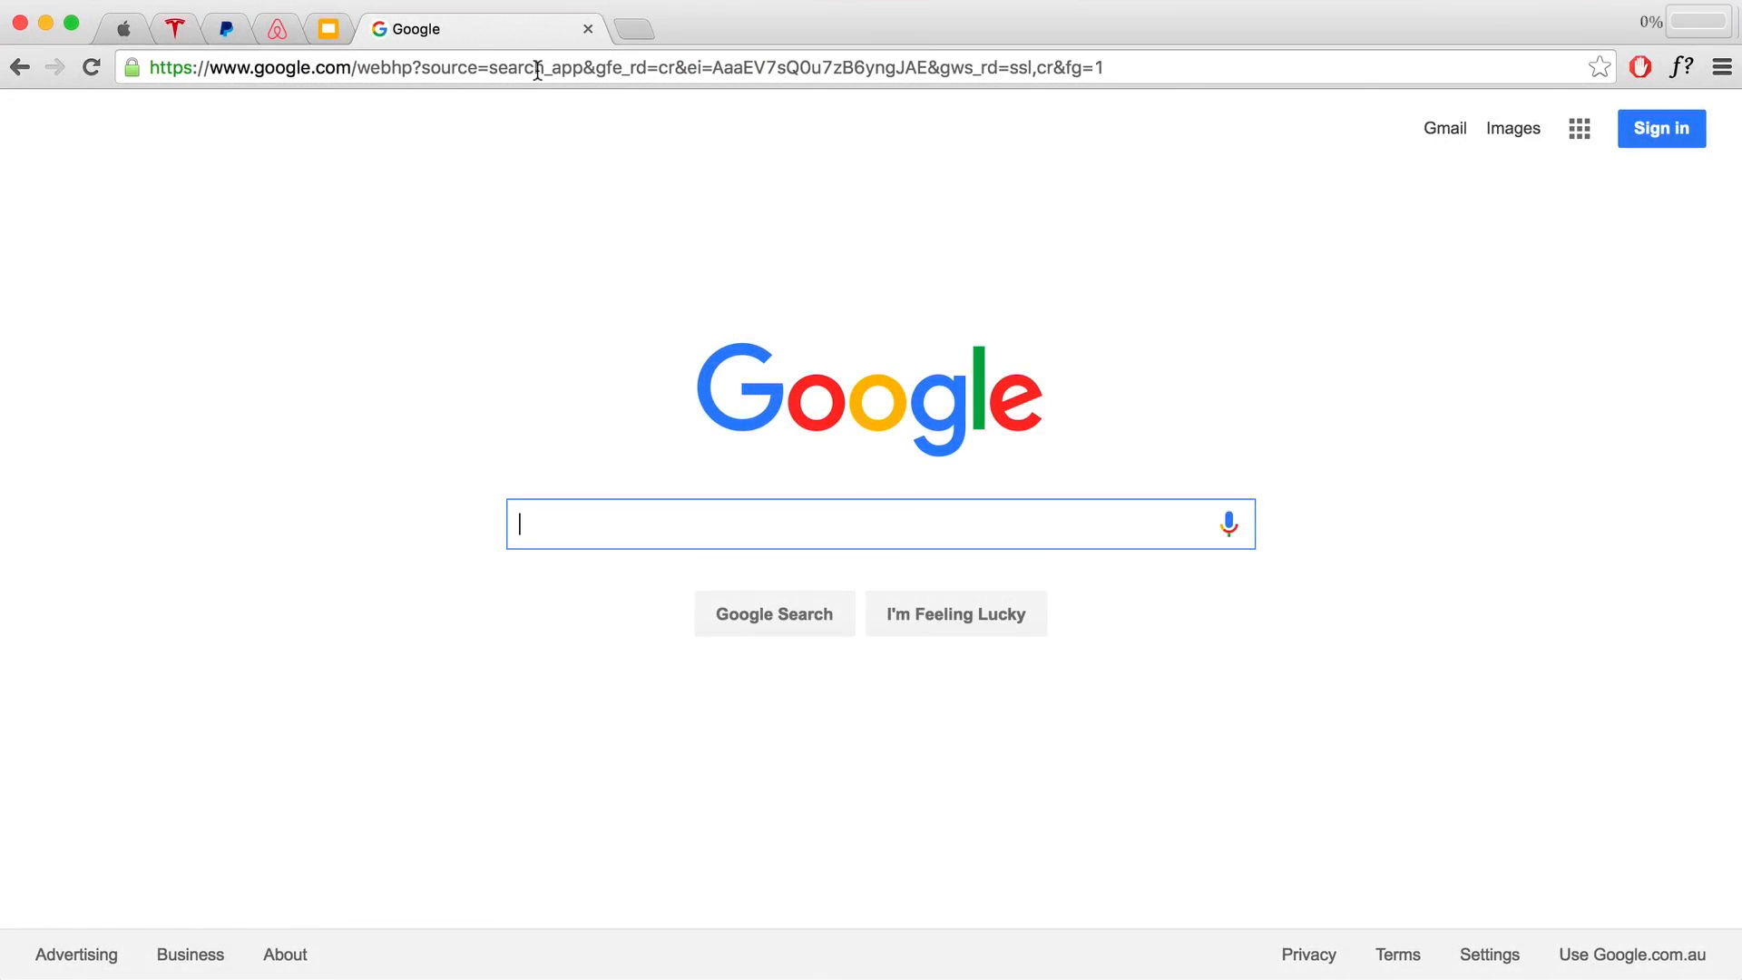
Step: Enter hostgator.com as the web address in Chrome and load it
click(537, 69)
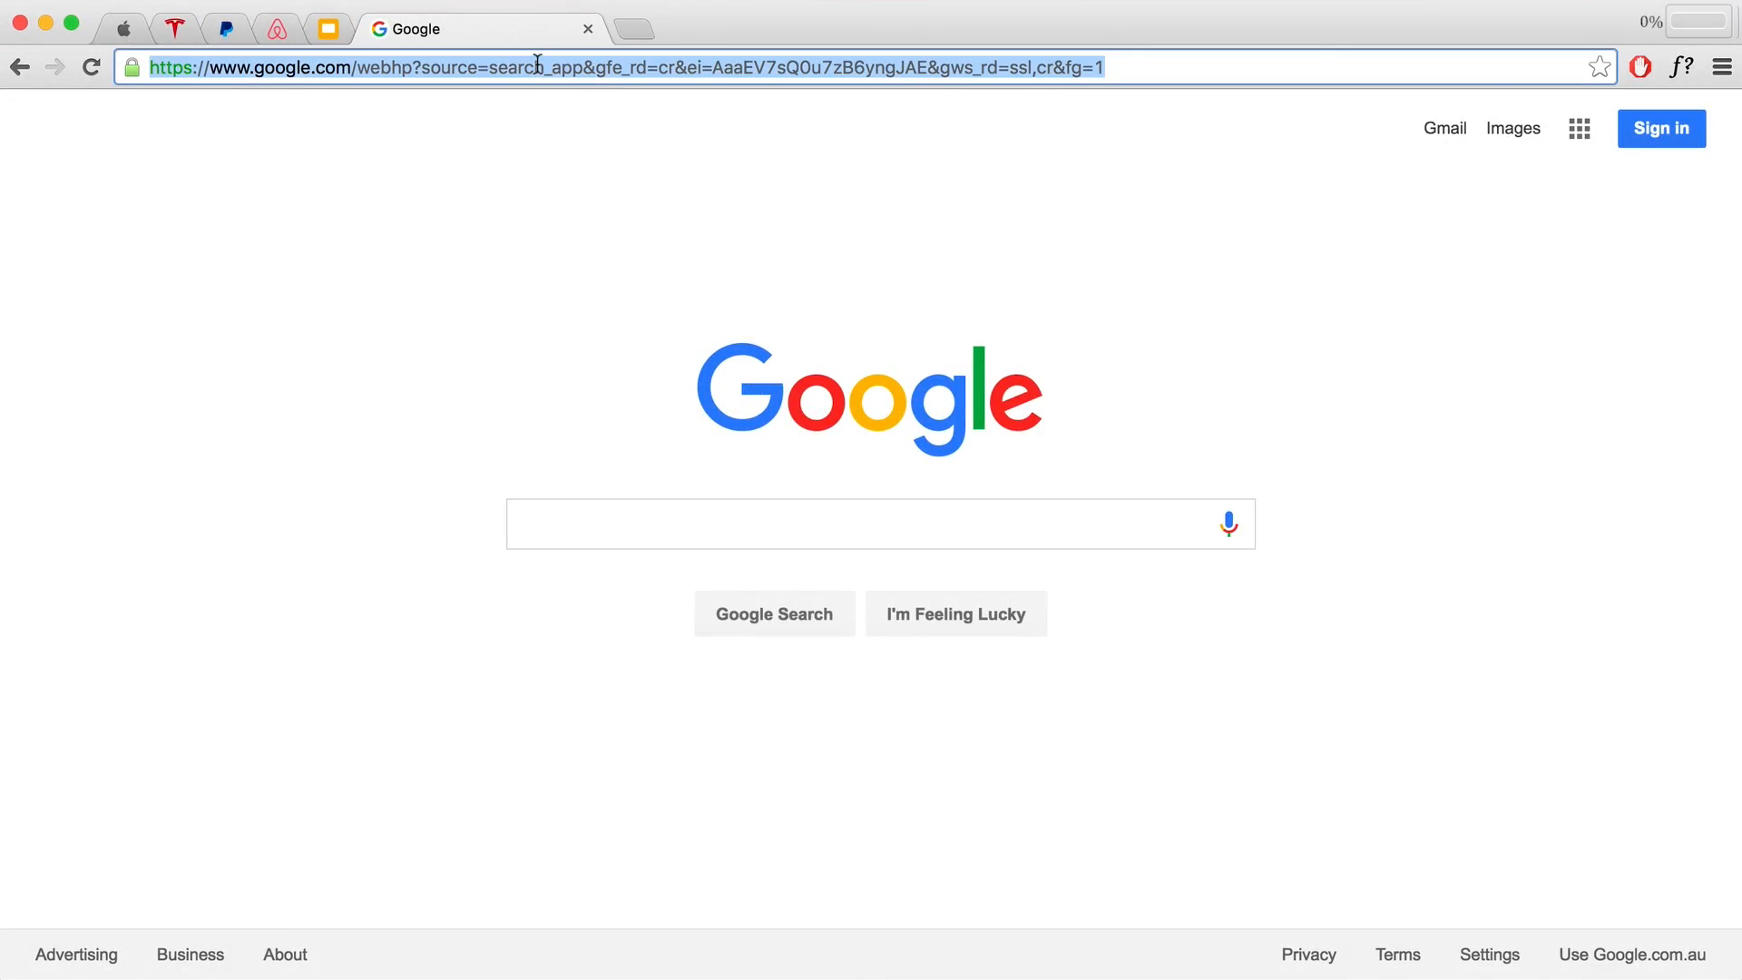
text(h)
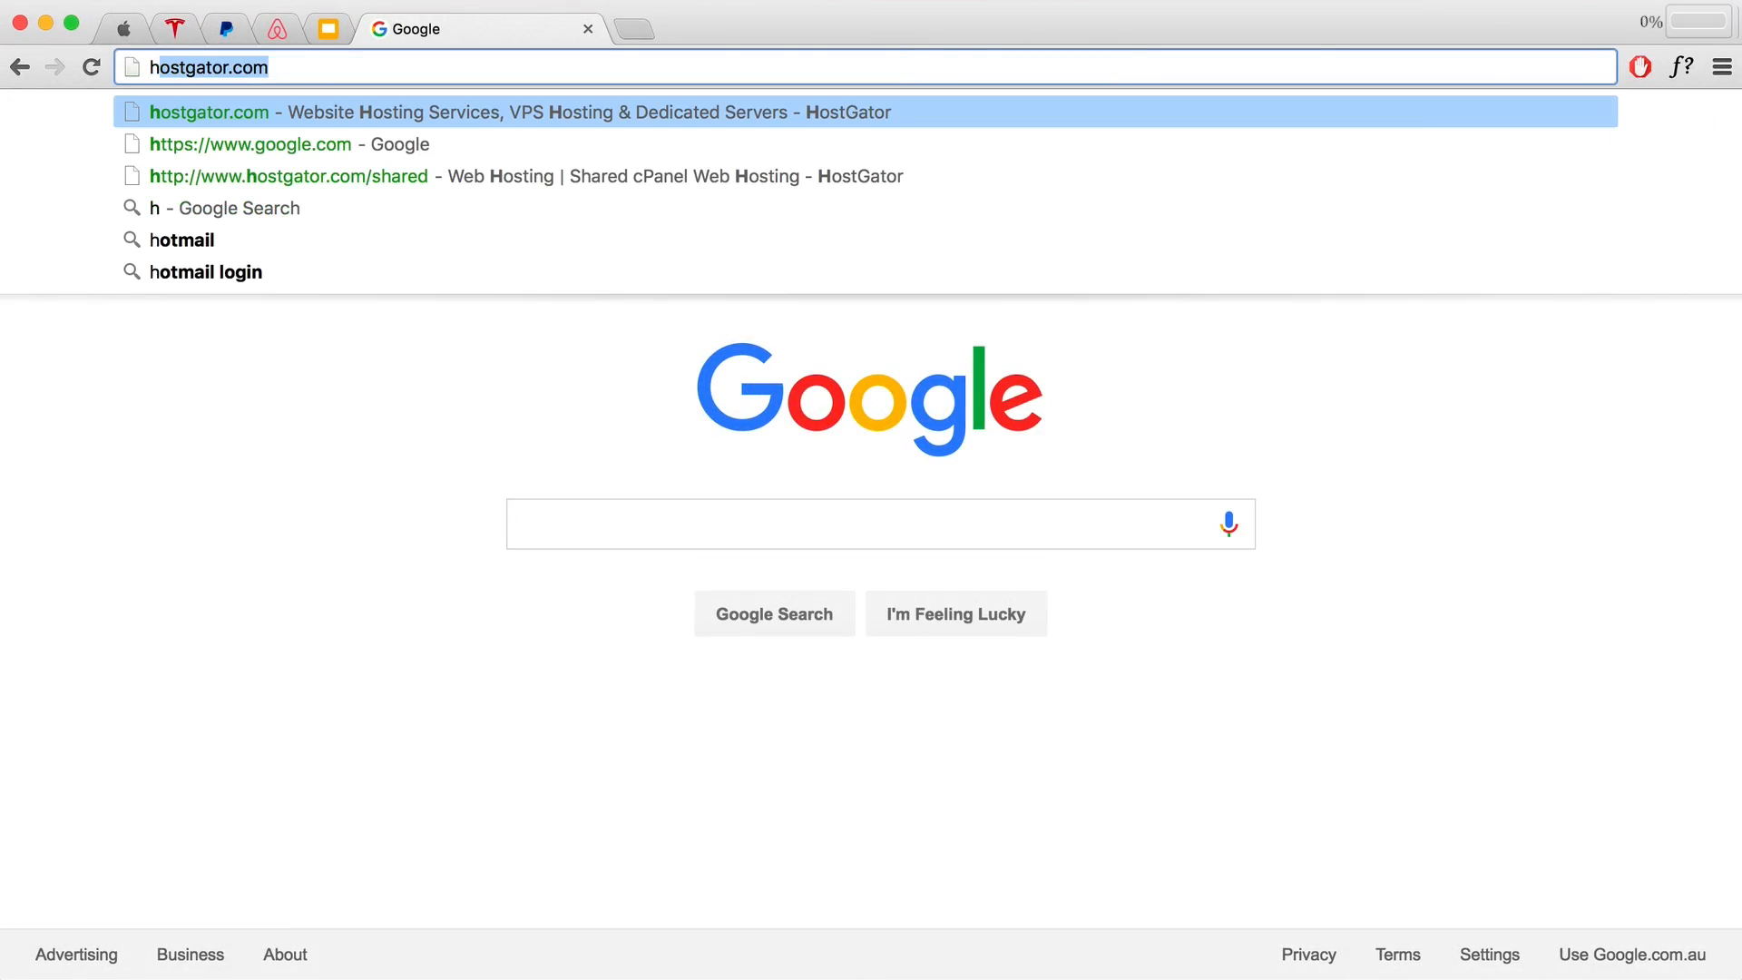
text(ost)
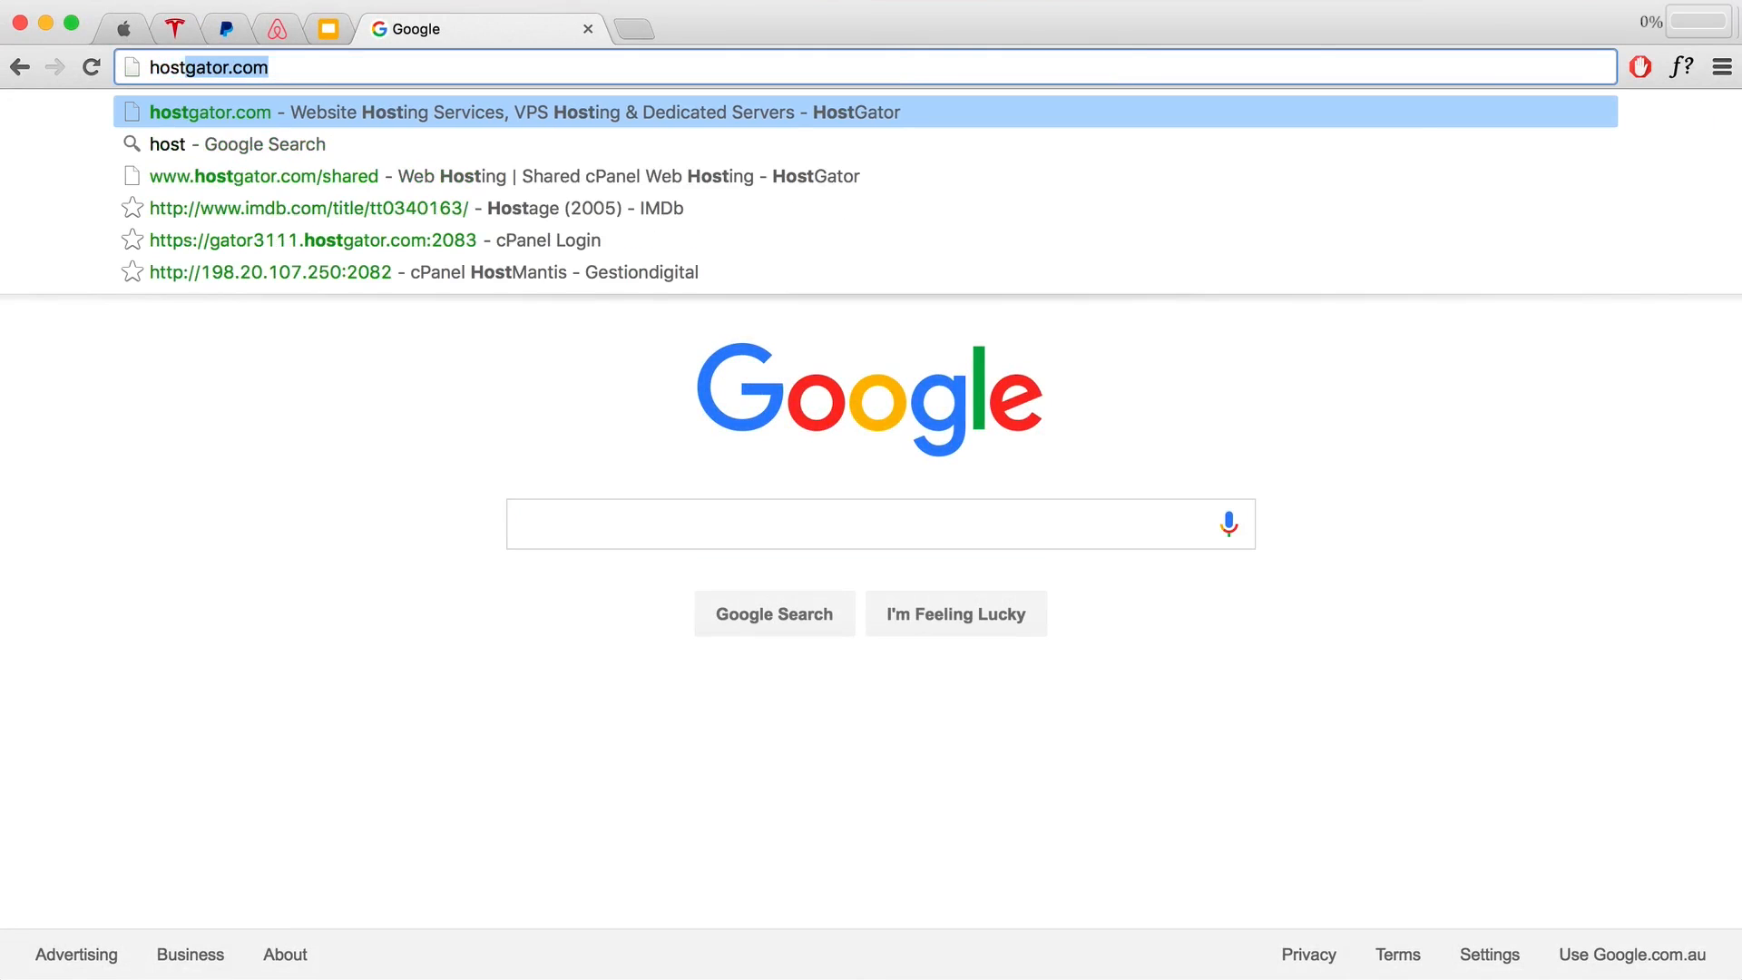
text(gator.c)
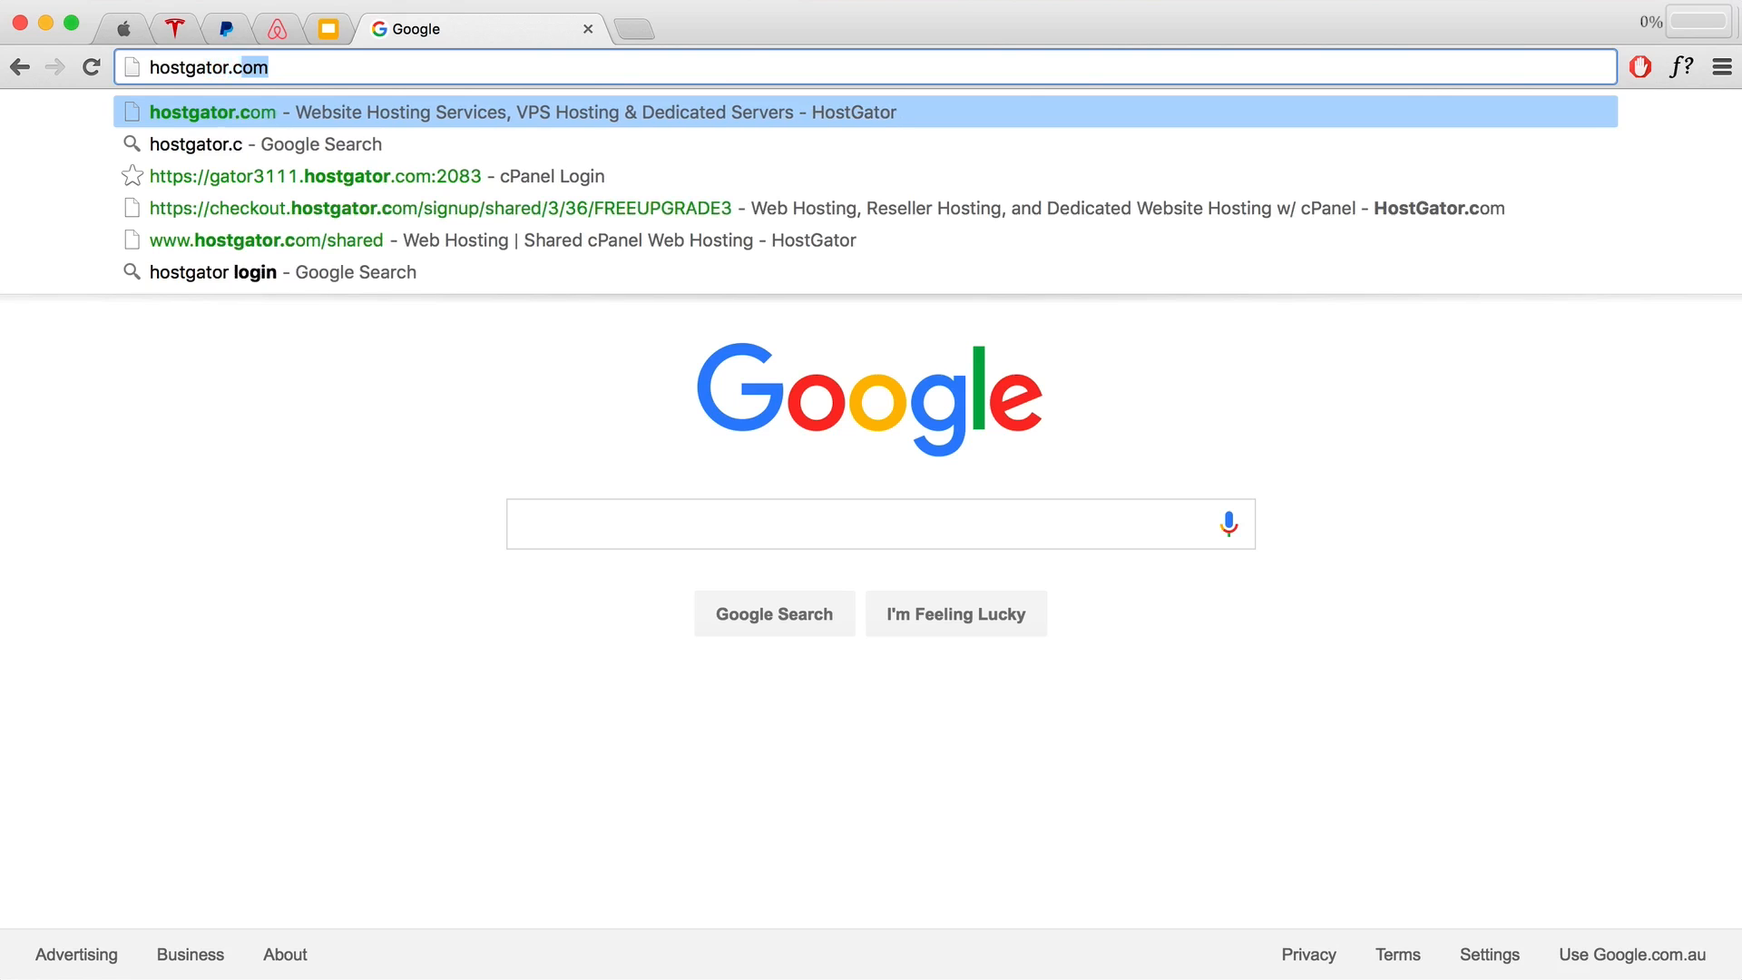
key(Return)
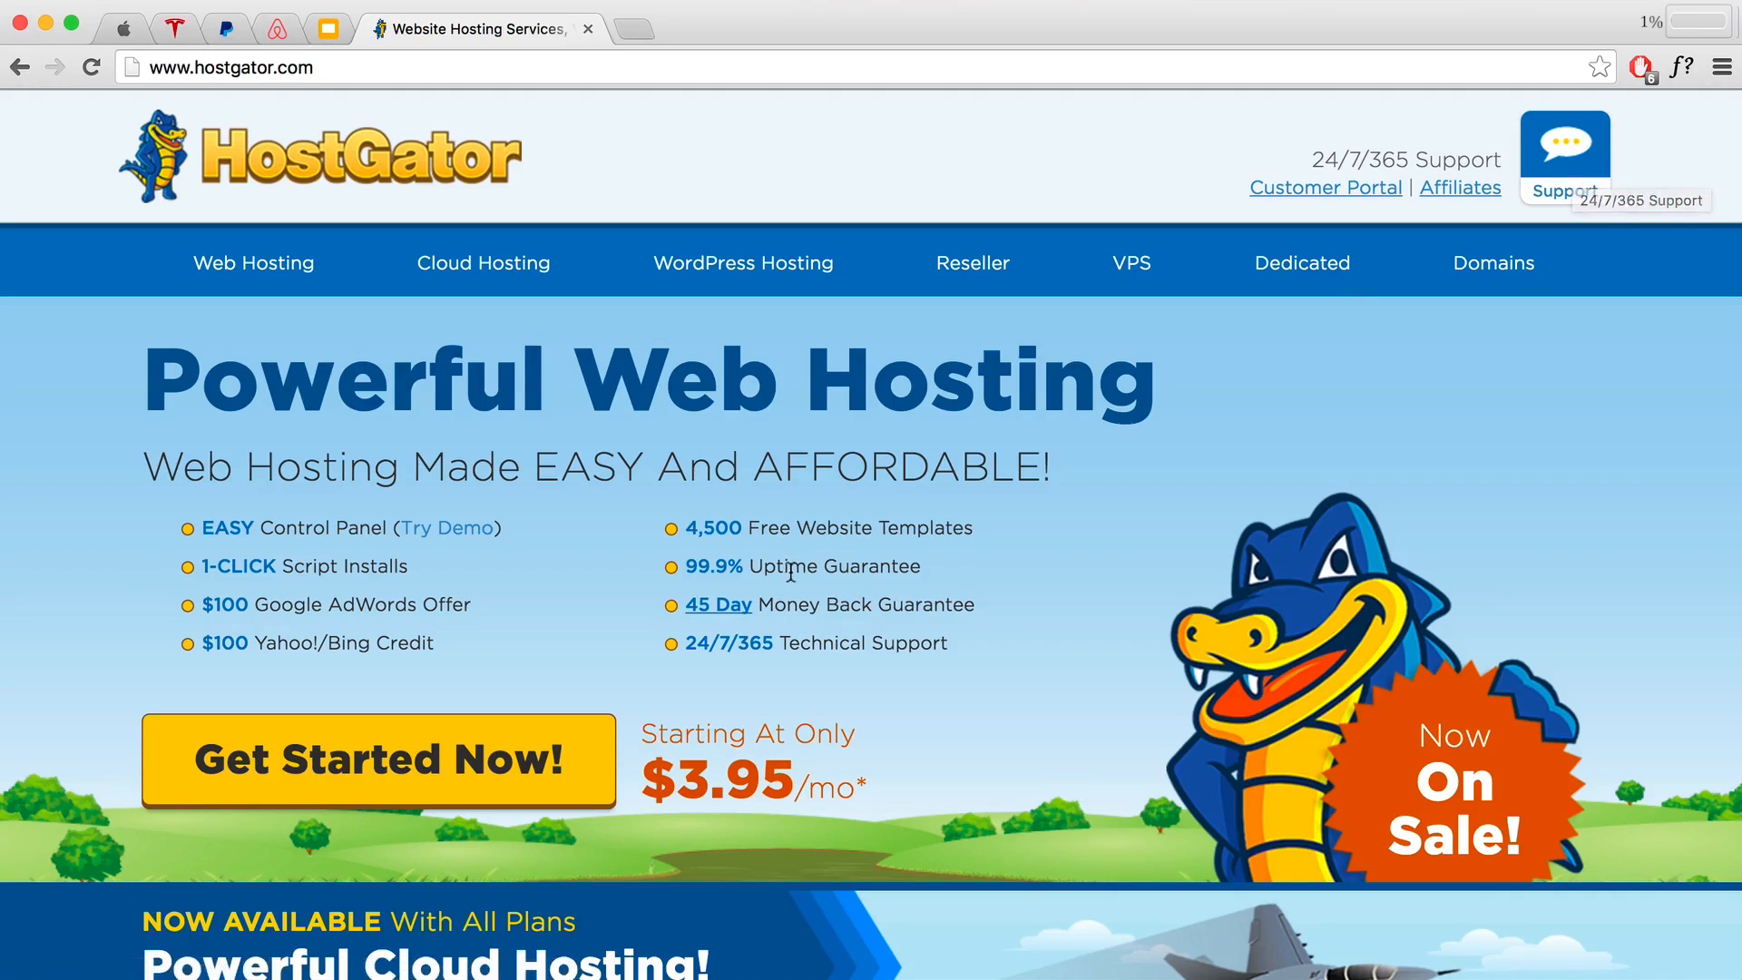
Step: Go to HostGator's shared web hosting plans and sign up for the Baby plan
scroll(789, 575, down, 3)
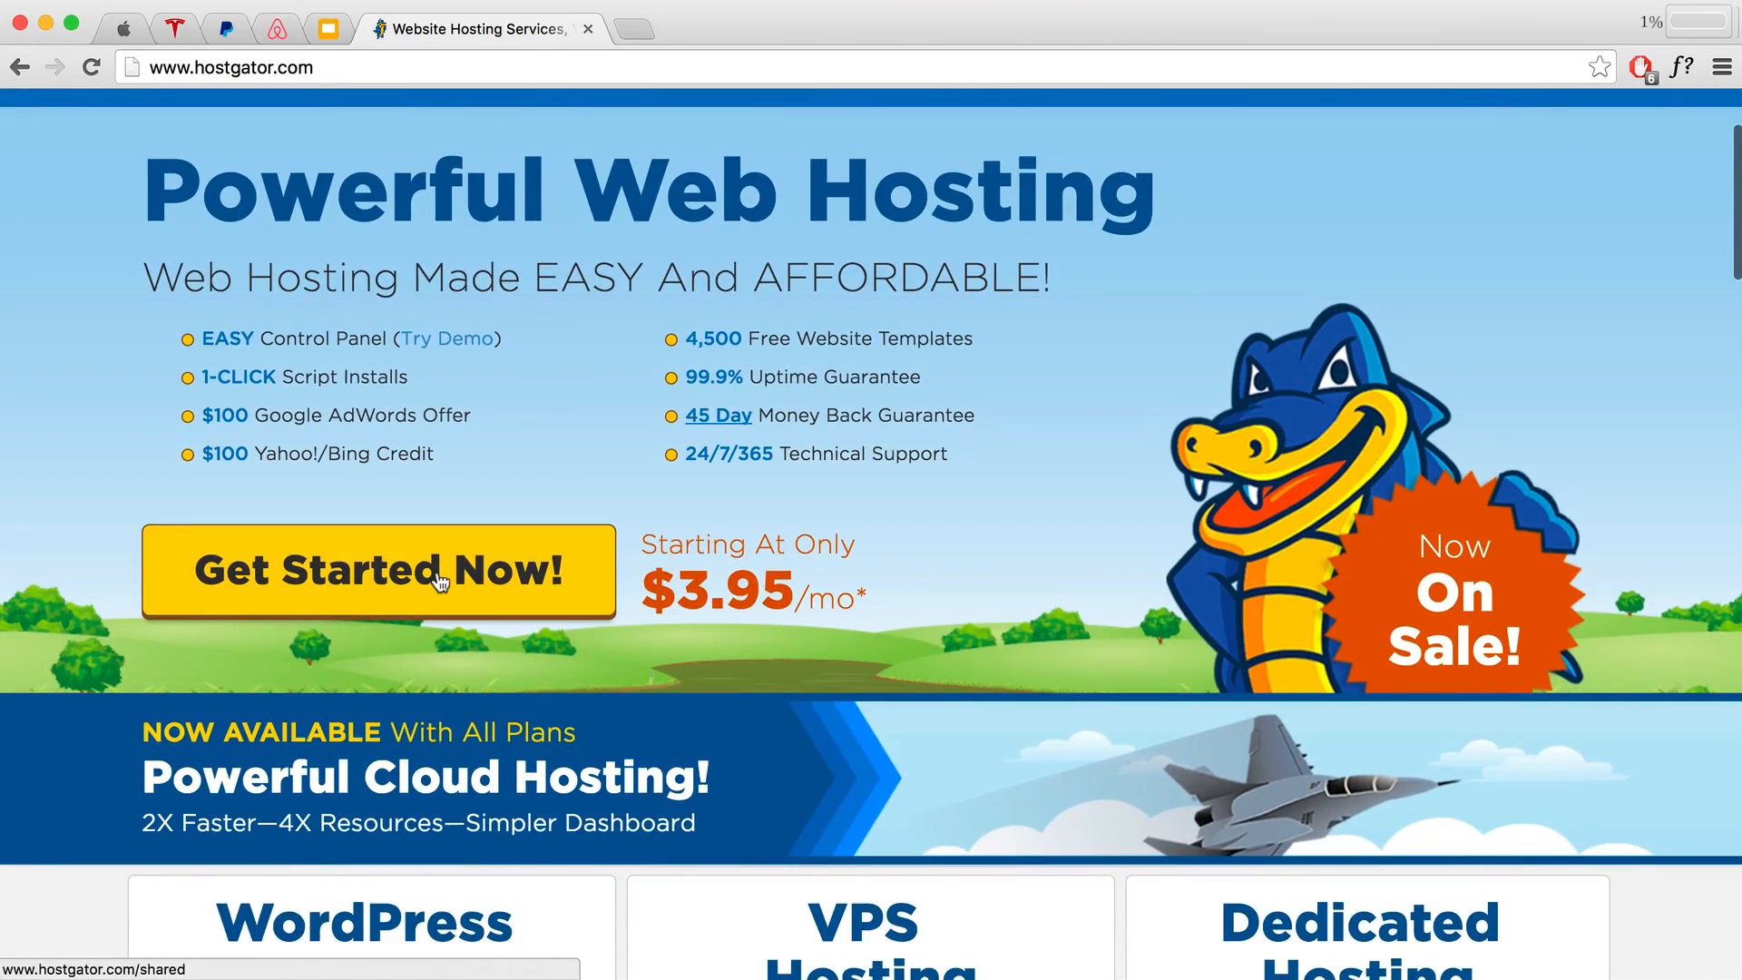
click(444, 575)
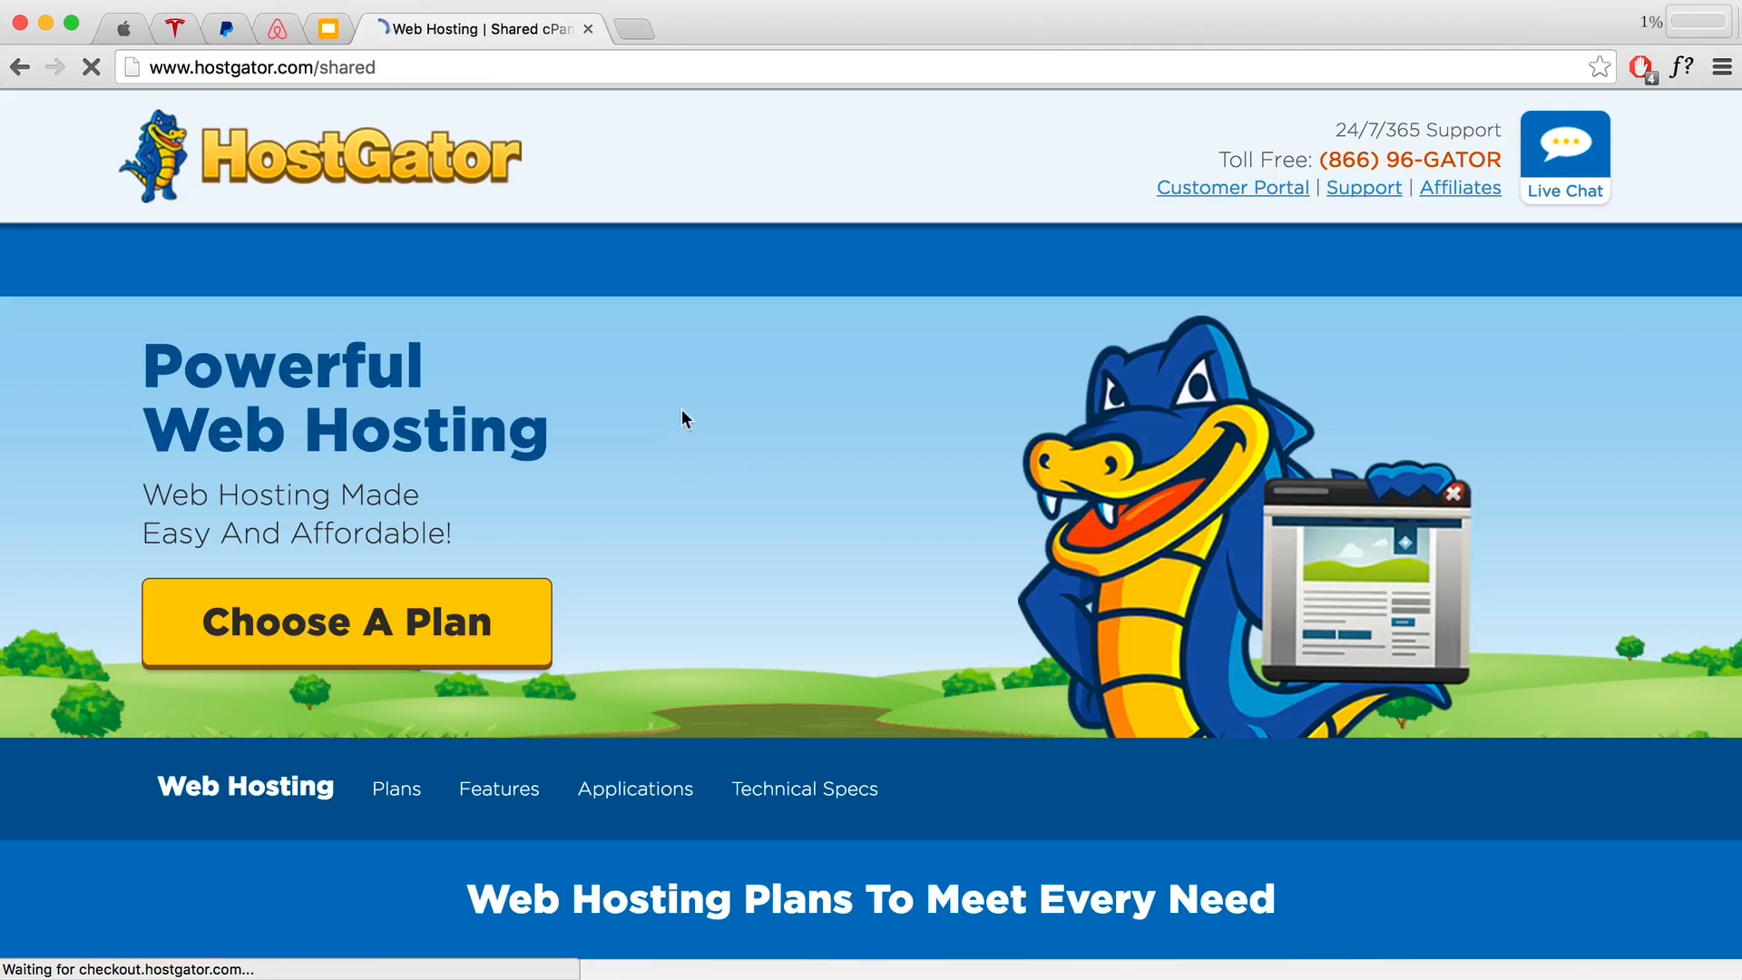
scroll(880, 651, down, 2)
scroll(880, 649, down, 8)
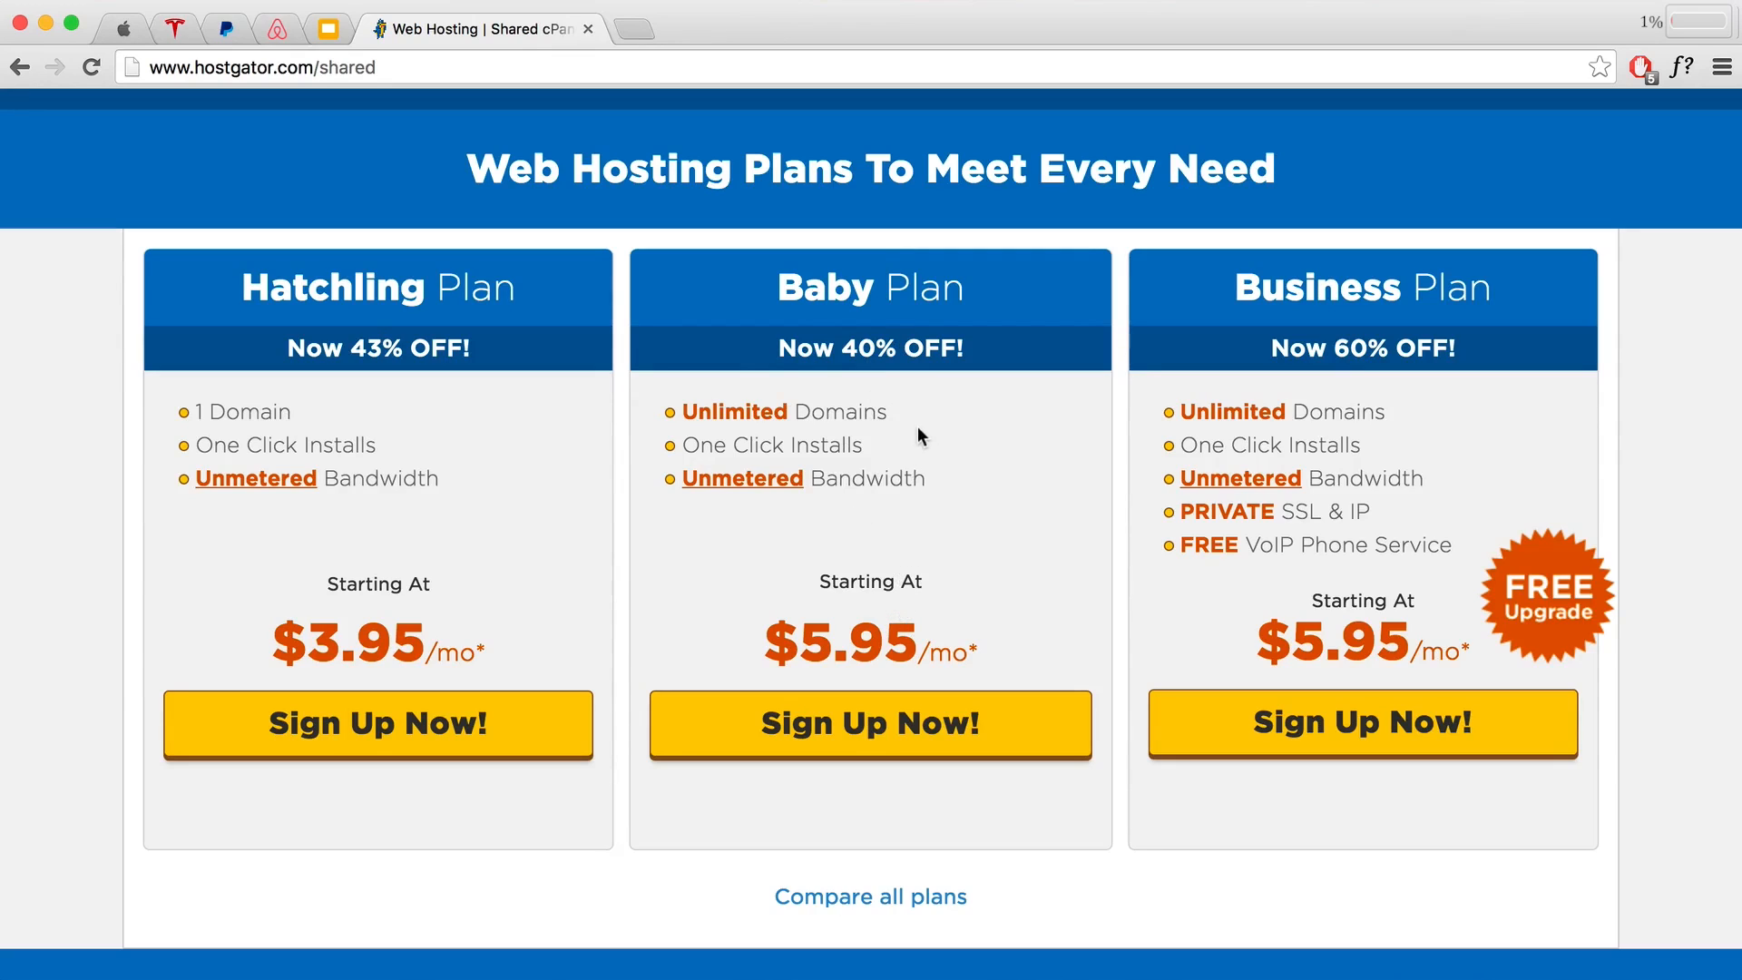
scroll(911, 606, down, 3)
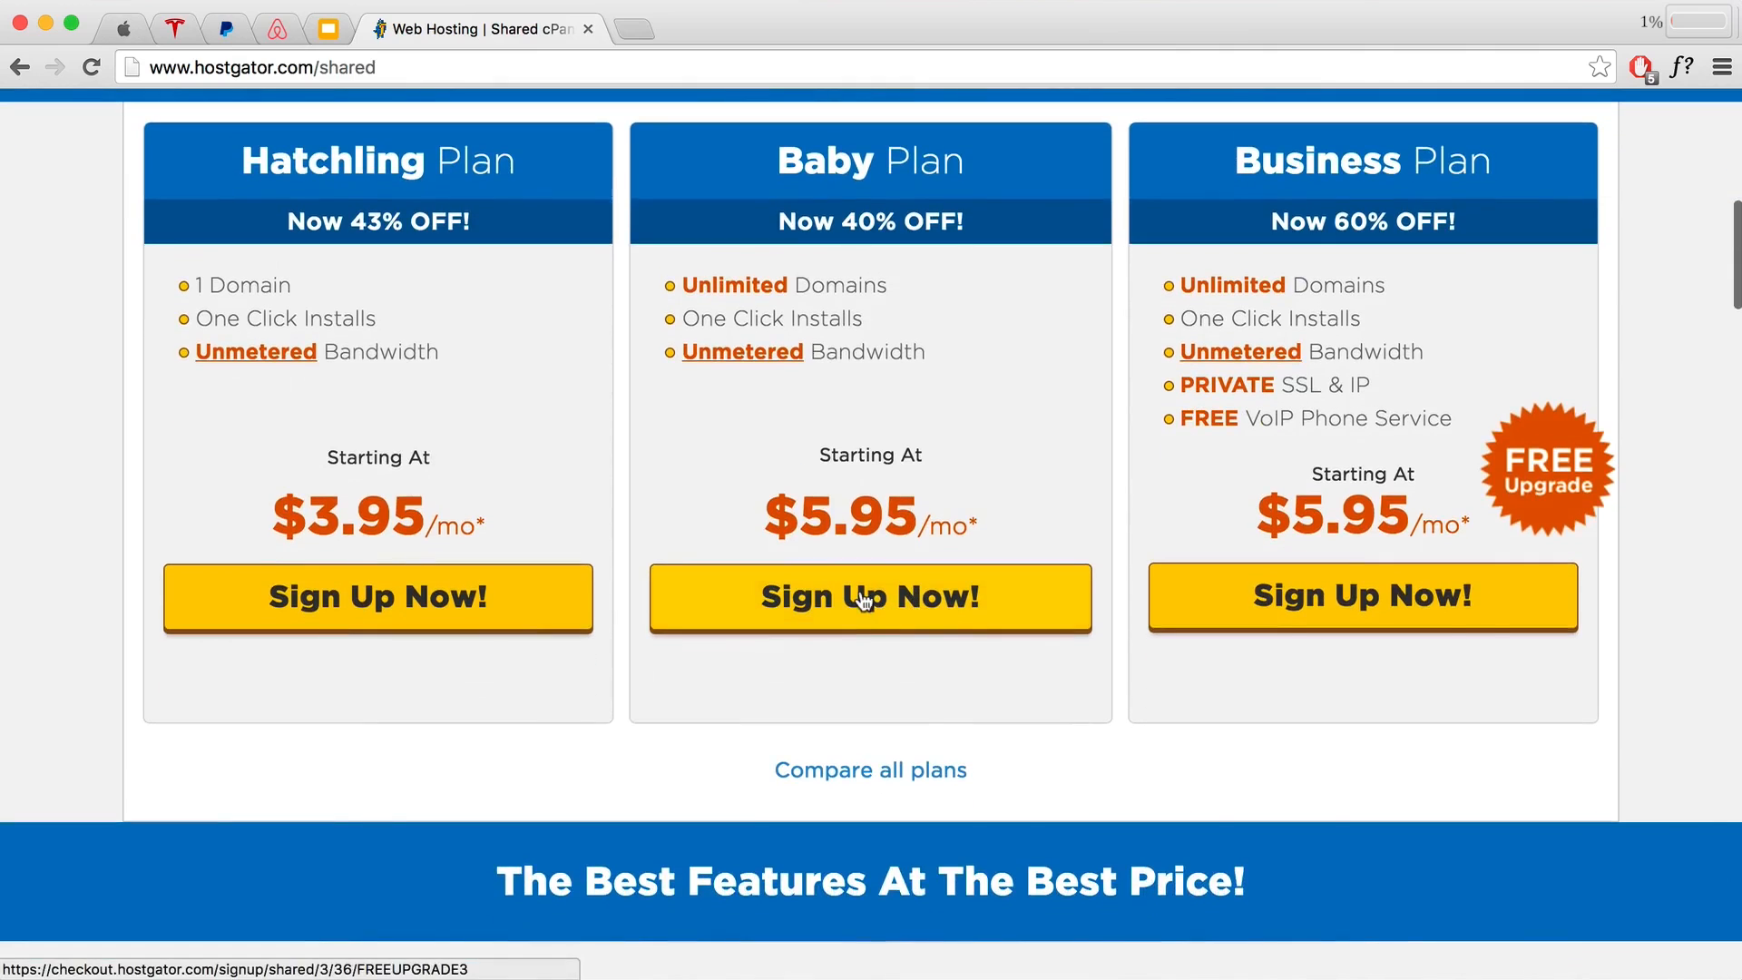
click(867, 594)
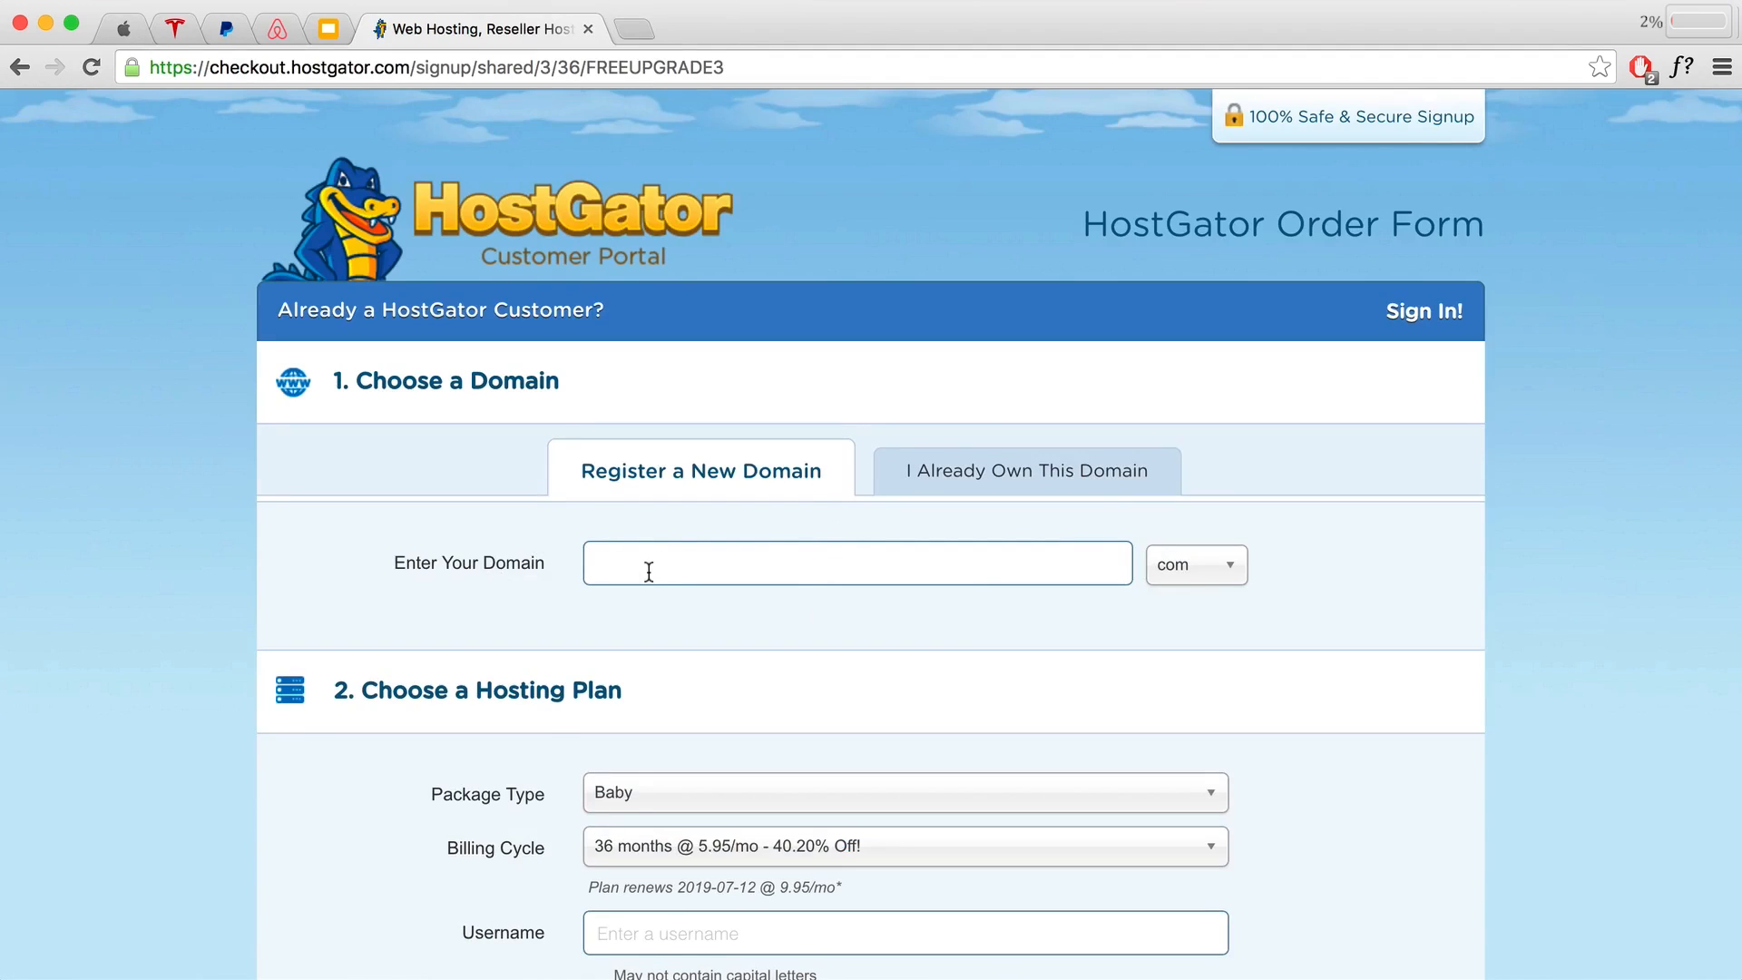
Step: Search for the domain createawebsitedemo and untick Add Domain Privacy Protection
text(createawebsitedemo)
click(1363, 550)
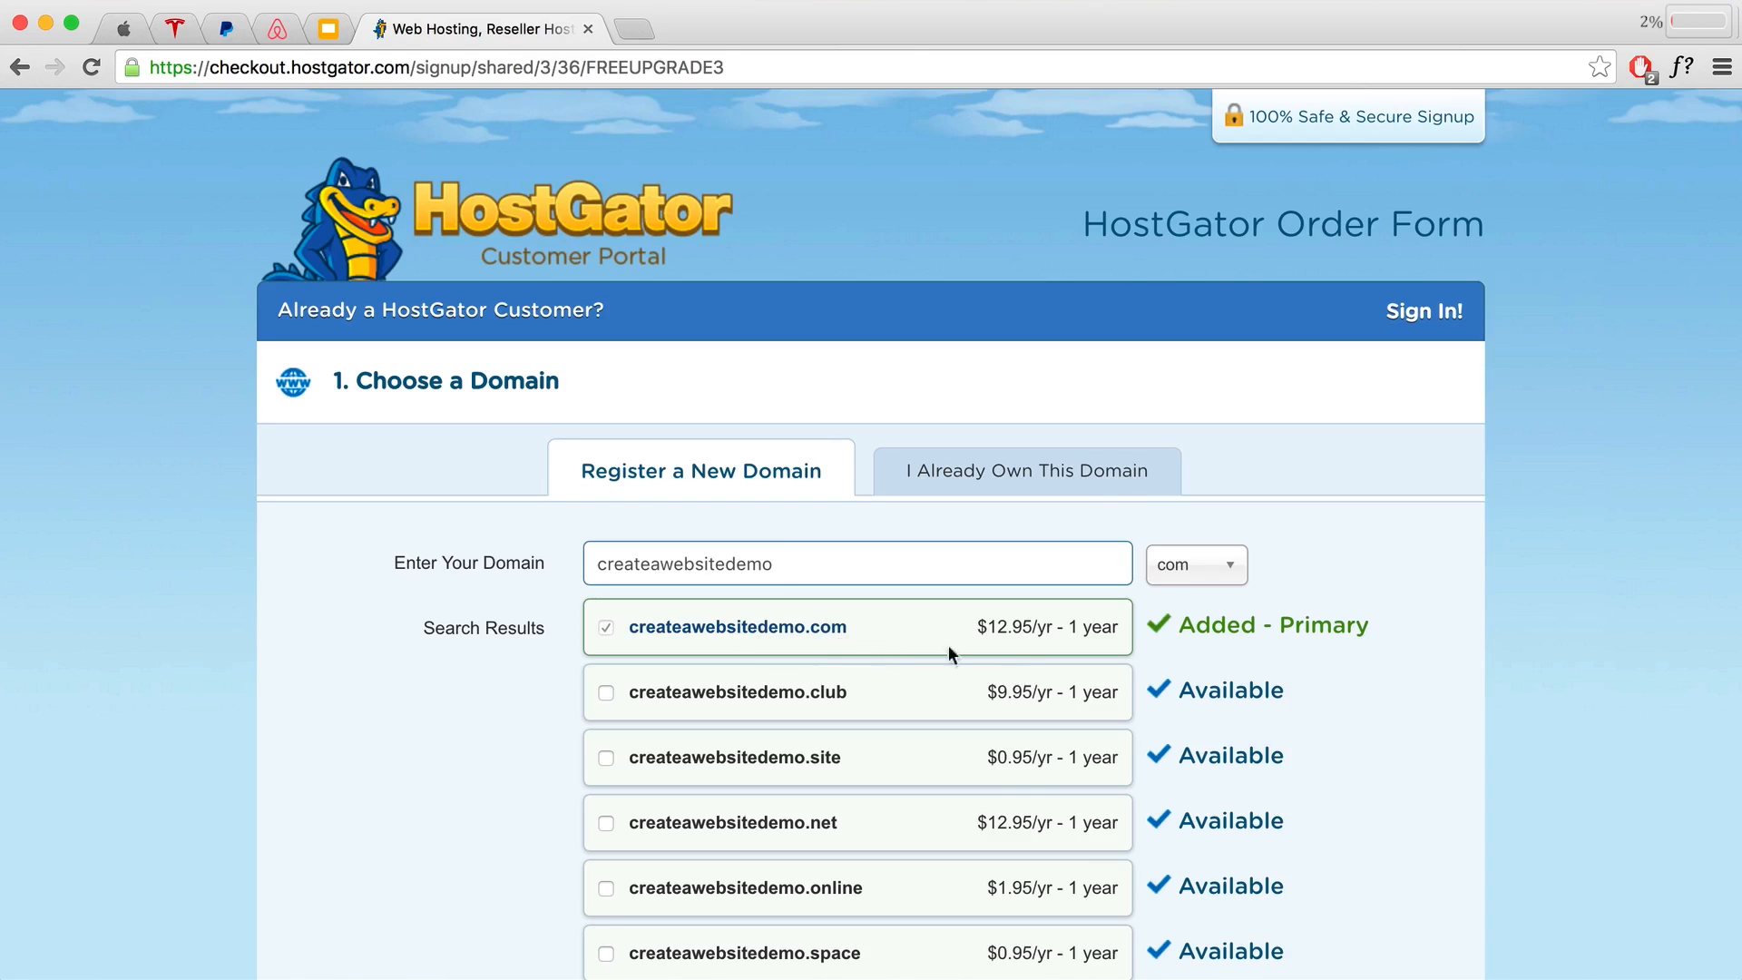
scroll(1396, 676, down, 5)
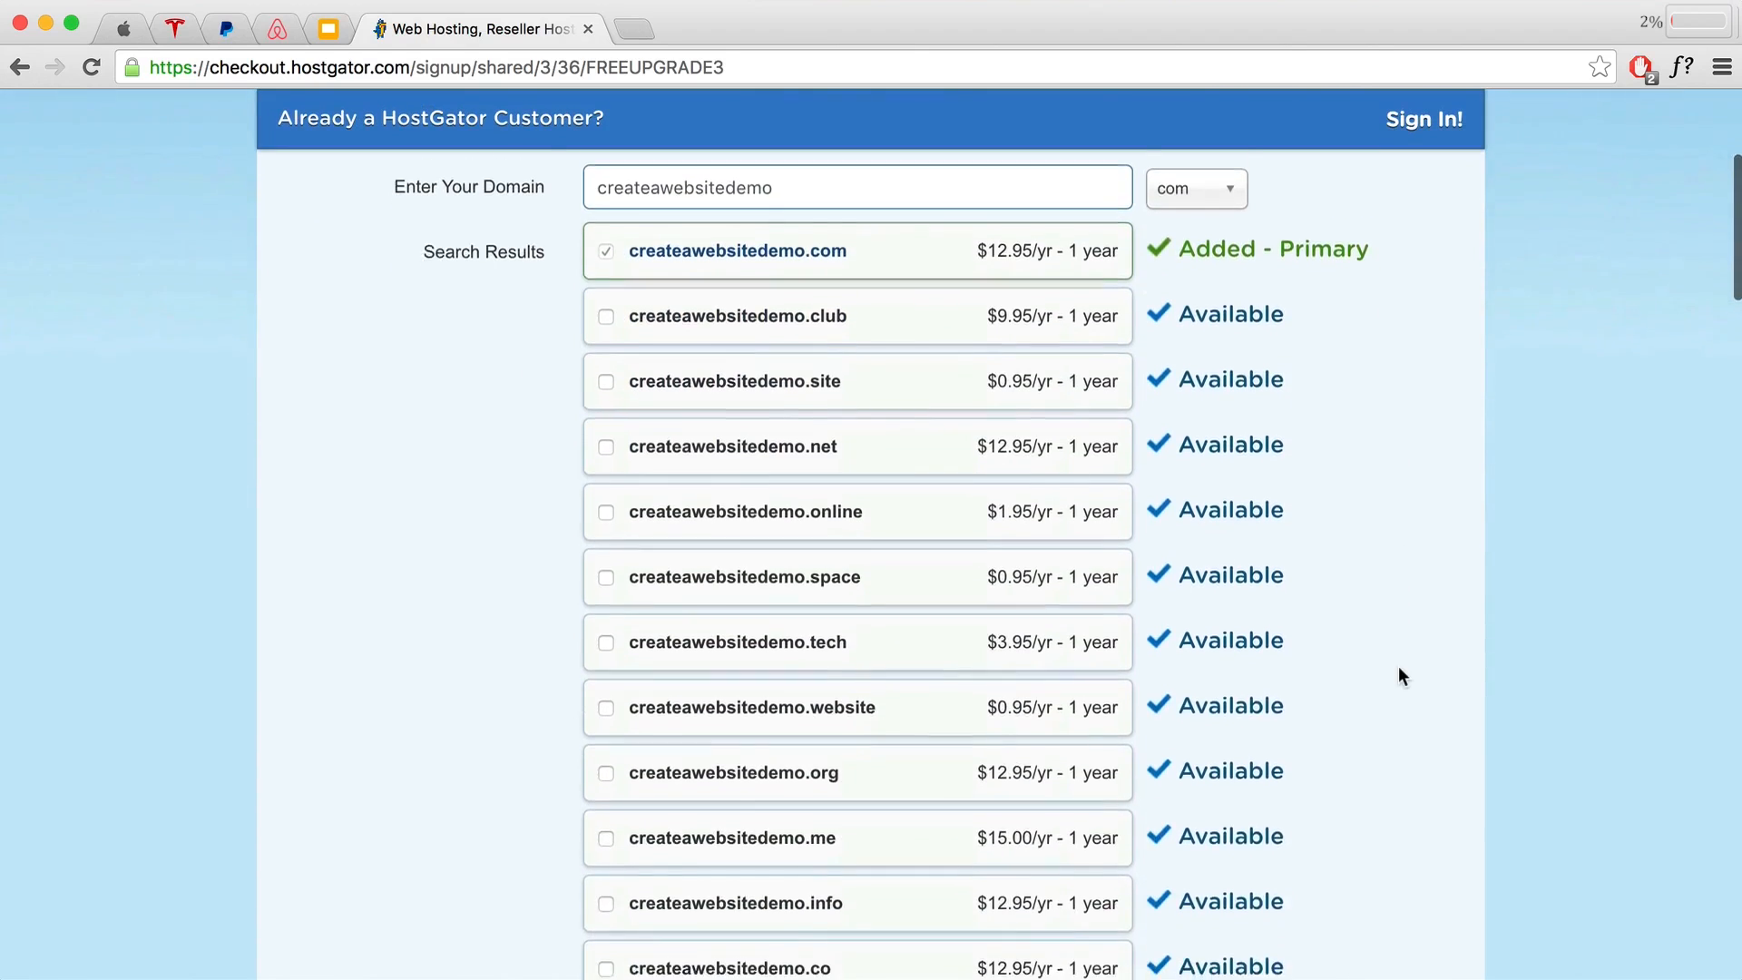
scroll(1402, 676, down, 7)
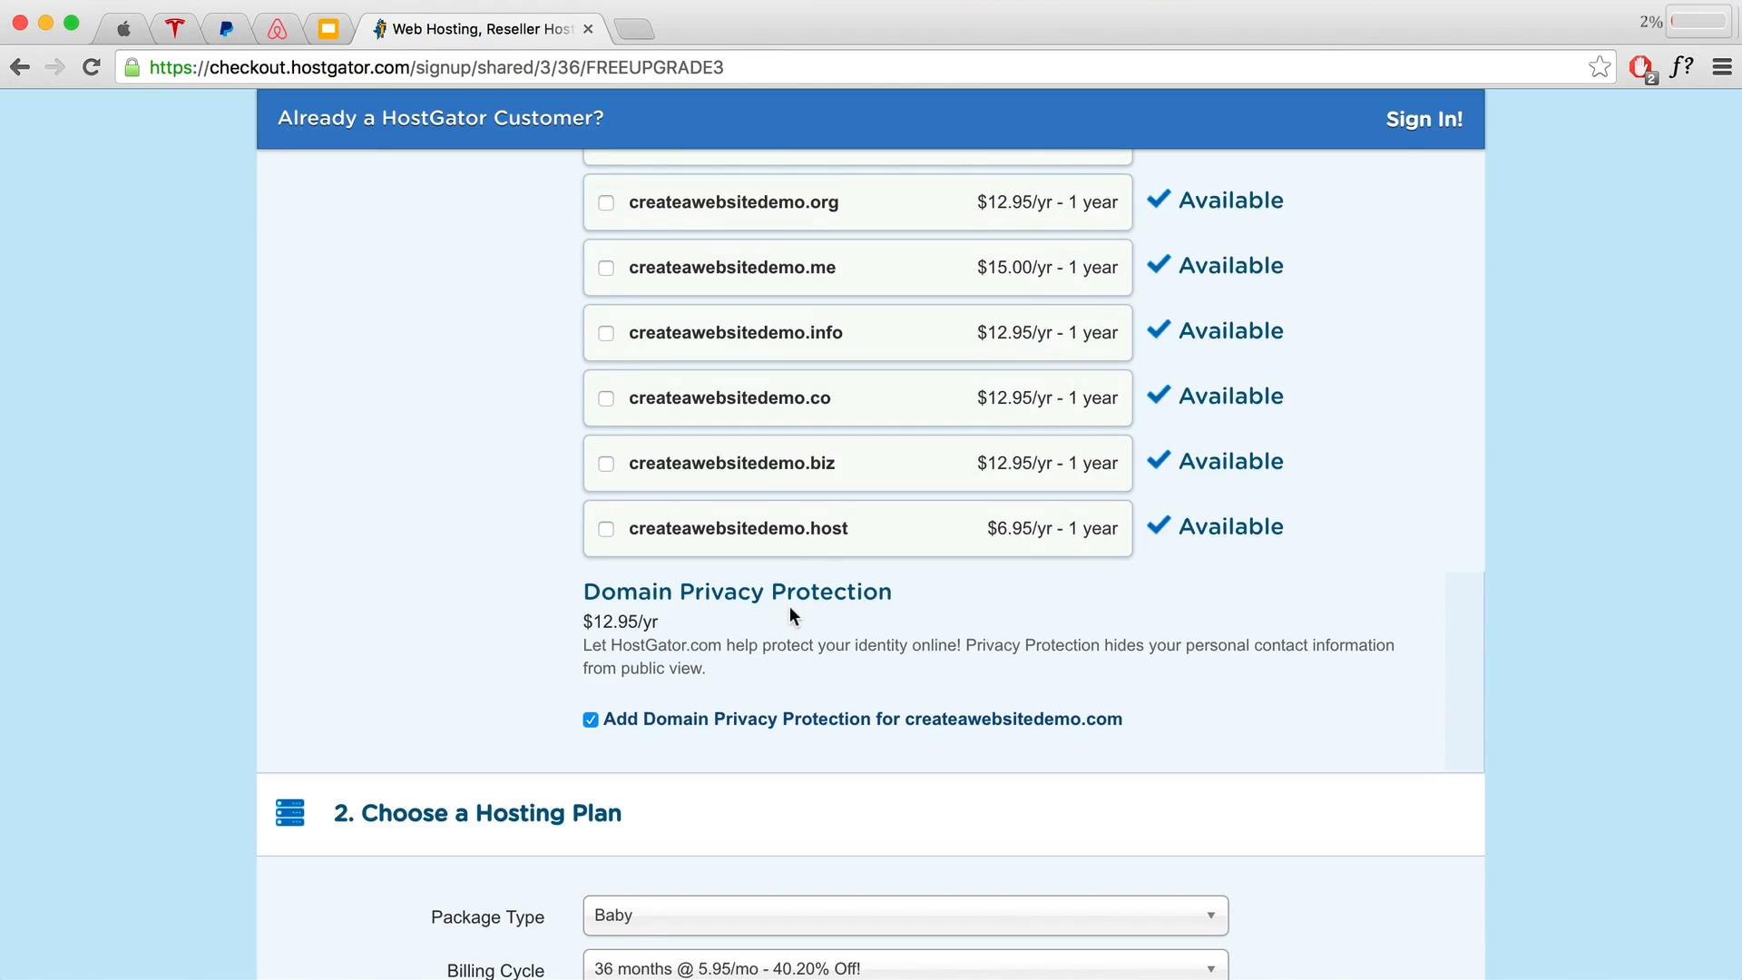
scroll(685, 673, down, 2)
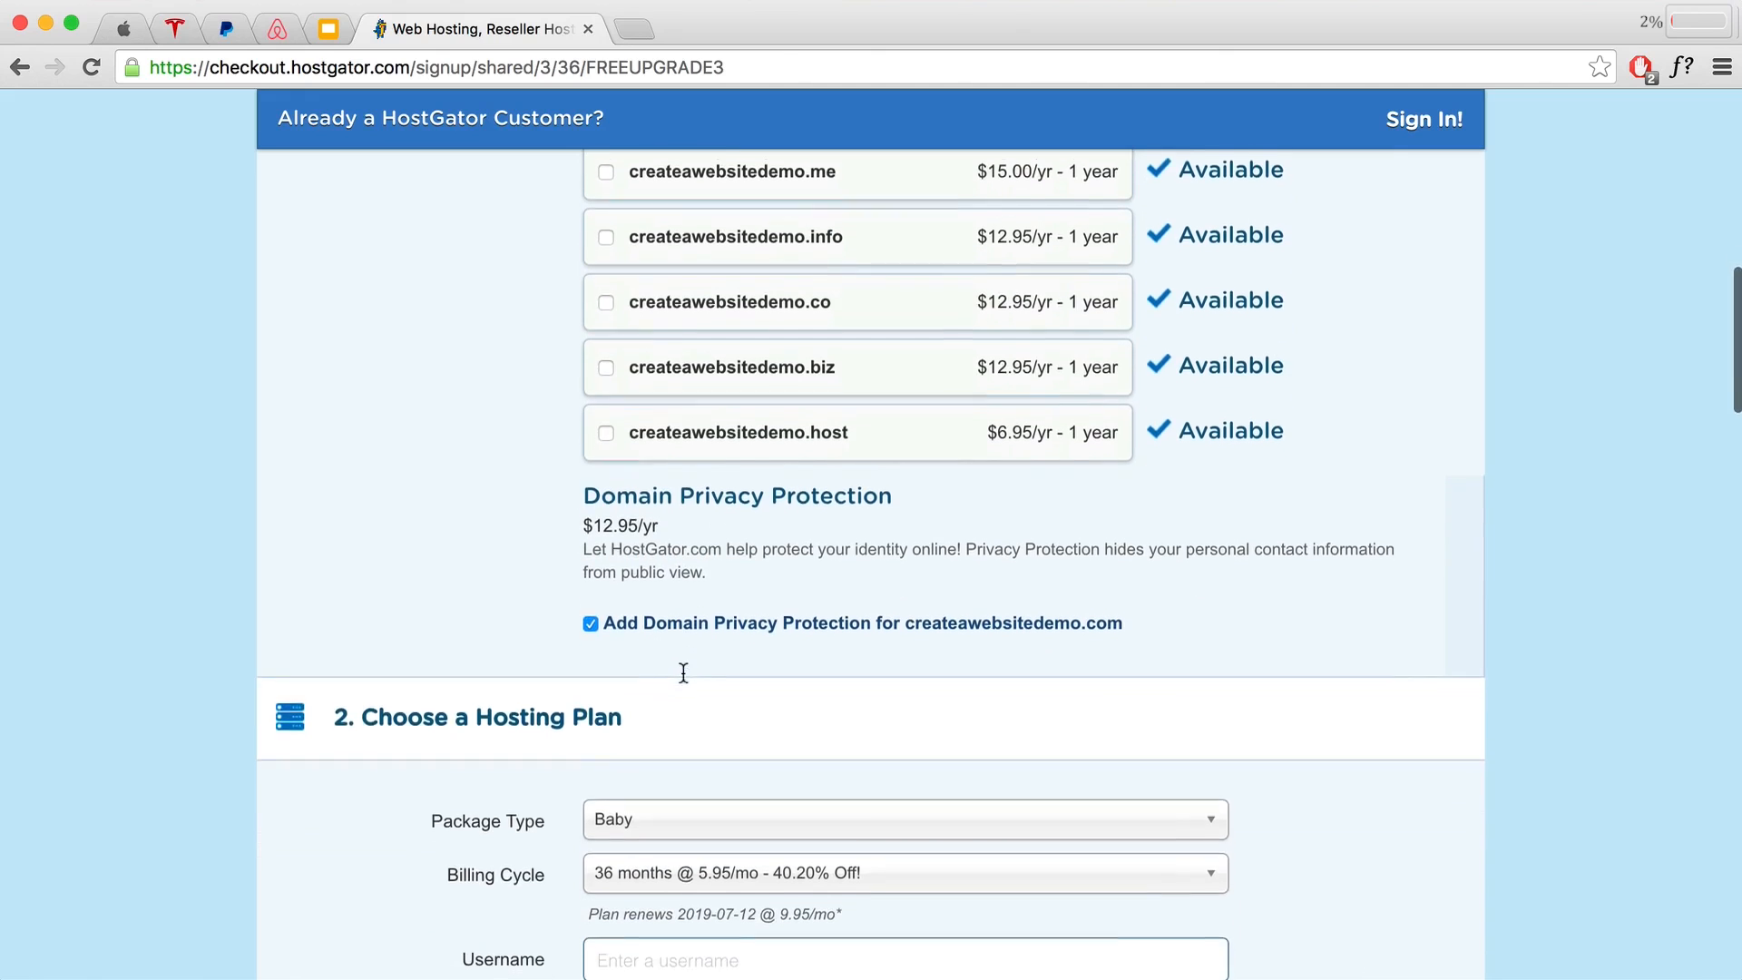
click(589, 622)
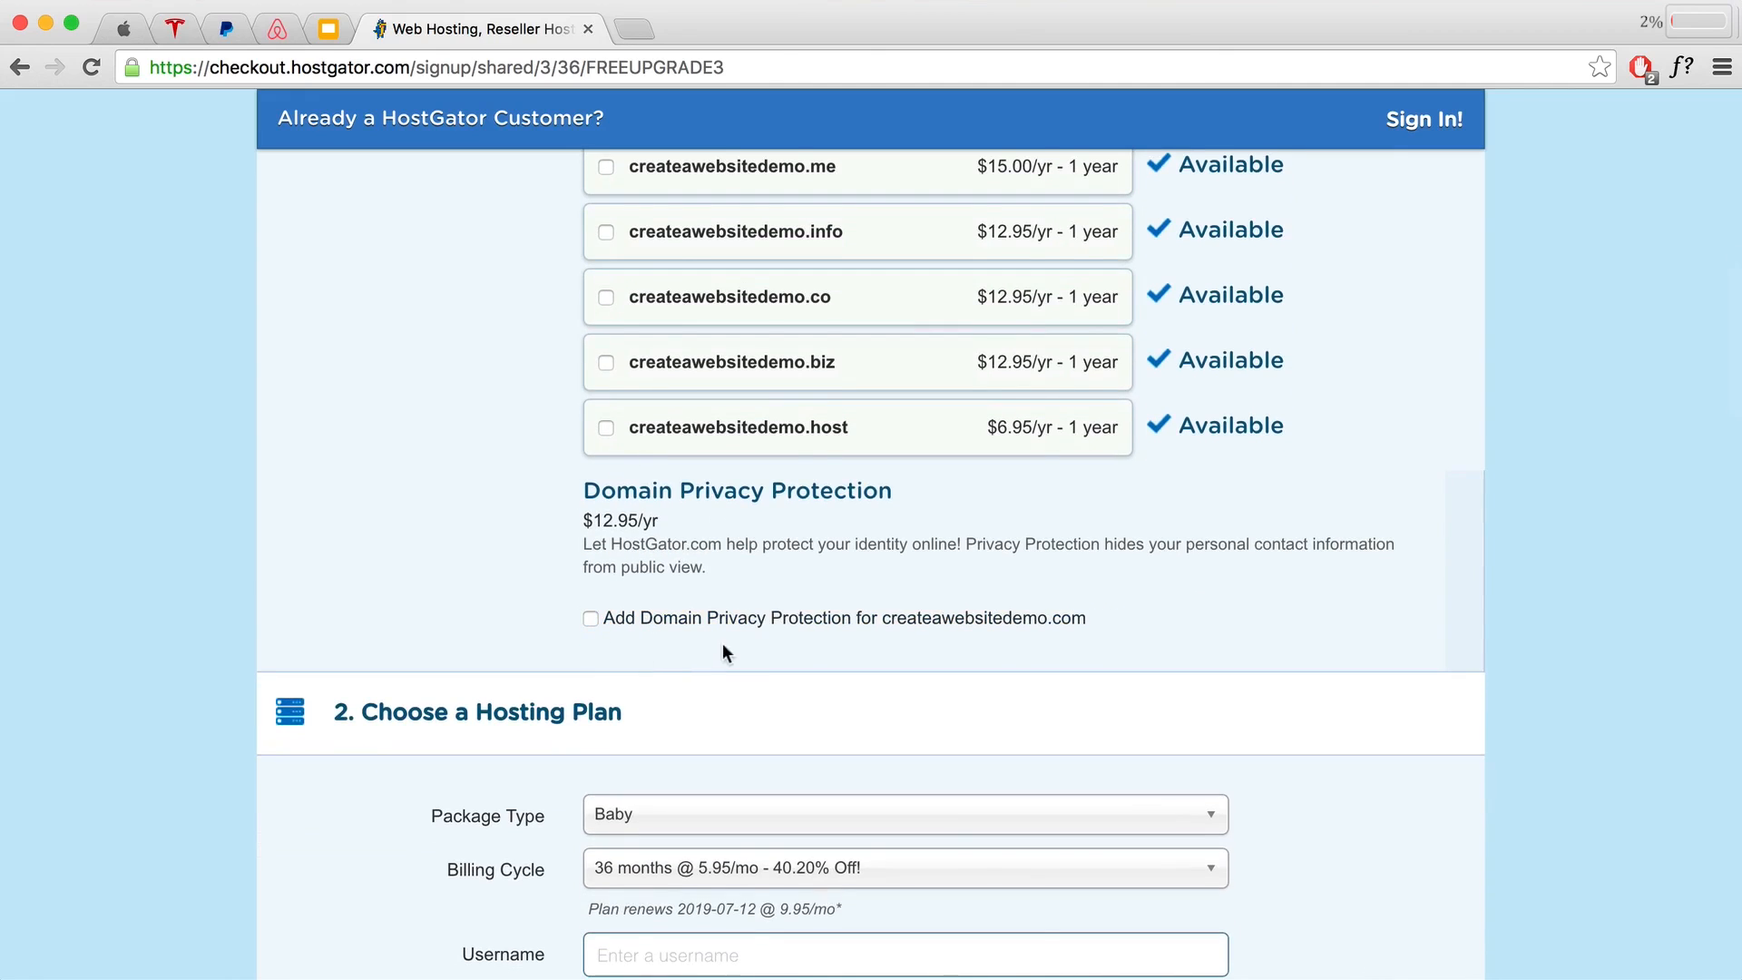
scroll(723, 646, down, 2)
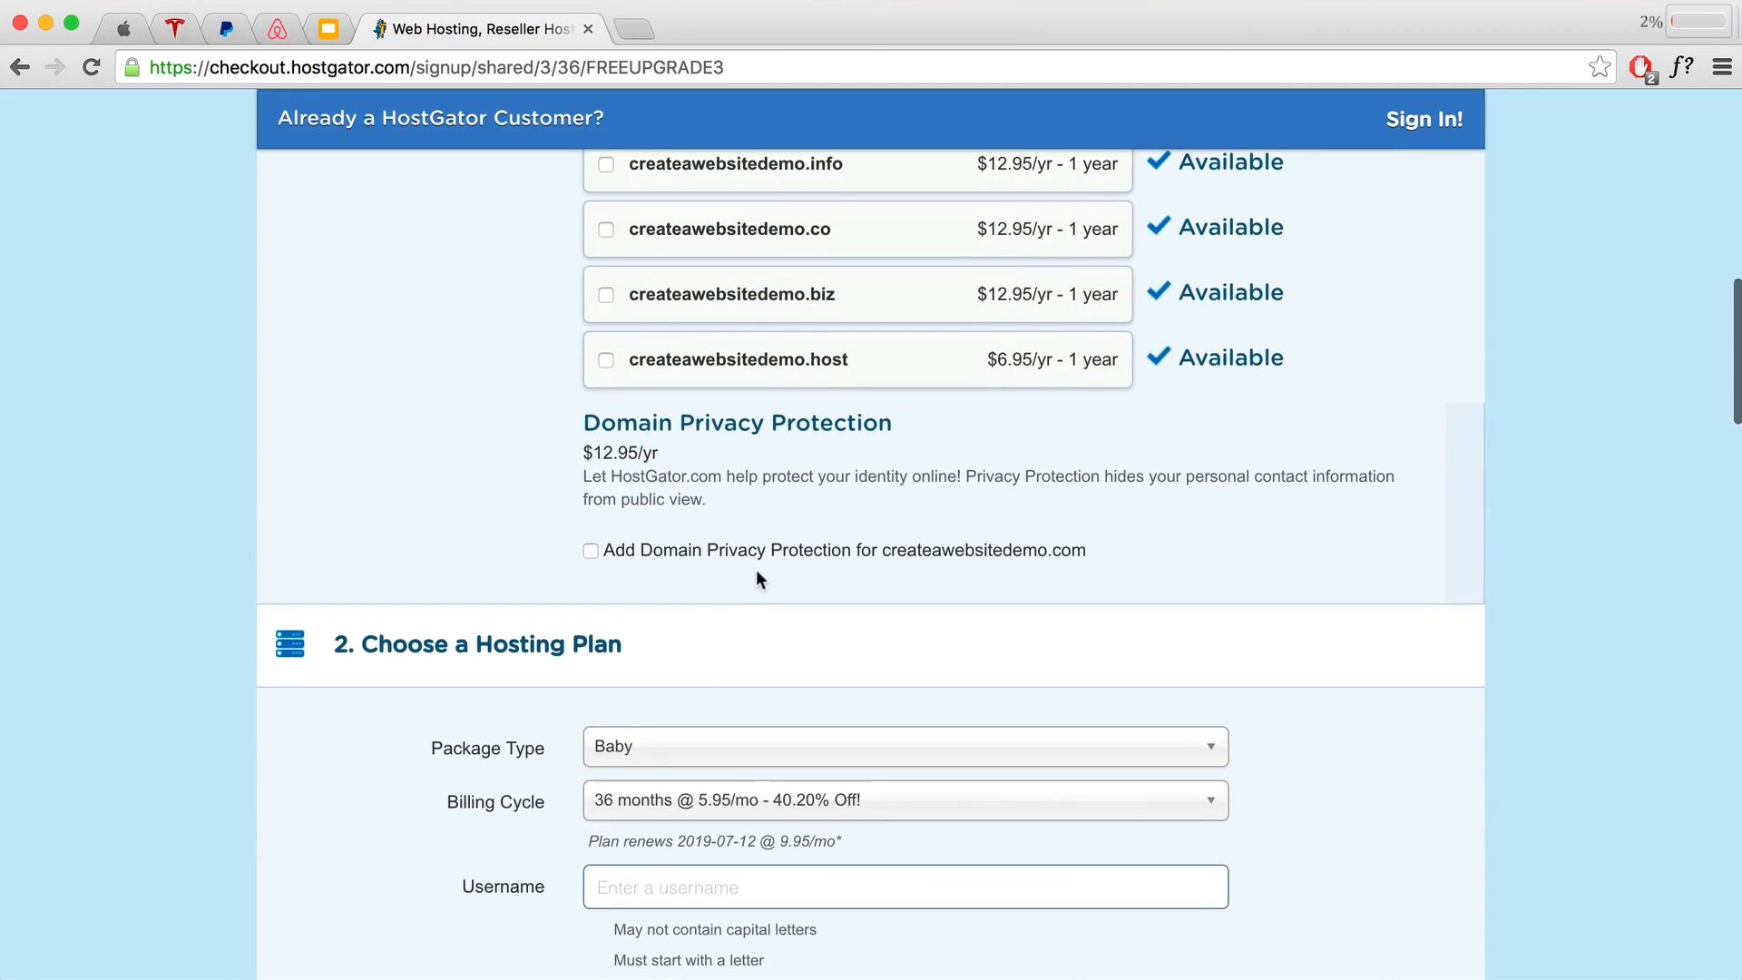
scroll(760, 579, down, 6)
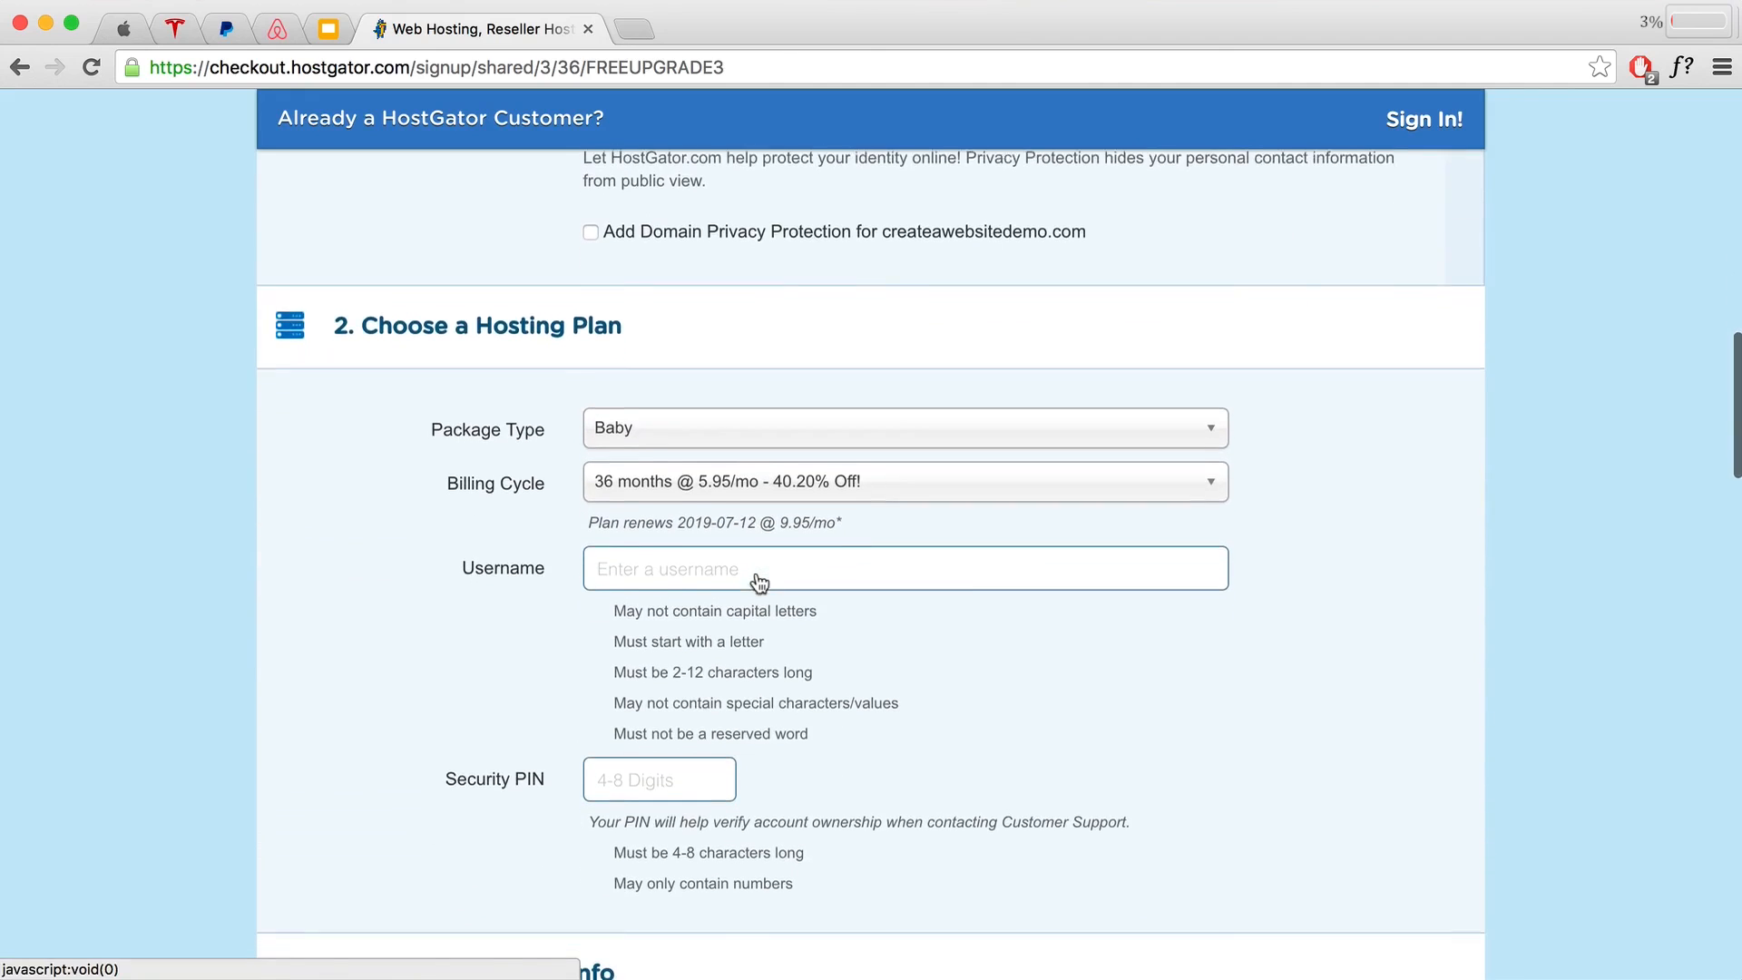
Step: Set the billing cycle to 1 month @ 11.95/mo
click(631, 490)
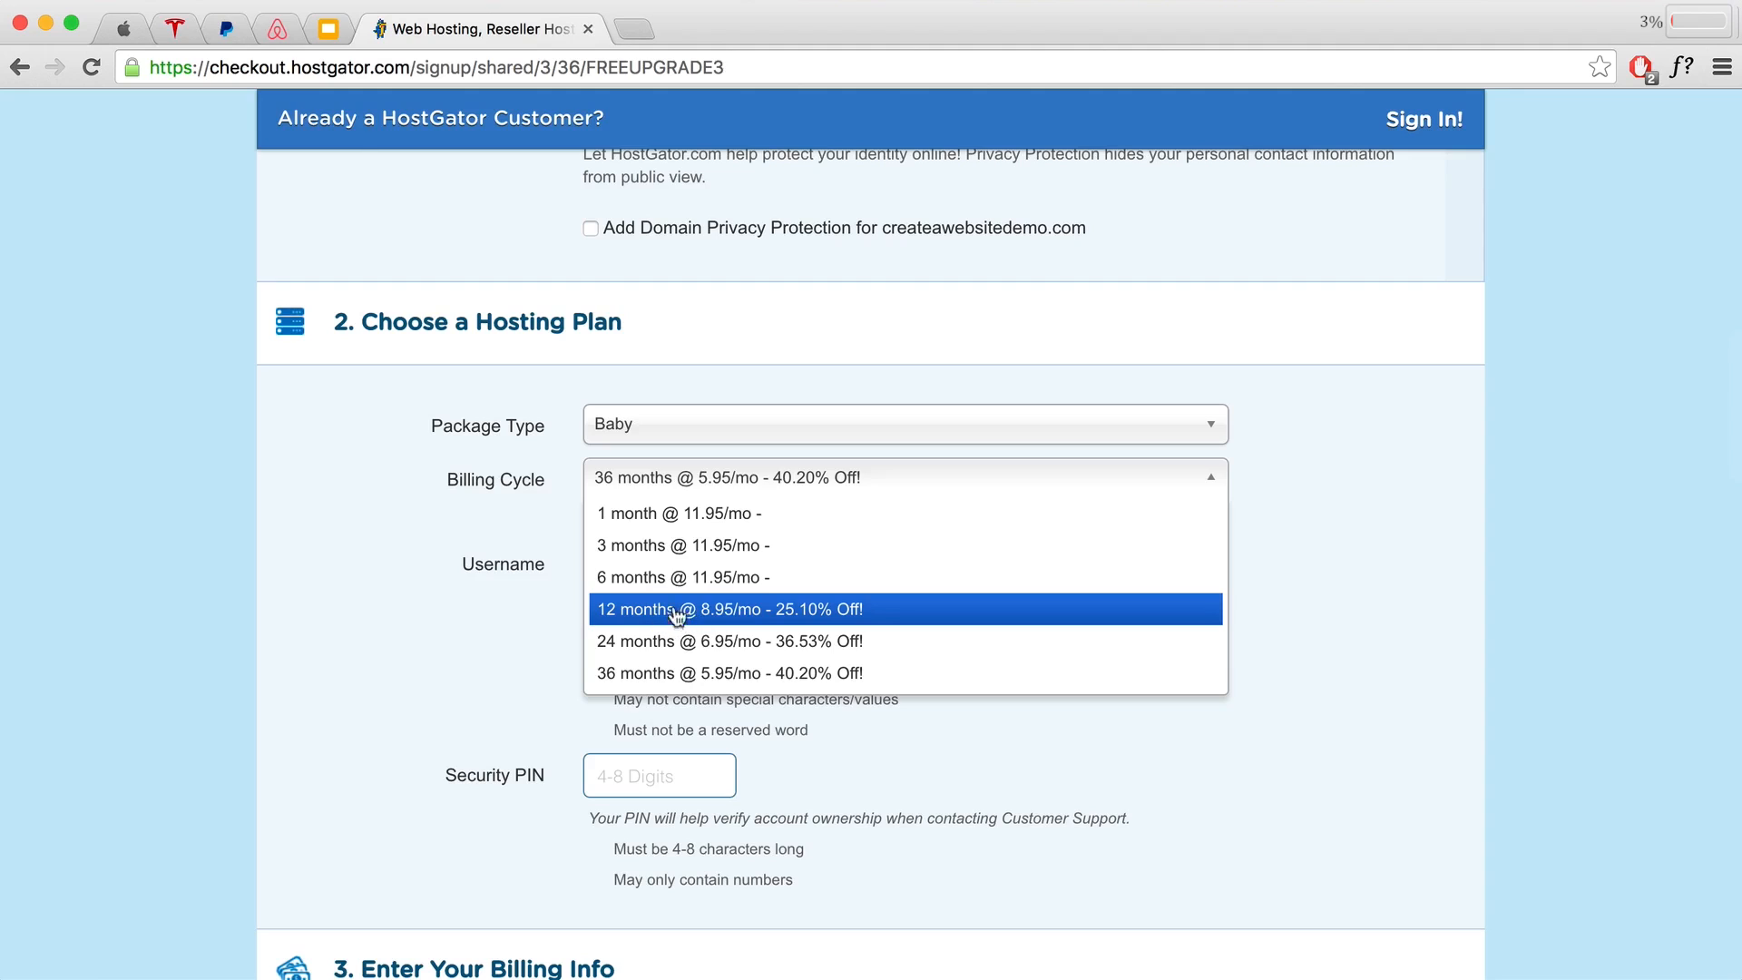
click(692, 513)
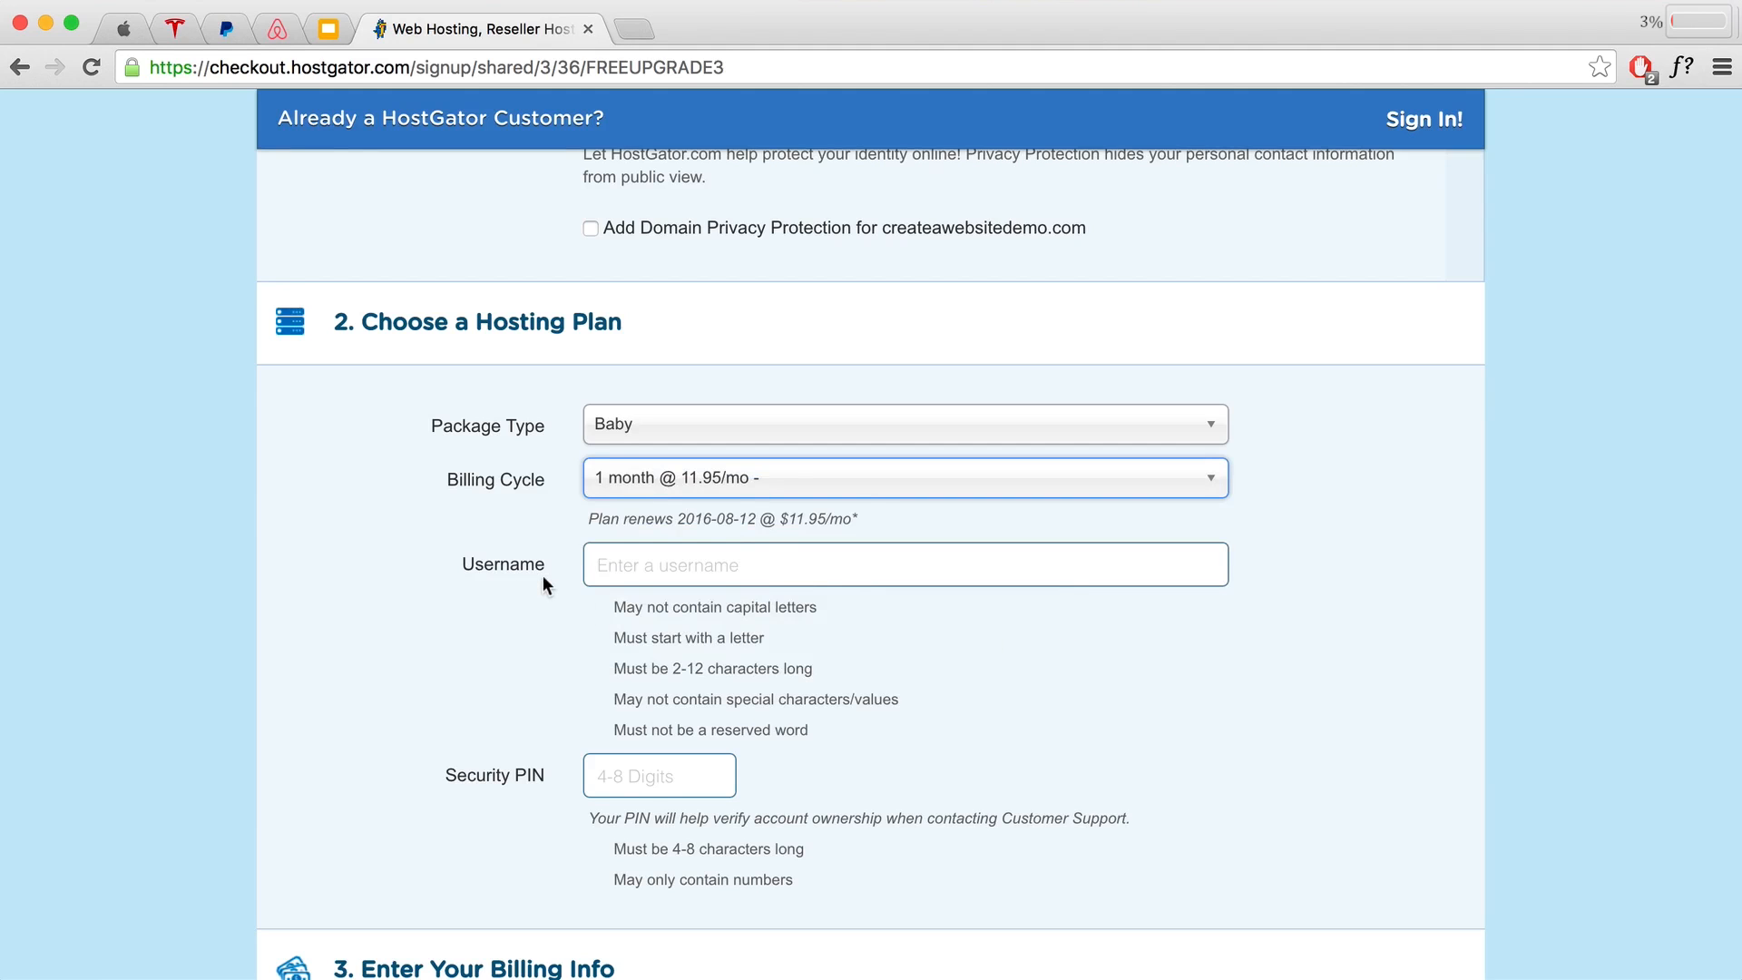
scroll(542, 581, down, 5)
scroll(541, 580, down, 7)
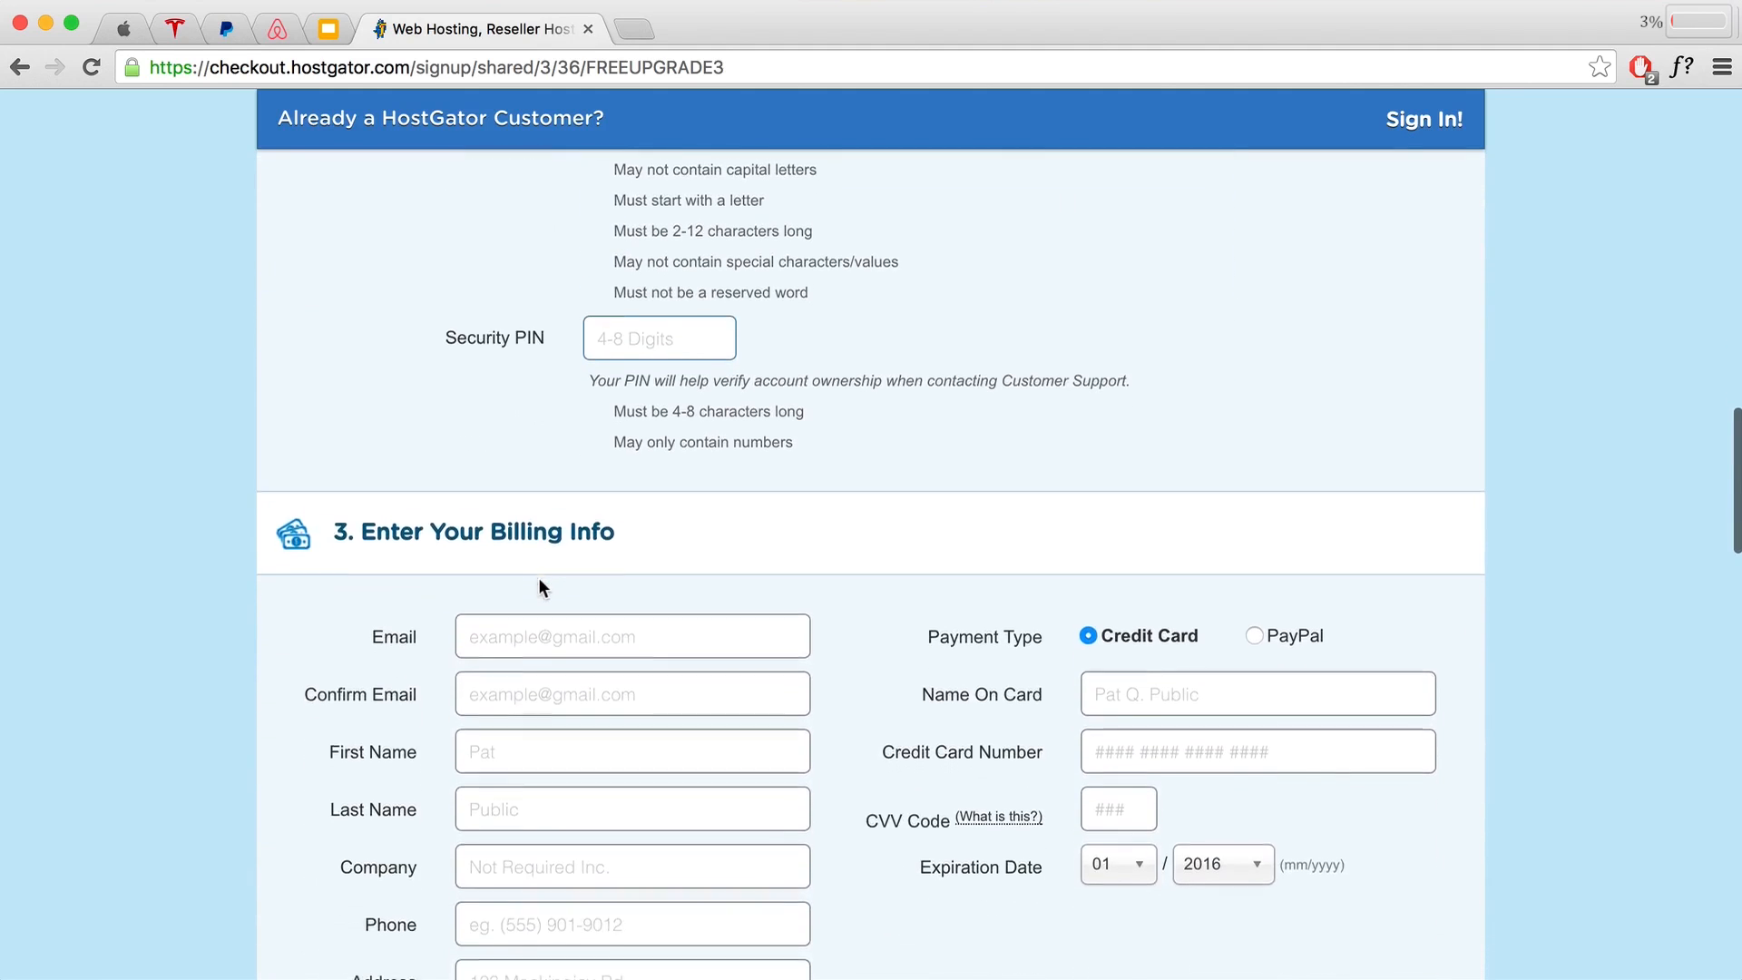
scroll(599, 627, down, 1)
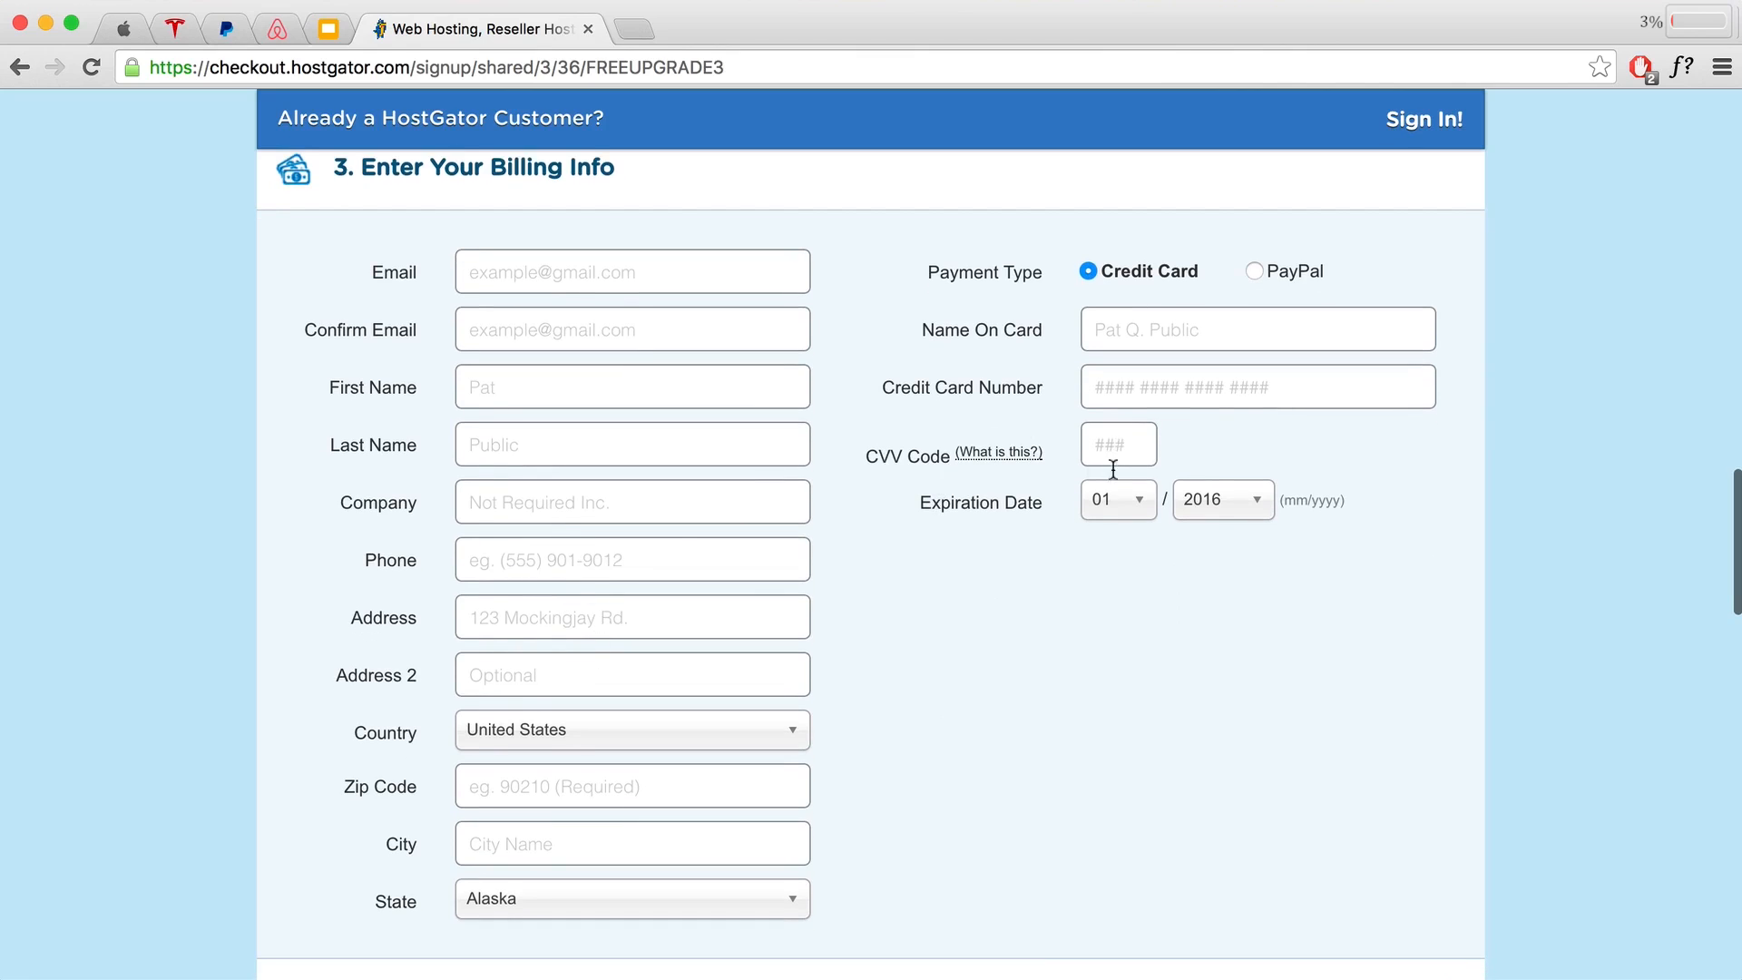
Step: Check the PayPal option, then keep Credit Card as the payment type
click(1254, 273)
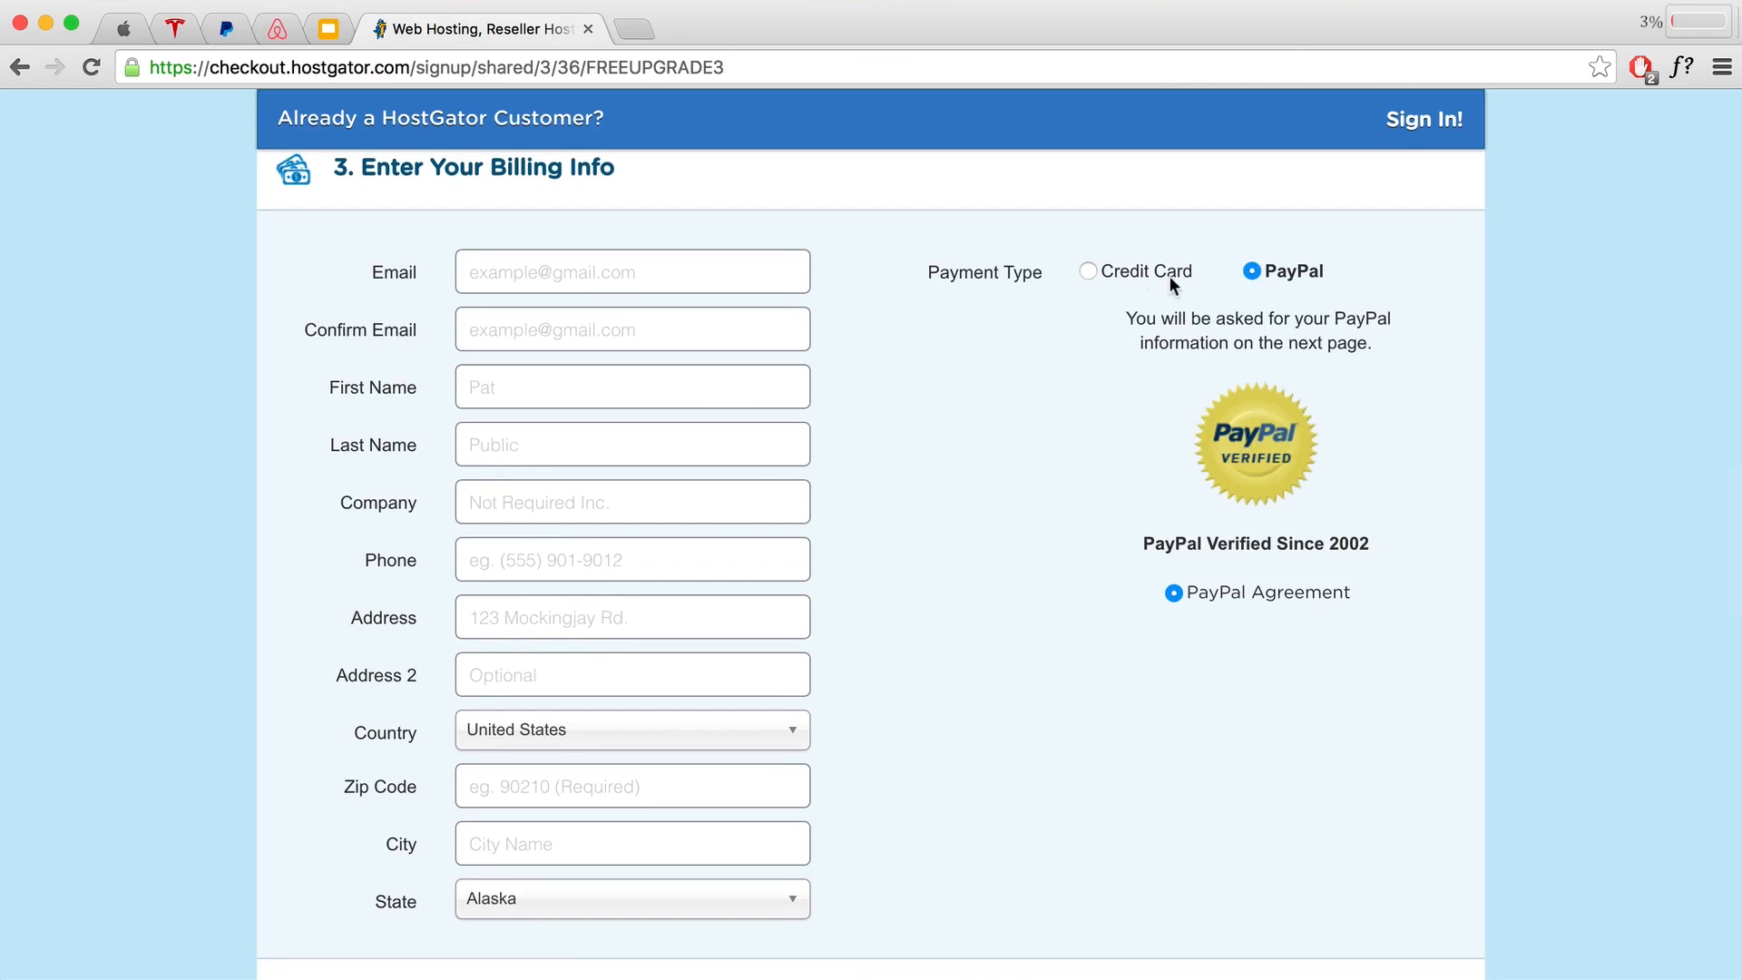
click(1088, 272)
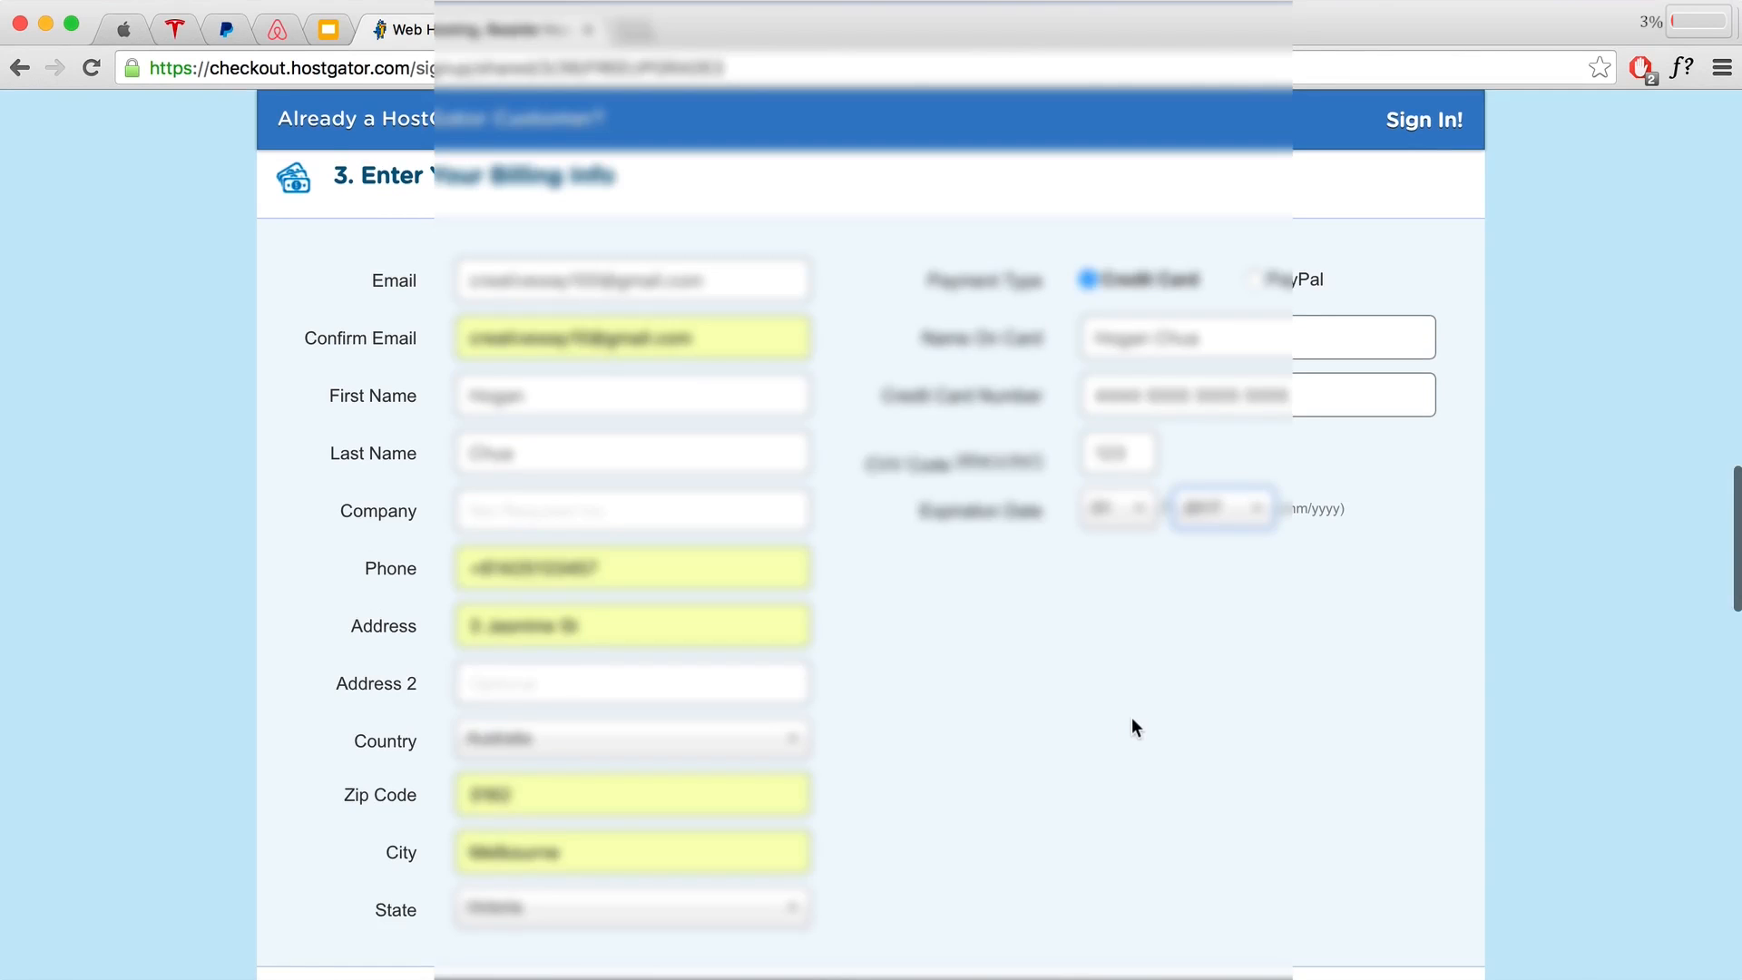
scroll(1127, 708, down, 7)
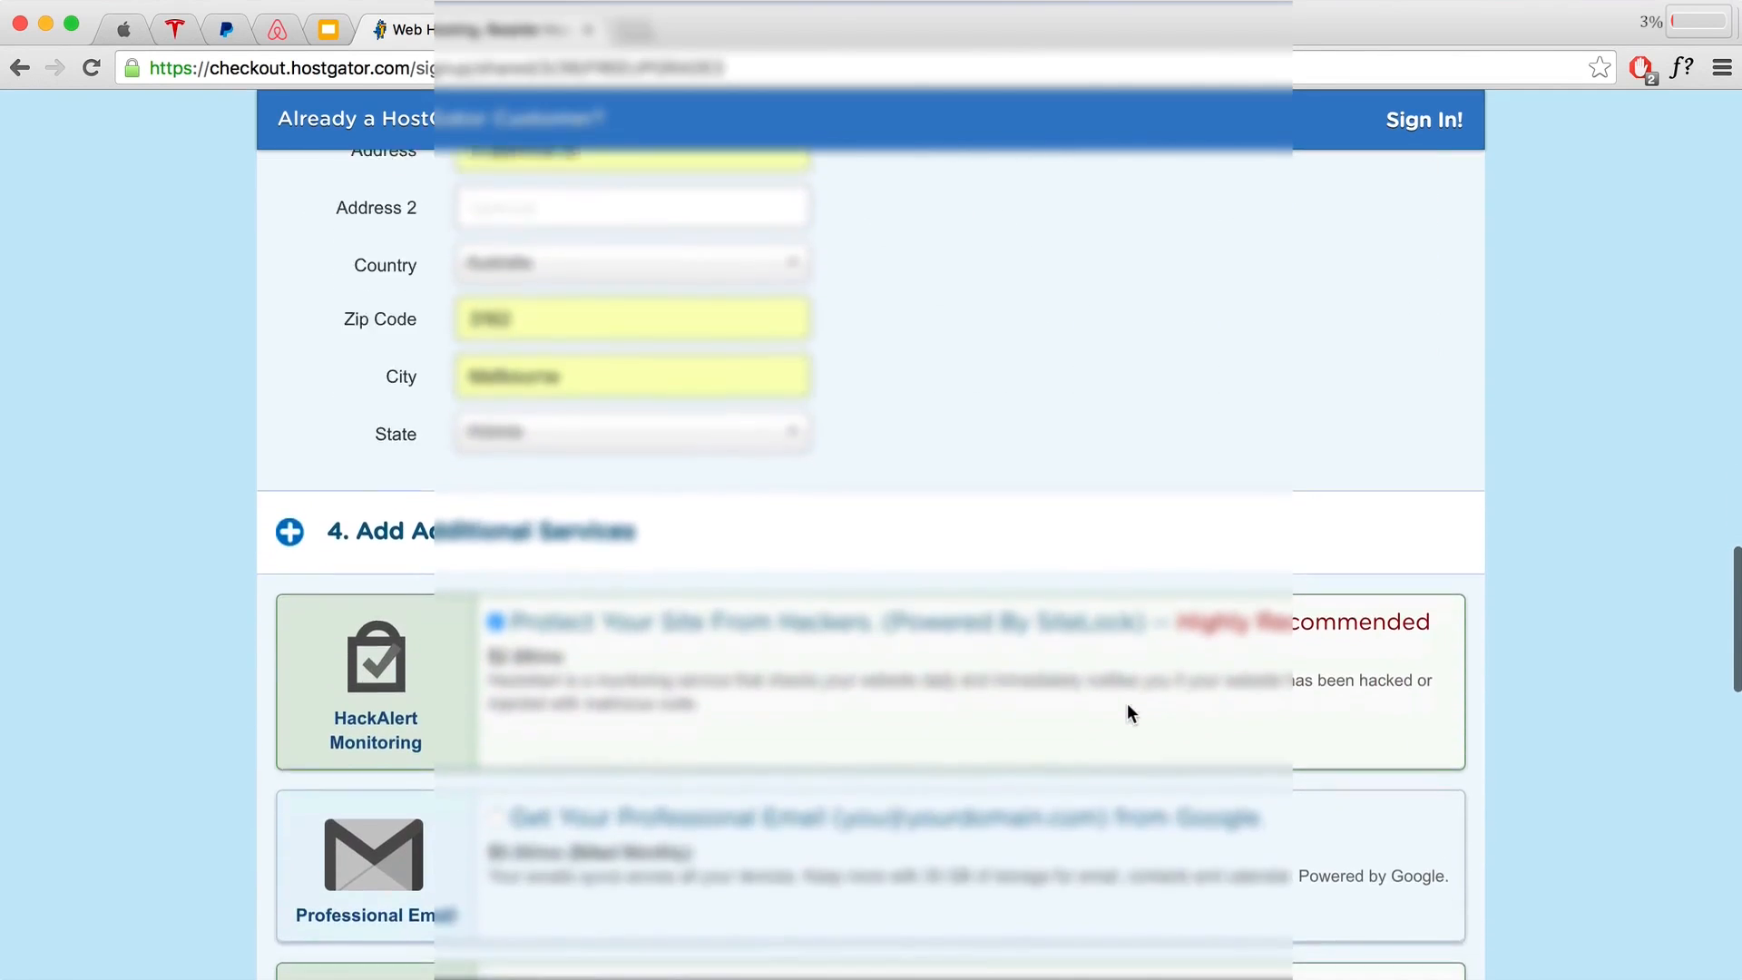
scroll(1126, 711, down, 2)
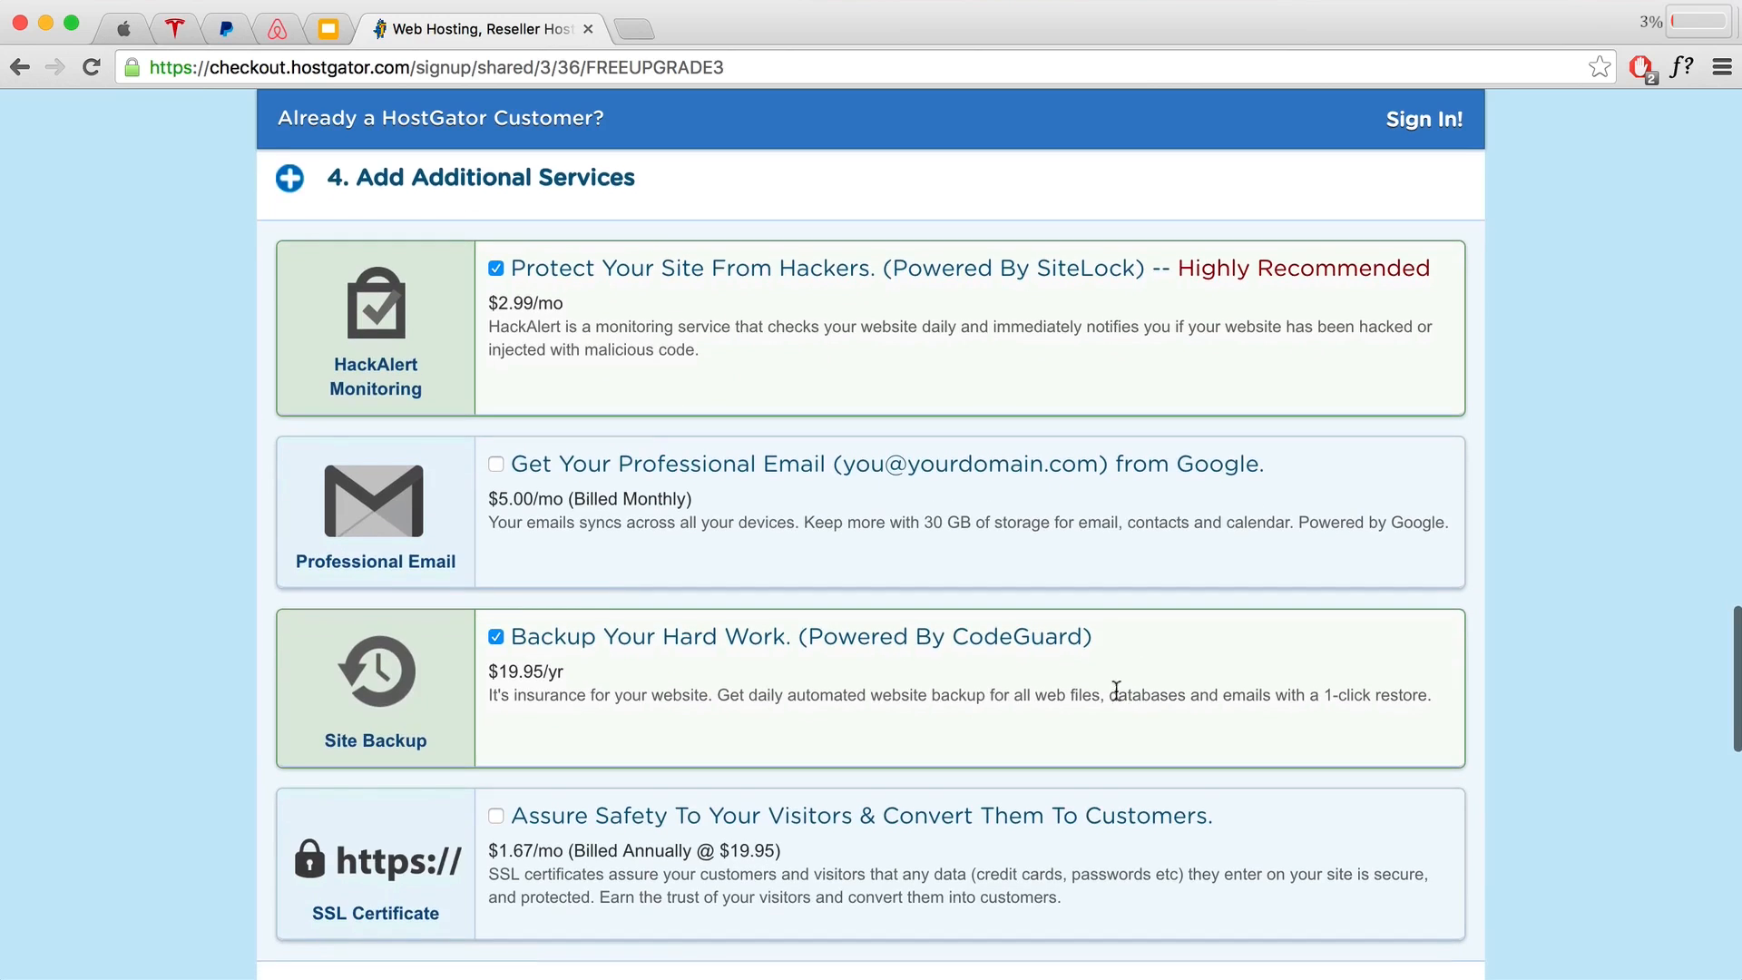
Step: Remove the HackAlert and Site Backup add-ons from the order
click(497, 271)
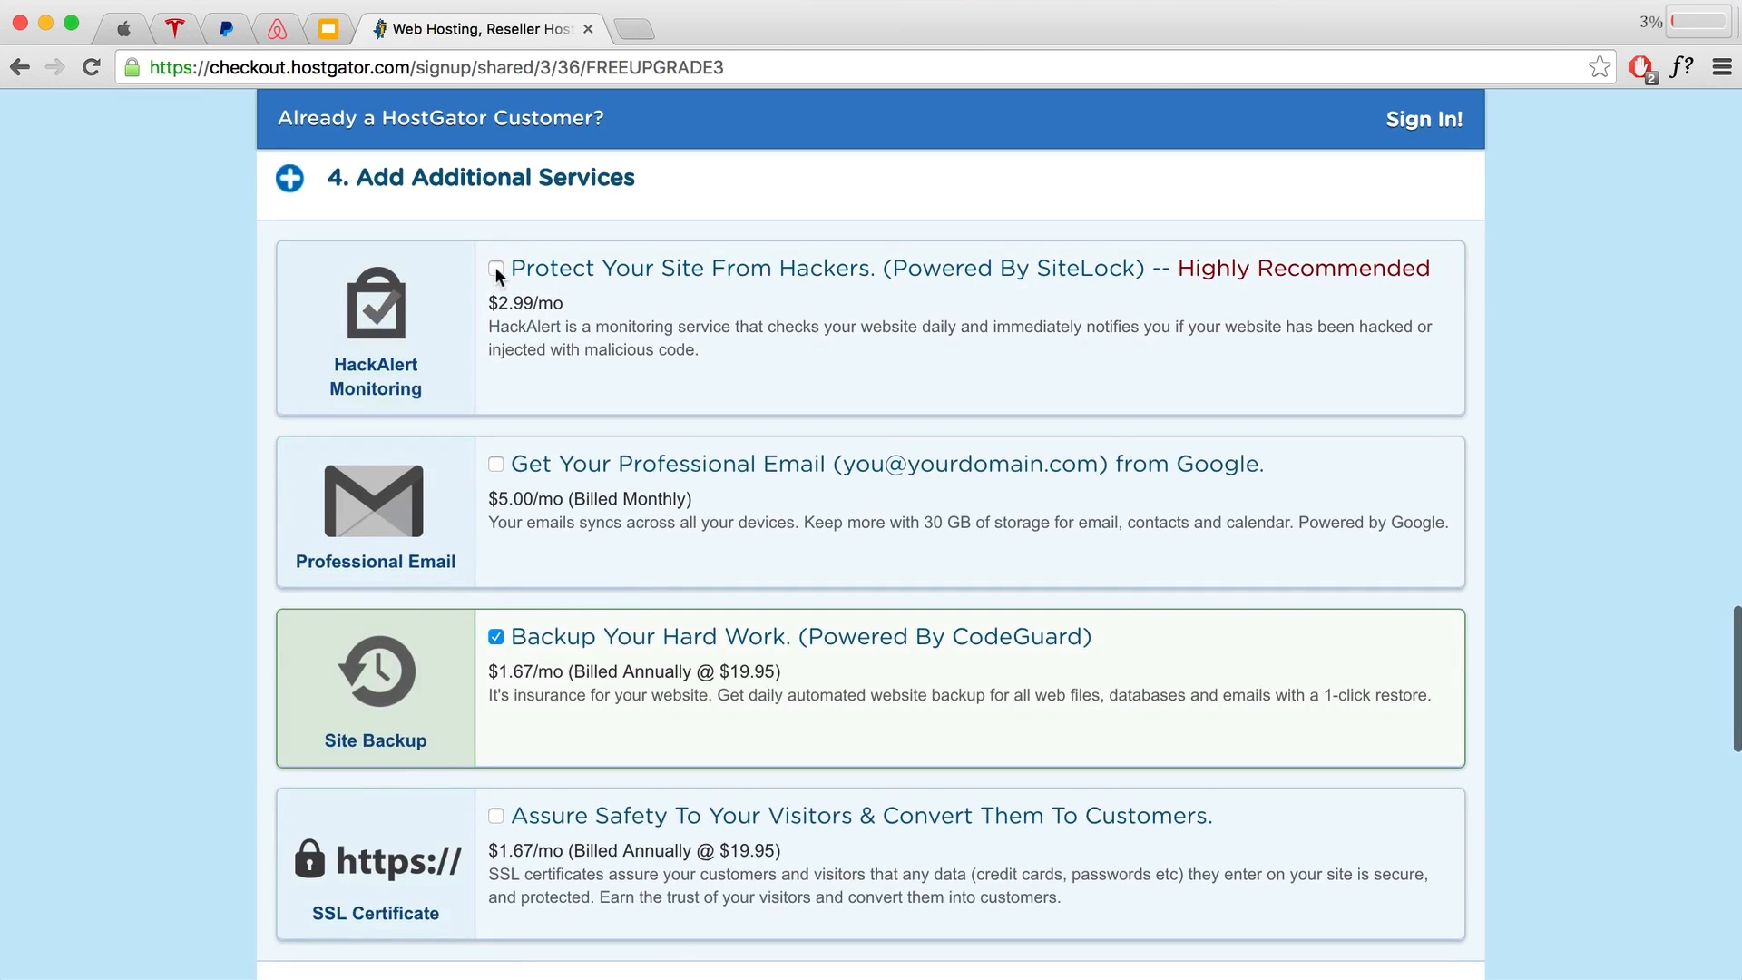
click(497, 639)
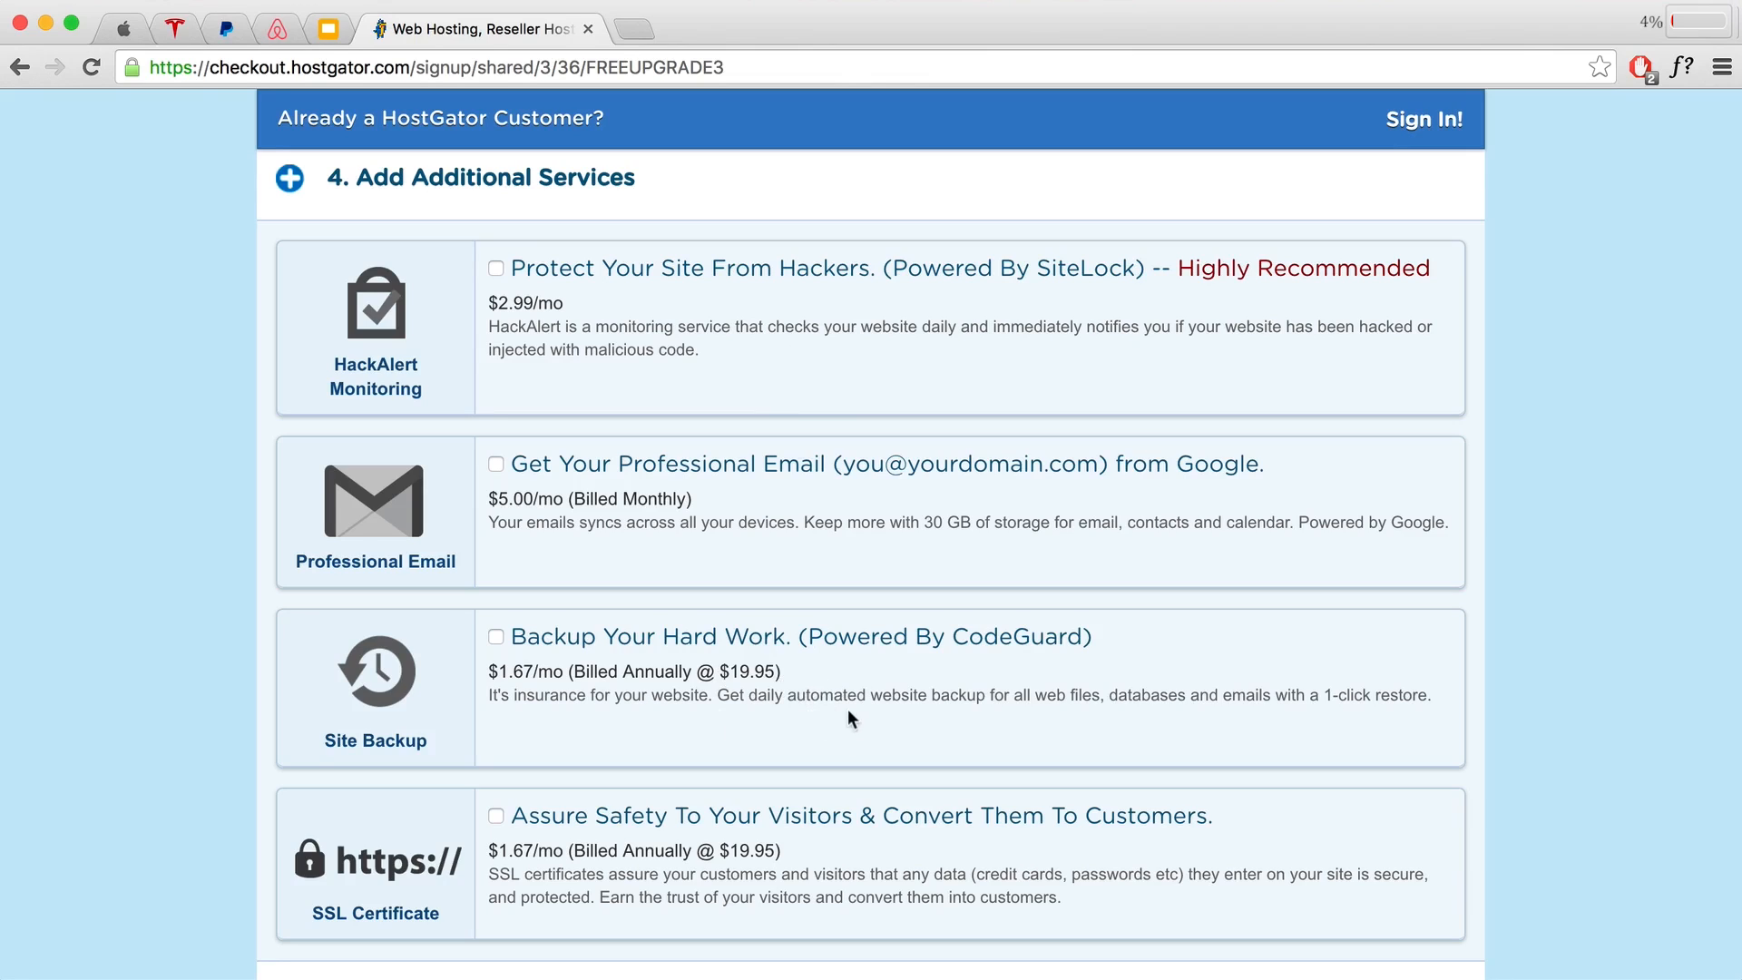
scroll(738, 655, down, 3)
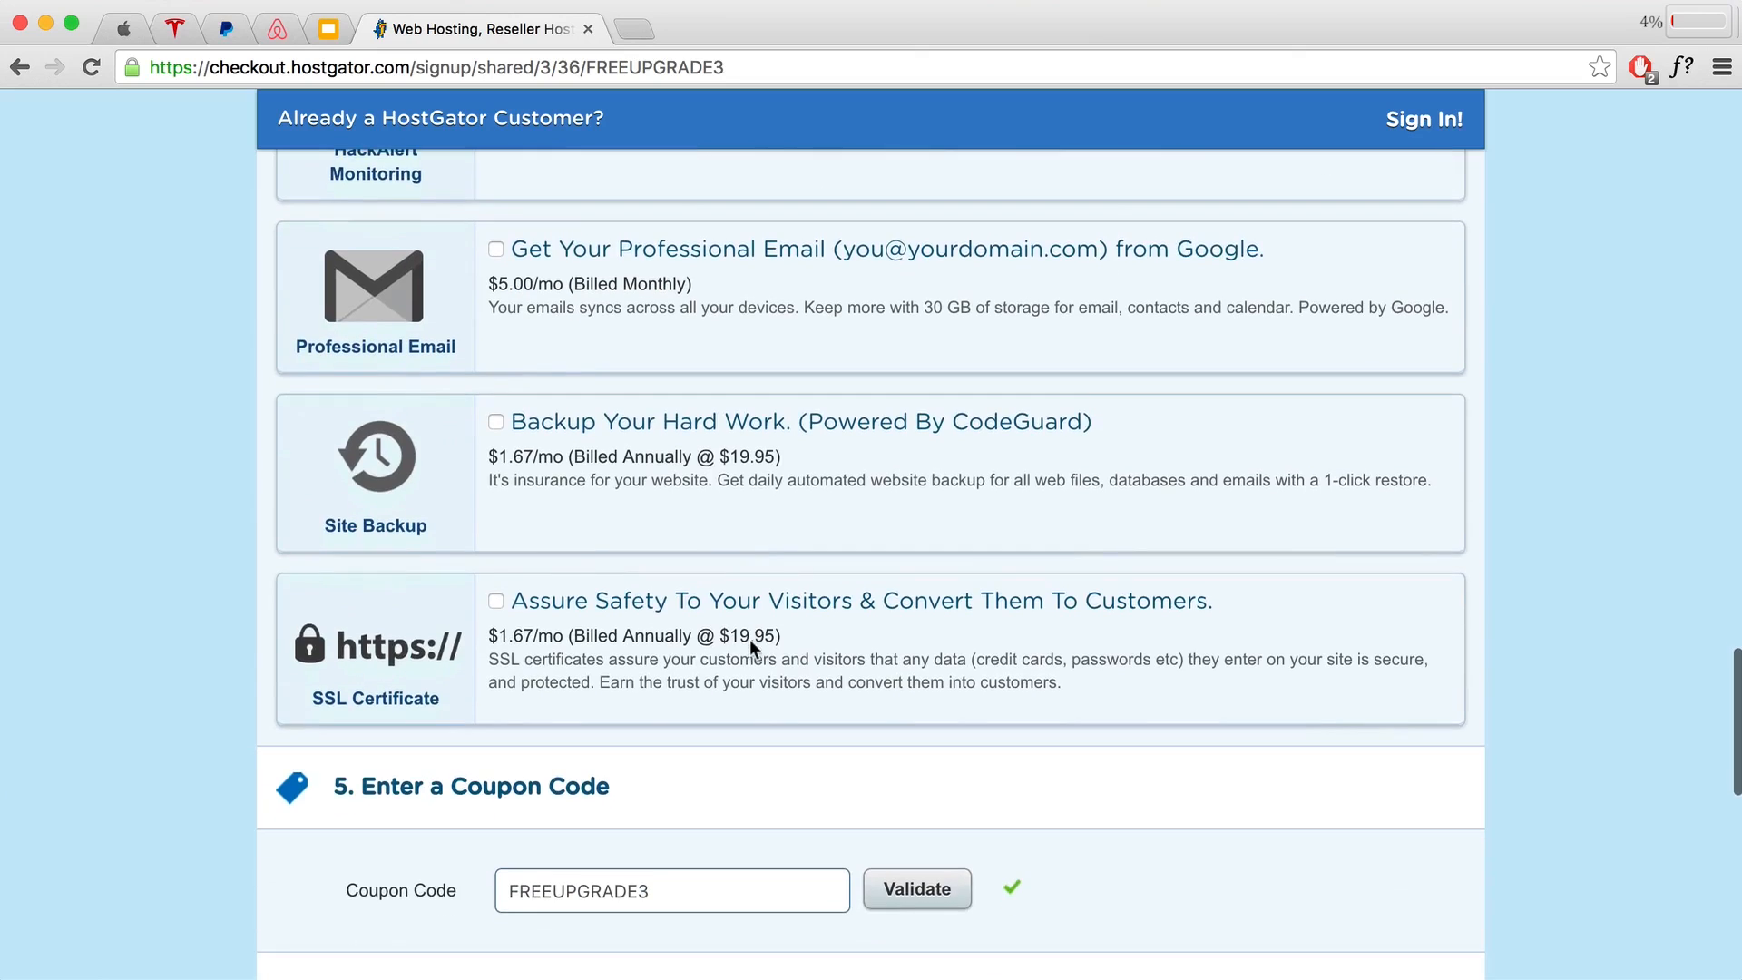
scroll(750, 641, down, 2)
Step: Replace the FREEUPGRADE3 coupon with a different coupon code and validate it
drag(657, 611, 396, 597)
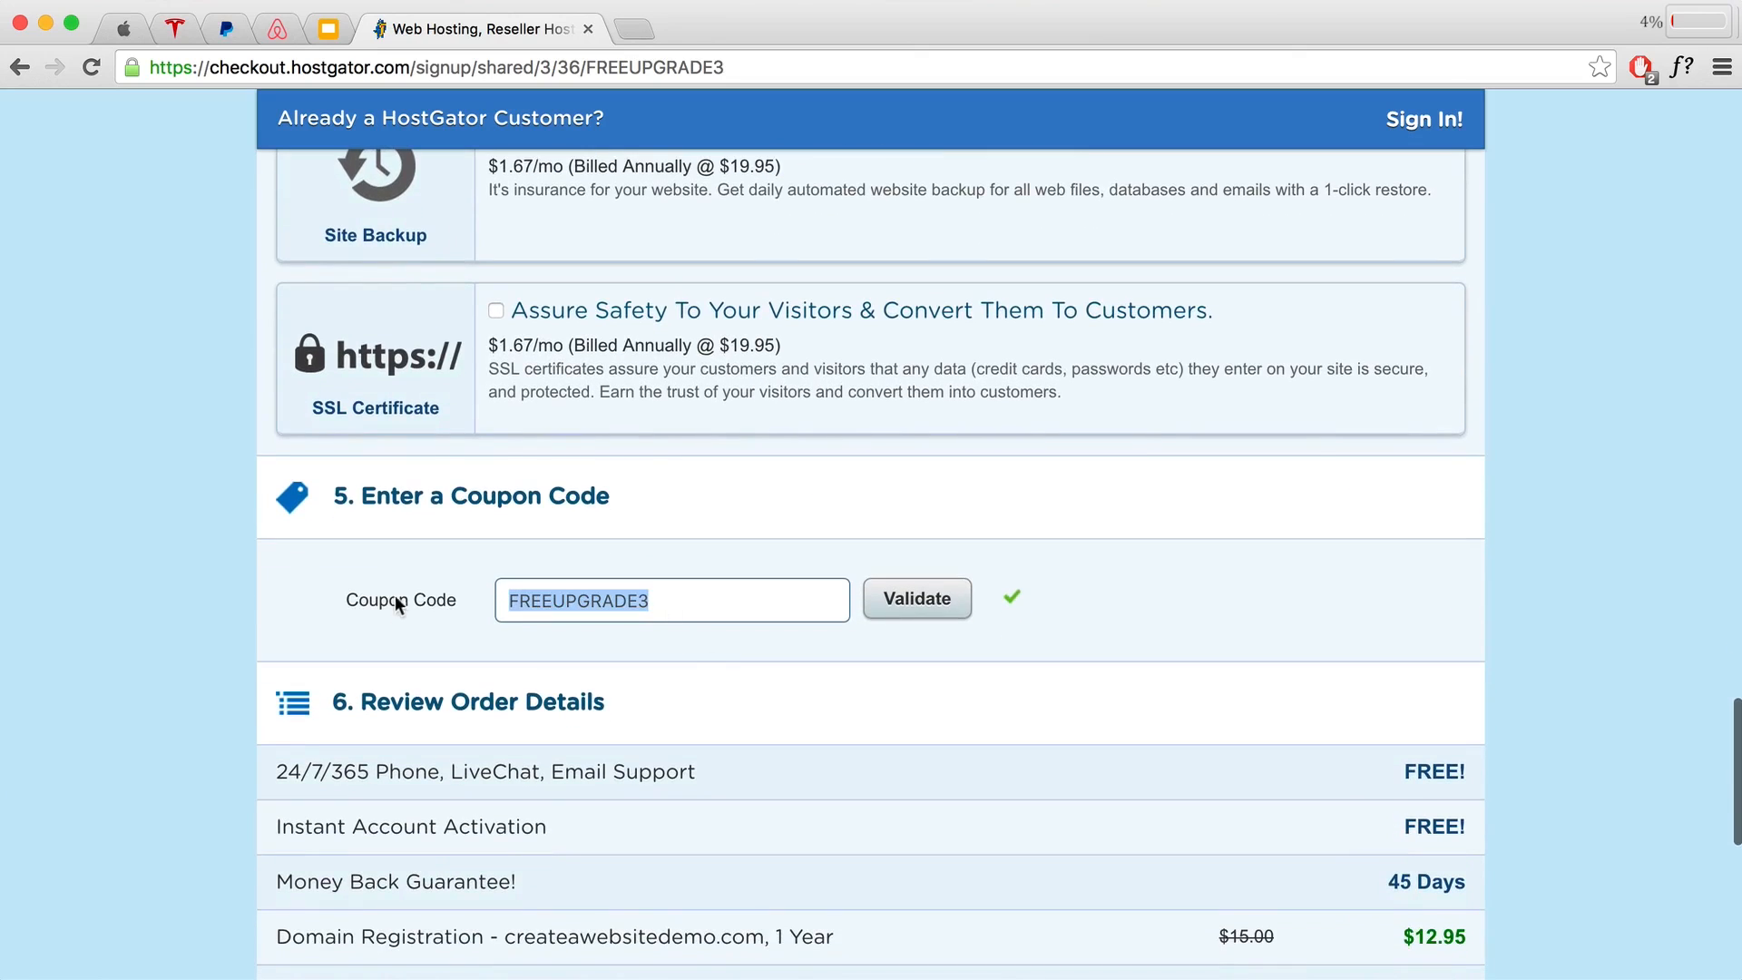
text(ho)
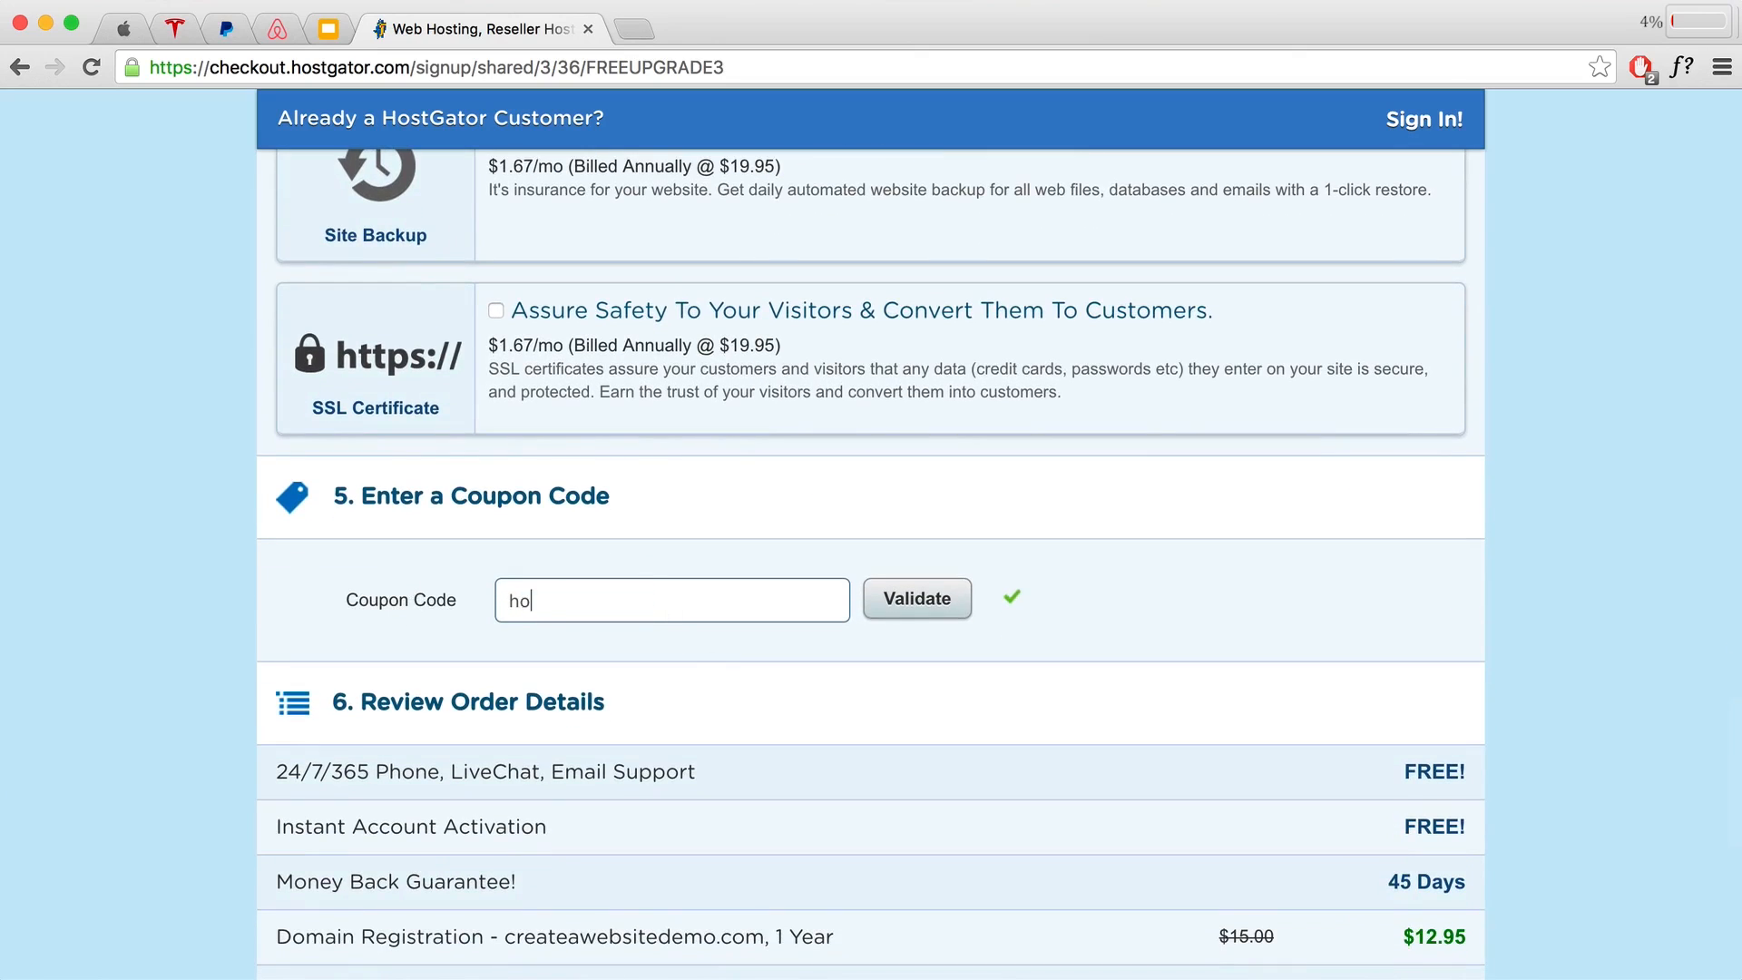
text(ganchua)
scroll(1101, 590, down, 3)
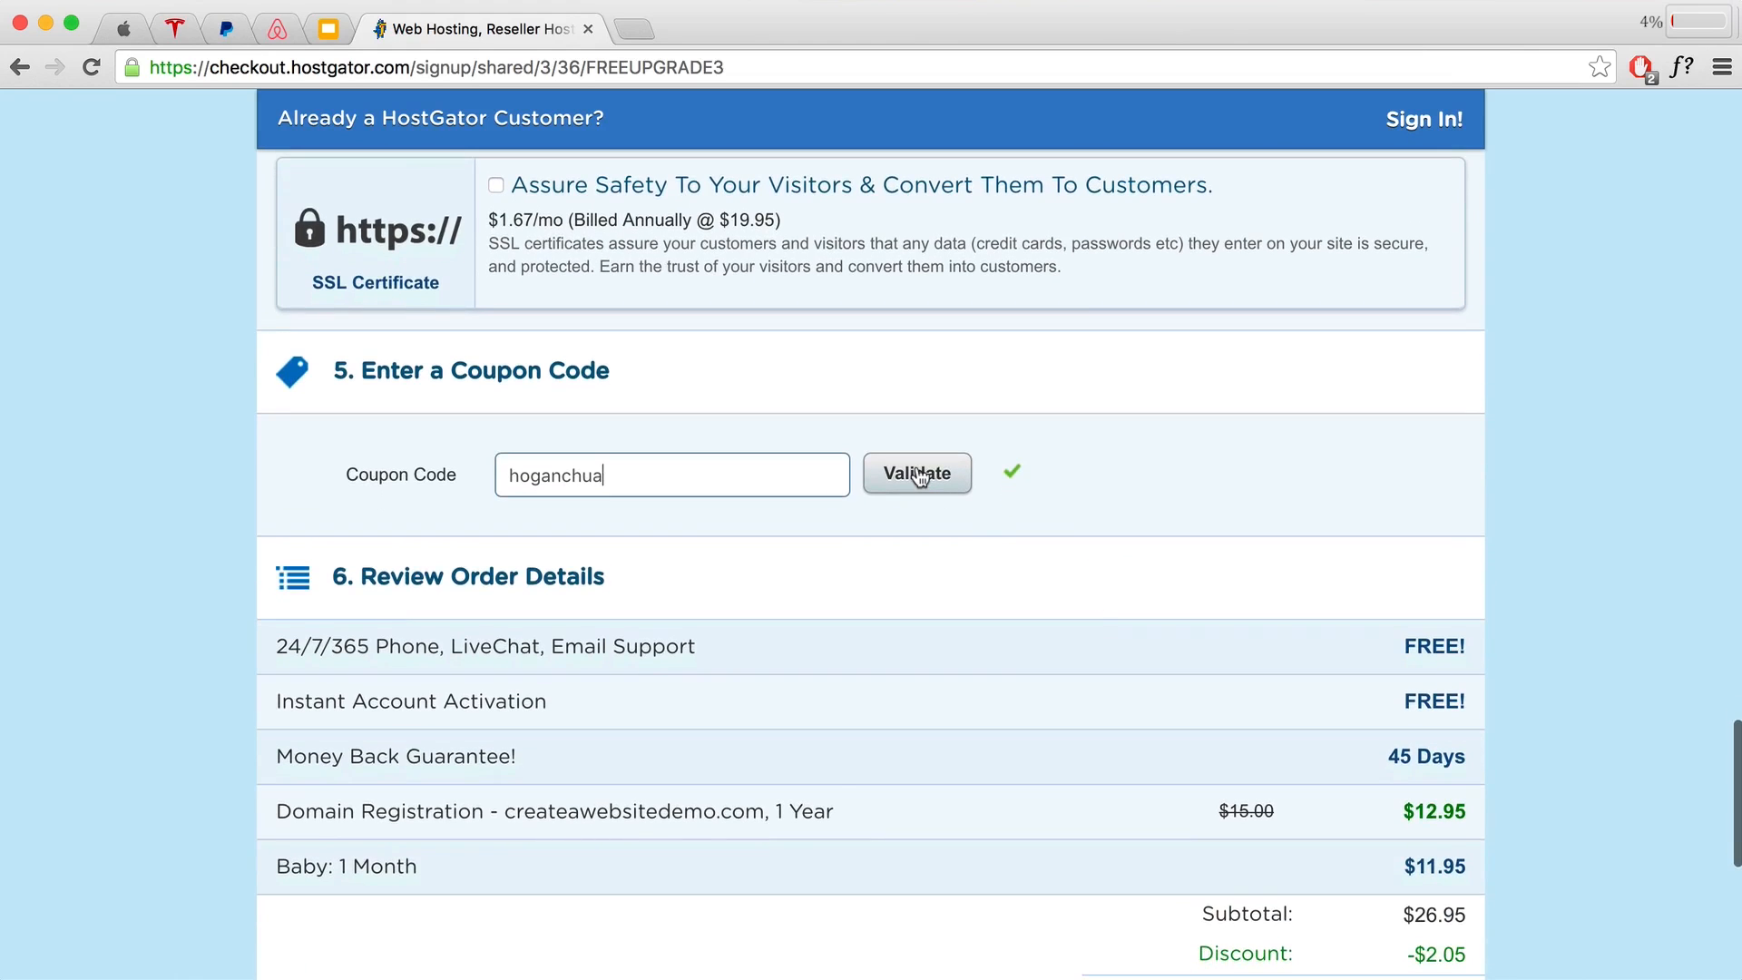
click(918, 473)
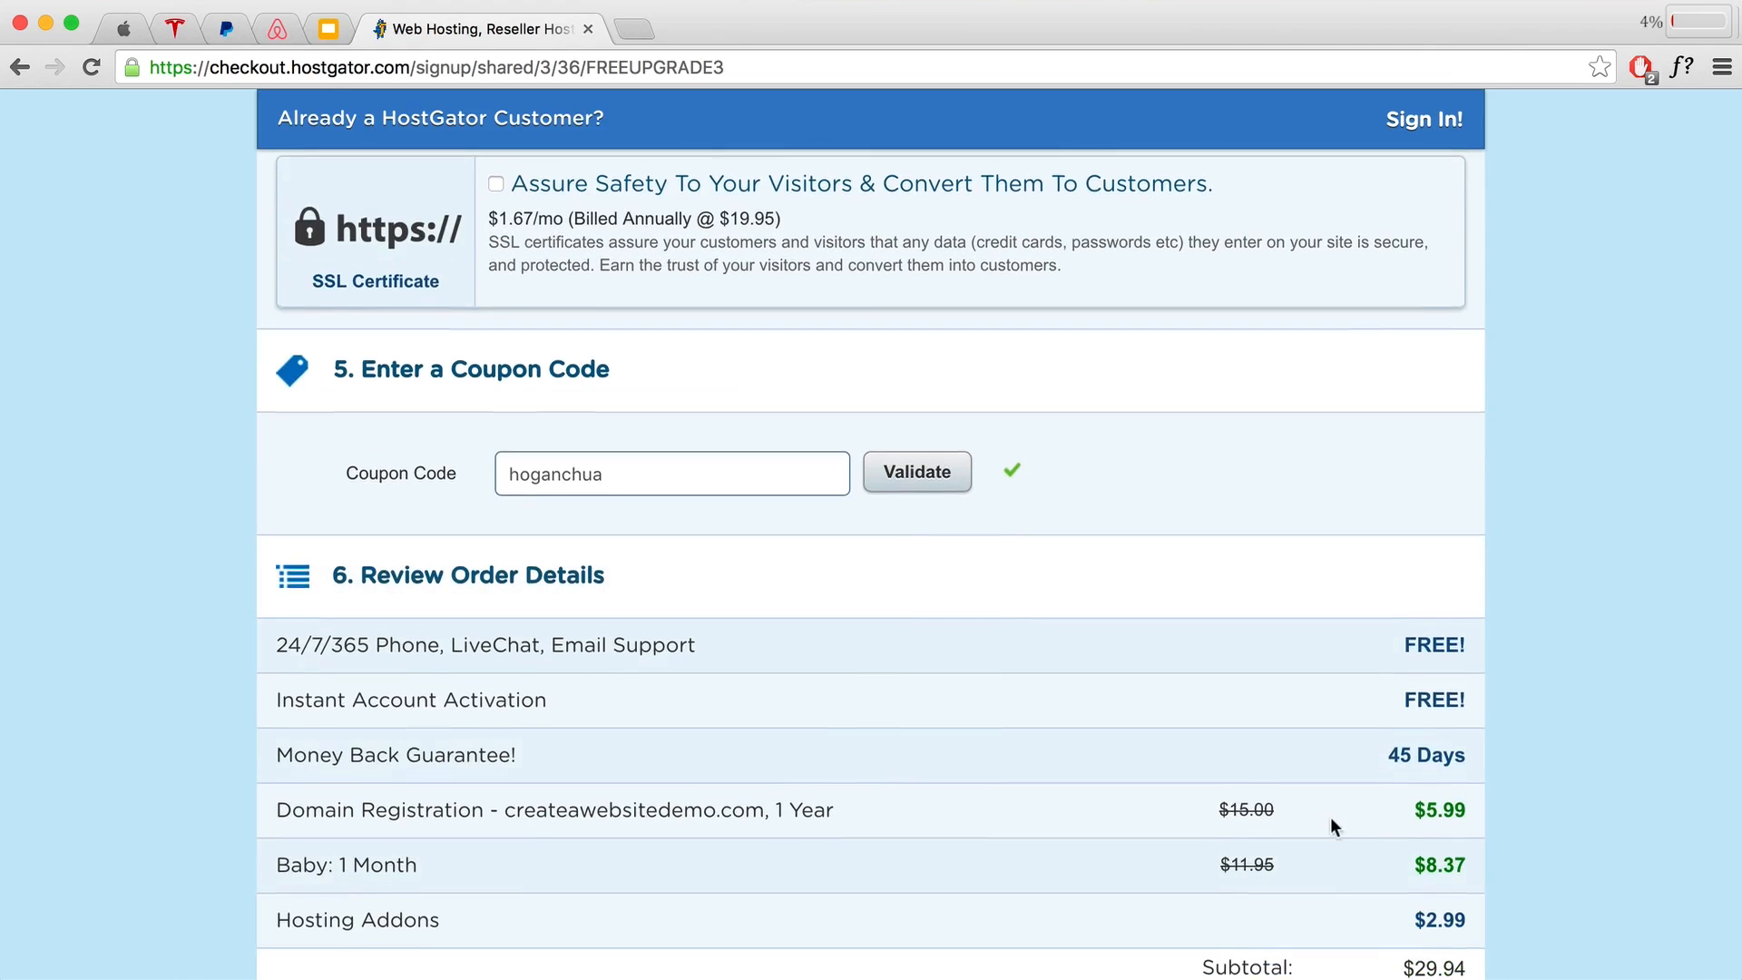
scroll(1125, 853, down, 1)
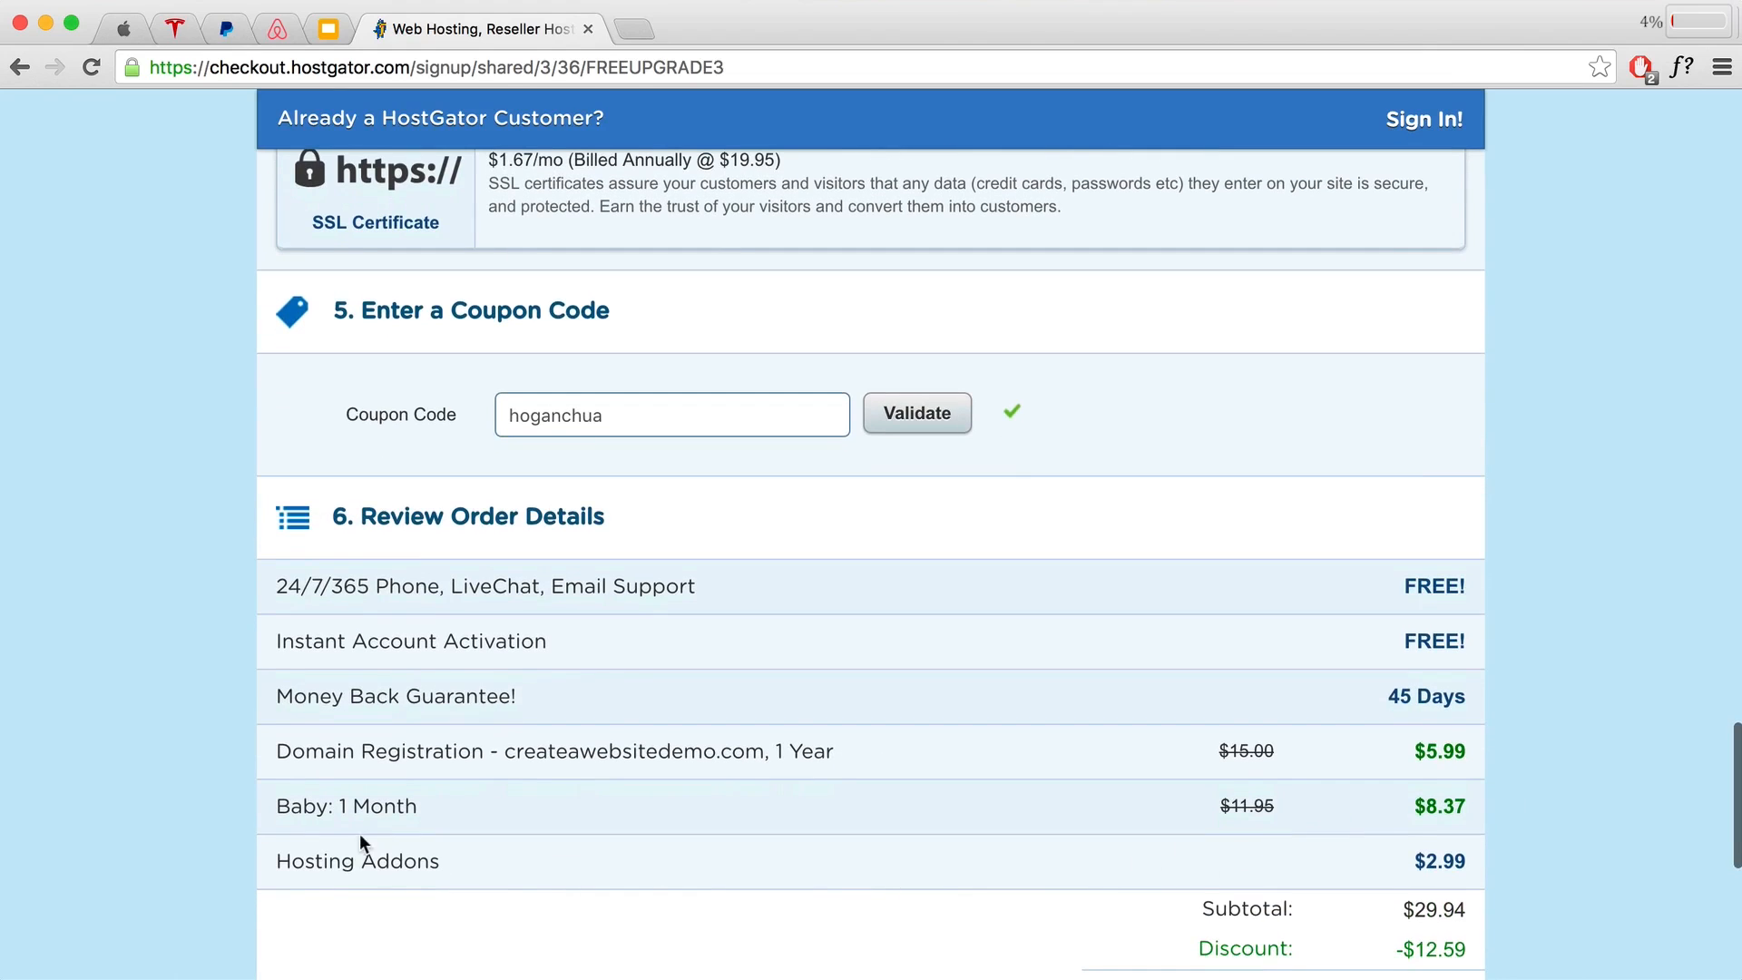
scroll(482, 683, up, 3)
scroll(481, 683, up, 12)
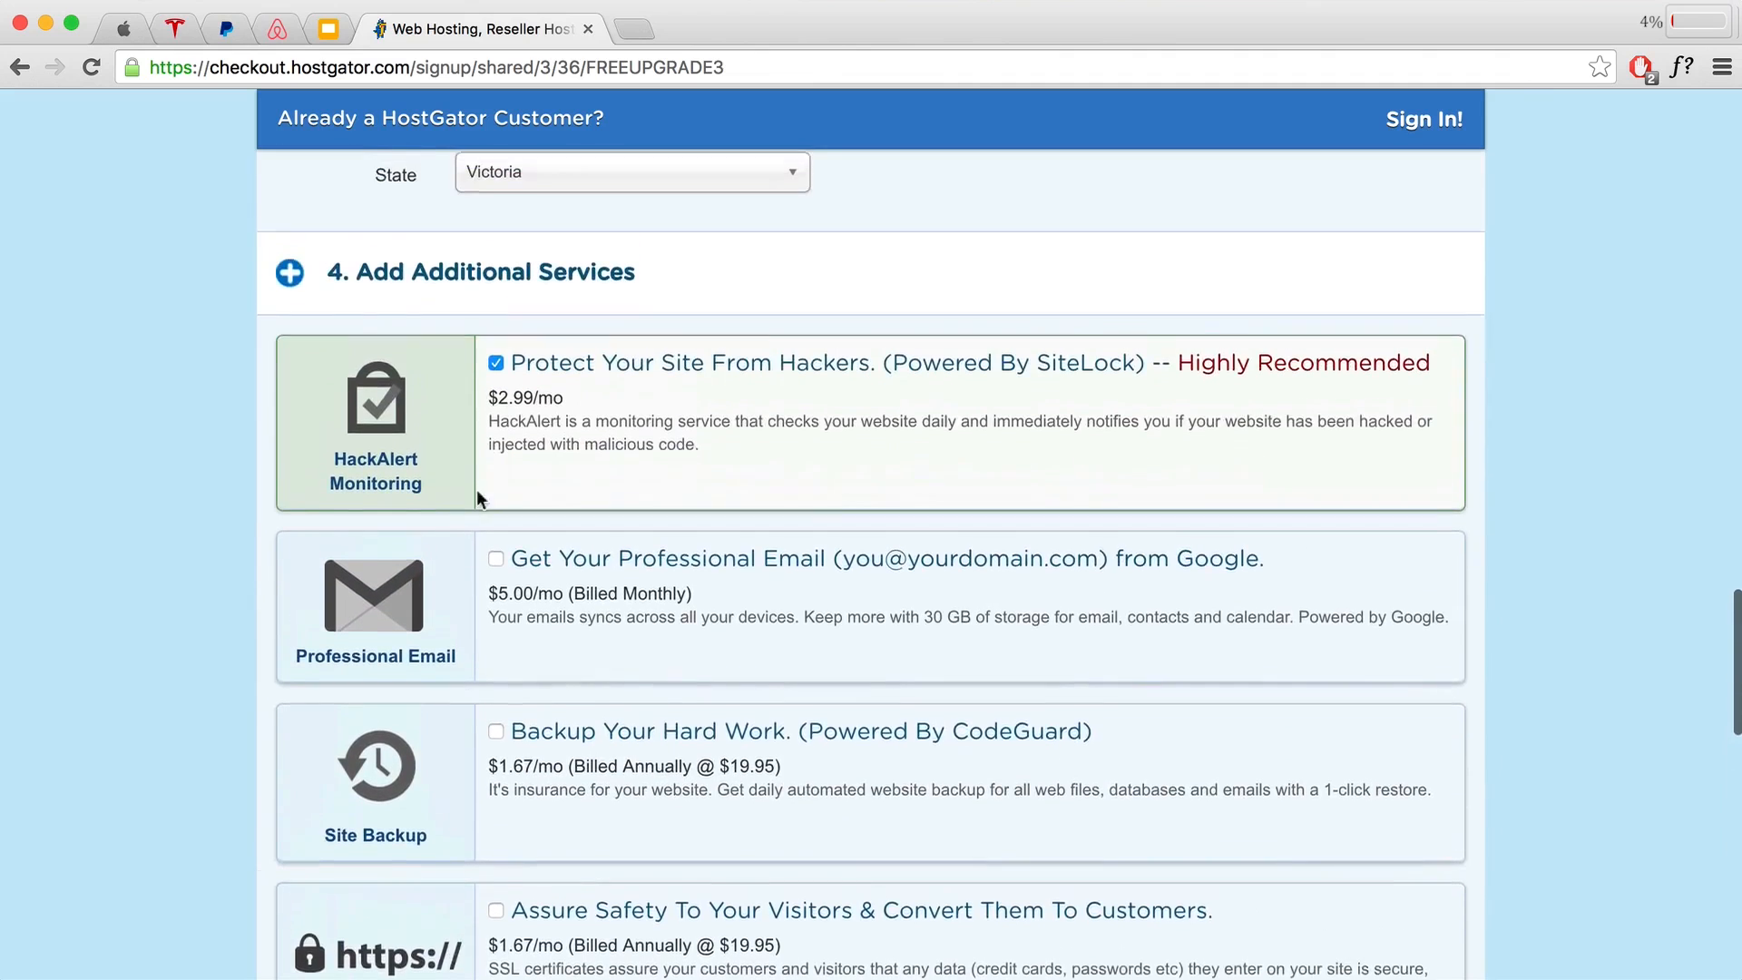
scroll(797, 660, down, 11)
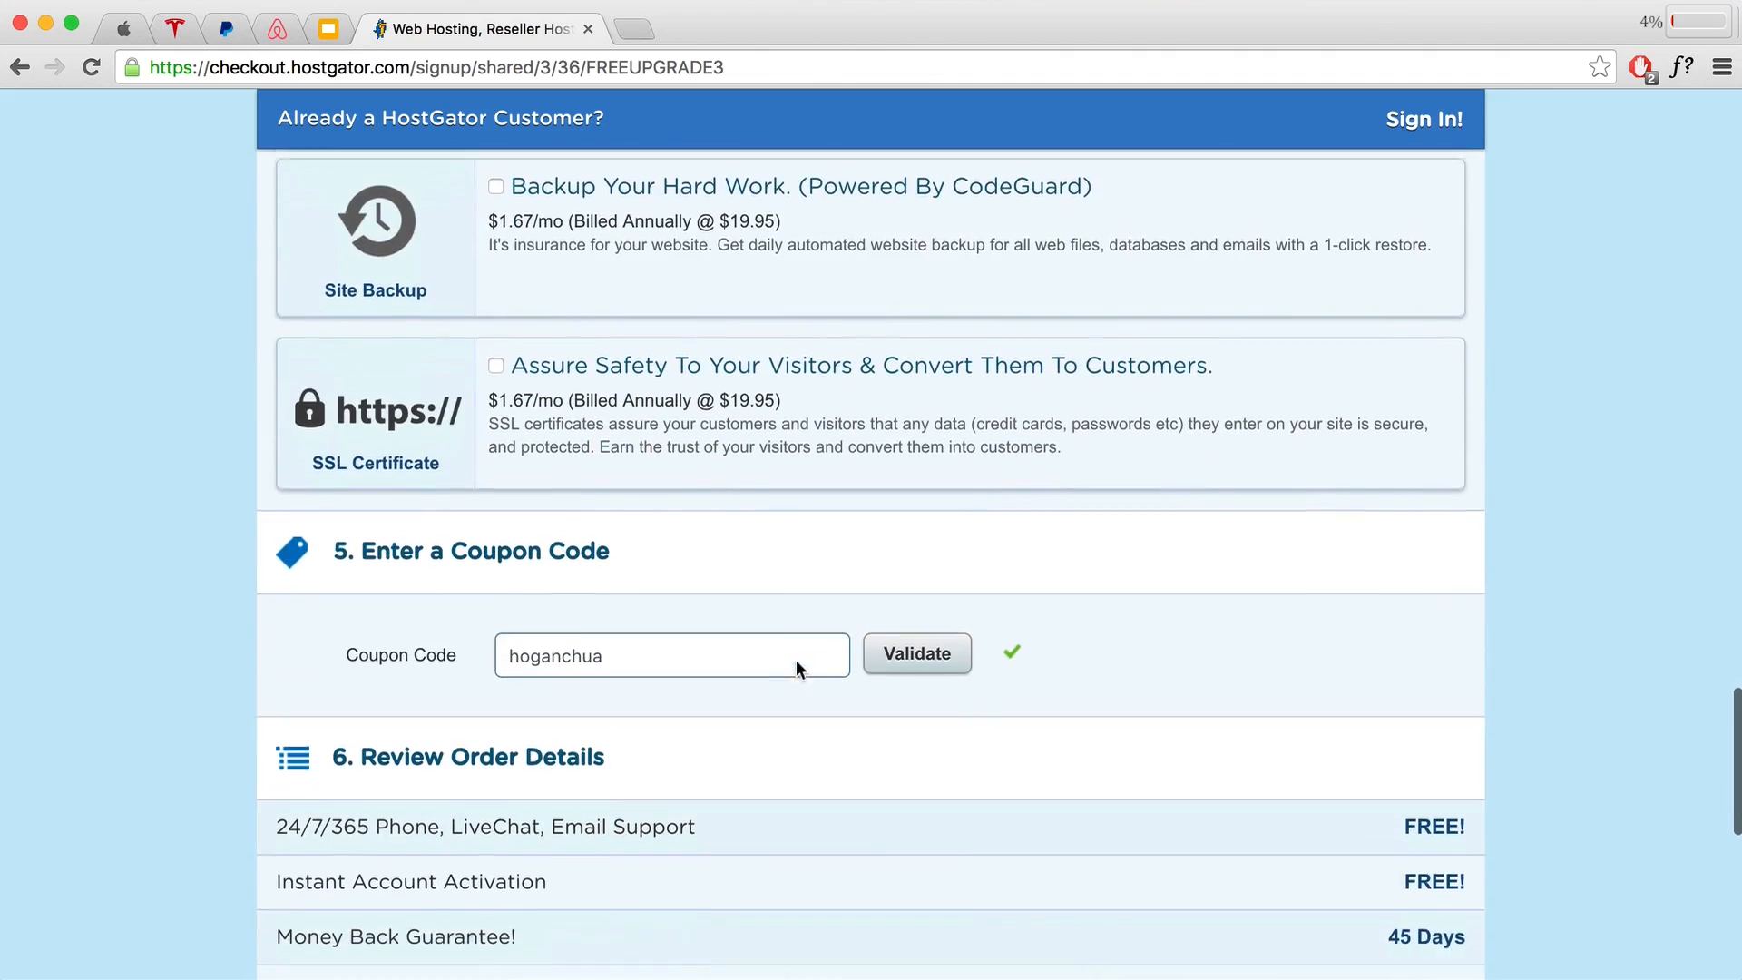
drag(617, 644, 504, 638)
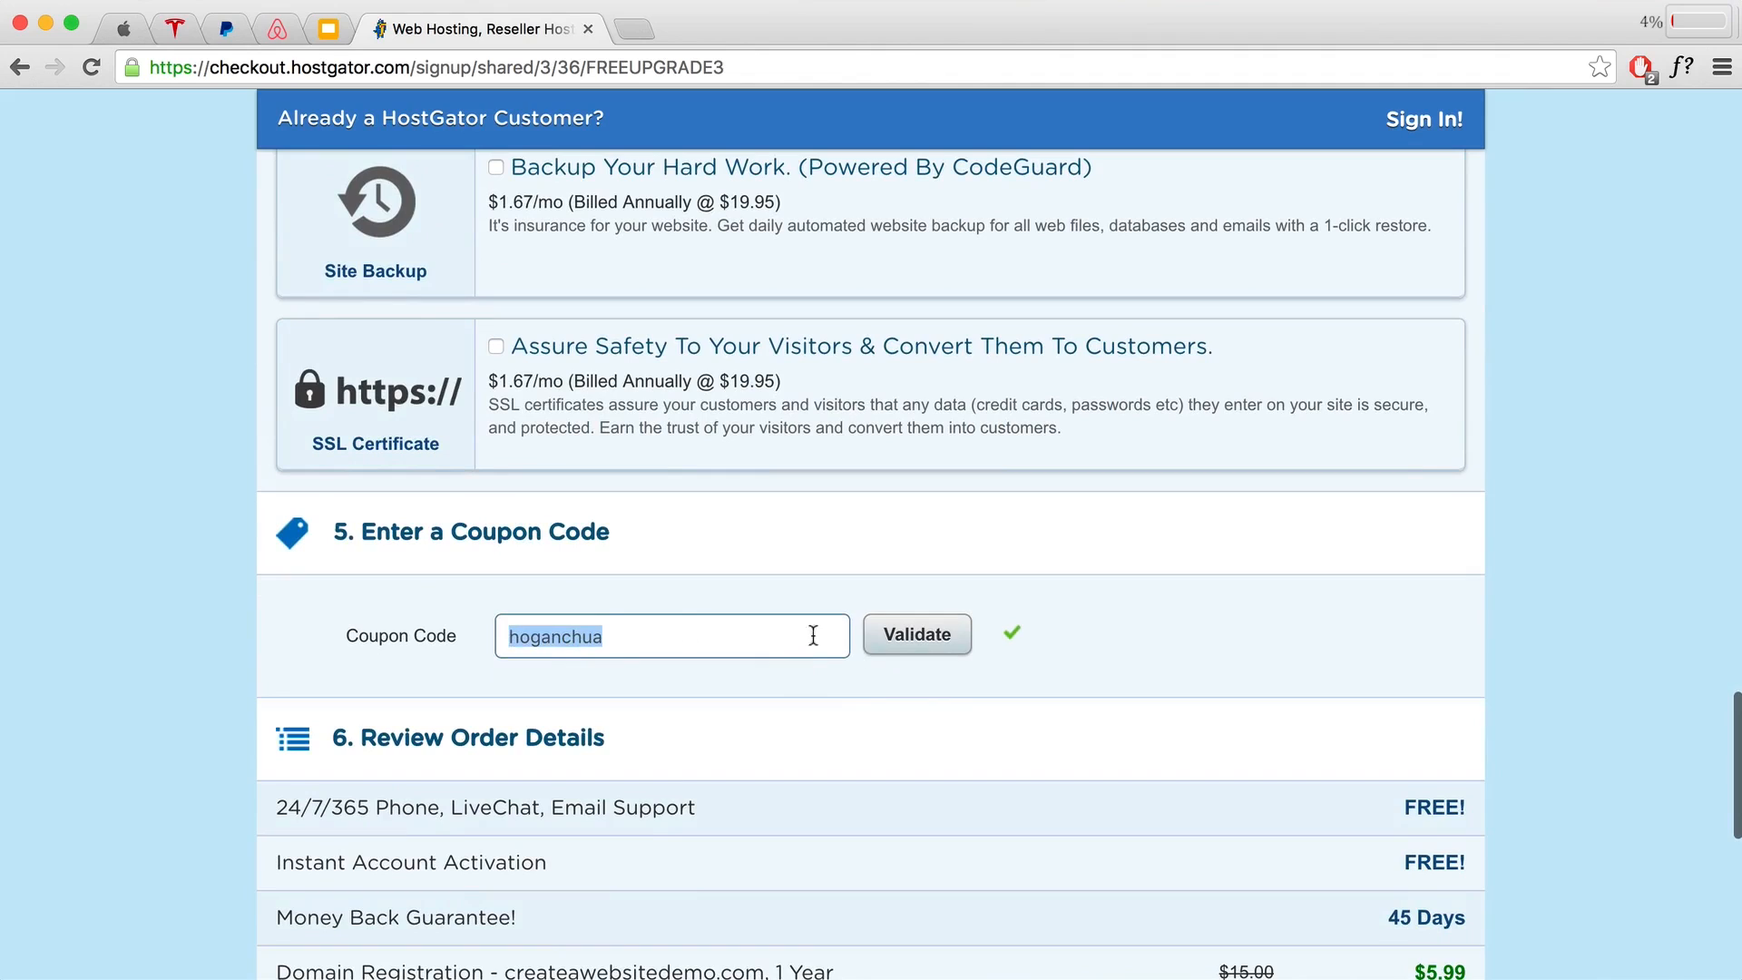
click(1171, 643)
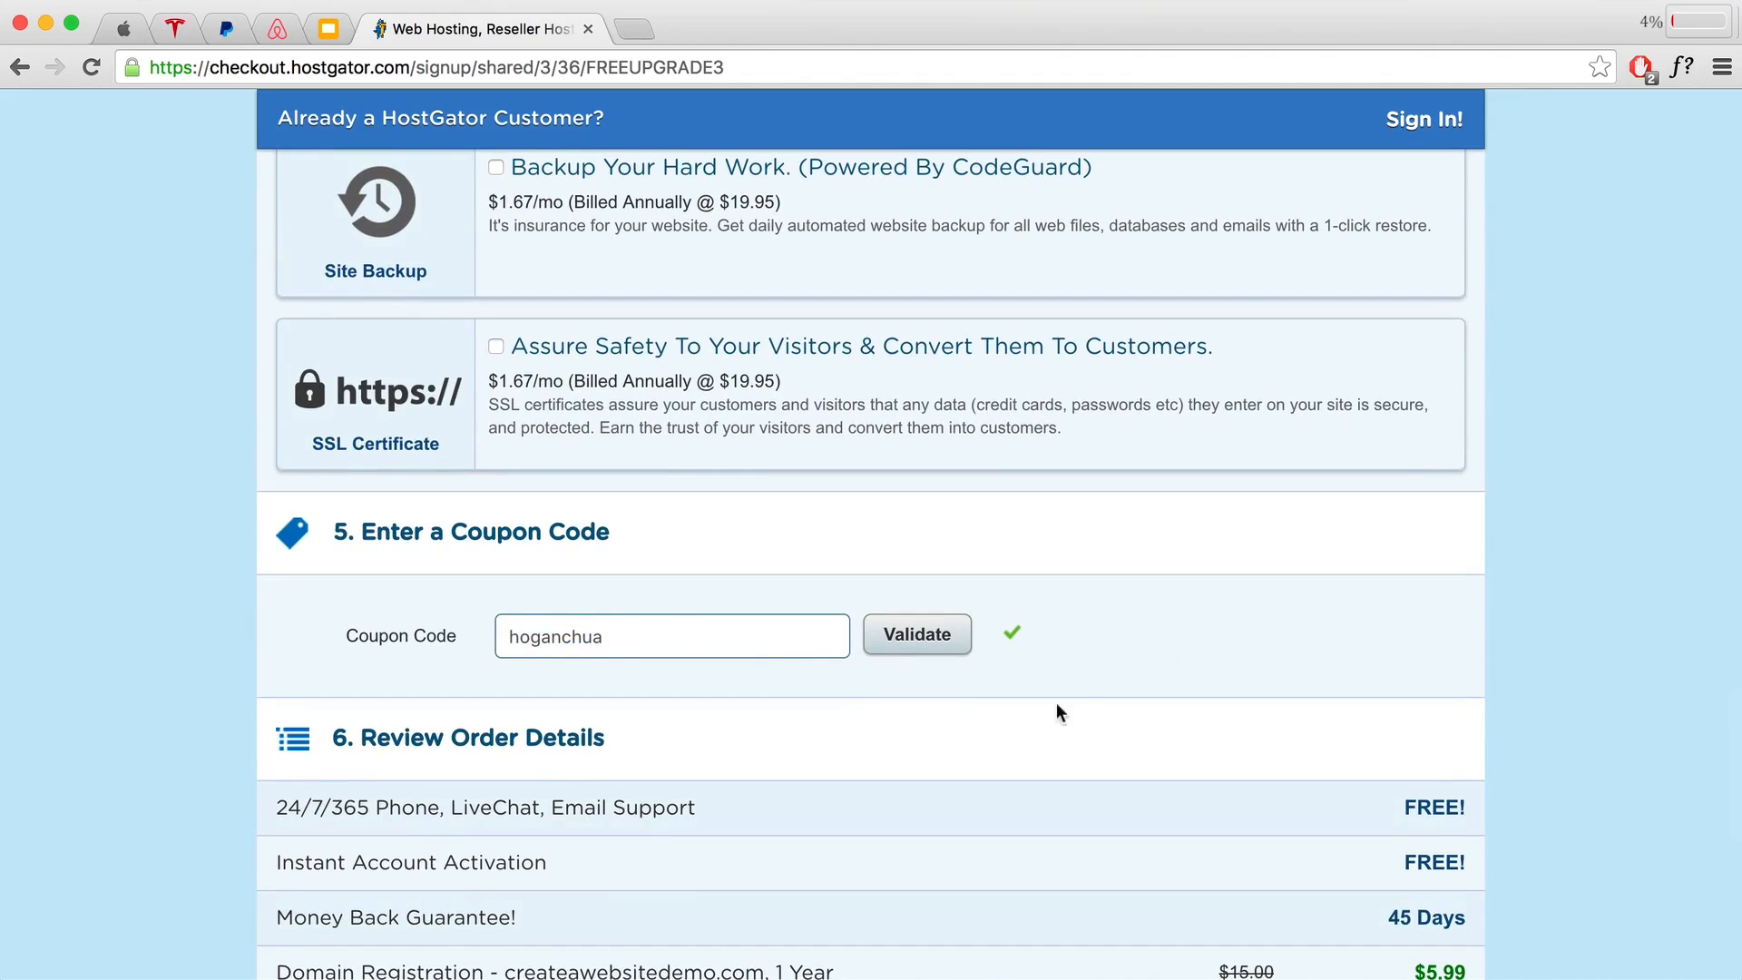
Step: Agree to the Terms of Service and place the order with Checkout Now
scroll(1227, 635, down, 3)
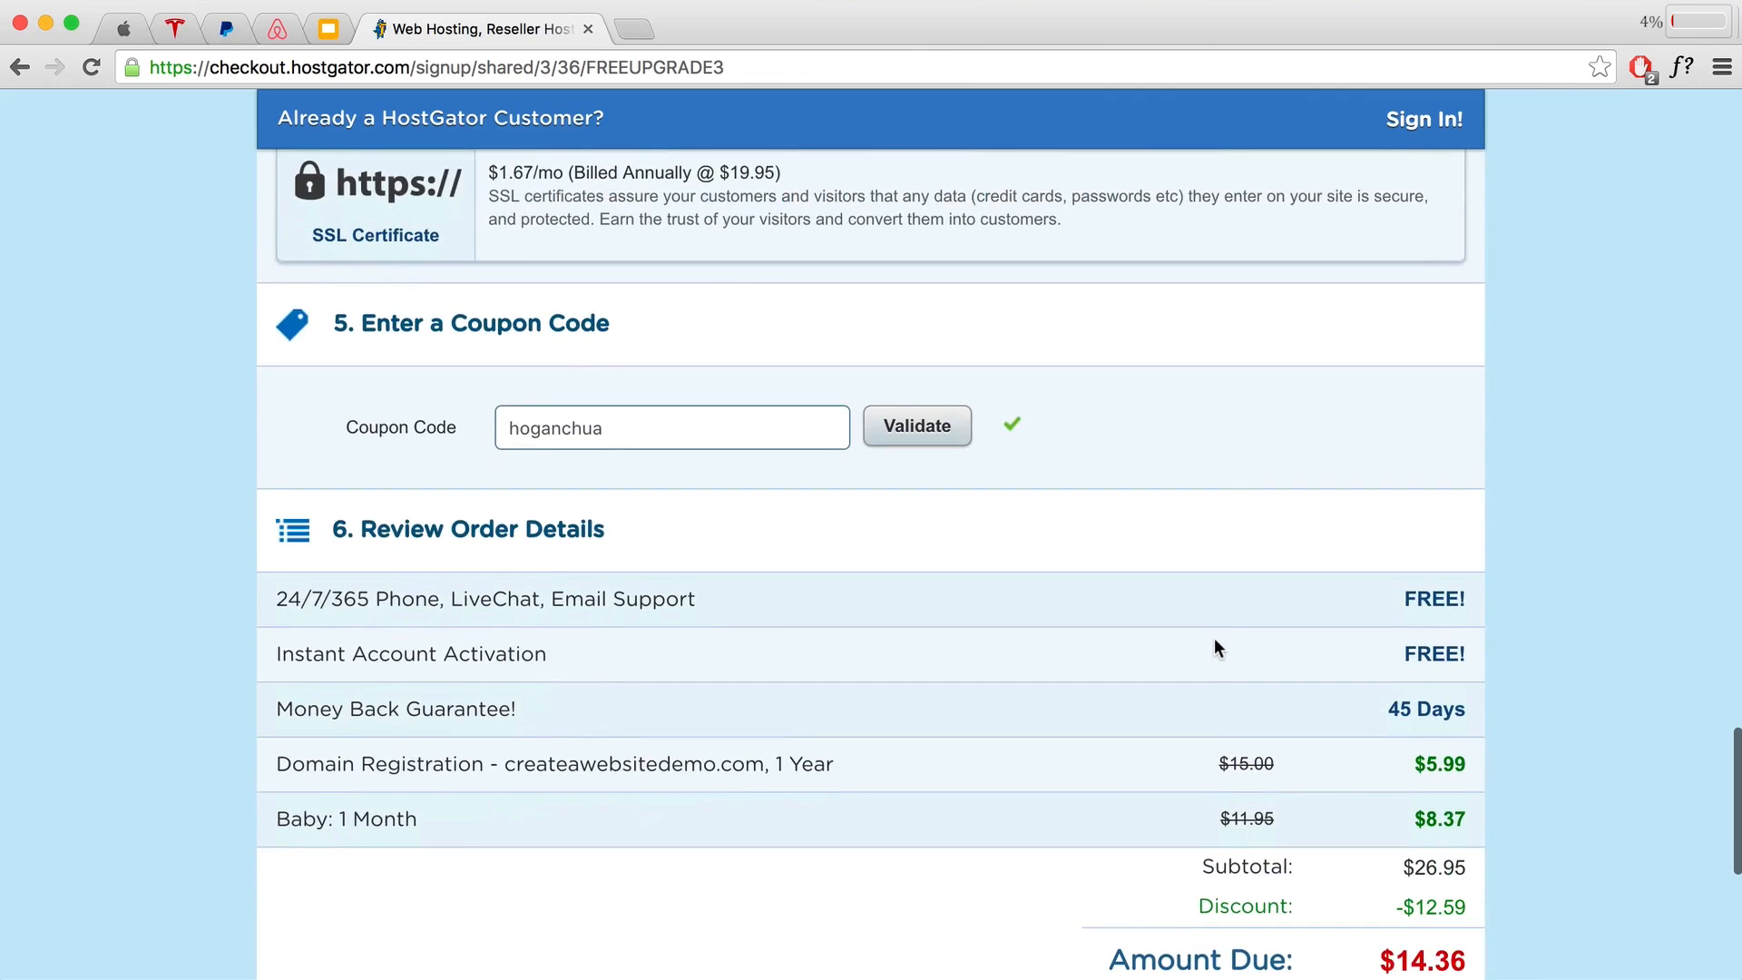
scroll(1186, 653, down, 2)
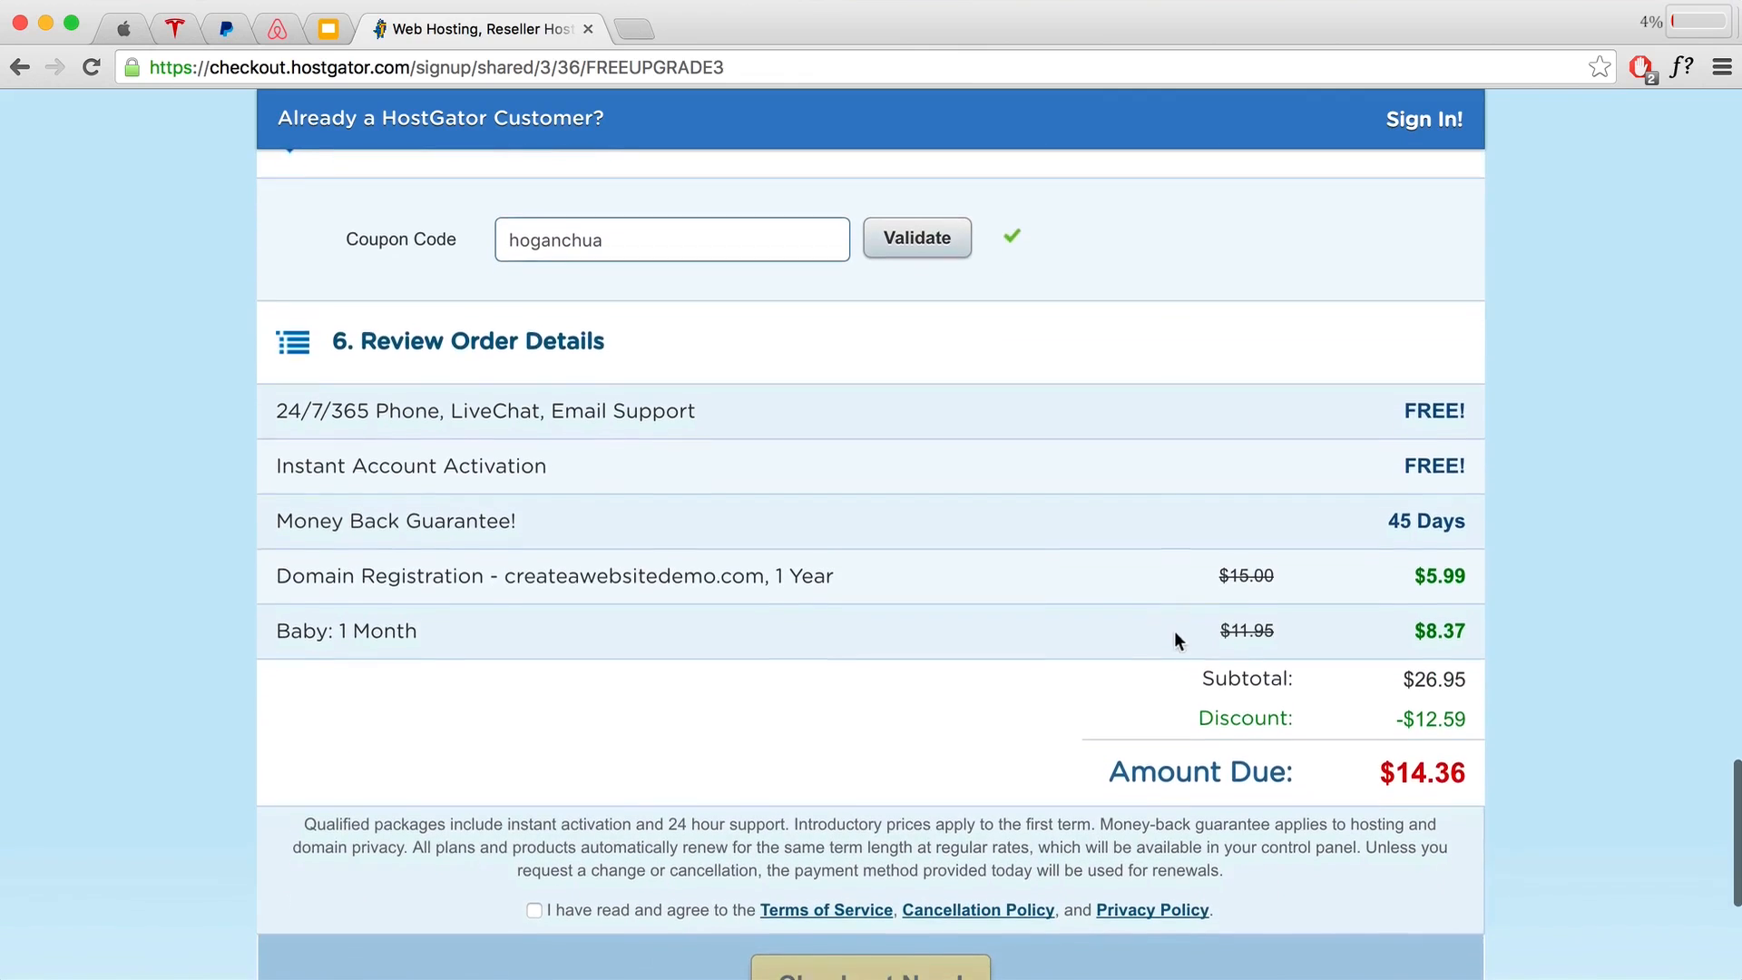
scroll(1103, 607, down, 2)
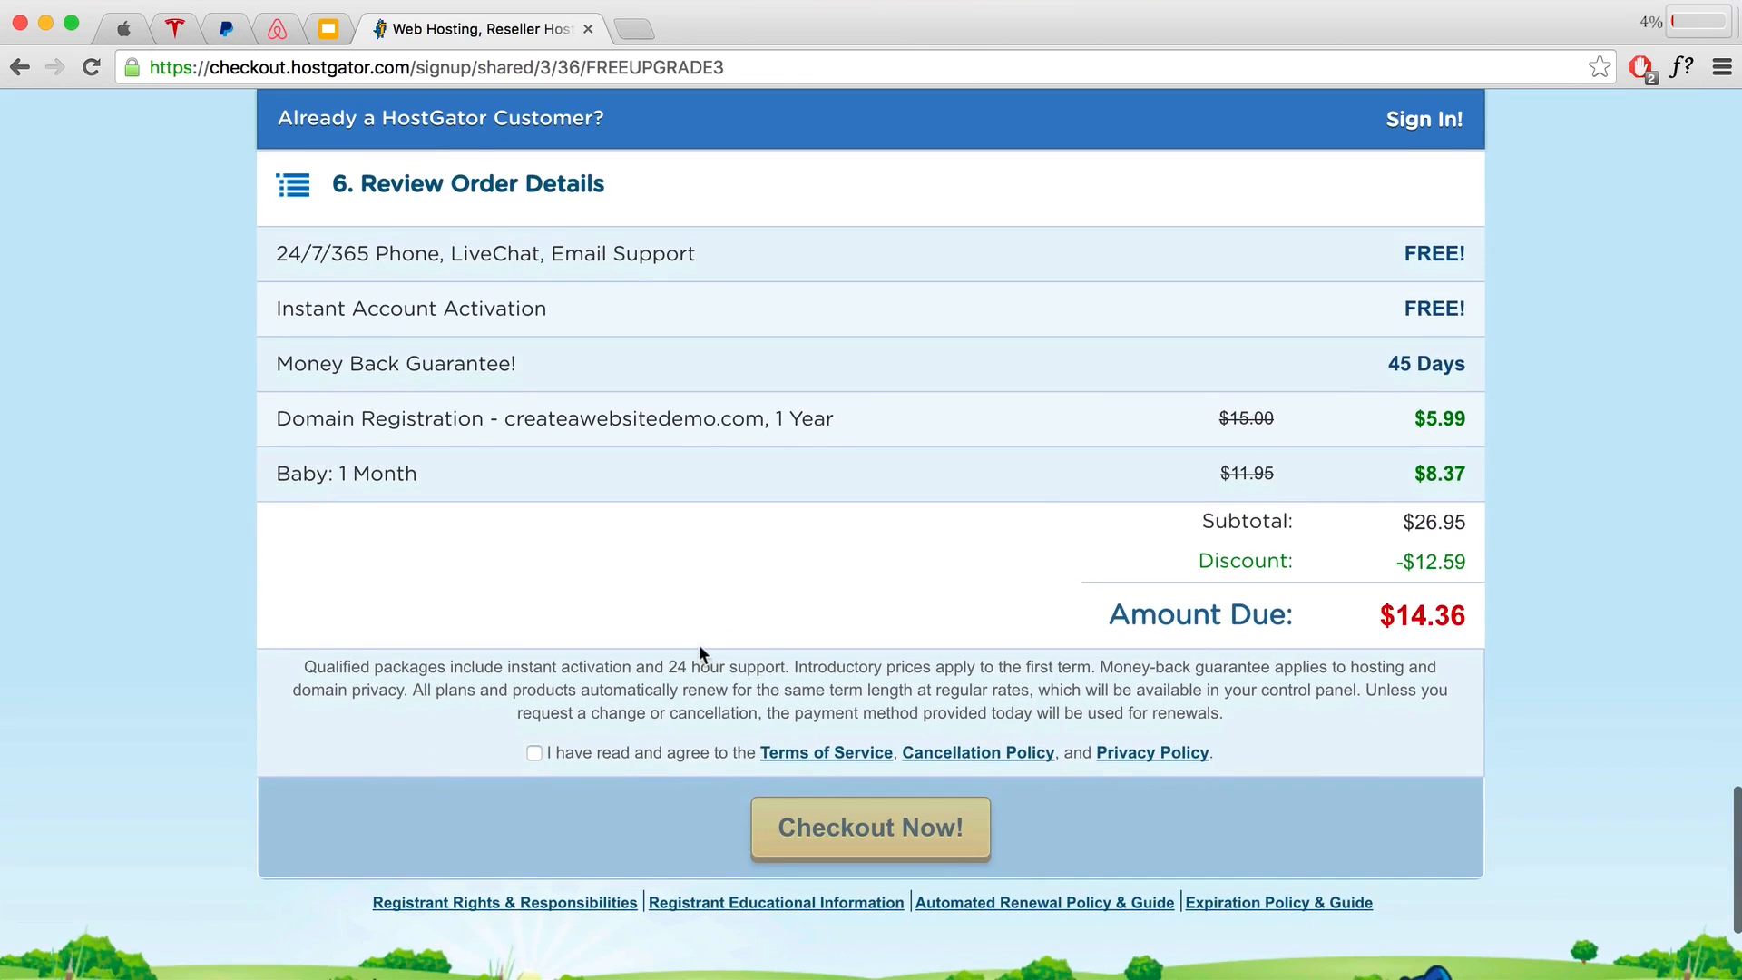
click(533, 753)
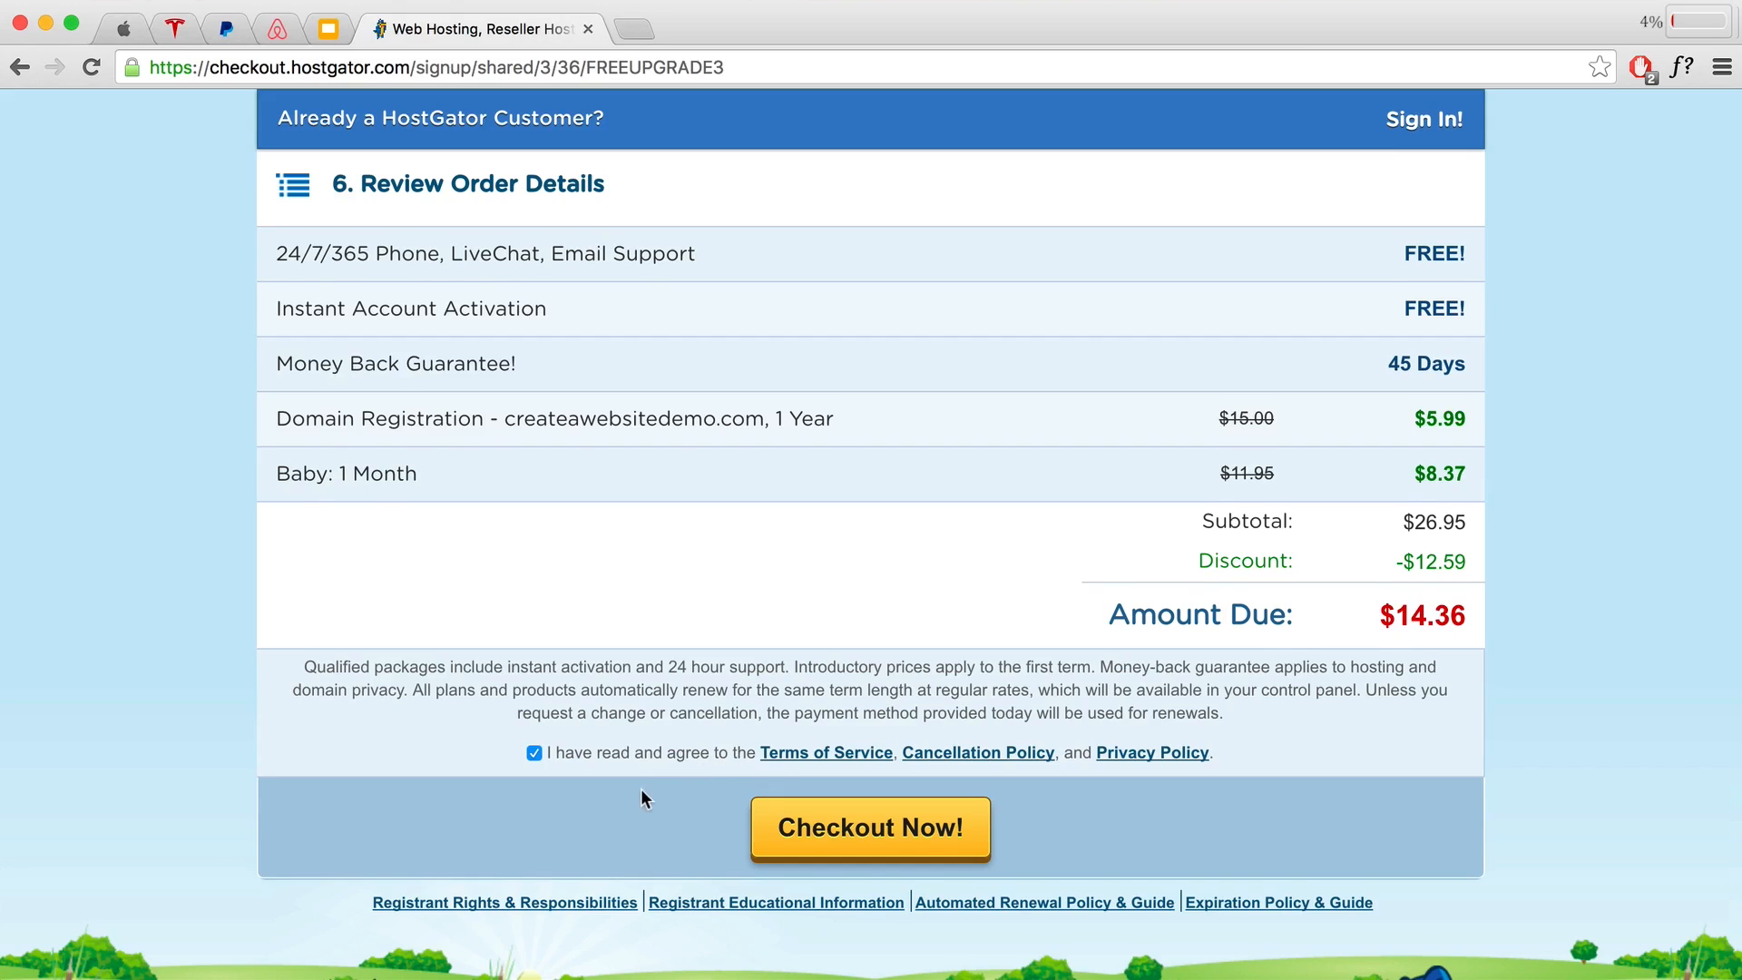
scroll(640, 787, down, 1)
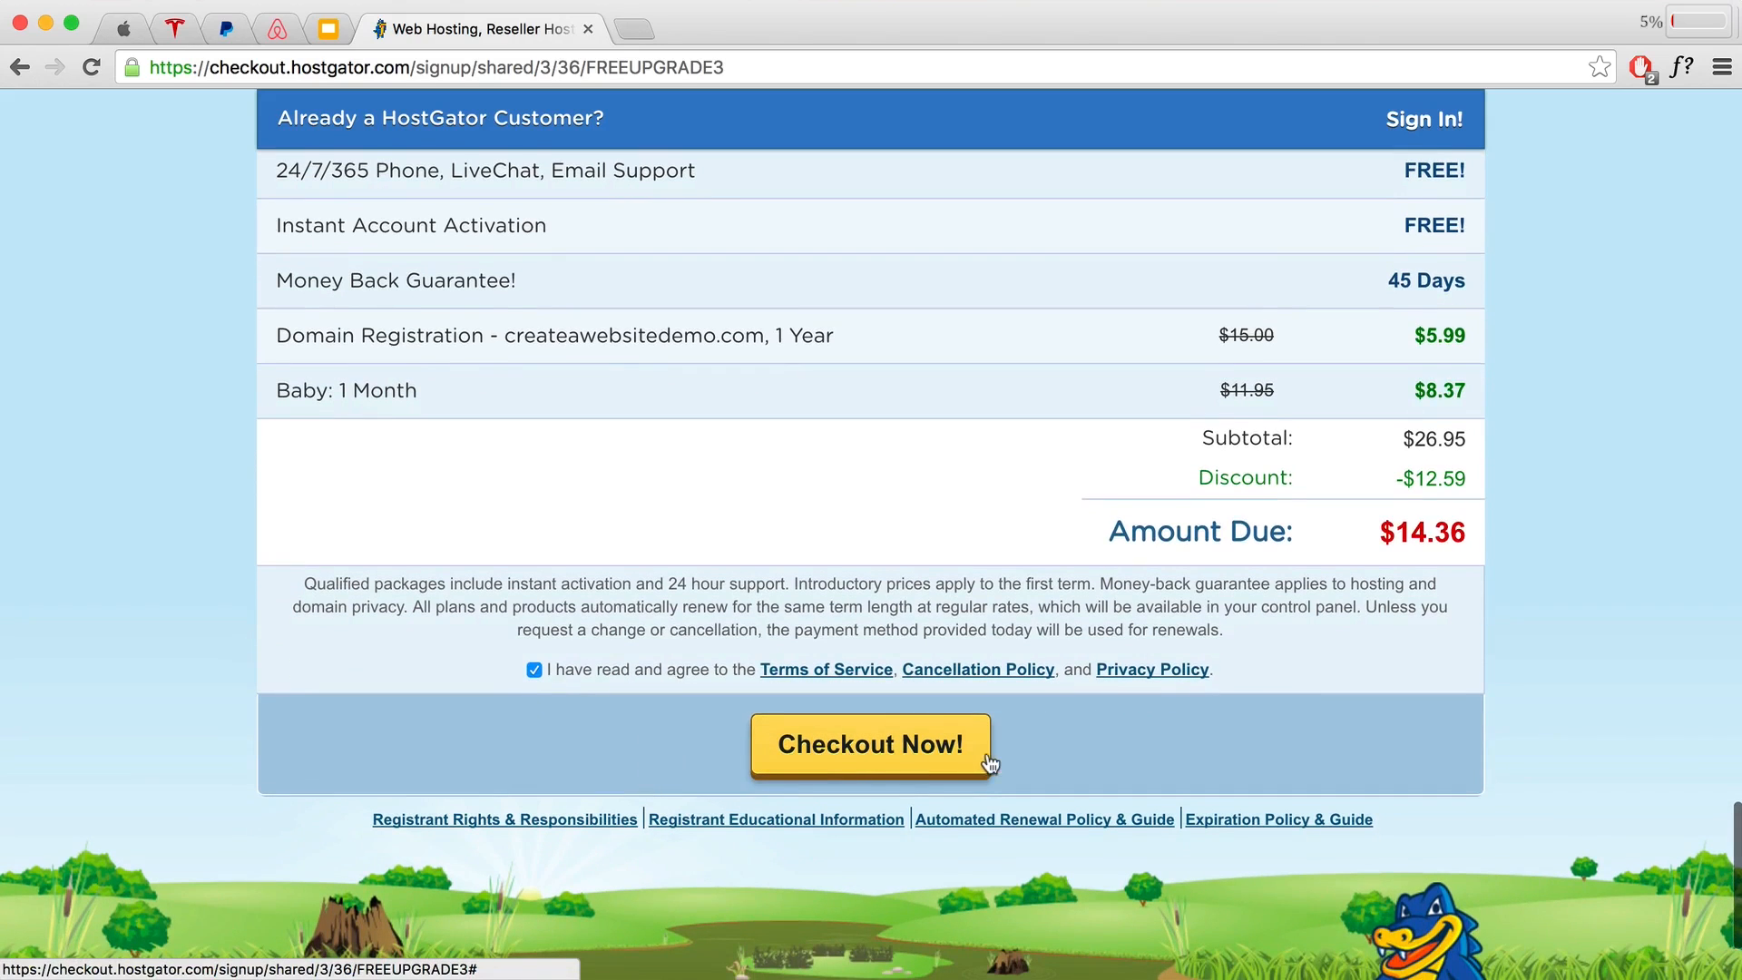
click(980, 762)
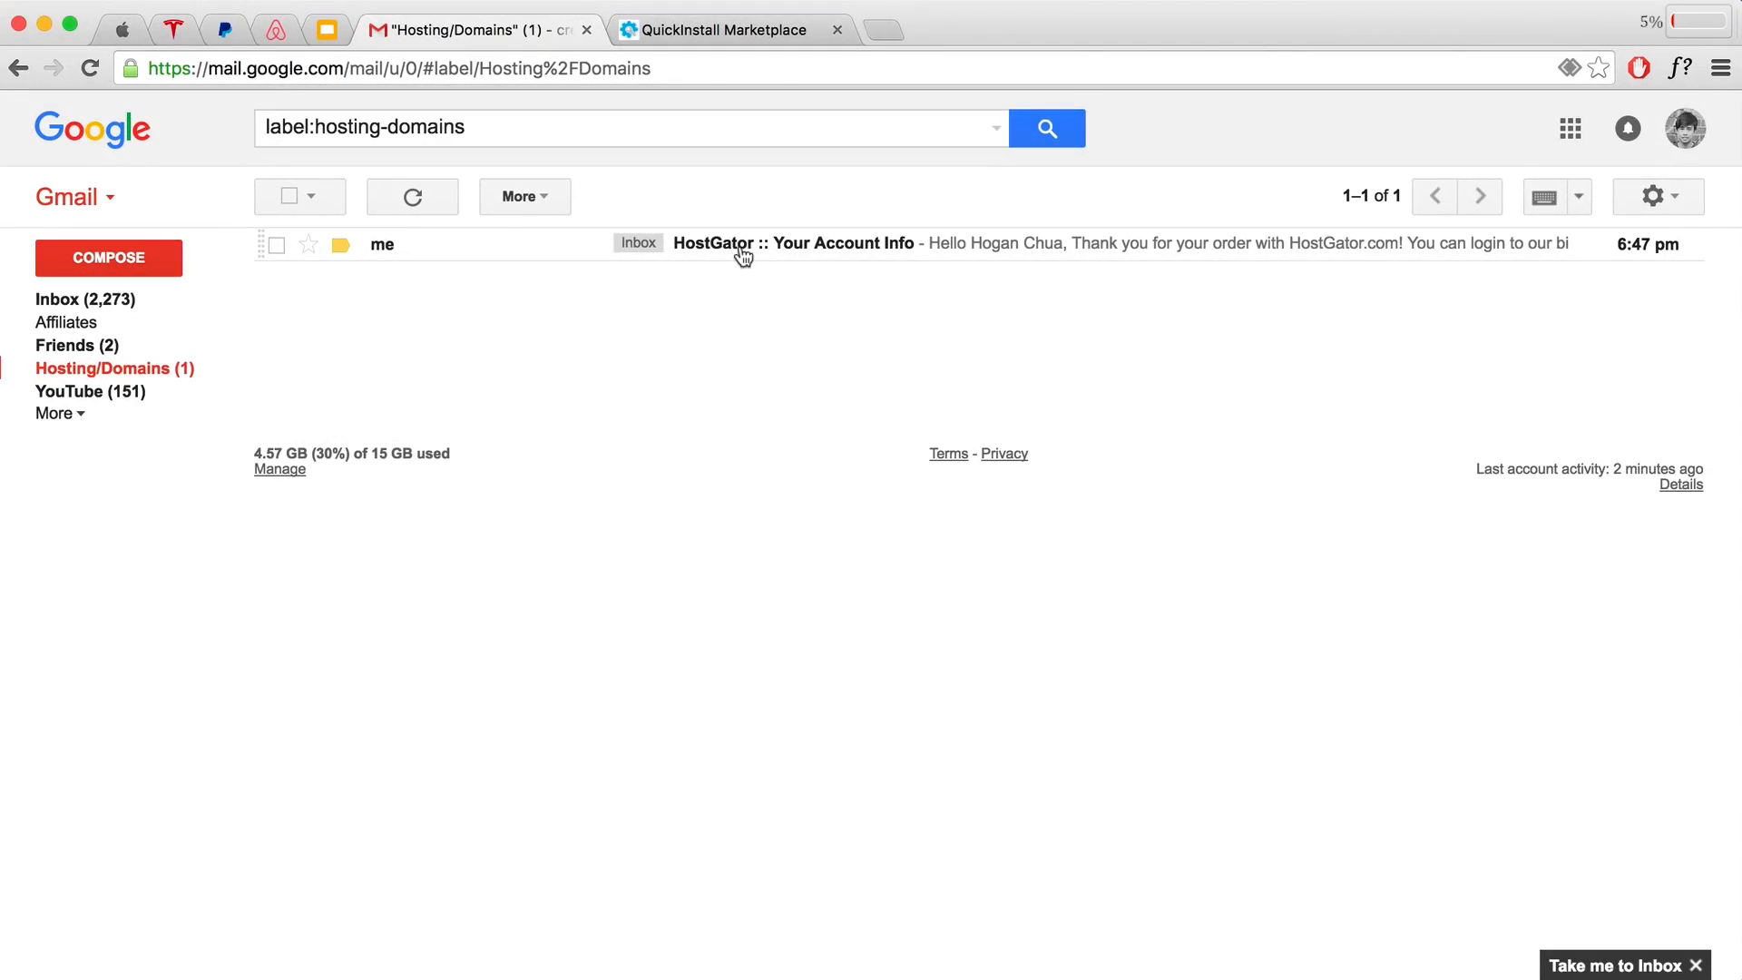
Step: Open the HostGator :: Your Account Info email and its Control Panel link
click(739, 248)
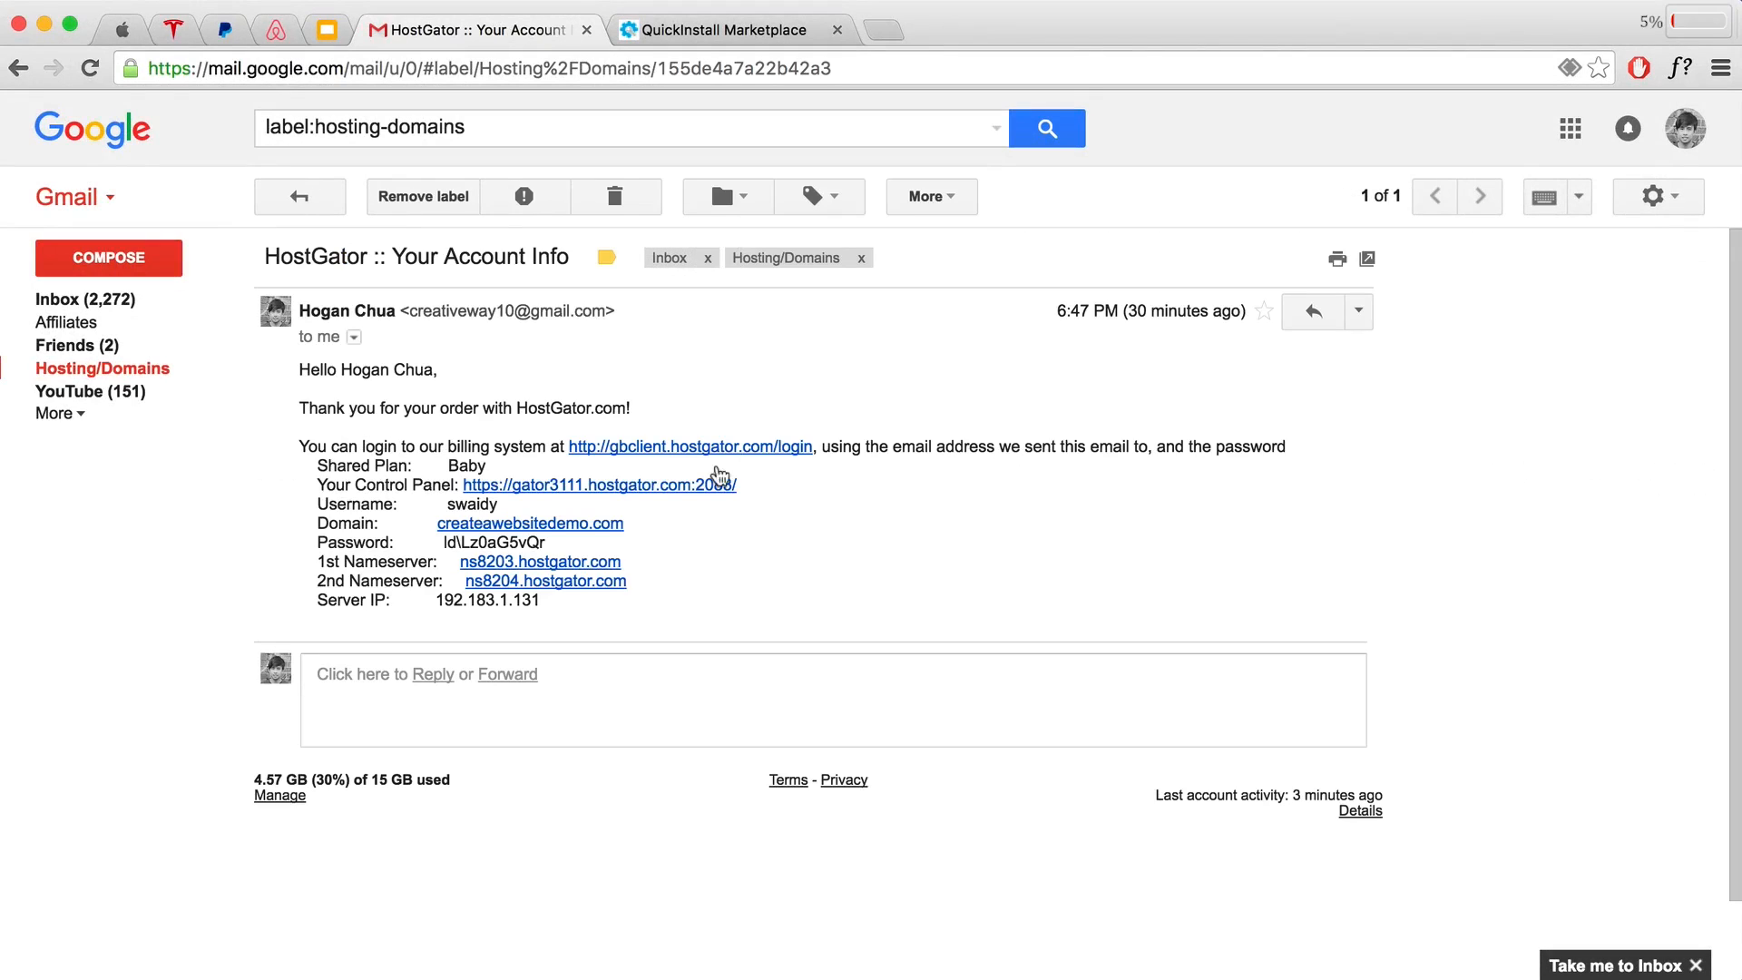
click(623, 486)
Step: Copy the username and password from the account email into cPanel Login and log in
click(490, 39)
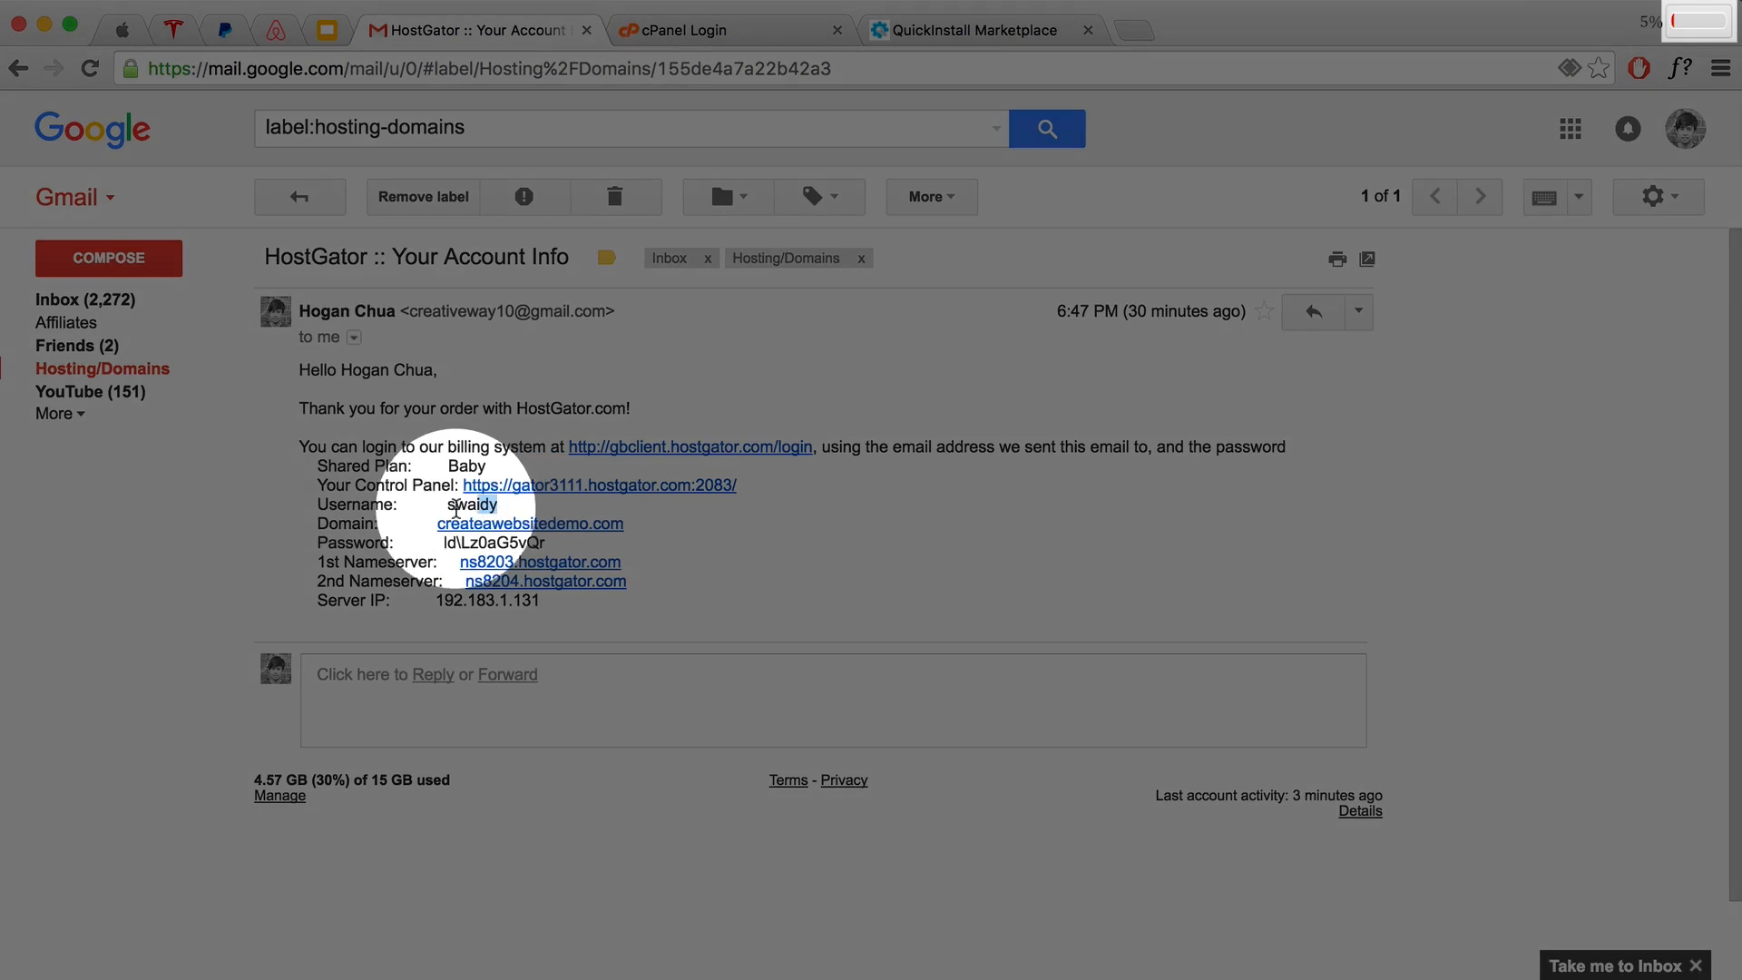
double_click(470, 505)
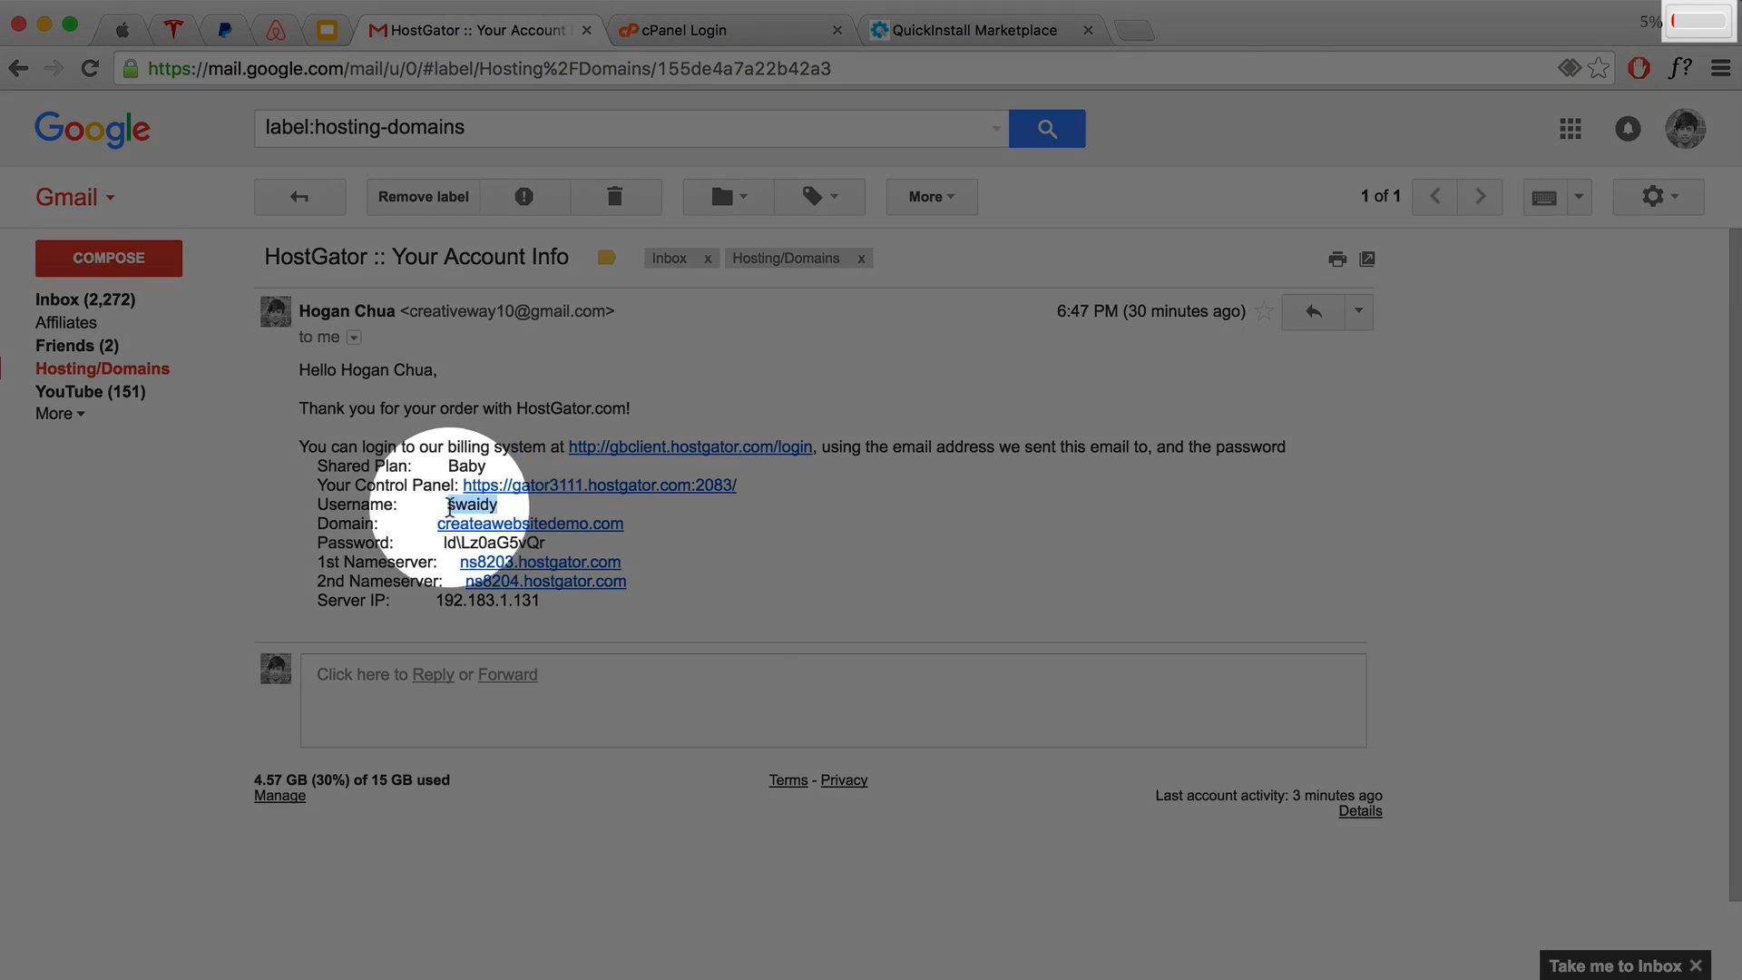
right_click(458, 505)
click(487, 555)
click(704, 38)
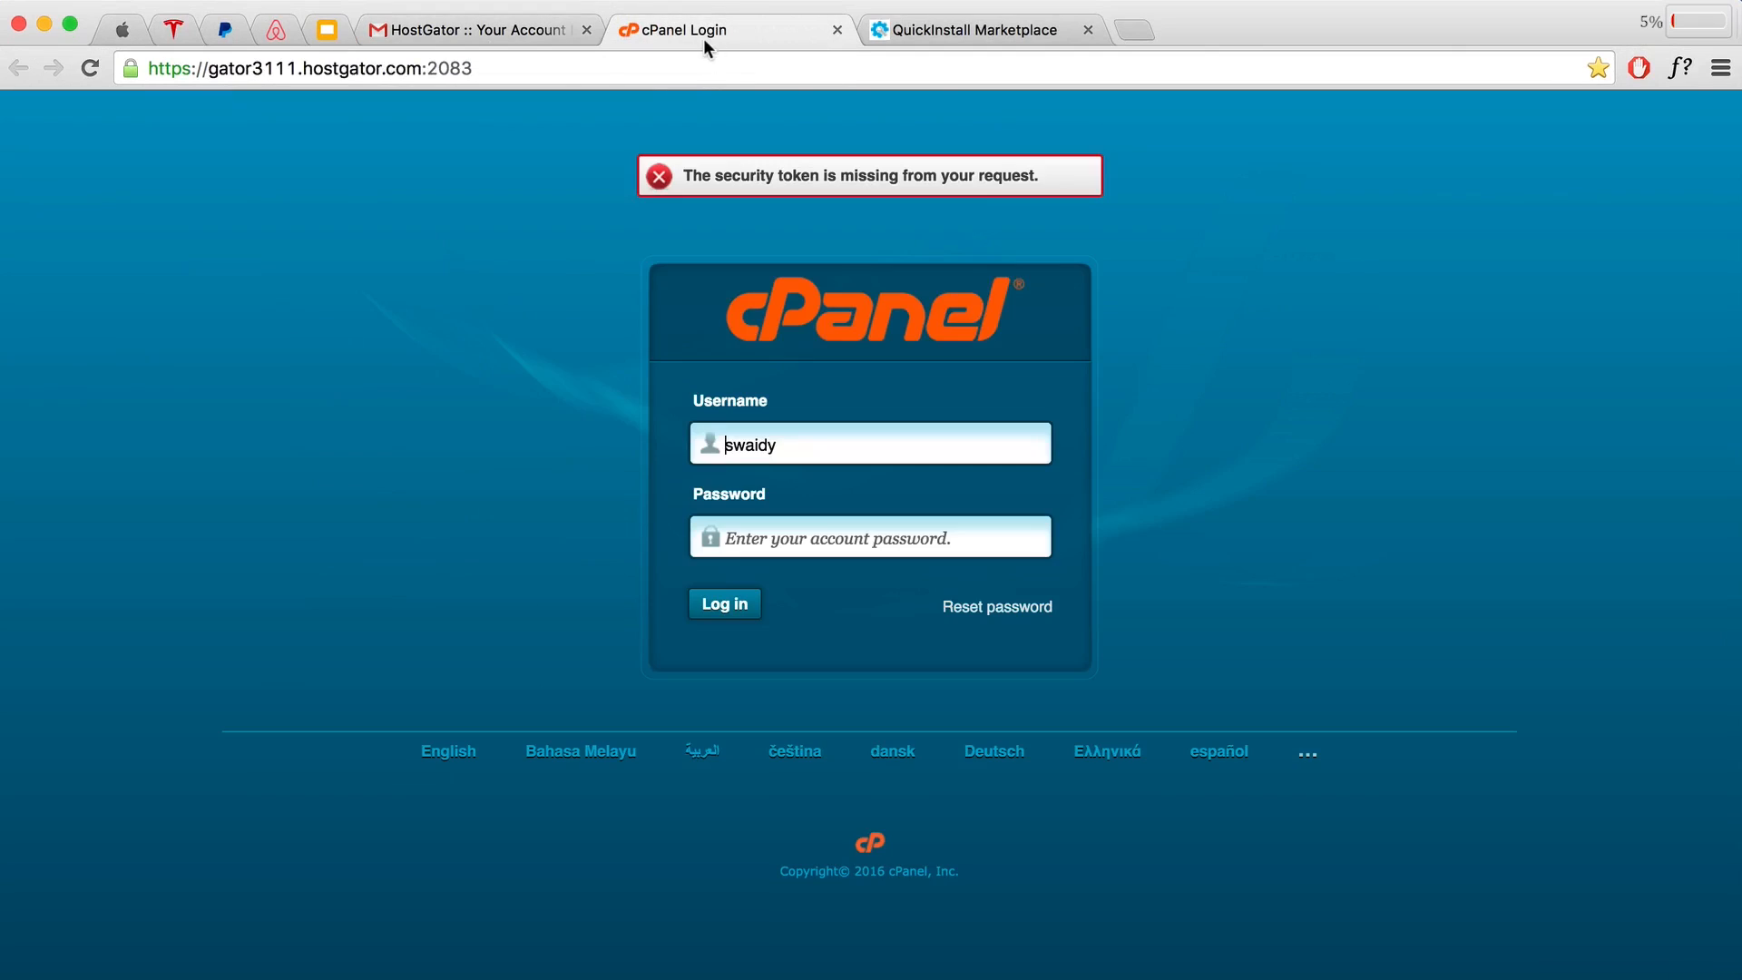
click(506, 30)
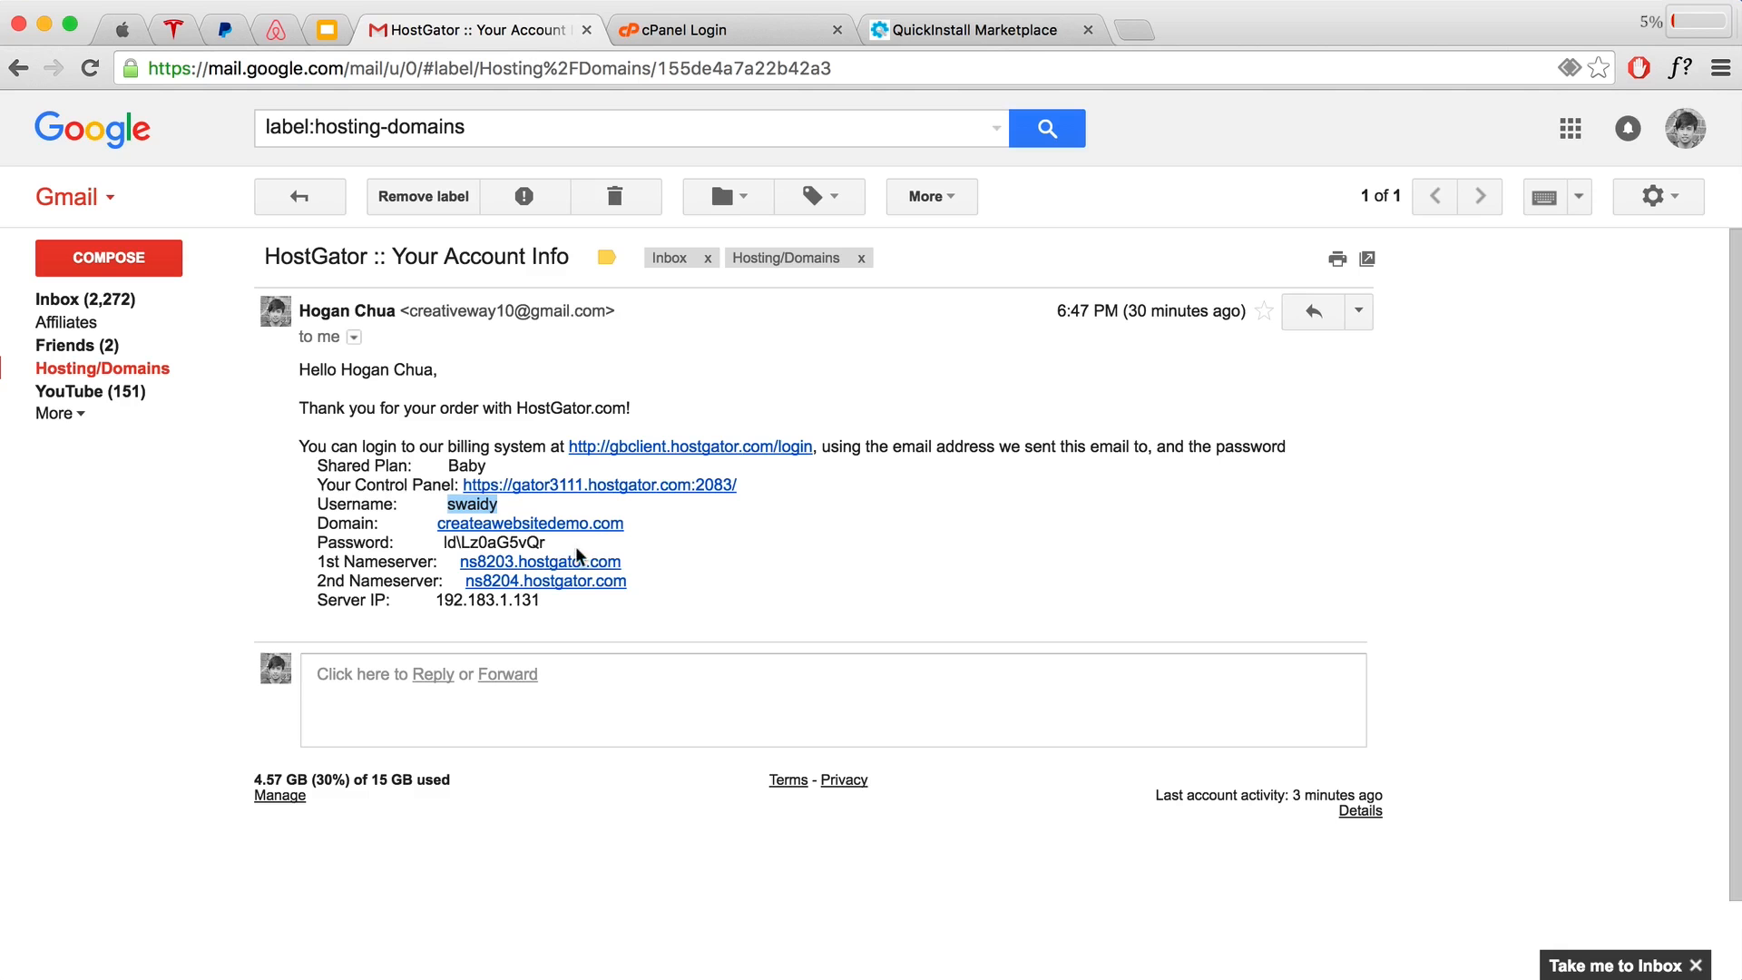
drag(547, 543, 443, 543)
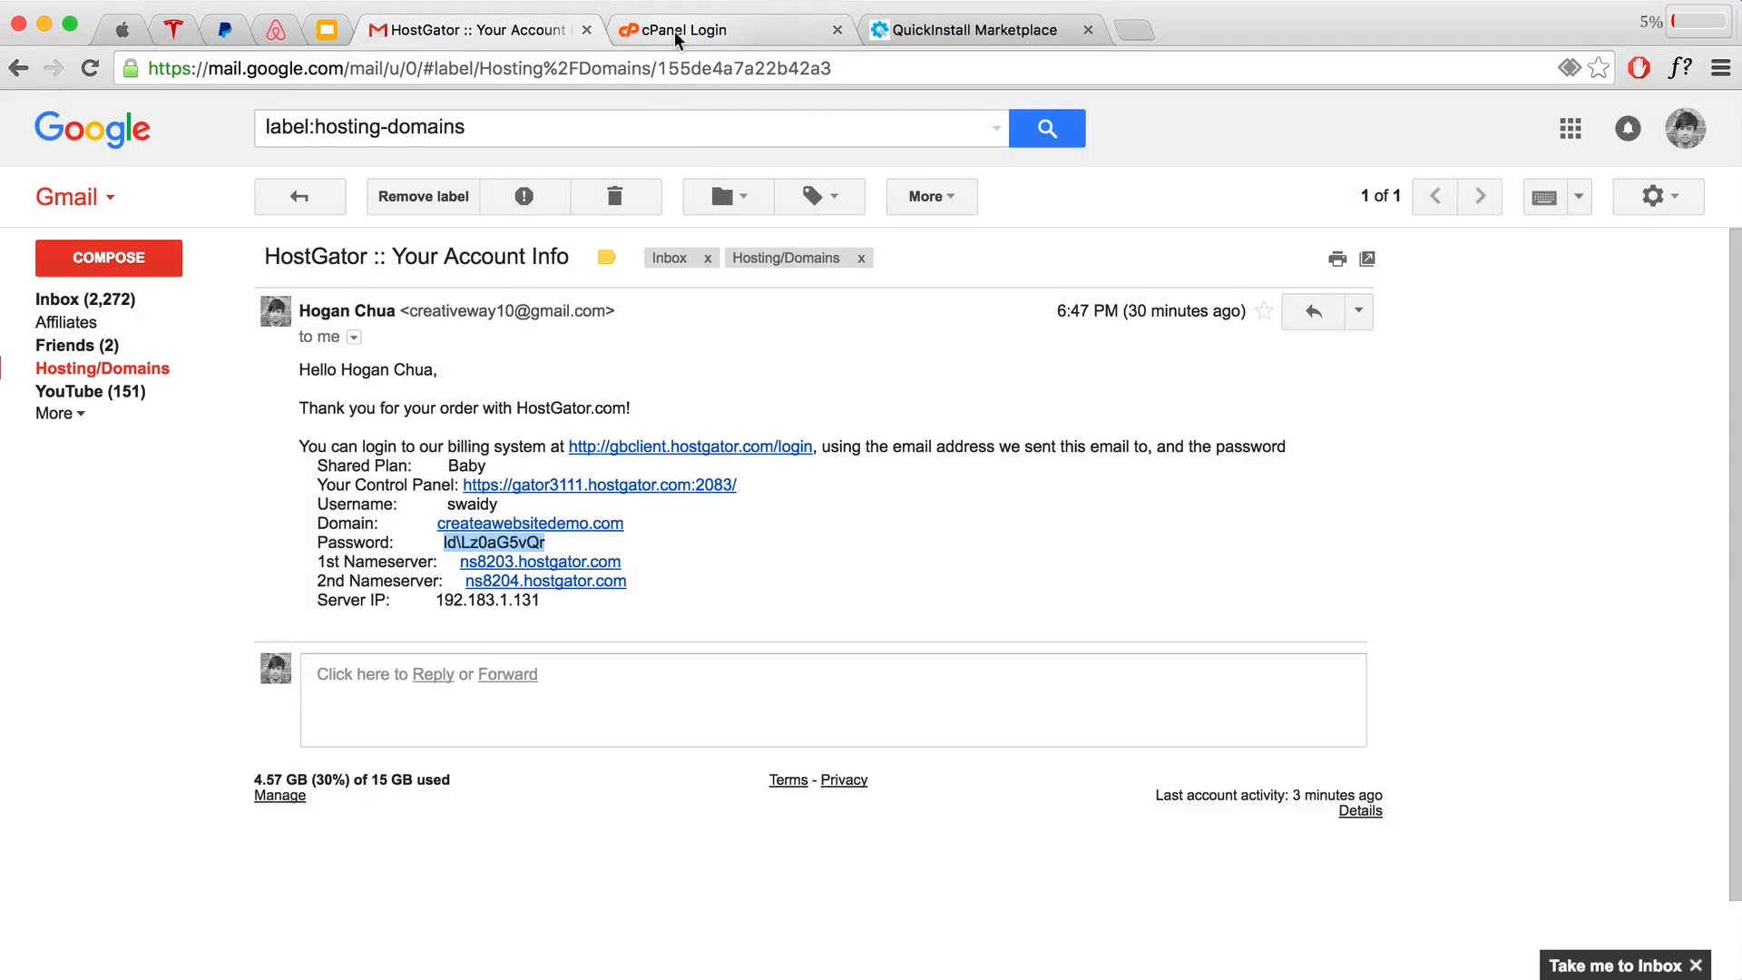
click(680, 30)
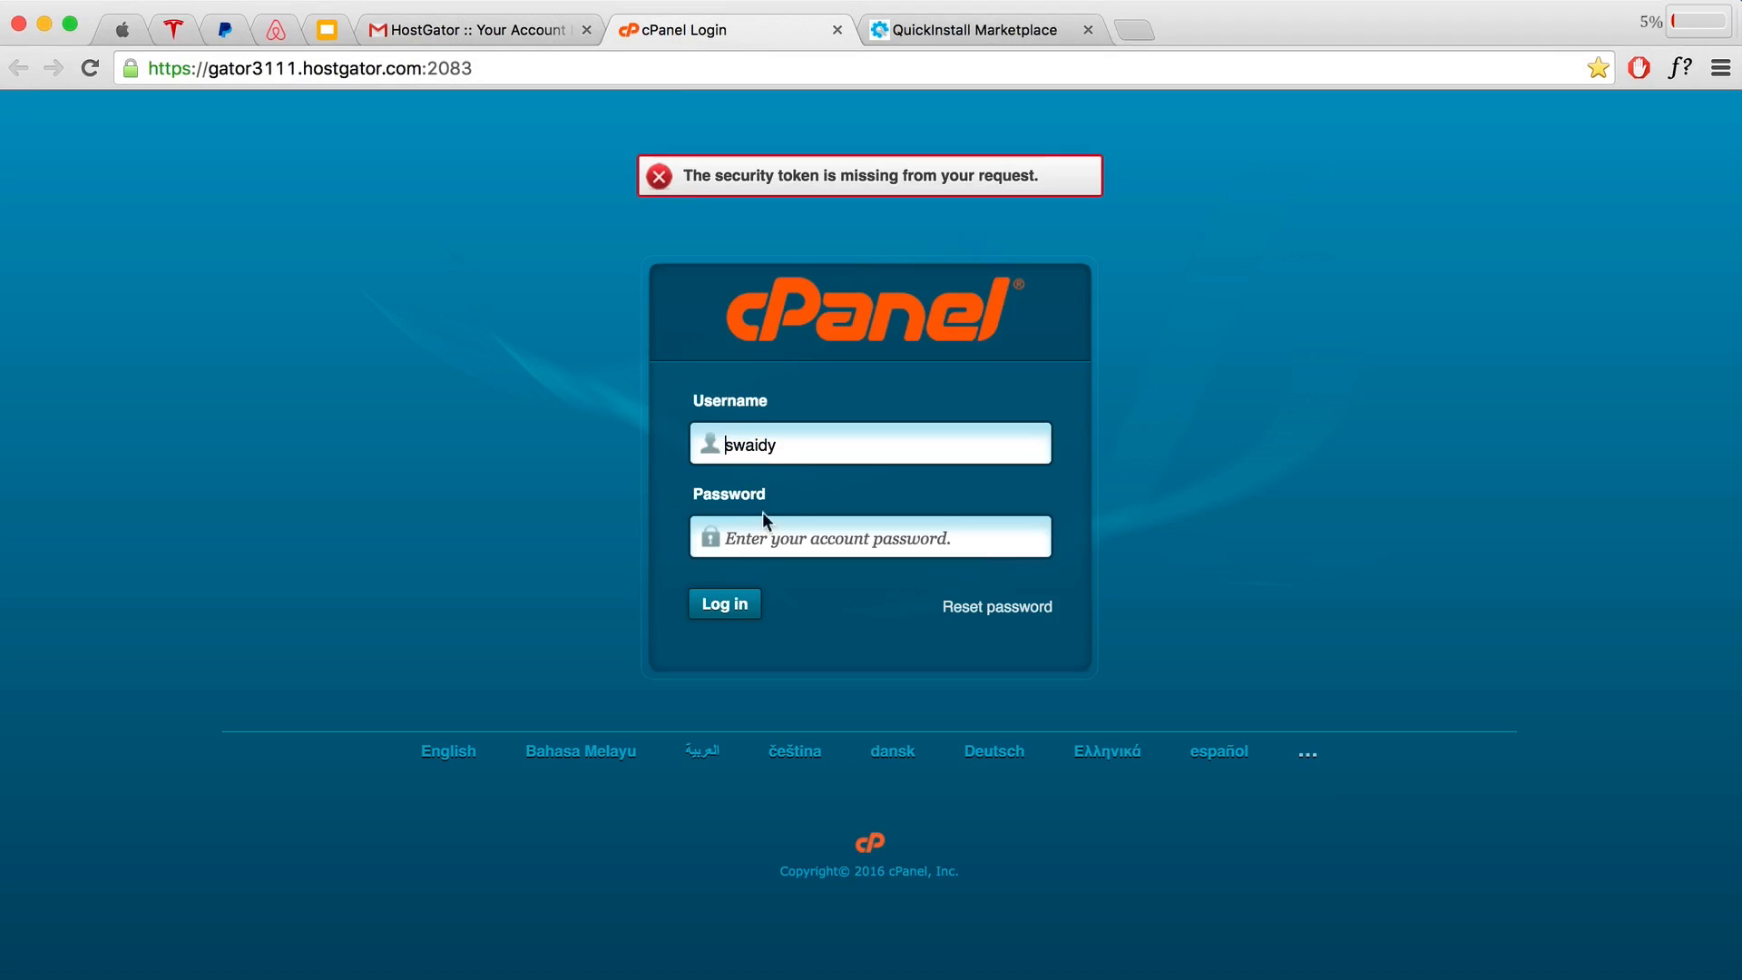
click(777, 535)
text(********)
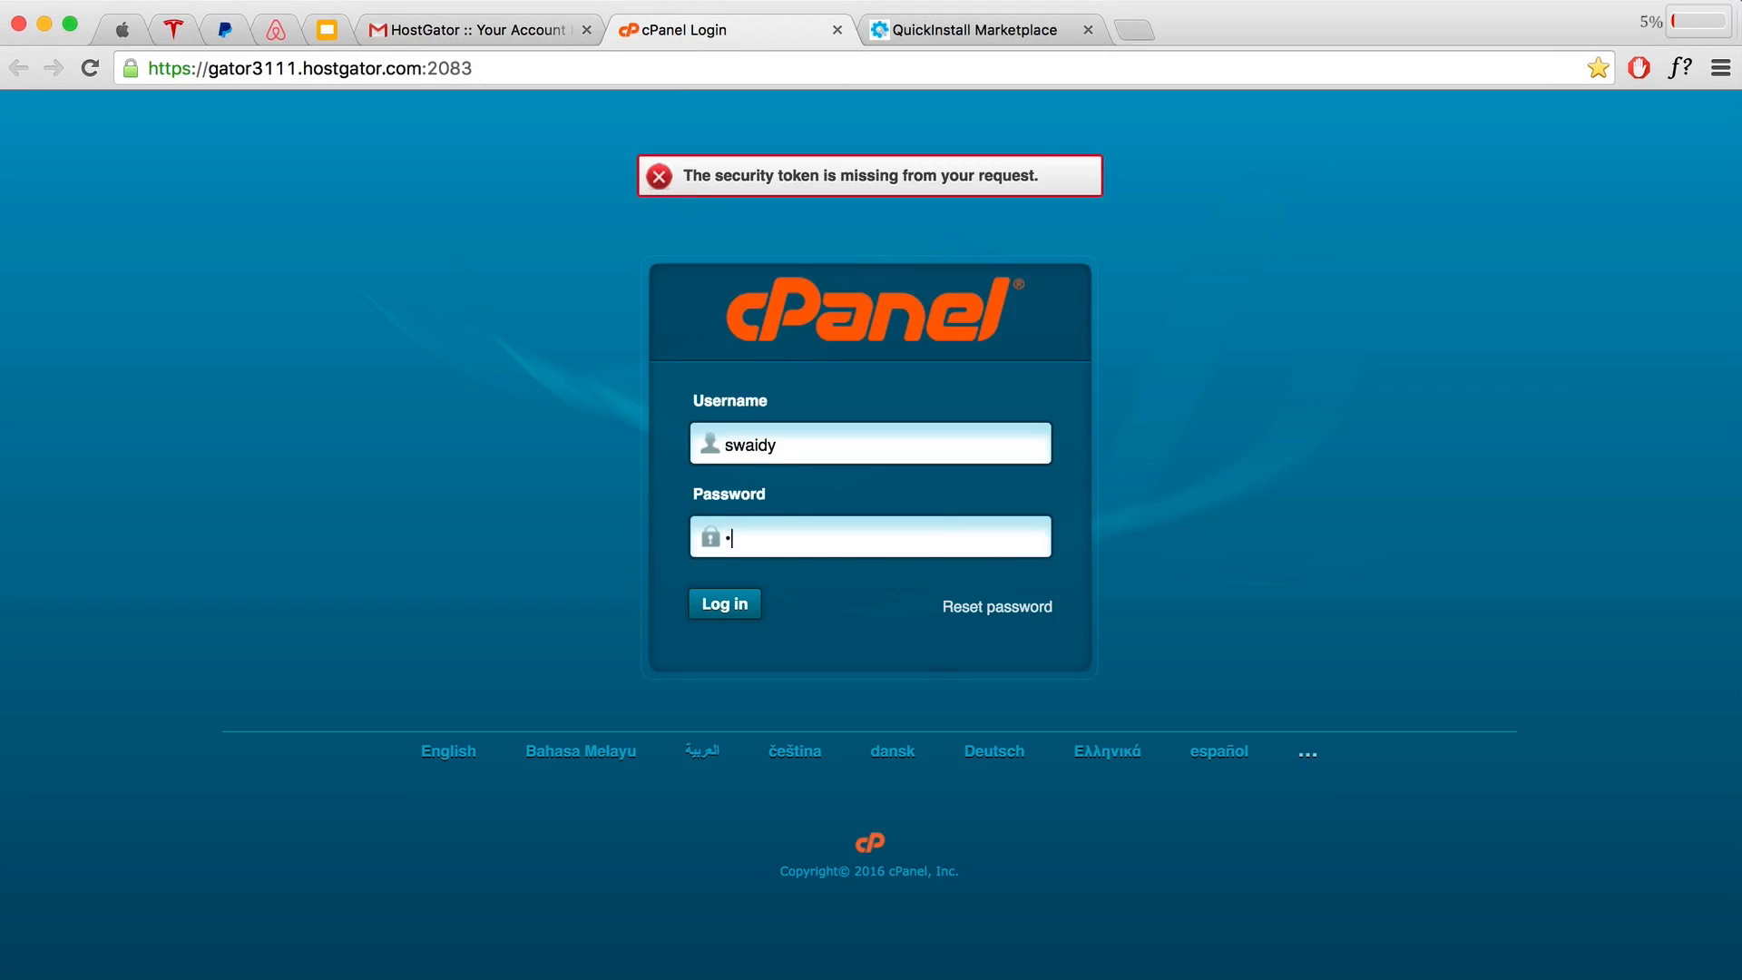
click(746, 607)
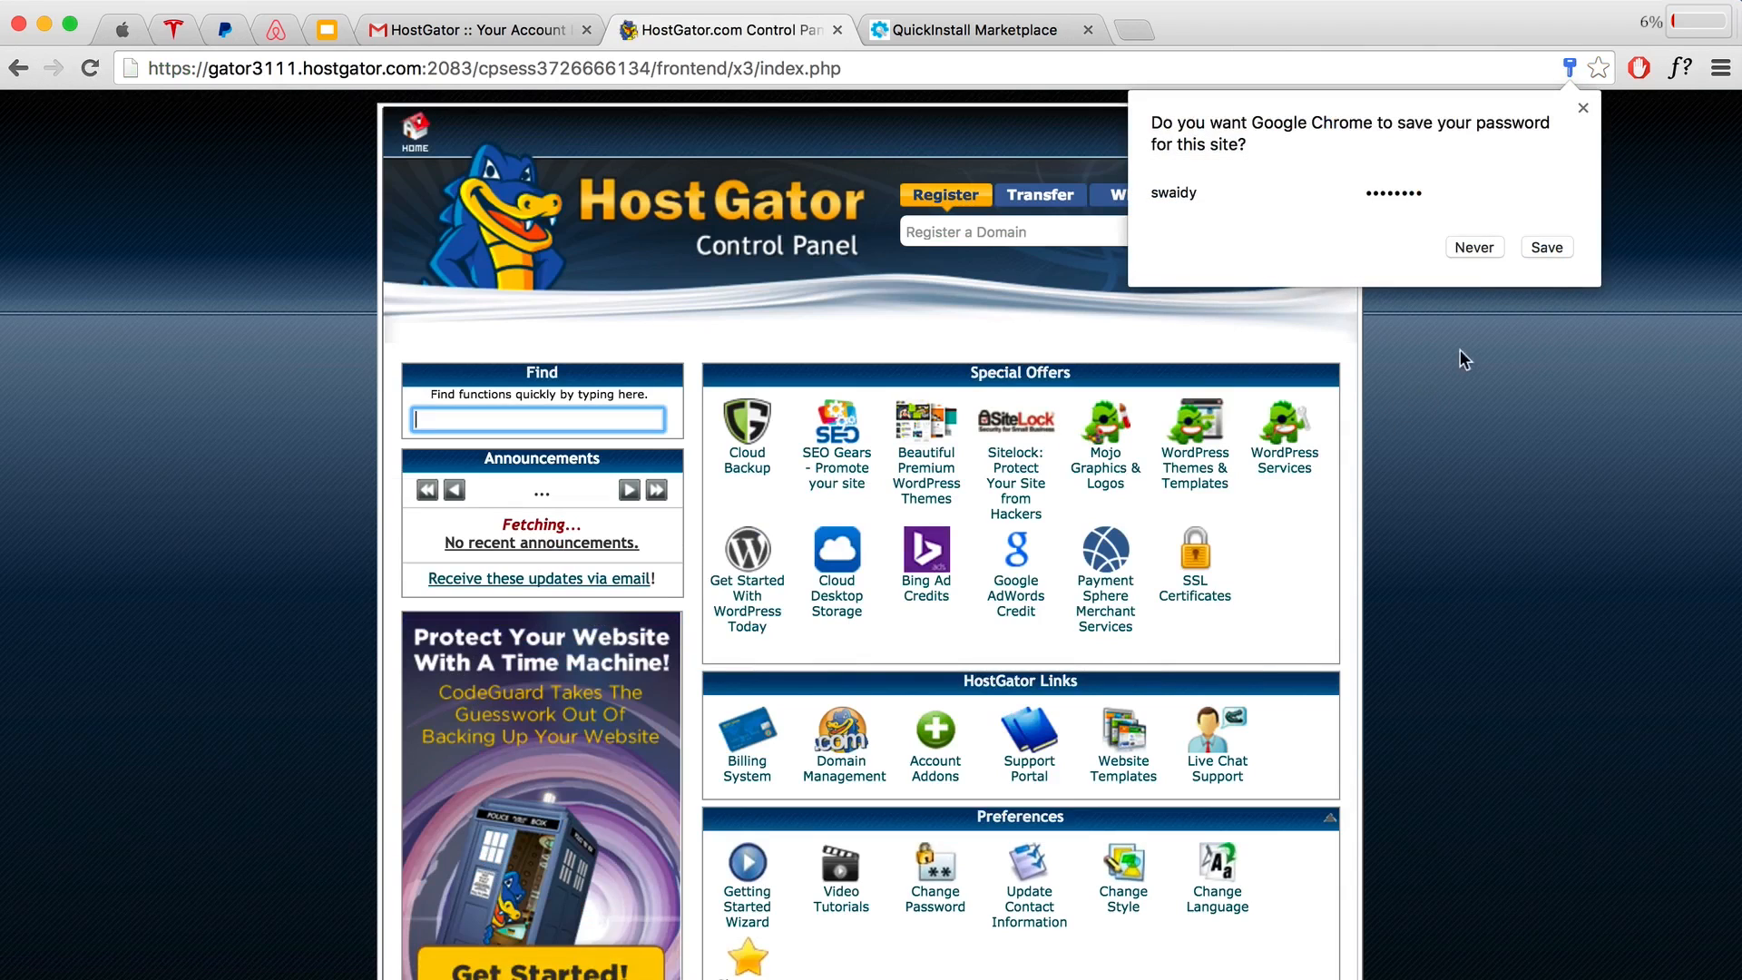
Step: Dismiss the save-password prompt, open QuickInstall, and choose WordPress under Popular Installs
click(1579, 107)
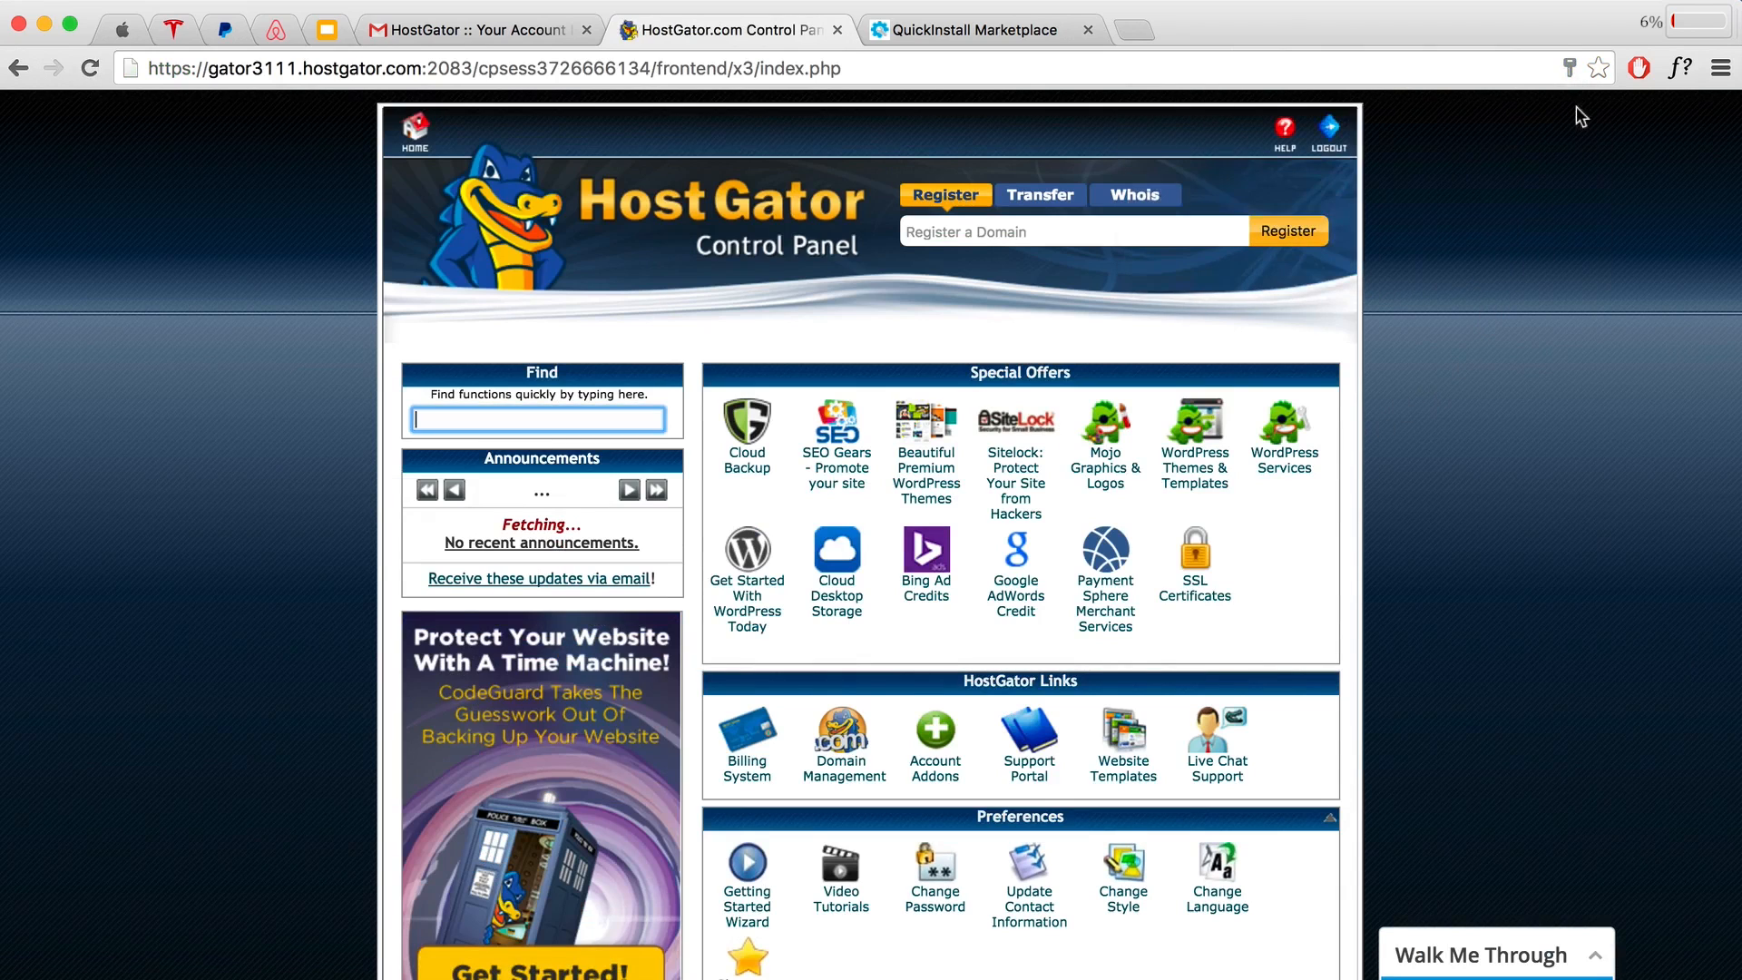
scroll(1227, 419, down, 1)
scroll(1227, 419, down, 15)
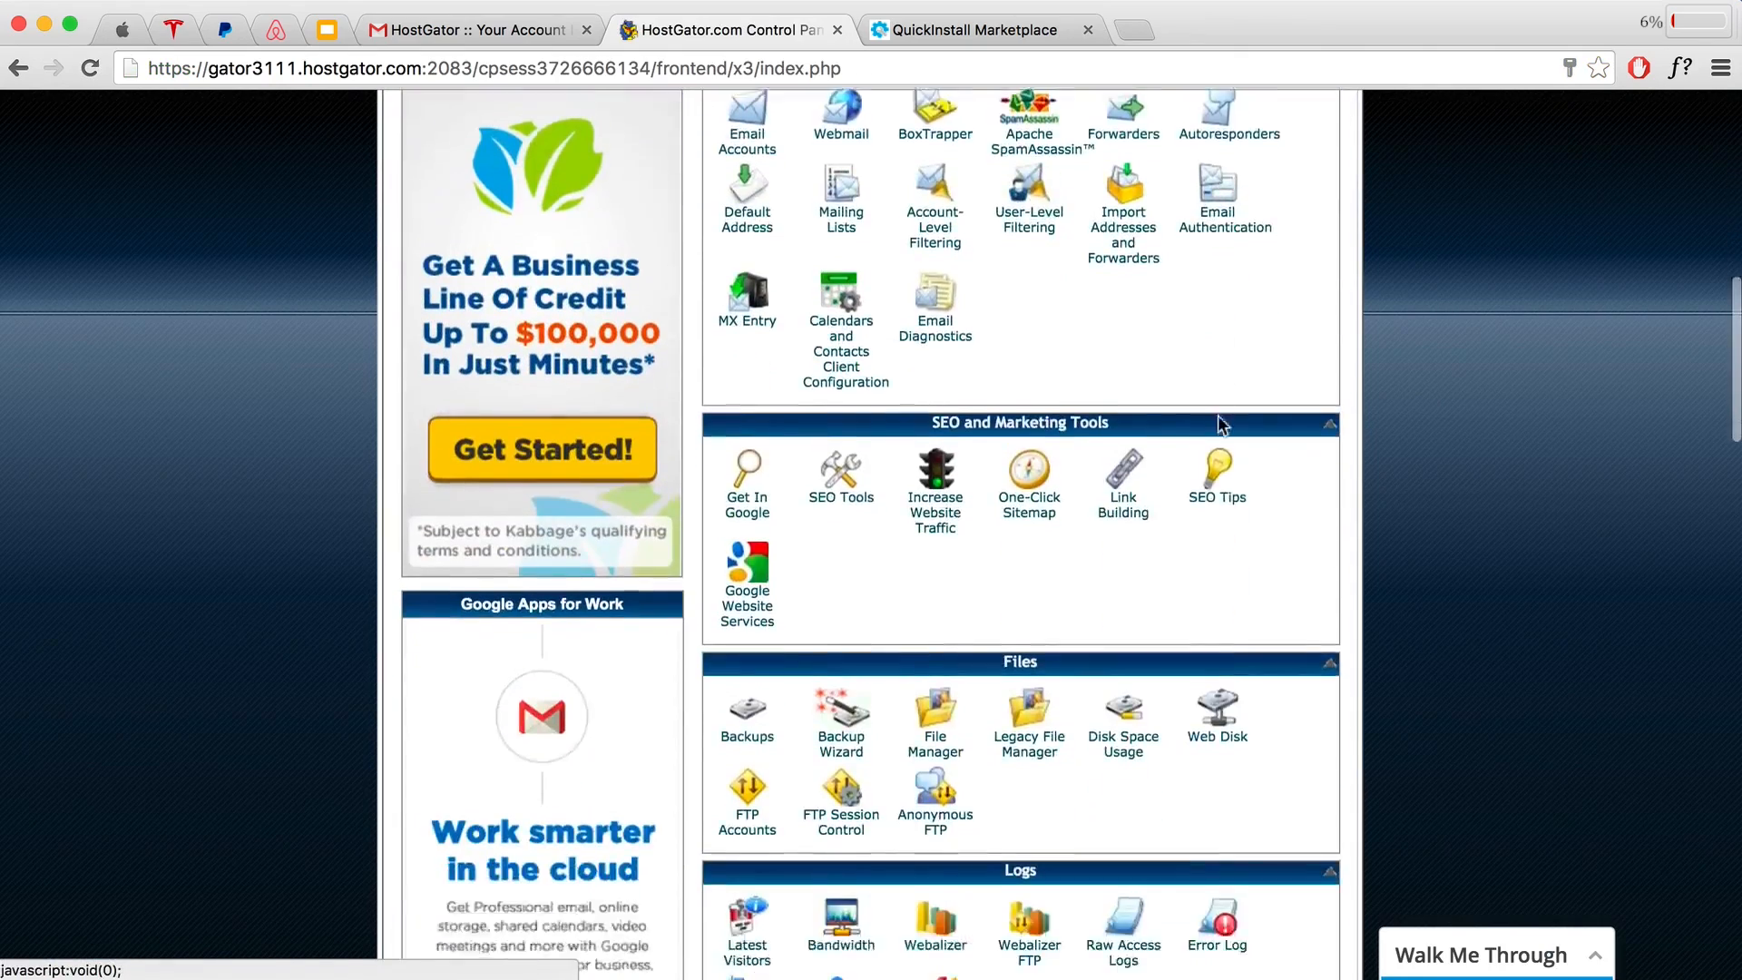
scroll(1217, 419, down, 6)
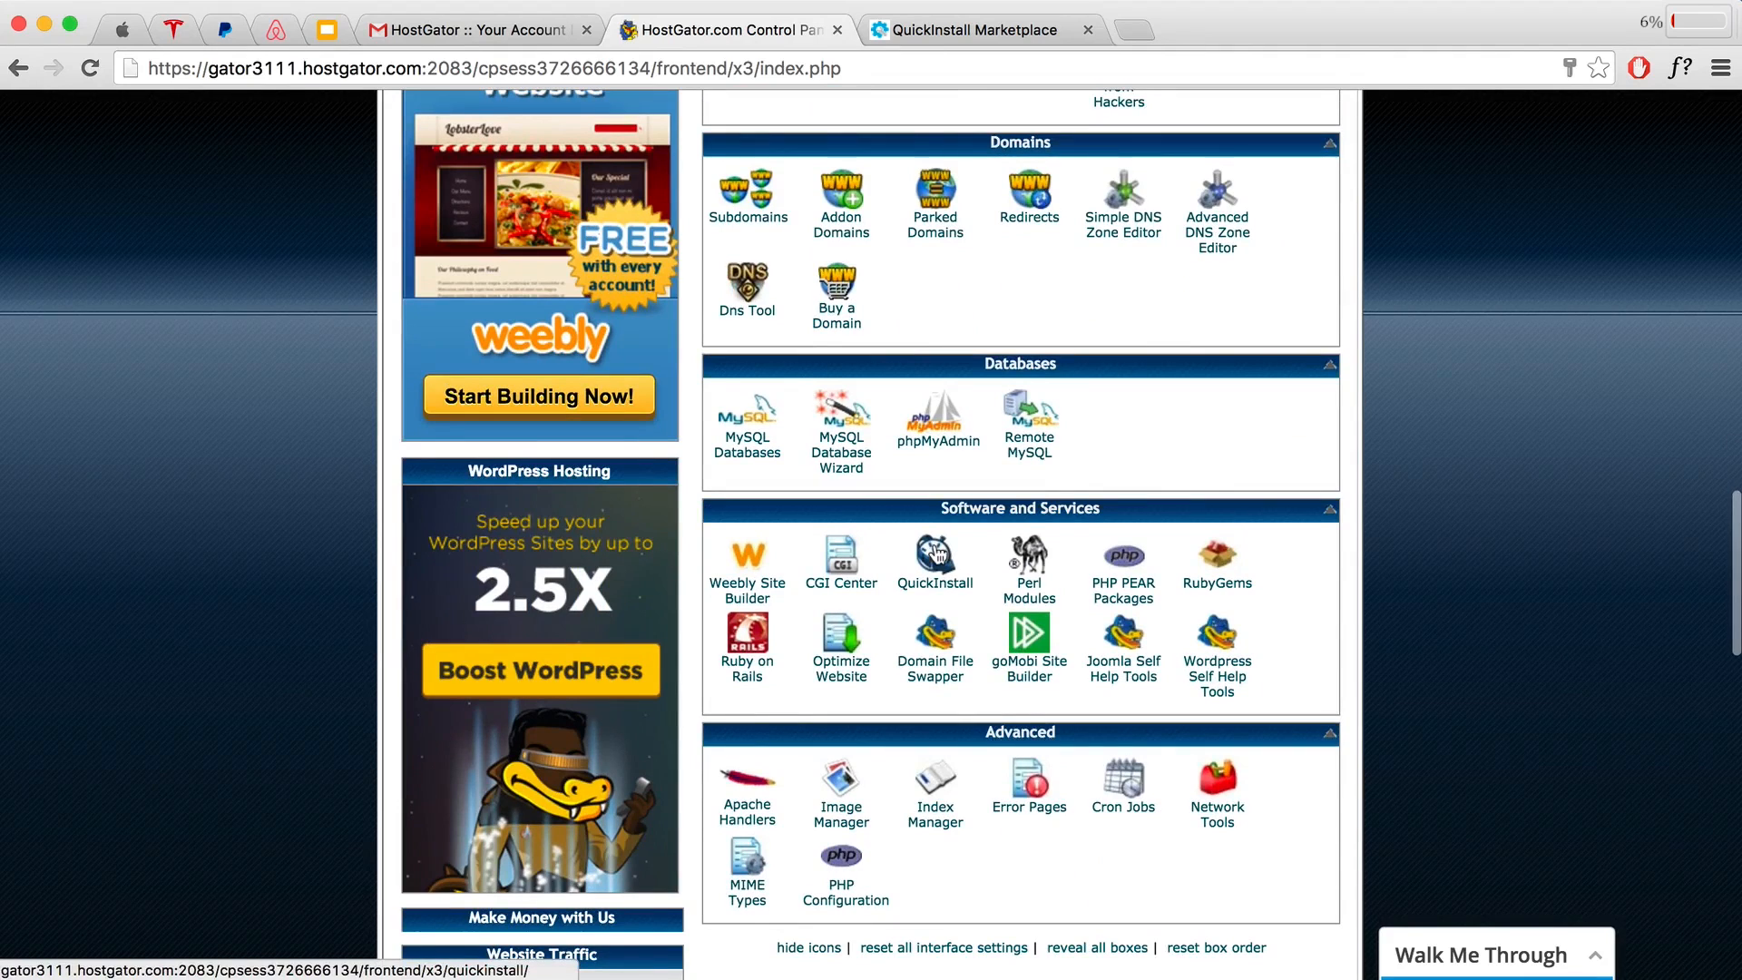
click(937, 551)
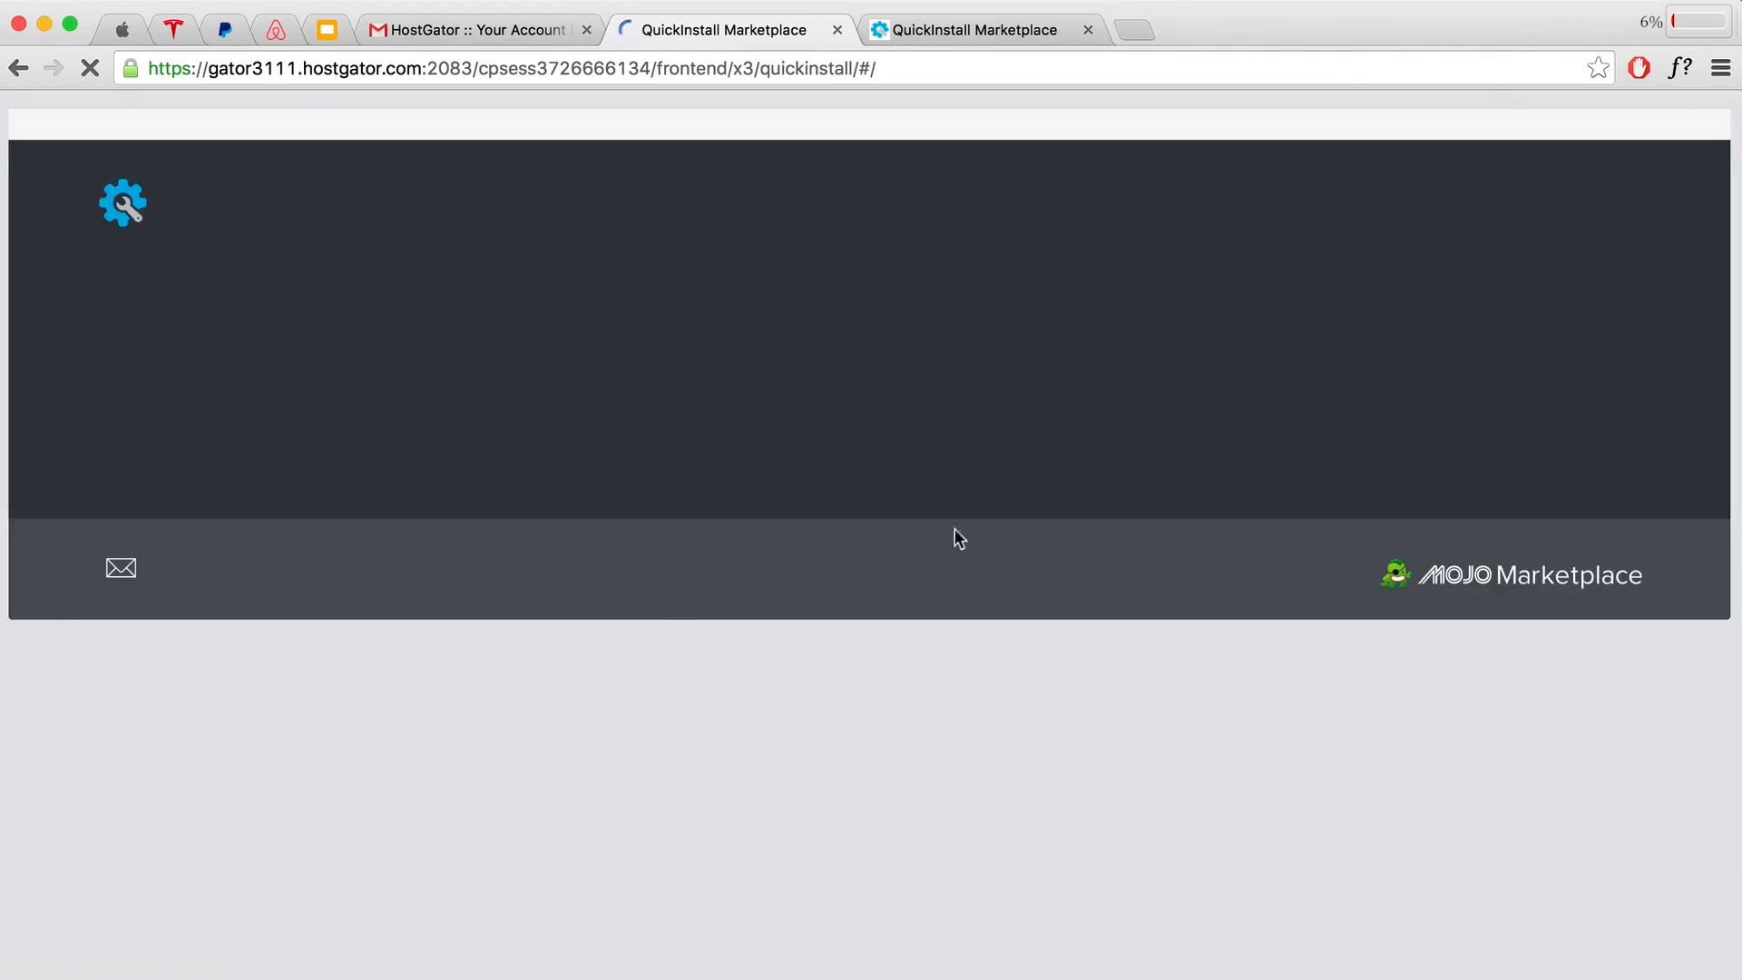
scroll(825, 435, down, 1)
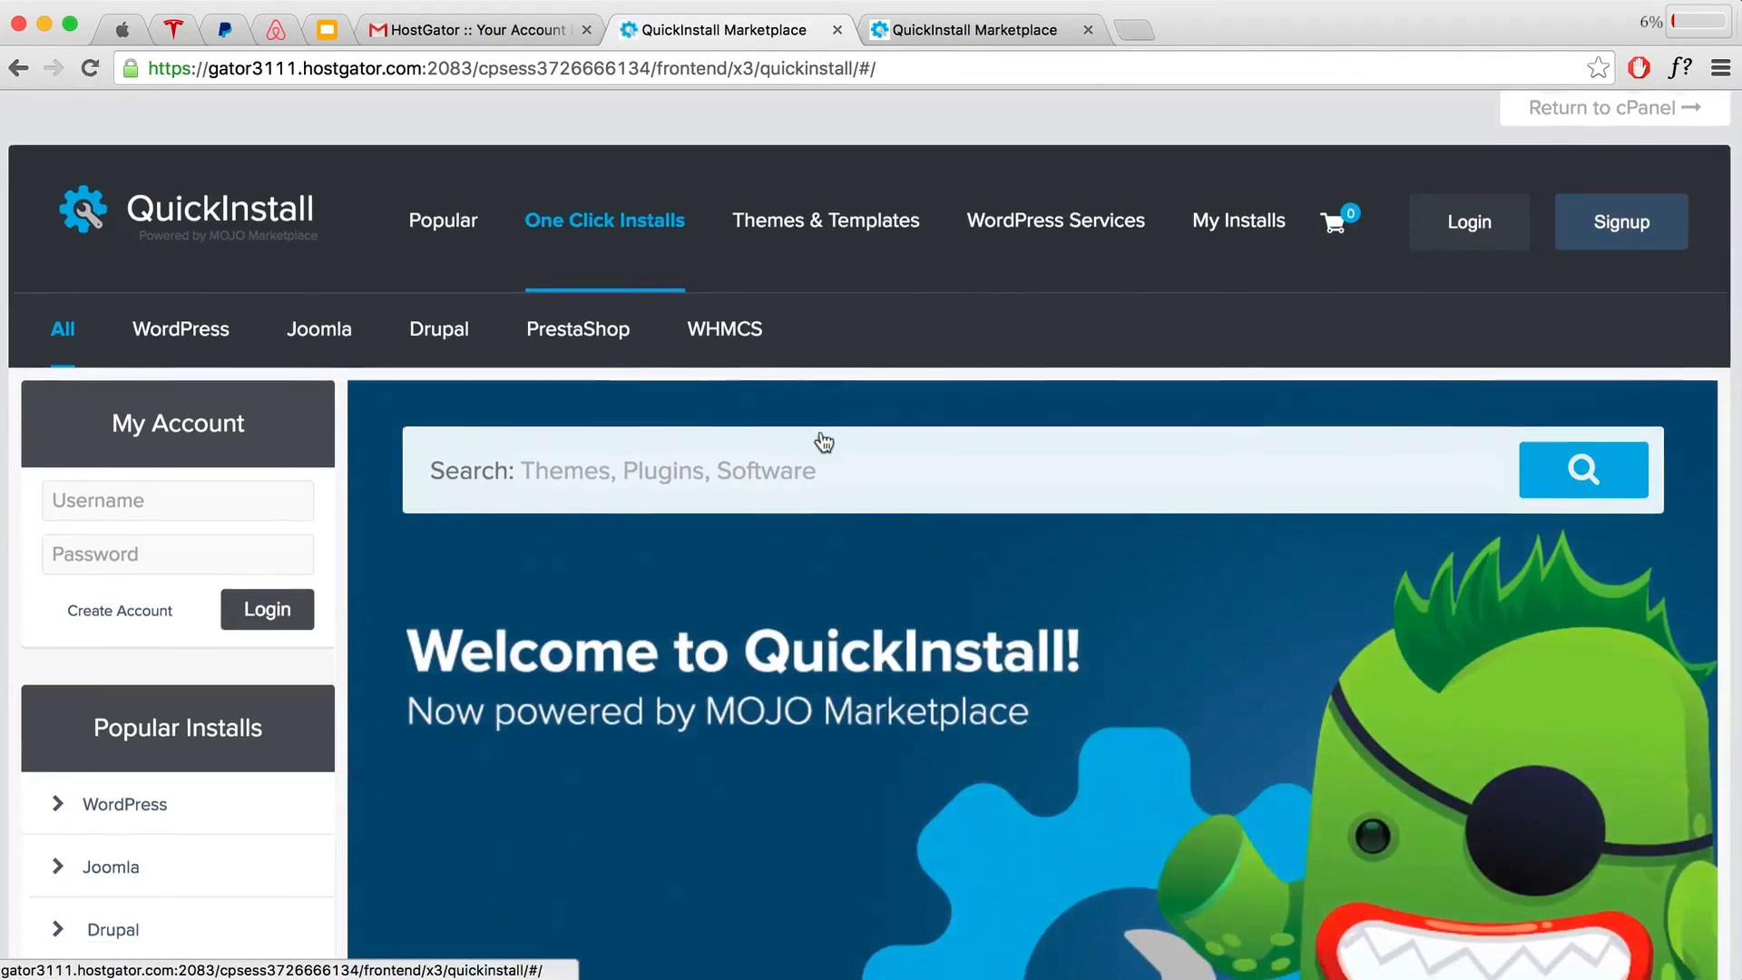
scroll(823, 442, down, 7)
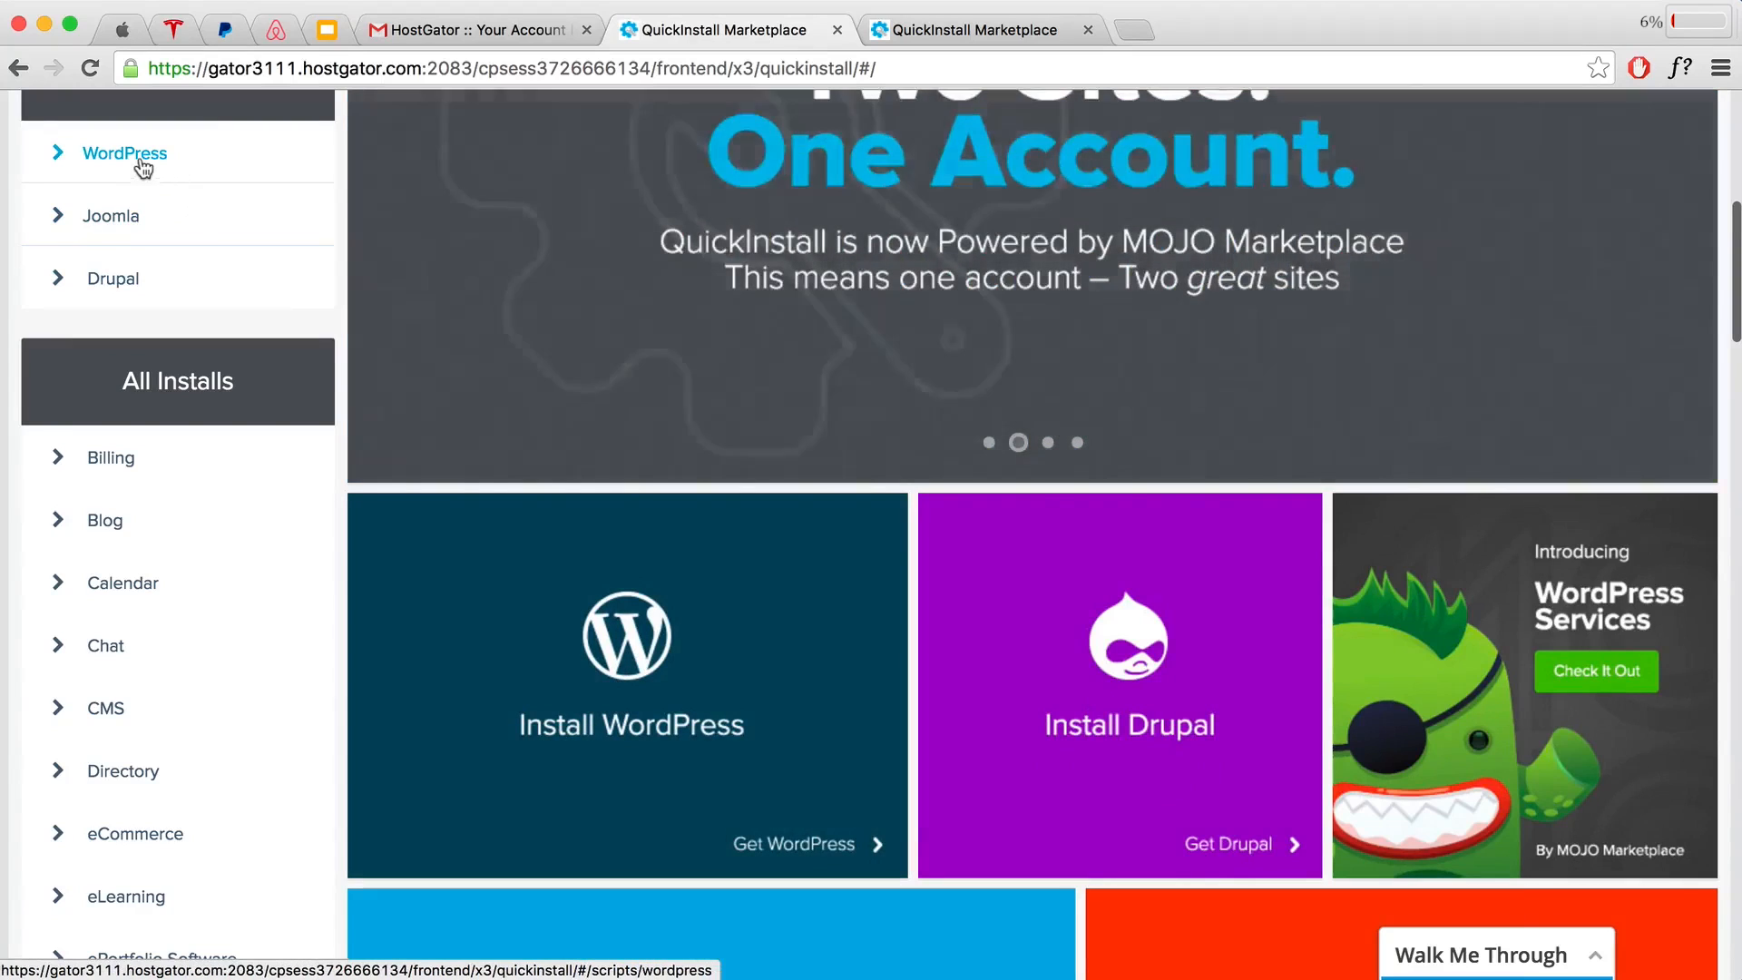
click(142, 168)
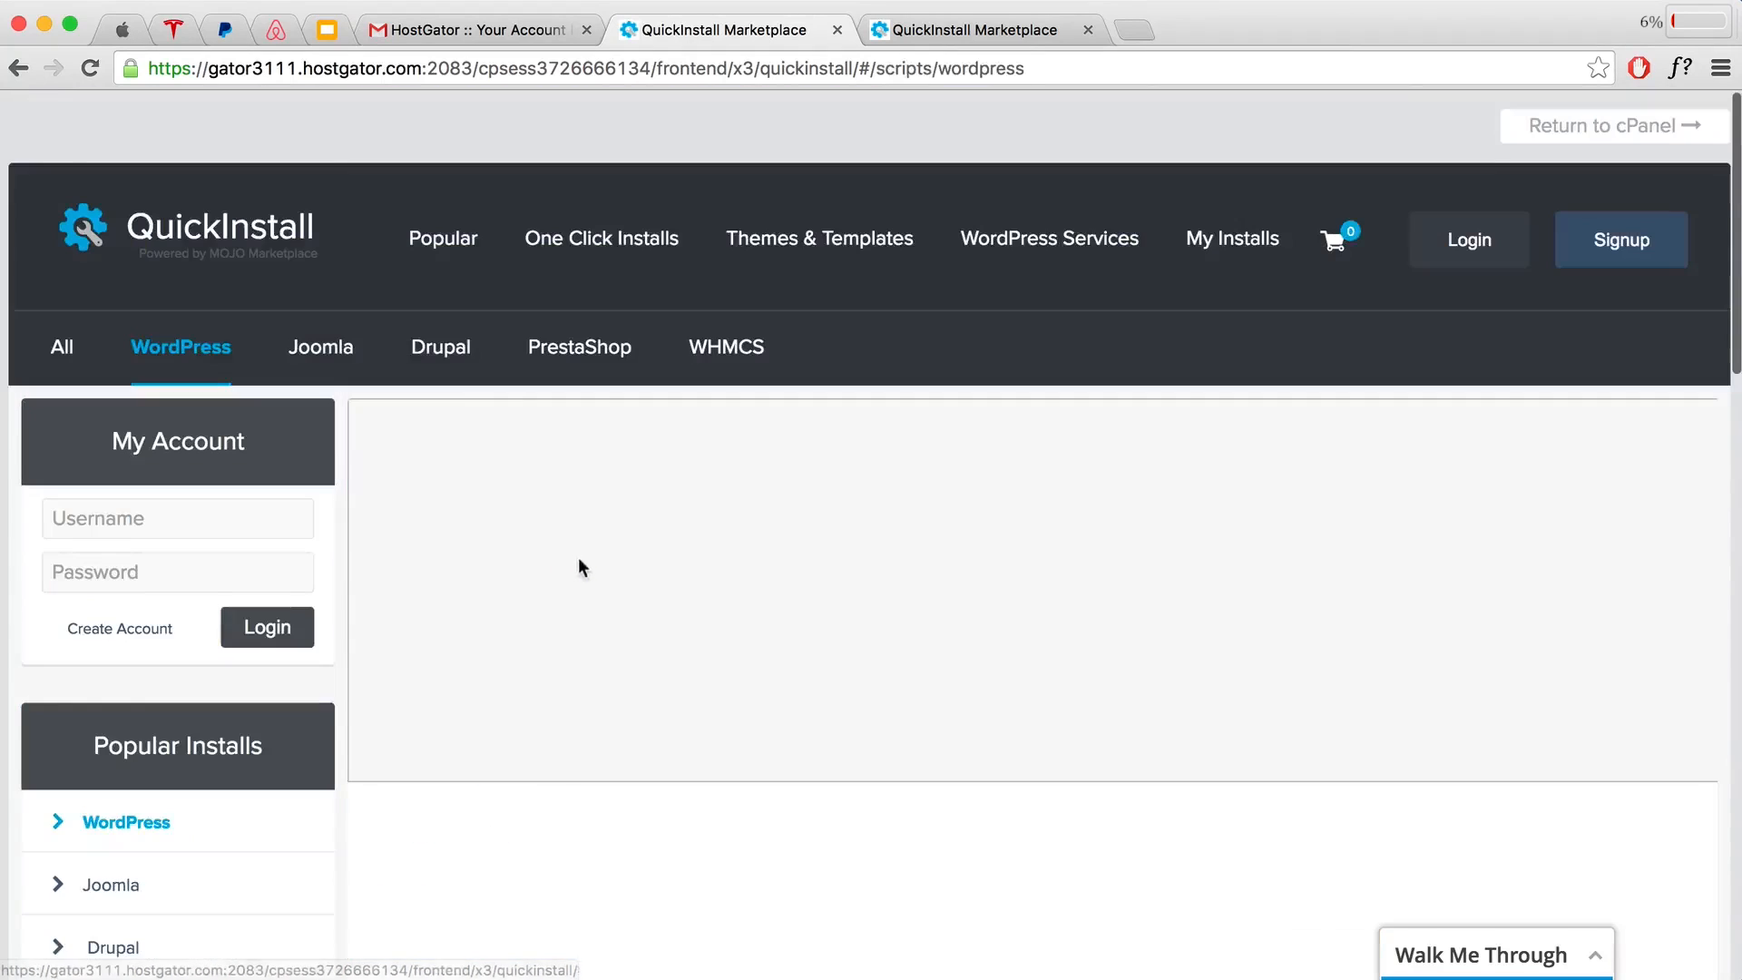
Step: Start a free WordPress install on the domain createawebsitedemo.com
scroll(667, 508, down, 9)
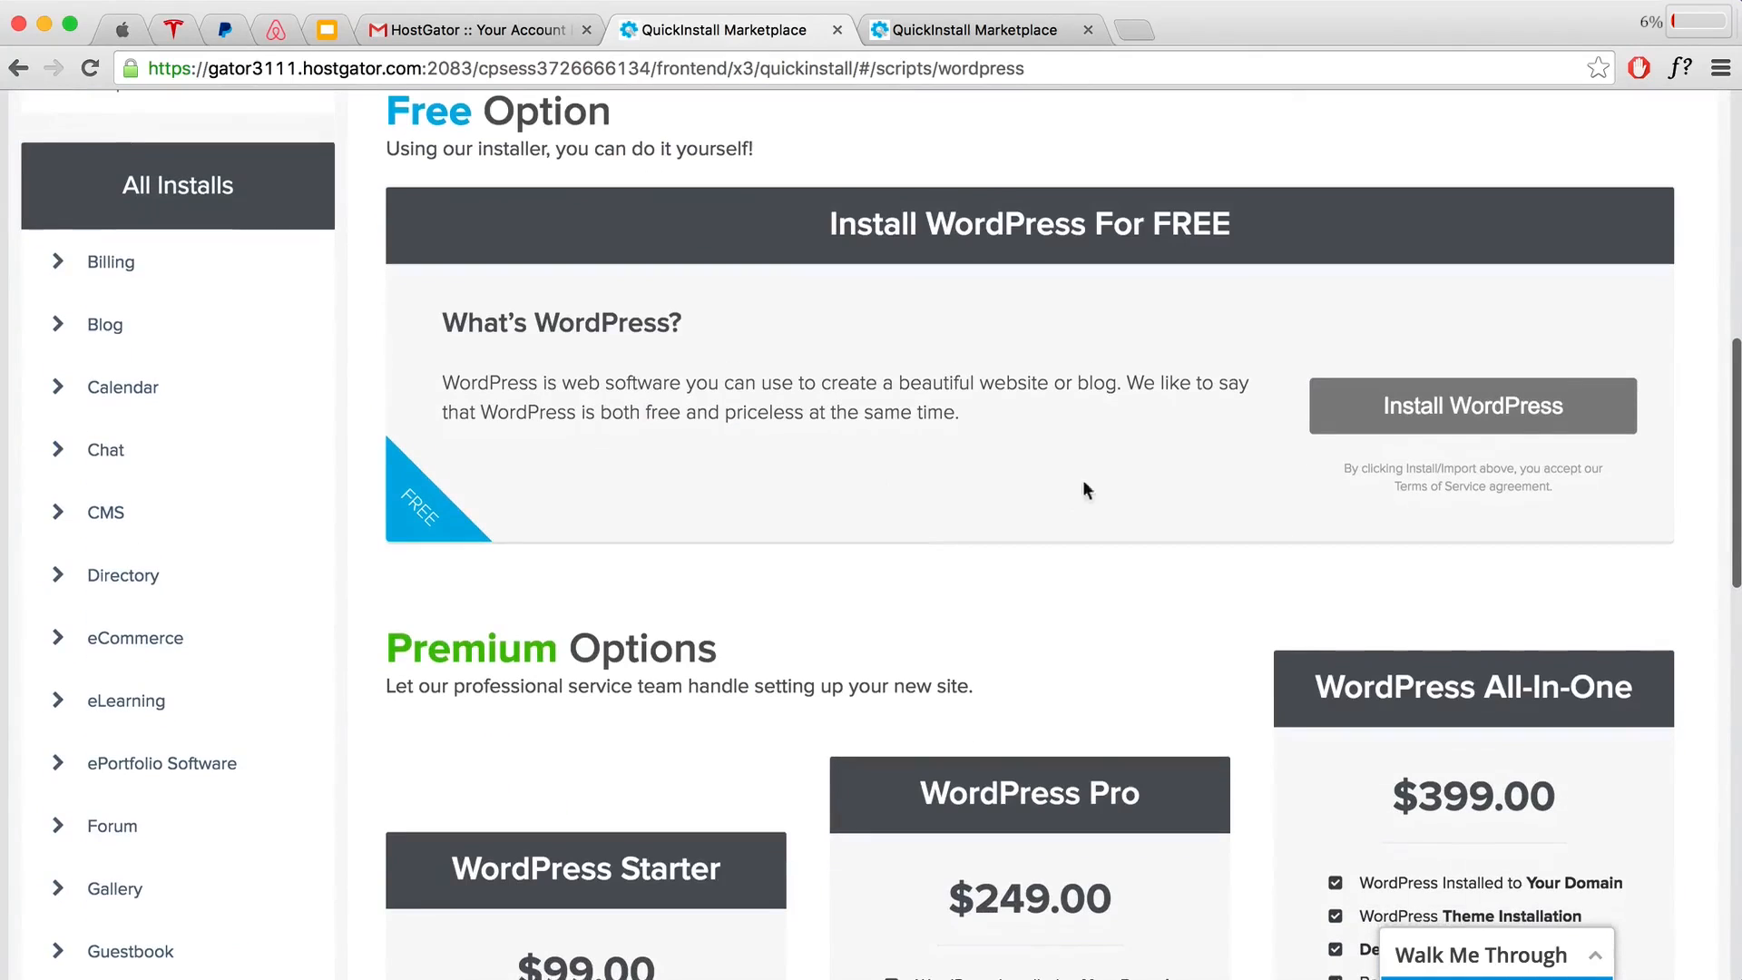
click(1435, 419)
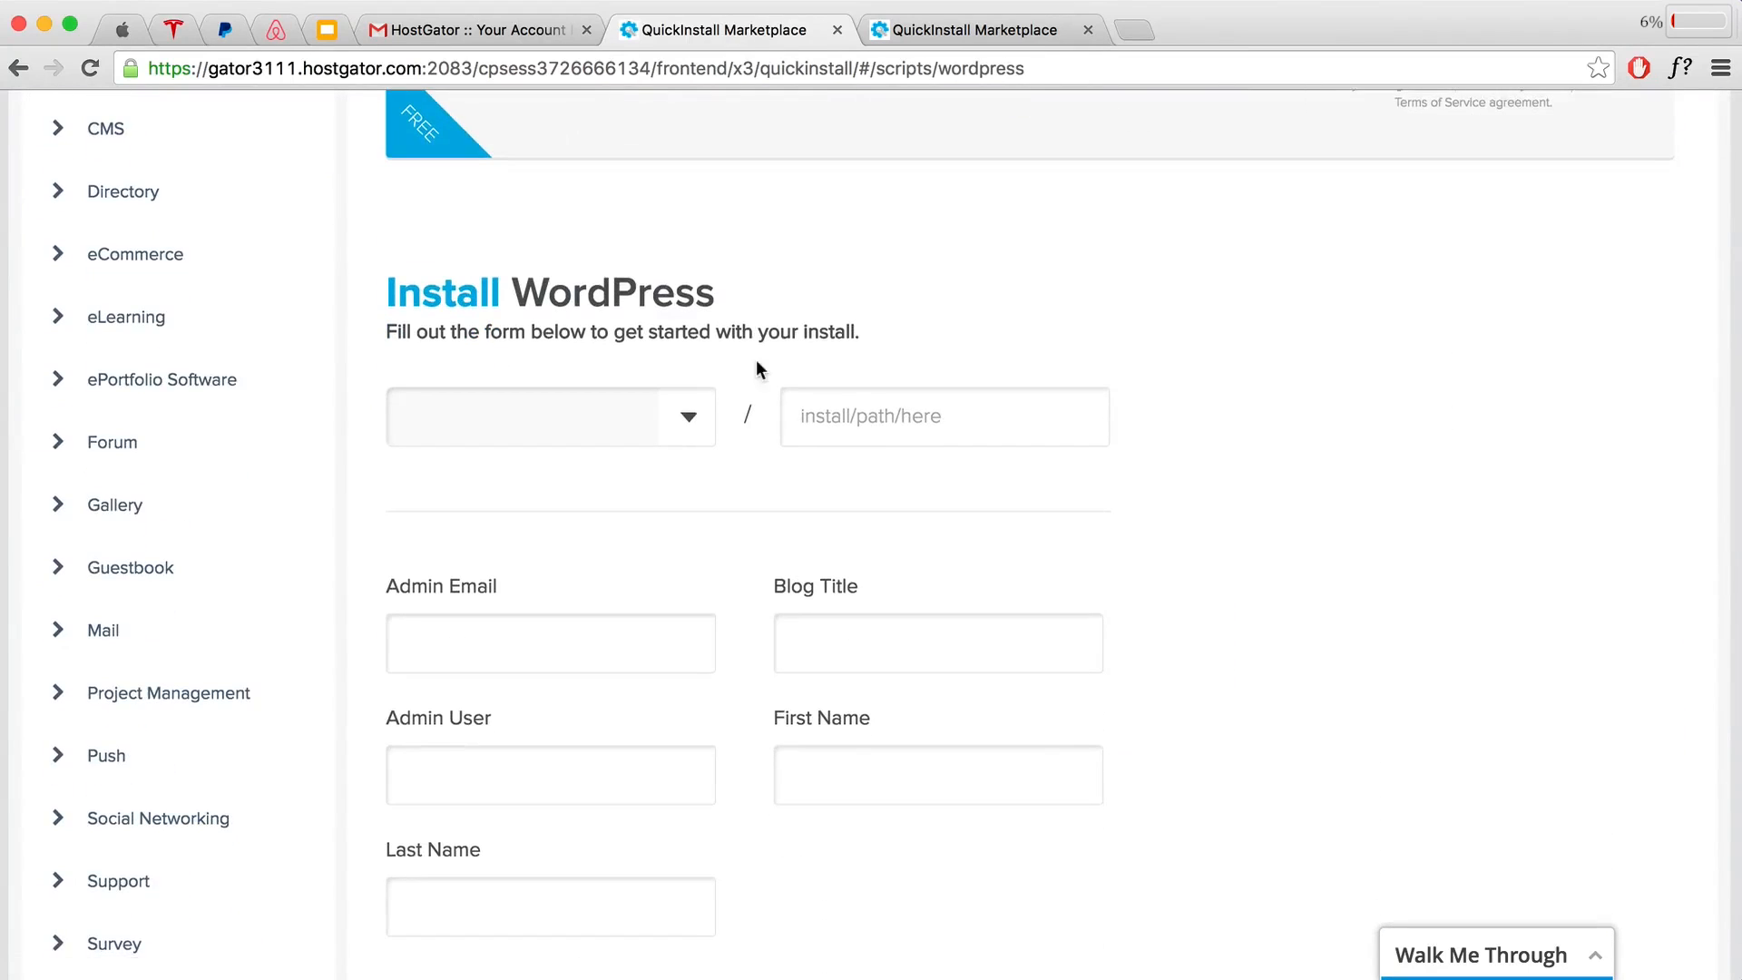
click(694, 415)
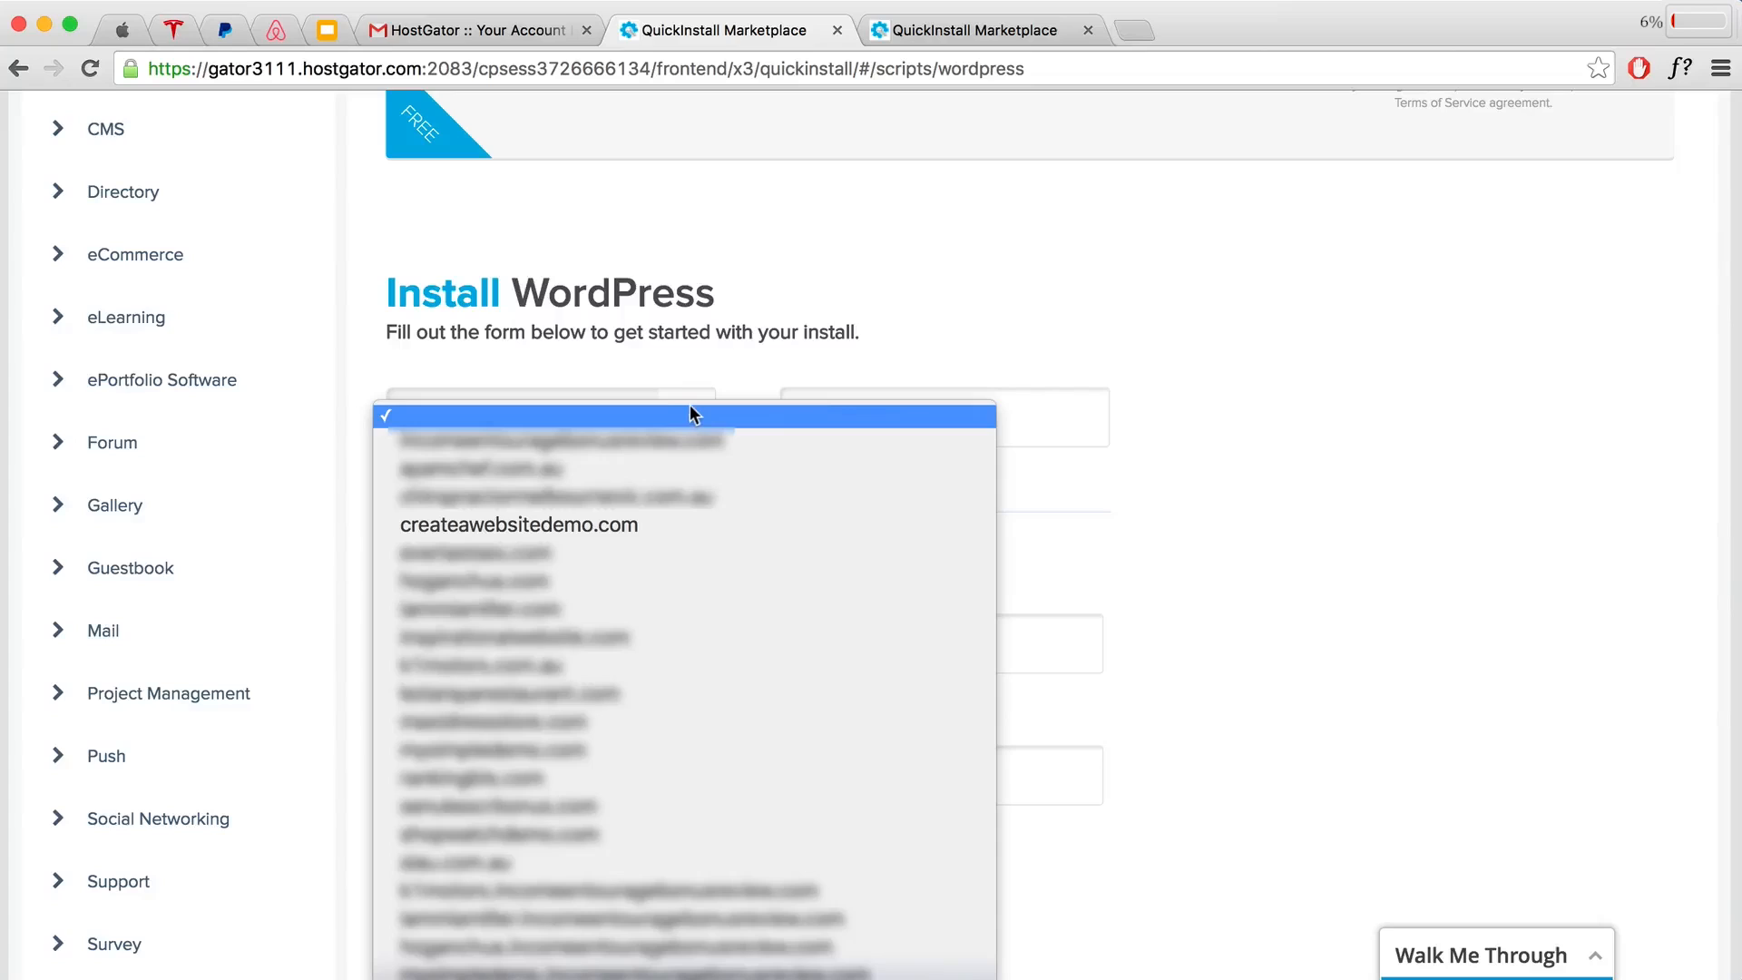
click(634, 523)
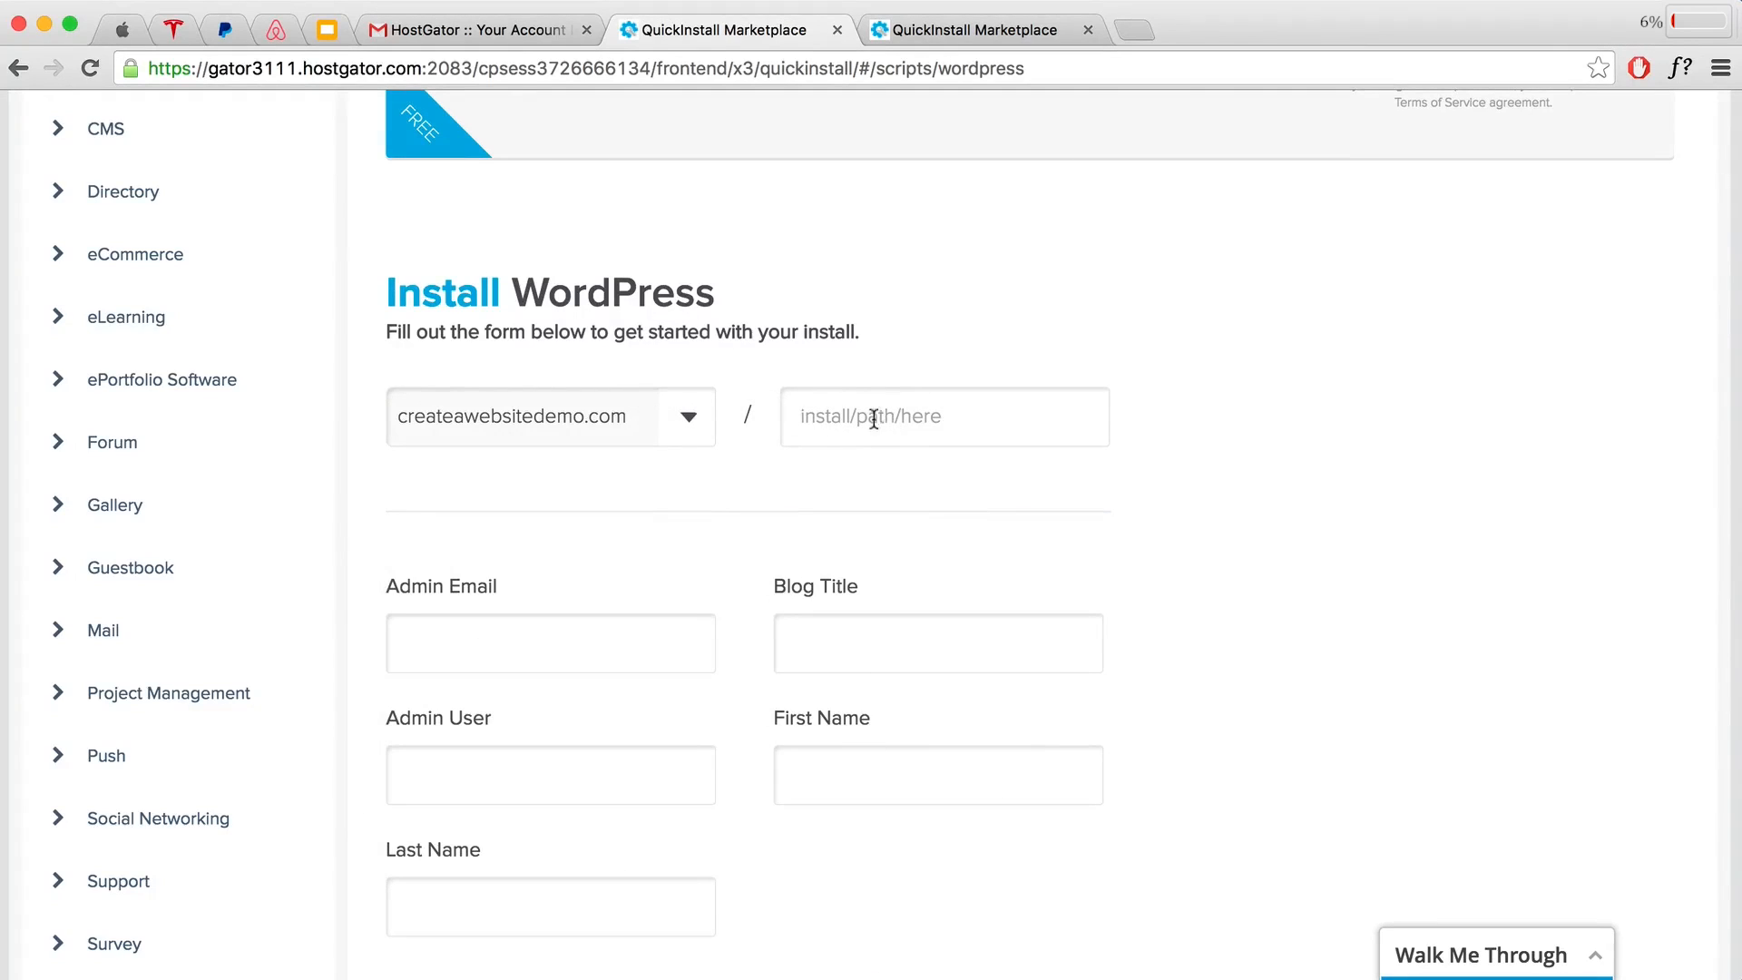
Step: Autofill the admin email and name details and set the Blog Title to 'Create'
click(582, 649)
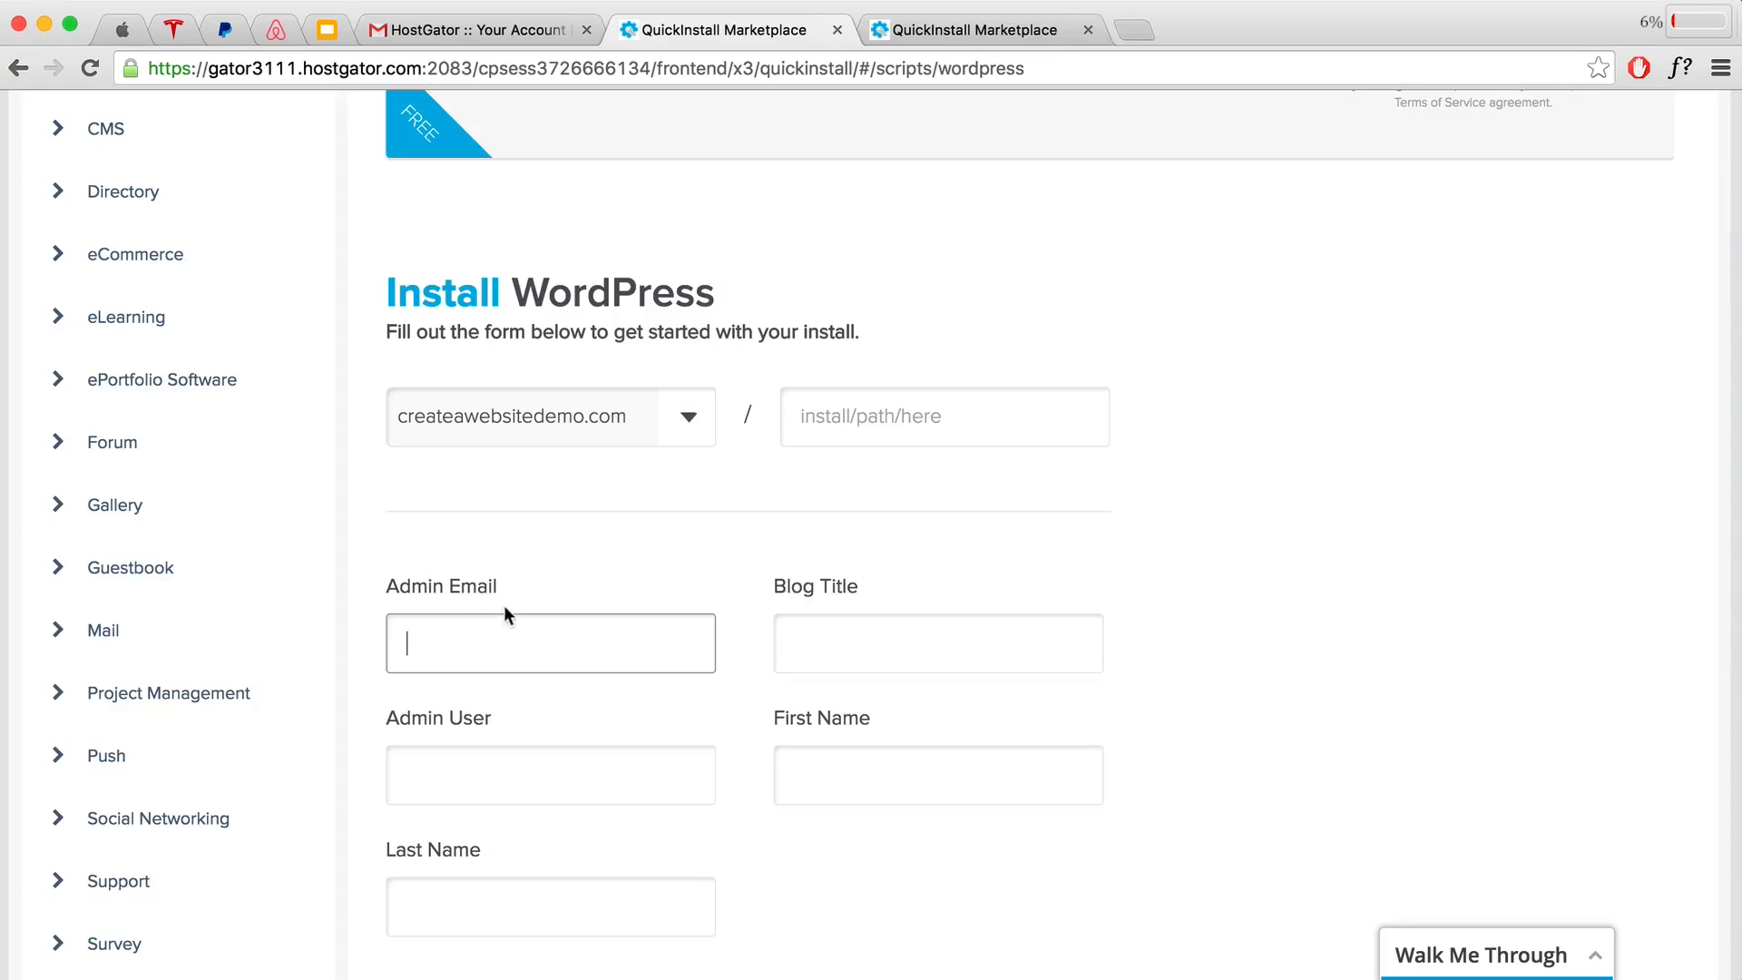
text(c)
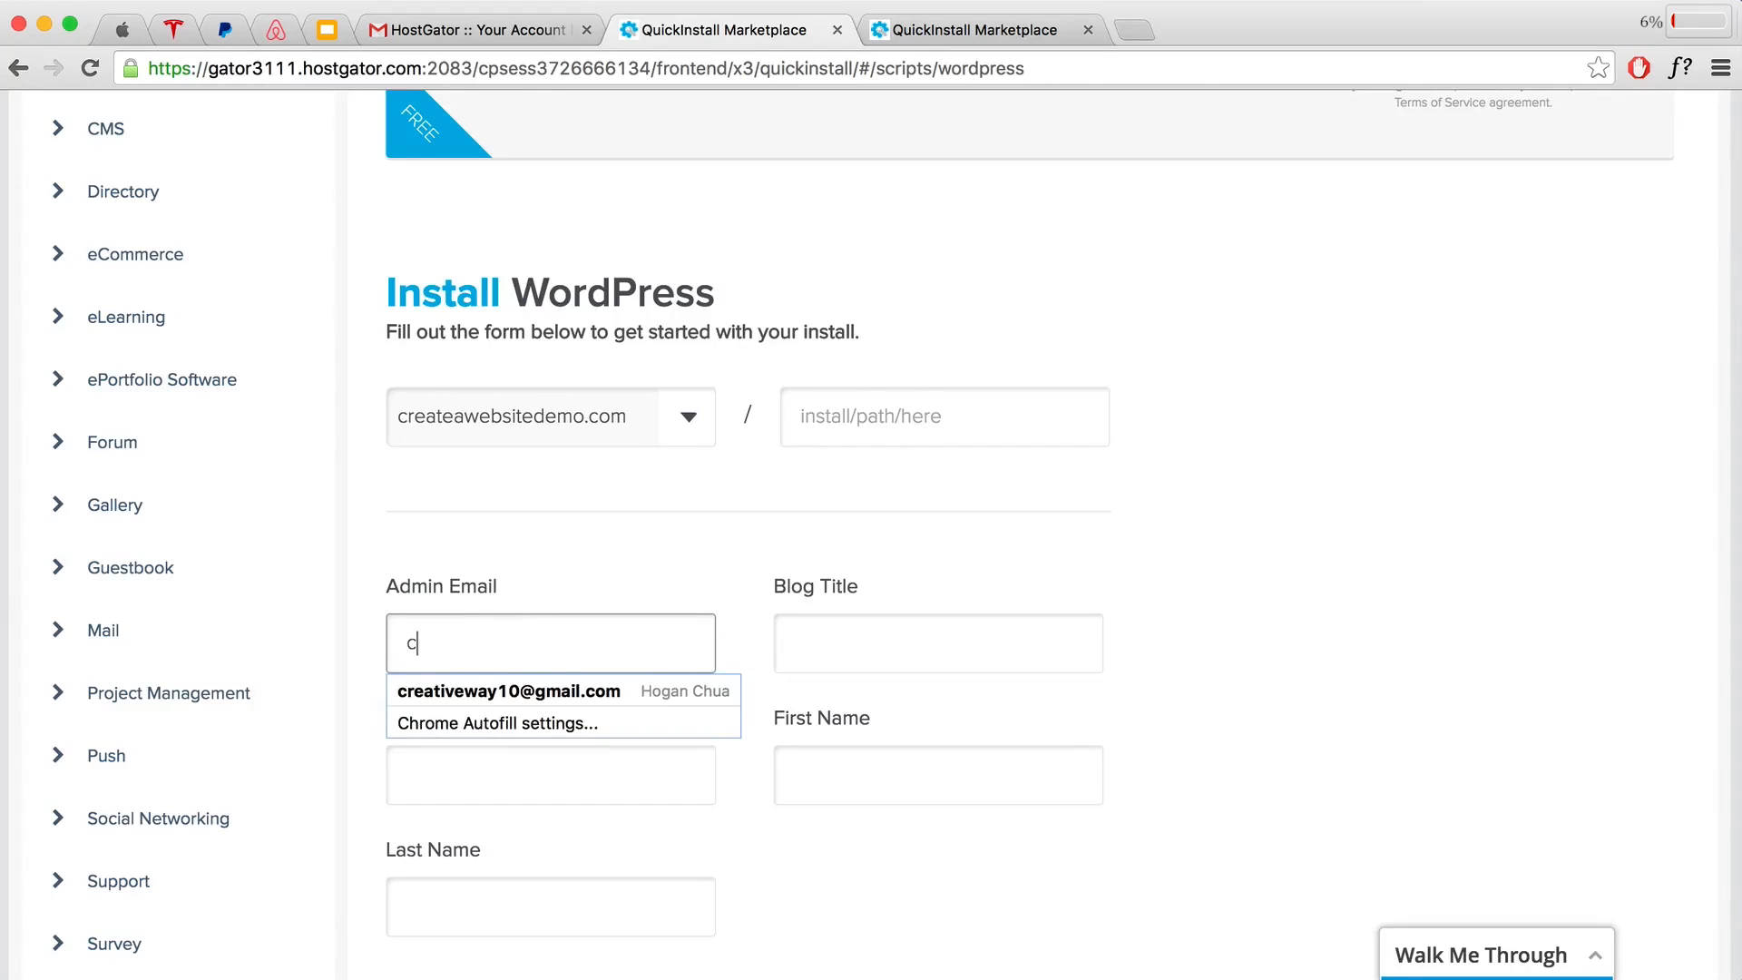
key(Down)
key(Return)
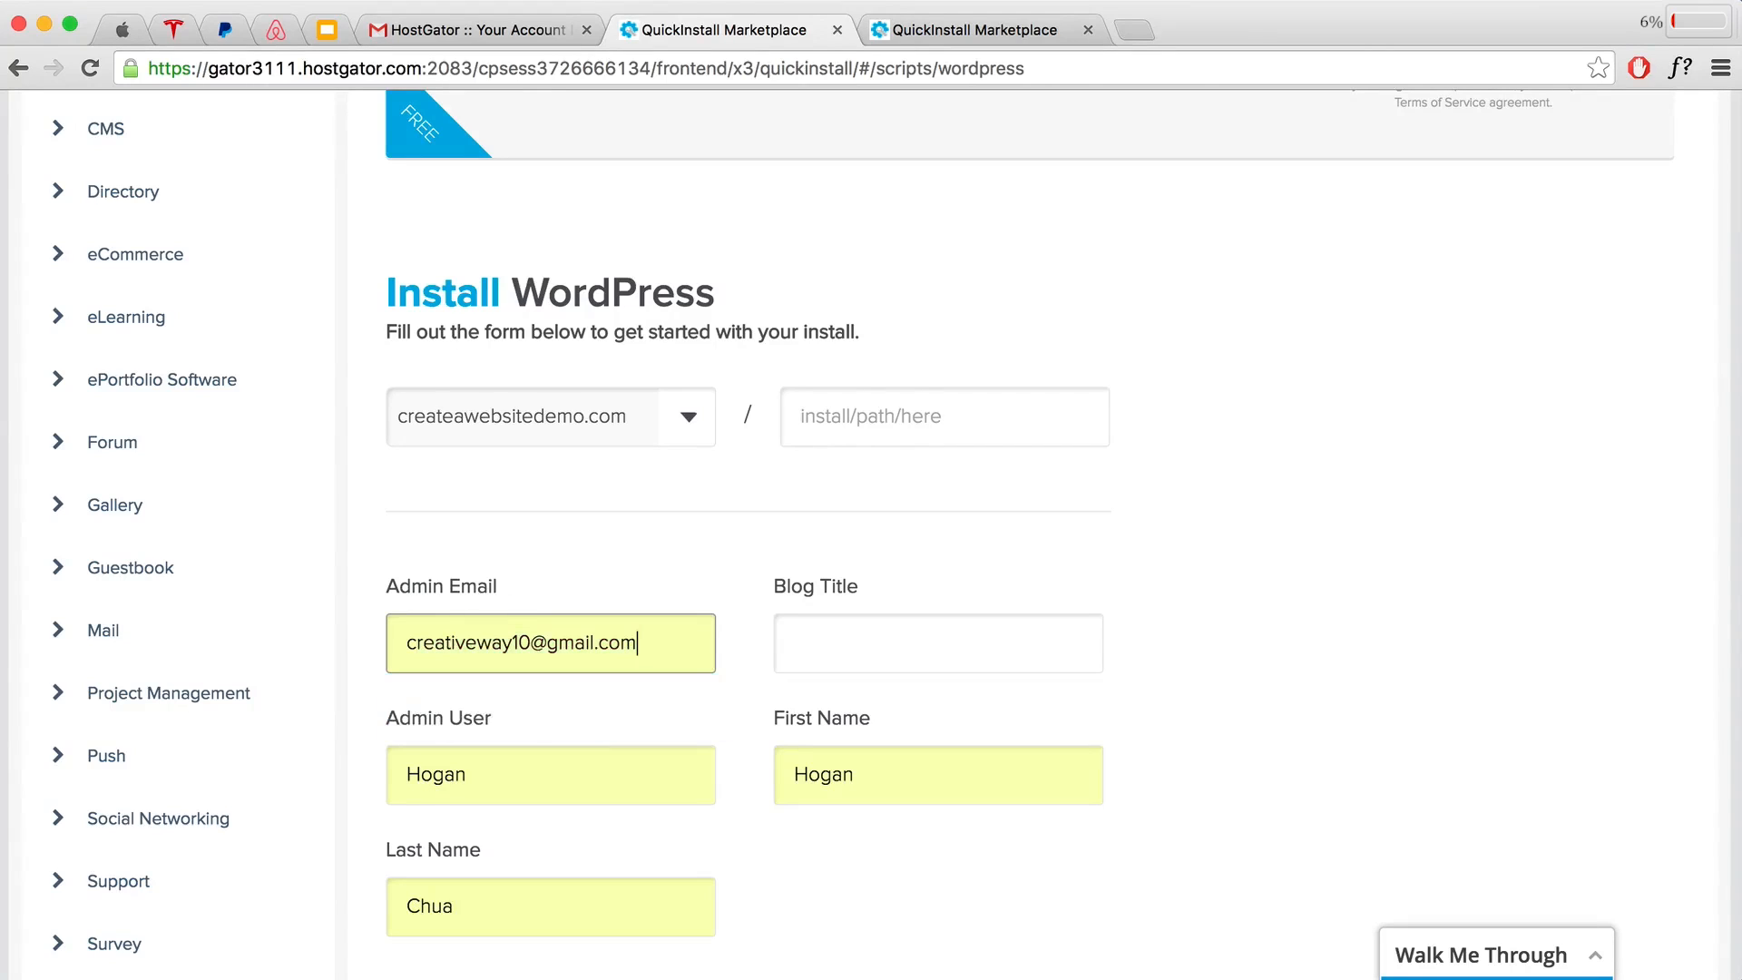
click(853, 641)
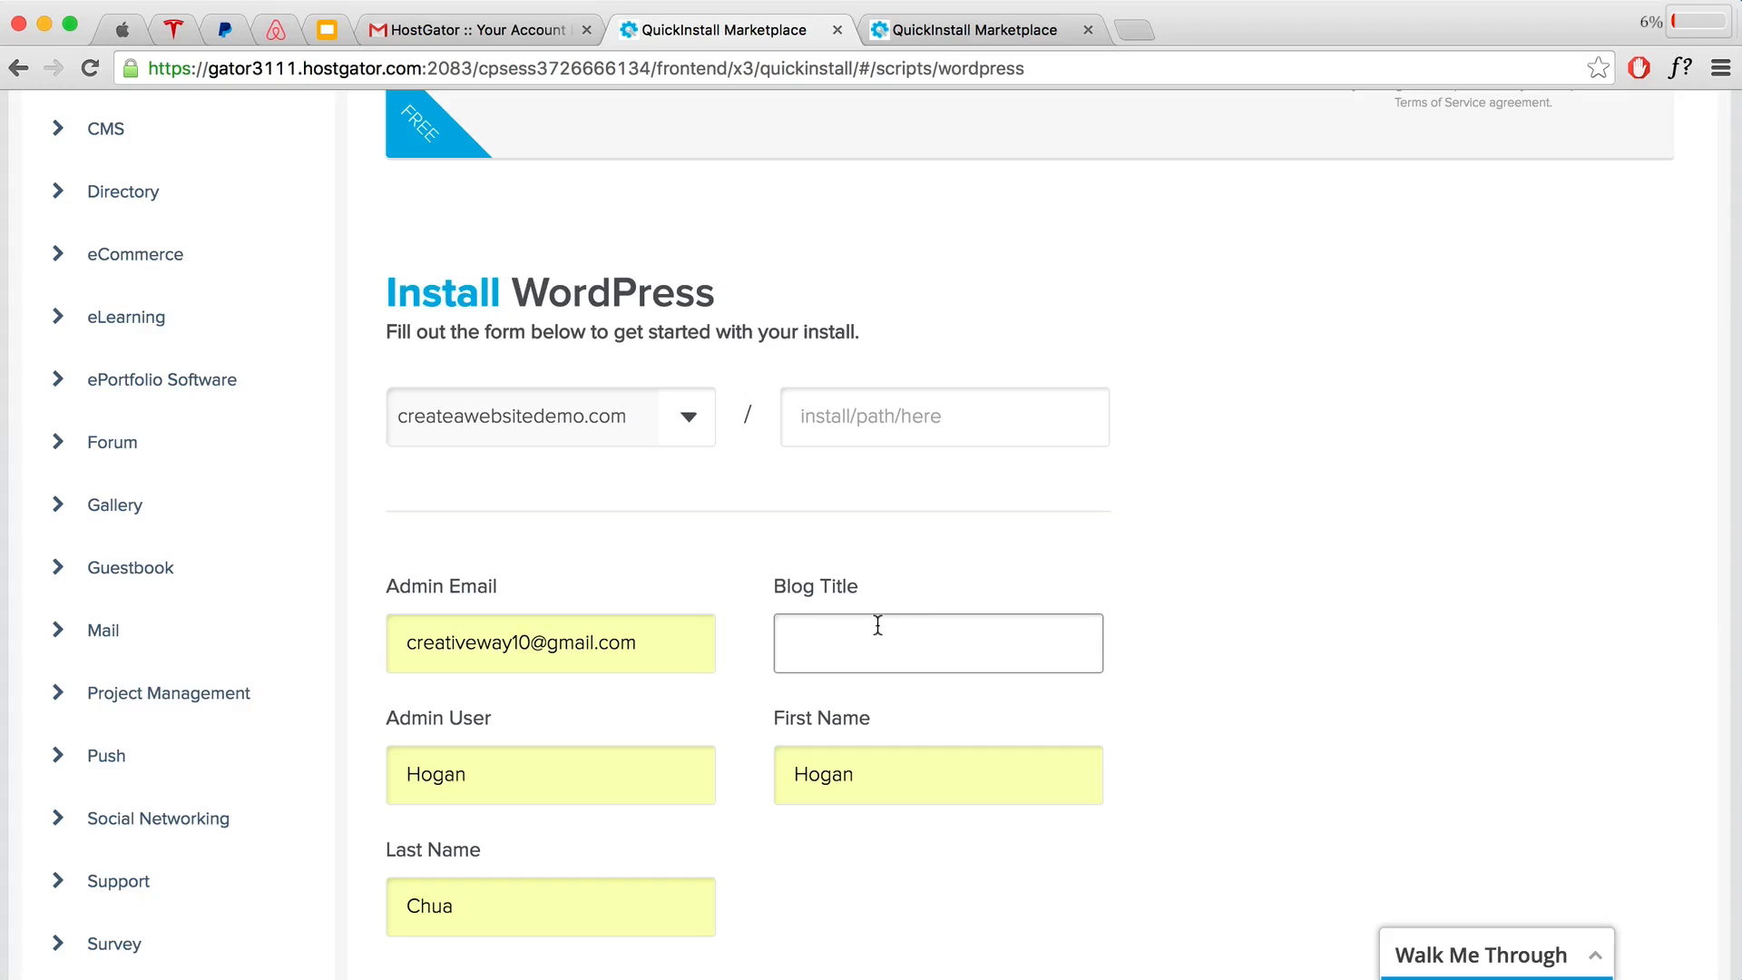
text(Create)
Step: Review the admin username and name fields, then launch the WordPress installation
scroll(634, 746, down, 3)
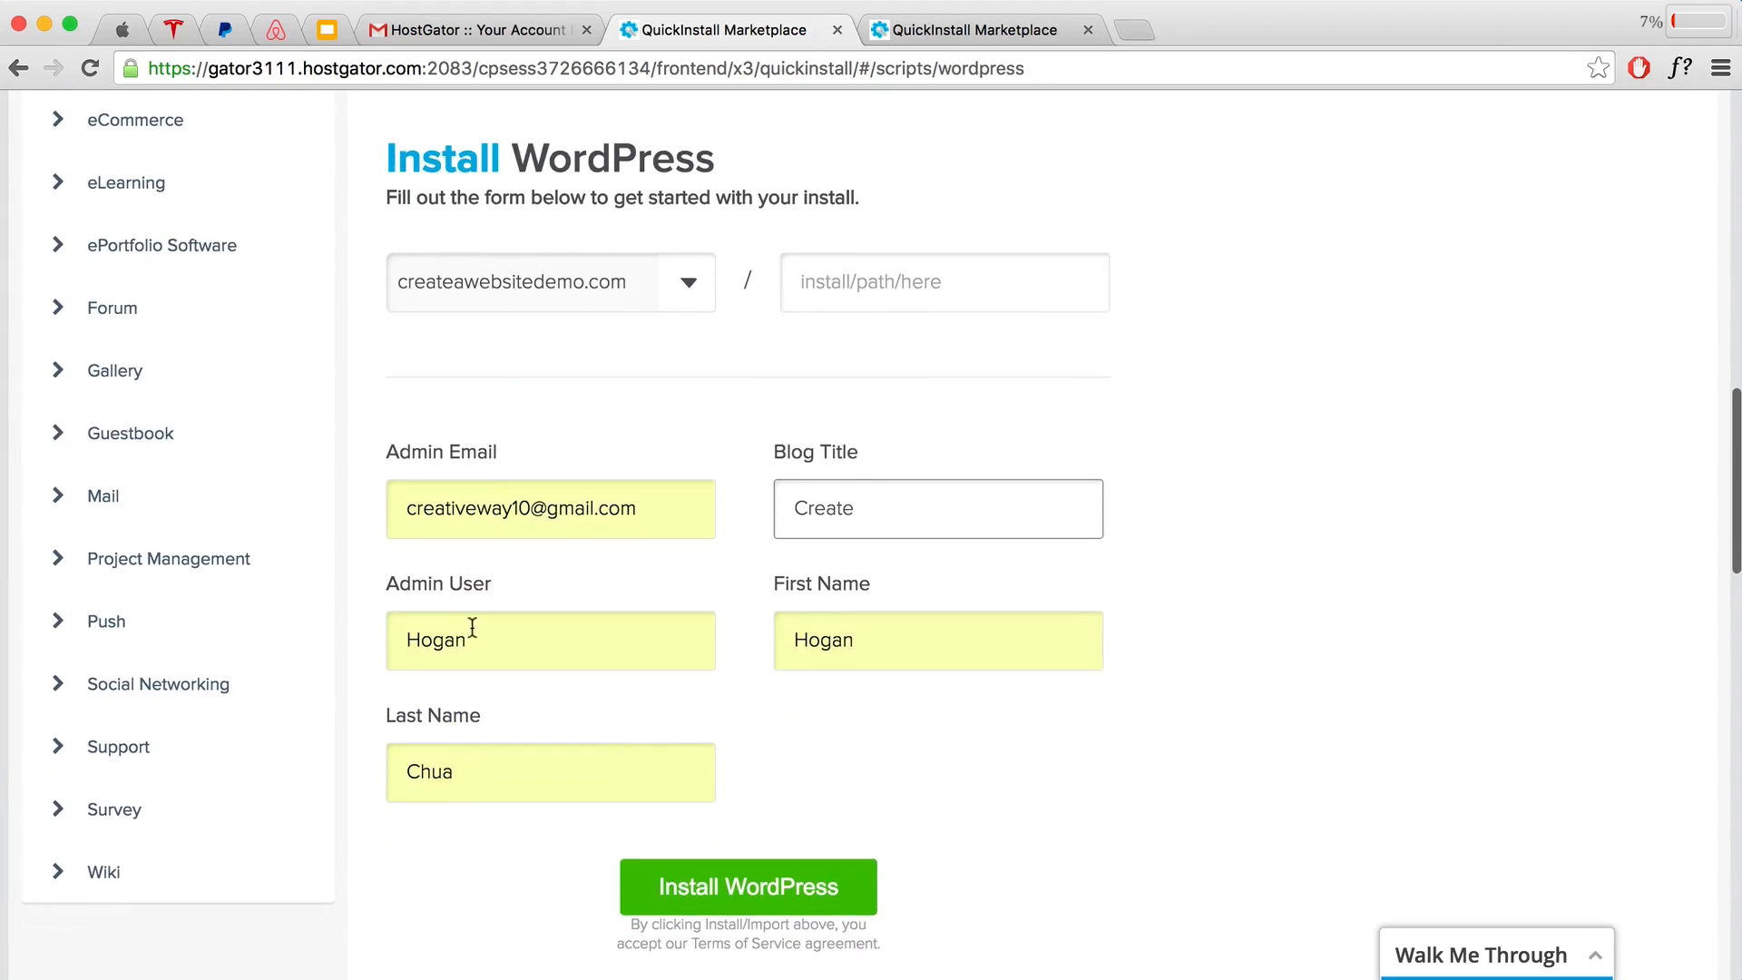
drag(493, 637, 381, 634)
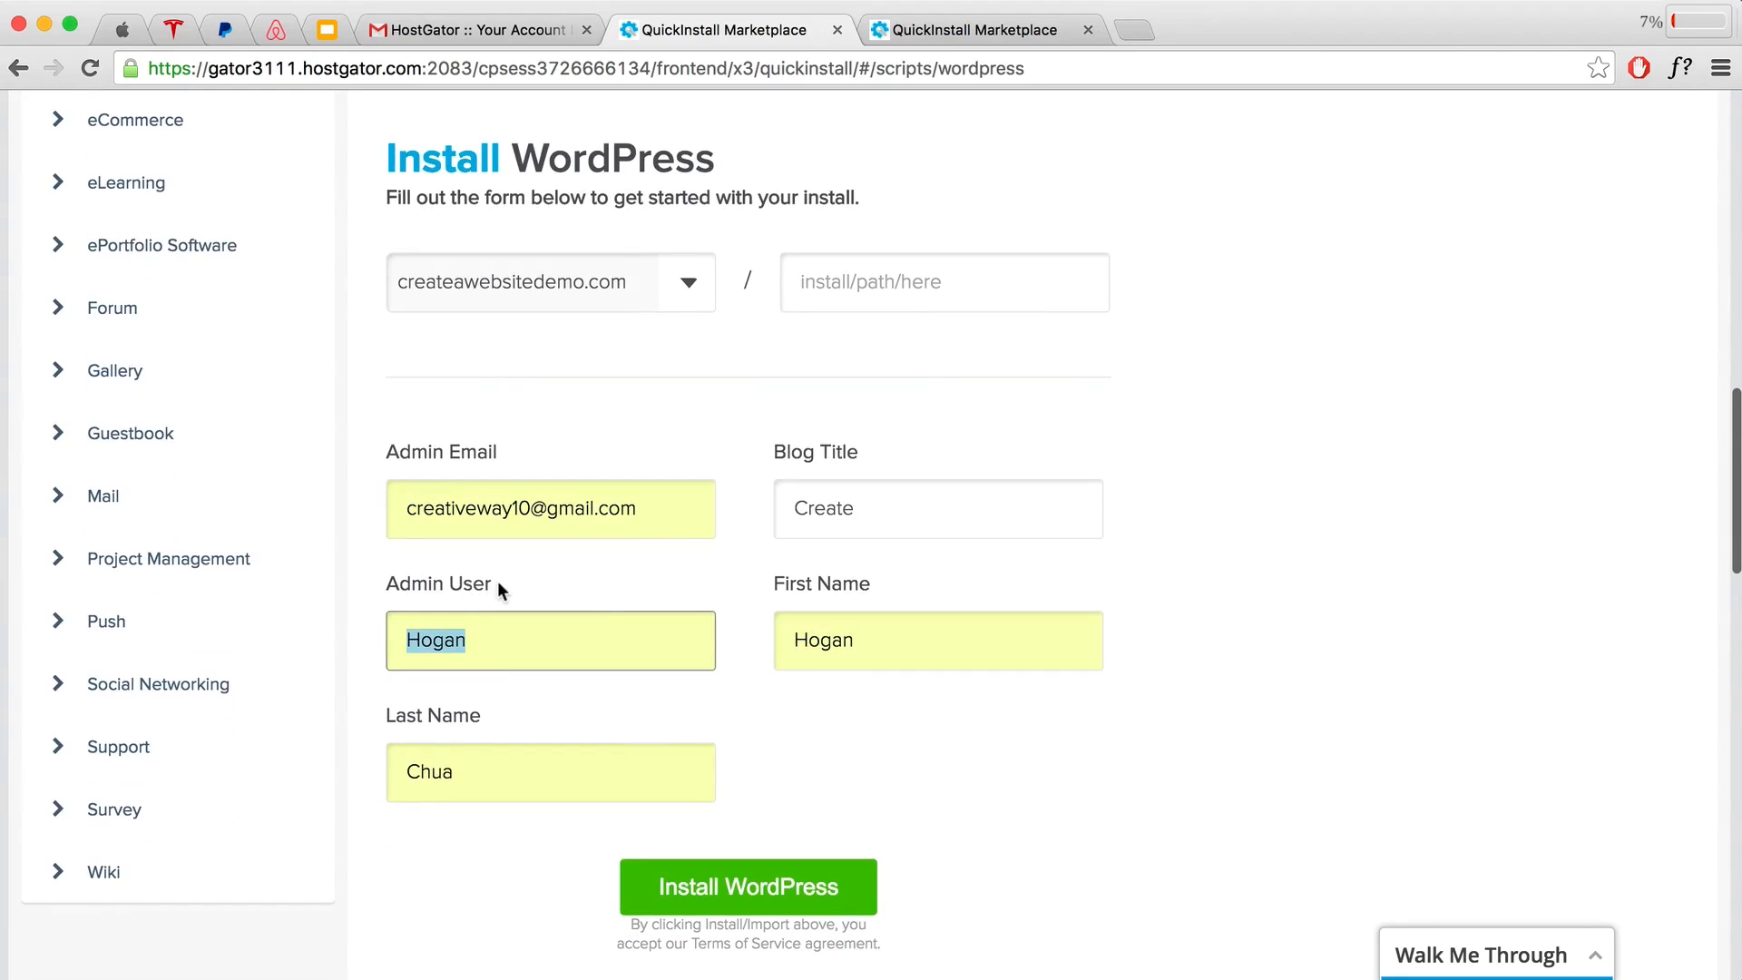
click(486, 640)
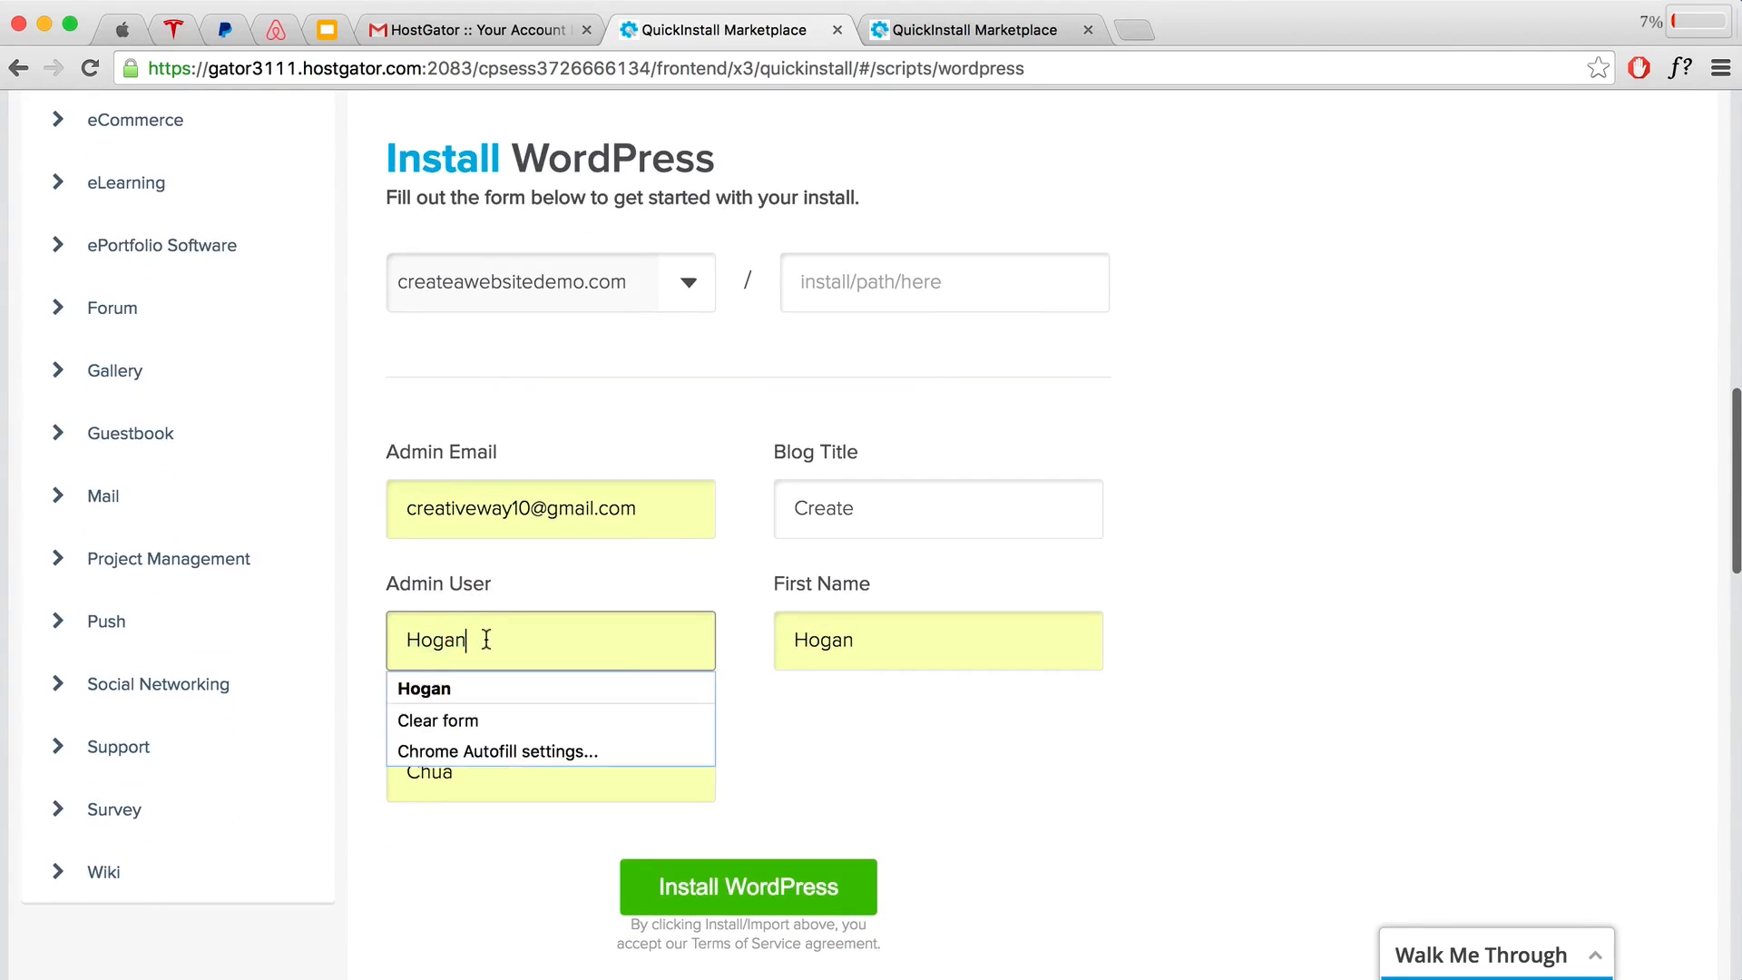
key(Tab)
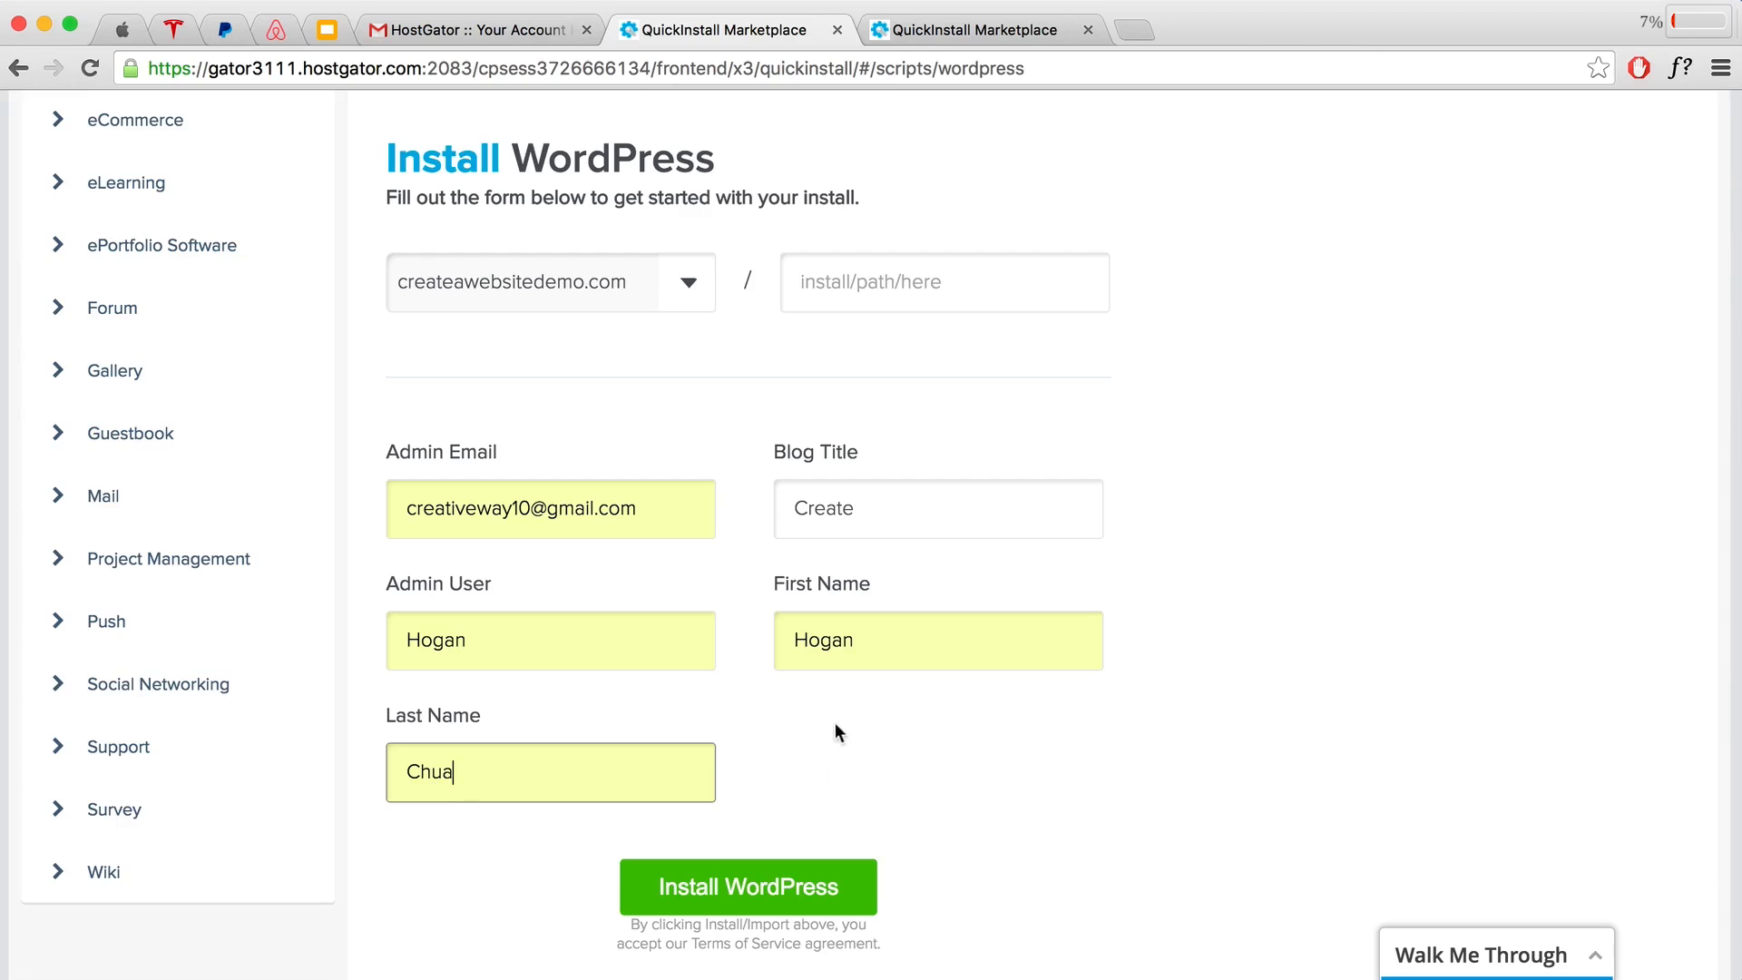
scroll(874, 773, down, 2)
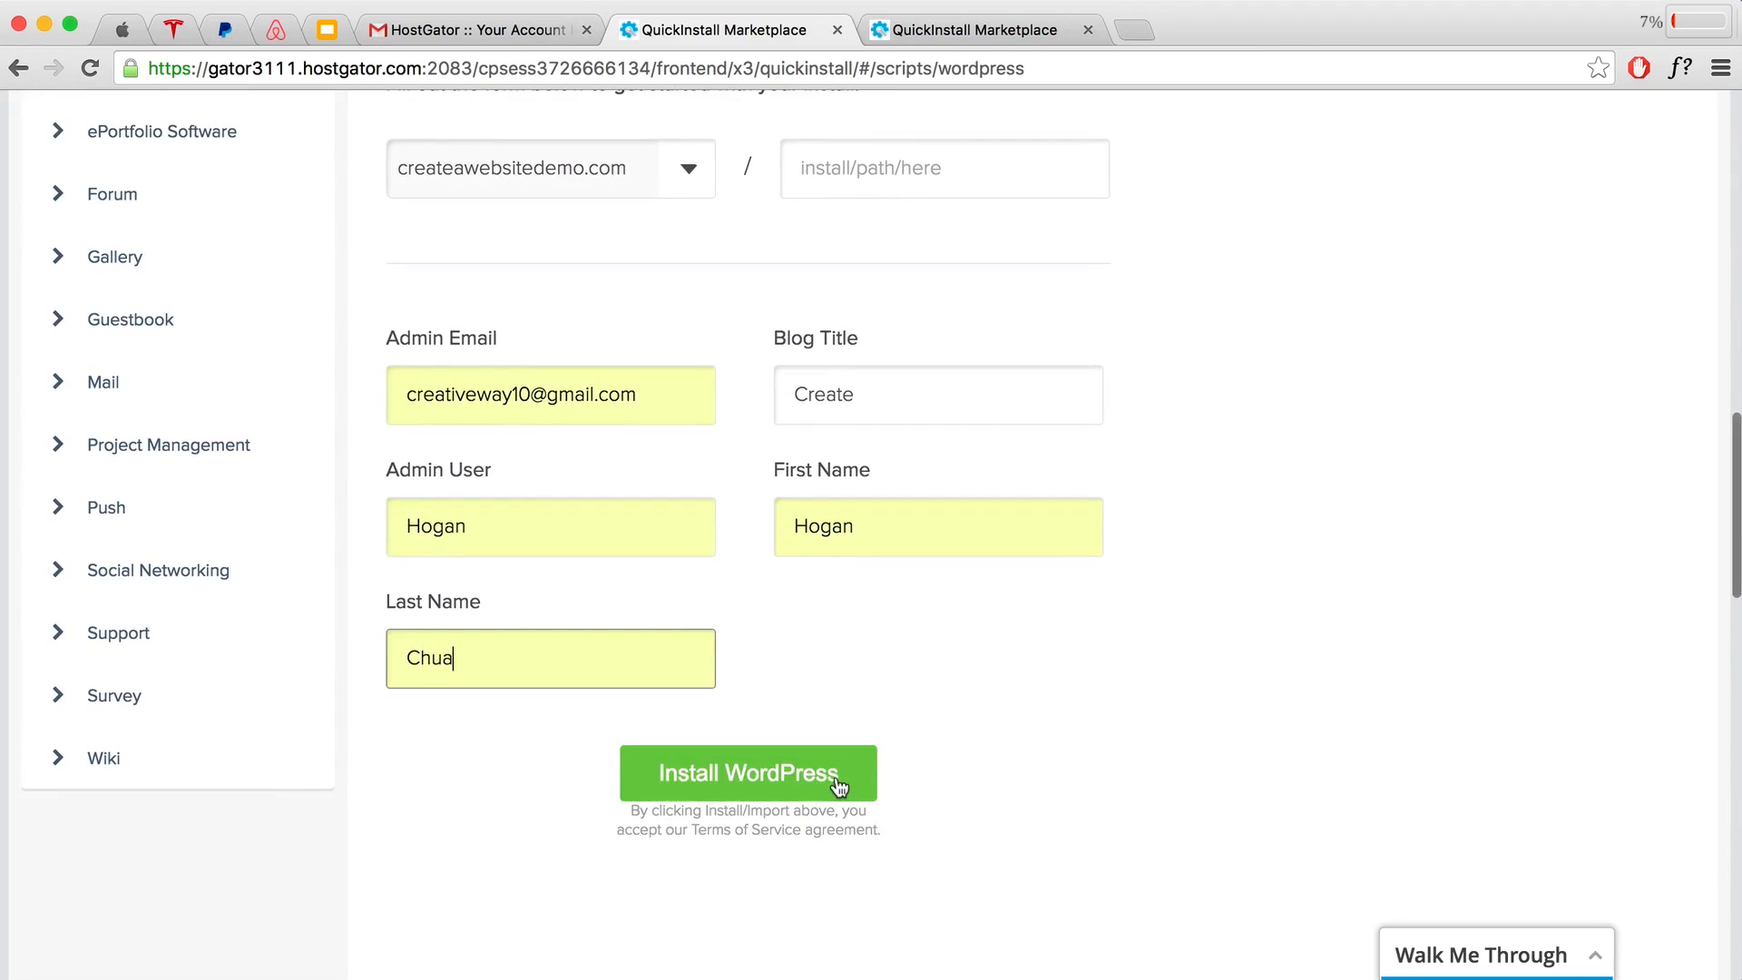
click(836, 780)
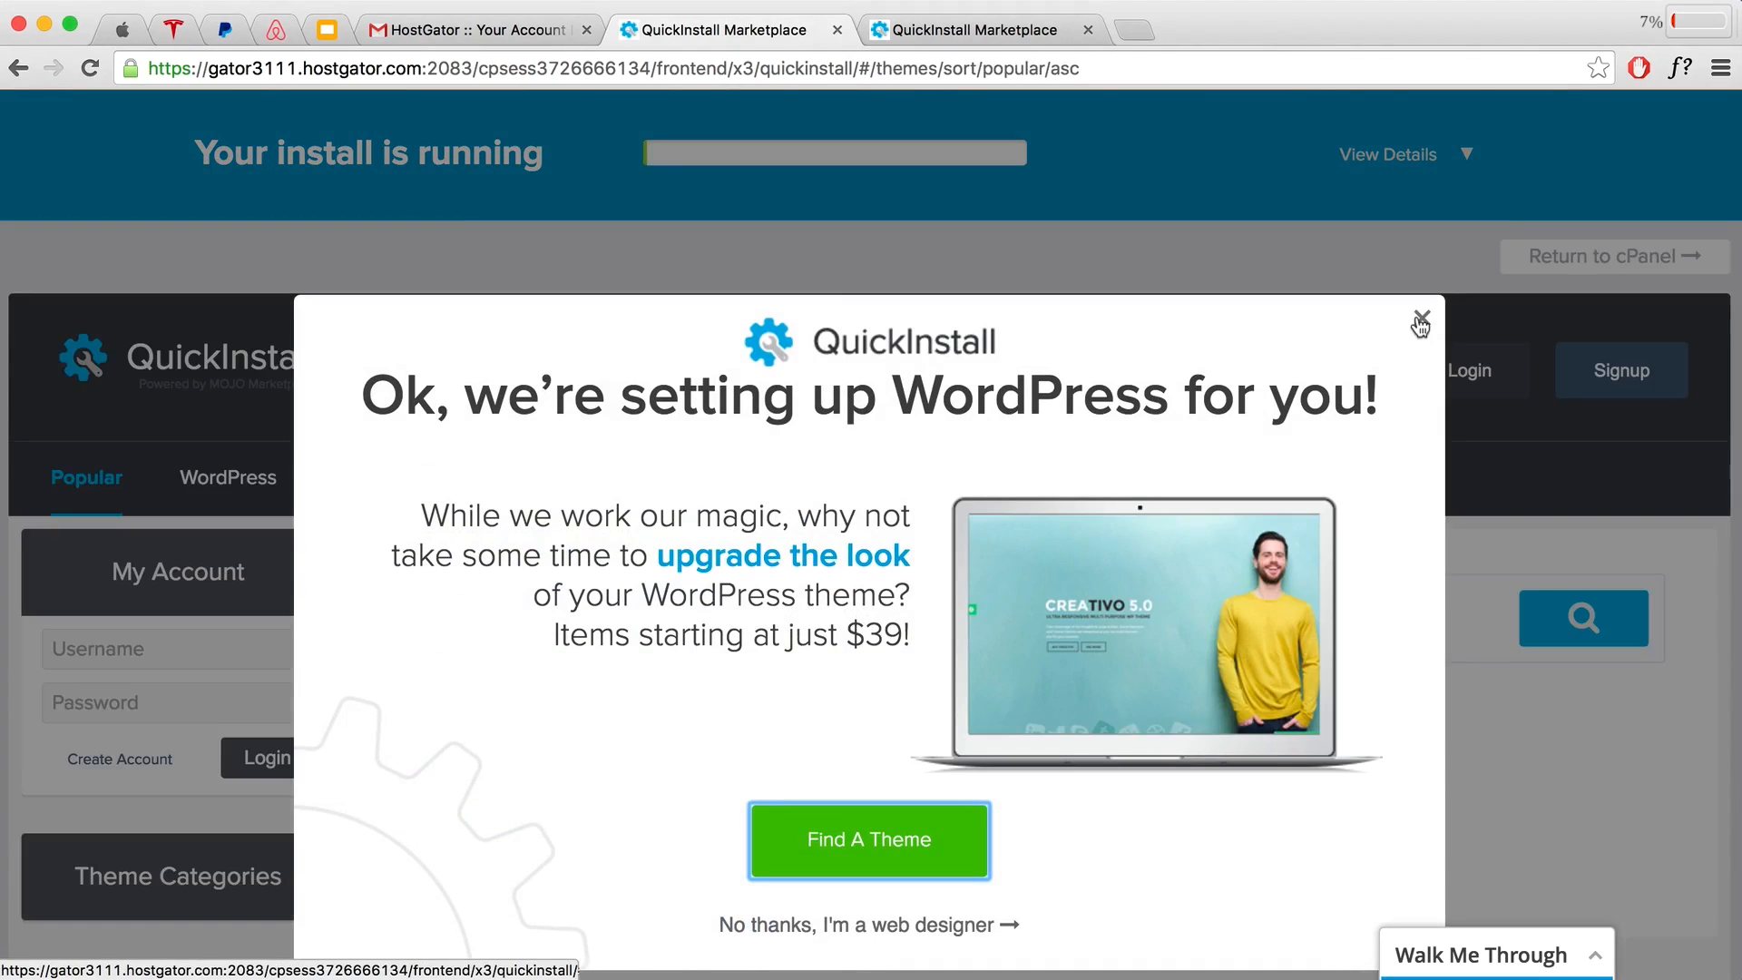
Step: Close the theme popup, view the install credentials, and open the Admin Area in a new tab
click(1420, 325)
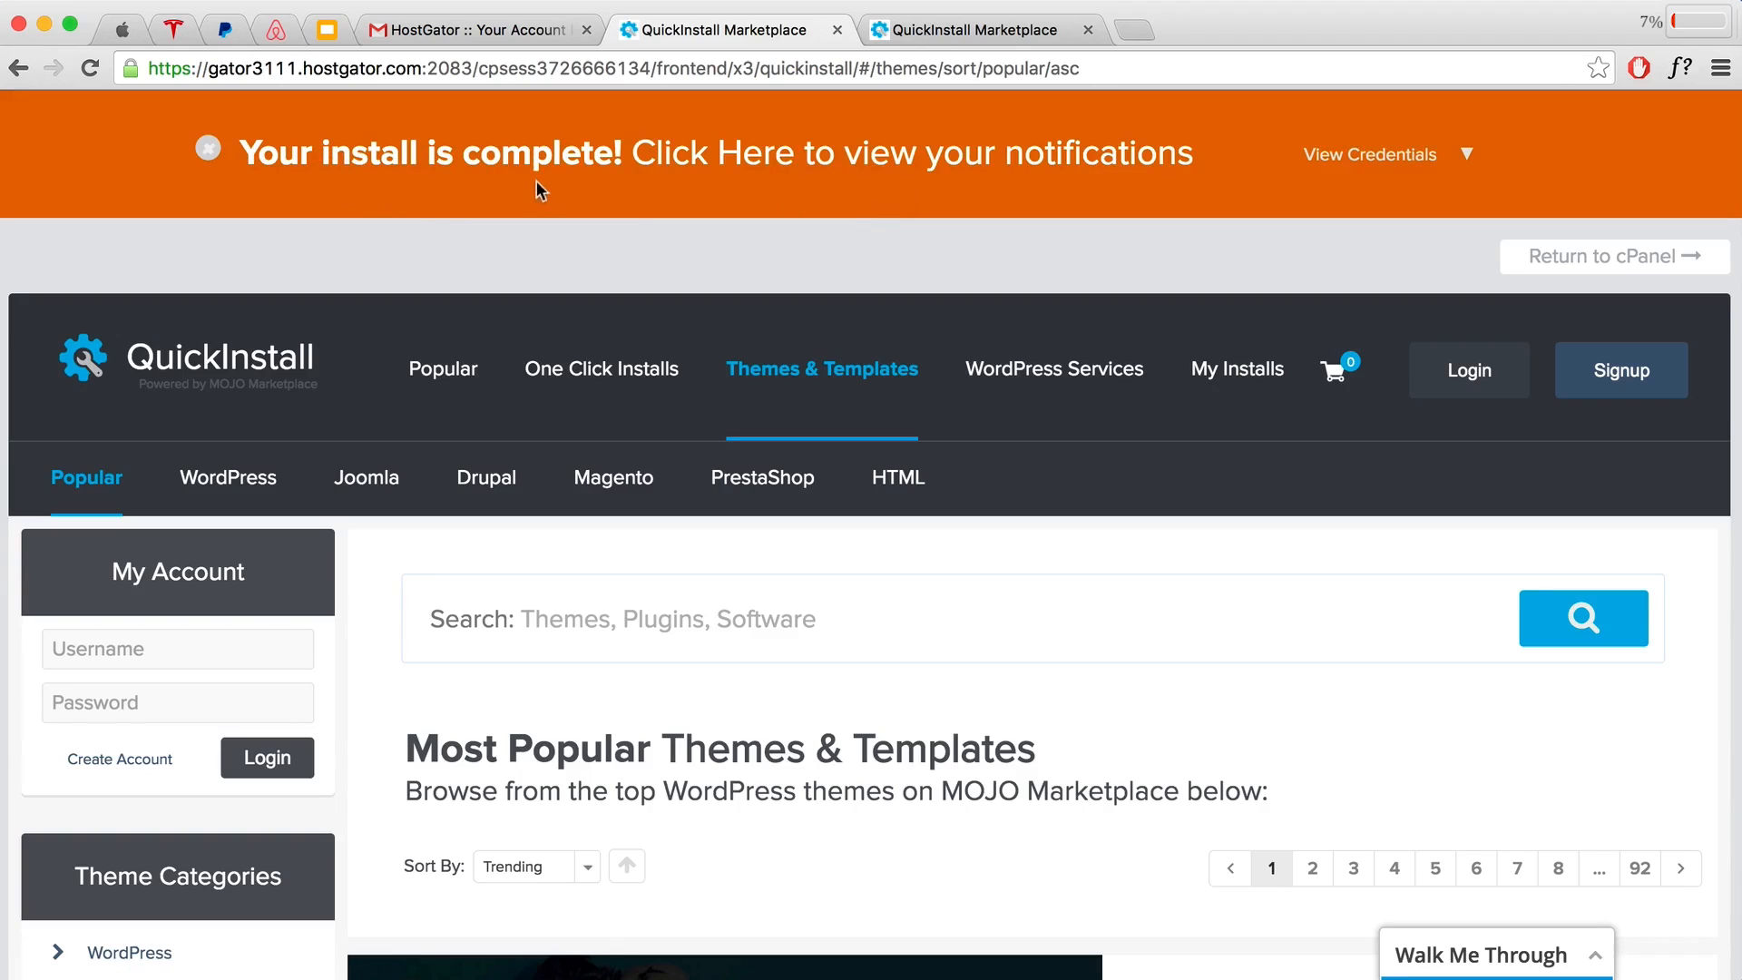
click(1428, 166)
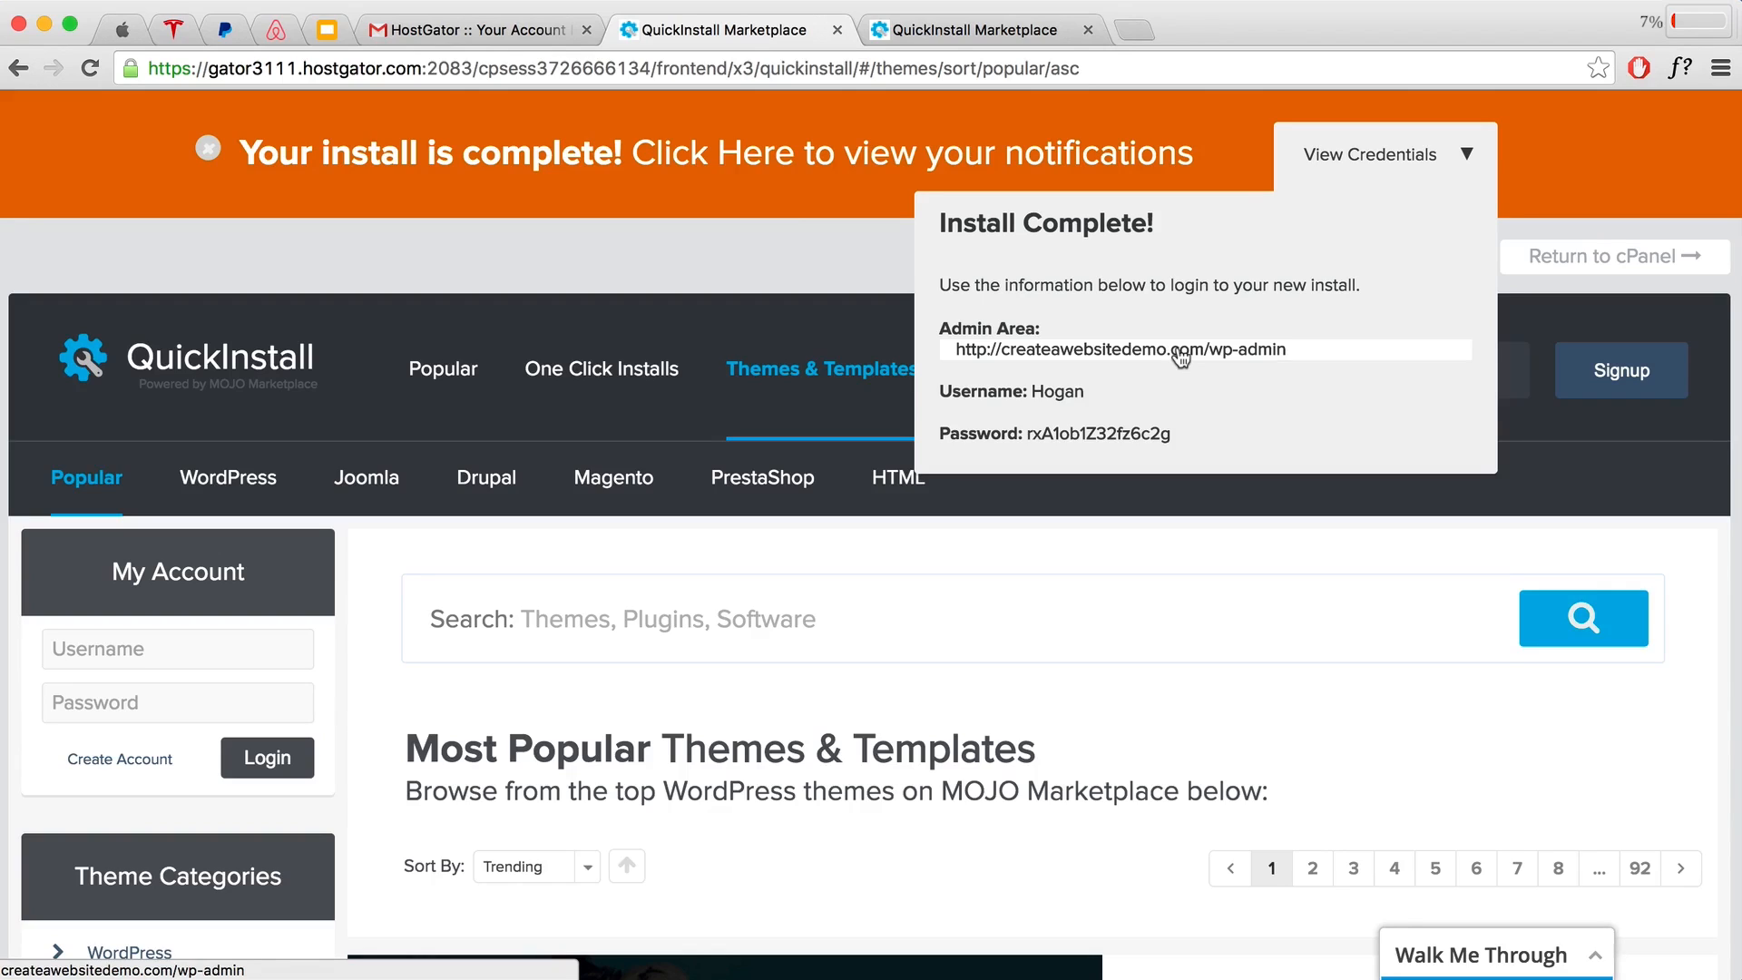
click(1096, 352)
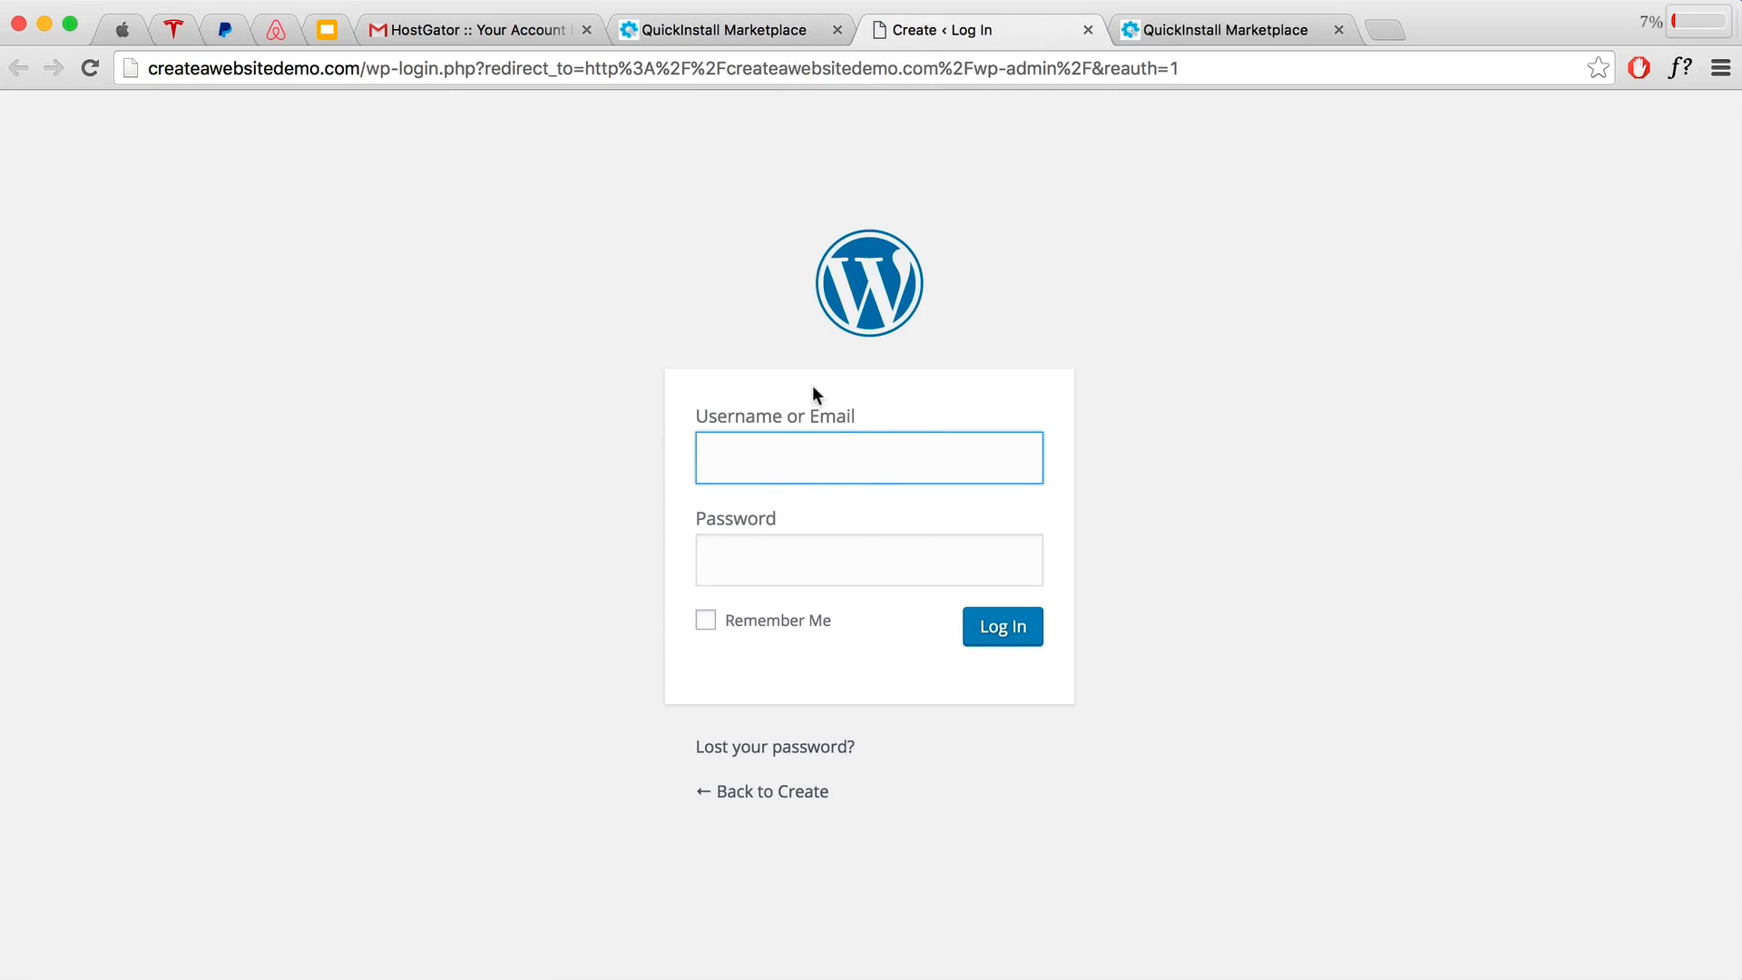
Step: Copy the full generated admin password from QuickInstall and return to the WordPress login page
click(727, 30)
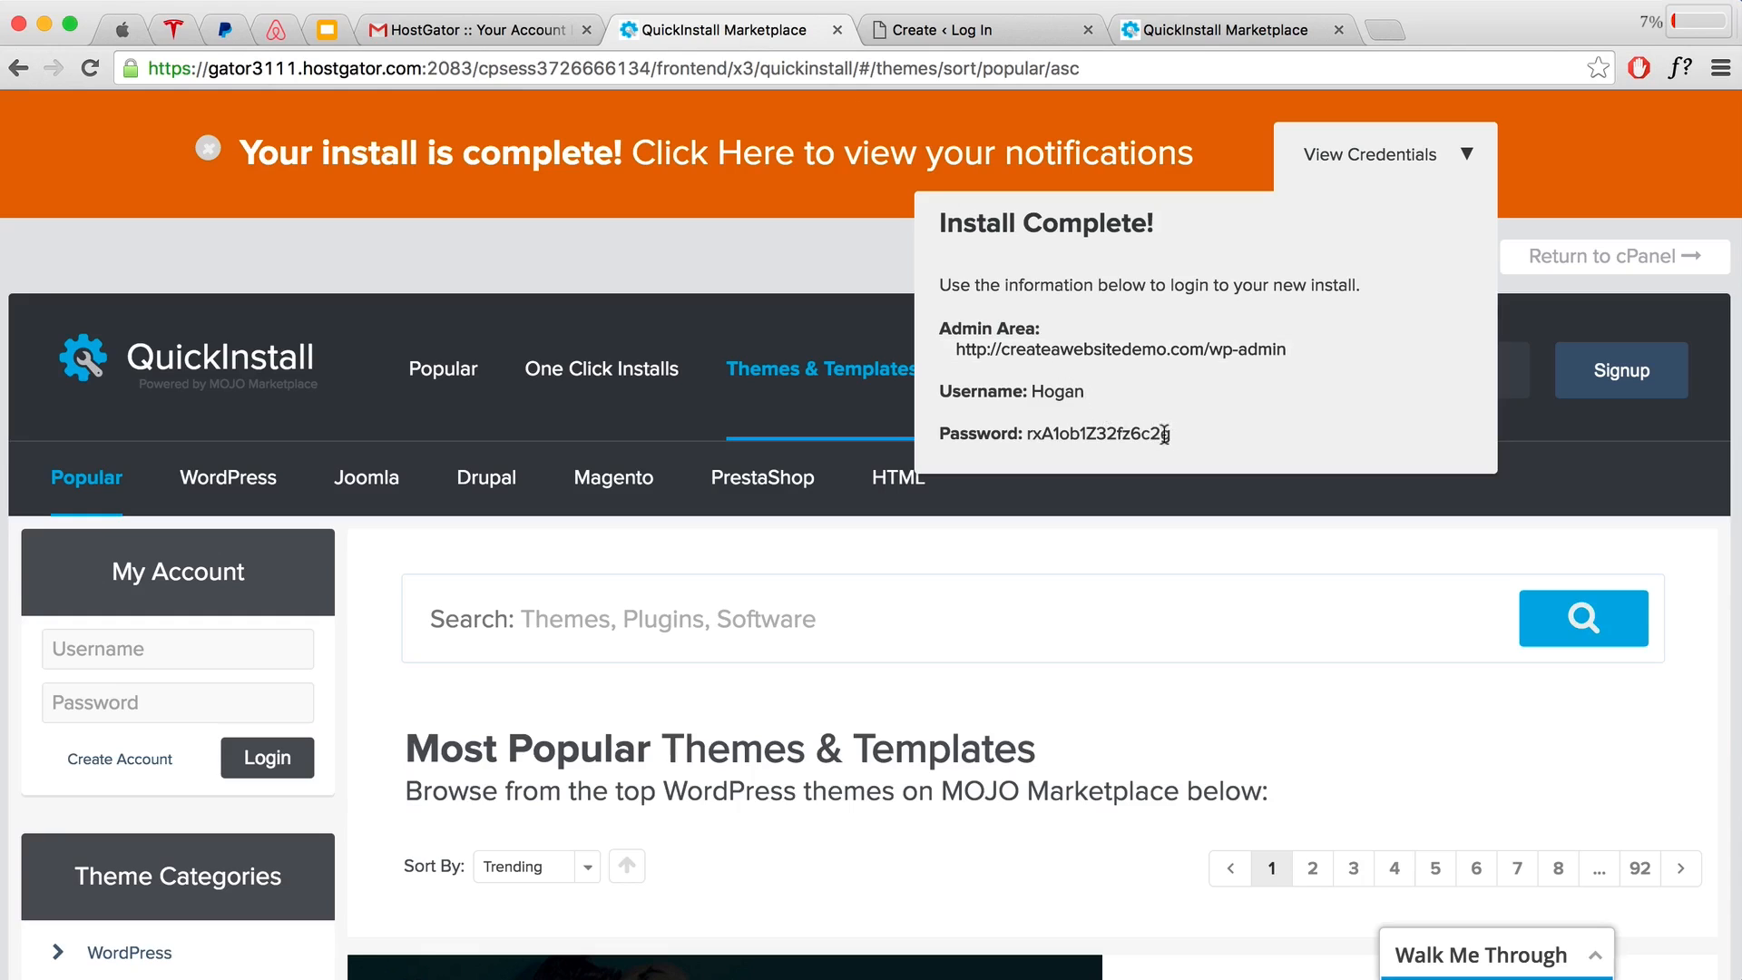
drag(1170, 434, 1023, 434)
drag(1170, 434, 1022, 433)
right_click(1048, 443)
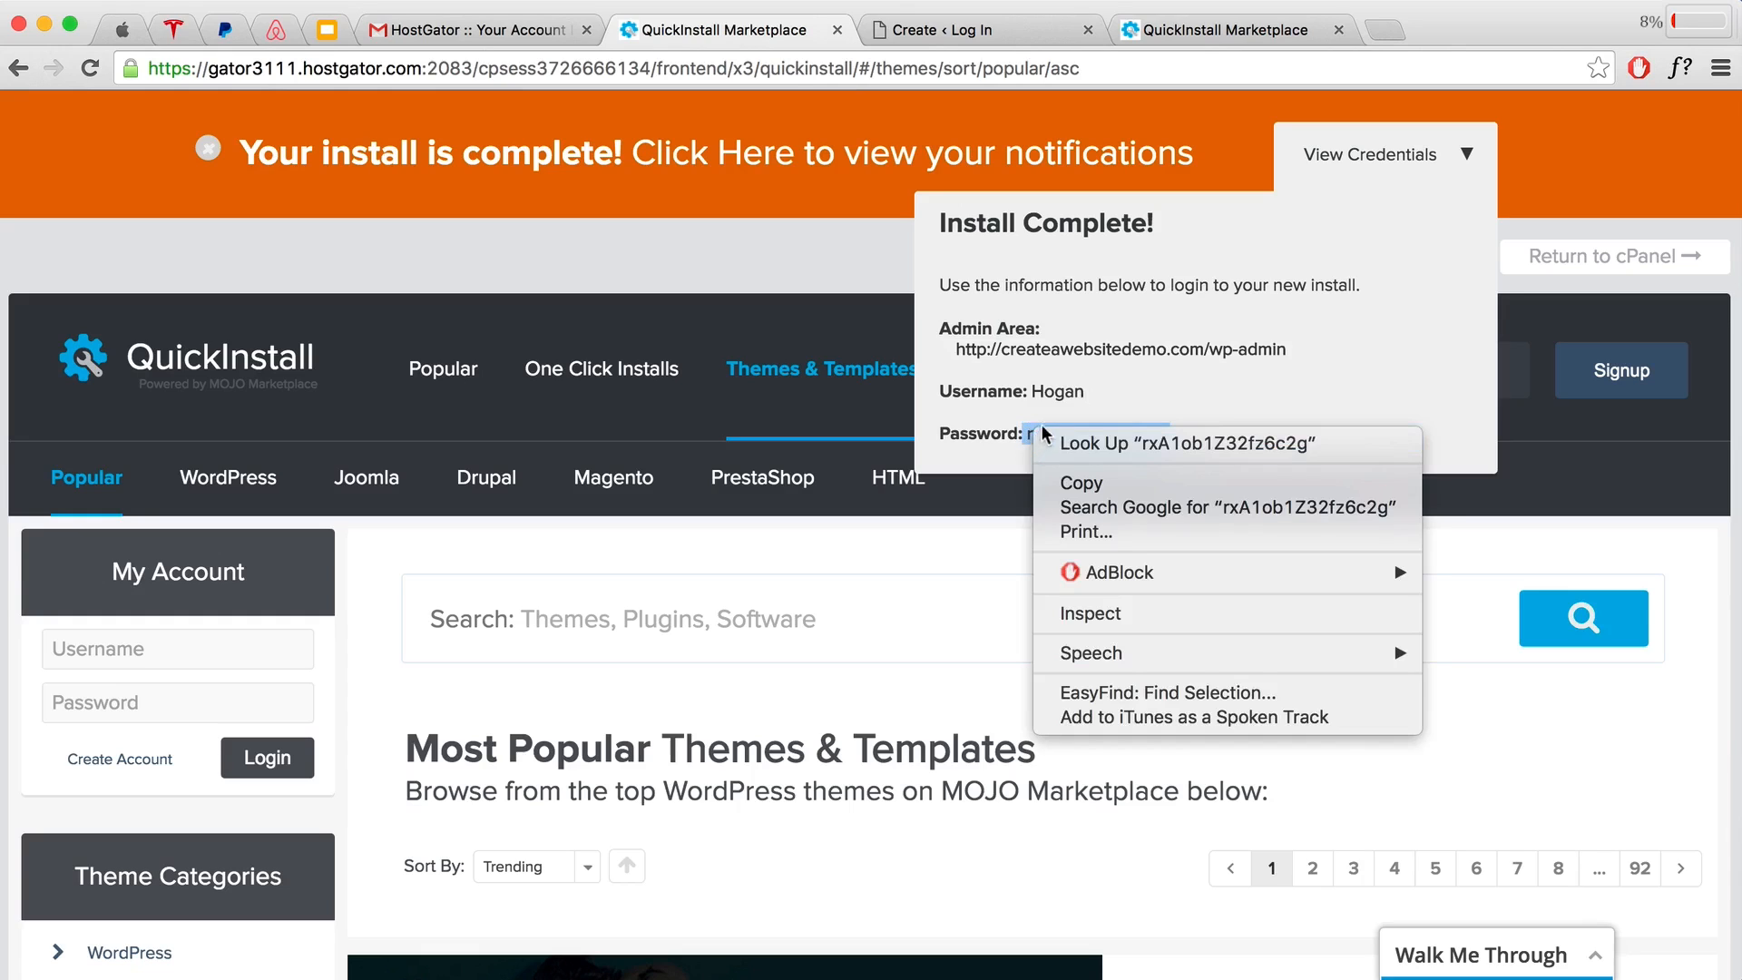
click(1080, 482)
click(1174, 433)
drag(1046, 434, 1026, 434)
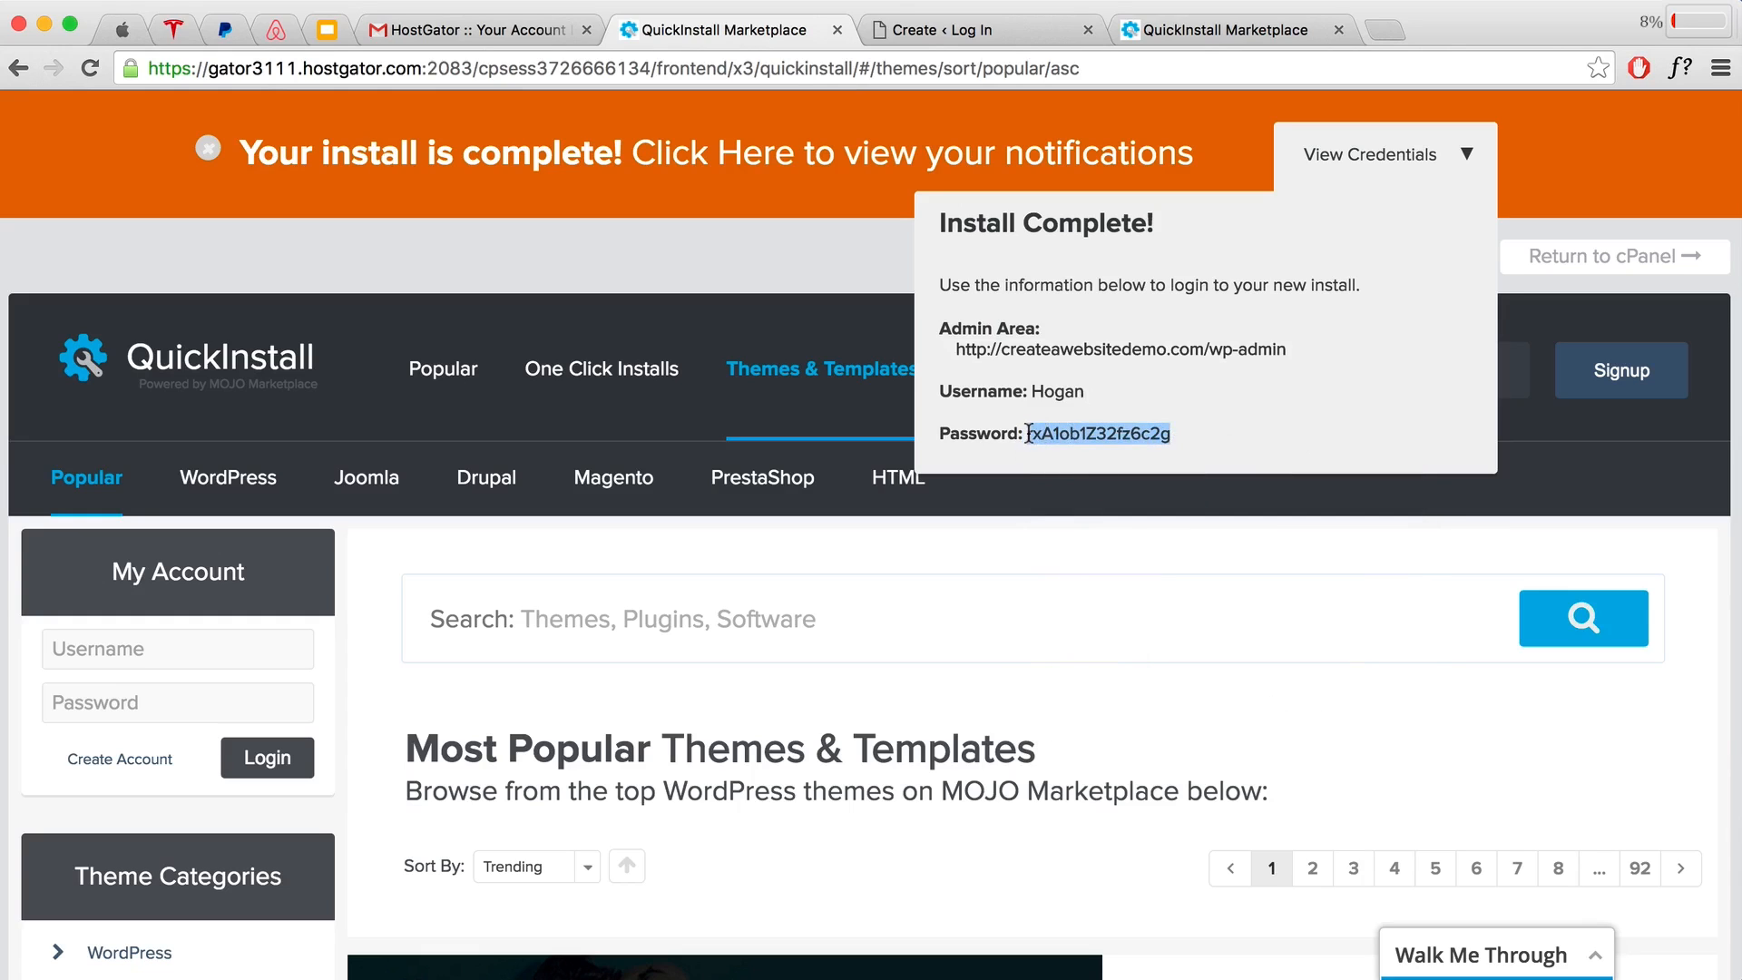
right_click(1025, 434)
click(1055, 481)
click(934, 30)
Step: Log in to the new Create site with the admin username and the copied password
click(773, 569)
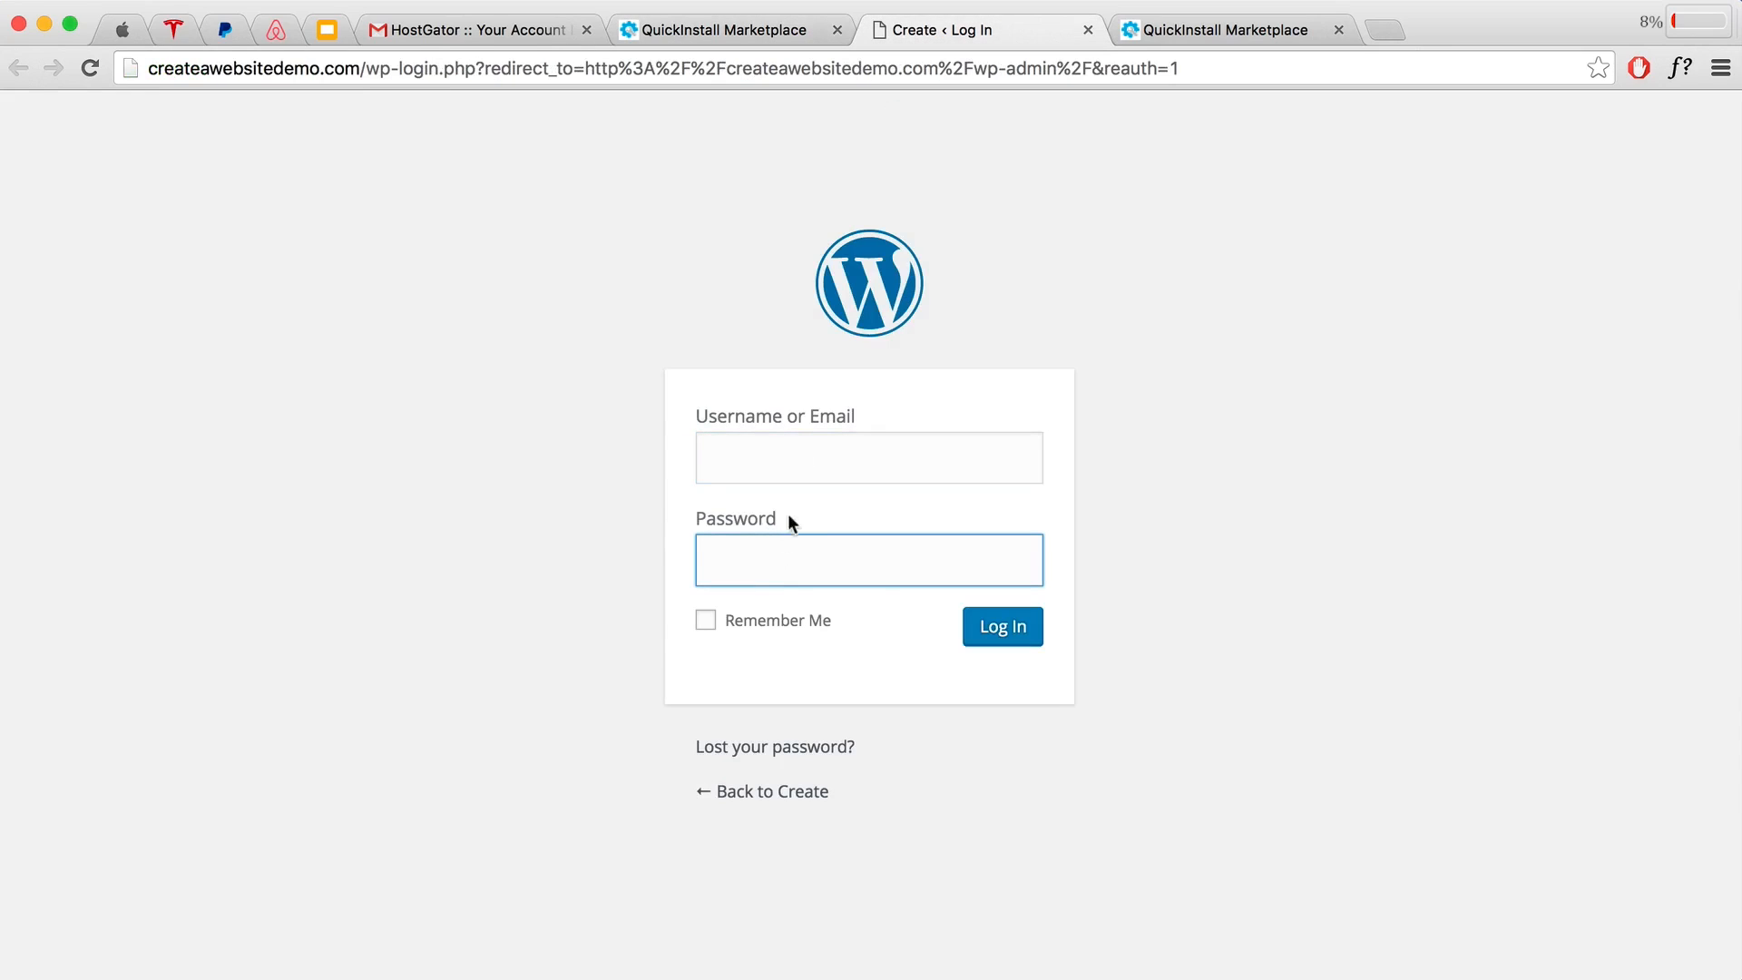
key(super+v)
click(818, 453)
text(Hogan)
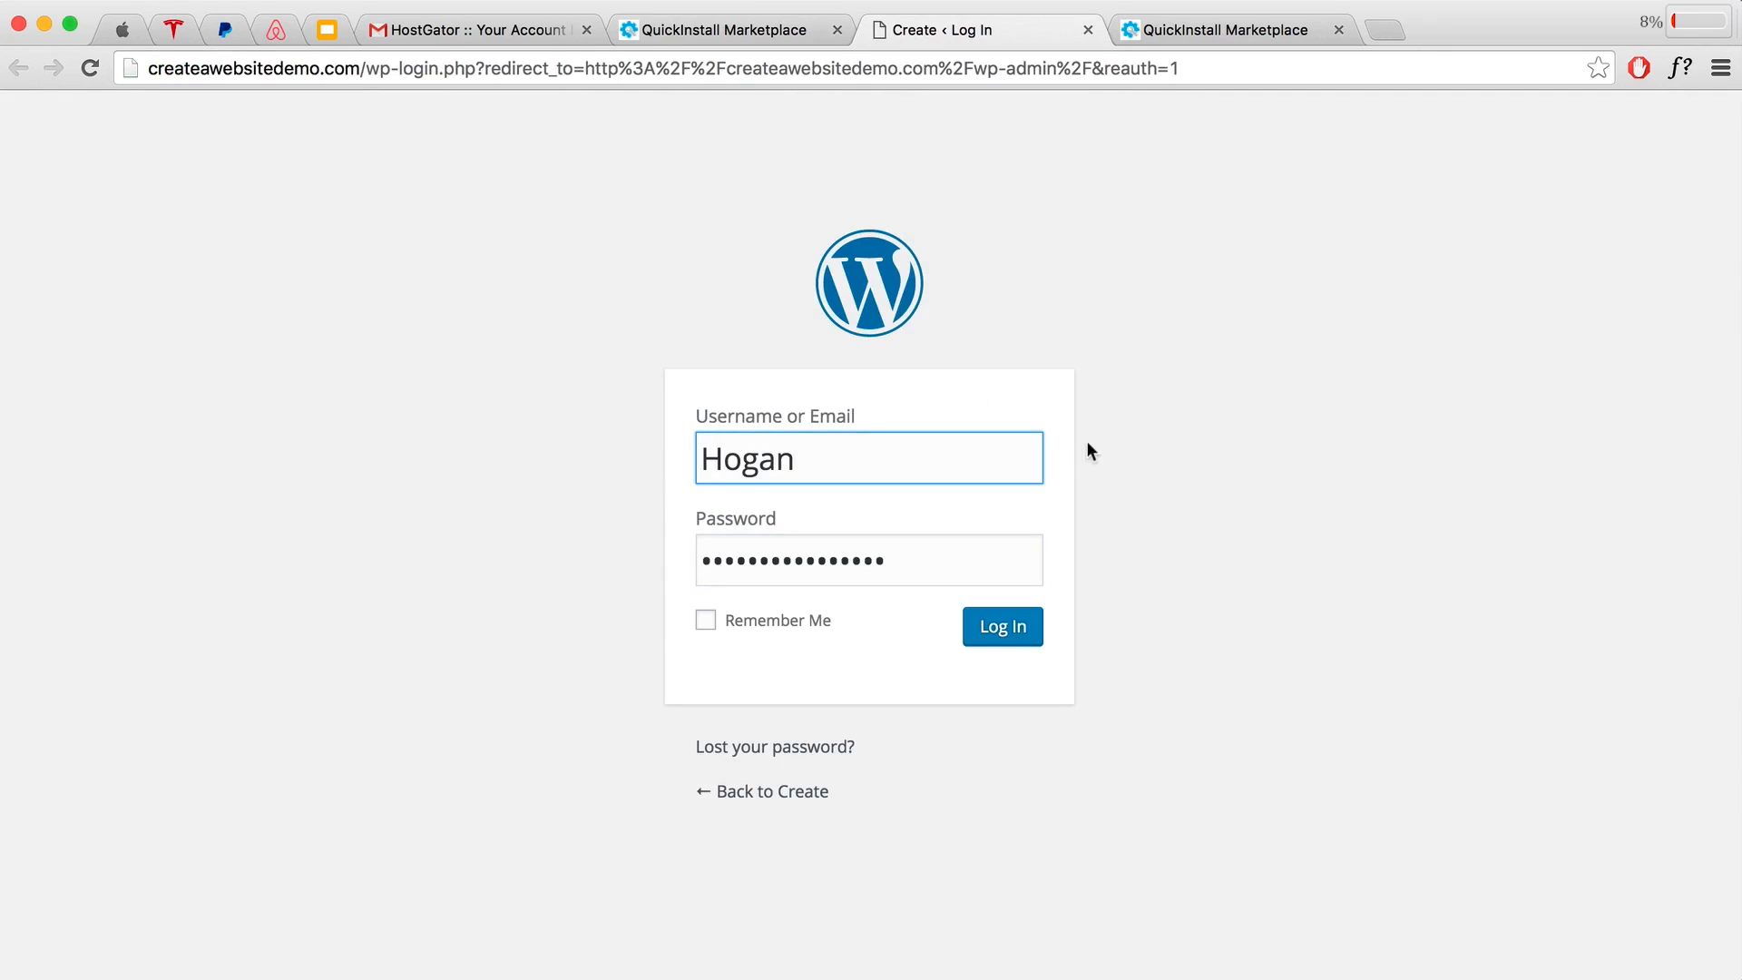
click(1110, 444)
click(1003, 635)
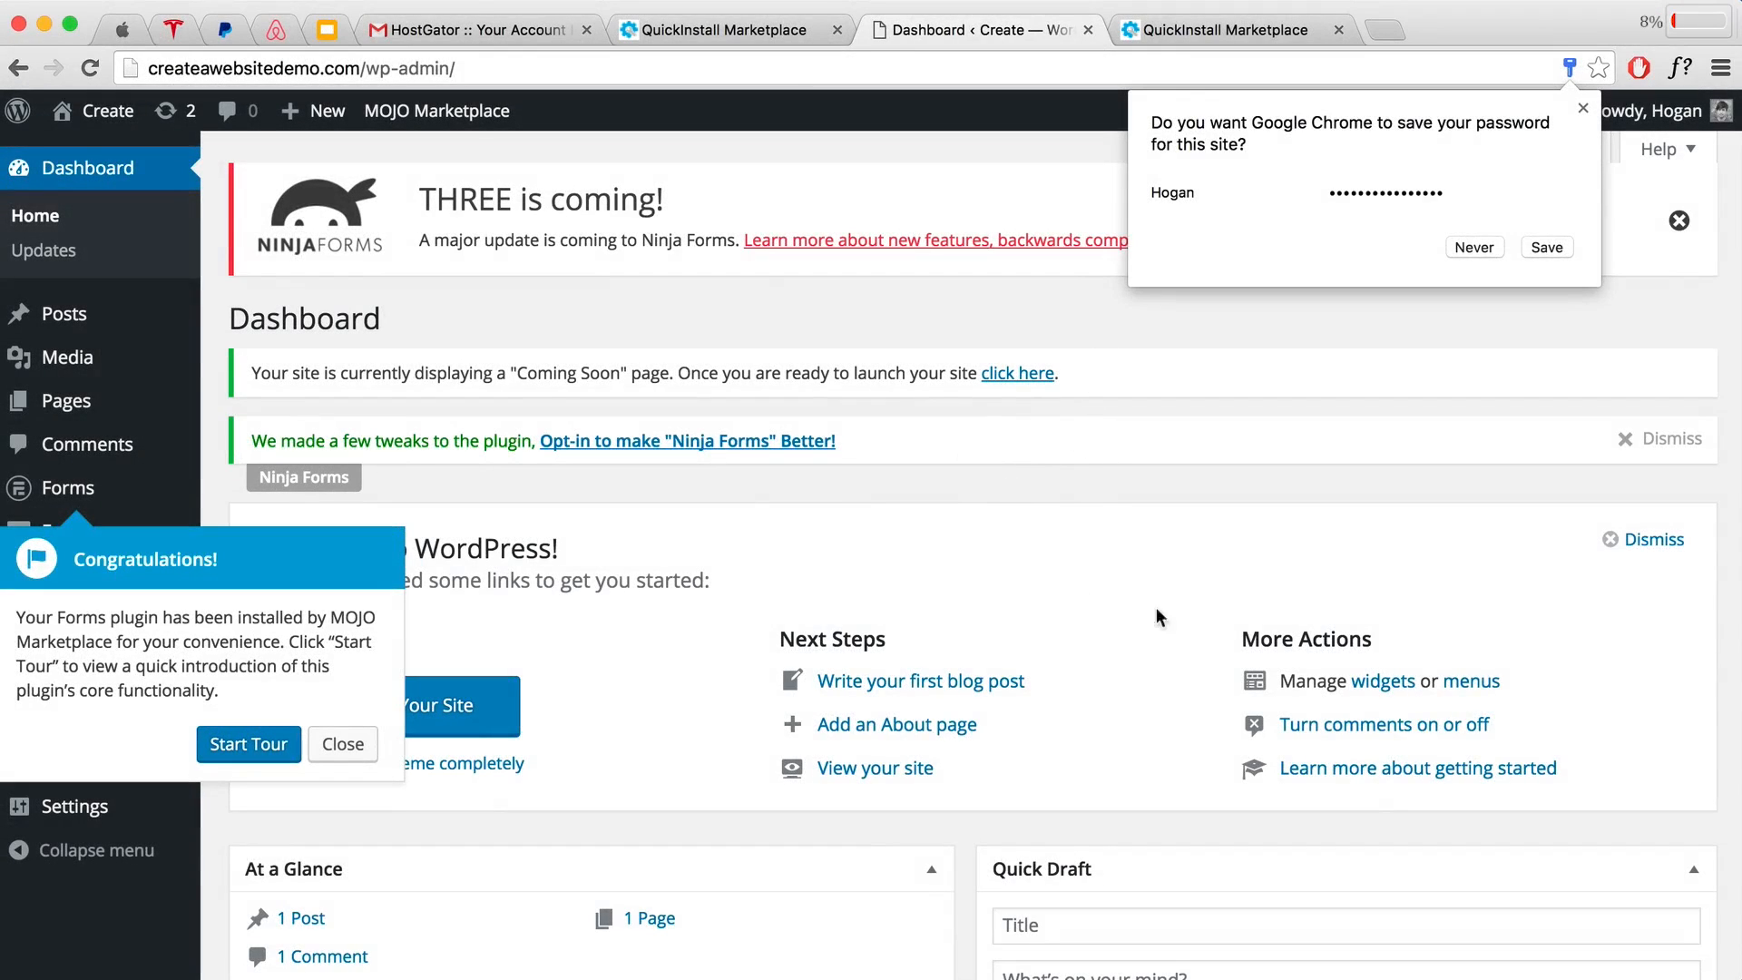
Step: Dismiss the save-password bubble, the forms tour, both Ninja Forms notices and the Welcome panel
click(1581, 108)
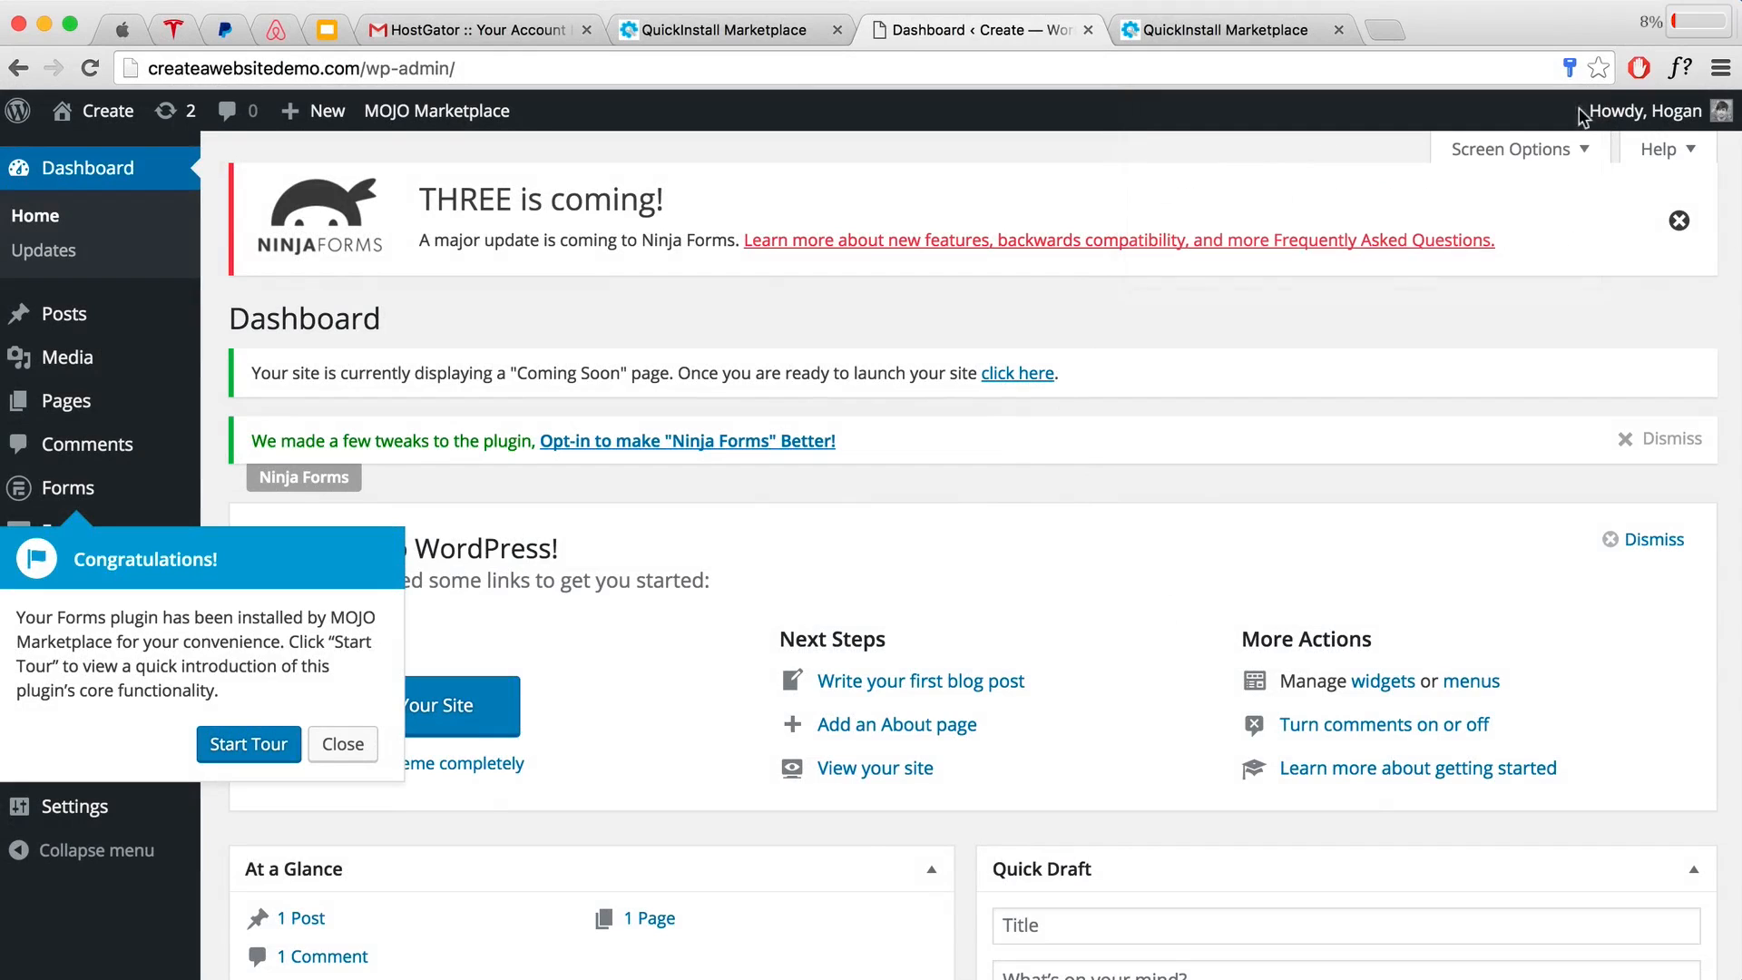
click(343, 743)
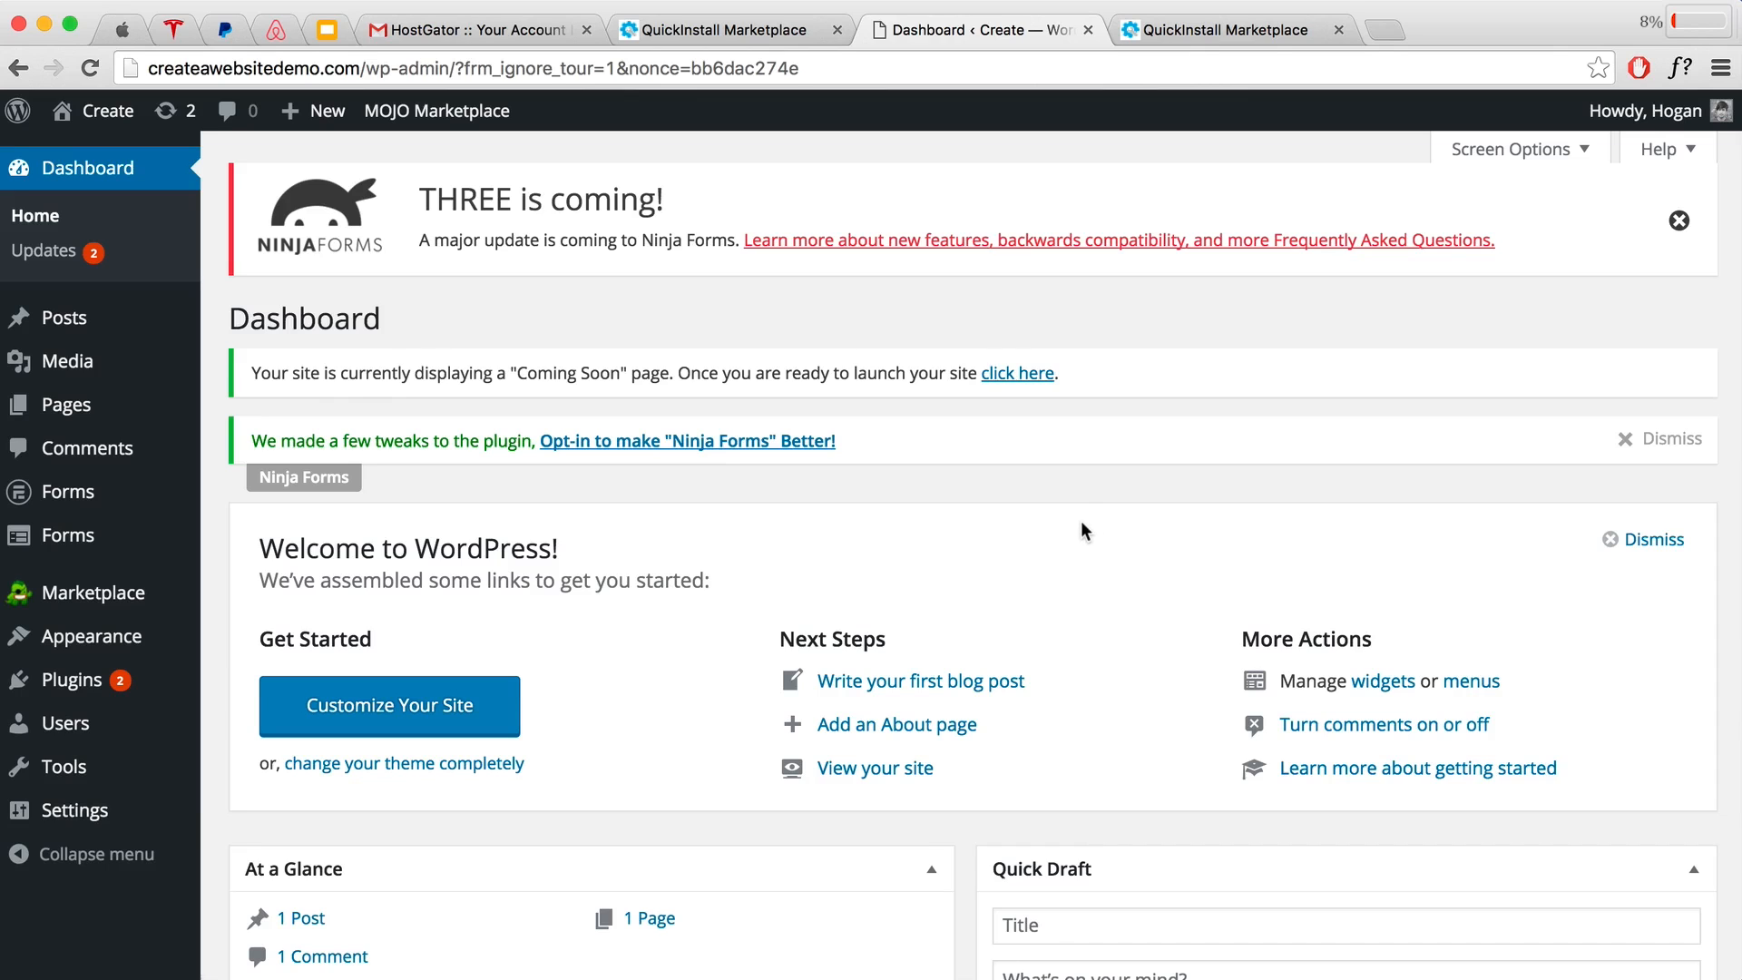
scroll(1025, 596, down, 5)
scroll(1005, 579, up, 5)
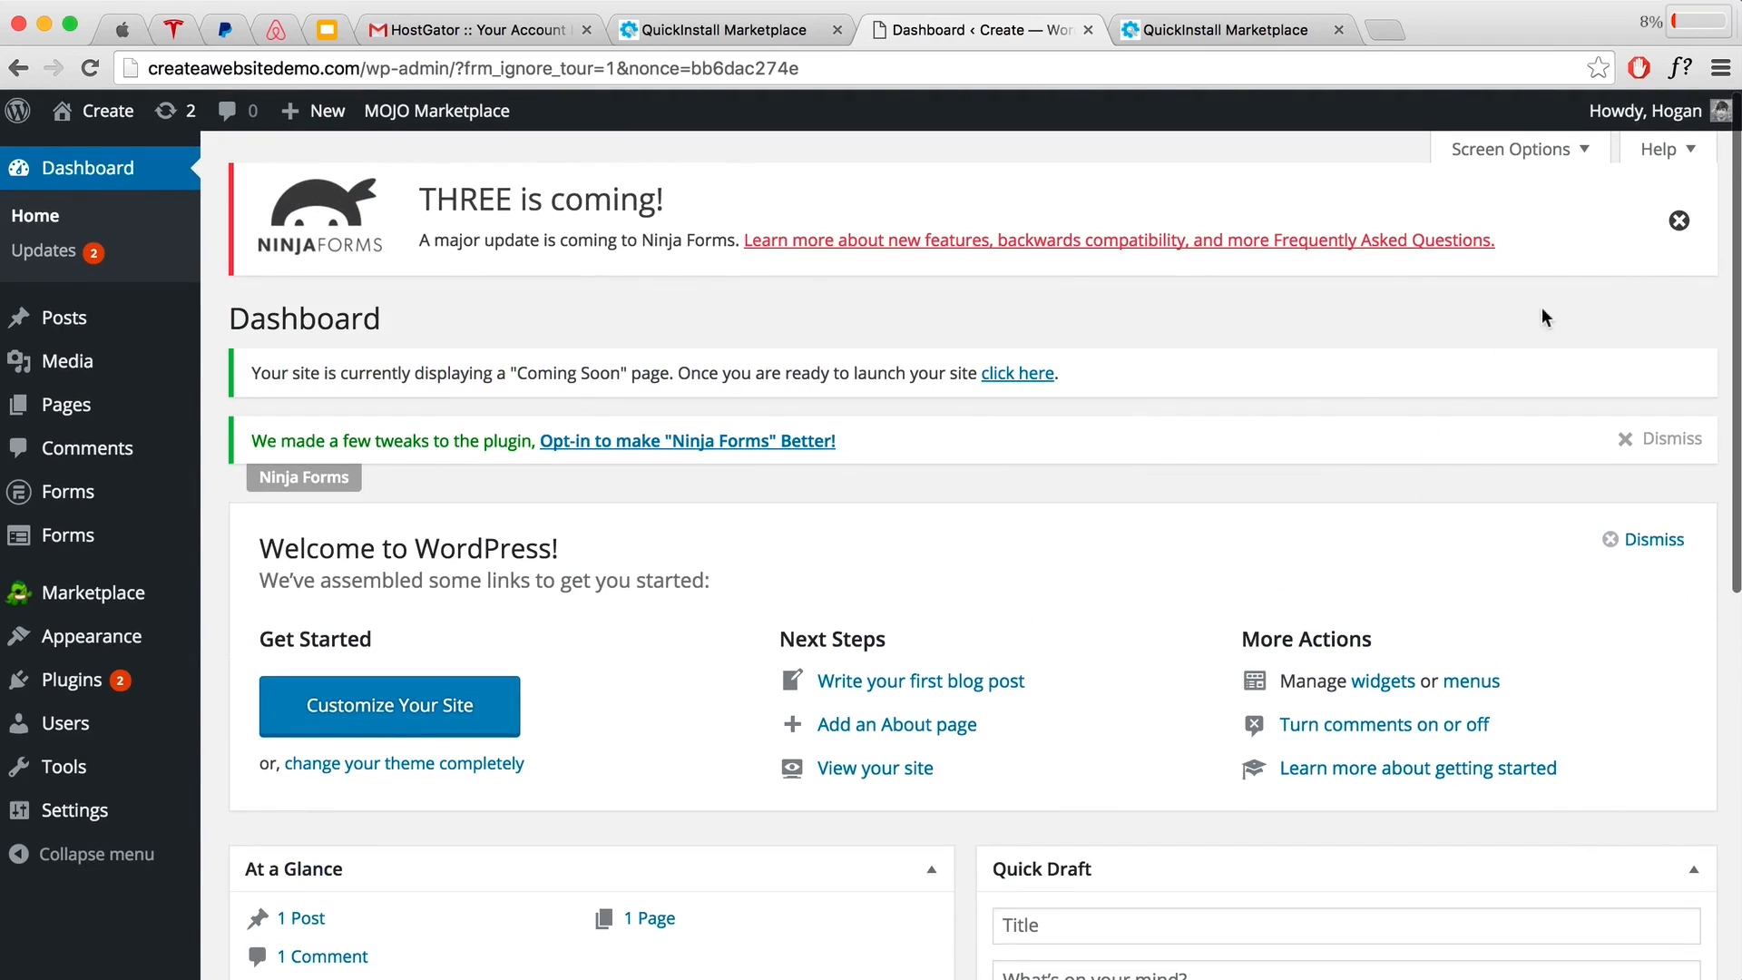
click(1678, 222)
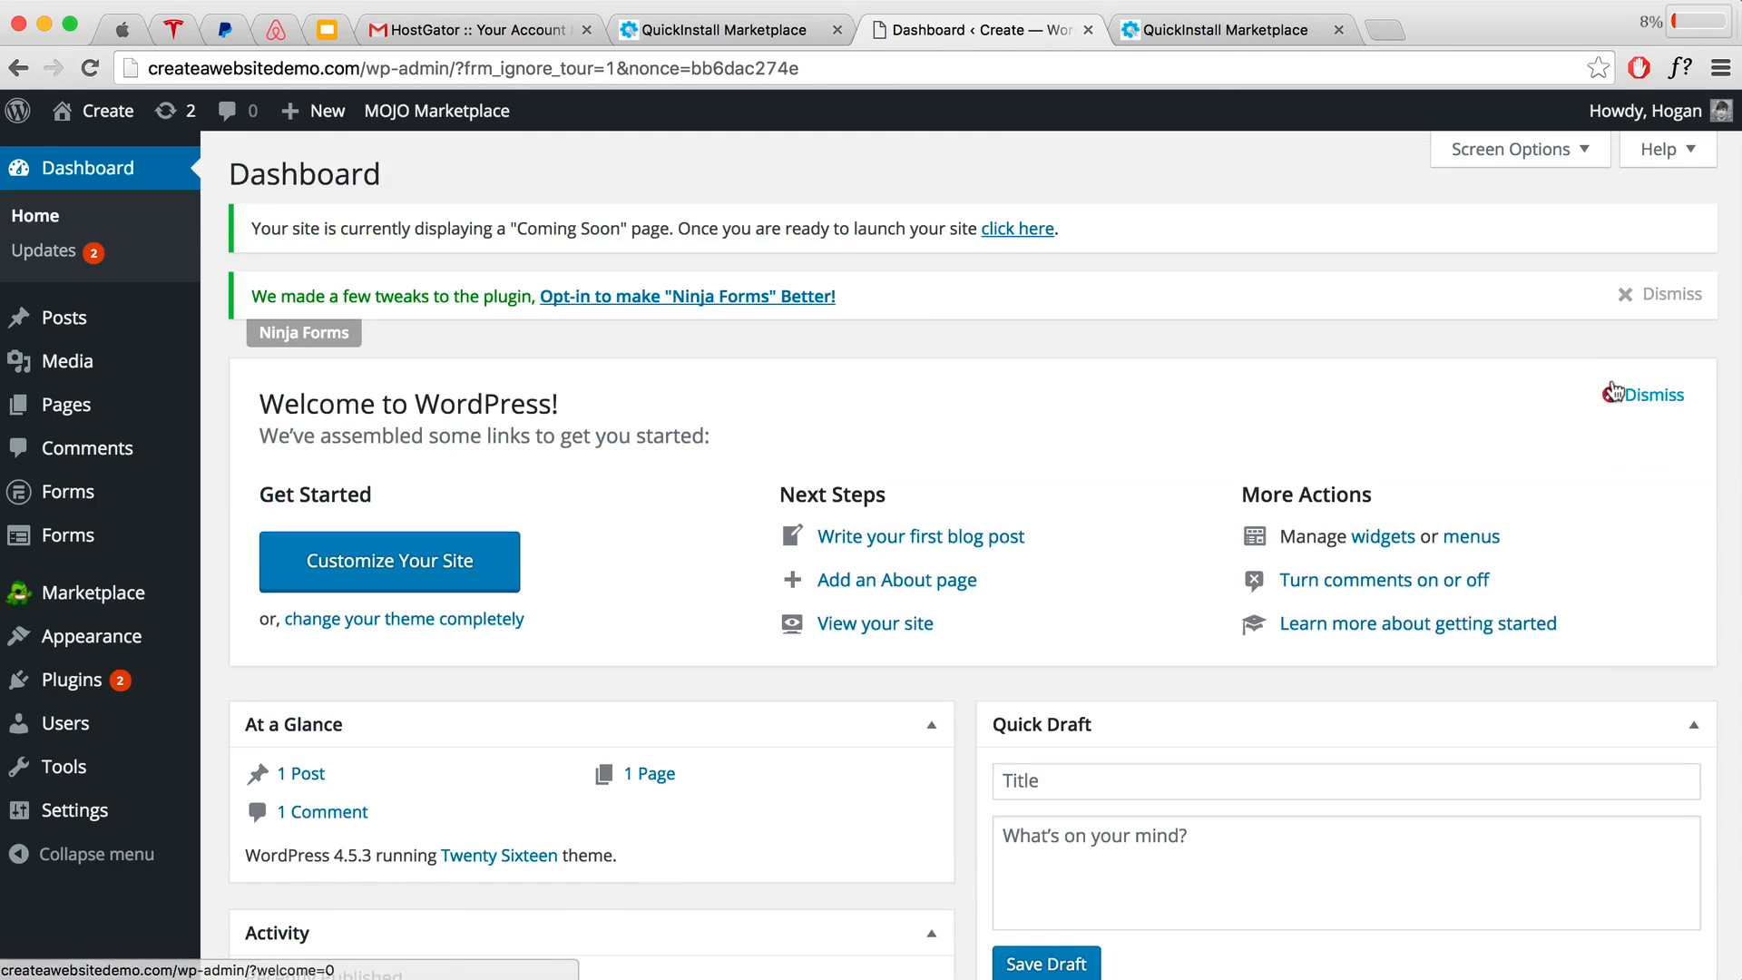
click(1624, 300)
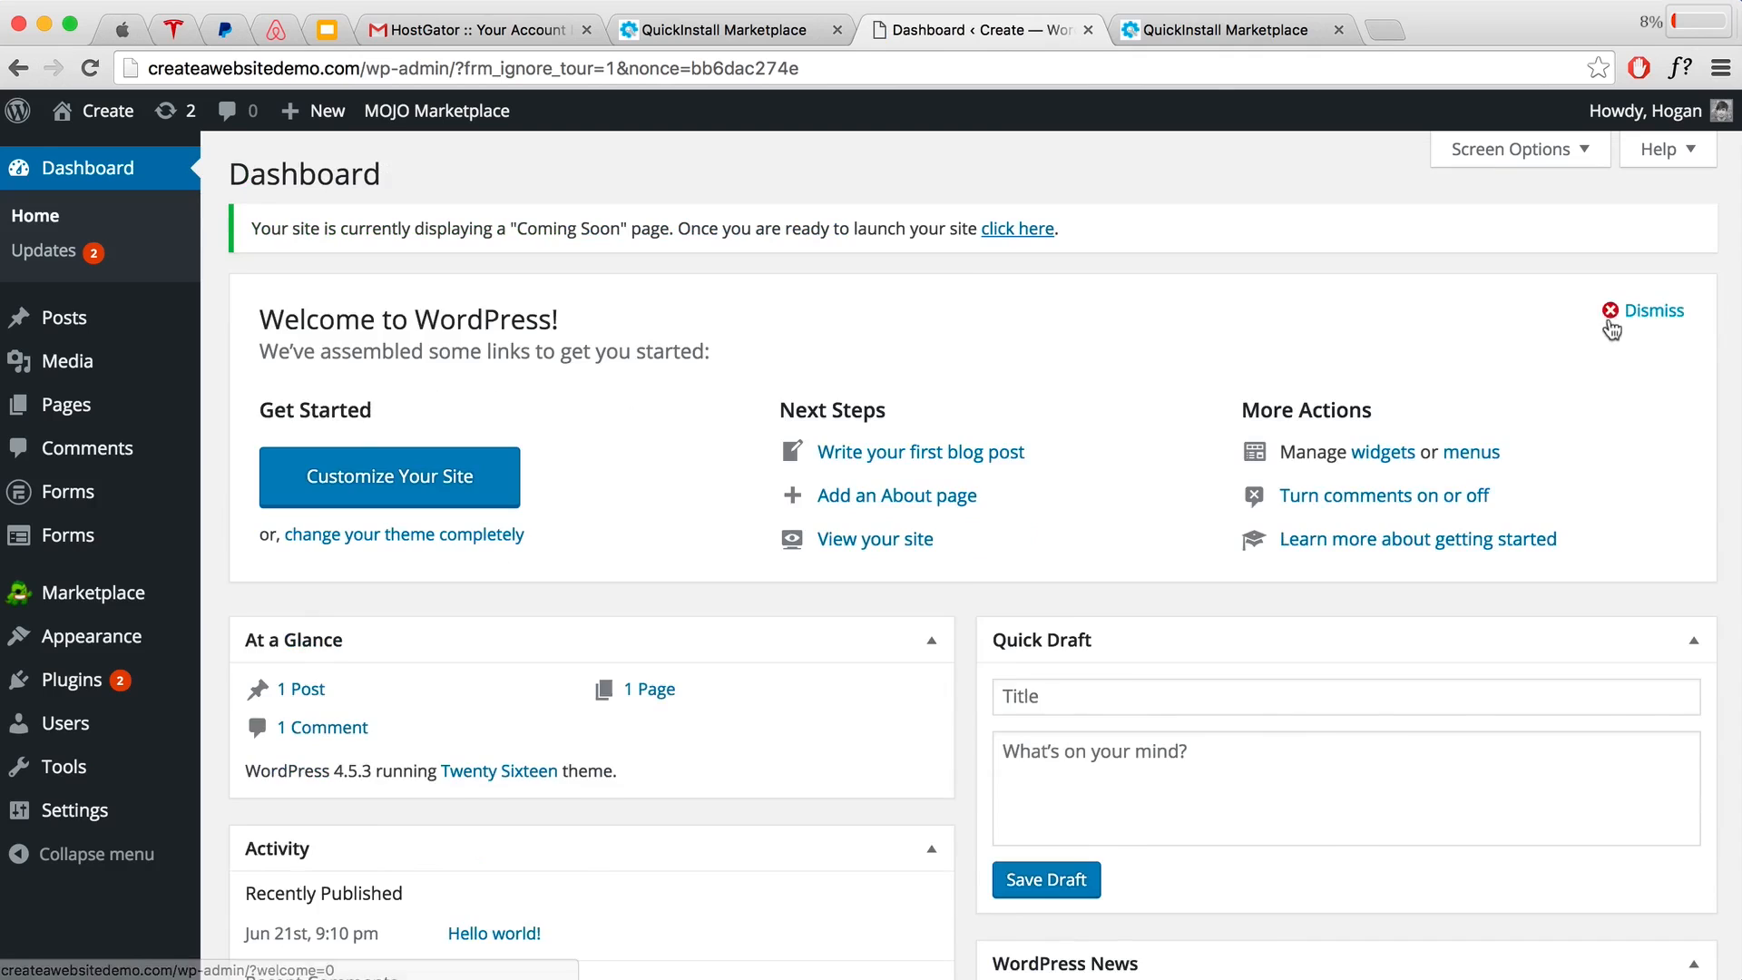
click(1610, 305)
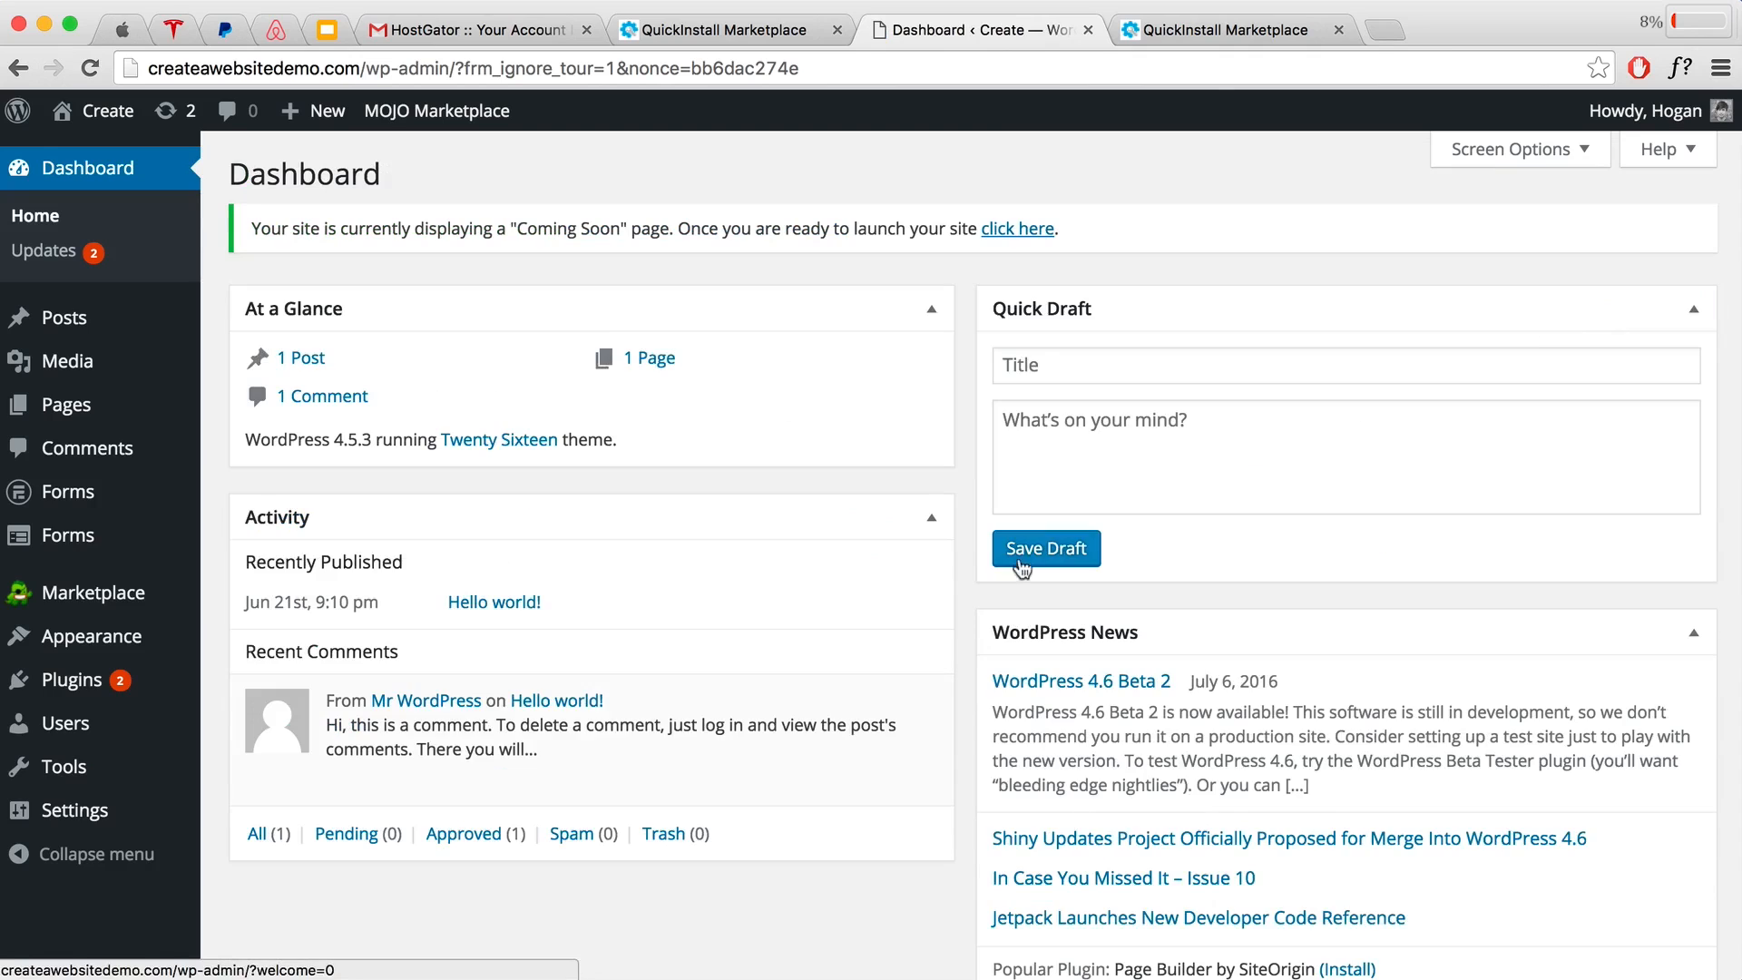
Step: Collapse the At a Glance, Activity, Quick Draft and WordPress News boxes
click(932, 308)
click(934, 384)
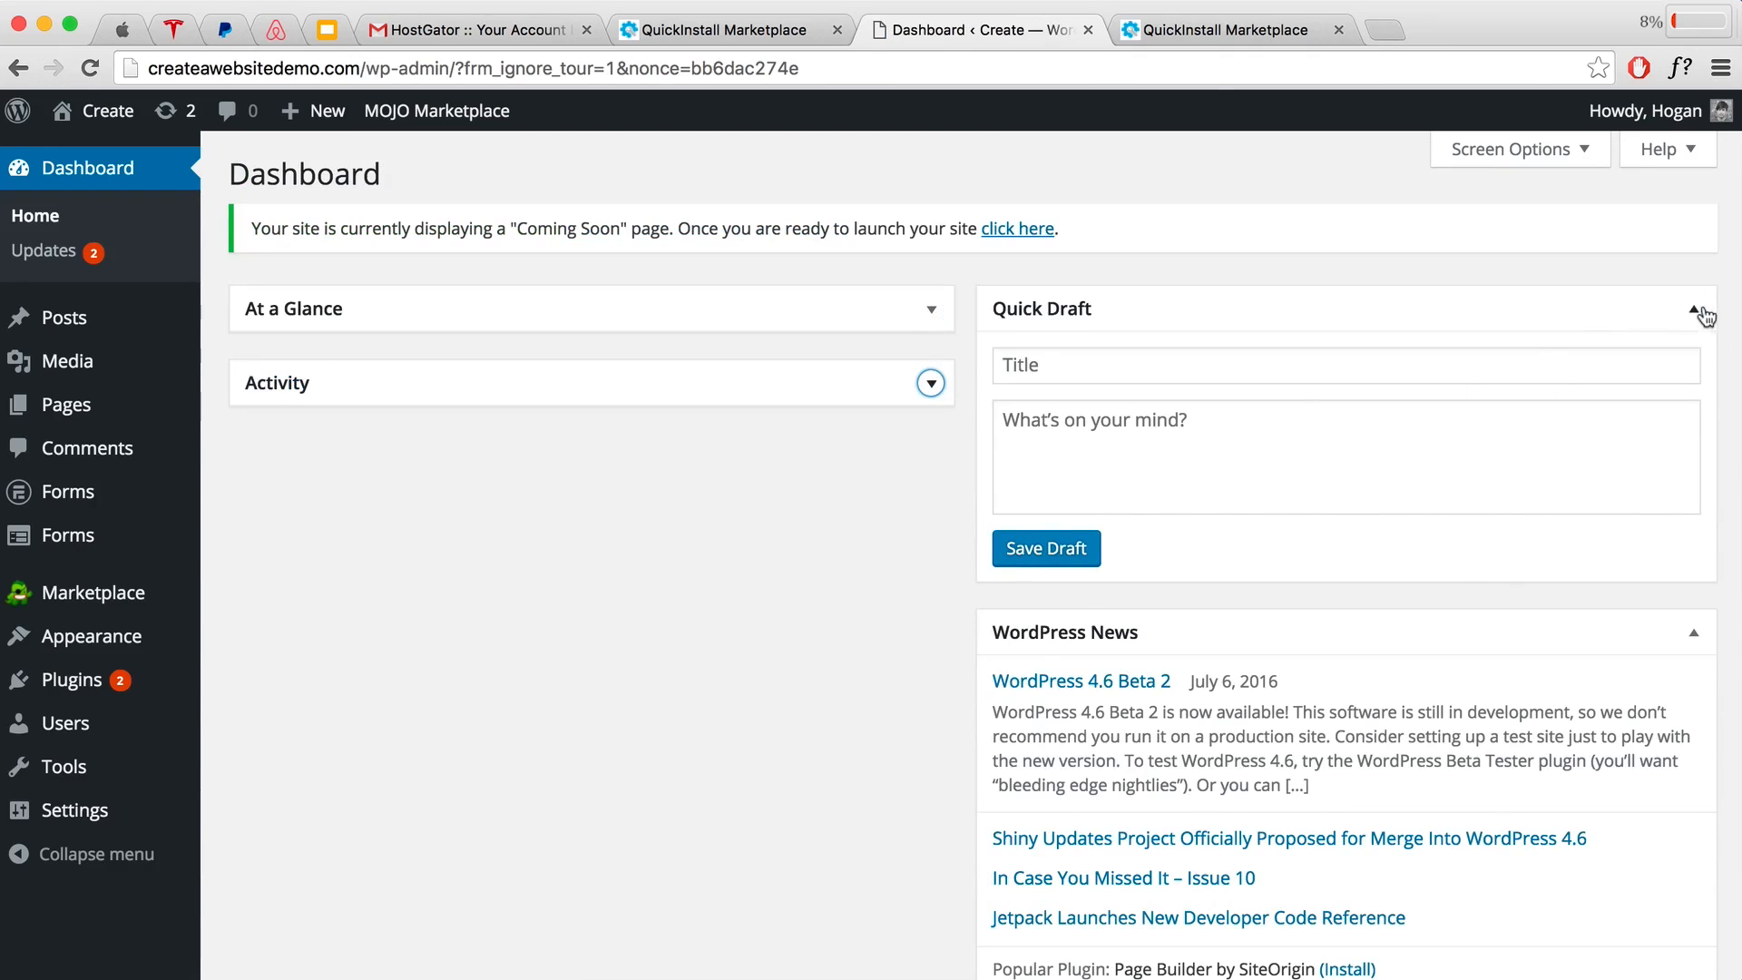
click(1693, 308)
click(1693, 383)
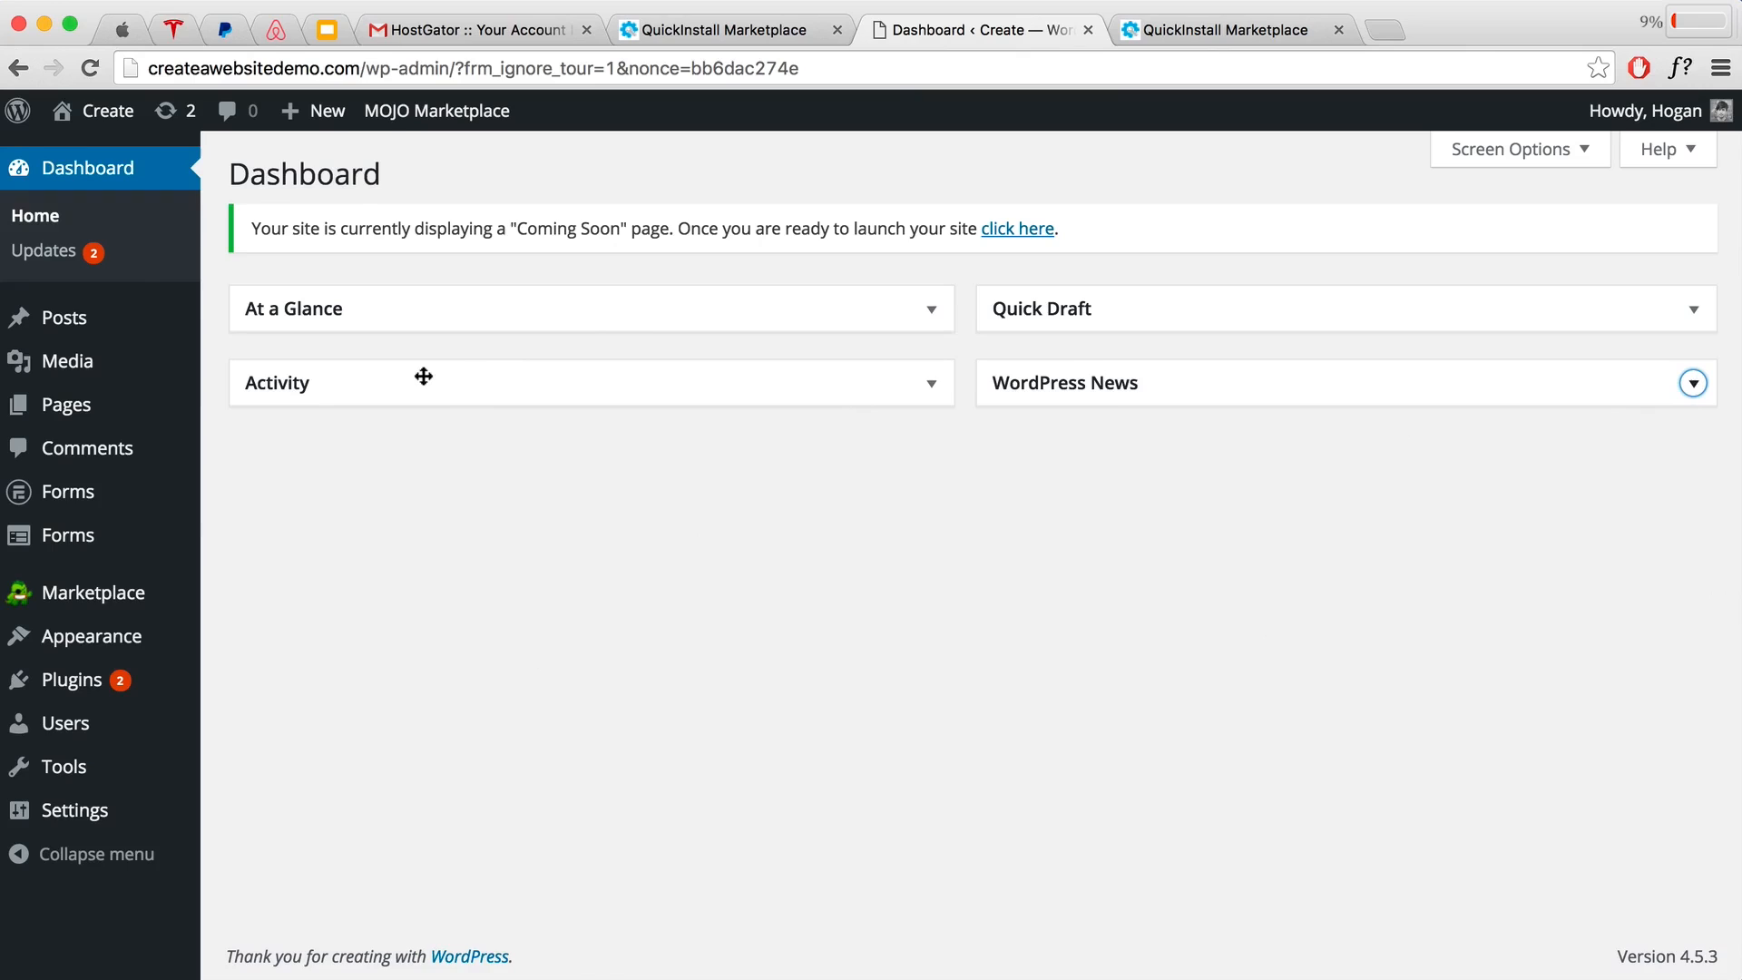
Step: Visit the live Create site's front page from the admin bar and look it over
mouse_move(91, 117)
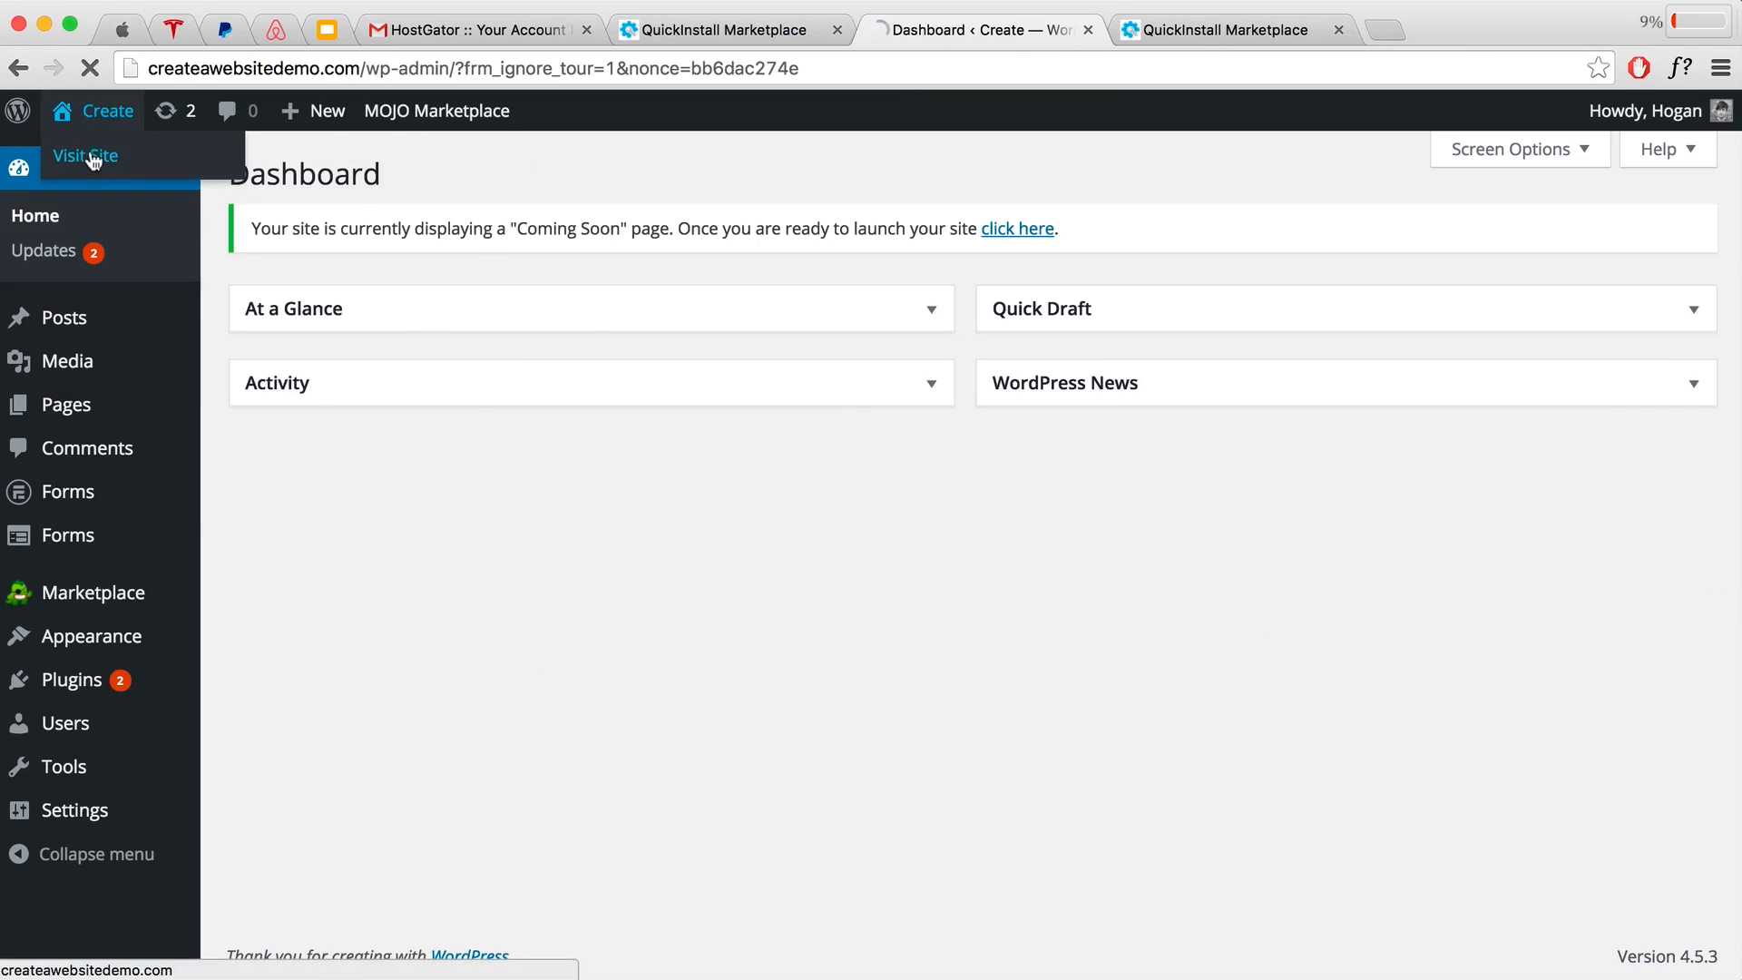
click(88, 158)
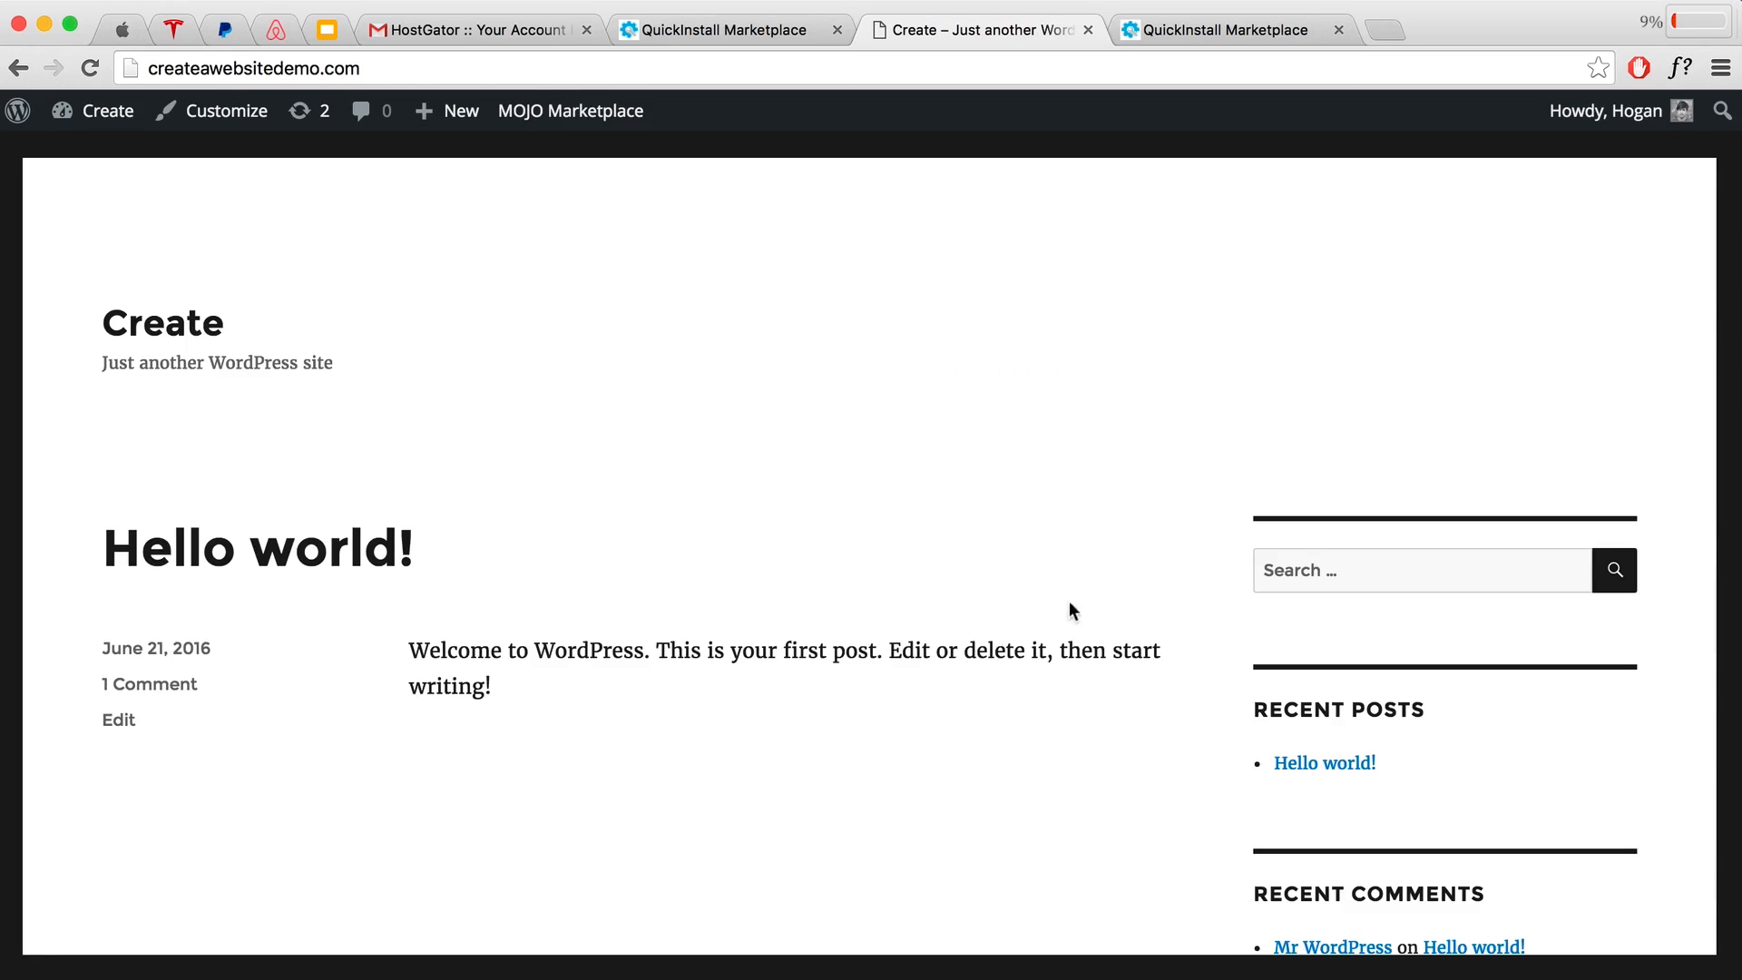
scroll(1076, 616, down, 12)
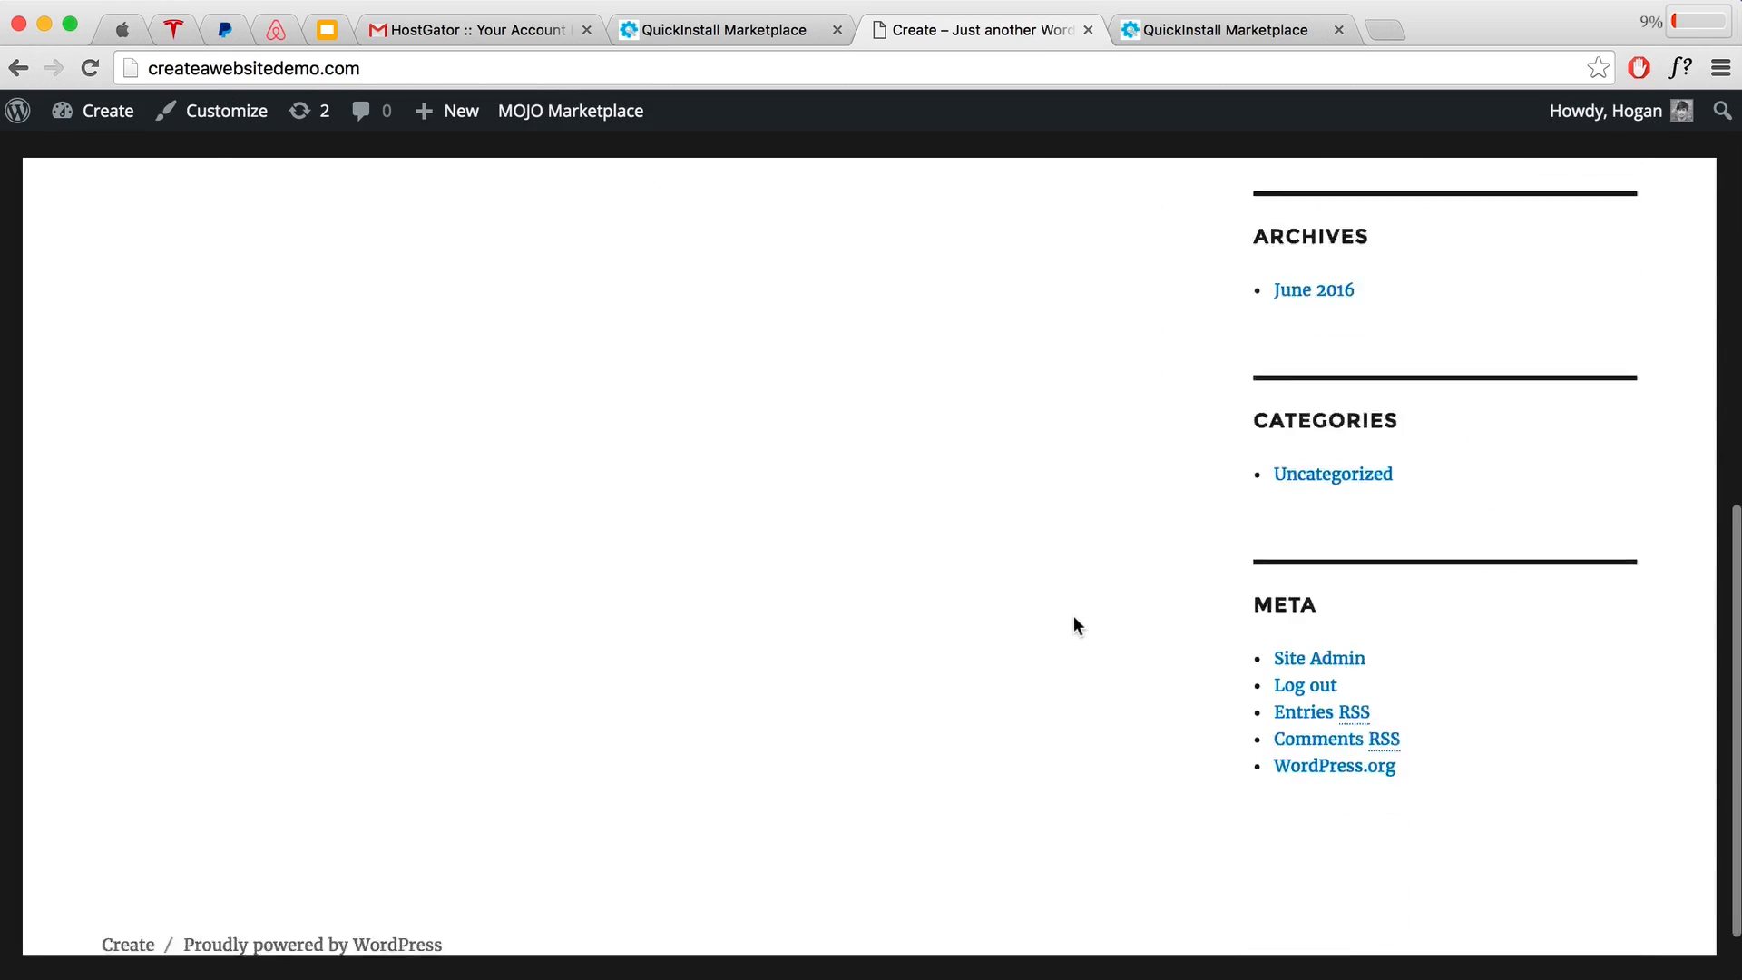
scroll(1073, 617, up, 15)
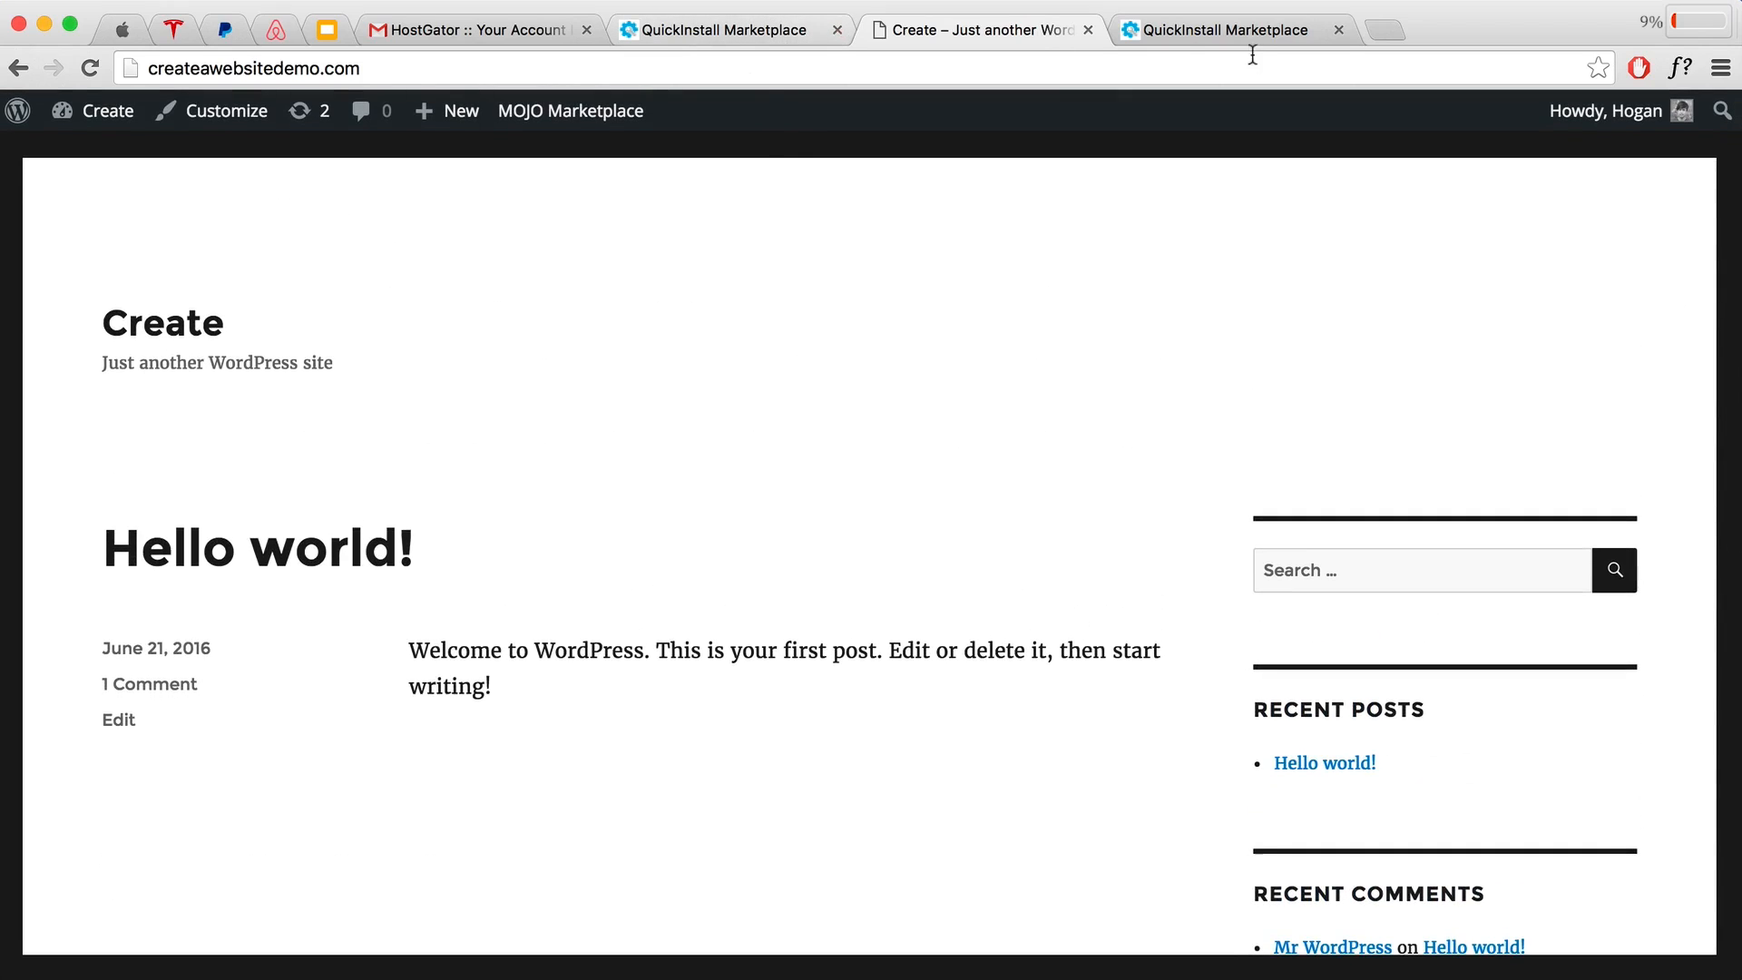
Step: Close both QuickInstall Marketplace tabs and the HostGator tab, then return to the Dashboard
click(1339, 30)
click(836, 30)
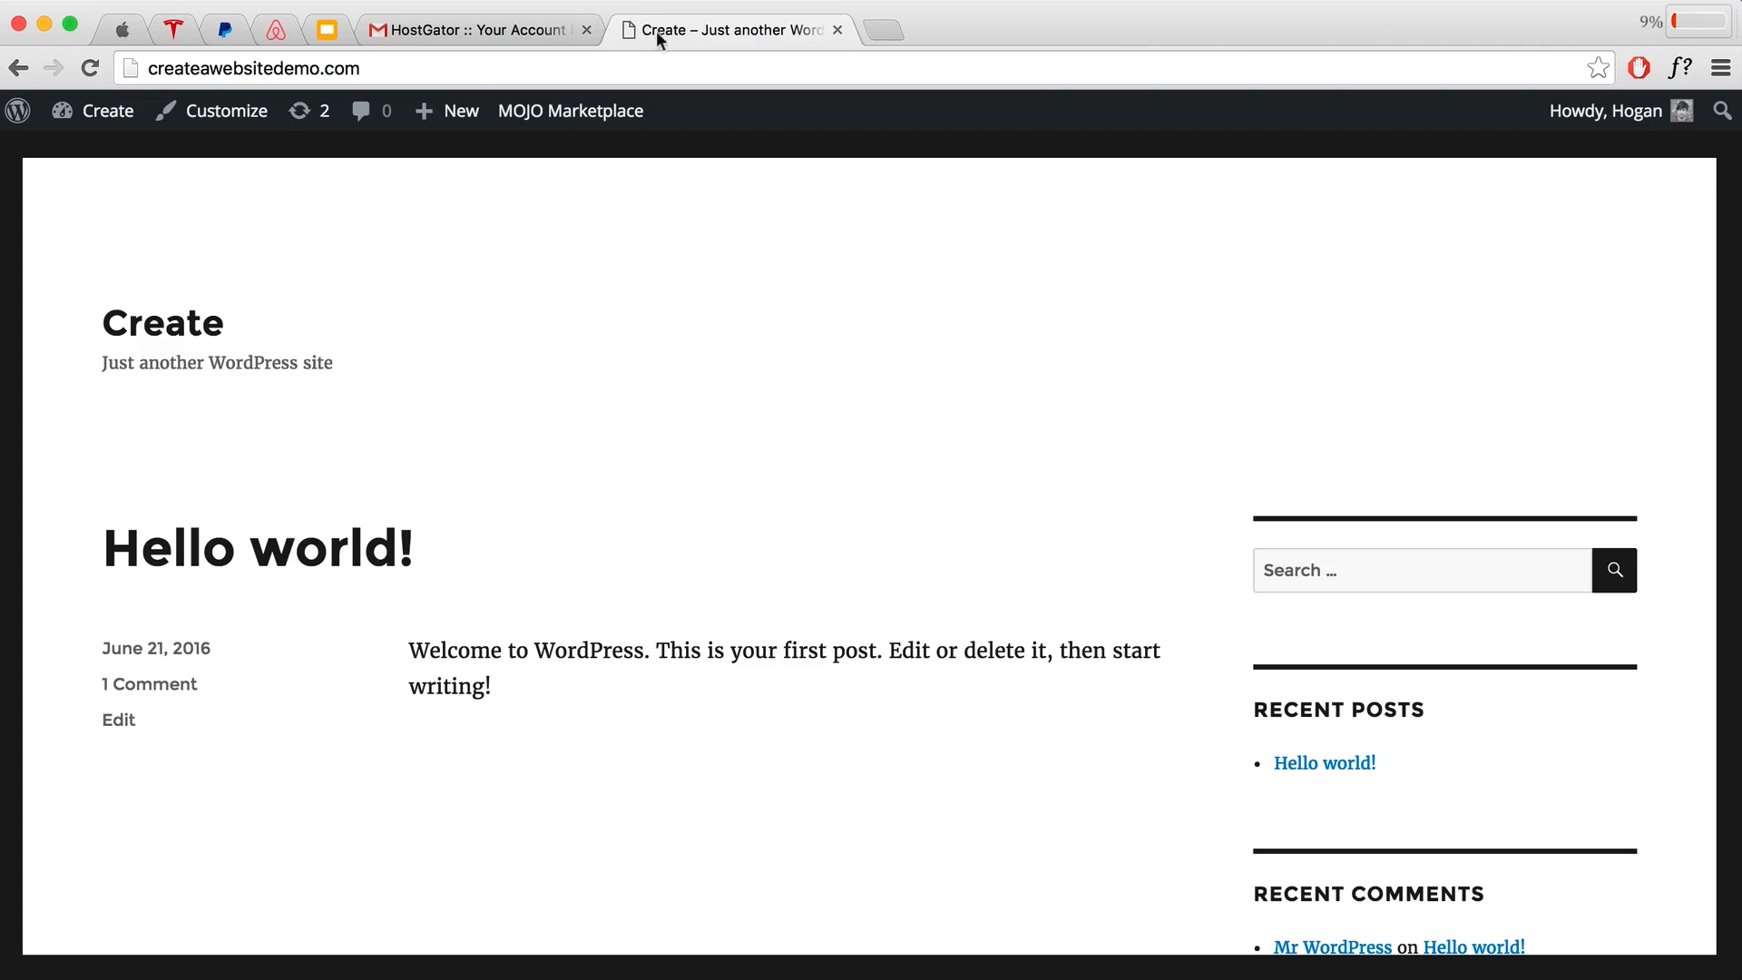
click(585, 31)
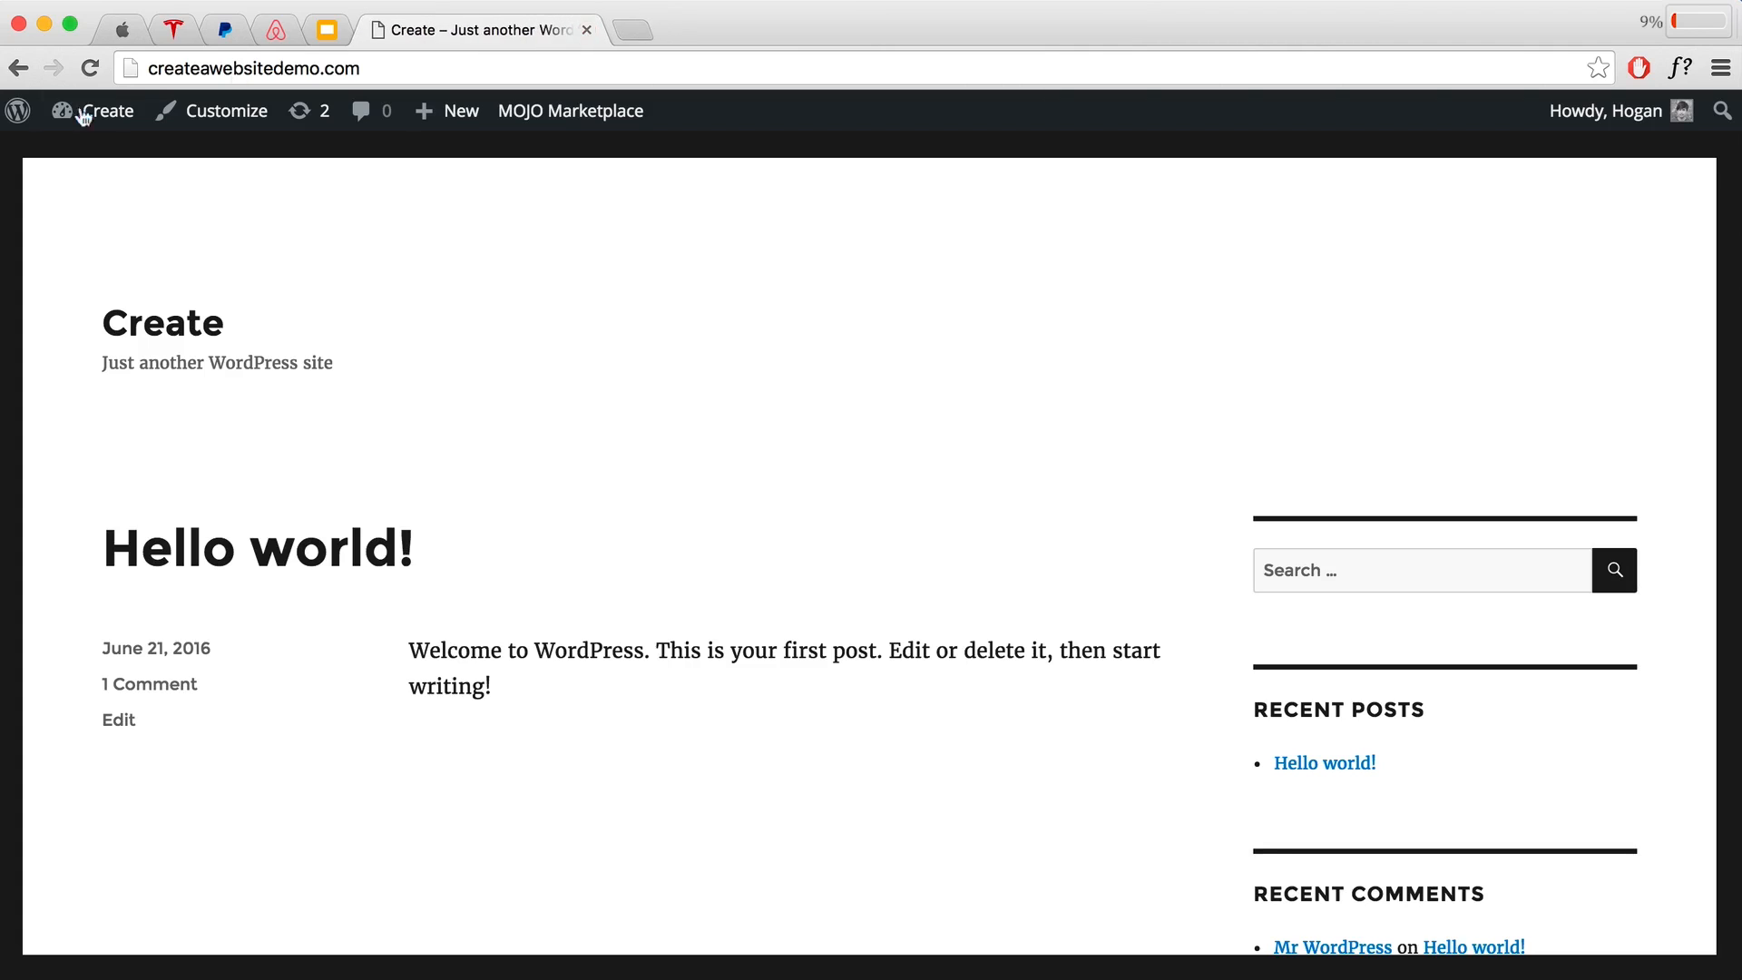
mouse_move(74, 116)
click(81, 157)
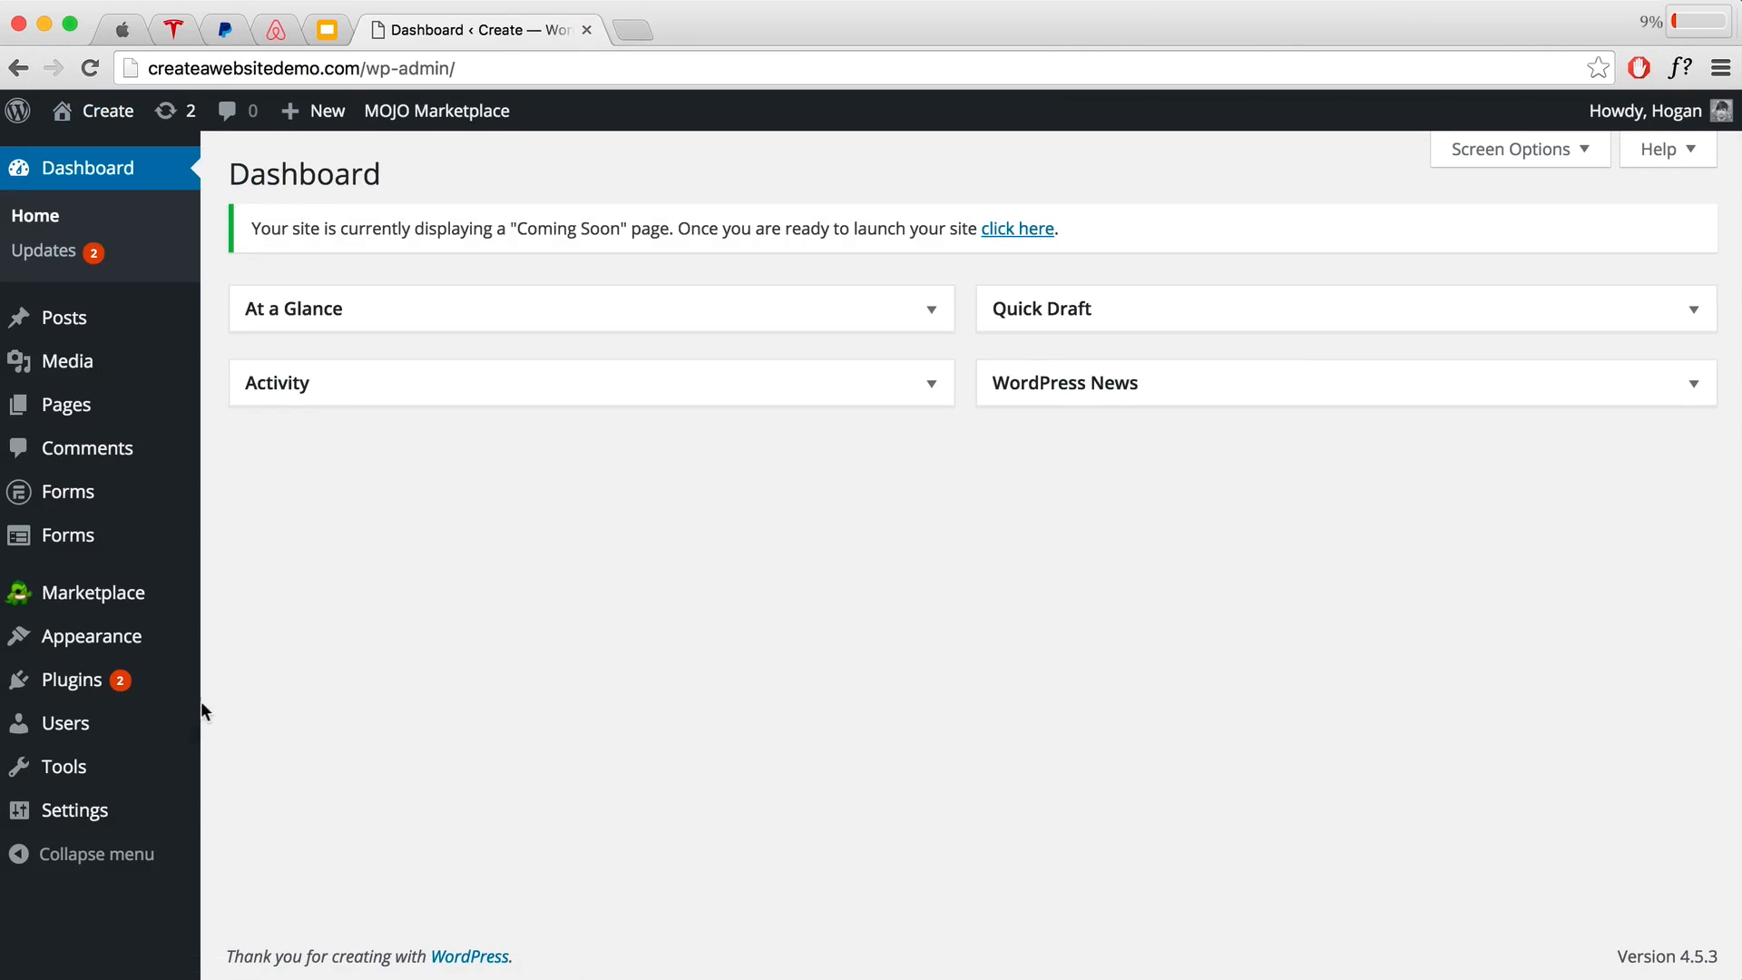
mouse_move(121, 731)
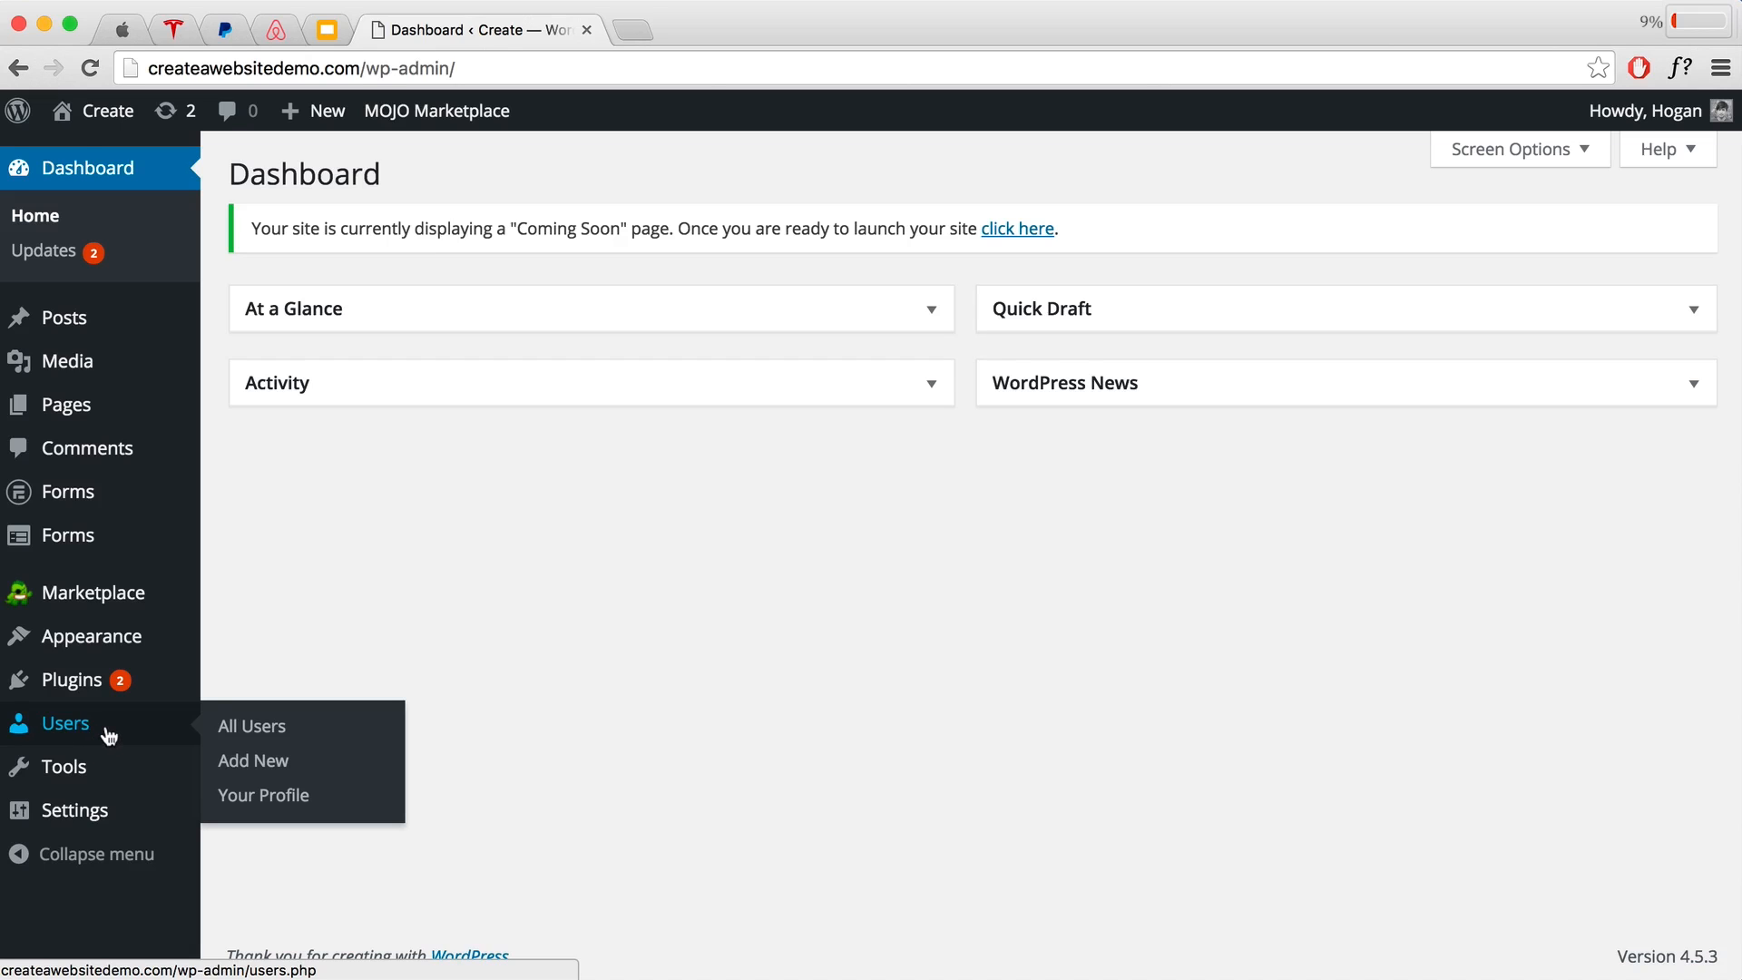
Step: Open the admin user's profile for editing from All Users
click(104, 733)
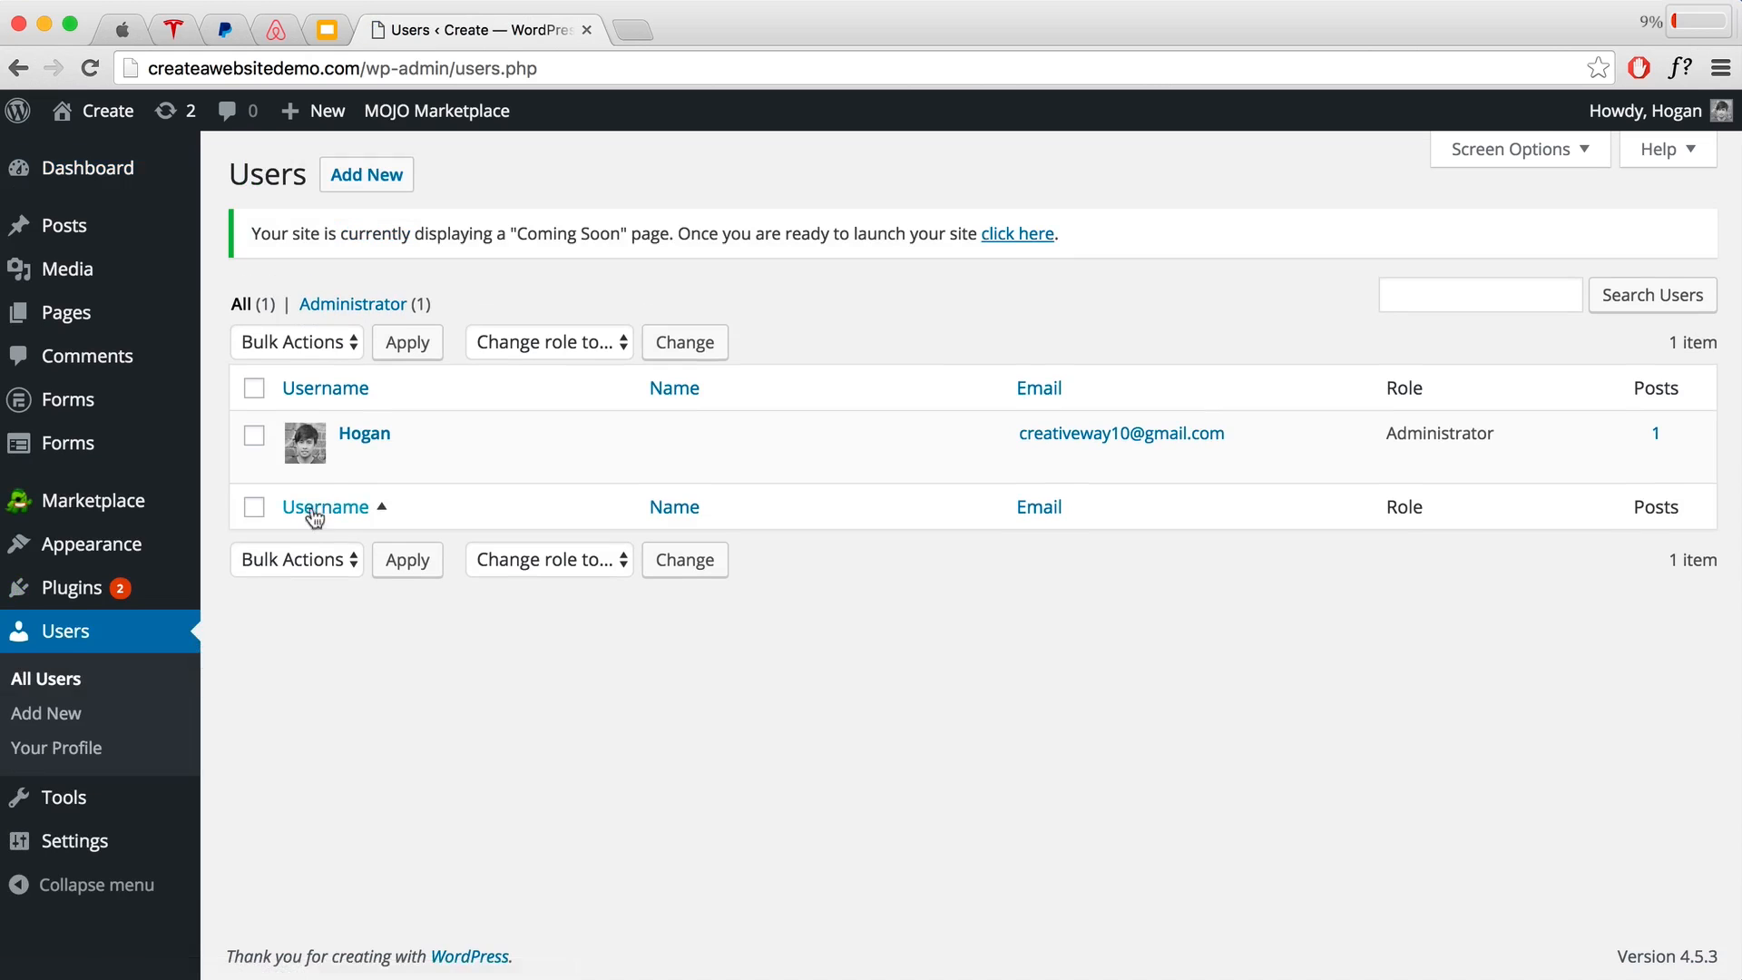
click(353, 465)
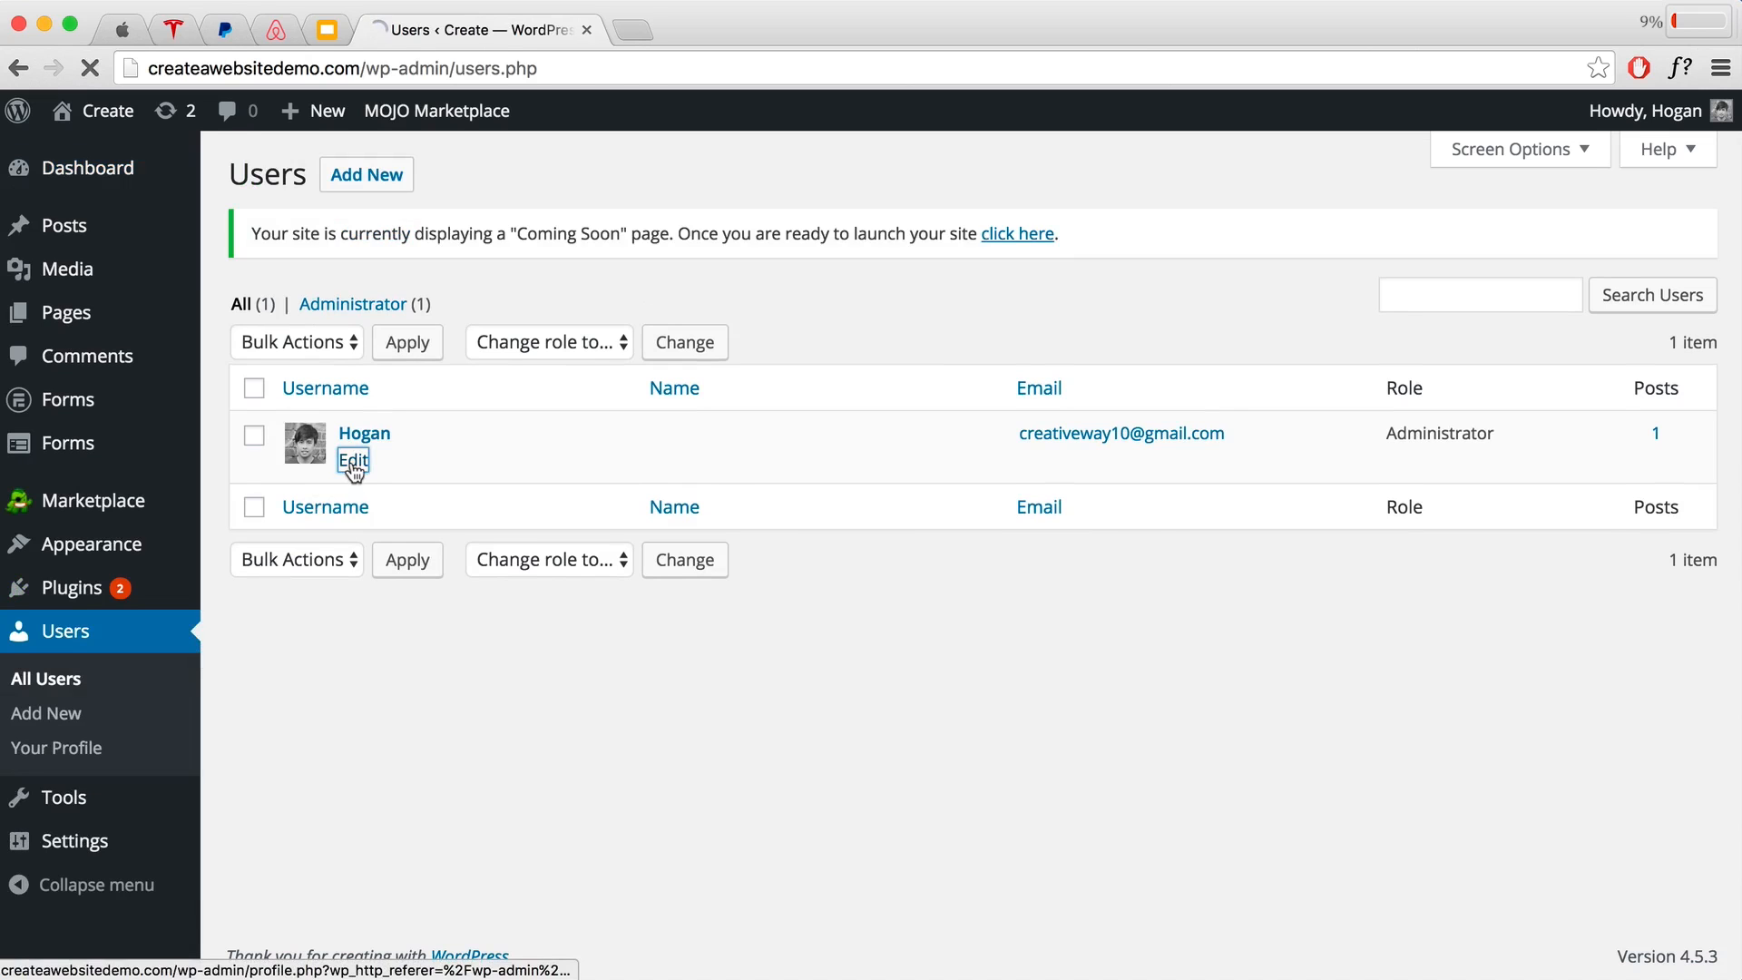
scroll(818, 662, down, 15)
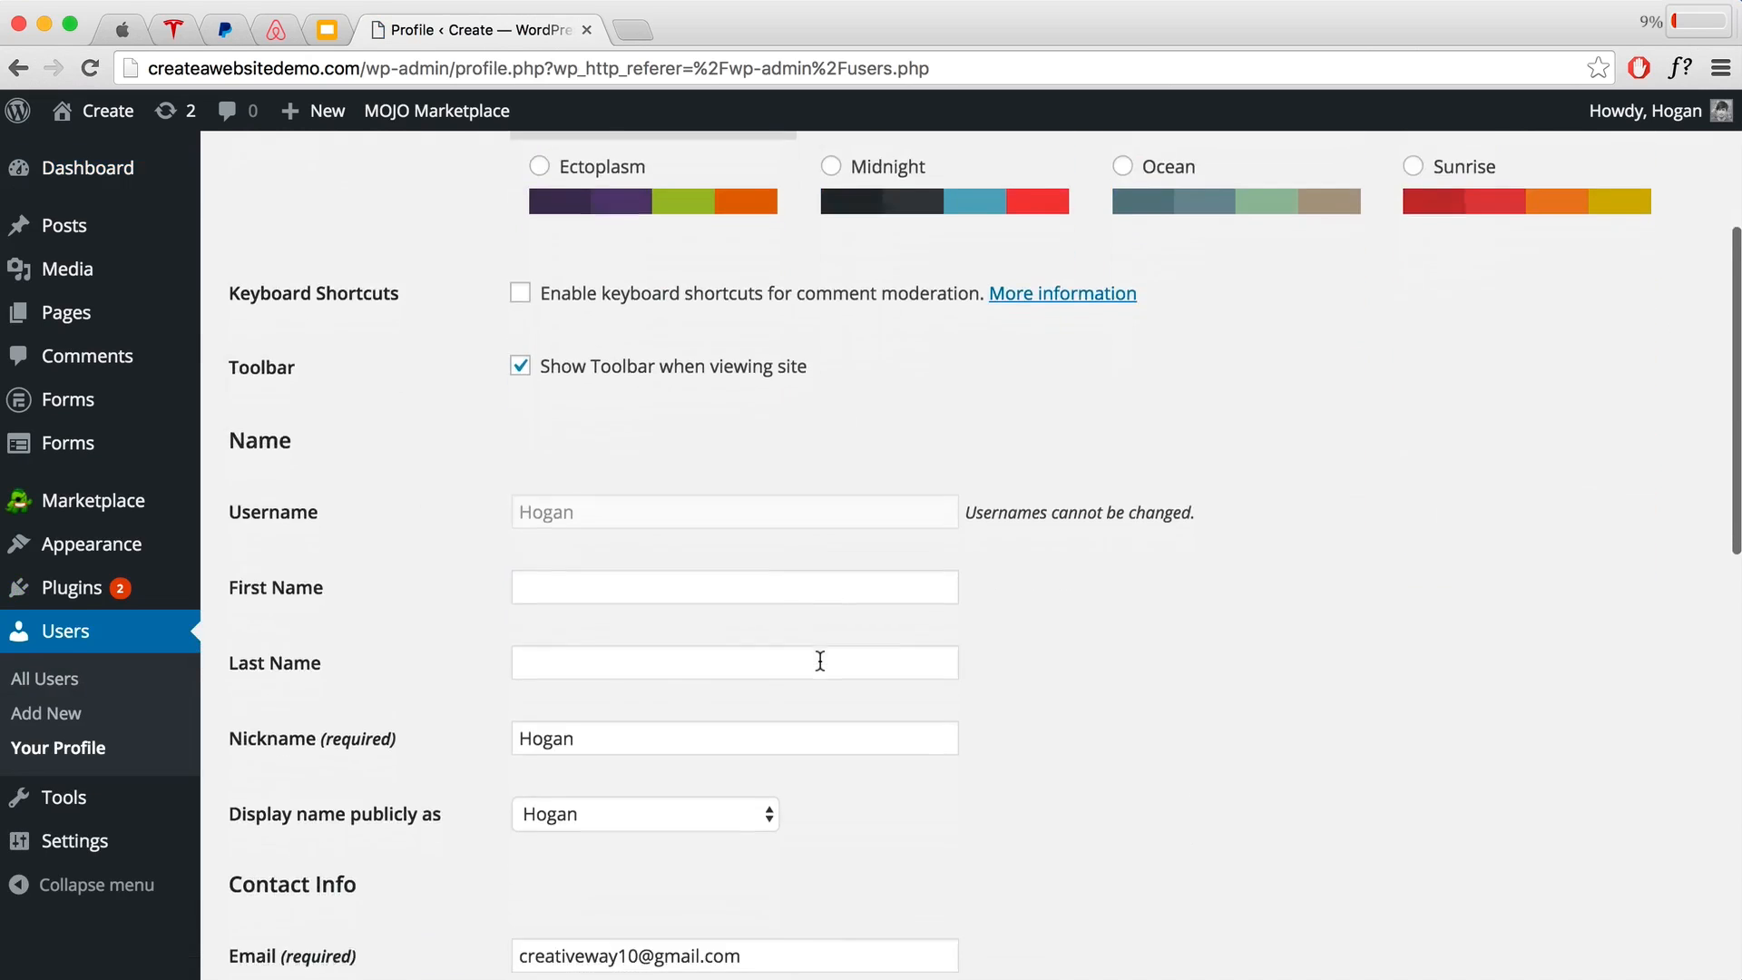
scroll(818, 659, down, 3)
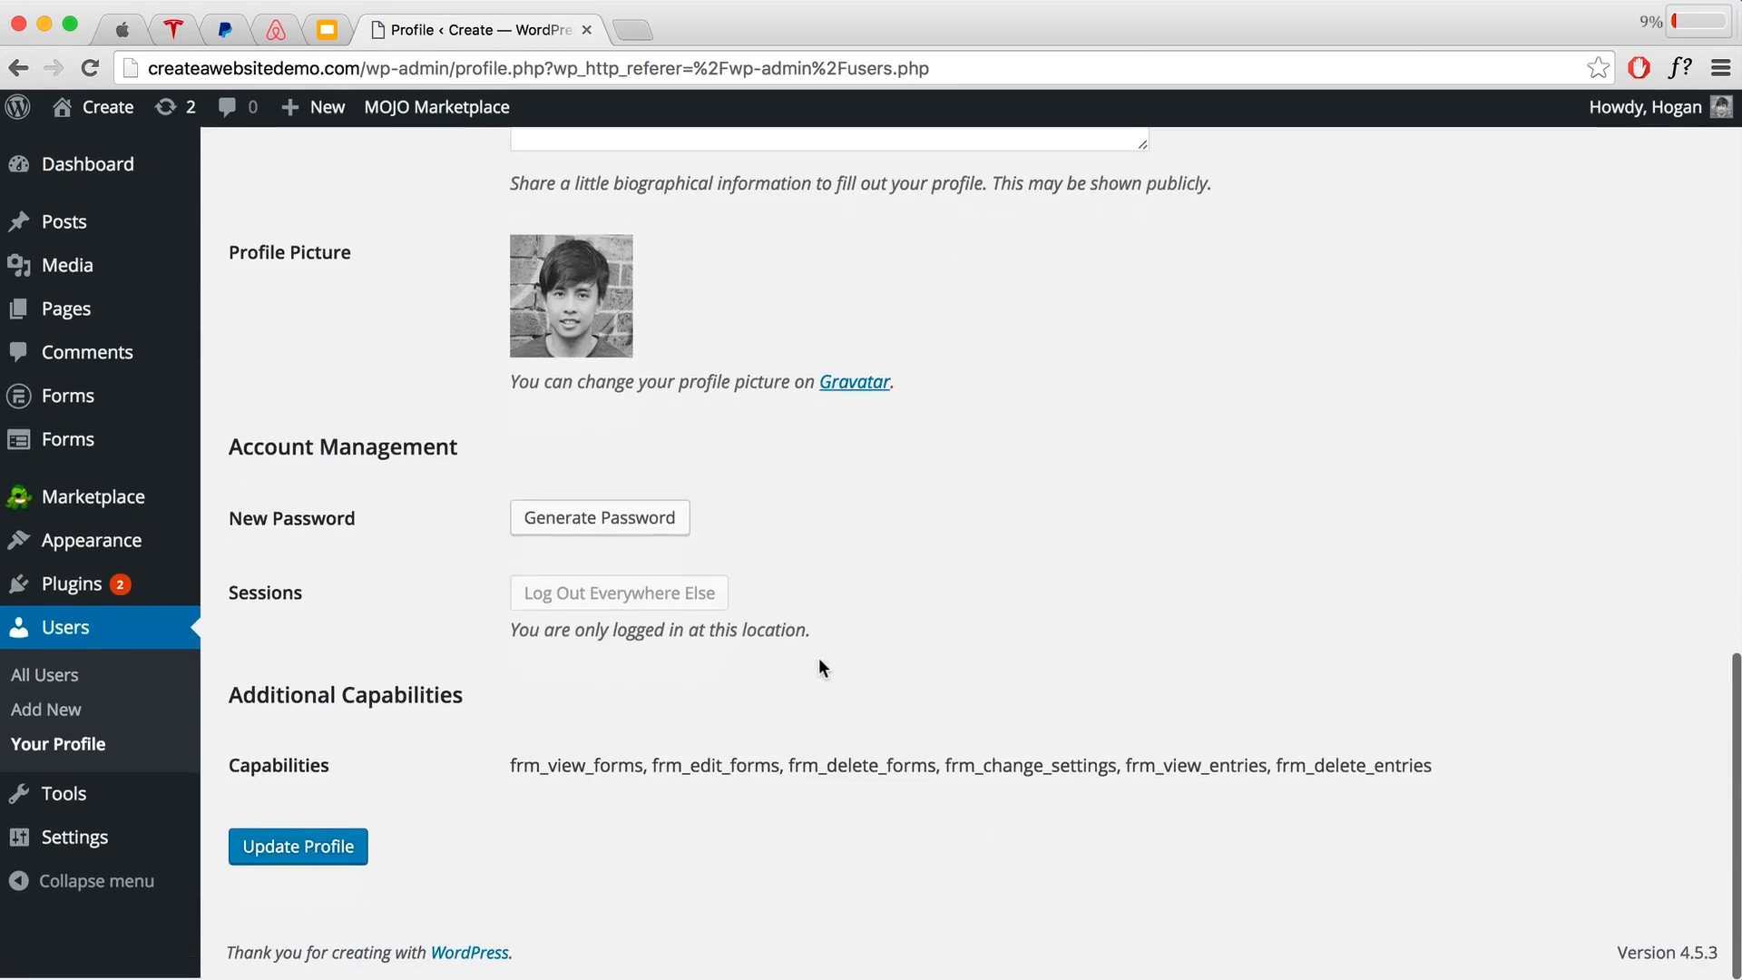
Step: Replace the generated password with a short custom one, confirm weak password use, and update the profile
click(610, 524)
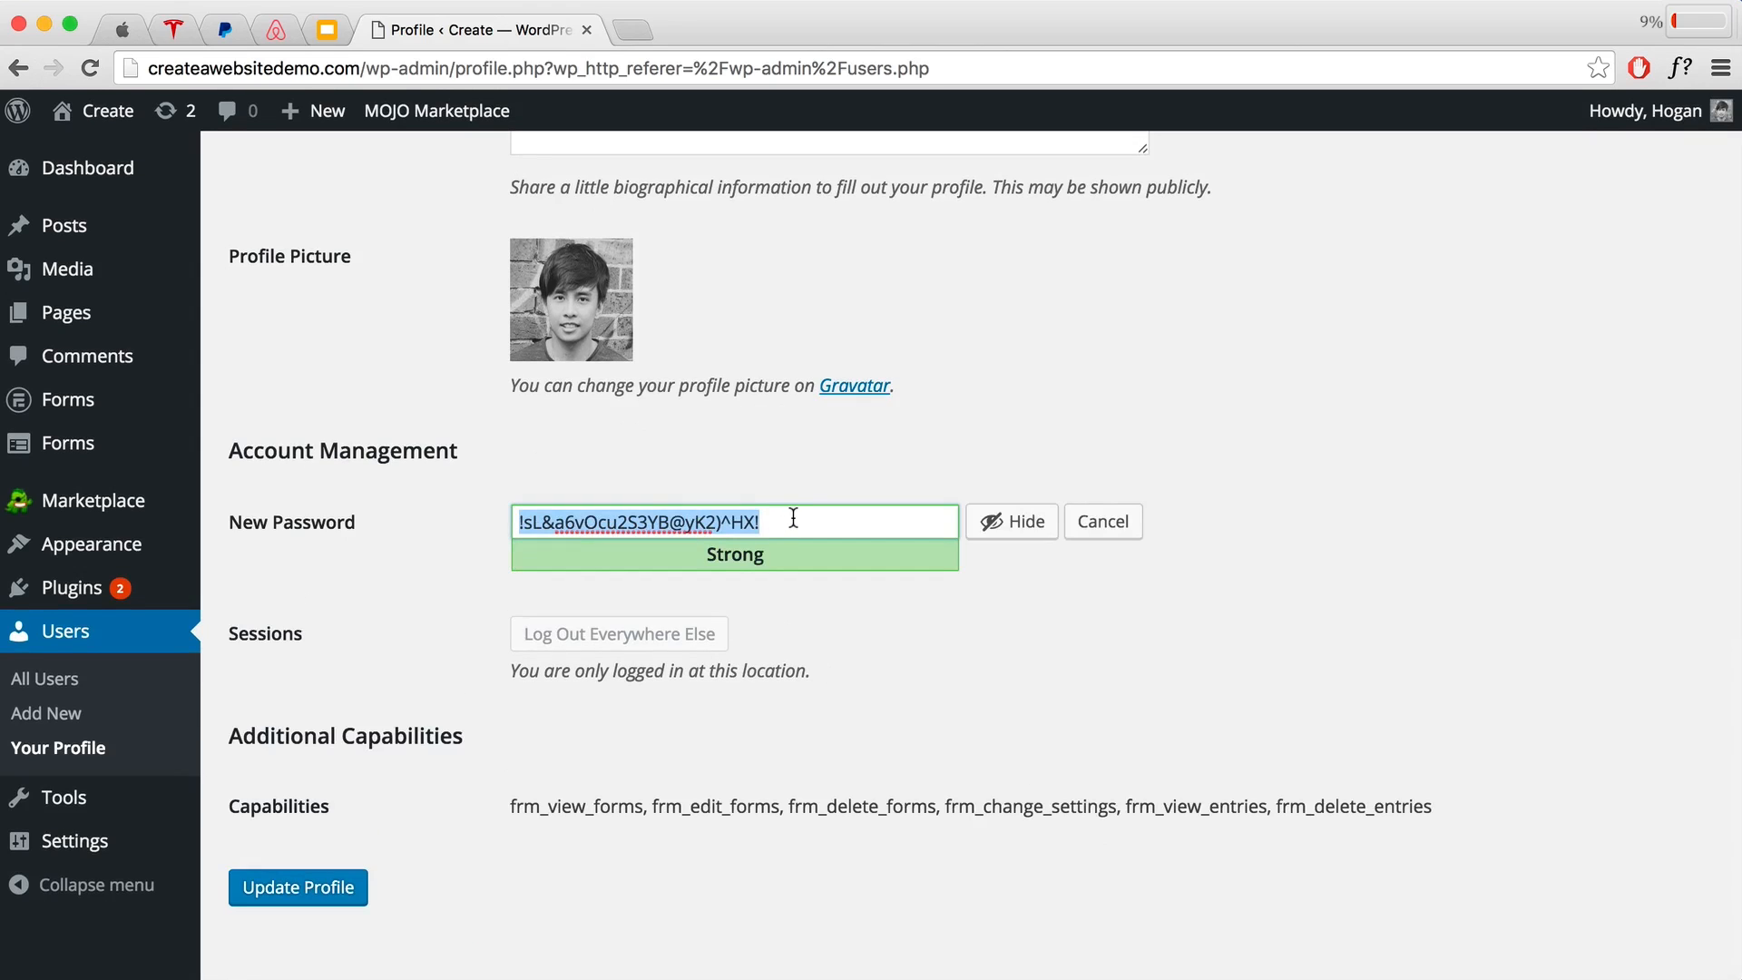
text(1)
click(998, 522)
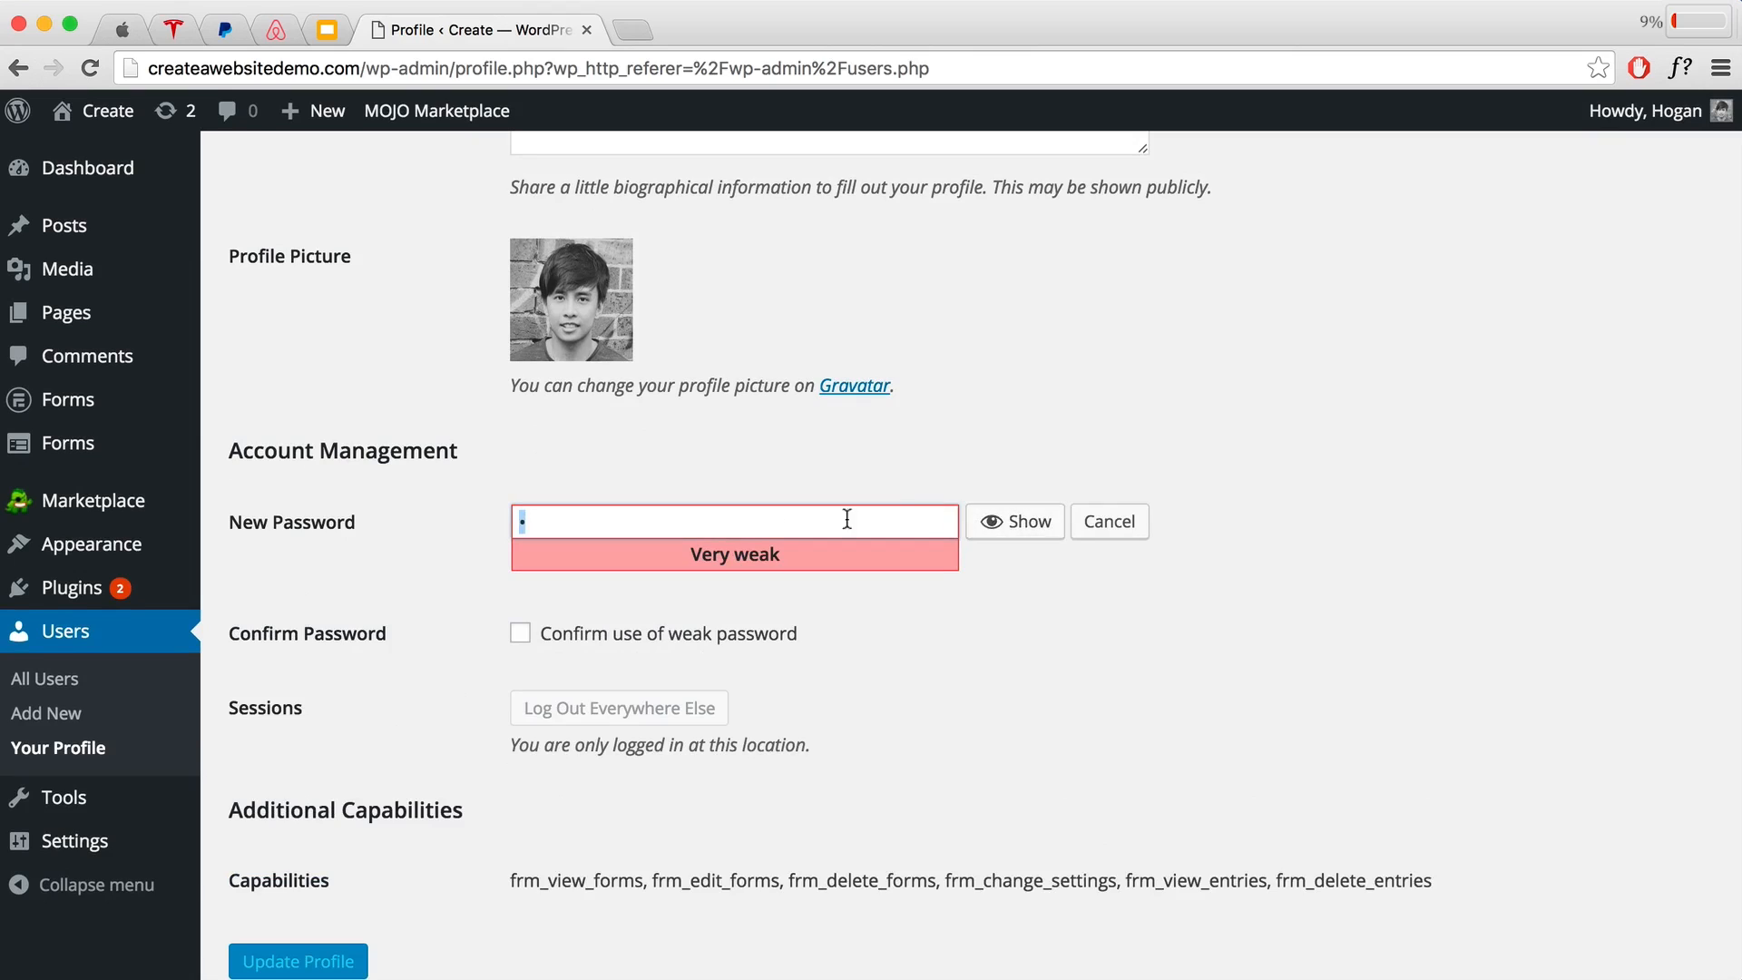
click(755, 520)
text(2345678)
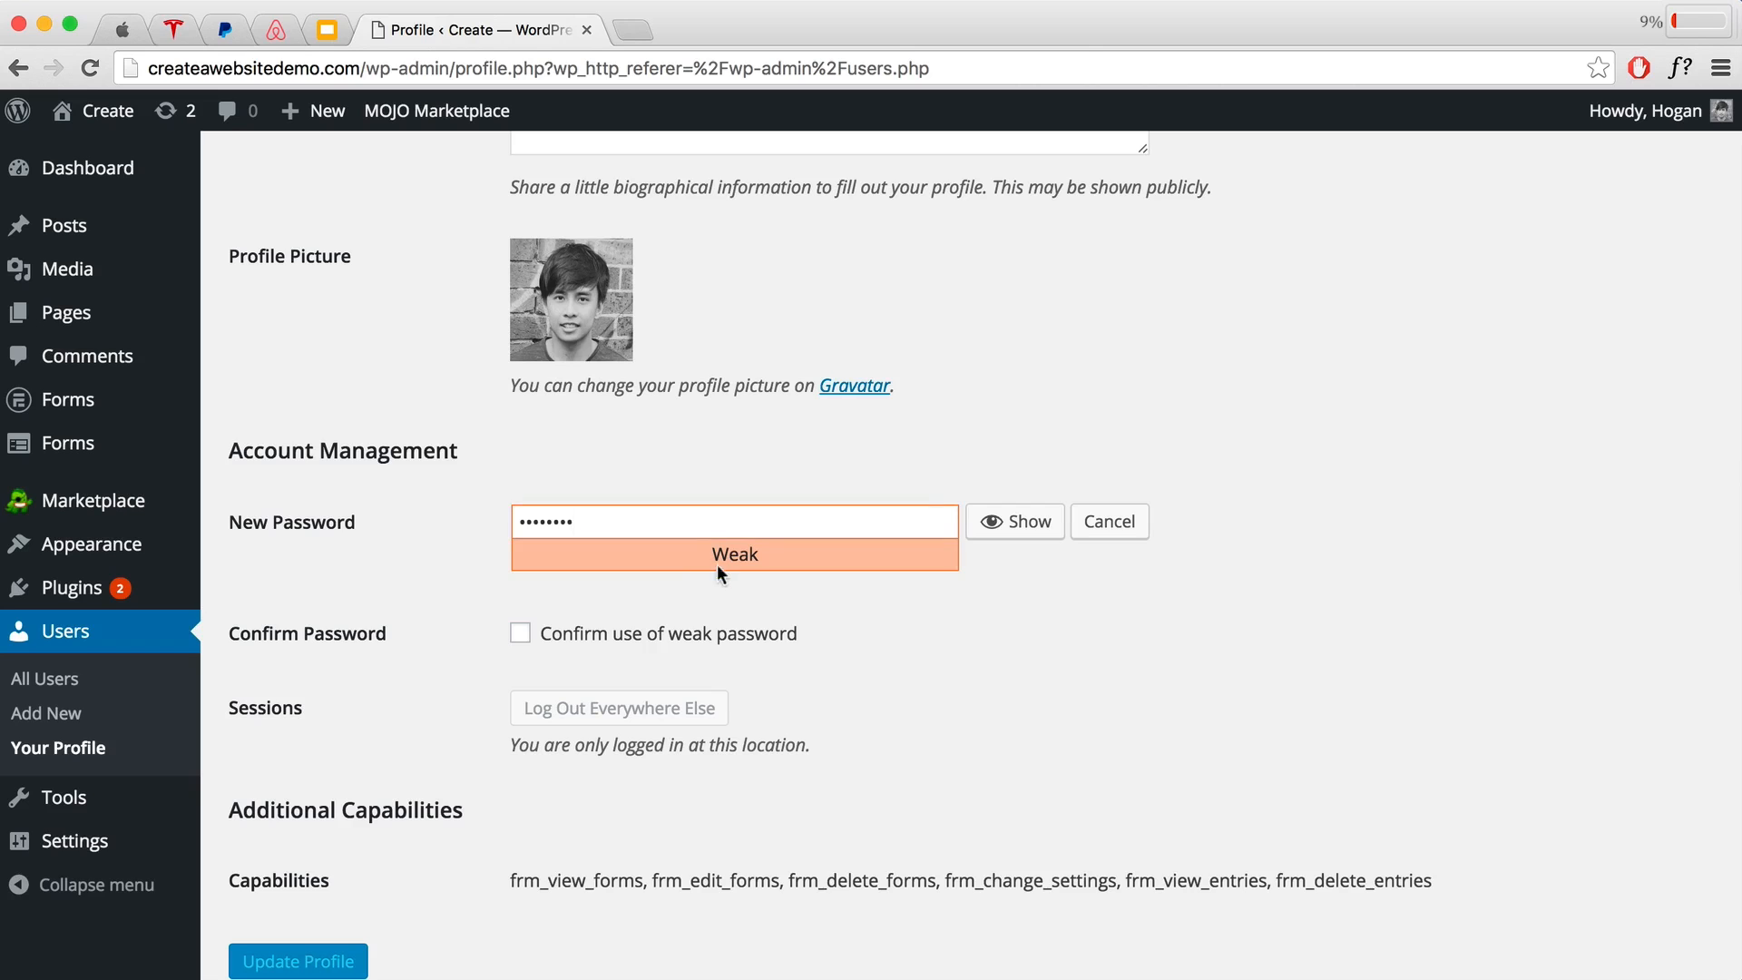
click(519, 635)
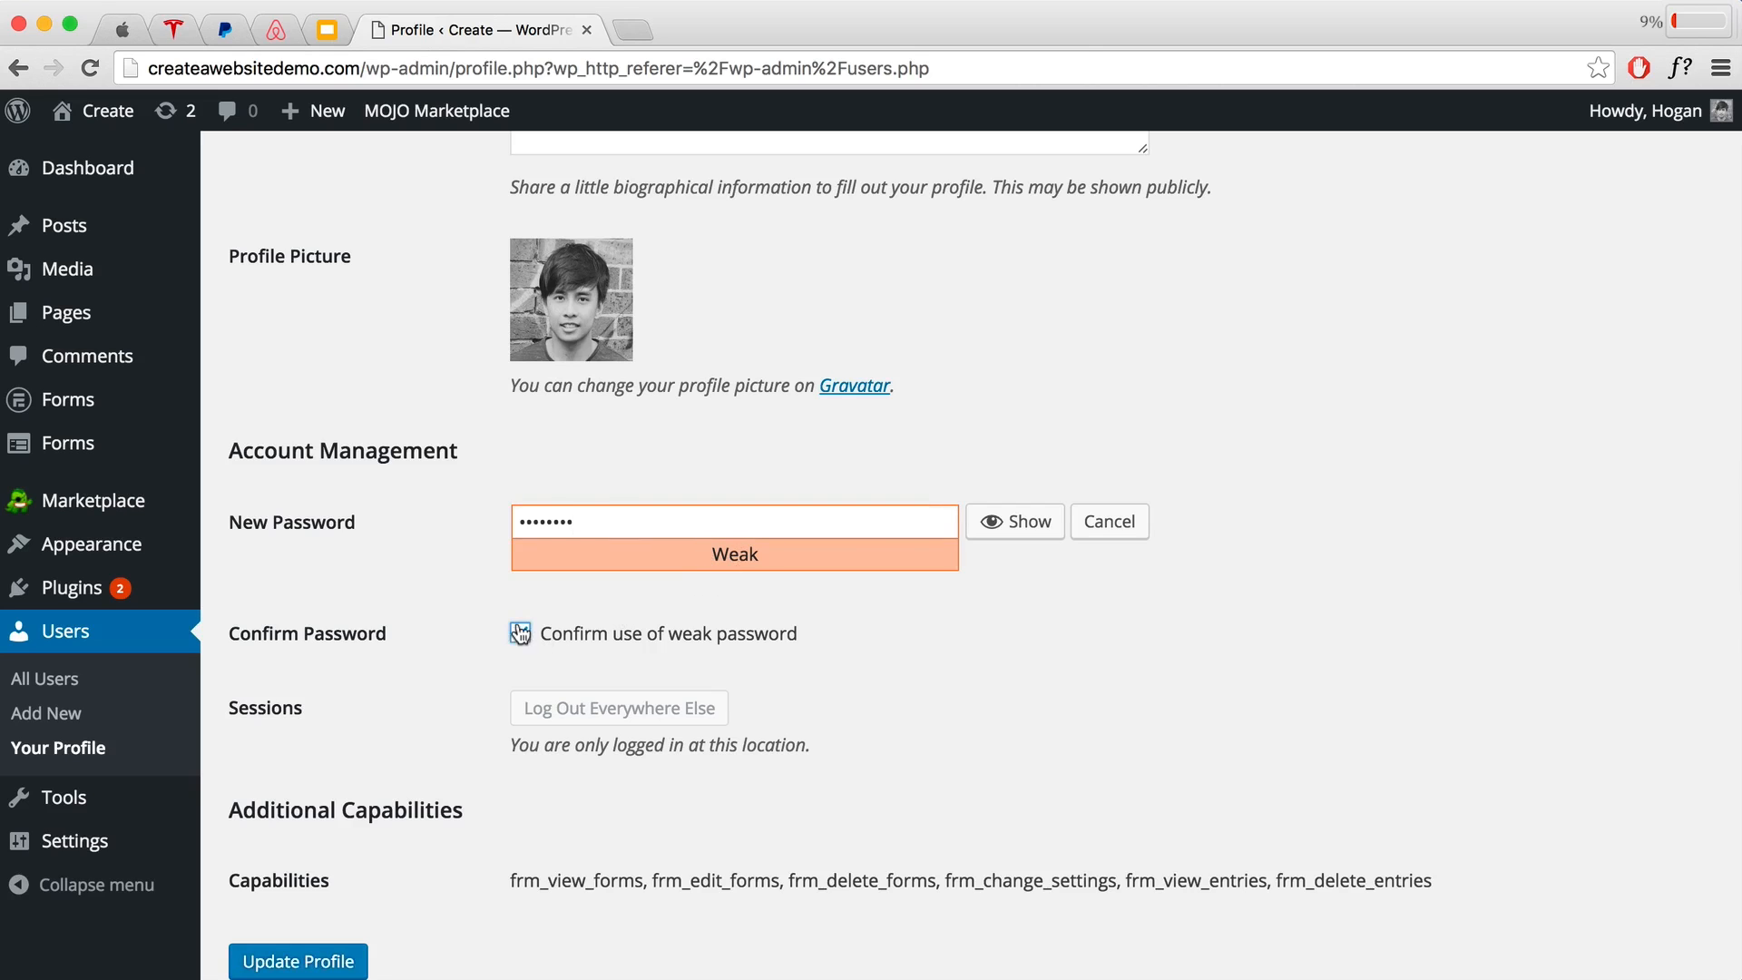
scroll(537, 630, down, 3)
click(275, 867)
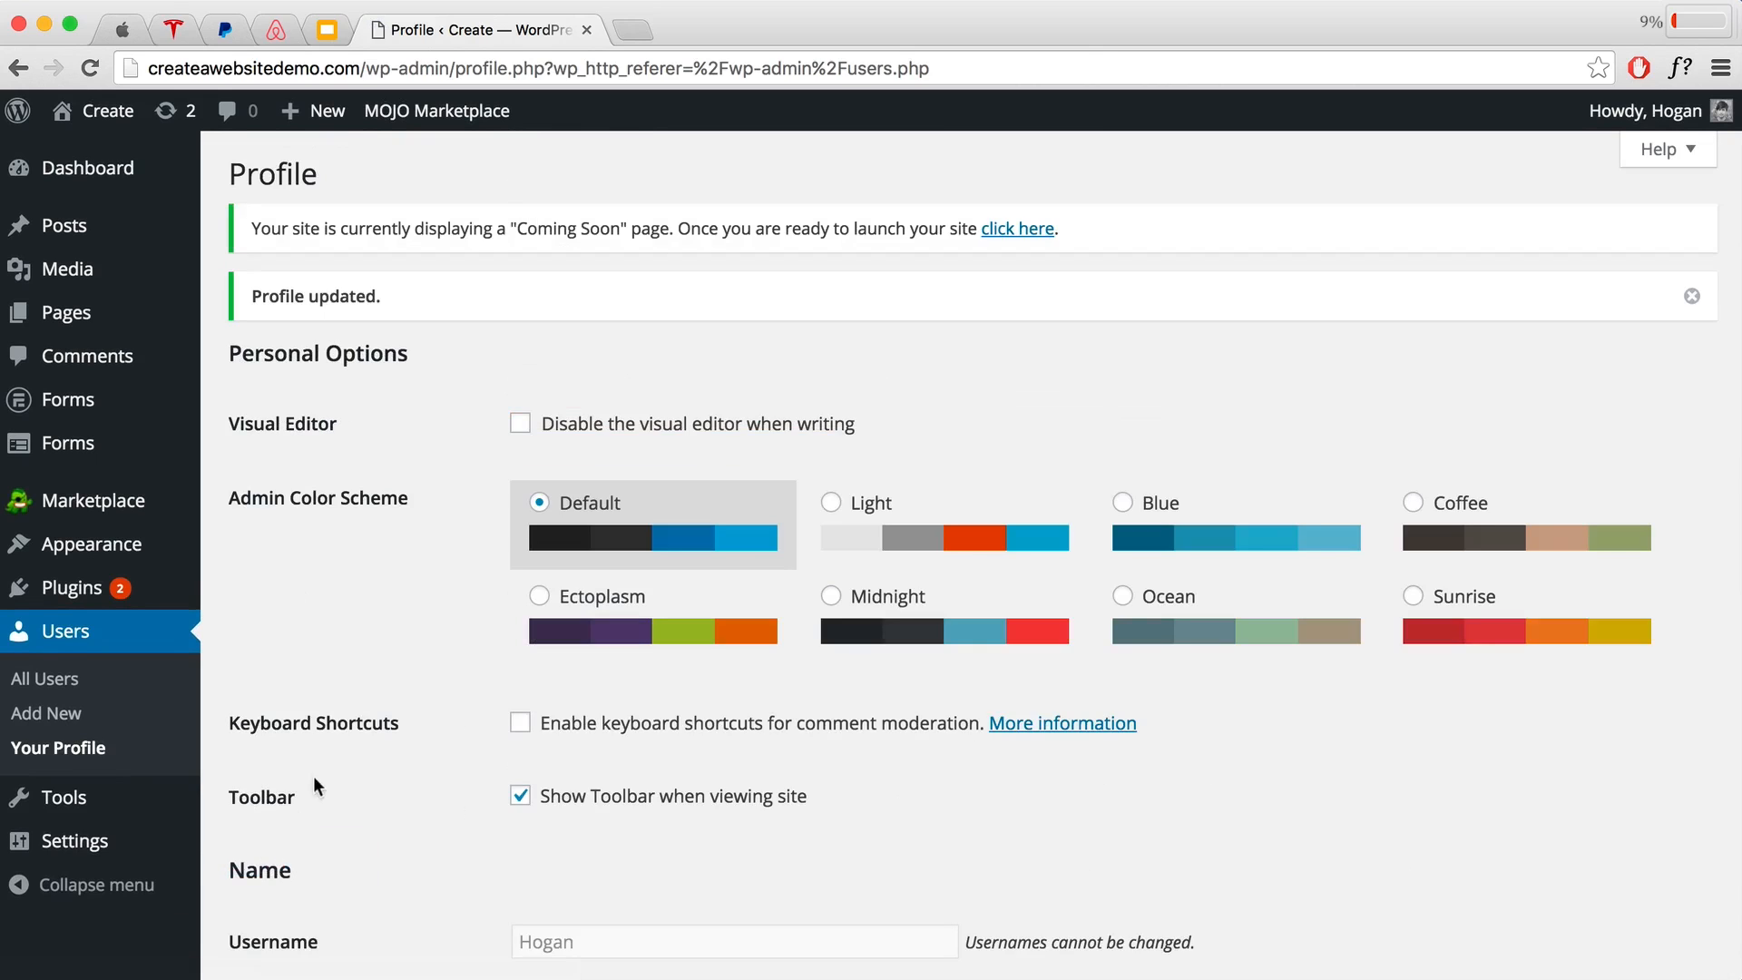
Step: Go to Settings > Permalinks
scroll(354, 609, down, 3)
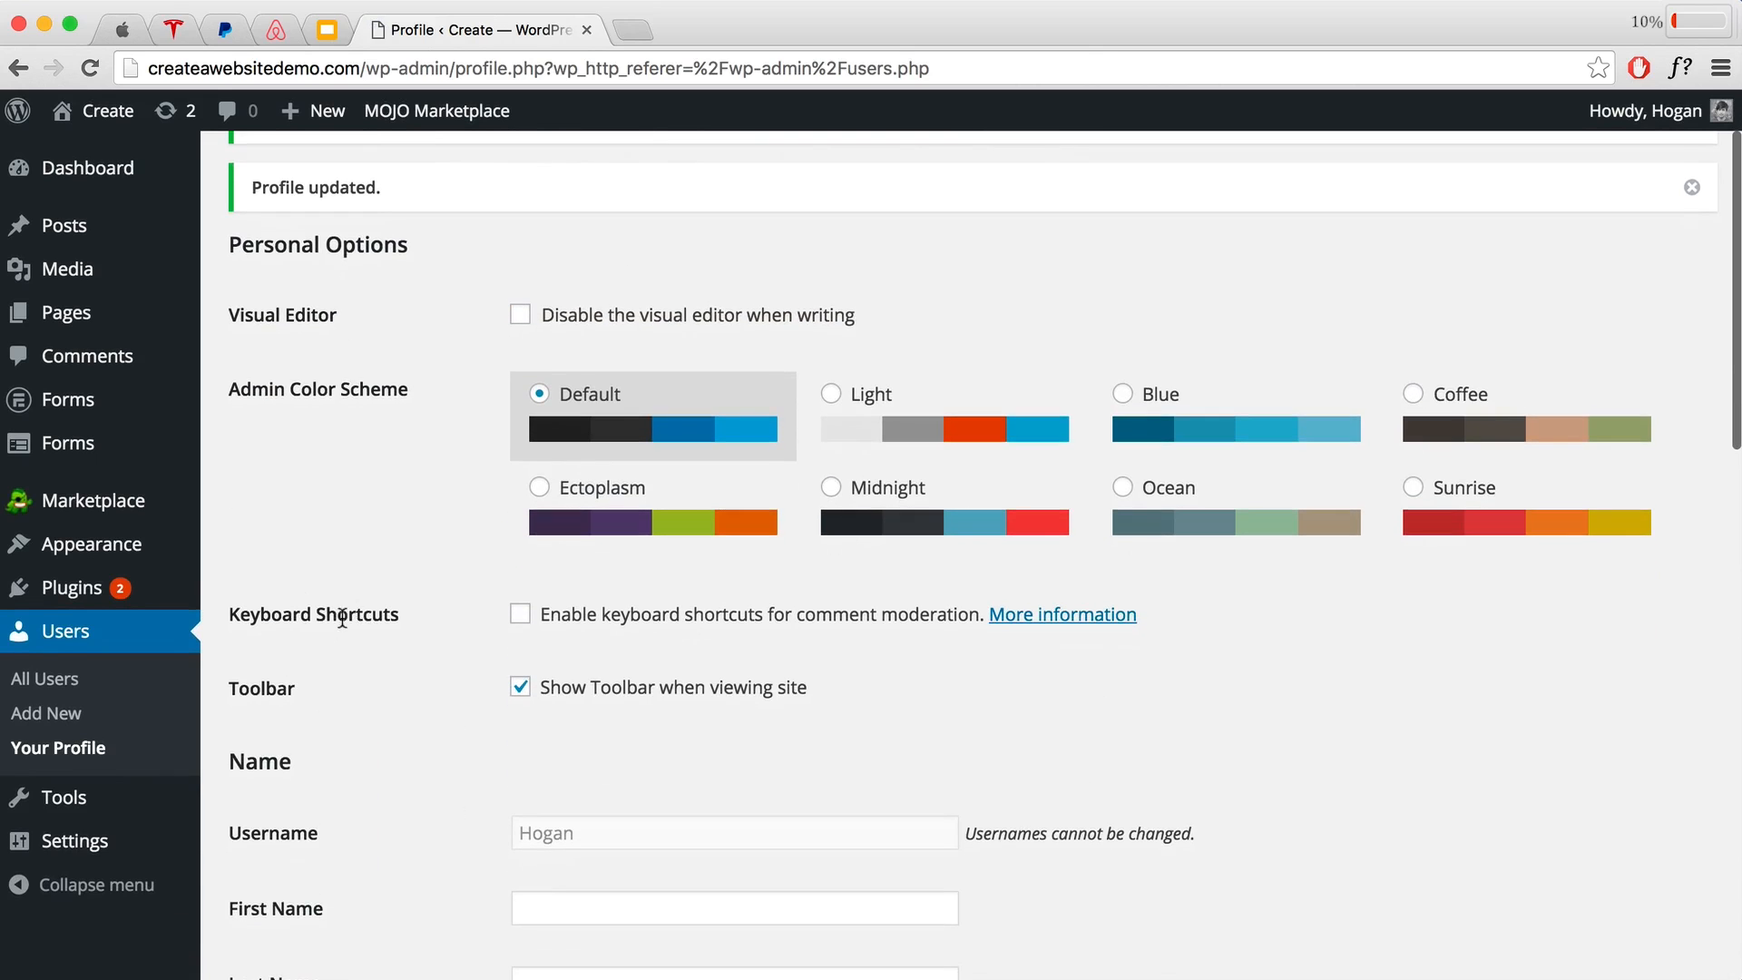
mouse_move(85, 842)
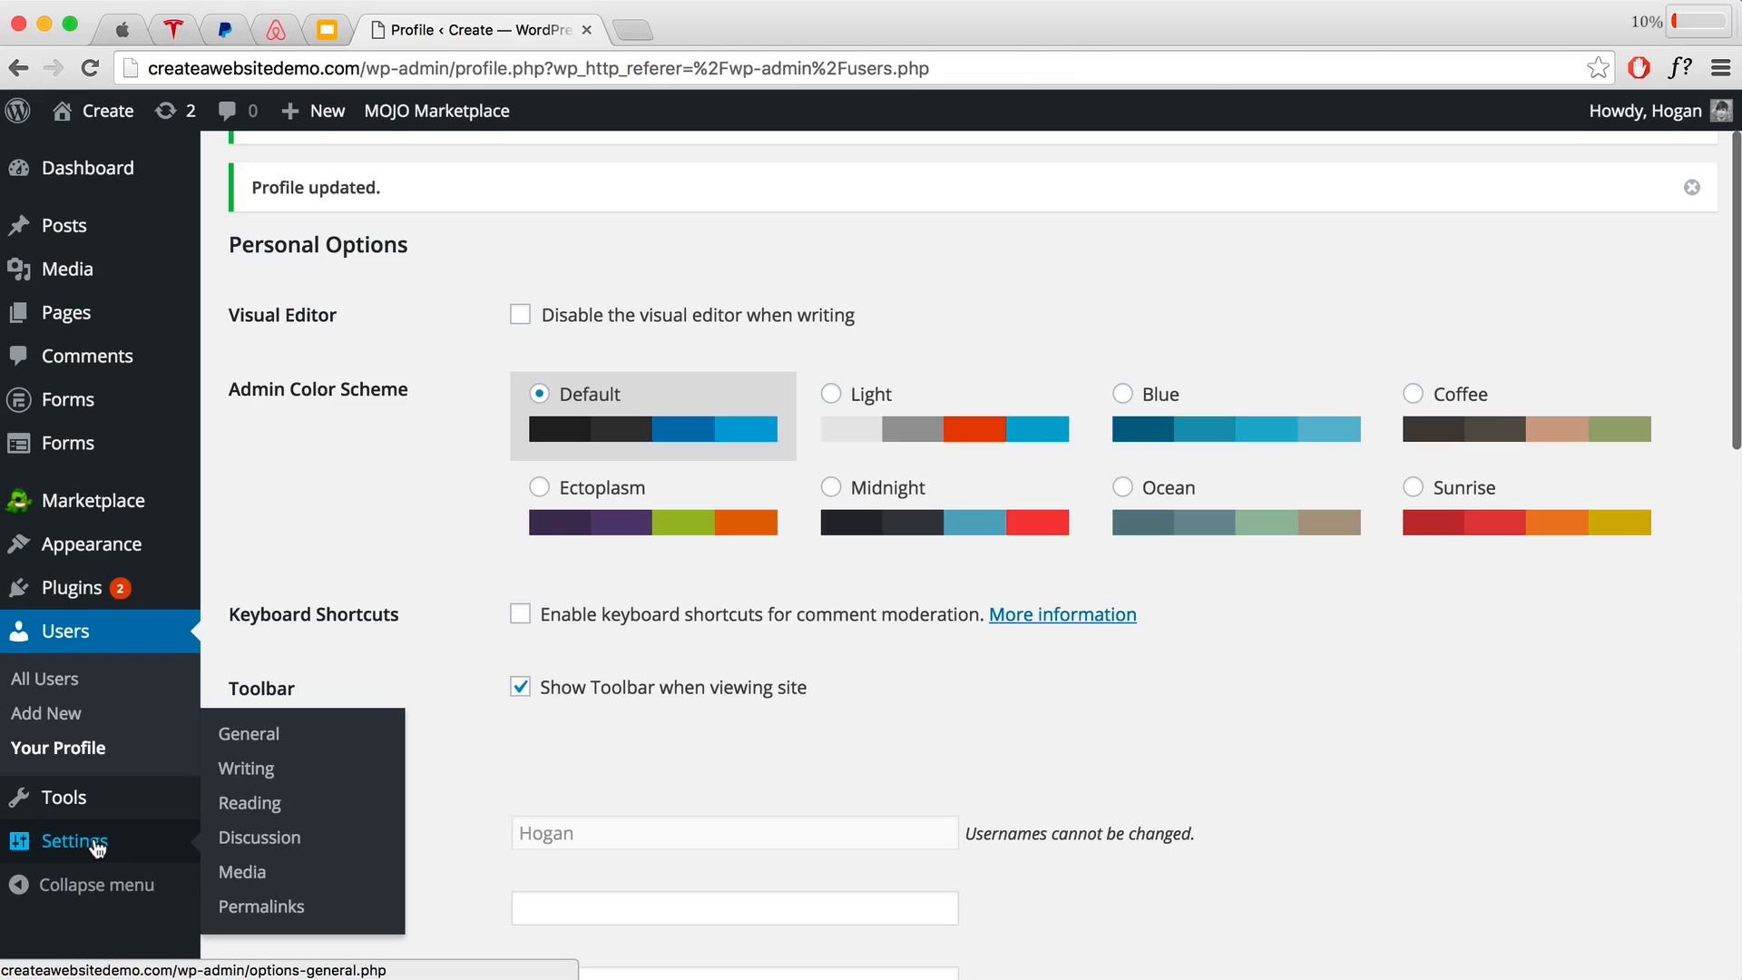
click(234, 909)
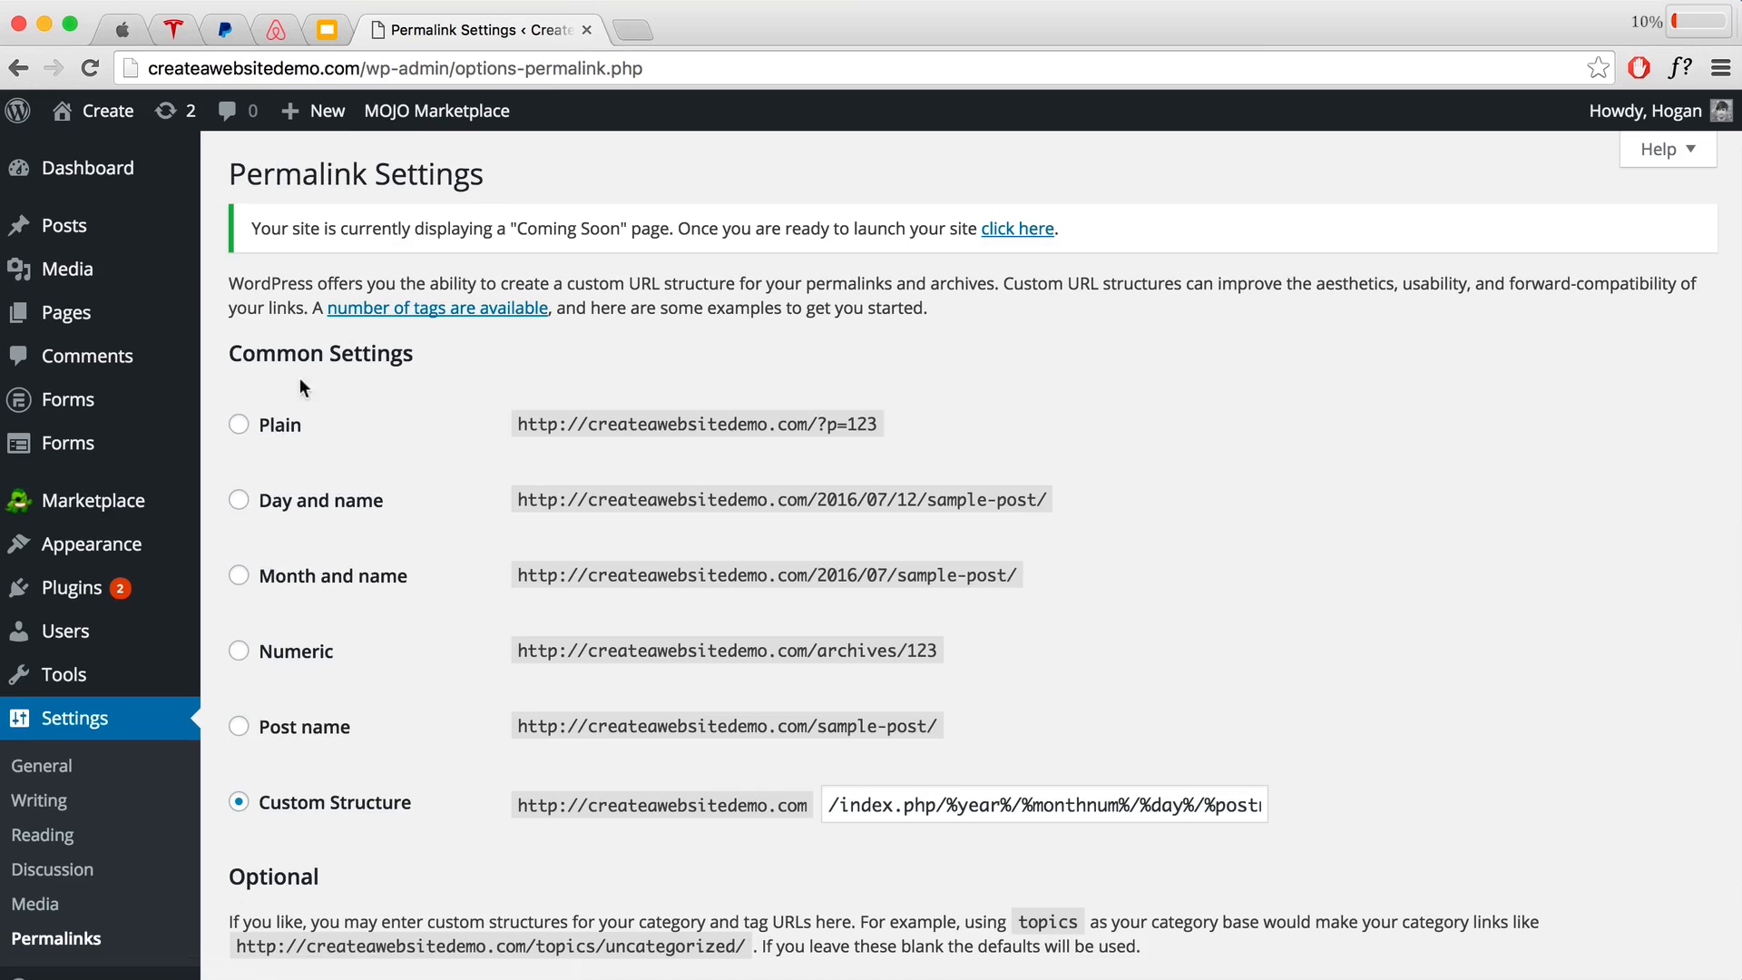
Step: Select the Post name permalink structure and save the changes
click(240, 729)
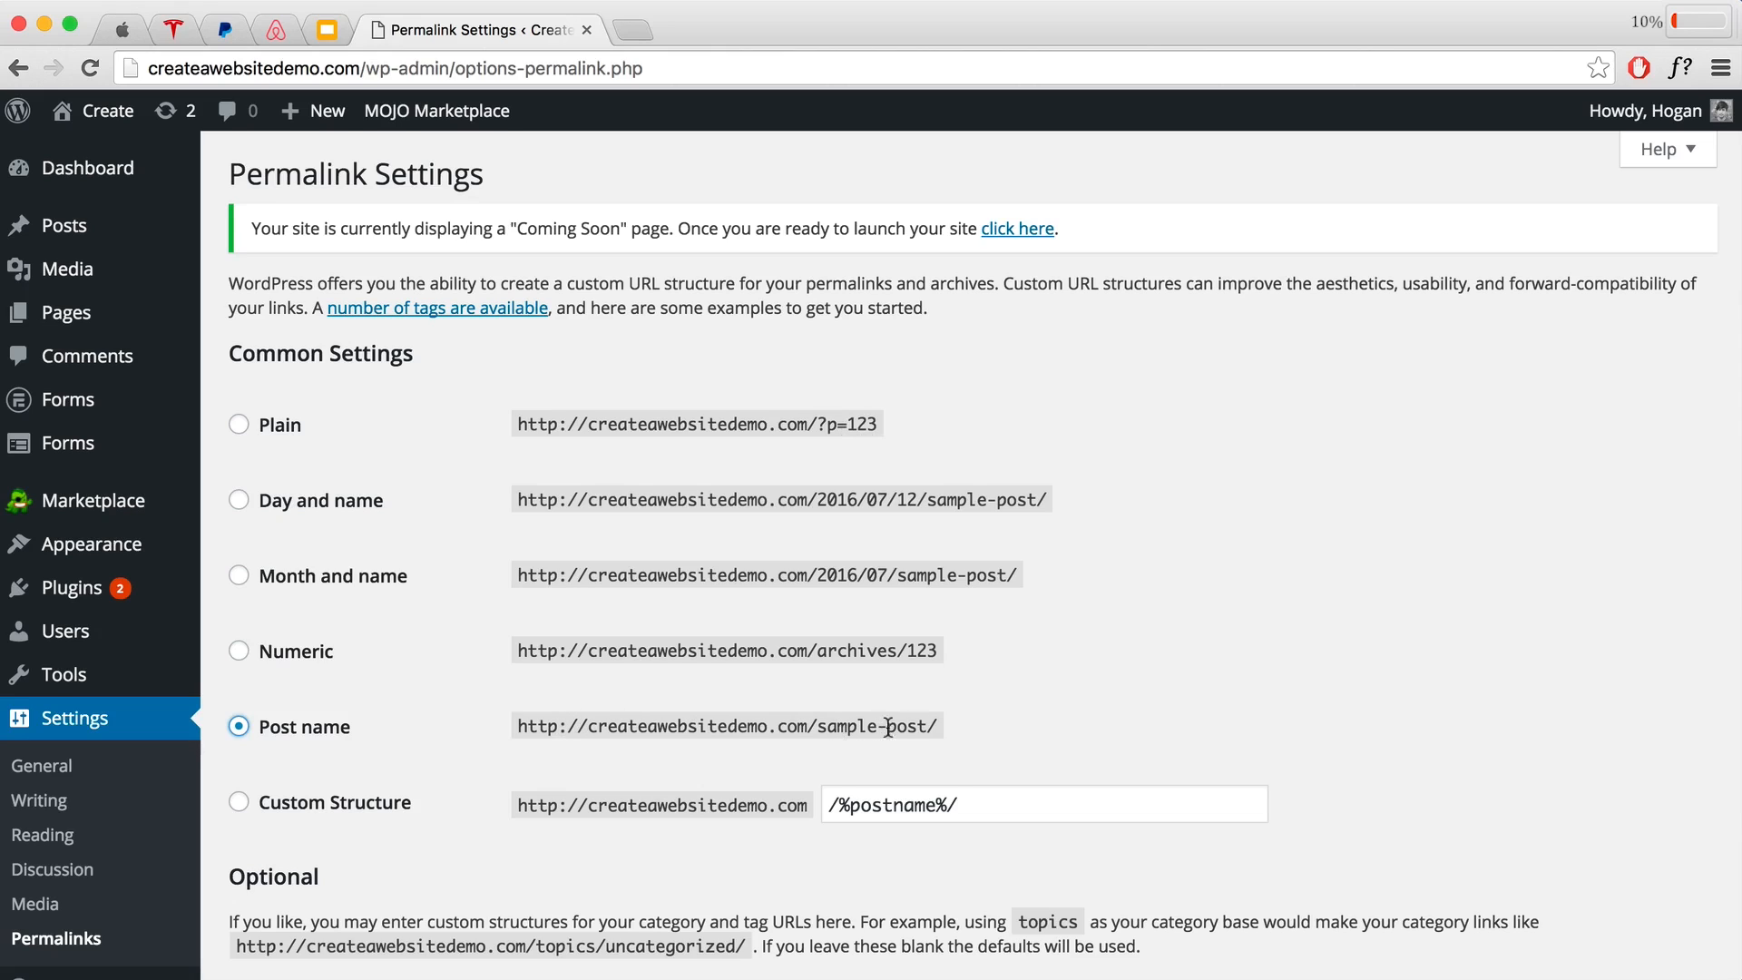
drag(513, 726, 952, 726)
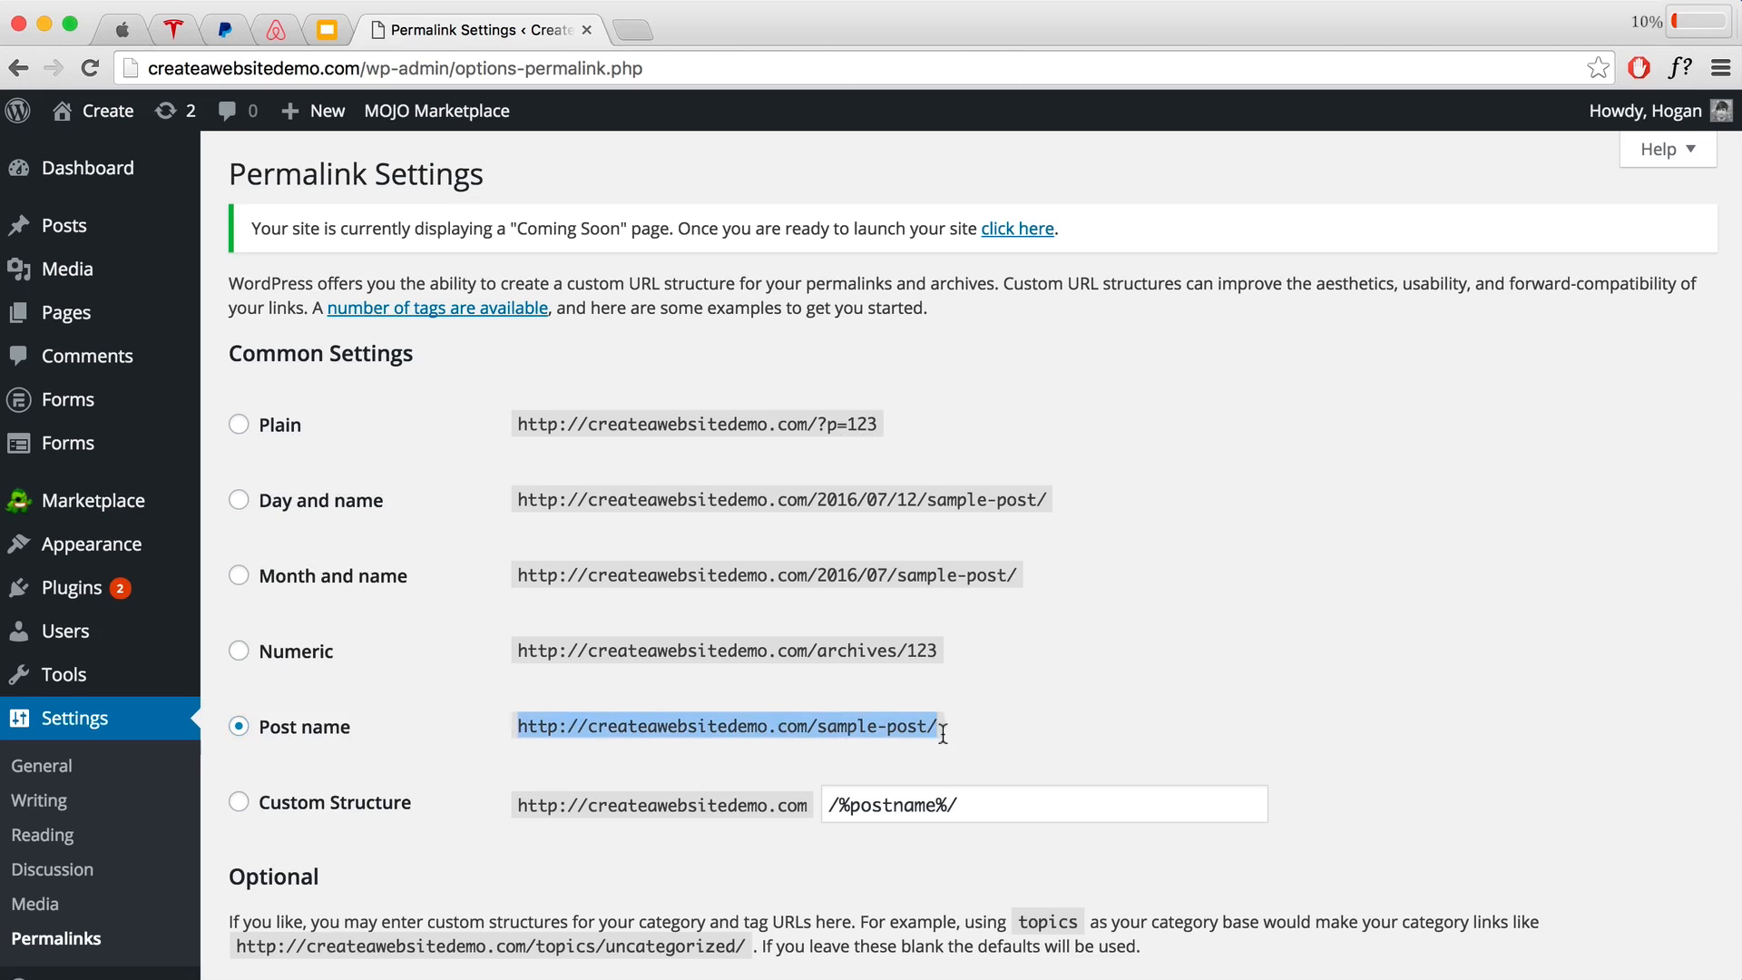
click(956, 726)
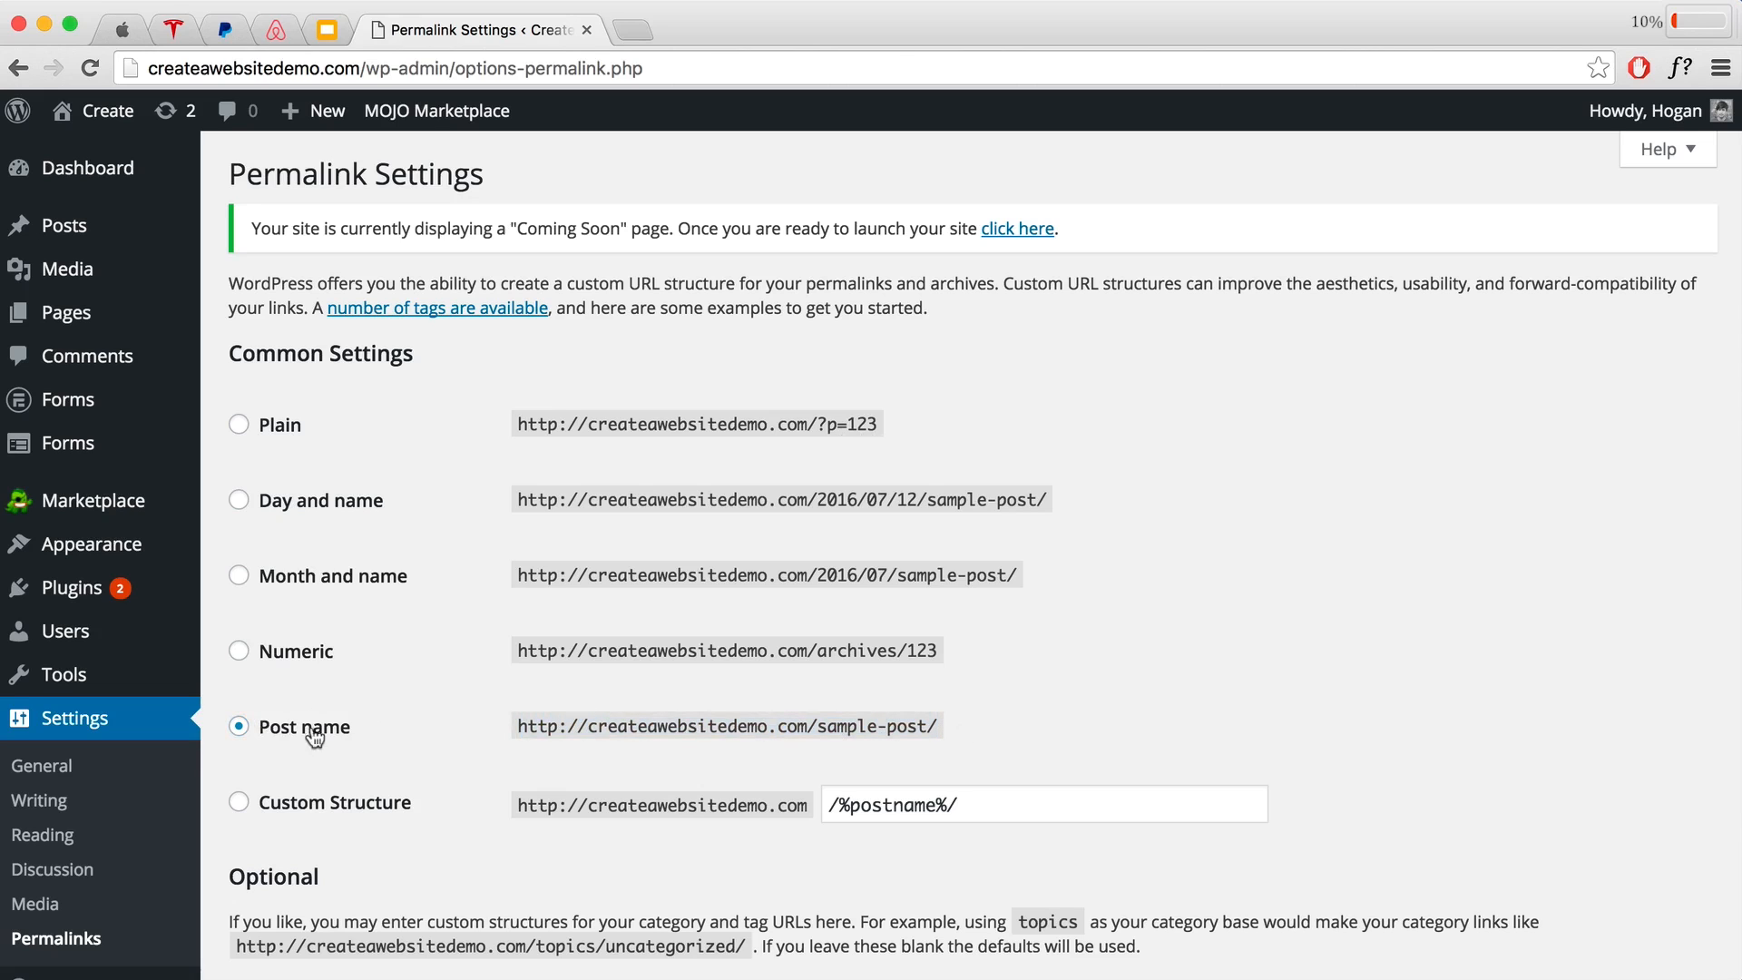
scroll(713, 707, down, 5)
click(336, 850)
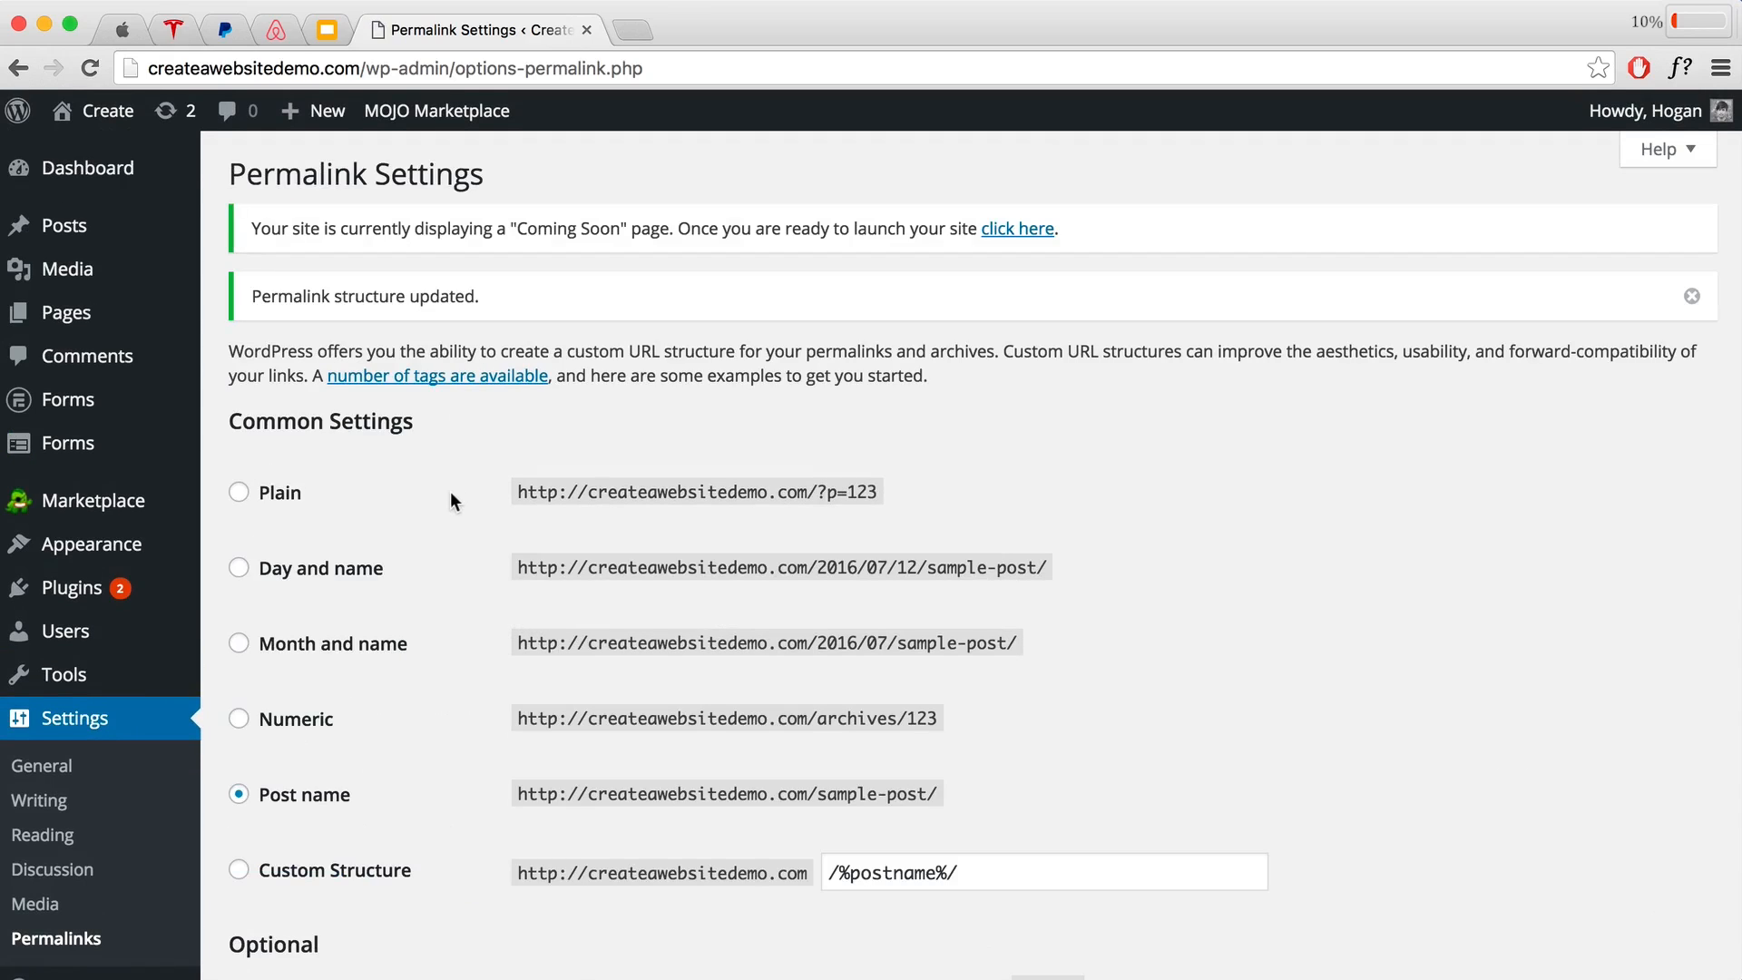
click(86, 595)
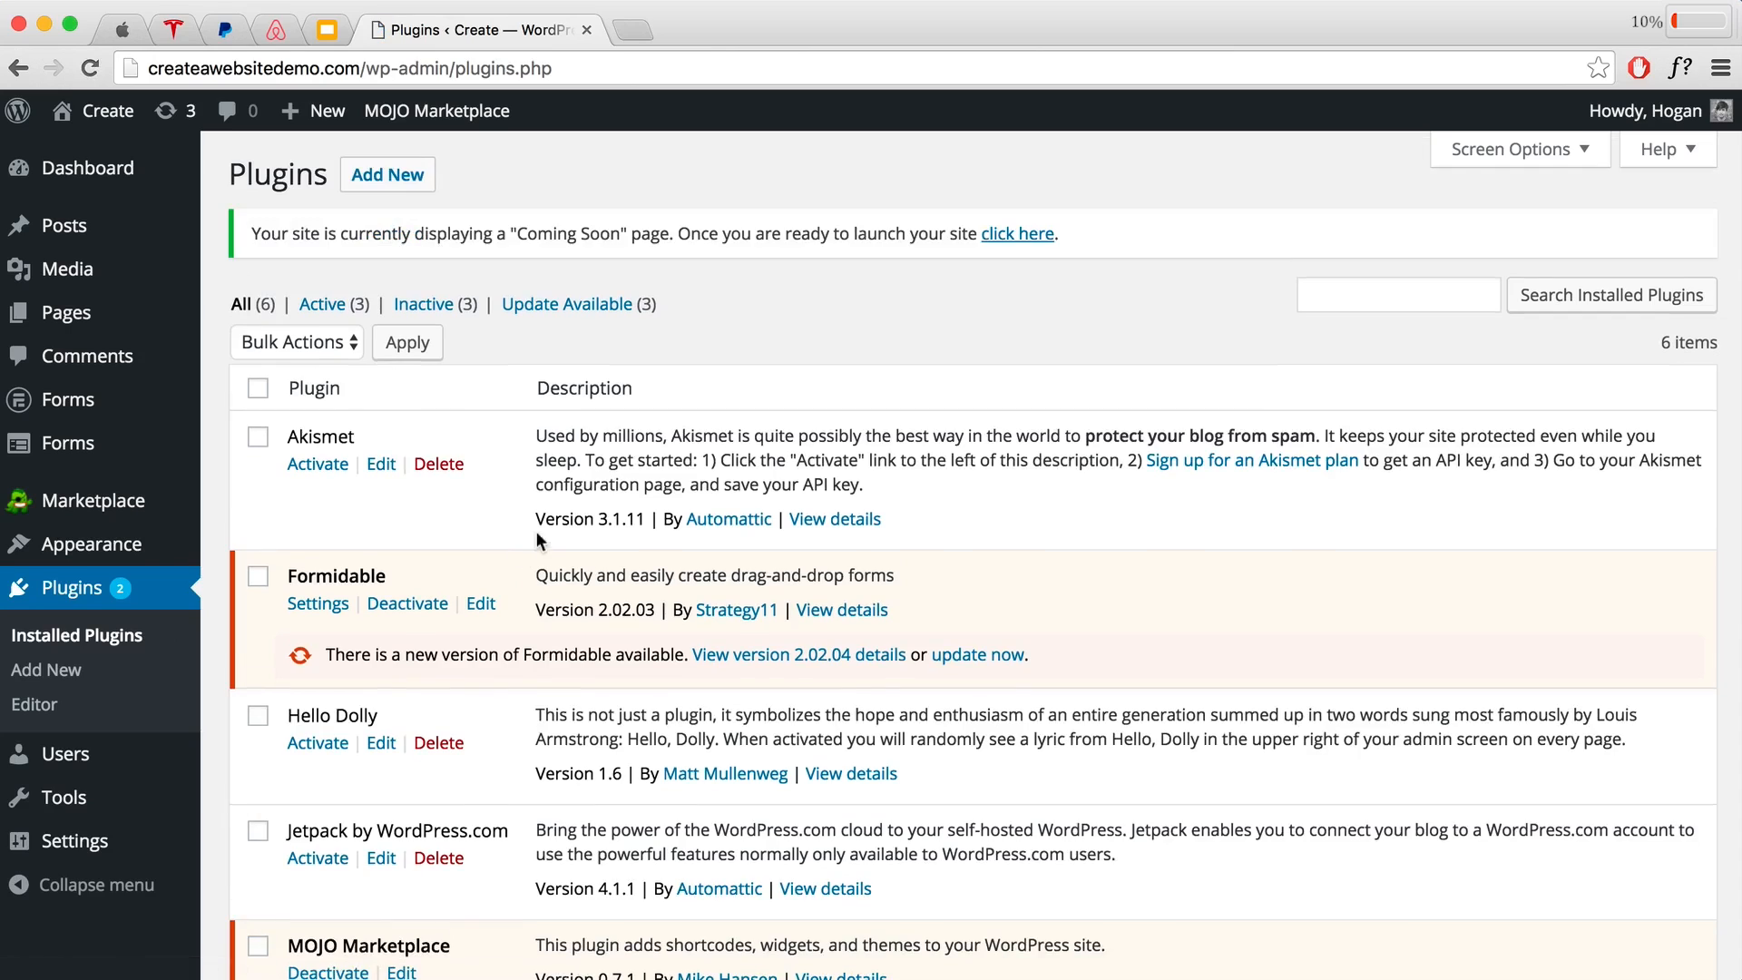
Step: Select all six plugins and deactivate them with the Deactivate bulk action
scroll(501, 486, down, 3)
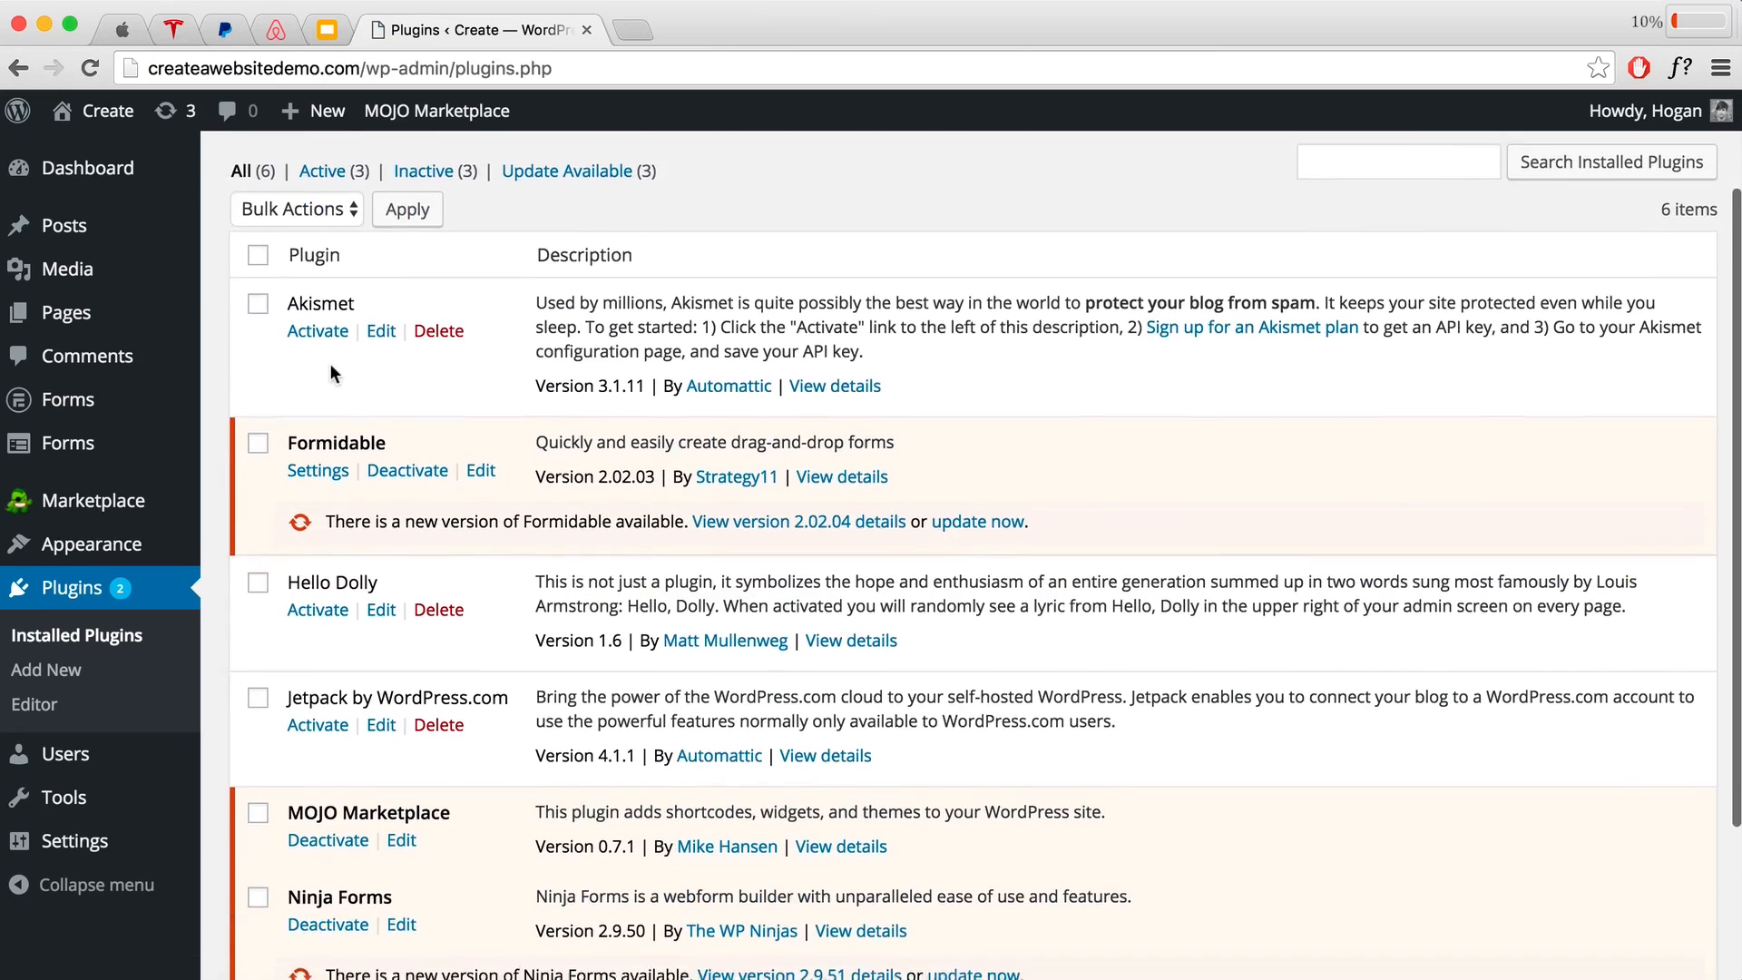
scroll(329, 363, down, 2)
scroll(329, 363, up, 5)
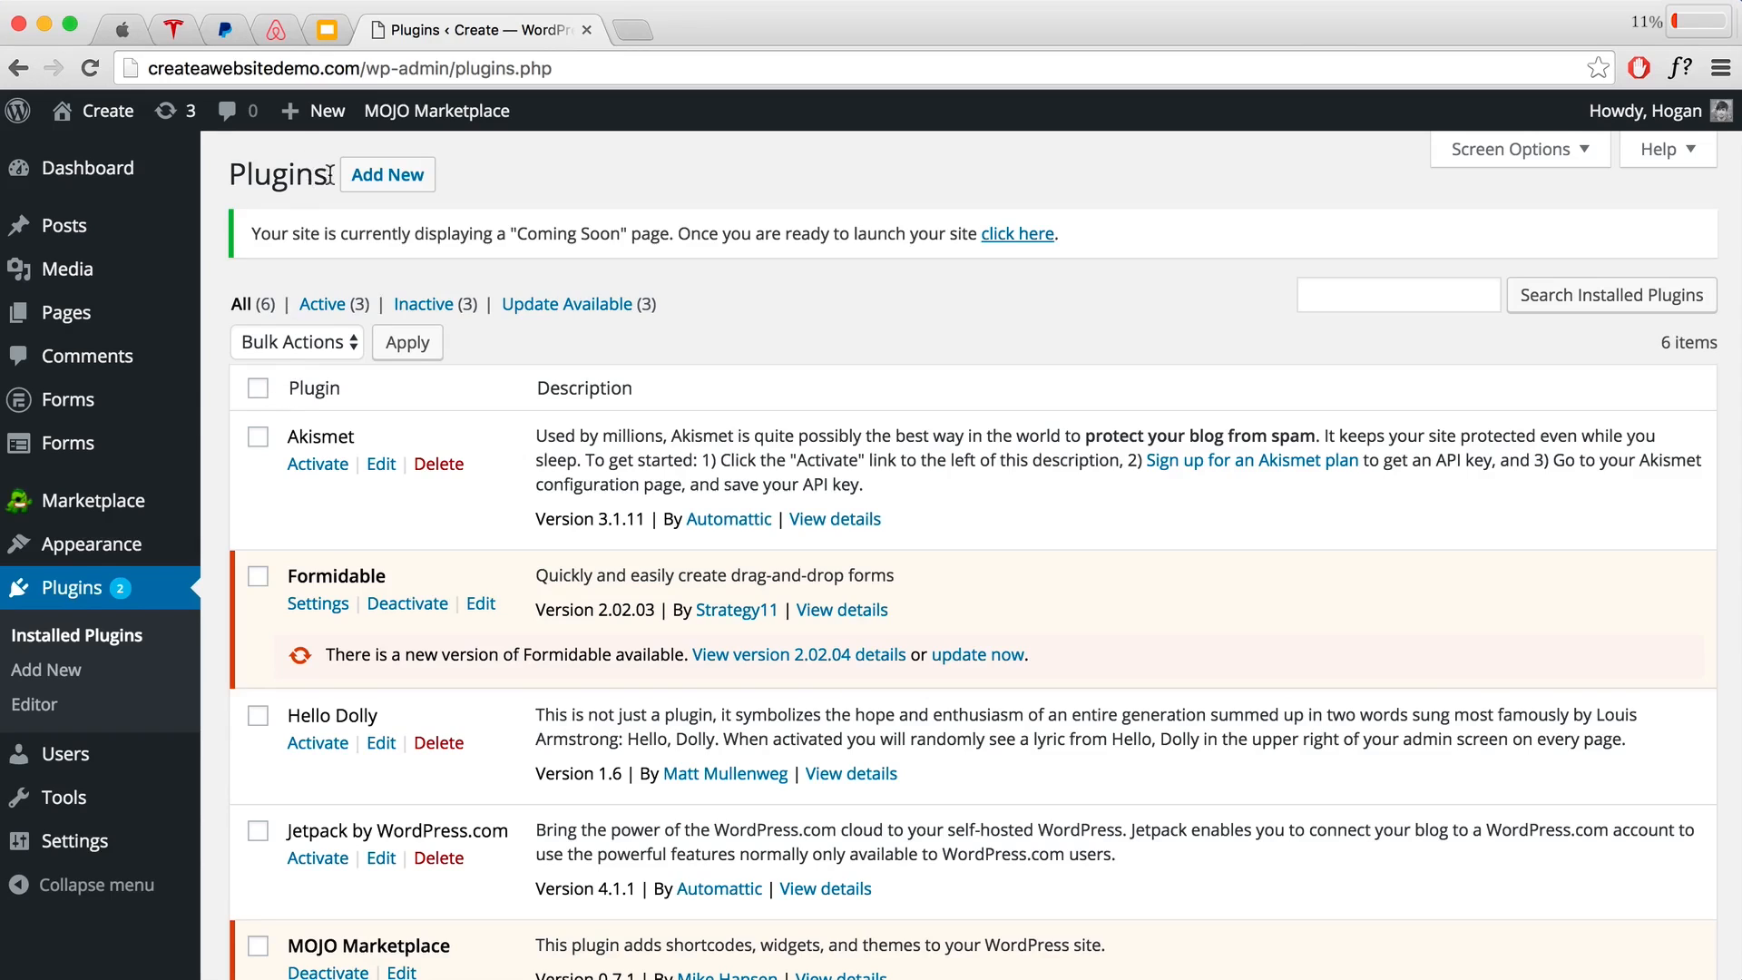
drag(330, 174, 233, 172)
click(233, 172)
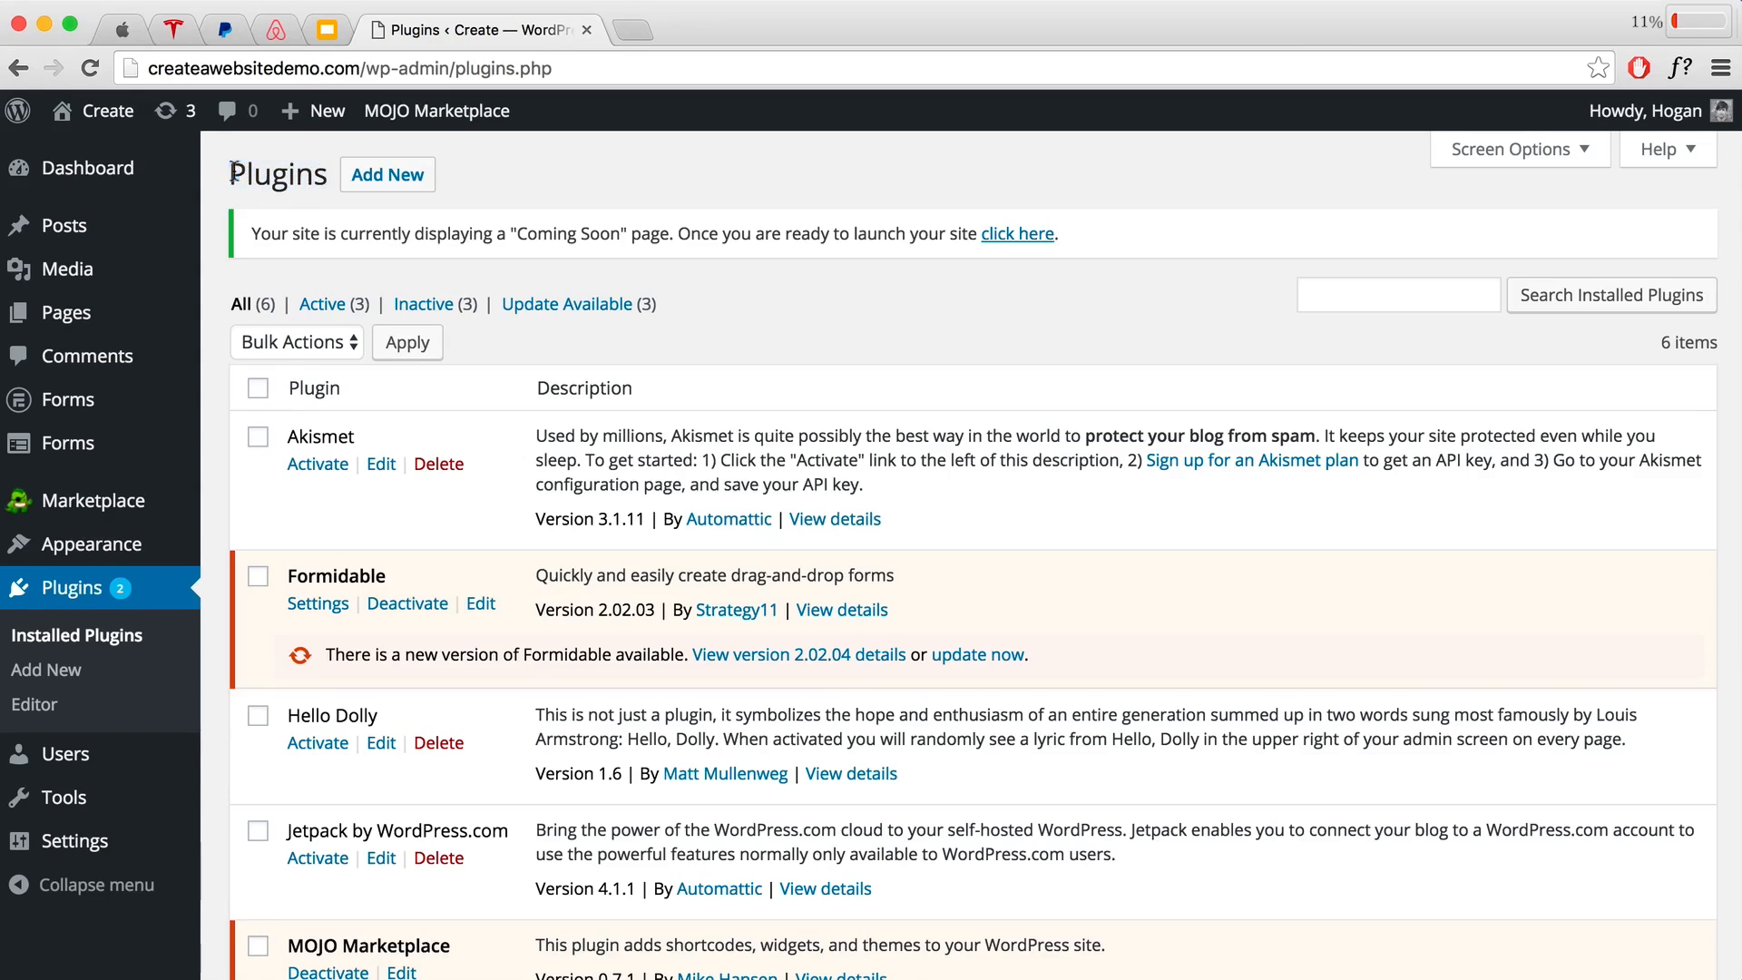
click(257, 390)
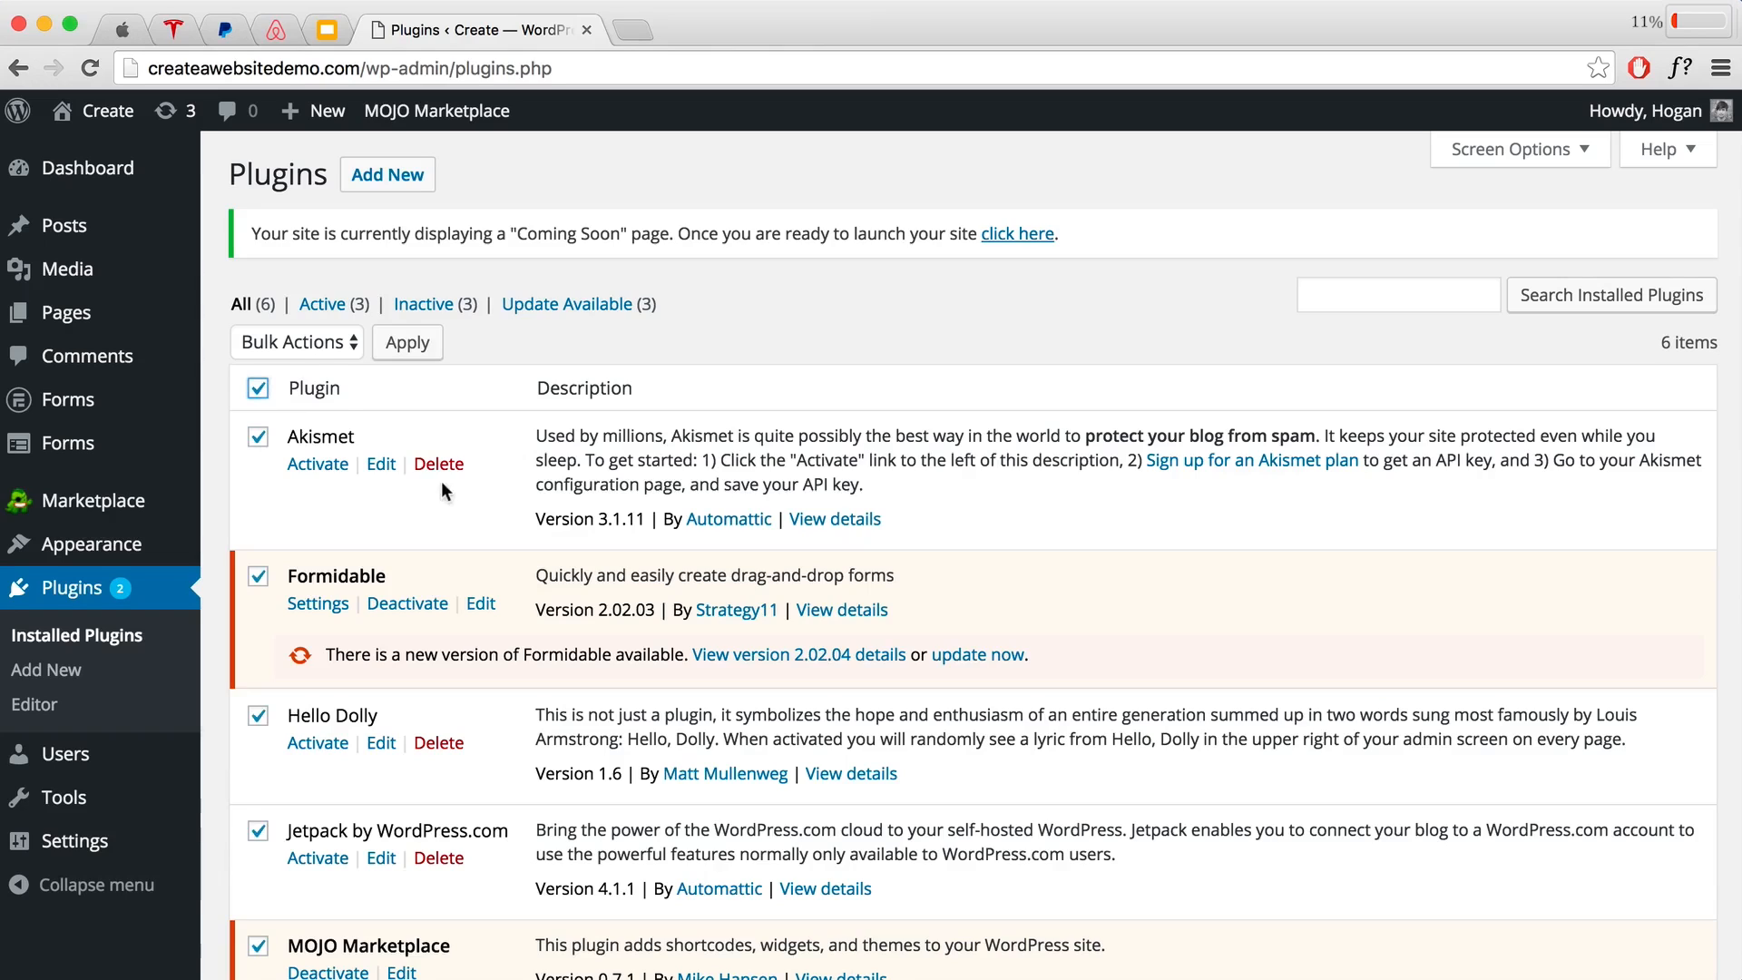
click(297, 342)
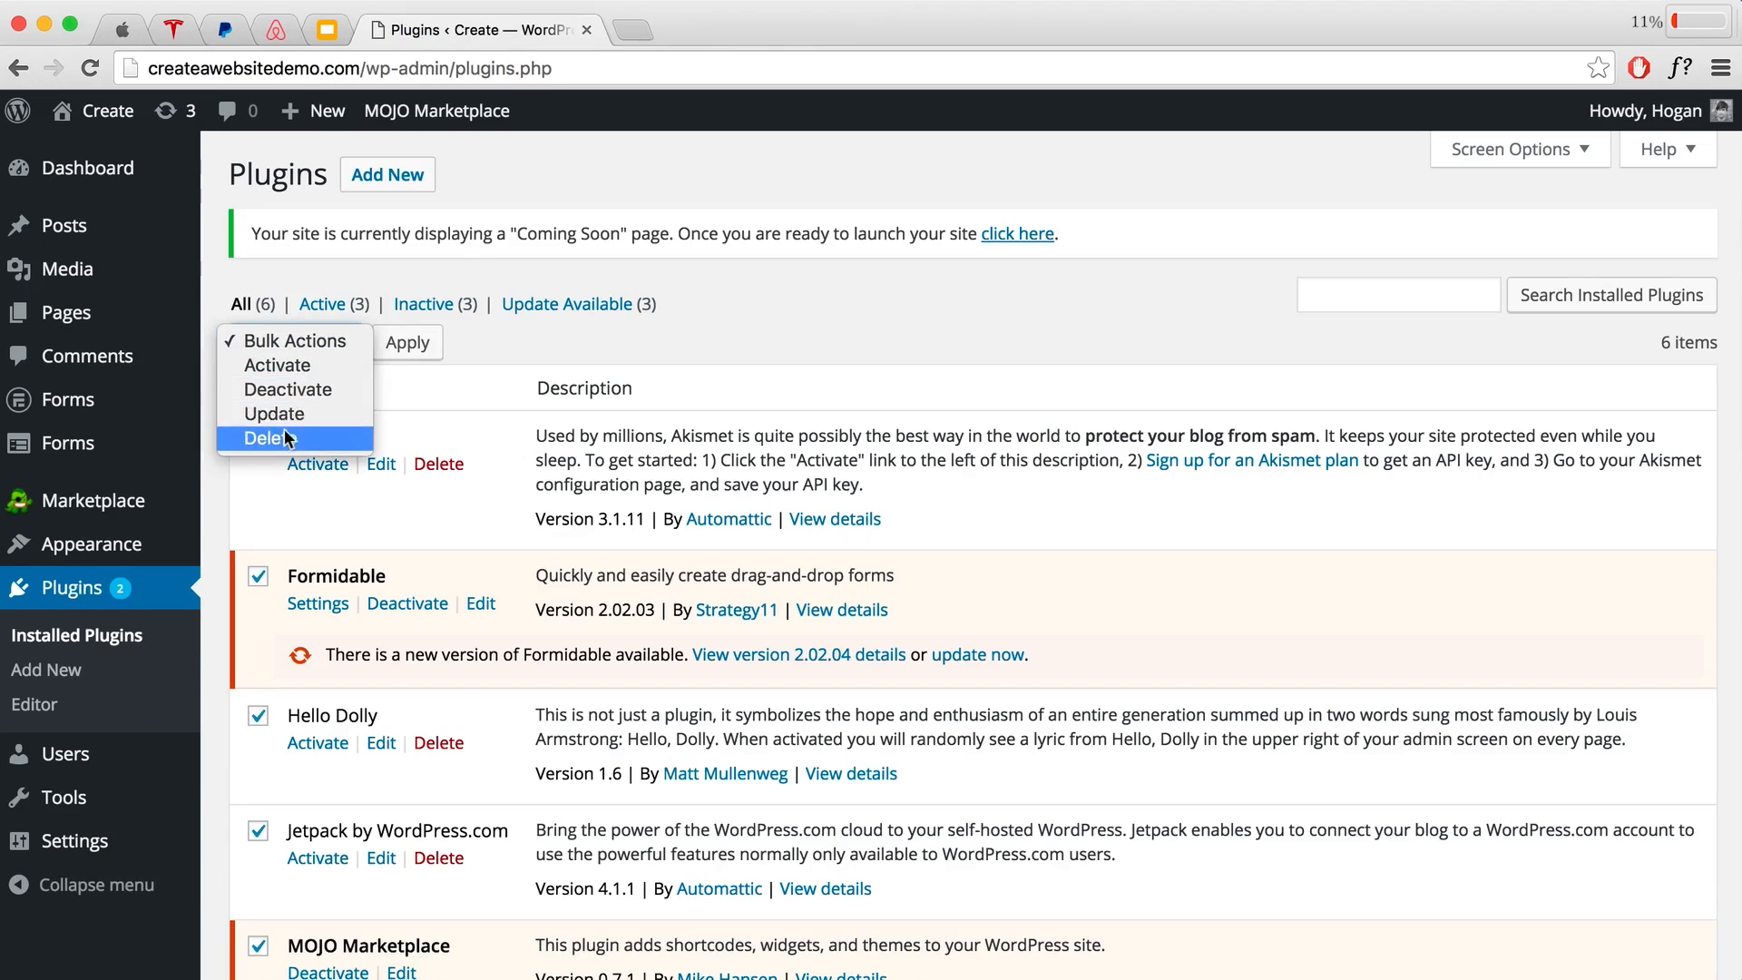
click(301, 390)
click(399, 348)
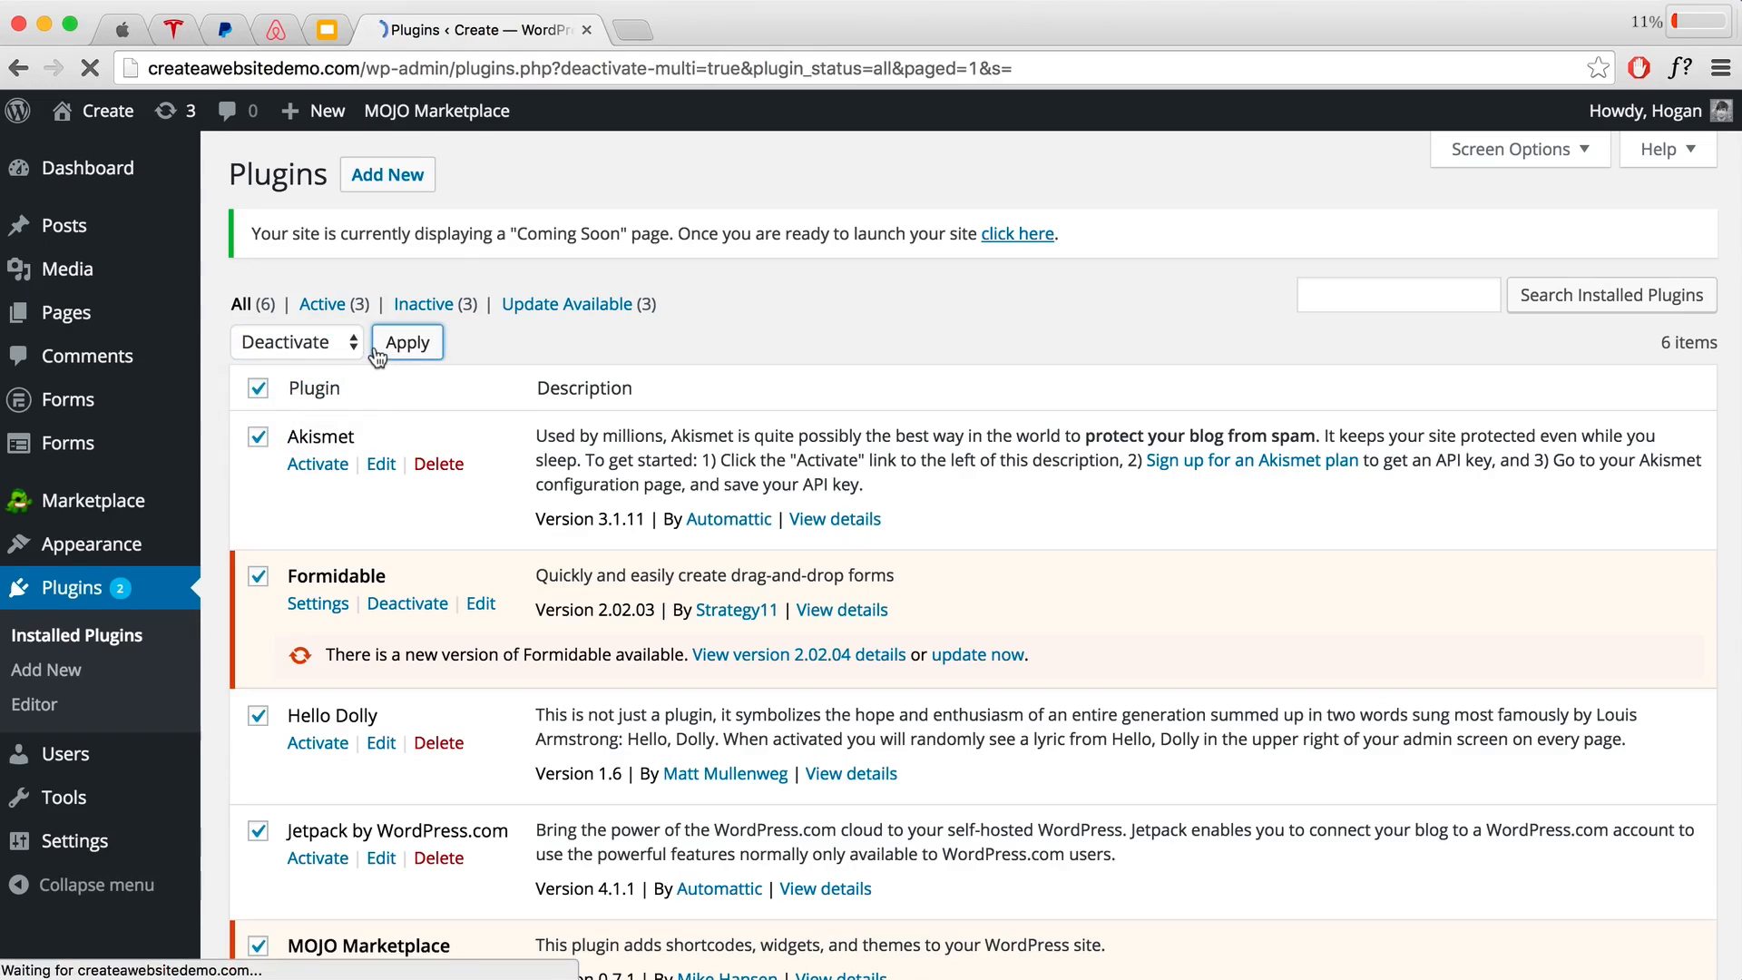
Step: Select all plugins again, apply the Delete bulk action, and confirm deleting their files and data
click(257, 388)
click(281, 345)
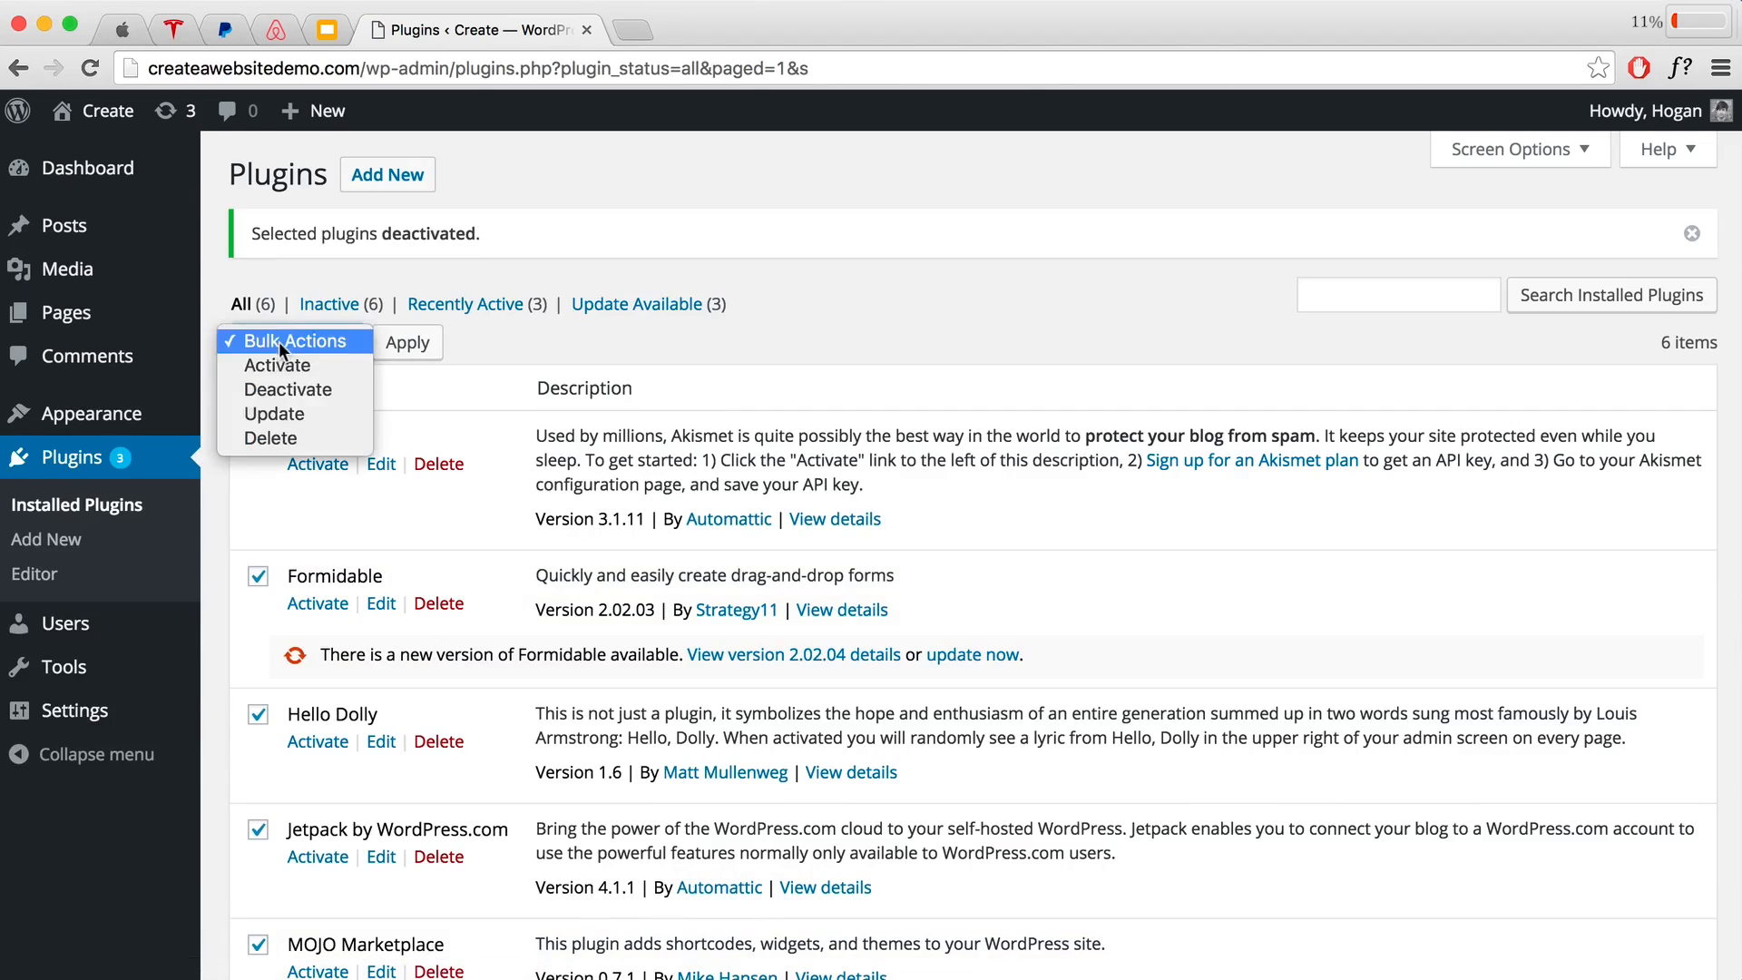
click(263, 436)
click(392, 354)
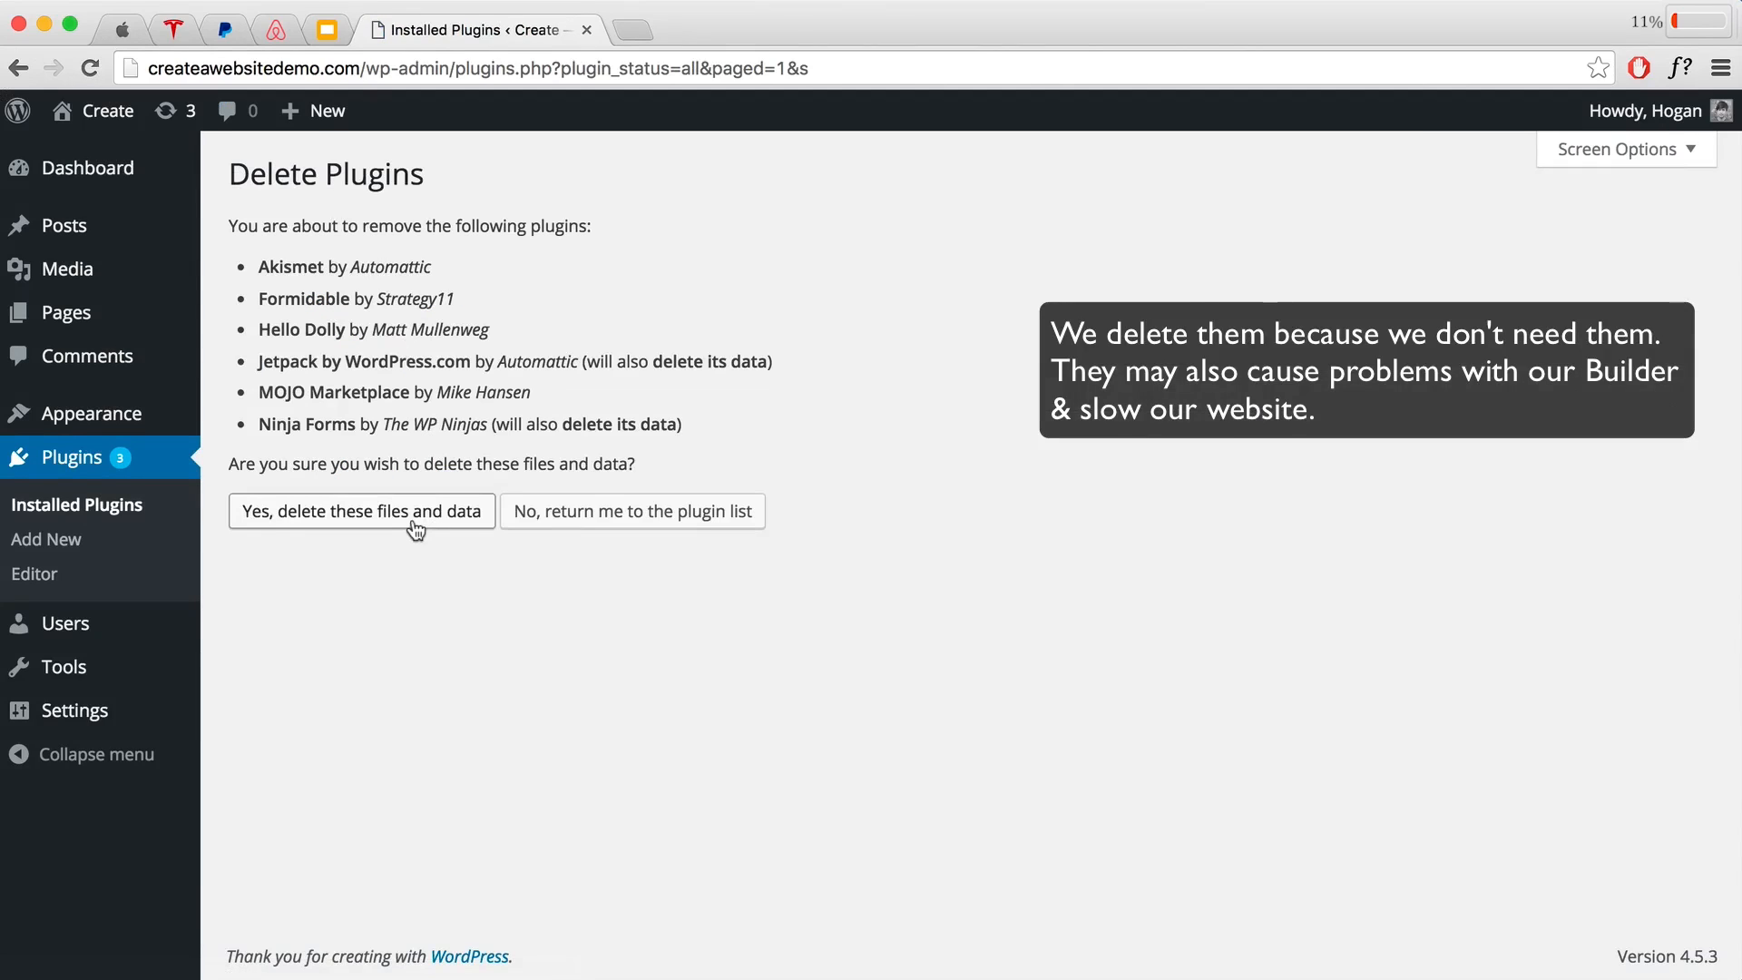
click(415, 524)
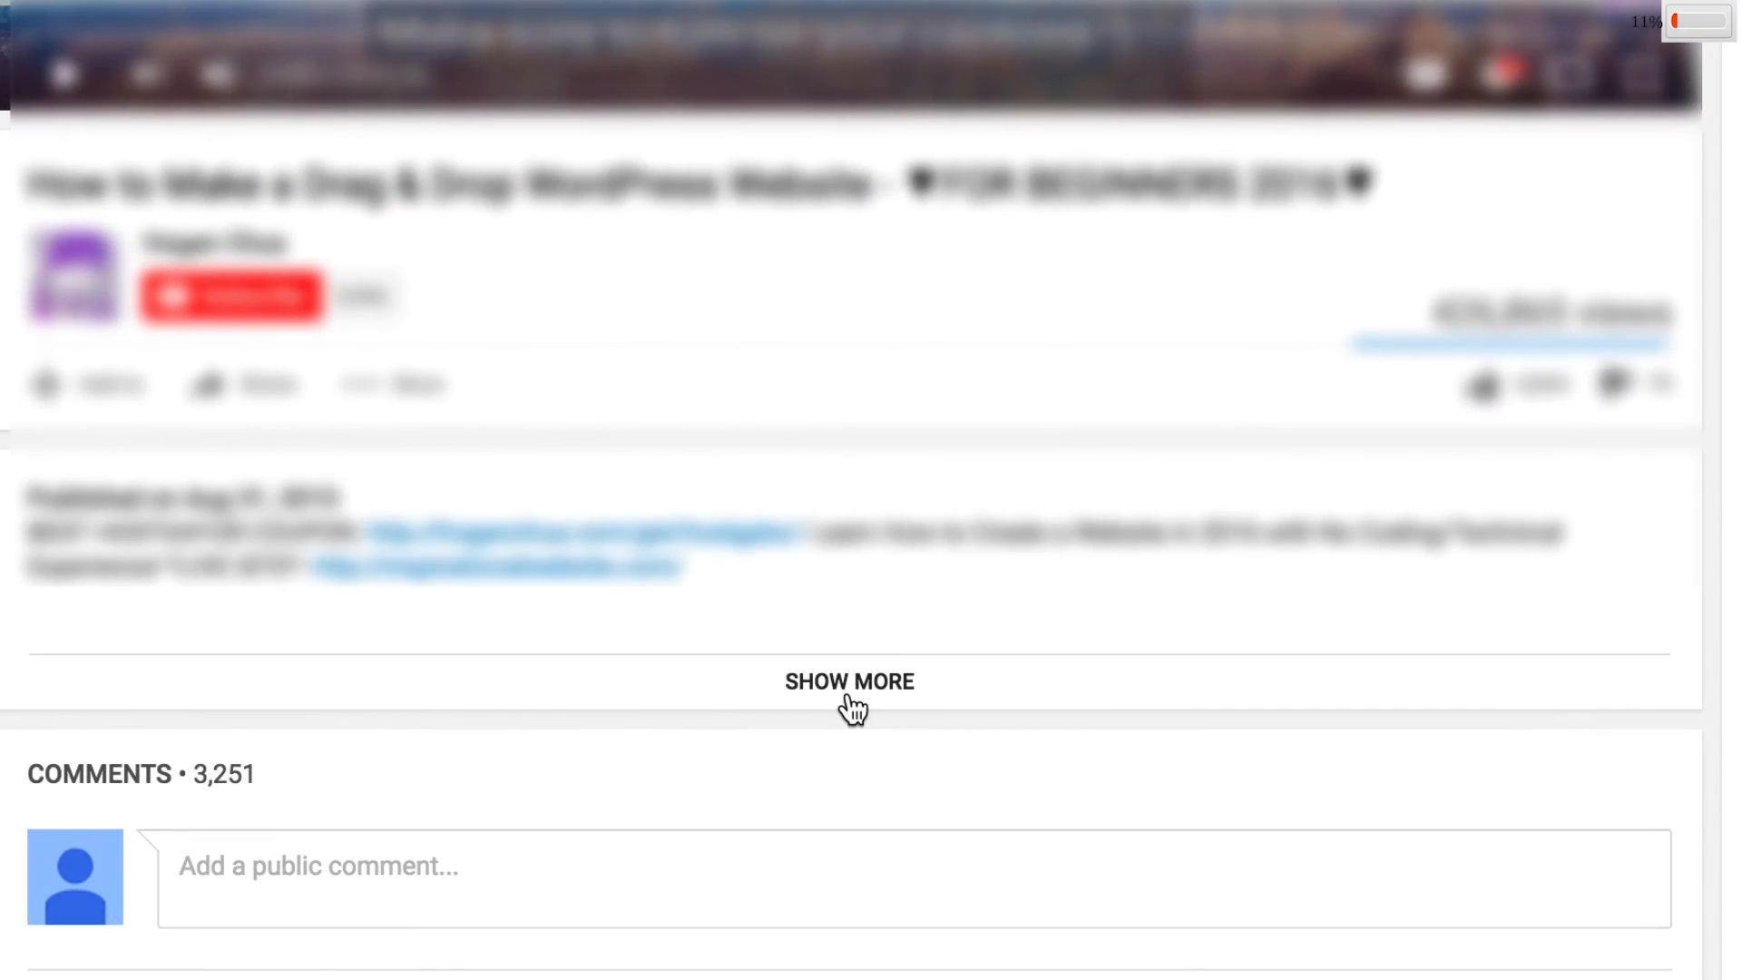
Step: Save themify-ultra.zip from the description's Download Theme link to the Desktop, cancel the contents archive, then minimise Chrome
click(849, 688)
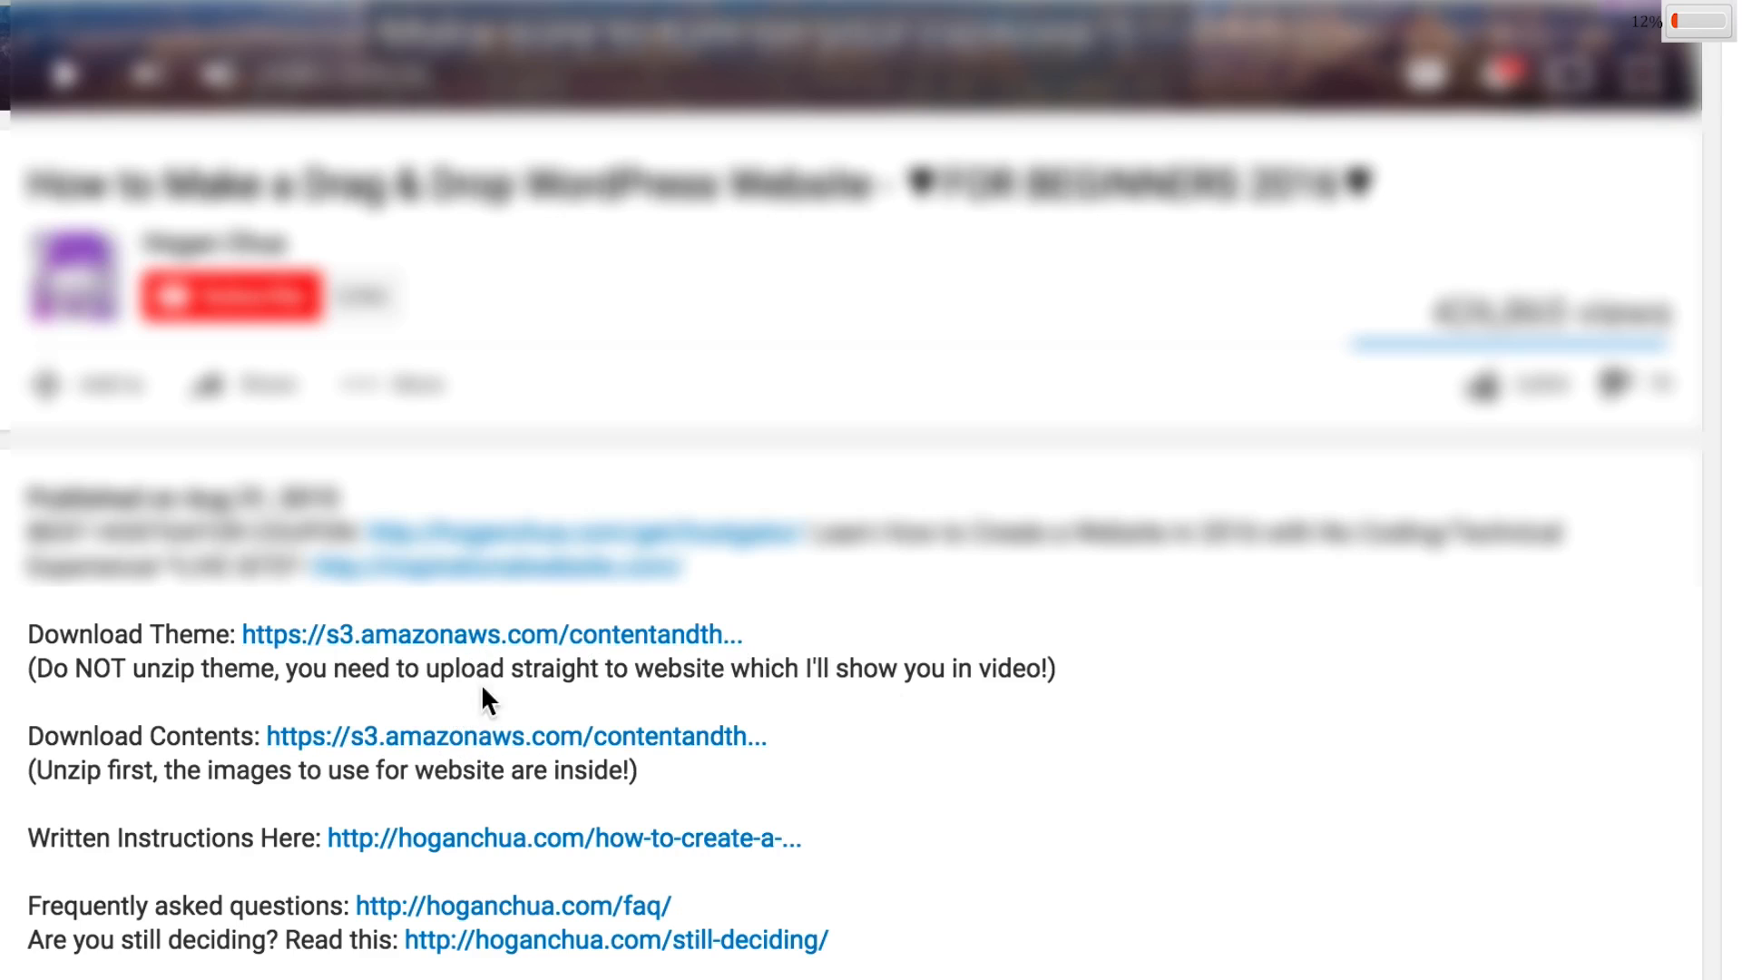
click(497, 638)
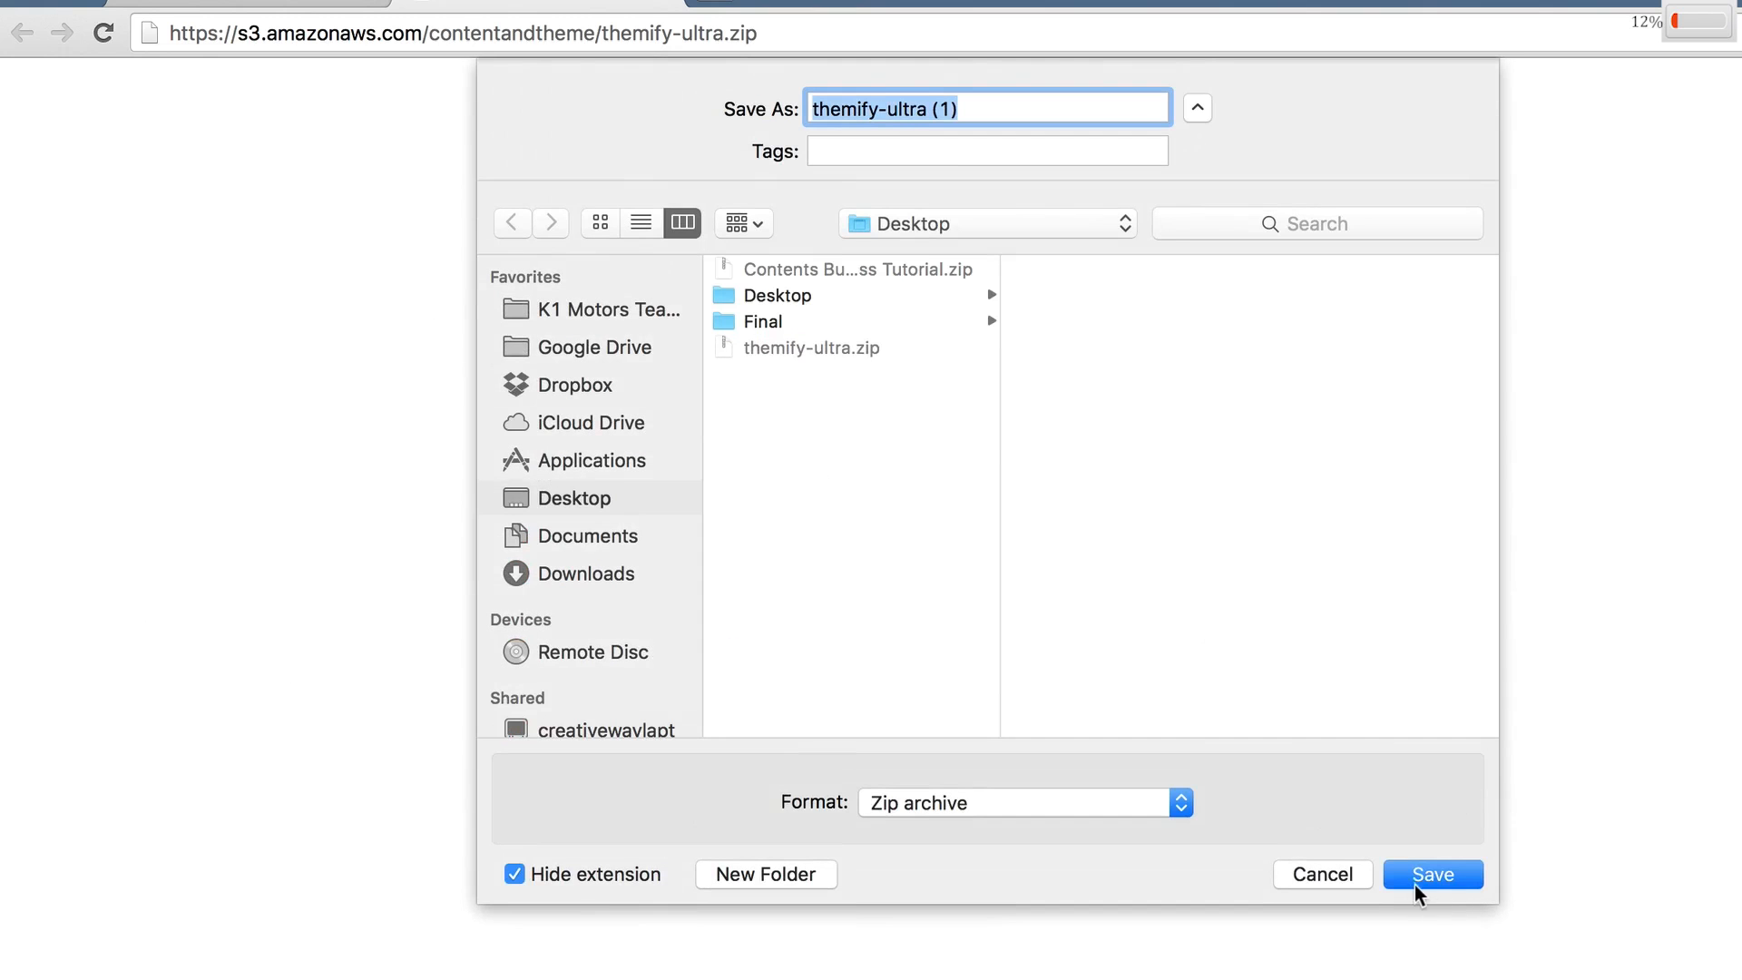
click(1352, 878)
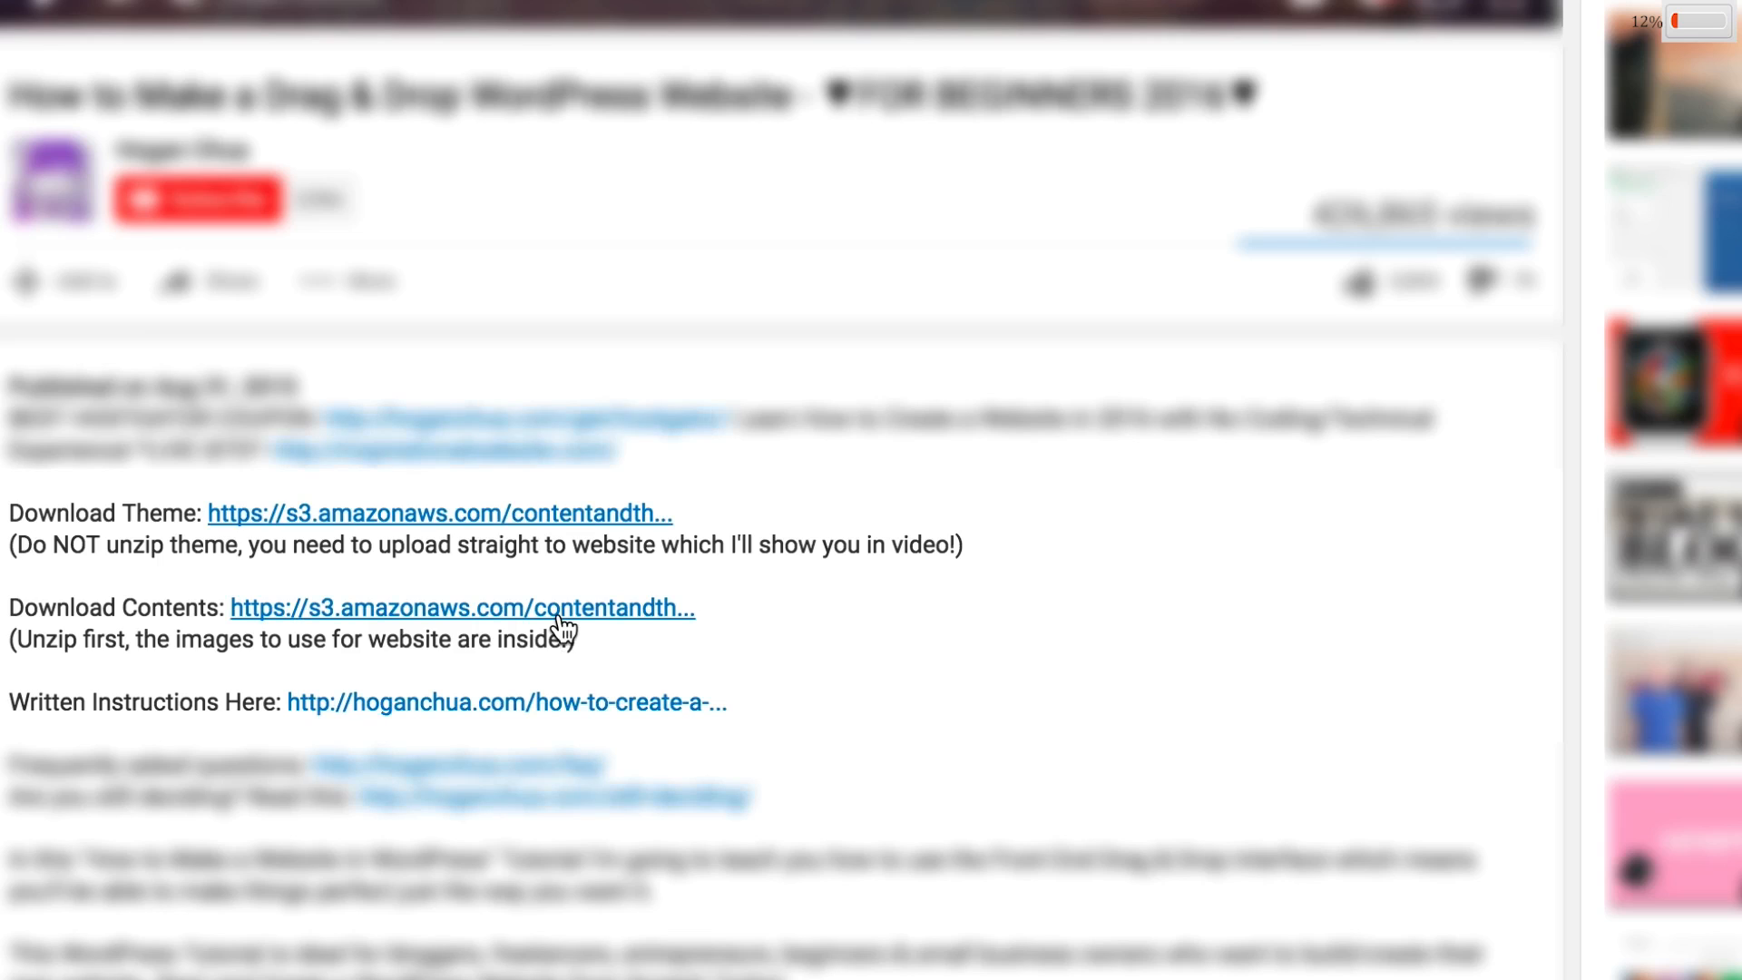
click(558, 615)
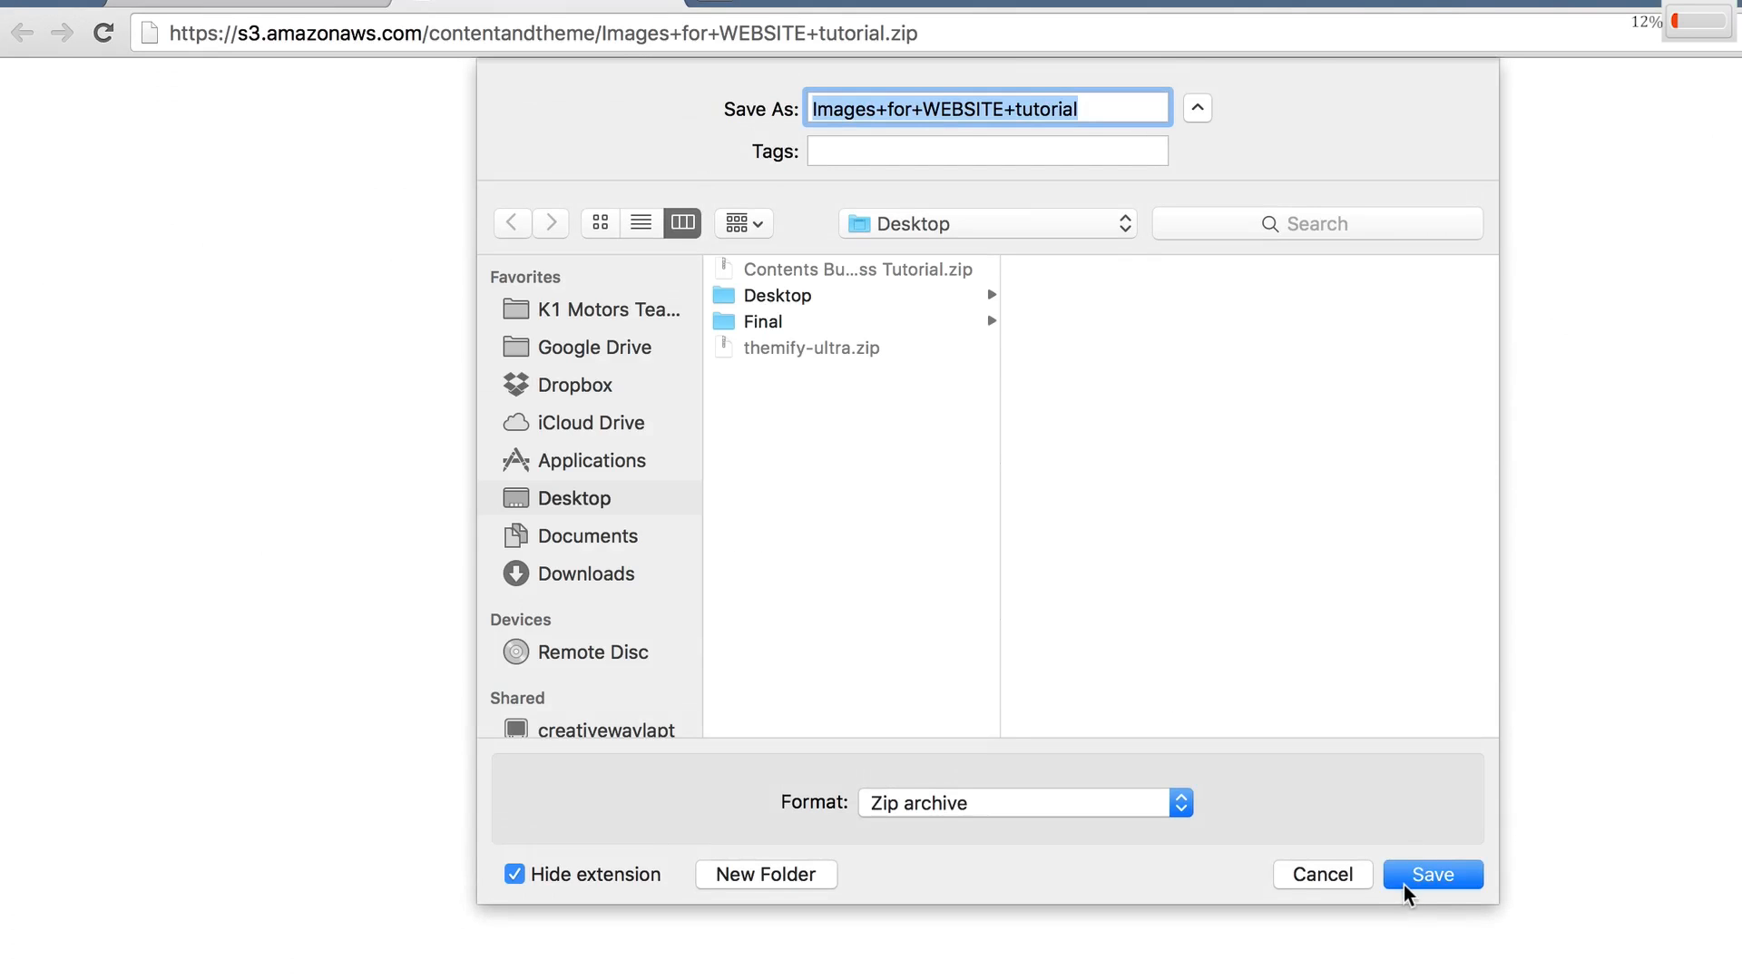
click(1298, 871)
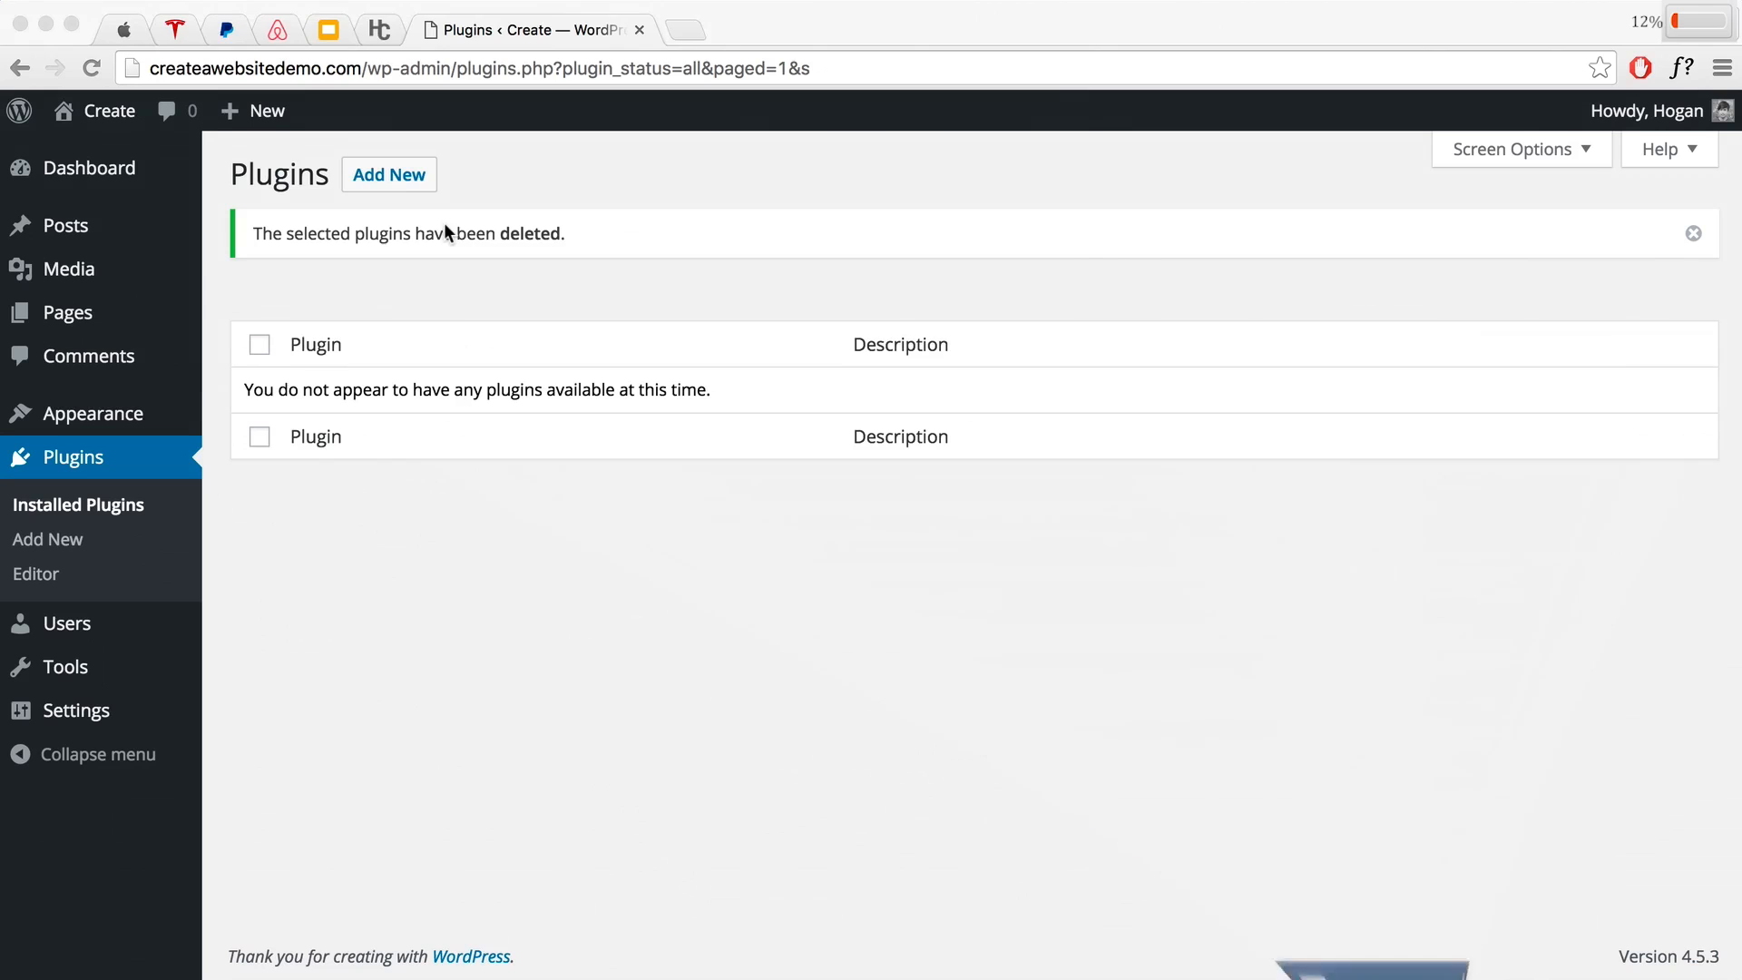
click(46, 23)
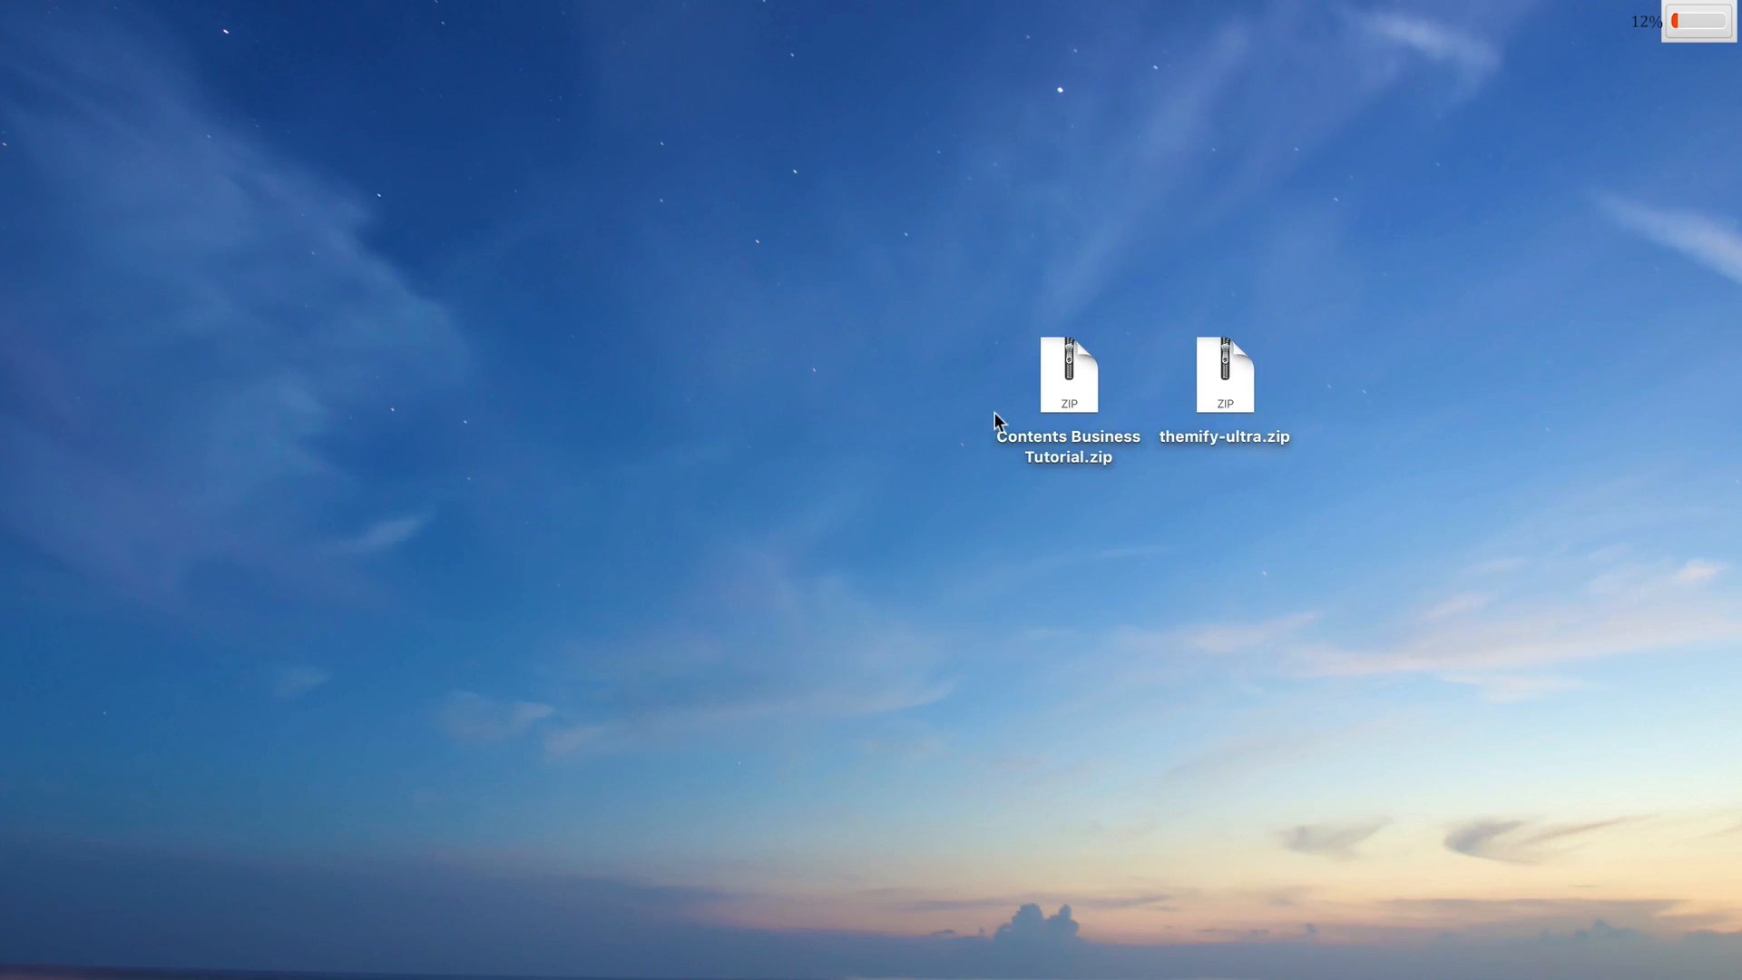
Step: Extract Contents Business Tutorial.zip on the desktop into its own folder, then close the zip's and folder's context menus
click(1071, 397)
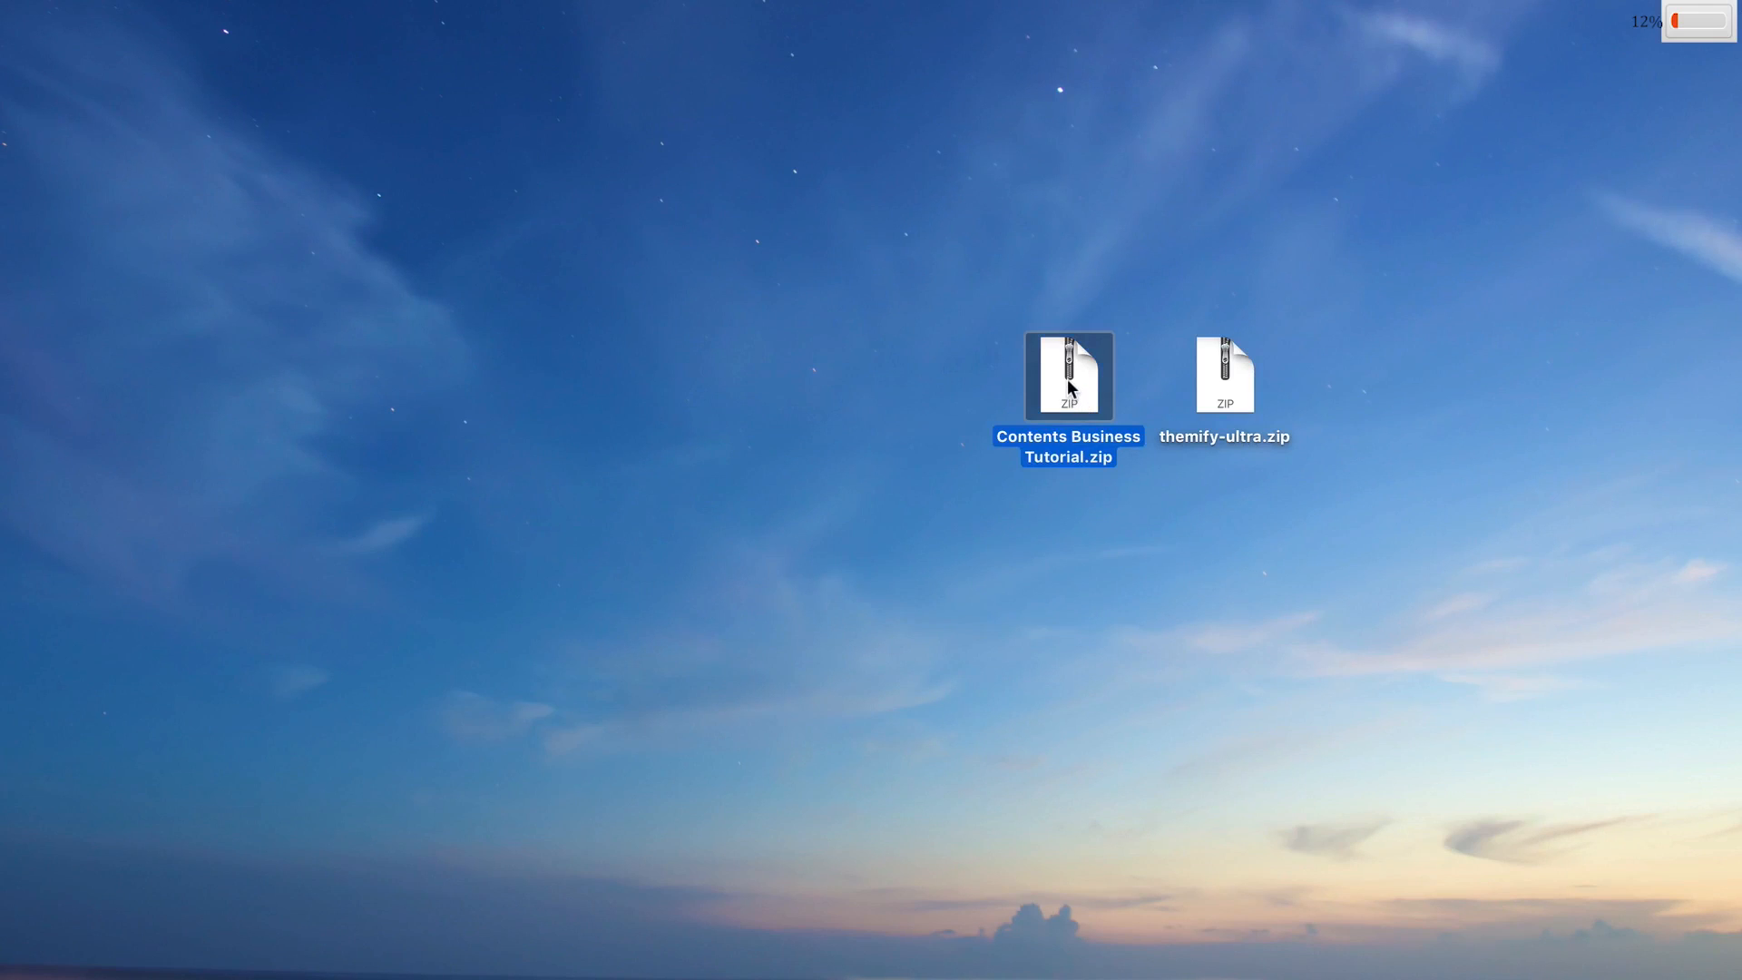
double_click(1071, 388)
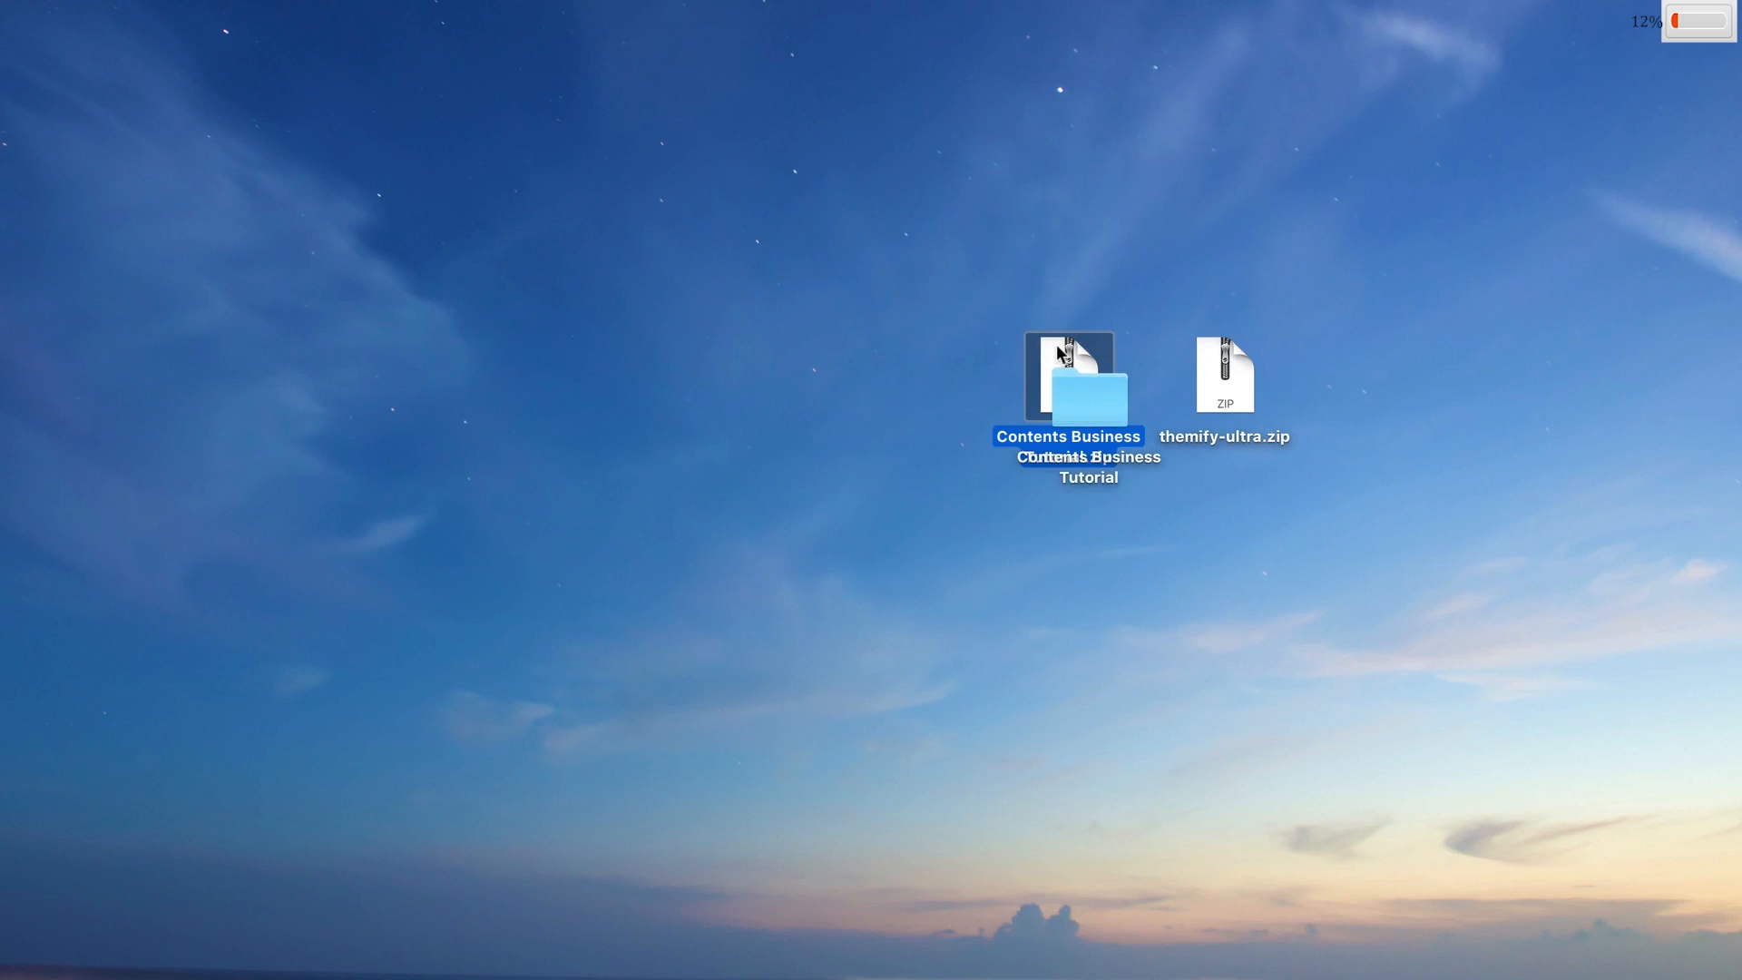
right_click(1052, 345)
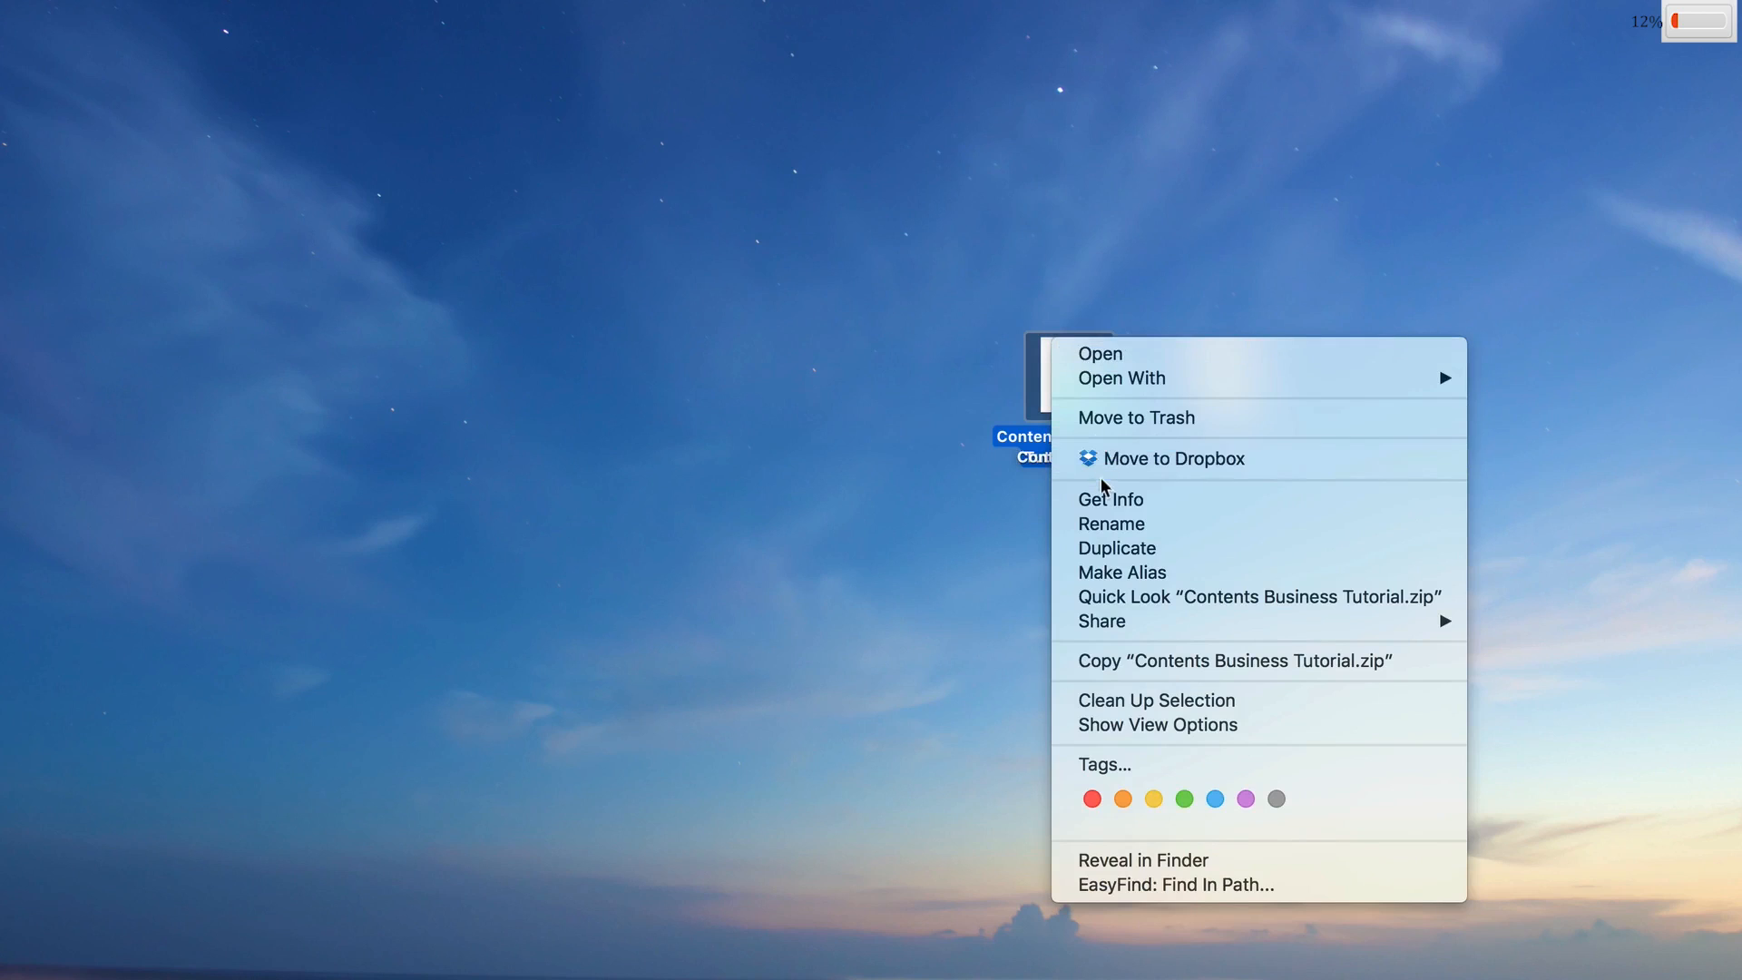
click(995, 317)
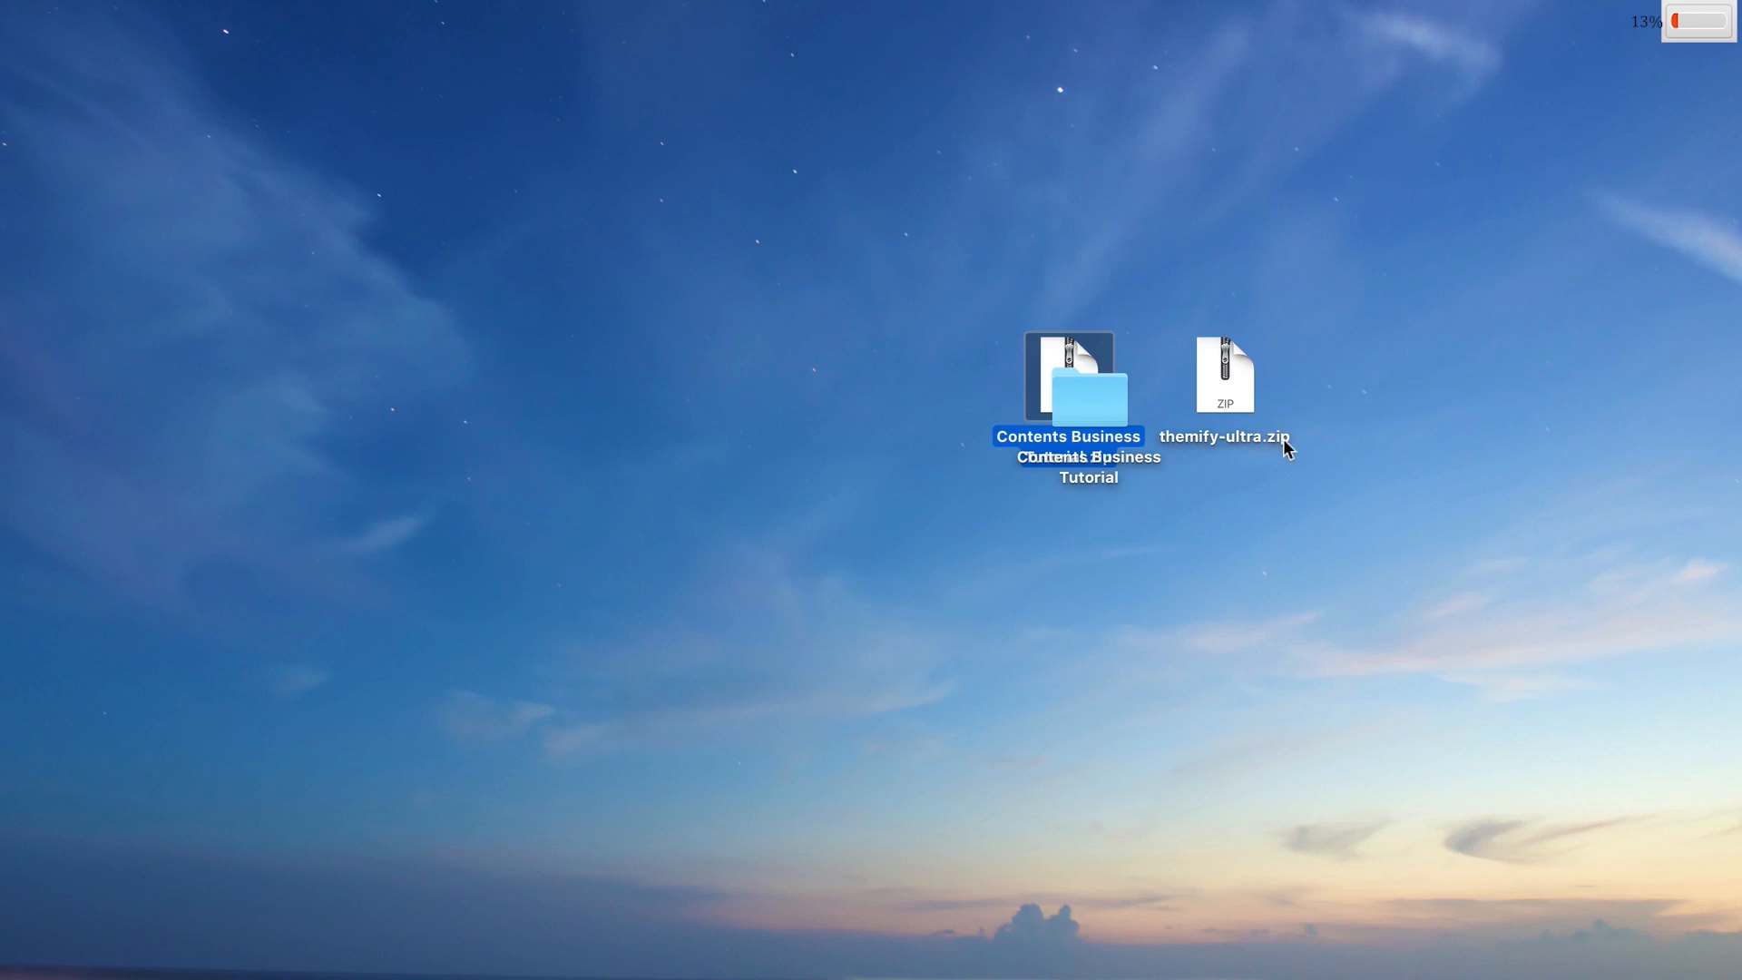
click(1112, 411)
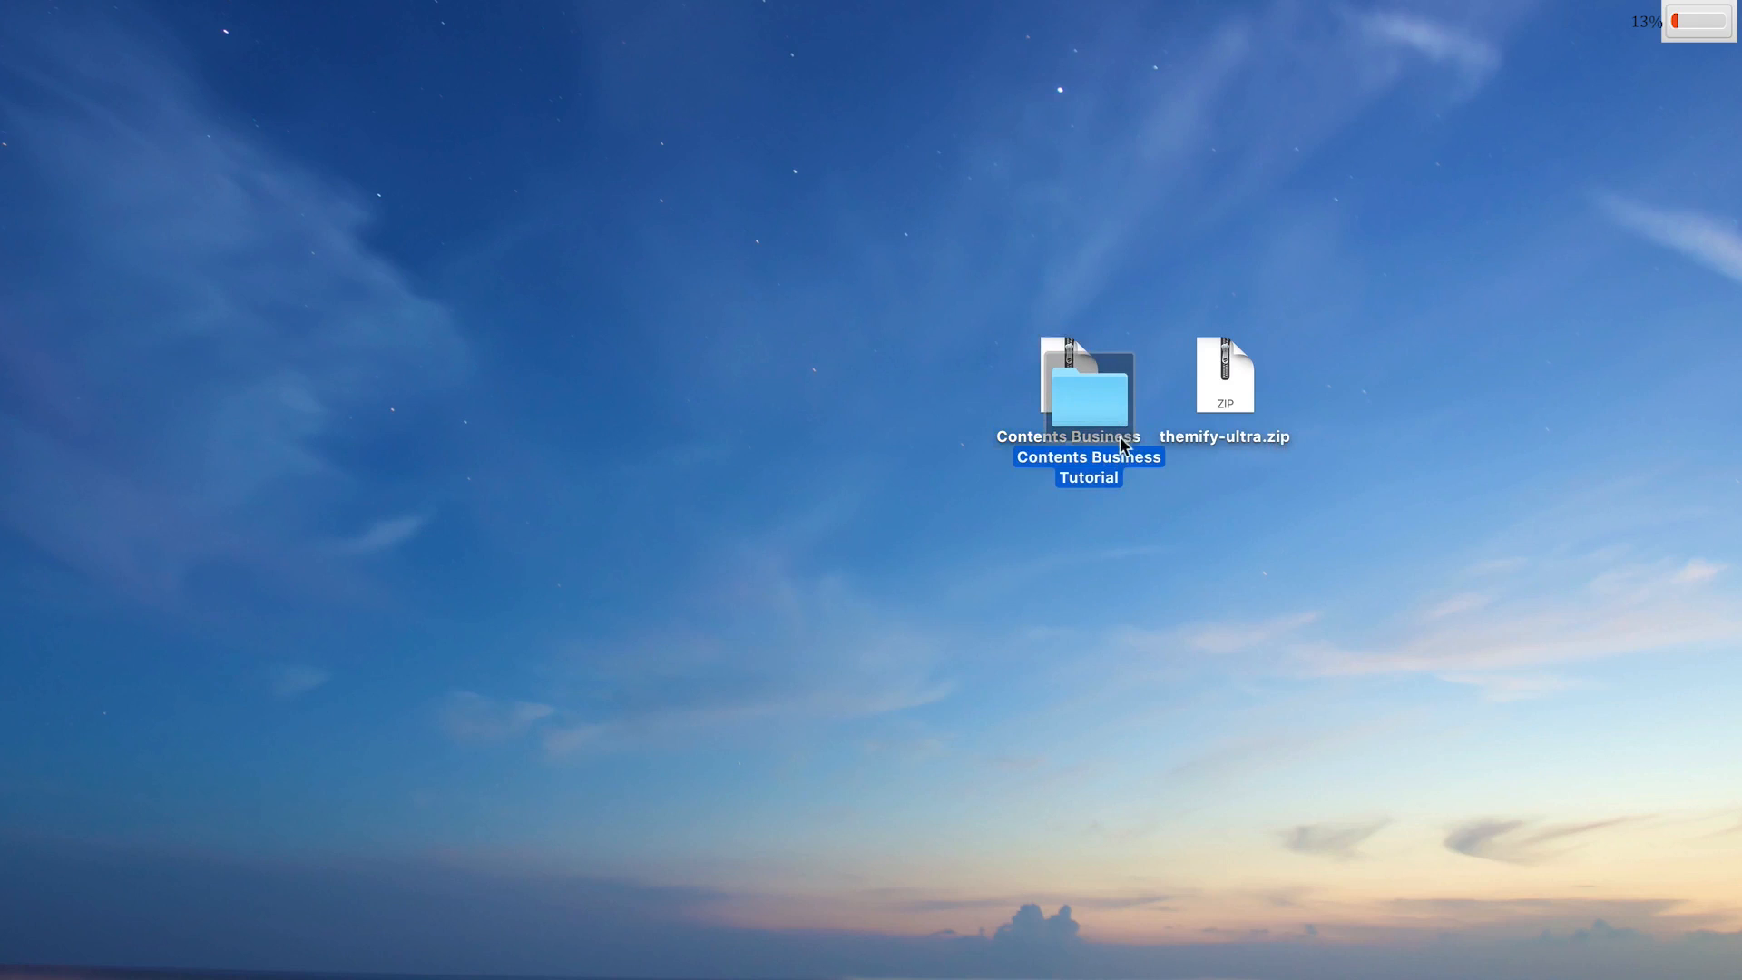
right_click(1089, 394)
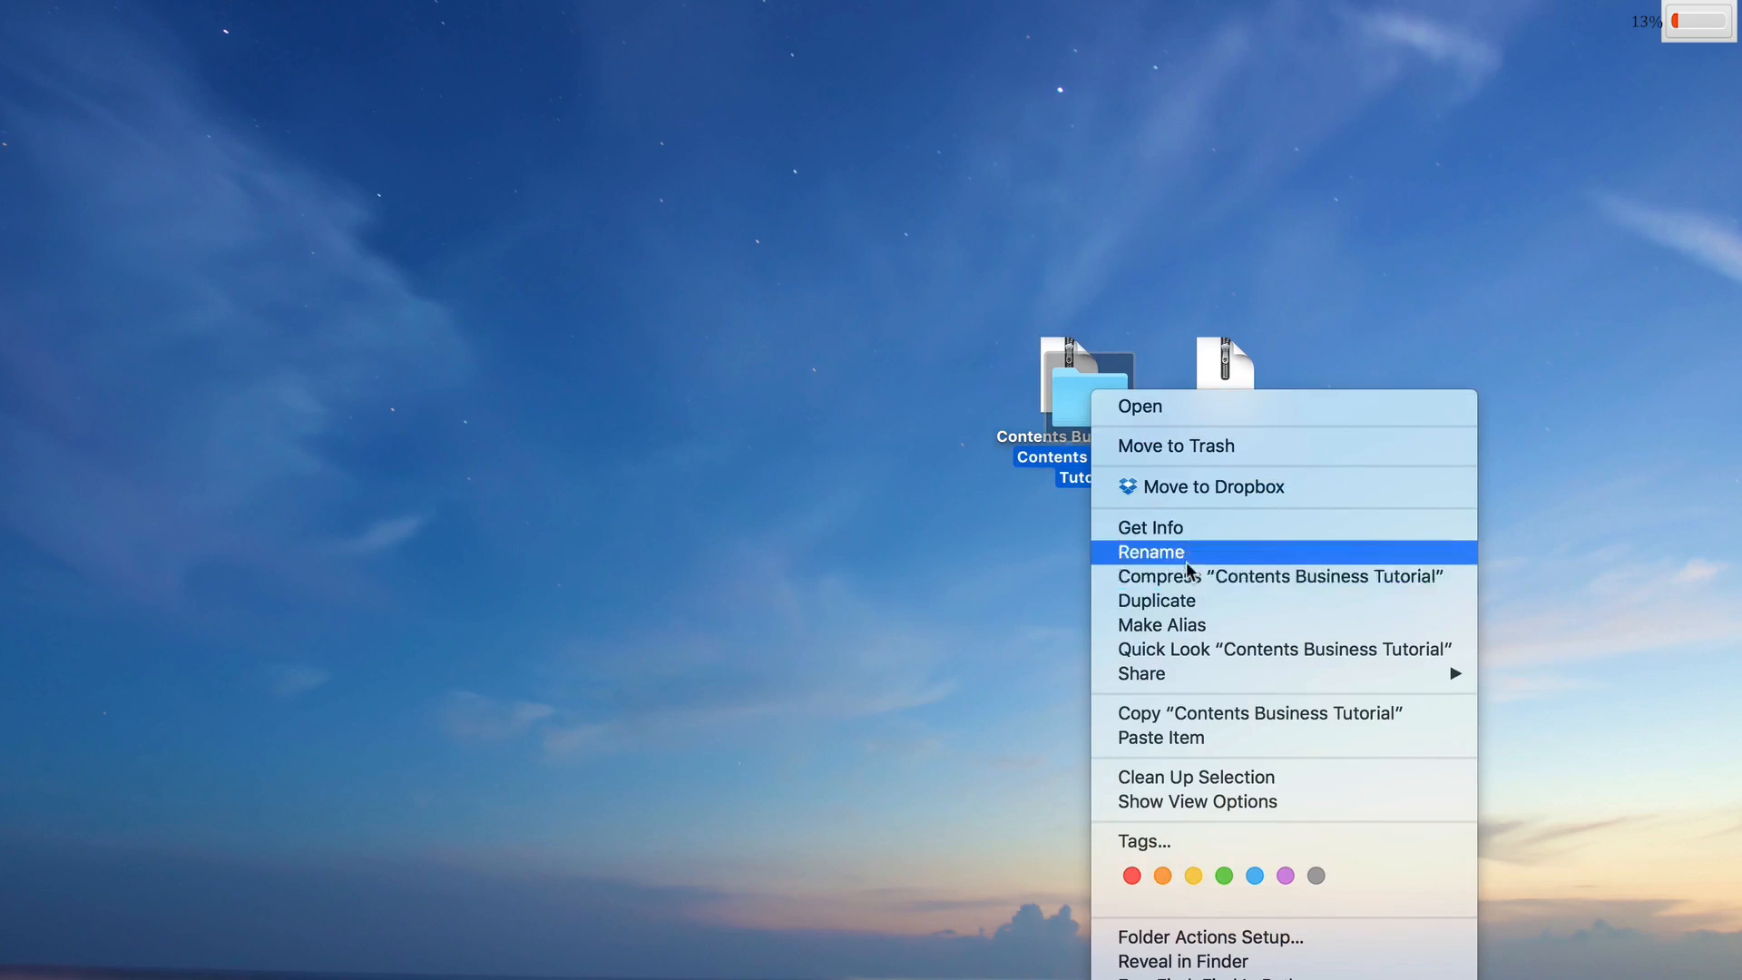
click(1232, 309)
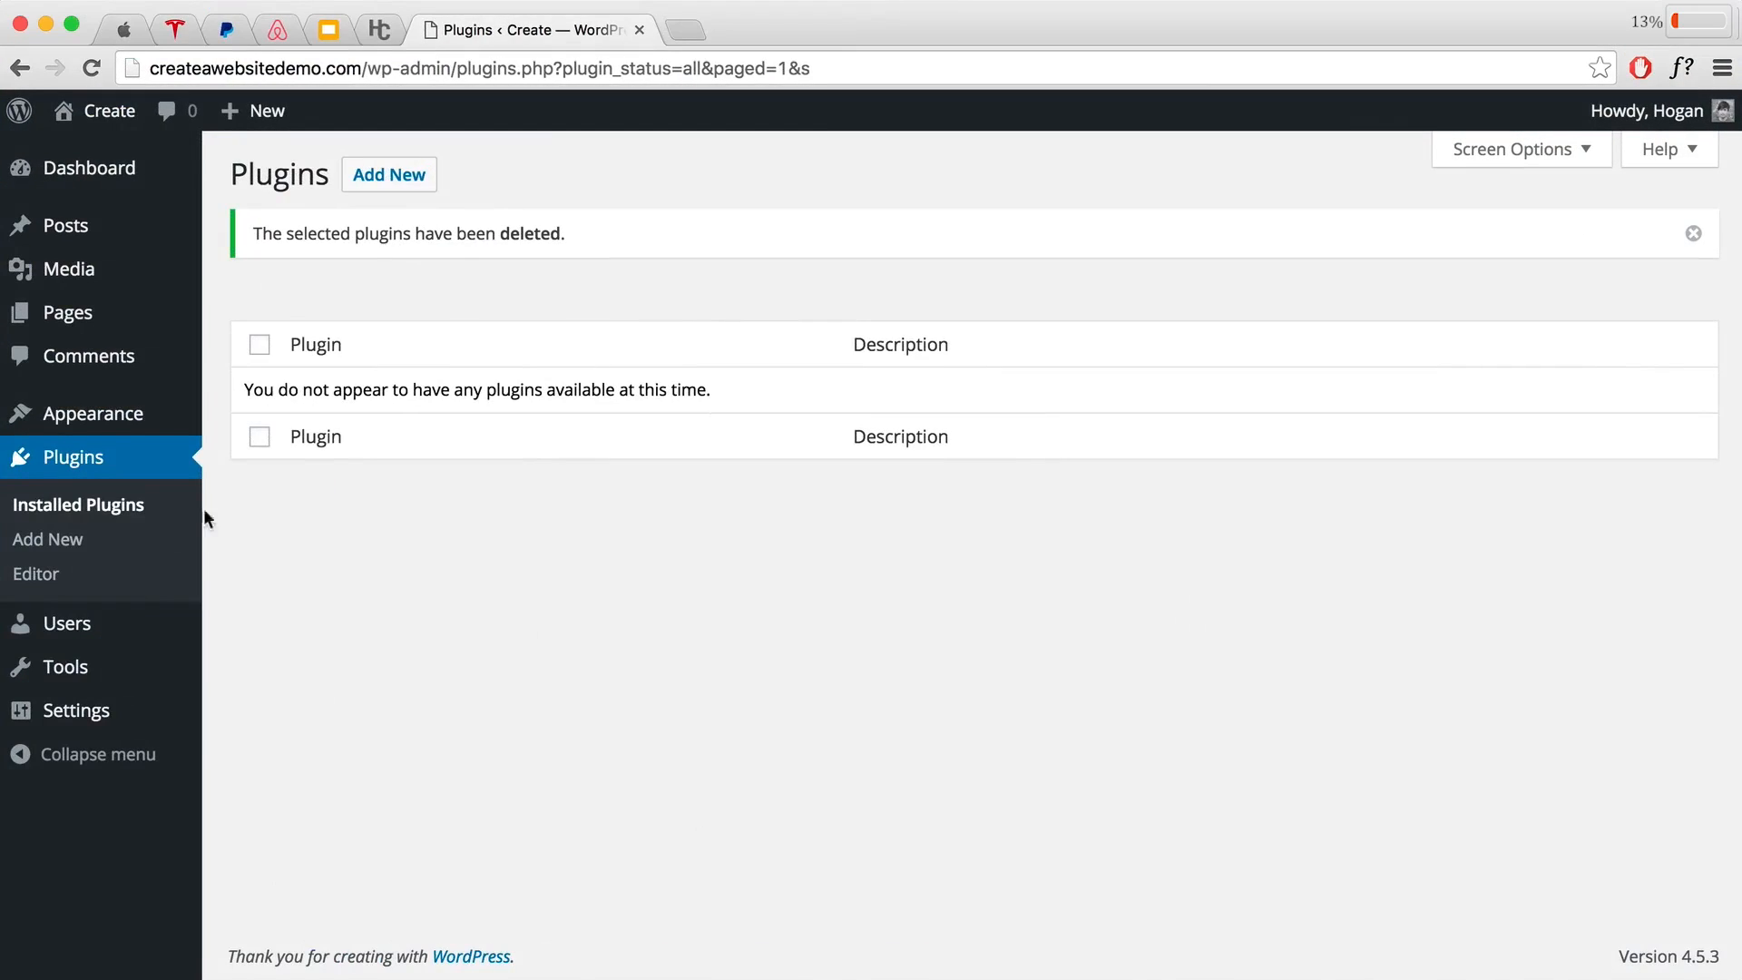
Step: Go to Appearance > Themes and start adding a new theme
click(92, 423)
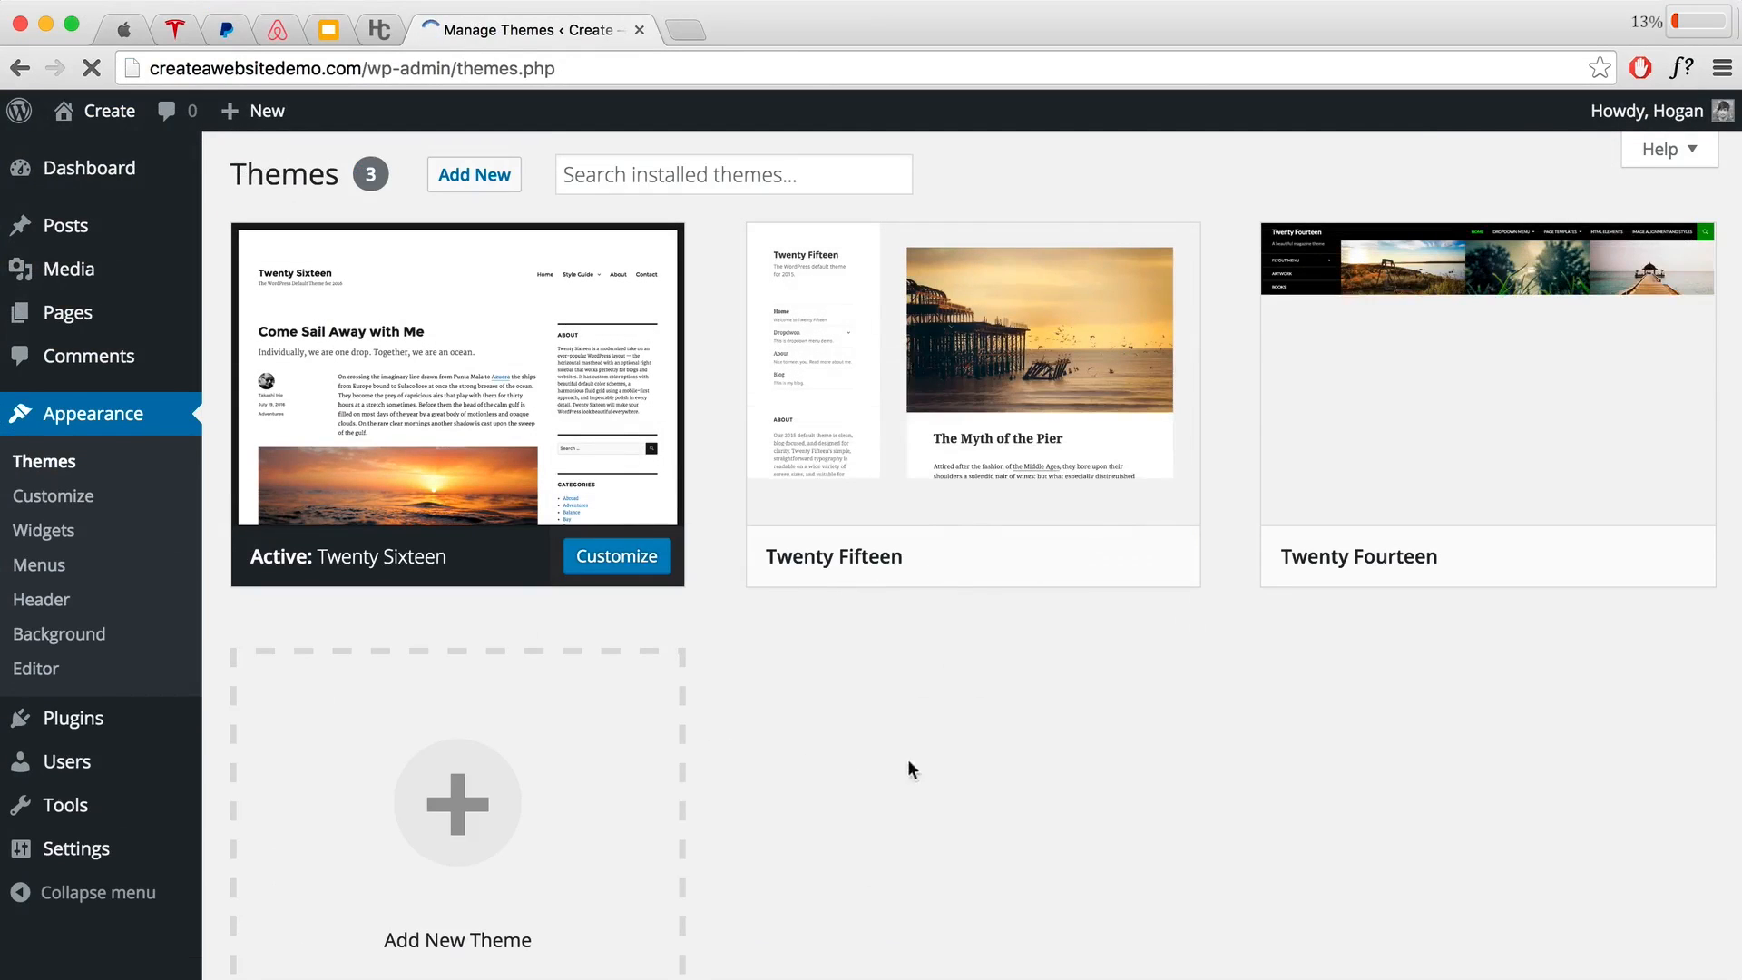
click(491, 183)
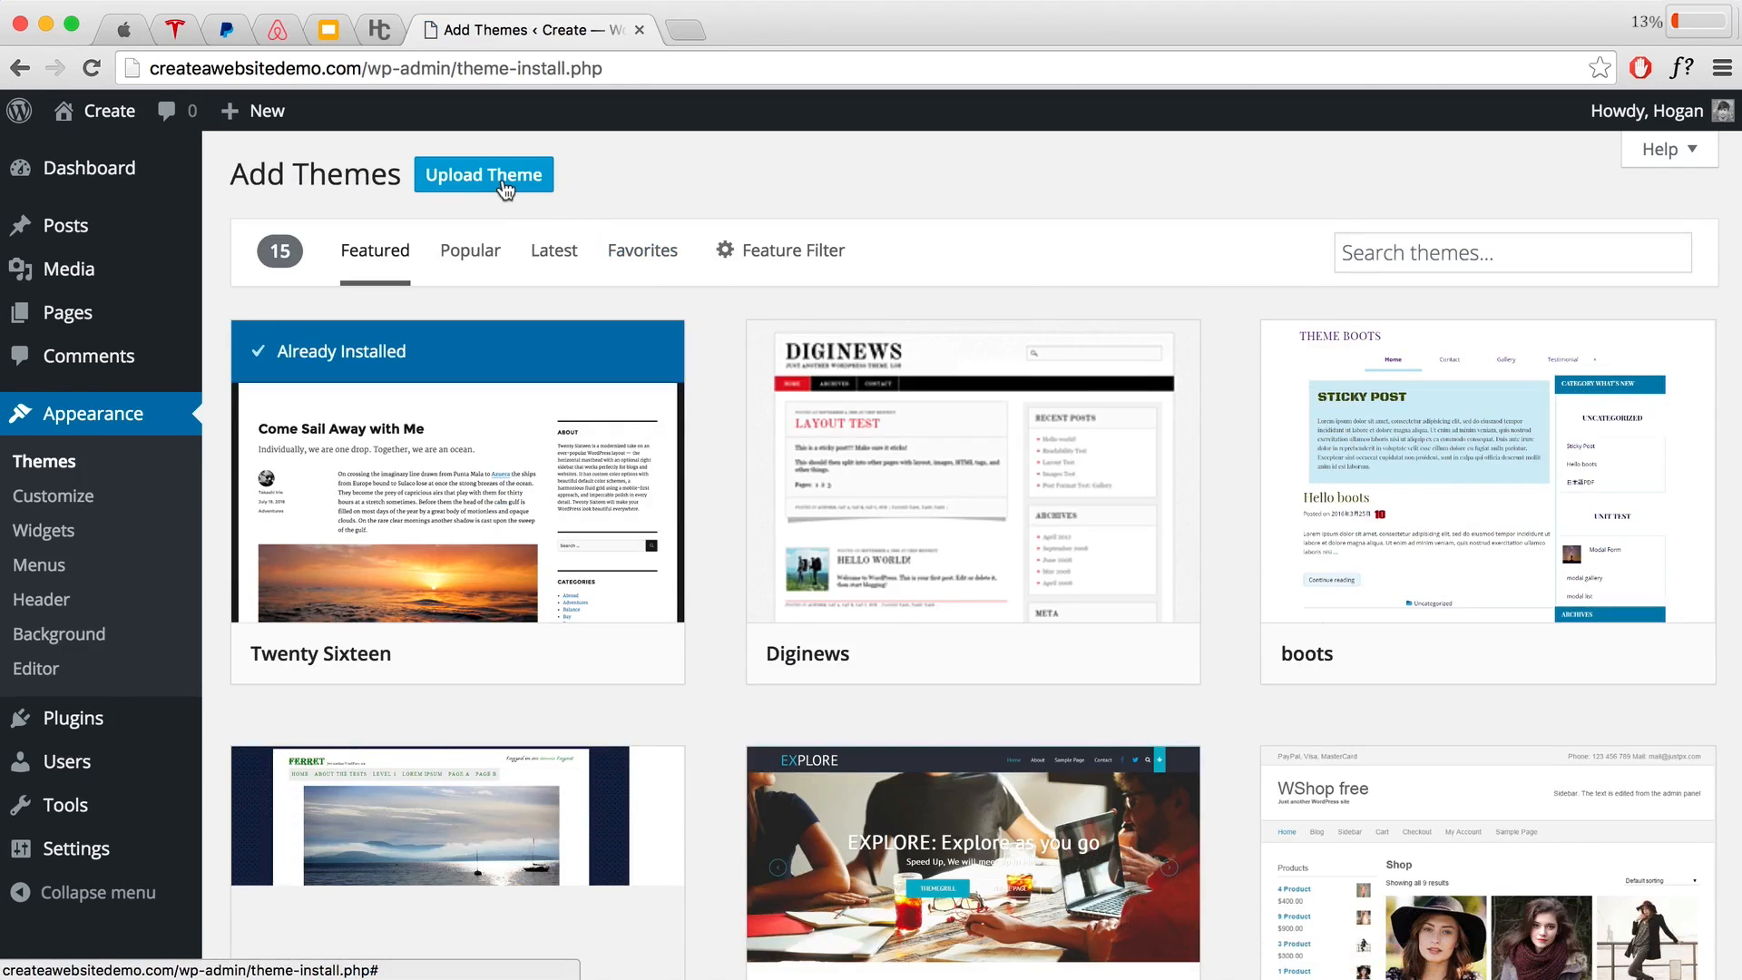
Step: Upload themify-ultra.zip from the Desktop and install it as a new theme
click(506, 186)
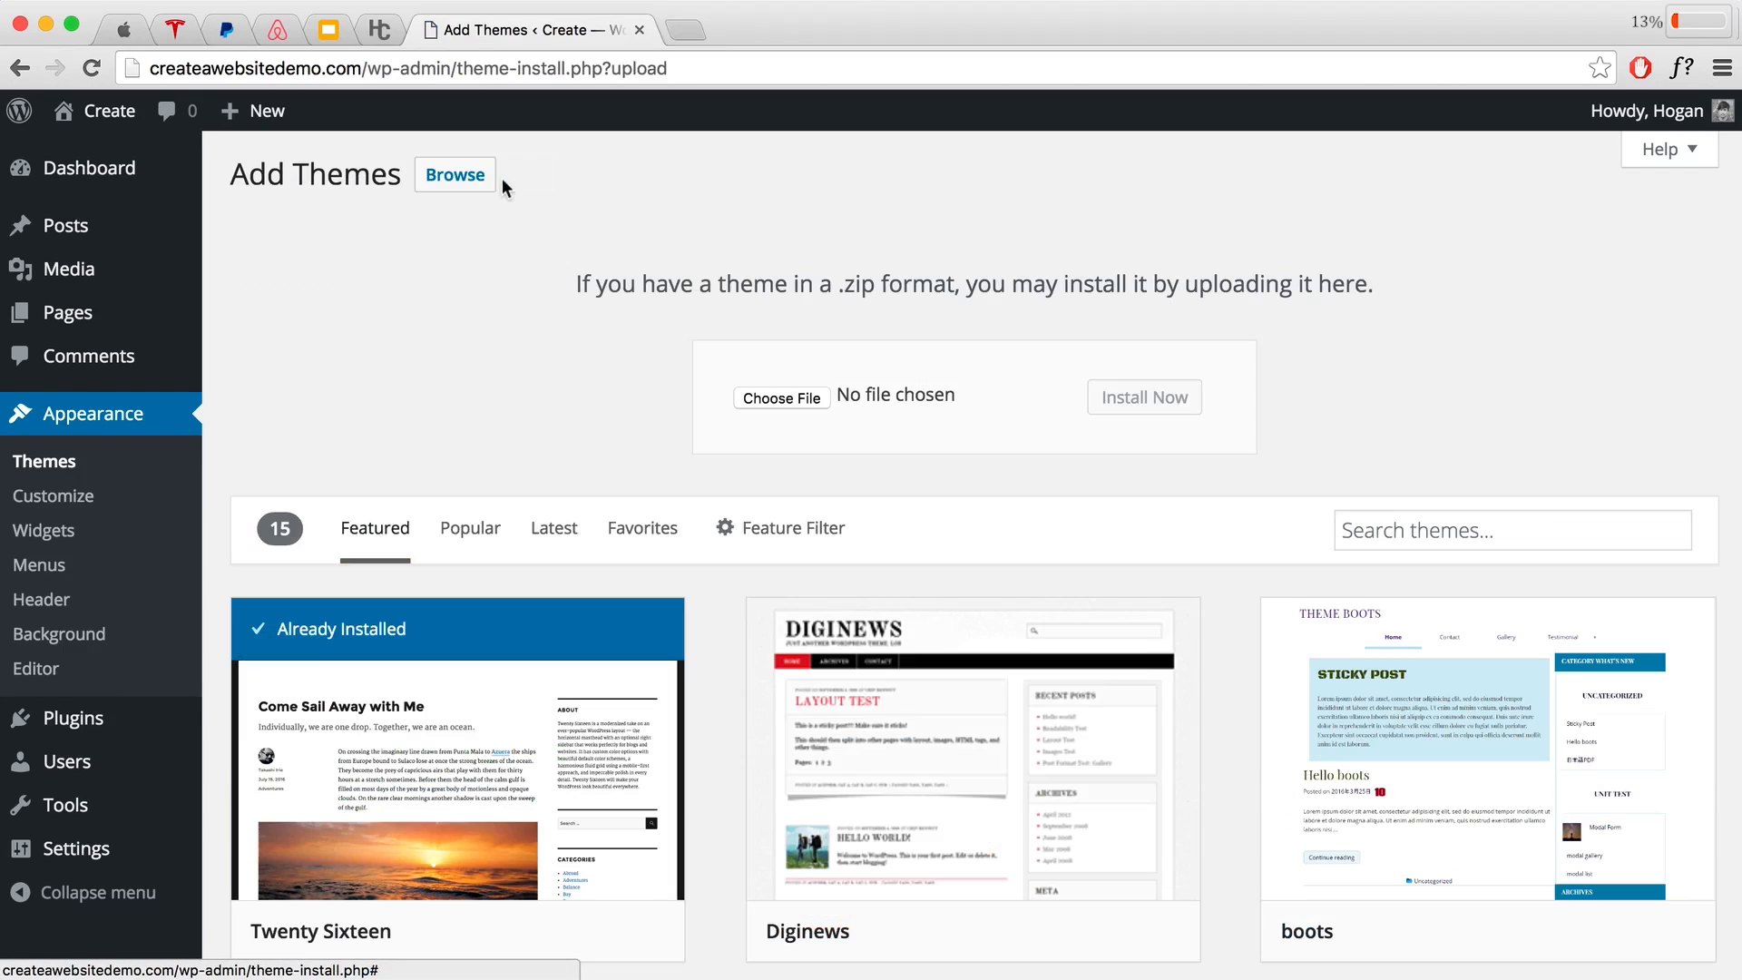
click(782, 399)
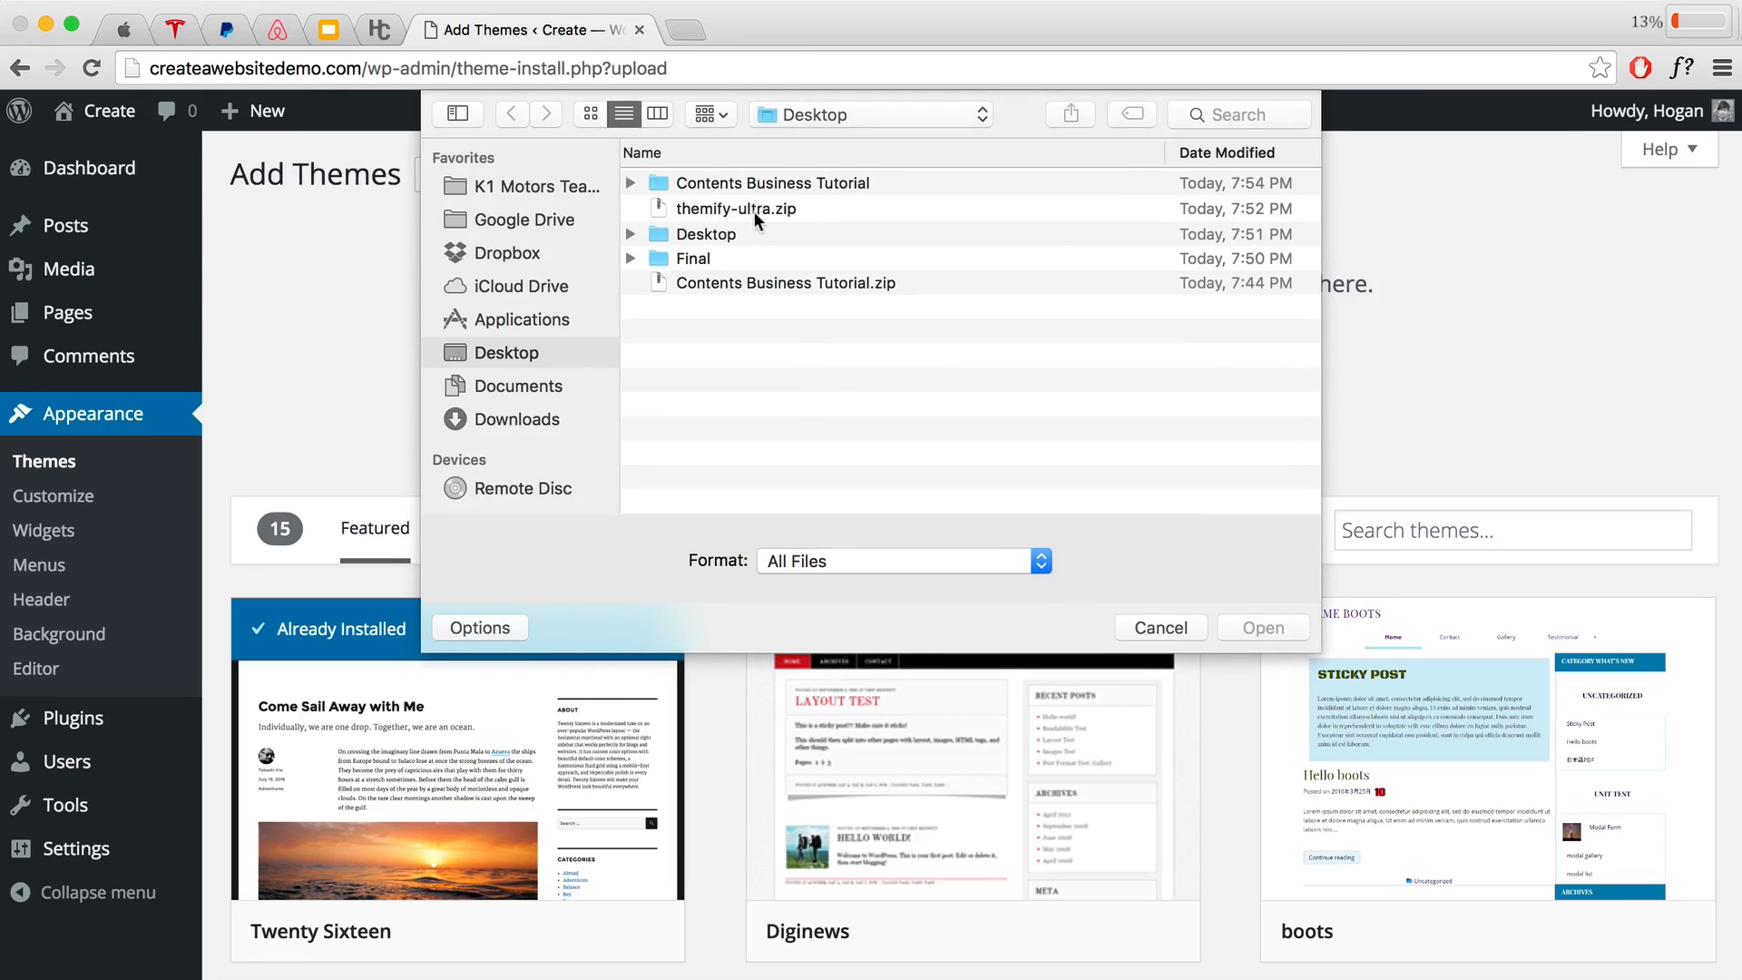
click(755, 209)
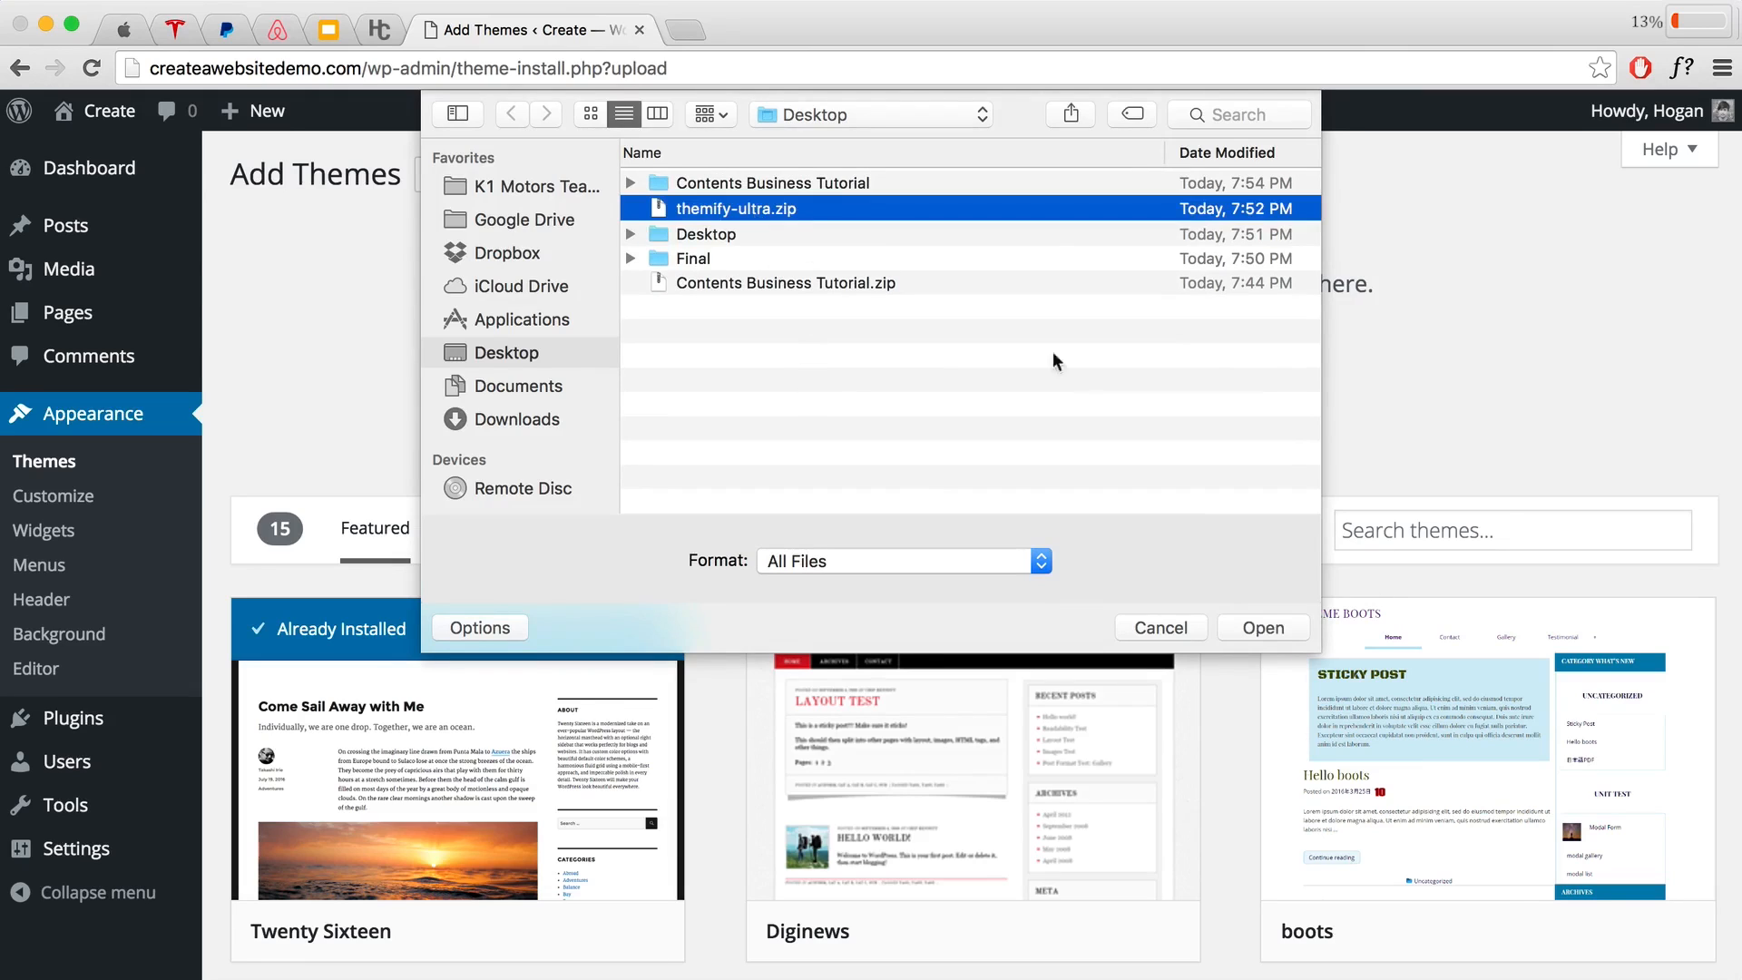
click(1261, 626)
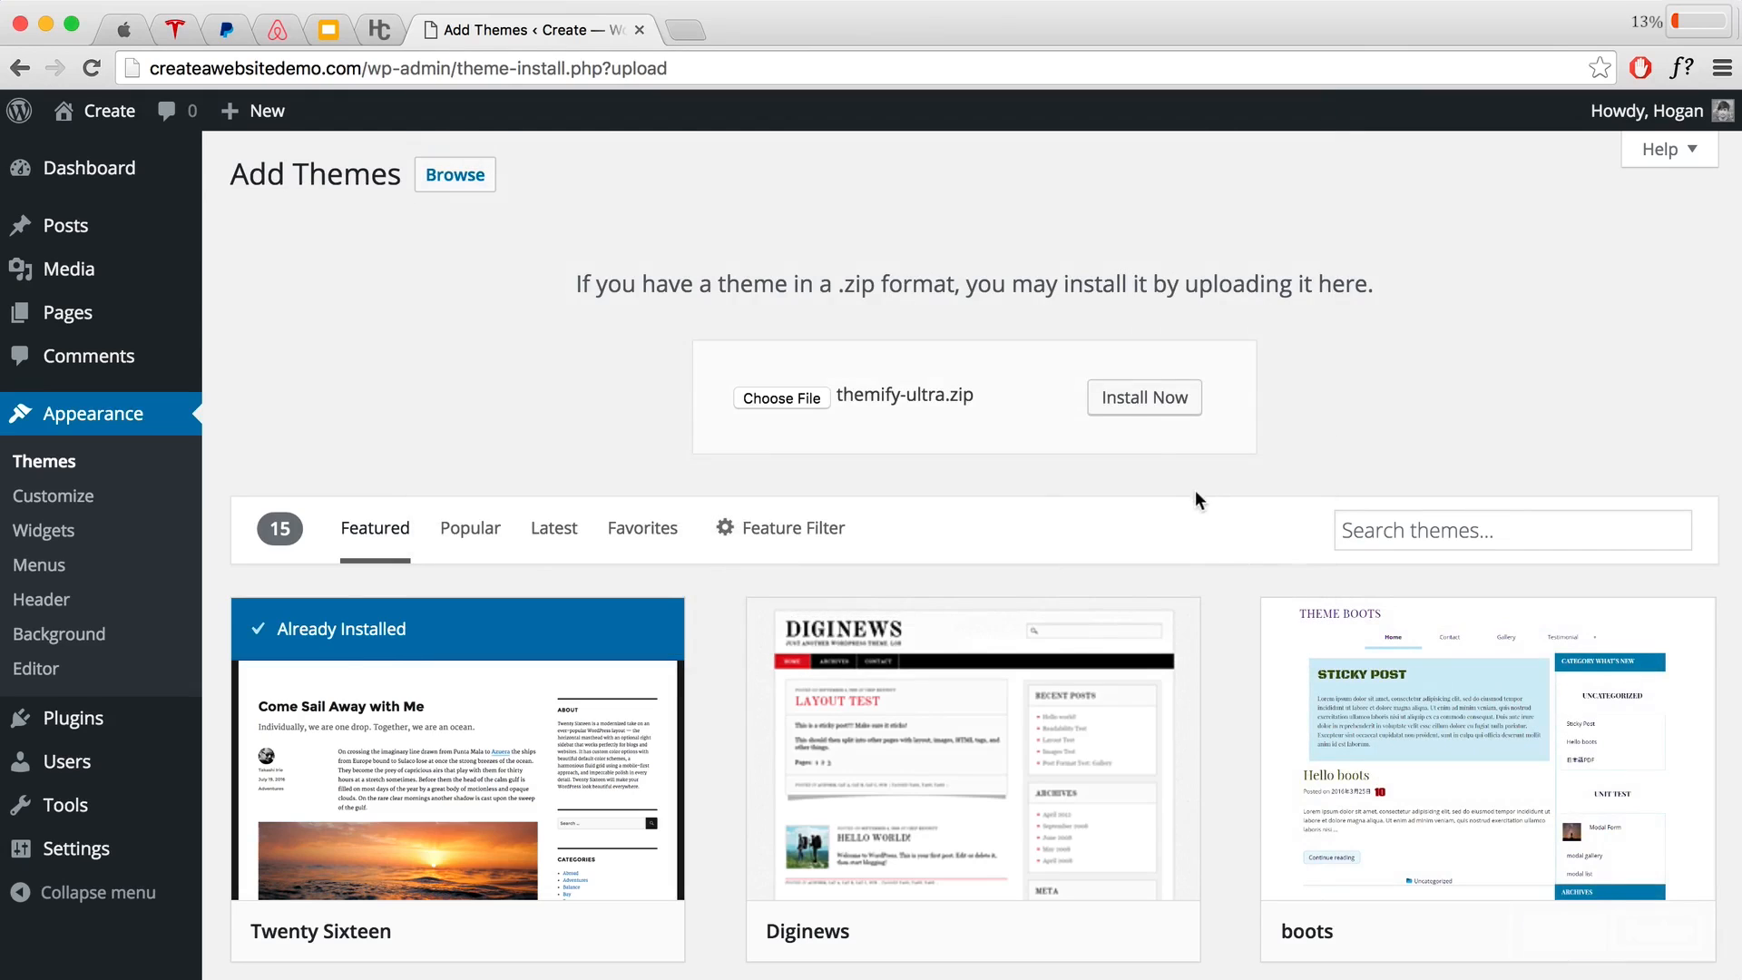
click(1136, 408)
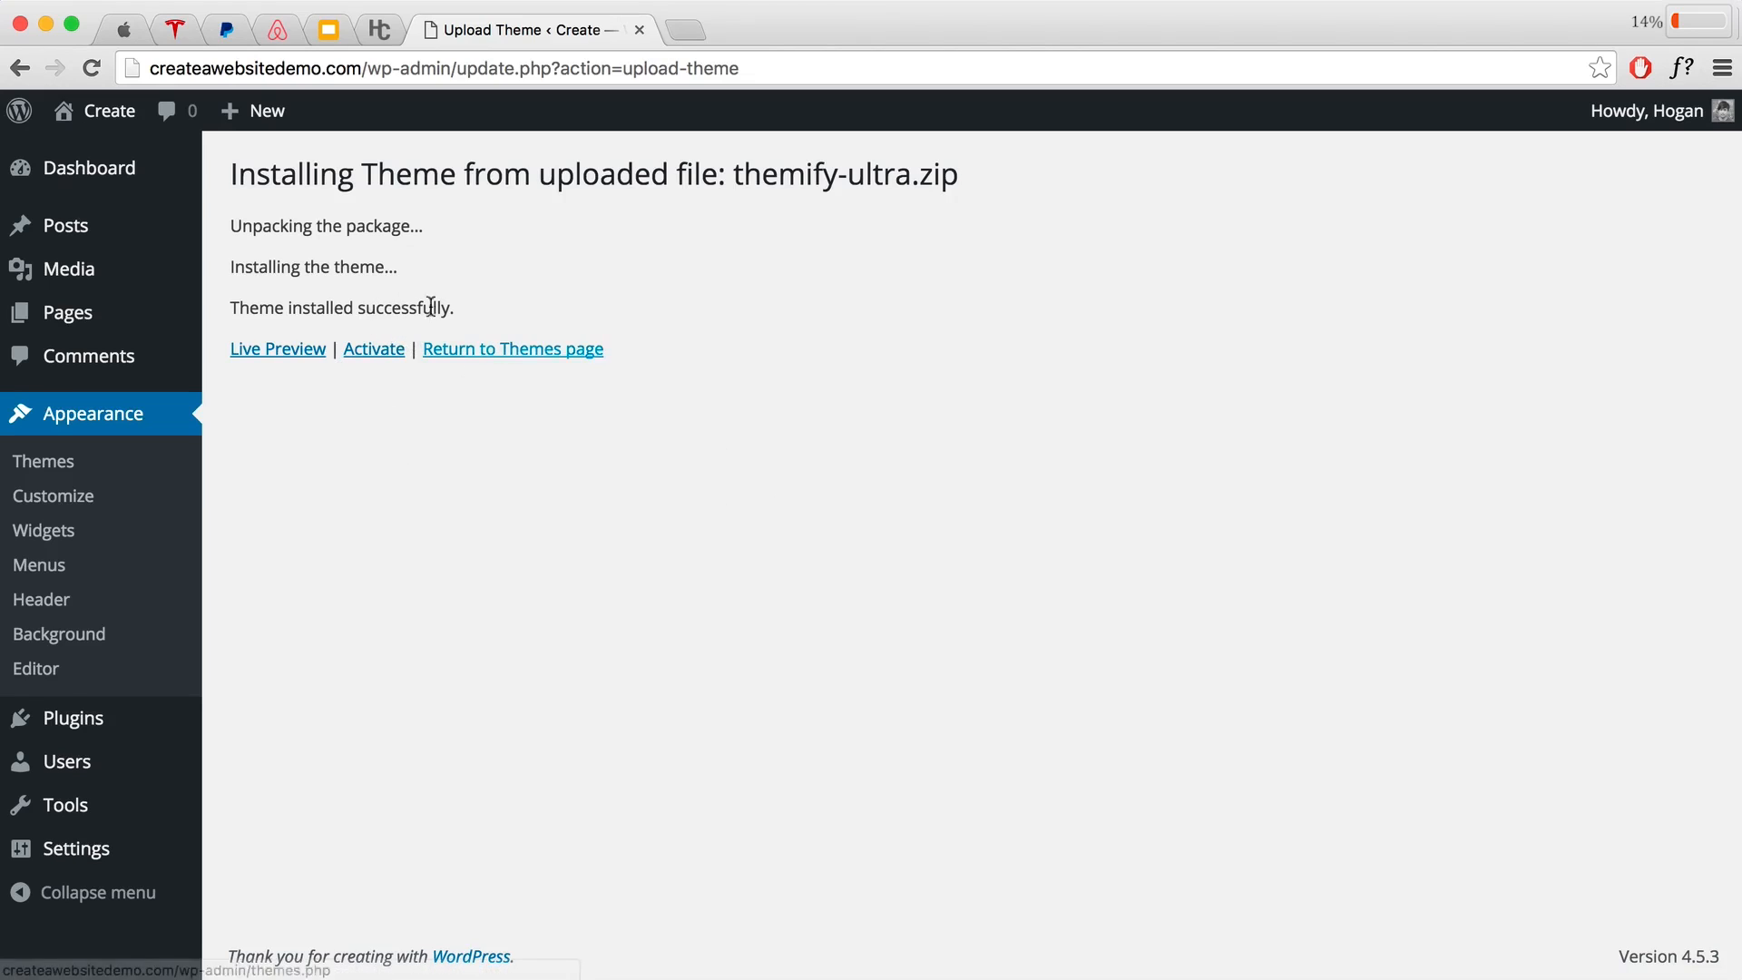
click(384, 31)
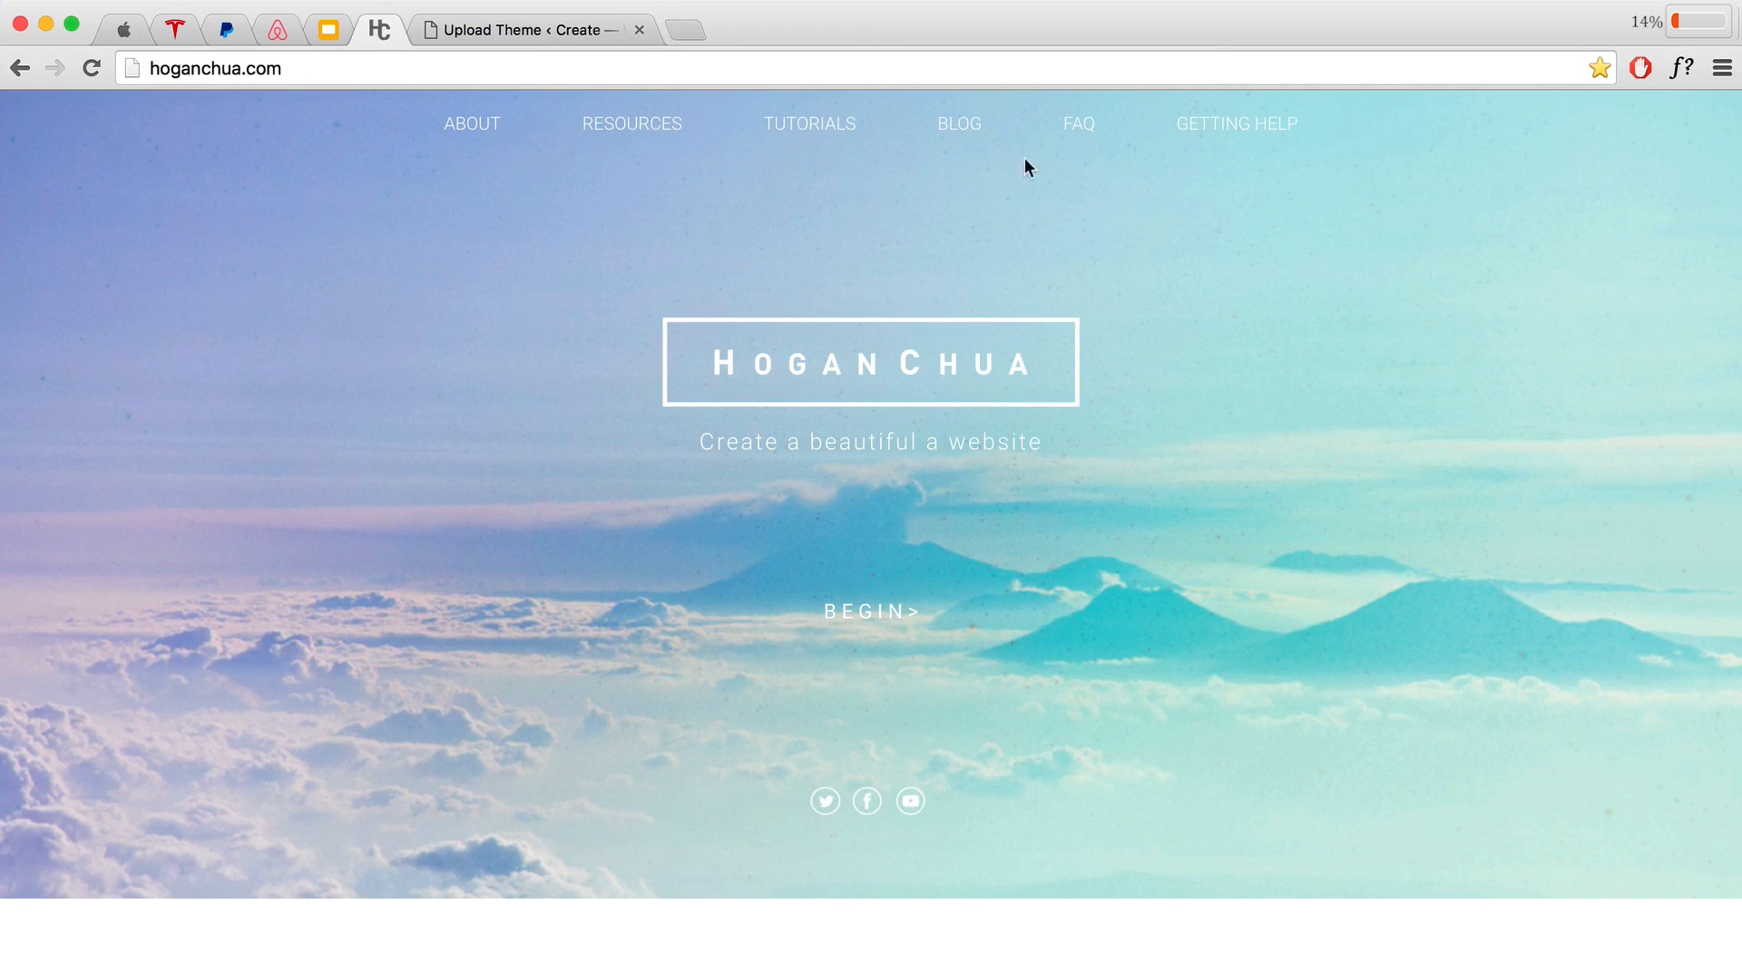
click(1070, 137)
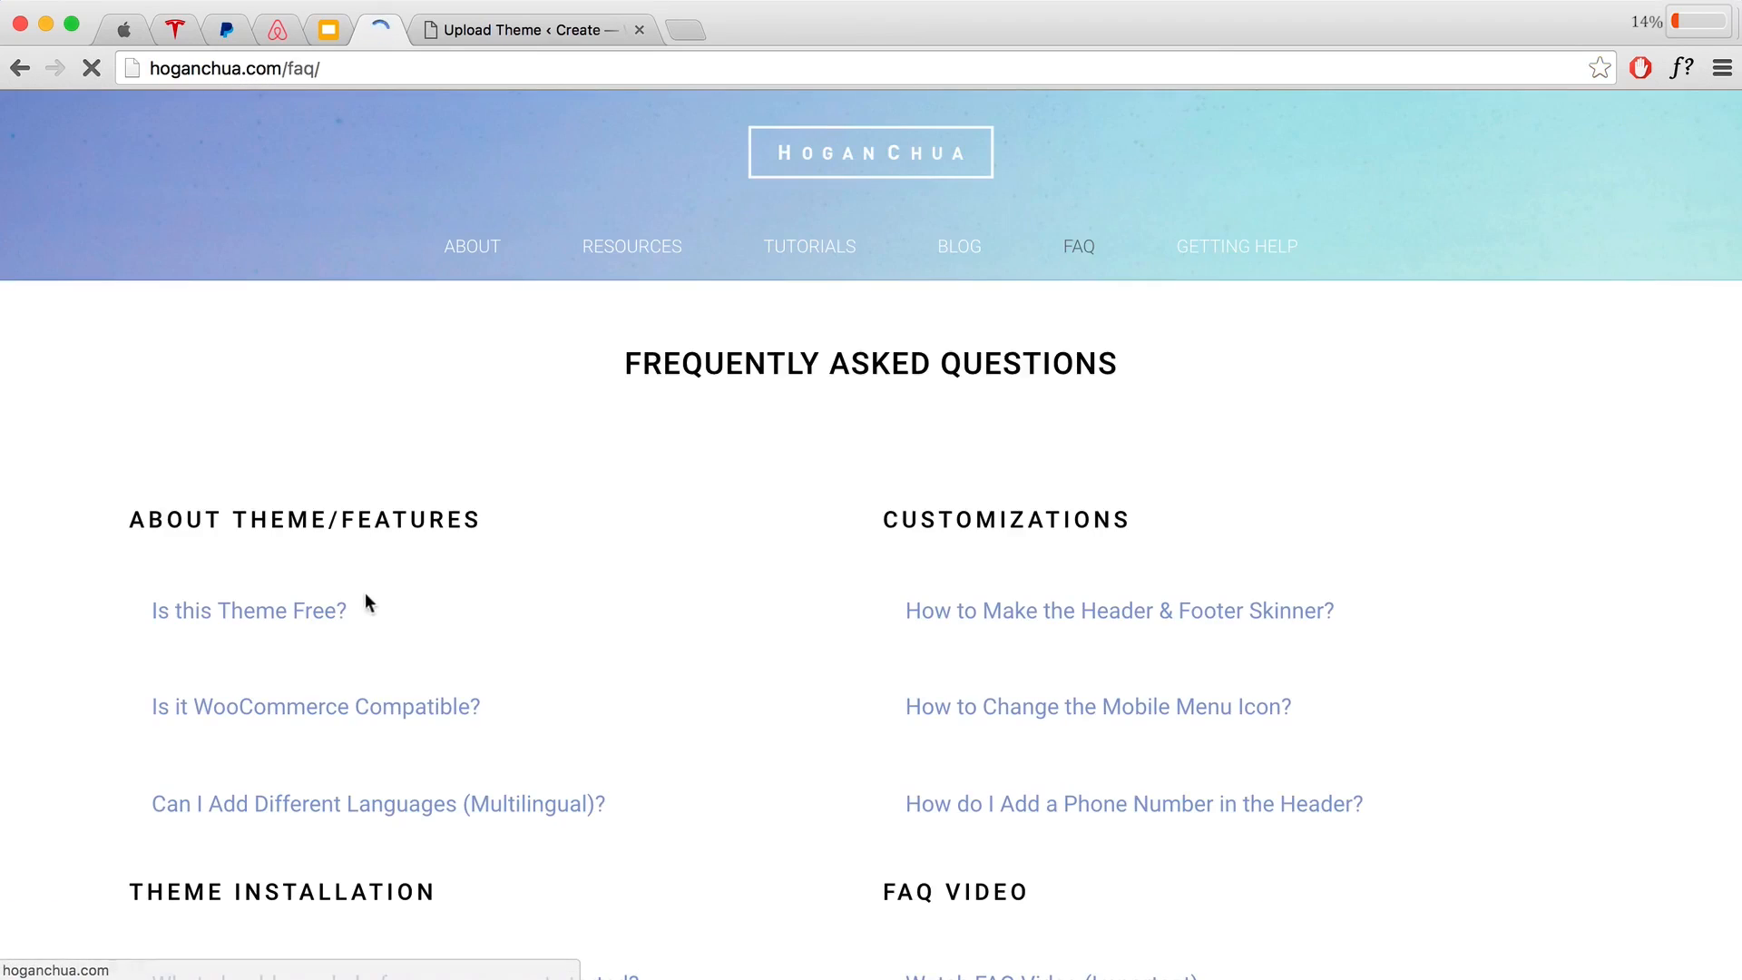
scroll(375, 599, down, 2)
scroll(374, 604, down, 3)
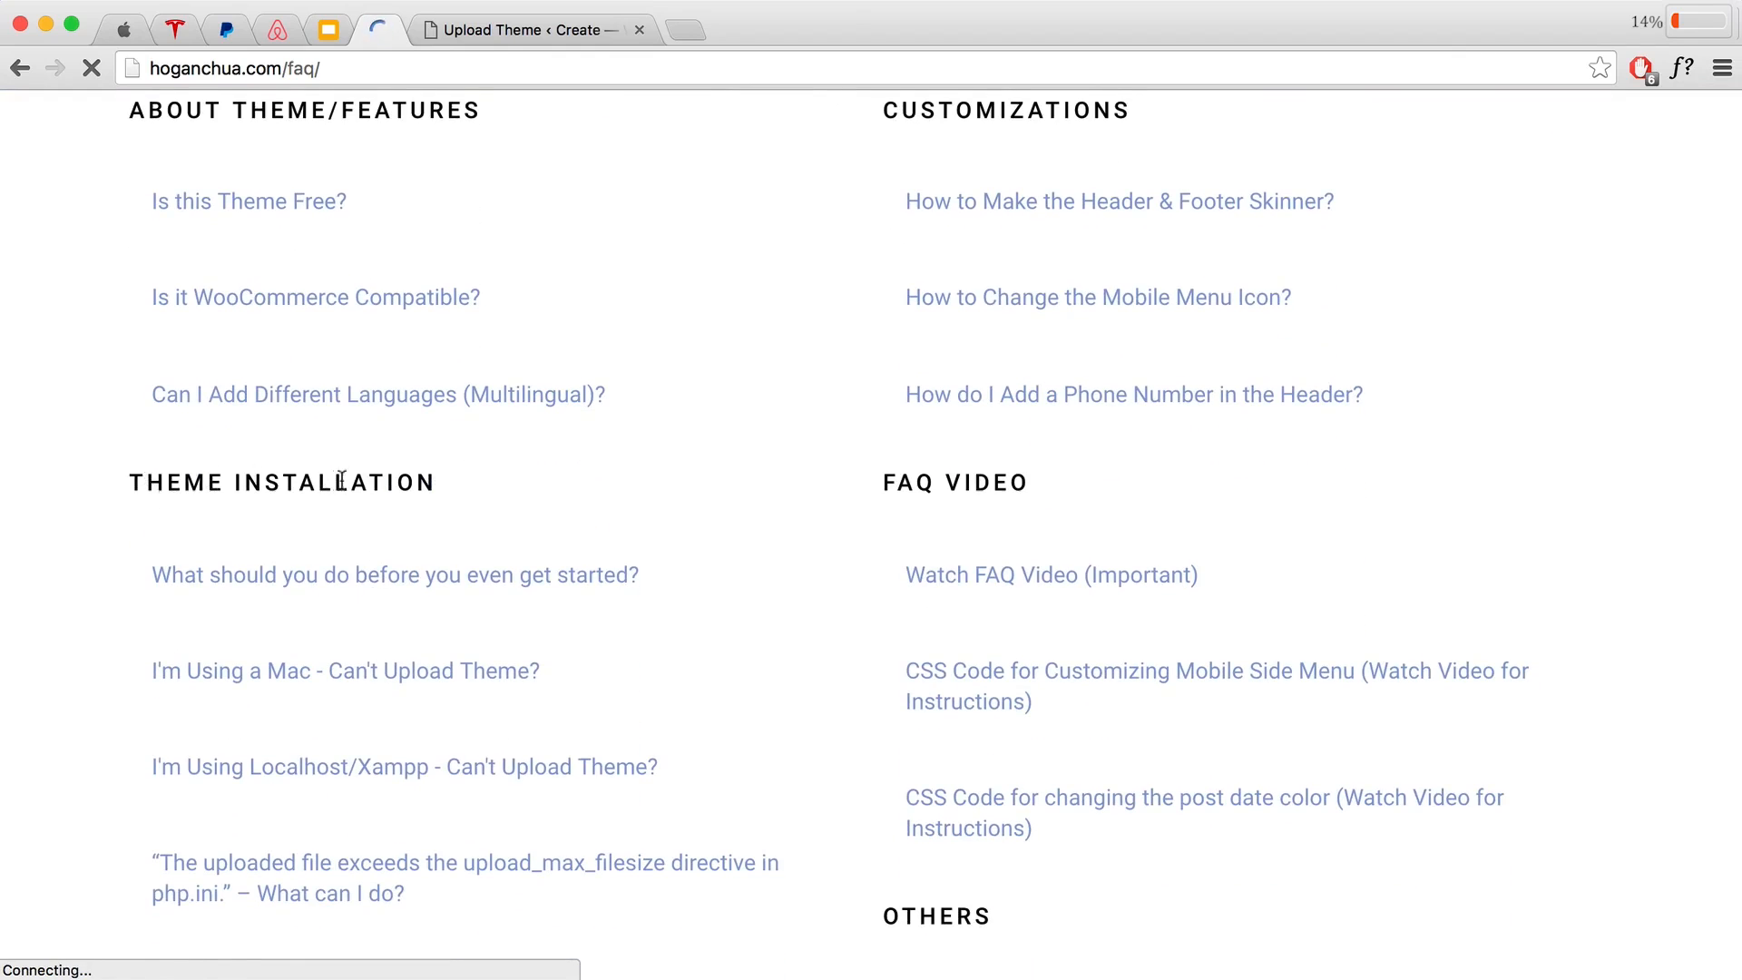
scroll(341, 479, down, 2)
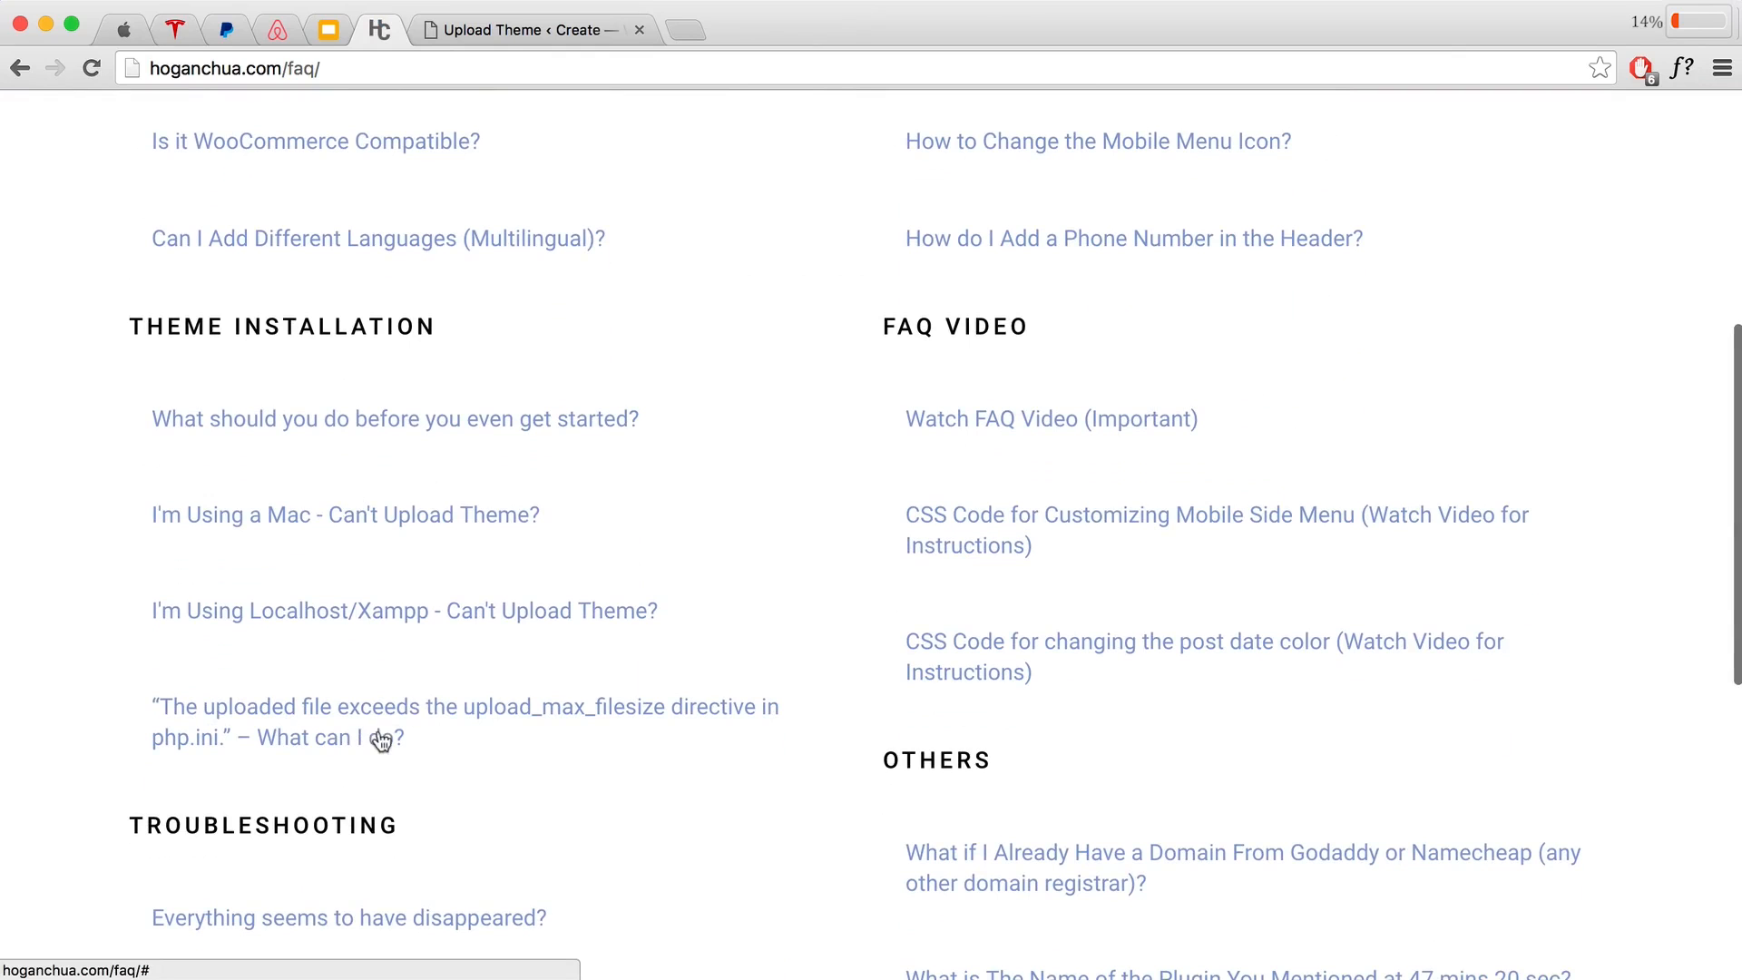
click(346, 729)
scroll(354, 722, down, 2)
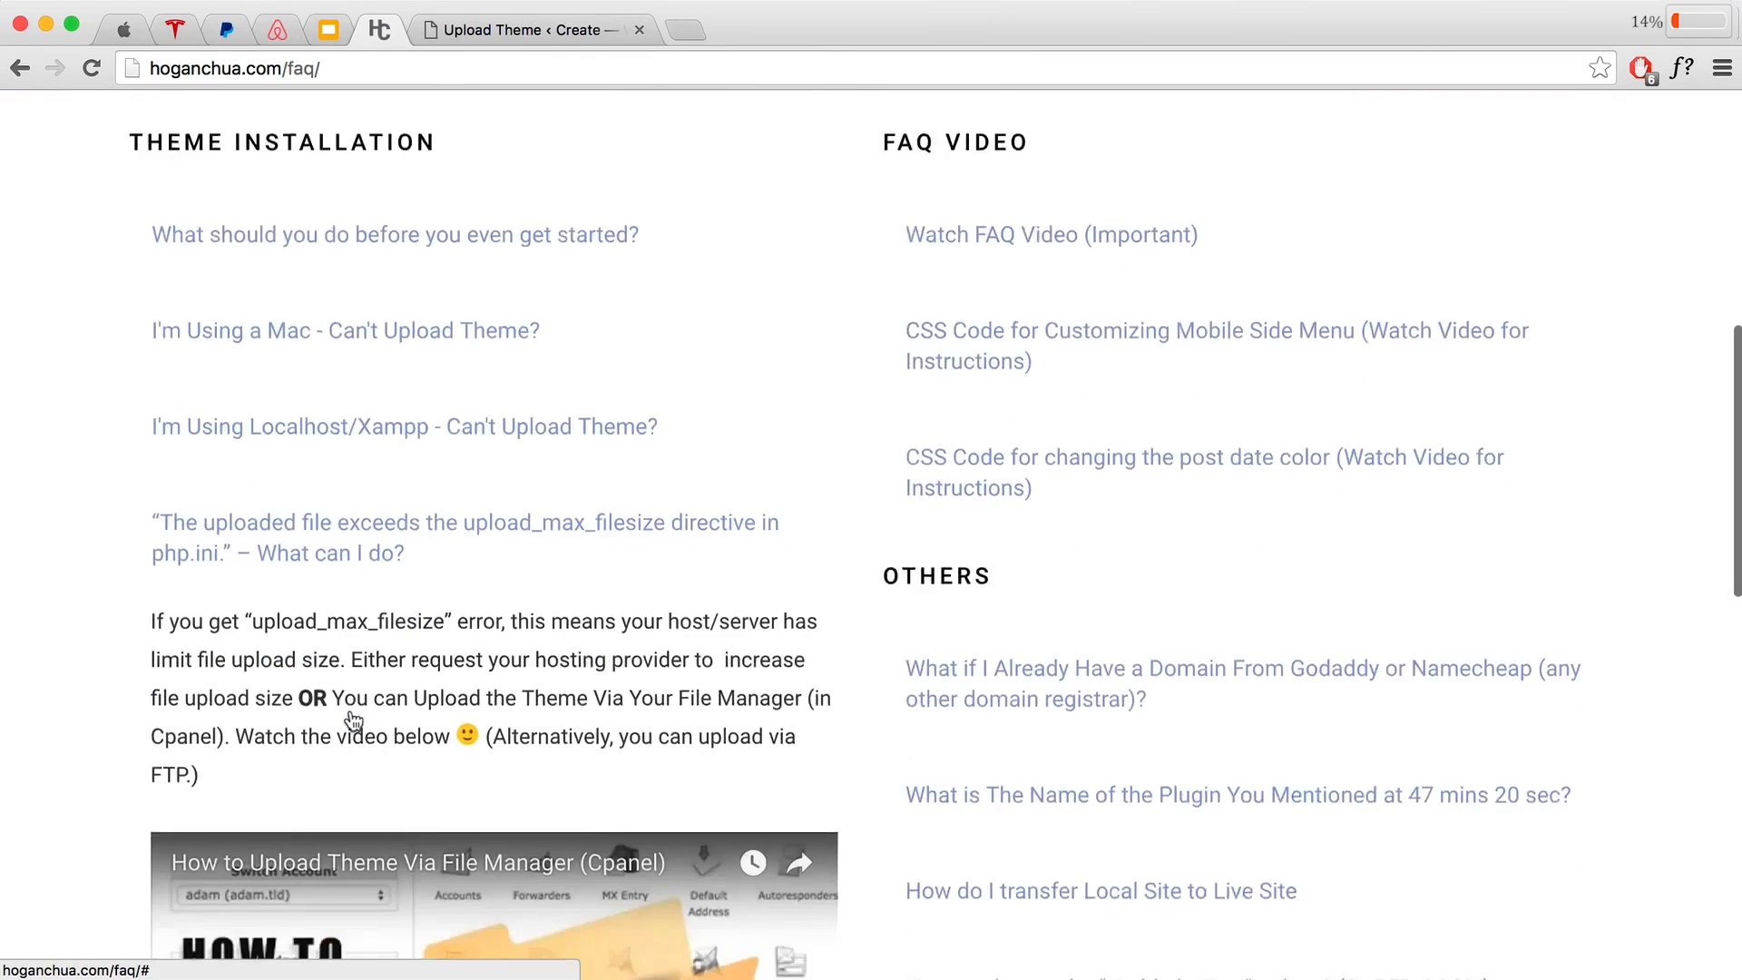
scroll(354, 721, down, 4)
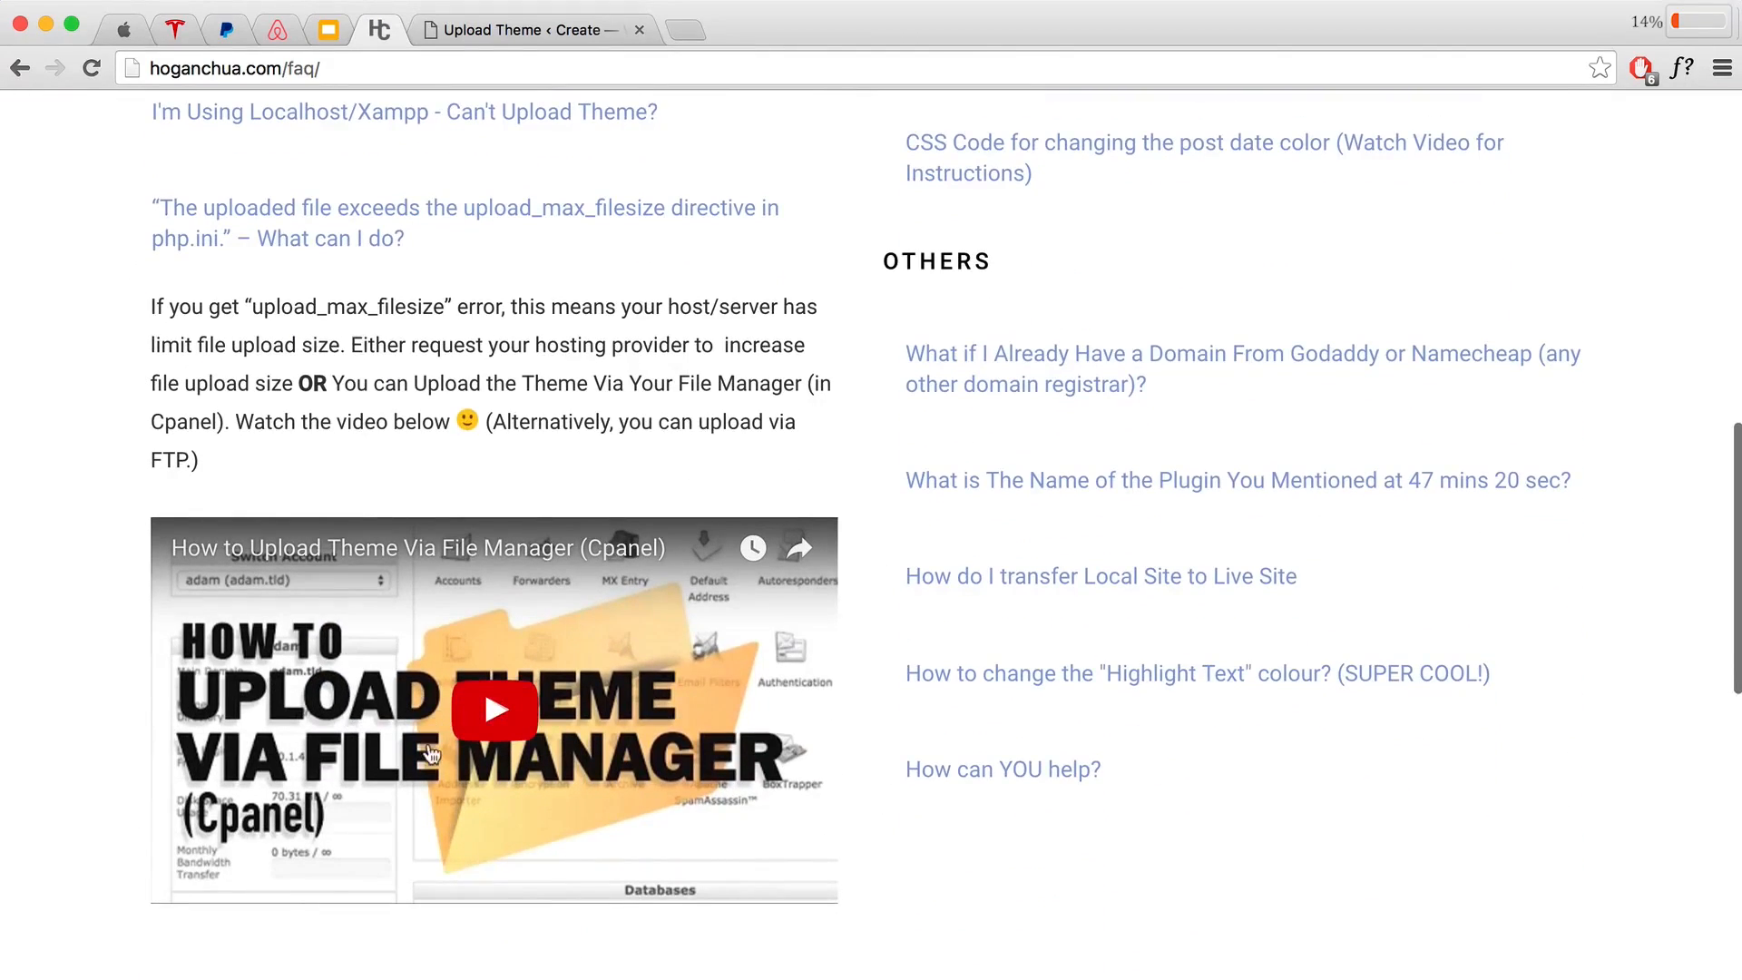
click(504, 29)
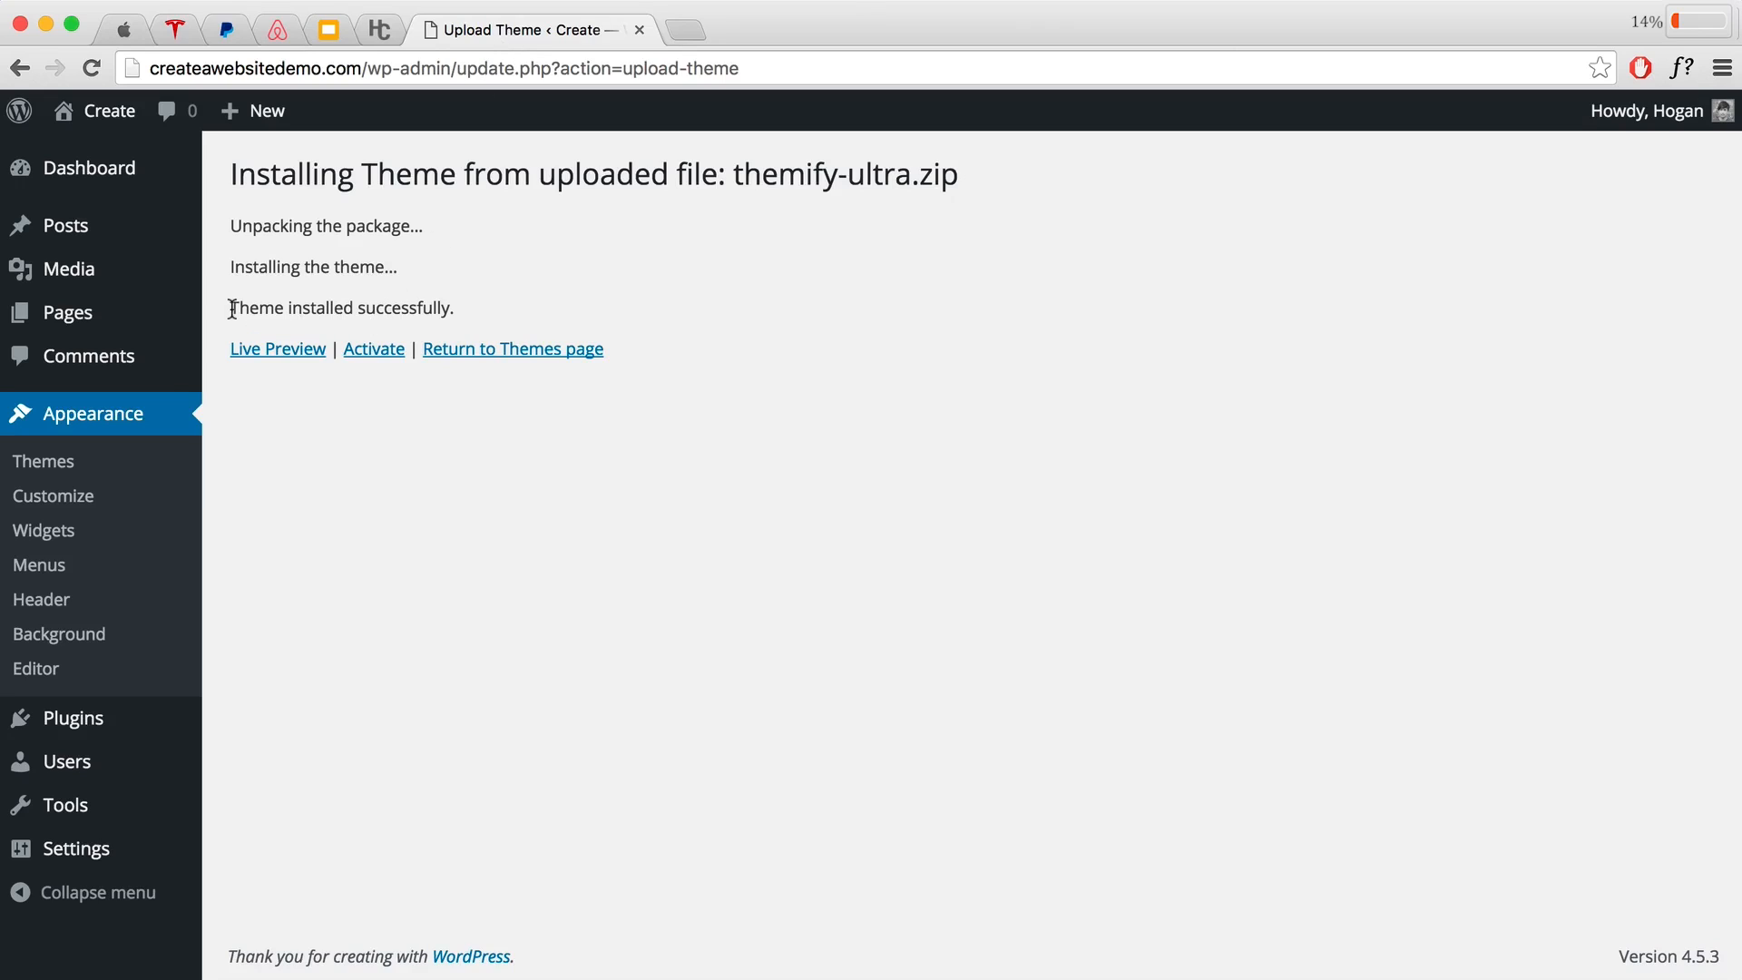
Step: Activate the newly installed Themify Ultra theme
drag(233, 309, 463, 310)
click(399, 331)
click(370, 355)
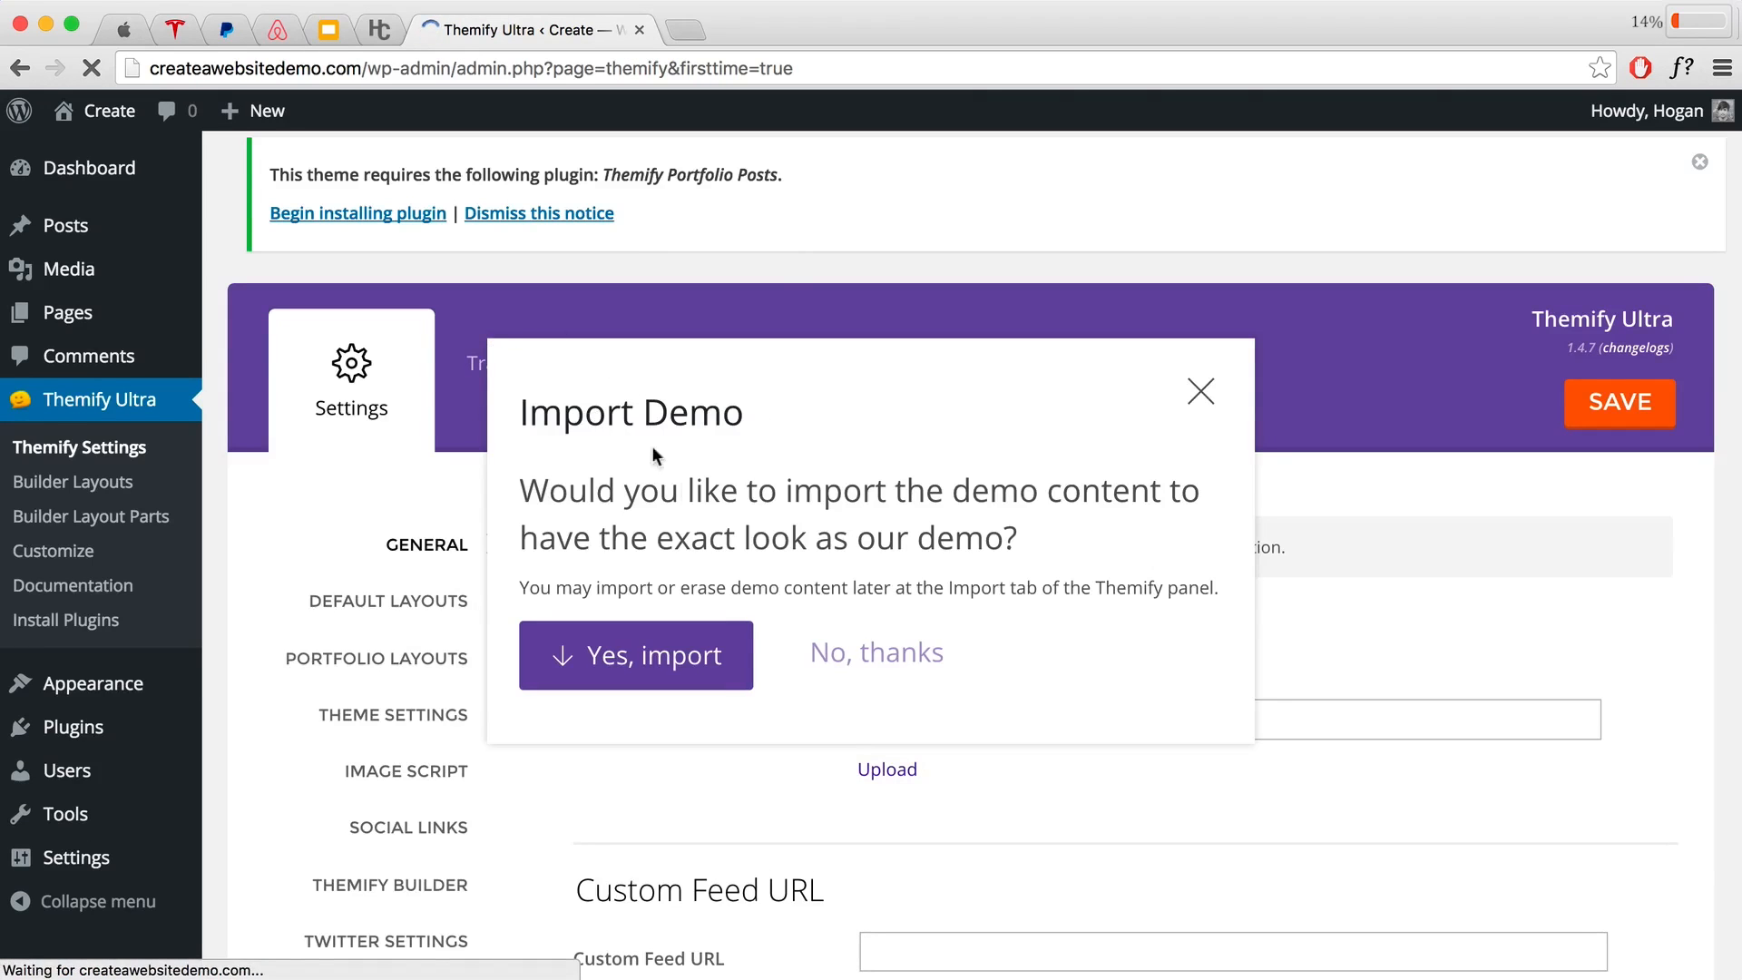
Step: Skip the demo content and start importing a saved settings file from the Transfer panel
click(875, 653)
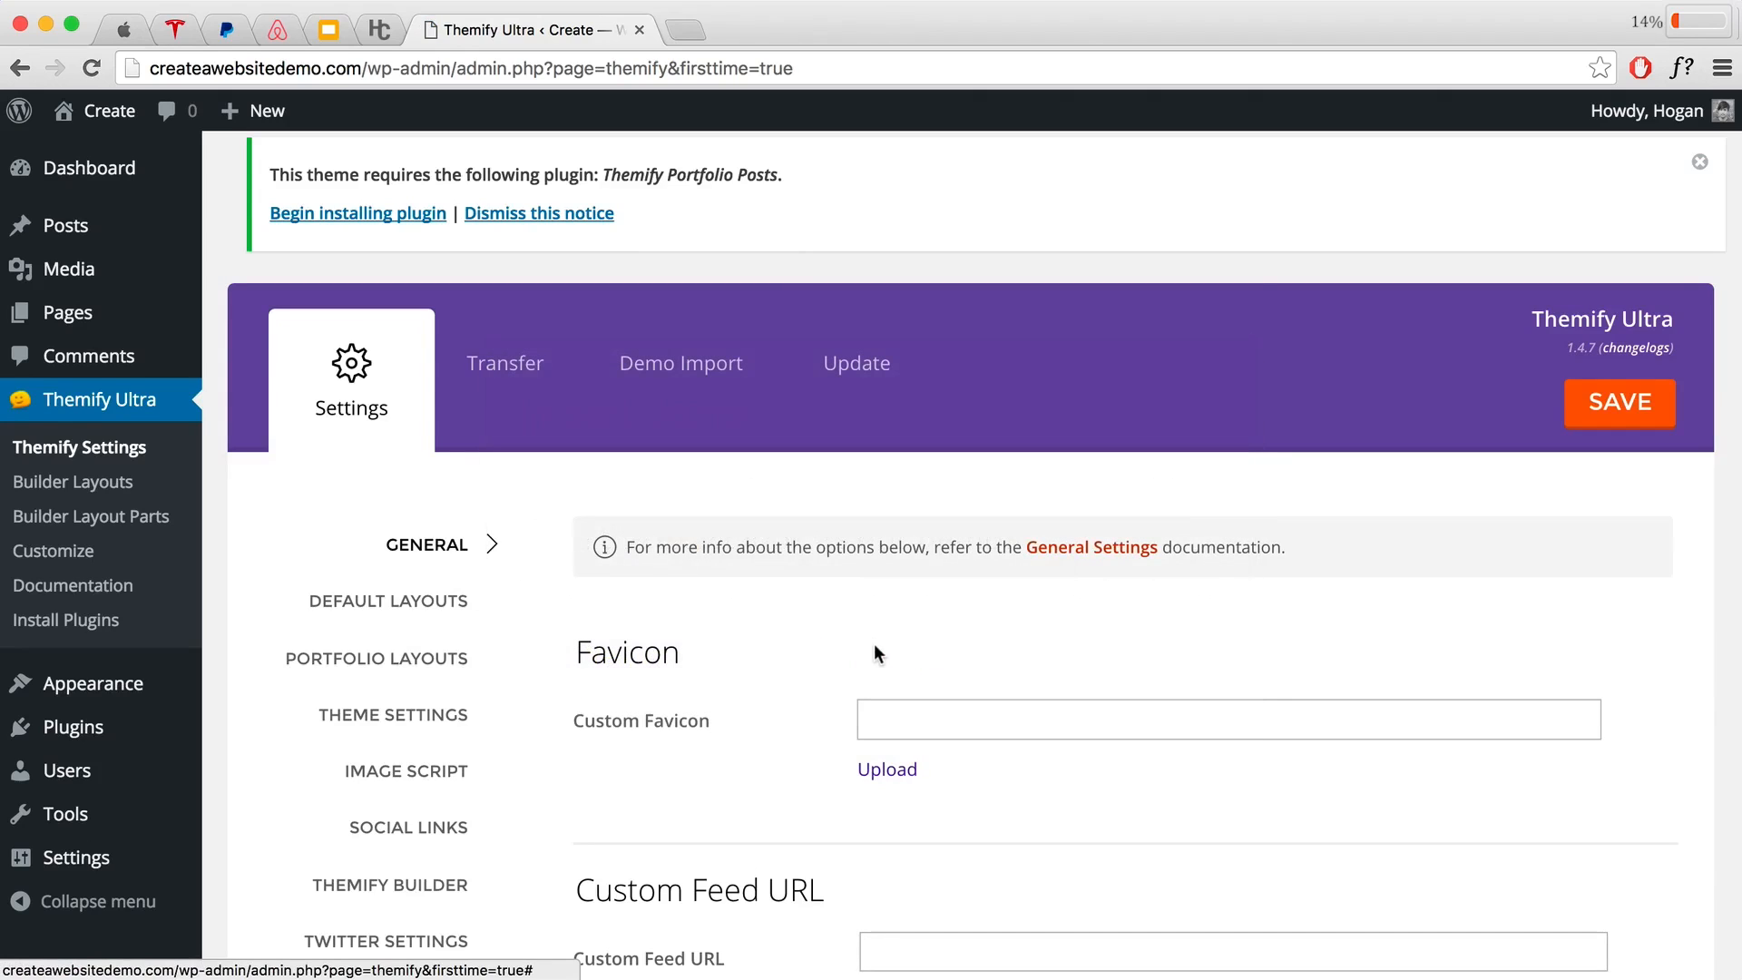
click(520, 375)
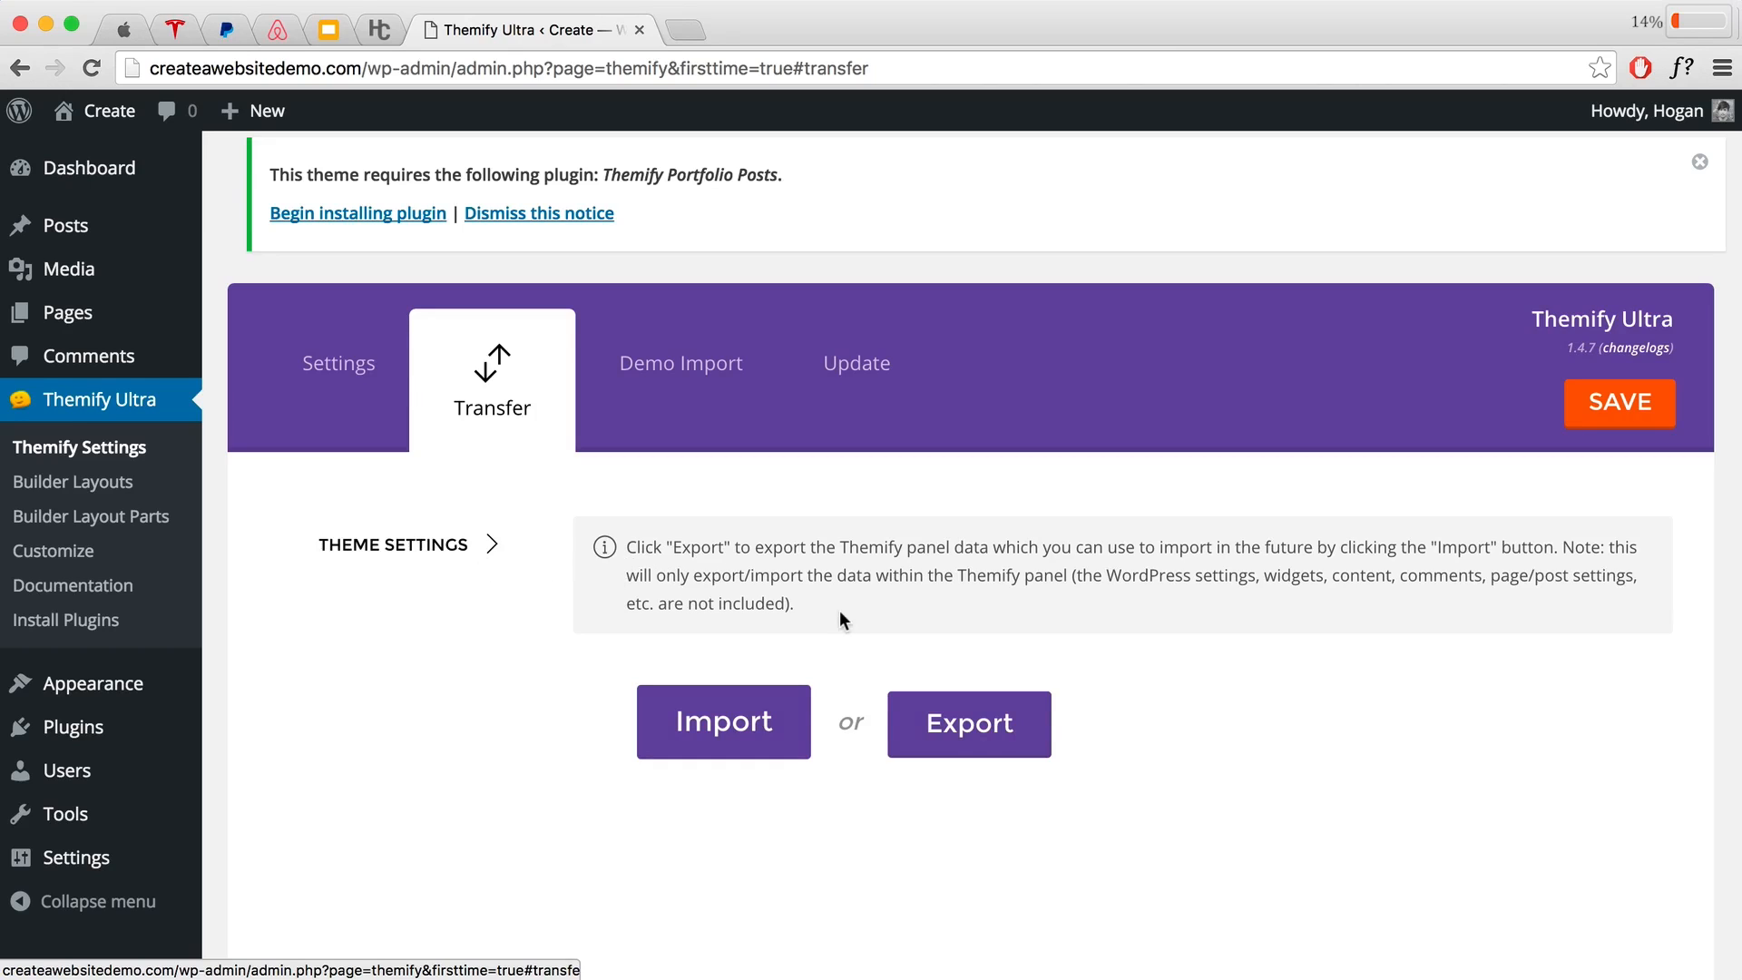
click(737, 735)
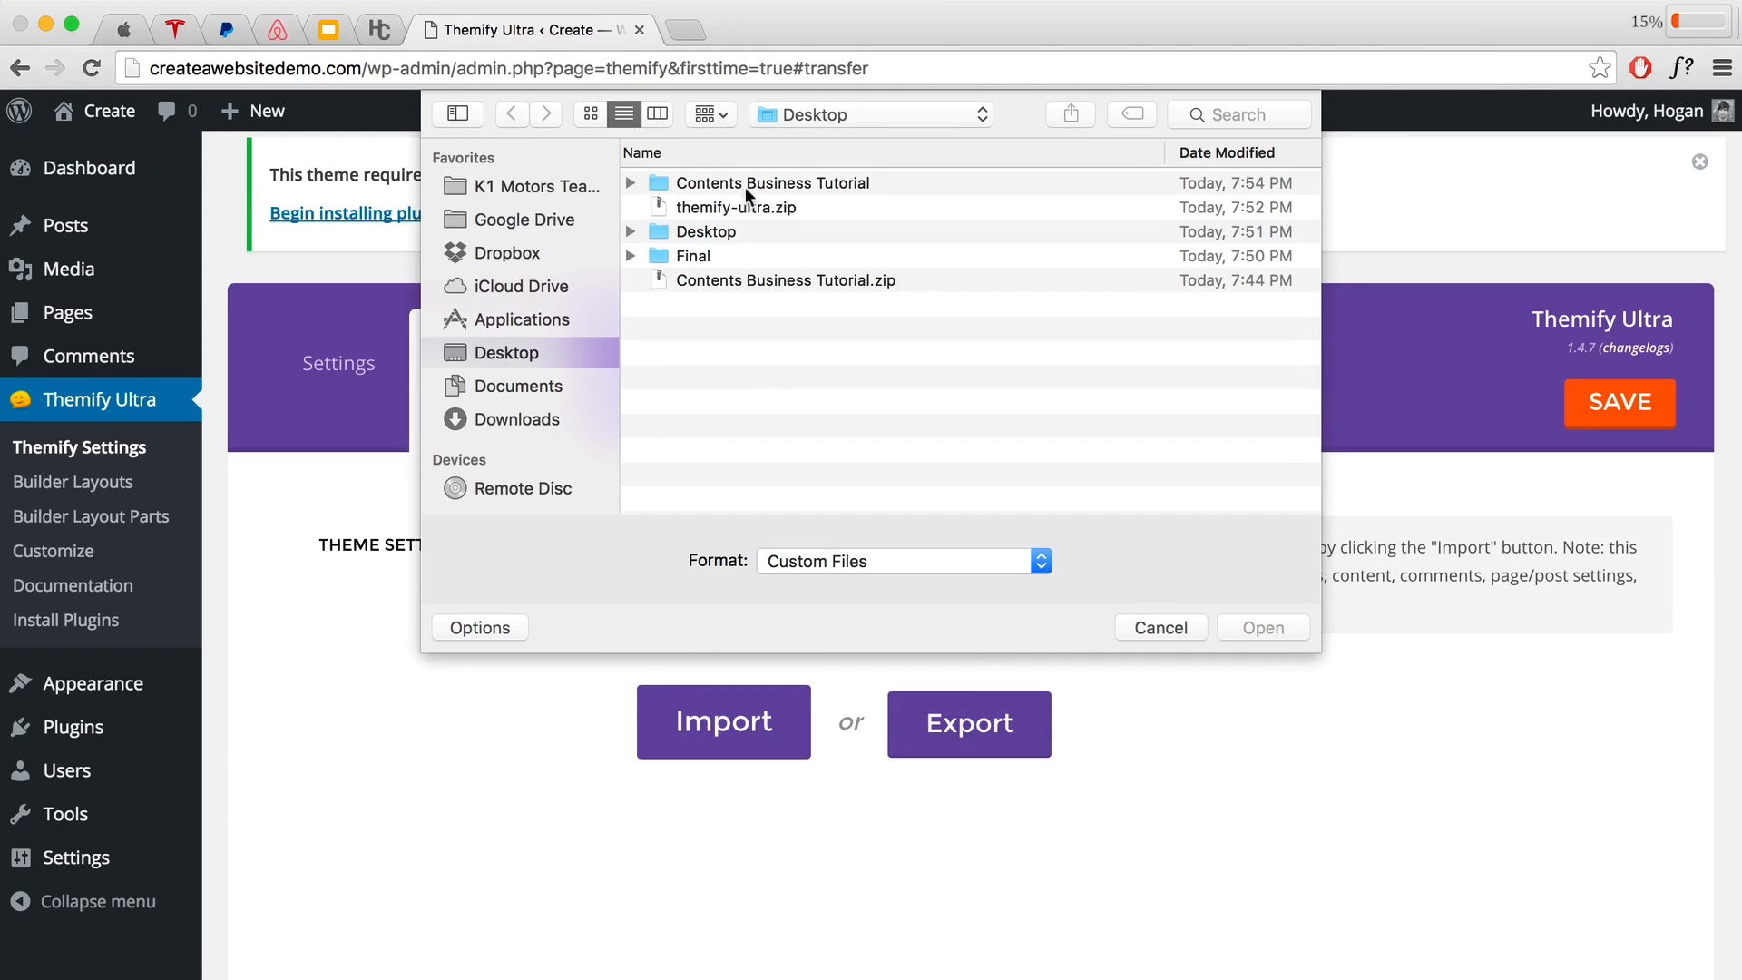
Step: Import Theme Settings.zip from the Contents Business Tutorial folder, overwriting the existing settings
double_click(752, 184)
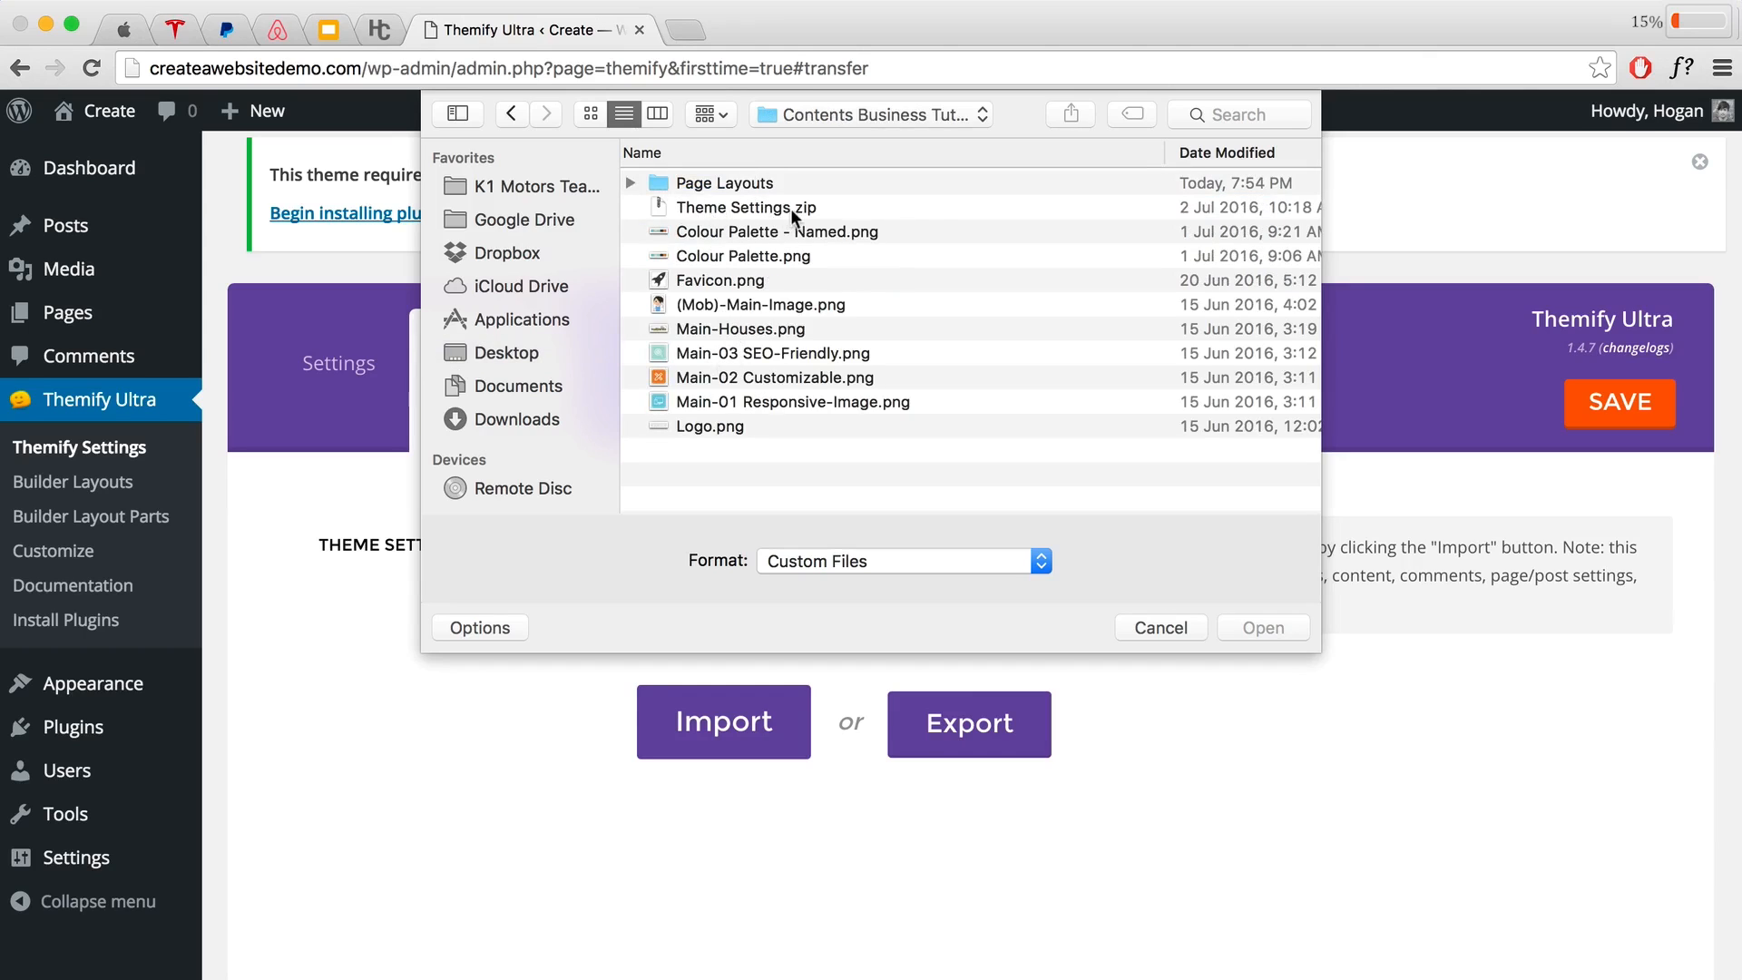
click(713, 210)
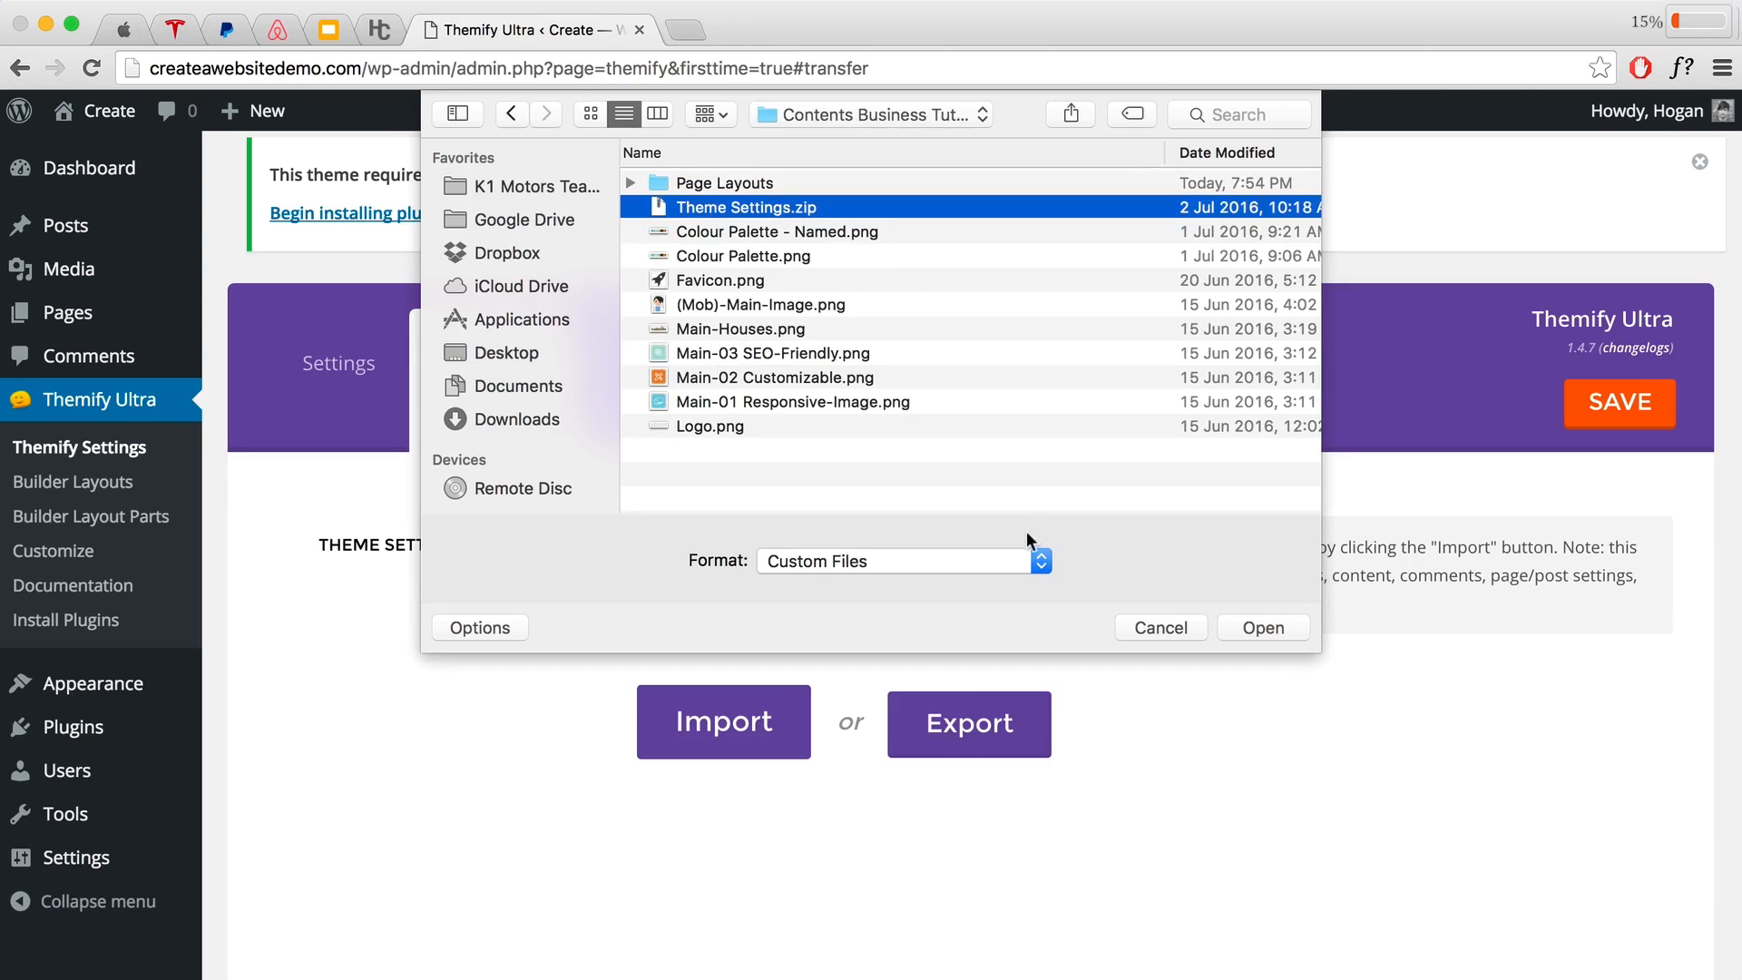
click(1252, 628)
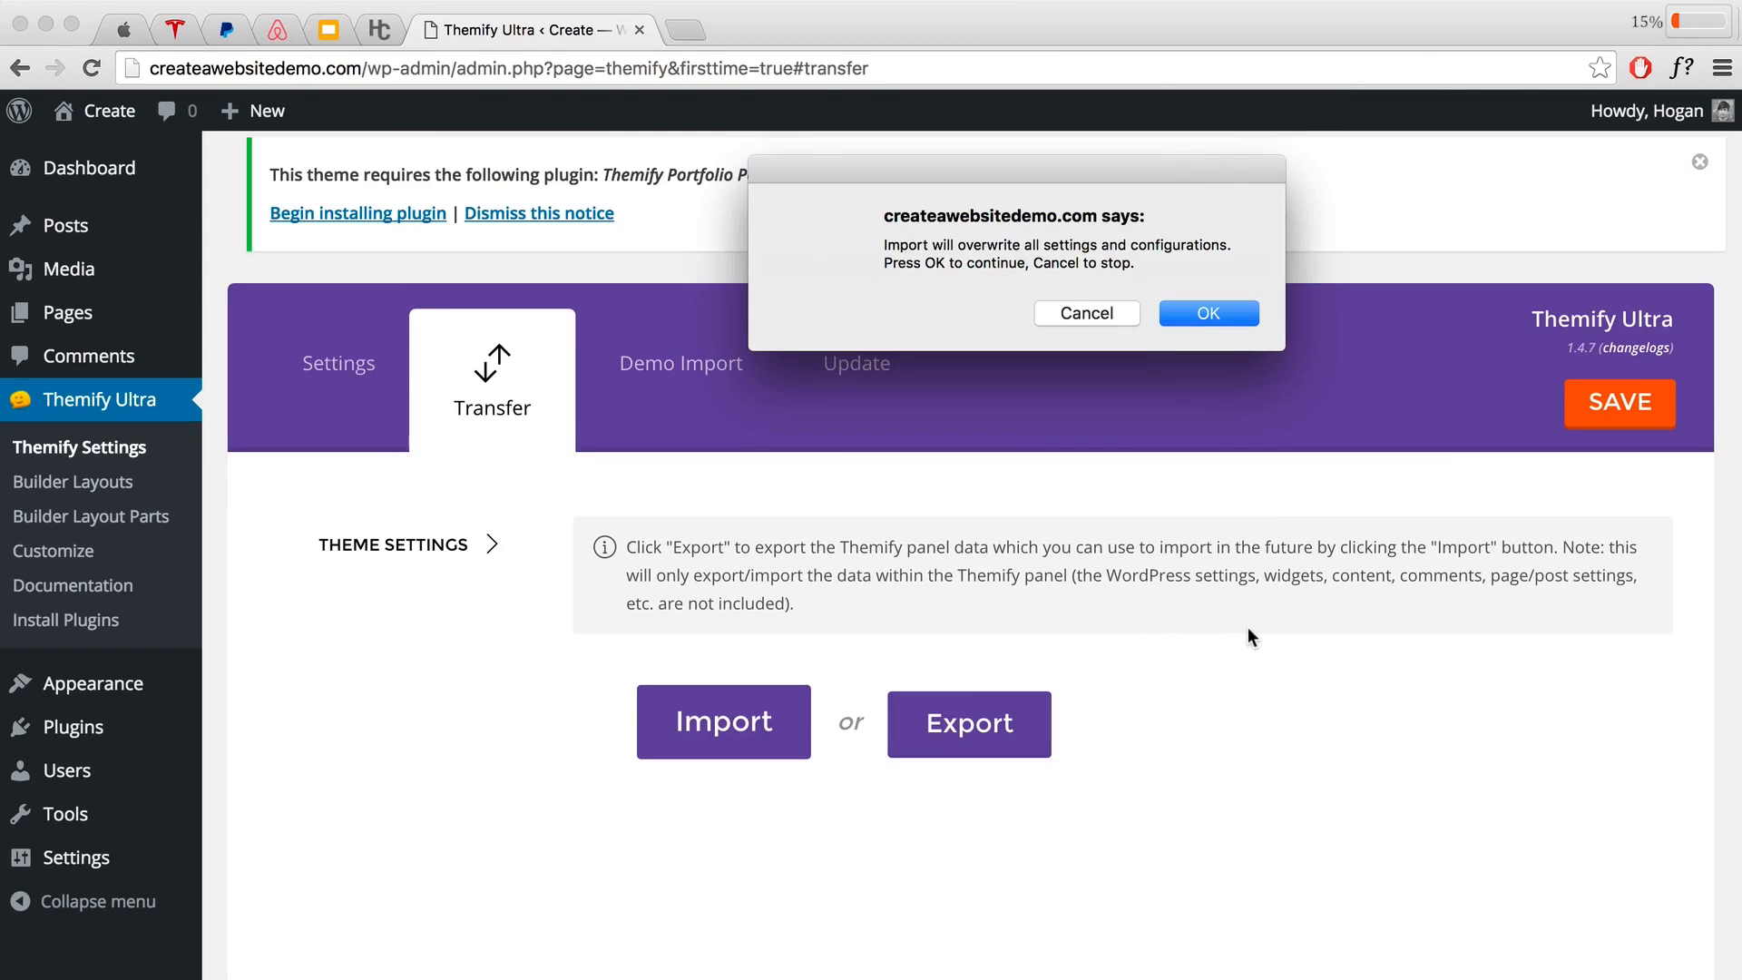
click(1197, 315)
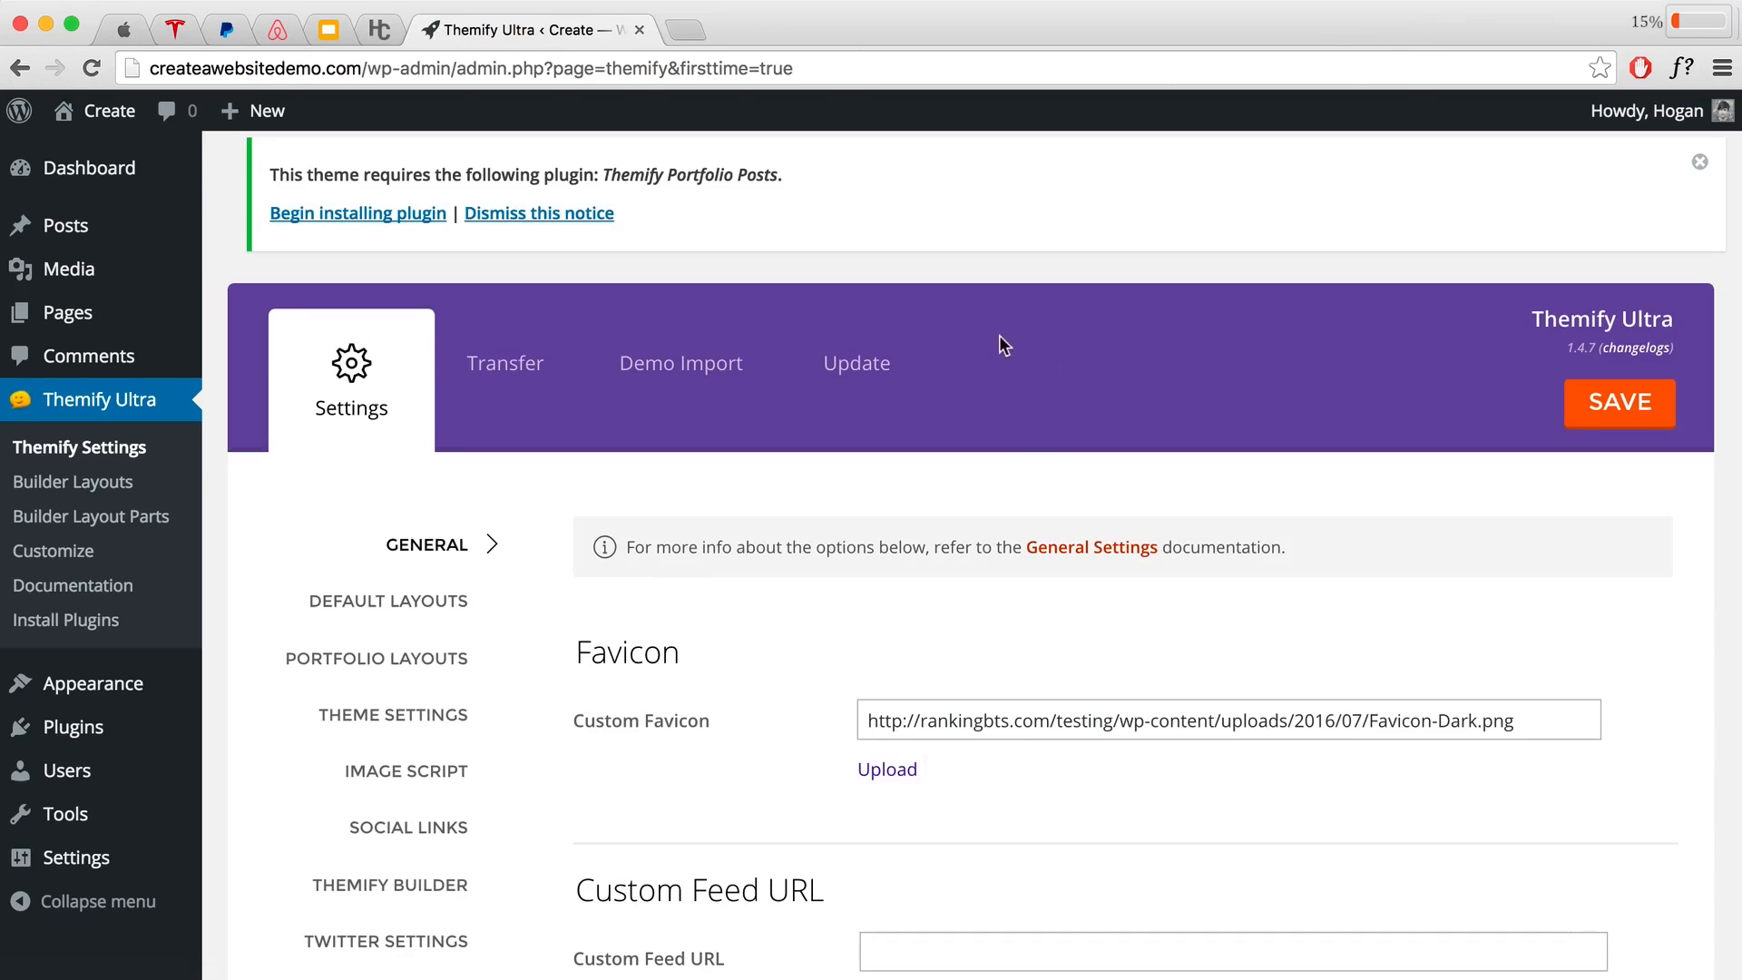
Step: Visit the live site, scroll through its front page, then return to the Dashboard
mouse_move(107, 112)
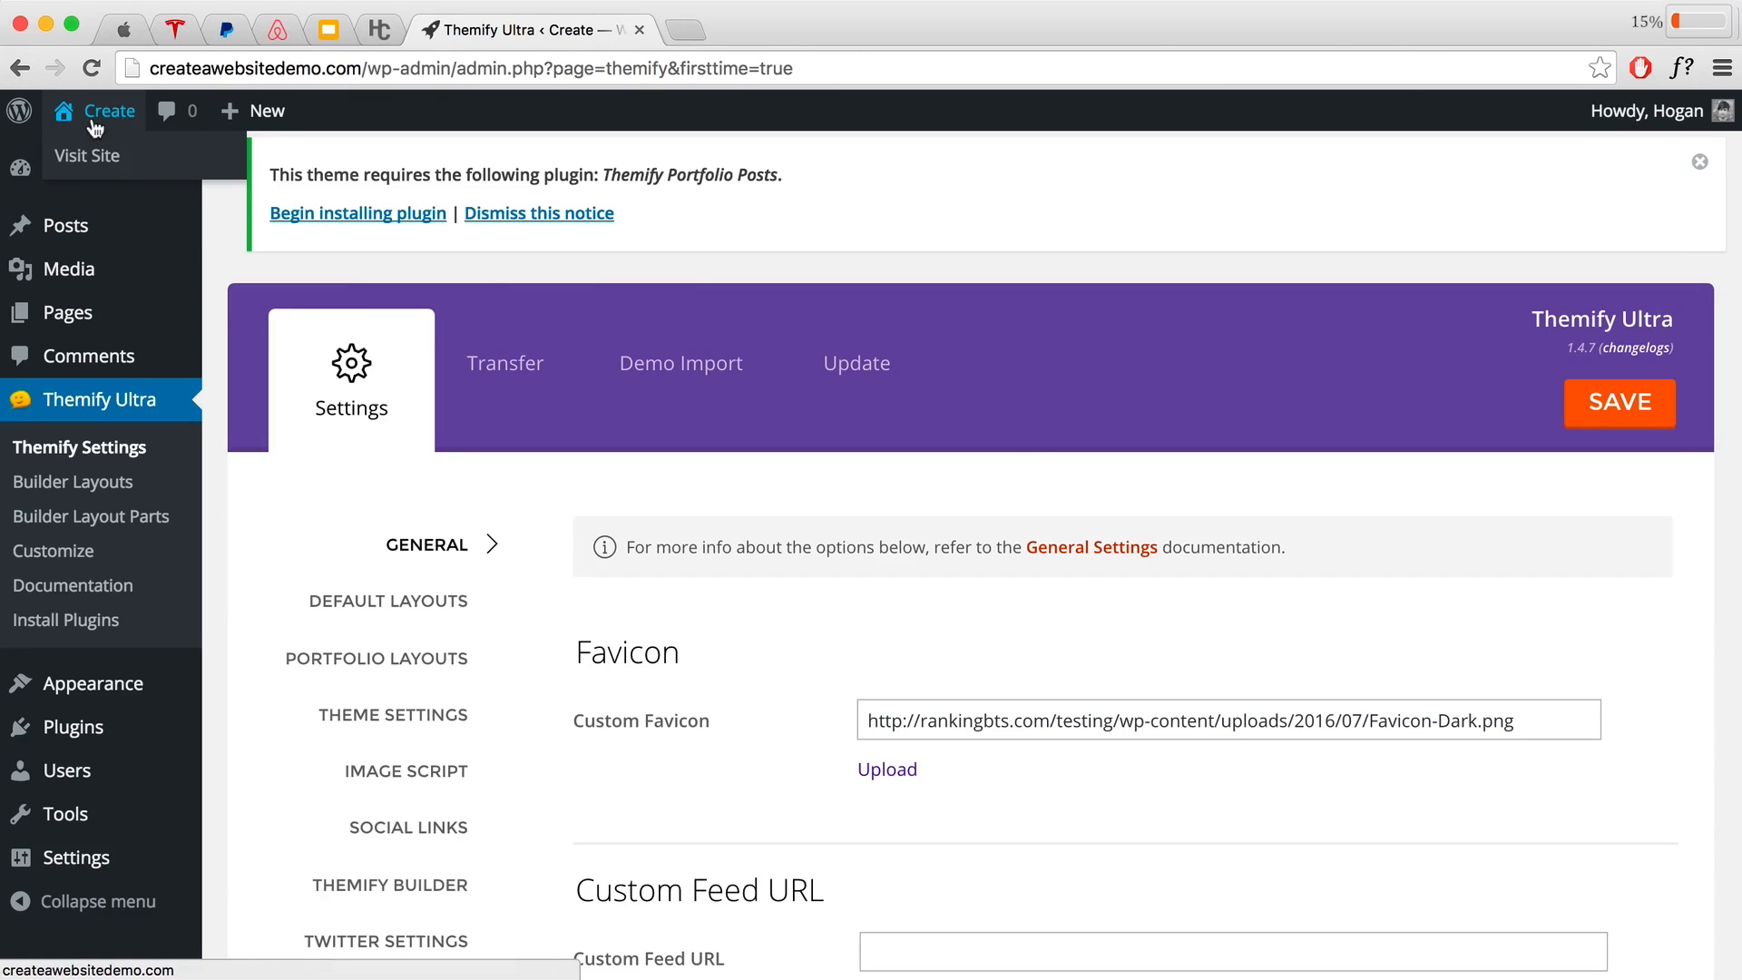
click(89, 157)
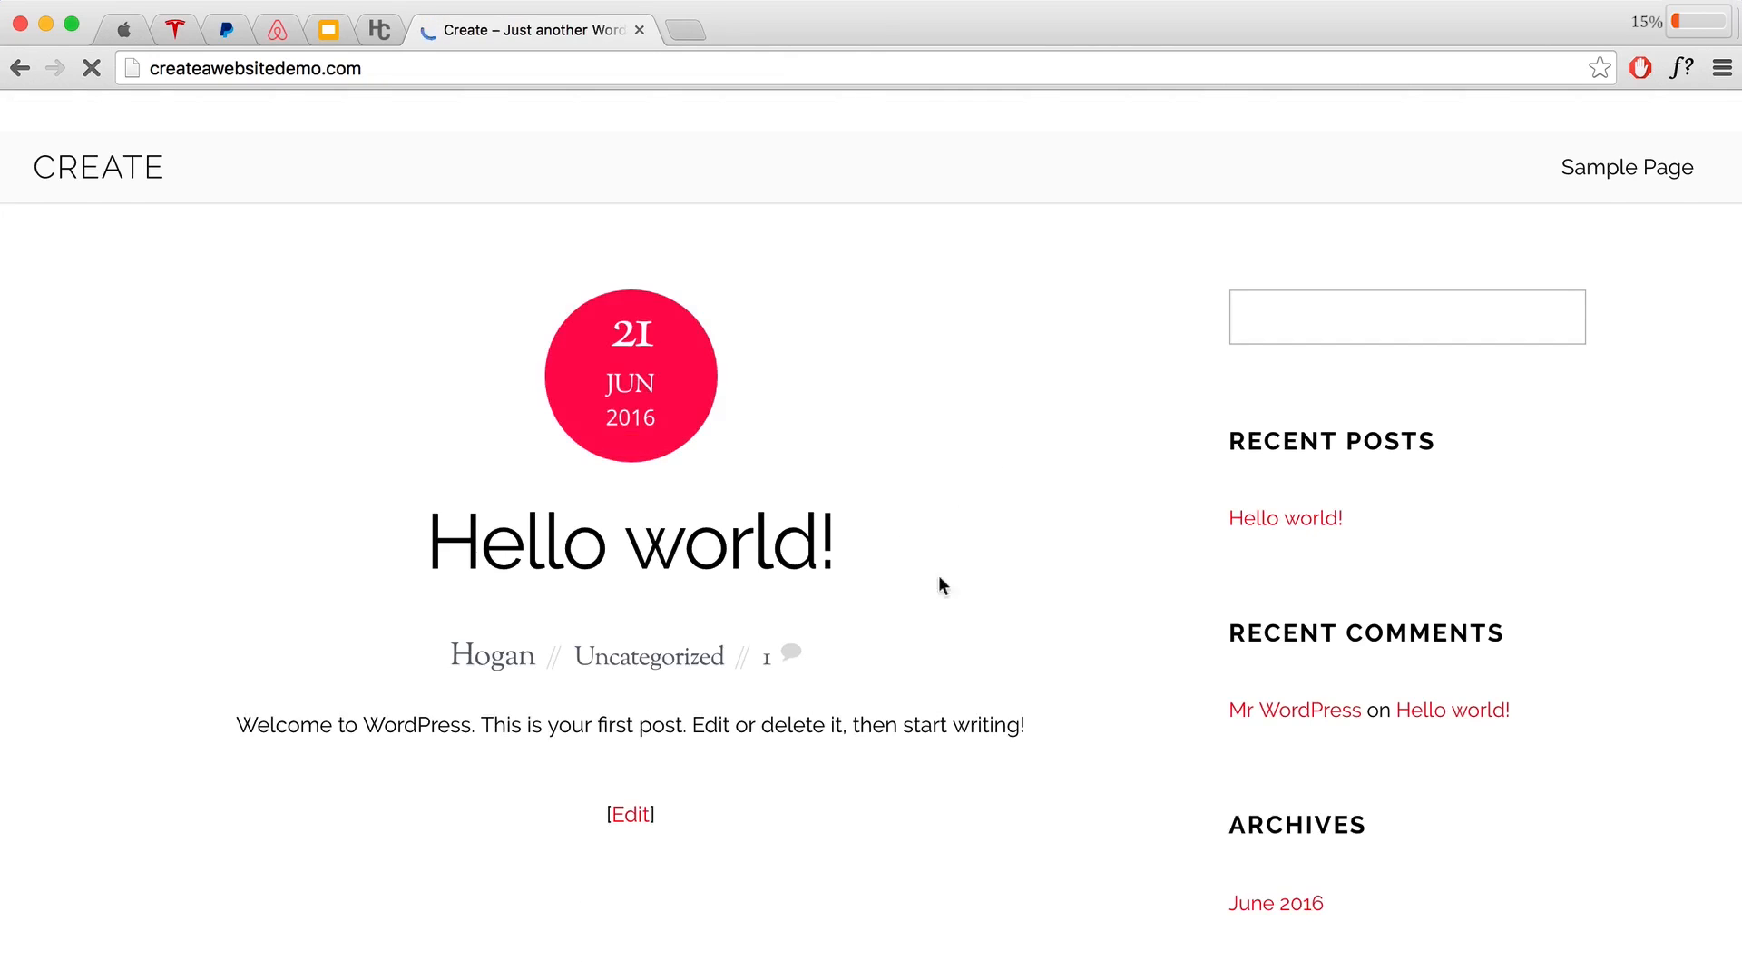
scroll(995, 542, down, 11)
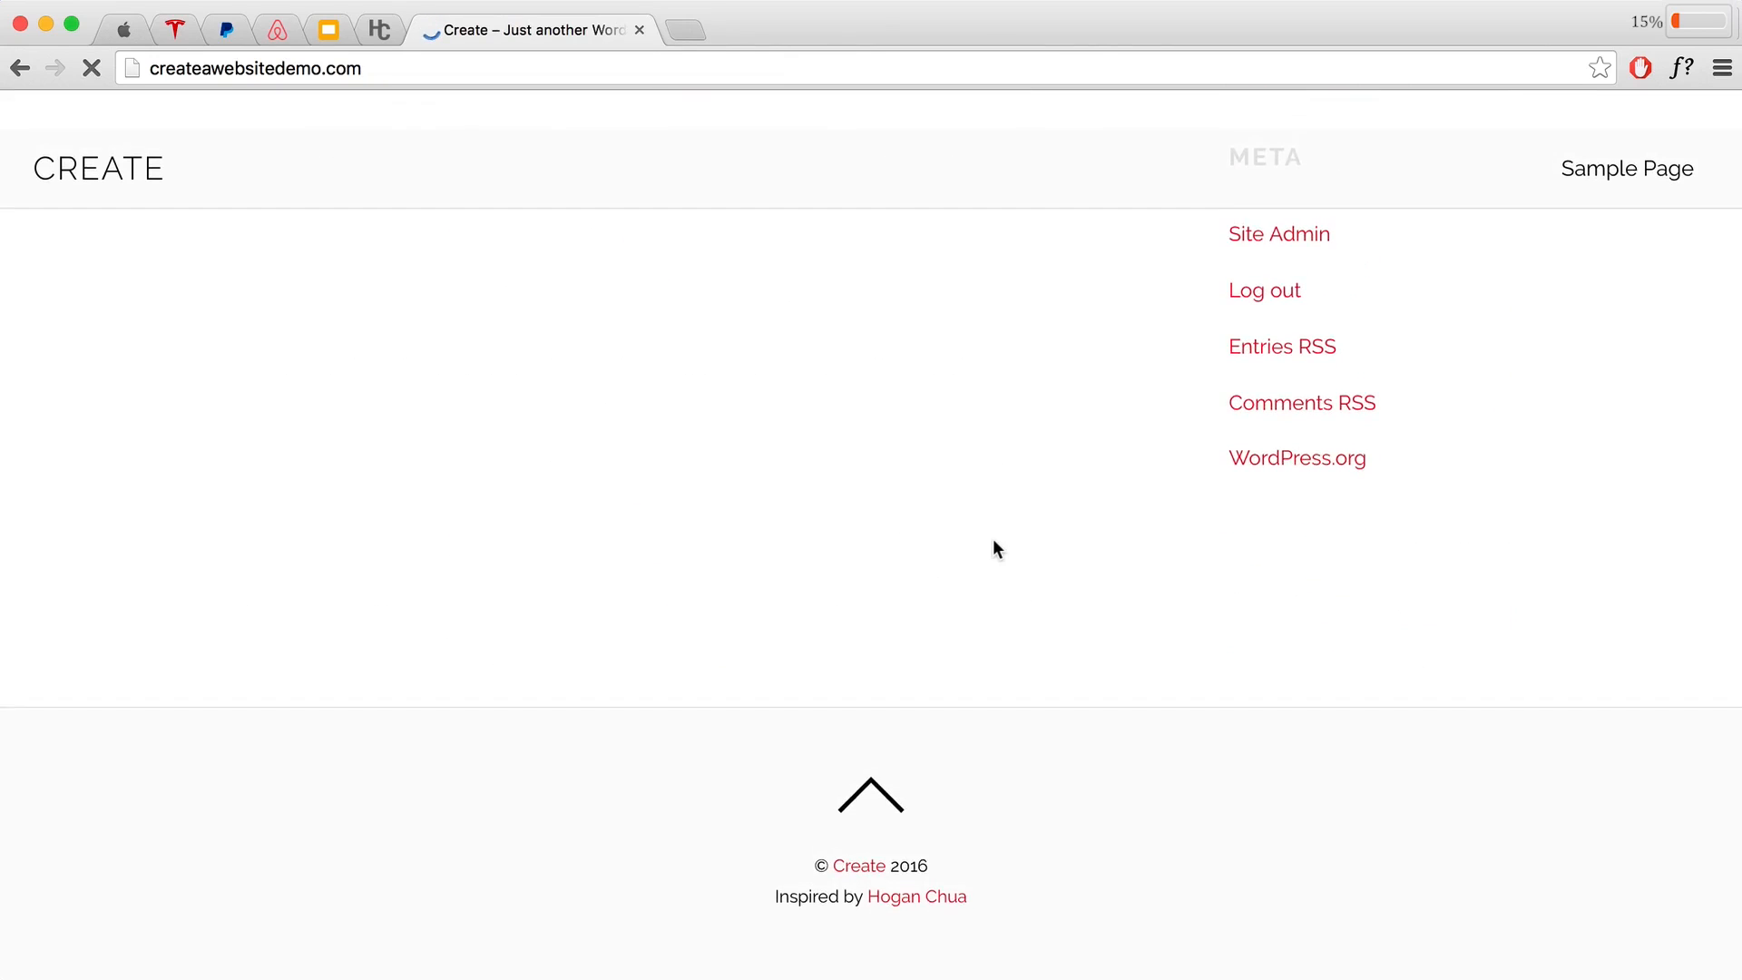
scroll(994, 542, up, 9)
scroll(992, 540, up, 2)
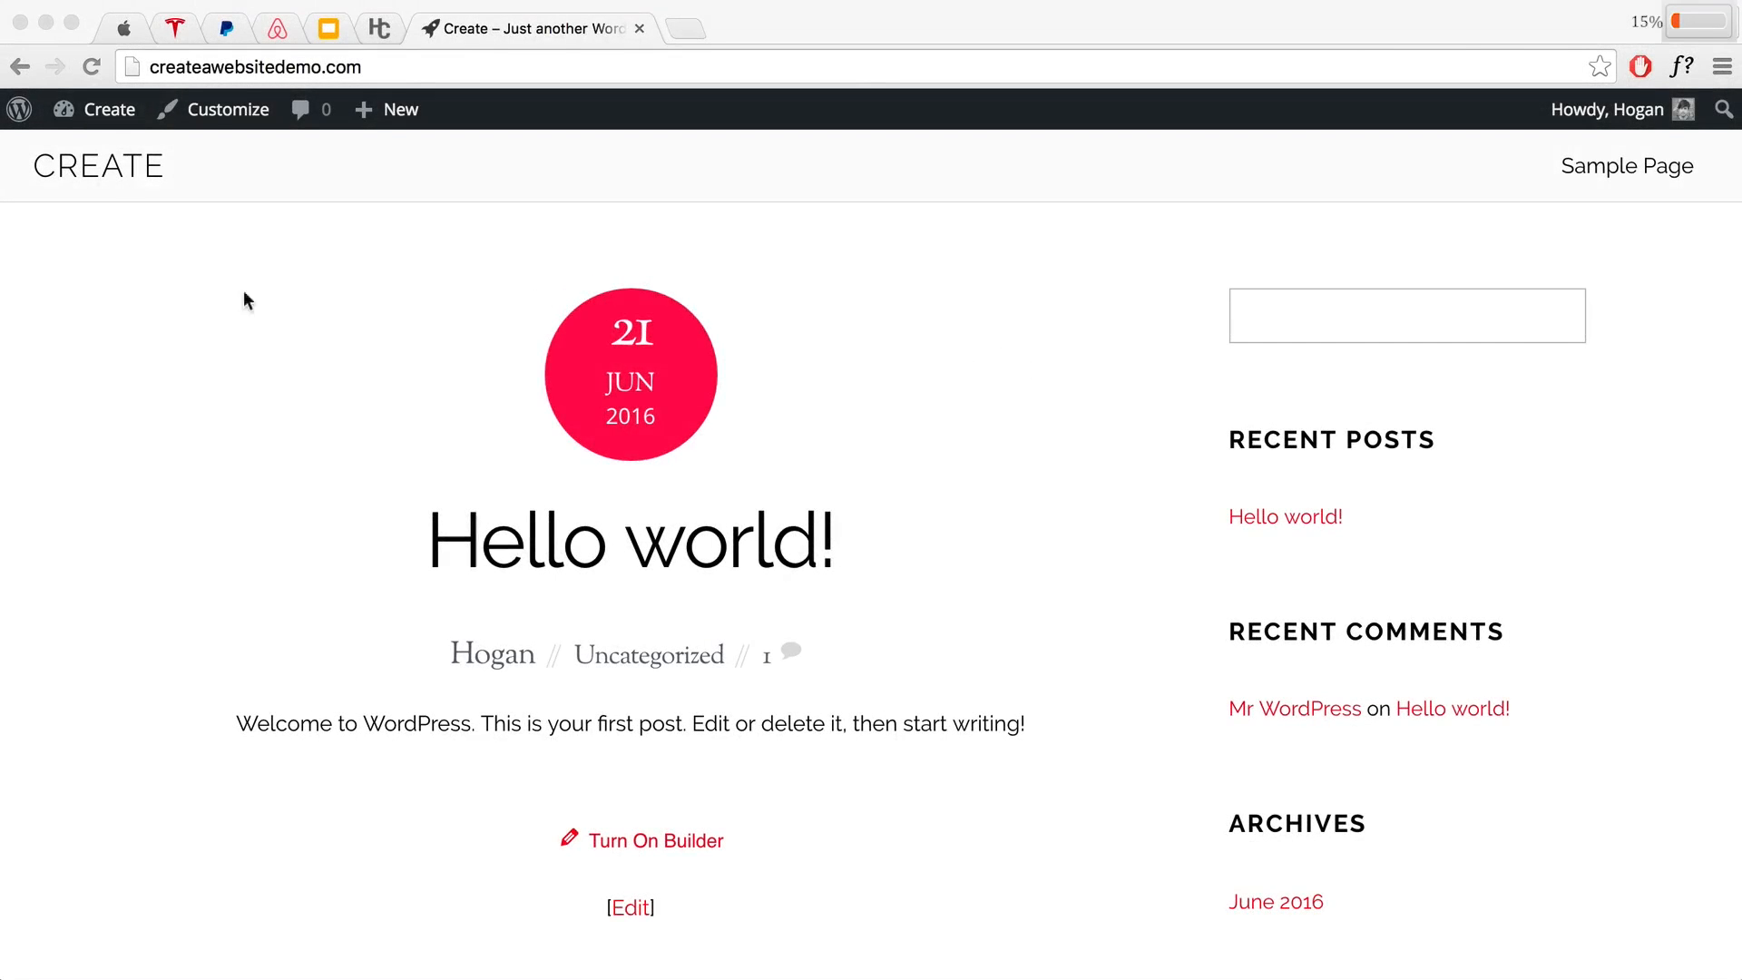
click(101, 166)
mouse_move(94, 120)
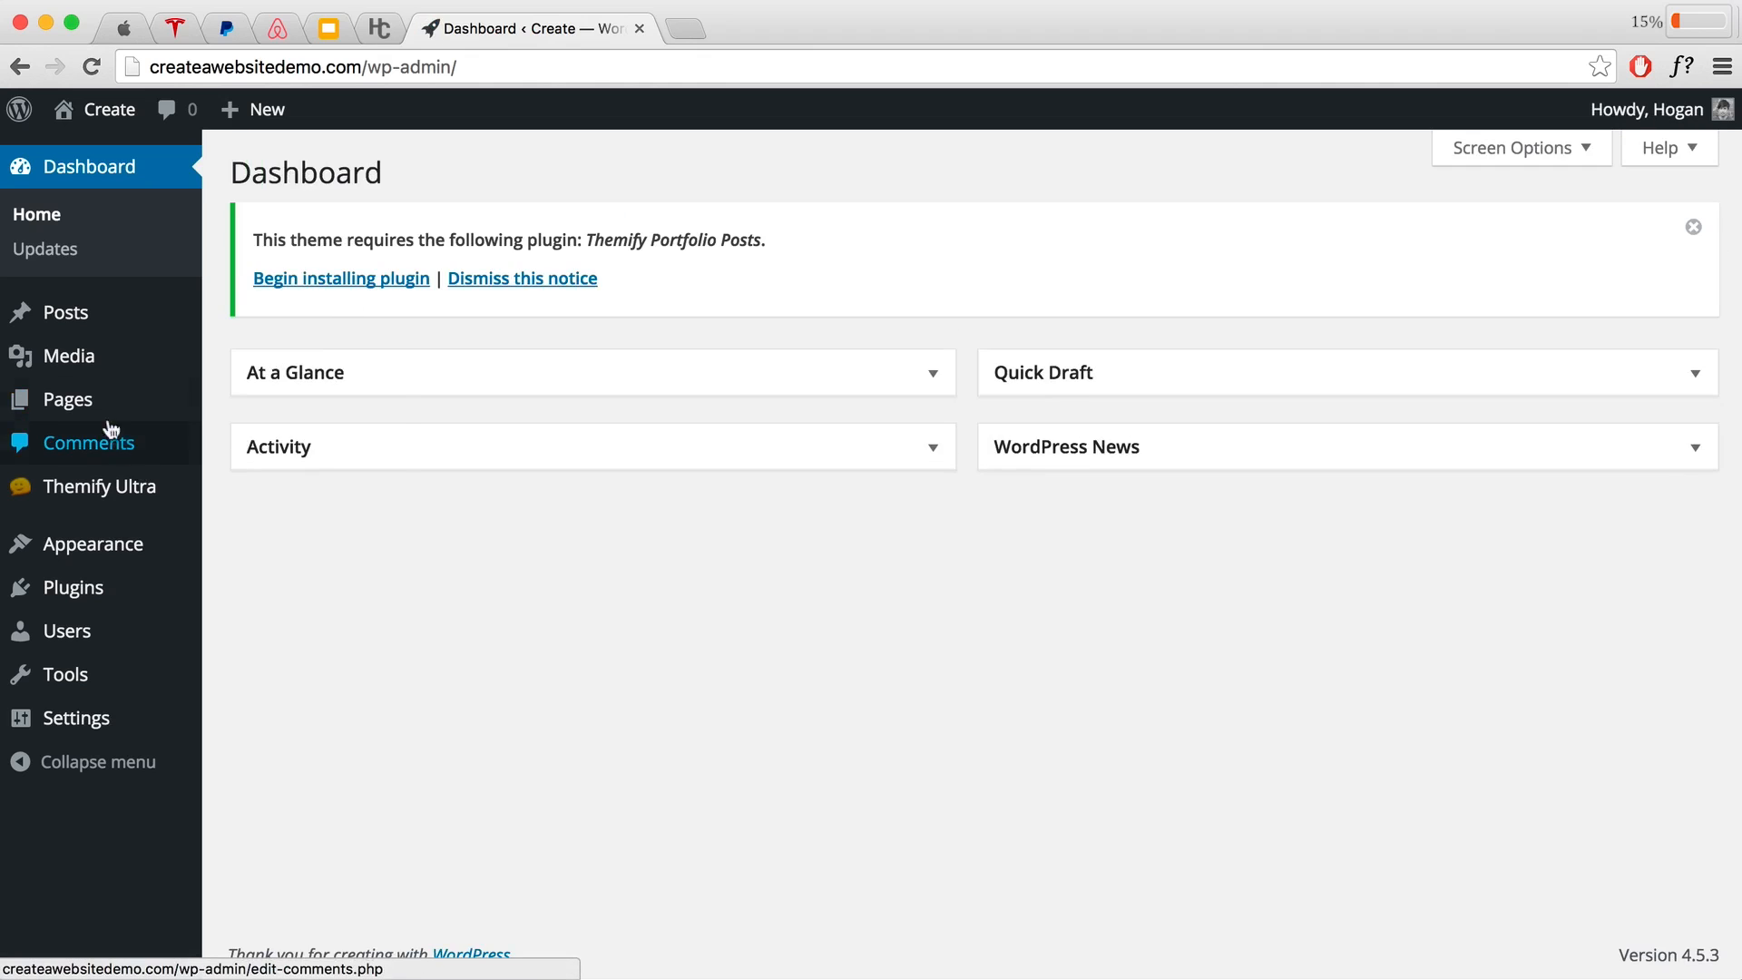
Step: Move both existing pages to the Trash with a bulk action
click(71, 404)
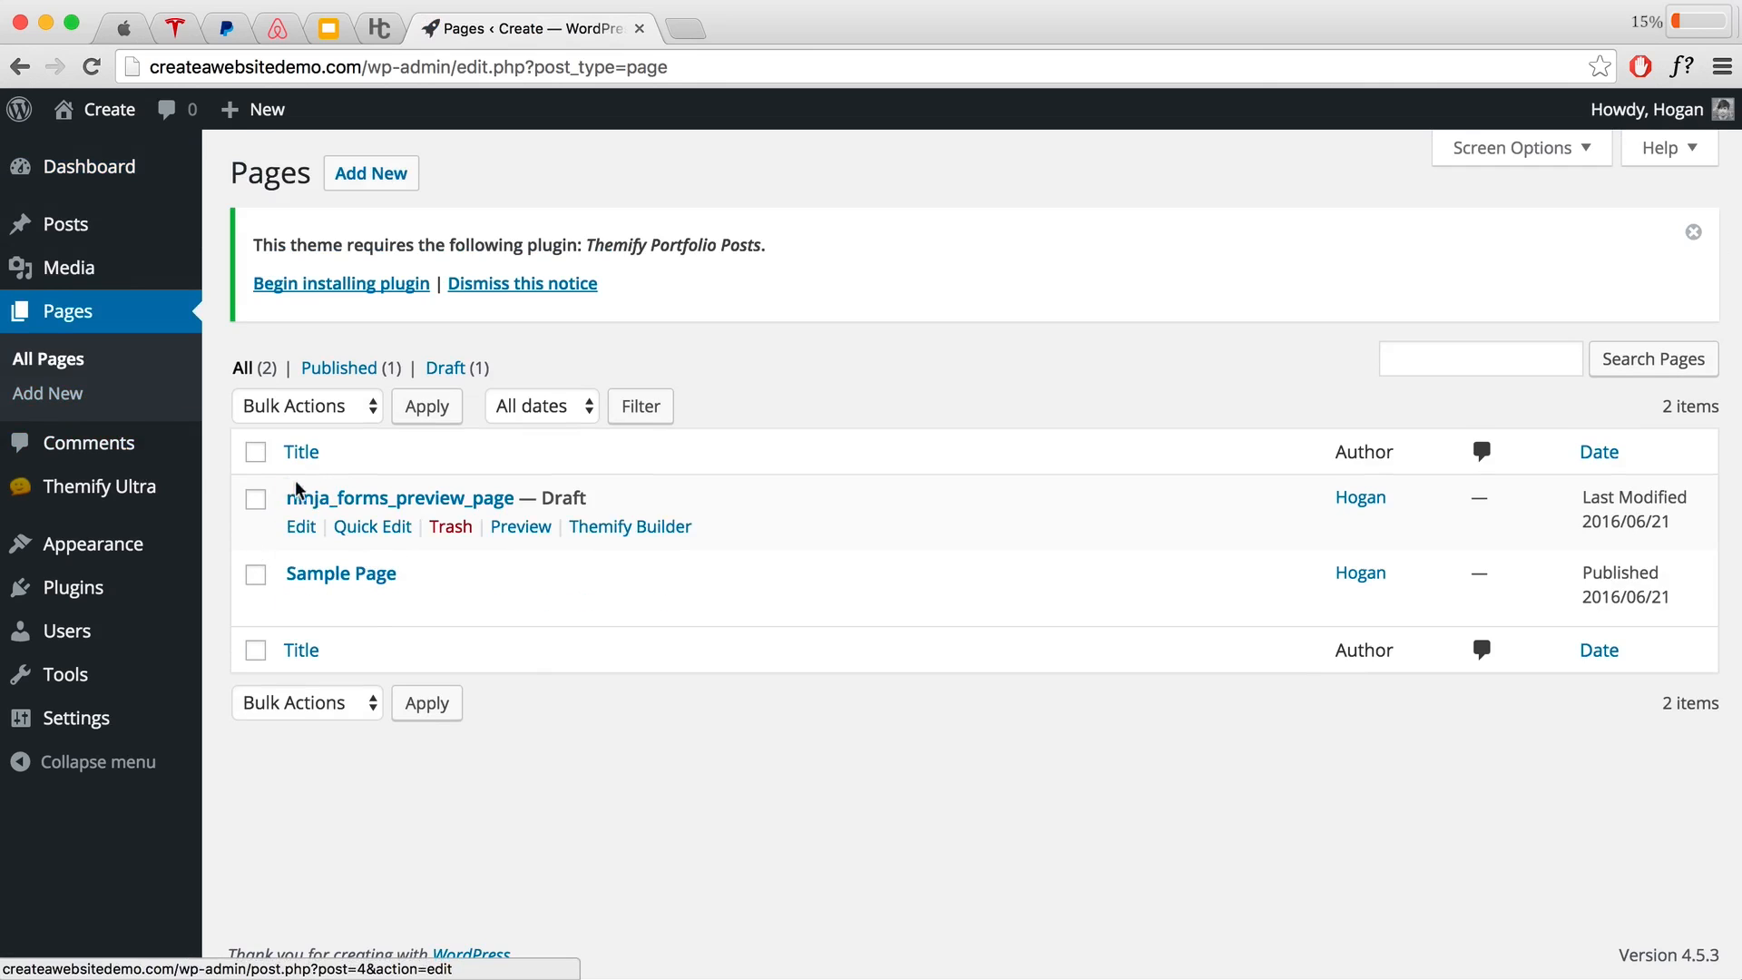
click(256, 454)
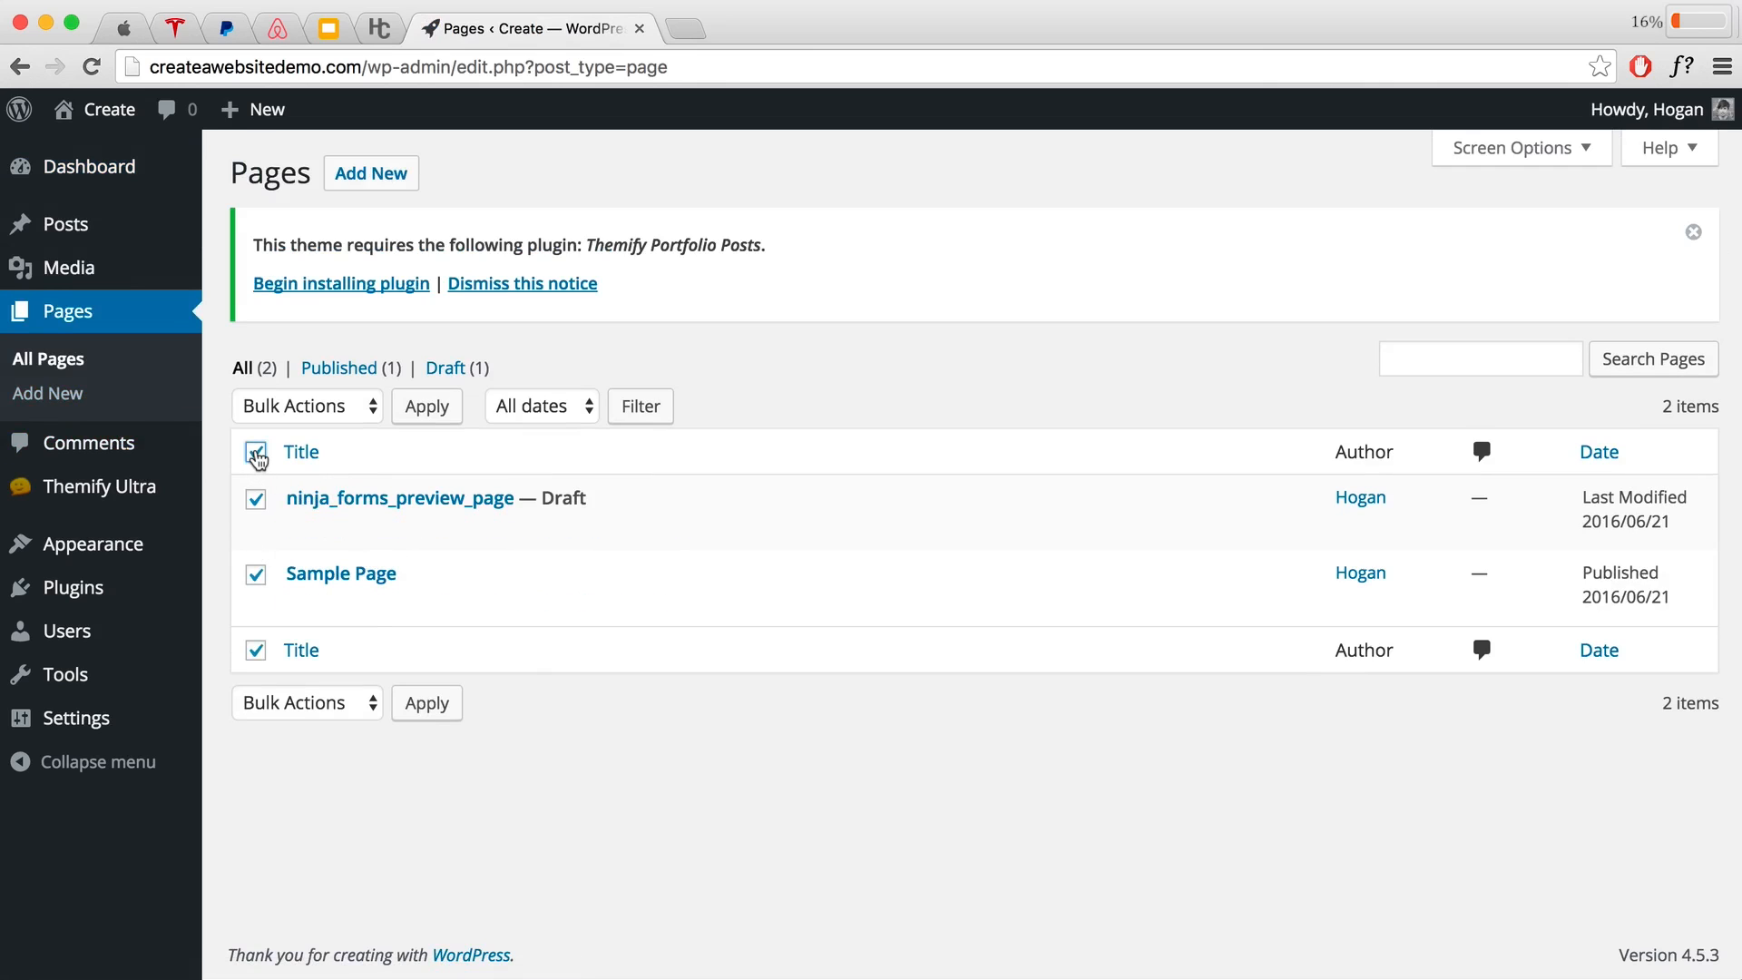
click(306, 408)
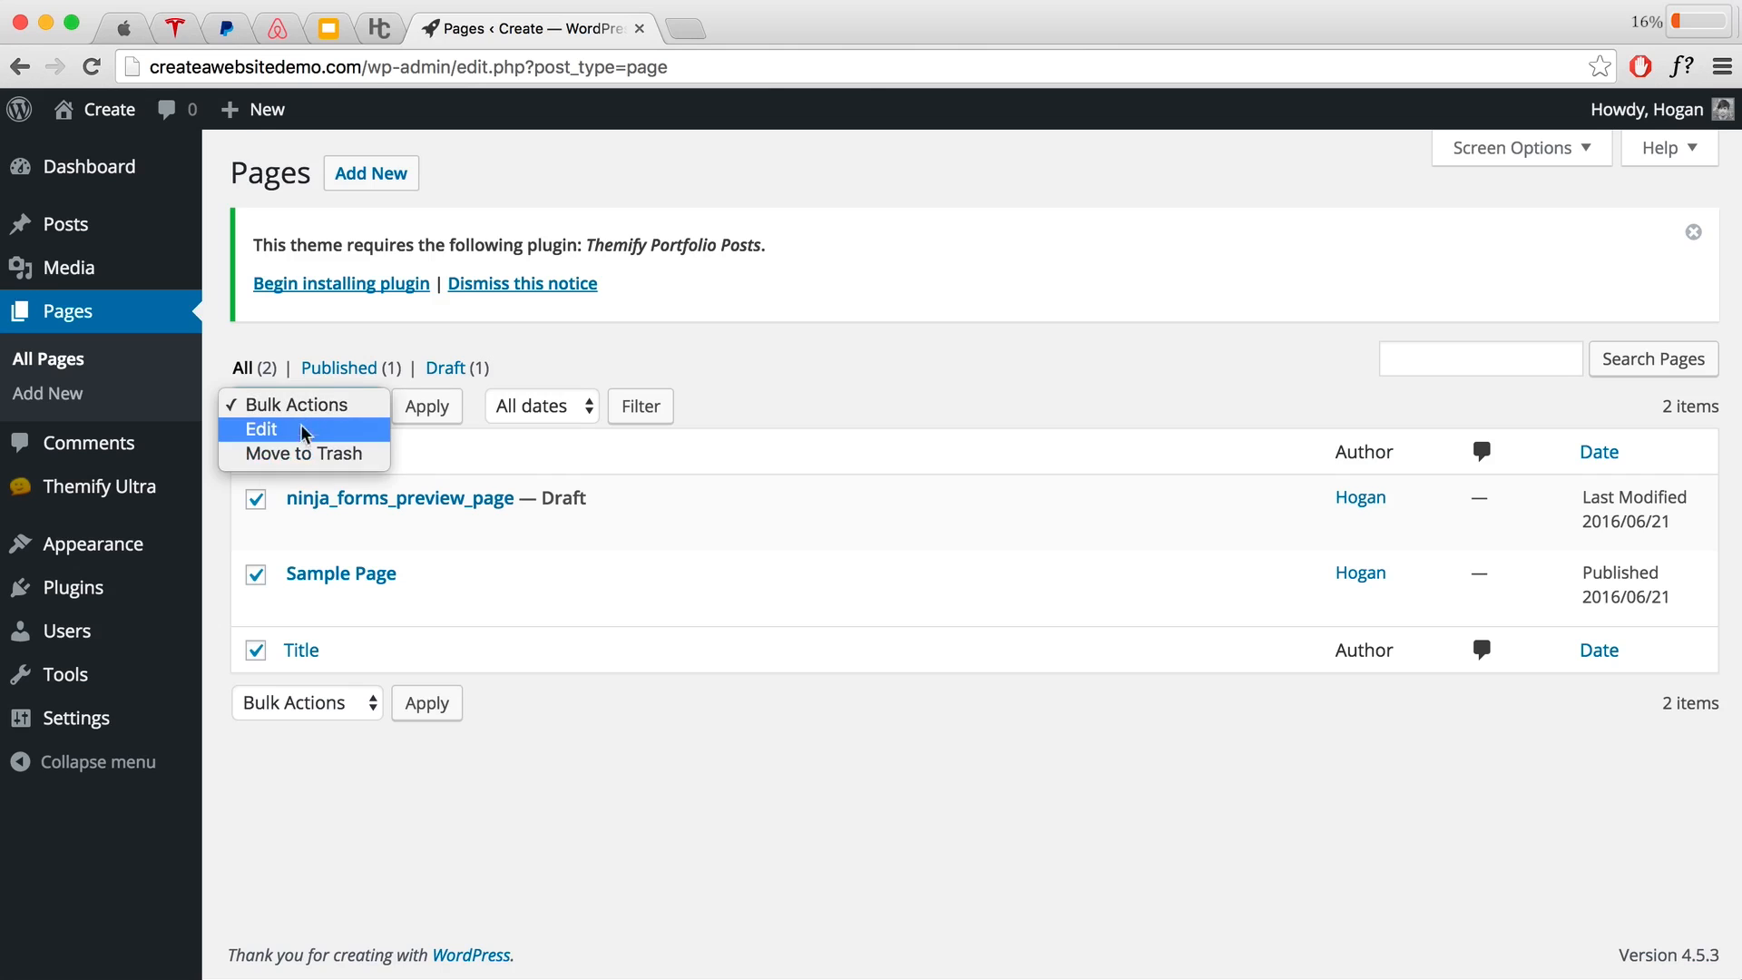
click(292, 451)
click(430, 410)
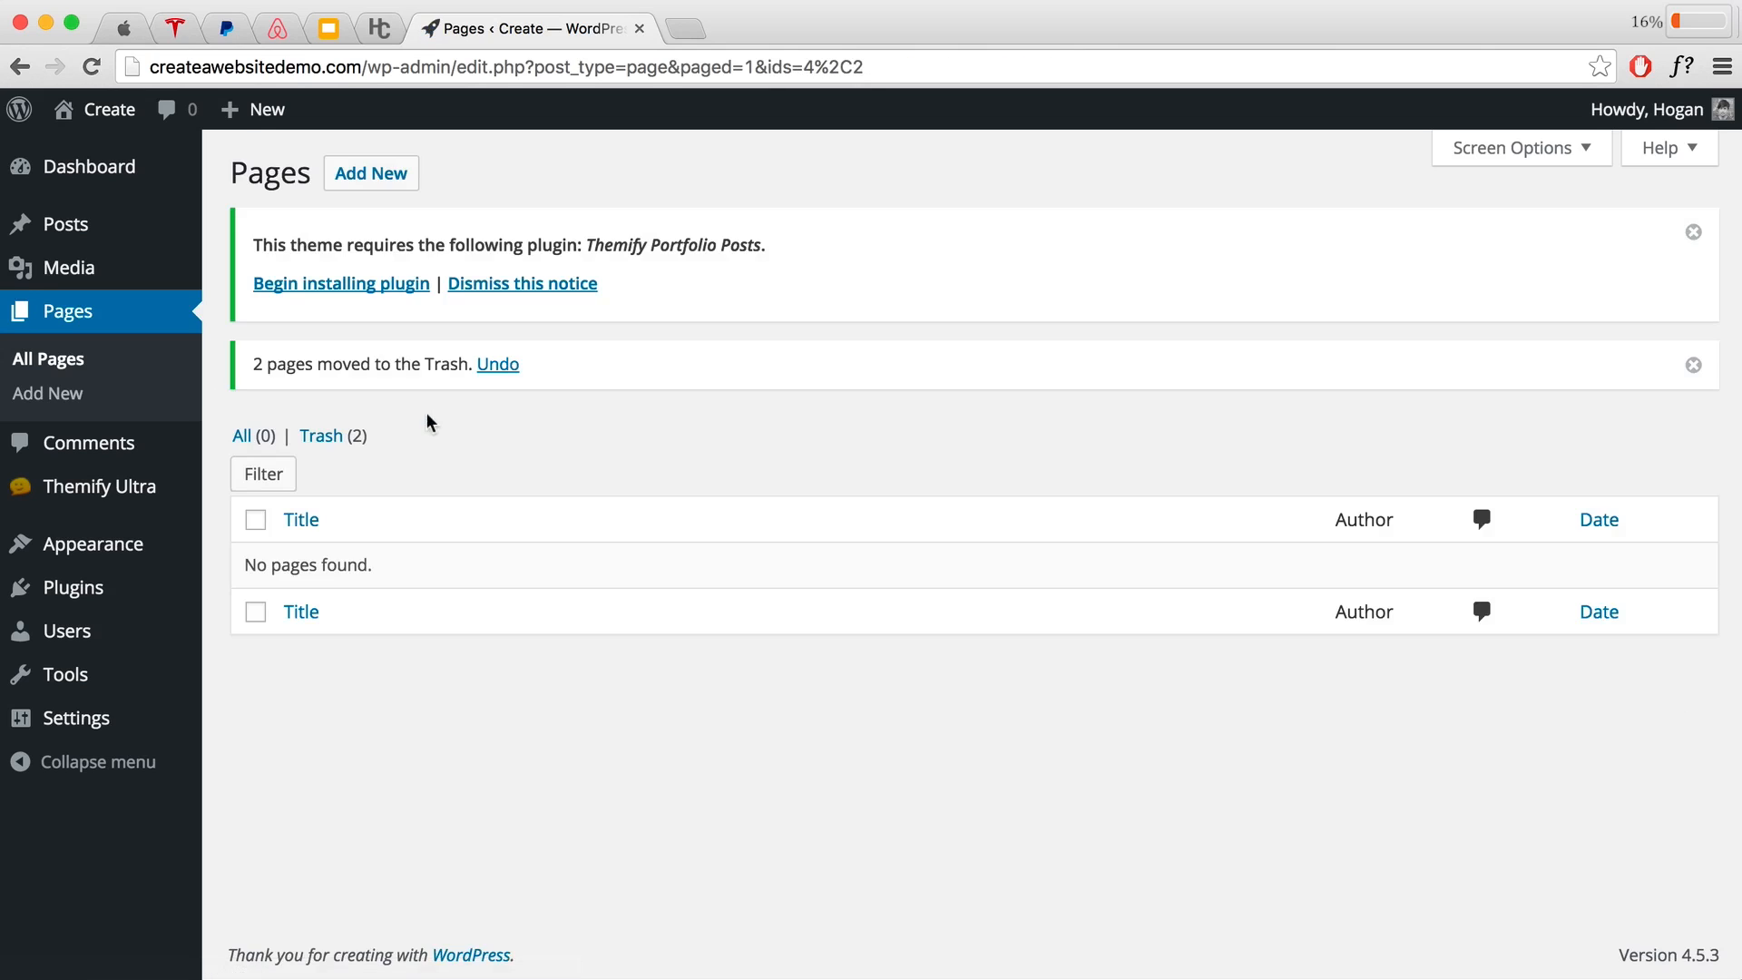
Step: Permanently delete the trashed pages and dismiss the Themify Portfolio Posts notice
click(325, 436)
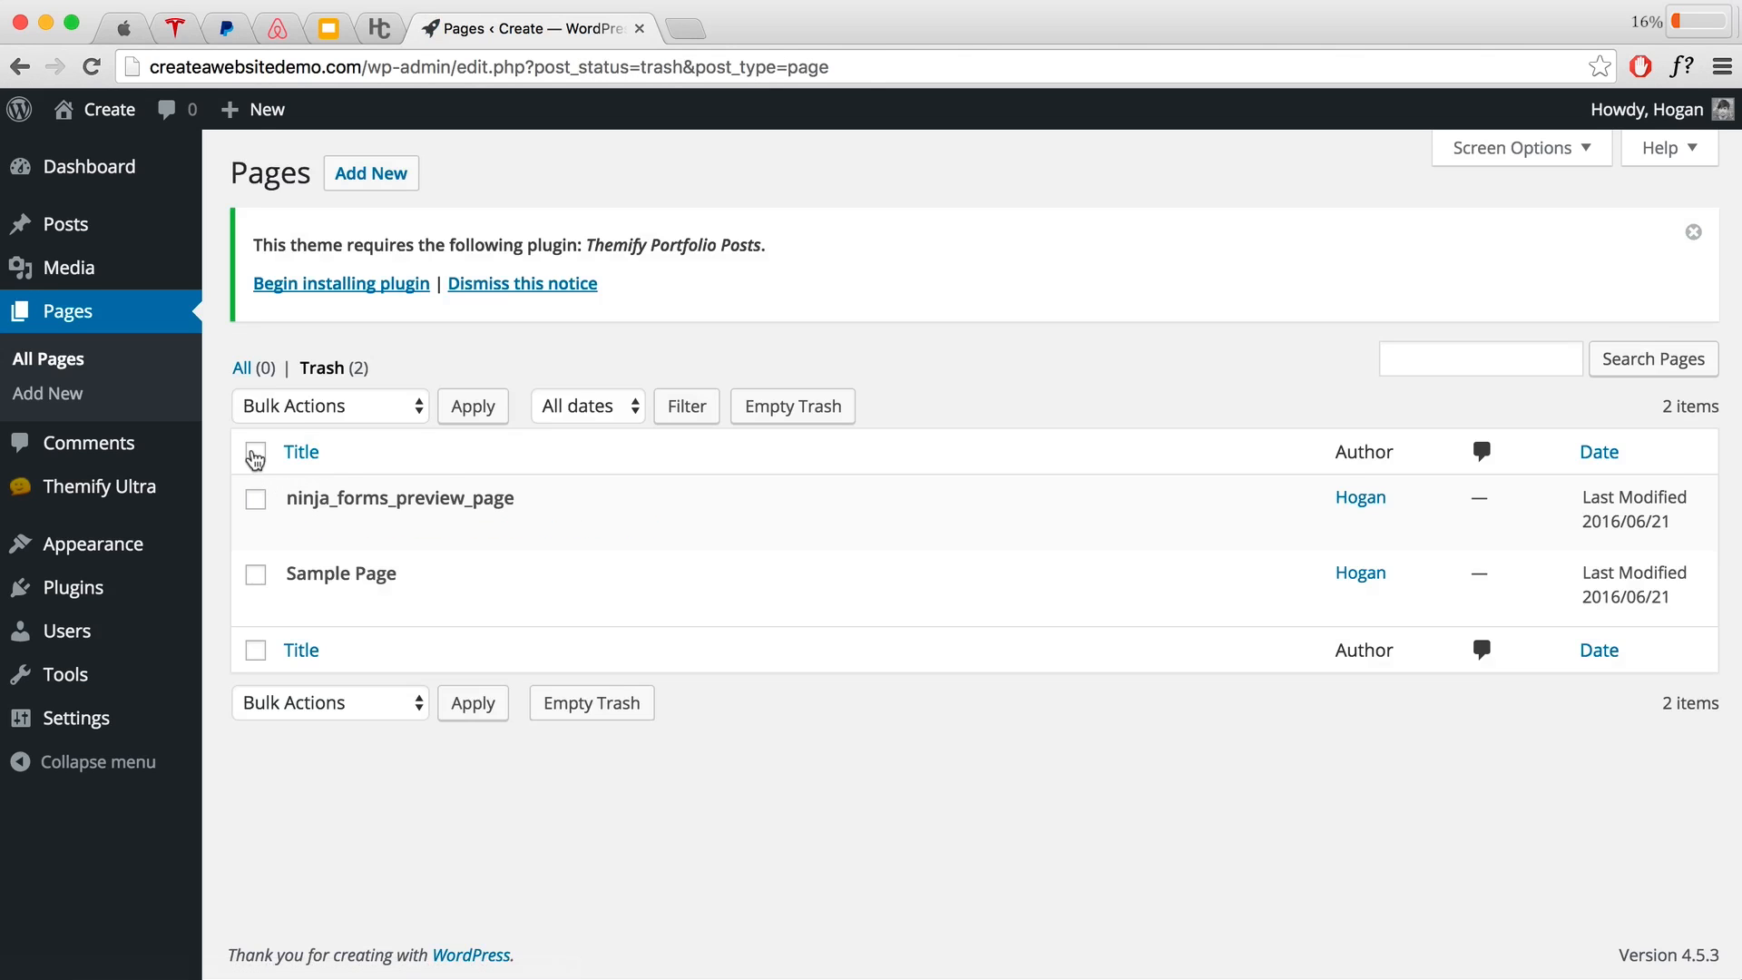
click(255, 453)
click(385, 405)
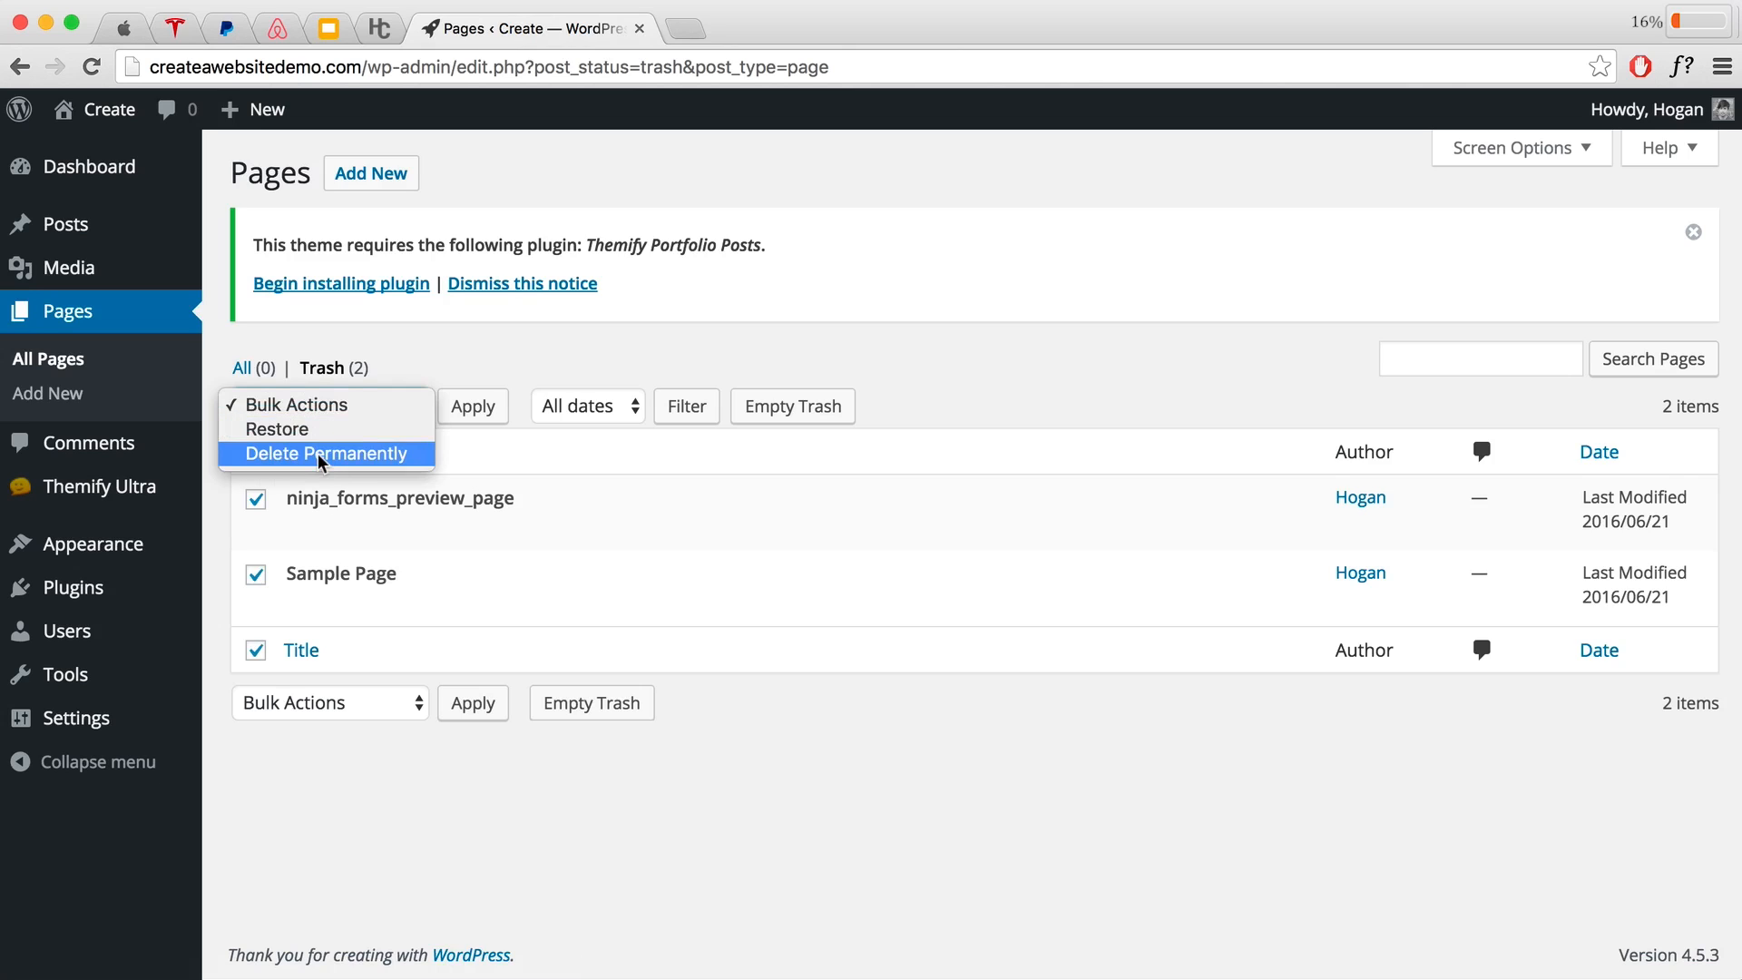
click(319, 456)
click(459, 410)
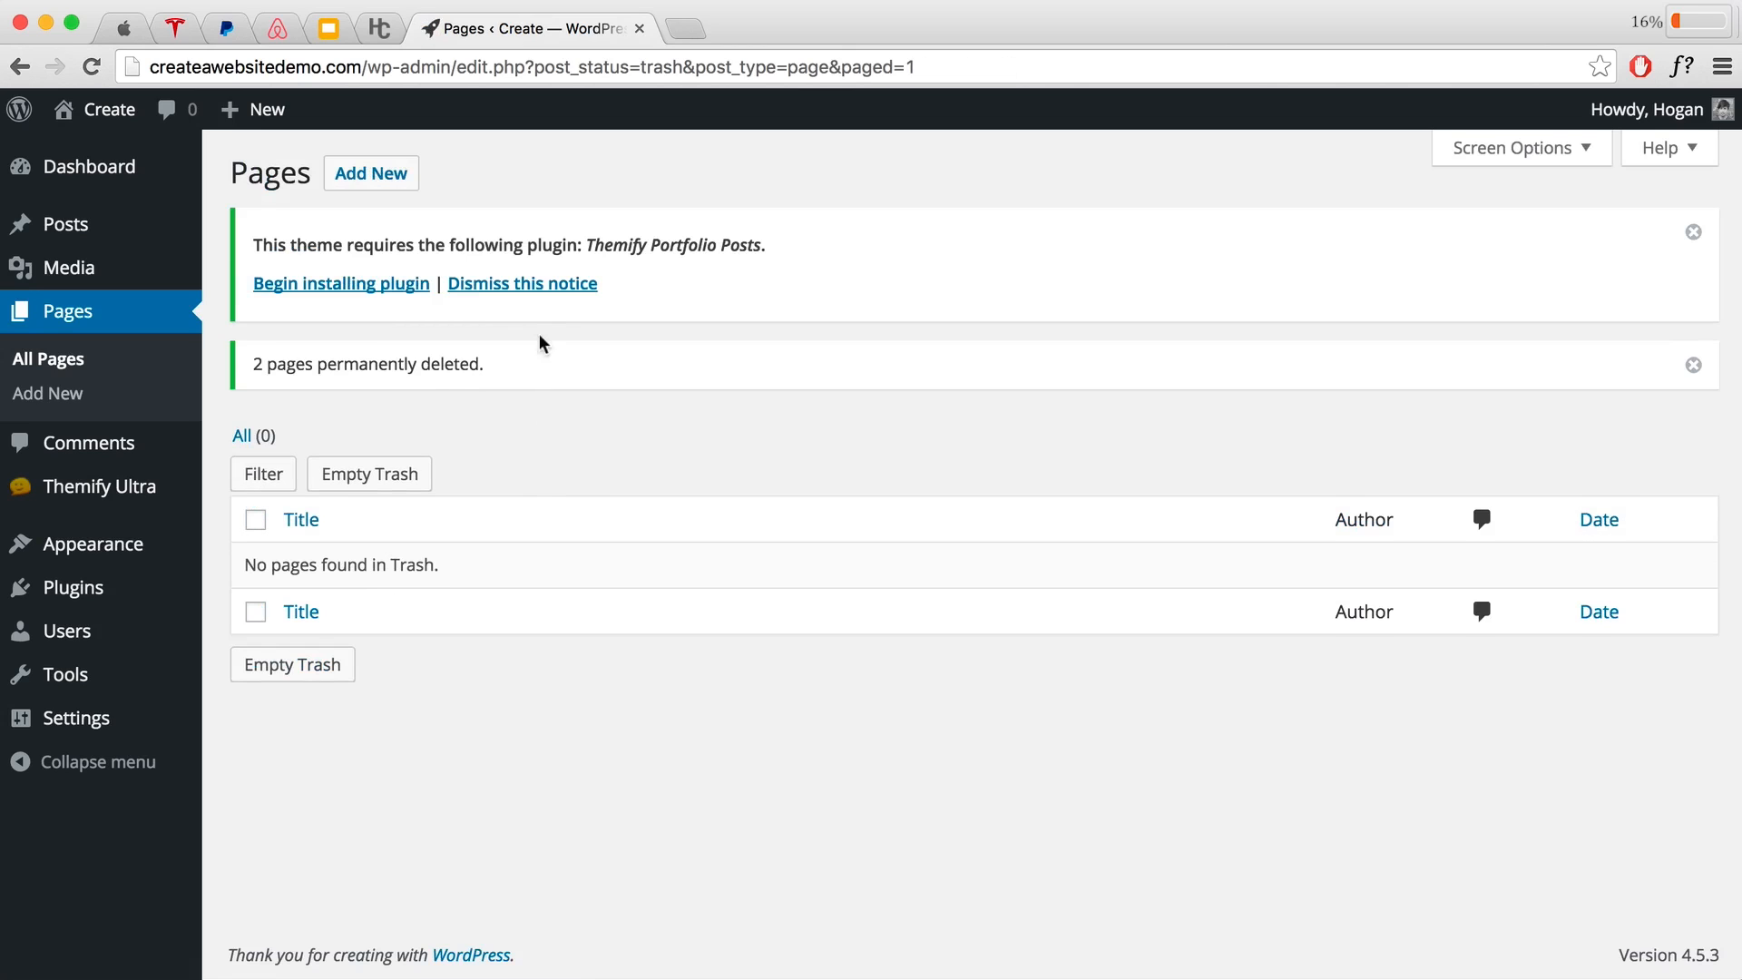
click(530, 287)
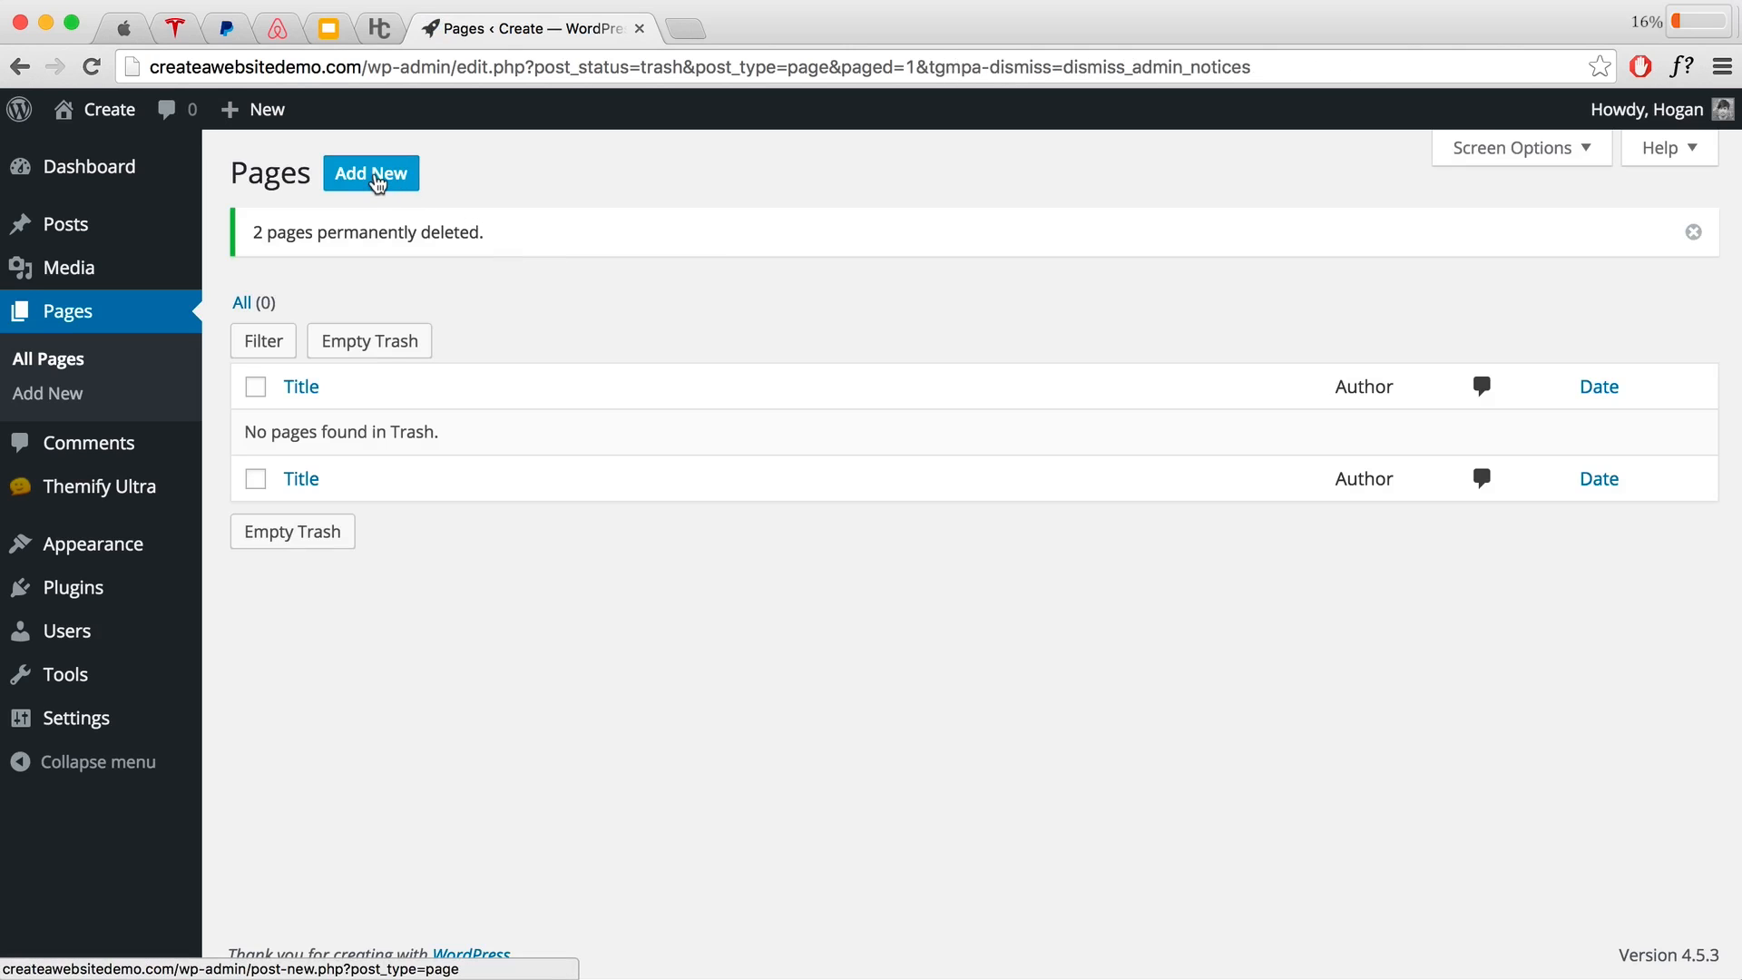
Step: Create and publish the Home and About pages
click(379, 181)
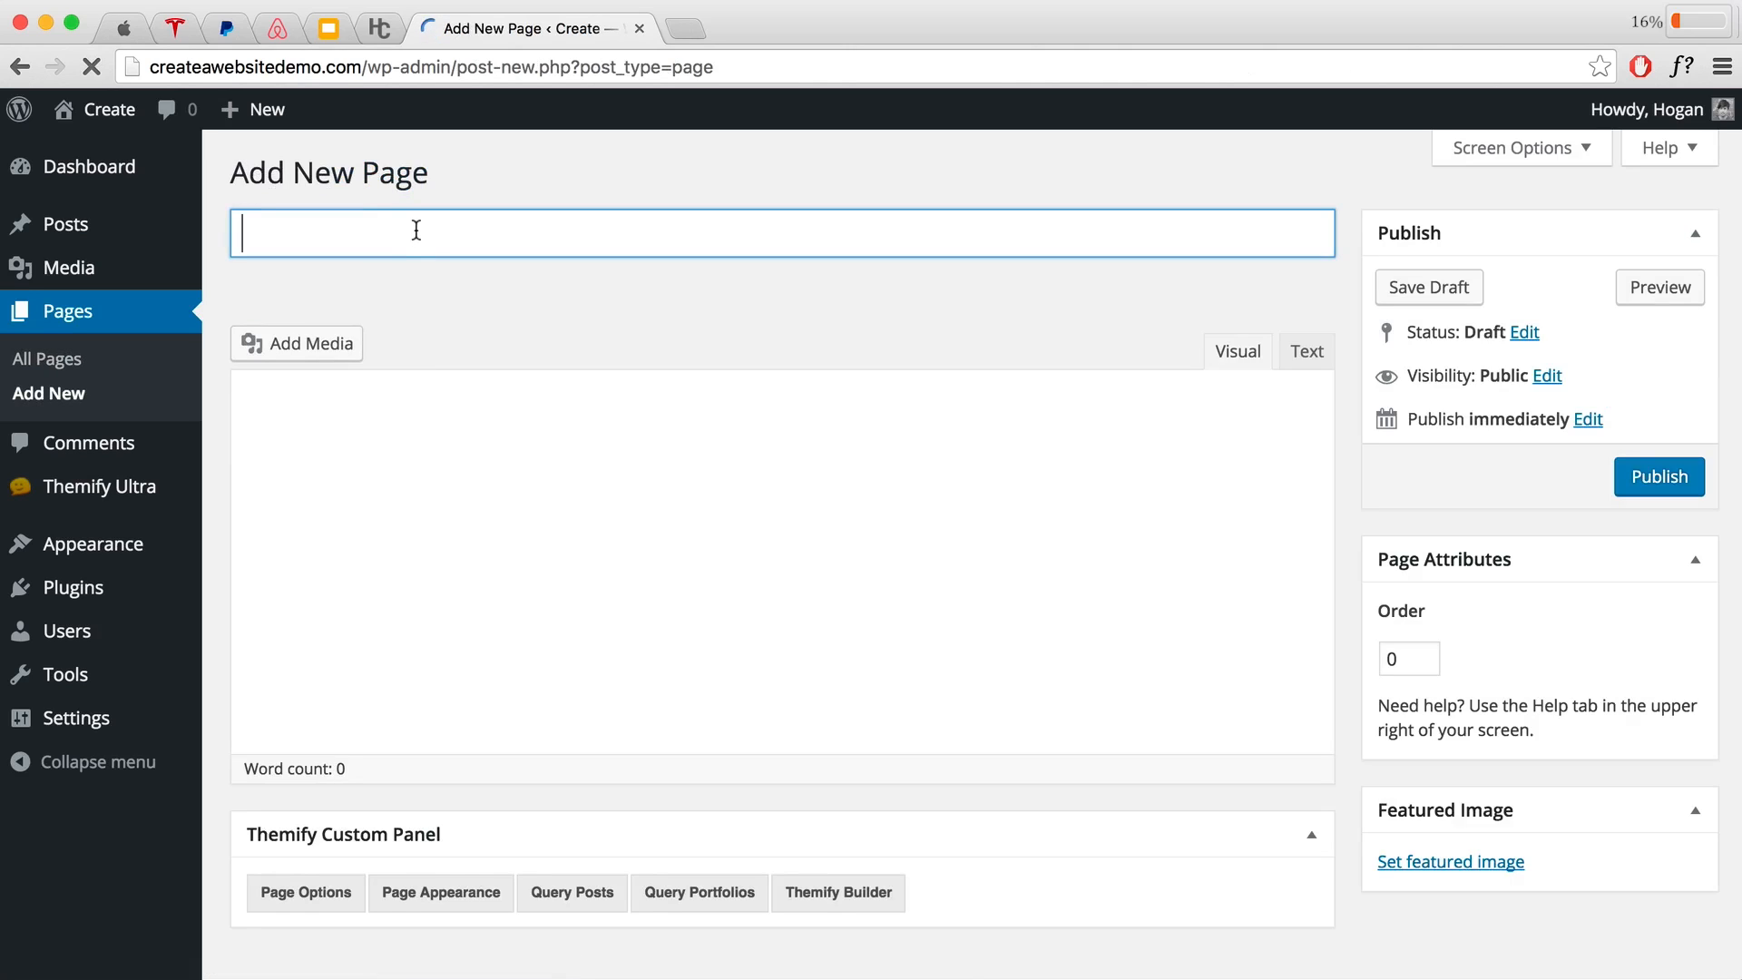
text(Home)
click(1255, 513)
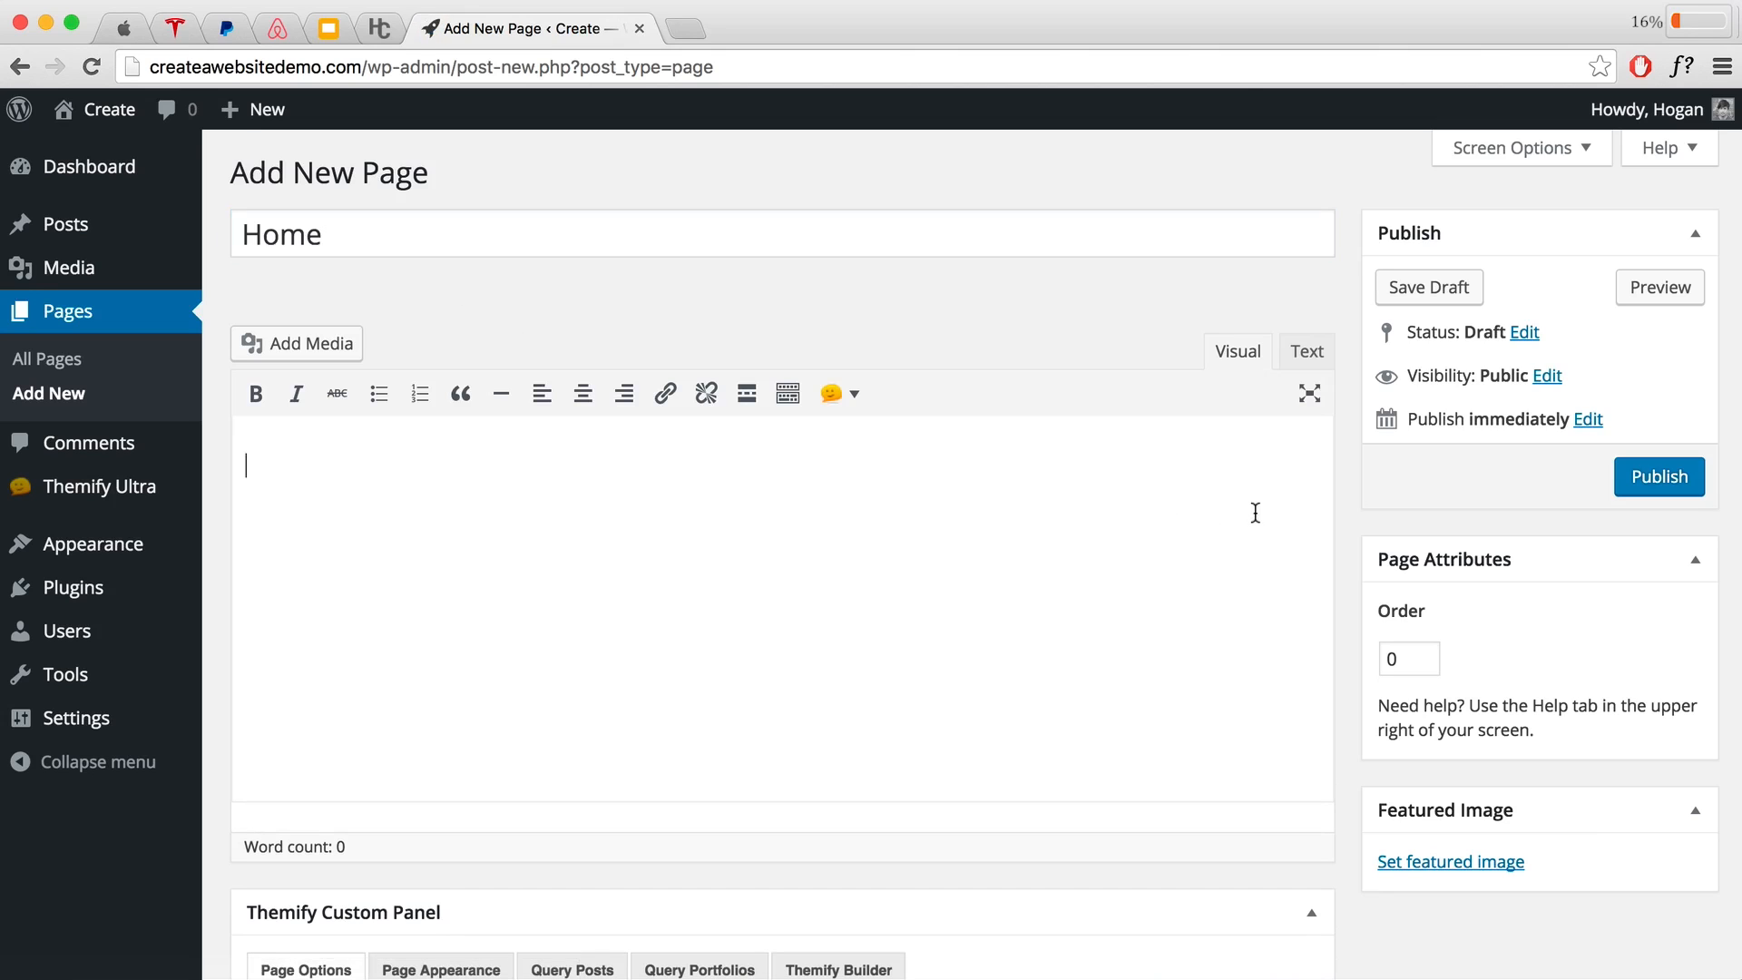
click(1666, 480)
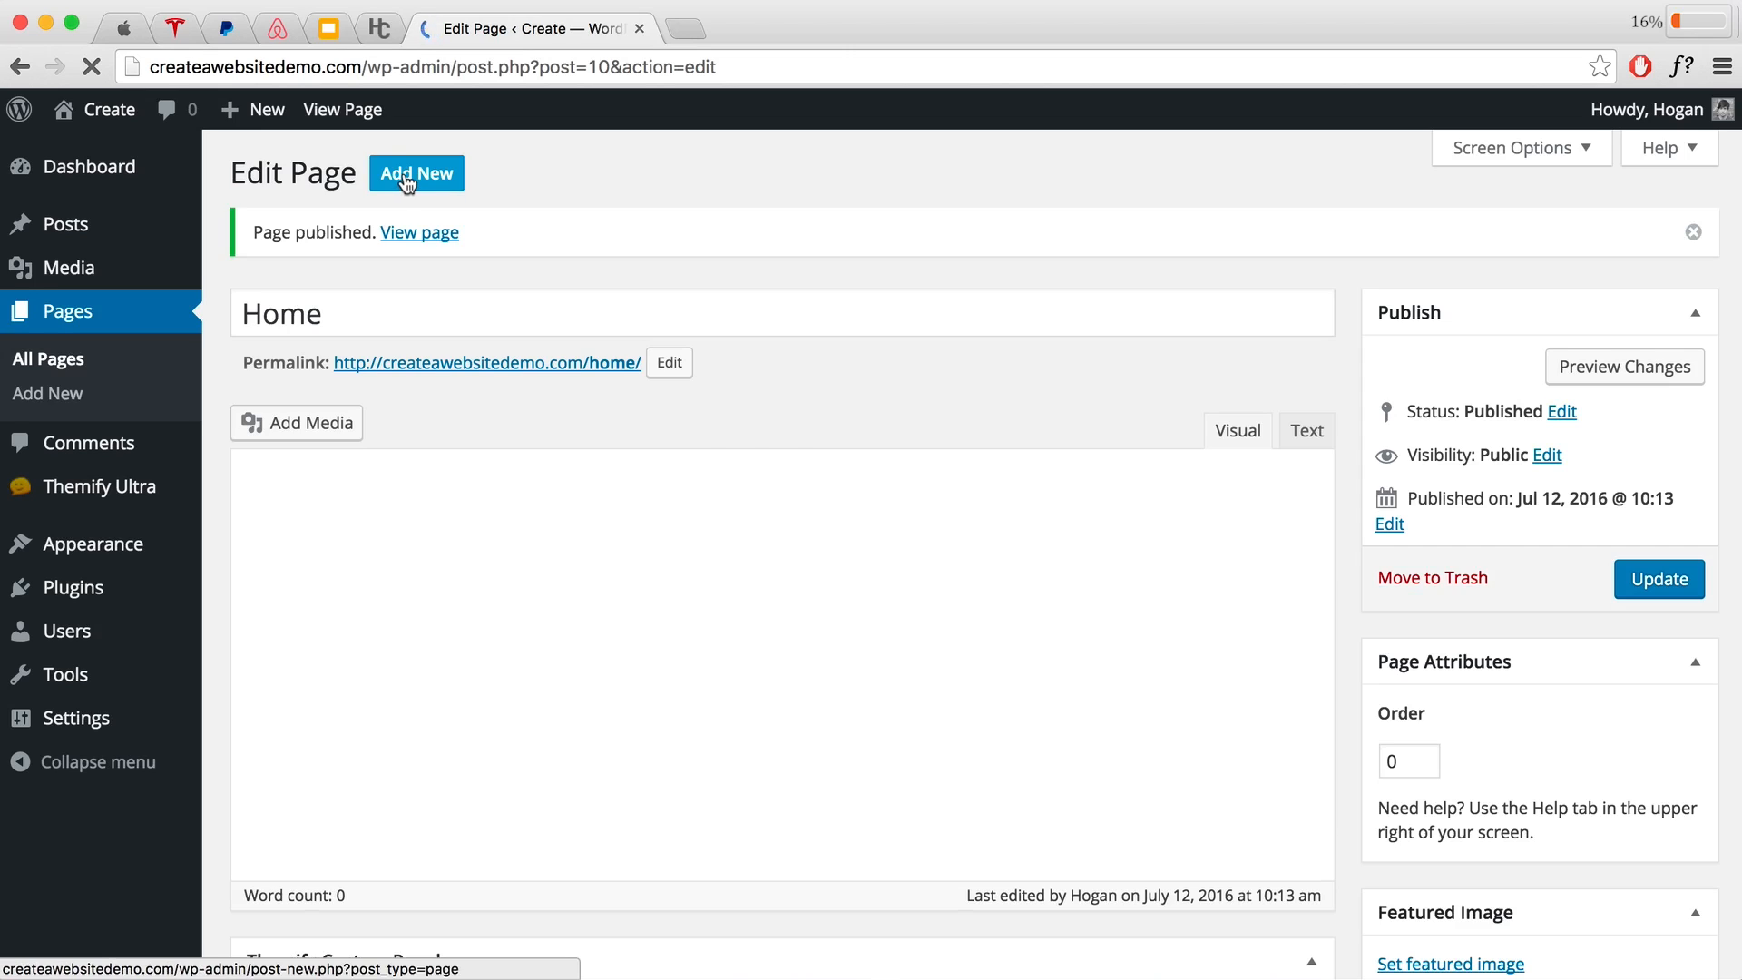
click(407, 182)
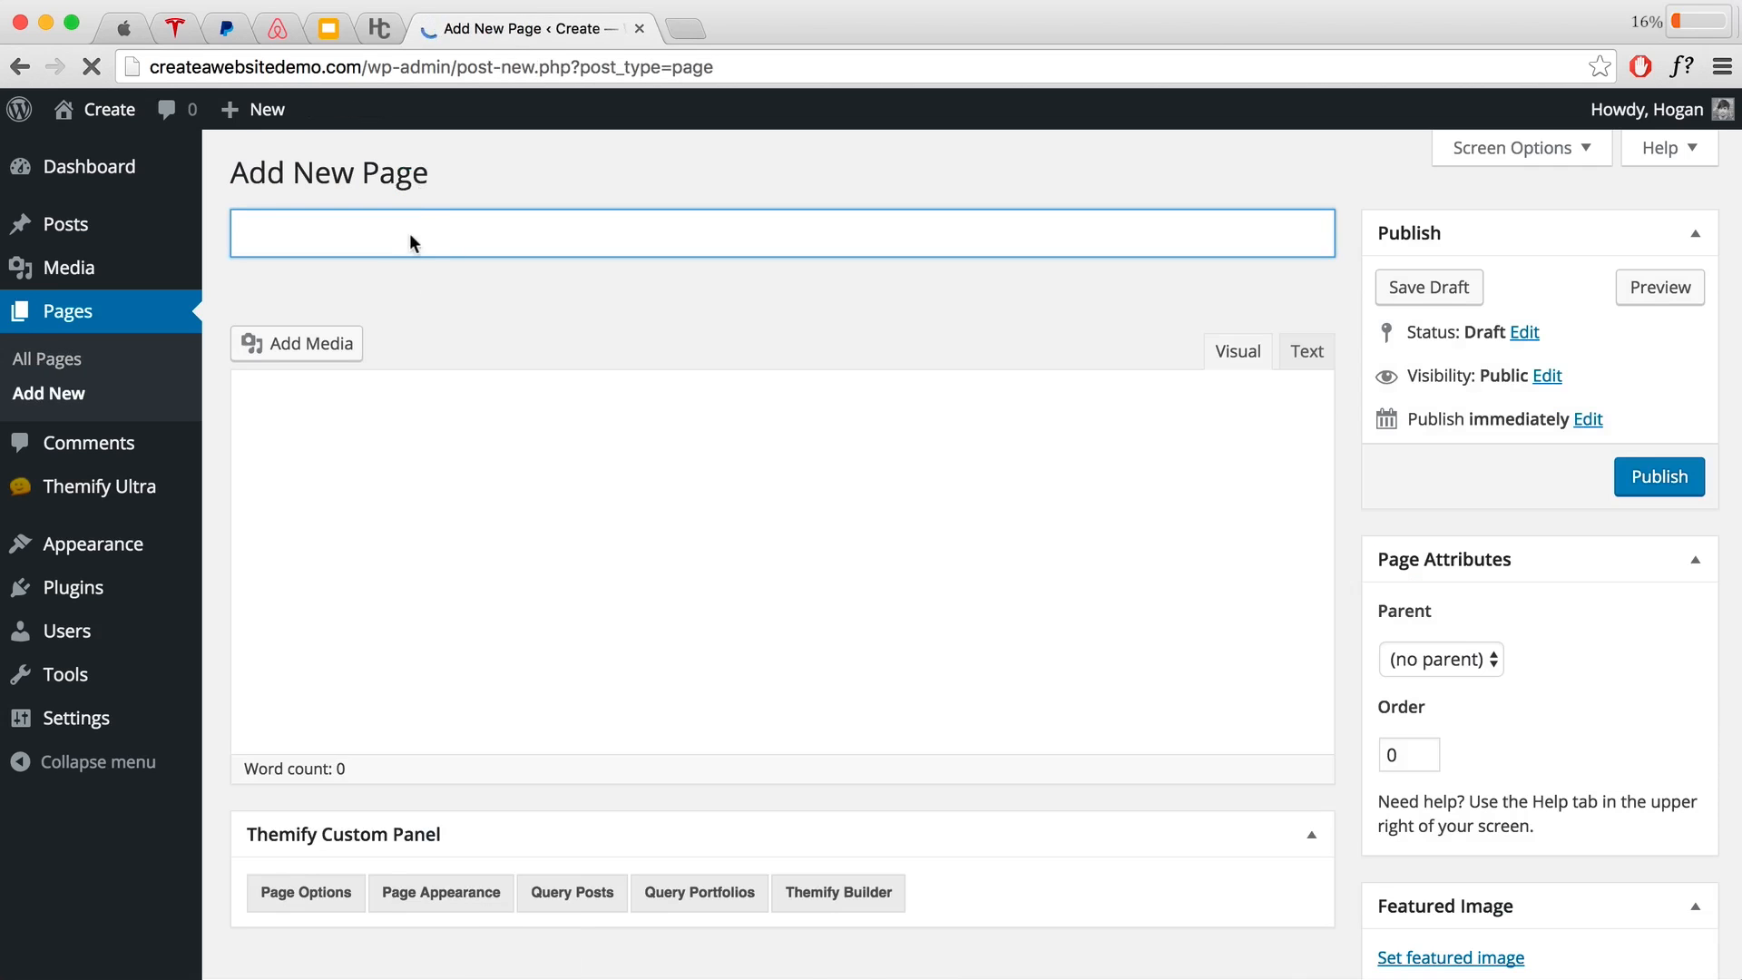
text(About)
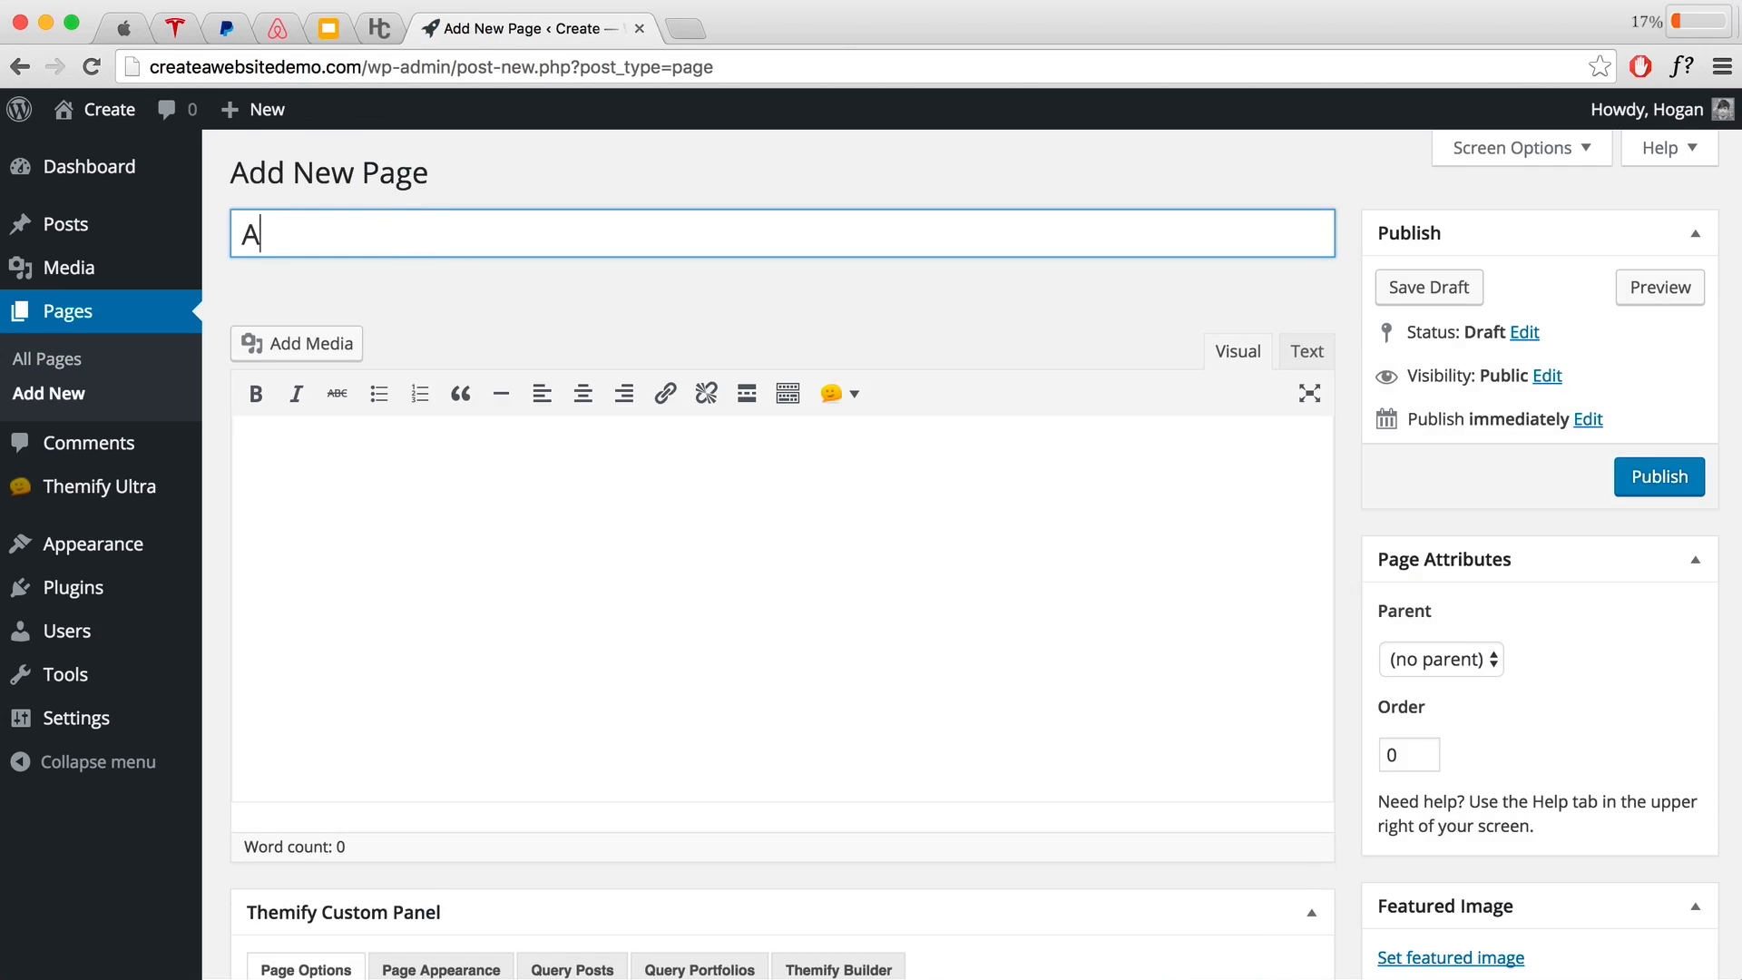
click(1646, 487)
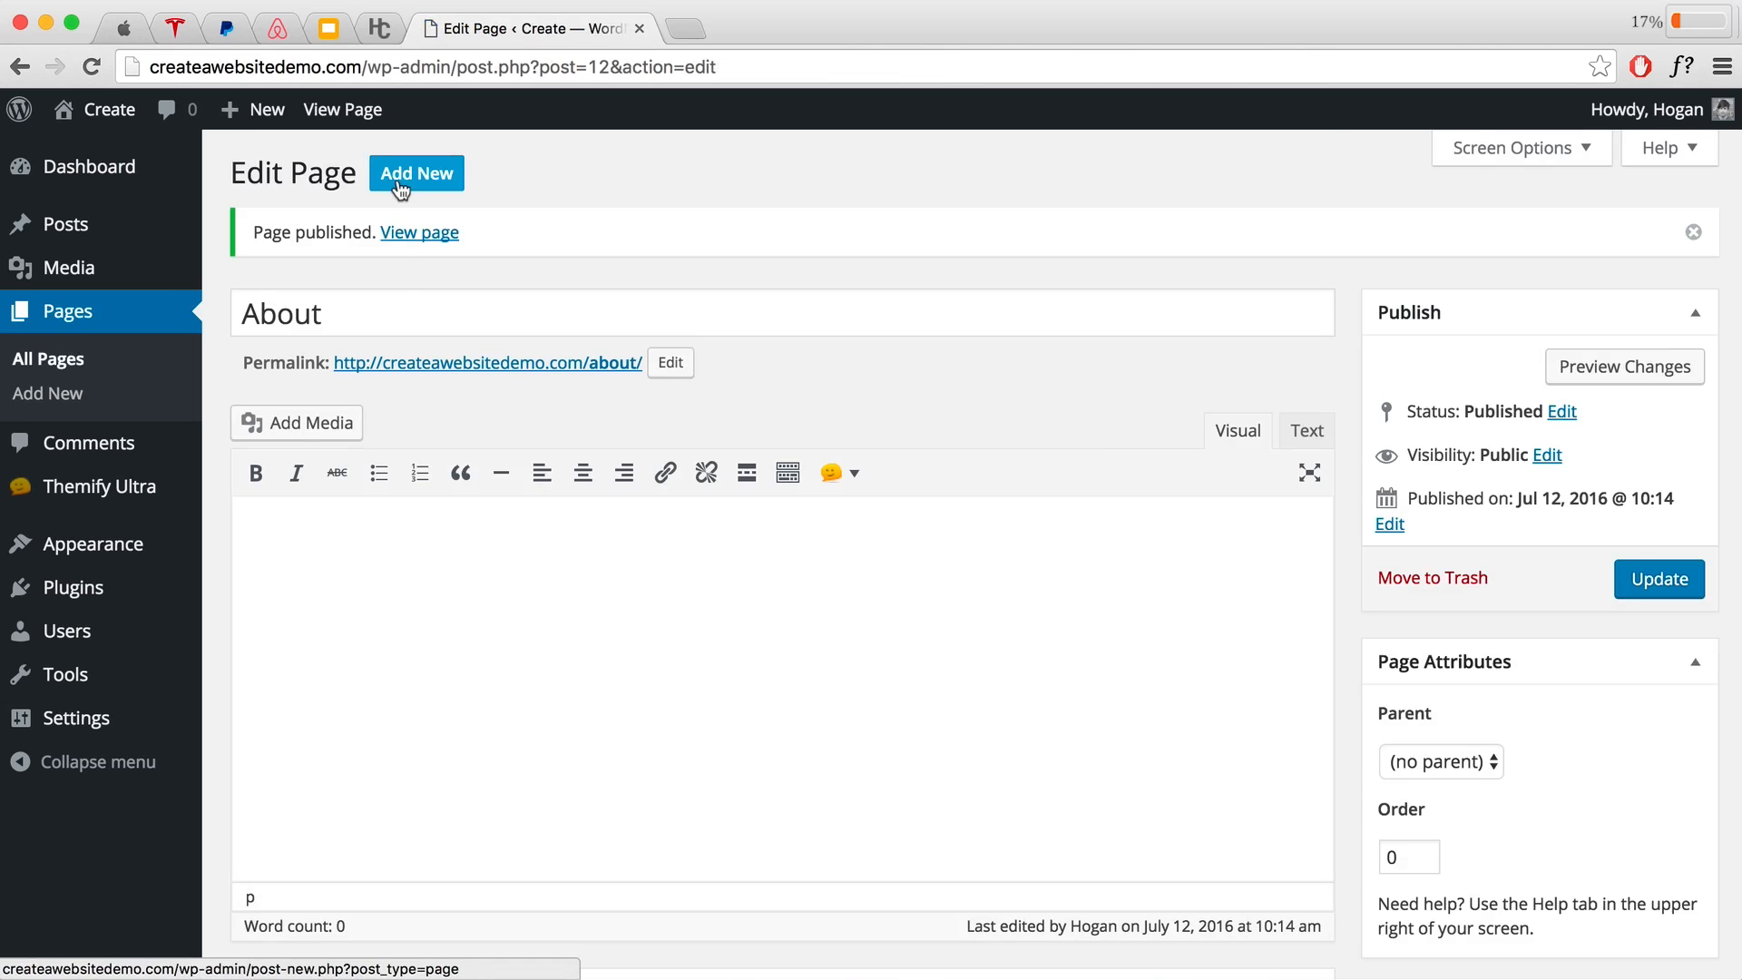
Step: Create and publish the Services, Gallery and Contact pages
click(416, 174)
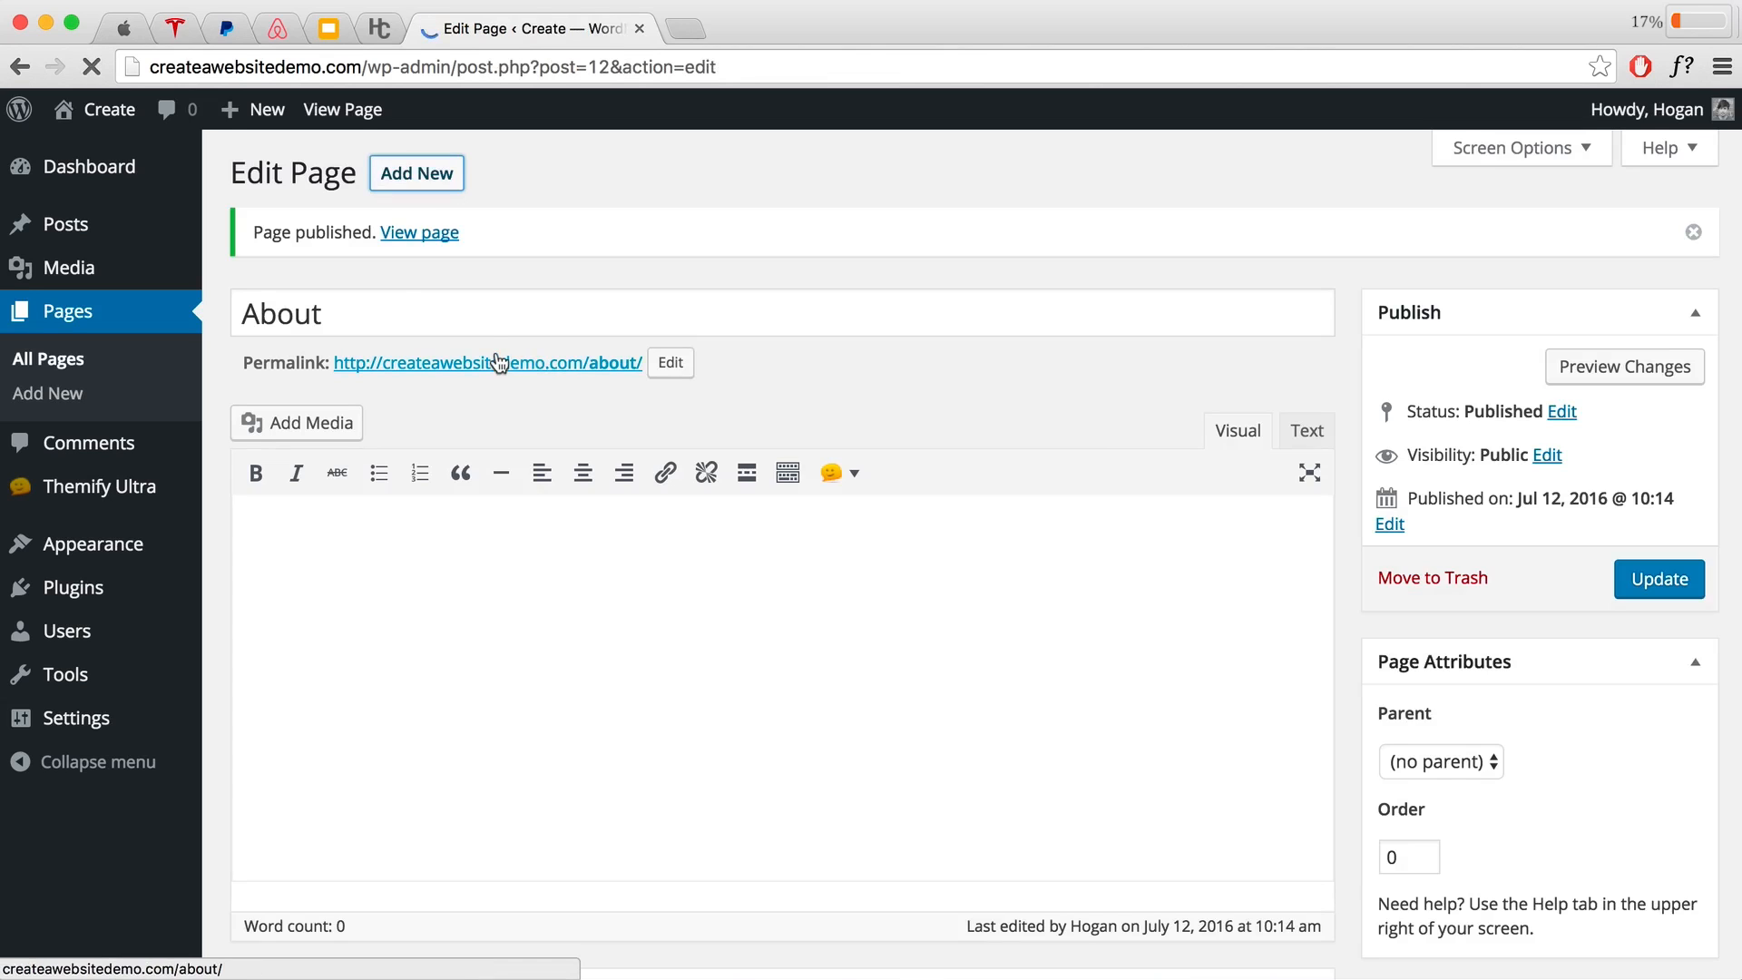
text(Services)
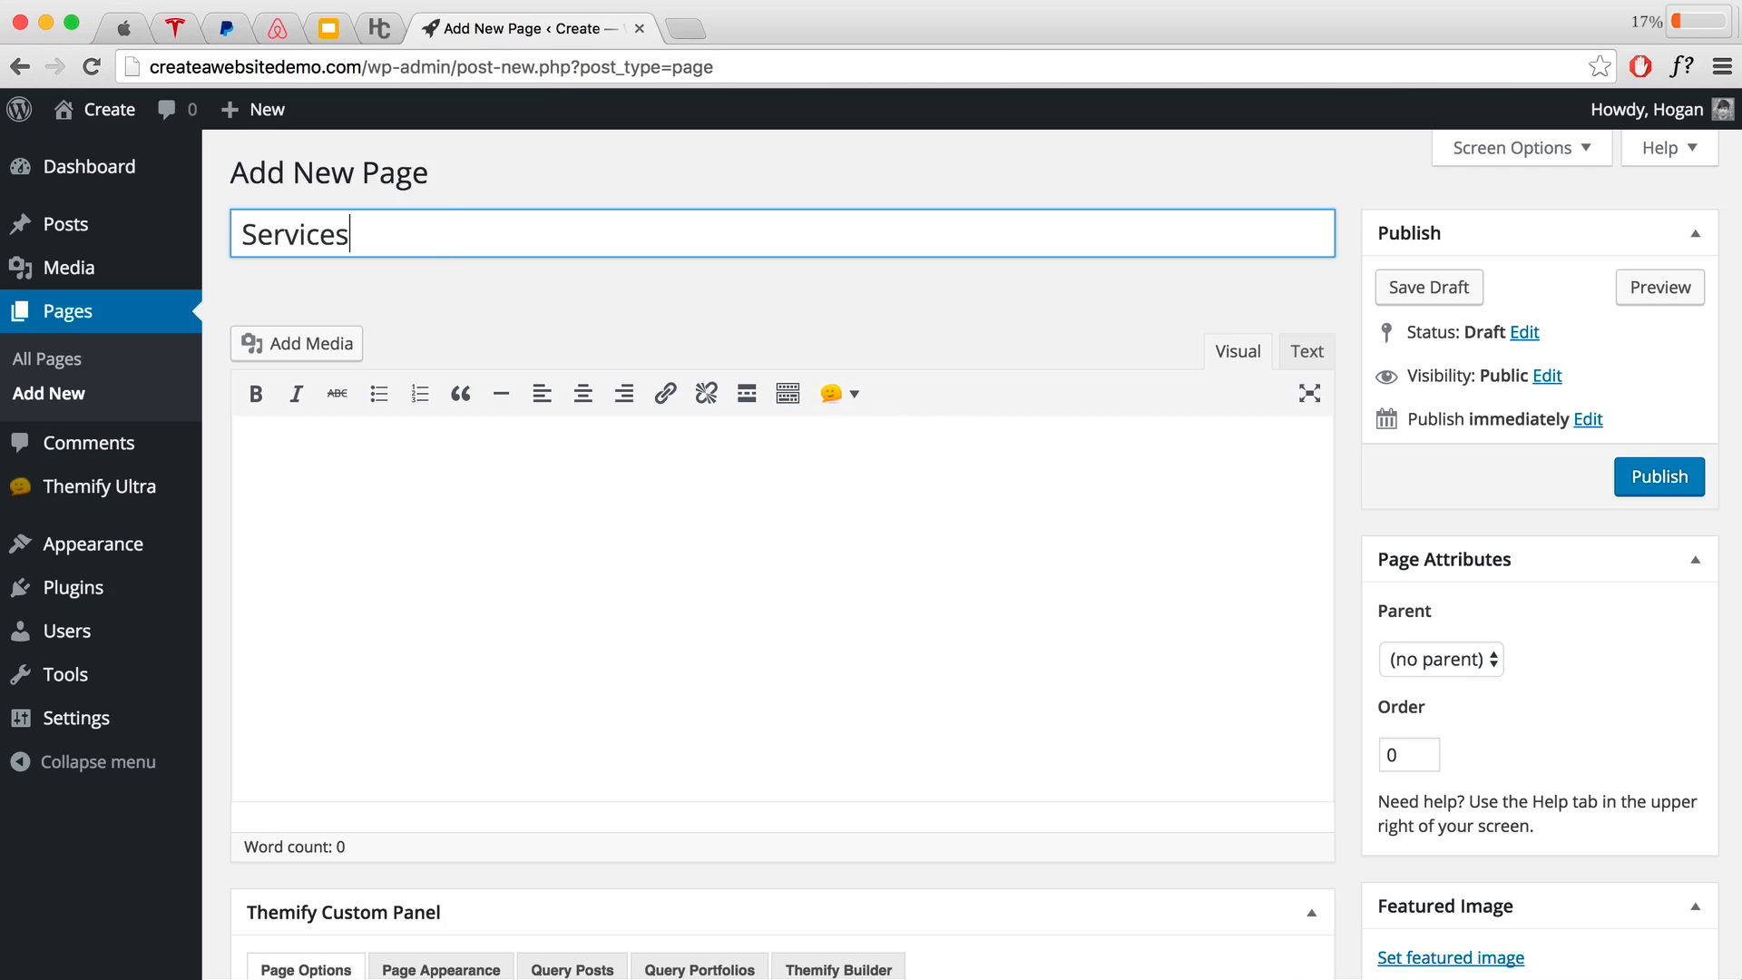
click(1638, 463)
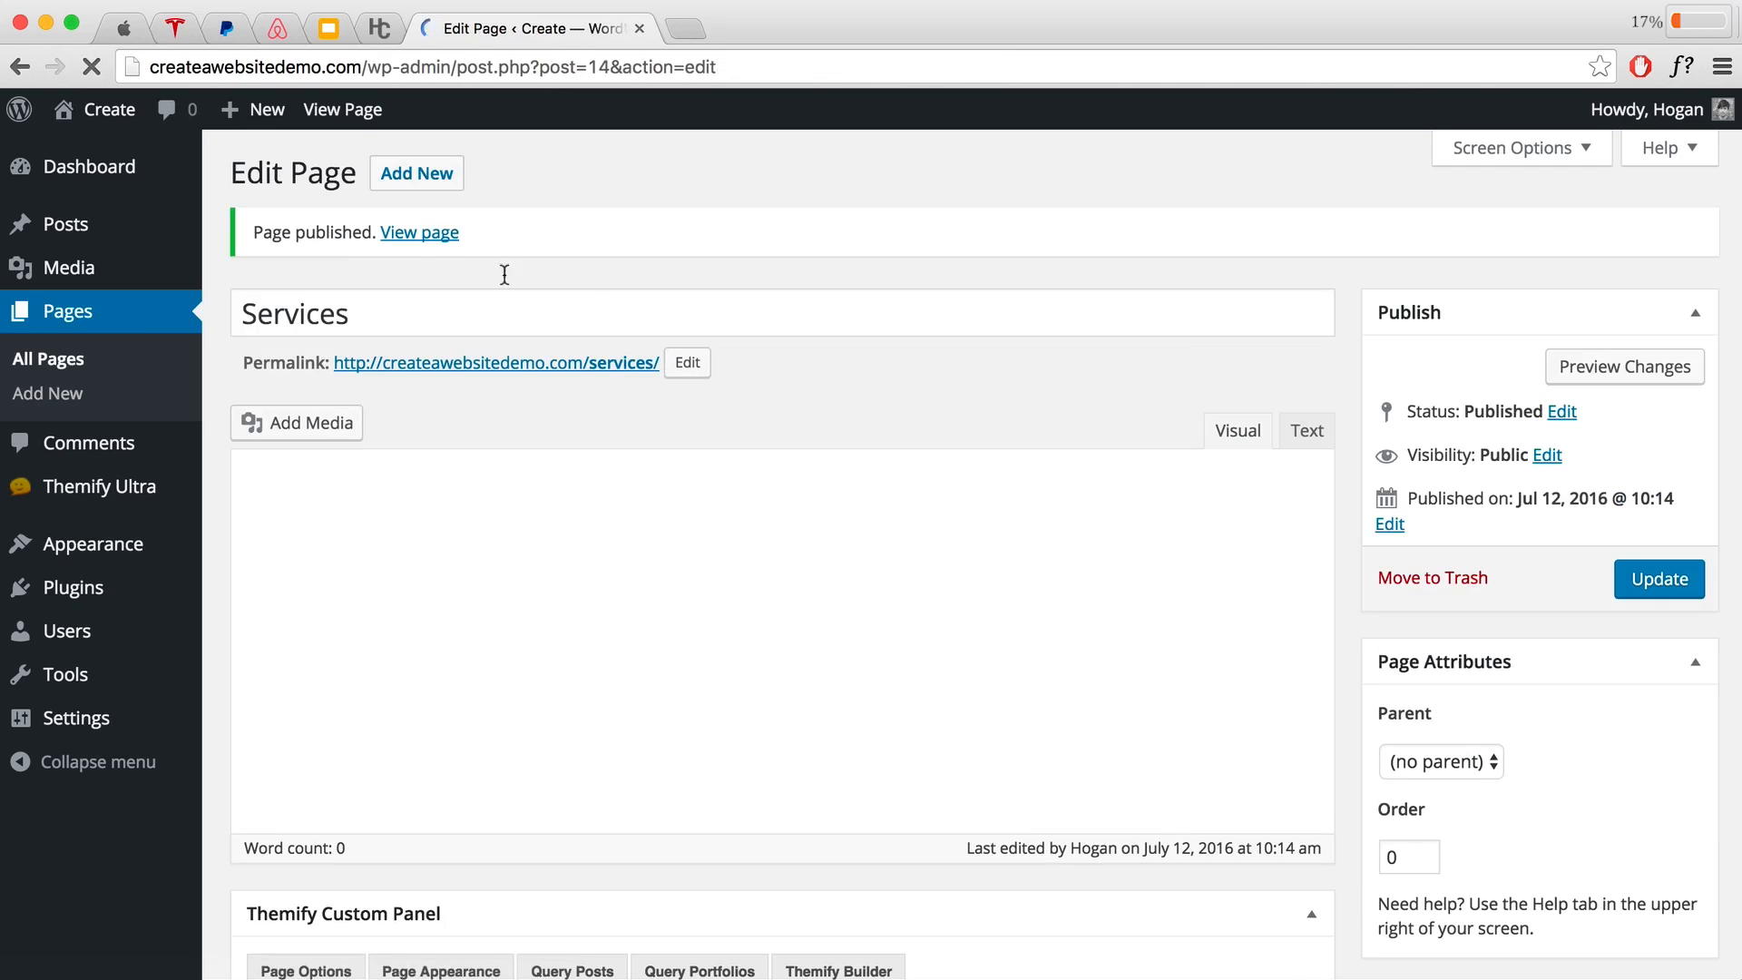
click(407, 177)
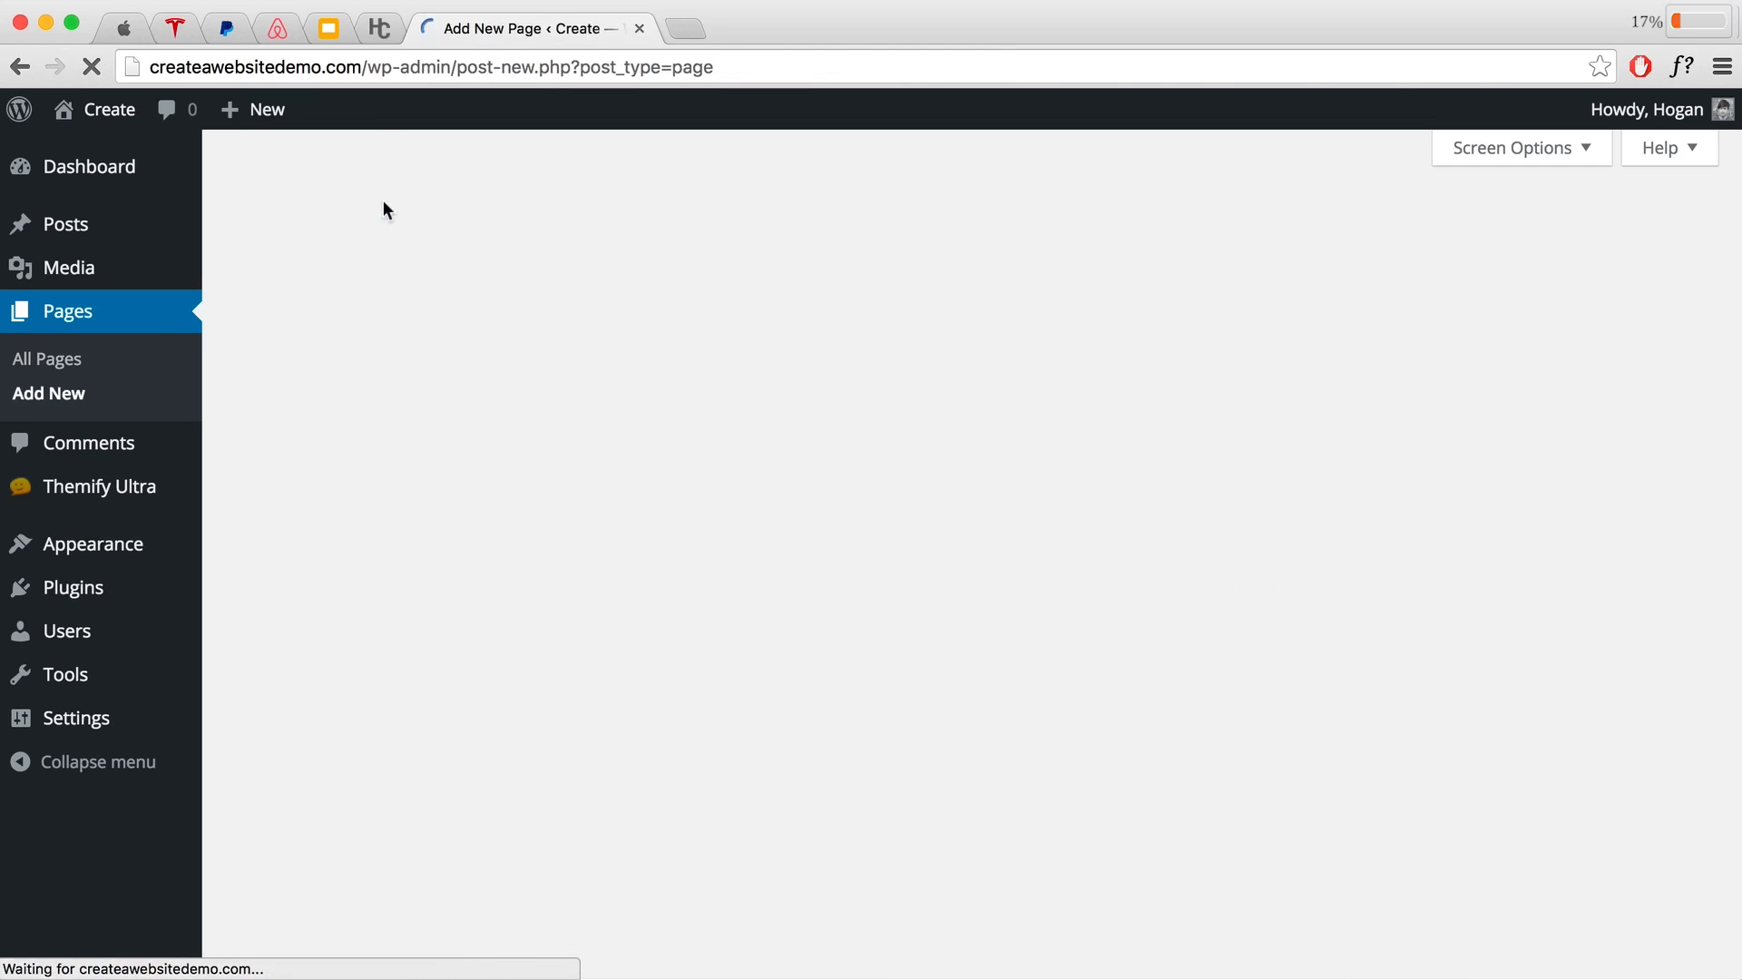
text(Gallery)
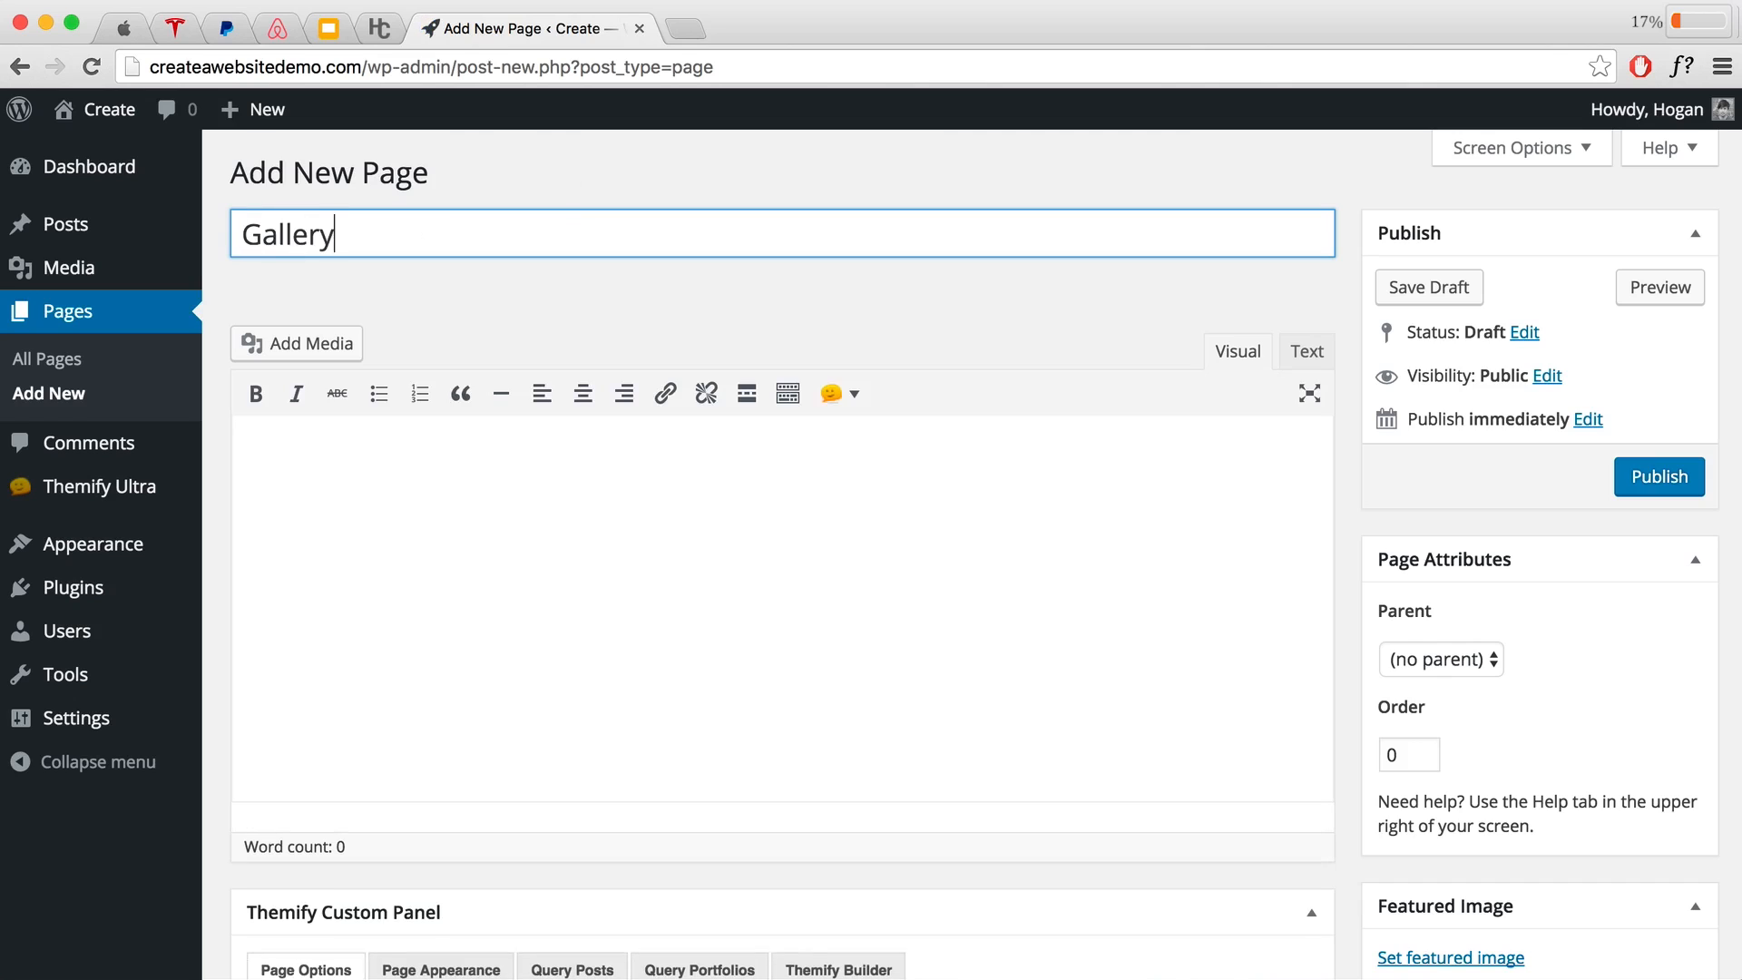
click(1658, 475)
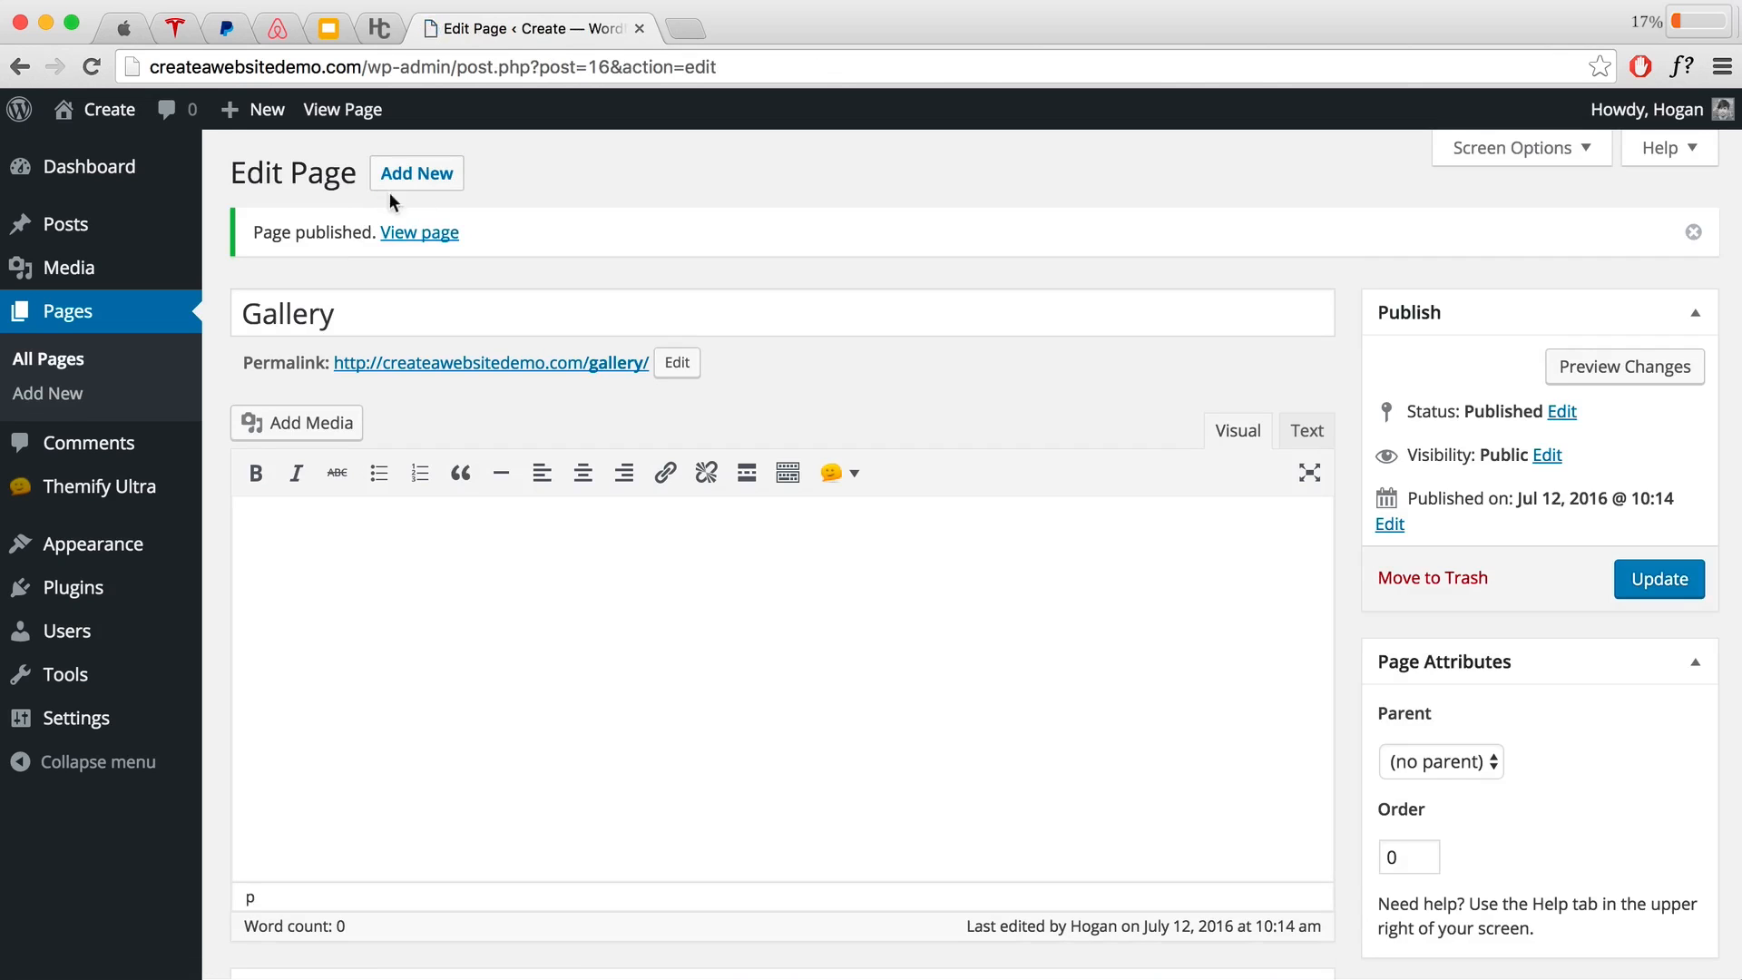
click(405, 187)
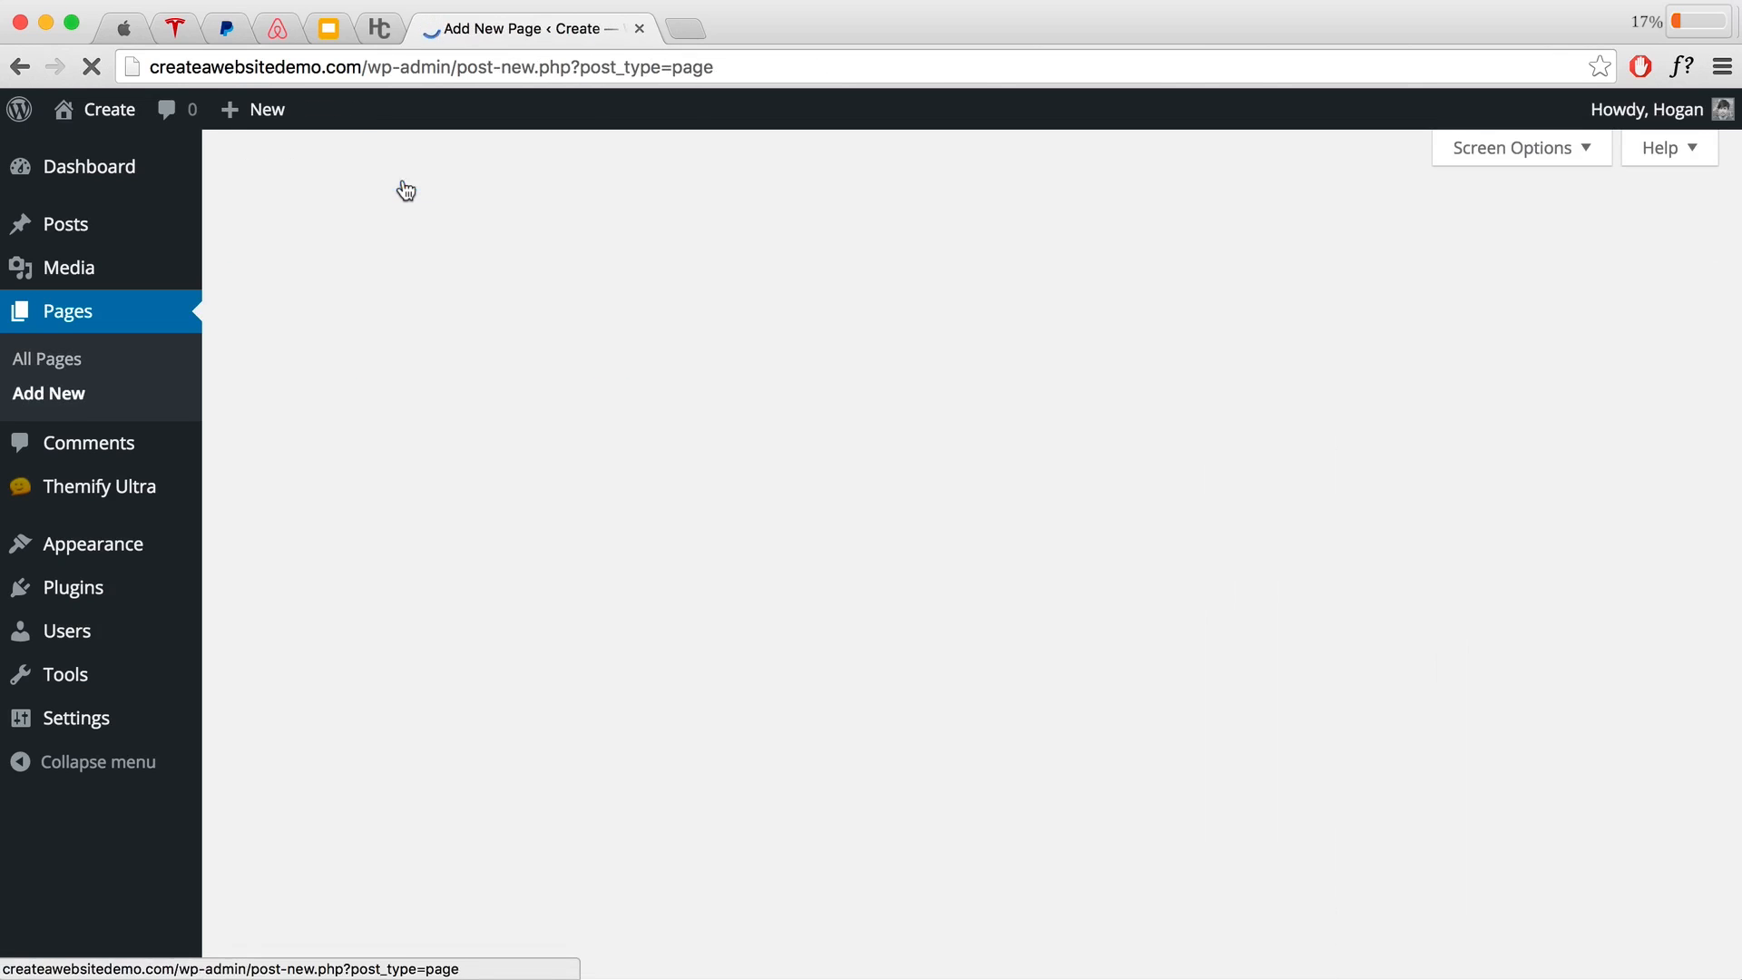
text(Contact)
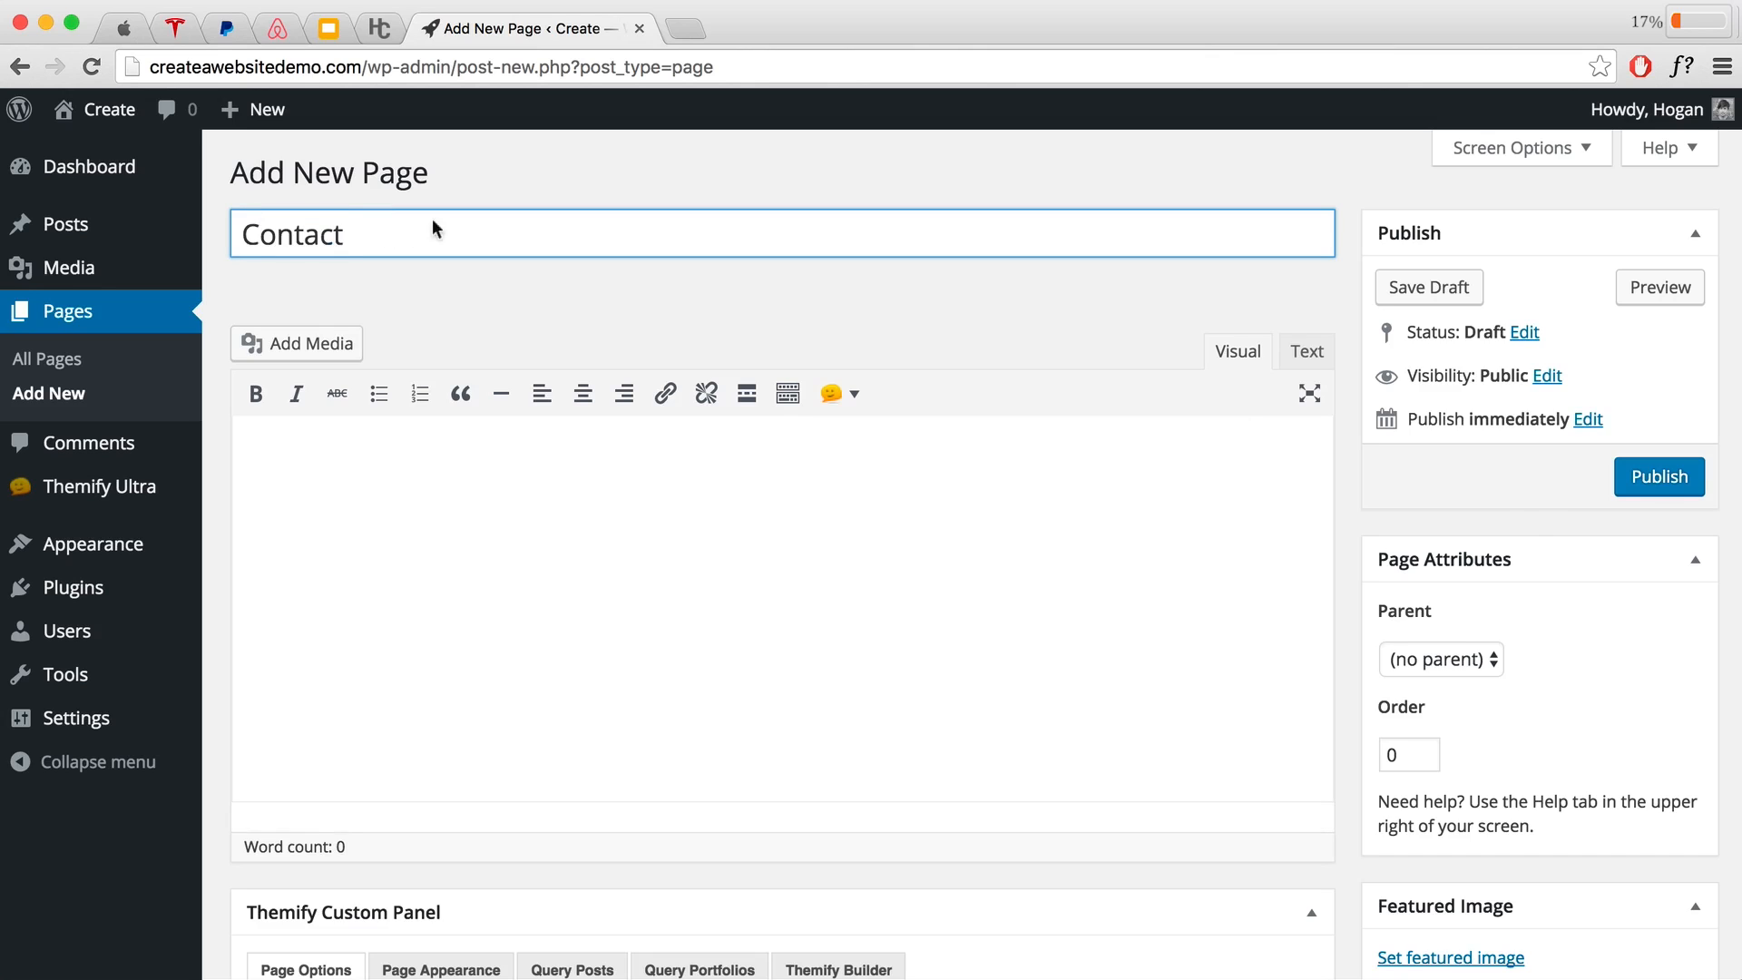
click(1644, 488)
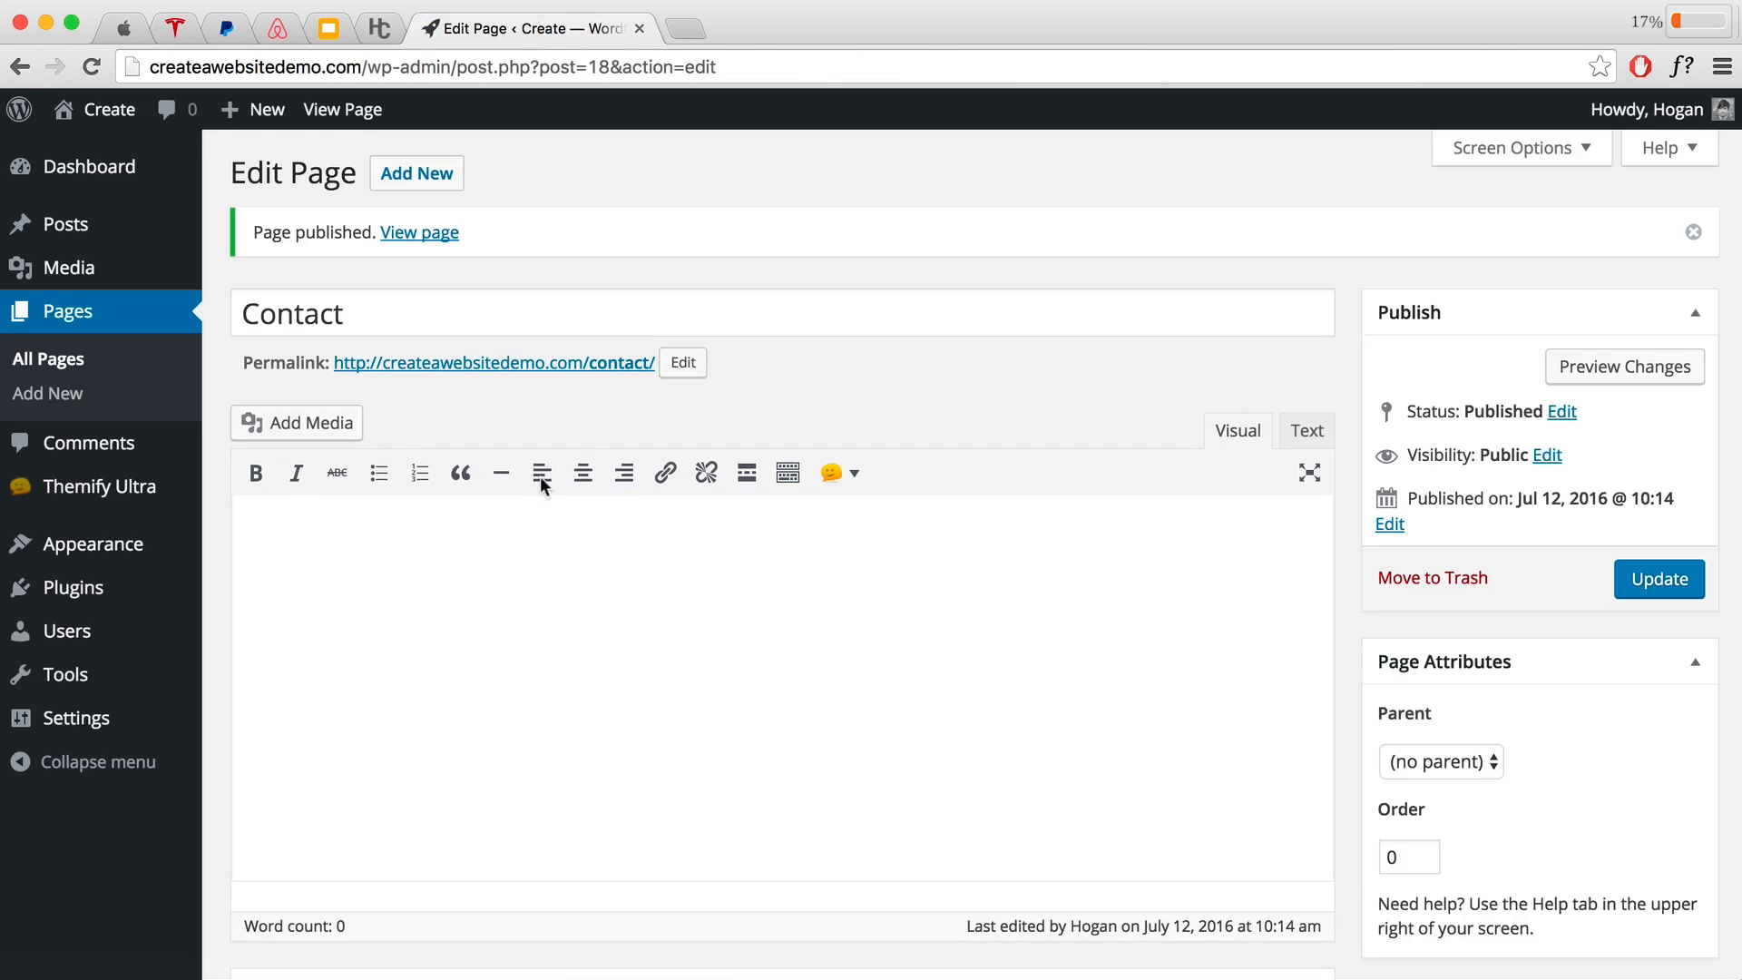
Step: In the Customizer, set a static front page of Home, Save & Publish, and close
mouse_move(102, 111)
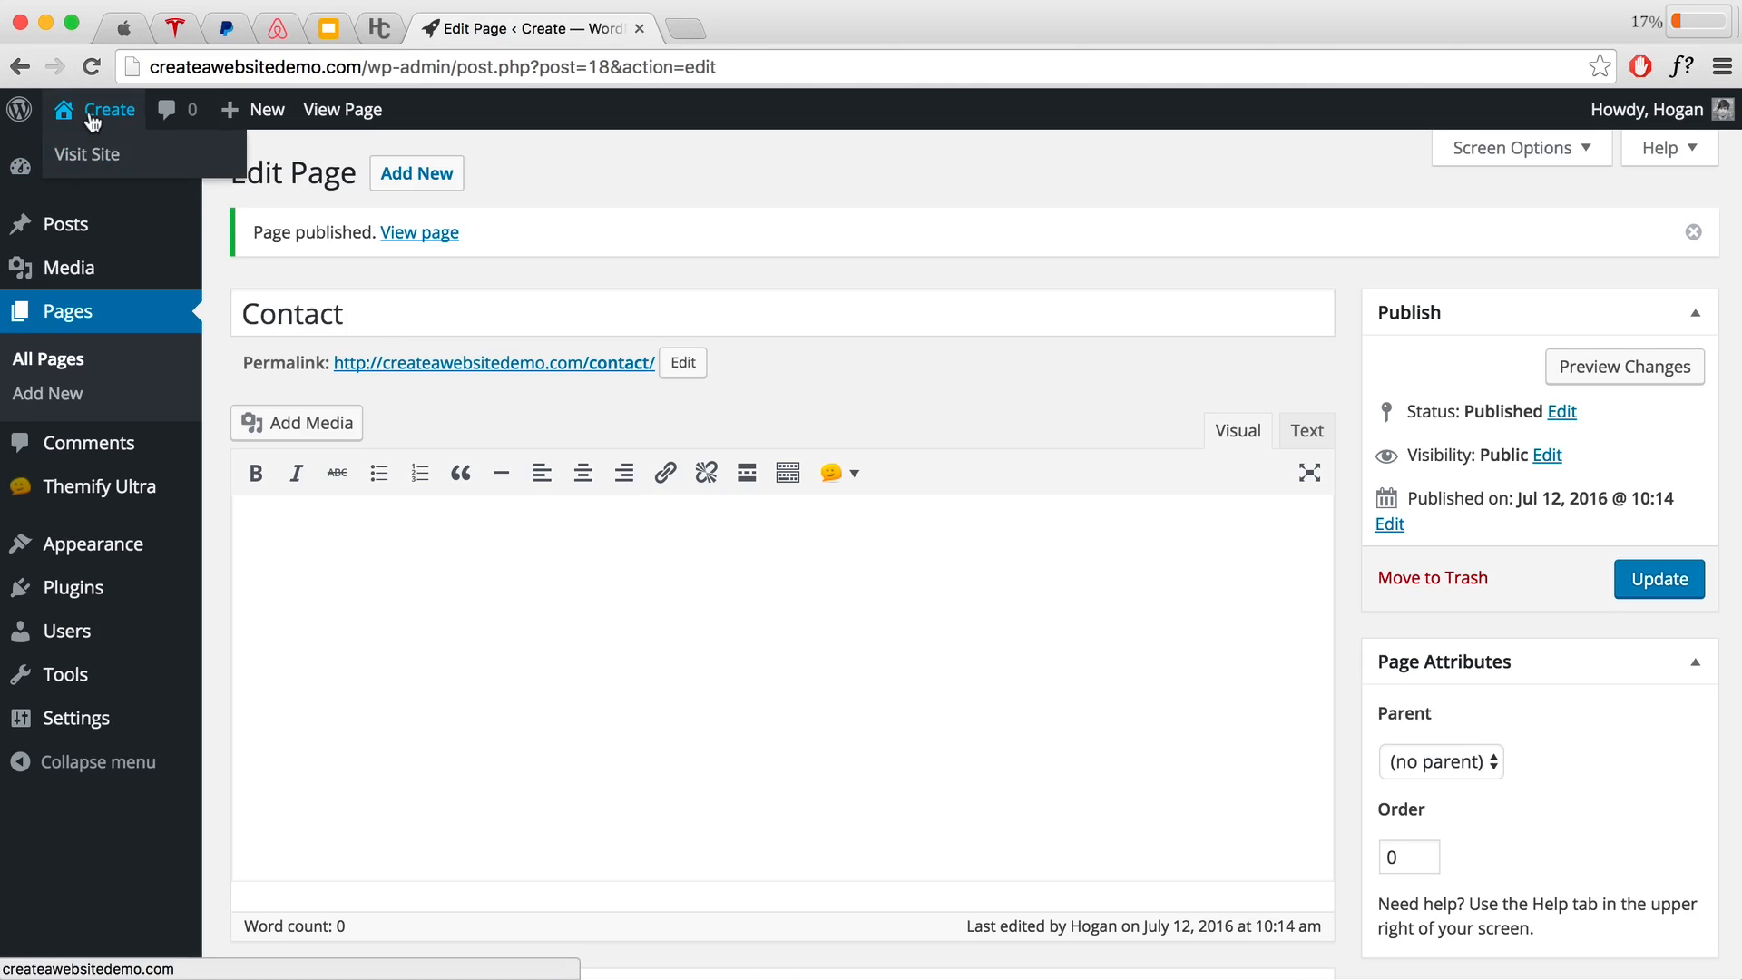
click(88, 156)
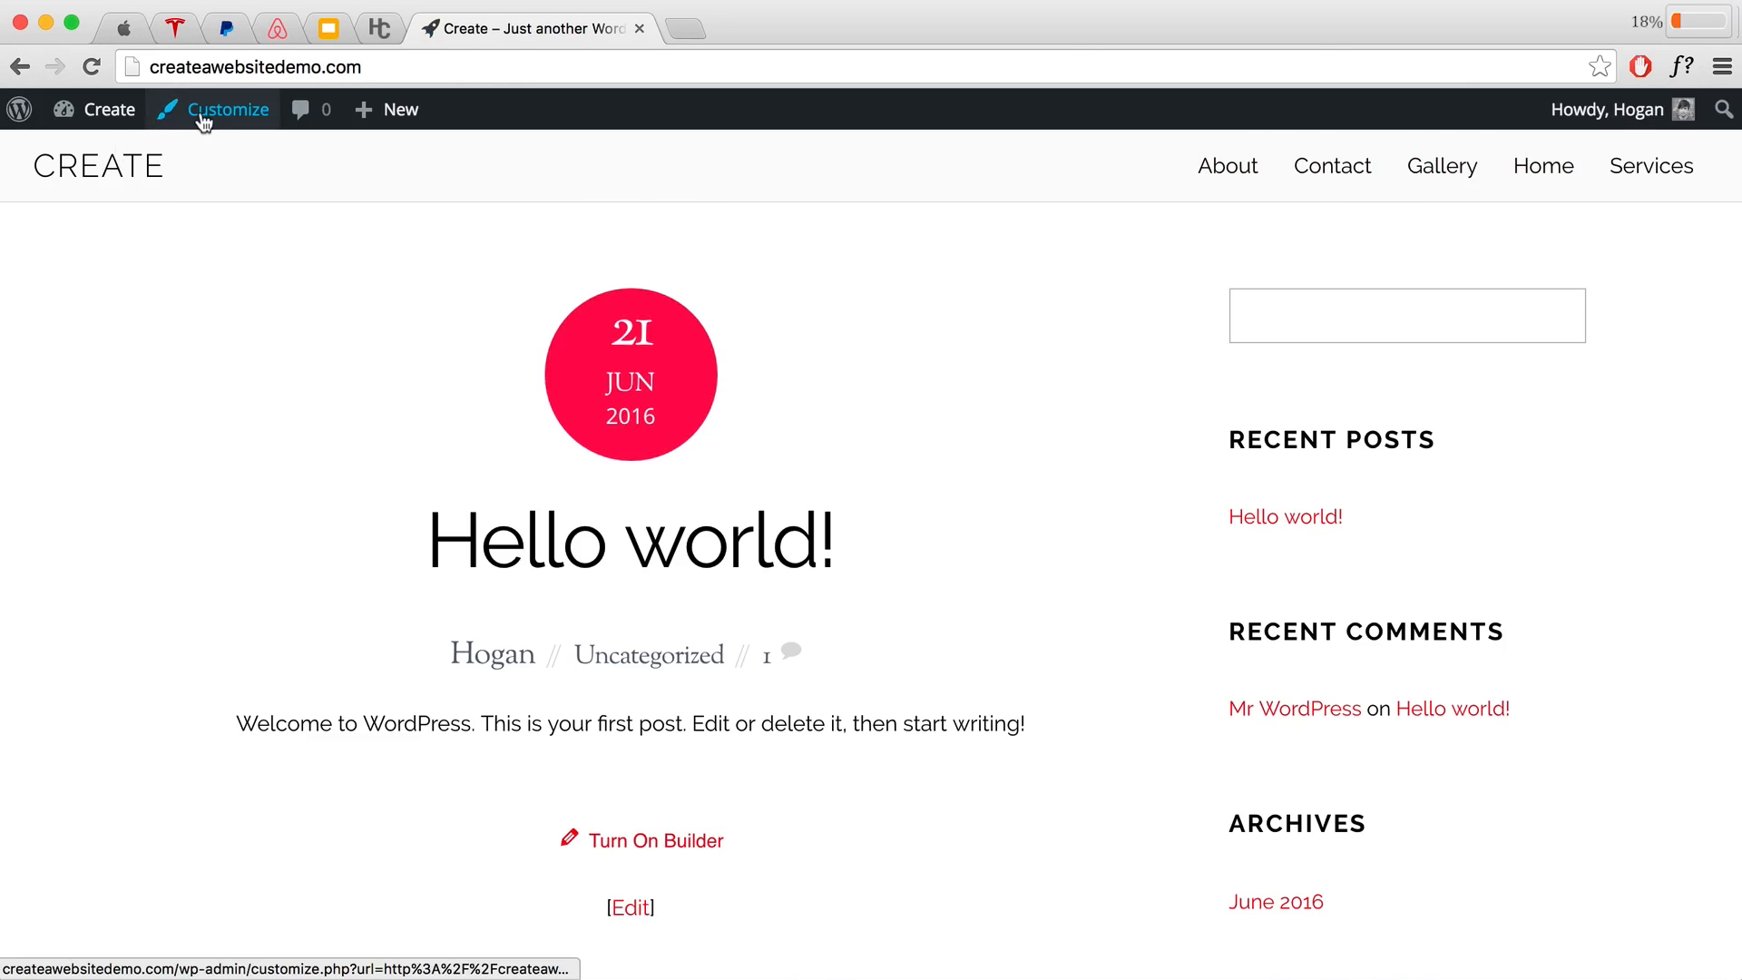
click(206, 116)
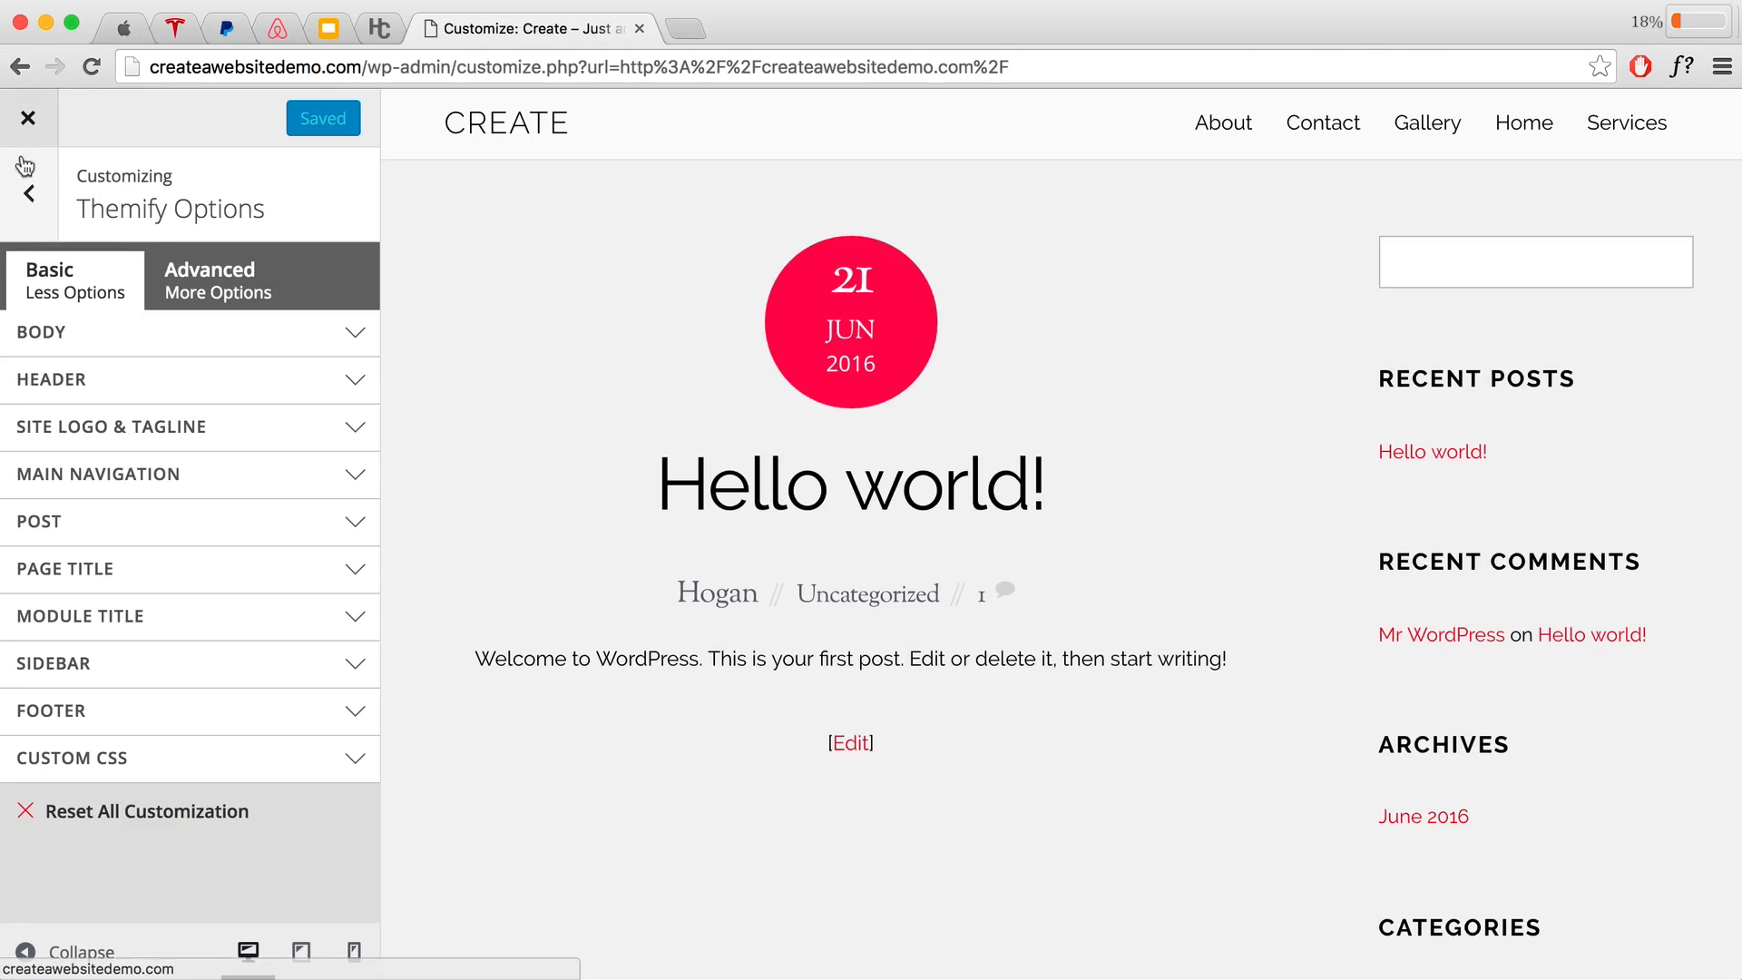
click(32, 205)
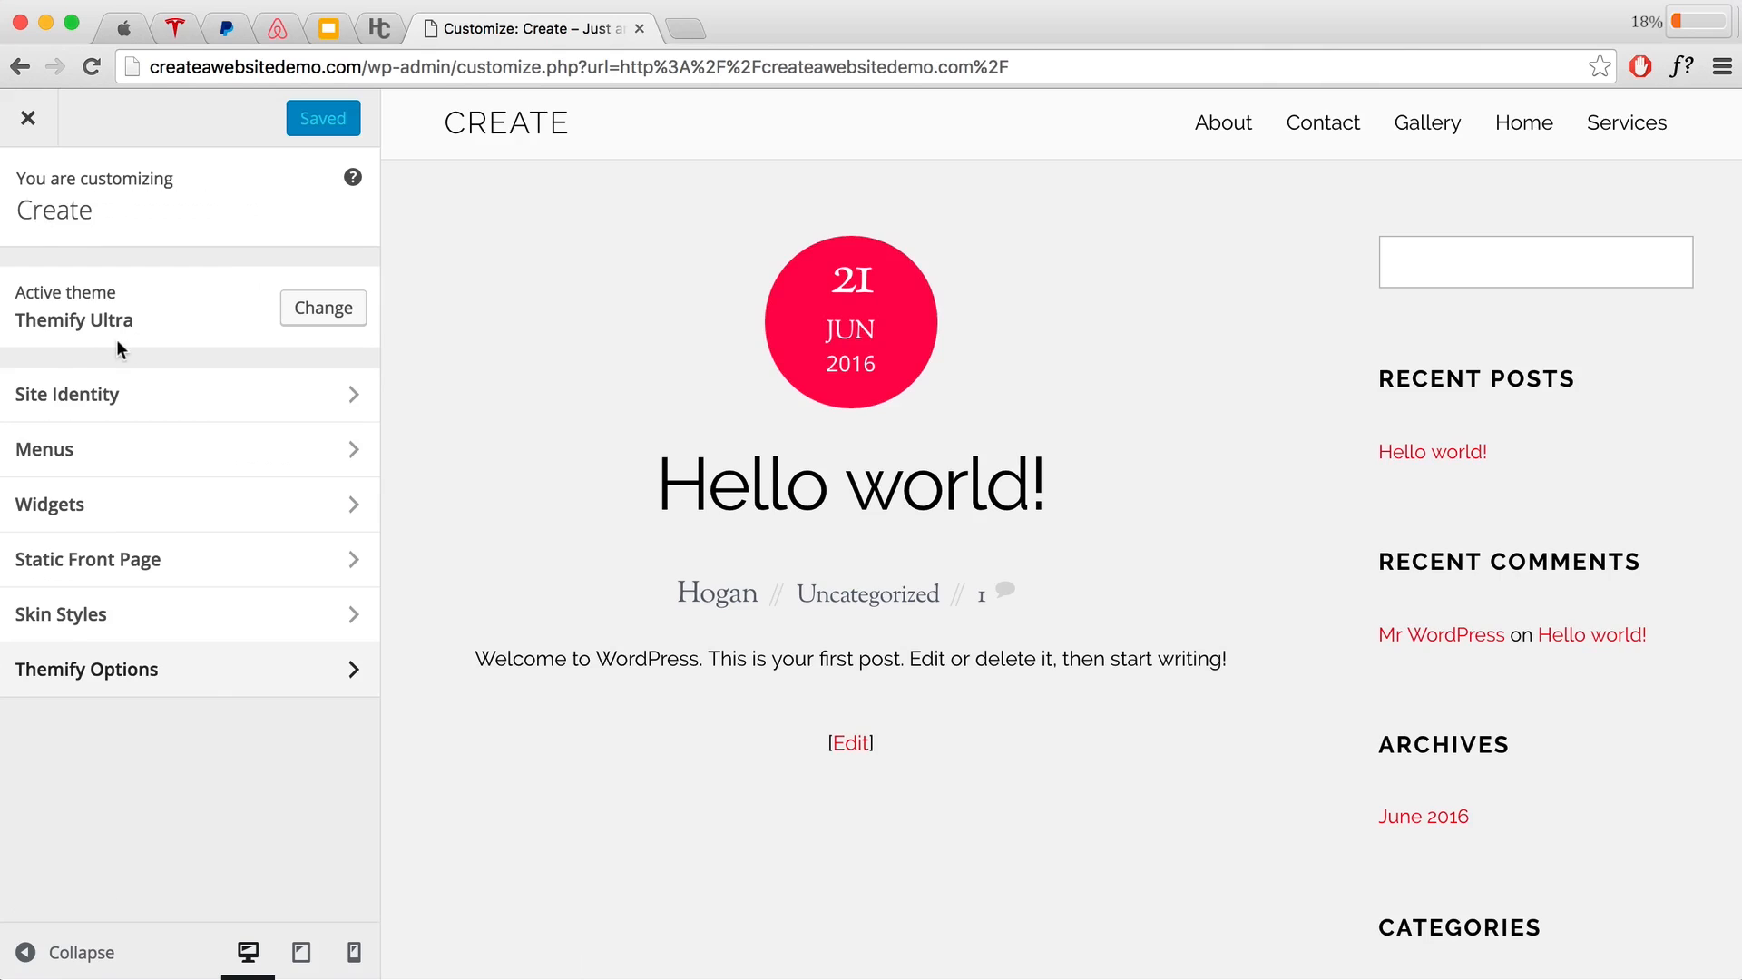
click(162, 562)
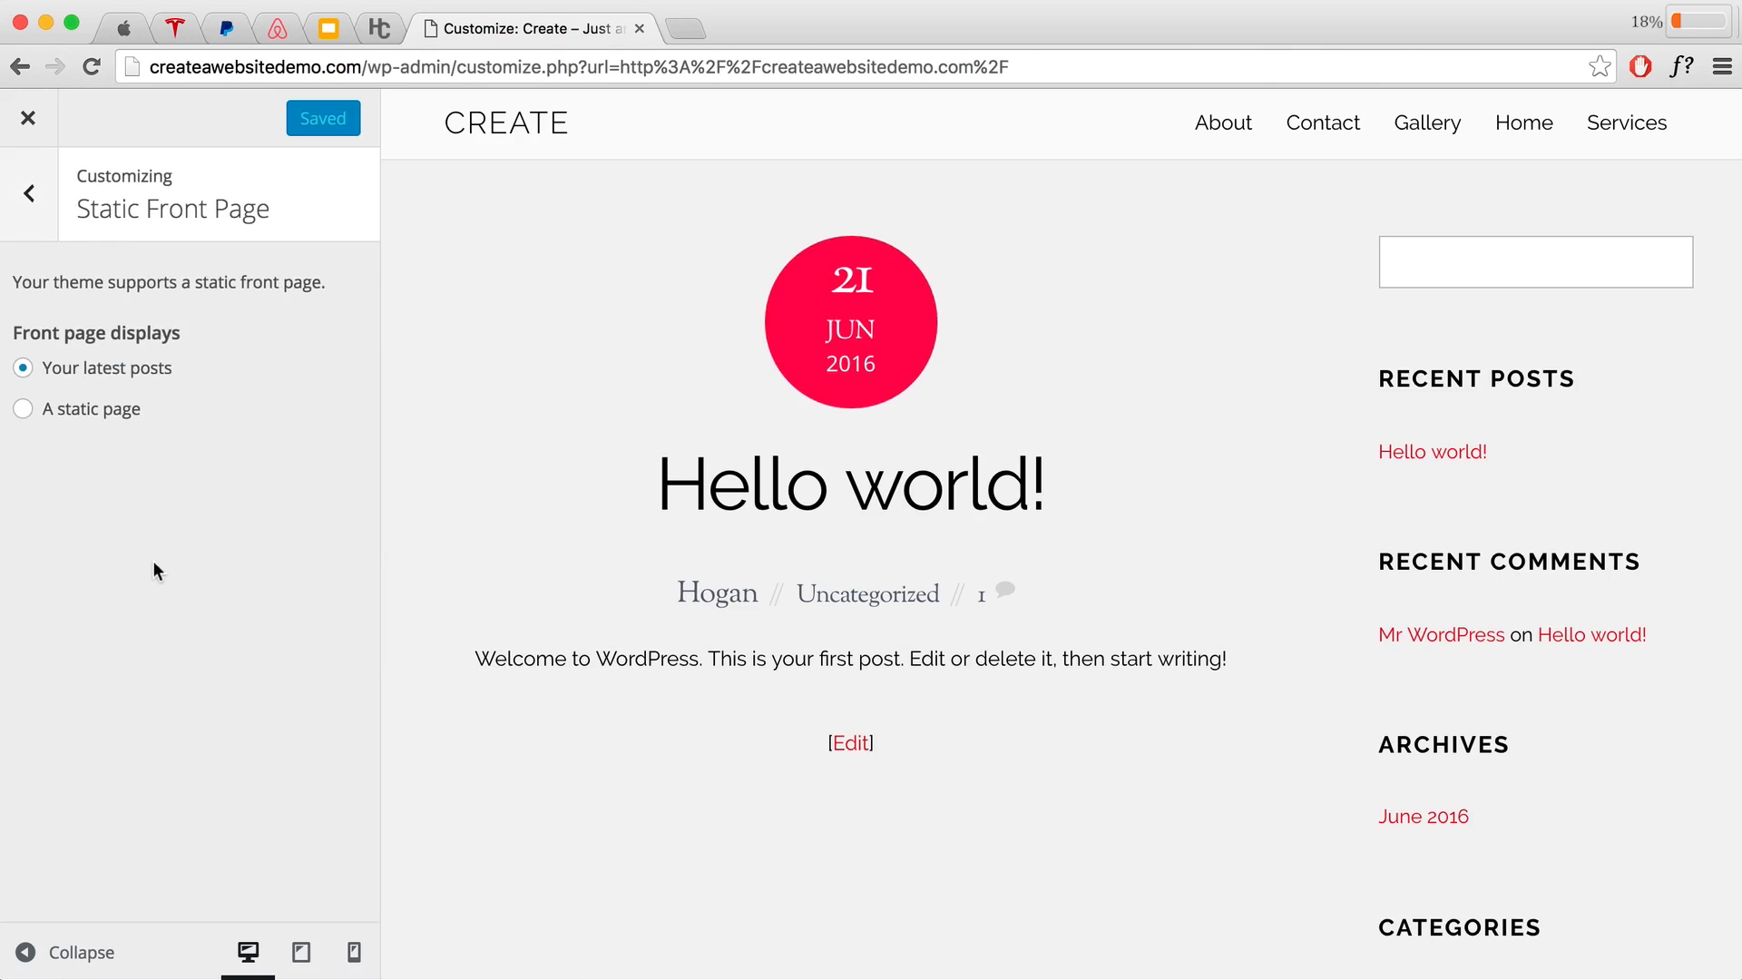
click(22, 410)
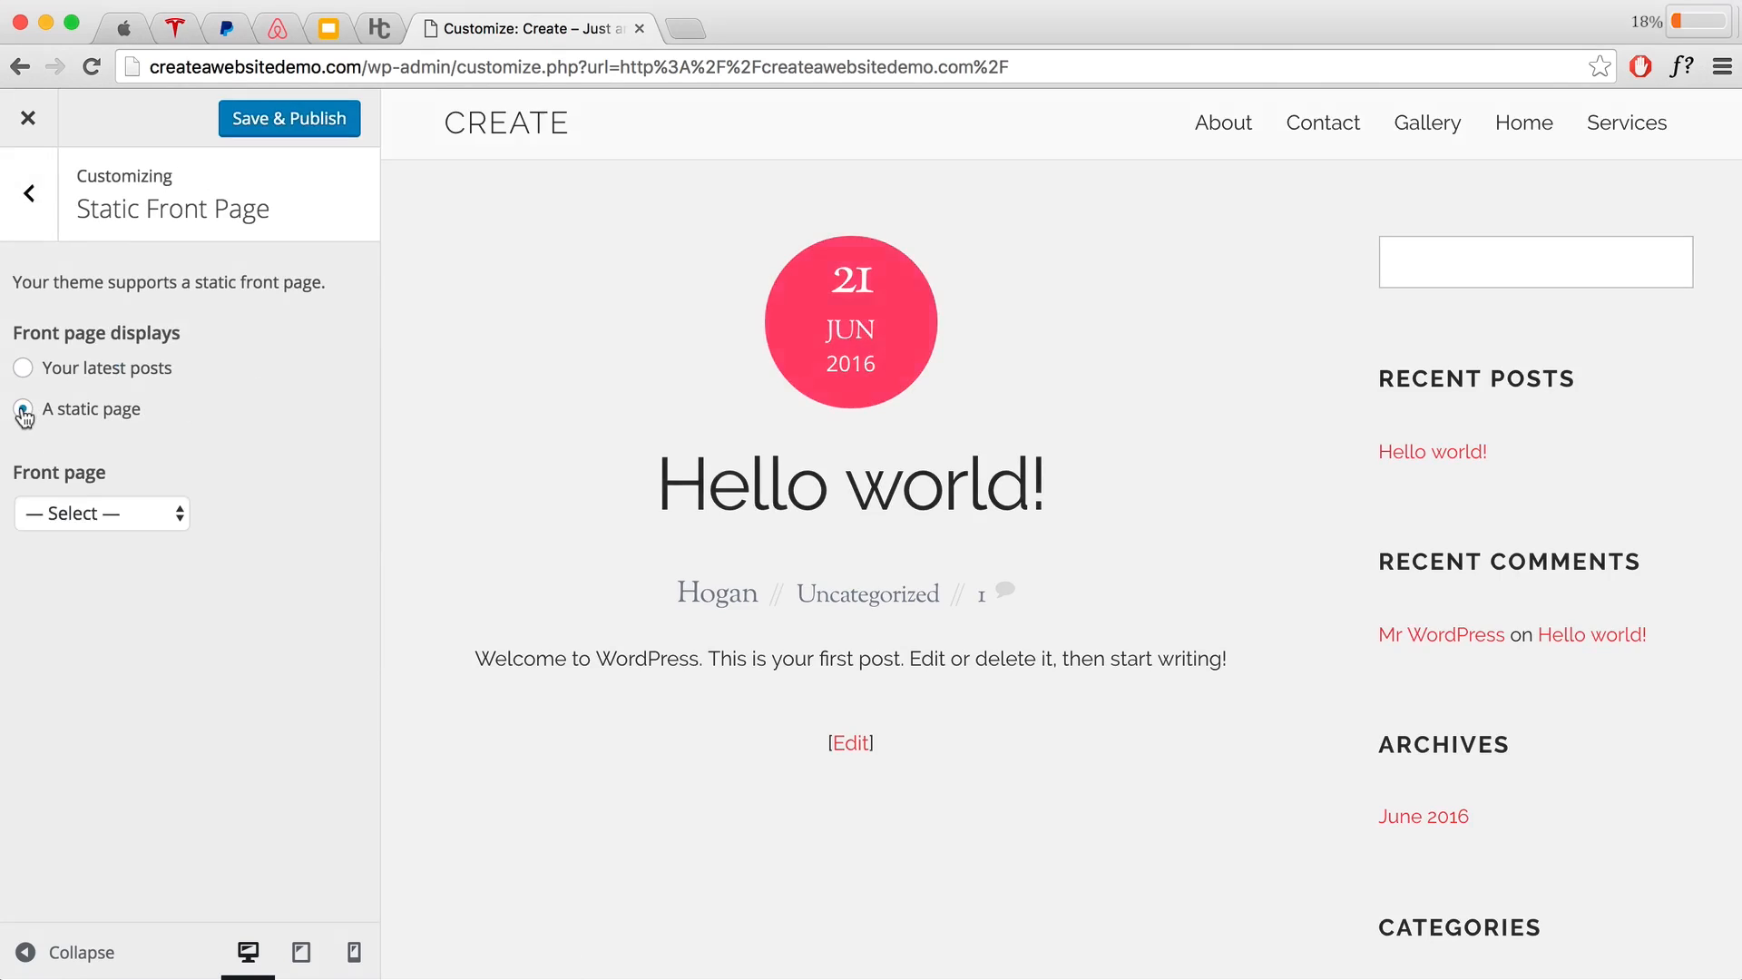
click(124, 515)
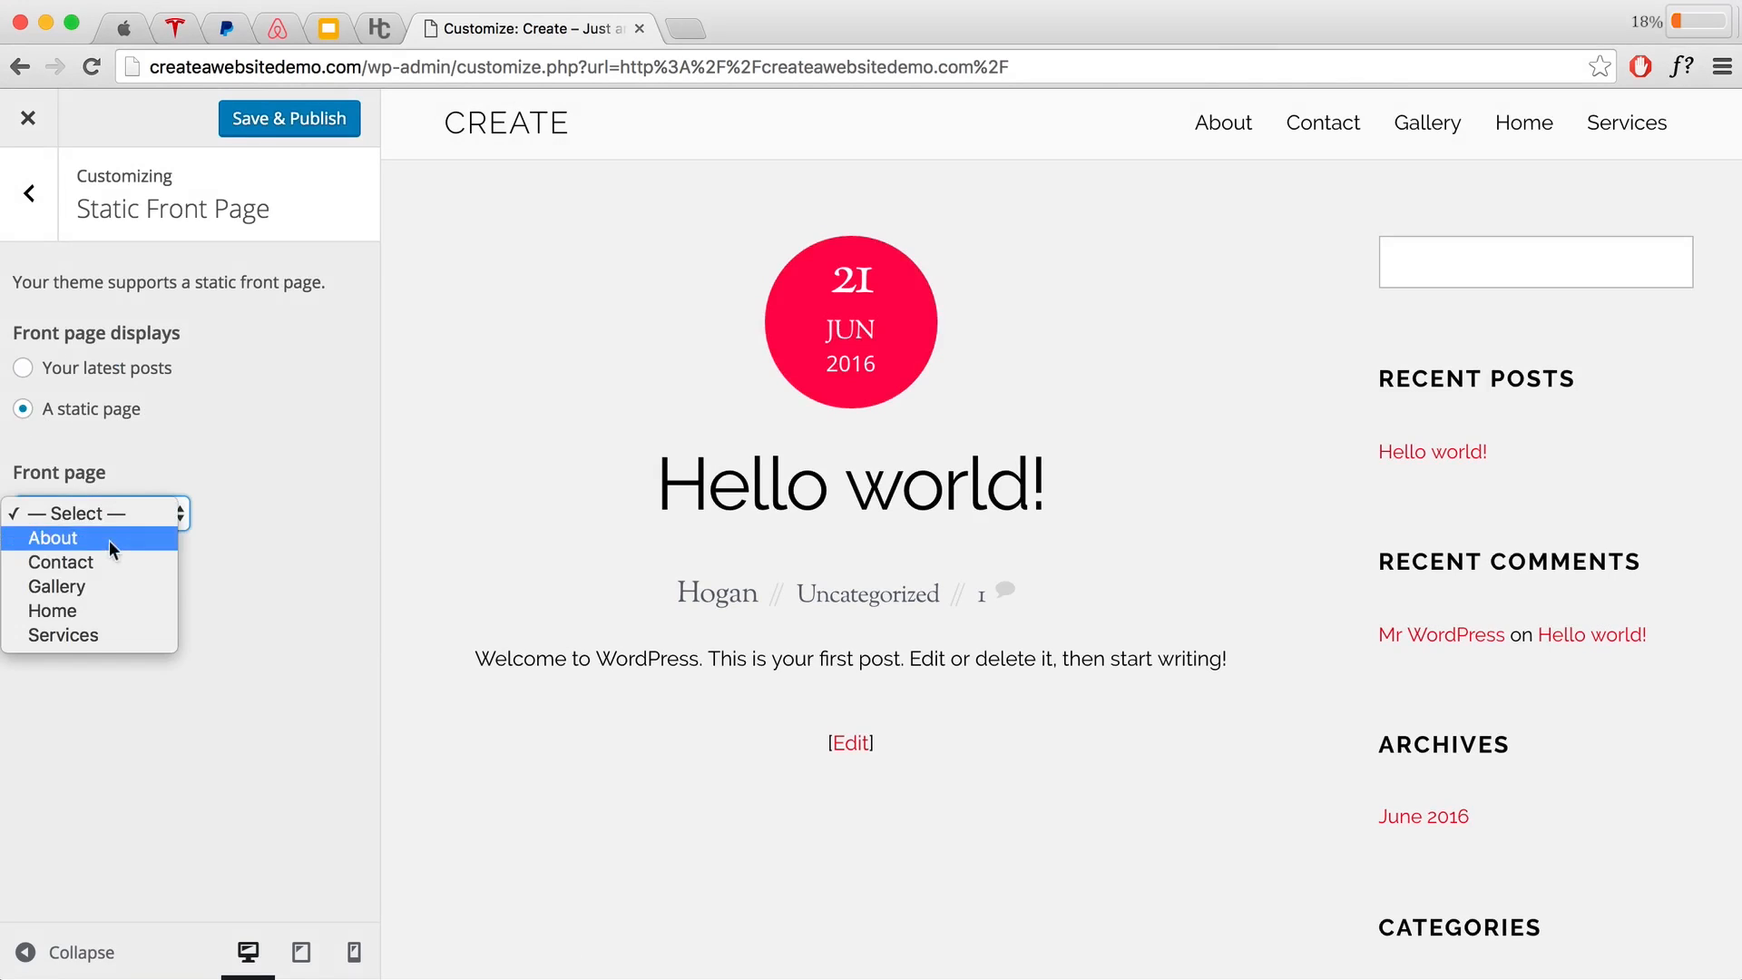
click(95, 609)
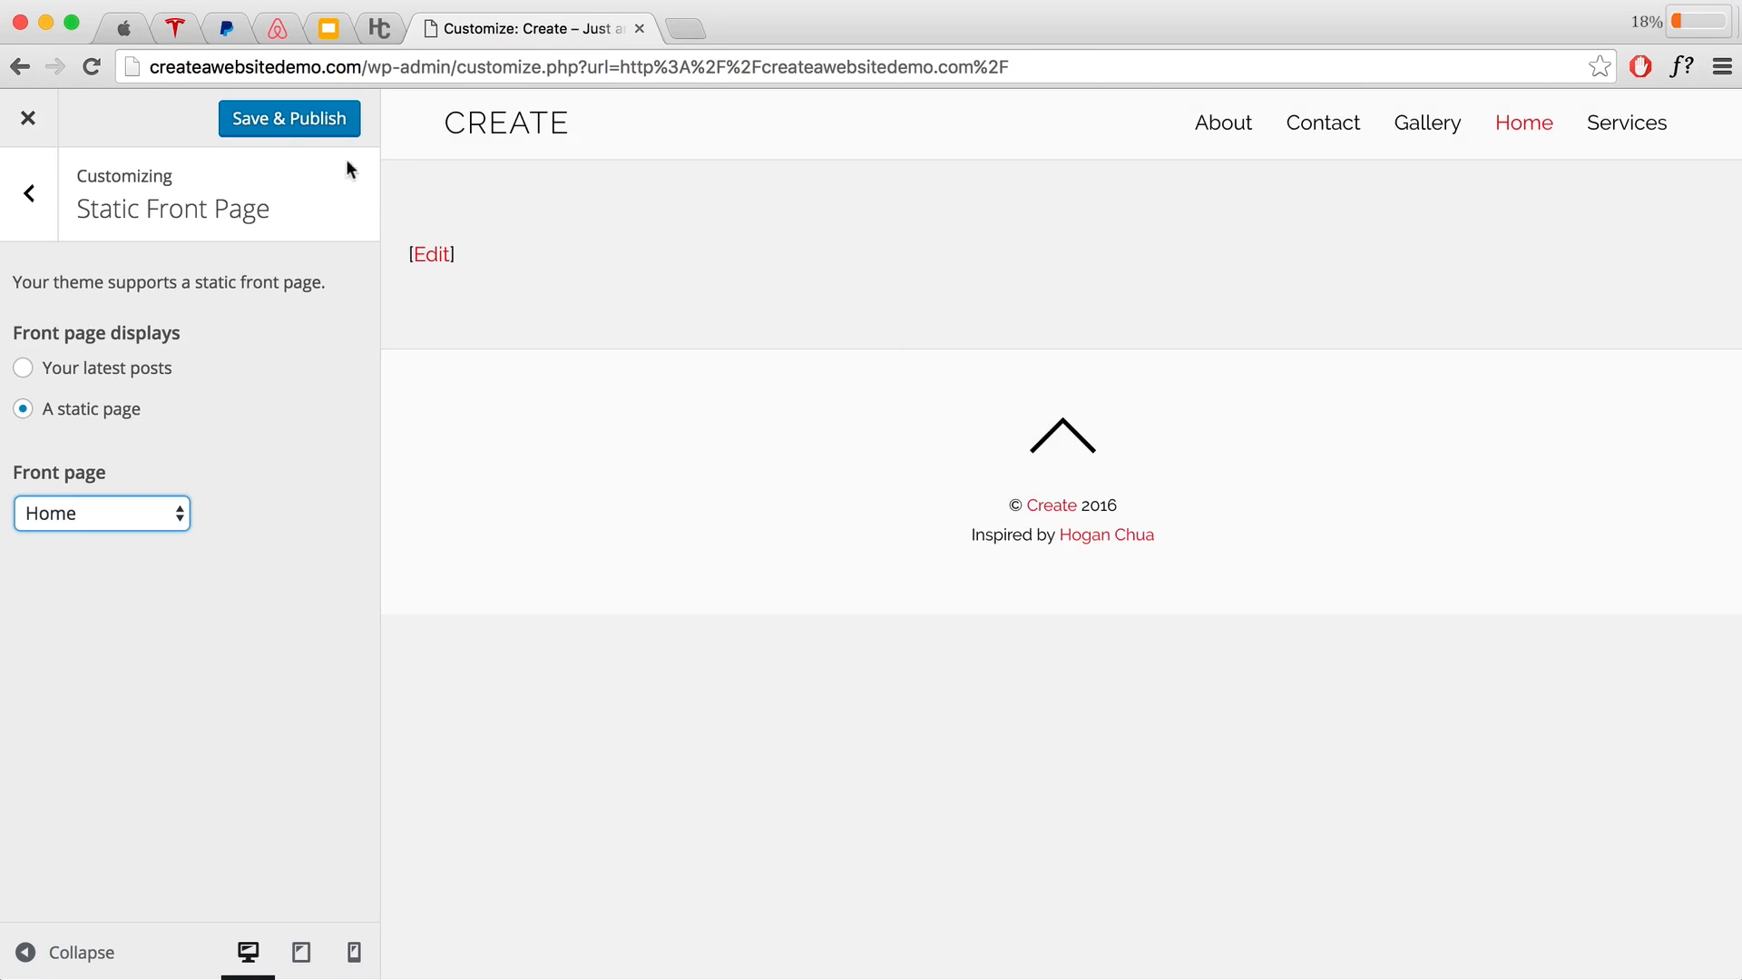
click(287, 128)
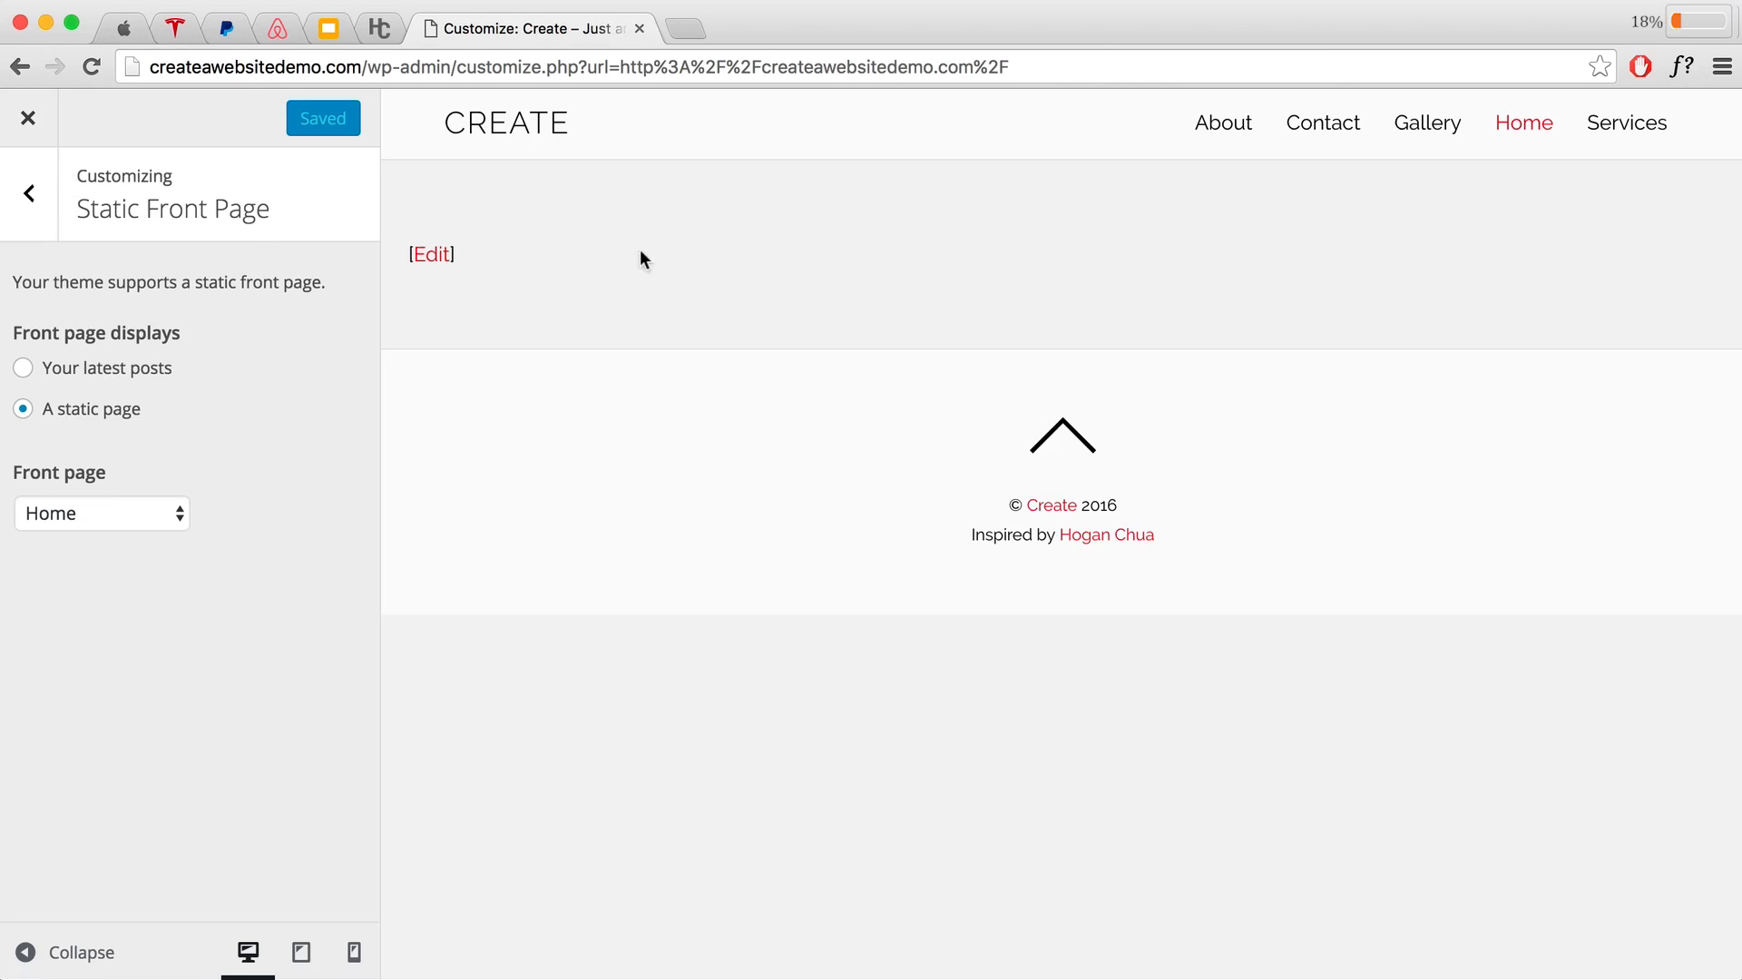
click(27, 119)
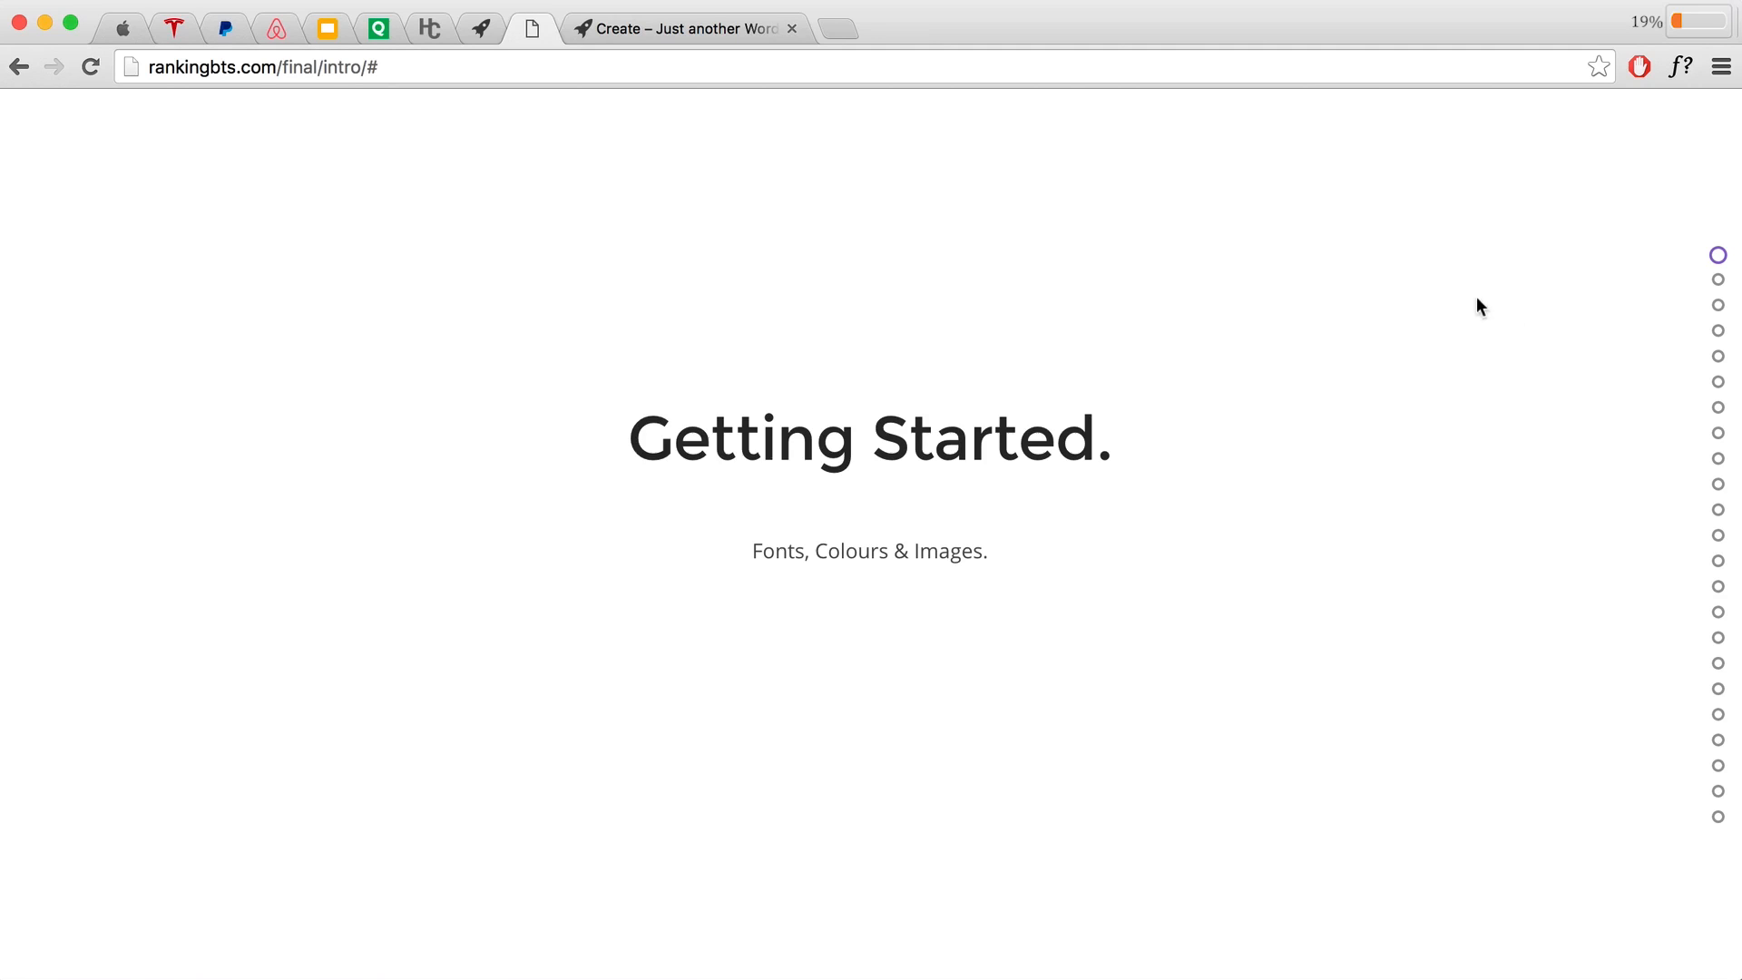
Step: Scroll the design slides to 3 Main Visual Components, then switch to the PayPal tab
scroll(1363, 315, down, 1)
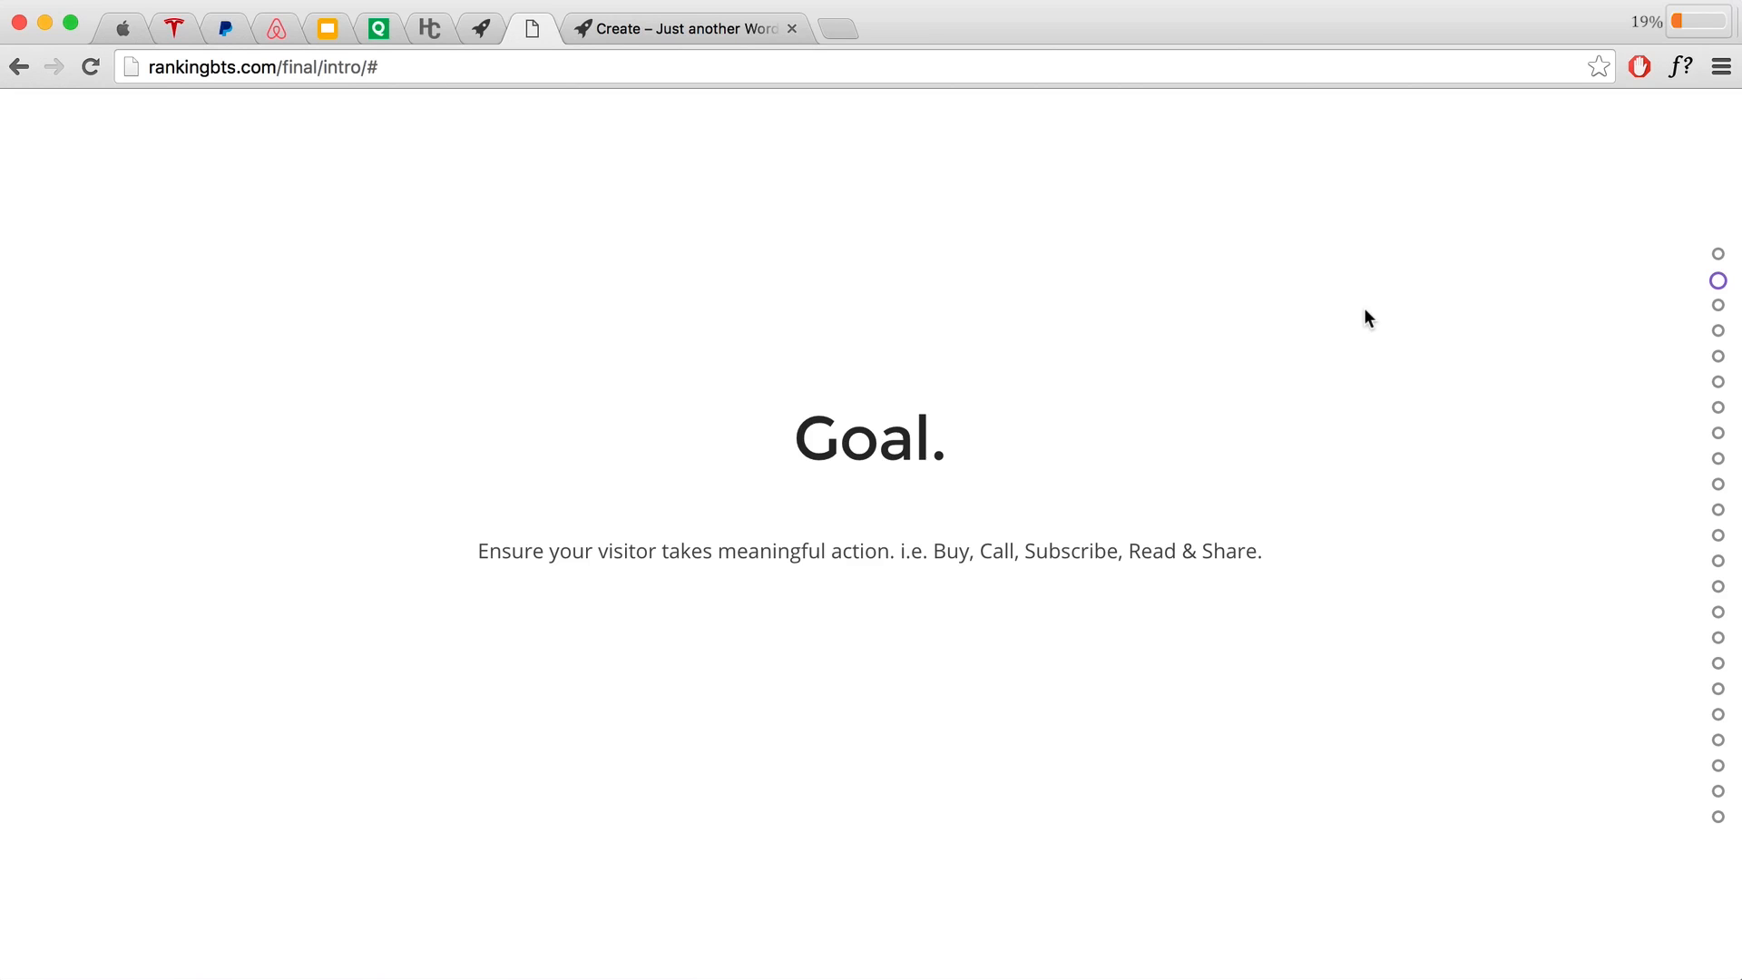
scroll(1369, 318, down, 2)
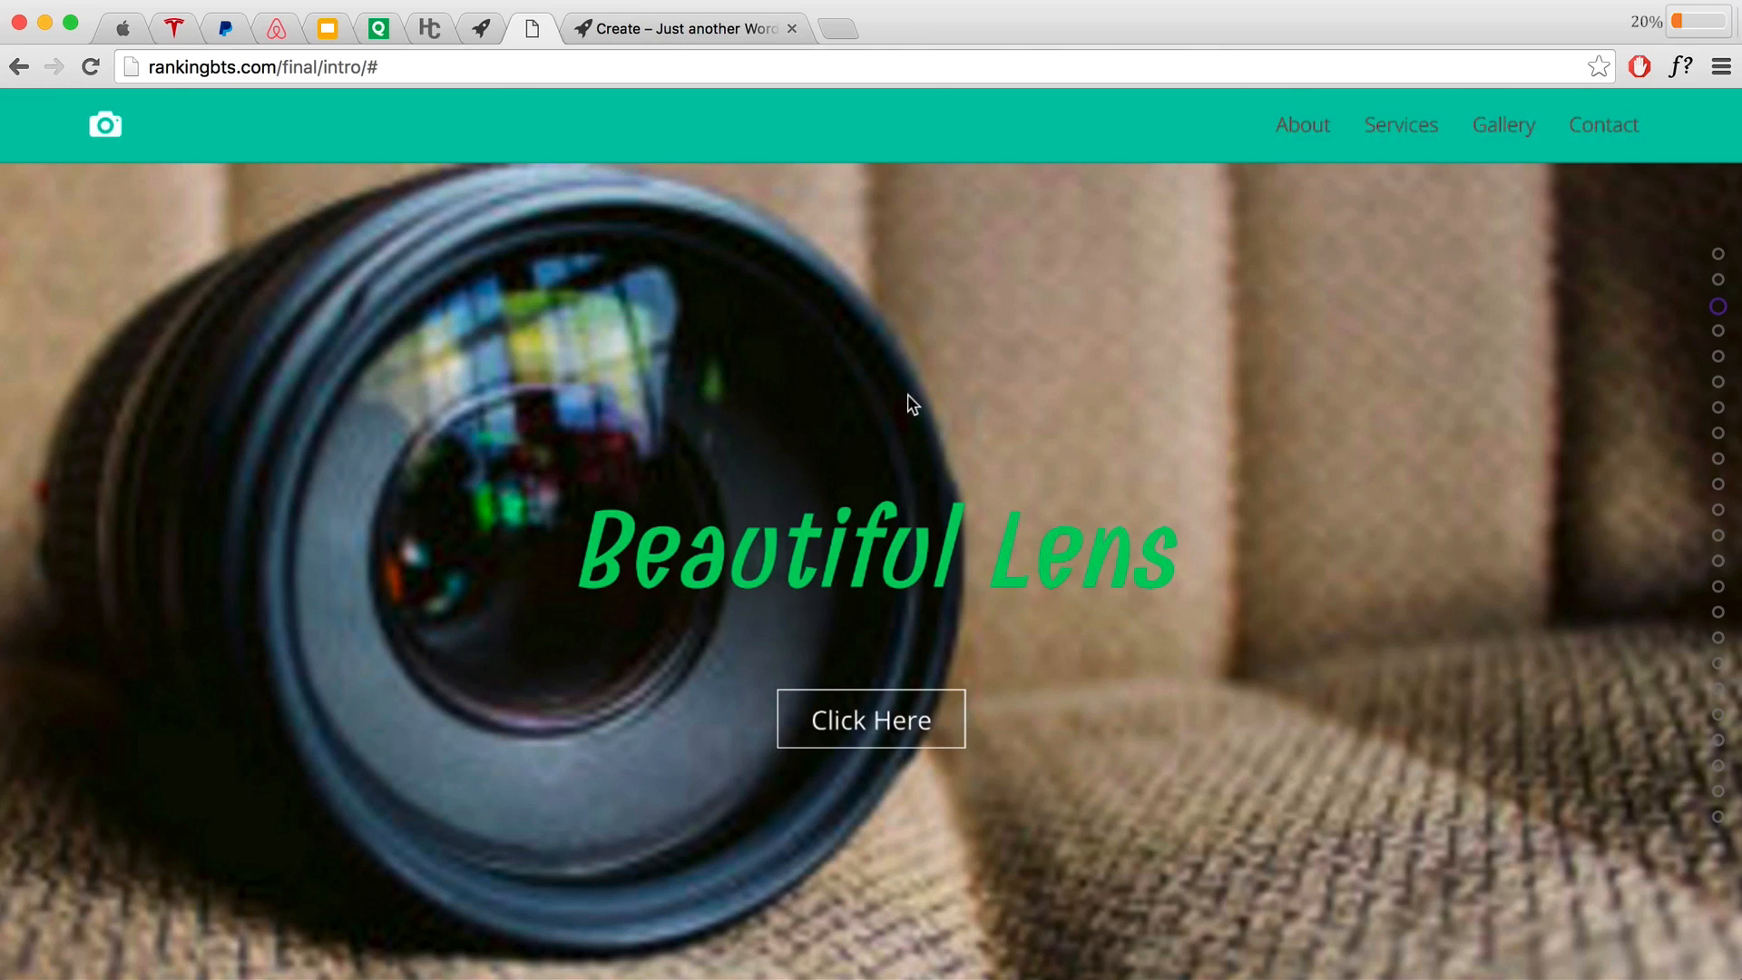
scroll(1037, 418, down, 1)
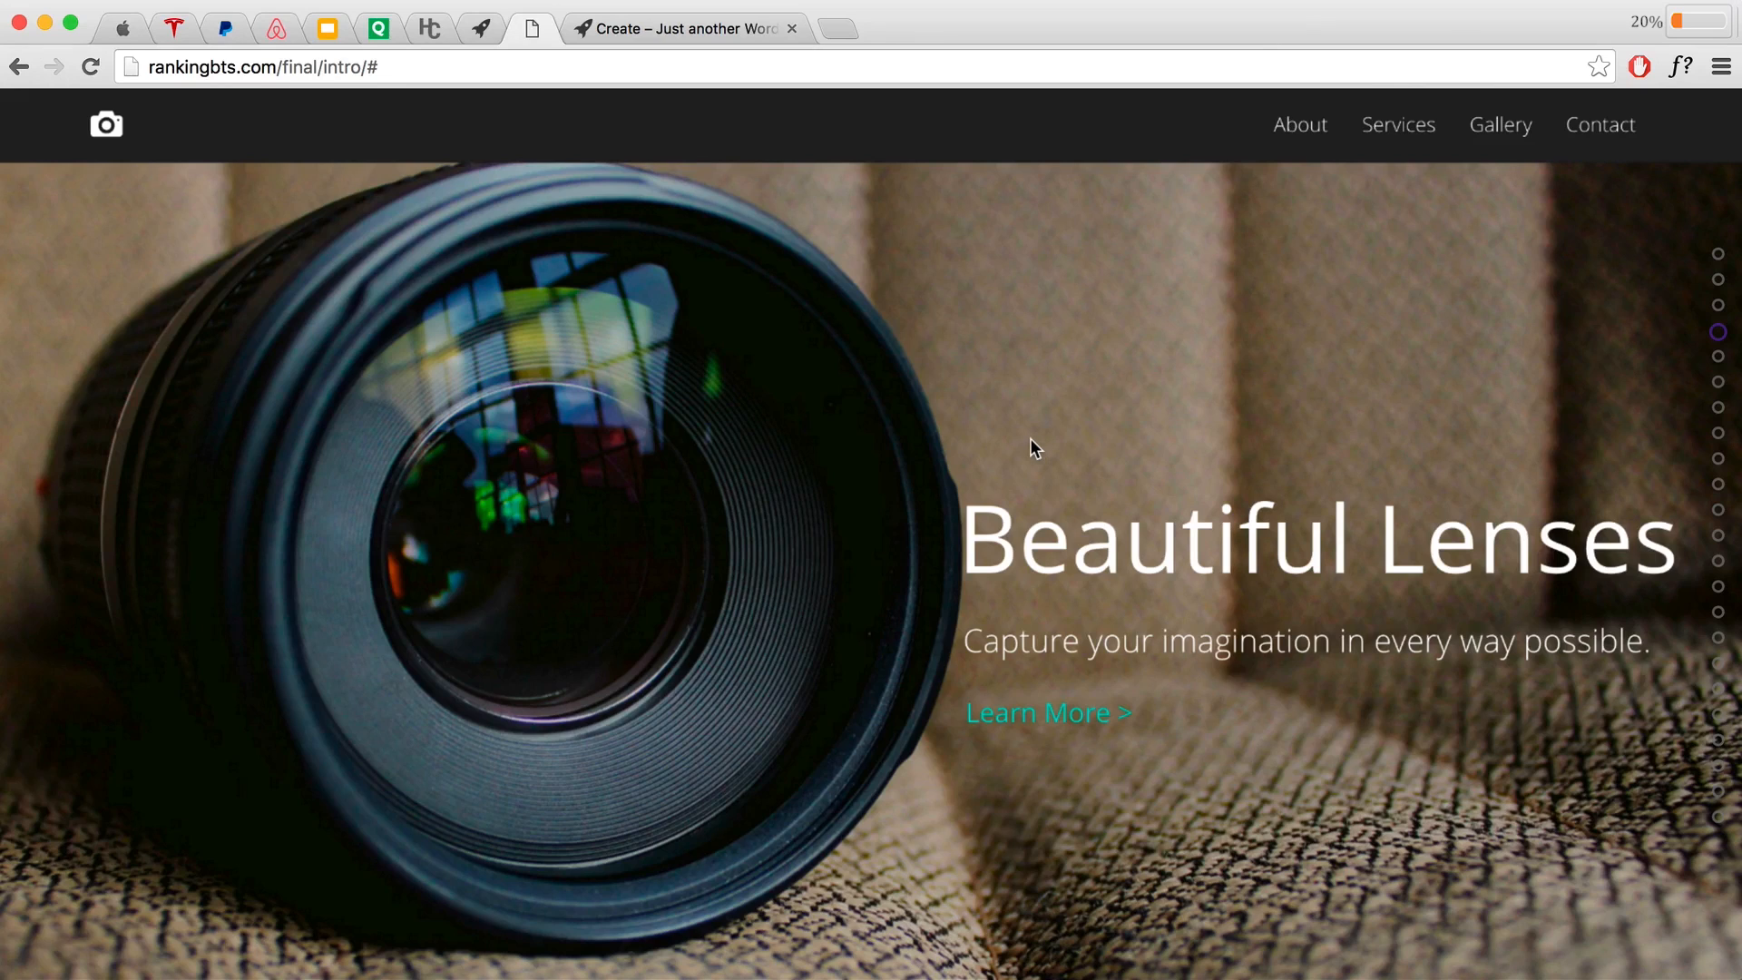
scroll(1044, 446, down, 1)
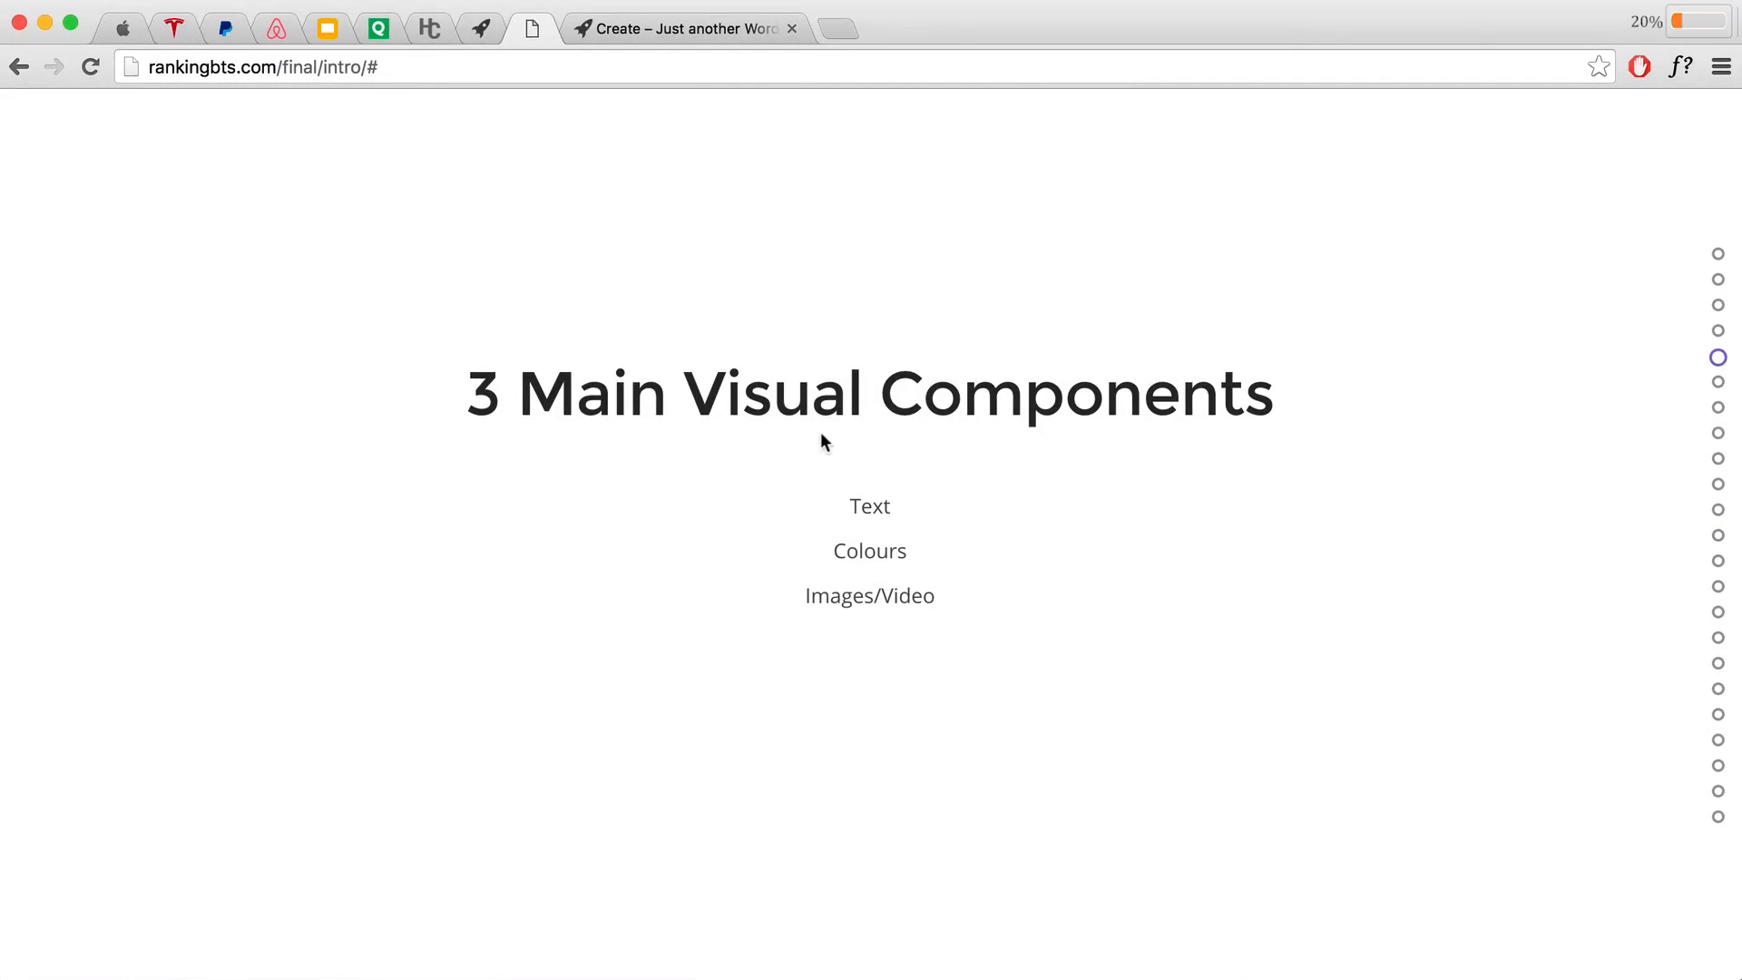
click(226, 30)
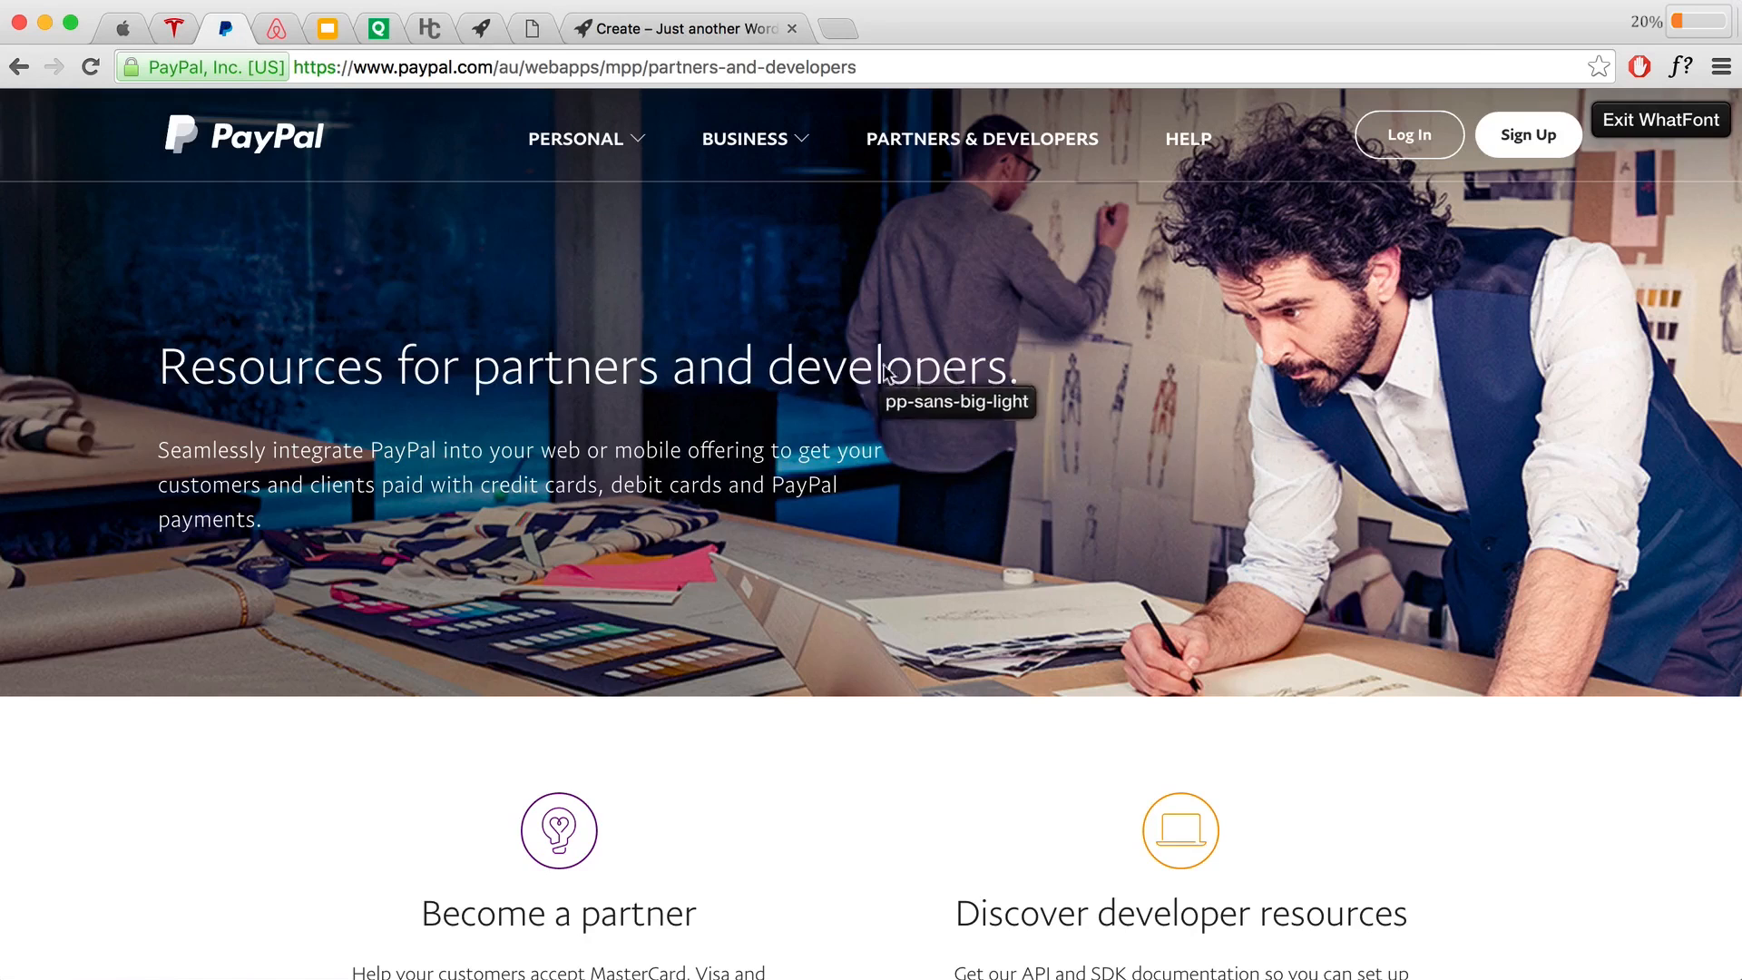
Step: Inspect the PayPal heading font, then advance the slides to Focus
click(582, 368)
scroll(950, 503, down, 6)
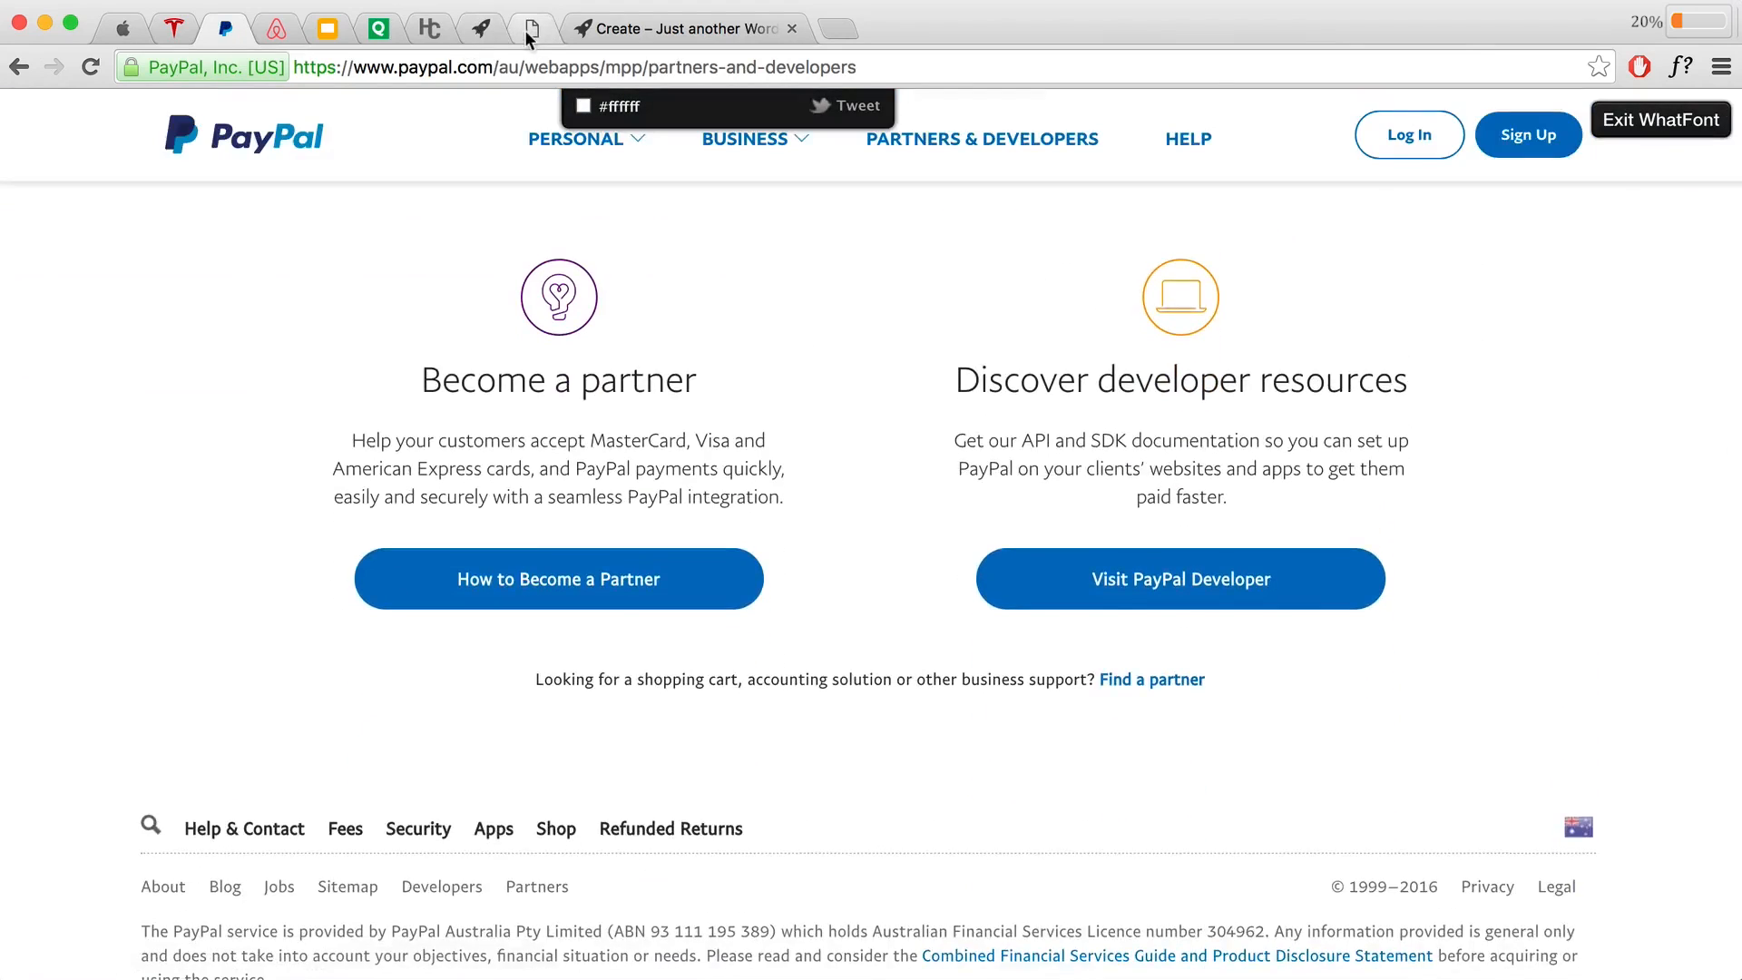
click(530, 29)
key(Down)
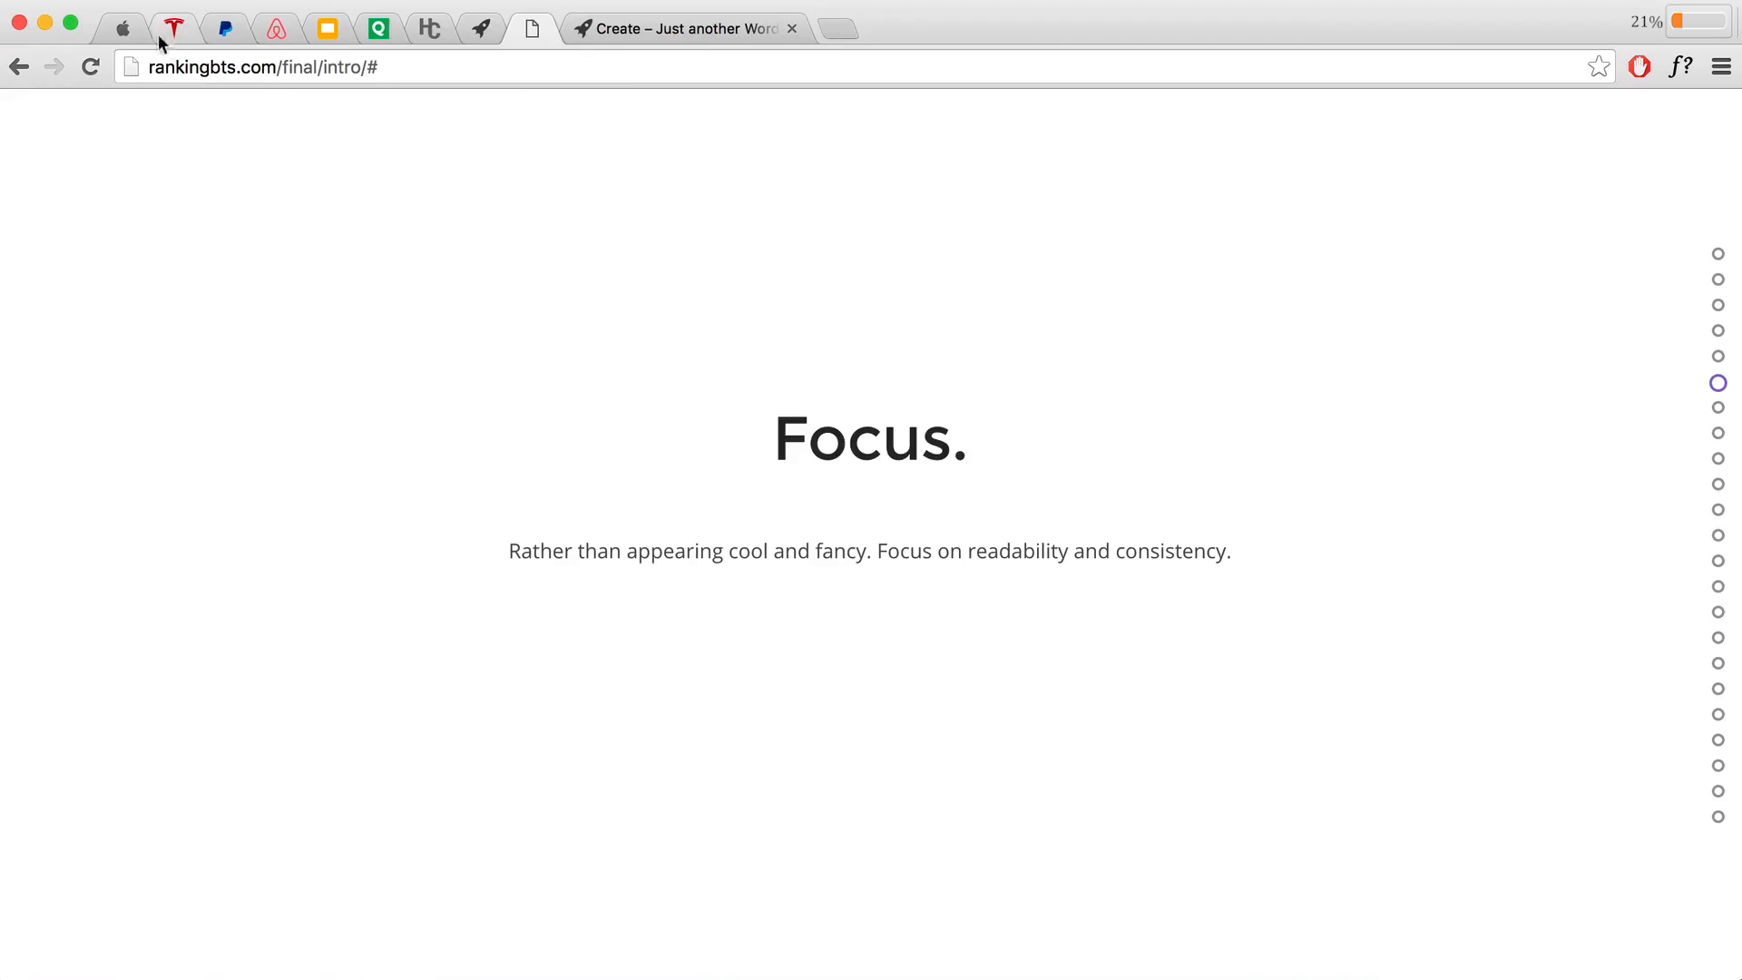
Step: Turn on WhatFont font identification on the Apple site
click(134, 29)
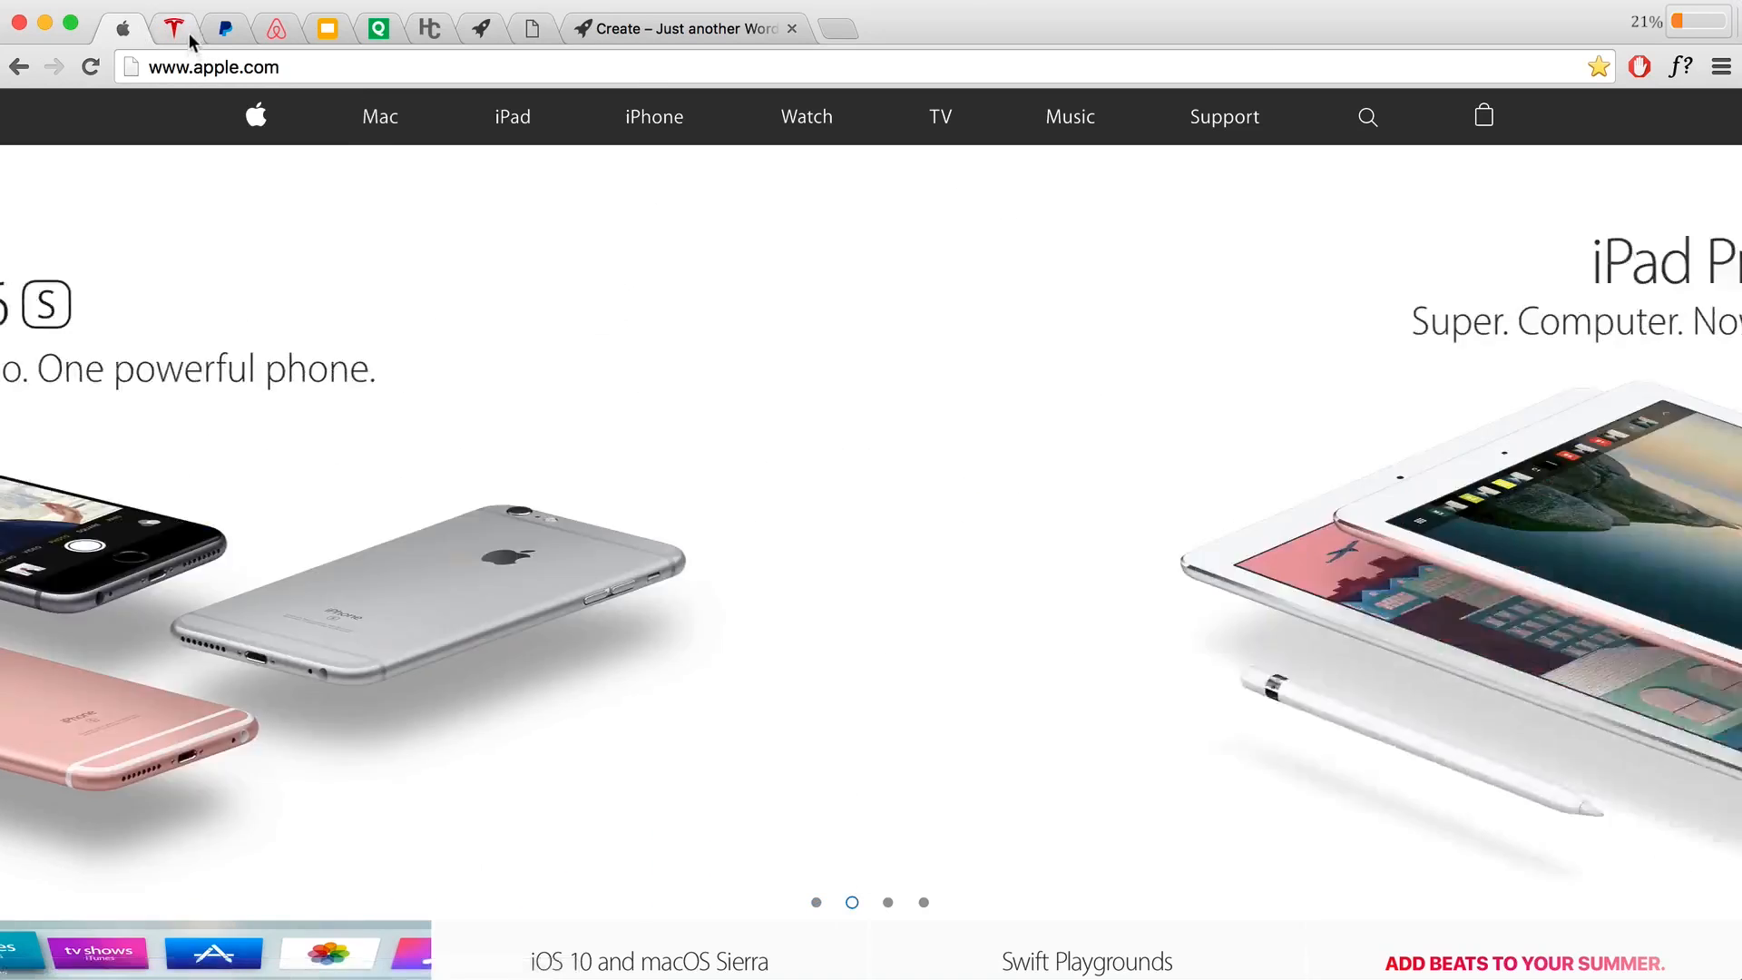
click(190, 33)
click(223, 30)
click(123, 34)
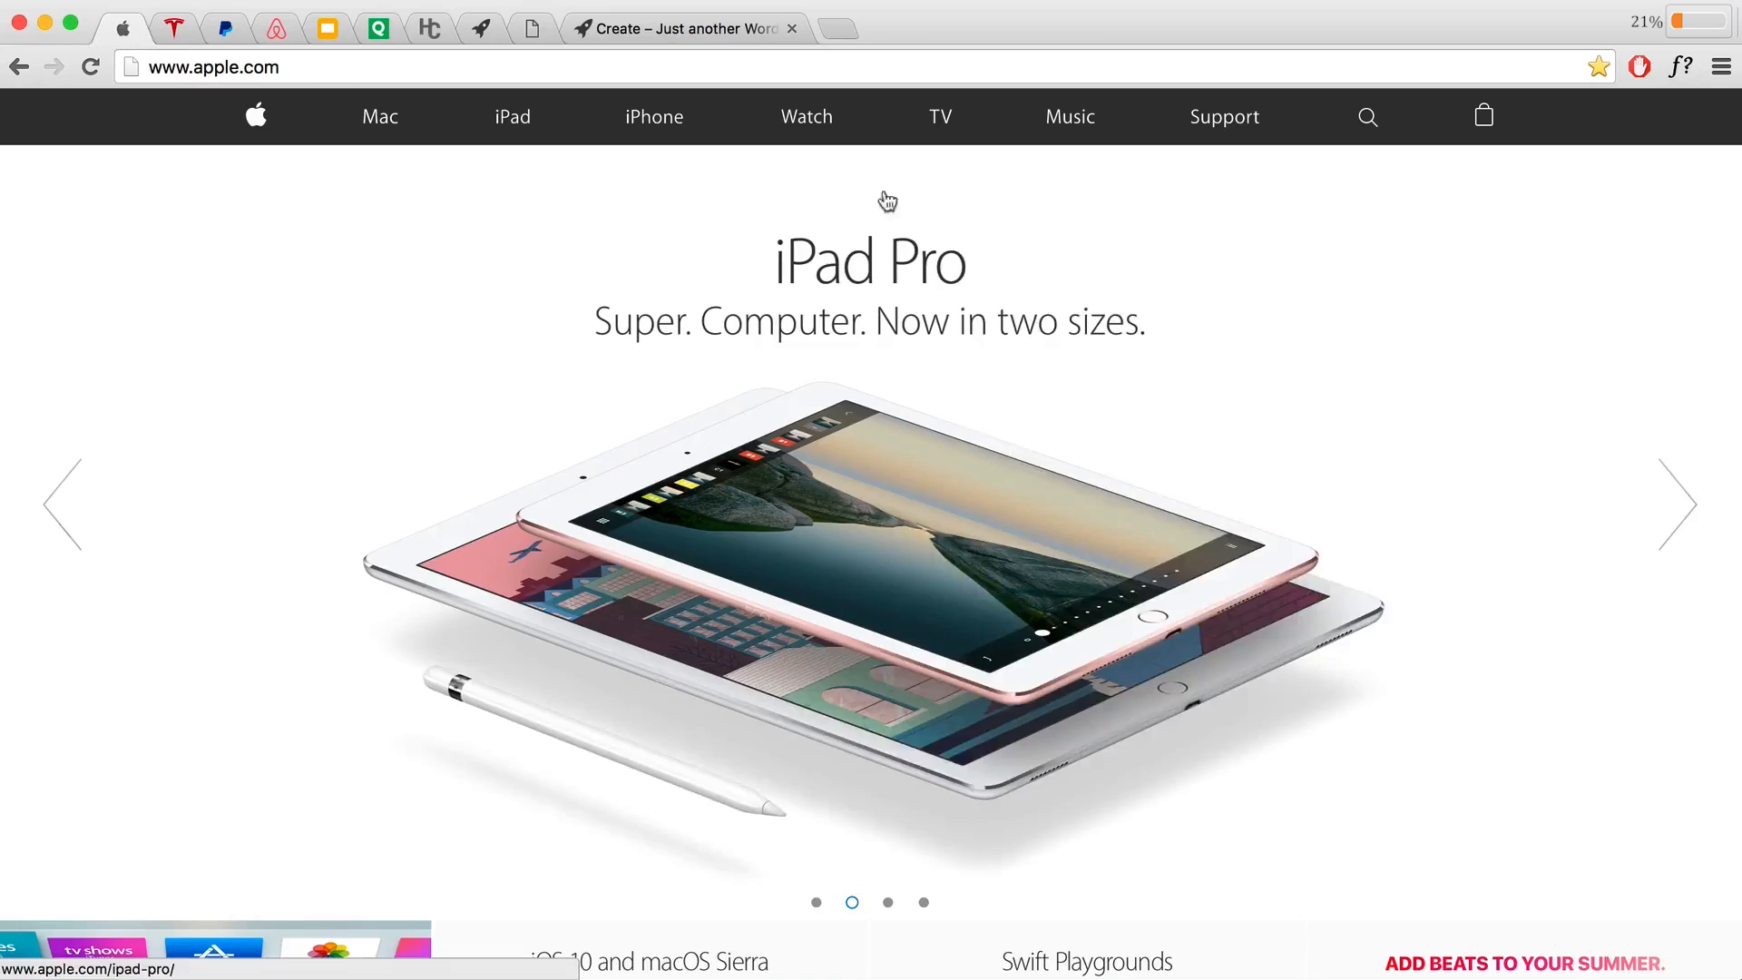
click(1679, 68)
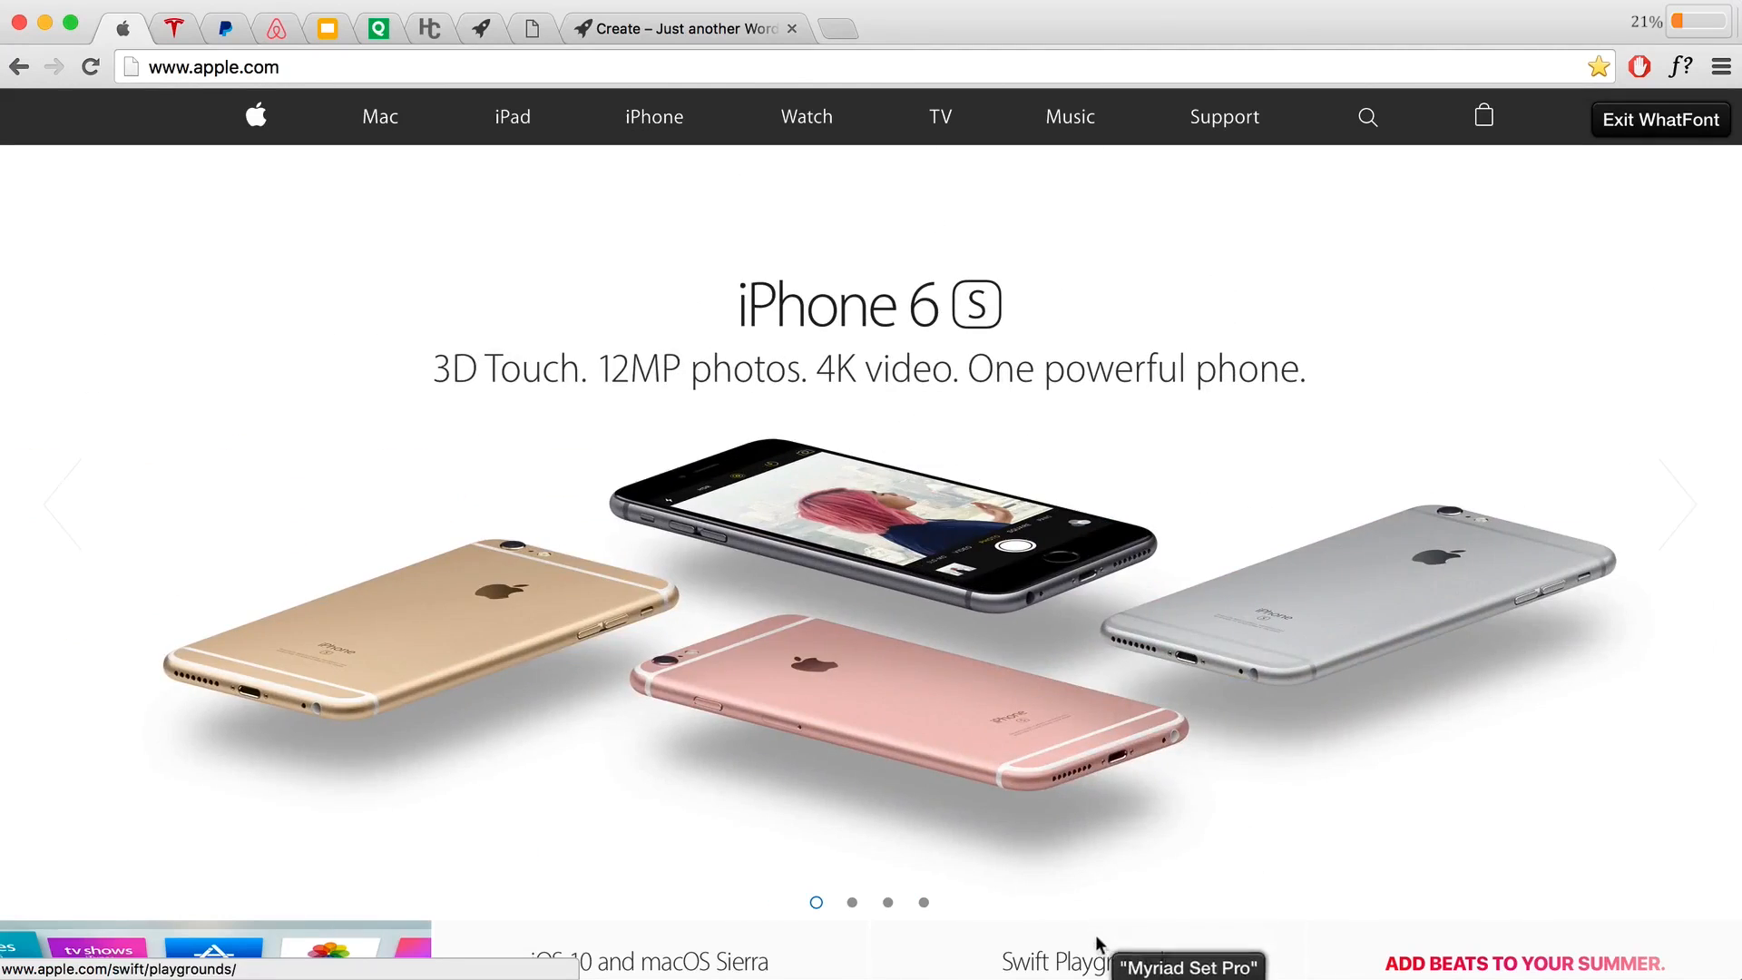
Step: Check fonts on the Tesla site and PayPal navigation, then return to the Focus slide
click(173, 28)
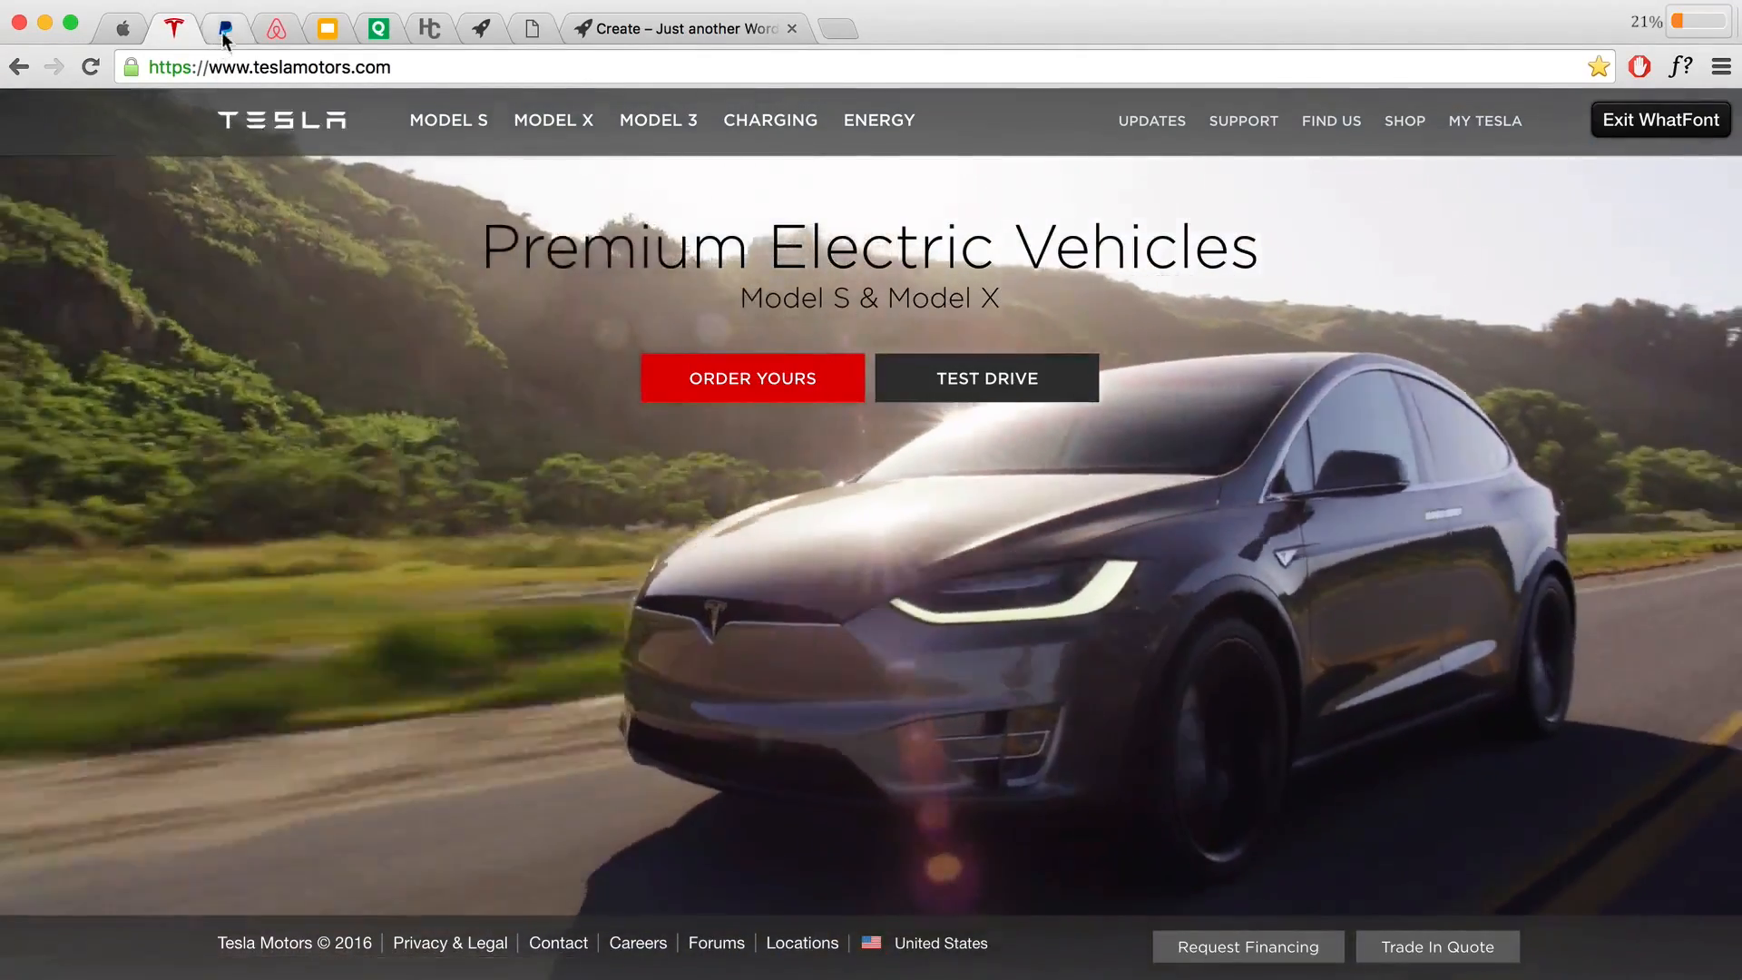
click(225, 28)
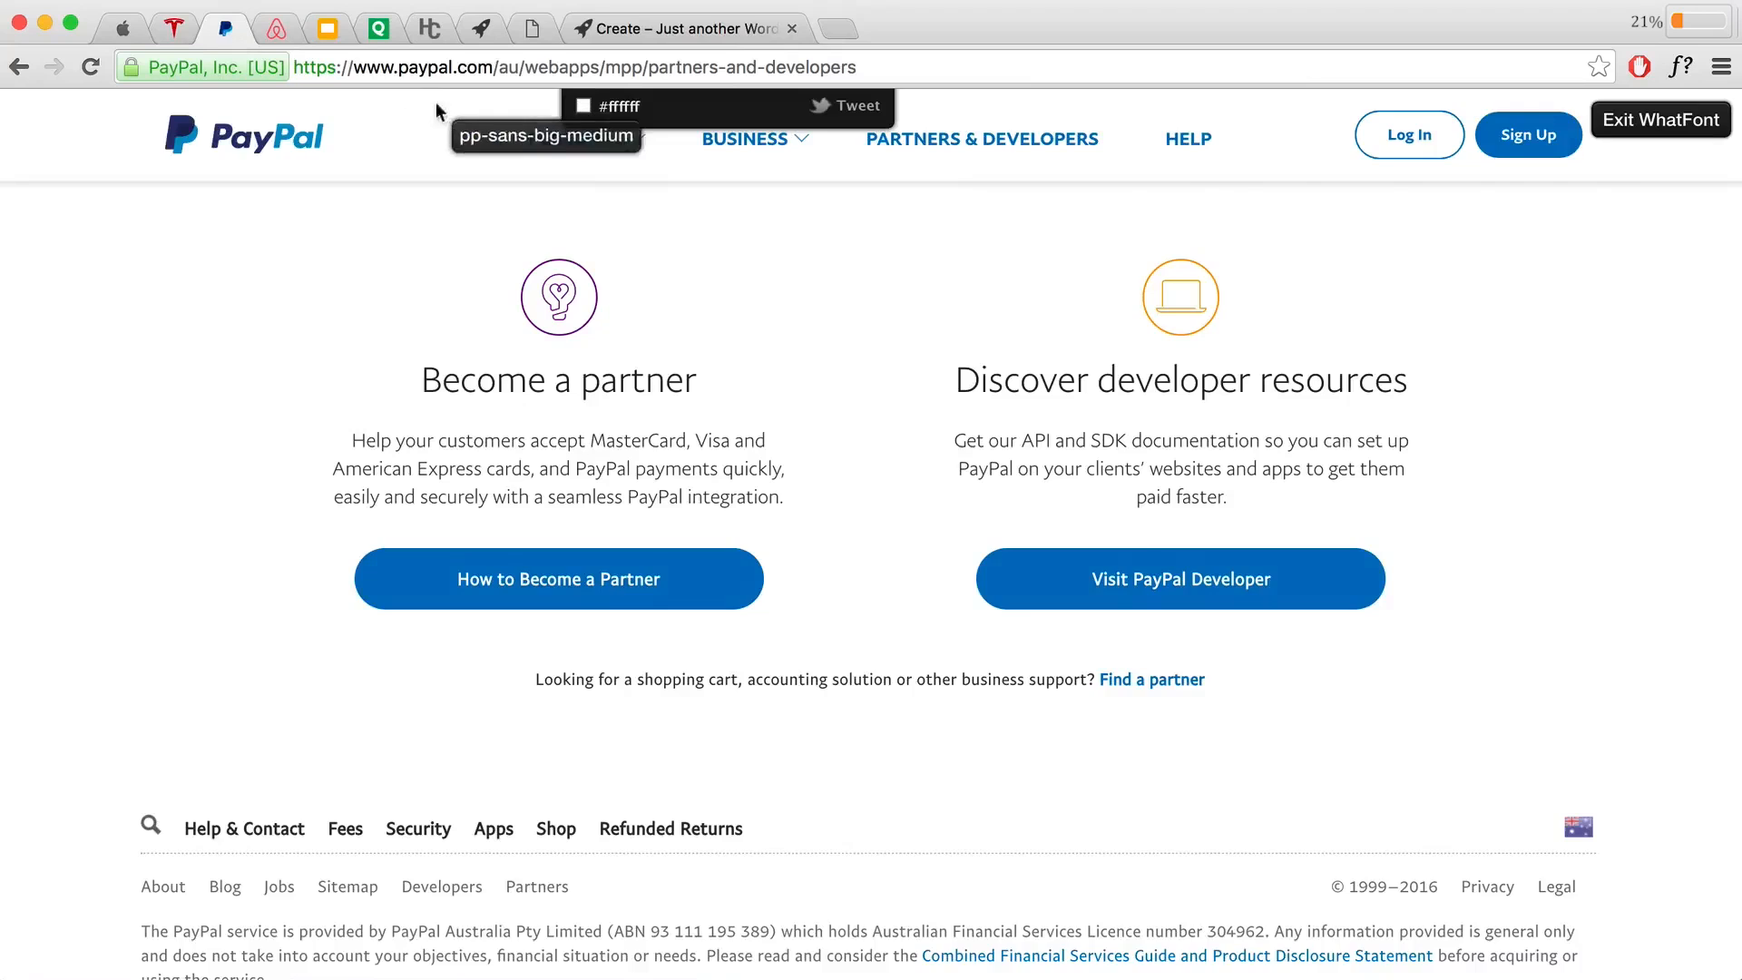
click(572, 143)
scroll(574, 389, down, 3)
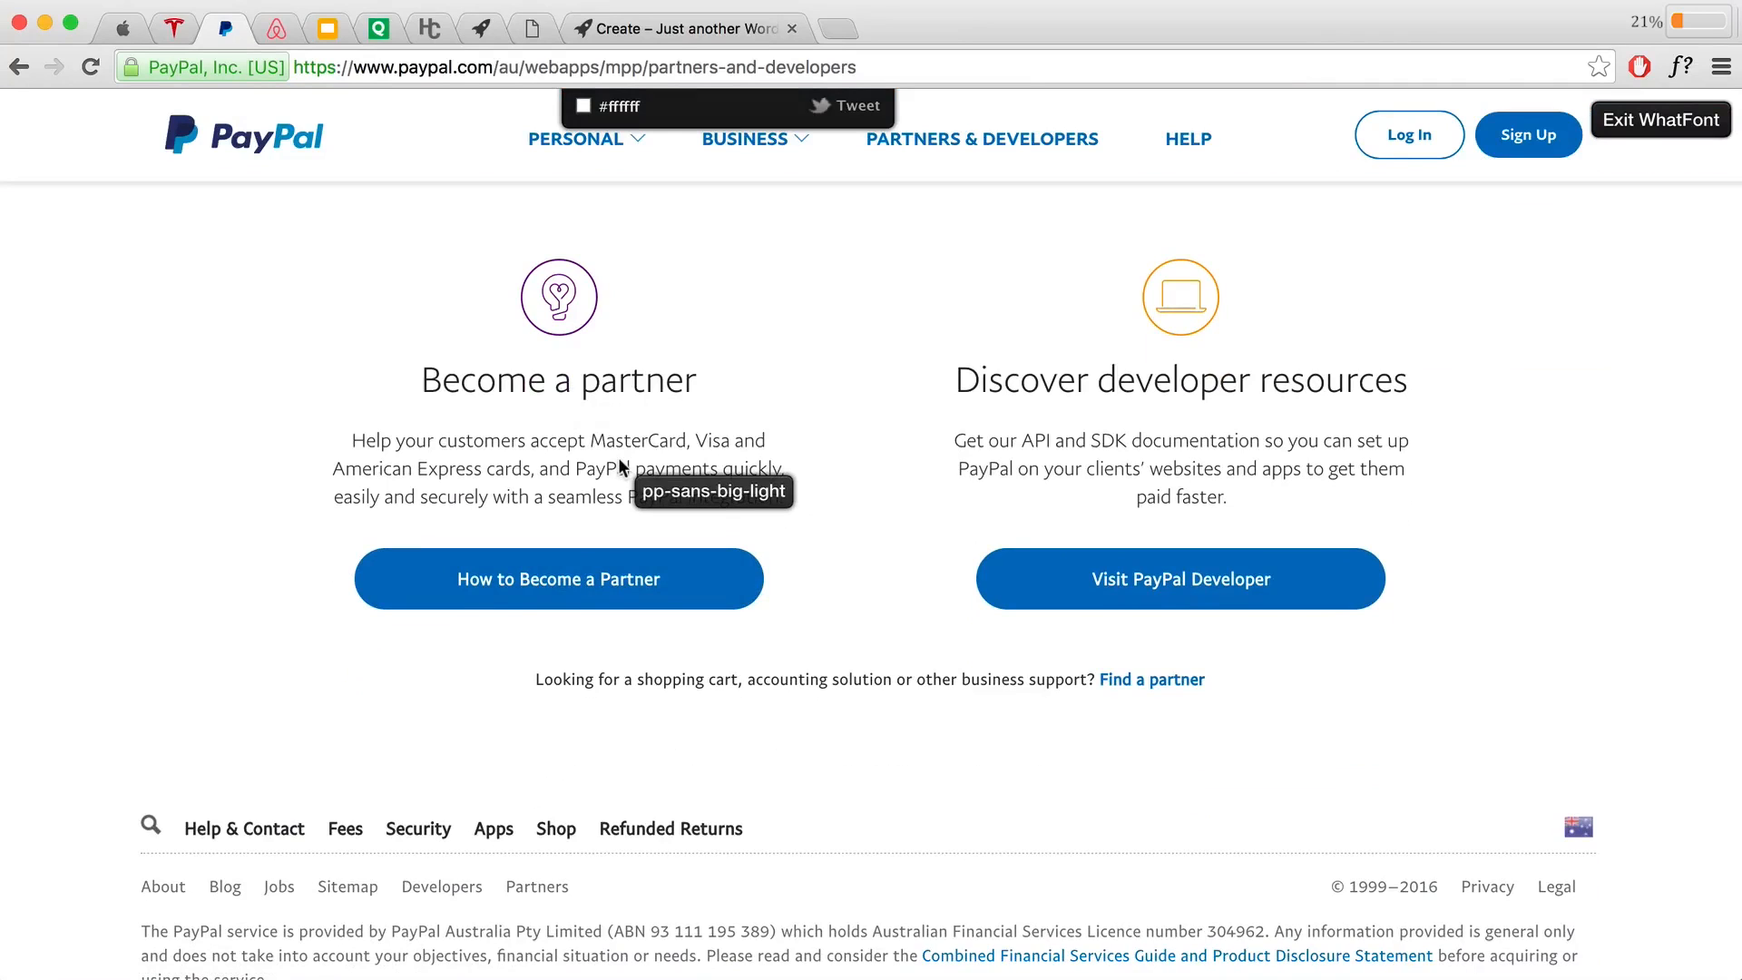
scroll(581, 272, up, 1)
click(532, 35)
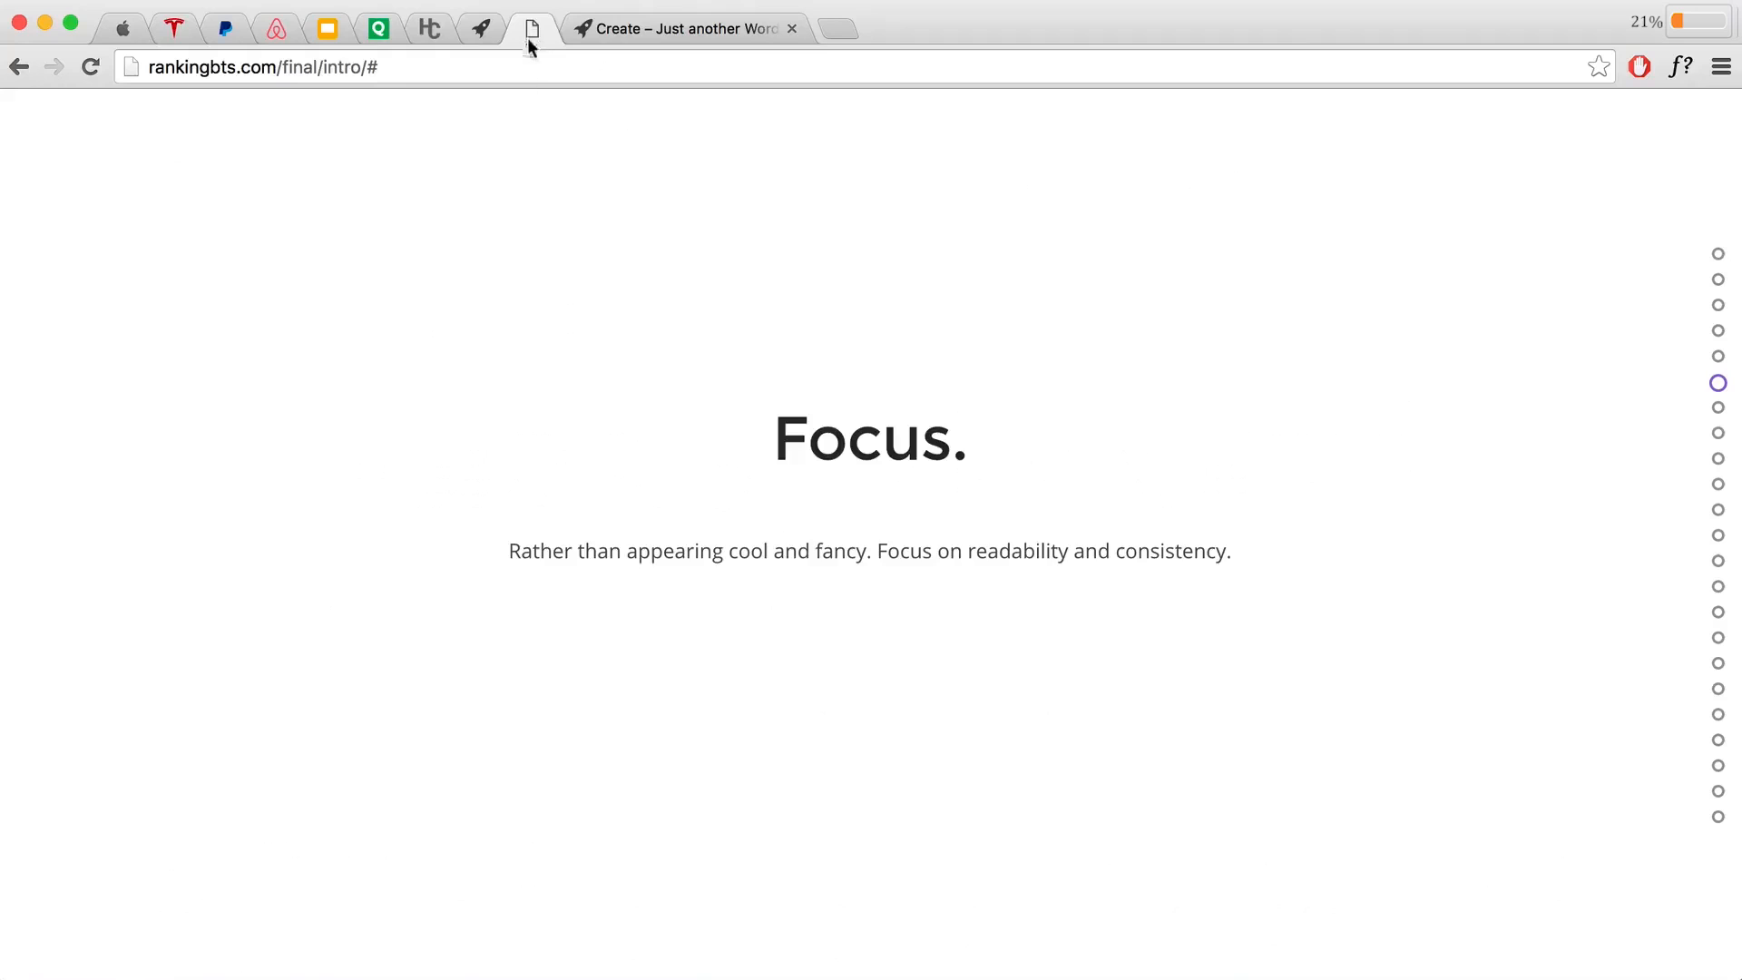
Step: Highlight the beginner-friendly font names Open Sans, Lato and Monsterrat on the slide
scroll(780, 299, down, 1)
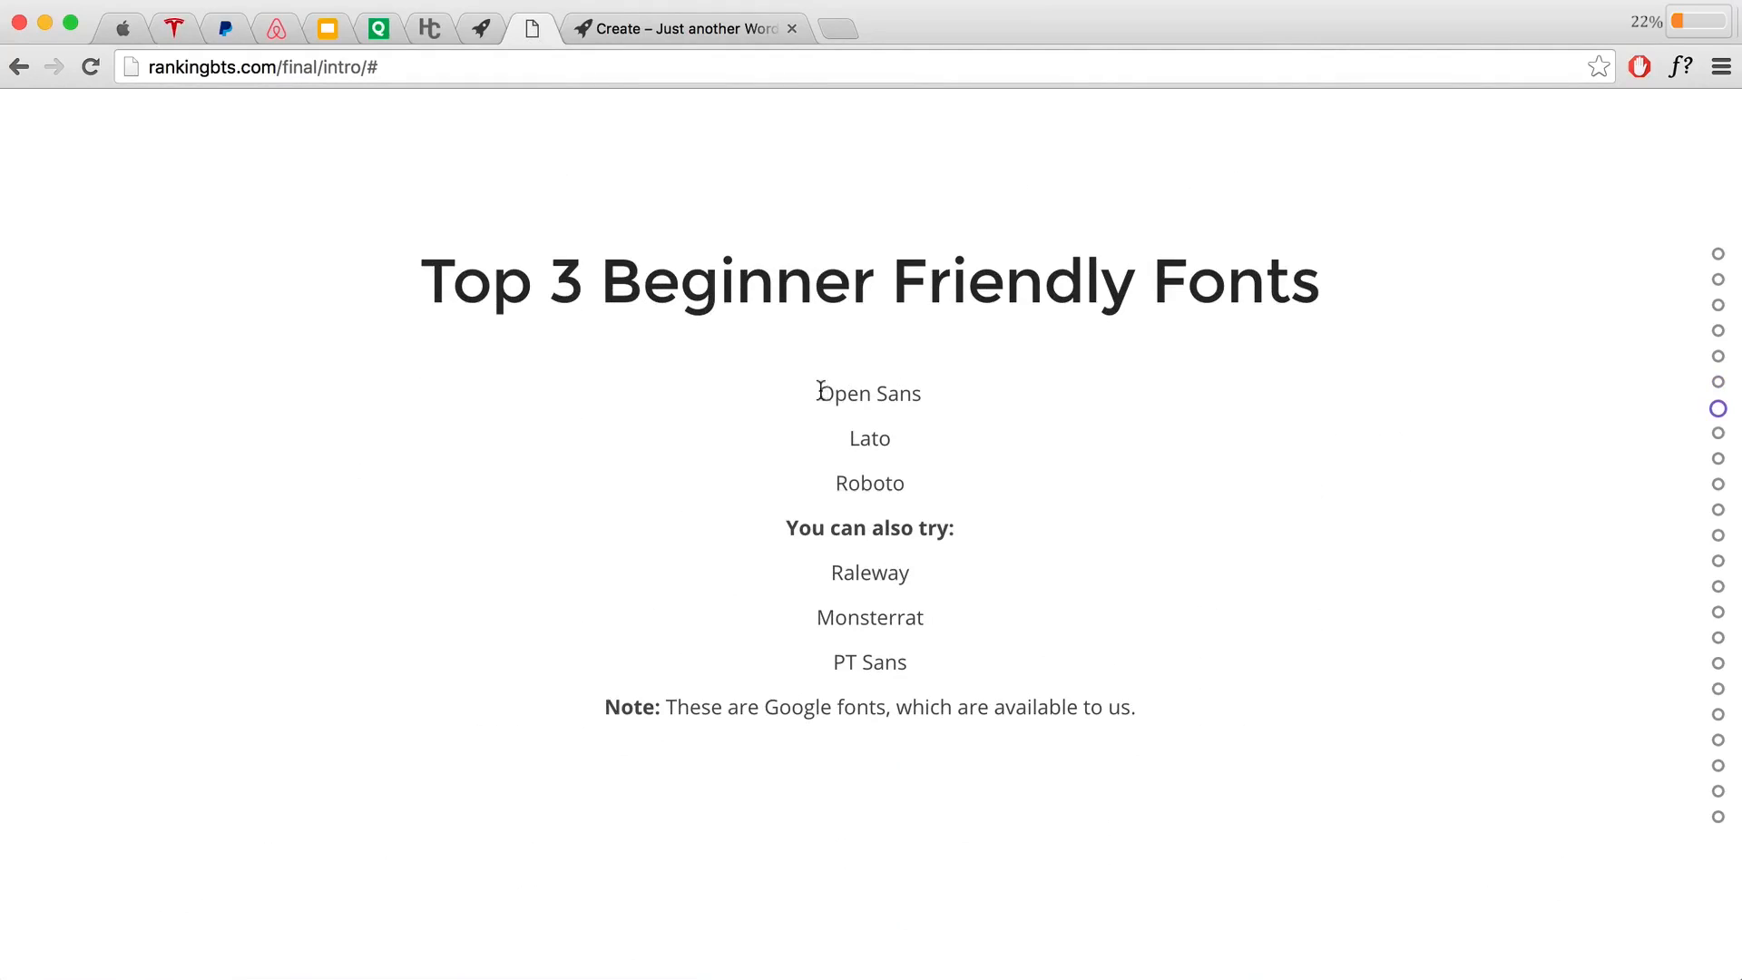
drag(820, 392, 945, 394)
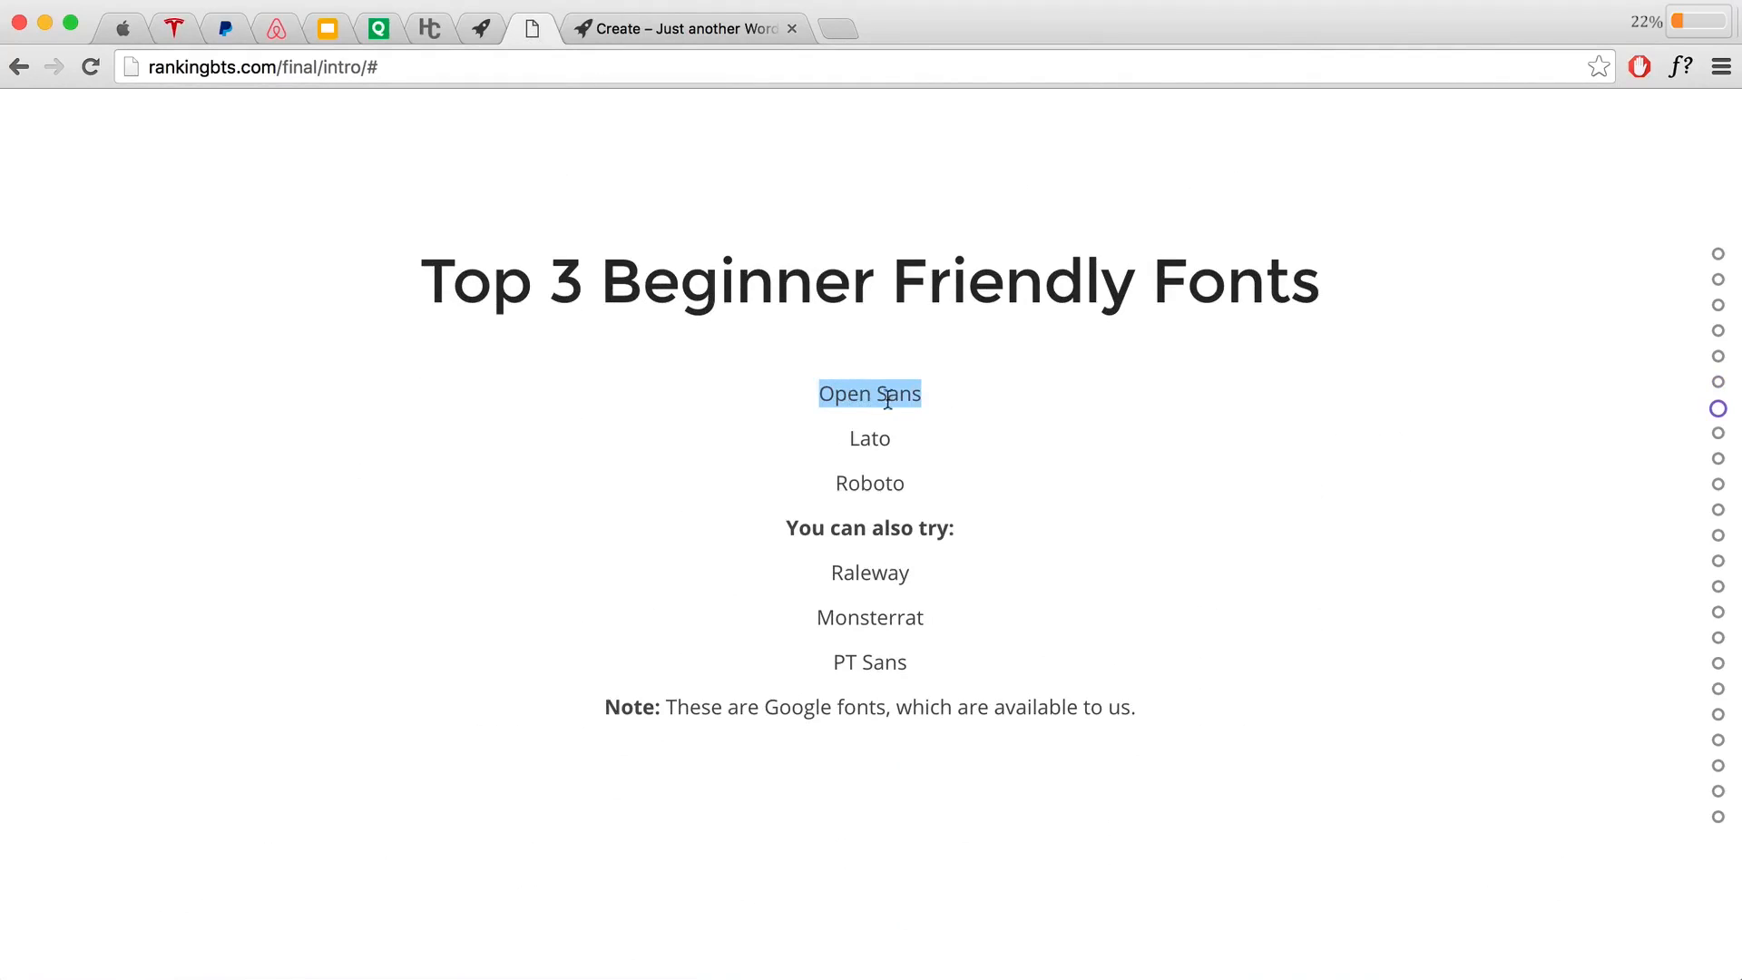
drag(847, 439, 932, 484)
click(971, 552)
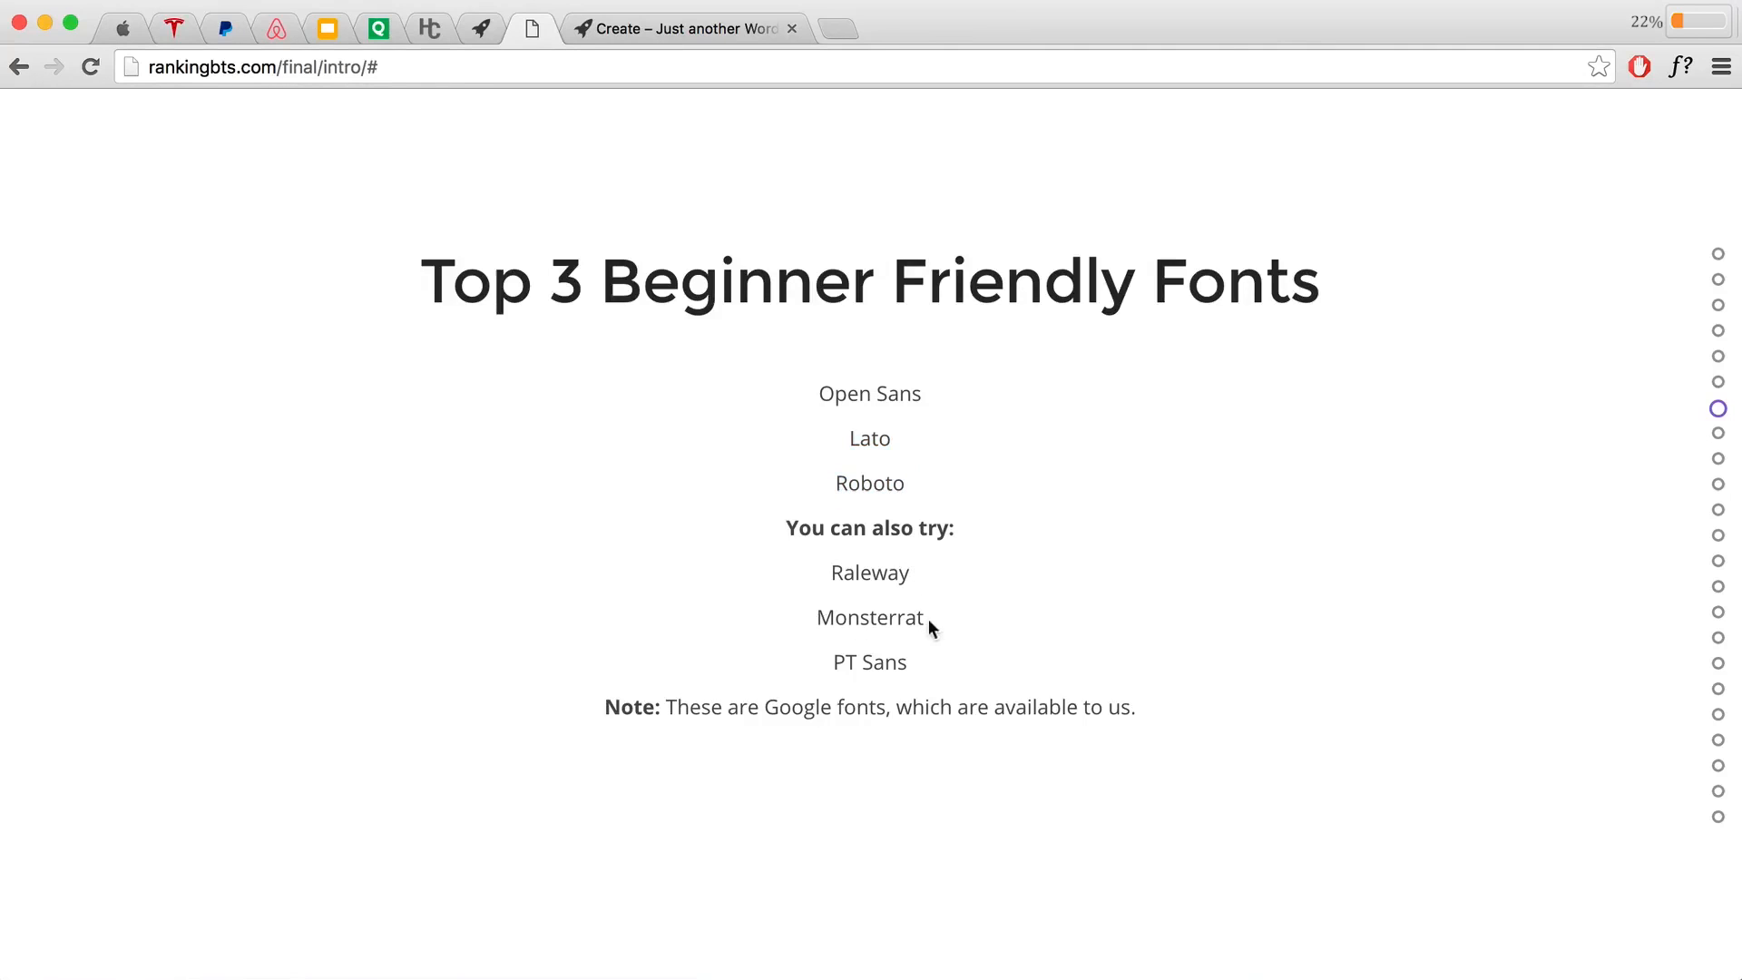
drag(921, 618, 874, 619)
click(895, 619)
click(859, 619)
Step: Glance at apple.com, scroll to the Serif Typeface slide, and open the Quicksprout article
click(141, 37)
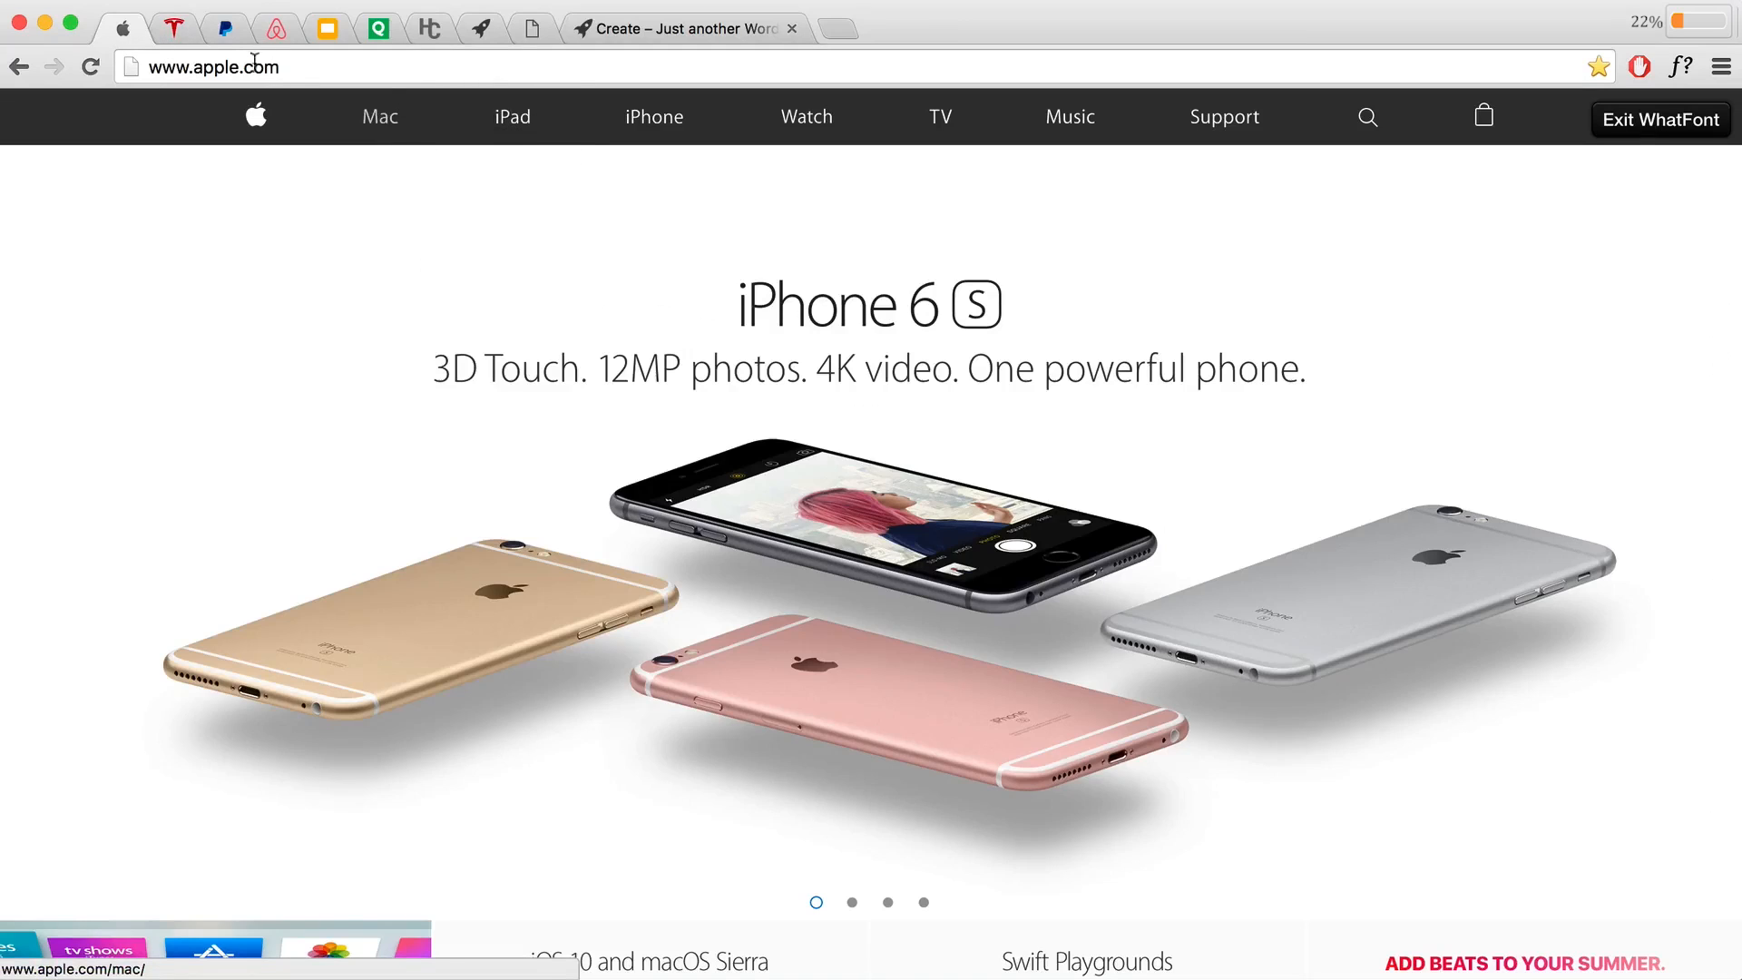
click(532, 29)
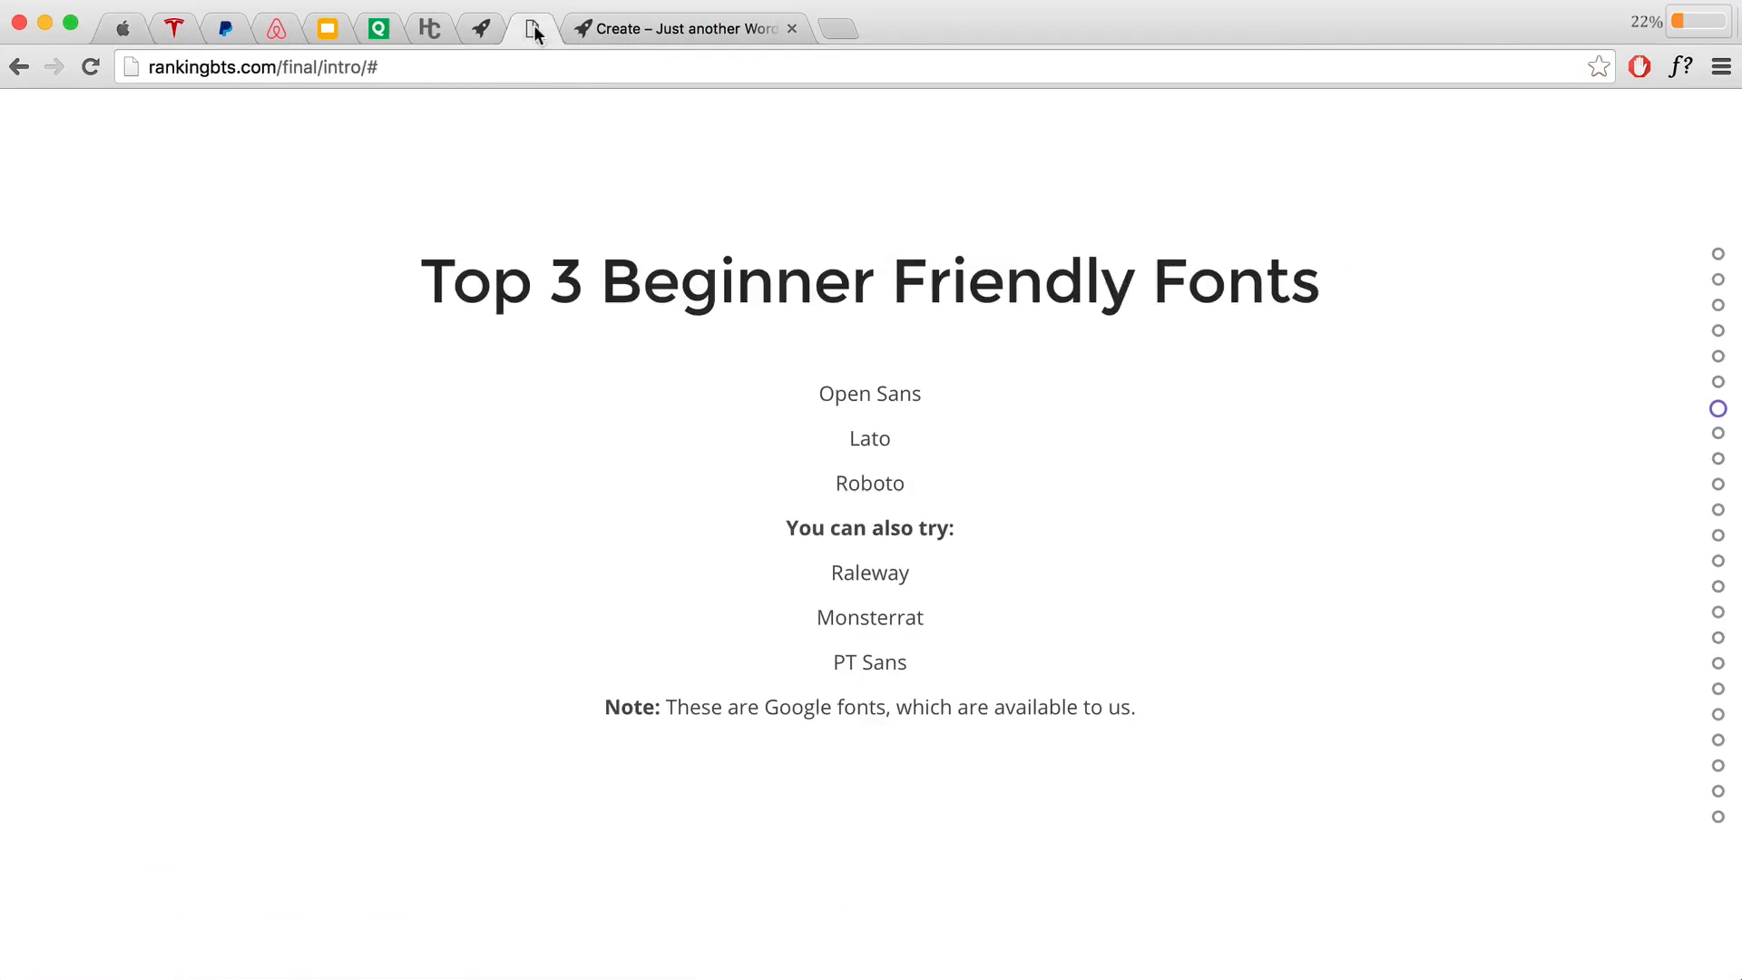
scroll(1347, 564, down, 3)
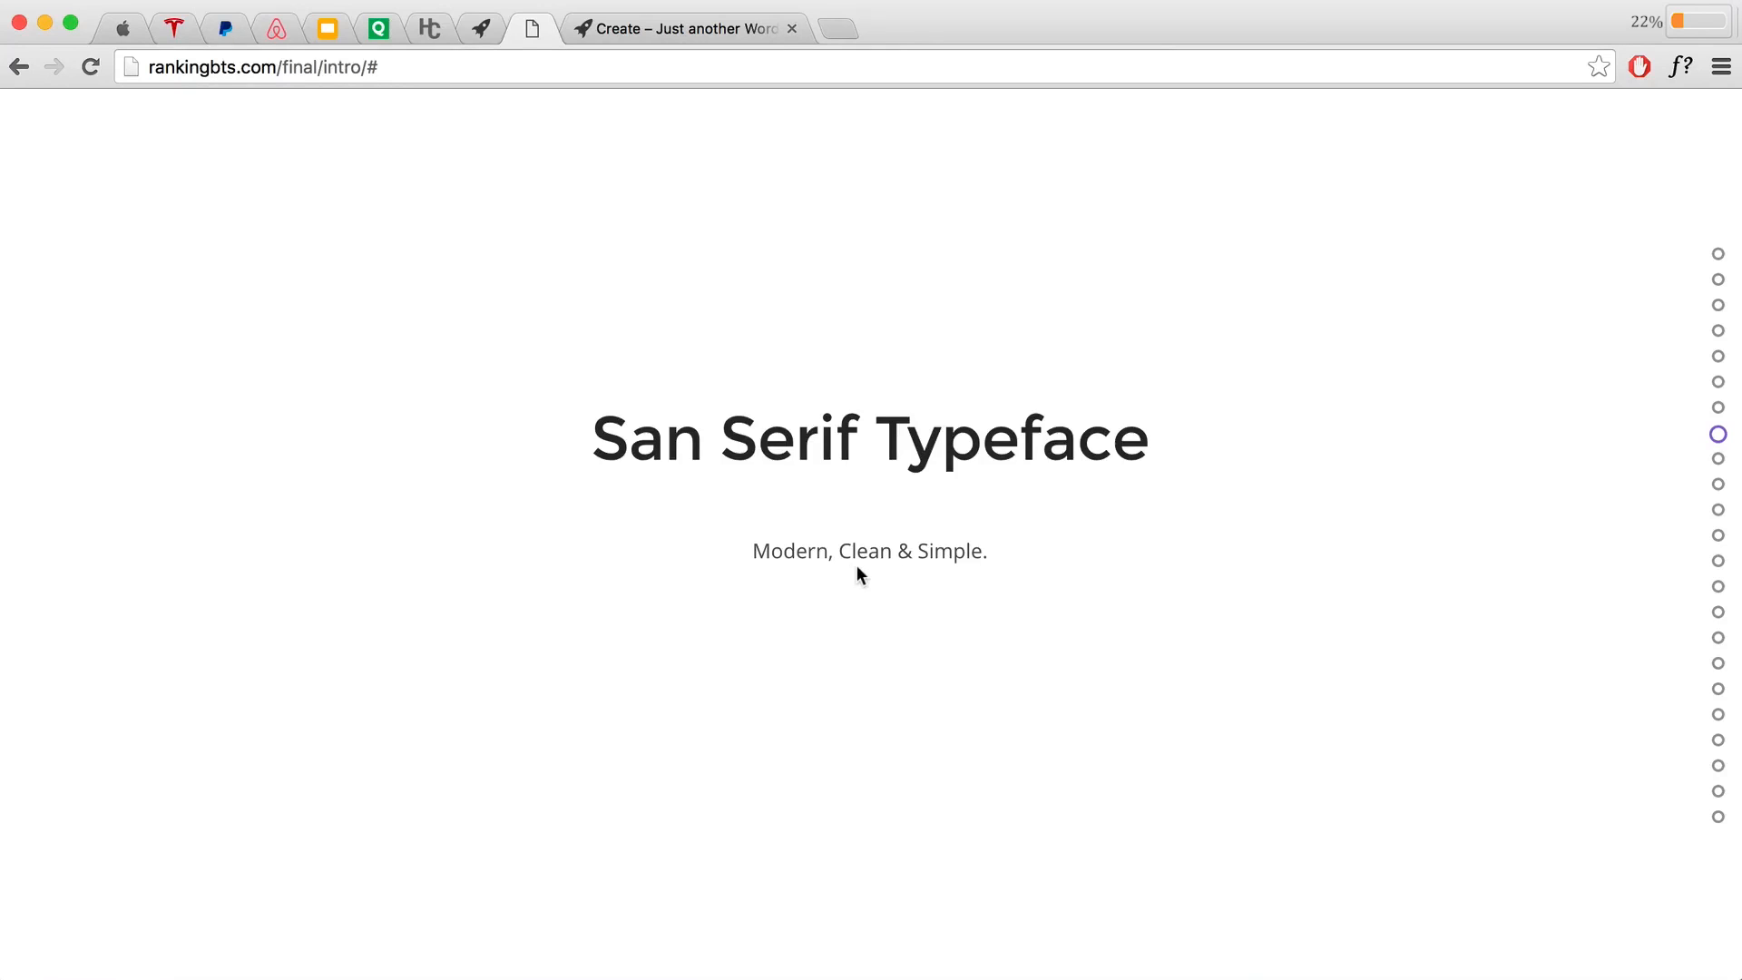
scroll(857, 564, down, 3)
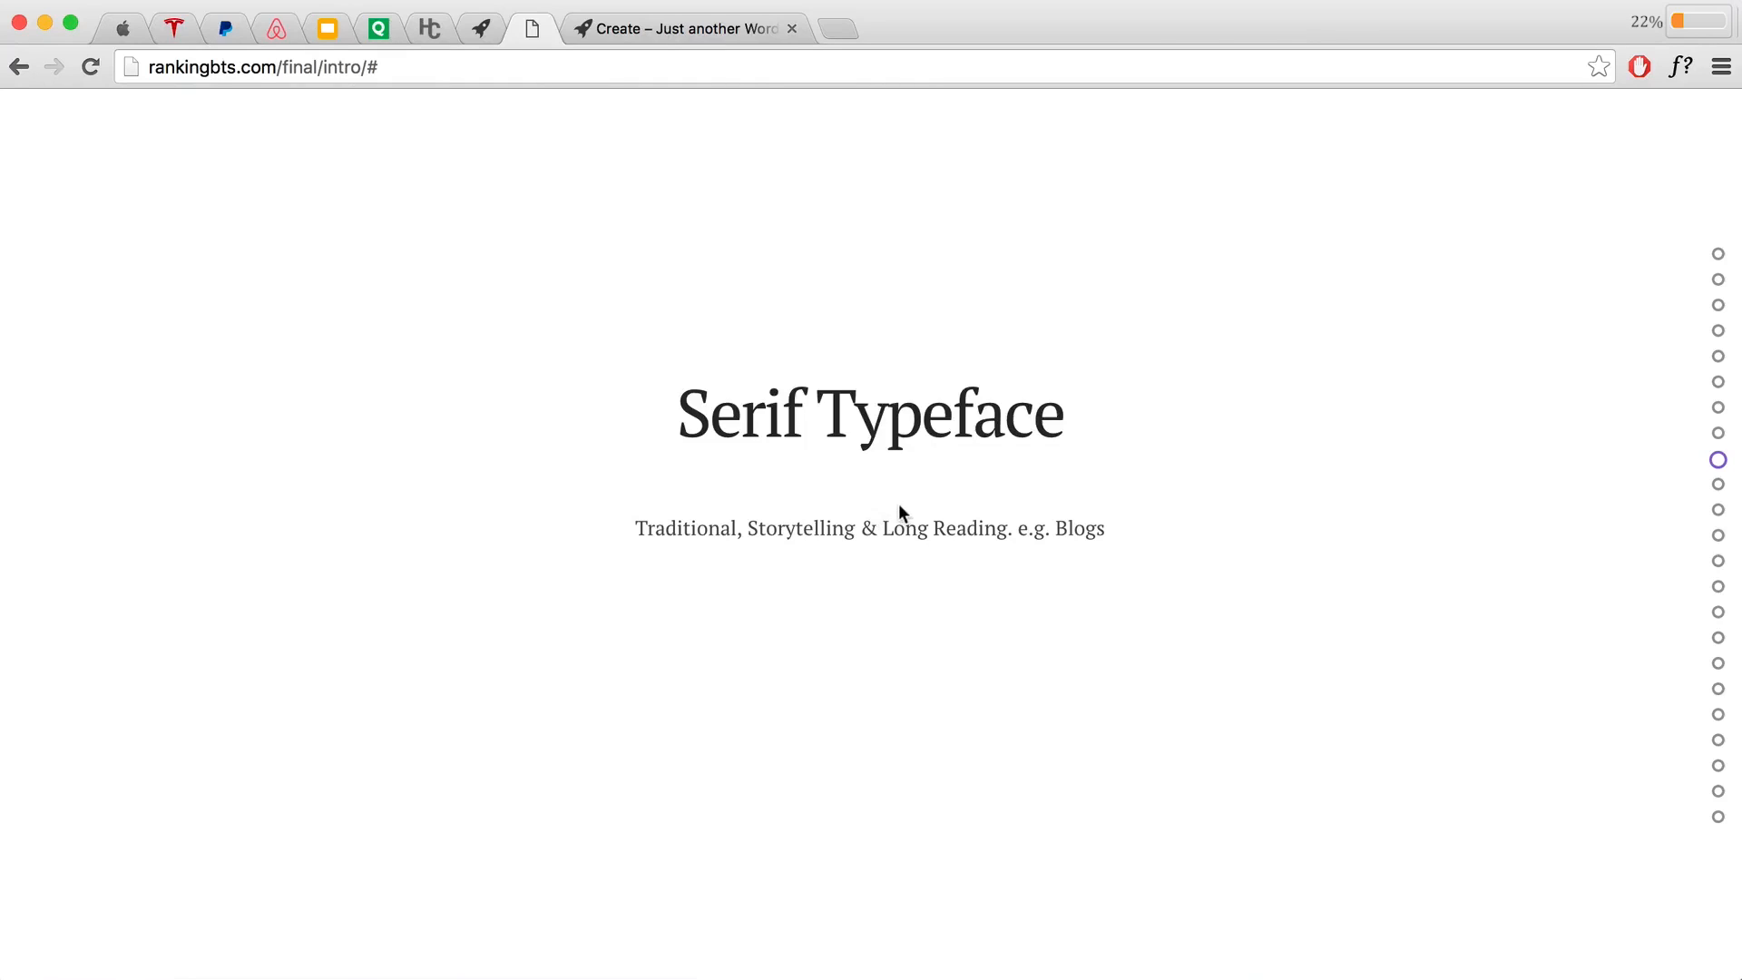
click(375, 28)
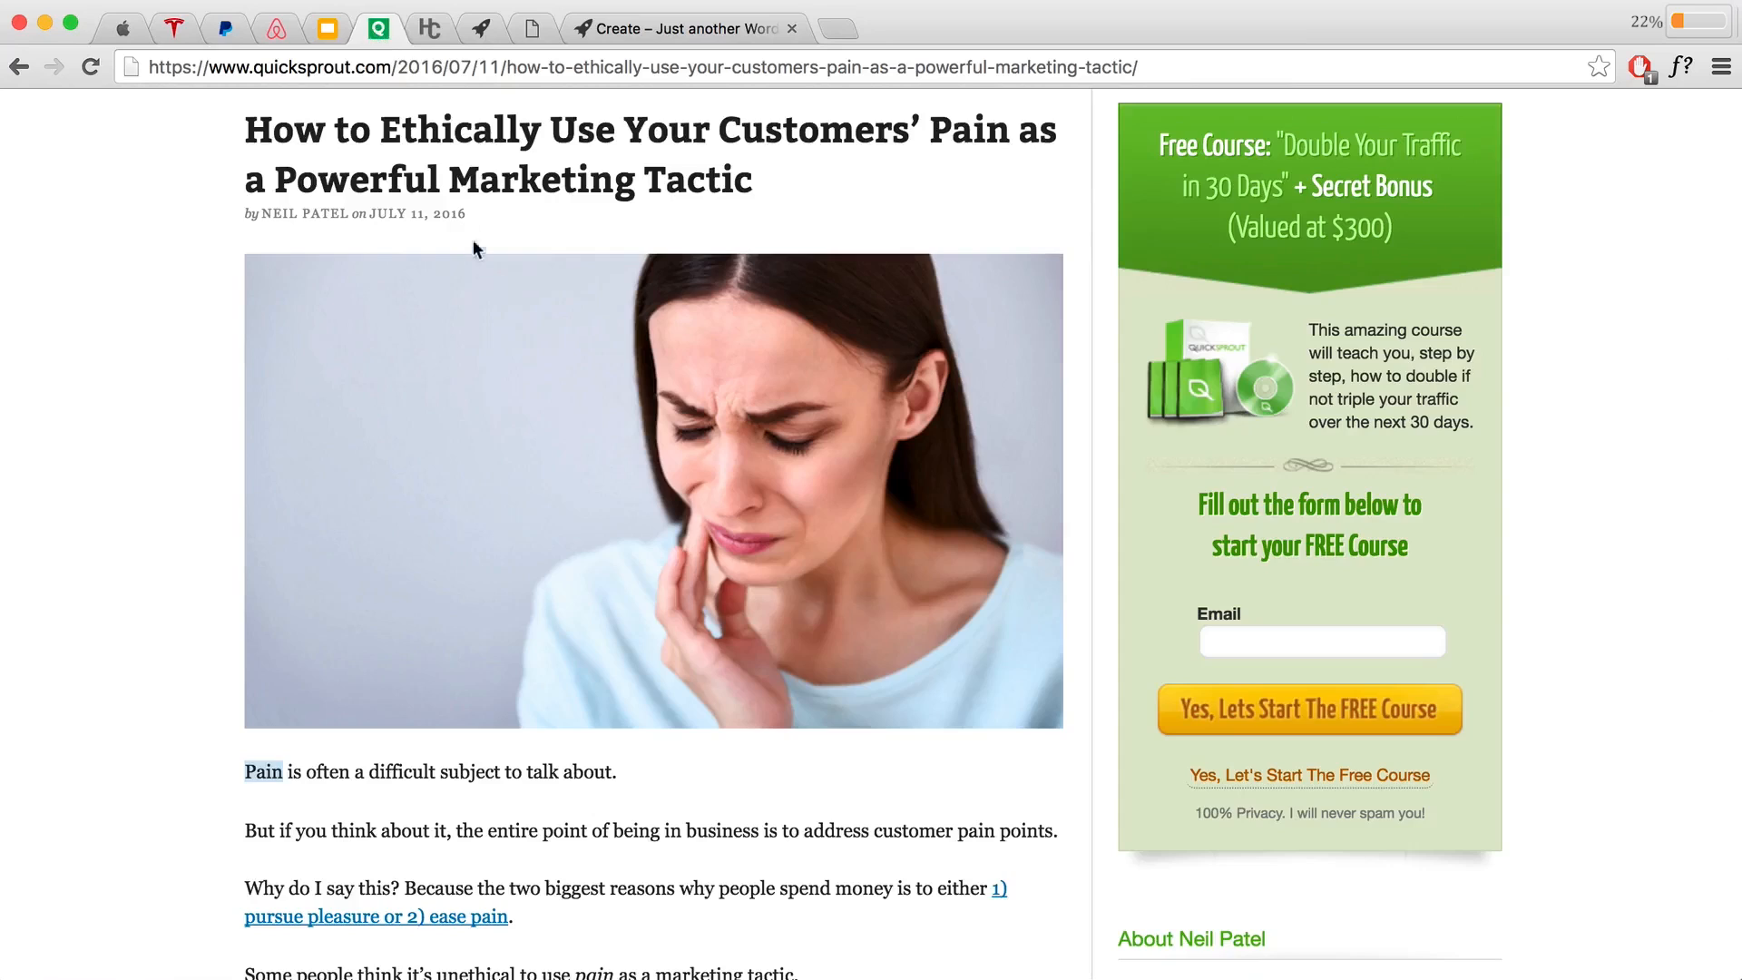
Step: Highlight the Quicksprout article's title and first sentence as a serif example
scroll(474, 294, down, 1)
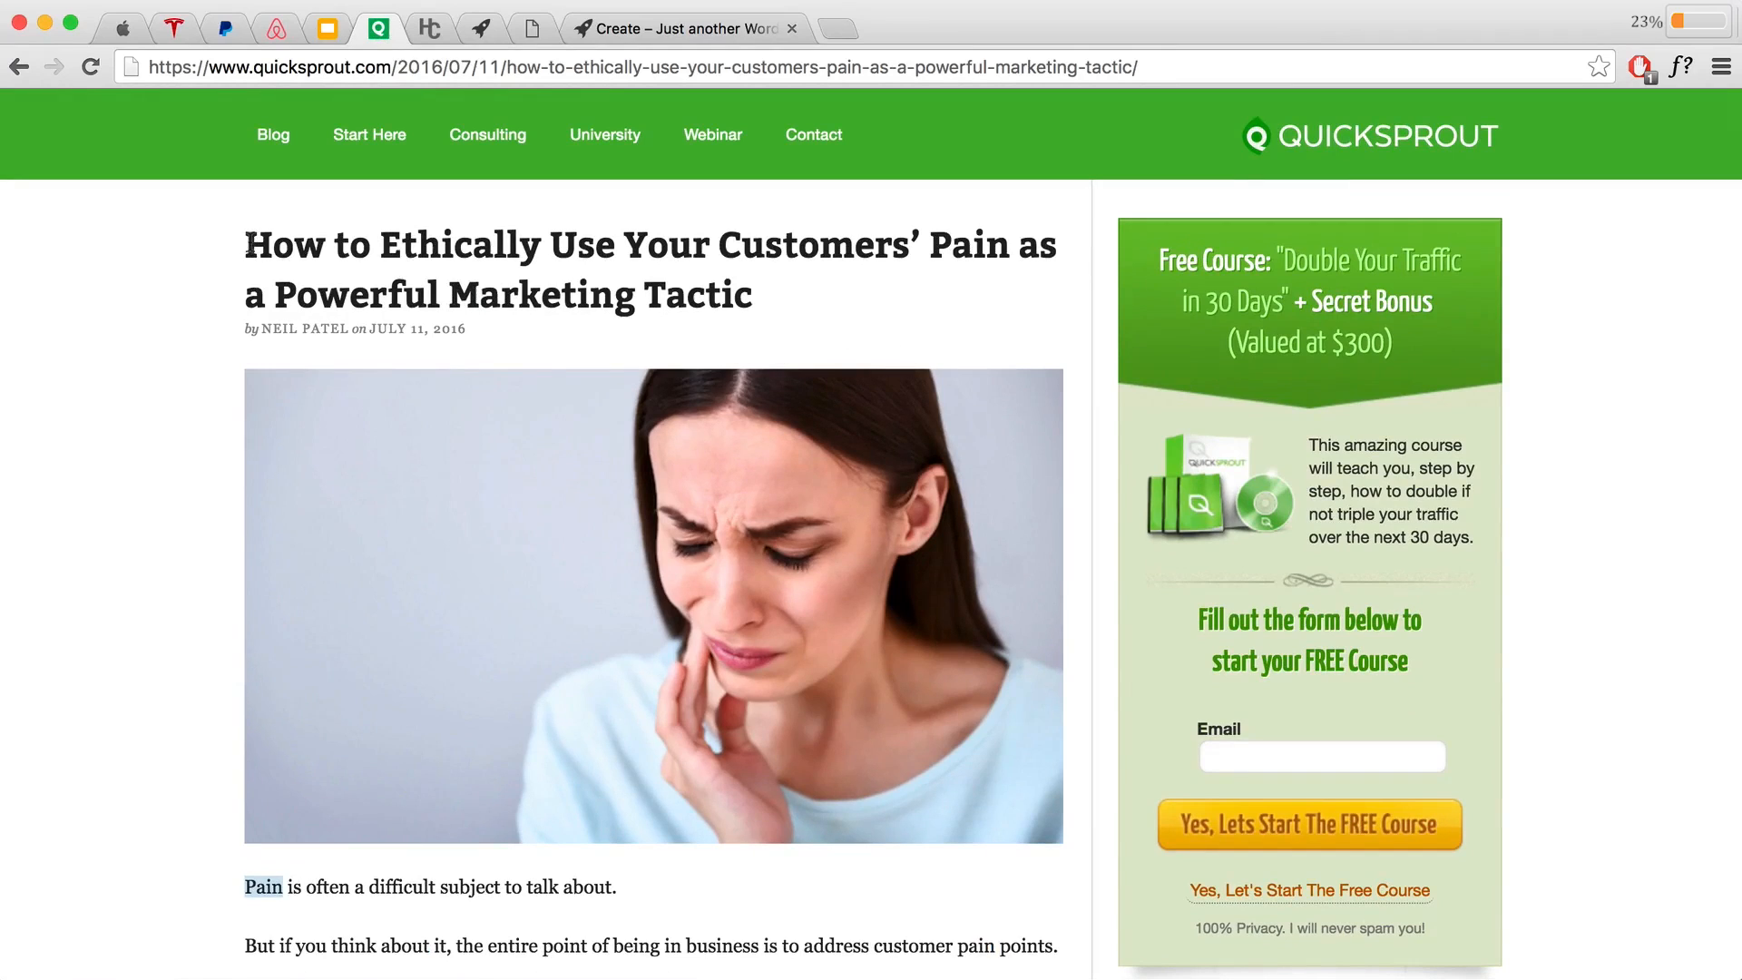
drag(246, 237, 785, 287)
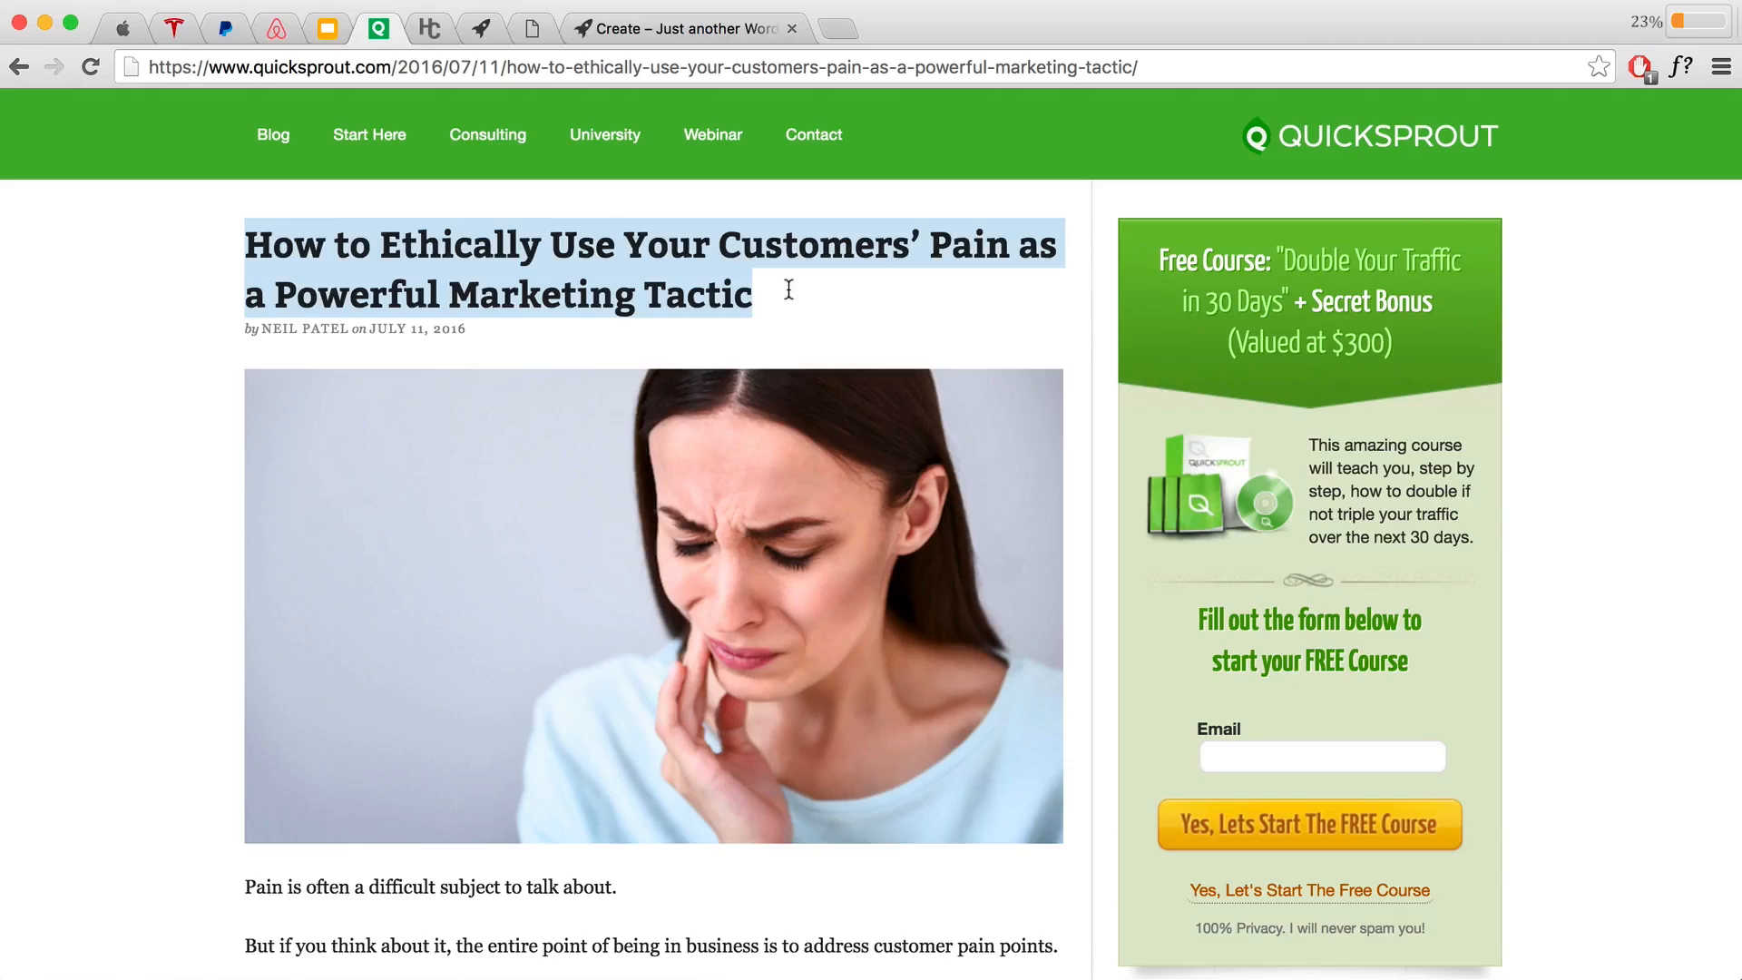
scroll(766, 486, down, 5)
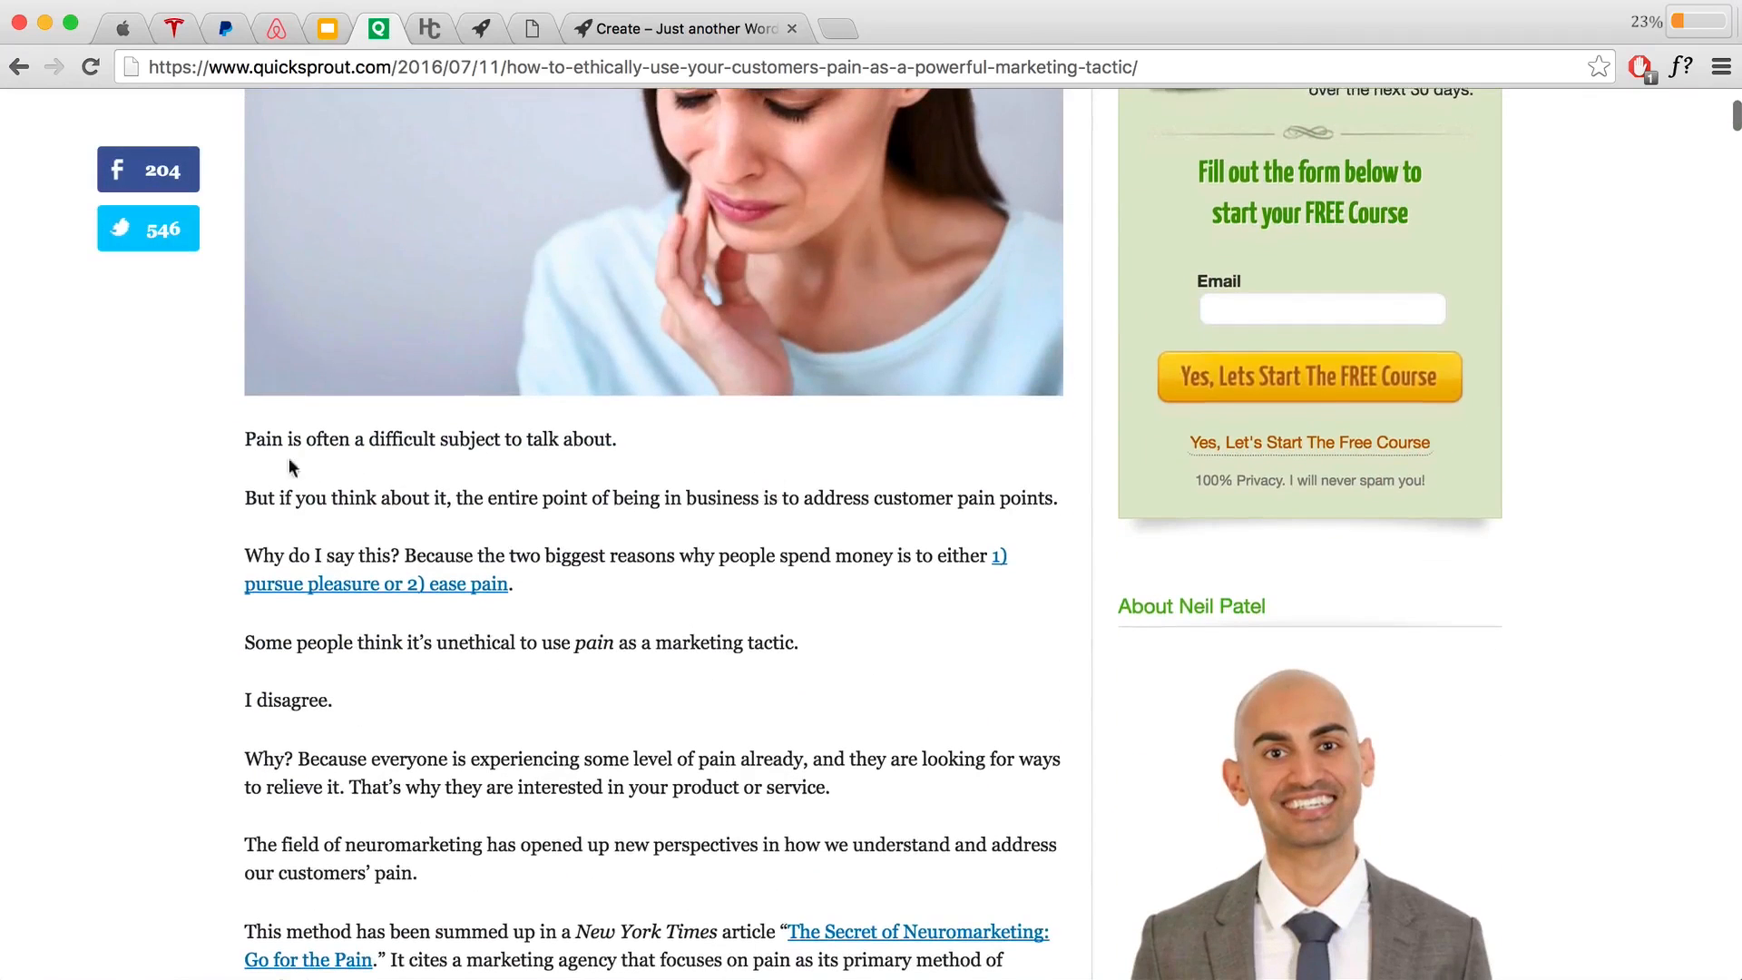
drag(245, 438, 617, 438)
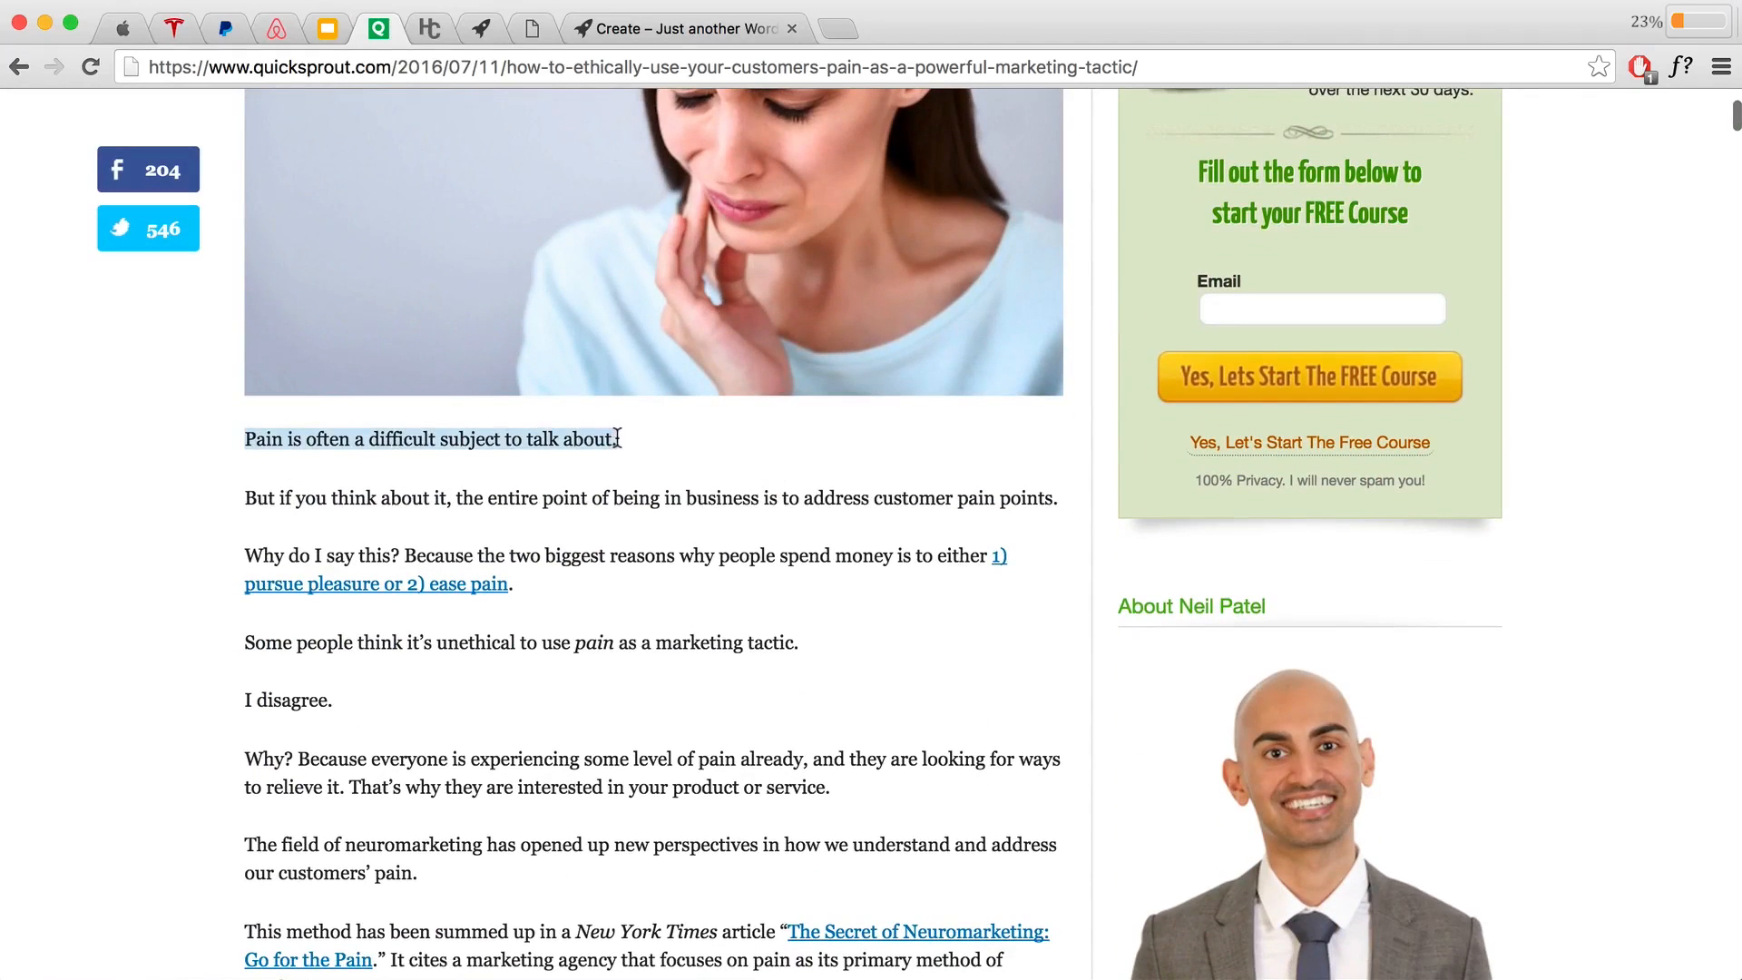
click(239, 438)
Step: Flip through the Apple, Tesla, PayPal and Airbnb sites, then return to the San Serif vs Serif slide
click(528, 29)
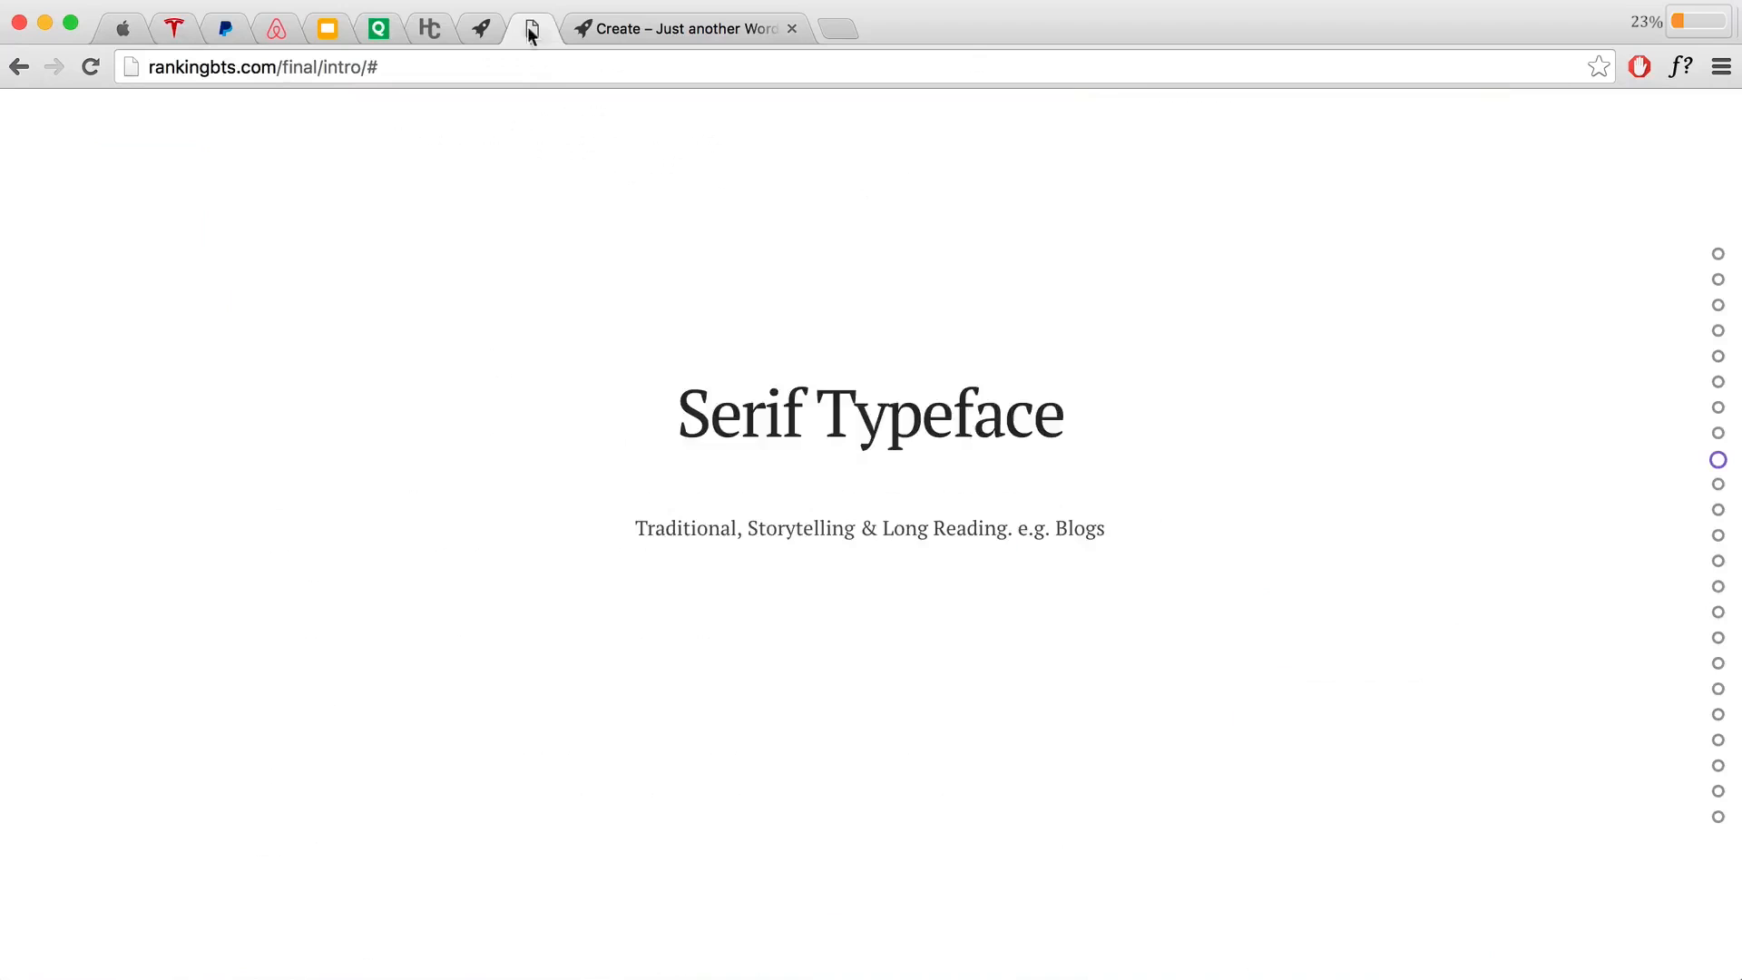
scroll(921, 573, down, 1)
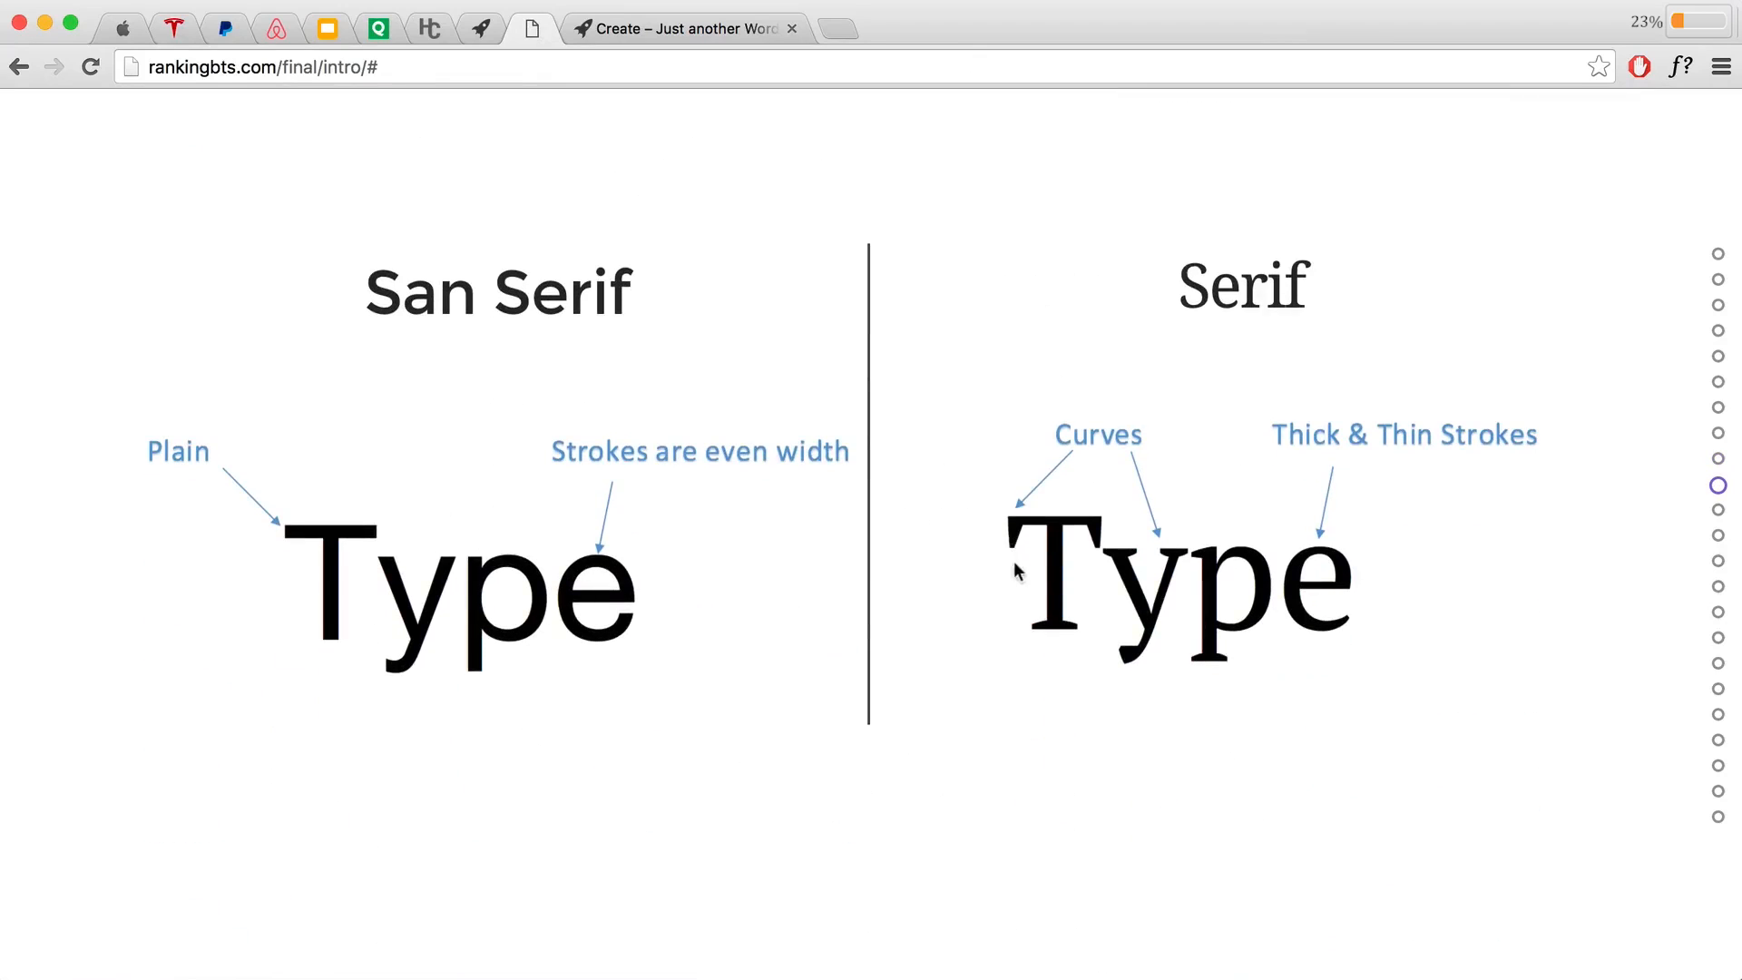
mouse_move(1016, 542)
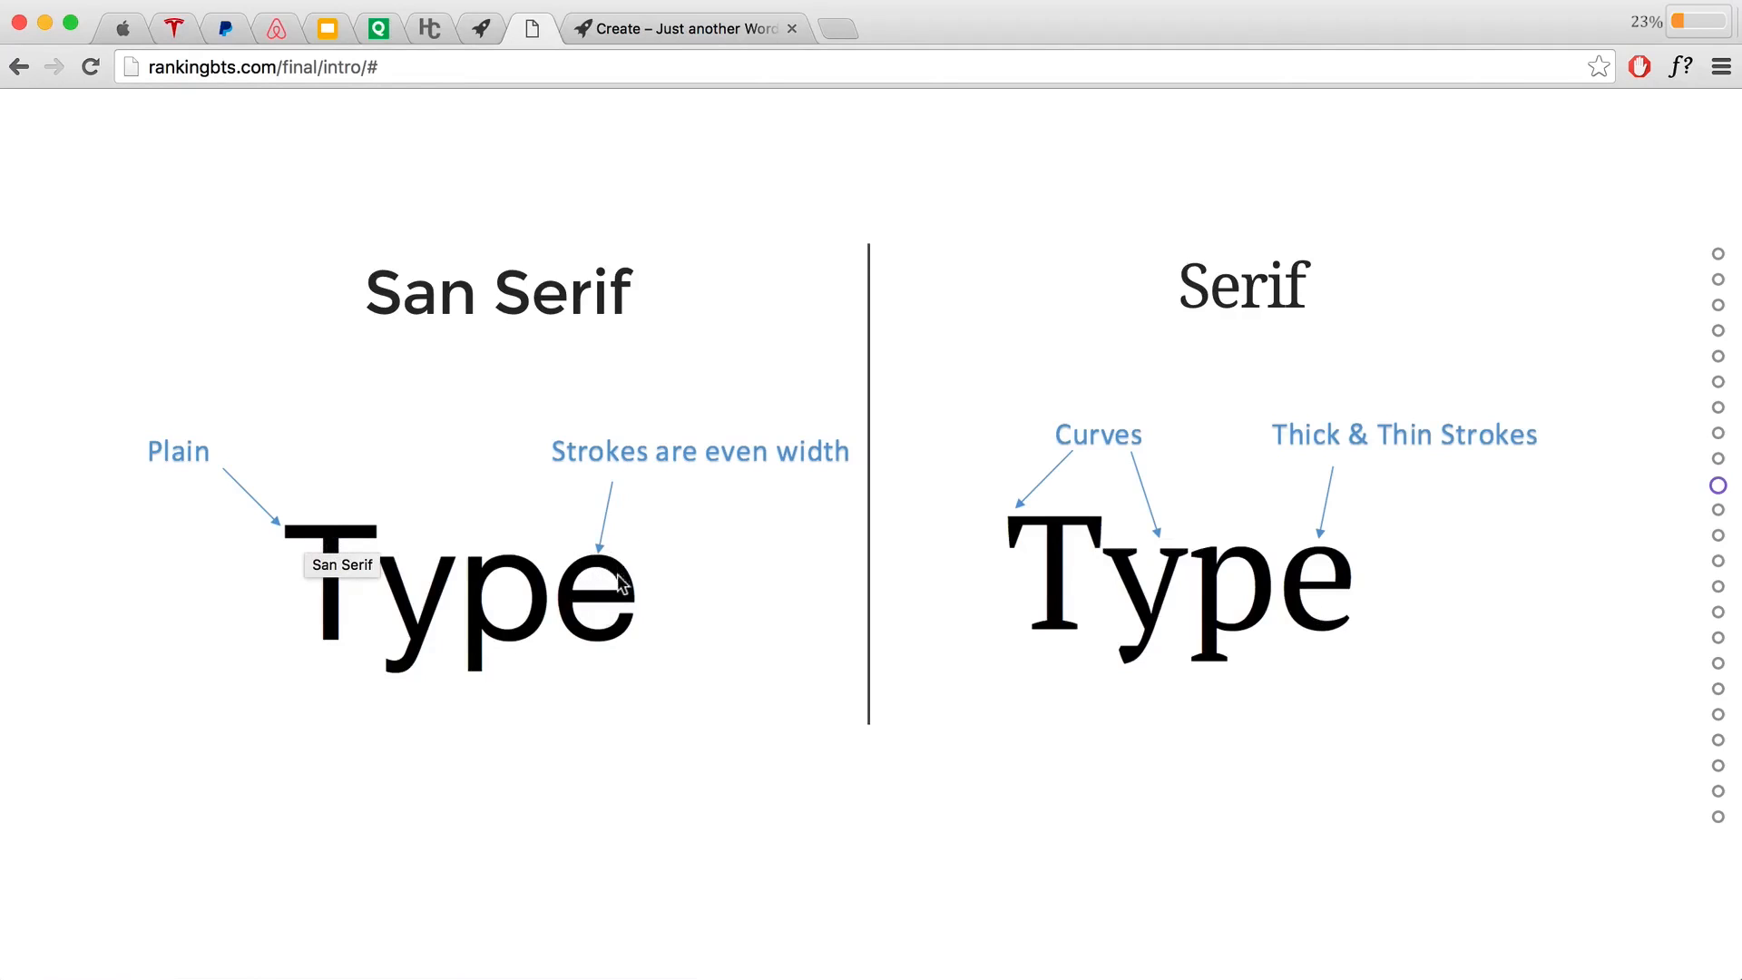
click(130, 36)
click(174, 34)
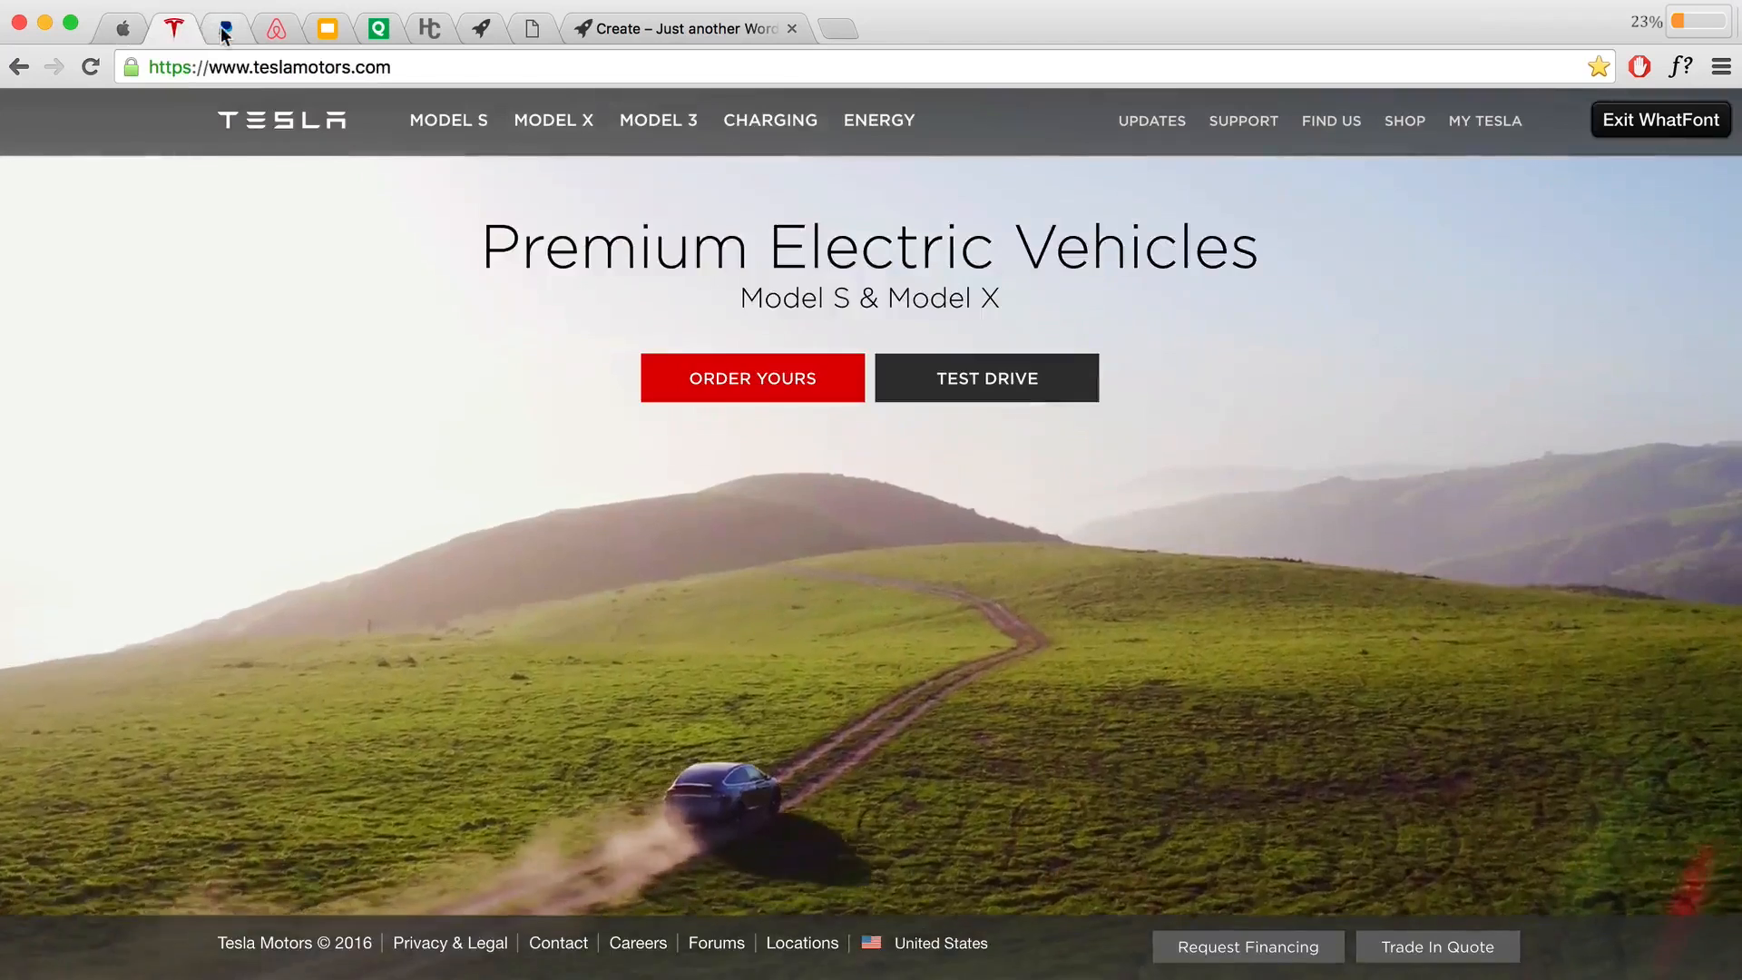
click(231, 34)
click(265, 34)
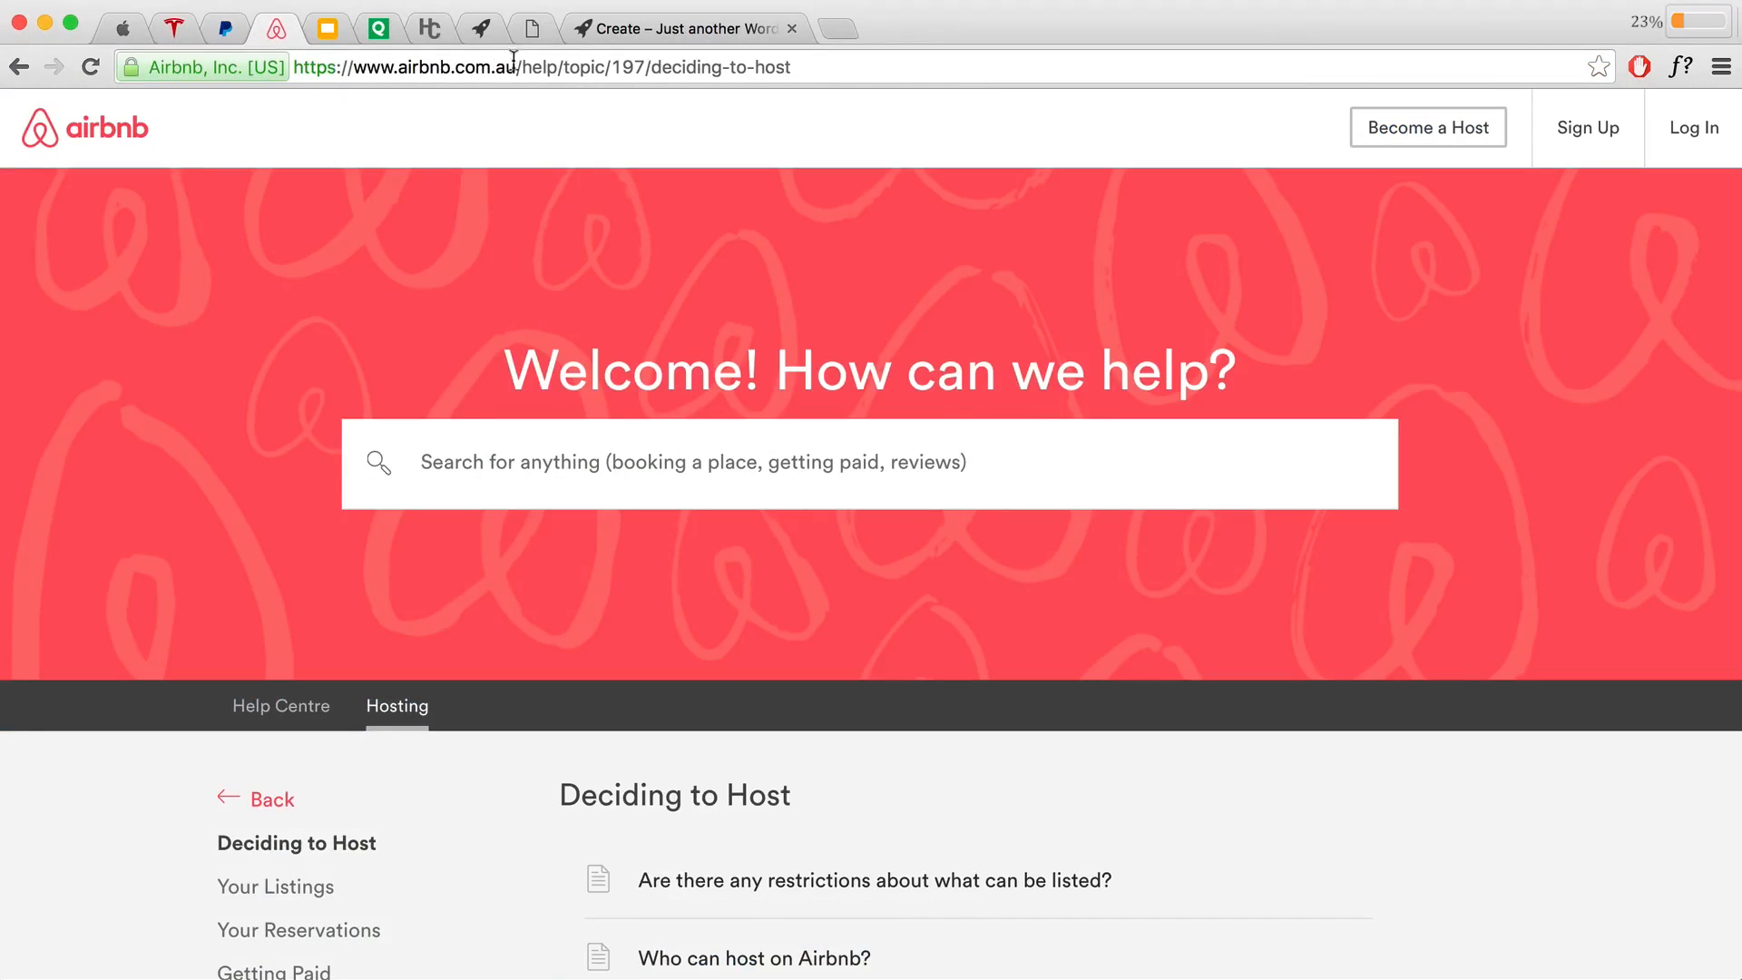
click(530, 32)
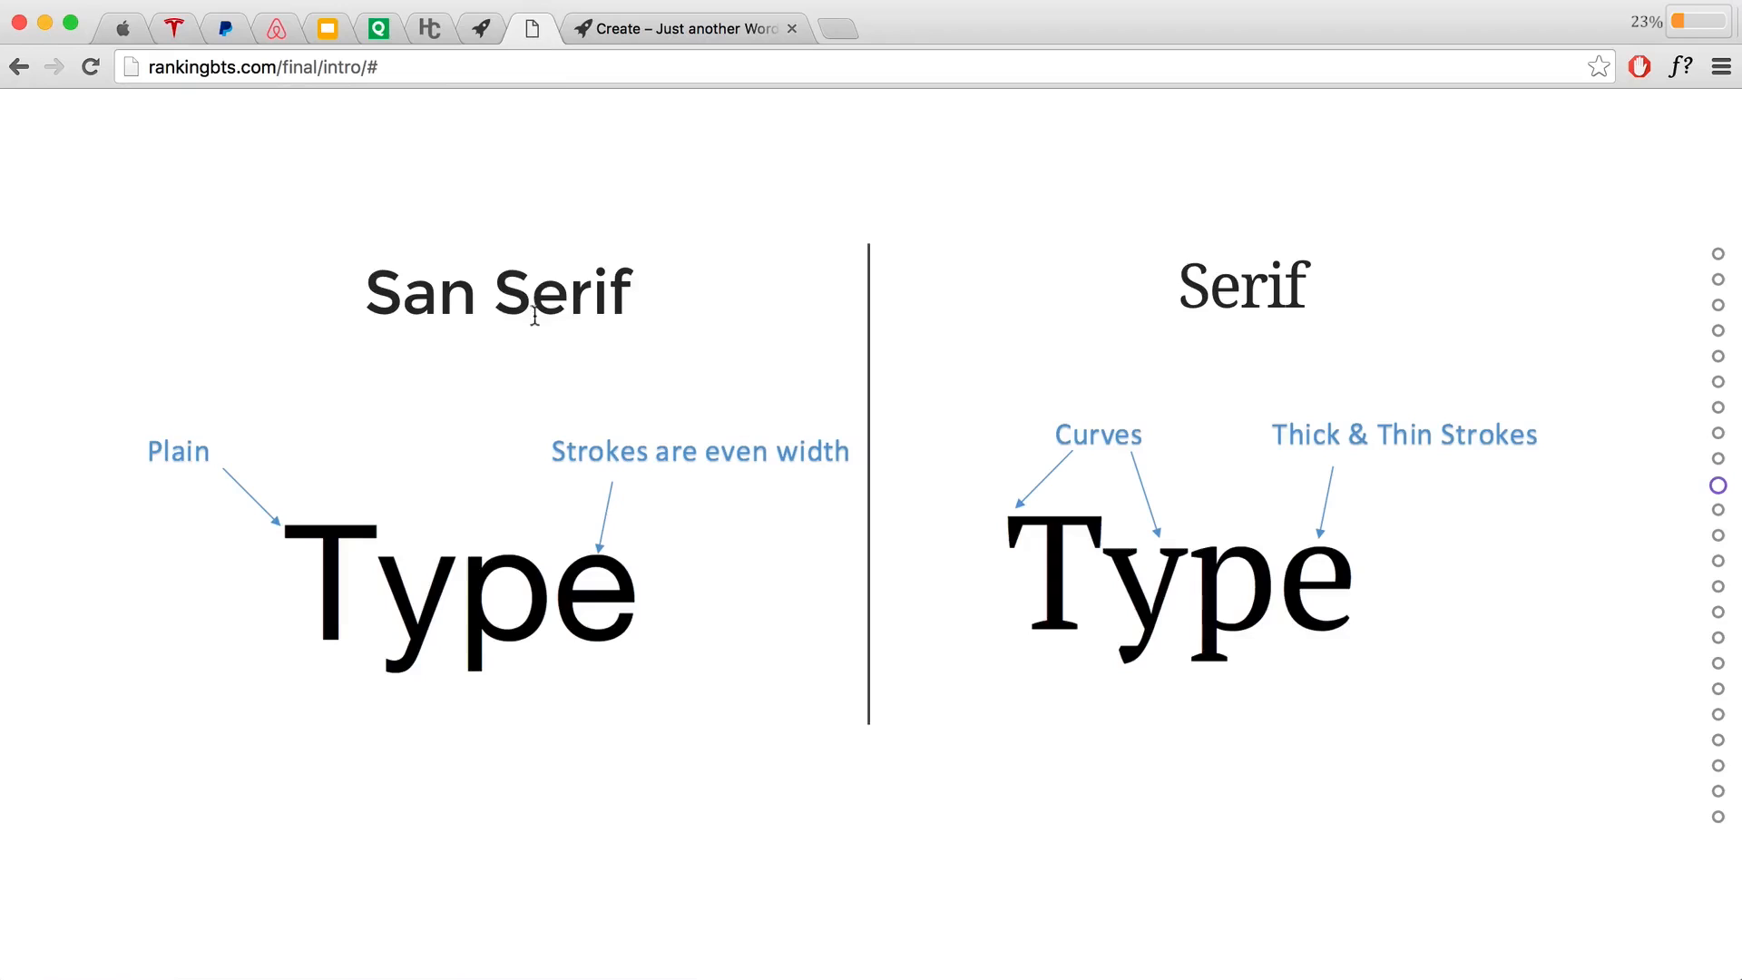
Step: Highlight the San Serif heading and move to the Feeling Adventurous? slide
drag(638, 313, 362, 291)
scroll(664, 395, up, 1)
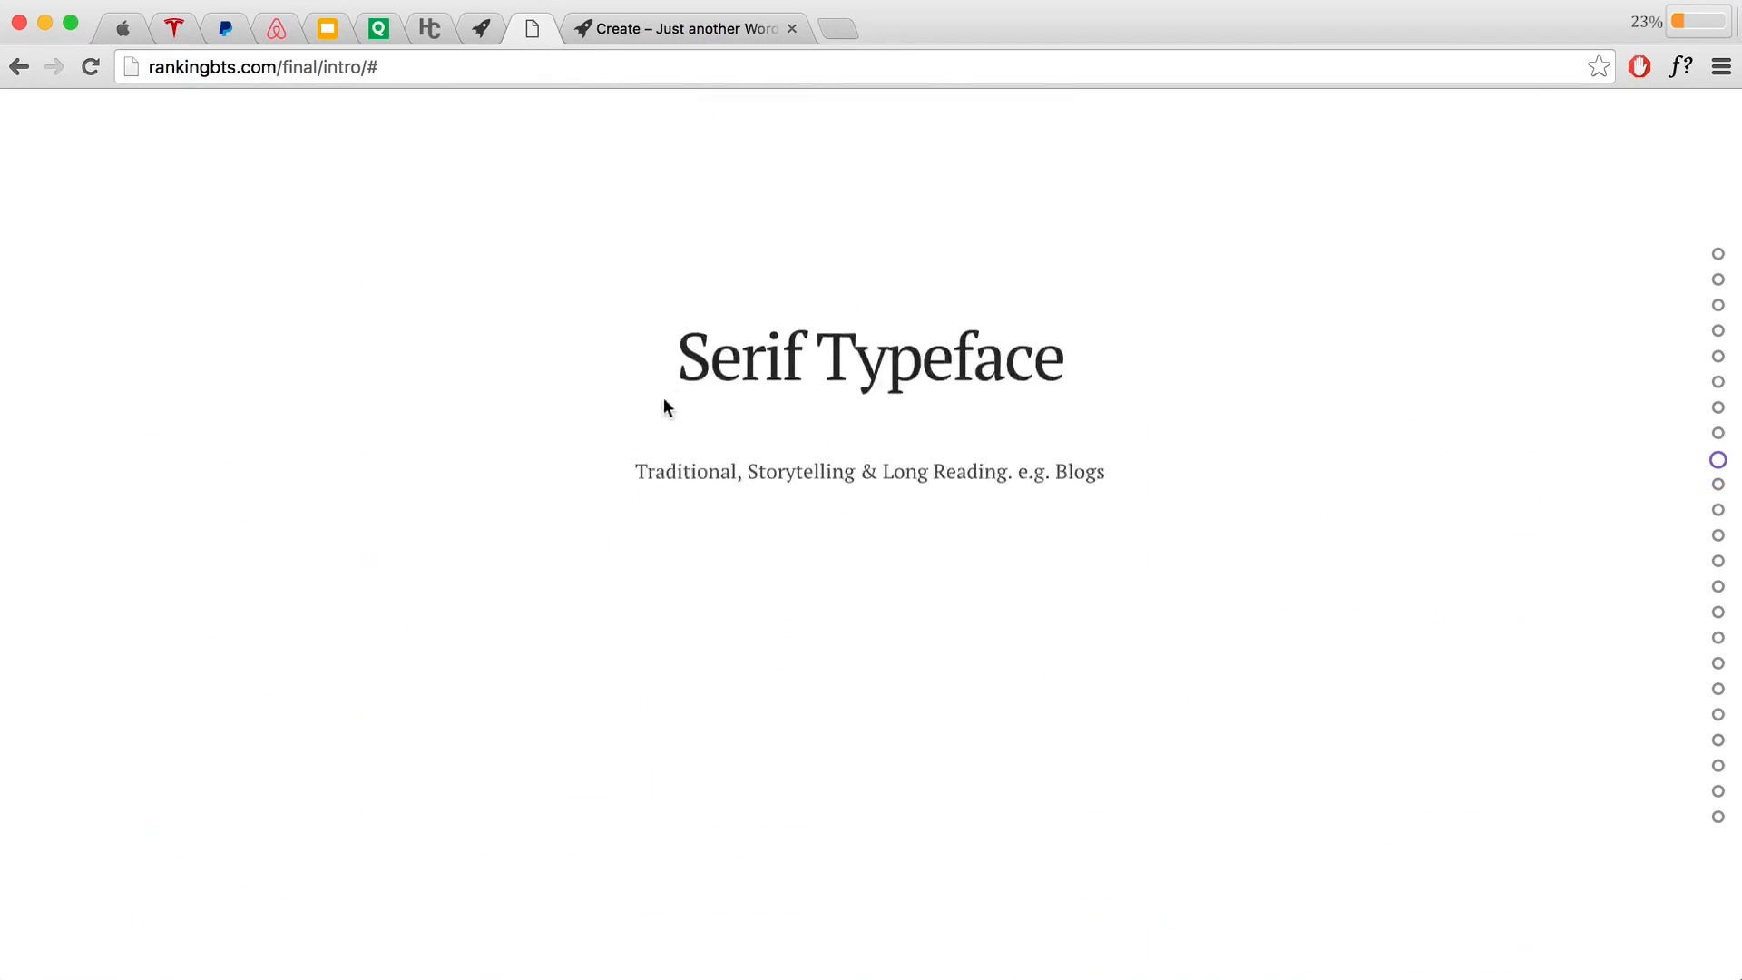
scroll(664, 404, up, 1)
scroll(663, 396, up, 1)
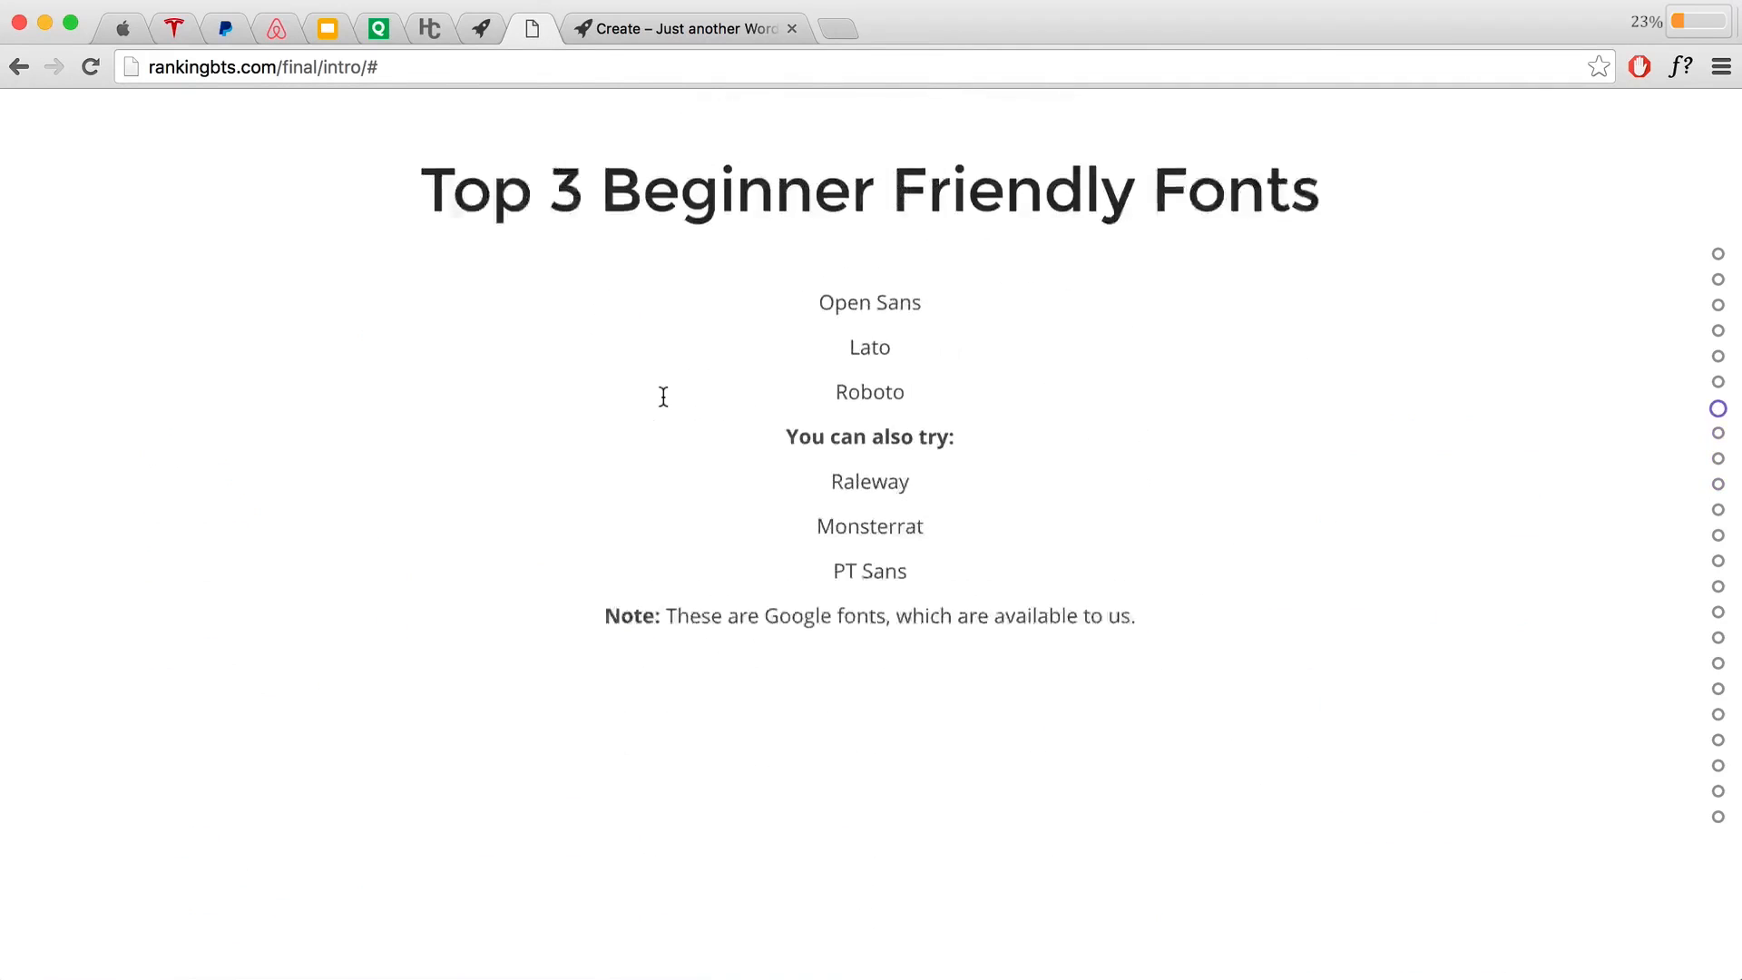
scroll(1221, 620, down, 5)
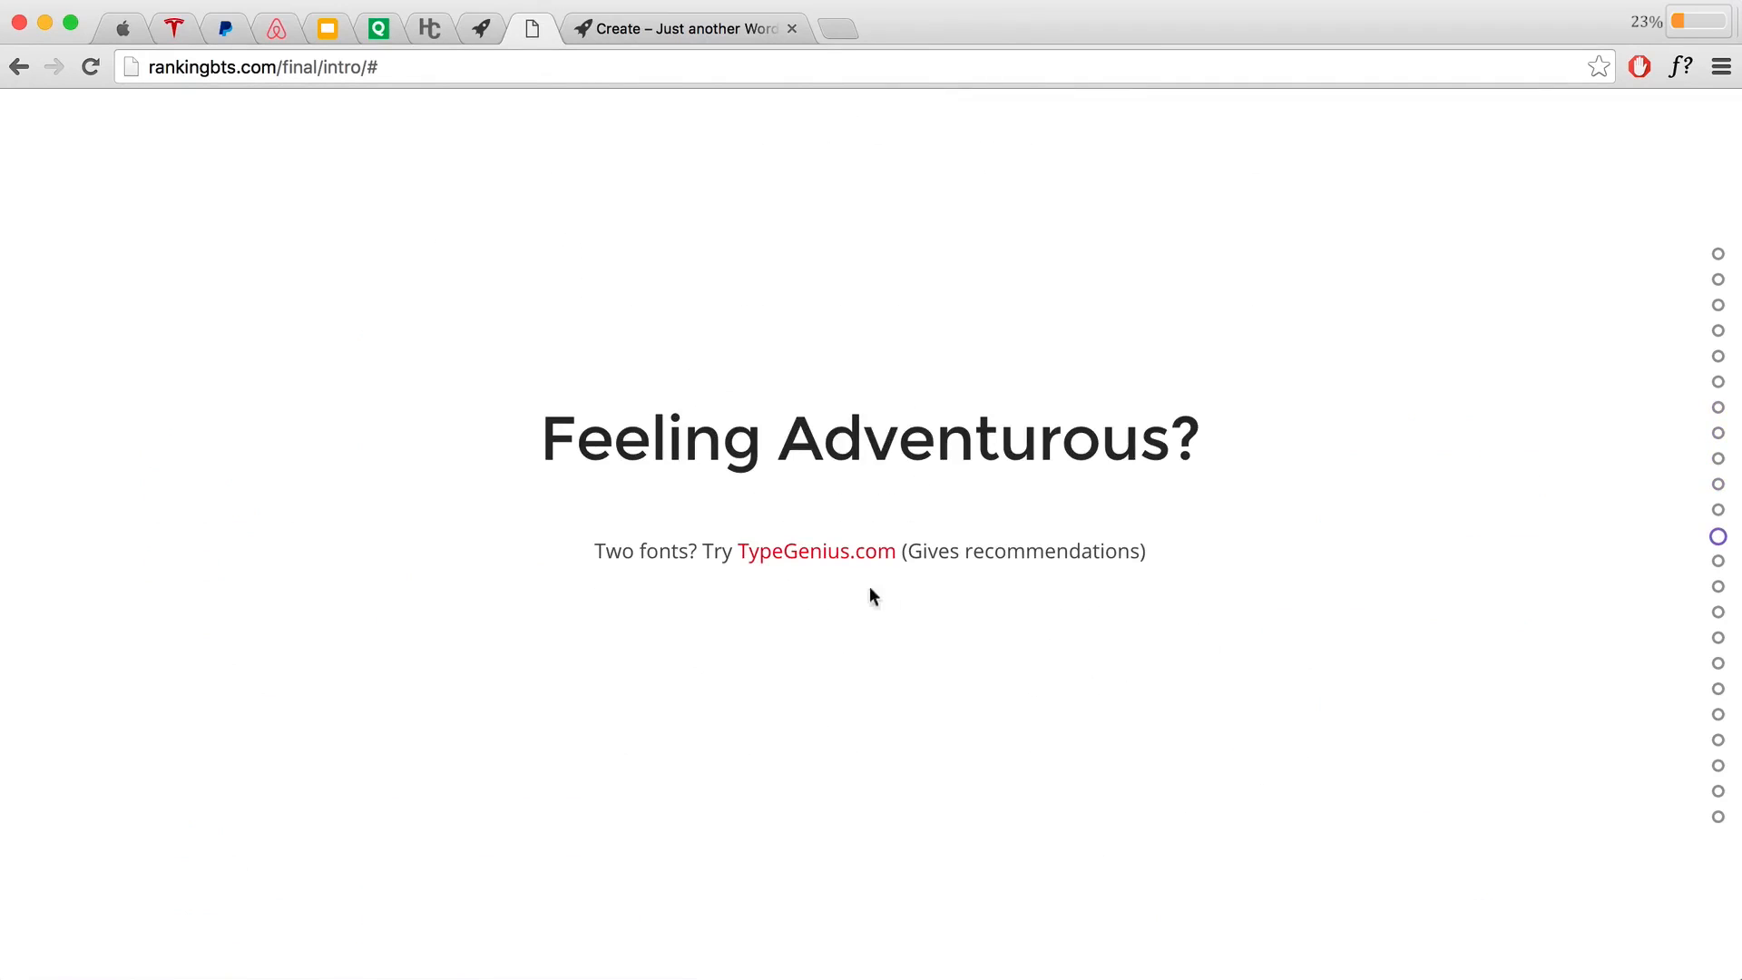
Step: On TypeGenius.com, choose Open Sans as the starter font and view its matches
click(794, 562)
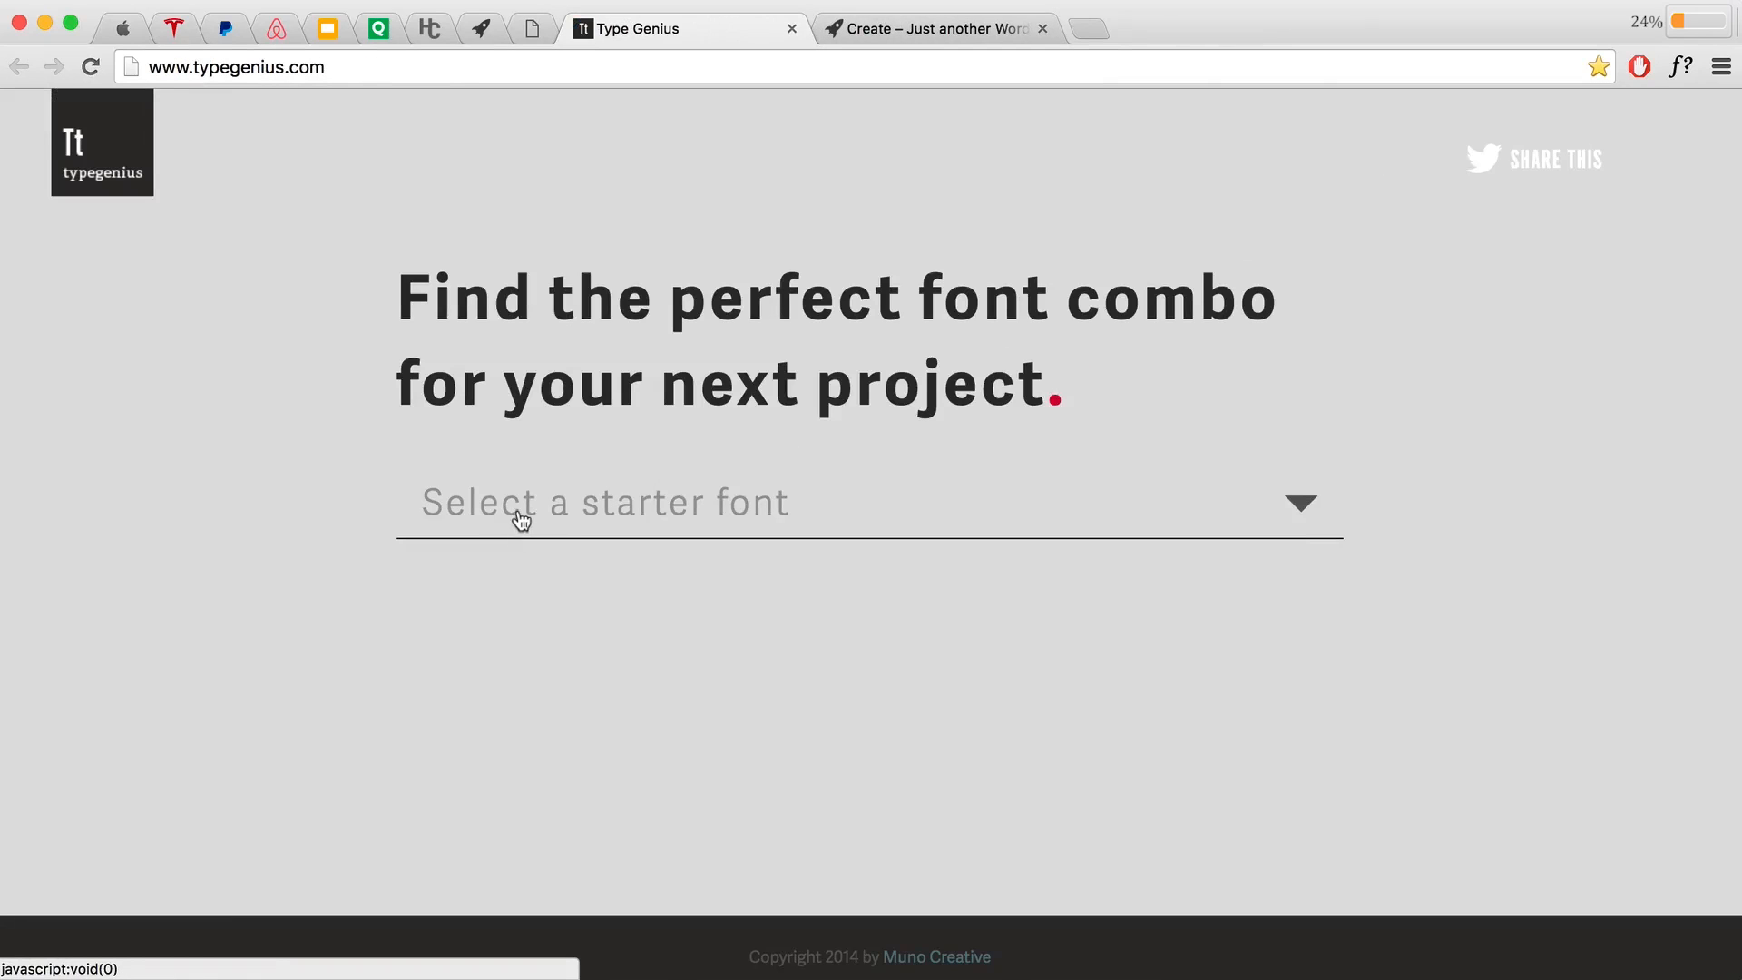
click(610, 508)
text(Open)
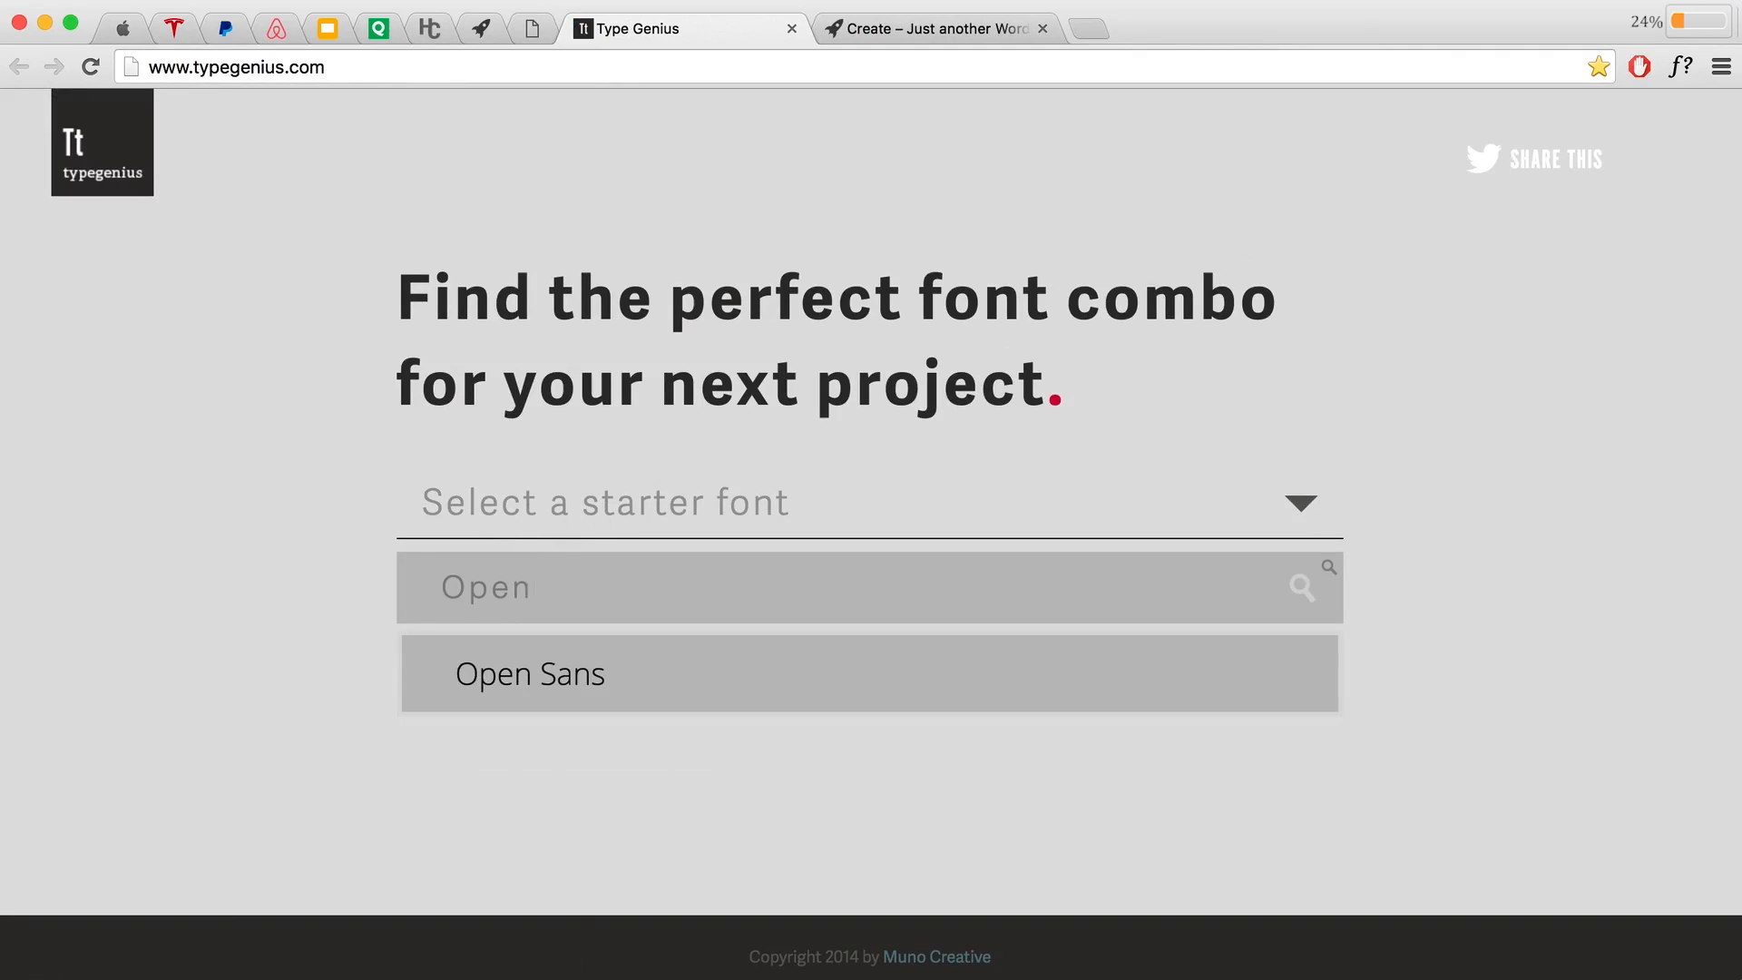
click(595, 672)
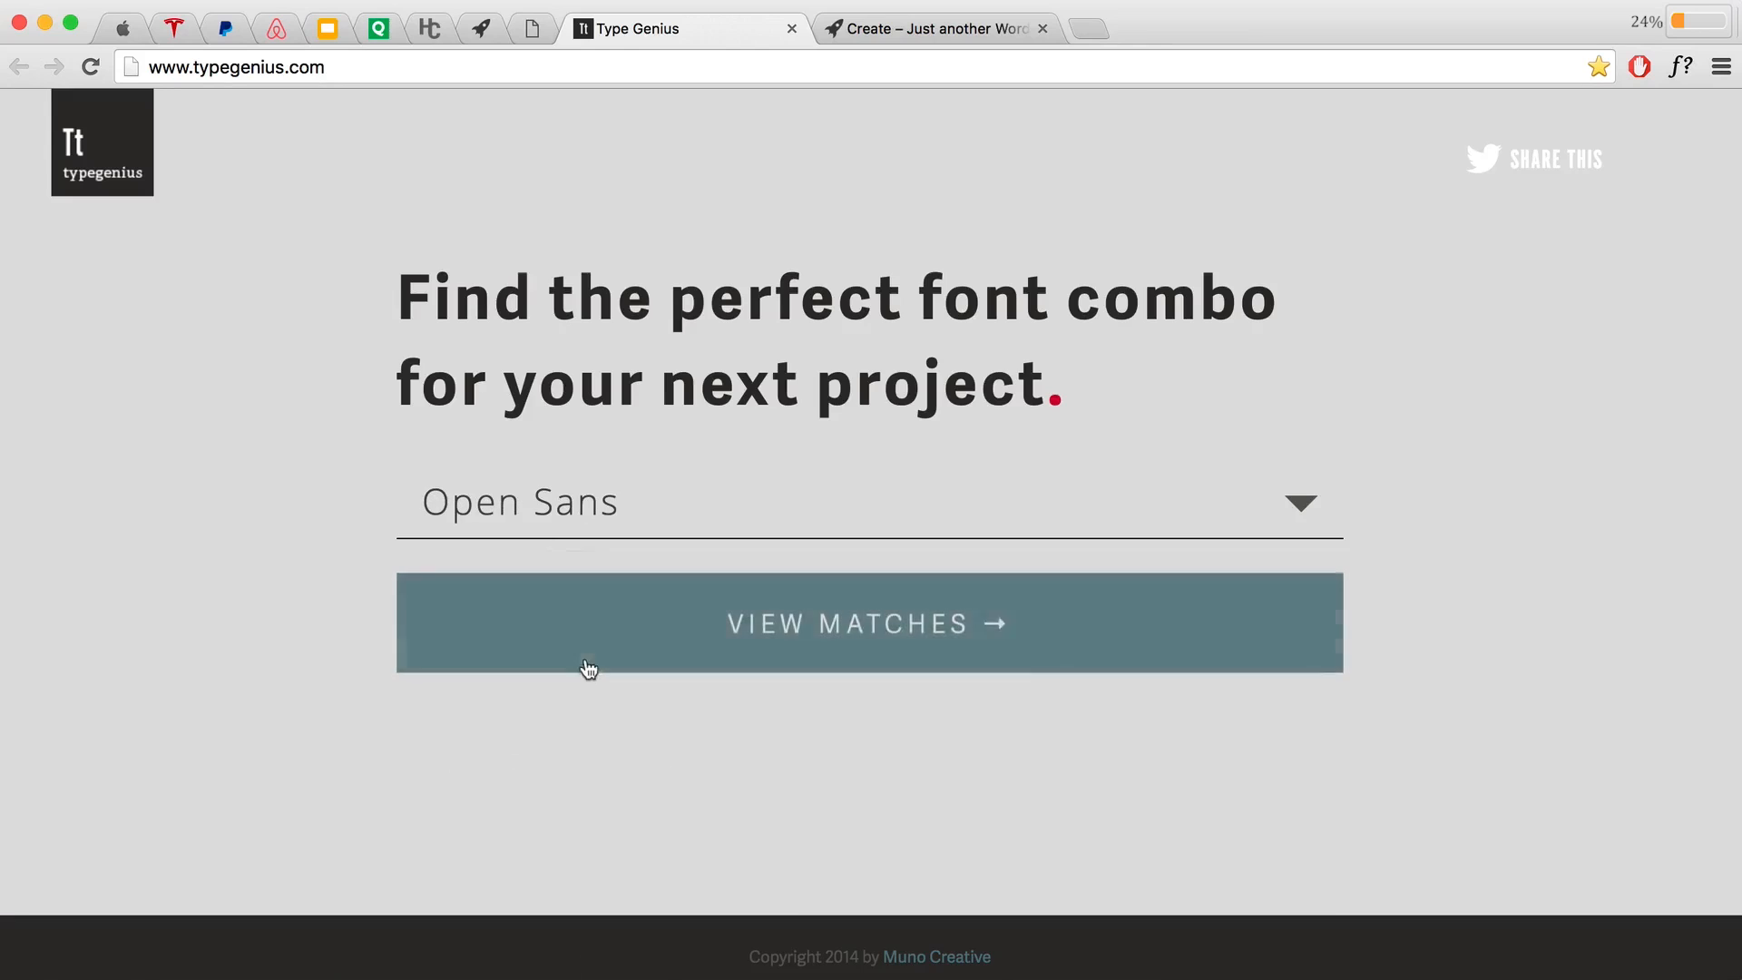
click(641, 620)
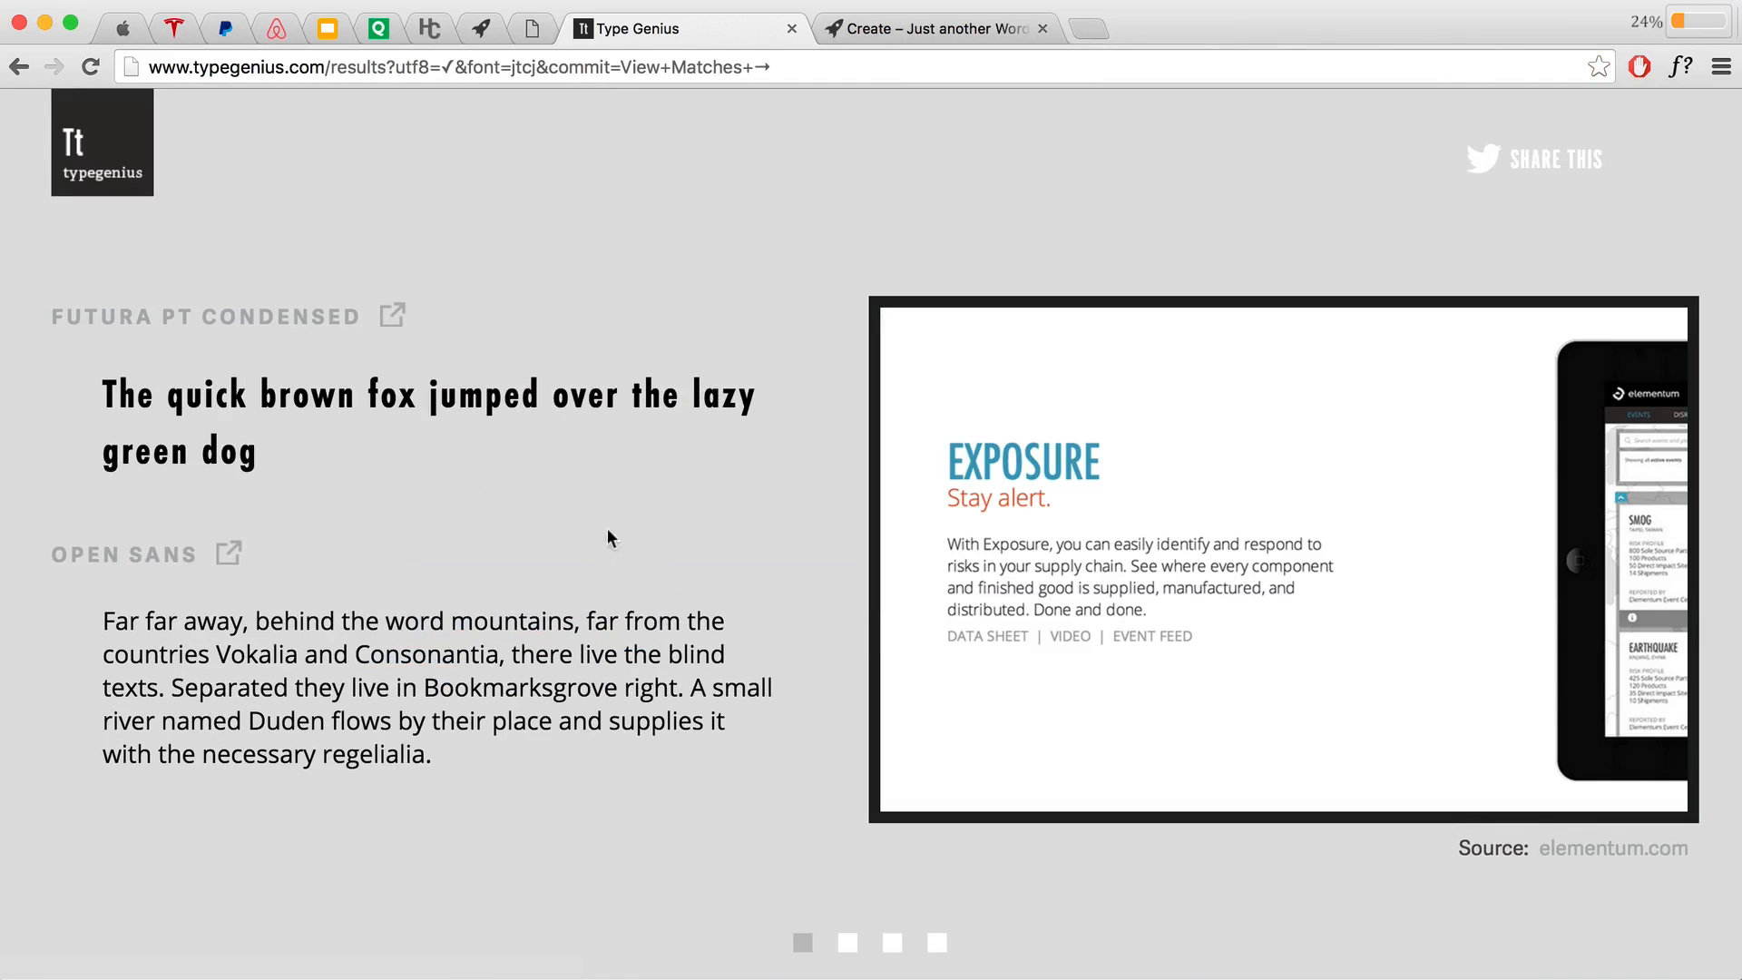
Step: Step through the suggested pairings to Open Sans with Source Sans Pro, then return to the slides
click(849, 944)
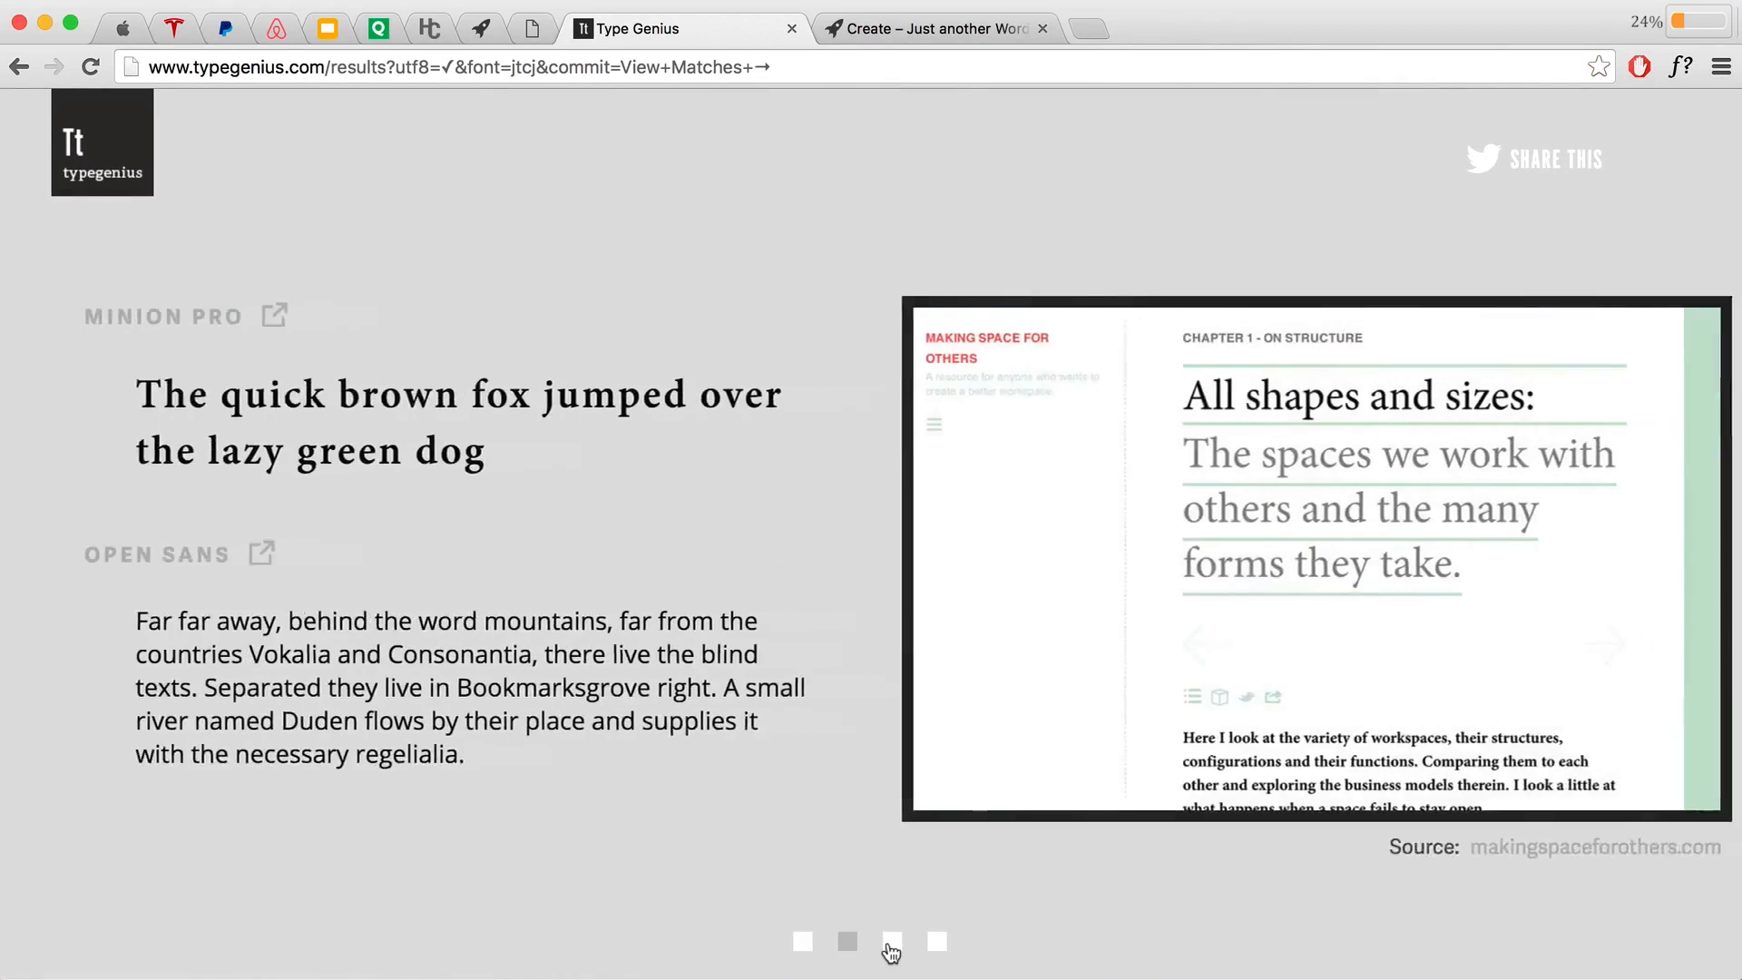
click(892, 944)
click(938, 918)
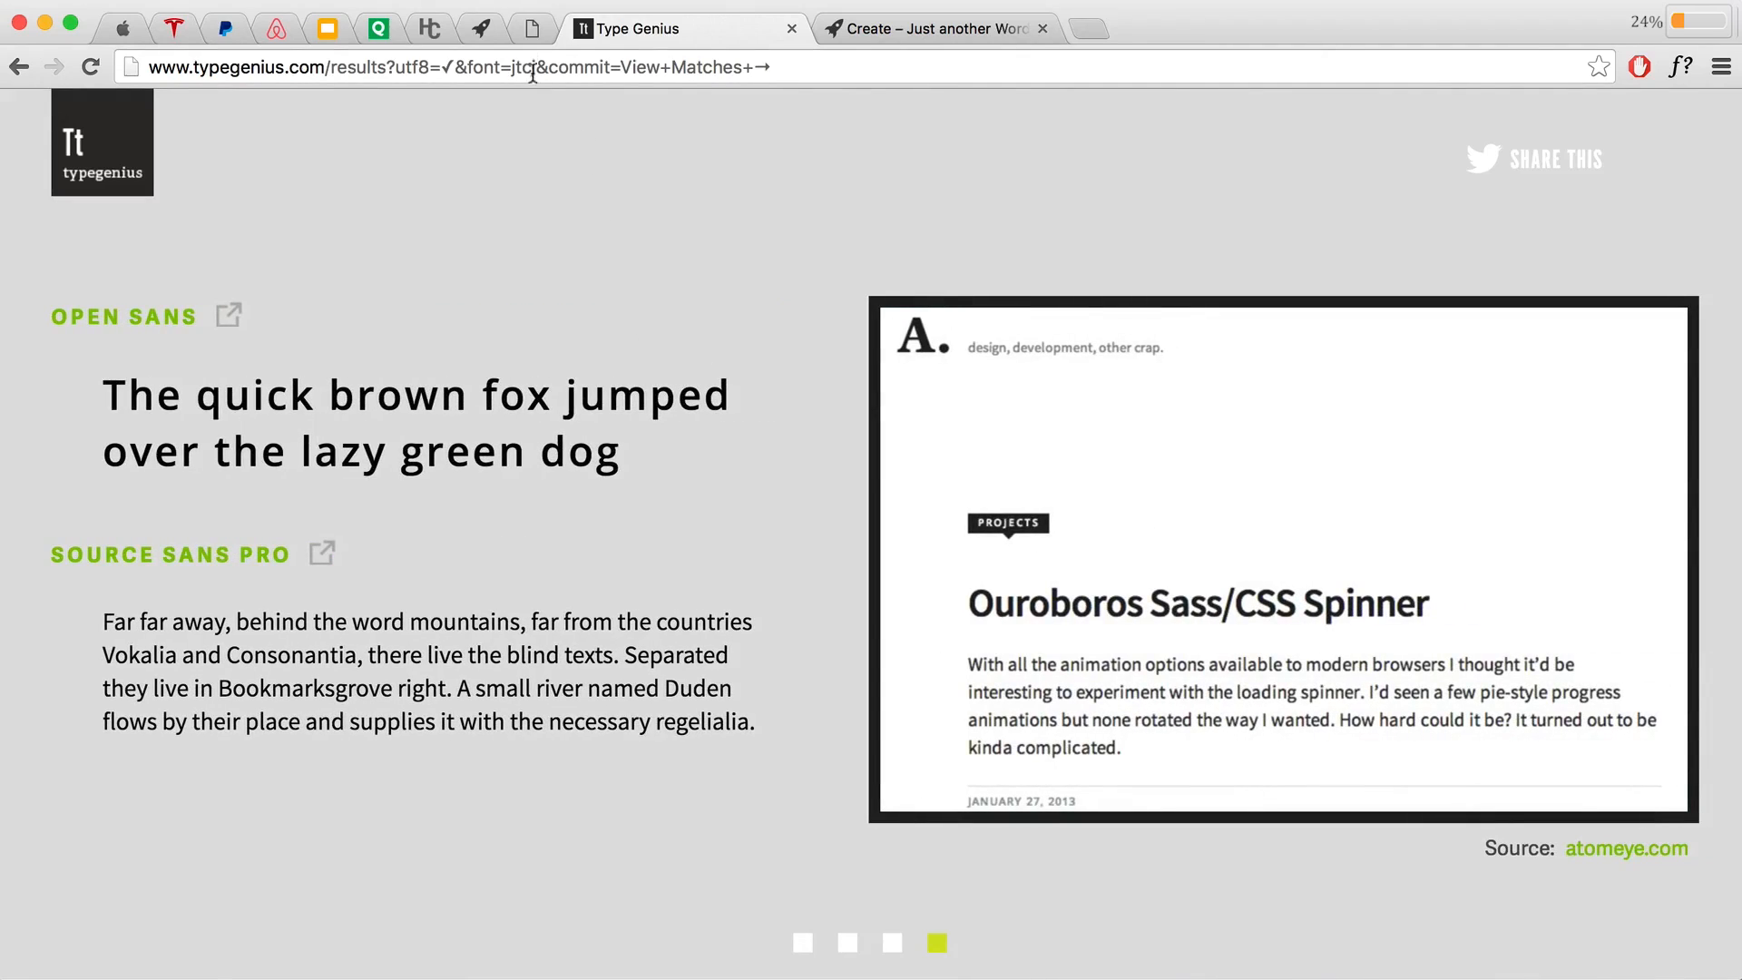
click(532, 32)
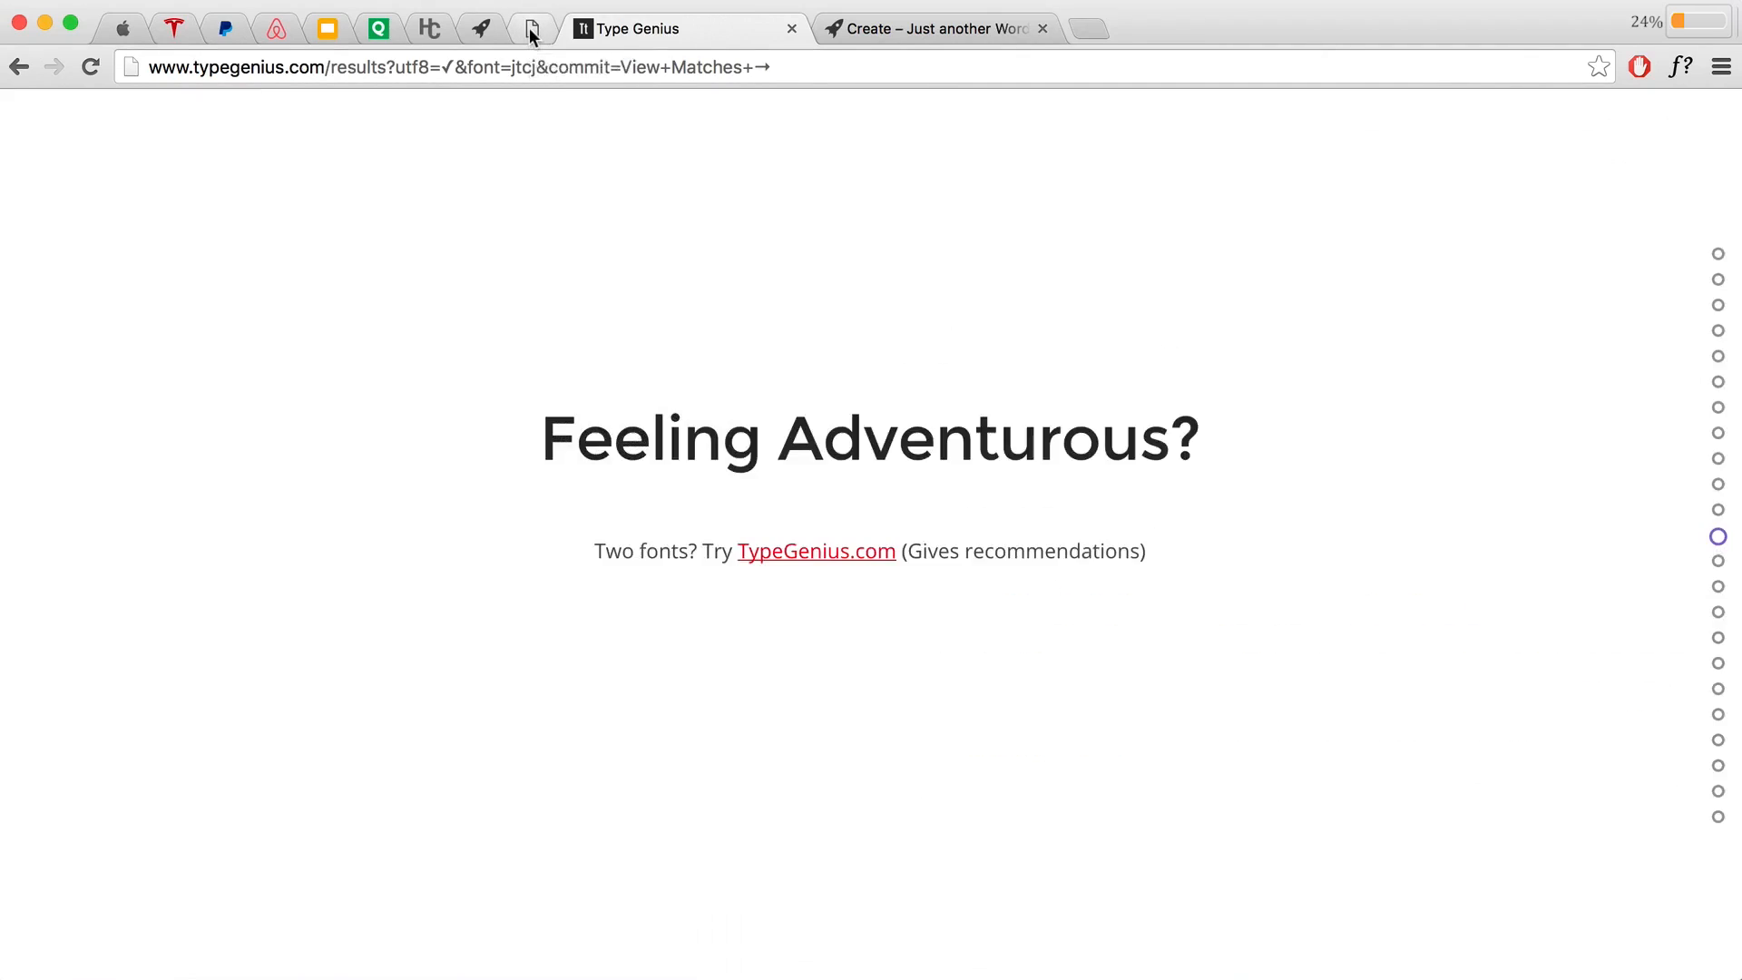
Step: Compare the colour-meanings slide with the apple.com example, then advance to Read More About Colours
scroll(959, 541, down, 2)
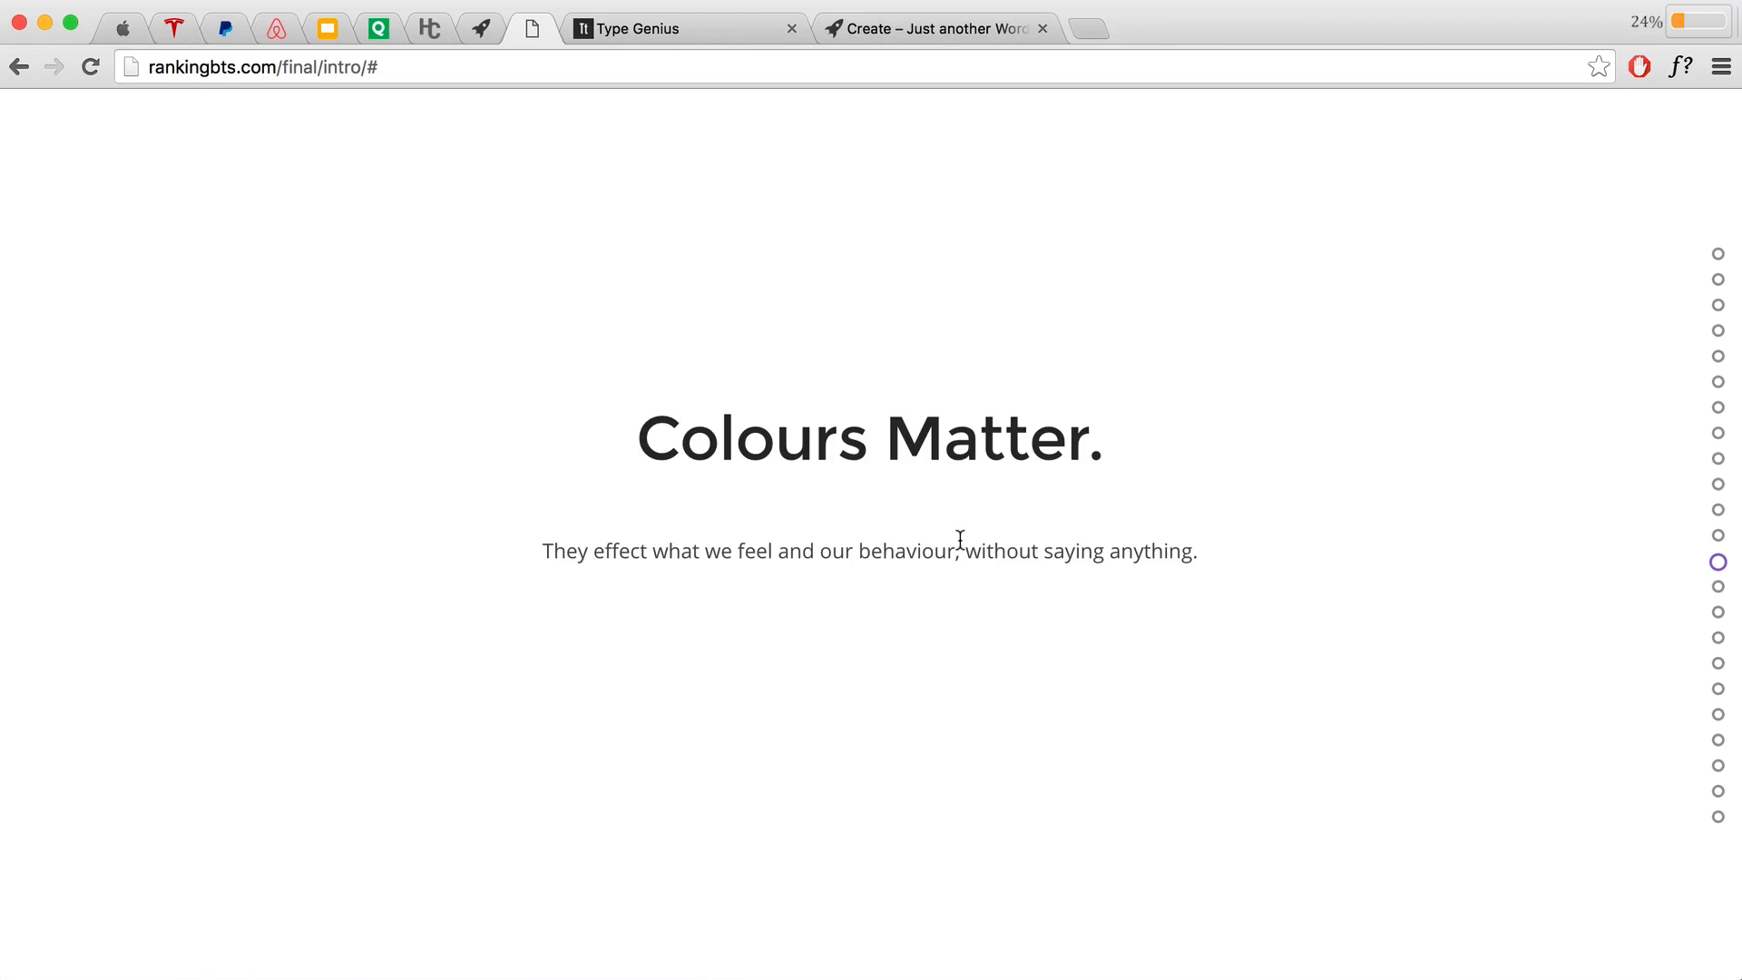
scroll(942, 509, down, 2)
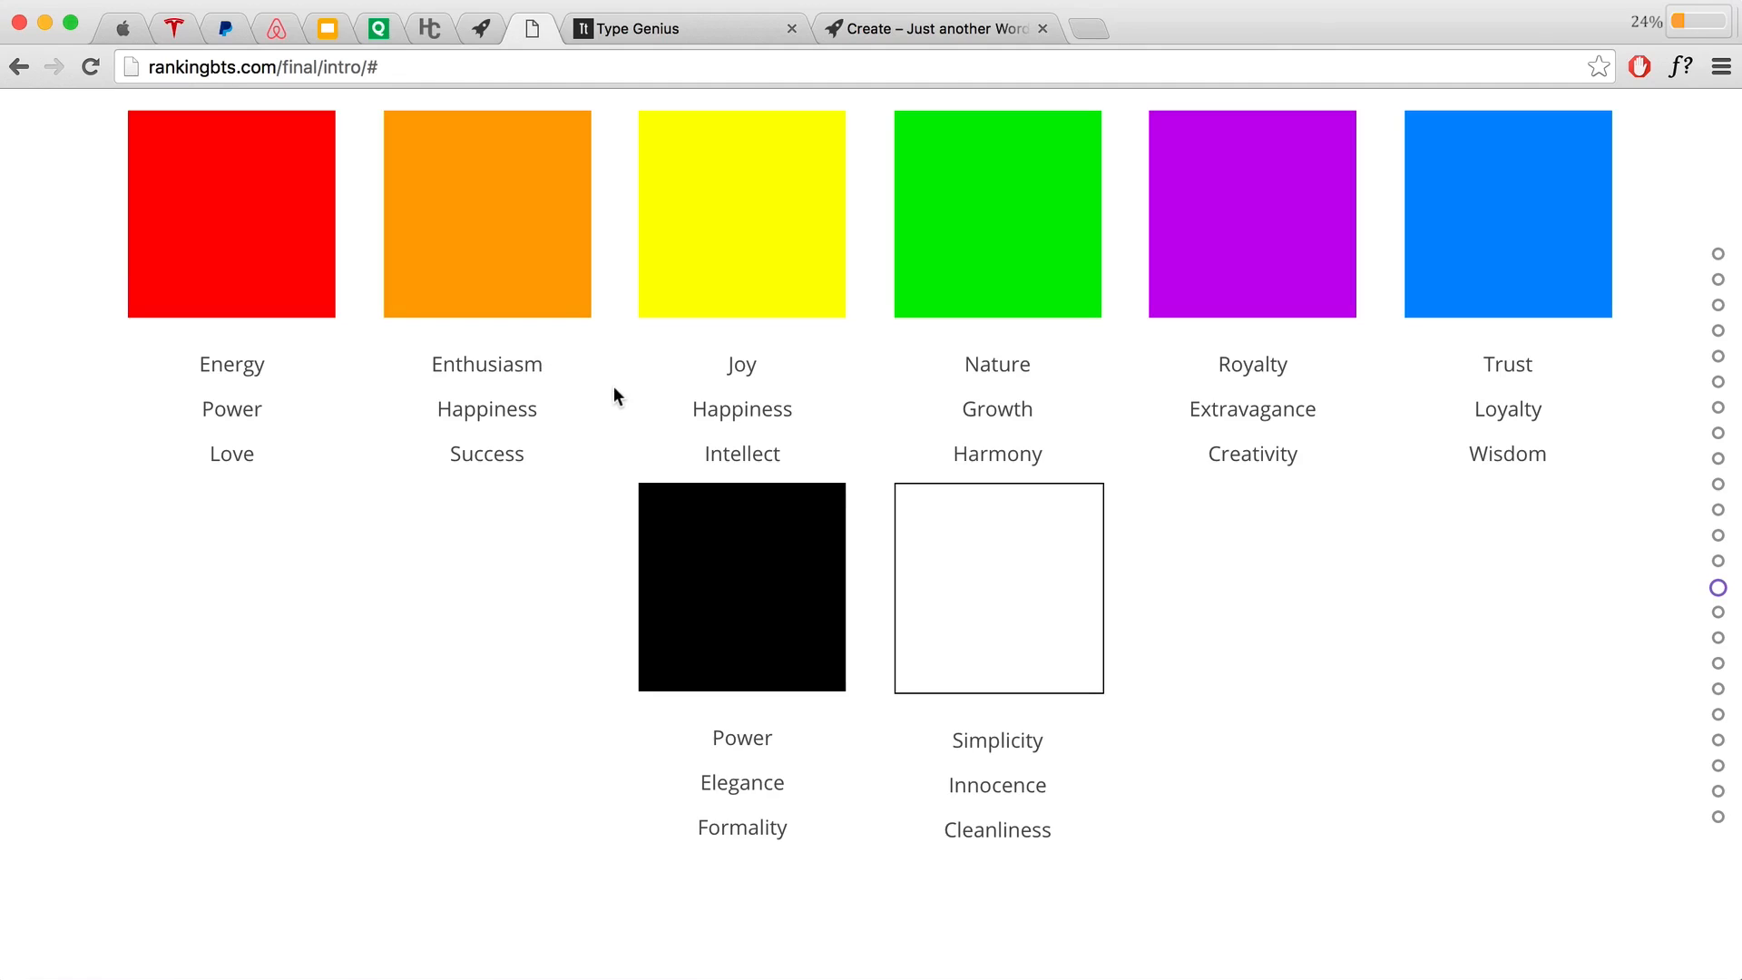
click(122, 28)
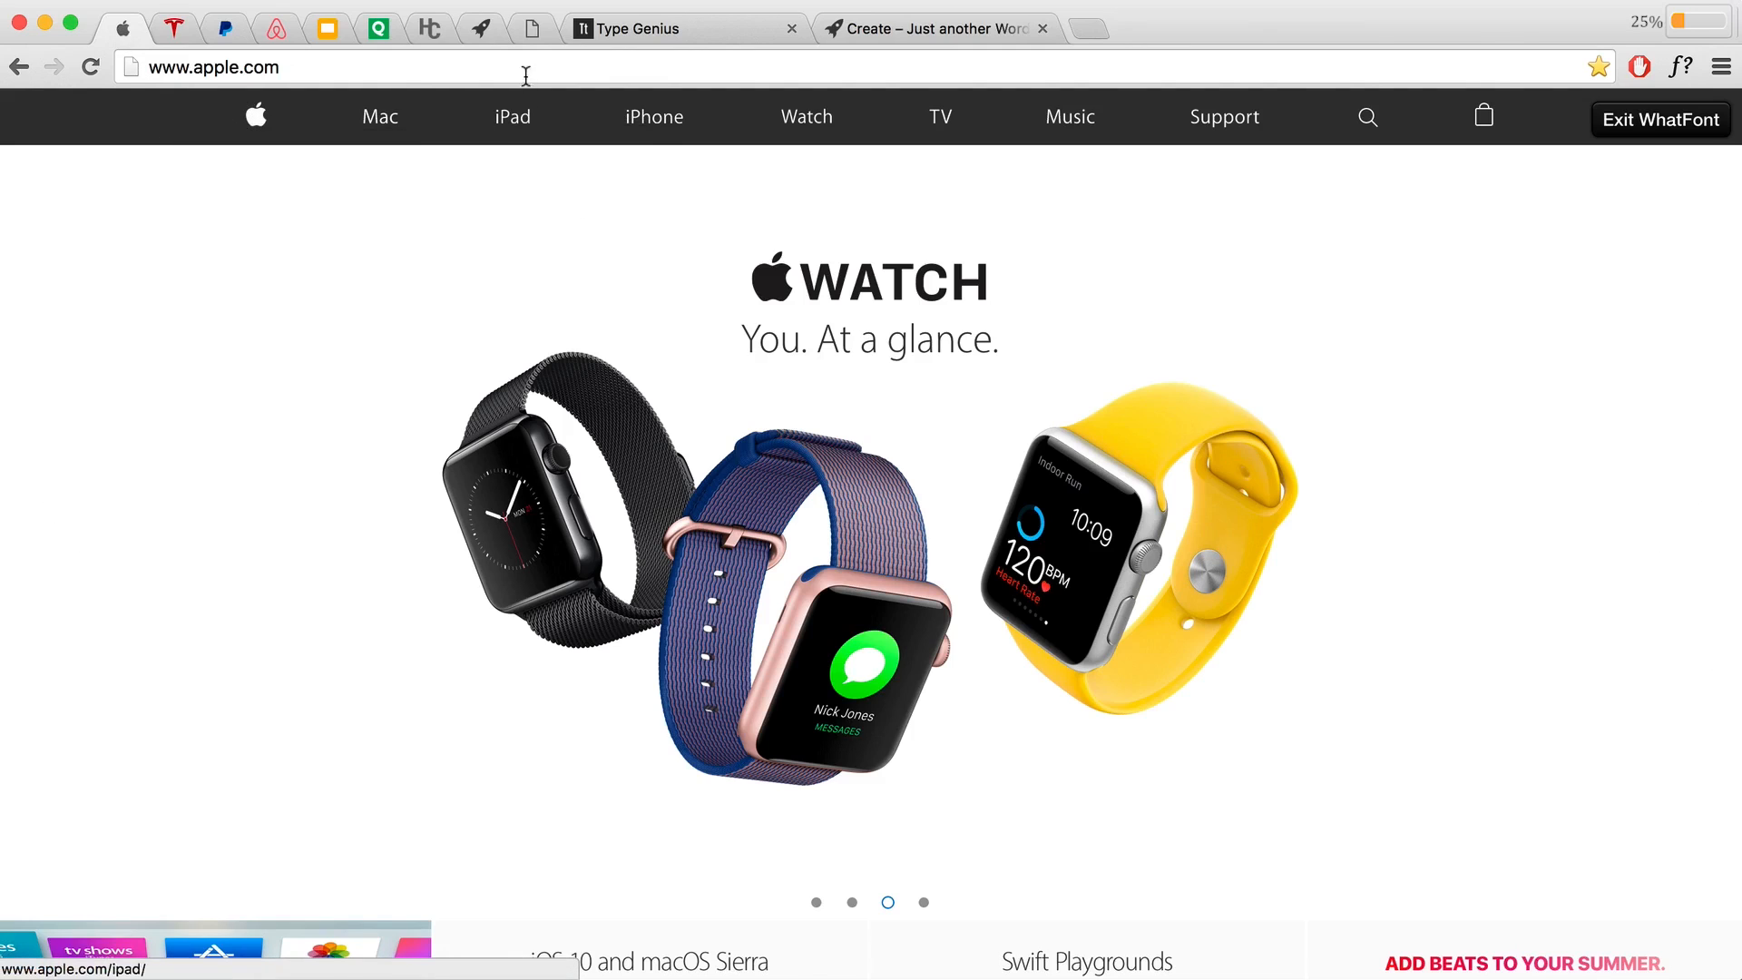
click(532, 28)
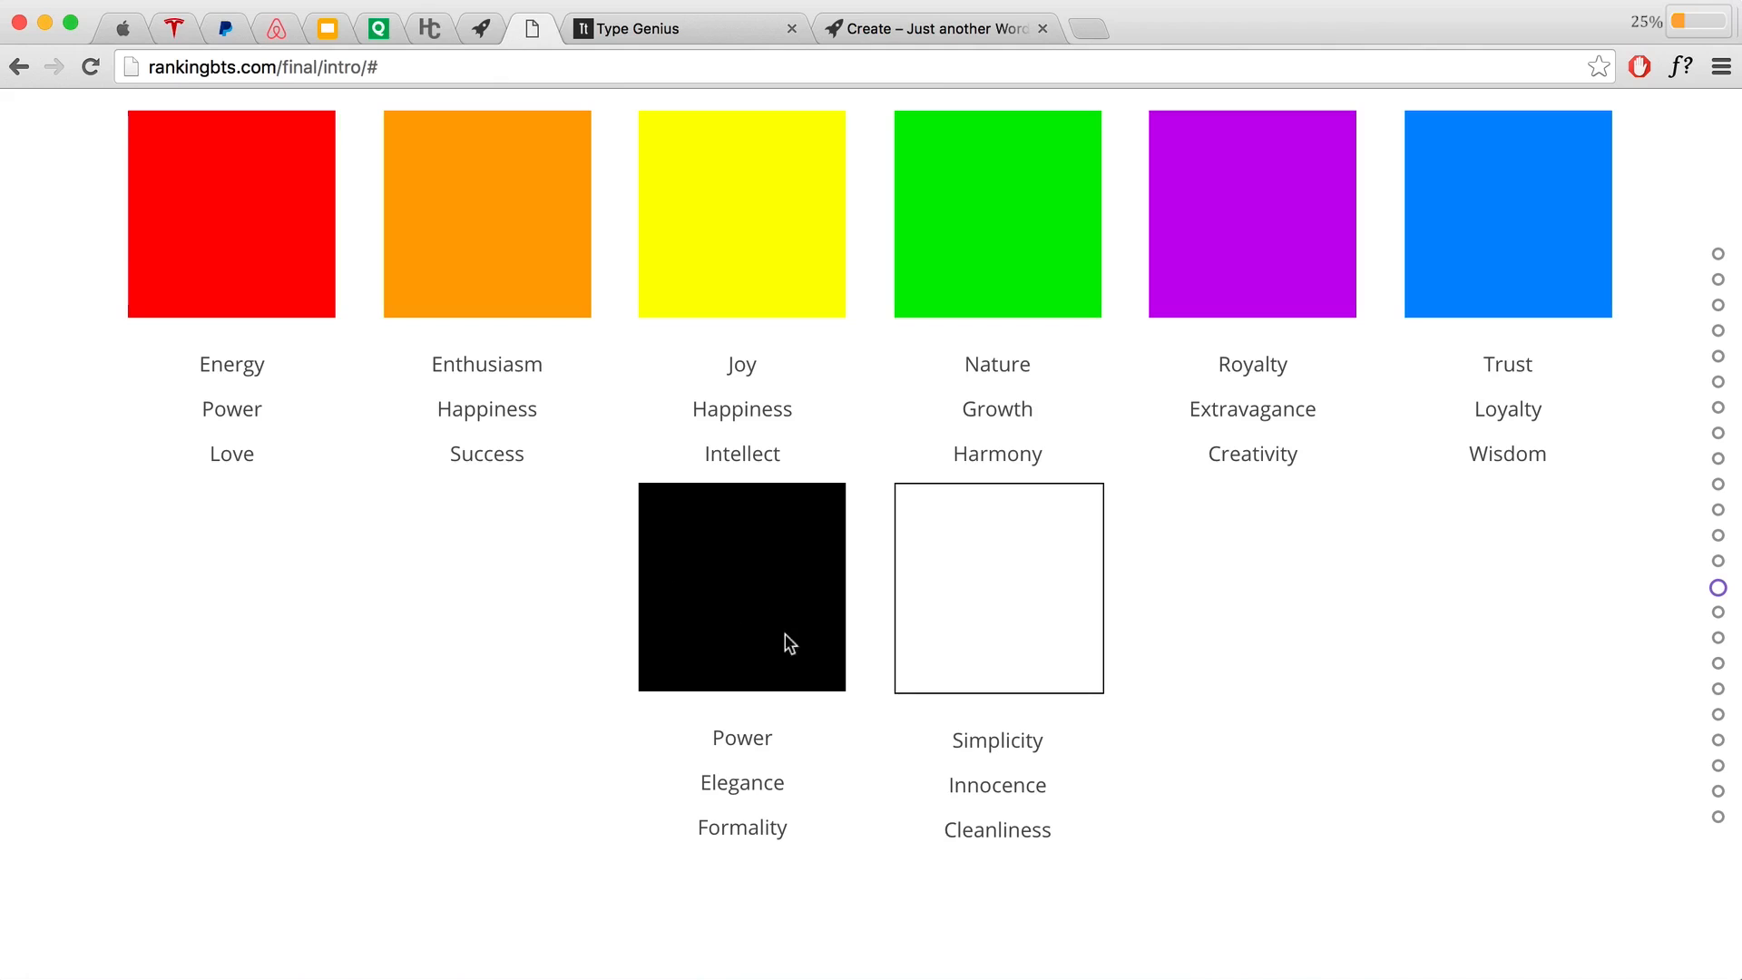
click(131, 30)
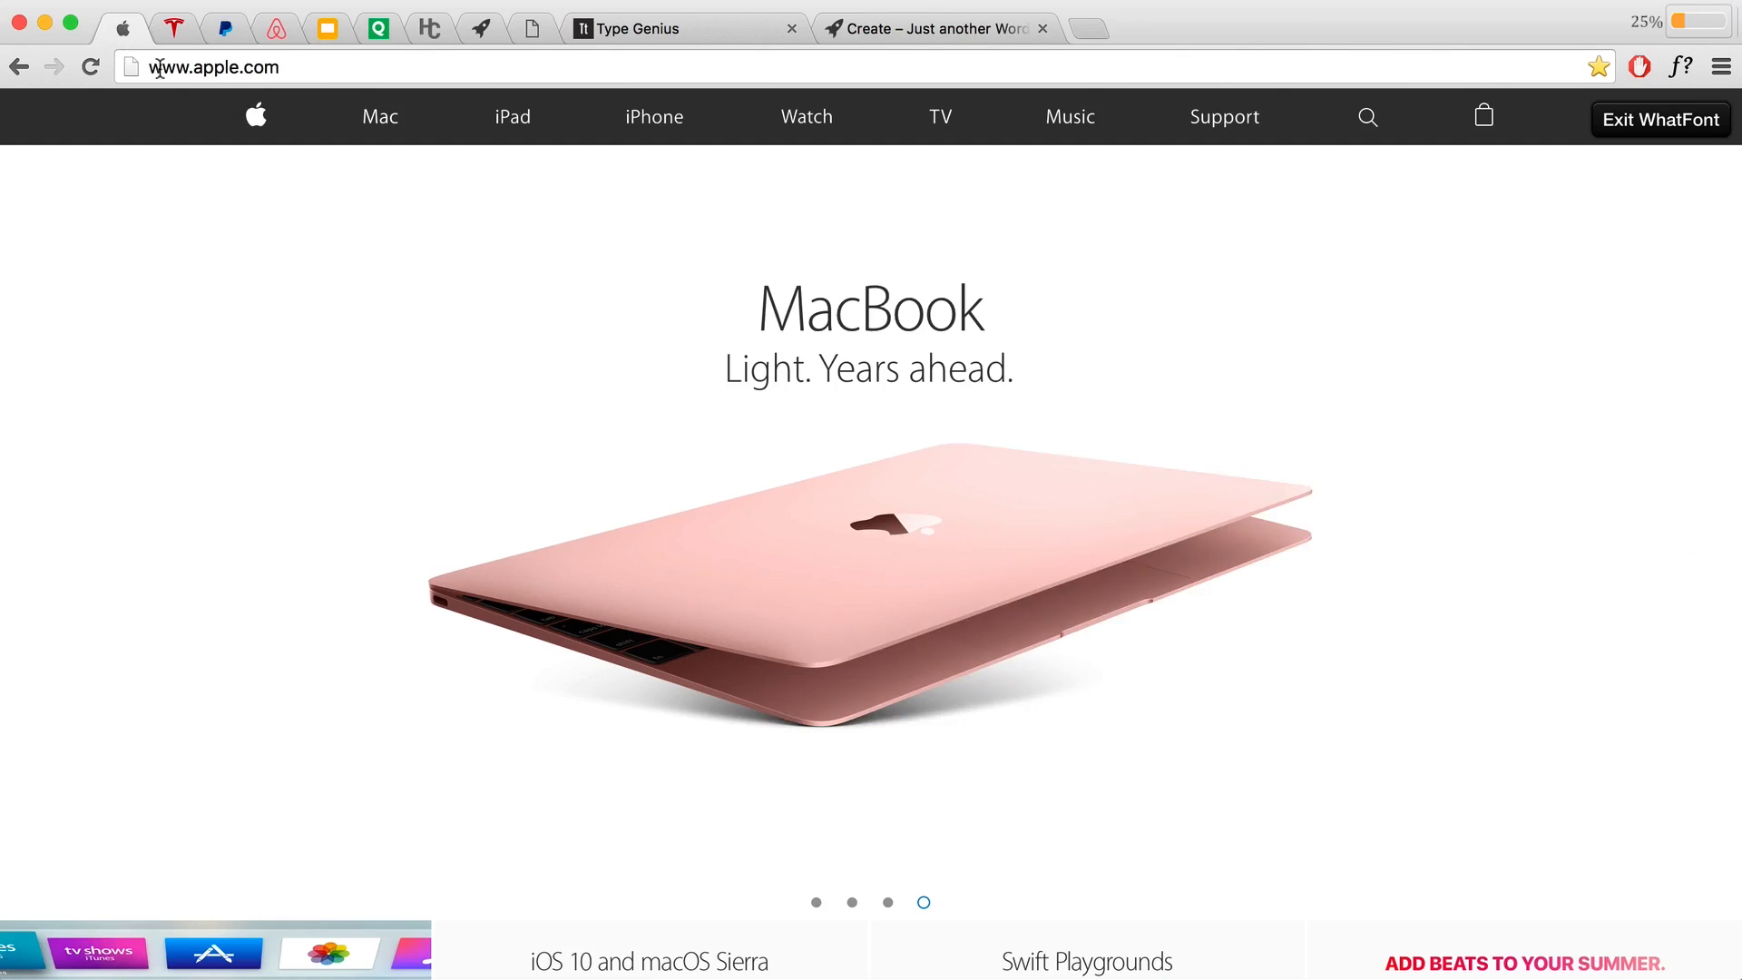
click(524, 30)
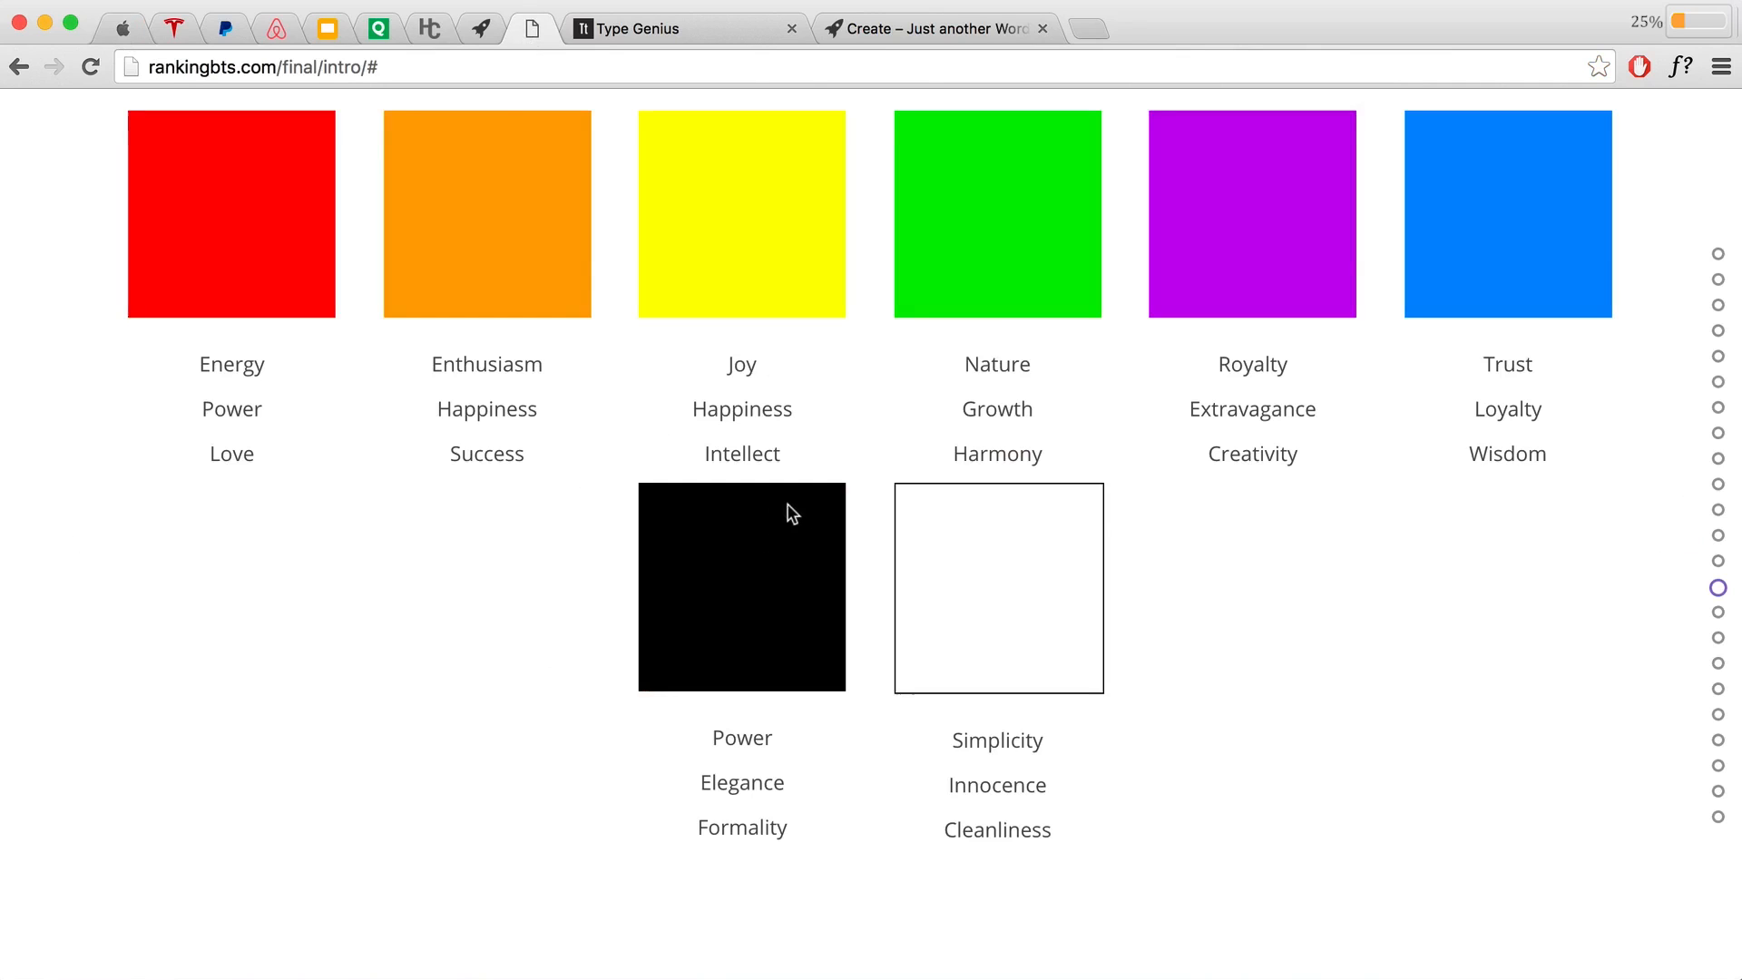
scroll(1214, 606, down, 5)
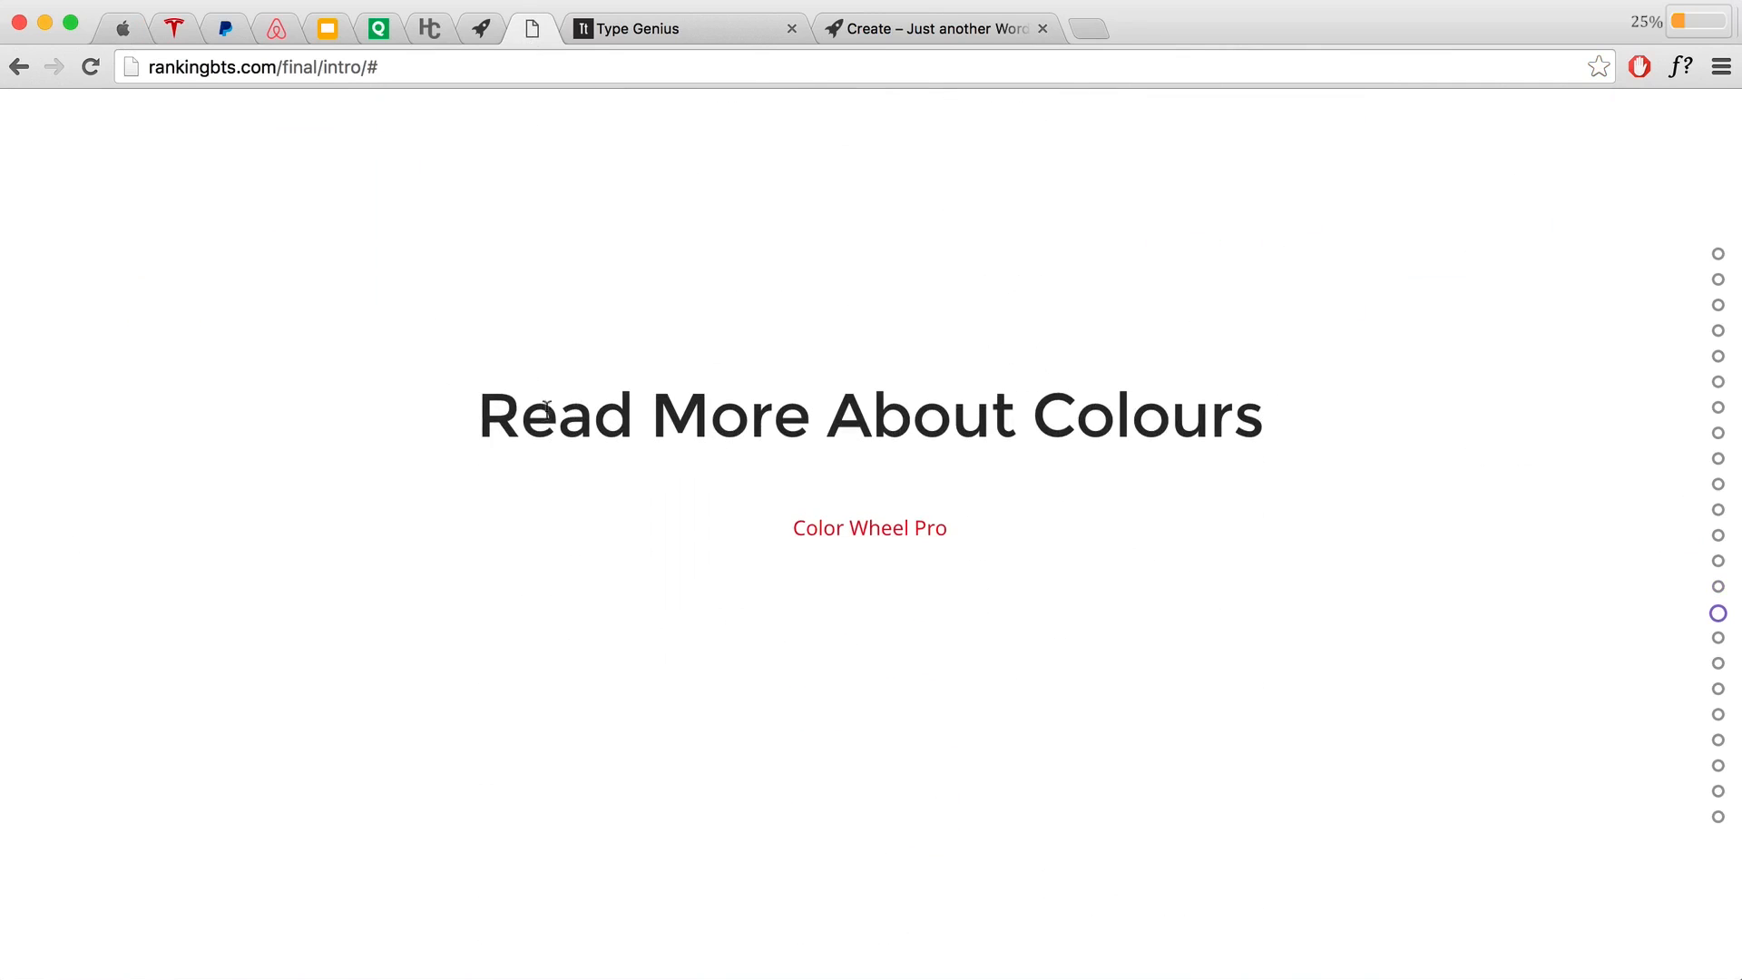
Step: Open Color Wheel Pro's Color Meaning page, then scroll the presentation onward
drag(479, 414, 1228, 501)
click(1228, 501)
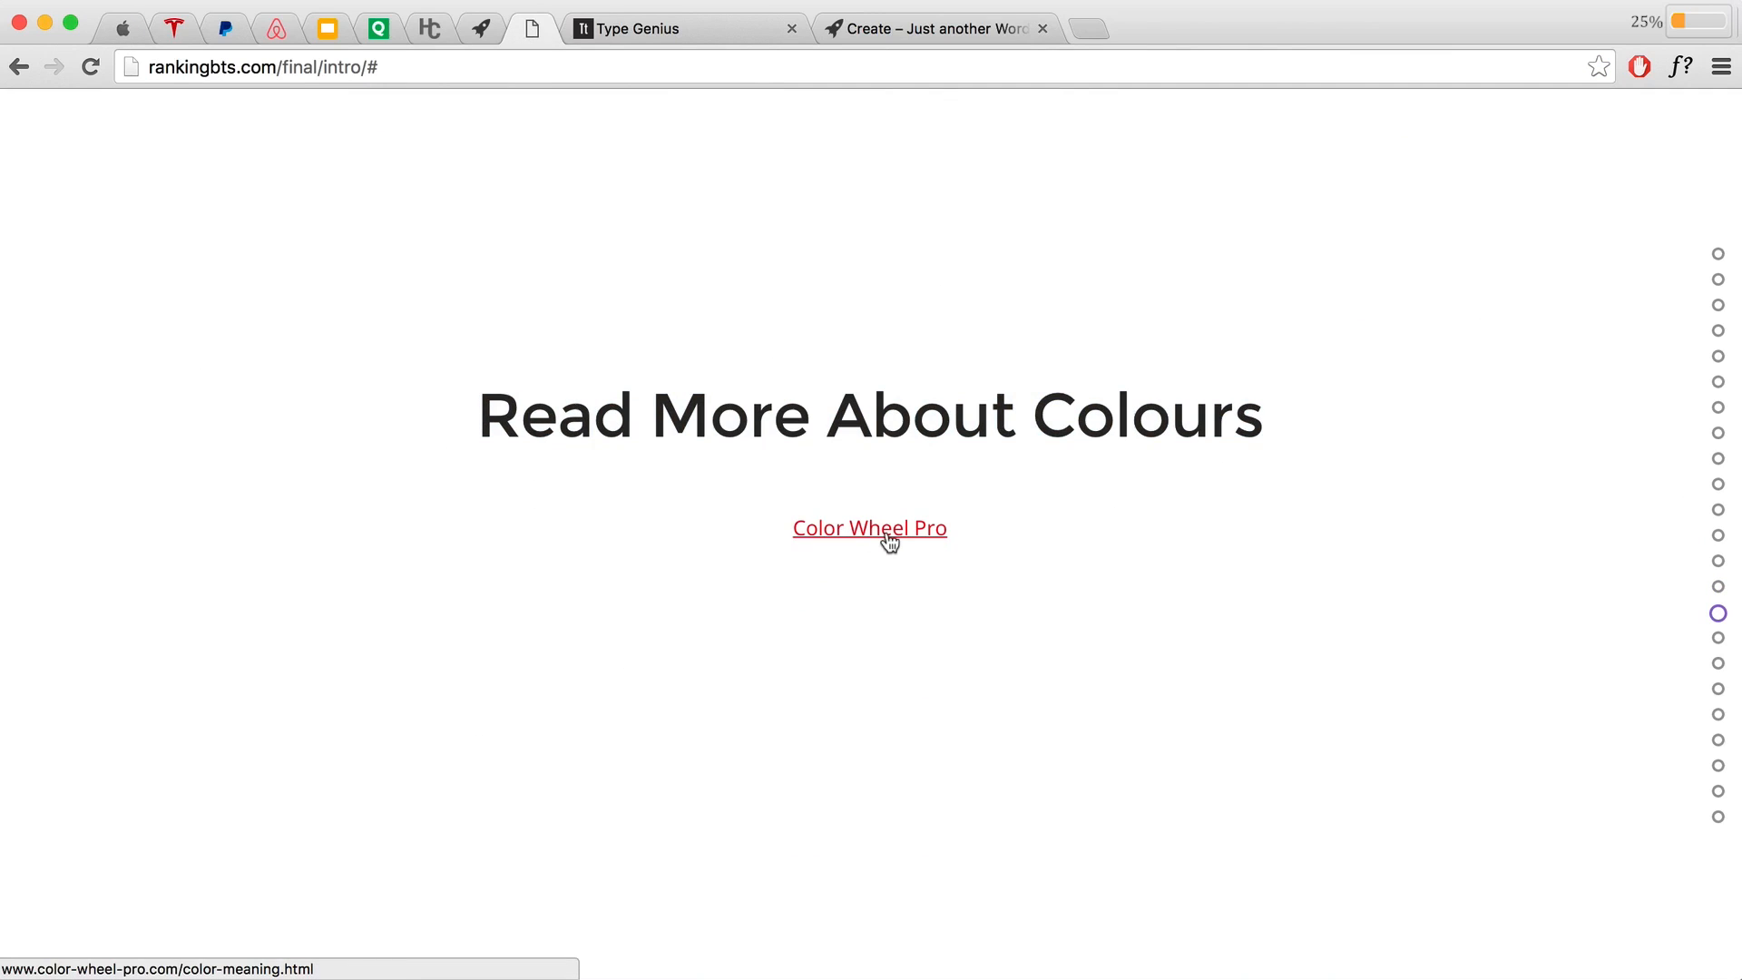
click(887, 537)
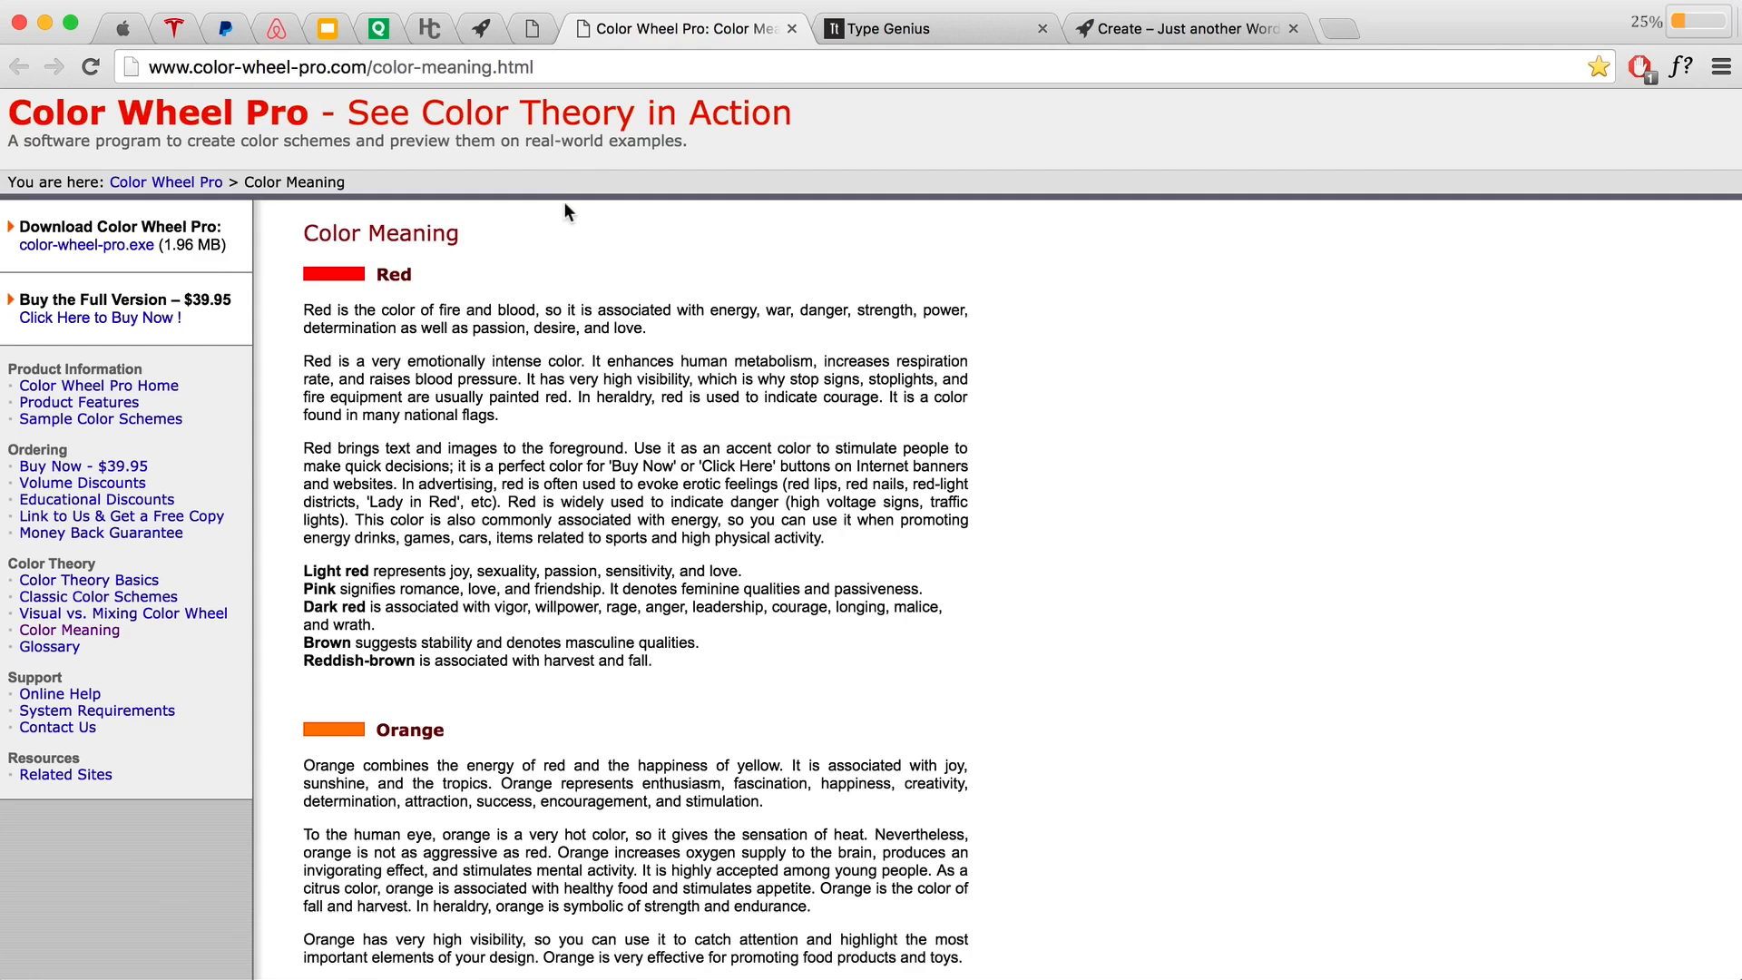
click(532, 29)
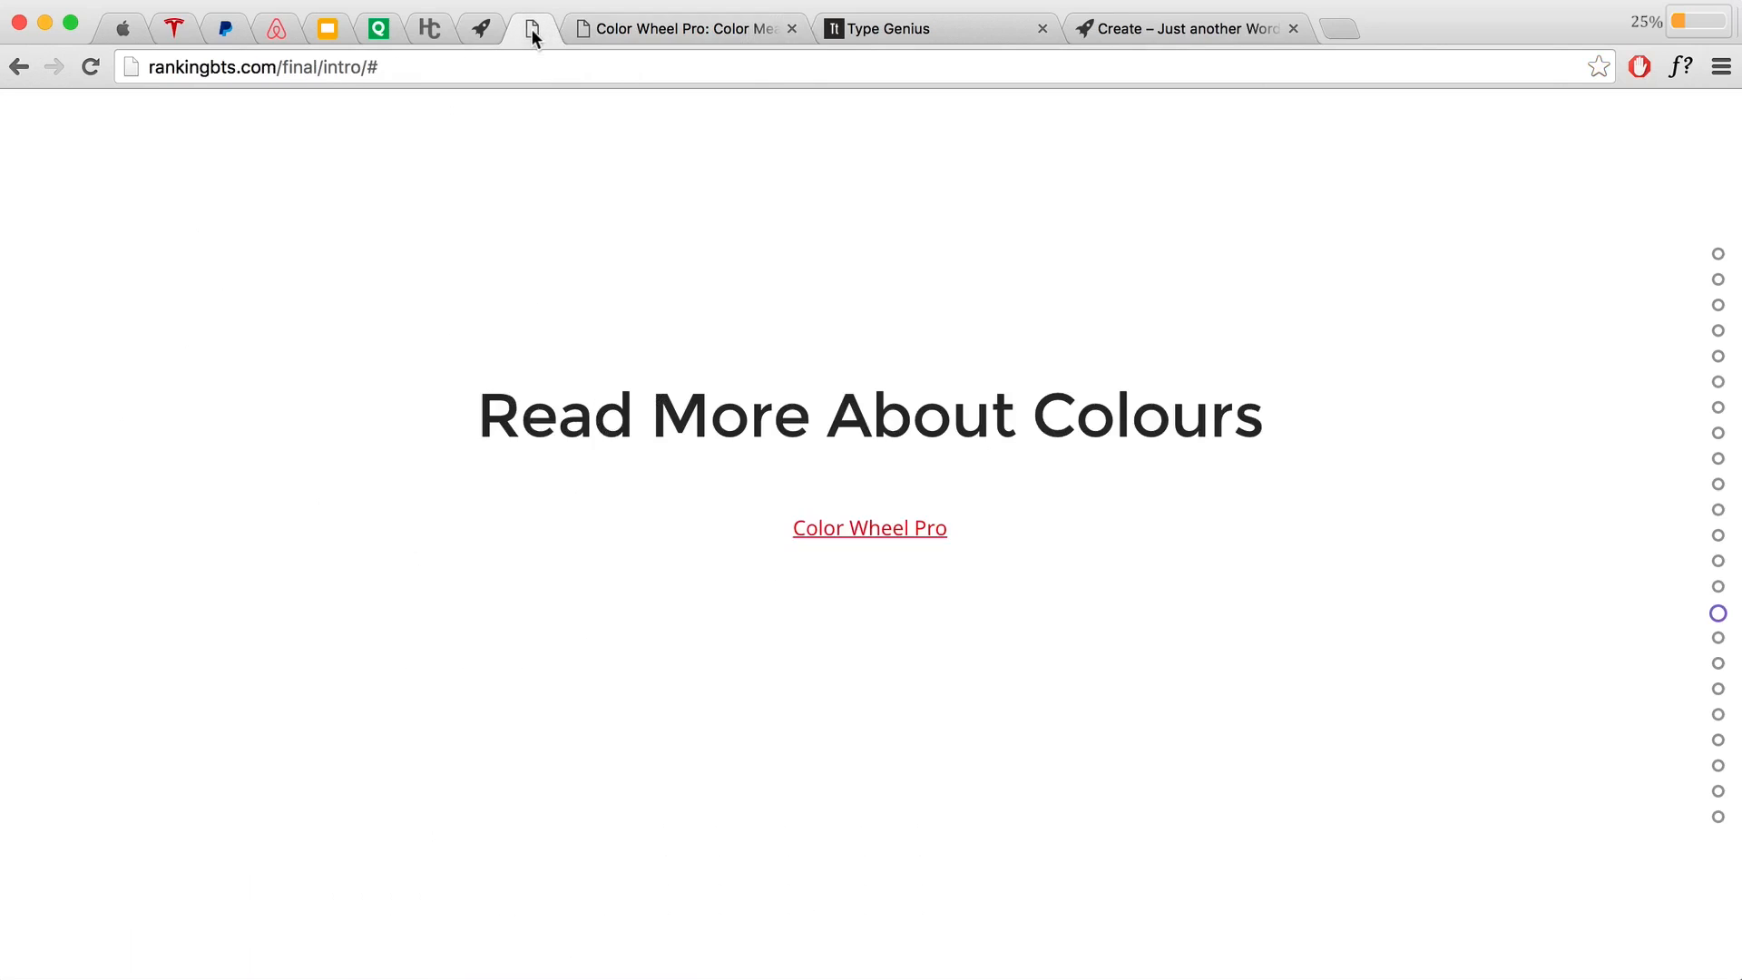
scroll(1004, 461, down, 3)
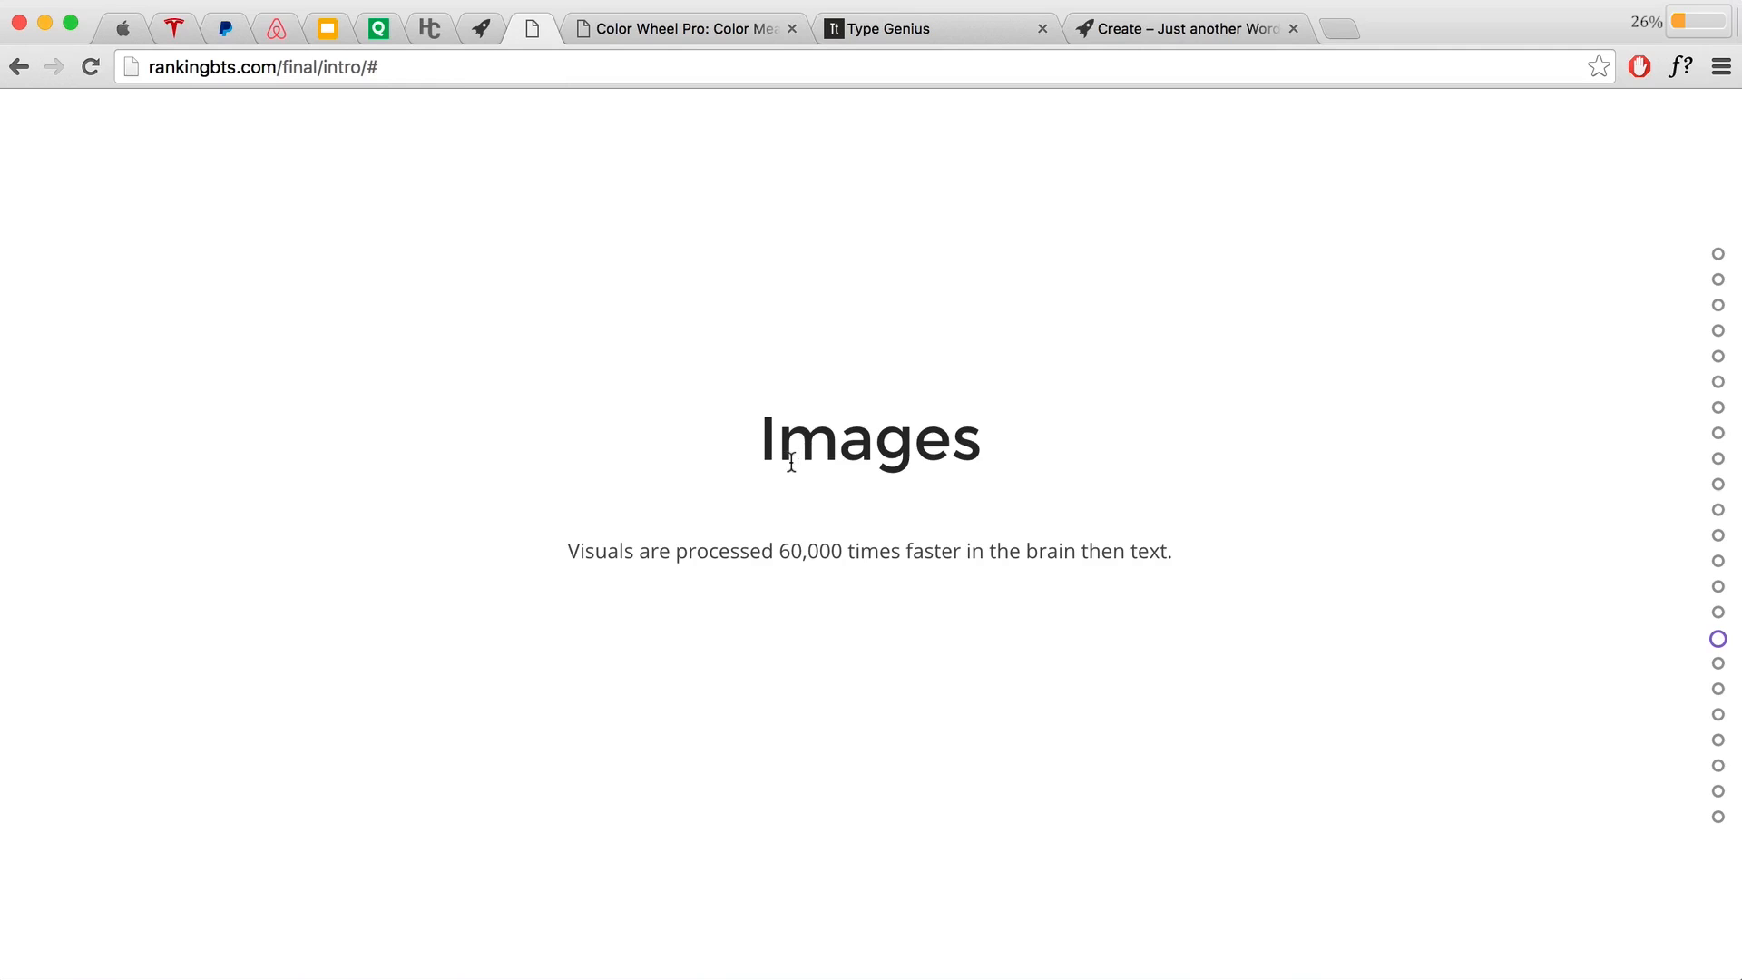
Step: Exit WhatFont on the PayPal page, then scroll the presentation to the Images slide
click(226, 32)
scroll(494, 336, up, 5)
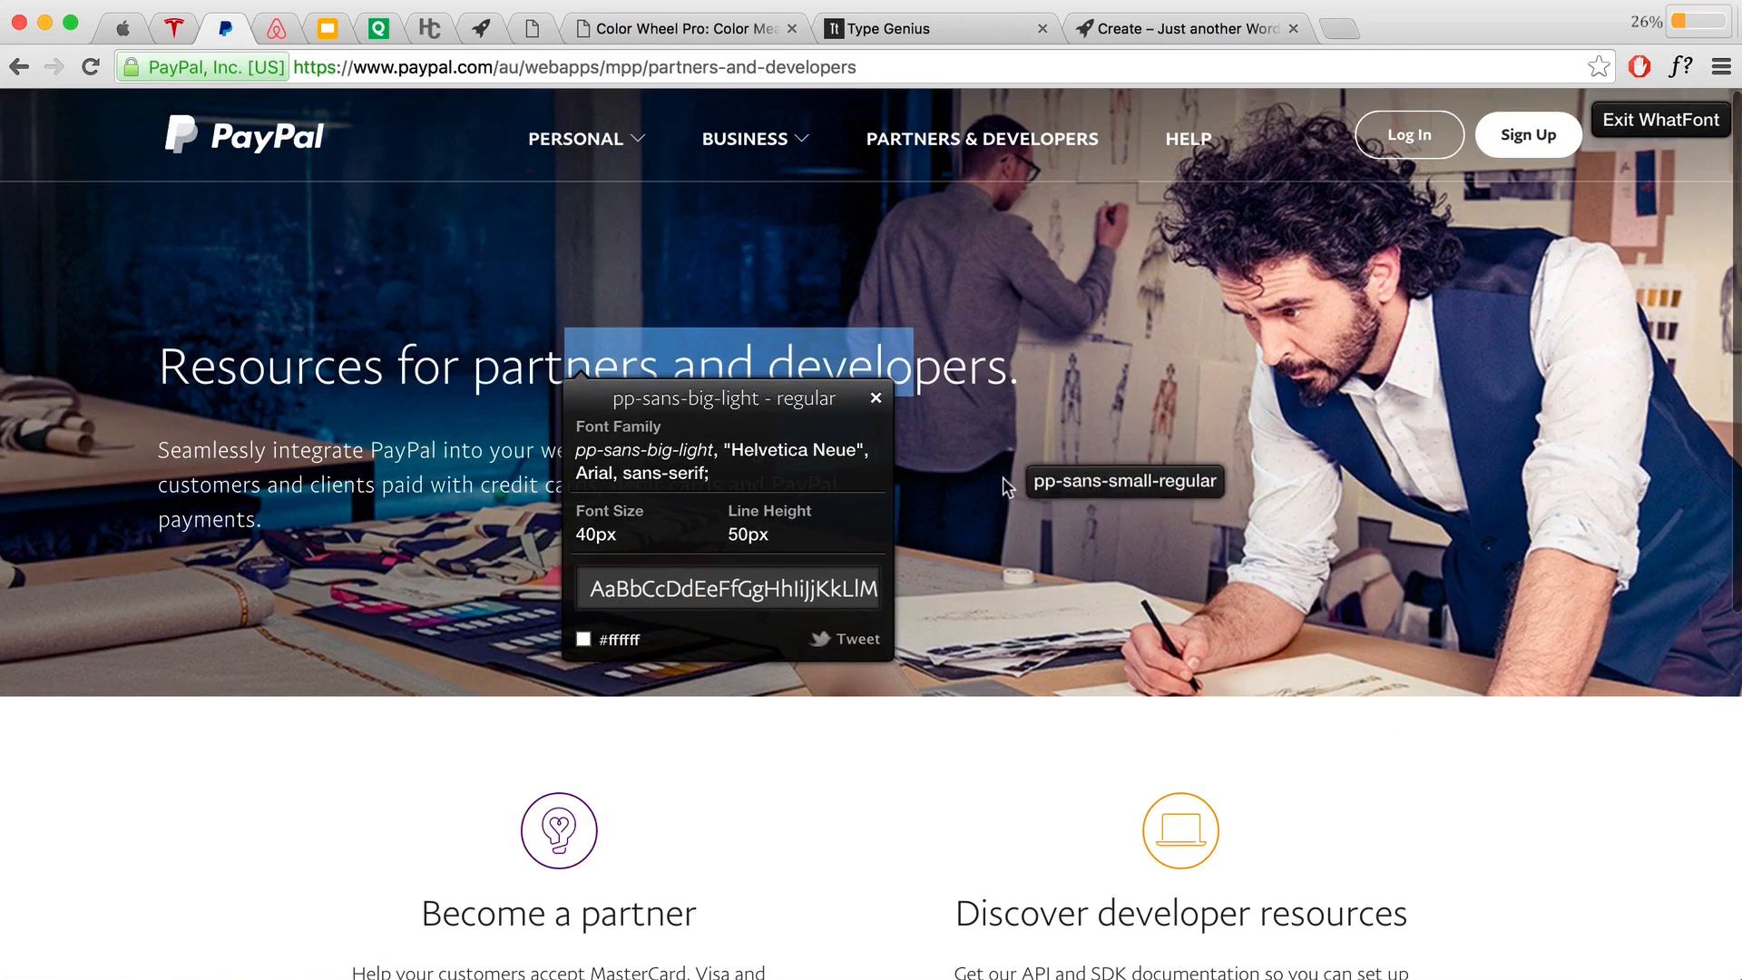
click(1647, 122)
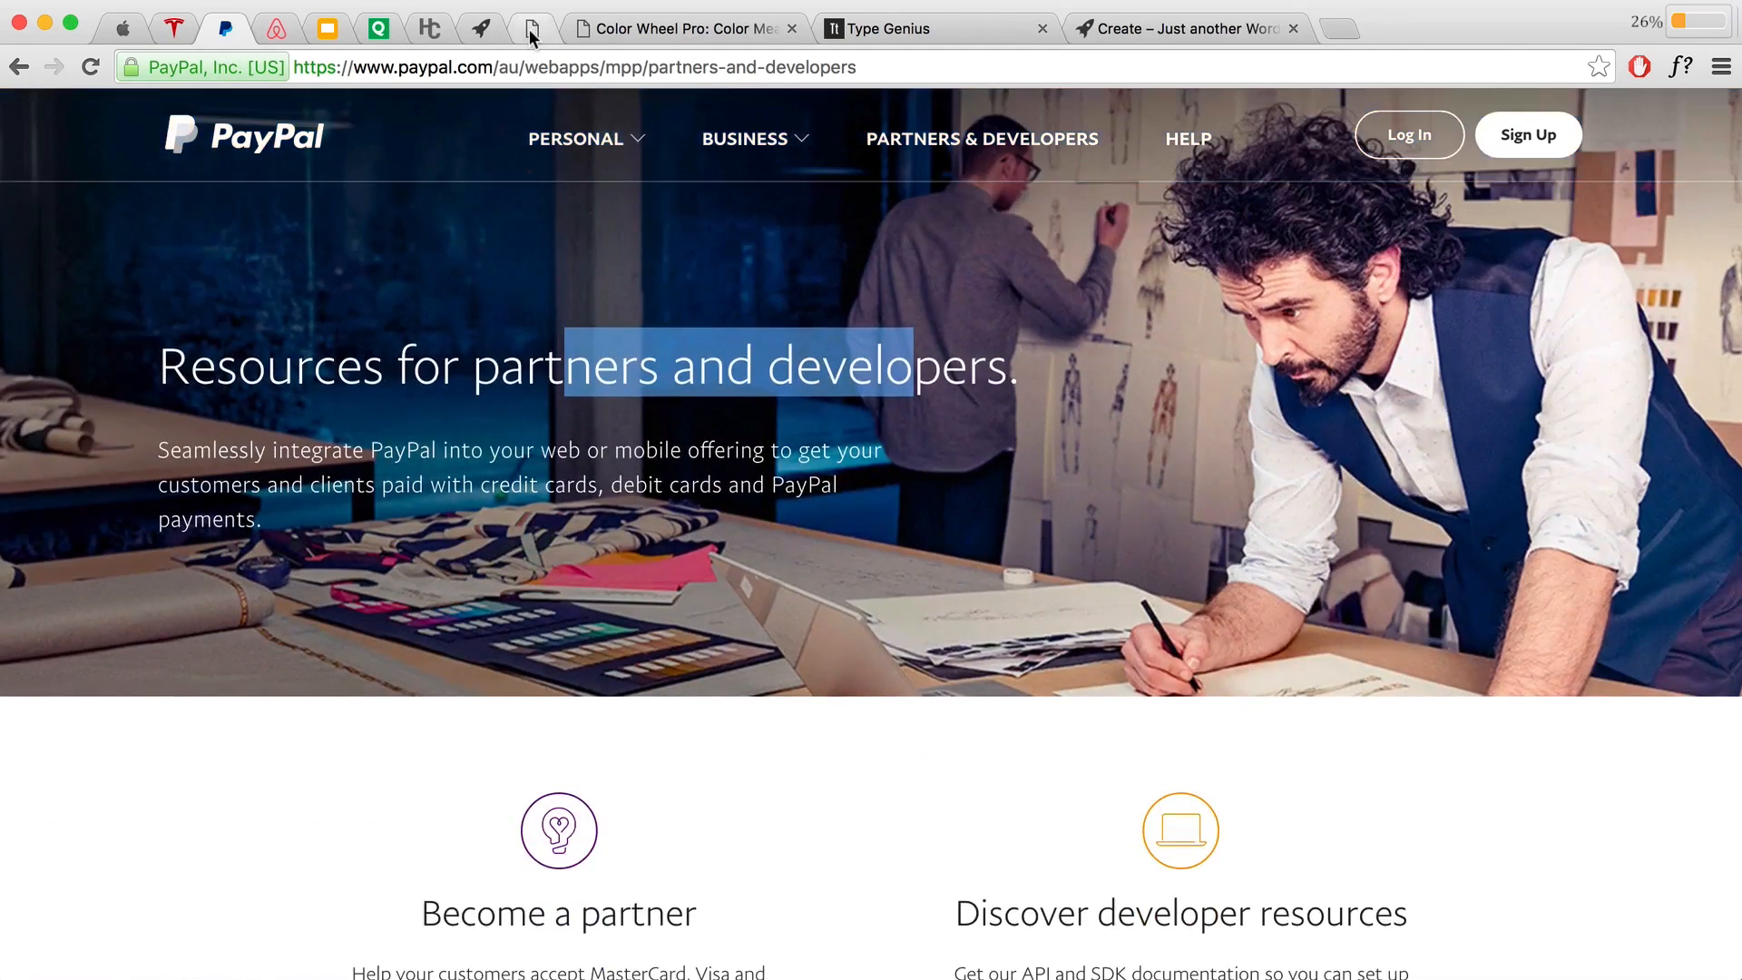
click(532, 29)
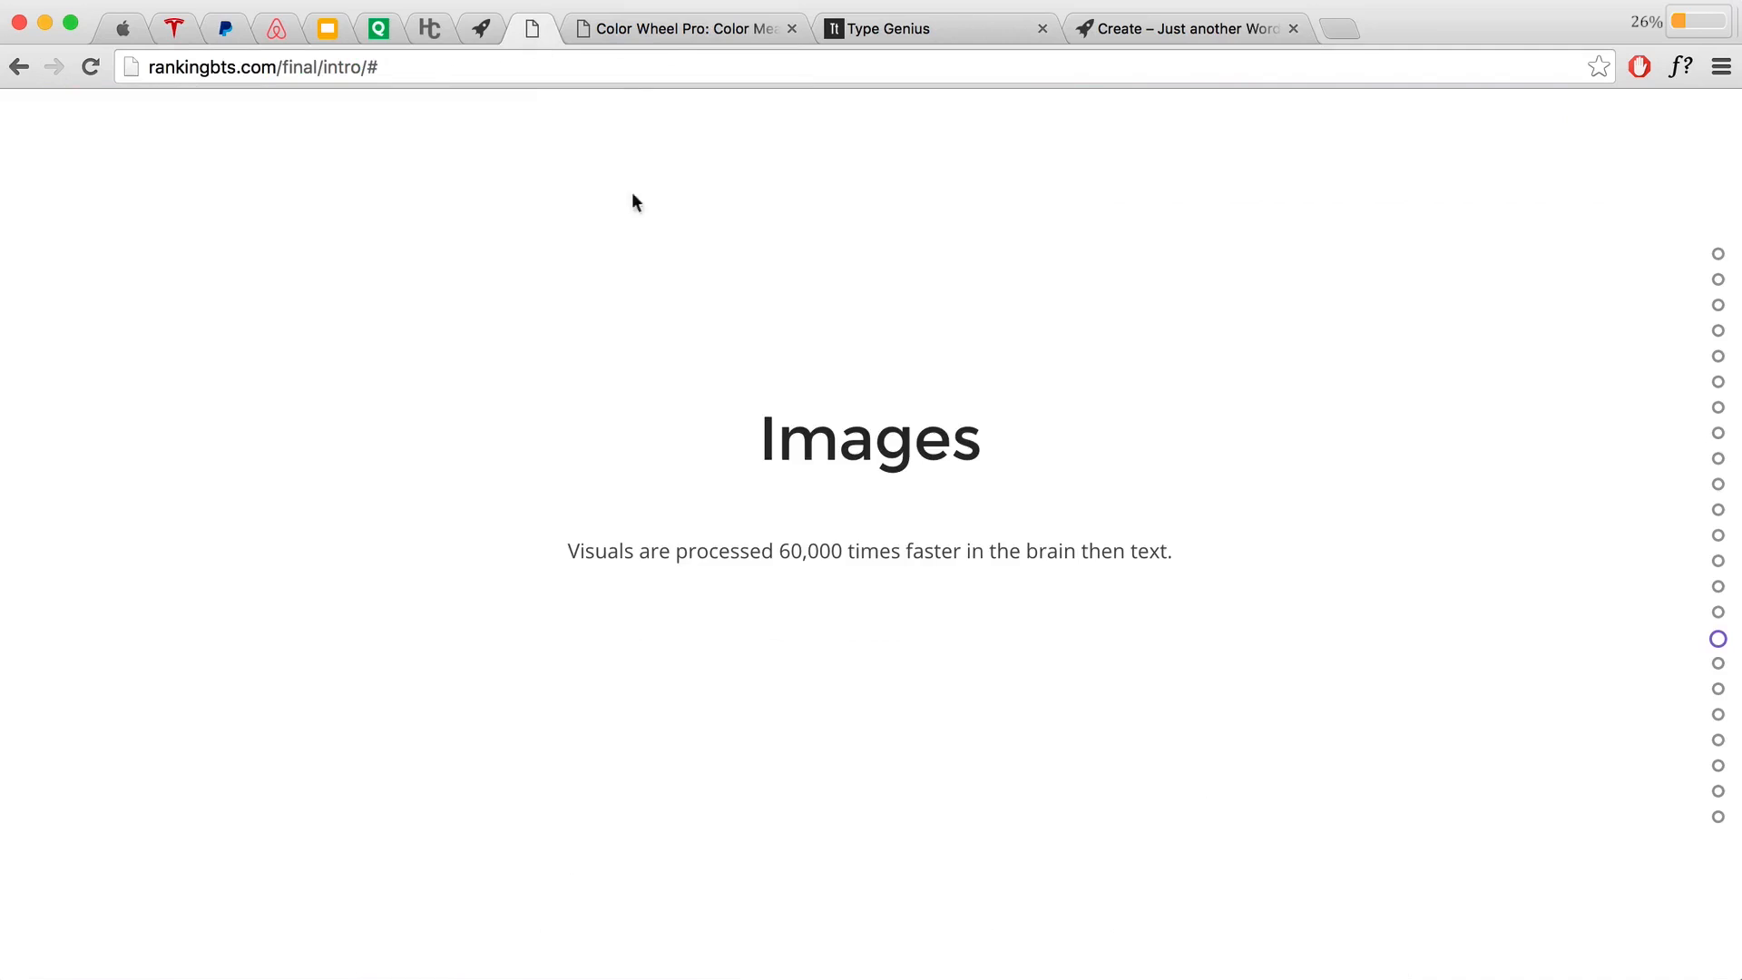
scroll(768, 335, down, 1)
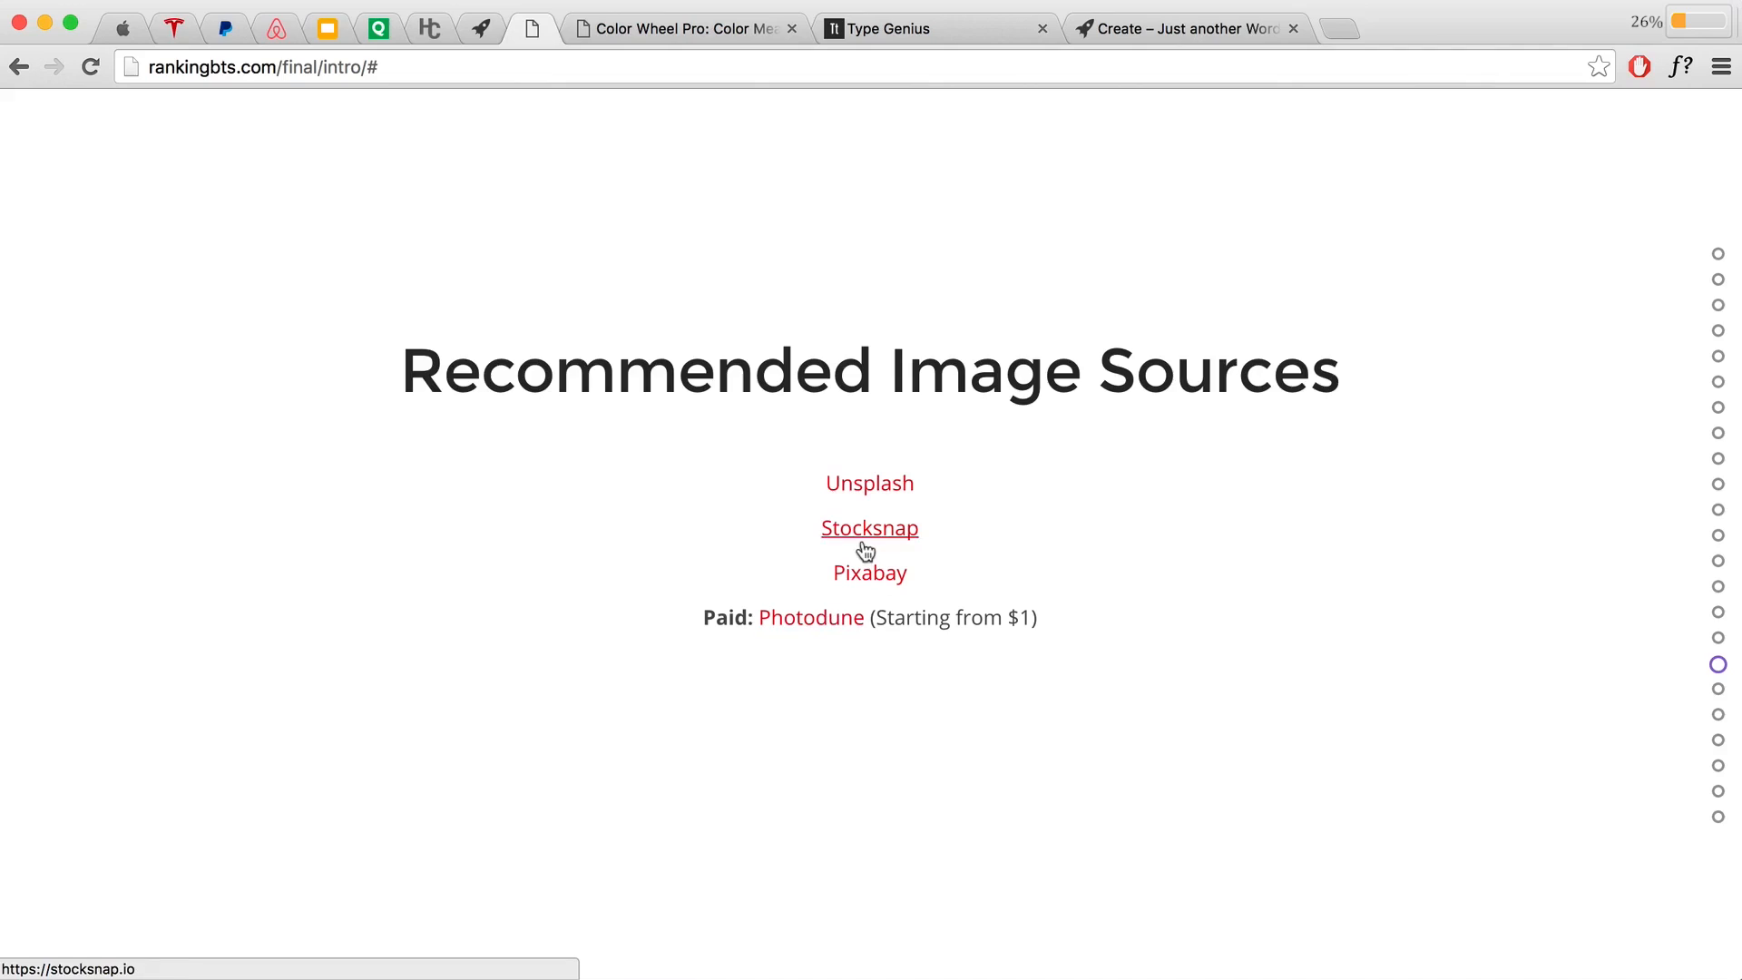
Step: Open the Unsplash free photo site and browse its homepage
click(870, 488)
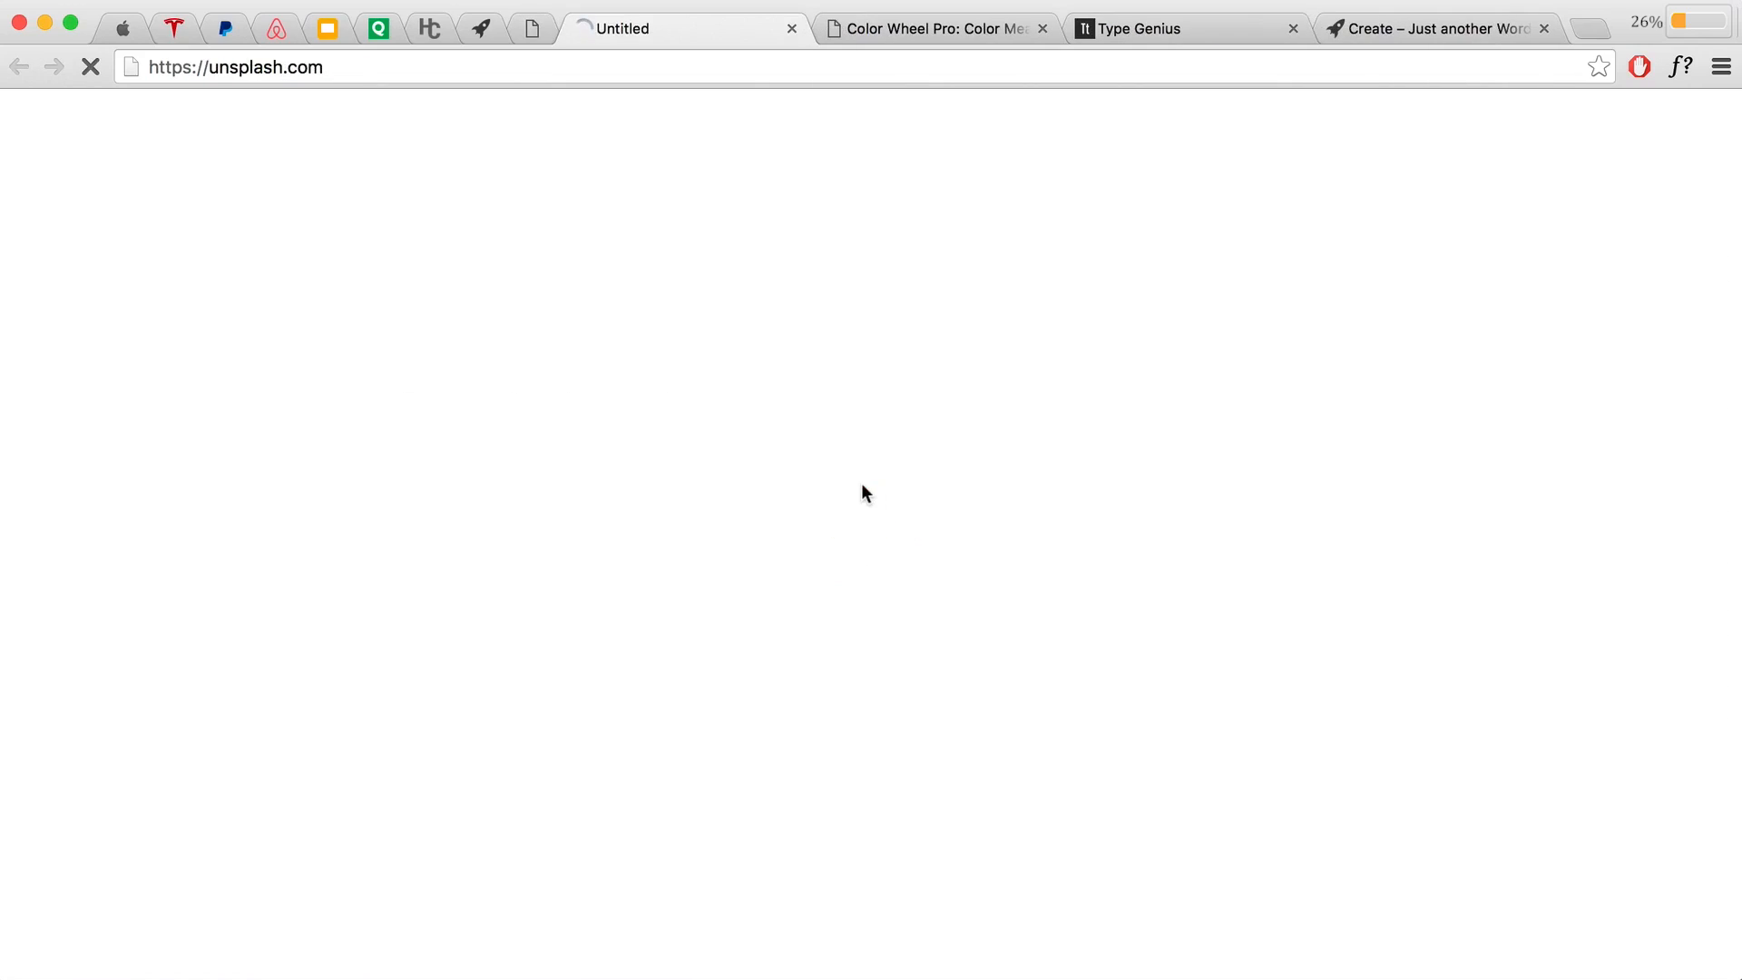
scroll(982, 682, down, 3)
scroll(982, 694, down, 15)
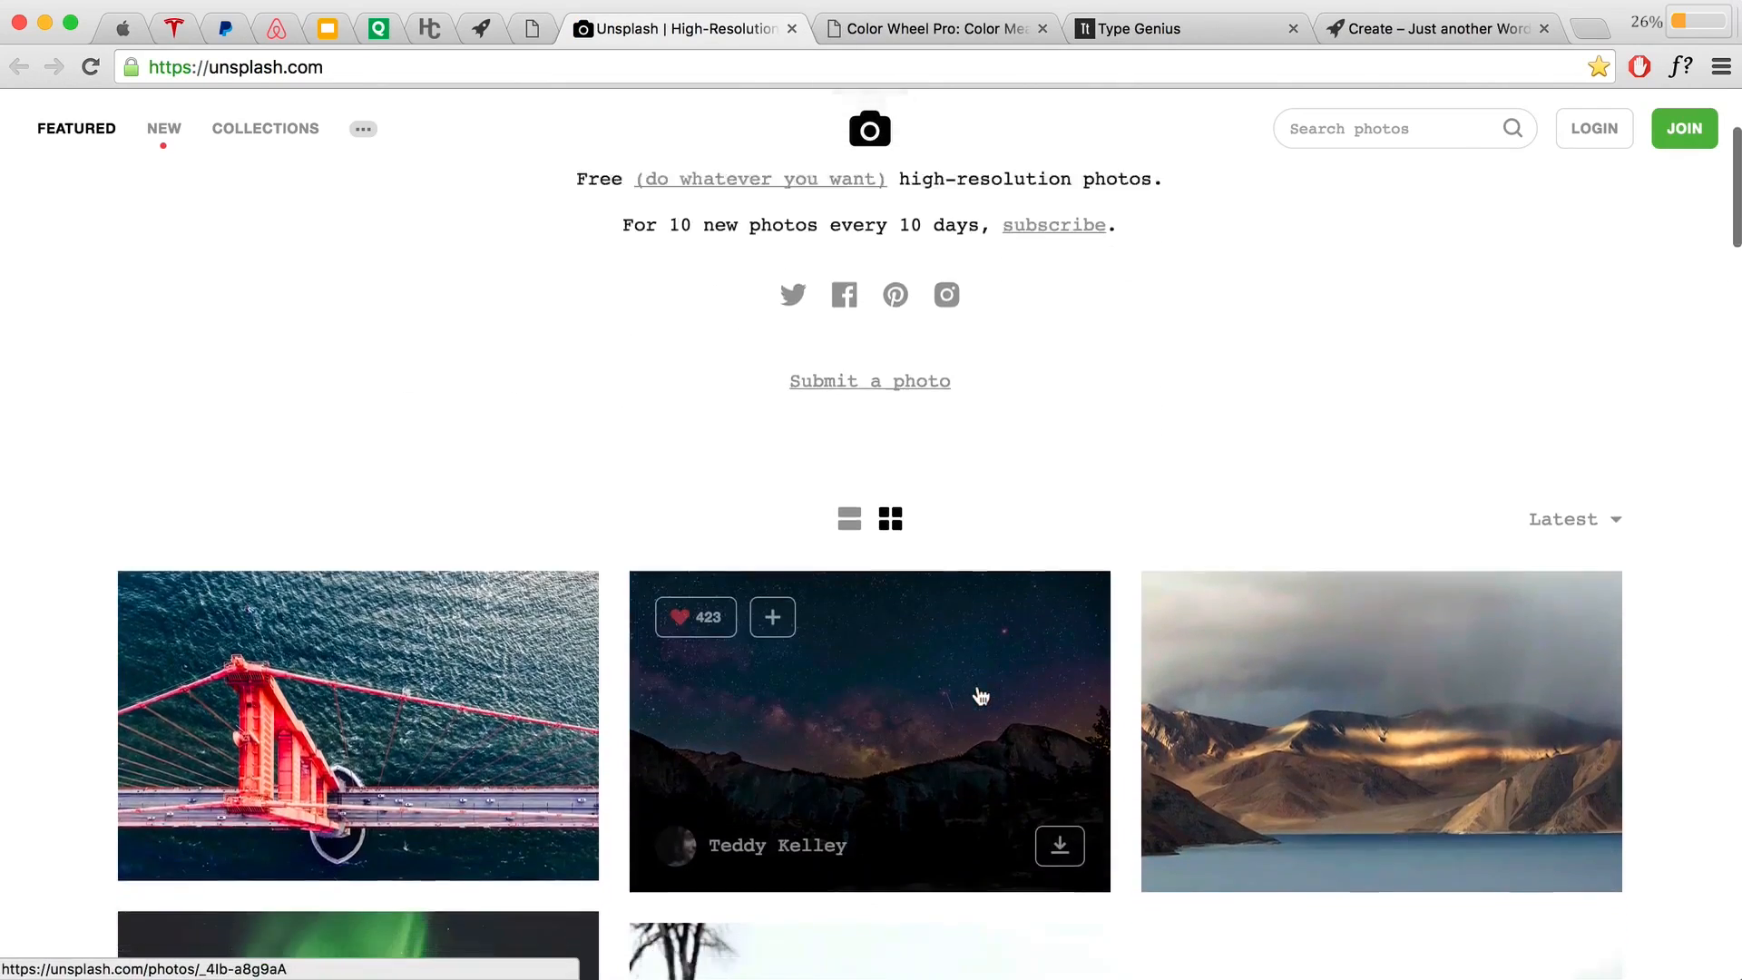
scroll(979, 697, down, 20)
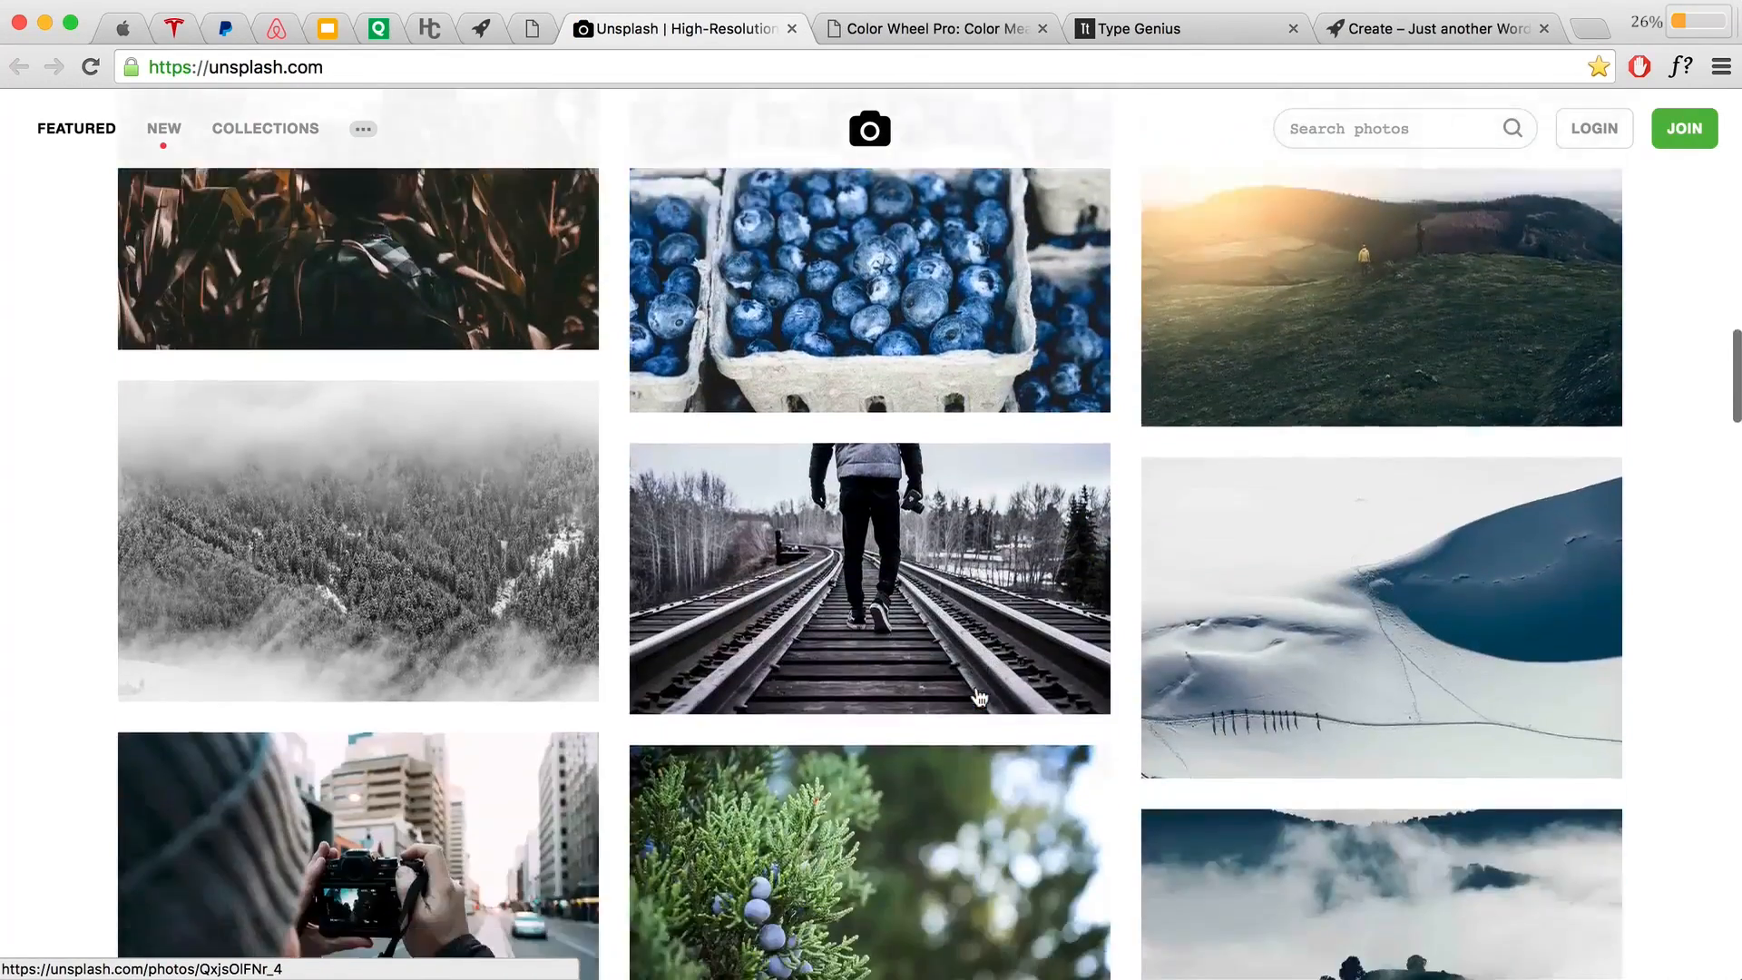
scroll(979, 697, down, 10)
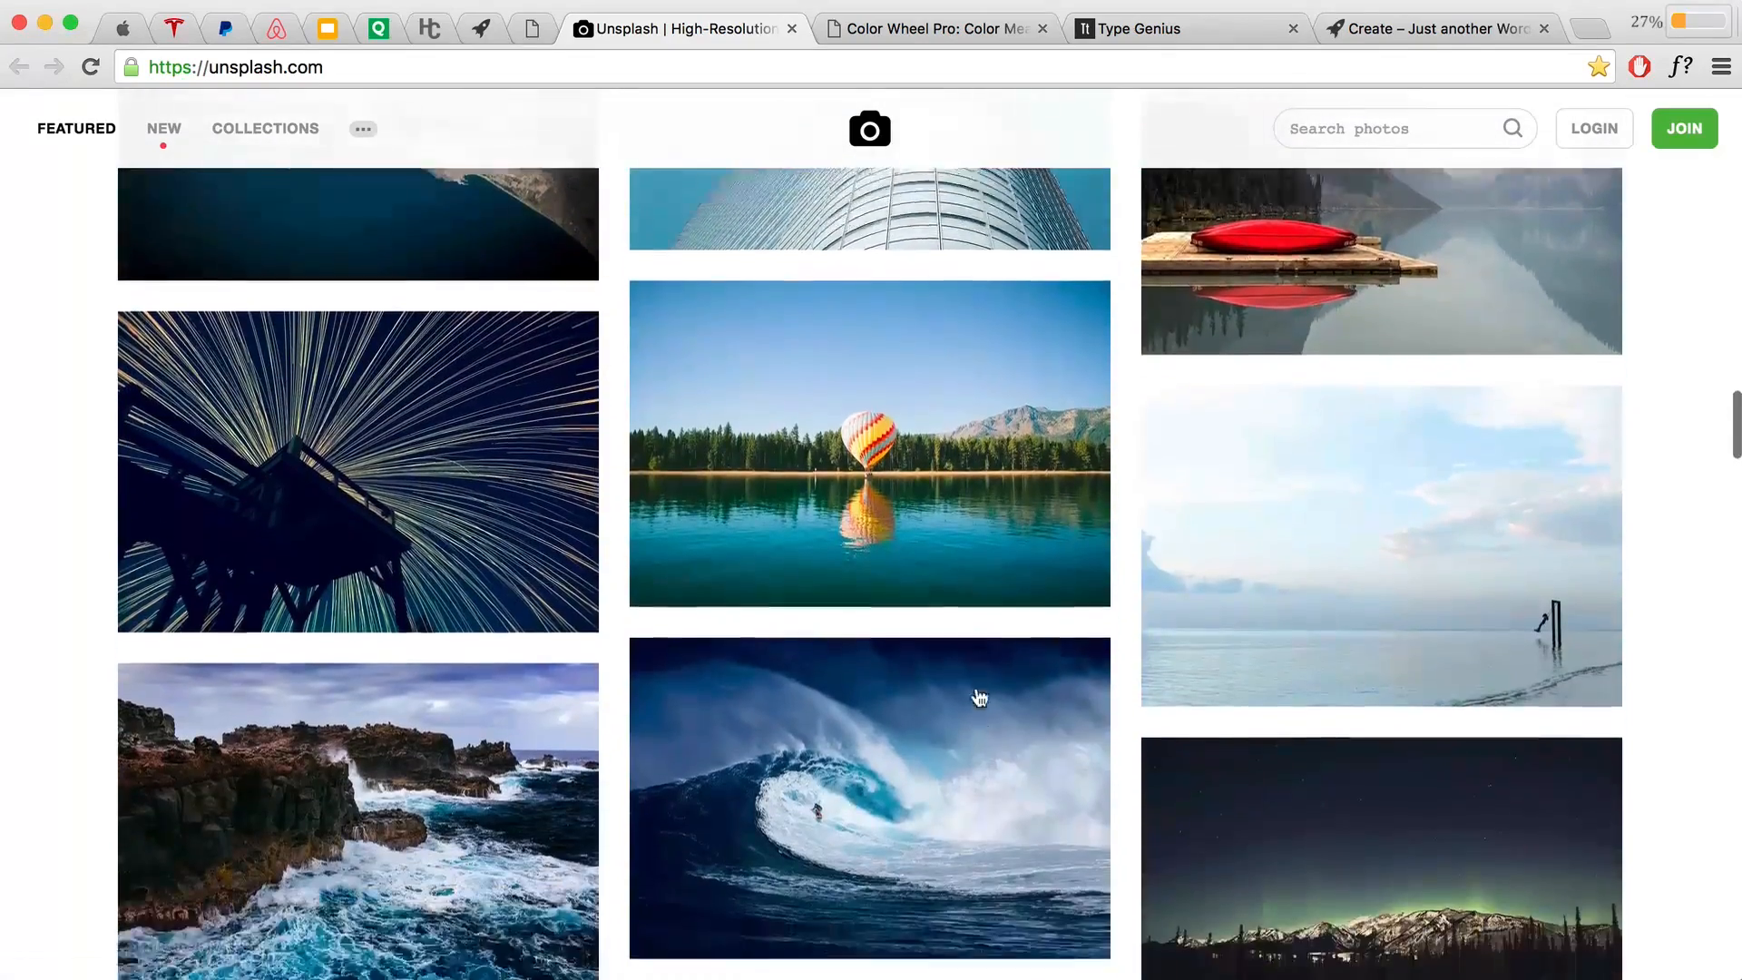
scroll(979, 696, up, 5)
scroll(979, 696, up, 20)
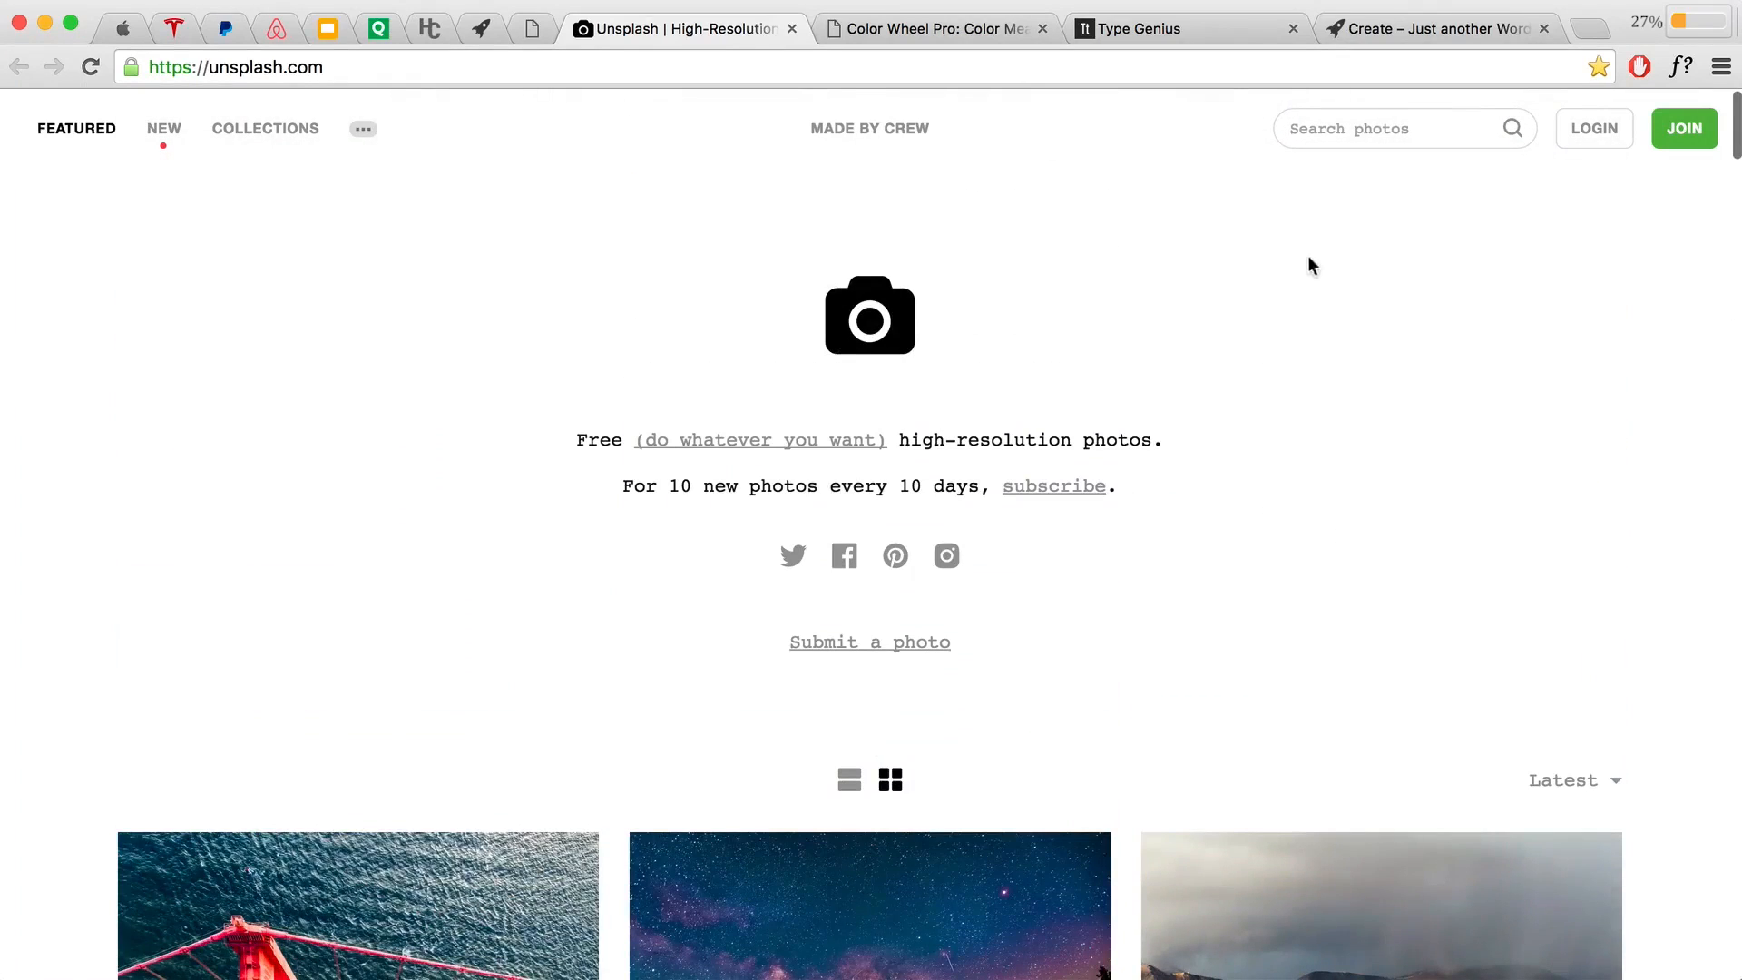
Step: Search Unsplash for 'laptop desk' and scroll through the photo results
click(1391, 128)
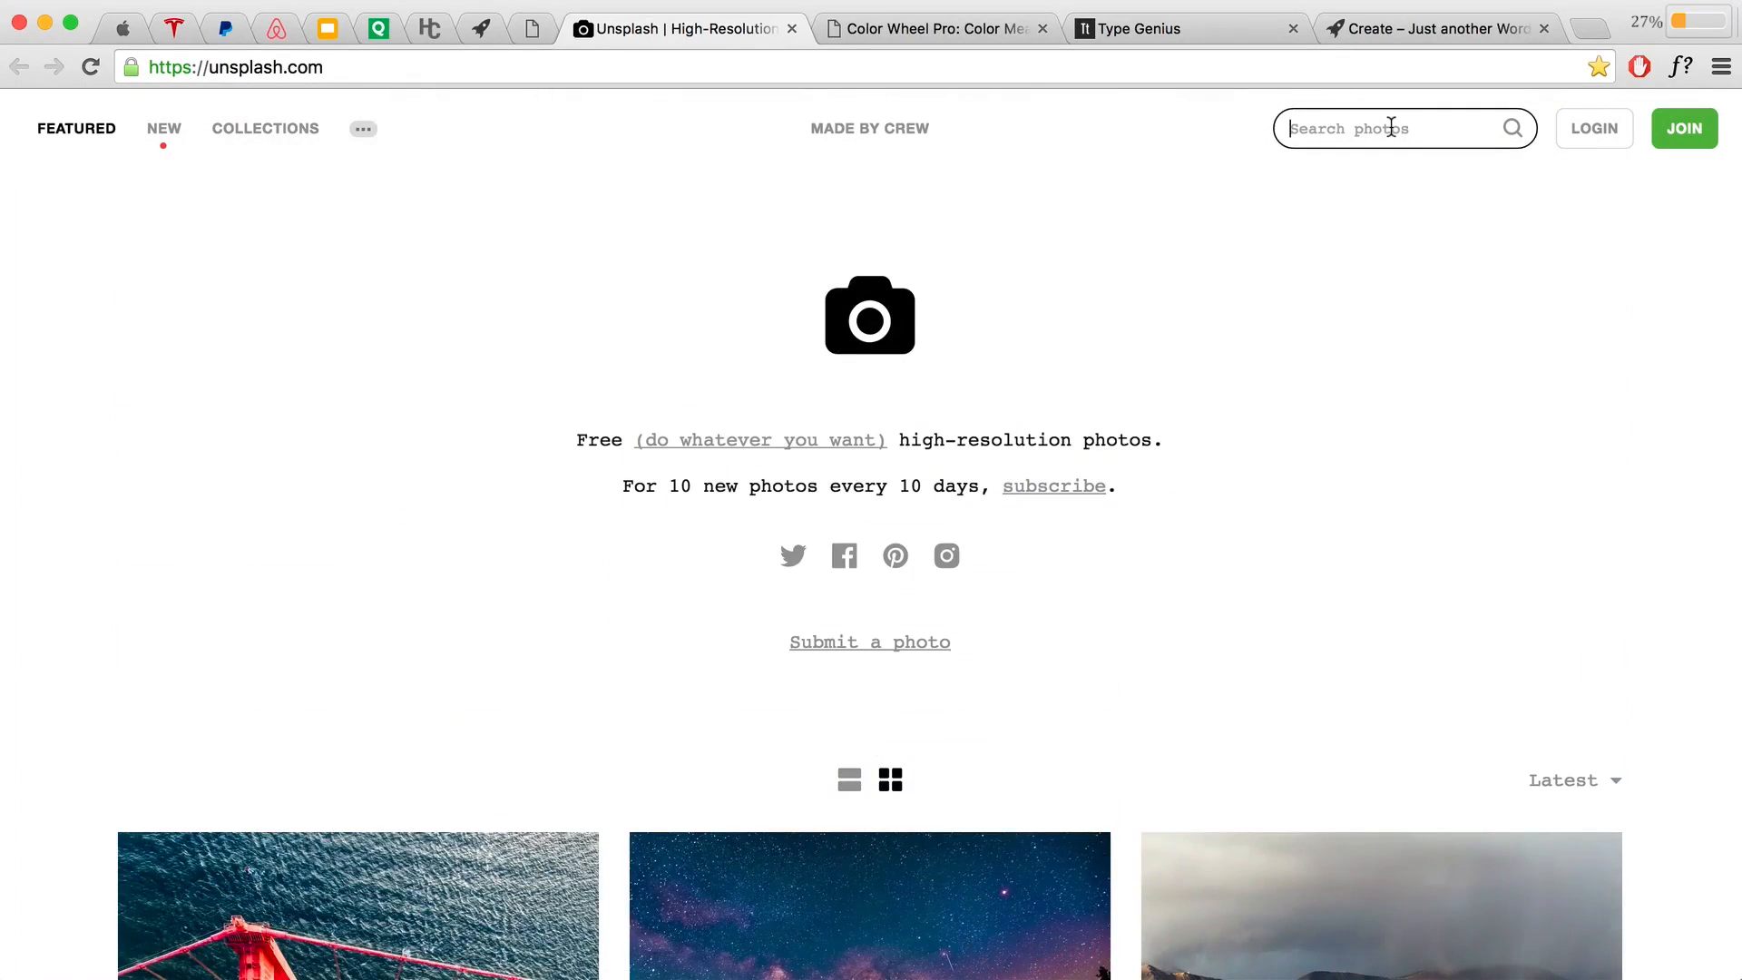
text(lap)
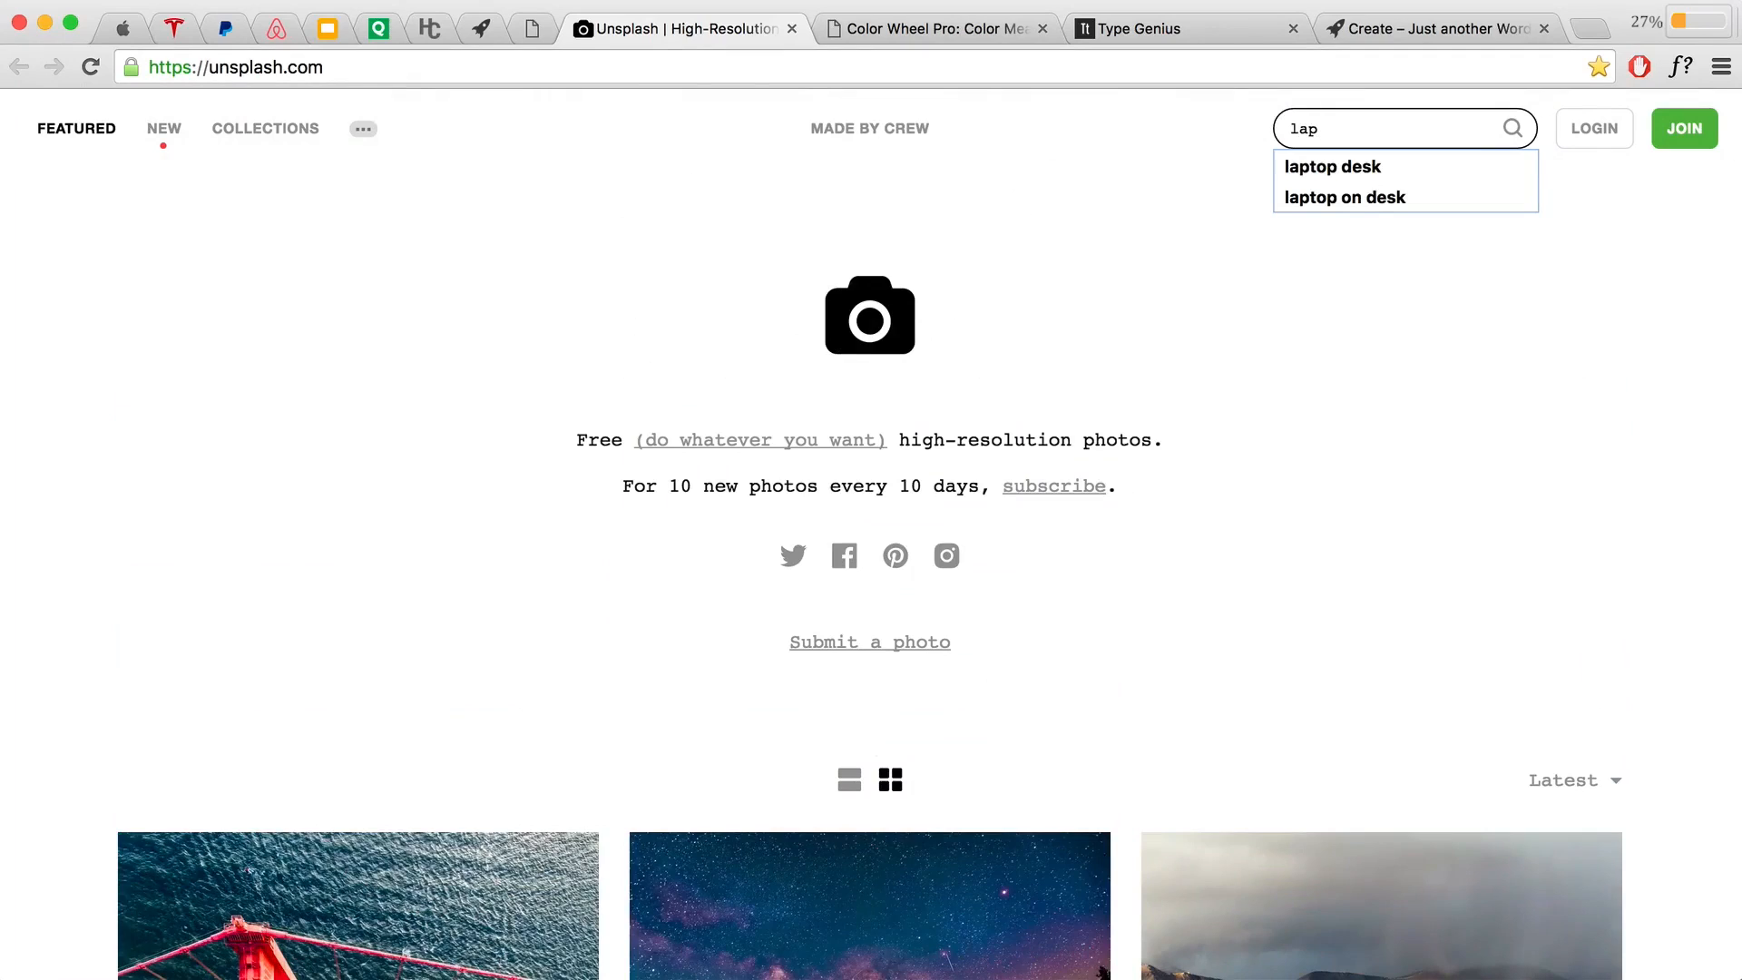
text(top)
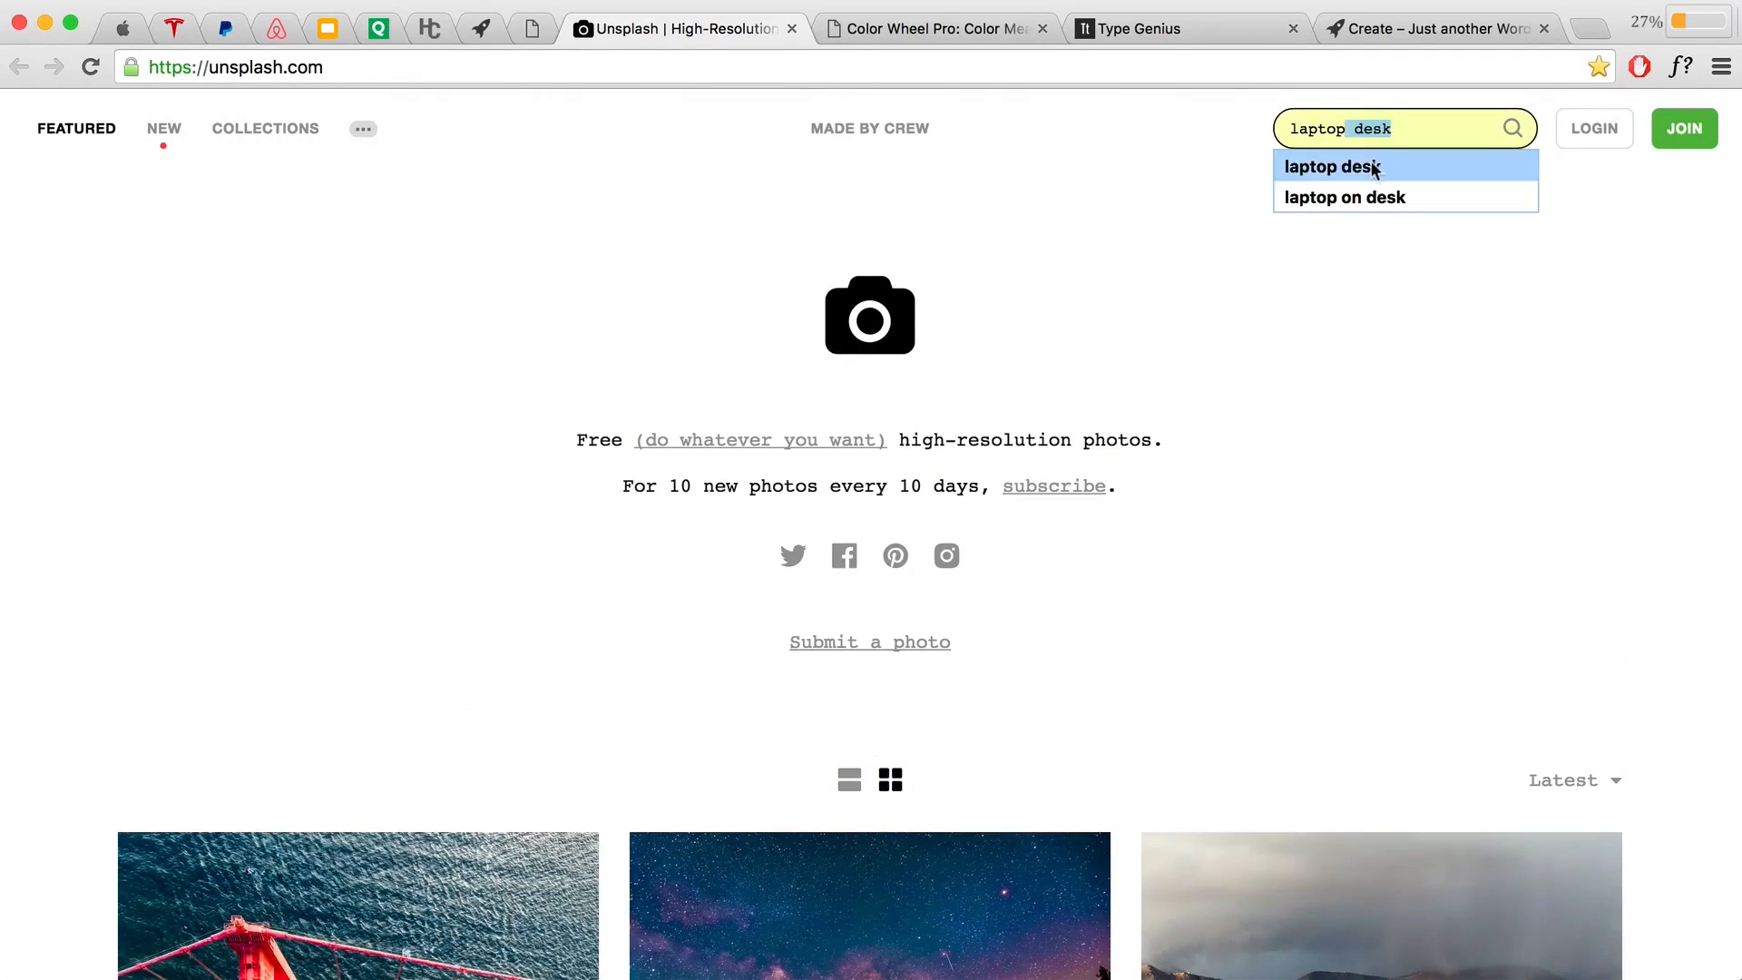
click(1380, 168)
key(Return)
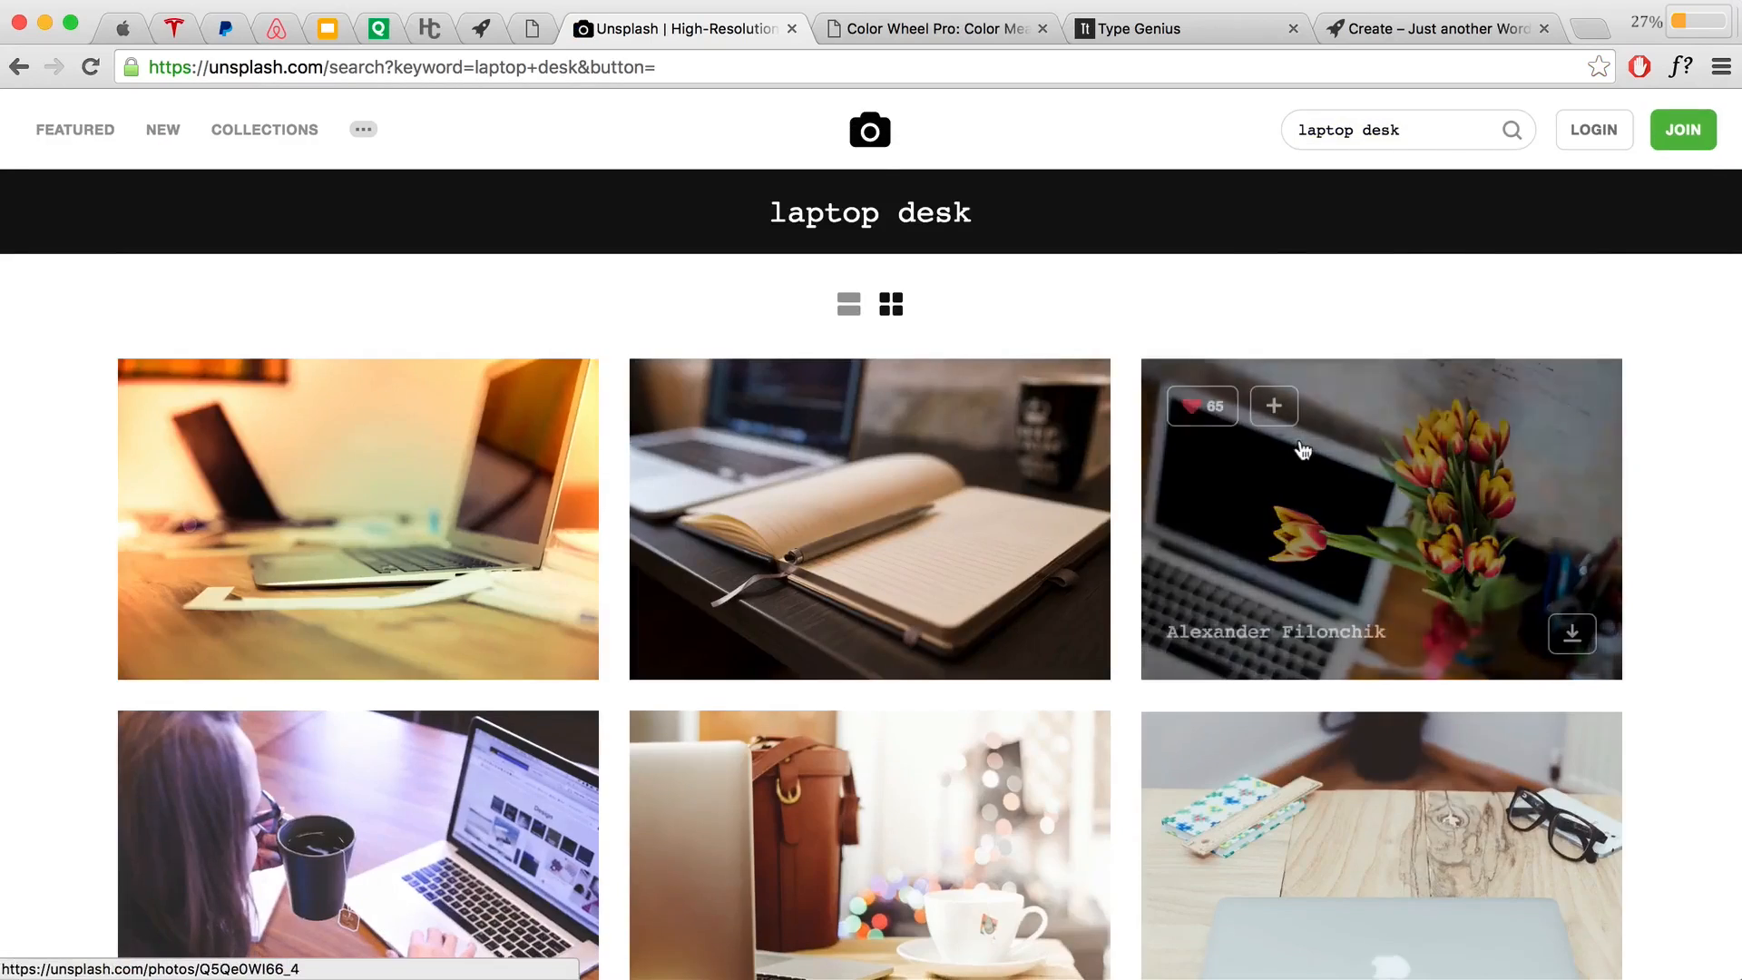
scroll(1302, 446, down, 6)
scroll(1221, 413, down, 7)
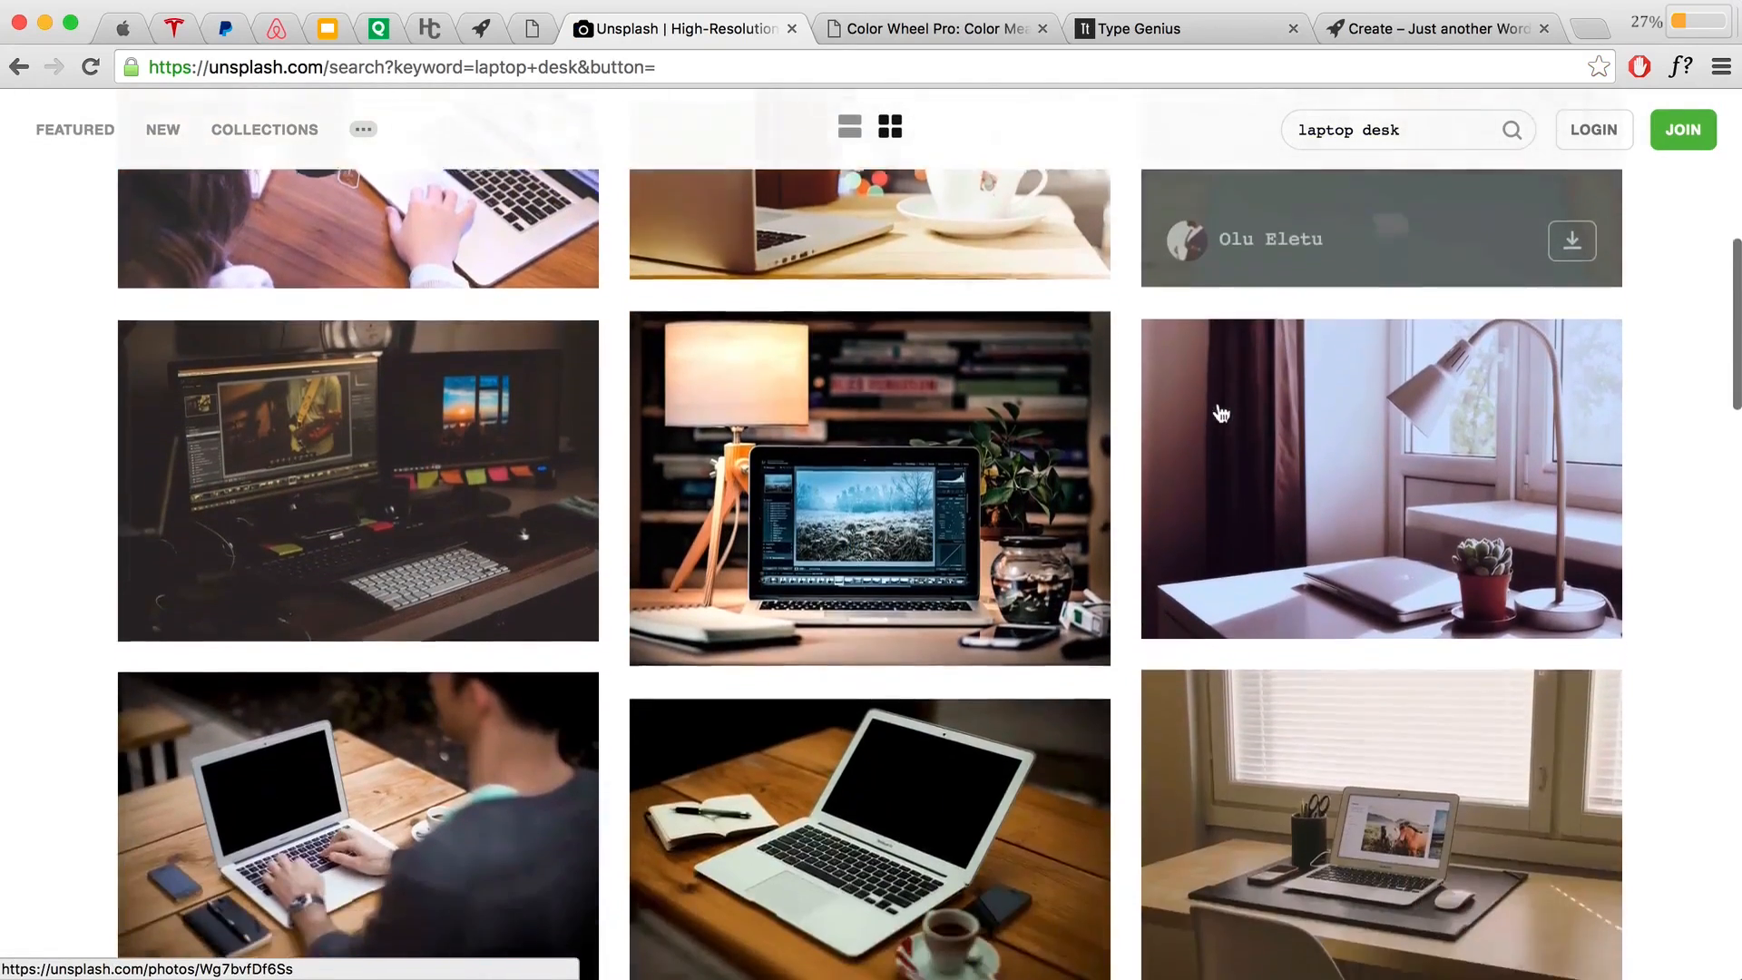
scroll(1221, 414, down, 4)
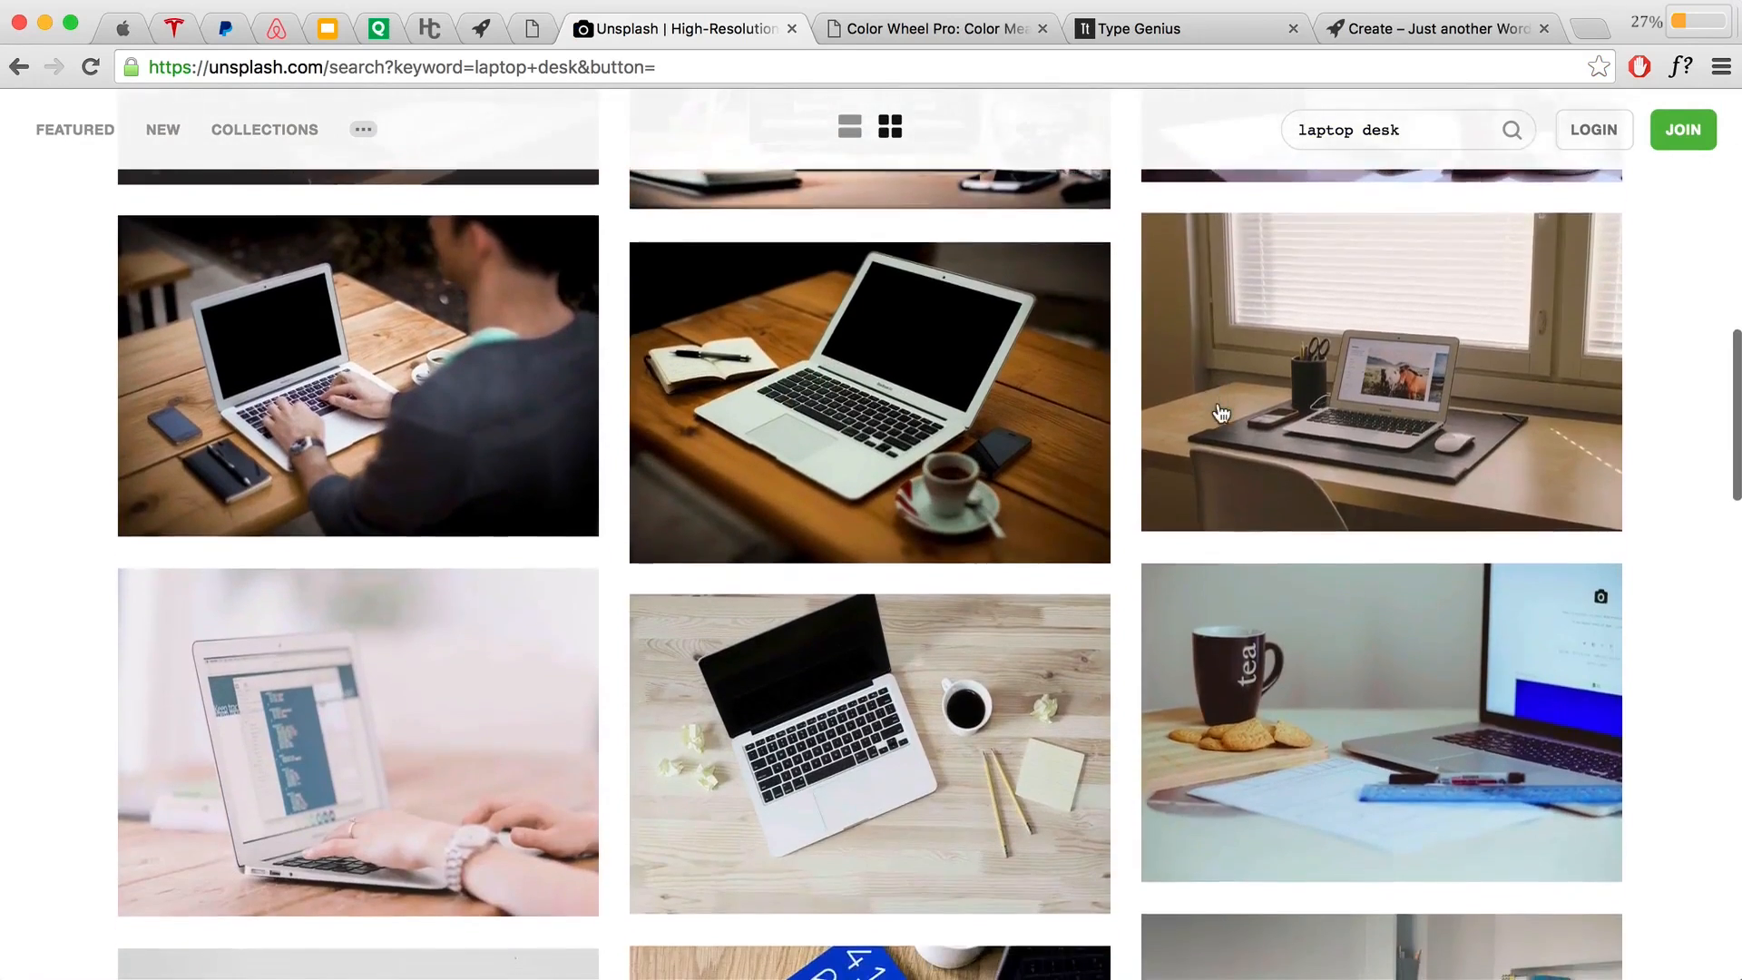
scroll(1214, 415, down, 2)
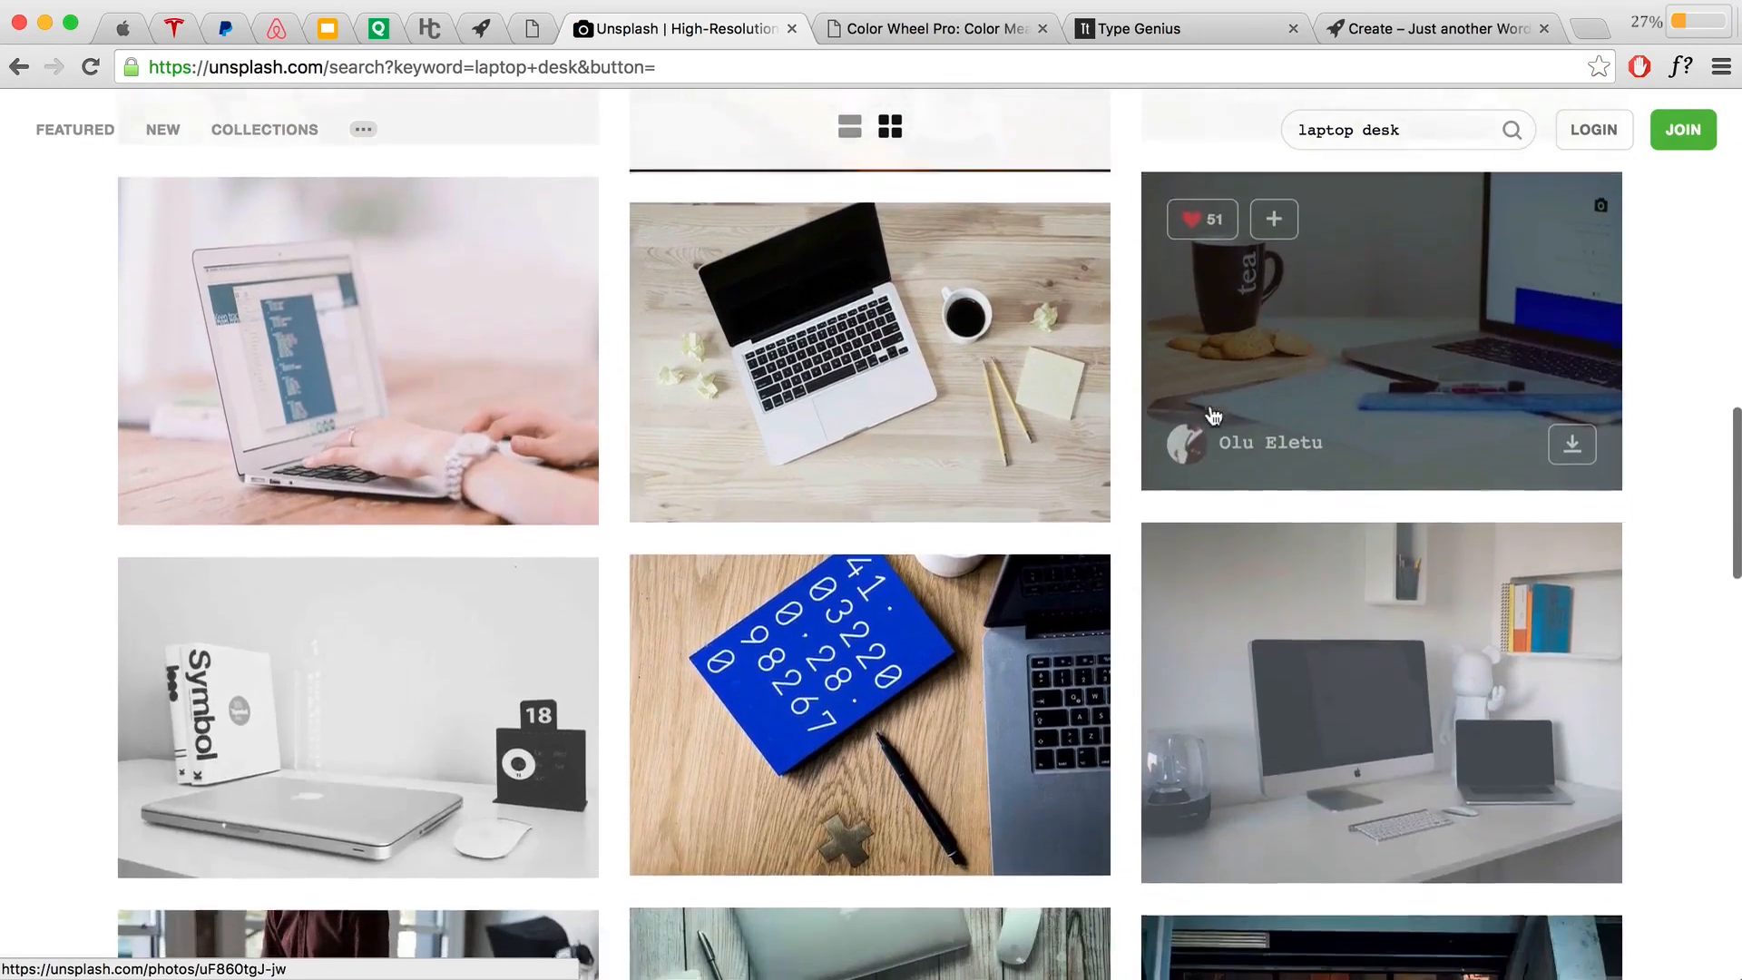
scroll(1214, 413, down, 10)
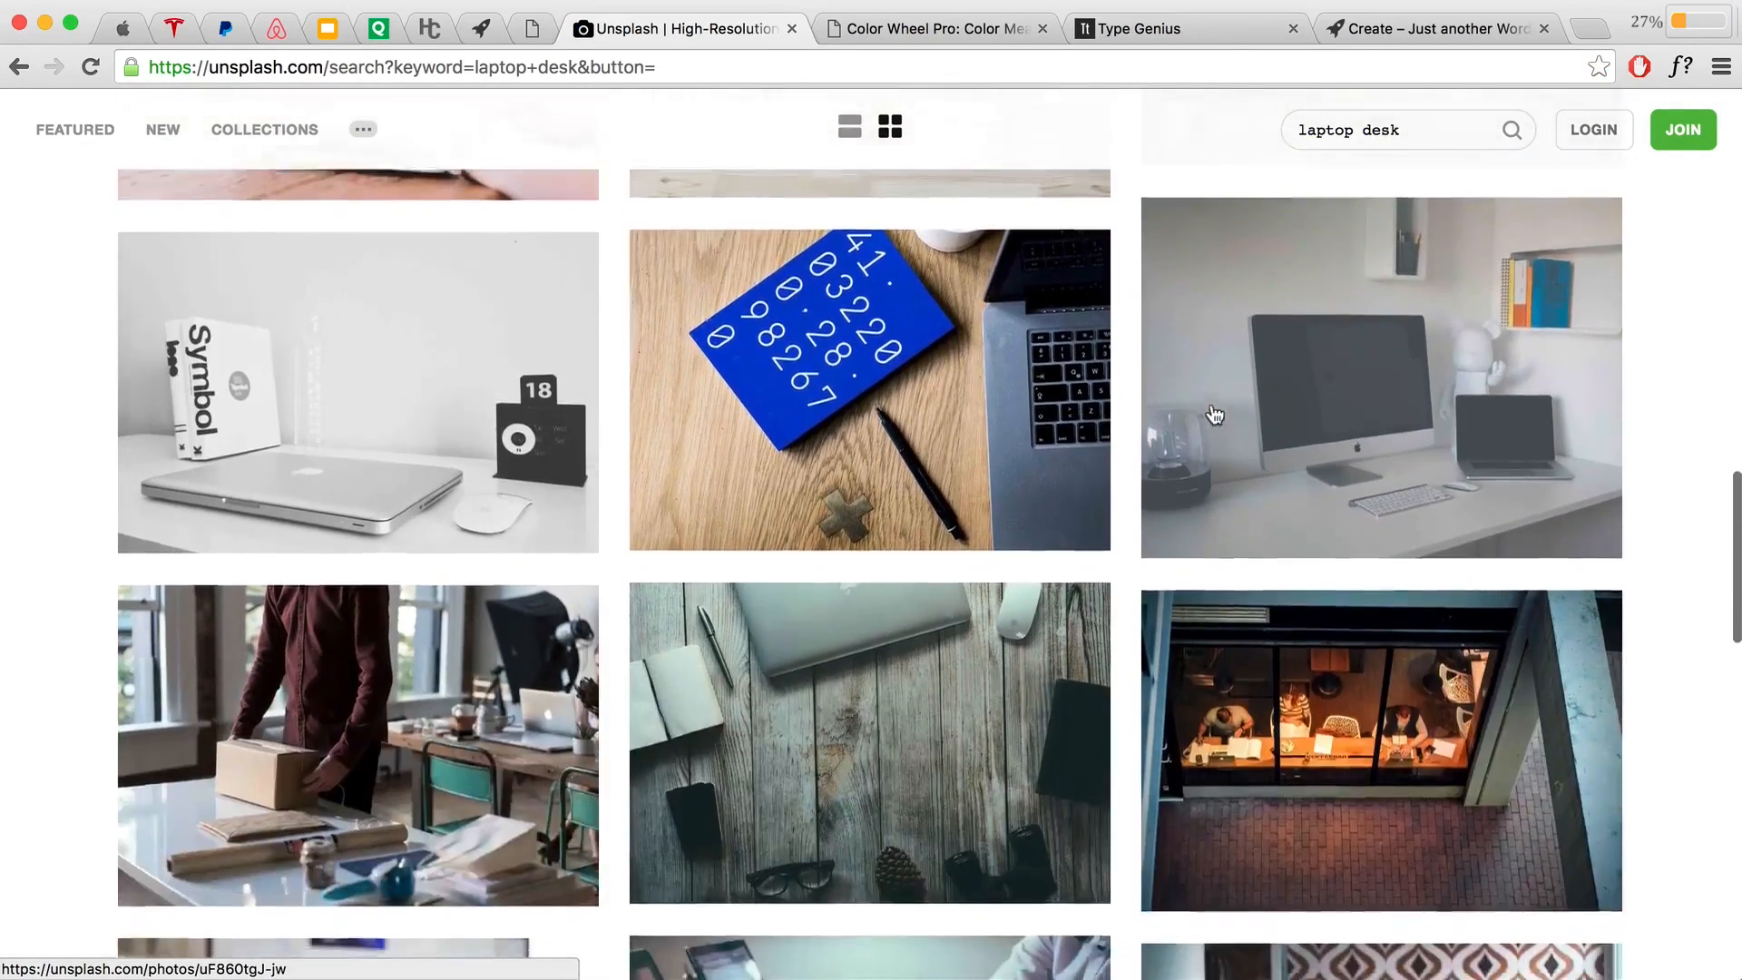
scroll(1214, 413, down, 3)
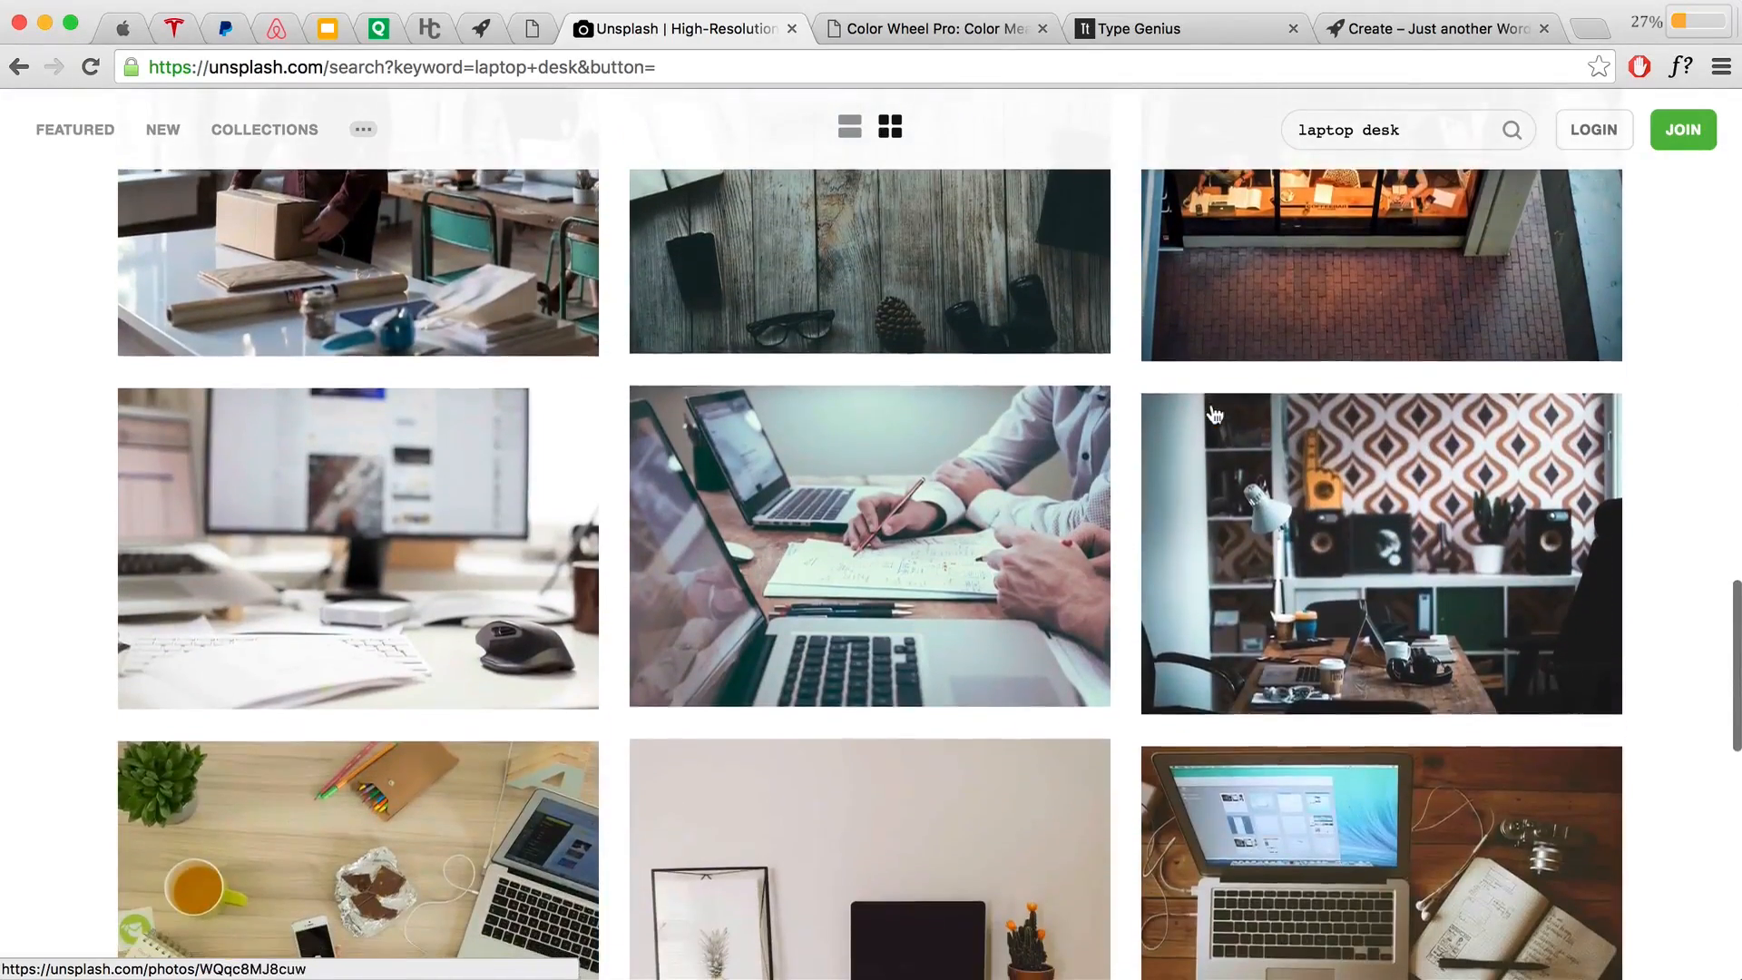
scroll(1214, 414, down, 6)
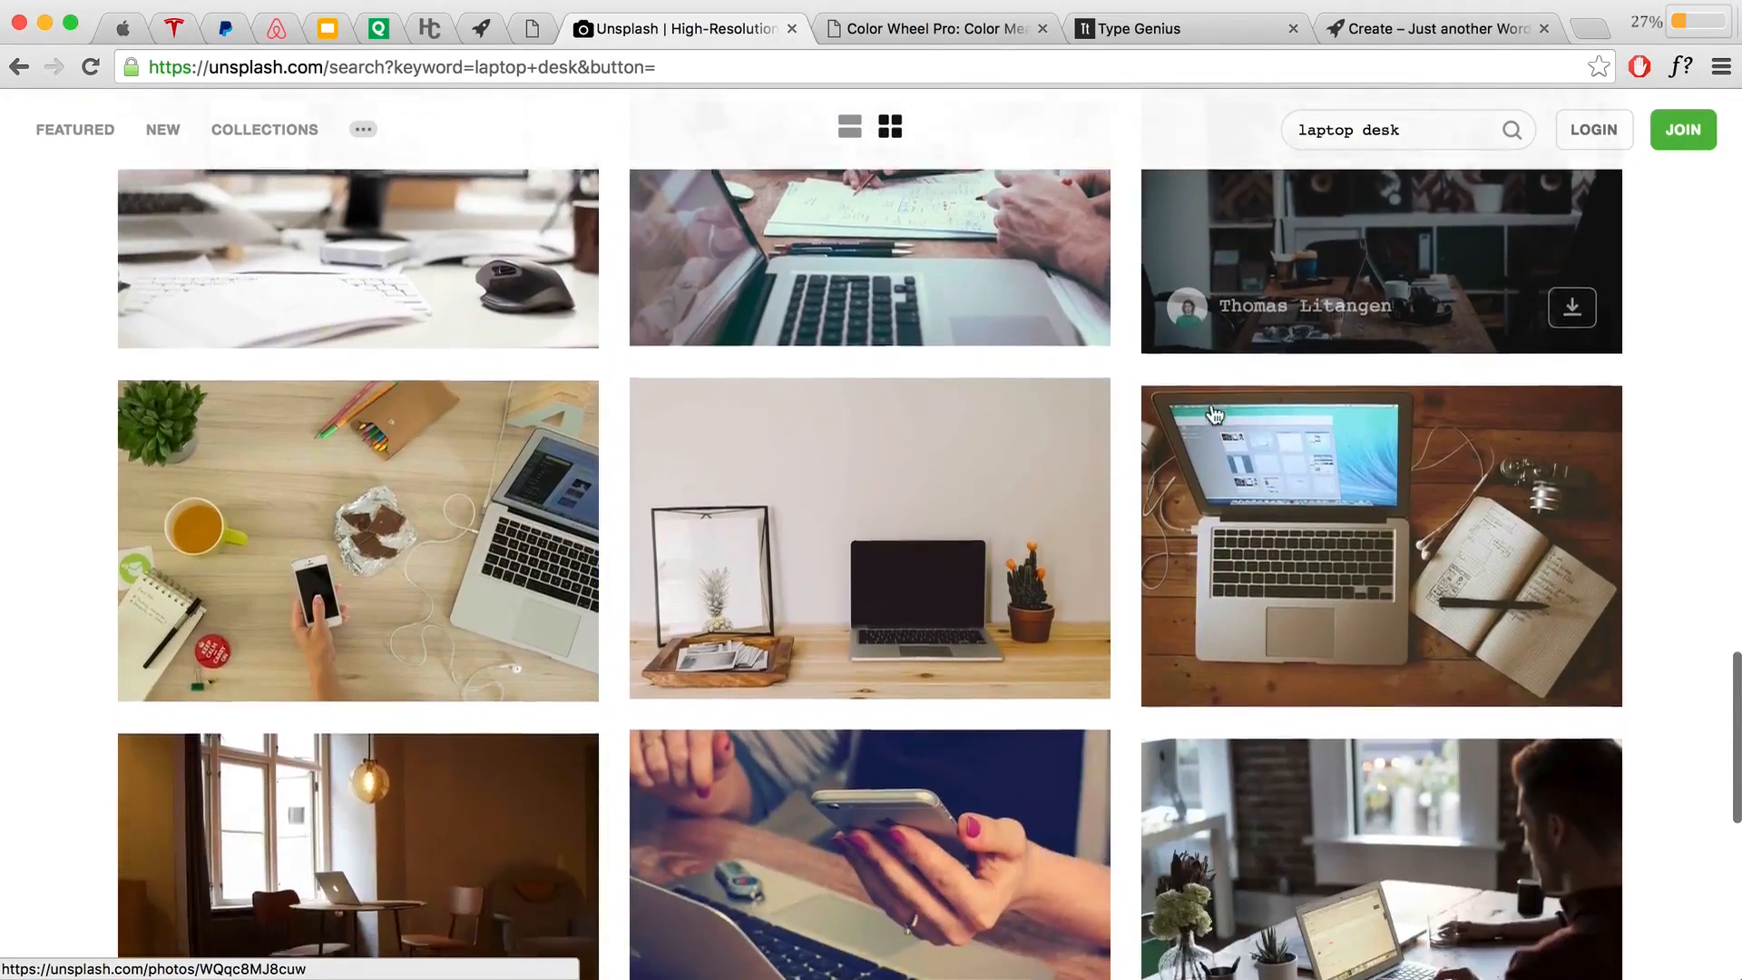
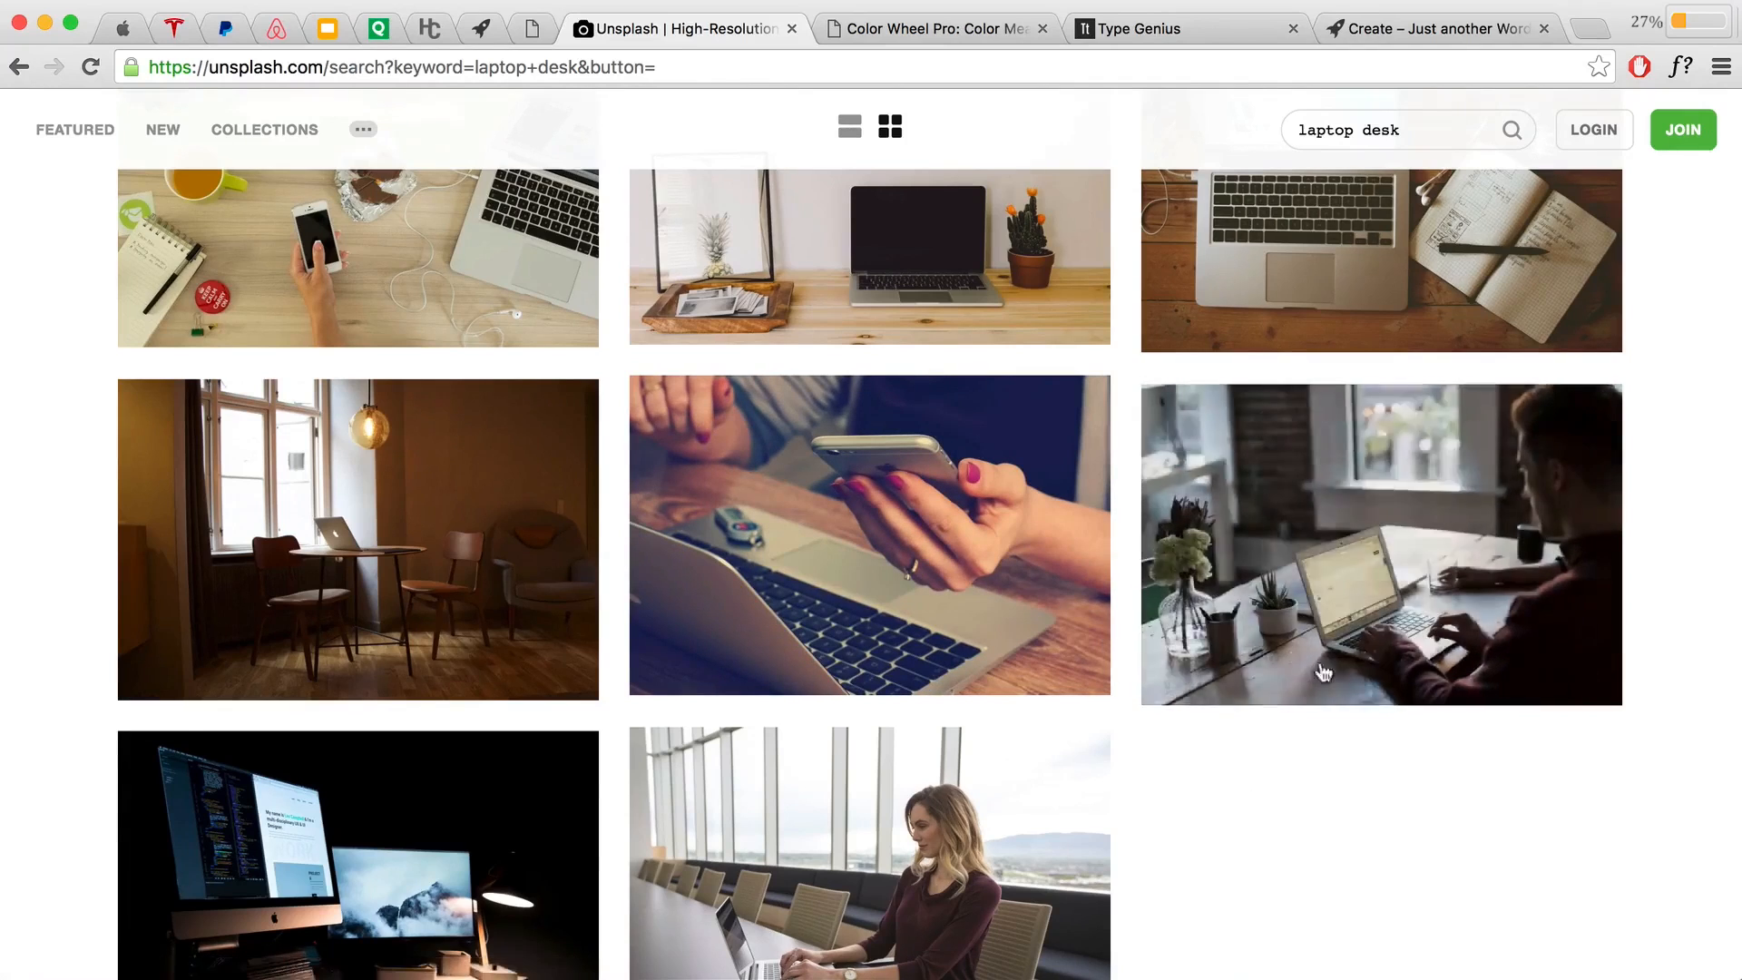
Step: Open the Unsplash laptop-desk photo at full size, then return to the Recommended Image Sources slide
click(1309, 544)
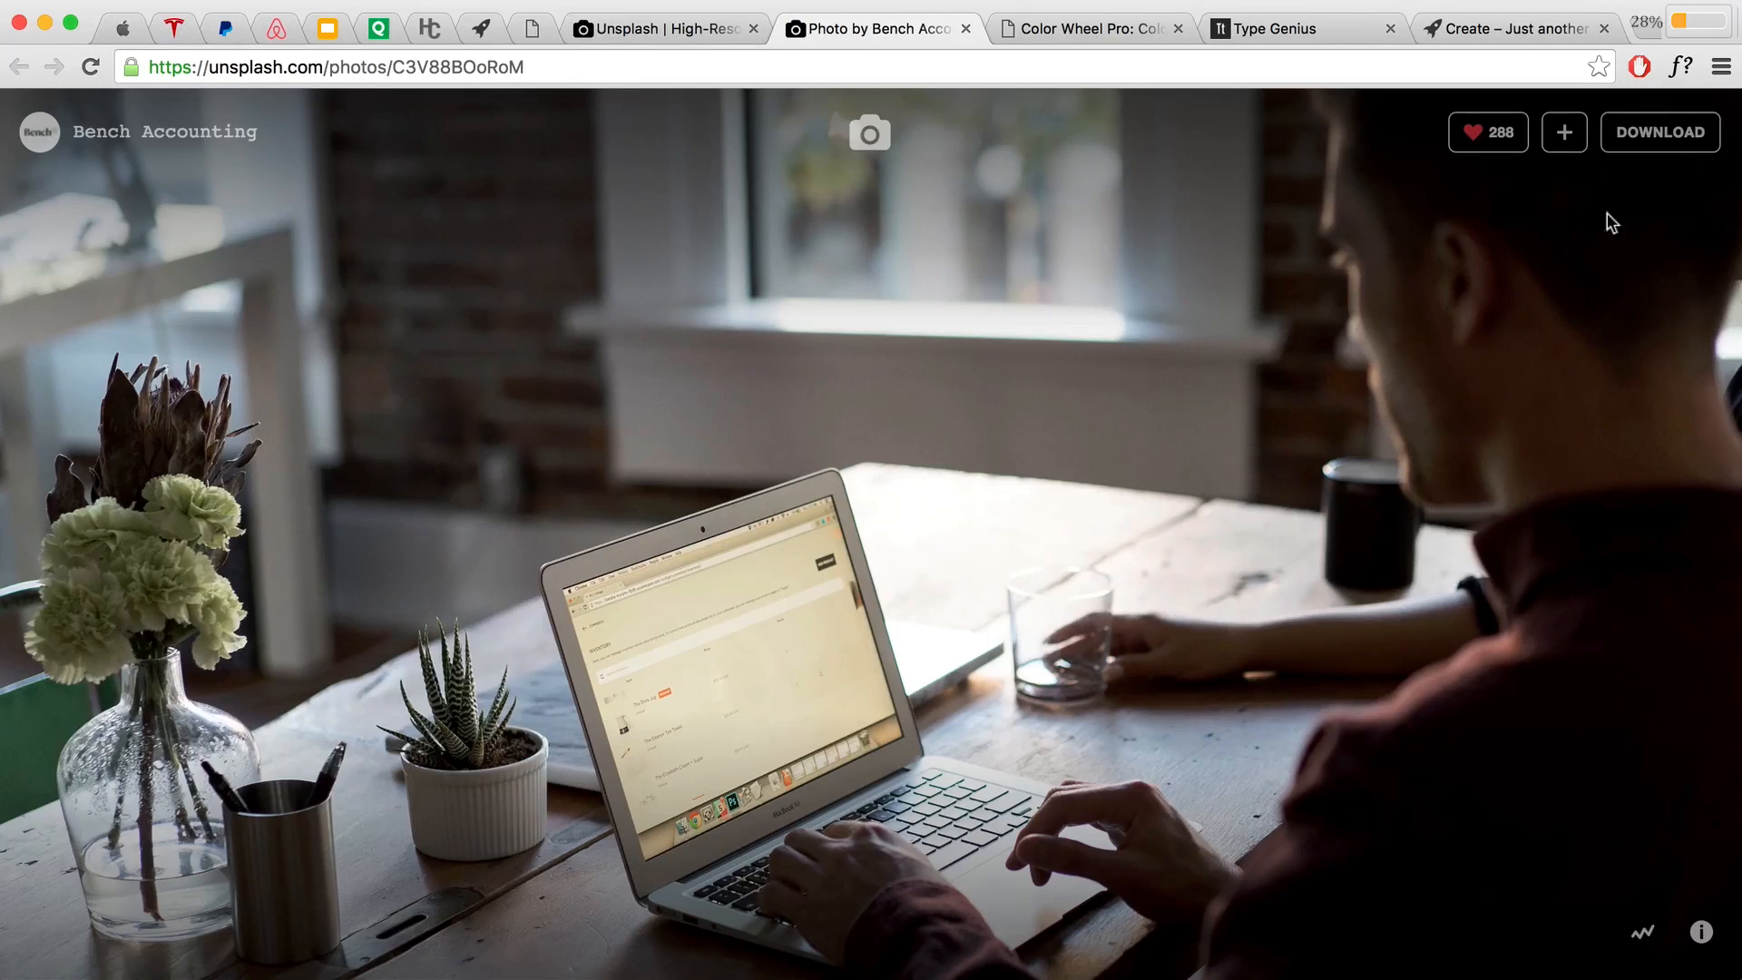
click(1666, 138)
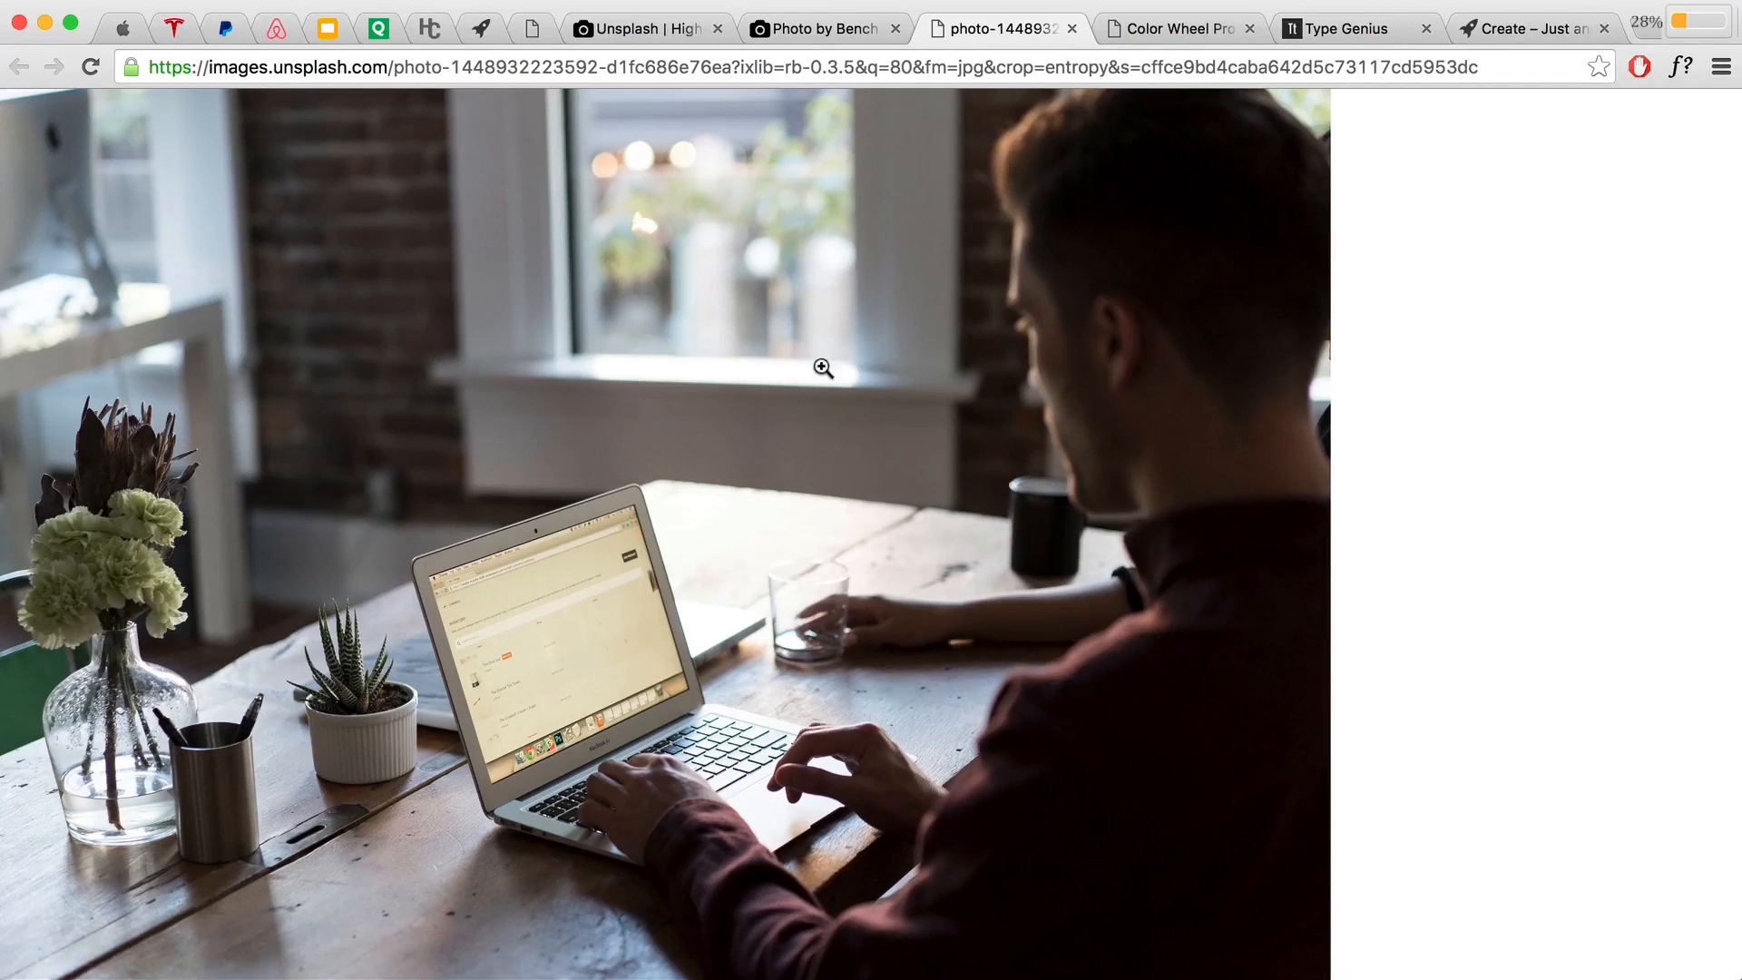
click(533, 31)
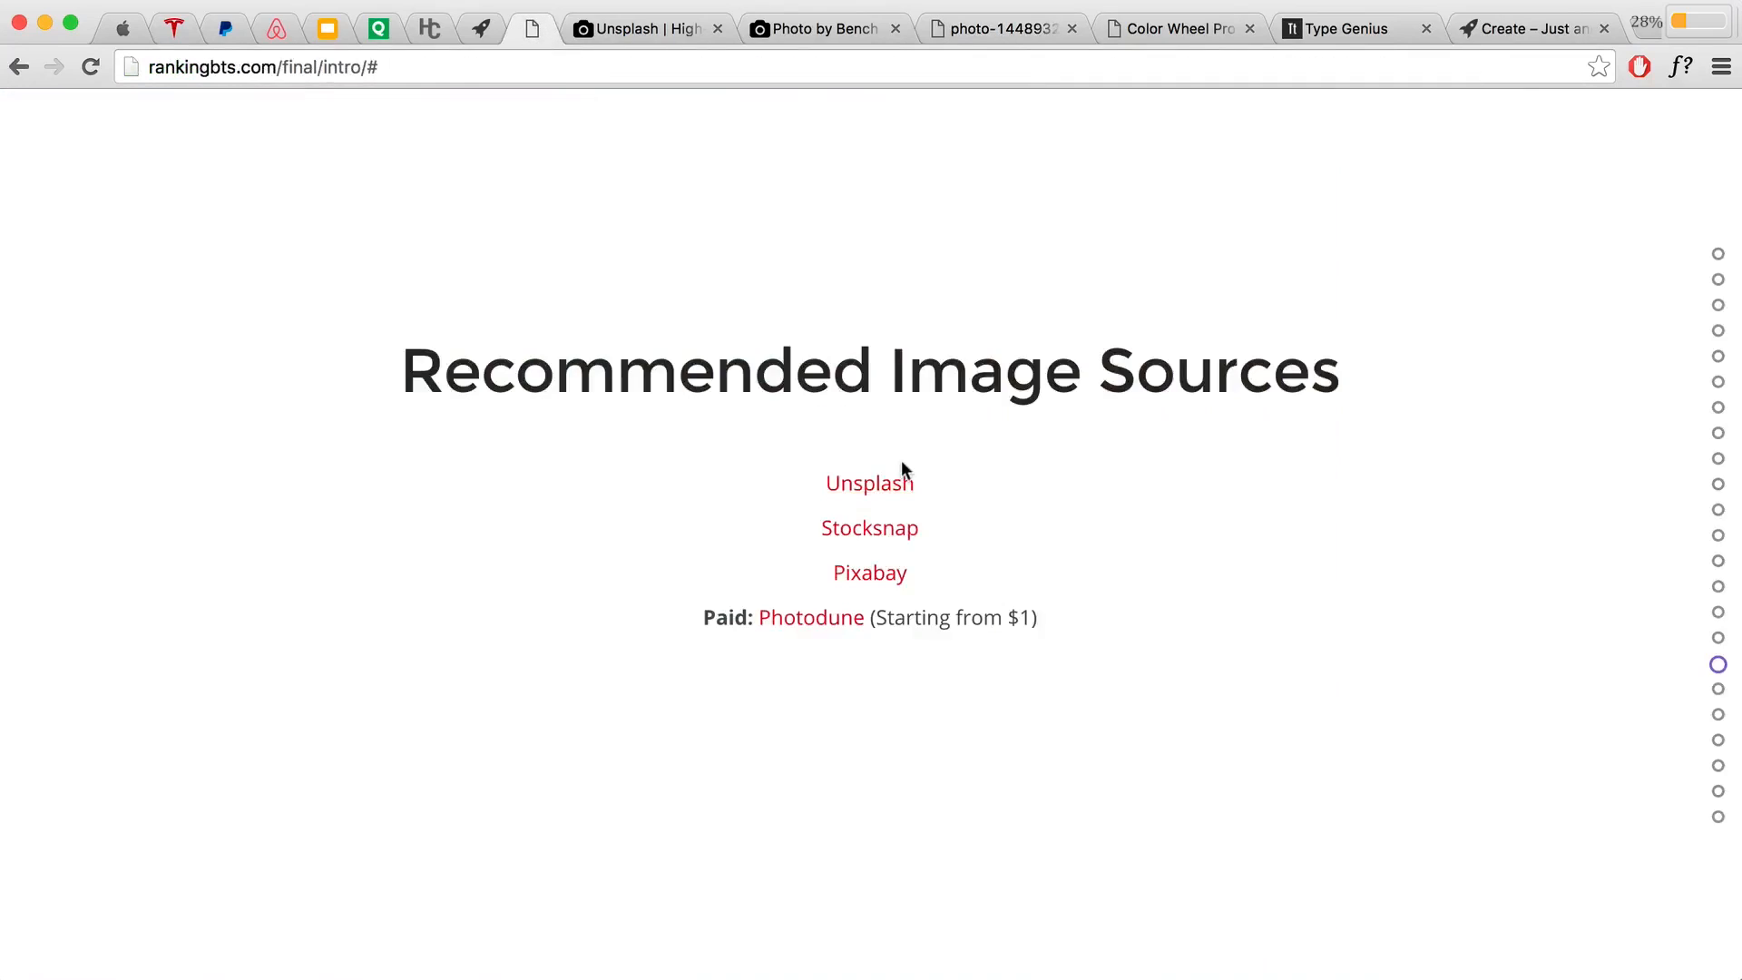
Step: Highlight the 1600px x 800px minimum size on the Questions to Ask slide, then view the full-size laptop photo
scroll(901, 461, down, 1)
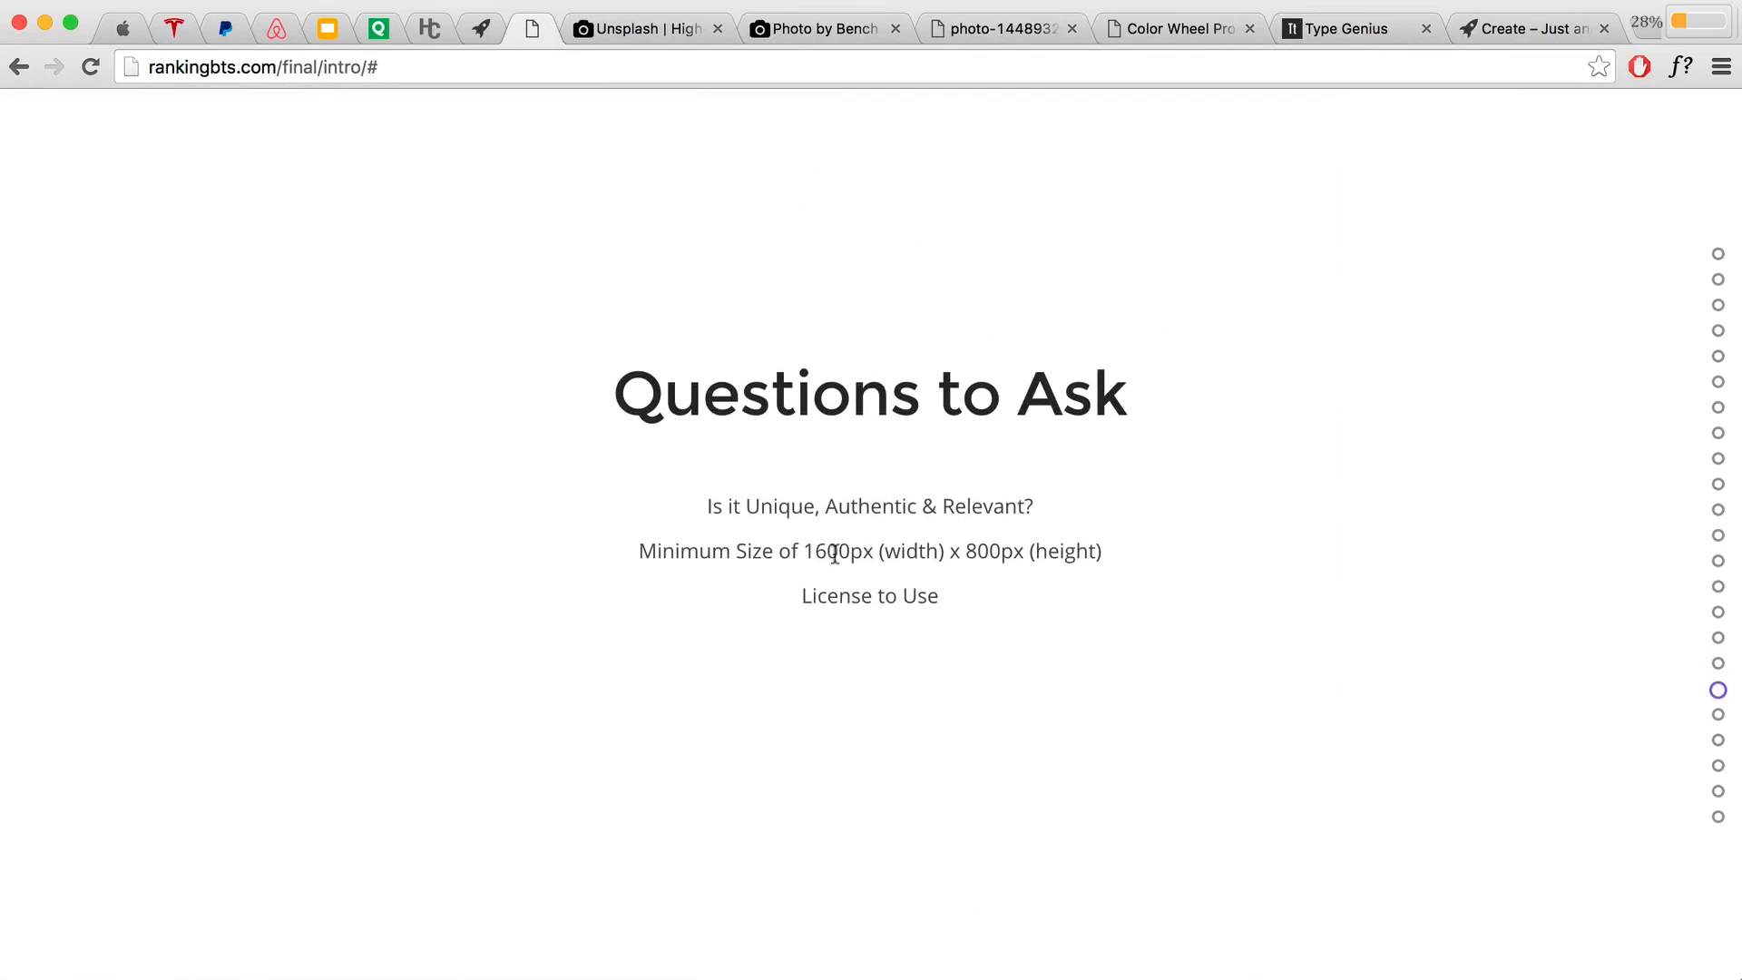
drag(806, 551, 903, 551)
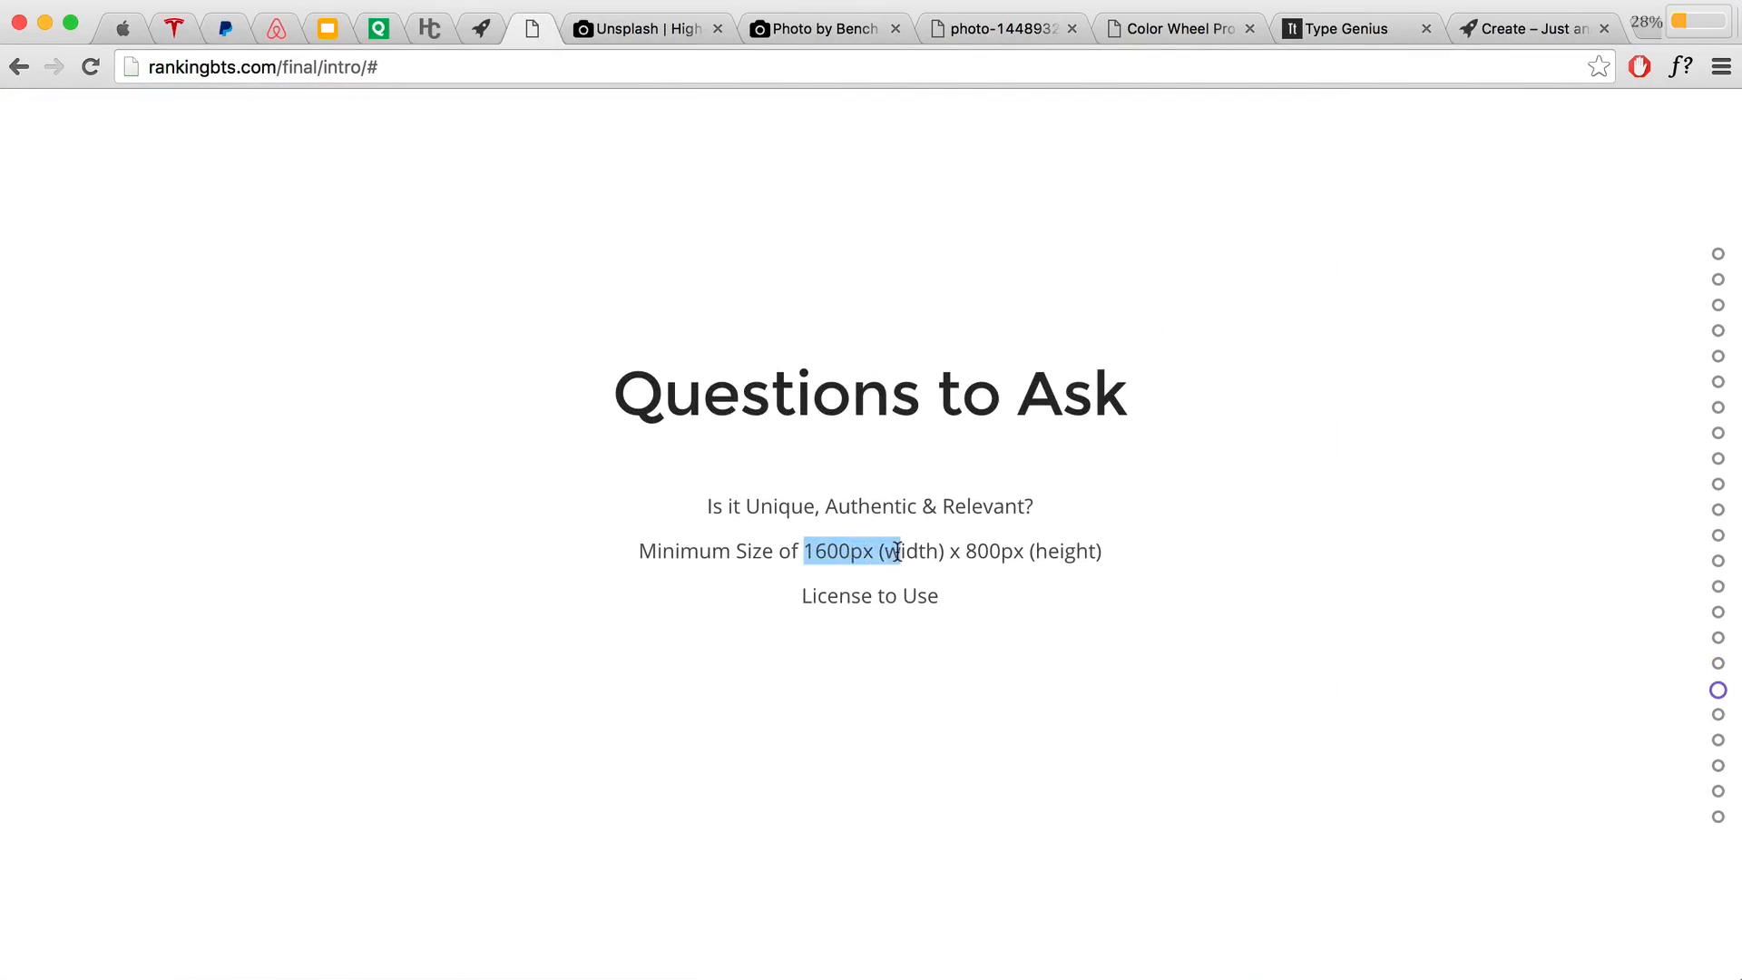
click(778, 549)
drag(640, 549, 1112, 550)
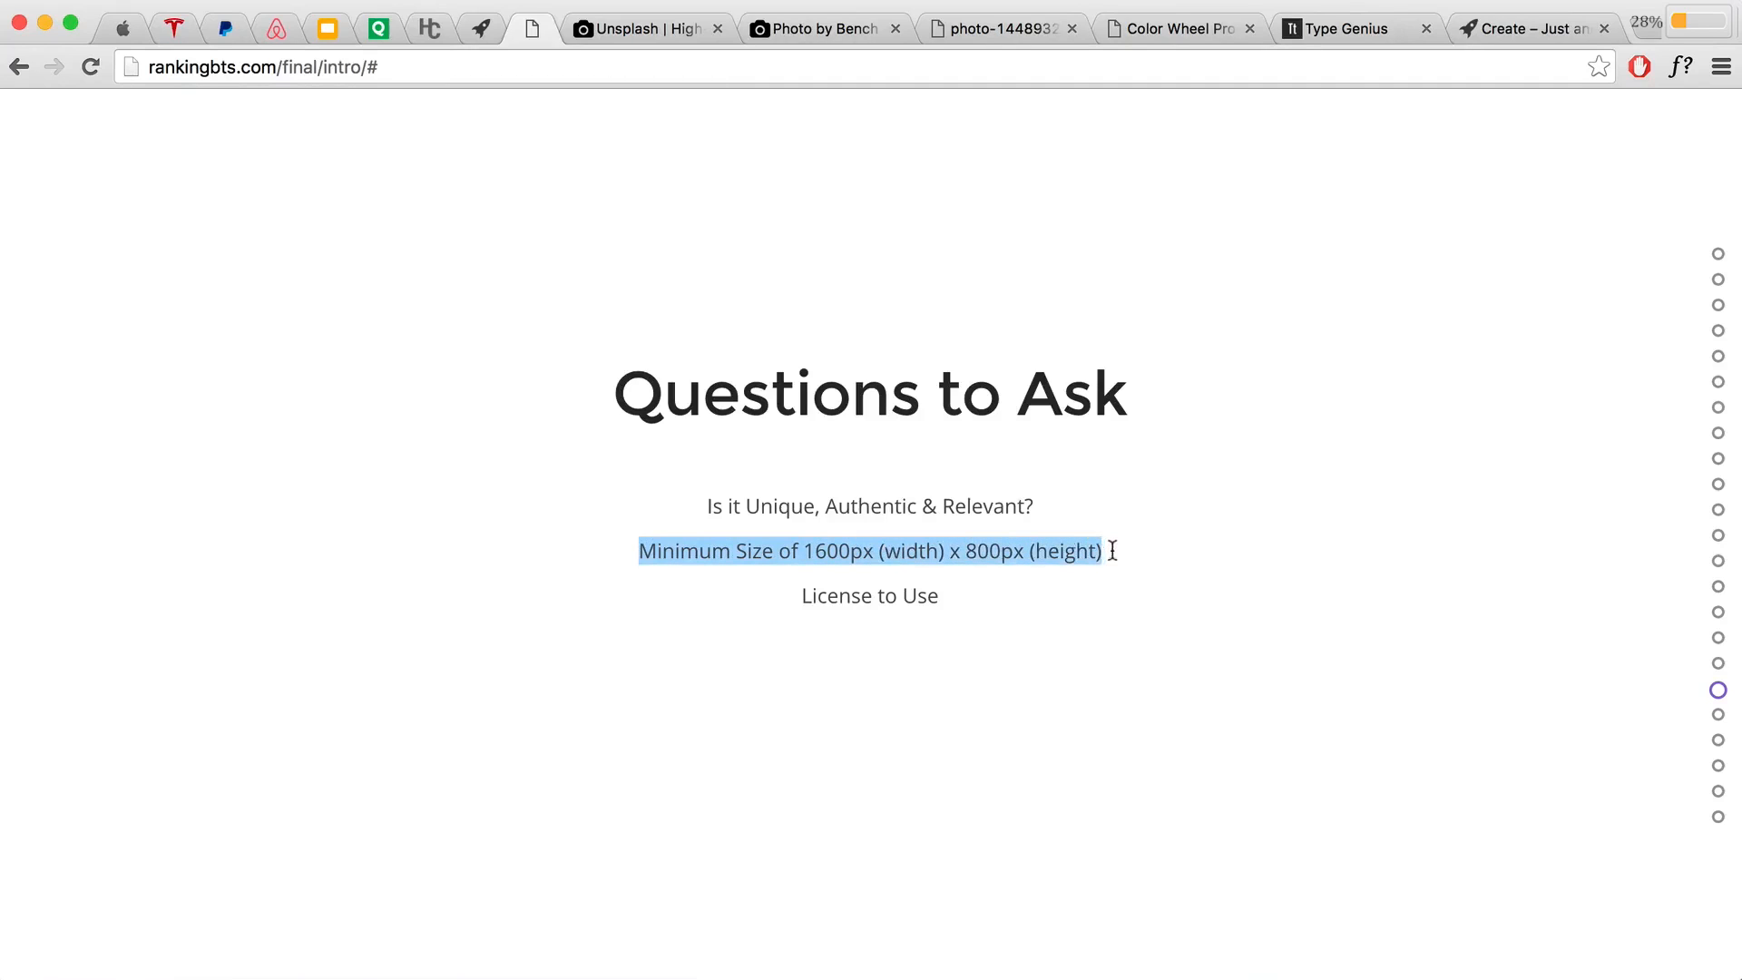
drag(805, 551, 869, 550)
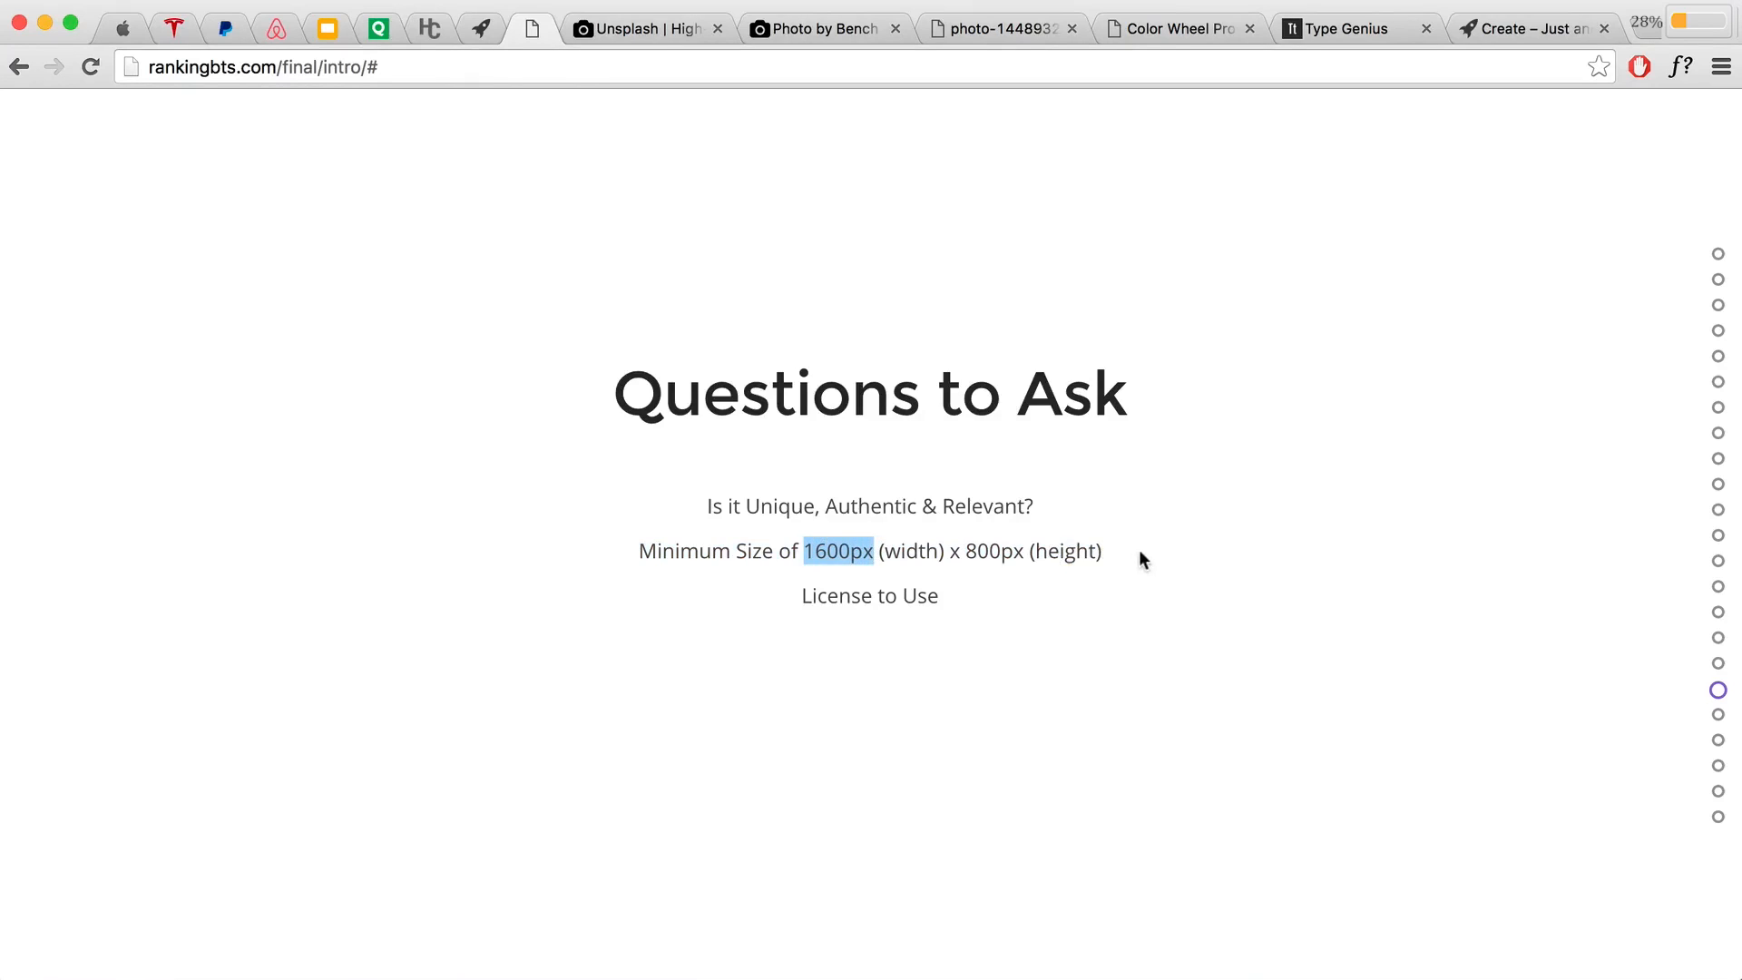
drag(1140, 549, 666, 546)
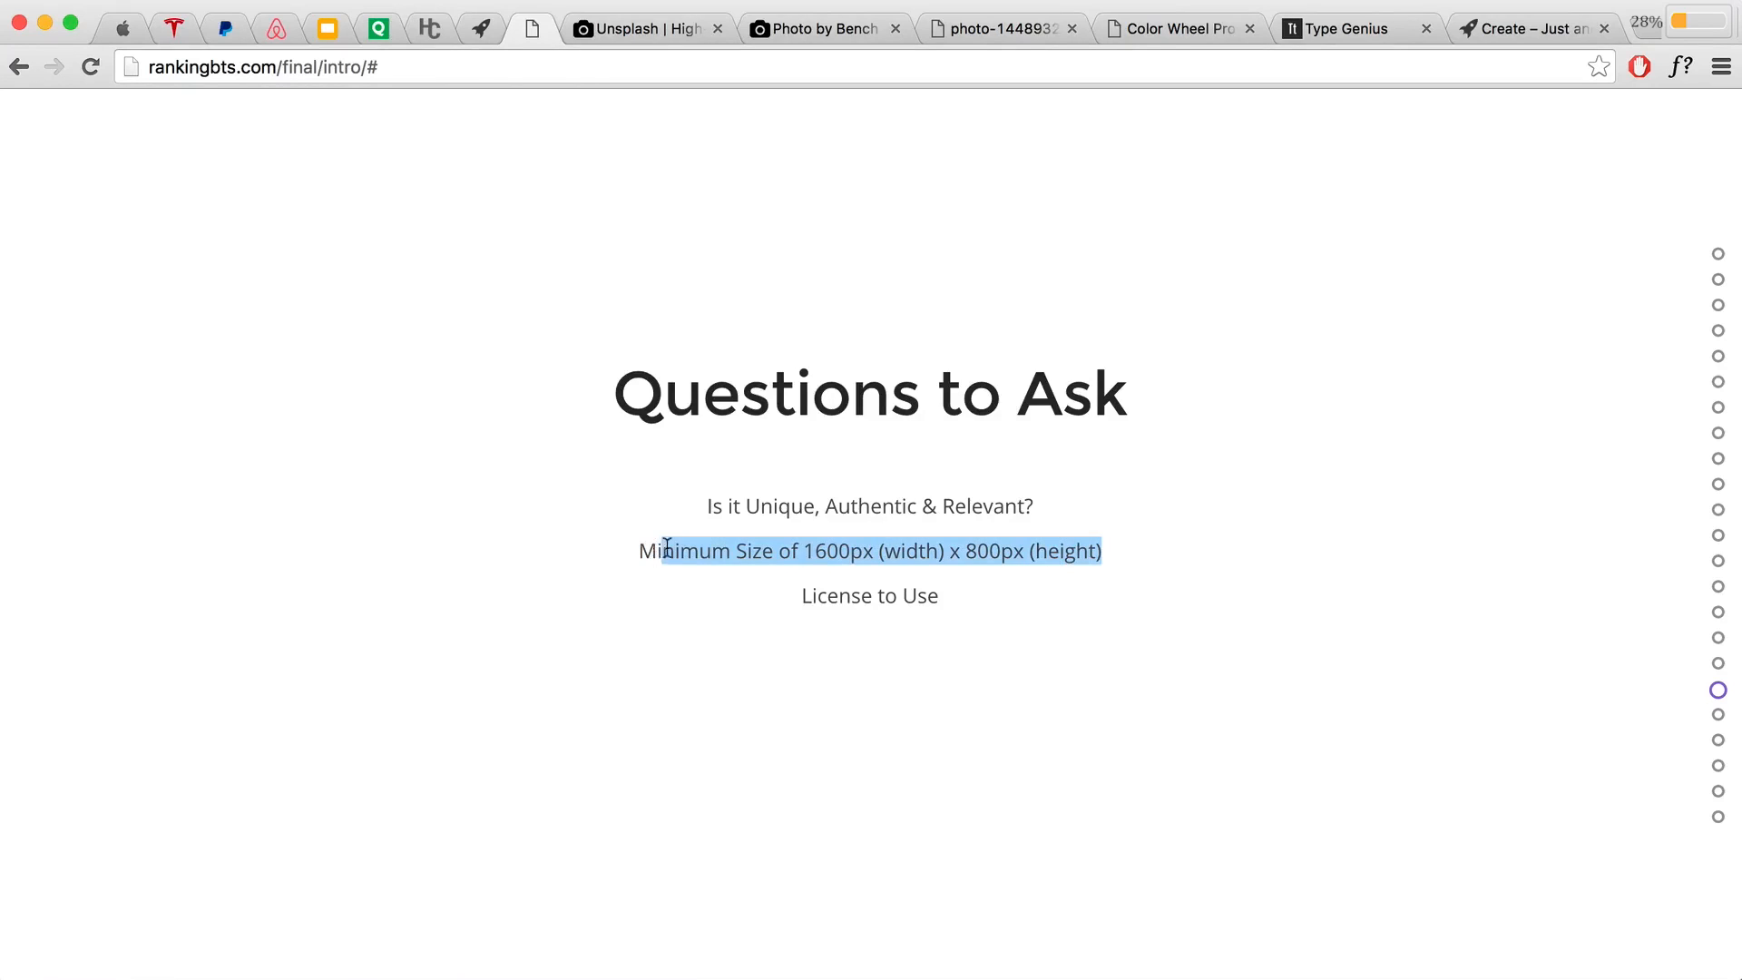
click(994, 29)
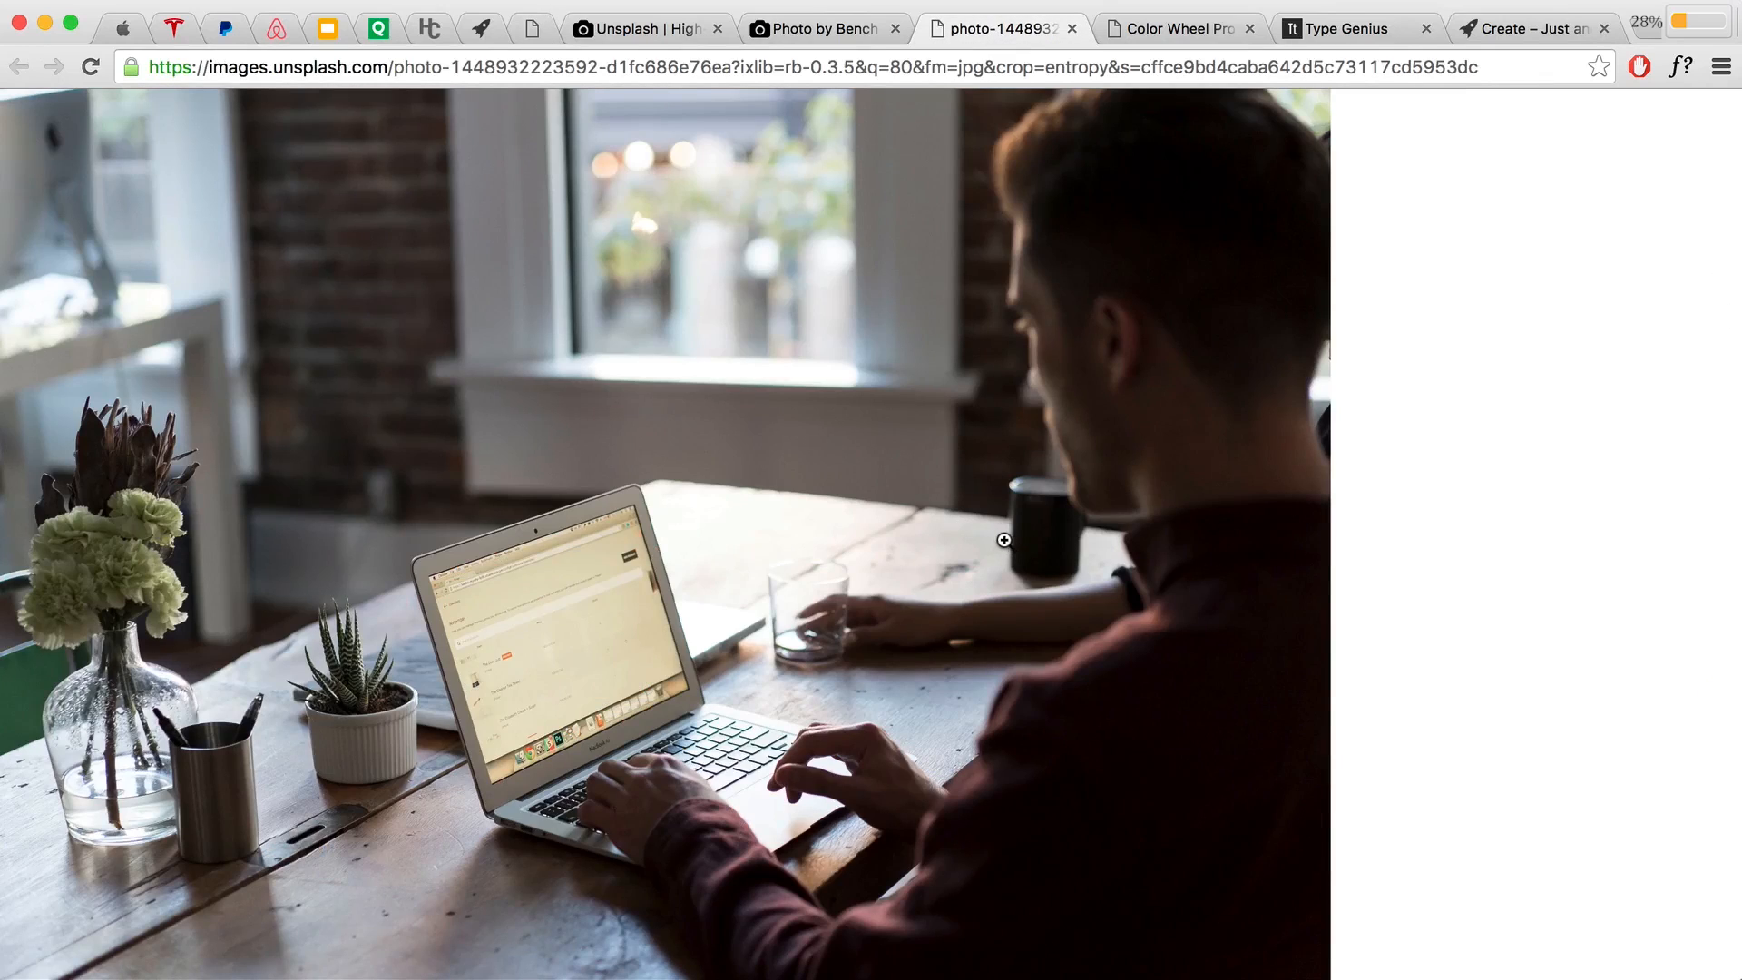
key(super+Tab)
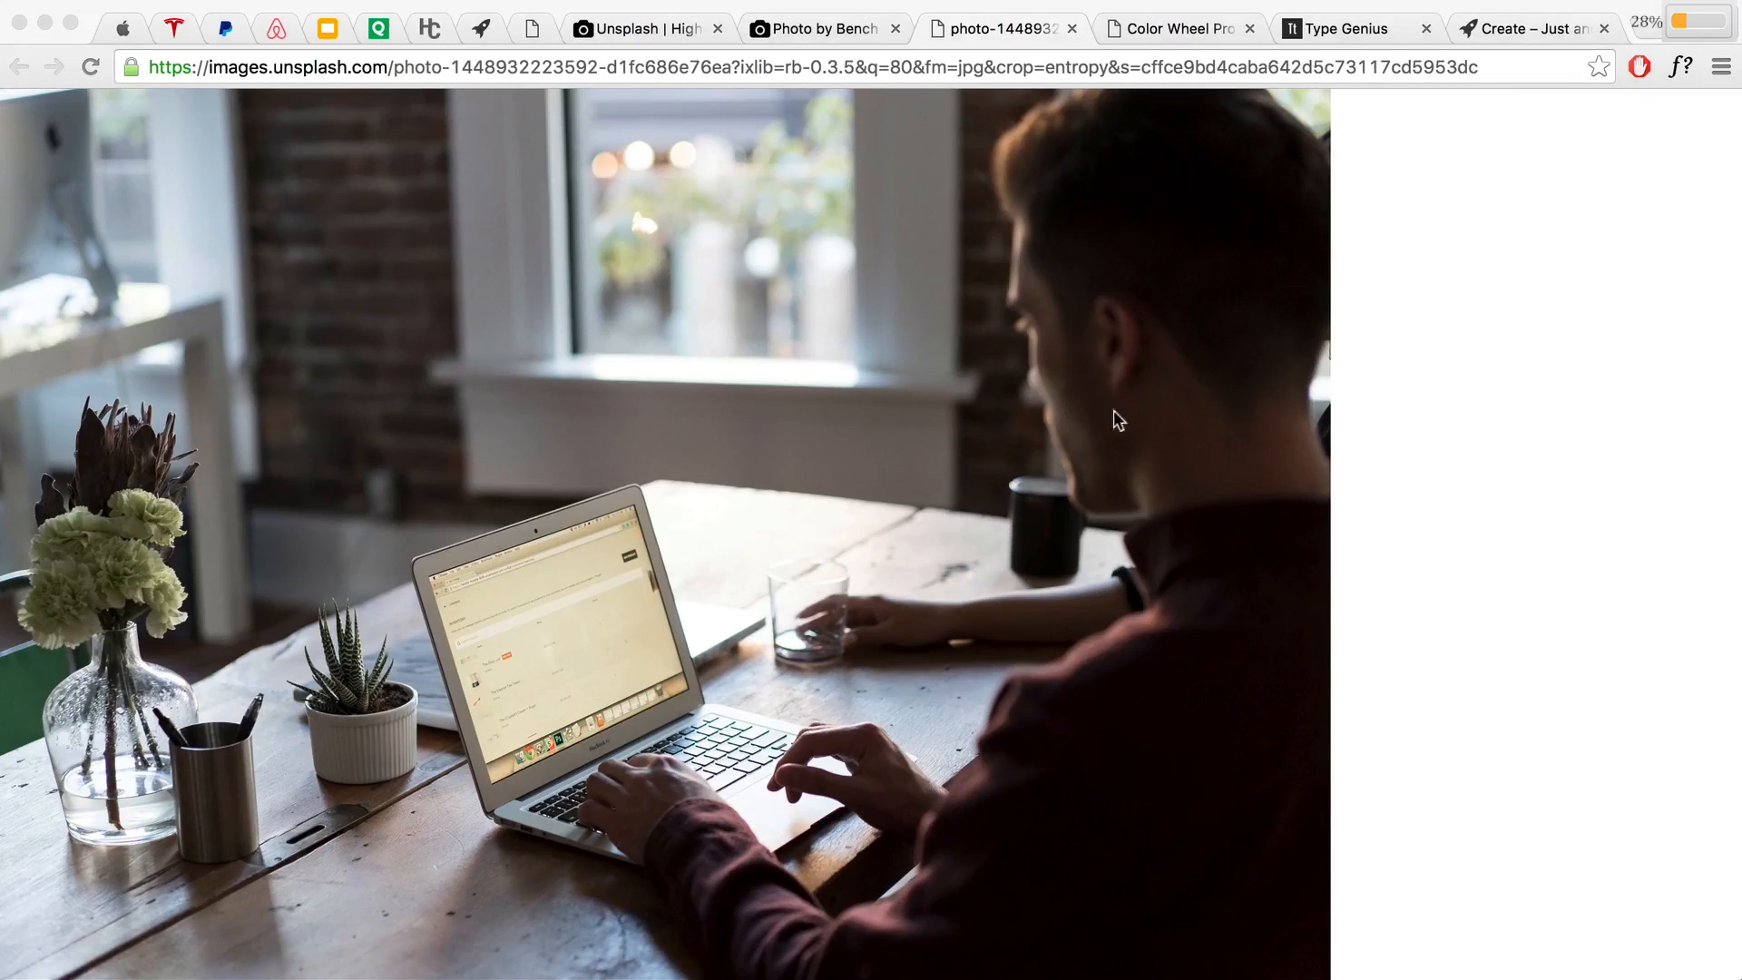
Step: Save the photo as 'Laptop' in a new Desktop folder named 'Images', then close the search results tab
right_click(769, 403)
click(805, 437)
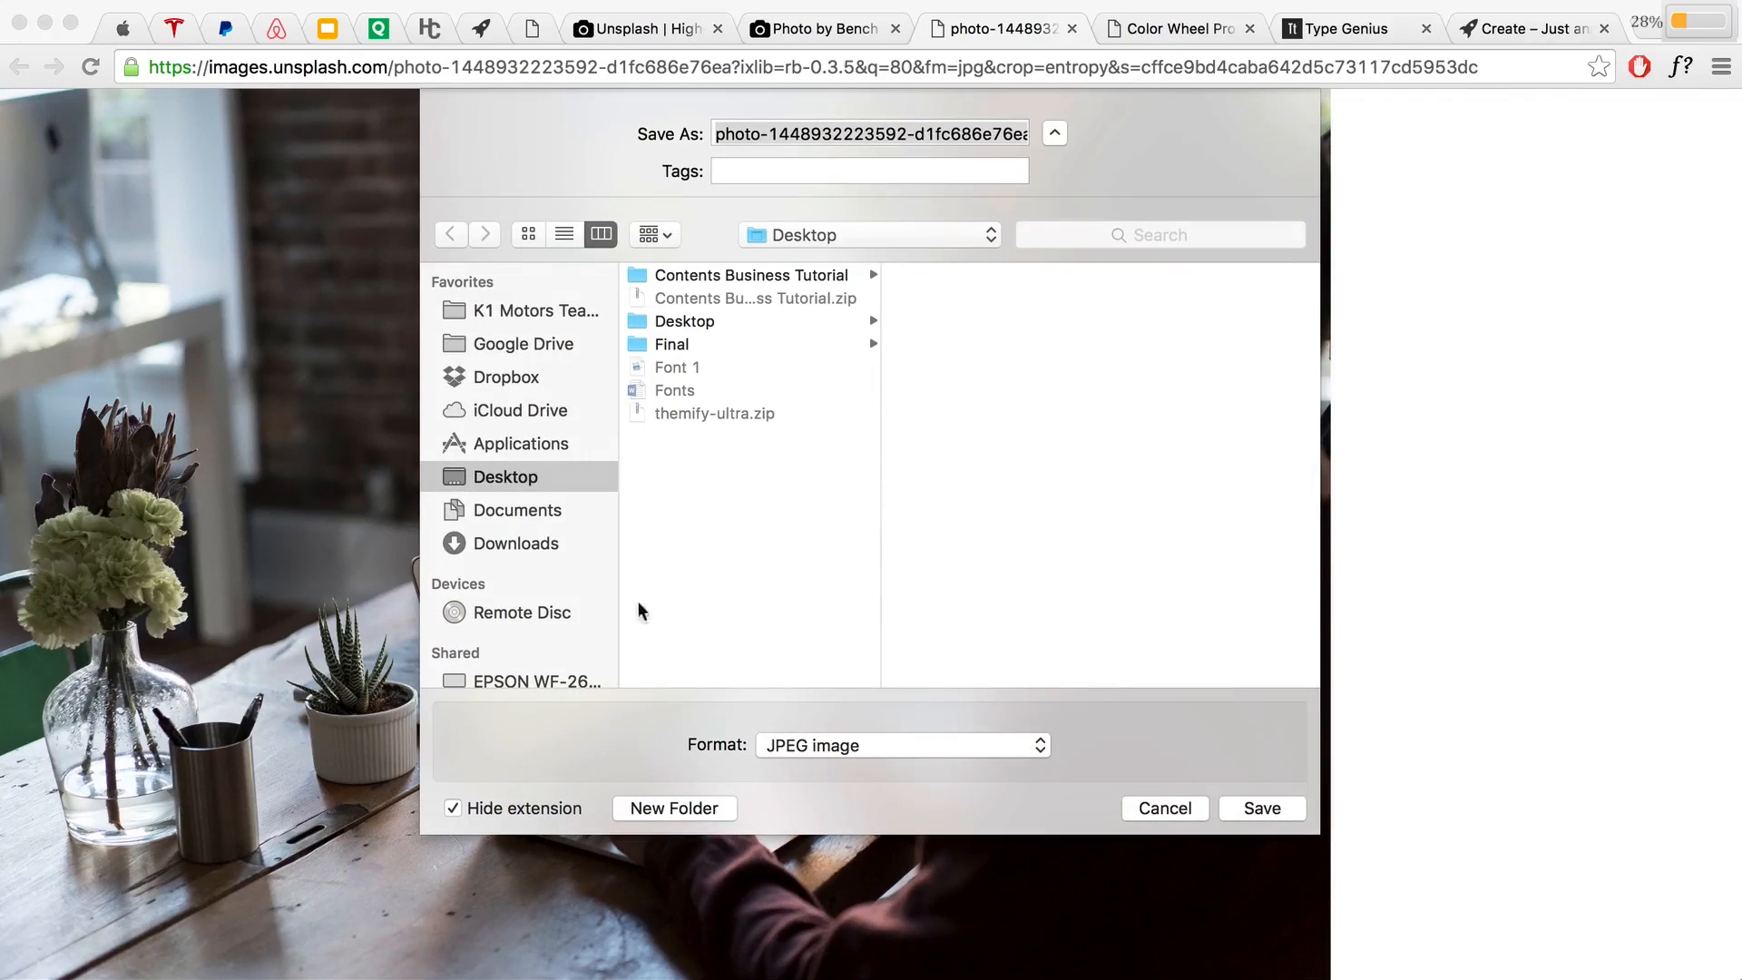
click(945, 134)
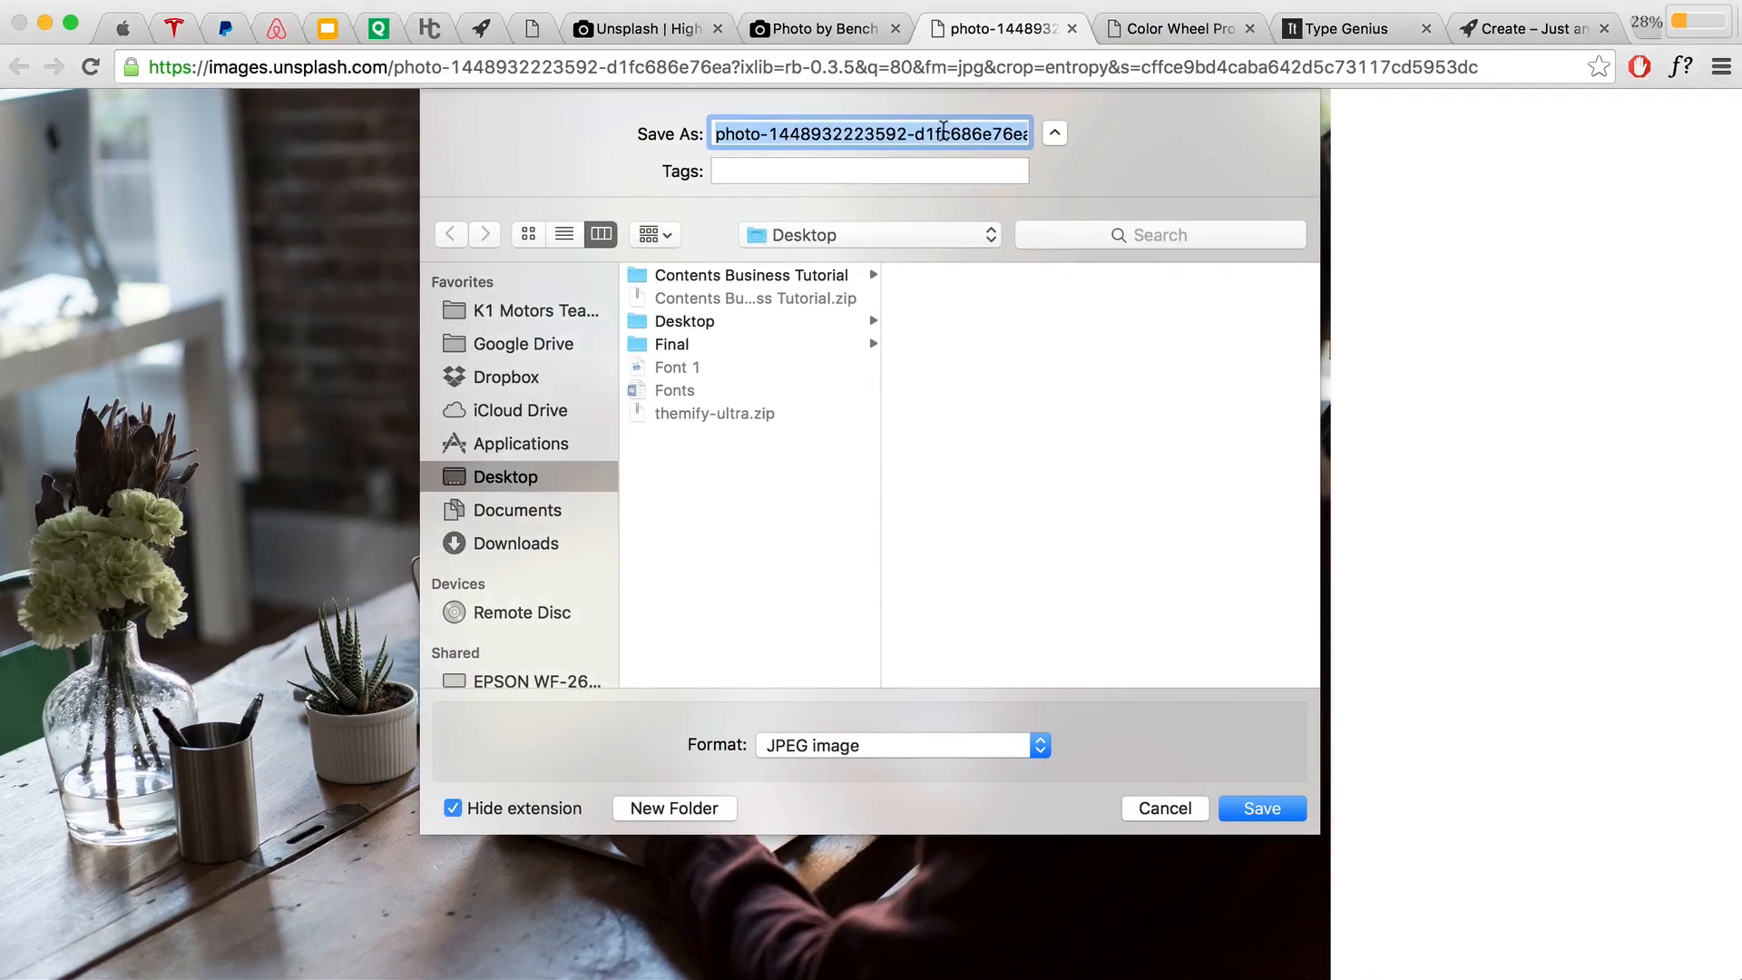
text(Laptop)
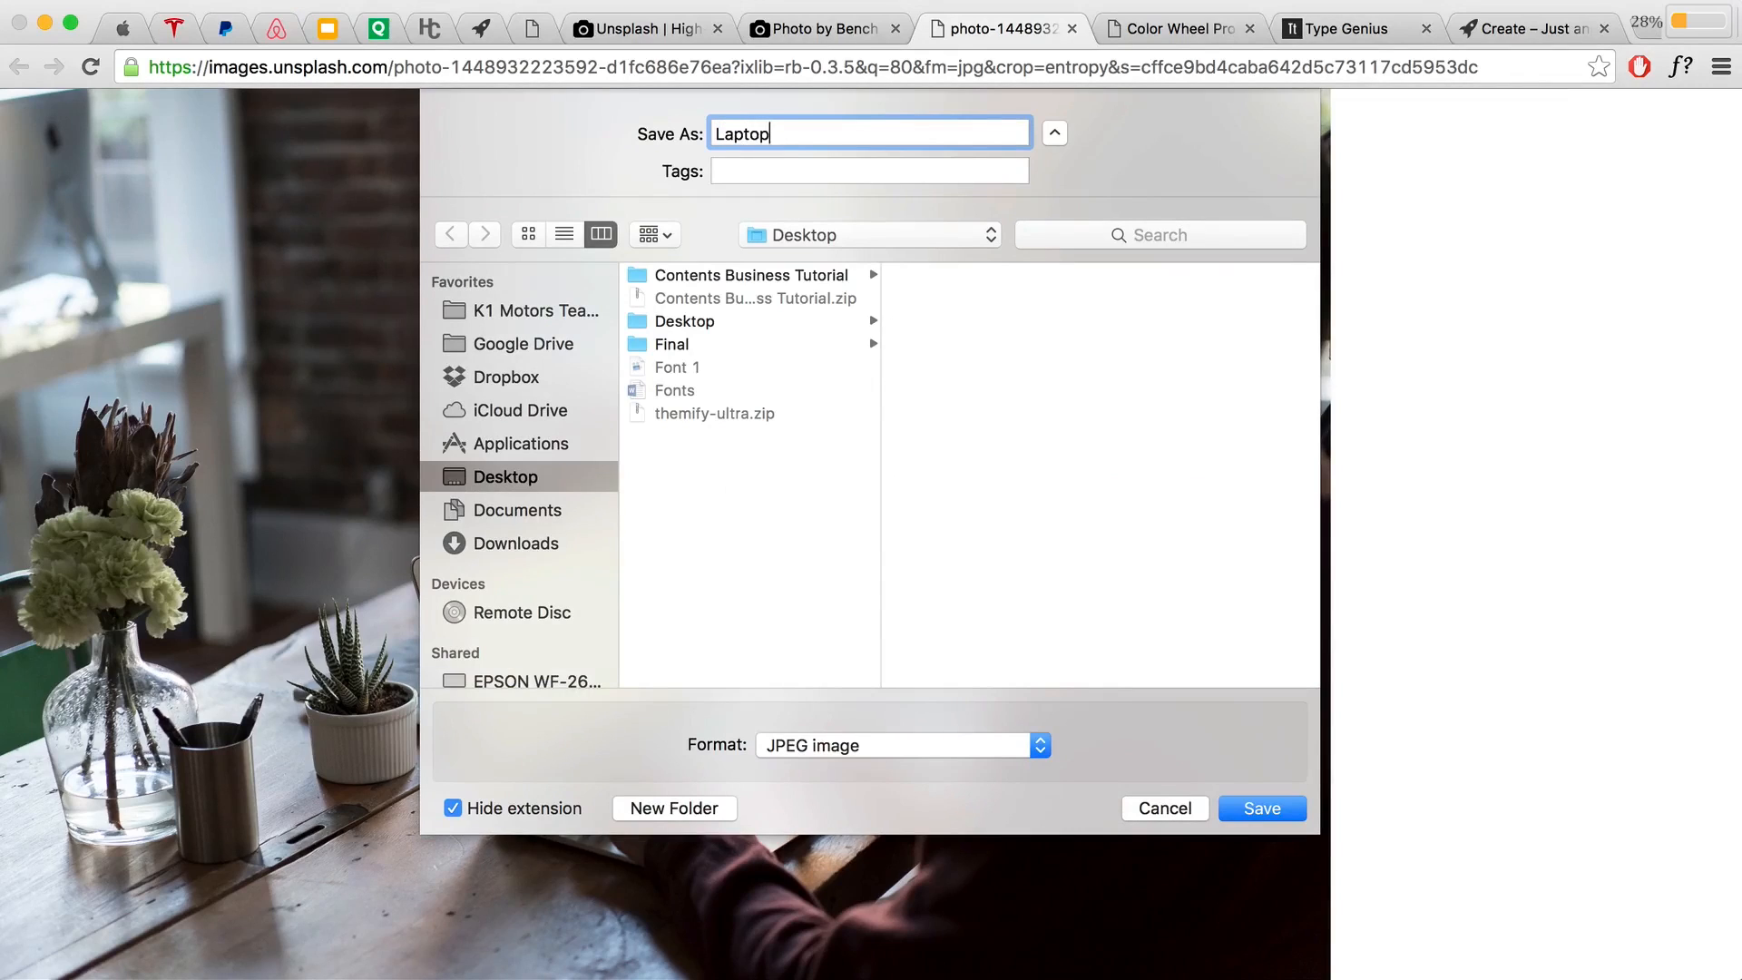
click(699, 812)
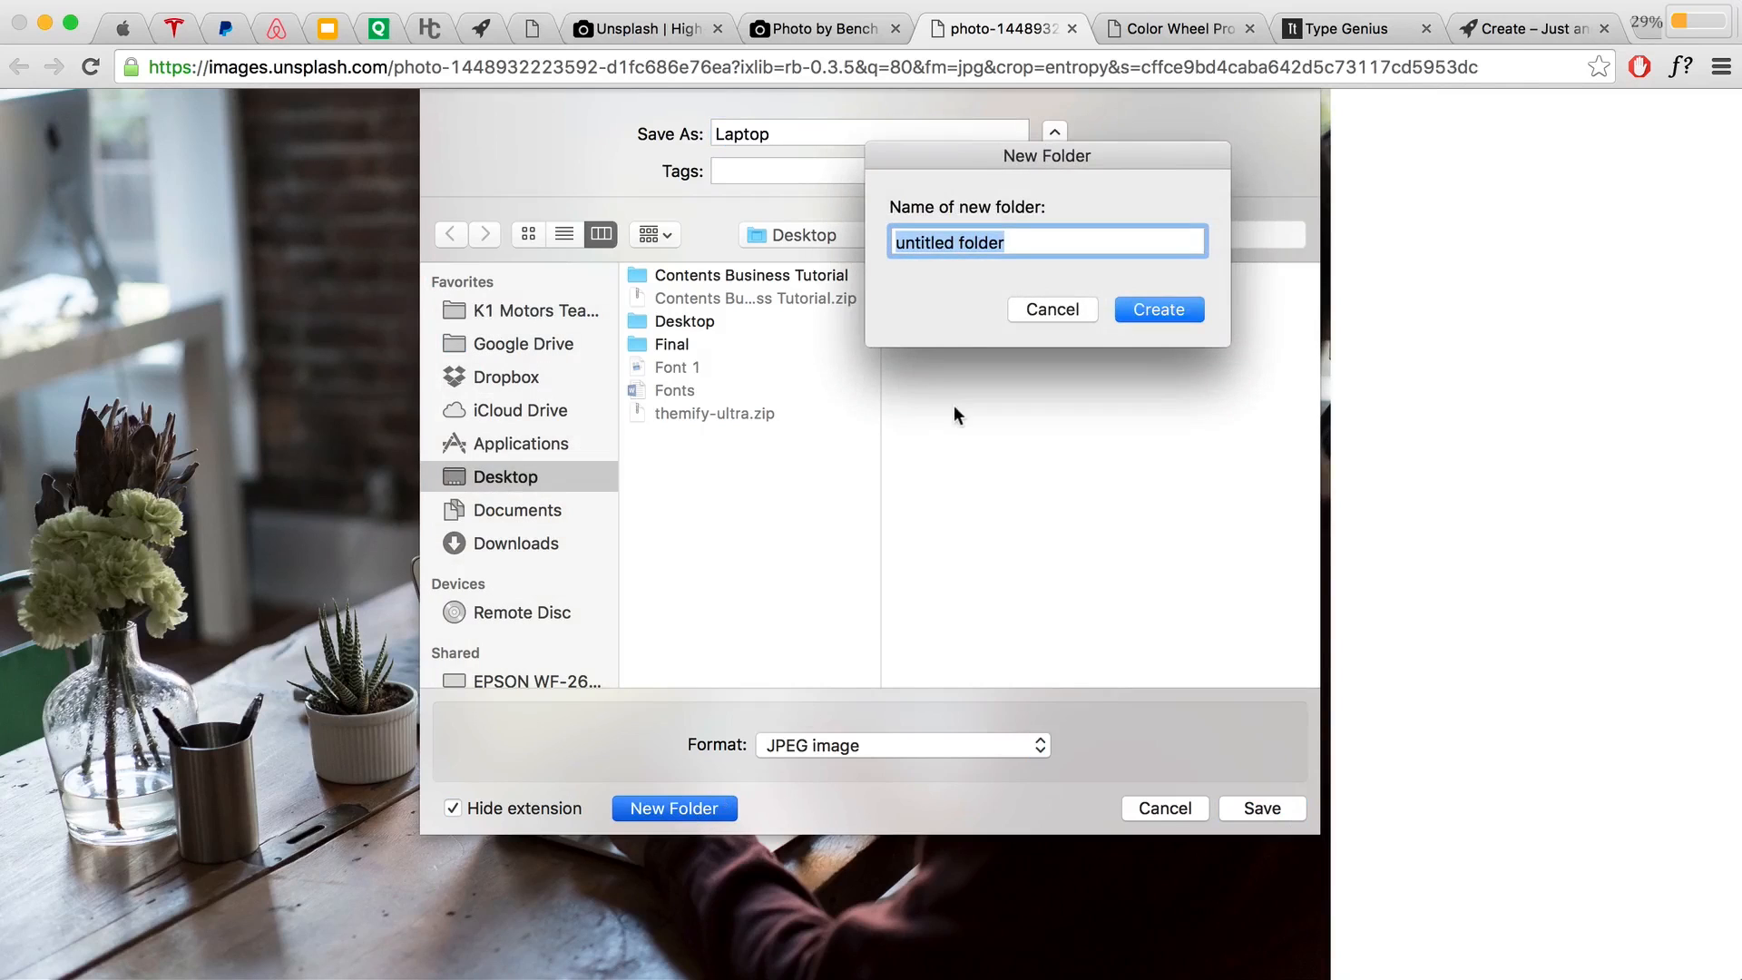
text(Image)
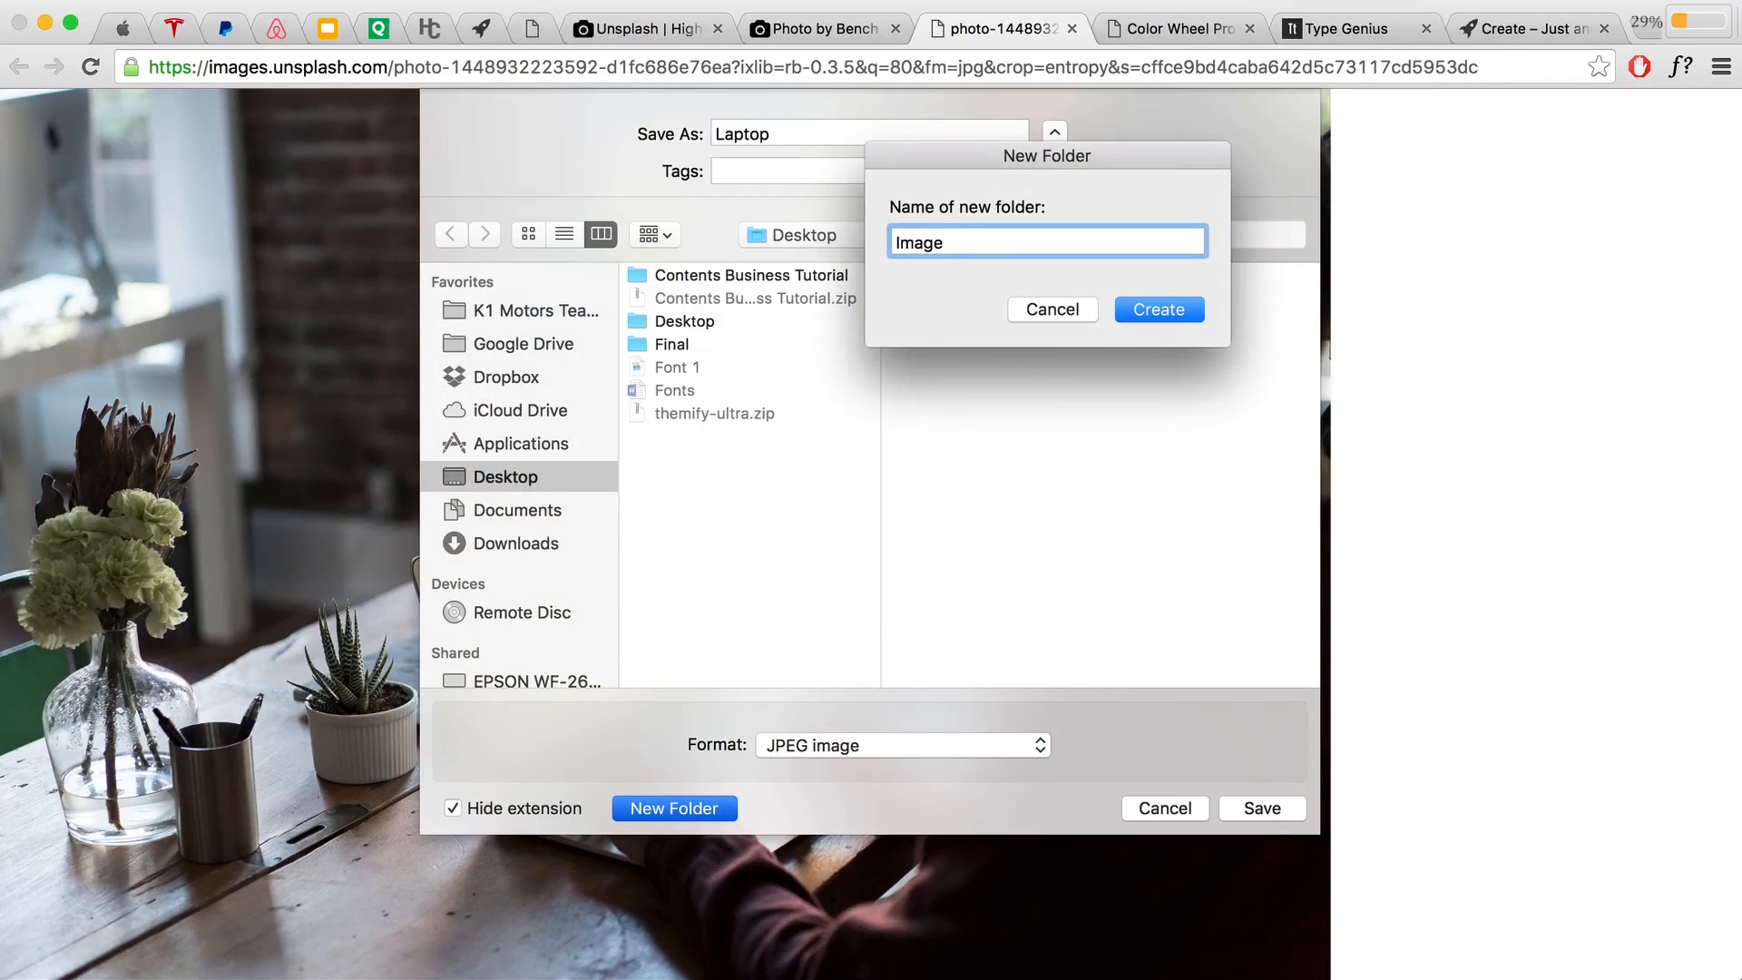
text(s)
click(1157, 310)
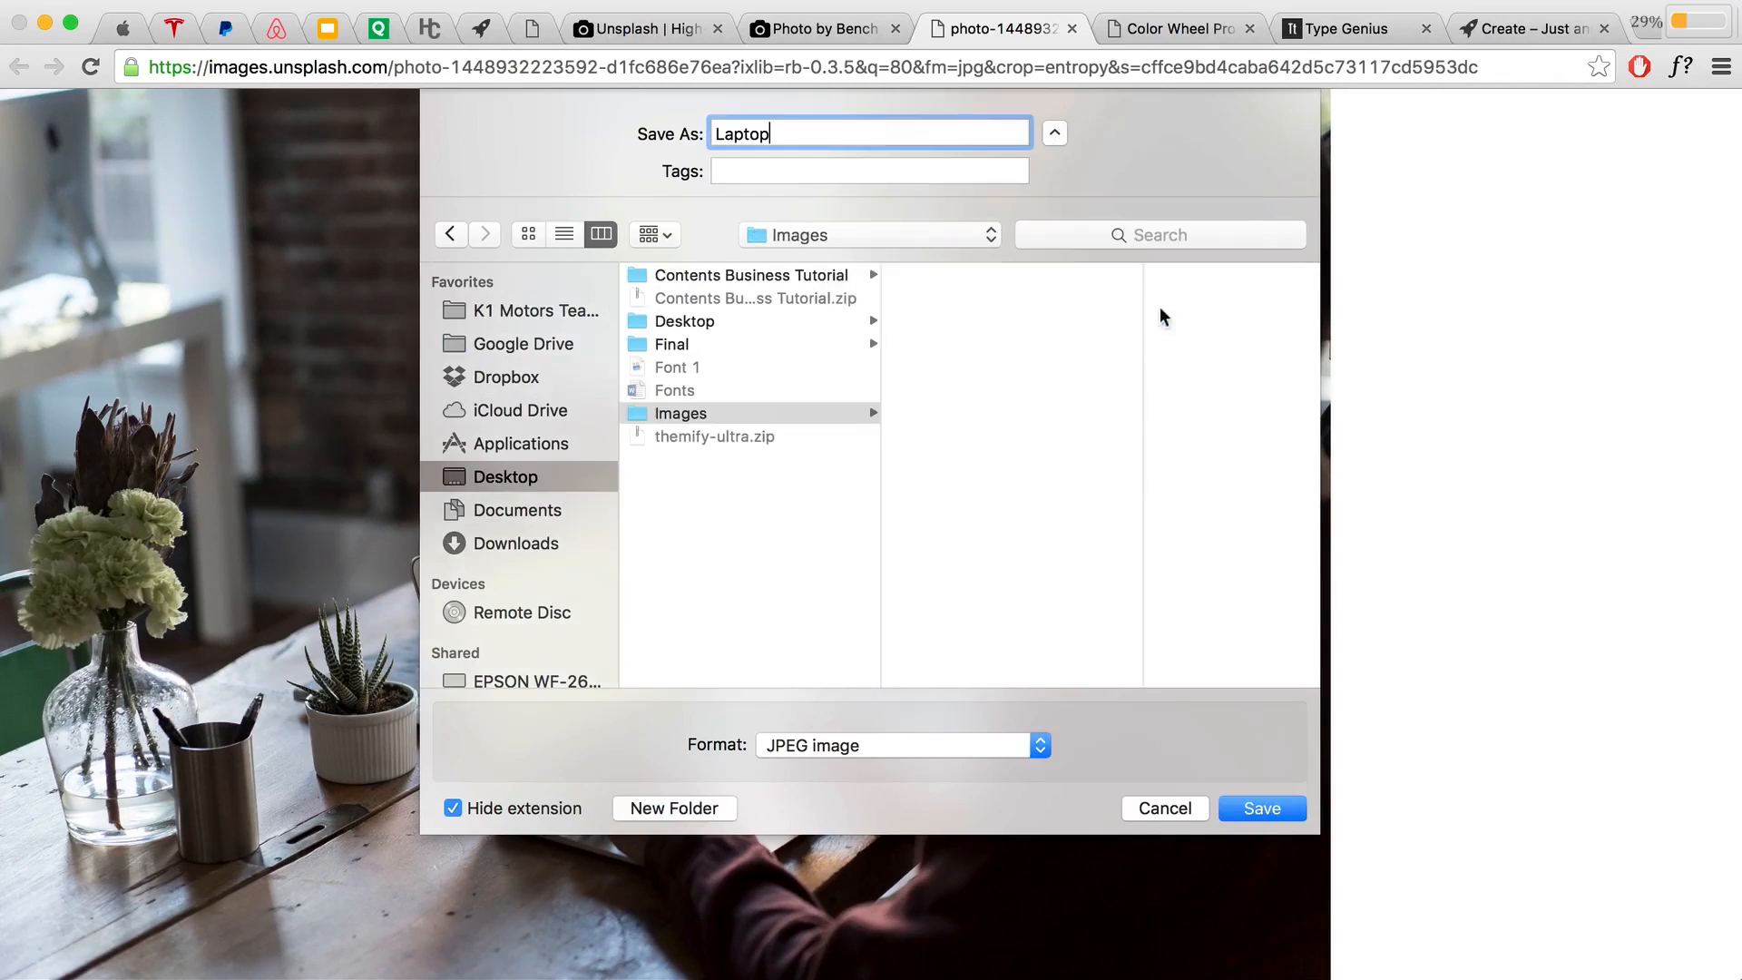
click(1275, 812)
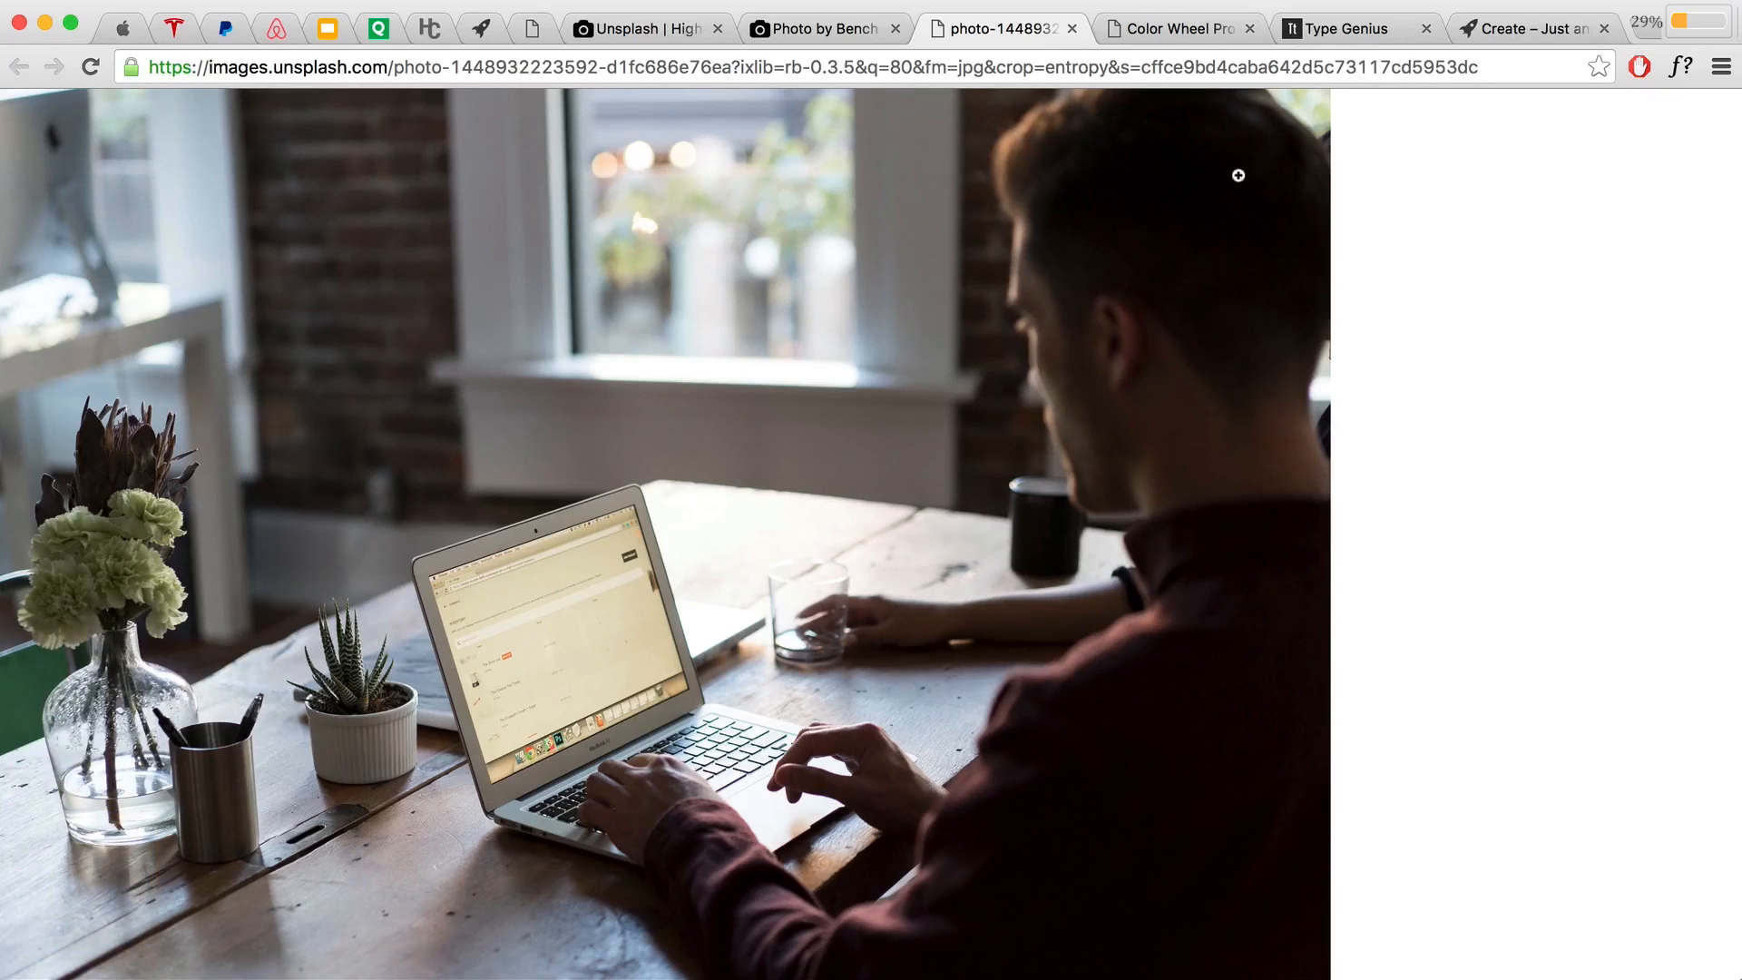
click(715, 31)
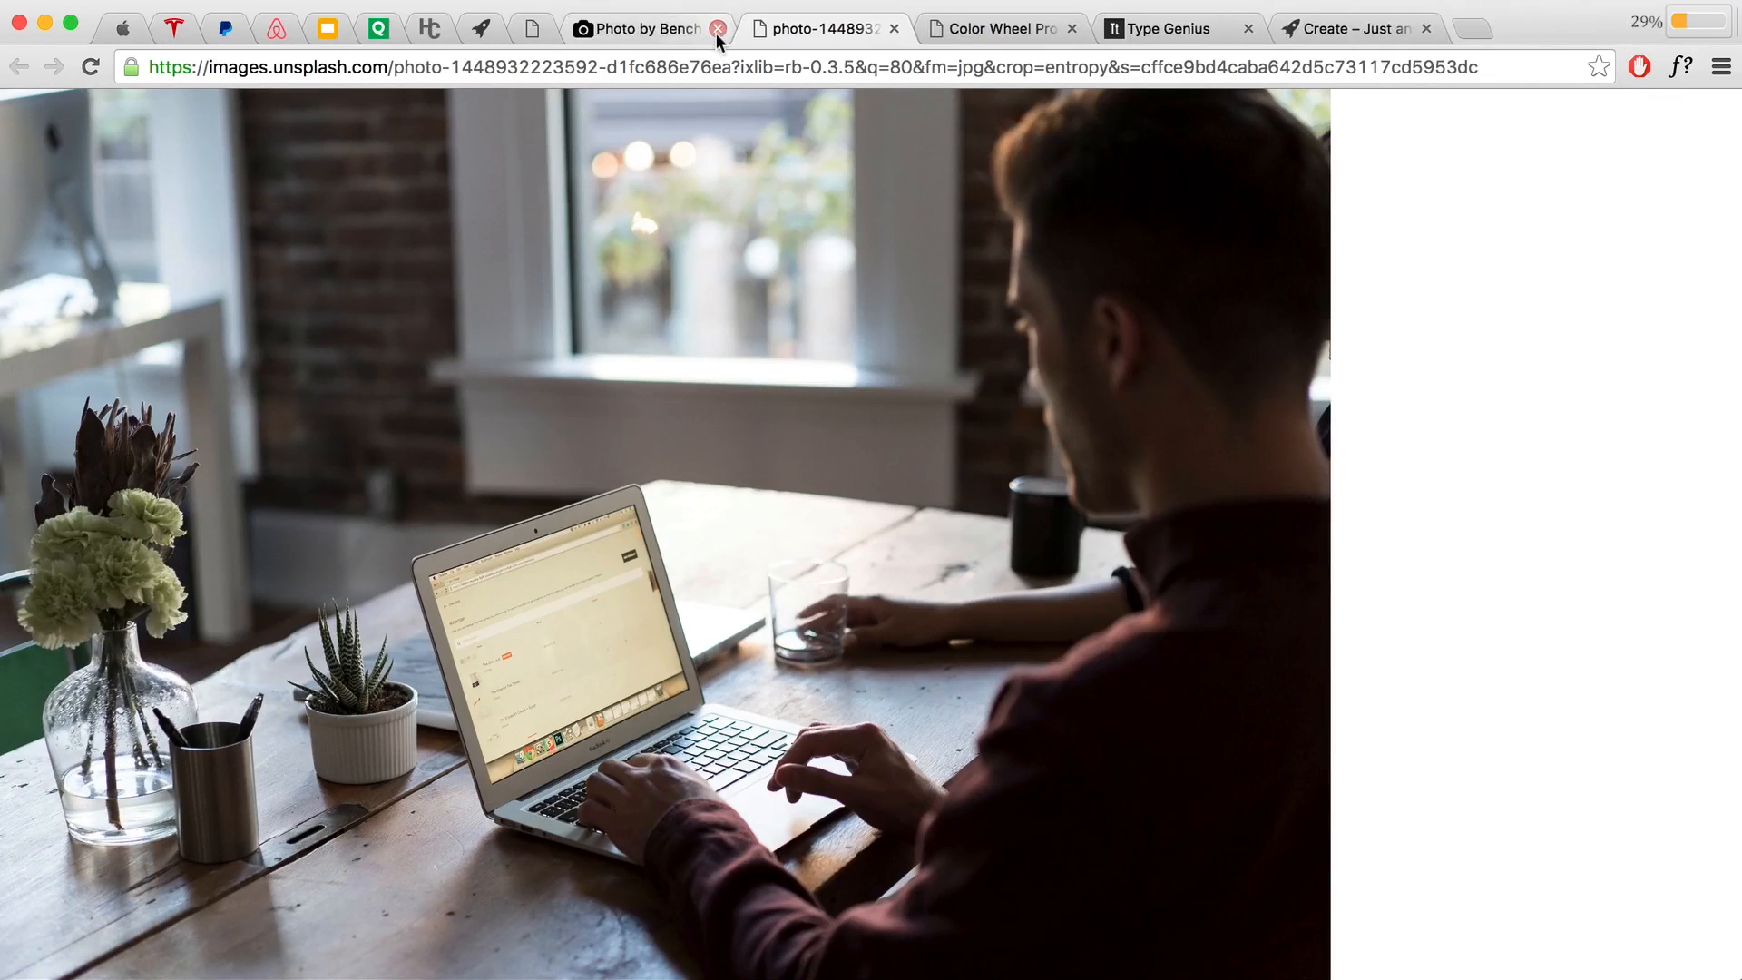
Step: Close the Unsplash, full-size photo, color wheel and Type Genius tabs and return to the image sources slide
click(716, 30)
click(717, 29)
click(717, 30)
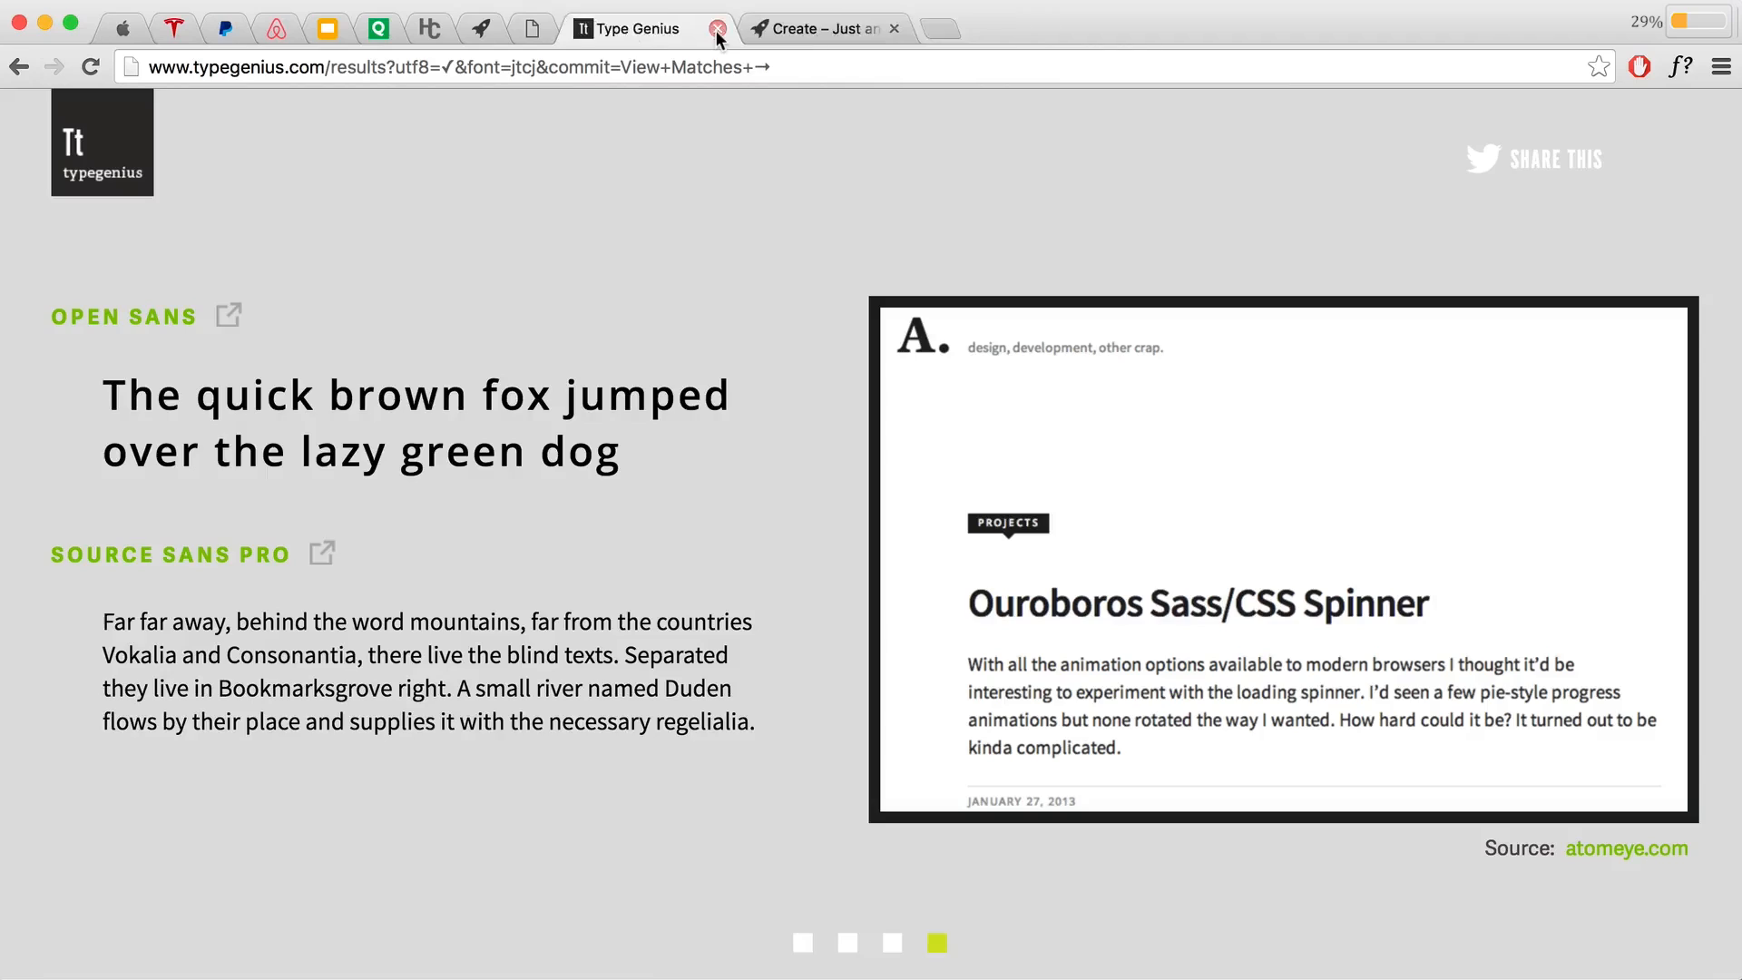
click(717, 30)
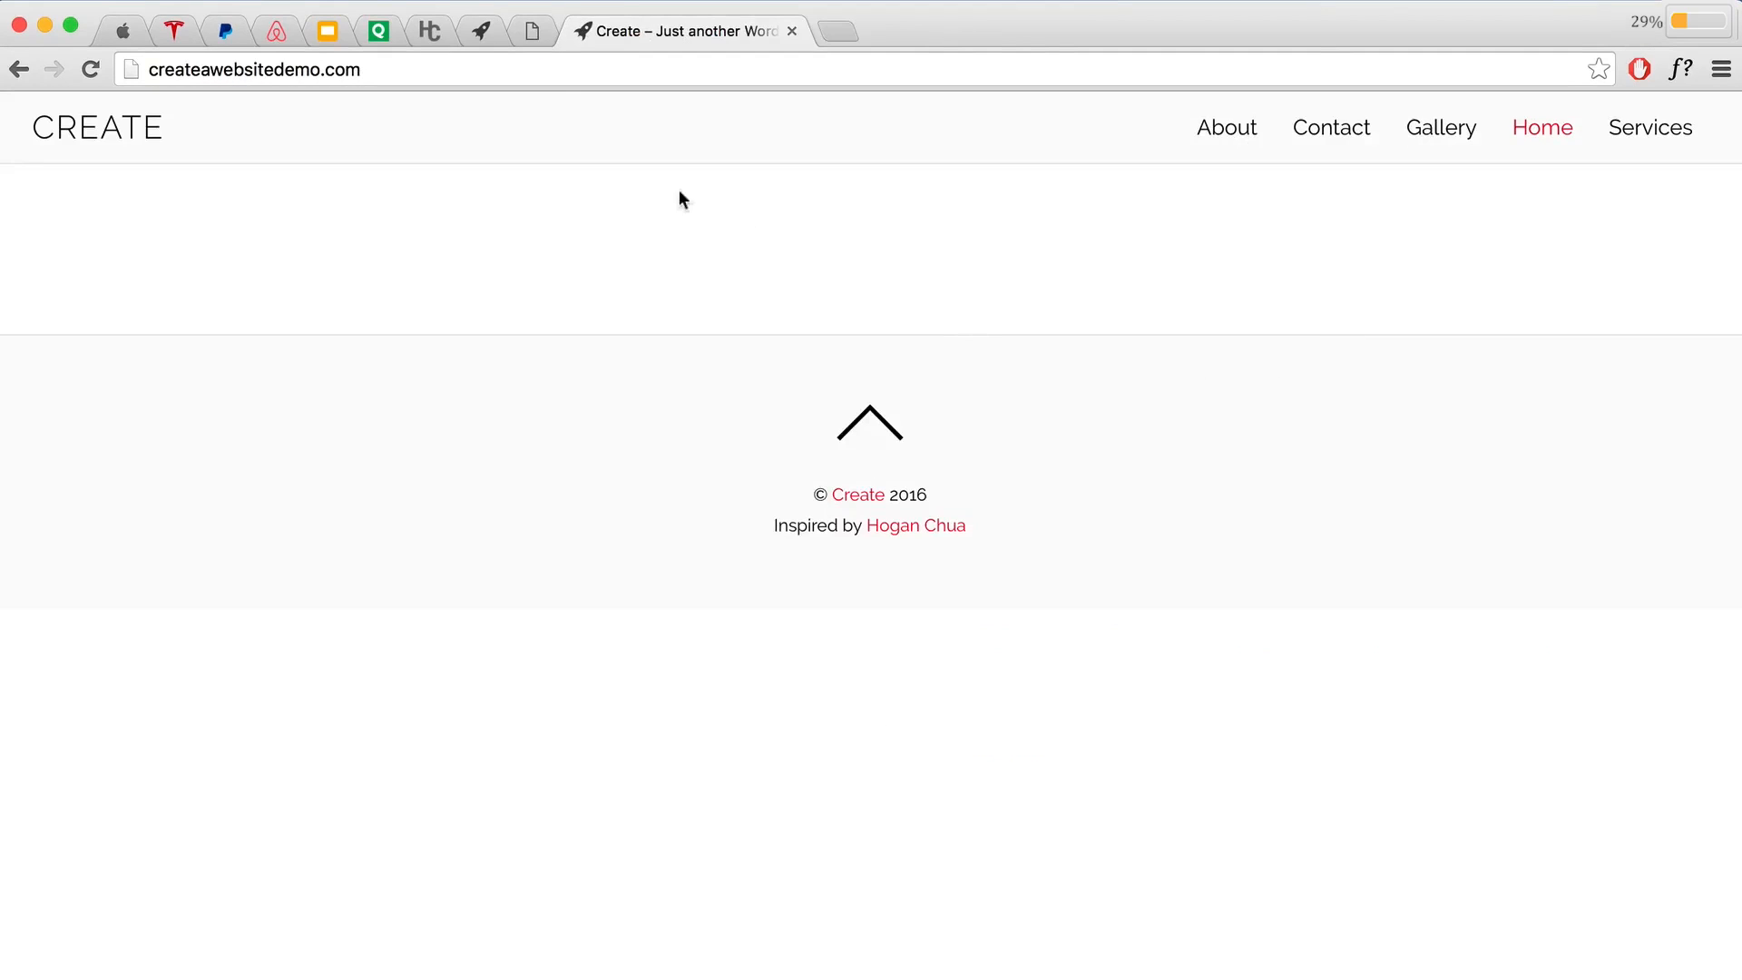
click(531, 44)
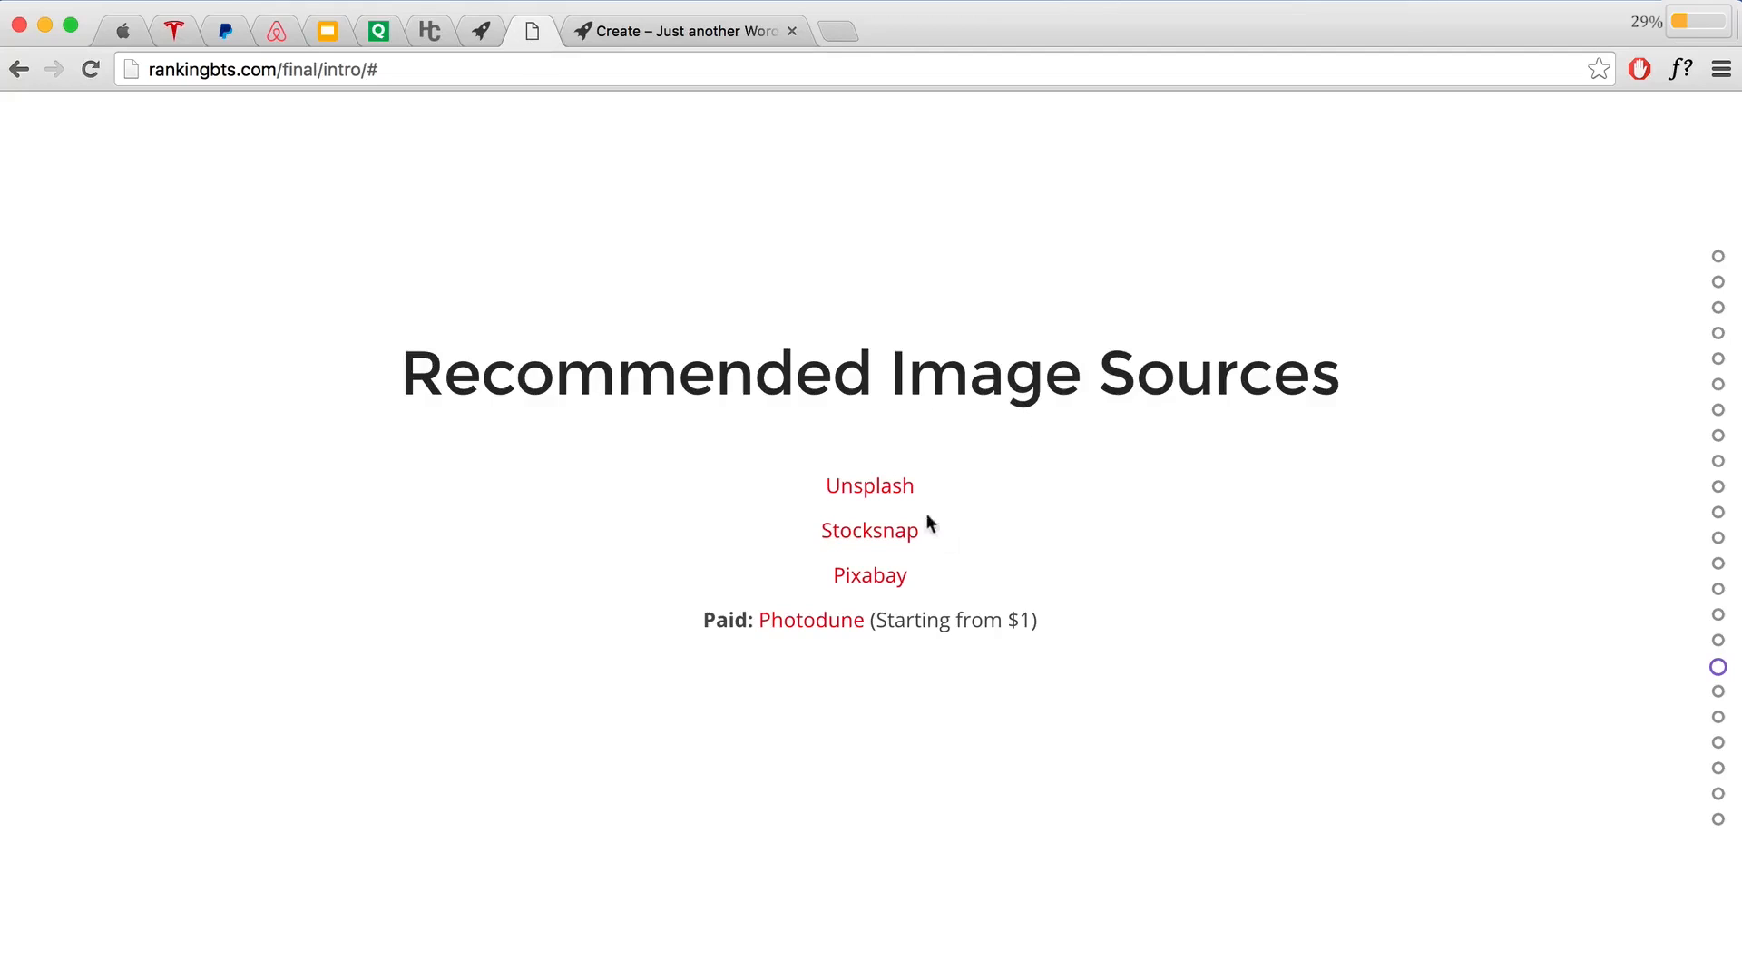
Step: Visit the Stocksnap, Pixabay and Photodune sites linked from the slide
click(894, 534)
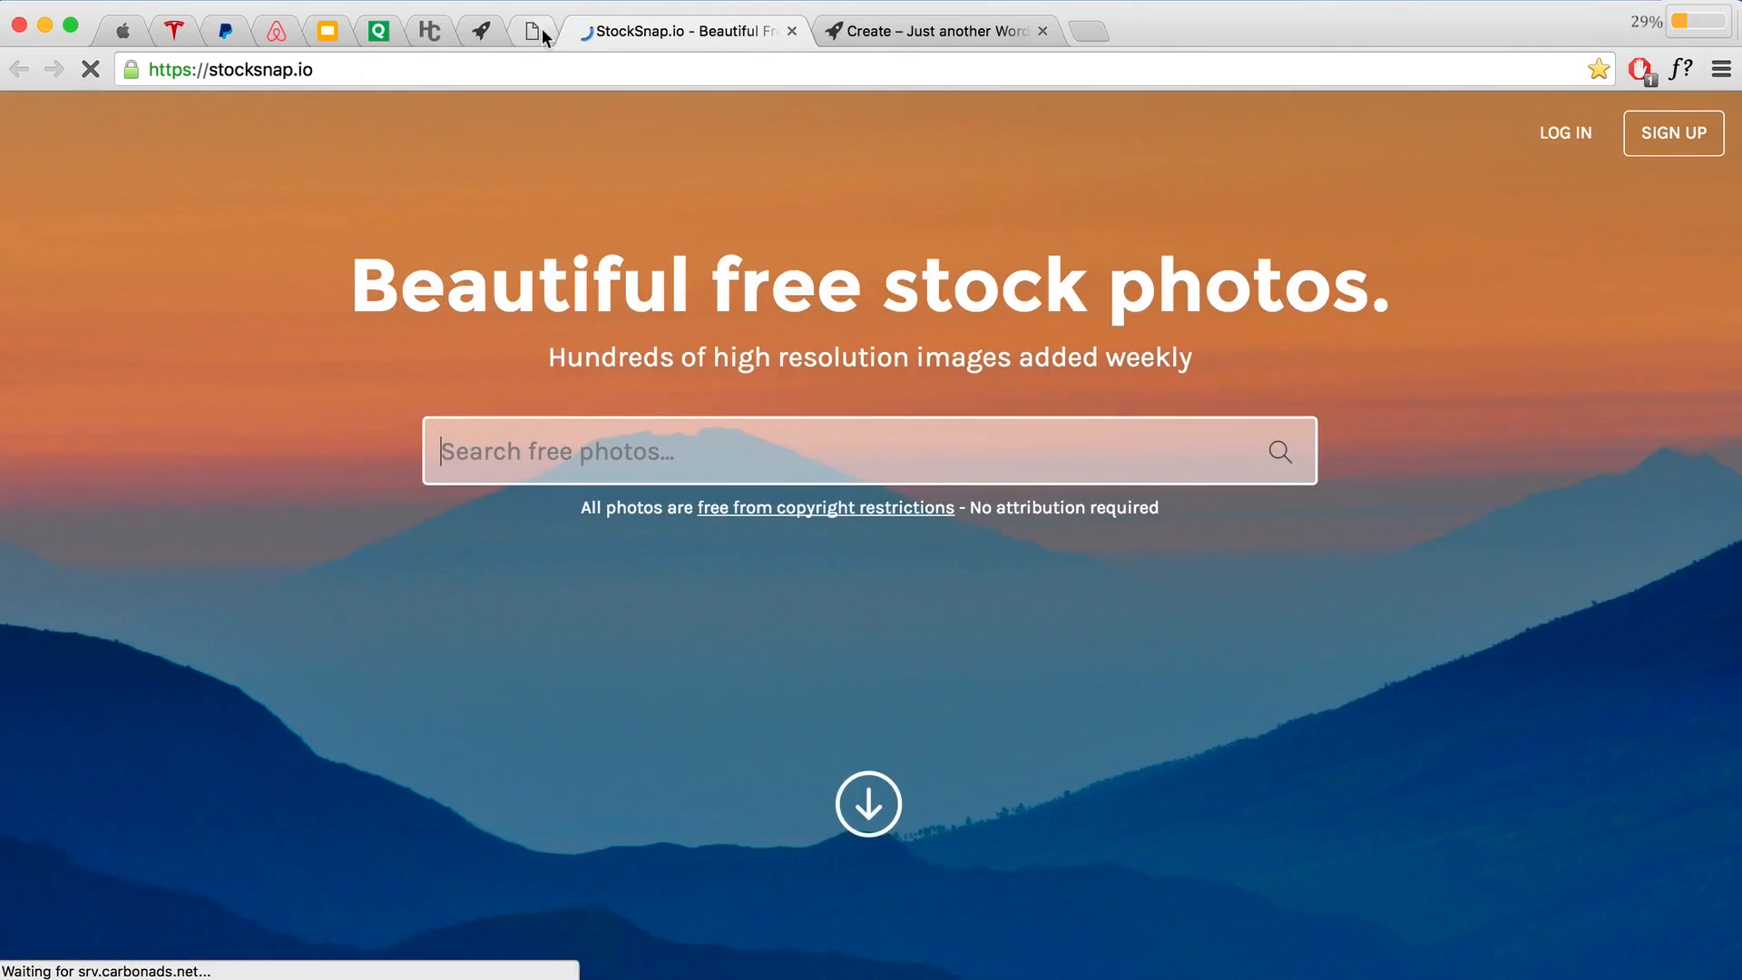
click(536, 33)
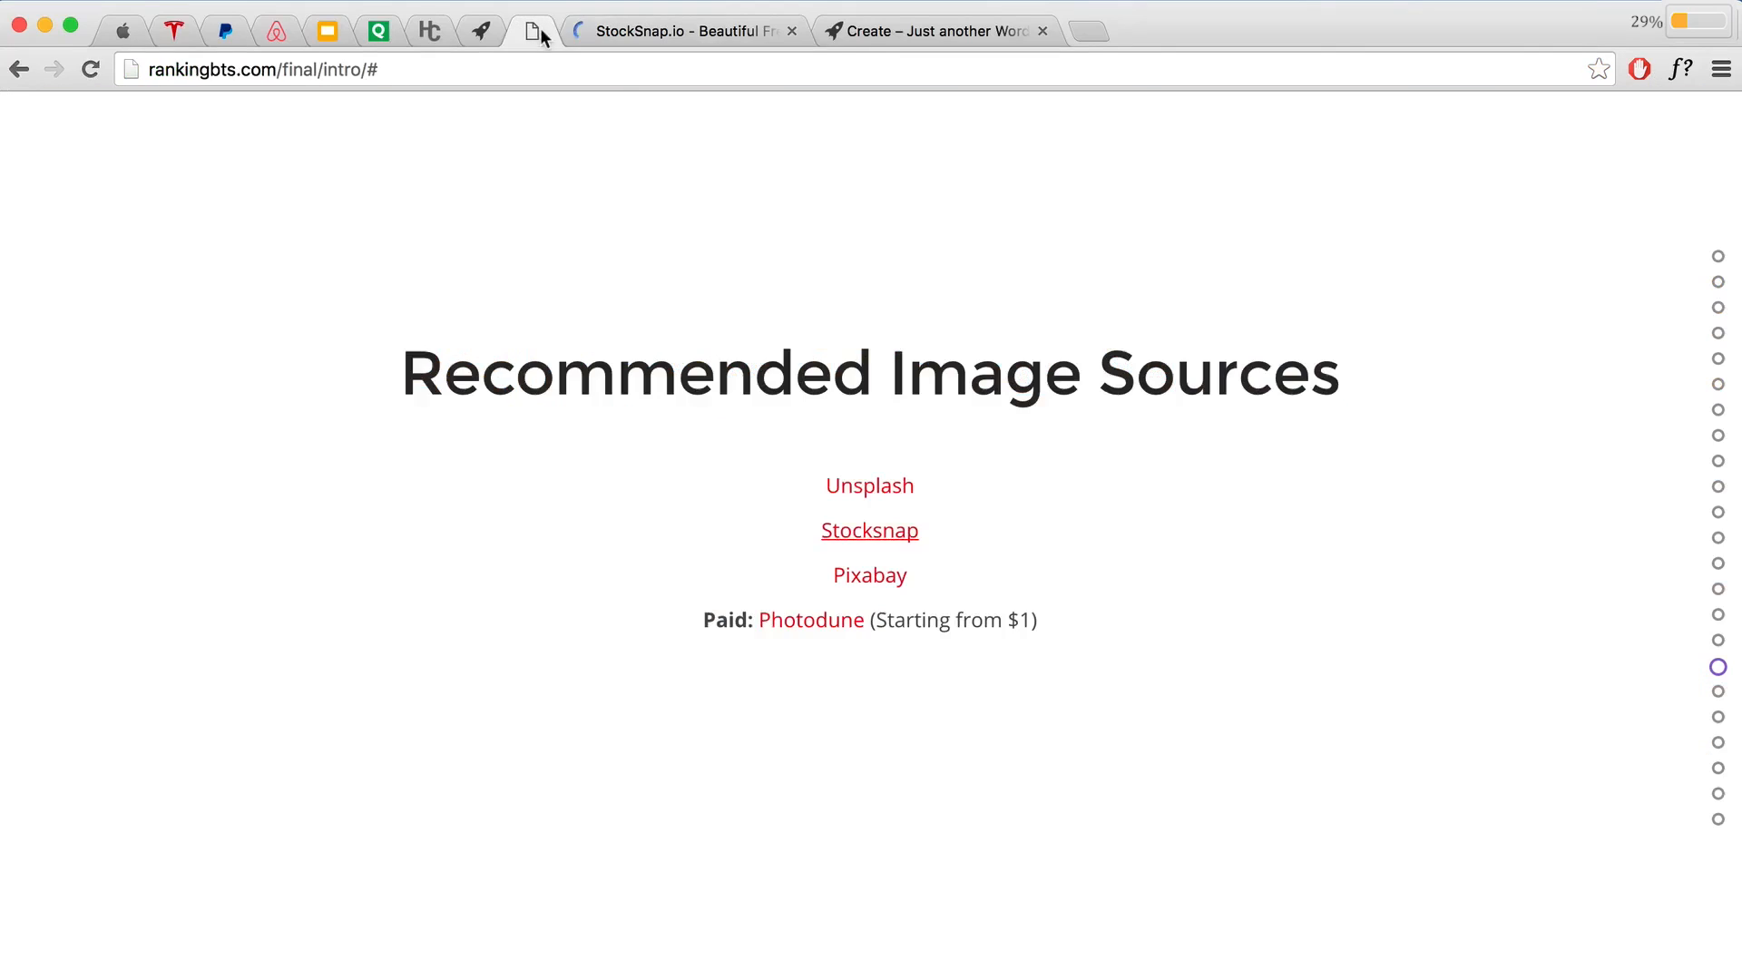
click(877, 575)
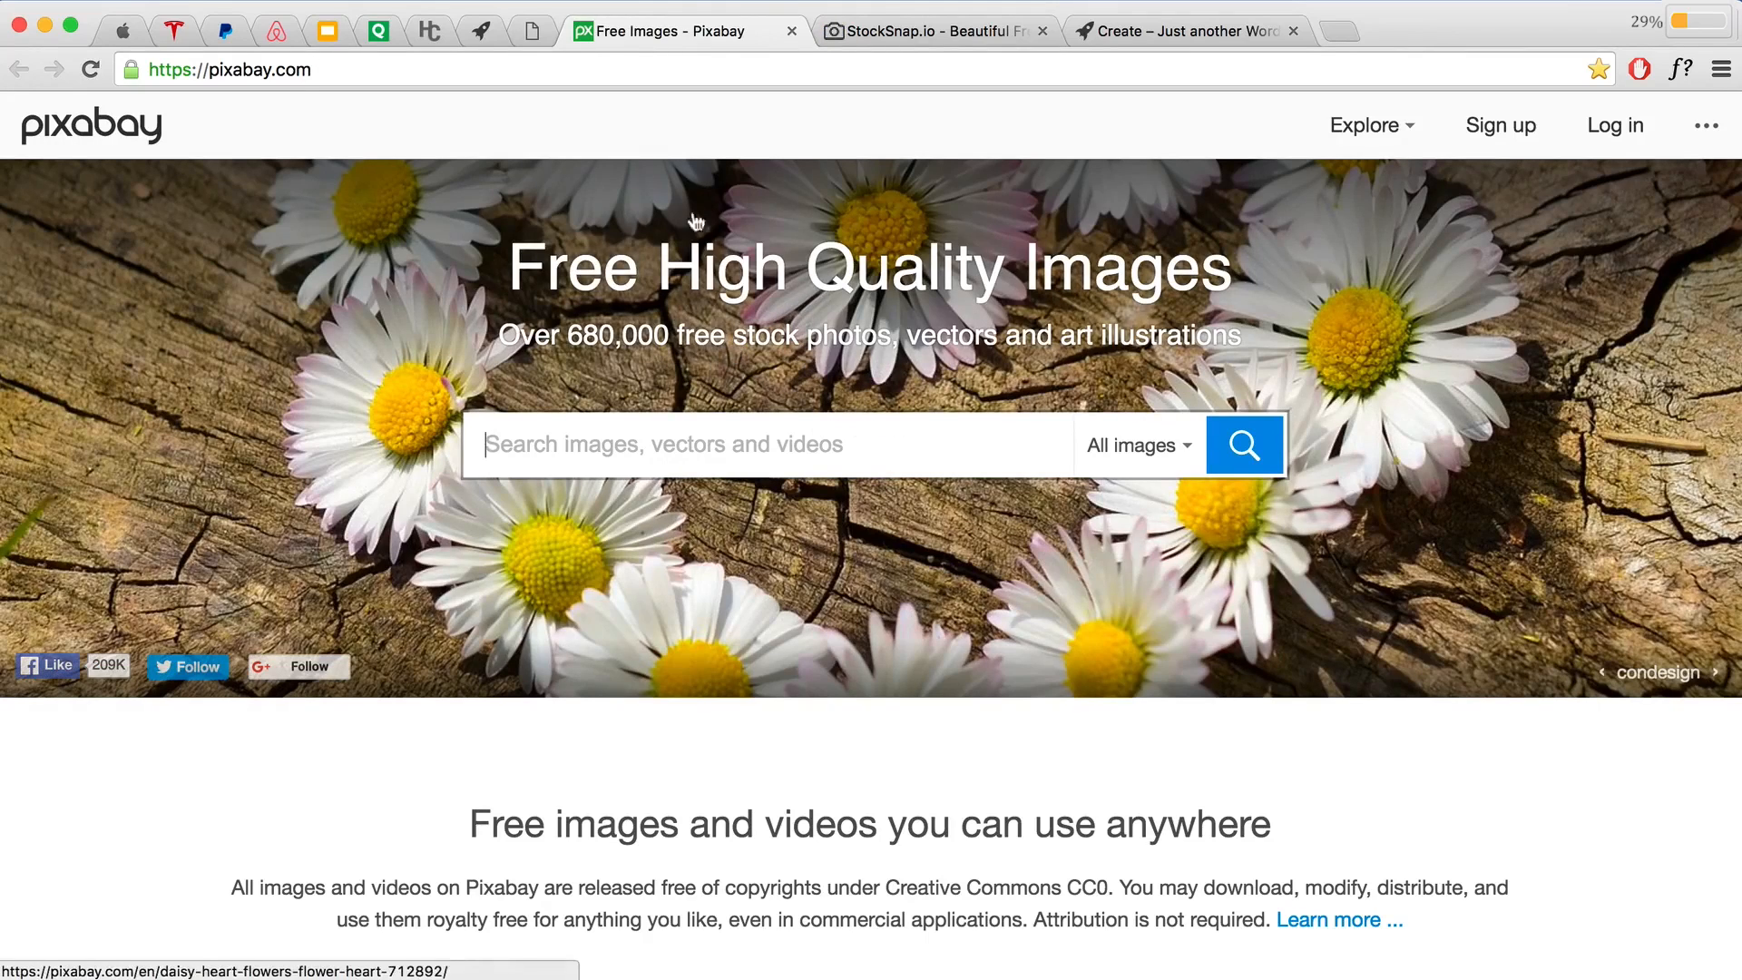
click(533, 31)
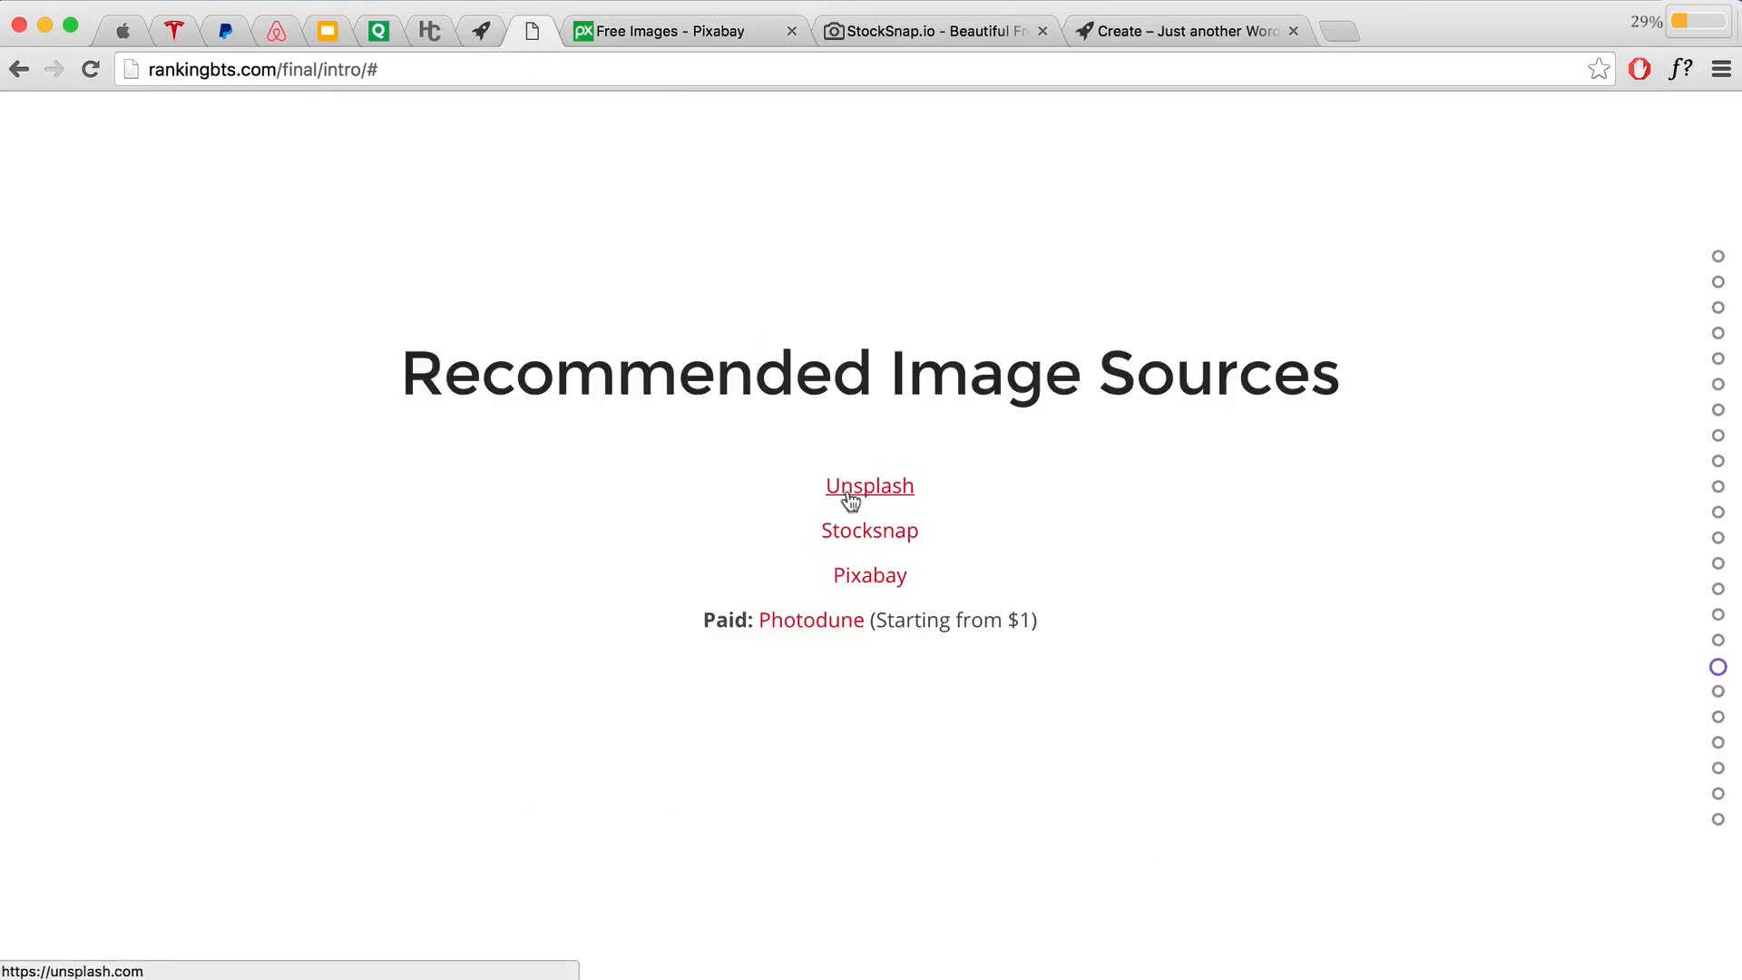
click(832, 634)
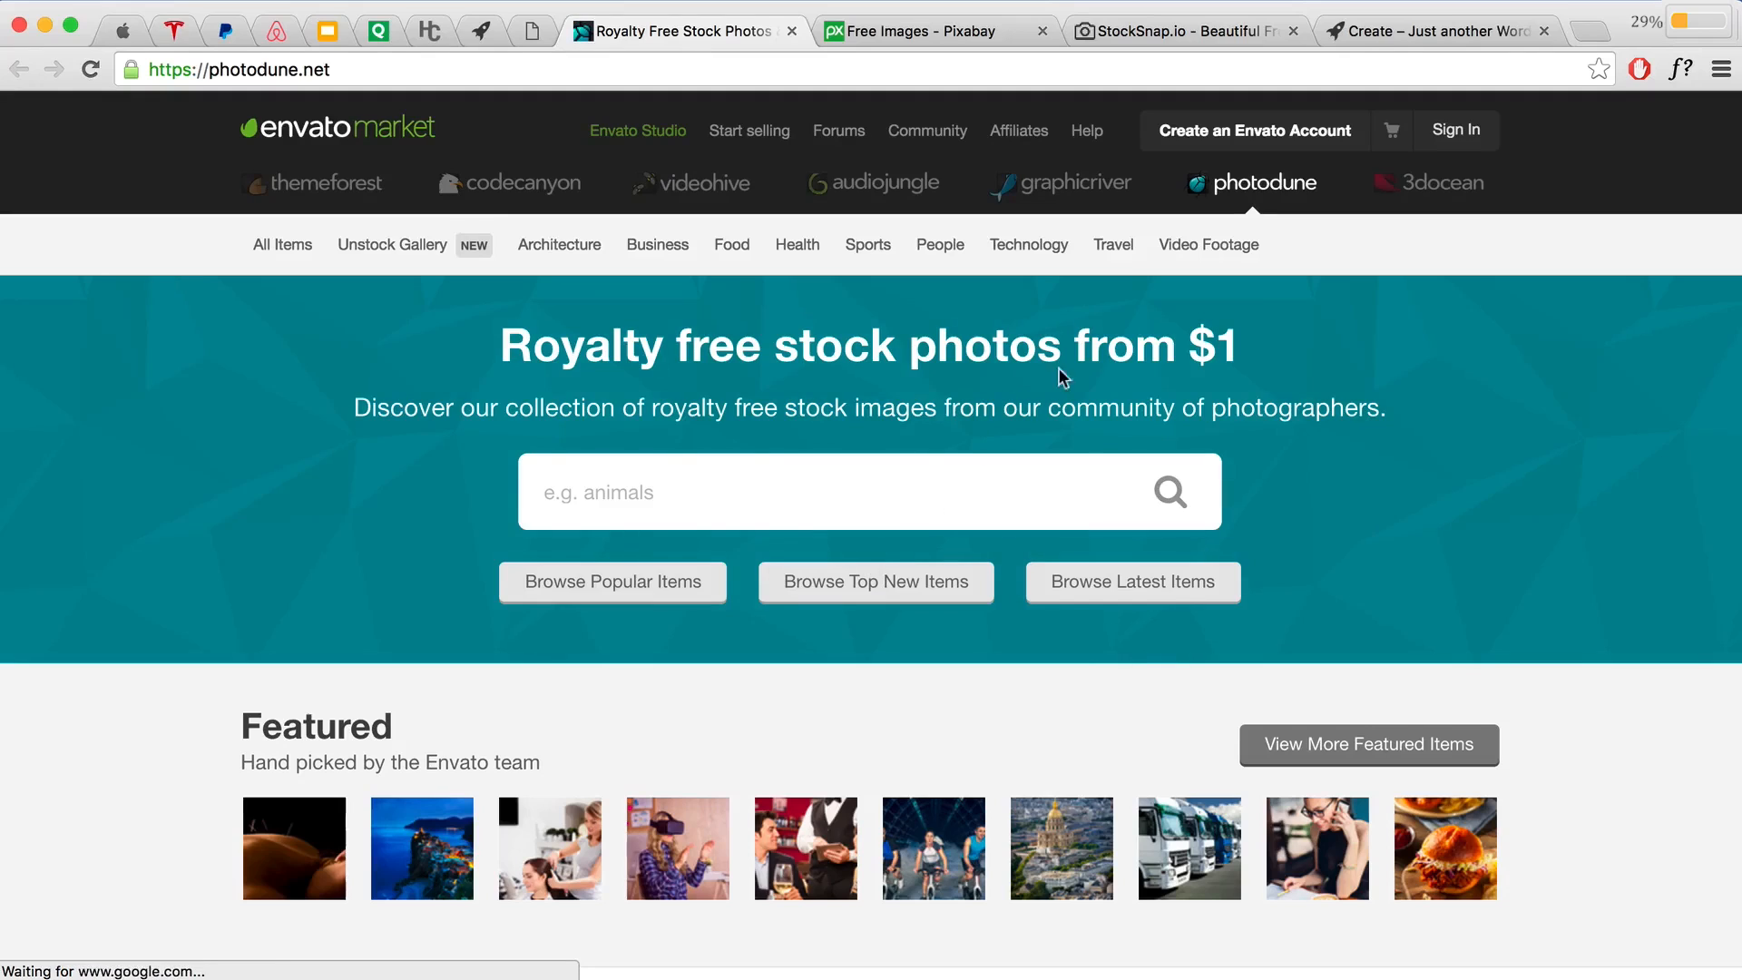
Step: On Photodune, note the $1 starting price, pick Medium ($3) for a stock photo, and return to Questions to Ask
drag(1237, 355, 1164, 348)
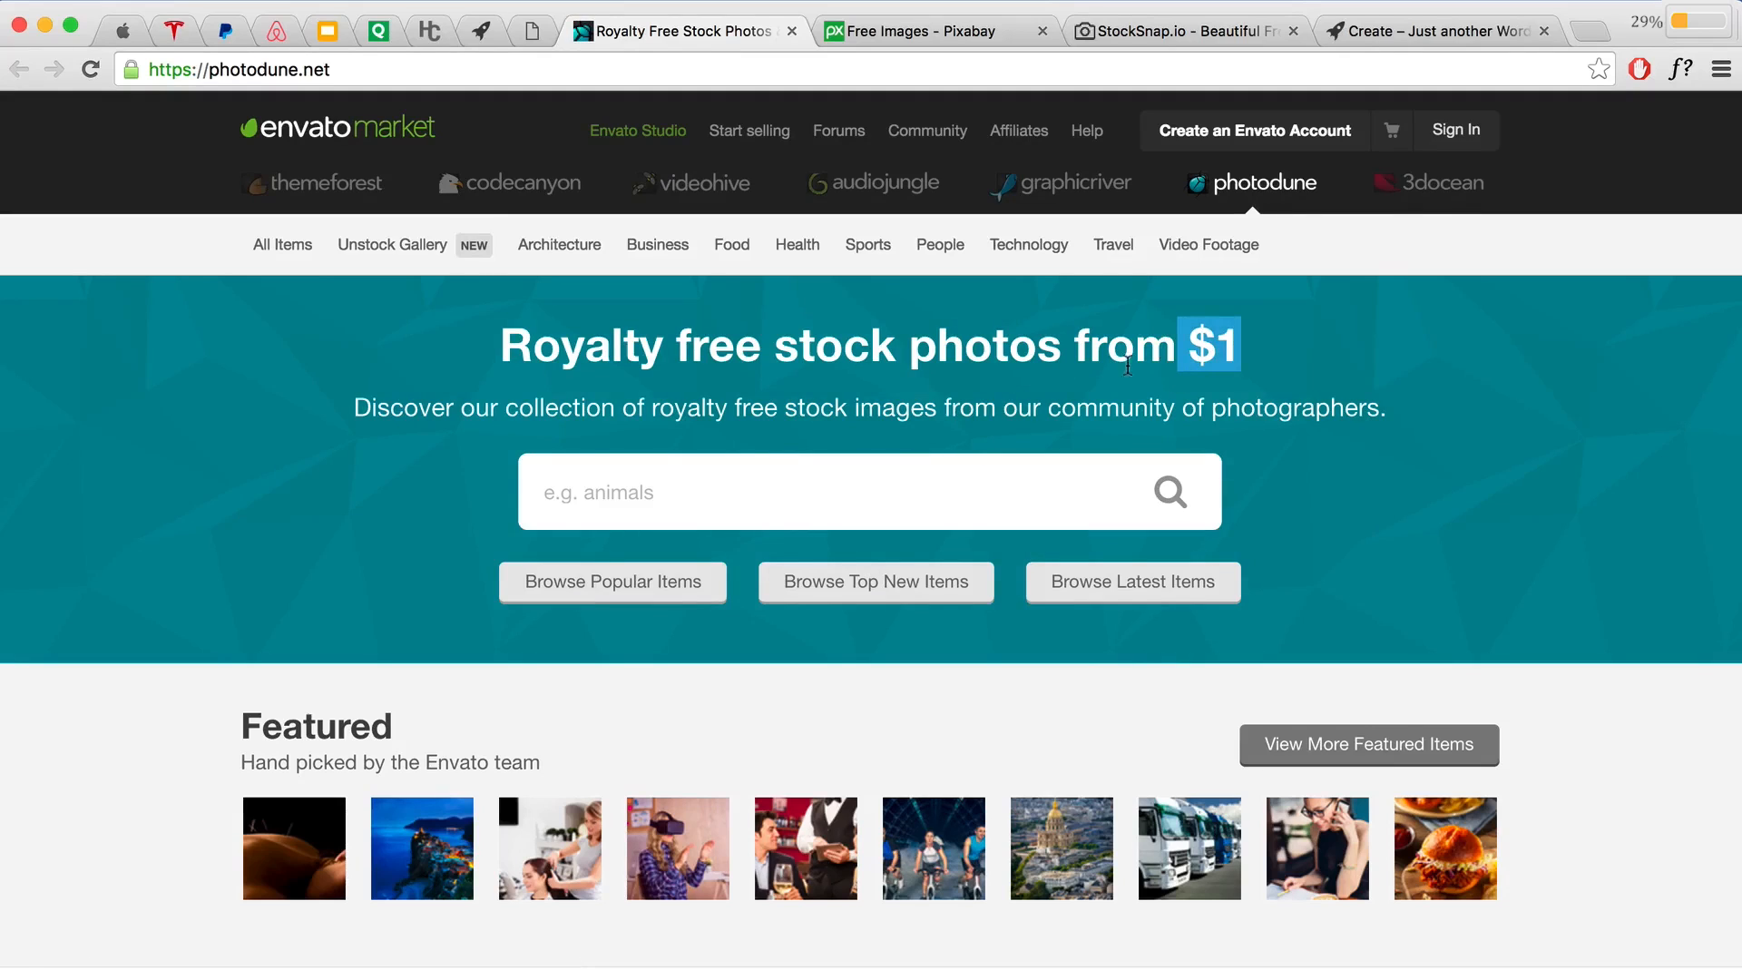
click(669, 866)
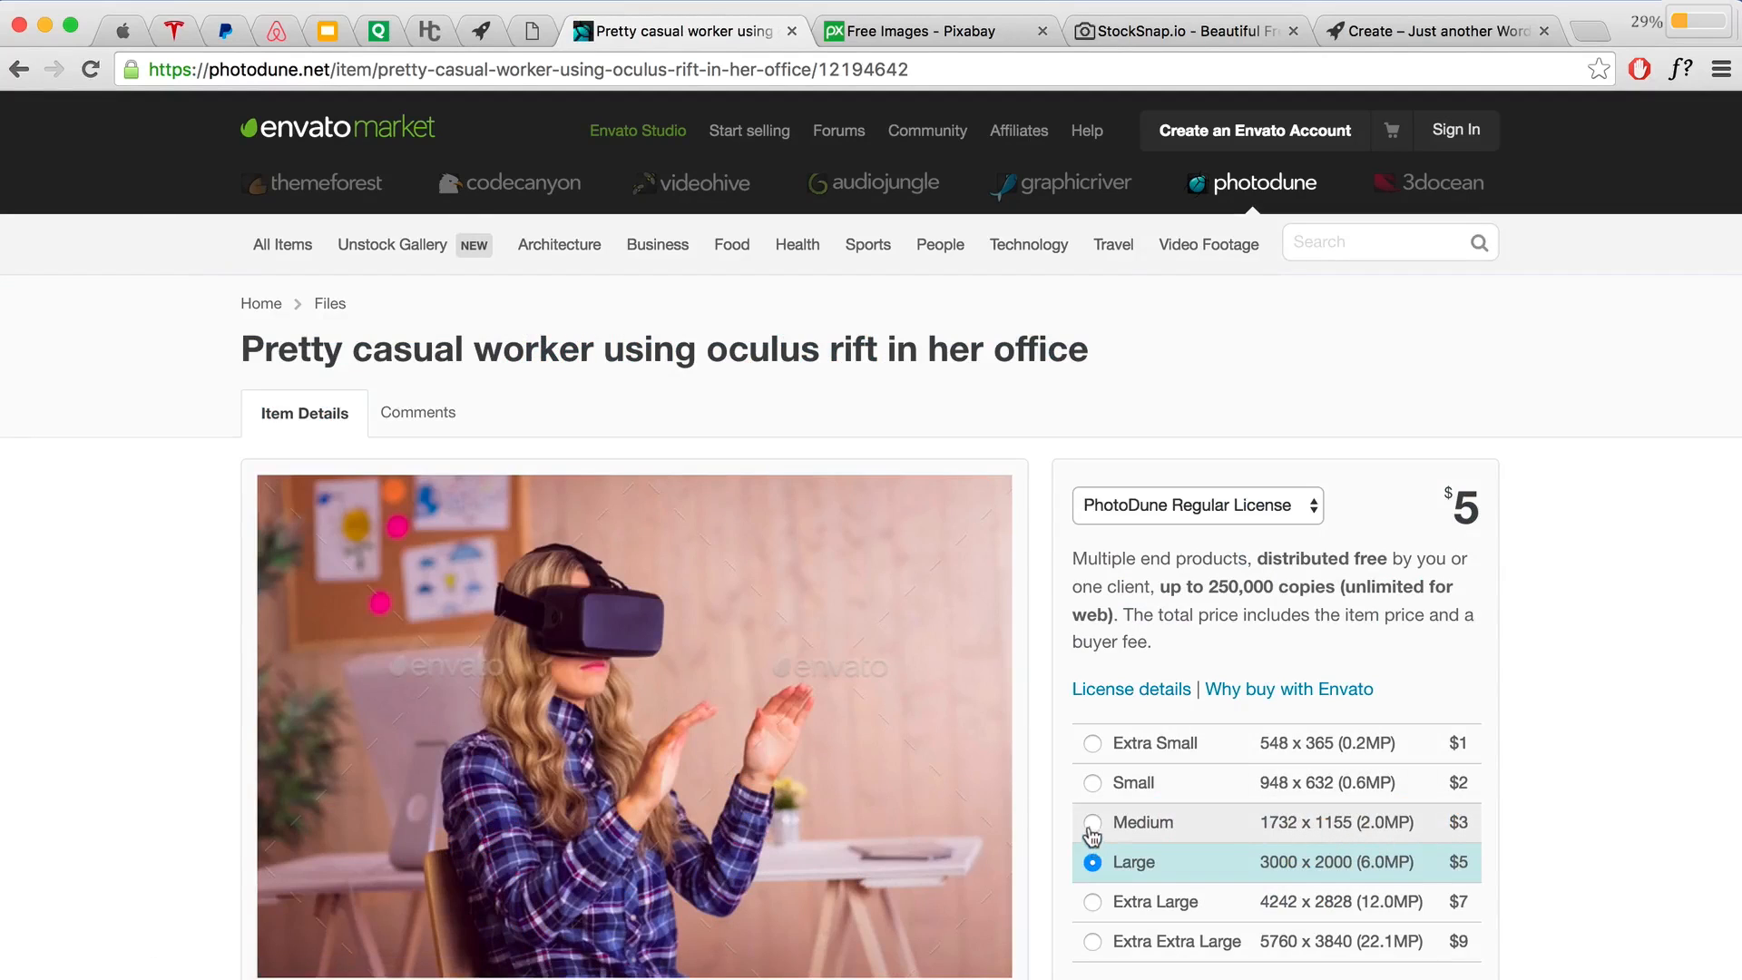
click(1092, 825)
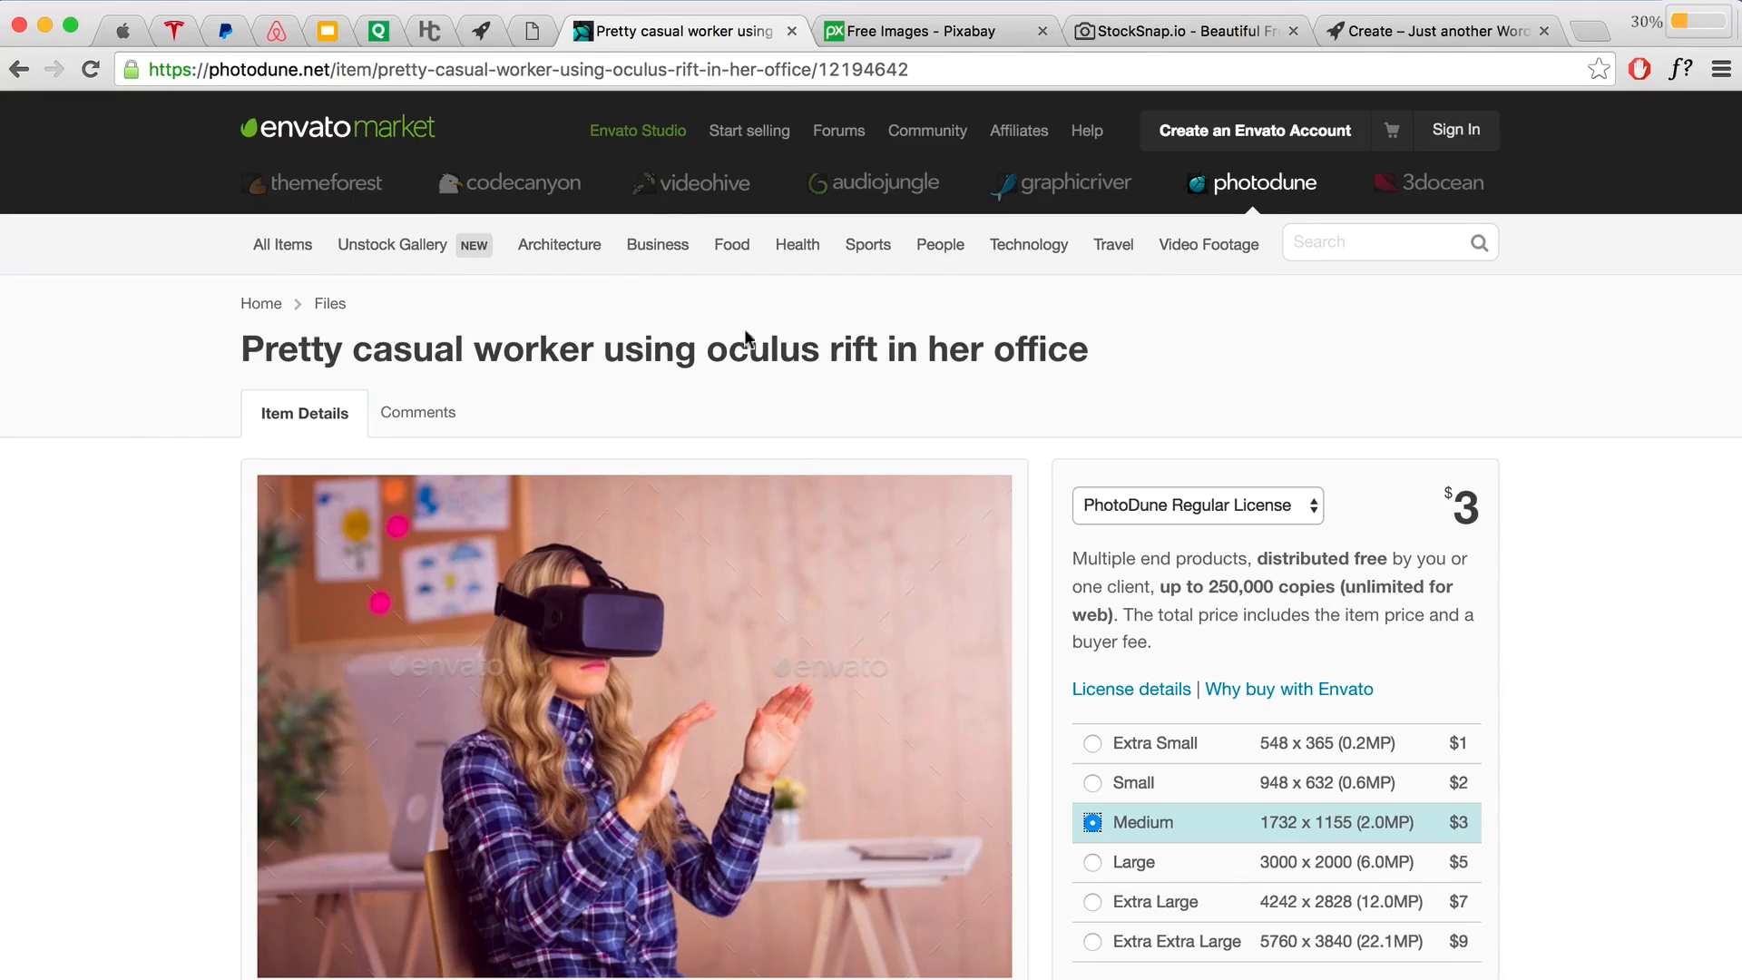
click(532, 40)
scroll(1107, 561, down, 1)
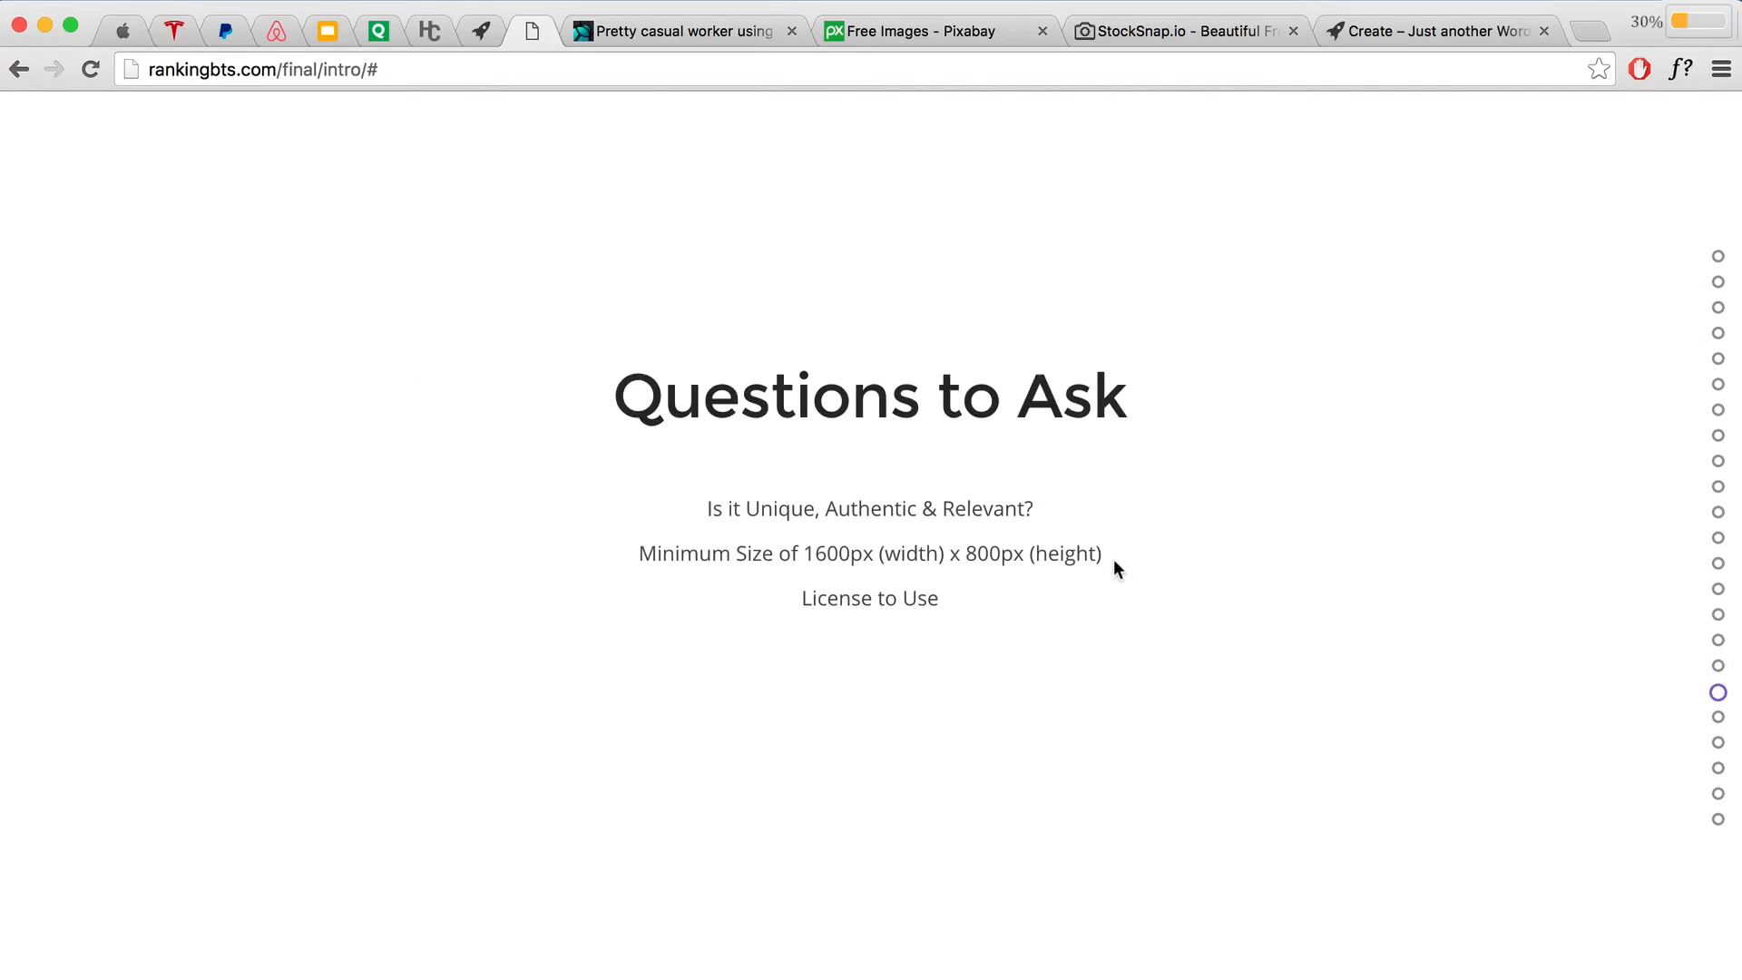
Step: Launch Fotor's photo editor from the slide link and load Laptop.jpeg from the Images folder
scroll(1118, 559, down, 1)
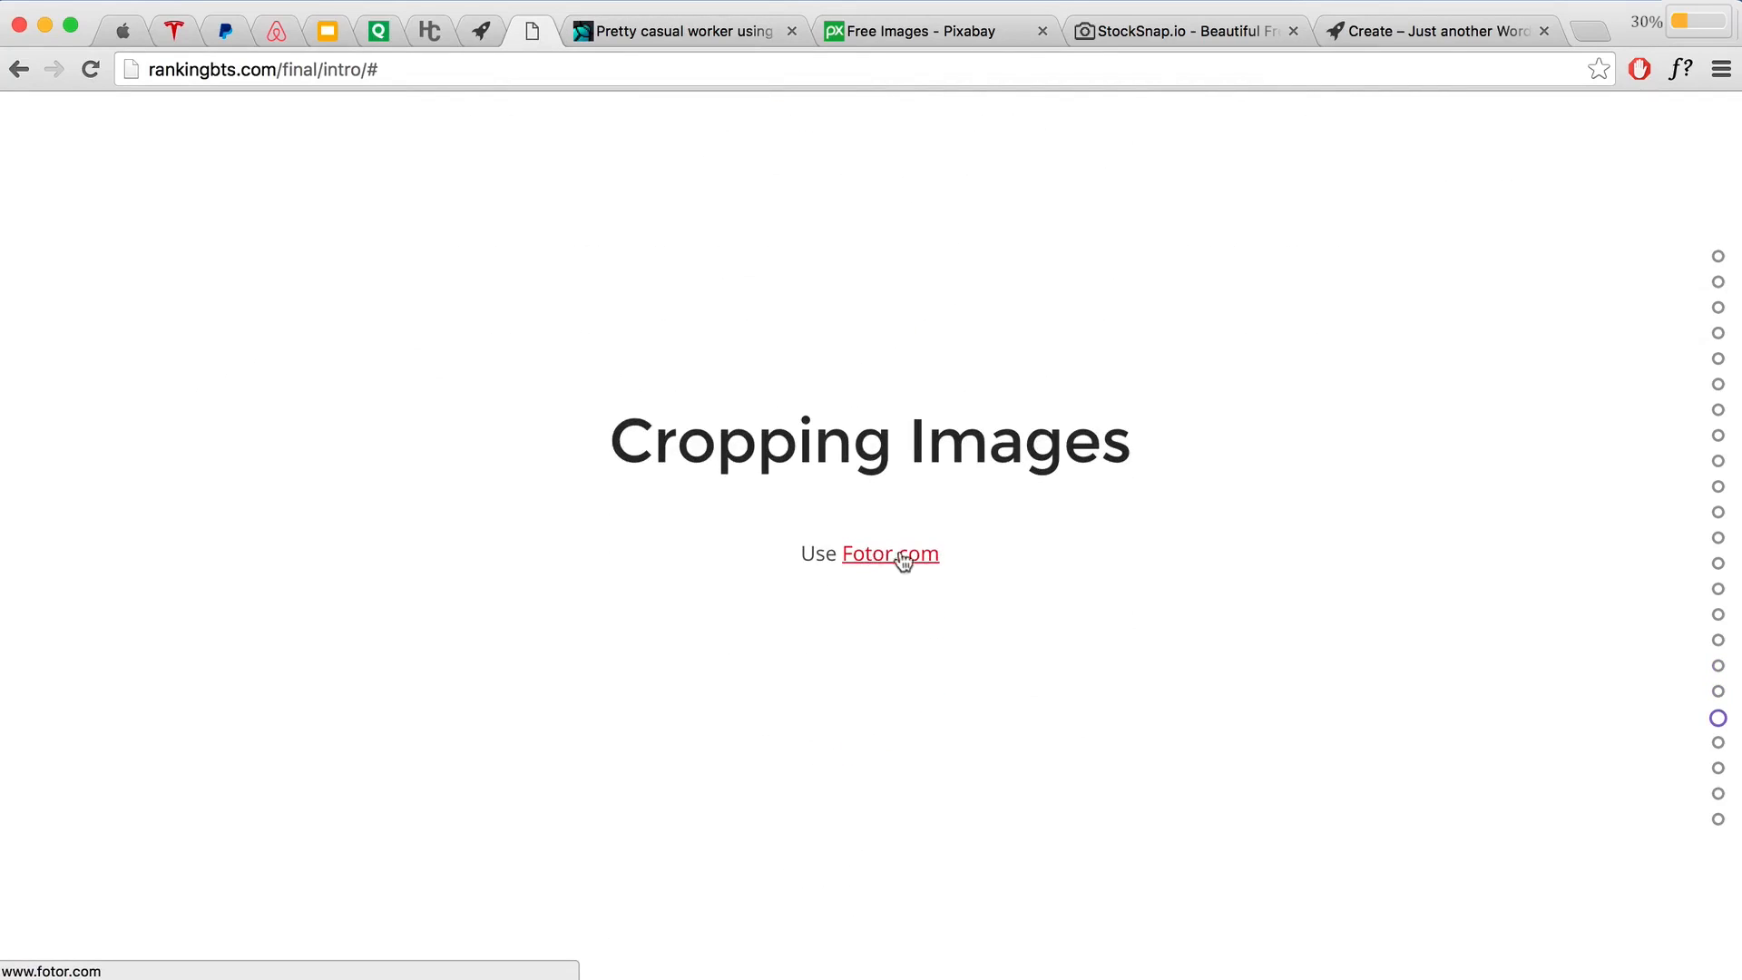
click(897, 559)
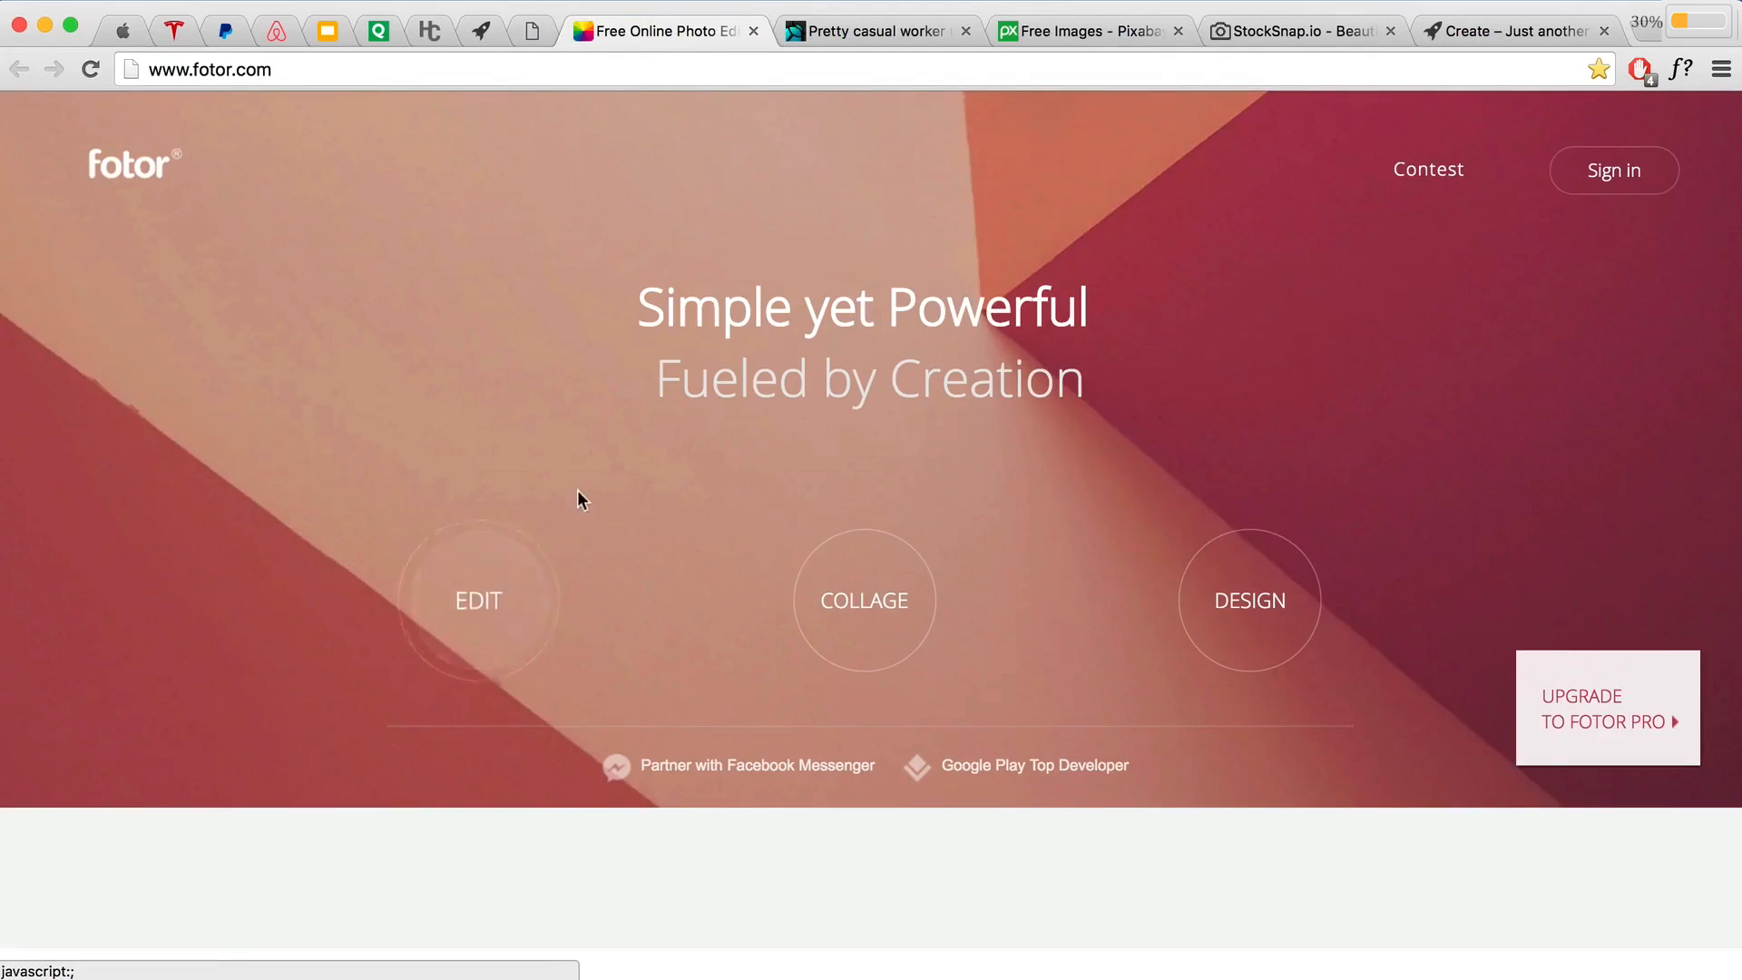
click(506, 592)
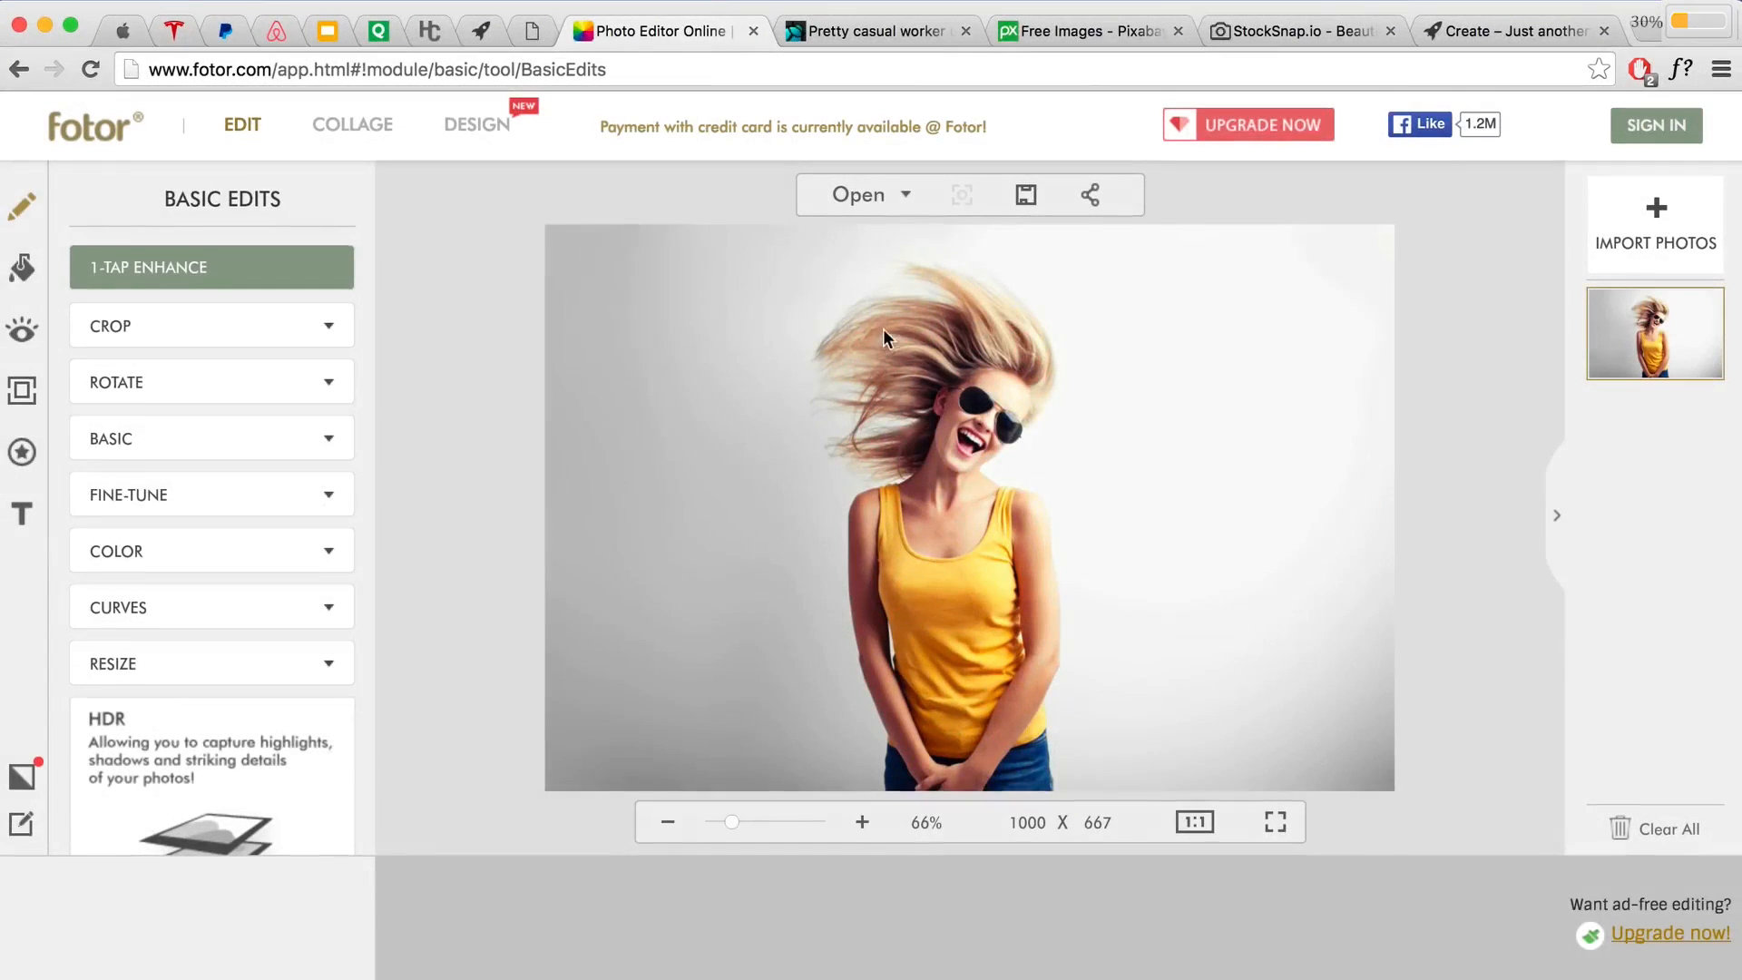
click(860, 196)
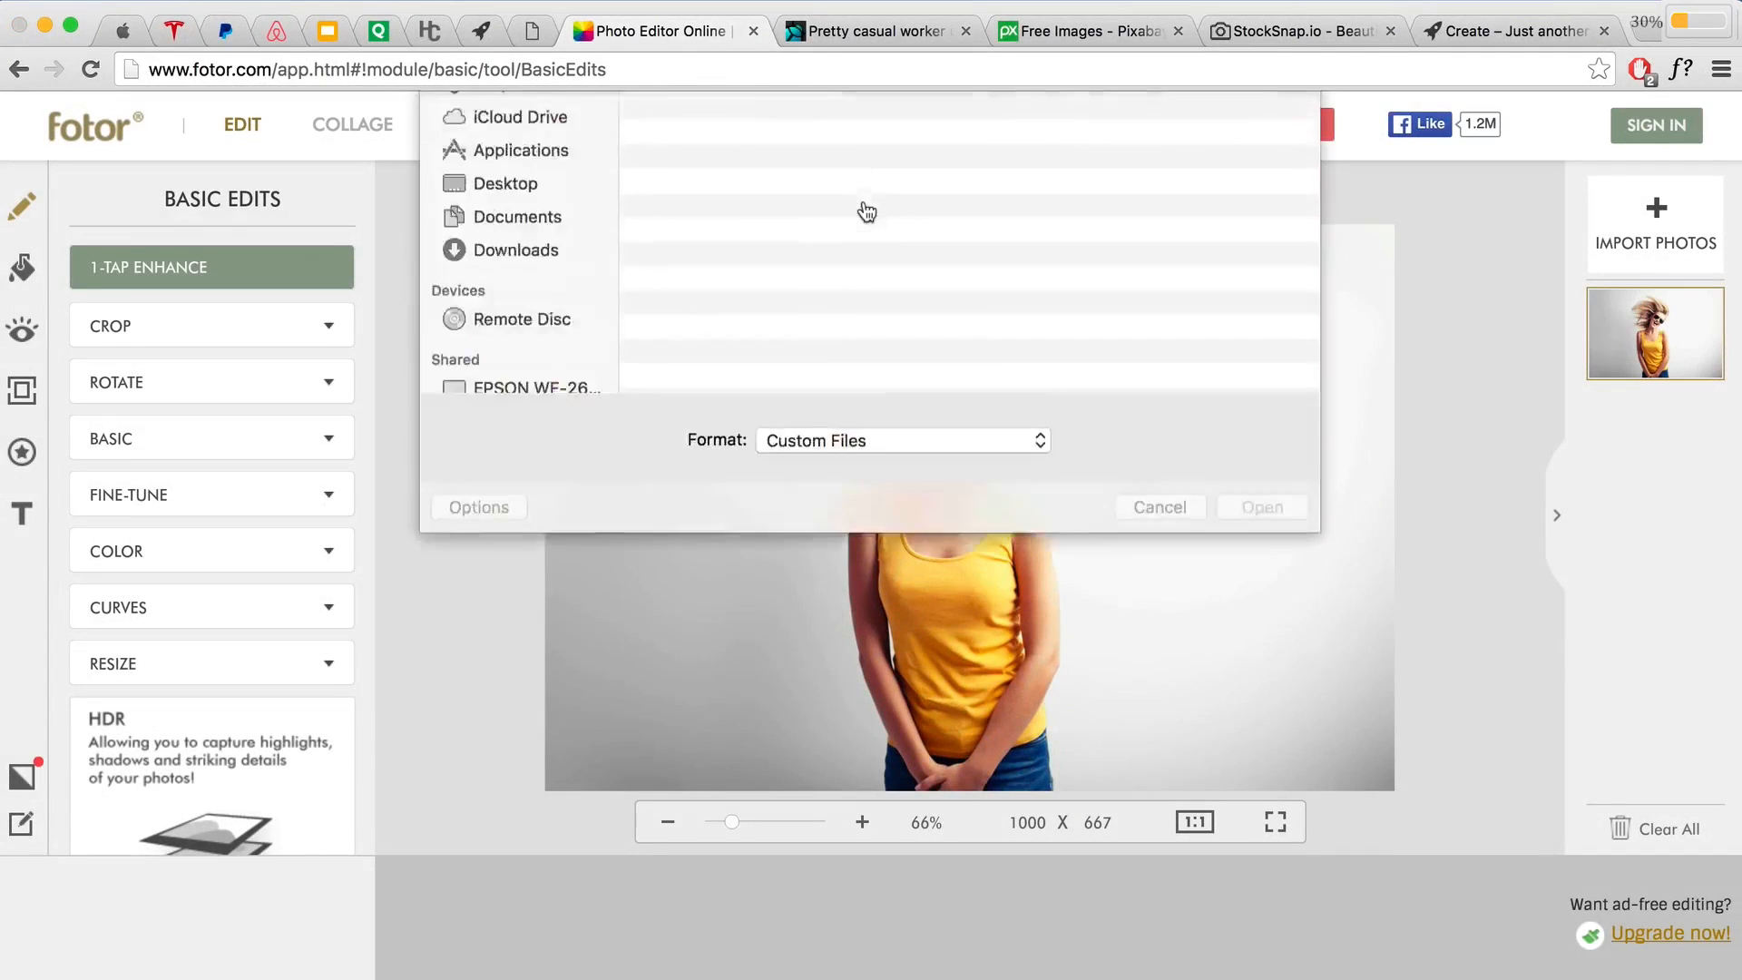
click(740, 185)
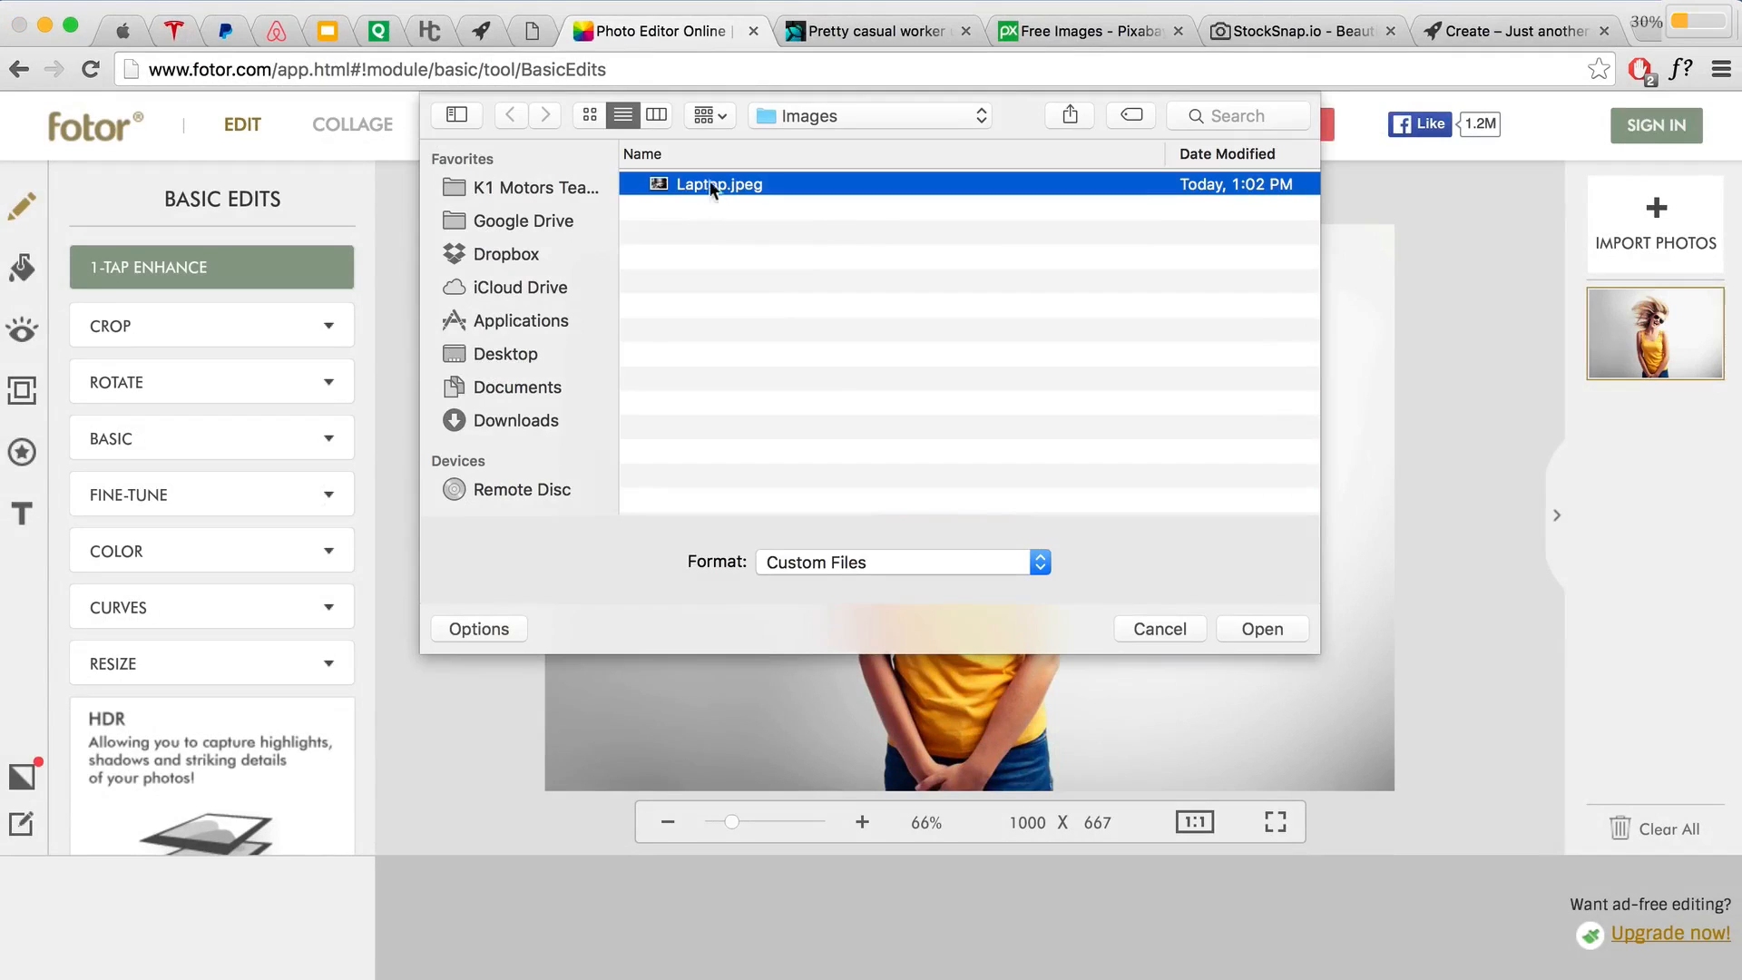
click(1296, 628)
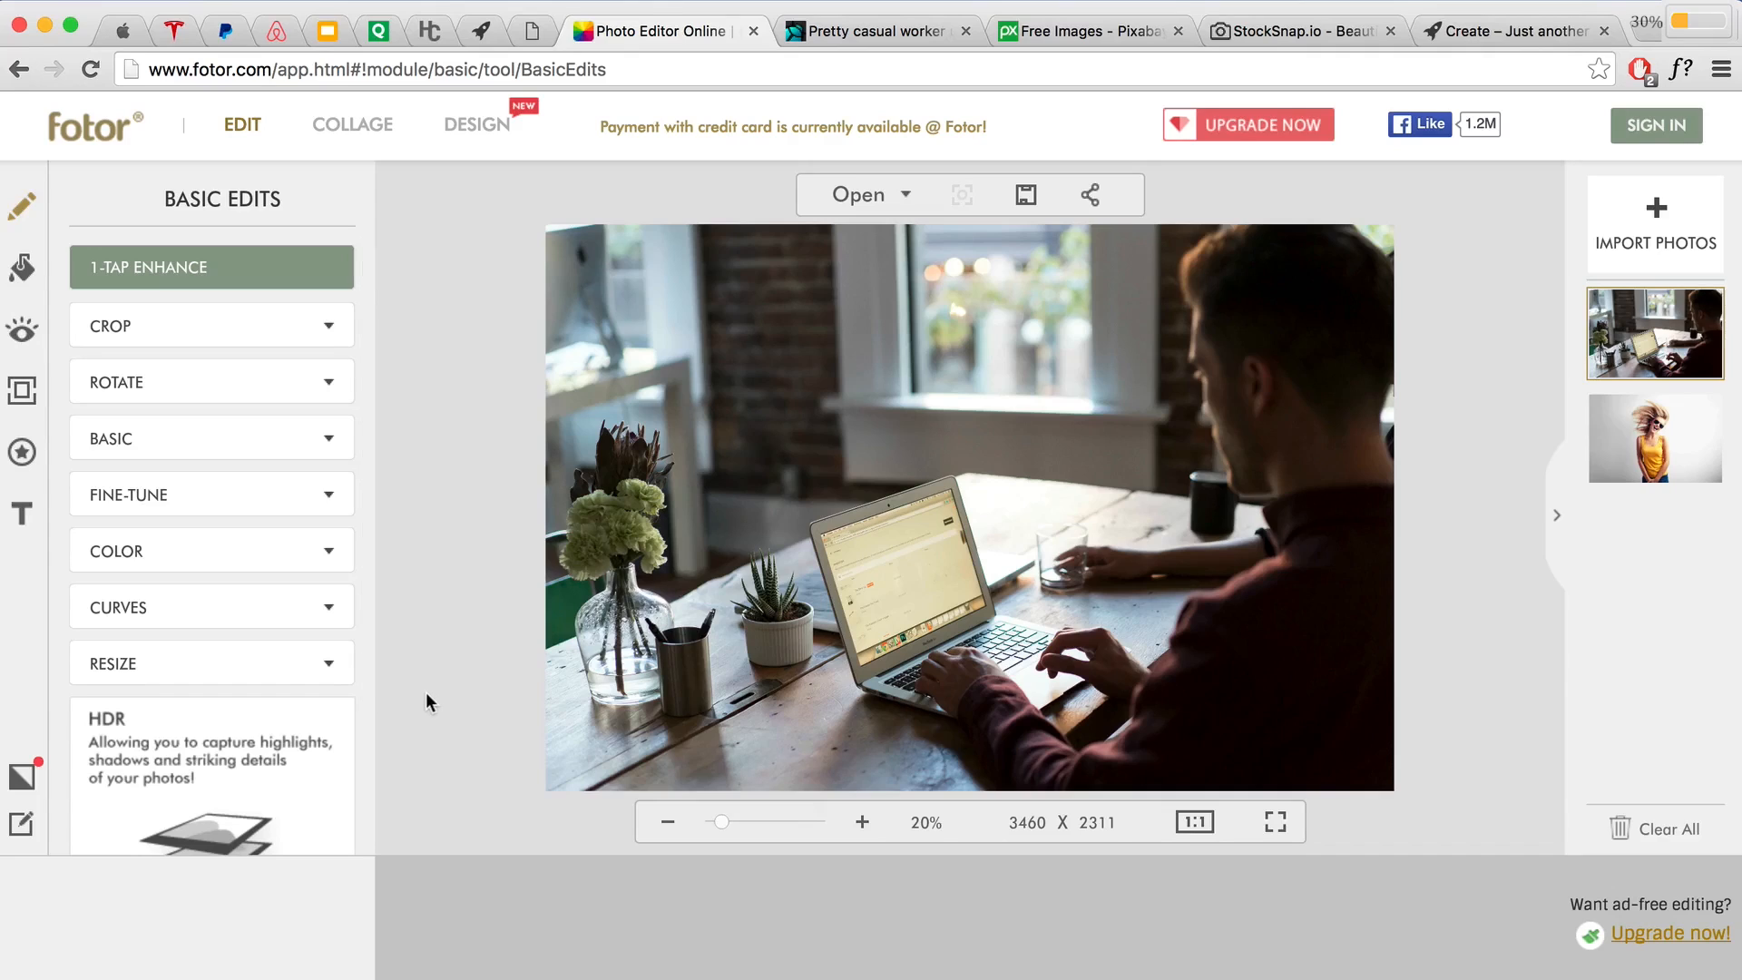
Step: Enter width 1800 under resize, then set the crop size to 1800 × 800
click(243, 667)
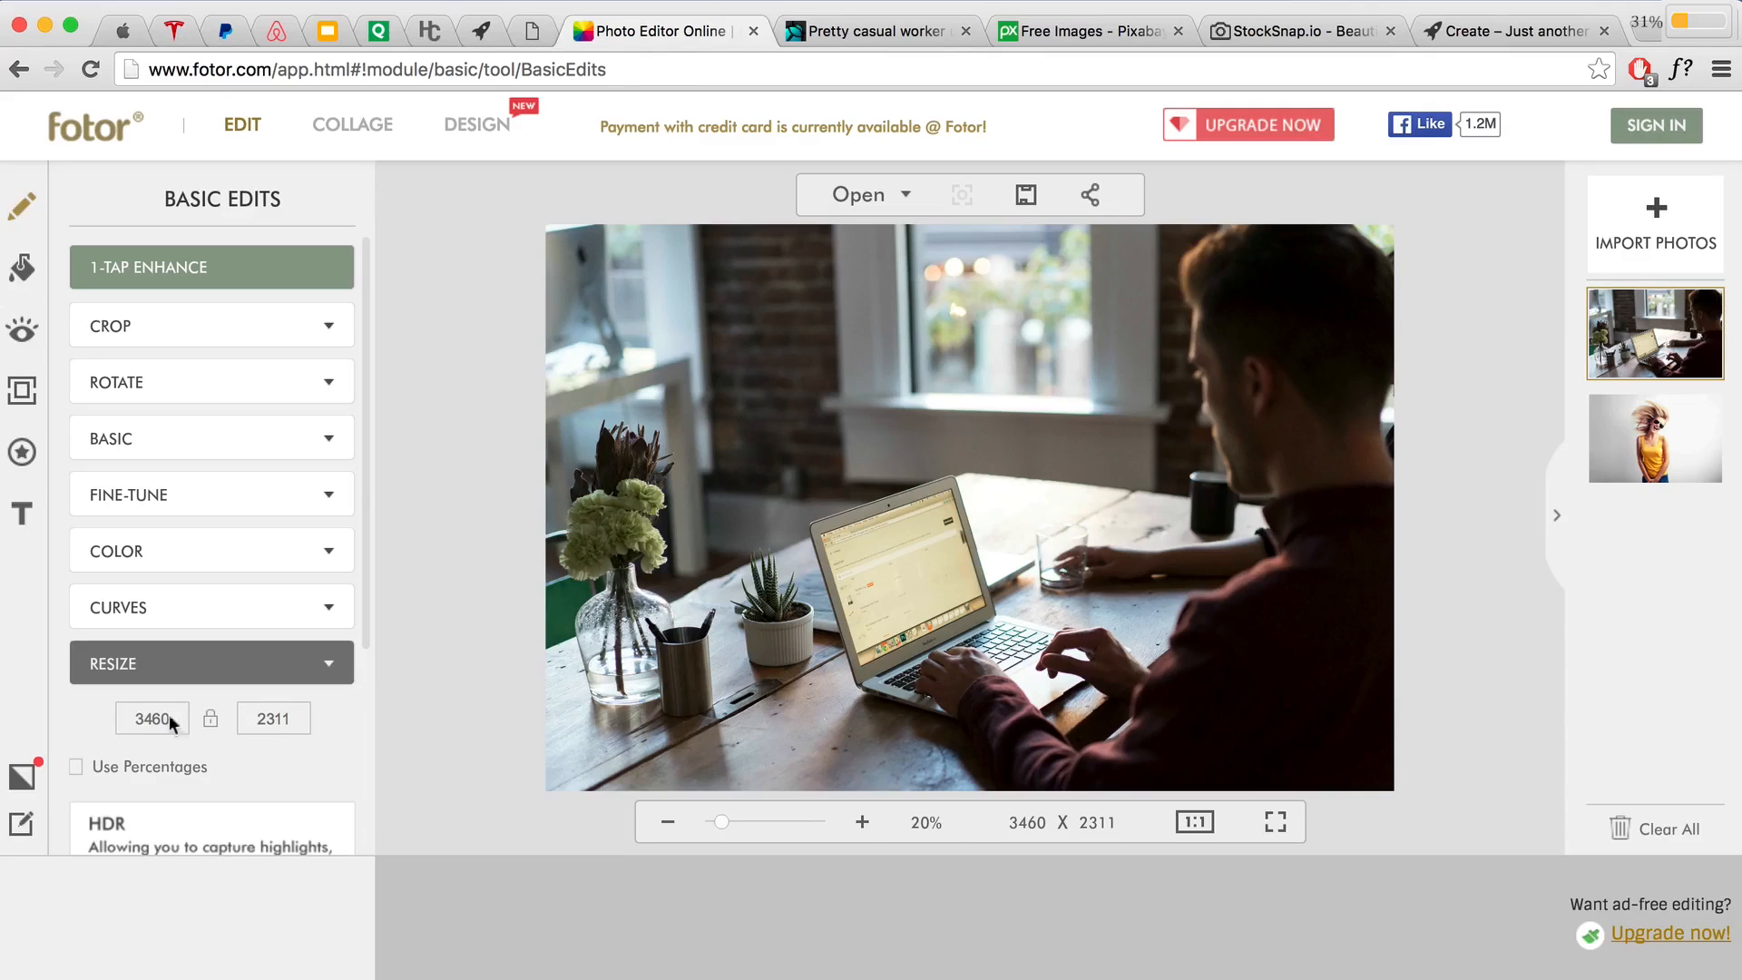
drag(174, 718, 125, 718)
text(1800)
click(222, 334)
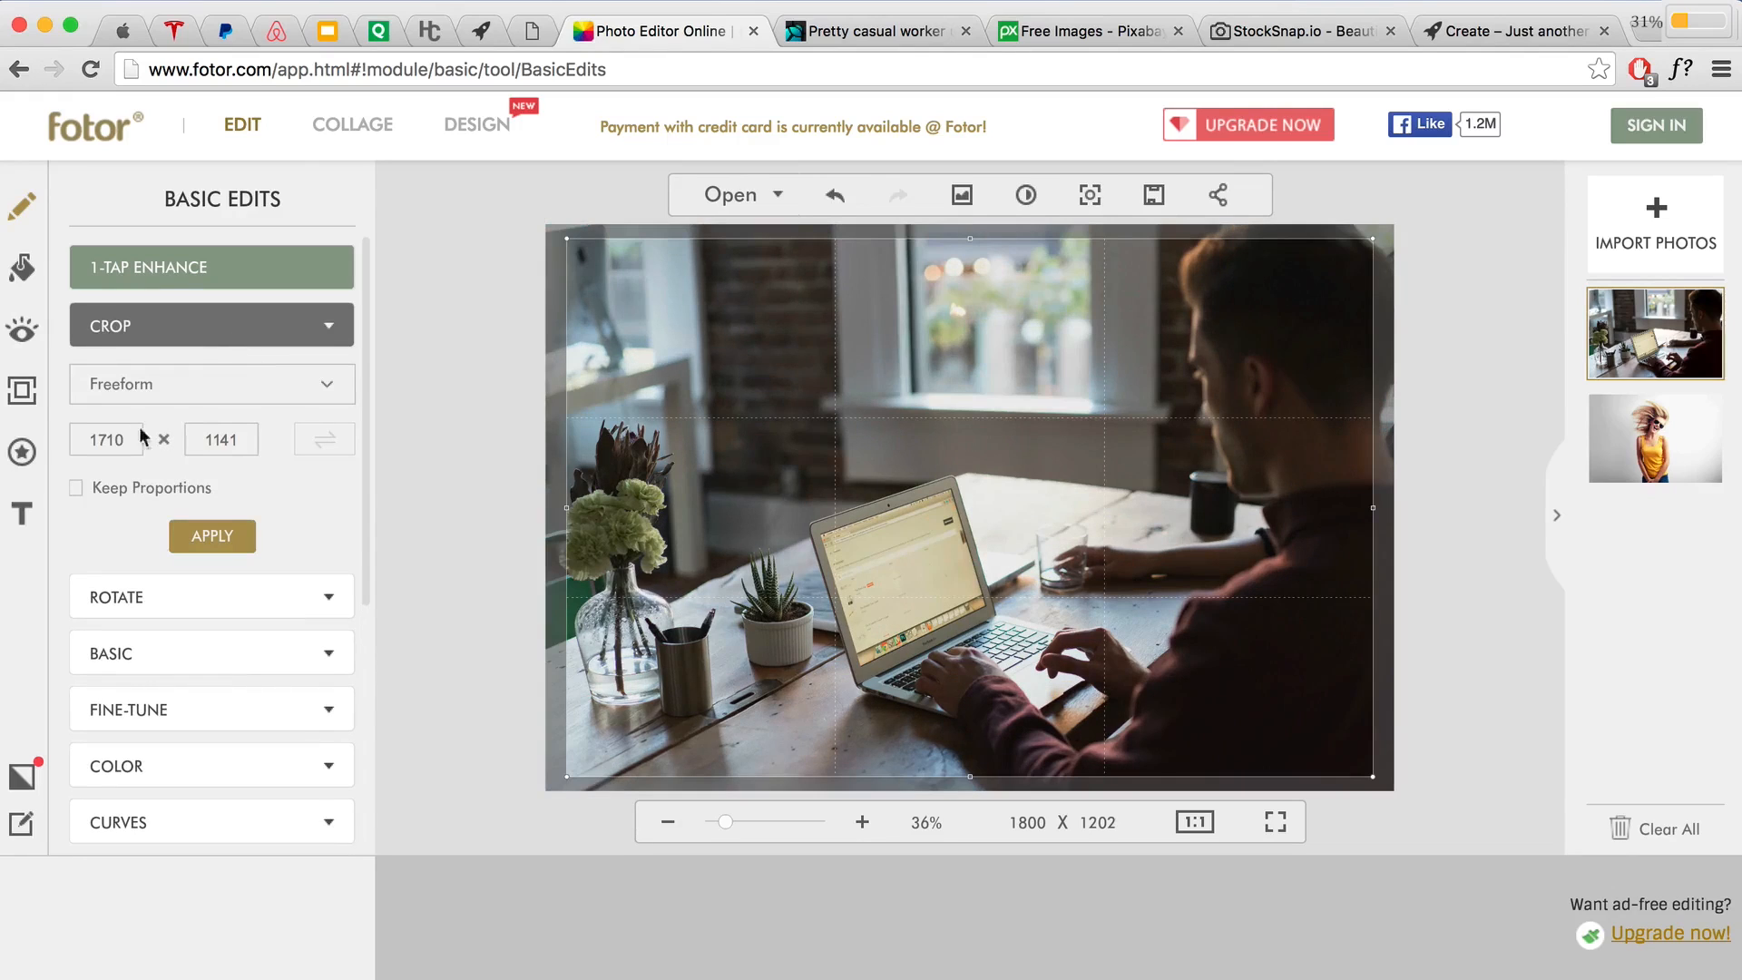
drag(136, 438, 90, 434)
text(1)
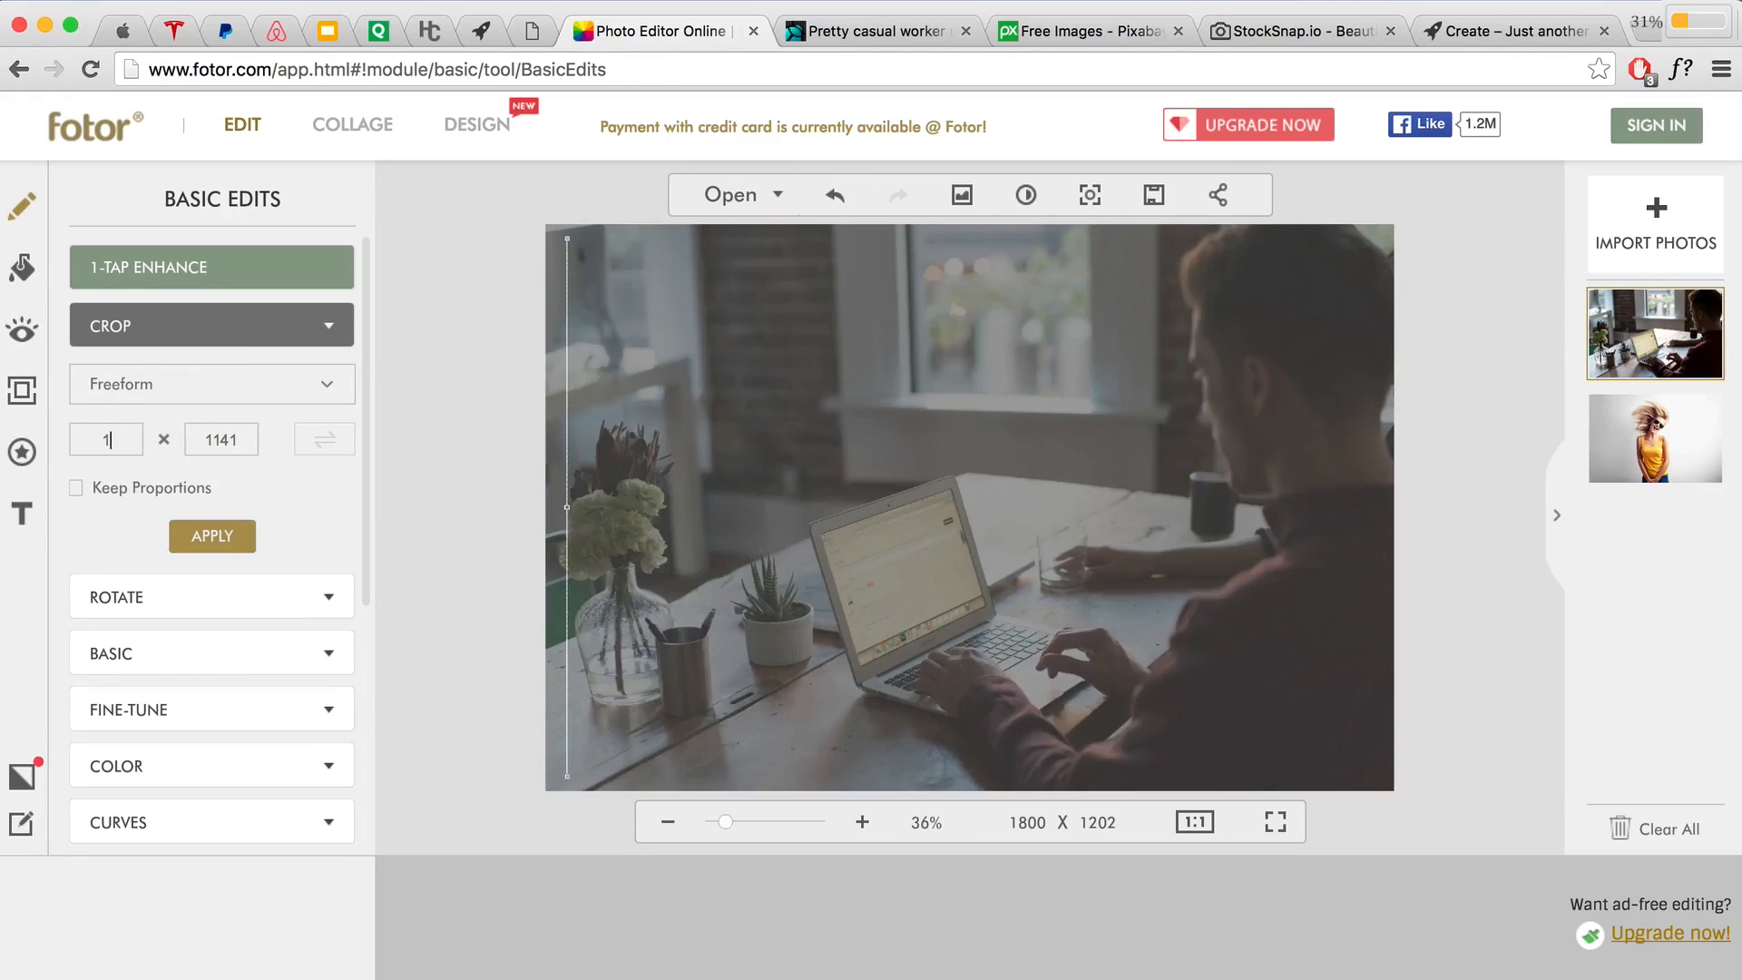
text(800)
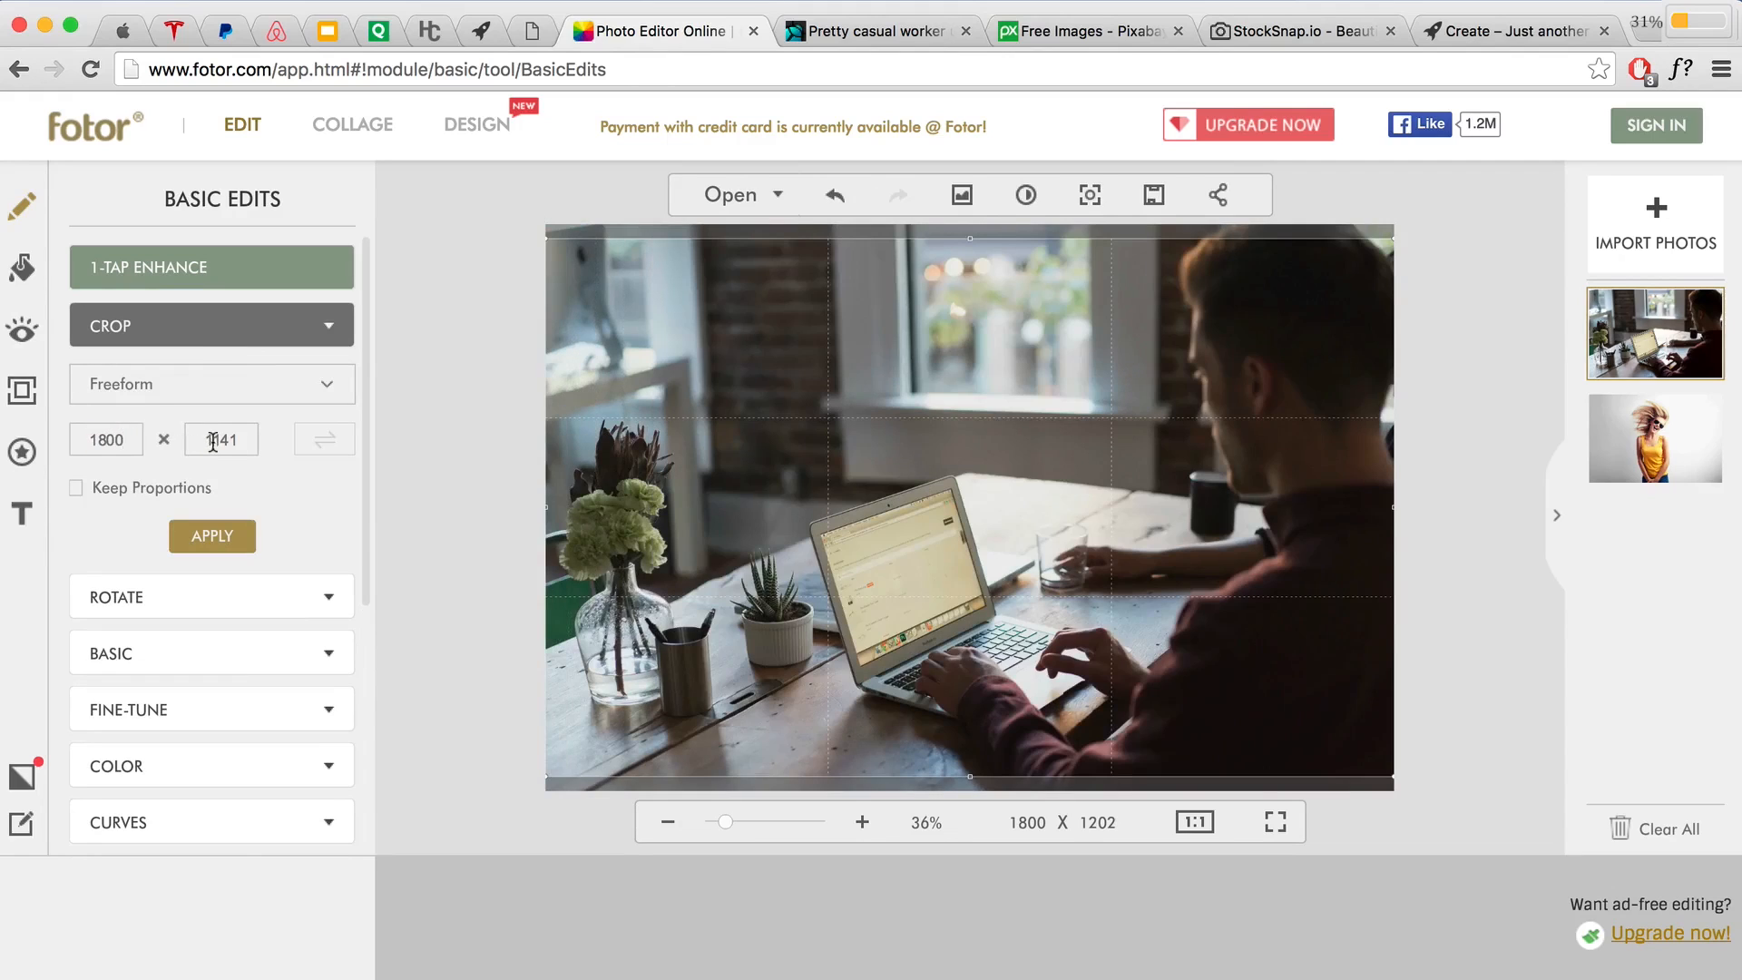
drag(208, 440, 240, 440)
text(800)
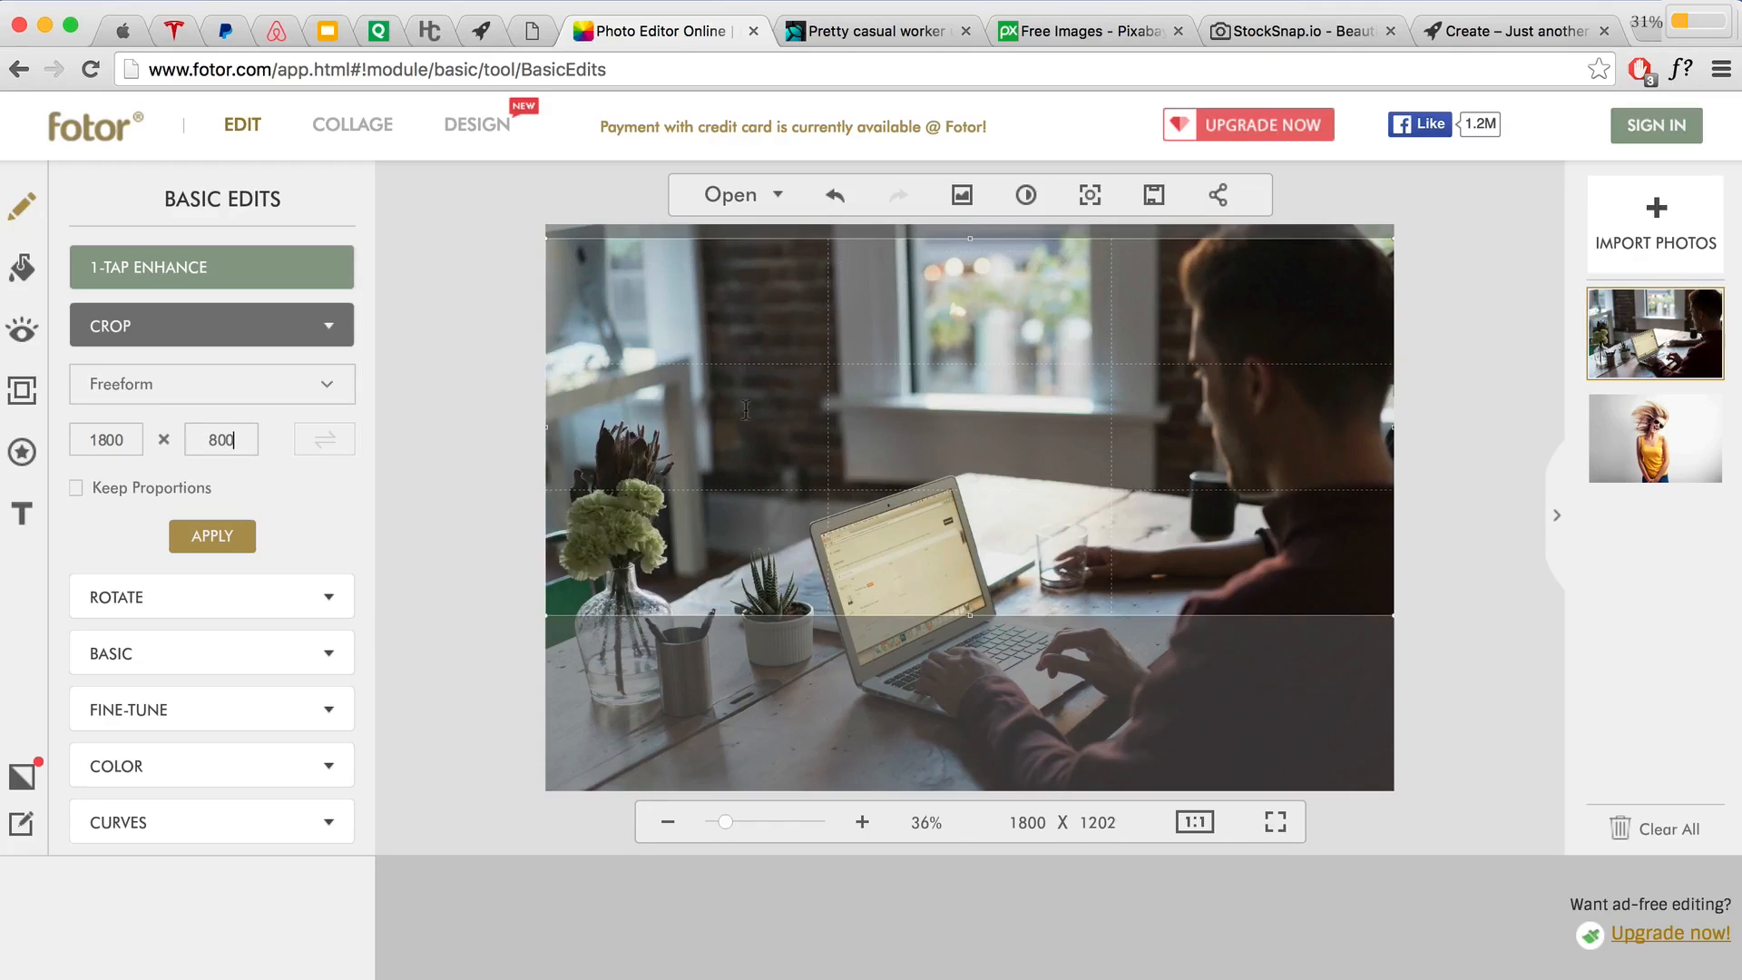
Step: Position the crop box over the man at the laptop, apply the crop, and open Effects
drag(746, 396, 742, 472)
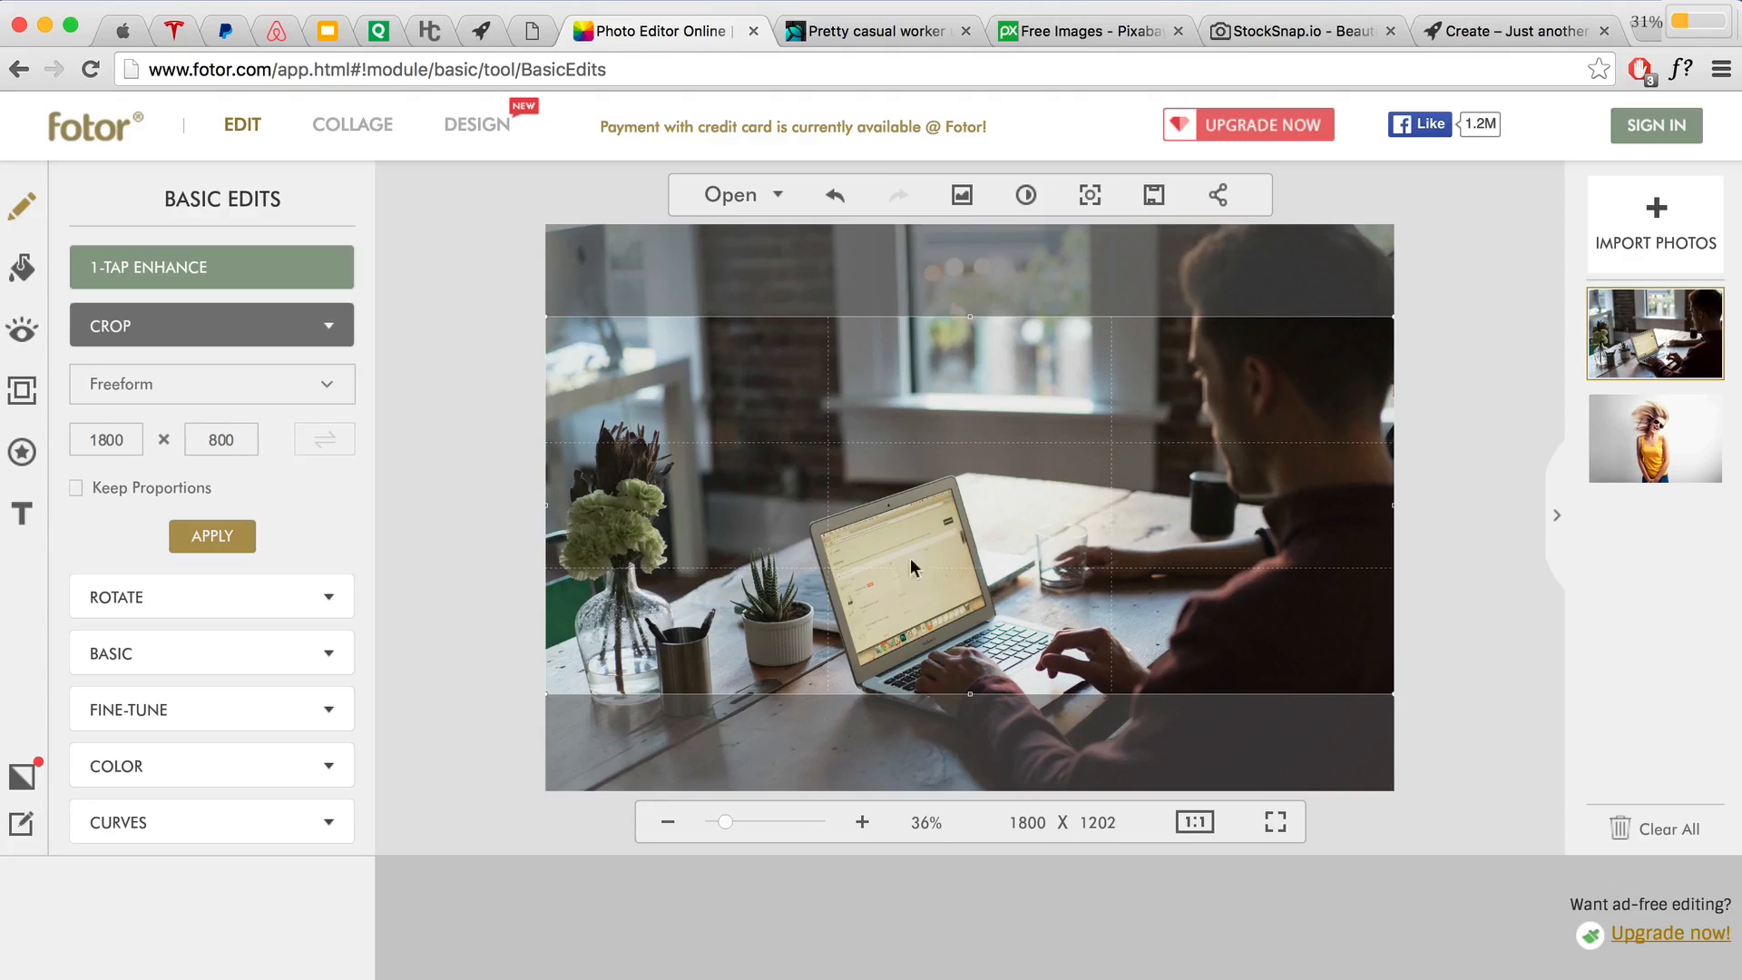
mouse_move(985, 539)
mouse_down()
mouse_move(985, 484)
mouse_move(978, 535)
mouse_up()
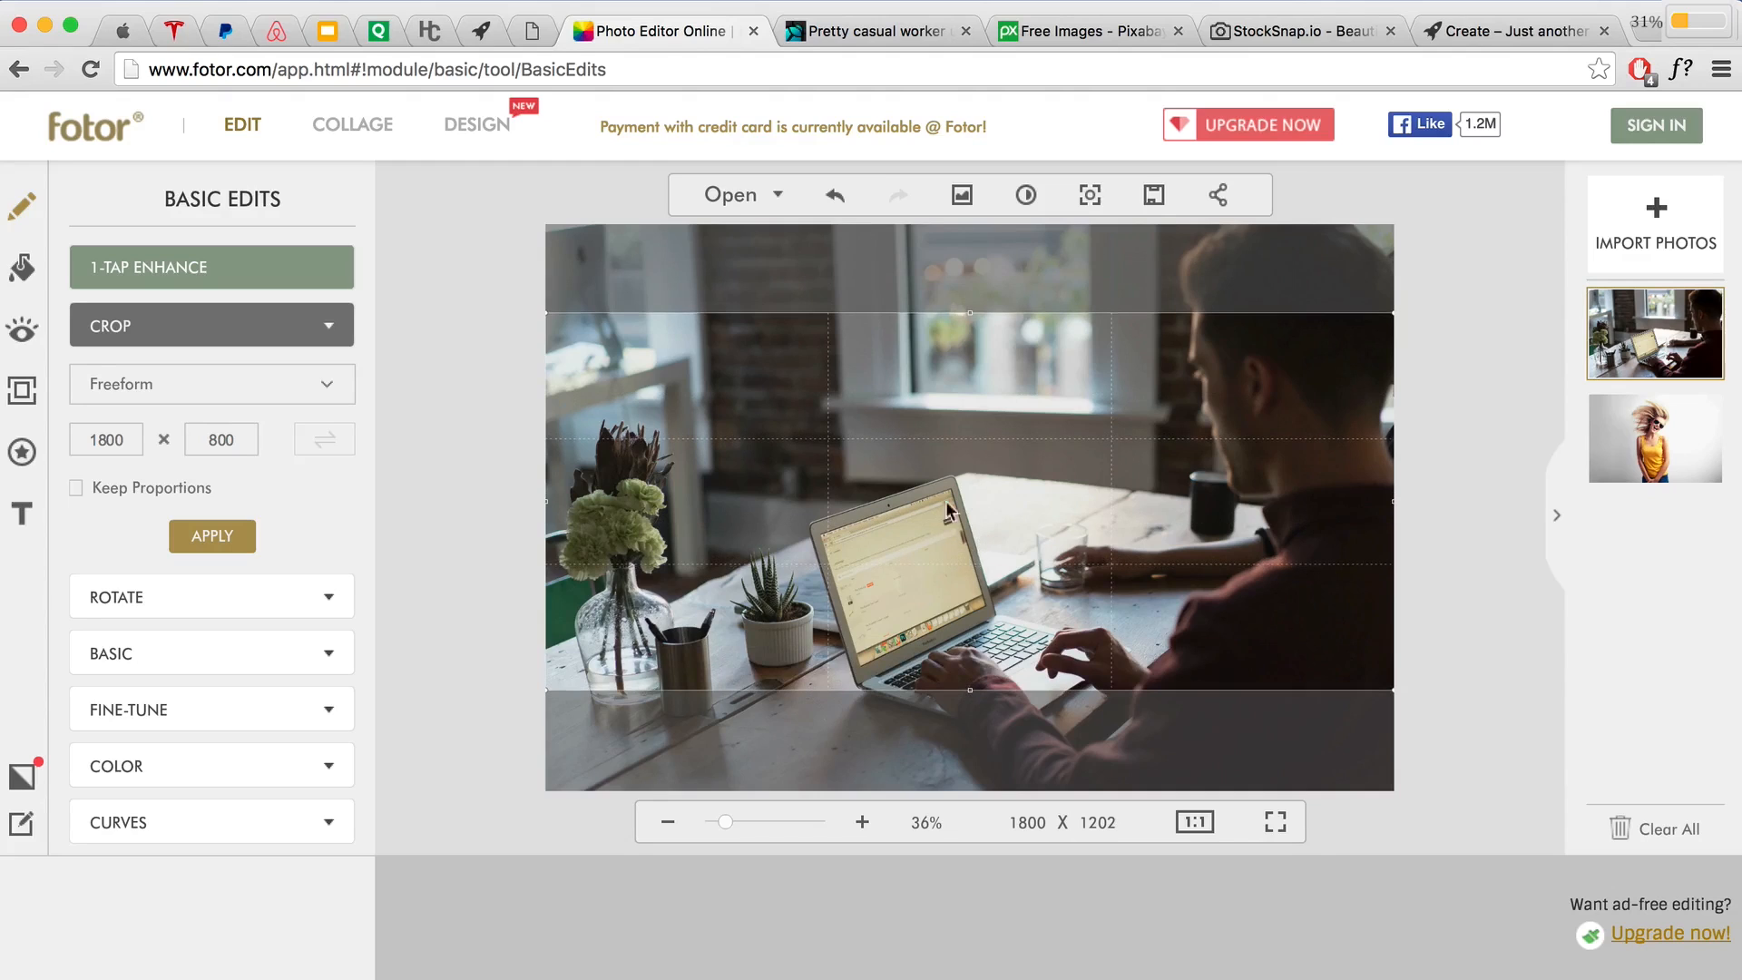
click(205, 535)
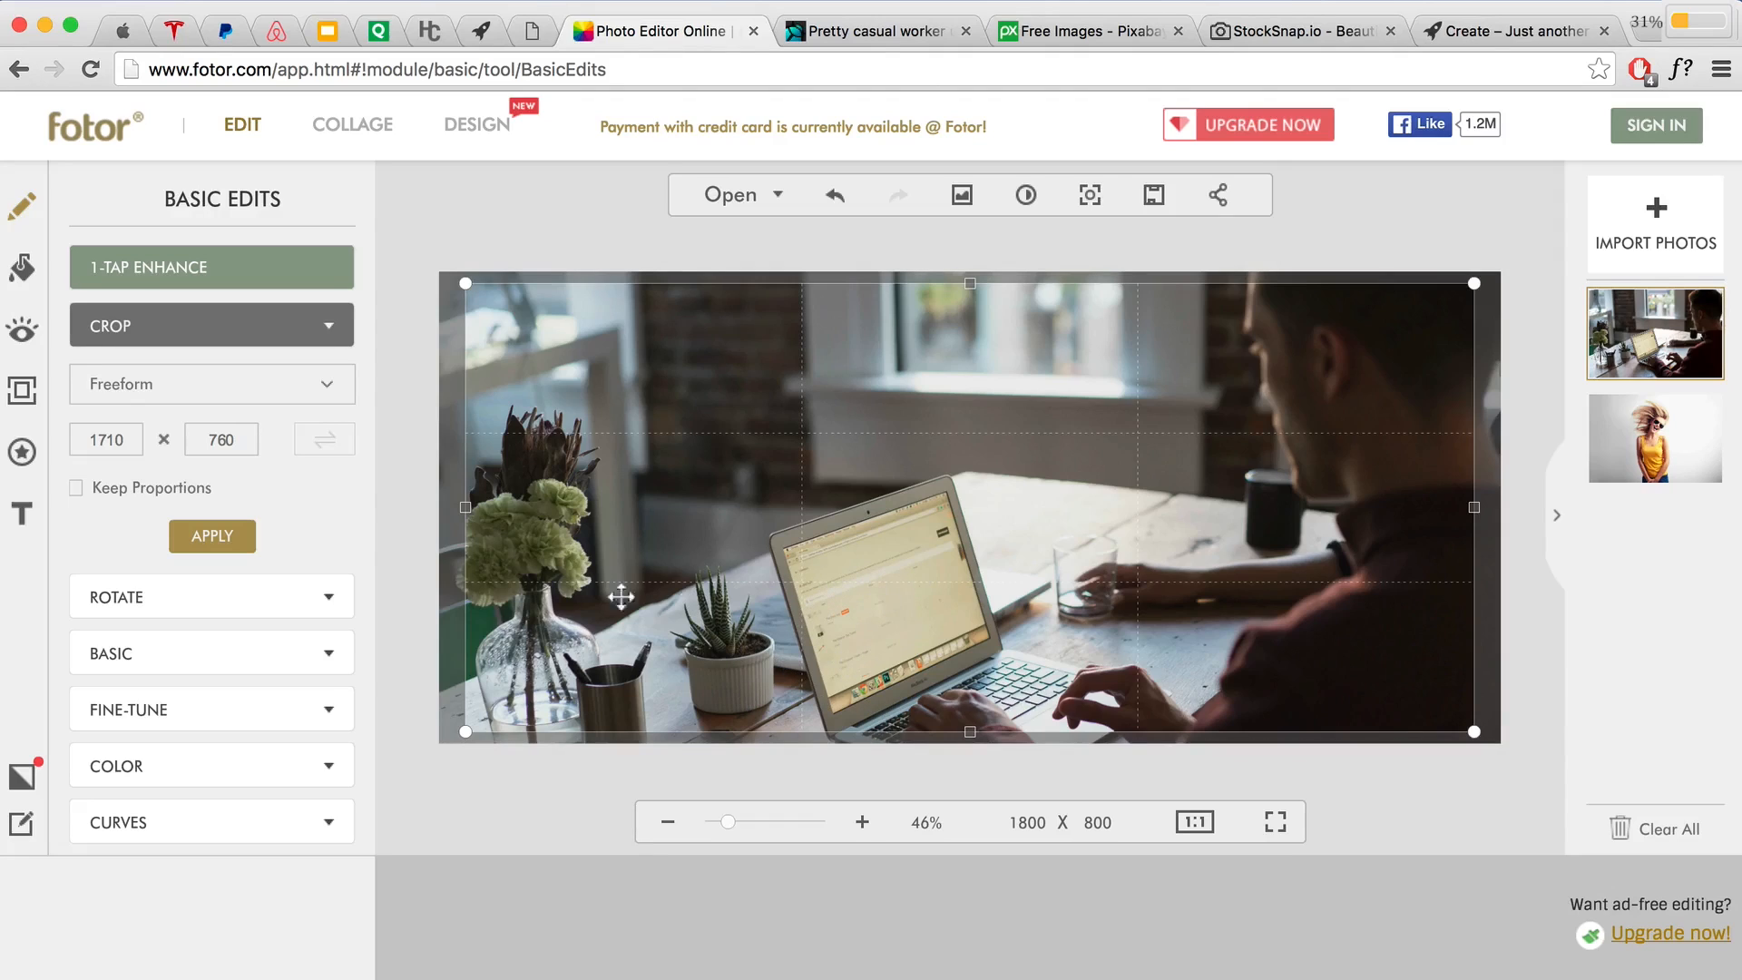
click(204, 655)
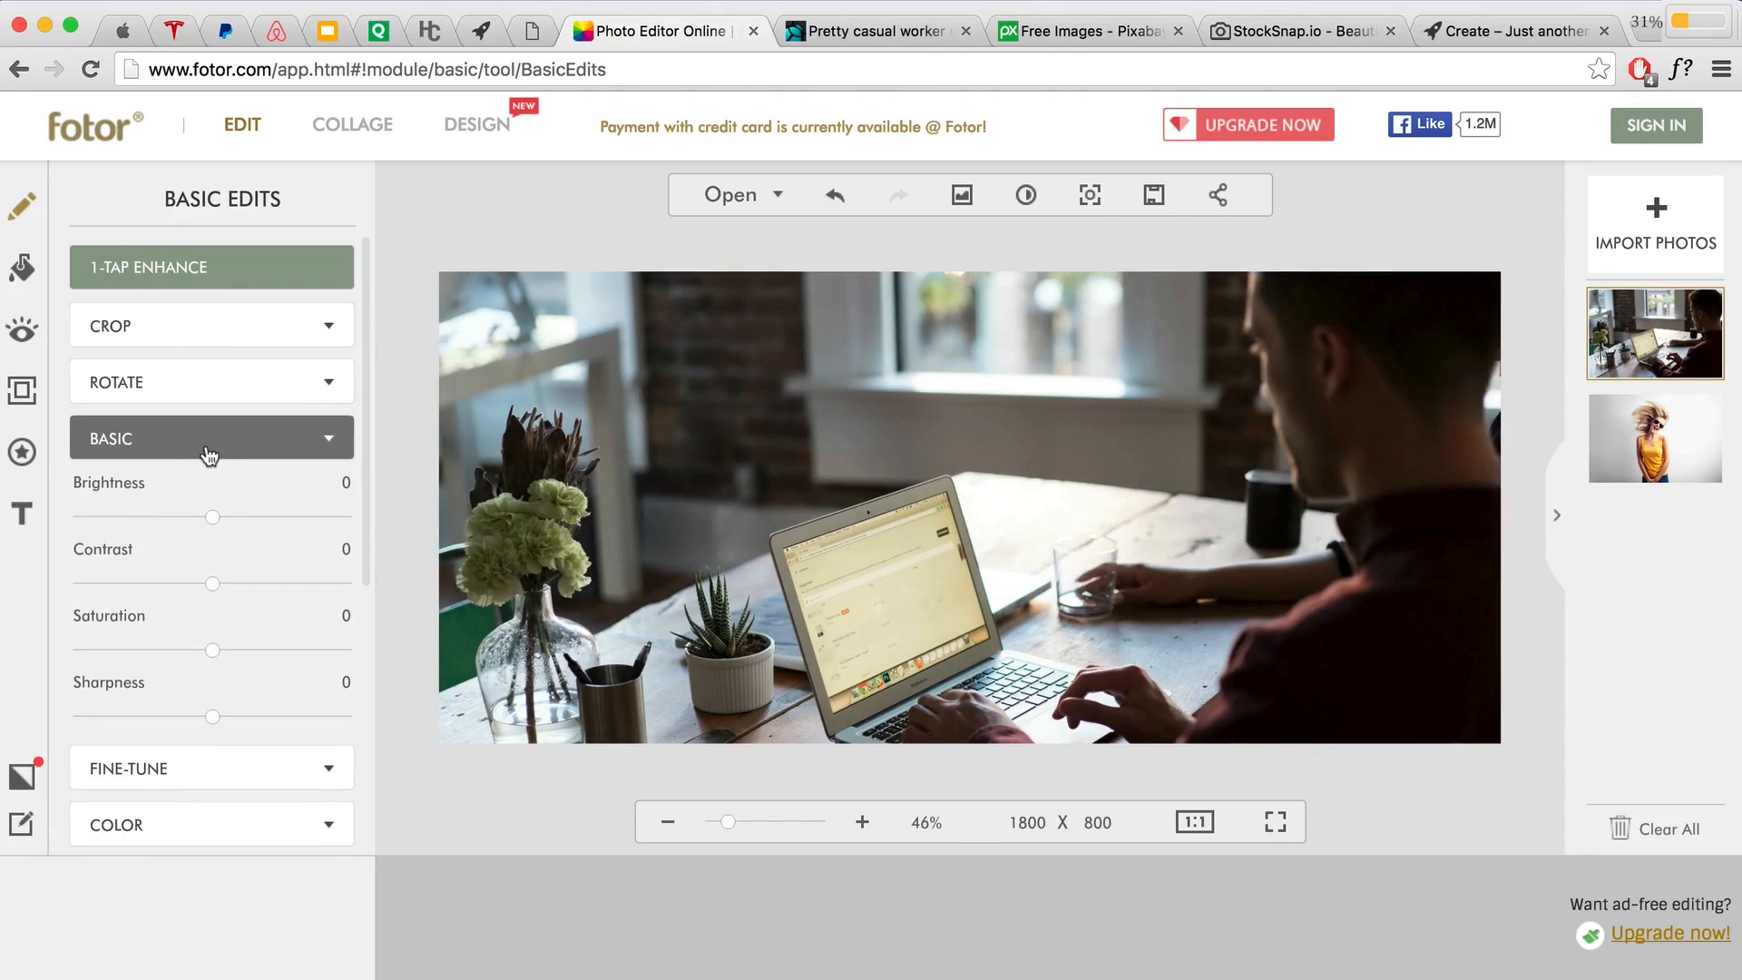
click(201, 451)
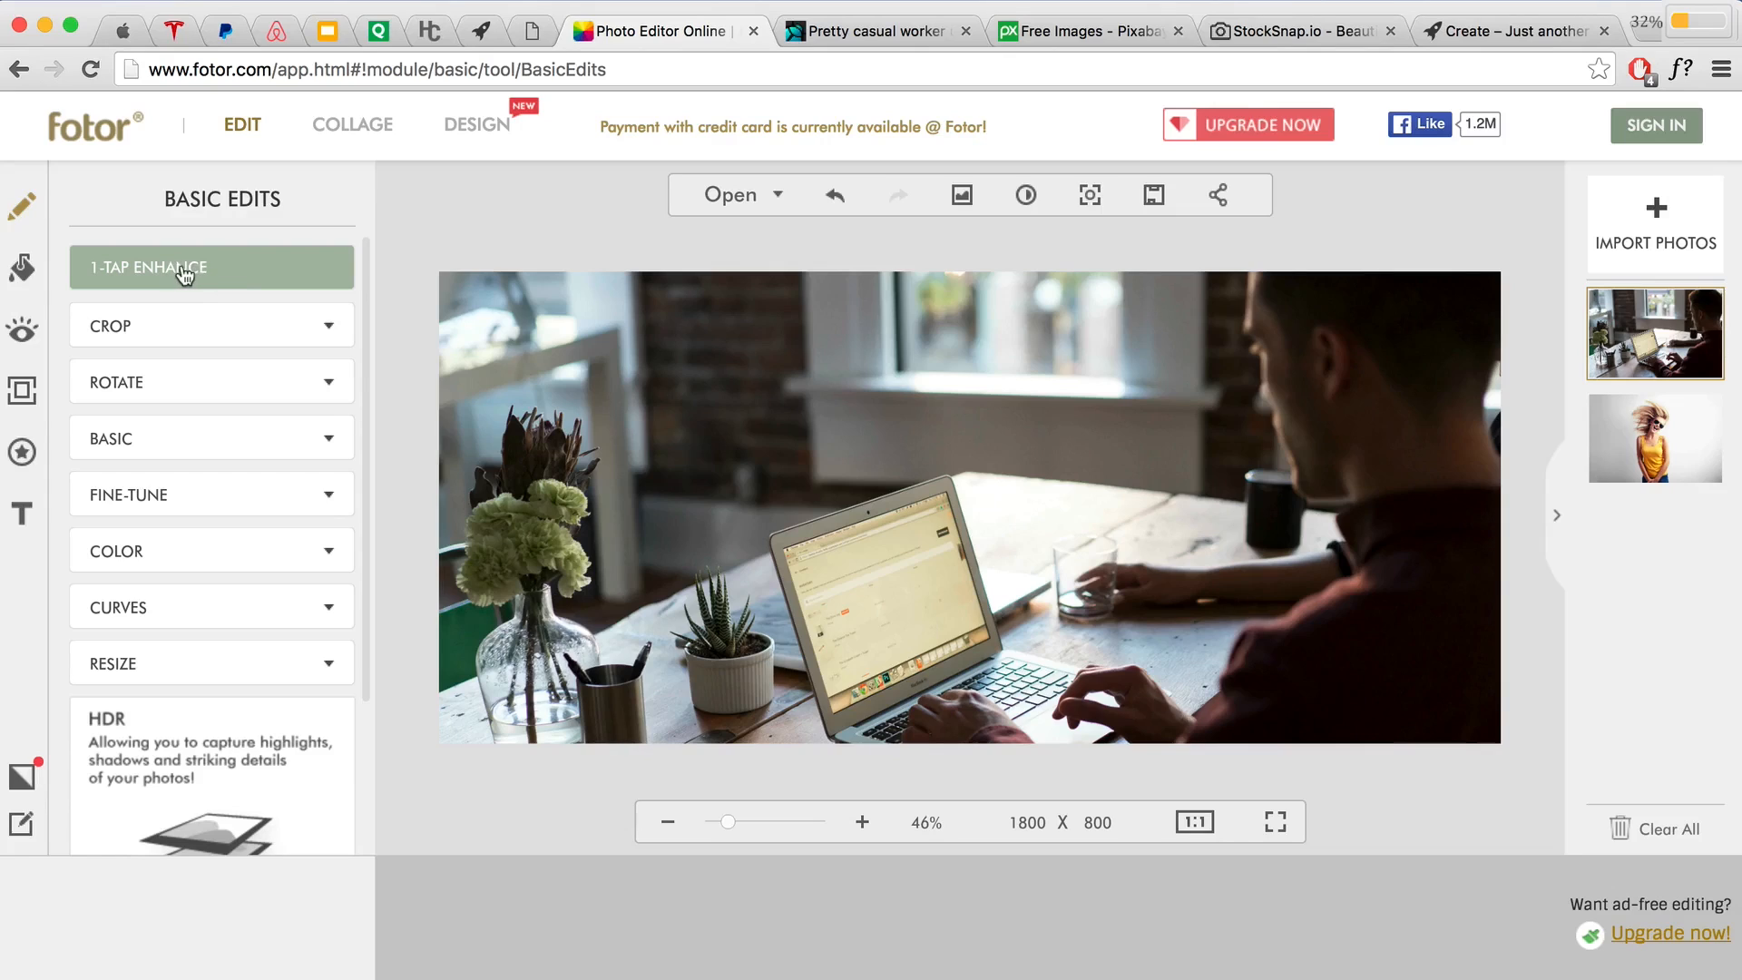
click(18, 269)
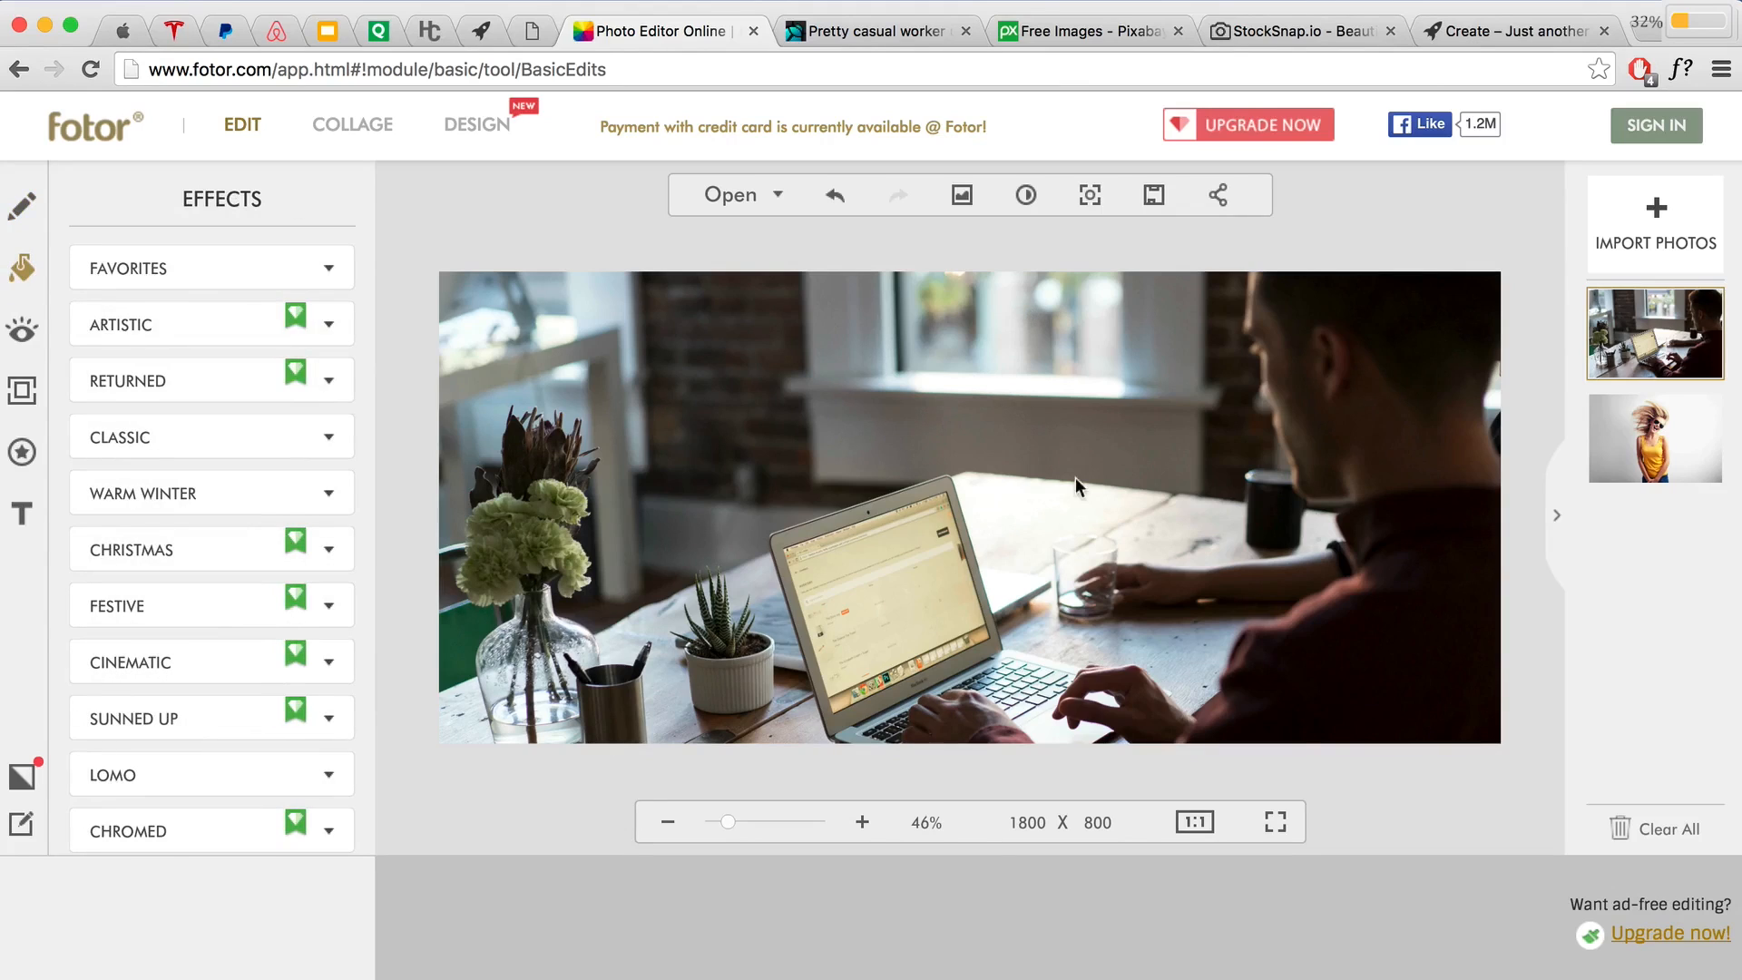
Step: Save the cropped photo as a Normal-quality JPG named 'Laptop Cropped' in the Images folder
click(1152, 201)
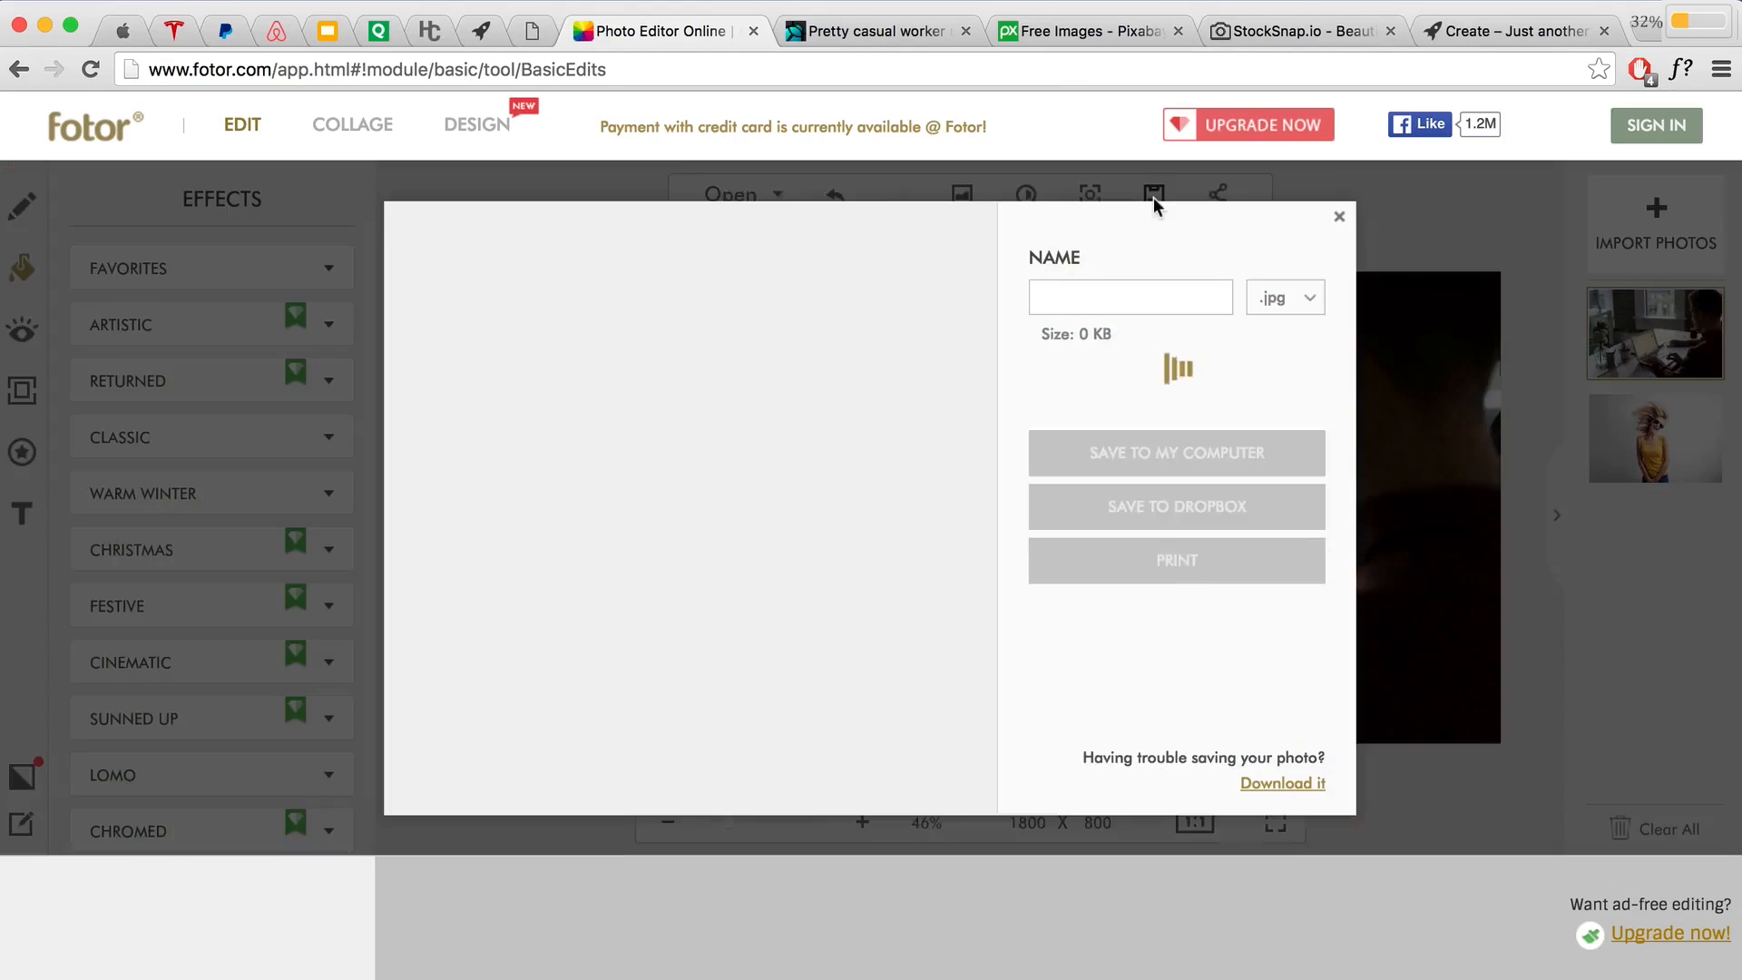
click(1116, 390)
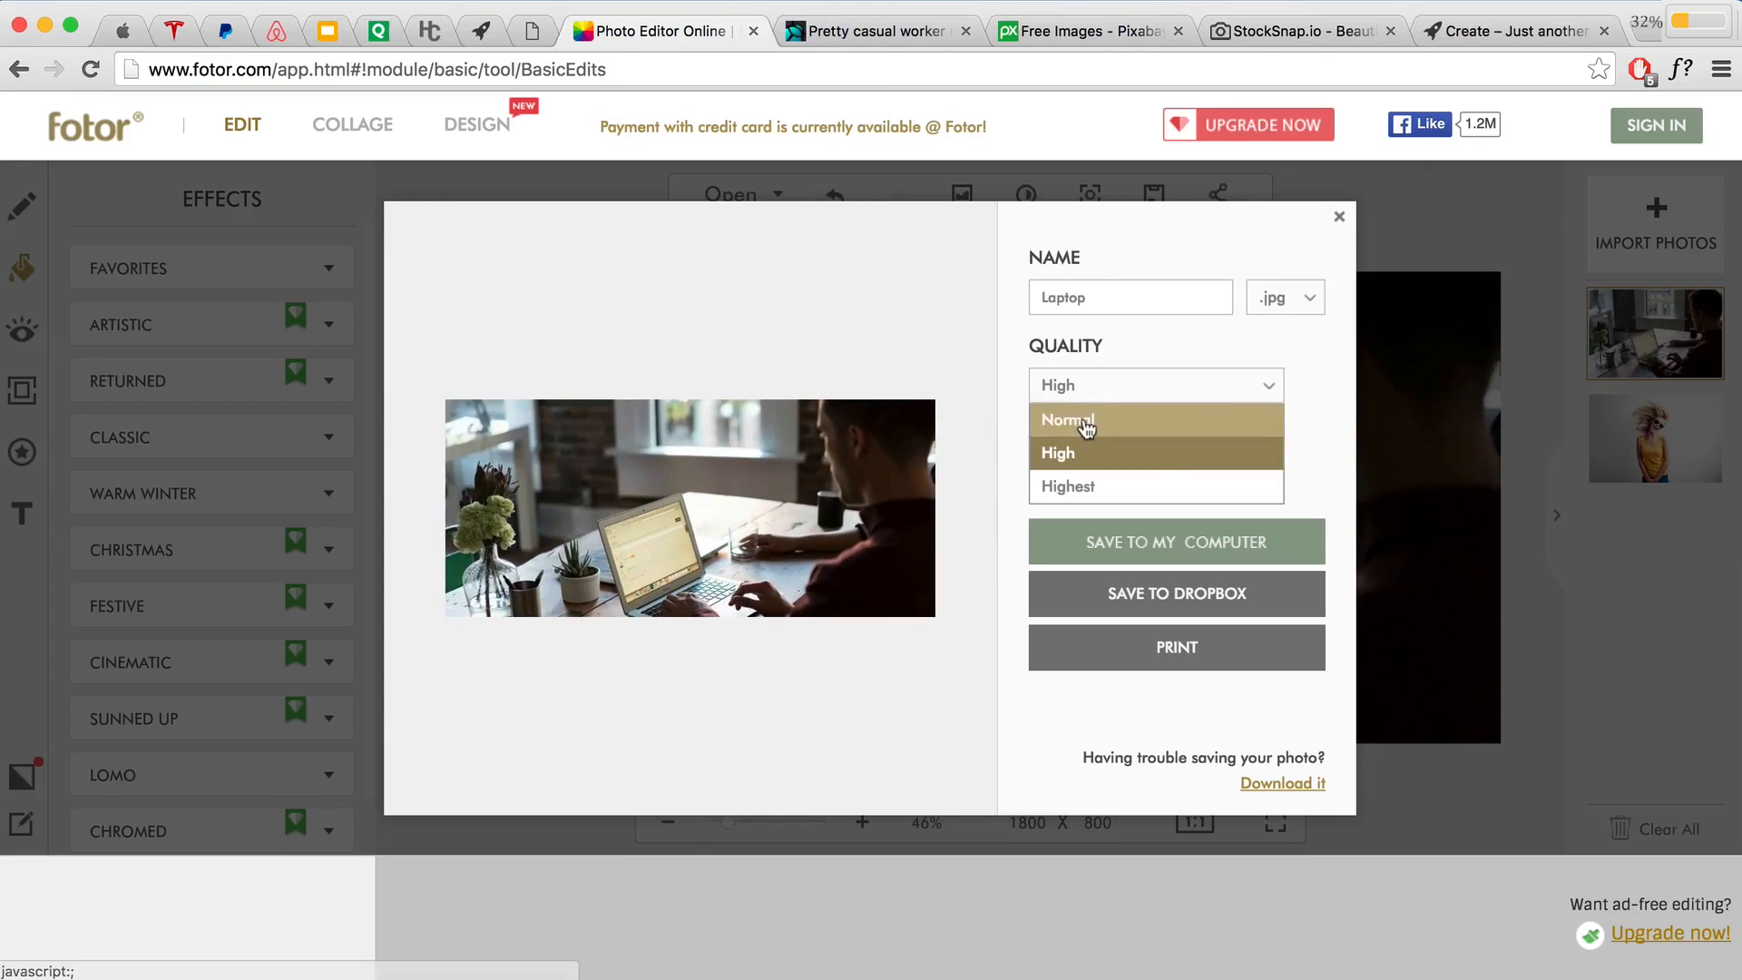
click(1093, 416)
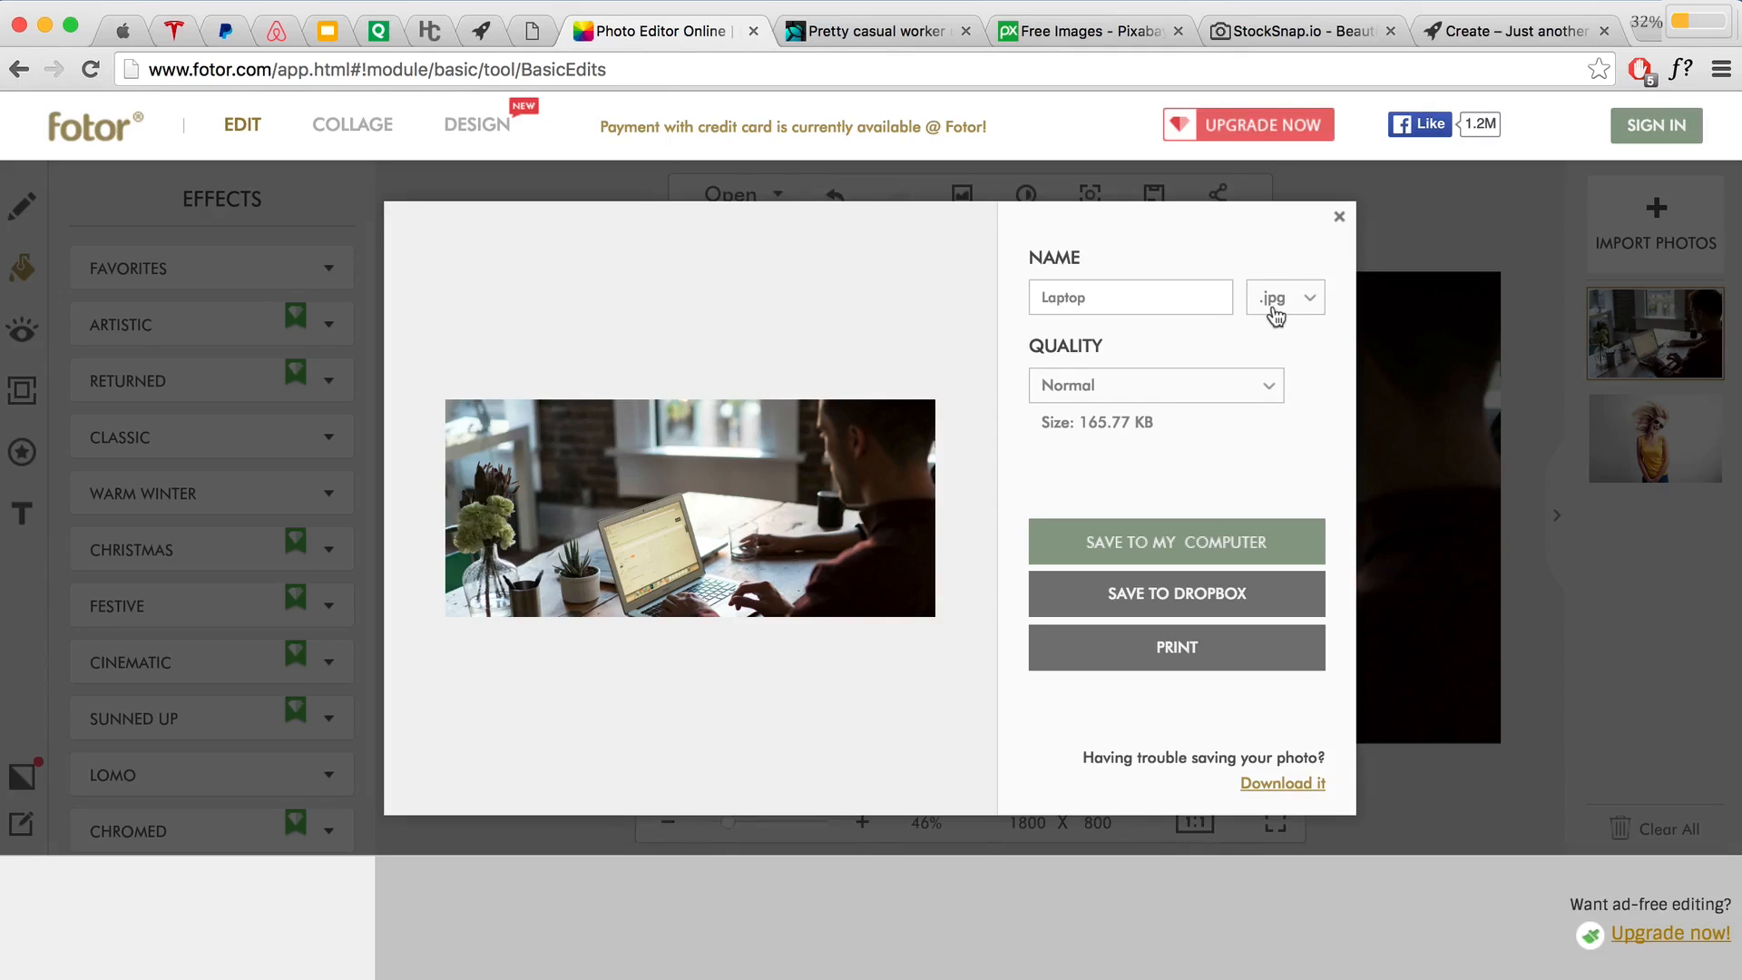
click(1209, 545)
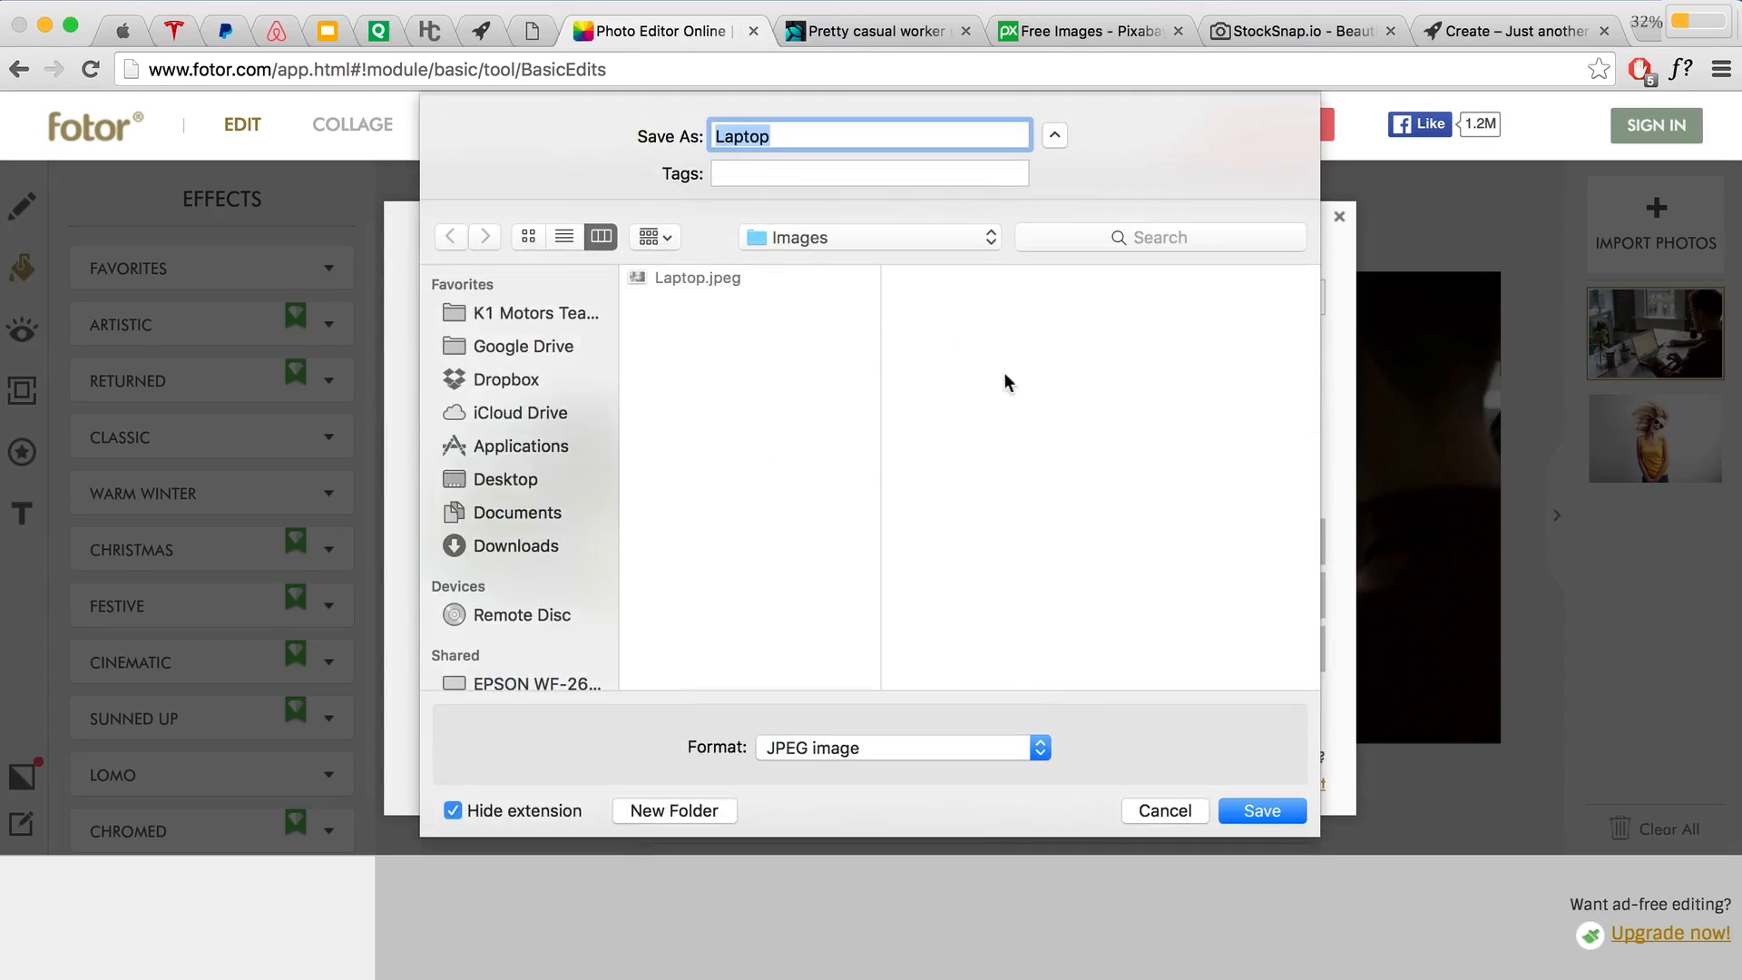
click(804, 135)
text(Cropped)
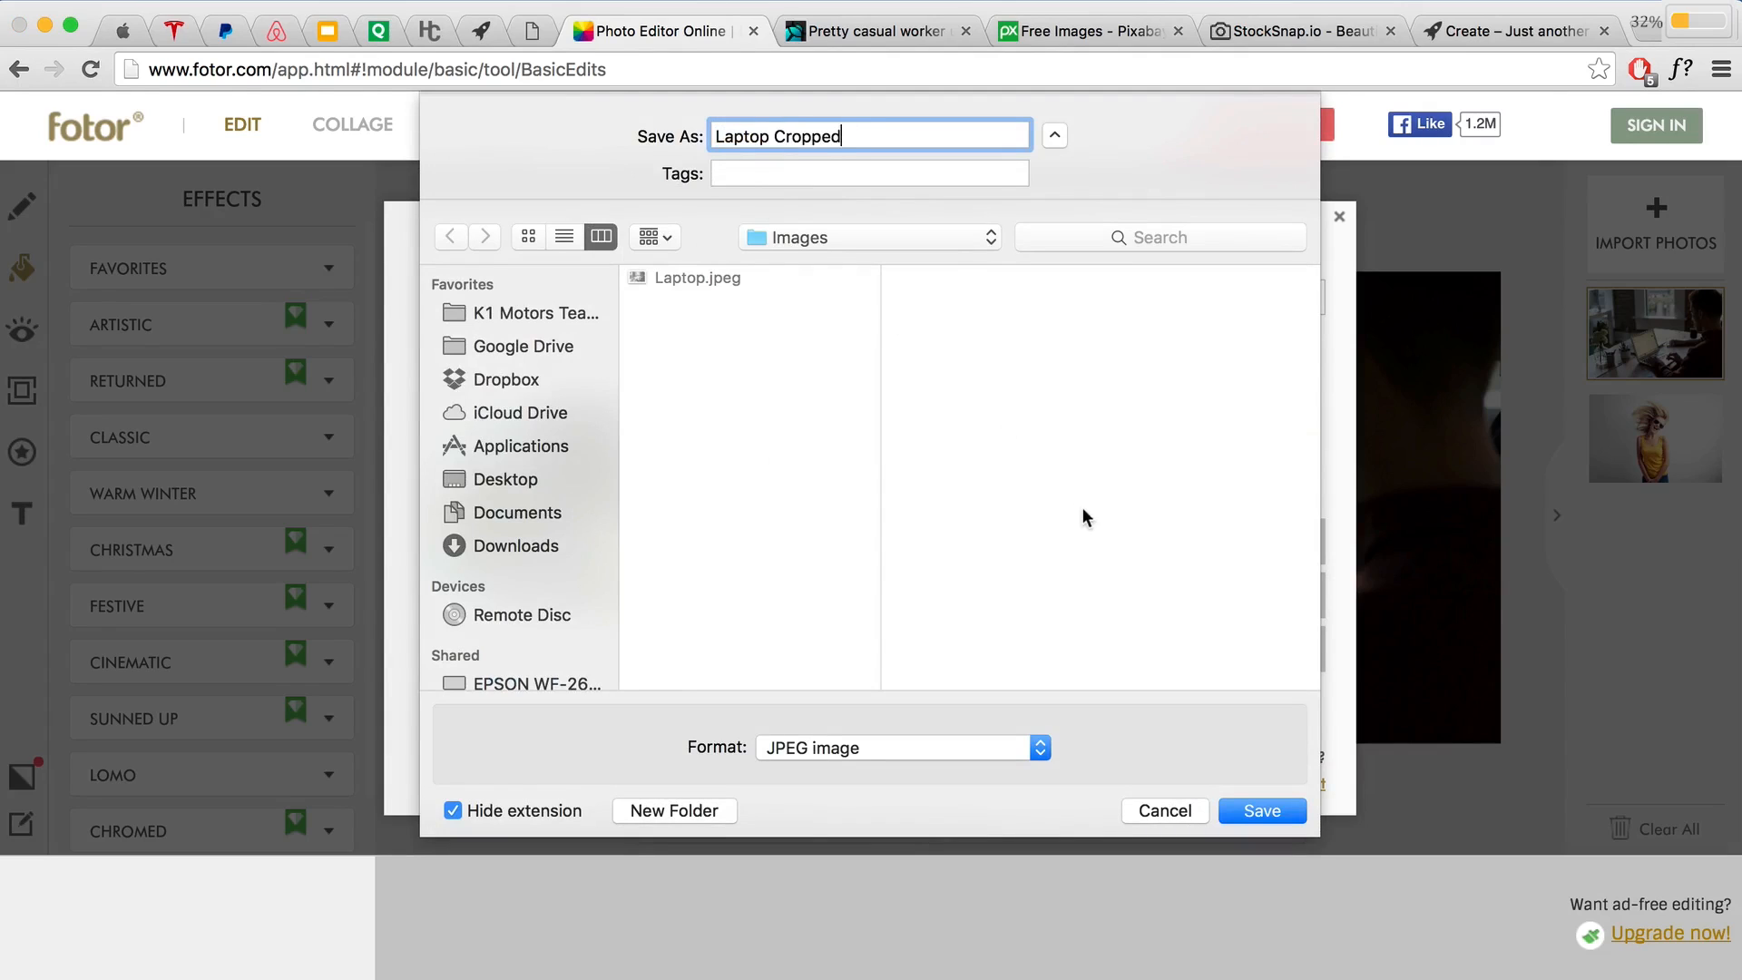
click(1244, 811)
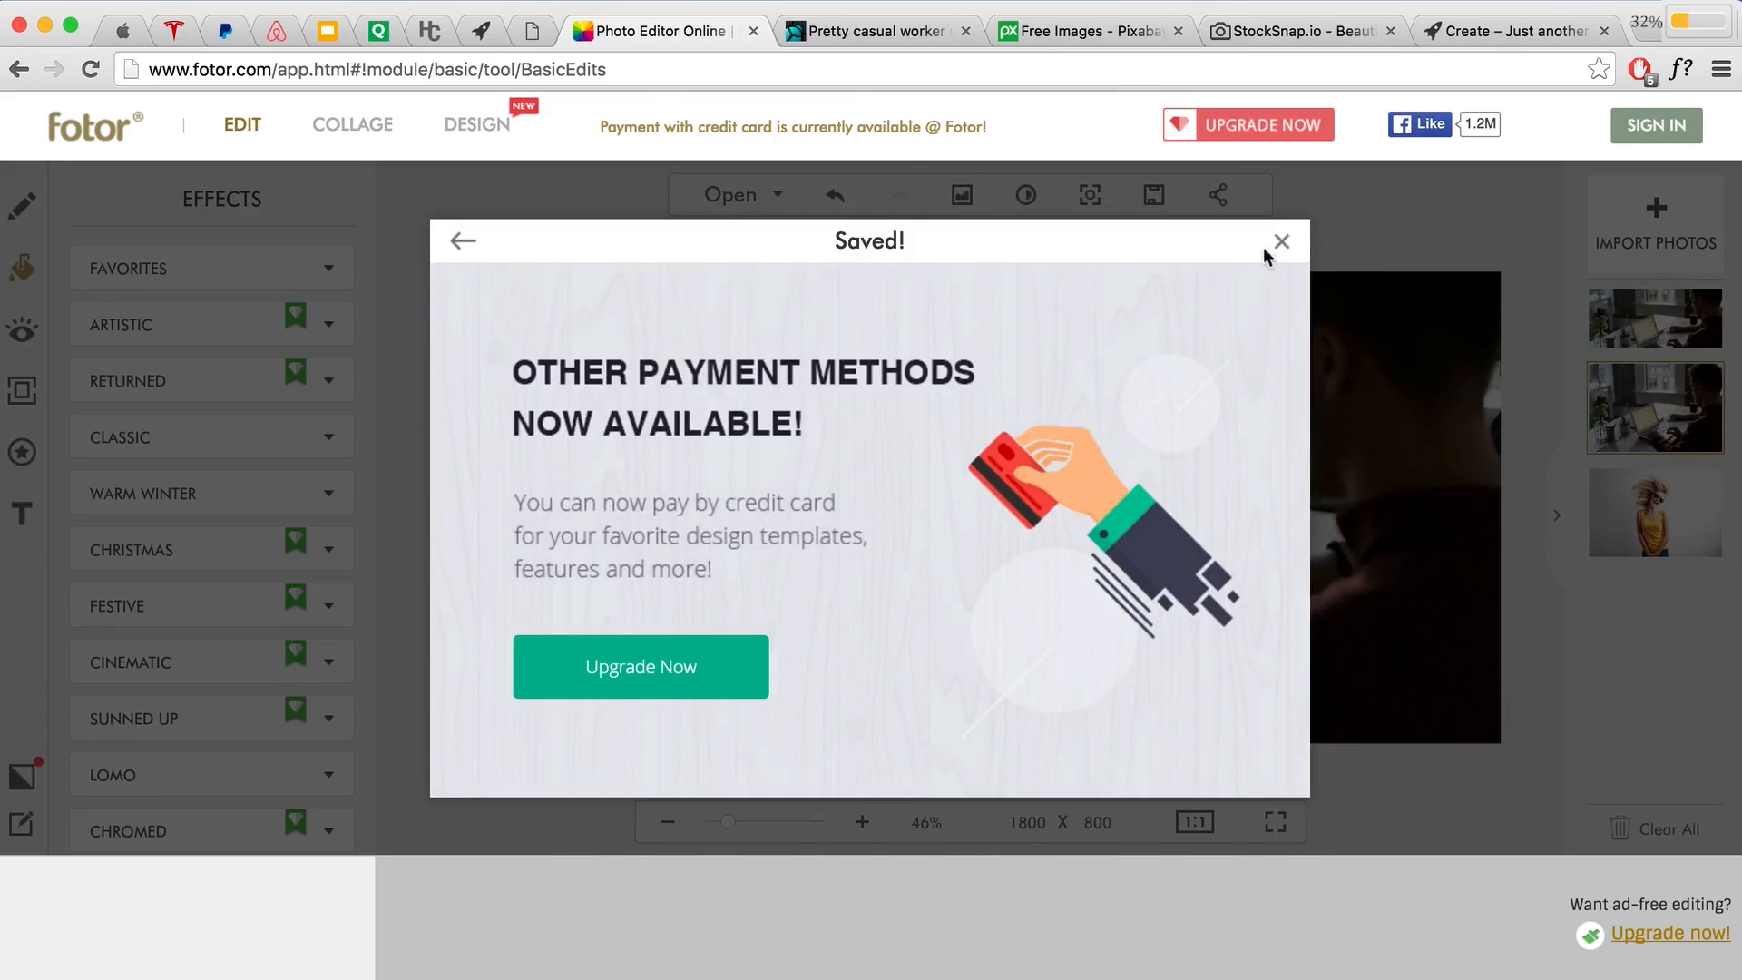
click(1282, 243)
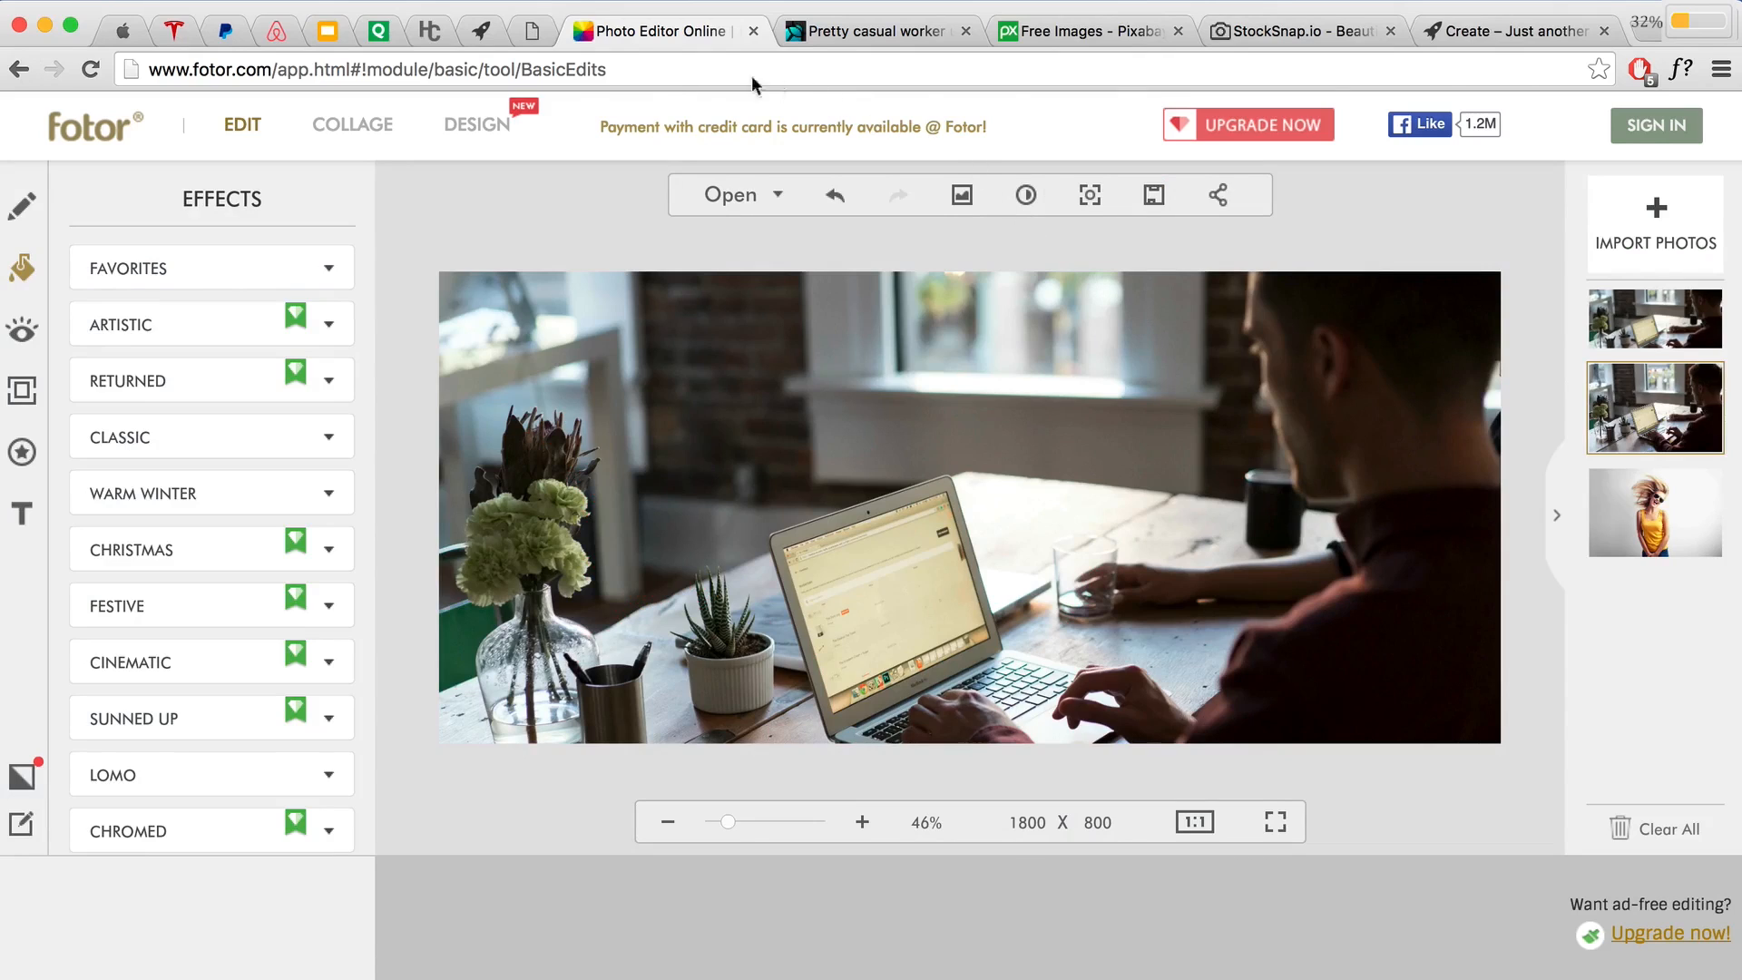
Step: Scroll to the Getting Colour Palette slide, briefly view Colourlovers, then open Pictaculous.com
click(529, 38)
scroll(1093, 381, down, 2)
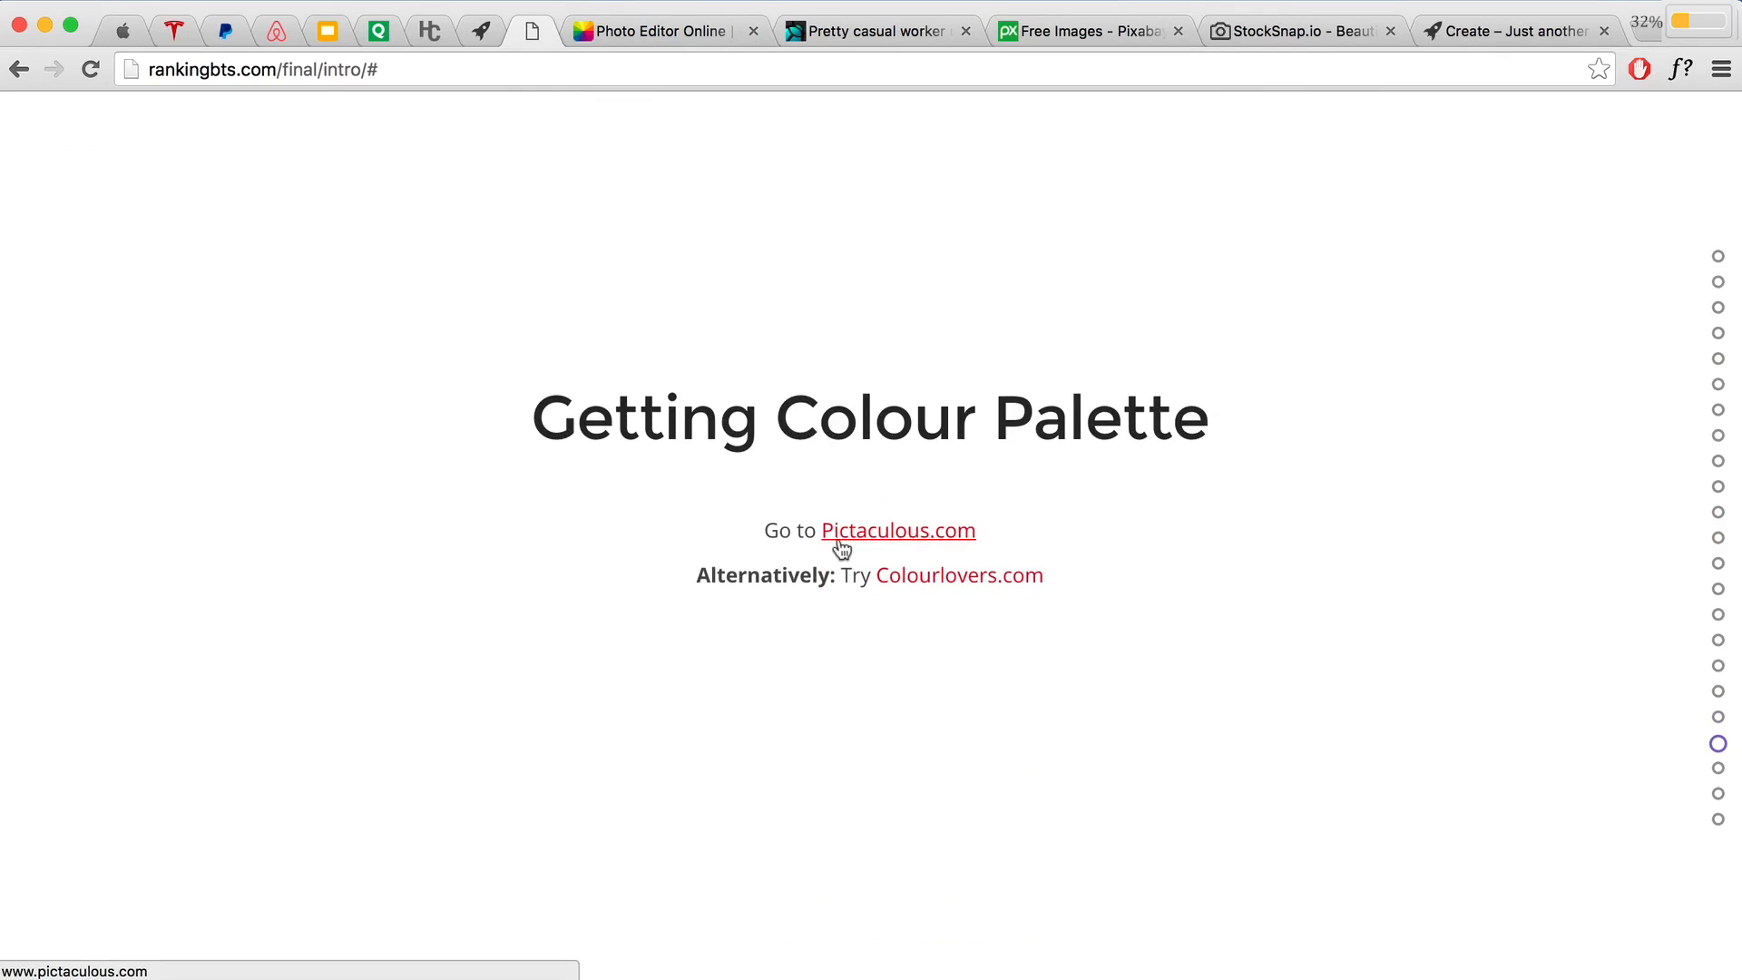
click(921, 581)
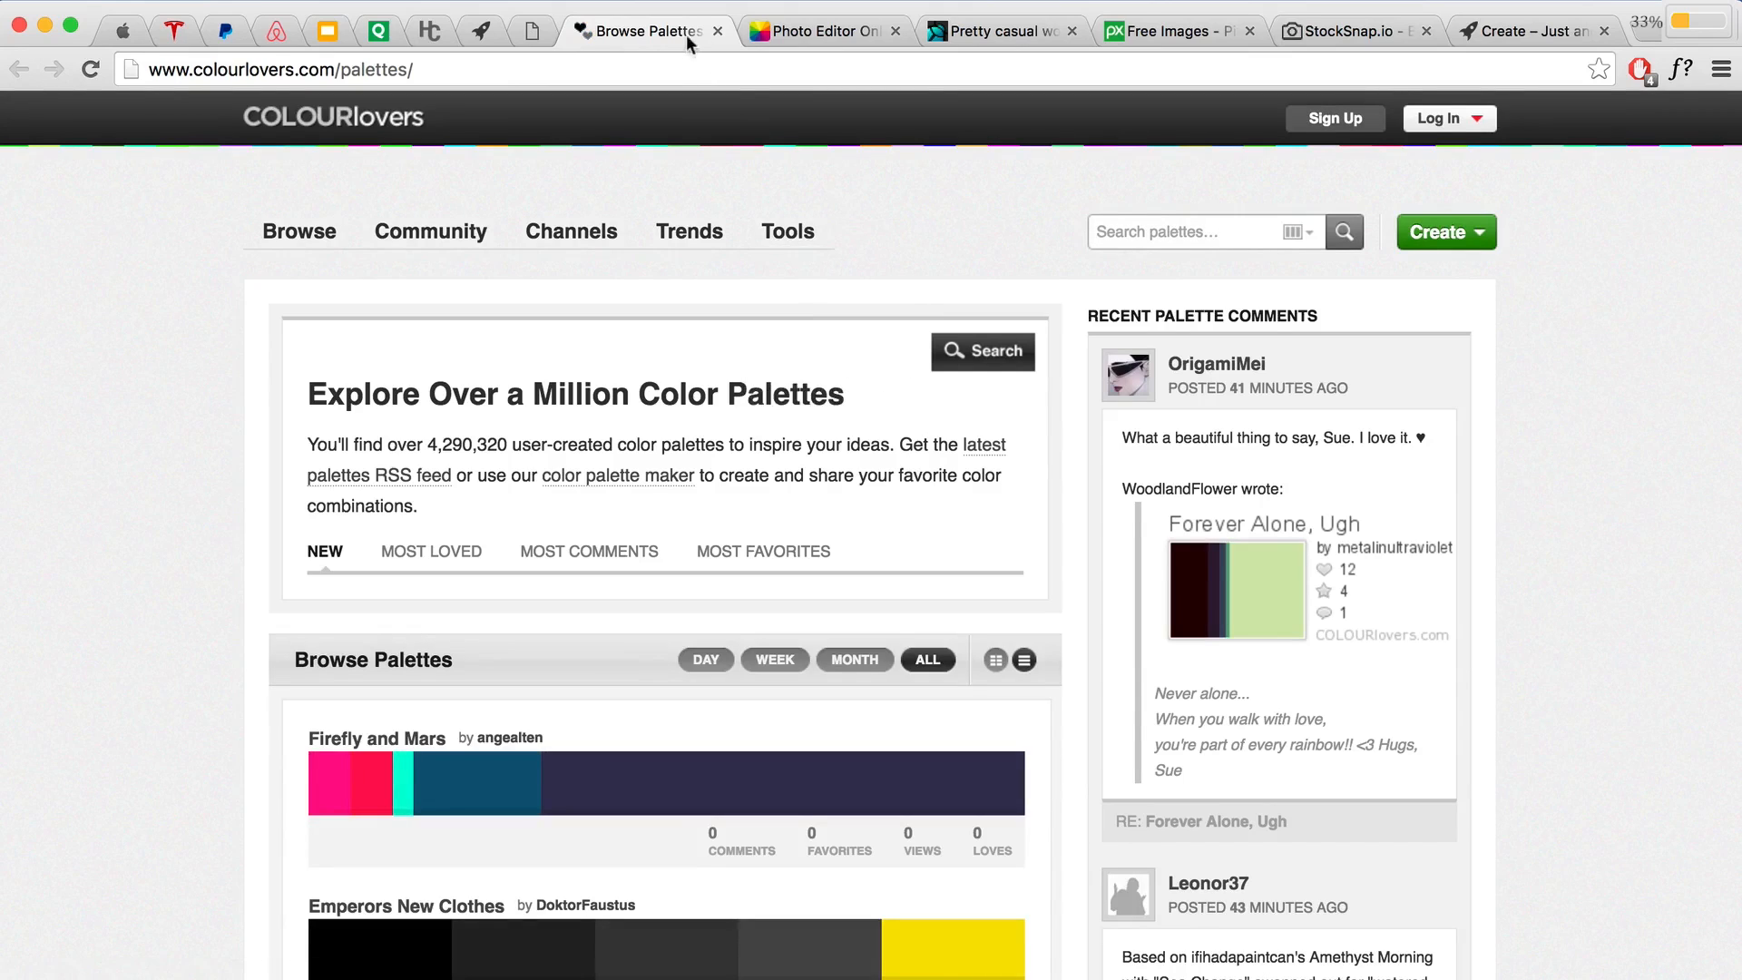
click(715, 31)
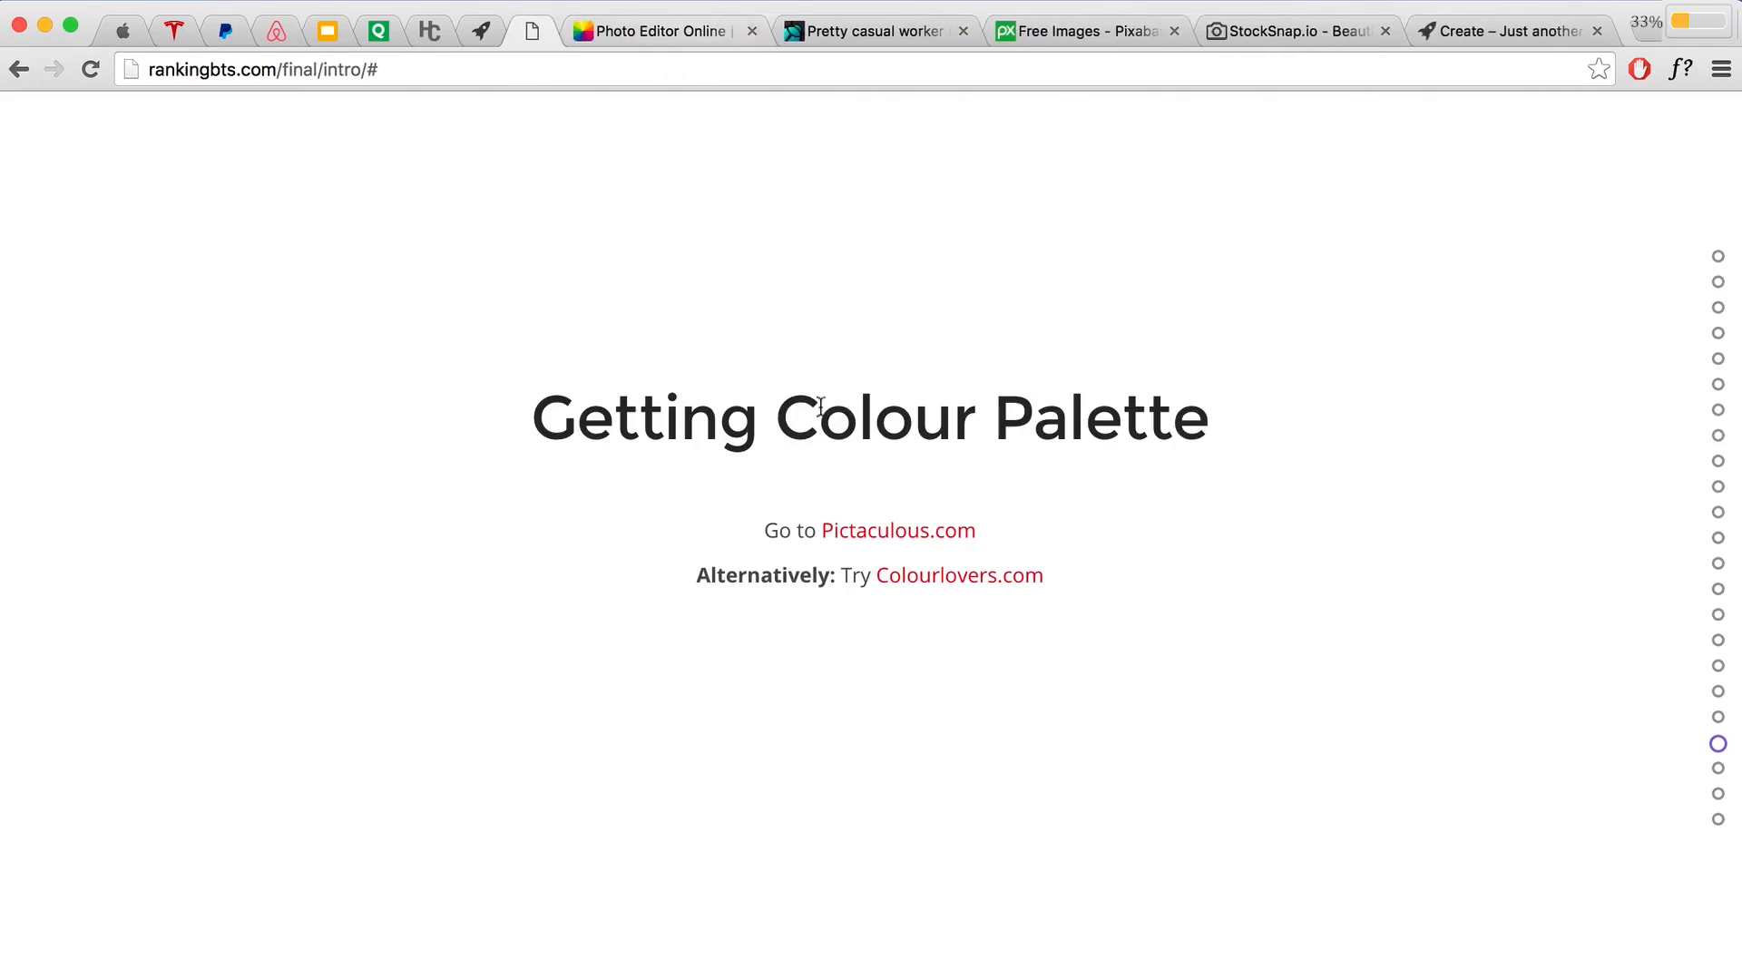
click(896, 533)
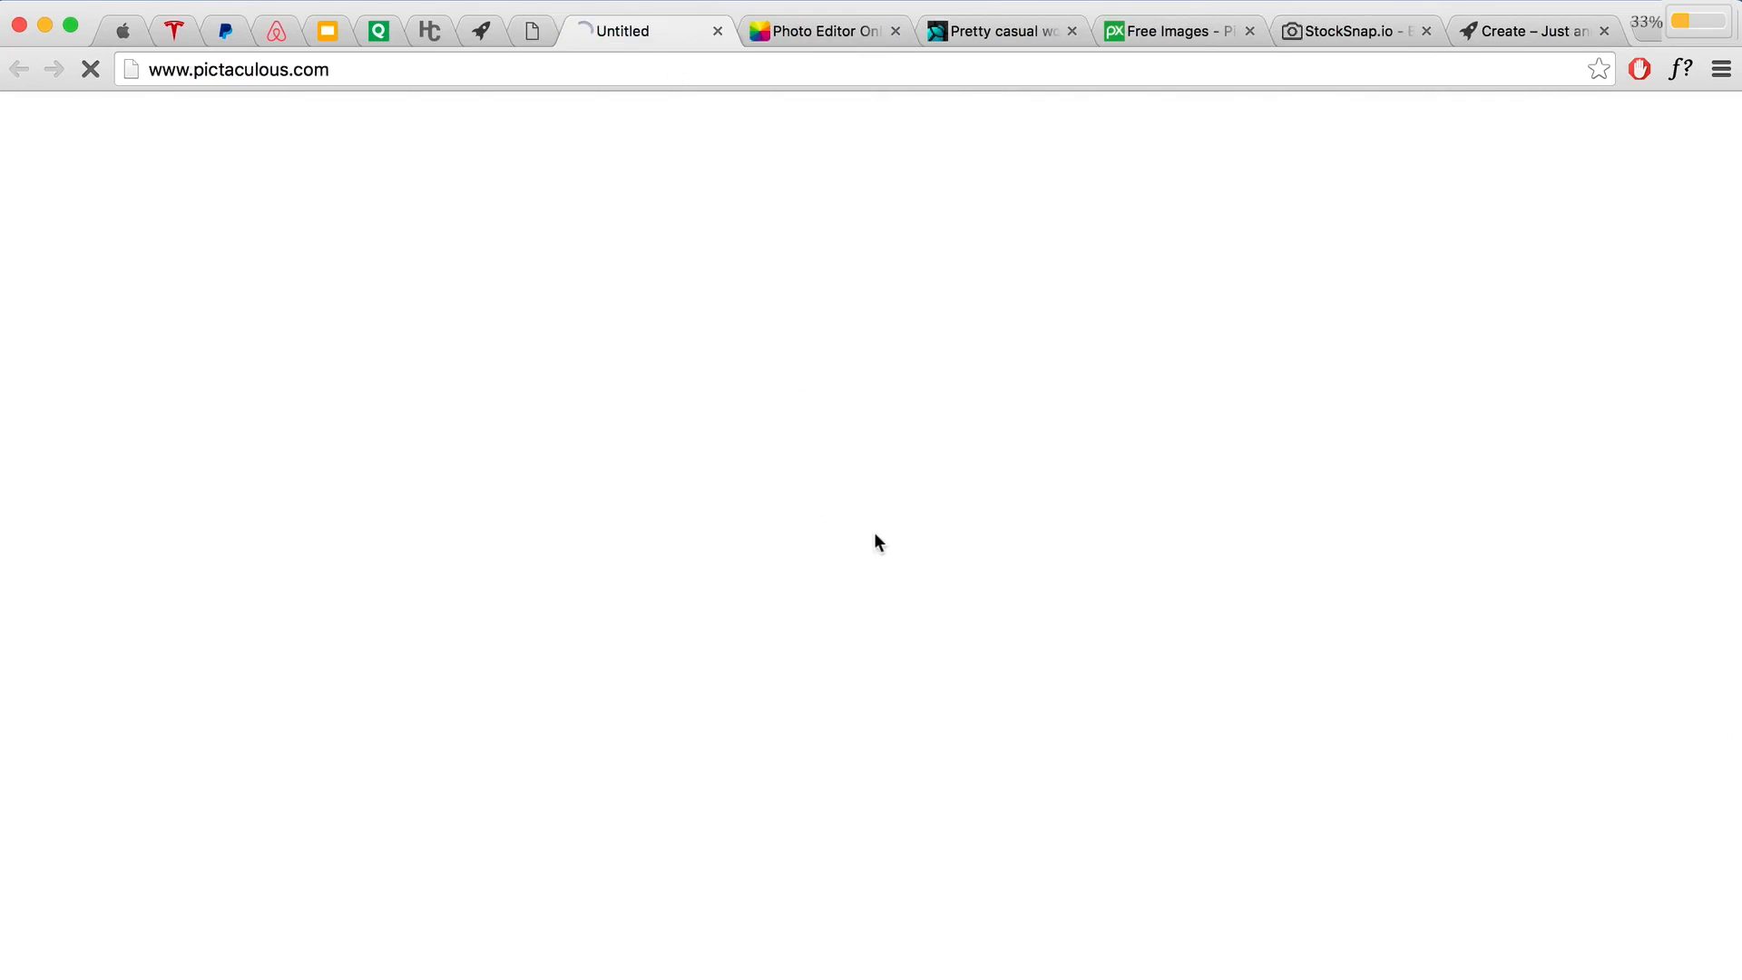
Step: Upload Laptop Cropped.jpg from the Images folder to Pictaculous
drag(336, 72, 198, 73)
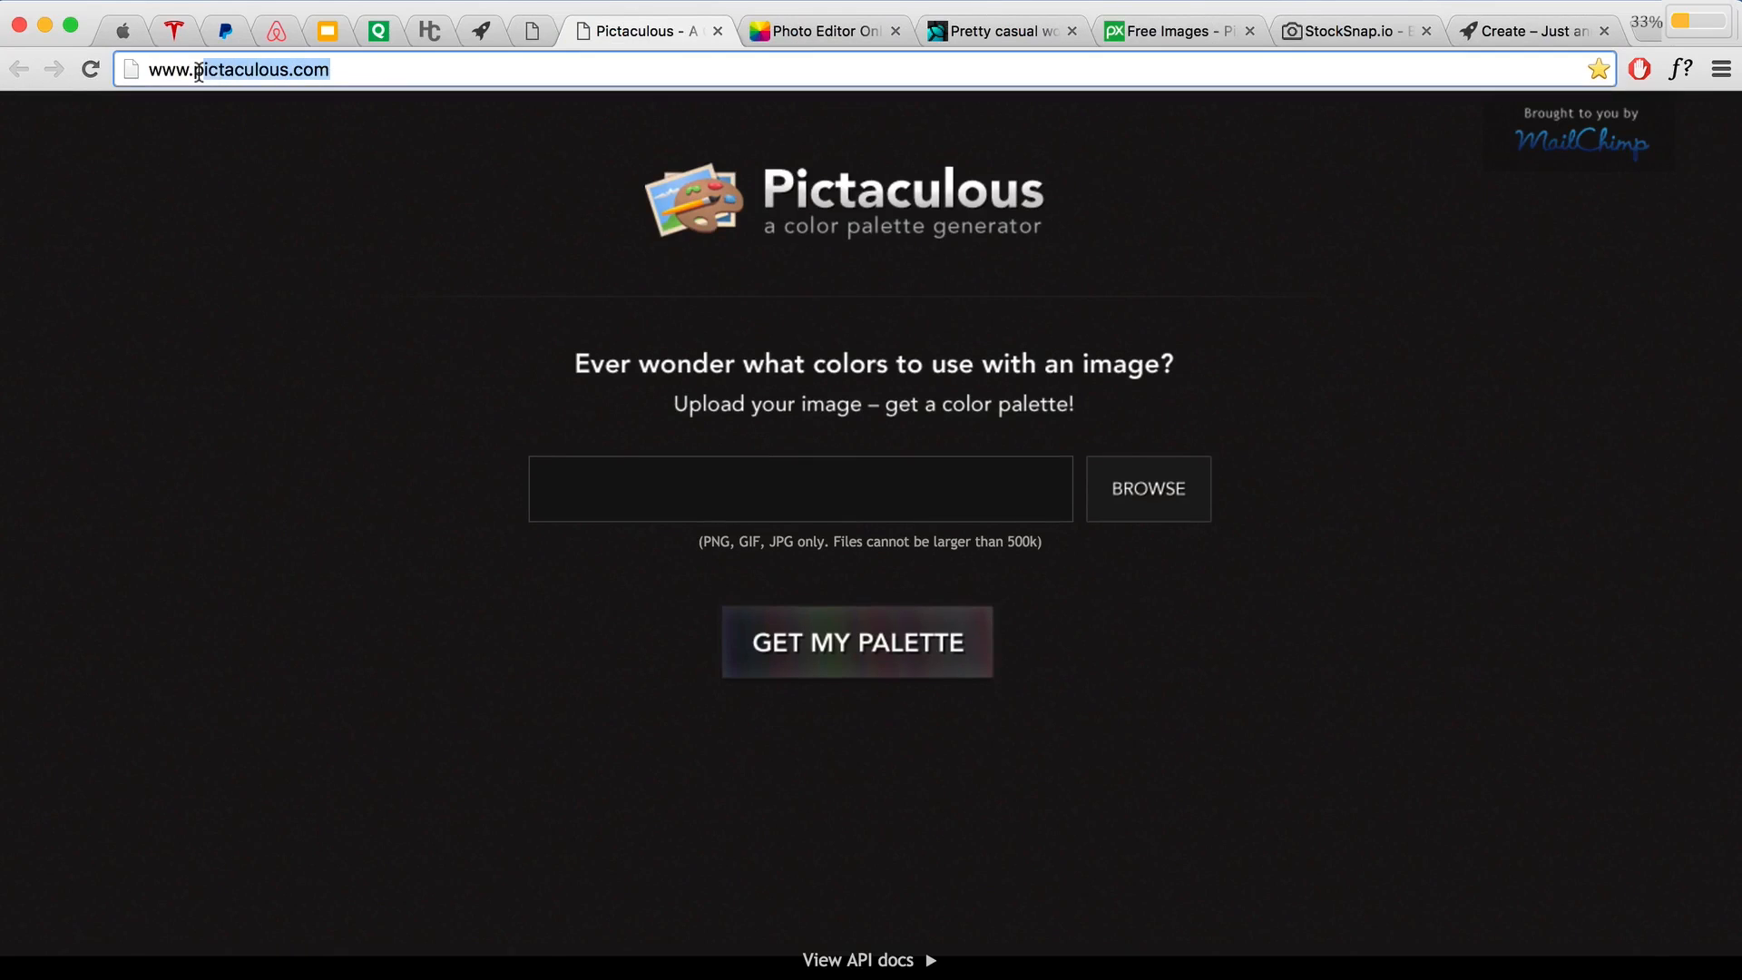
click(622, 473)
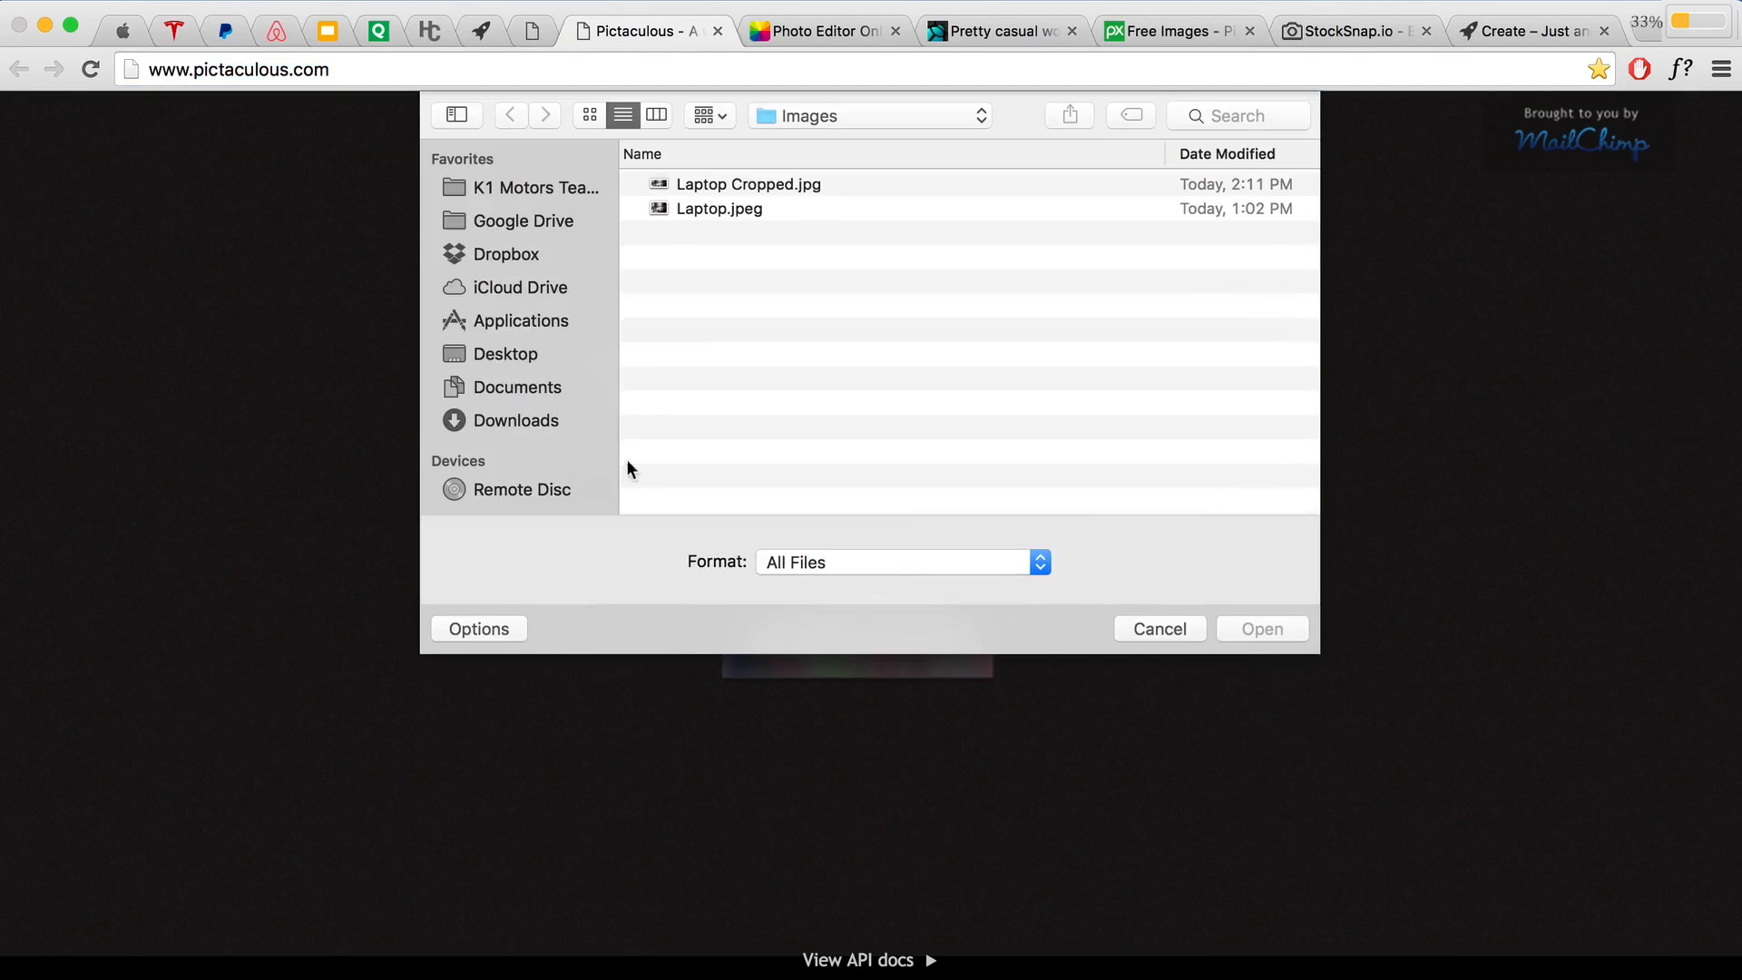
click(729, 209)
click(664, 182)
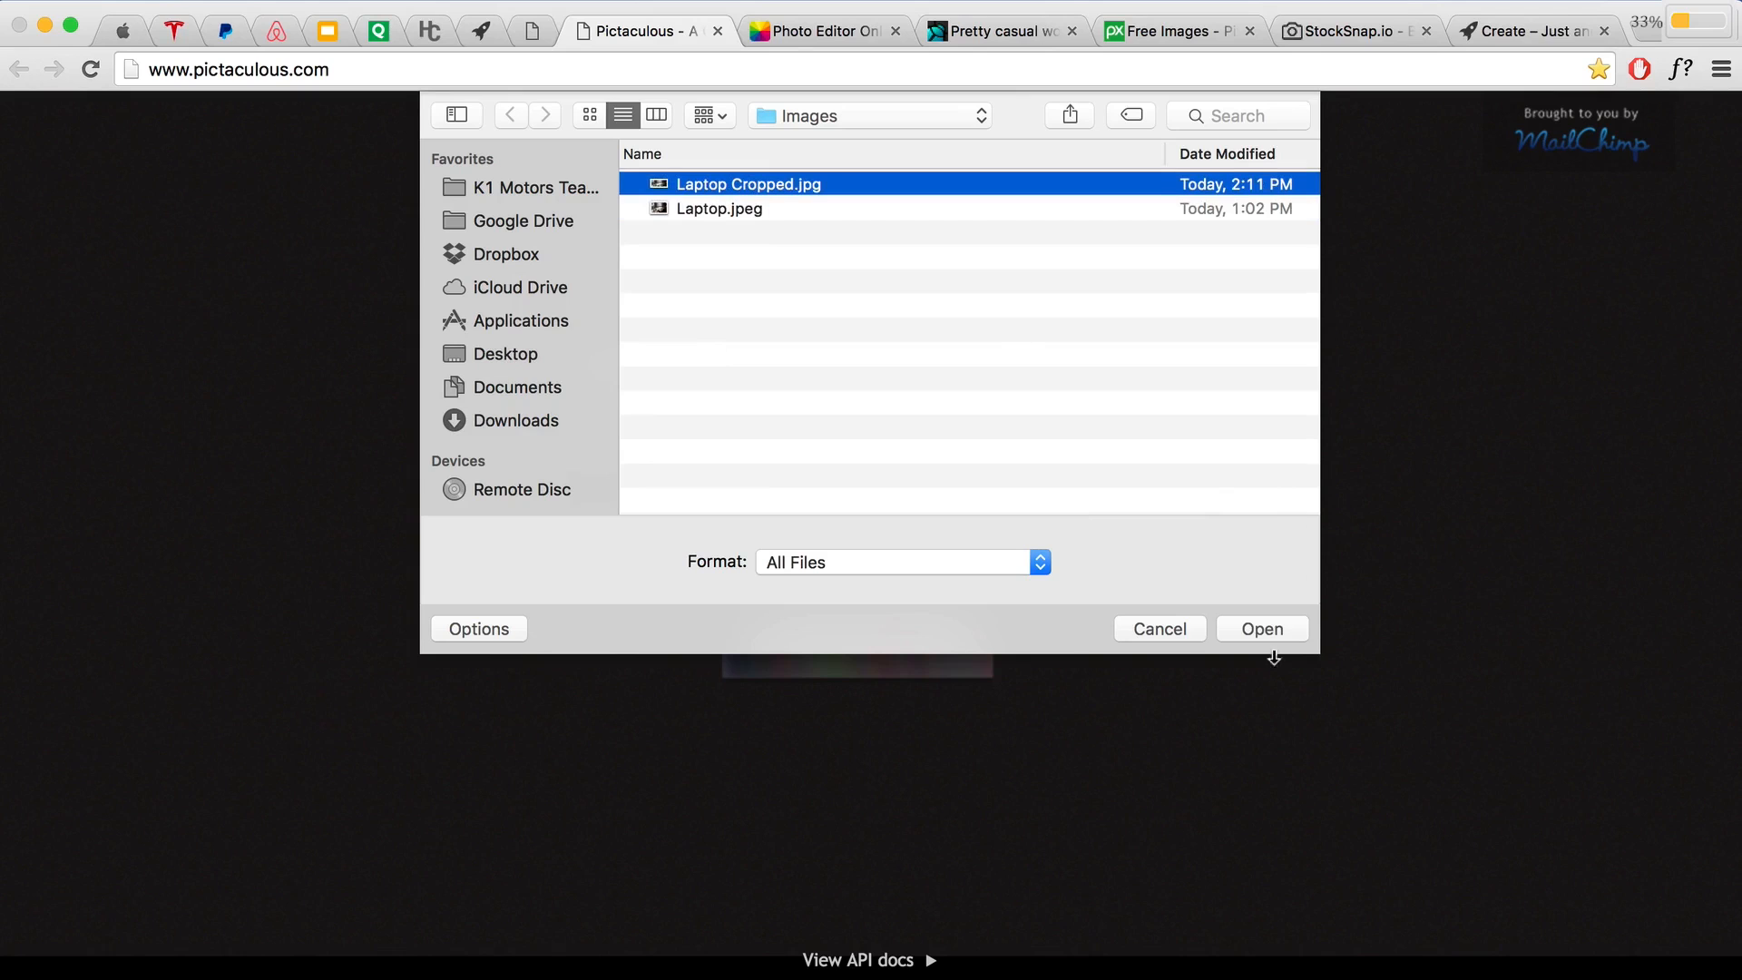
click(1266, 628)
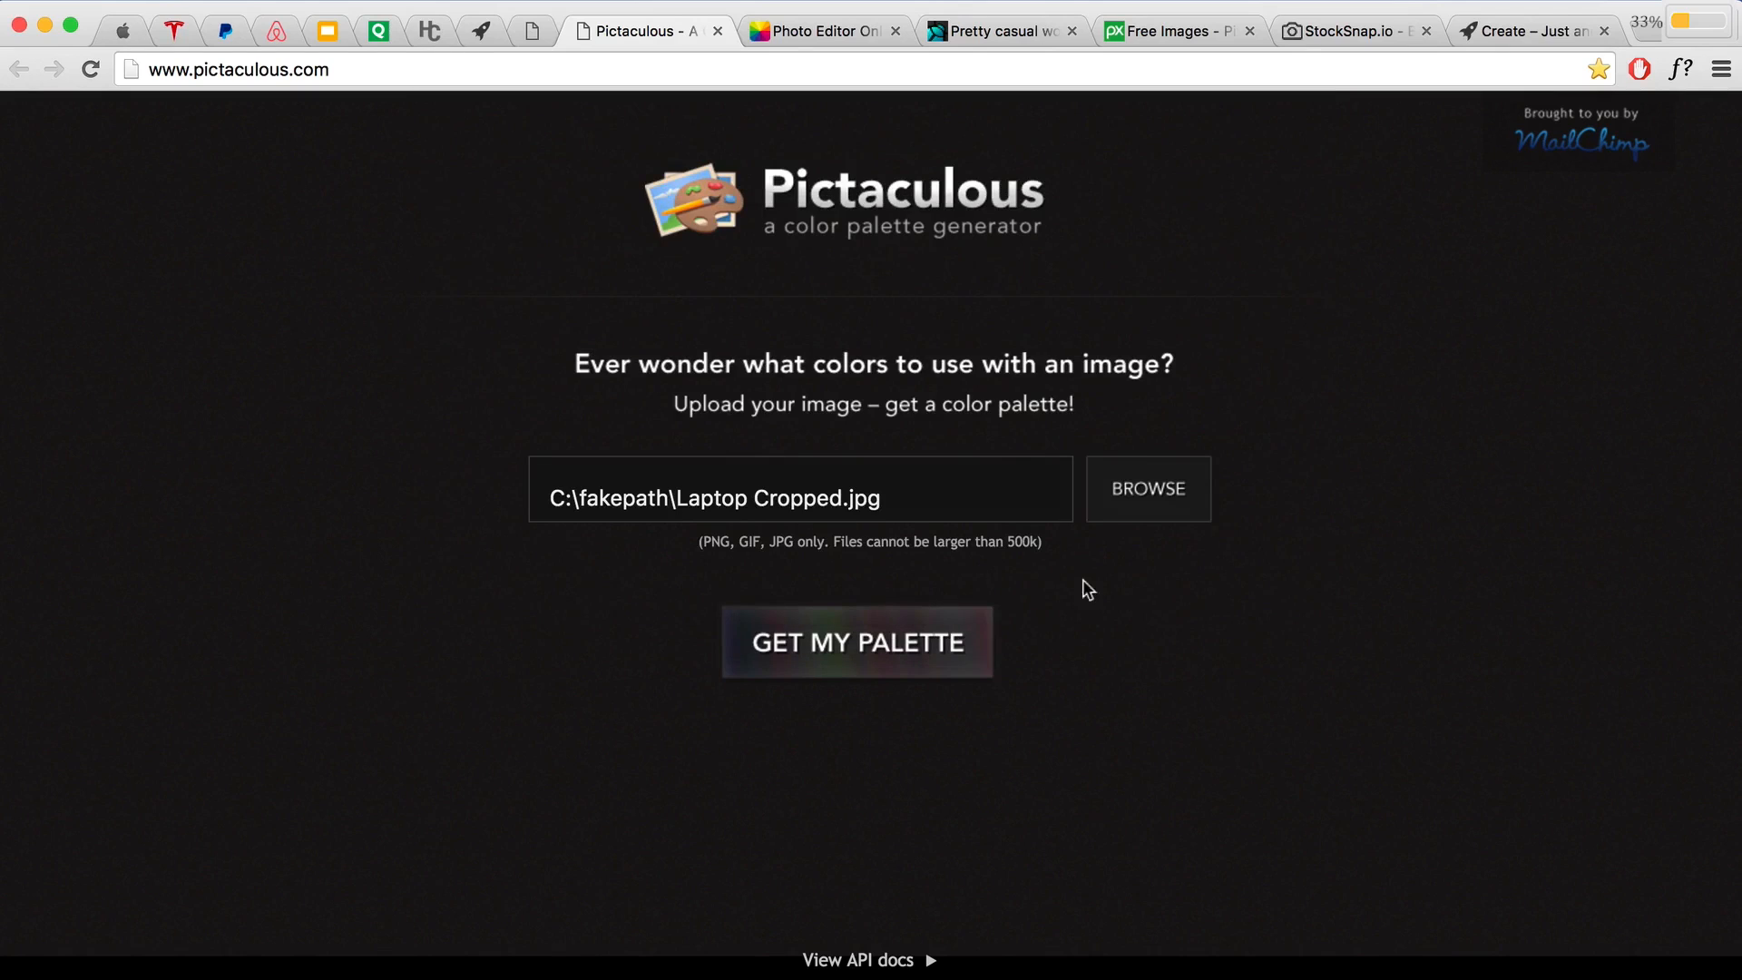
Step: Highlight the 500k upload size limit, then generate the palette
drag(1043, 544, 840, 543)
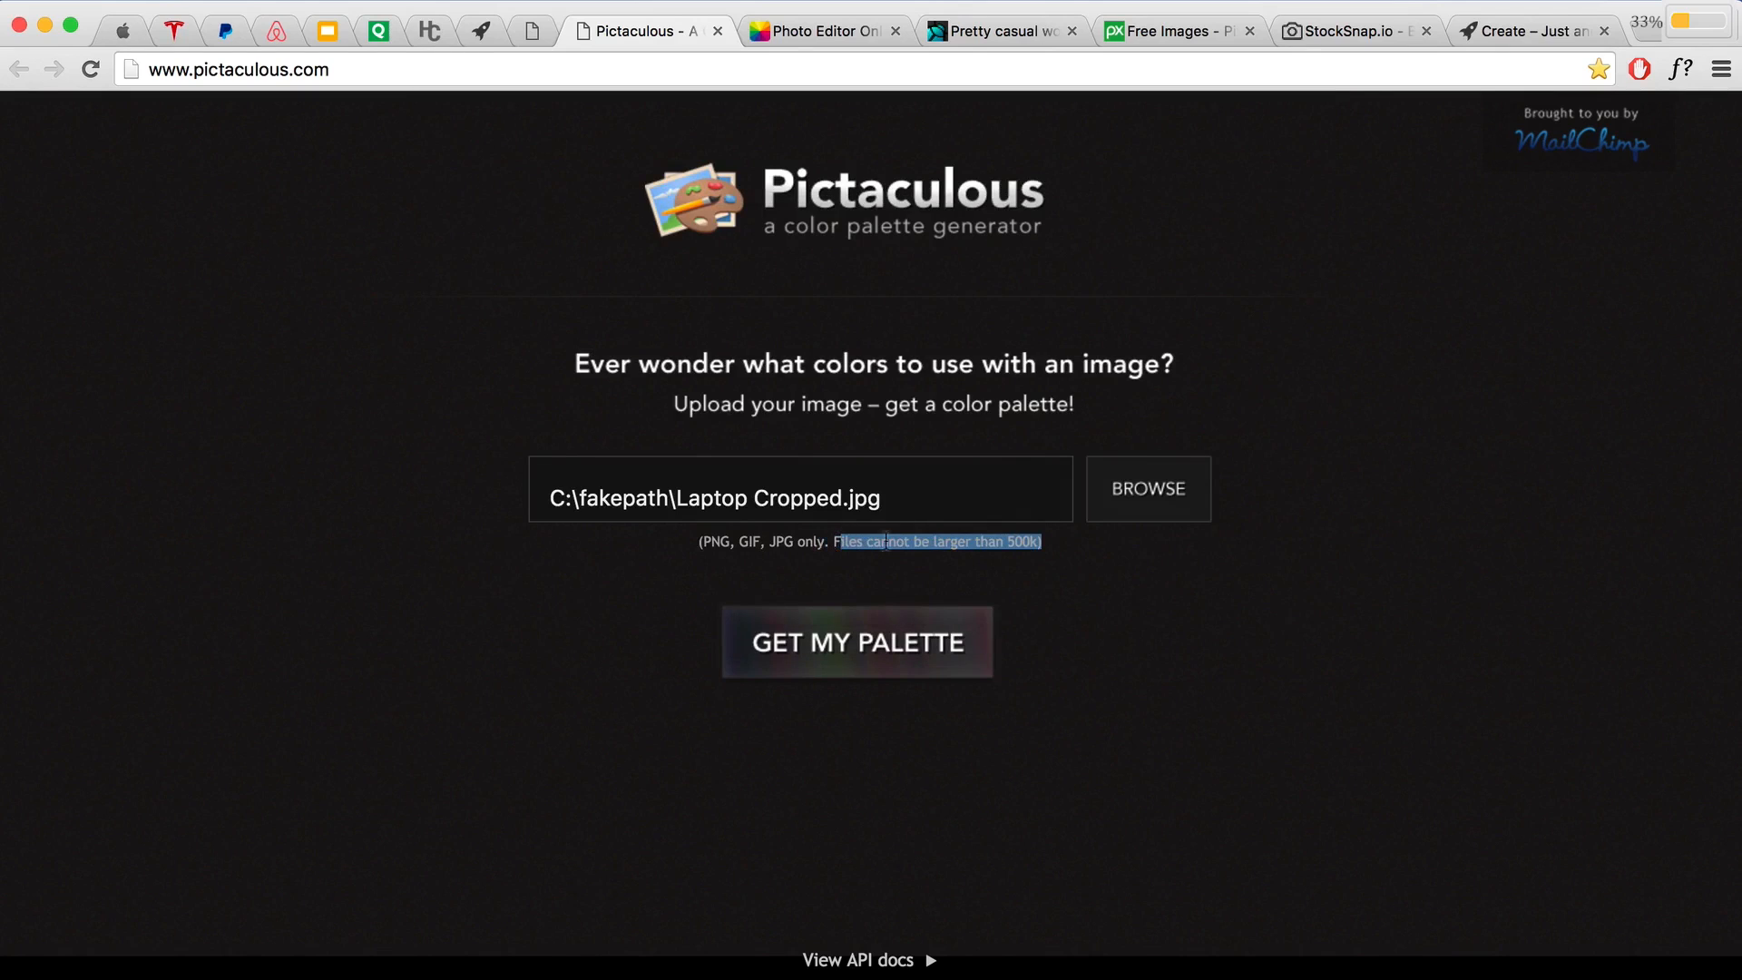
click(1011, 546)
double_click(1013, 546)
click(1037, 548)
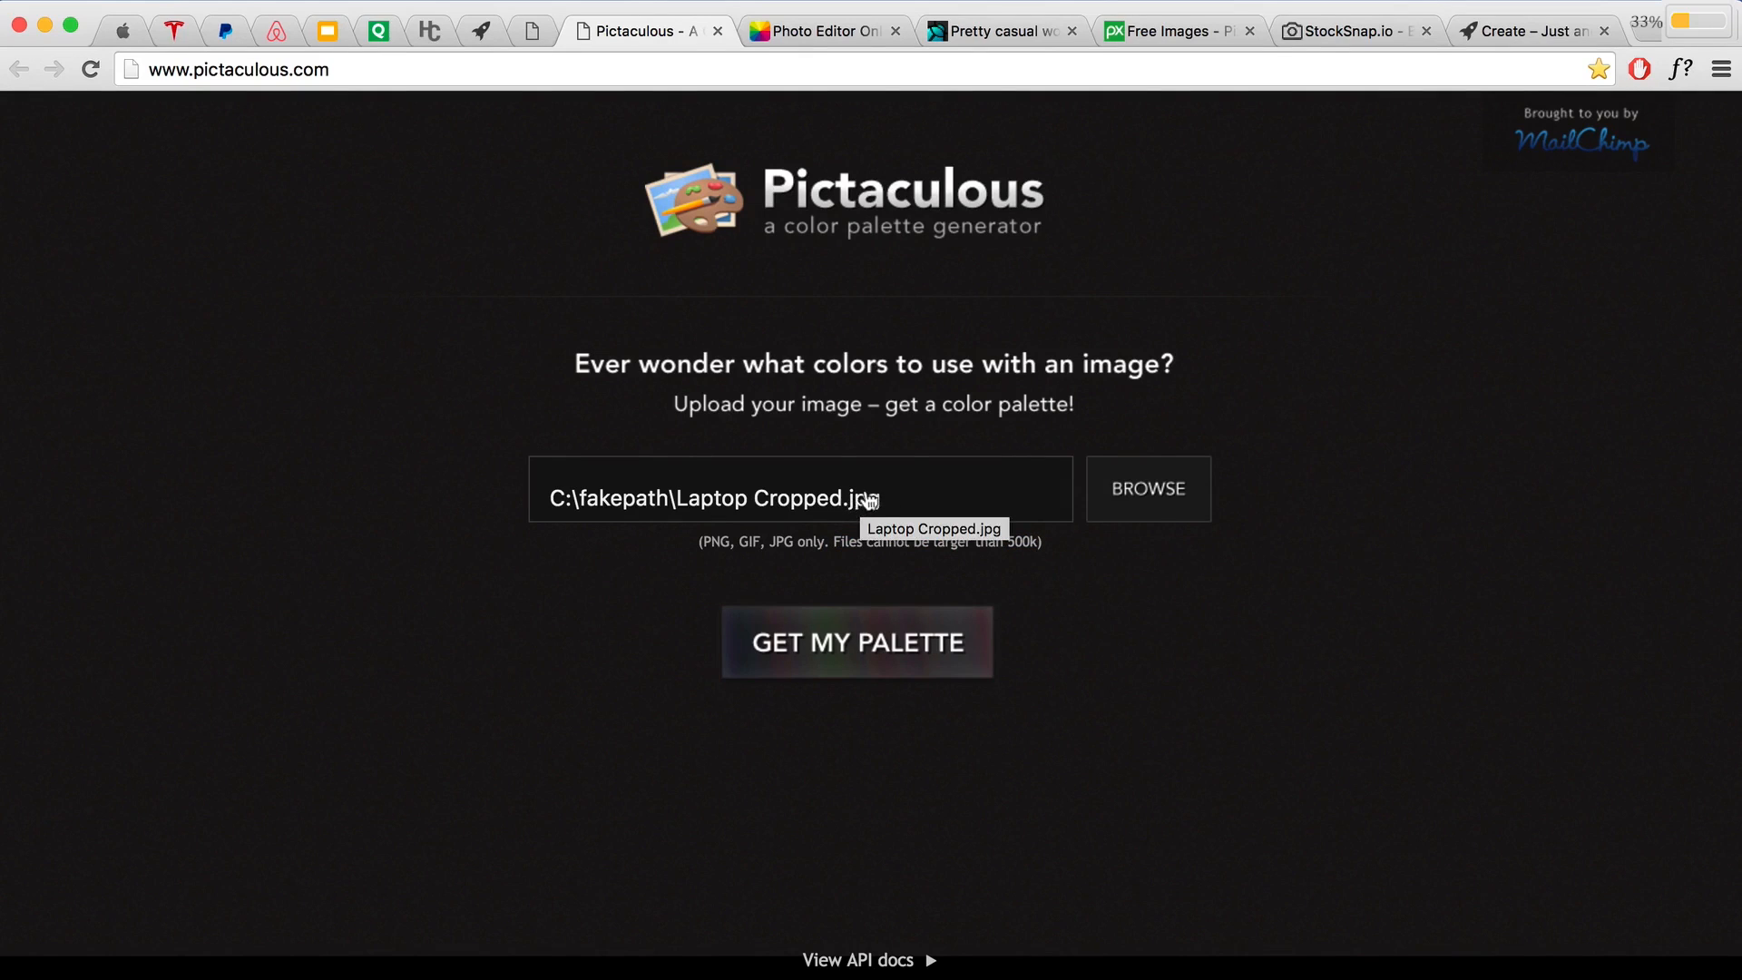
click(843, 651)
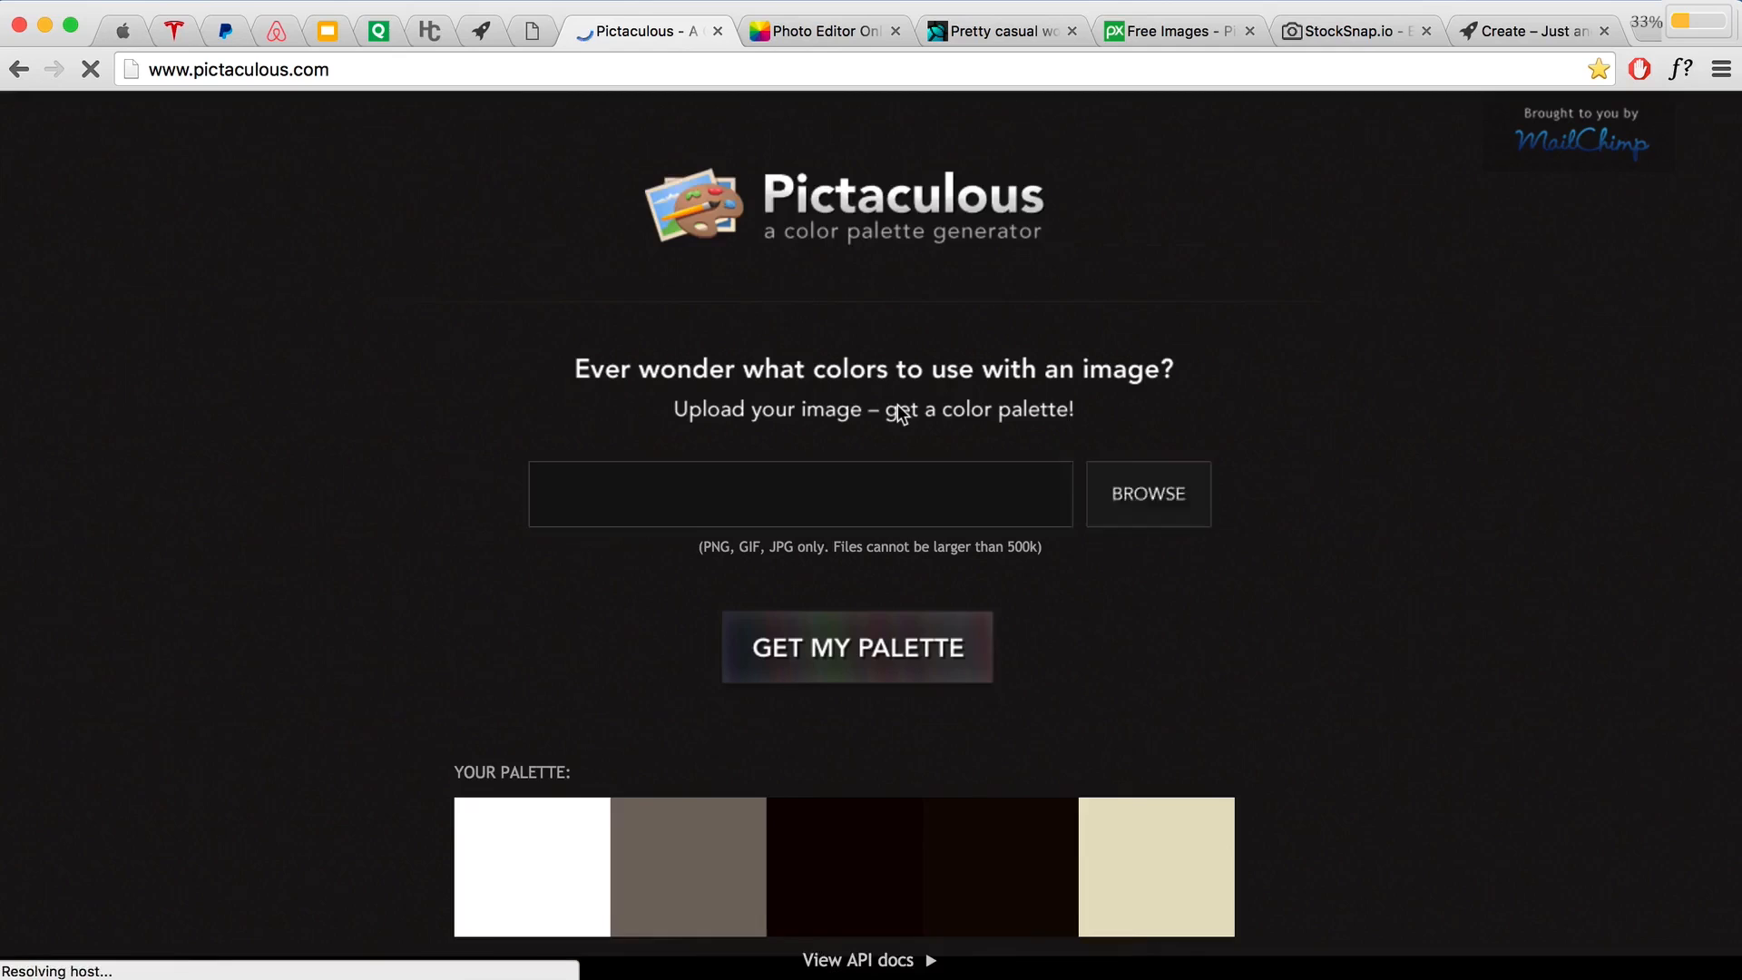
scroll(896, 412, down, 6)
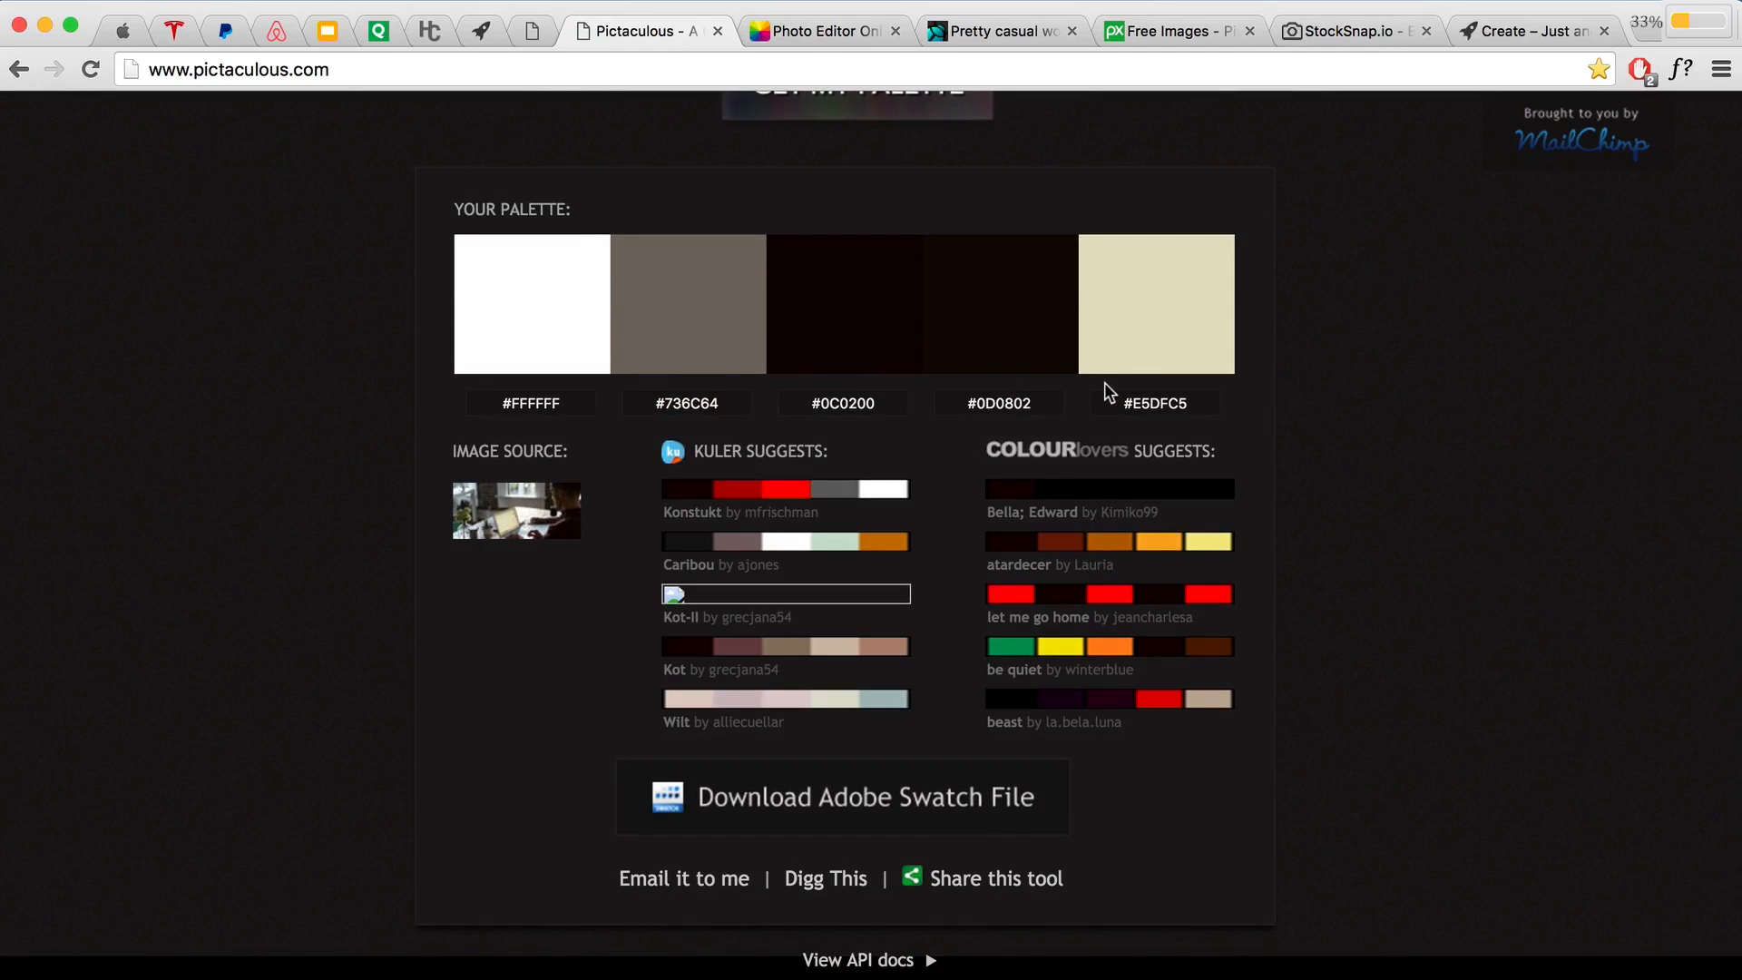
scroll(1002, 429, up, 2)
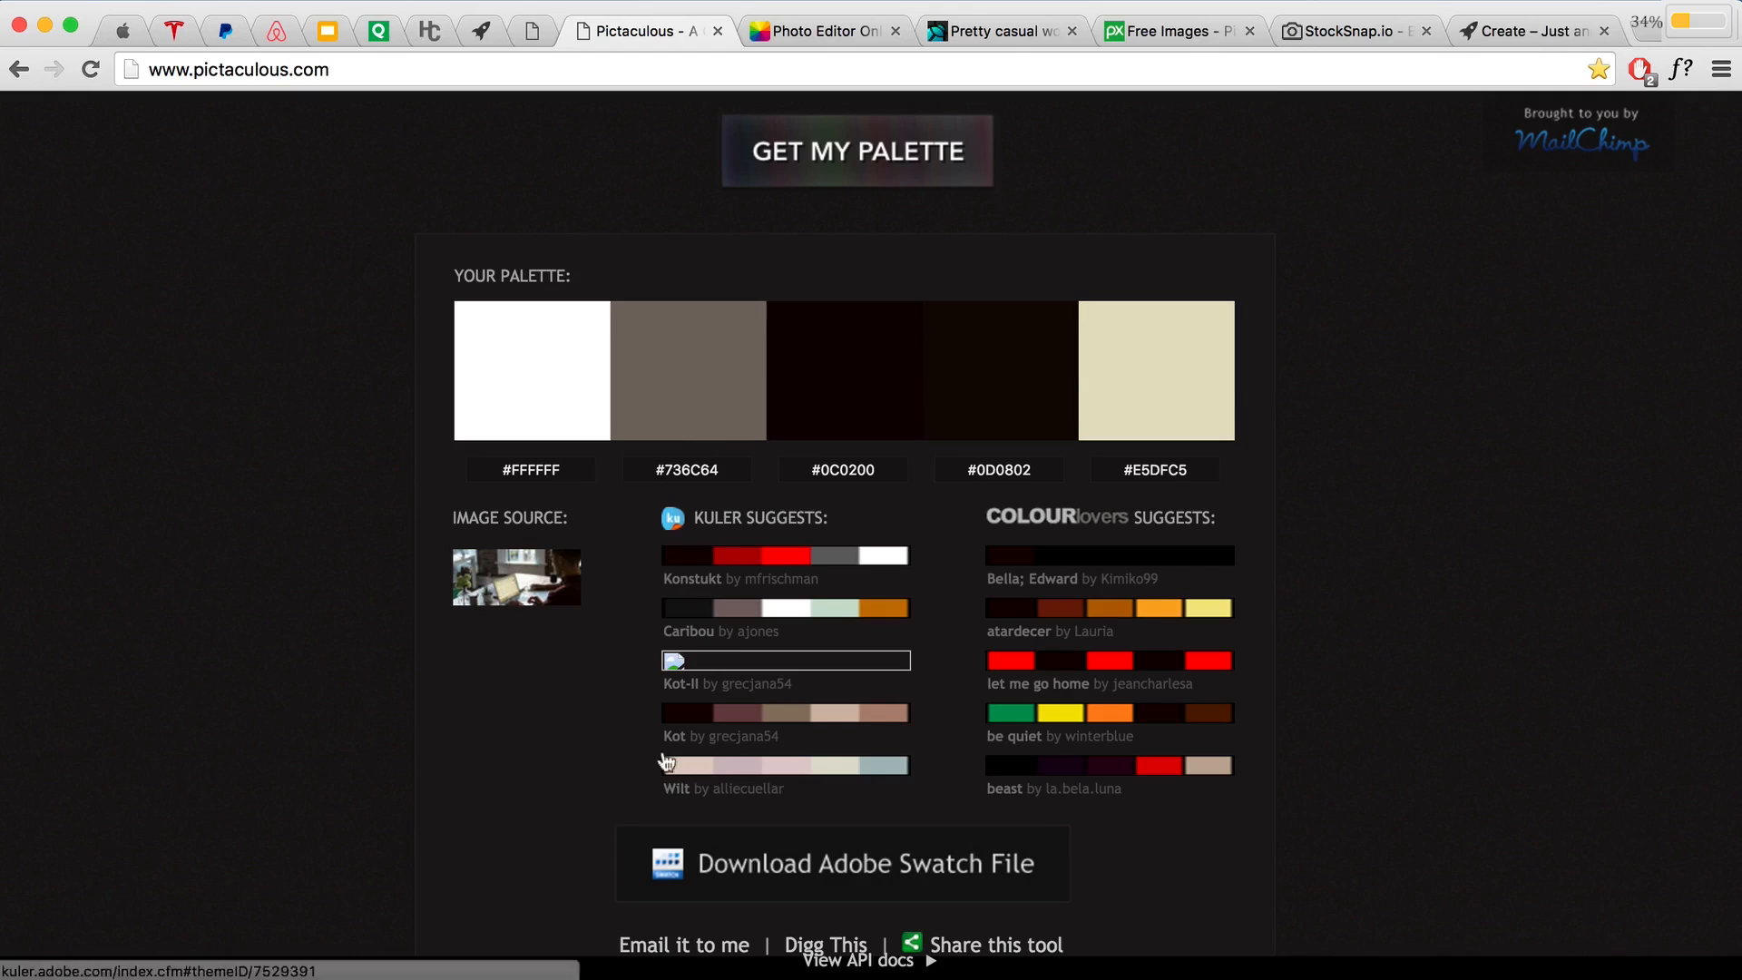
scroll(583, 692, down, 3)
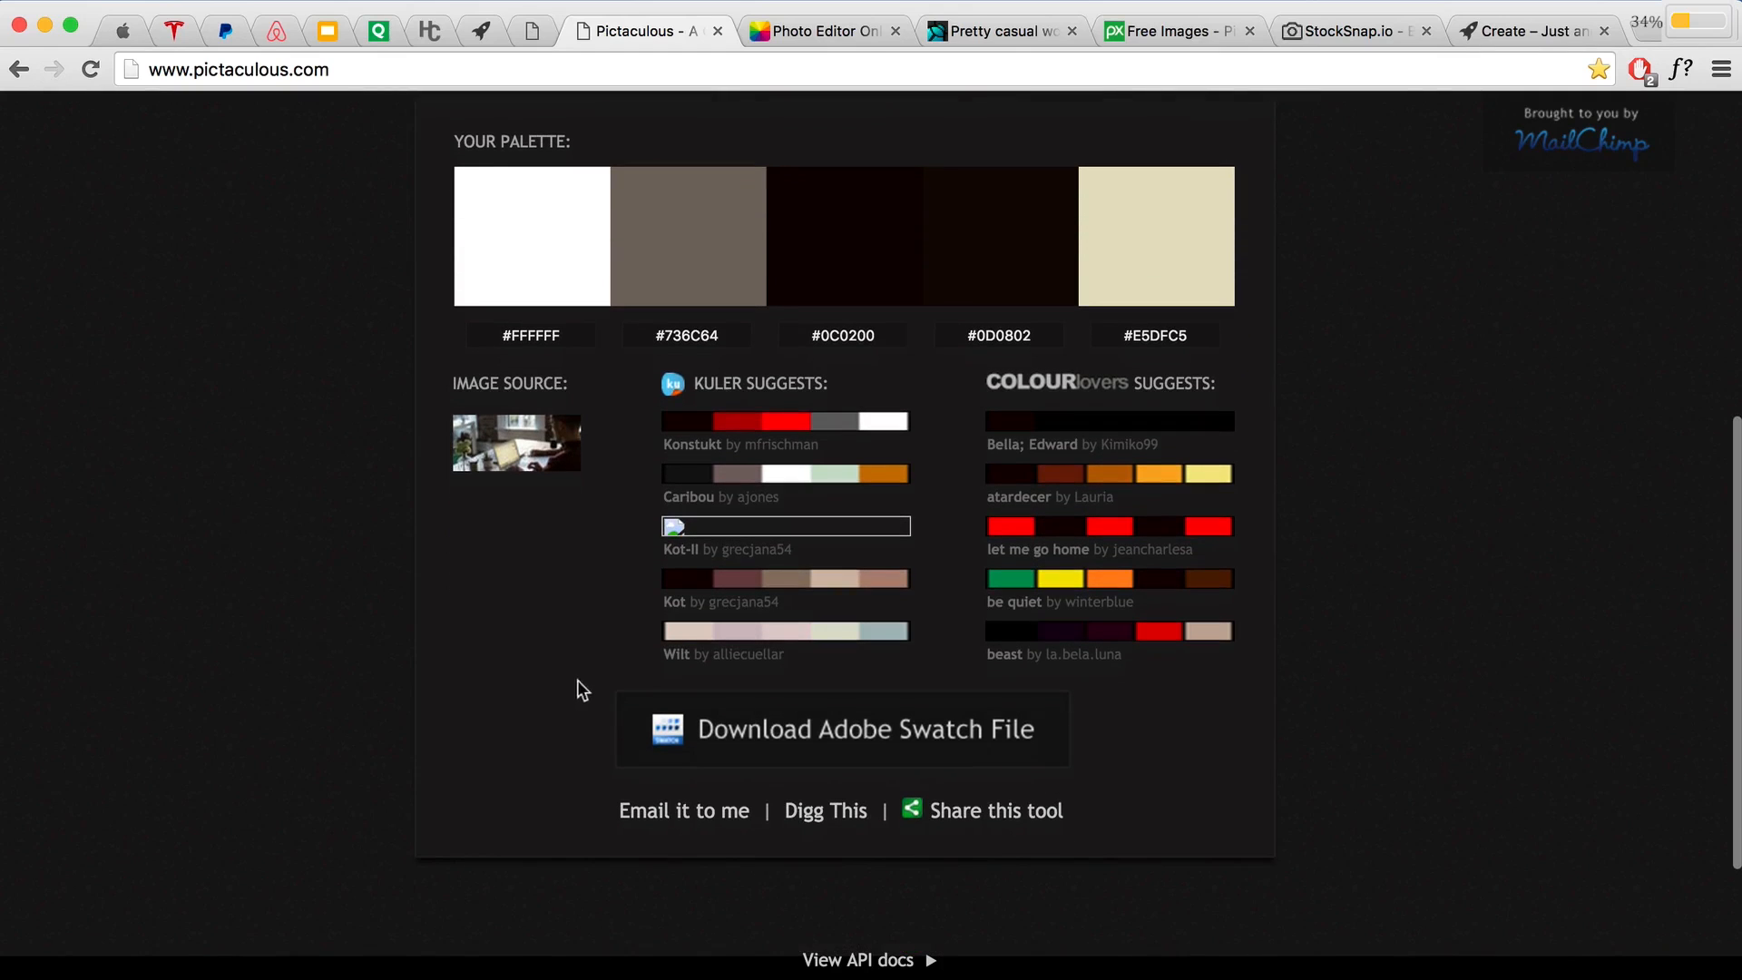
scroll(590, 667, down, 1)
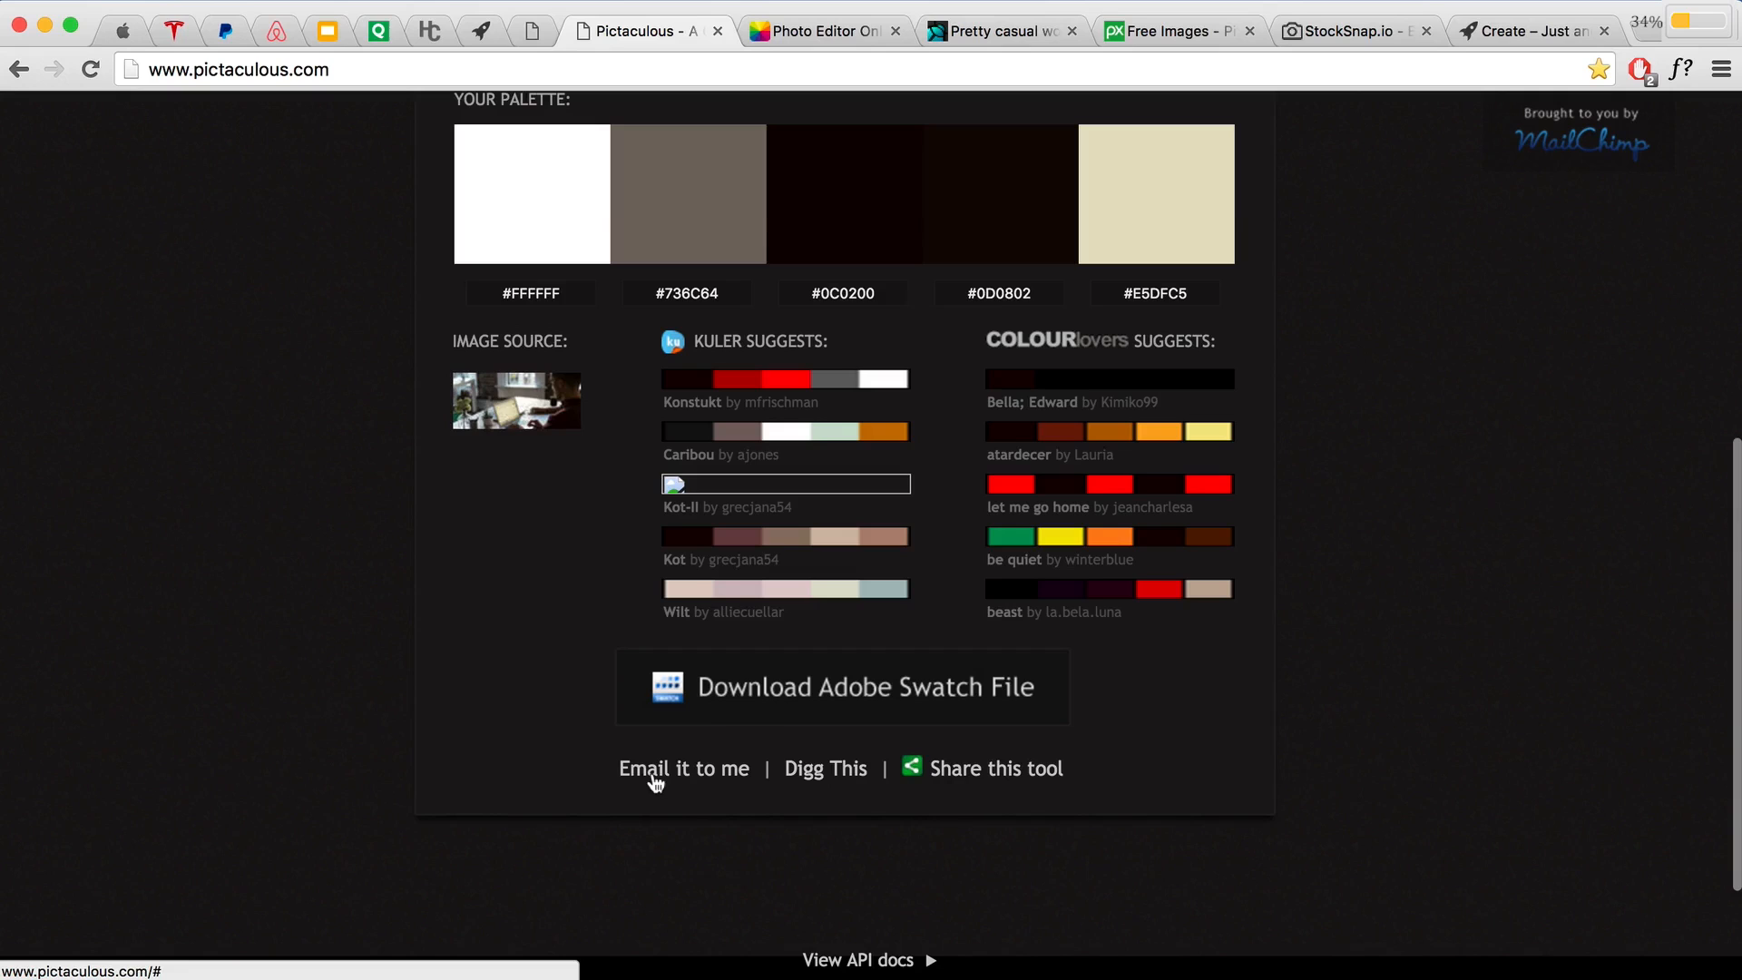
Step: Email the Laptop Cropped.jpg palette results to your saved address and return to the slides
click(657, 773)
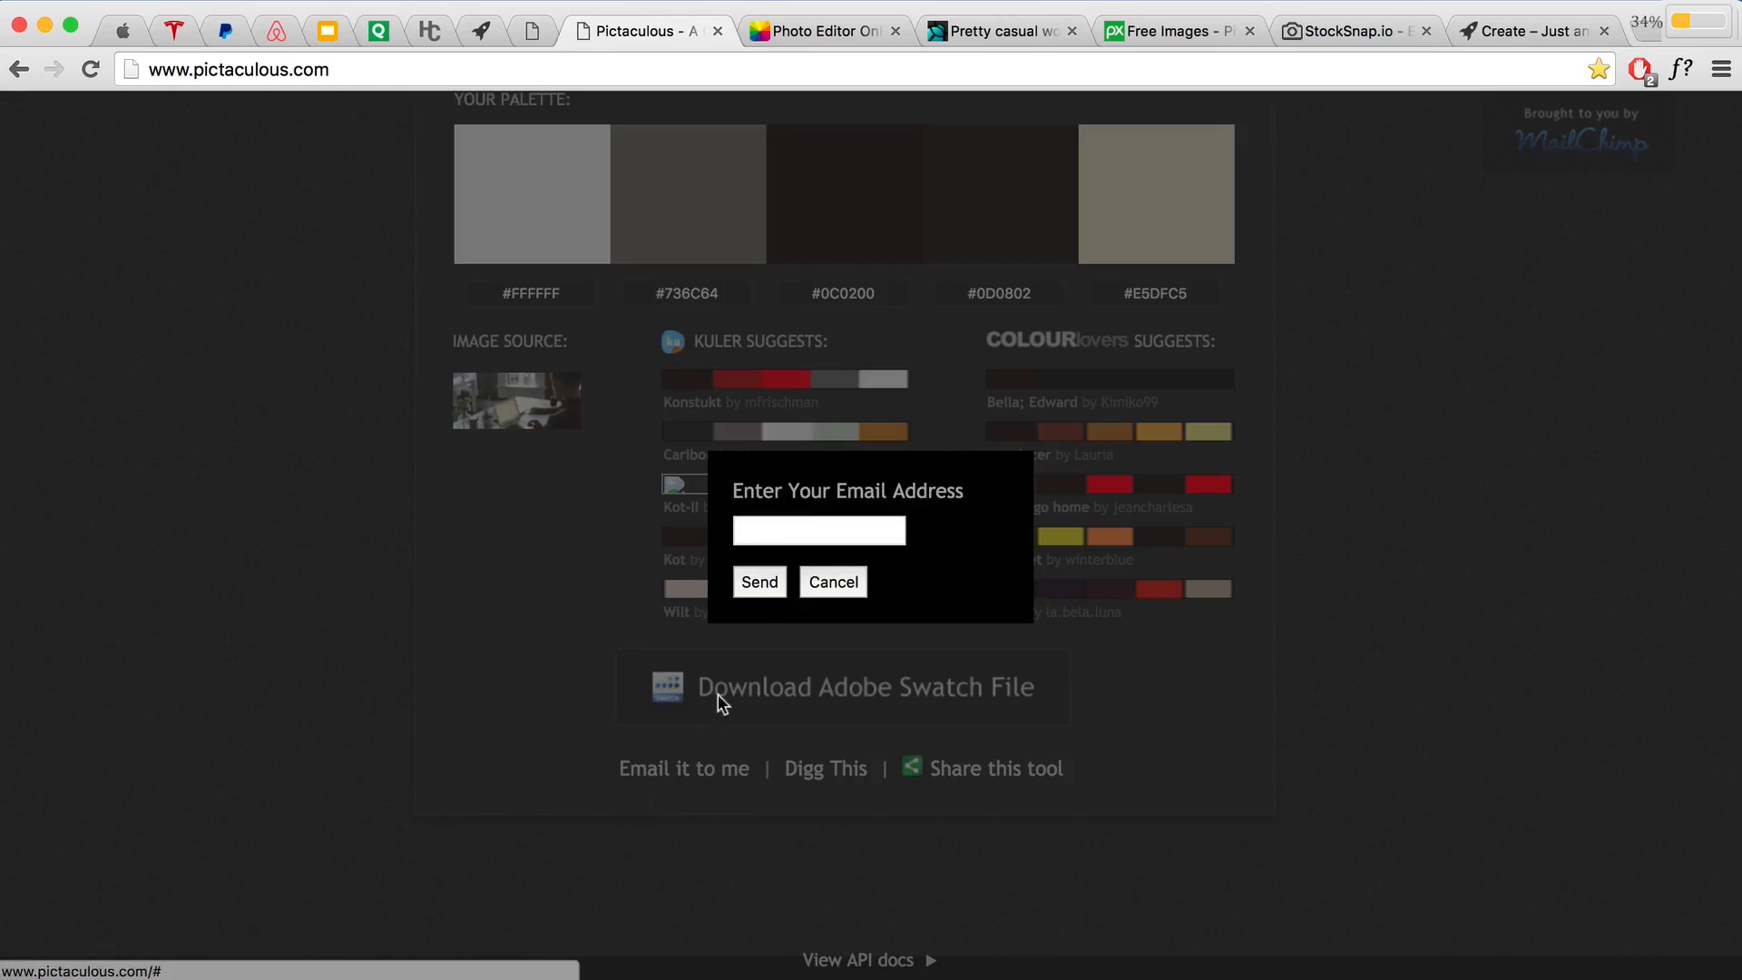
click(763, 530)
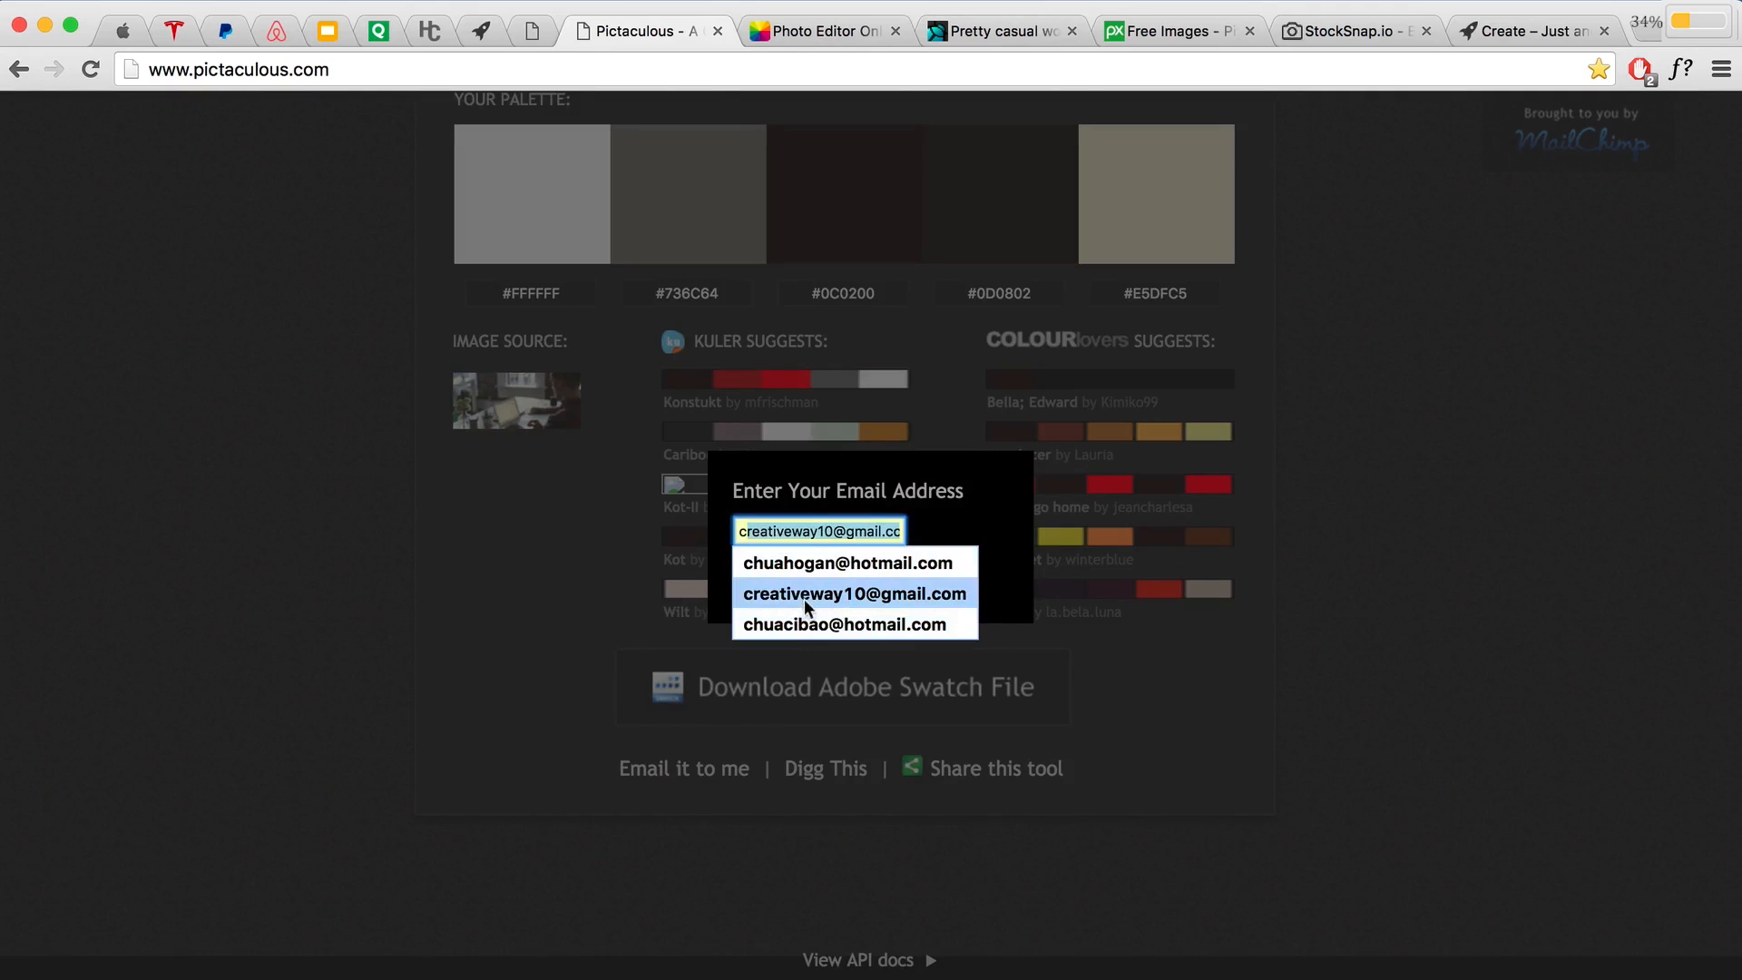
click(804, 595)
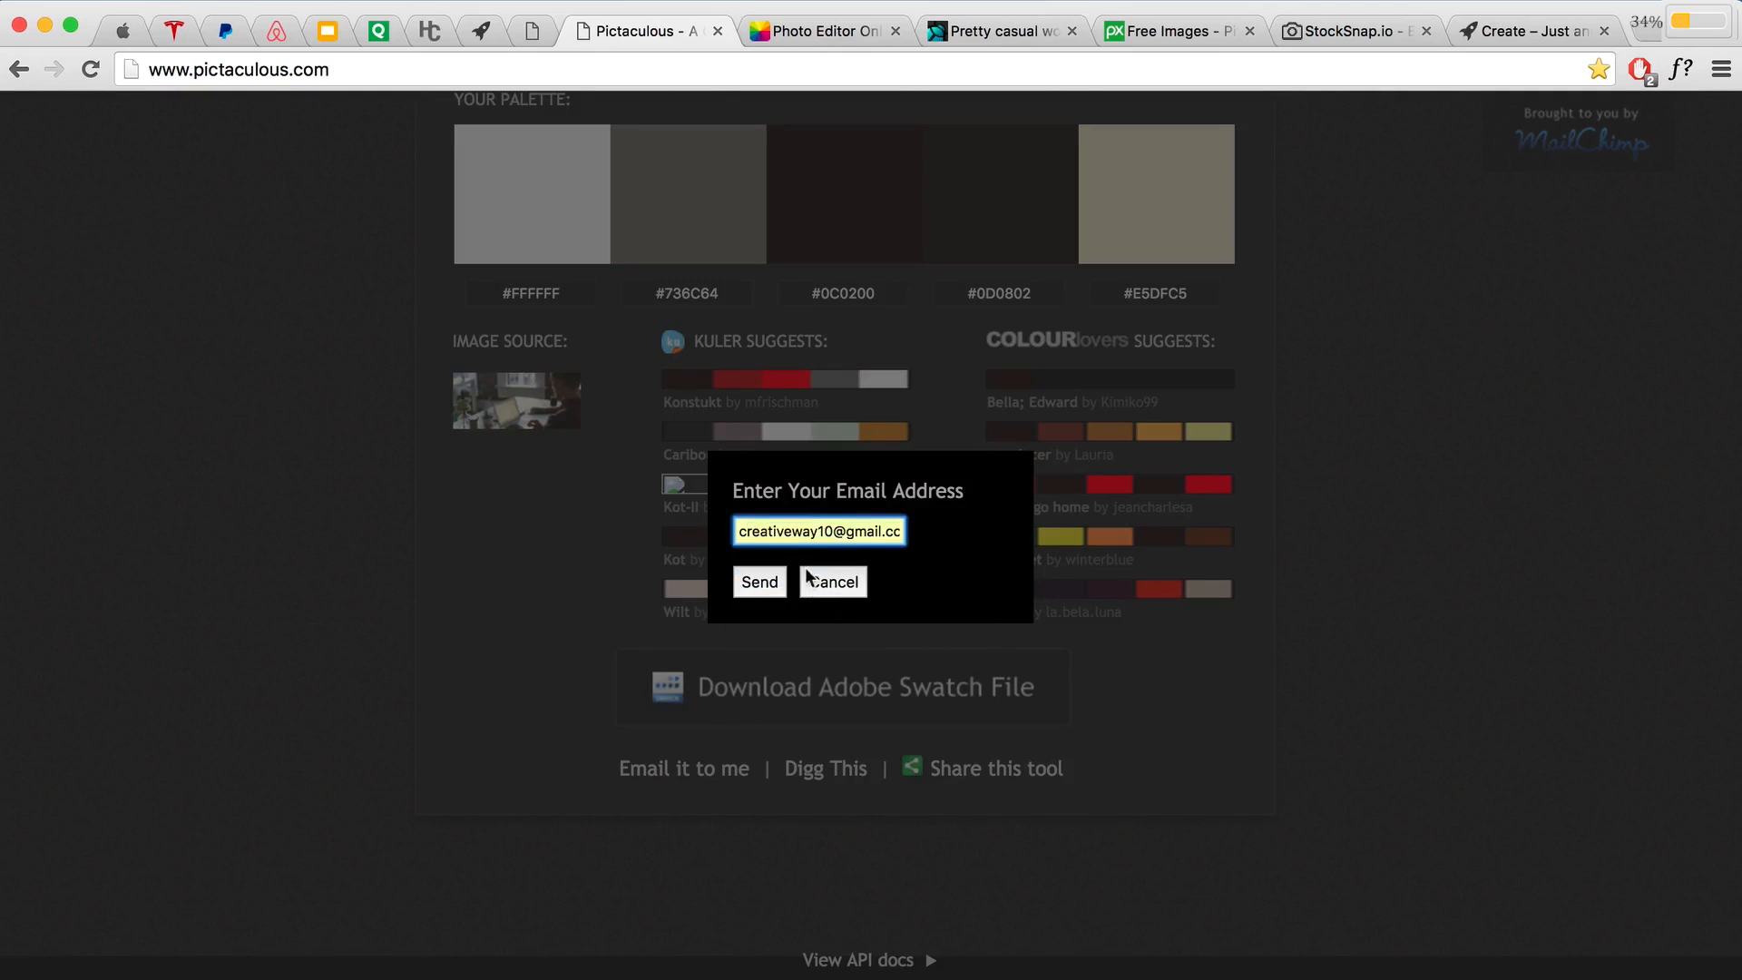
click(759, 583)
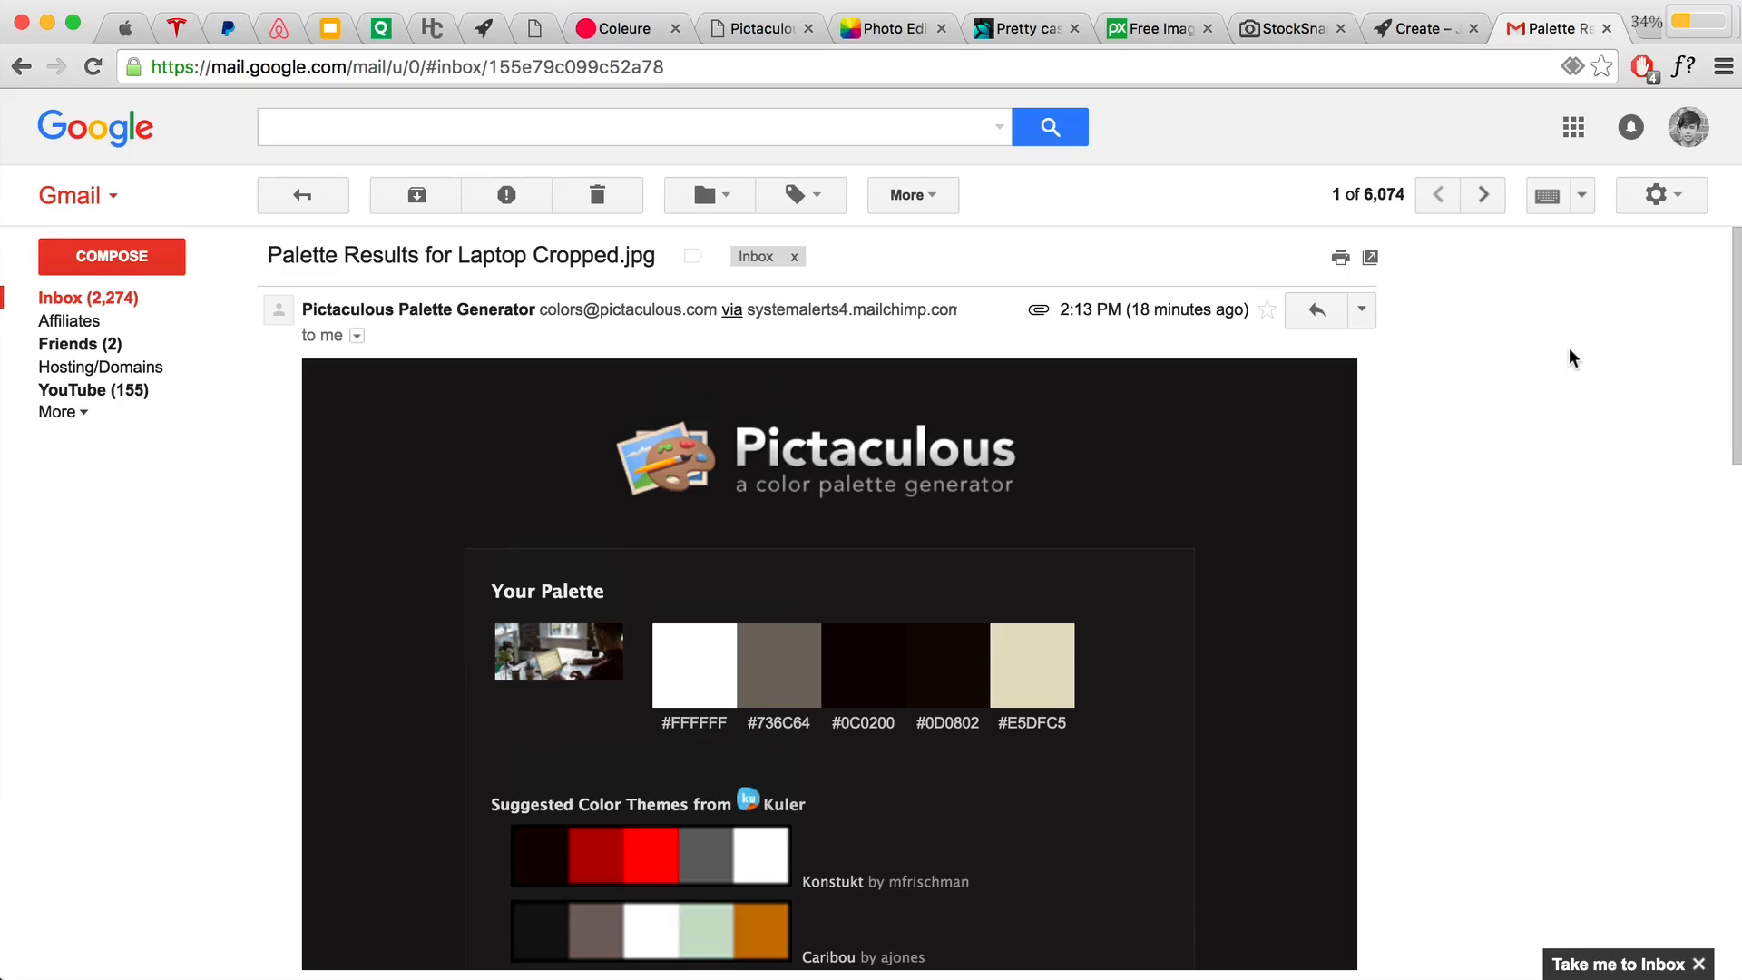
scroll(1570, 349, down, 5)
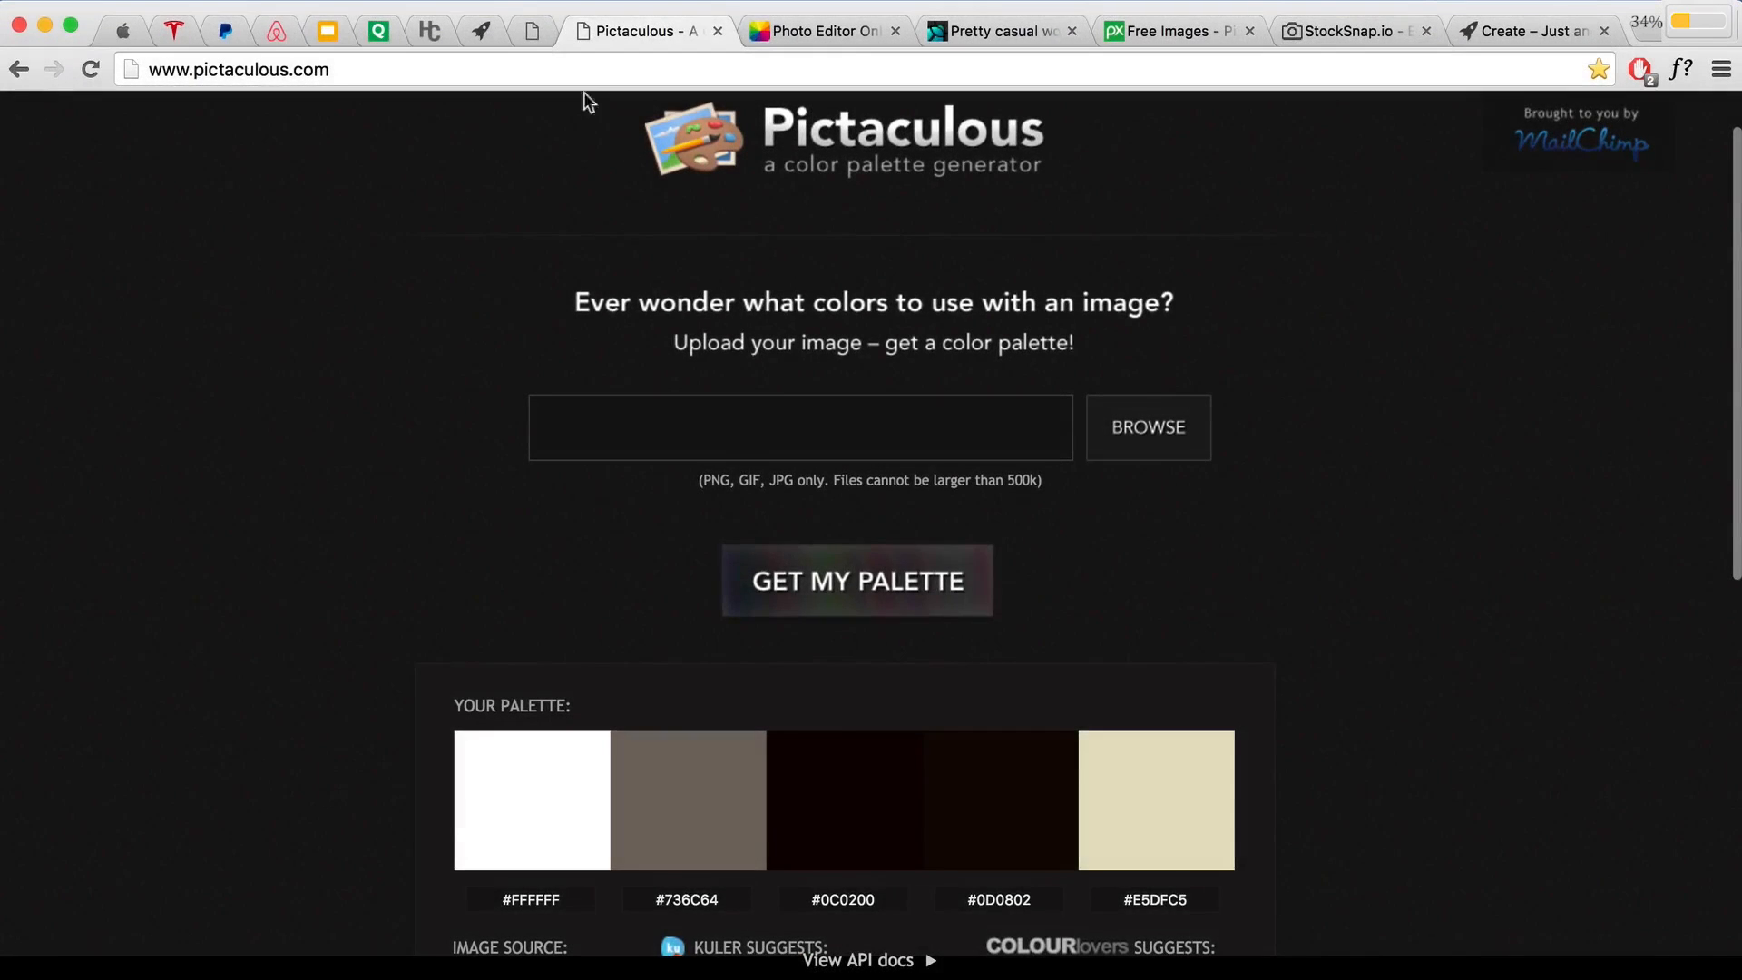
click(543, 33)
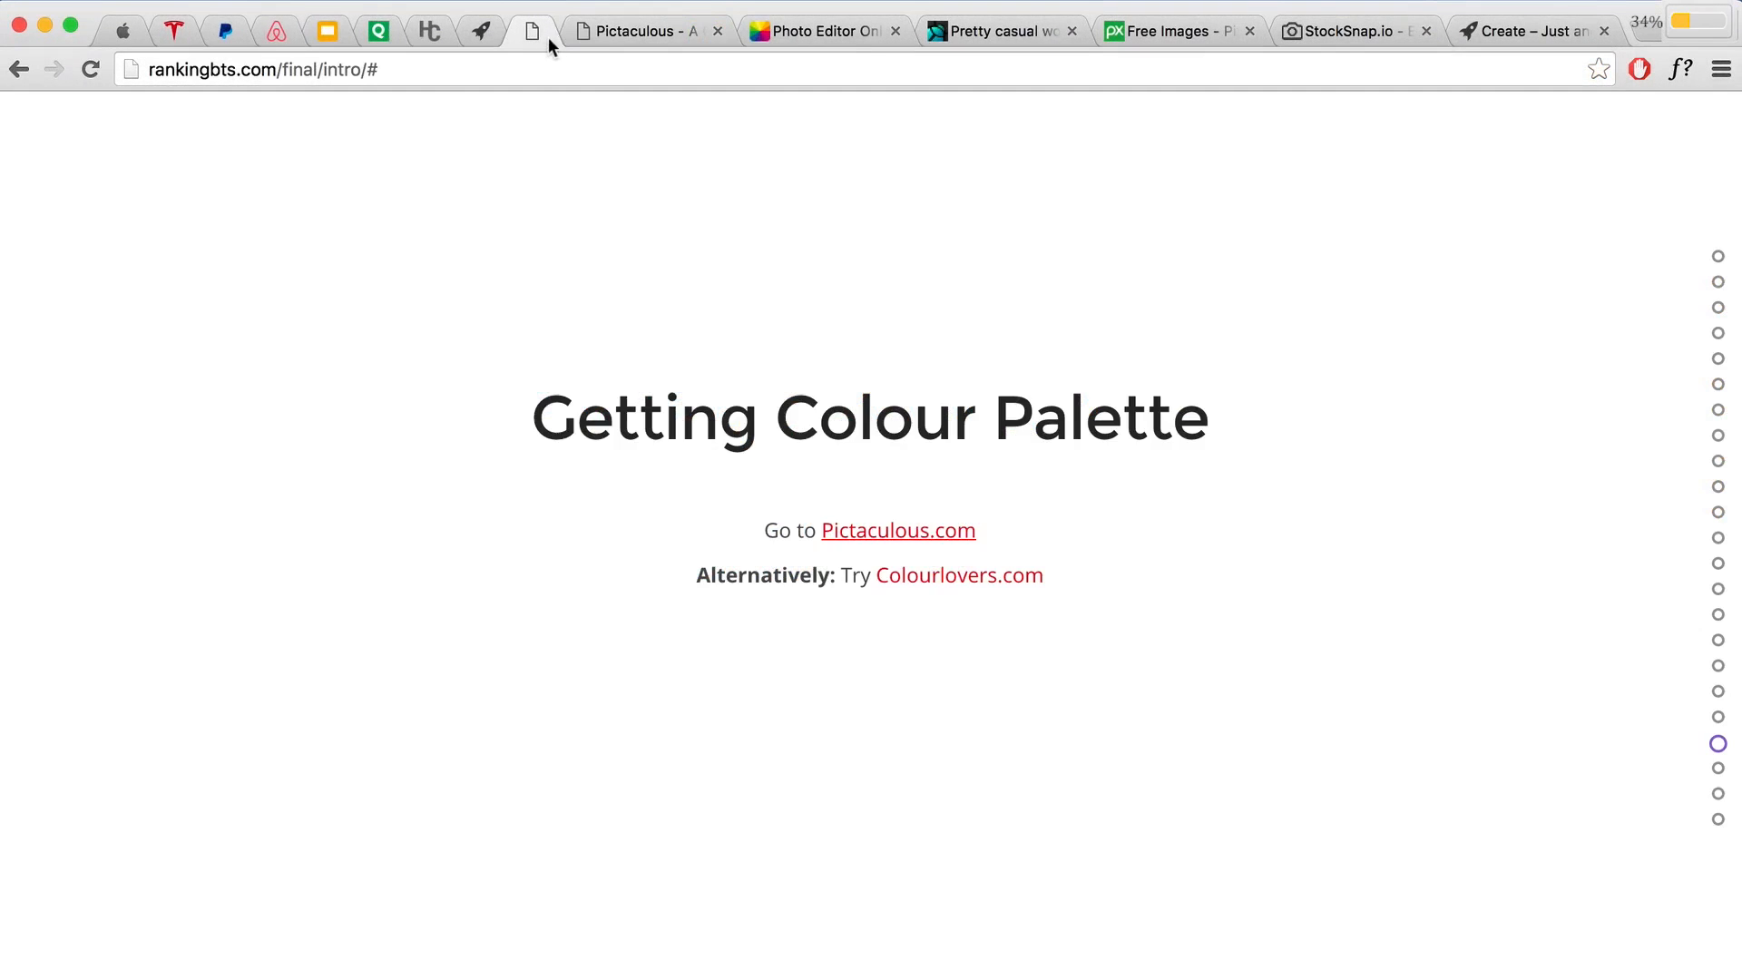
Step: Glance over the CREATE site preview, then return to the Call to Action/Accent Colour slide
scroll(1058, 571, down, 1)
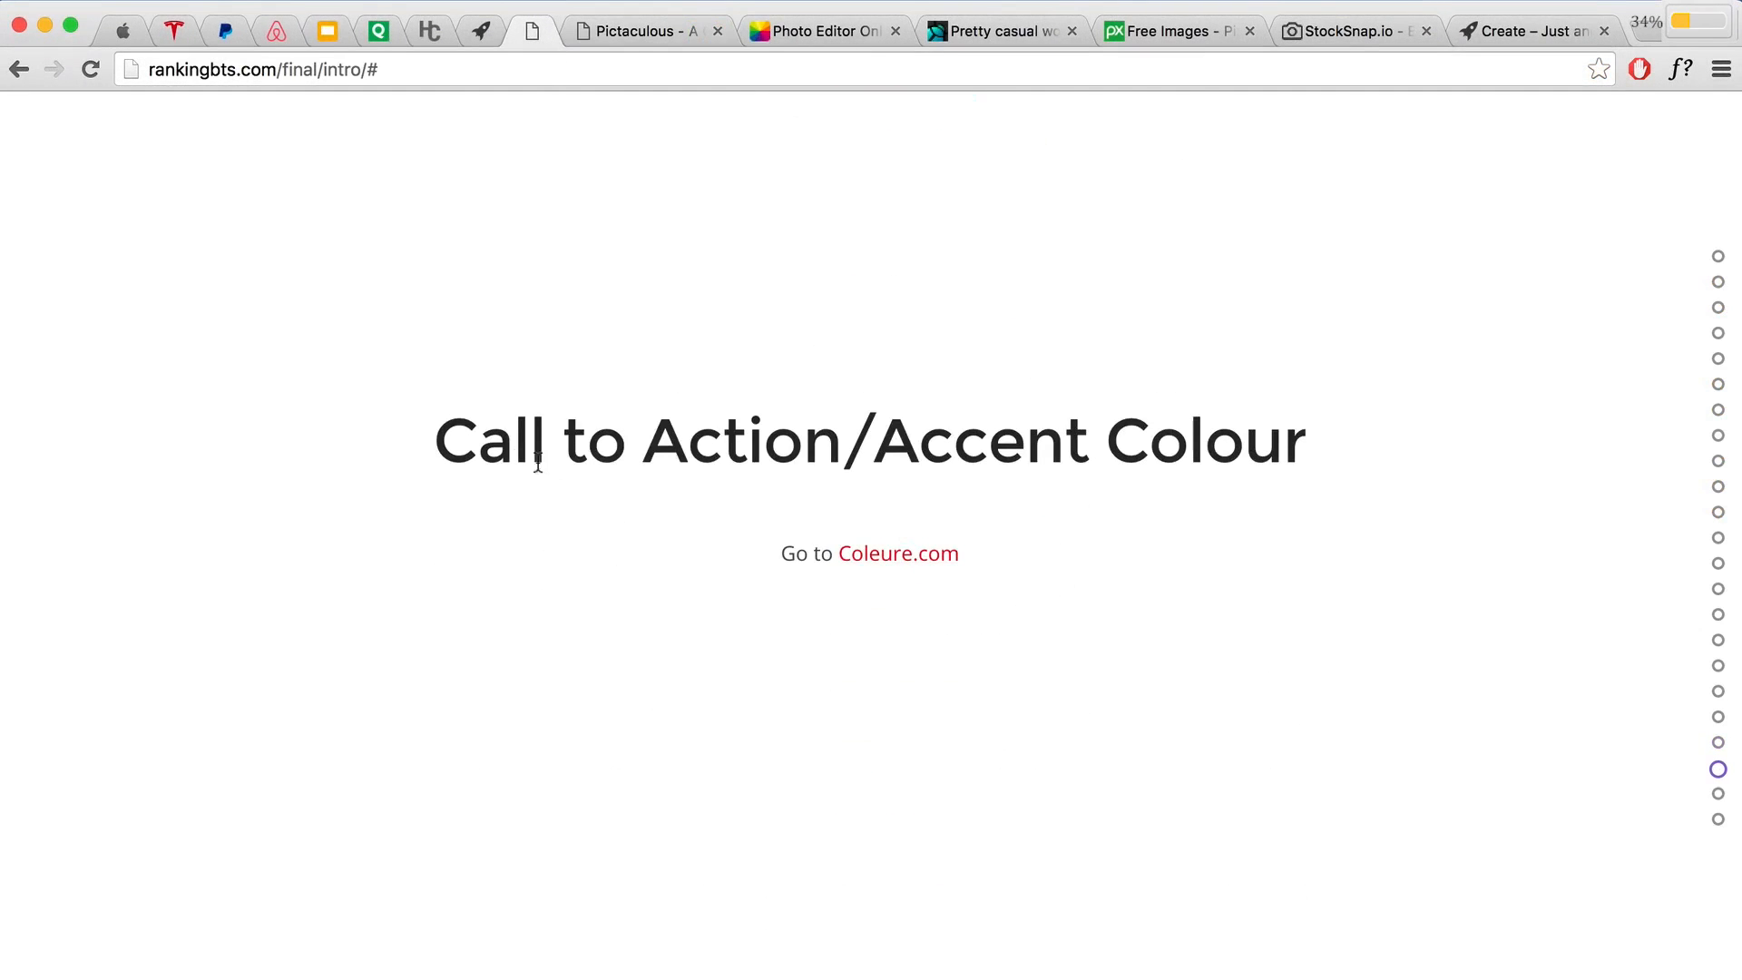
click(479, 31)
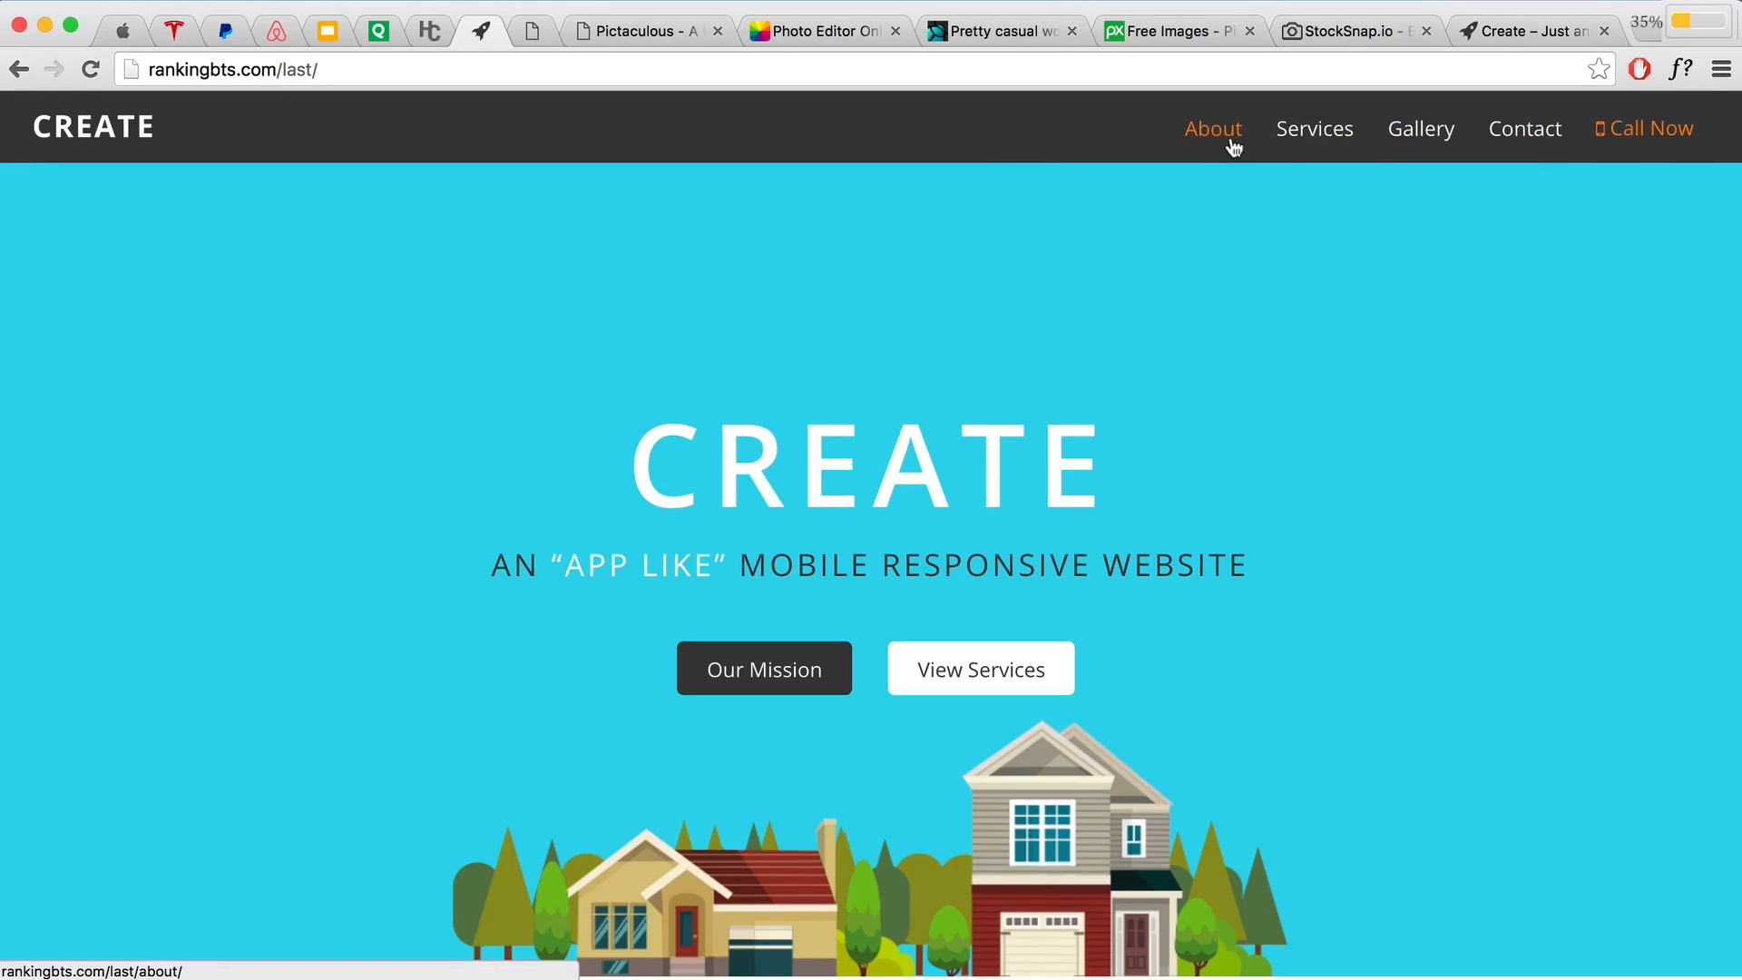
scroll(1477, 326, down, 10)
scroll(1480, 333, down, 5)
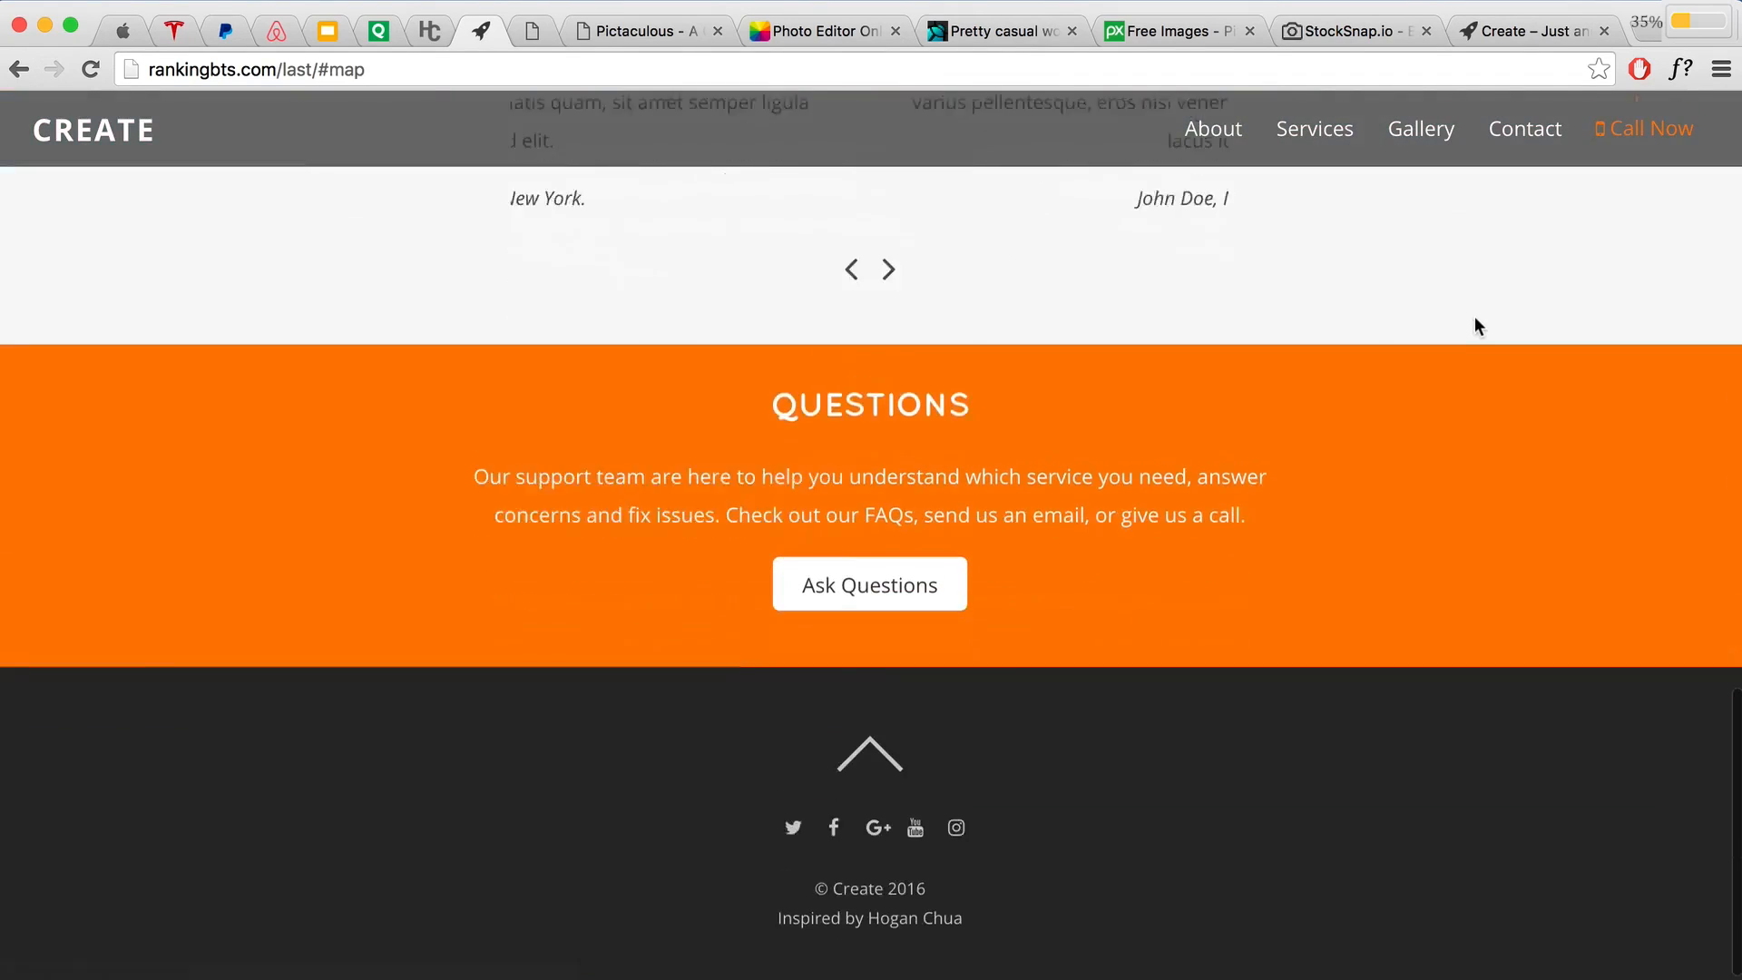
scroll(1112, 390, up, 20)
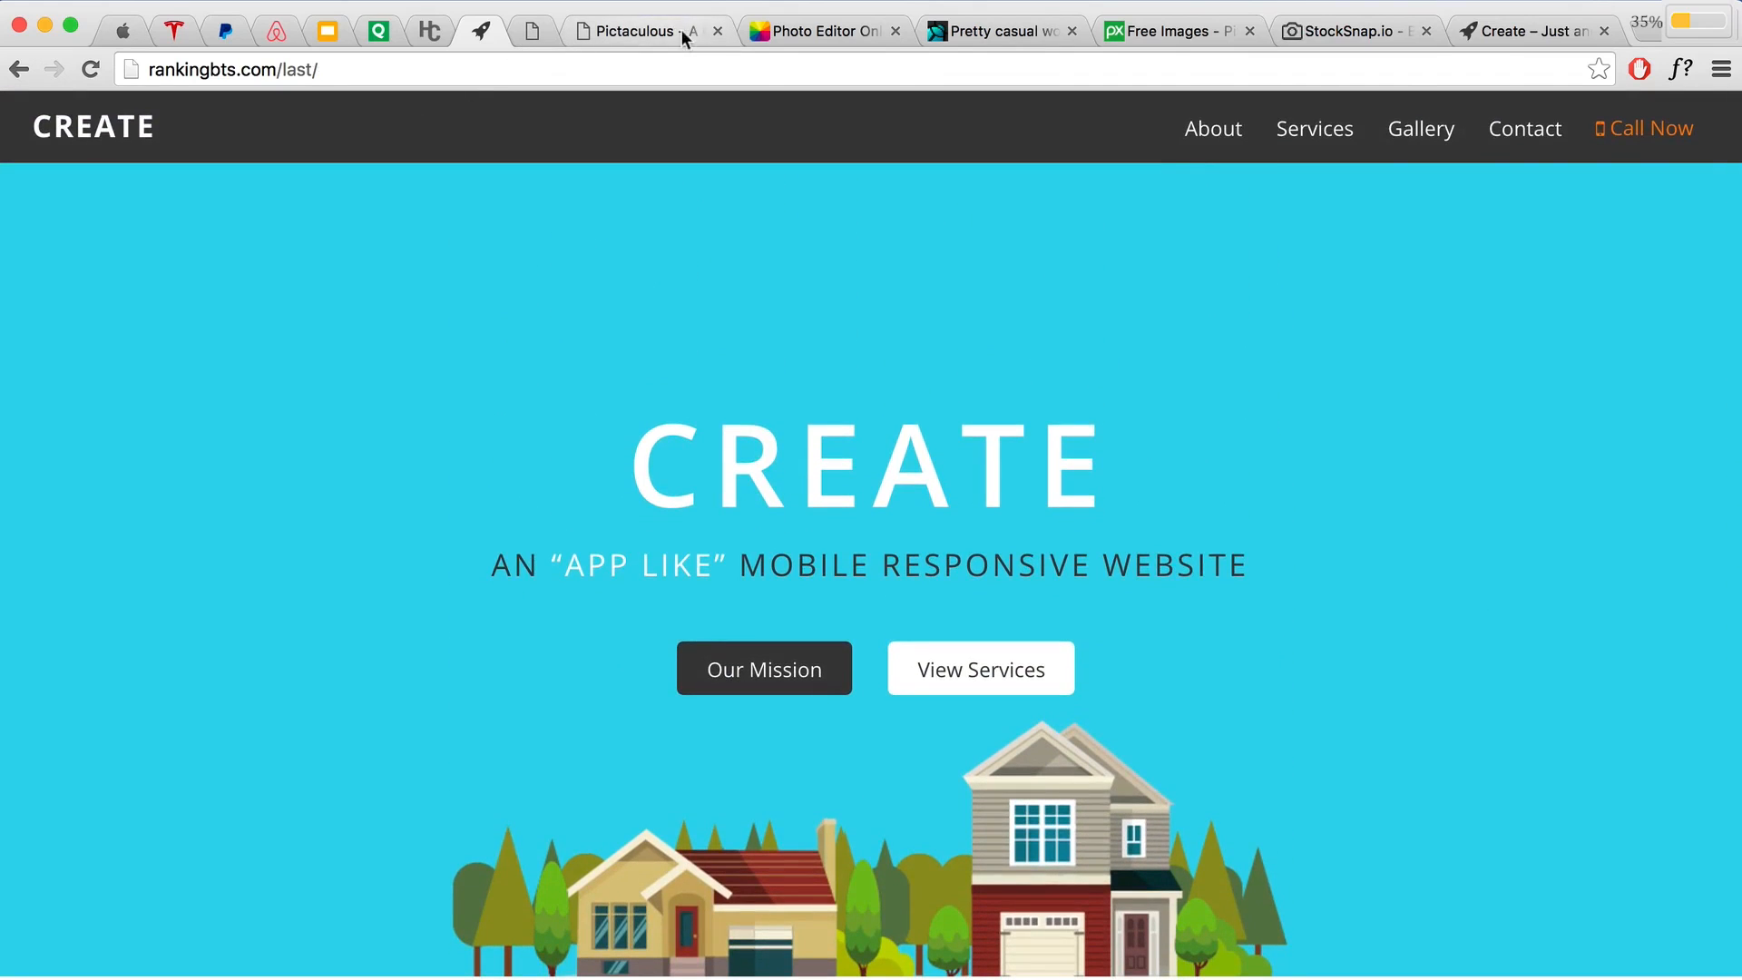
click(651, 33)
click(535, 32)
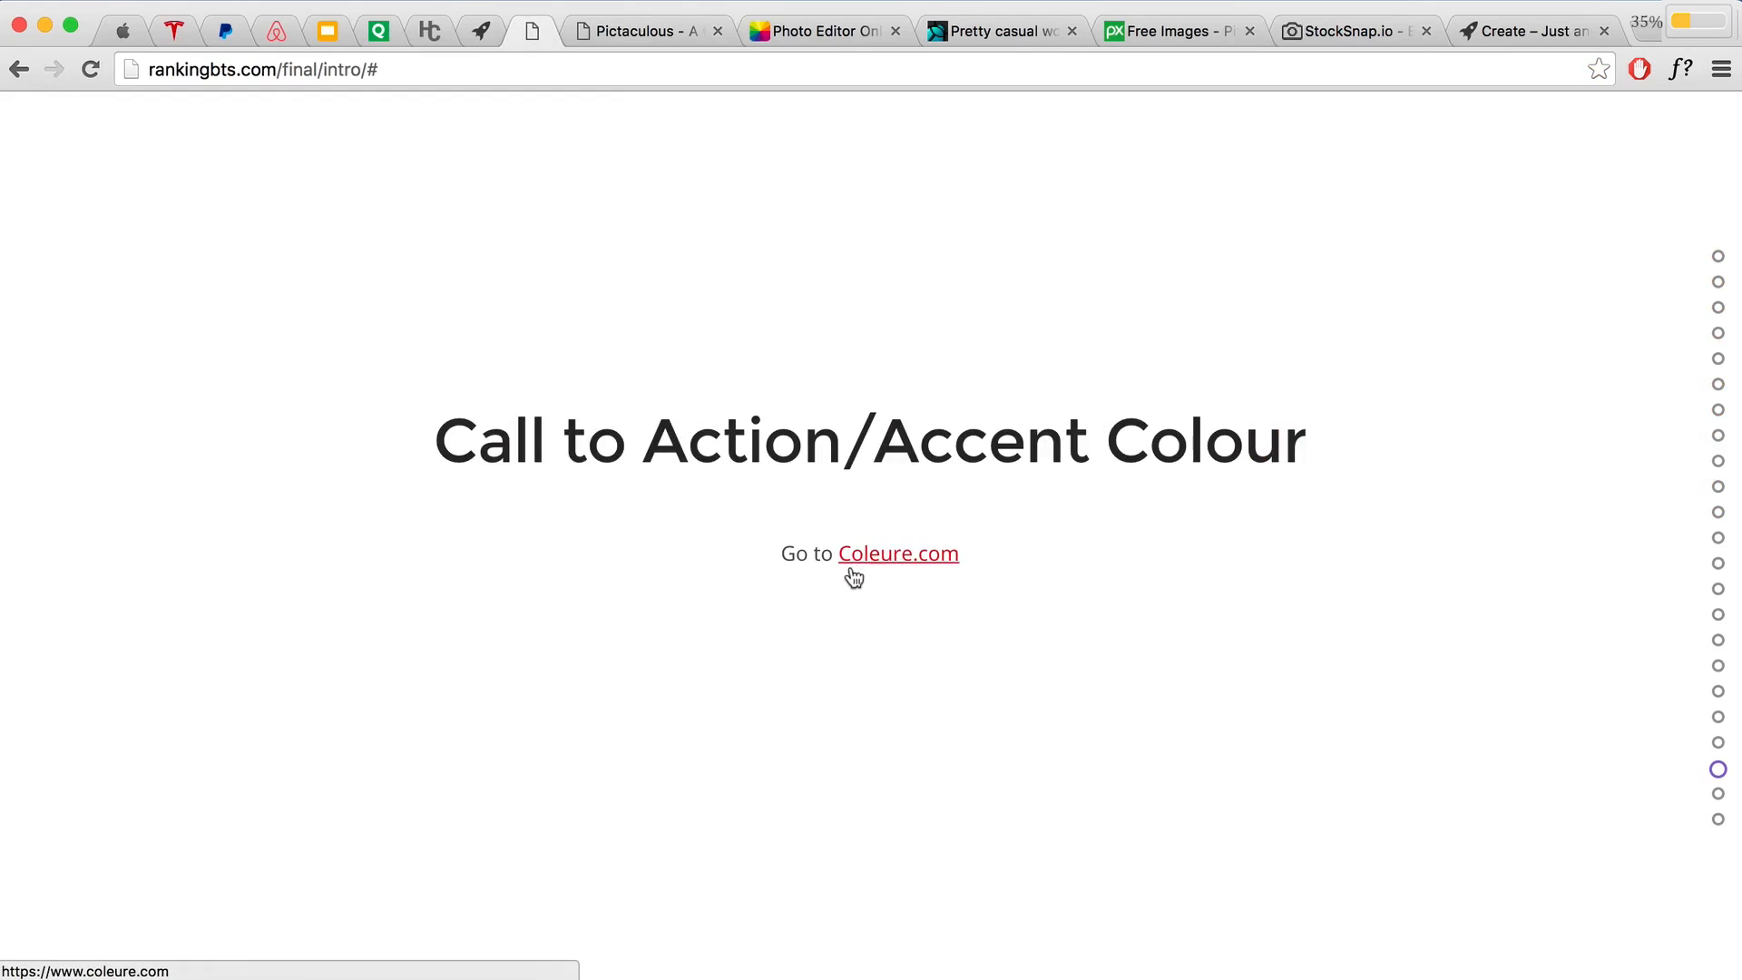
Step: Open Coleure.com from the slide link and browse its colour grid
click(914, 556)
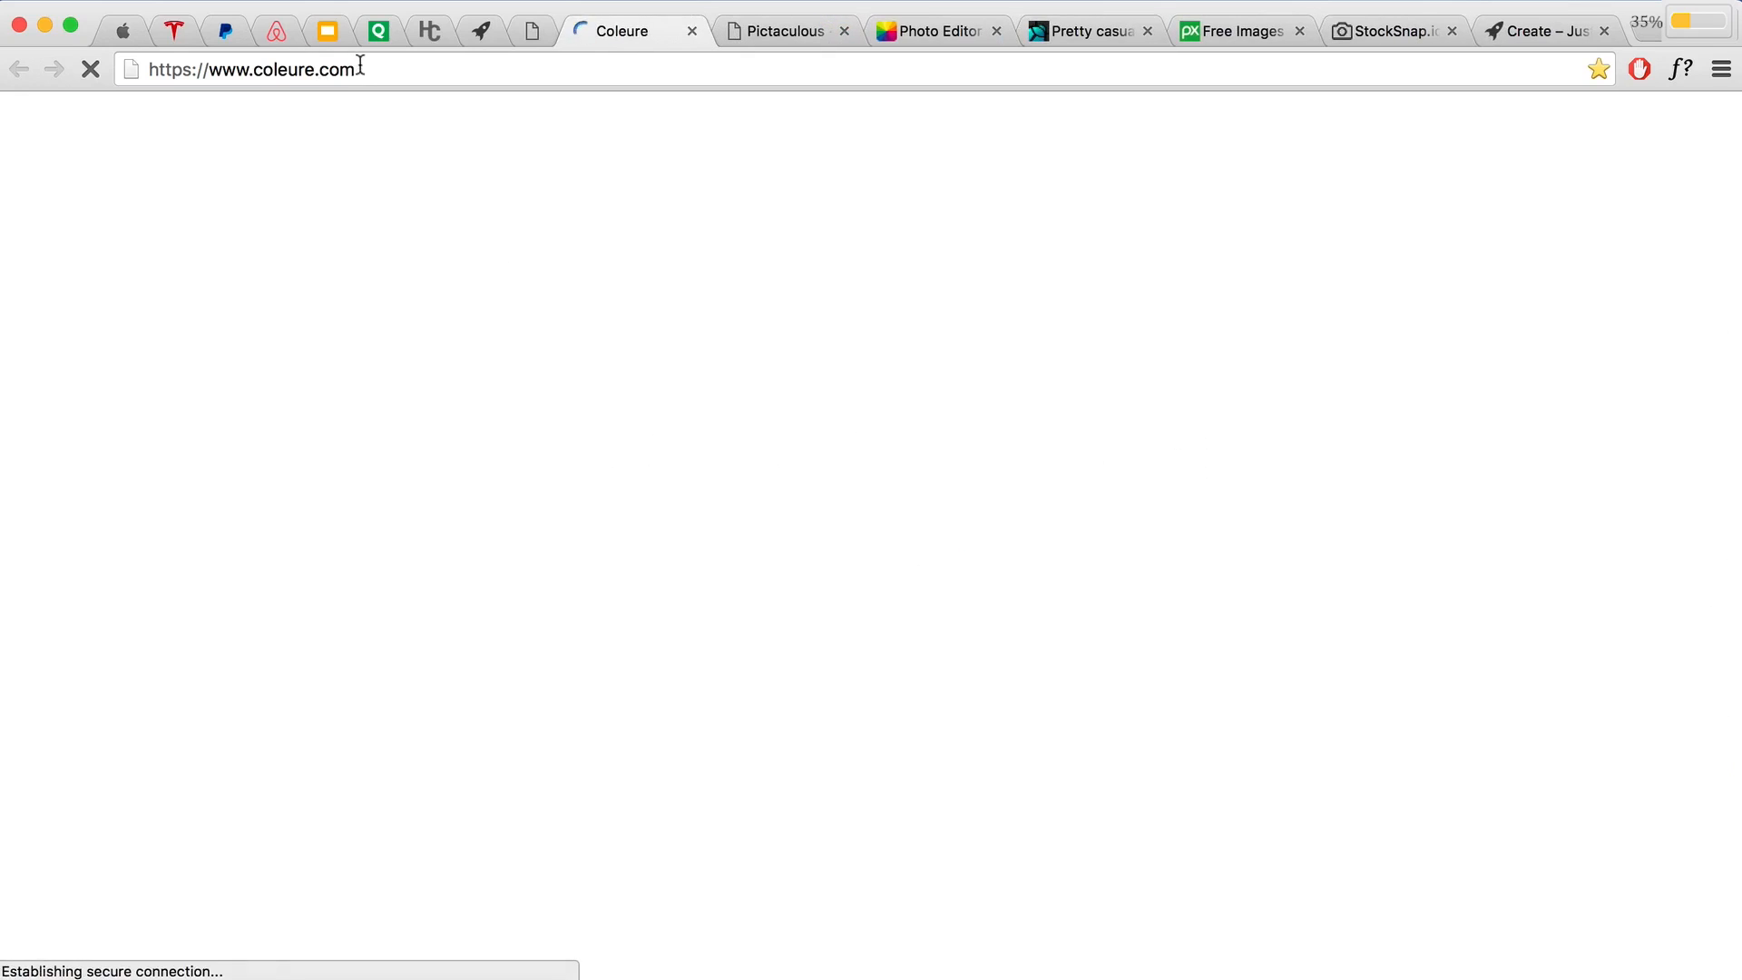
drag(357, 69, 123, 64)
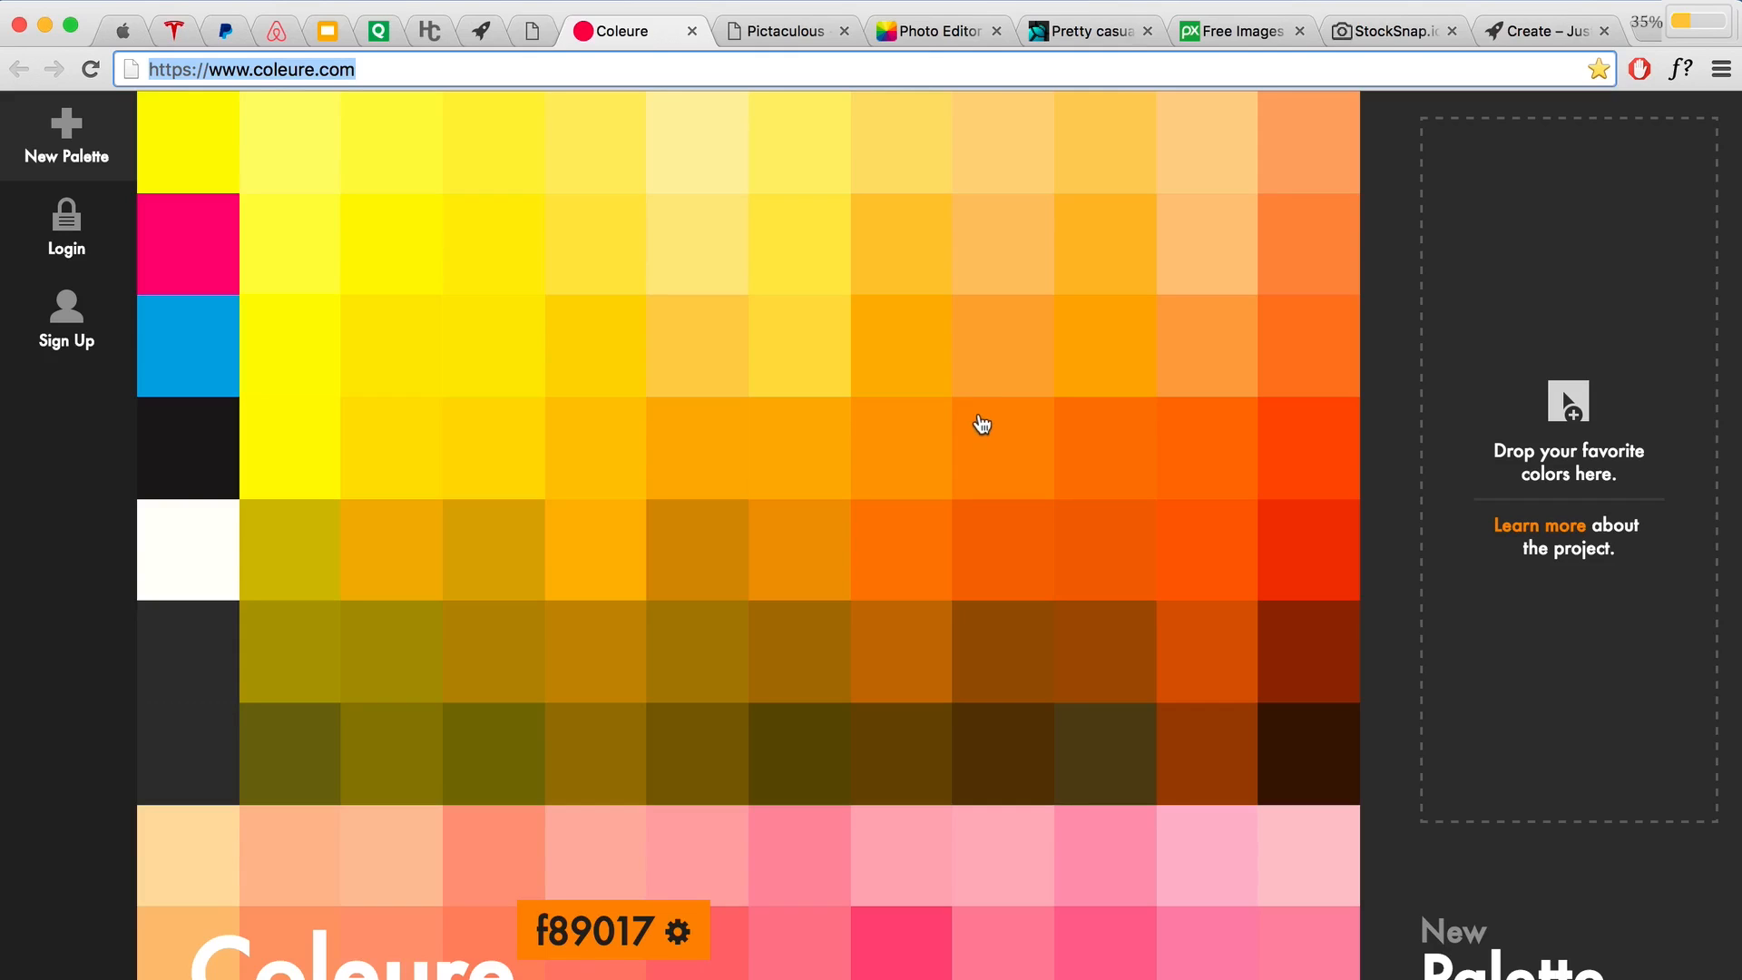
scroll(962, 427, down, 5)
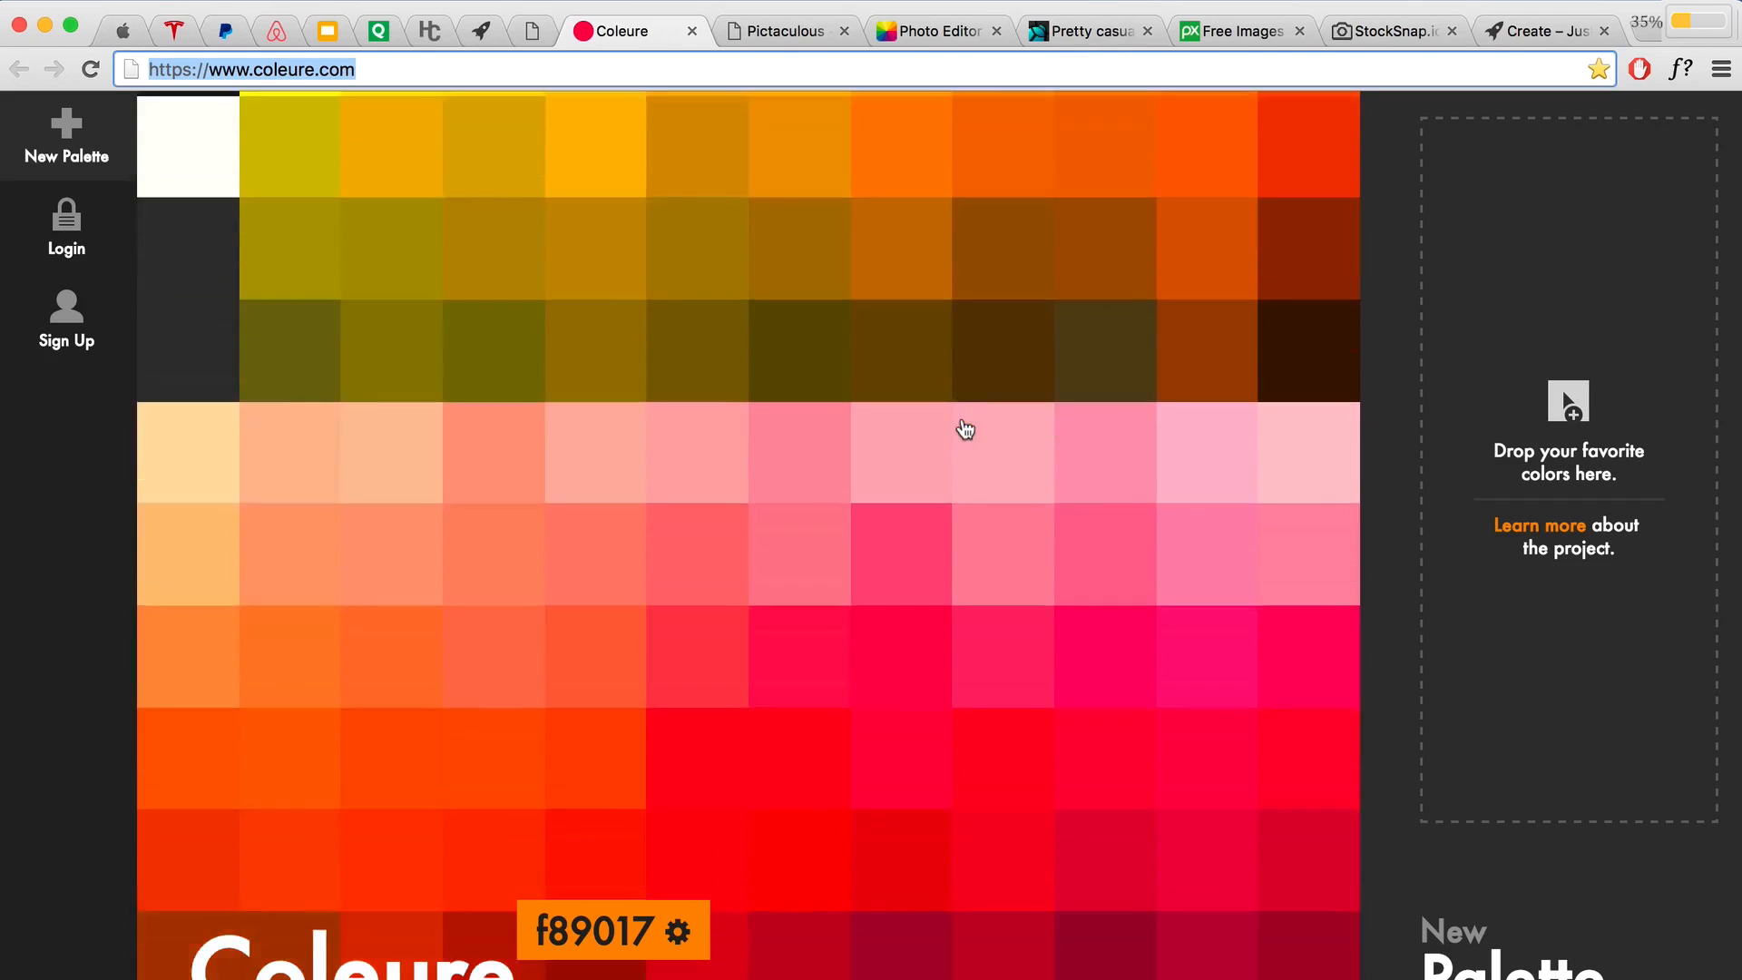
scroll(964, 428, down, 20)
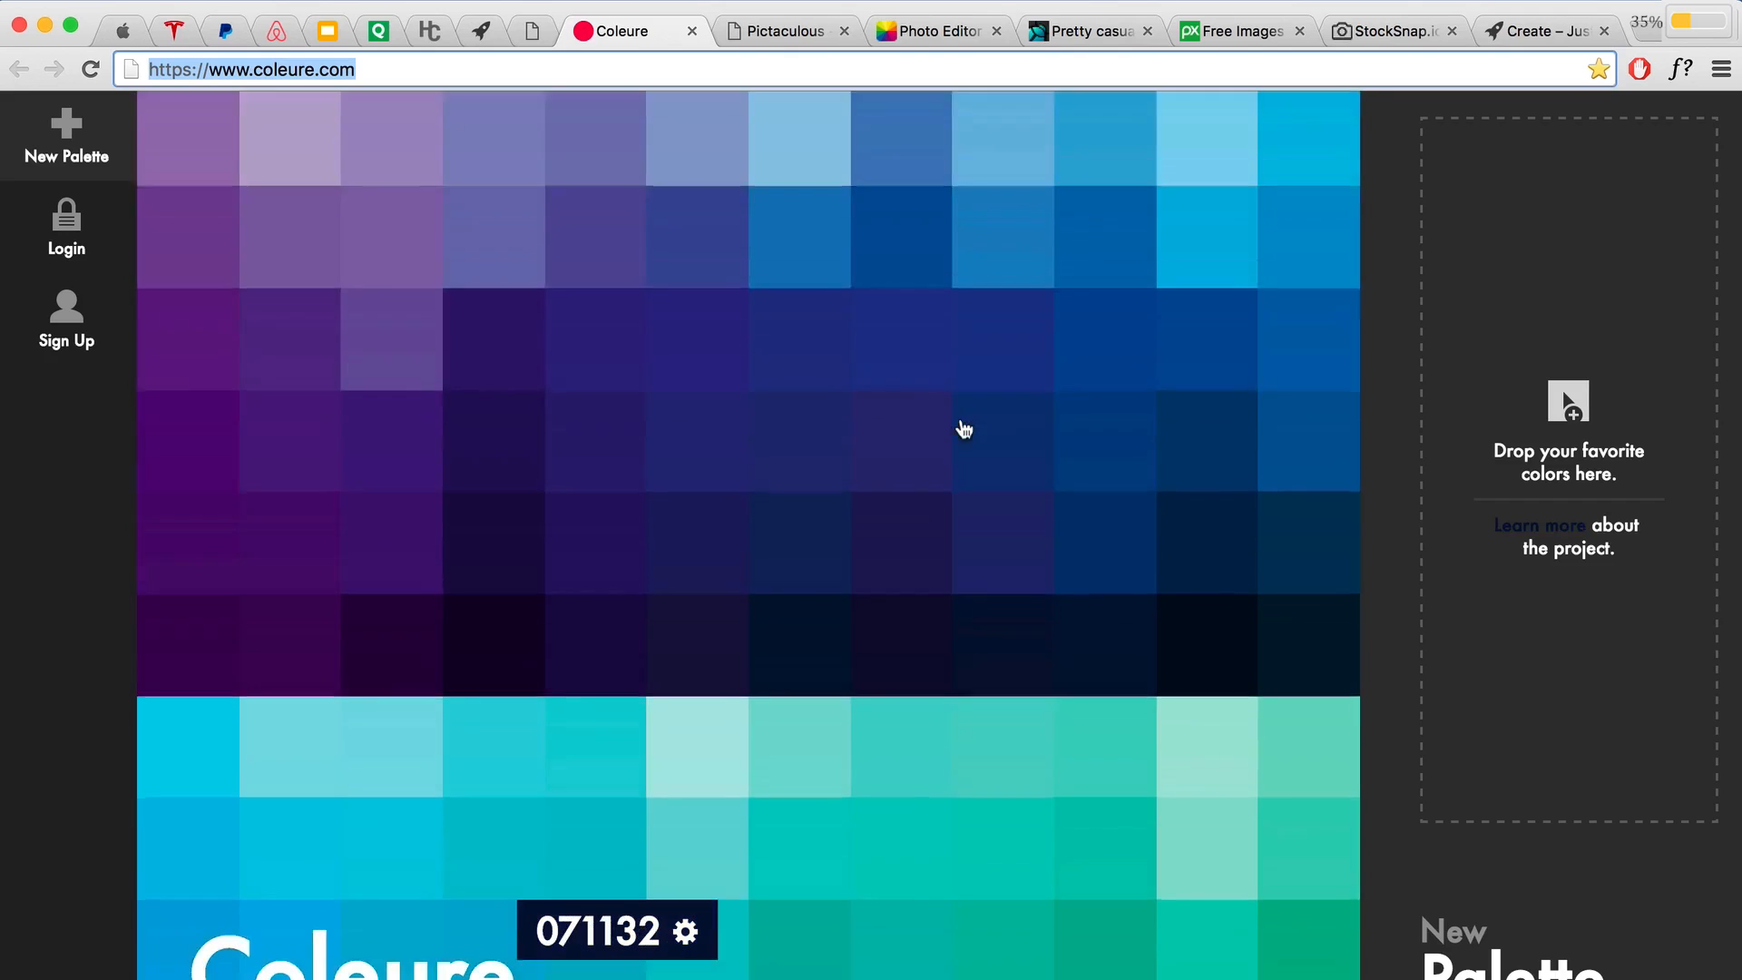
scroll(1095, 509, up, 15)
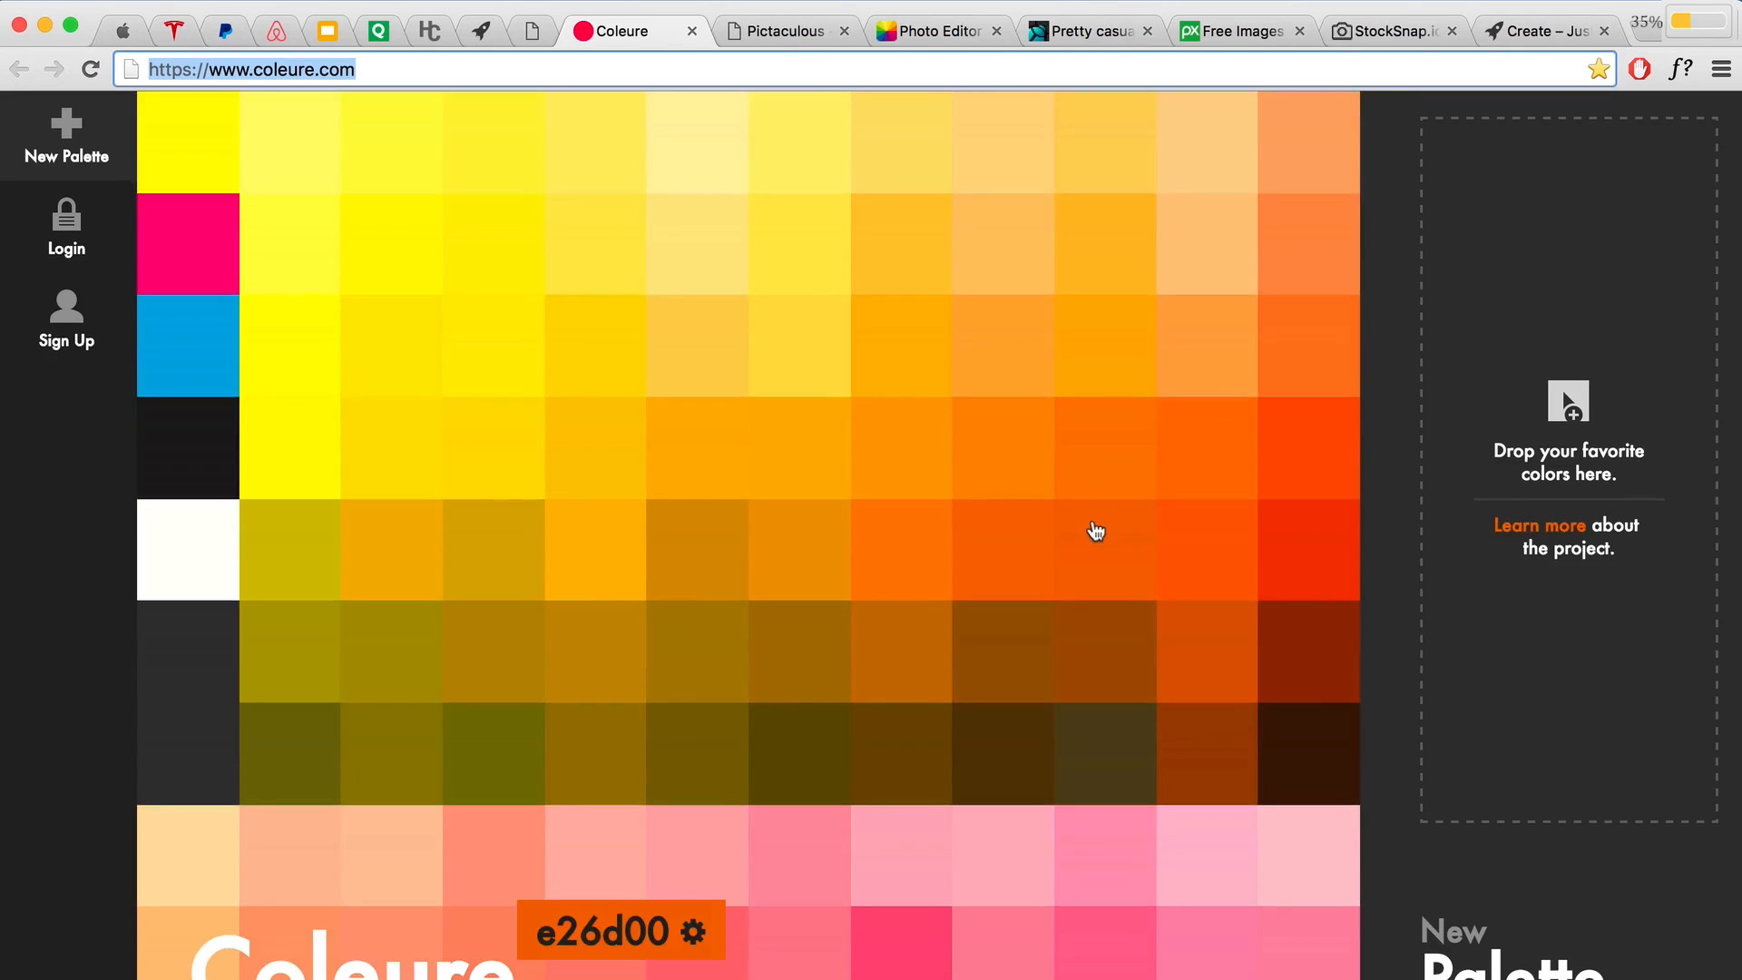
Step: Open the orange swatch's values and select its hex code f68000
click(1108, 458)
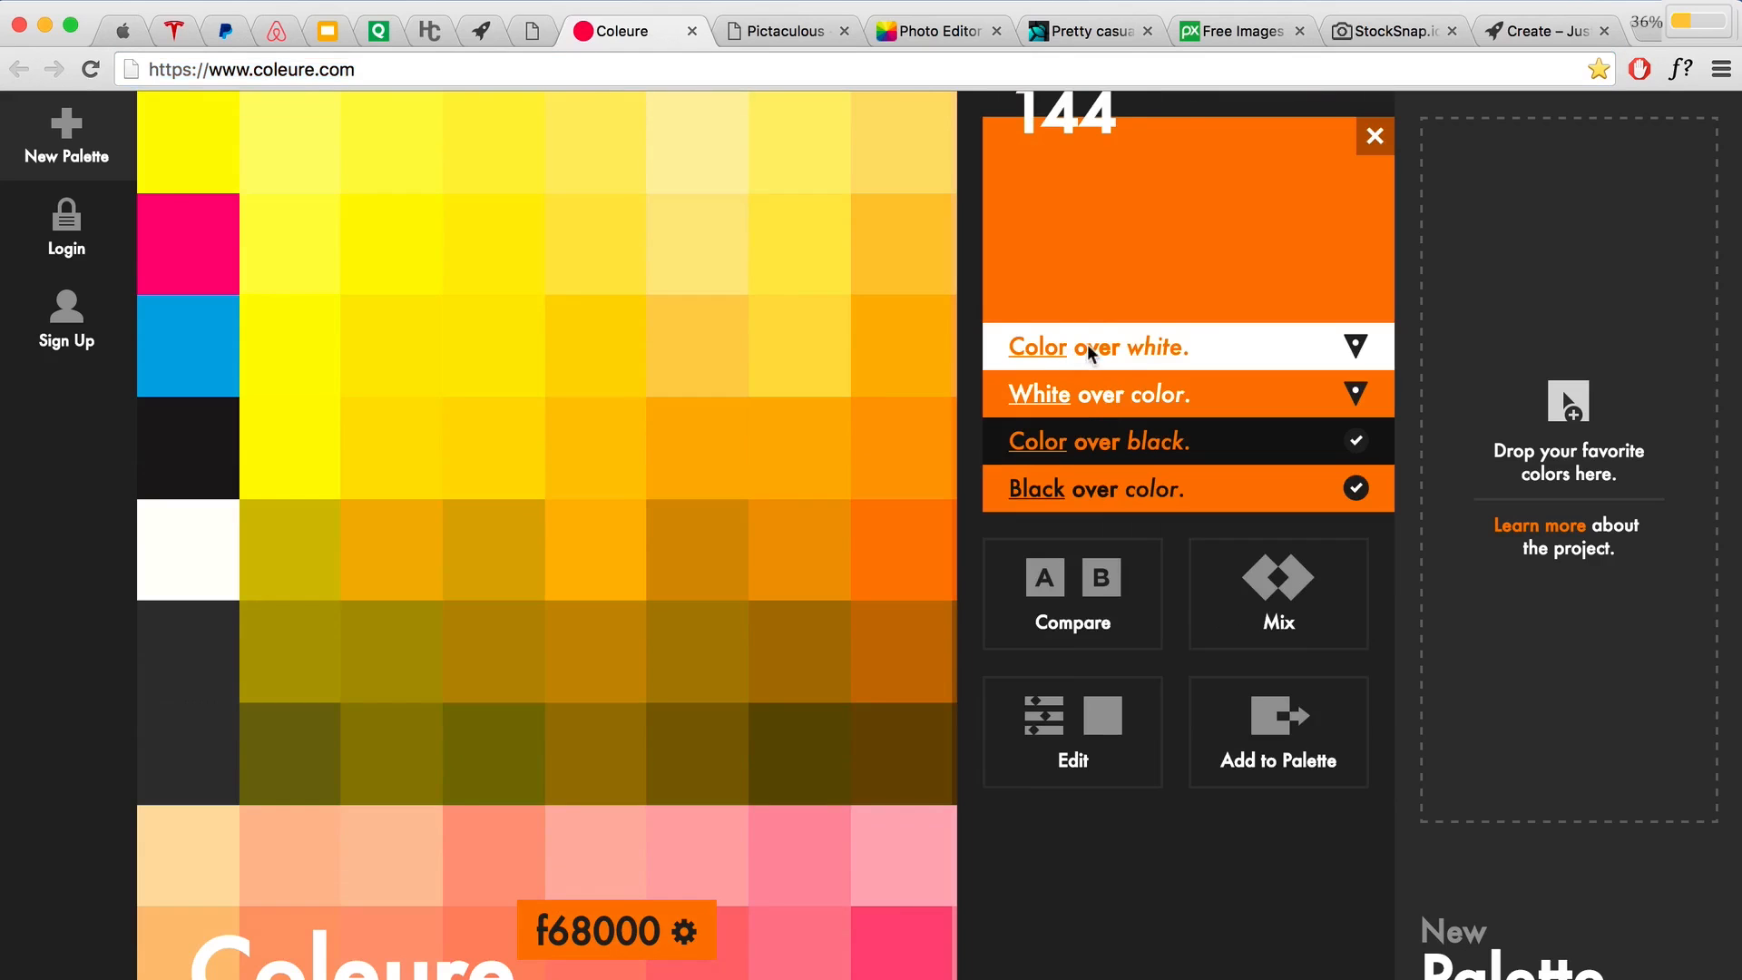
click(1093, 723)
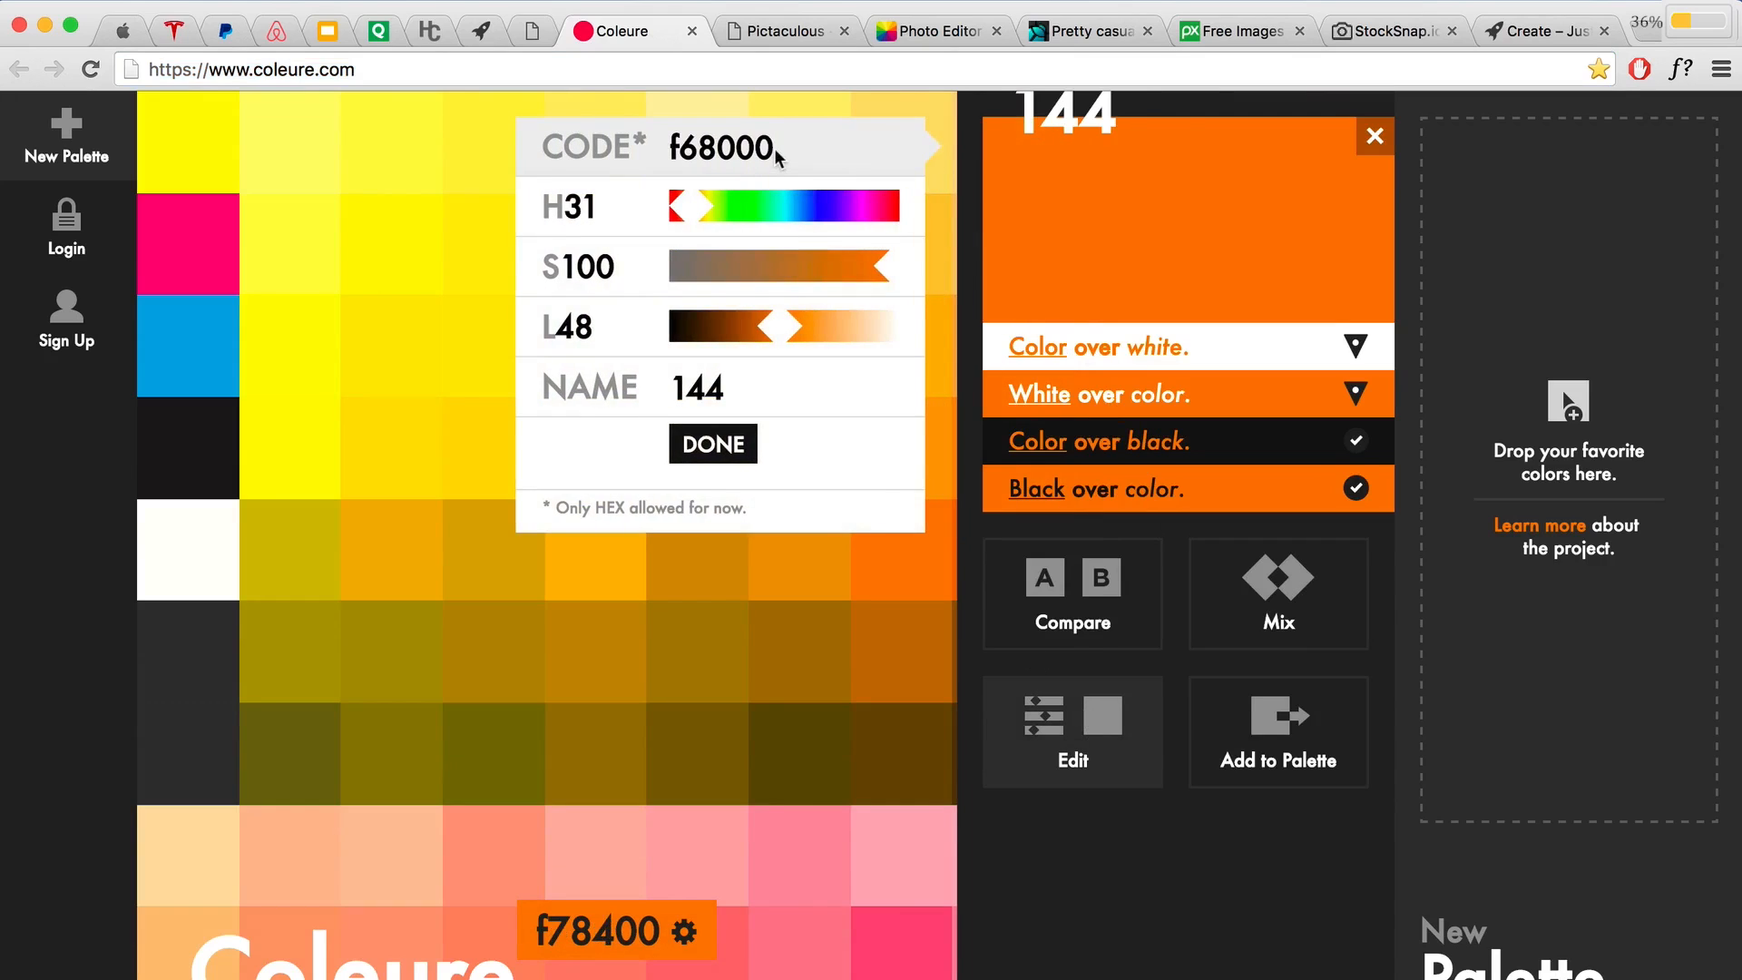
drag(778, 156, 668, 151)
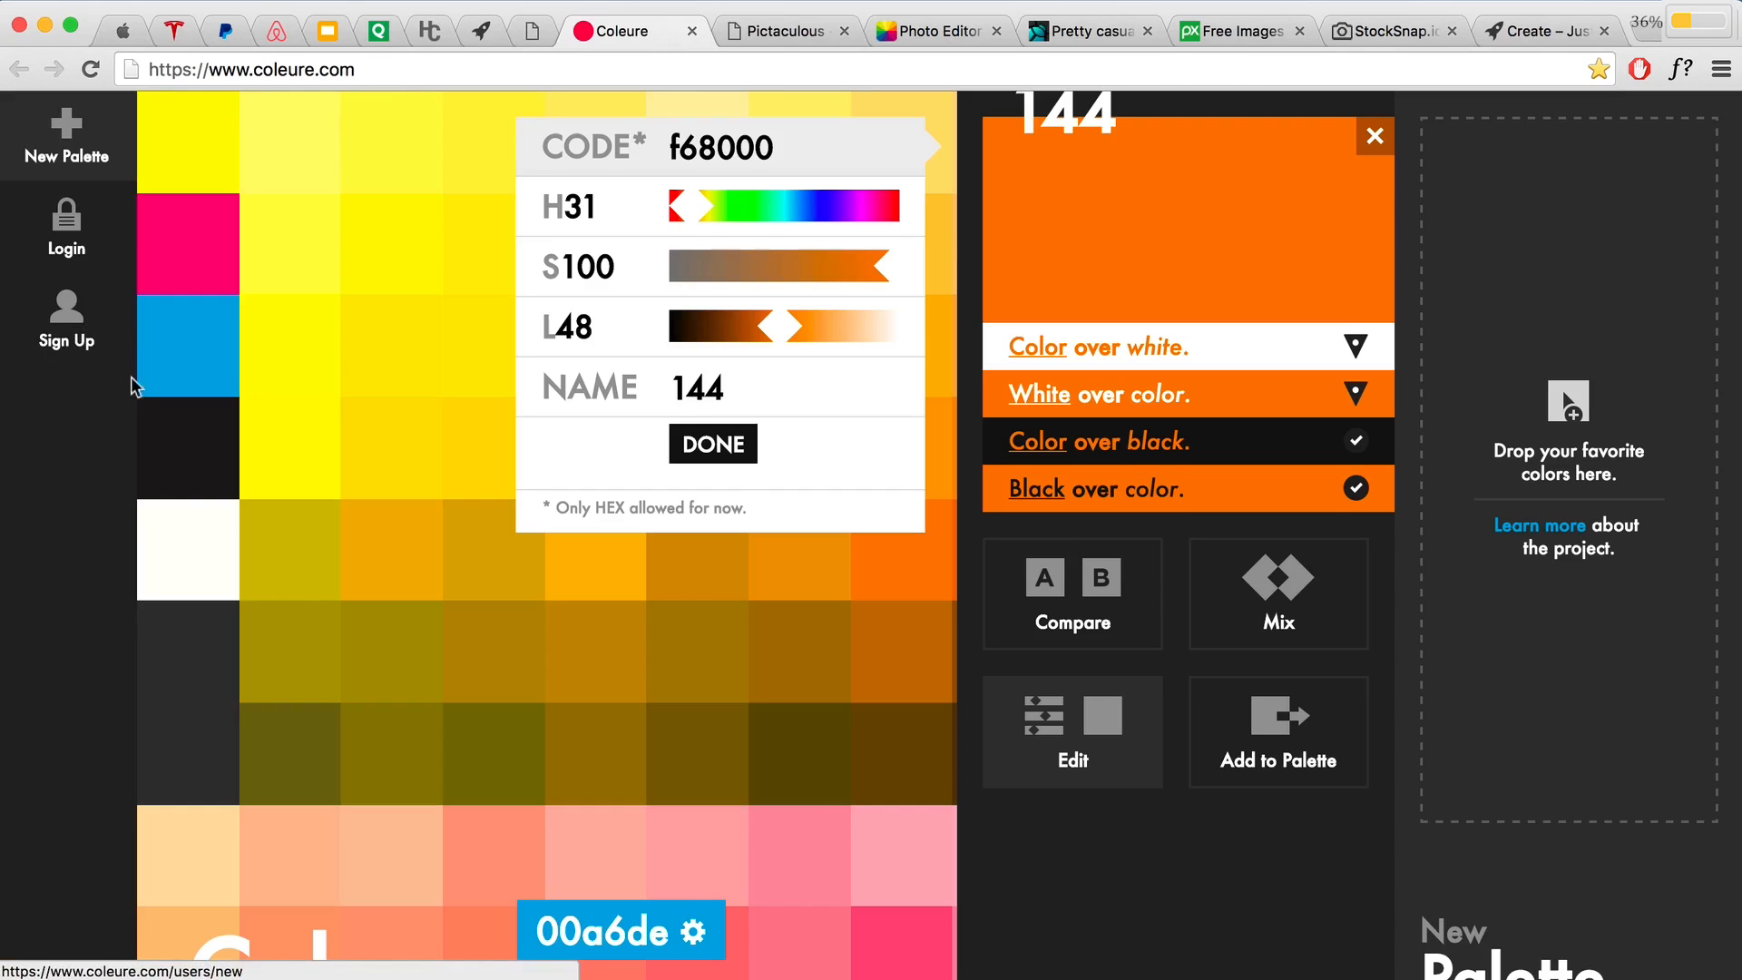
click(532, 31)
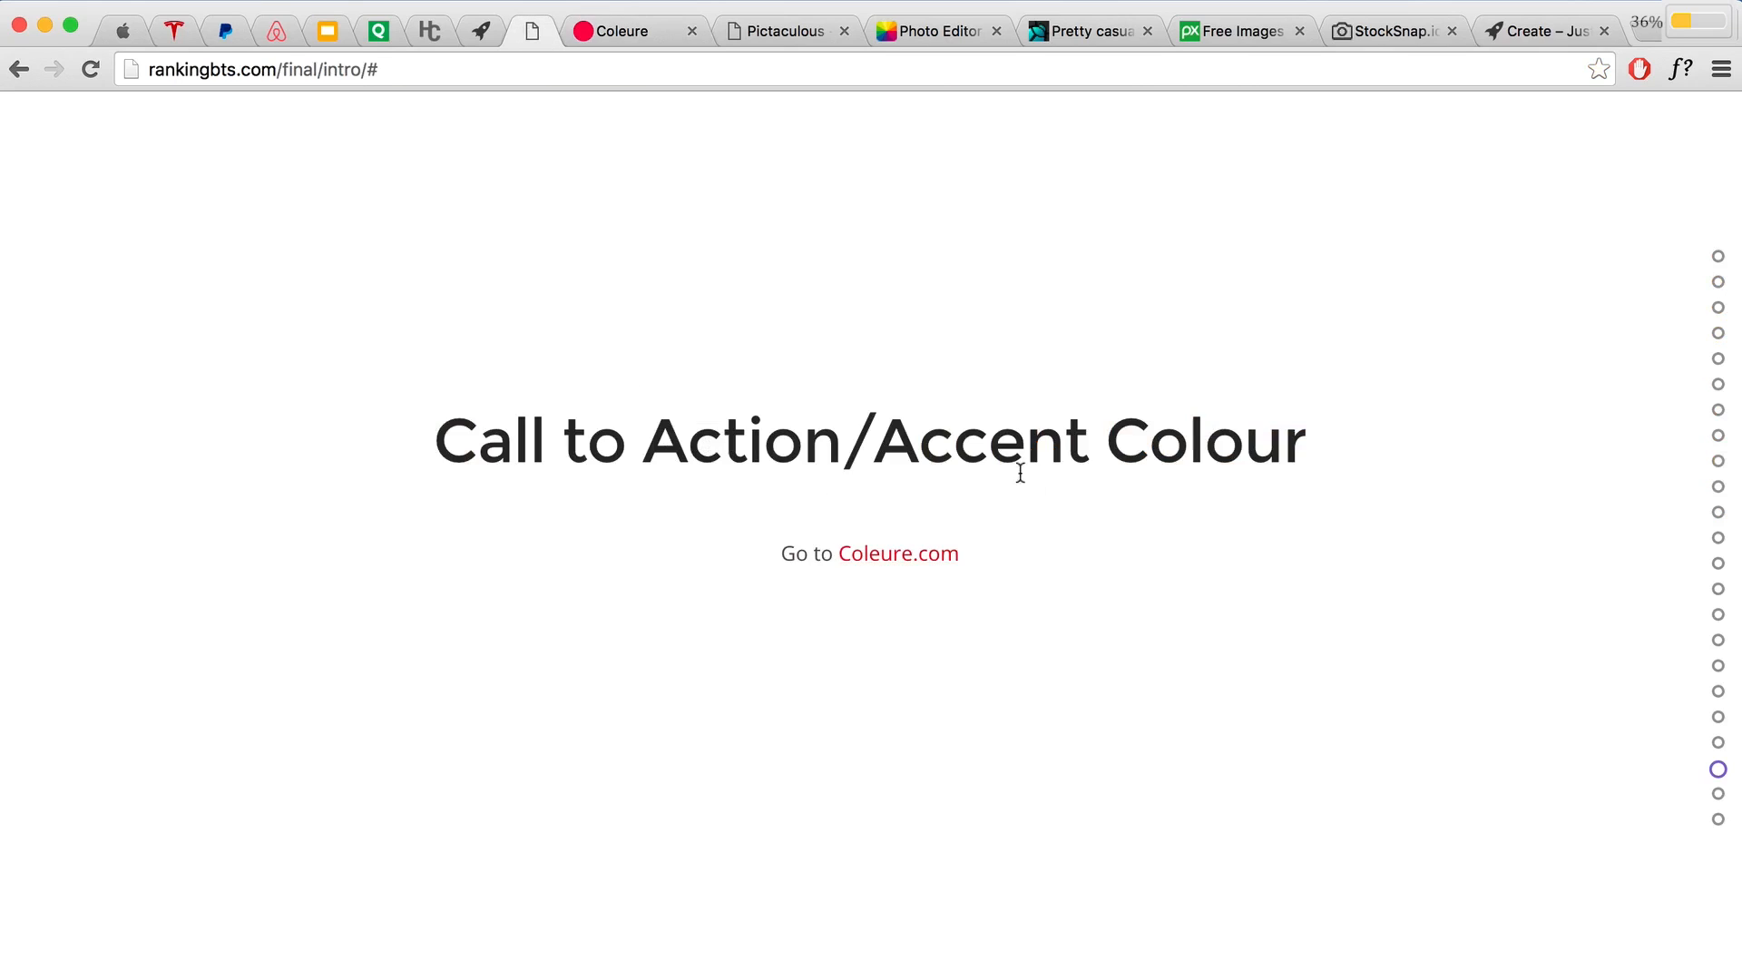
Step: Scroll to the 'What should you have now' recap, highlighting the Fonts and Colour palette items
scroll(1014, 469, down, 1)
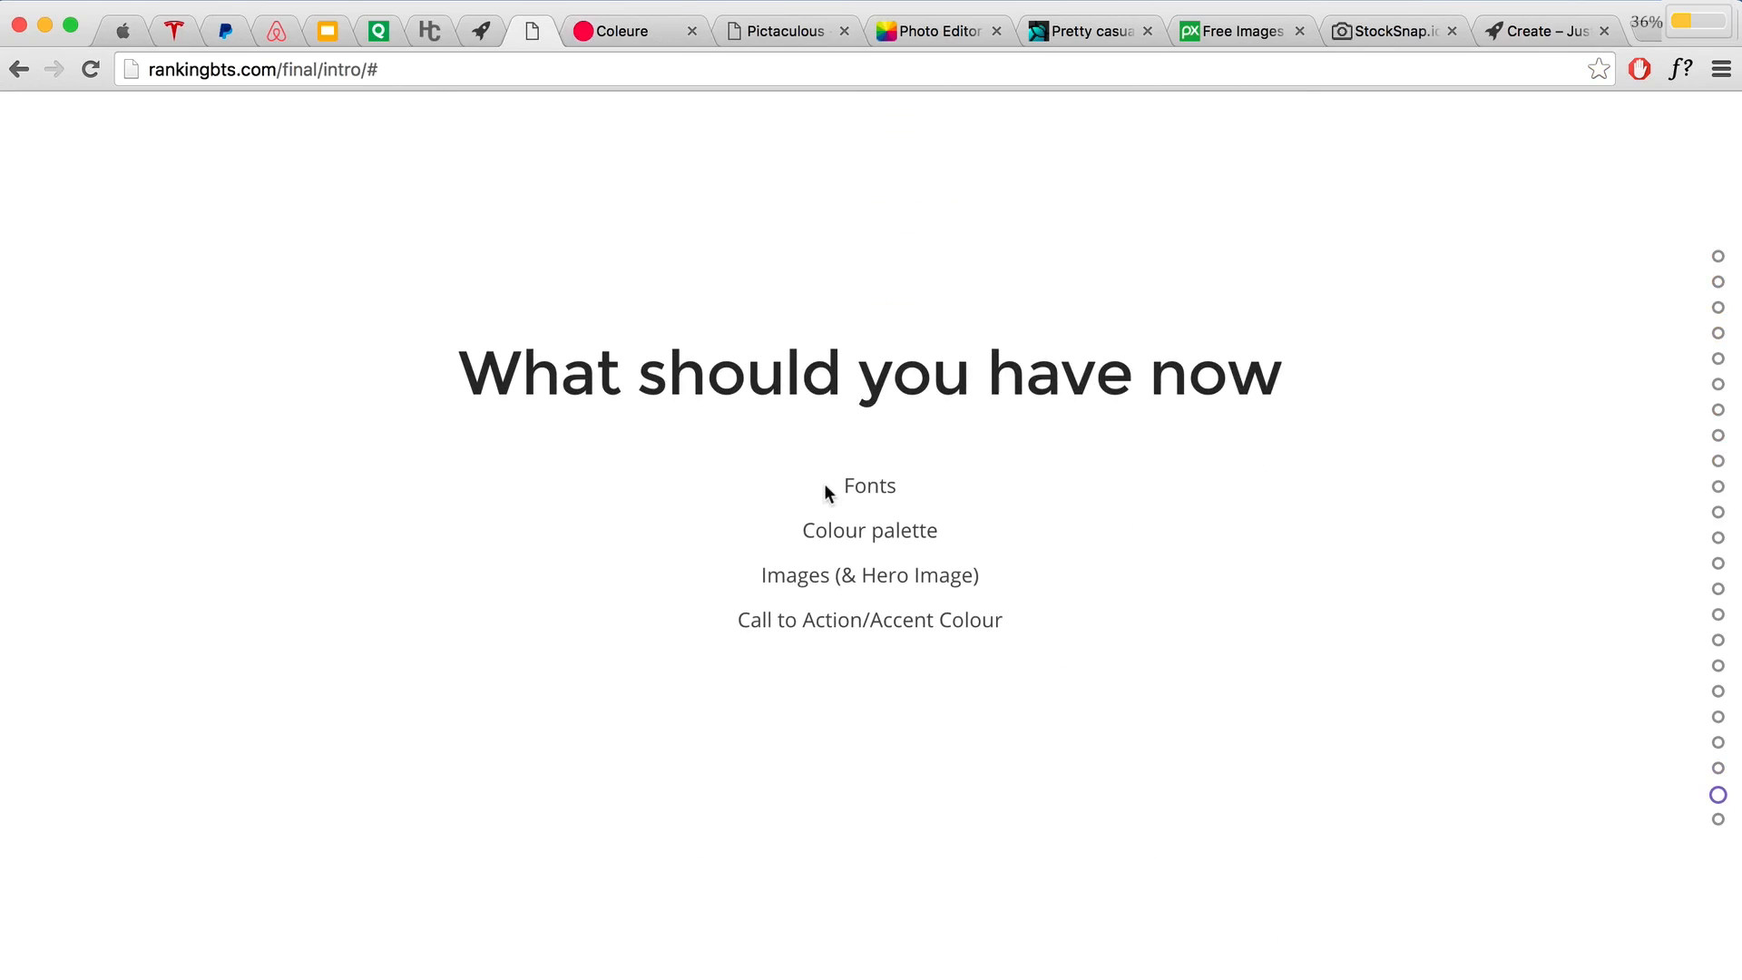
drag(835, 487, 893, 487)
drag(803, 531, 940, 531)
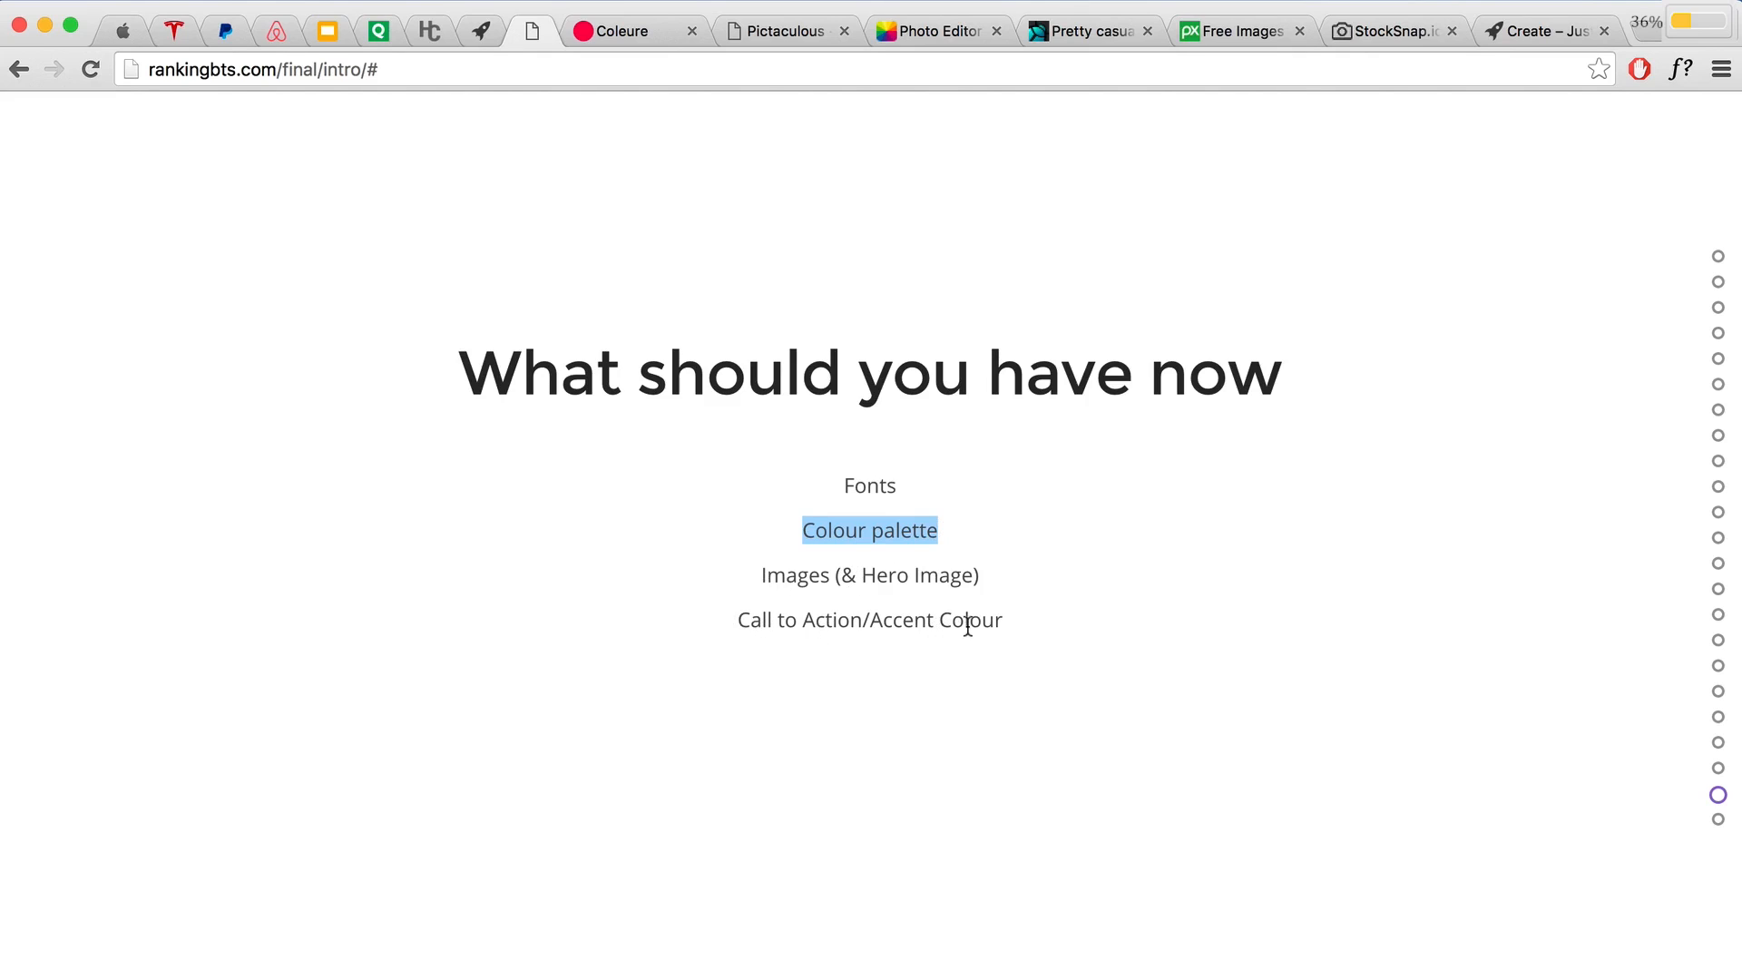
scroll(967, 626, down, 3)
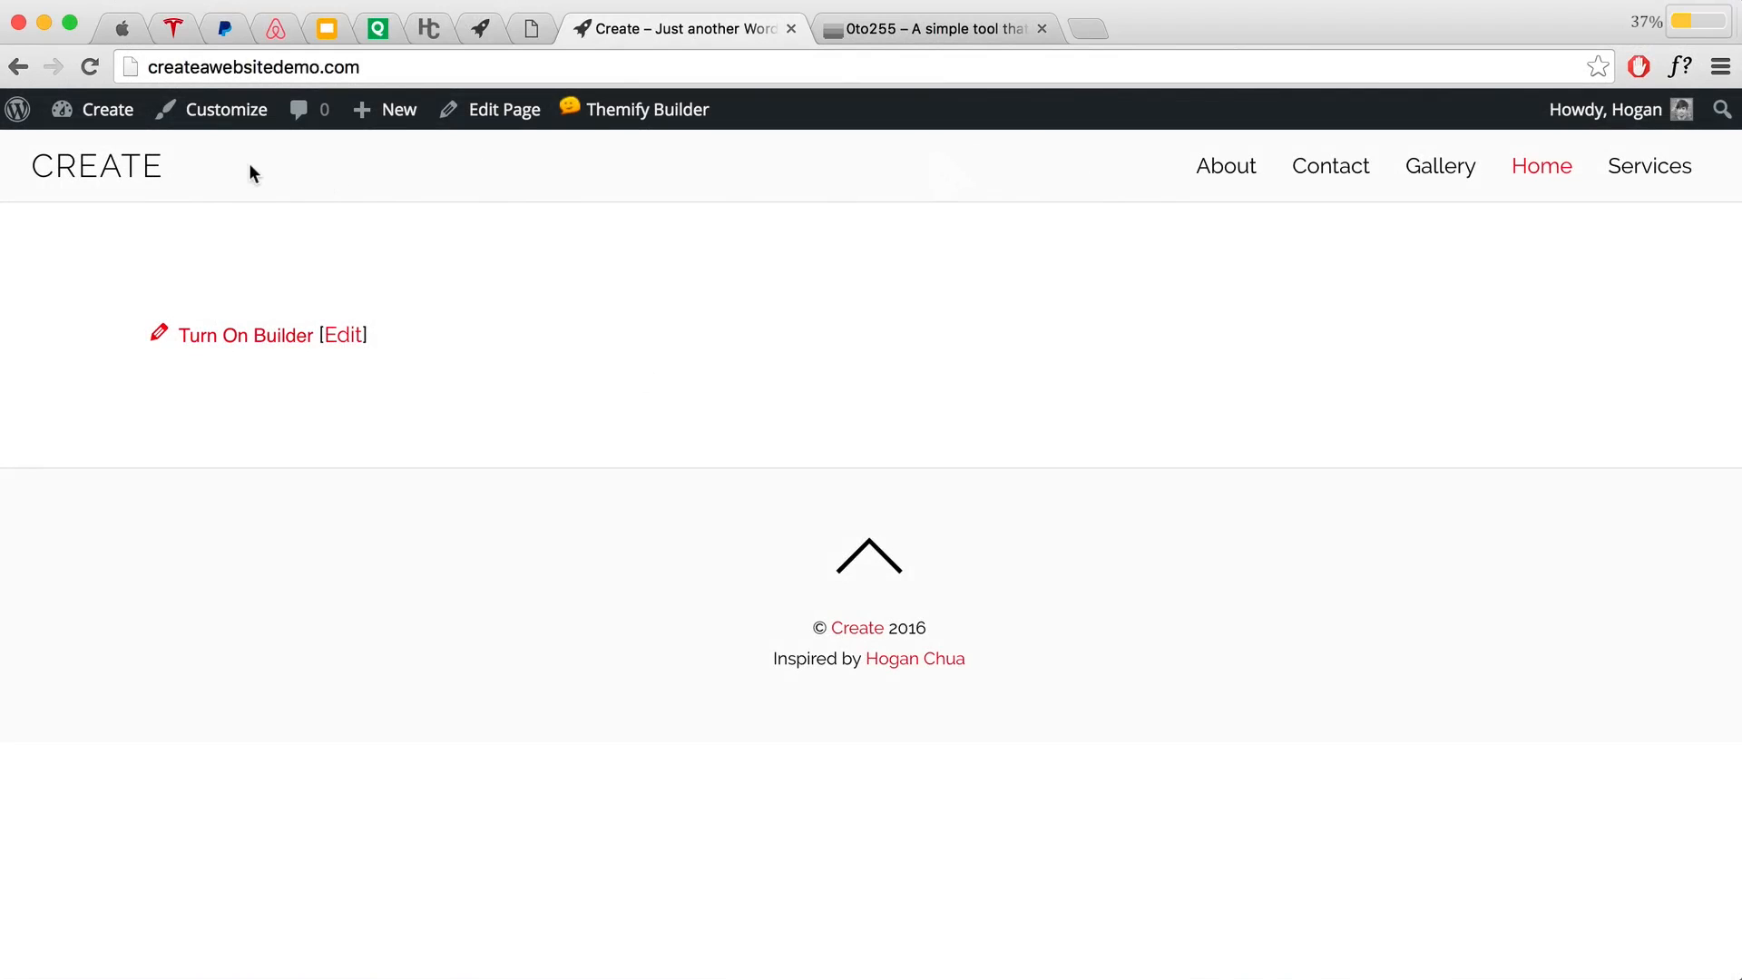
Step: Open the Customizer at Themify Options and expand the Header styling section
click(216, 111)
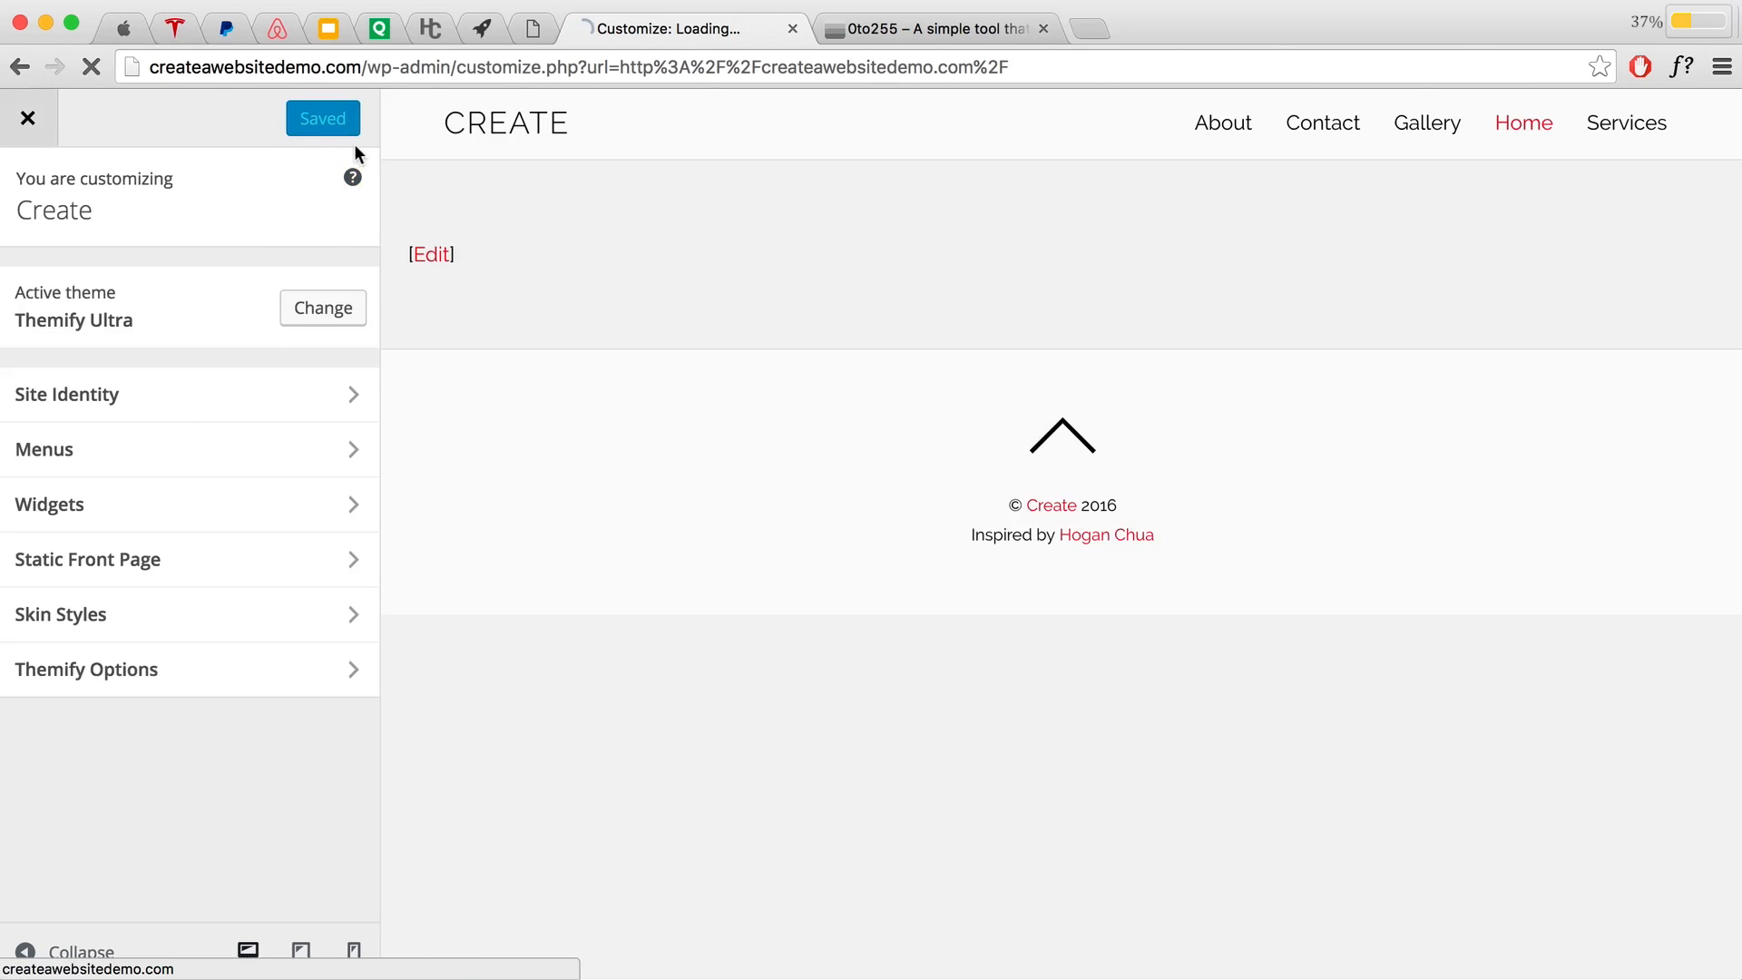
click(227, 669)
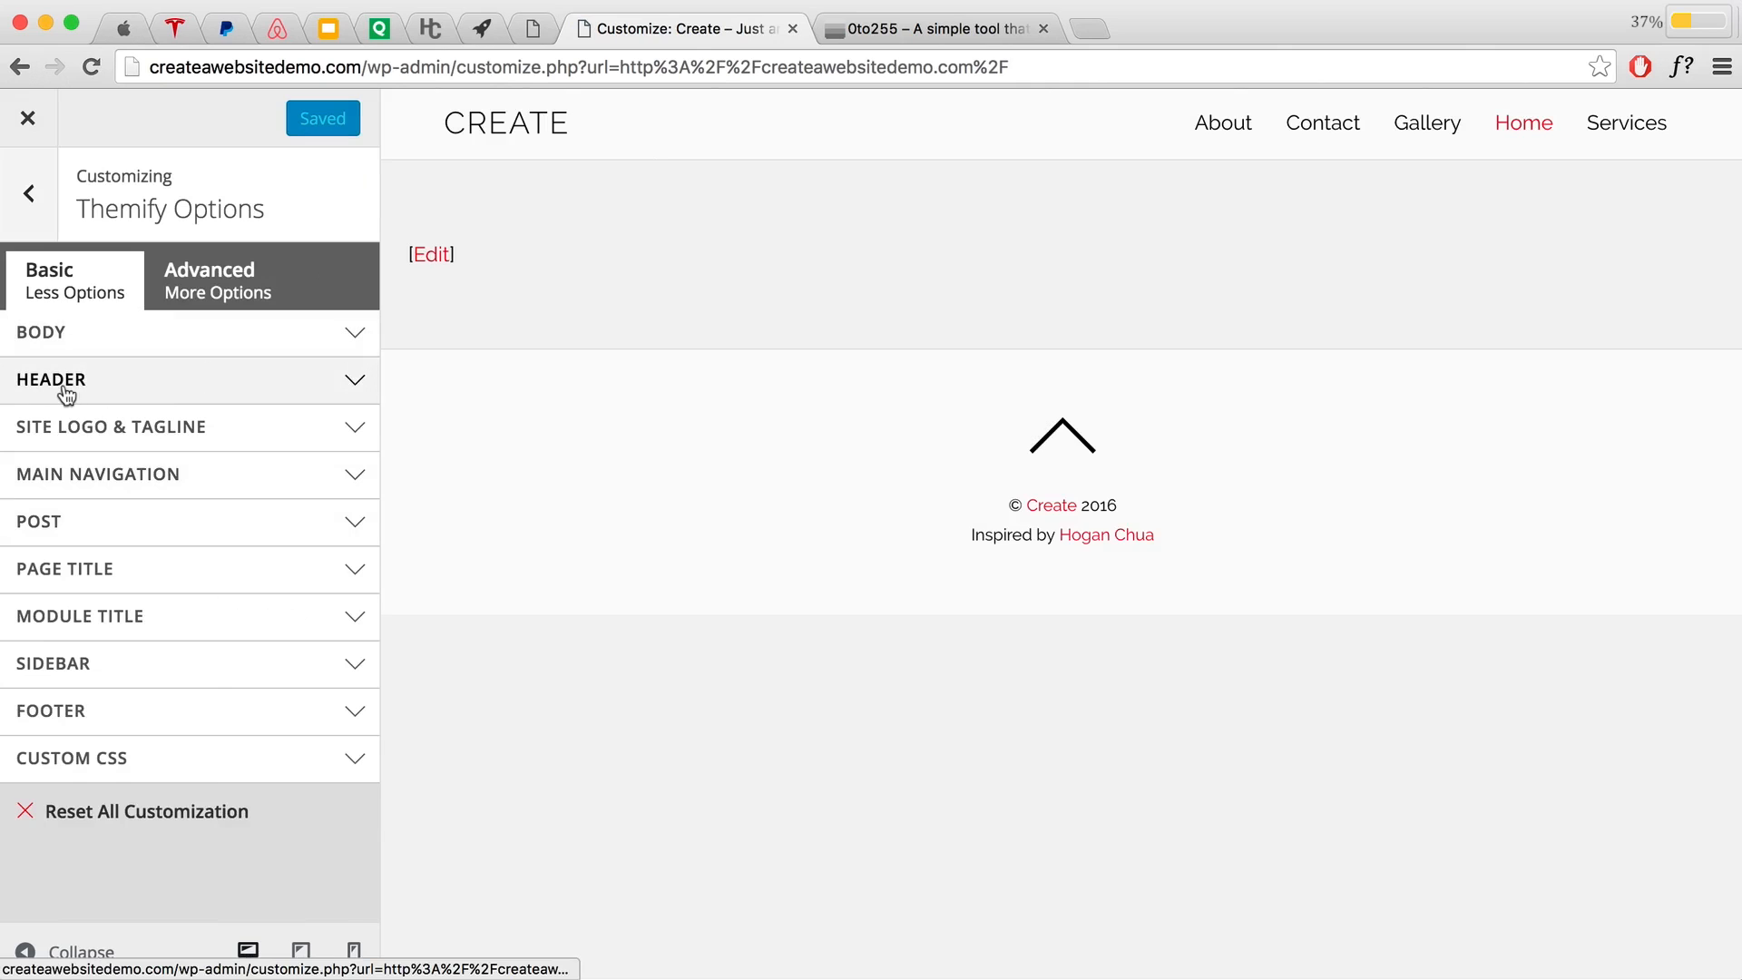
click(113, 388)
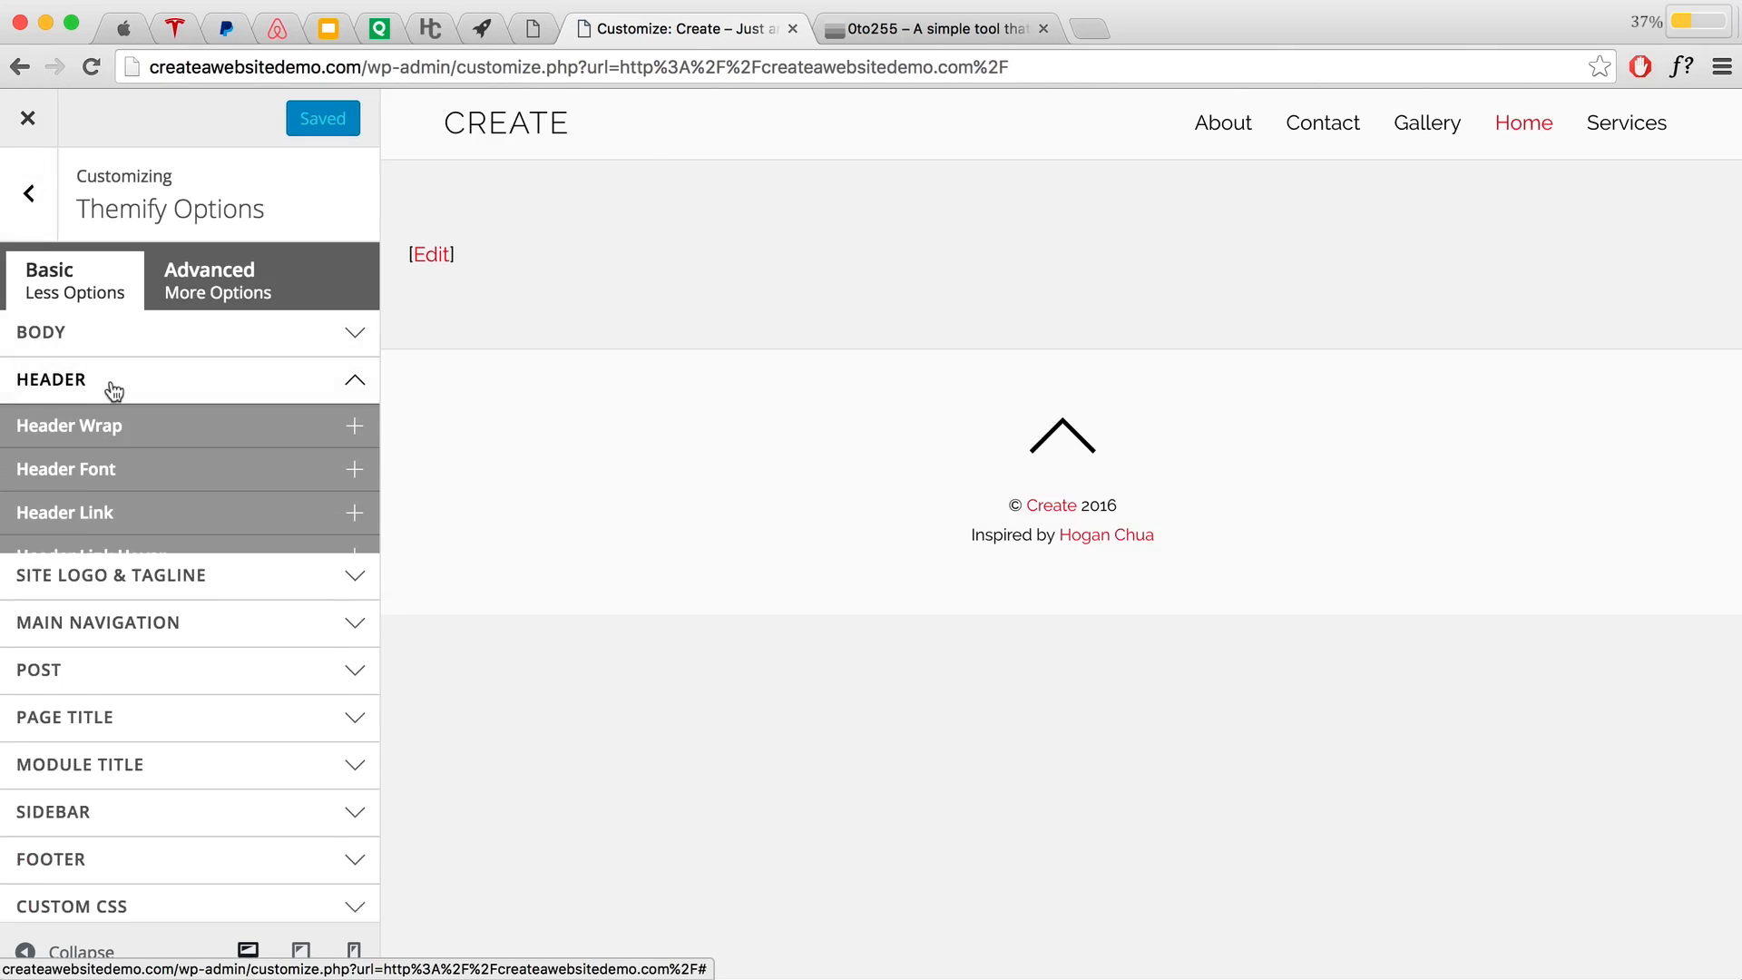
Step: Try a grey, then a dark #3b3b3b, as the Header Wrap background colour
click(136, 426)
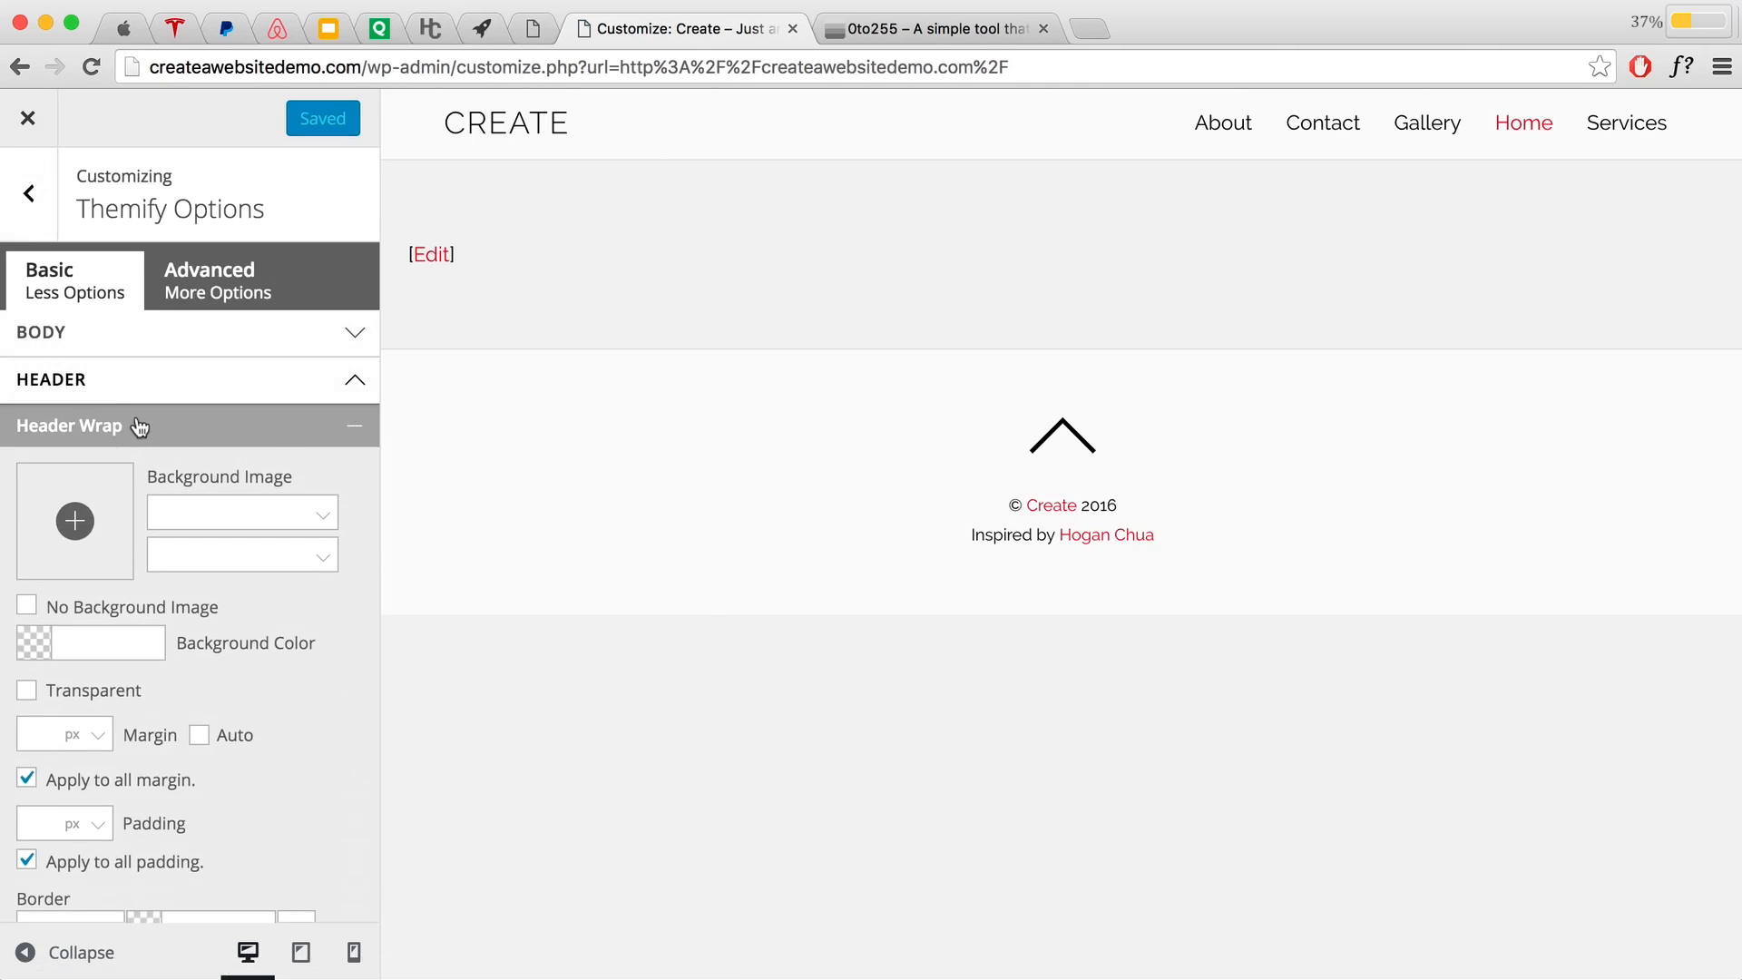
click(112, 636)
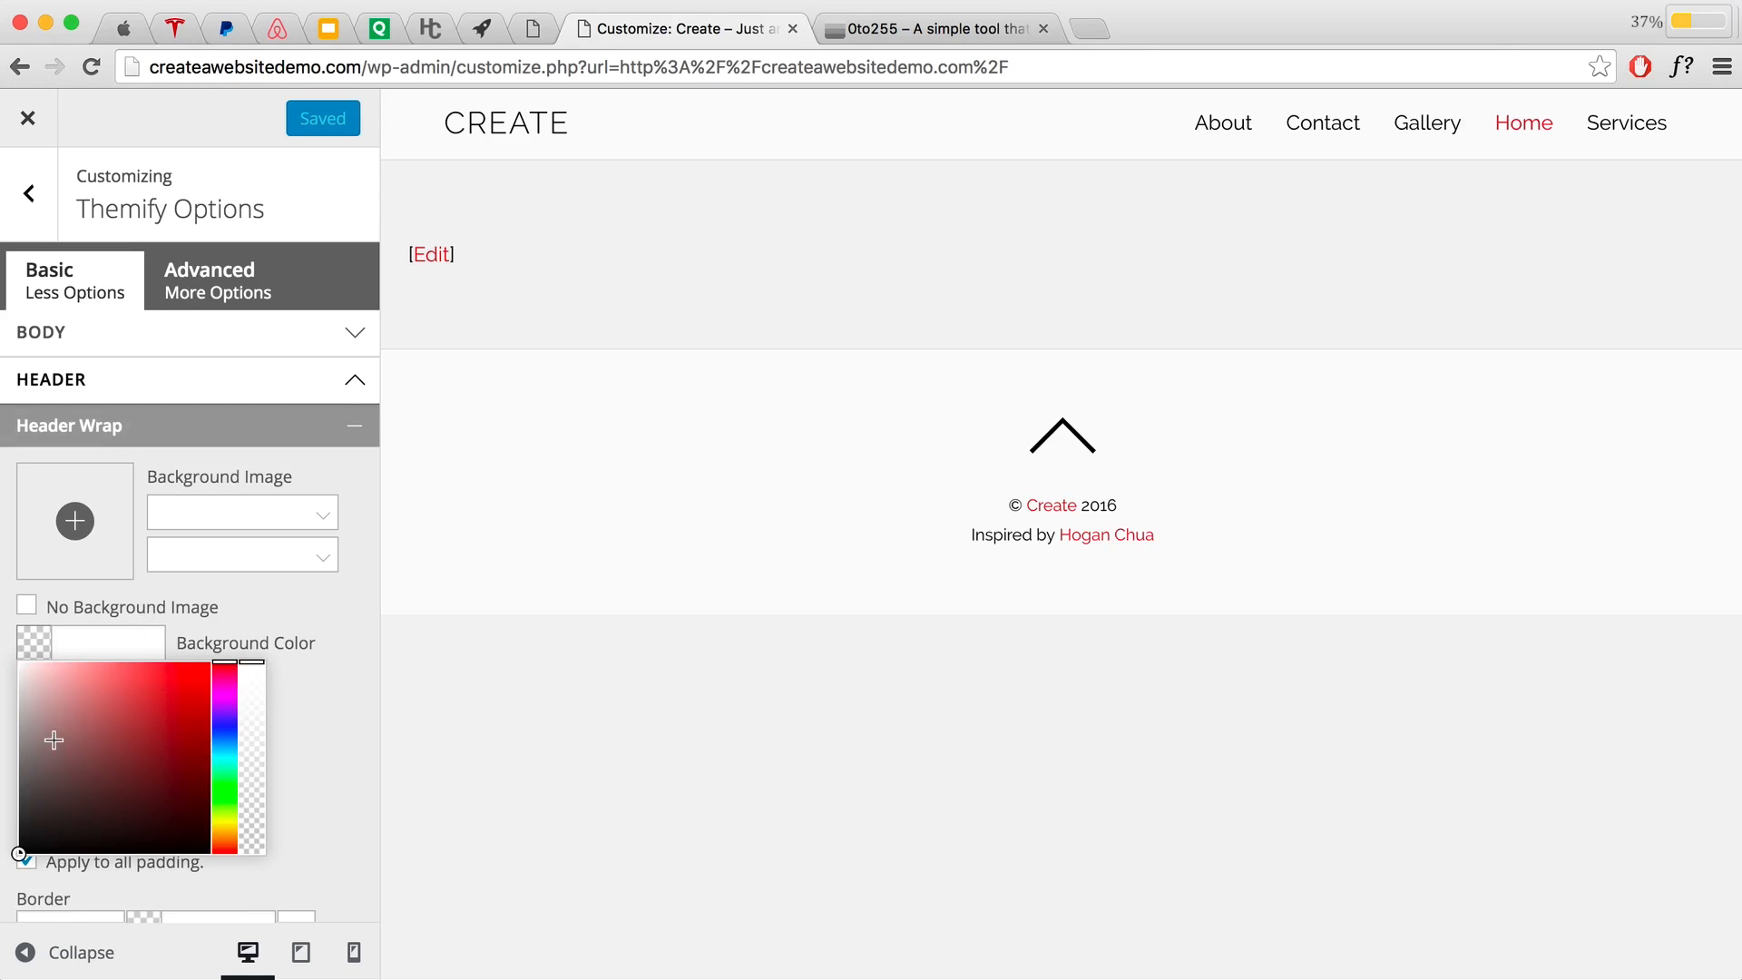
mouse_move(54, 733)
mouse_down()
mouse_move(7, 754)
mouse_move(7, 738)
mouse_up()
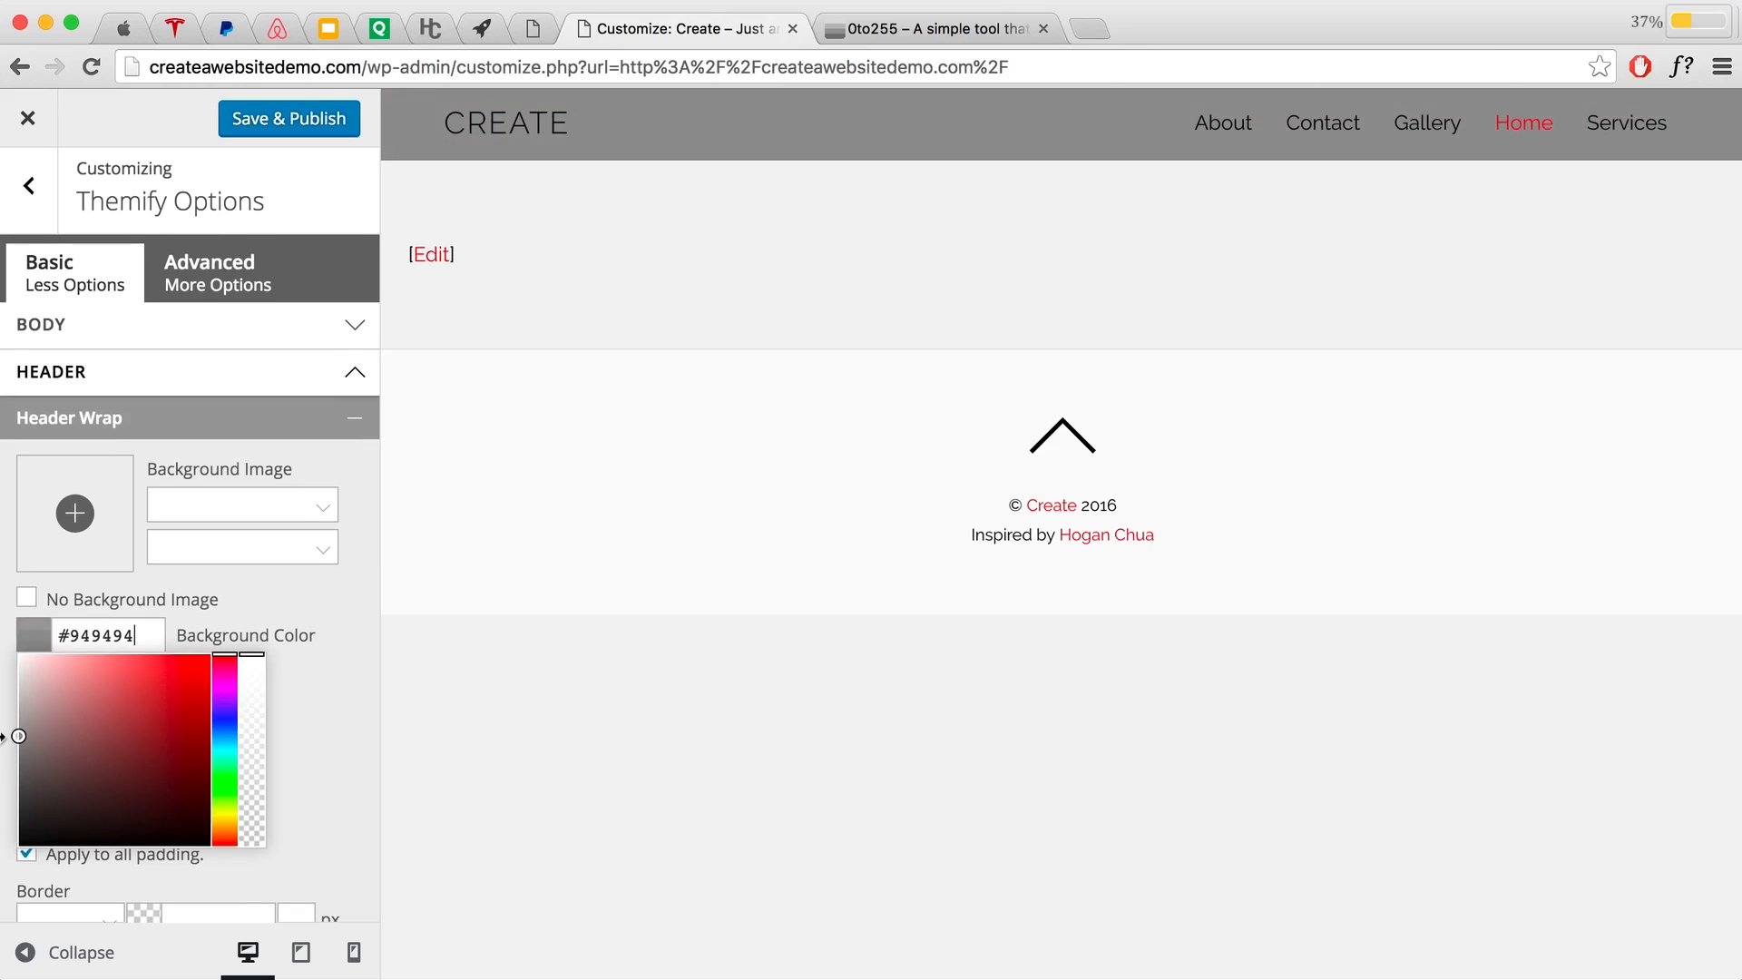
drag(140, 635, 57, 629)
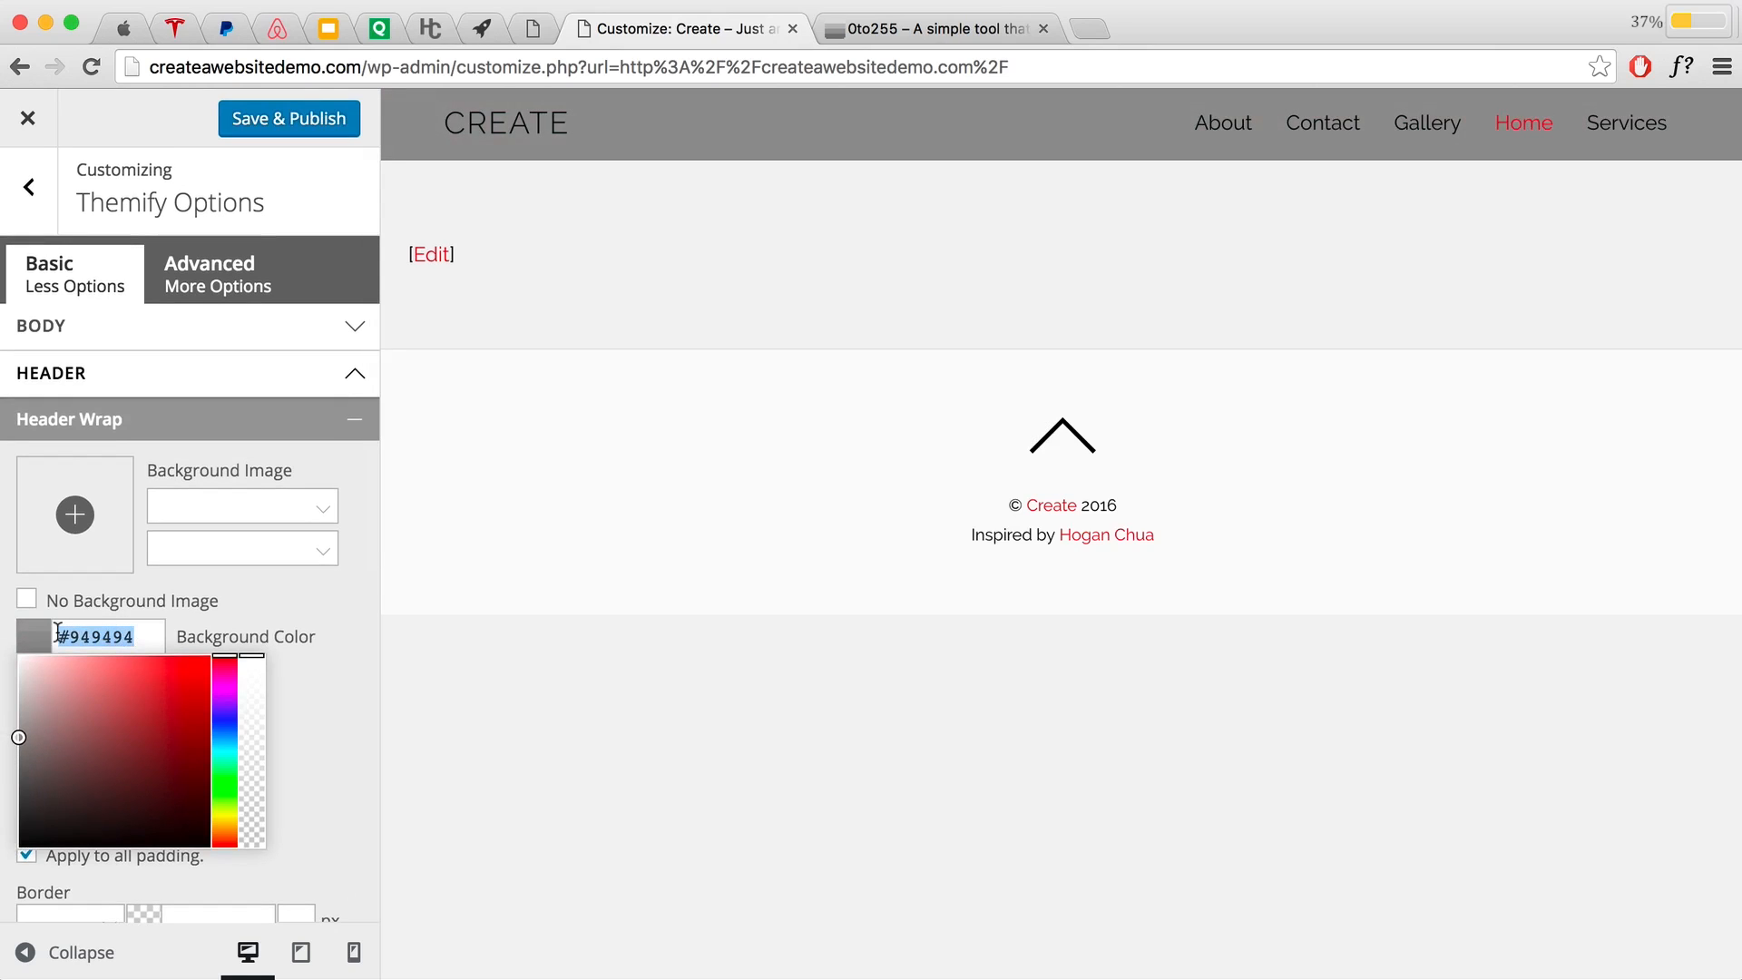
text(3b3b3)
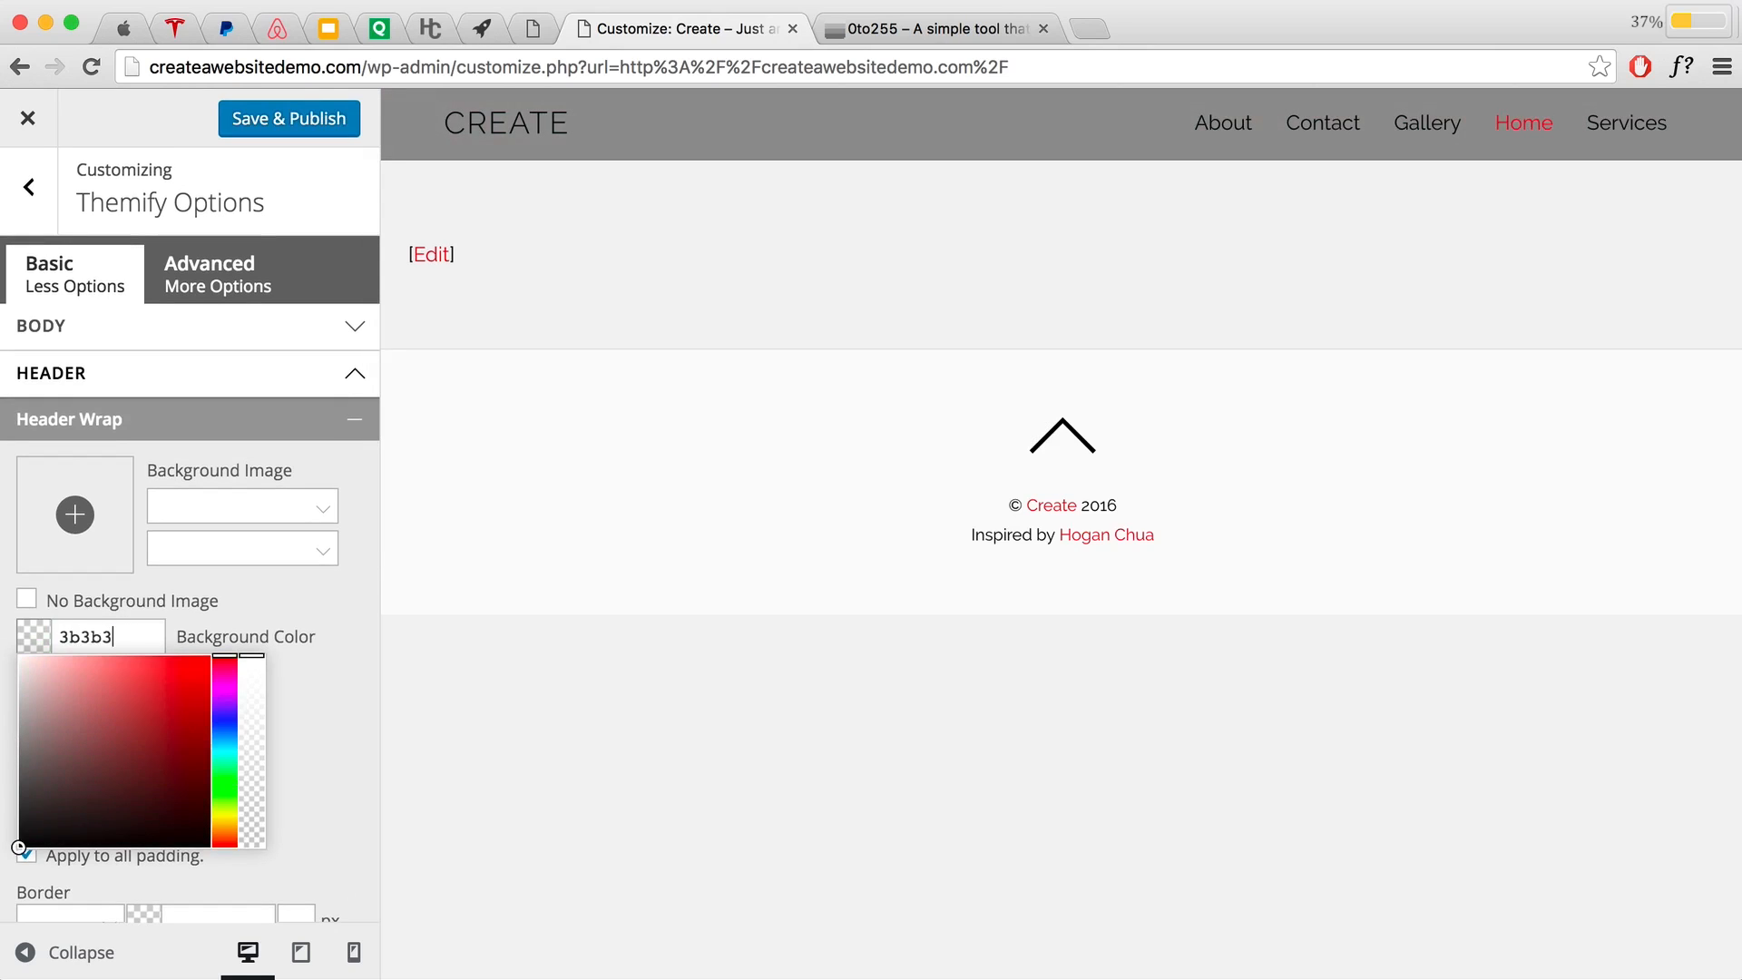
text(b)
click(306, 608)
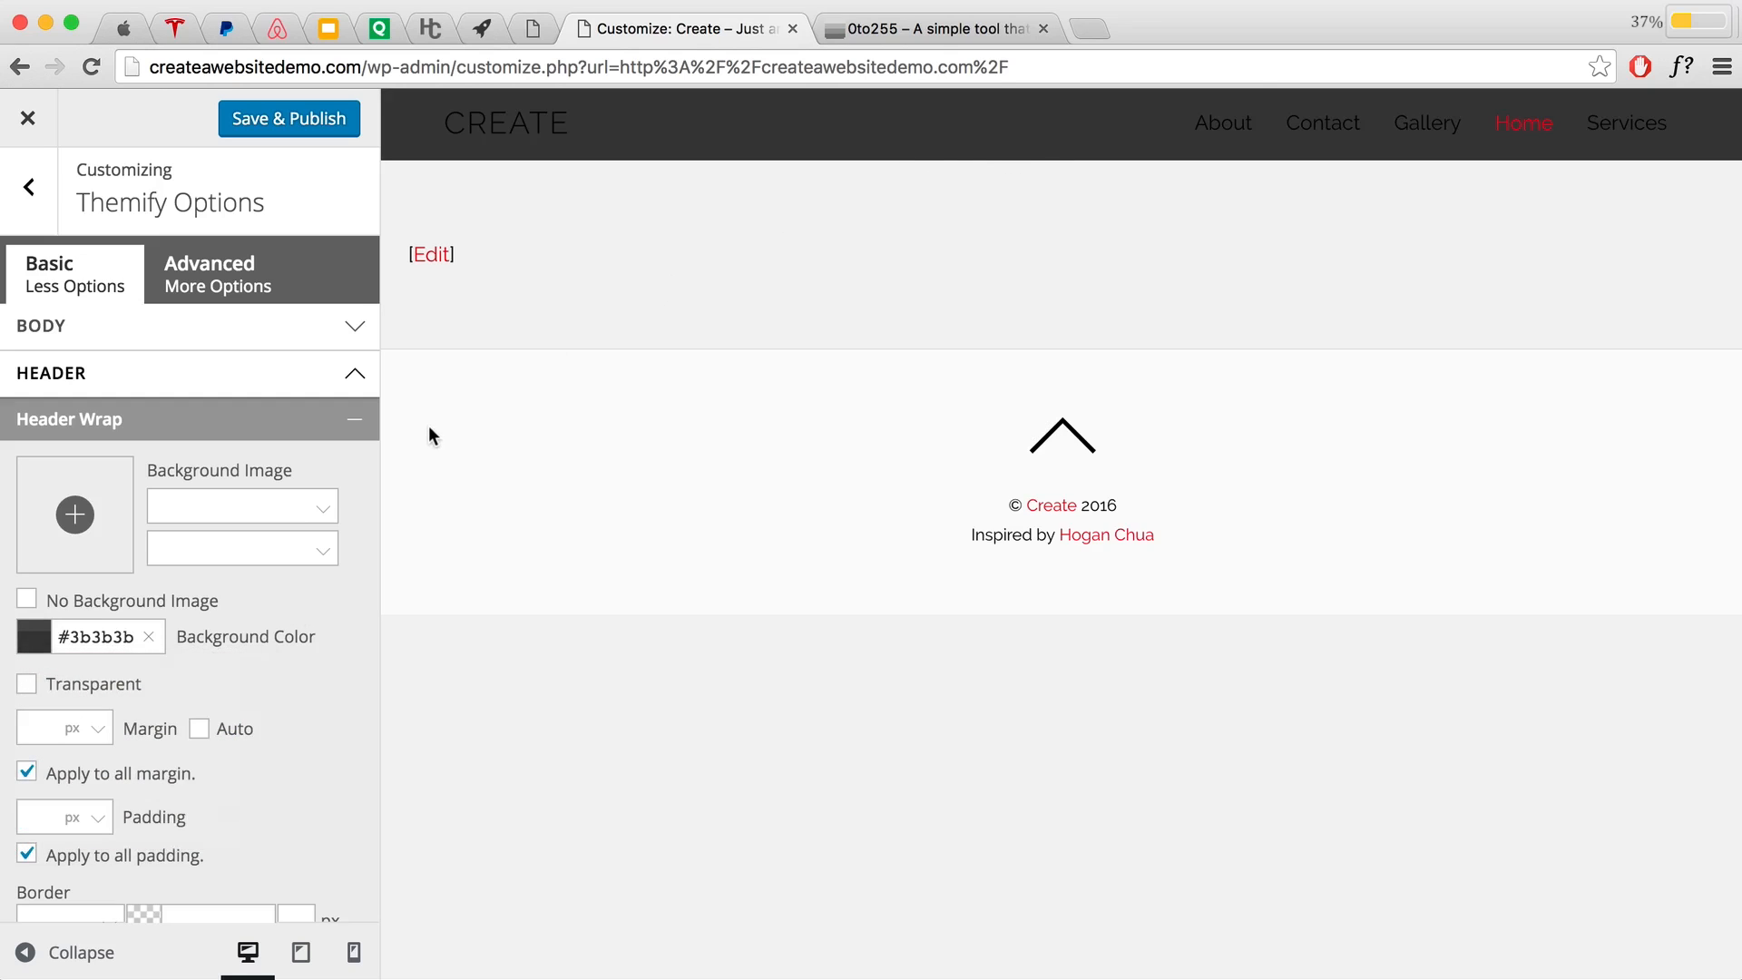
Step: Change the Header Wrap background to white #ffffff and view apple.com as a design example
click(41, 644)
click(18, 655)
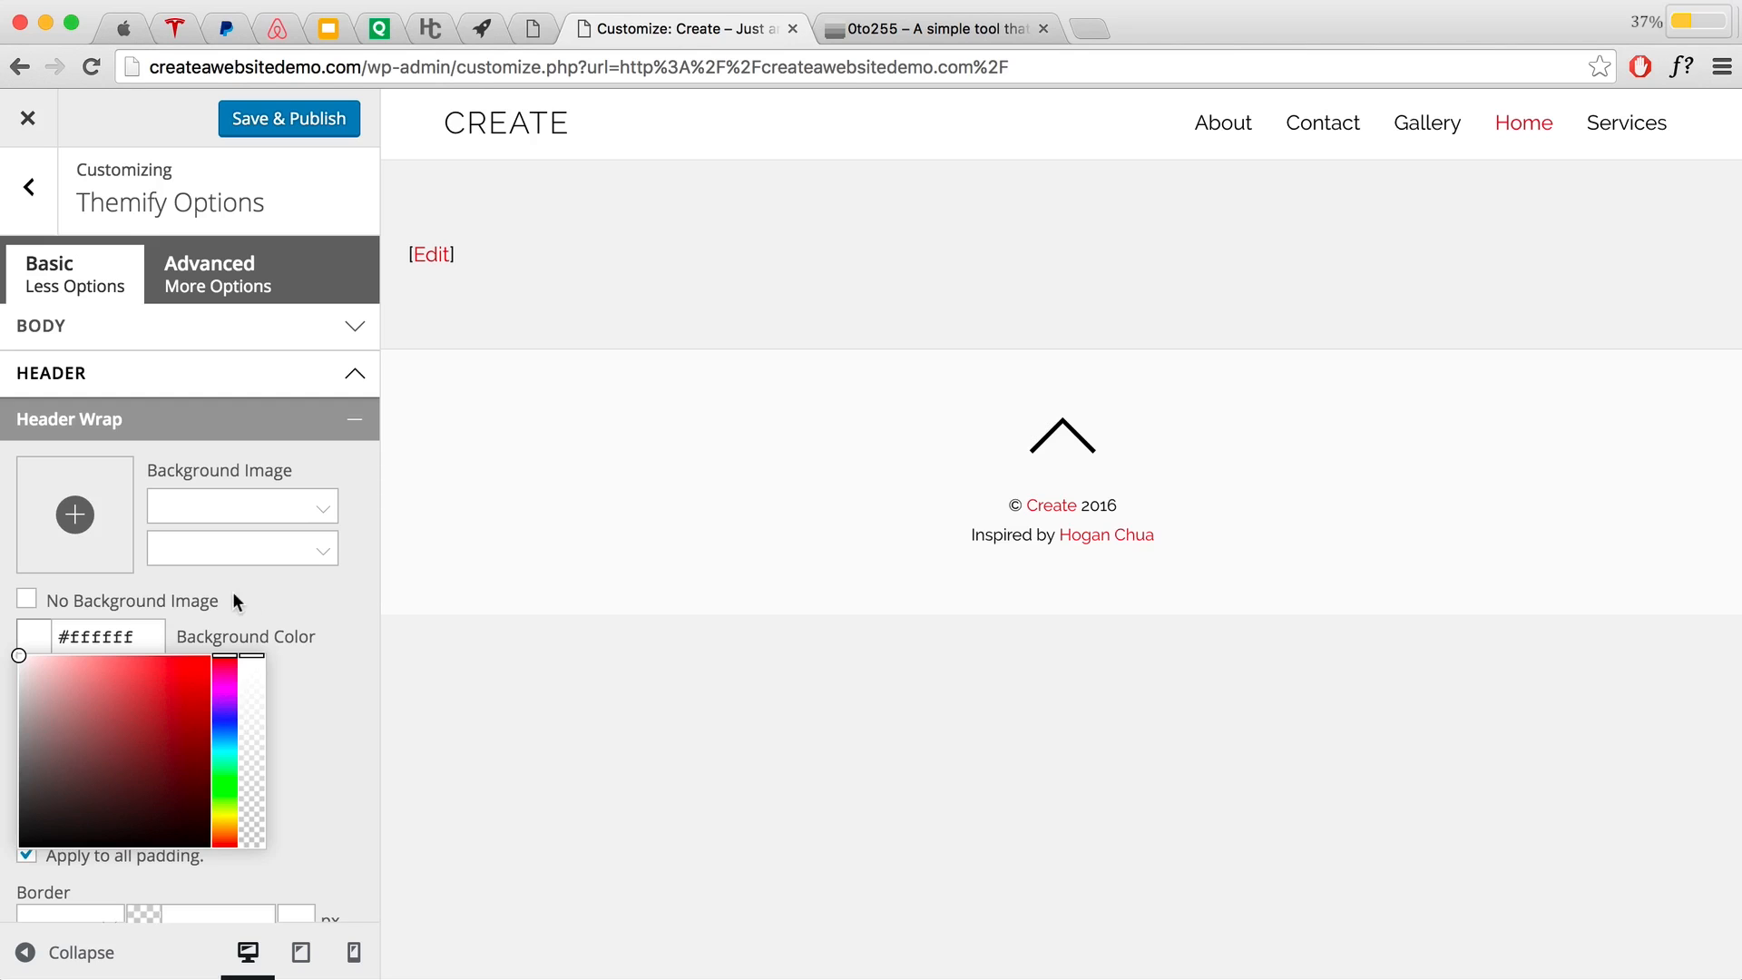
click(112, 27)
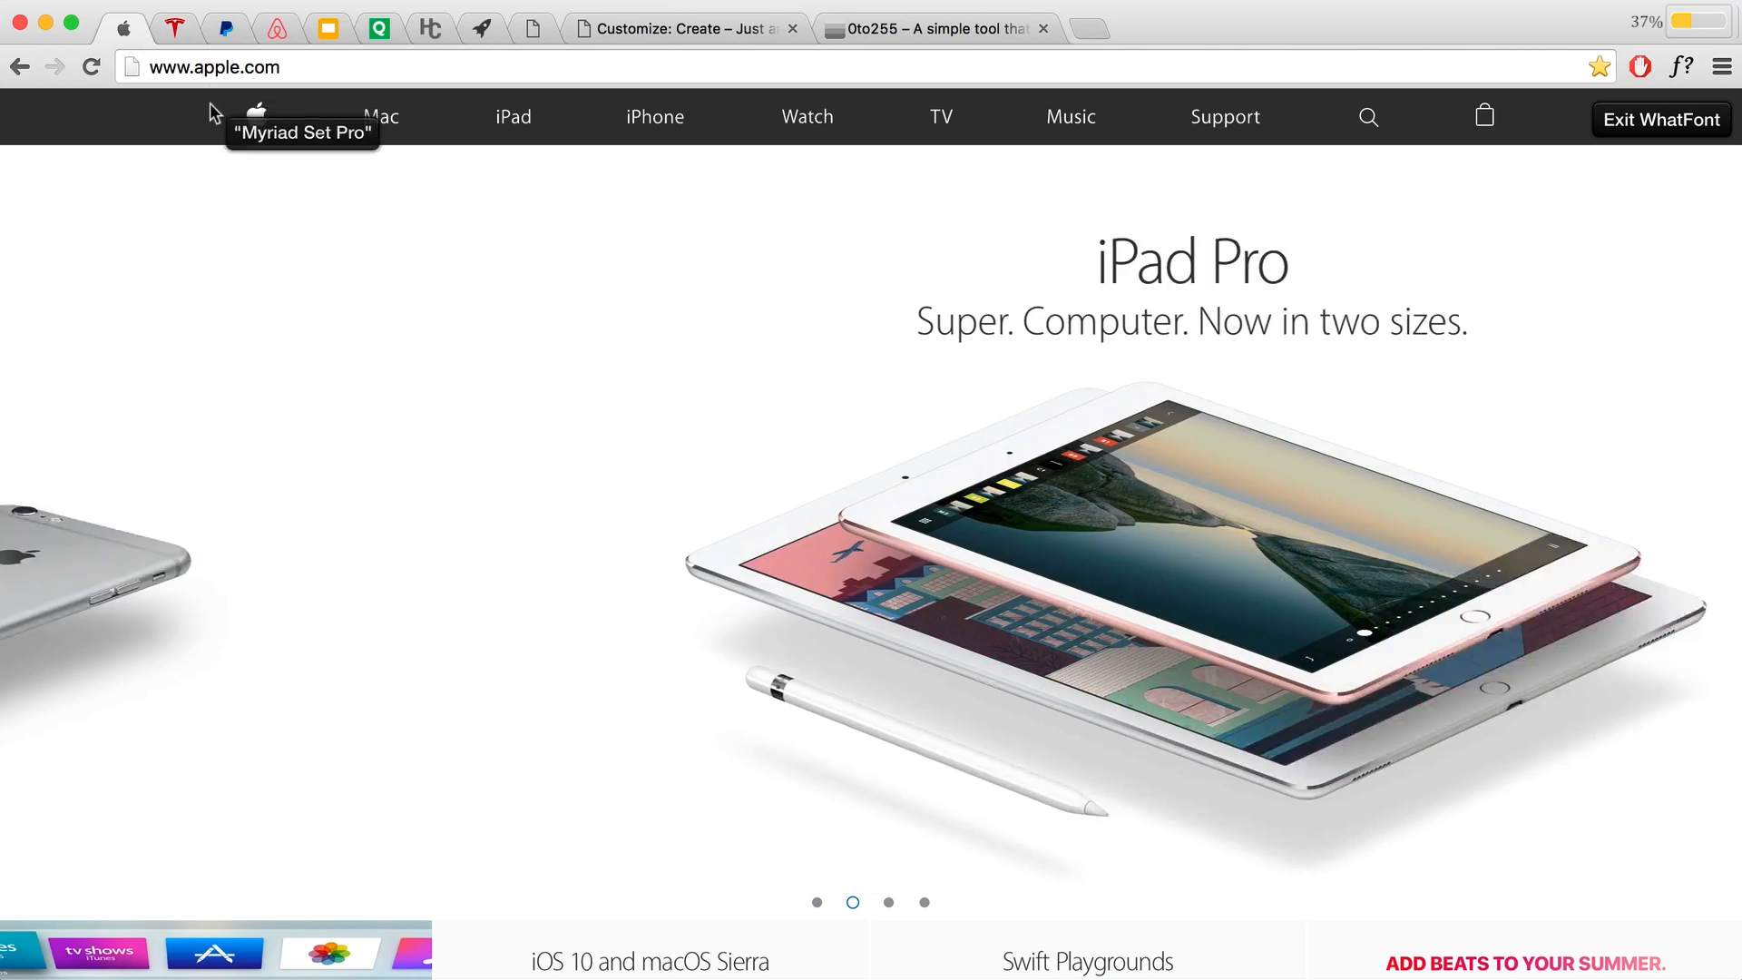
click(170, 27)
click(225, 27)
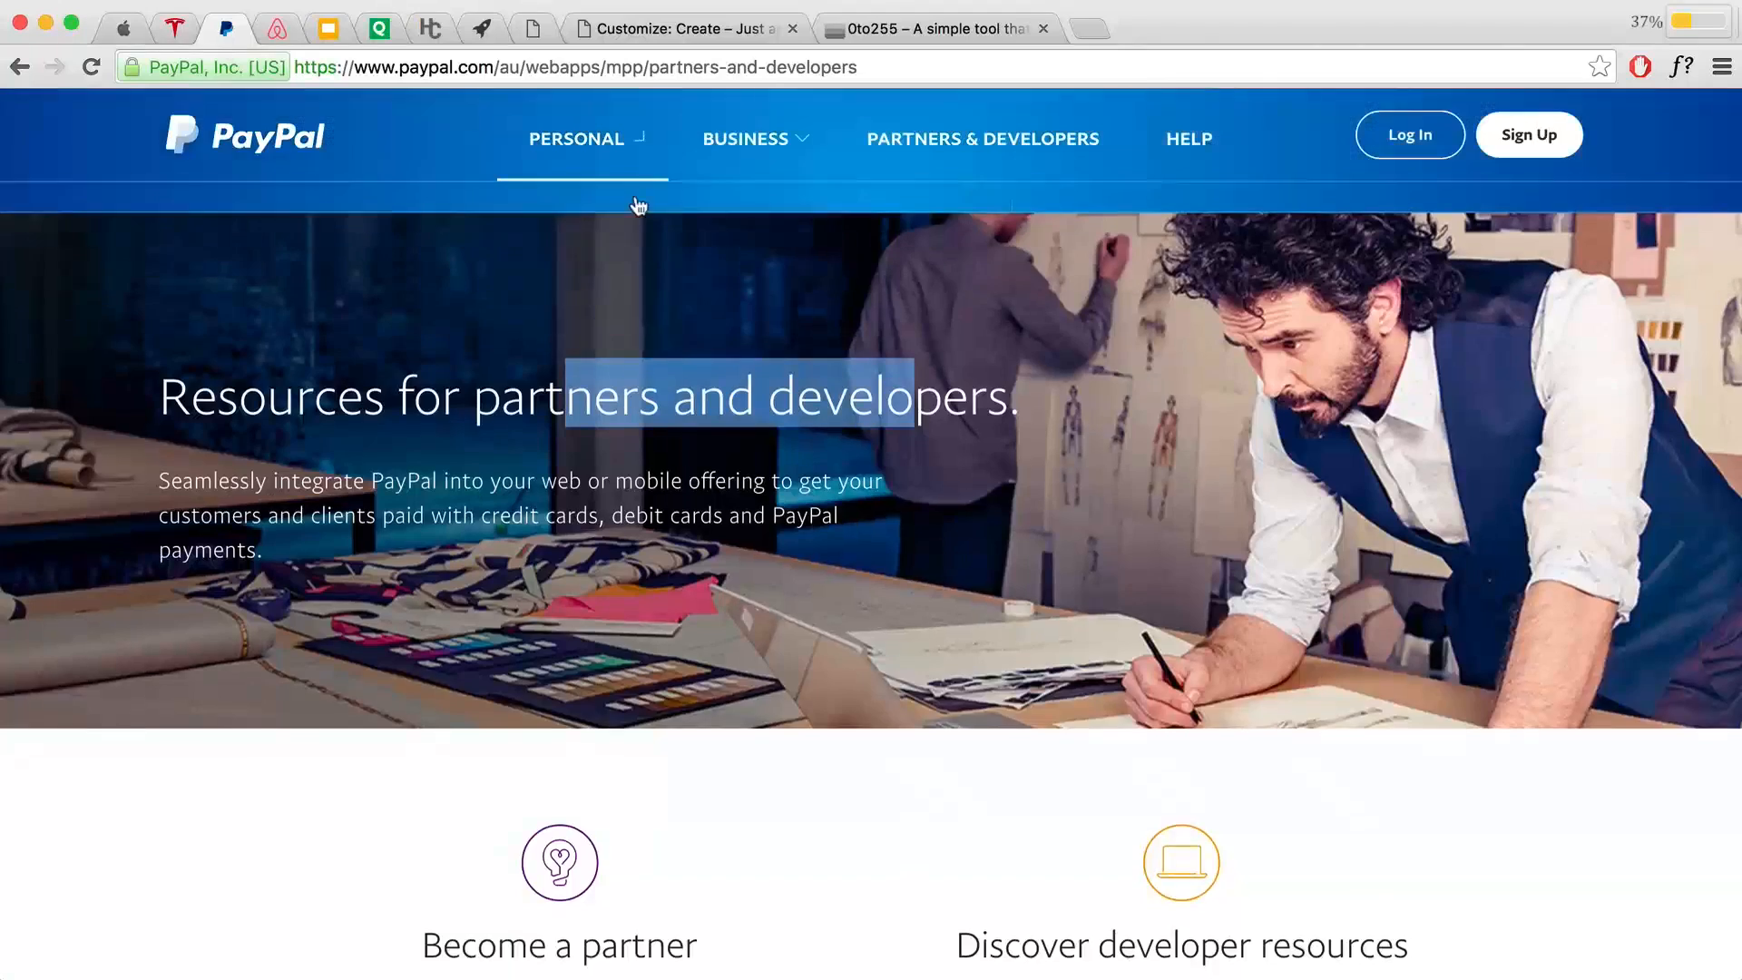
click(511, 164)
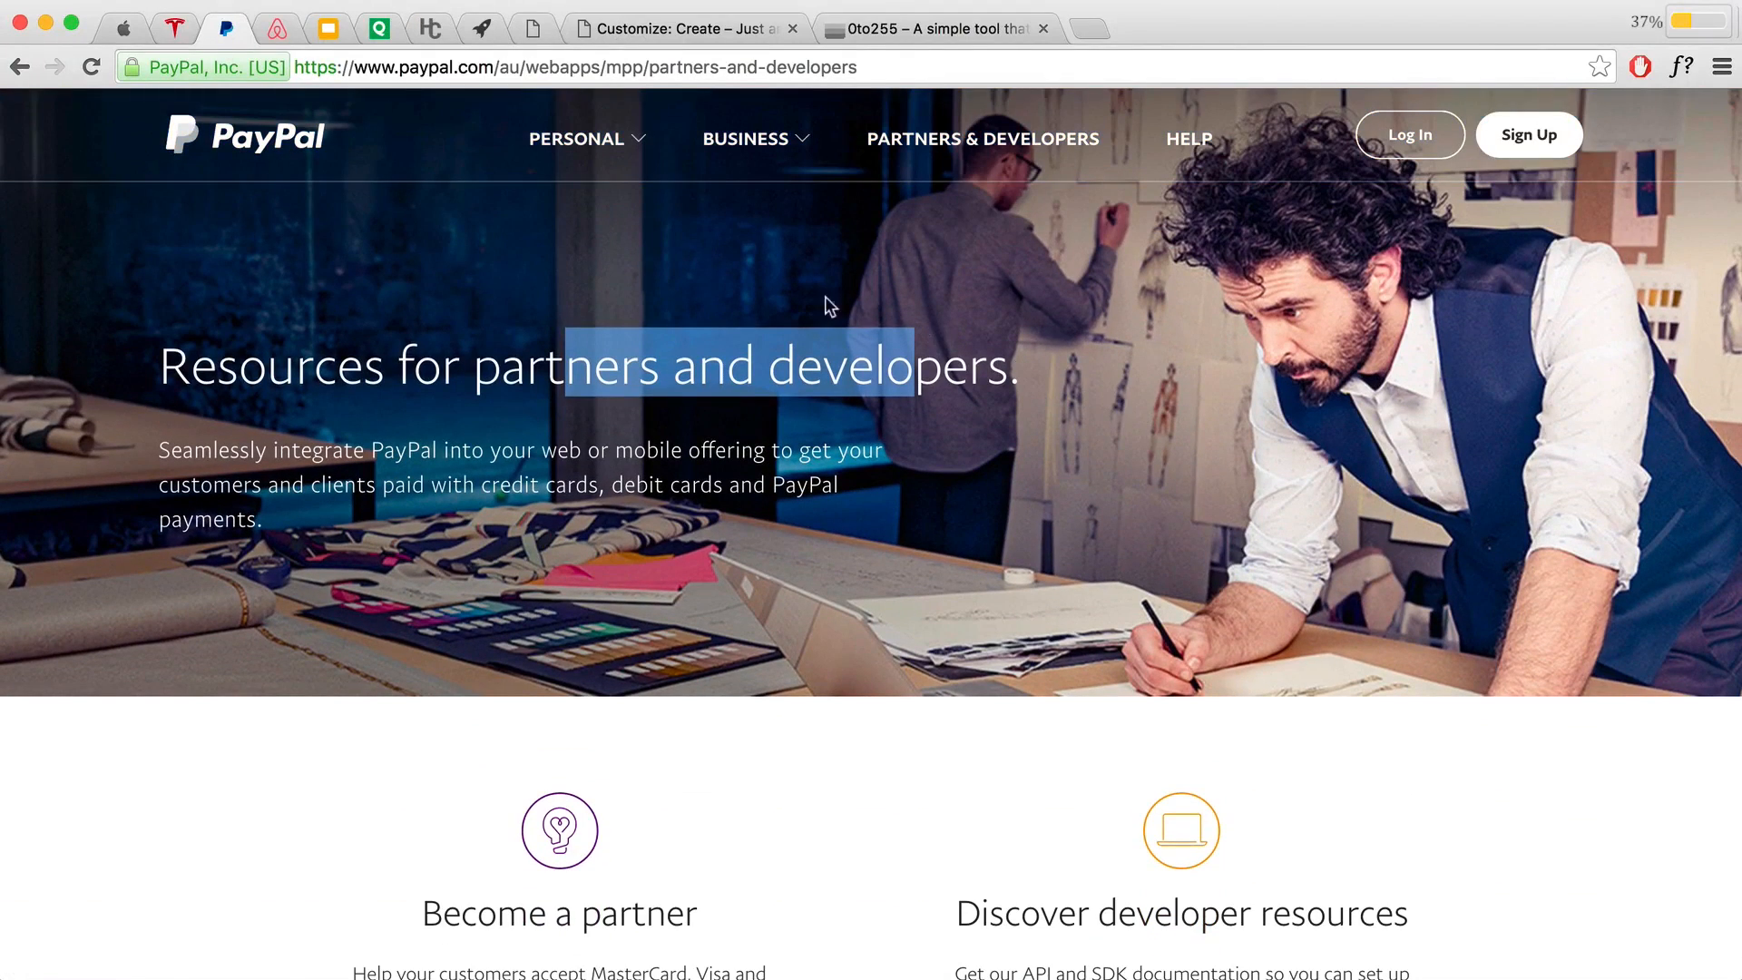
click(276, 27)
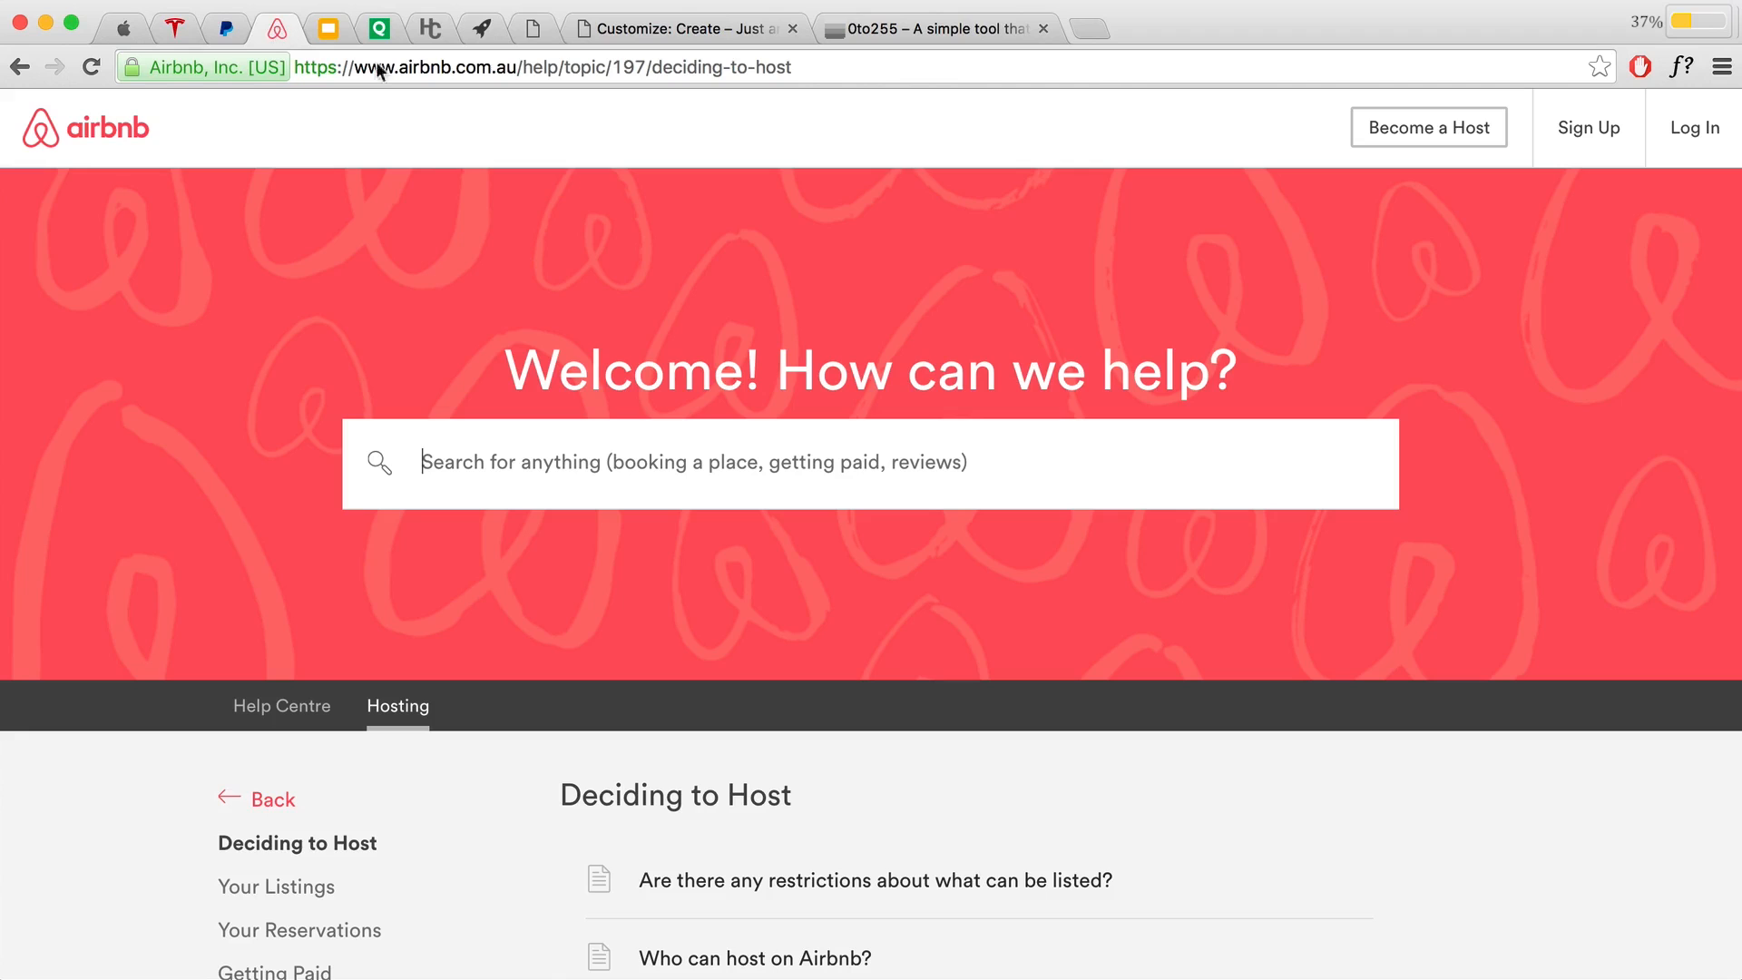
click(326, 32)
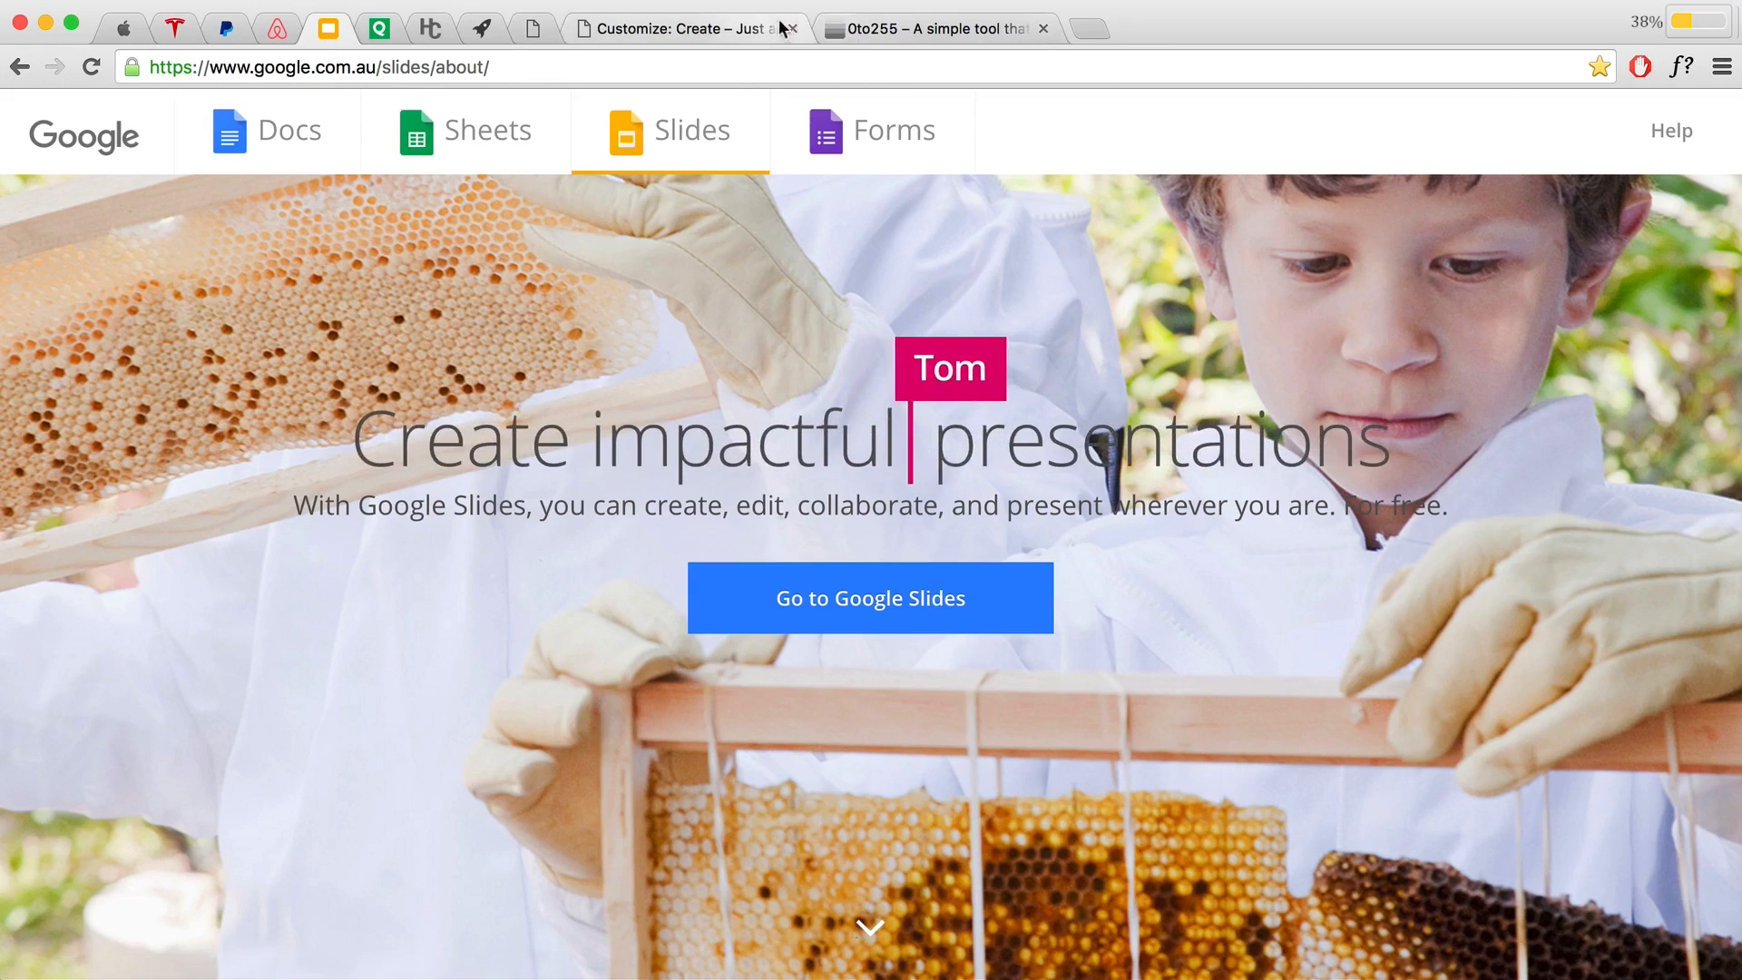
click(662, 29)
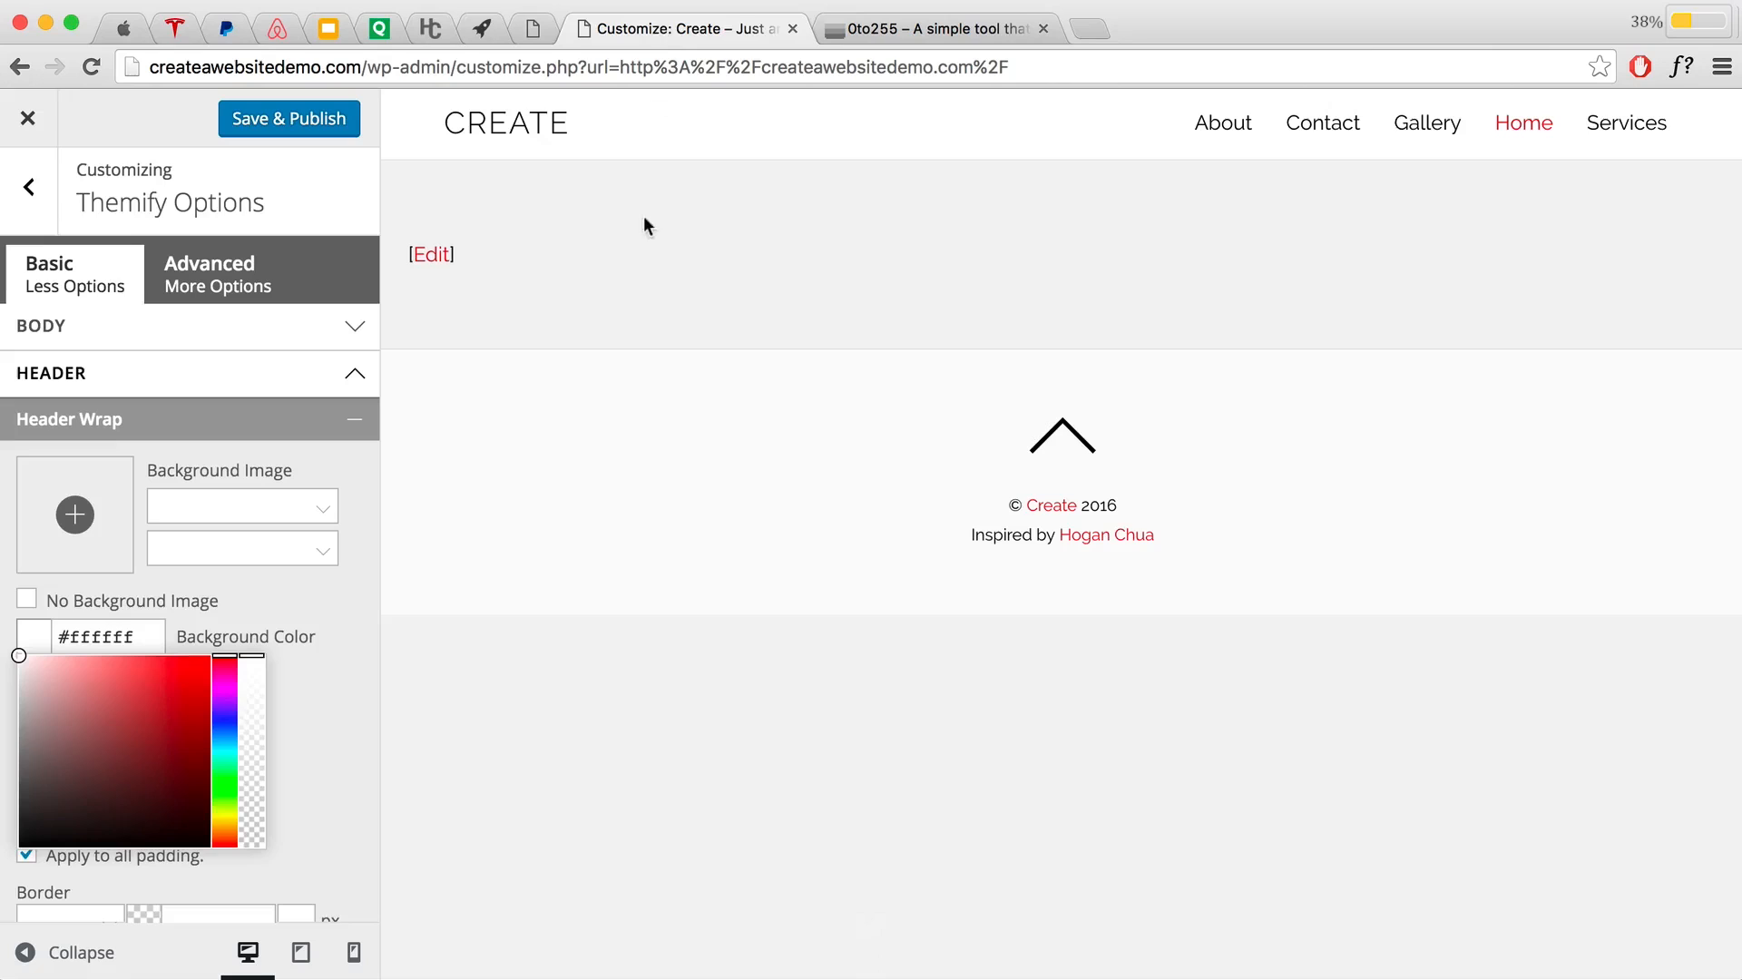
Step: Replace the white Header Wrap background with #3b3b3b and collapse the Header Wrap settings
click(243, 596)
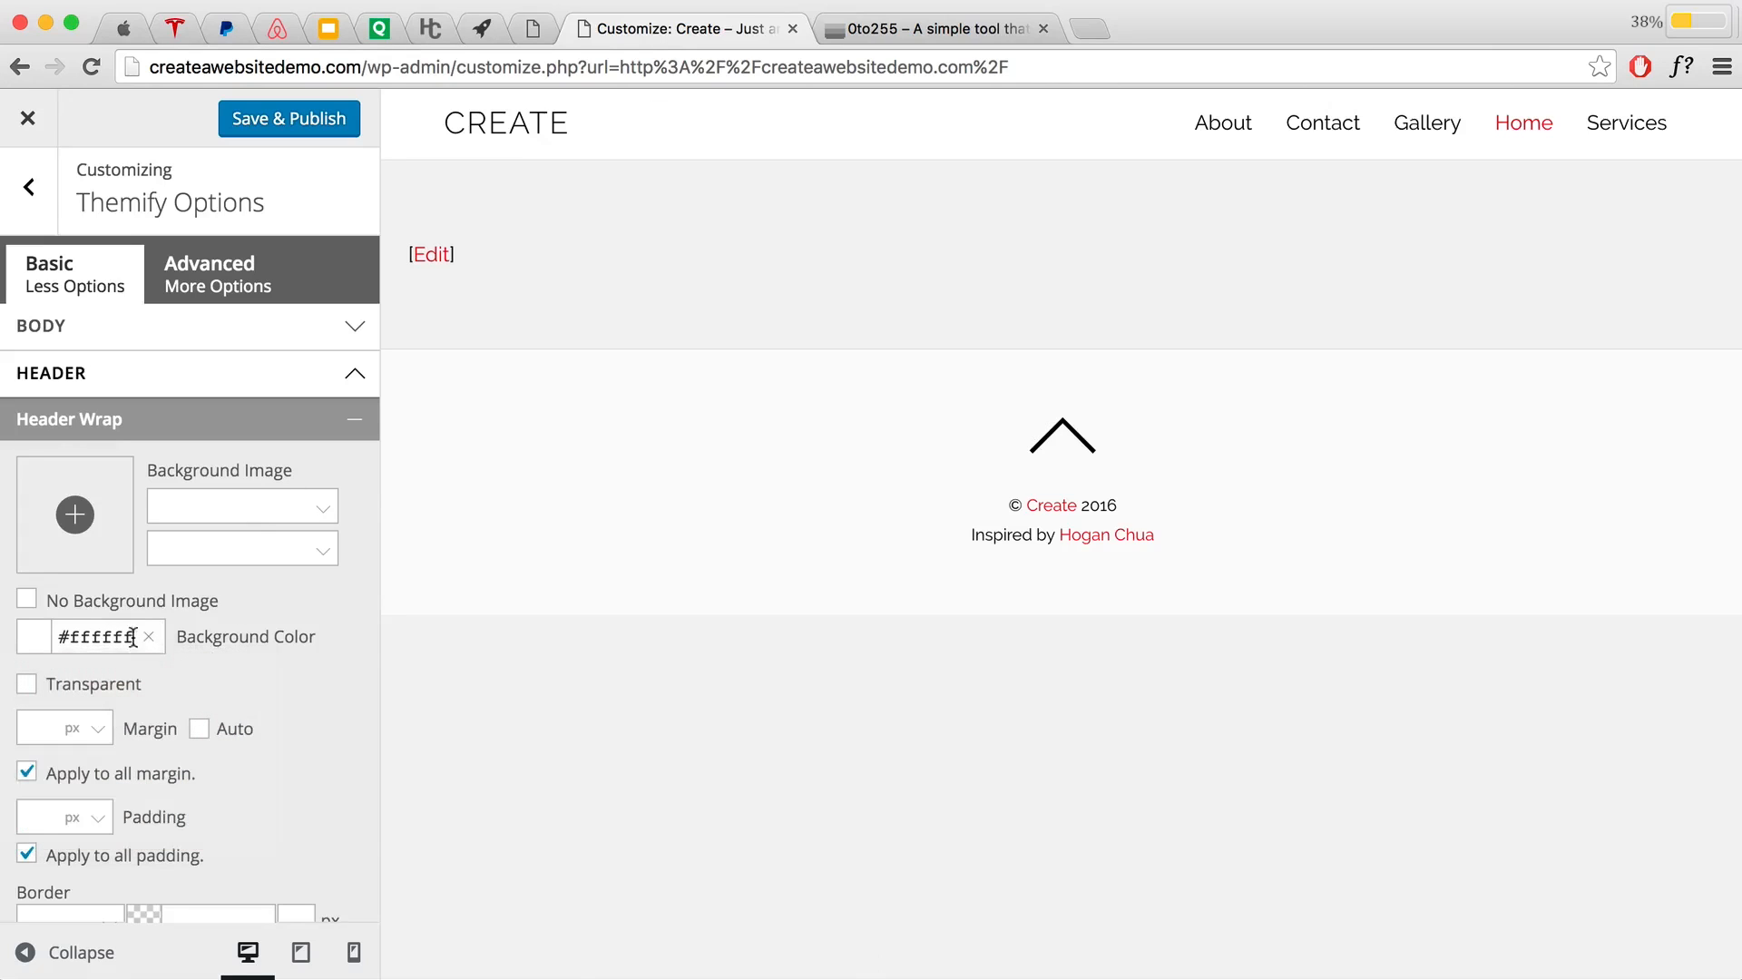
click(149, 637)
click(152, 638)
click(103, 637)
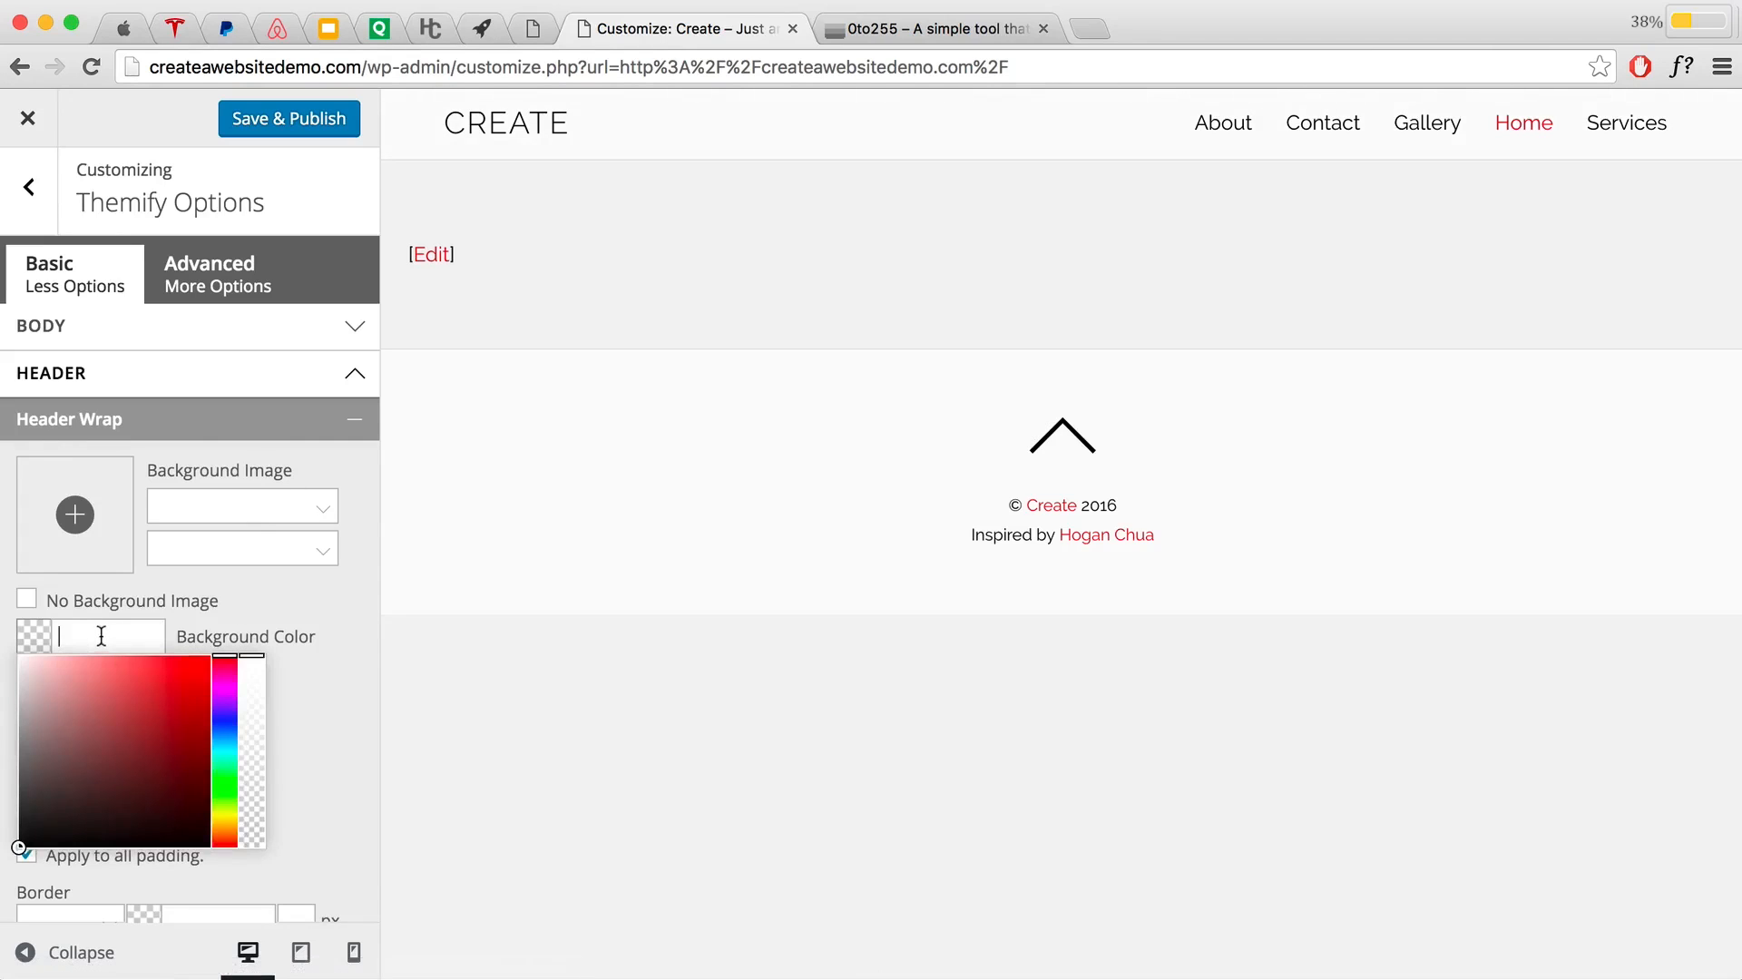
text(3b3b3b)
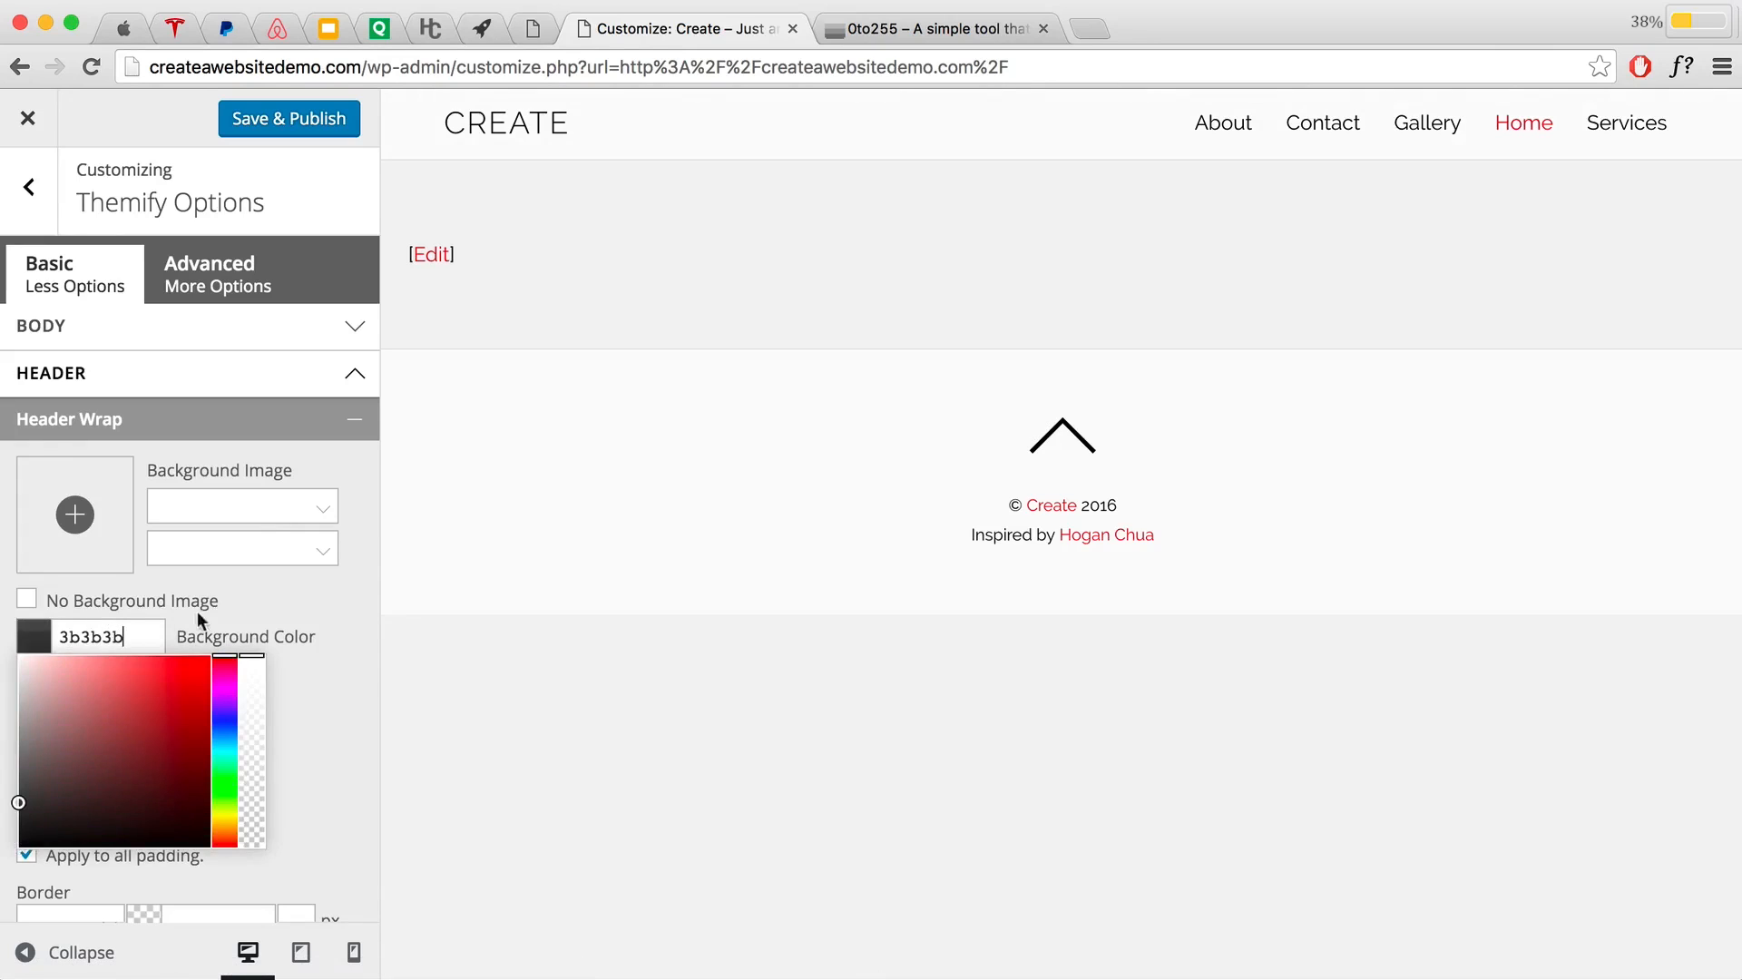
click(244, 590)
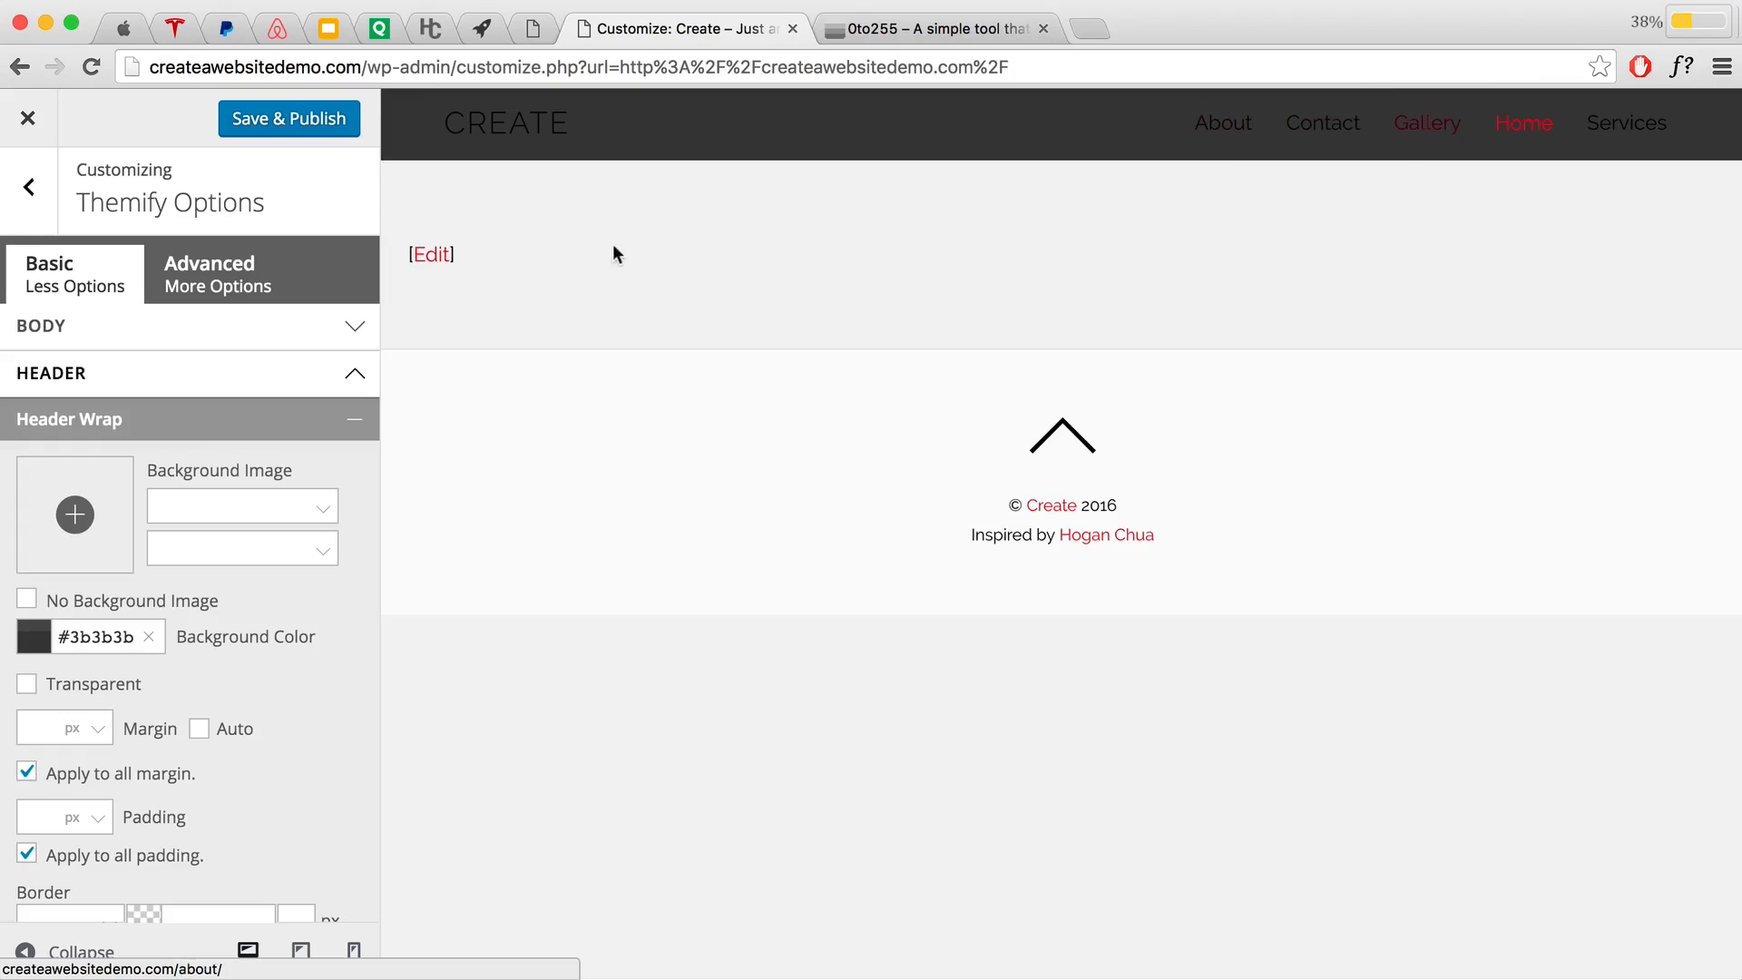
click(308, 419)
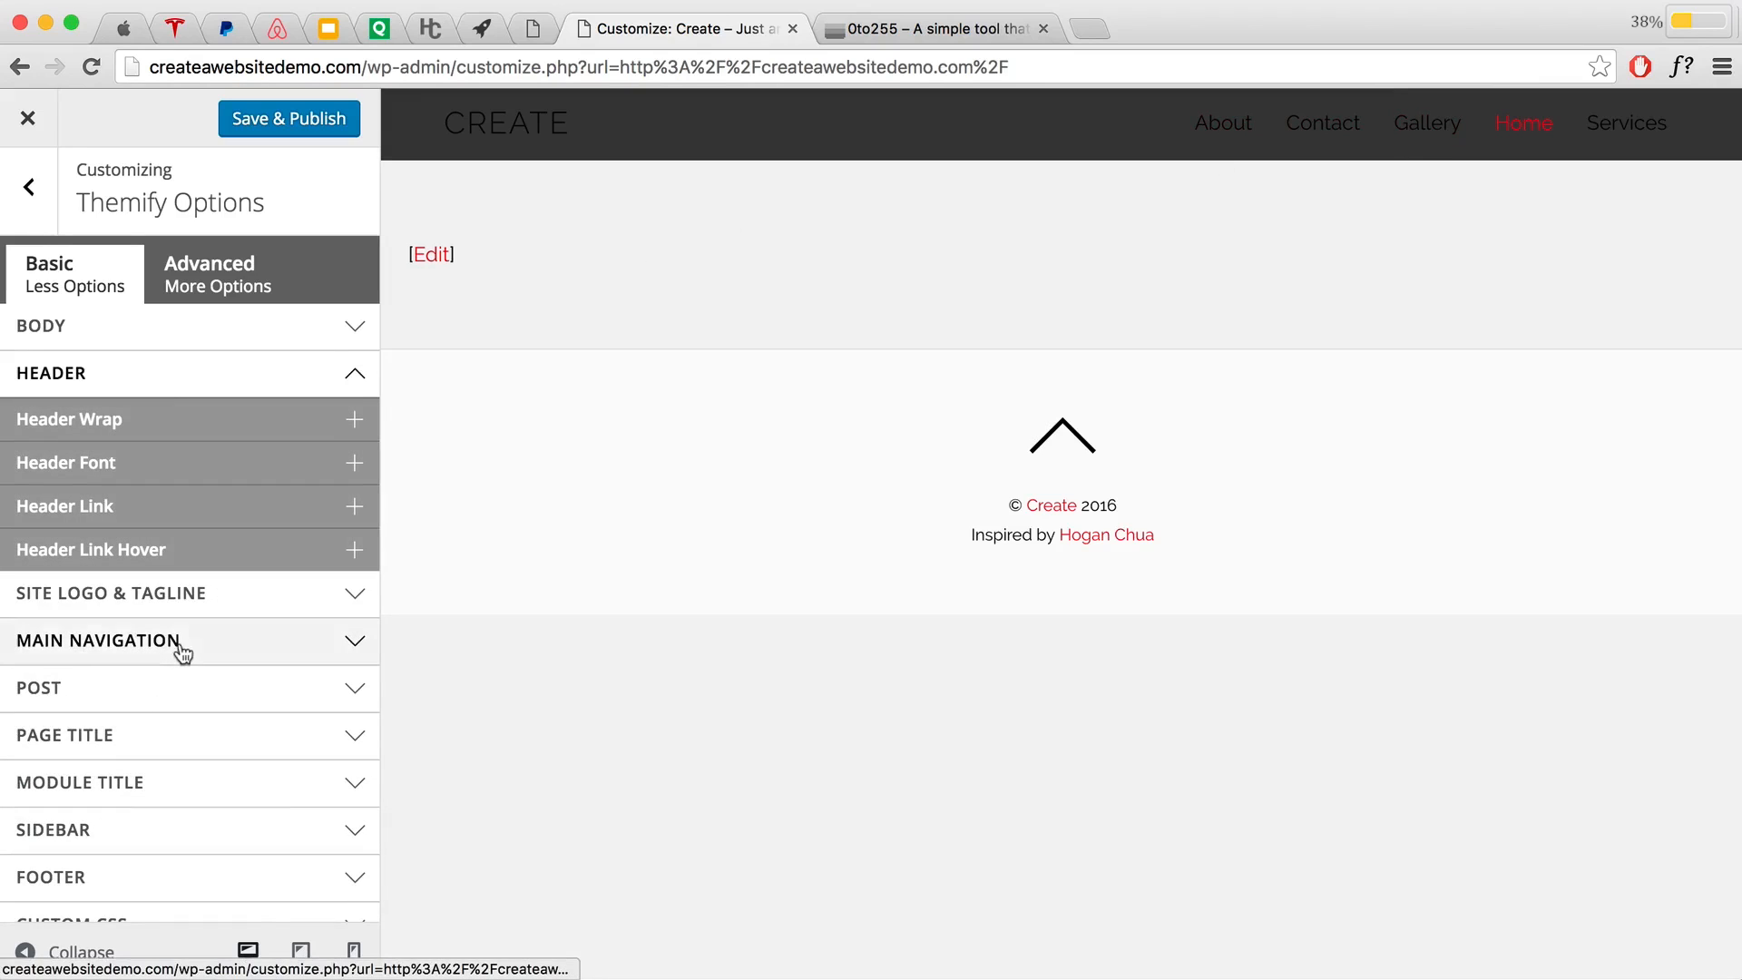
Step: Give the Main Navigation menu links a 16 px font size and the Open Sans font
click(211, 650)
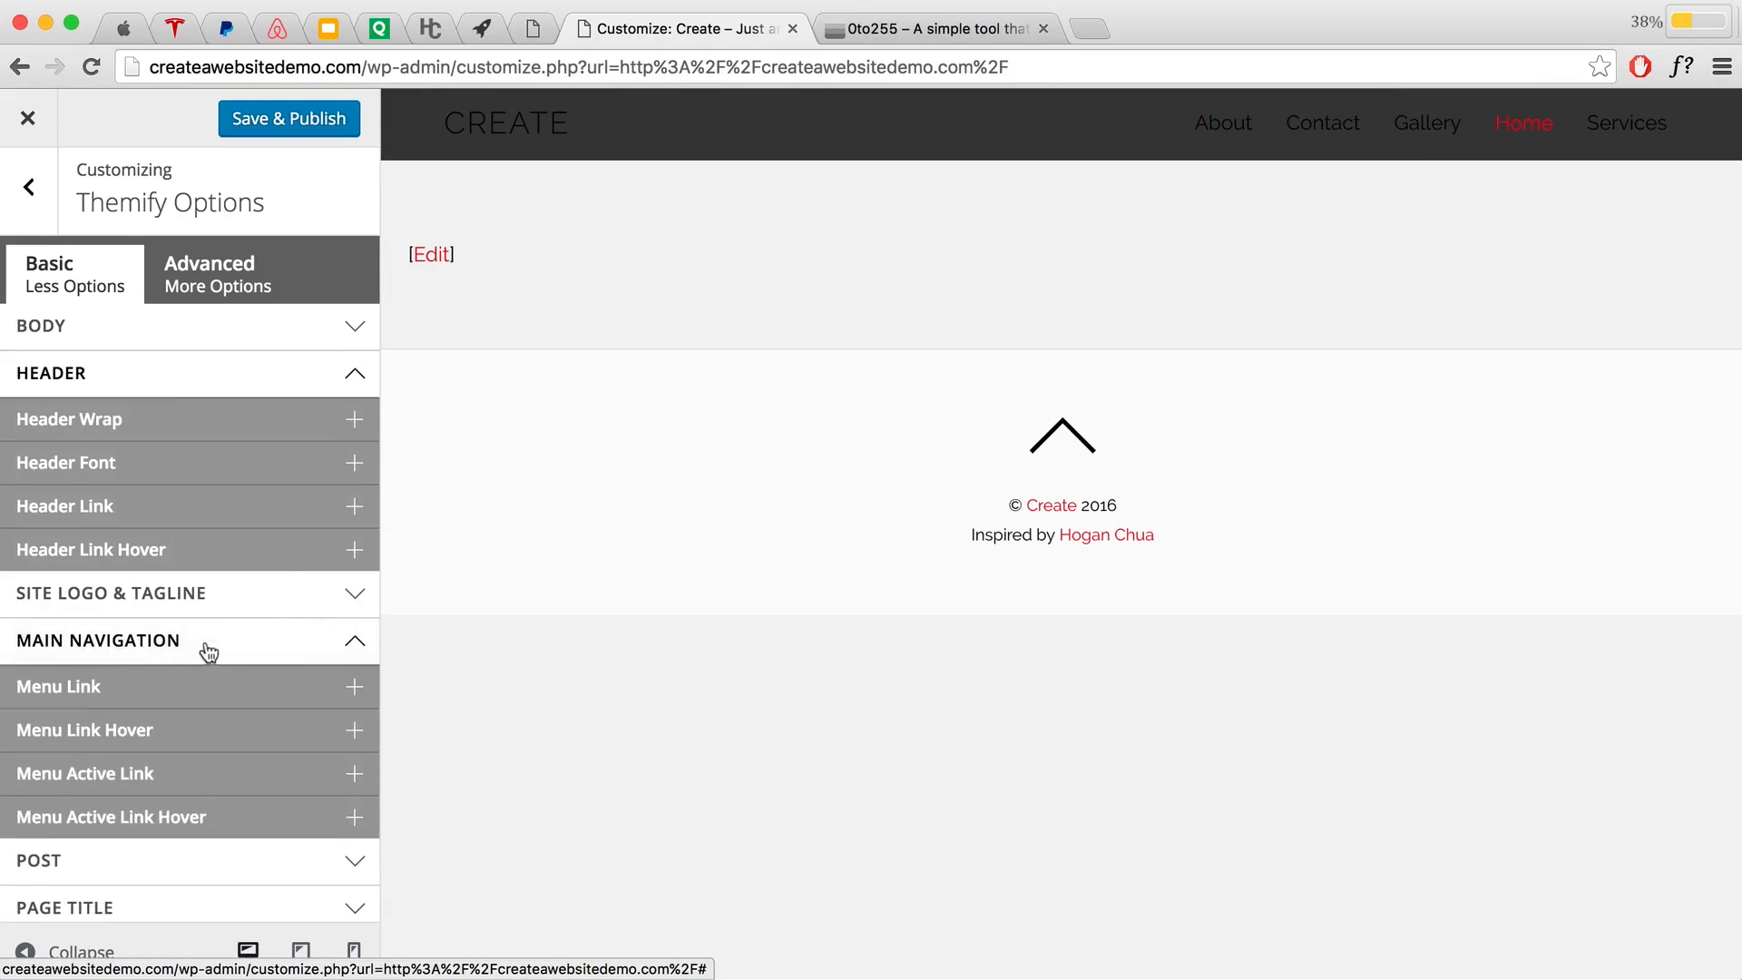
click(136, 697)
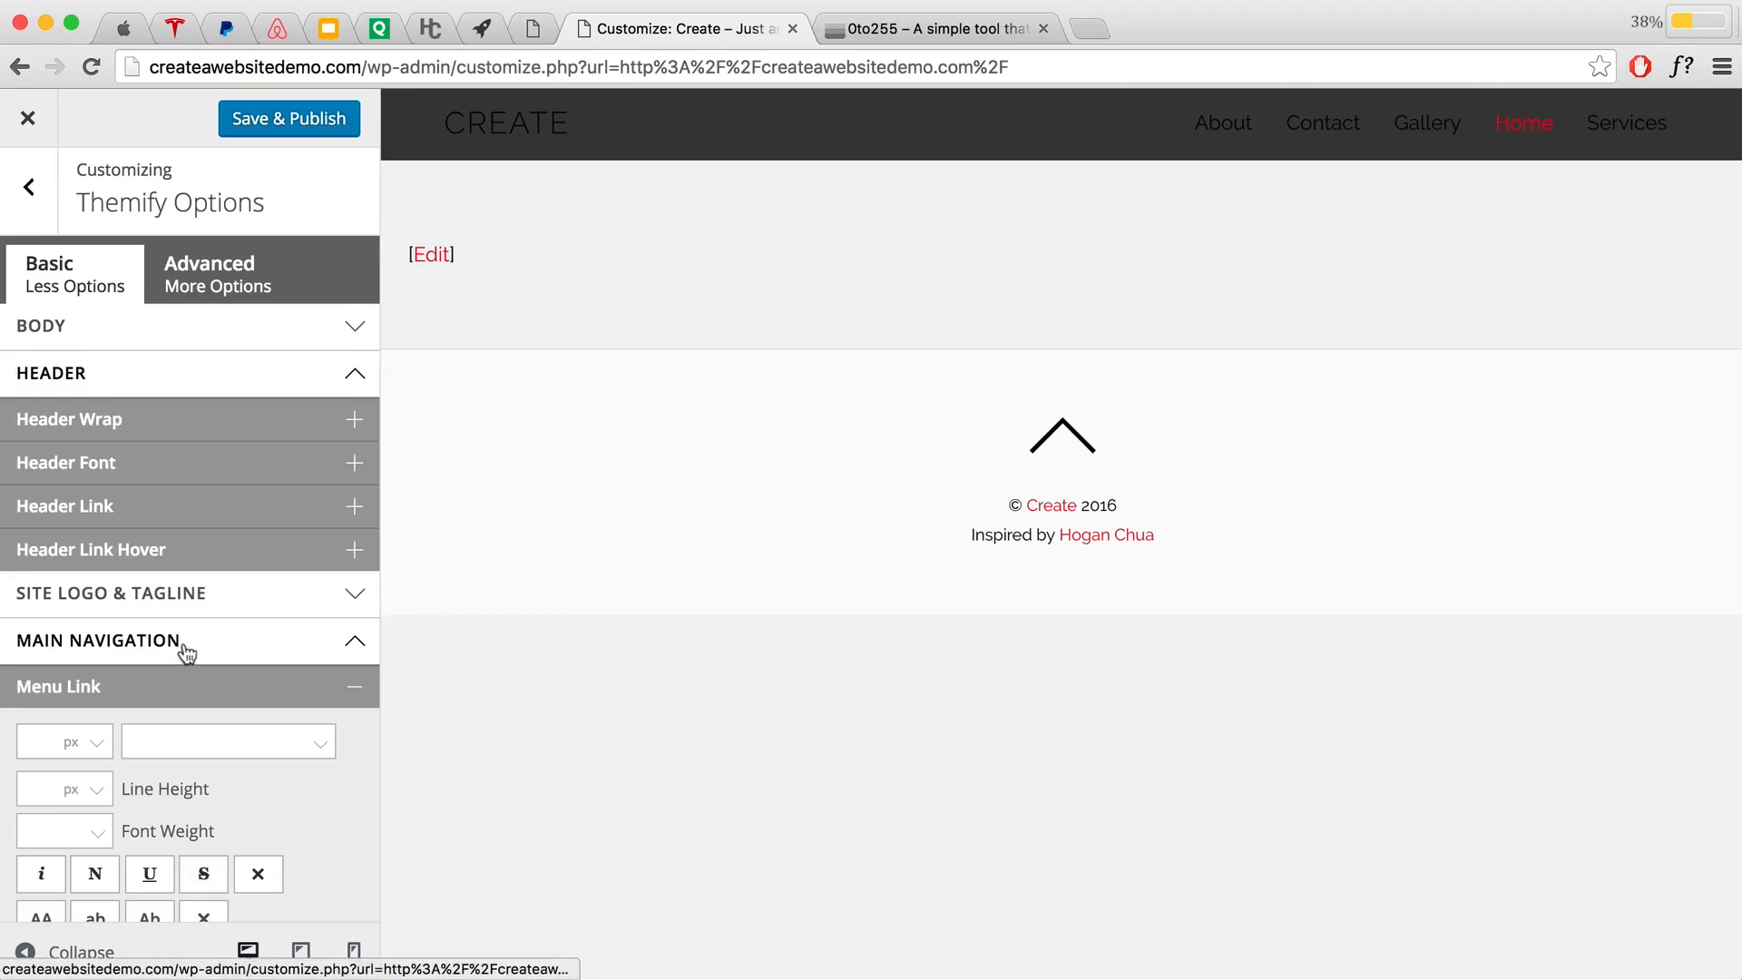
scroll(188, 651, down, 5)
click(41, 404)
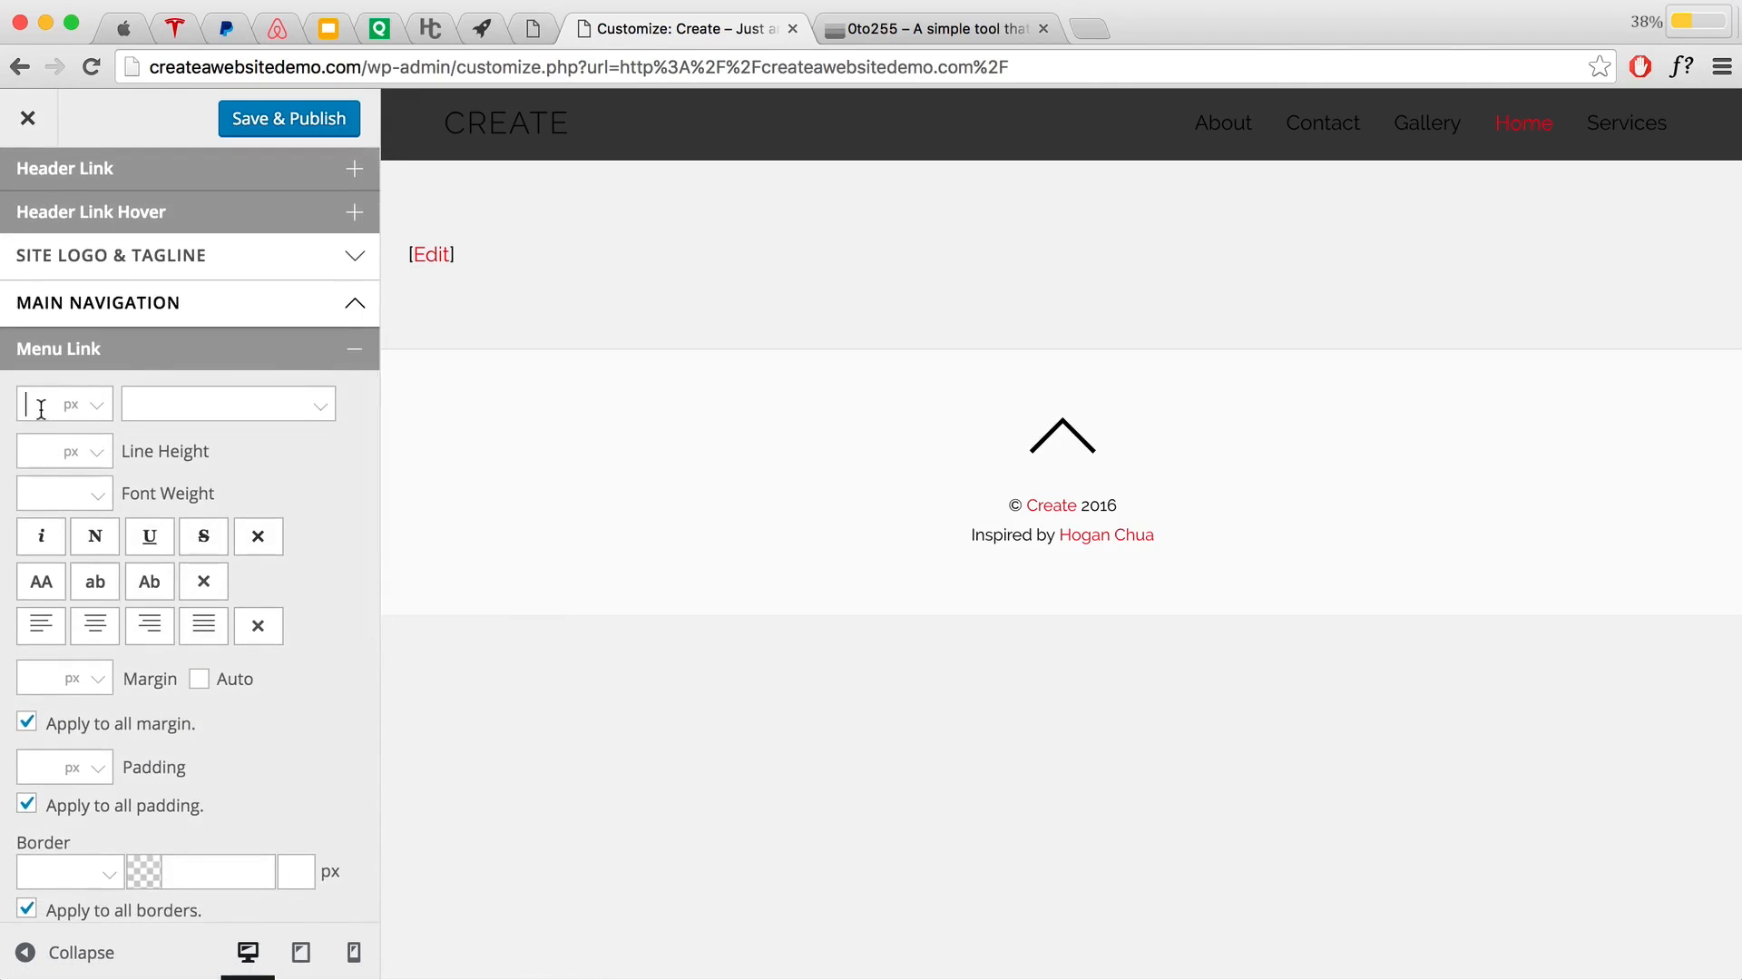
text(16)
click(156, 407)
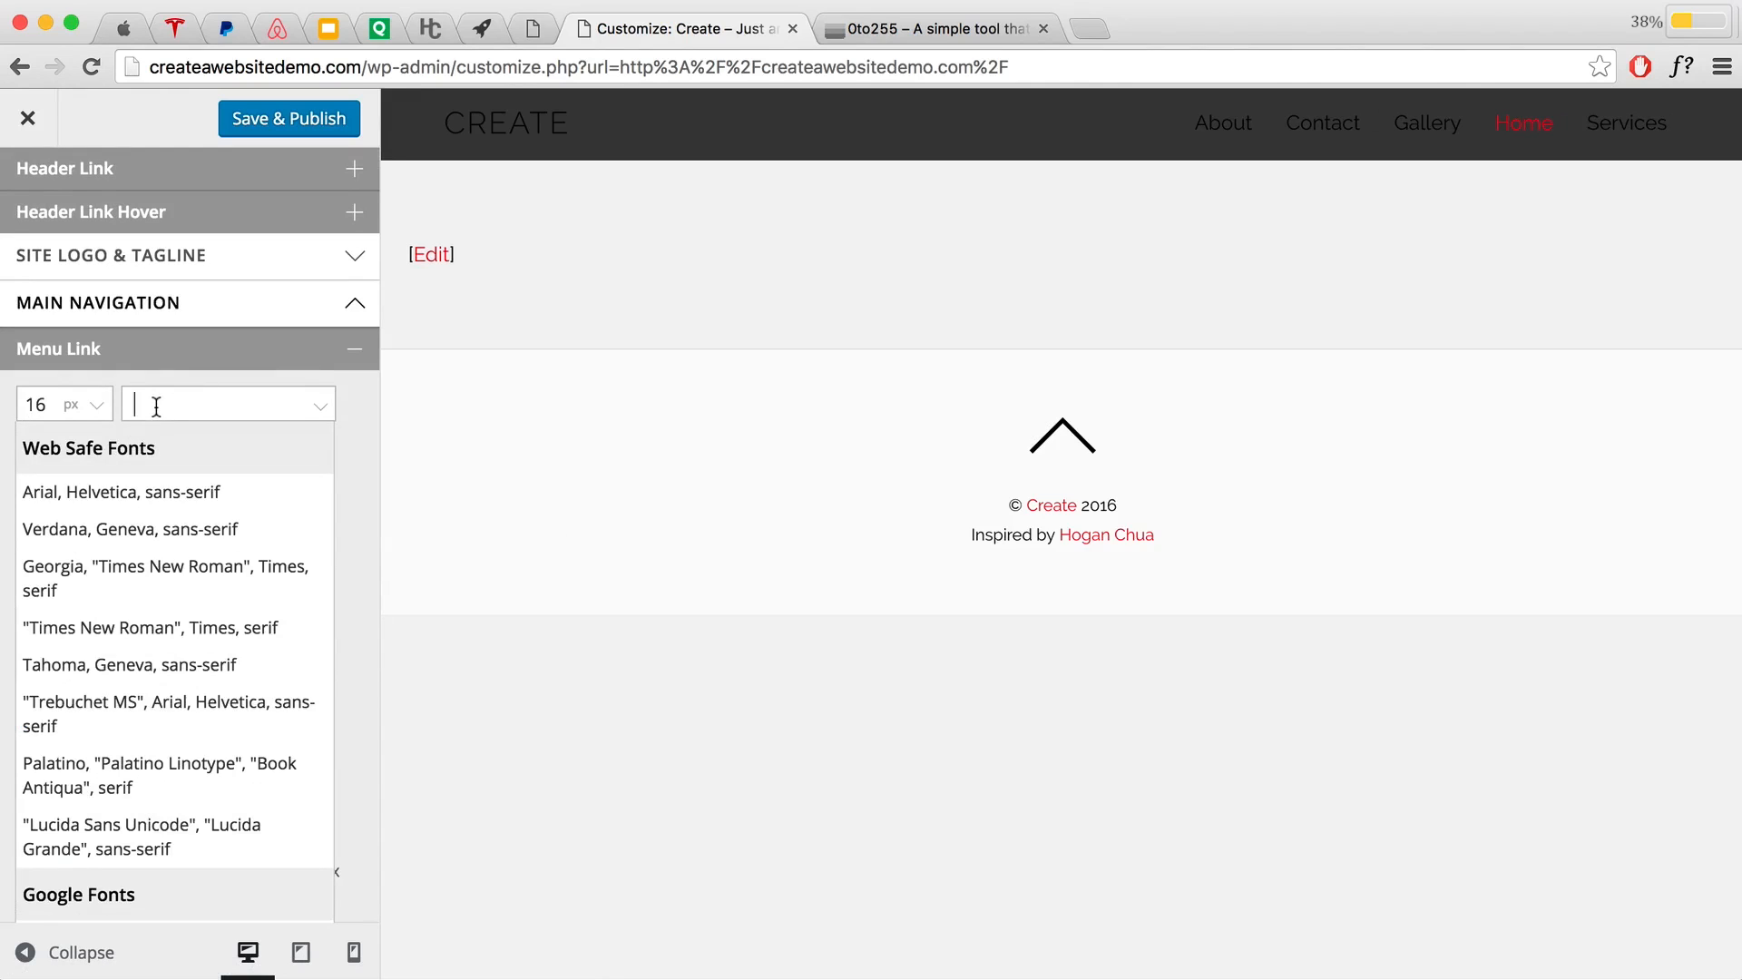
text(Open)
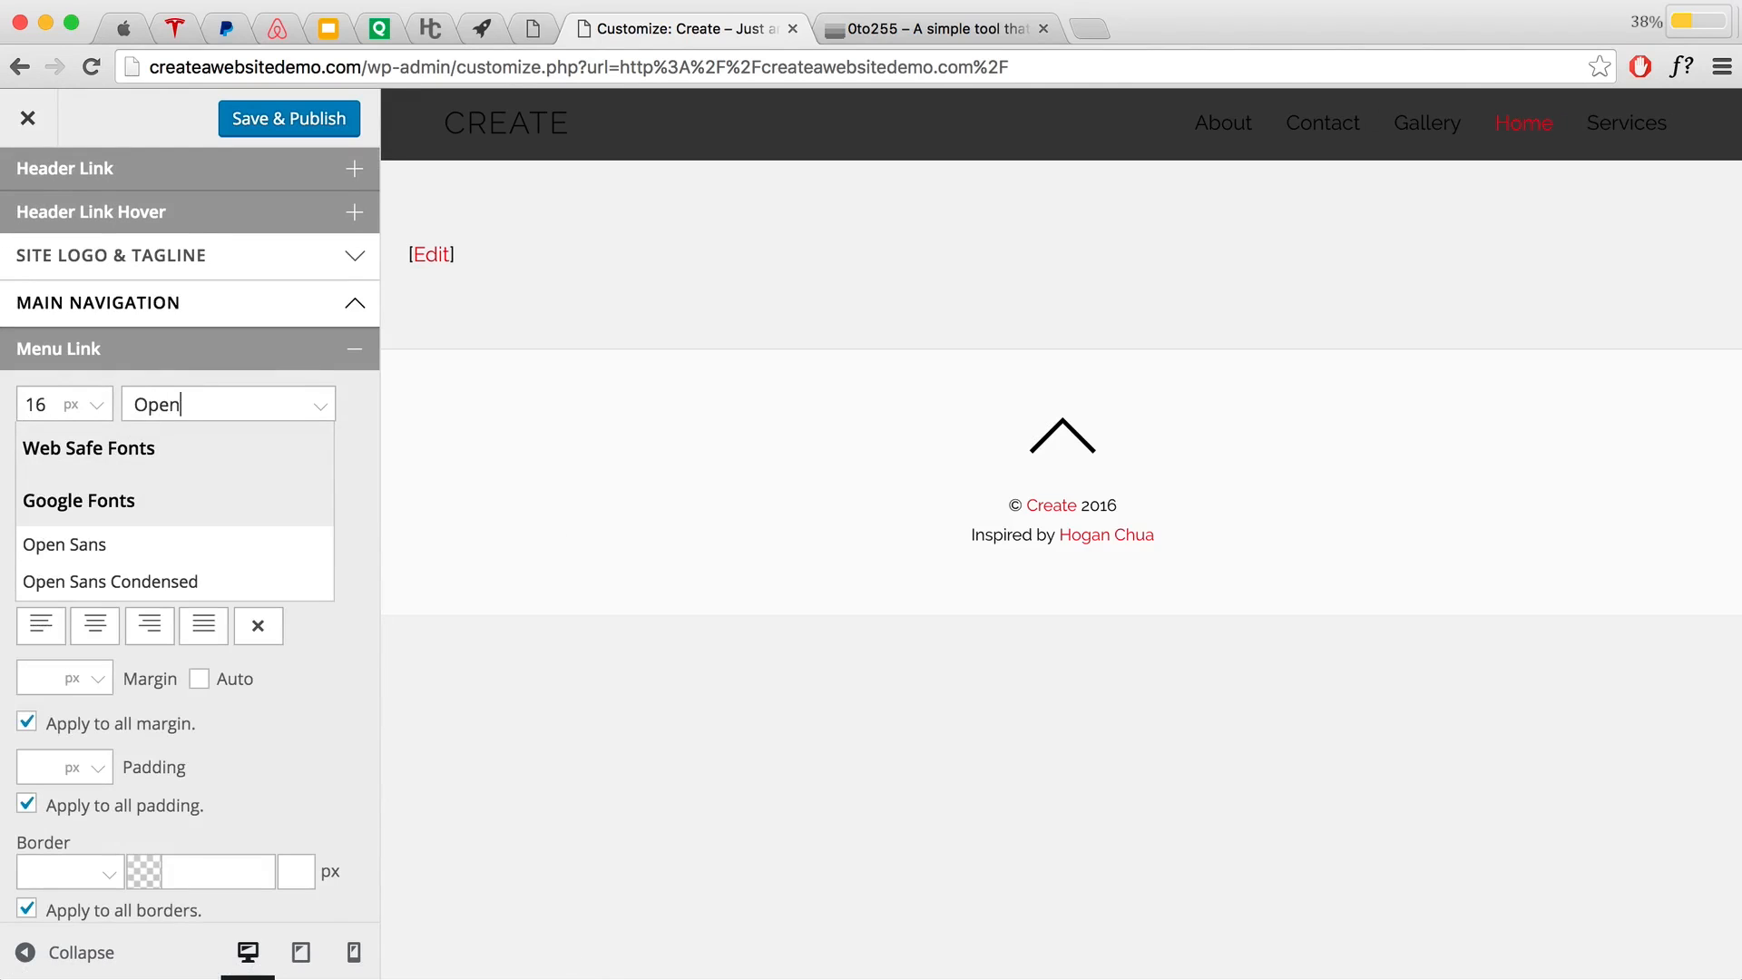
click(126, 545)
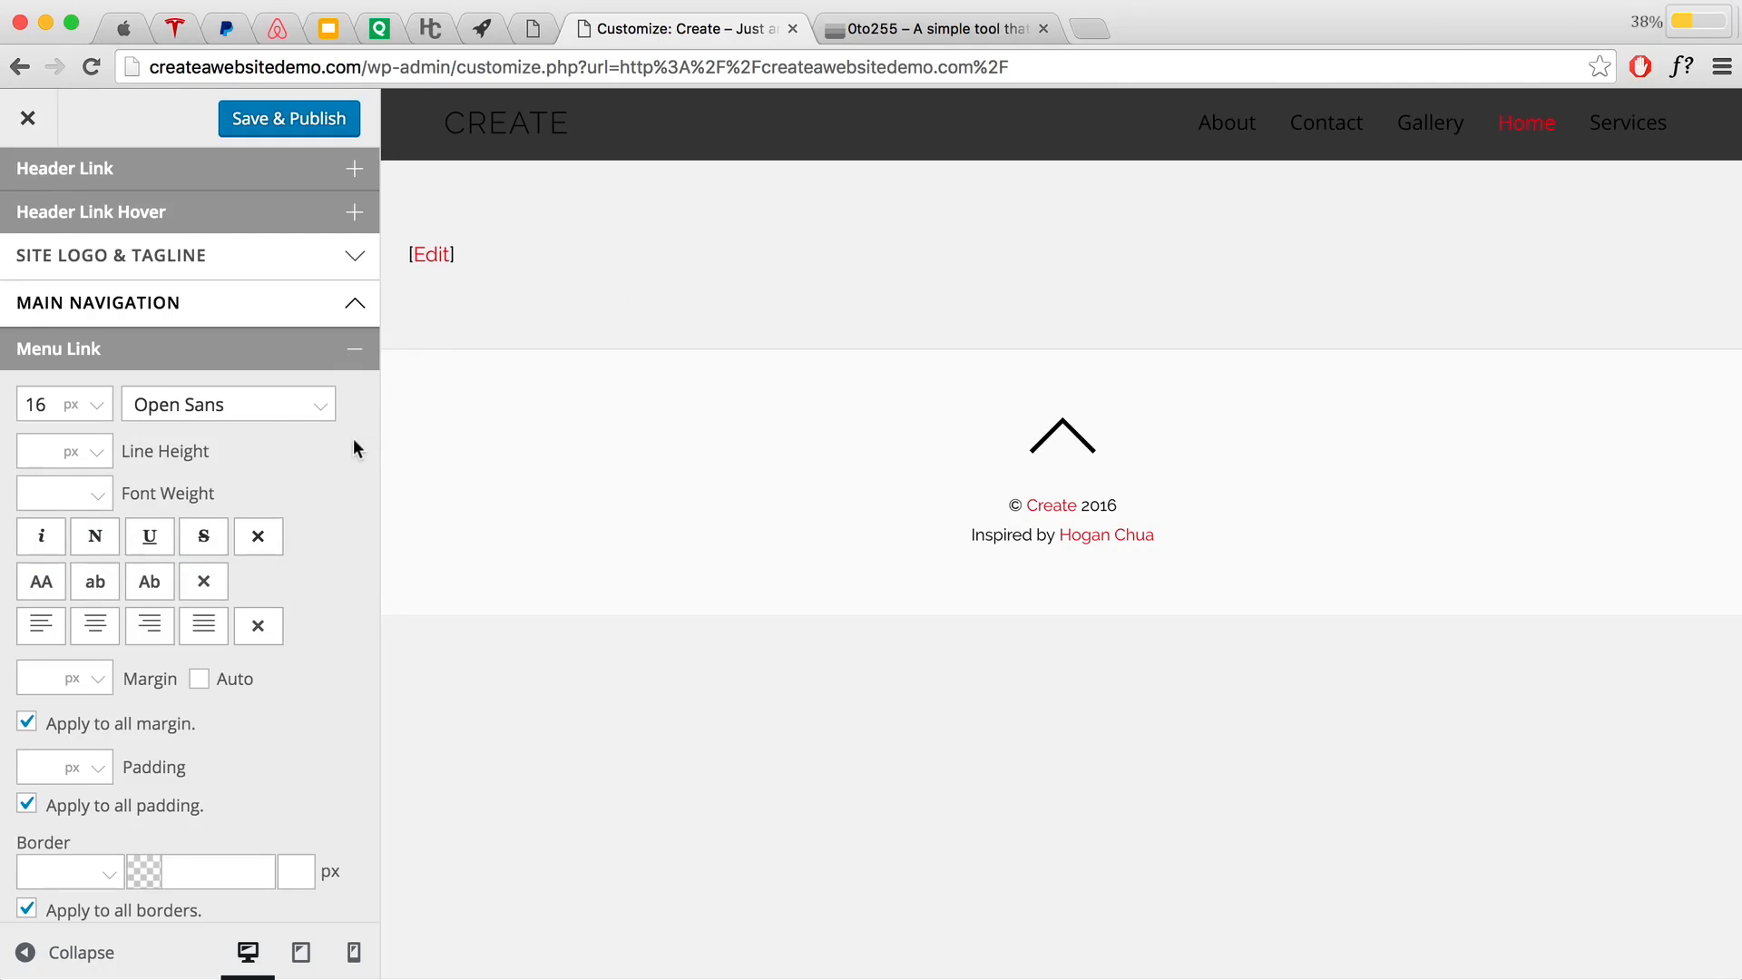
scroll(295, 479, down, 5)
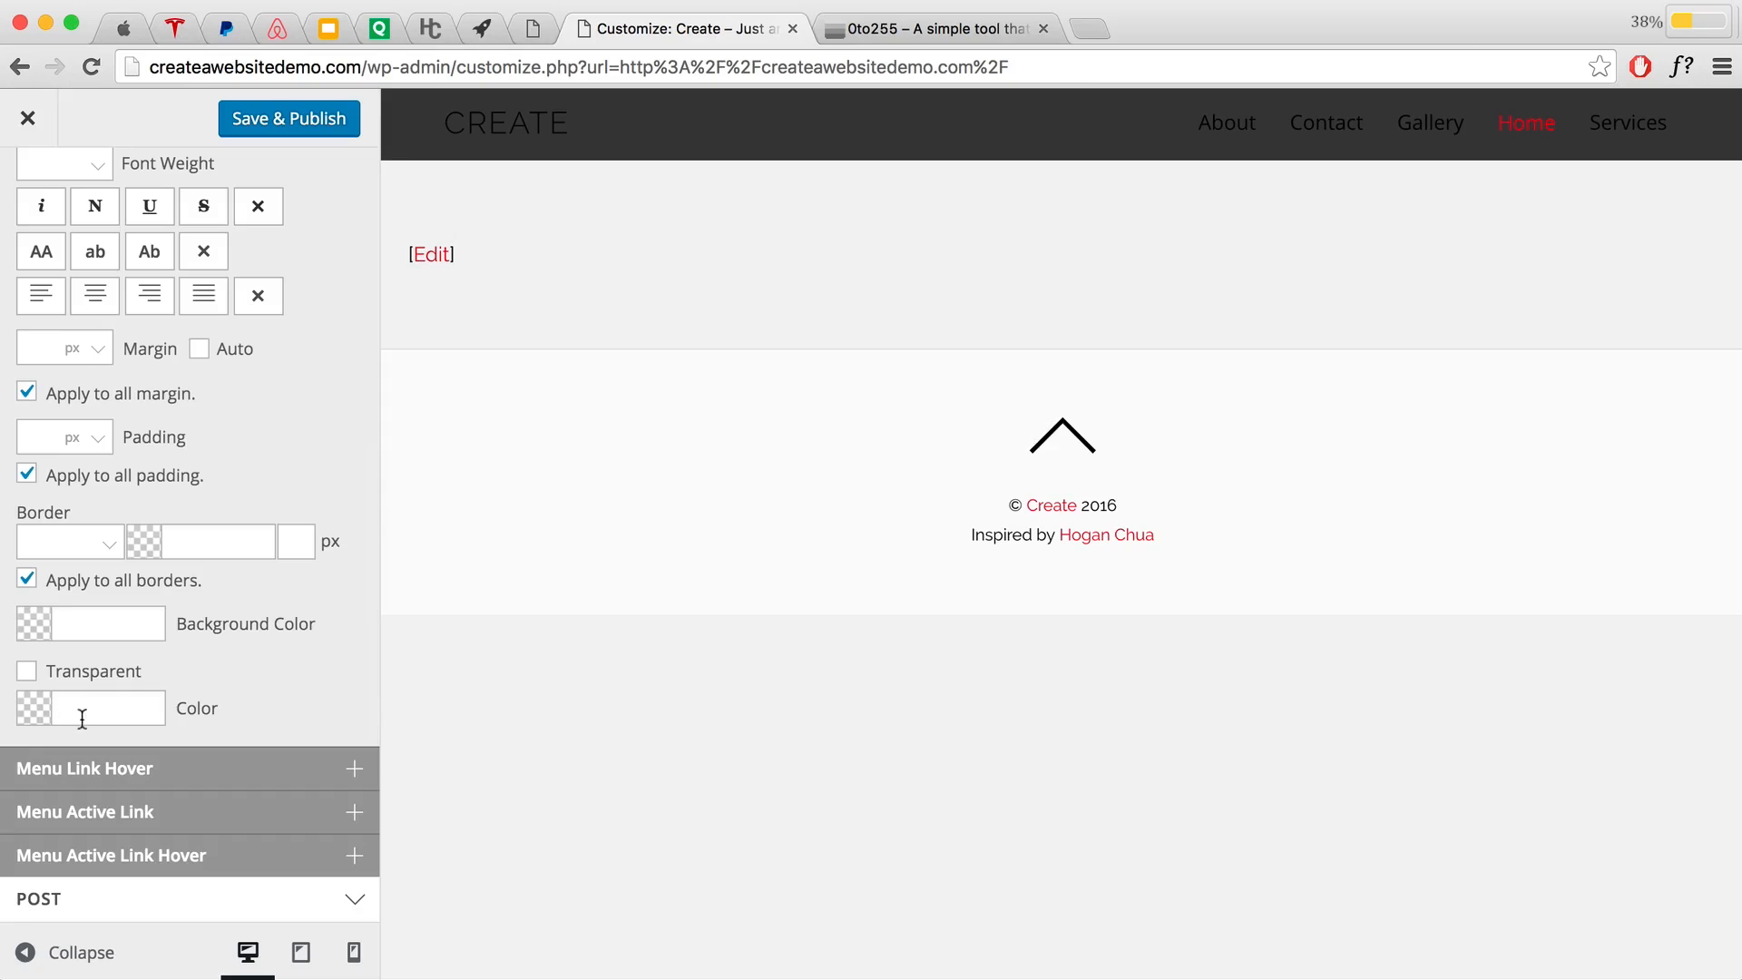
Step: Set the menu link colour to white, then try dark grey #3b3b3b instead
click(33, 712)
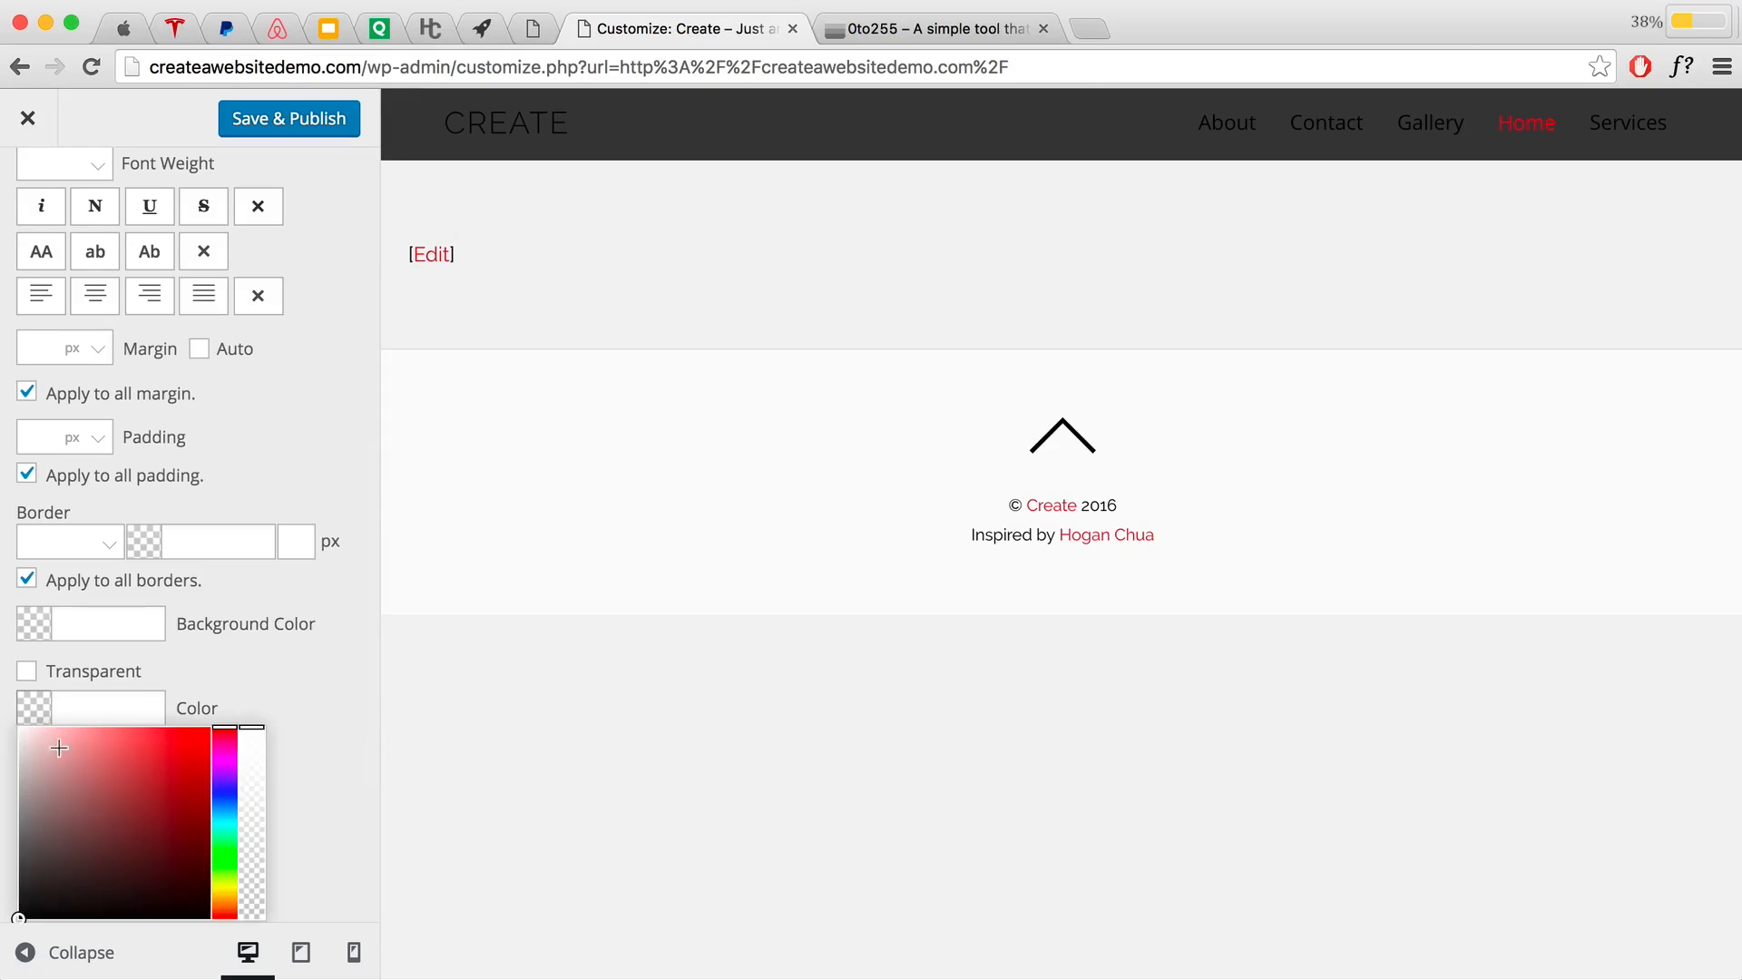
click(19, 727)
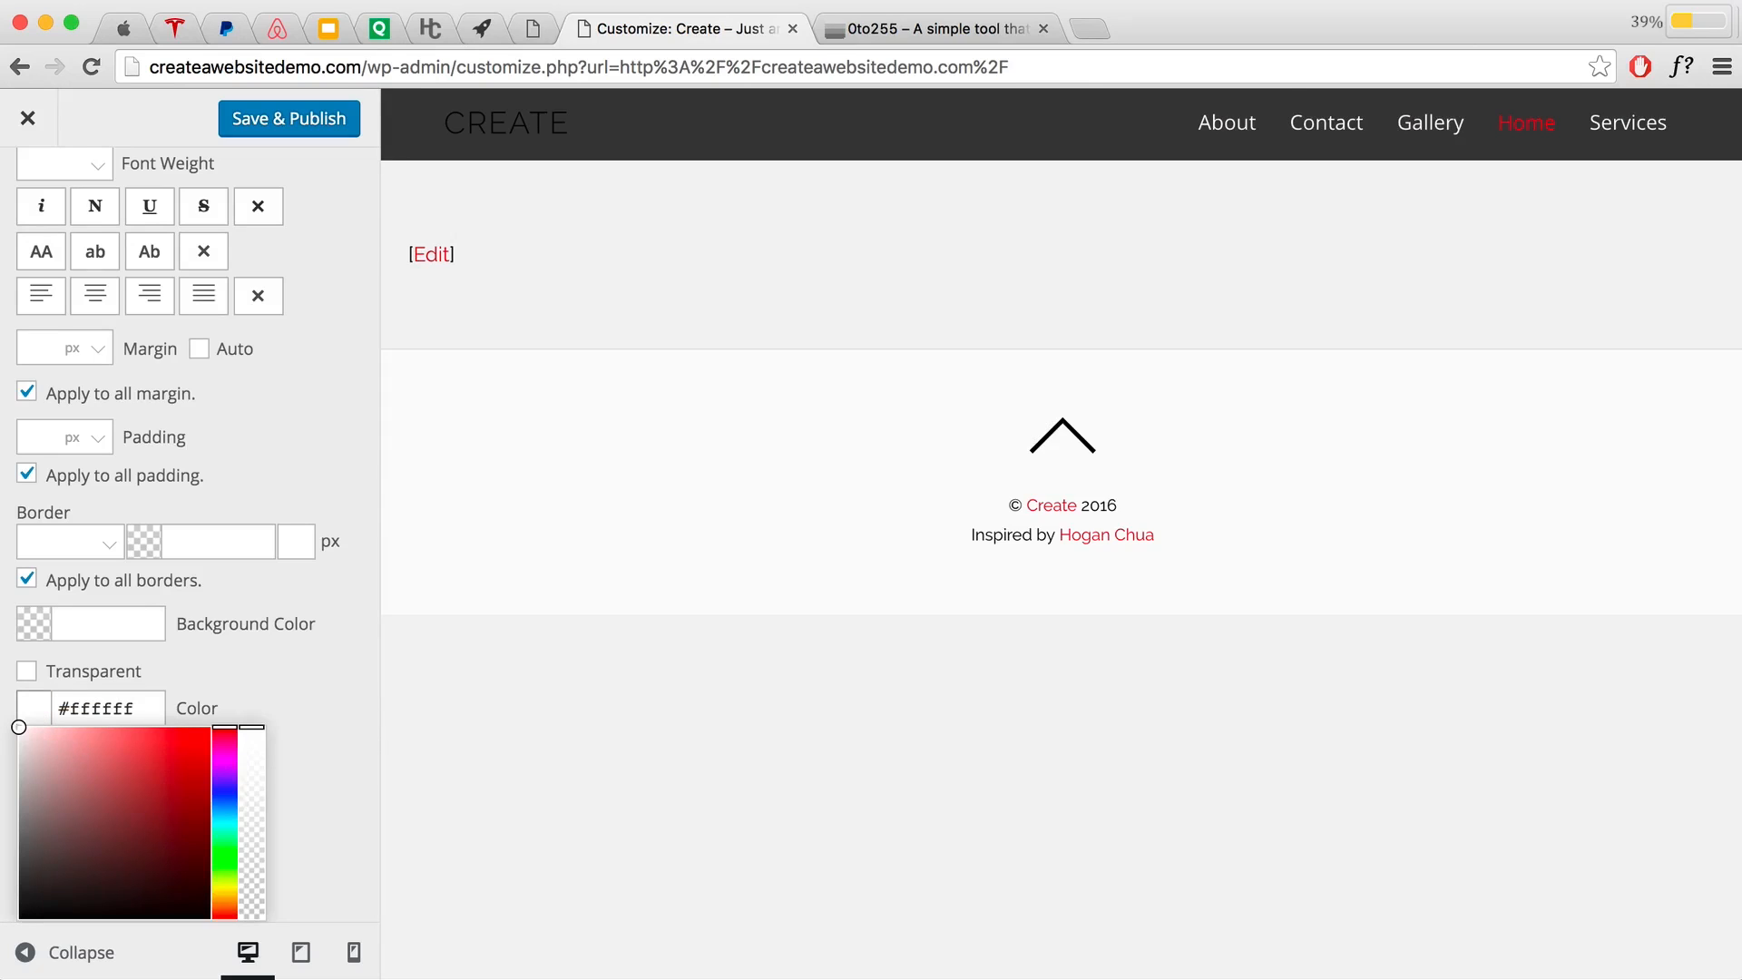
click(276, 687)
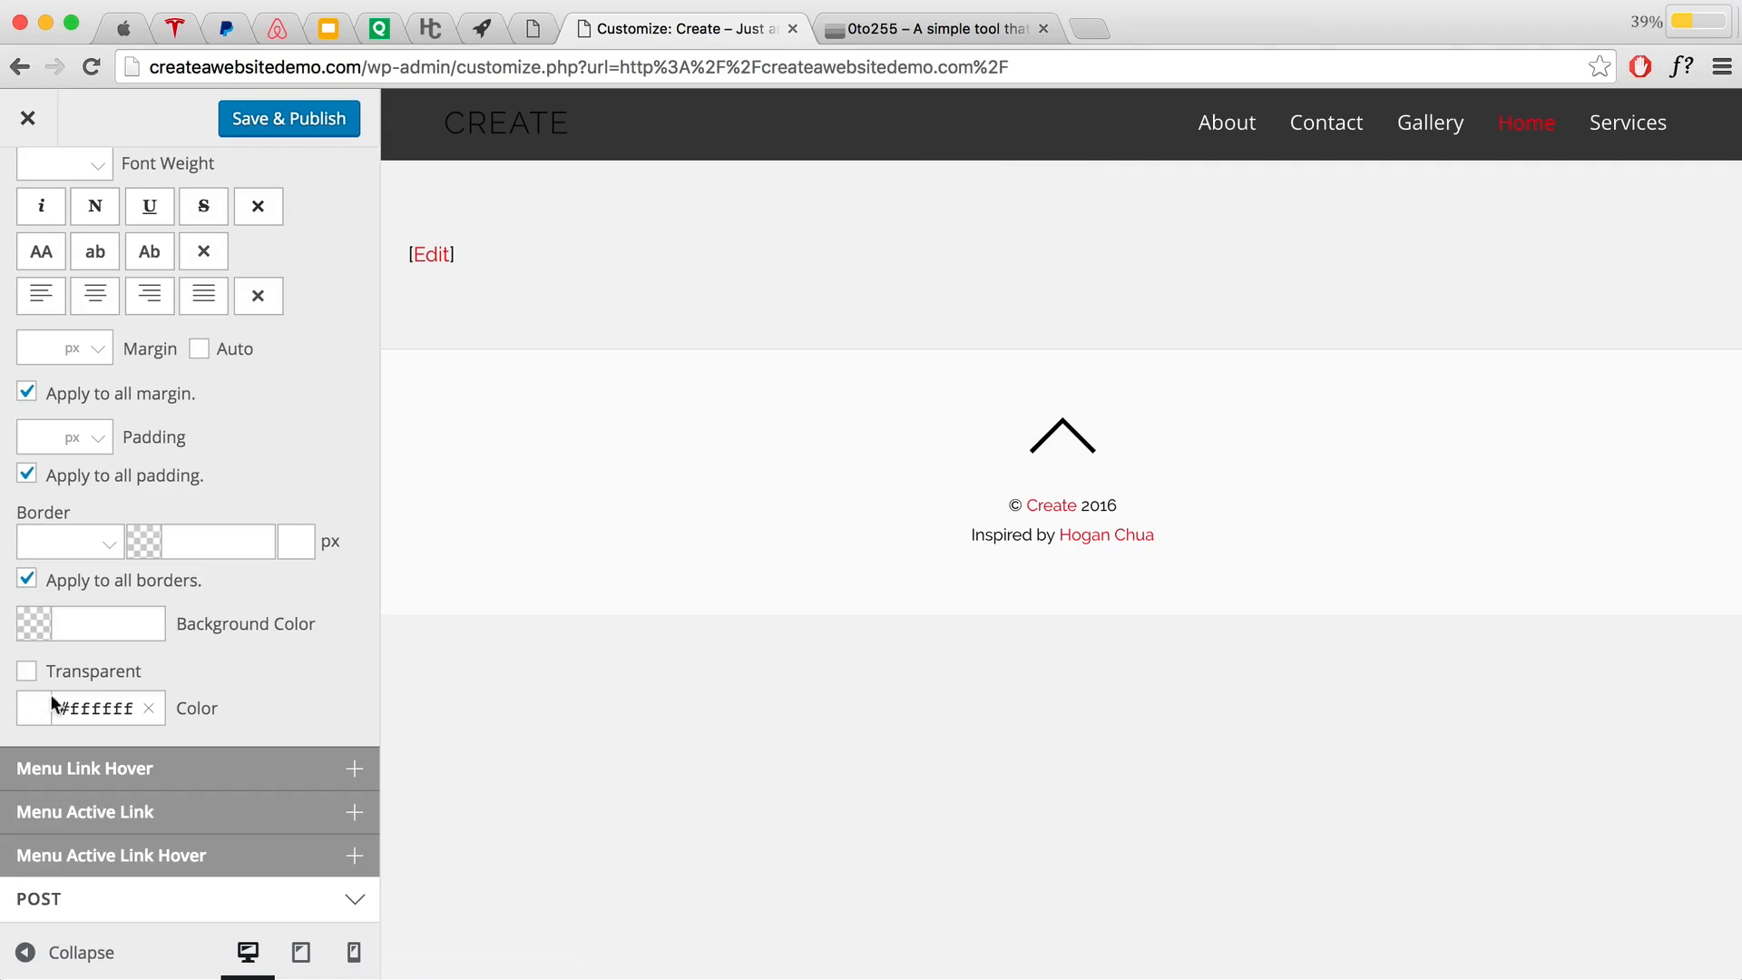
click(148, 707)
click(96, 704)
text(3b)
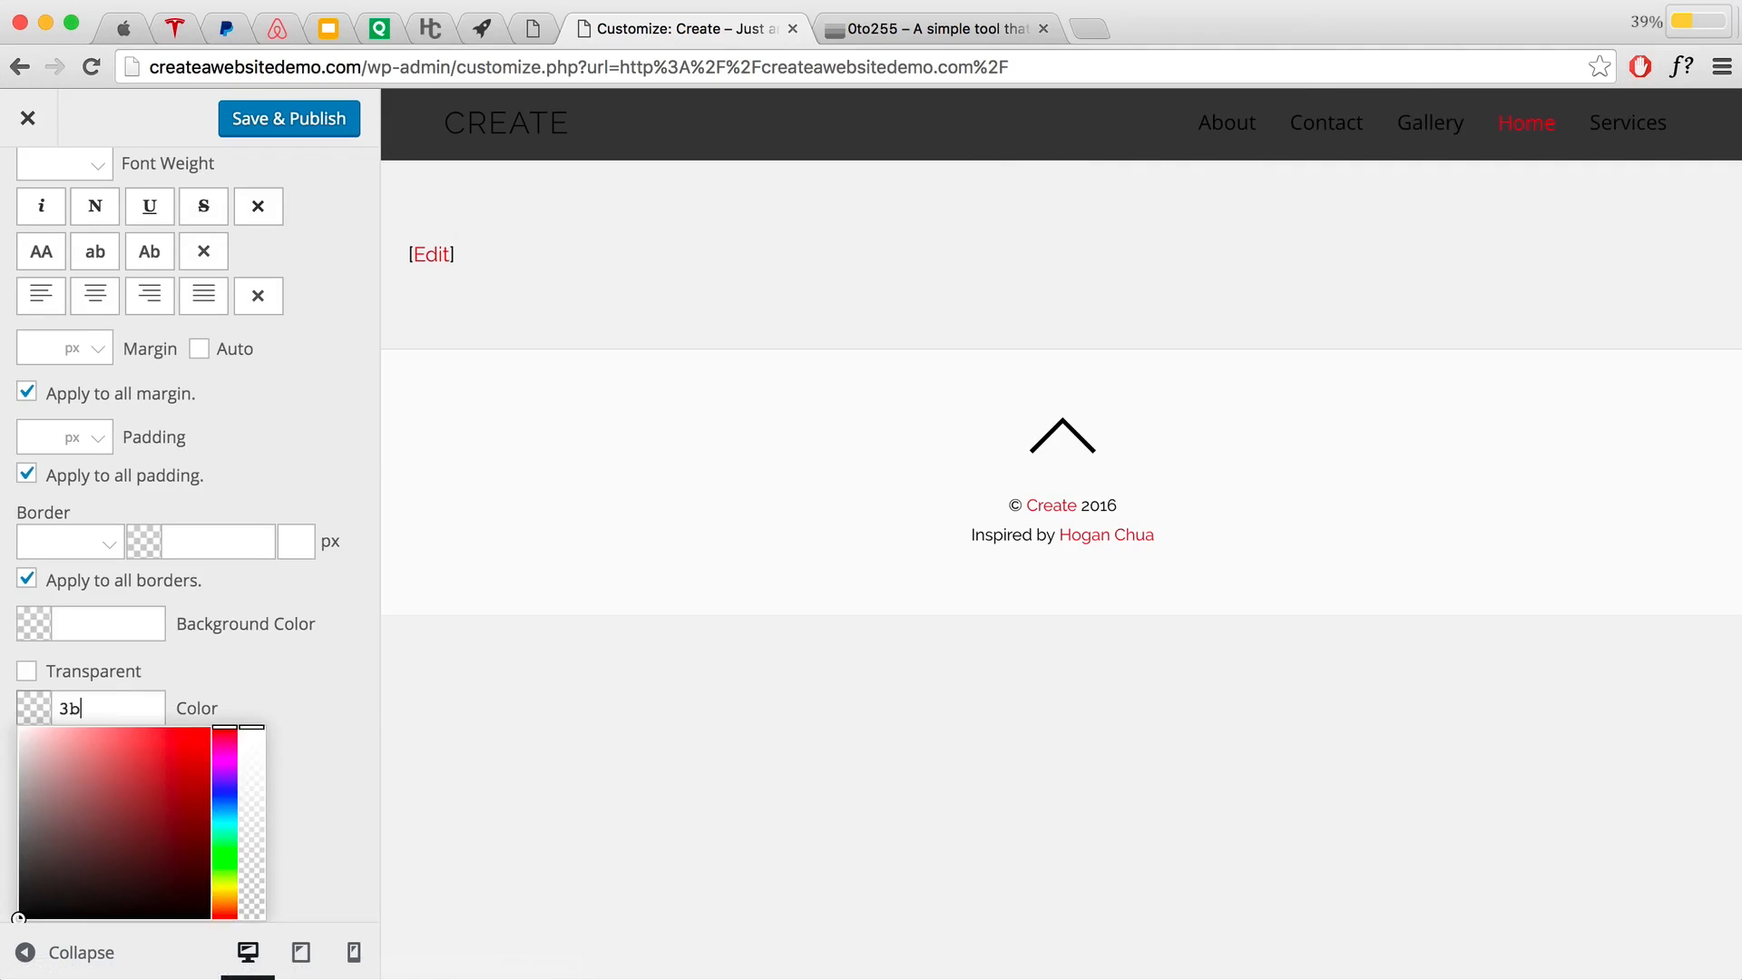
text(3b3b)
click(285, 682)
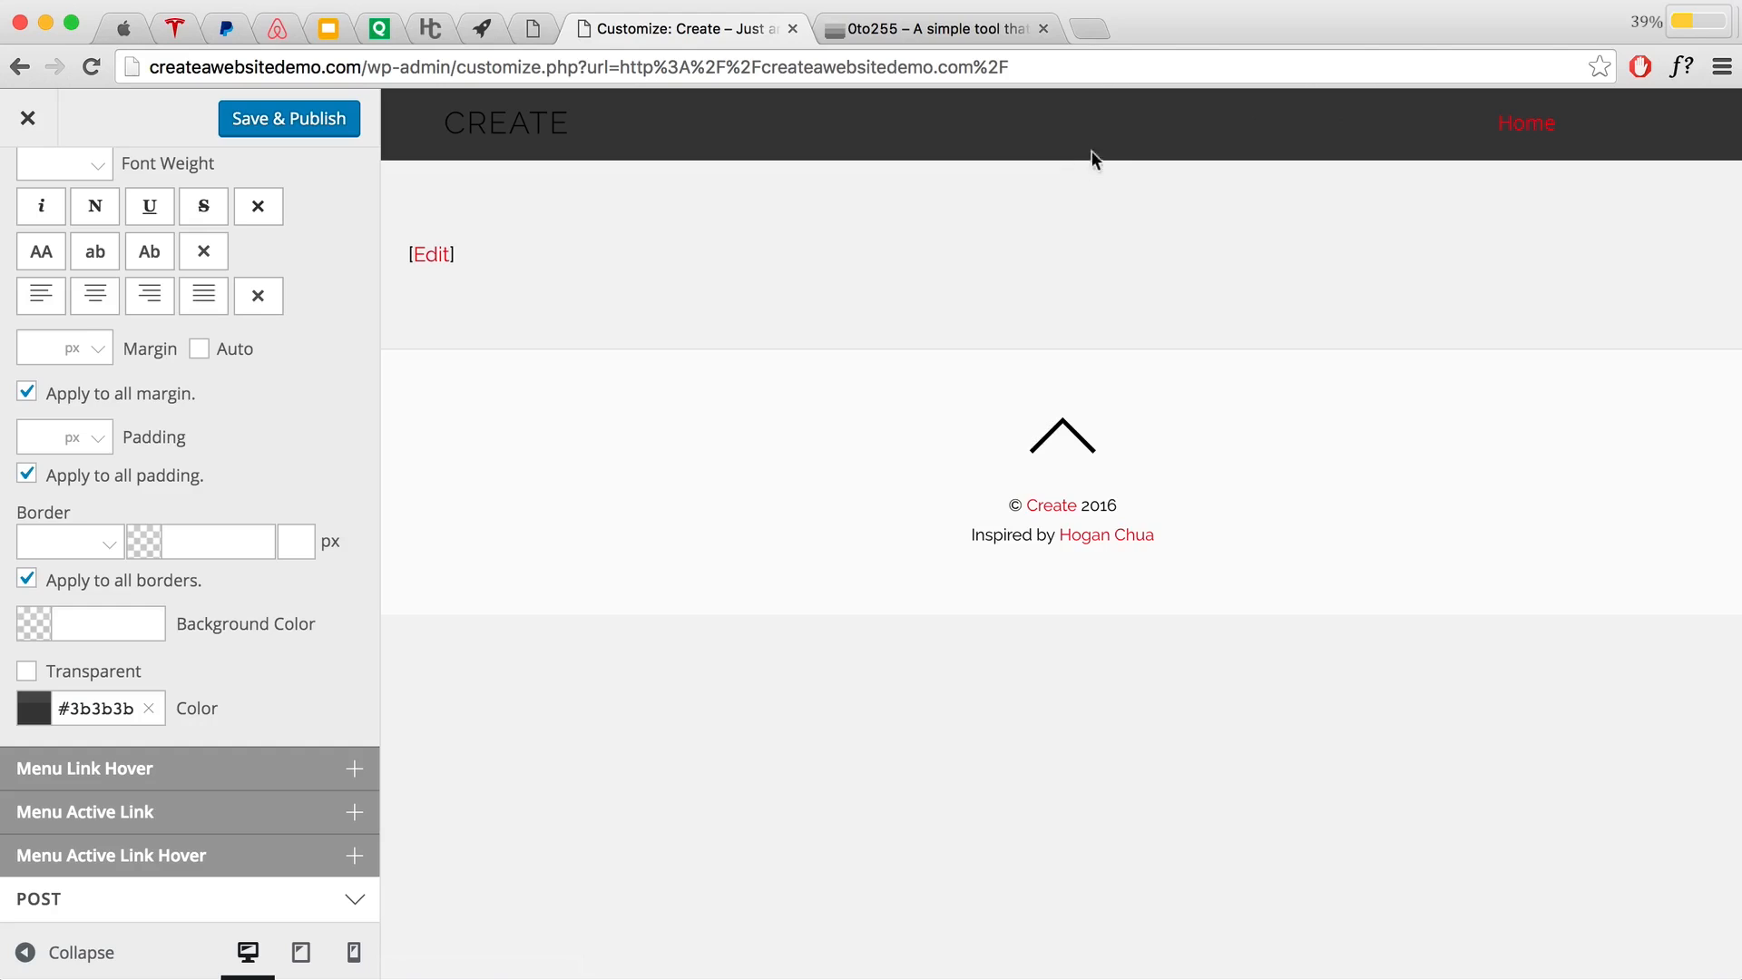
Step: Restore the menu link colour to white #ffffff by pasting the value back
click(147, 712)
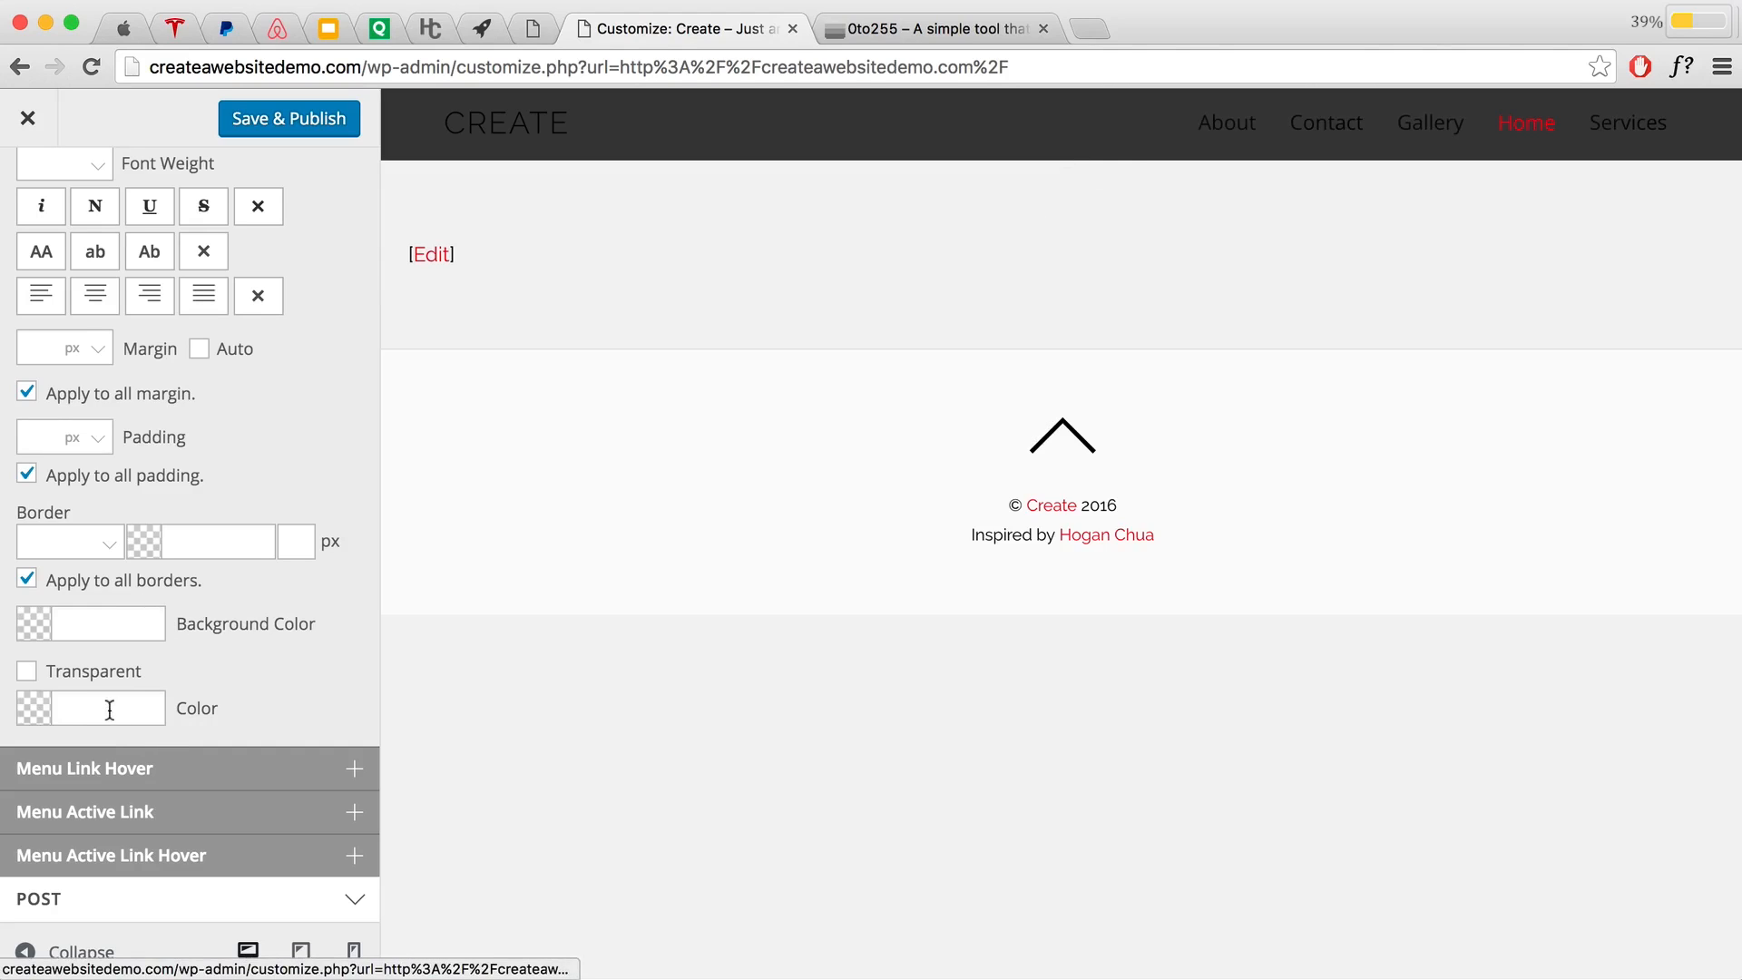
click(83, 710)
text(#ffffff)
click(304, 696)
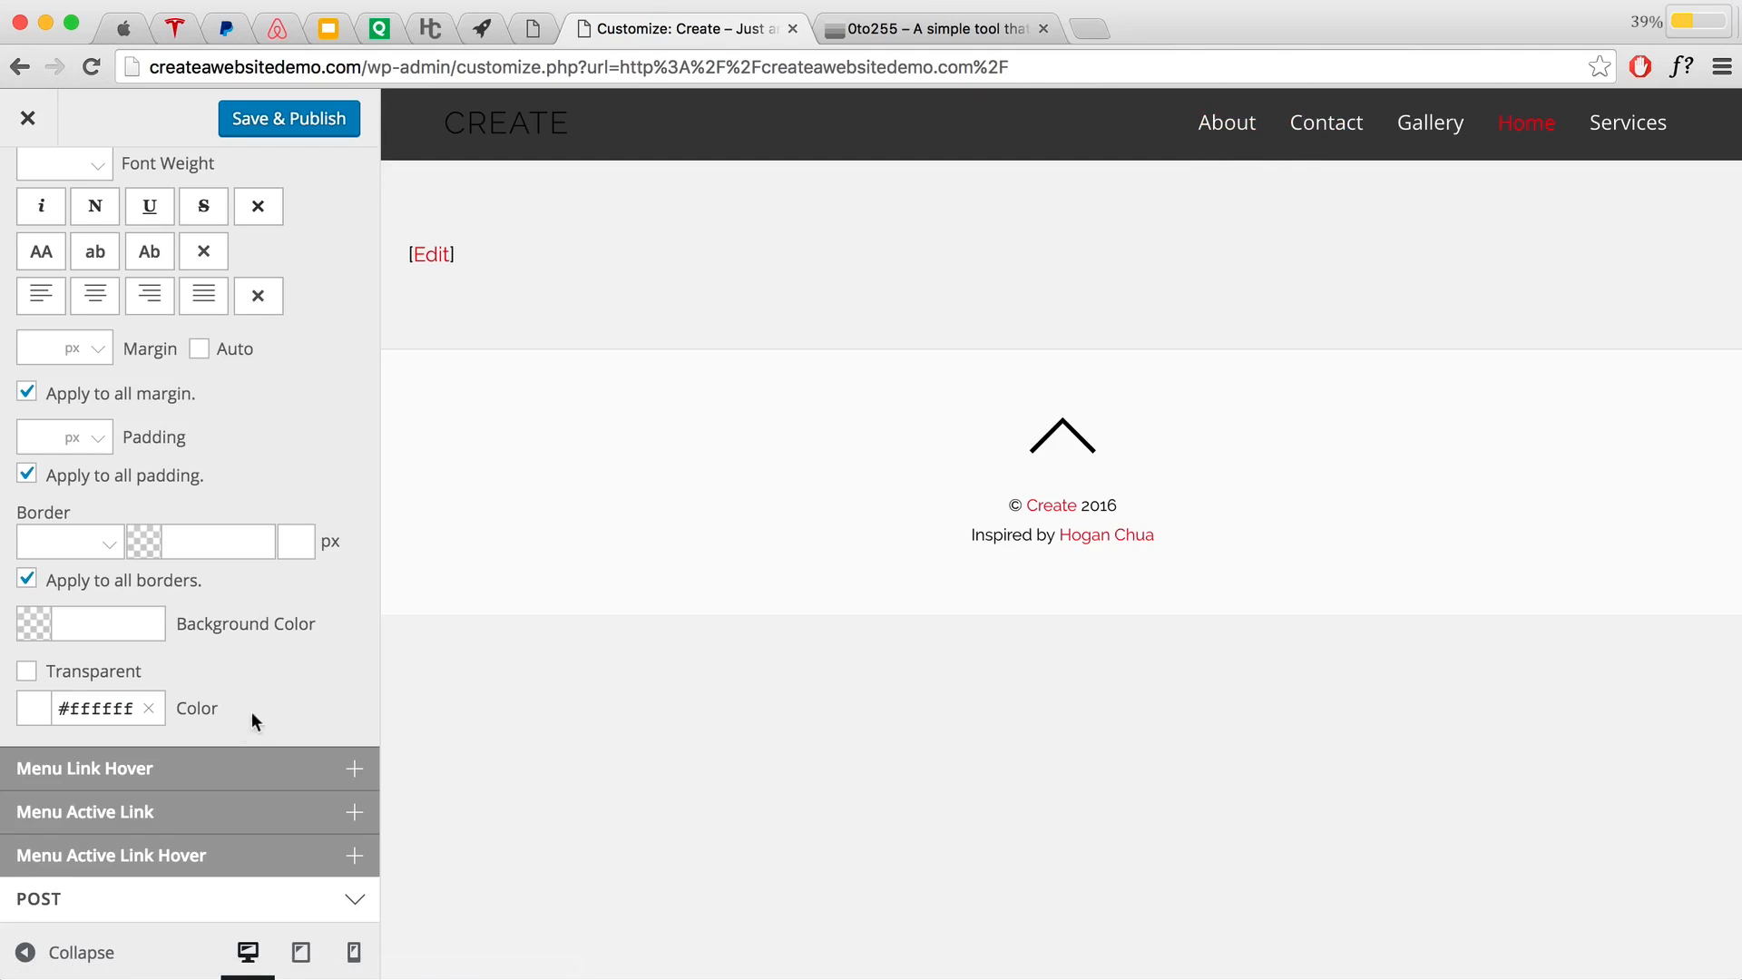
scroll(261, 711, down, 2)
scroll(261, 711, down, 2)
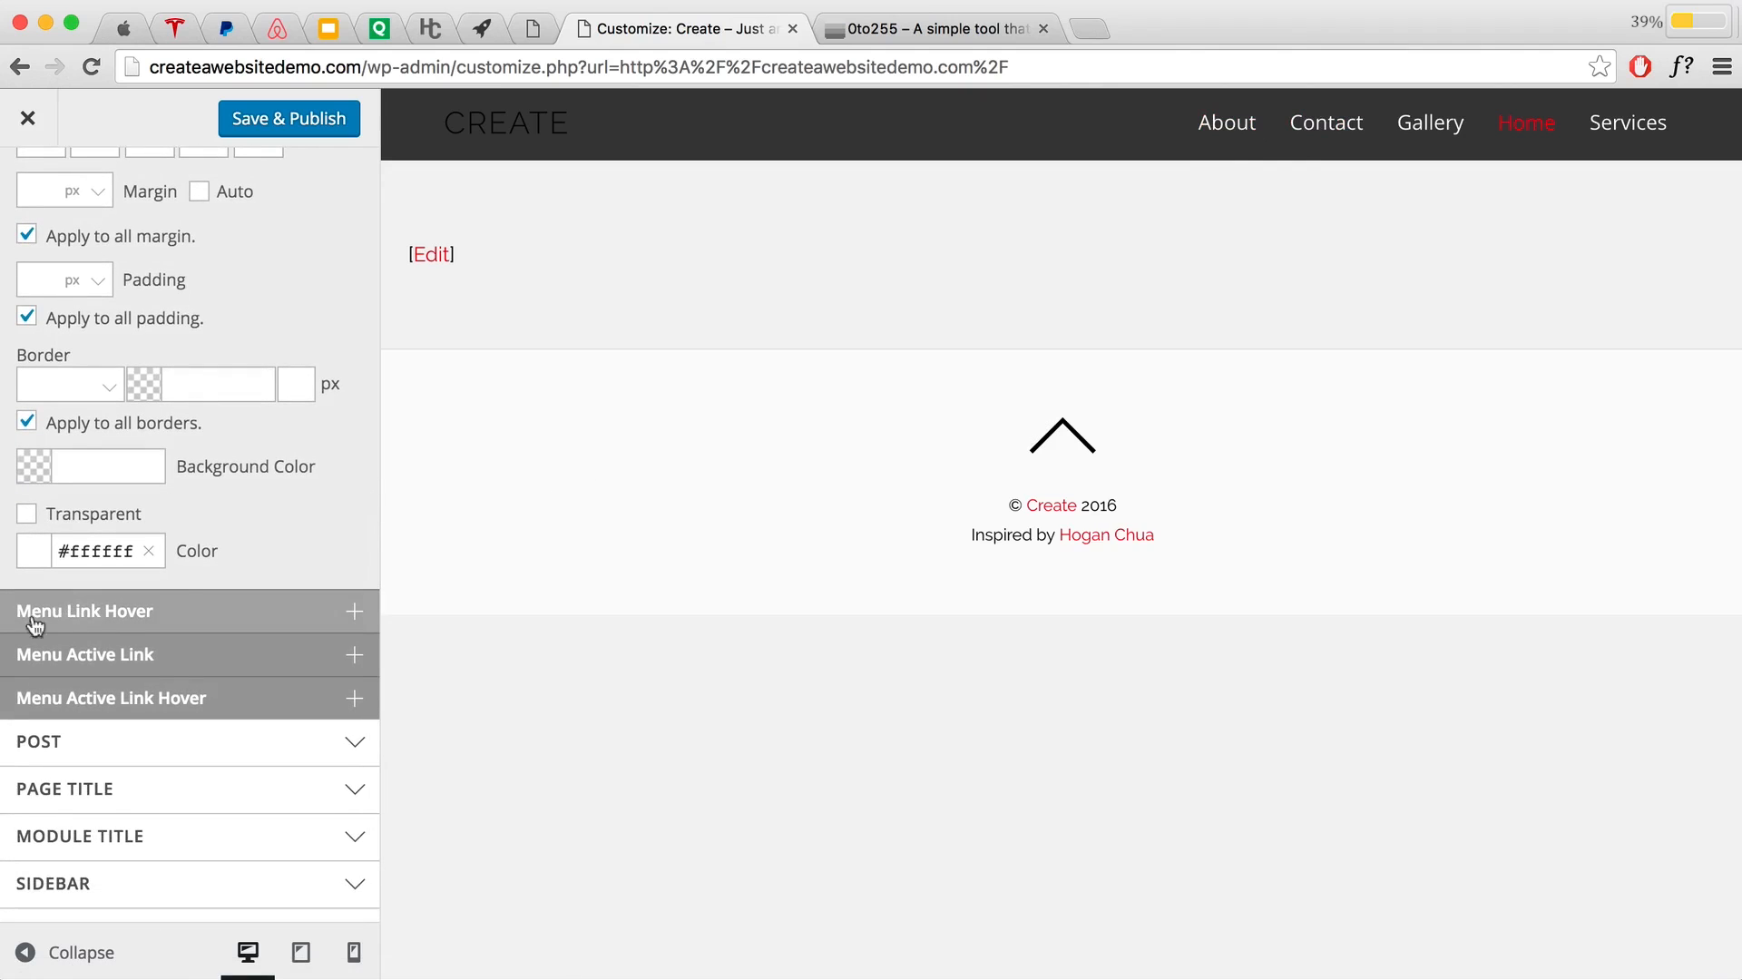
Step: Give the Menu Link Hover colour the orange value #f1842f
click(178, 614)
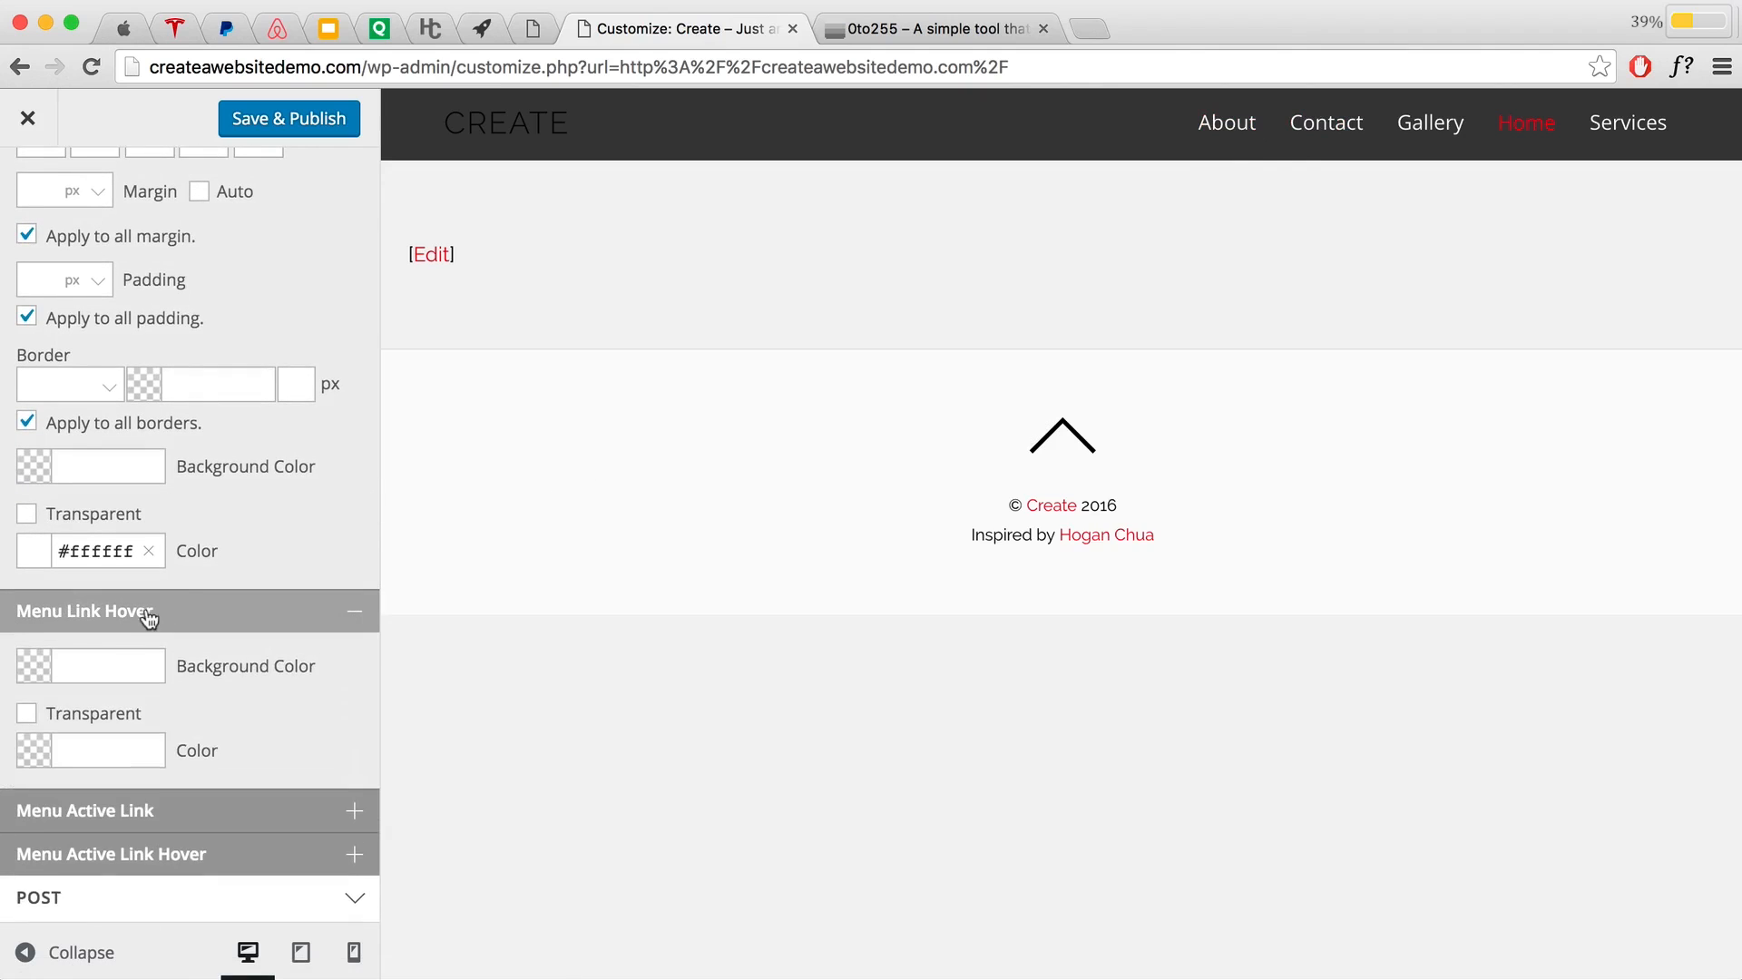
click(74, 752)
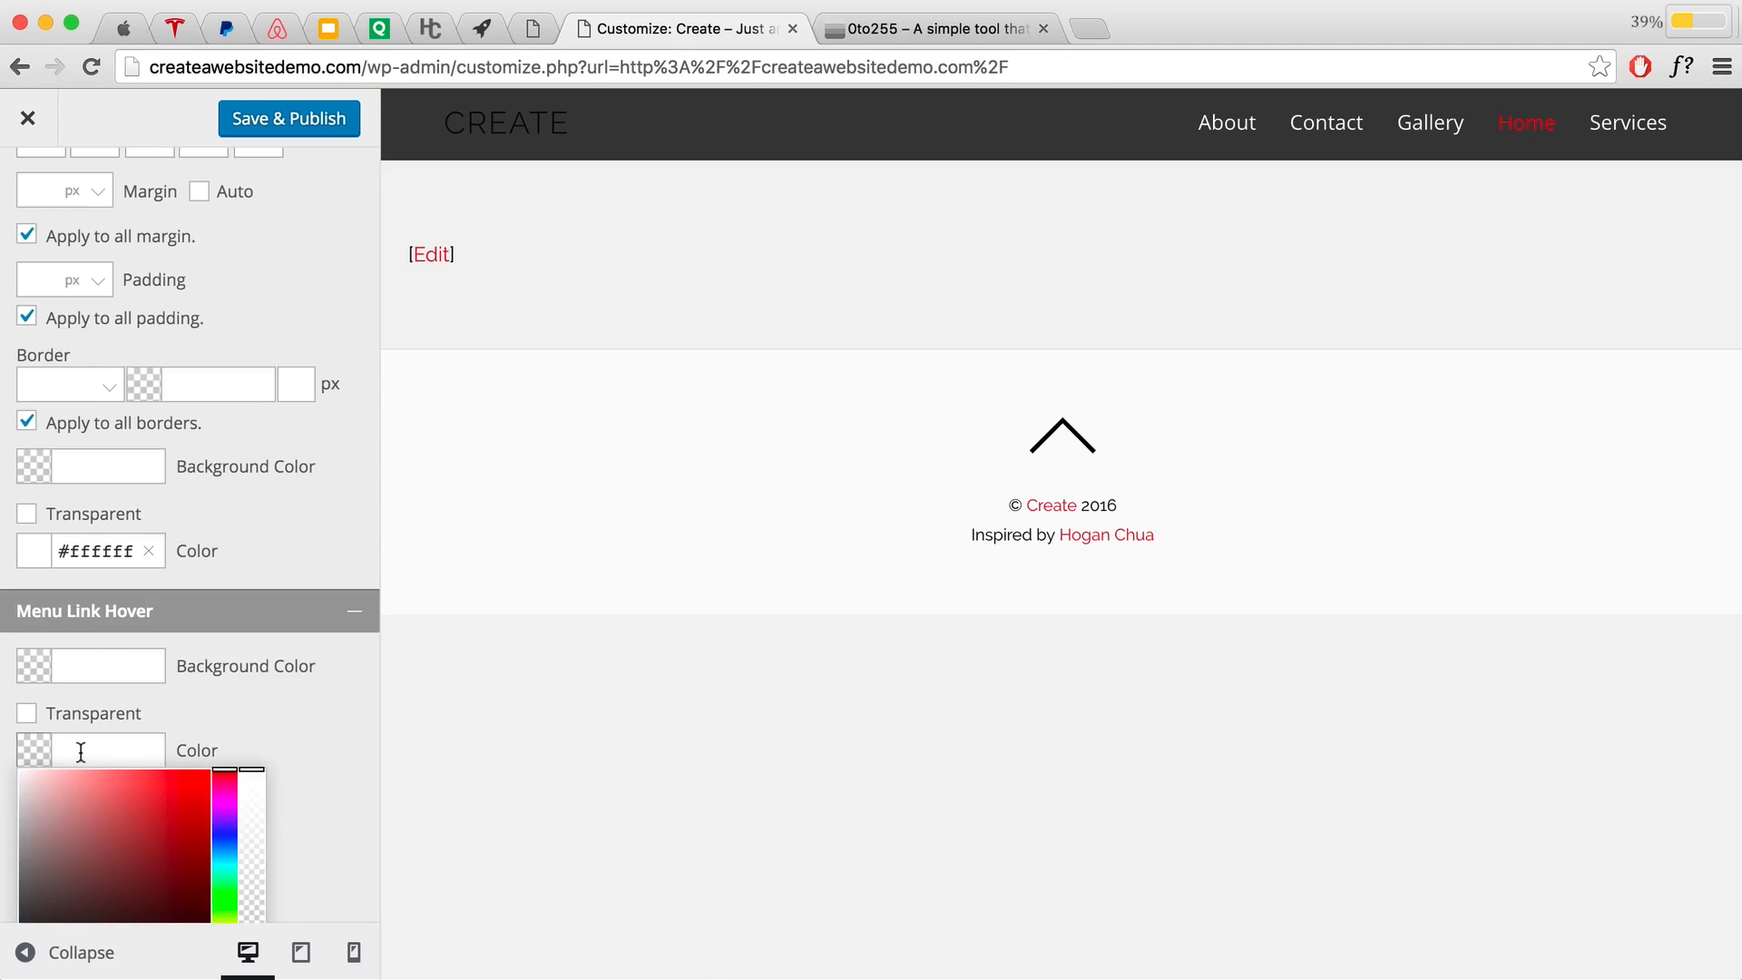
text(f1842f)
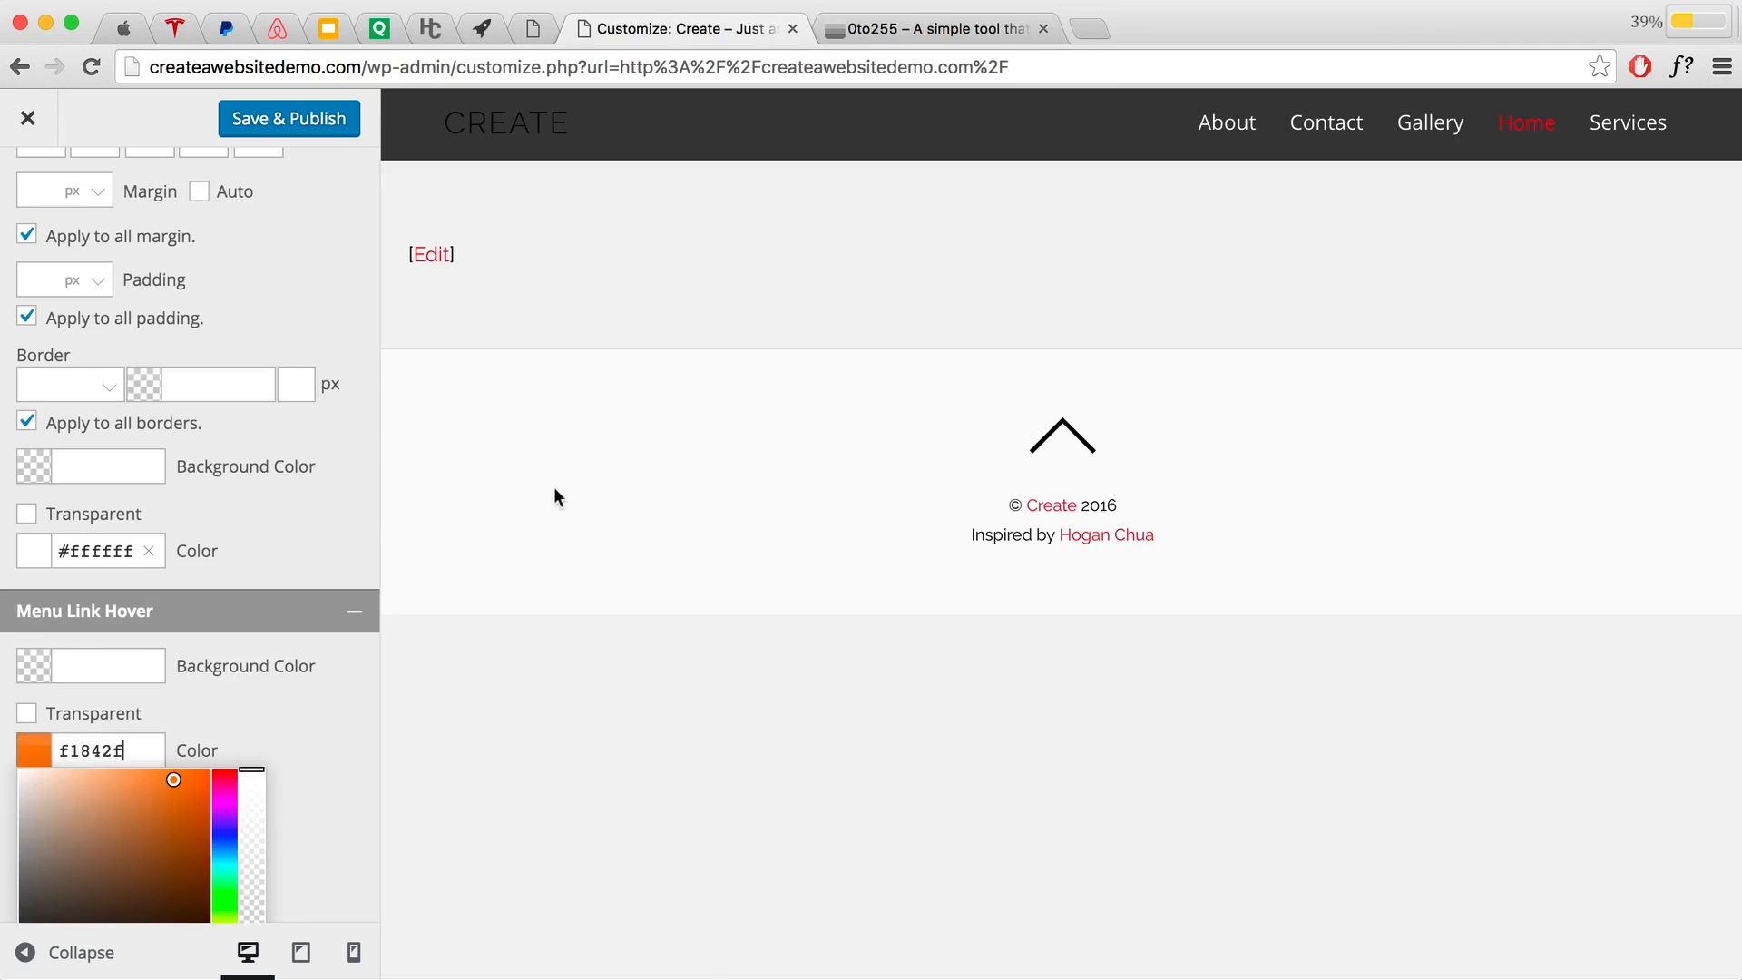
click(351, 548)
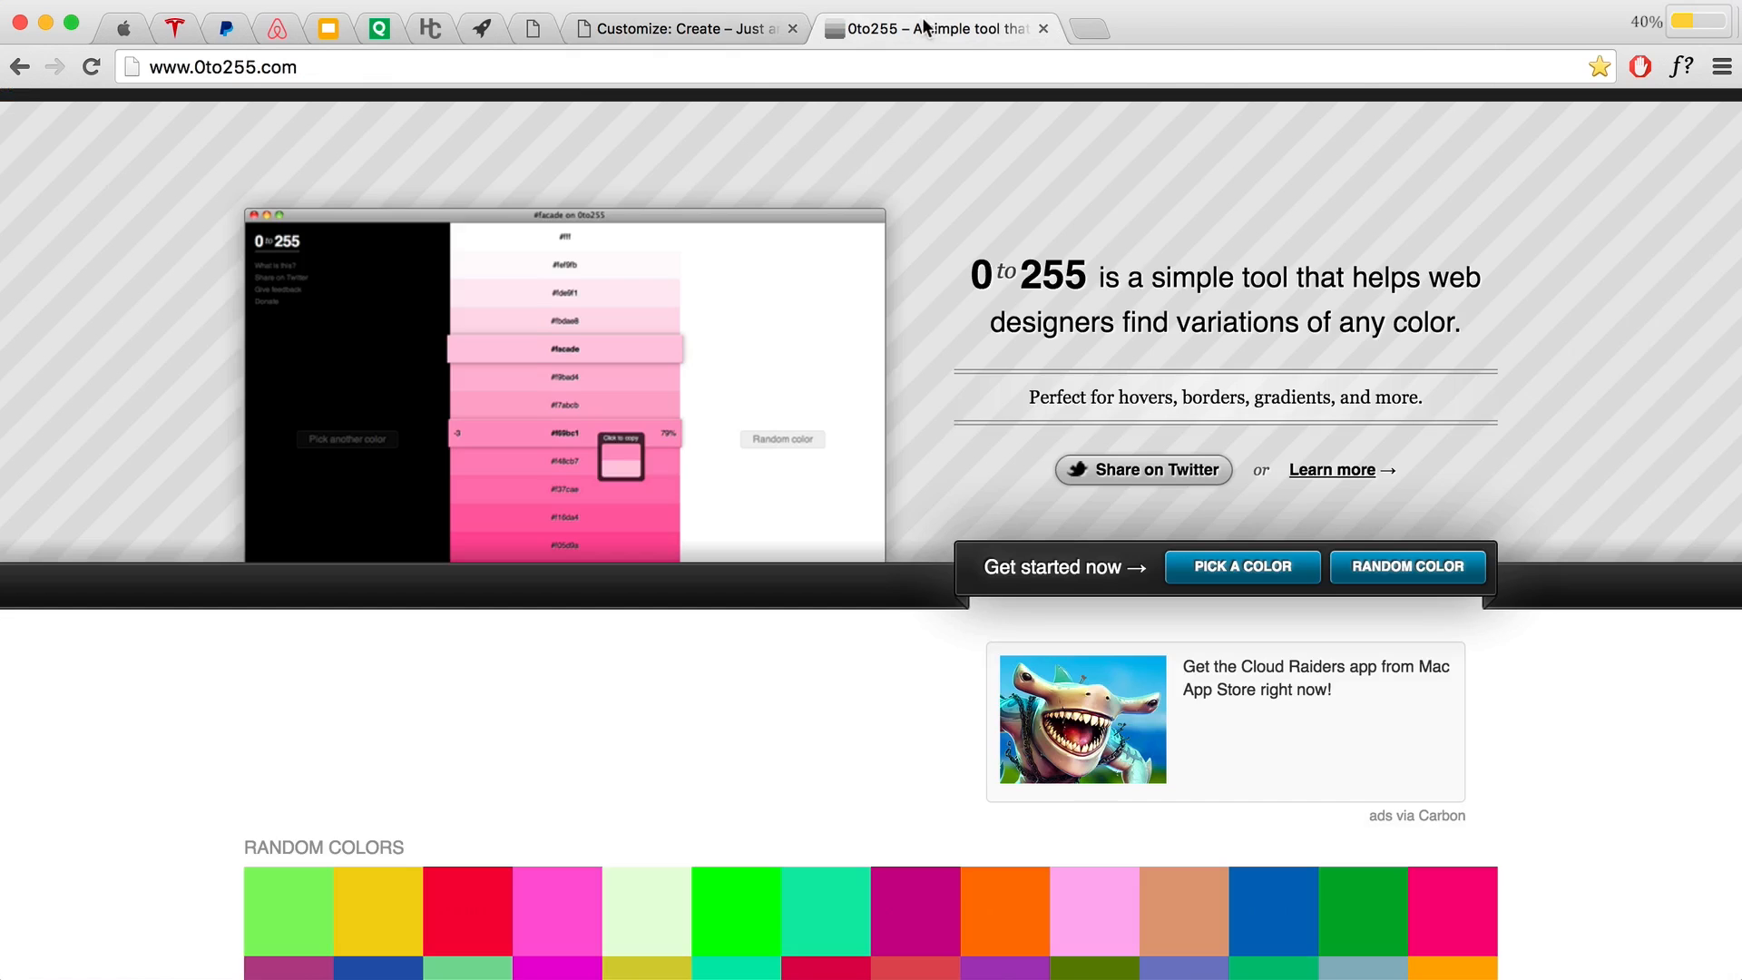
click(944, 29)
Step: Generate the shades of #fff in 0to255 and copy the light grey #e6e6e6
click(1210, 581)
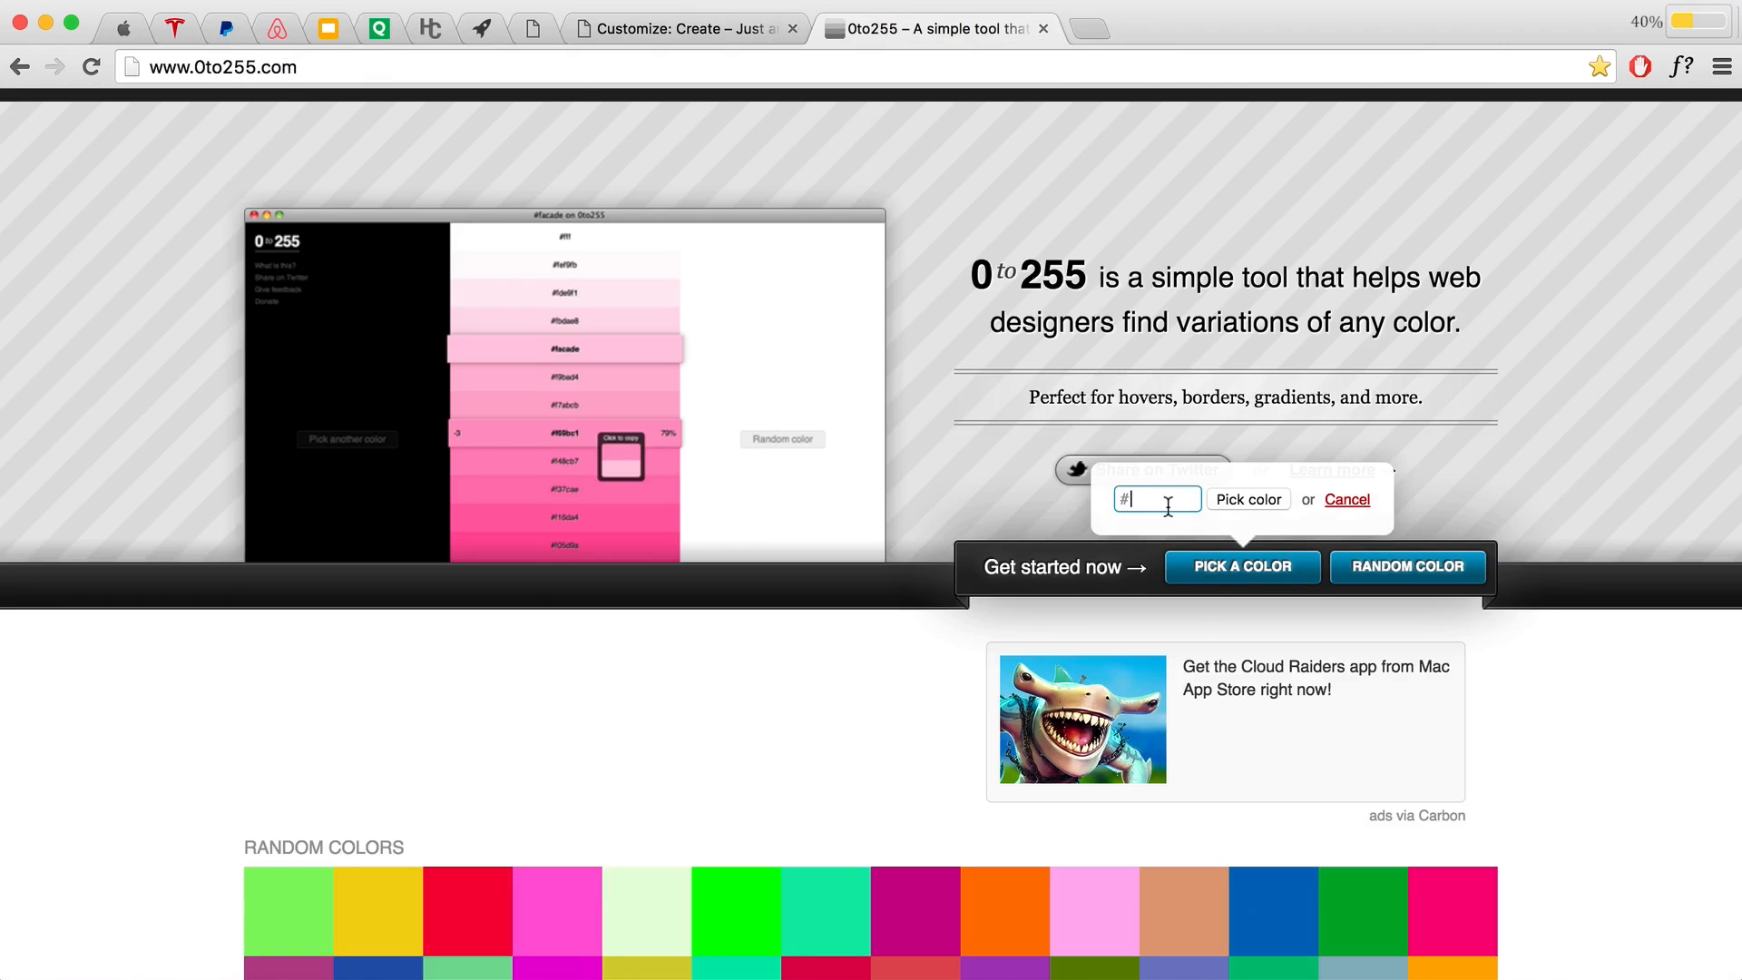
text(fff)
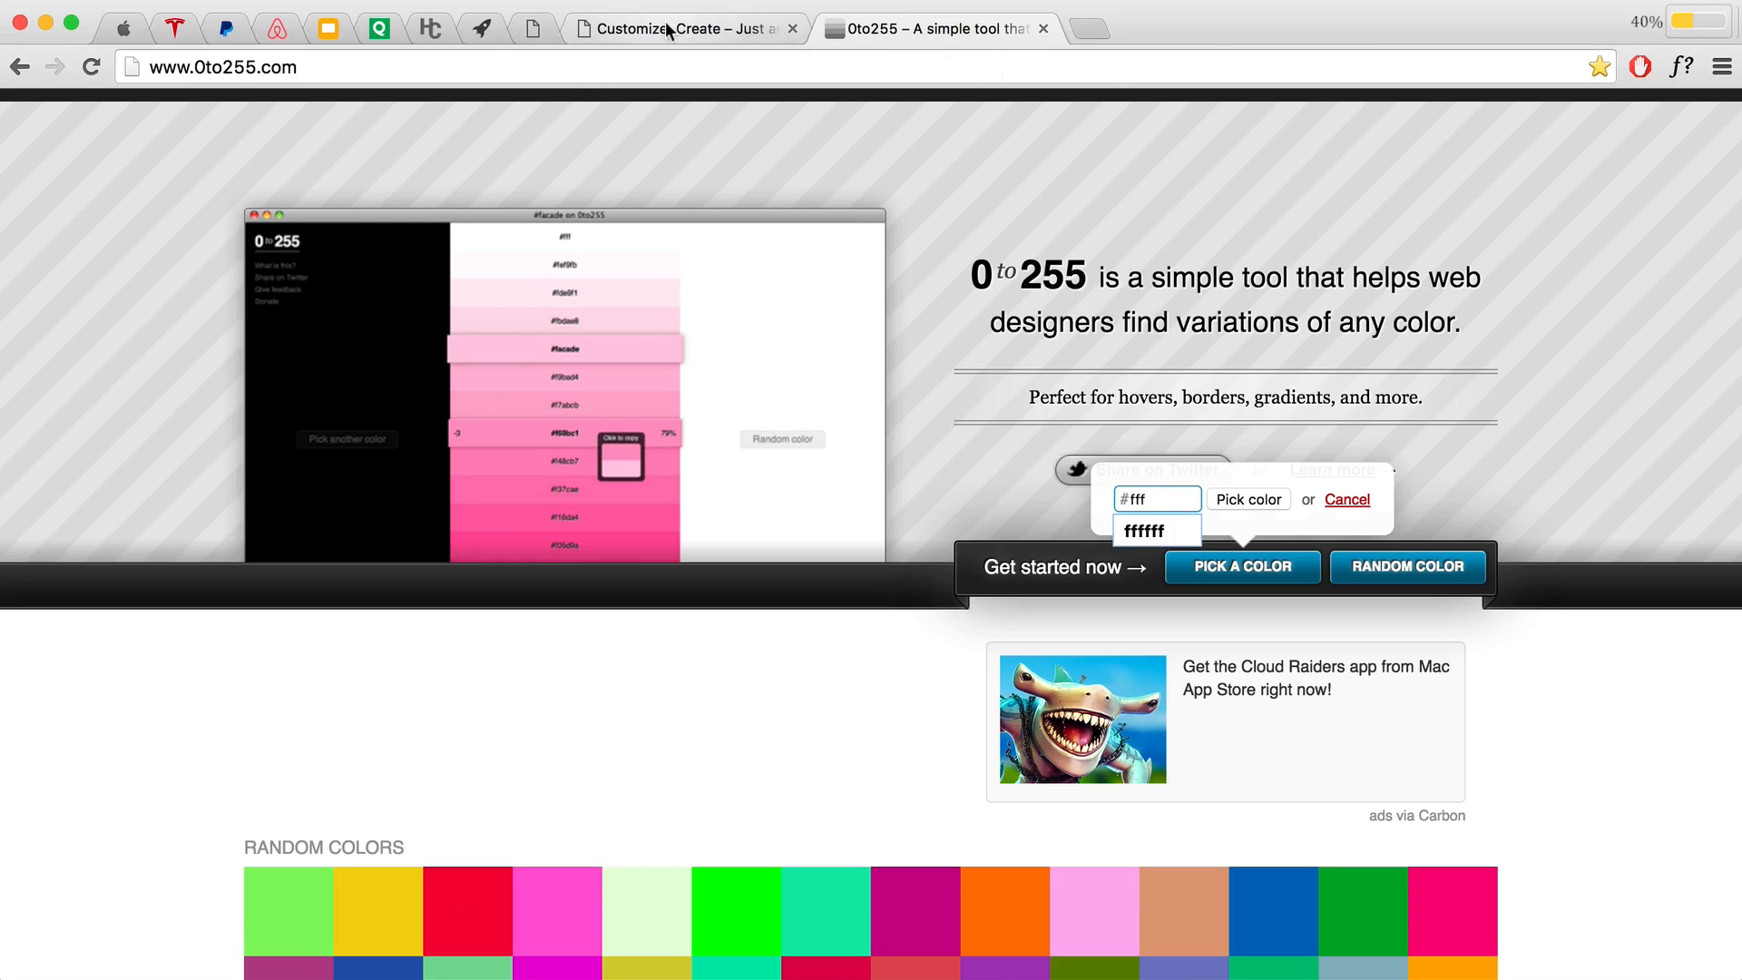
click(689, 38)
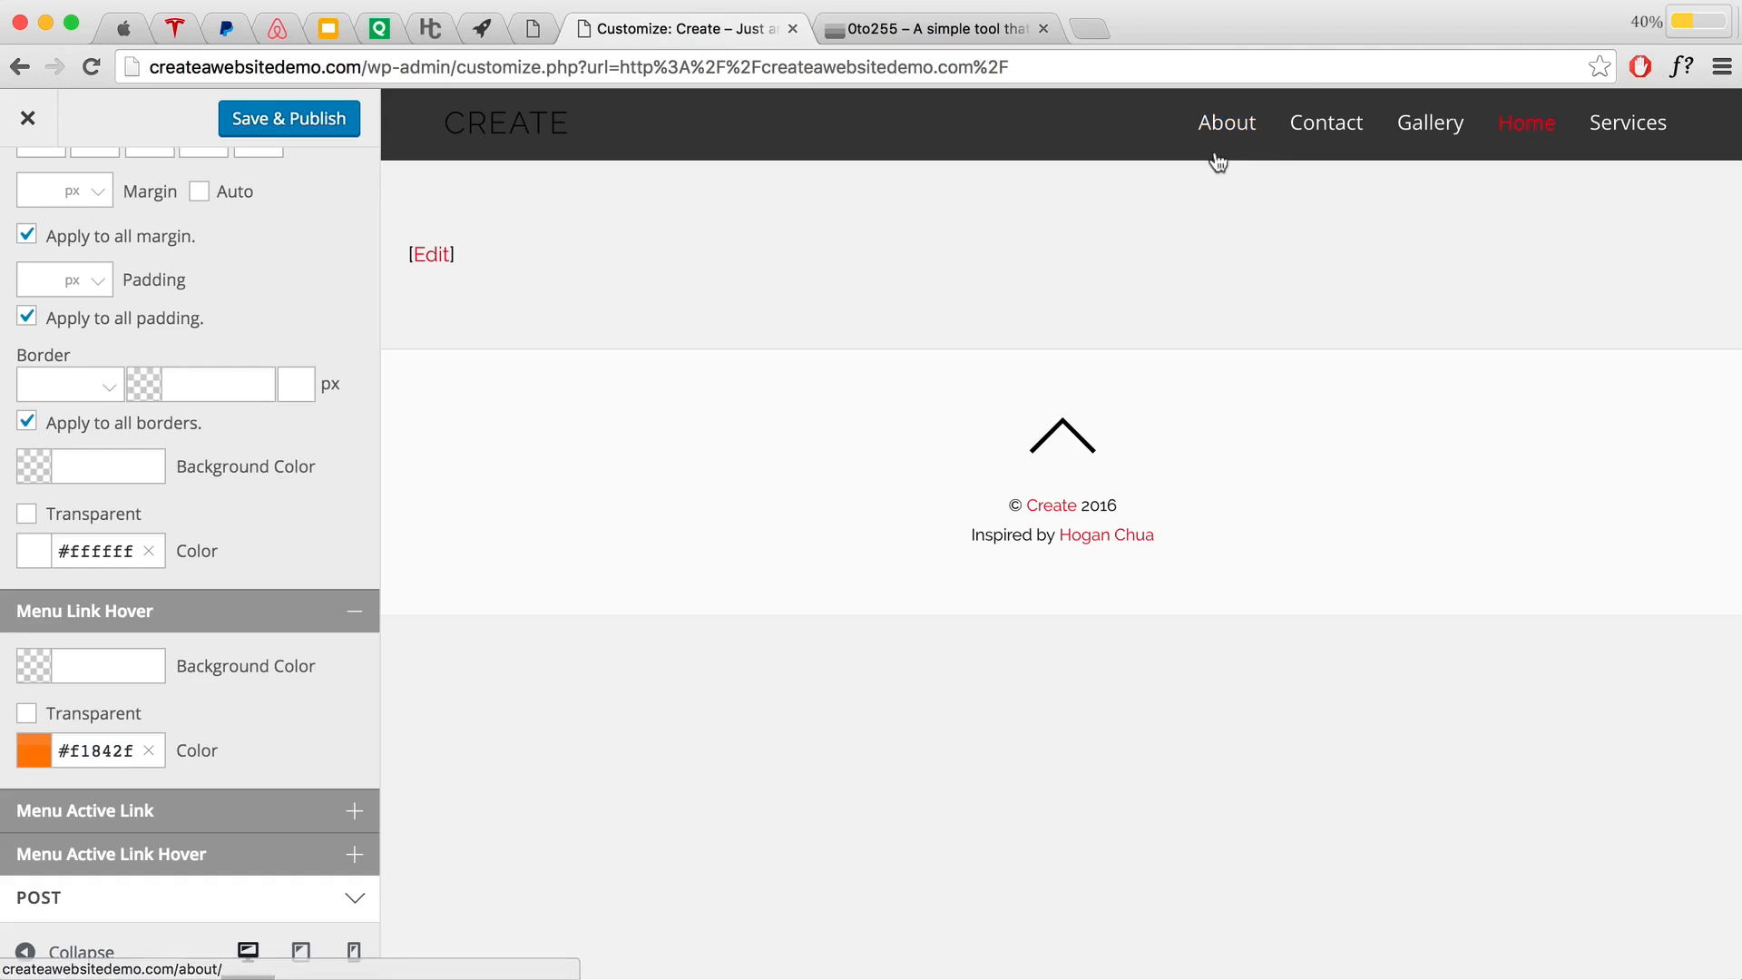
click(923, 30)
click(1243, 499)
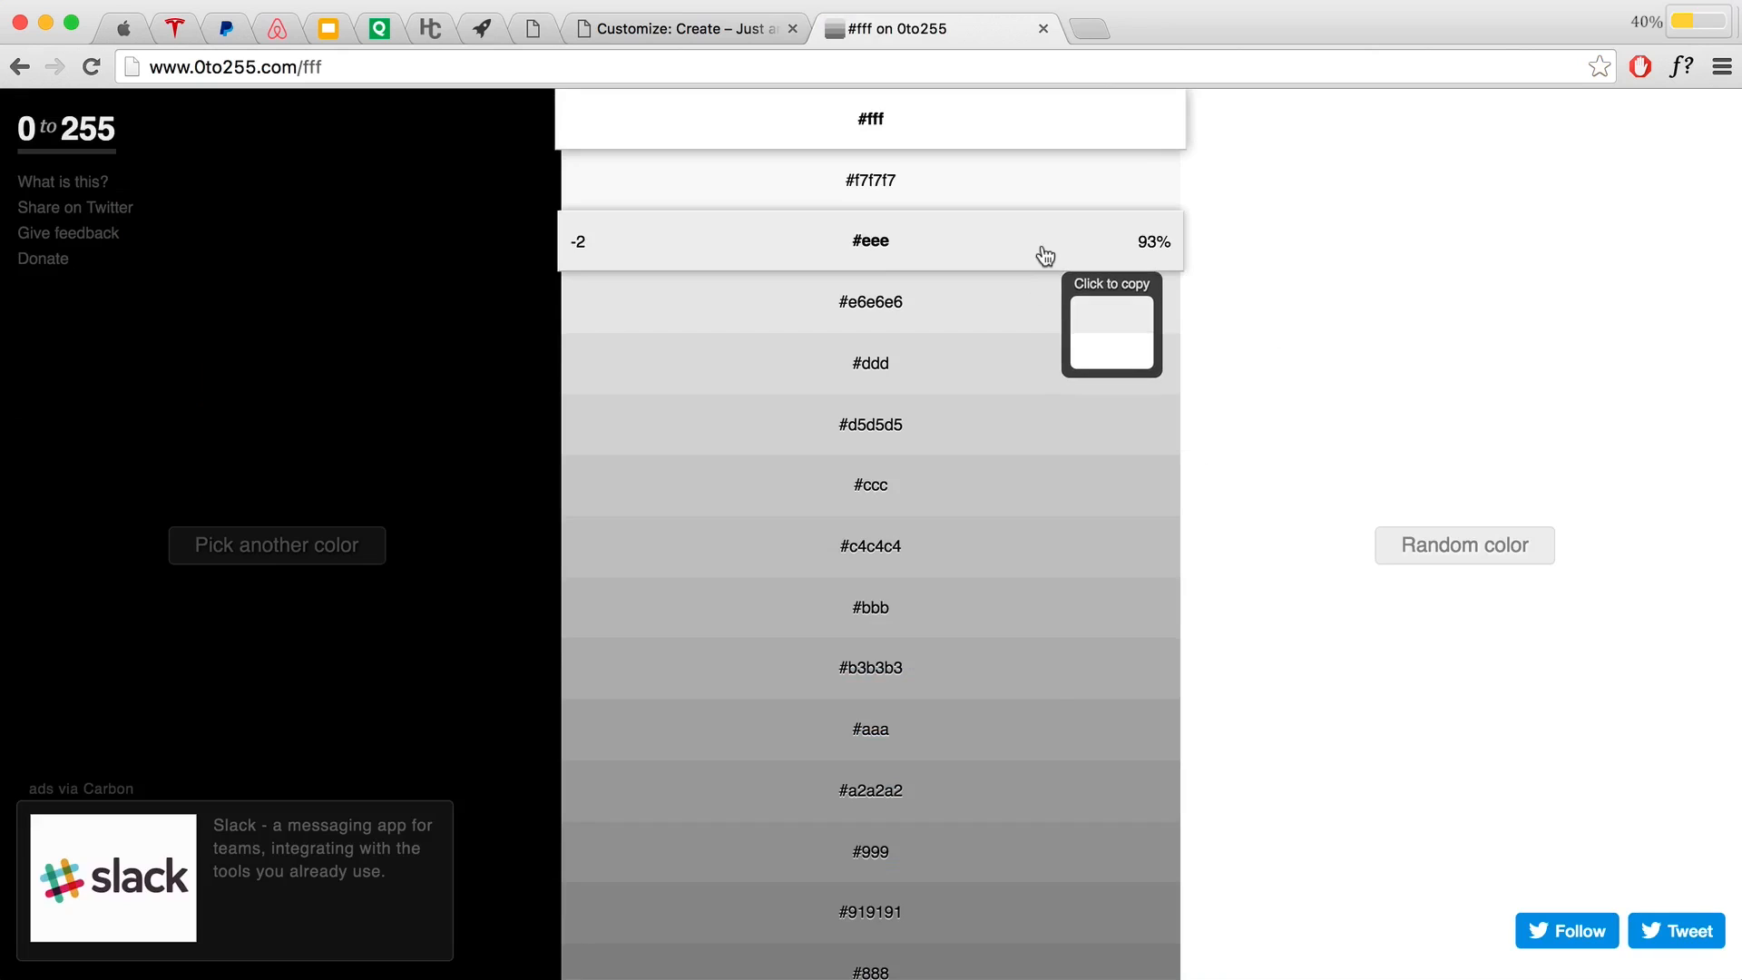
click(1013, 312)
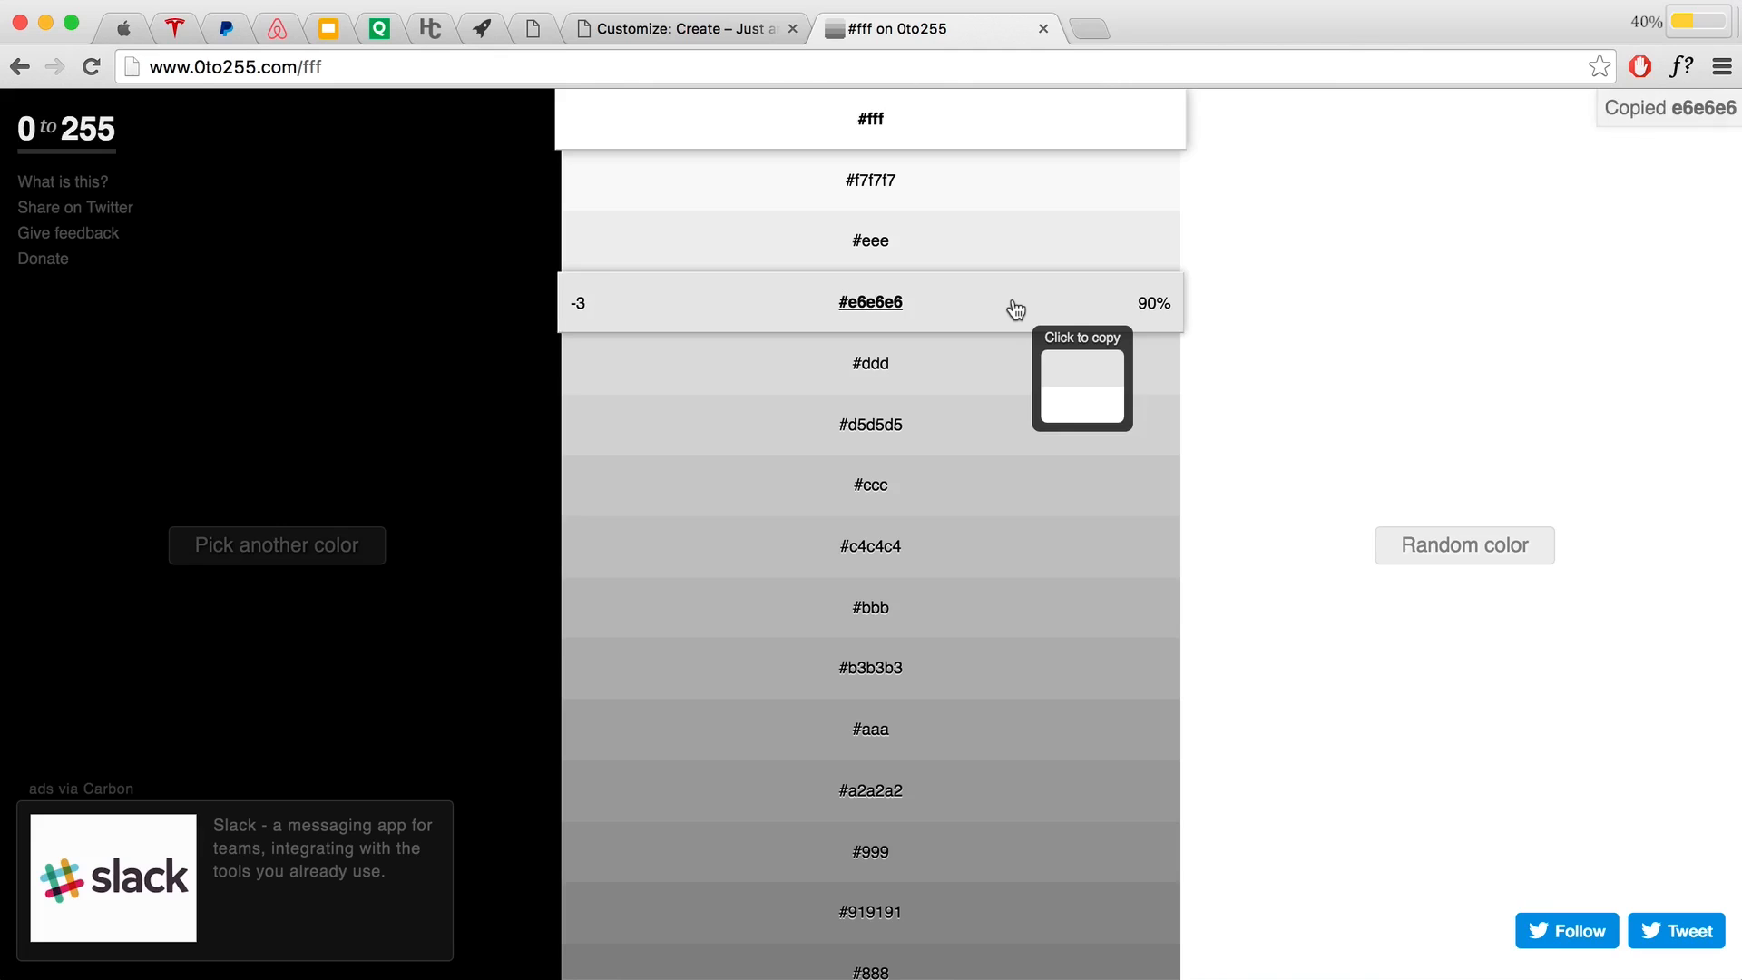
click(636, 29)
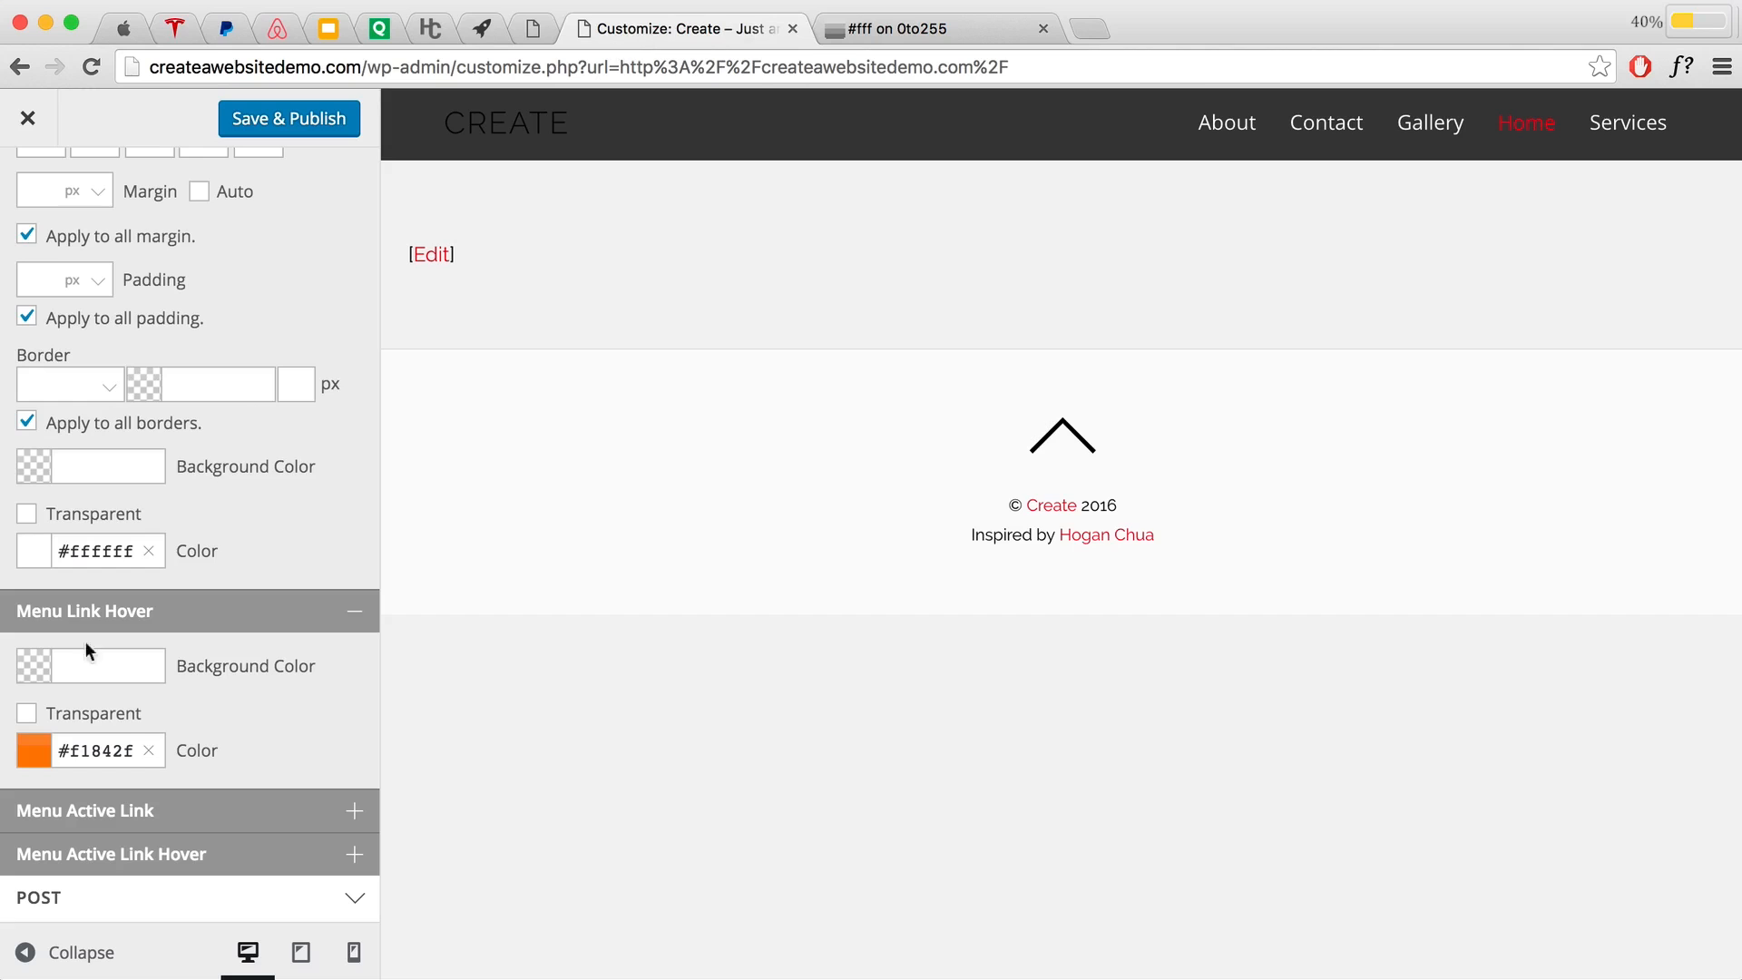
Step: Paste #e6e6e6 as the menu link hover colour, then view the apple.com page for comparison
click(47, 750)
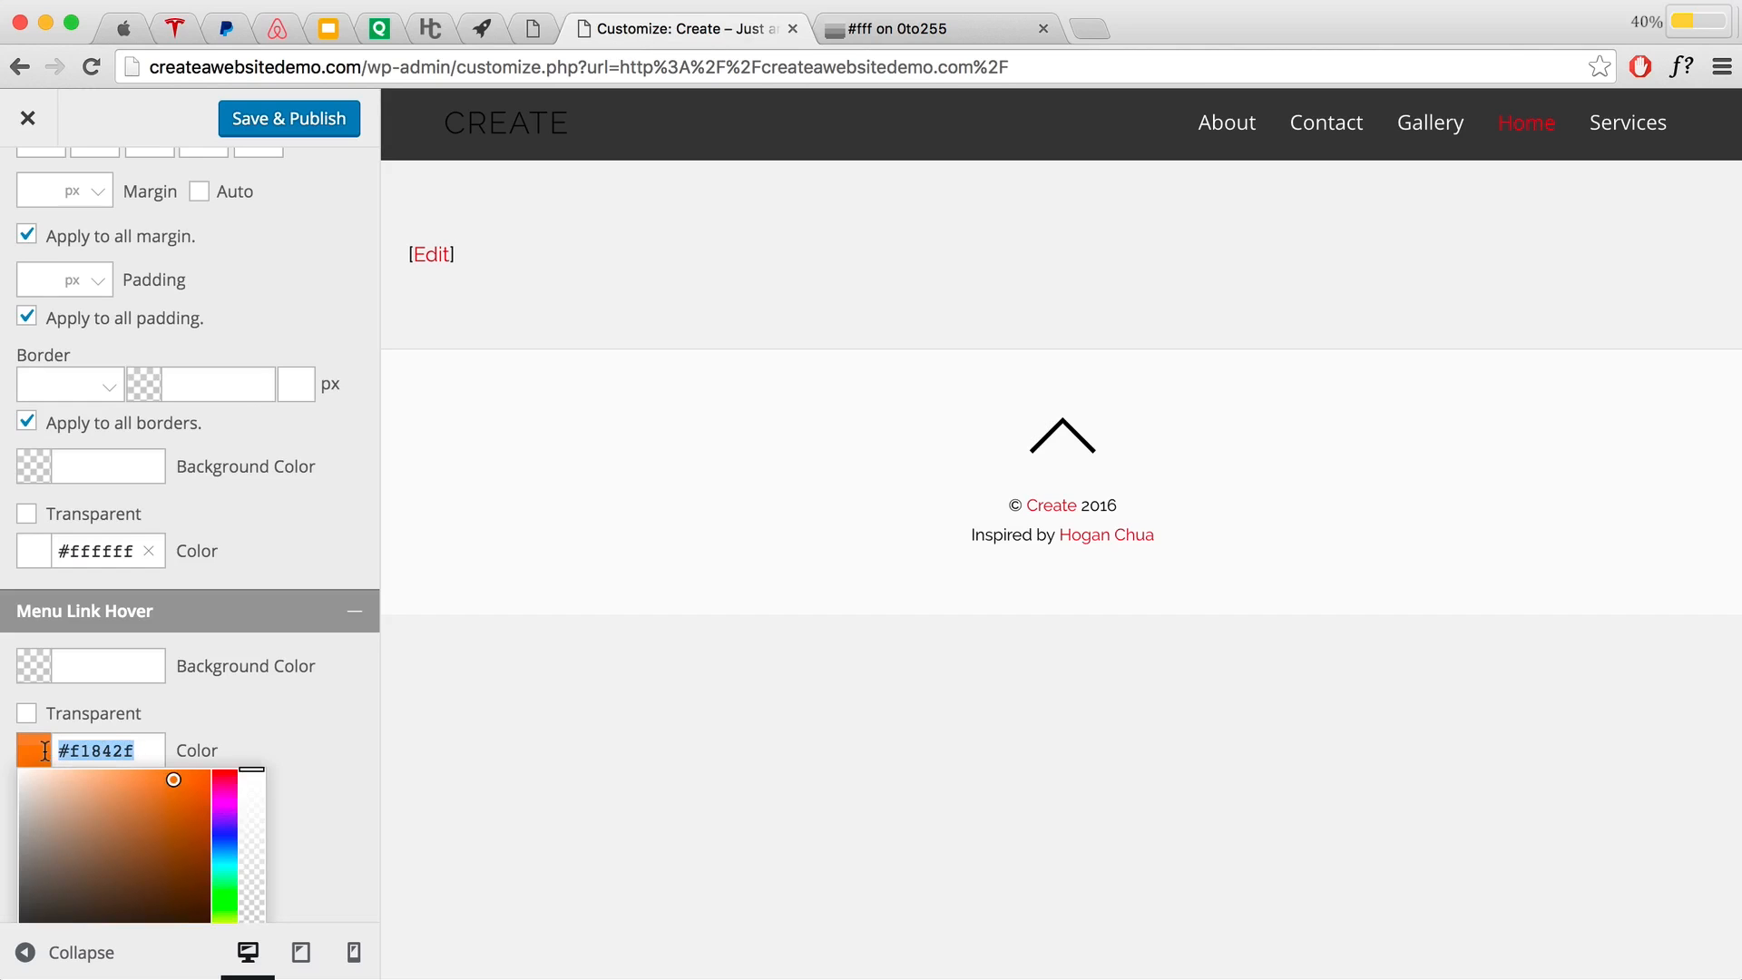
text(#e6e6e6)
click(215, 725)
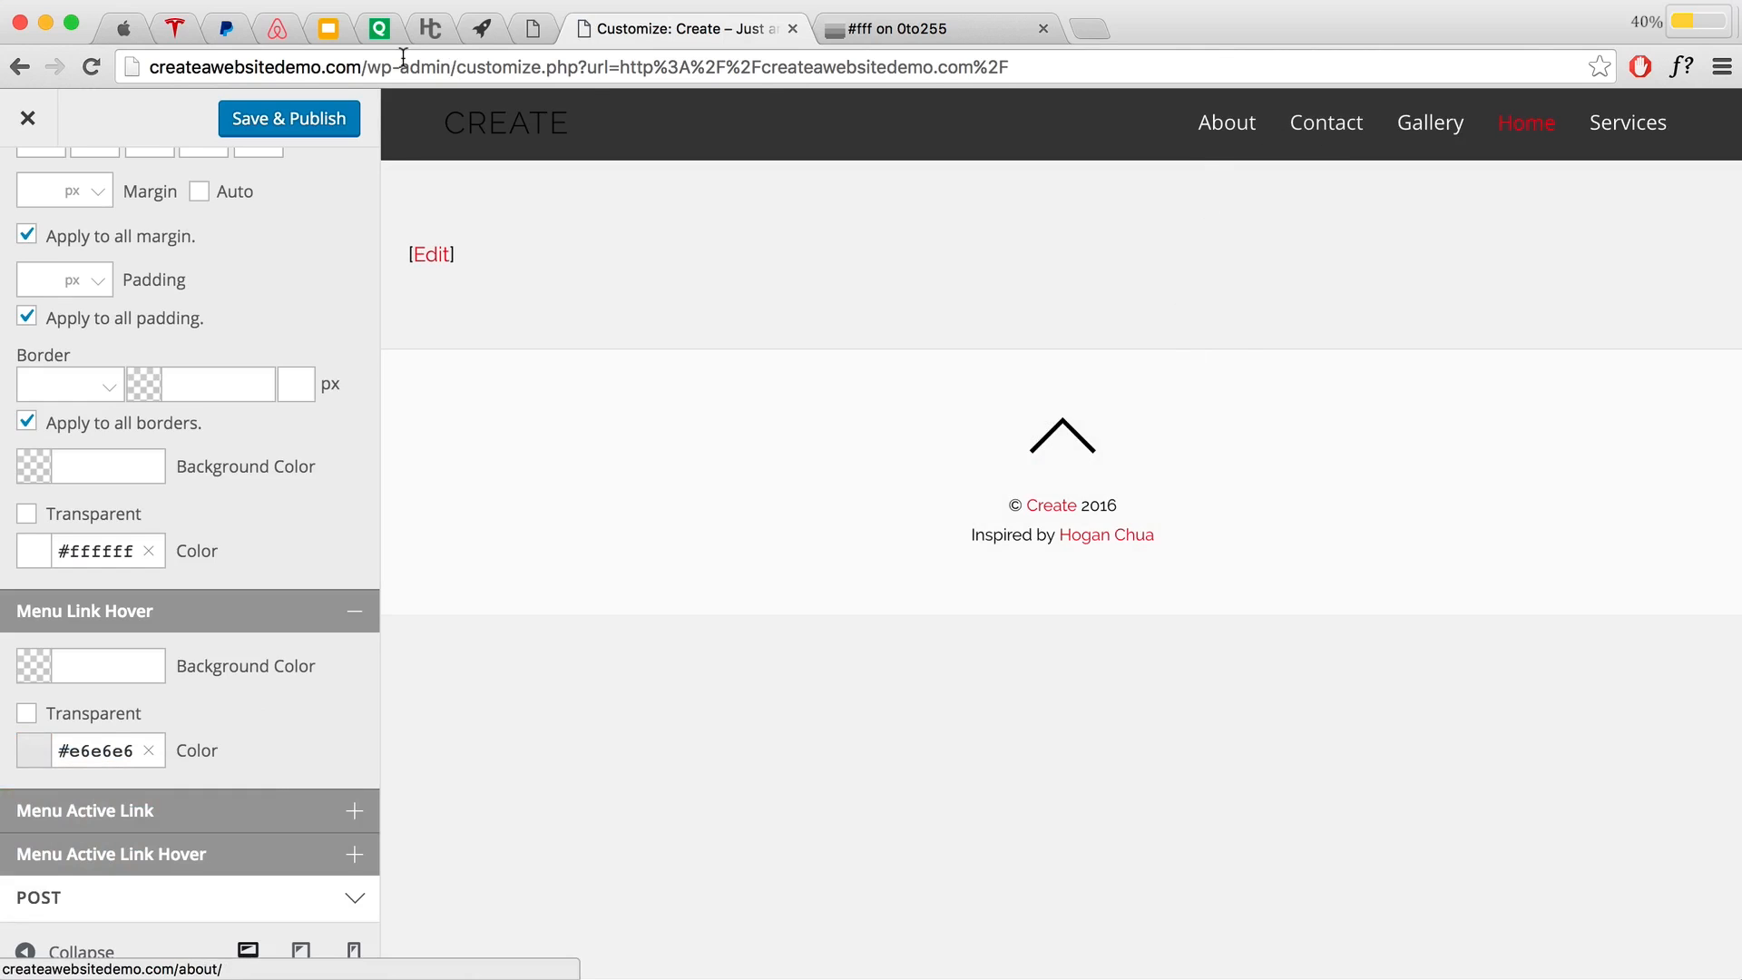
click(126, 27)
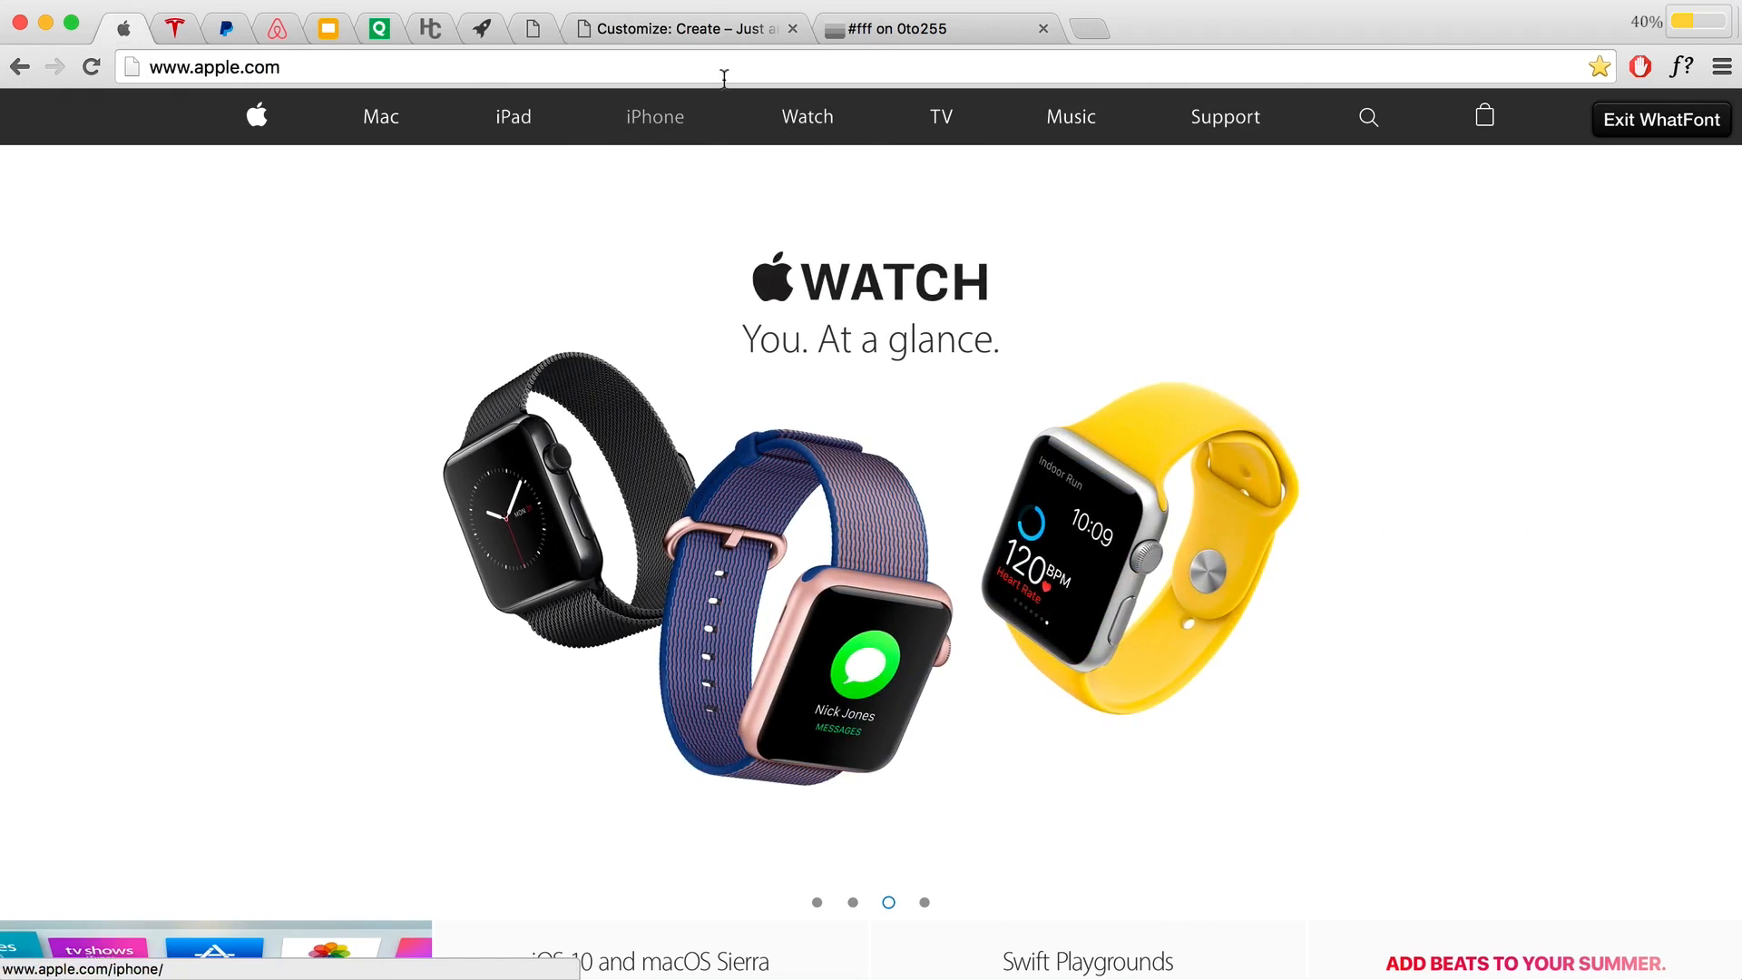
Step: Back in the Customizer, retype the Menu Link Hover Color as #f1842f and close the picker
click(716, 32)
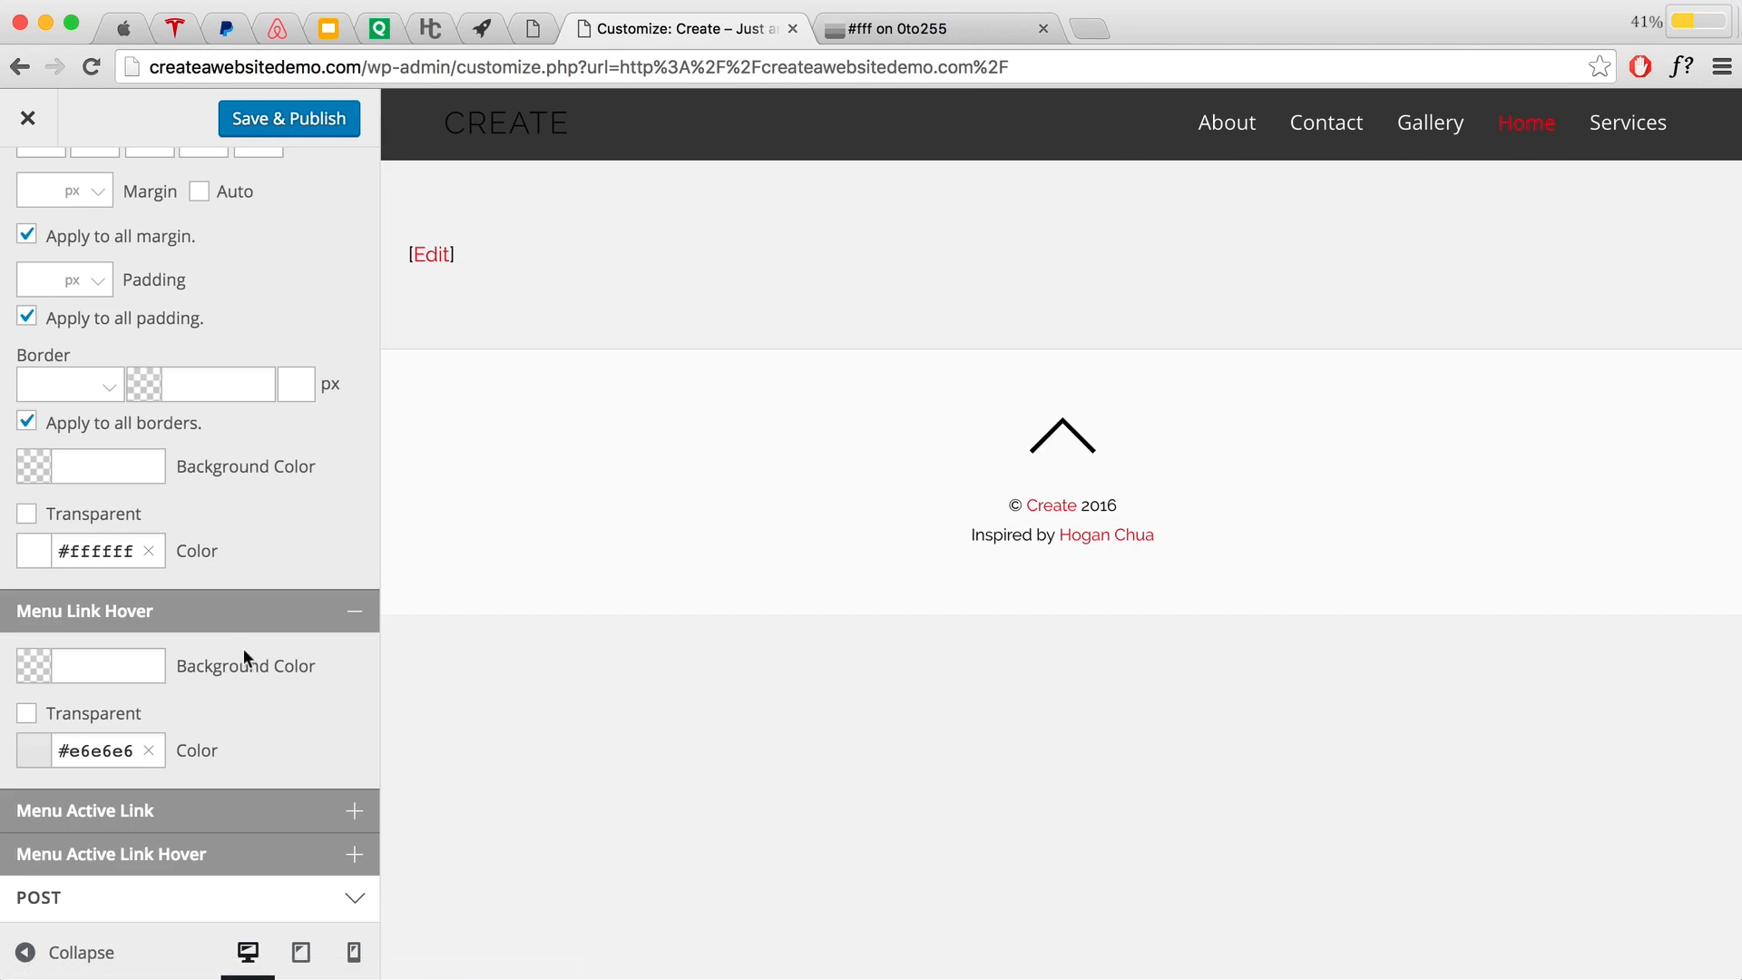
click(30, 747)
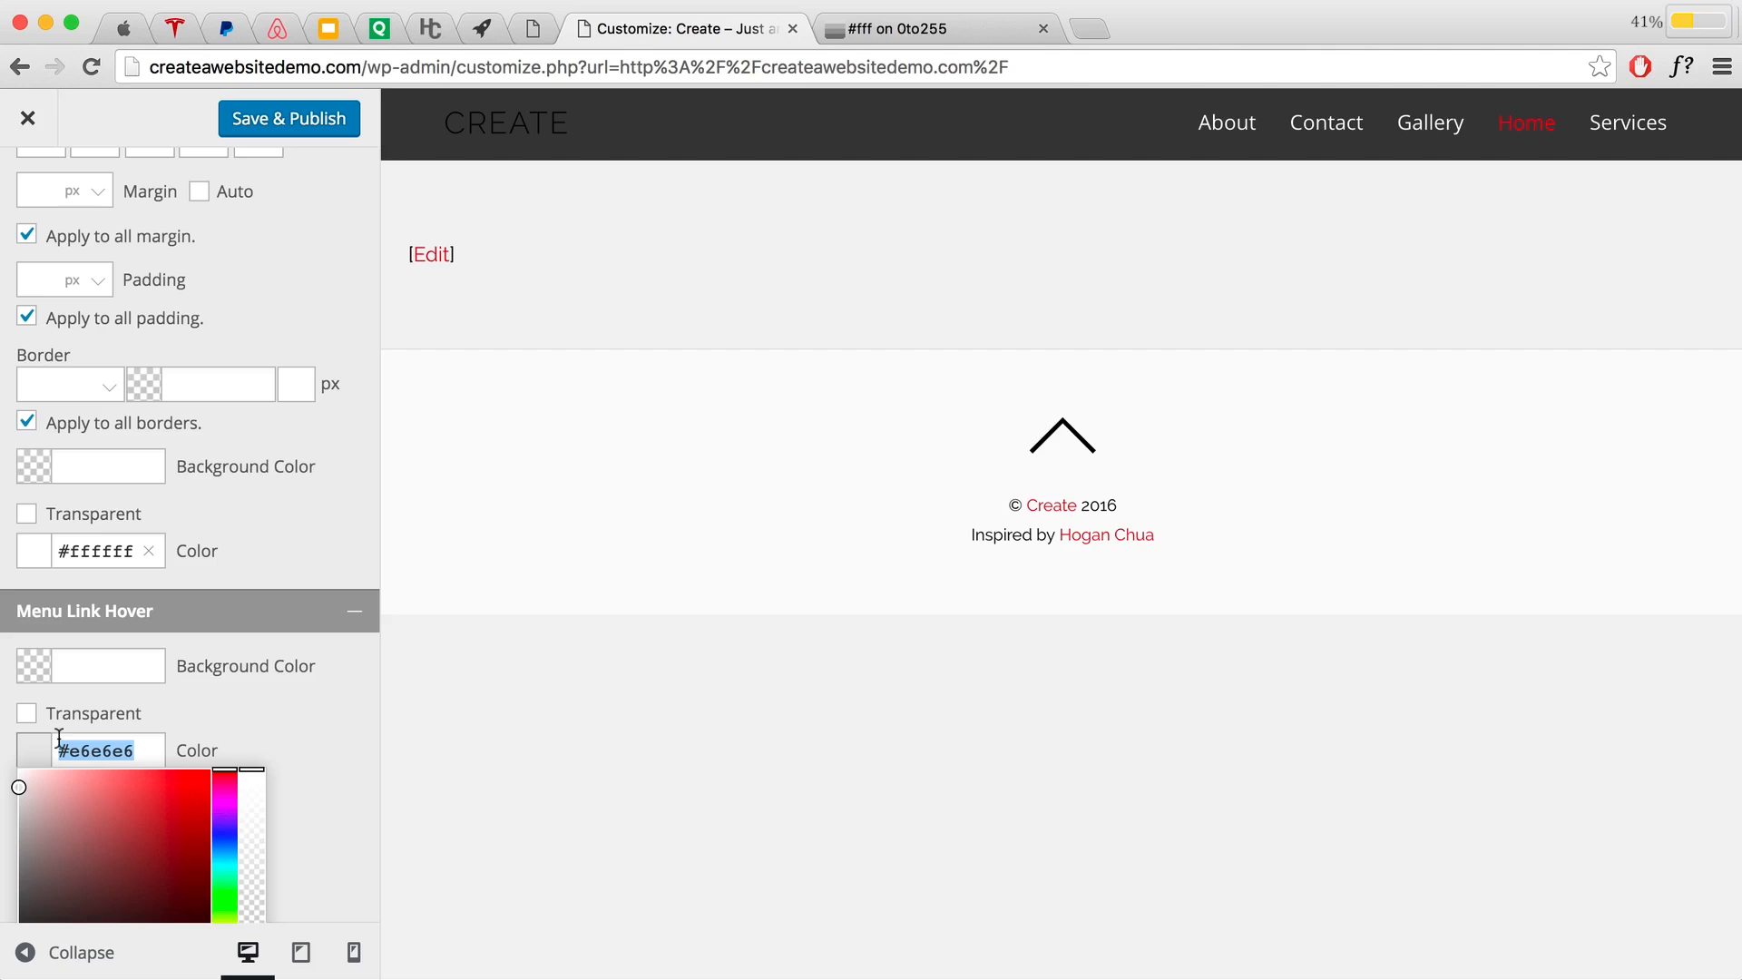
text(f1)
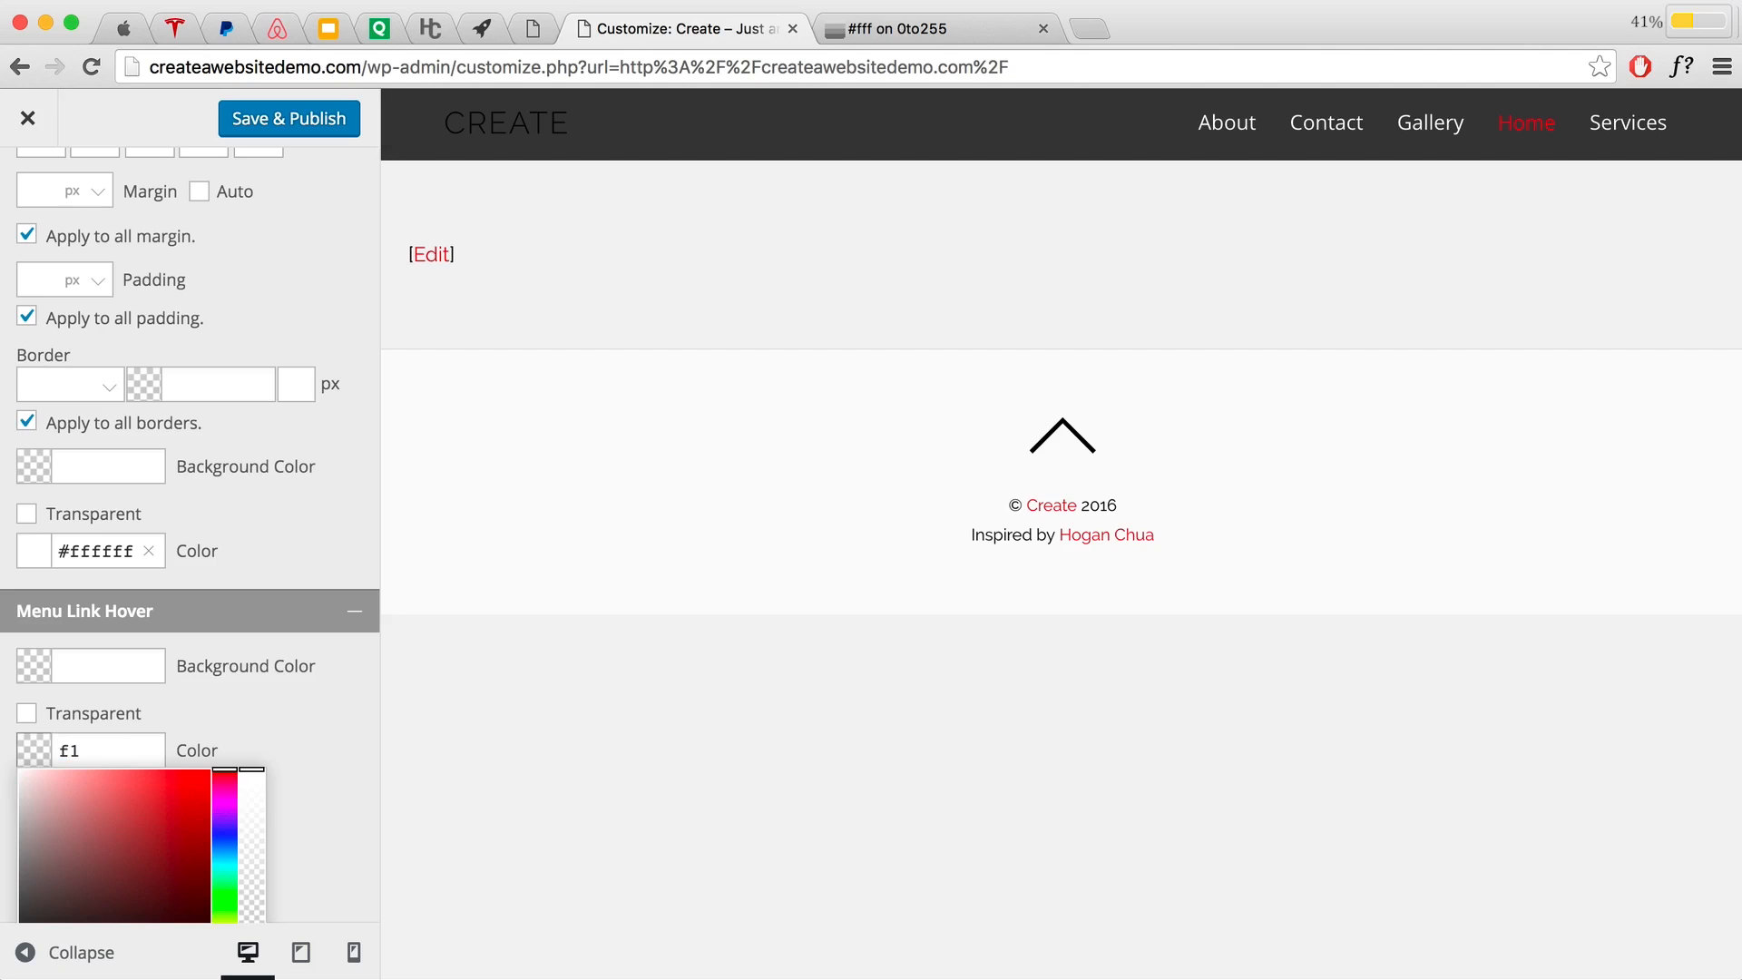
text(85)
key(BackSpace)
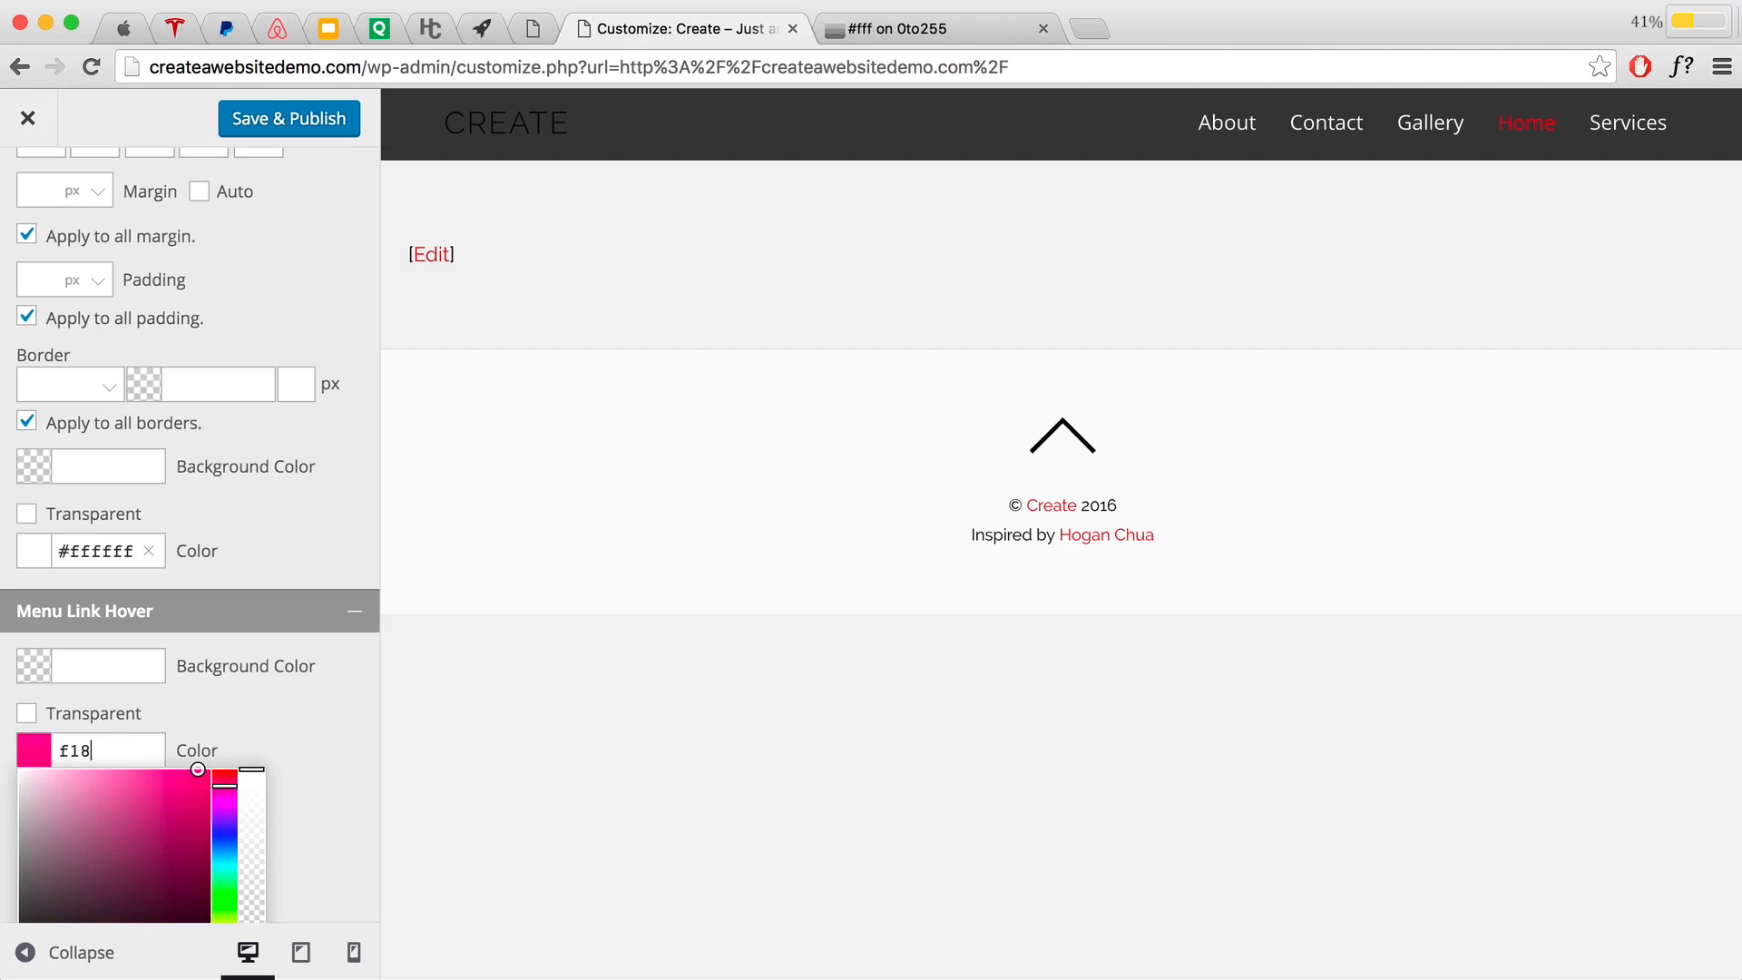
text(42f)
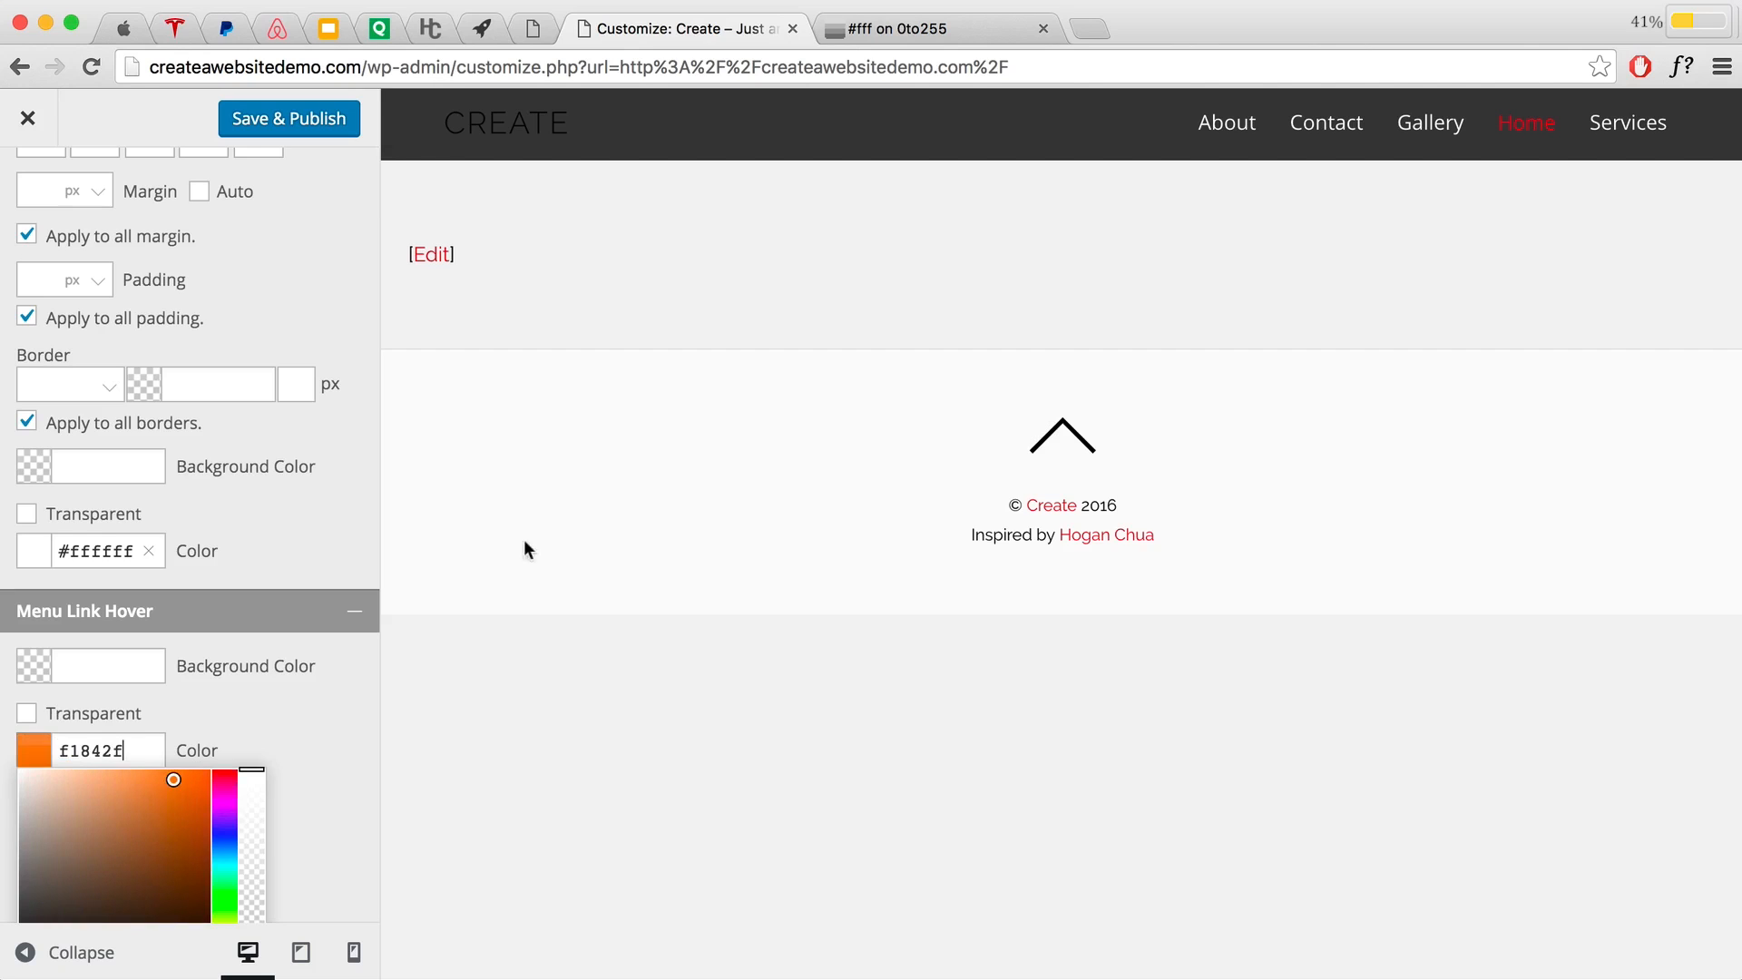
click(257, 750)
click(47, 742)
key(super+c)
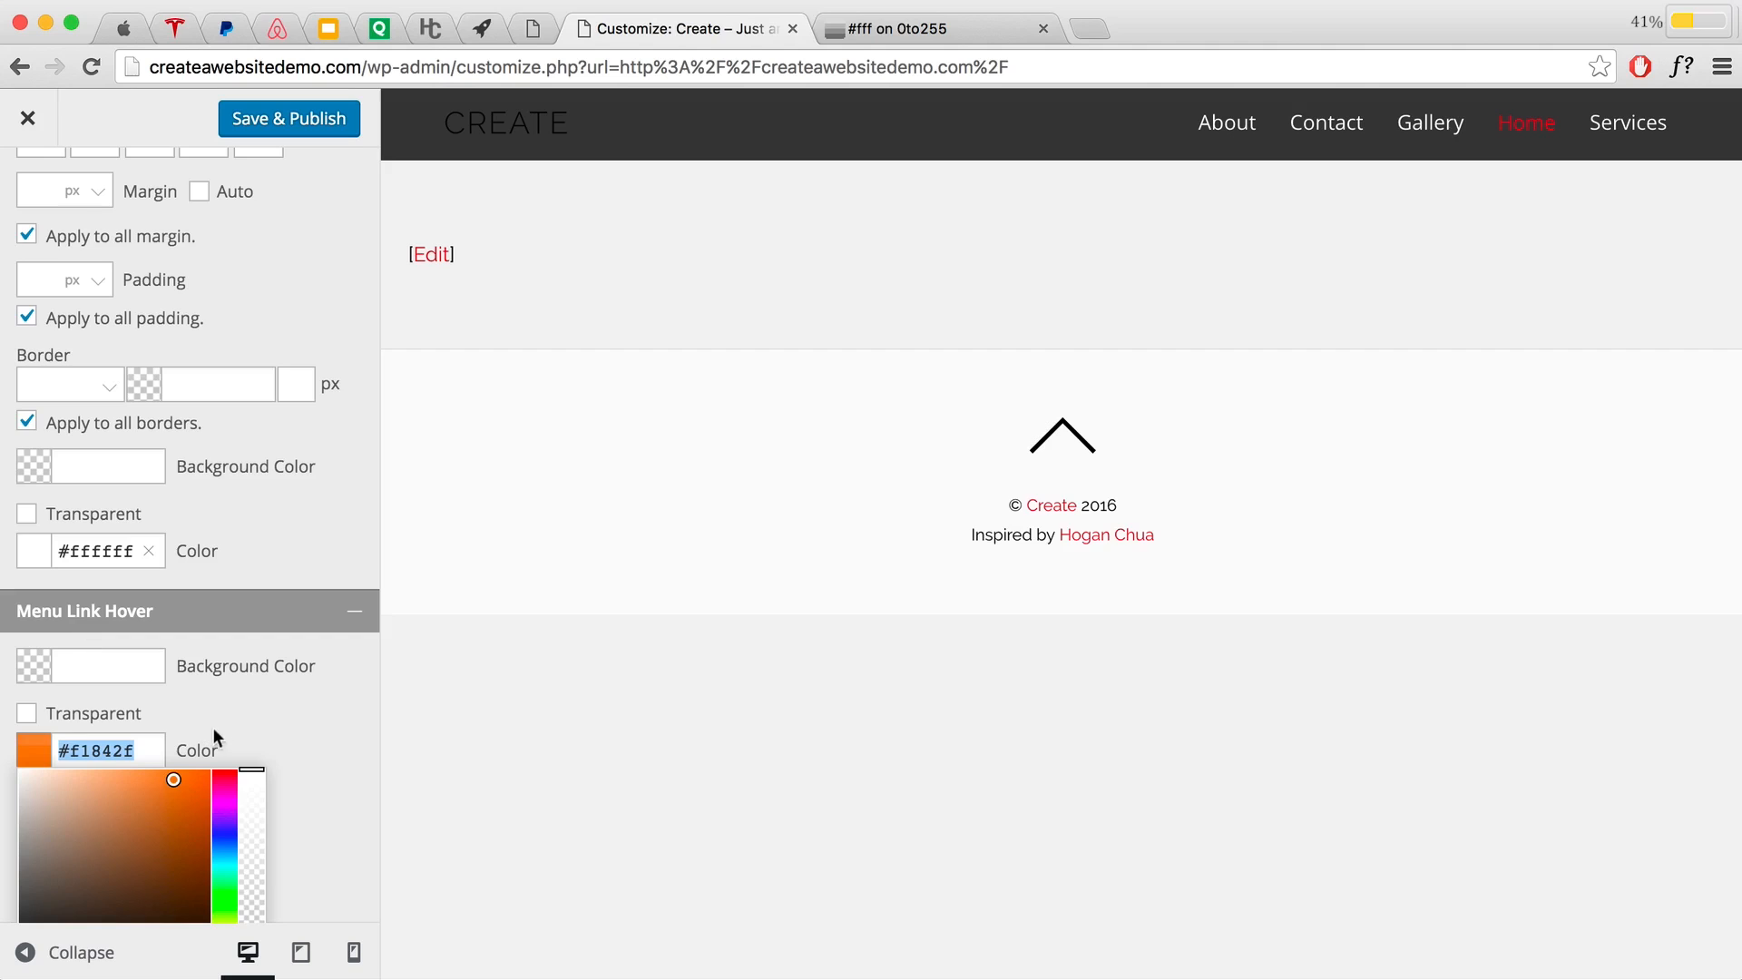
click(237, 714)
scroll(236, 713, down, 2)
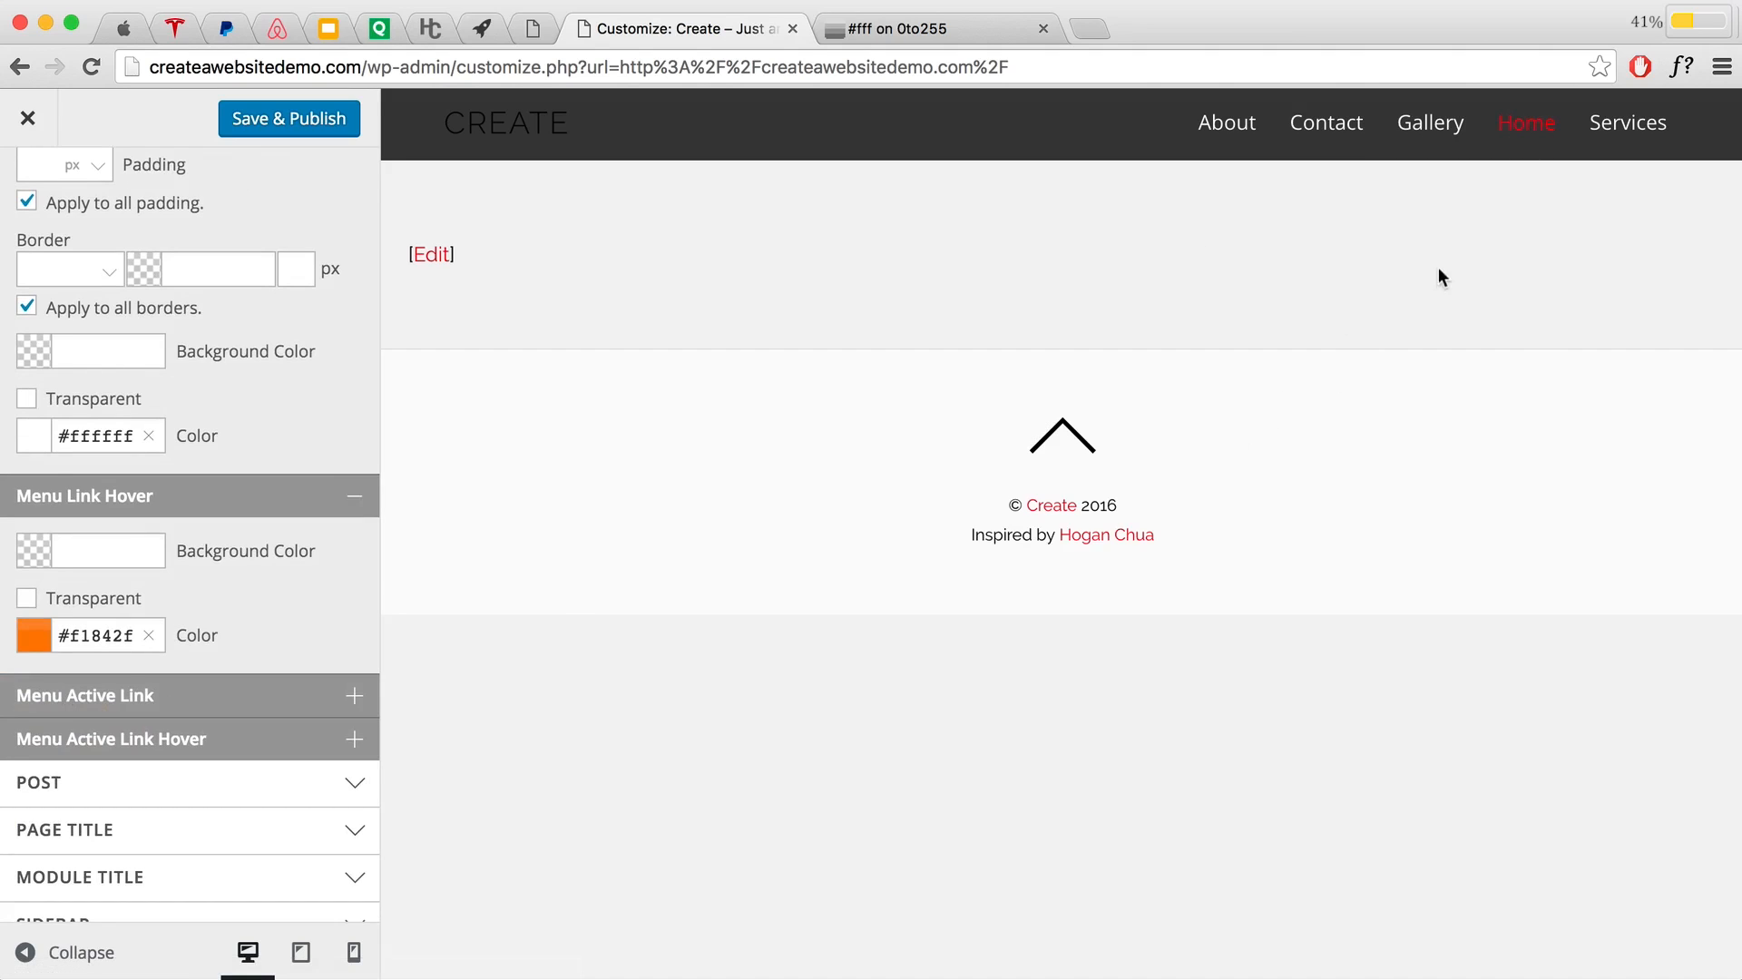
Step: Set the Menu Active Link Color to orange #f1842f
click(231, 697)
click(92, 833)
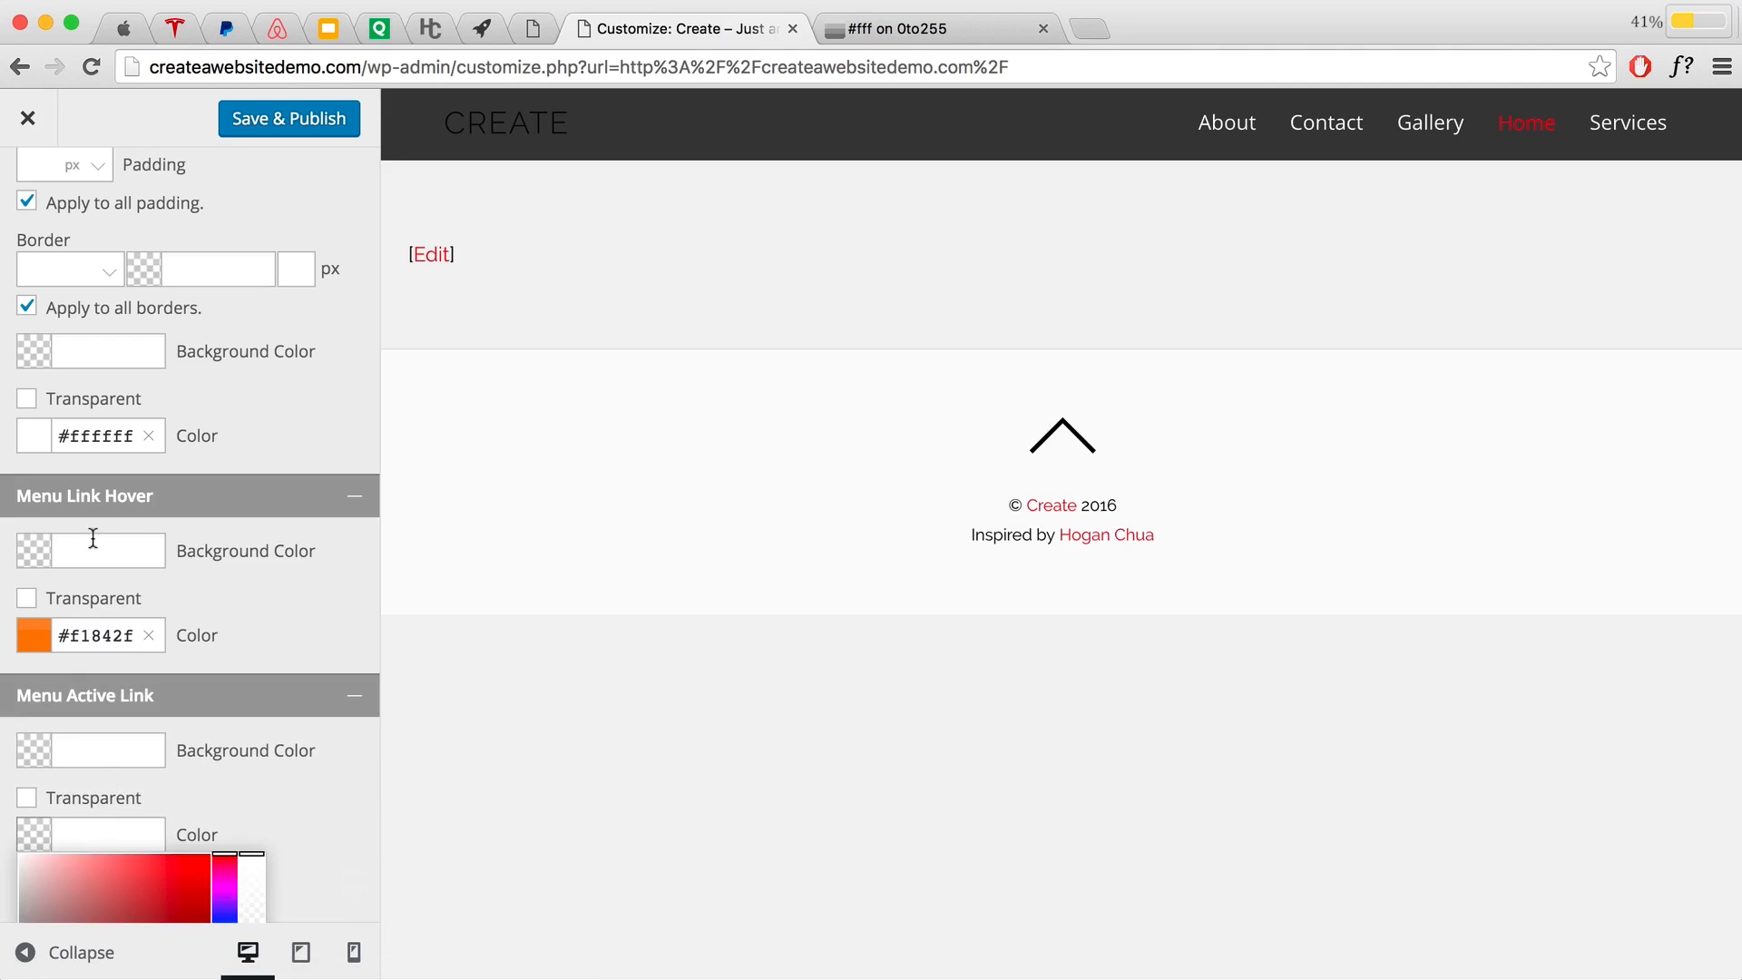
key(super+v)
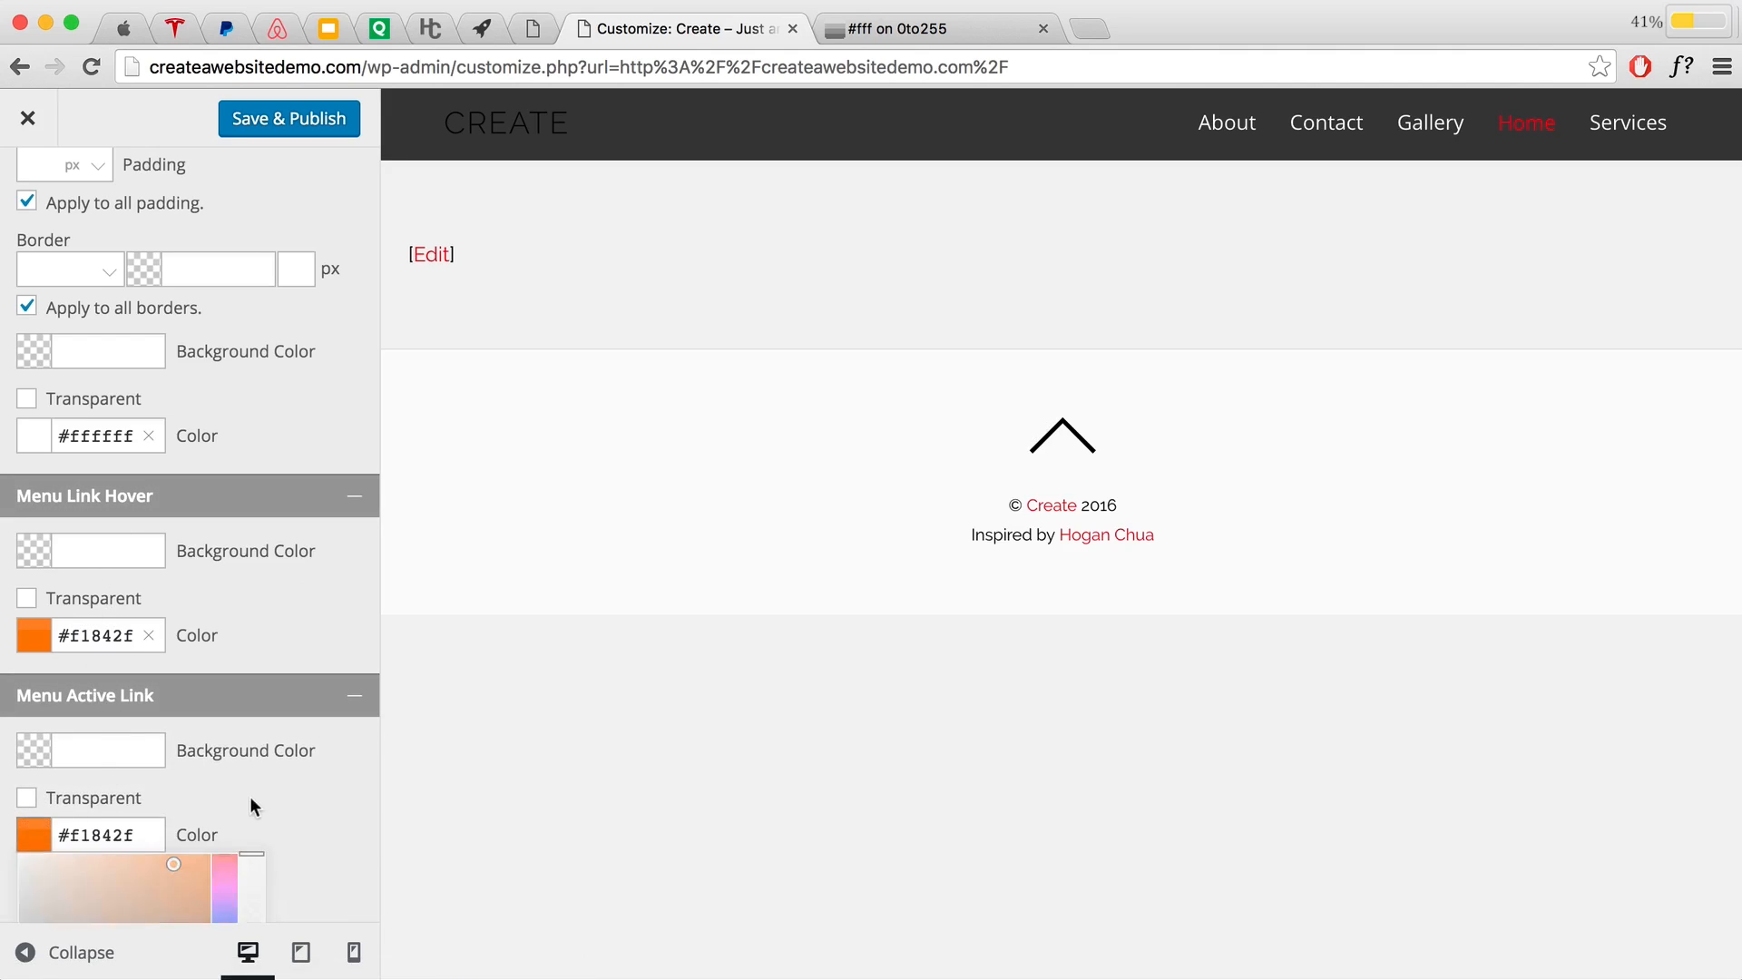
click(248, 796)
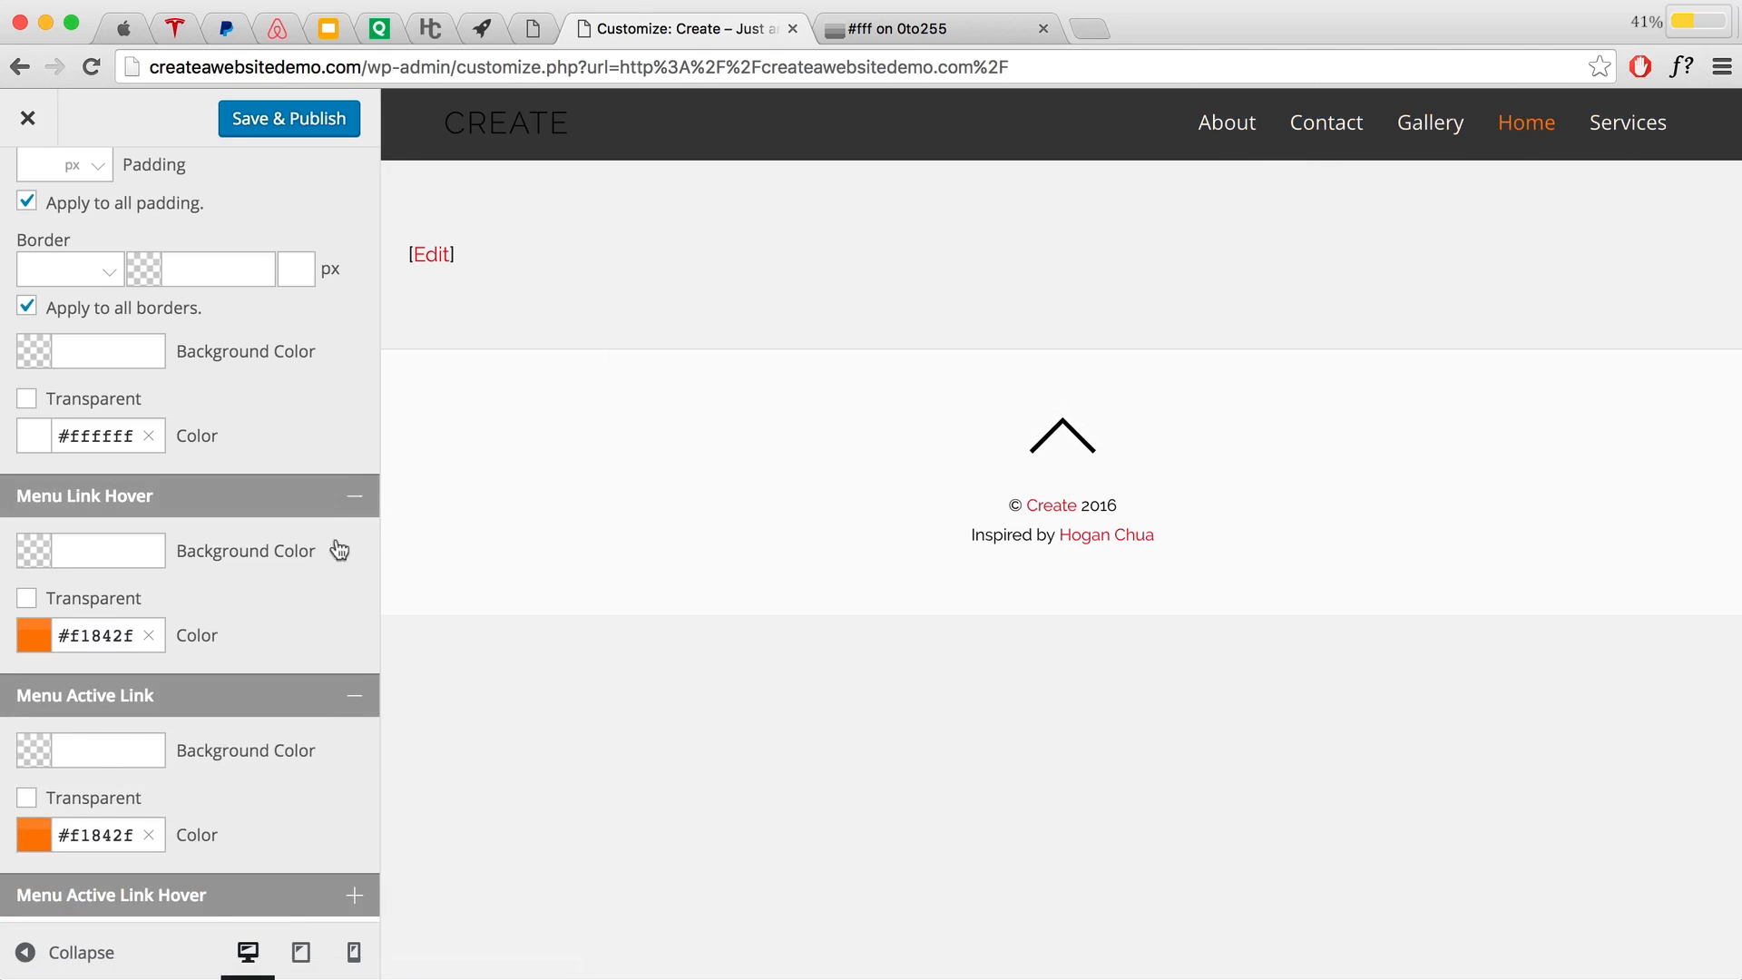
Step: Set the Menu Active Link Hover colour to white #ffffff
scroll(338, 553, down, 5)
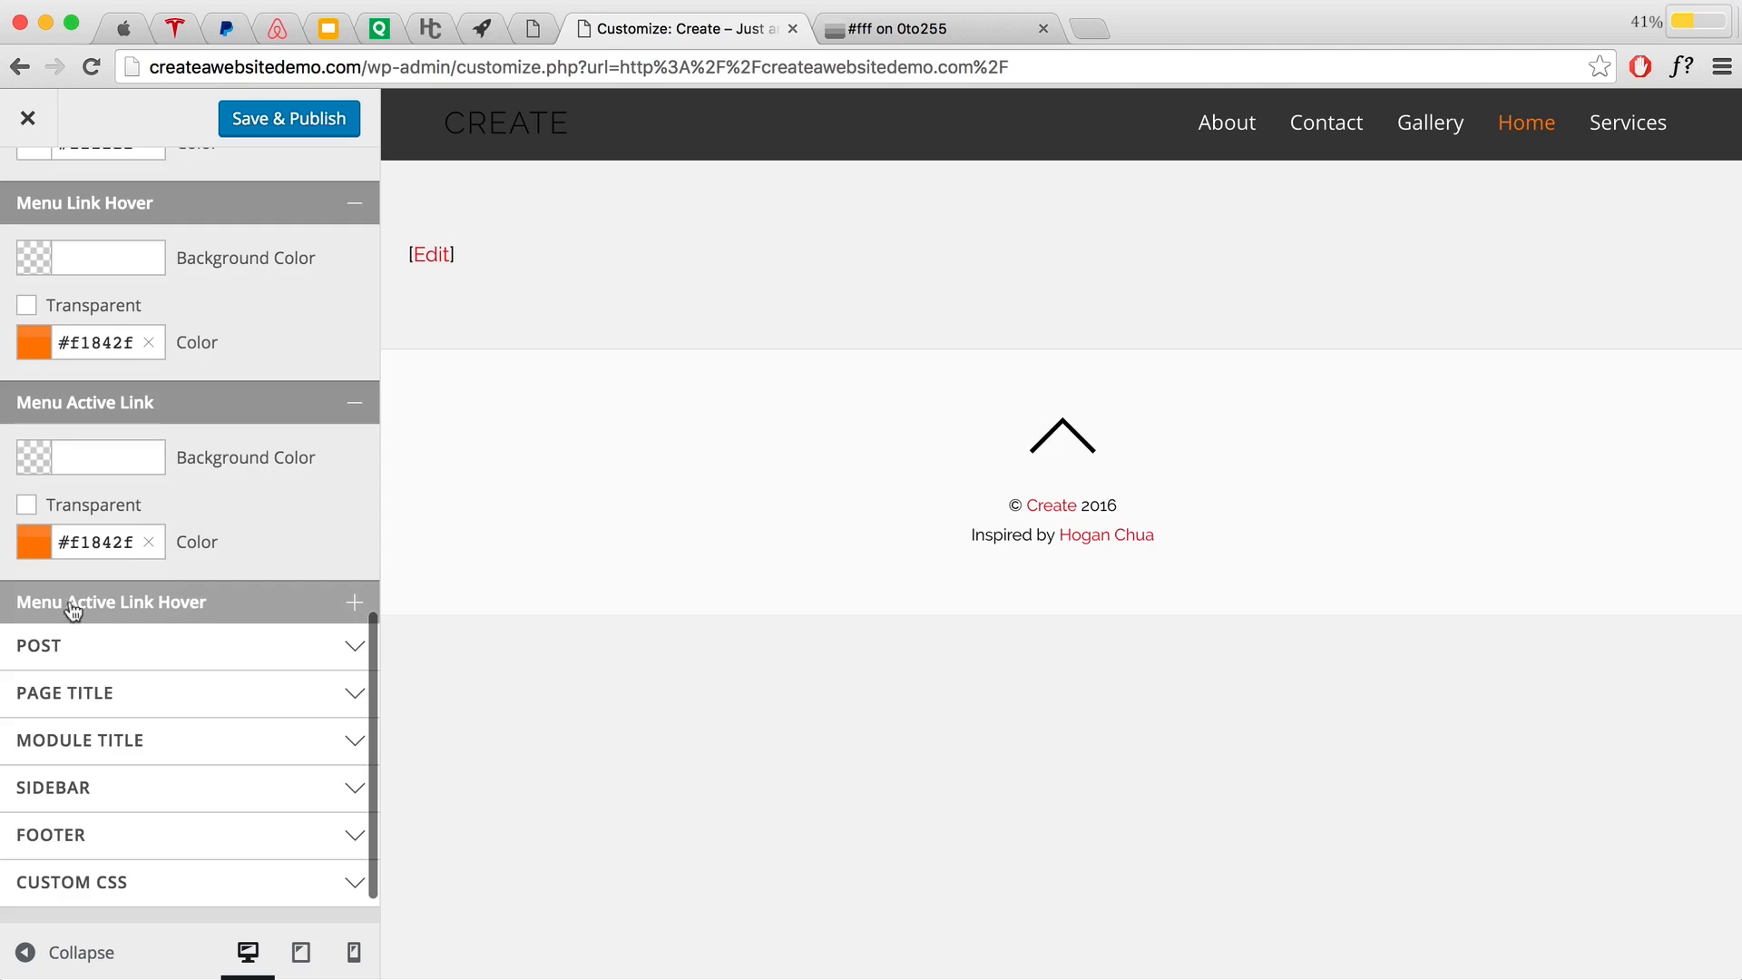
click(231, 612)
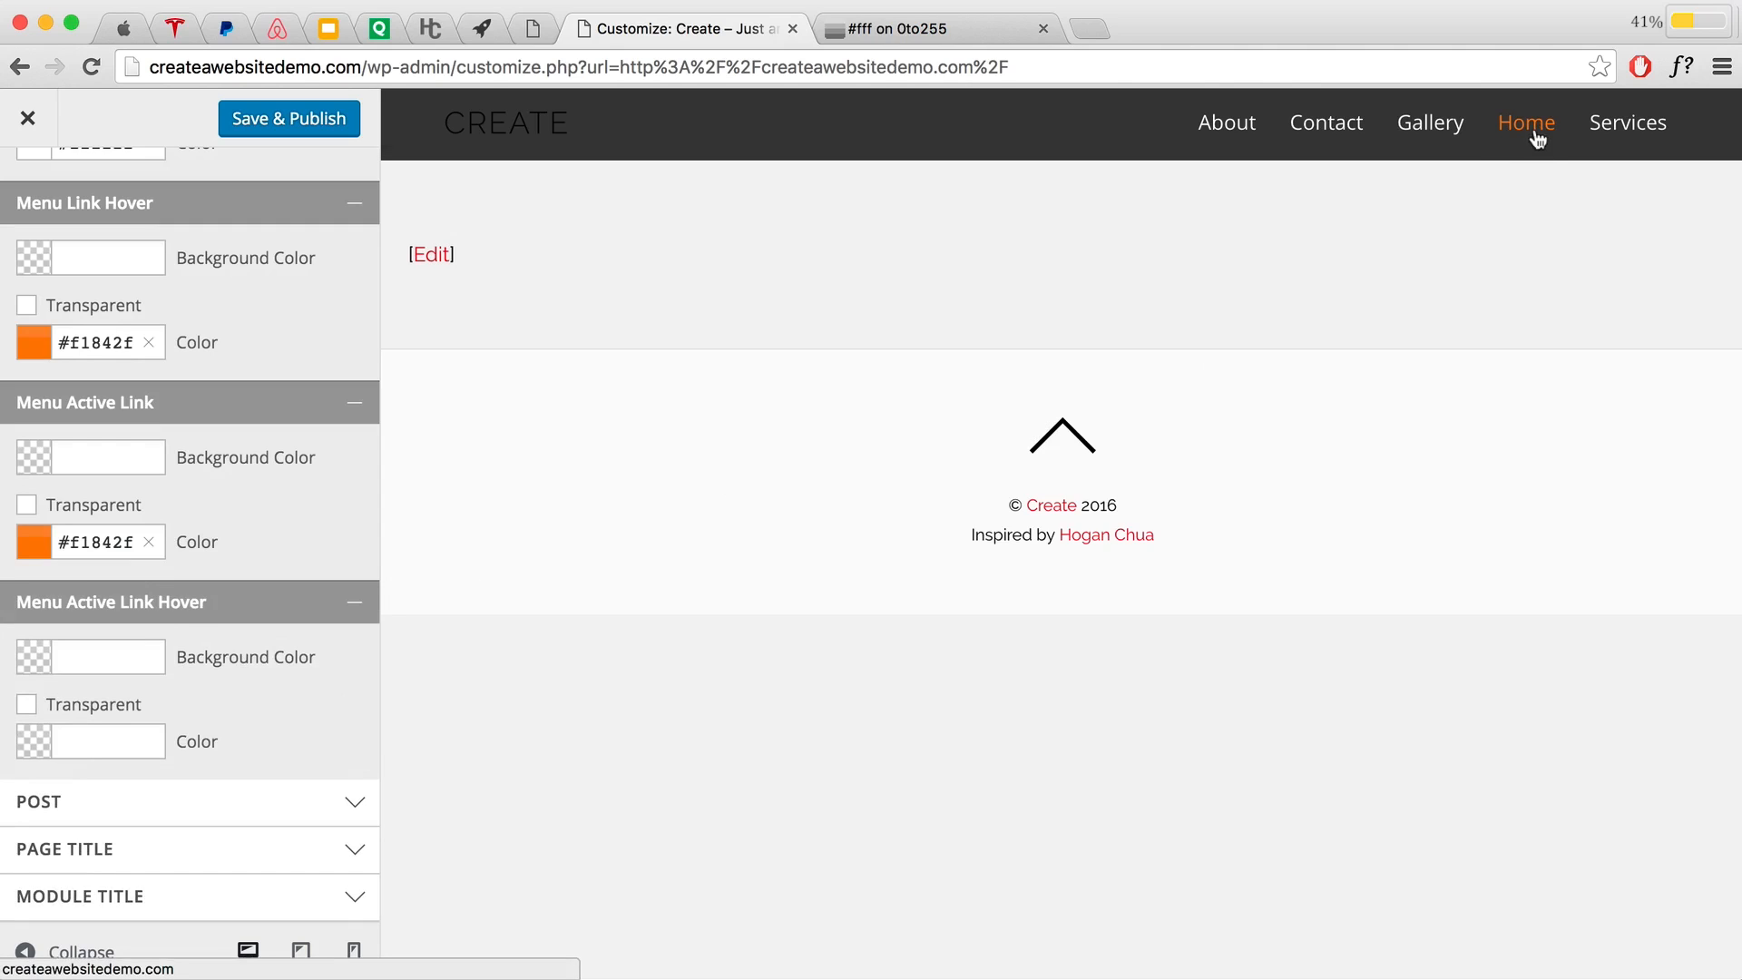
click(109, 742)
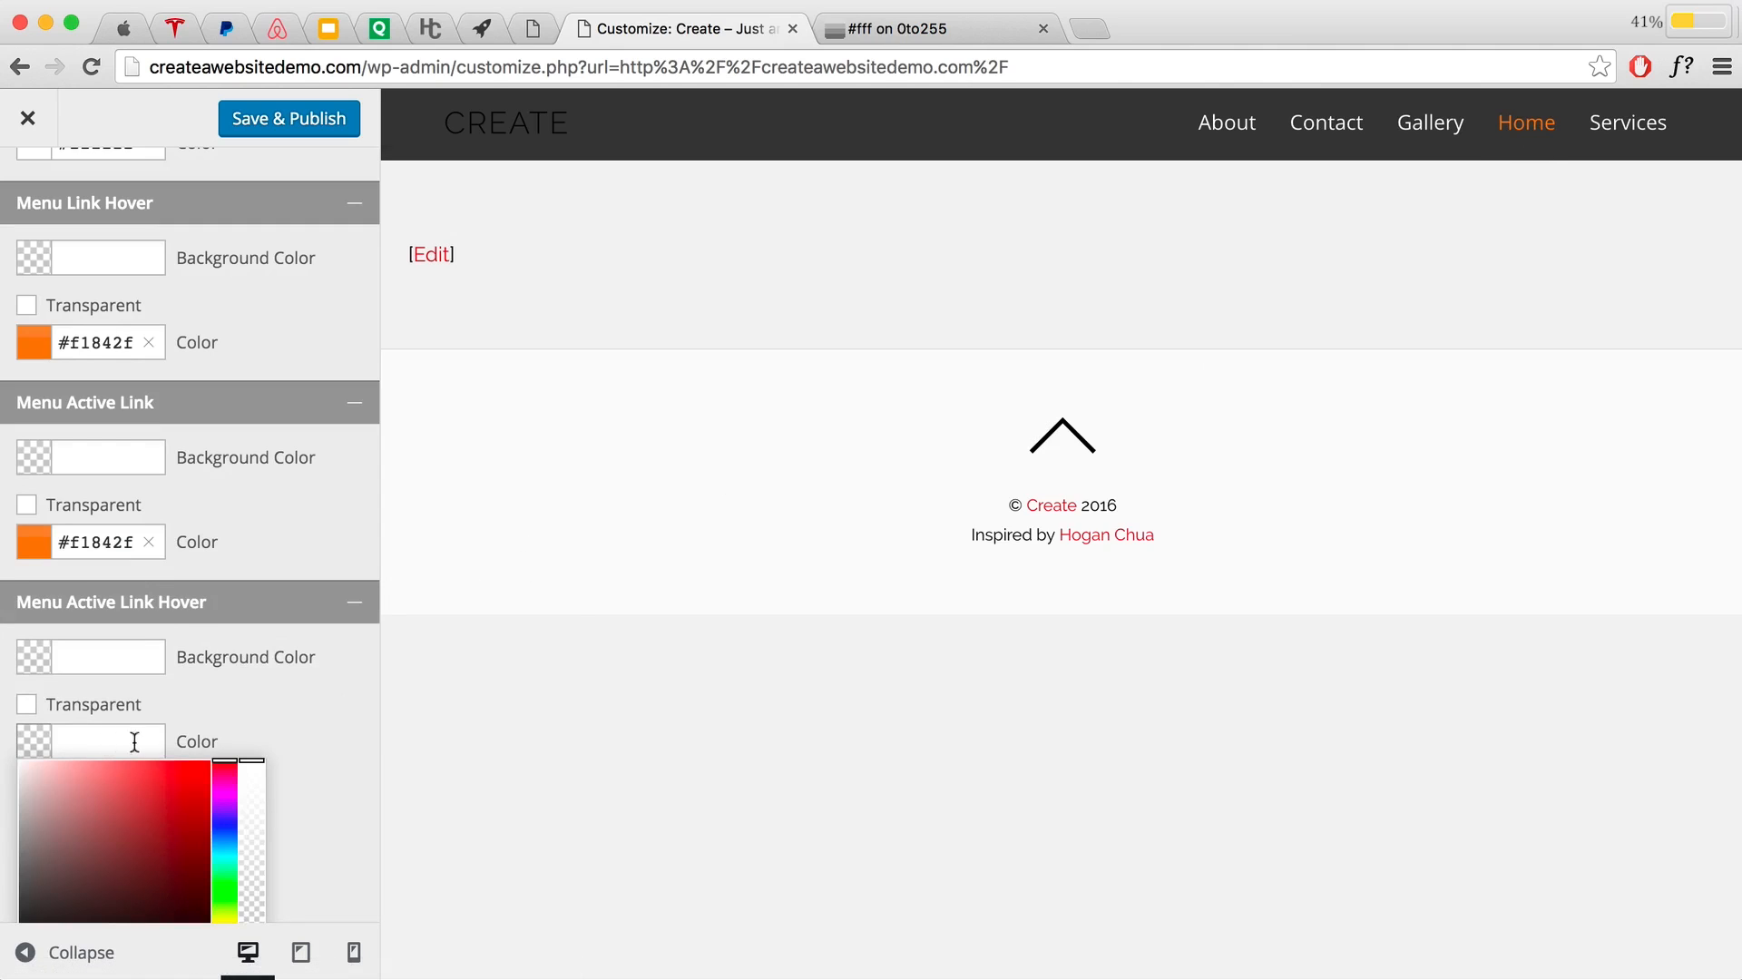
text(fff)
click(228, 710)
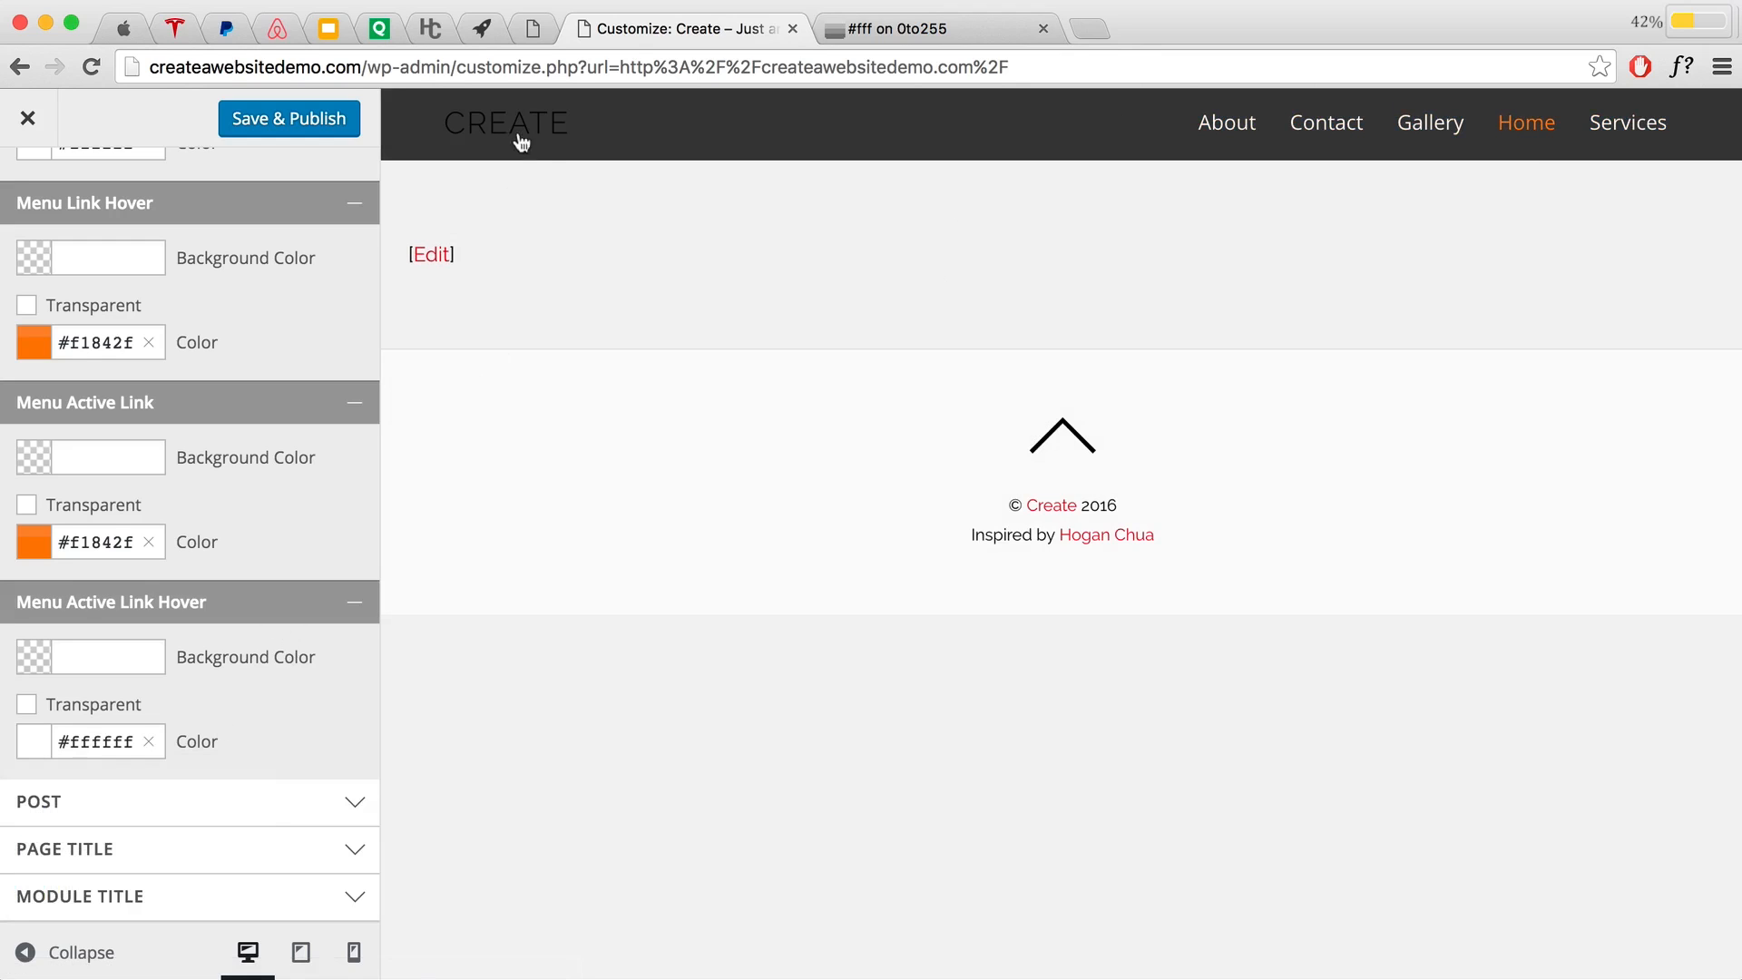
scroll(295, 405, up, 5)
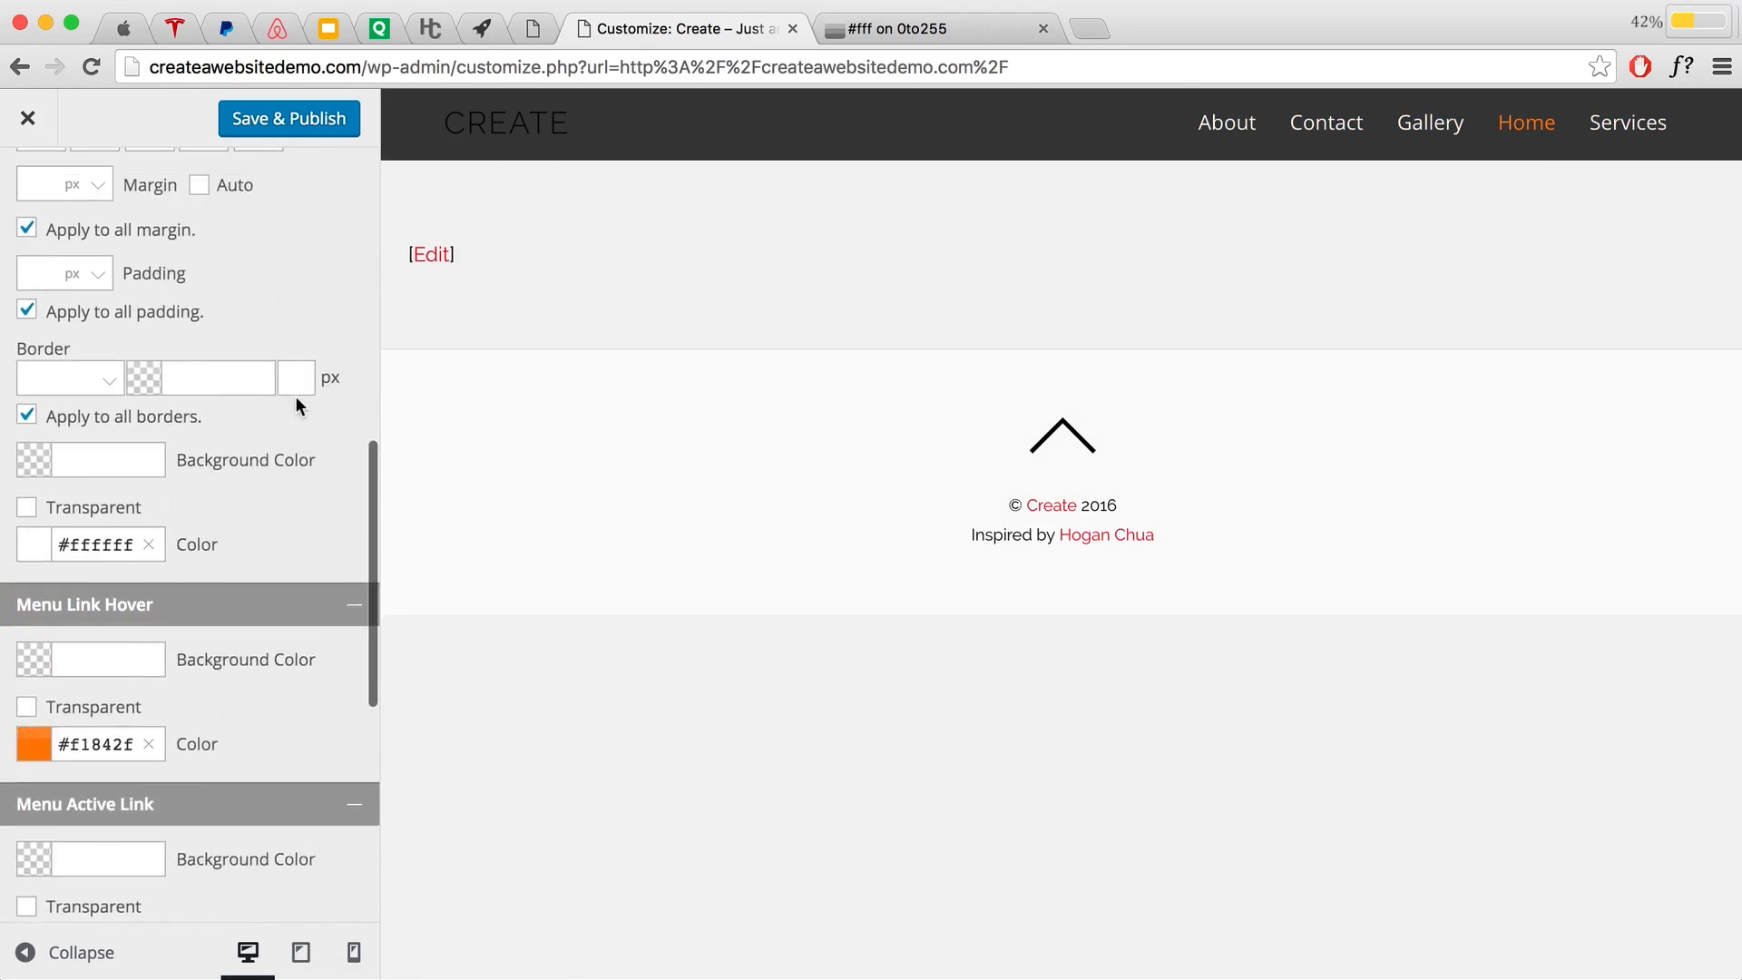
Step: Under Site Logo & Tagline, try the Logo Image option and close the image chooser without picking one
scroll(296, 399, up, 8)
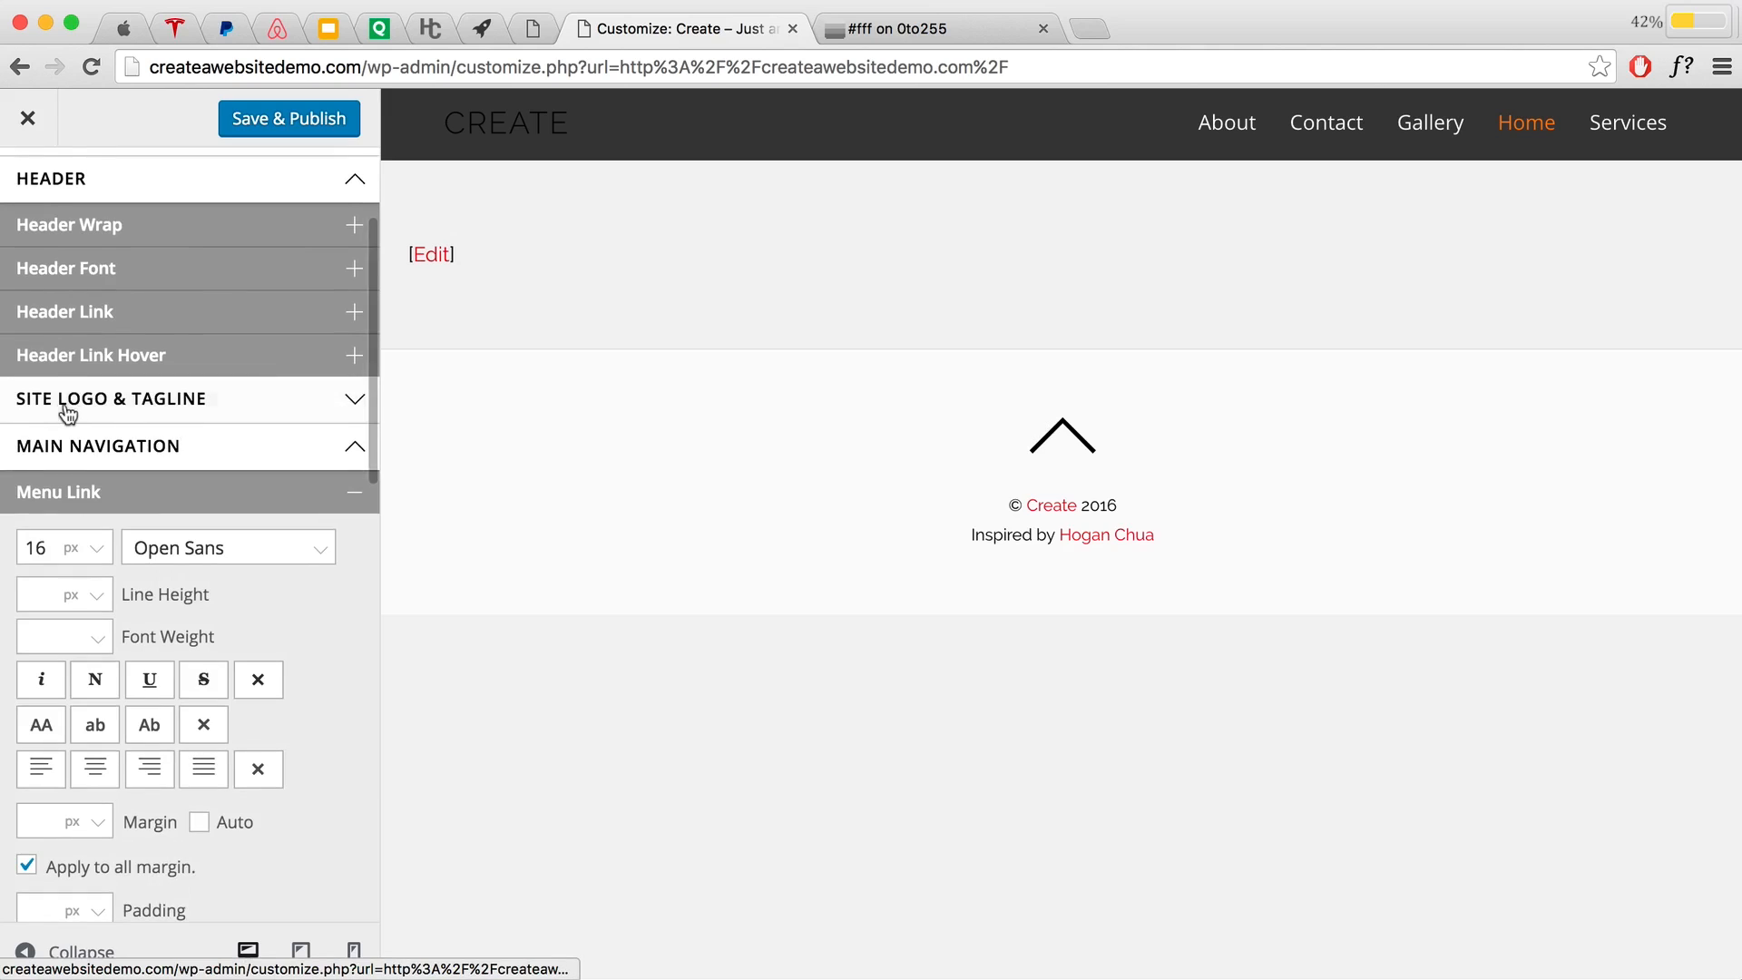
click(272, 405)
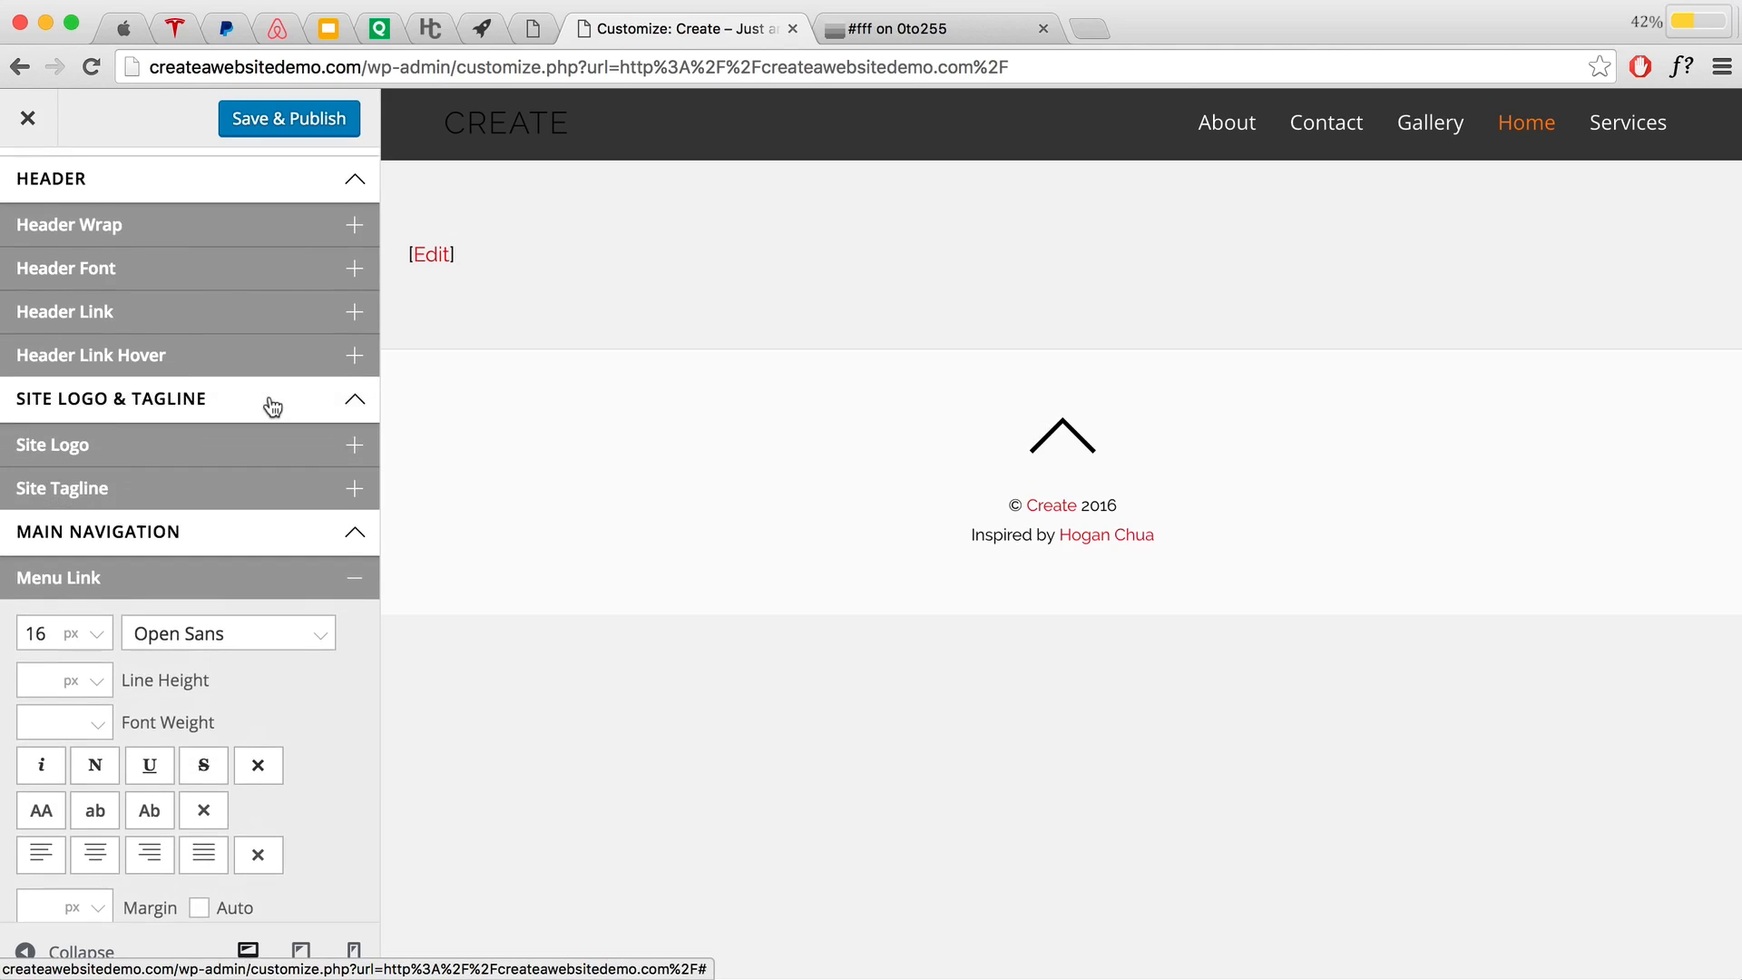
click(138, 447)
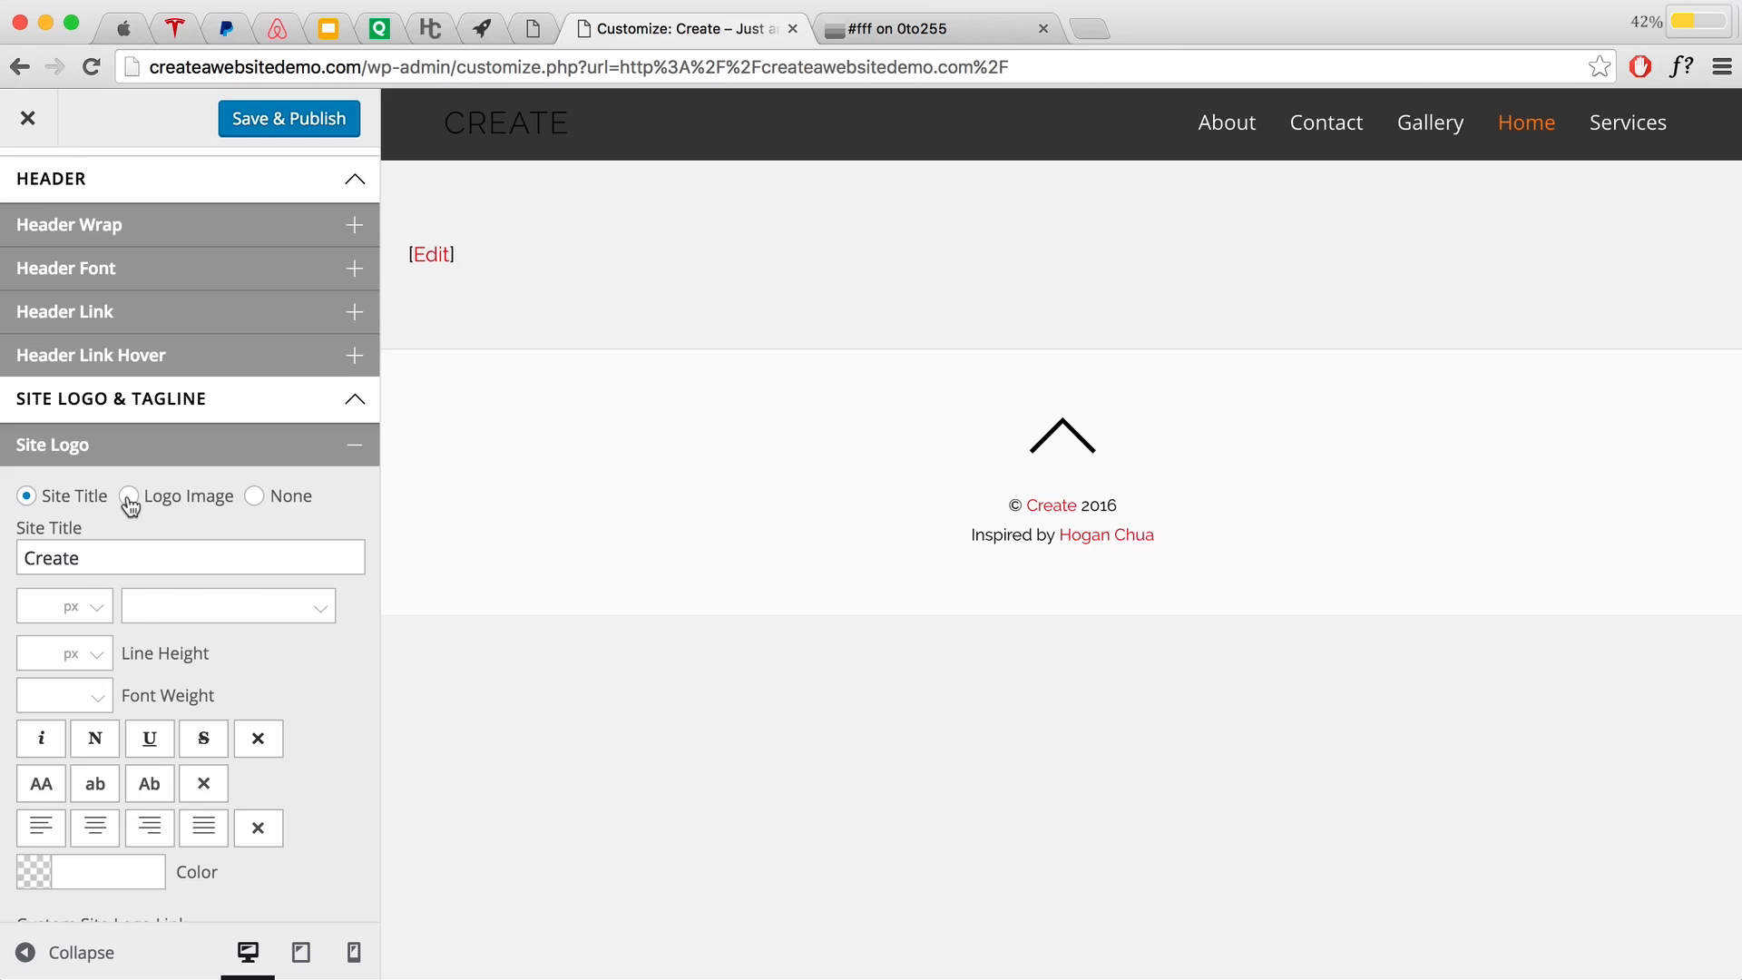
click(128, 496)
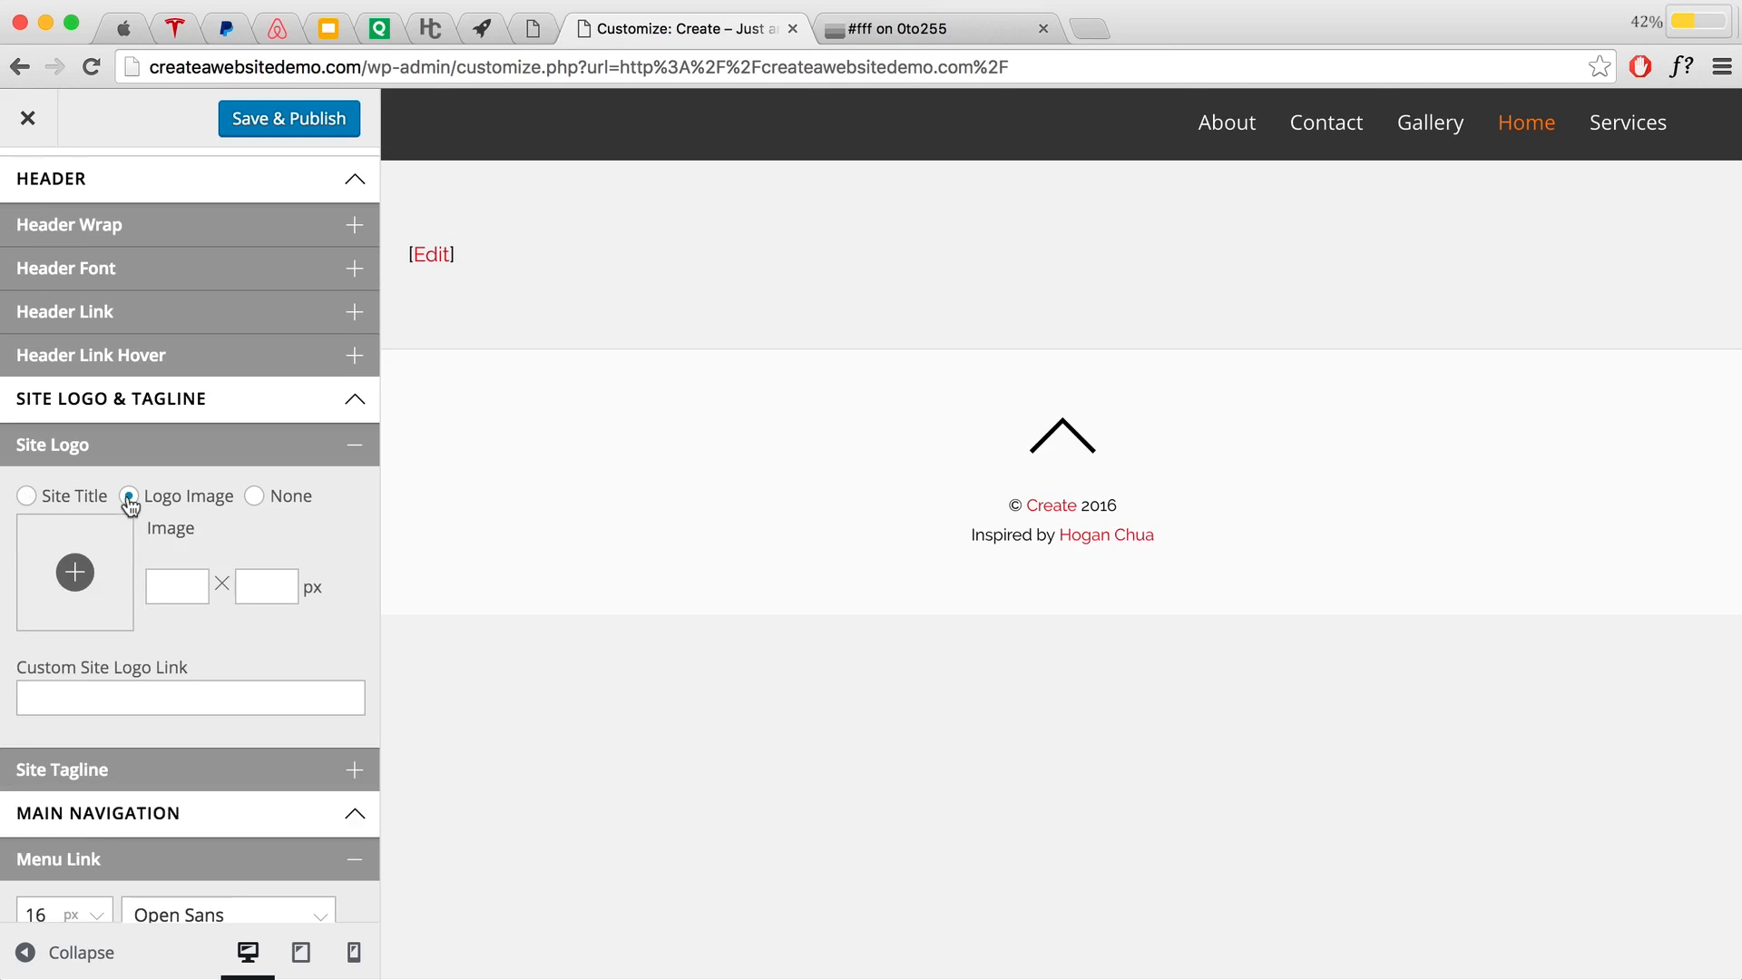
click(75, 572)
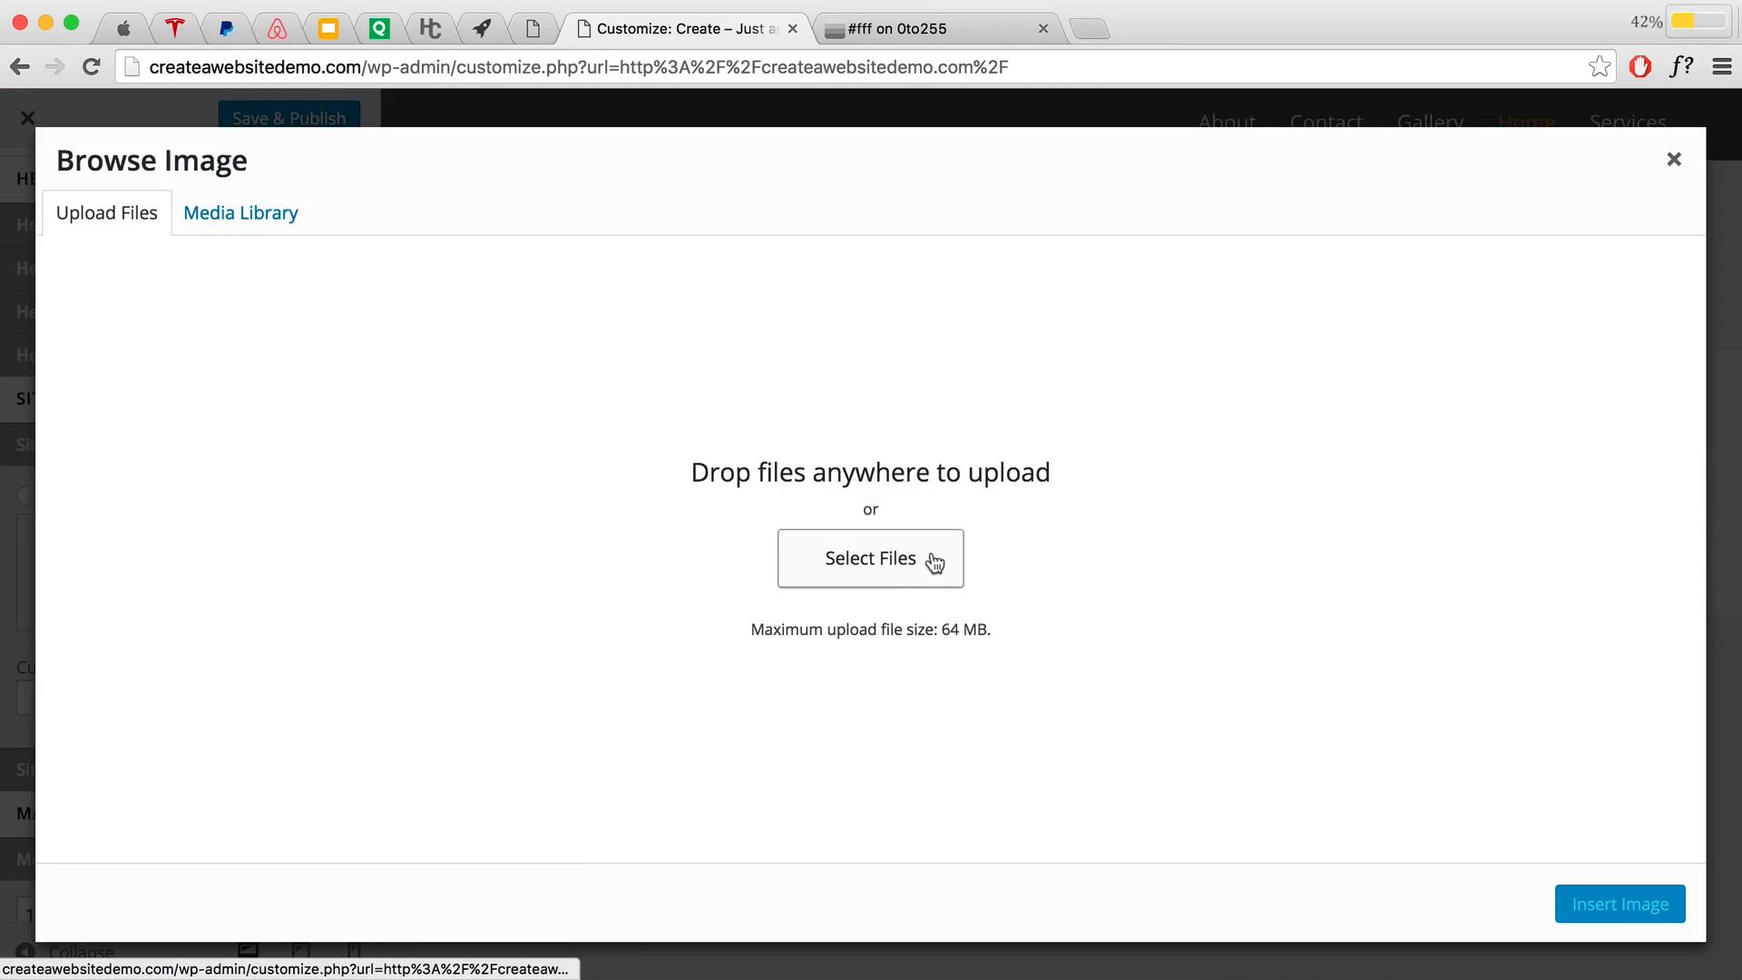
click(1675, 161)
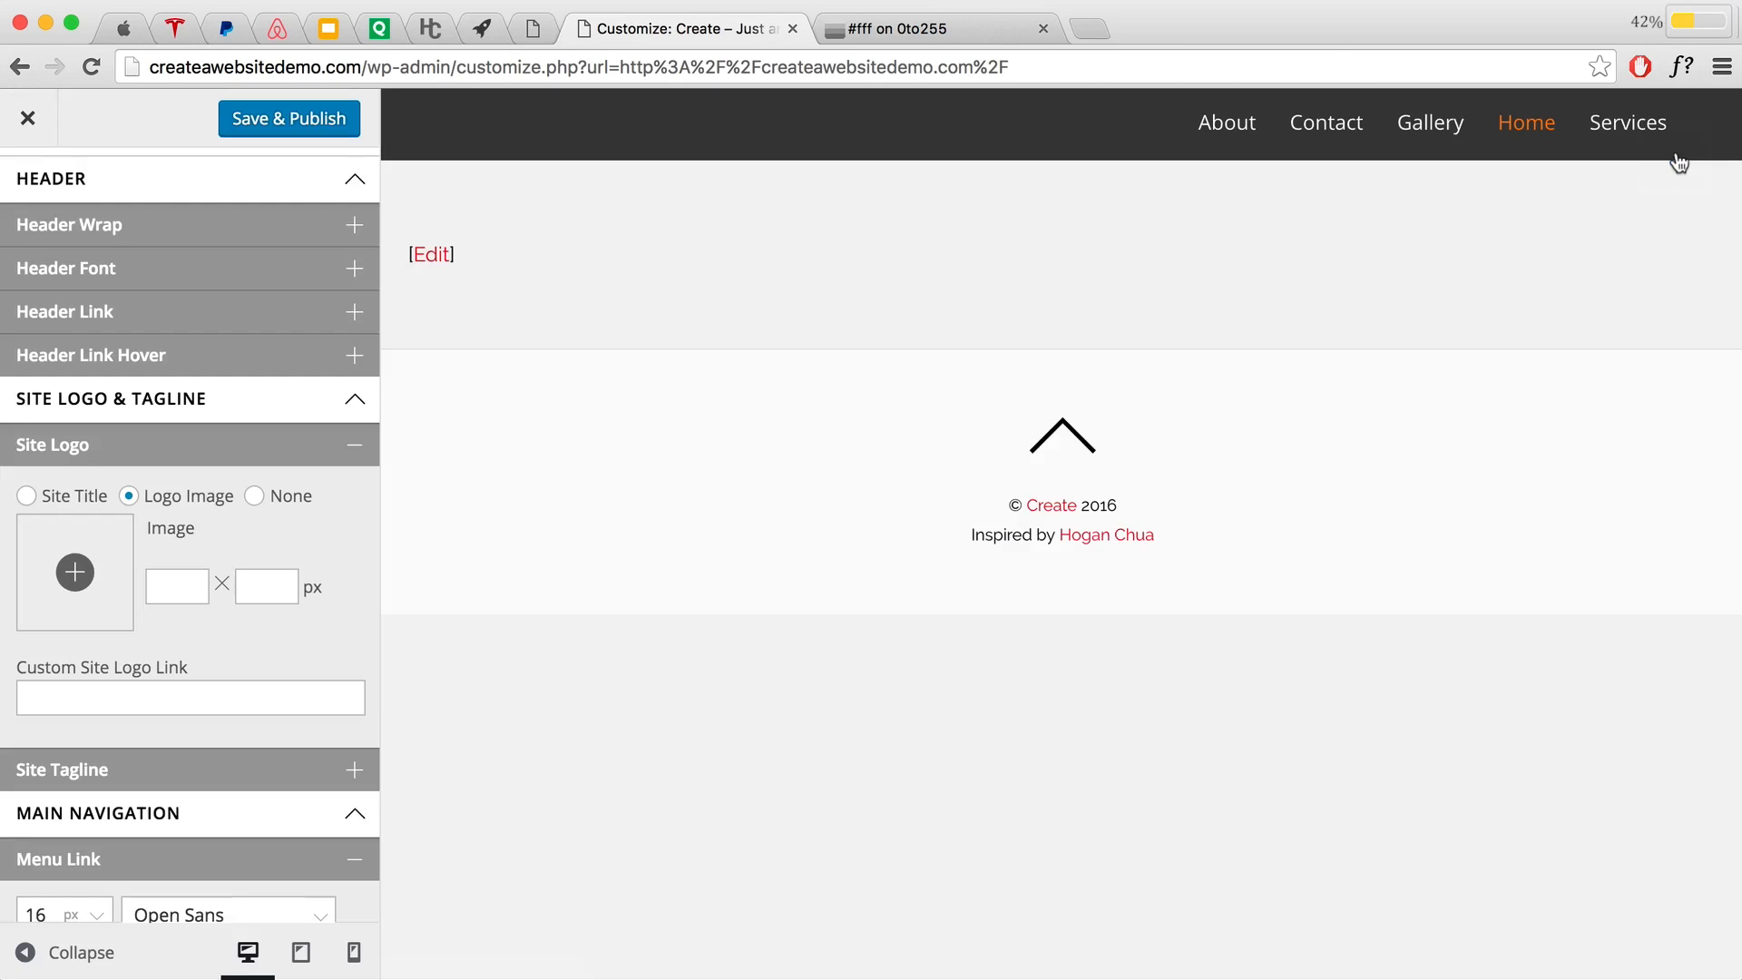
click(163, 586)
Step: Switch the site logo back to the Site Title and set its font weight to bold
click(26, 496)
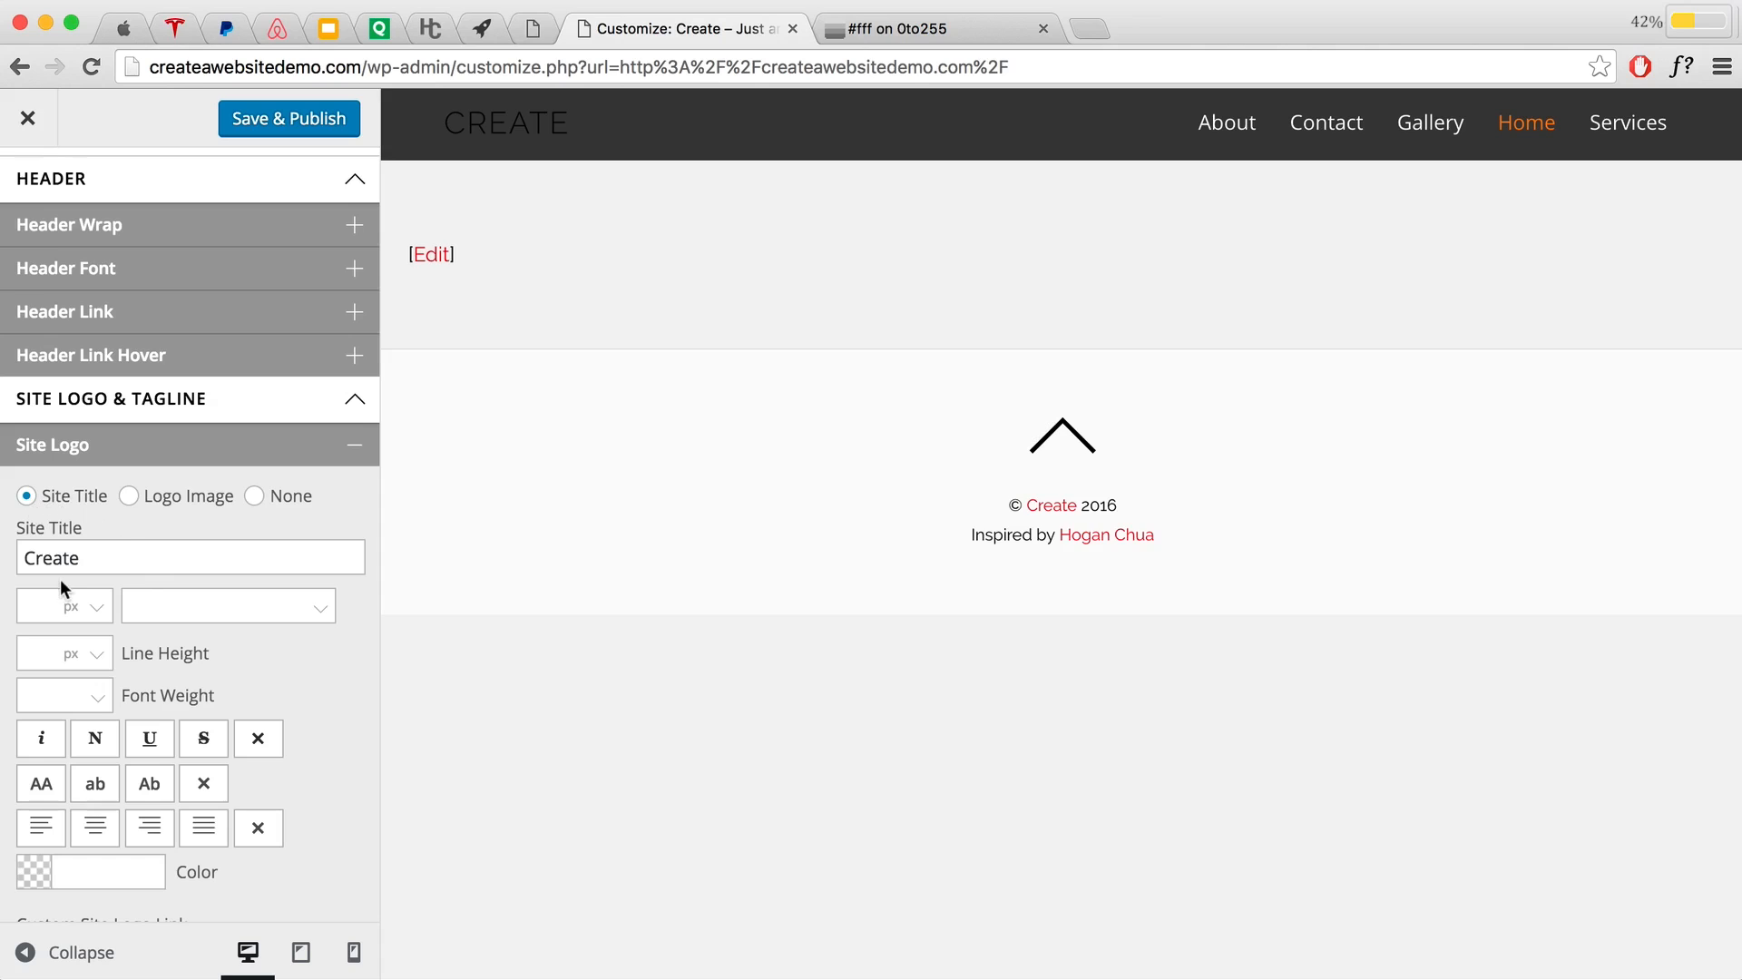
click(57, 694)
click(50, 863)
Step: Set the site title colour to white #ffffff
scroll(194, 669, down, 3)
click(32, 675)
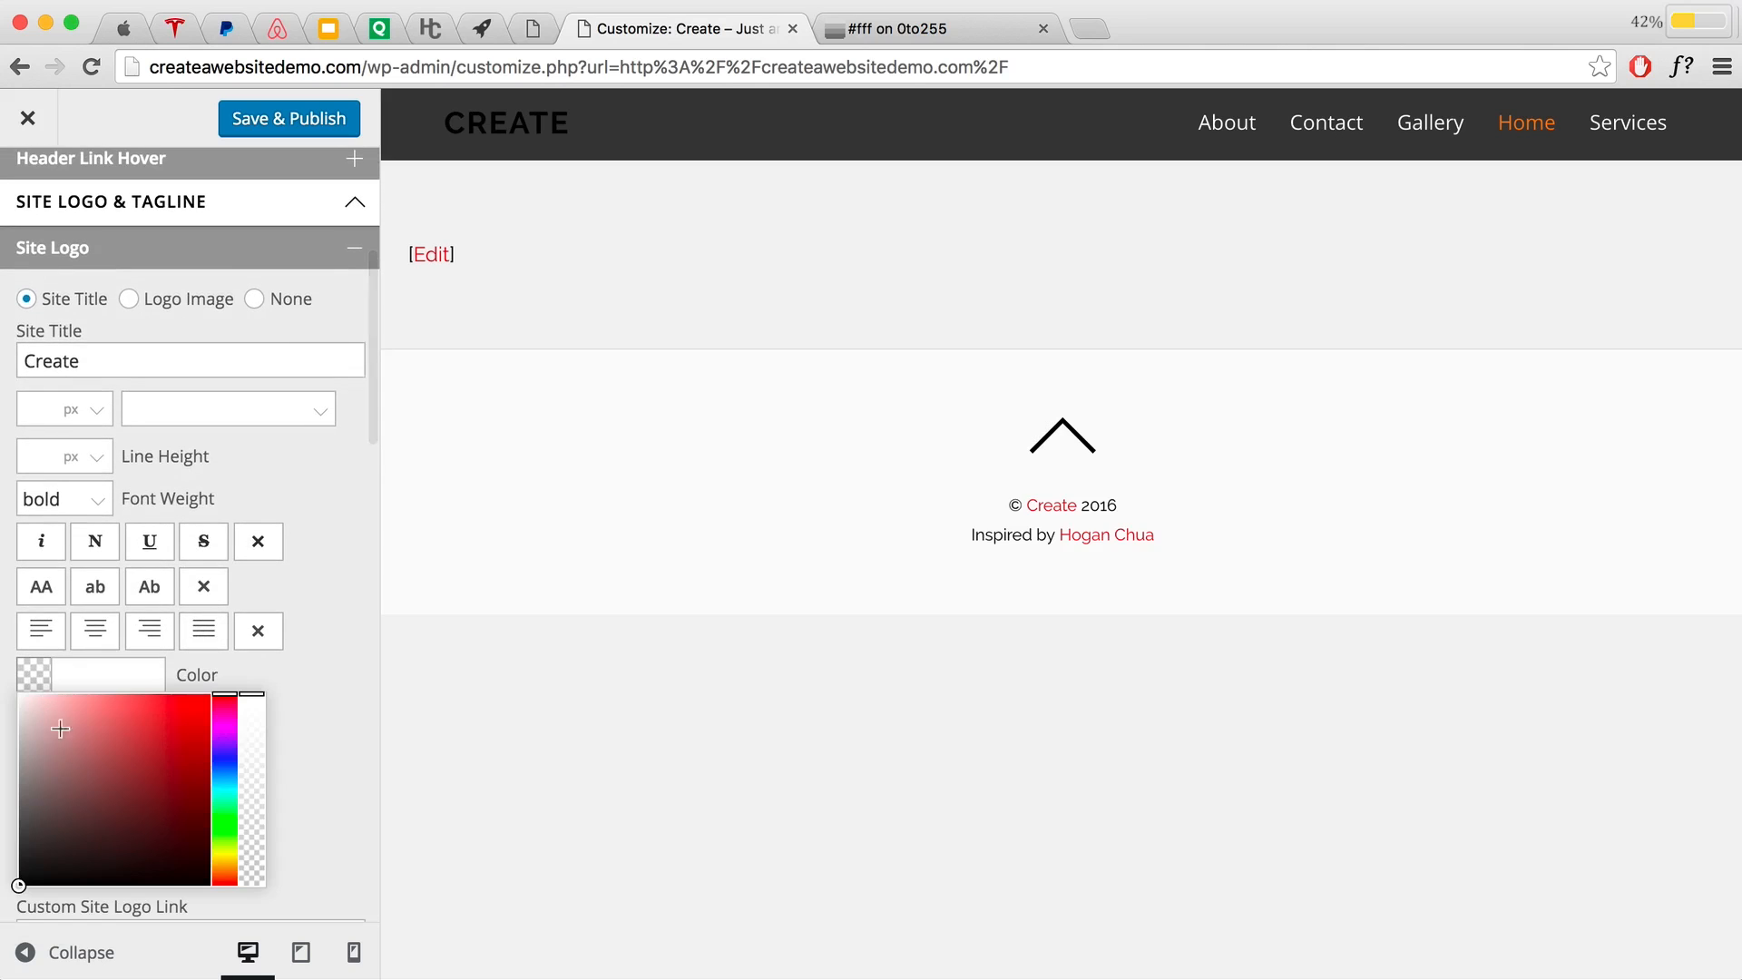
text(#ffffff)
click(334, 668)
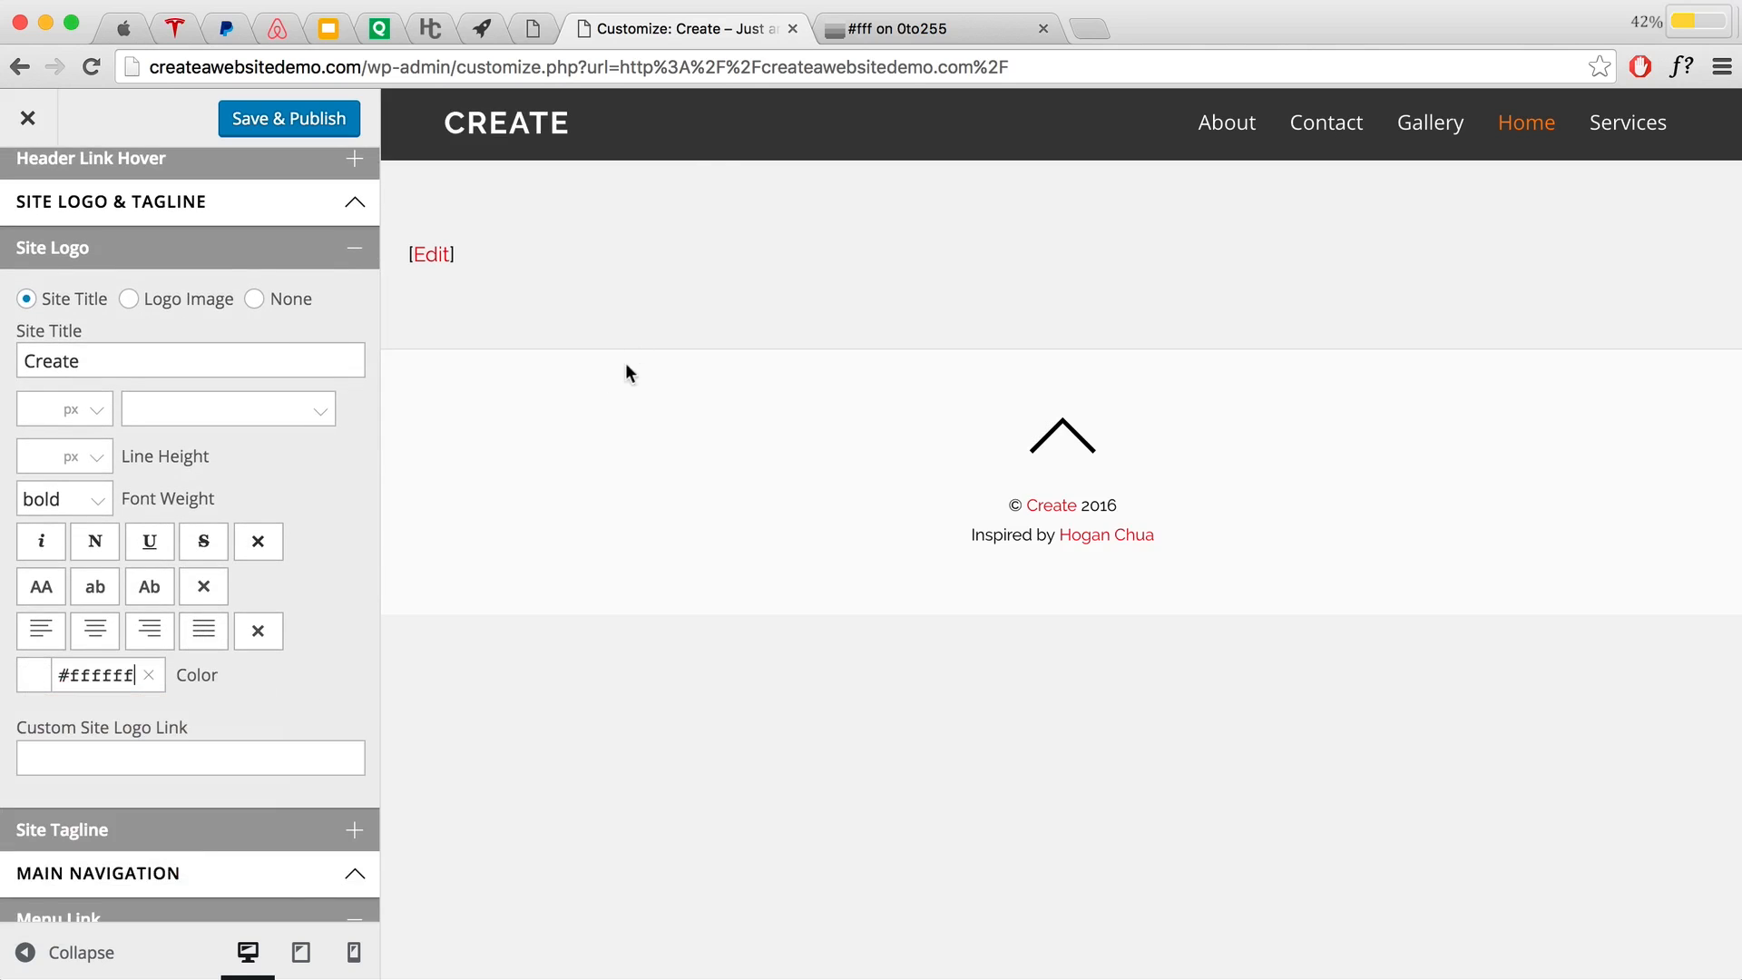
scroll(272, 713, up, 5)
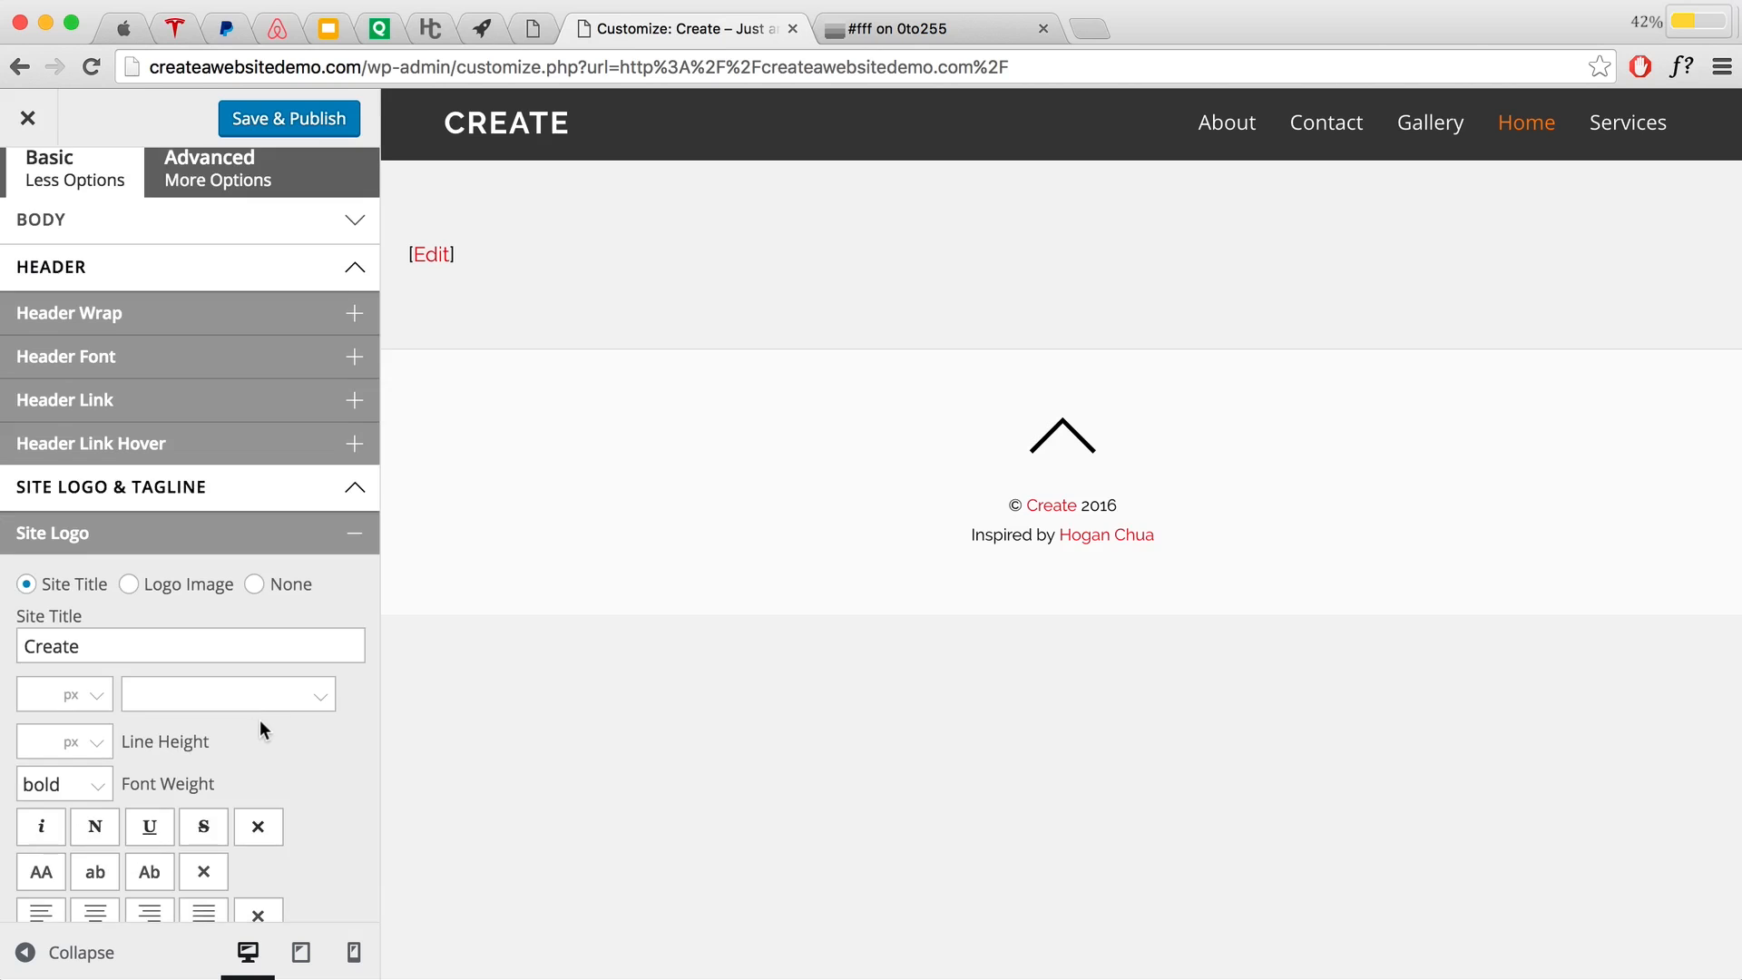
scroll(260, 725, down, 2)
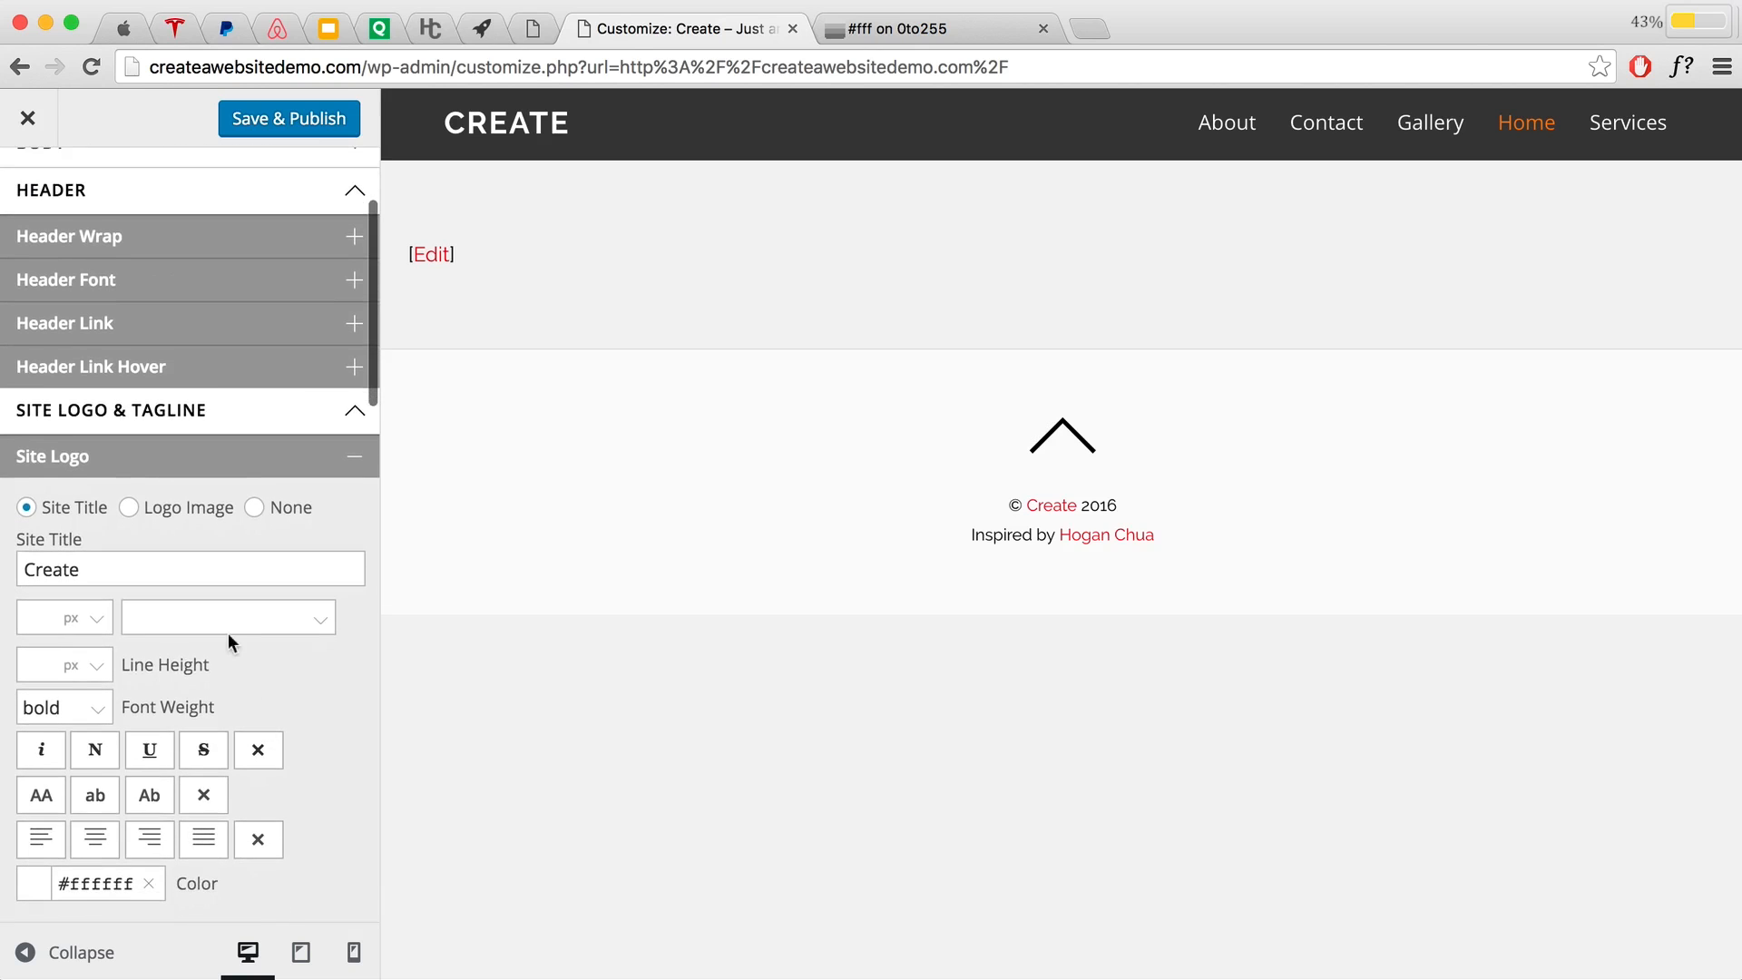
Step: Leave the title font unchanged, then Save & Publish and exit the Customizer to the live site
click(232, 618)
scroll(202, 782, down, 5)
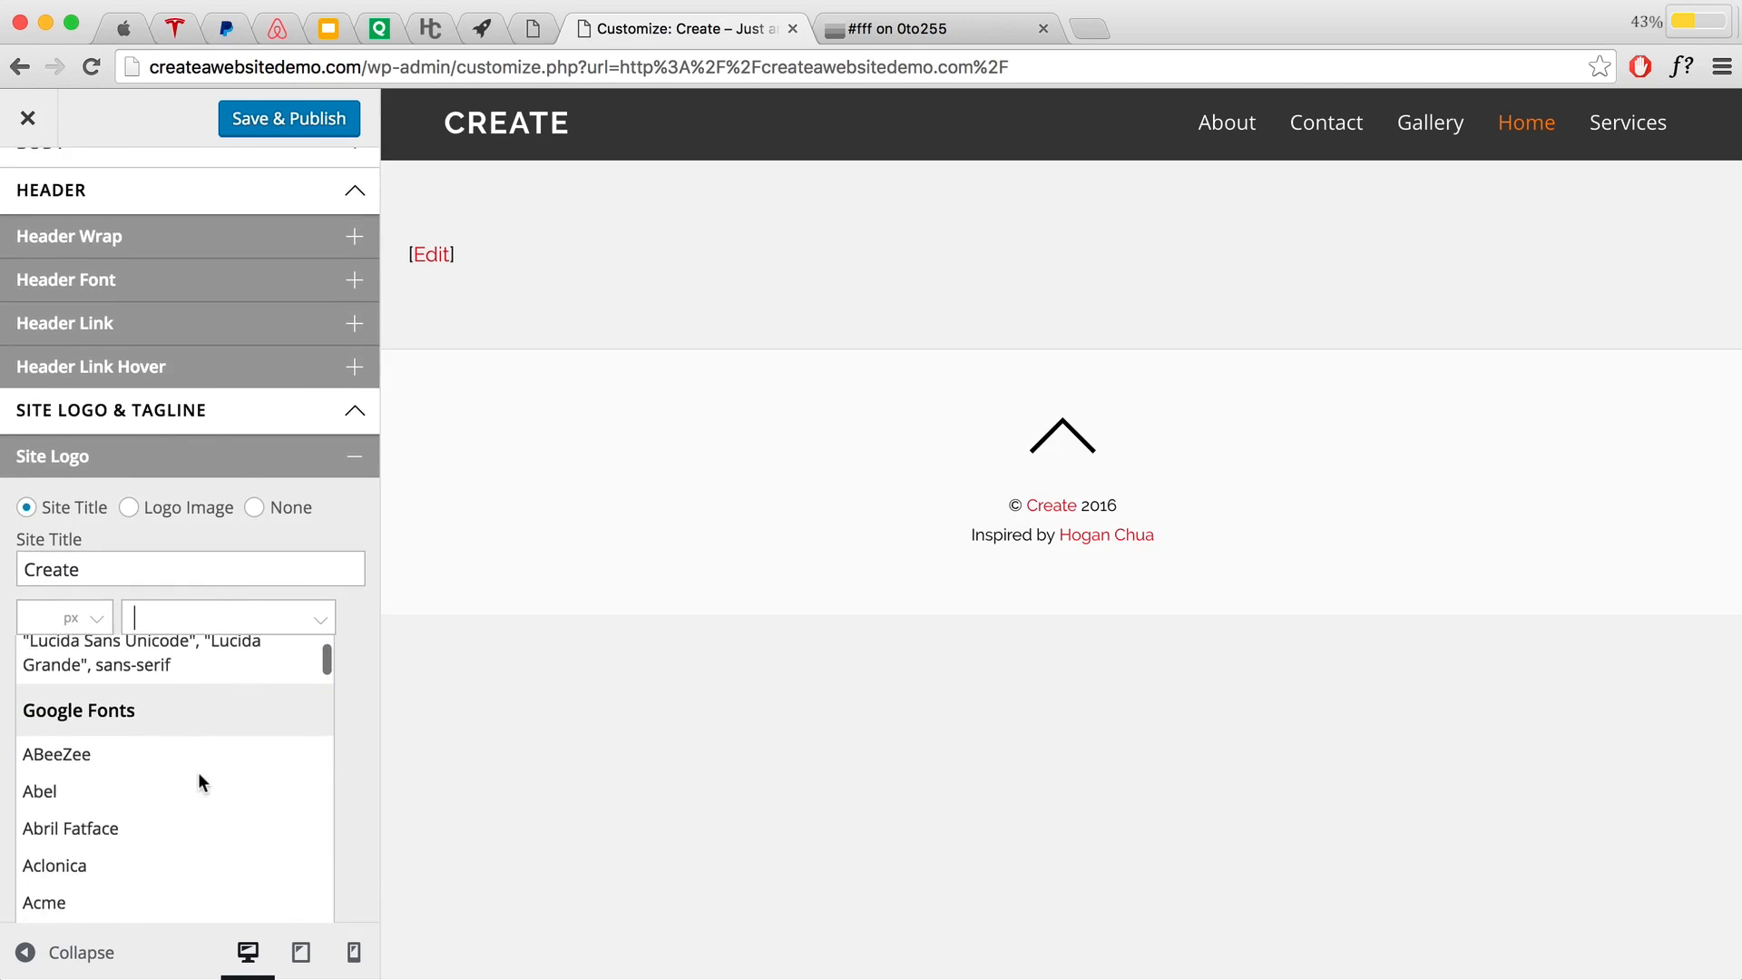
scroll(201, 785, up, 3)
scroll(201, 785, up, 1)
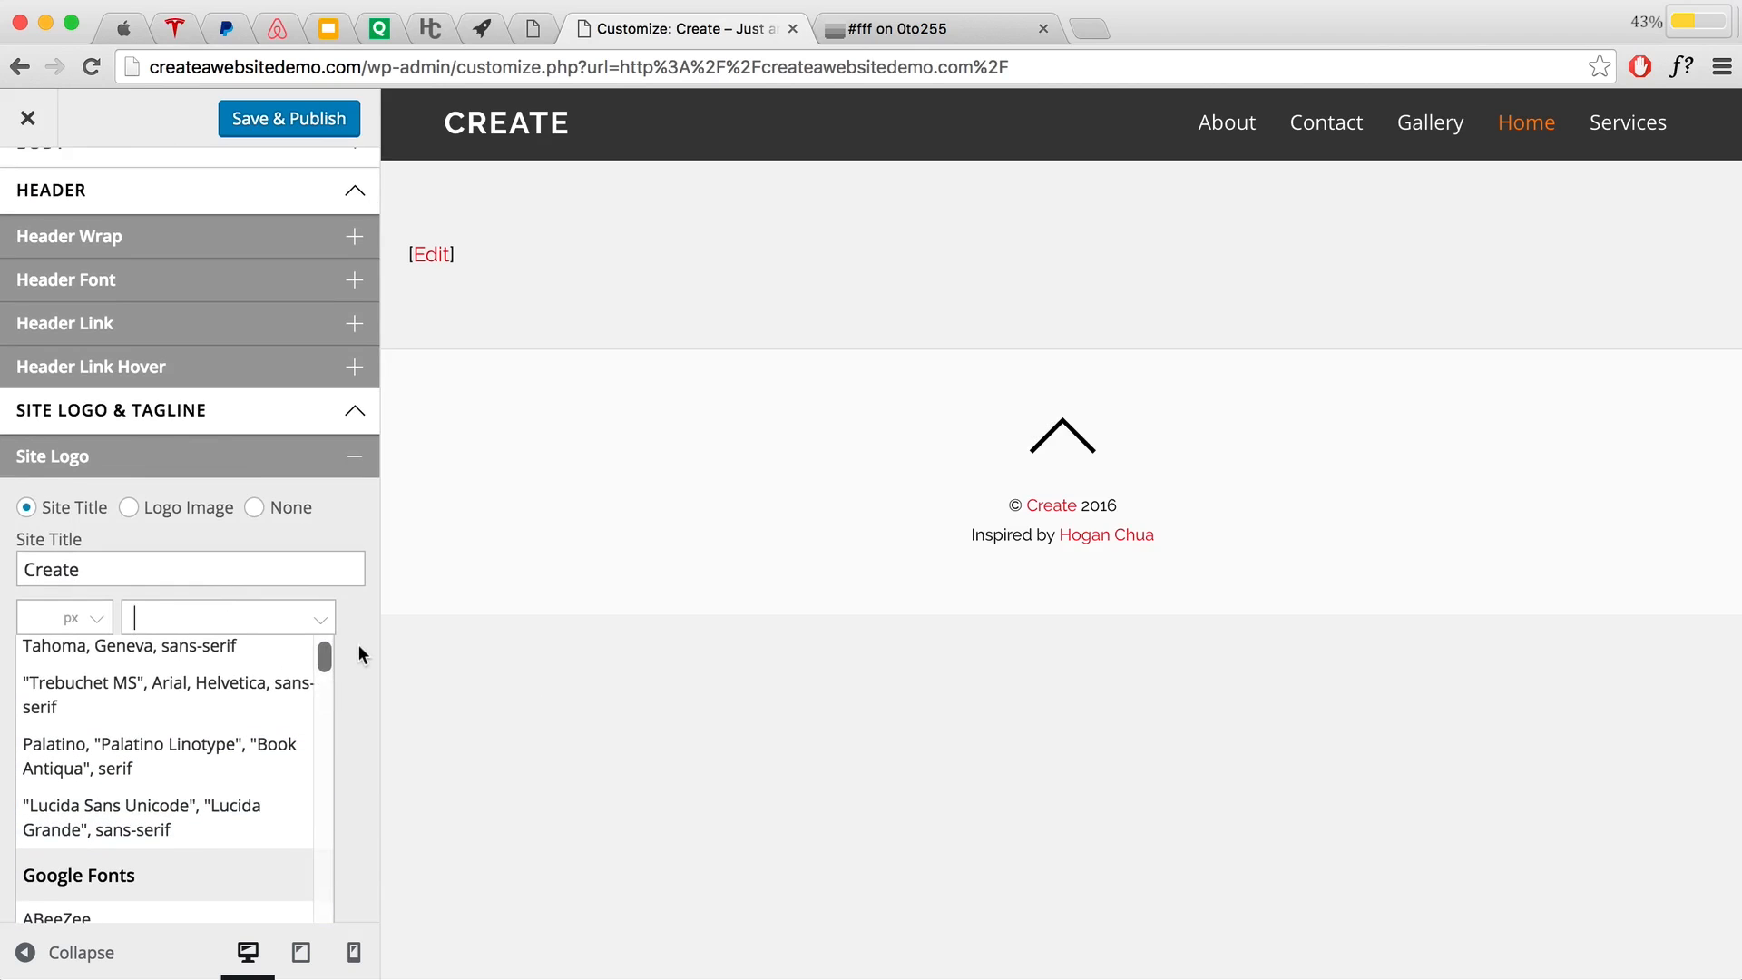
click(362, 640)
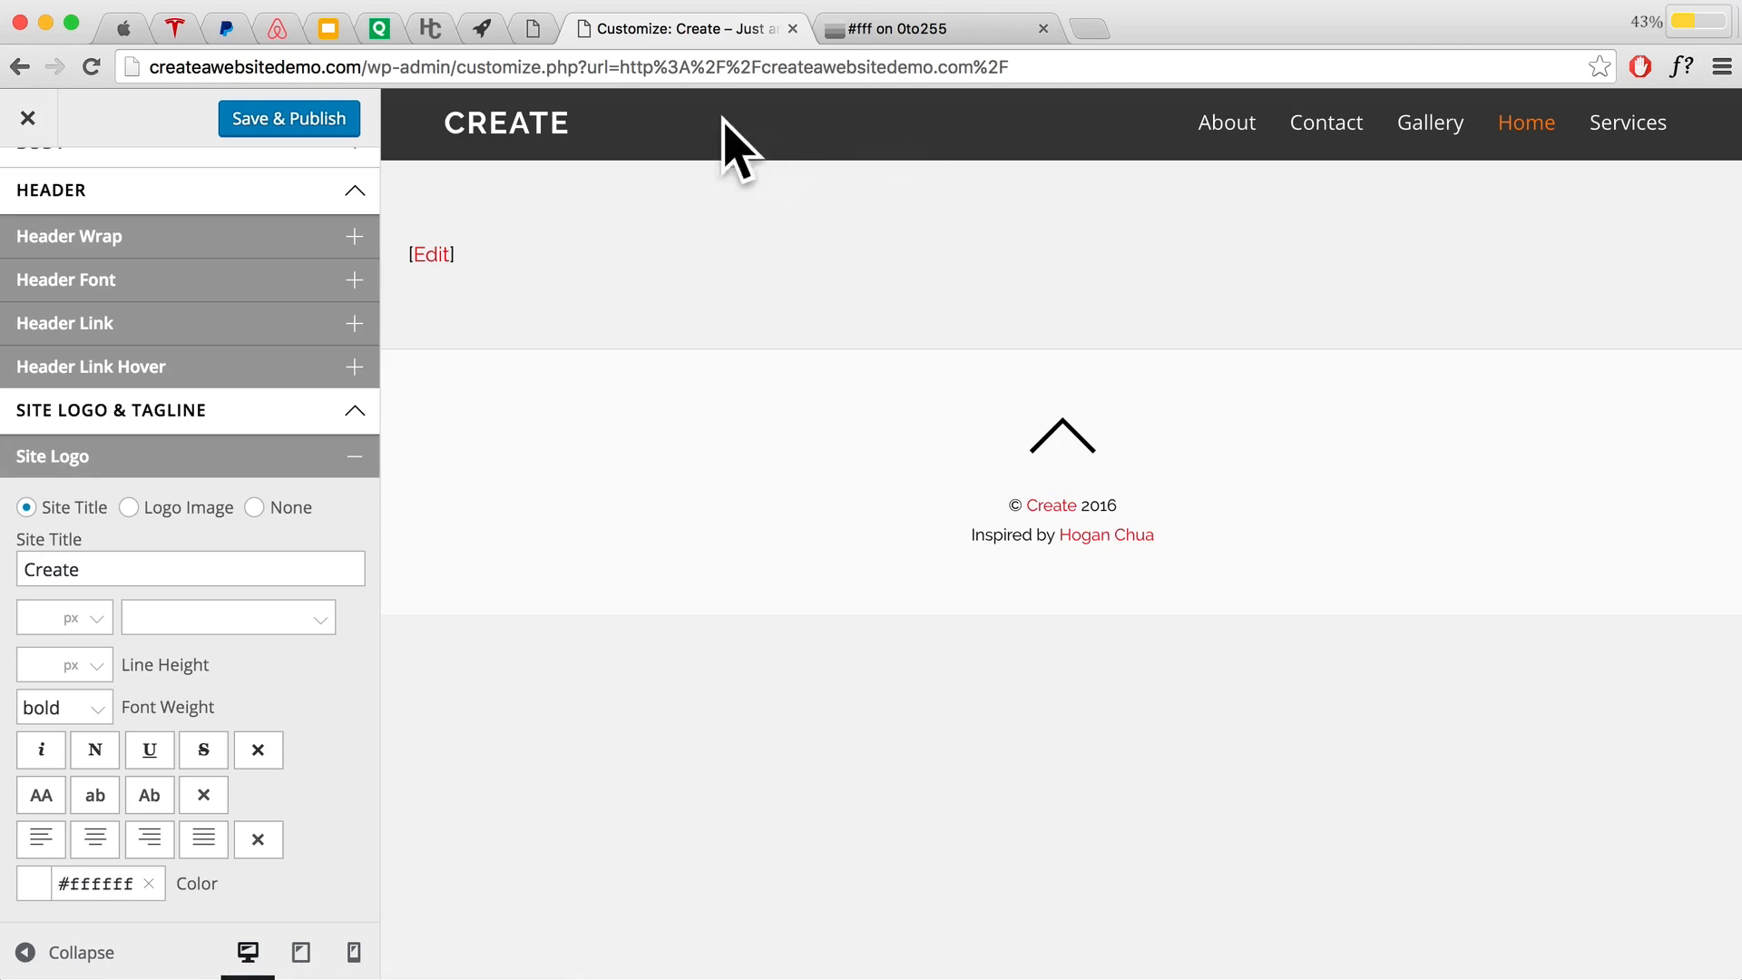
click(277, 120)
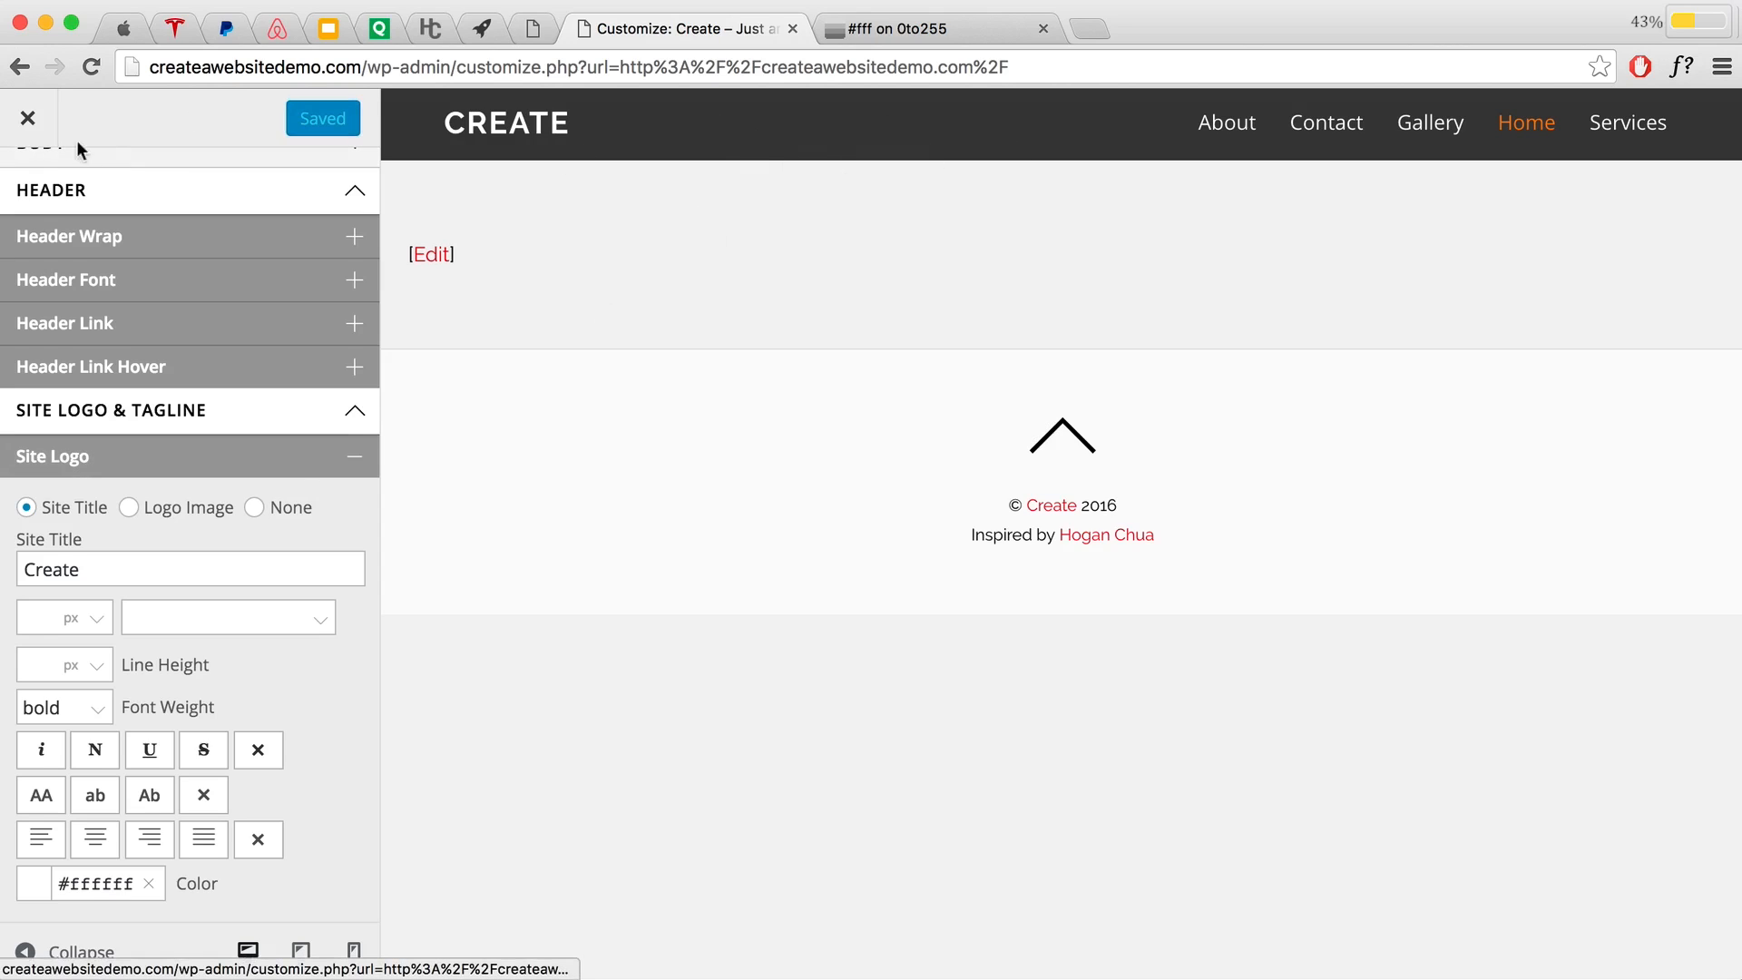
click(28, 118)
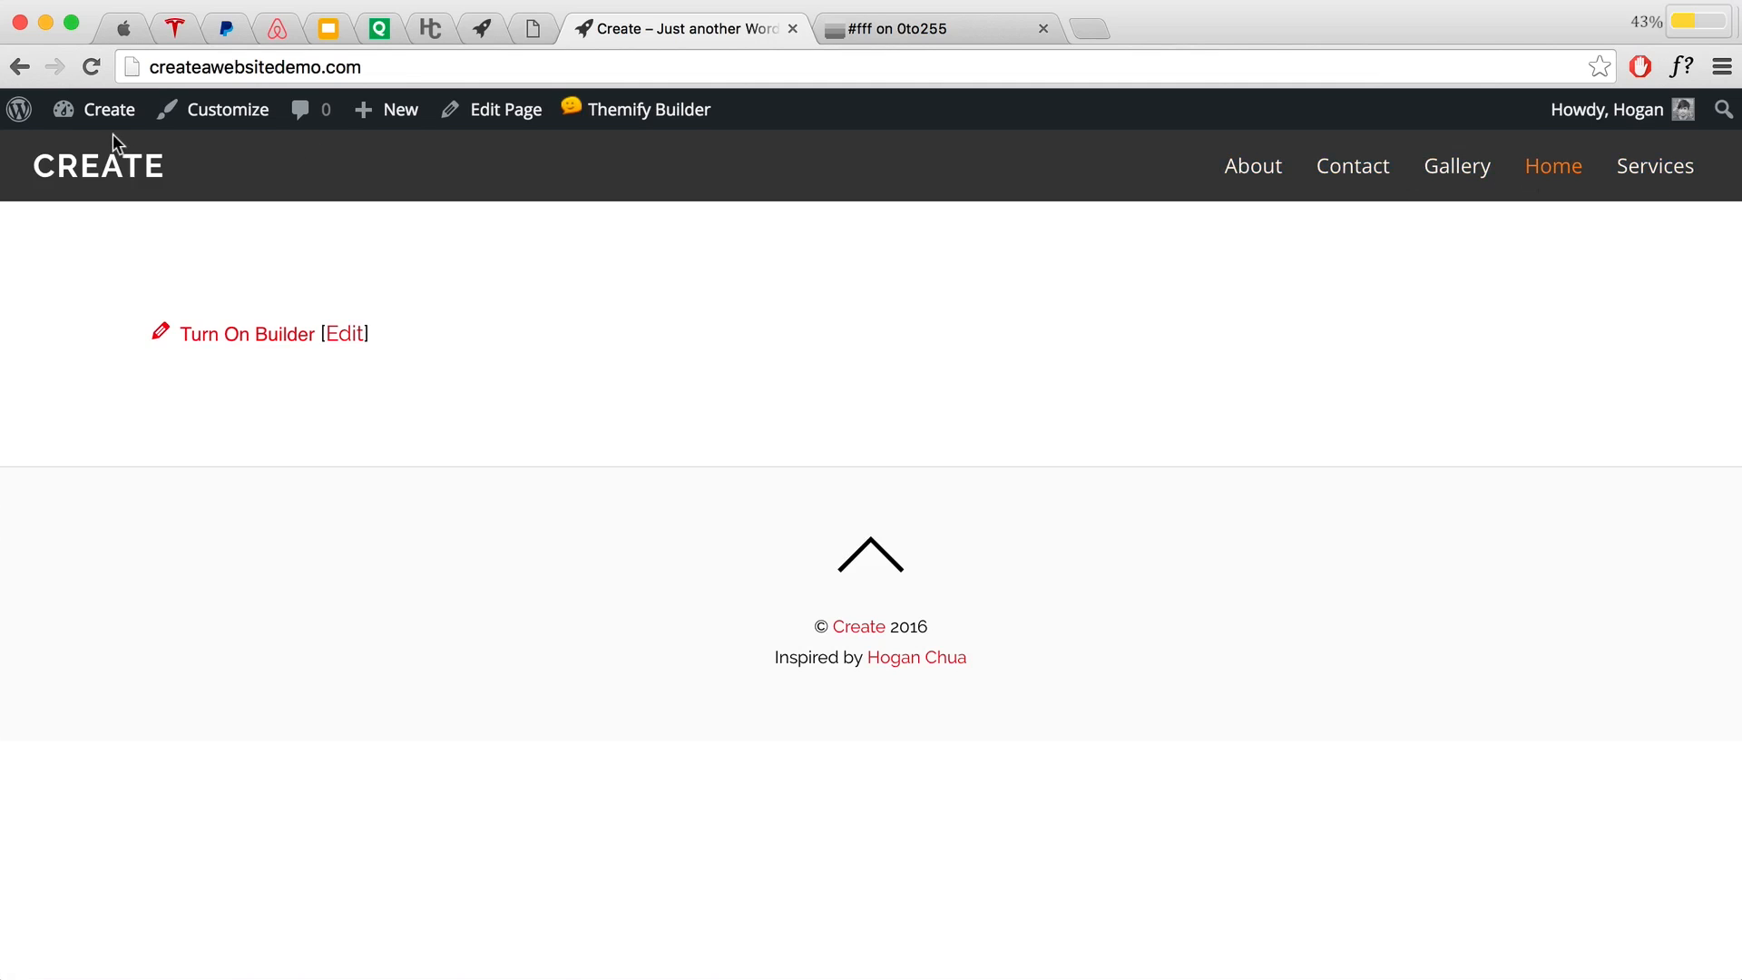
Step: Go from the admin Dashboard to Appearance > Menus
mouse_move(100, 117)
click(94, 153)
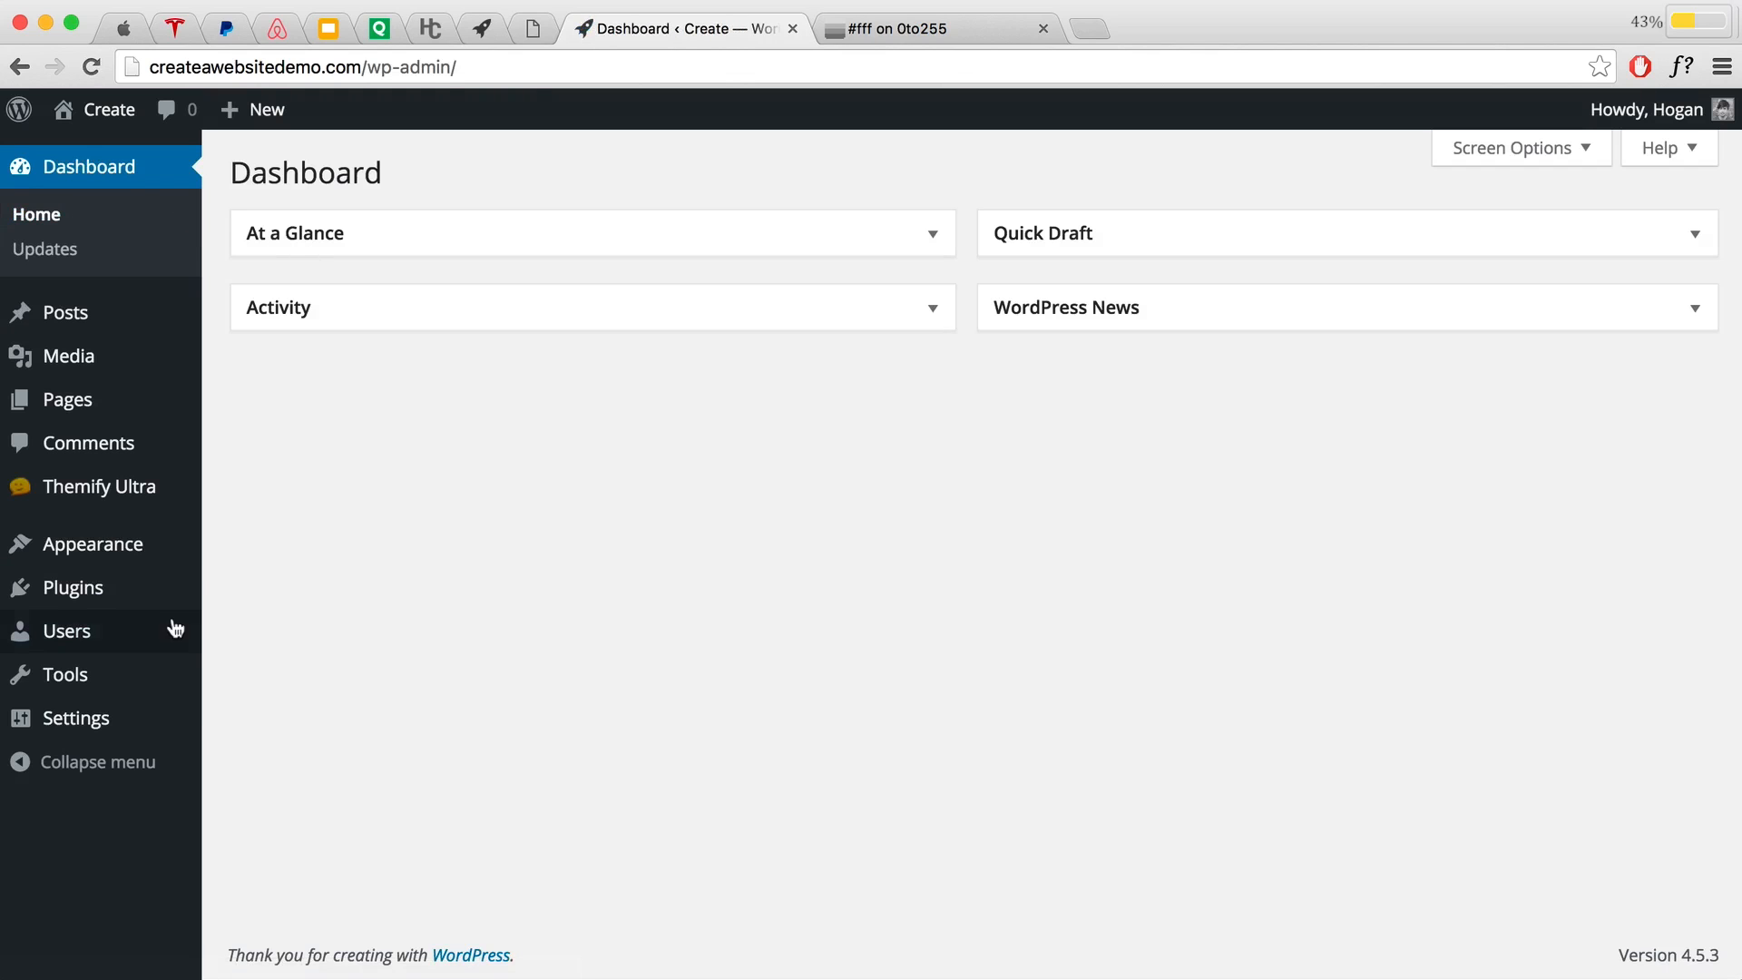
mouse_move(142, 562)
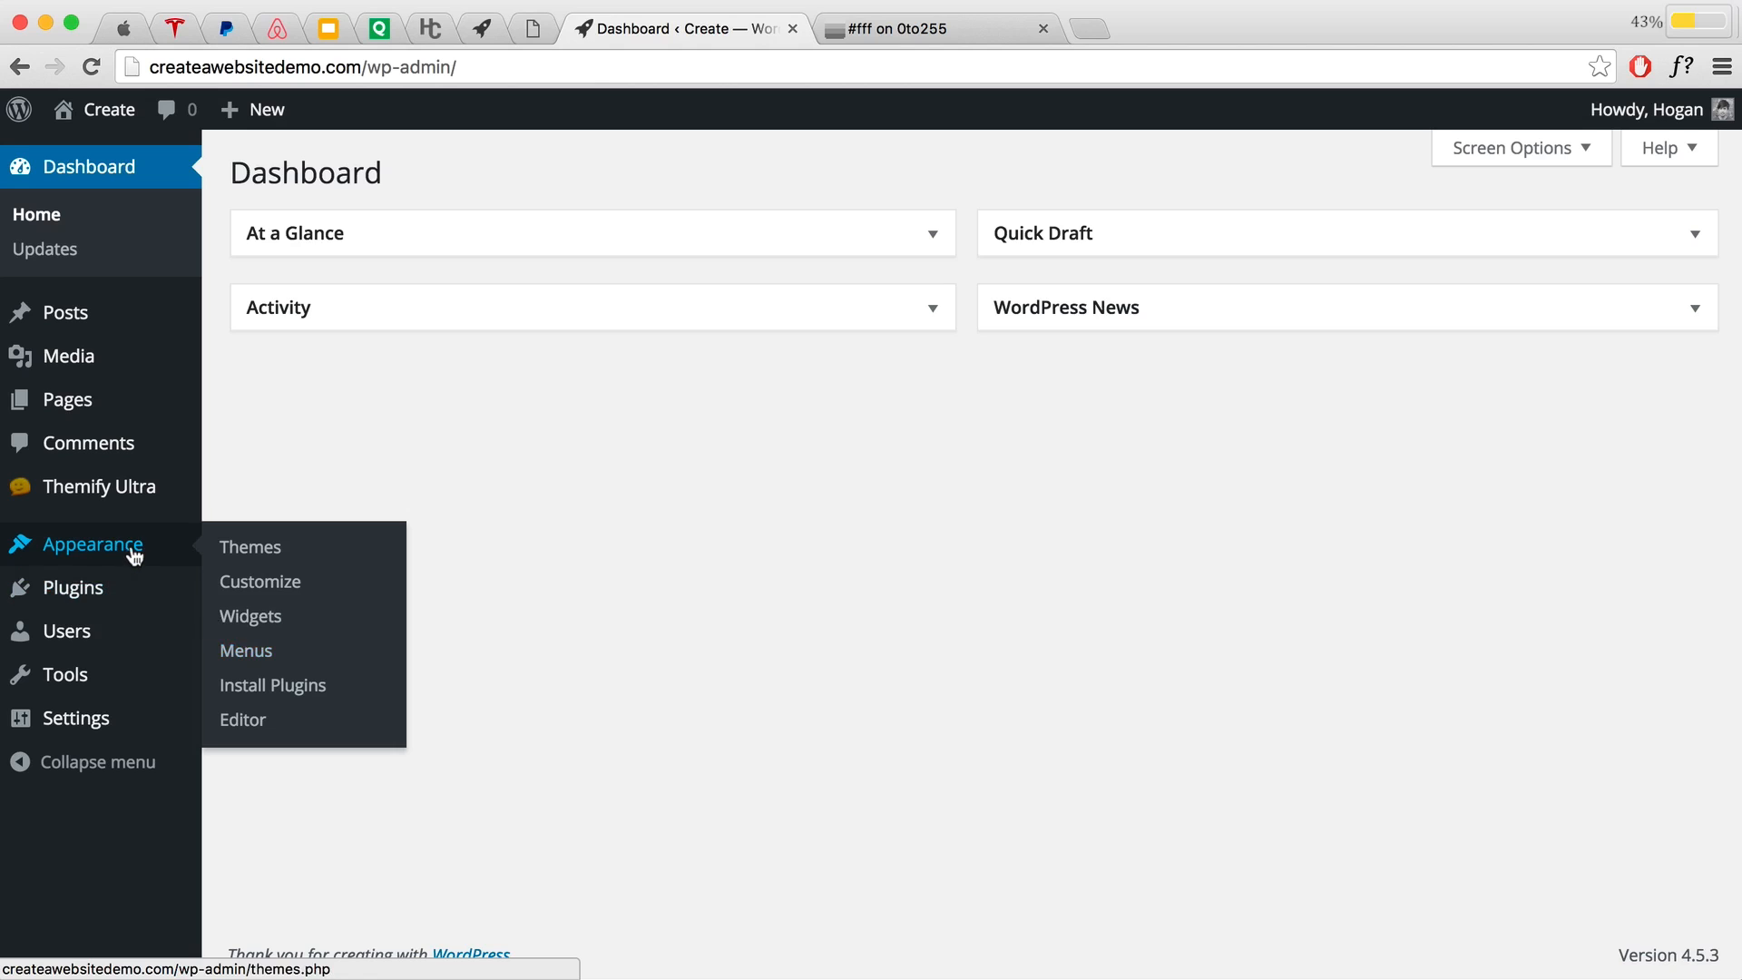
click(234, 651)
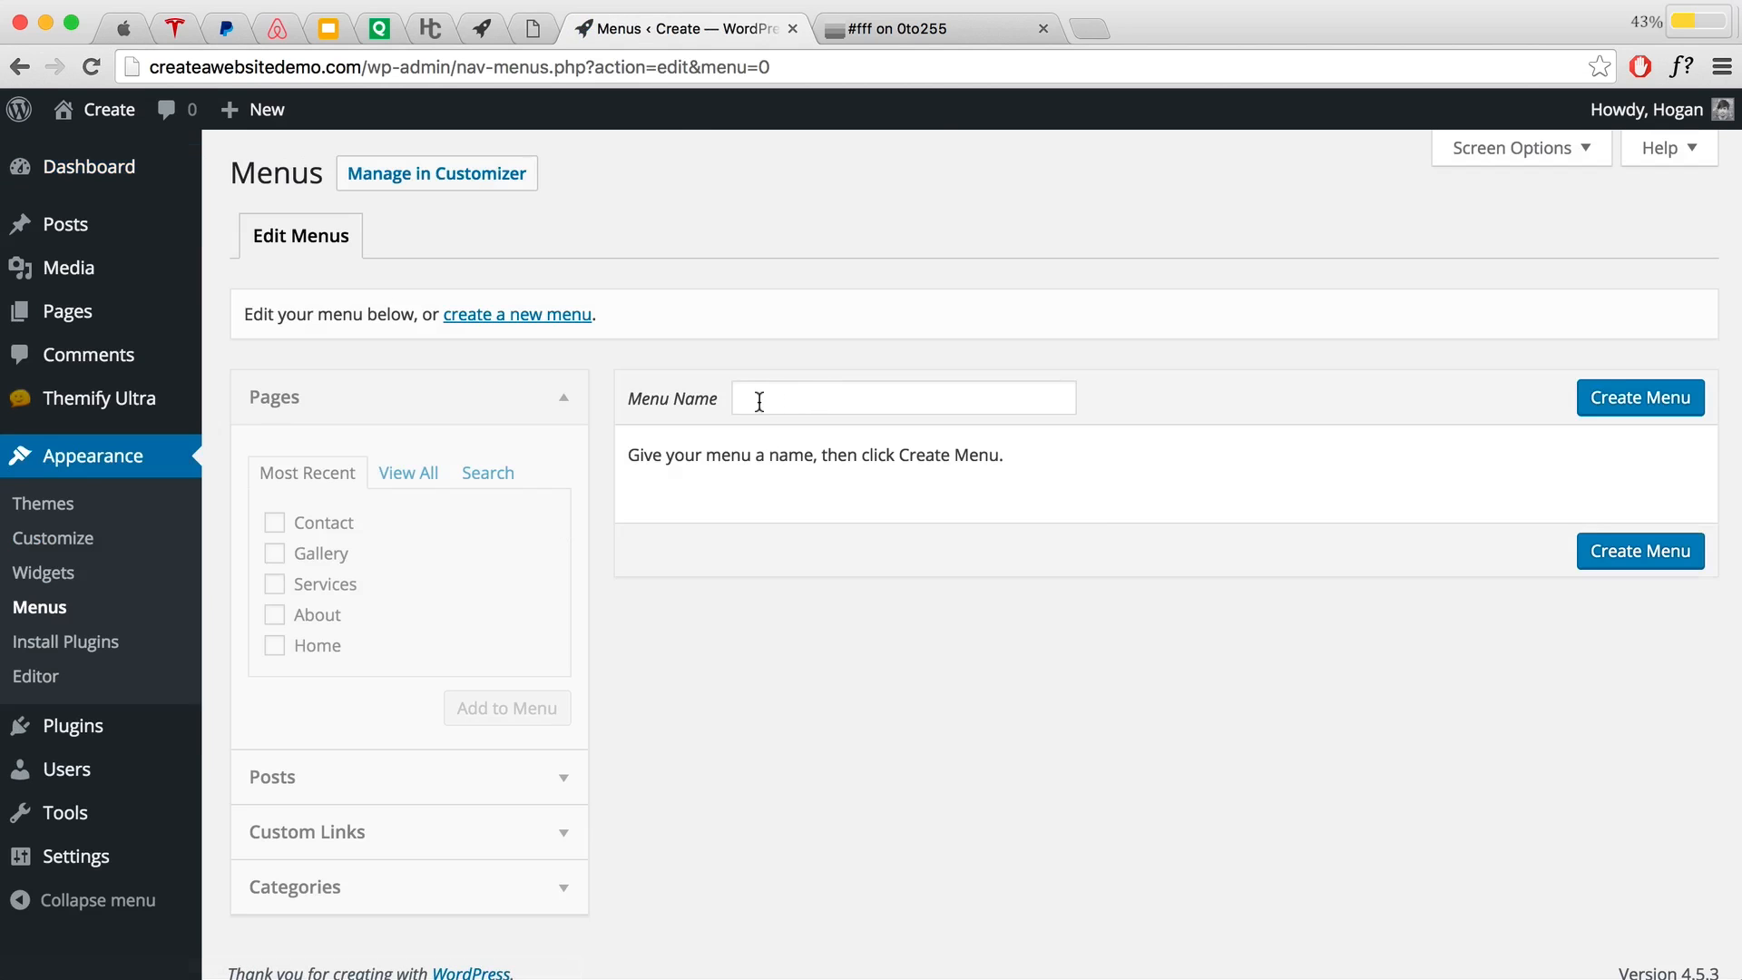
Step: Create a new menu named 'Top Nav'
click(771, 402)
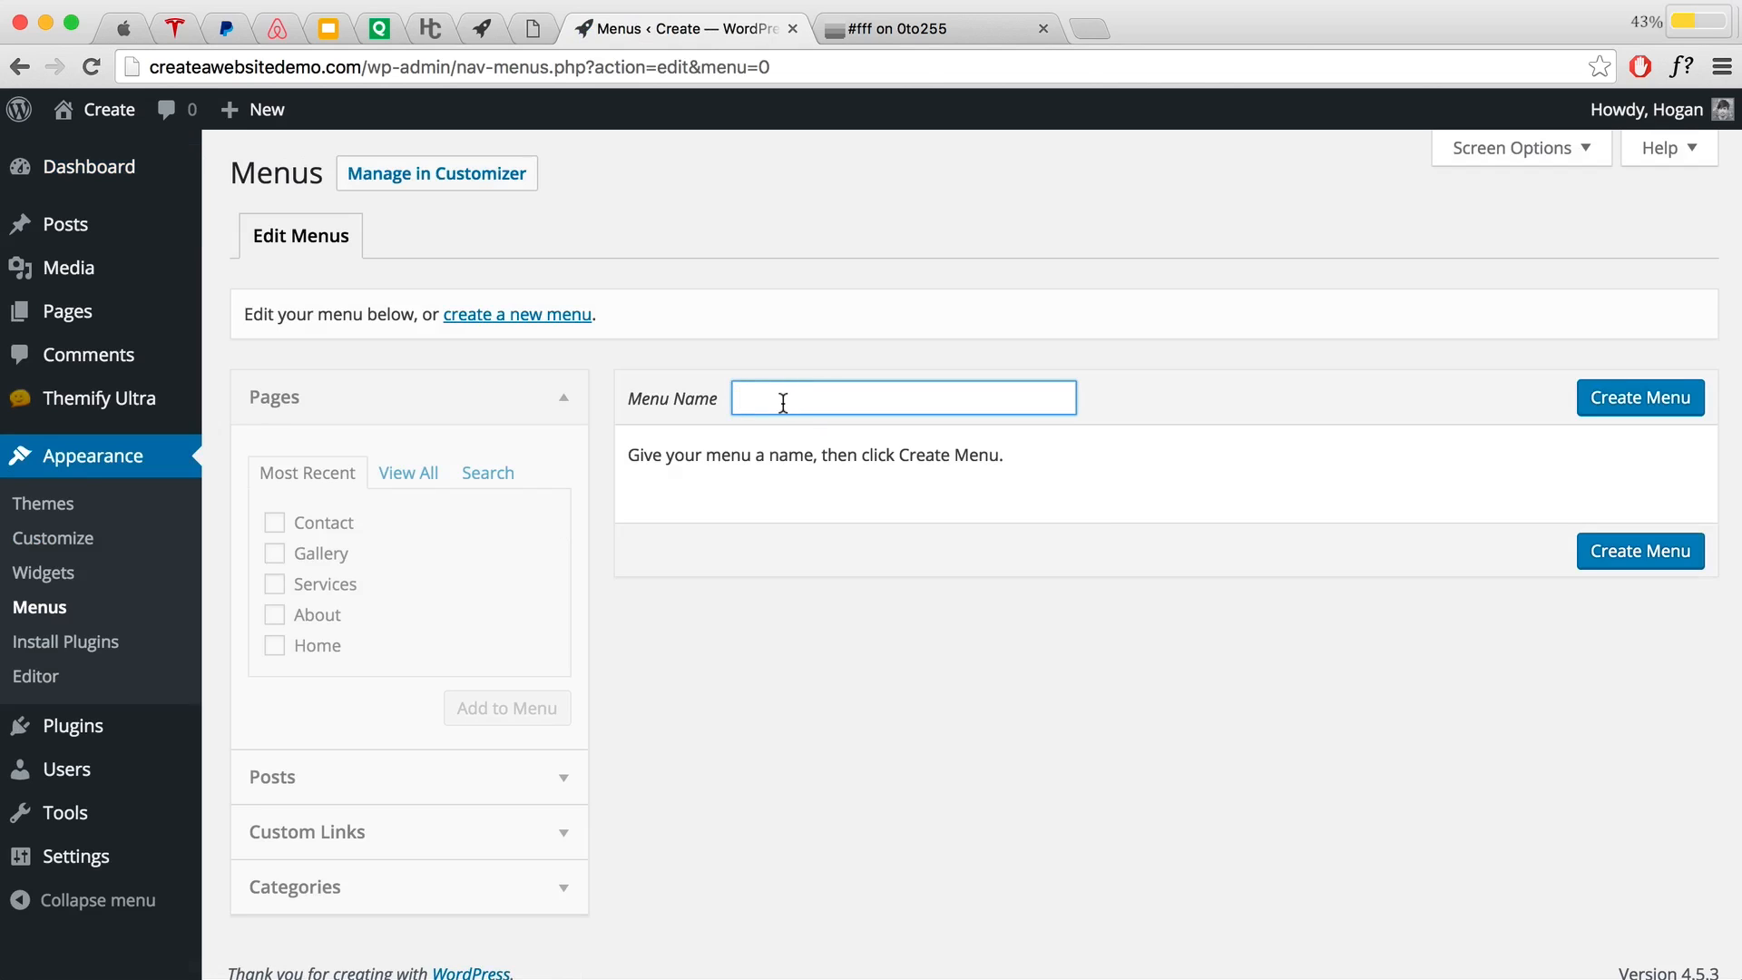
text(Top)
key(Down)
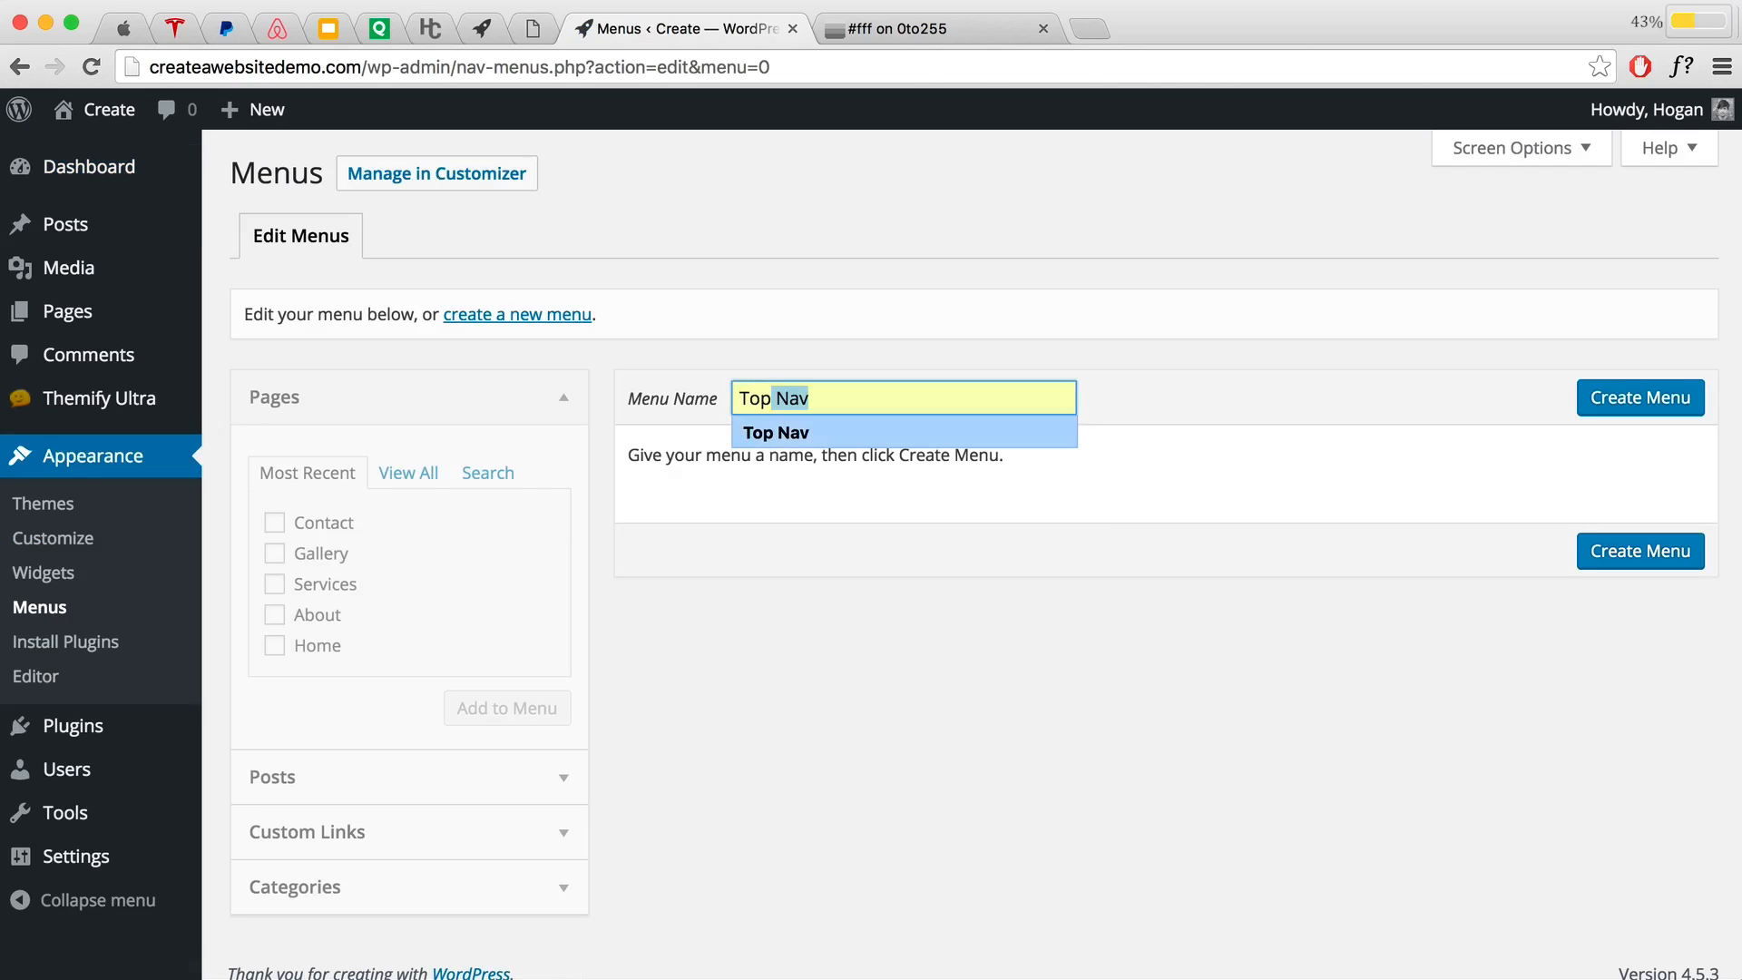
key(Return)
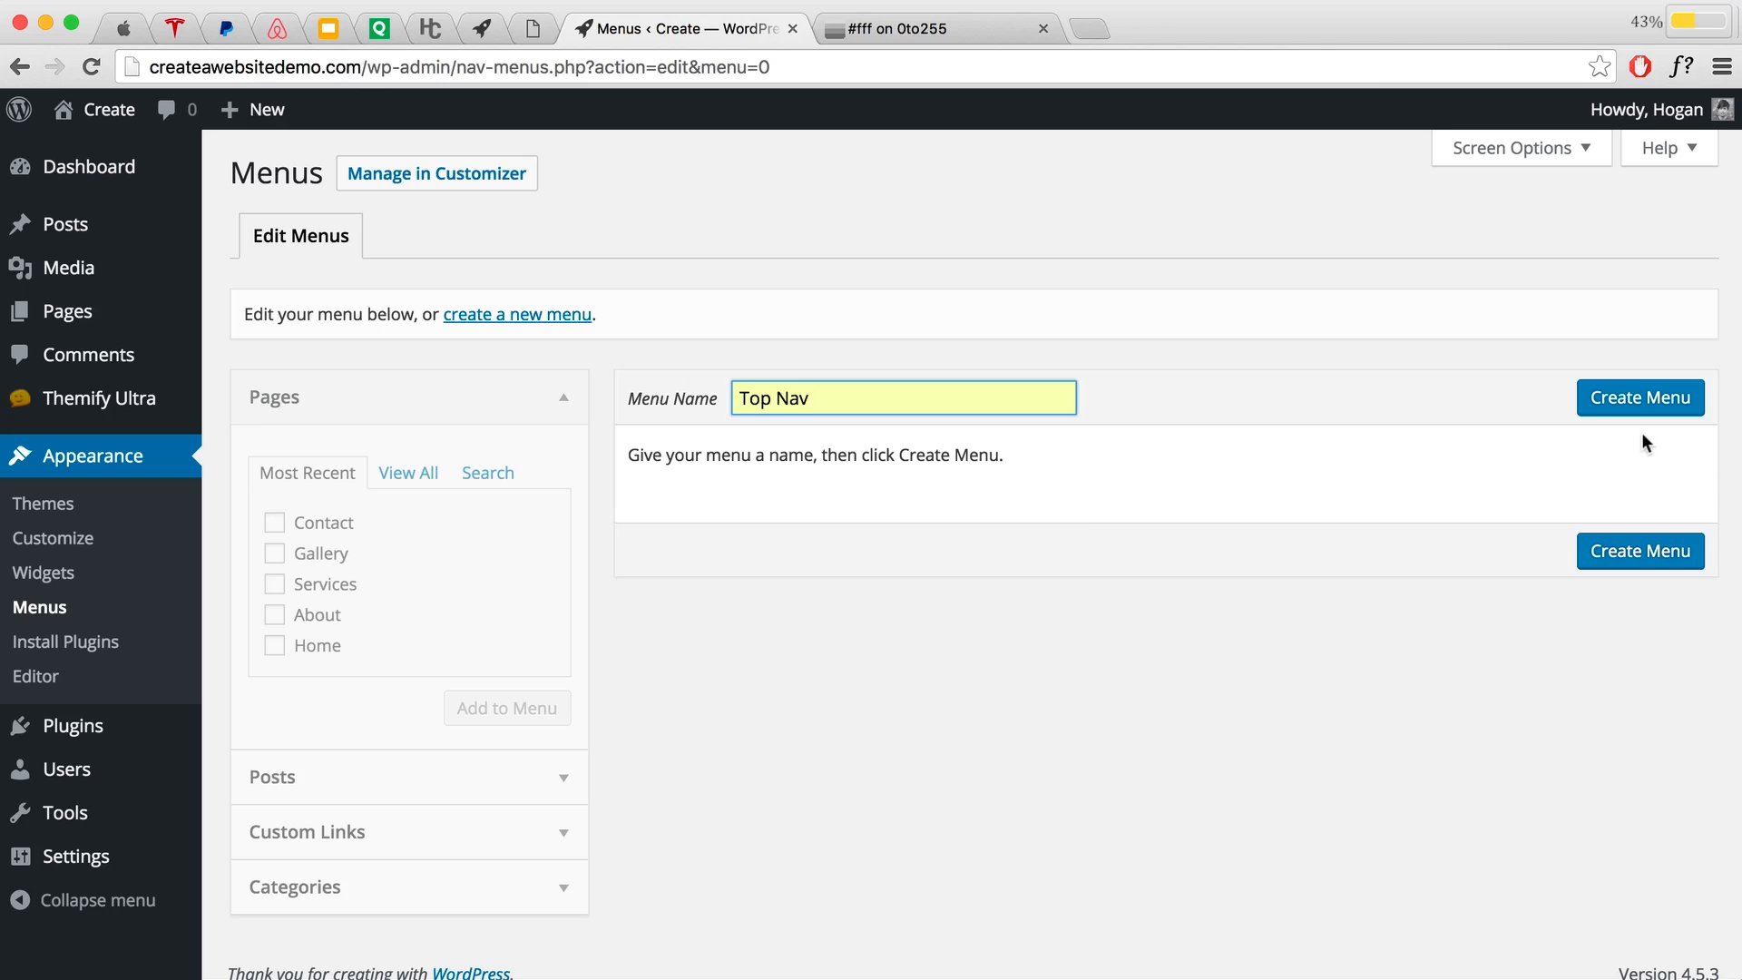
click(1633, 402)
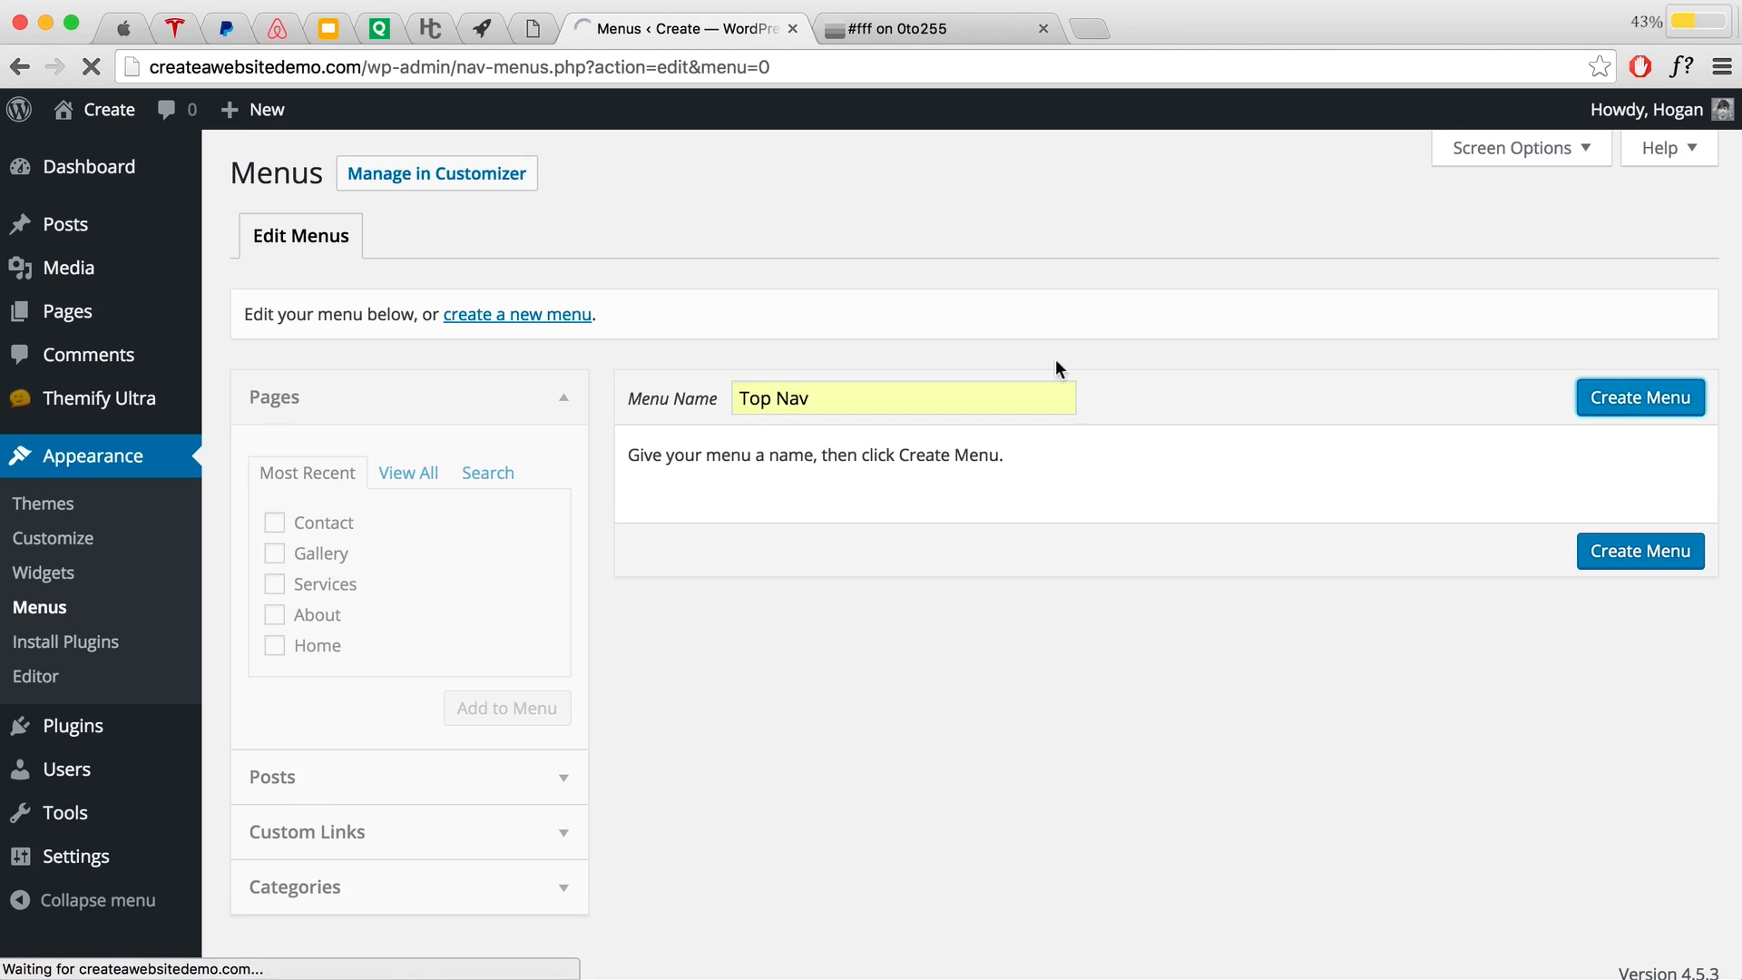
Step: Add the About, Services, Gallery and Contact pages to the Top Nav menu
click(275, 617)
click(275, 584)
click(275, 553)
click(274, 522)
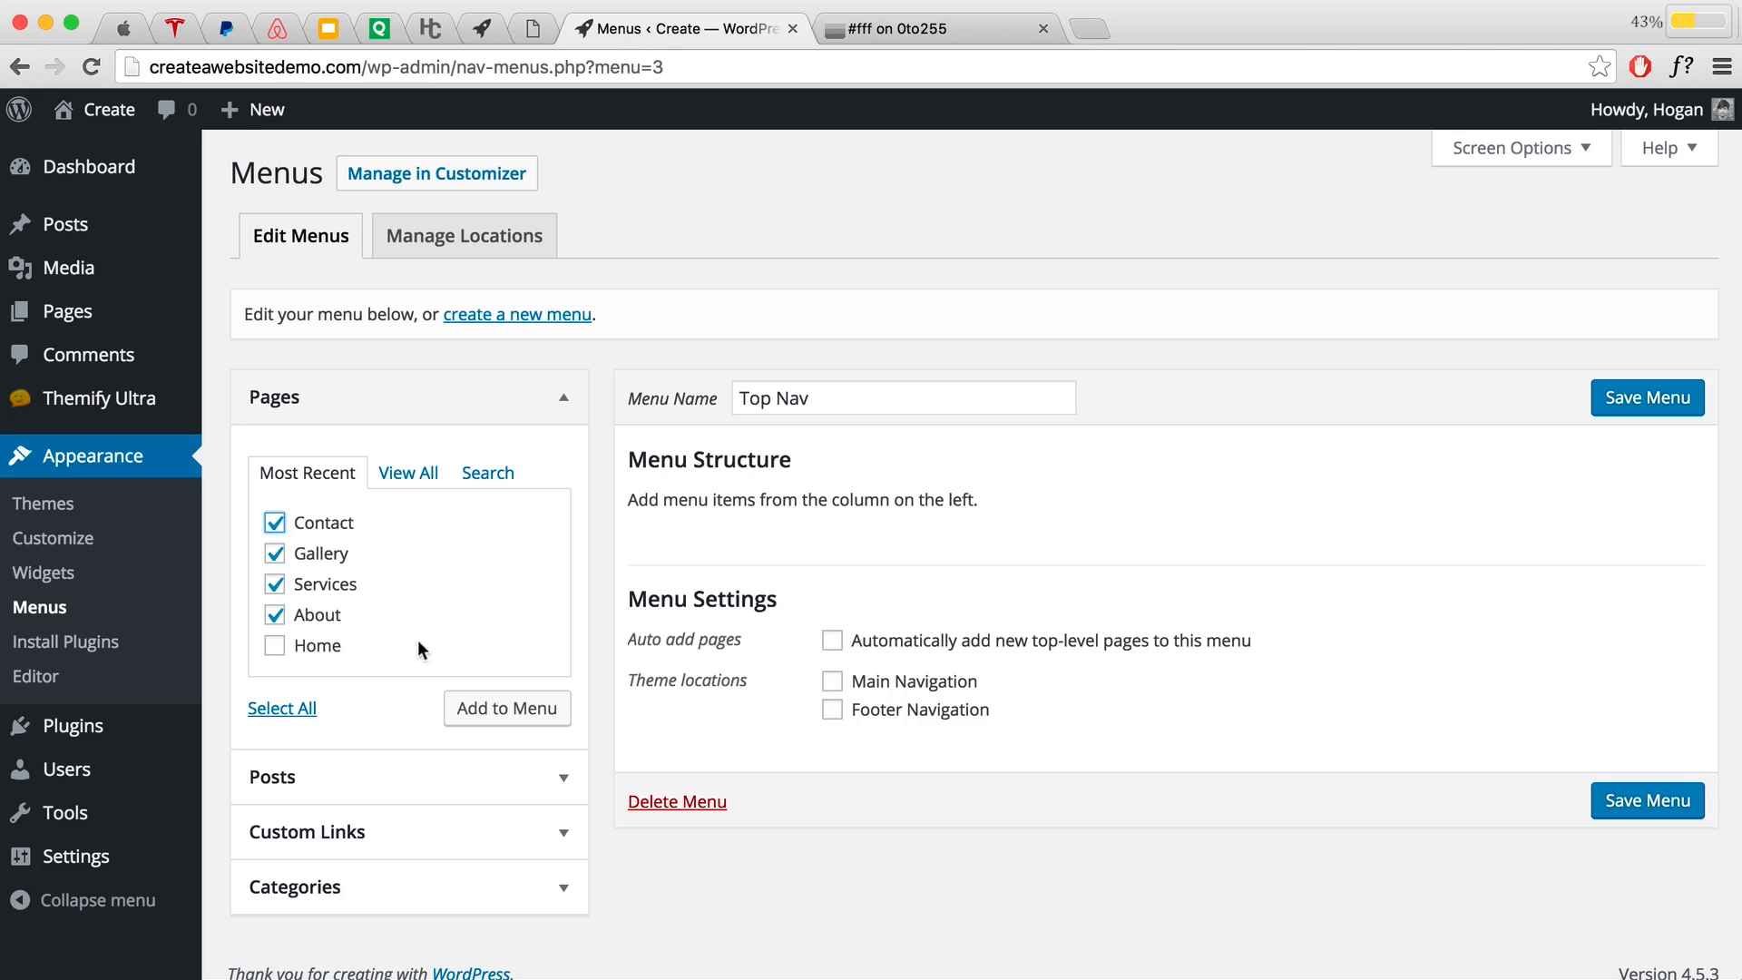
click(501, 715)
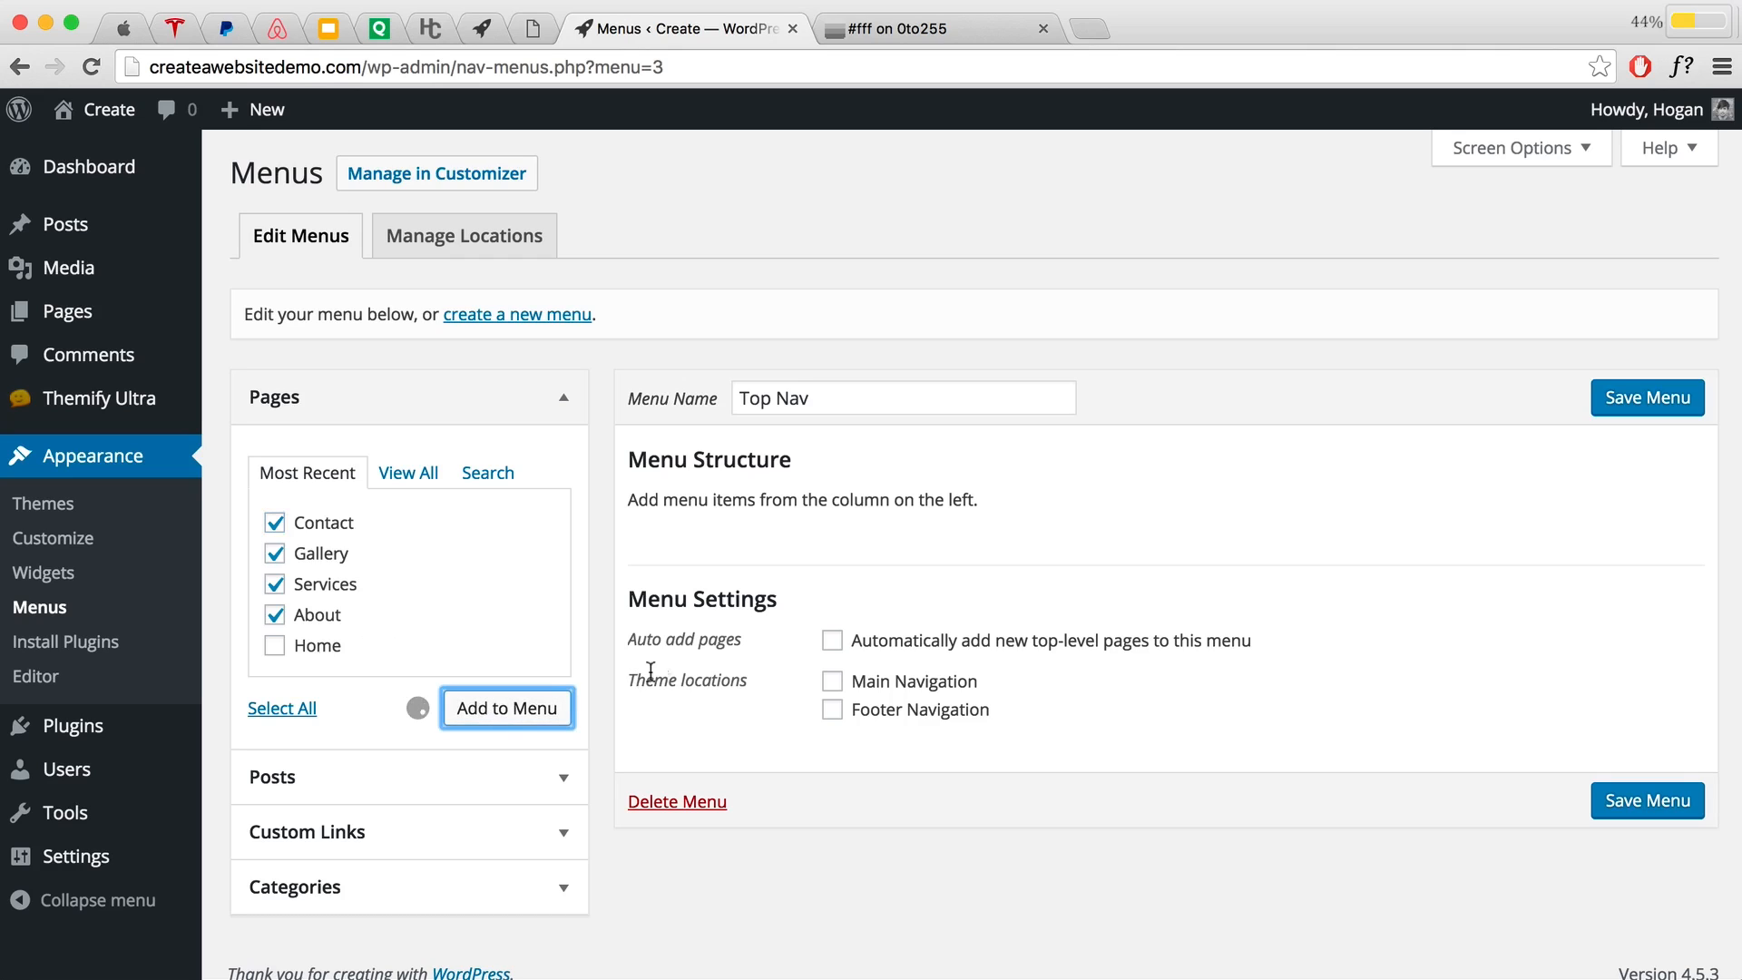
Step: Reorder the menu items as About, Services, Gallery, Contact, all at top level
drag(696, 762, 691, 571)
drag(685, 763, 689, 632)
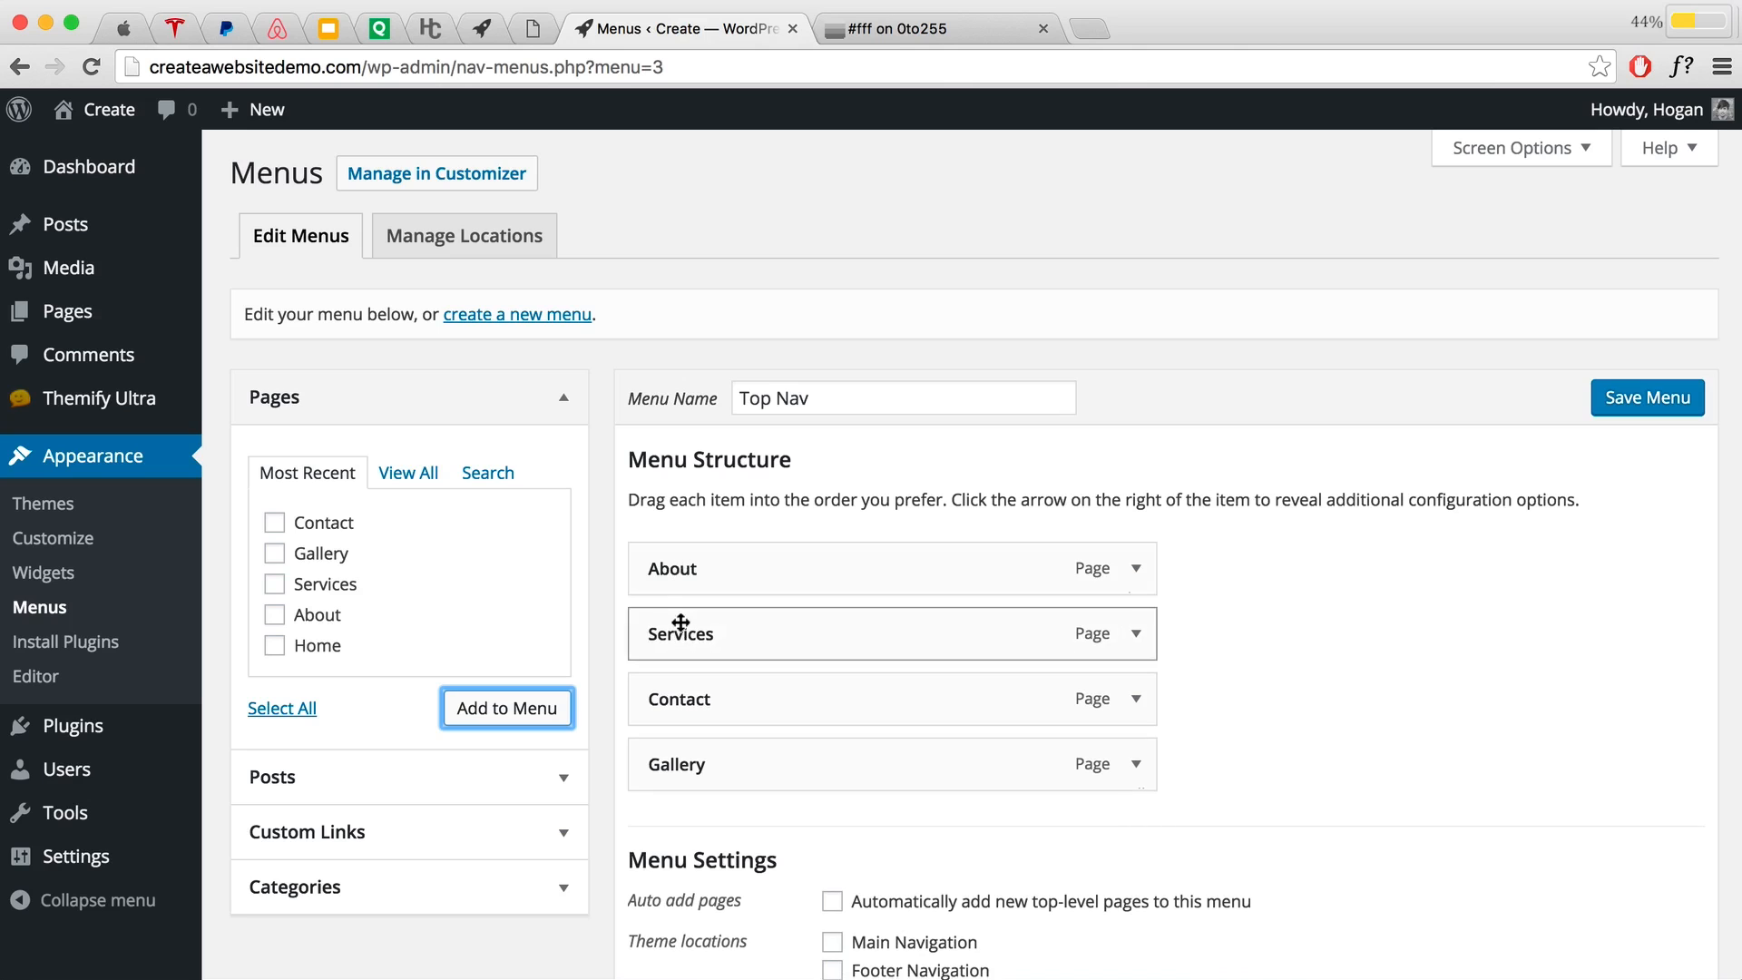
drag(692, 762, 707, 685)
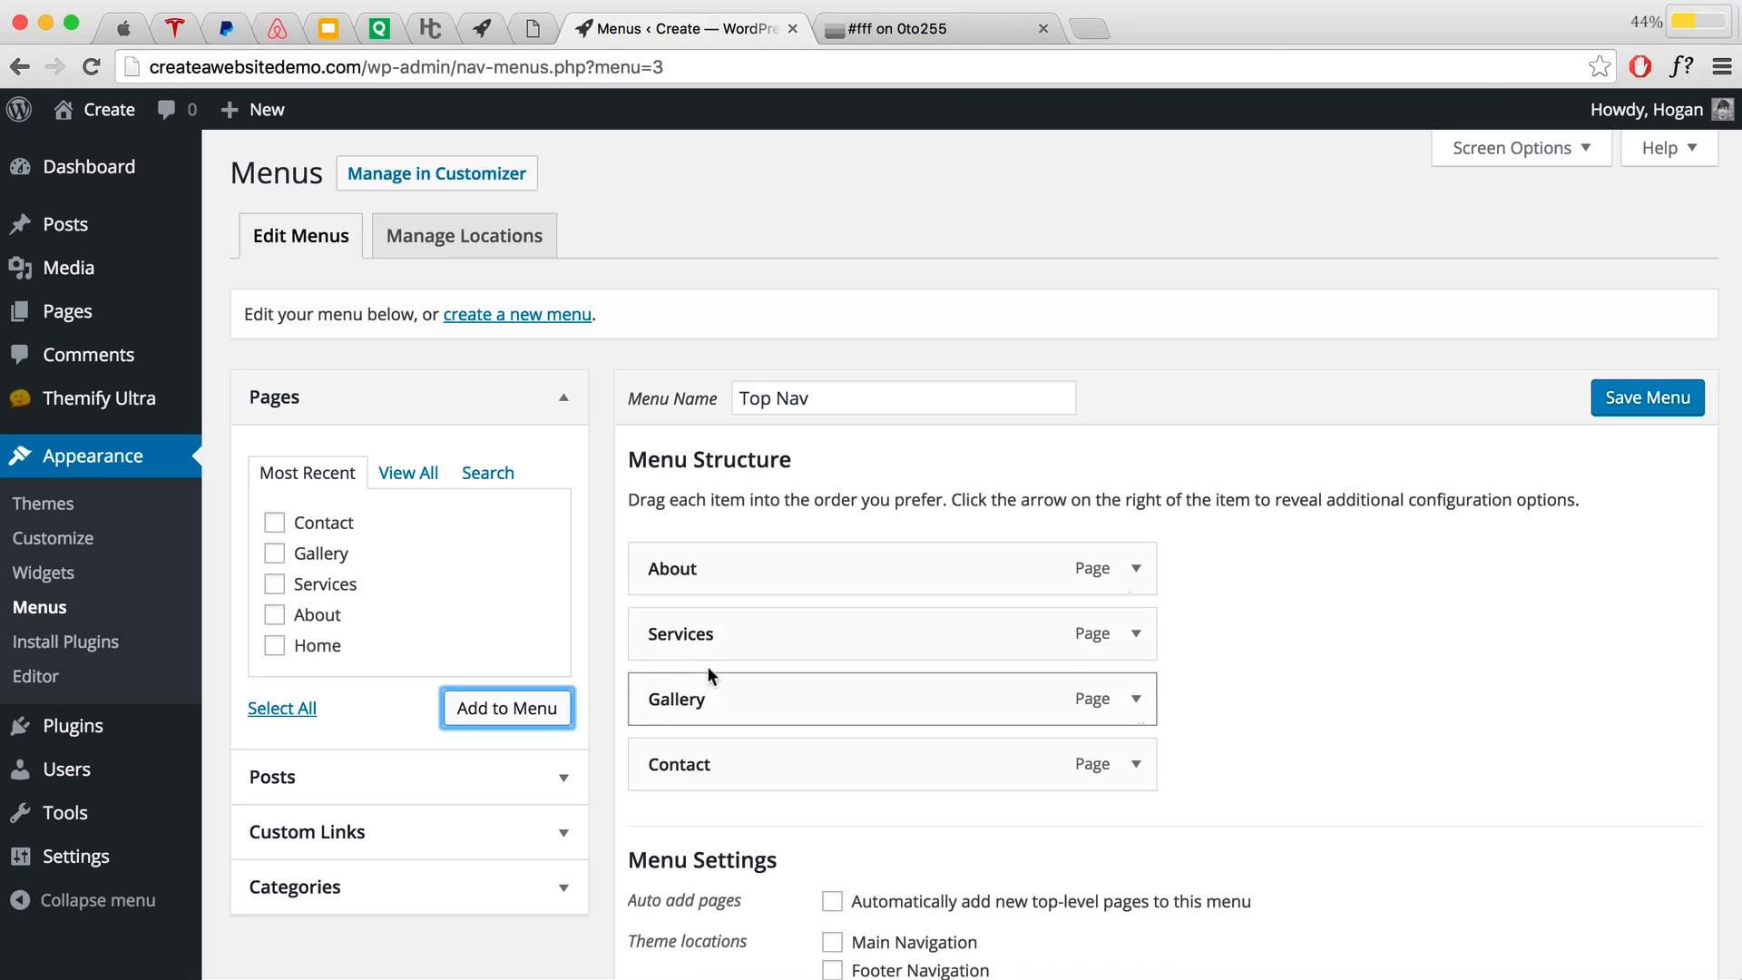
scroll(851, 558, down, 3)
scroll(853, 563, up, 2)
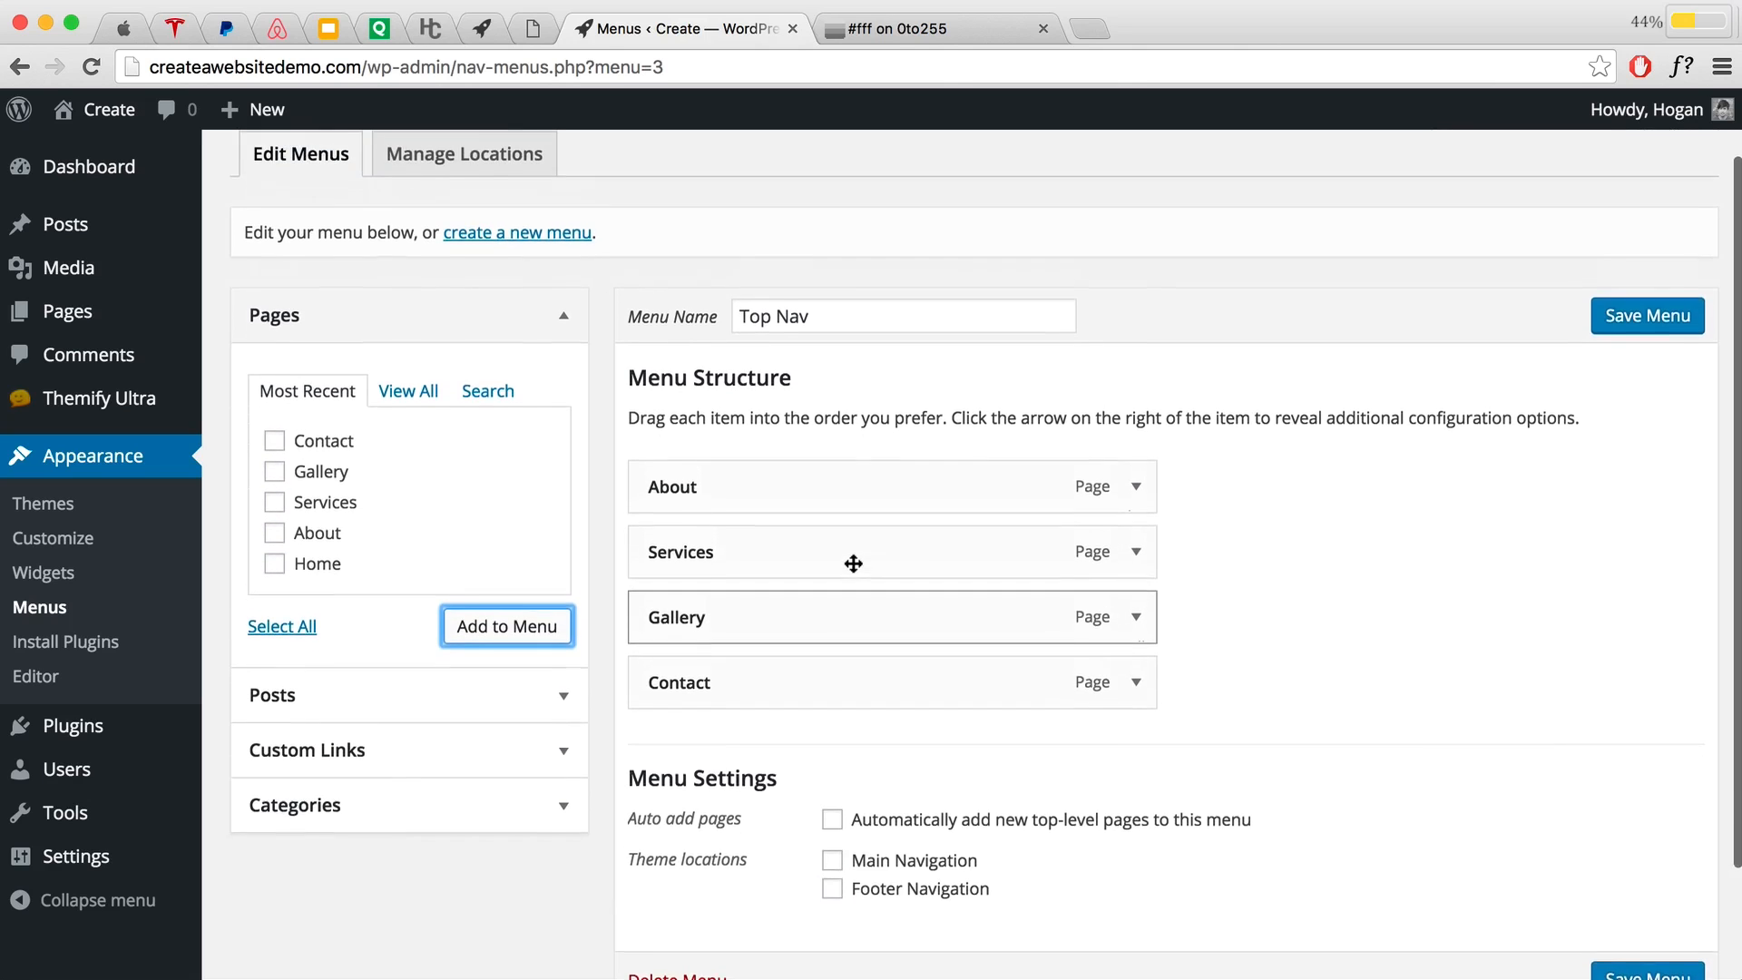
drag(662, 559, 706, 559)
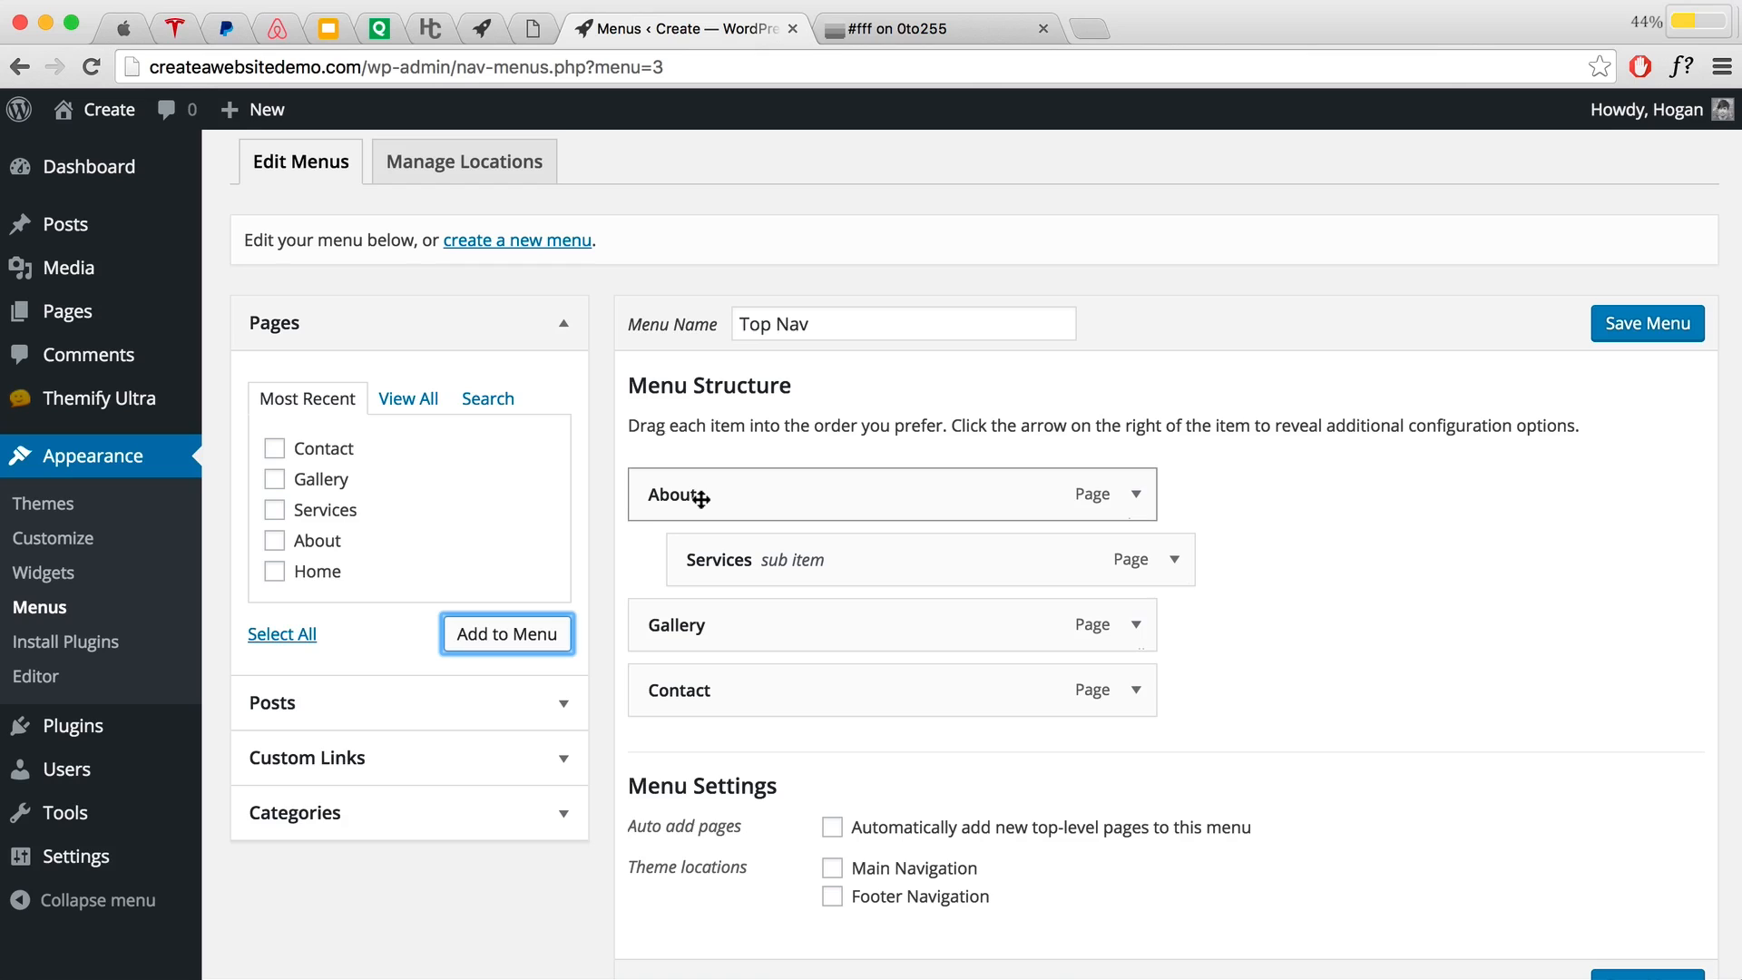
drag(762, 567, 730, 564)
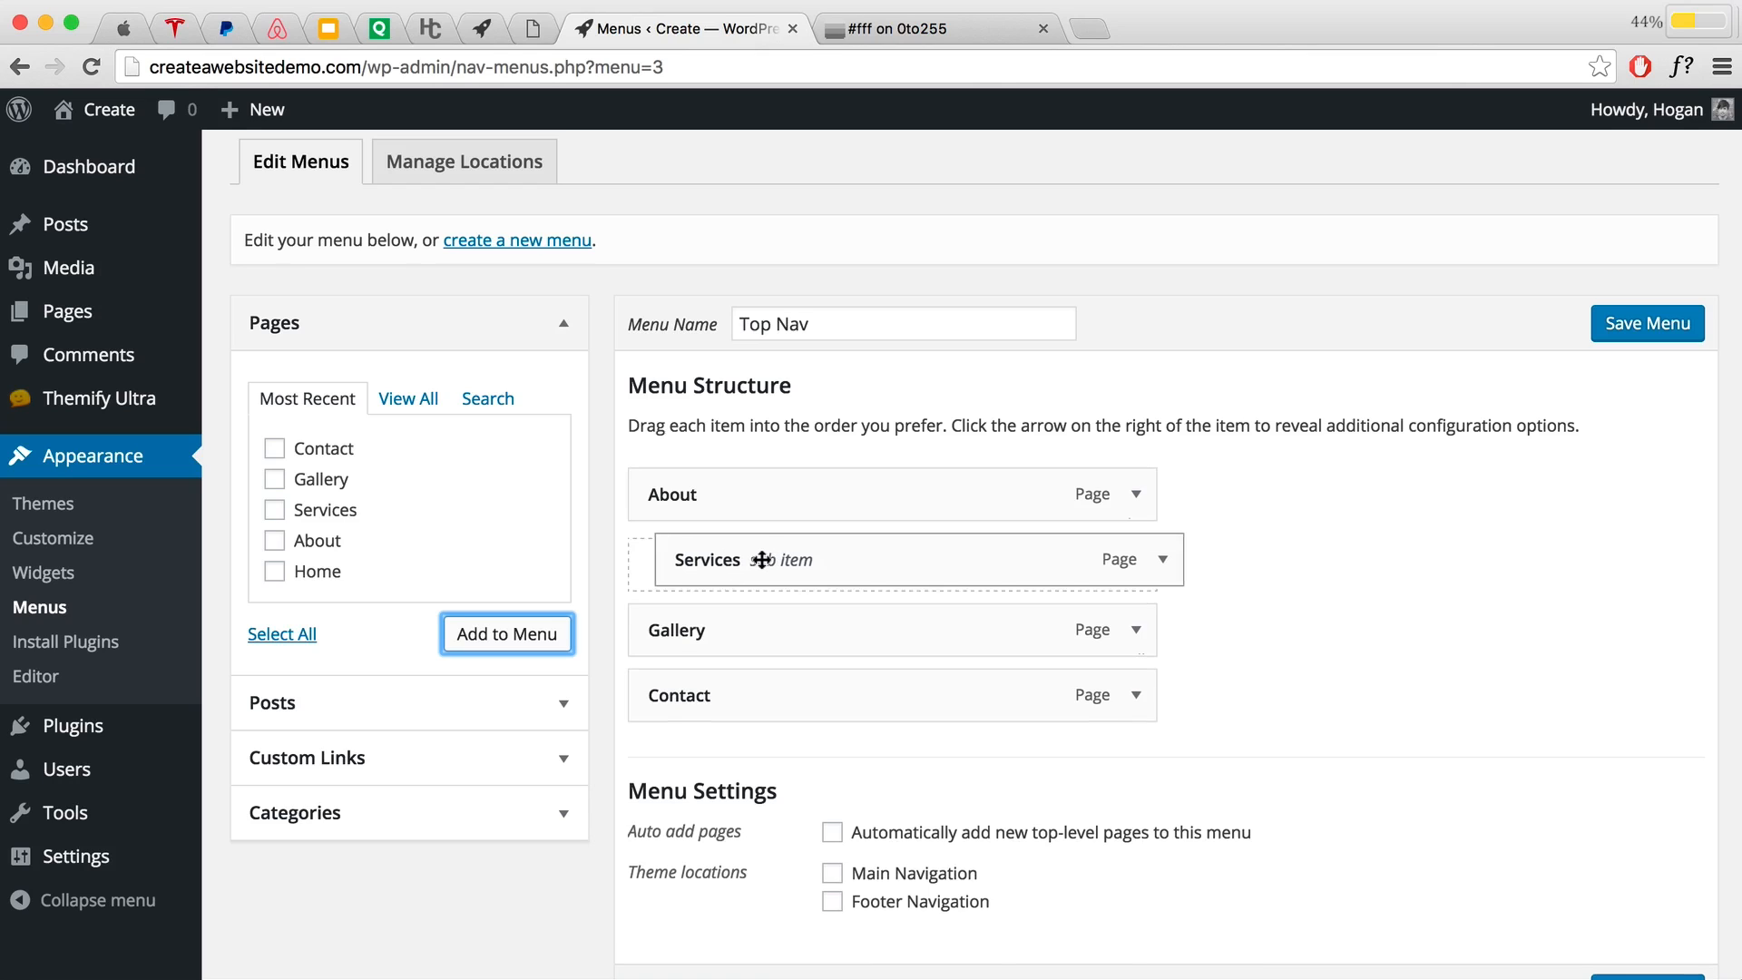
scroll(745, 857, down, 3)
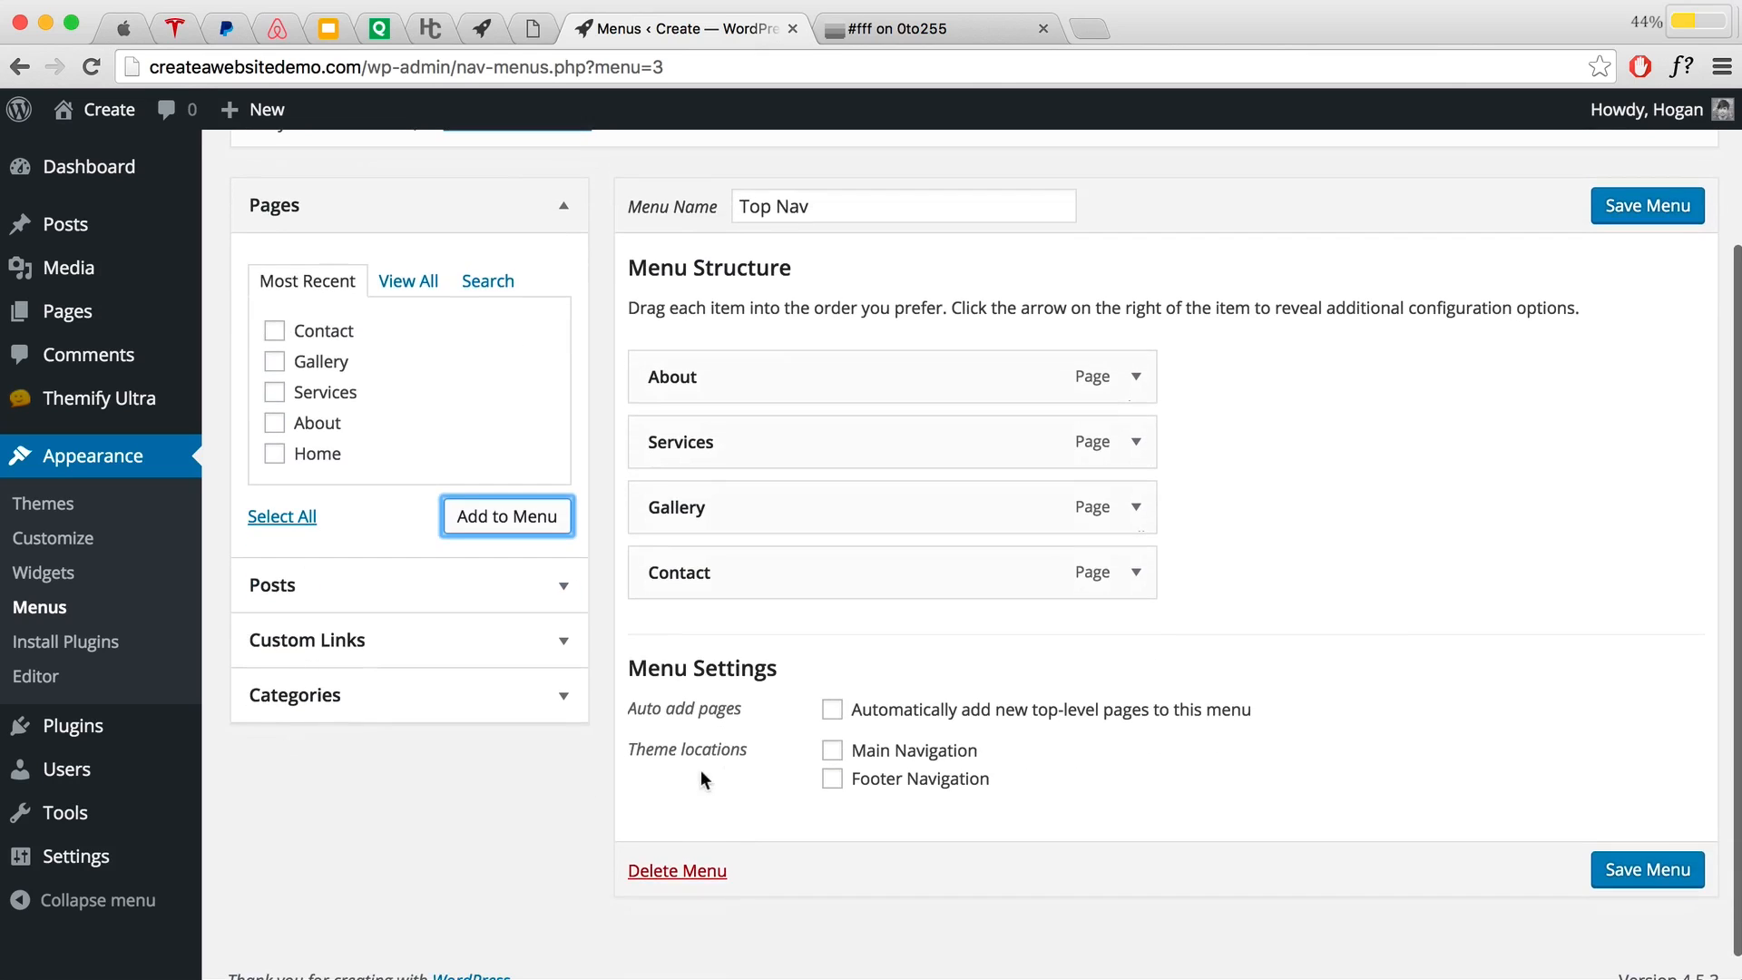
drag(745, 748, 612, 746)
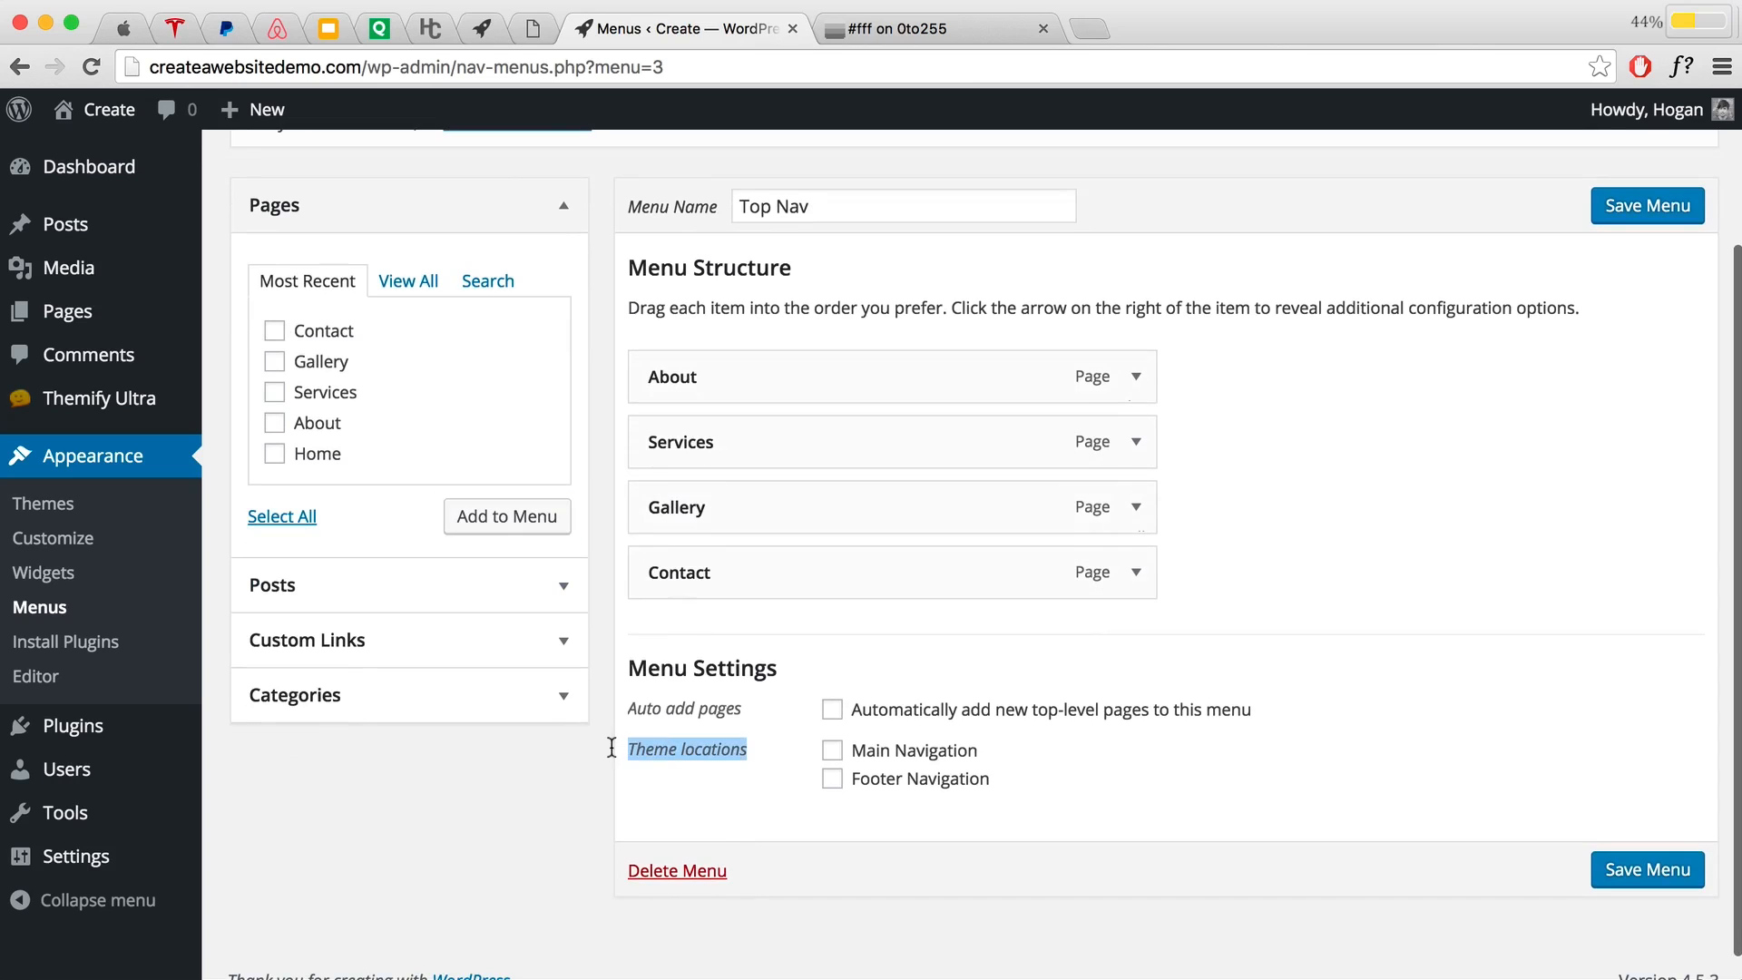
Step: Assign Top Nav to the Main Navigation location and save the menu
click(832, 750)
click(717, 787)
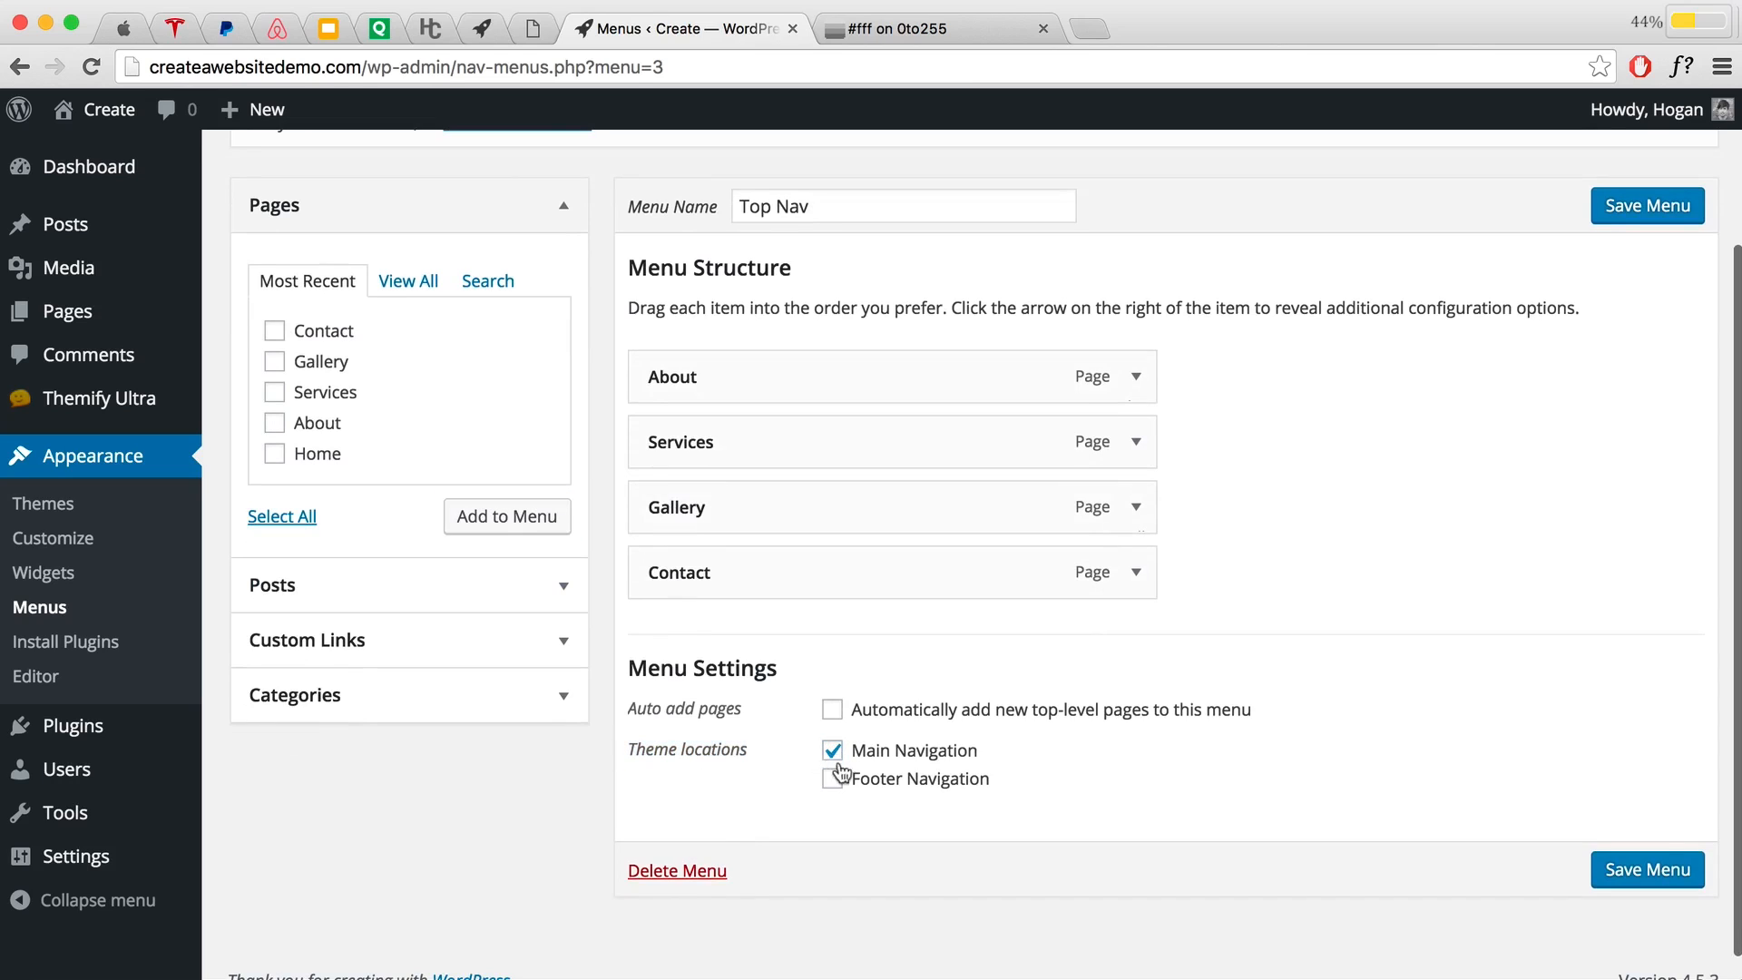
click(1592, 873)
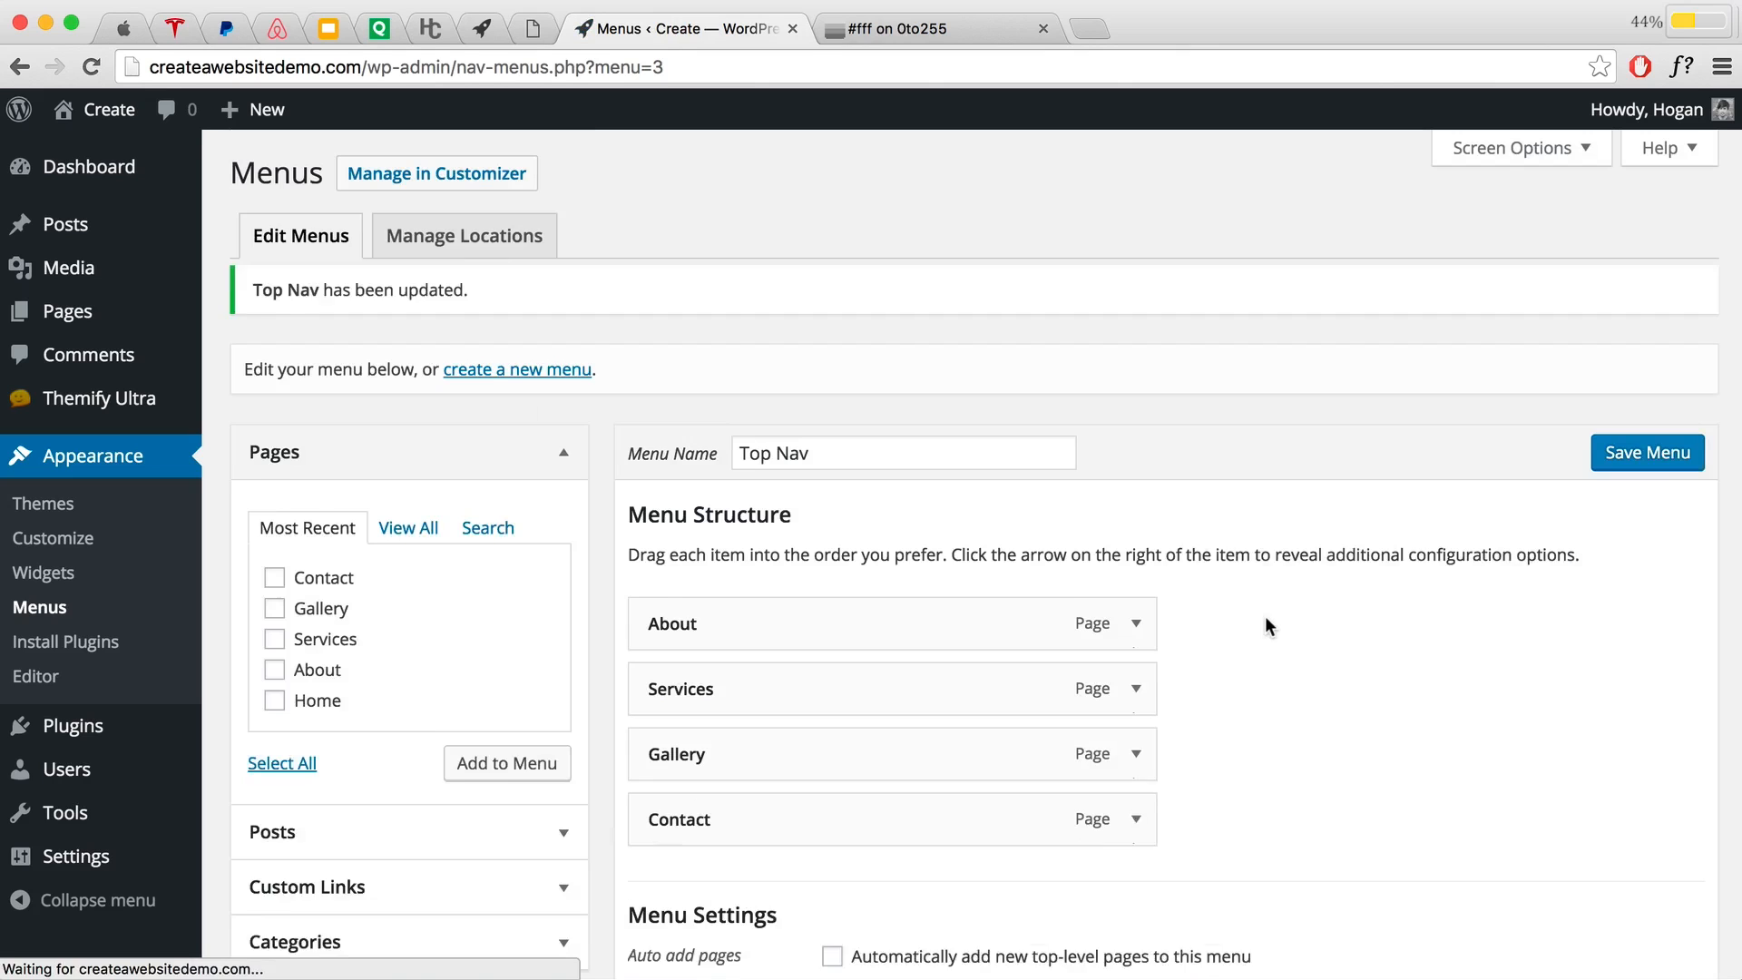
Step: Visit the live site, open the About page, and return to the home page
mouse_move(91, 110)
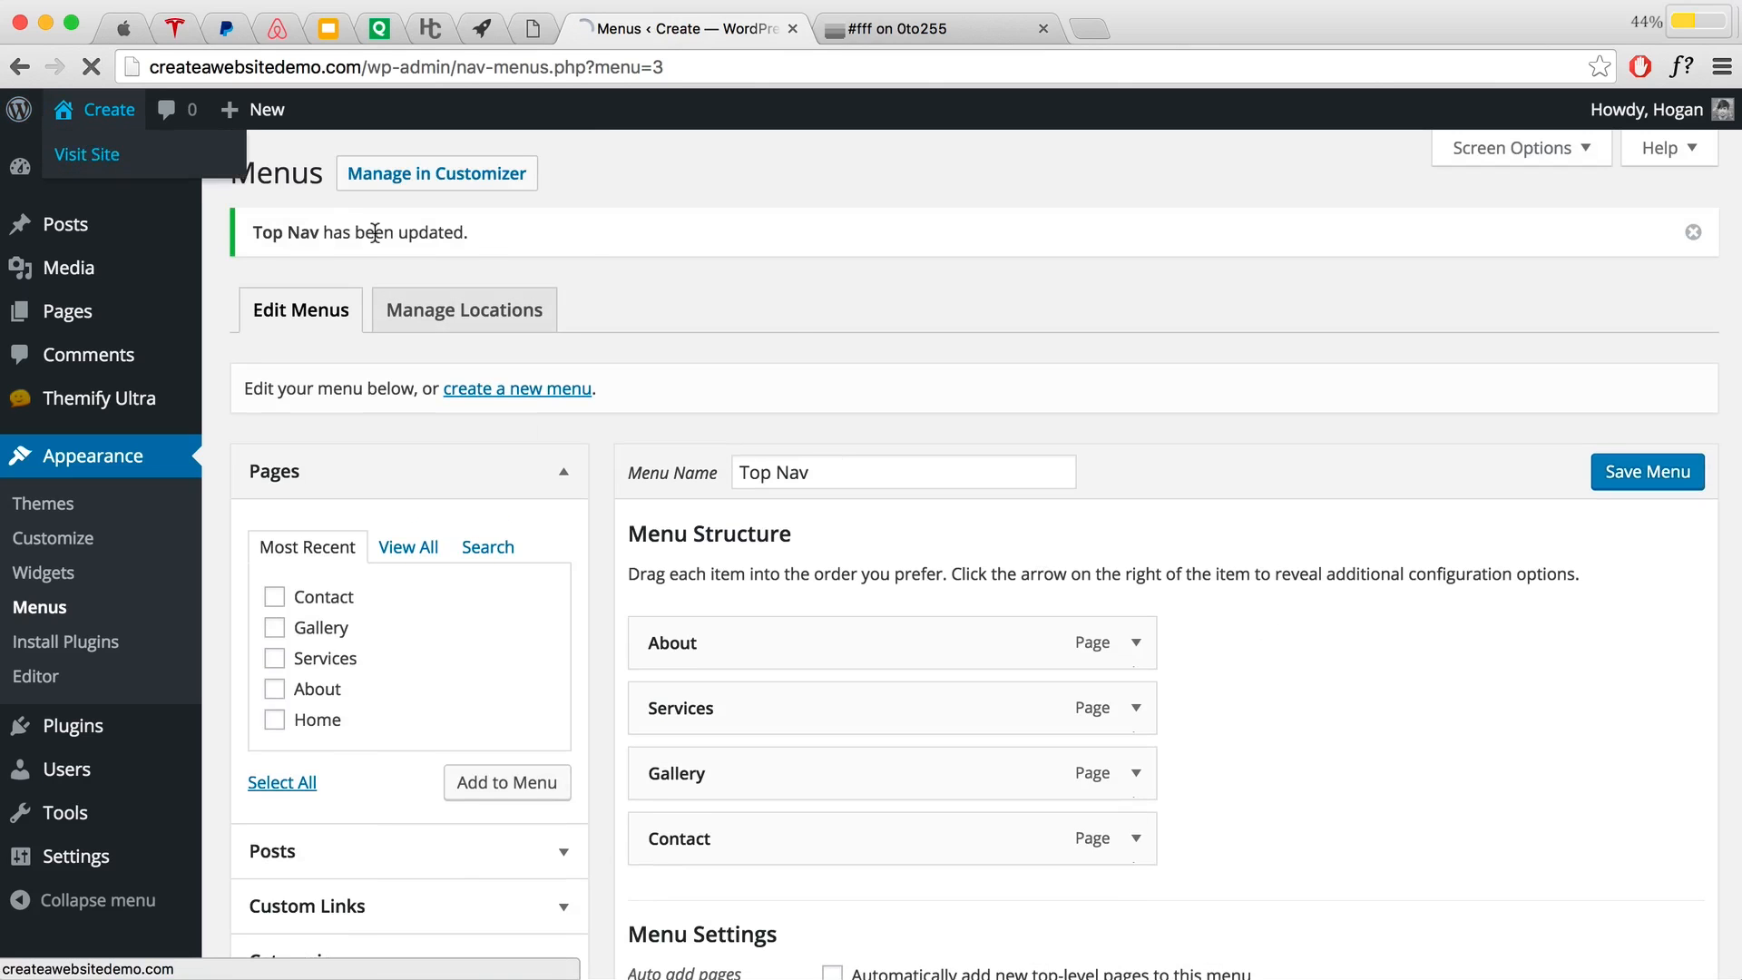
click(88, 153)
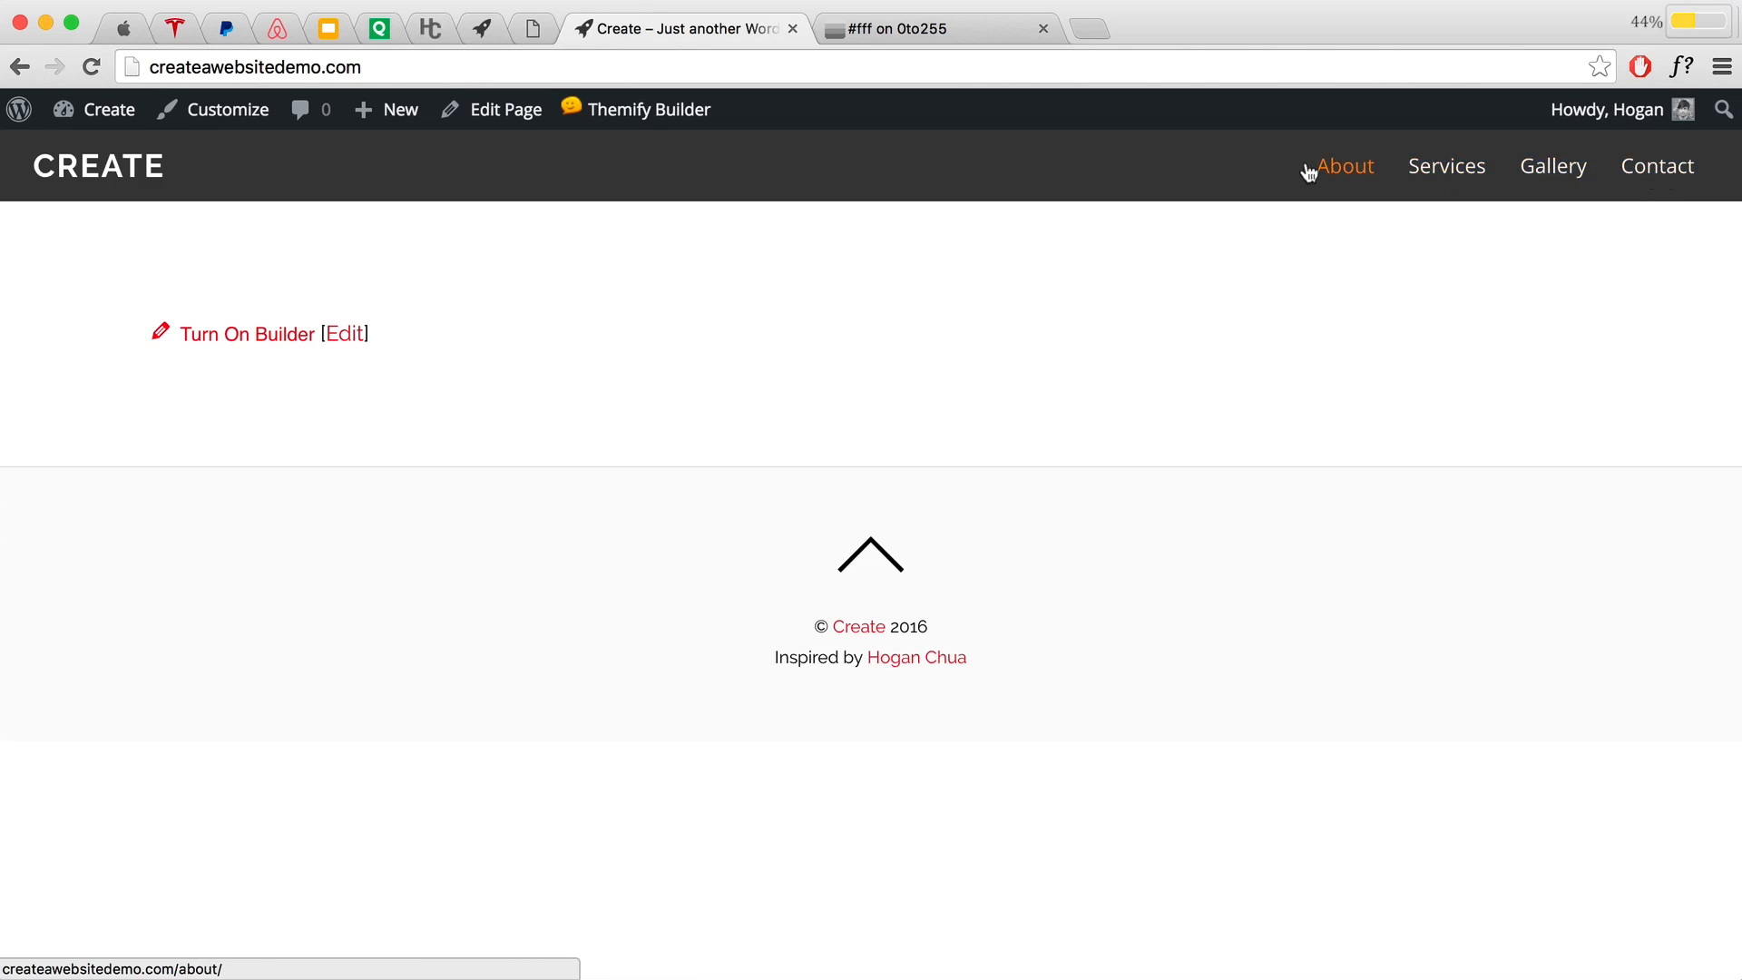
click(1337, 167)
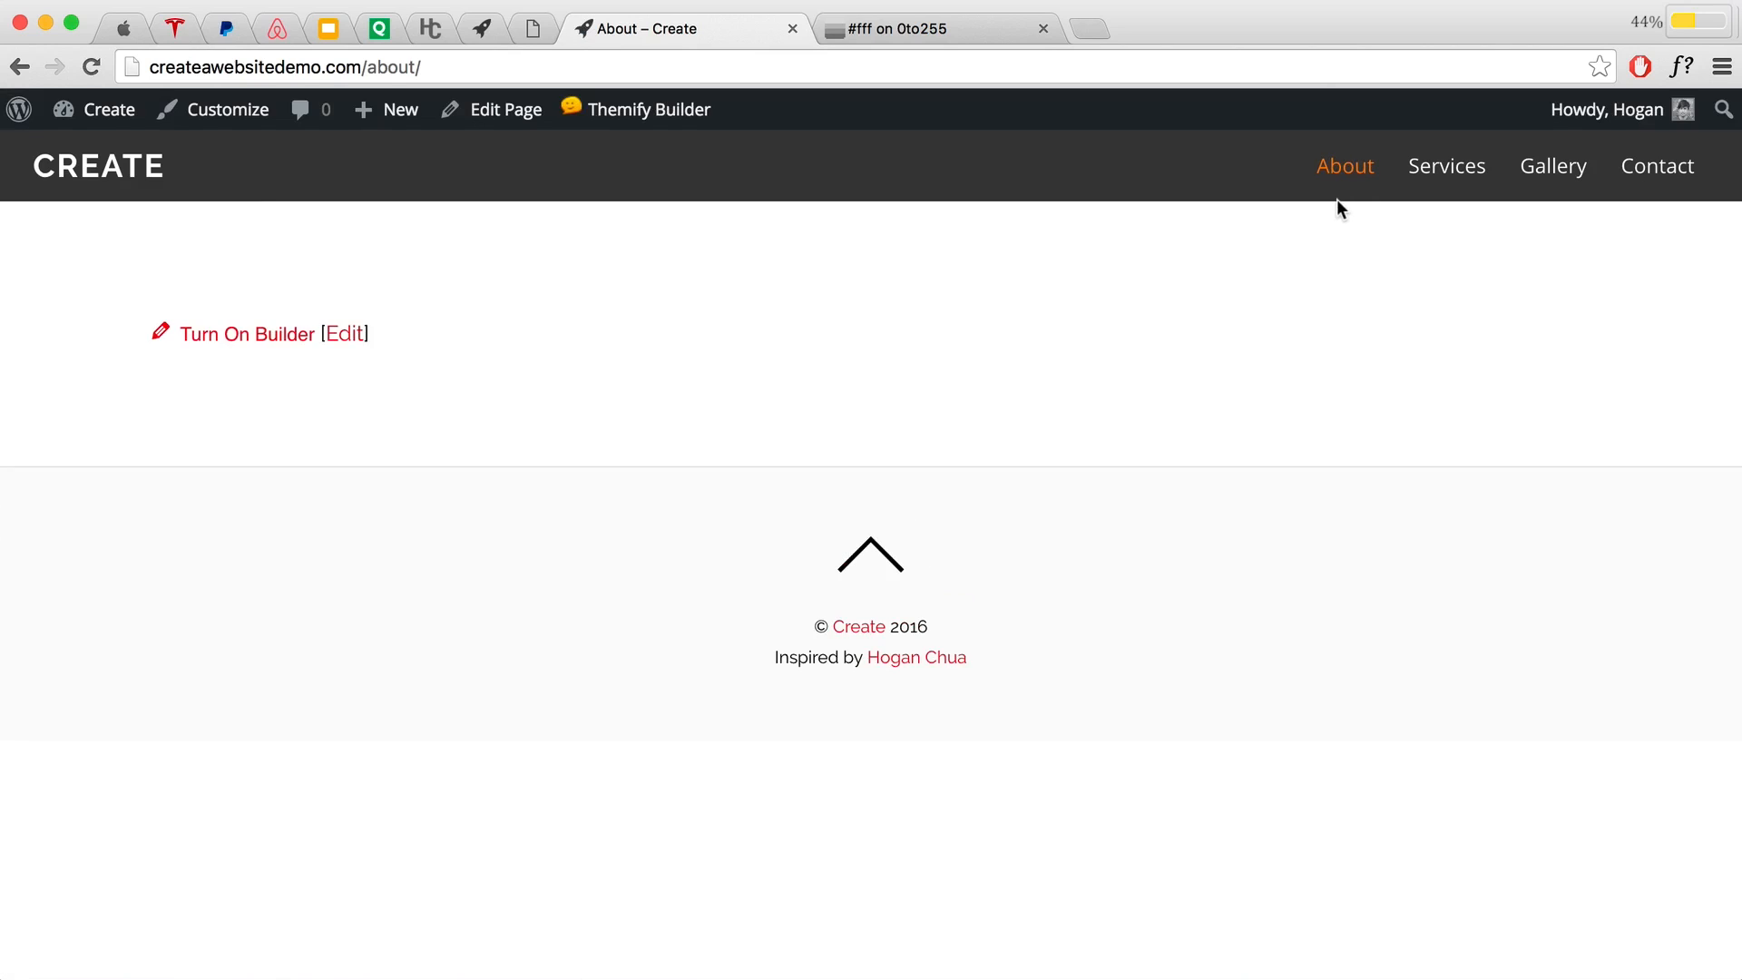
click(128, 166)
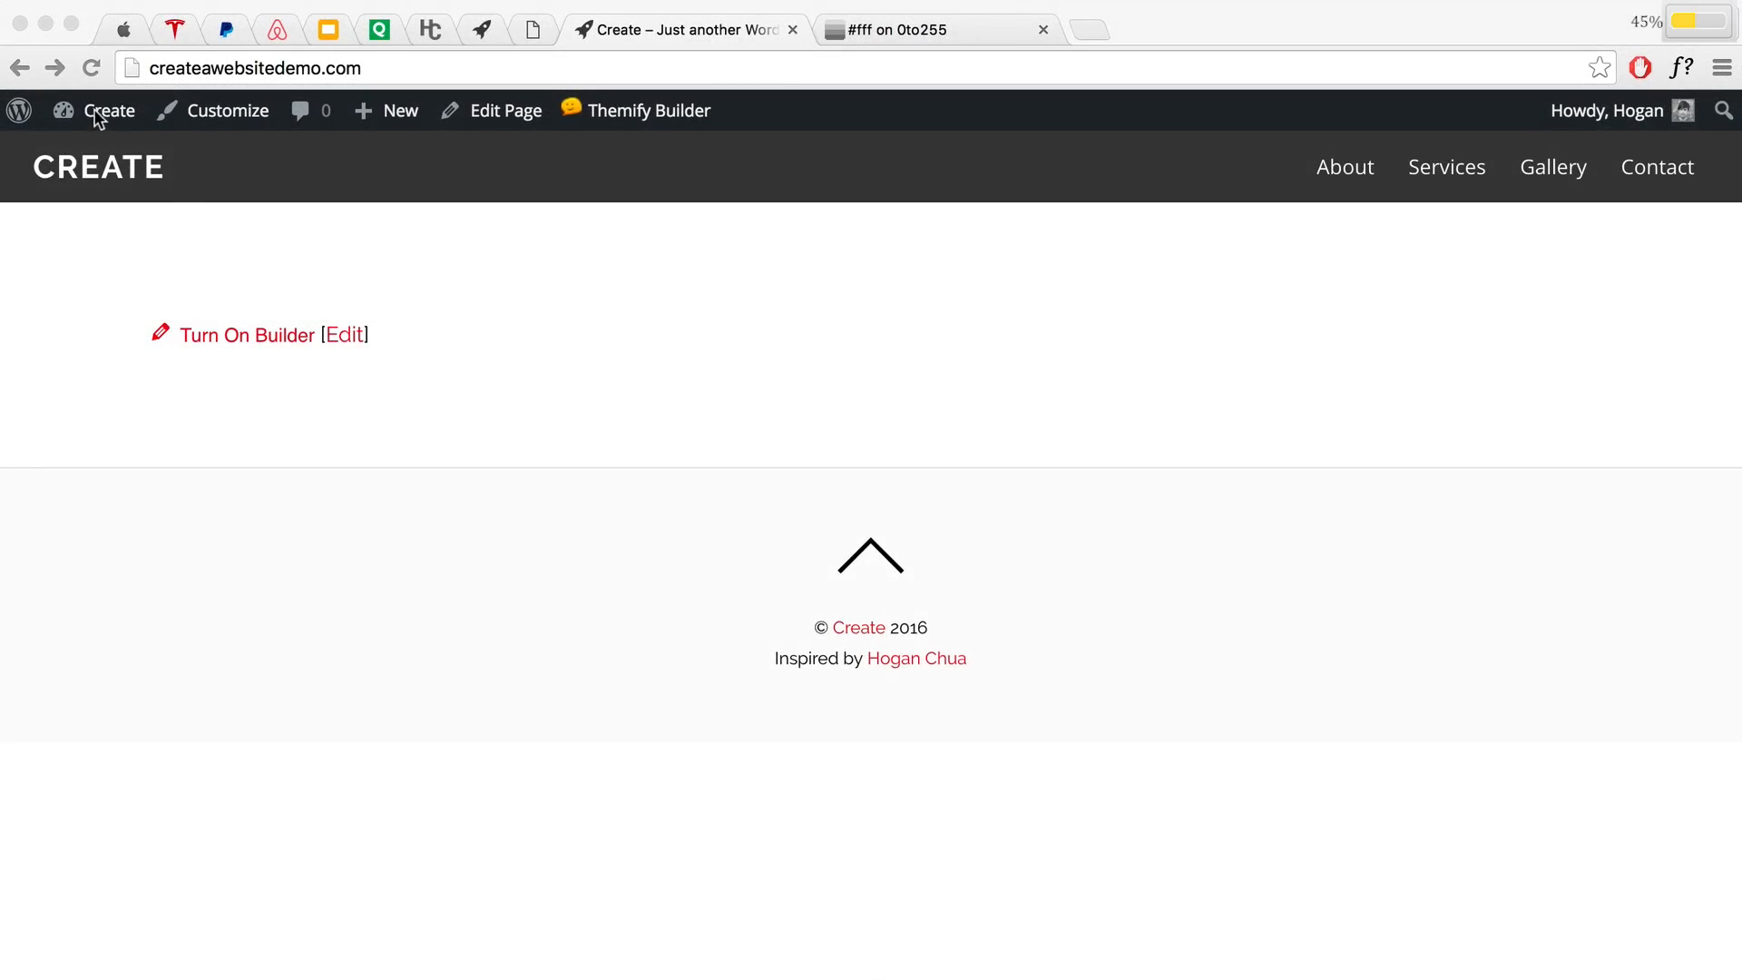
Step: Return to the admin Dashboard and reopen Appearance > Menus
mouse_move(82, 116)
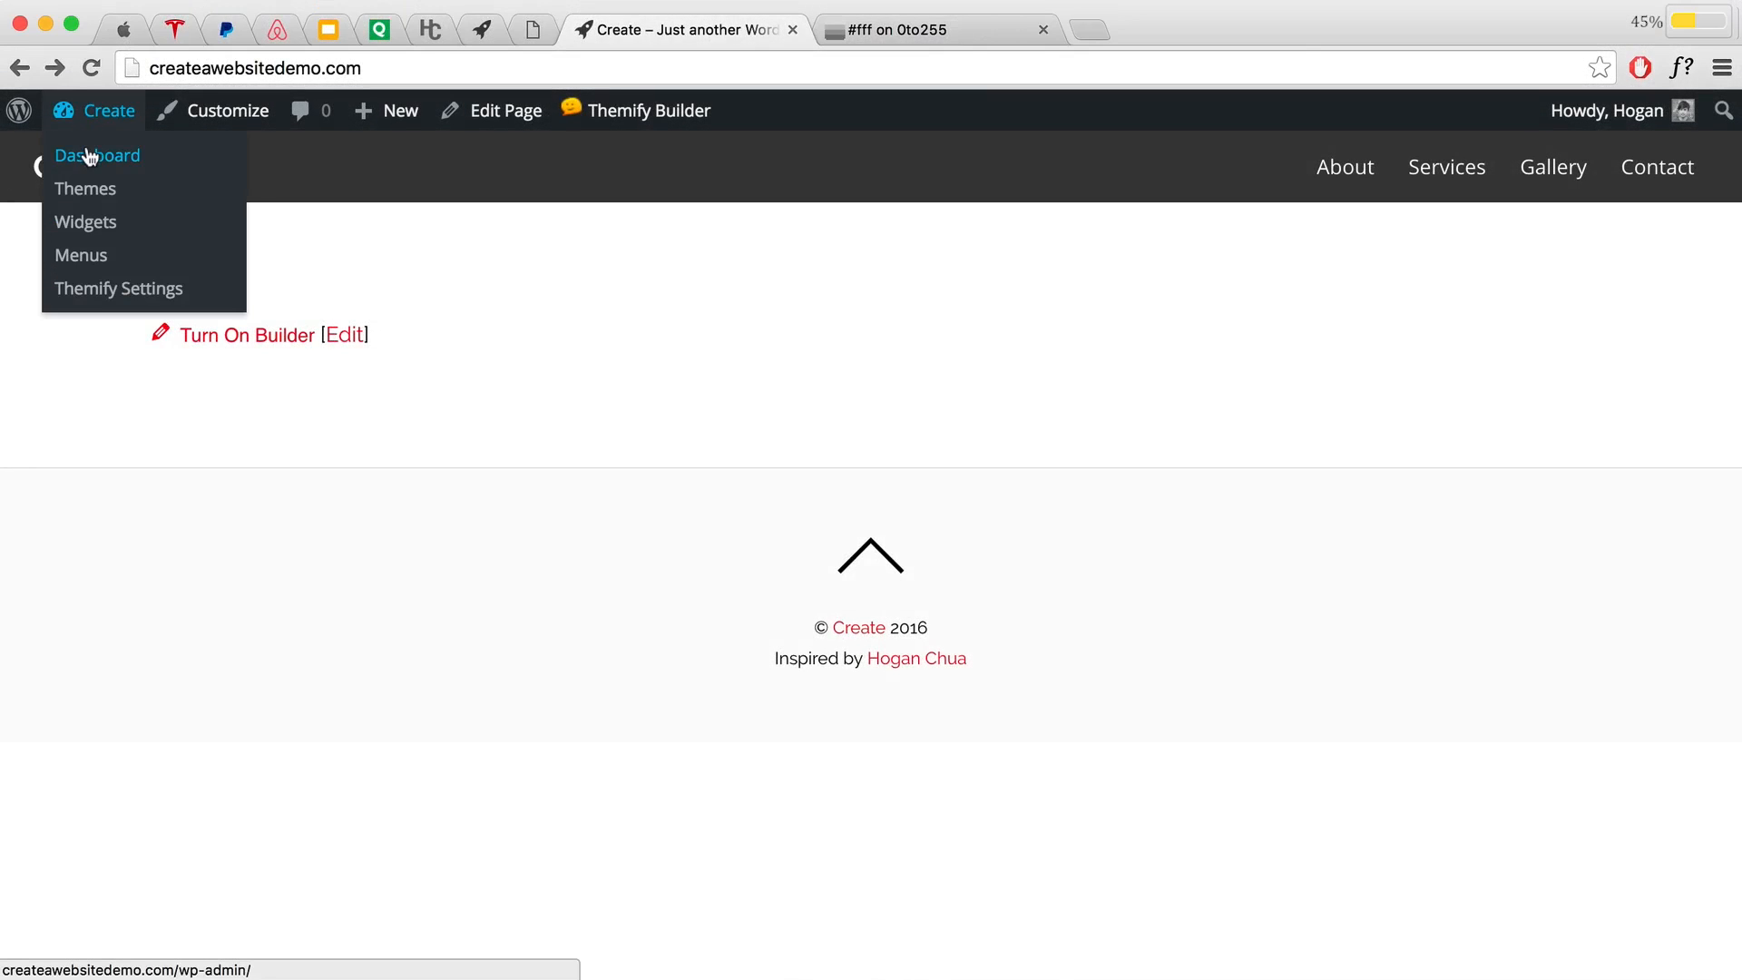
click(90, 153)
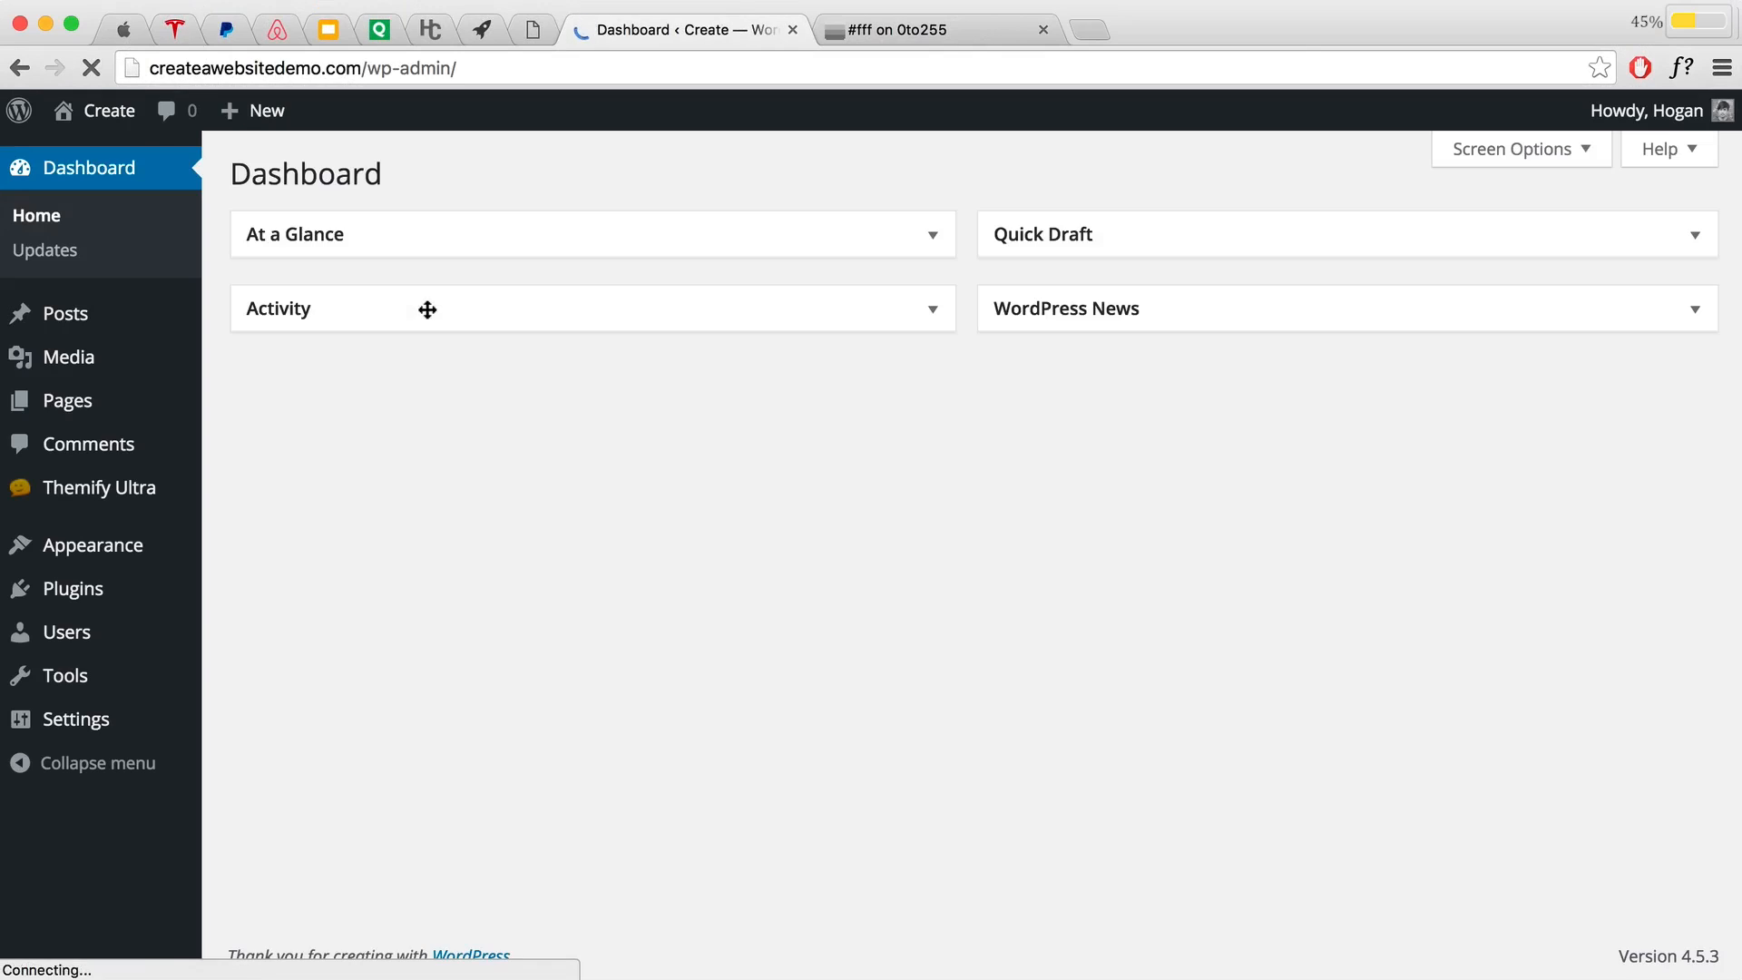
mouse_move(128, 563)
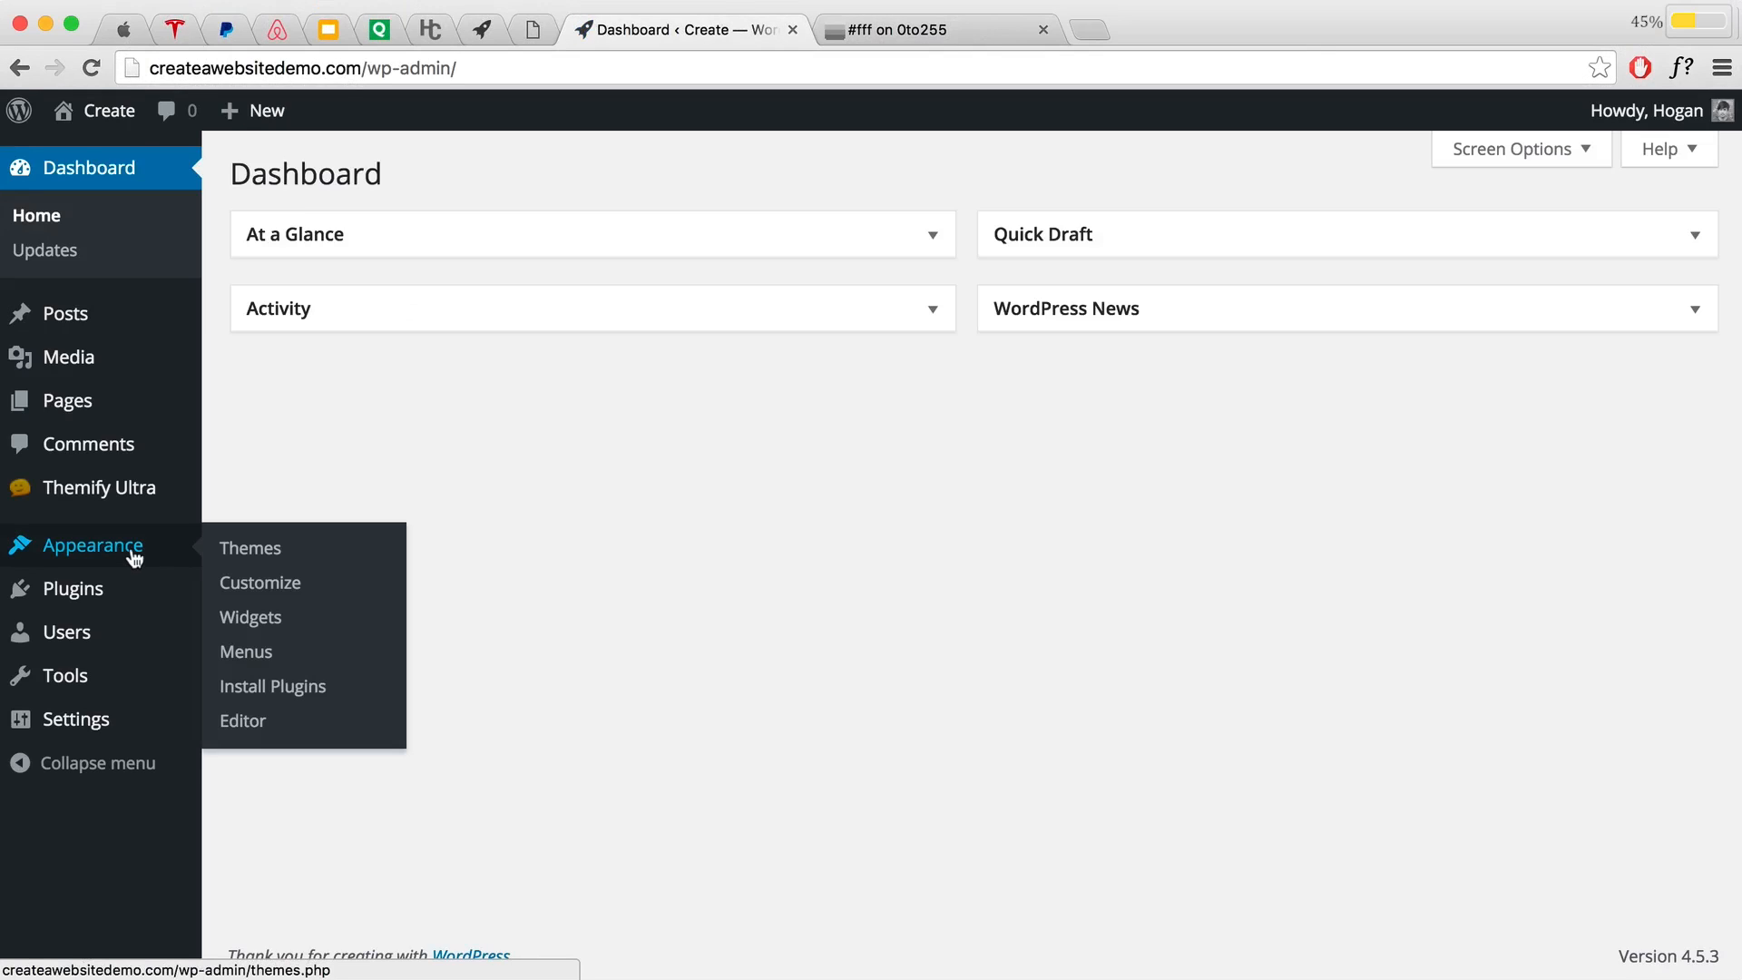
click(242, 655)
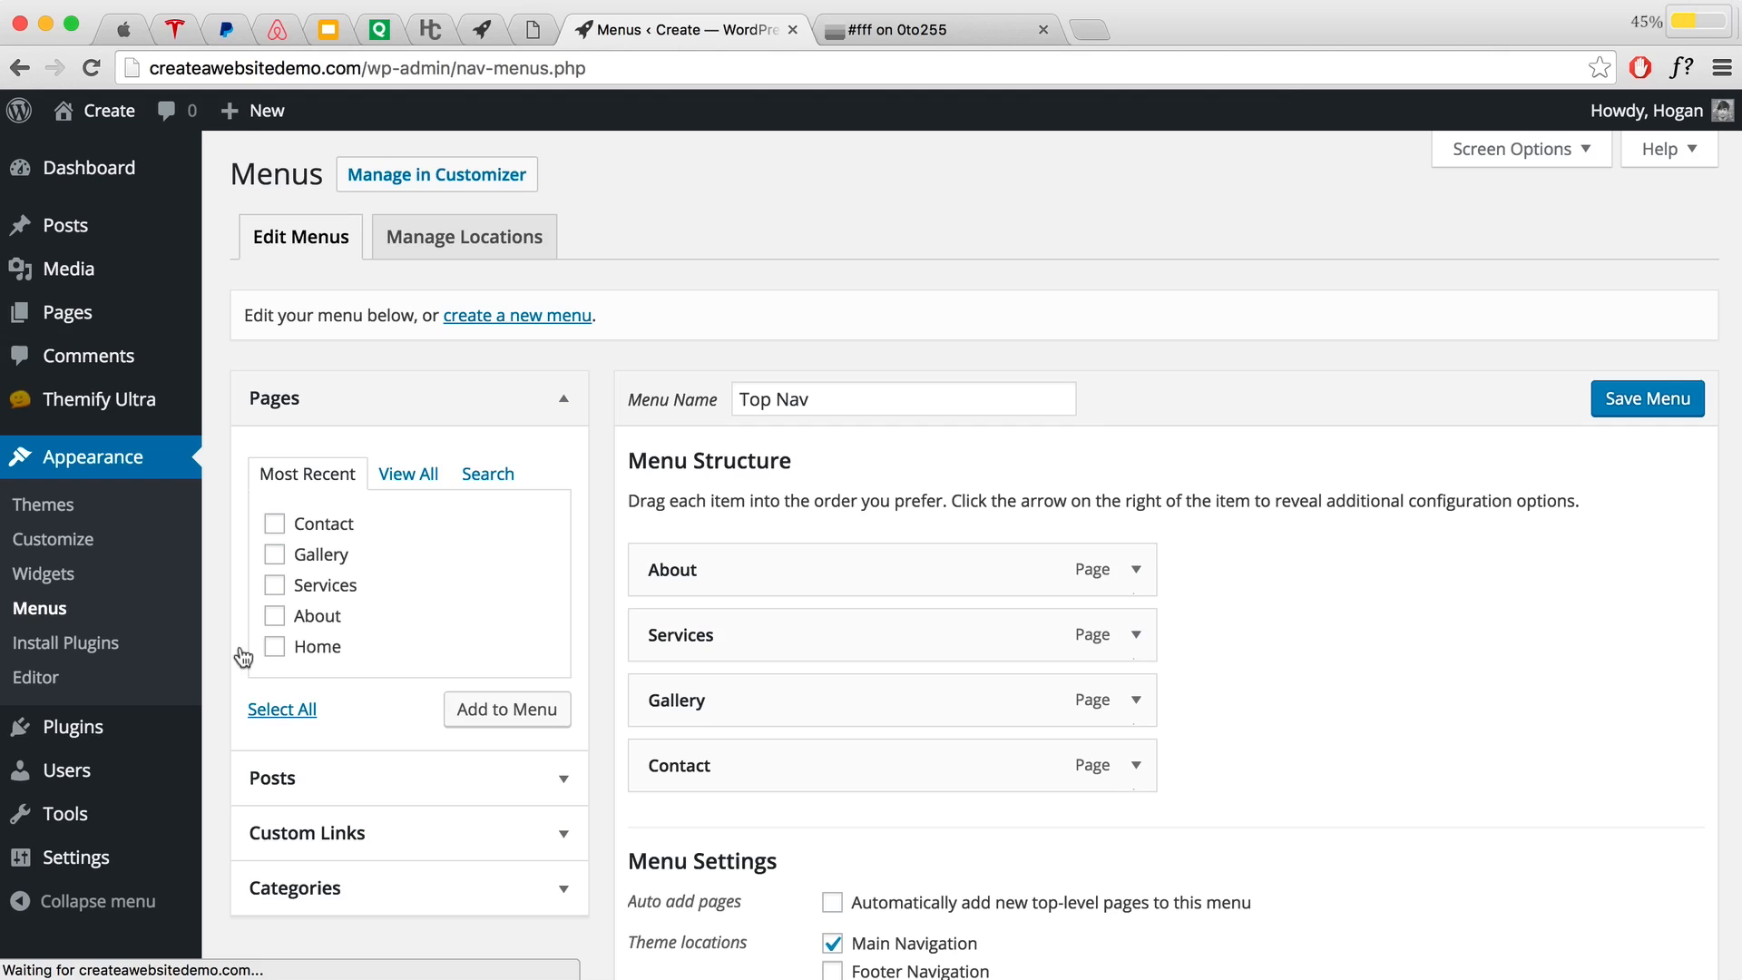
Step: Add a 'Call Now' custom link with a tel: phone-number URL to the Top Nav menu
scroll(390, 600, down, 3)
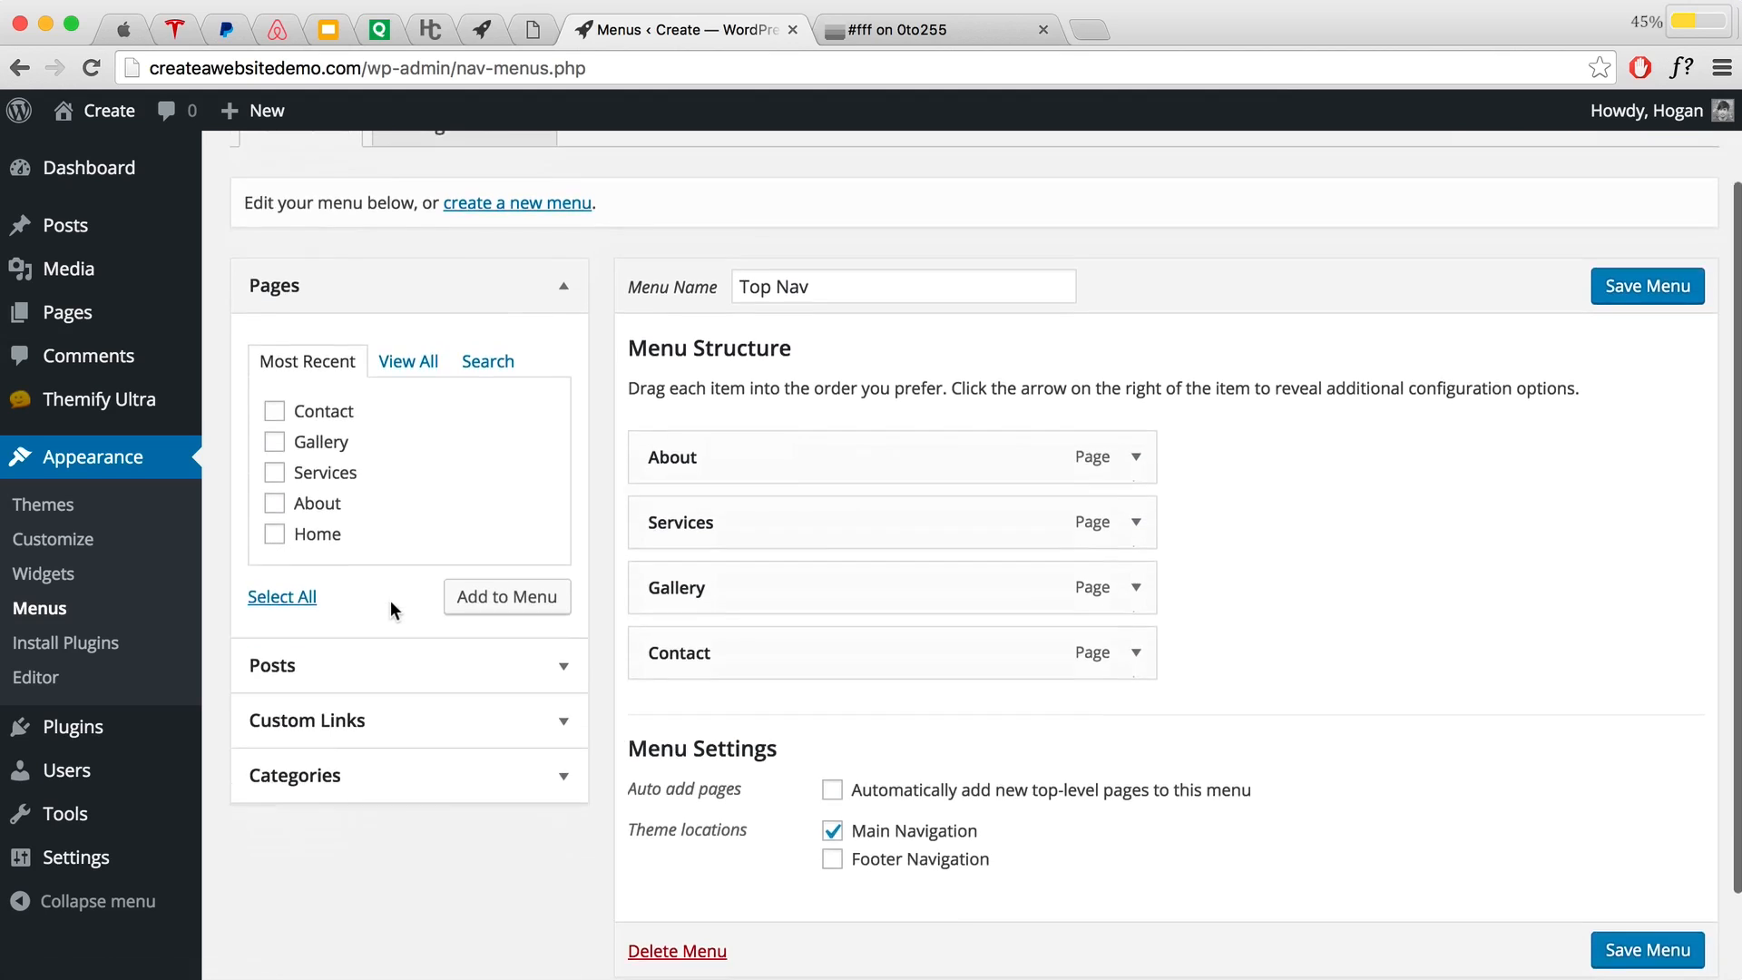
click(407, 706)
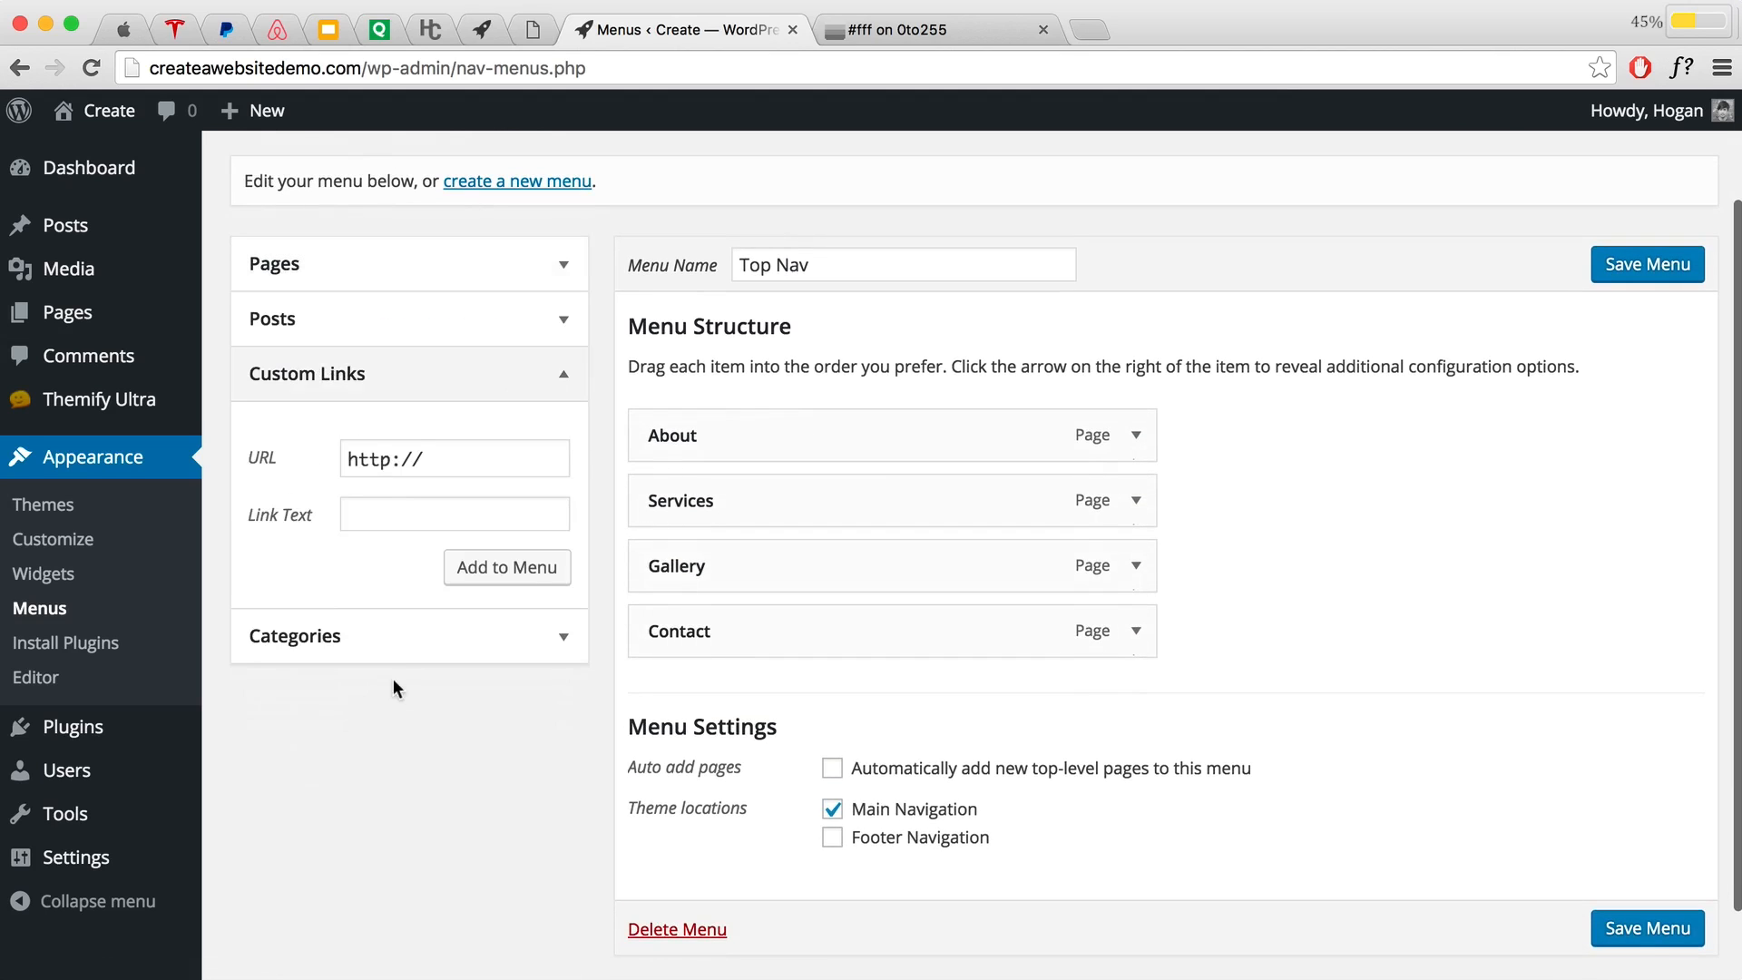
click(436, 456)
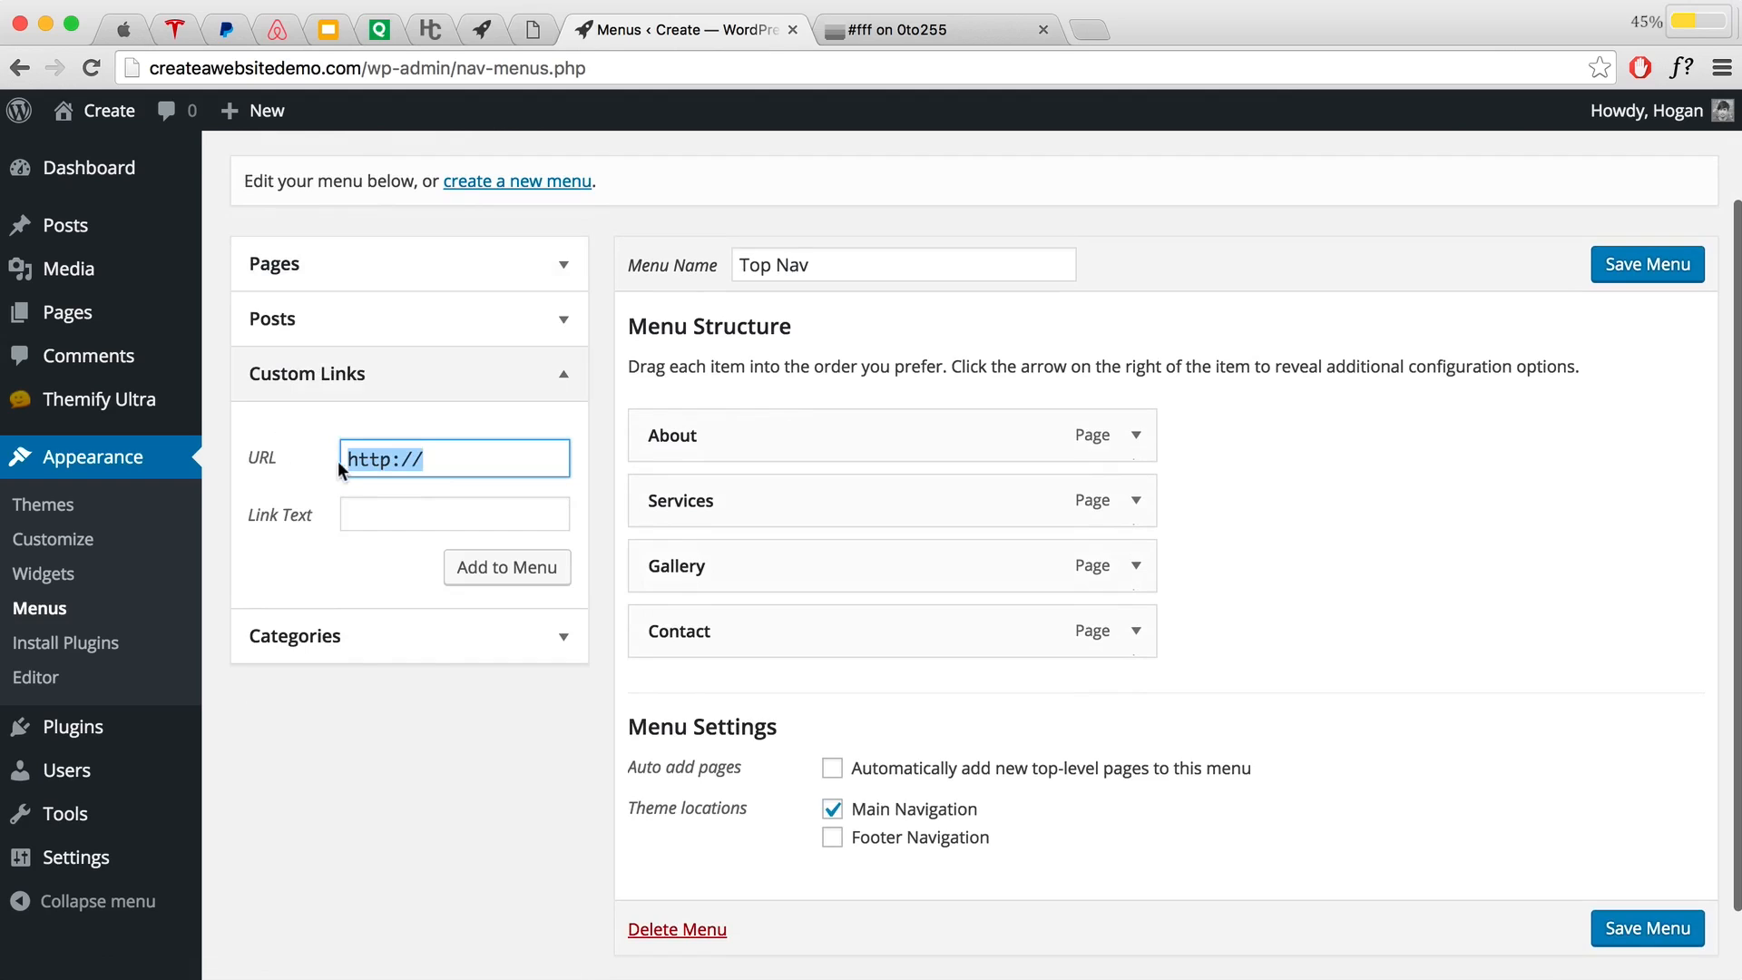
text(tel:+04251555555)
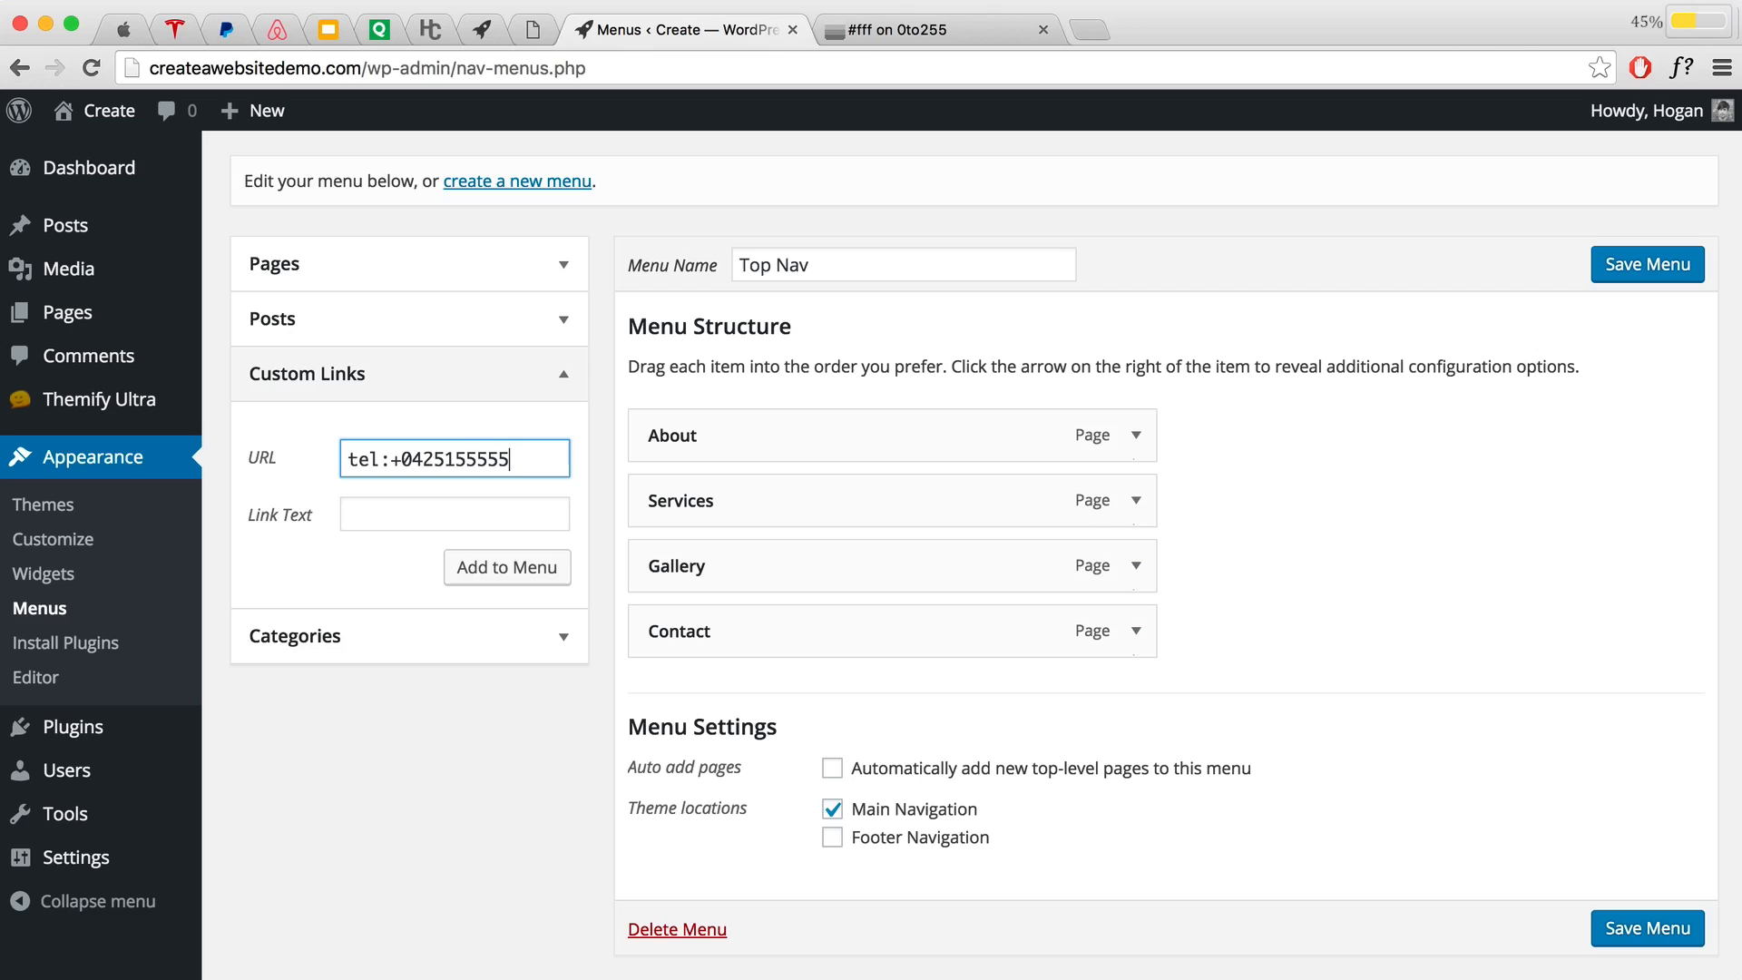
click(372, 525)
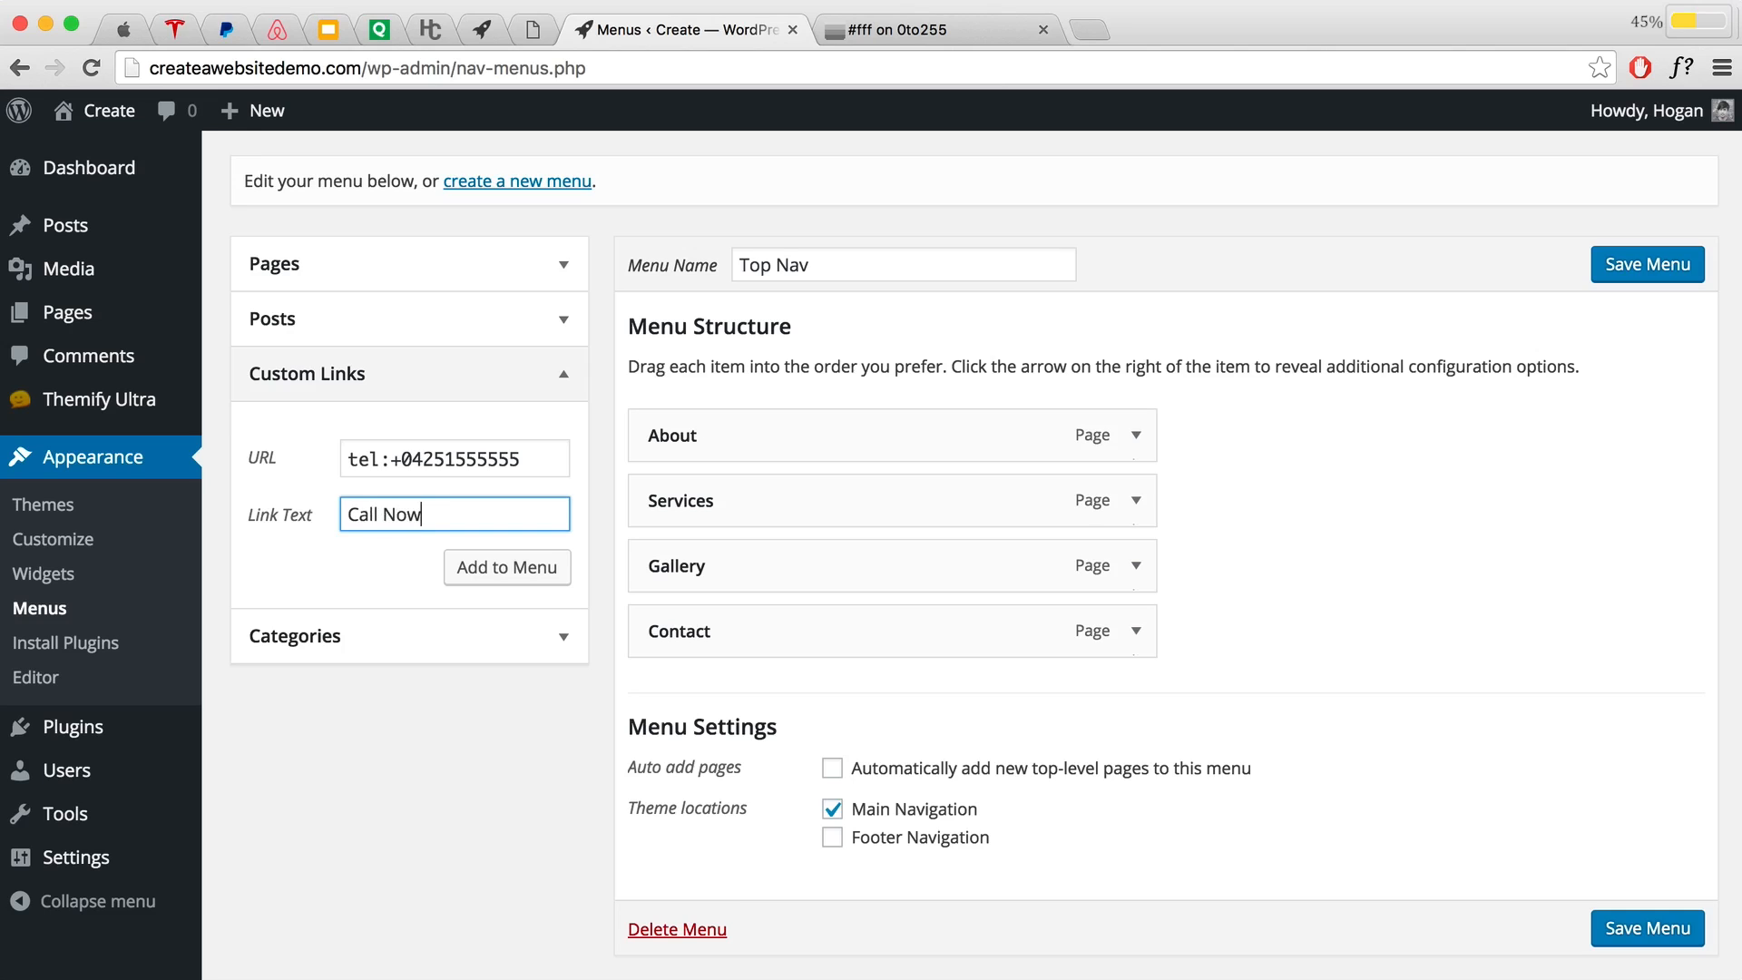
click(536, 456)
key(BackSpace)
click(519, 577)
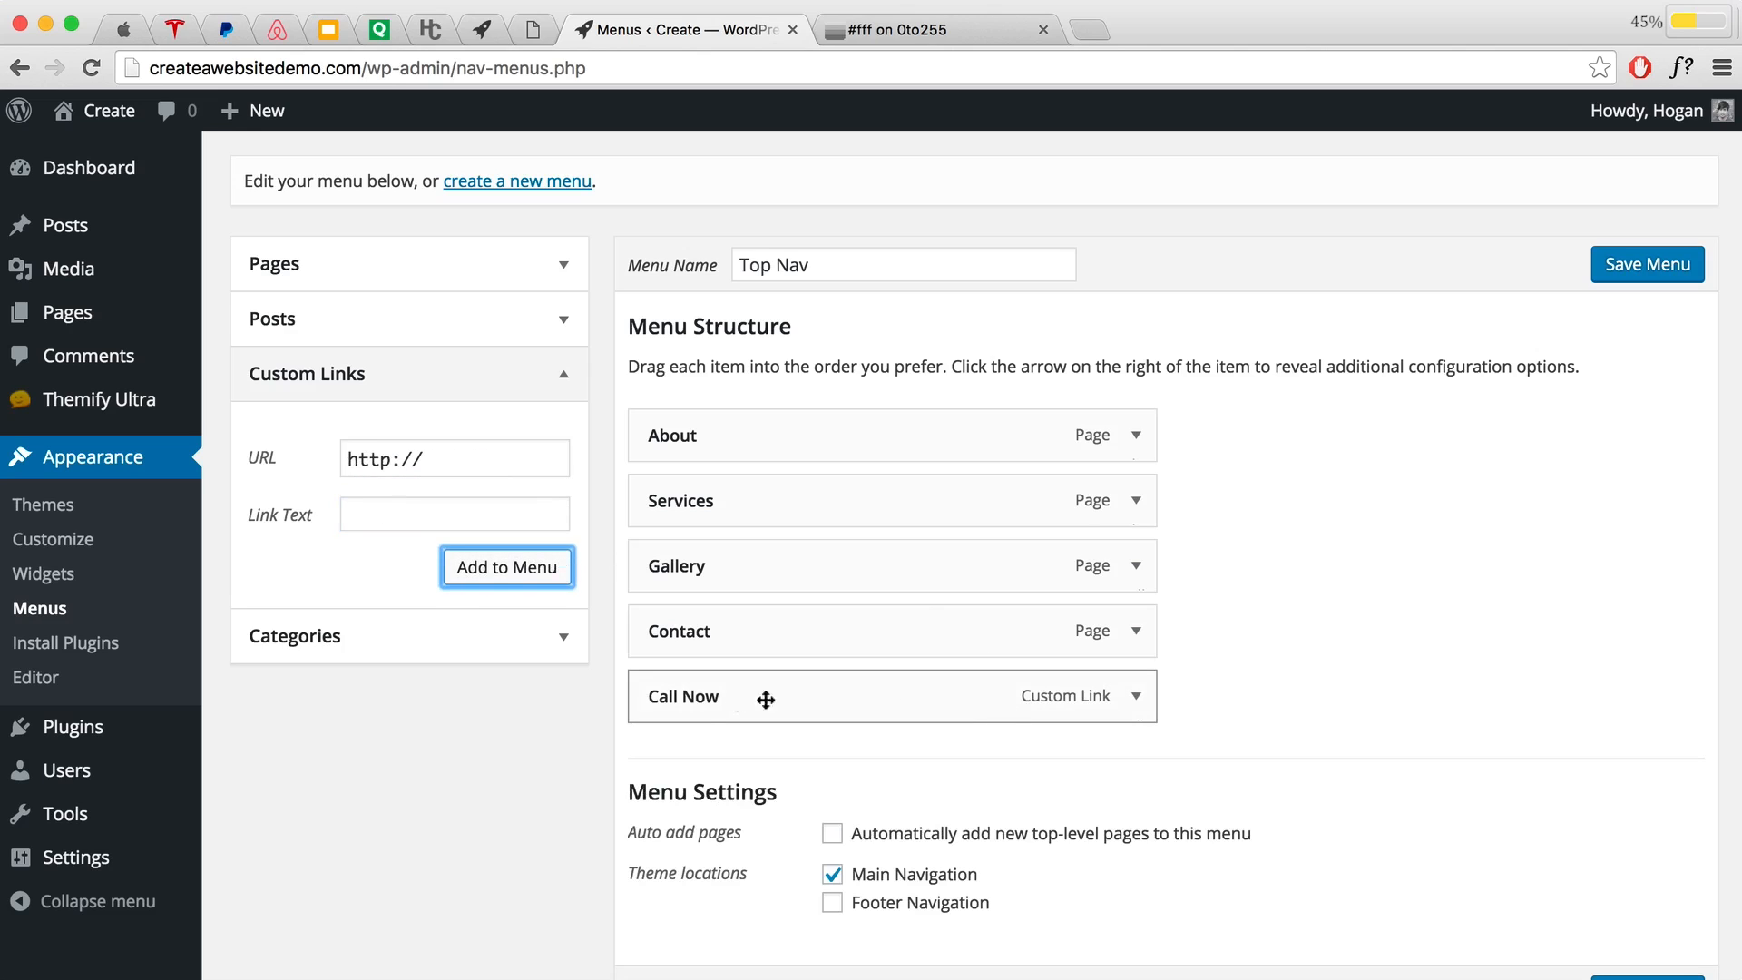
Step: Give the Call Now menu item the 'mobile' icon and save the Top Nav menu
click(1136, 696)
scroll(1252, 703, down, 5)
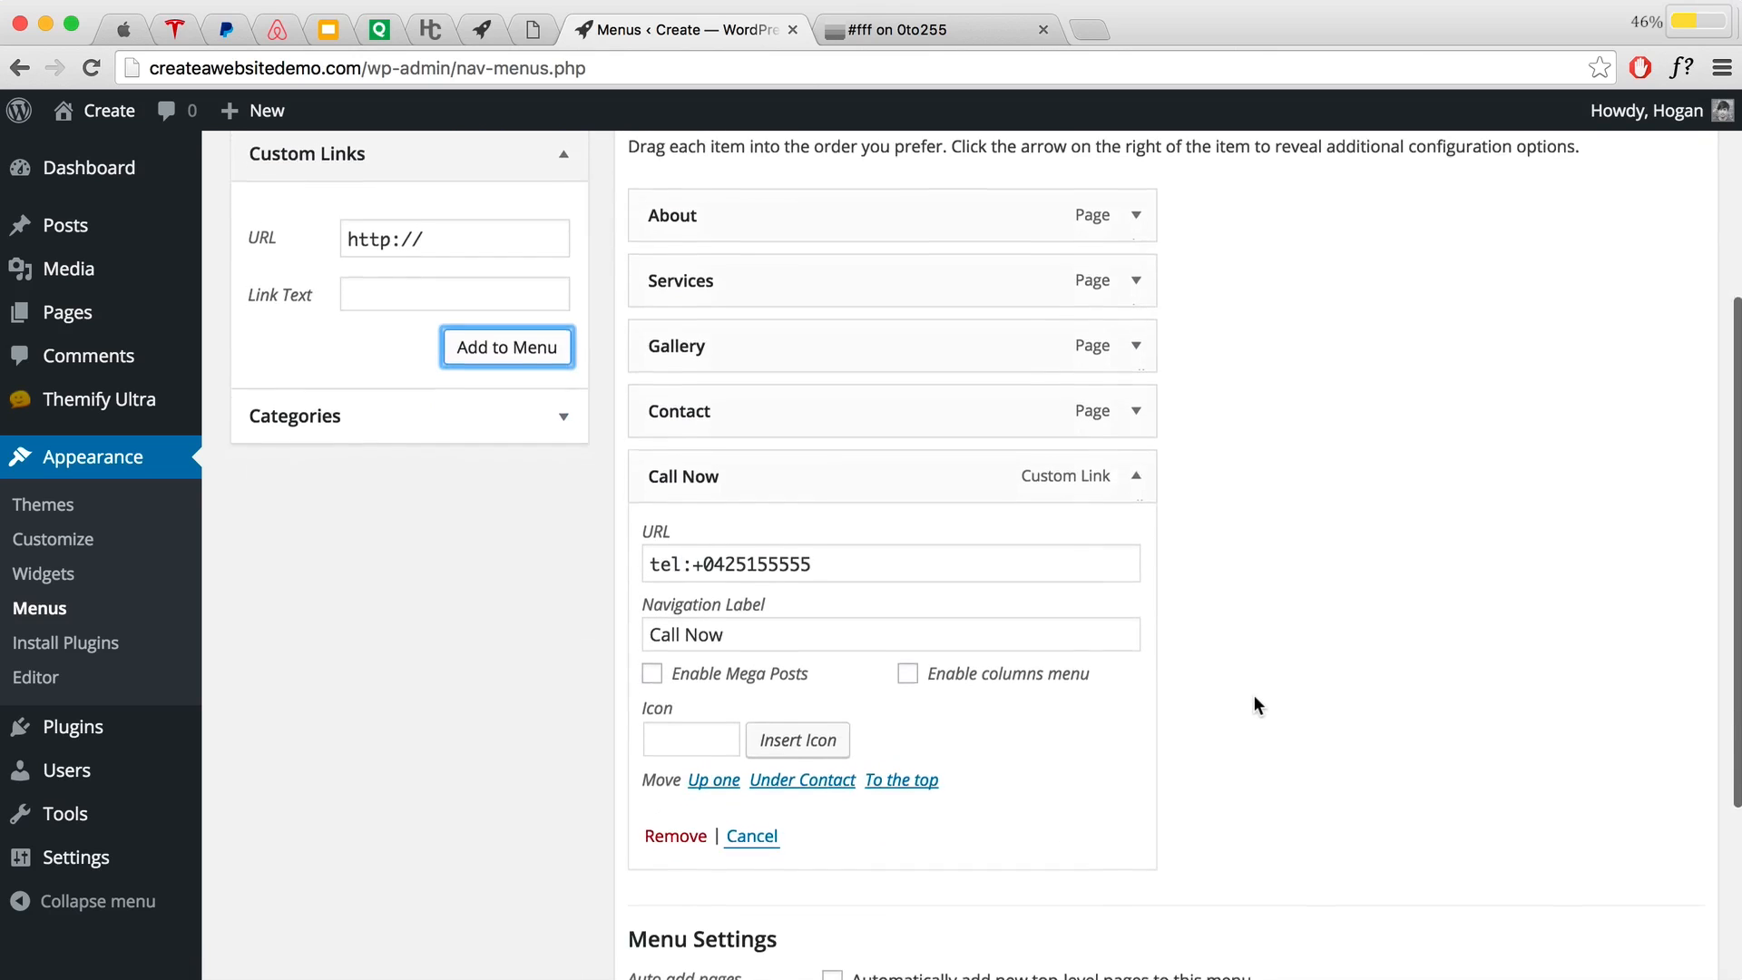
click(695, 693)
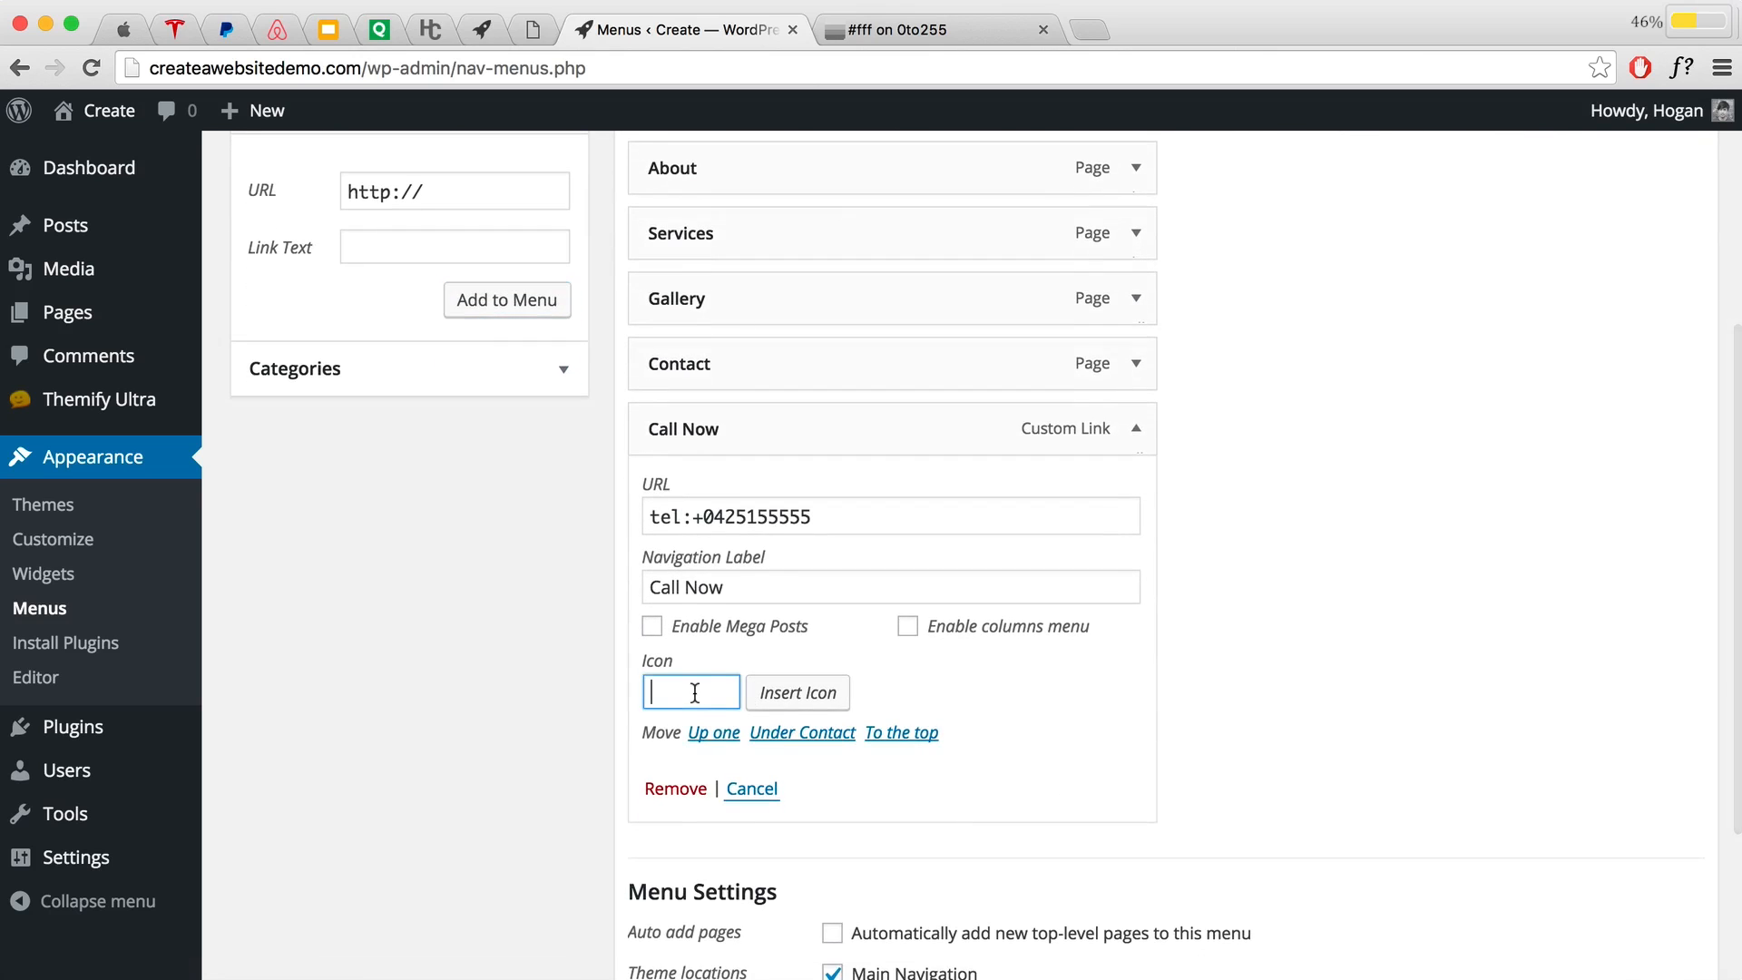
click(770, 695)
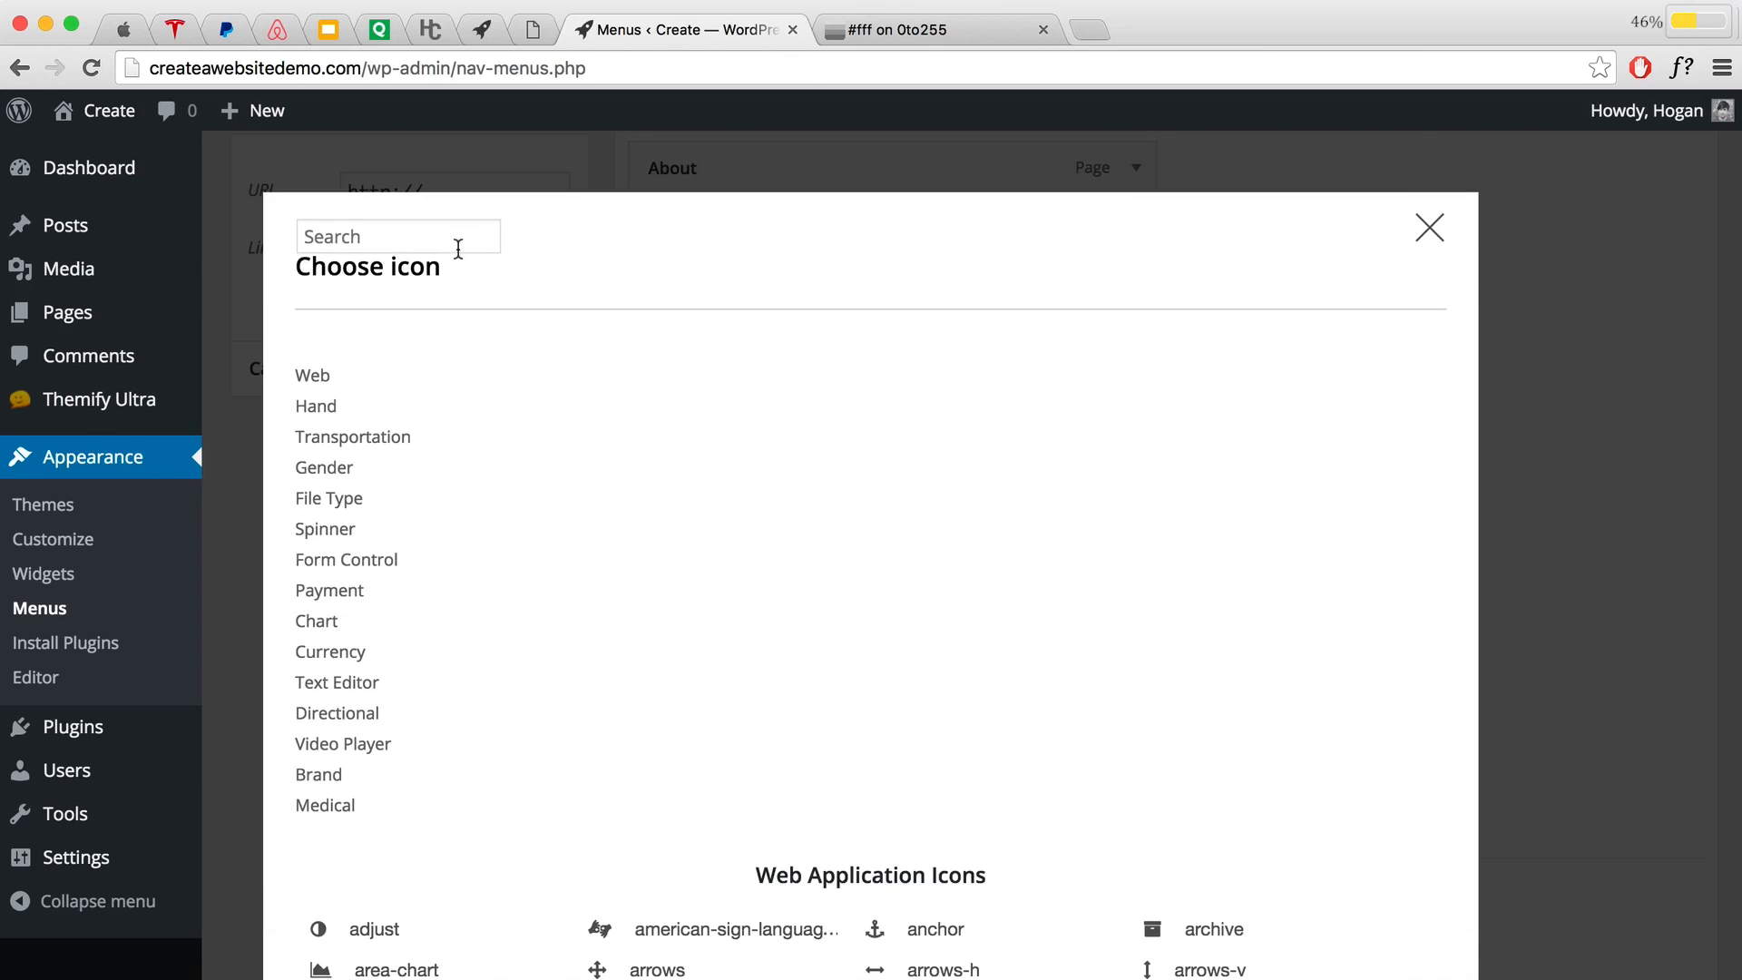
click(451, 243)
text(mobile)
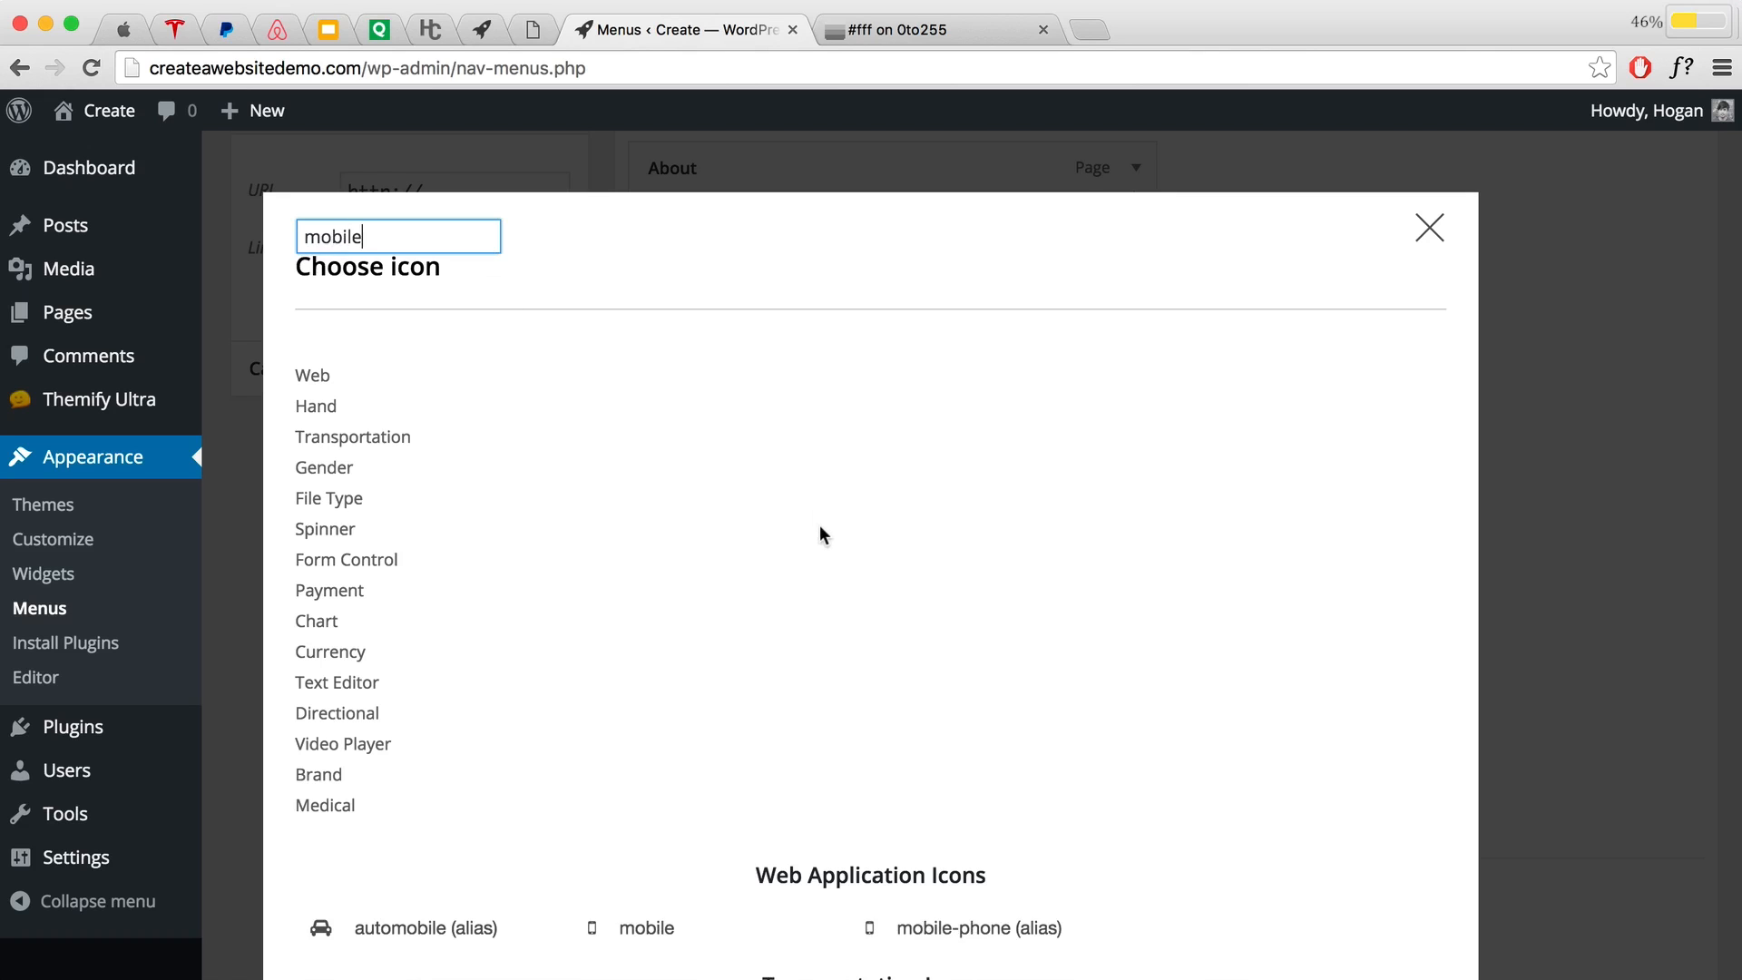
scroll(820, 524, down, 5)
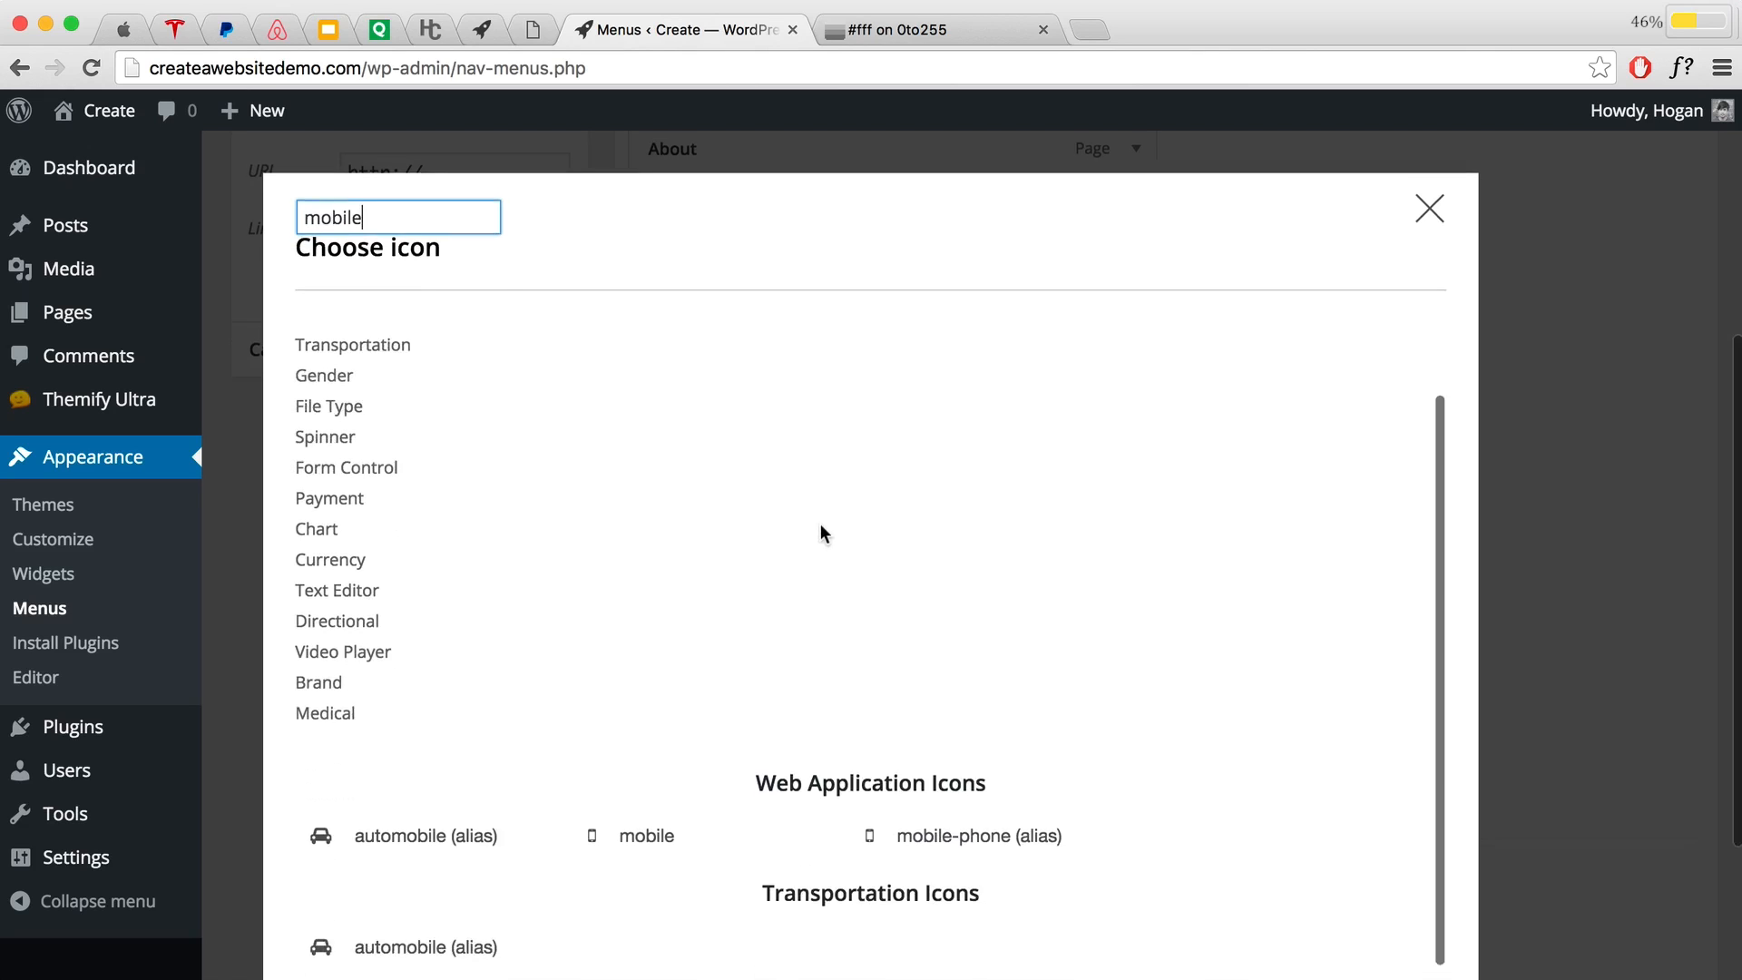
scroll(820, 520, up, 4)
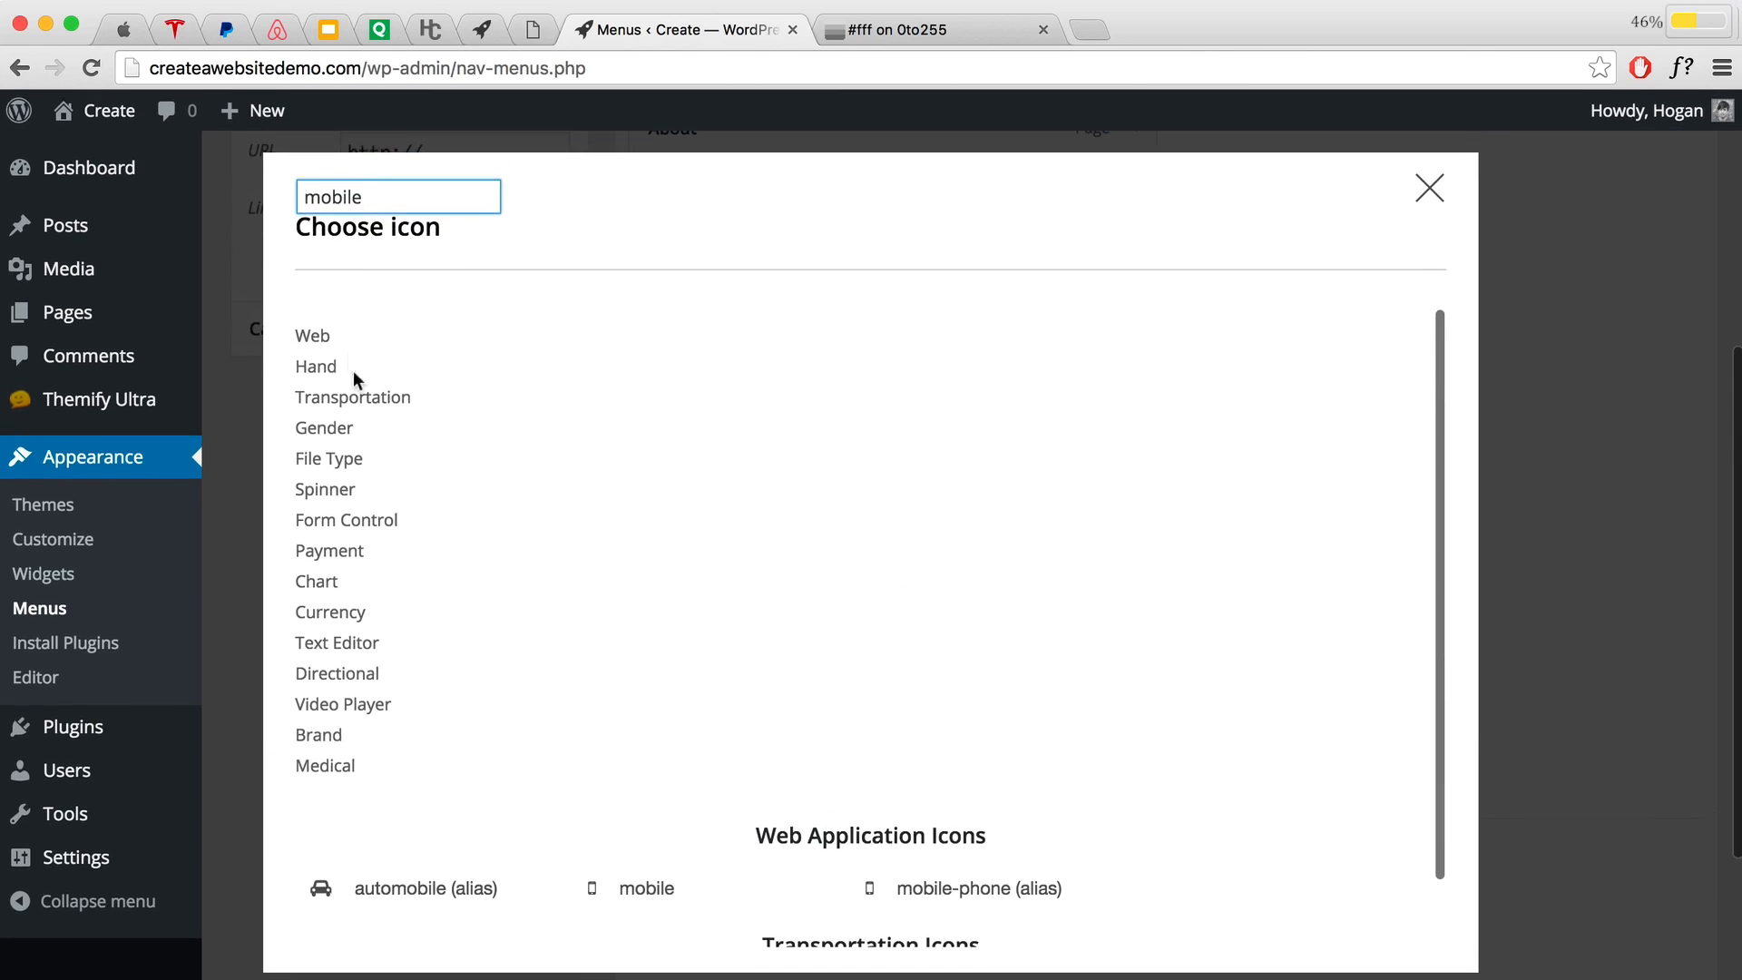
click(668, 887)
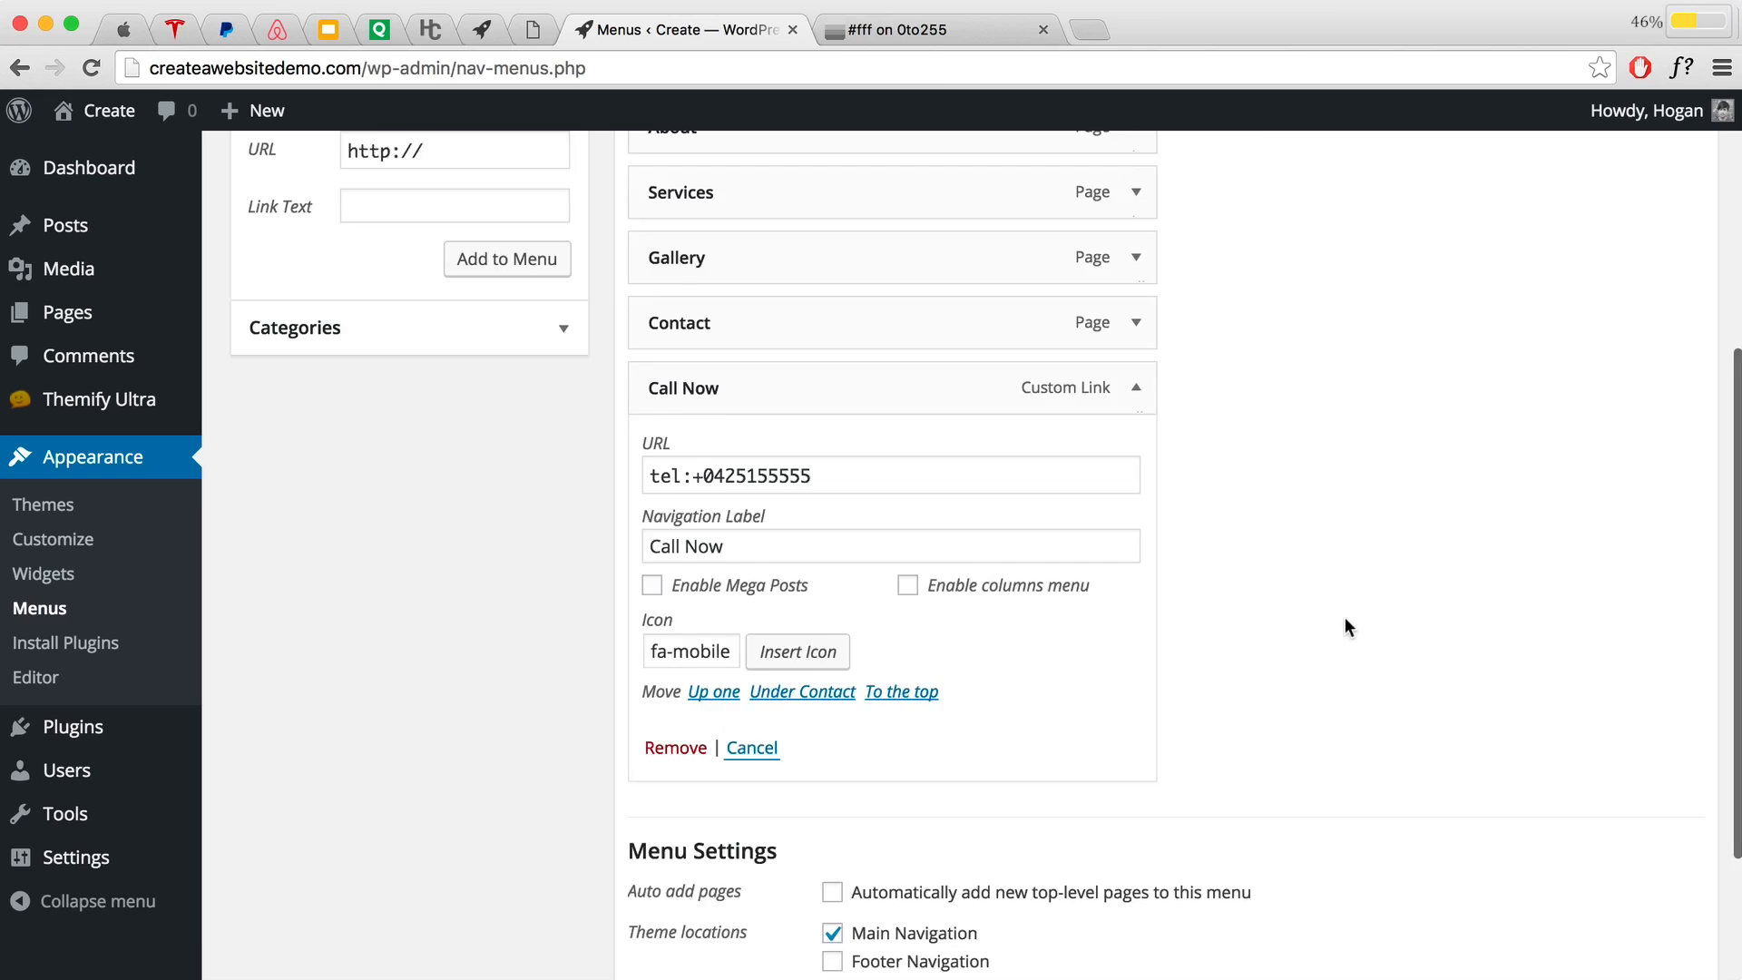
scroll(1342, 621, up, 5)
click(1644, 392)
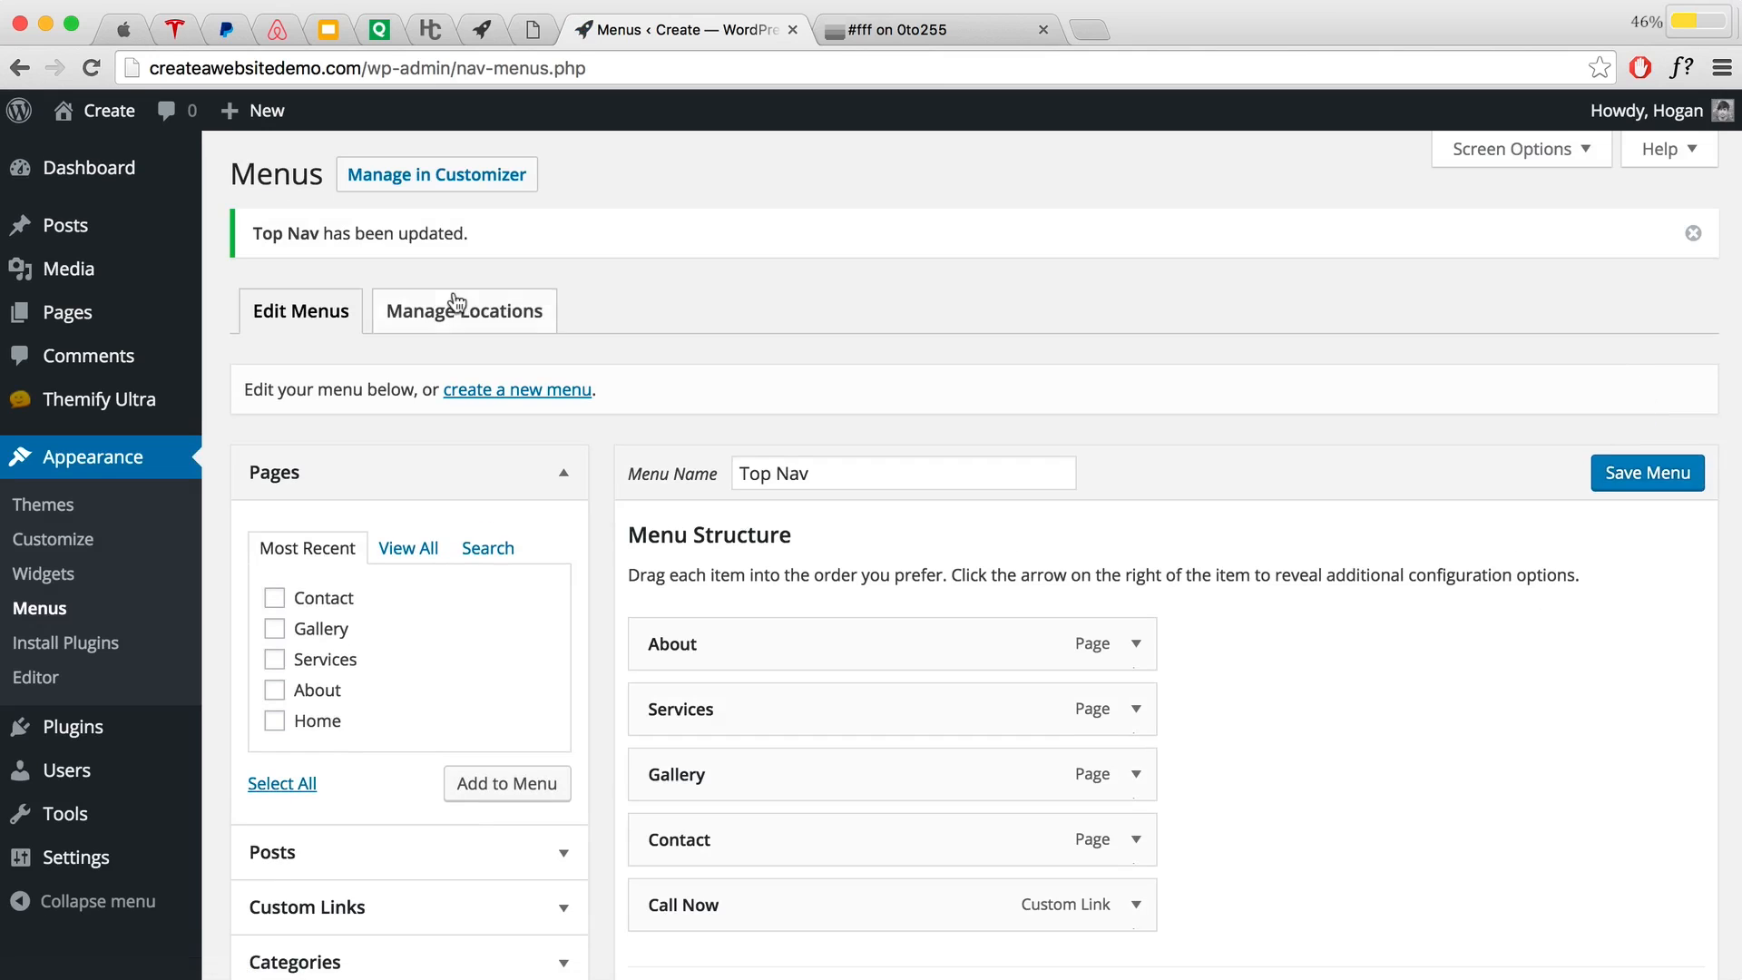
Step: On the live site, inspect the Call Now link to confirm it is menu-item-29, then close DevTools
mouse_move(62, 95)
click(87, 166)
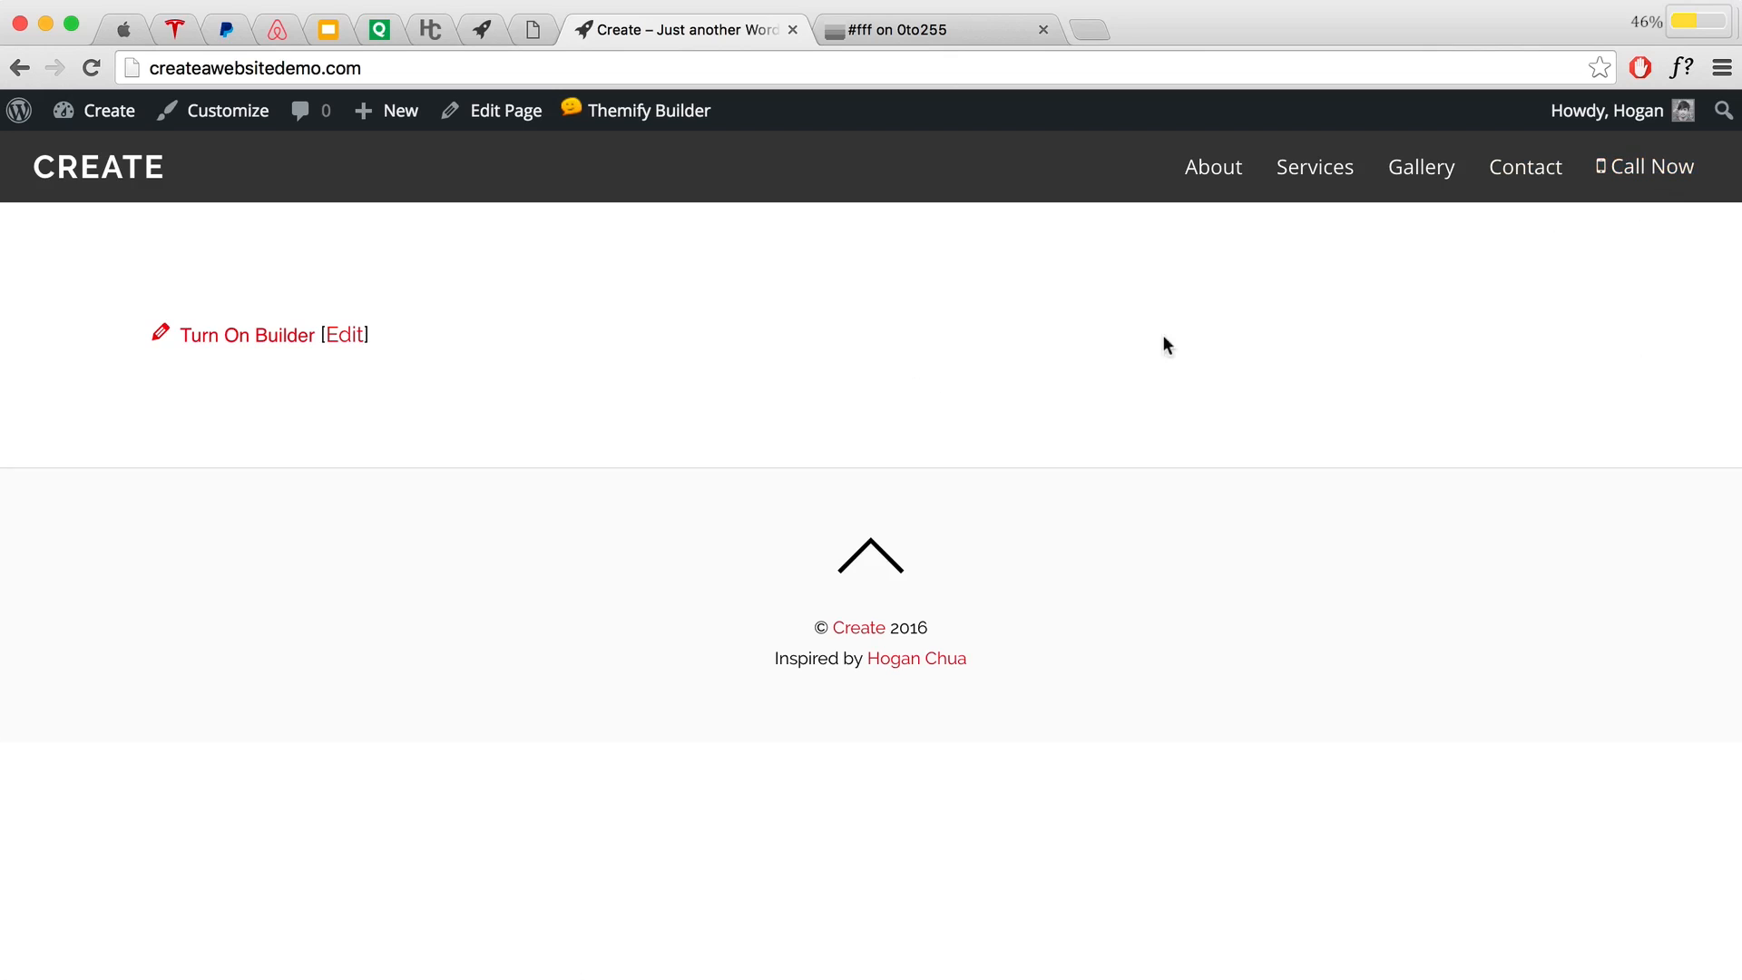
right_click(1640, 171)
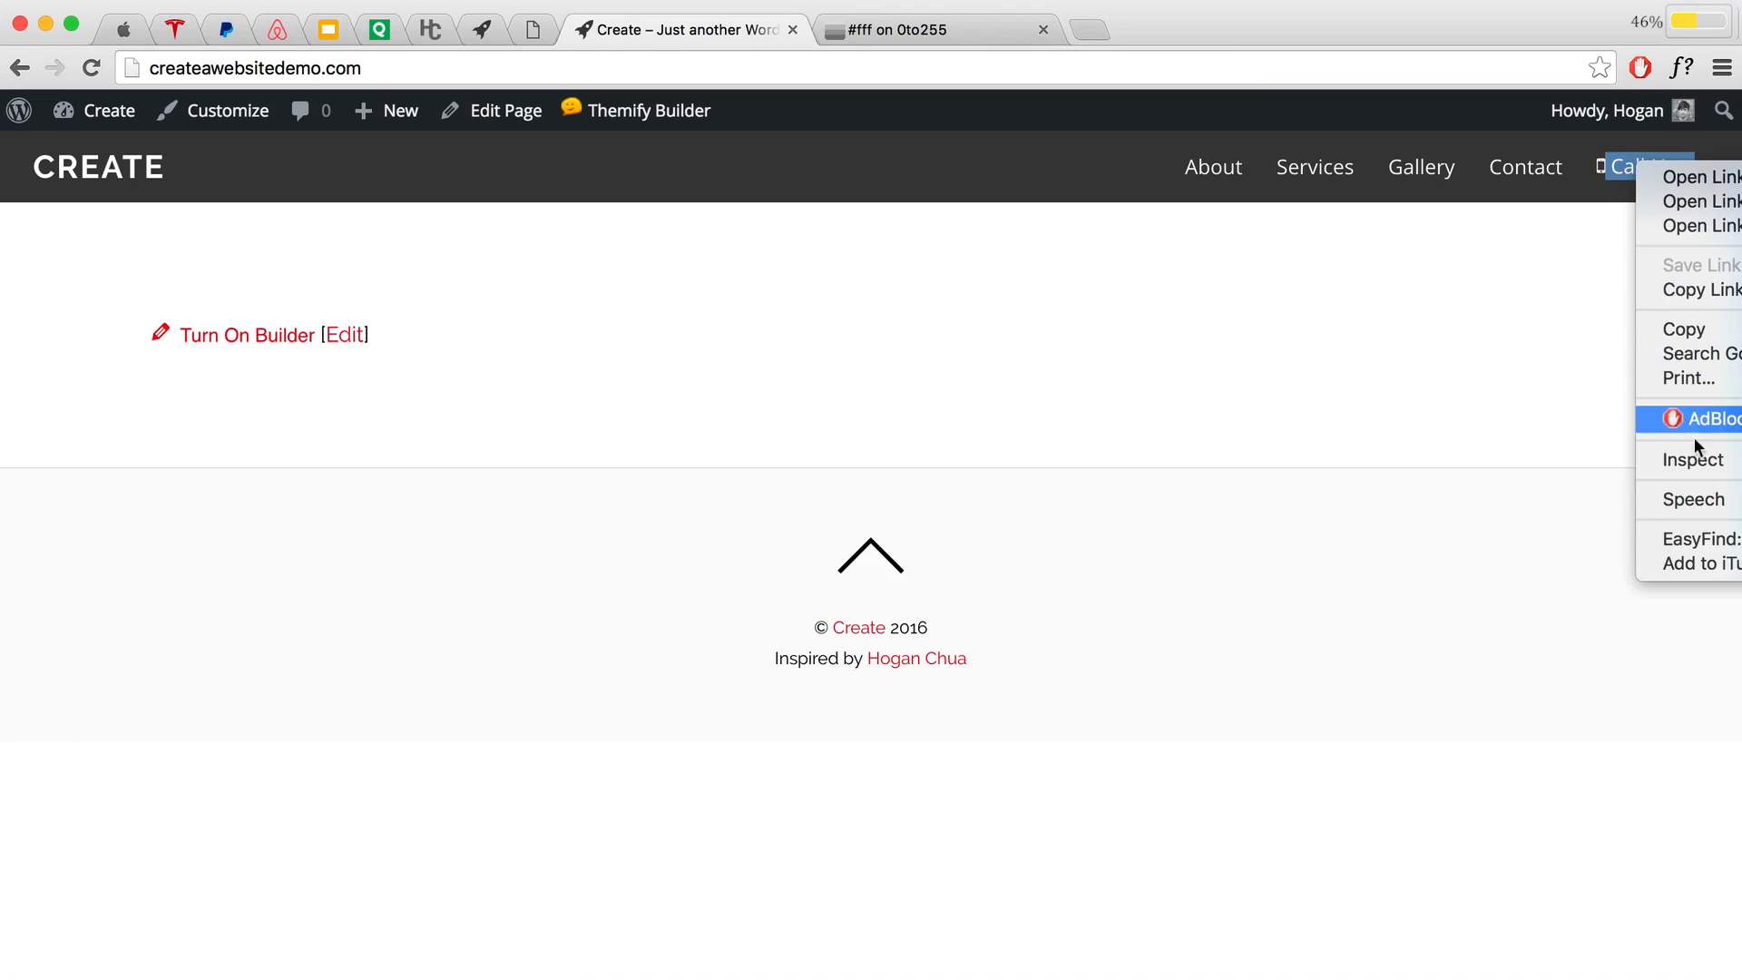
click(1693, 460)
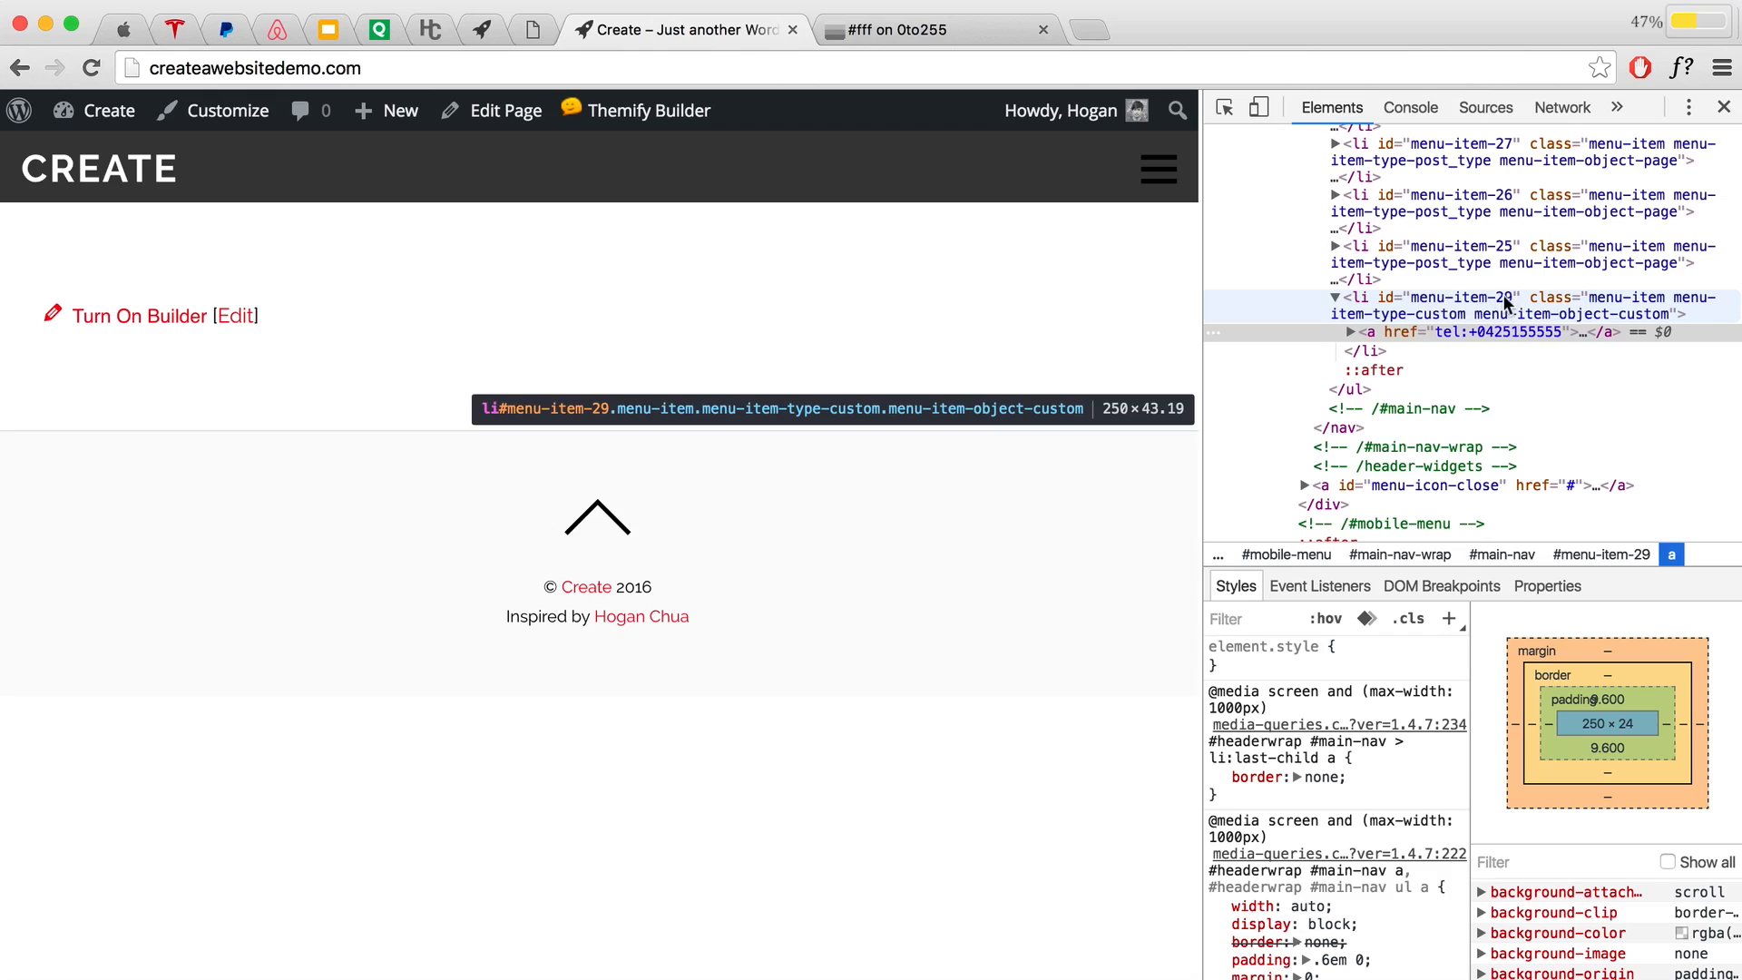
click(1724, 106)
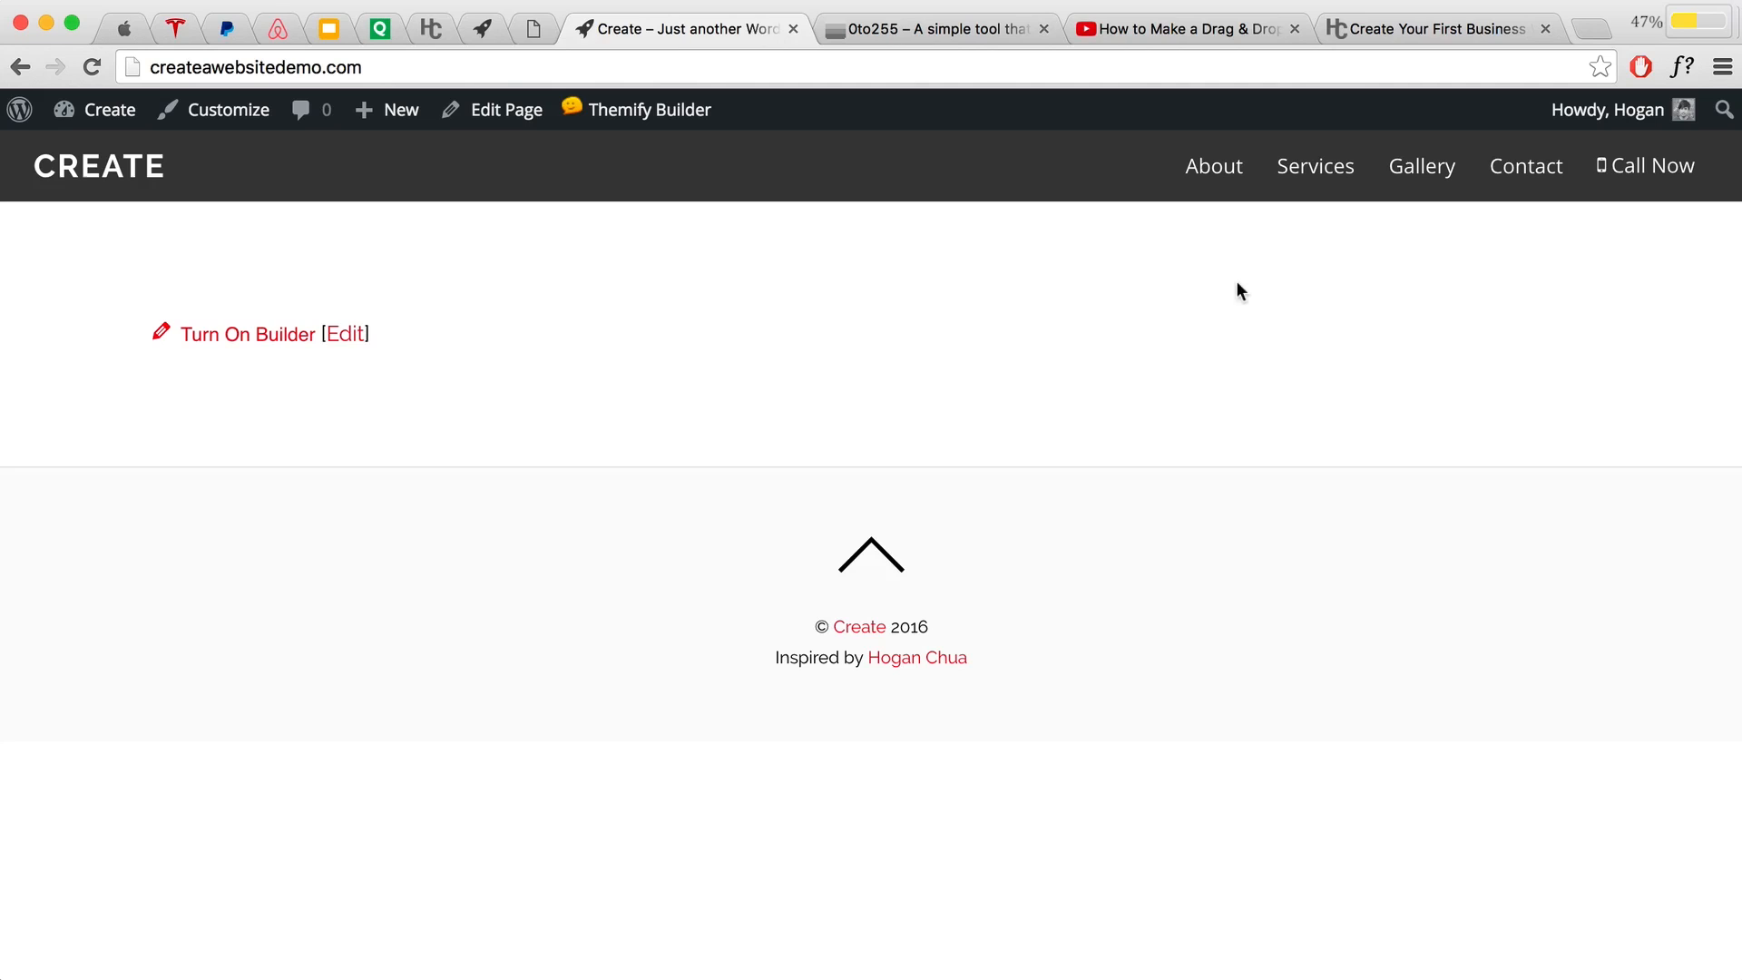
Step: In the hoganchua.com tutorial, jump to the '8. Add Contact No. to Nav Menu' section
click(1179, 28)
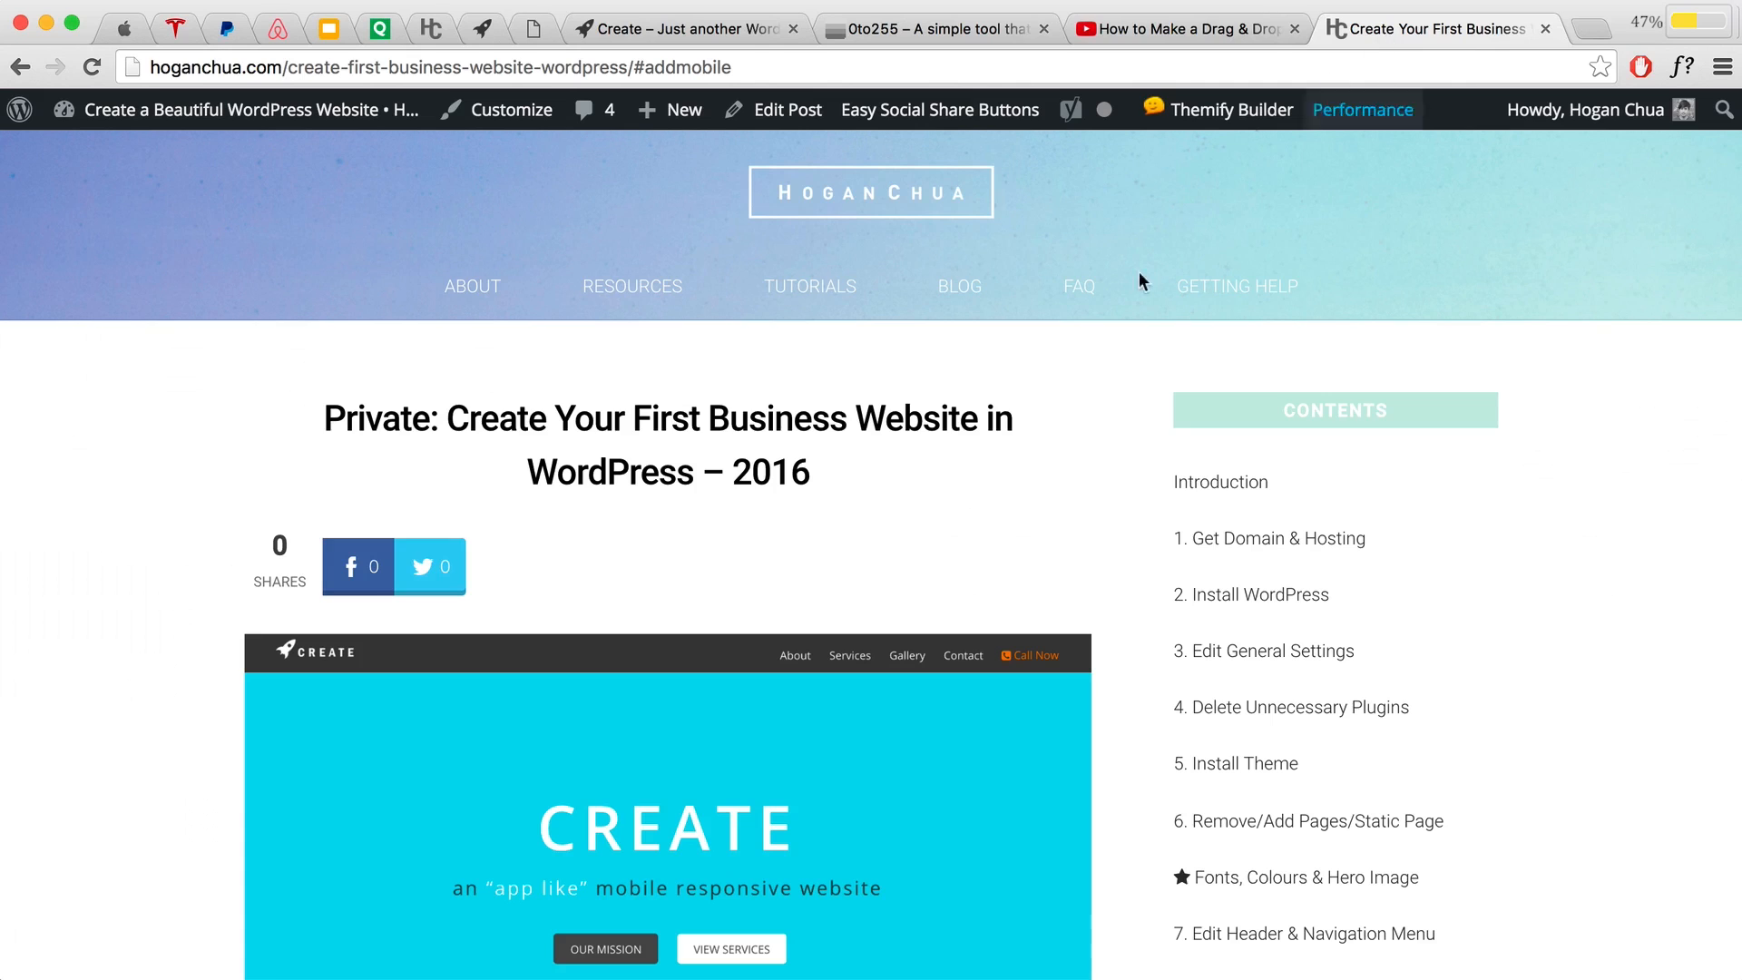
scroll(943, 526, down, 3)
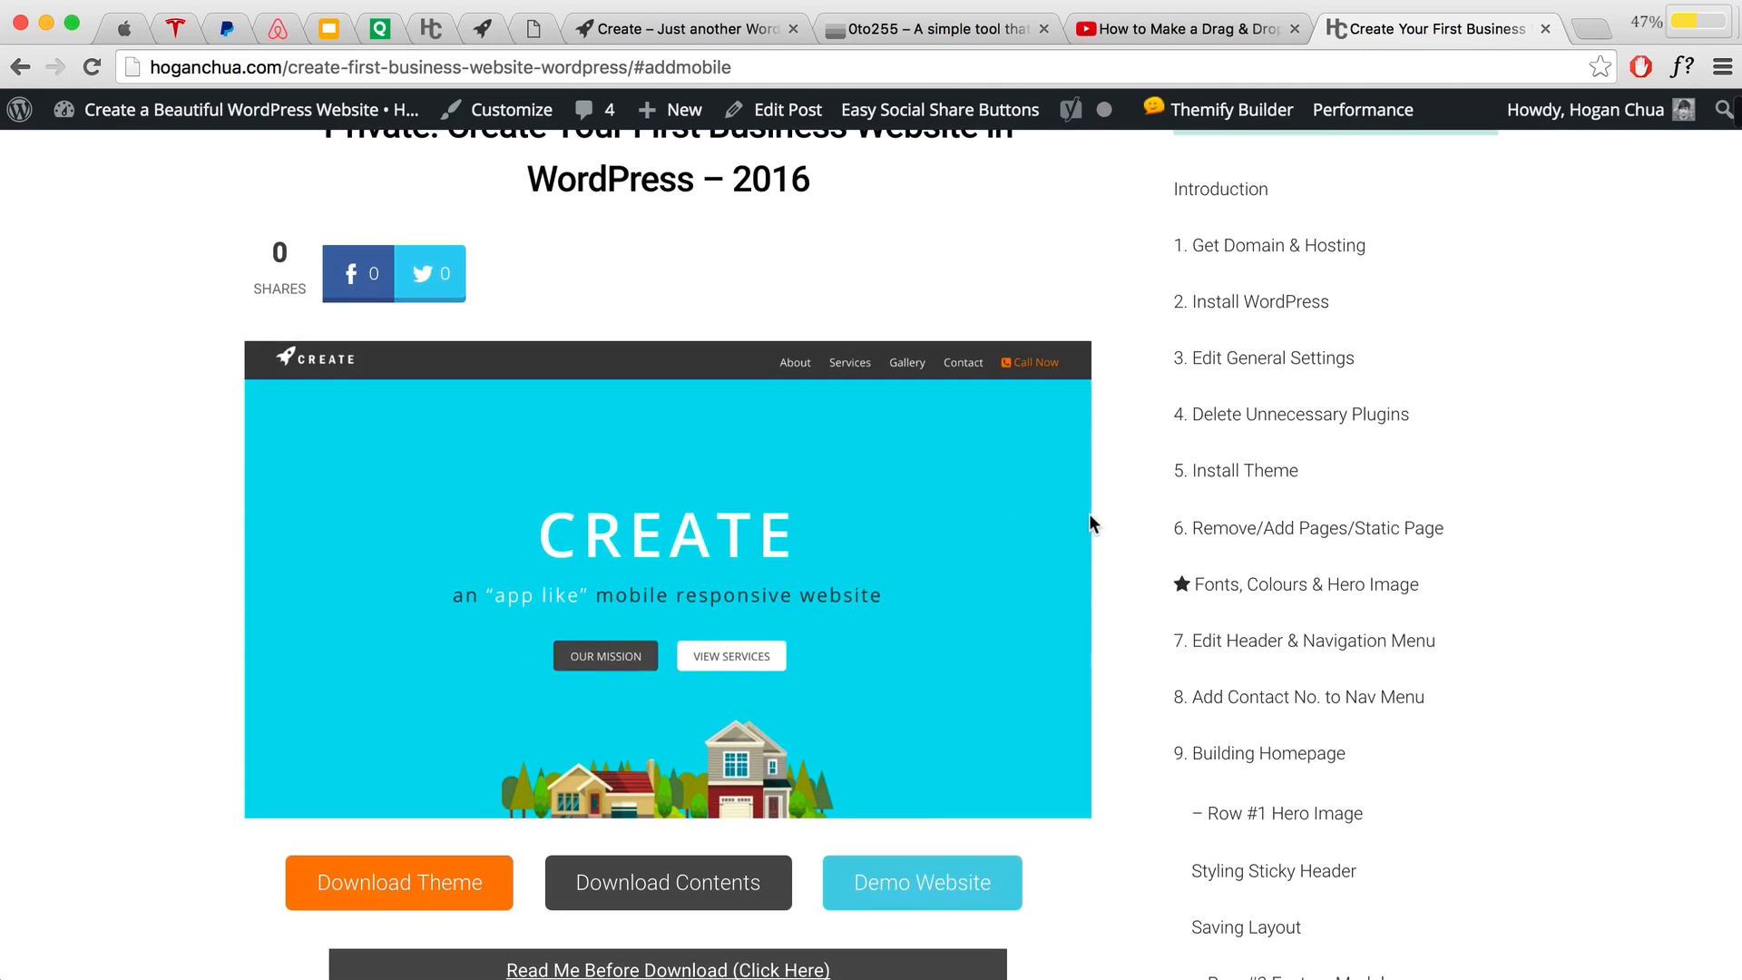
scroll(1090, 513, down, 1)
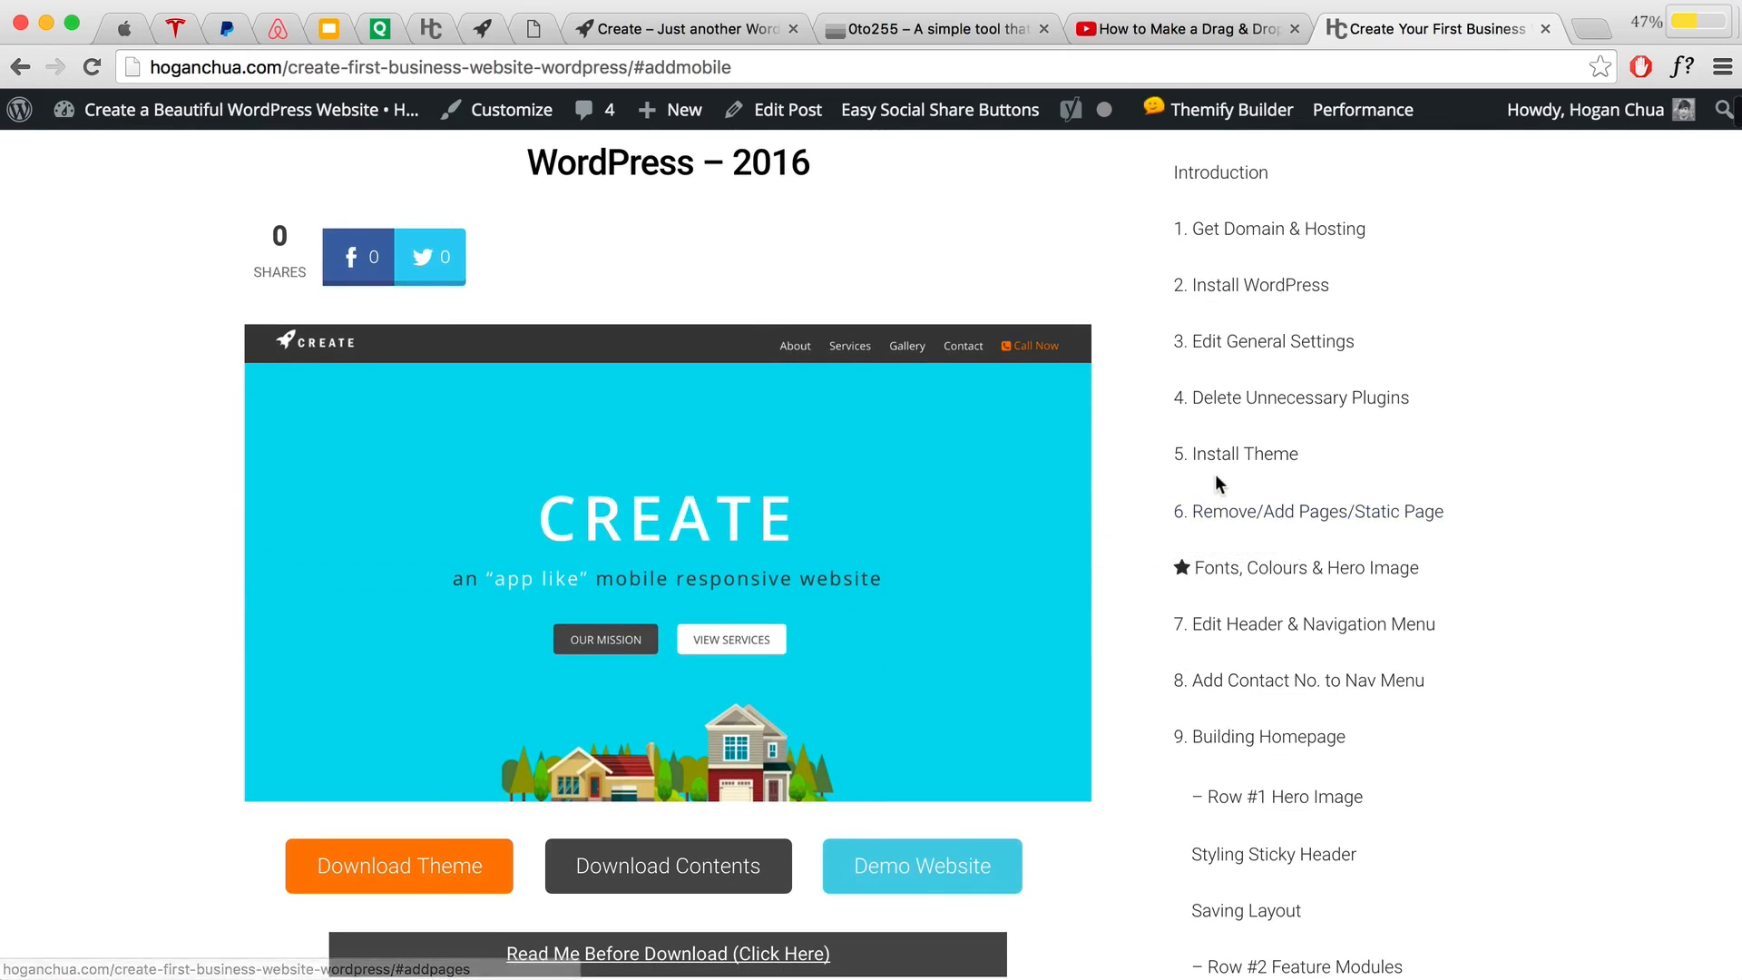
click(1287, 691)
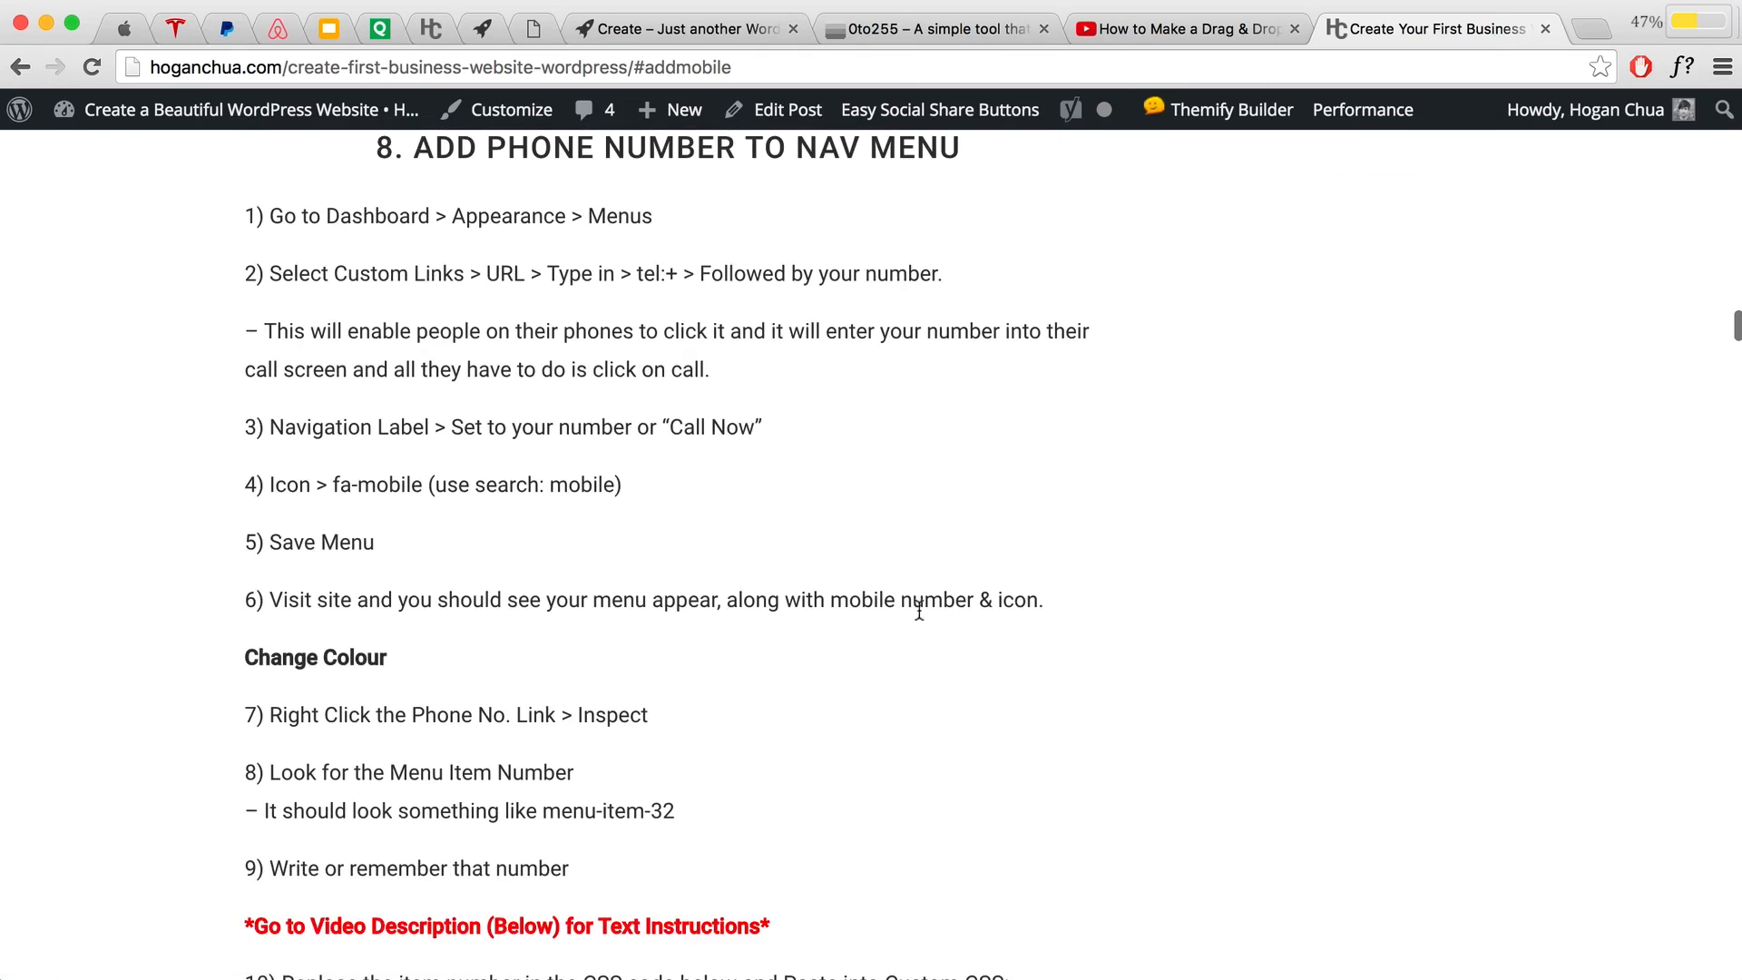
scroll(882, 576, down, 6)
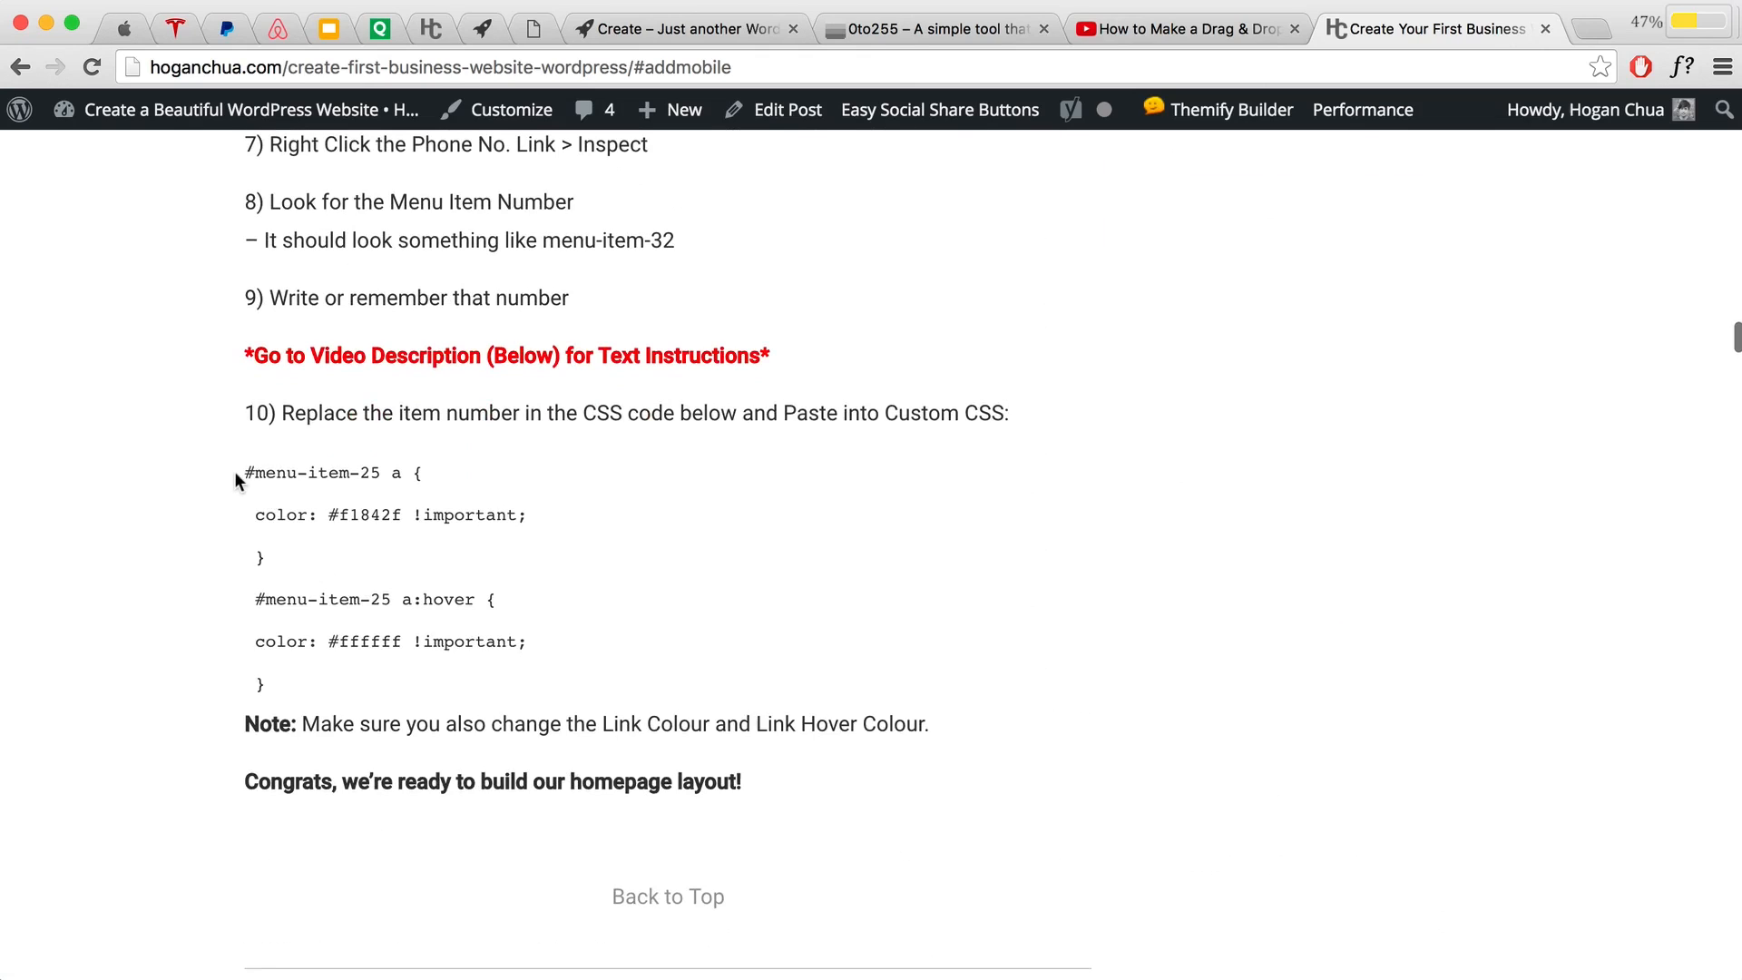
Step: Copy the #menu-item-25 colour CSS block and return to the Create site tab
drag(241, 468, 311, 665)
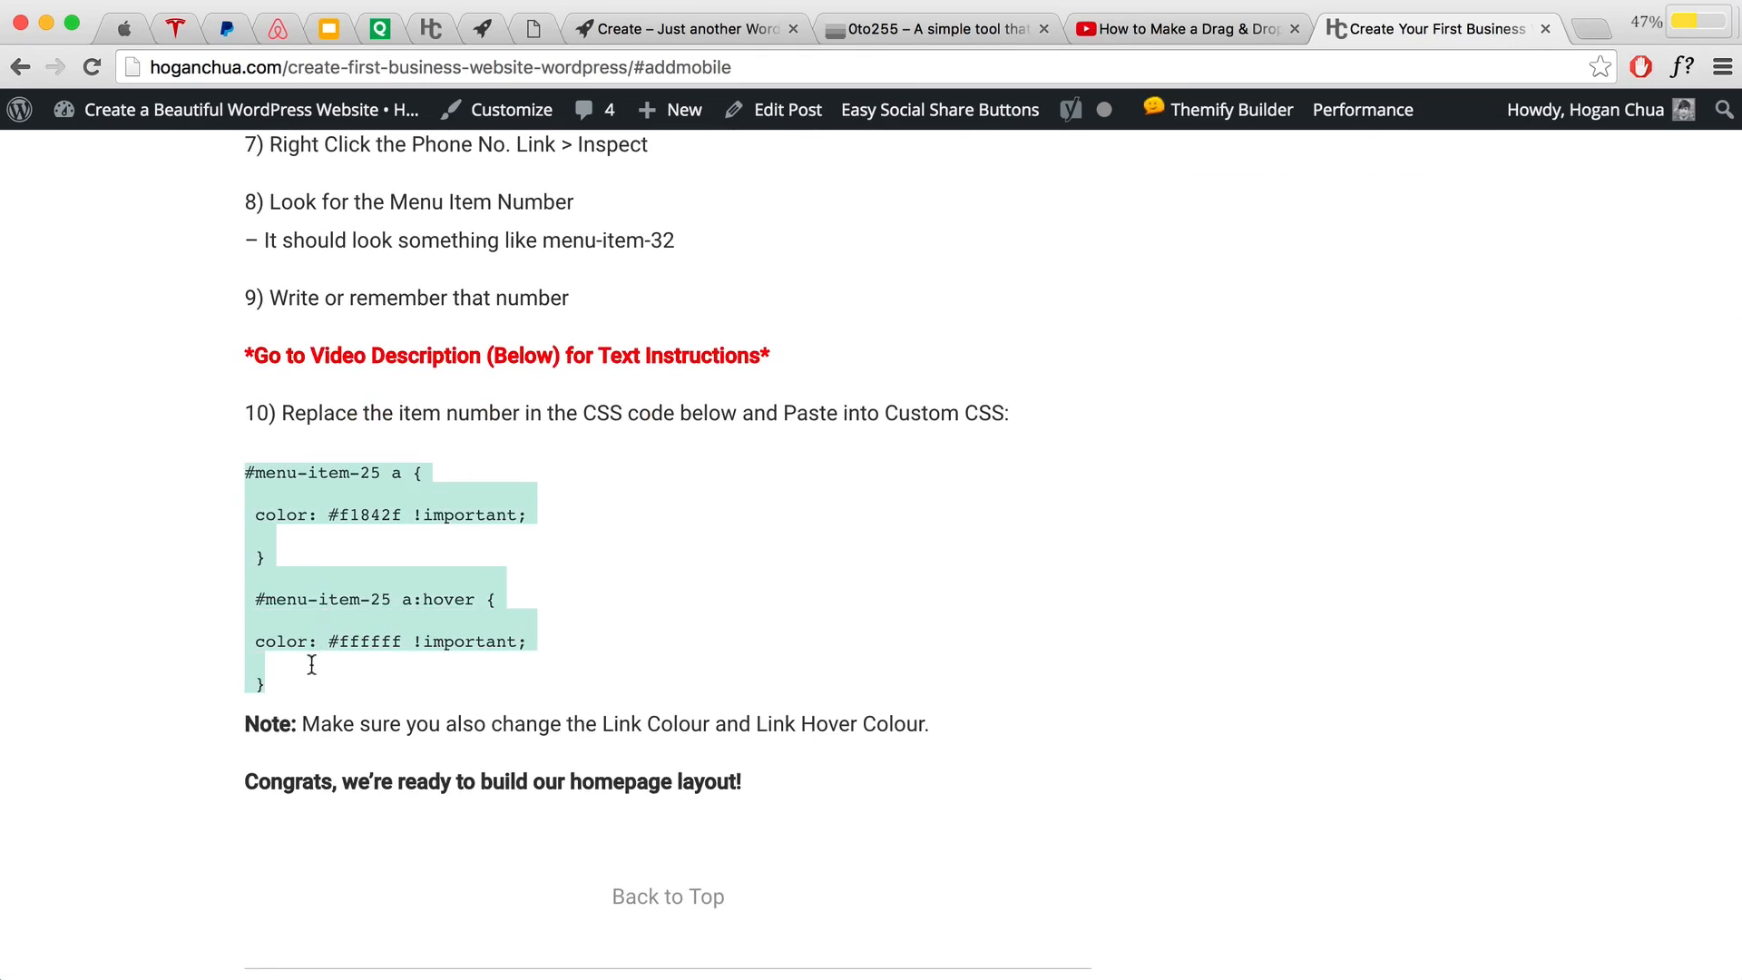
right_click(325, 601)
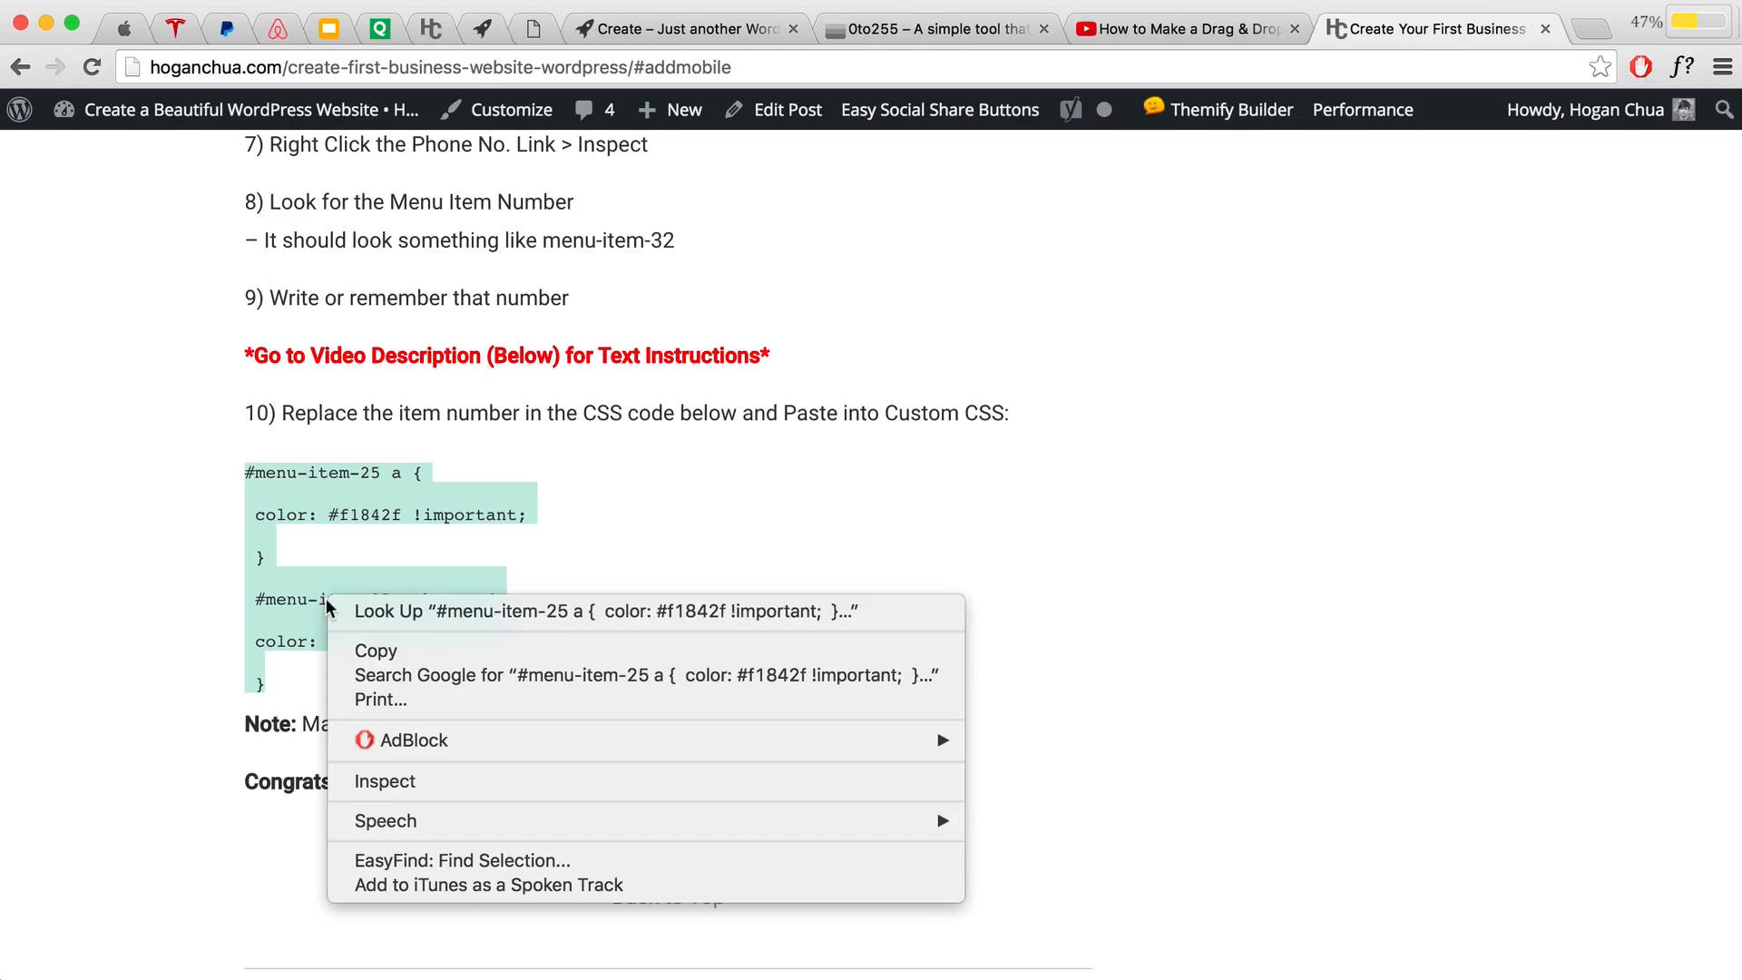
click(352, 650)
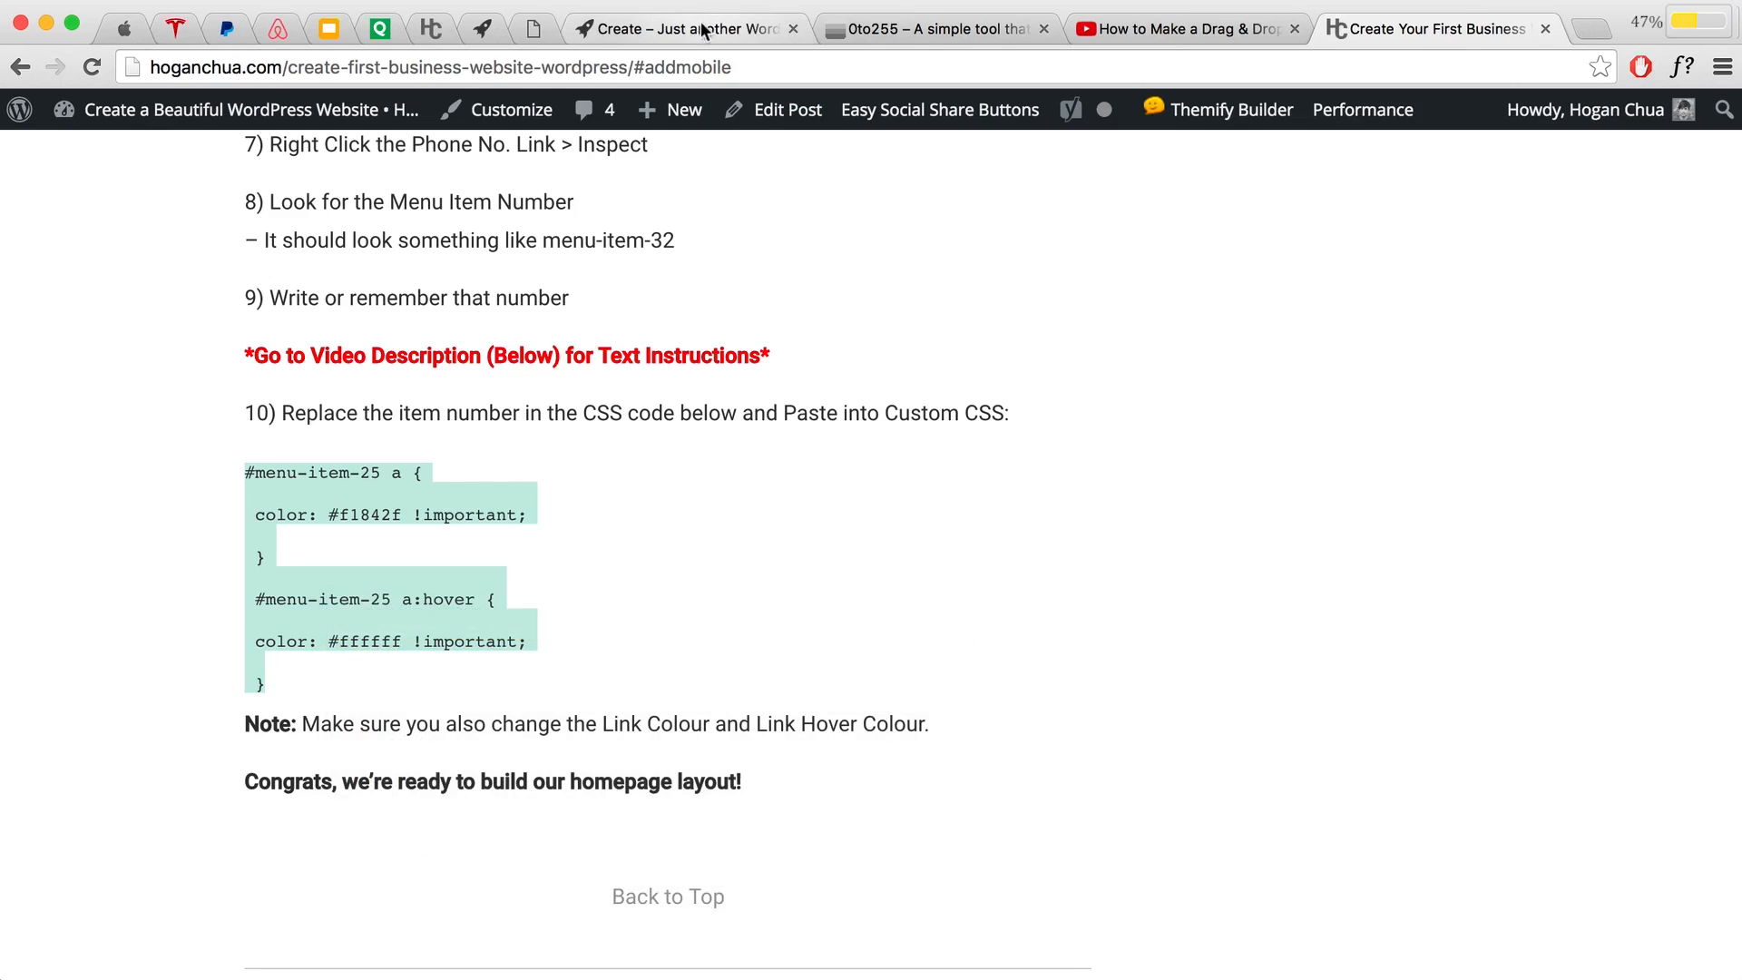
click(685, 30)
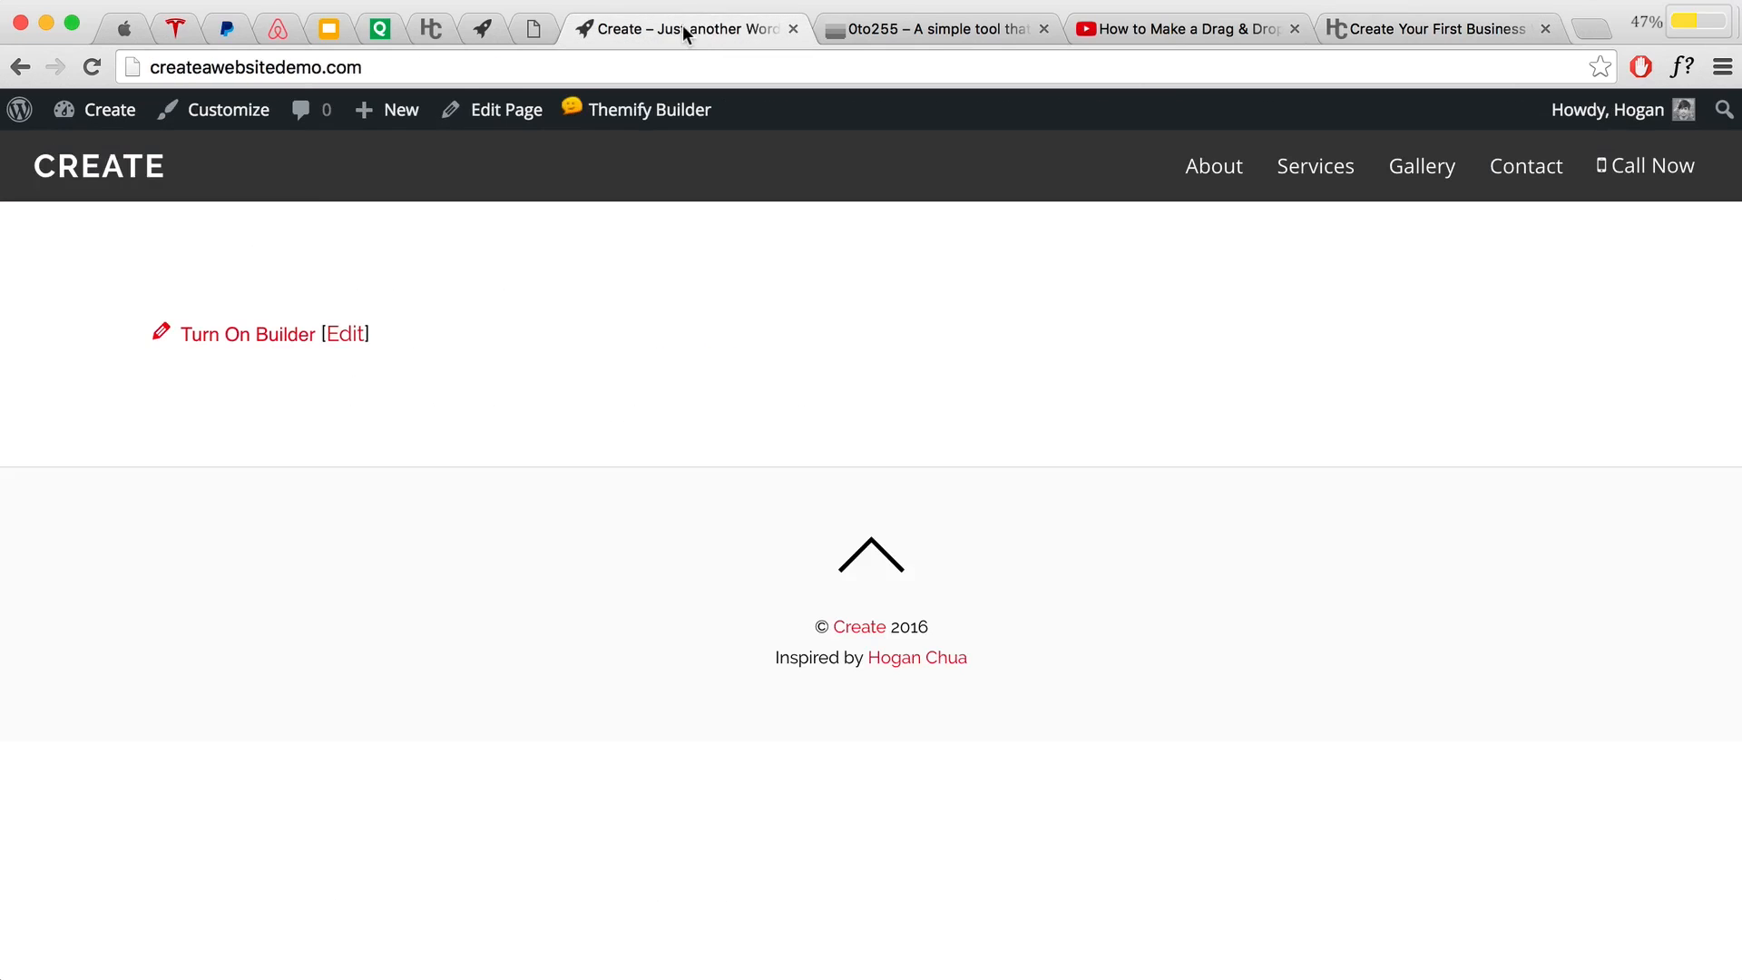
click(219, 120)
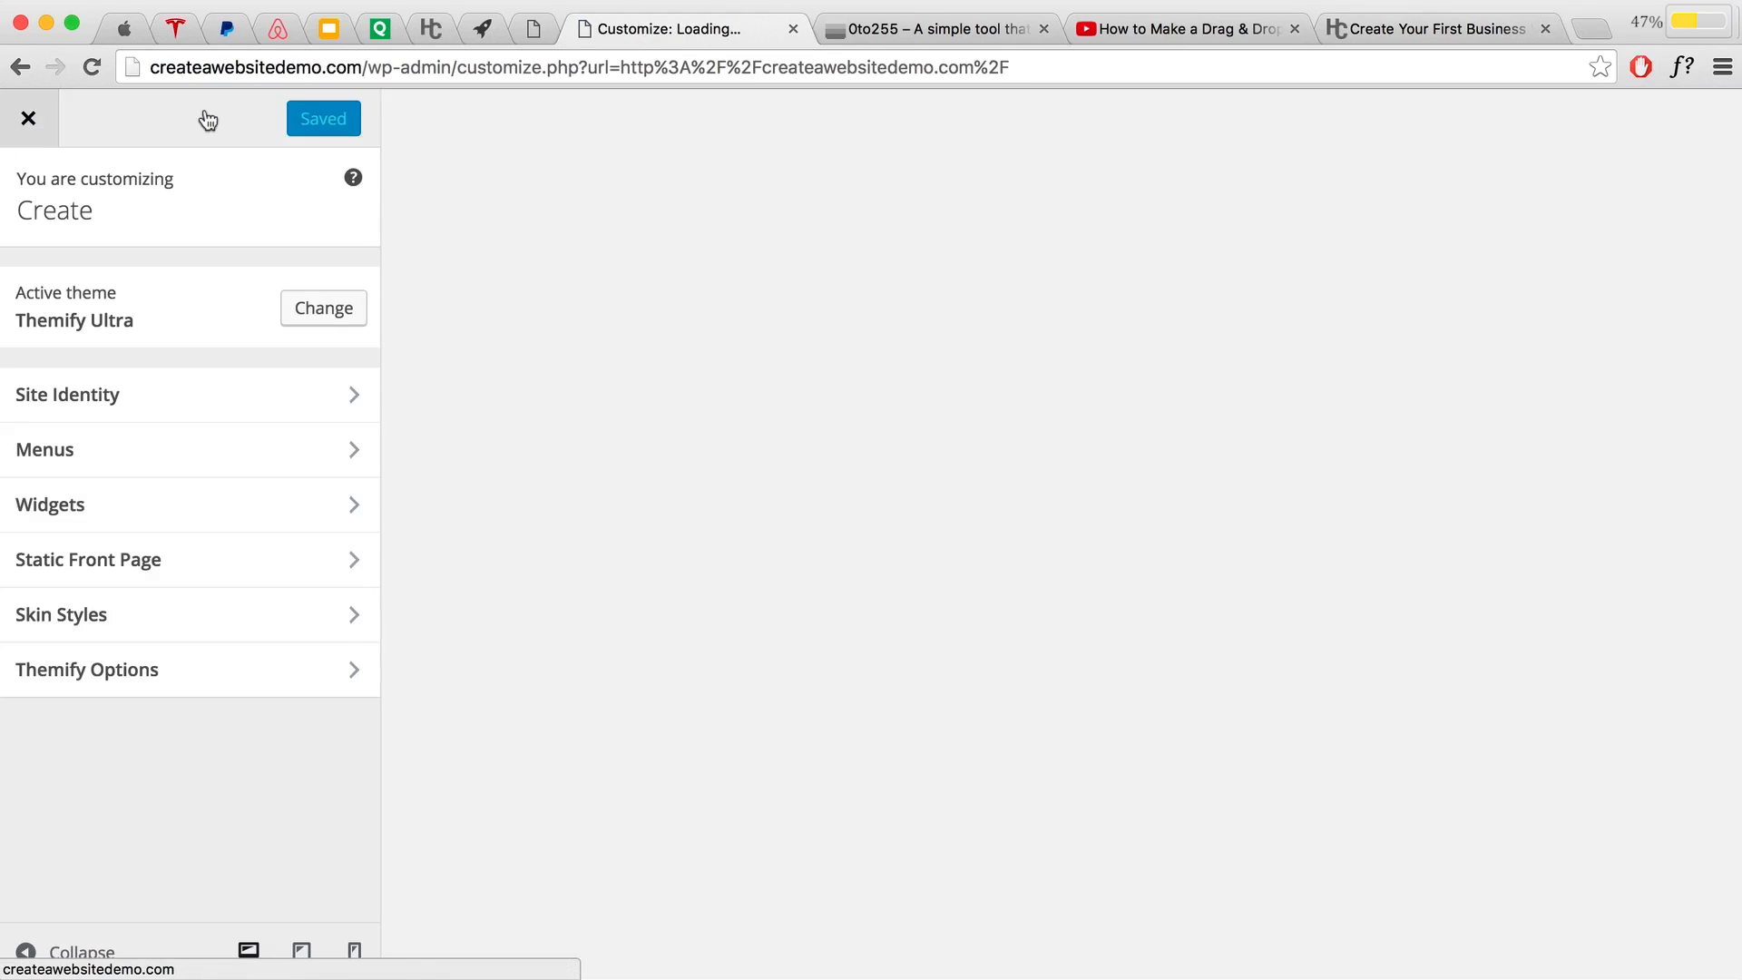
Step: Paste the copied CSS into Themify Options' Custom CSS box
click(303, 658)
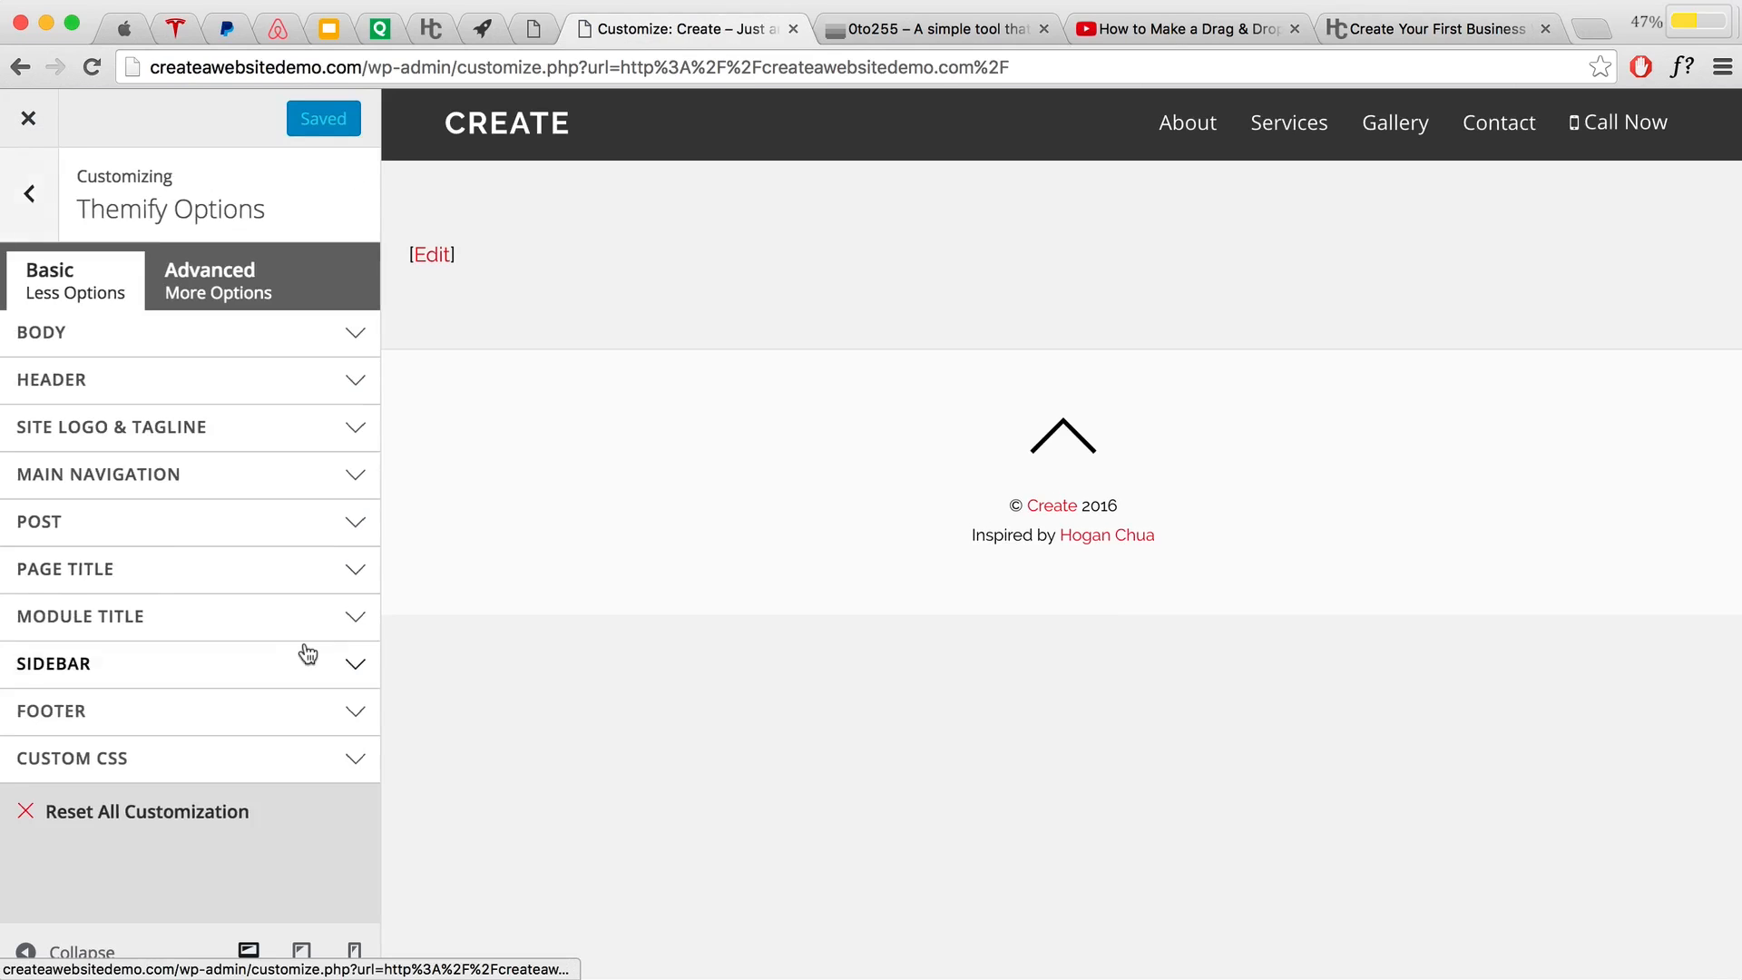
click(186, 769)
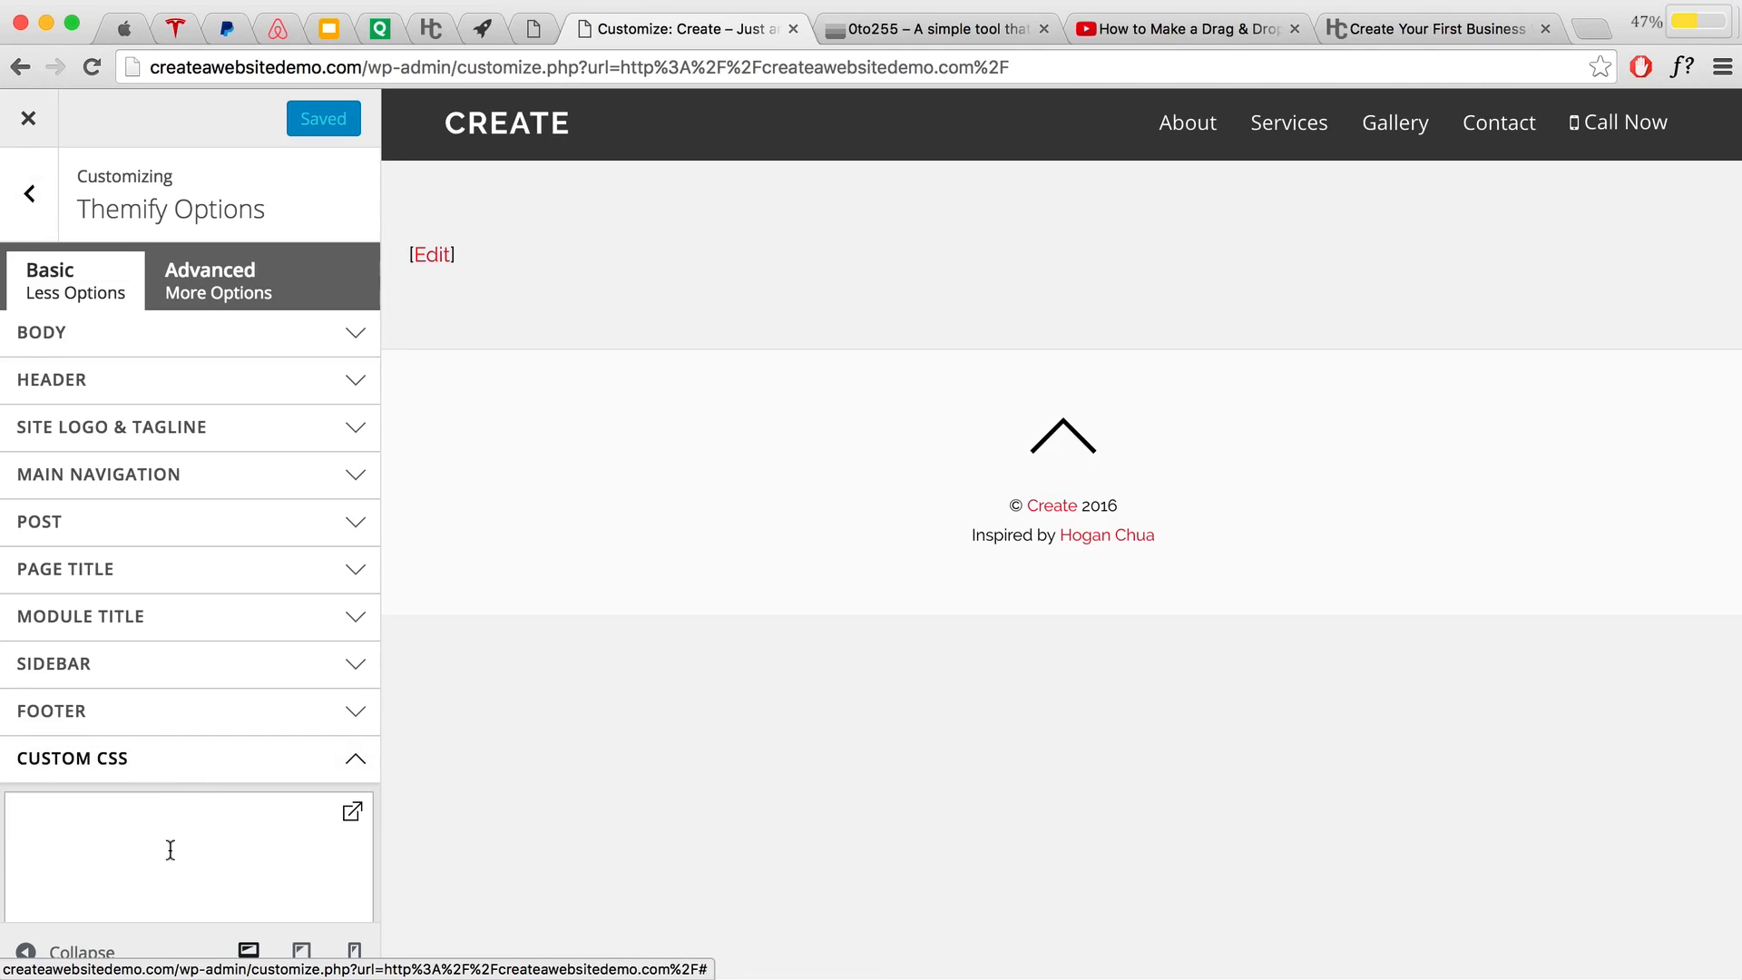
scroll(166, 848, down, 2)
click(63, 753)
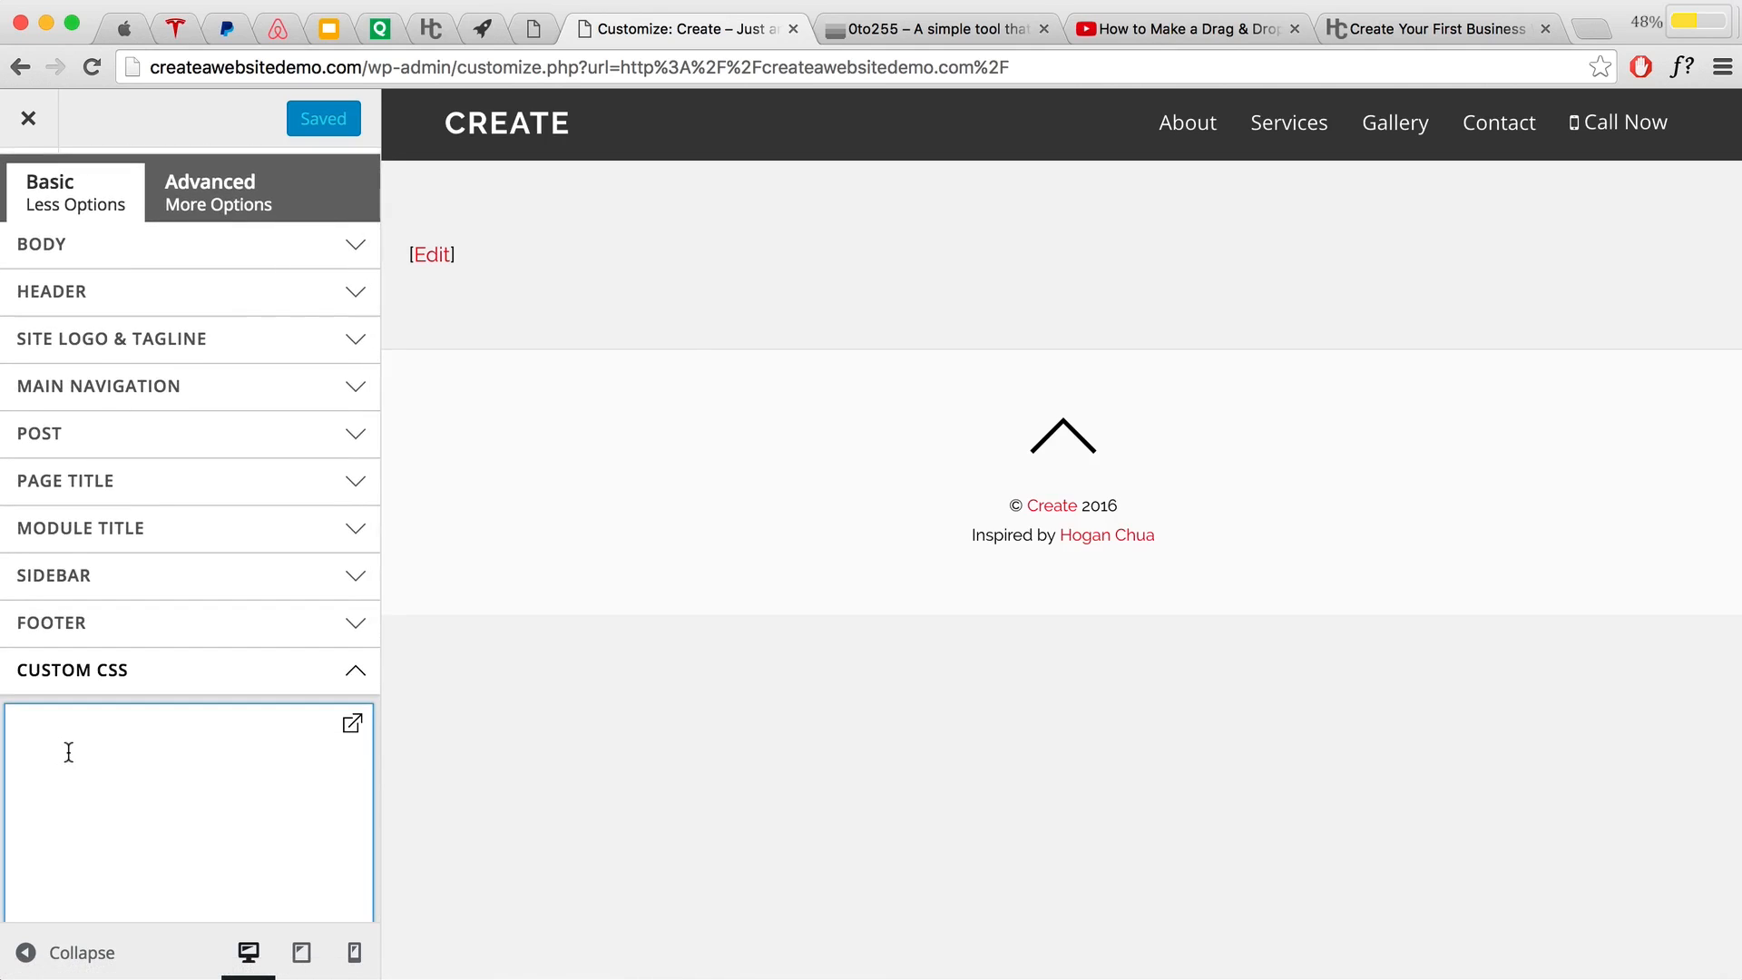
key(super+v)
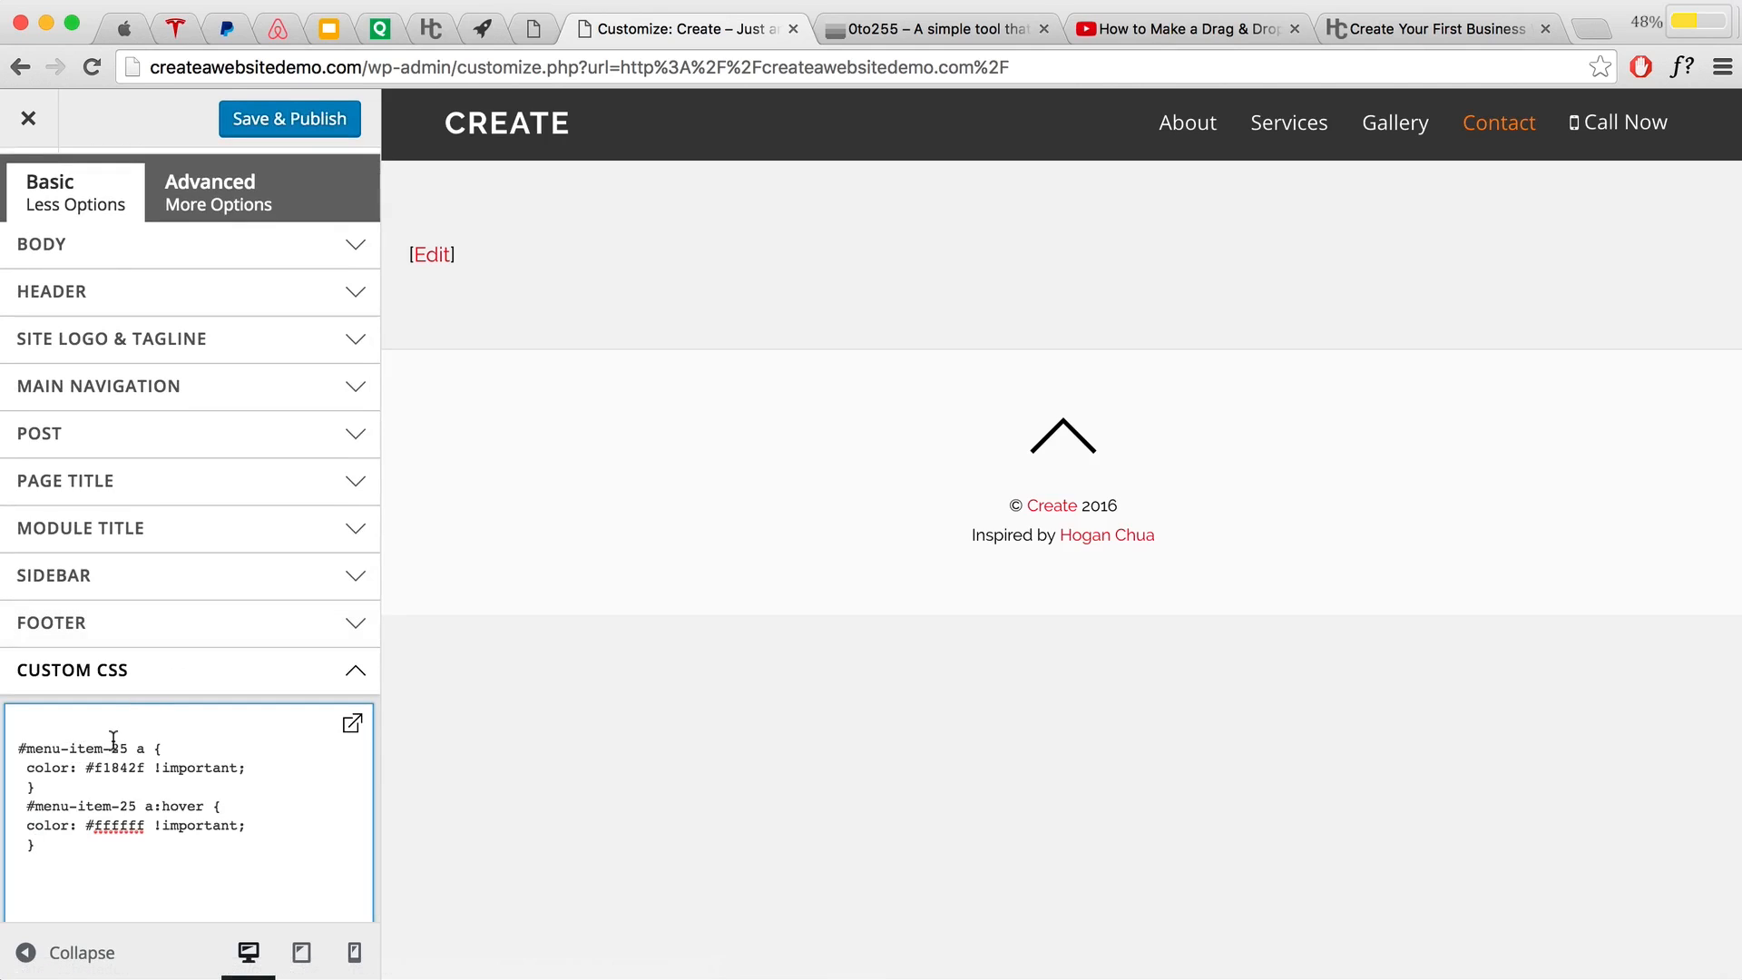
Step: Change menu-item-25 to 29 in both selectors, then Save & Publish and close the Customizer
drag(125, 747, 114, 748)
text(29)
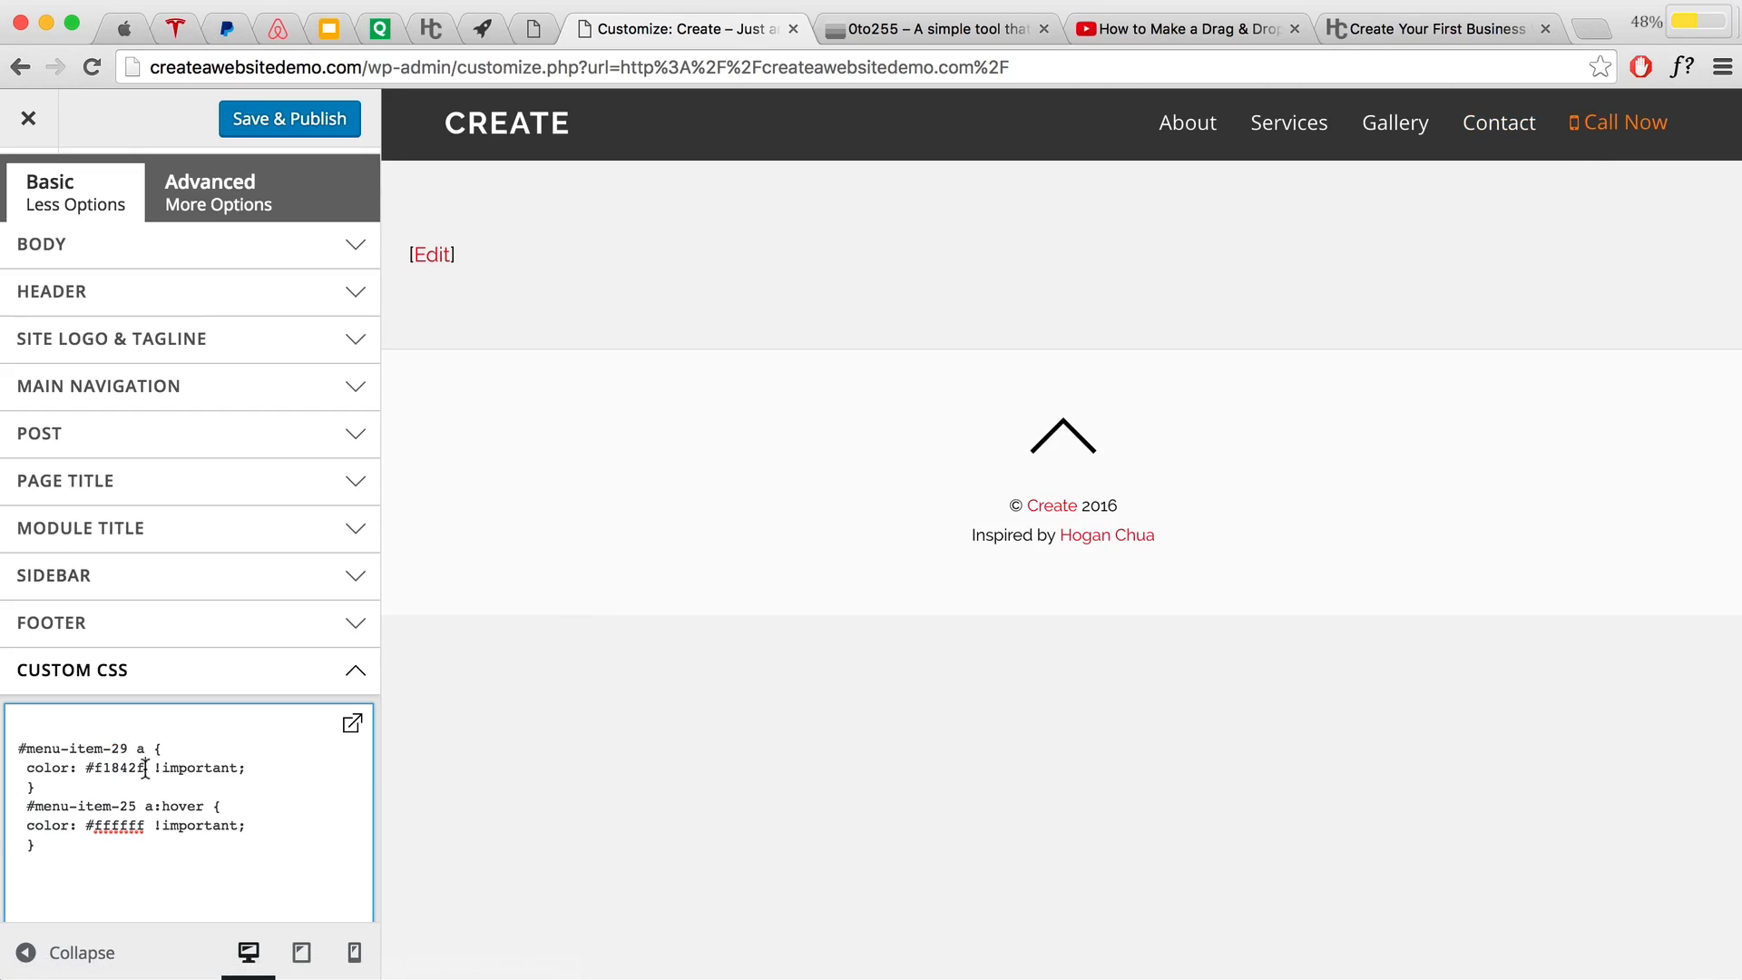
drag(145, 767, 89, 767)
drag(144, 767, 132, 806)
text(29)
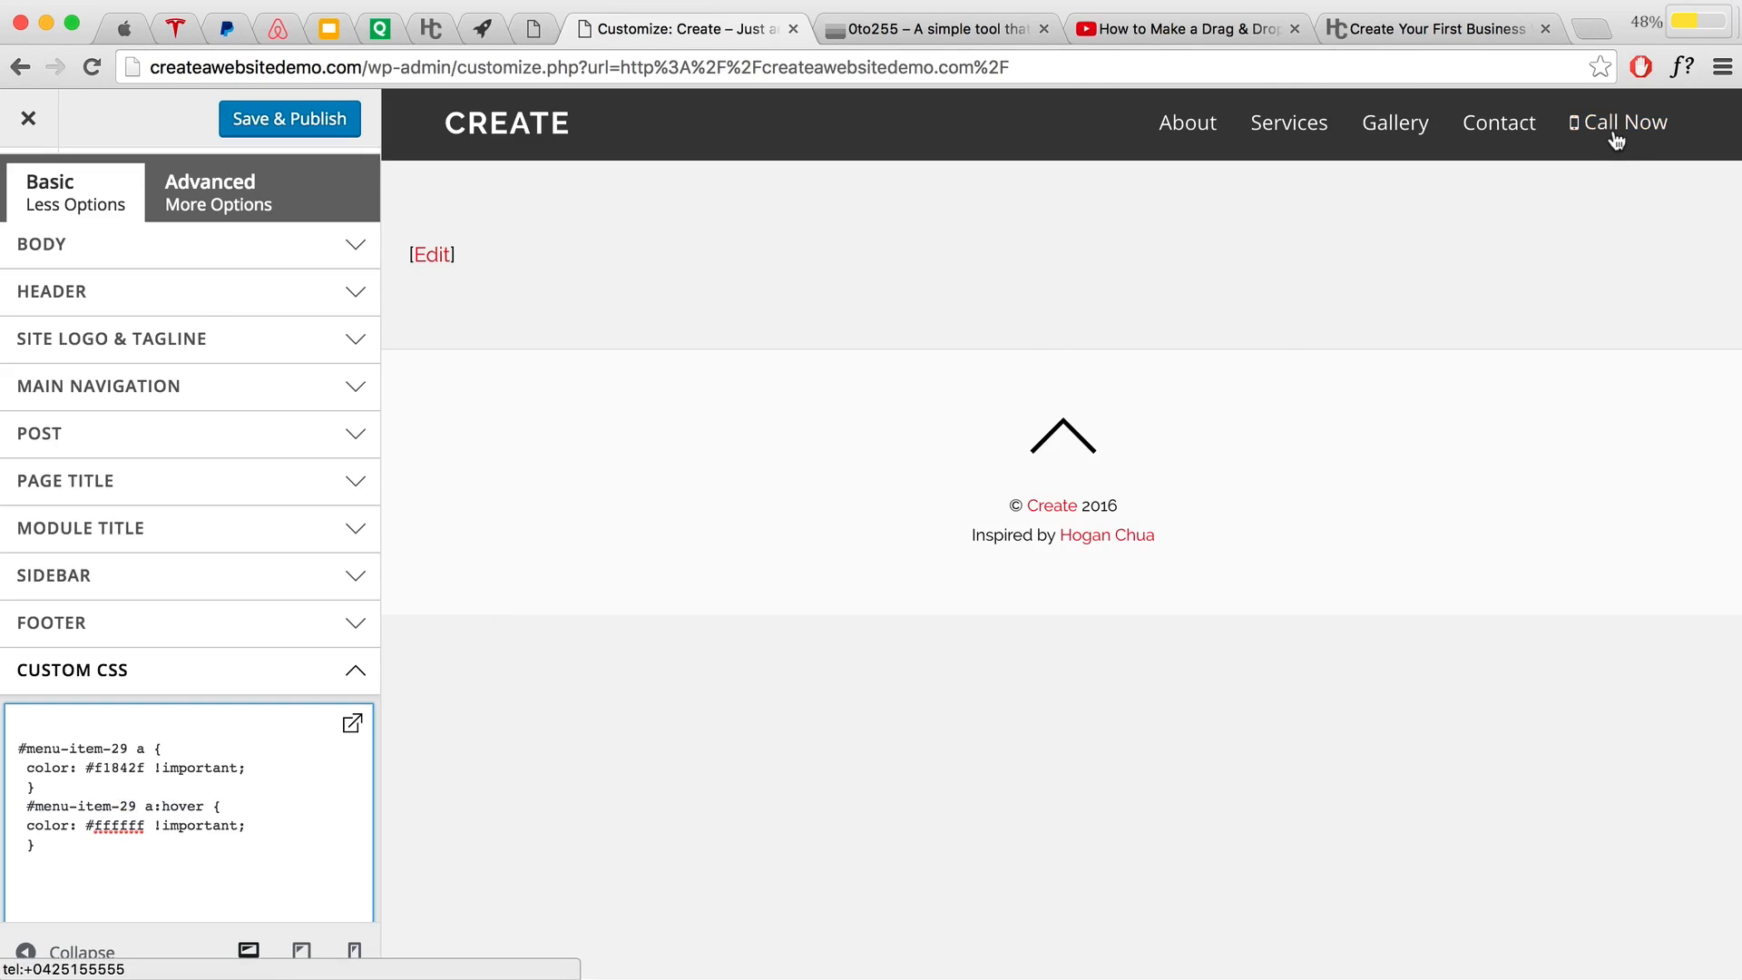
drag(145, 828, 95, 828)
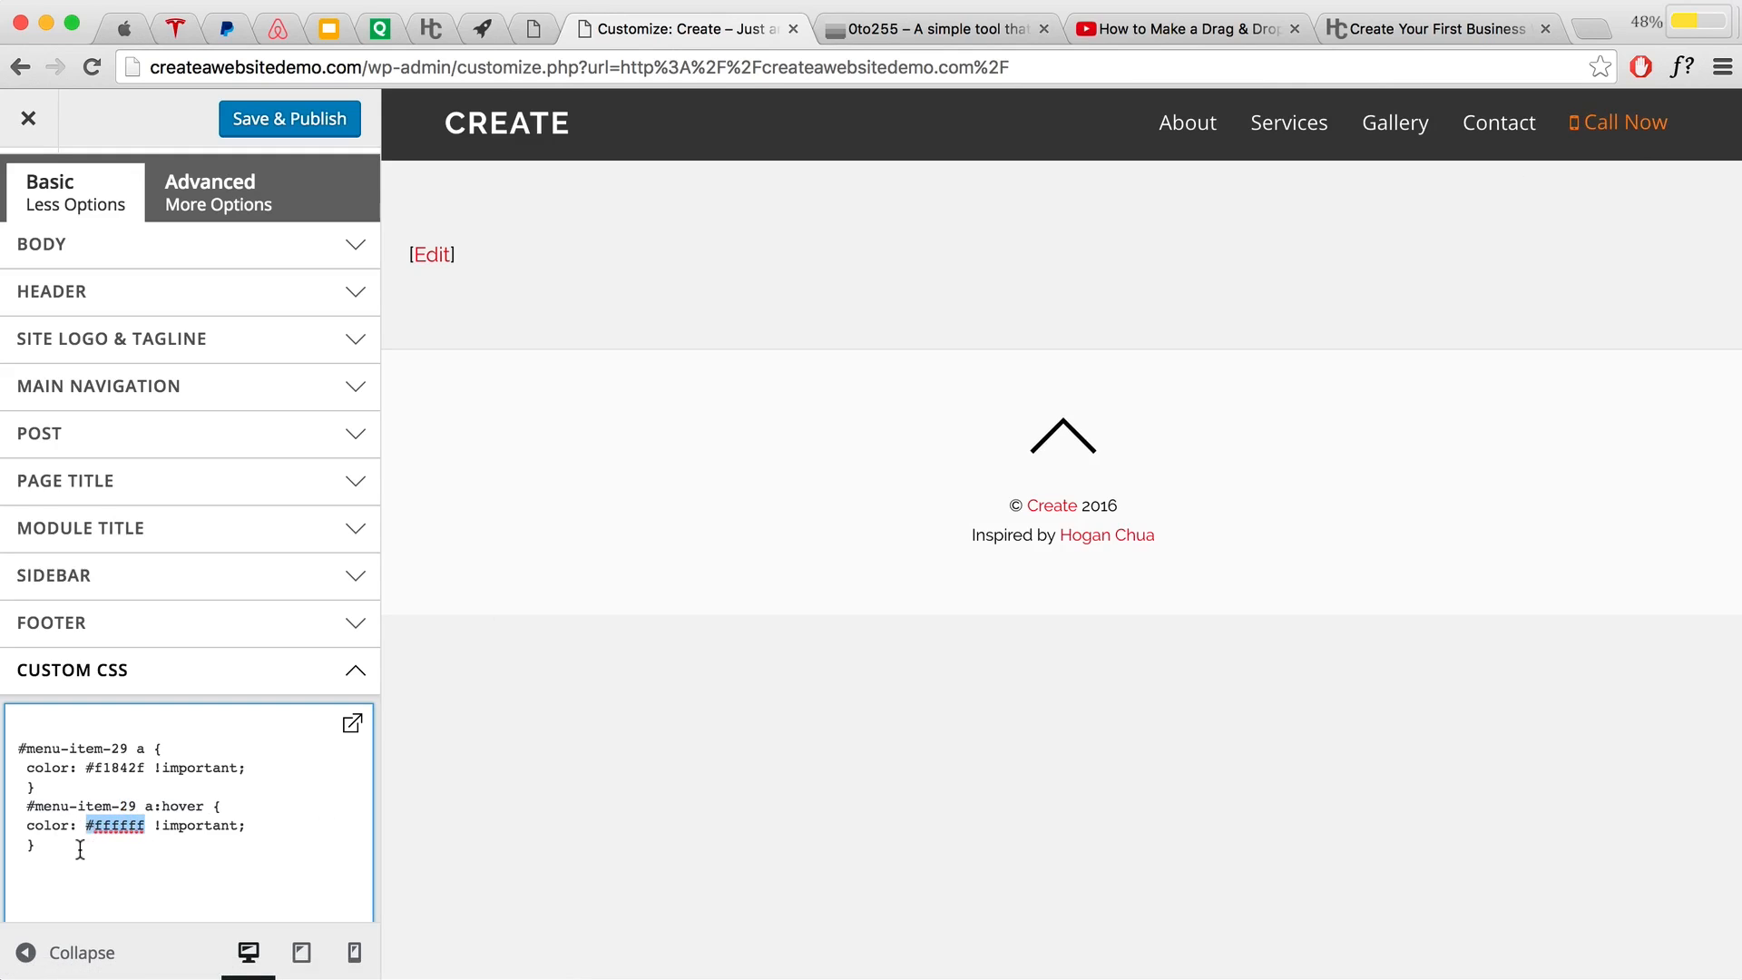
click(80, 847)
click(305, 114)
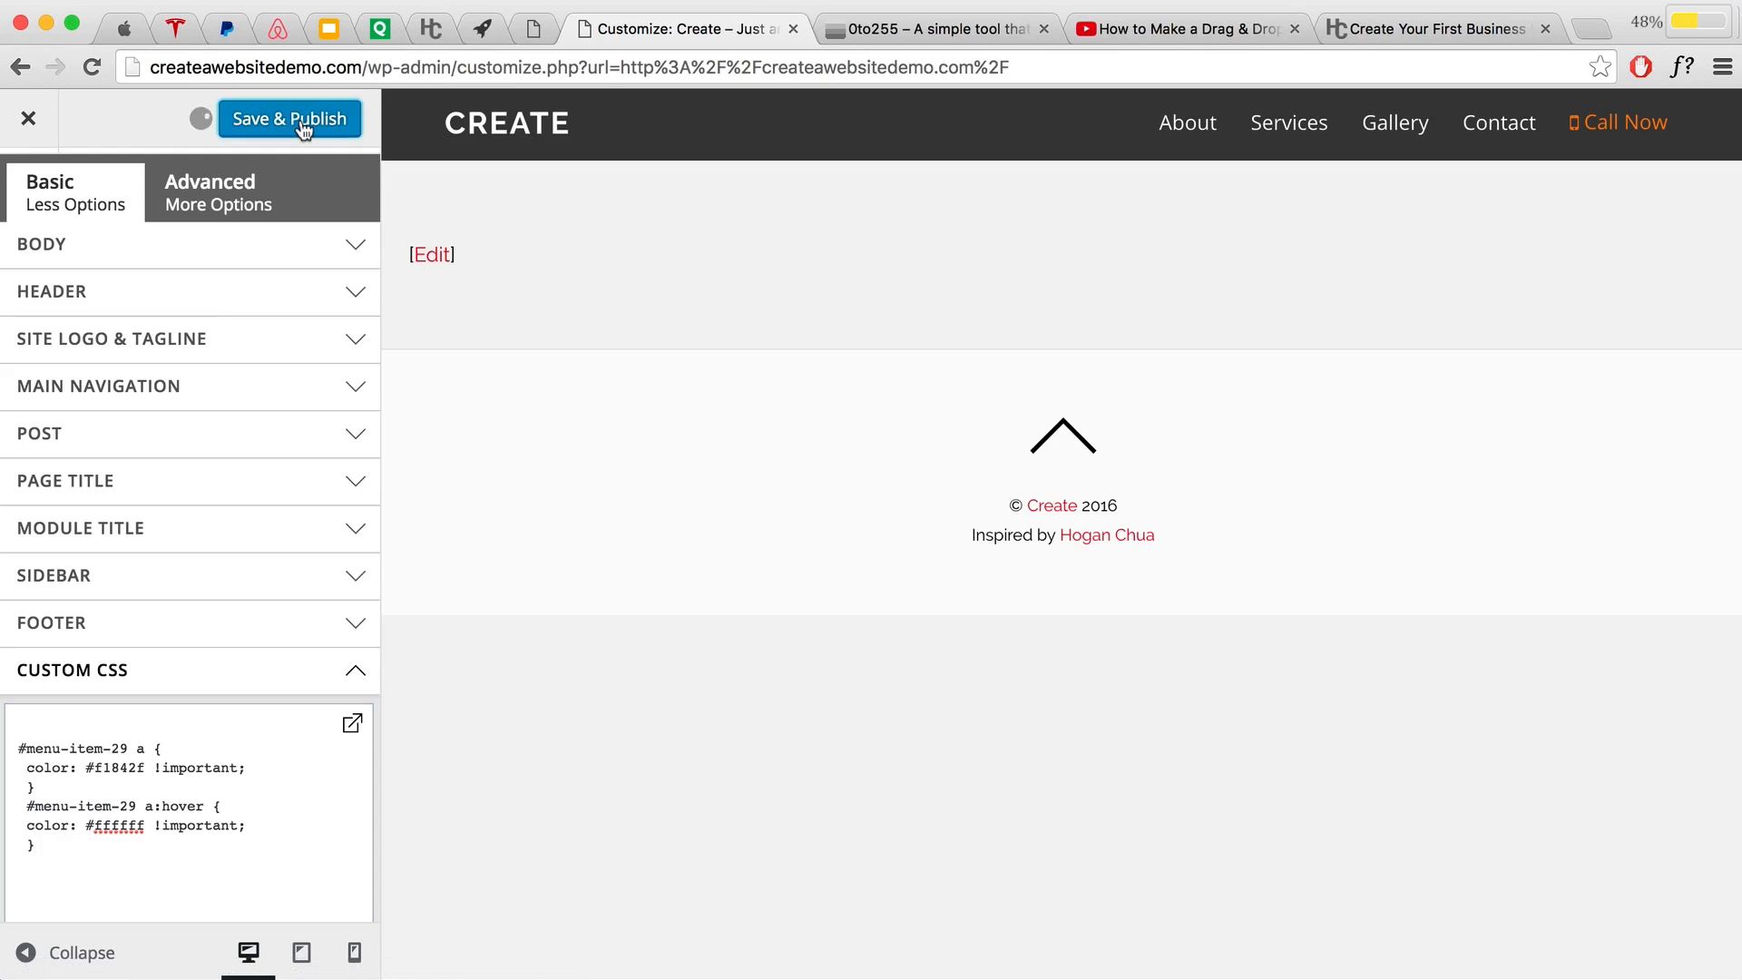
click(45, 122)
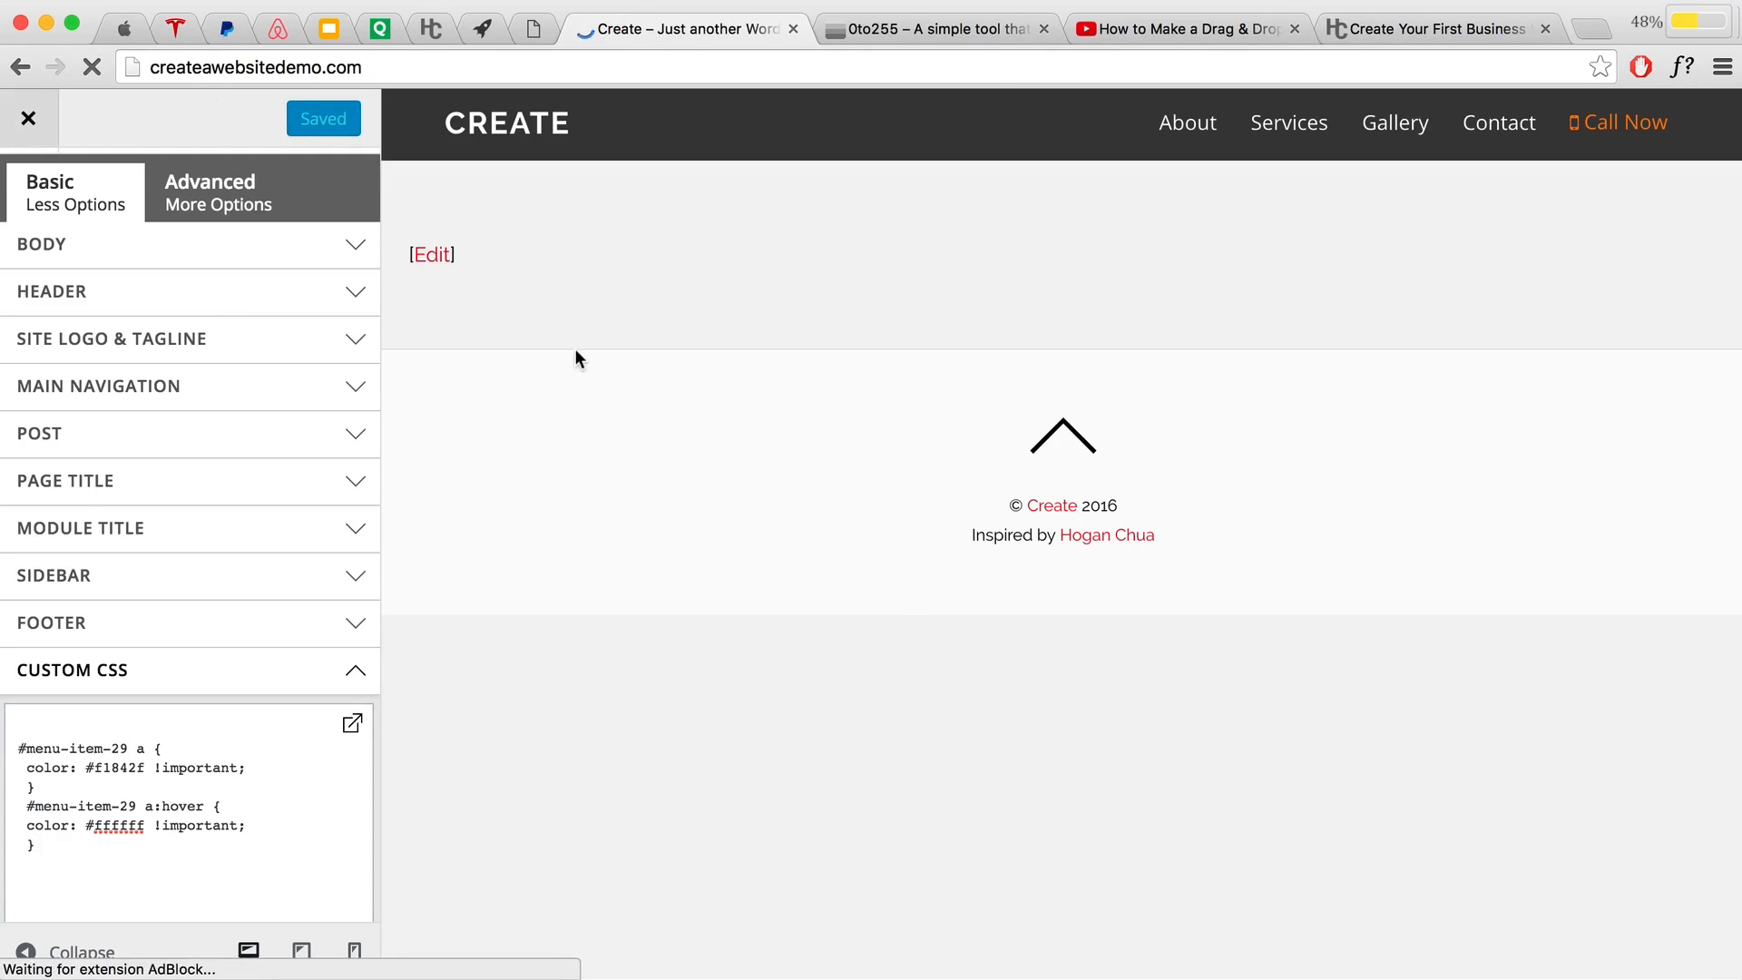
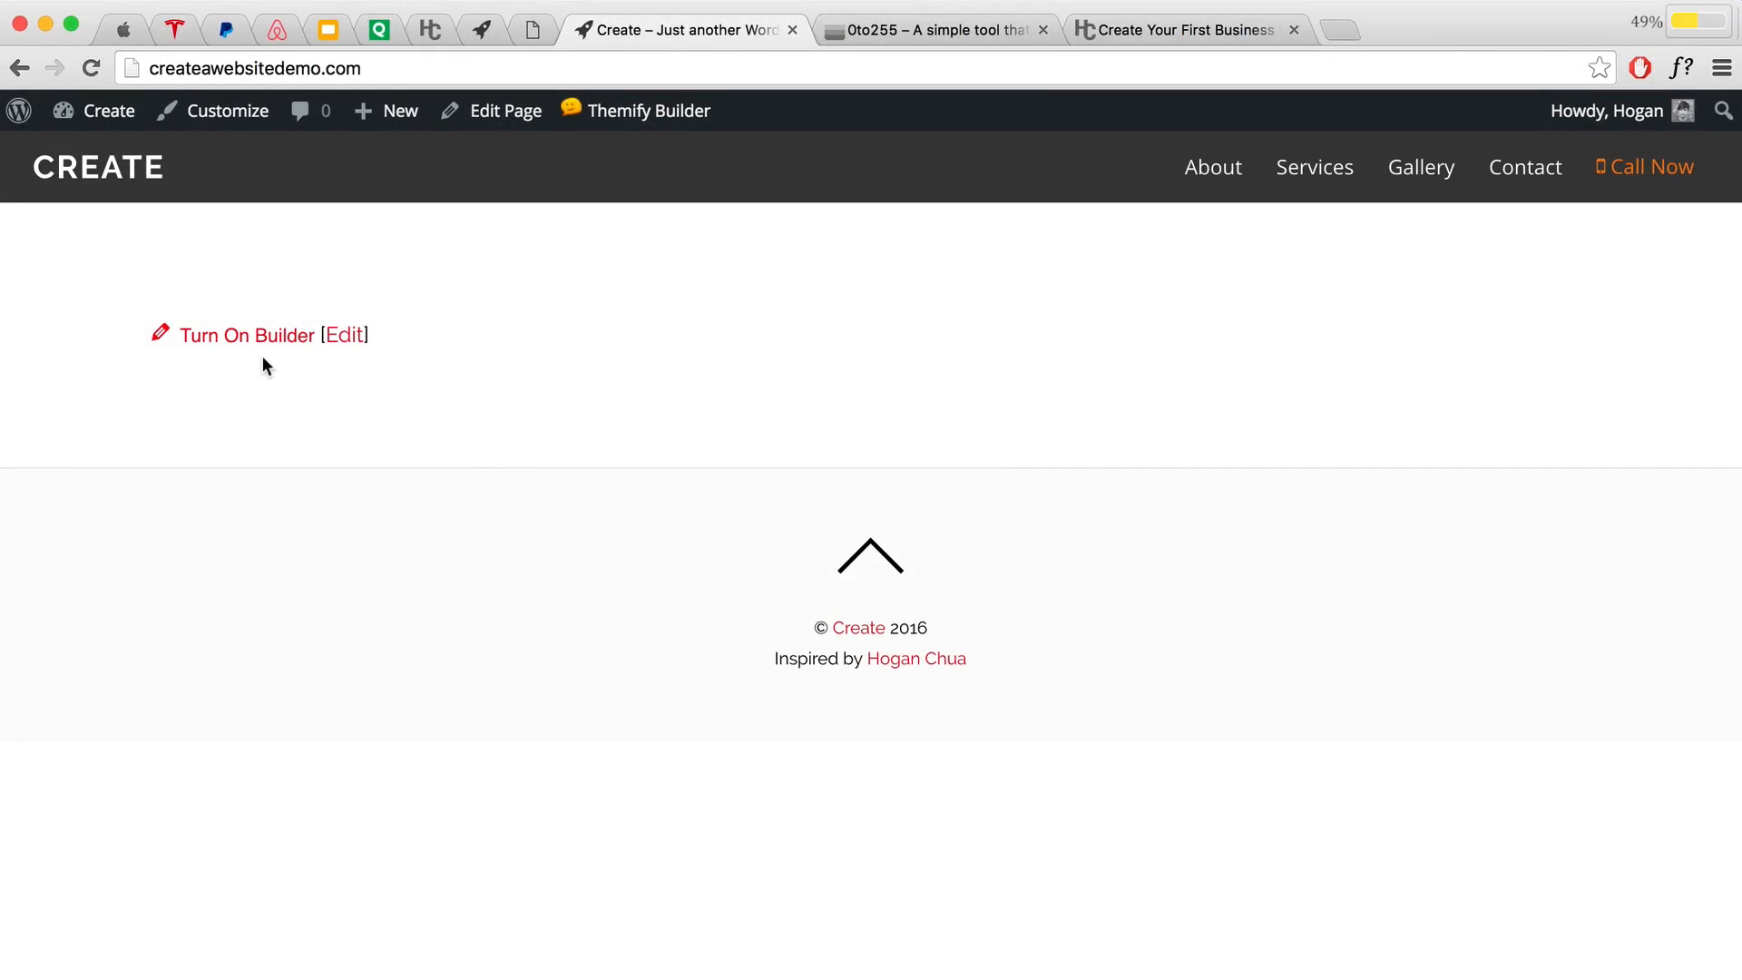
Step: Turn on the Builder and set the empty row's Row Width to Fullwidth
click(306, 346)
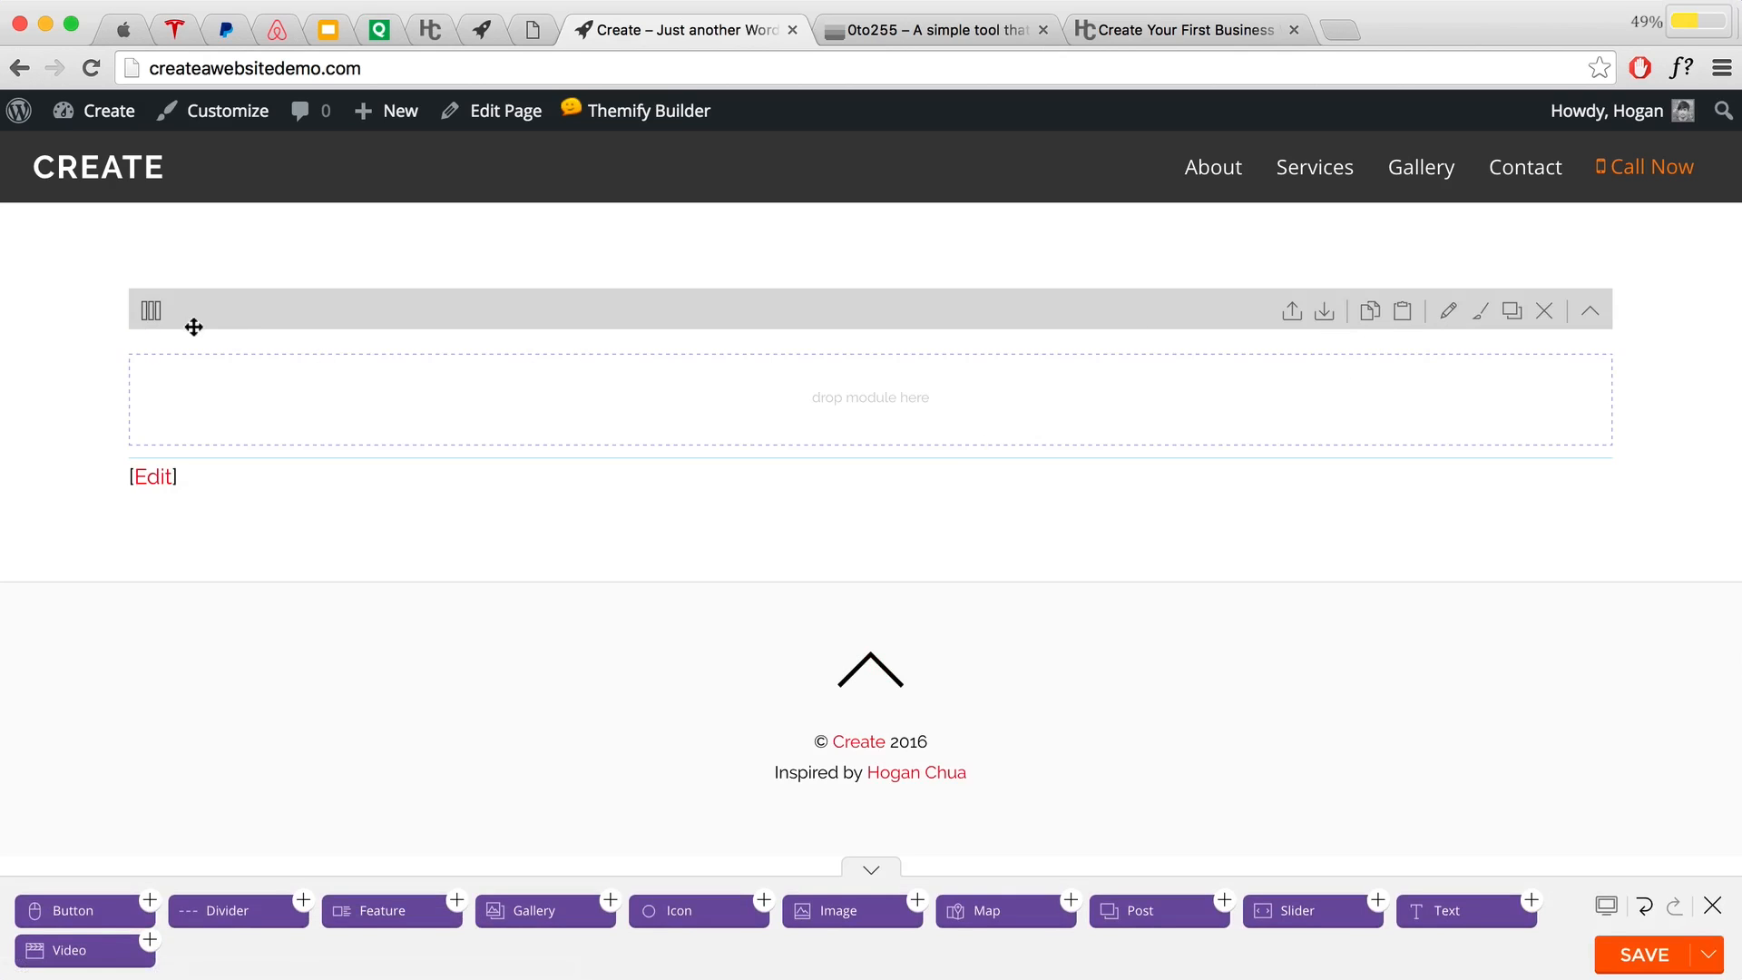
click(1440, 312)
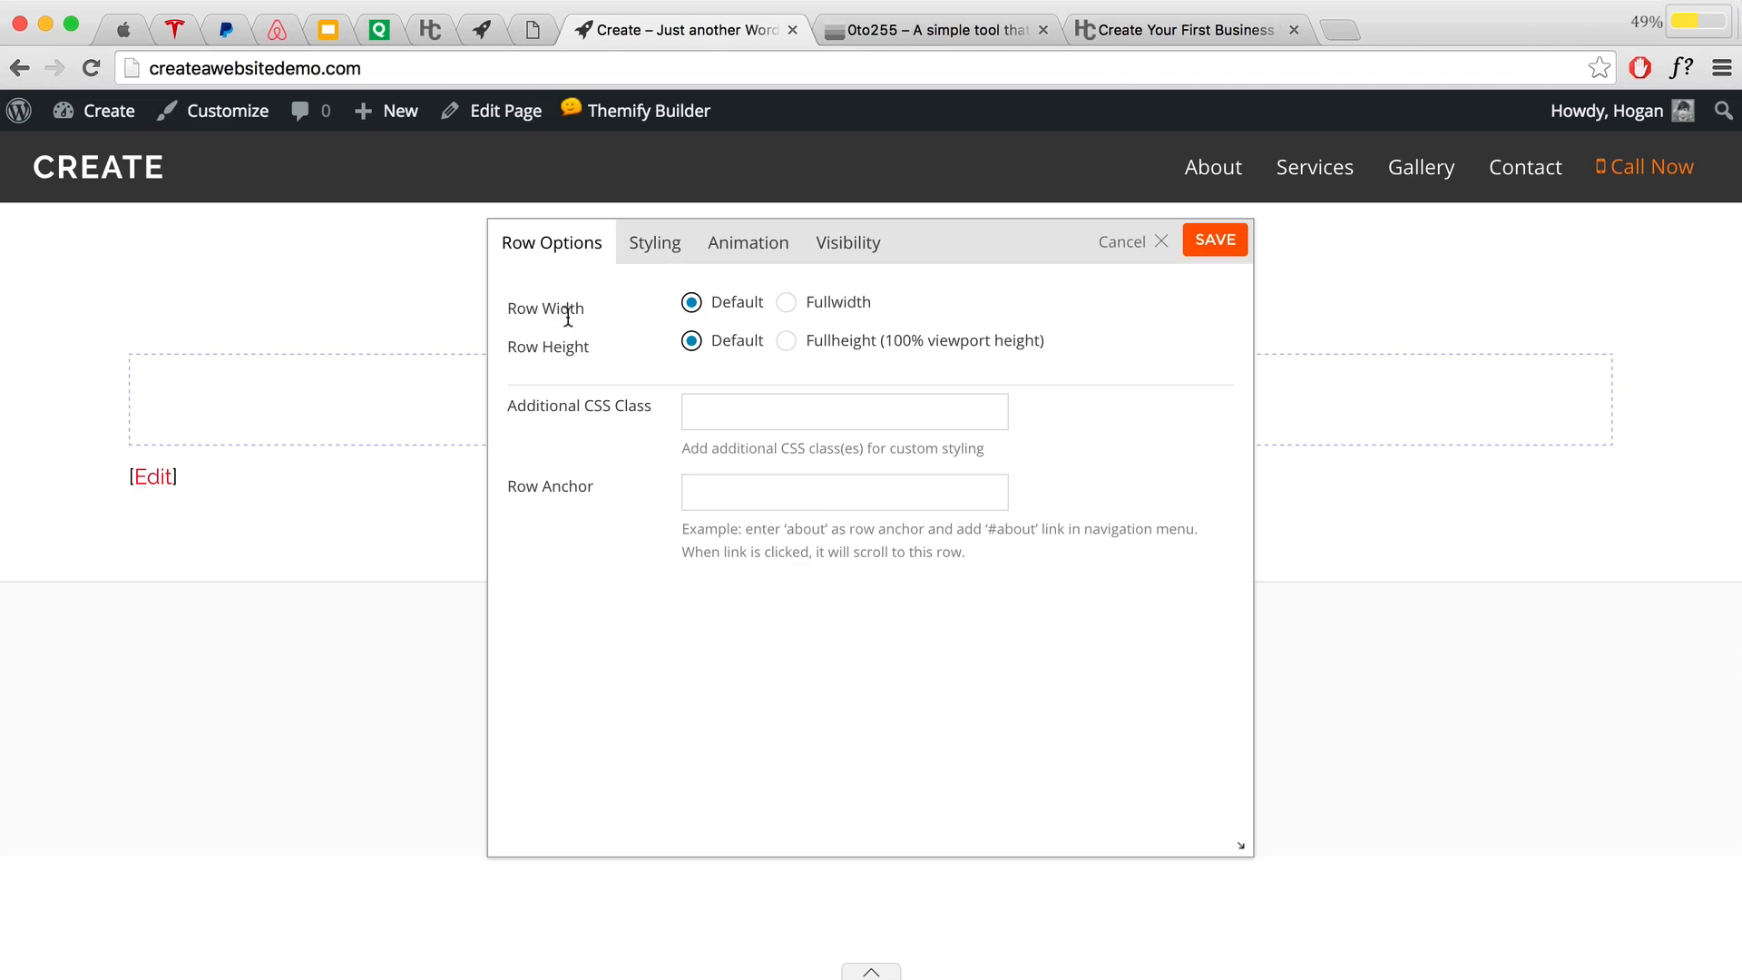
click(785, 305)
Step: In the row's Styling settings, start uploading a Background Image
click(657, 255)
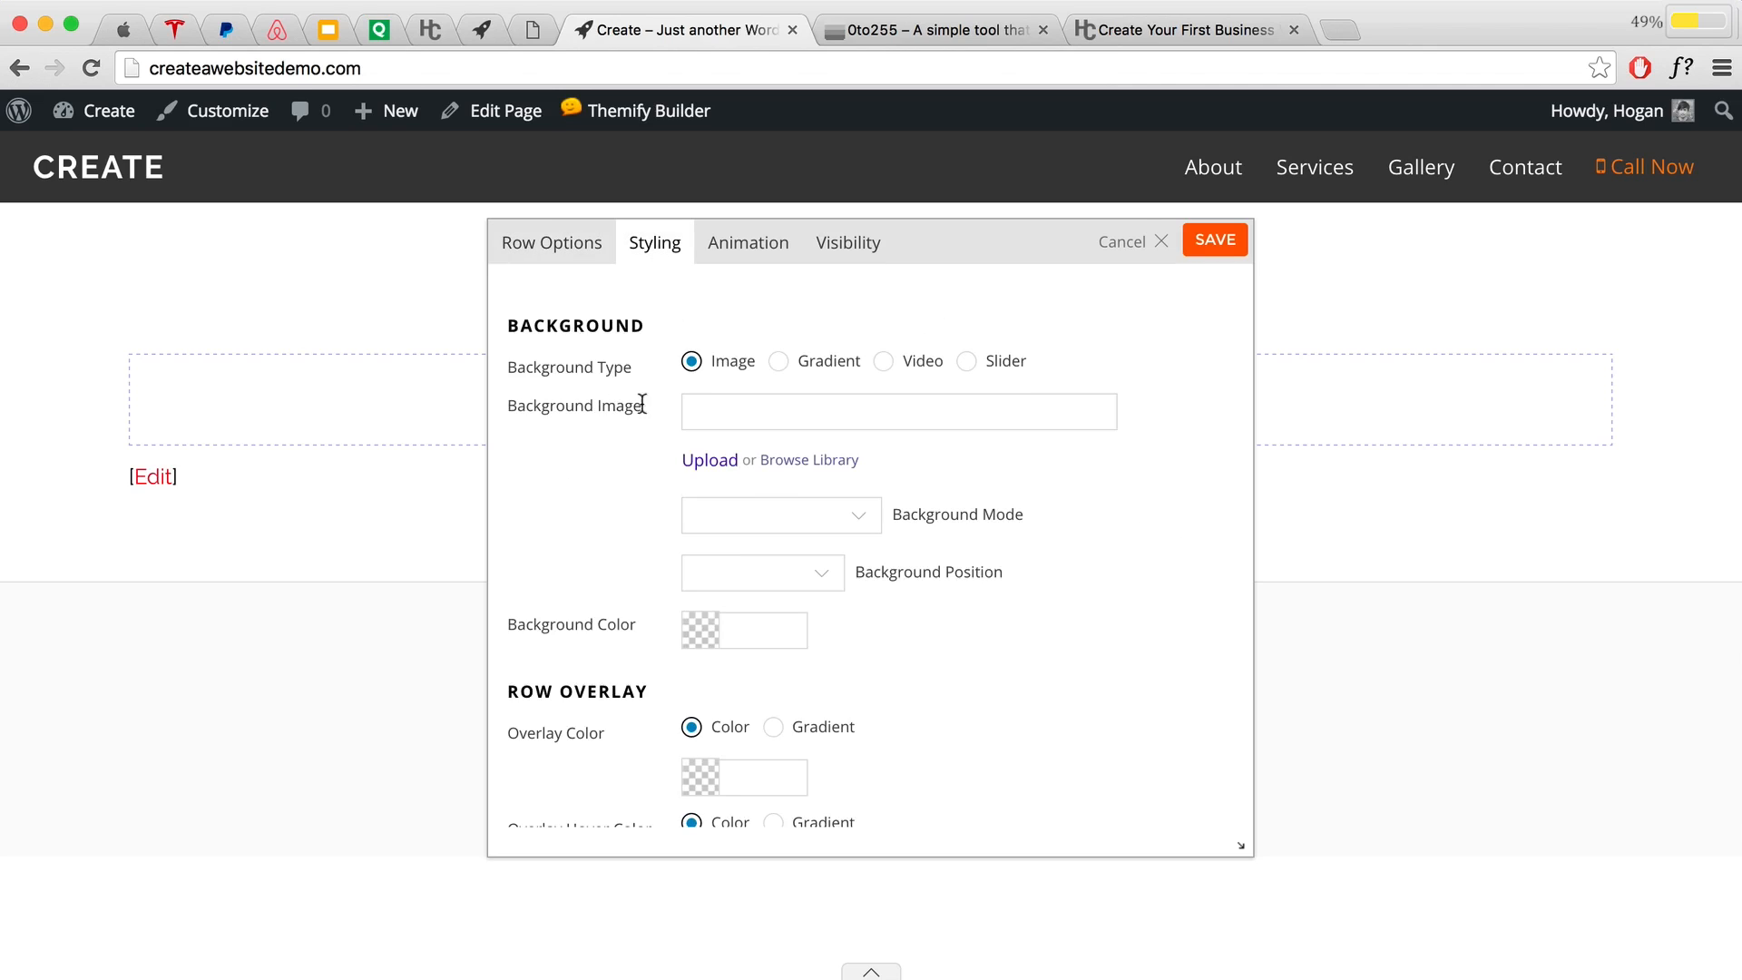
drag(644, 401, 490, 405)
click(766, 409)
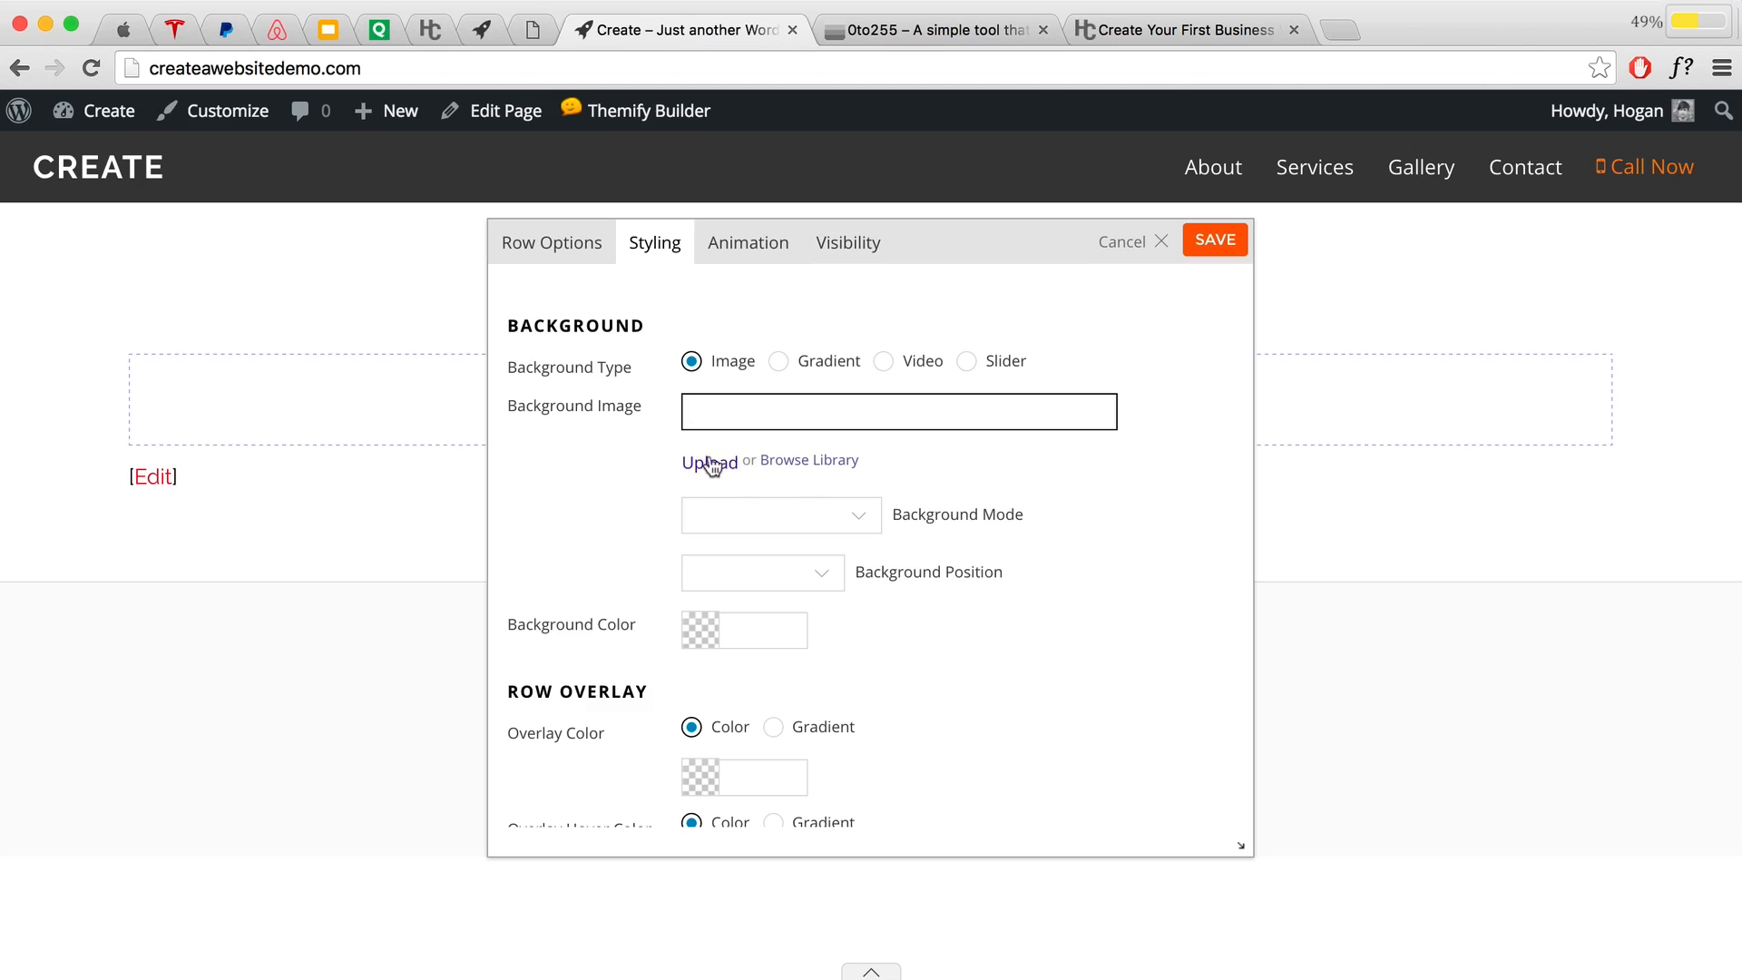
click(792, 461)
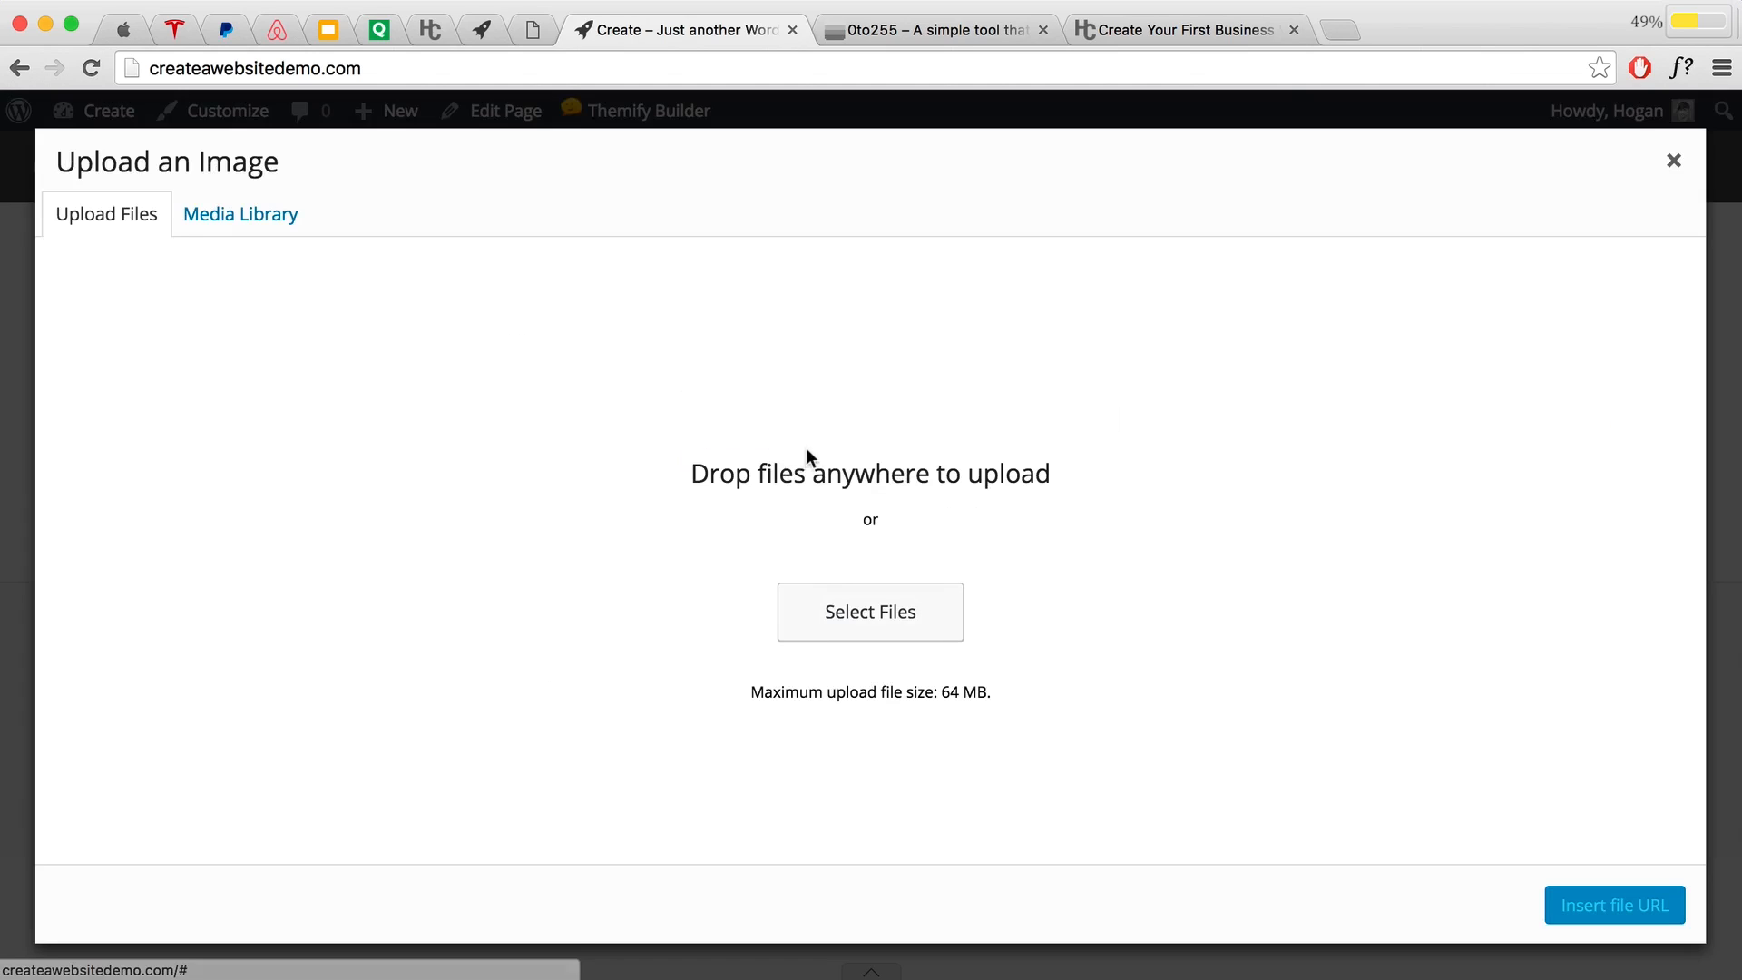
Step: Upload Laptop Cropped.jpg and insert it as the row's background image
click(887, 619)
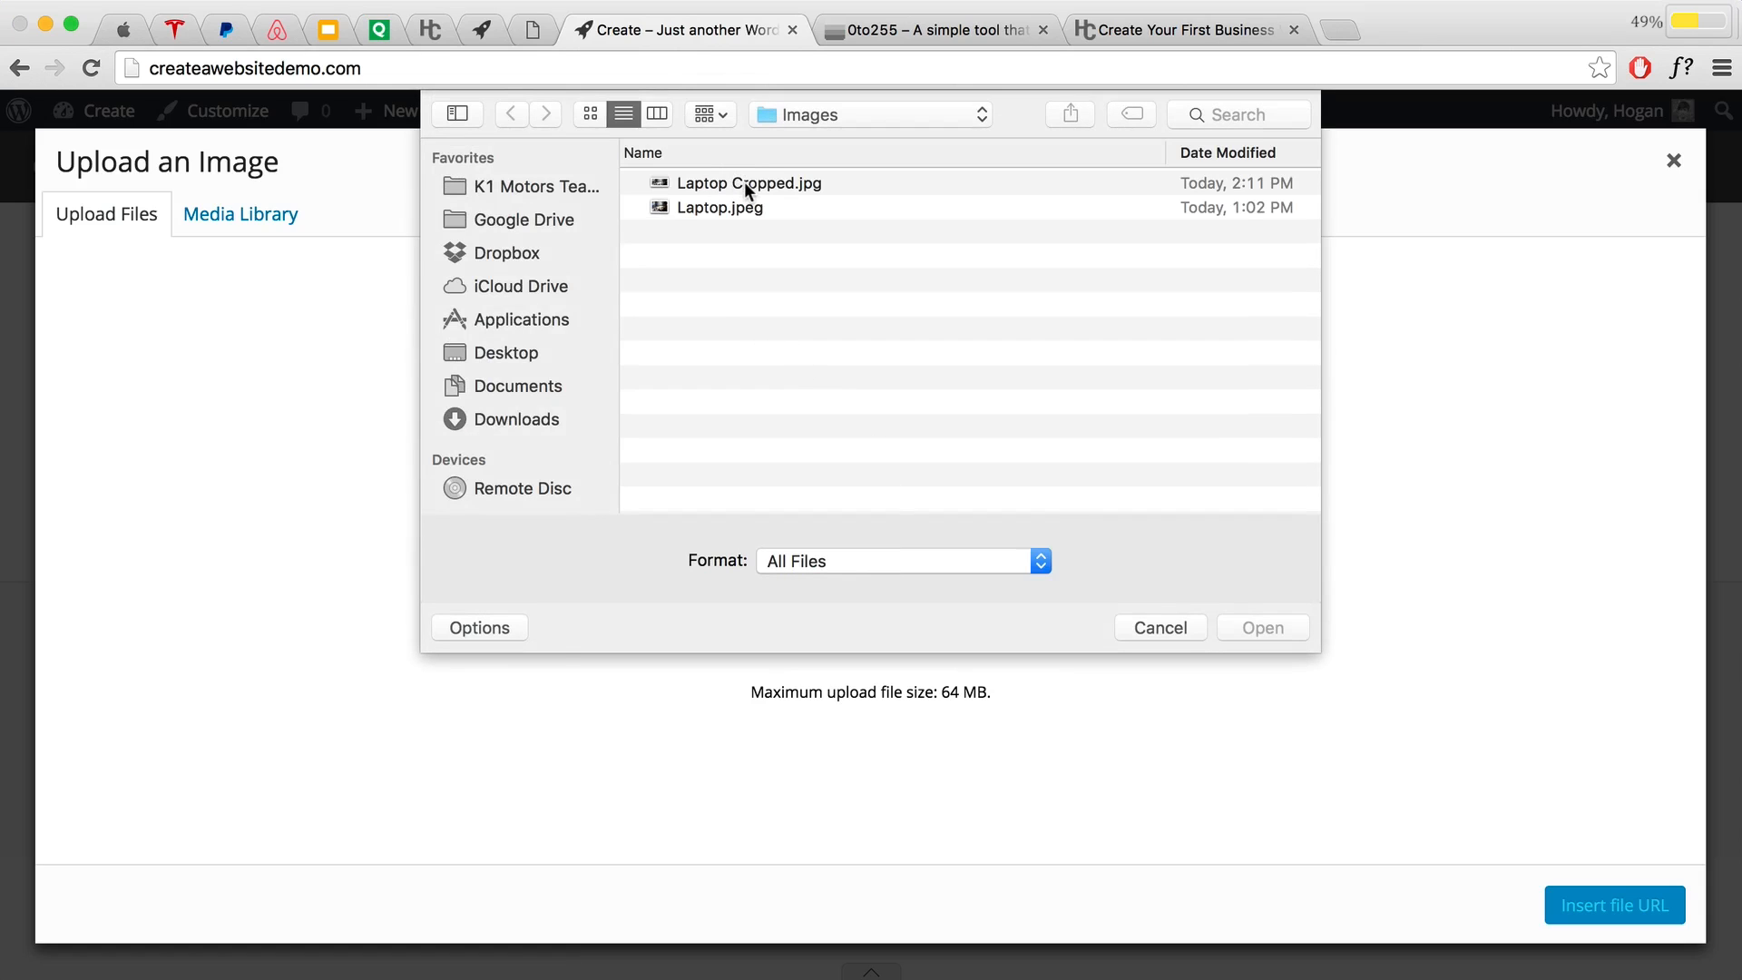
click(704, 182)
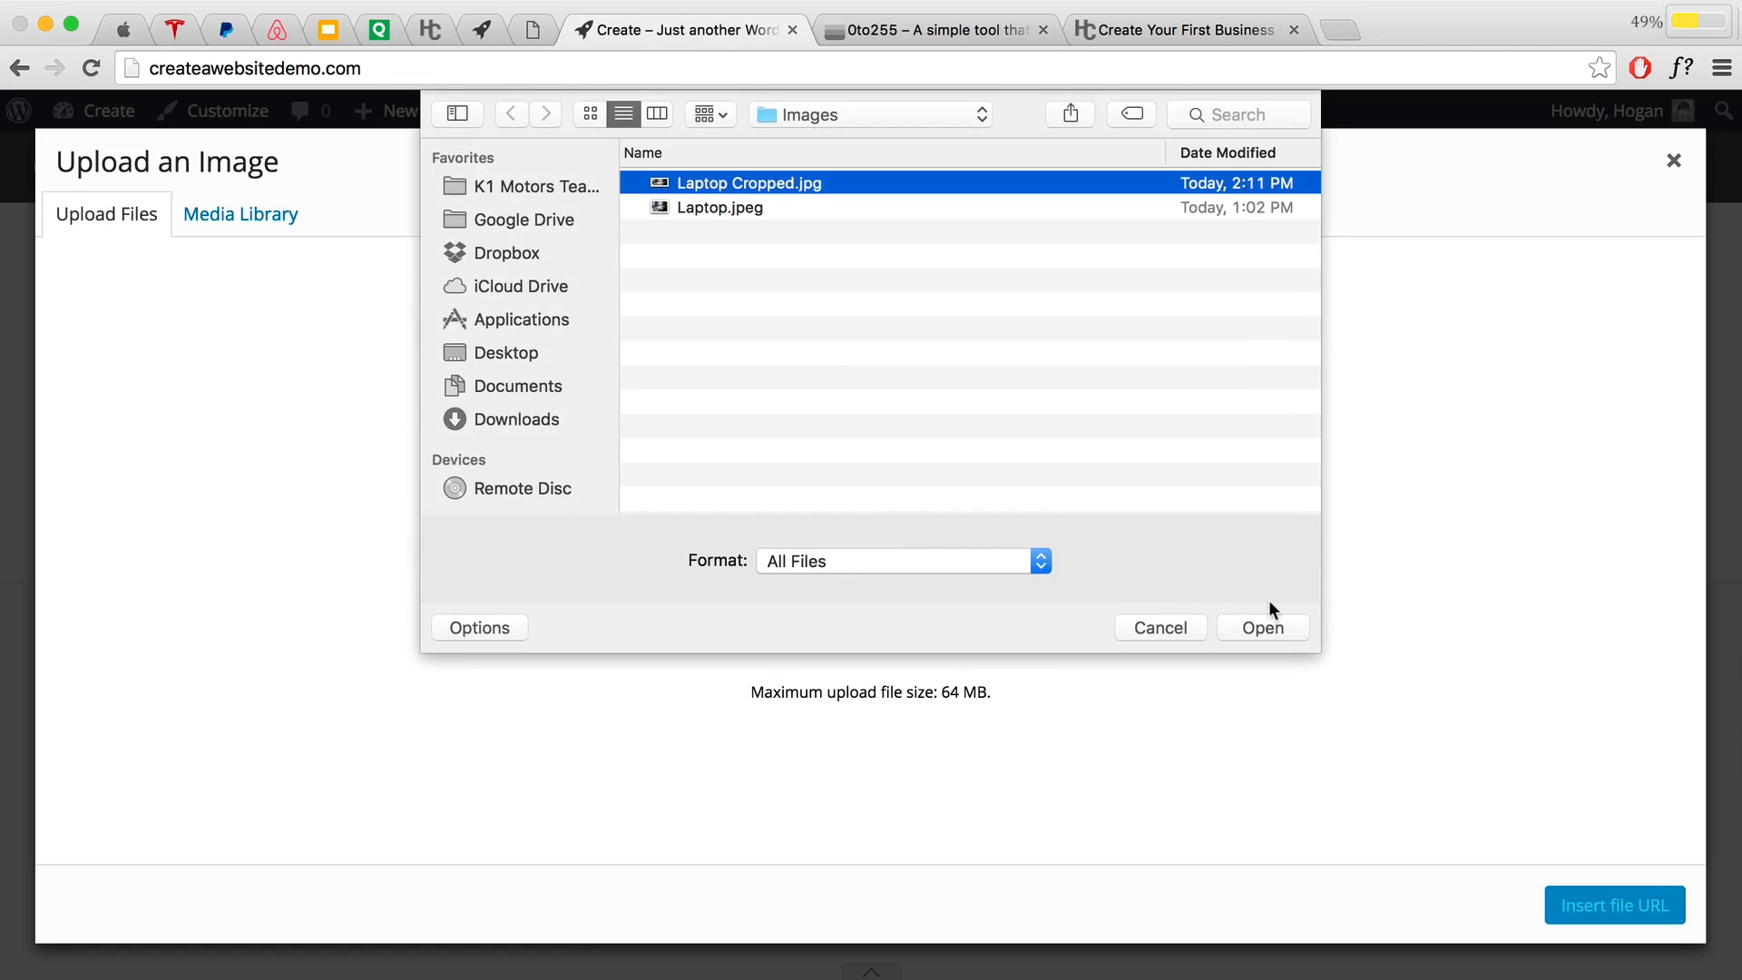
click(1261, 627)
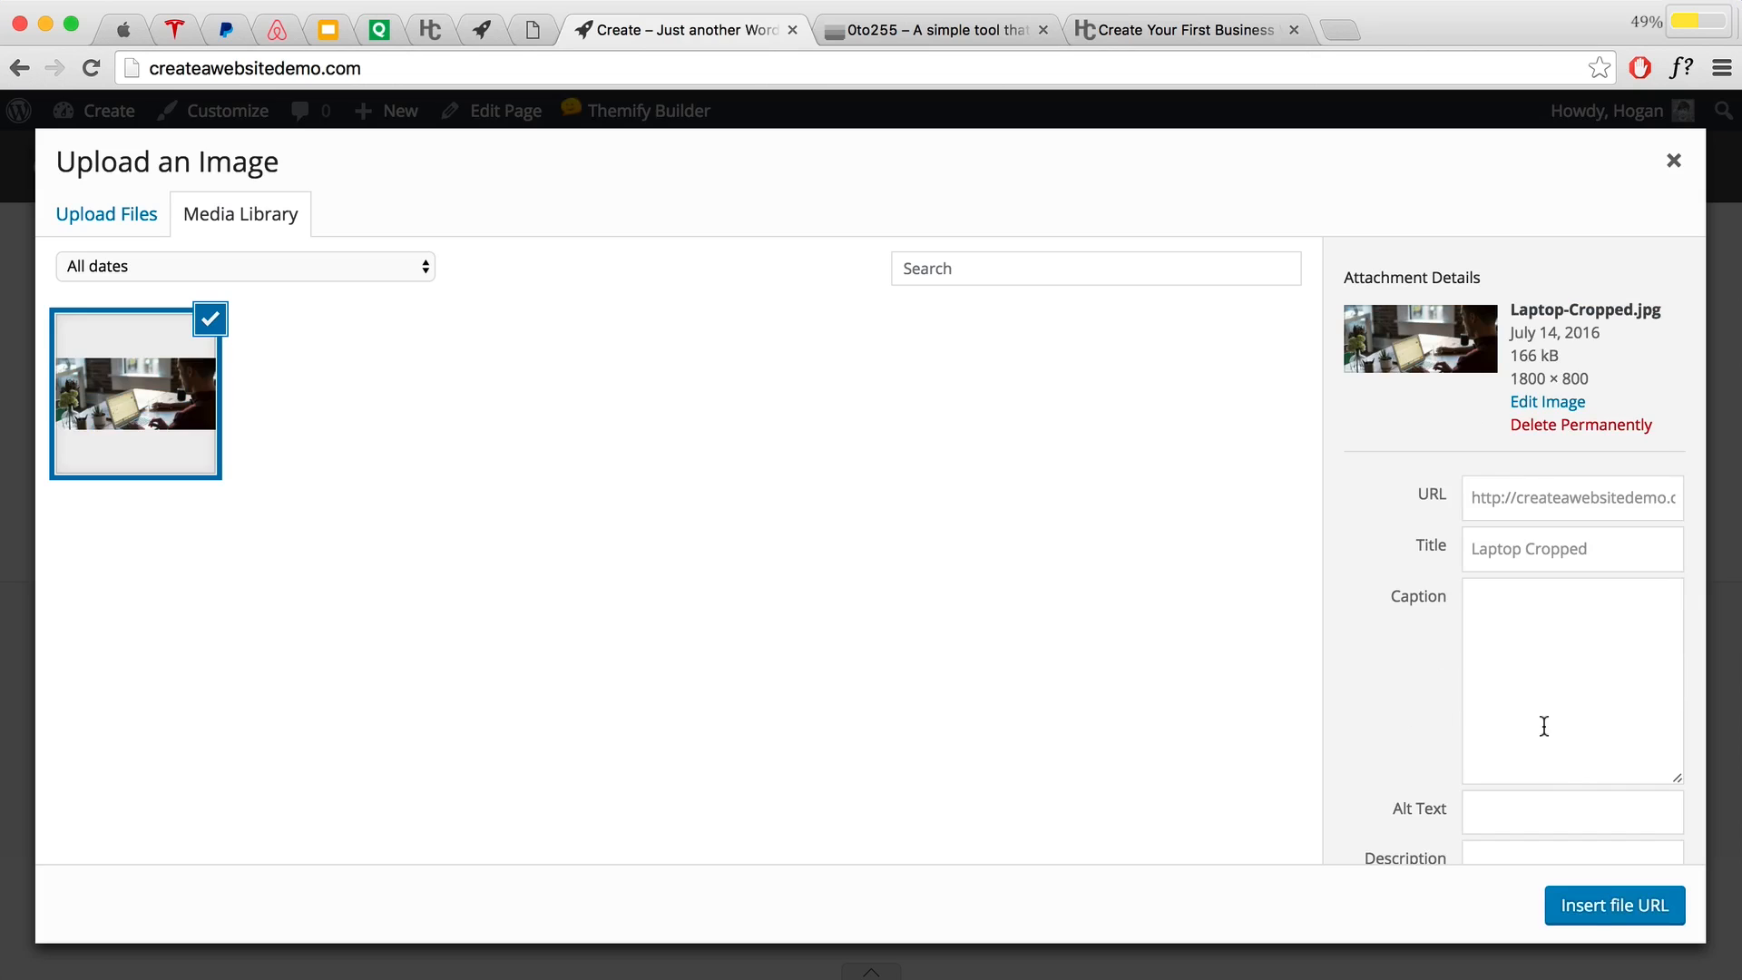
click(1574, 905)
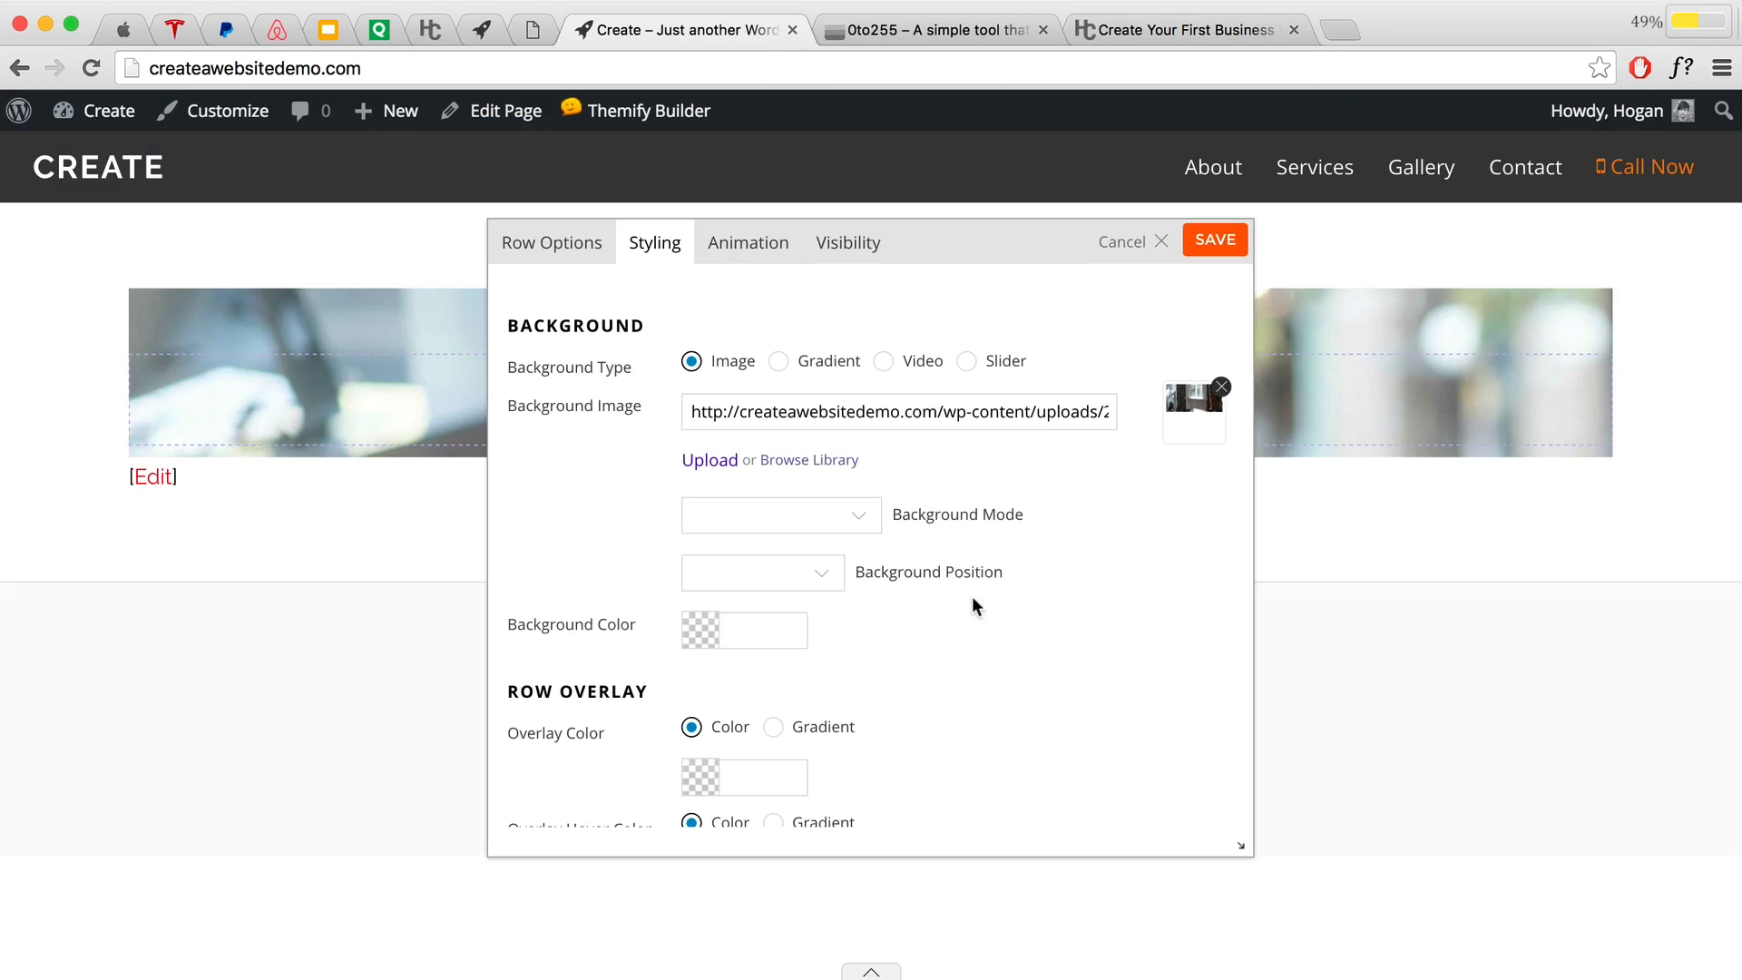
Step: Set Background Mode to Fullcover and Position to Center Center, save the row and layout, and exit the builder
click(782, 517)
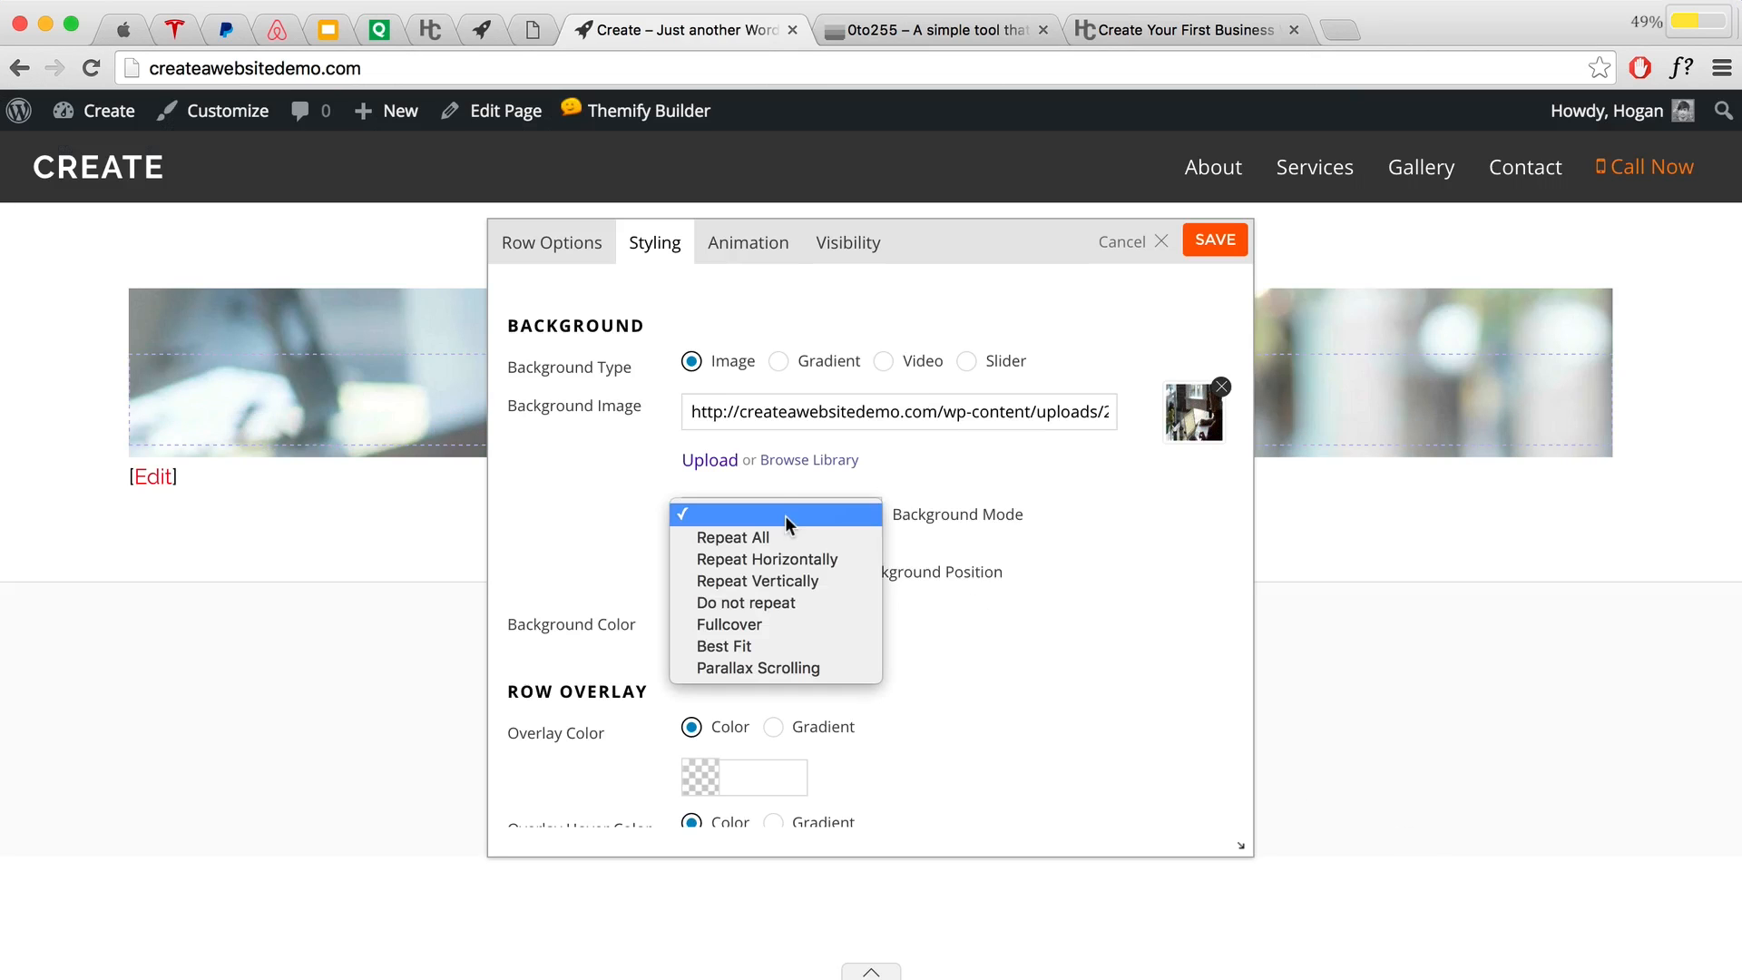
click(775, 621)
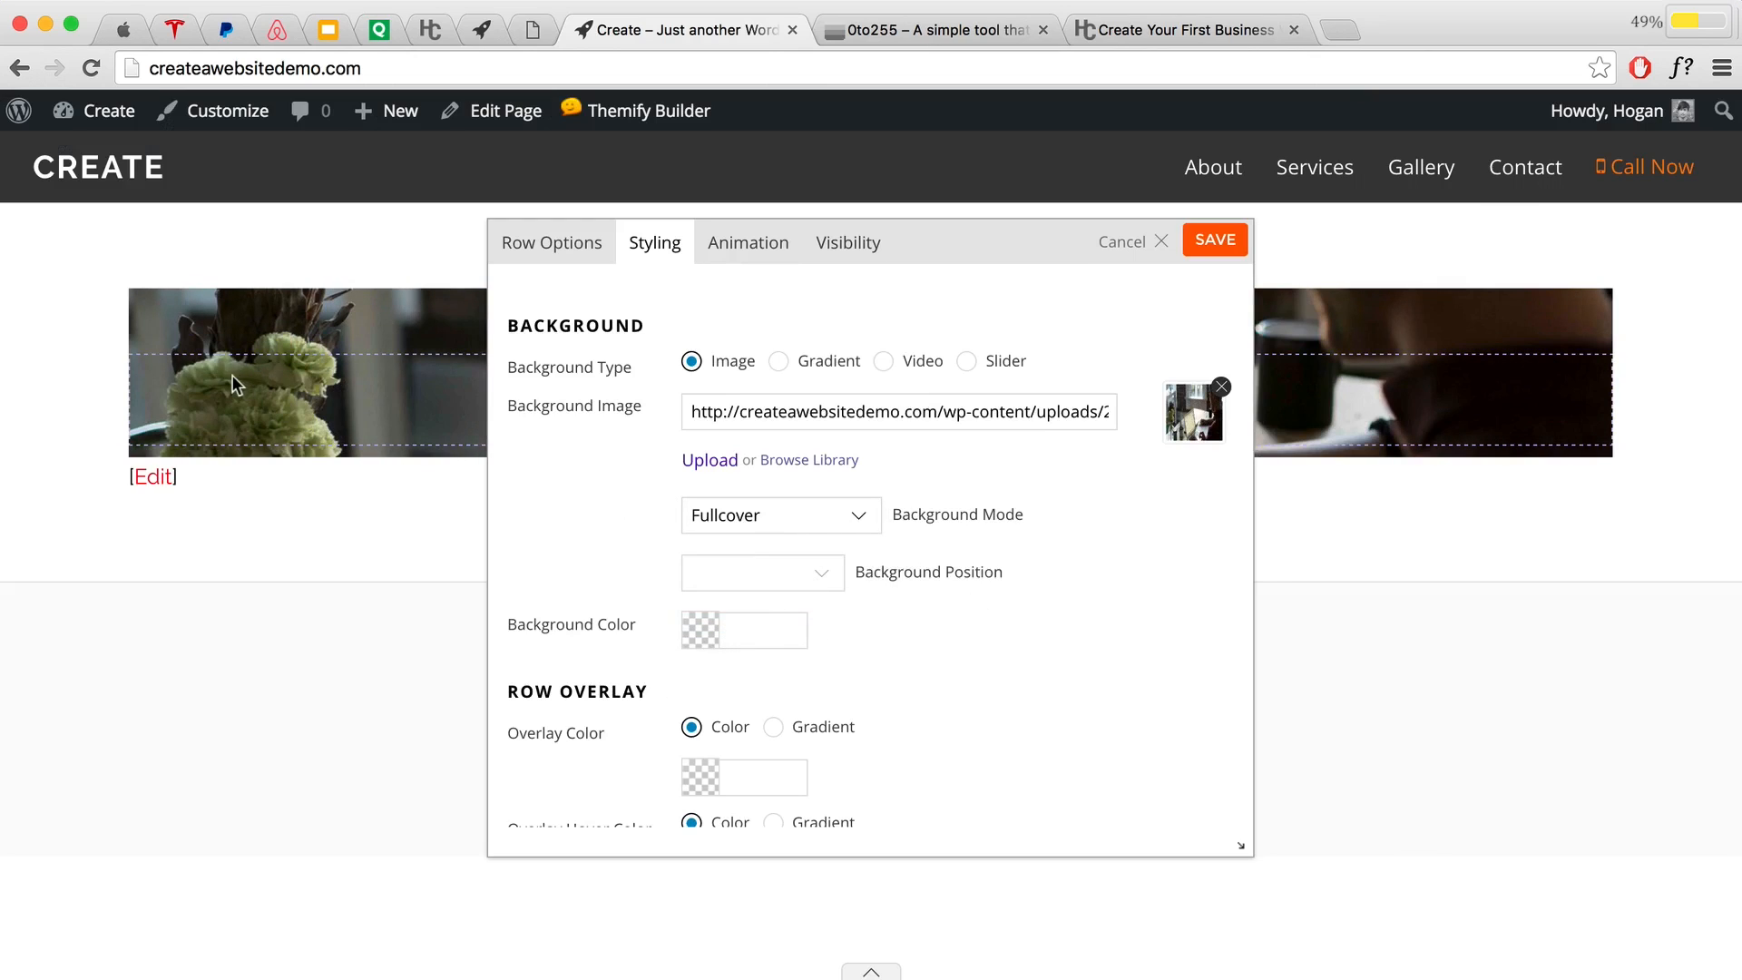
click(829, 580)
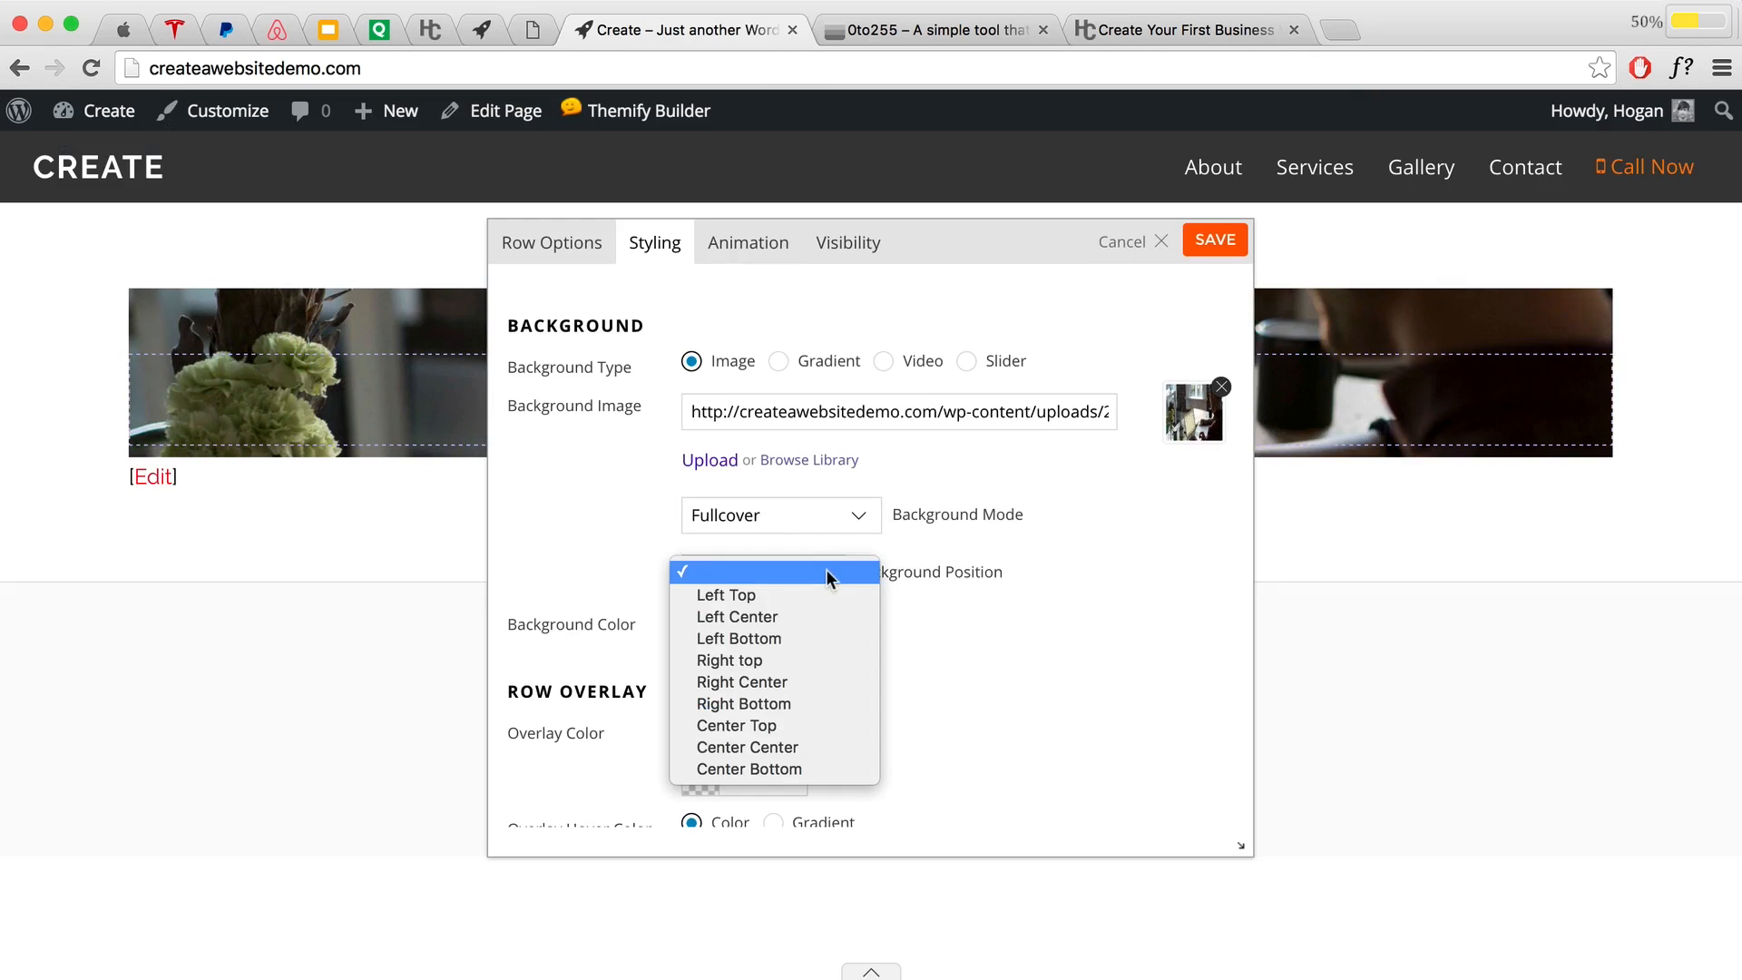
click(803, 747)
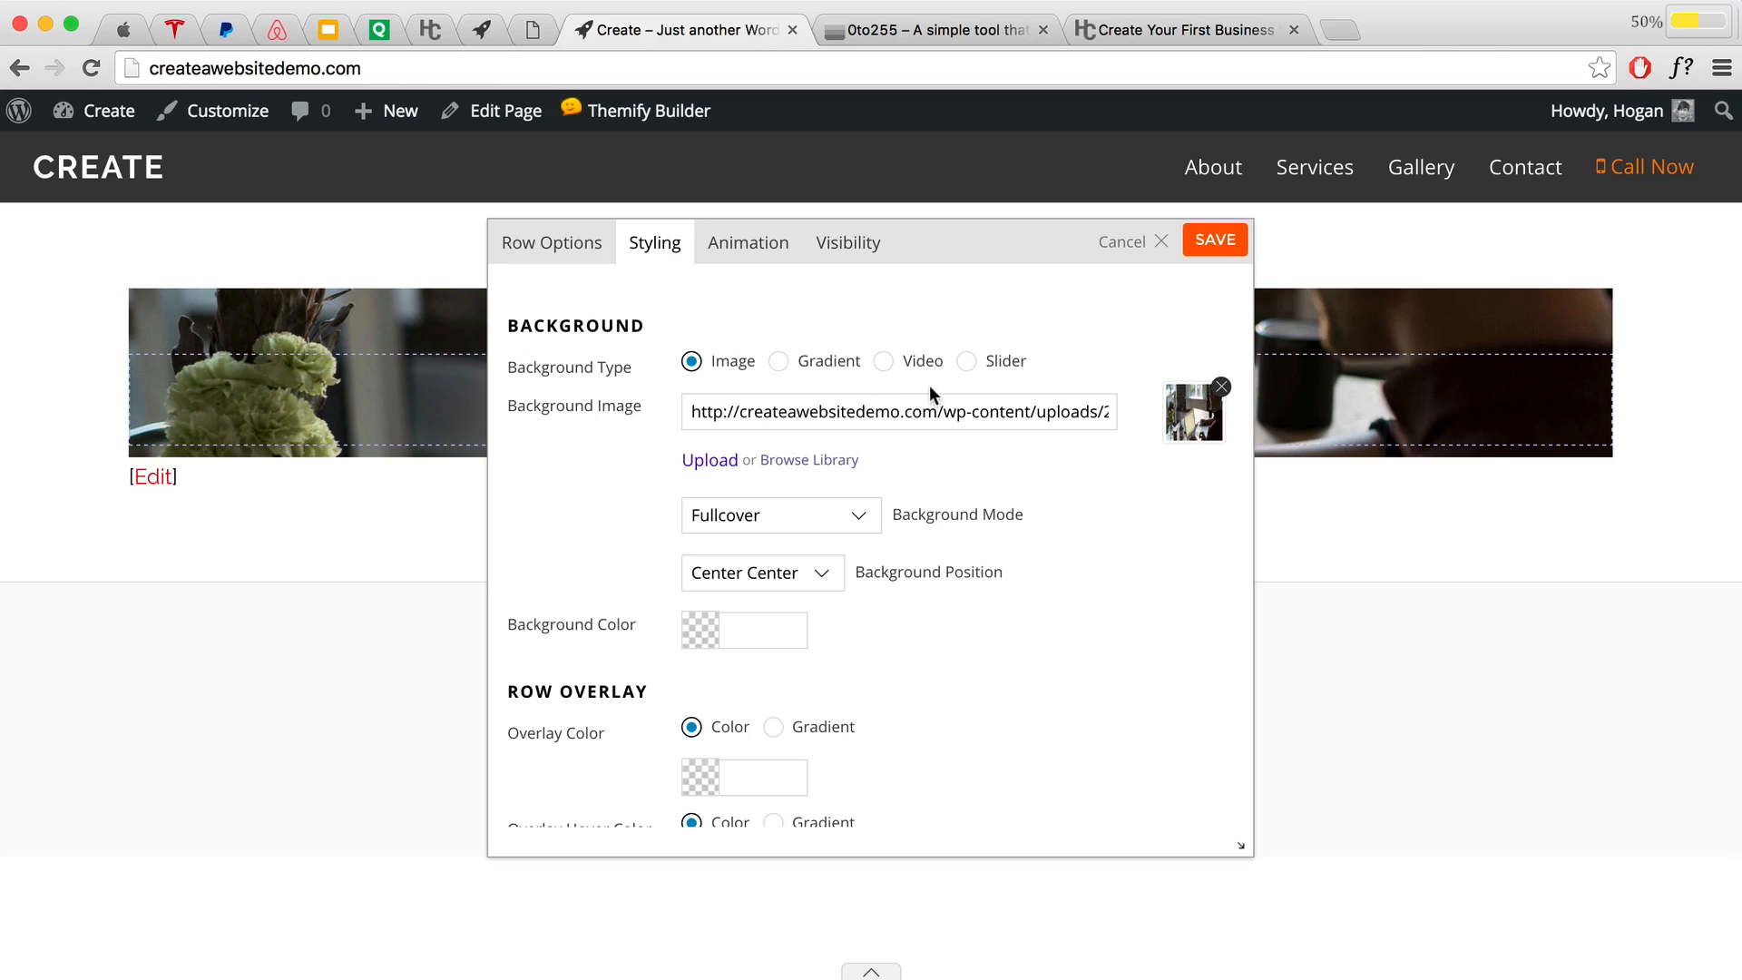
click(1216, 244)
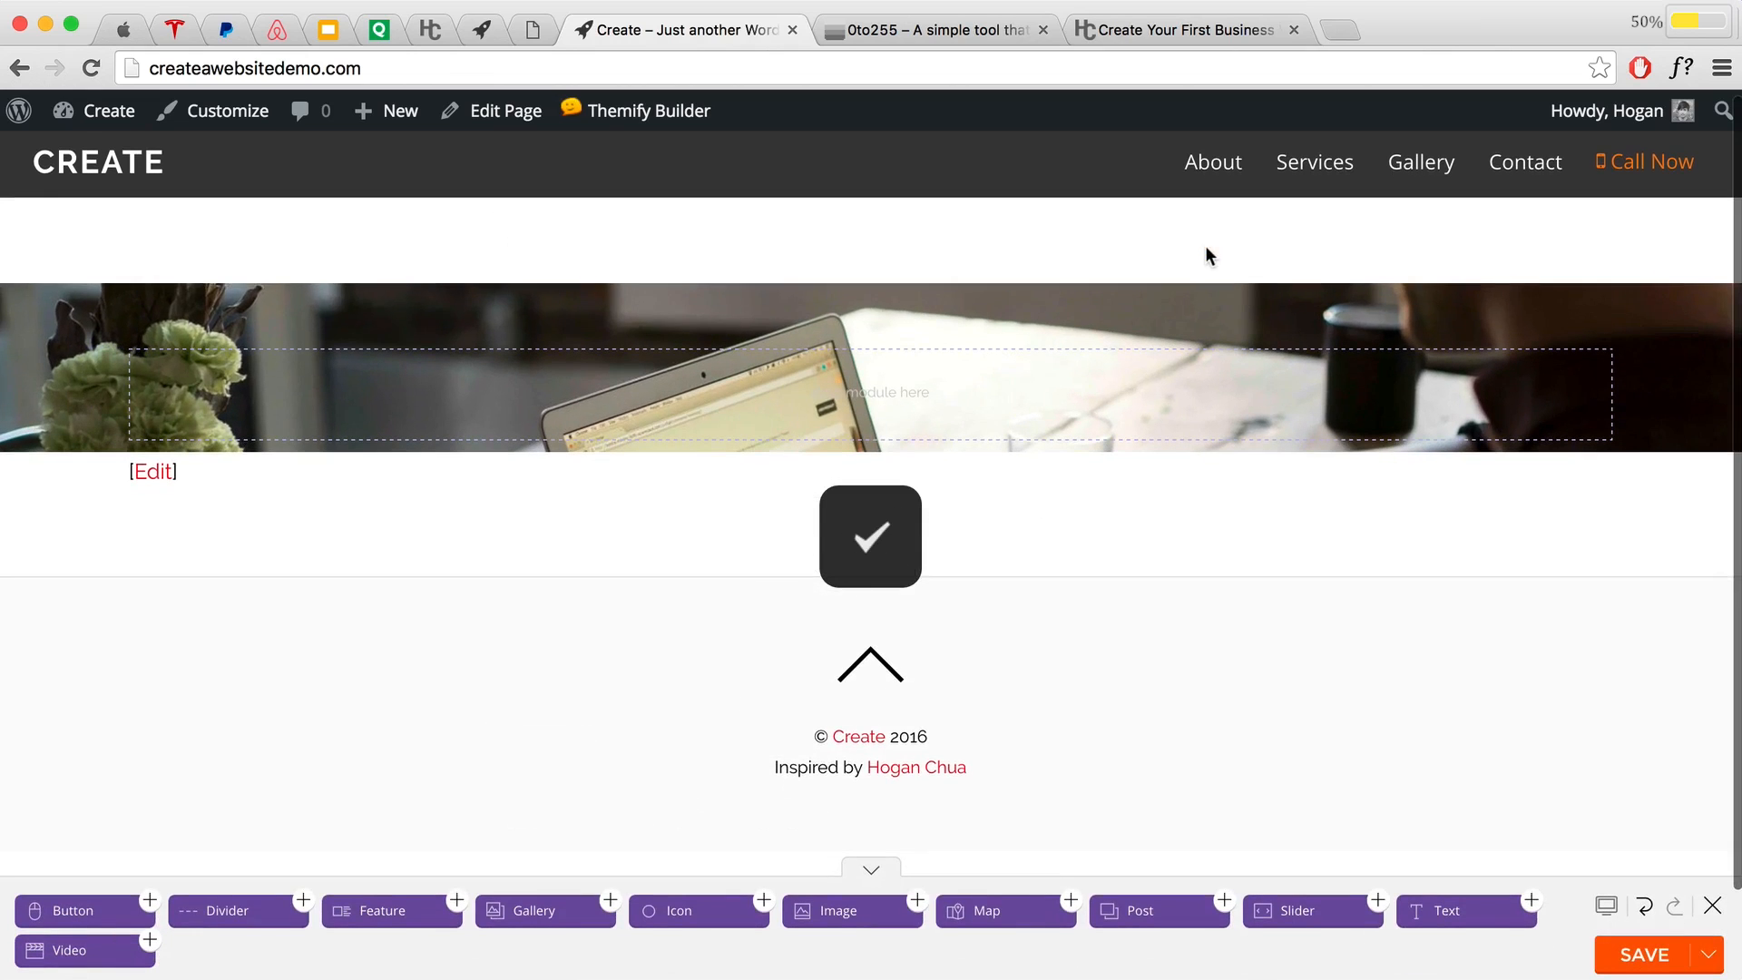
click(1633, 967)
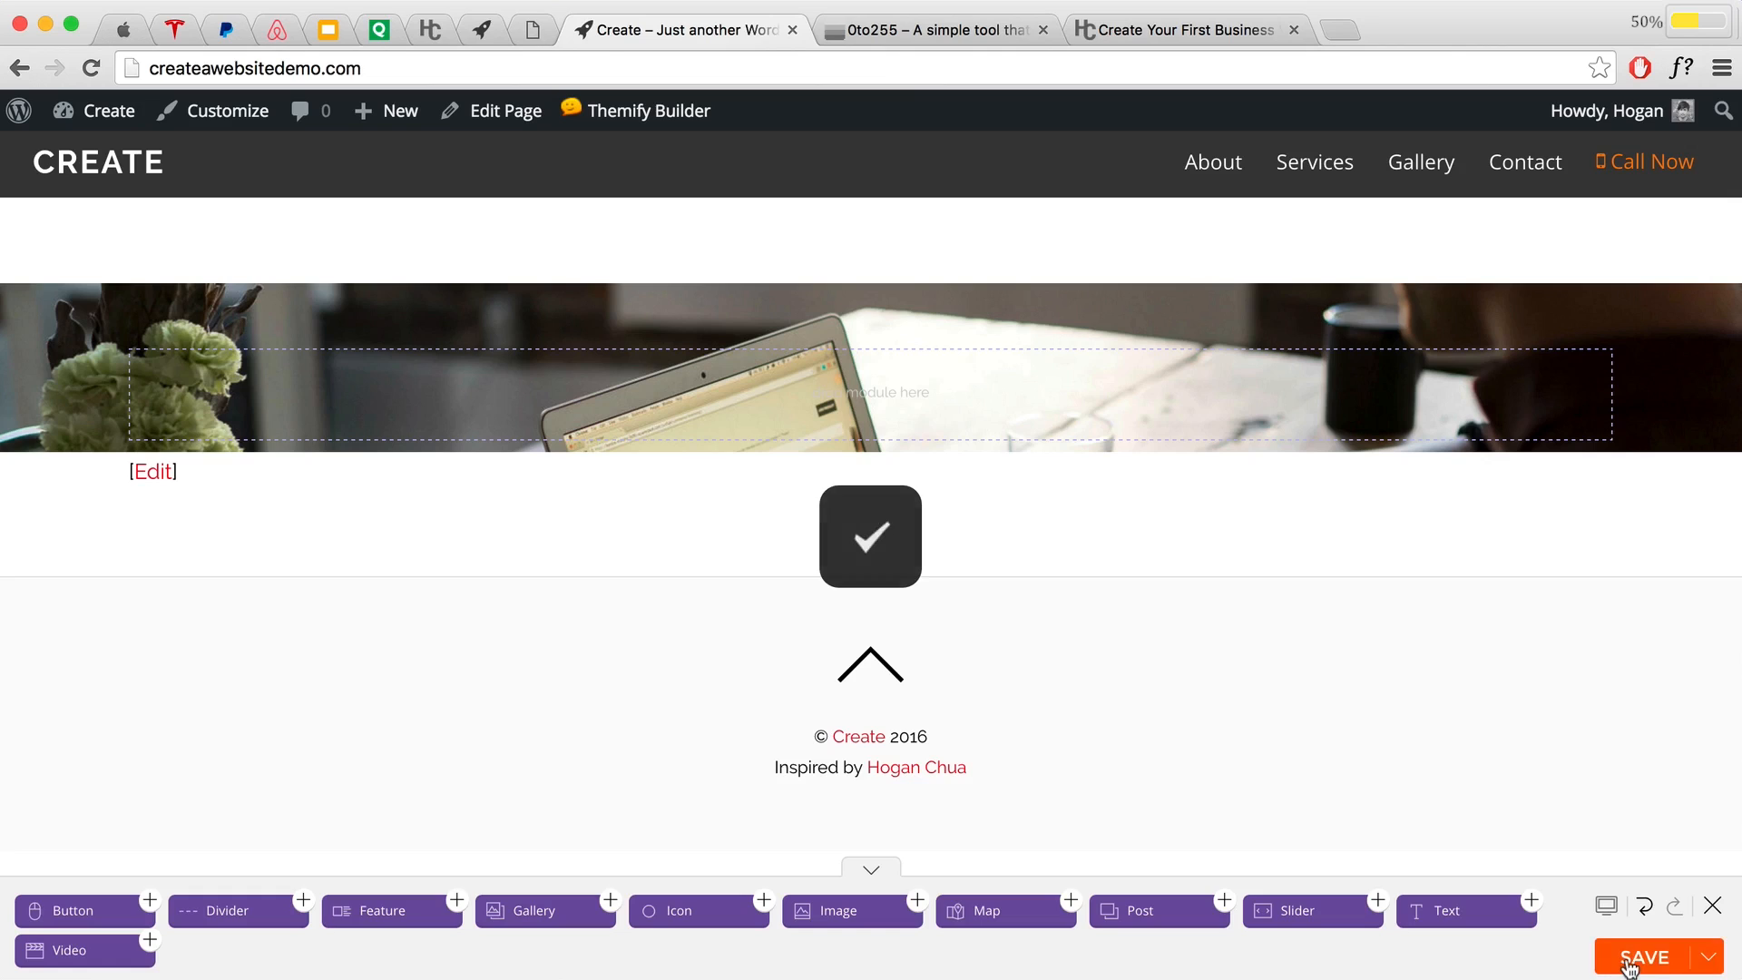
click(1712, 905)
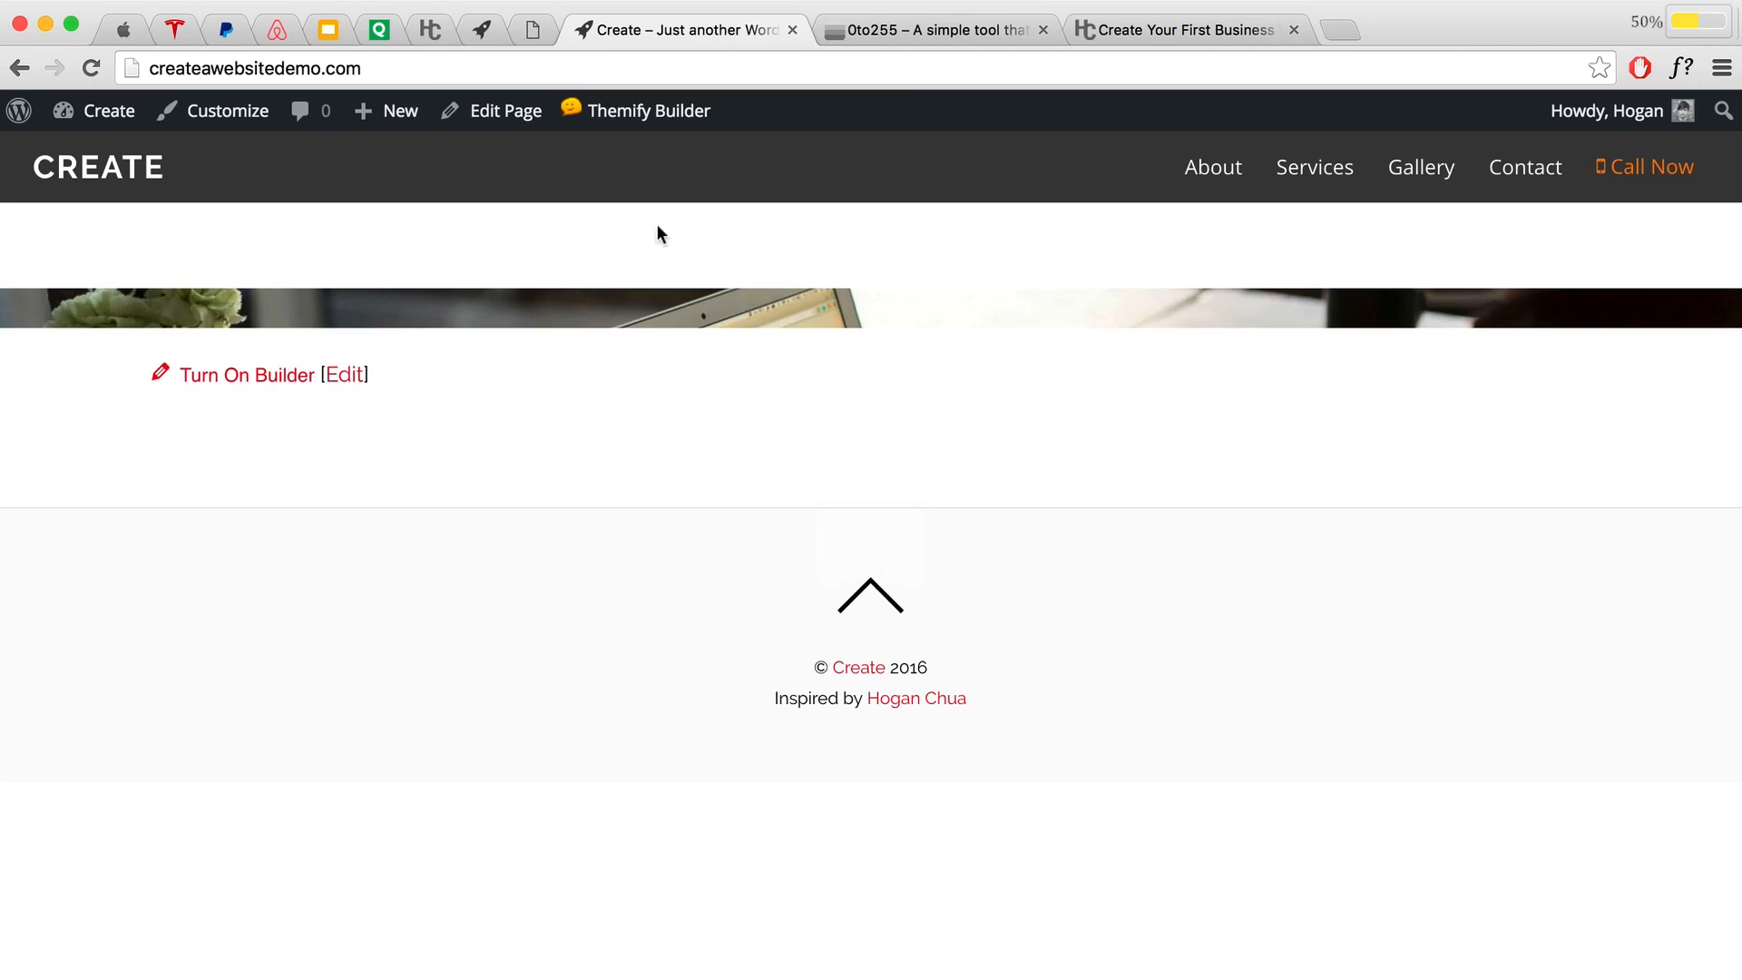
Step: In Page Options, choose the full-width Content Width, update the Home page, and view it live
click(486, 121)
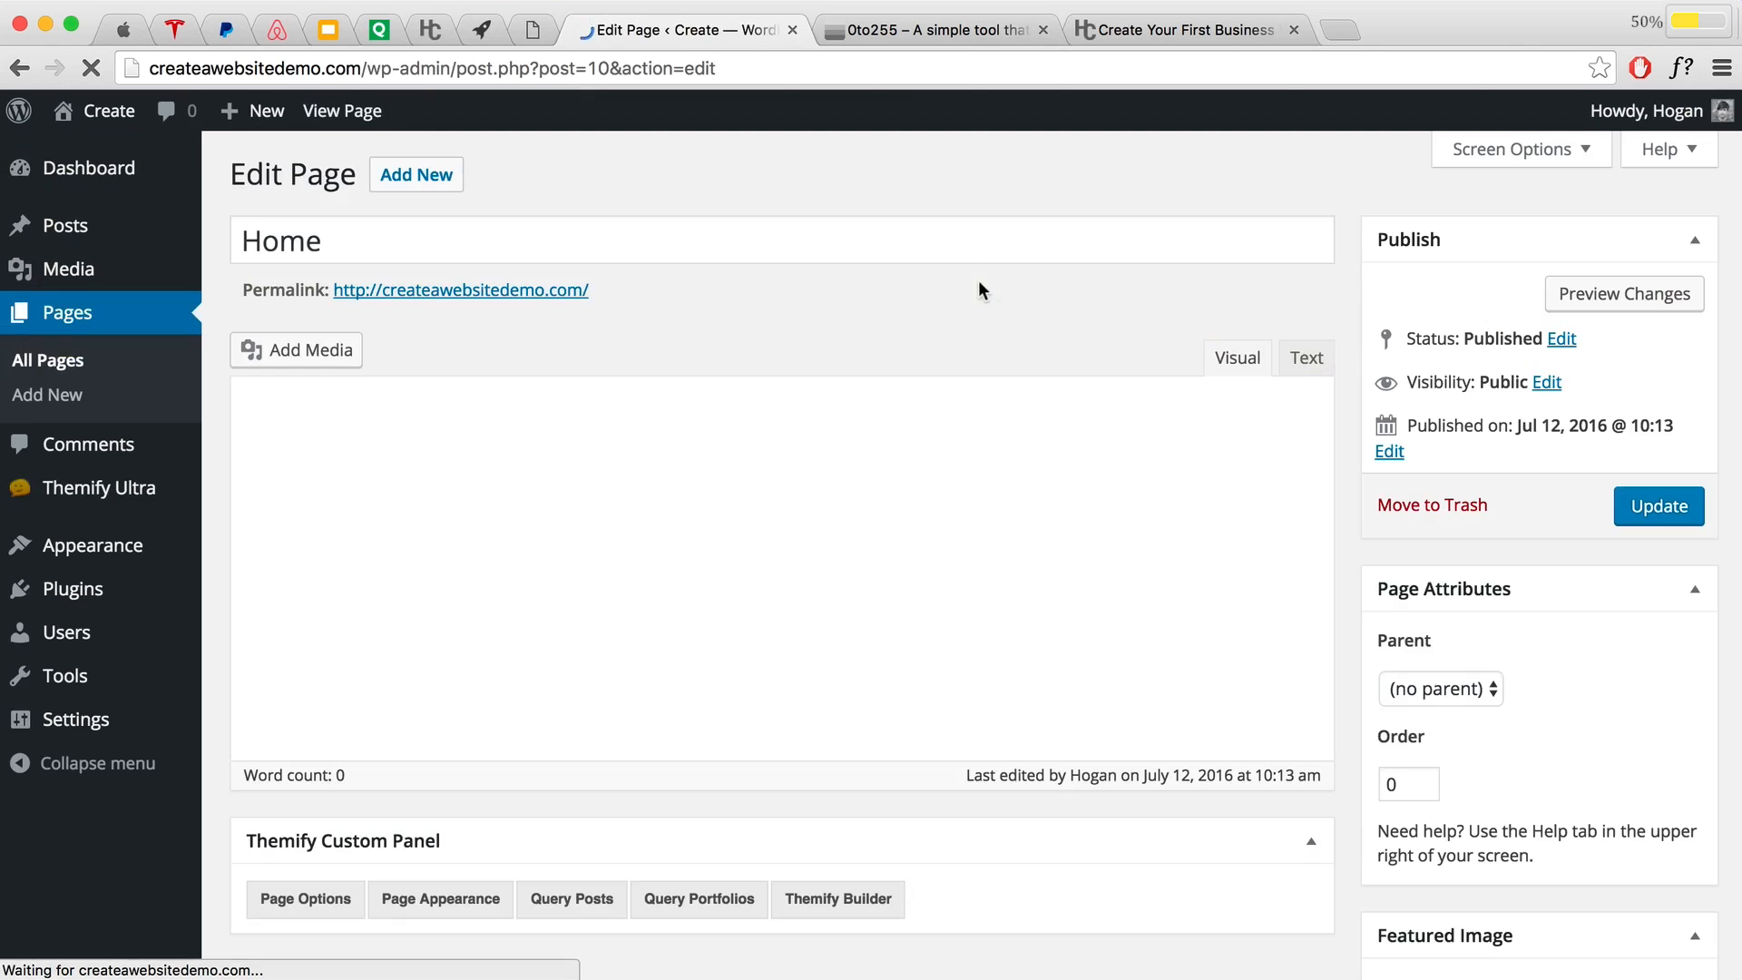
scroll(962, 367, down, 5)
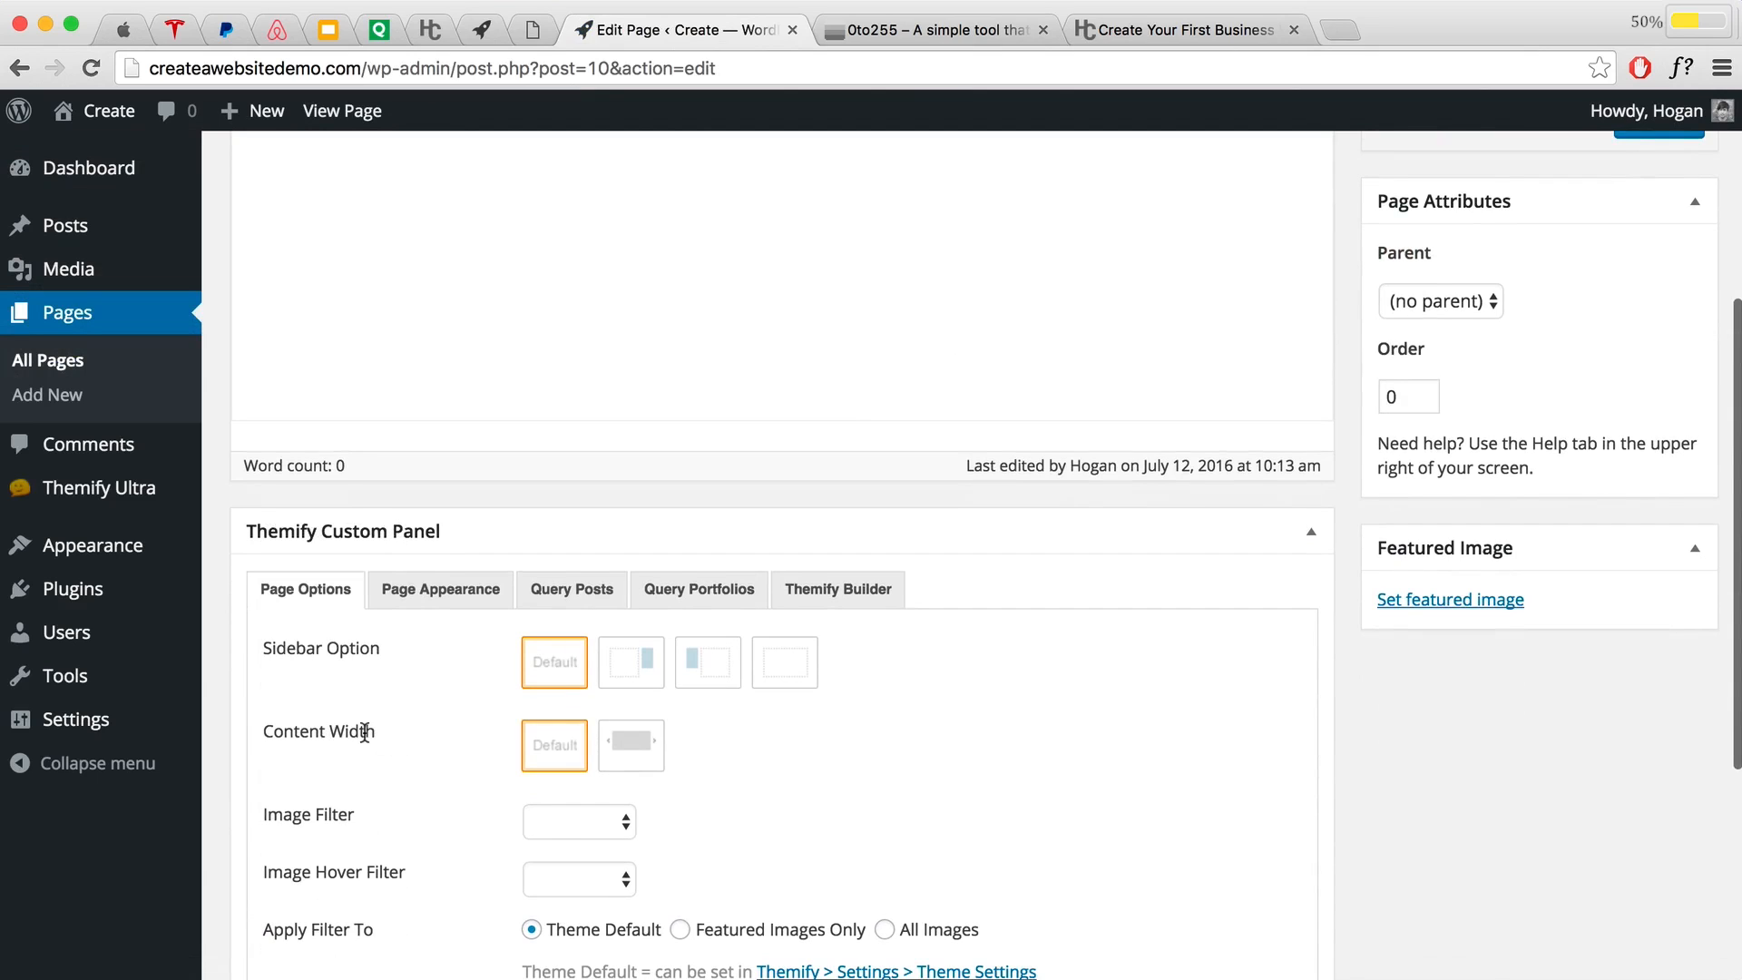
click(630, 751)
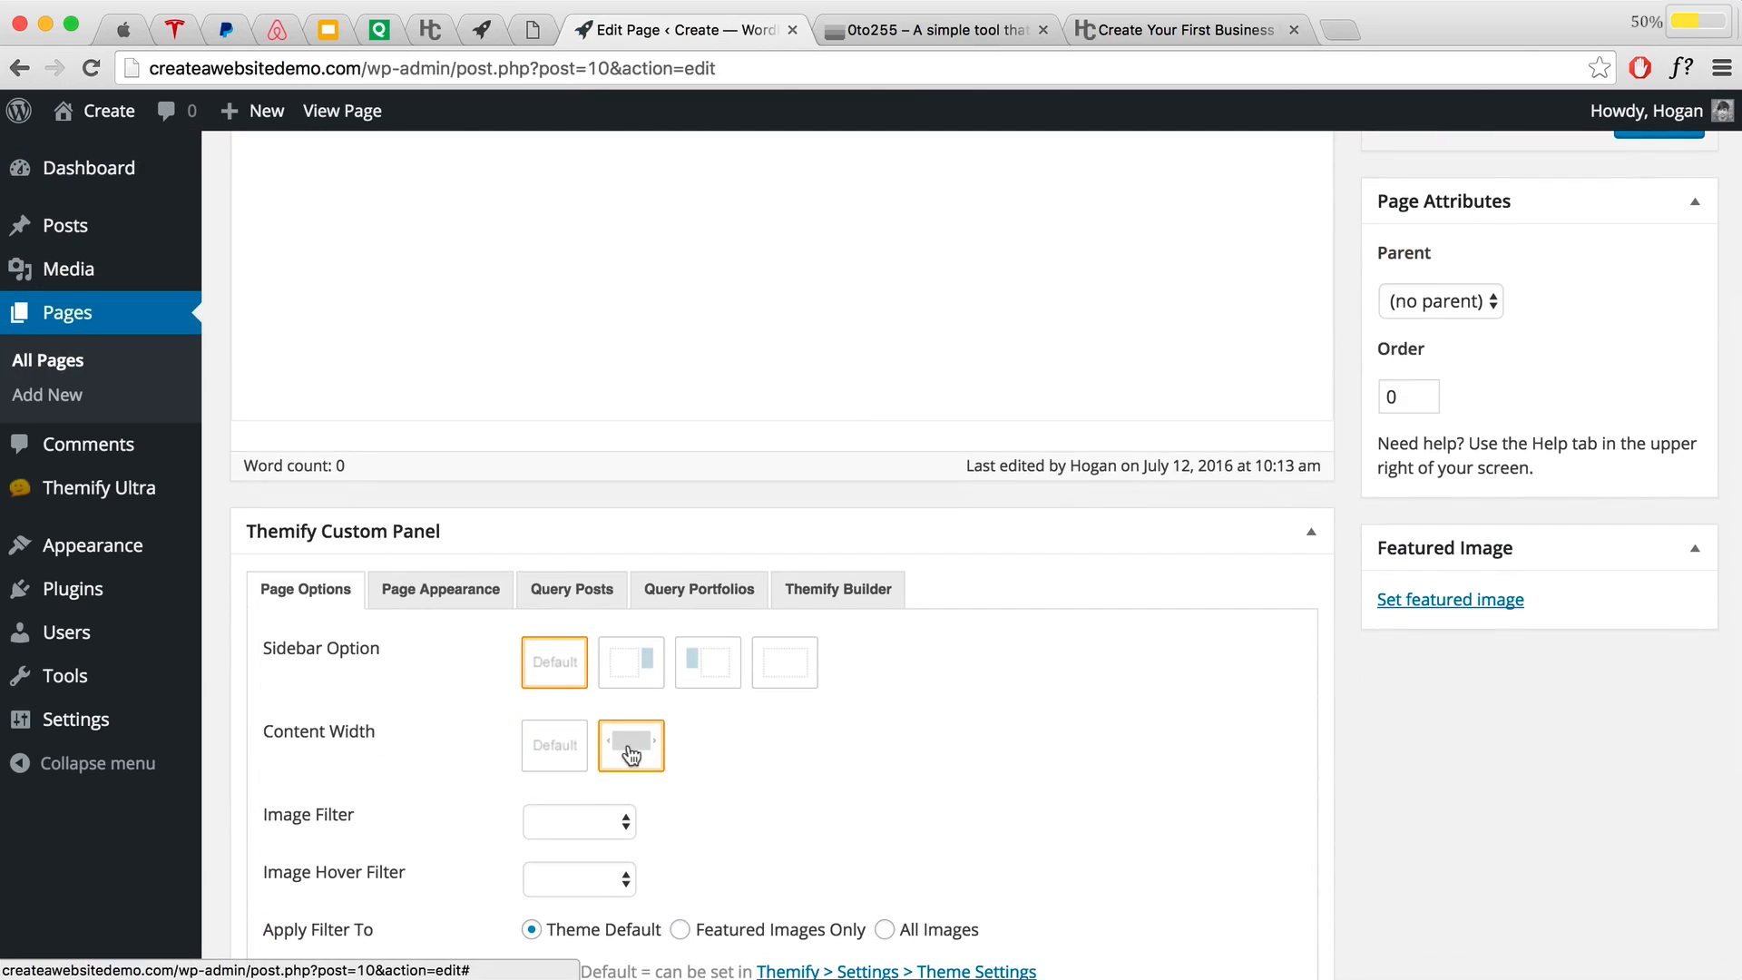
scroll(631, 755, down, 3)
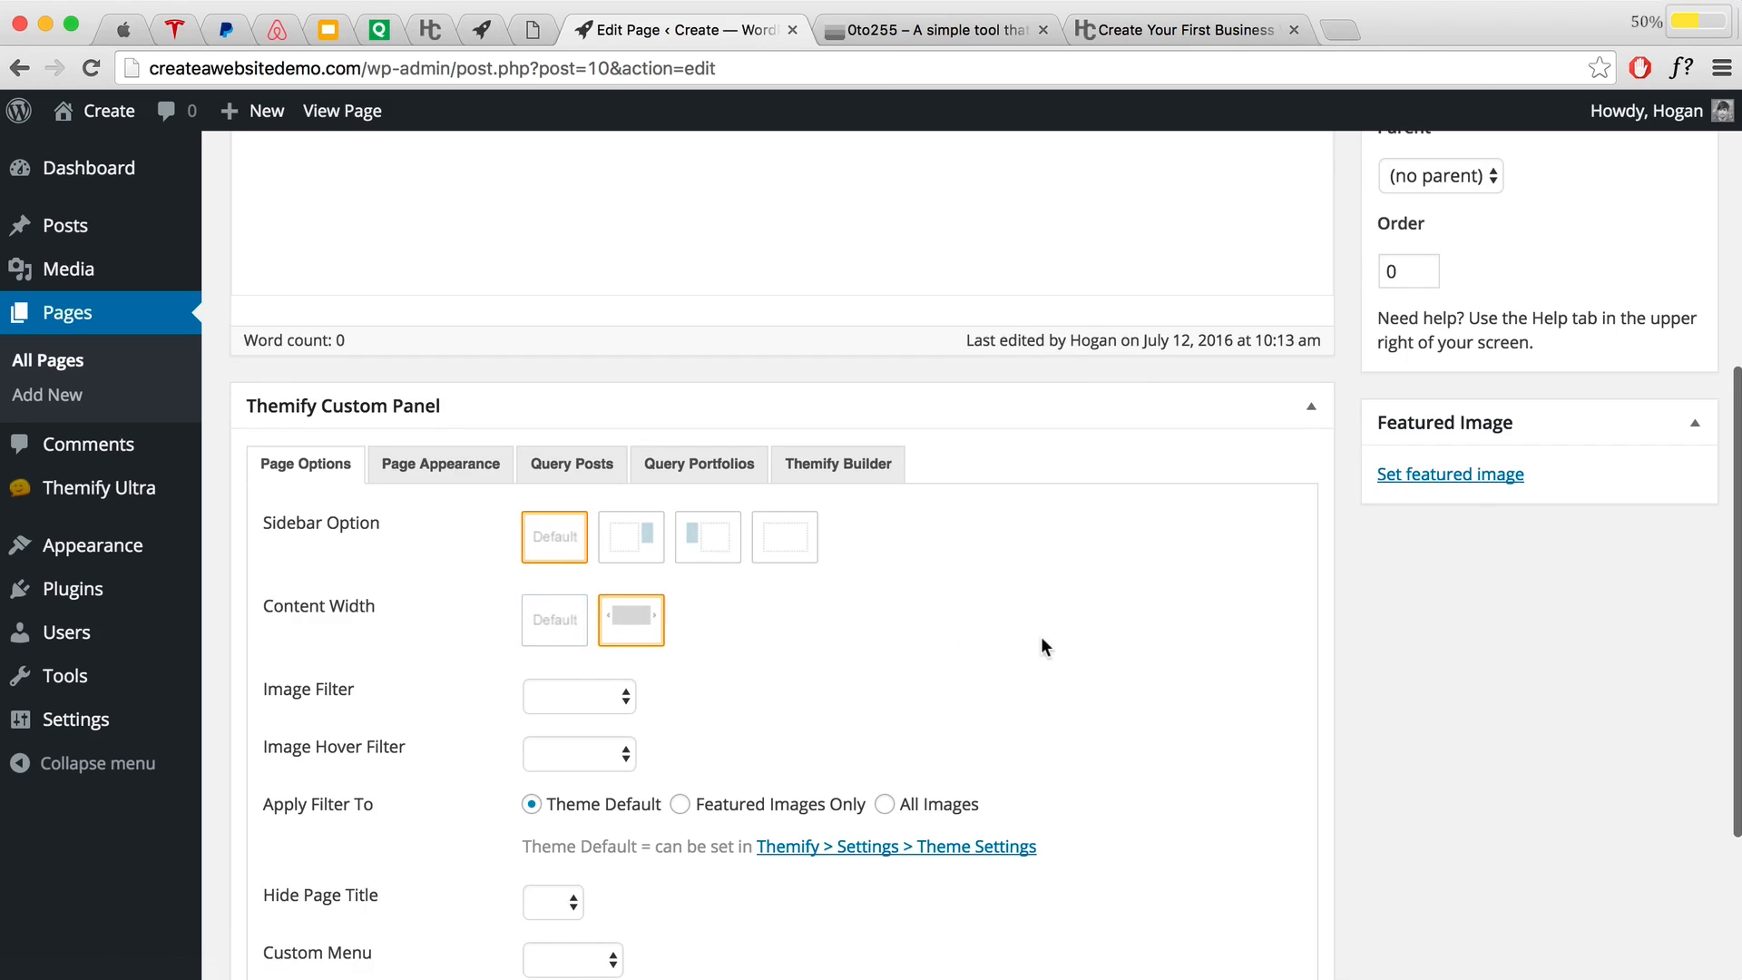
scroll(1054, 635, up, 10)
click(1628, 510)
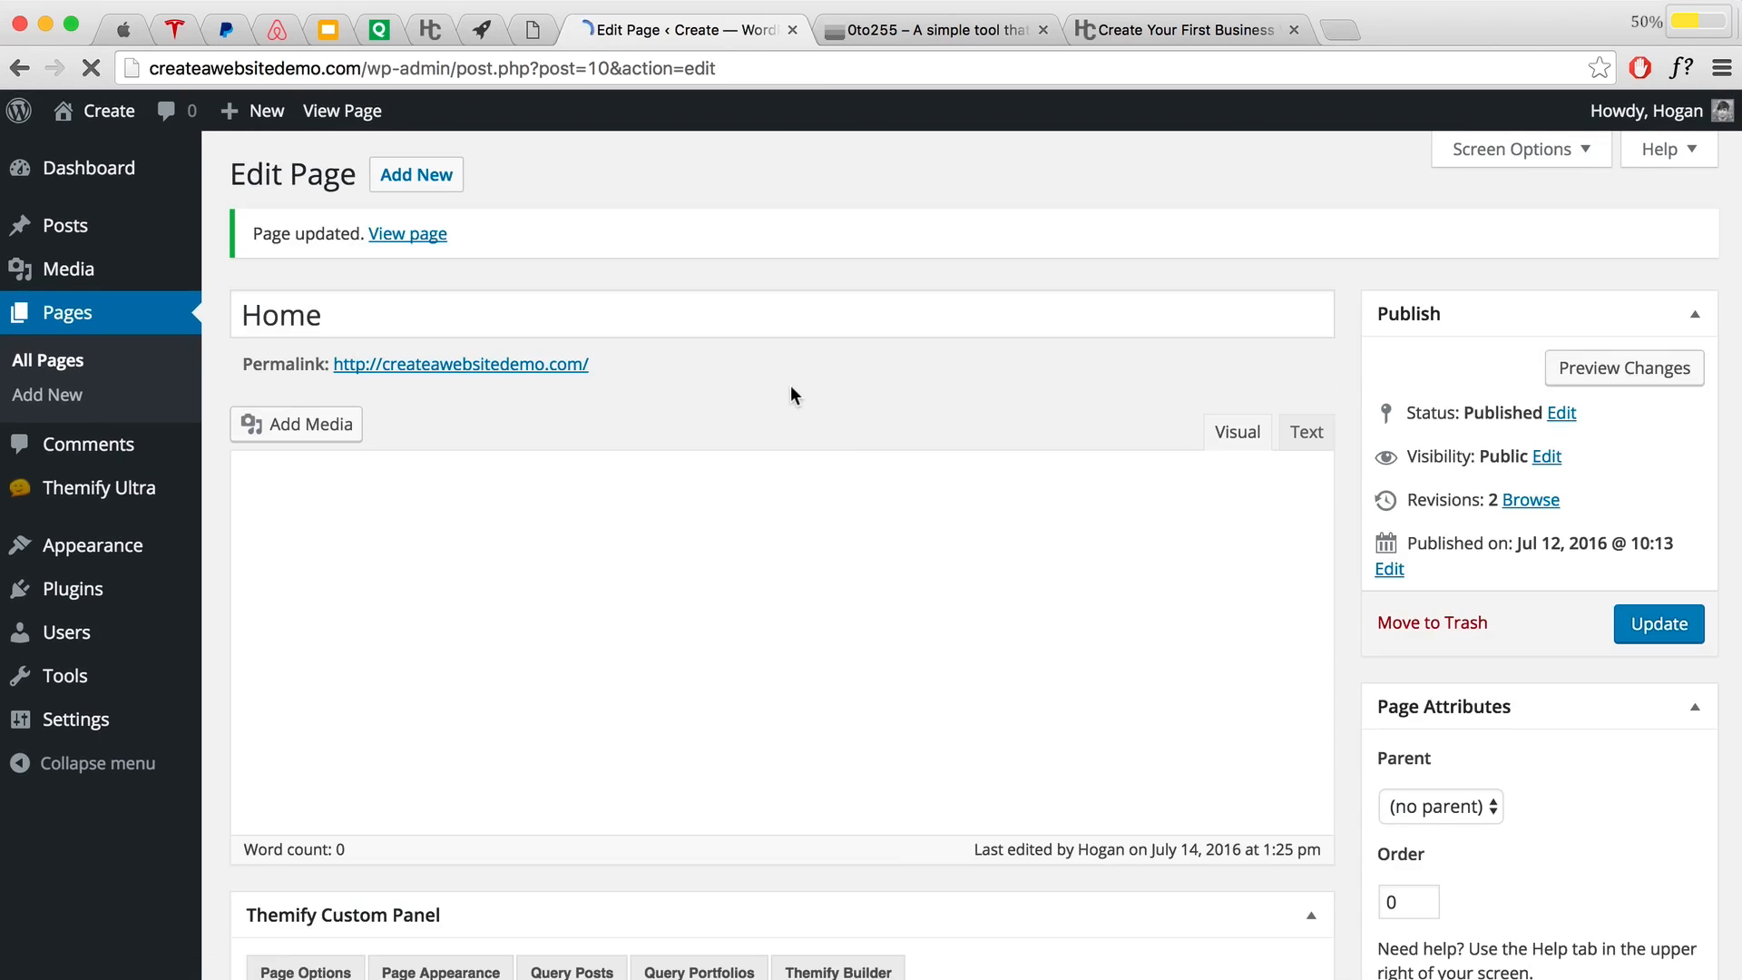
click(407, 238)
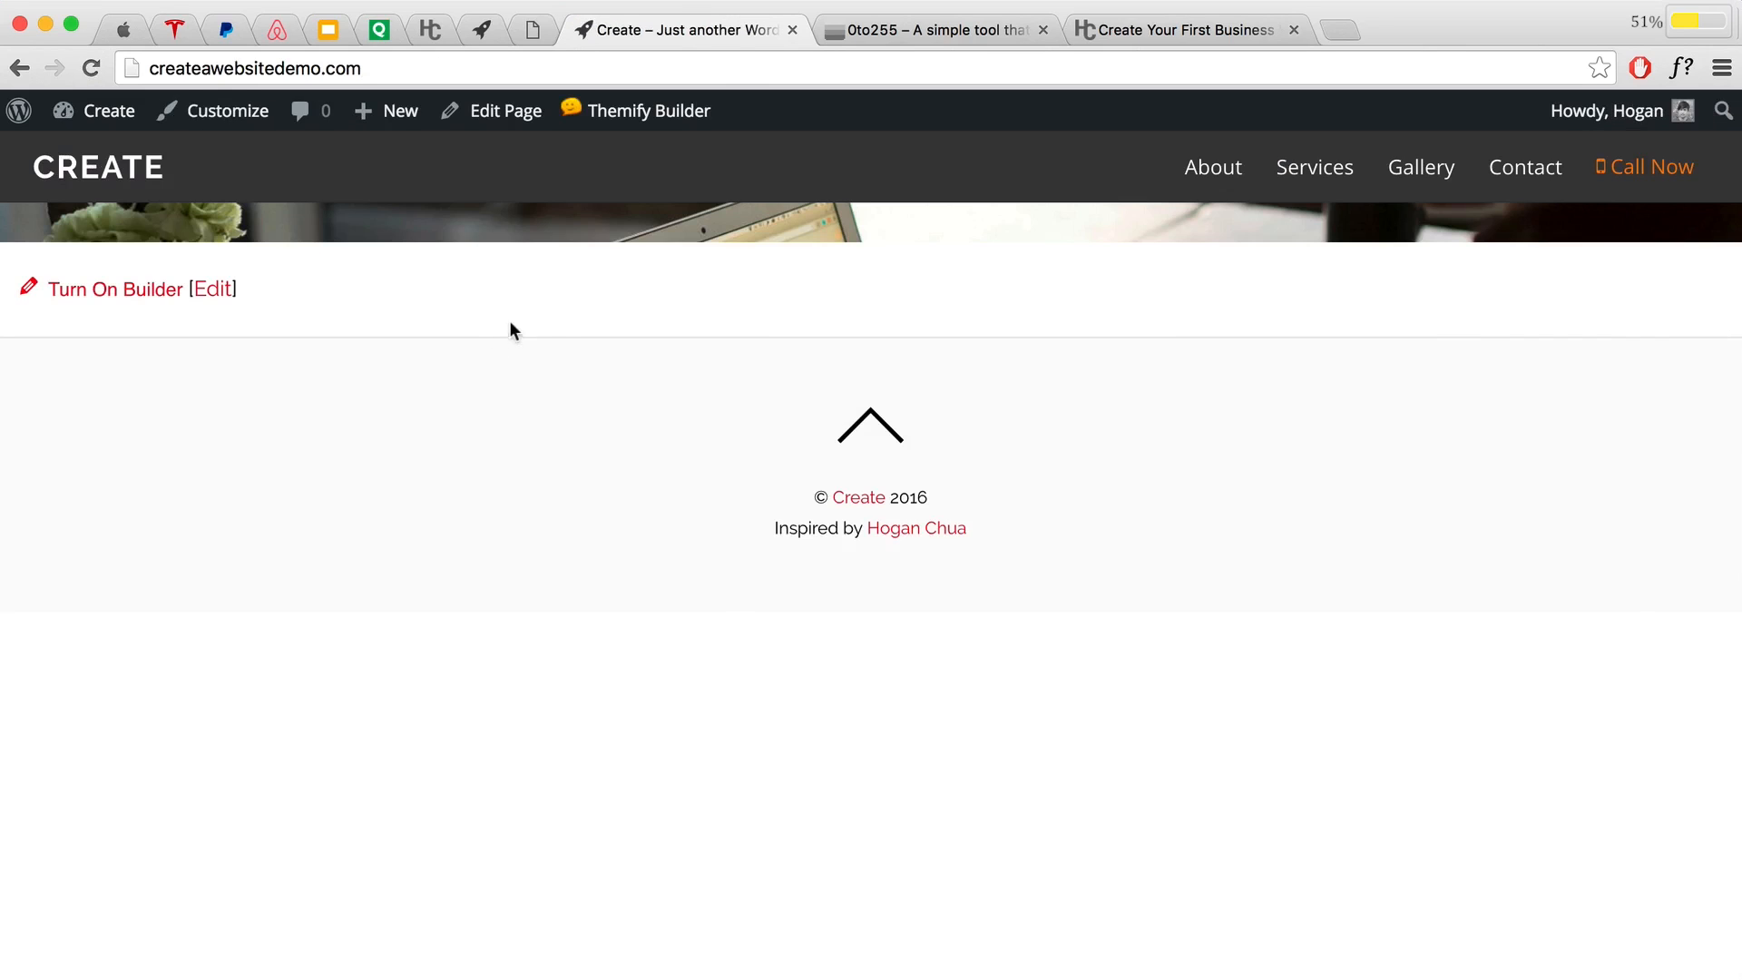
Step: Turn the builder back on and drop a Text module into the photo row
mouse_move(599, 110)
click(608, 152)
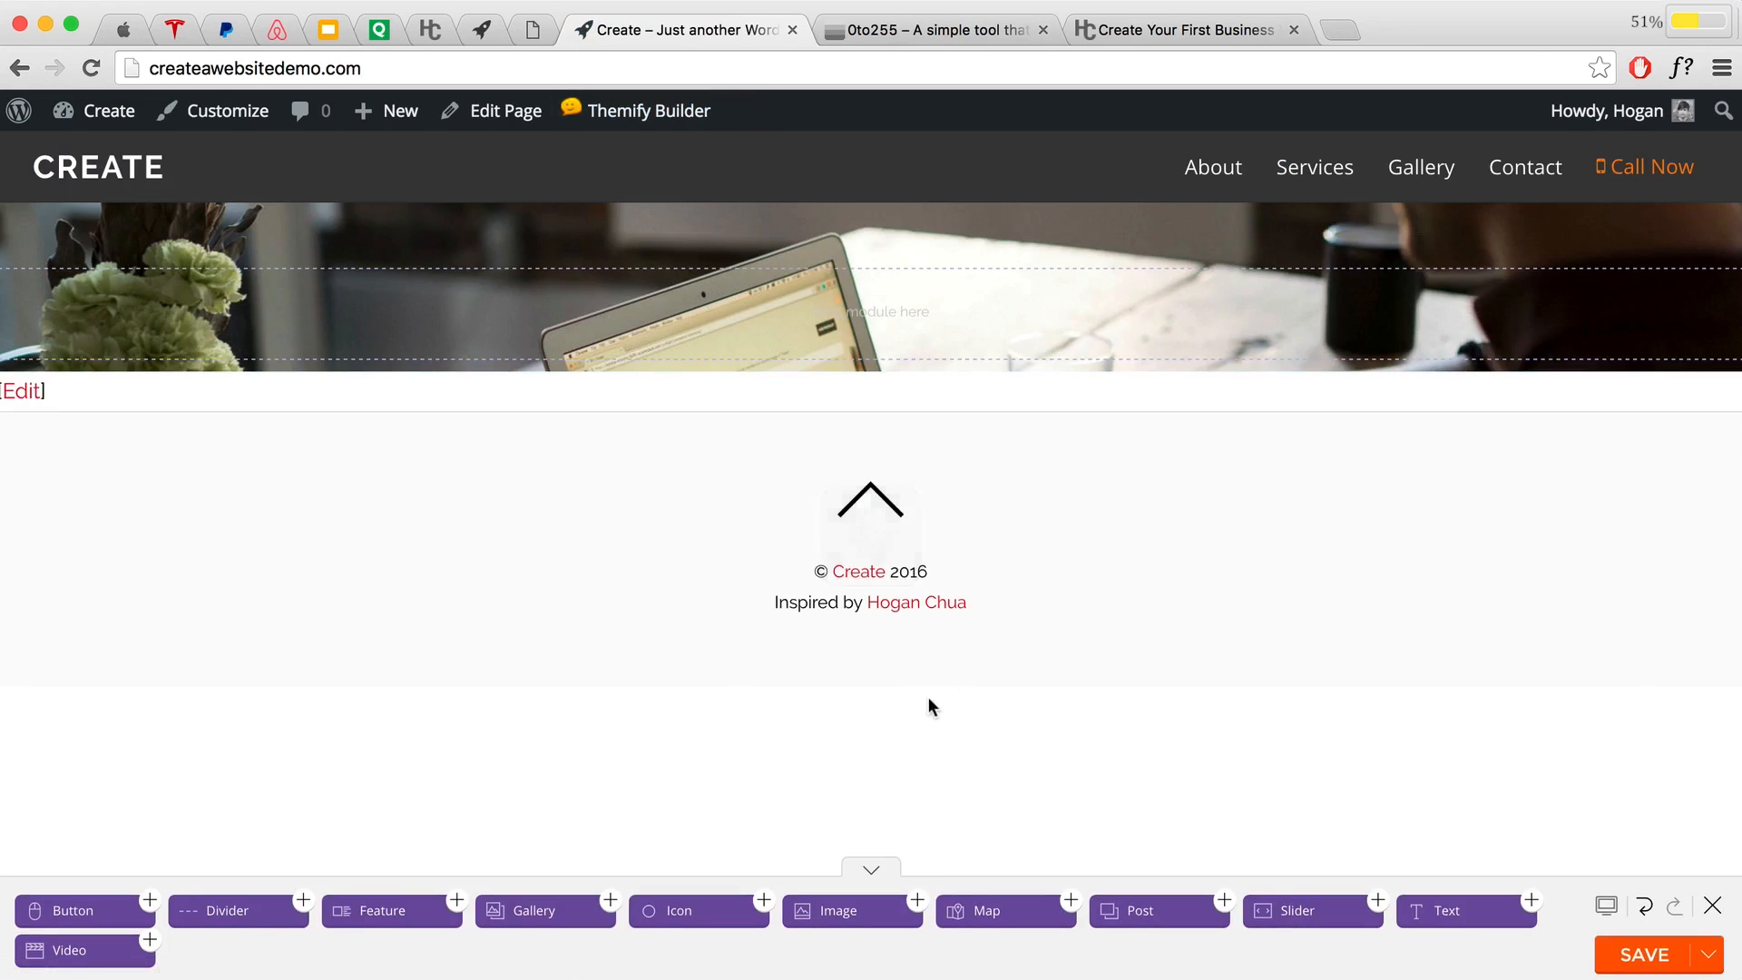
drag(1419, 914, 889, 328)
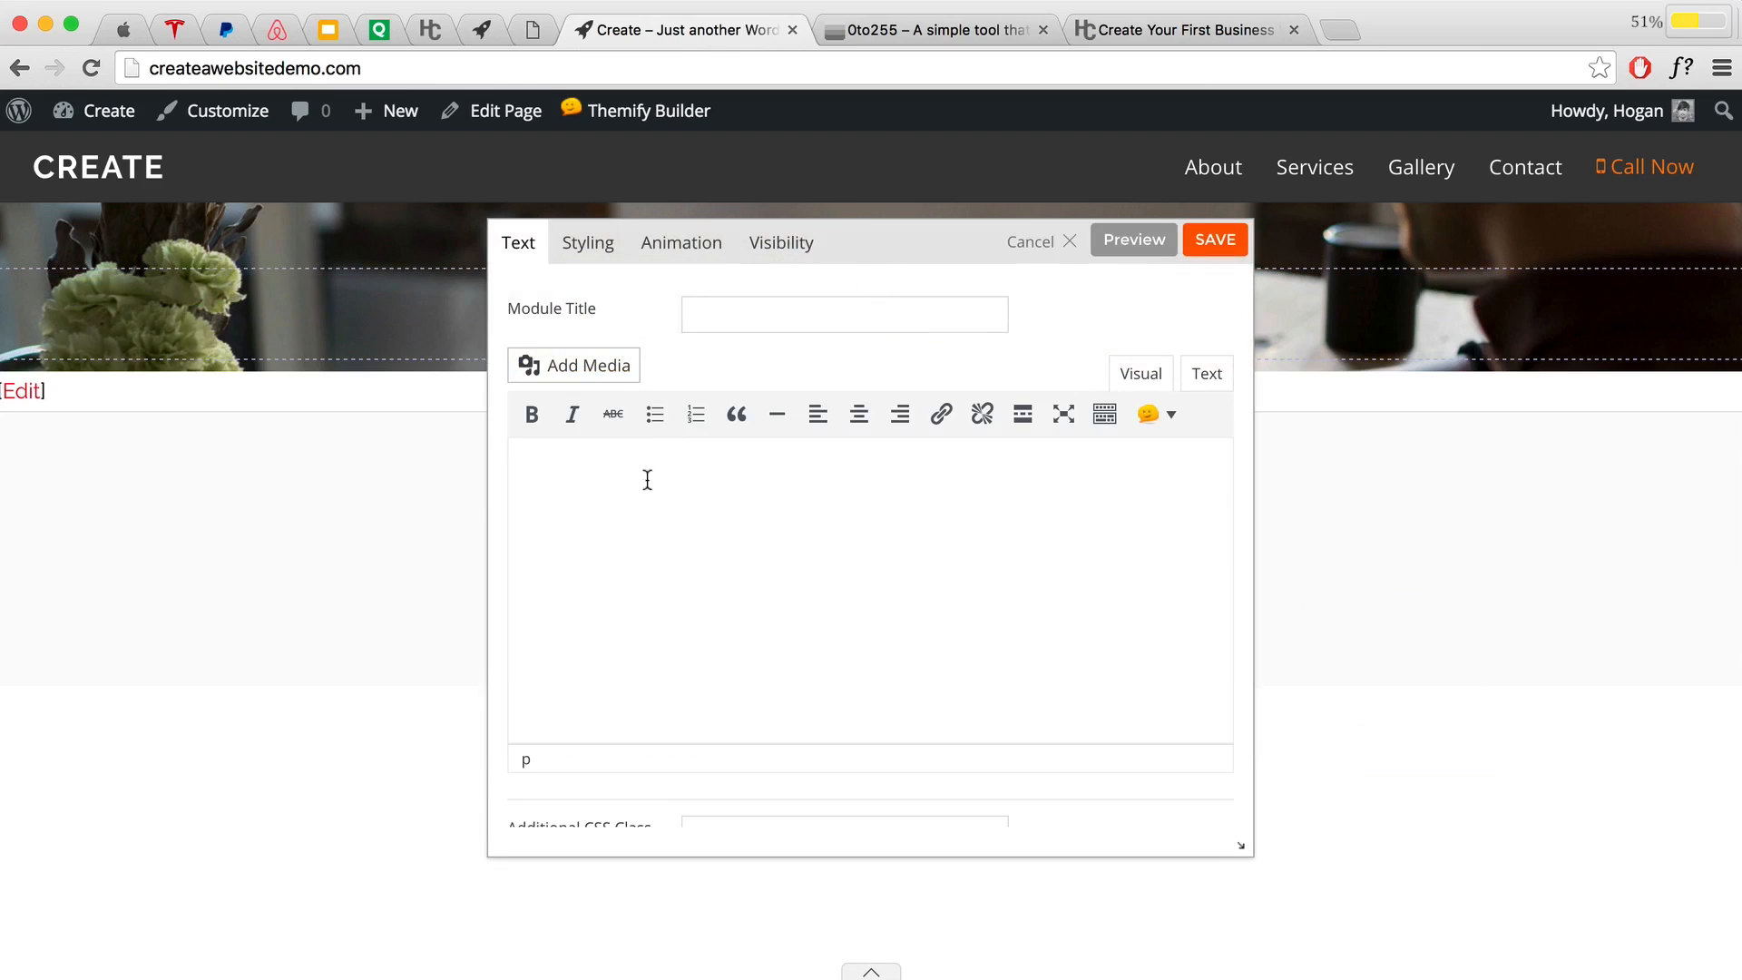
click(580, 469)
Step: Type Create in the text module, format it as Heading 1, and save
text(Create)
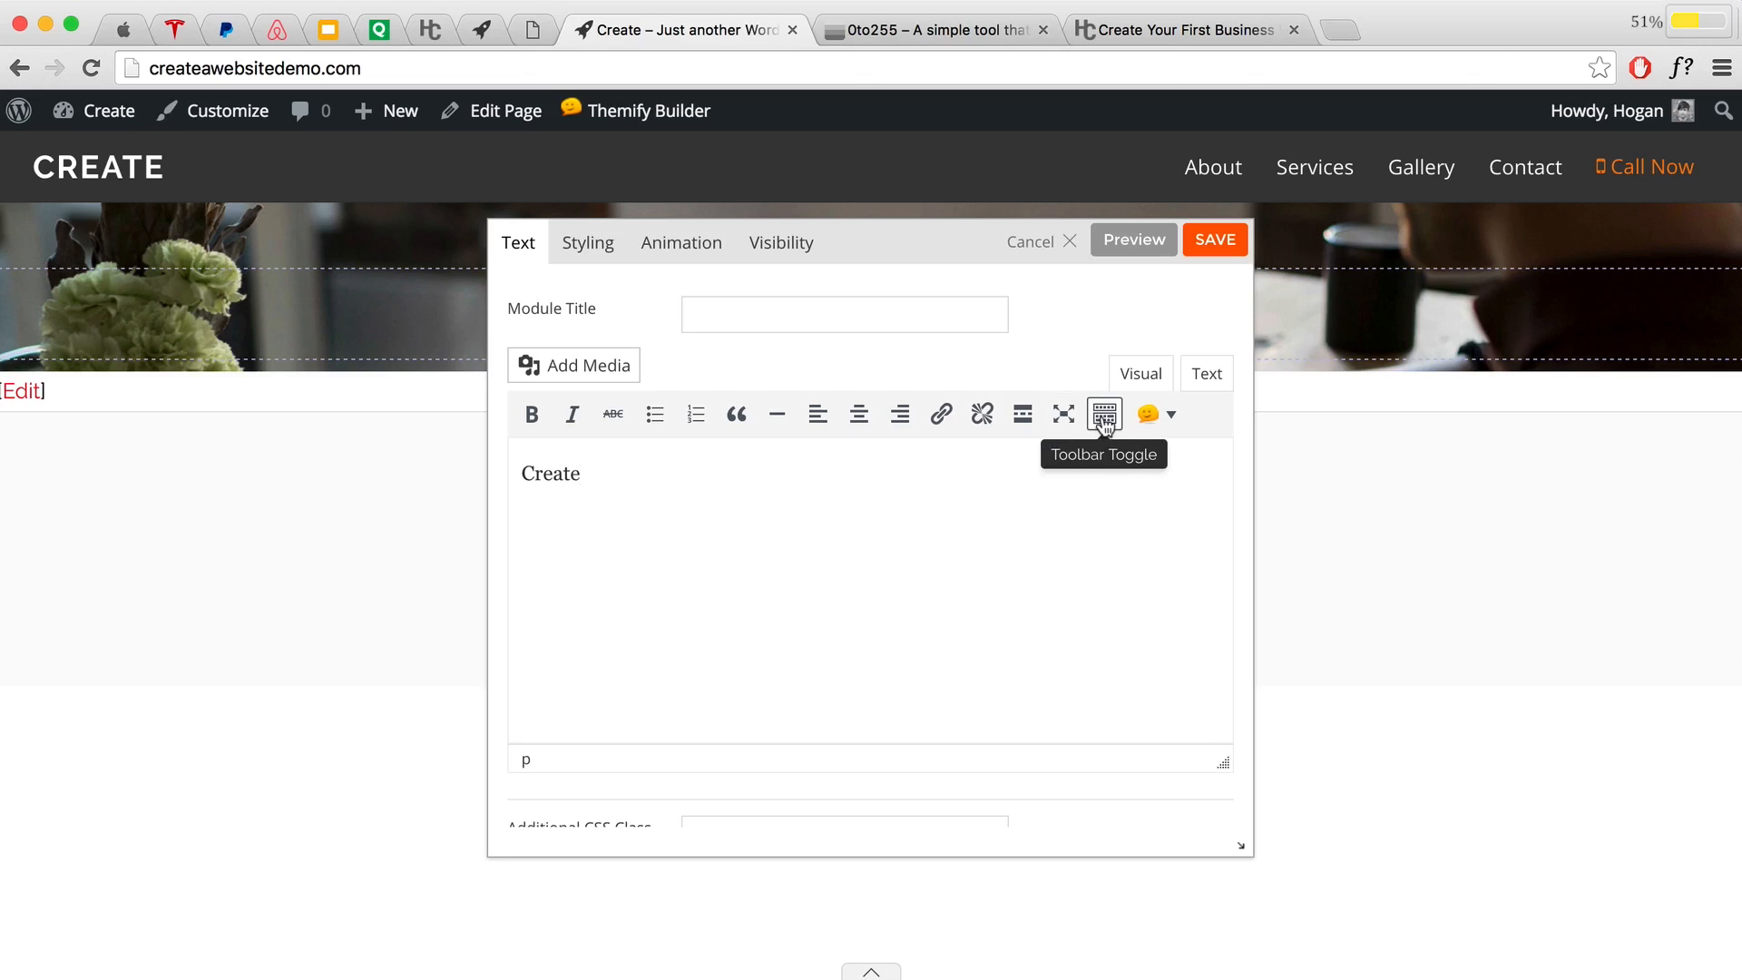
click(1104, 415)
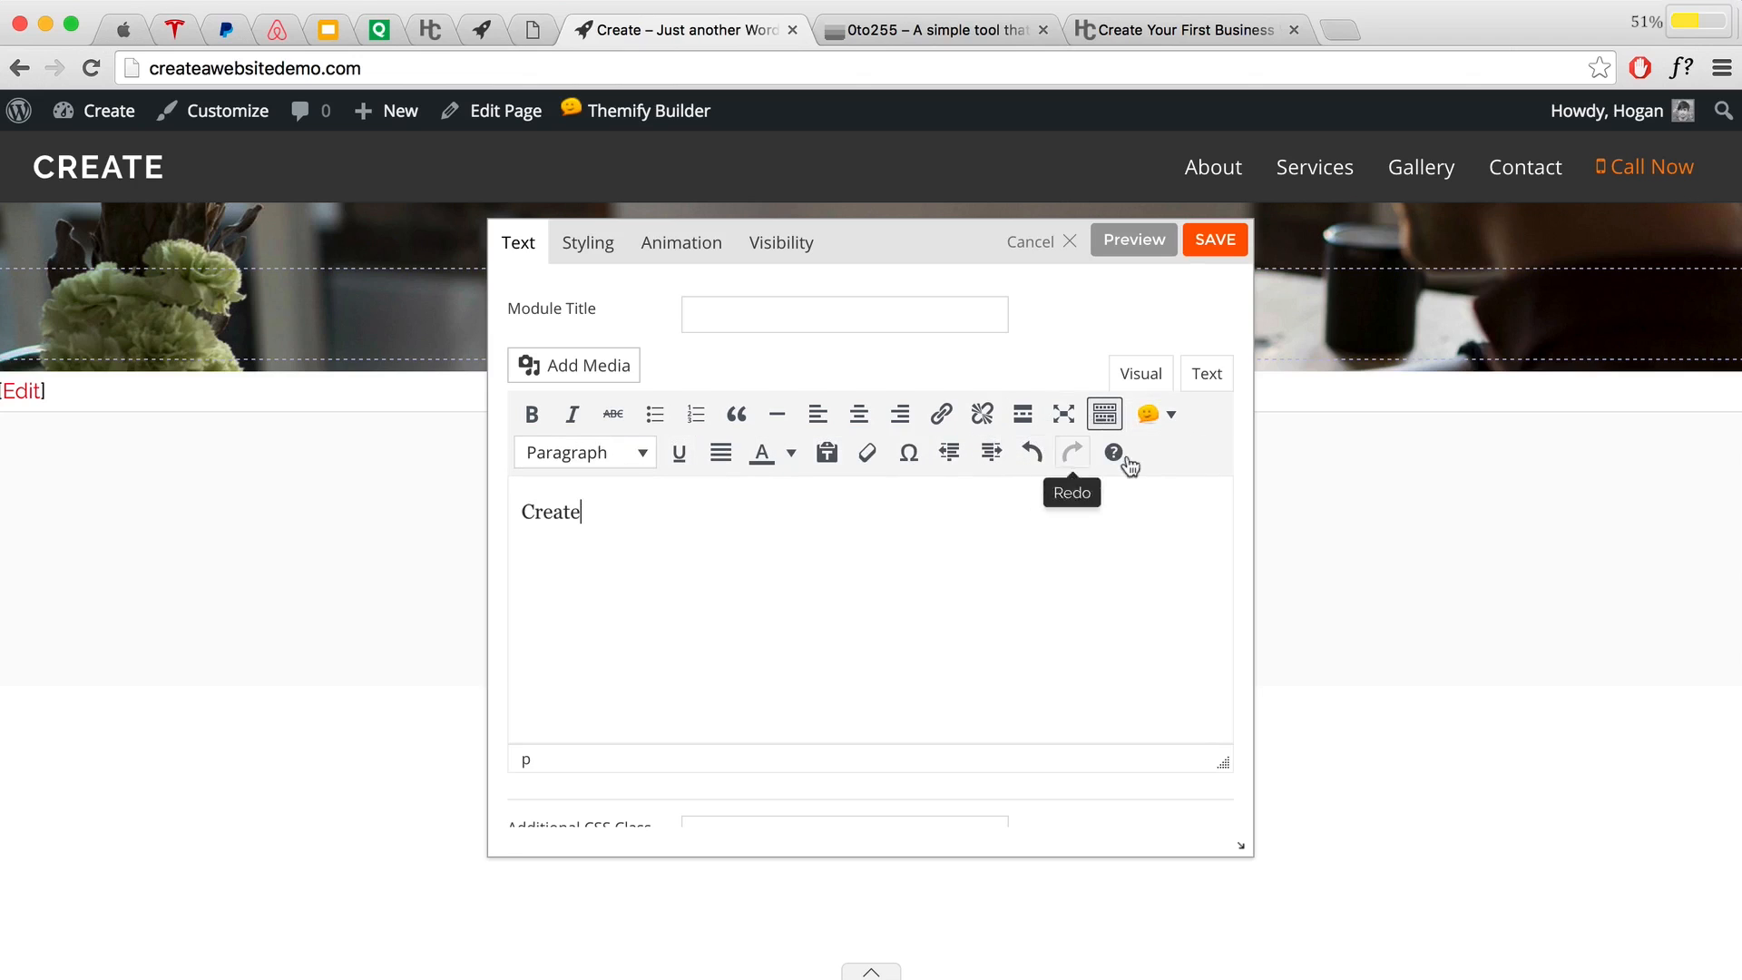
double_click(573, 511)
click(606, 458)
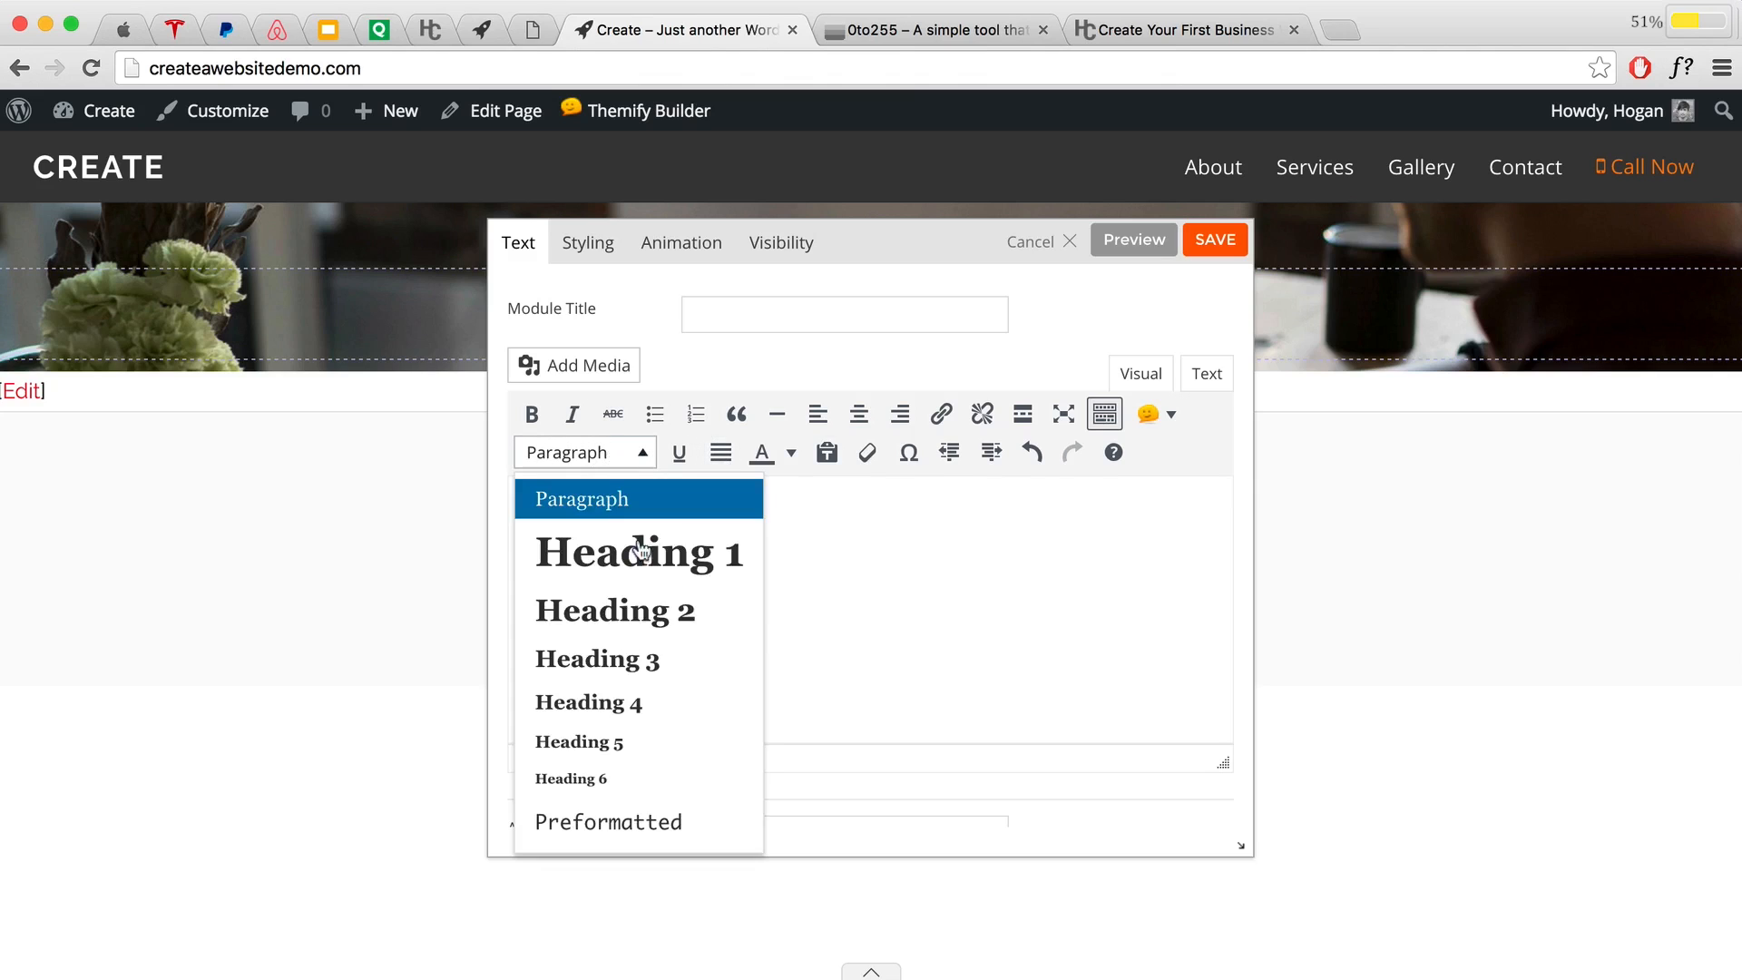
click(640, 549)
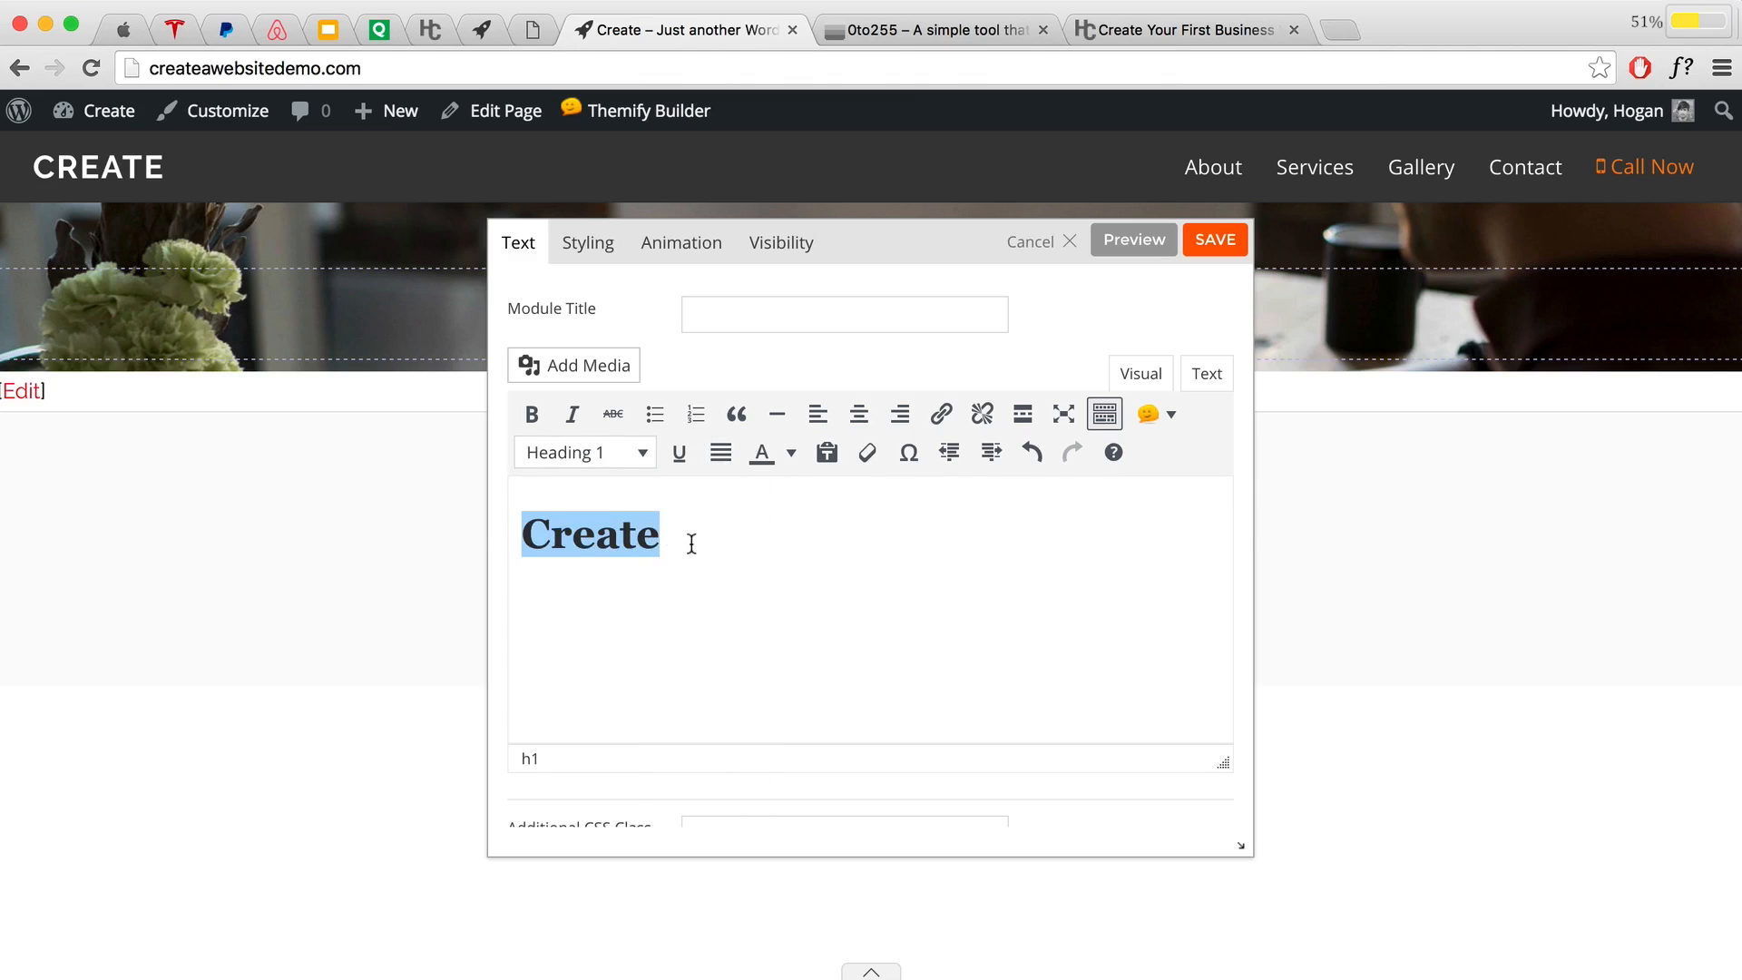
click(1204, 259)
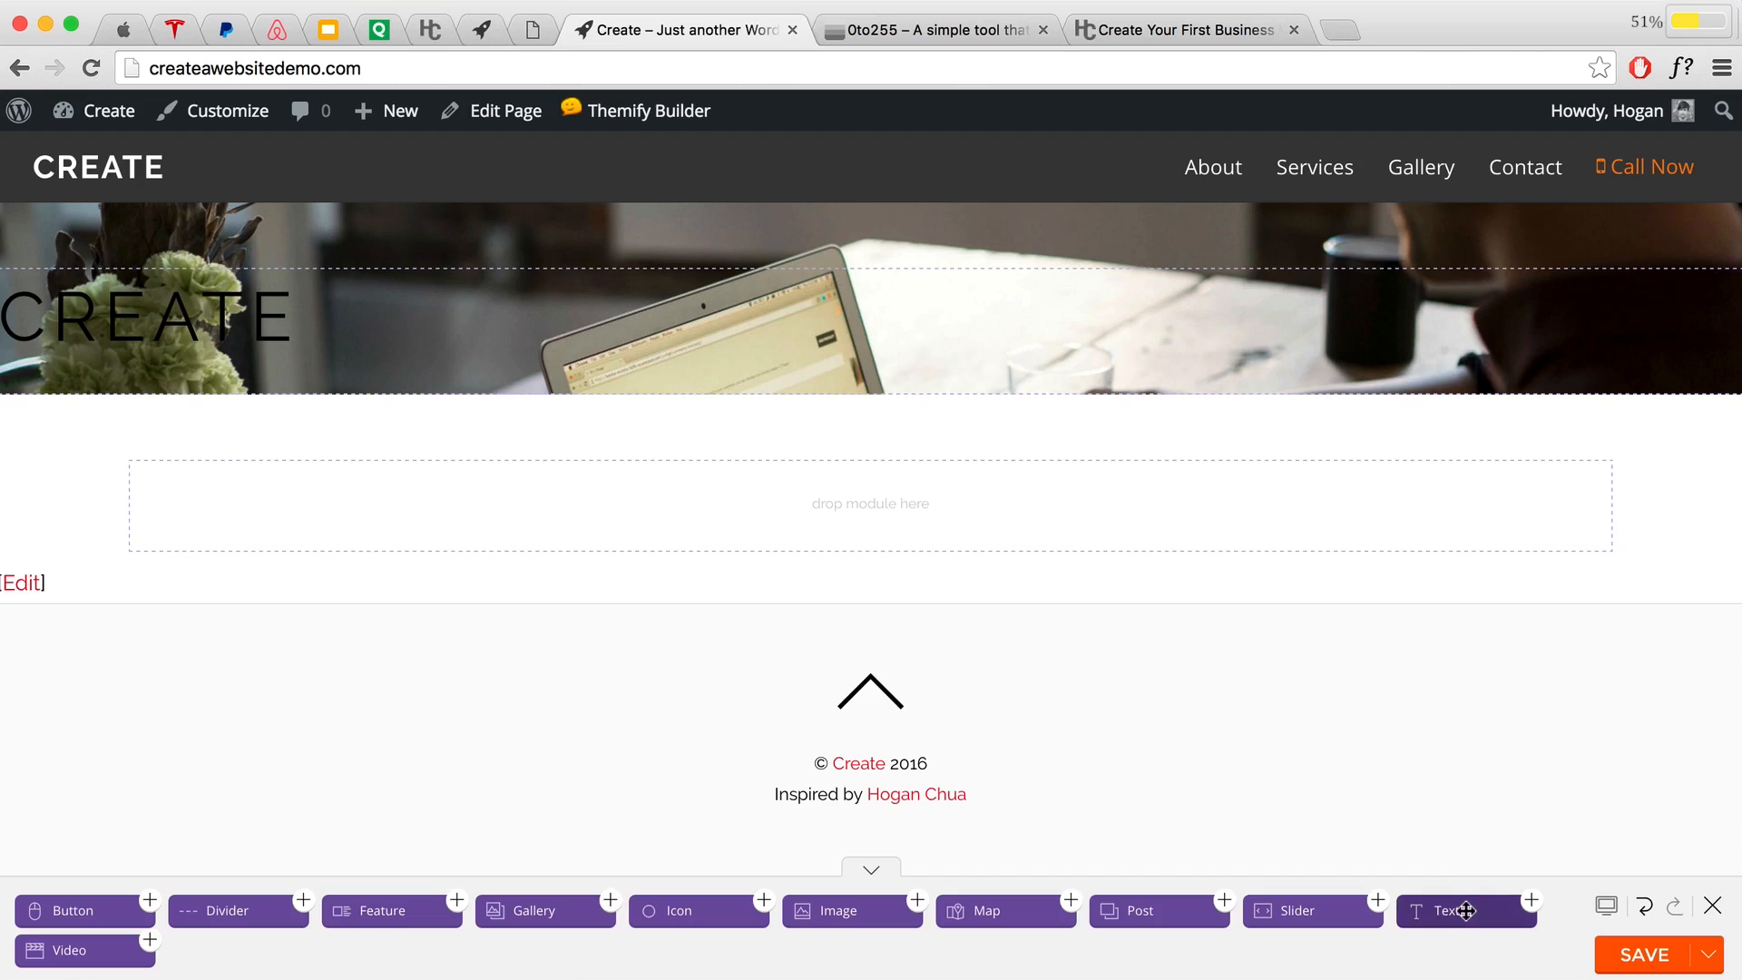
Step: Drag a second Text module into the photo row
drag(1466, 910, 649, 481)
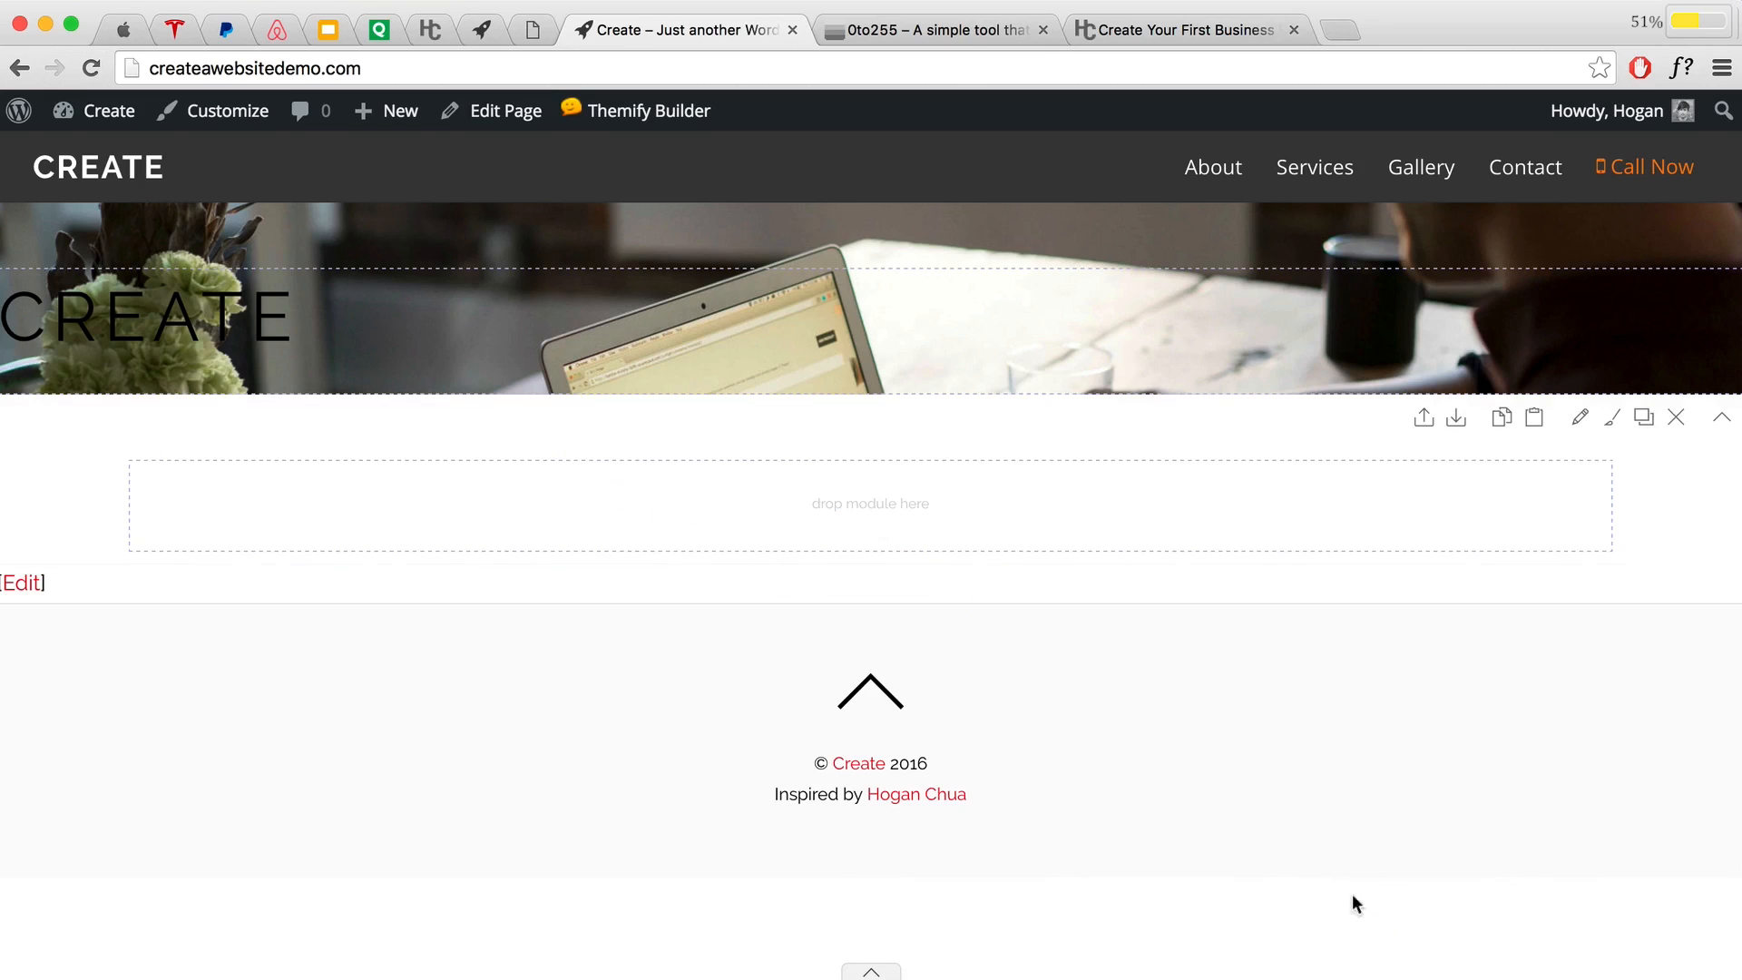
click(869, 974)
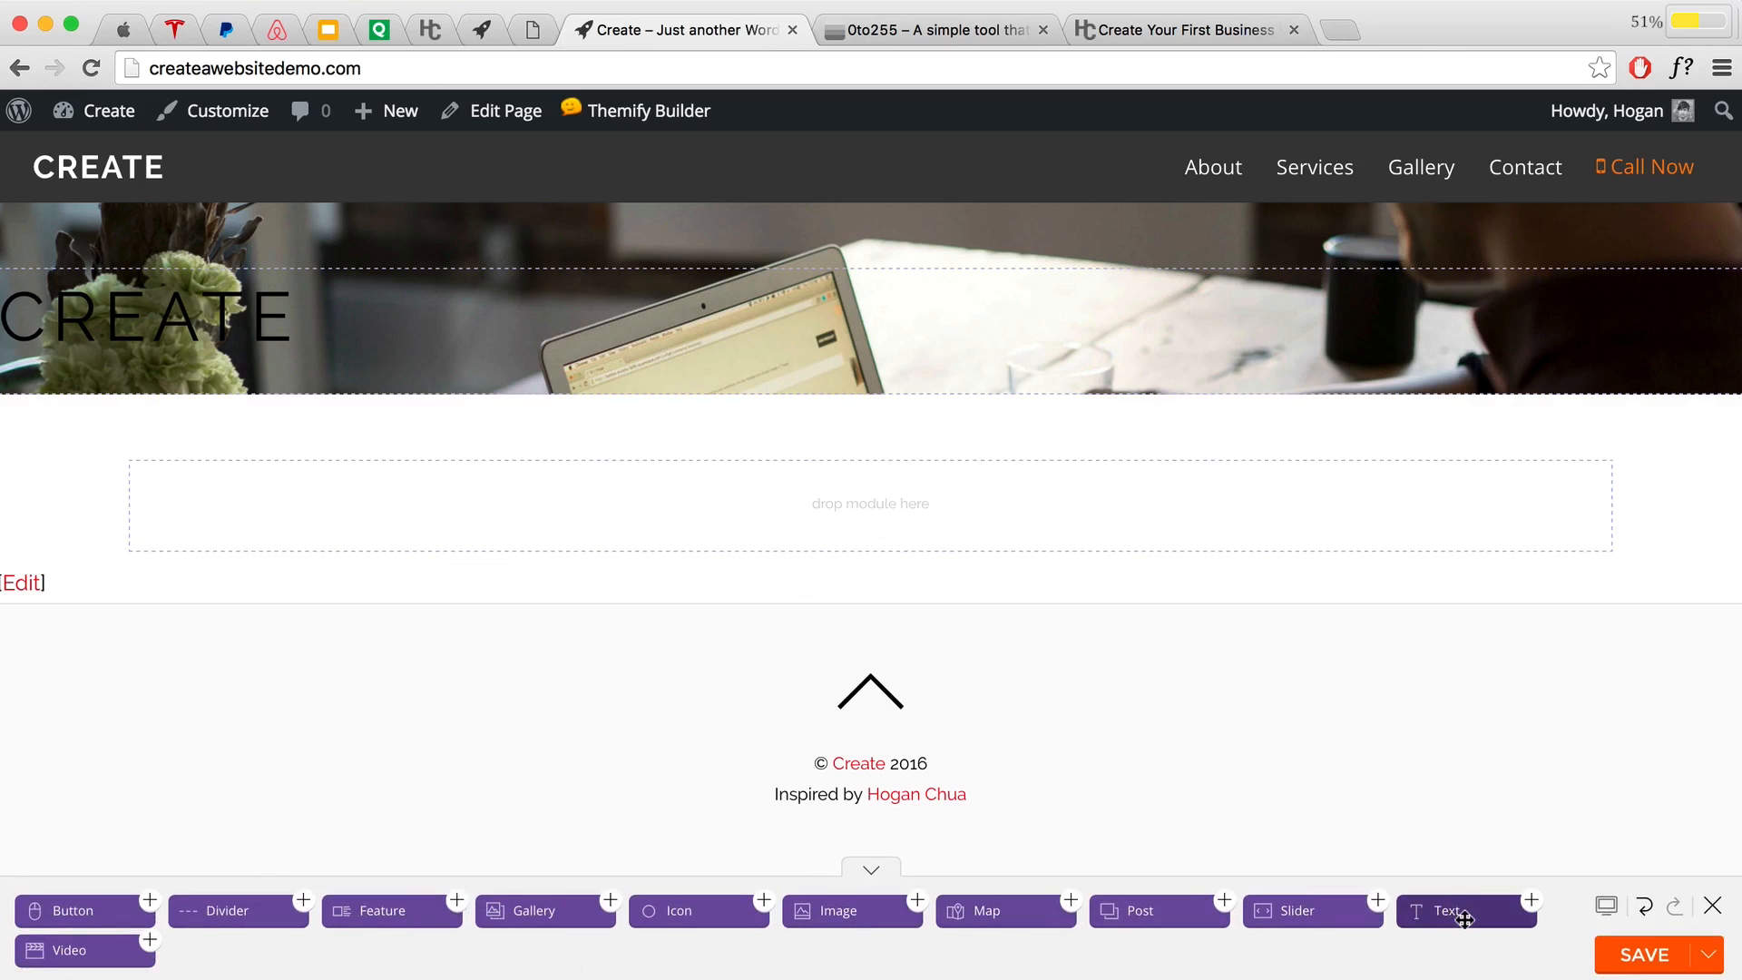
drag(1460, 916, 234, 417)
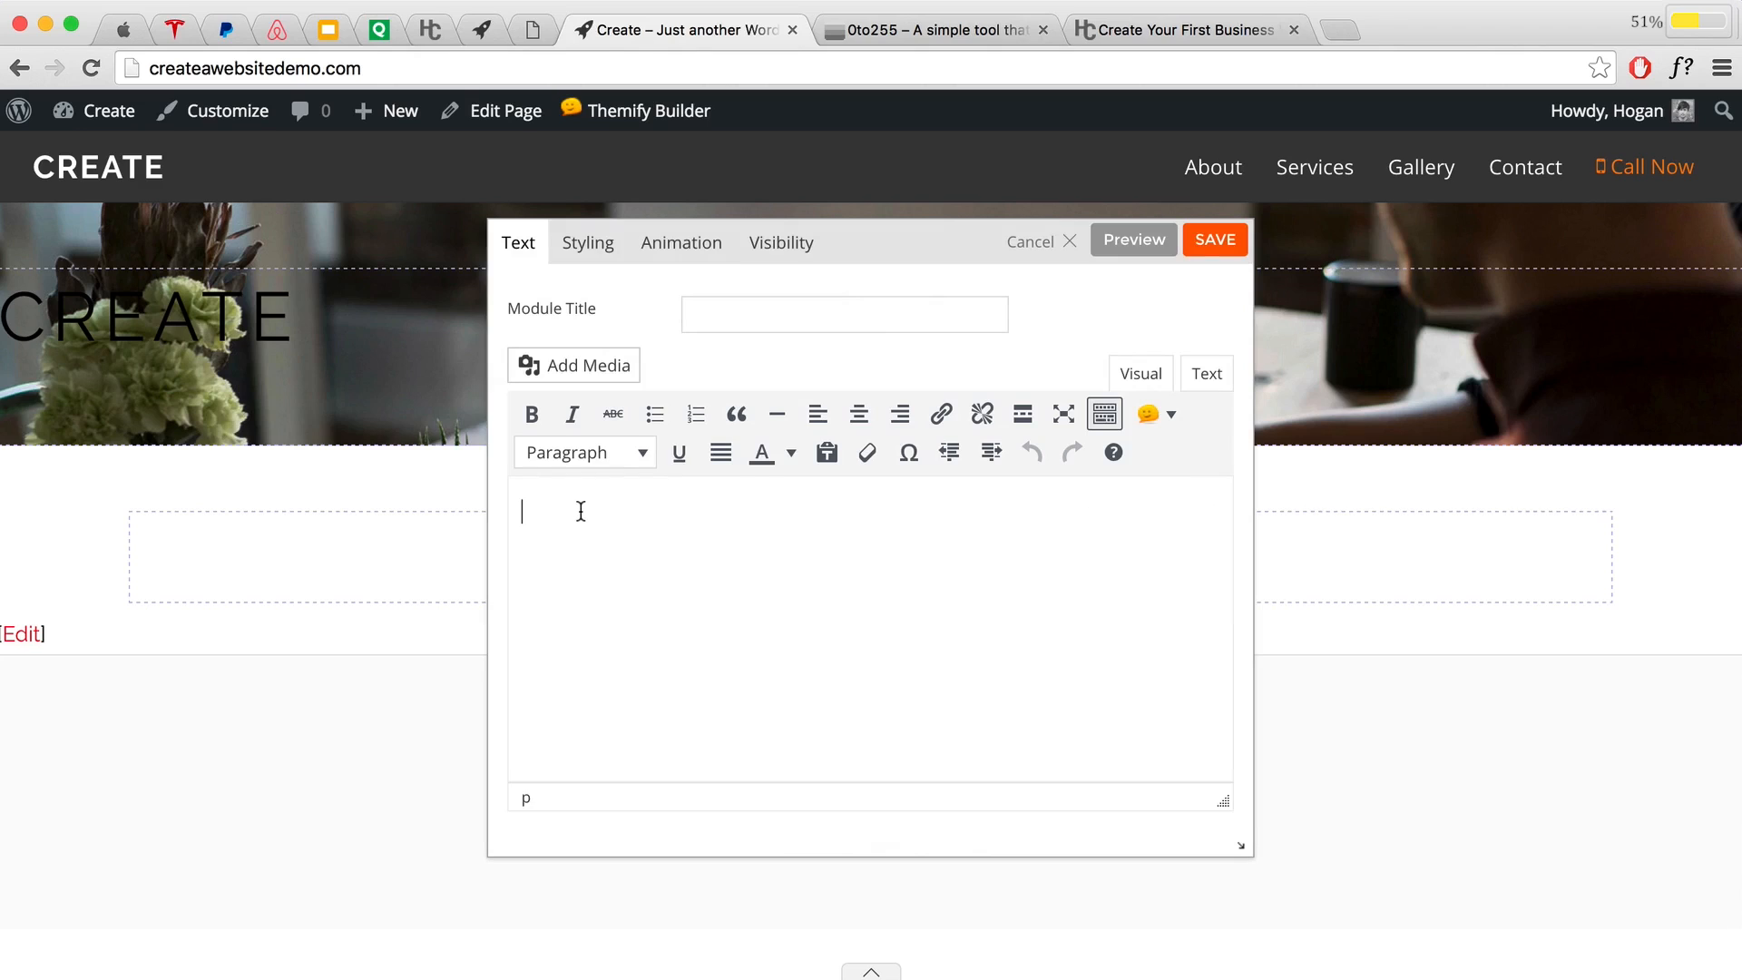
Step: Type 'an "app like" mobile responsive website', make it Heading 4, and save the module
text(an "app like" mobile)
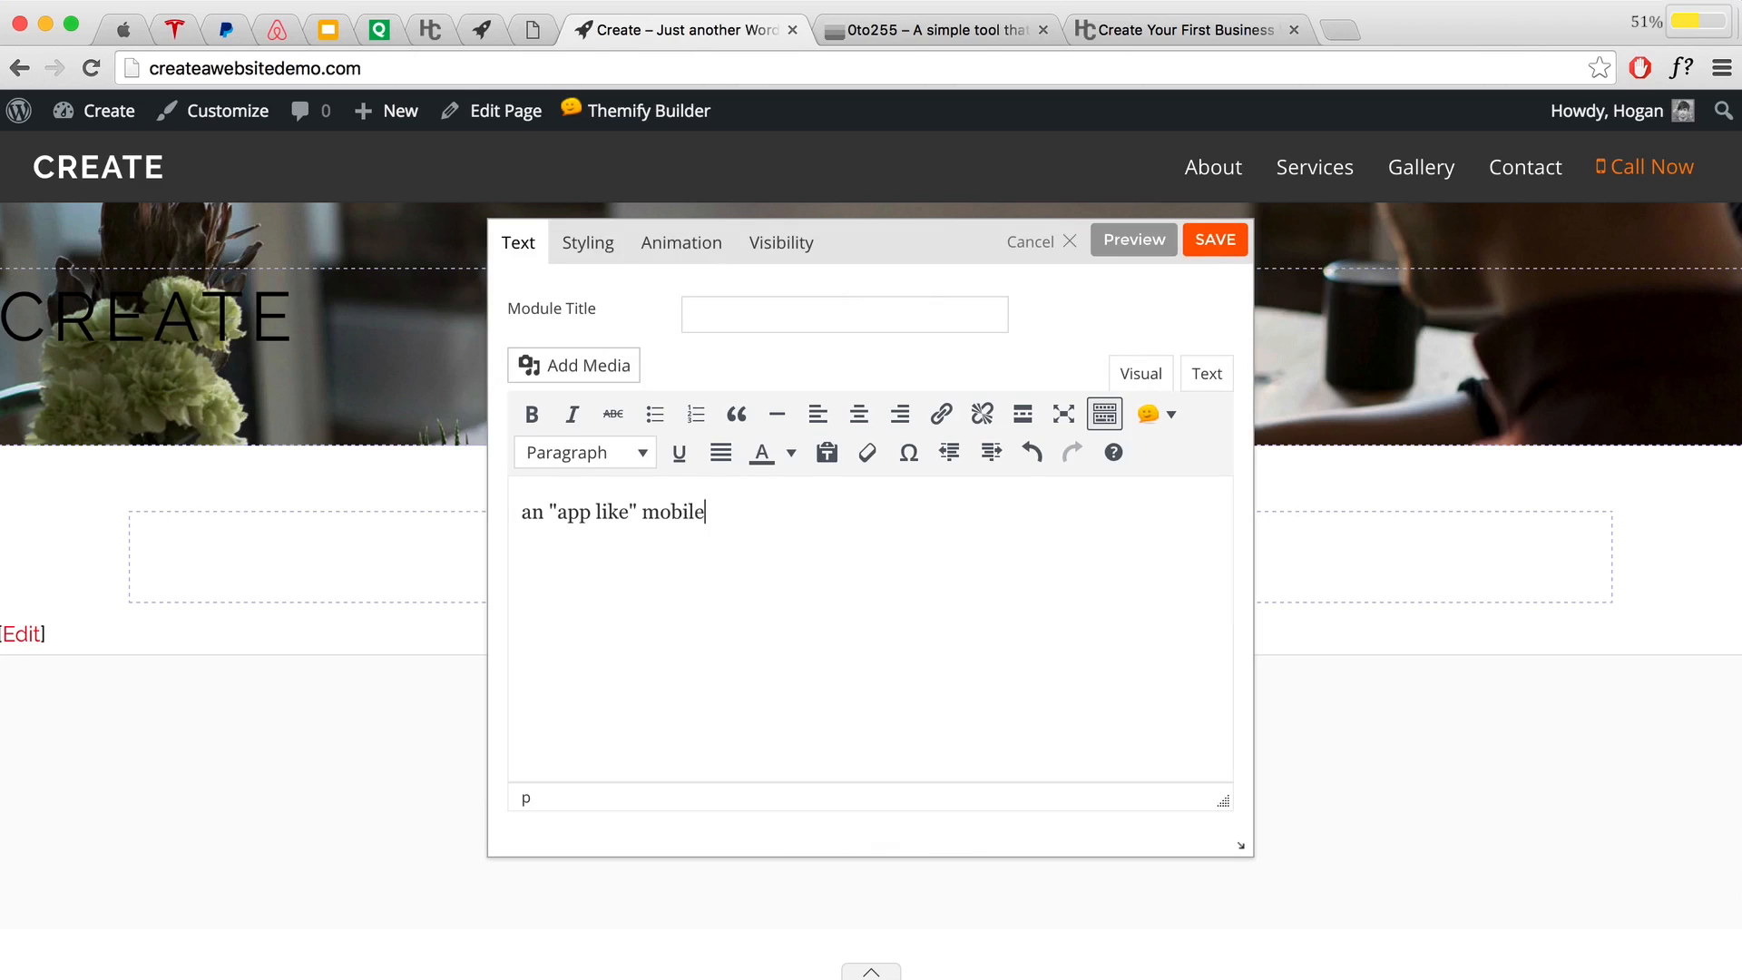
text( responsive website)
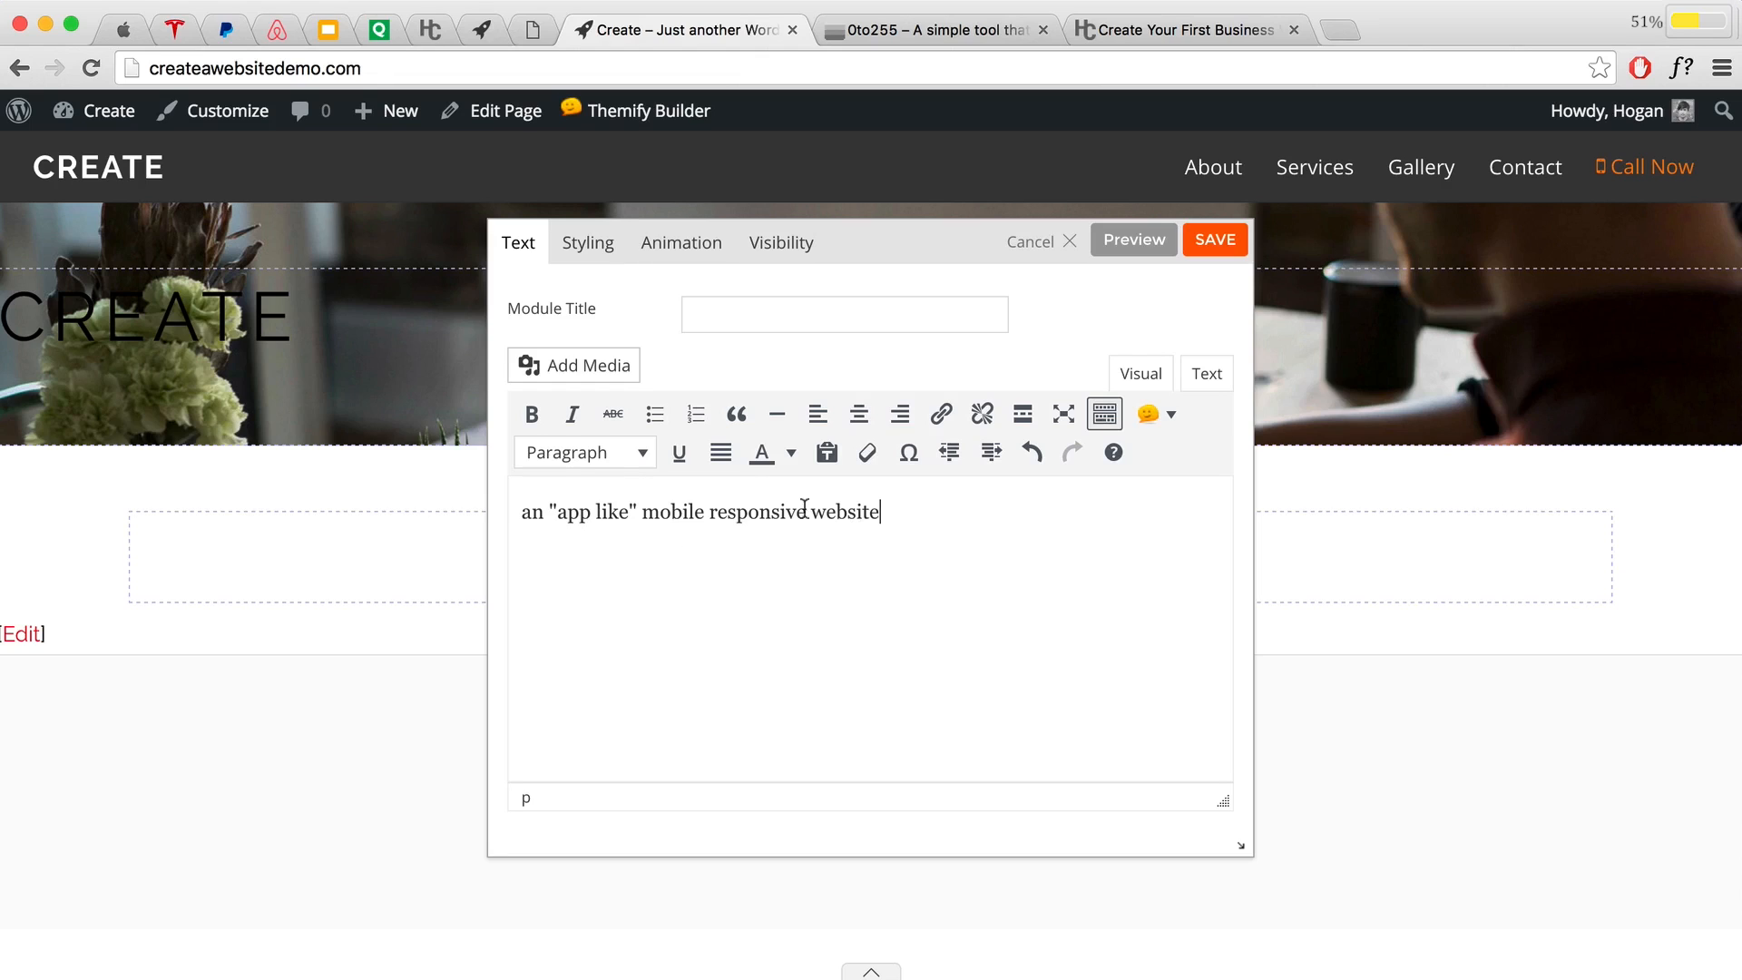
drag(882, 512, 482, 495)
click(600, 453)
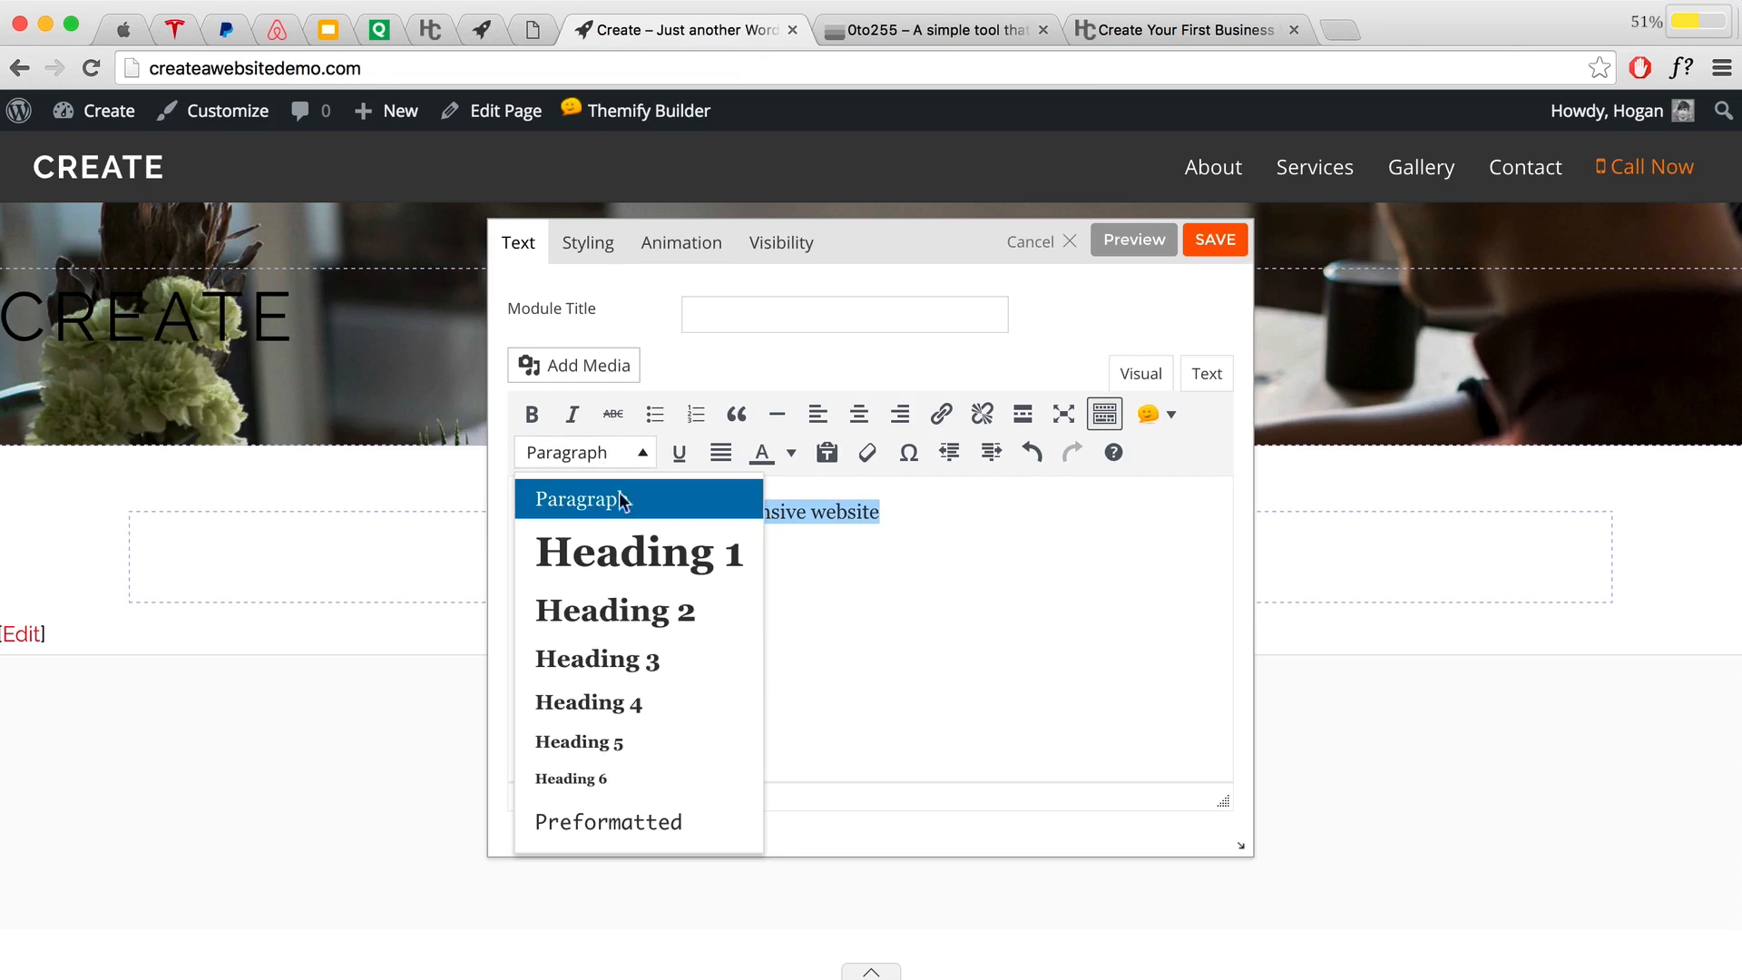
click(620, 708)
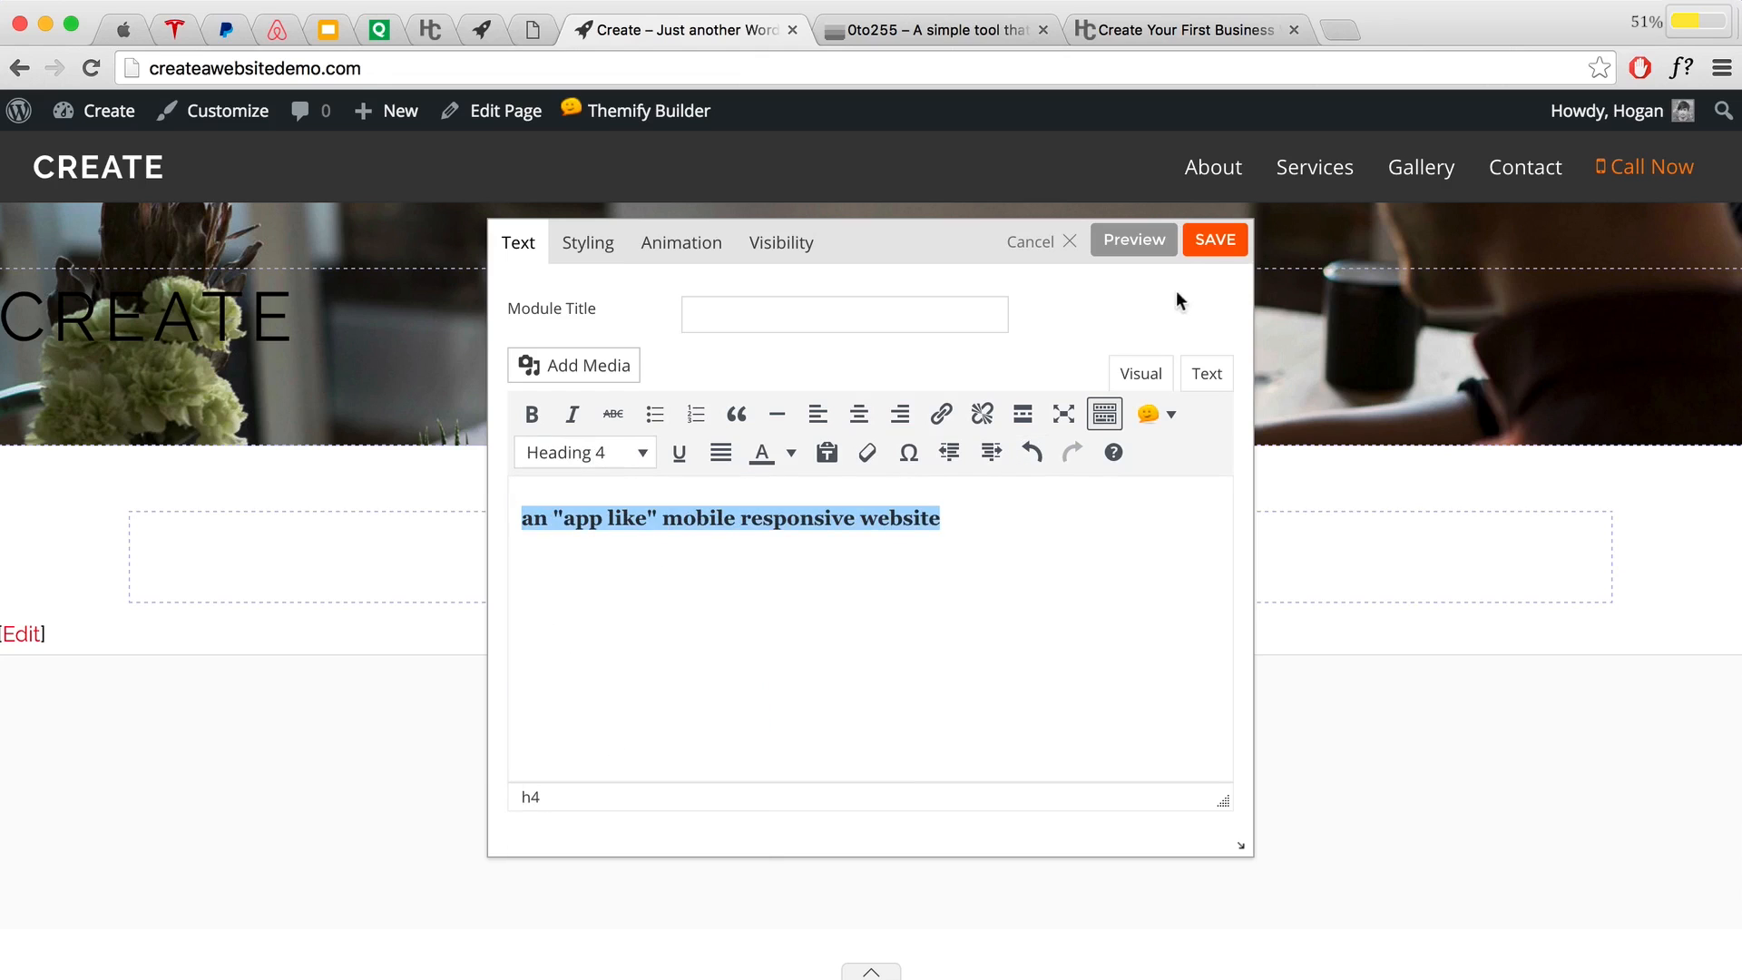
click(1214, 243)
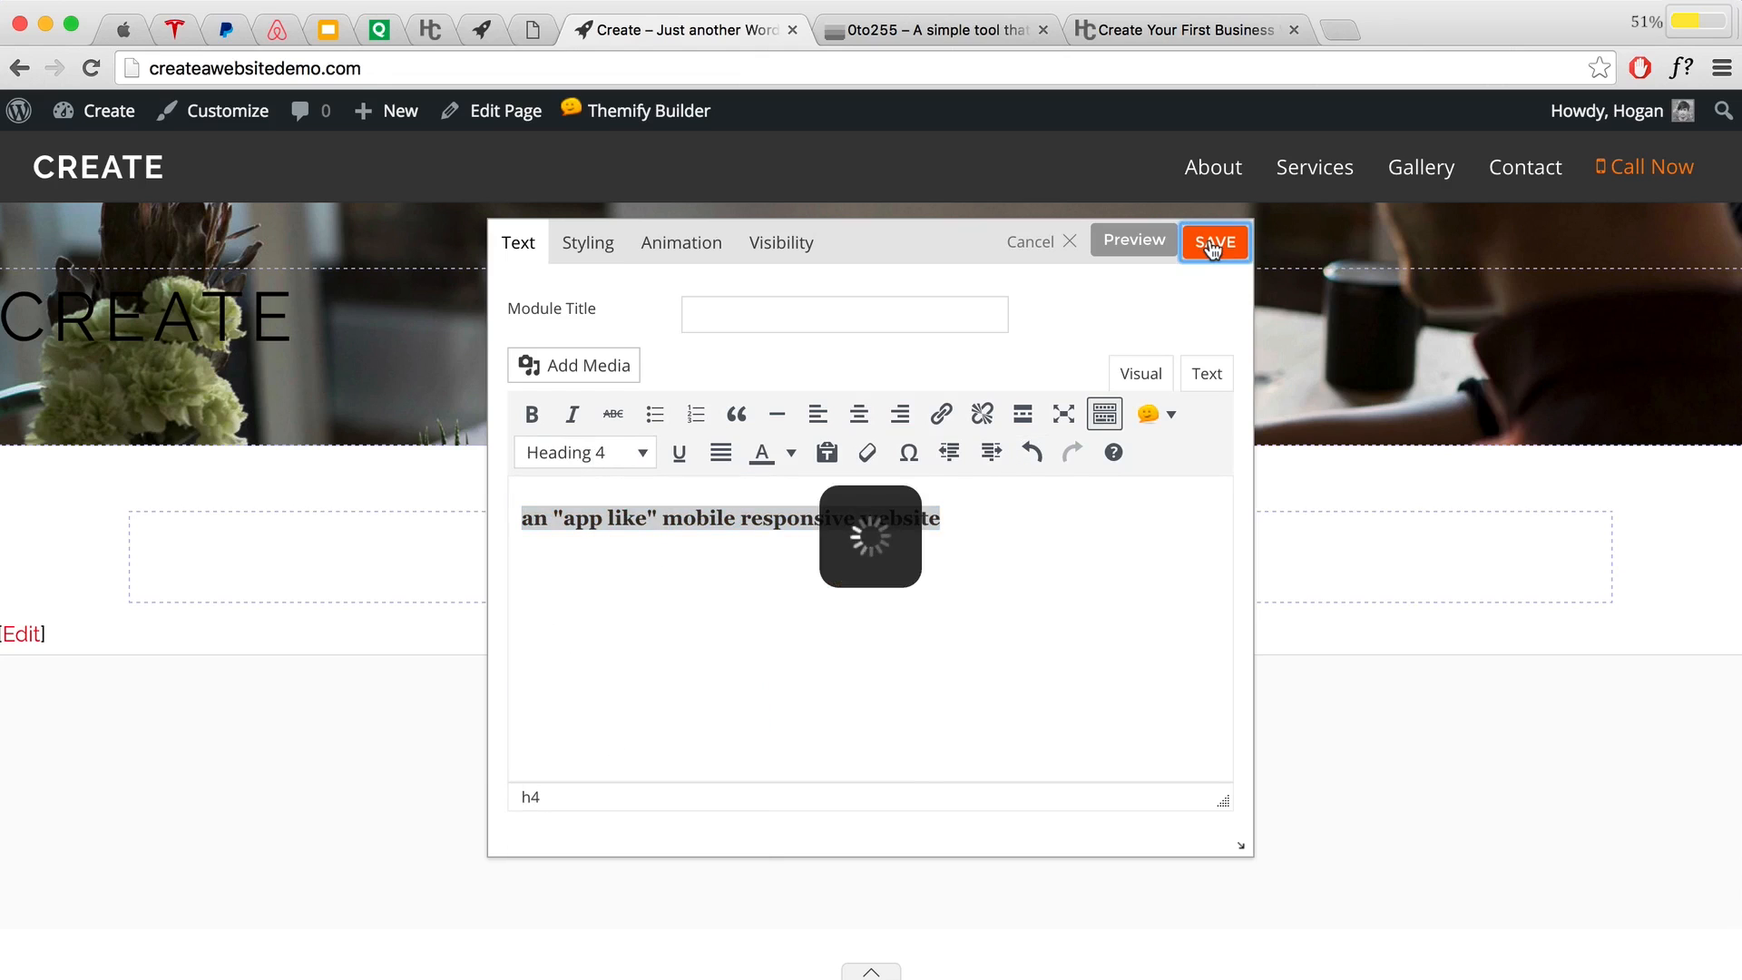
scroll(1005, 586, up, 2)
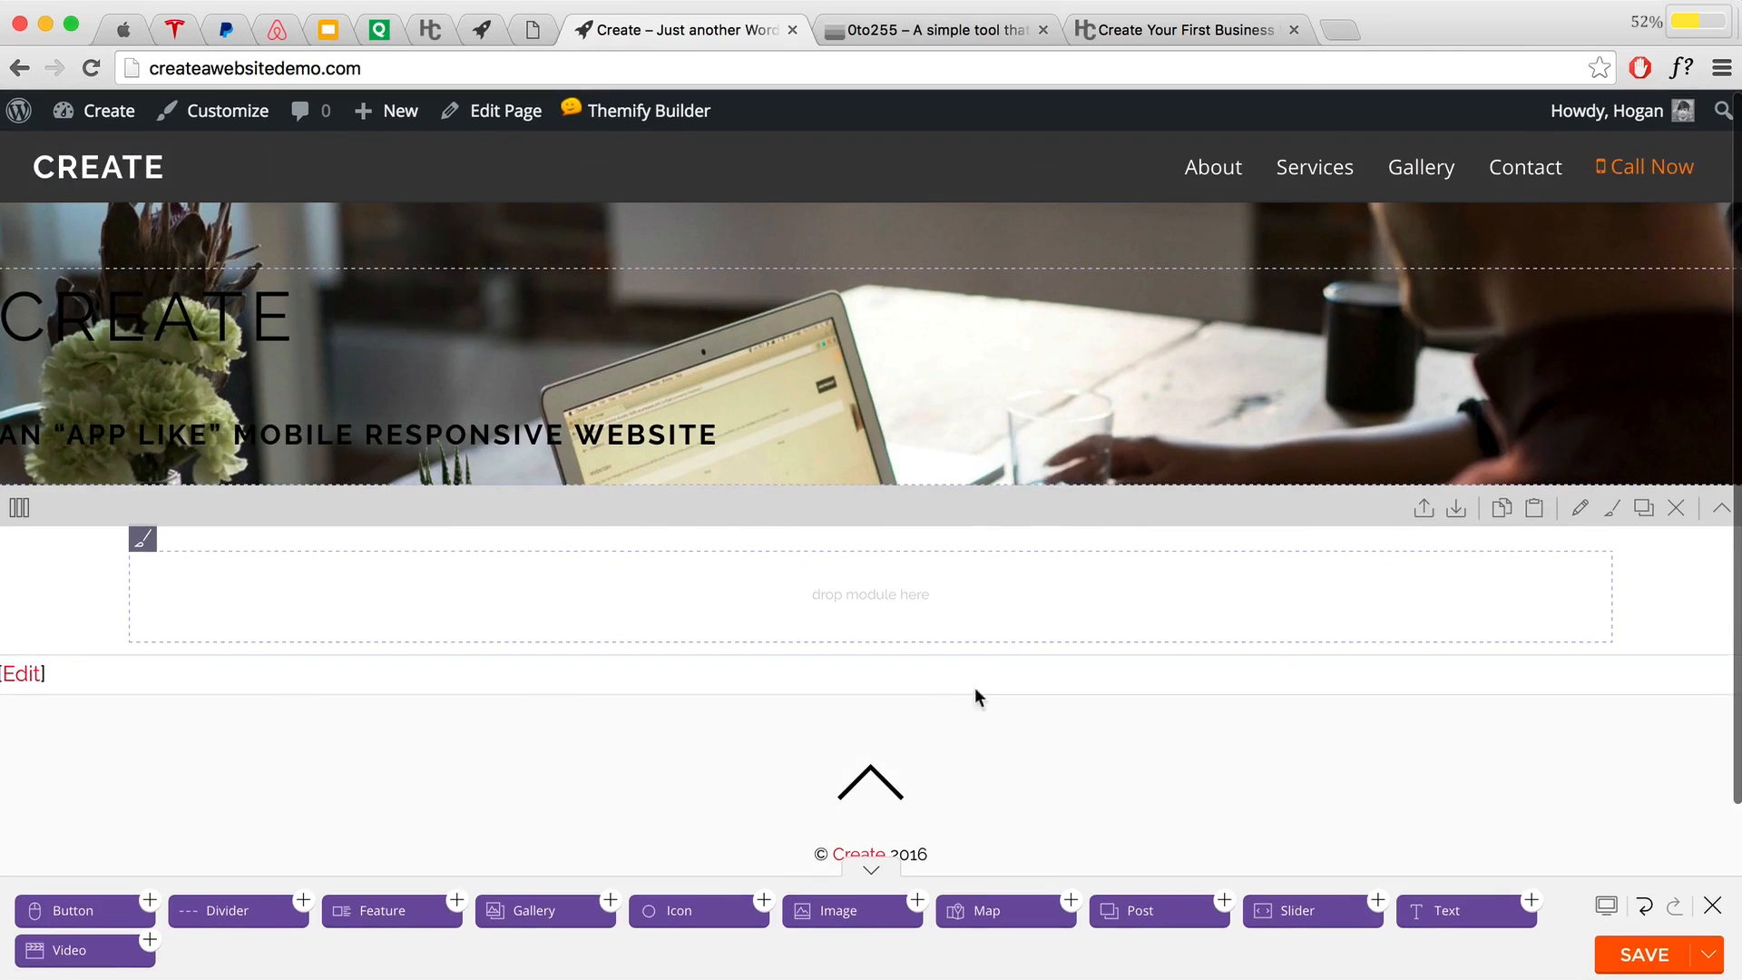
Step: Add a Button module to the hero row with the label Our Mission
drag(86, 910, 201, 508)
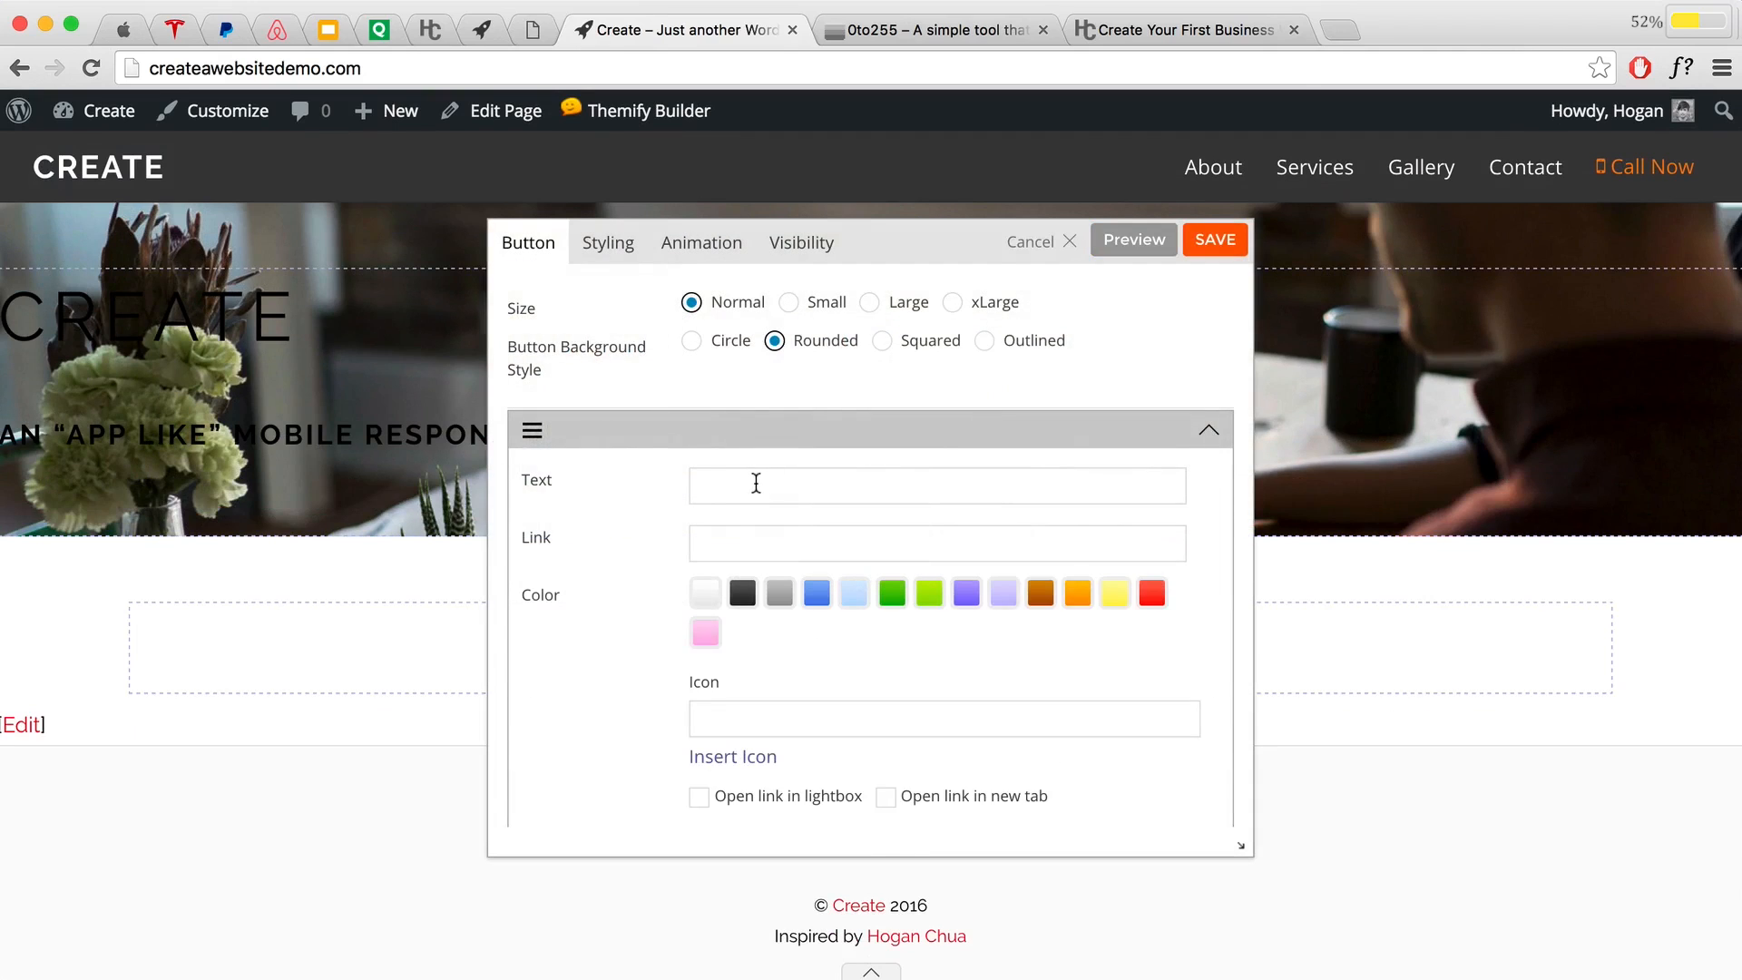
click(743, 485)
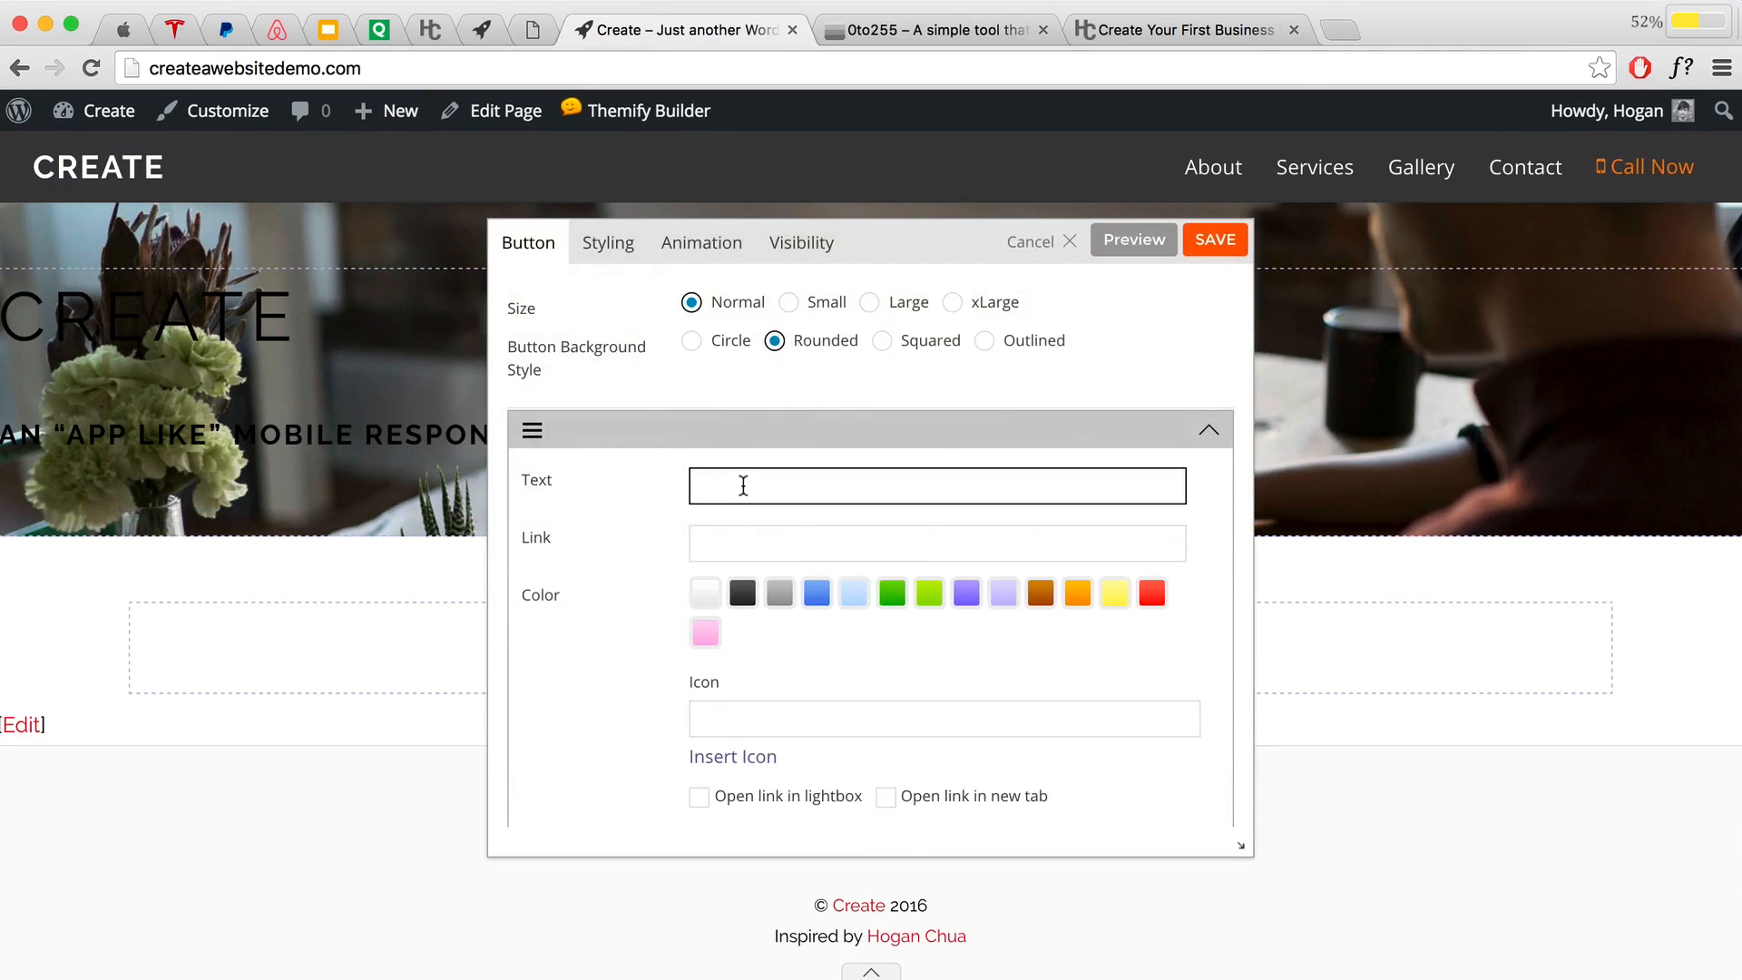
text(Our Mission)
click(764, 538)
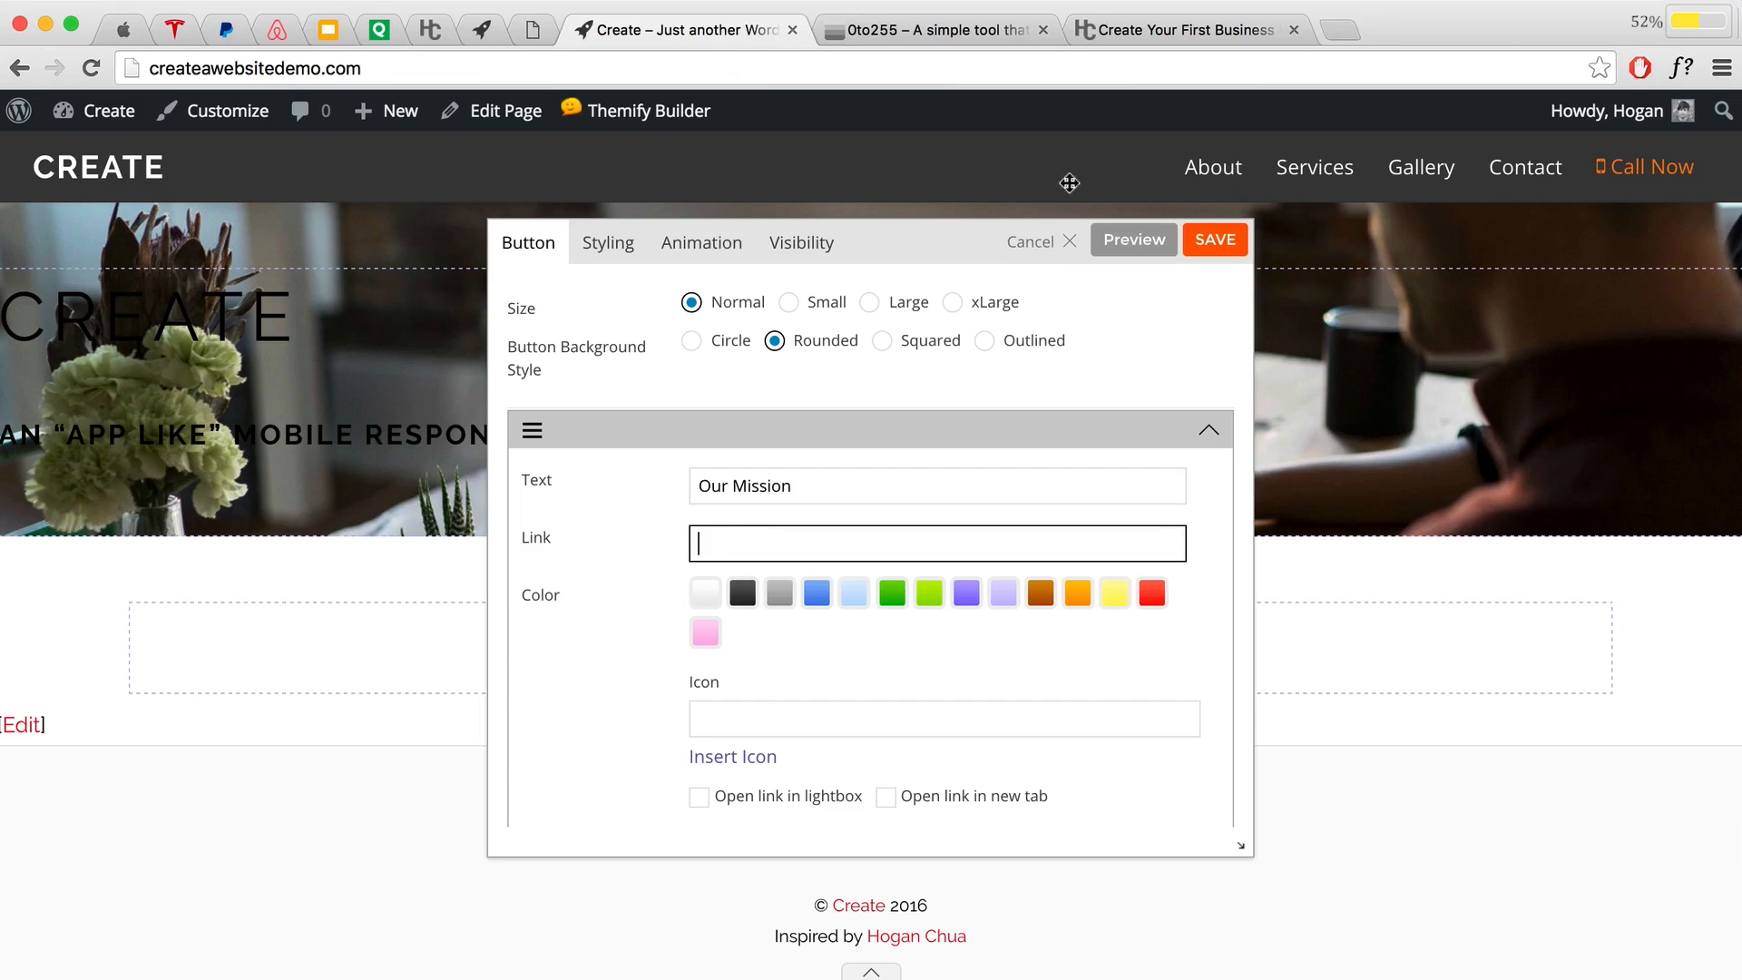
Step: Copy the site's web address from the browser address bar
drag(384, 72, 37, 60)
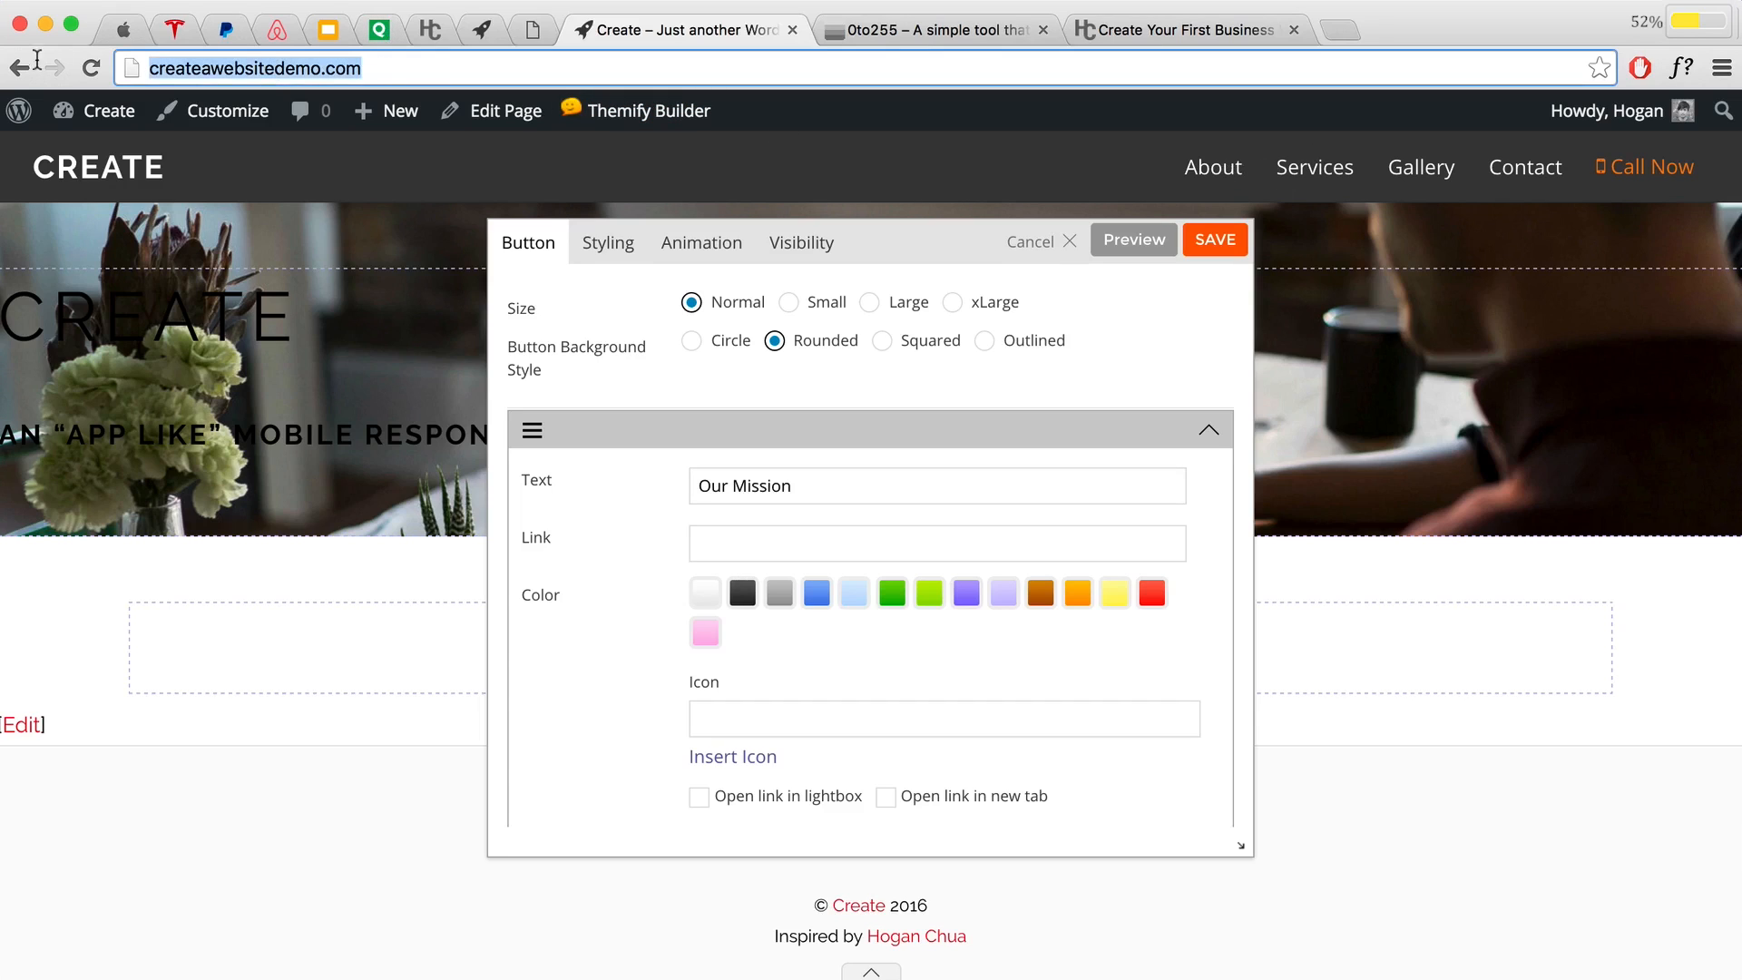
right_click(213, 65)
click(258, 102)
Step: Load the site in a new tab, go to its About page, and copy that URL
click(1339, 31)
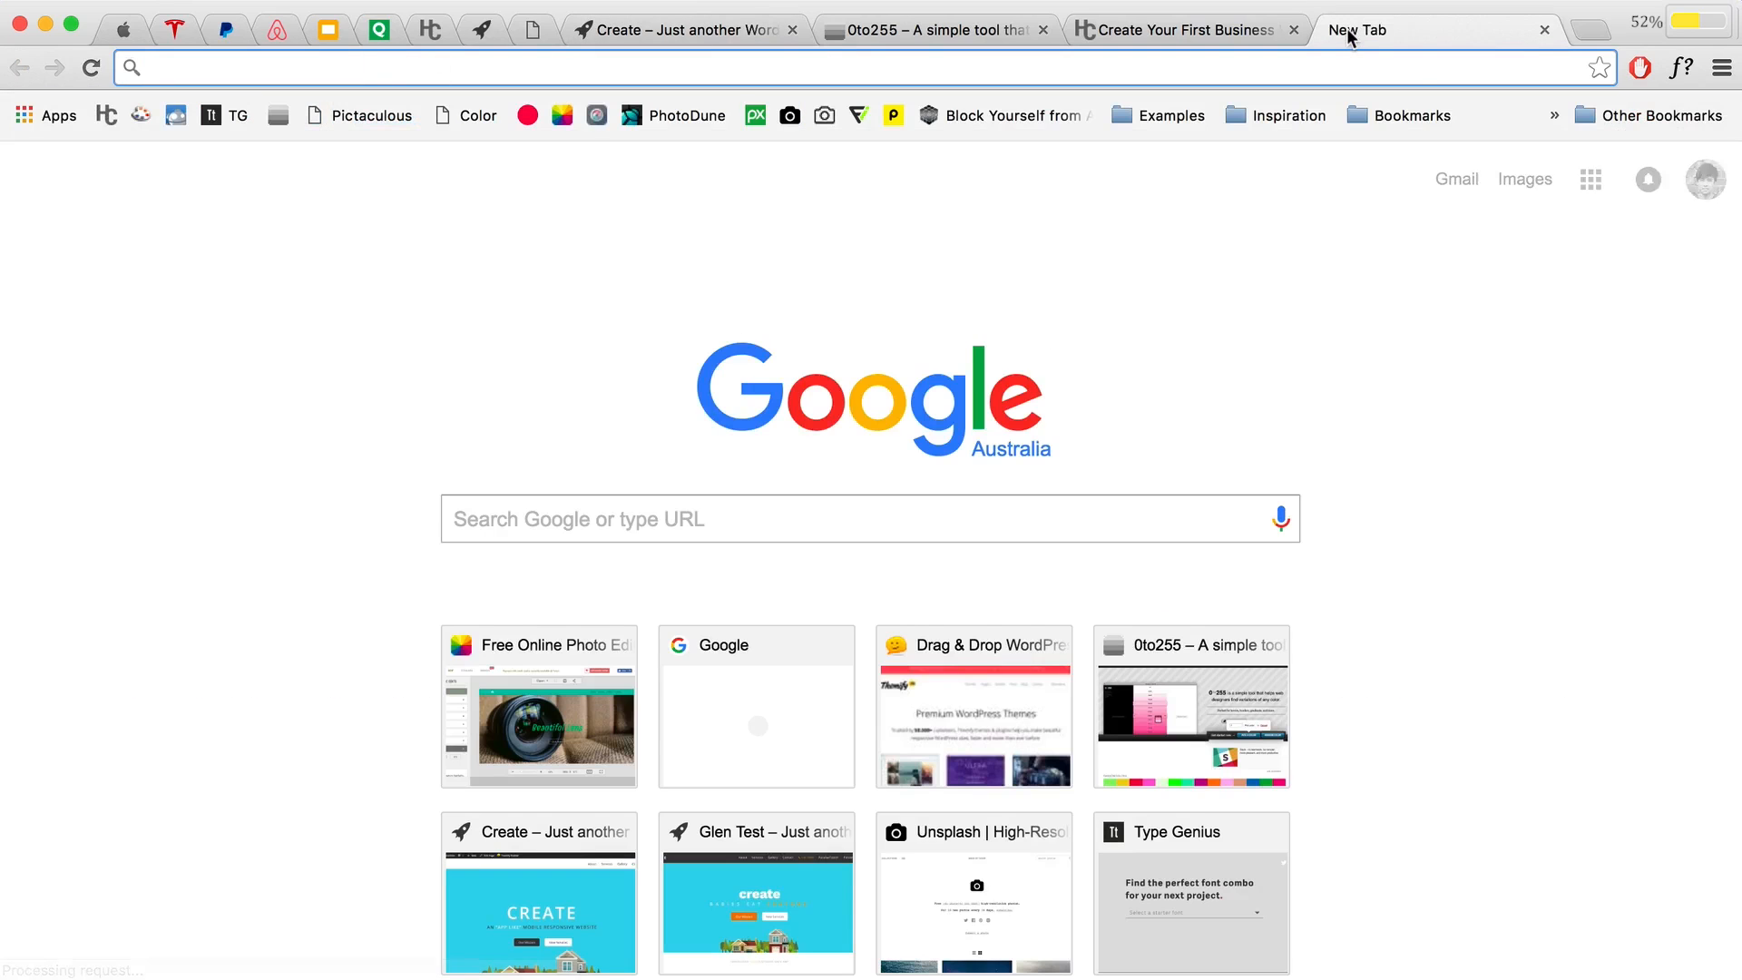
key(super+v)
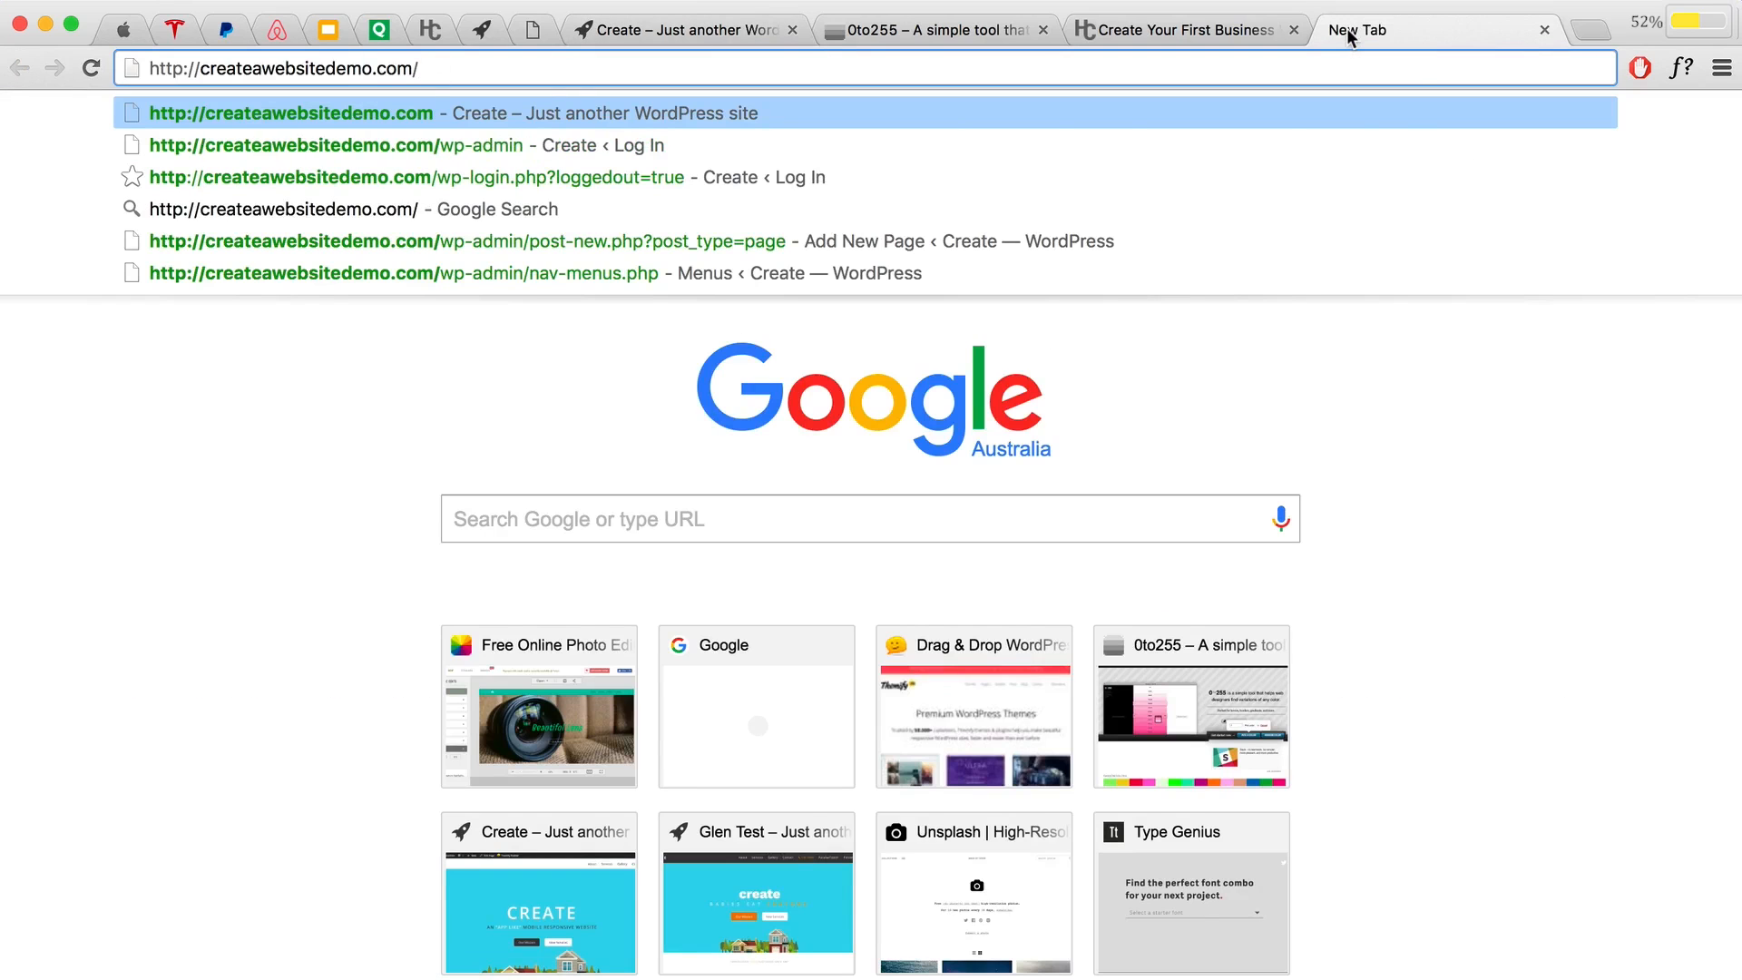
key(Return)
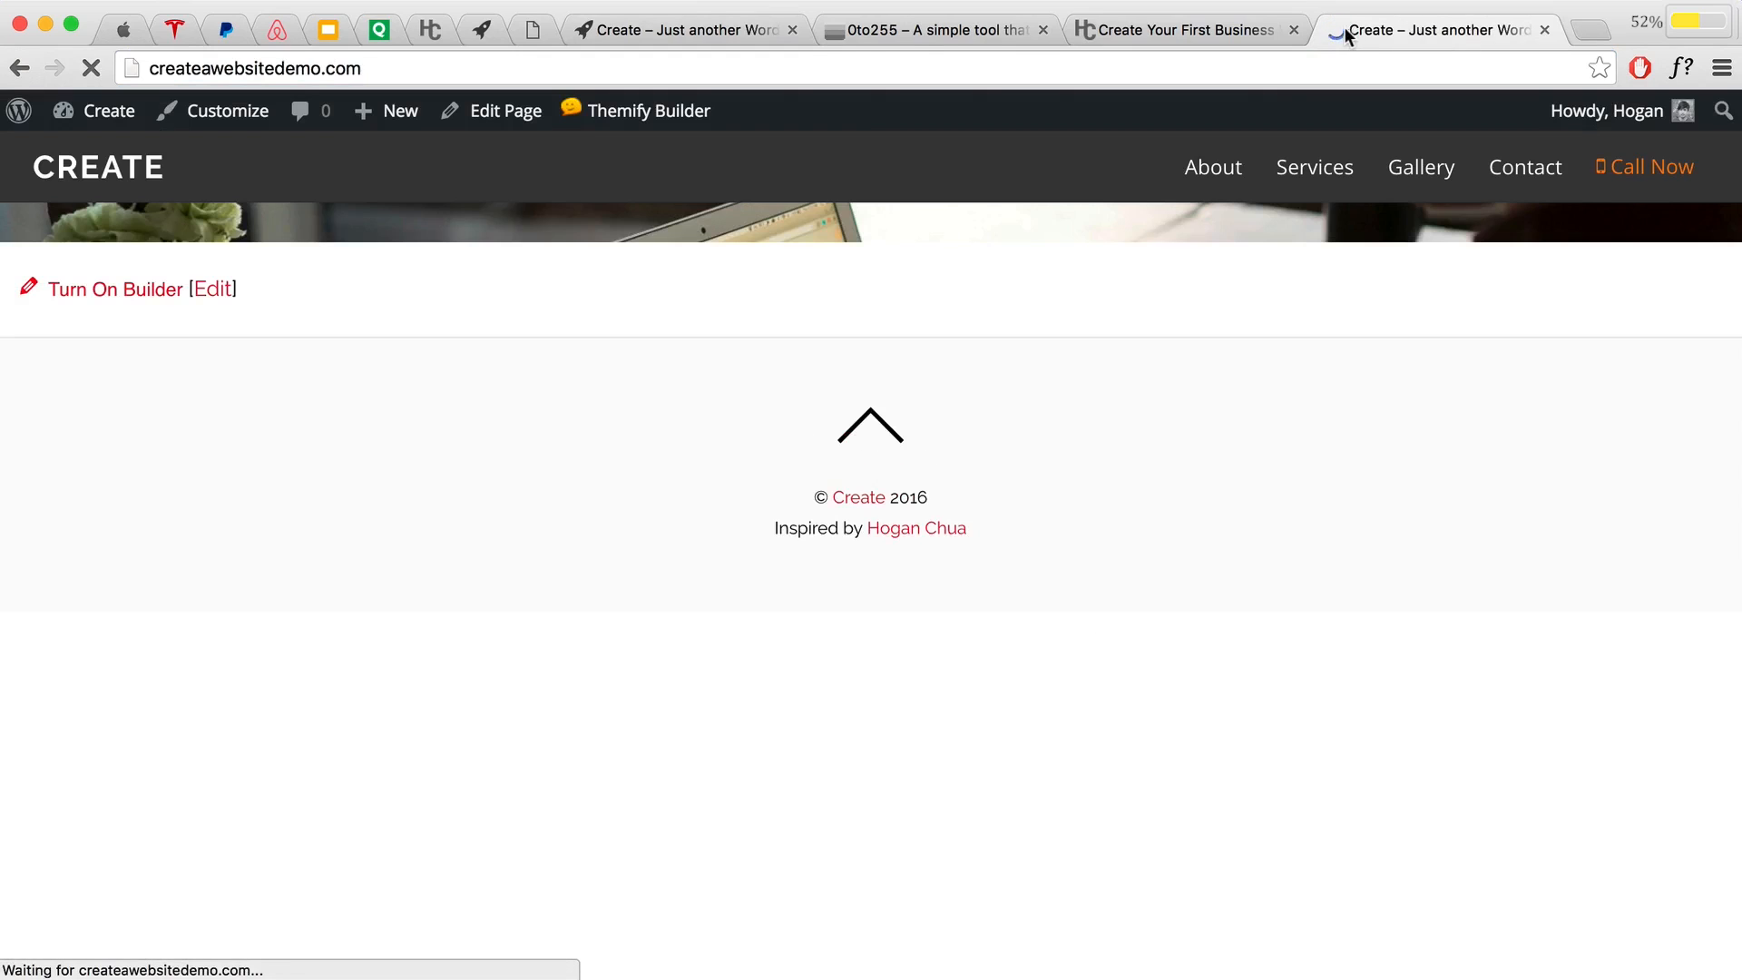
click(1231, 175)
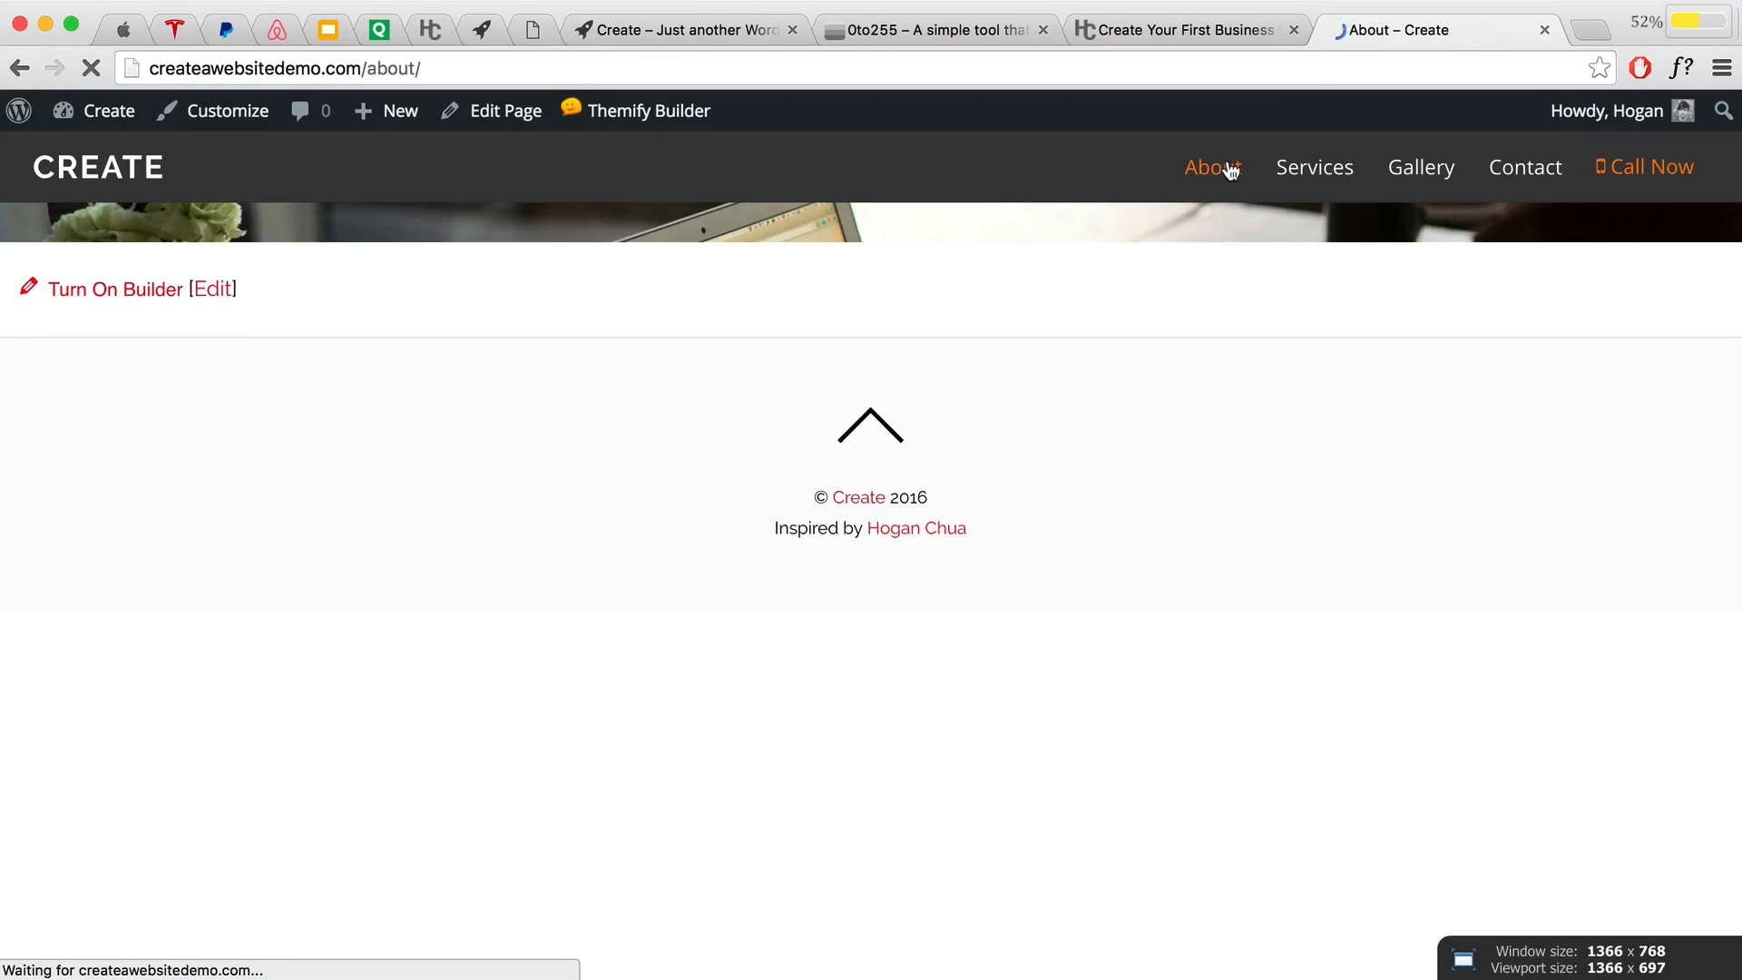
click(428, 68)
right_click(229, 68)
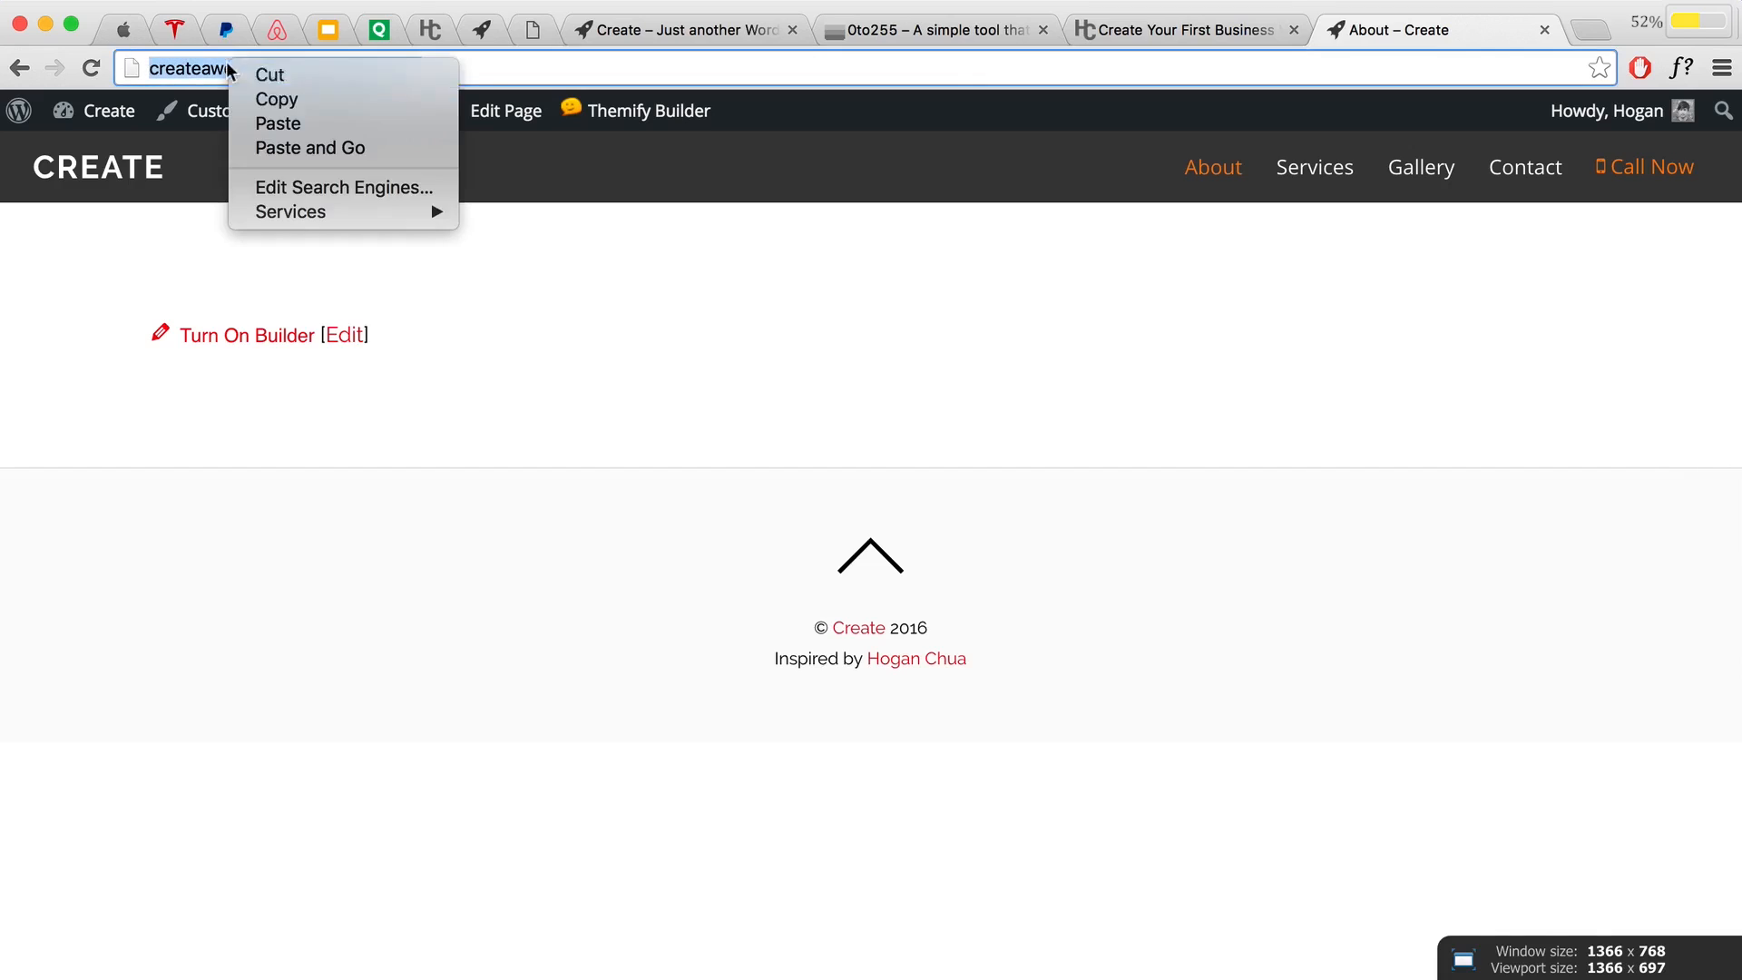
click(267, 99)
click(606, 29)
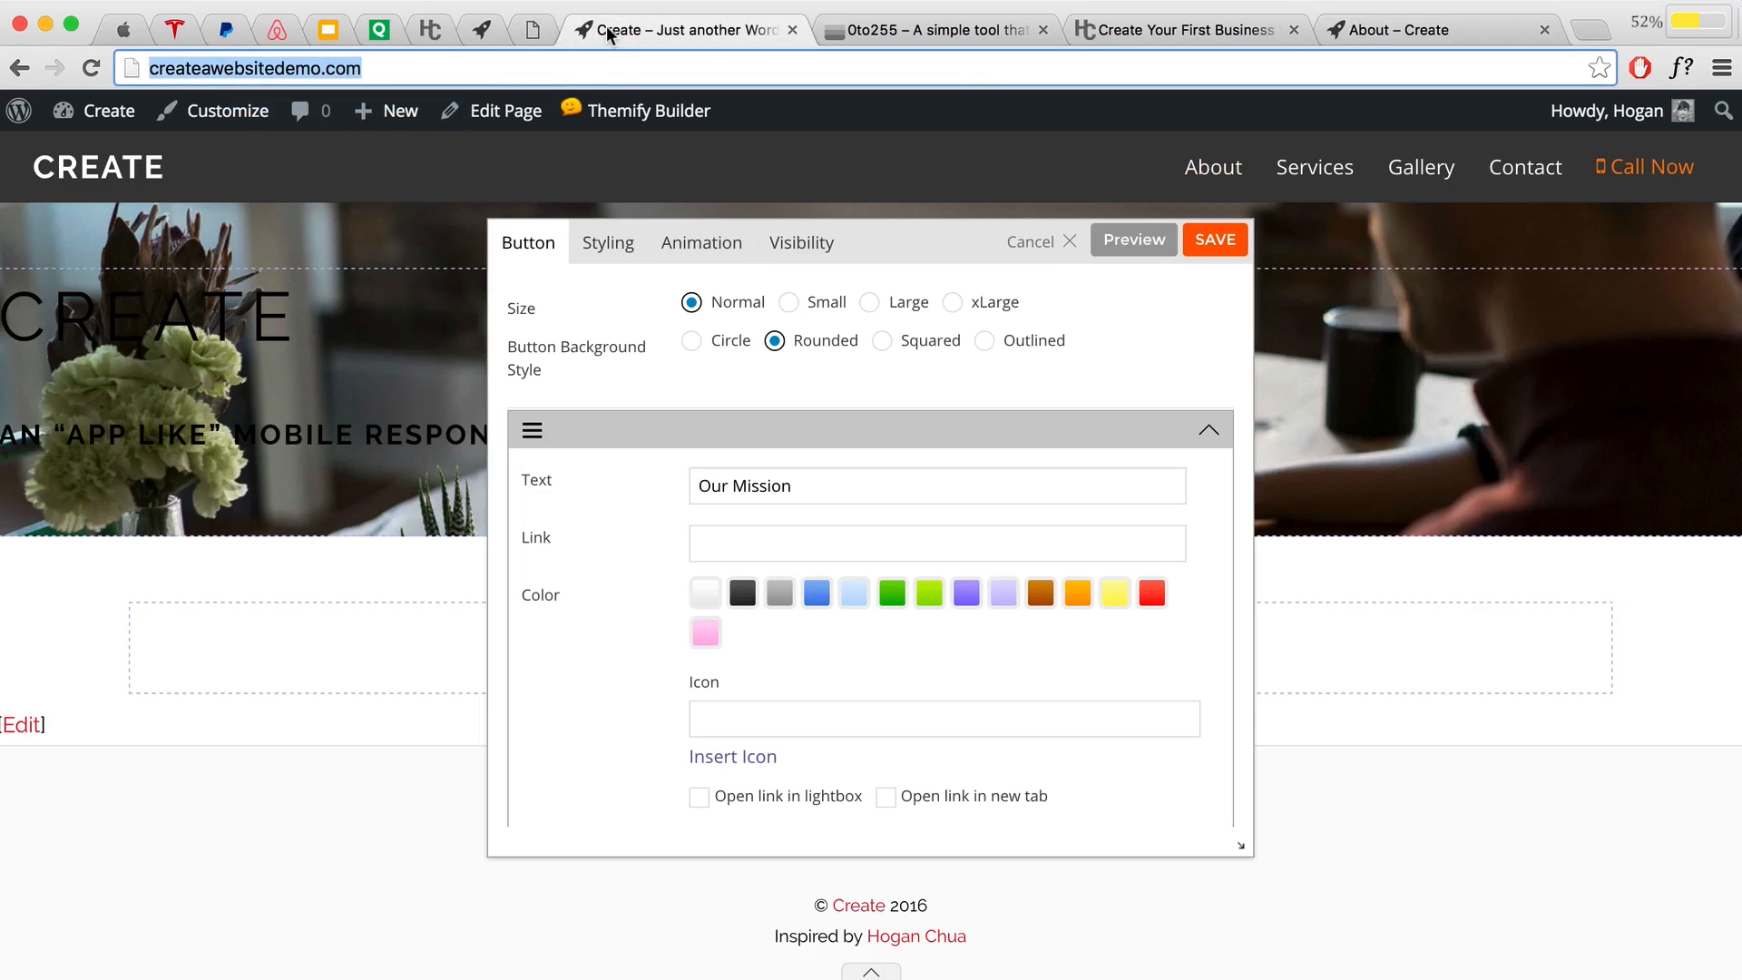
click(761, 545)
key(super+v)
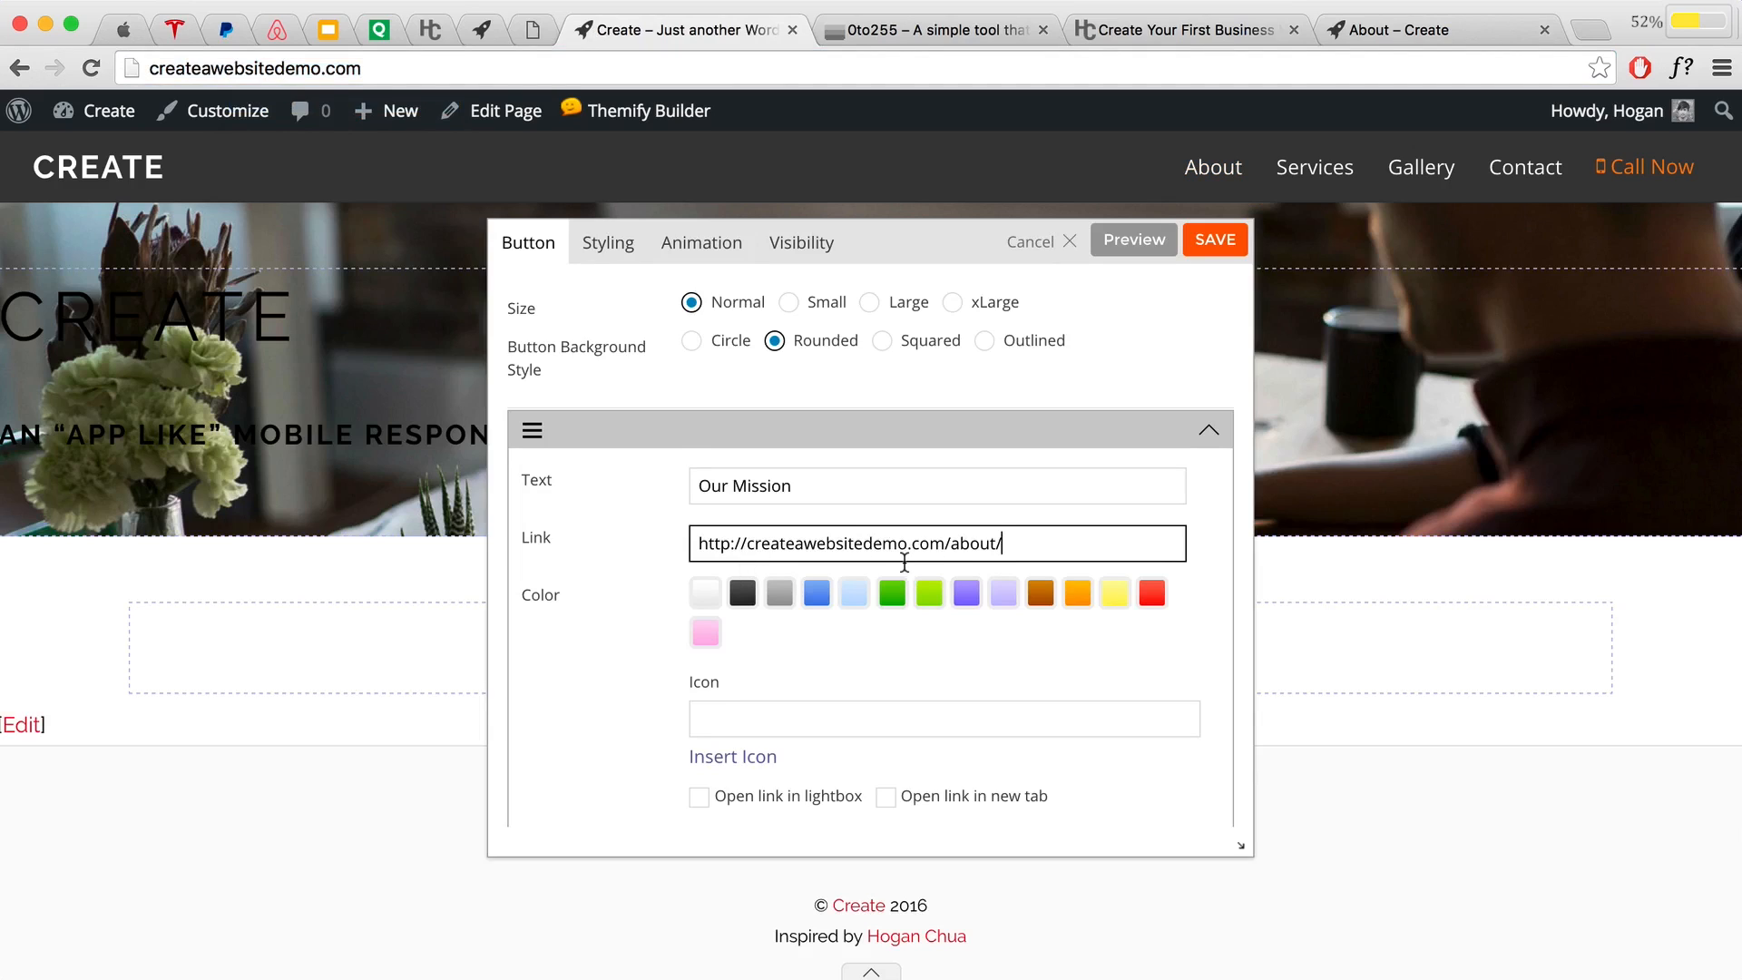
scroll(861, 505, down, 3)
click(603, 252)
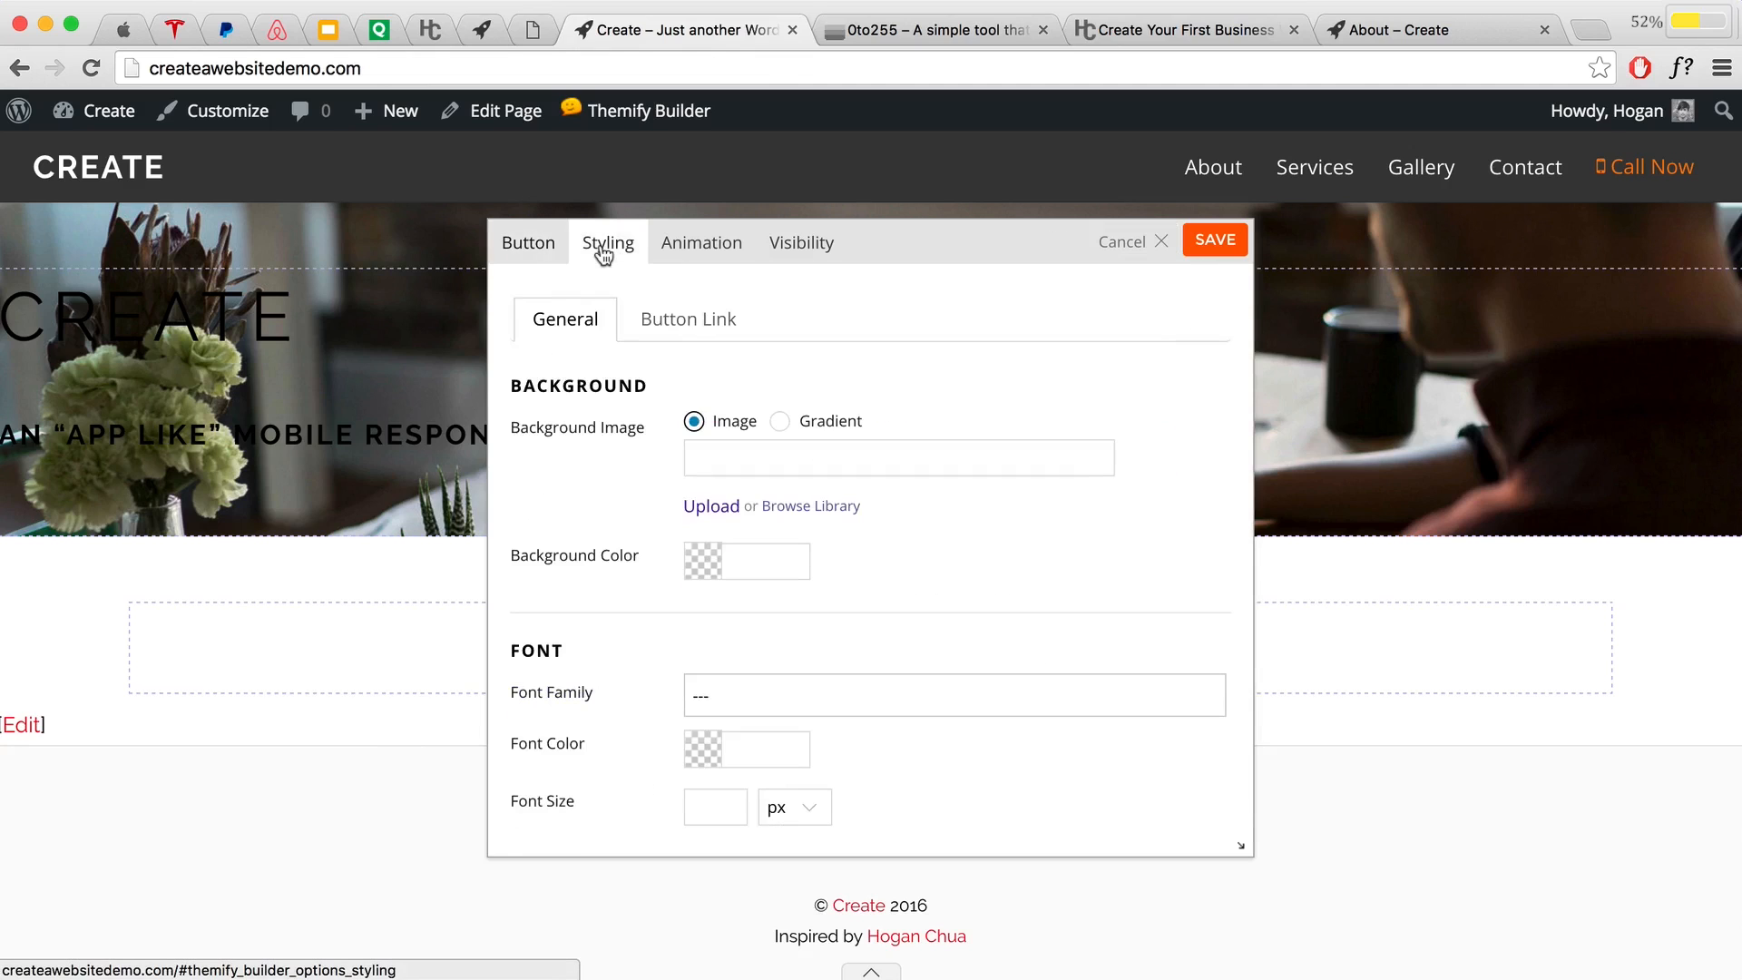
Step: Set the button's Font Family to Open Sans and Font Size to 16 px
click(712, 696)
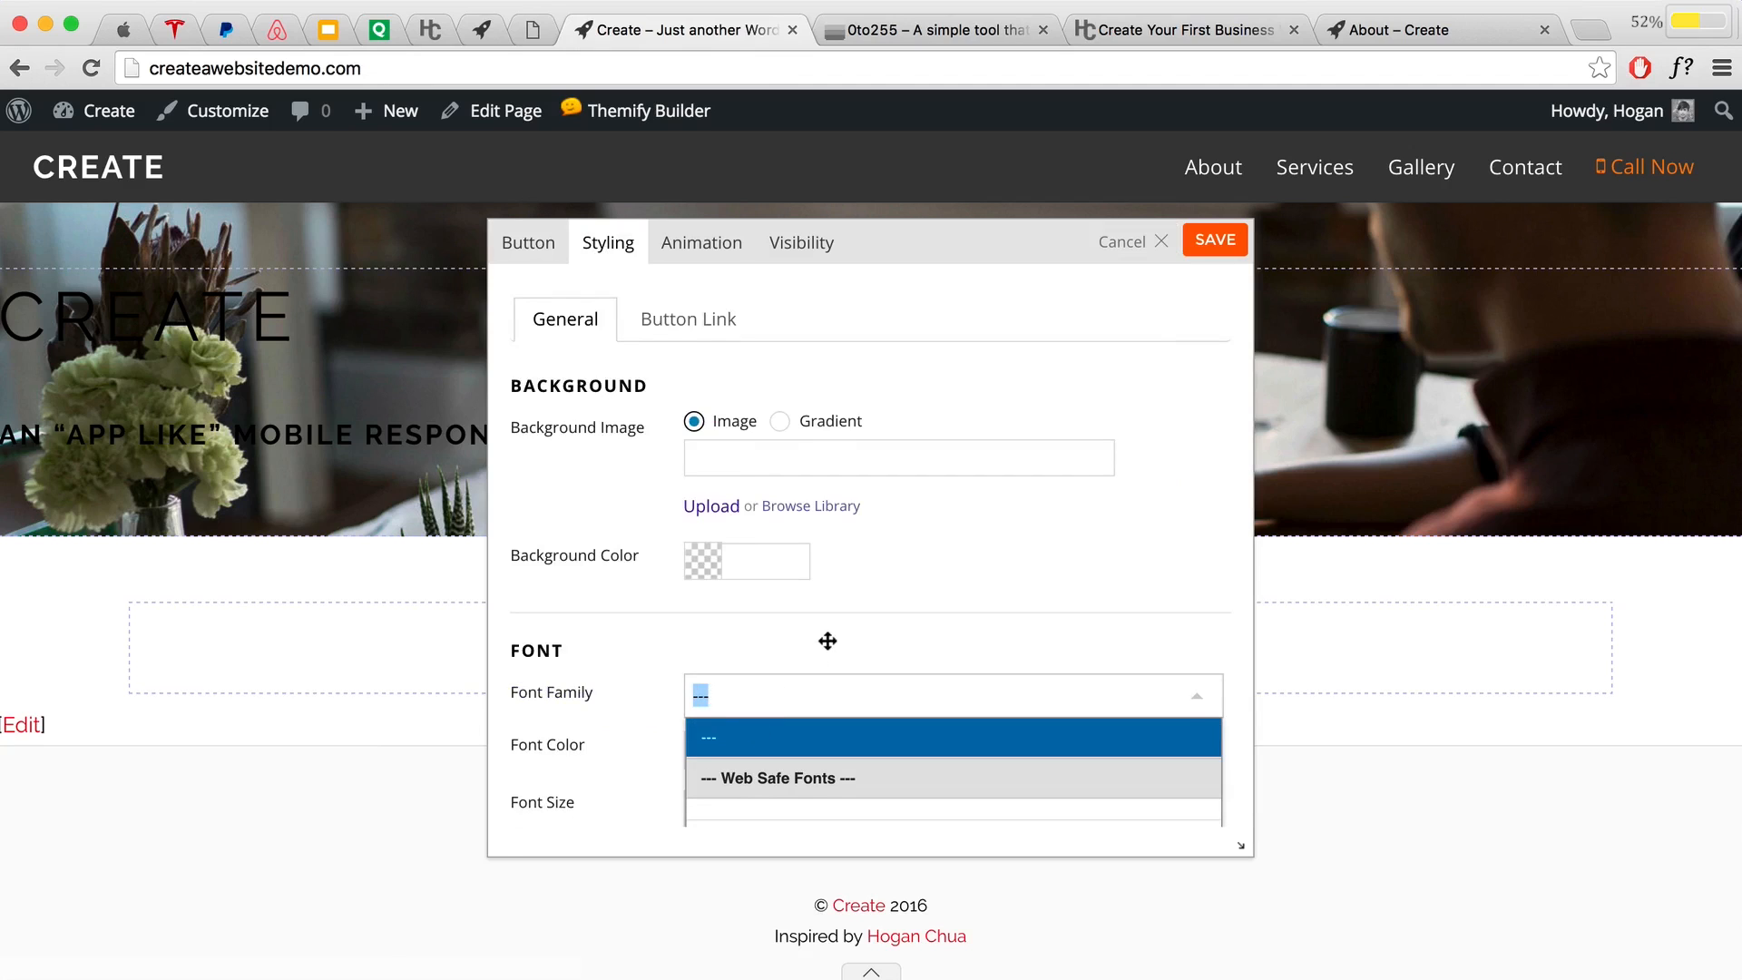
scroll(824, 641, down, 2)
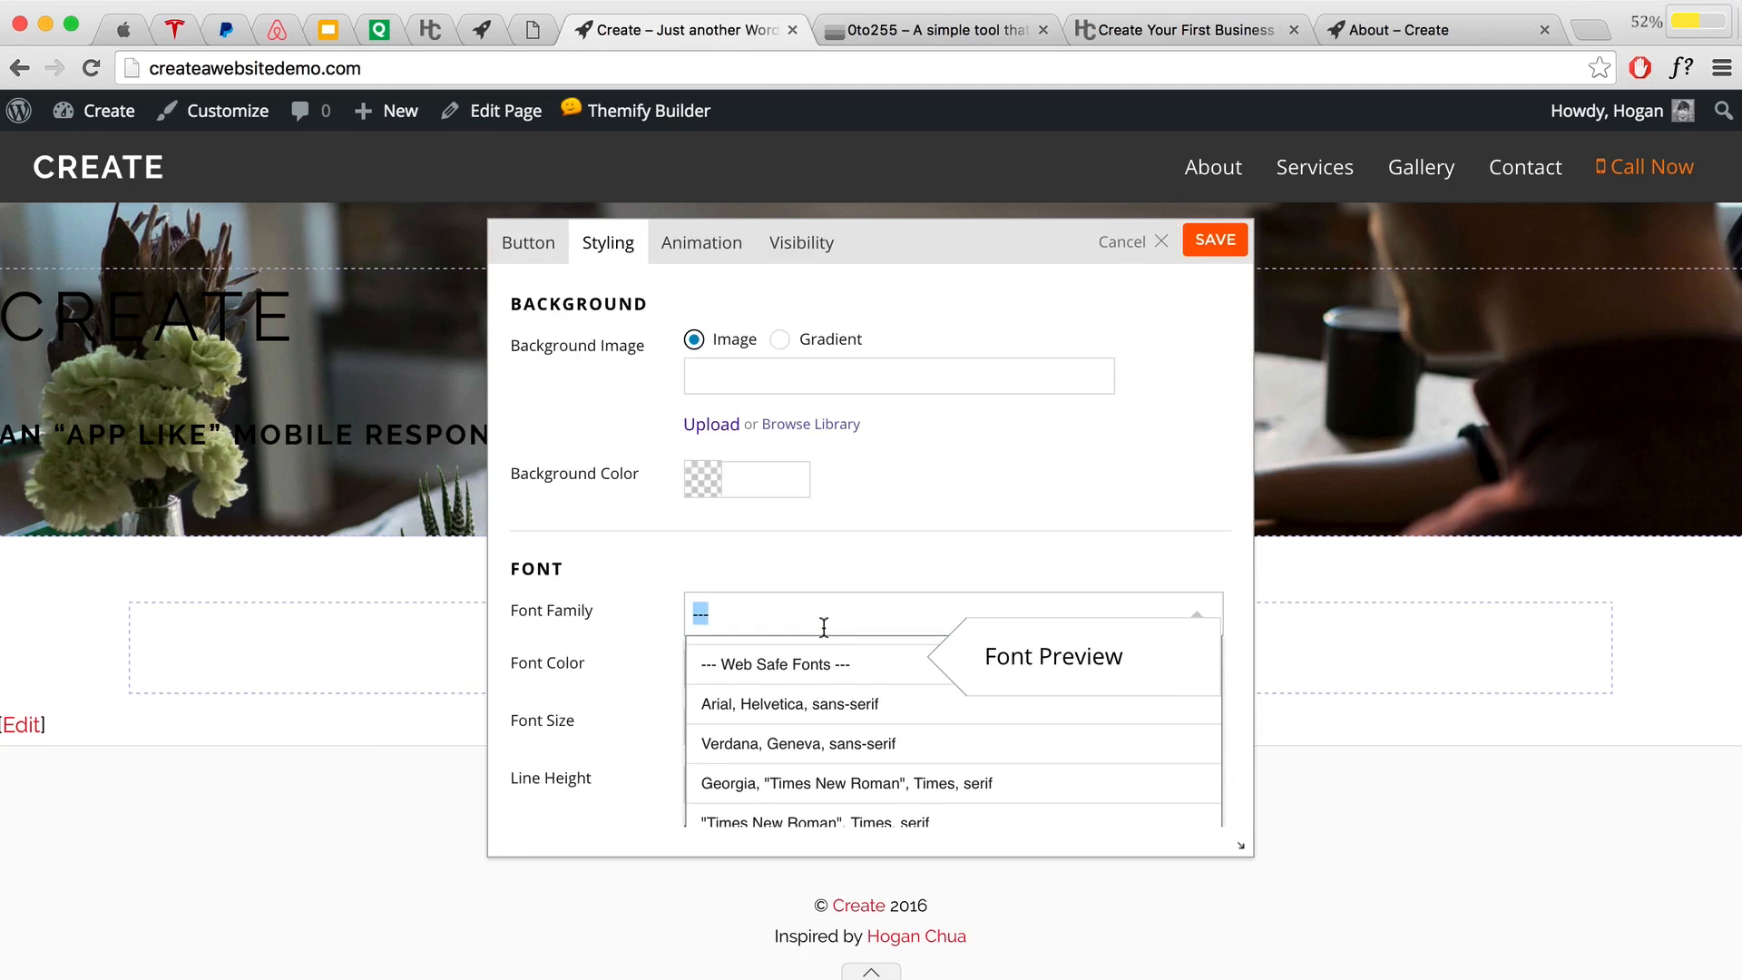
text(Opens)
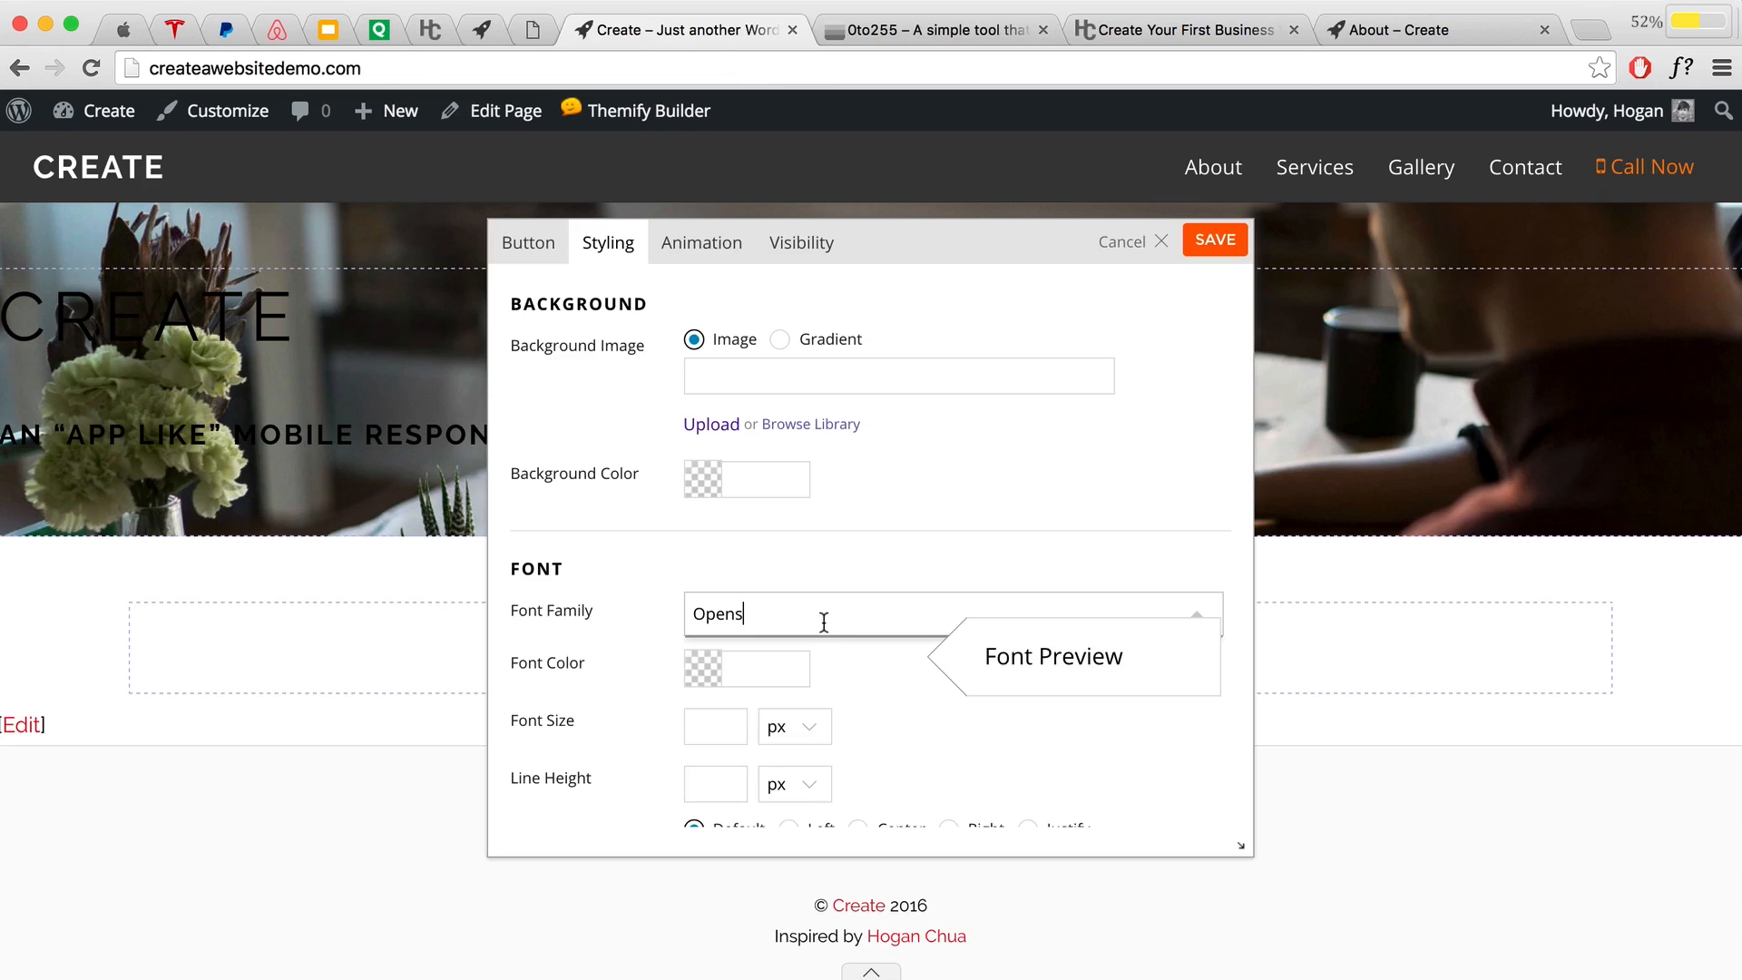
key(BackSpace)
click(818, 669)
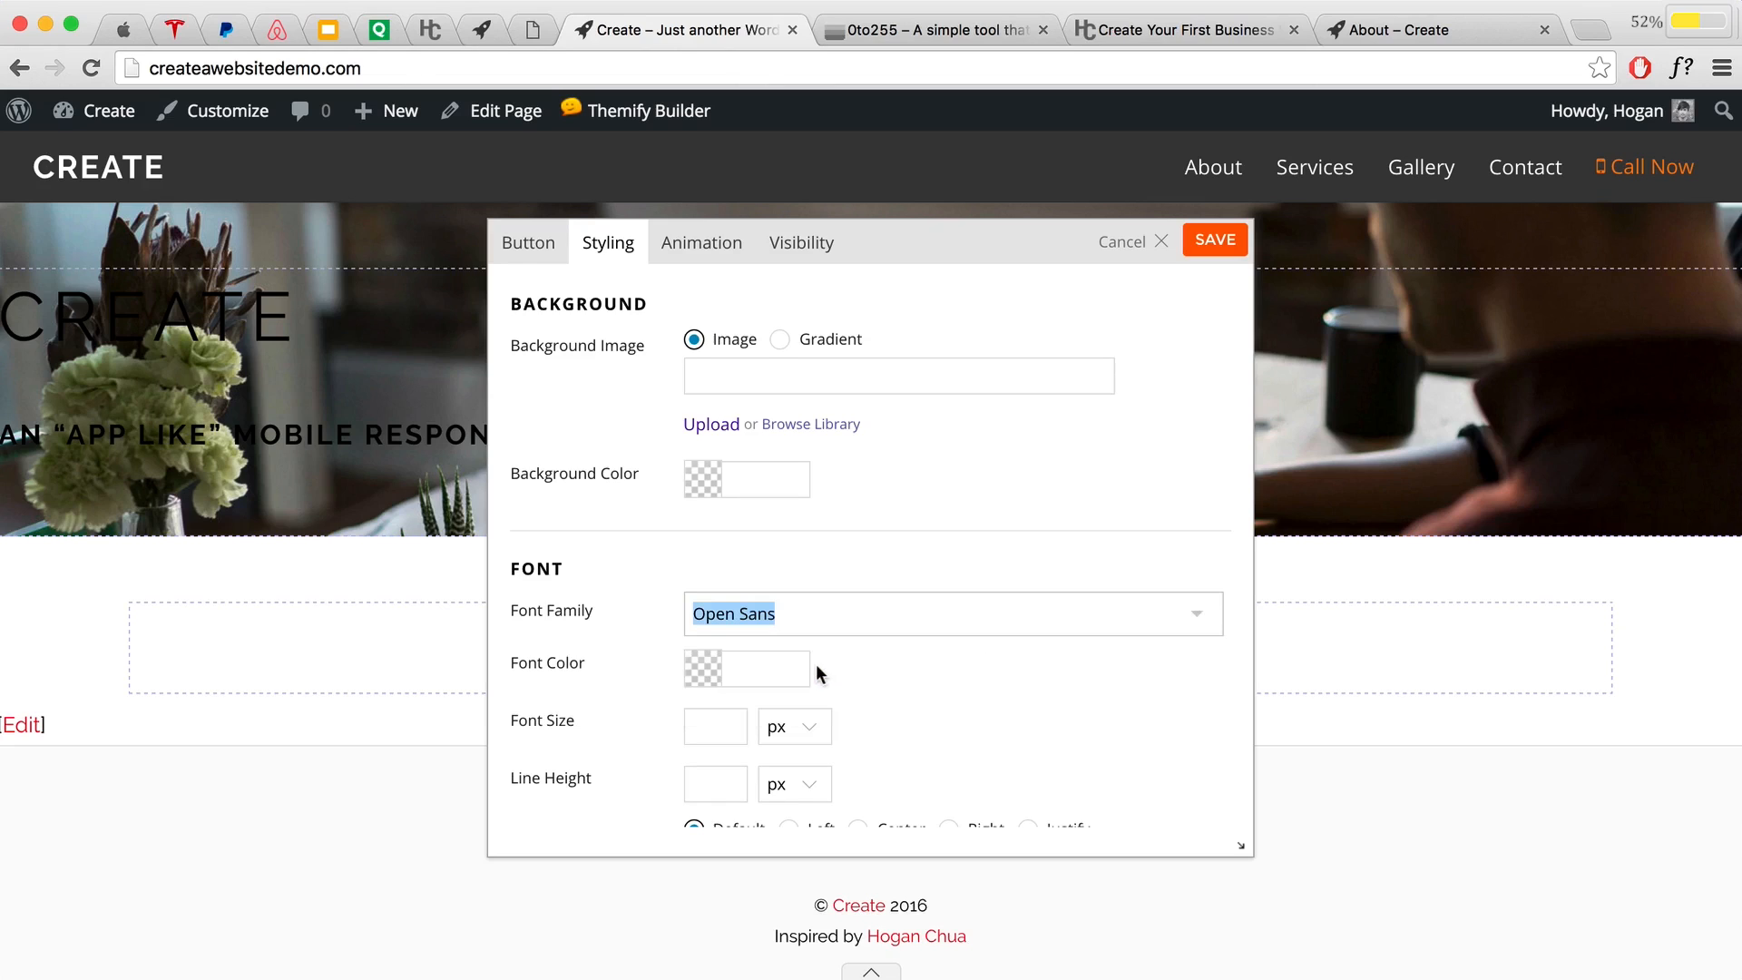
click(723, 742)
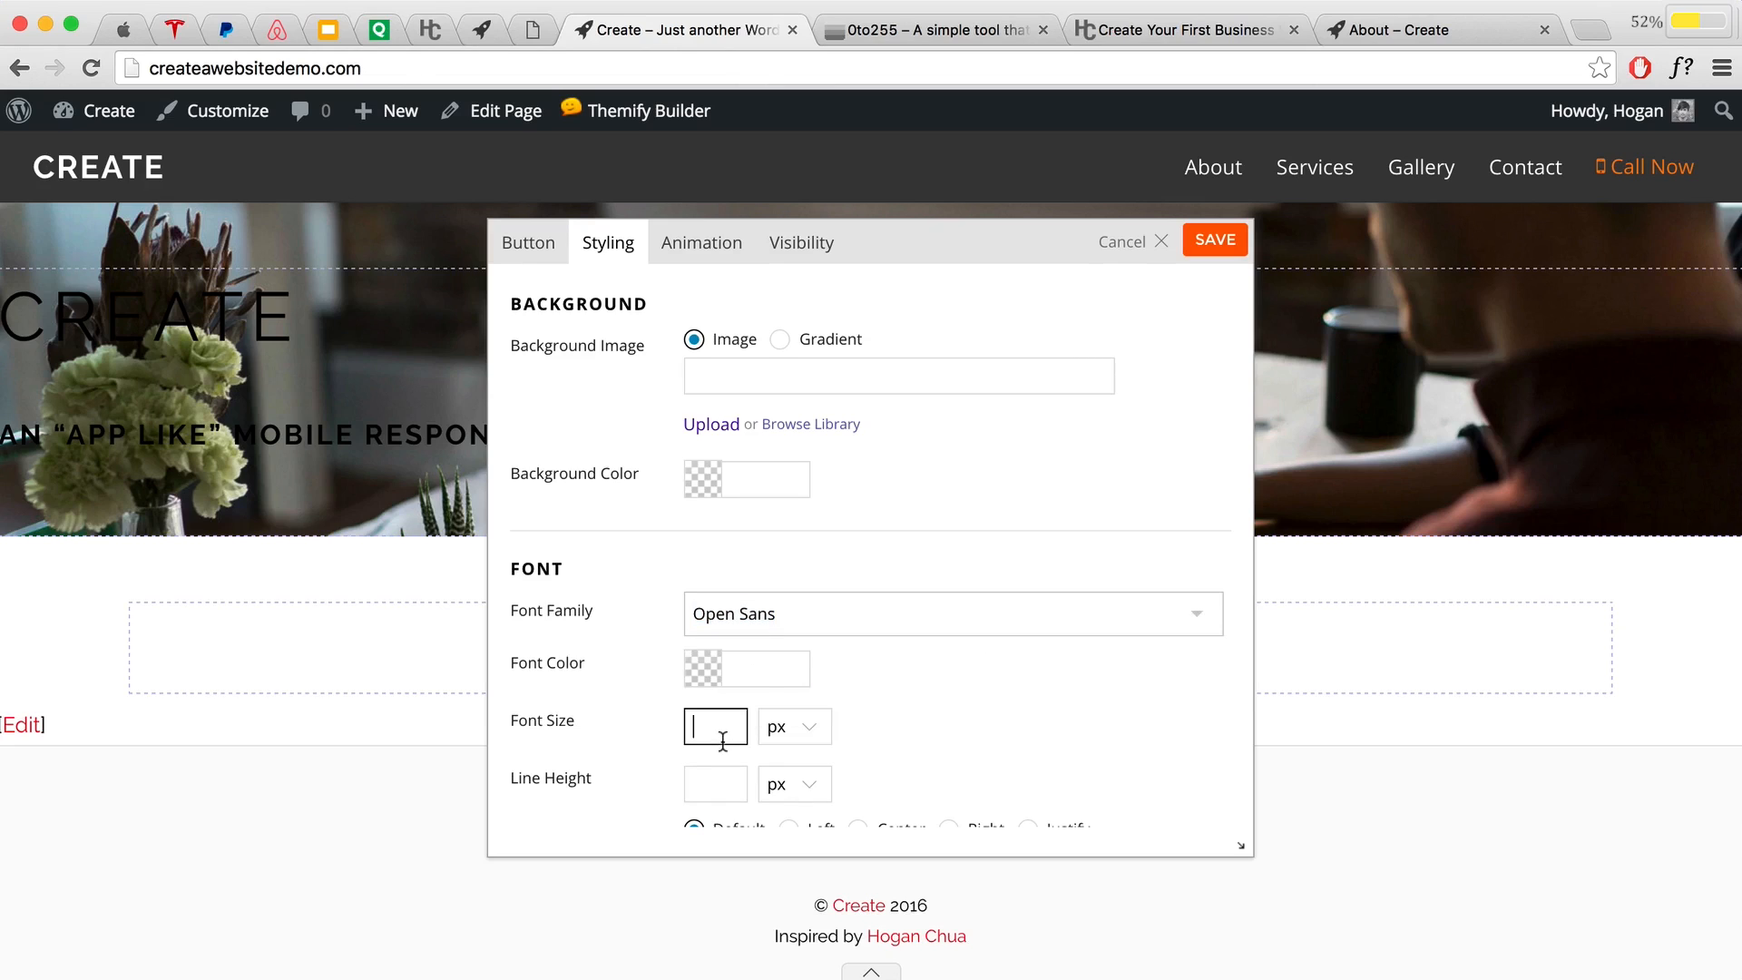
text(16)
Step: Go to the button's Button Link styling to set its background colour
click(525, 246)
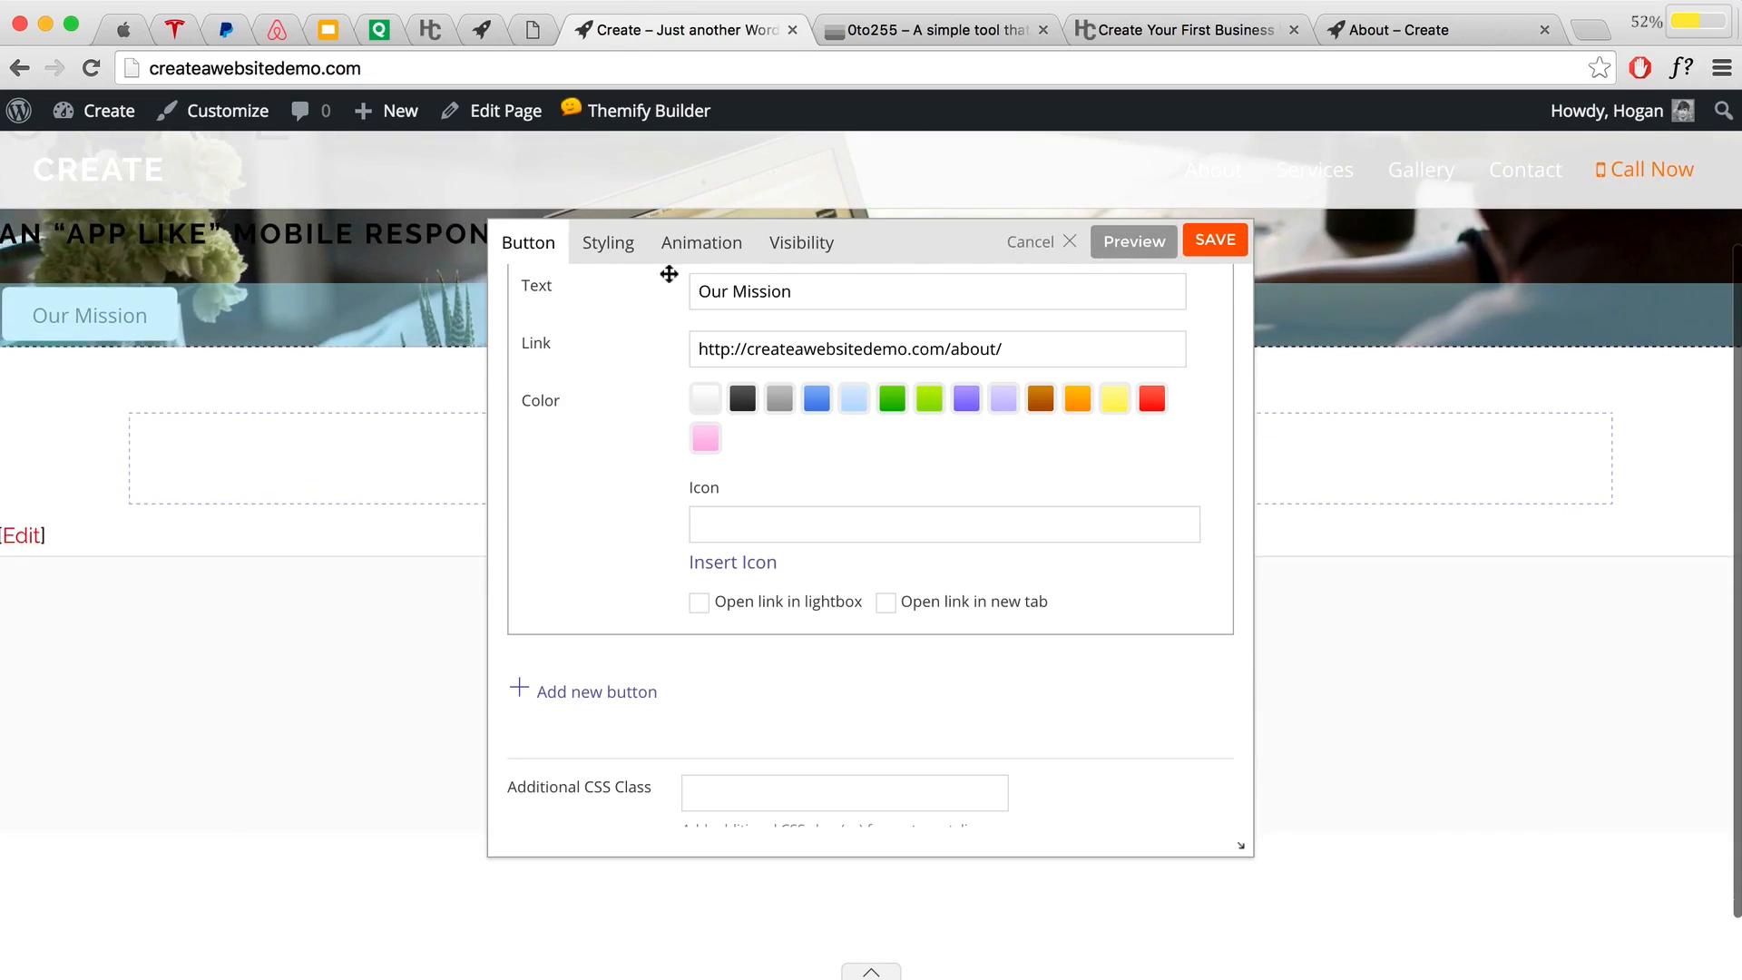
click(606, 243)
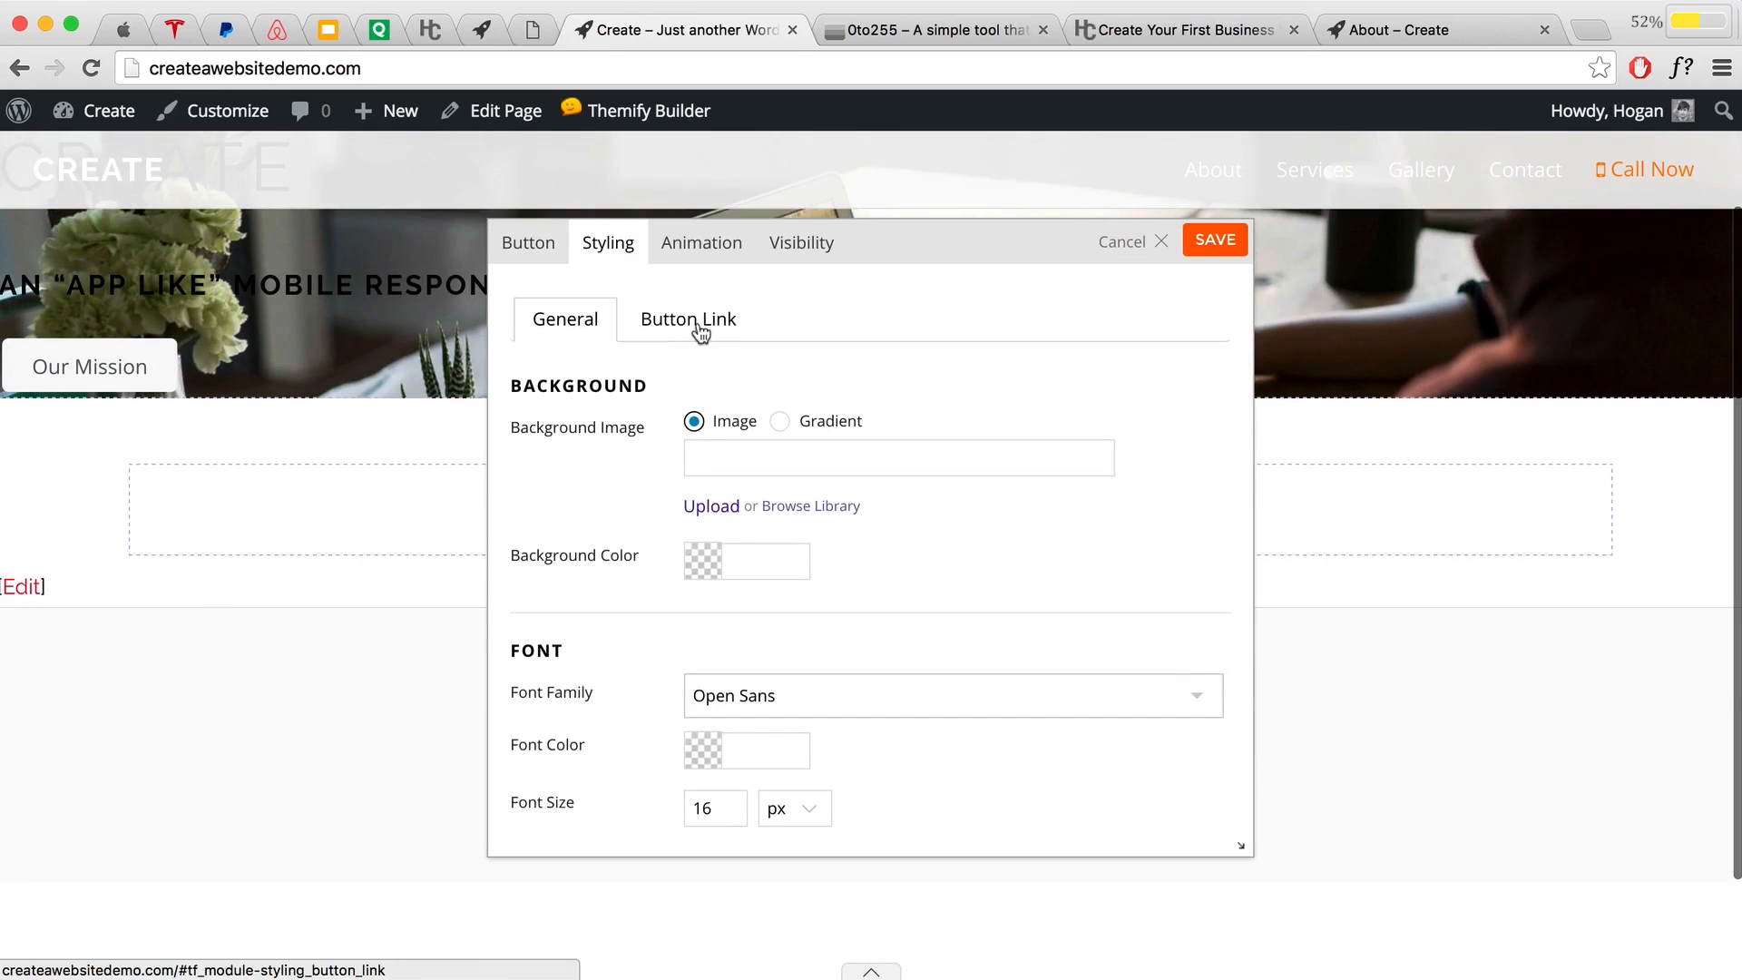
click(700, 331)
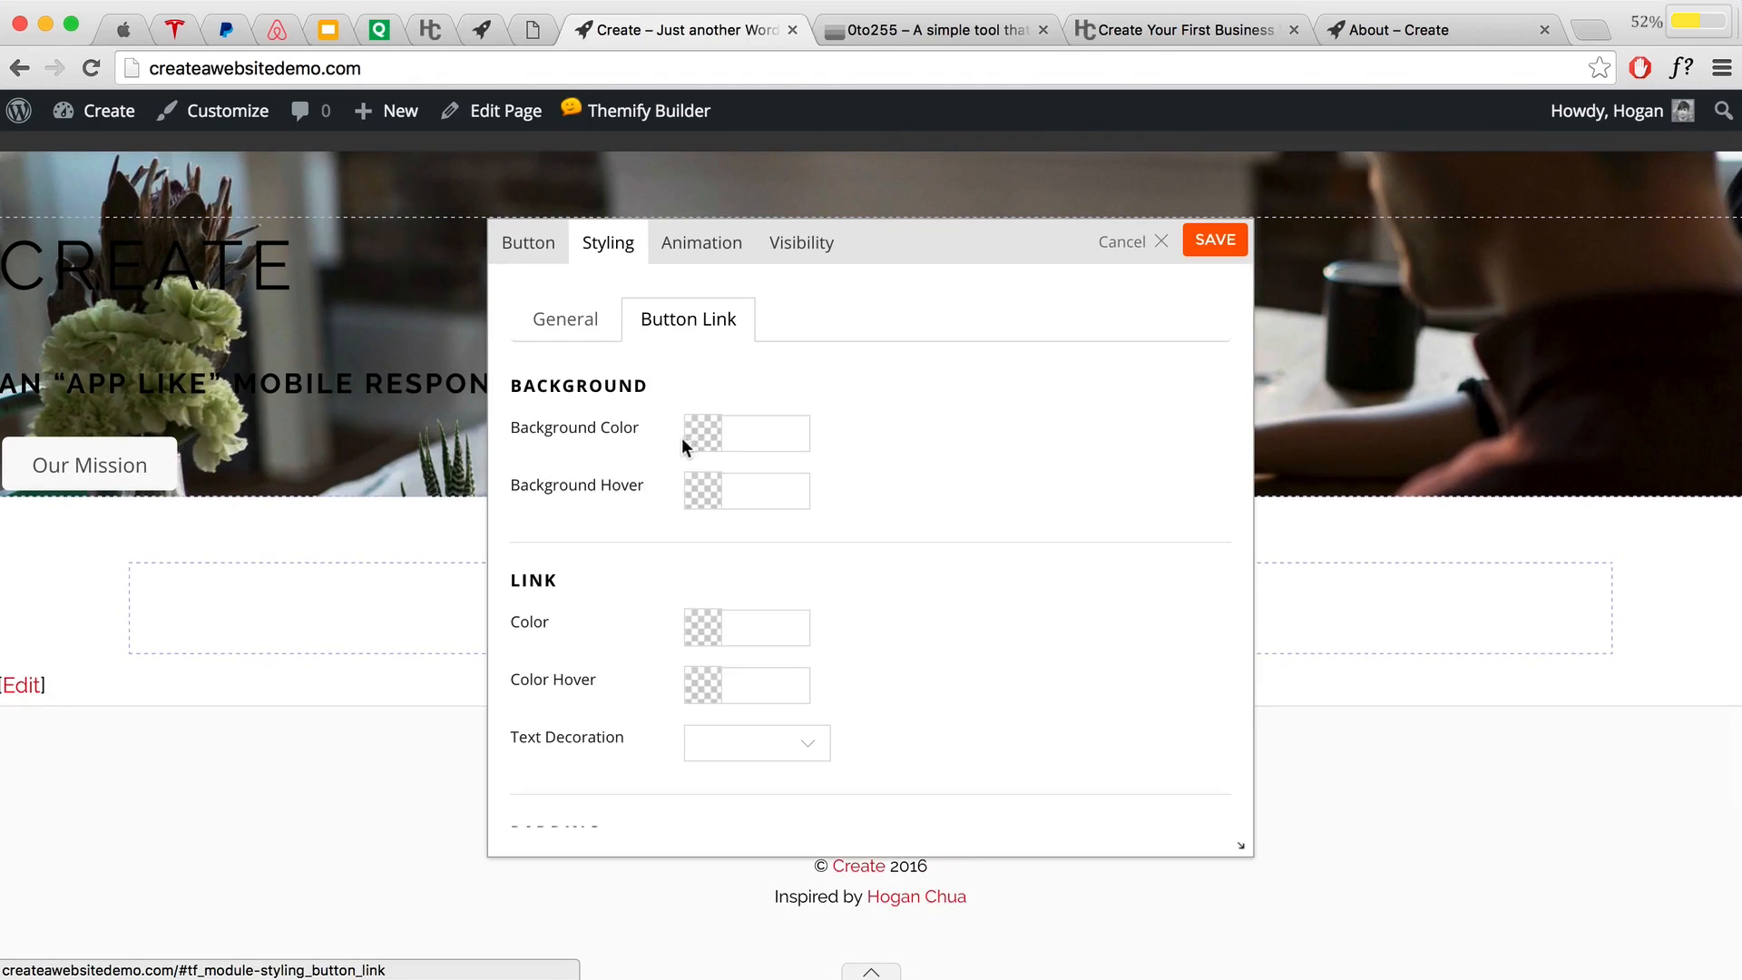
click(744, 436)
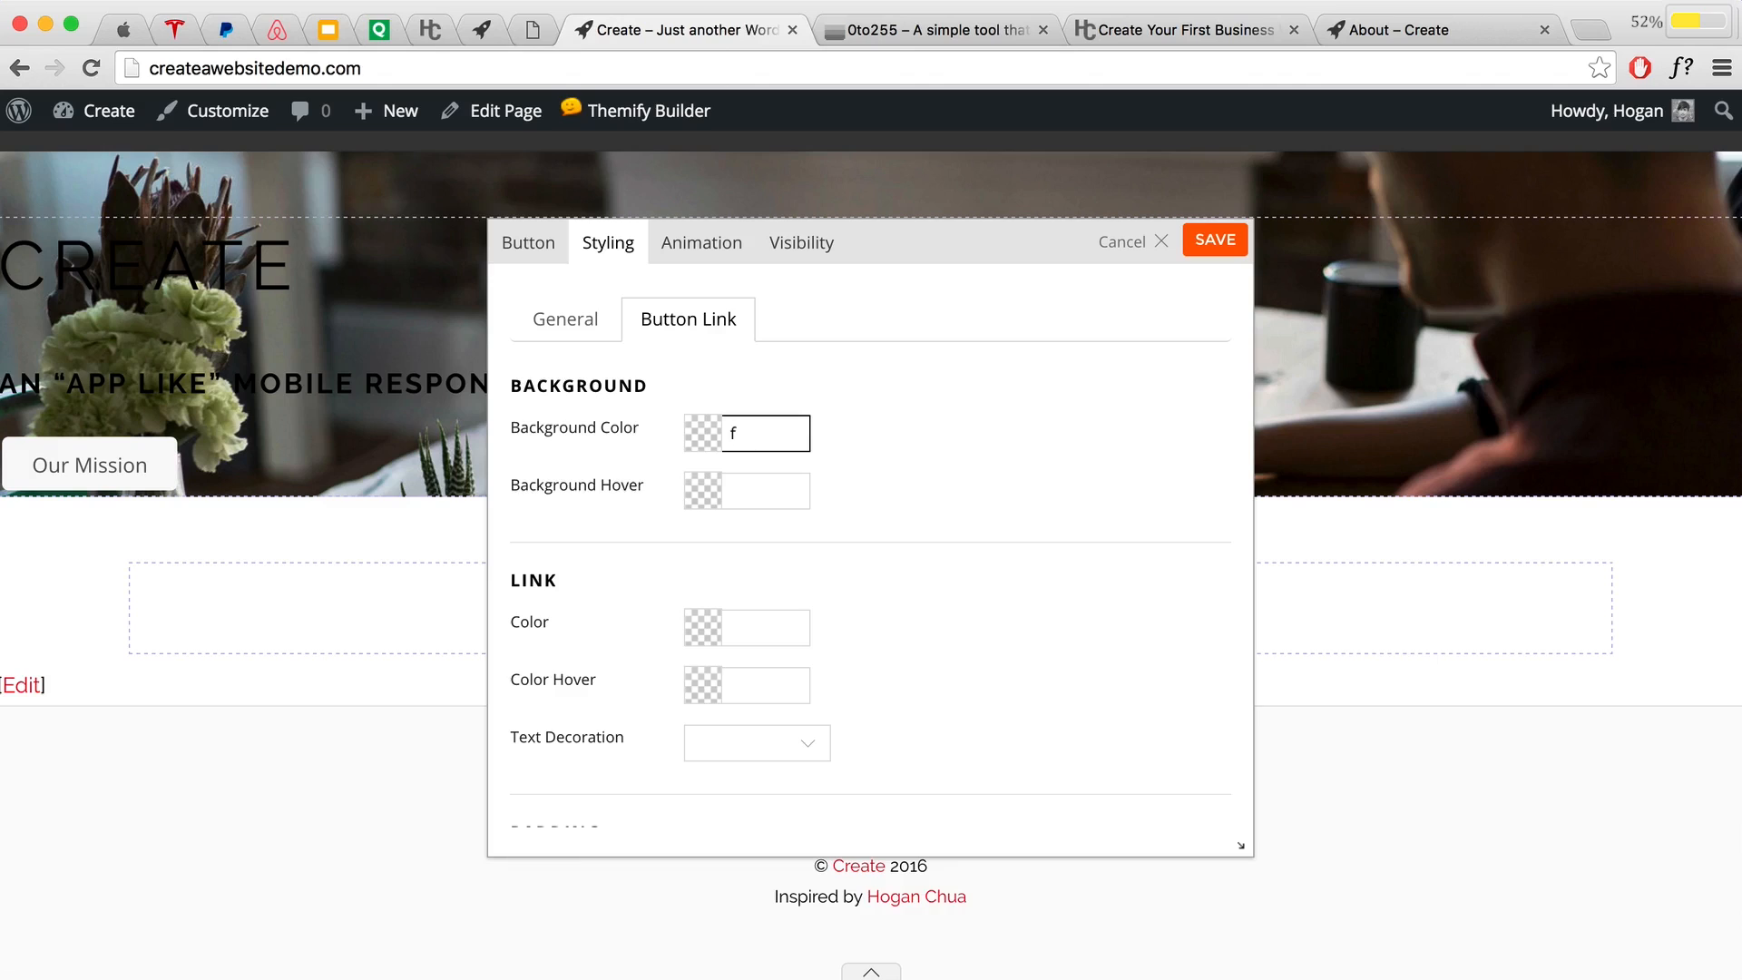
Step: Enter f1842f as the Button Link background colour and copy the code for 0to255
text(f1842f)
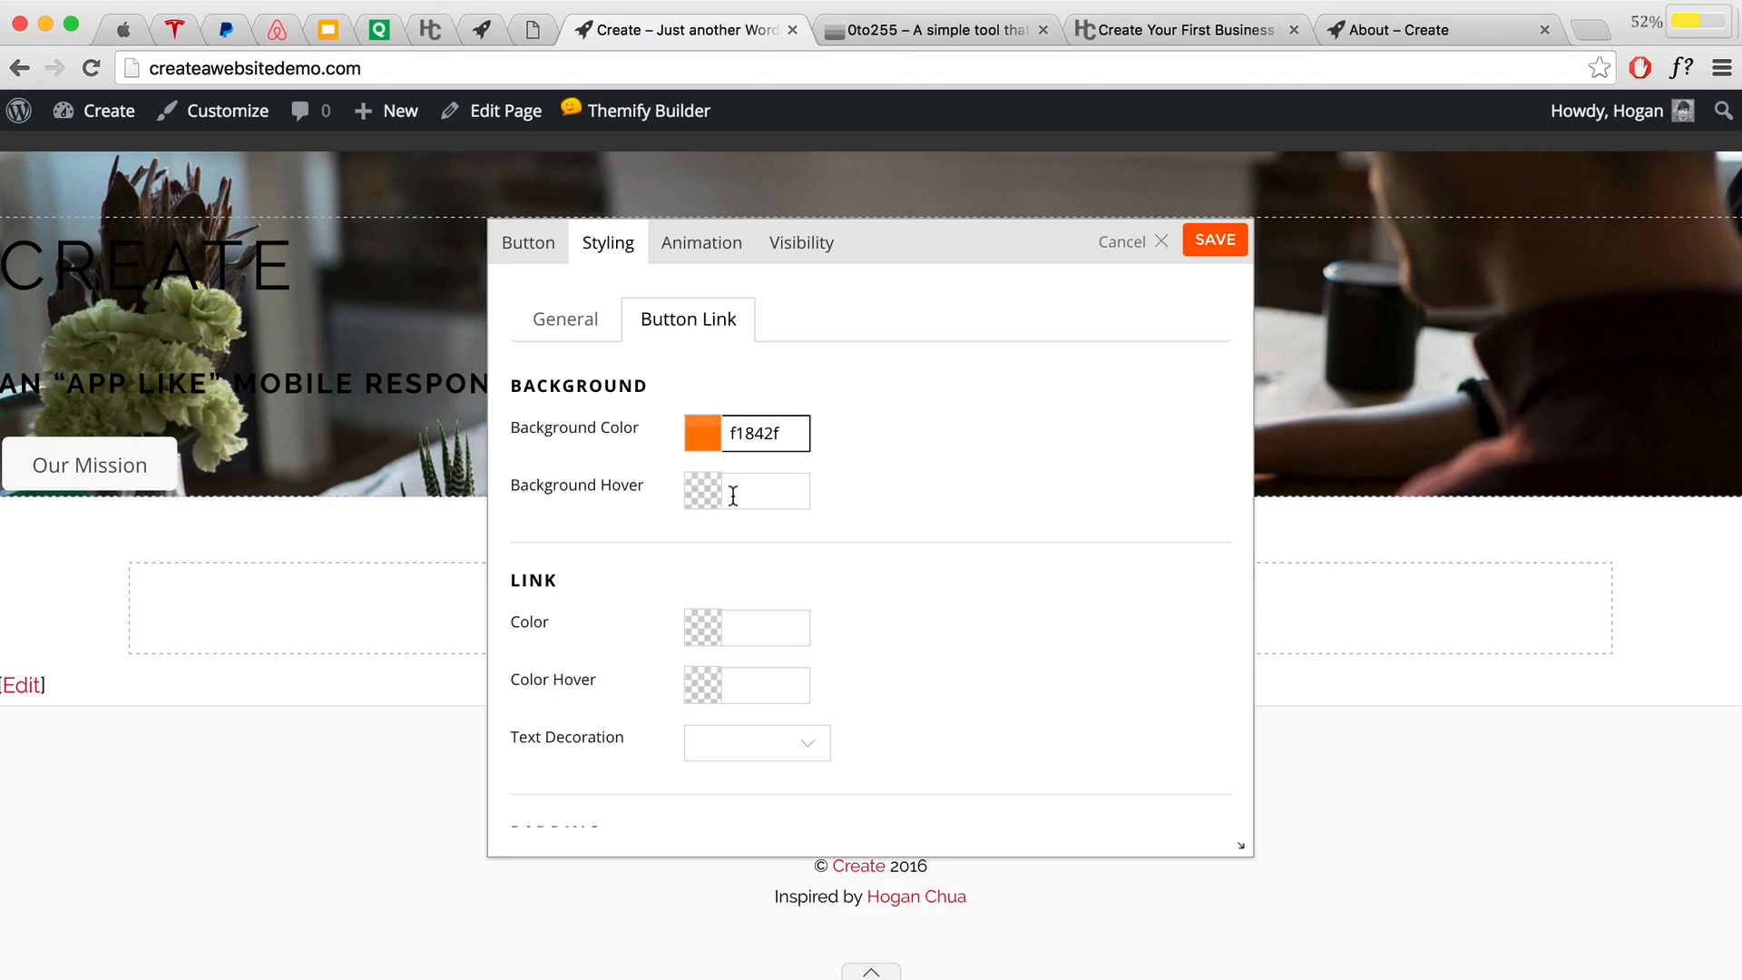
drag(782, 434, 706, 429)
right_click(743, 427)
click(773, 567)
click(885, 29)
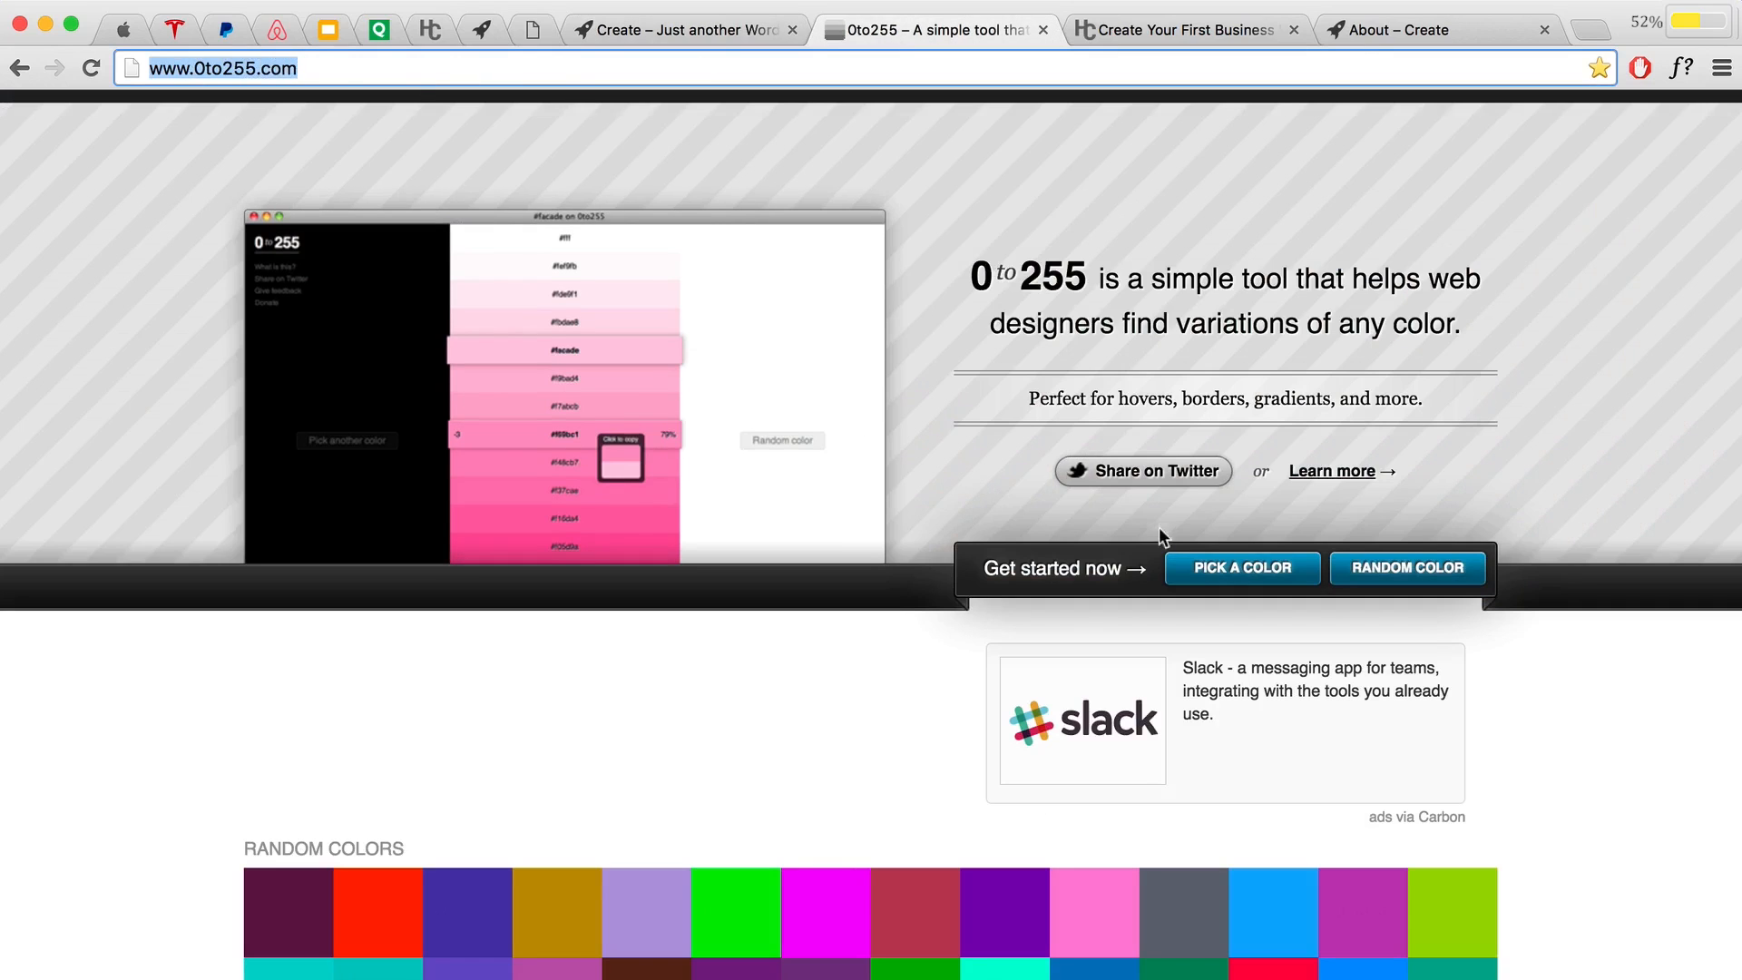
Step: Show f1842f's variations in 0to255 and copy the darker shade ee7110
click(1170, 566)
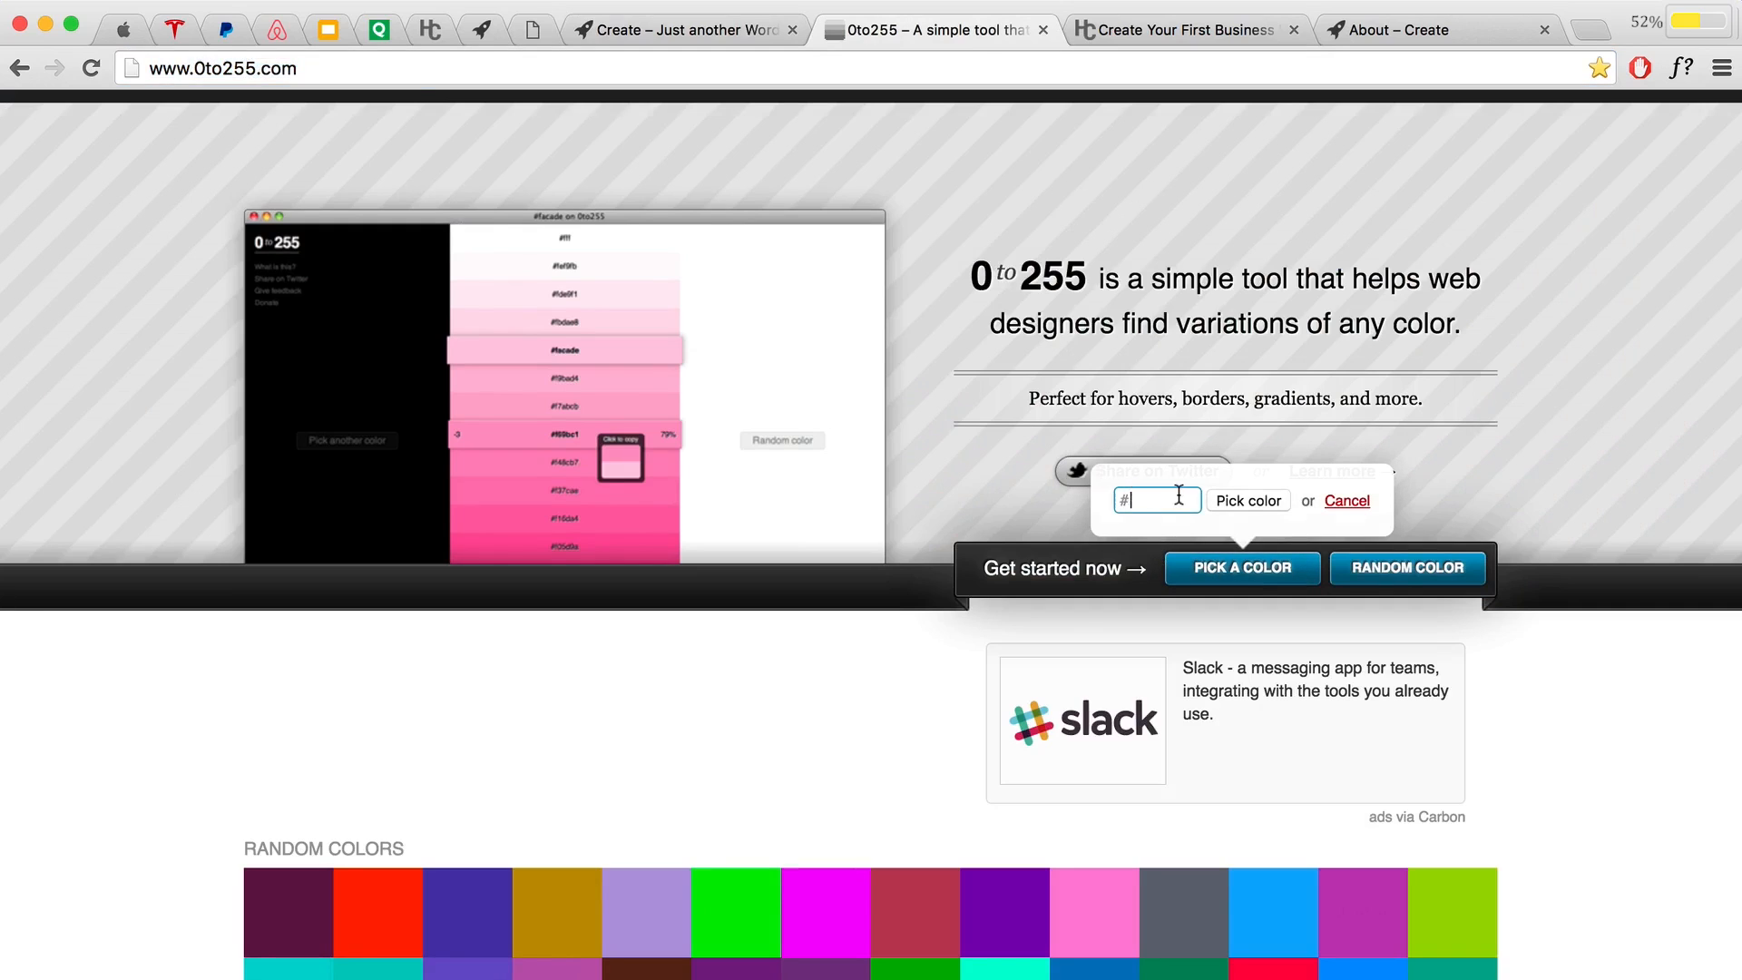
key(super+v)
key(Return)
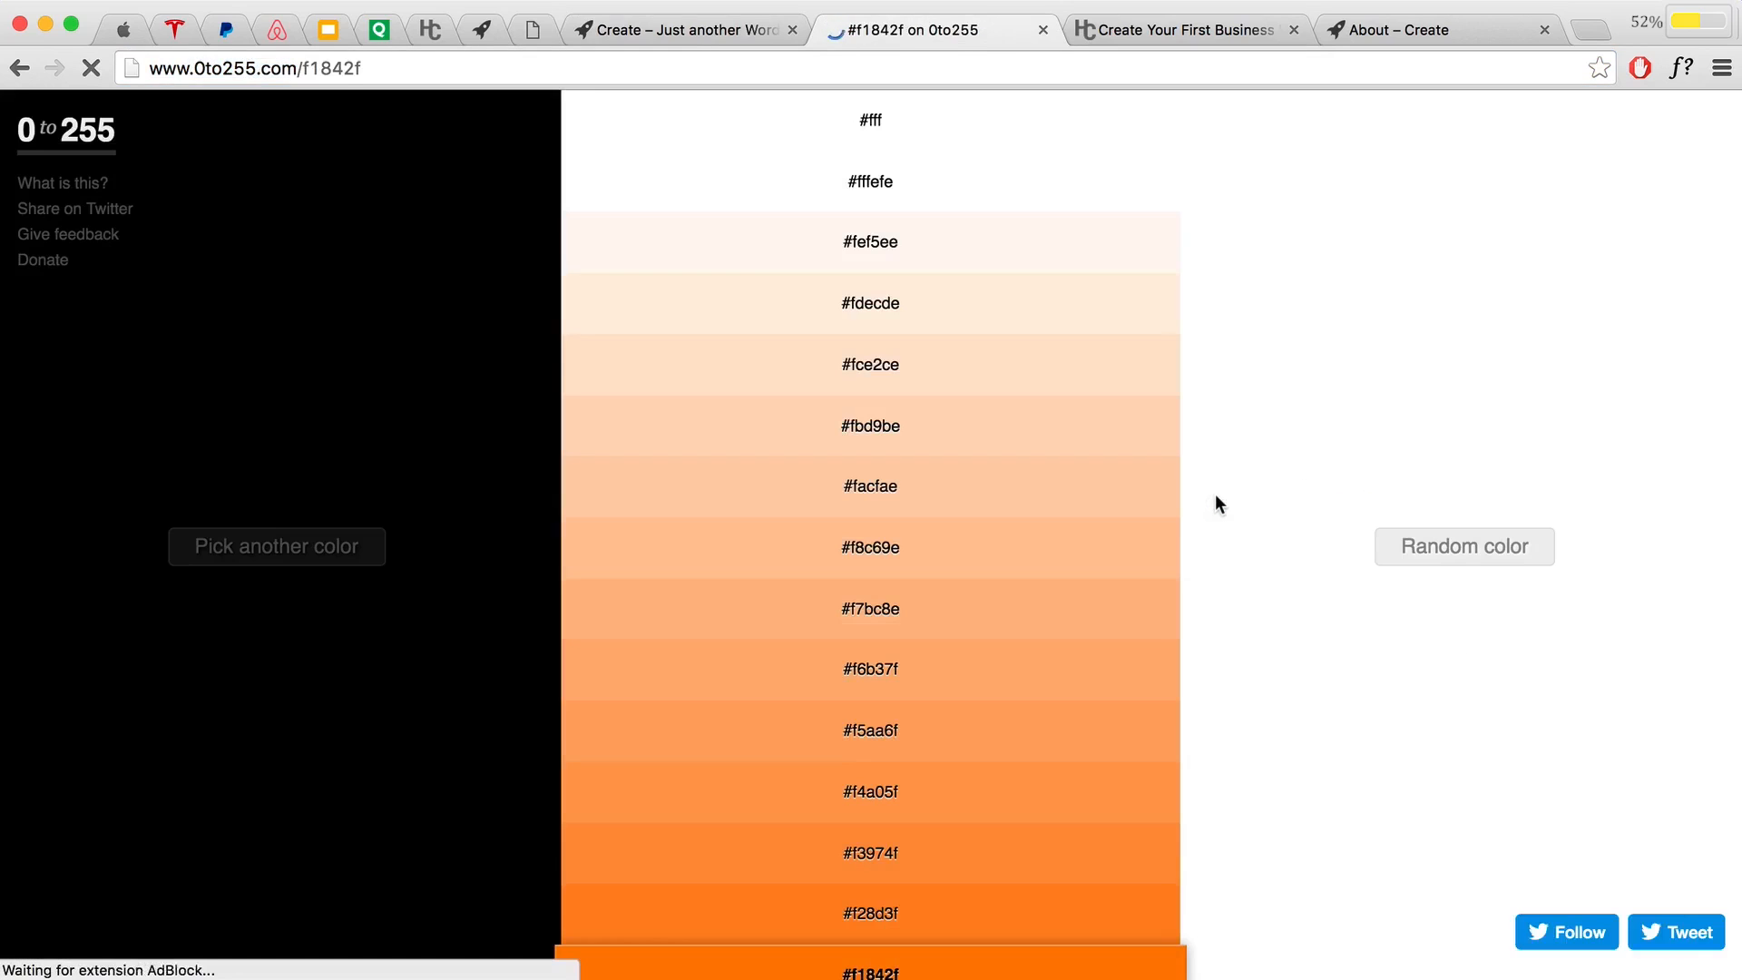
scroll(1205, 492, down, 1)
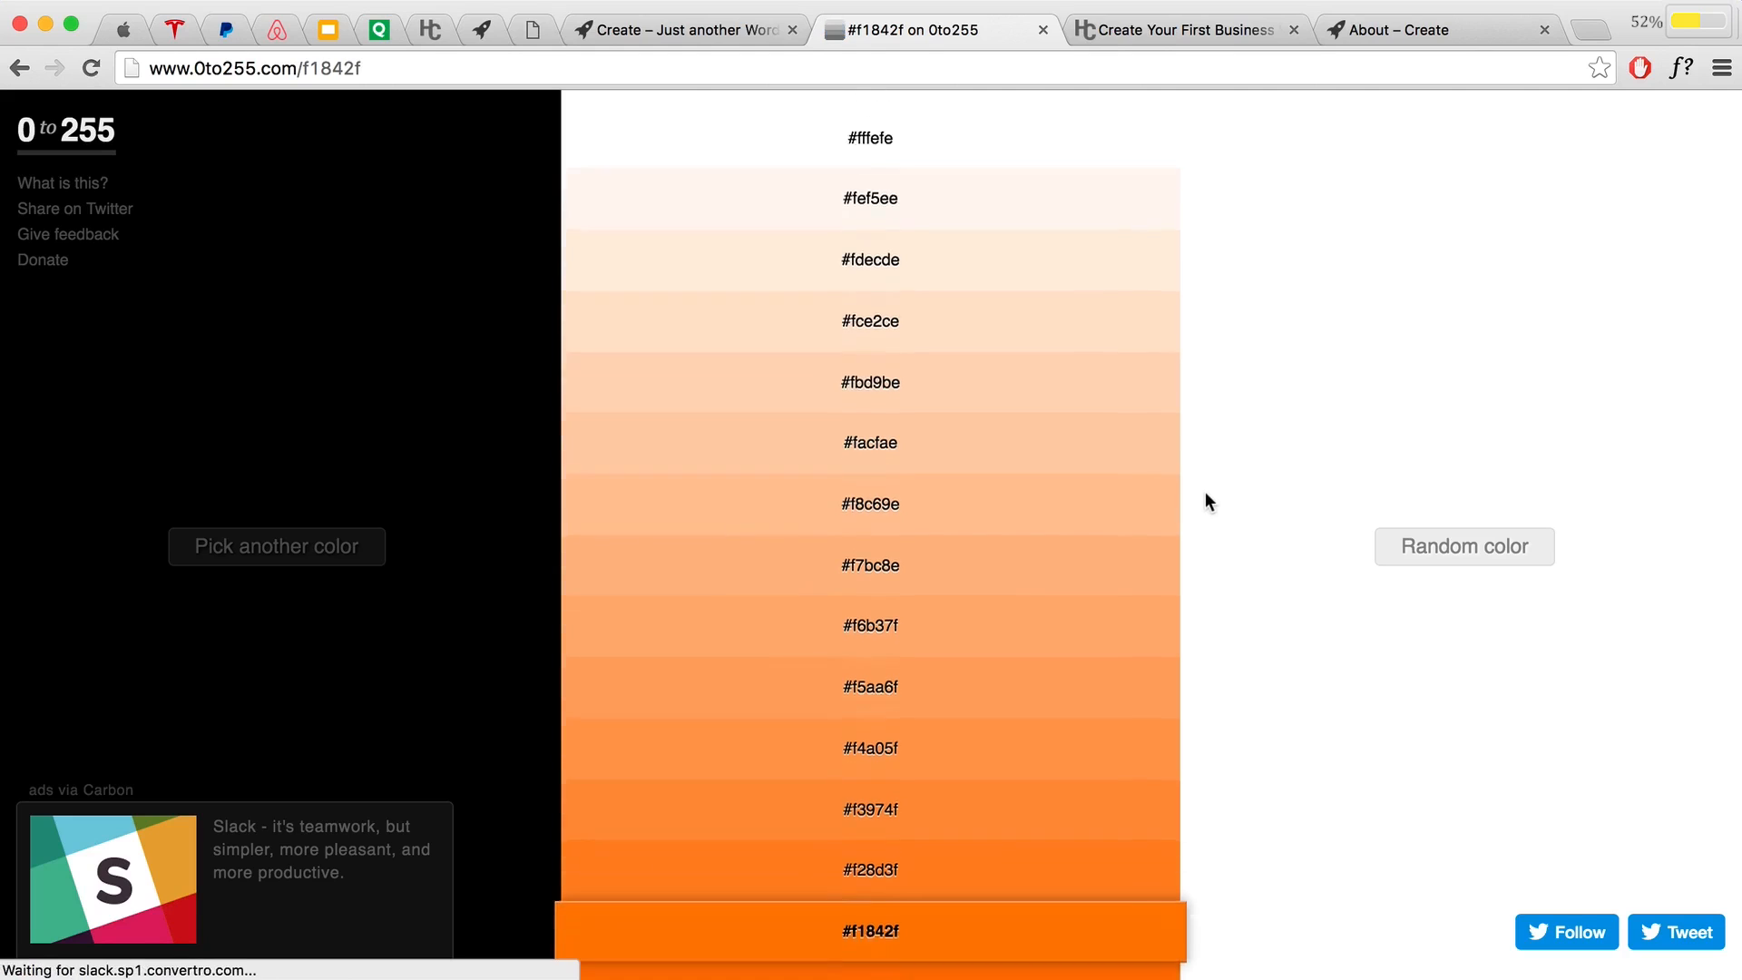
scroll(1204, 491, down, 5)
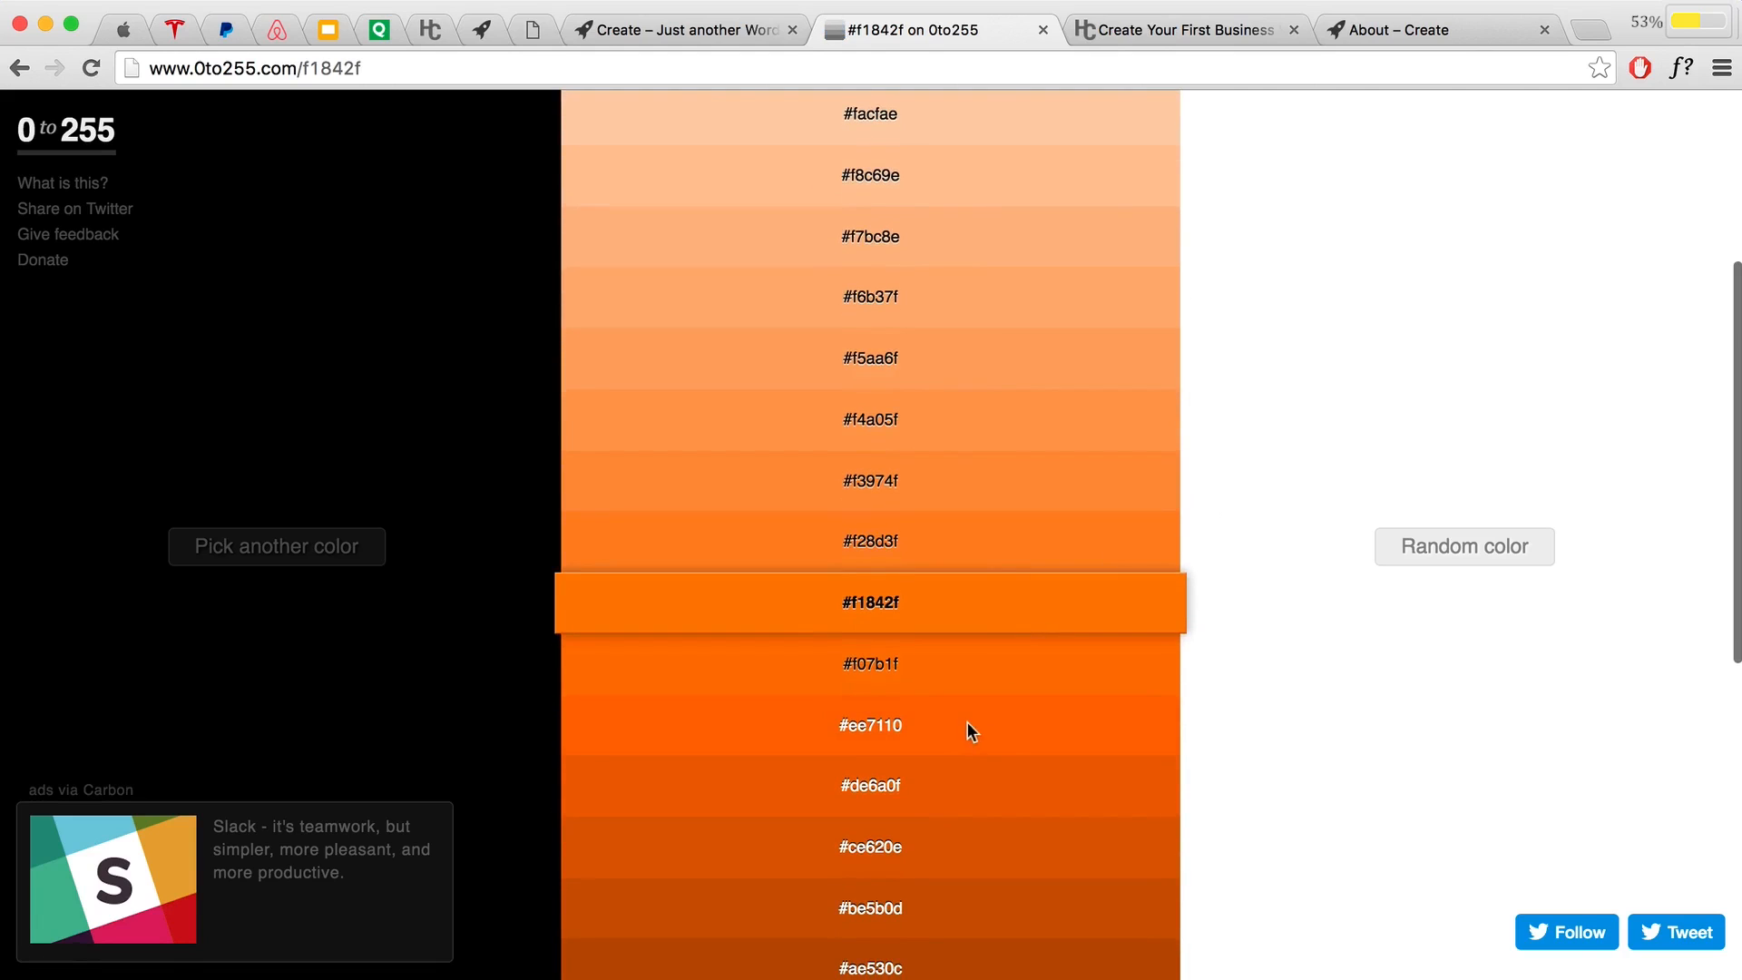
click(957, 730)
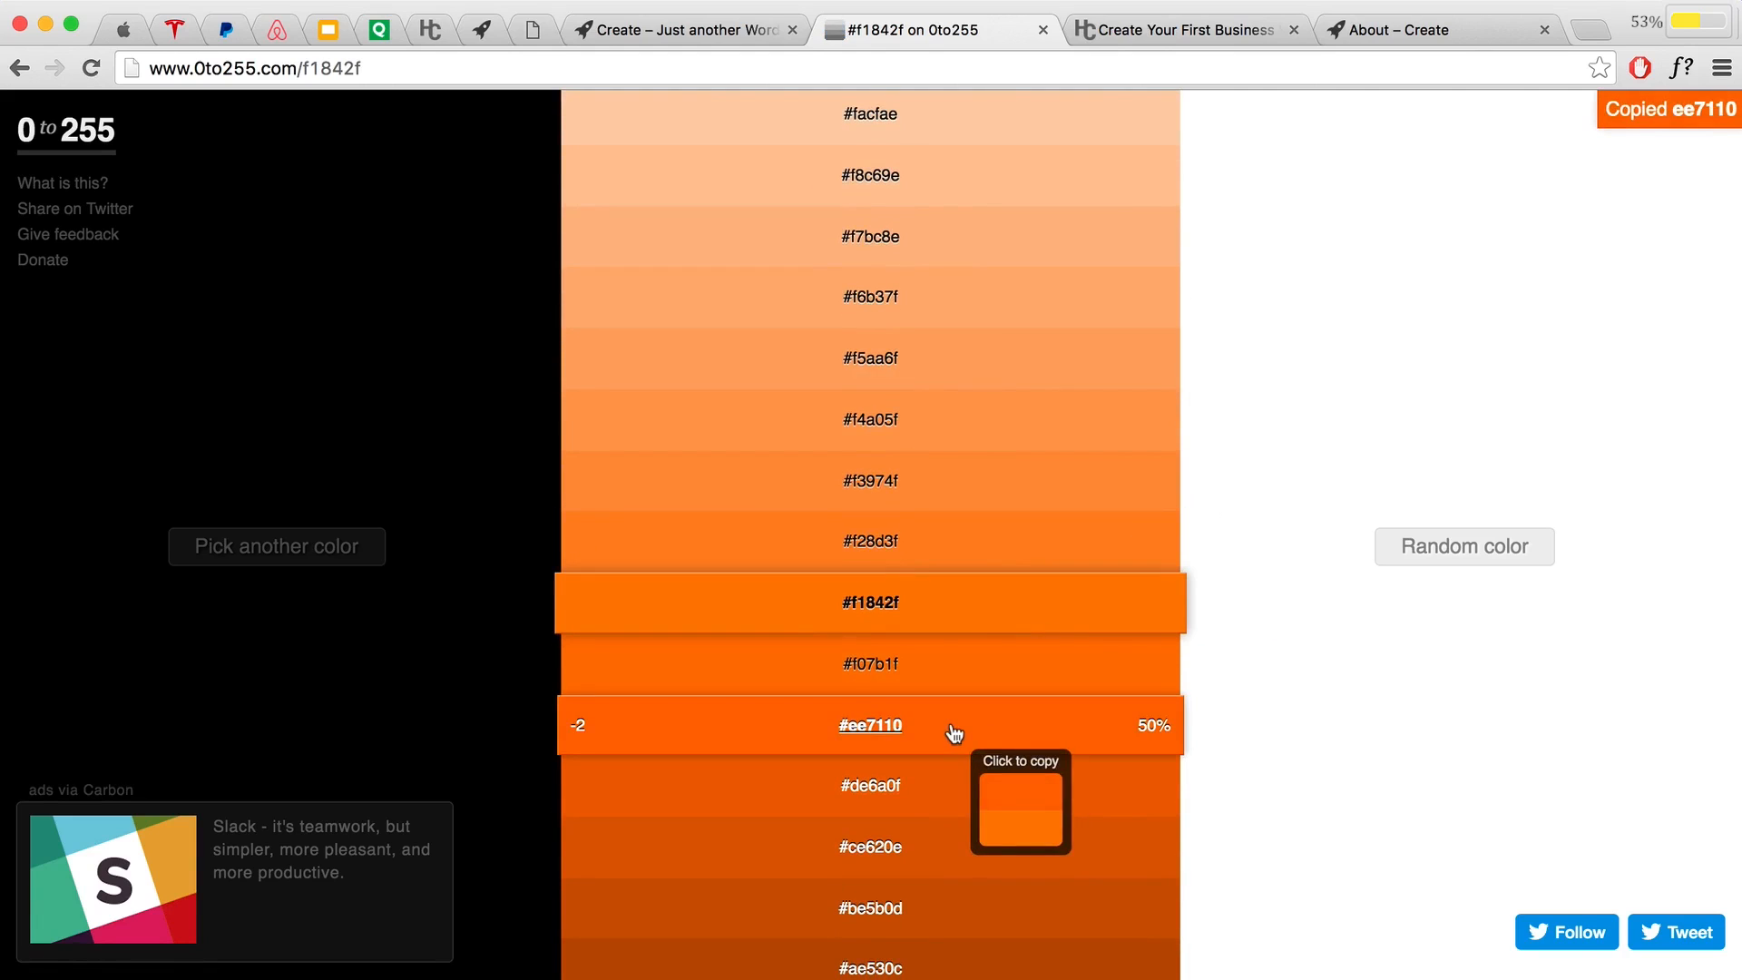
Step: Paste ee7110 as the Our Mission button's Background Hover colour
click(647, 22)
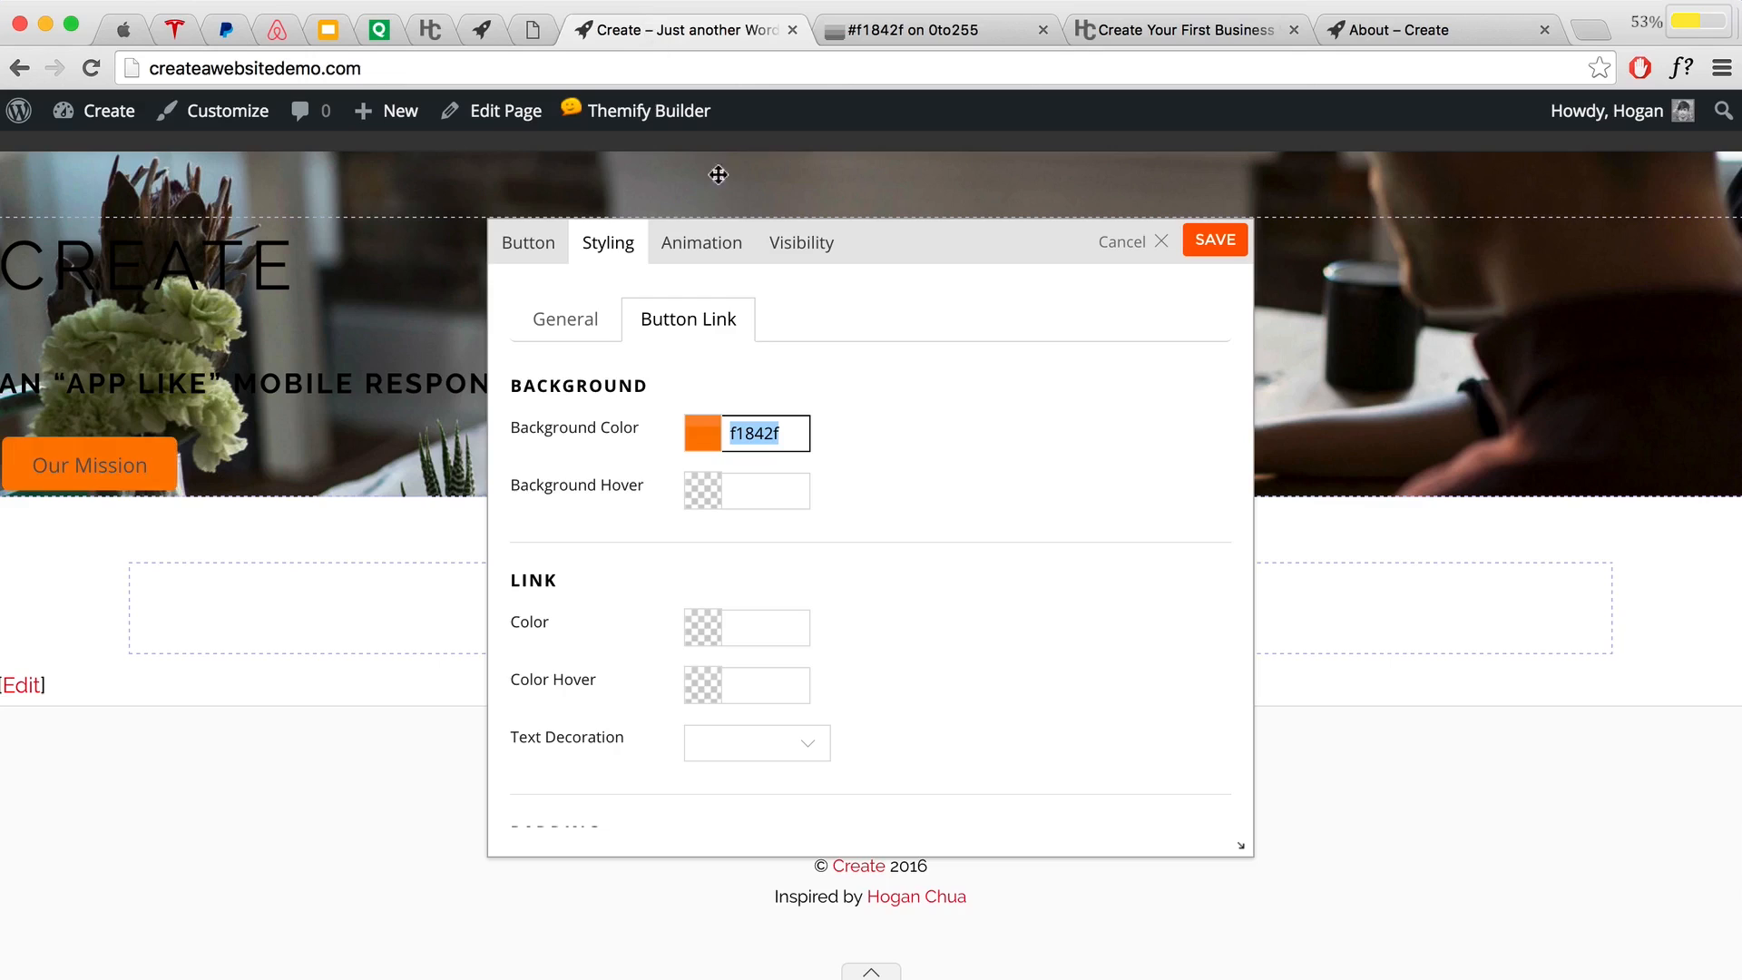
click(753, 485)
key(super+v)
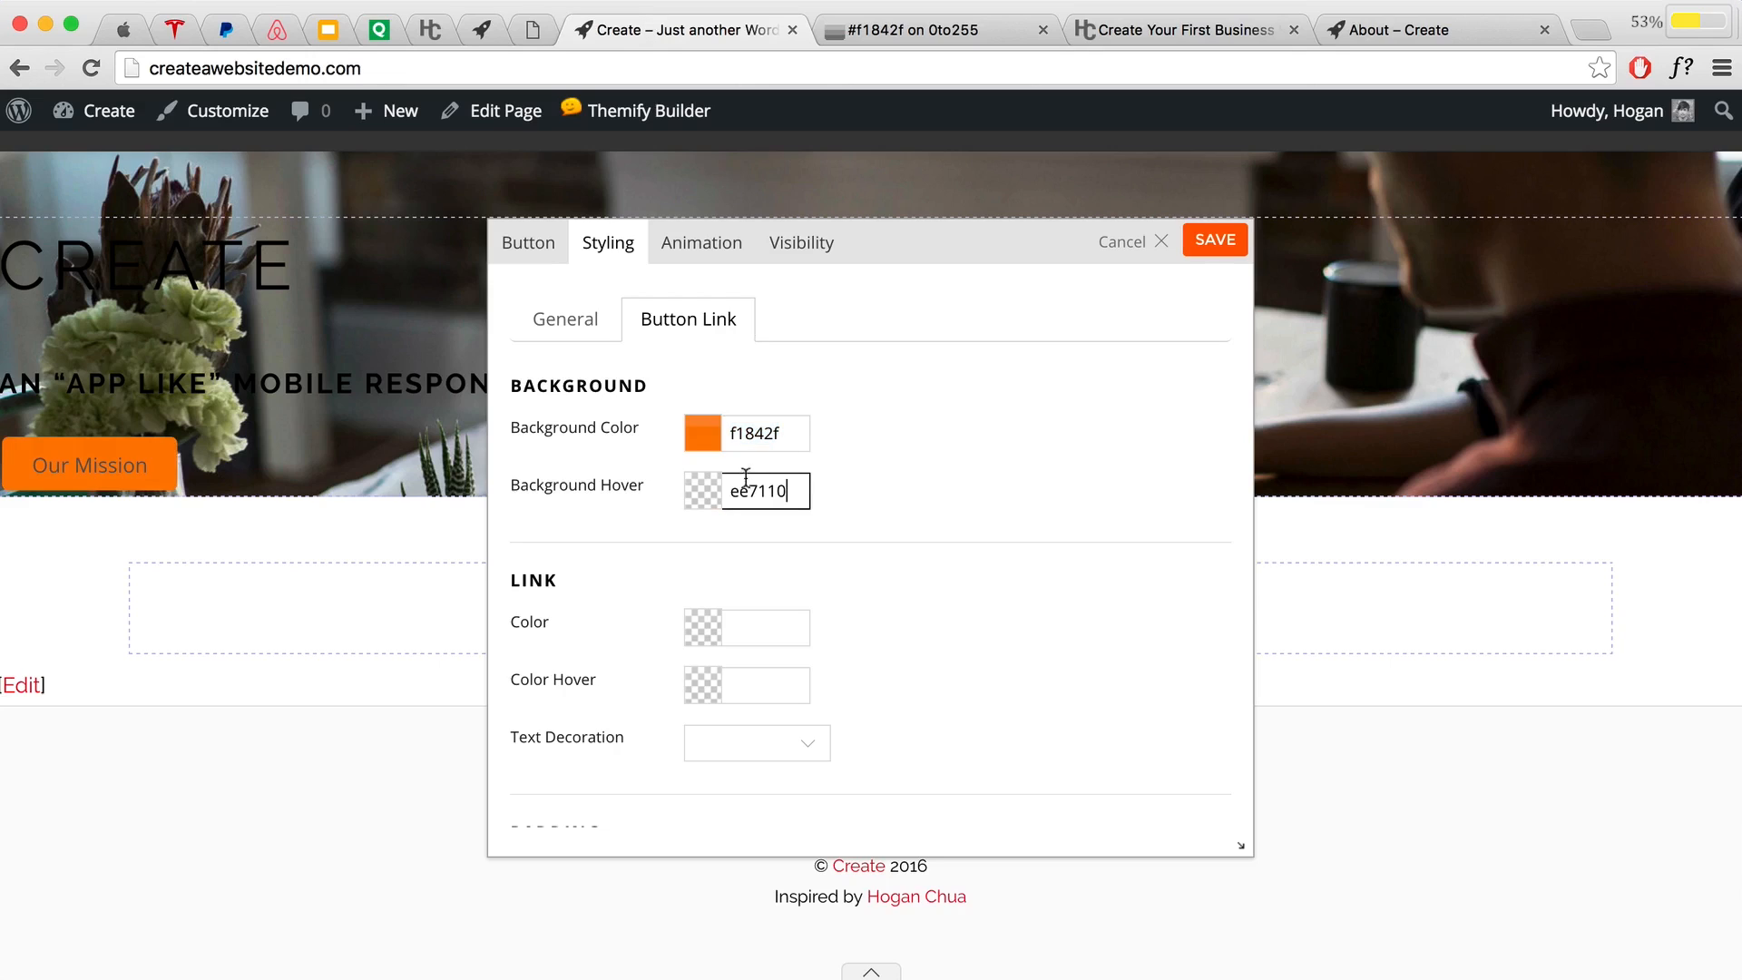
click(896, 465)
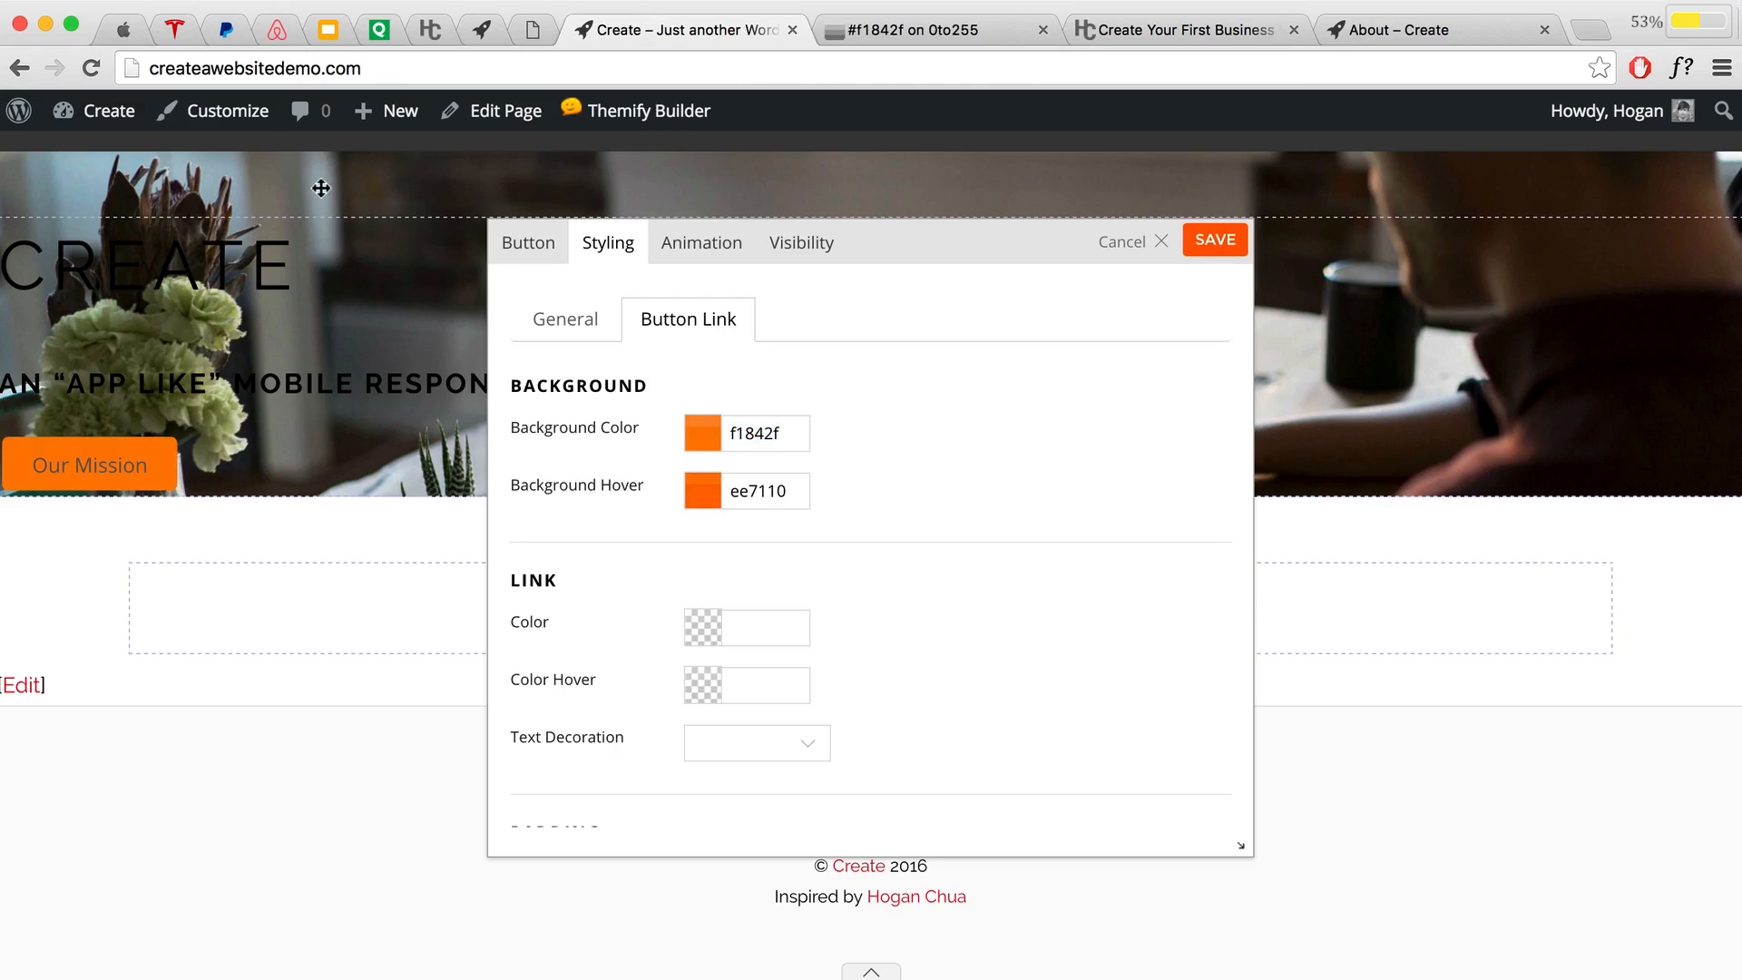
click(175, 31)
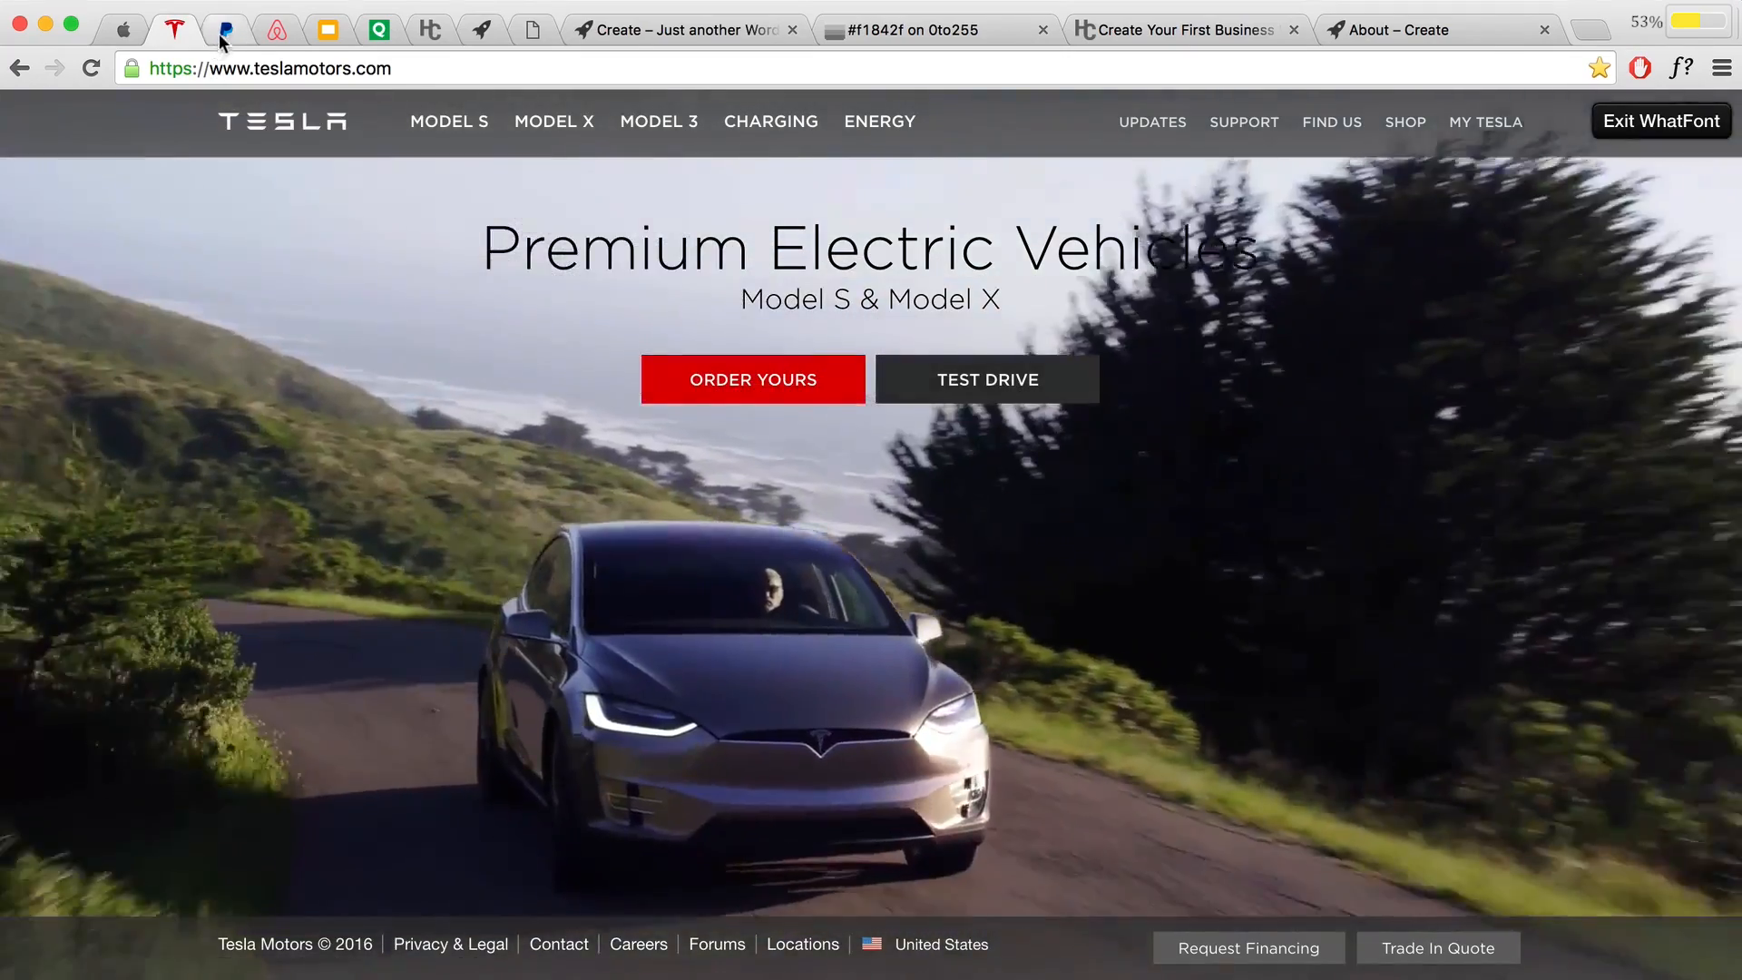
click(224, 31)
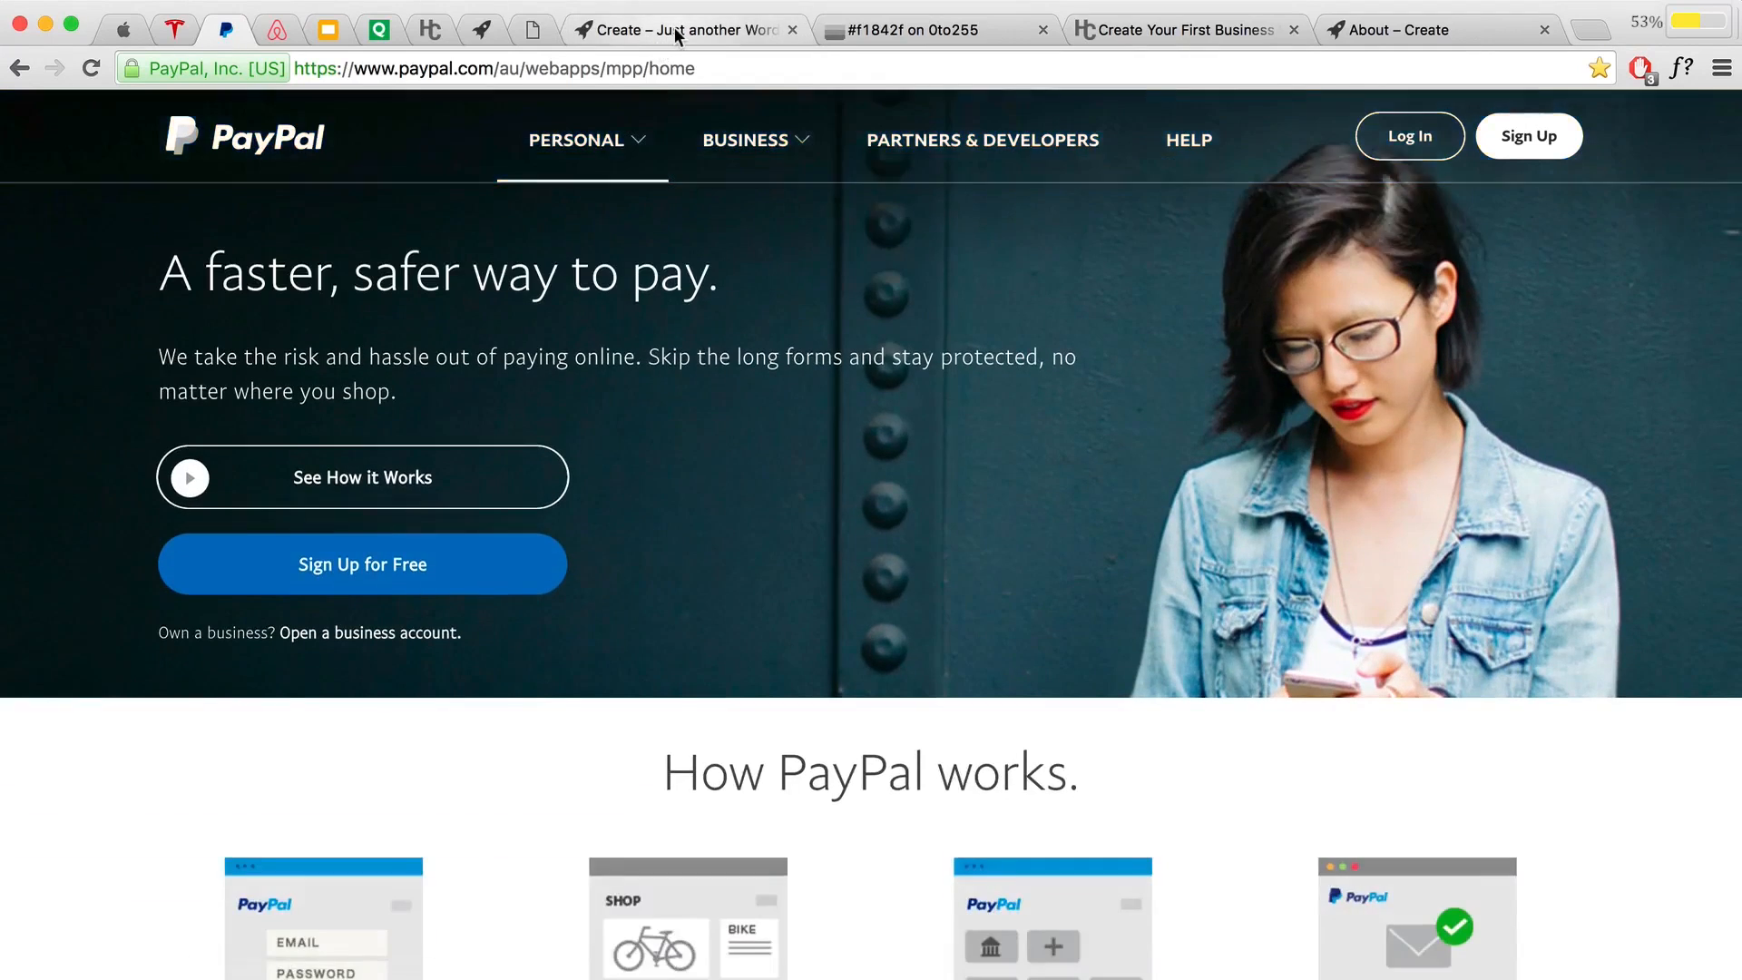
click(673, 29)
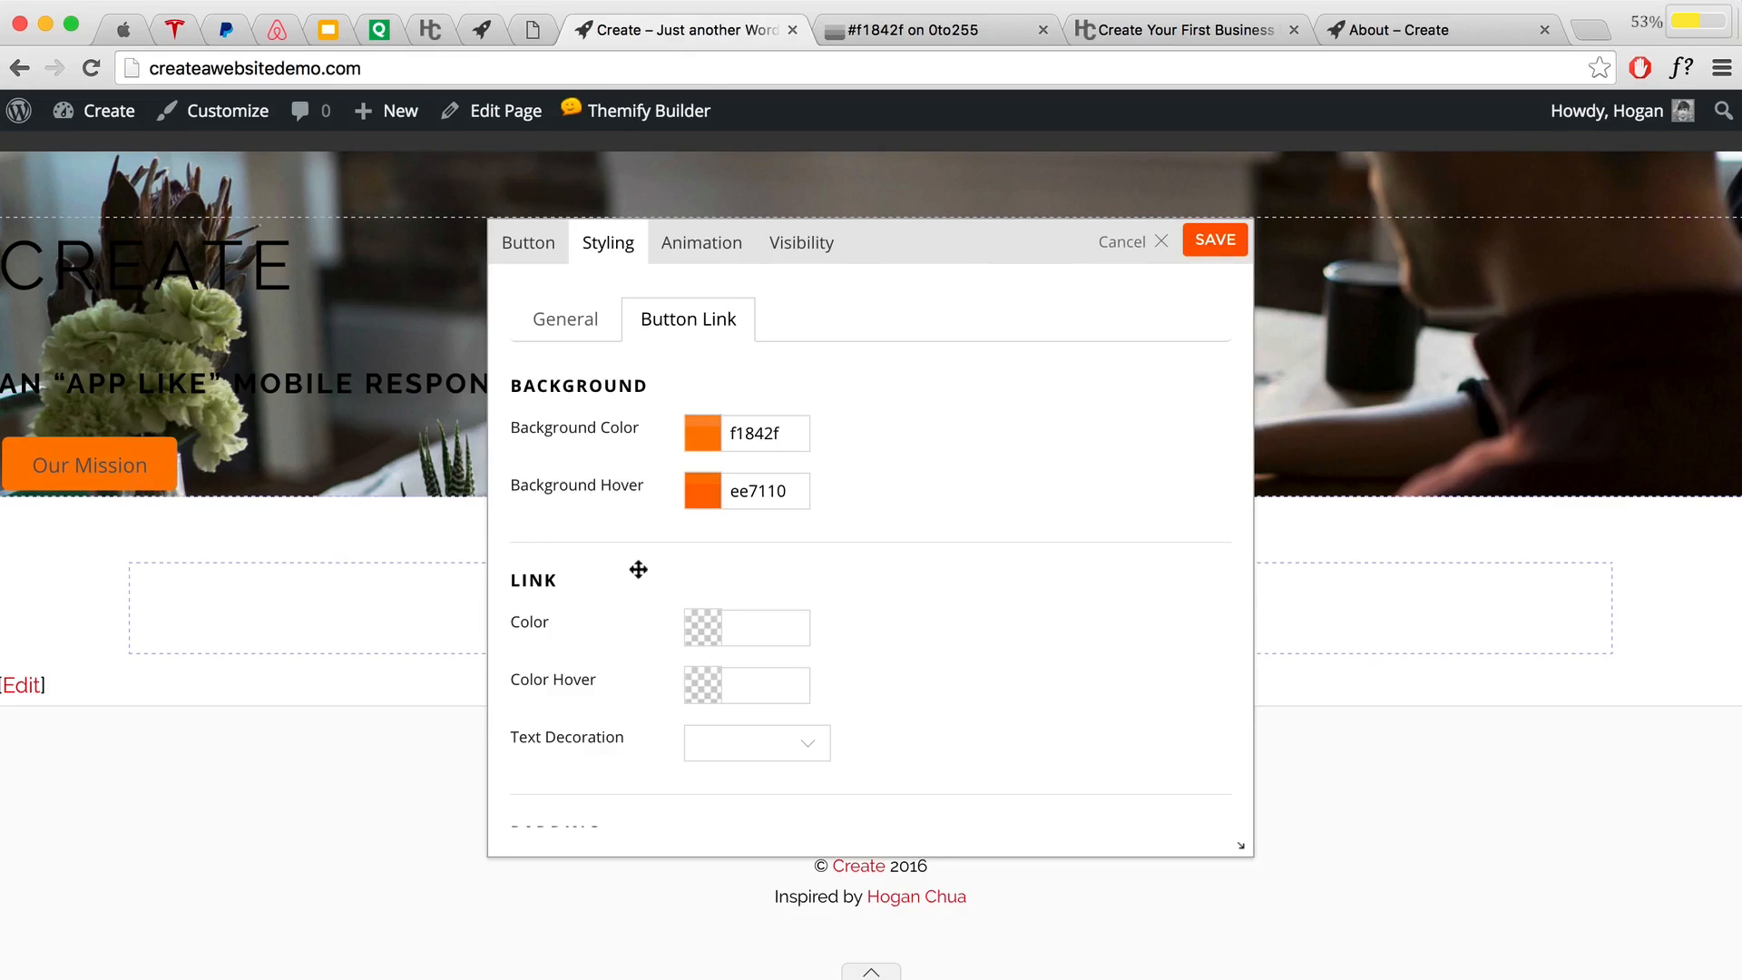
Step: Set the Our Mission button's Link Color and Color Hover both to fff
click(754, 627)
text(fff)
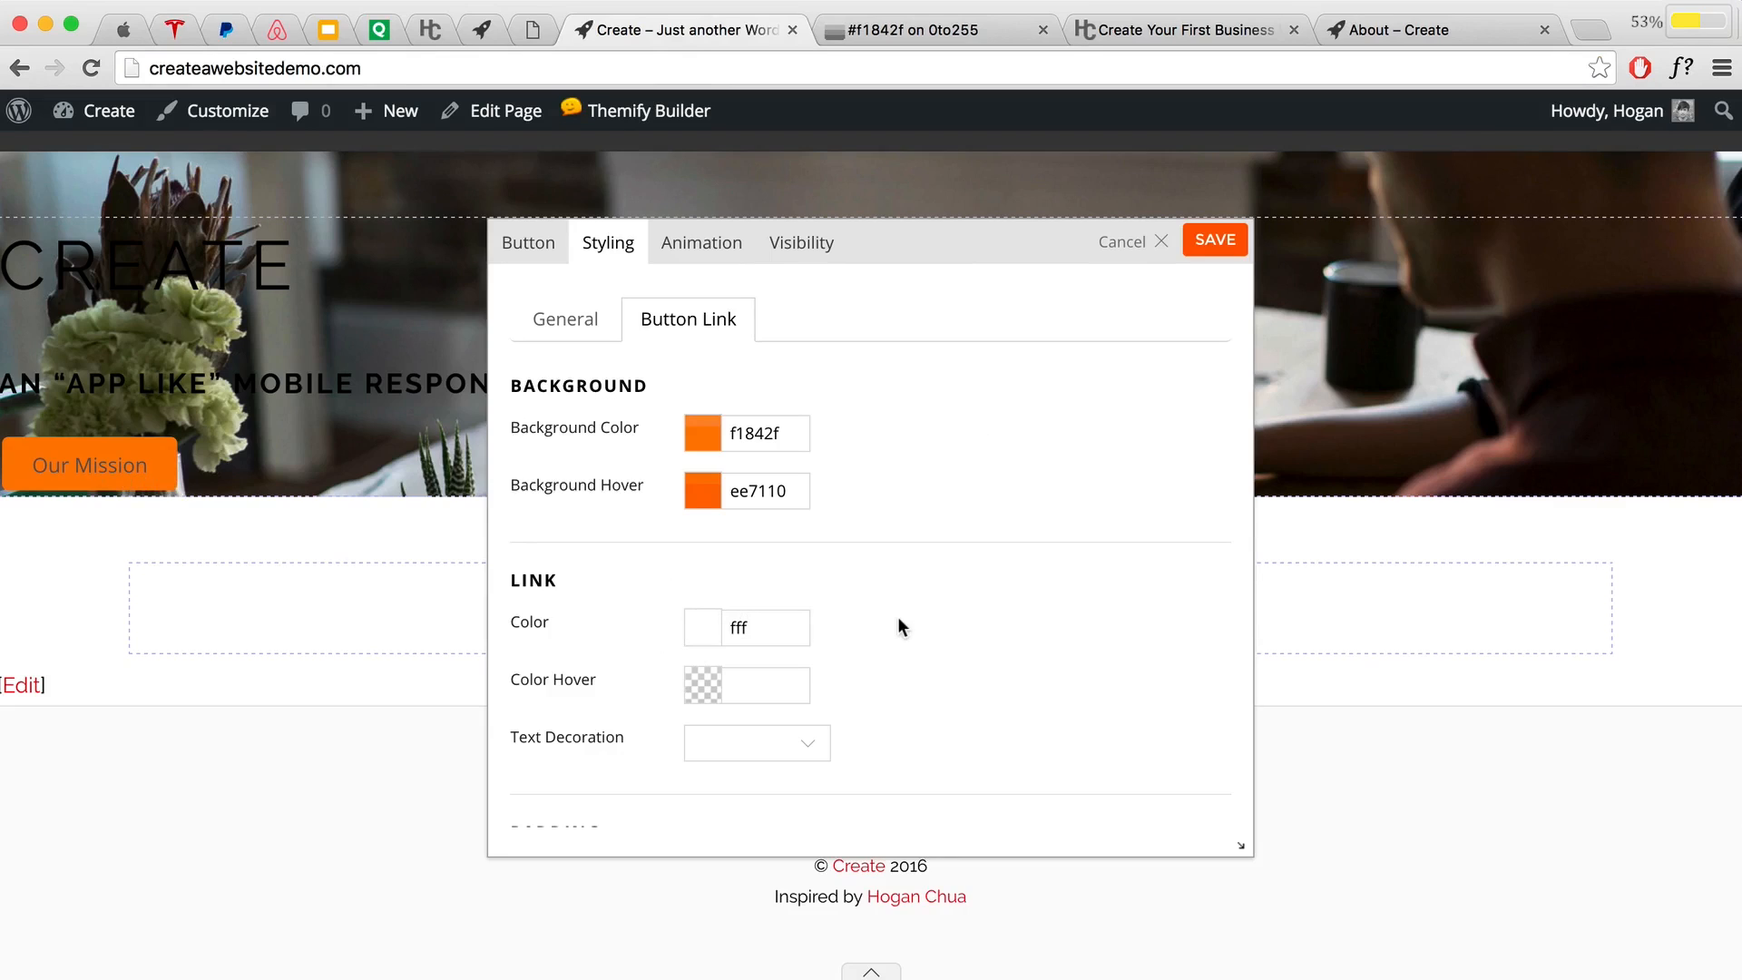
click(898, 624)
click(774, 686)
text(f)
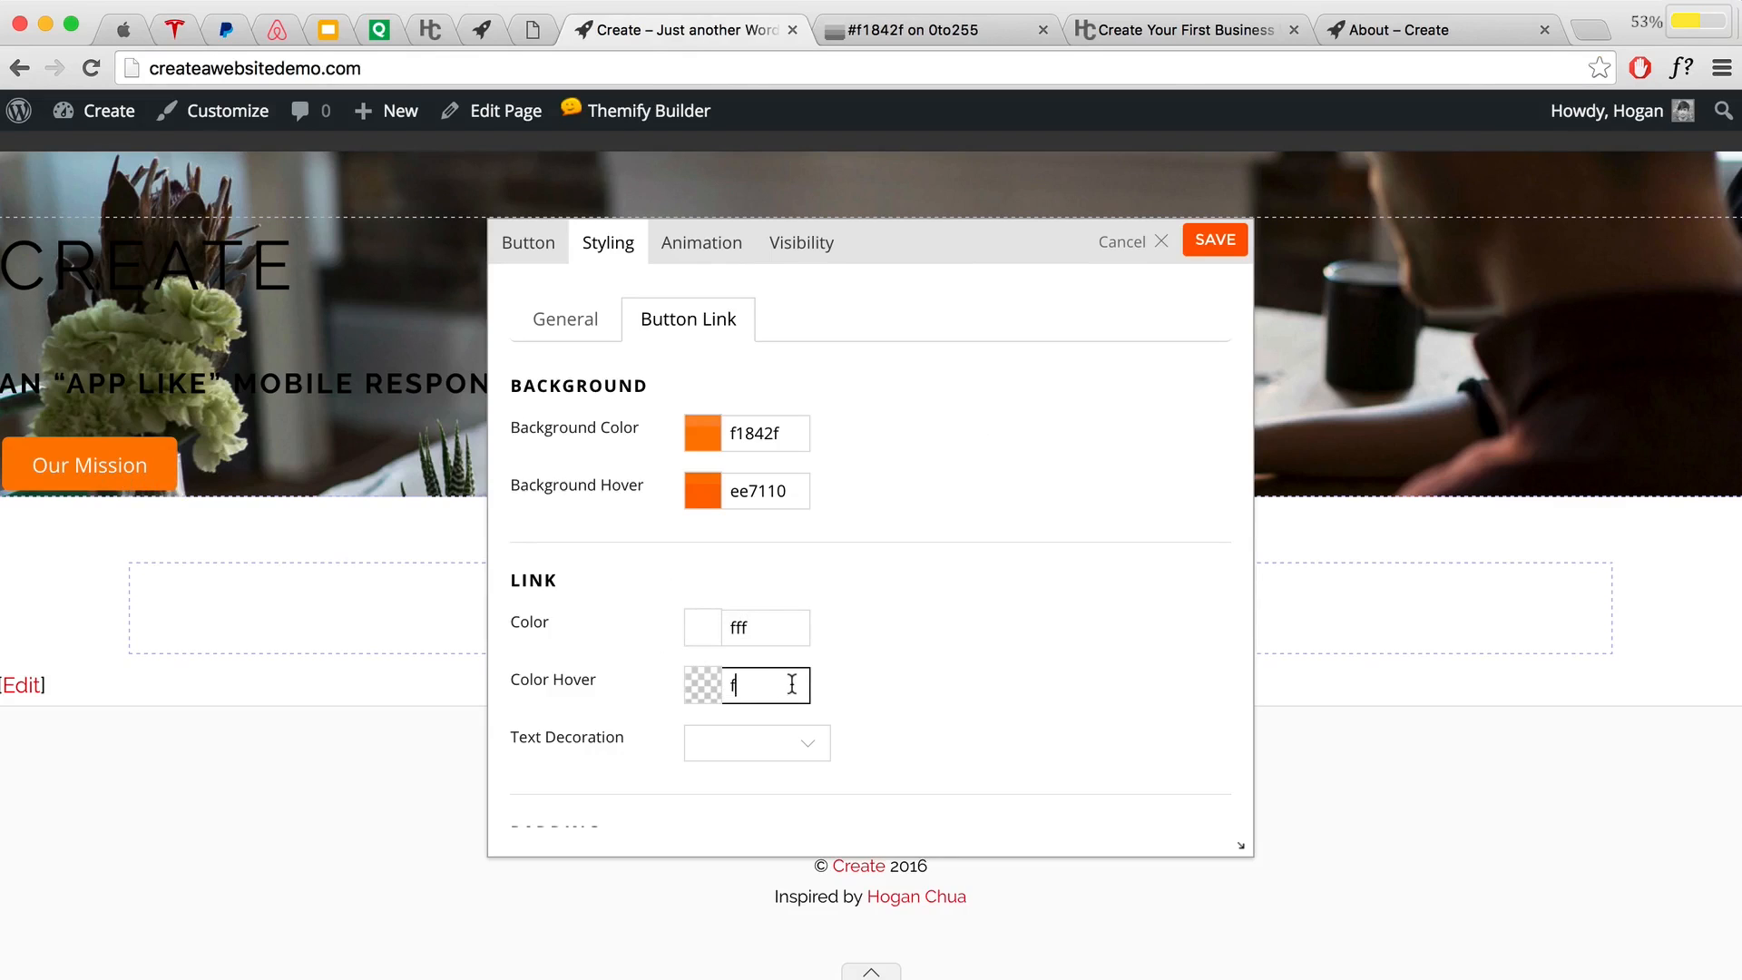
text(ff)
drag(792, 682, 687, 673)
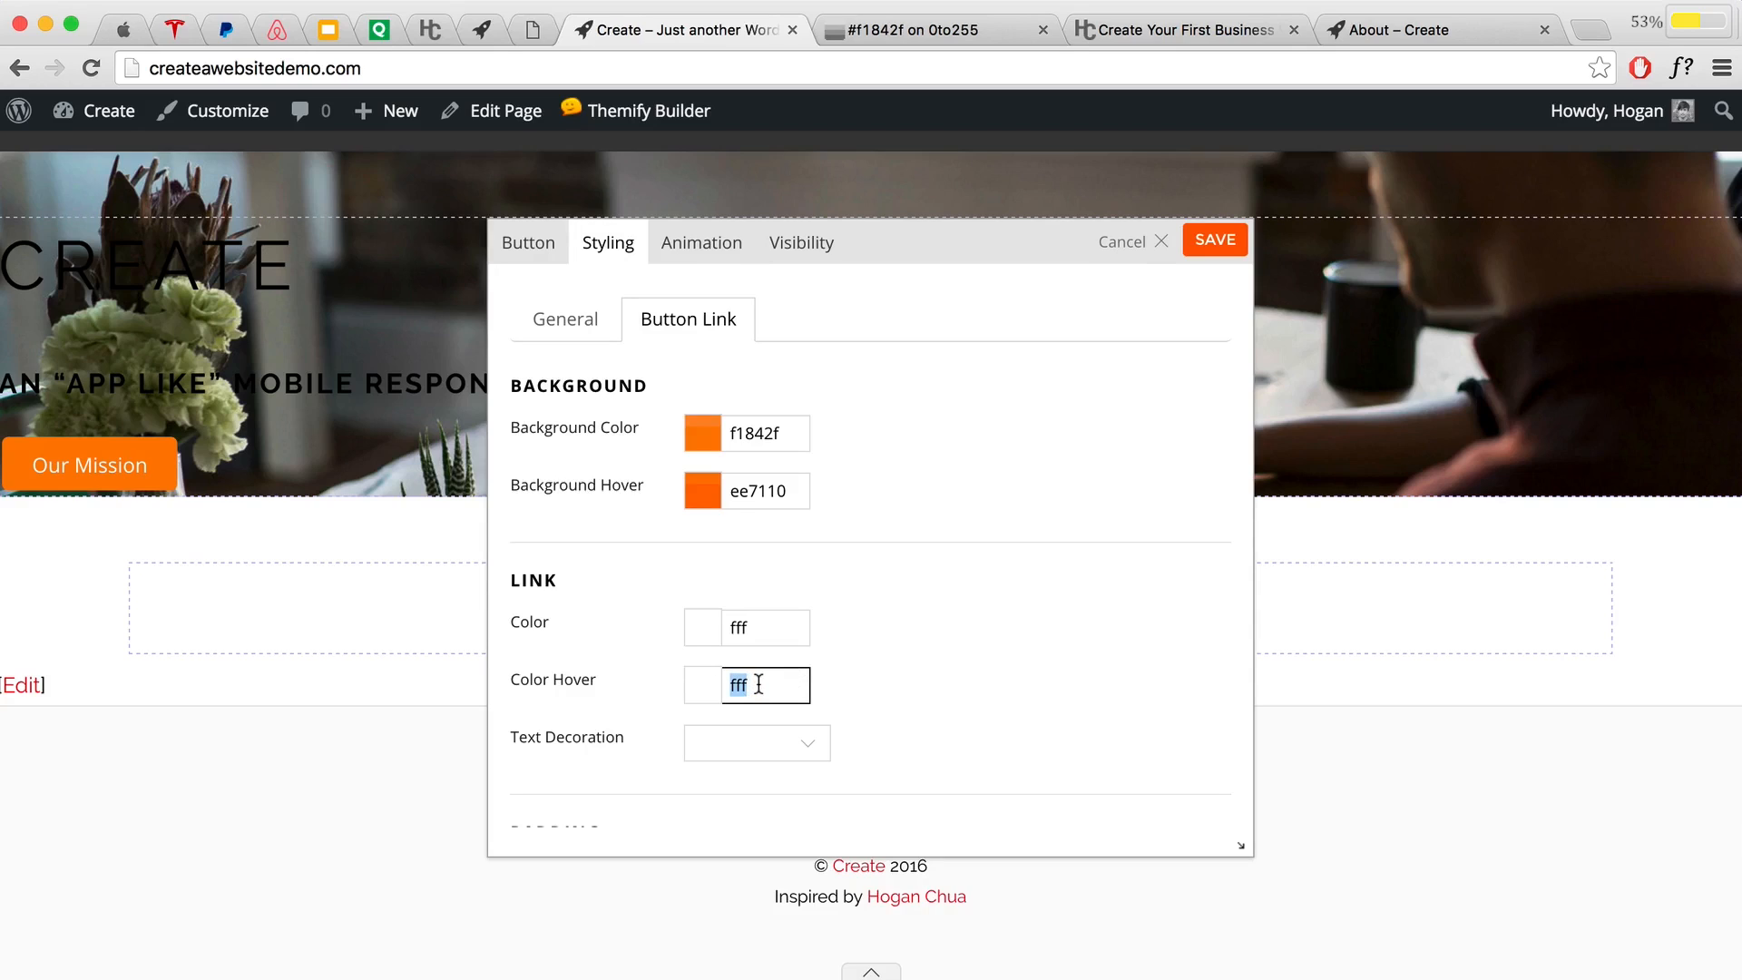
click(844, 673)
Step: Set the button's Border style to None and save the button styling
scroll(849, 671, down, 2)
scroll(850, 672, down, 4)
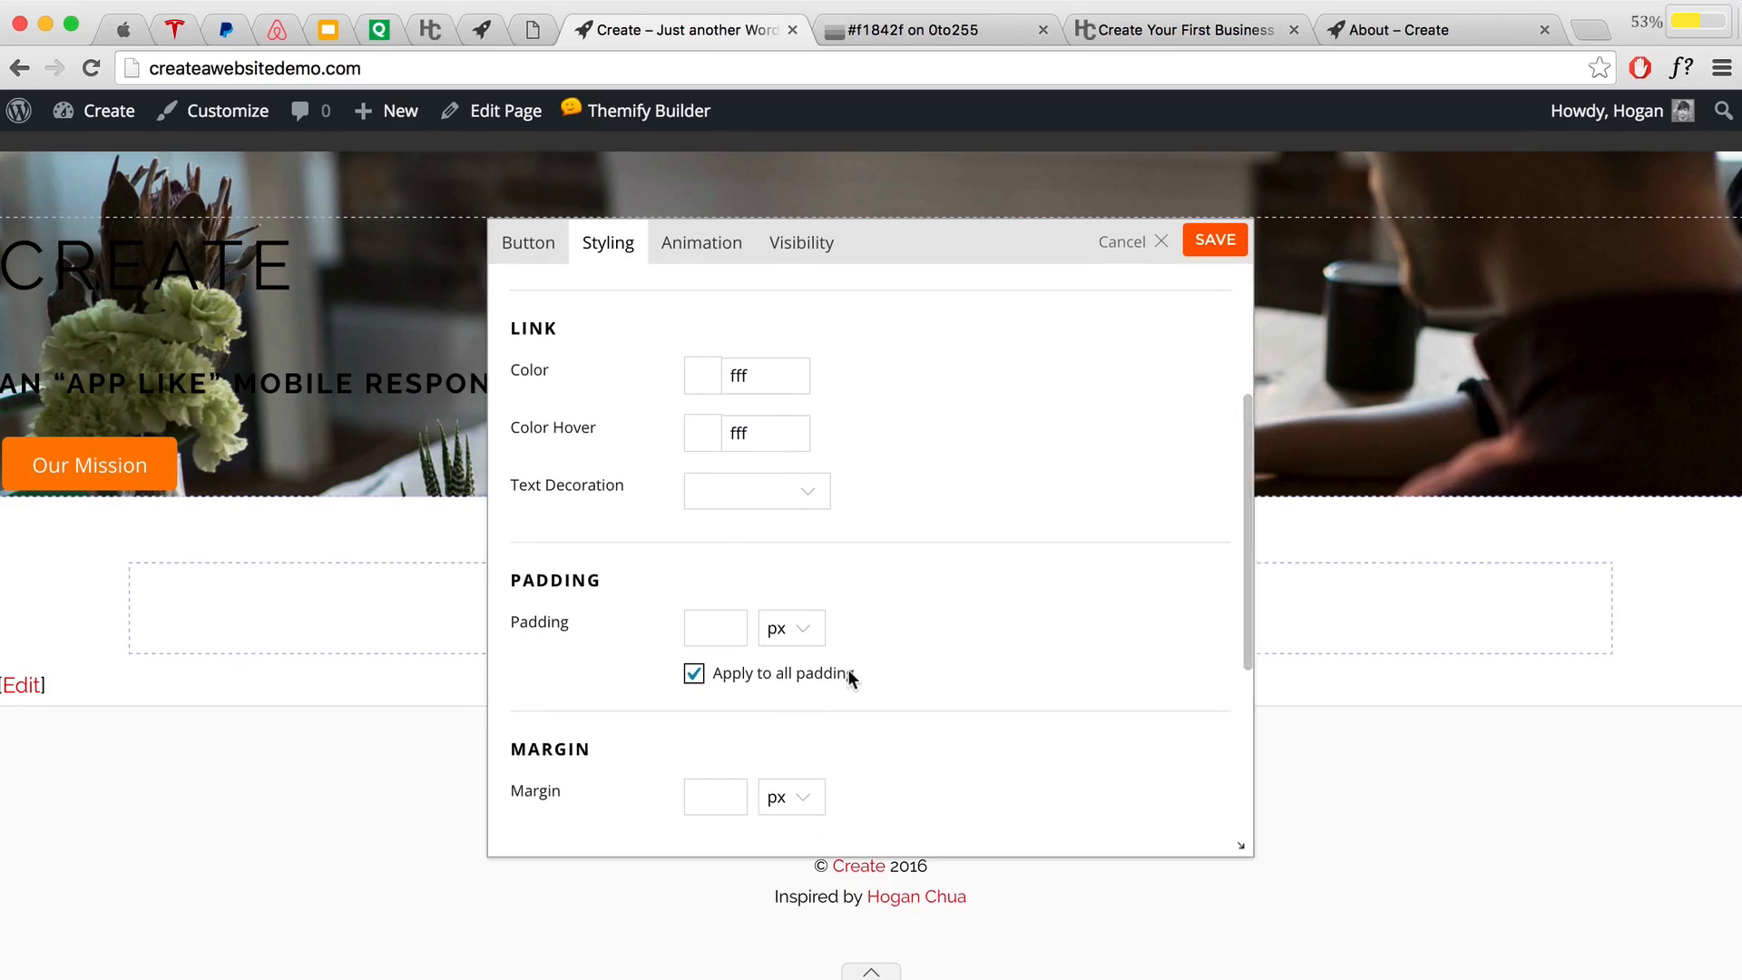
scroll(847, 671, down, 6)
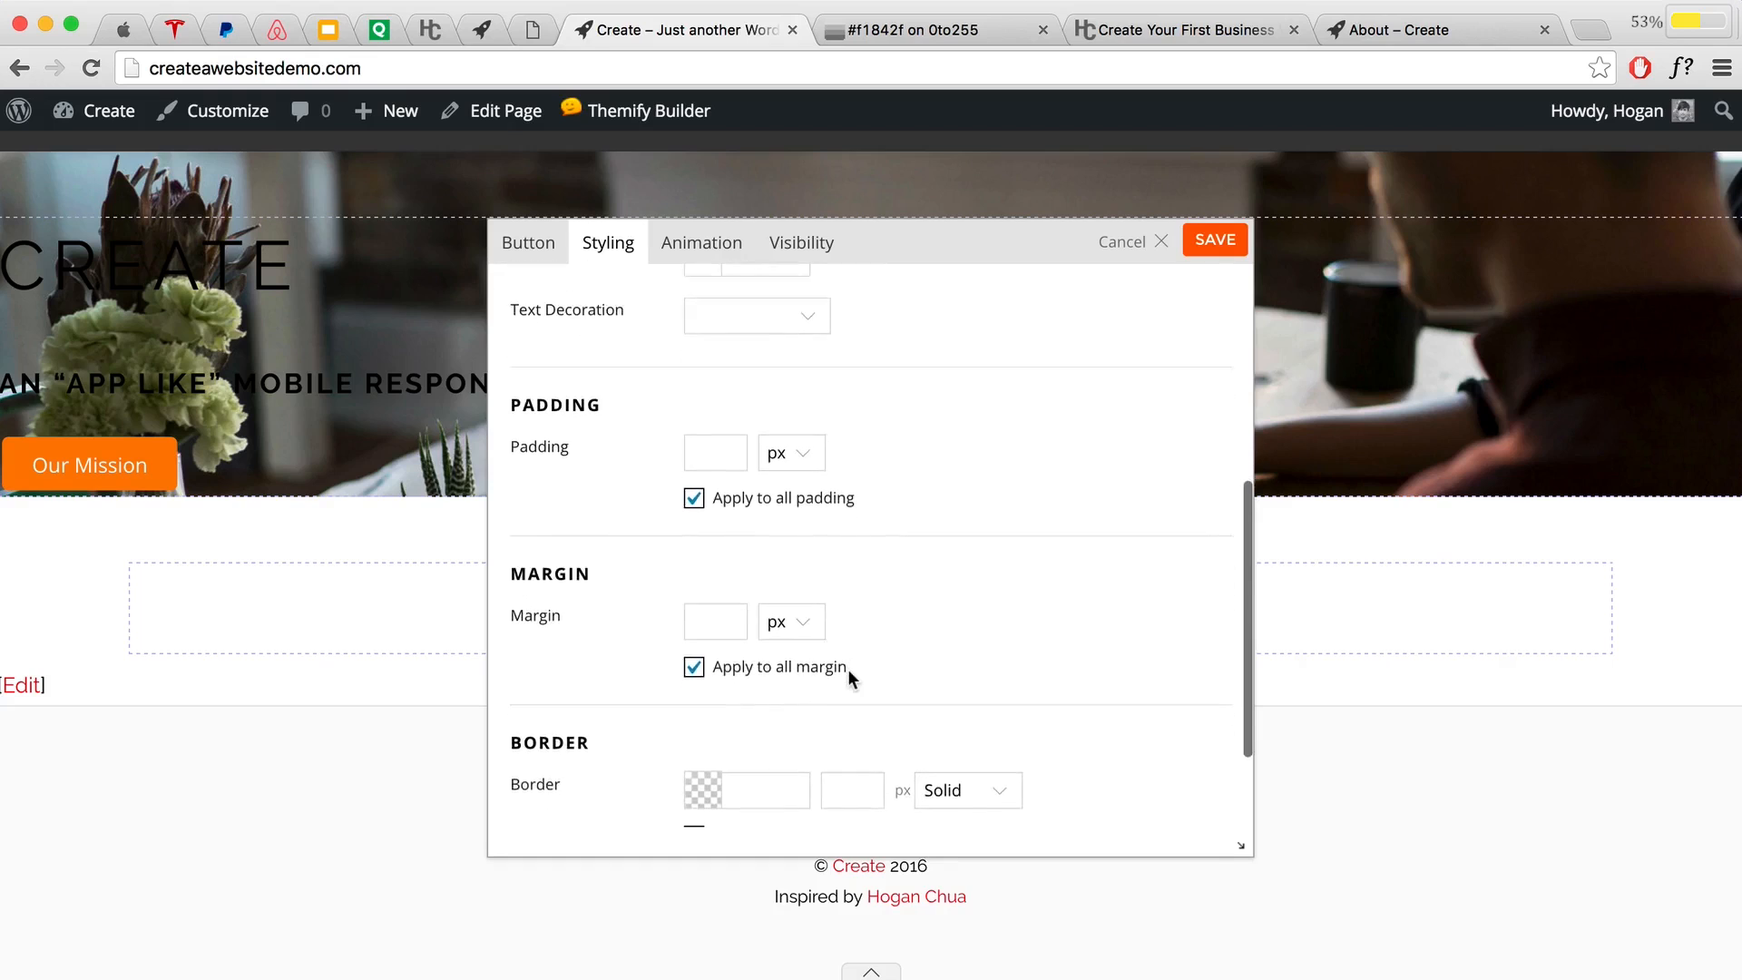
scroll(847, 667, down, 2)
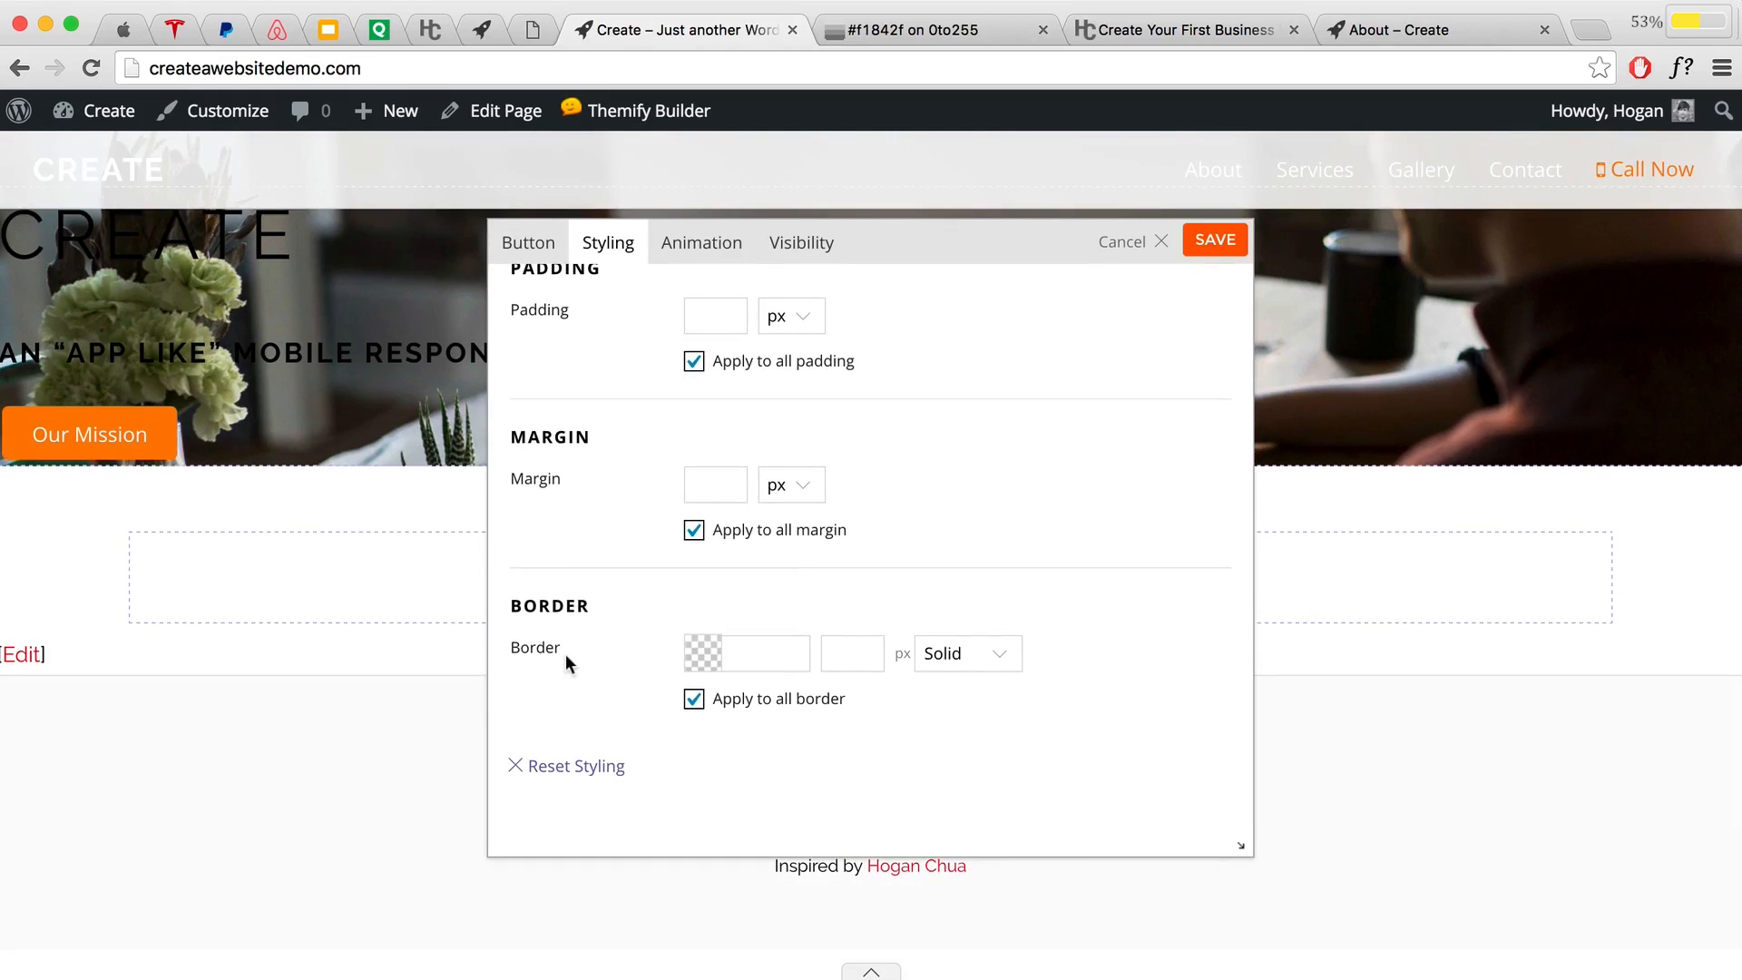
click(996, 663)
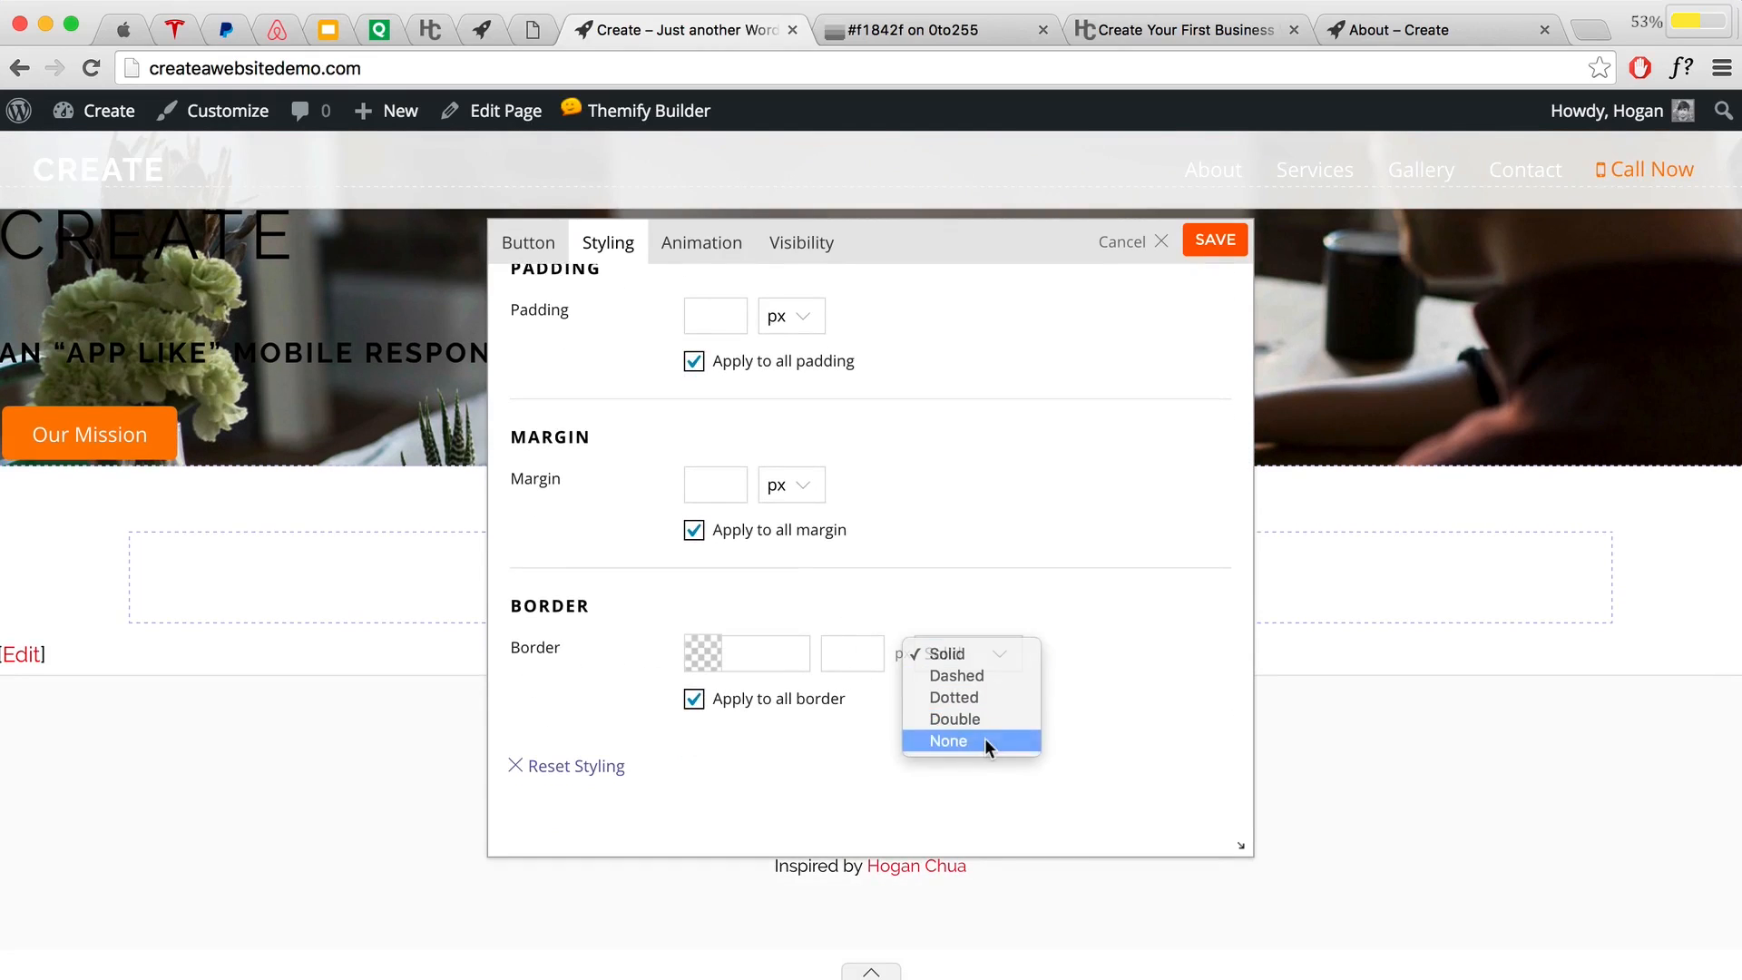
key(Escape)
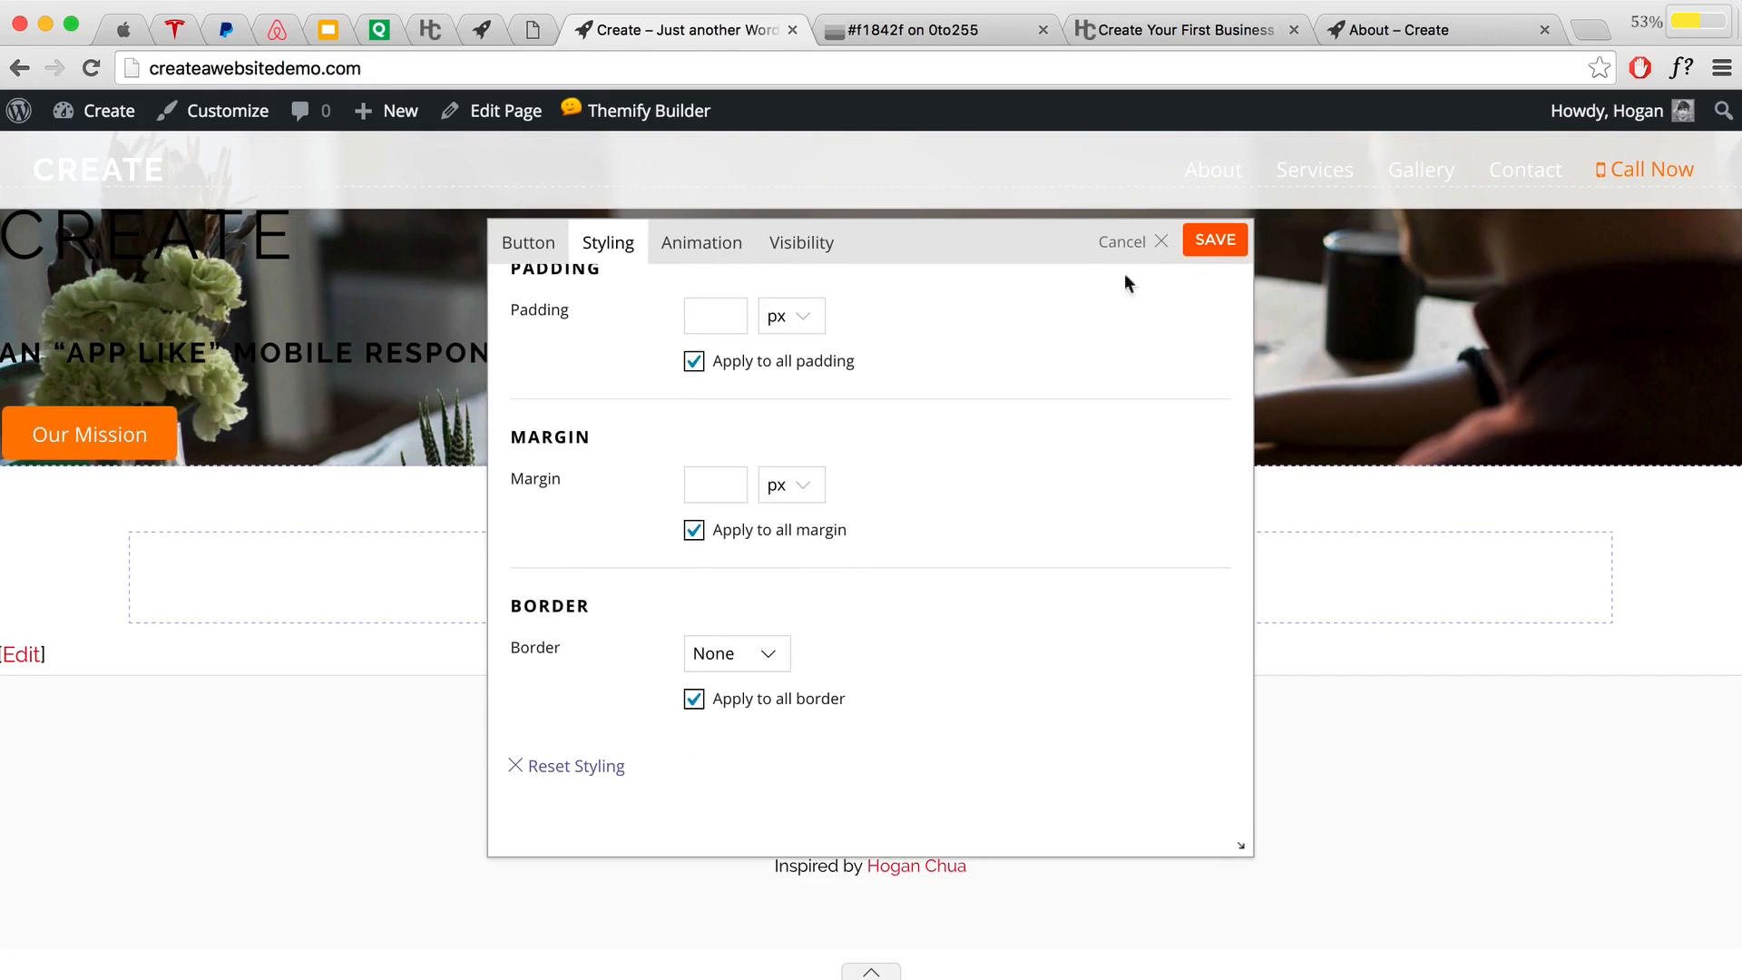
click(1215, 242)
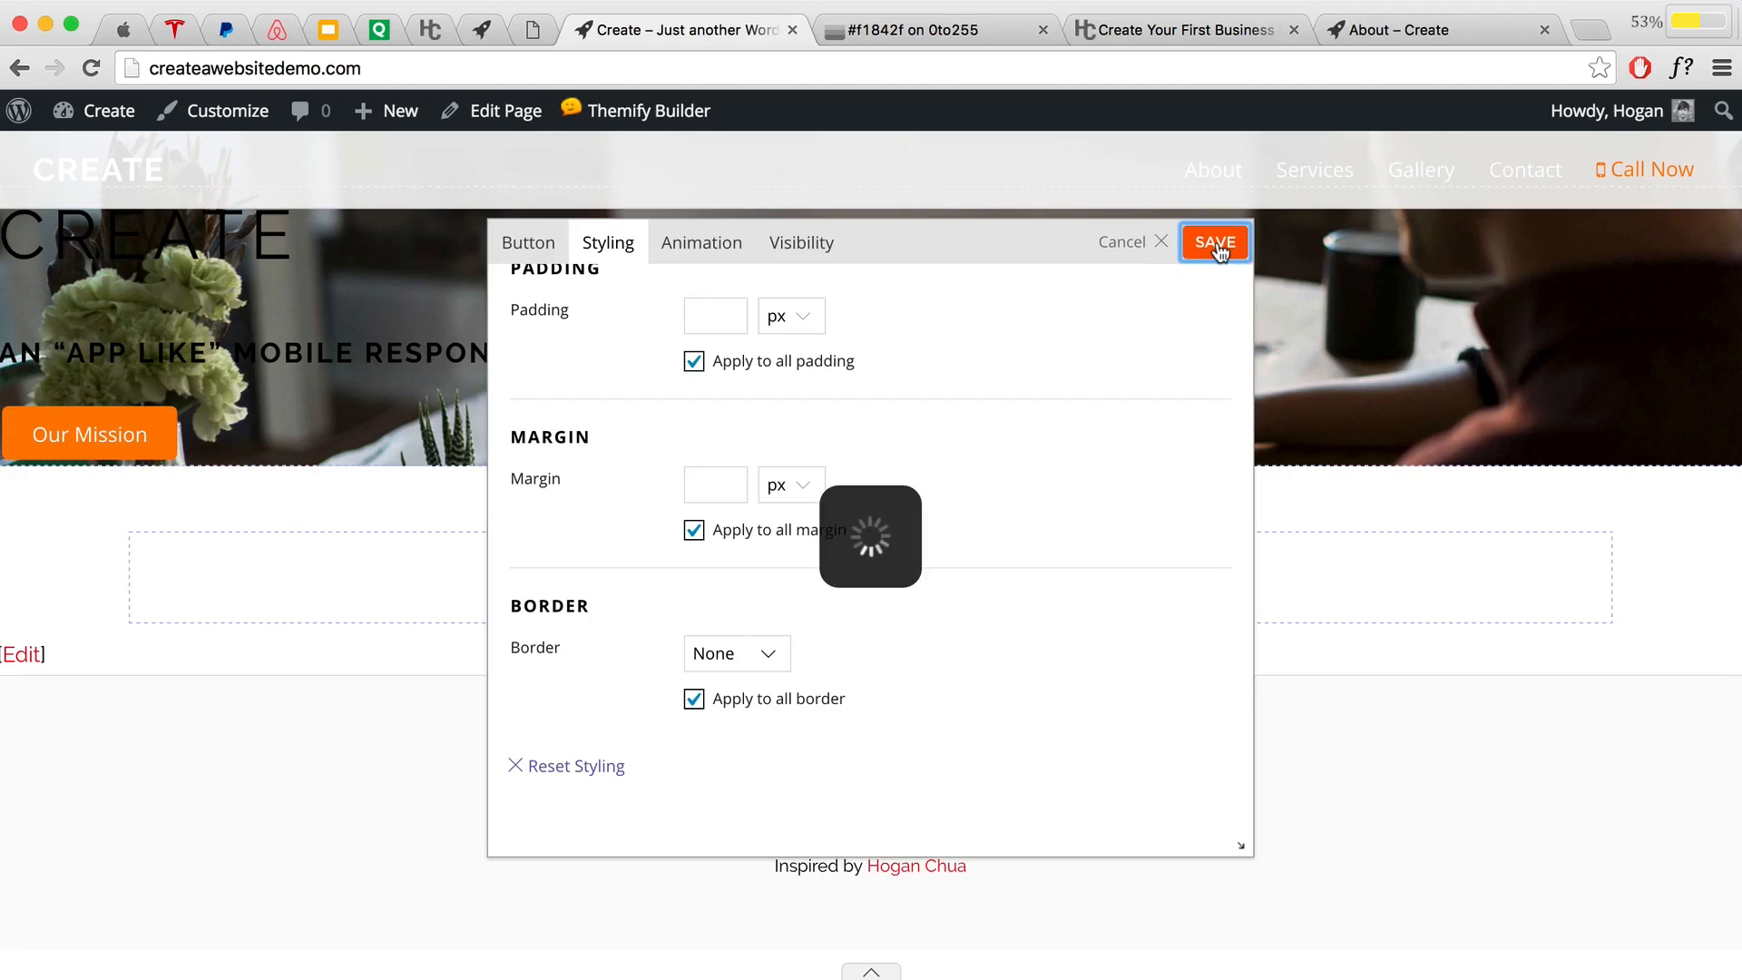
scroll(1214, 246, down, 2)
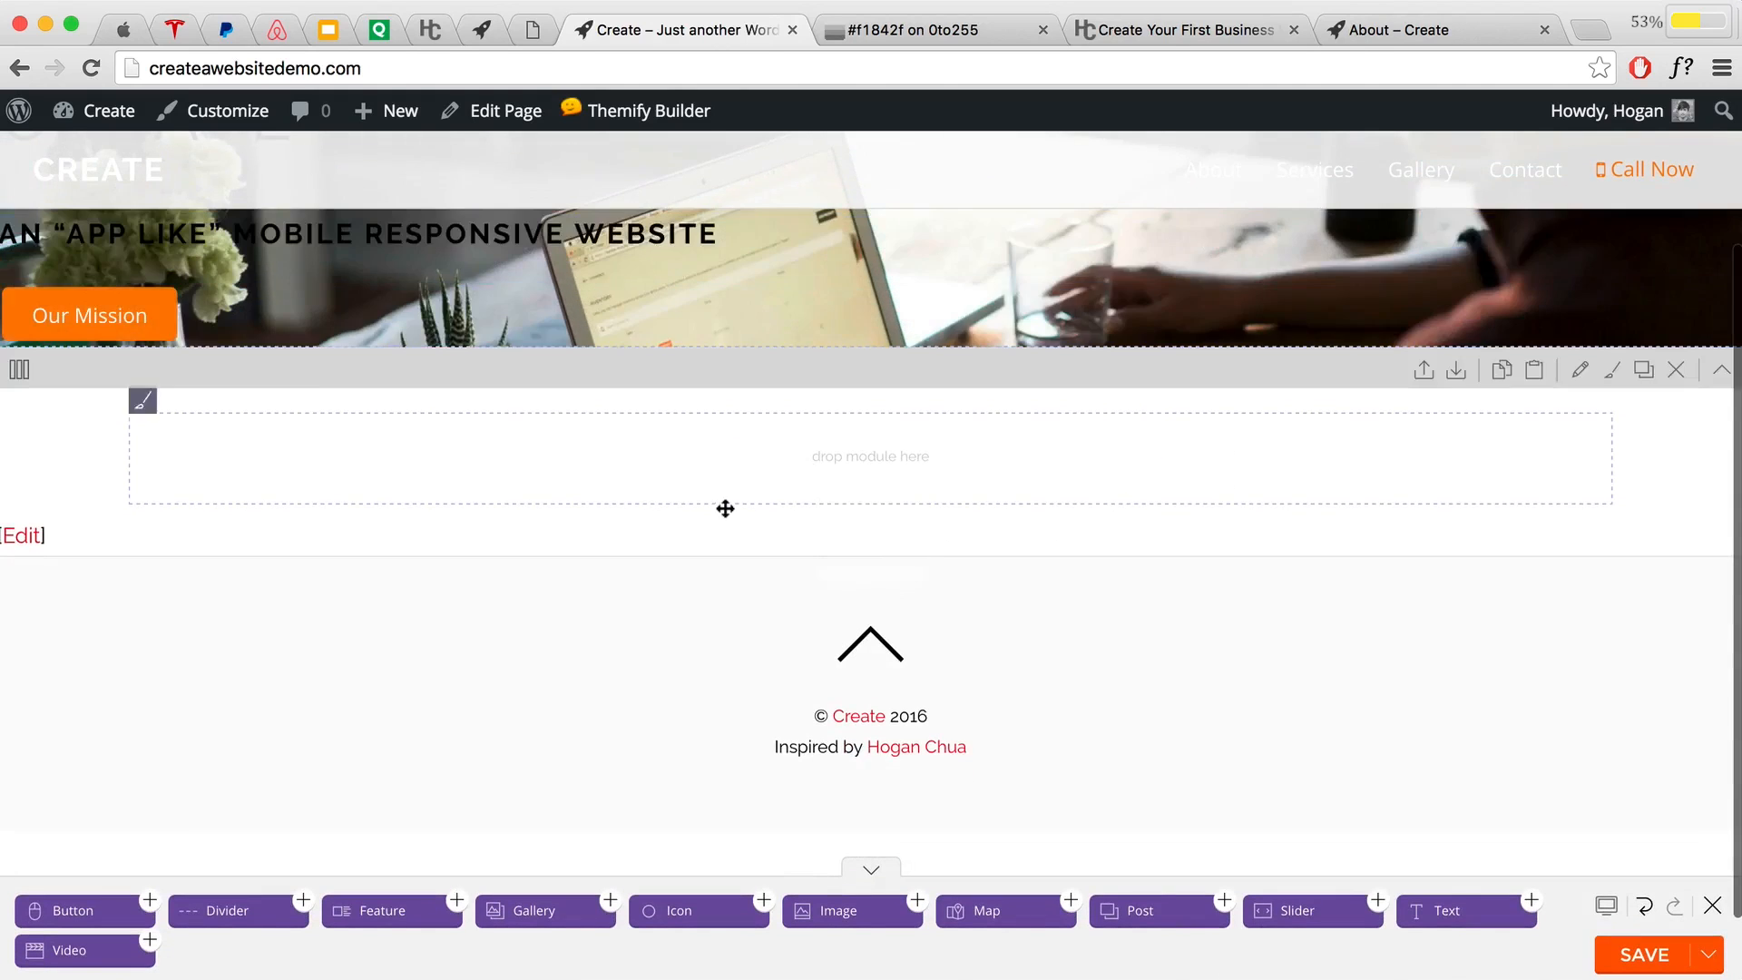
Step: Duplicate the Our Mission button and open the copy's settings with its label selected
scroll(724, 509, up, 3)
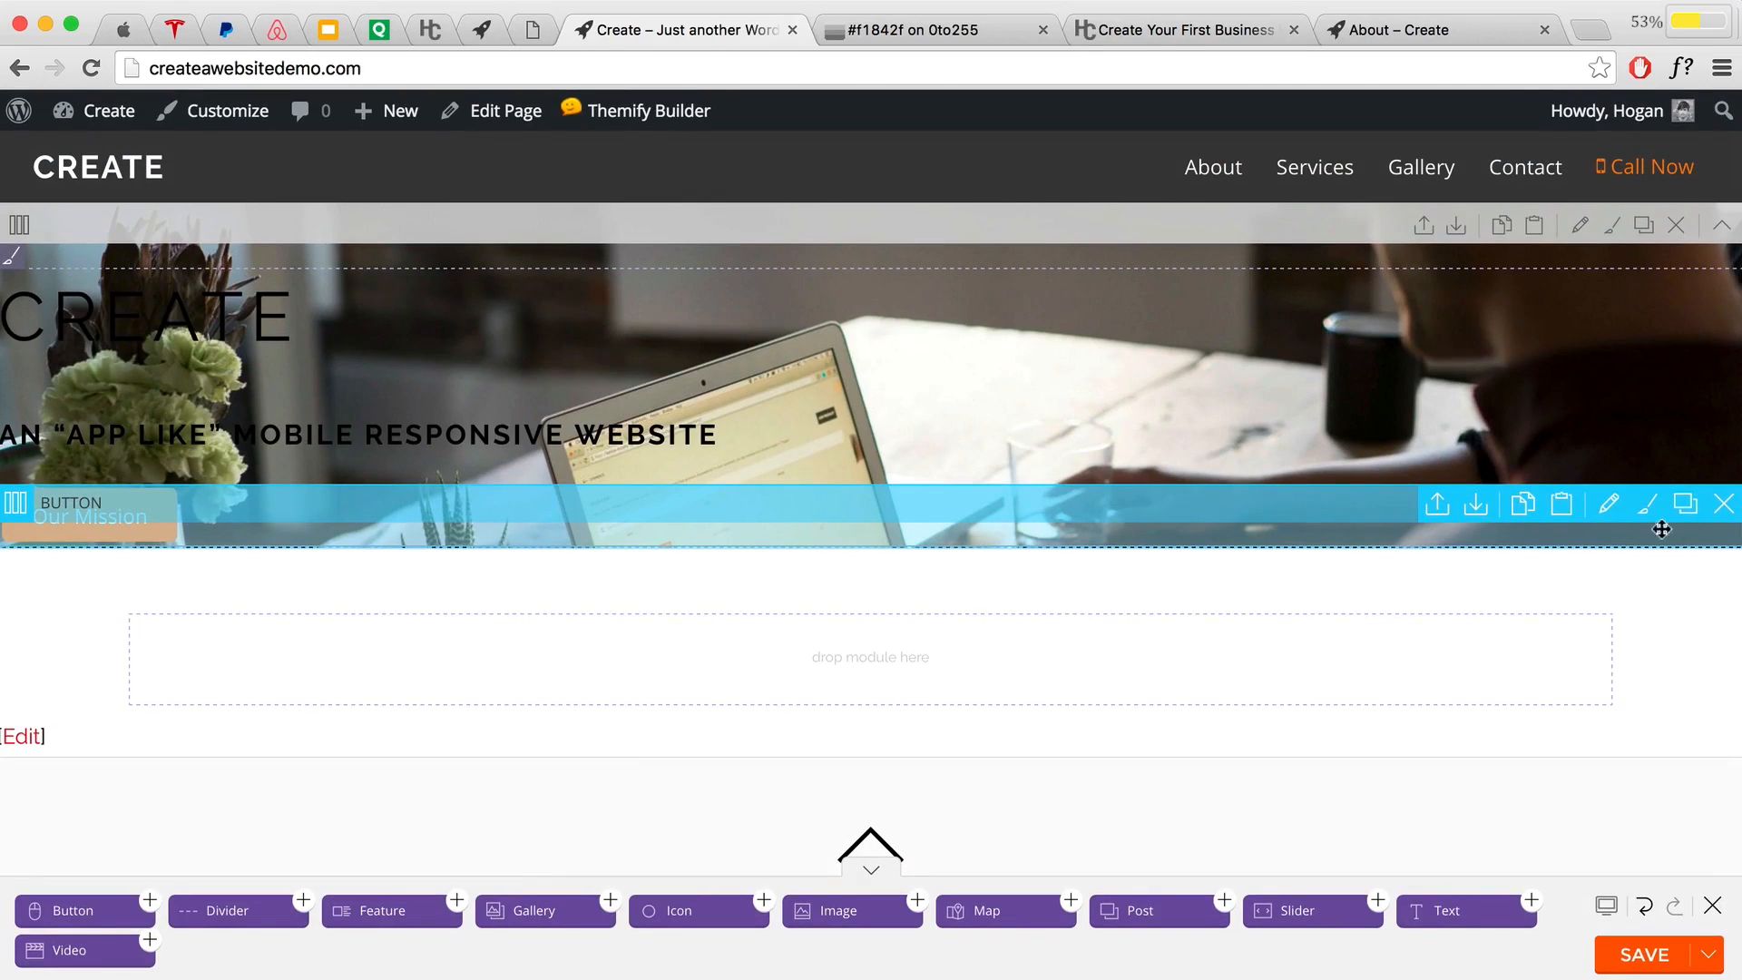
click(1684, 505)
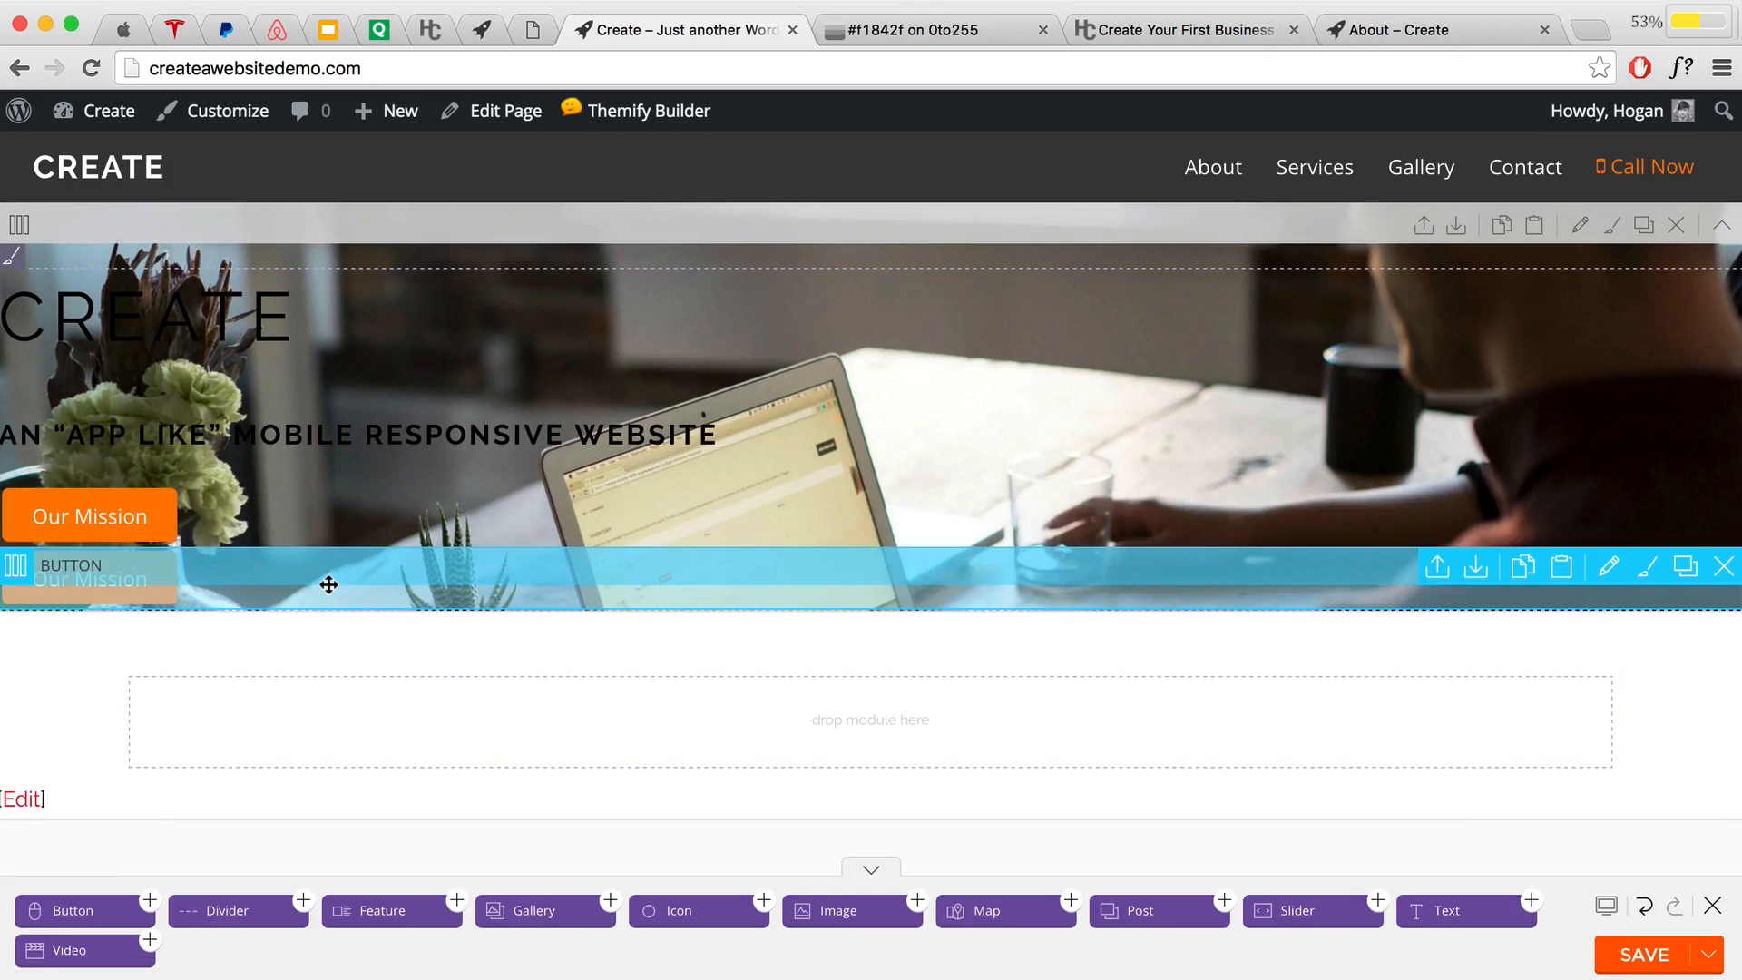
double_click(329, 584)
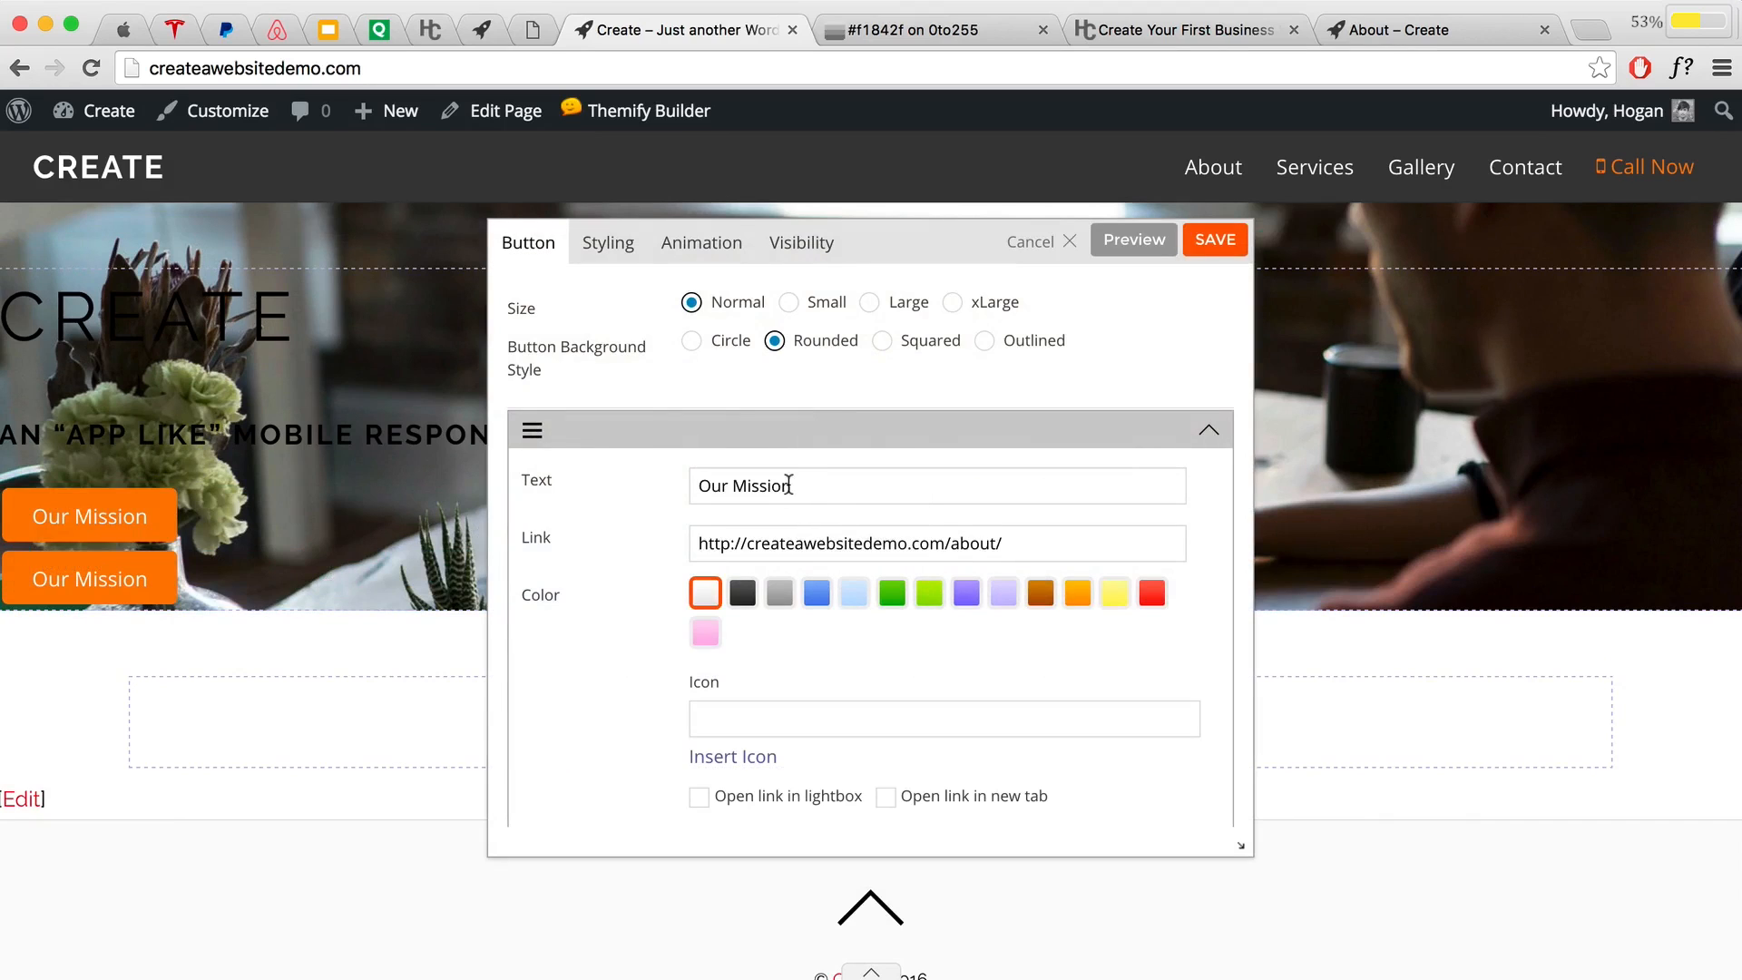
triple_click(788, 484)
Step: Retype the label as 'View Services' and copy the Services page URL from the live site
text(V)
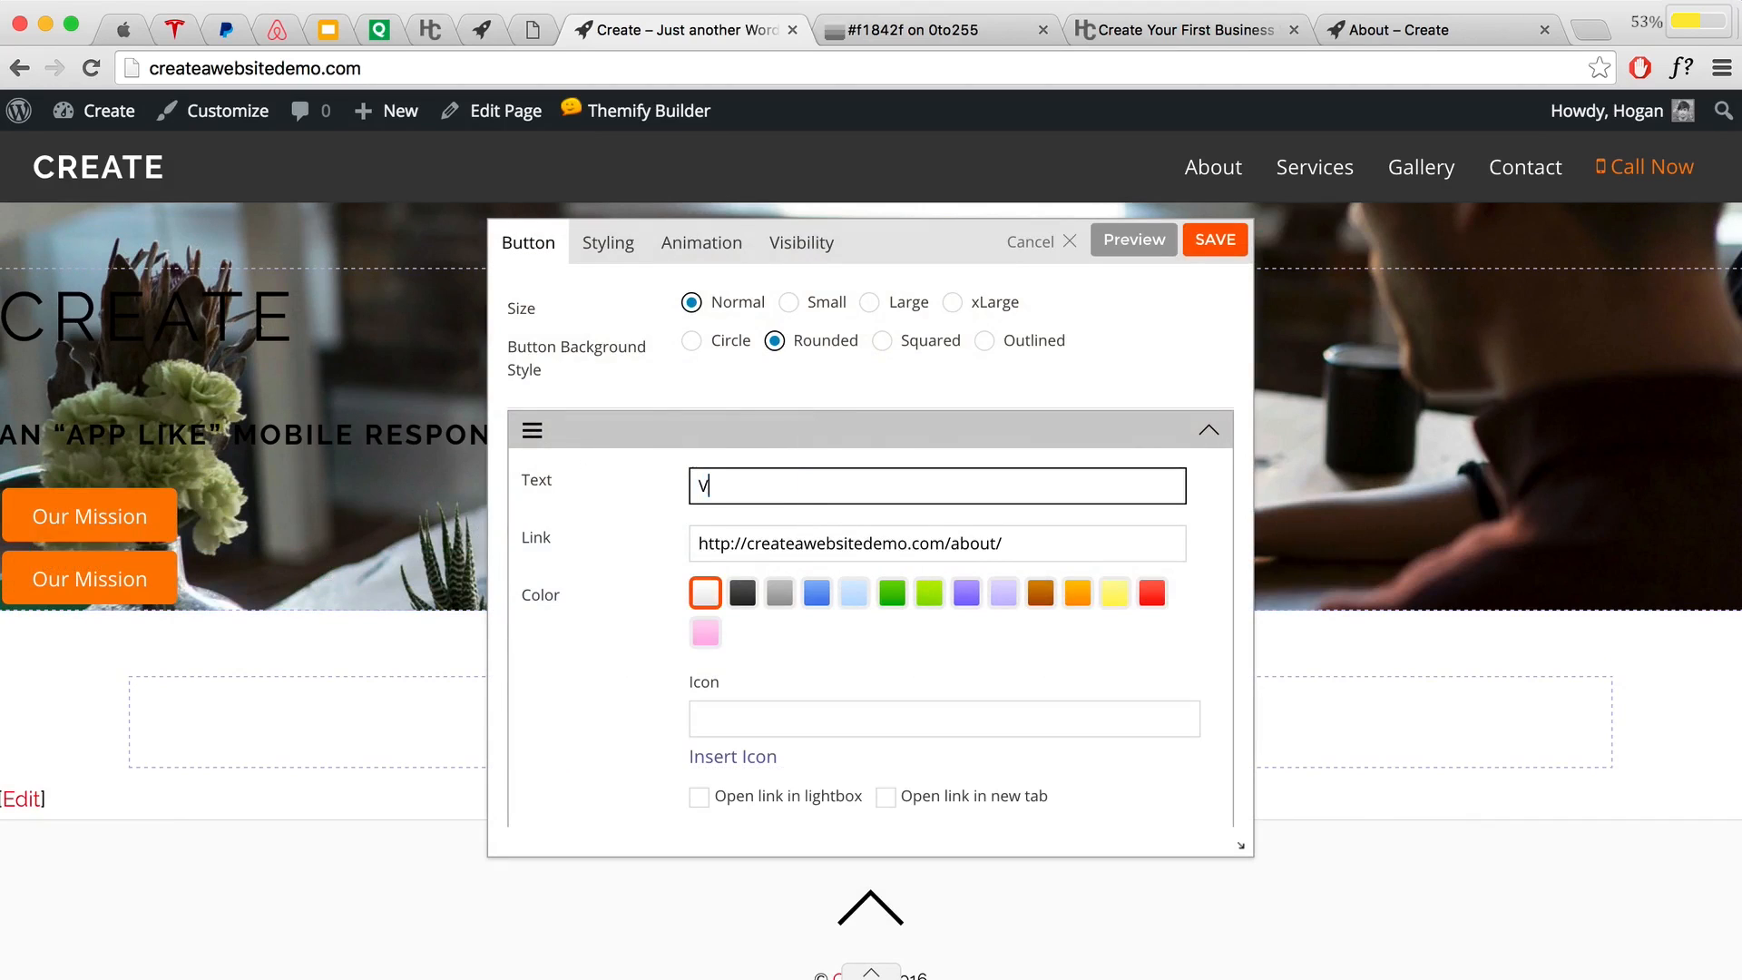
text(iew Services)
click(1371, 32)
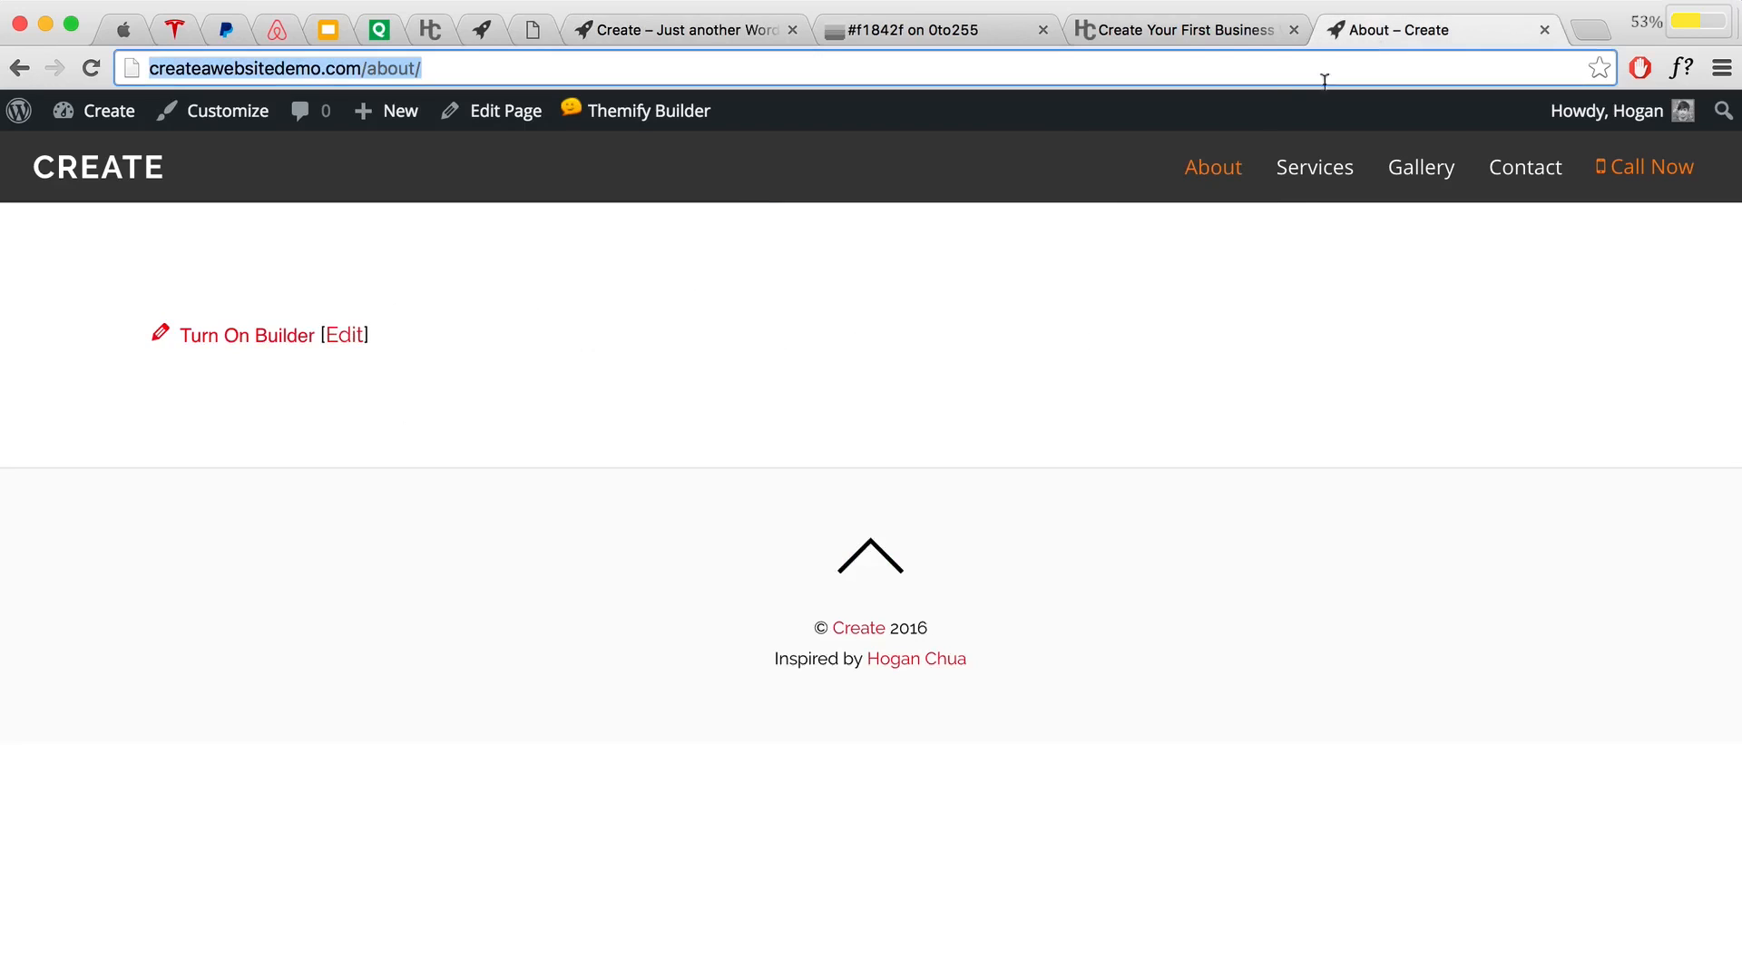
click(1297, 181)
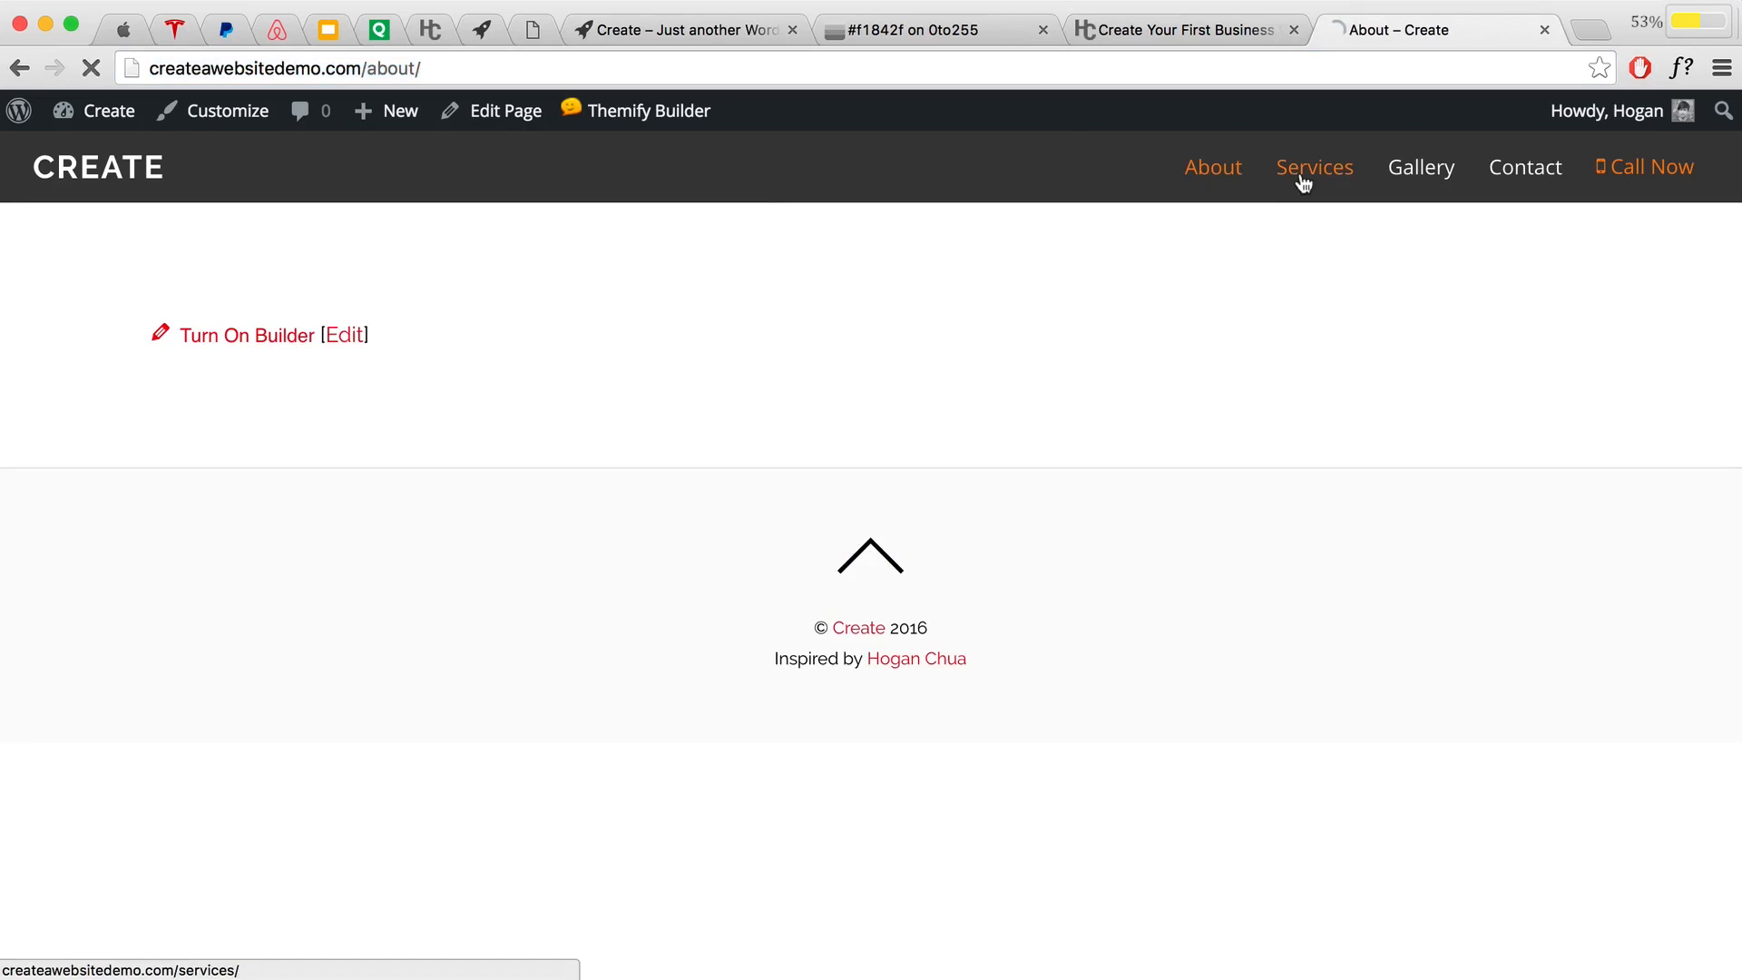
click(444, 68)
right_click(283, 65)
click(327, 96)
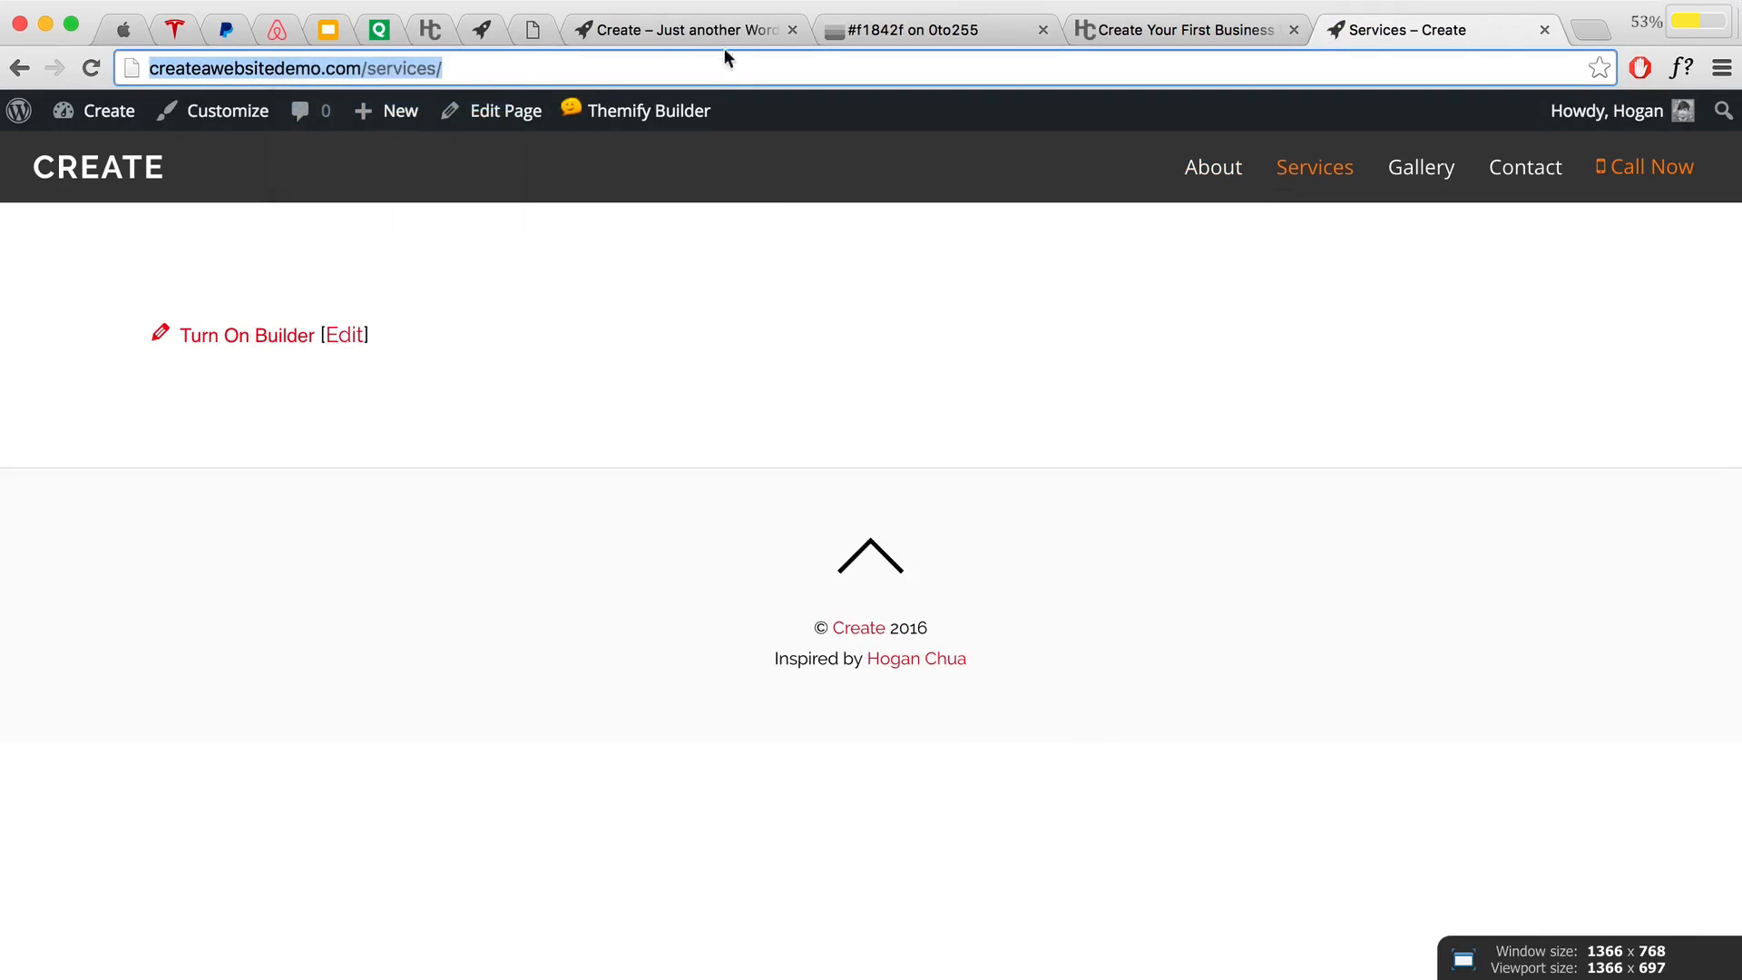
click(719, 29)
drag(1012, 544, 523, 501)
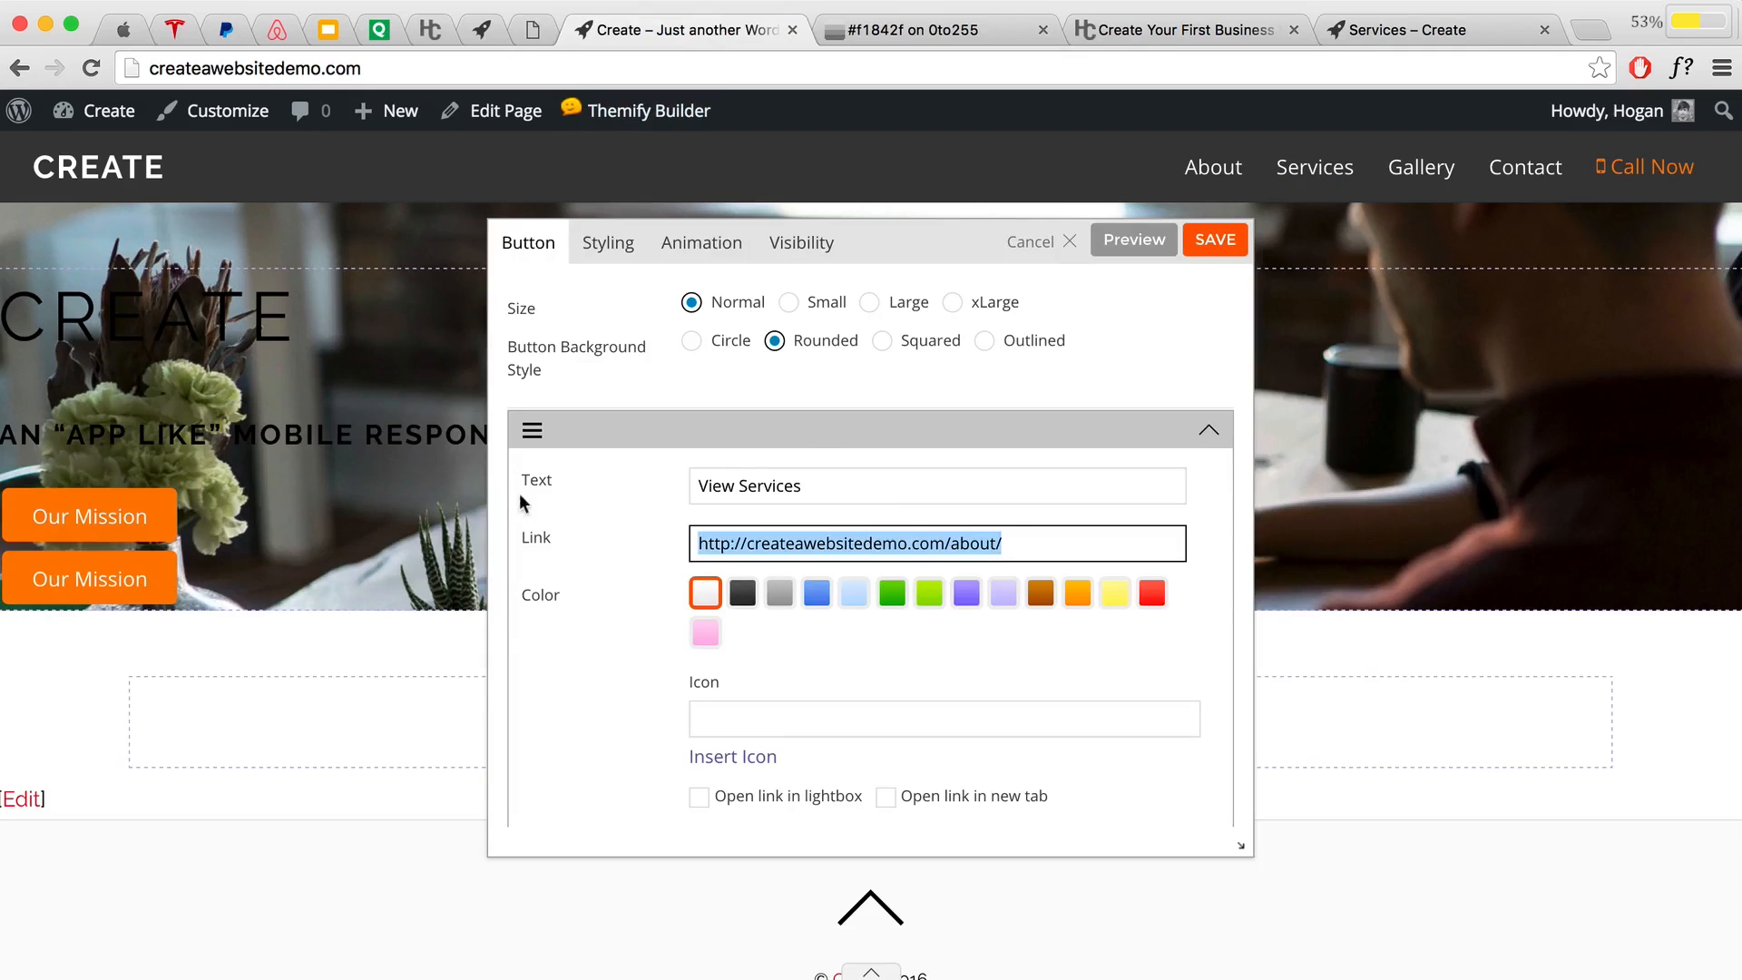
key(super+v)
click(617, 527)
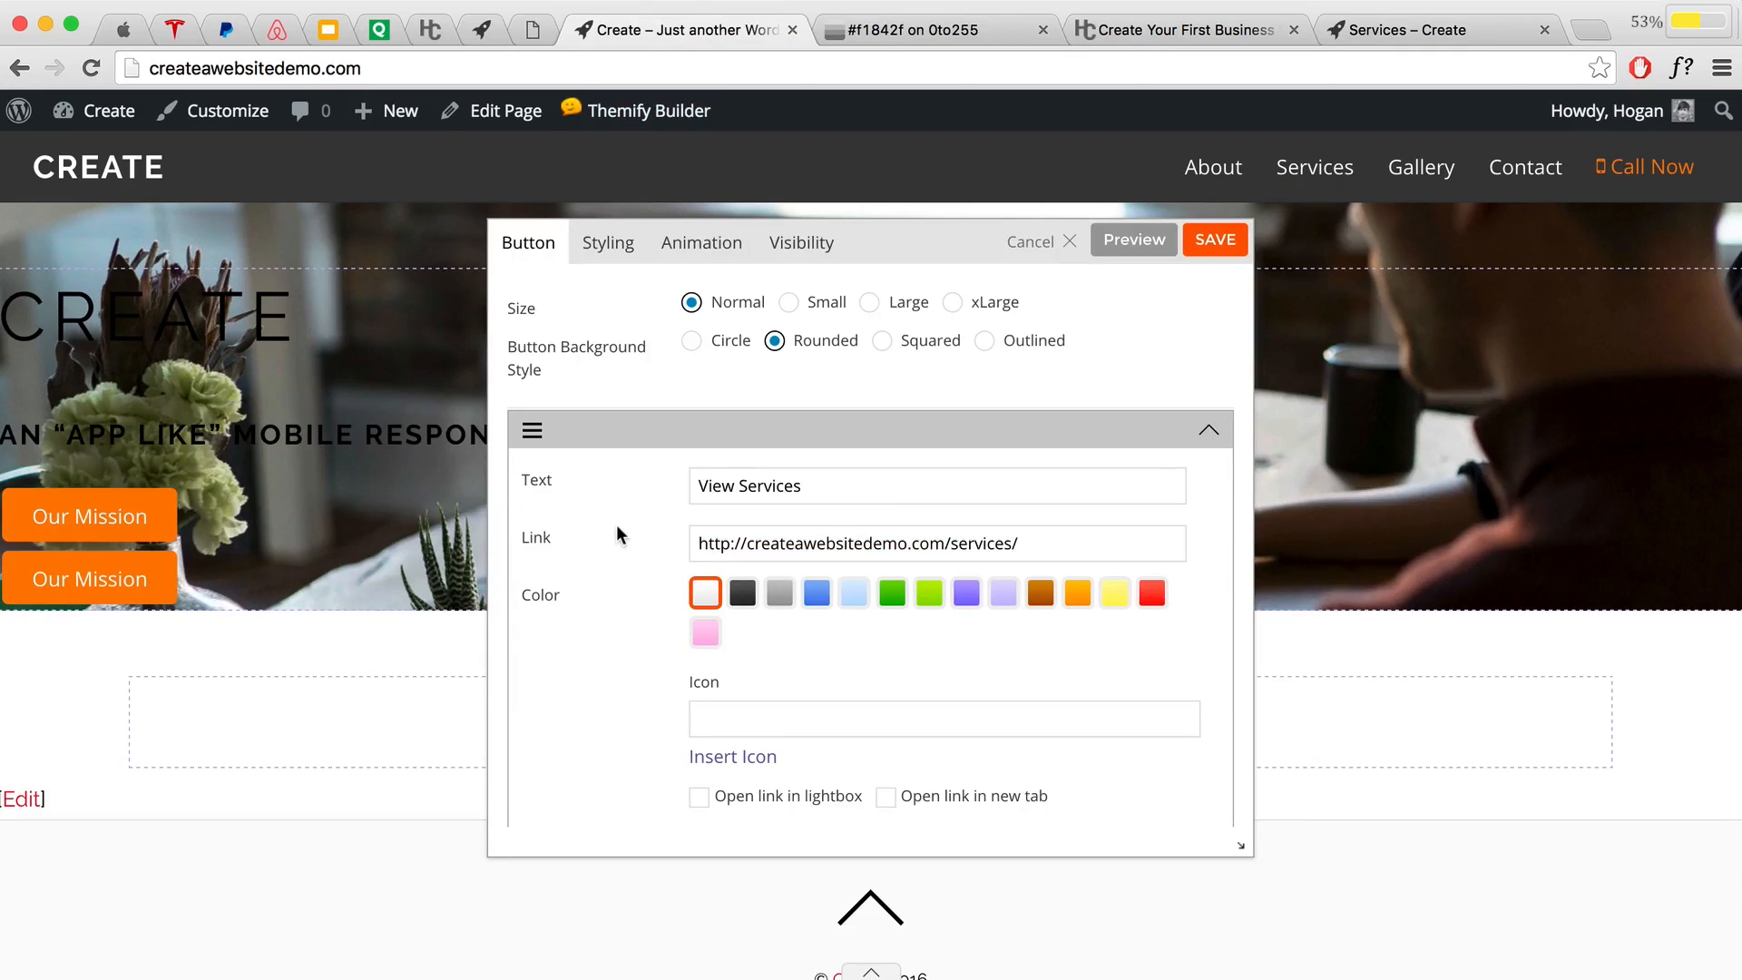
Step: Review the copied Button Link colours (f1842f background, ee7110 hover, fff text), then view PayPal's site
click(613, 257)
scroll(661, 408, down, 2)
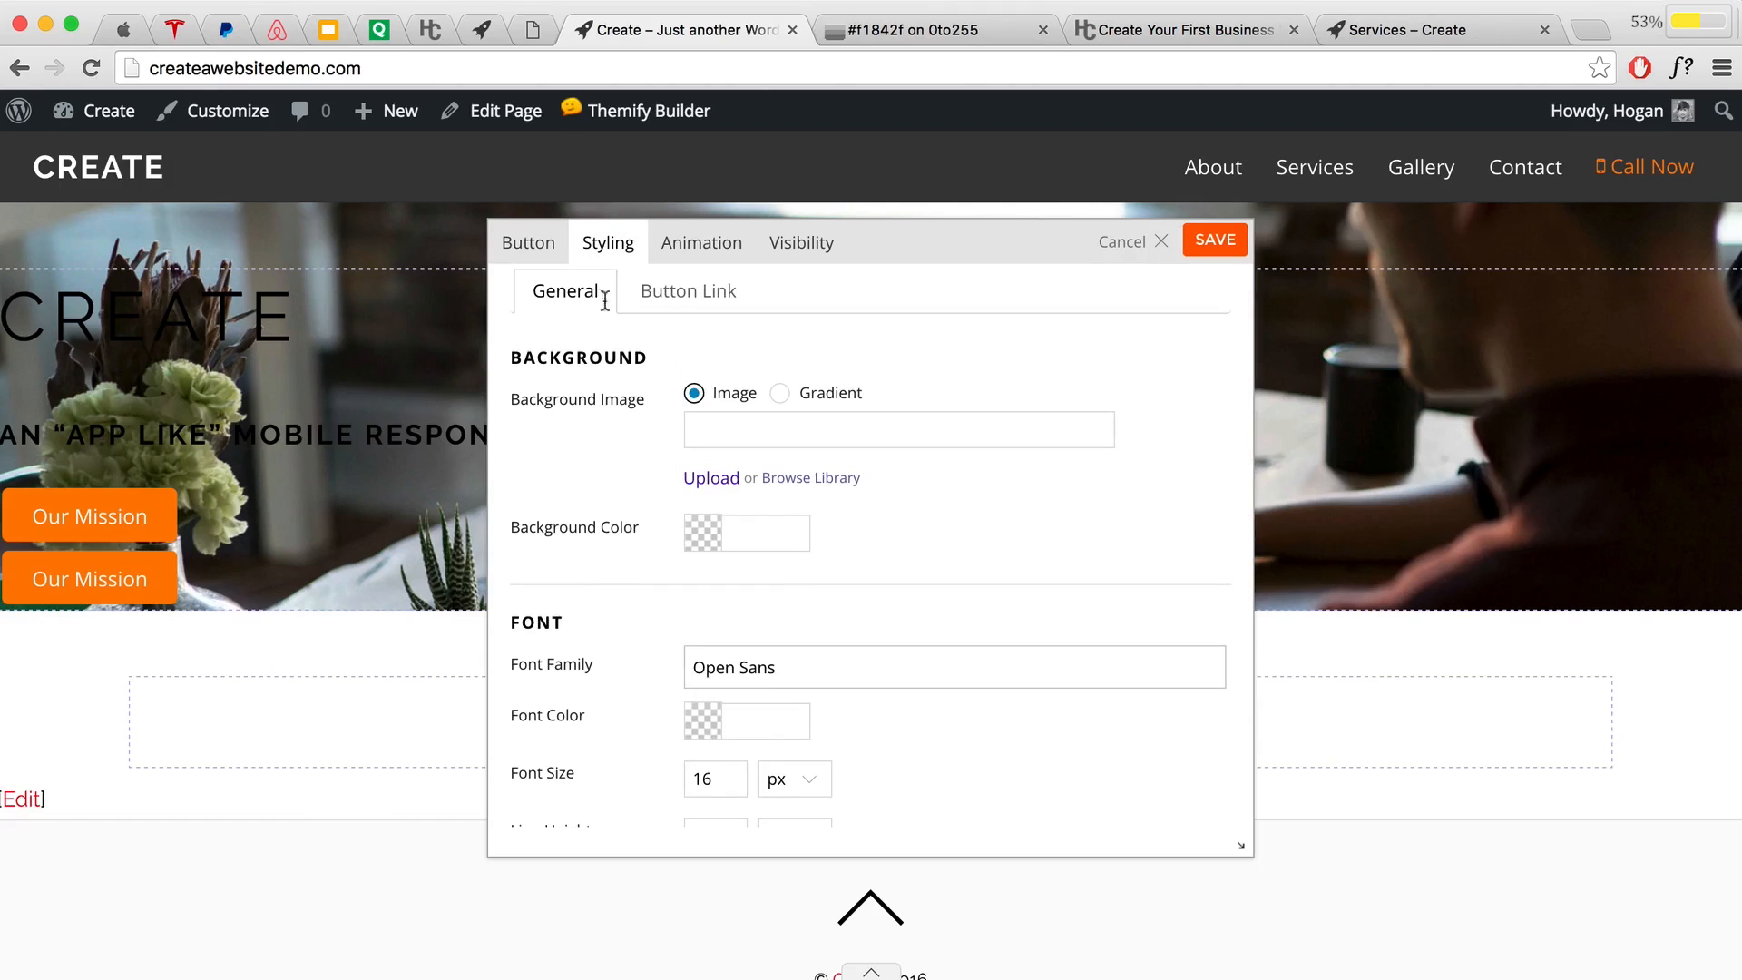
click(668, 297)
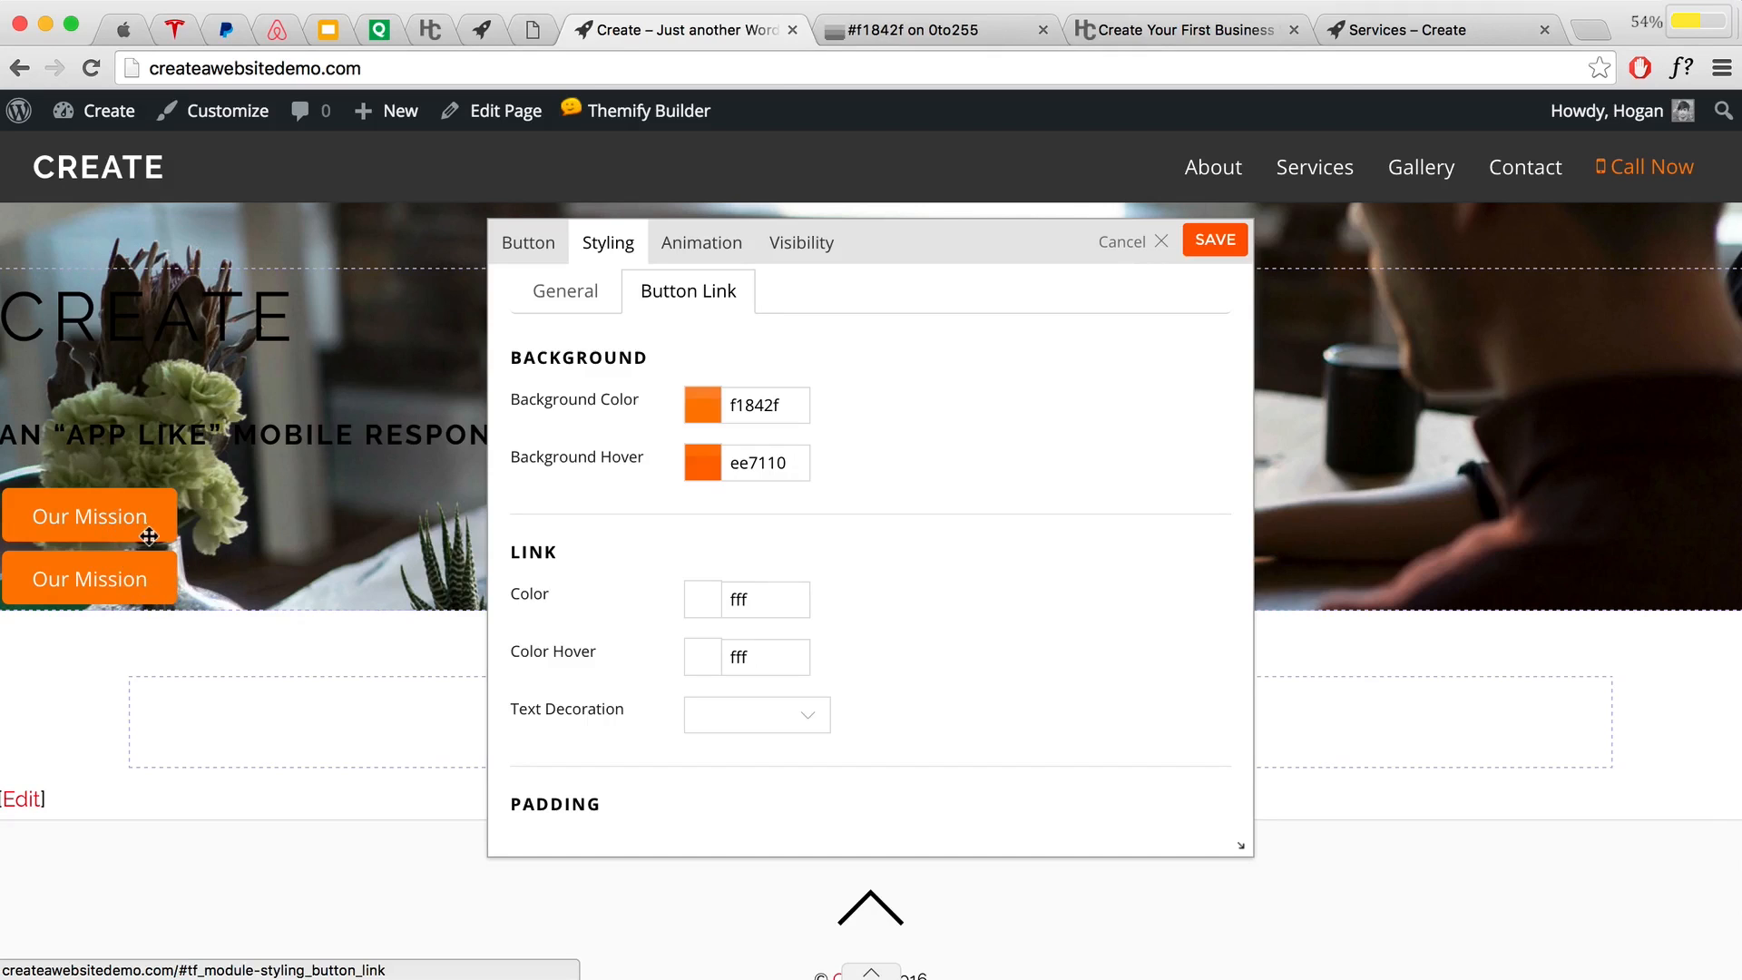
click(221, 38)
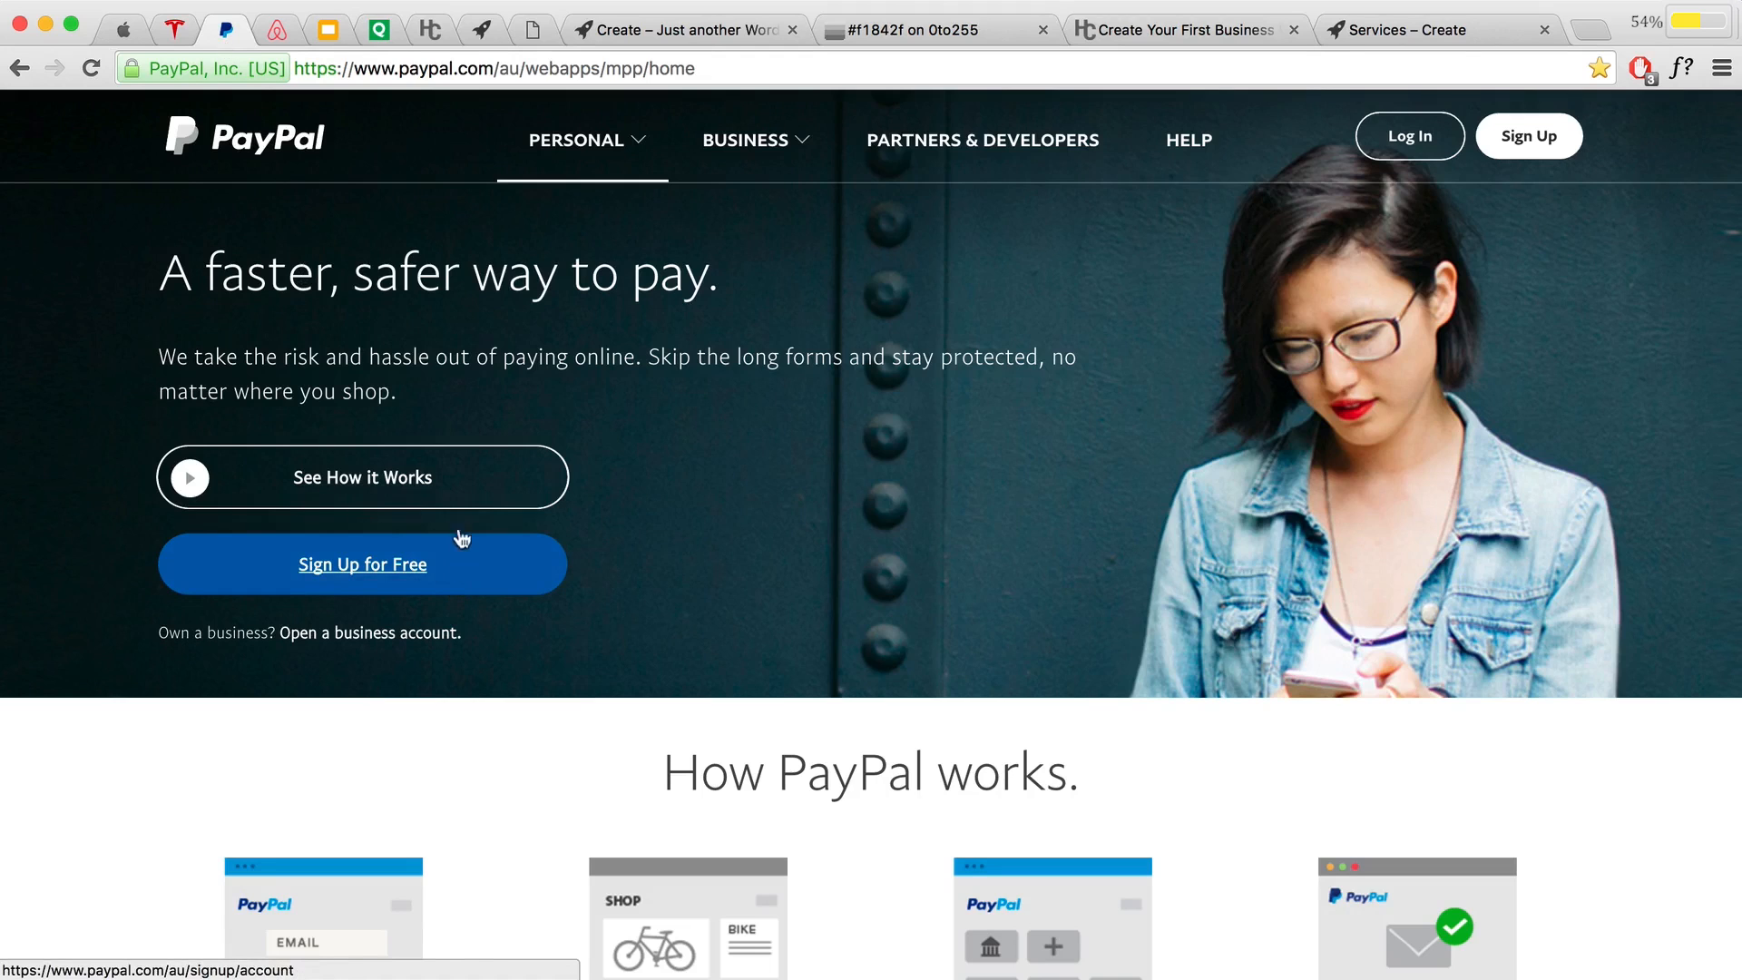
Step: Change the View Services button's background colour from f1842f to white fff
scroll(454, 470, down, 1)
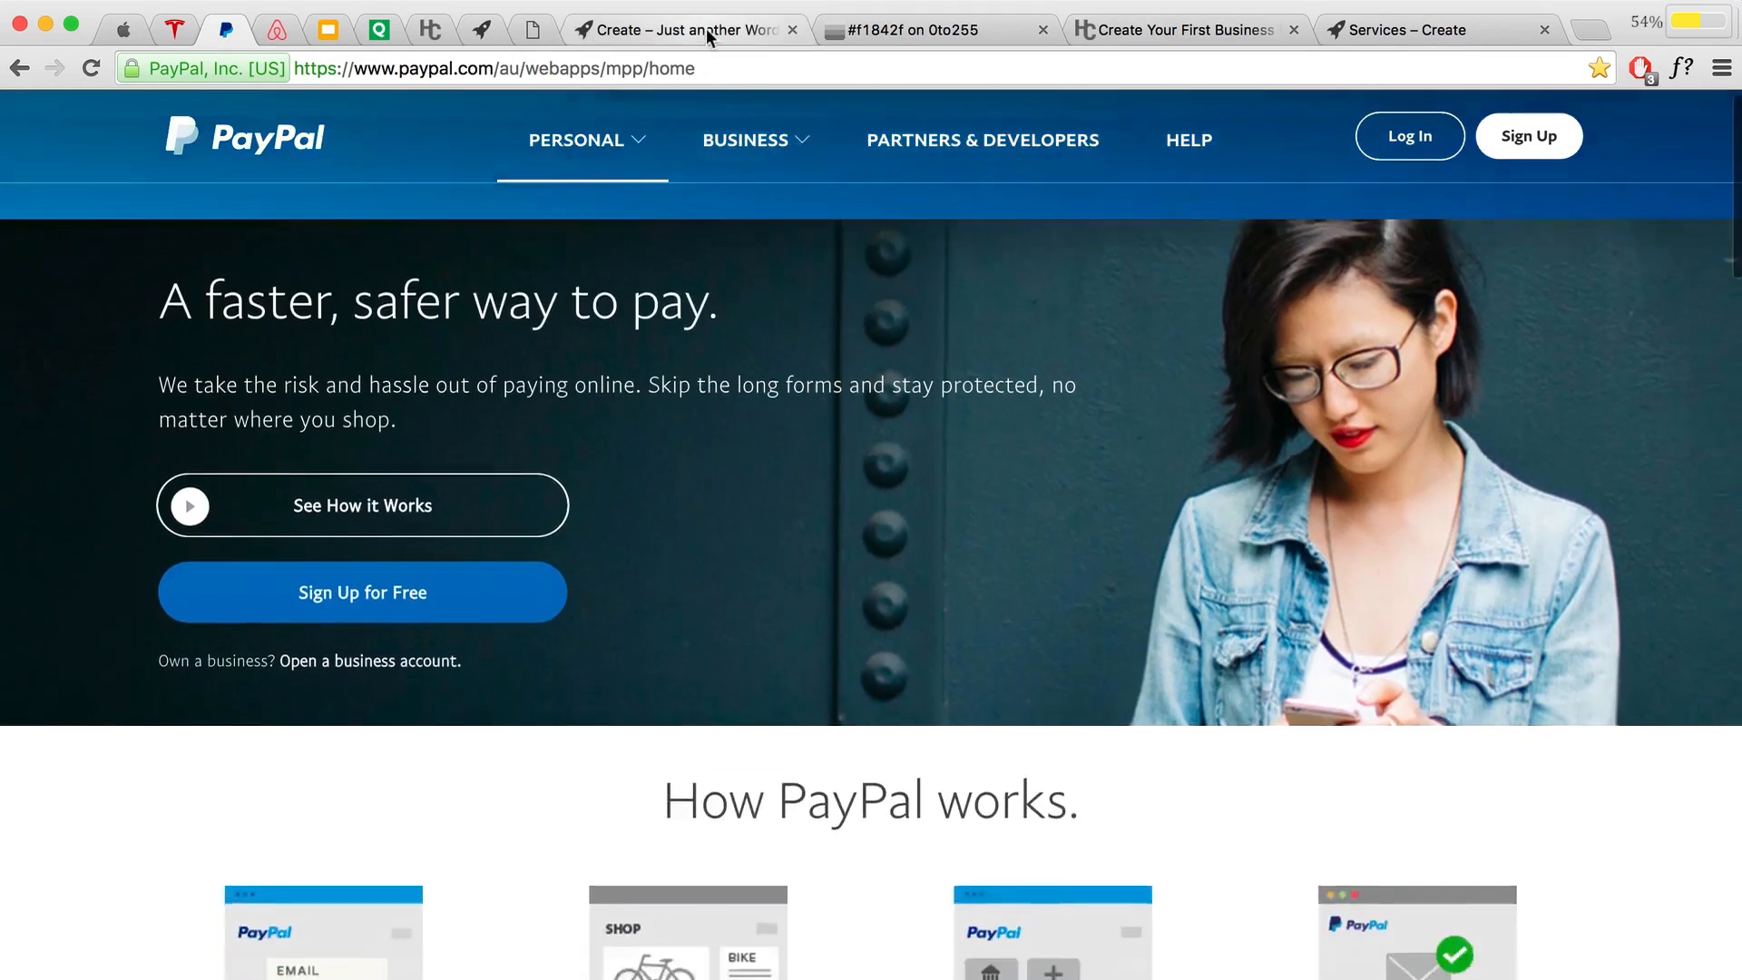
click(706, 29)
drag(787, 404, 670, 393)
text(fff)
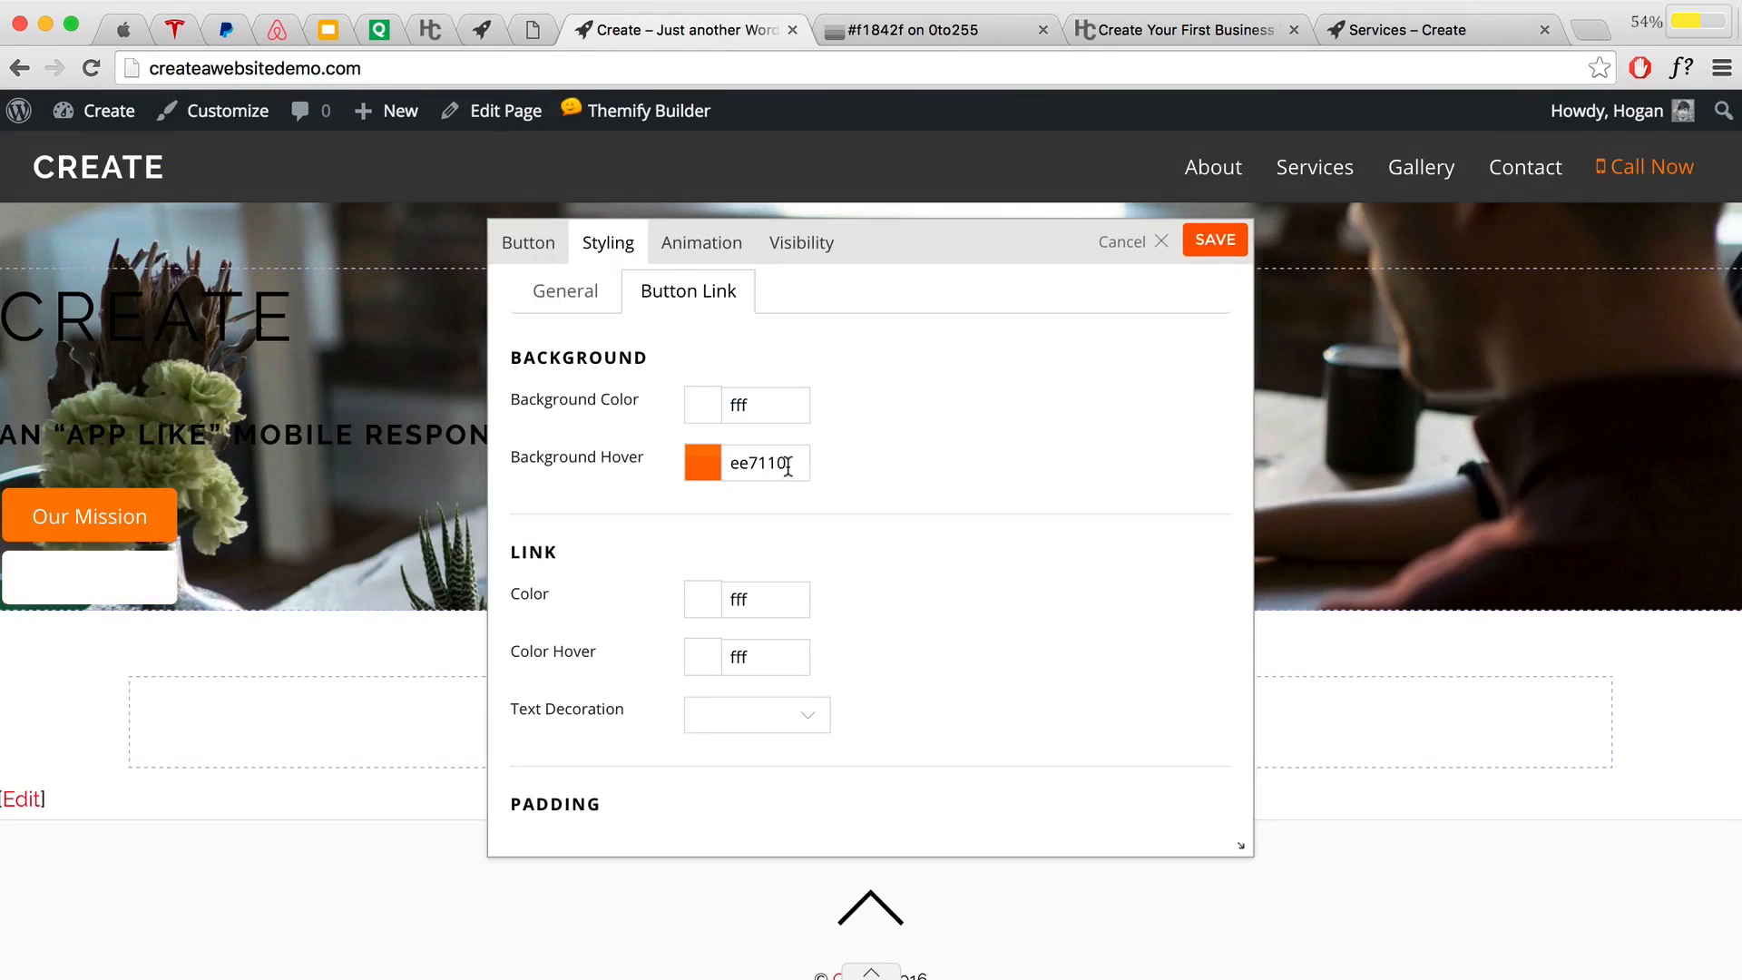
click(967, 31)
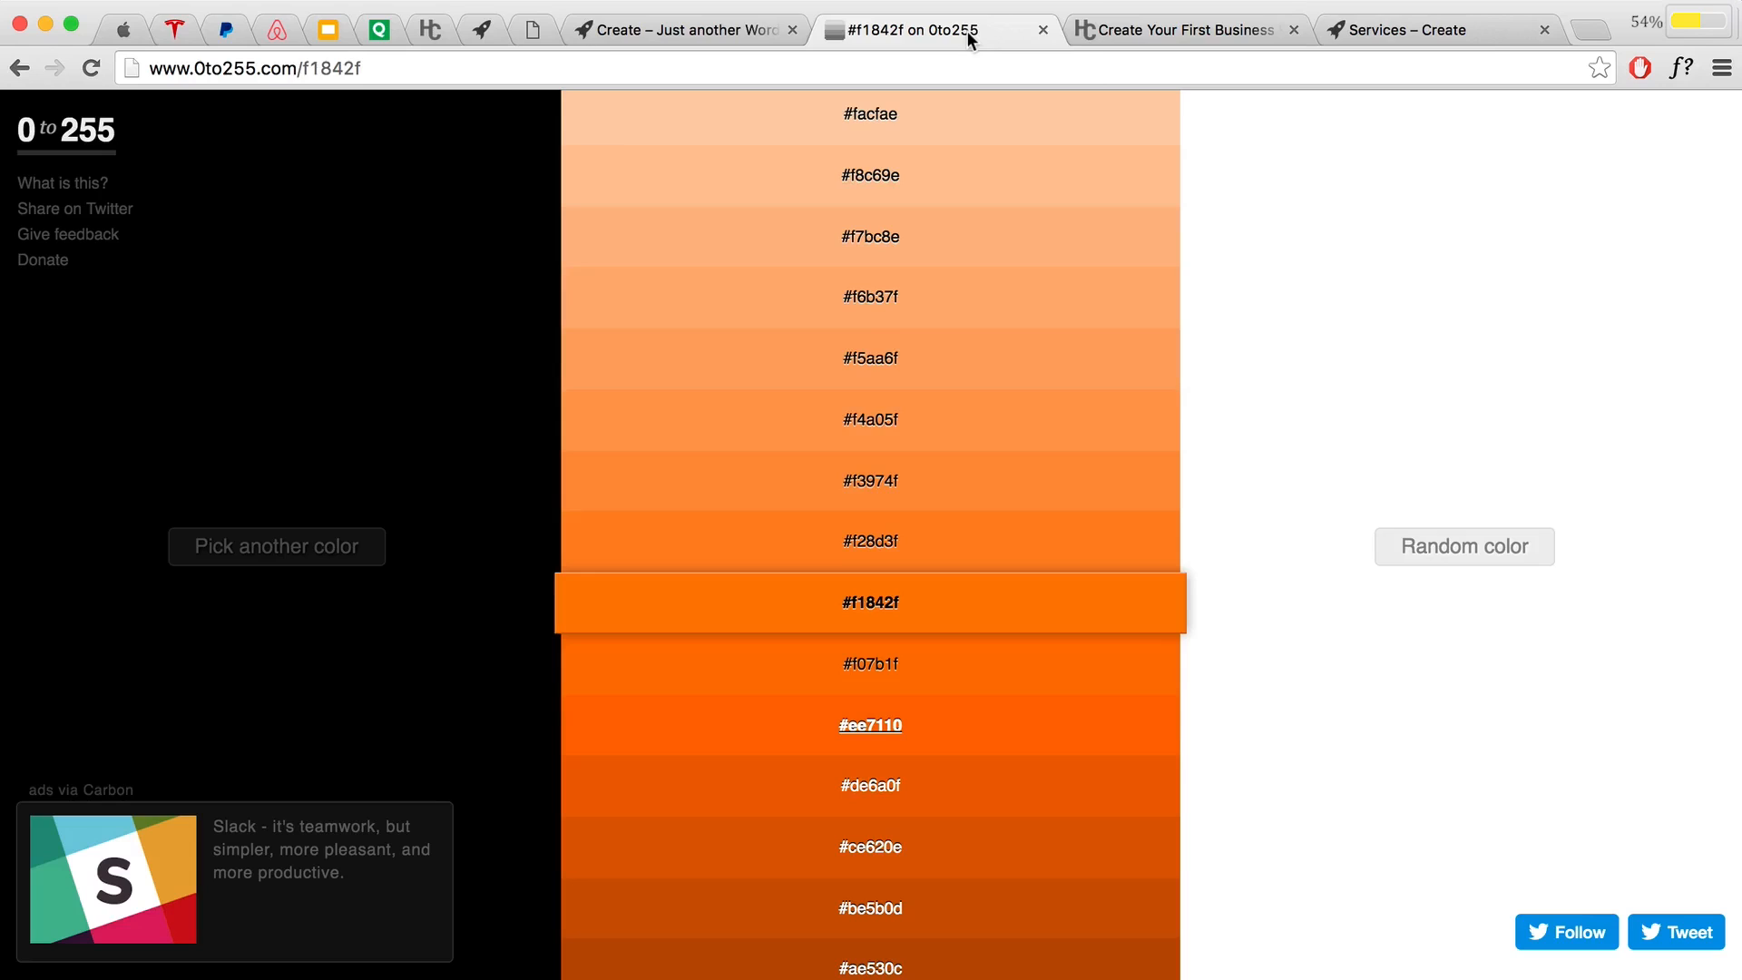
Step: Load the fff shade palette in 0to255, copy light grey eee, and select the Background Hover value
click(287, 556)
text(ff)
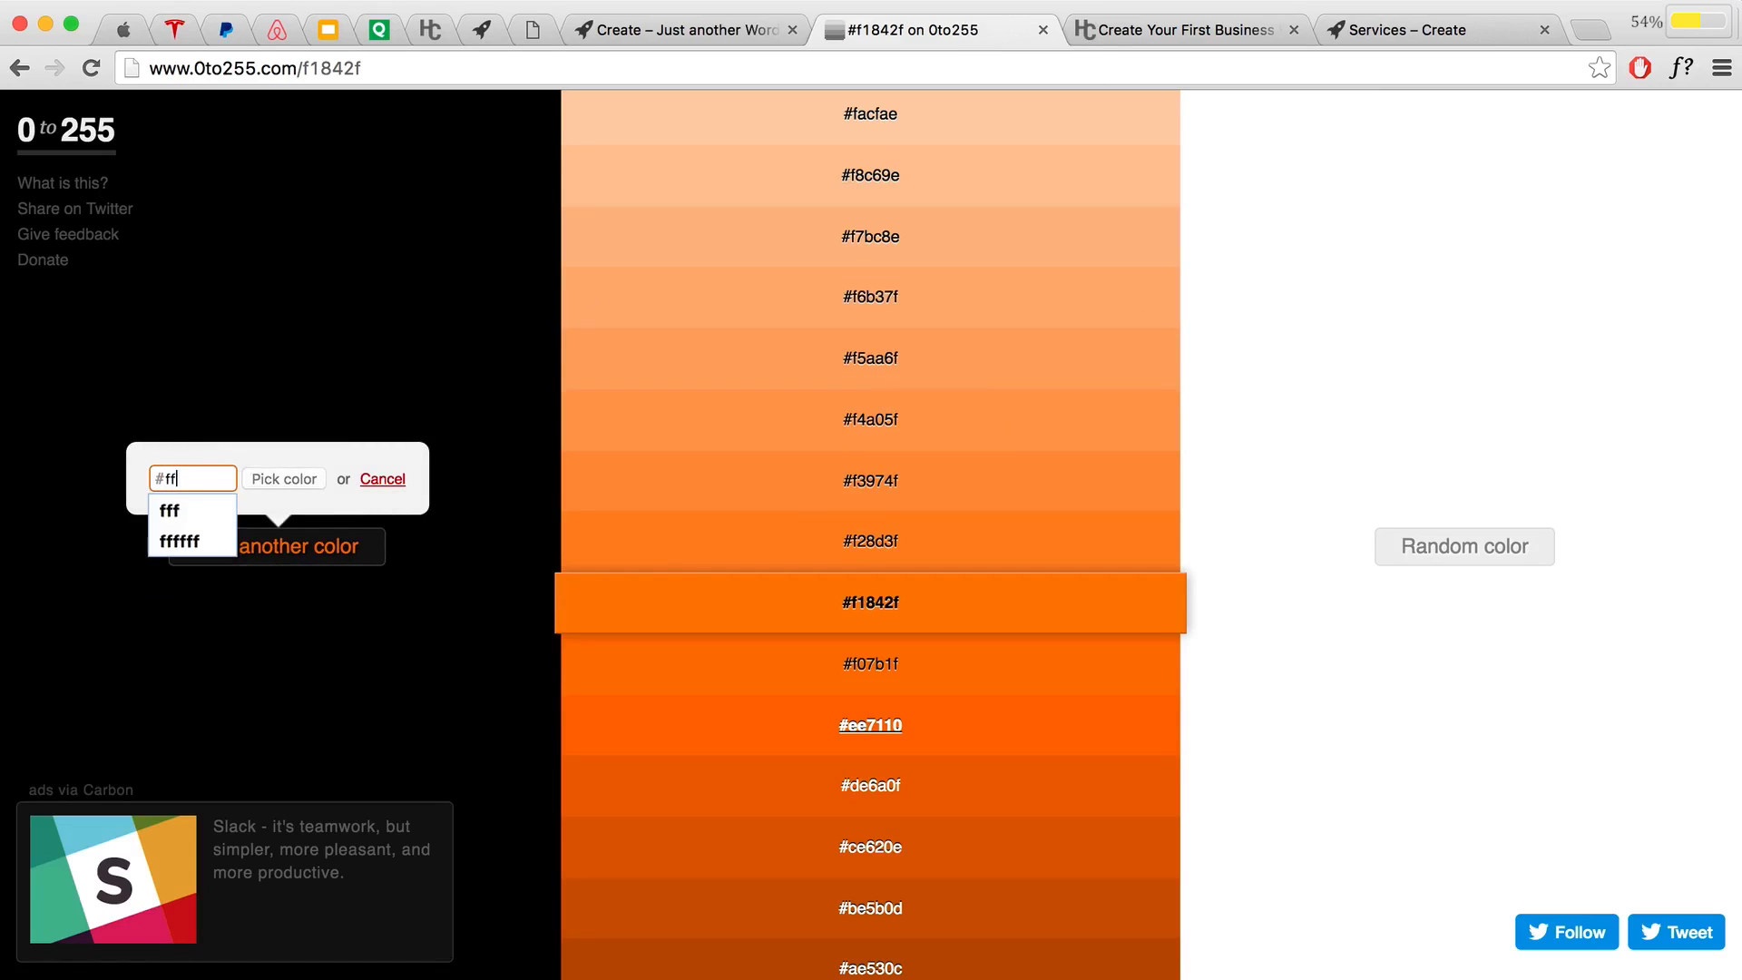
text(f)
click(256, 482)
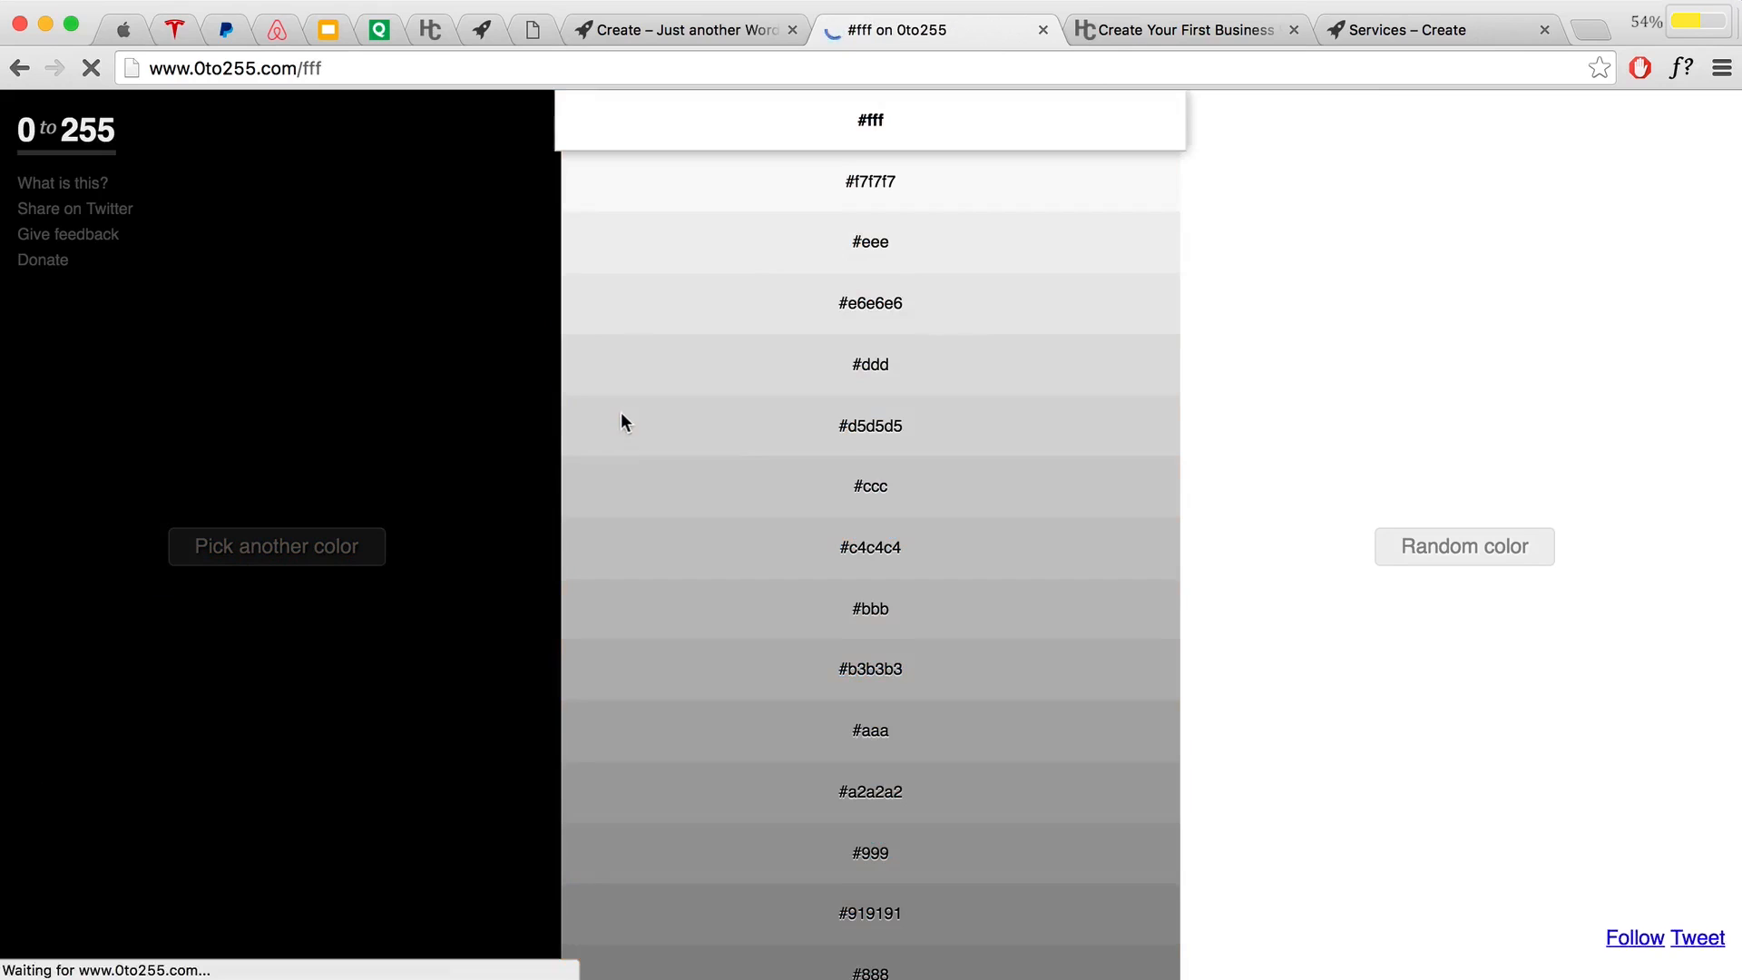
click(932, 247)
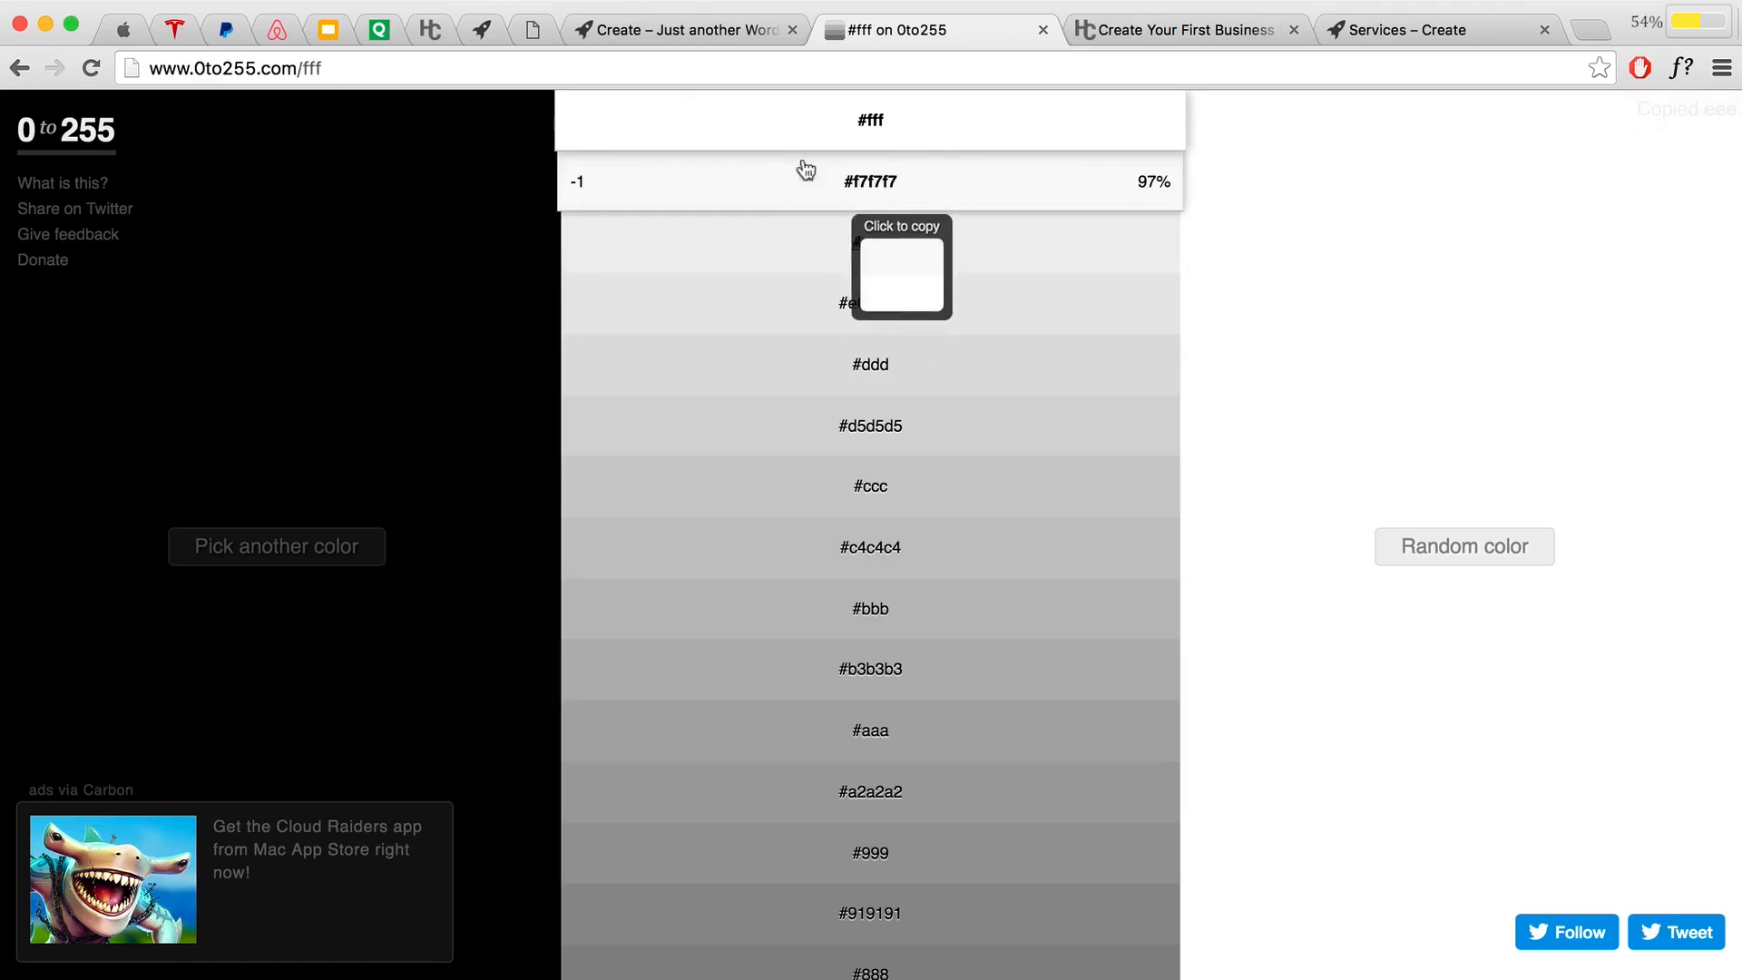
click(727, 23)
drag(786, 462, 644, 443)
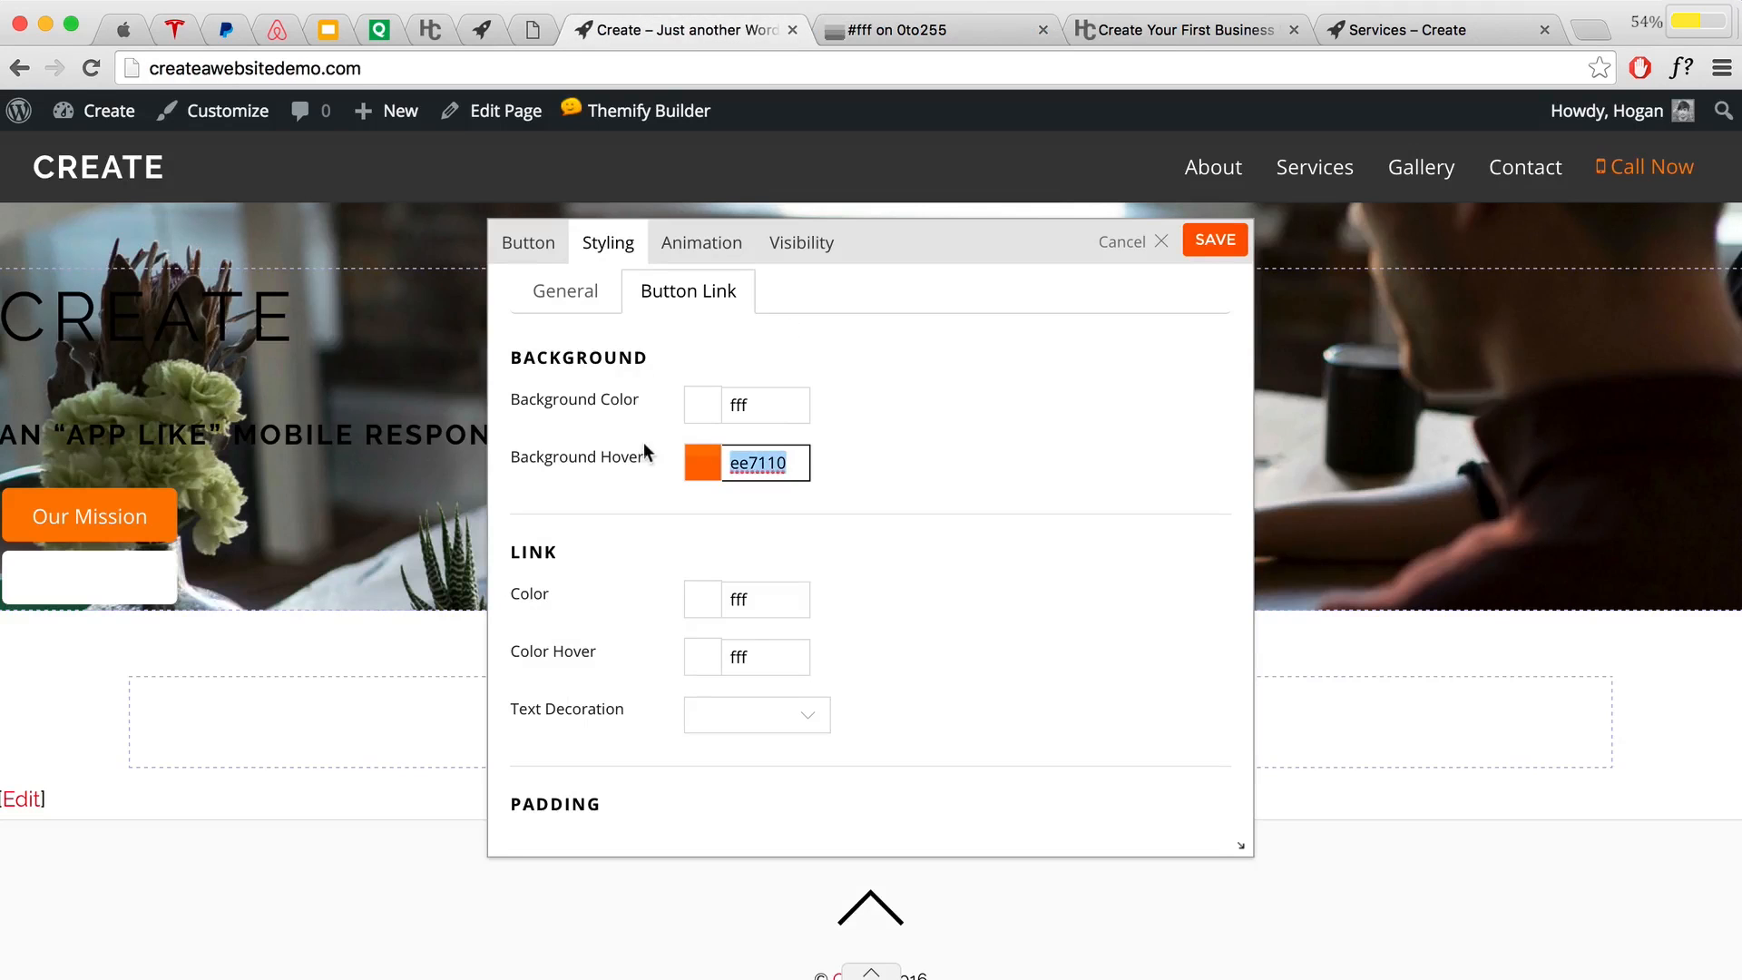
Step: Set Background Hover to eee and the Link Color and Color Hover to 3b3b3b
key(super+v)
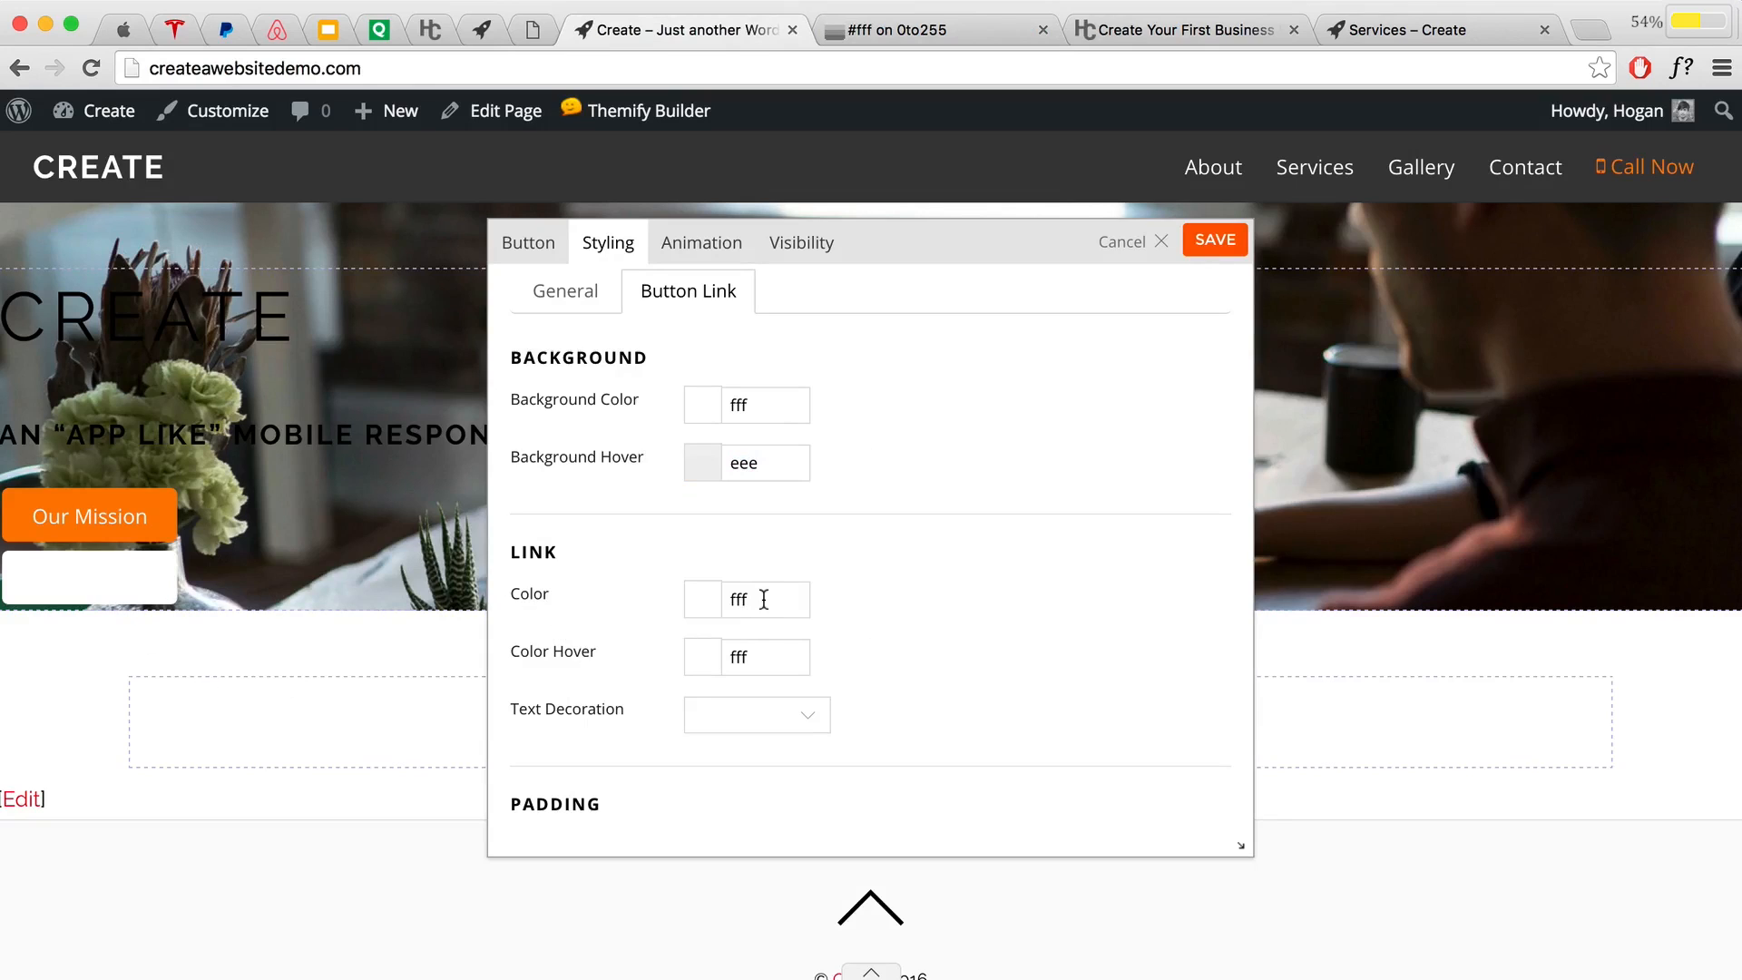
drag(768, 599, 648, 608)
text(3b3)
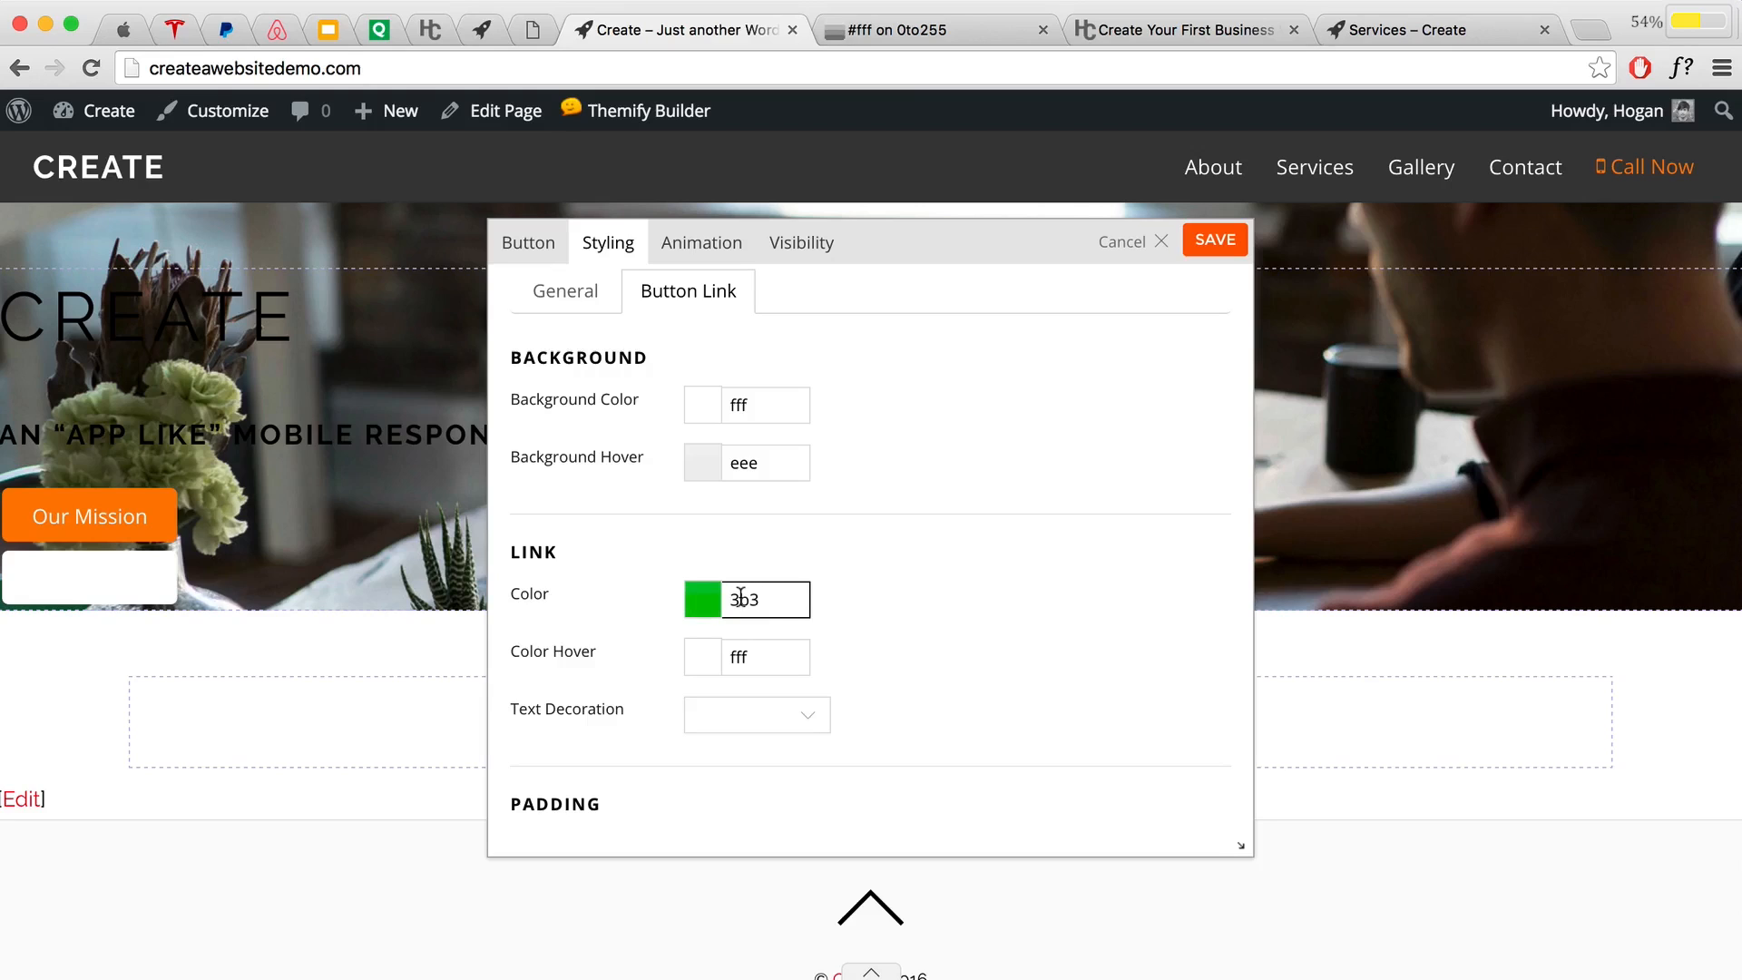
text(b3b)
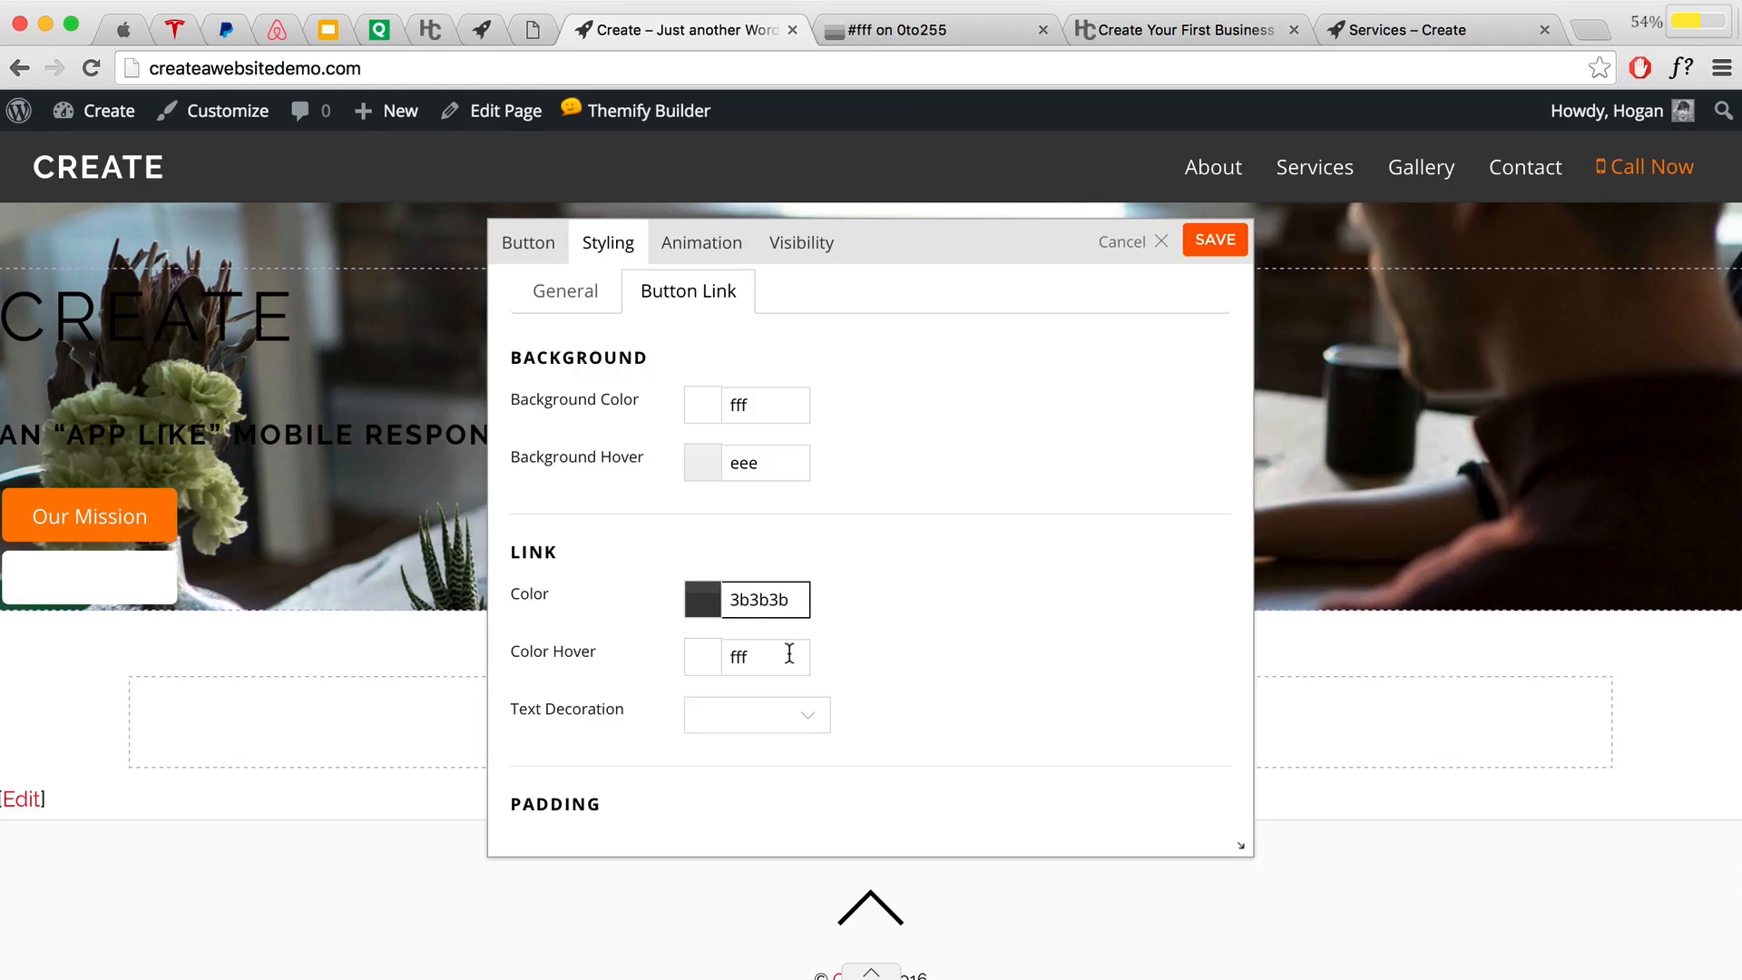
drag(789, 653, 647, 649)
text(3b3b3b)
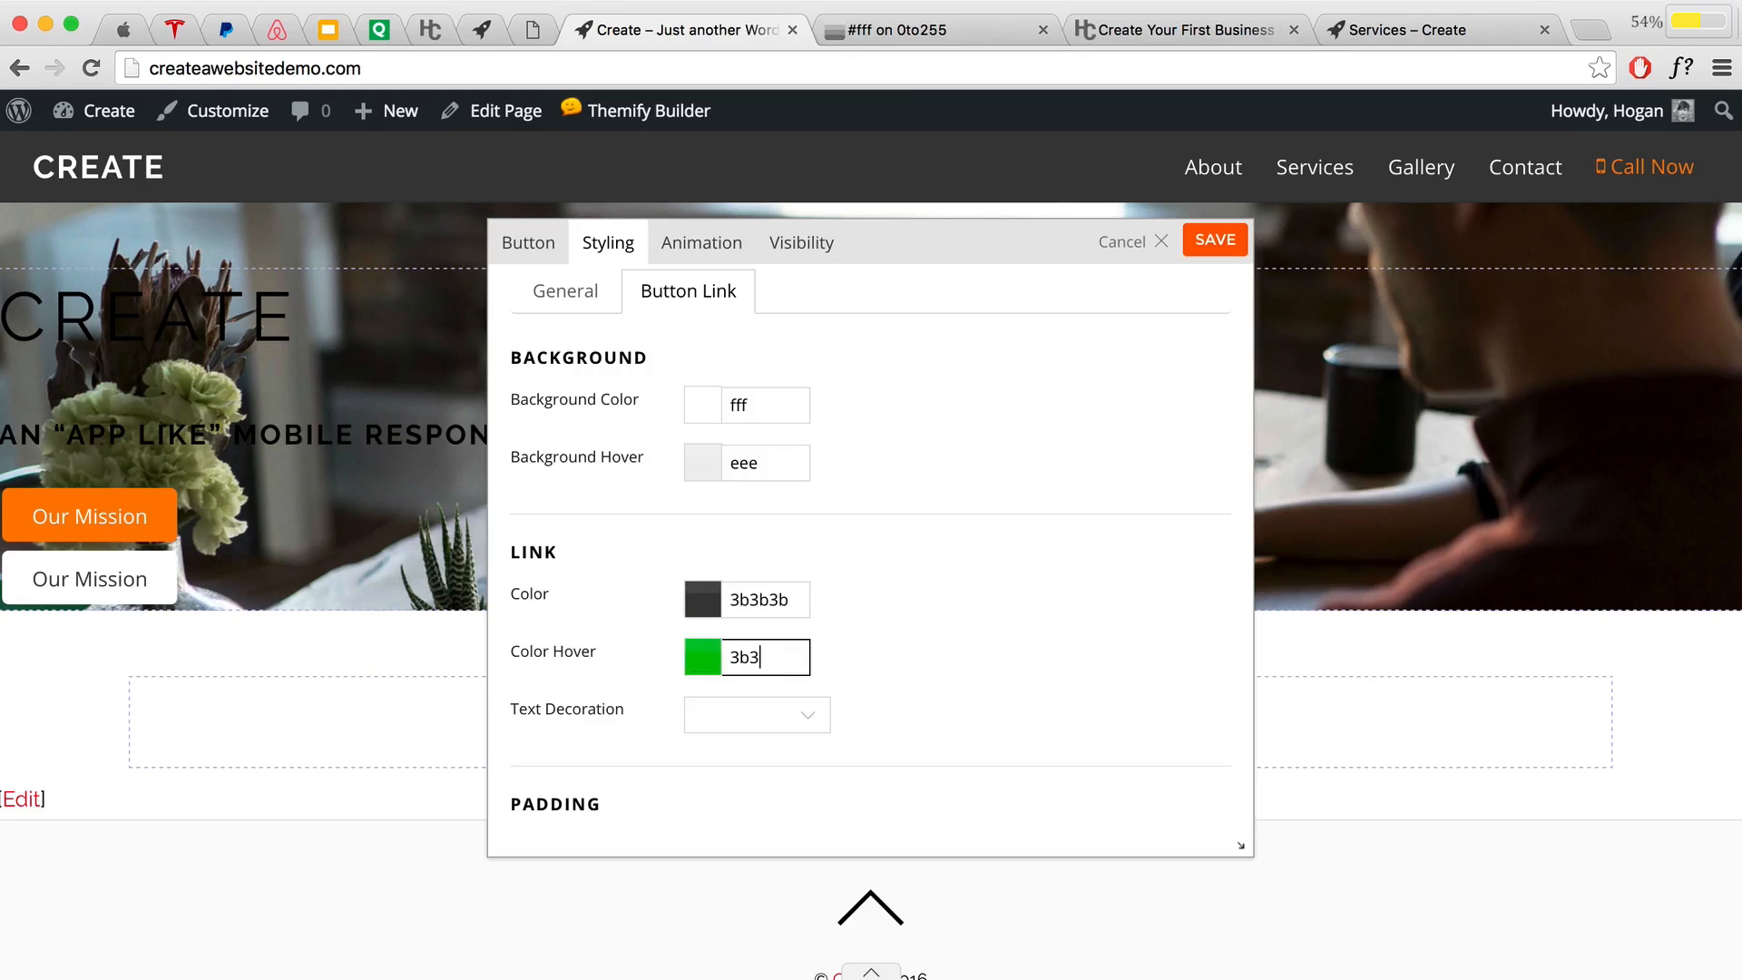
click(907, 618)
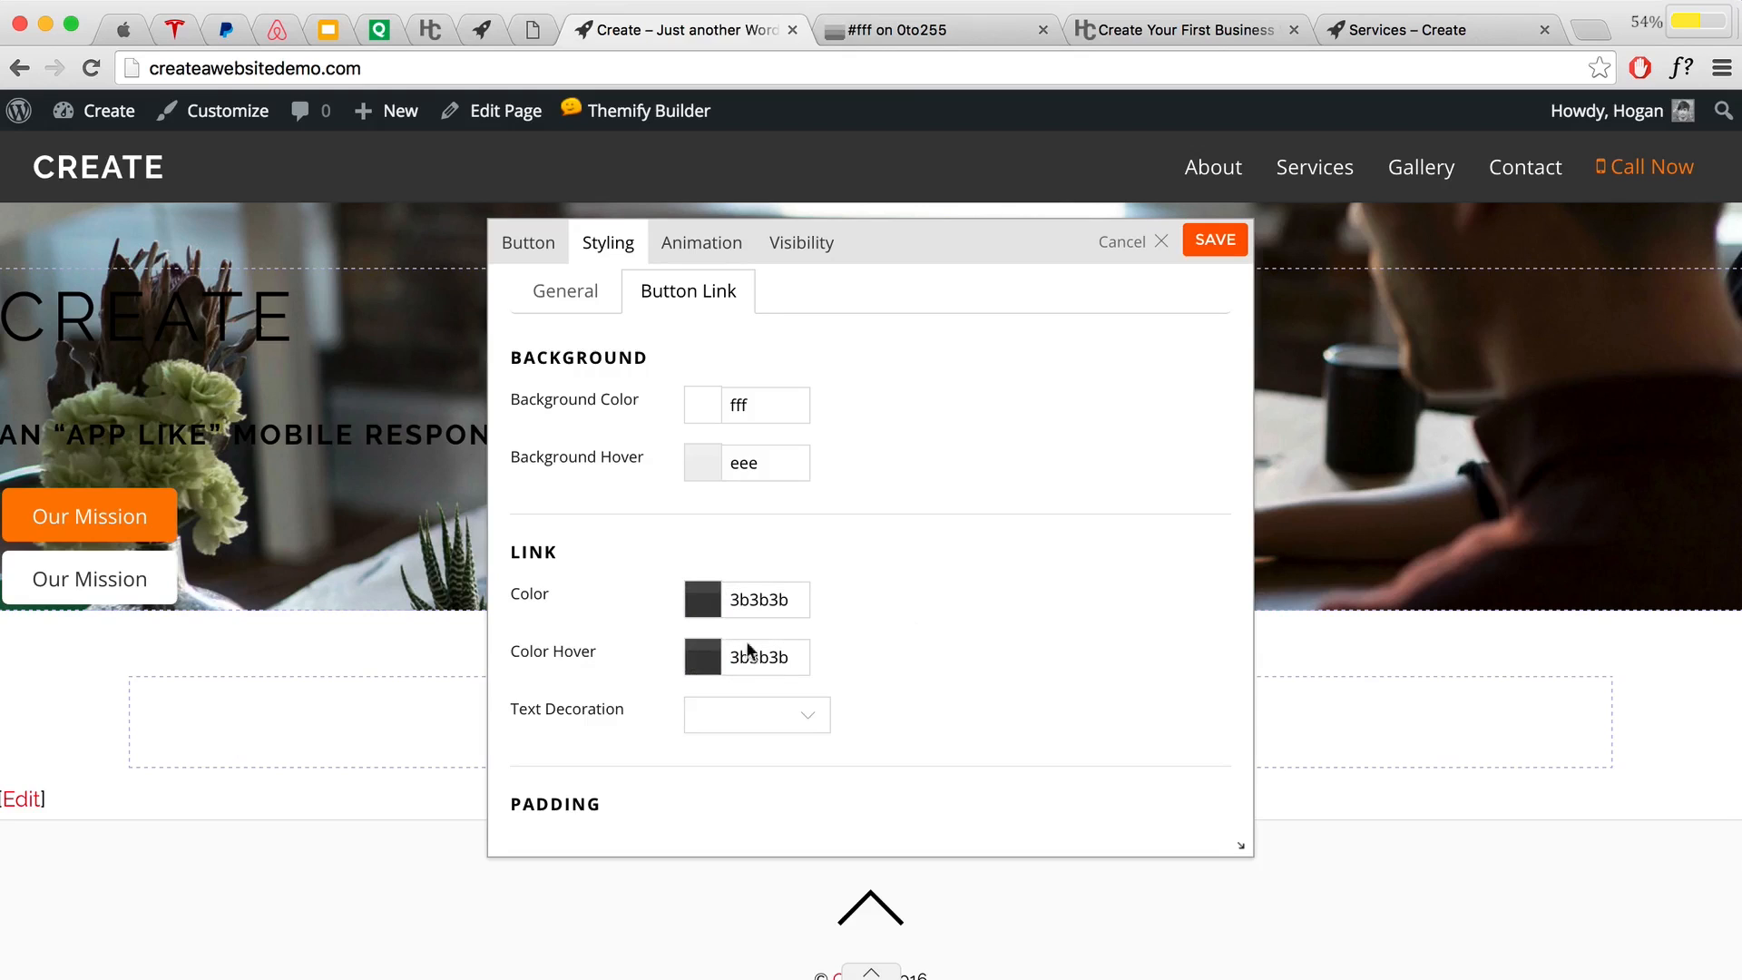
Step: Preview the restyled View Services button and save it
click(528, 243)
click(1119, 245)
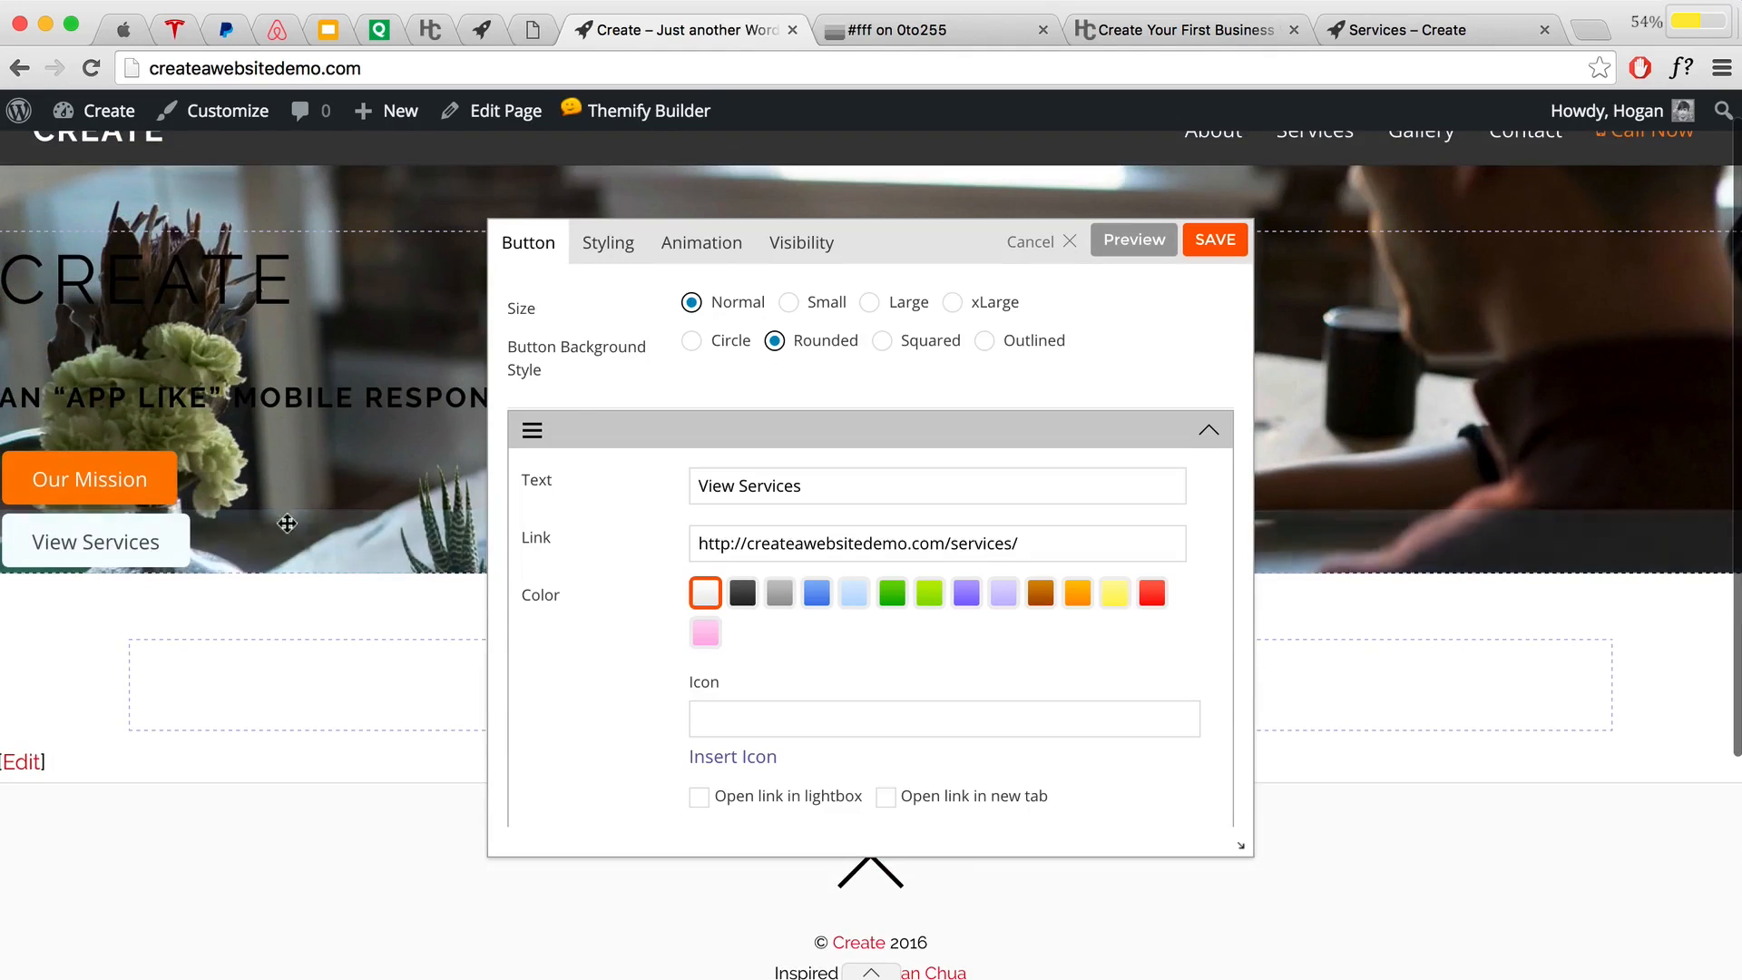
click(1221, 246)
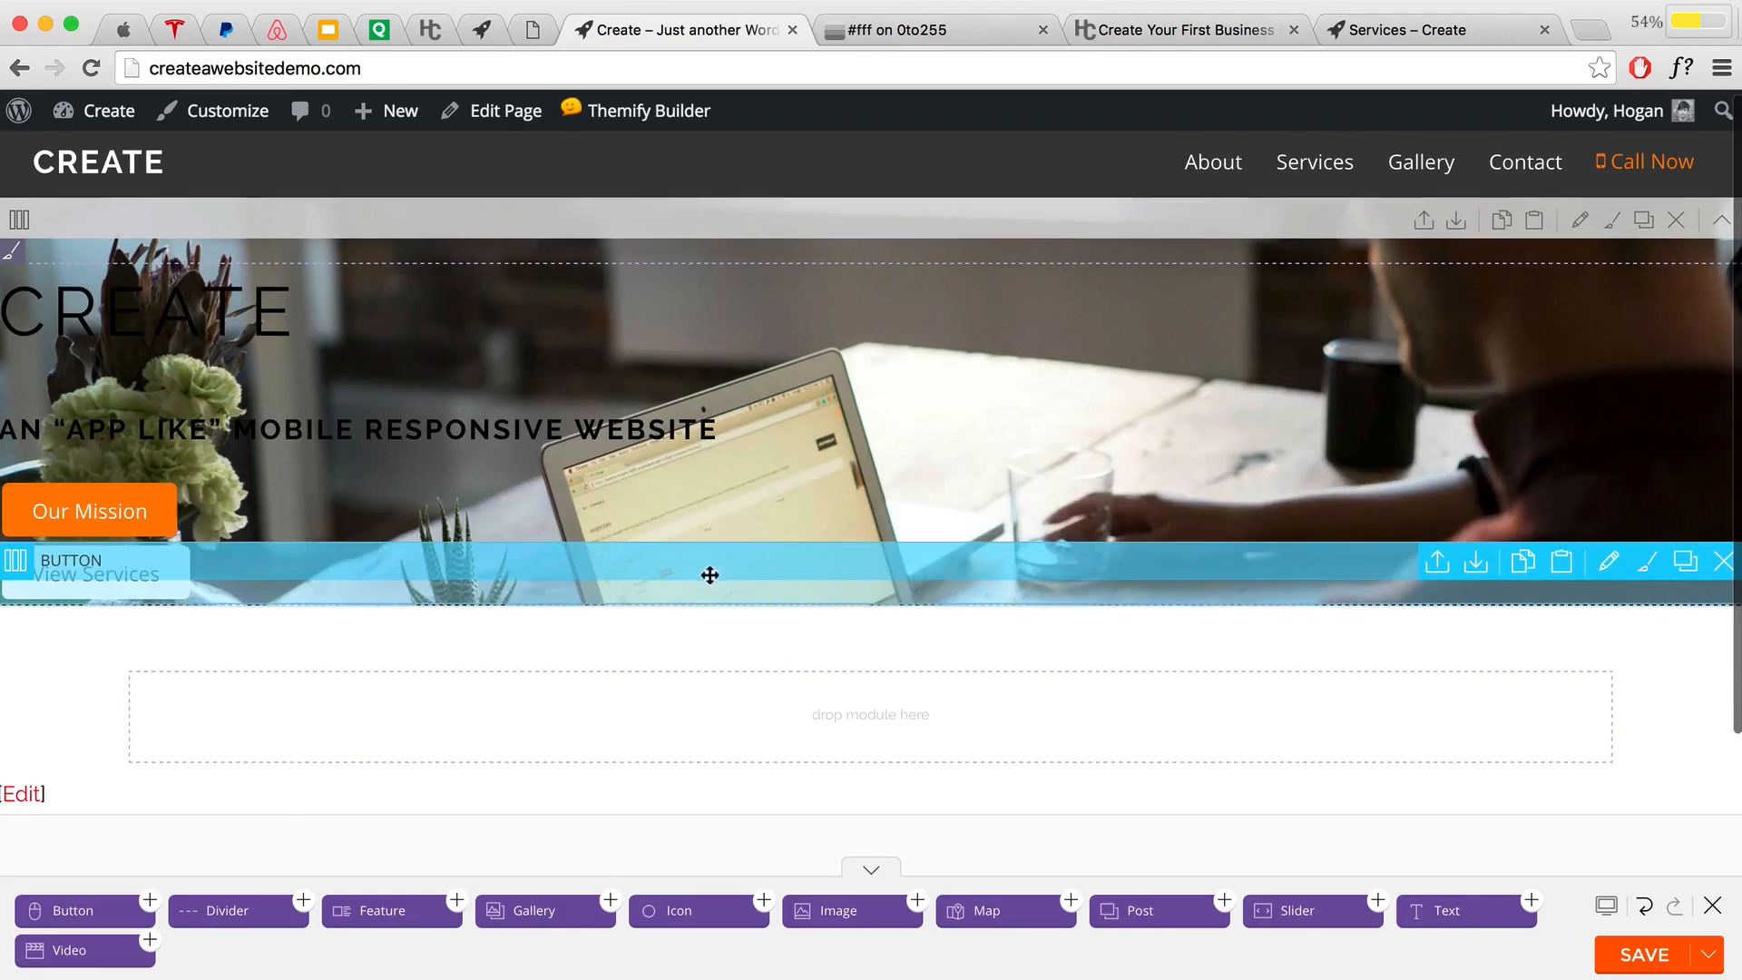
Step: Bring up the Row Options for the hero row holding the CREATE heading
scroll(744, 408, down, 1)
scroll(806, 337, down, 1)
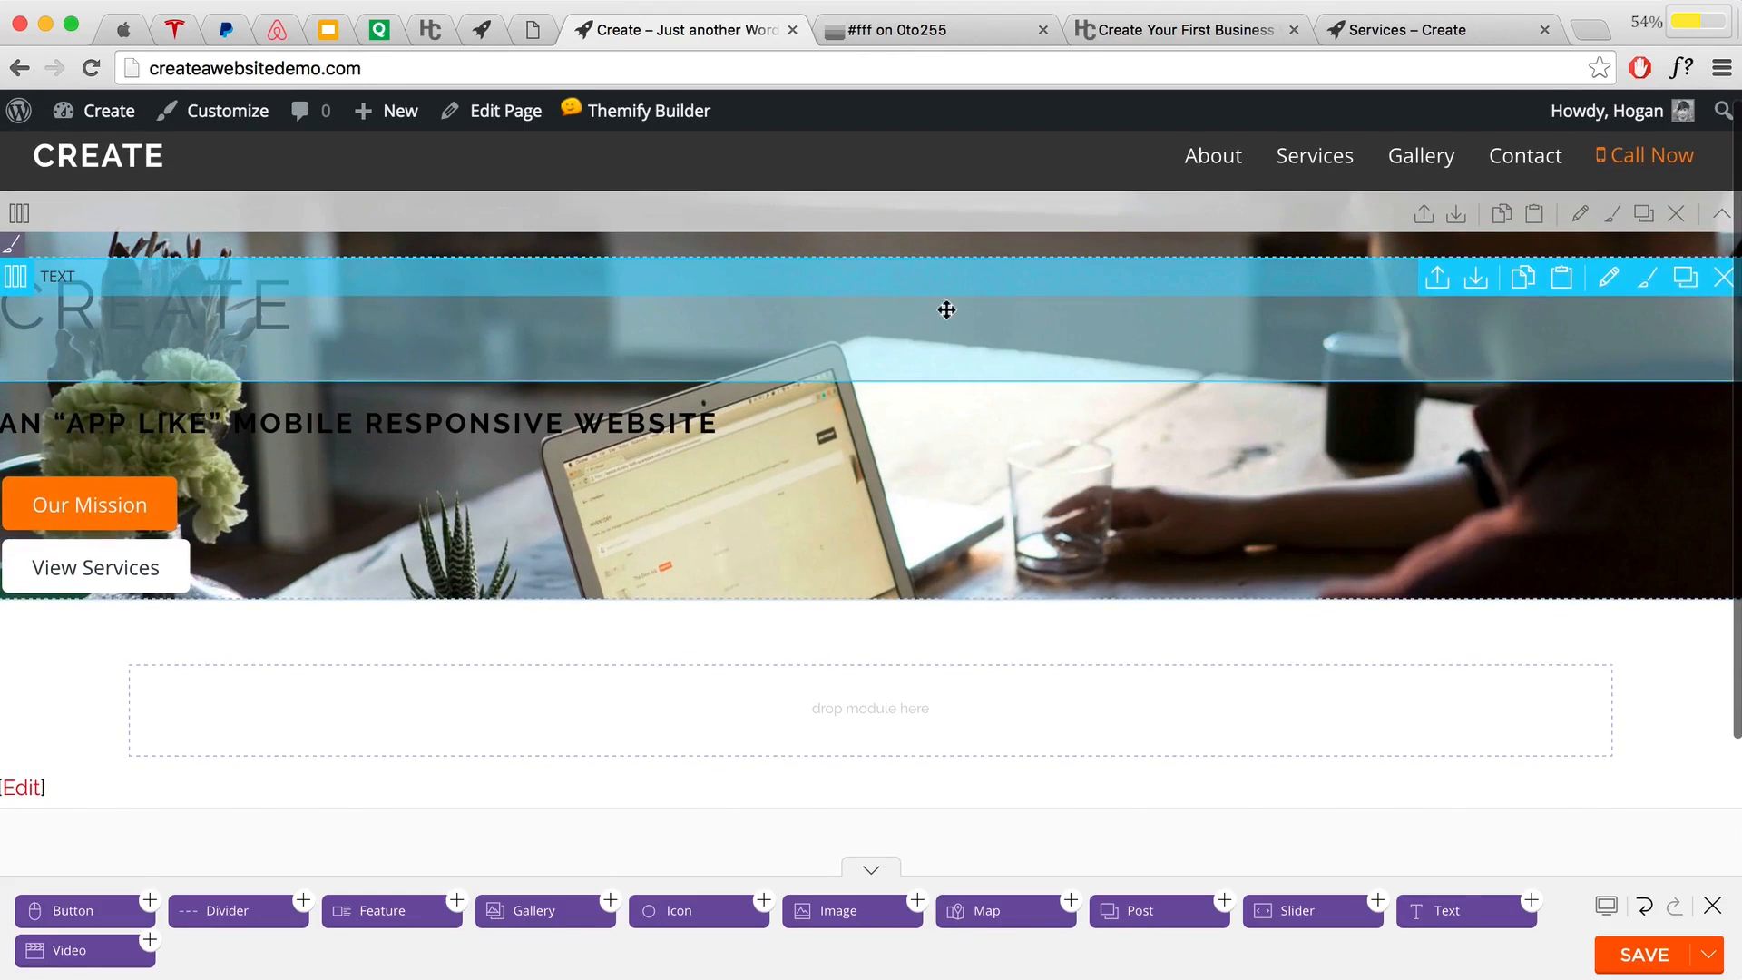
scroll(946, 310, down, 1)
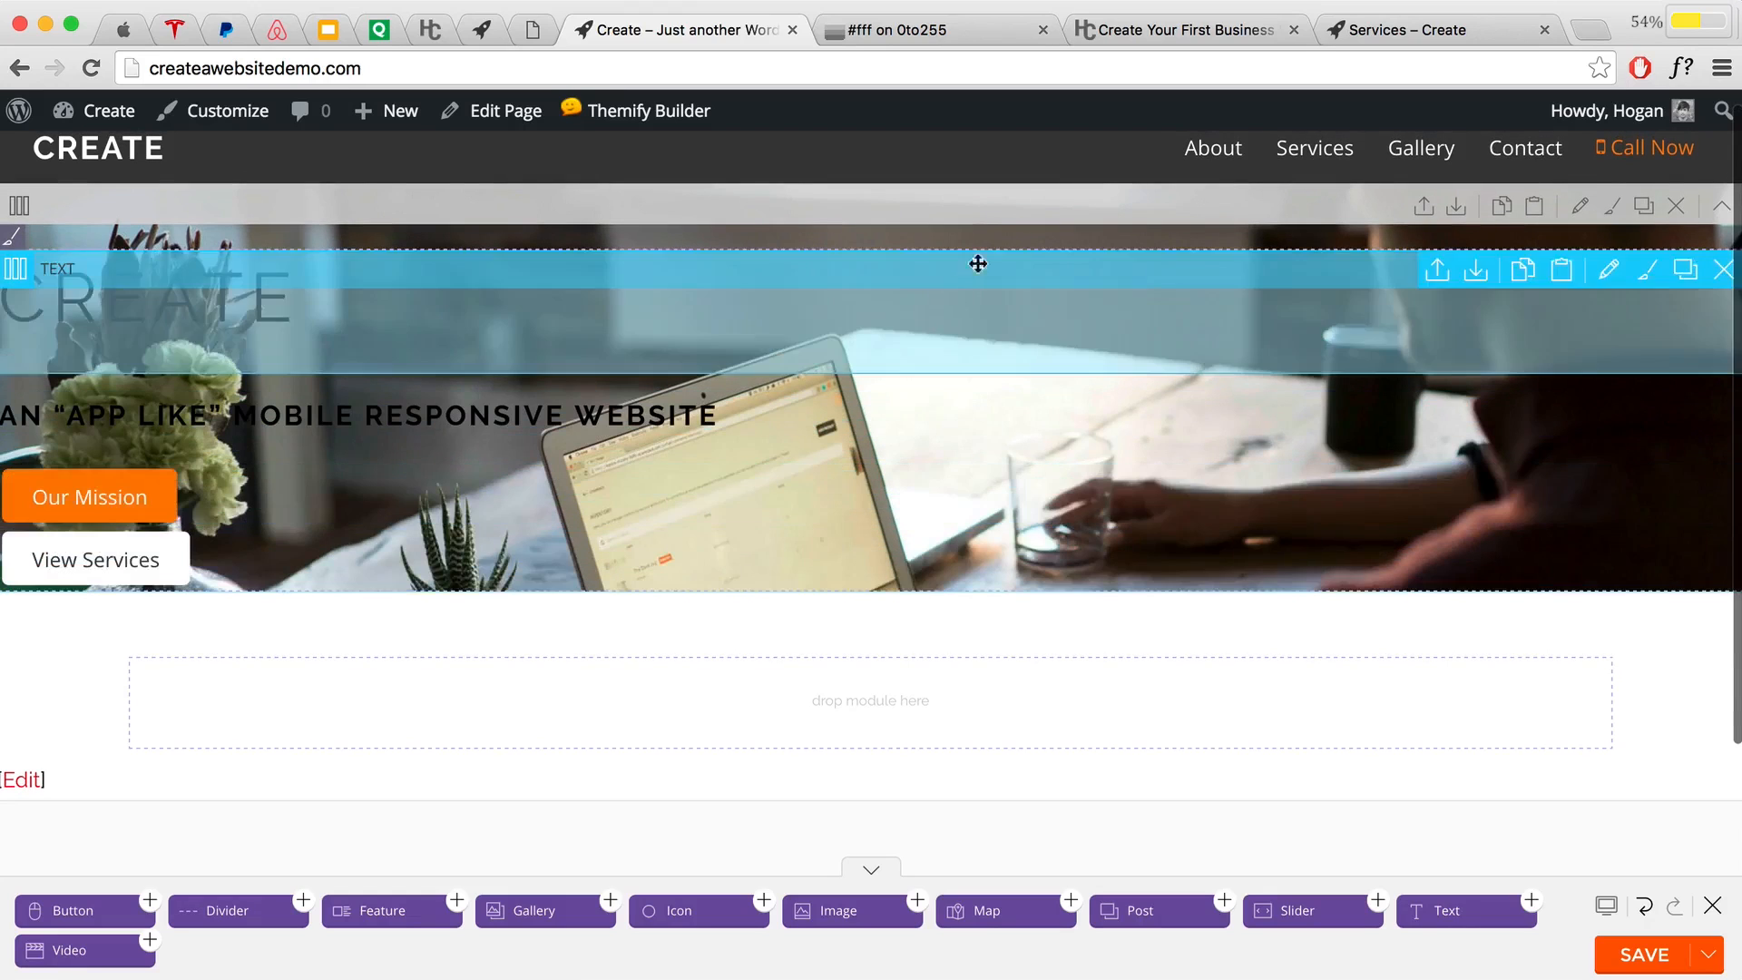
scroll(1187, 281, down, 1)
scroll(1580, 197, up, 1)
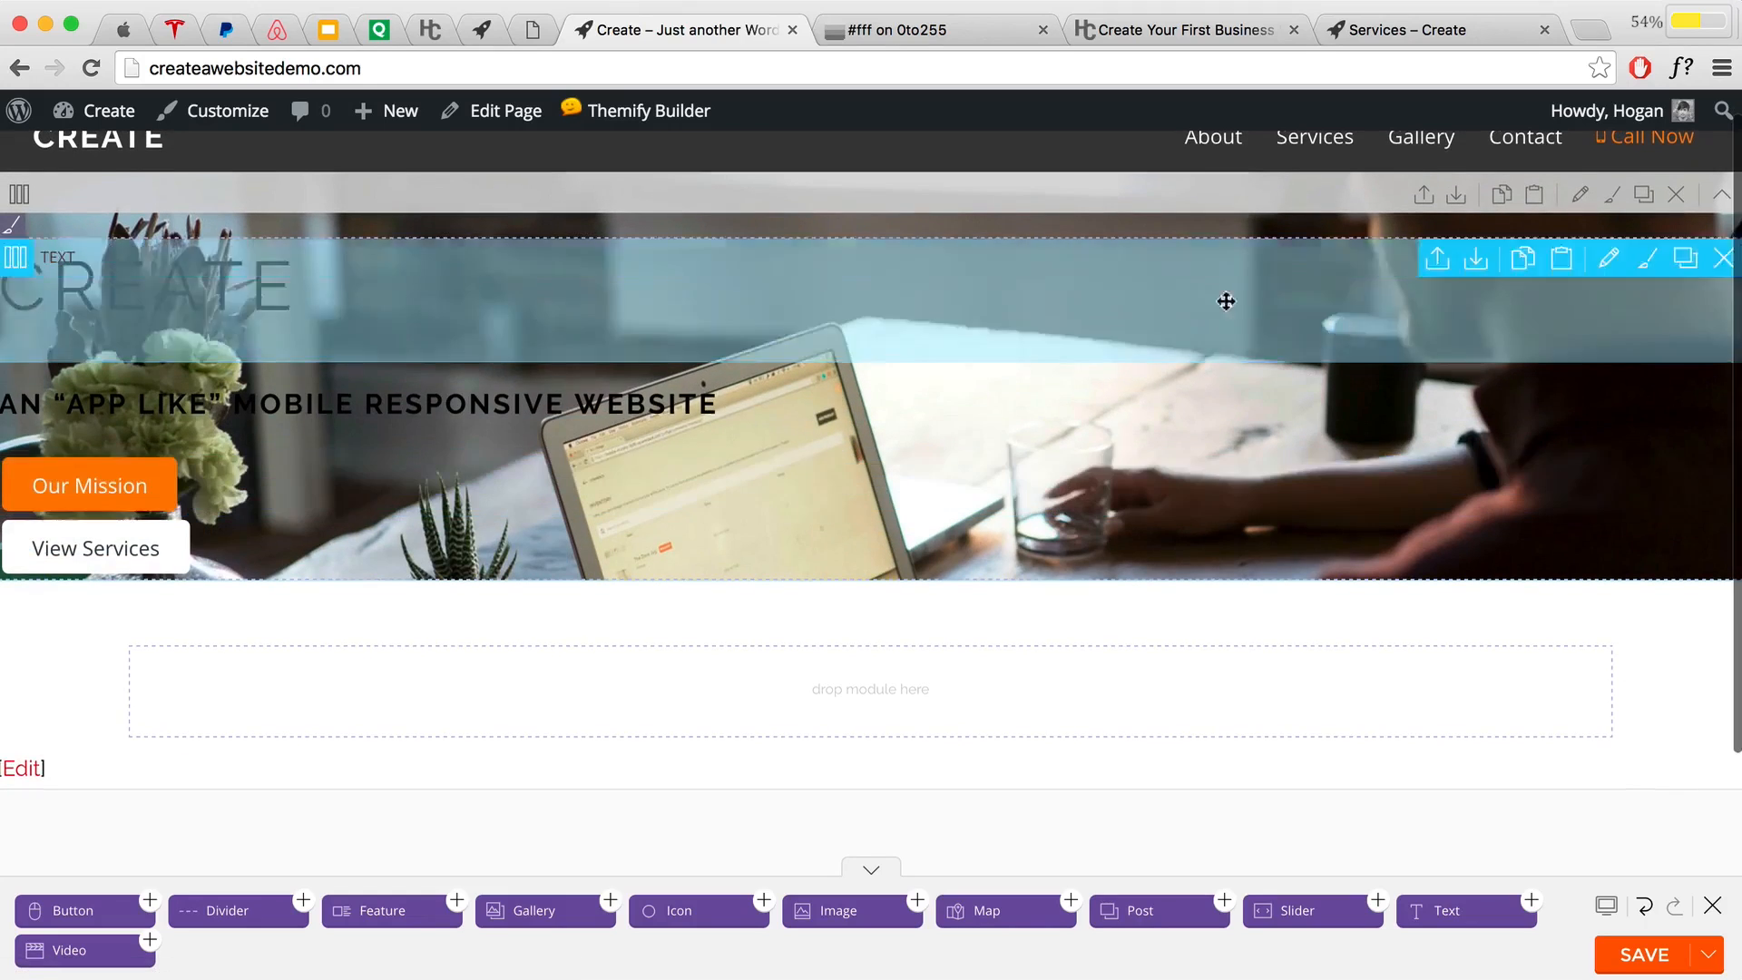
scroll(1451, 281, down, 1)
click(1583, 193)
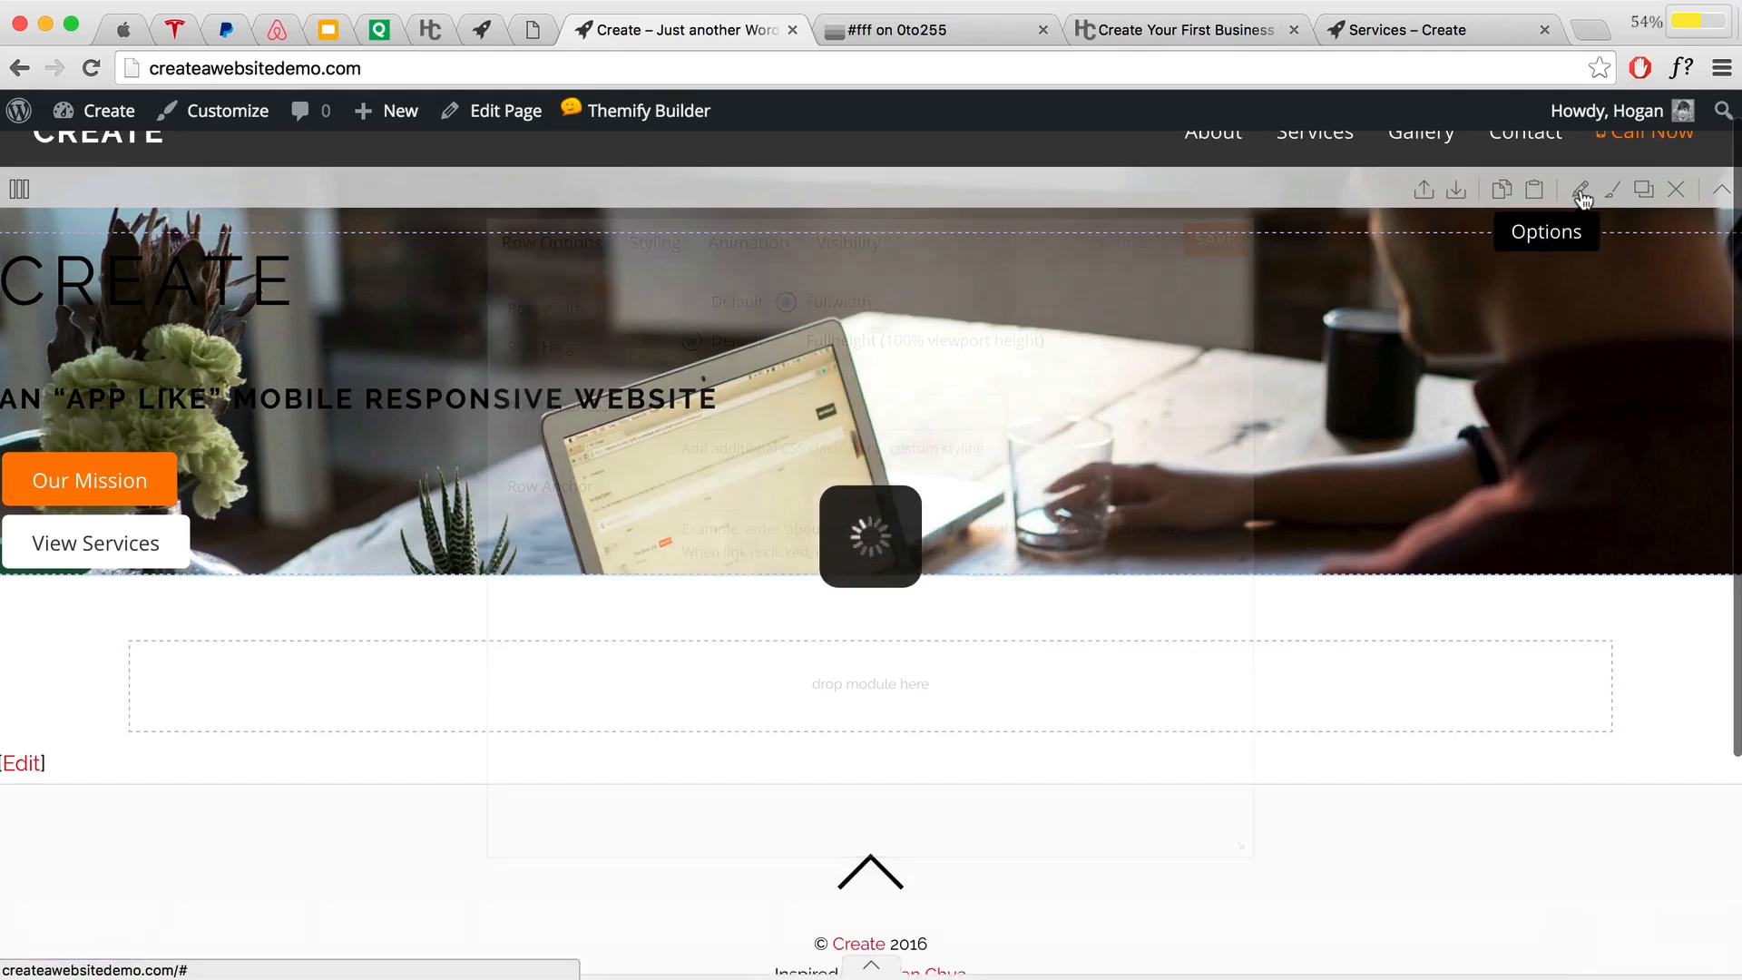
Step: Set the hero row's Text Align to Center and move the Row Options dialog aside
click(657, 254)
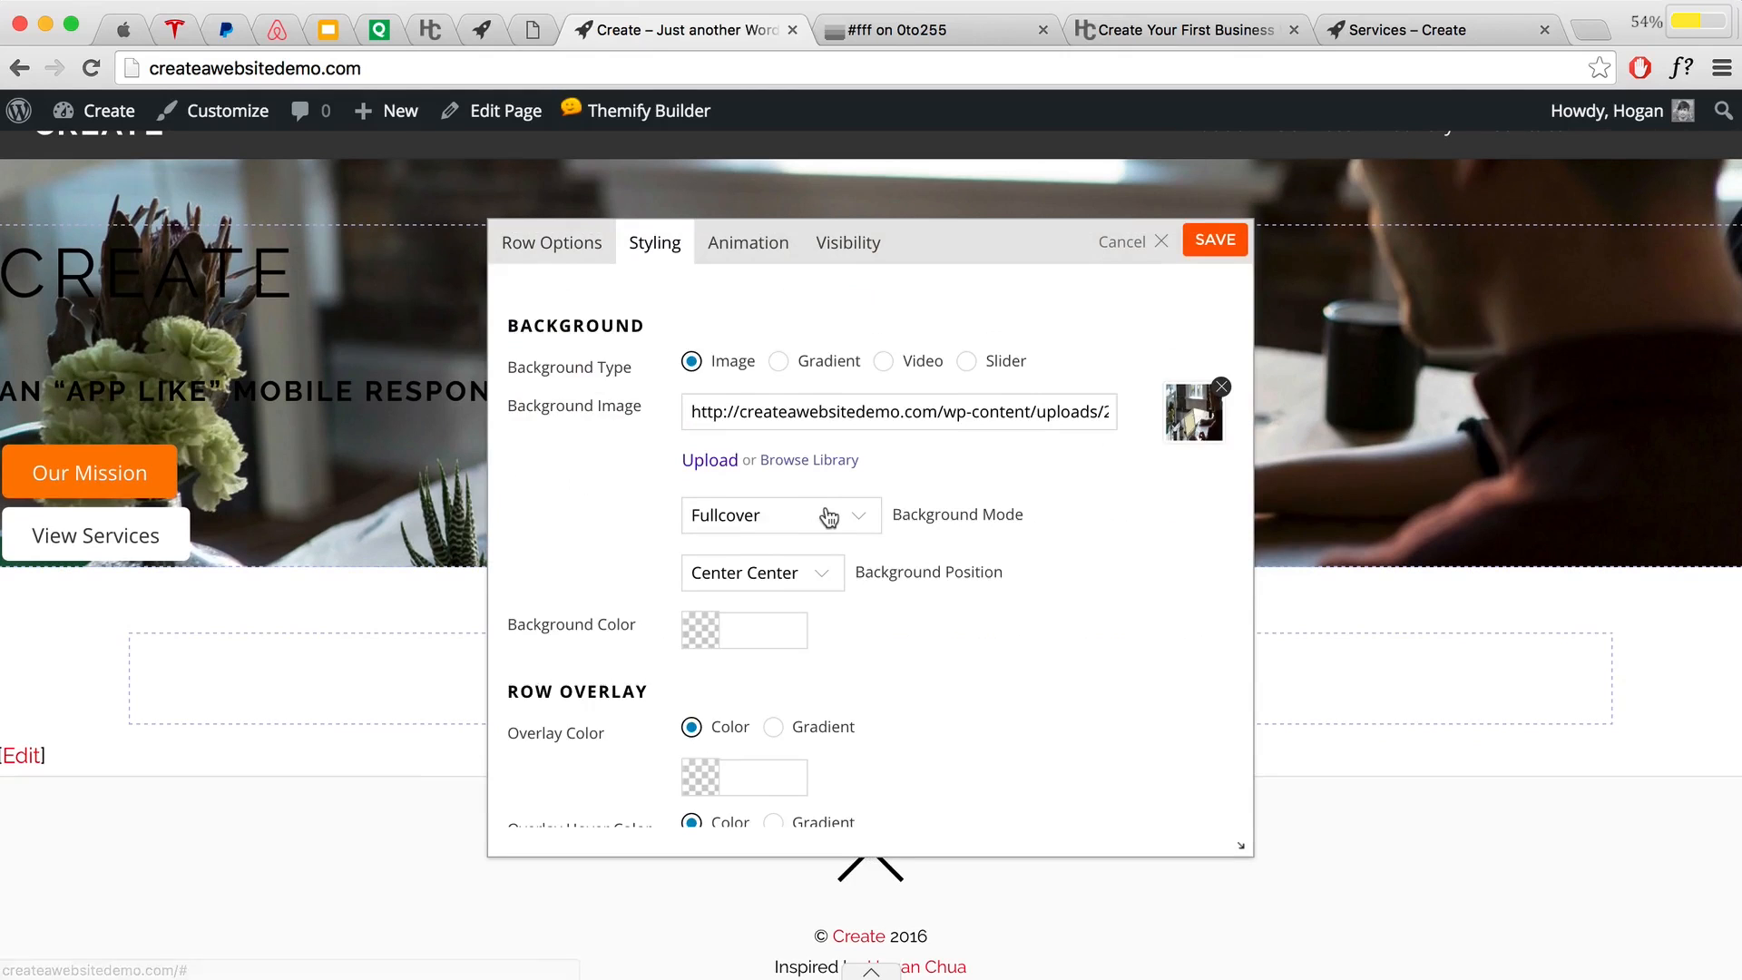
scroll(829, 515, down, 1)
scroll(829, 516, down, 10)
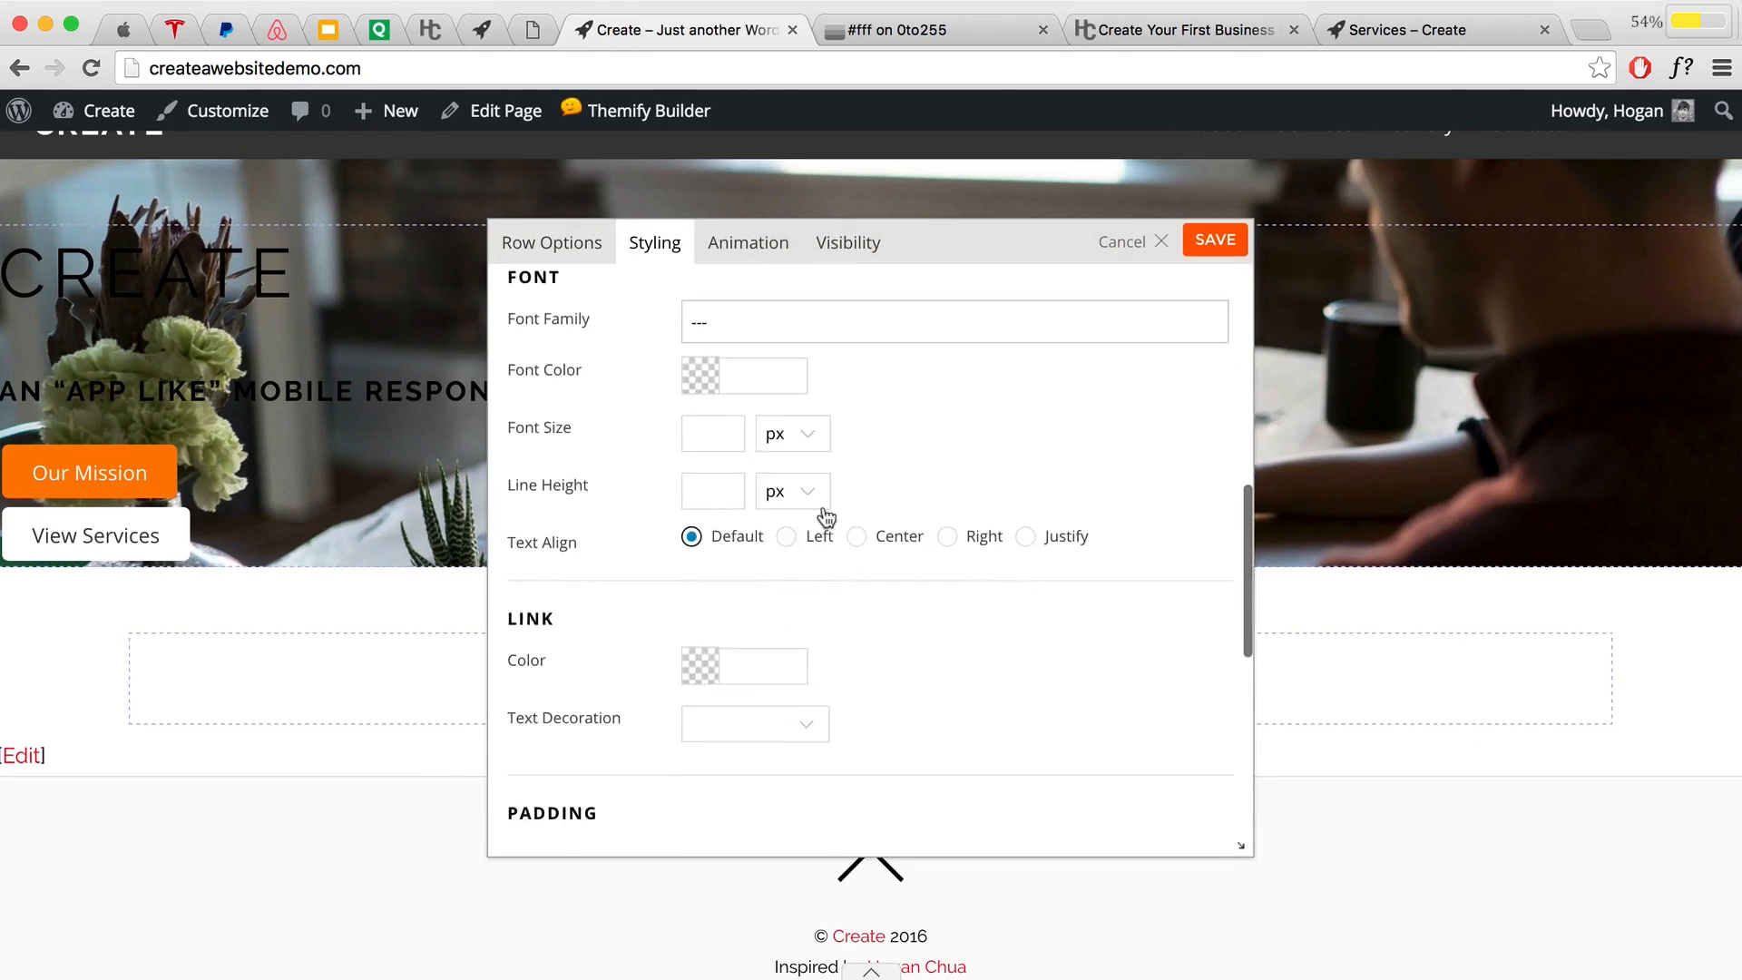
drag(579, 536, 511, 534)
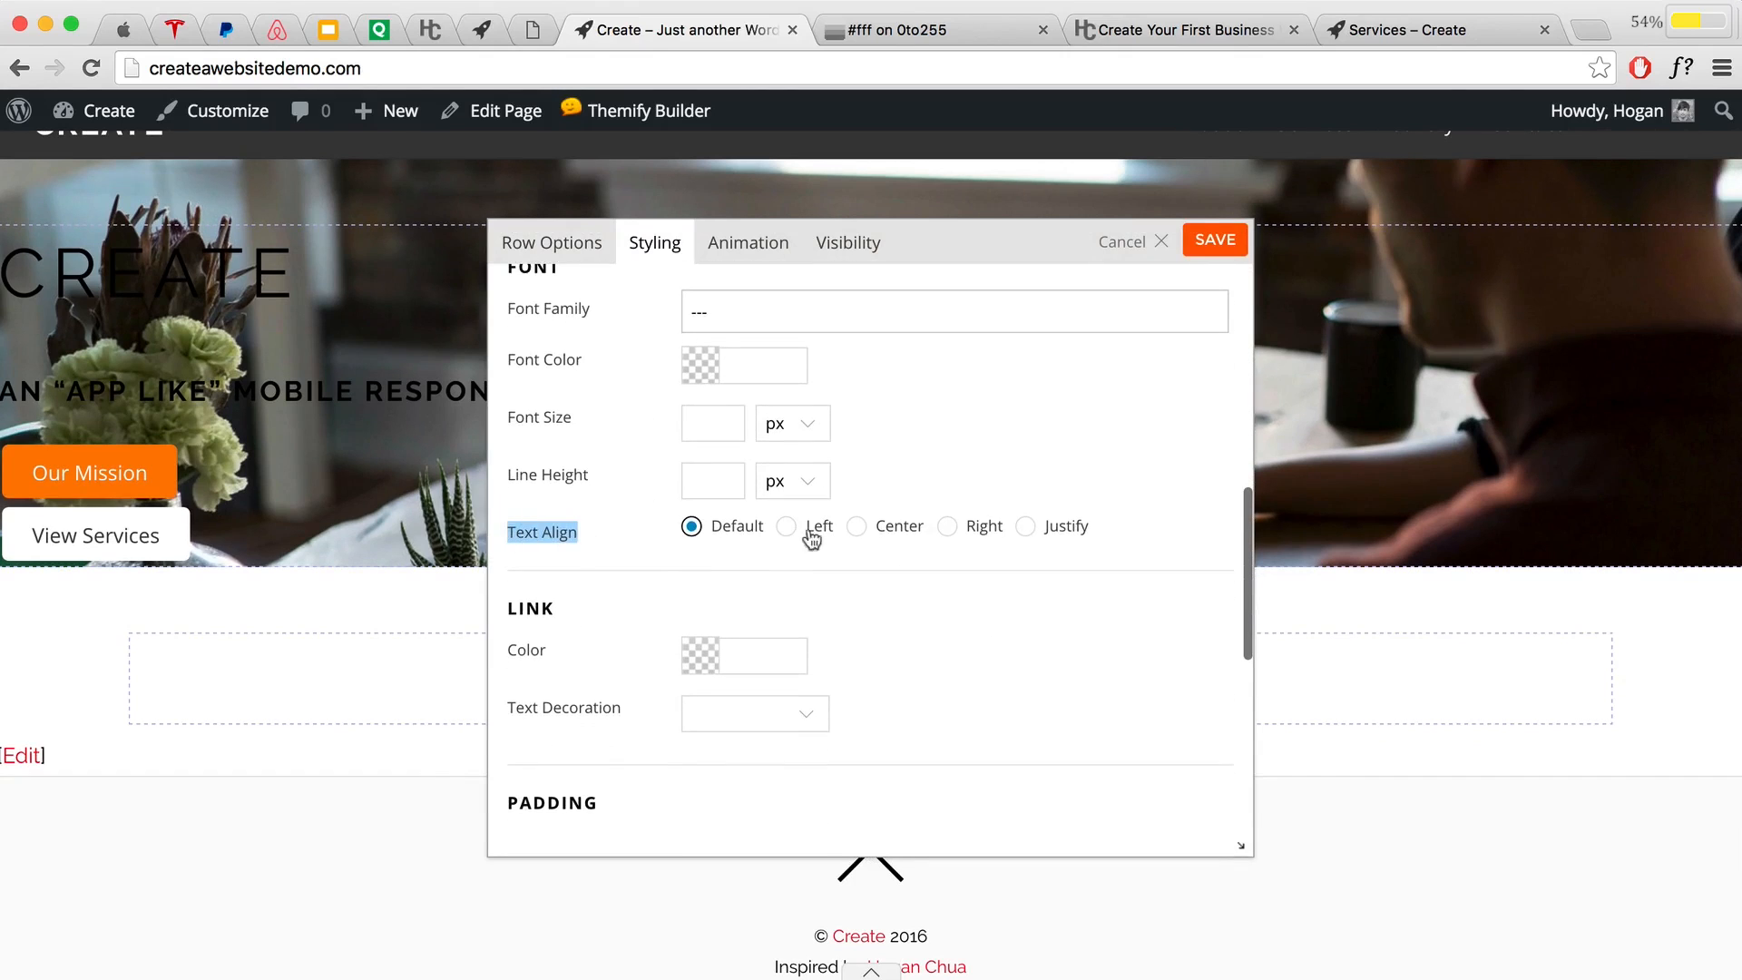
click(855, 526)
drag(954, 247, 1339, 625)
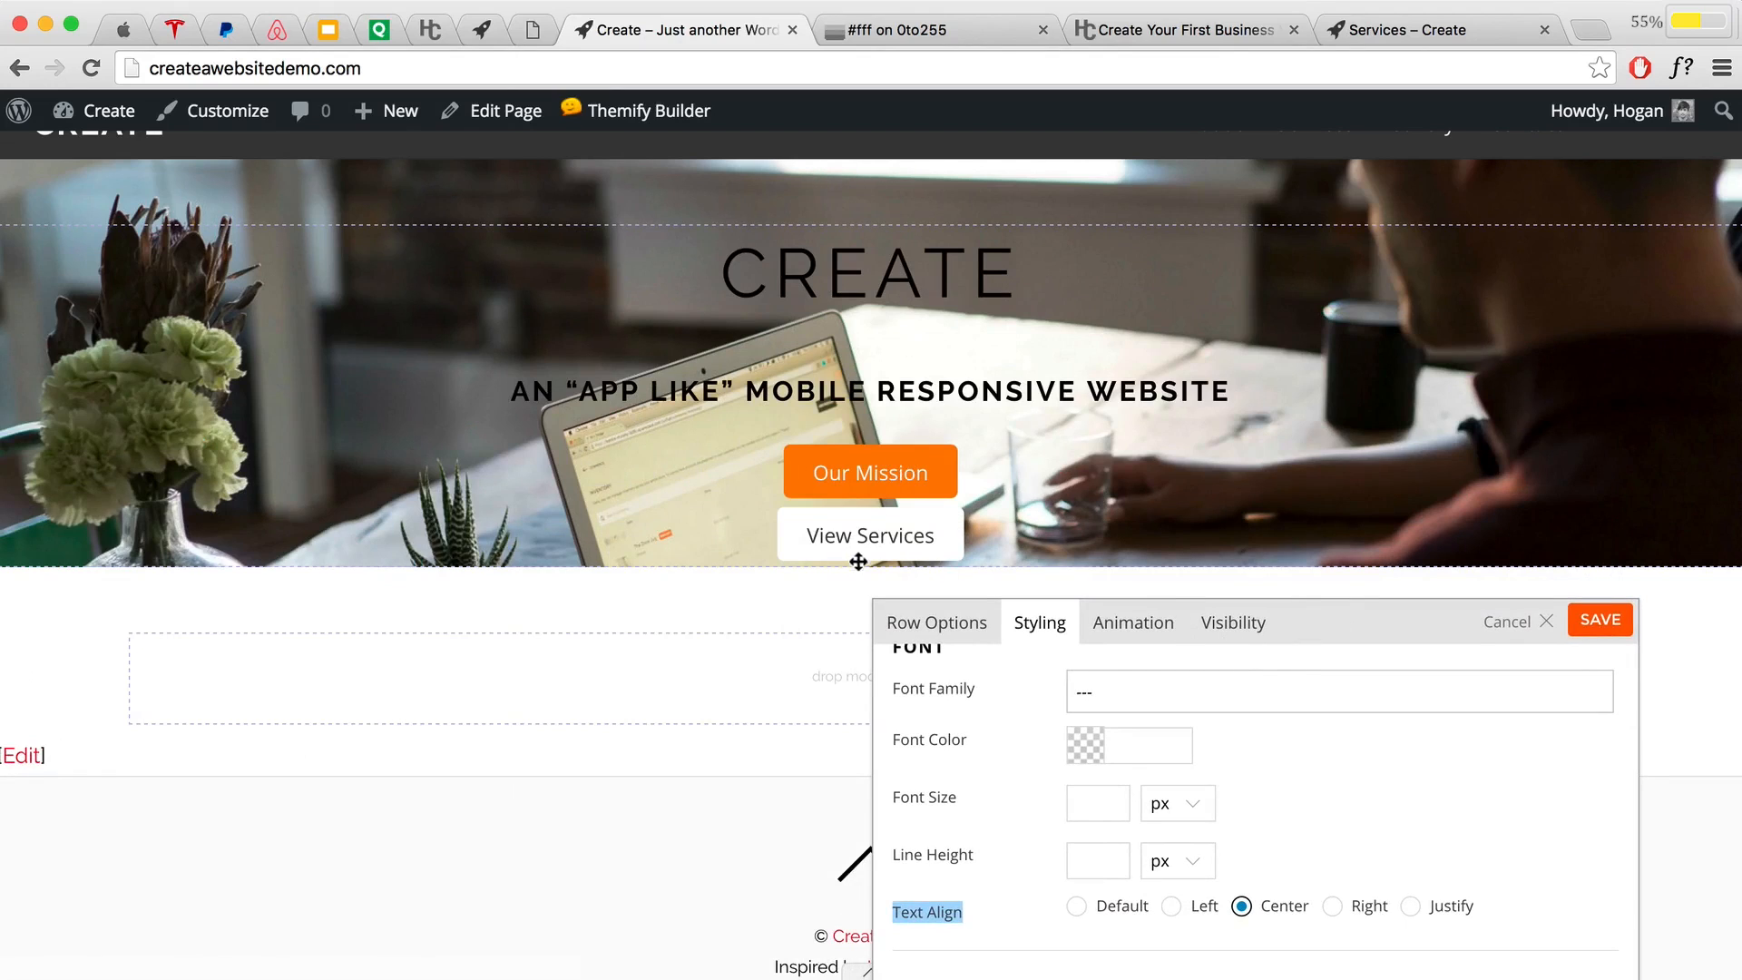
drag(1373, 618, 1368, 240)
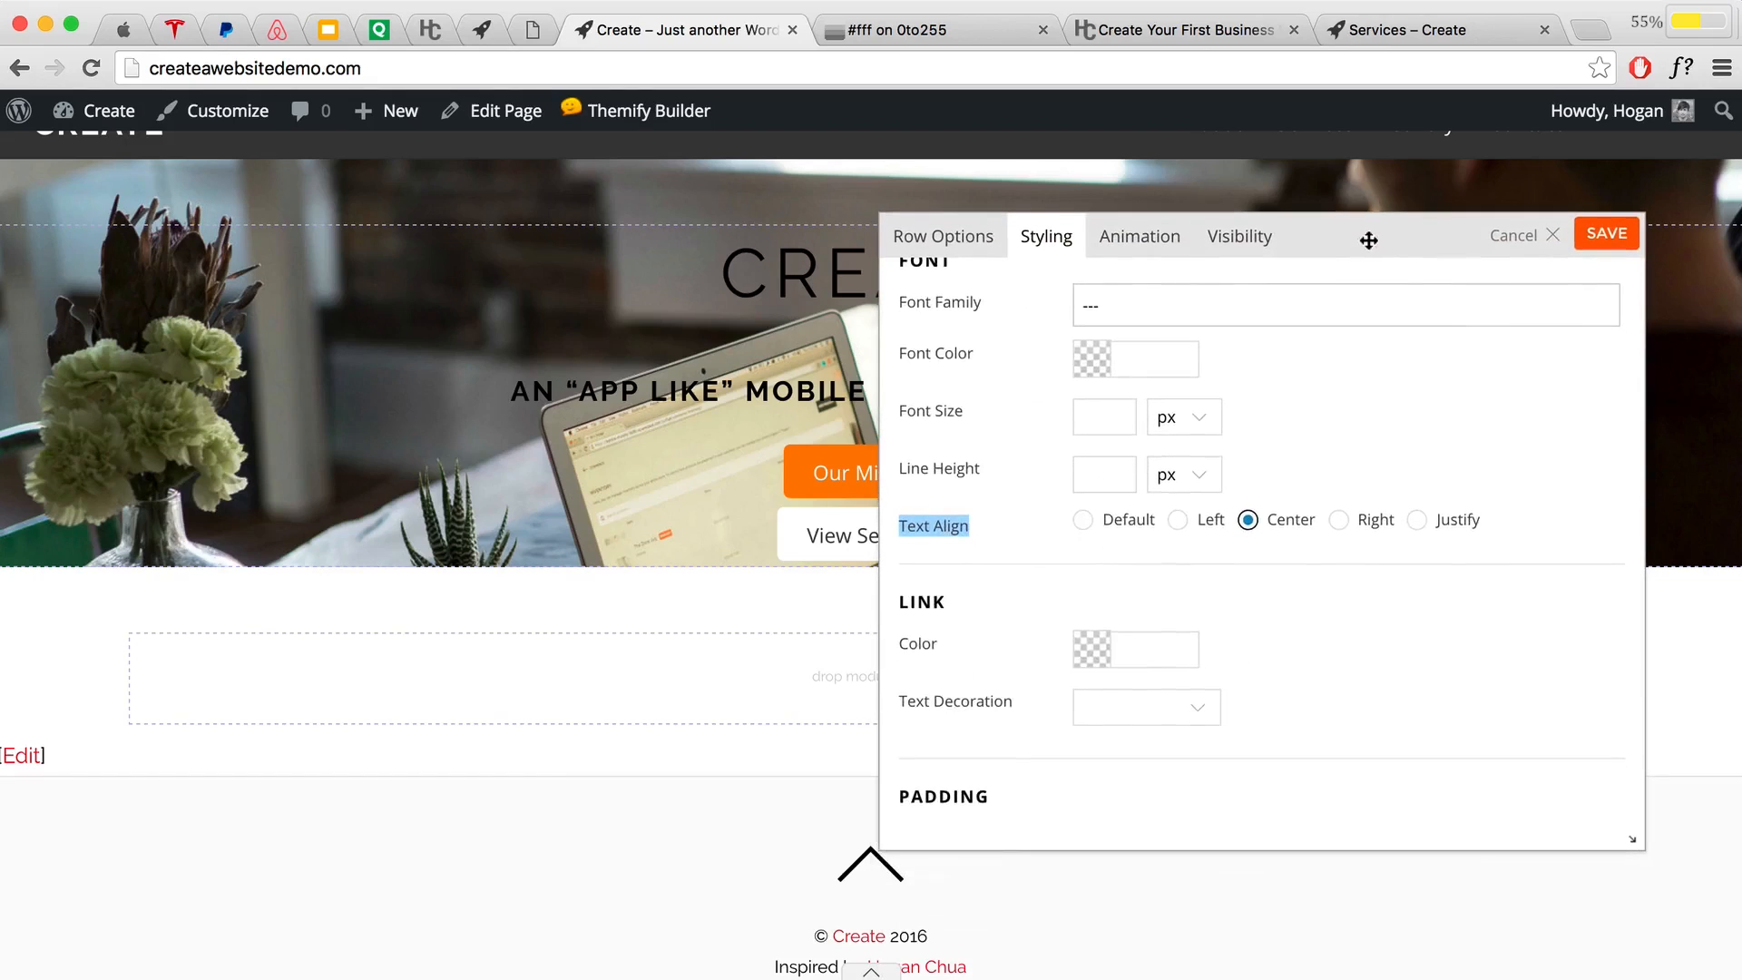
Step: Unlink the row's margin sides, try a 5% top margin, then clear it back to px
scroll(1280, 560, down, 5)
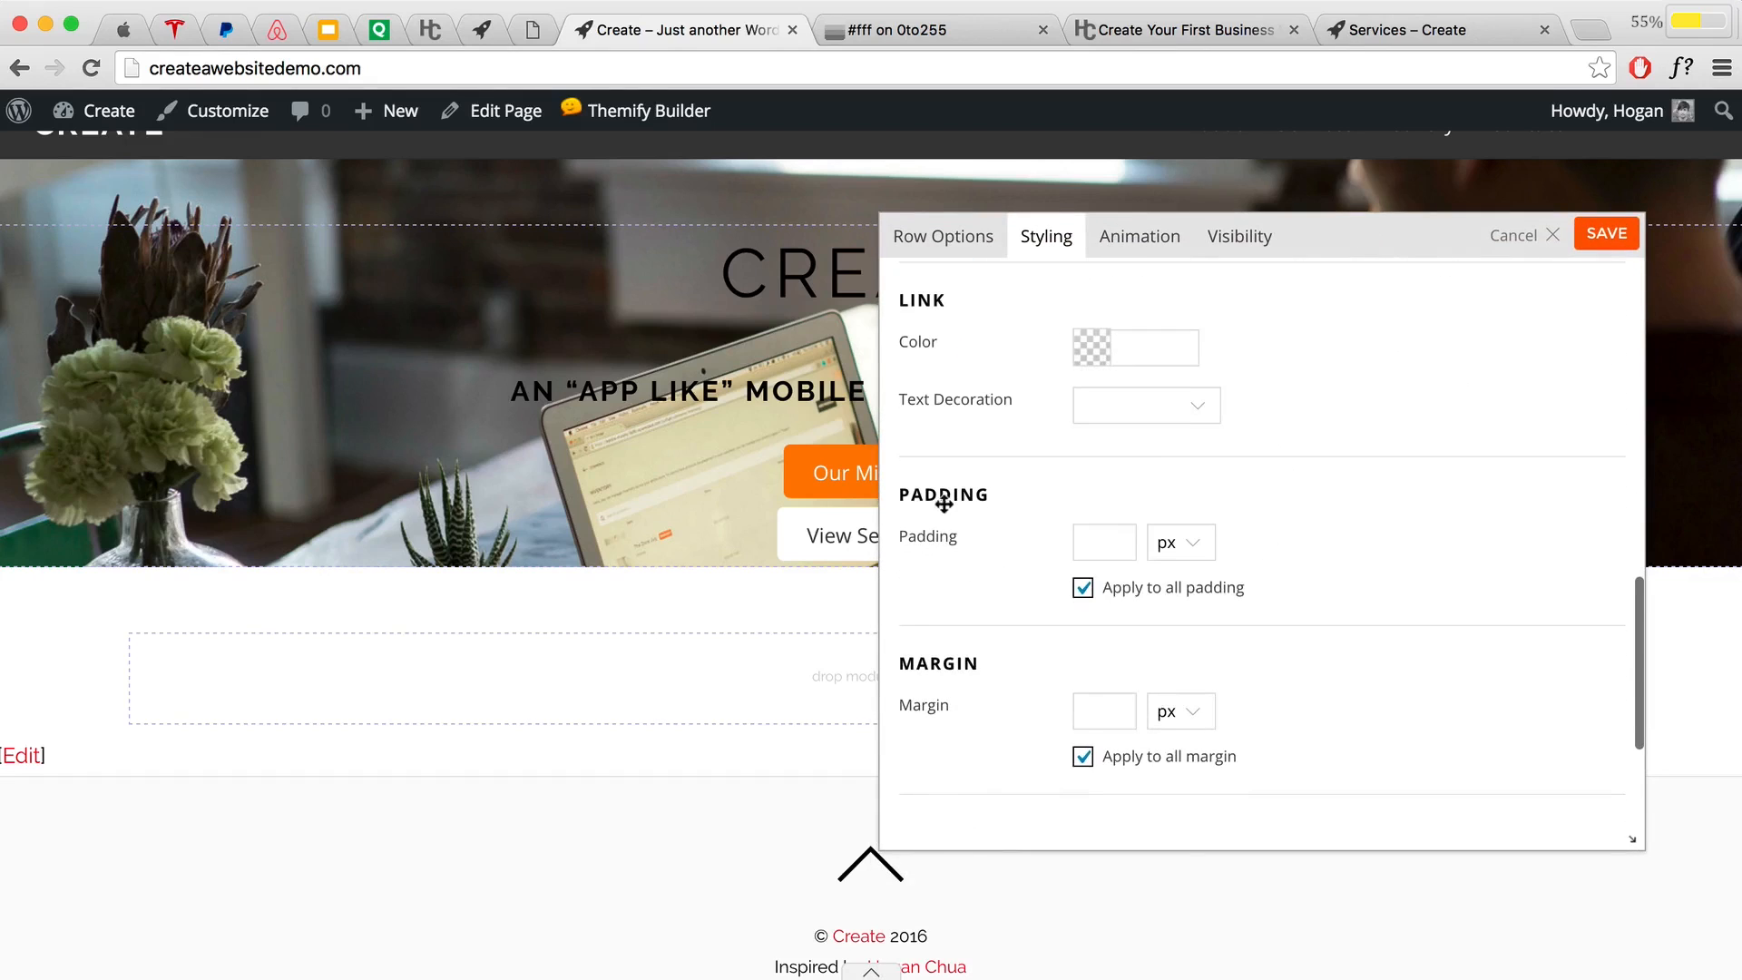
scroll(941, 490, down, 1)
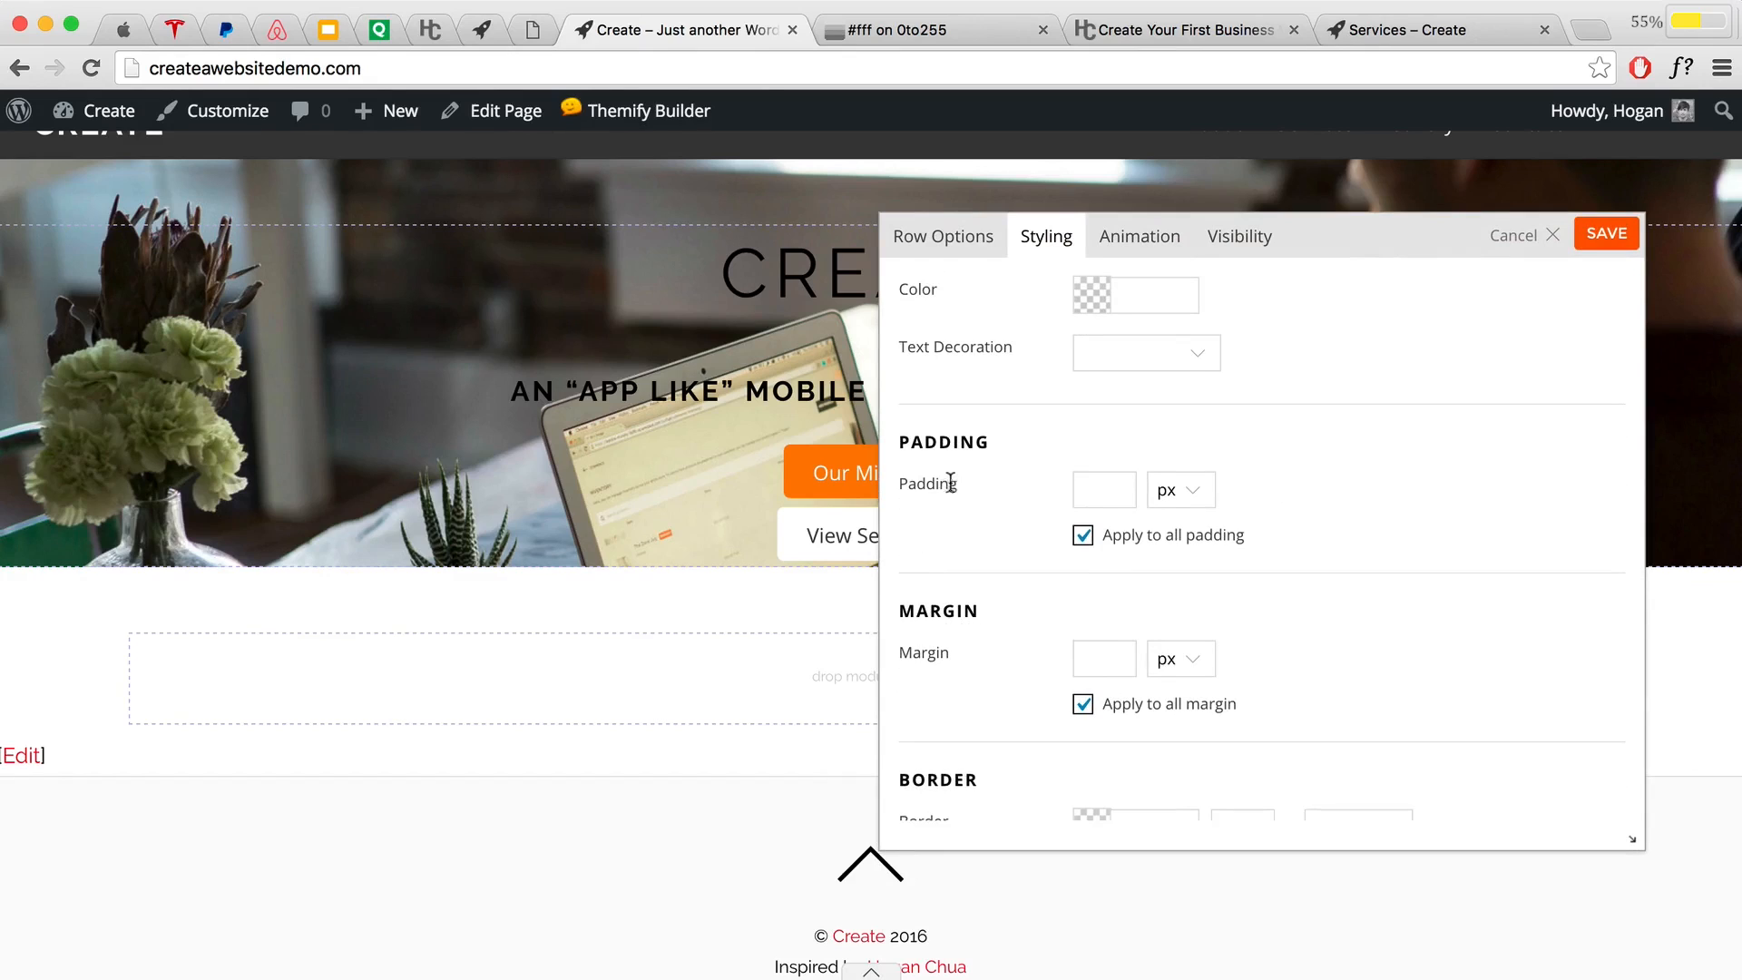
scroll(950, 472, down, 1)
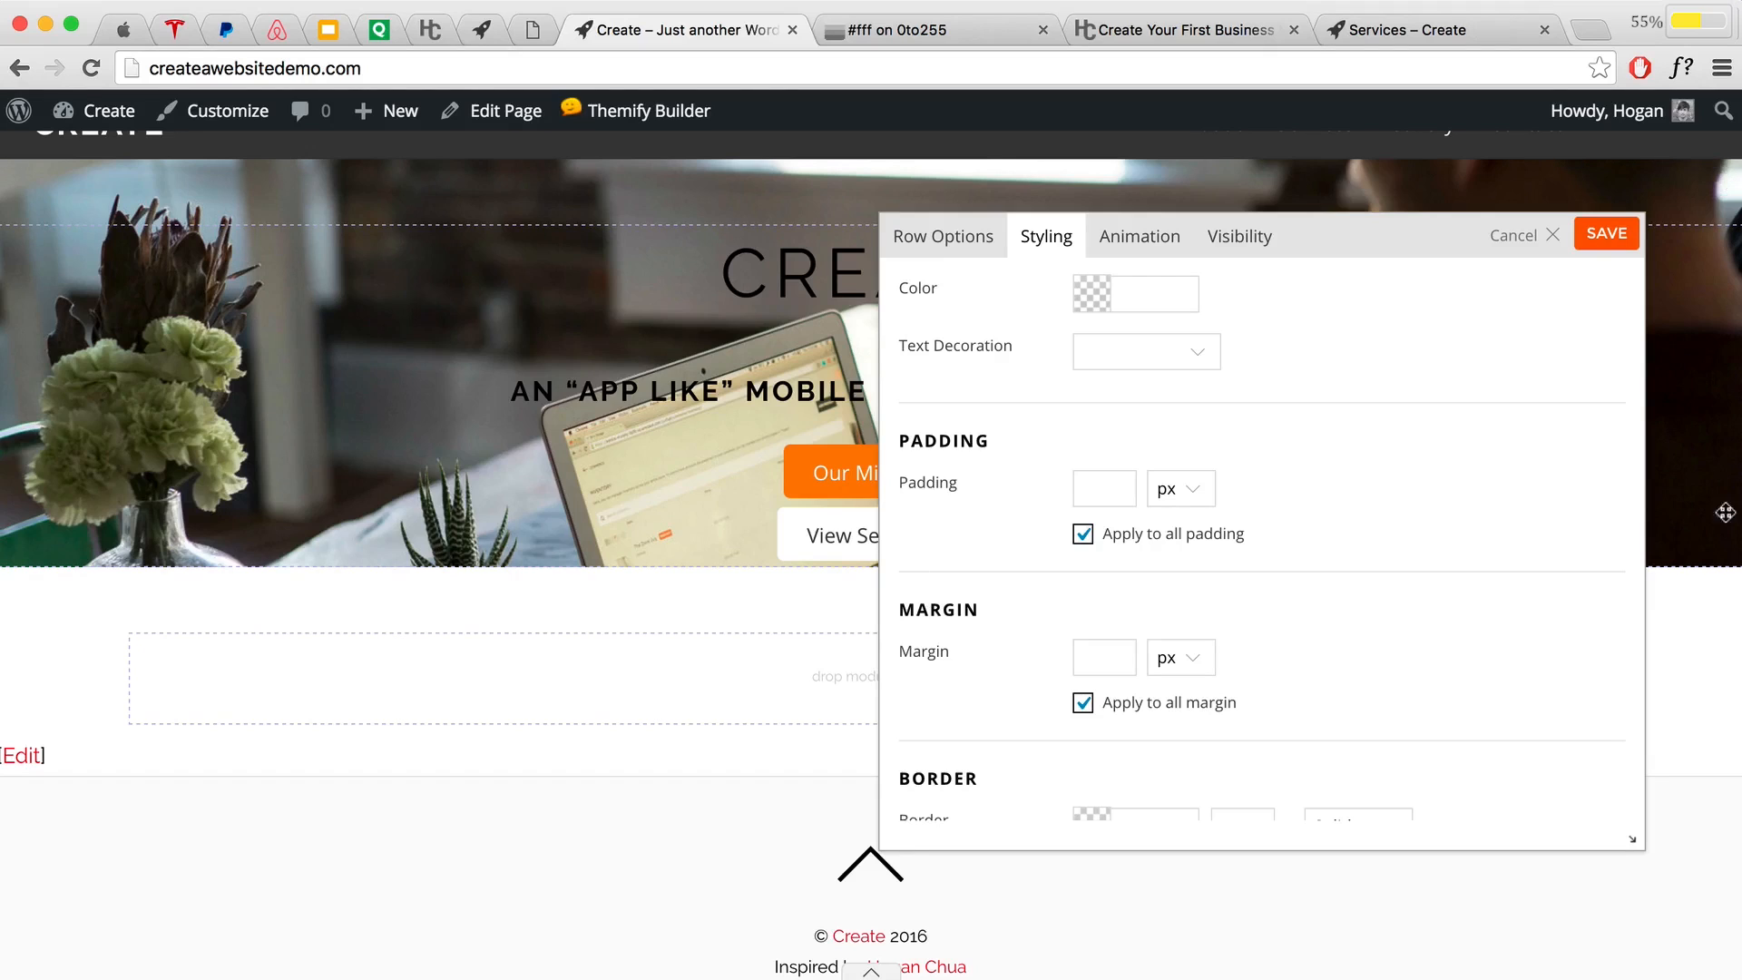
scroll(824, 519, up, 1)
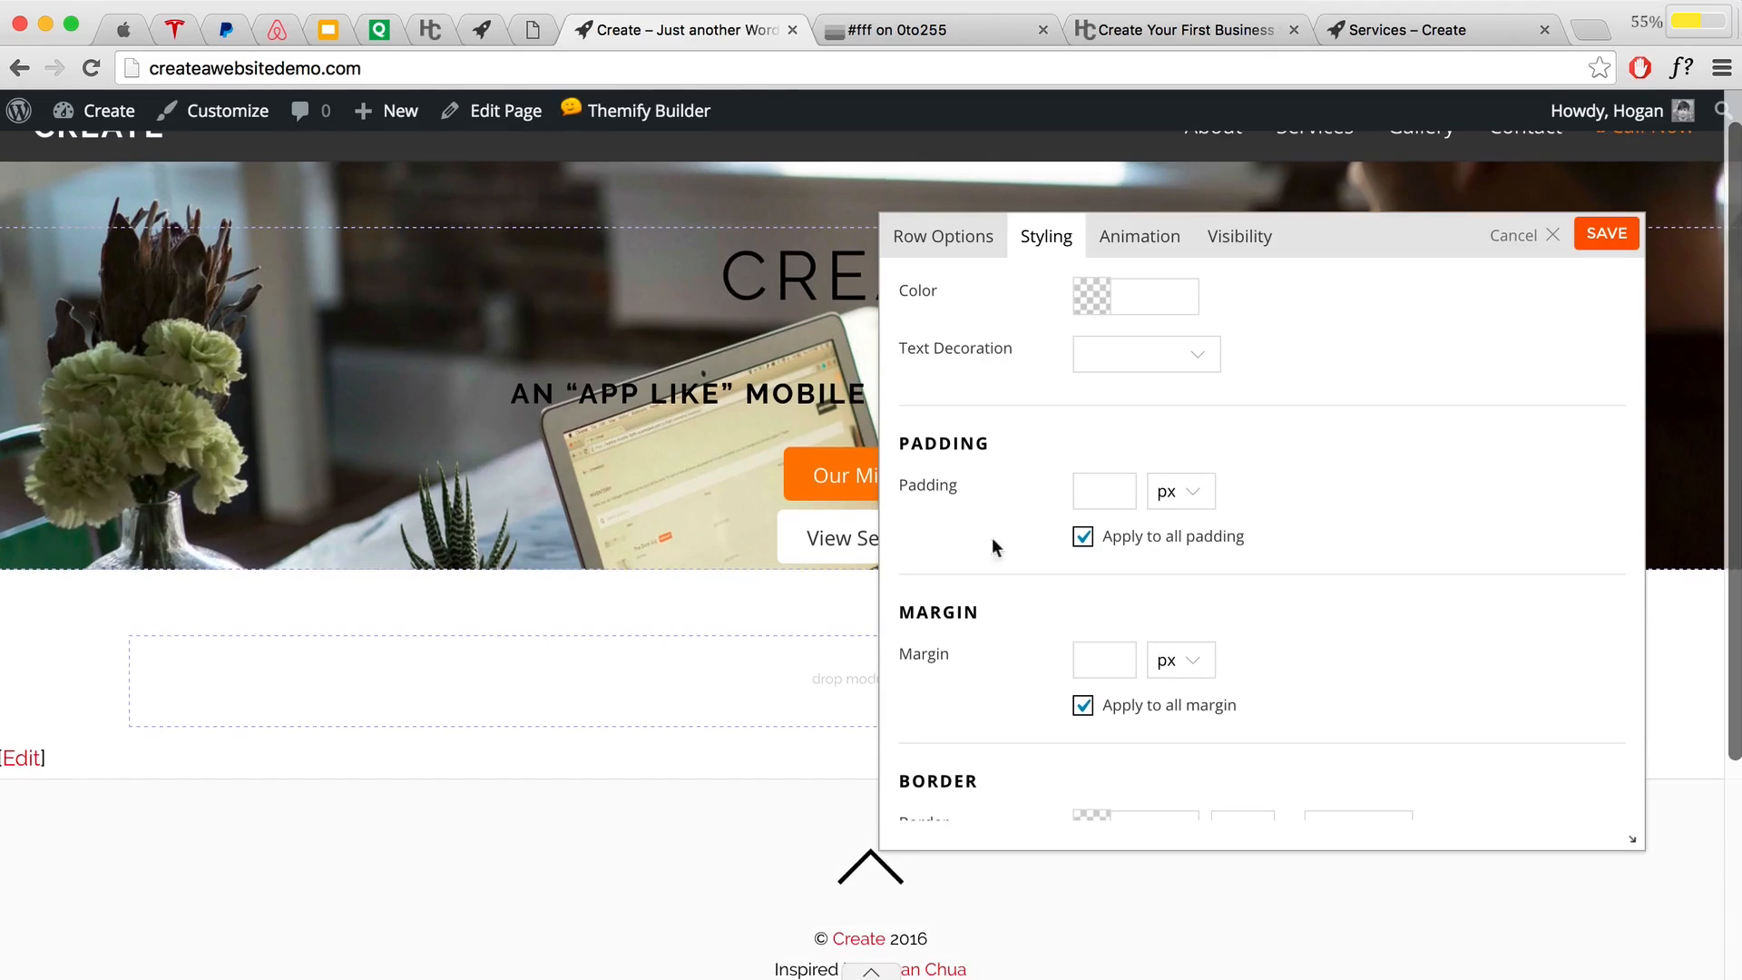
scroll(713, 226, down, 1)
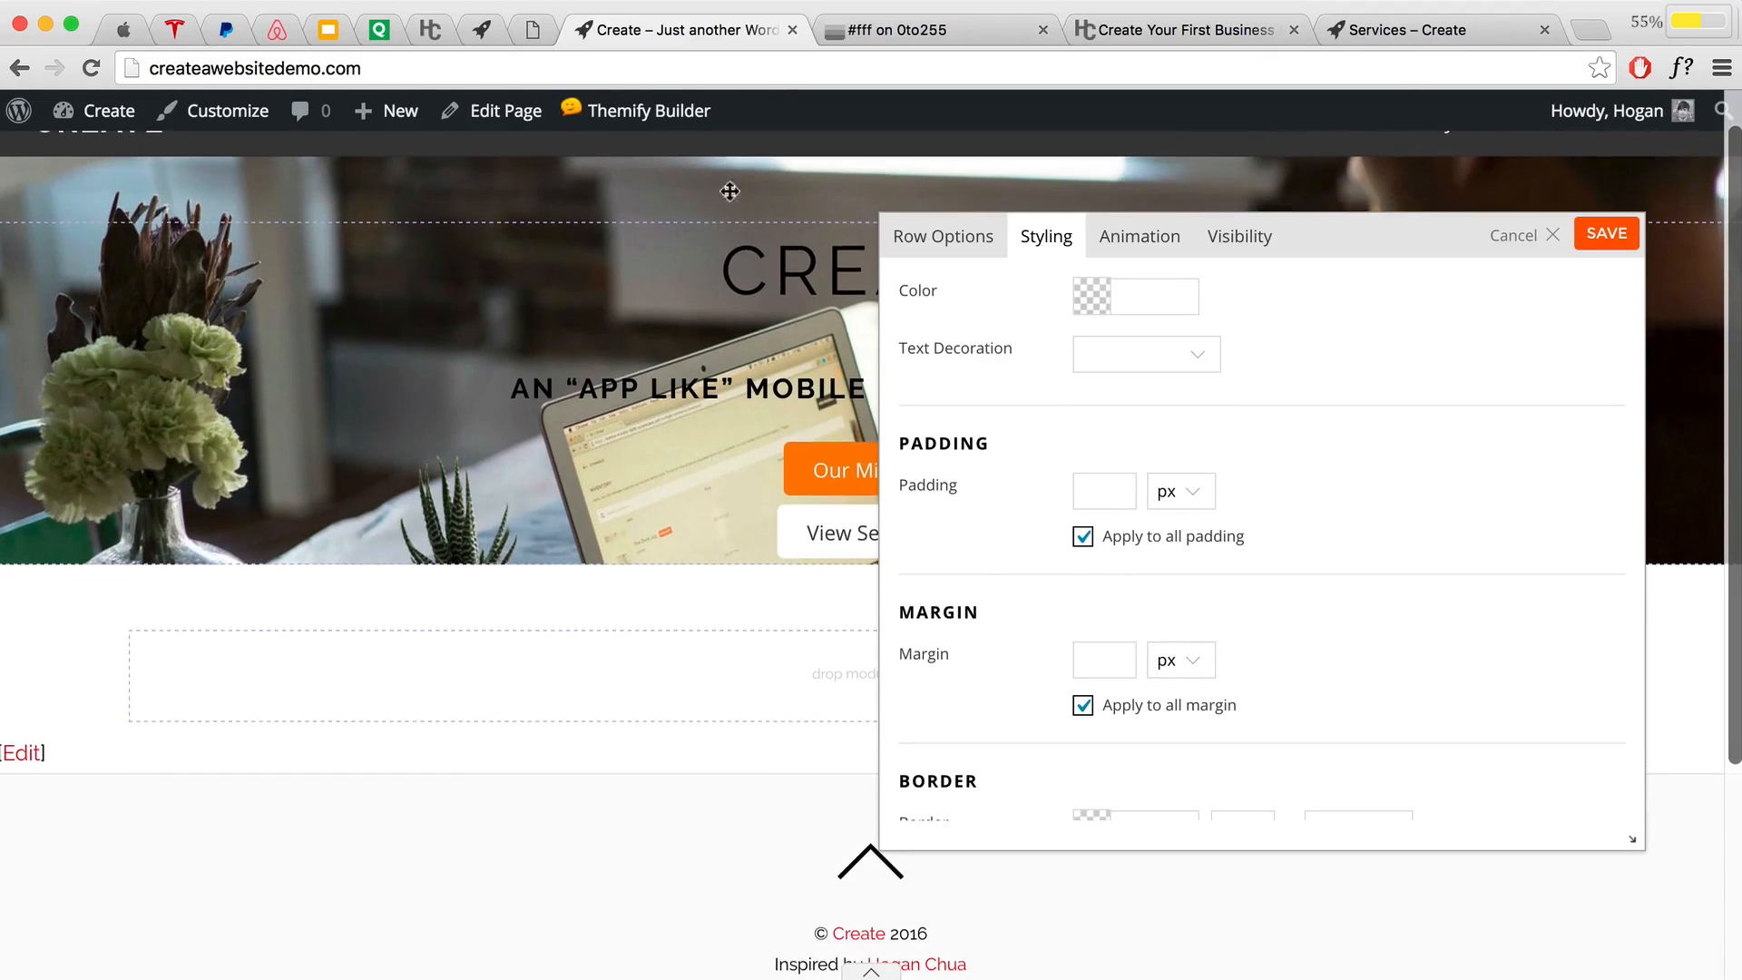
click(1084, 707)
click(1095, 662)
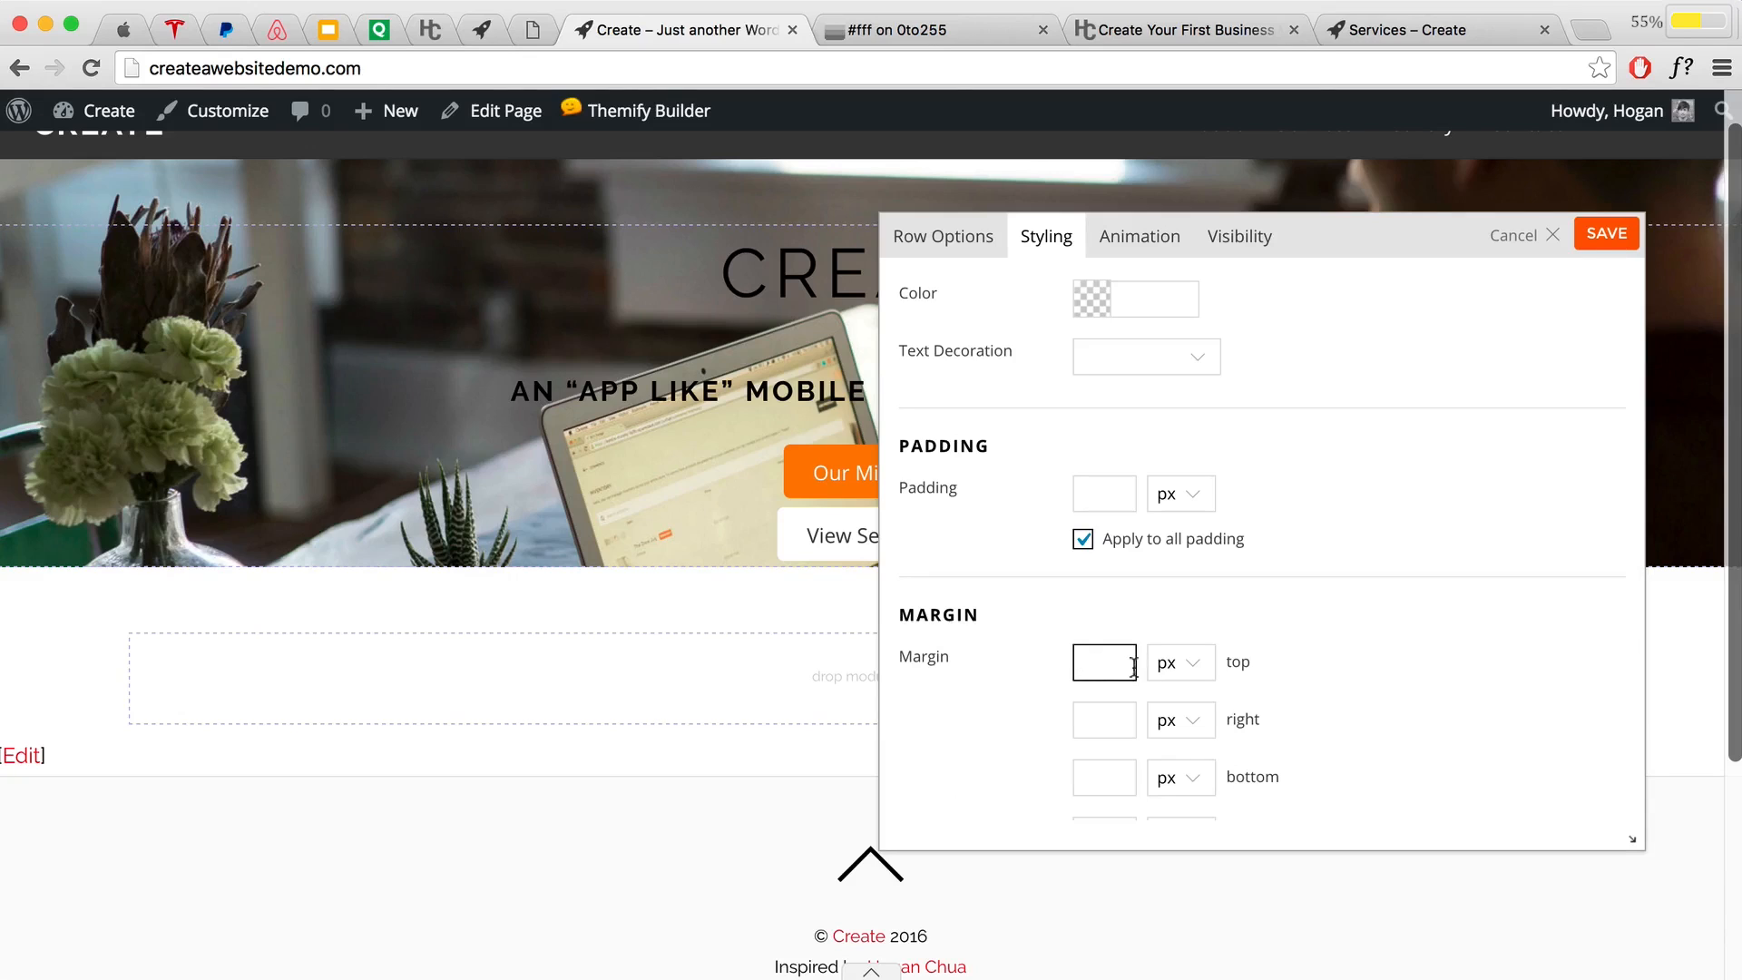
text(5)
click(1182, 669)
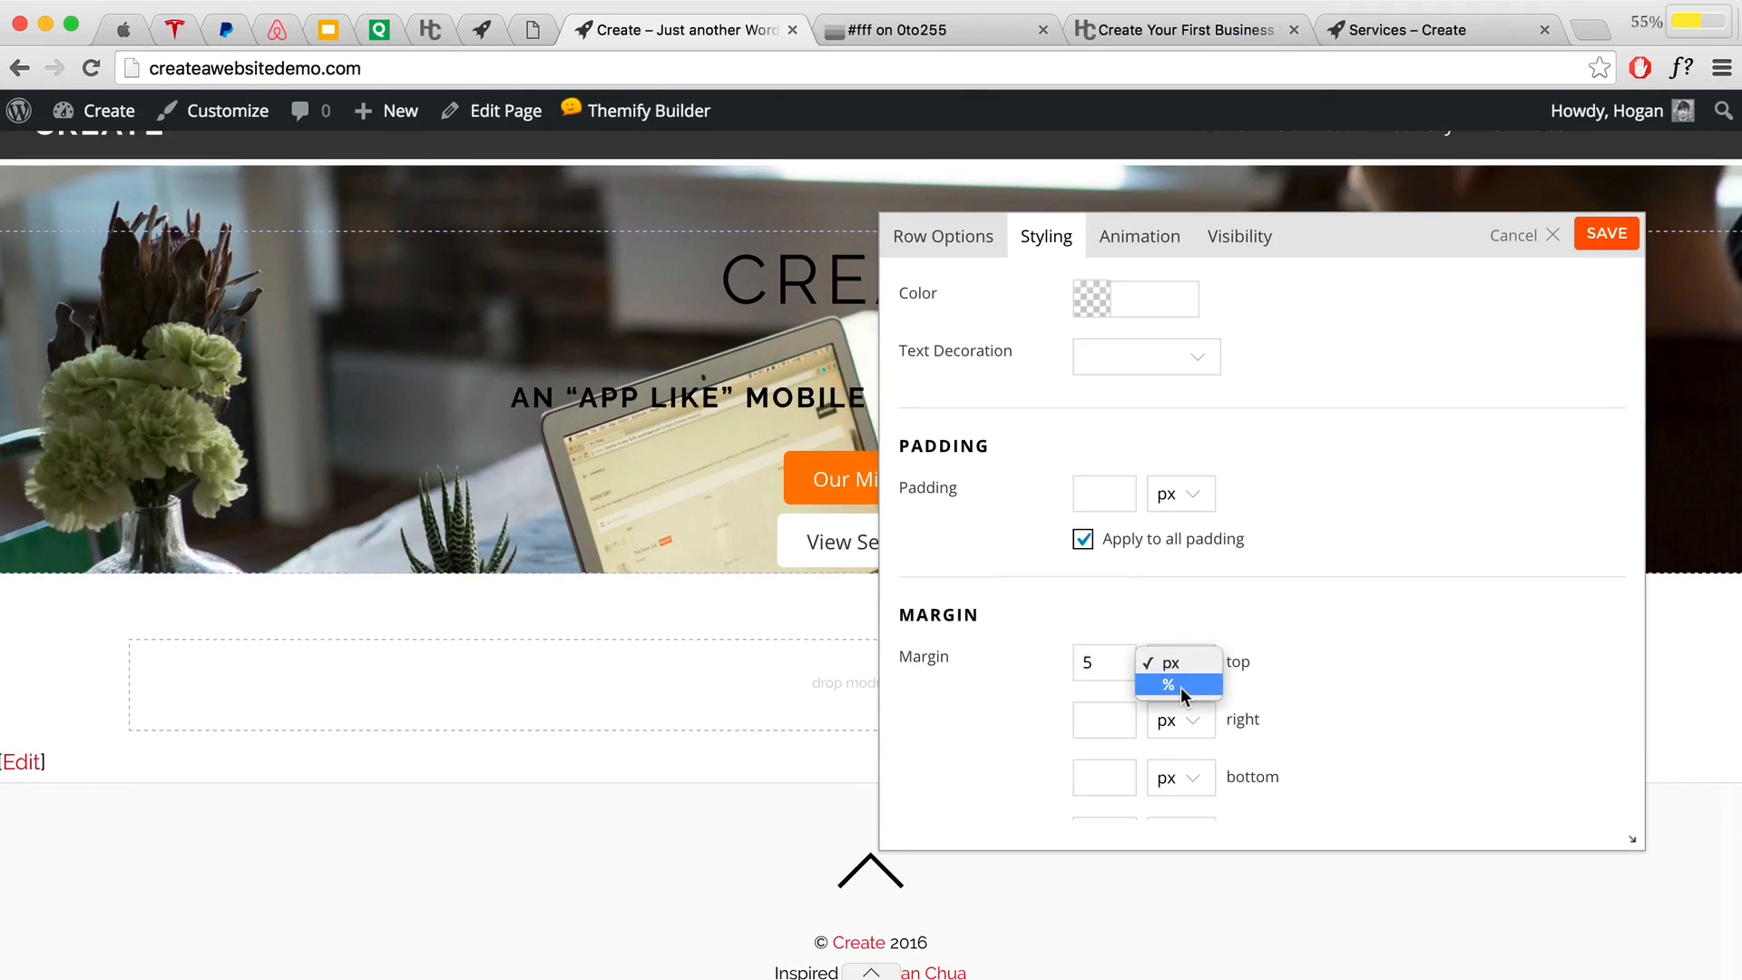
click(1180, 687)
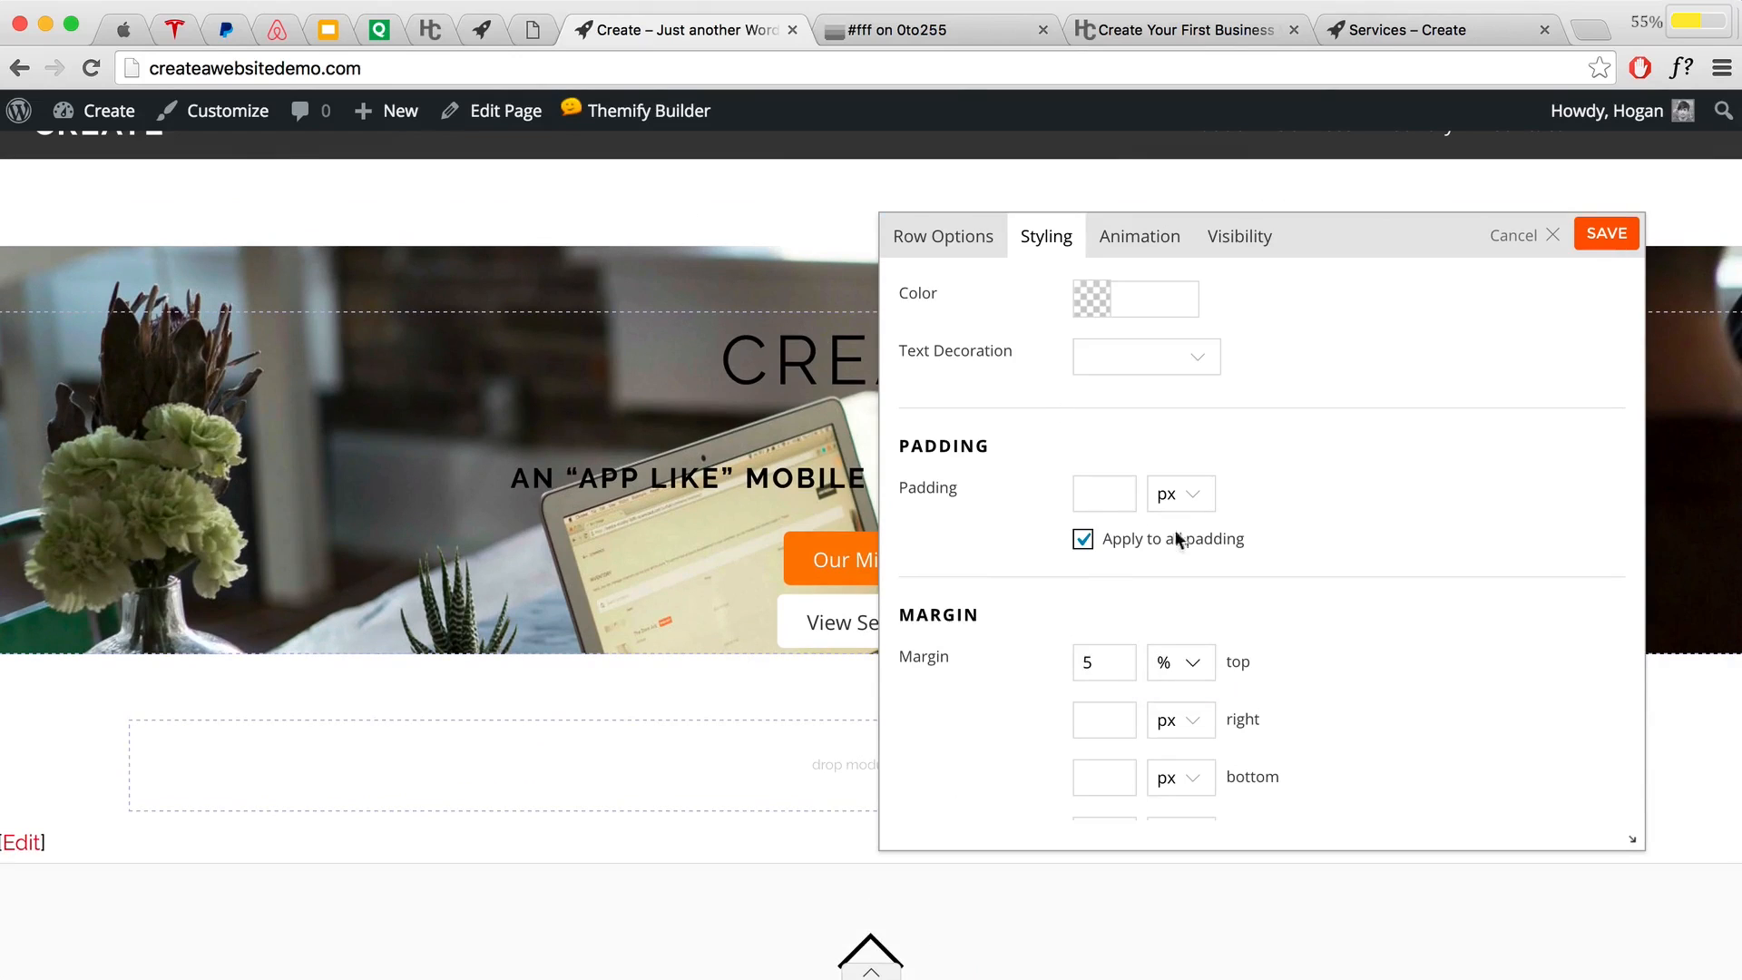
double_click(1118, 667)
key(BackSpace)
click(1190, 662)
click(1172, 642)
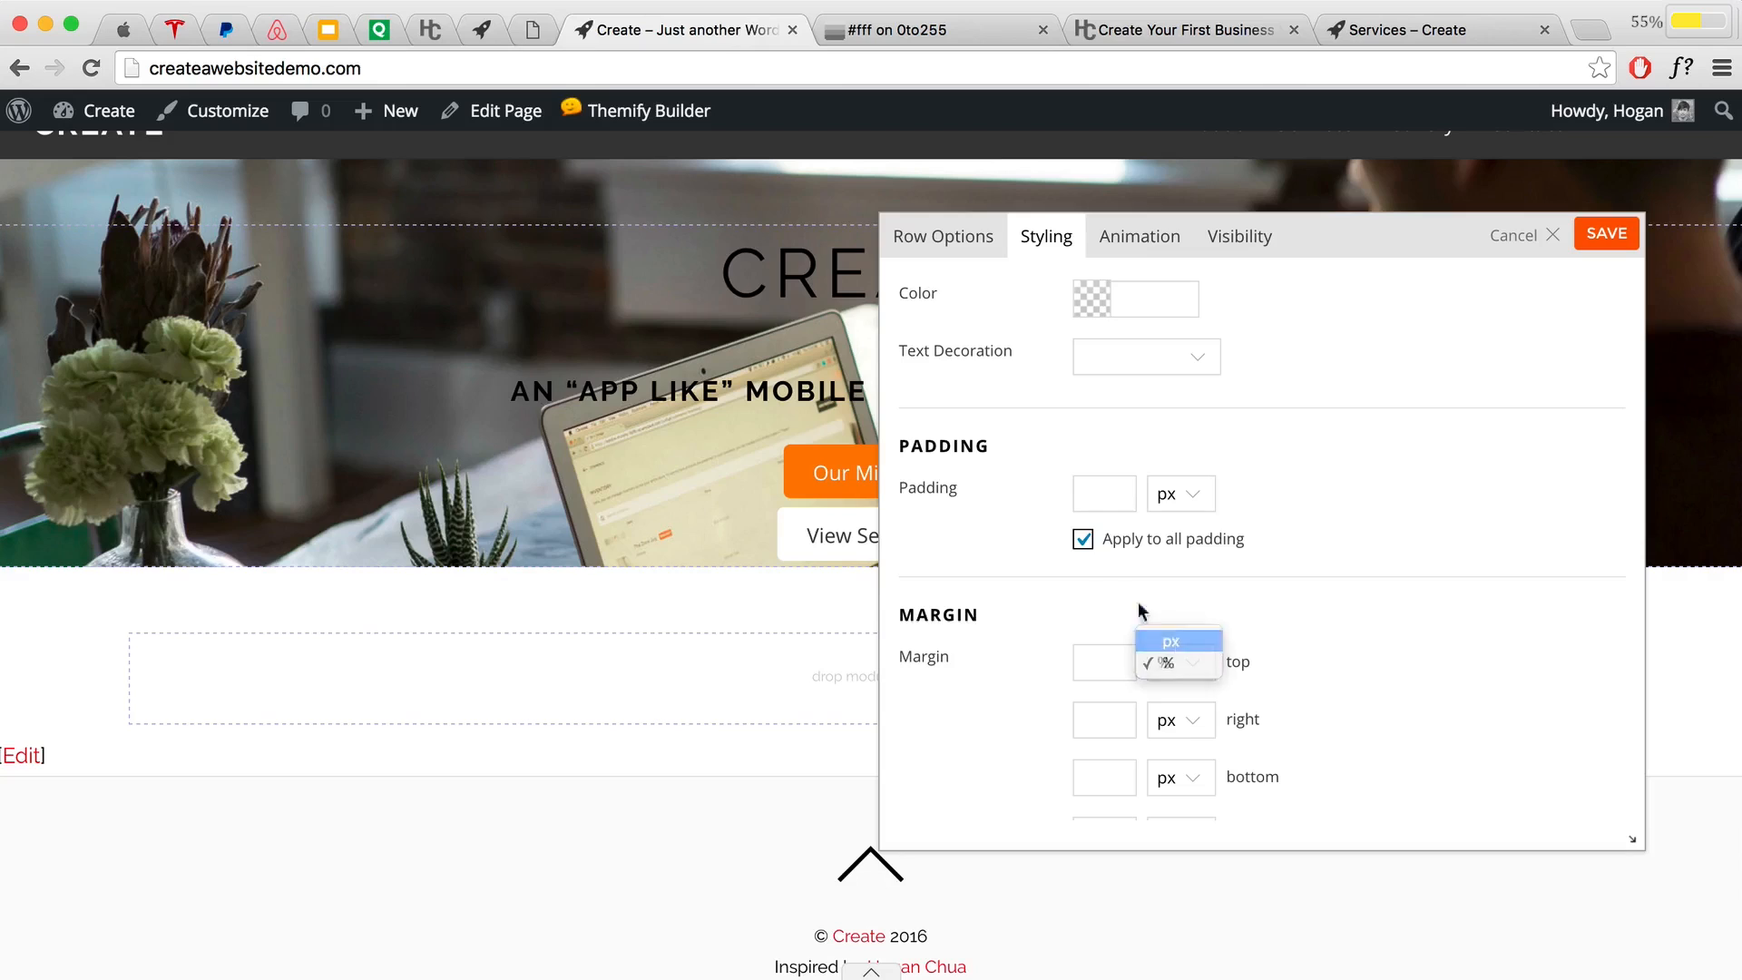
Step: Set the hero row's top and bottom padding to 12.5% and save the row
click(1082, 539)
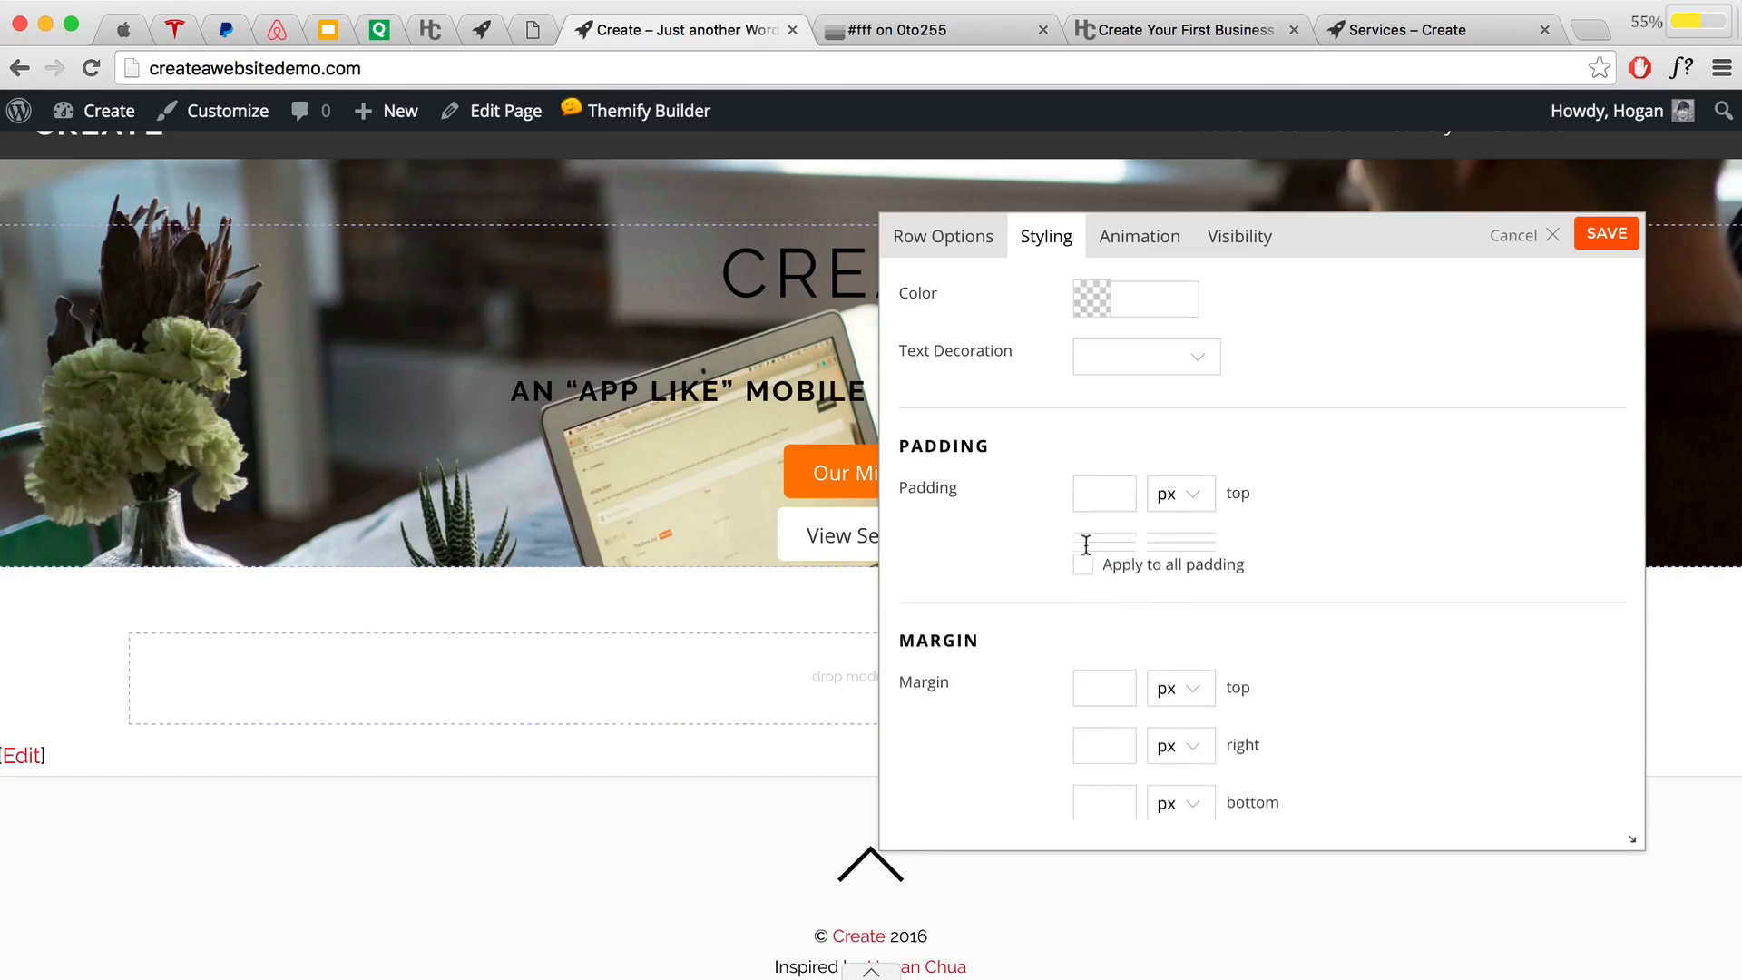
click(1104, 498)
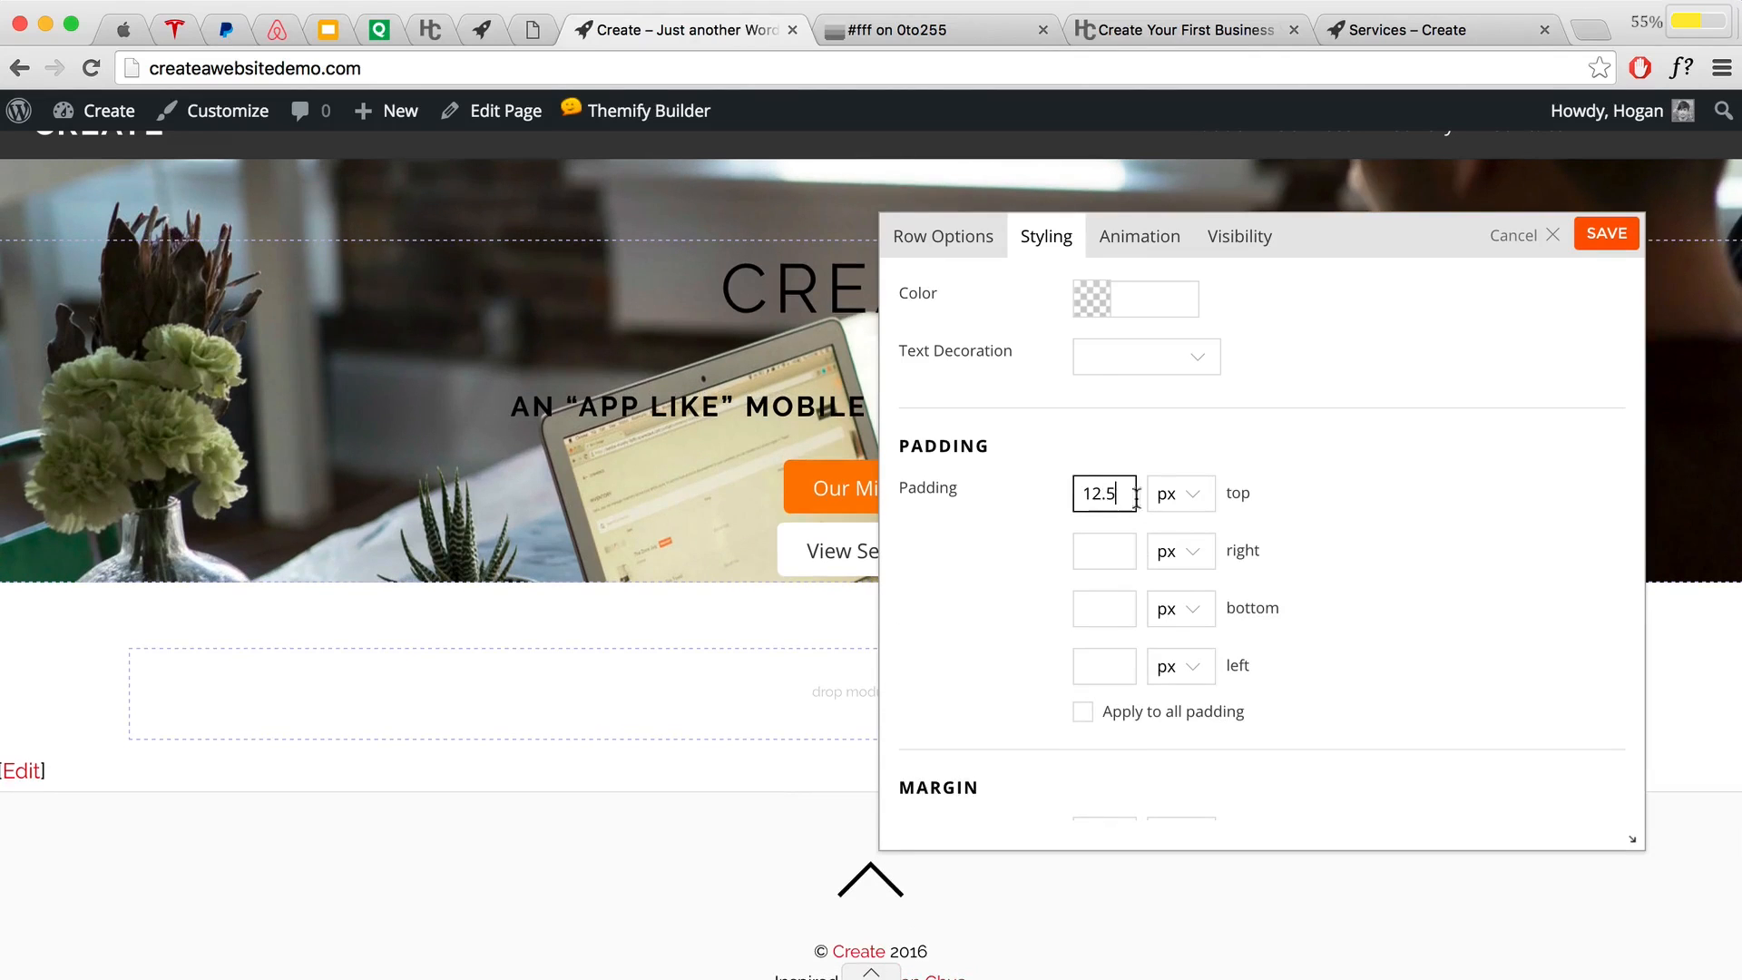
click(1178, 494)
click(1165, 517)
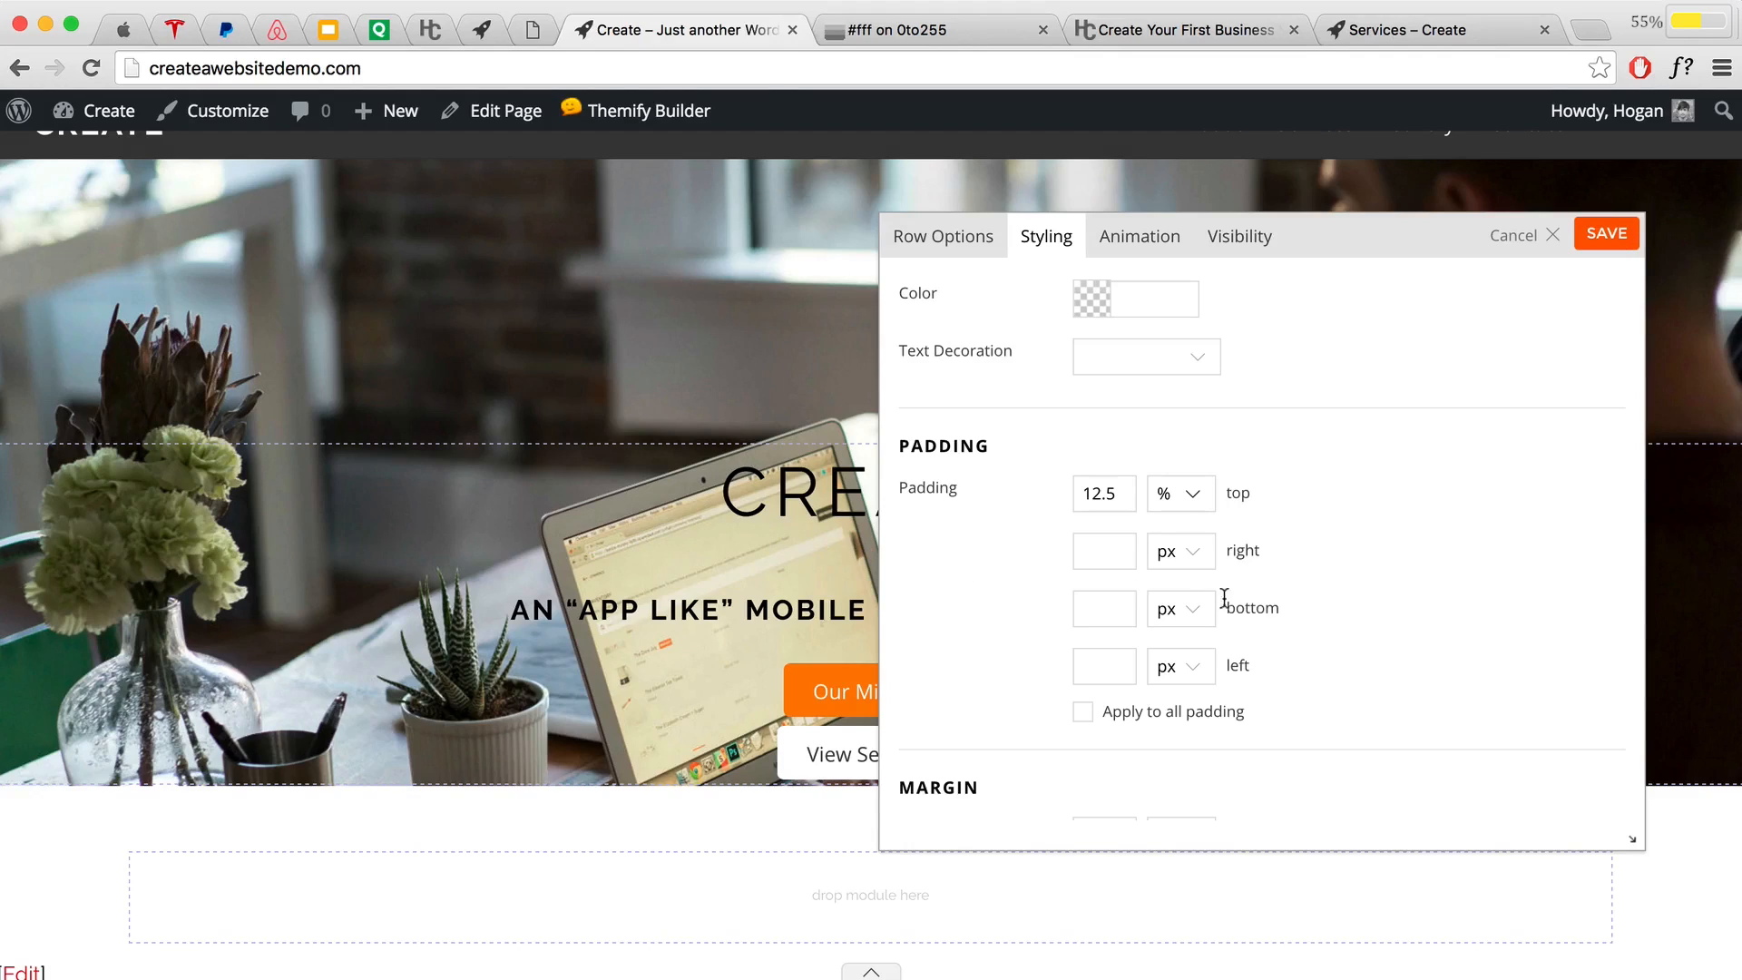
click(1103, 614)
text(12.)
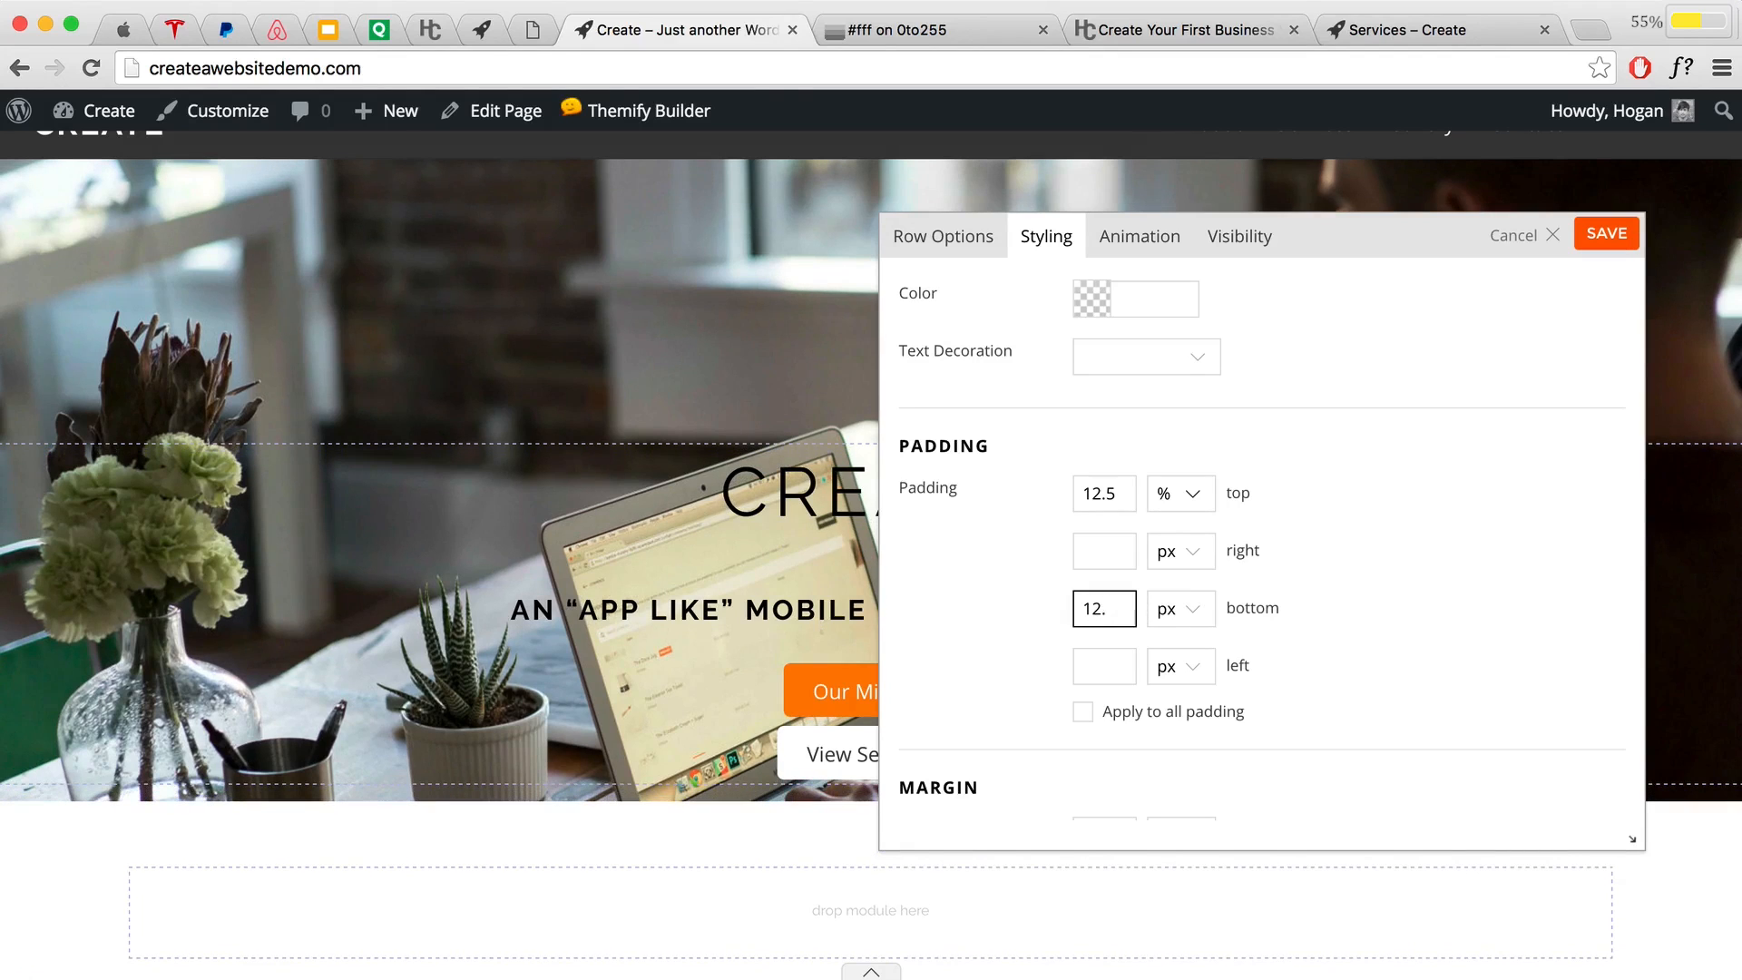
text(5)
click(1173, 608)
click(1170, 631)
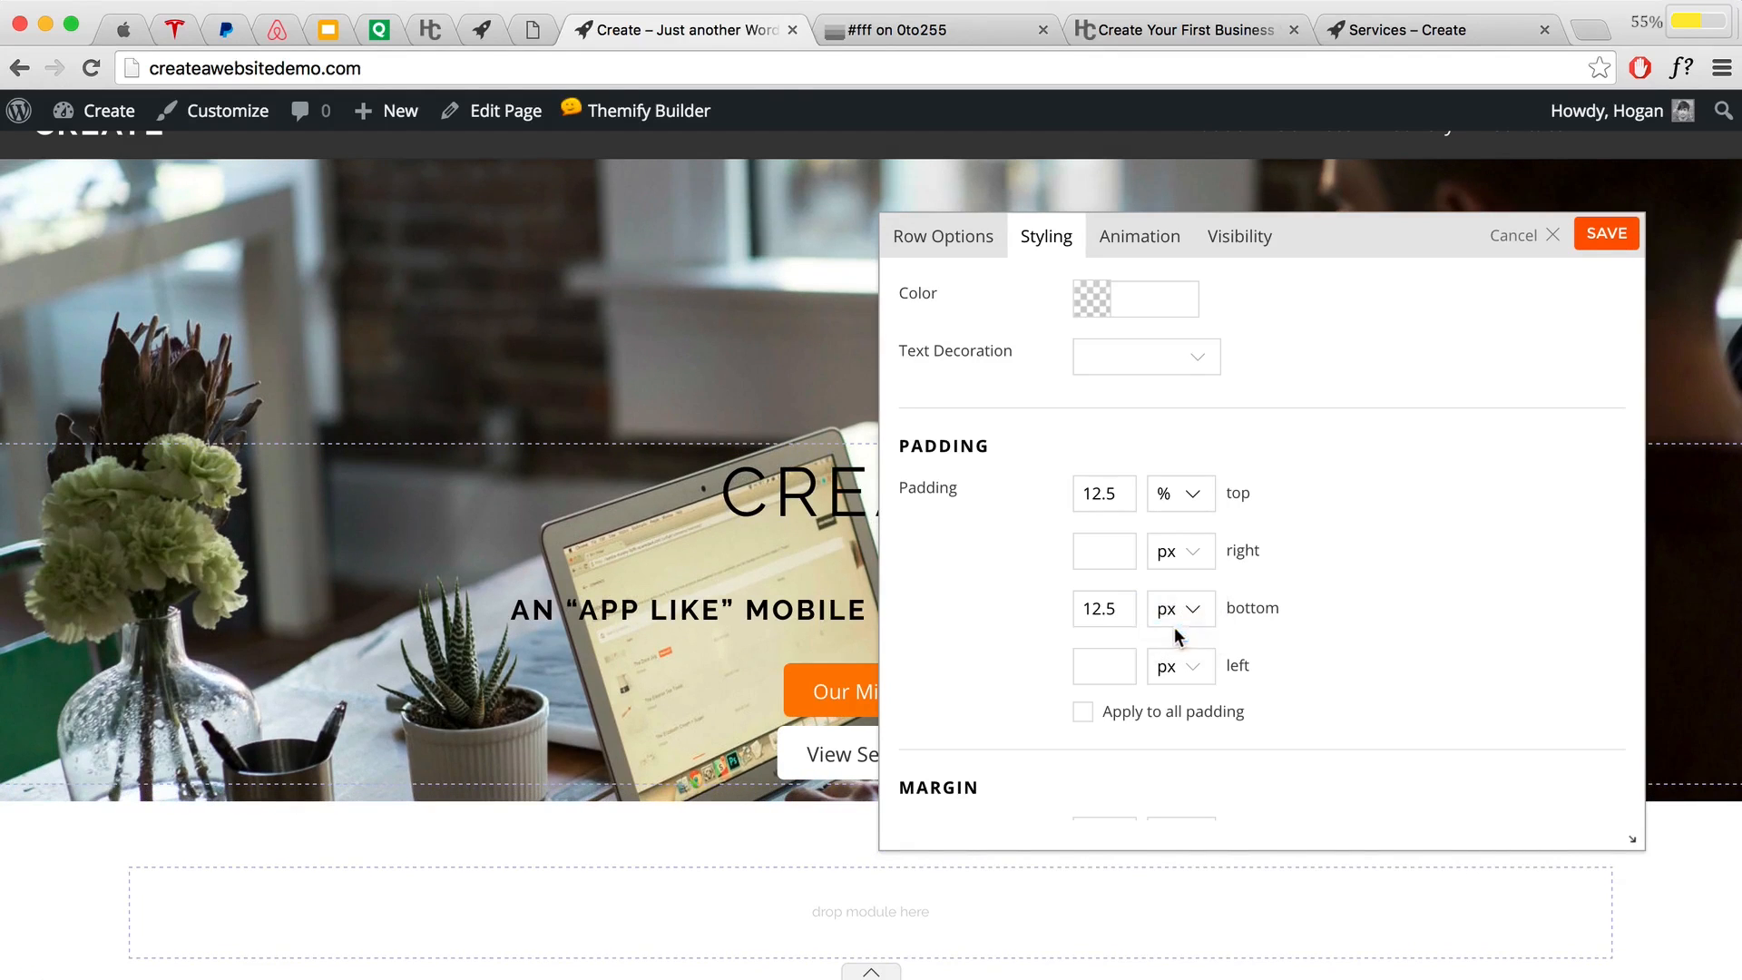
scroll(754, 602, down, 3)
scroll(760, 634, up, 2)
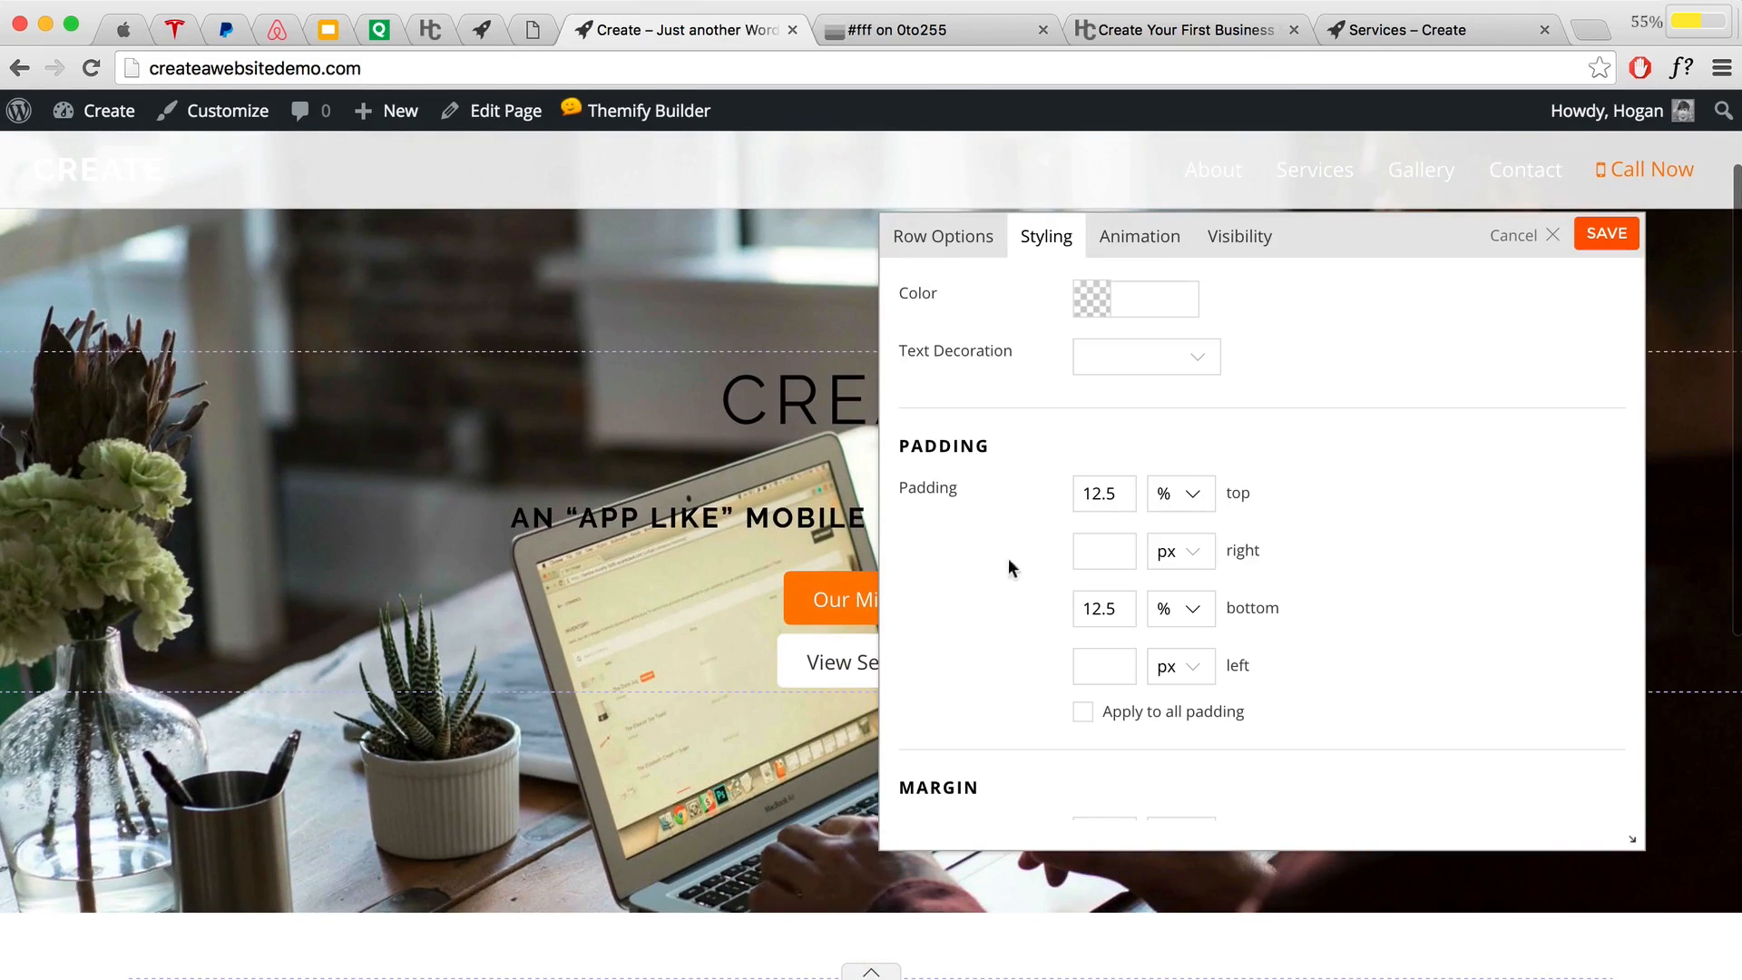
click(1603, 236)
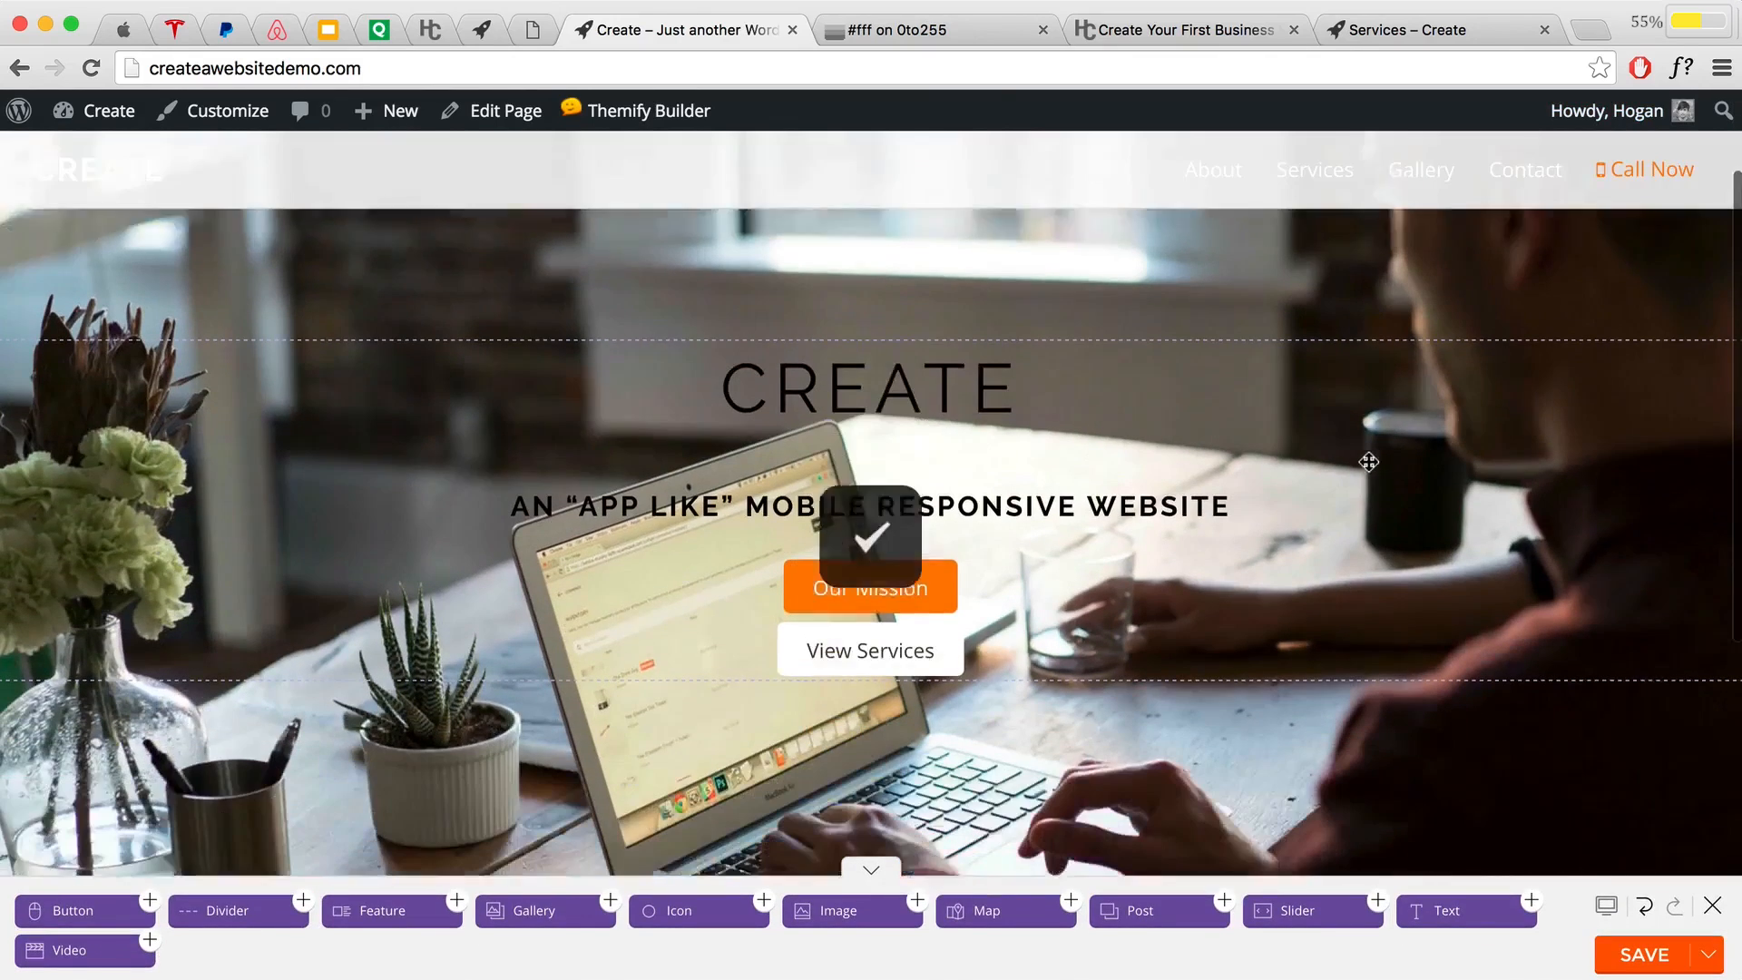
Step: Make the buttons row two columns, with View Services moved to the right column
scroll(1132, 556, up, 1)
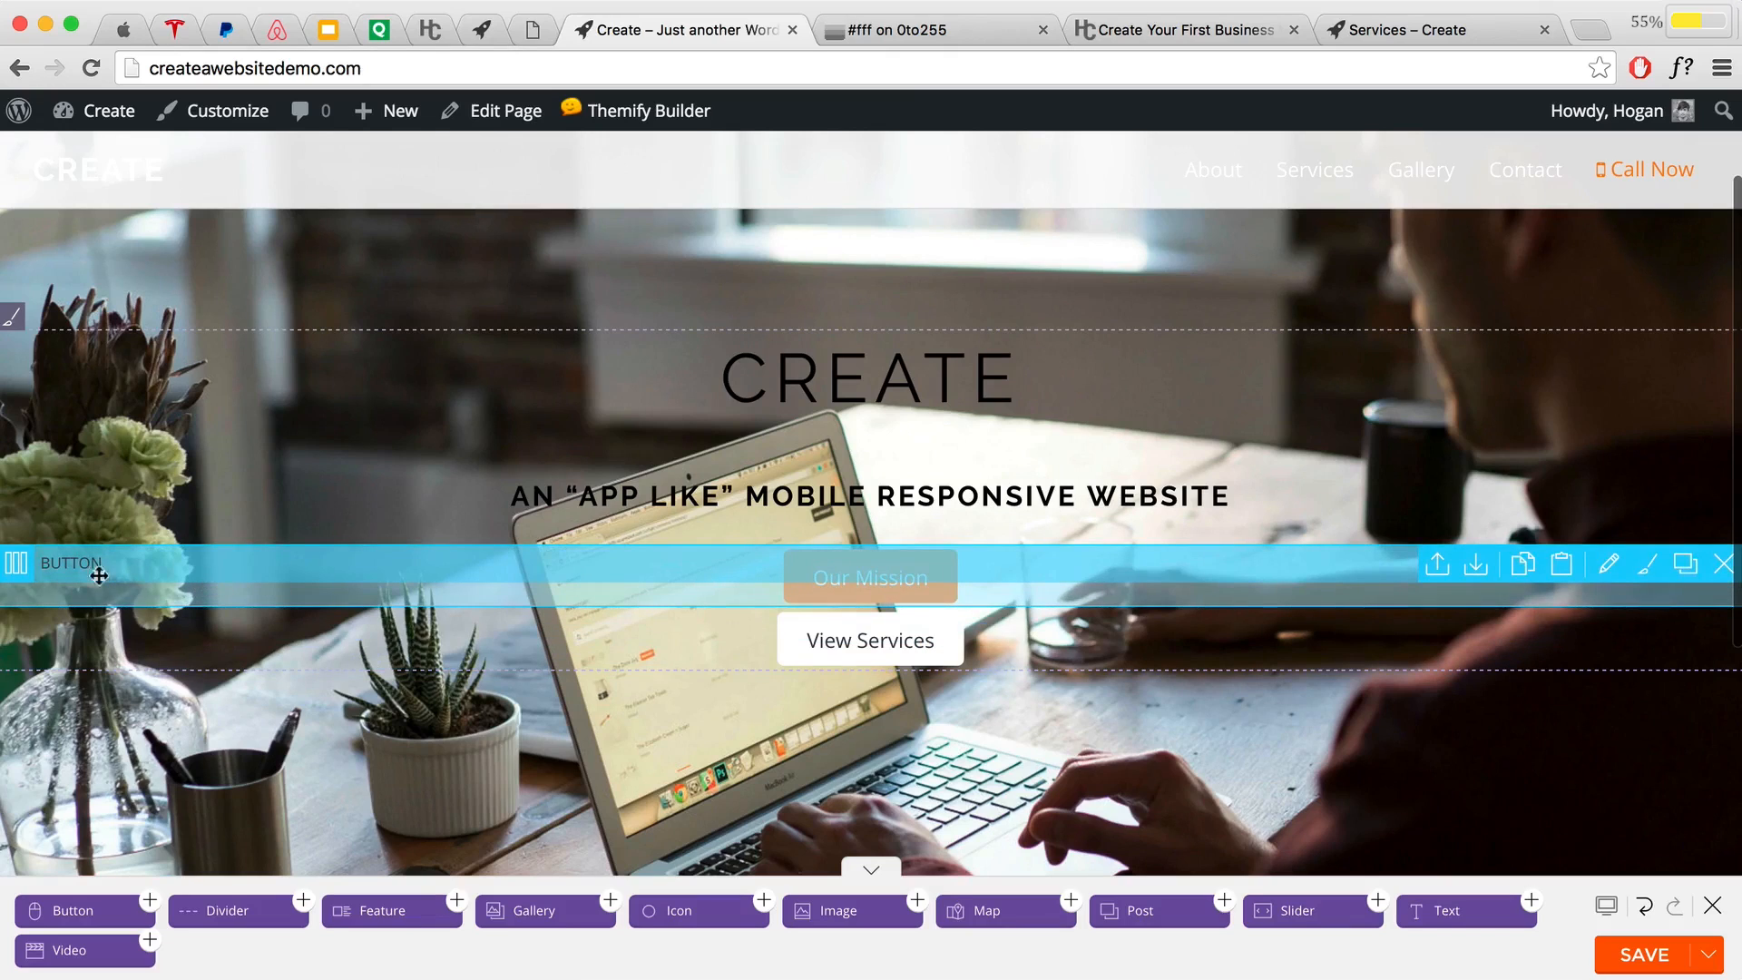
mouse_move(12, 569)
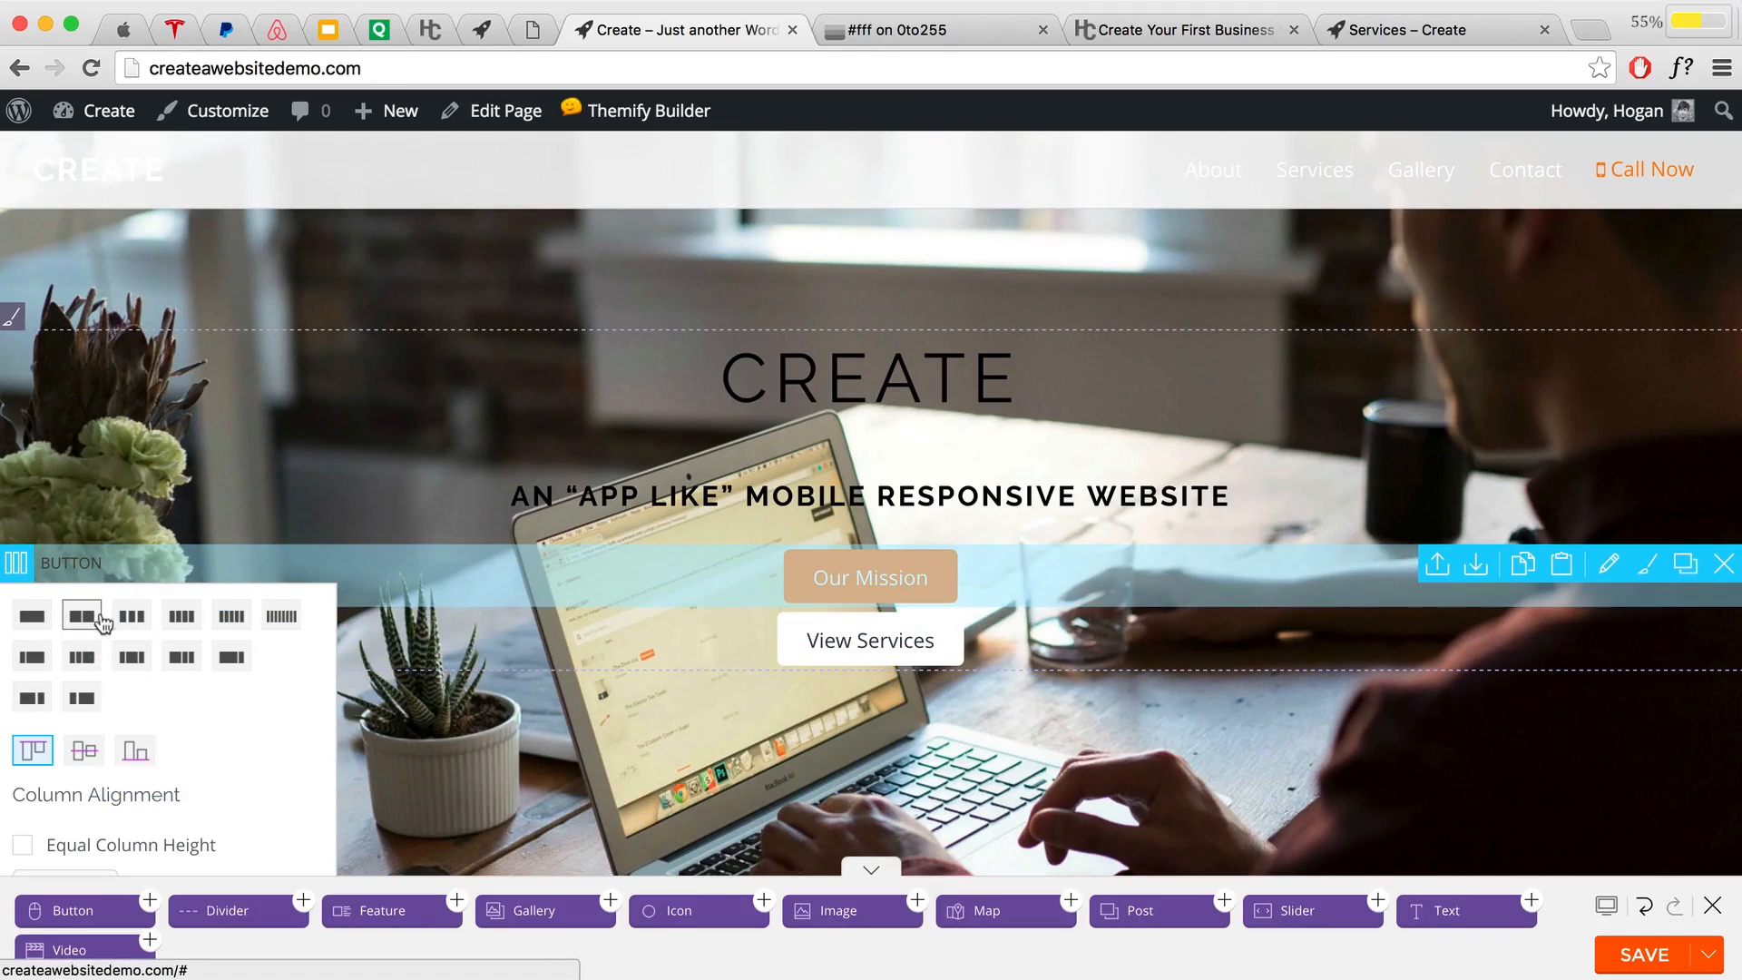
click(79, 619)
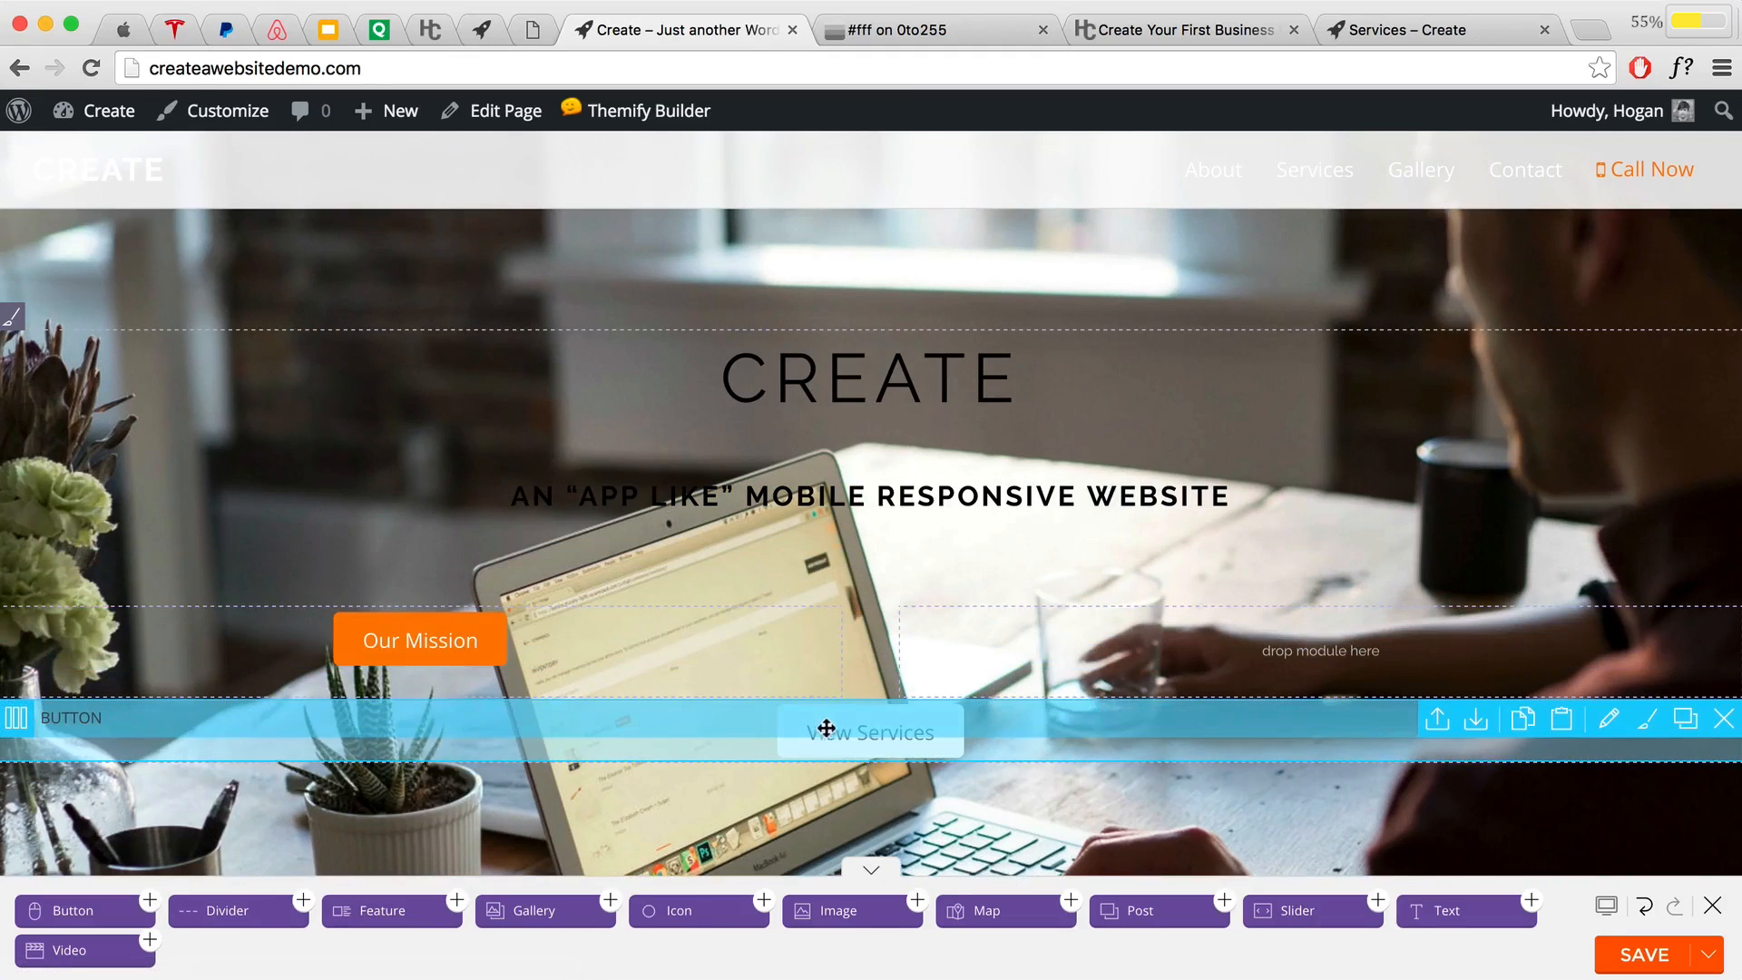
drag(862, 733, 1209, 634)
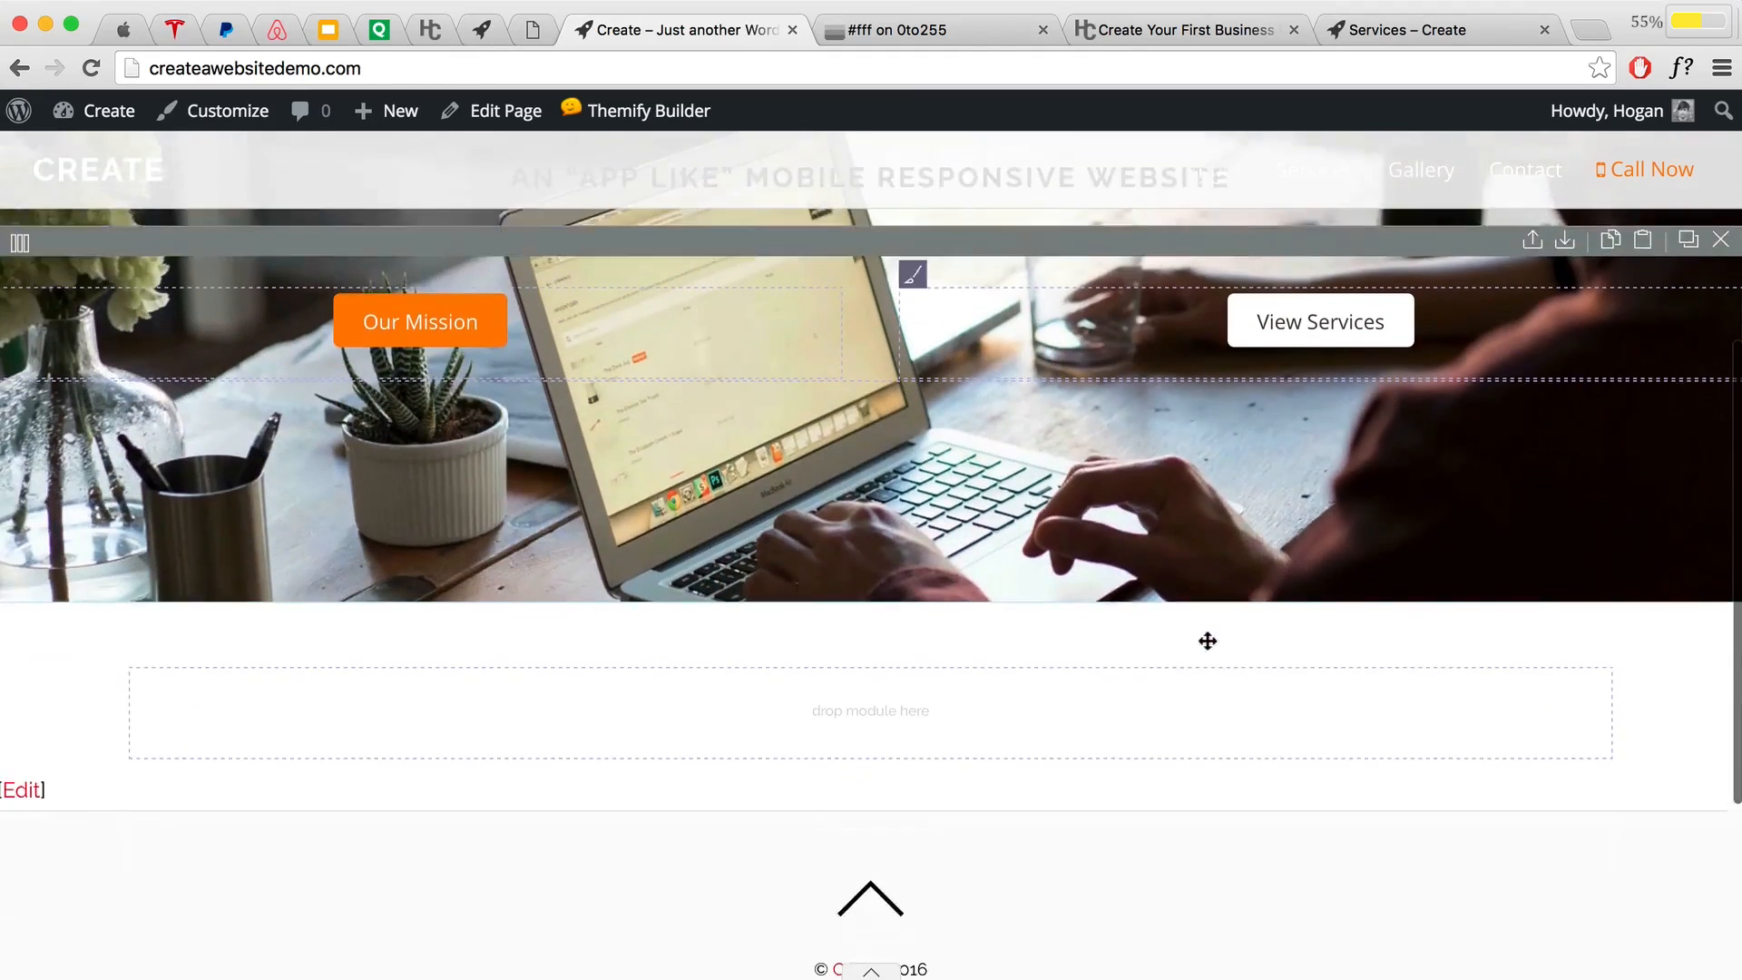
scroll(1093, 641, up, 3)
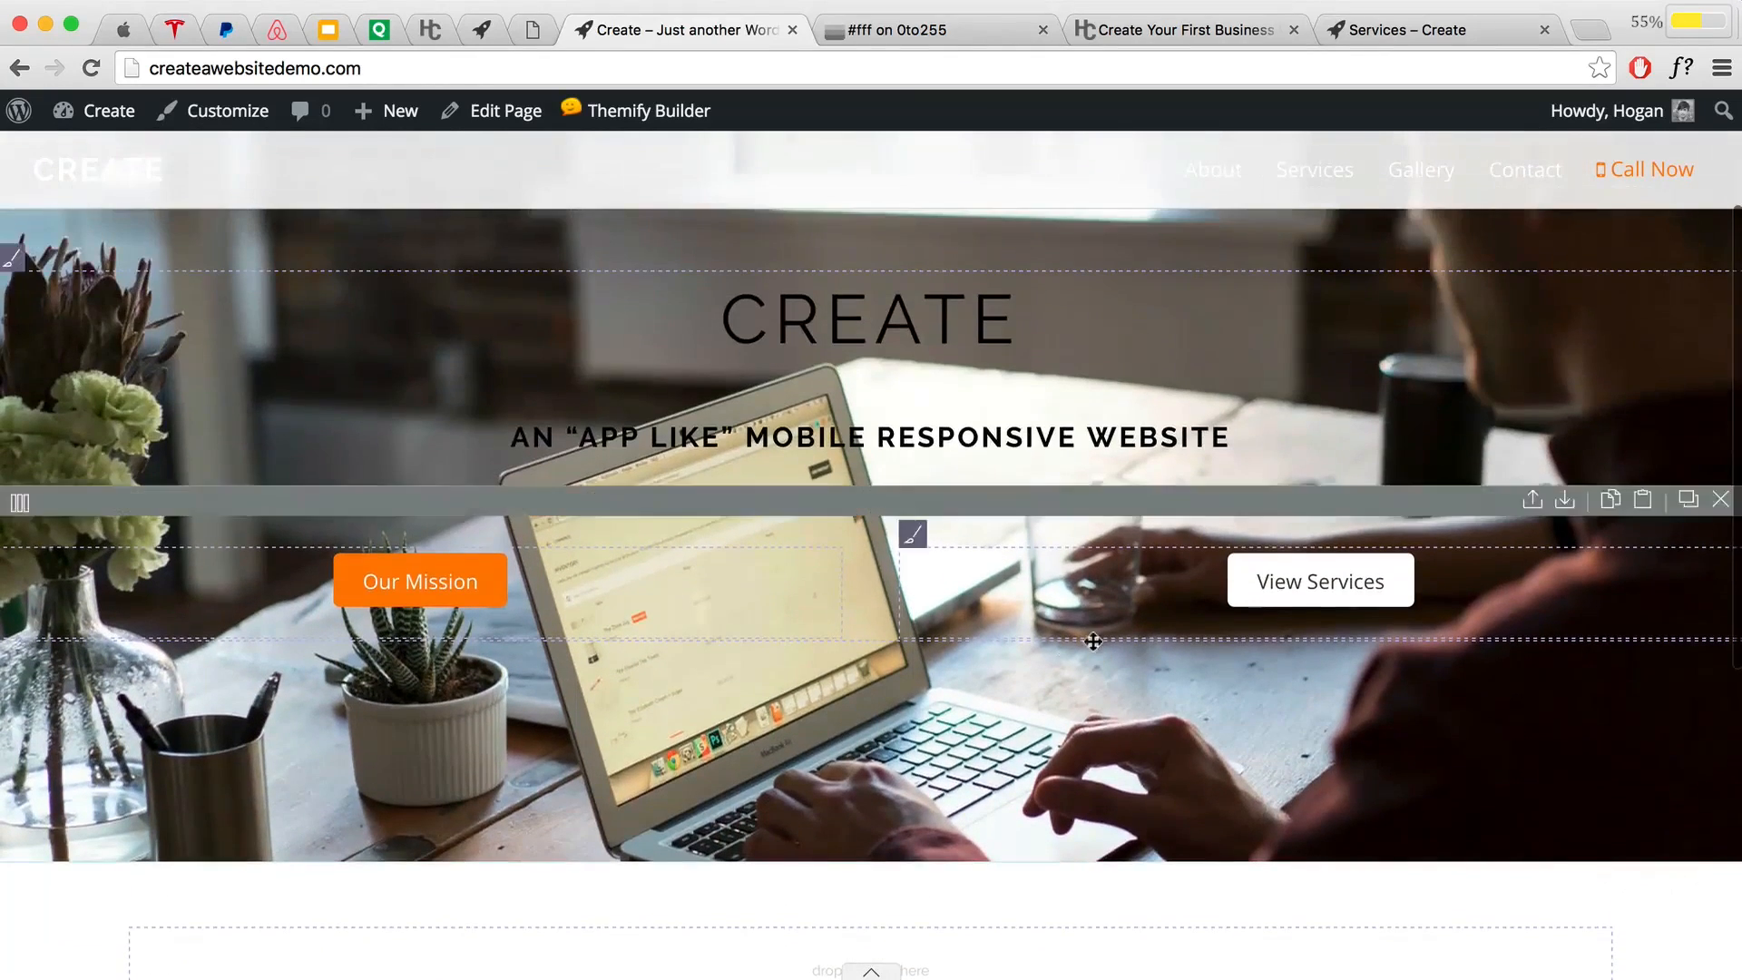
double_click(565, 591)
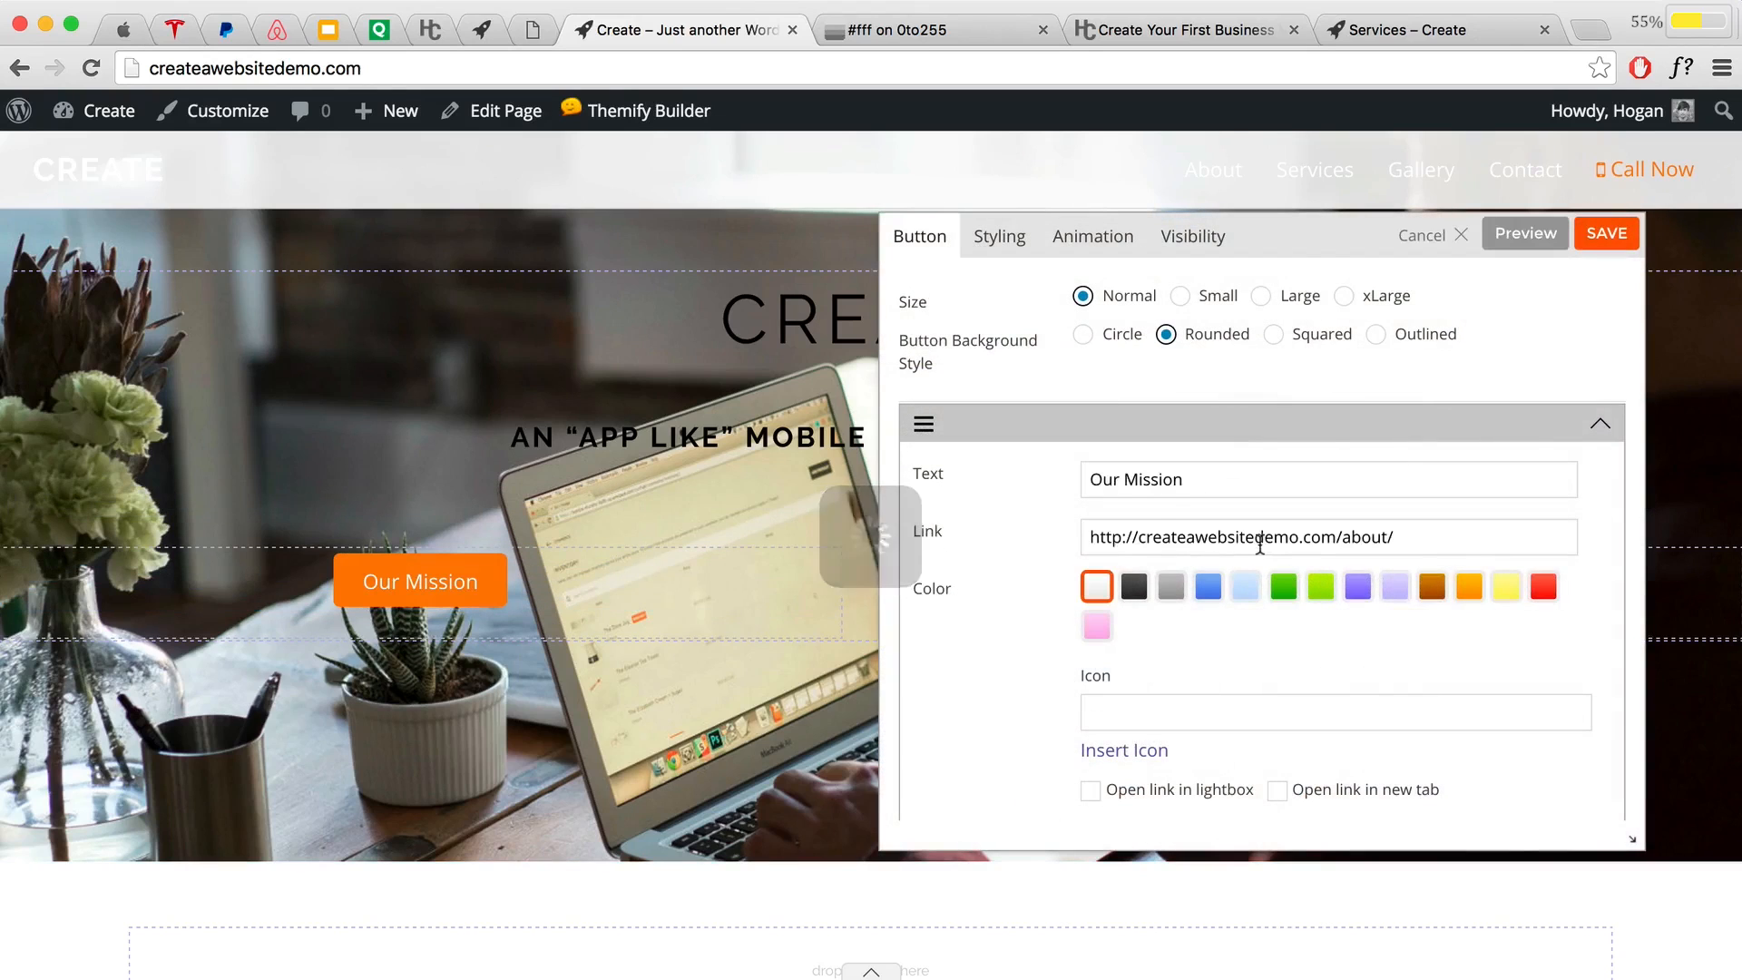
Step: Set the Our Mission button's text alignment to Right and save it
scroll(1257, 544, down, 5)
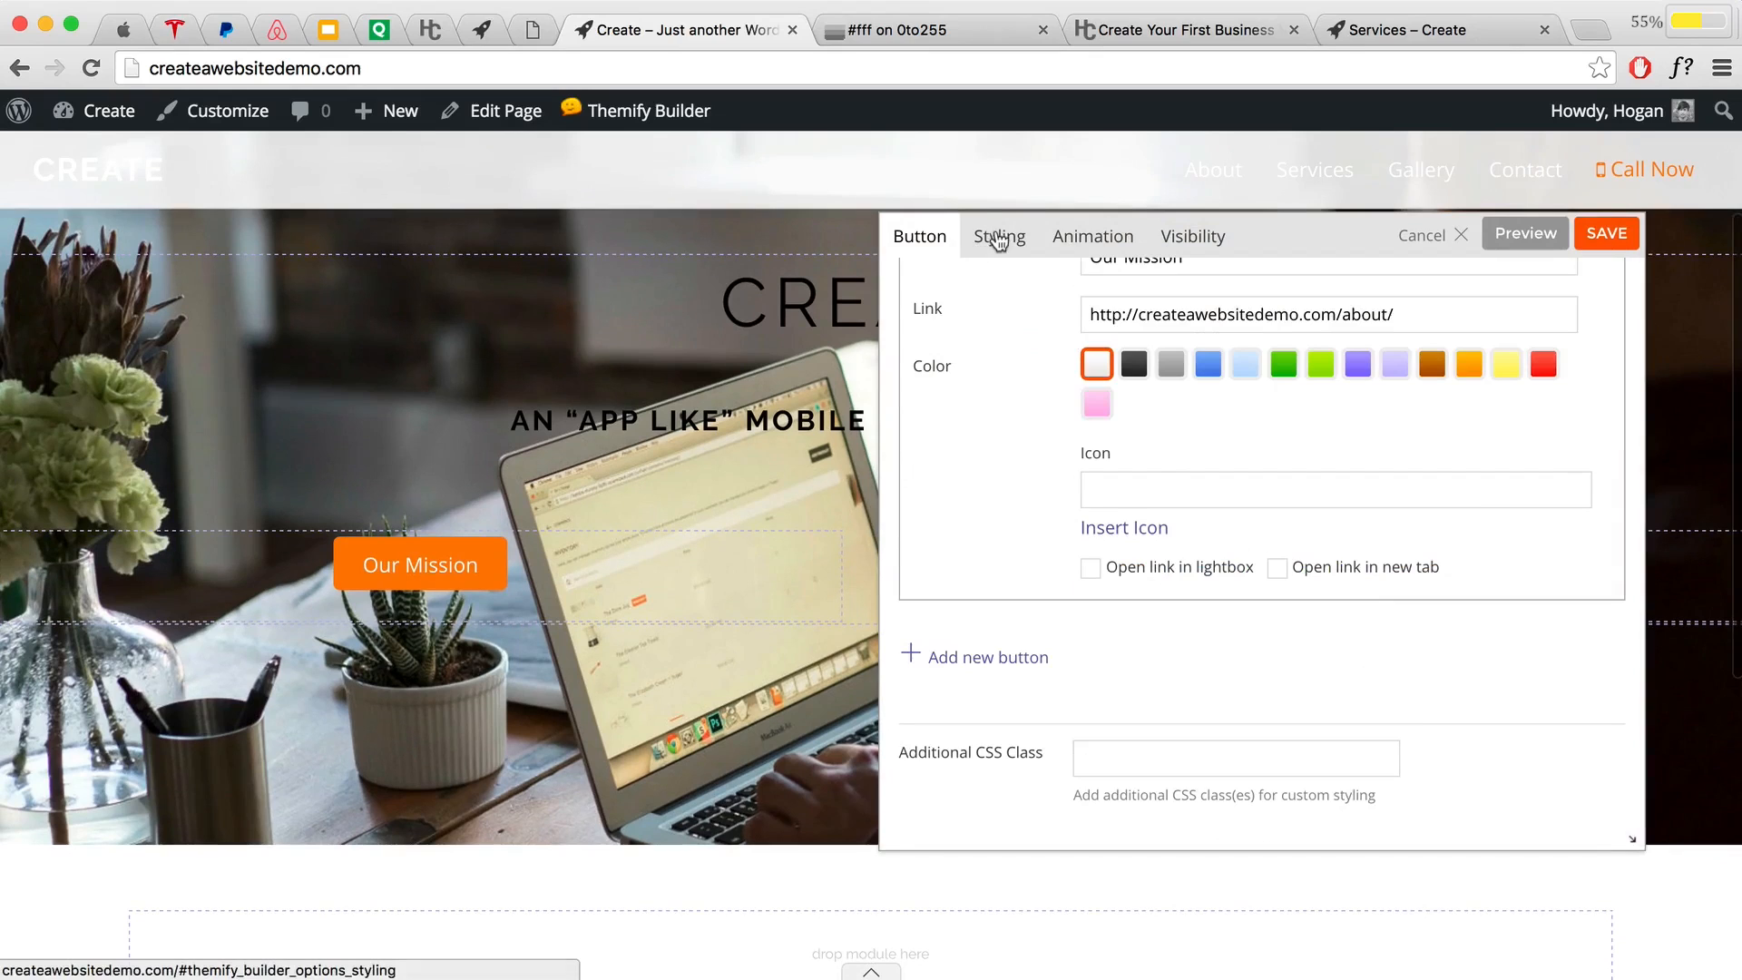
click(998, 238)
scroll(1249, 505, down, 4)
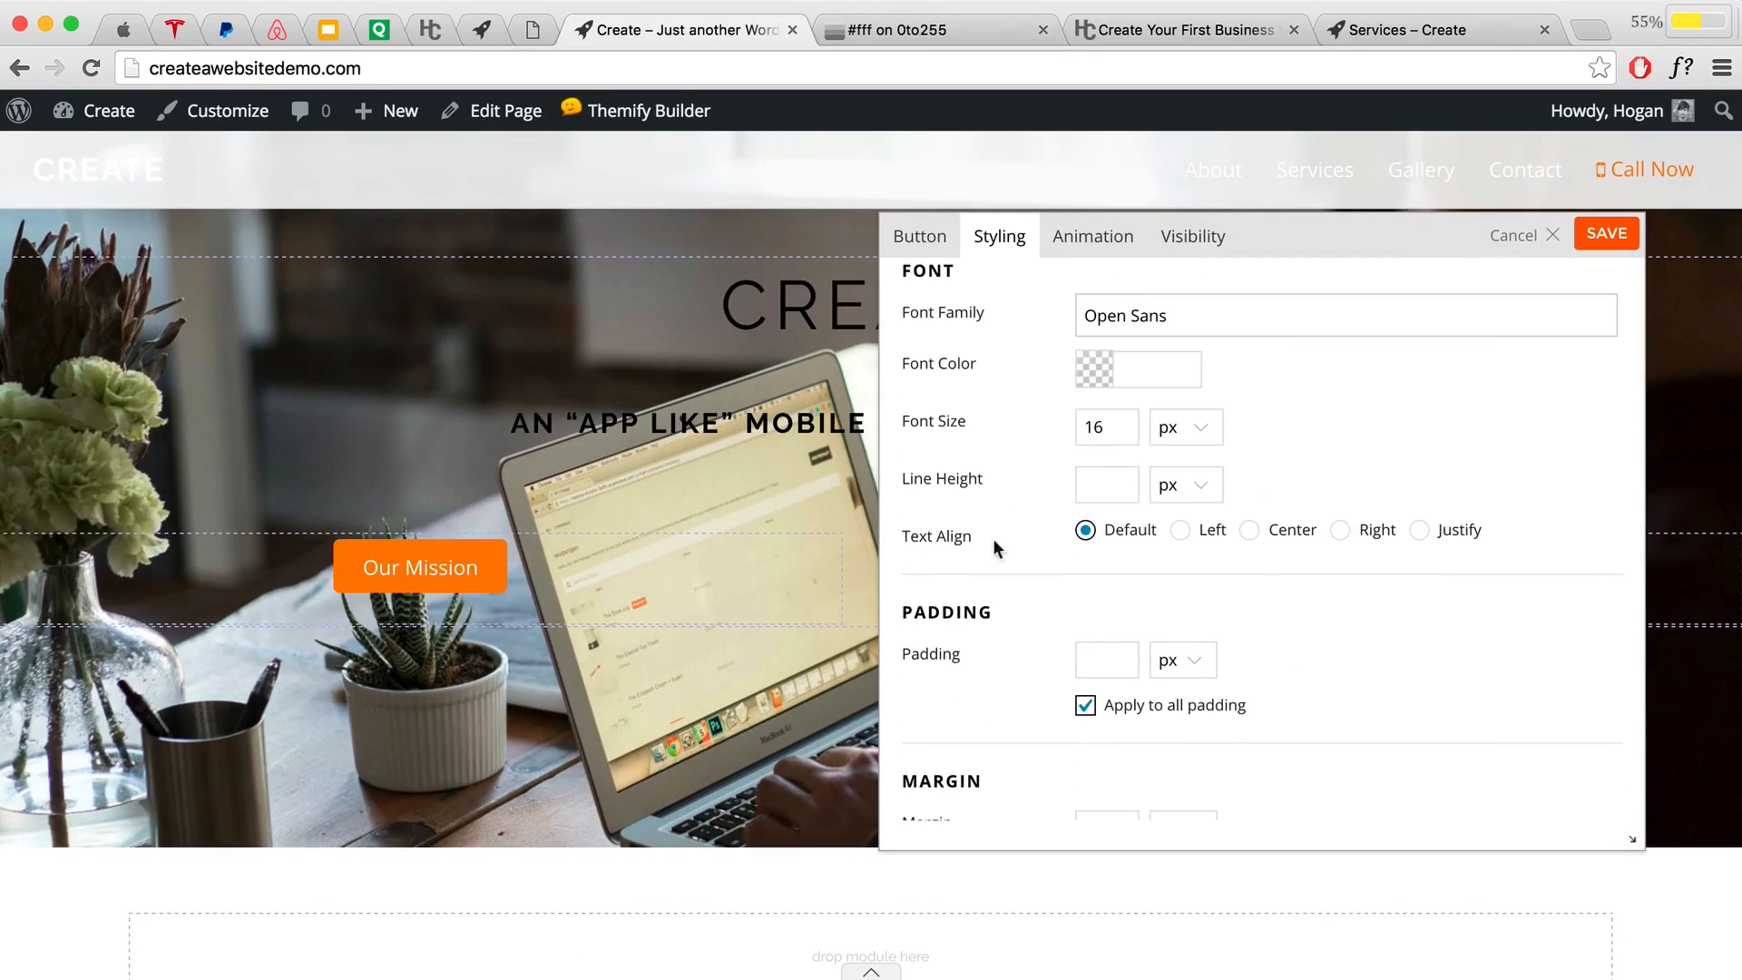
click(1339, 532)
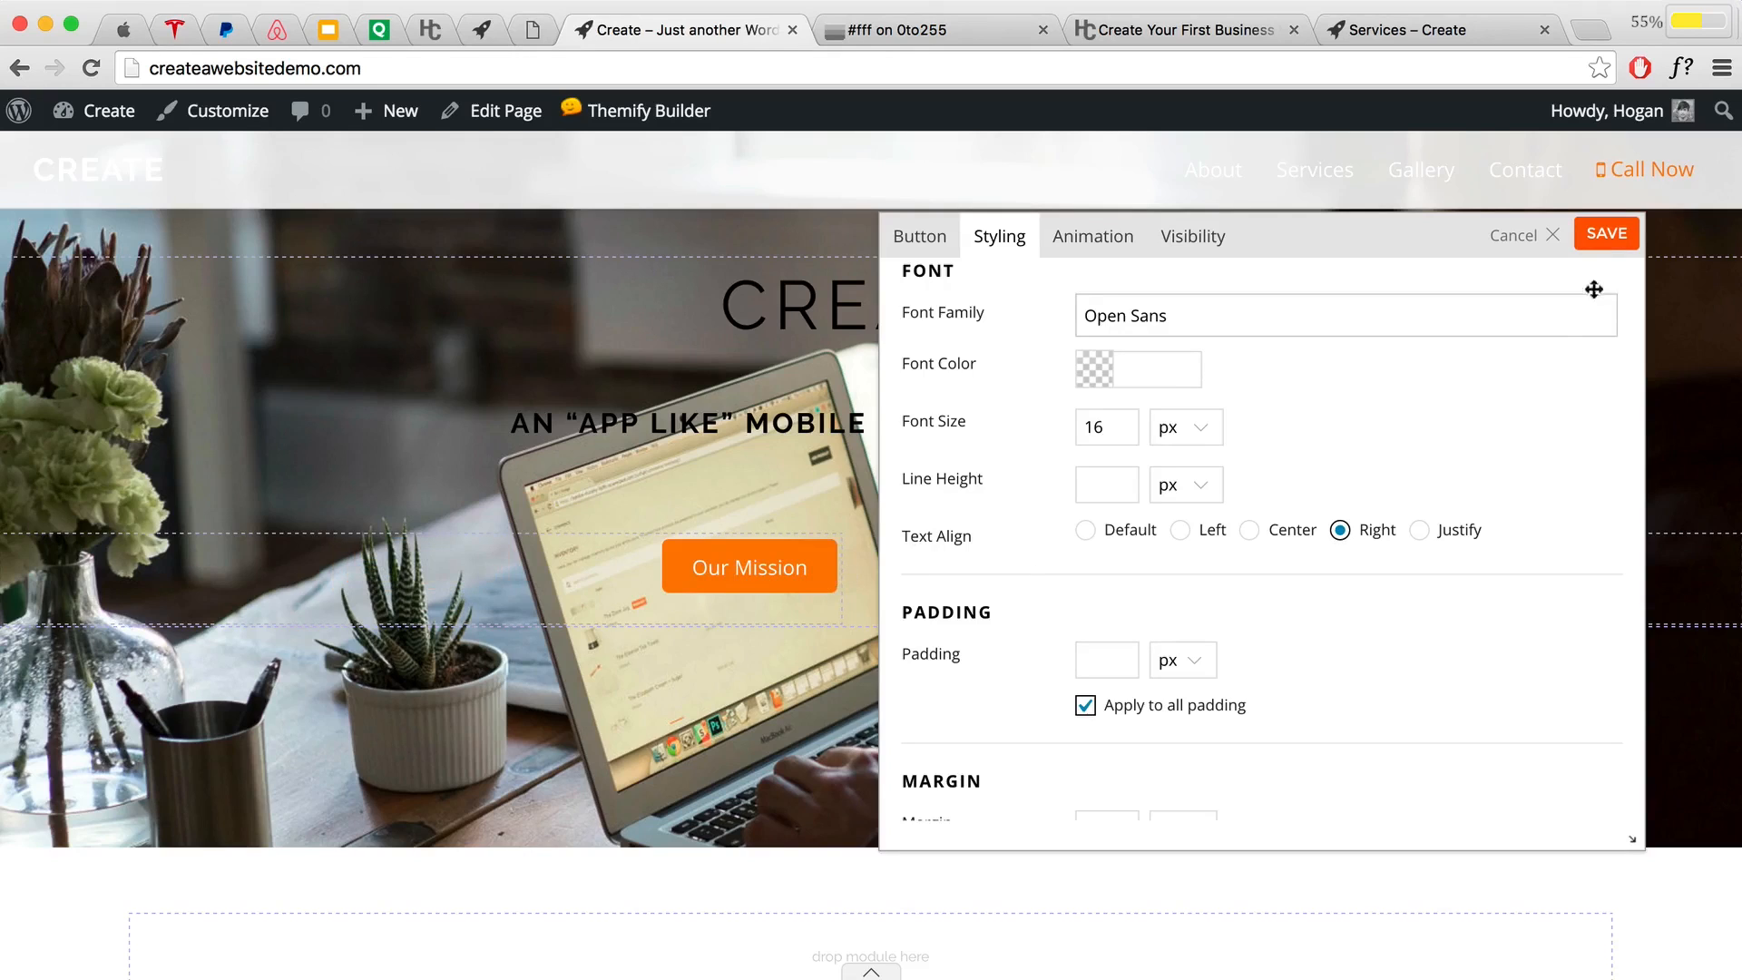
click(1608, 234)
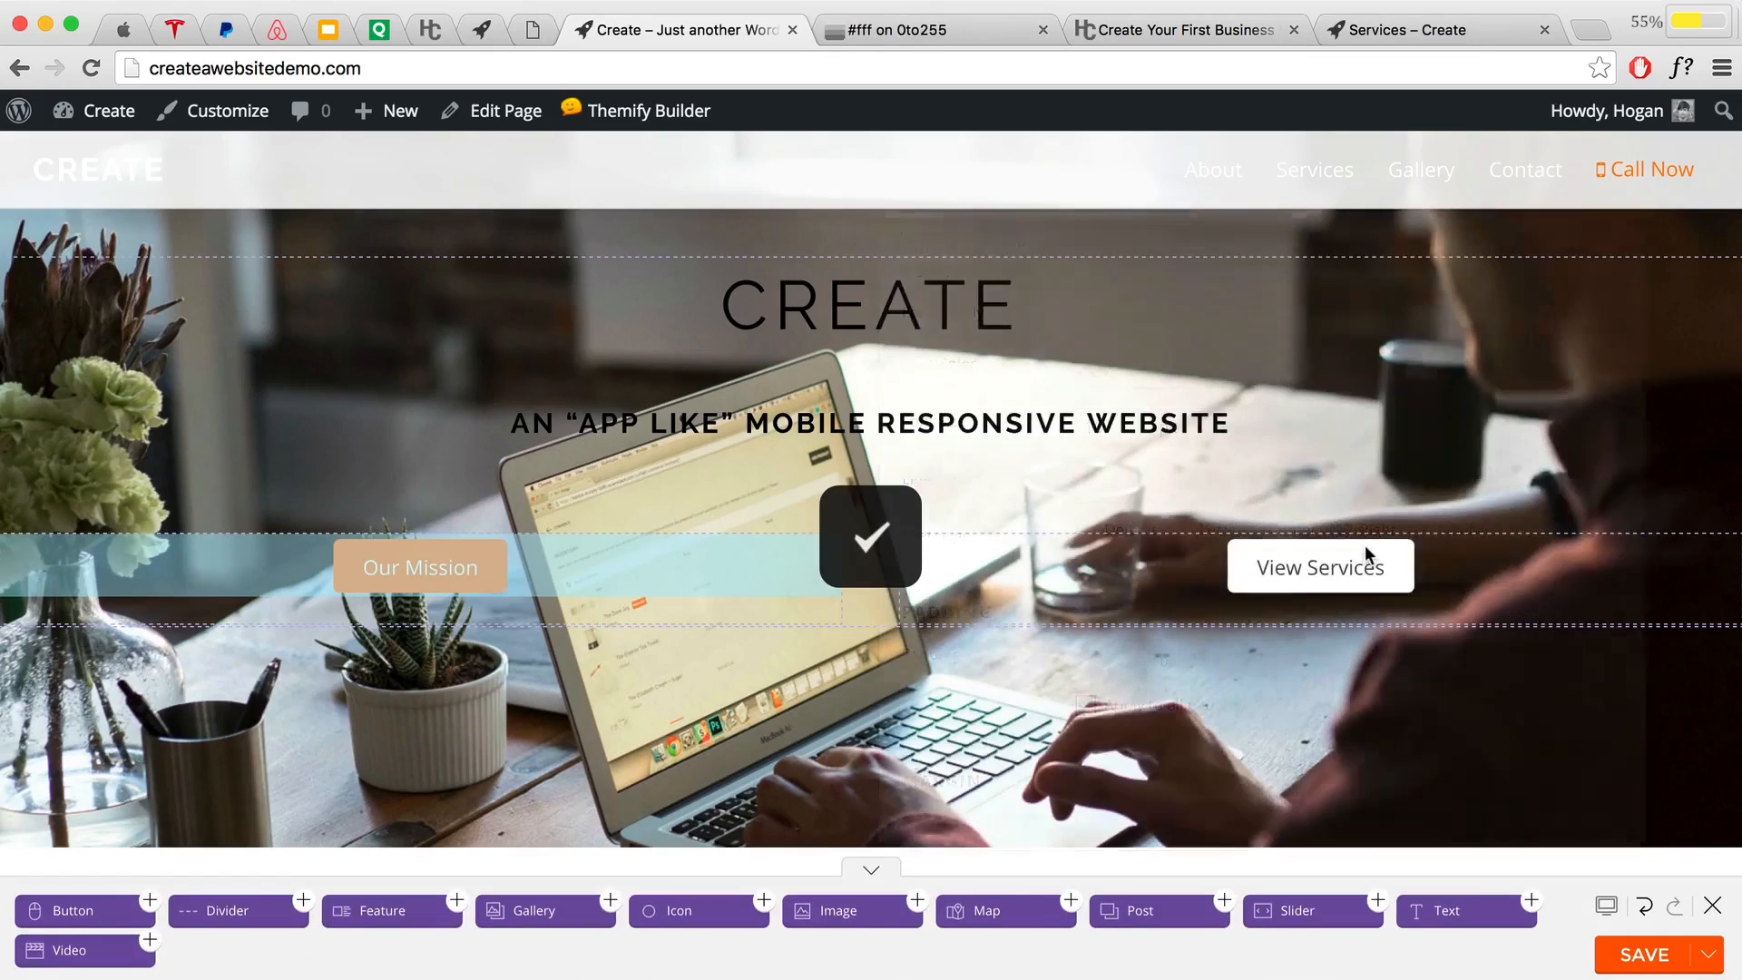
Step: Set the View Services button's text alignment to Left and save it
scroll(1333, 526, down, 3)
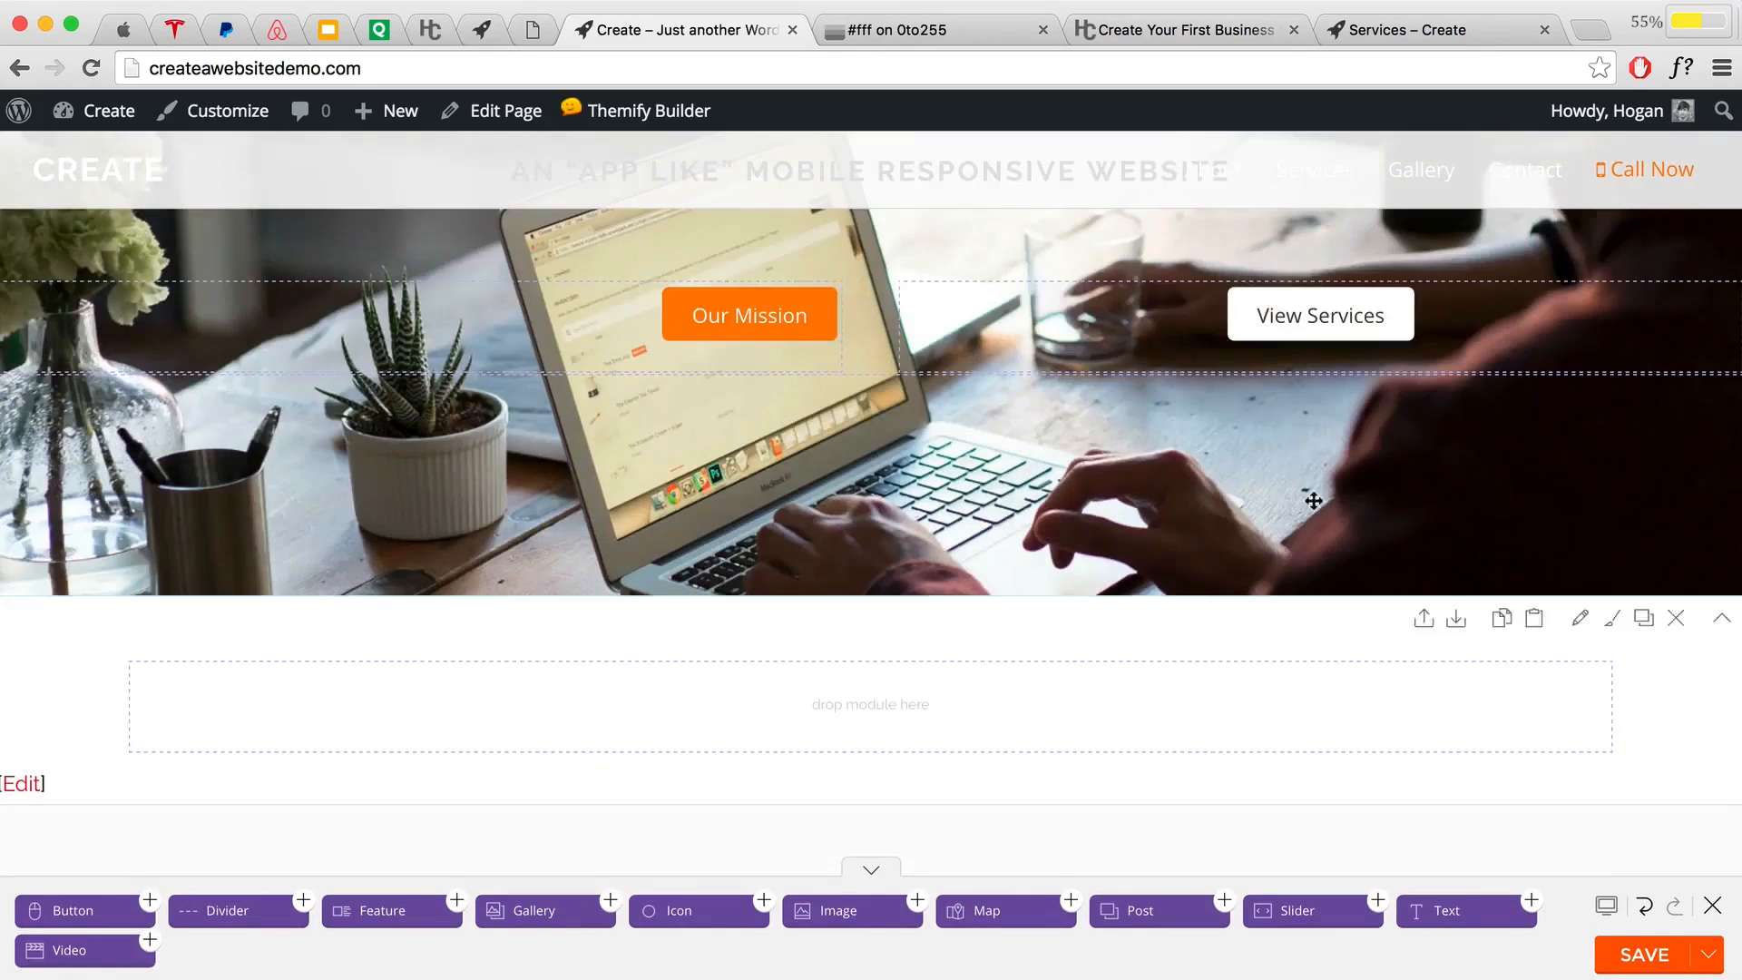
double_click(1292, 311)
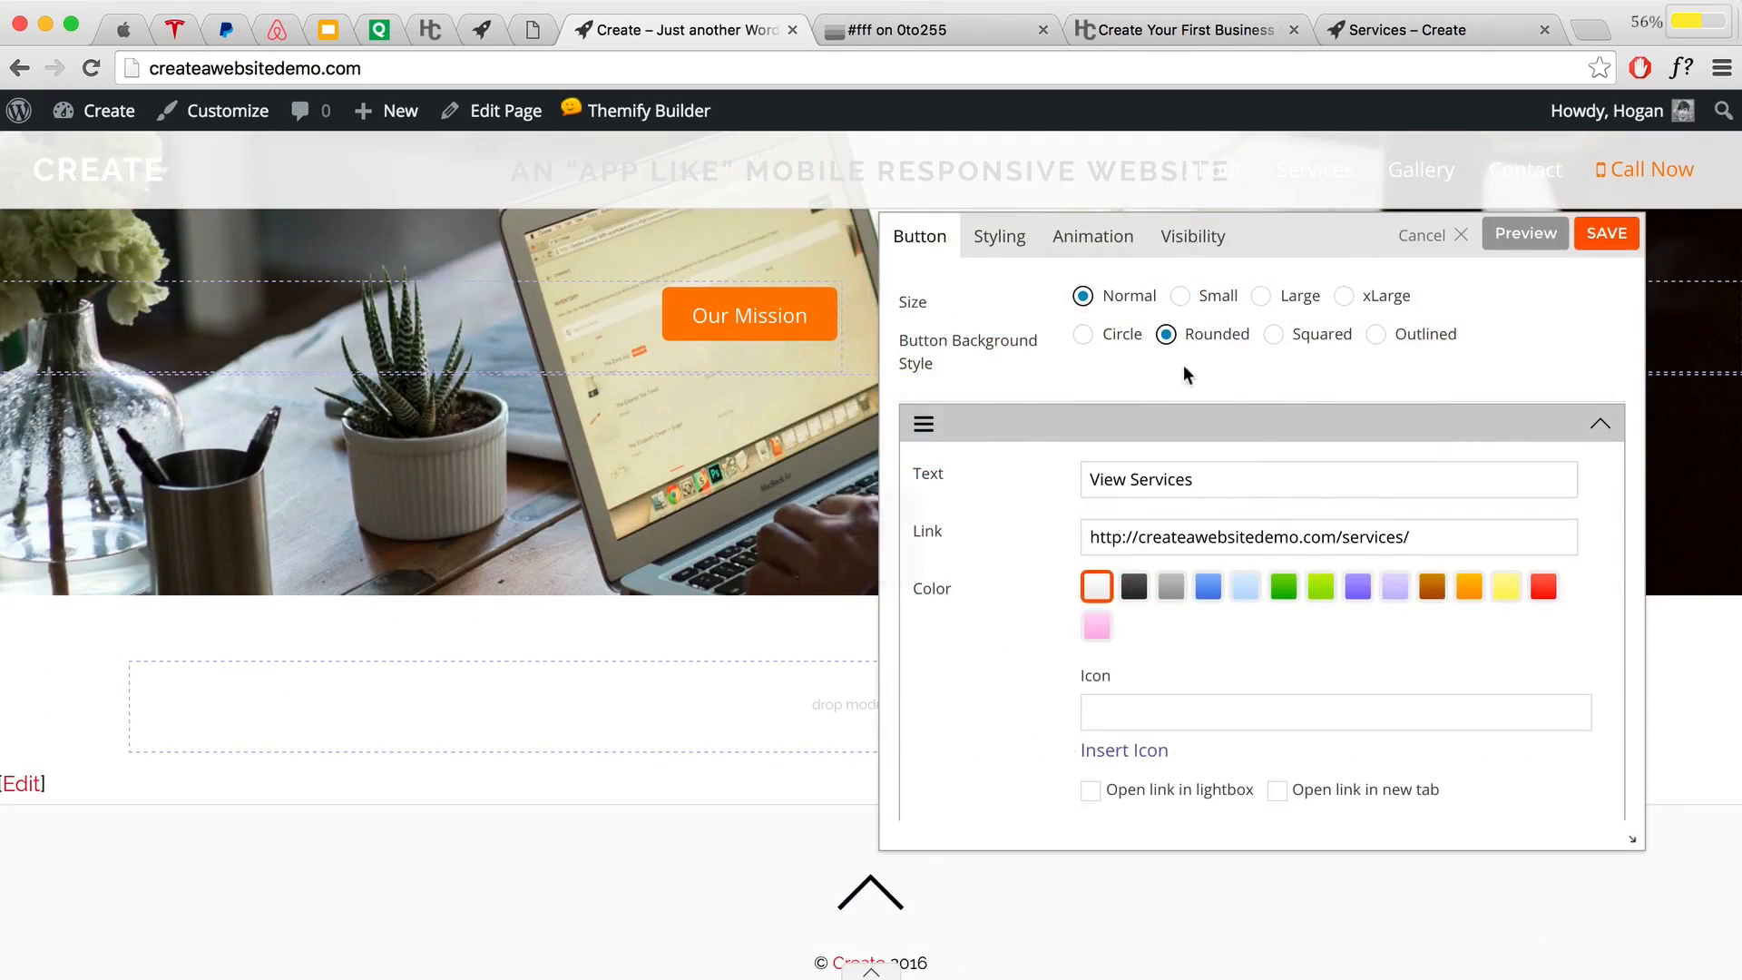
click(1001, 239)
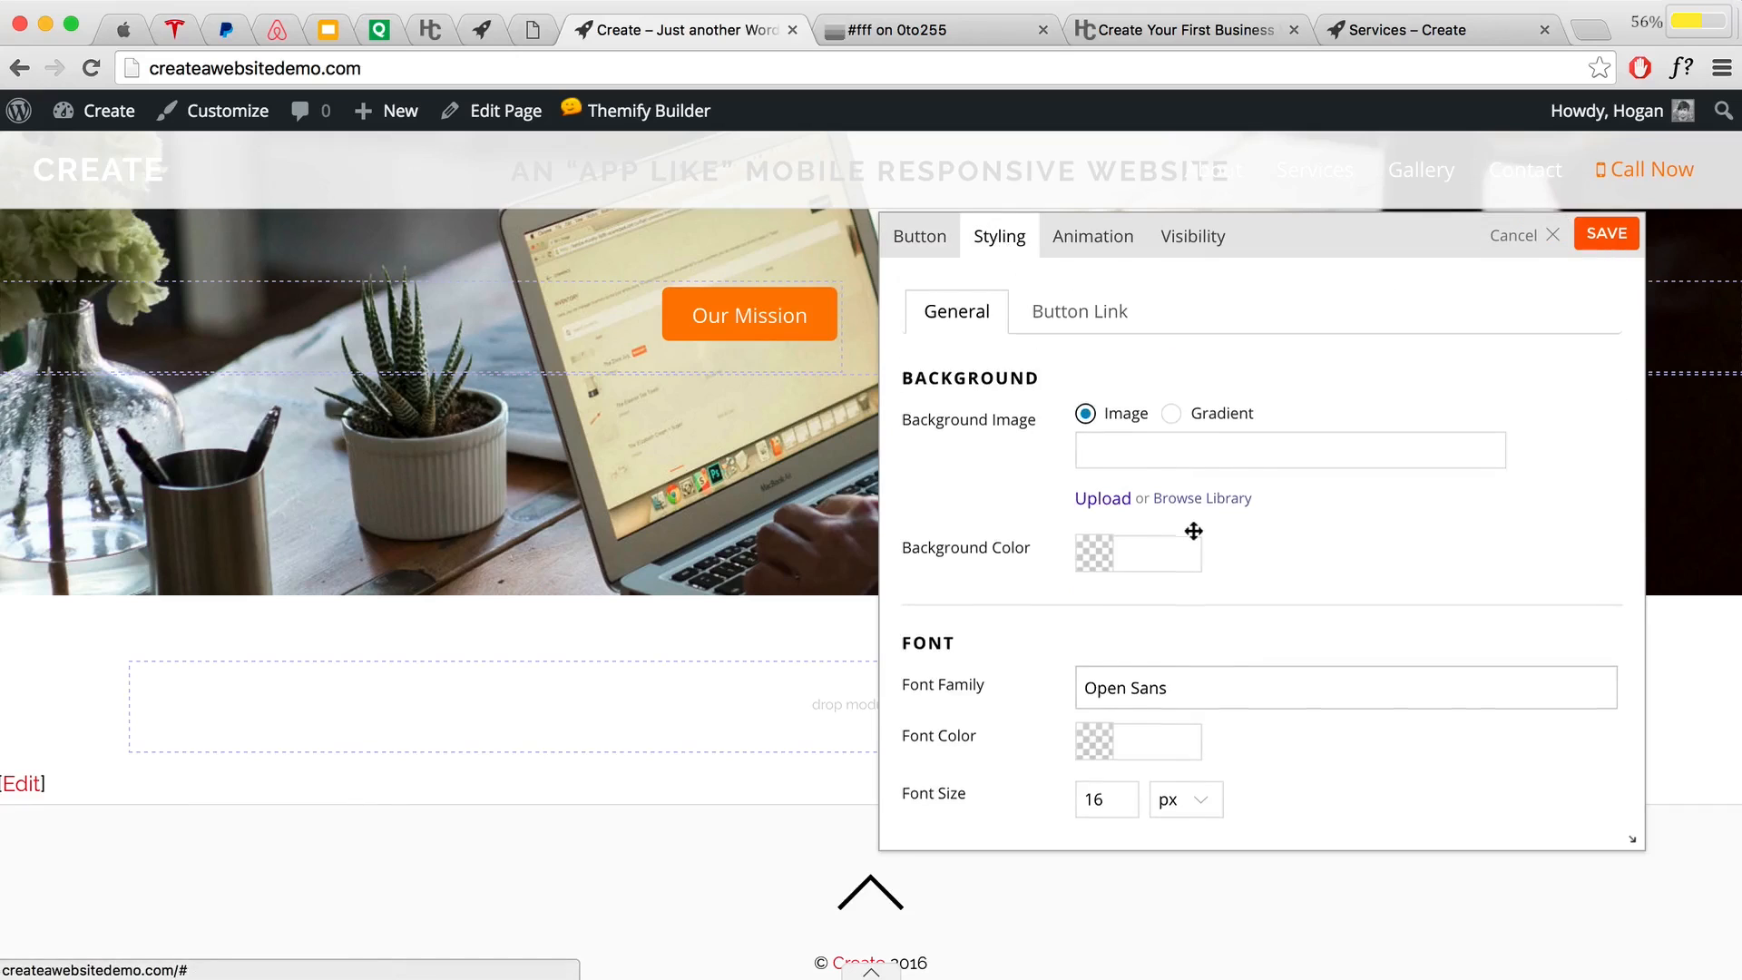
scroll(1197, 534, down, 3)
scroll(1193, 544, down, 2)
click(1180, 568)
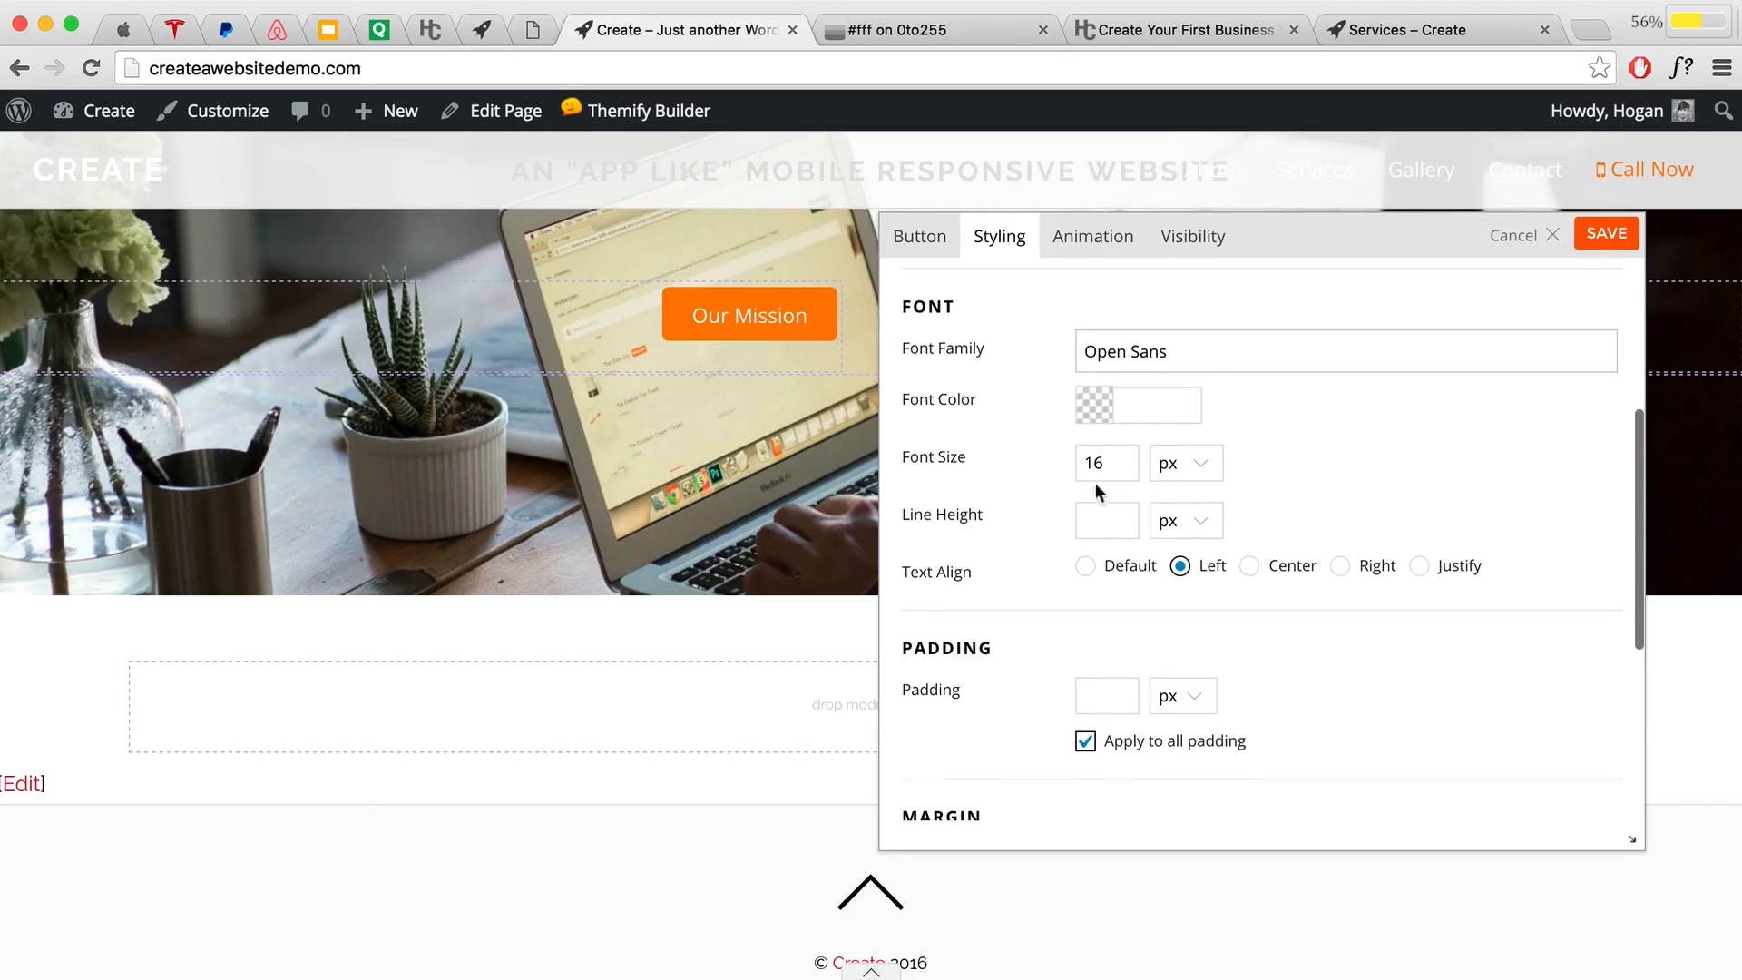
drag(1279, 284, 1174, 465)
click(1476, 458)
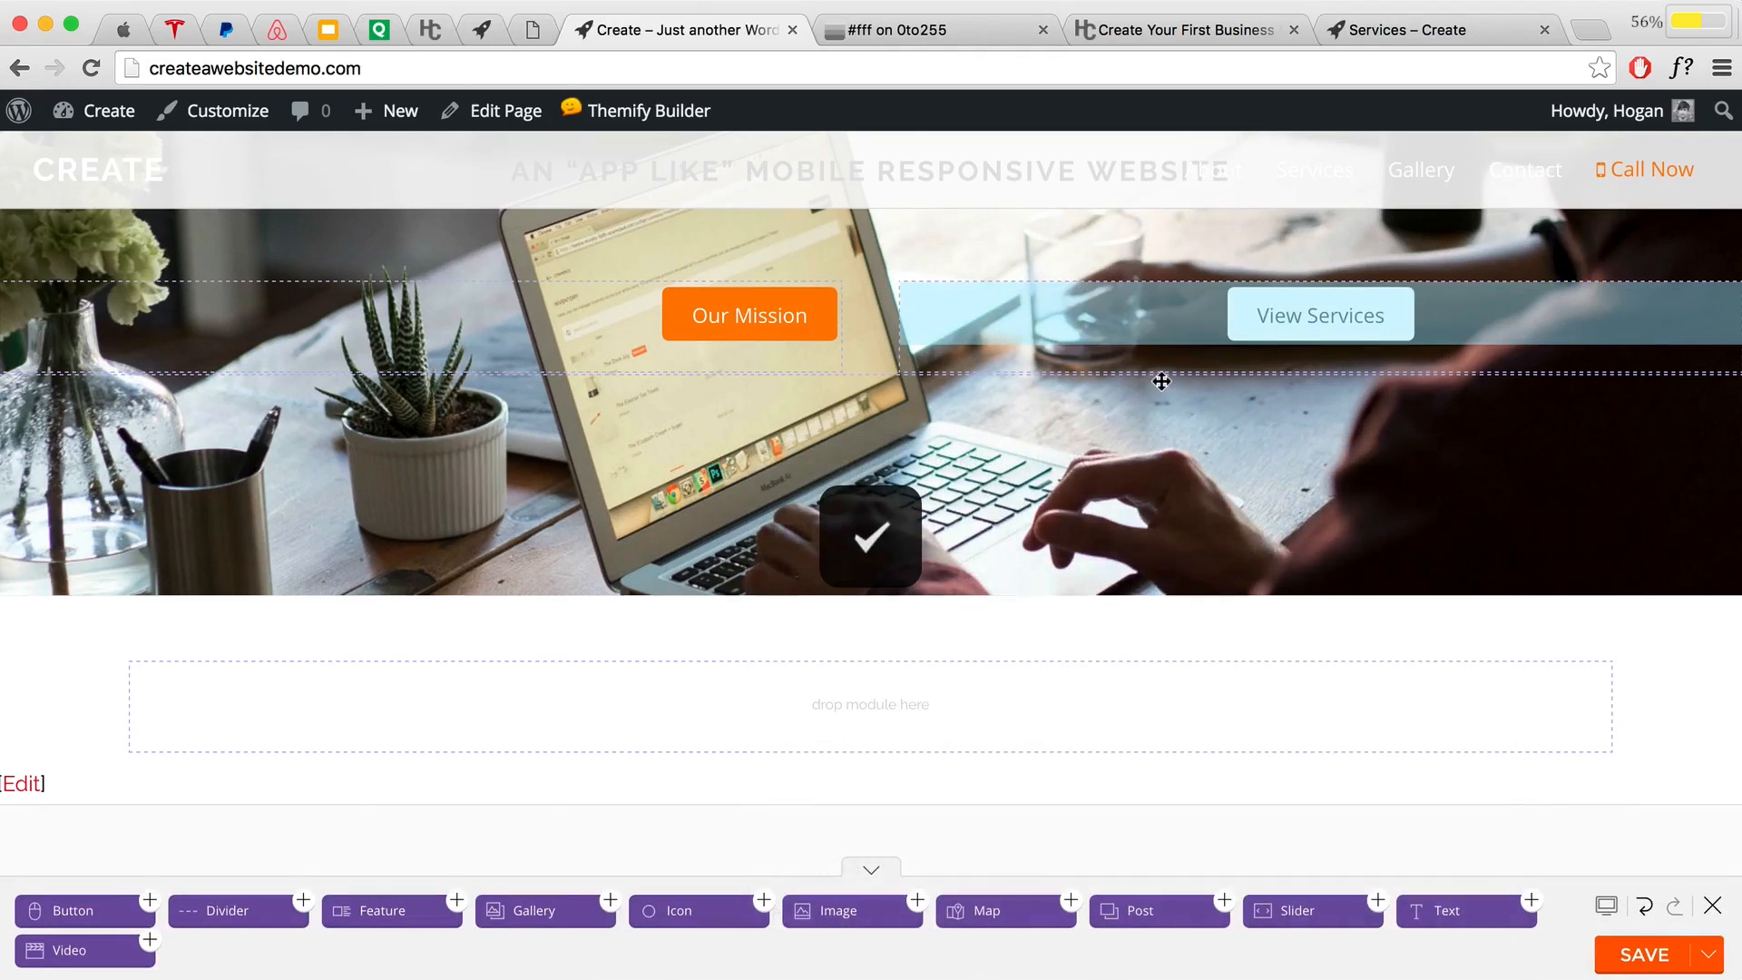
scroll(1158, 381, up, 4)
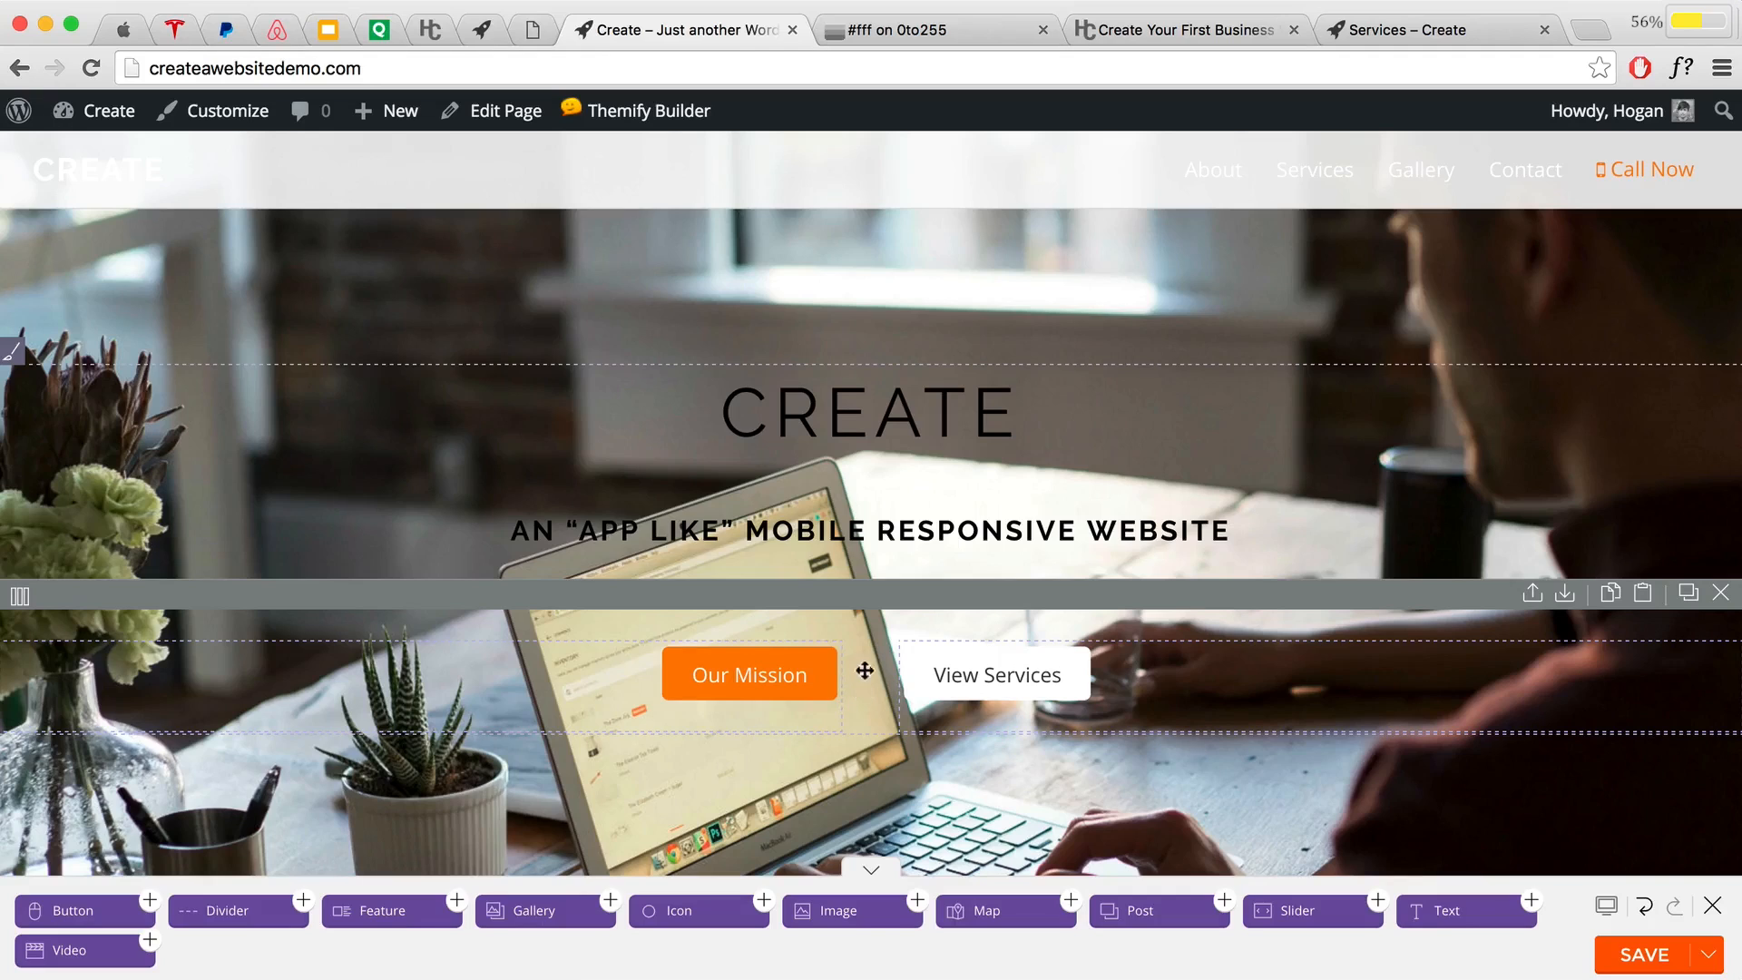
Step: Set the button row's gutter spacing to Narrow, then save the layout and exit the builder
mouse_move(22, 612)
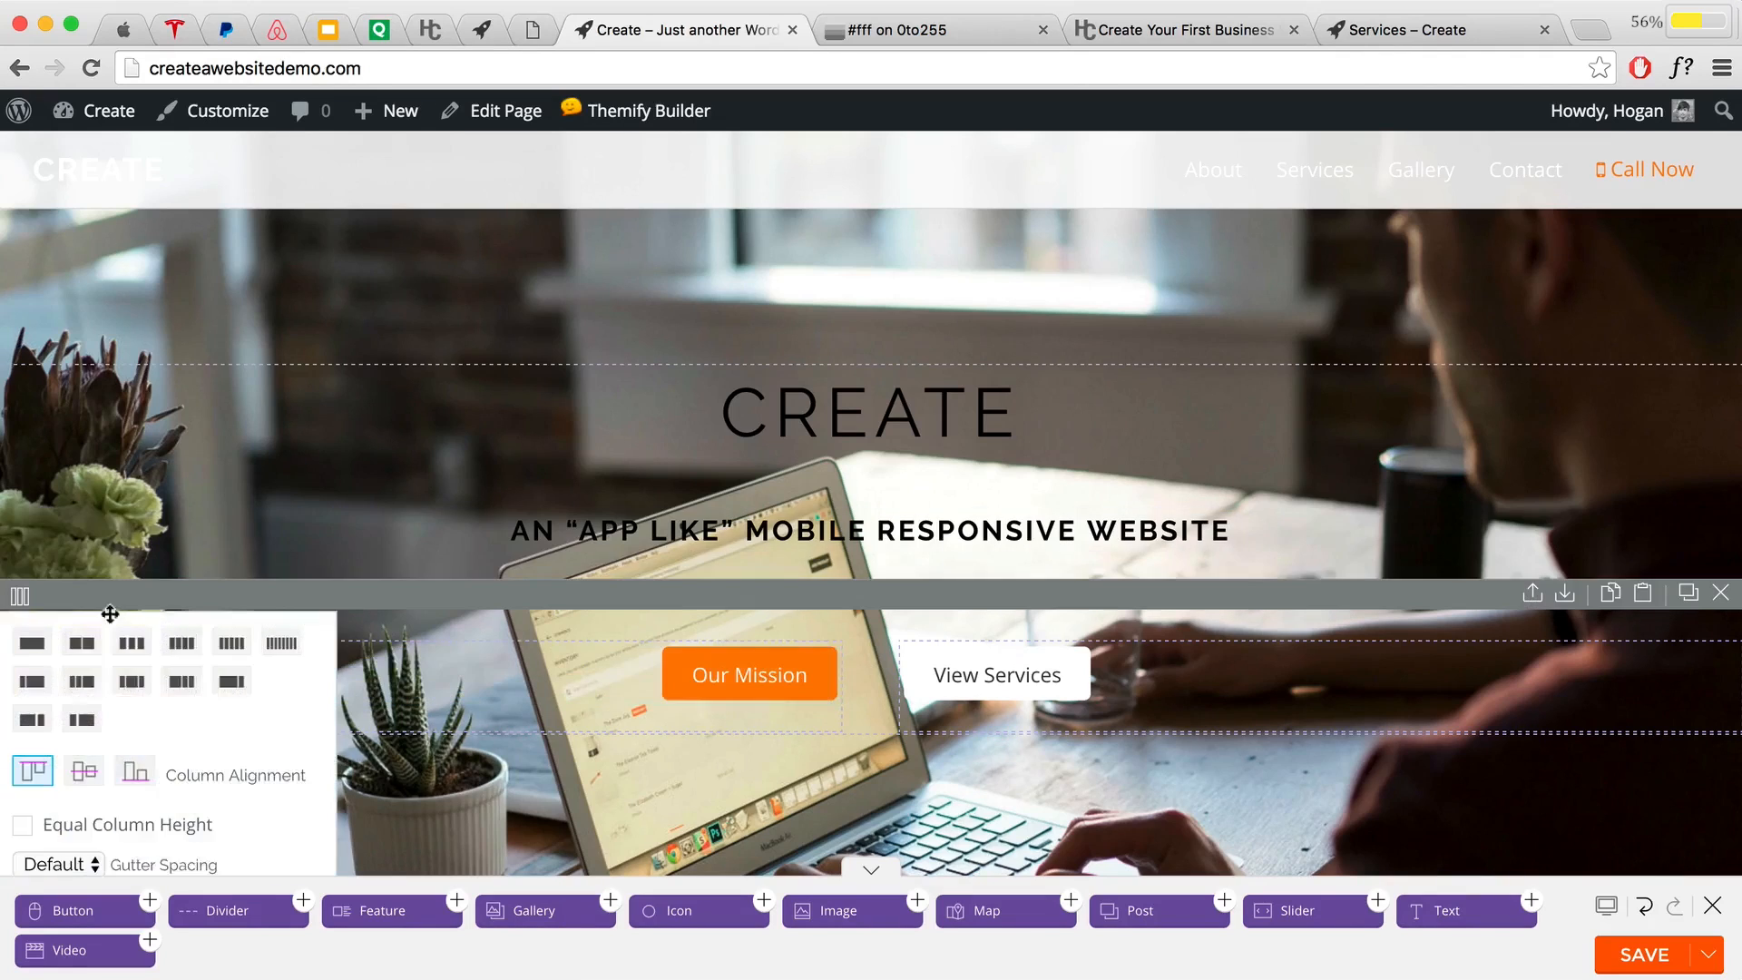
scroll(180, 590, down, 4)
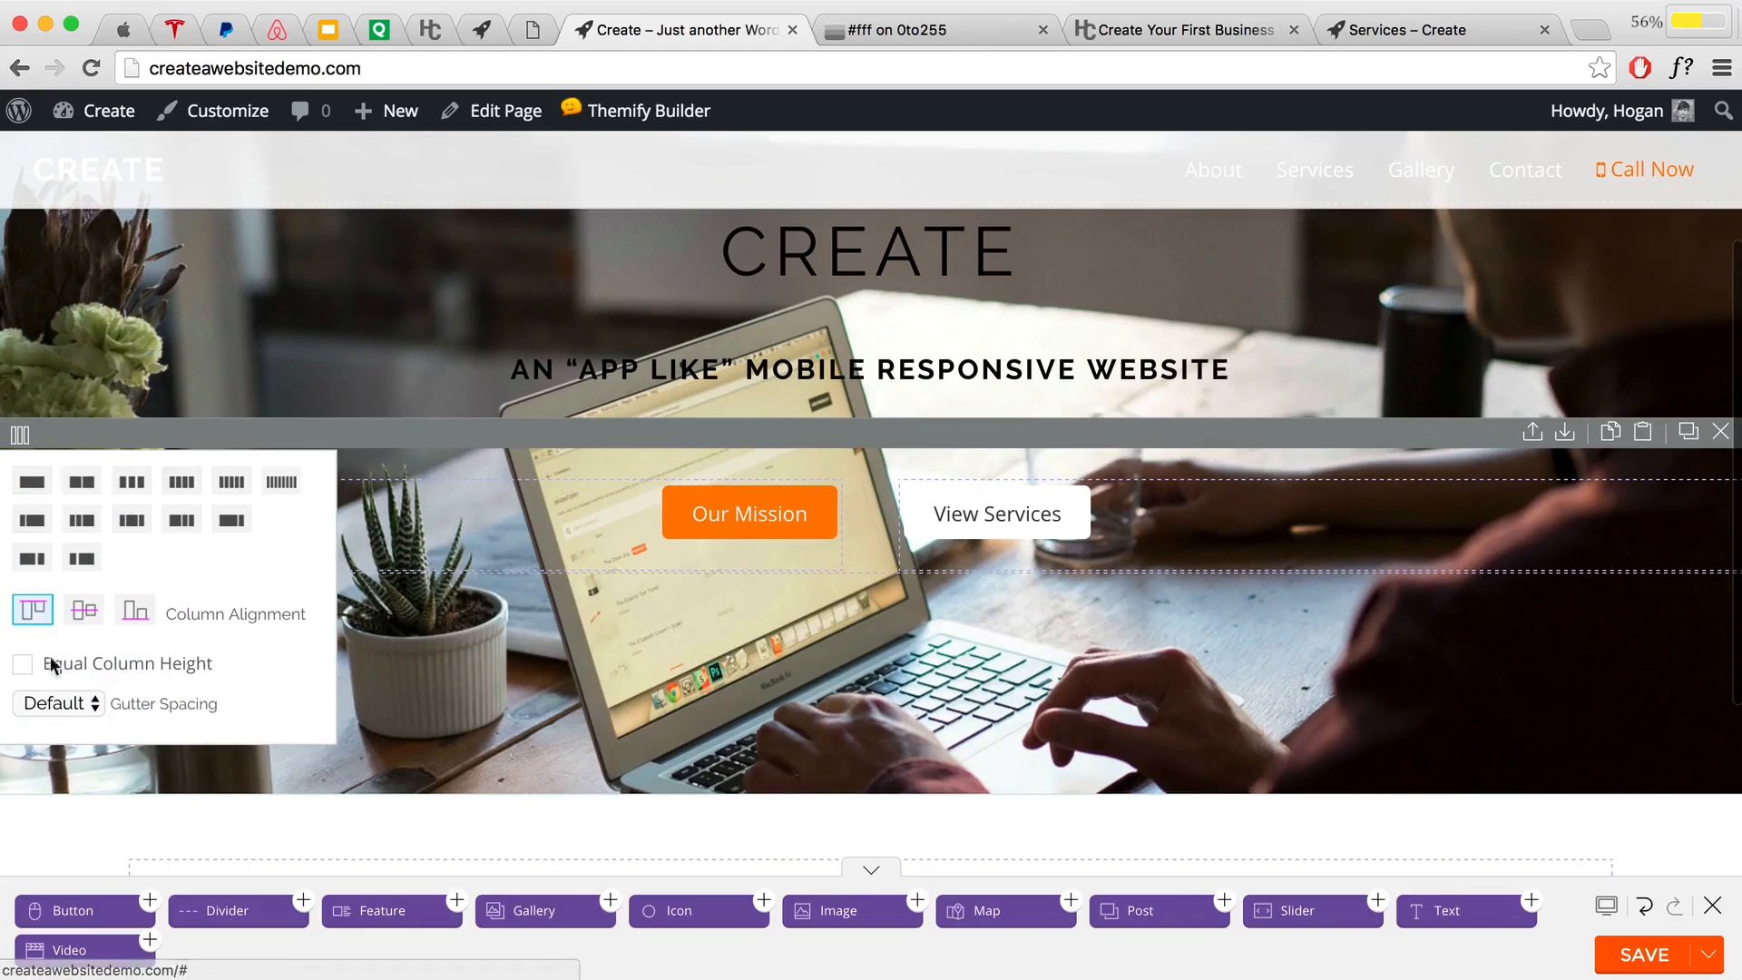
click(62, 702)
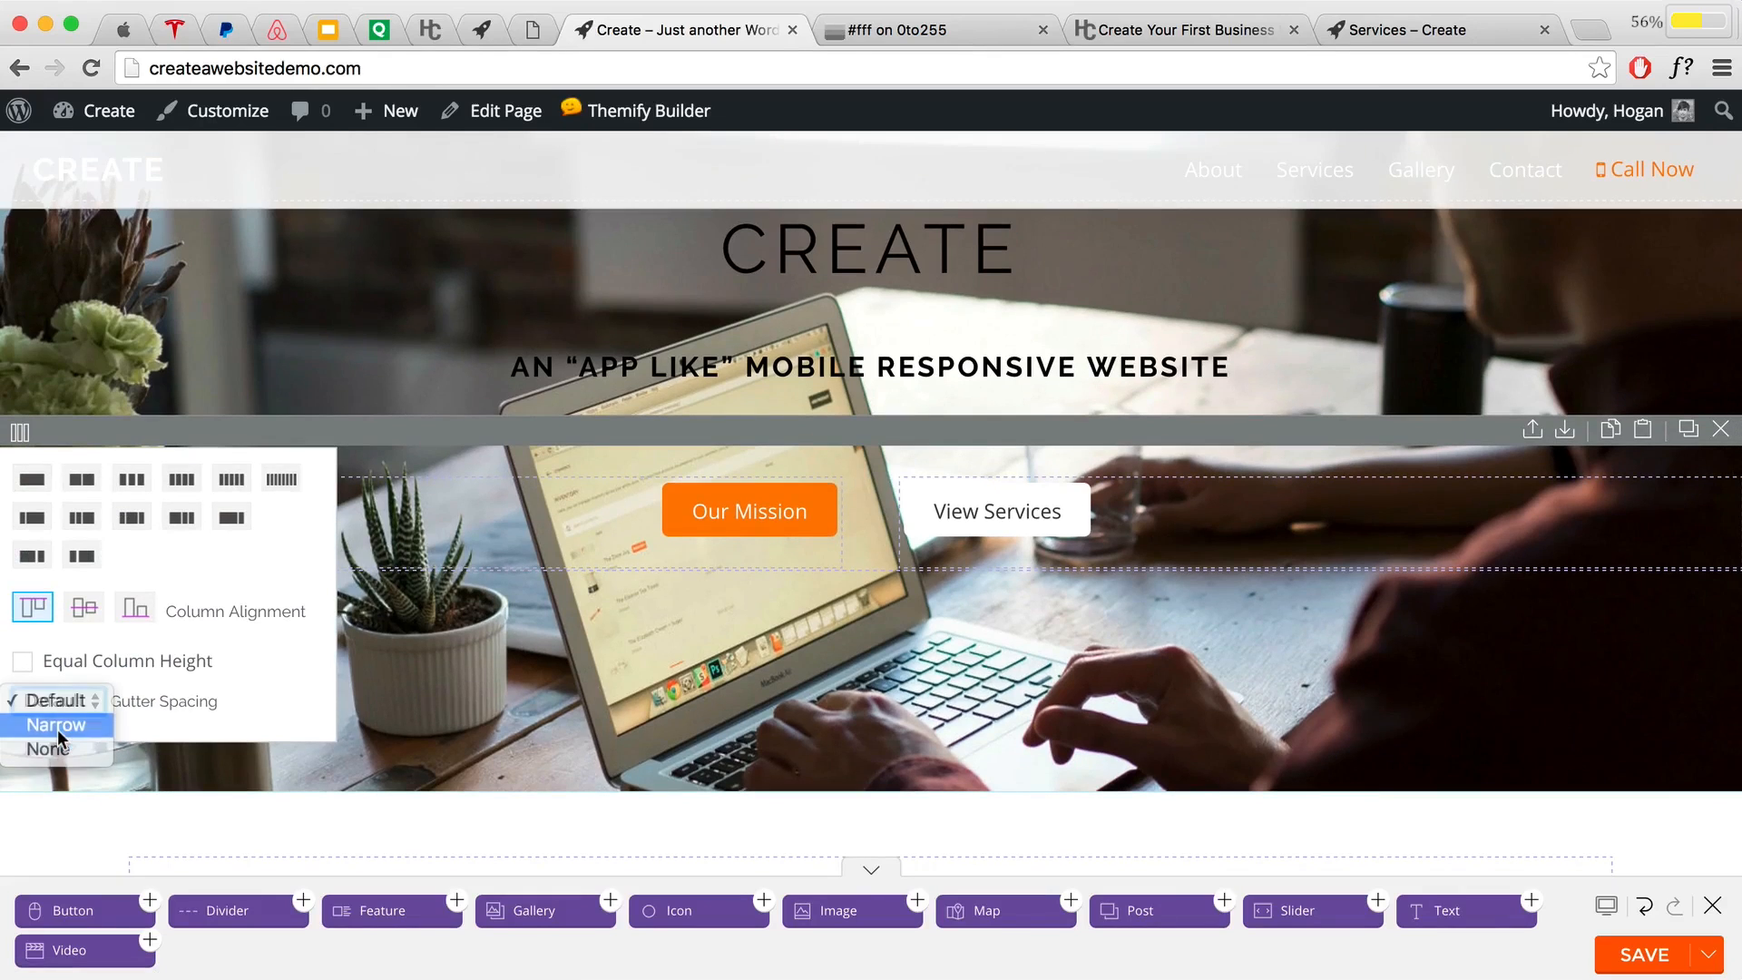
click(58, 727)
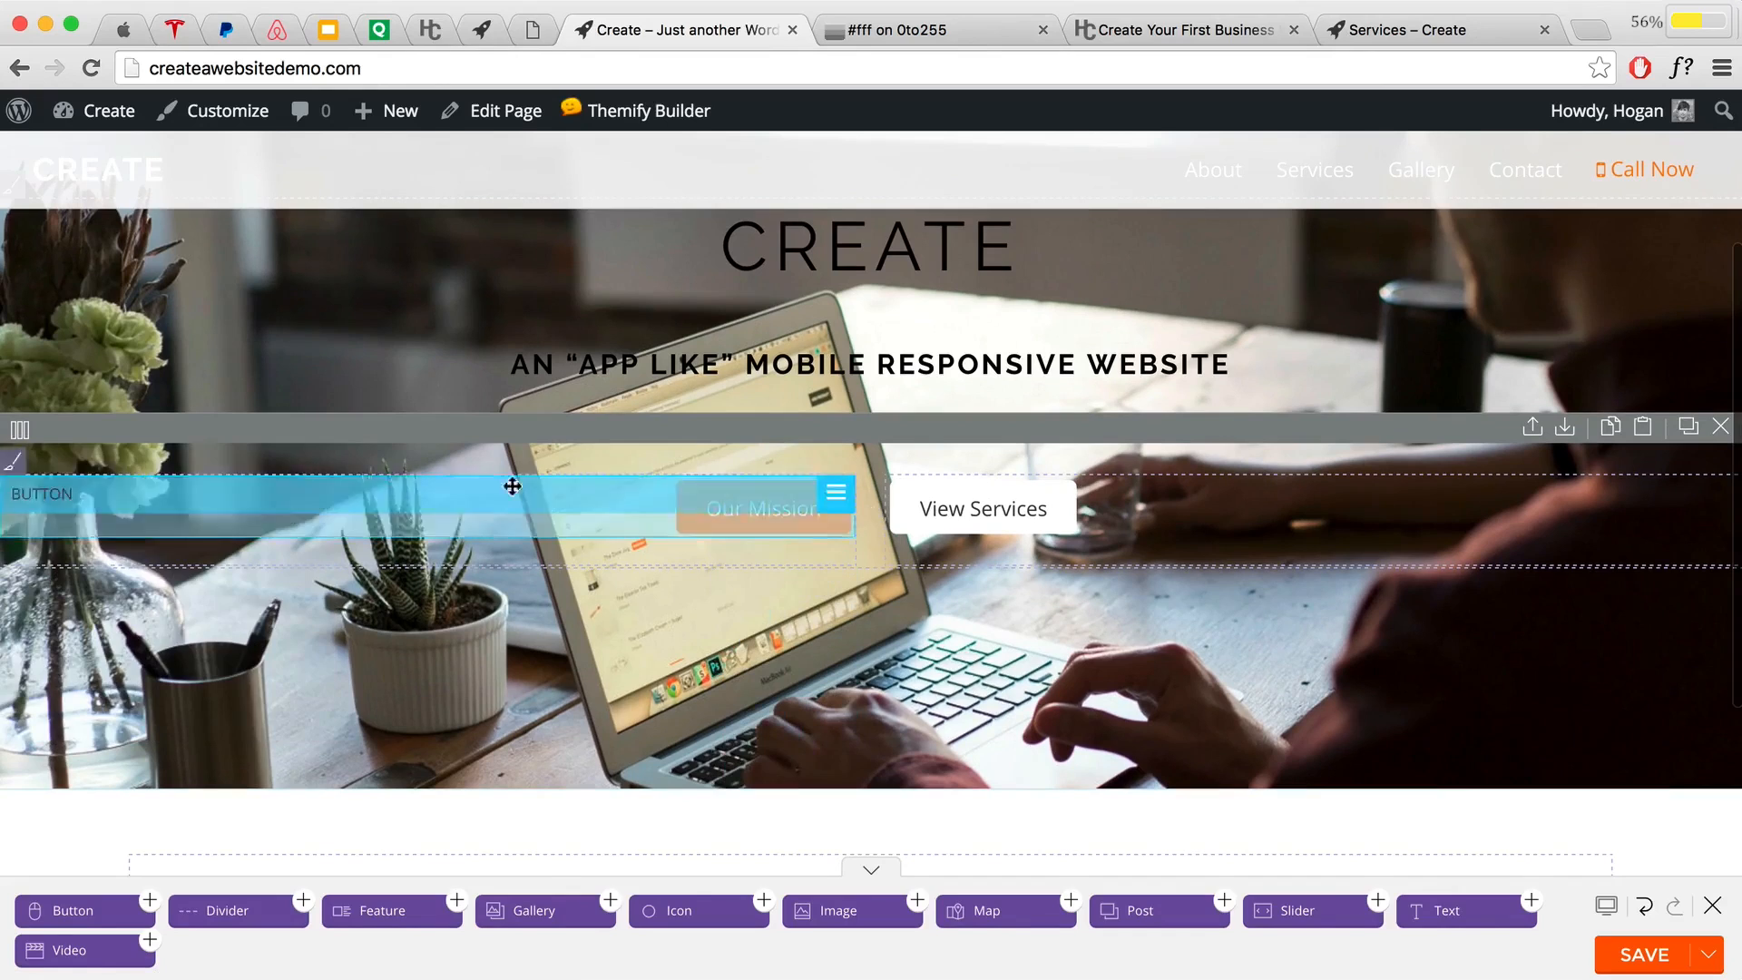
mouse_move(21, 432)
click(63, 698)
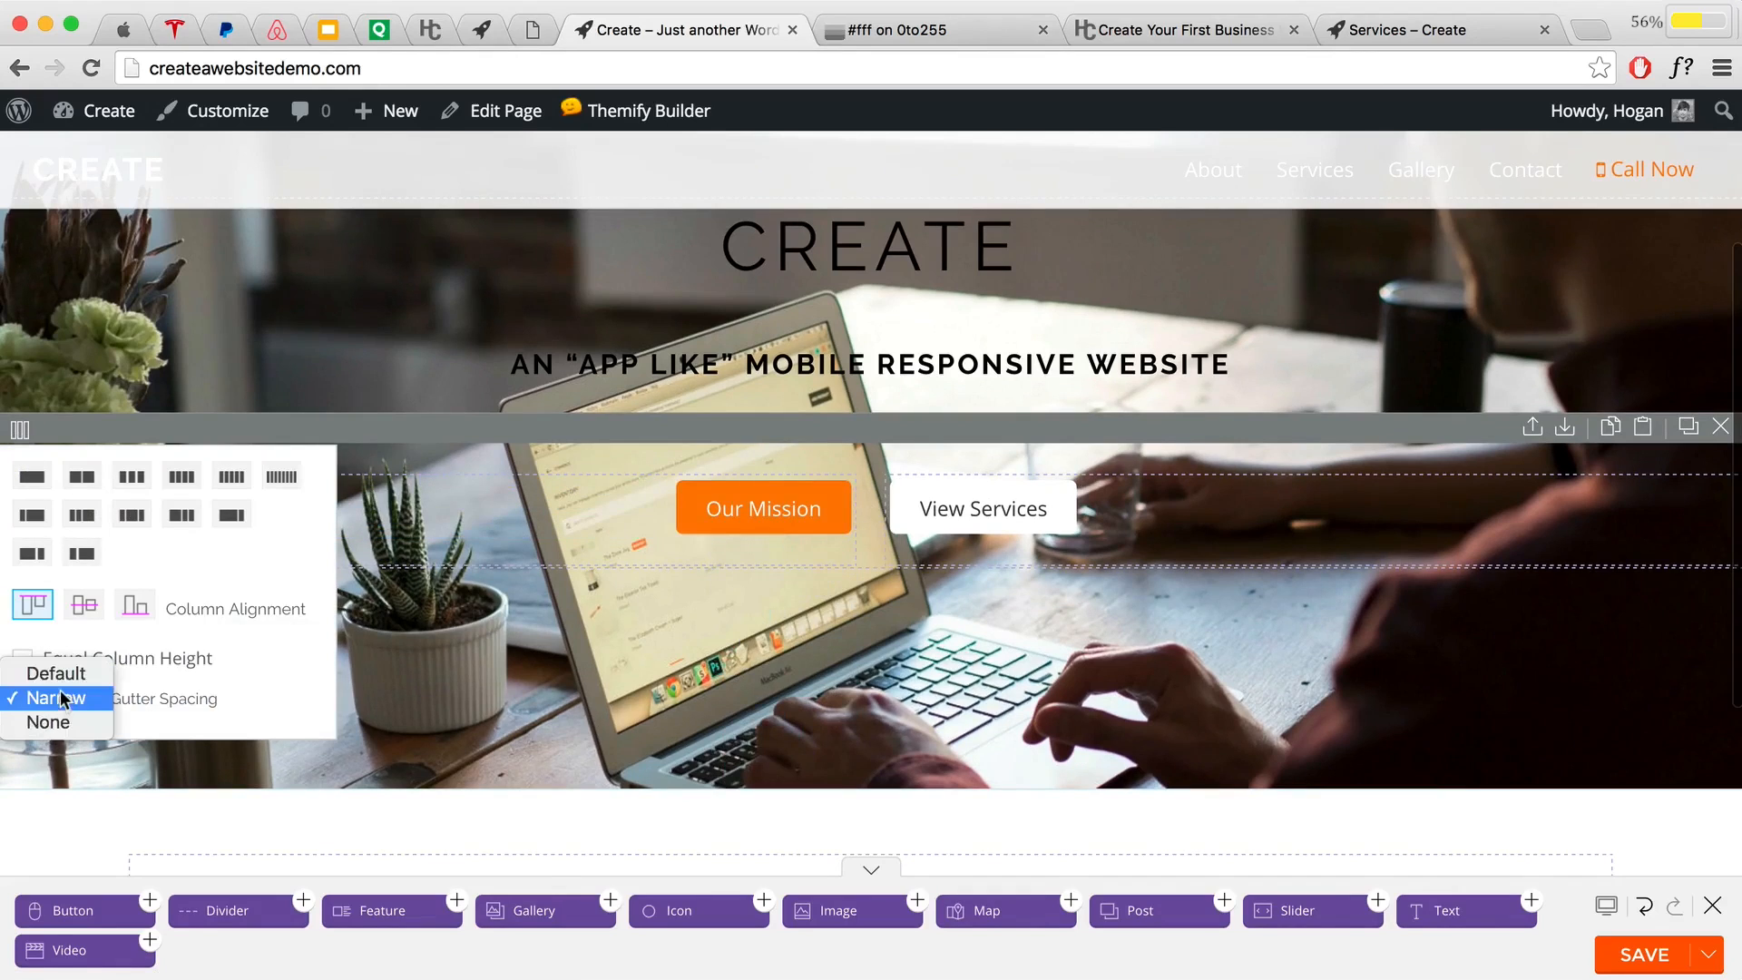
click(1178, 660)
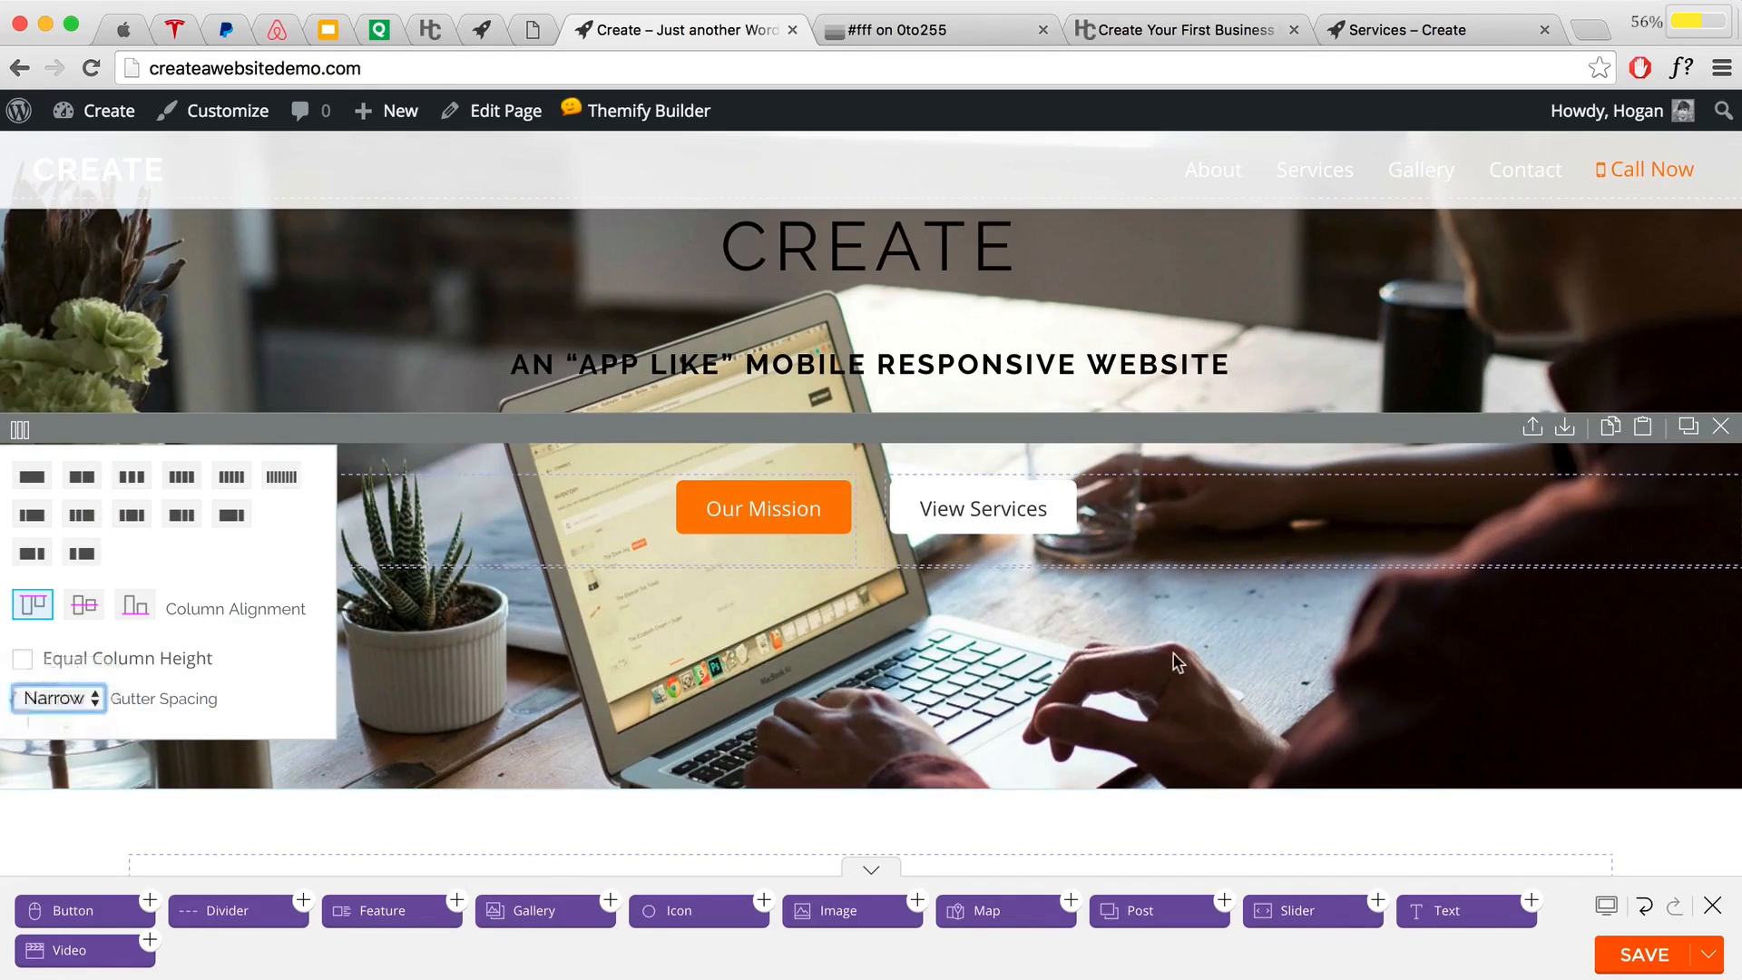
click(1611, 945)
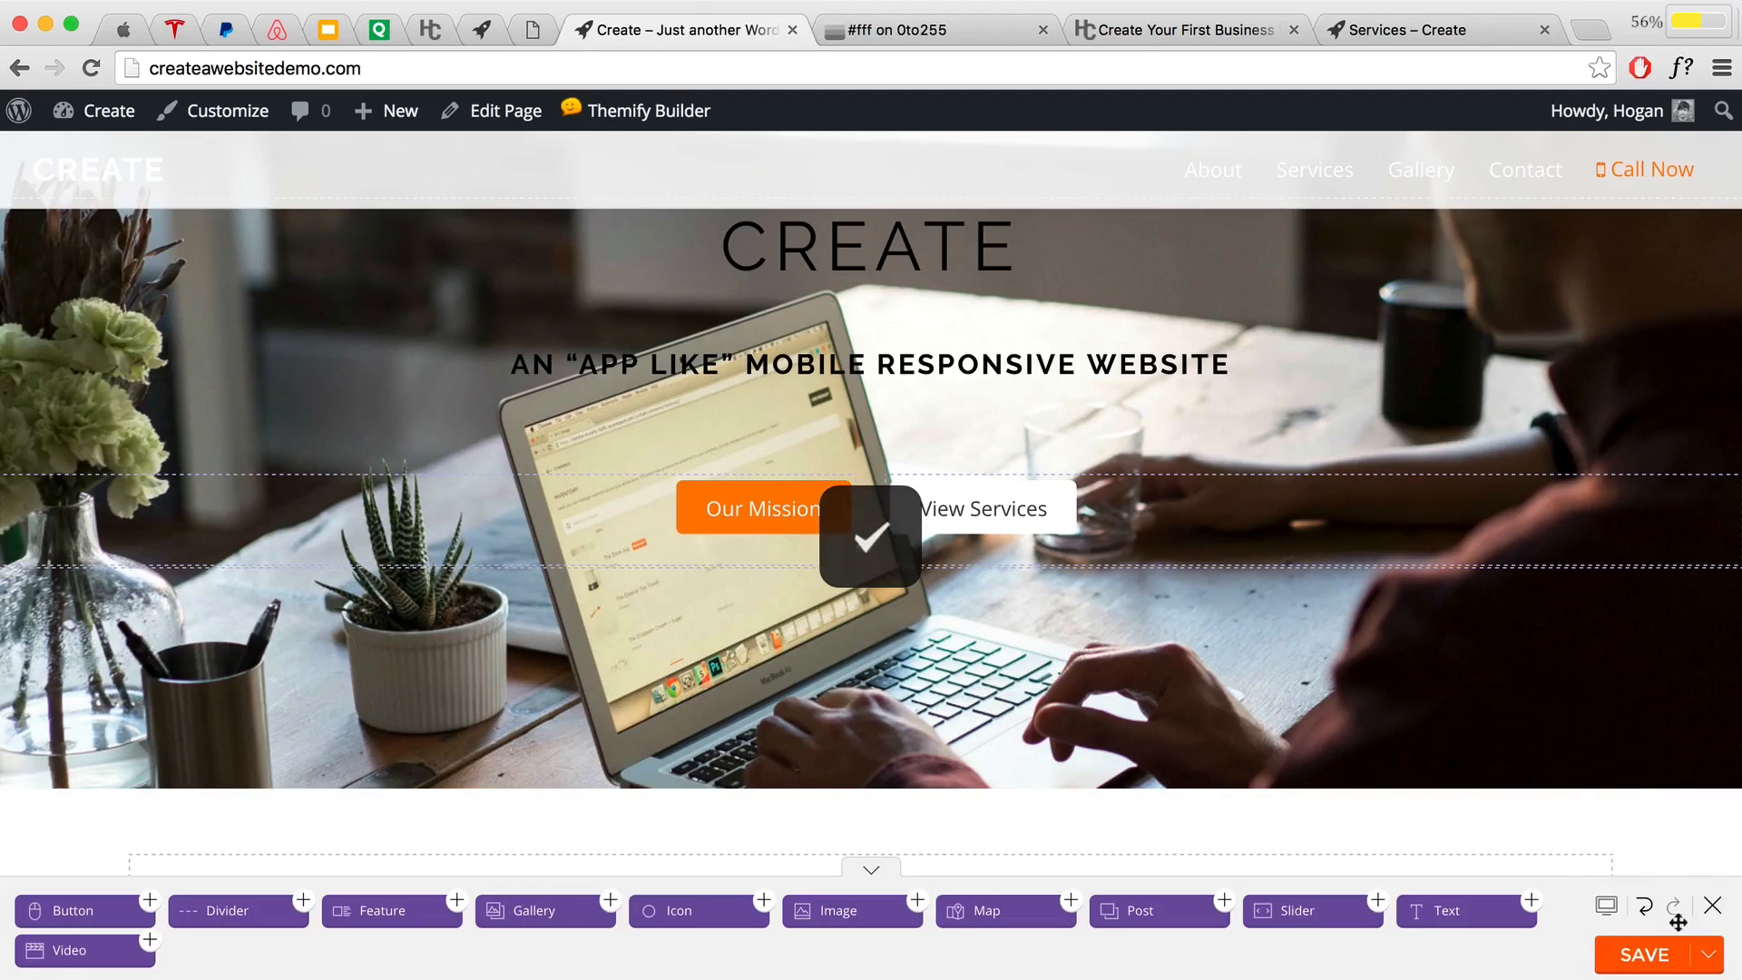
click(1712, 905)
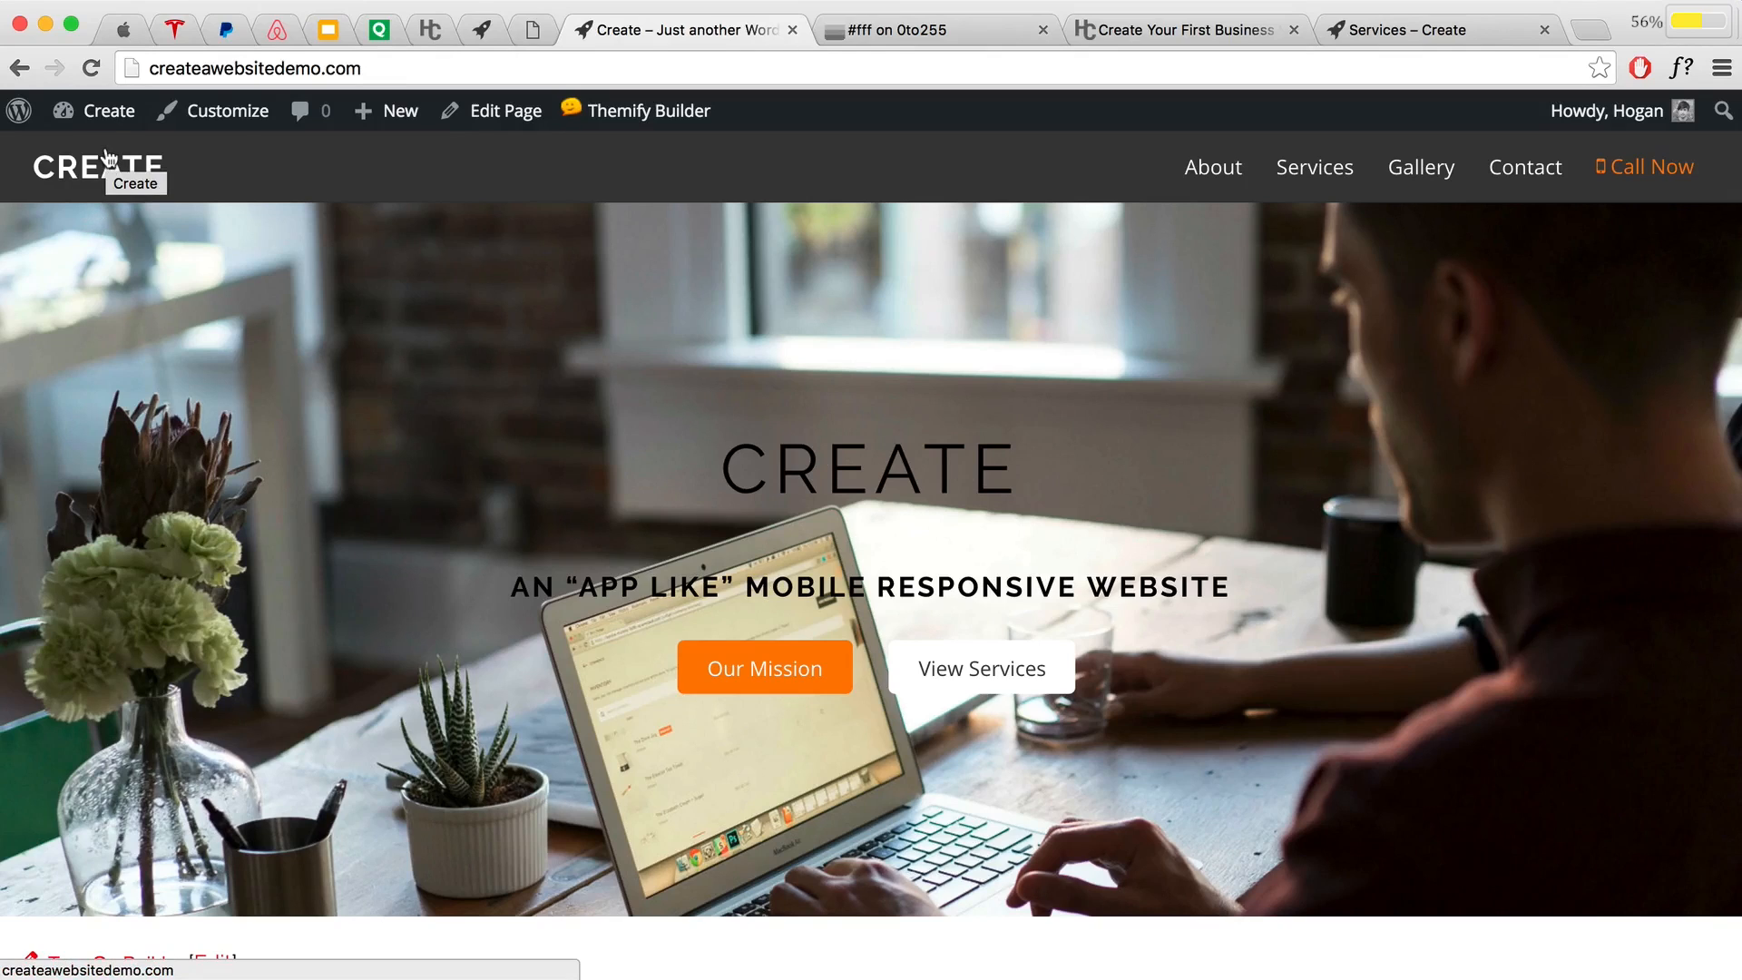
Step: Go to the admin Dashboard and open Plugins > Add New
mouse_move(102, 116)
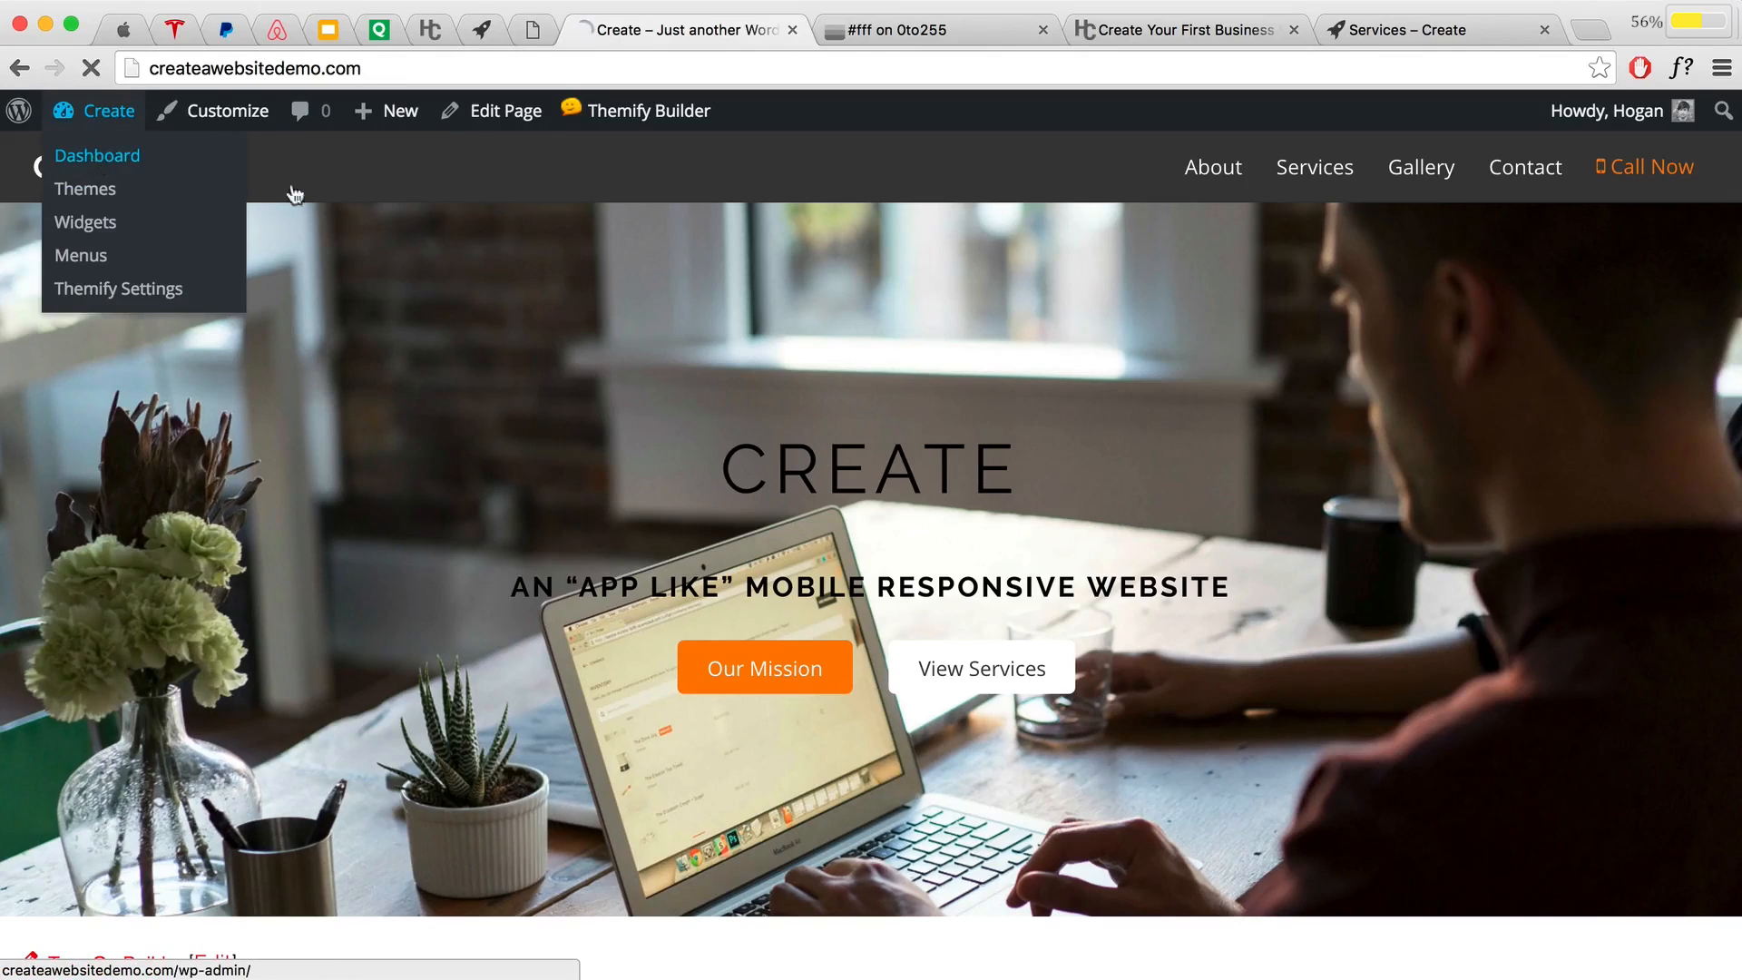
click(98, 160)
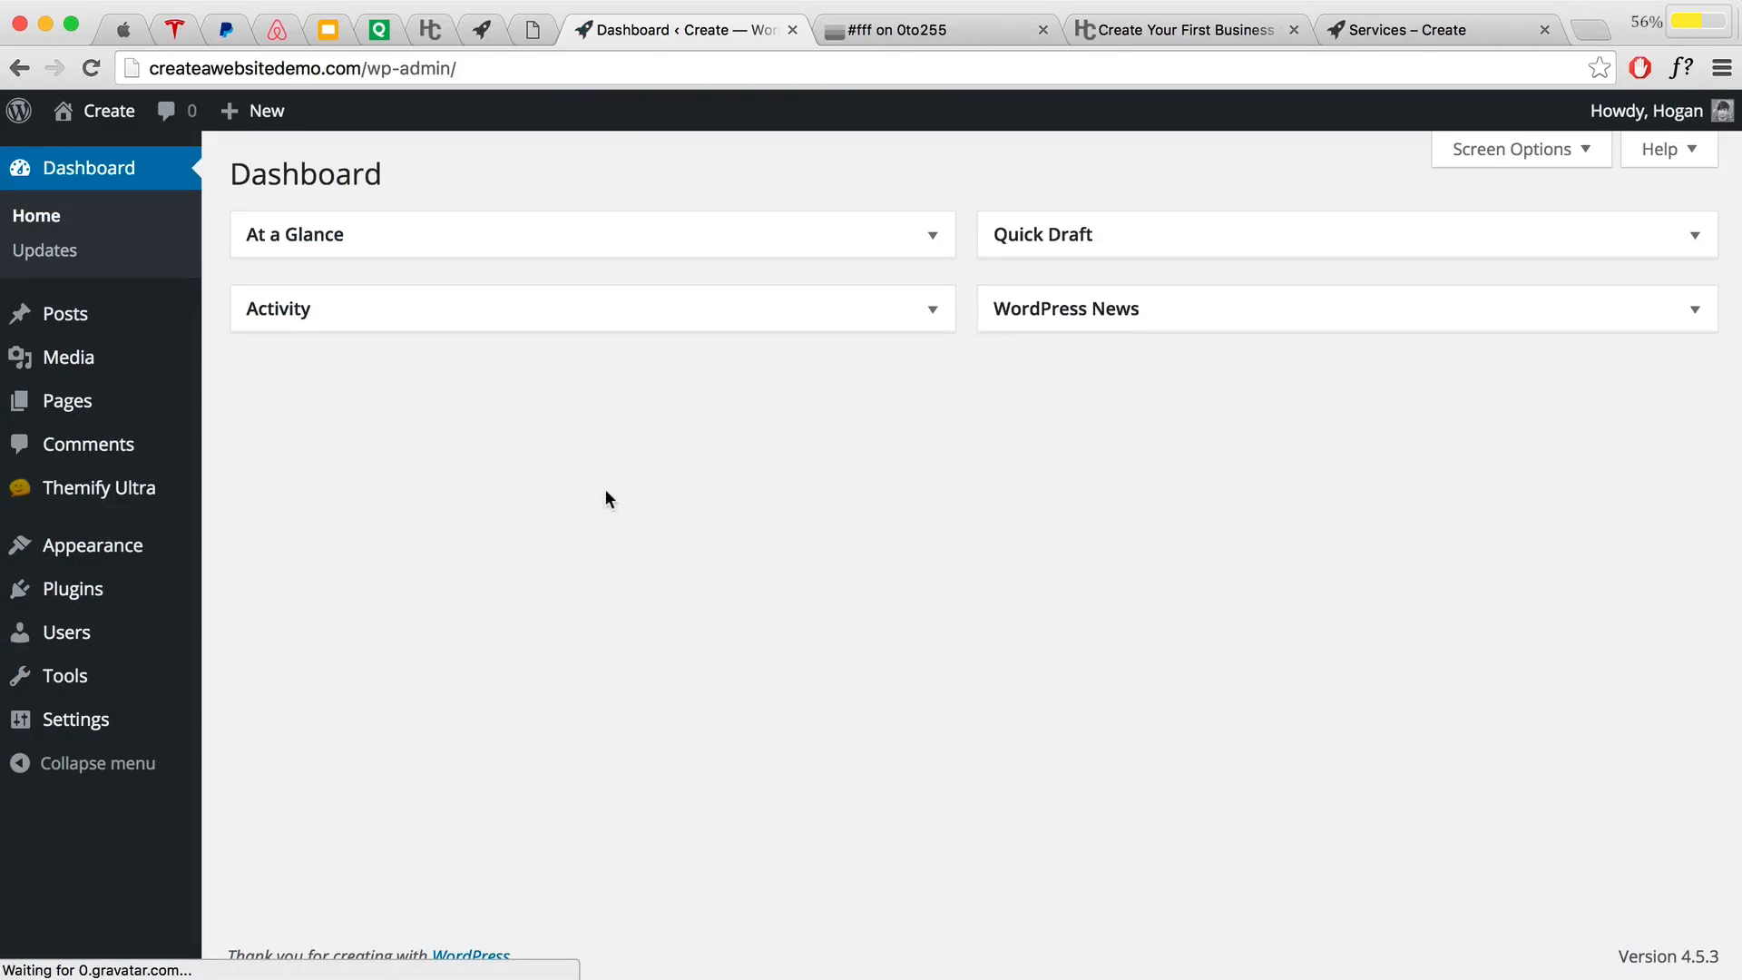
mouse_move(109, 588)
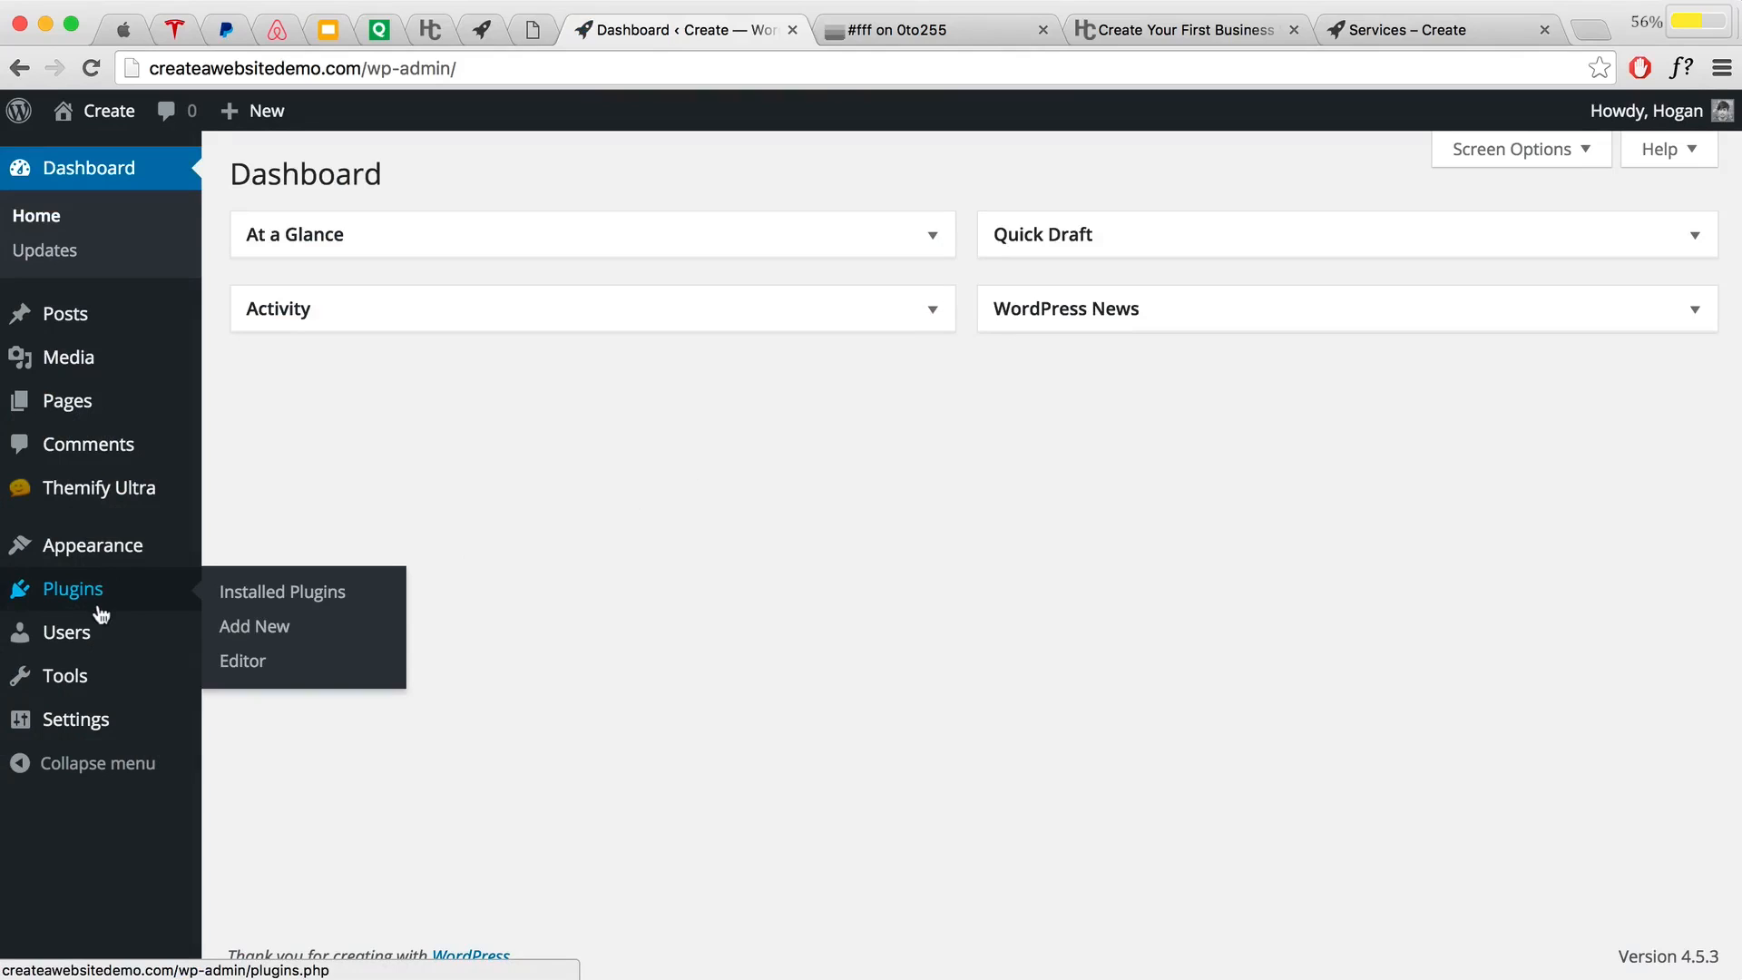
mouse_move(143, 545)
click(245, 628)
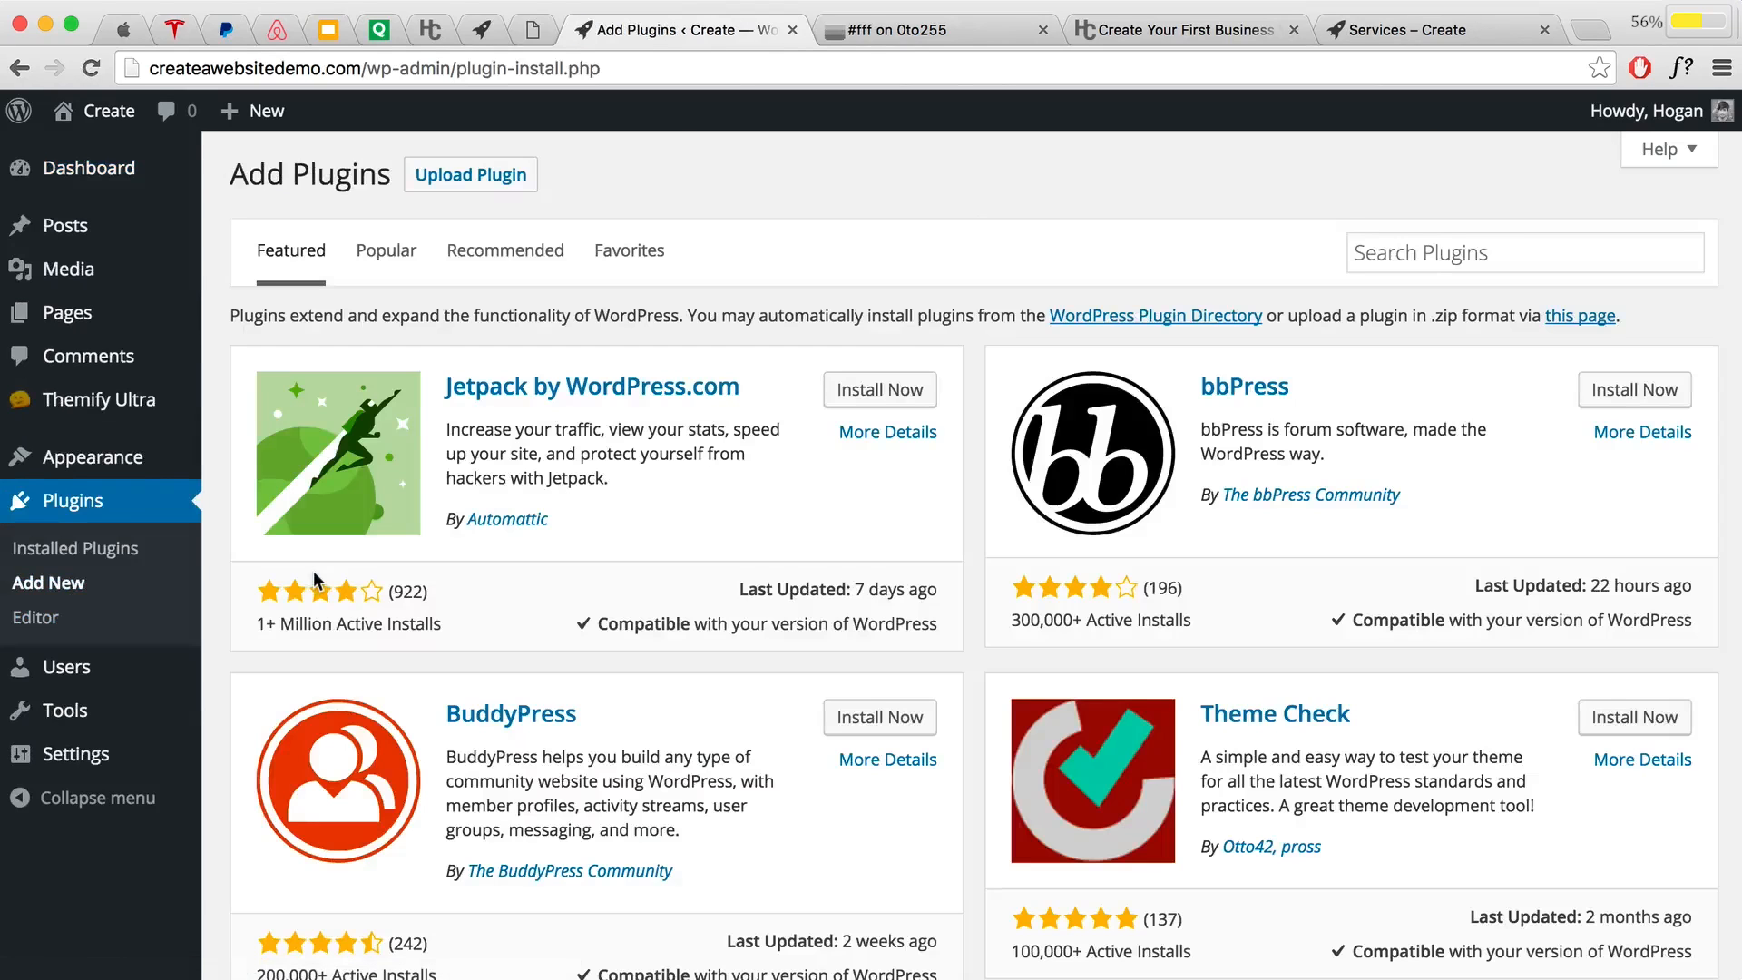
Step: Search the plugin directory for 'easy google fonts'
click(1407, 254)
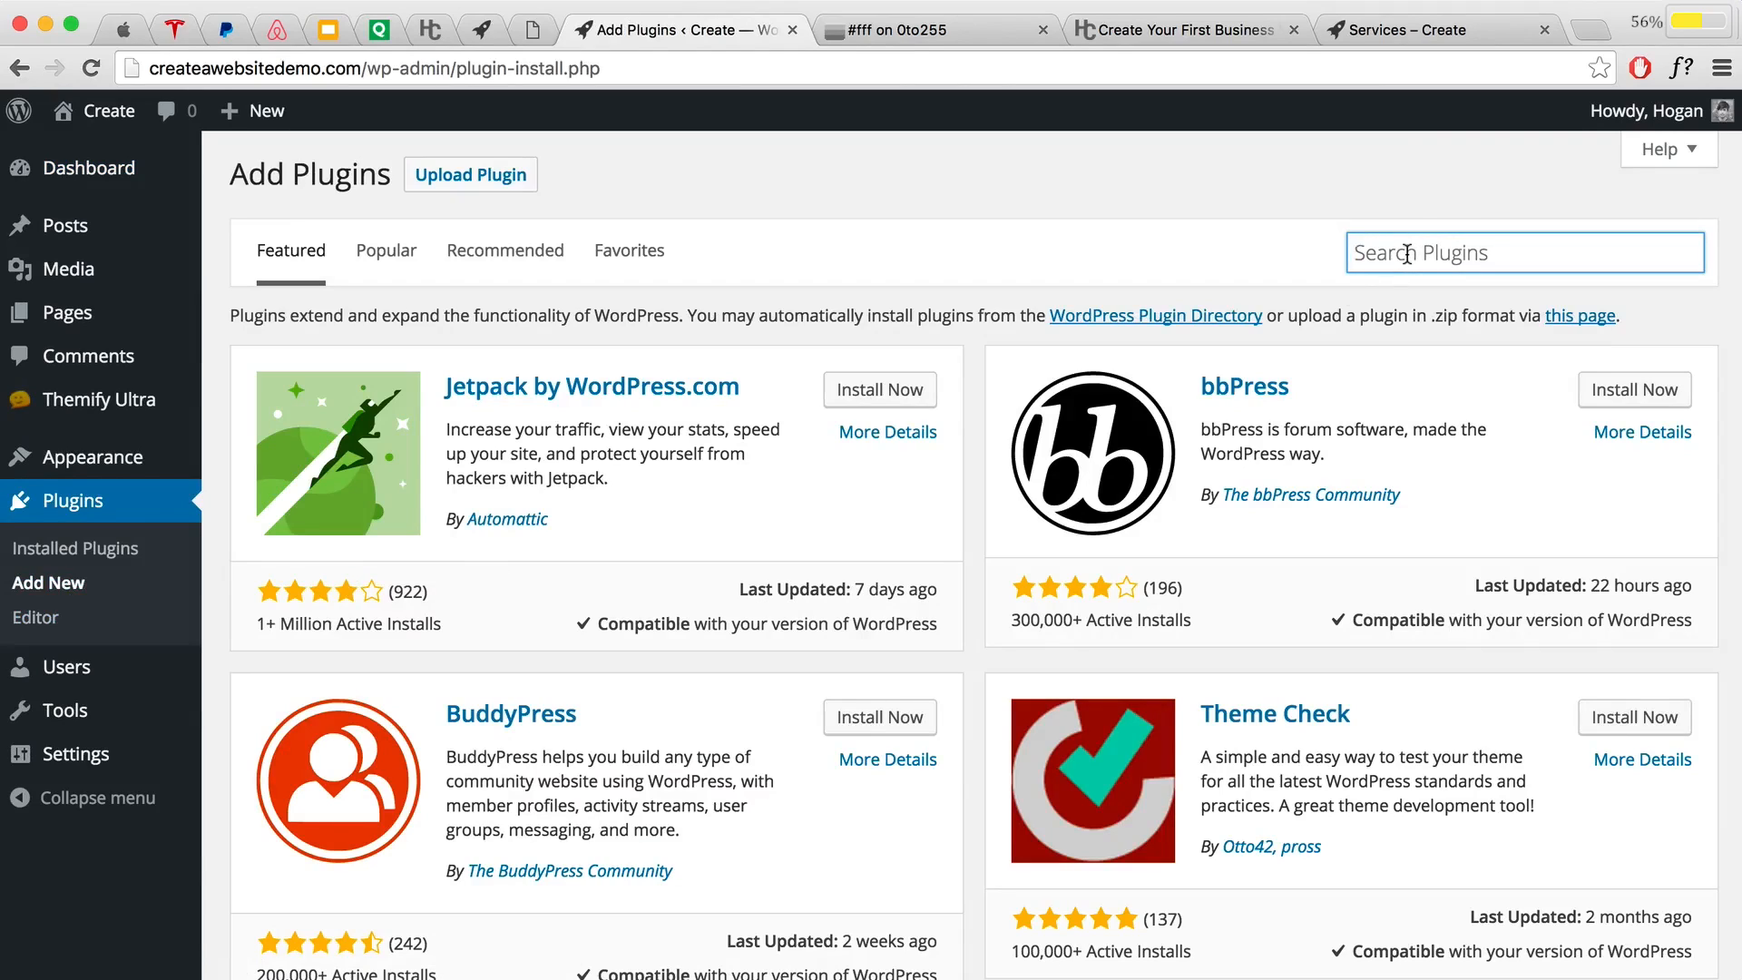
text(easy)
key(Down)
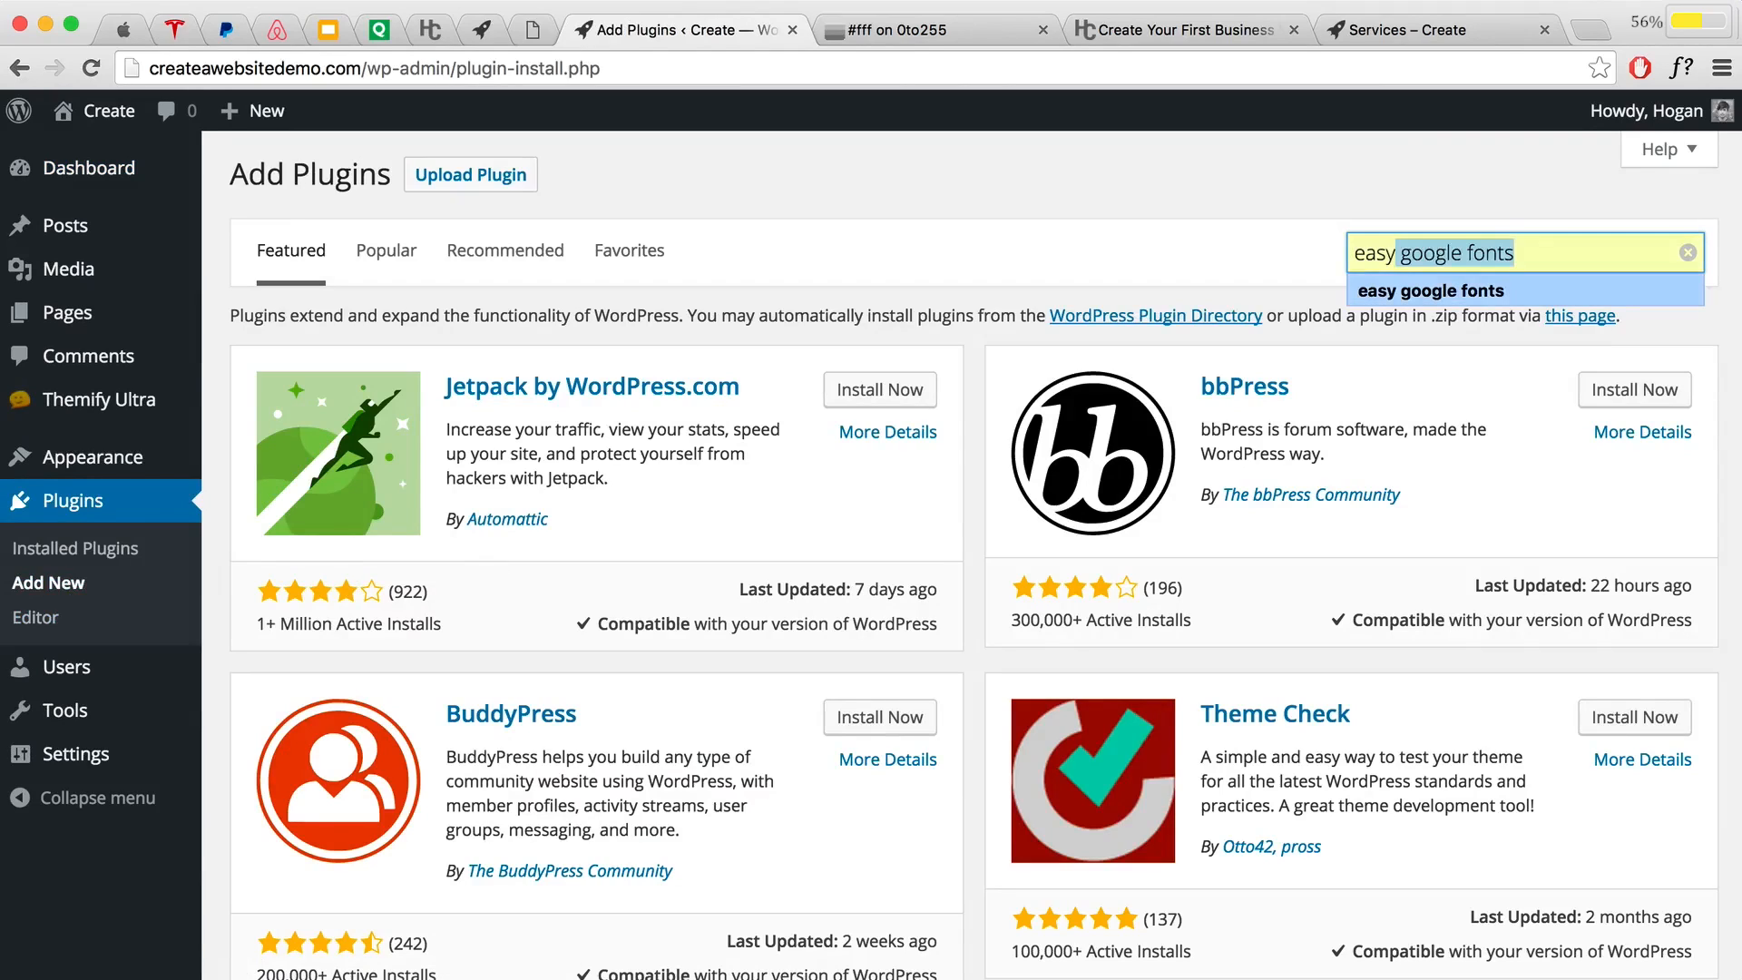
click(1494, 293)
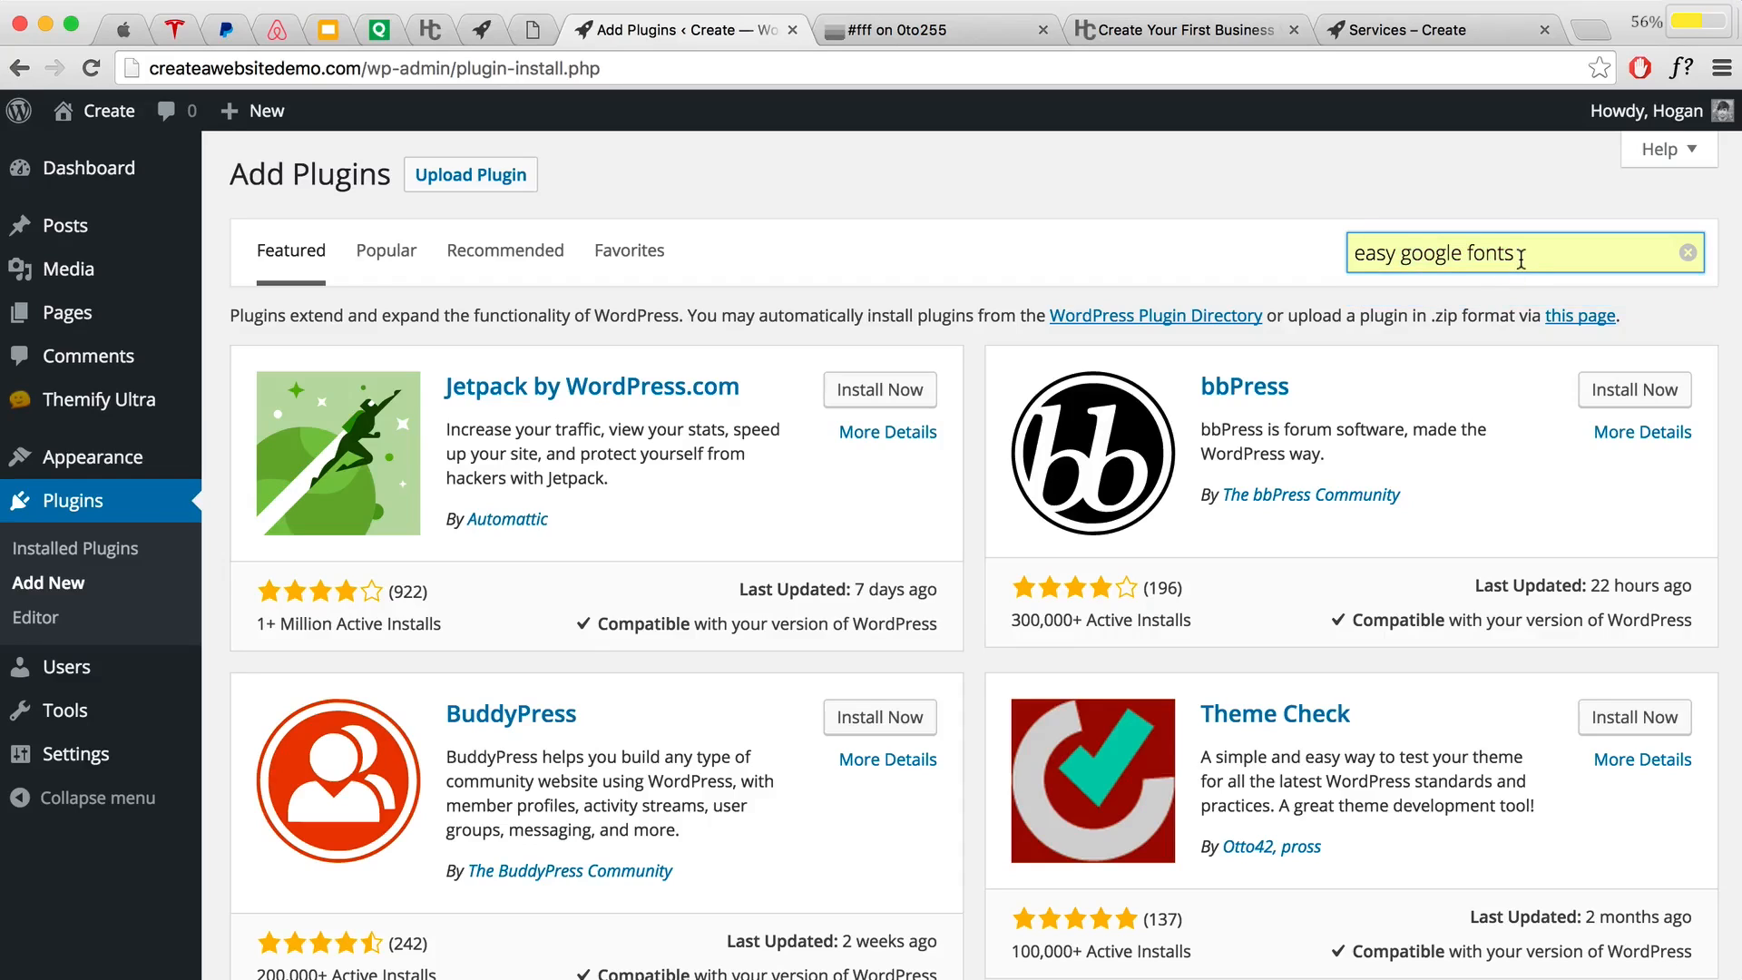
key(Return)
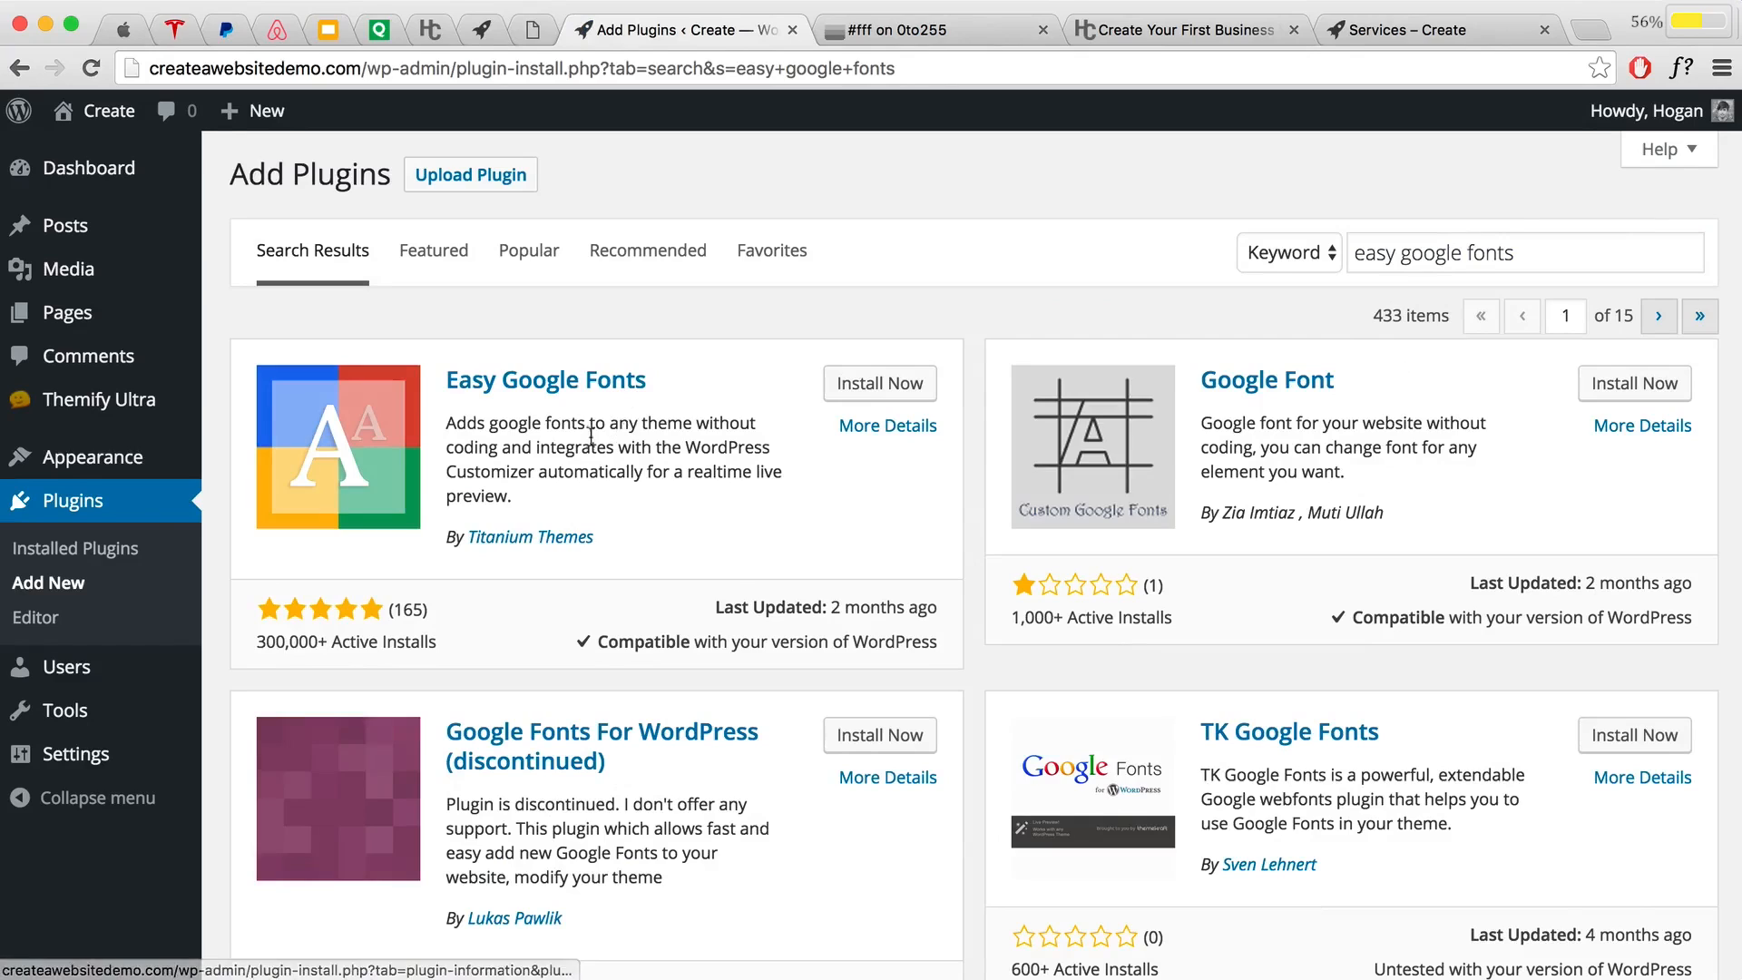
Step: Install and activate Easy Google Fonts, then visit the live site
click(889, 386)
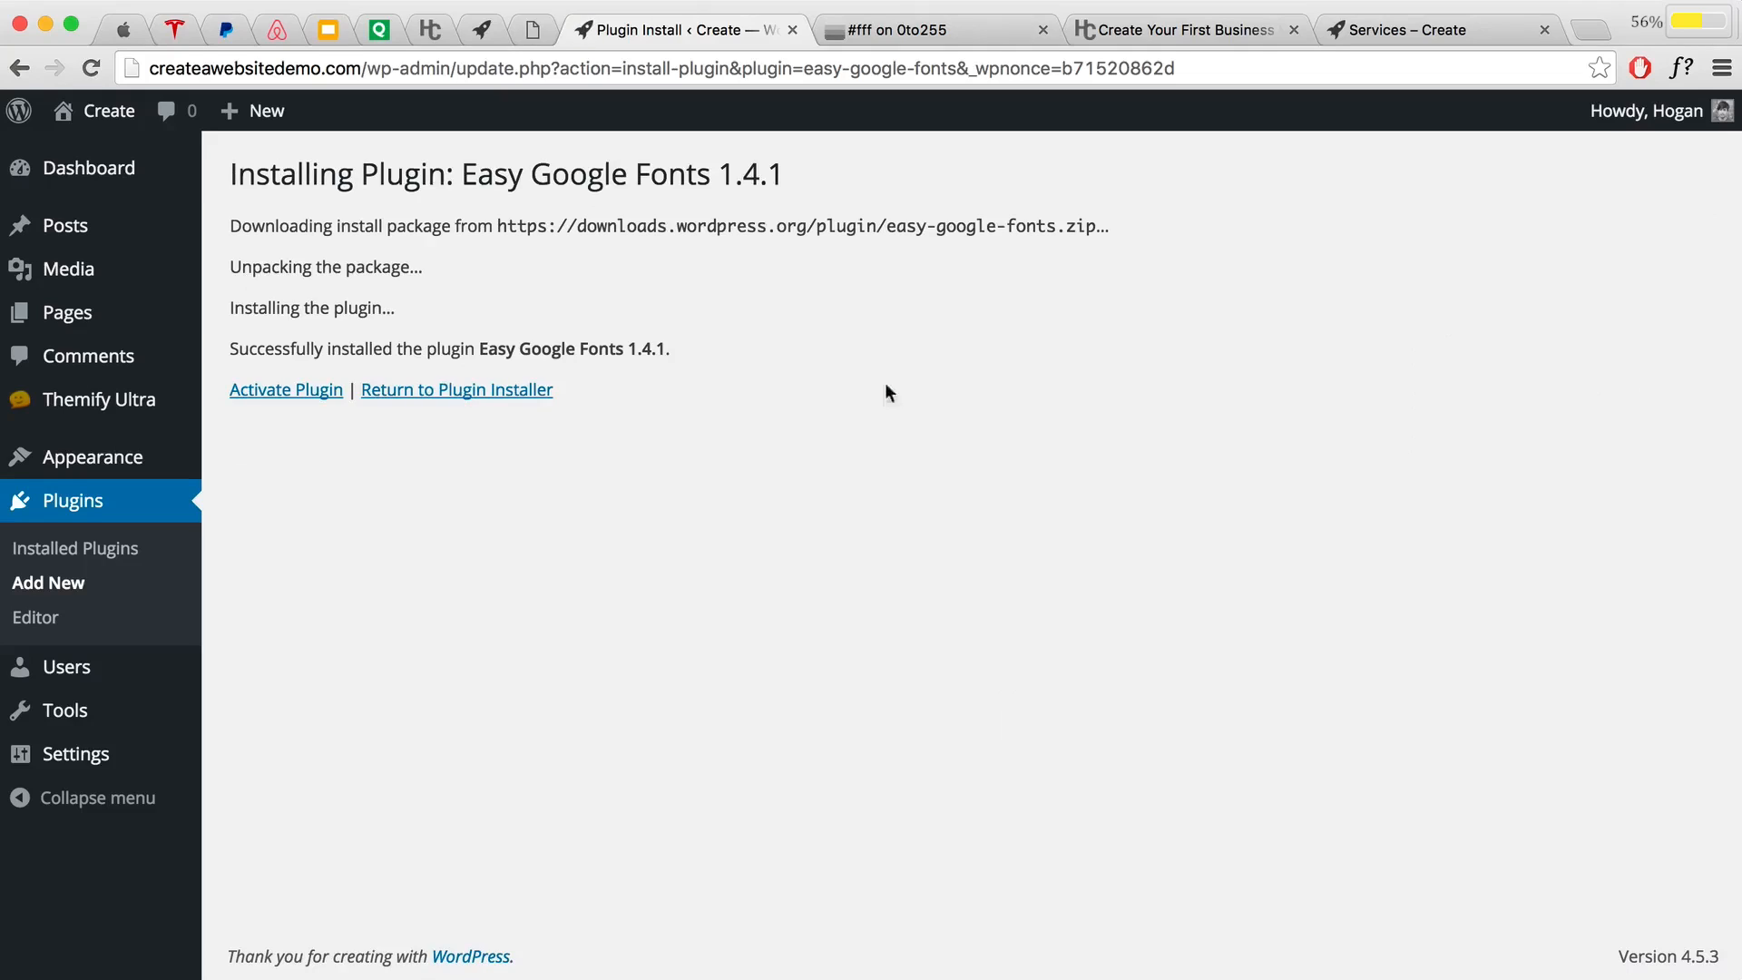
click(332, 396)
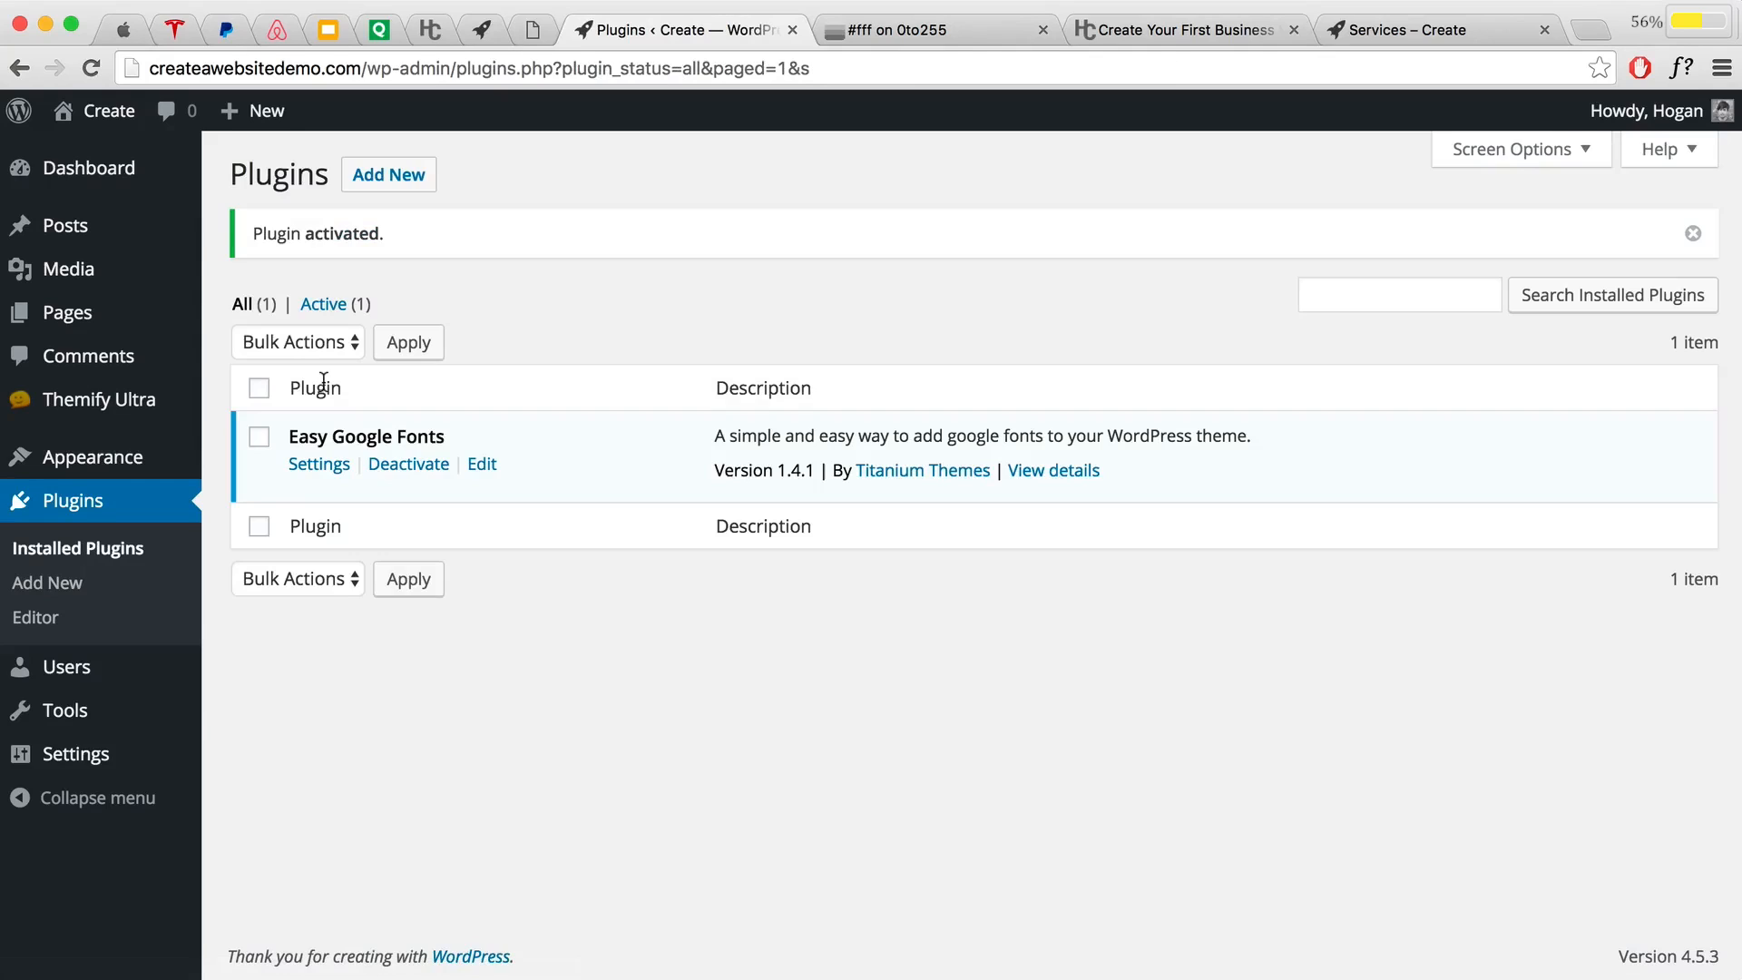
mouse_move(100, 118)
click(89, 159)
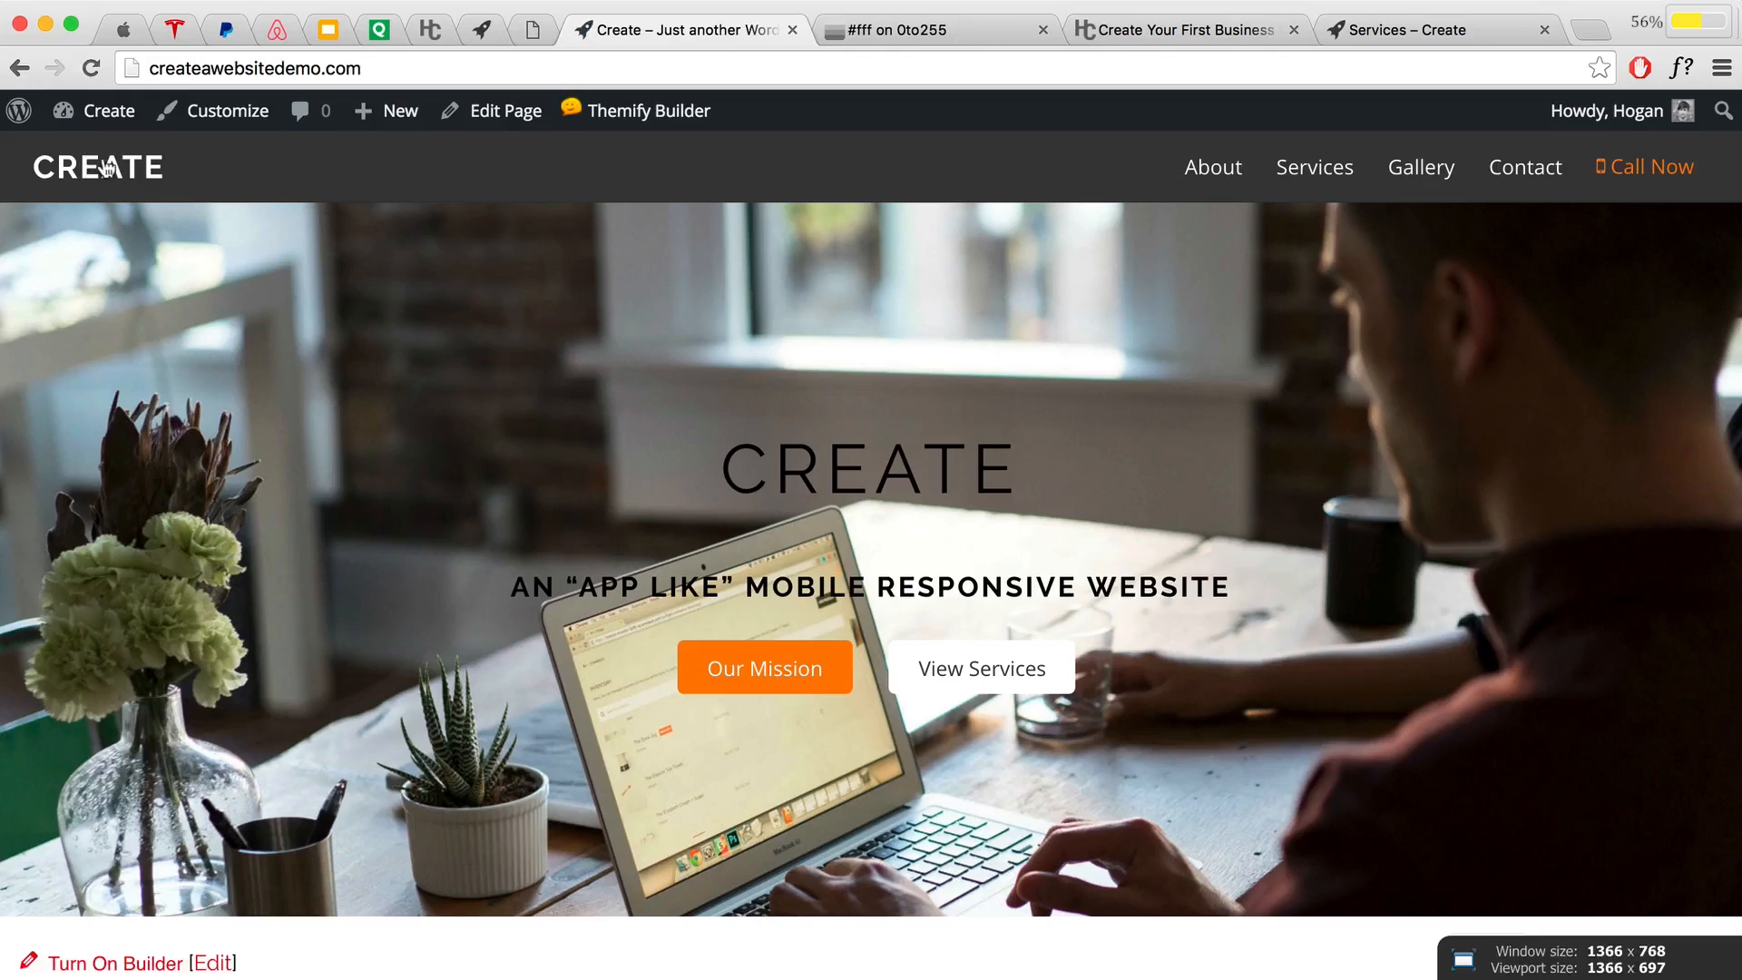
Step: Open the Customizer's Typography > Default Typography section
click(216, 114)
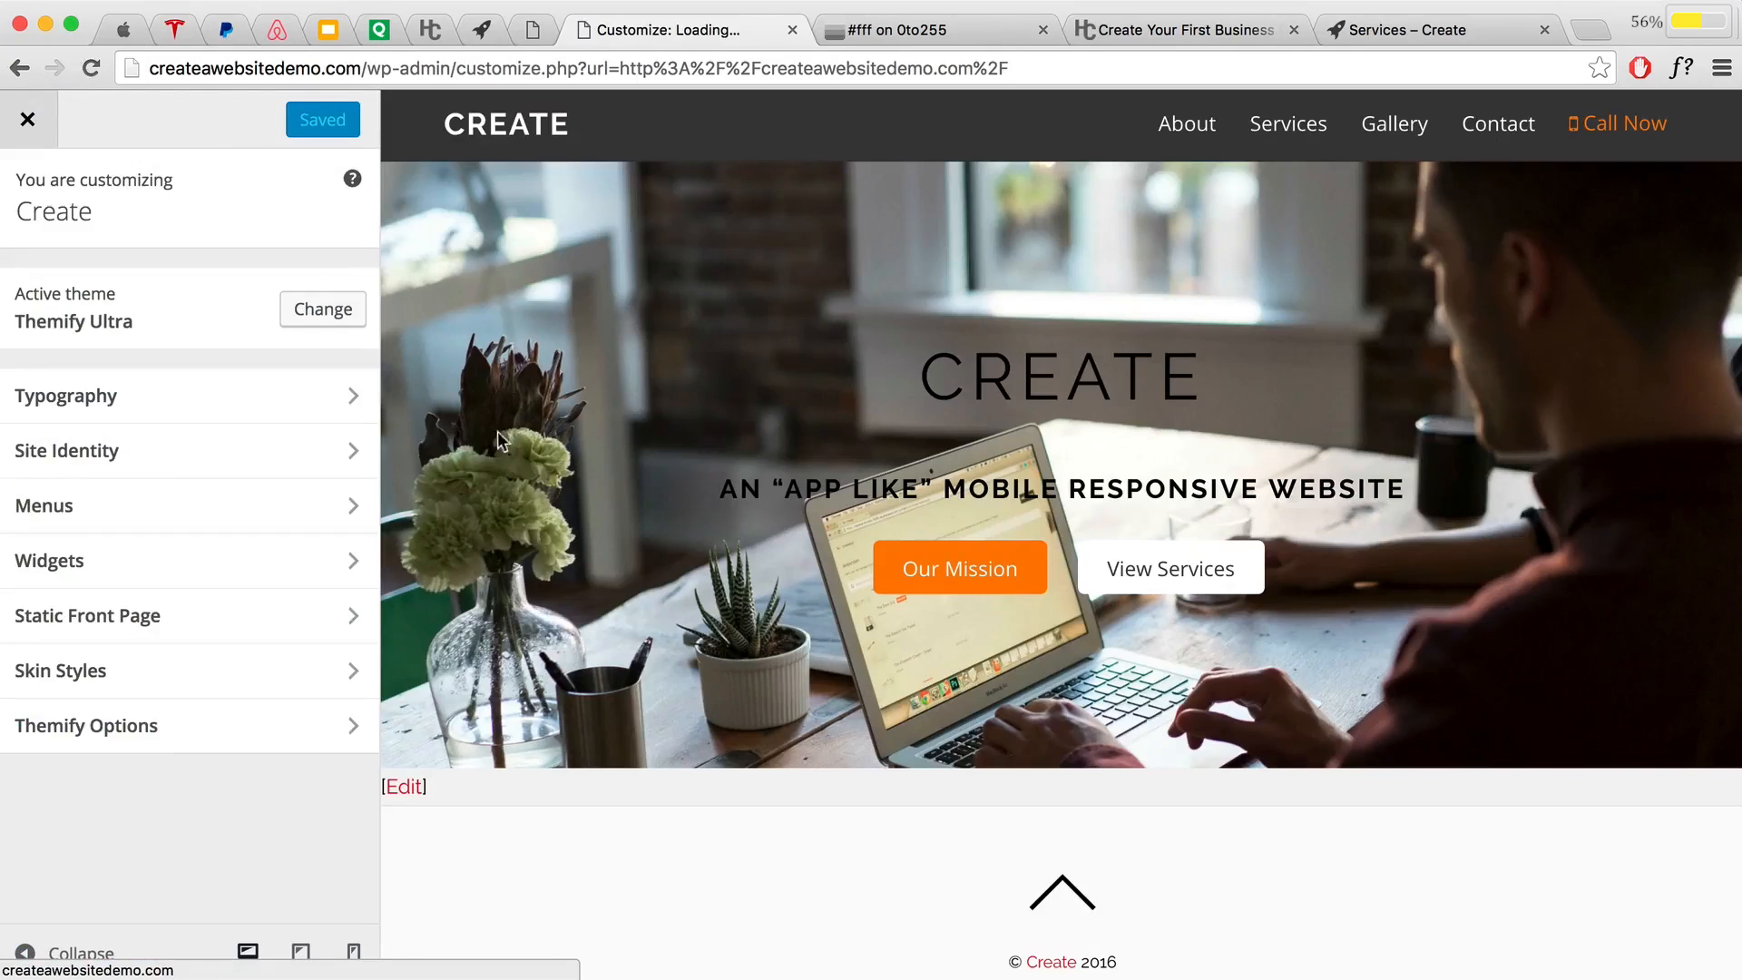
click(136, 725)
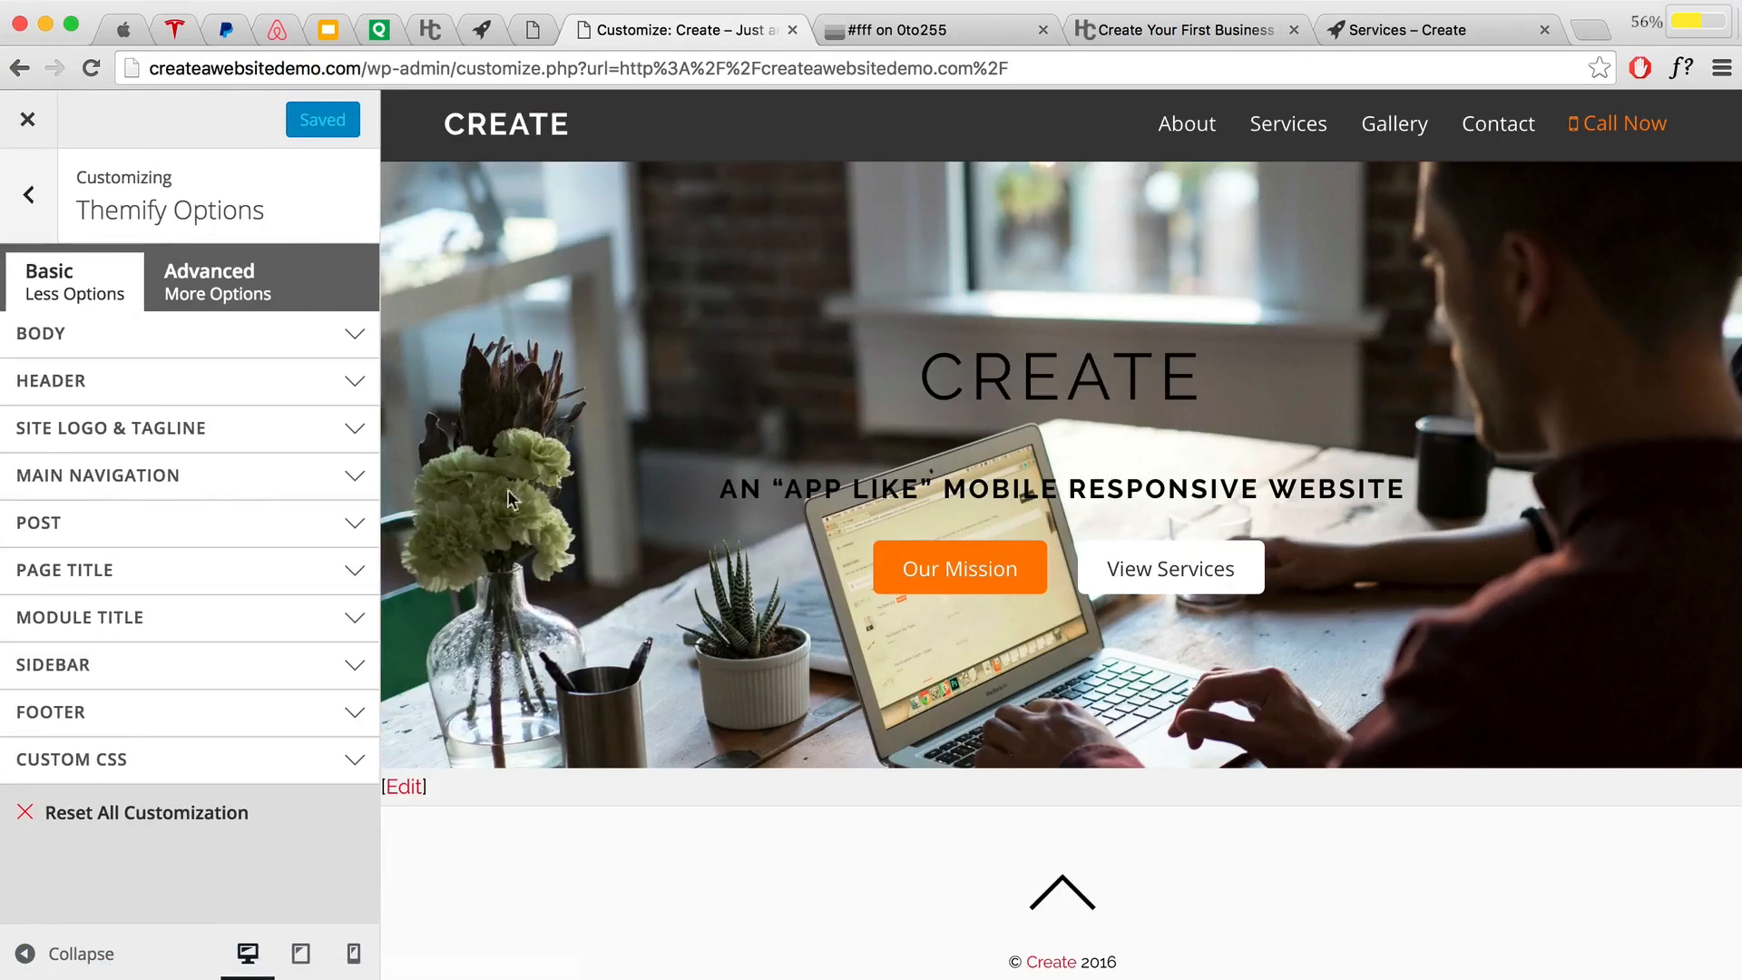
click(30, 197)
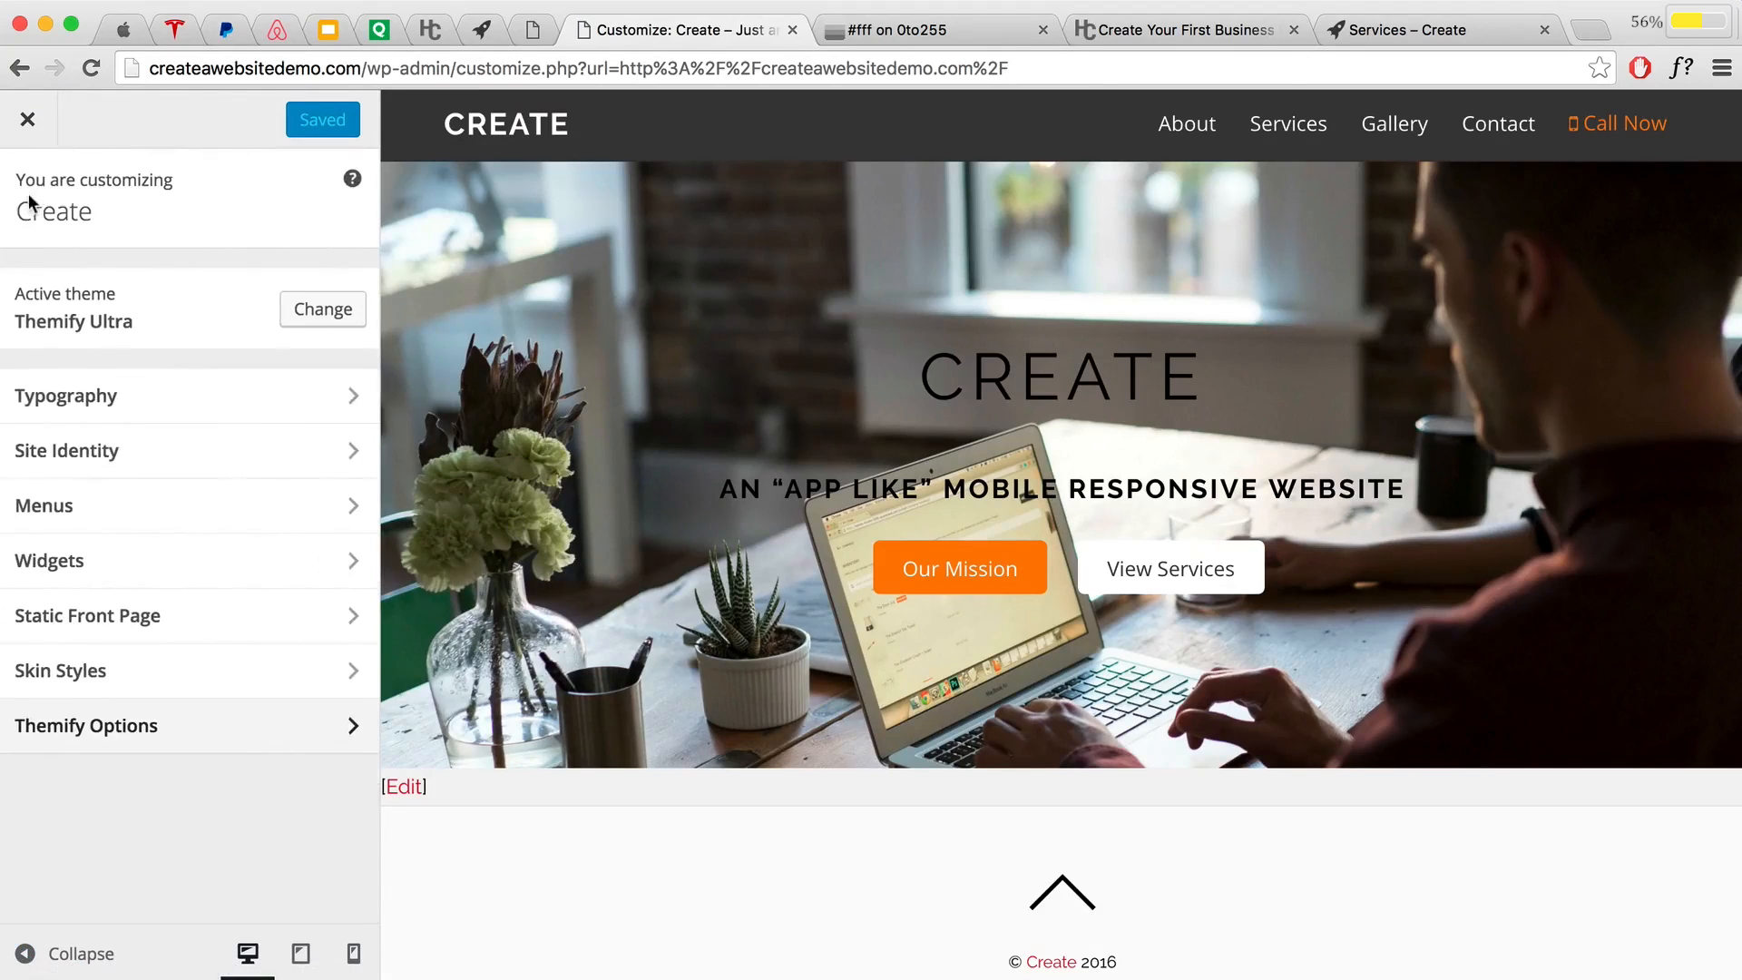
click(118, 399)
click(164, 304)
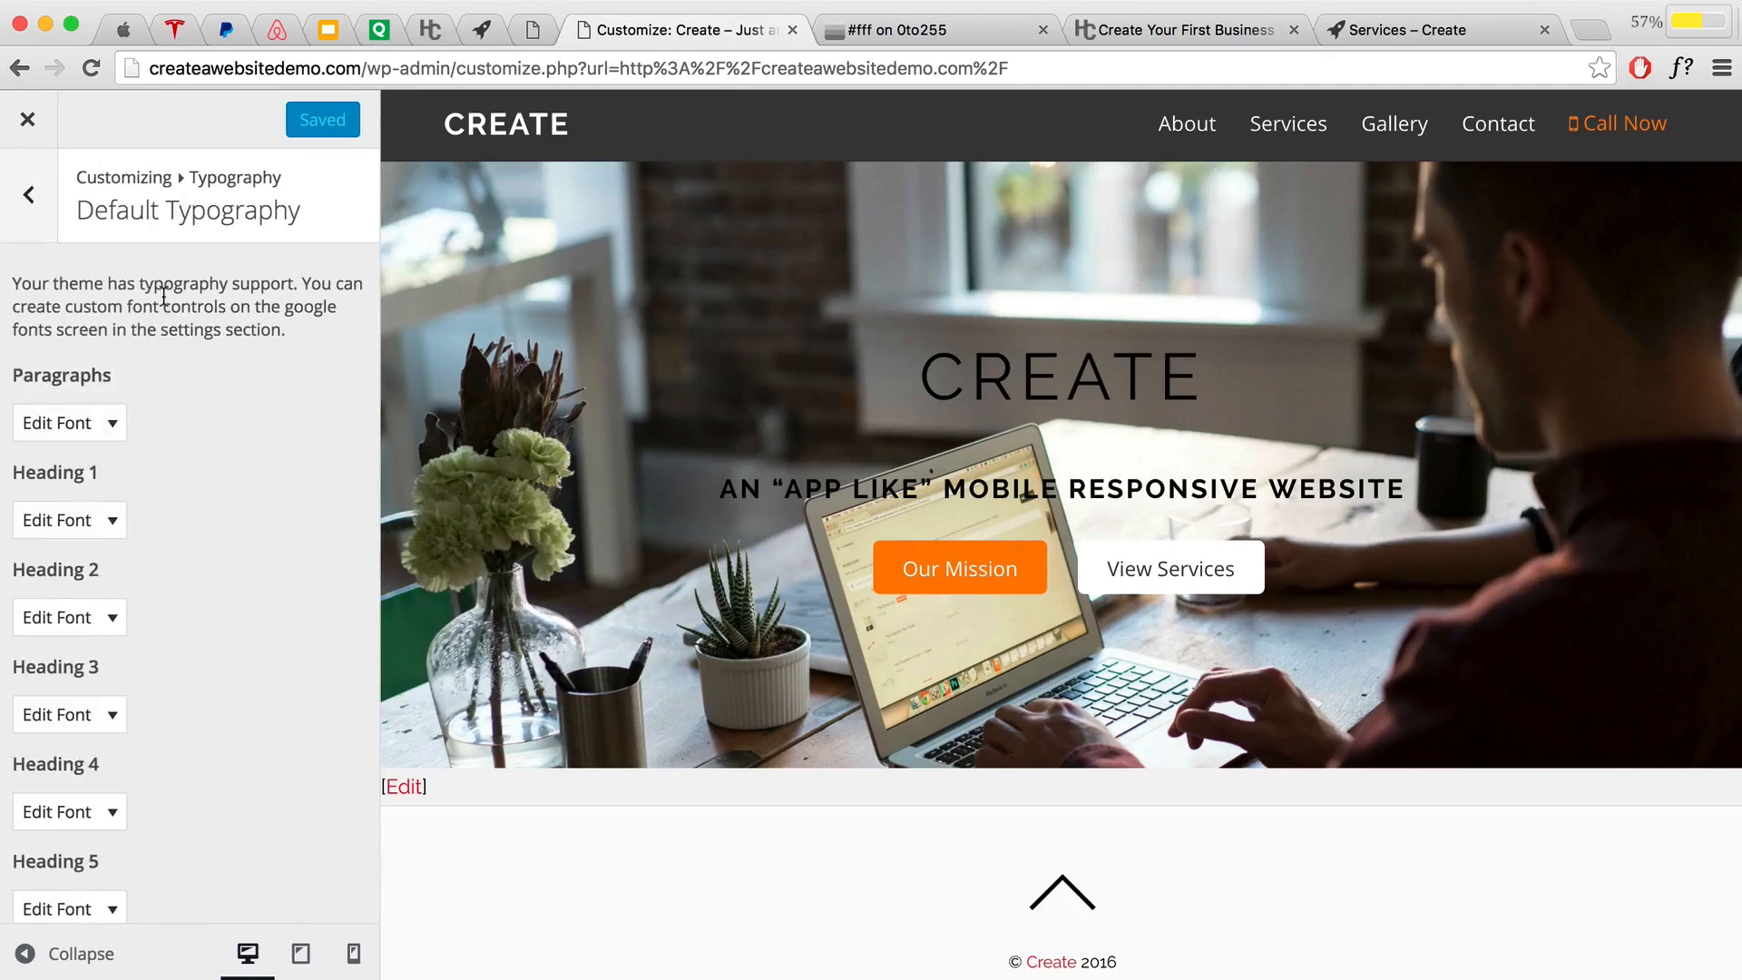
scroll(146, 471, down, 1)
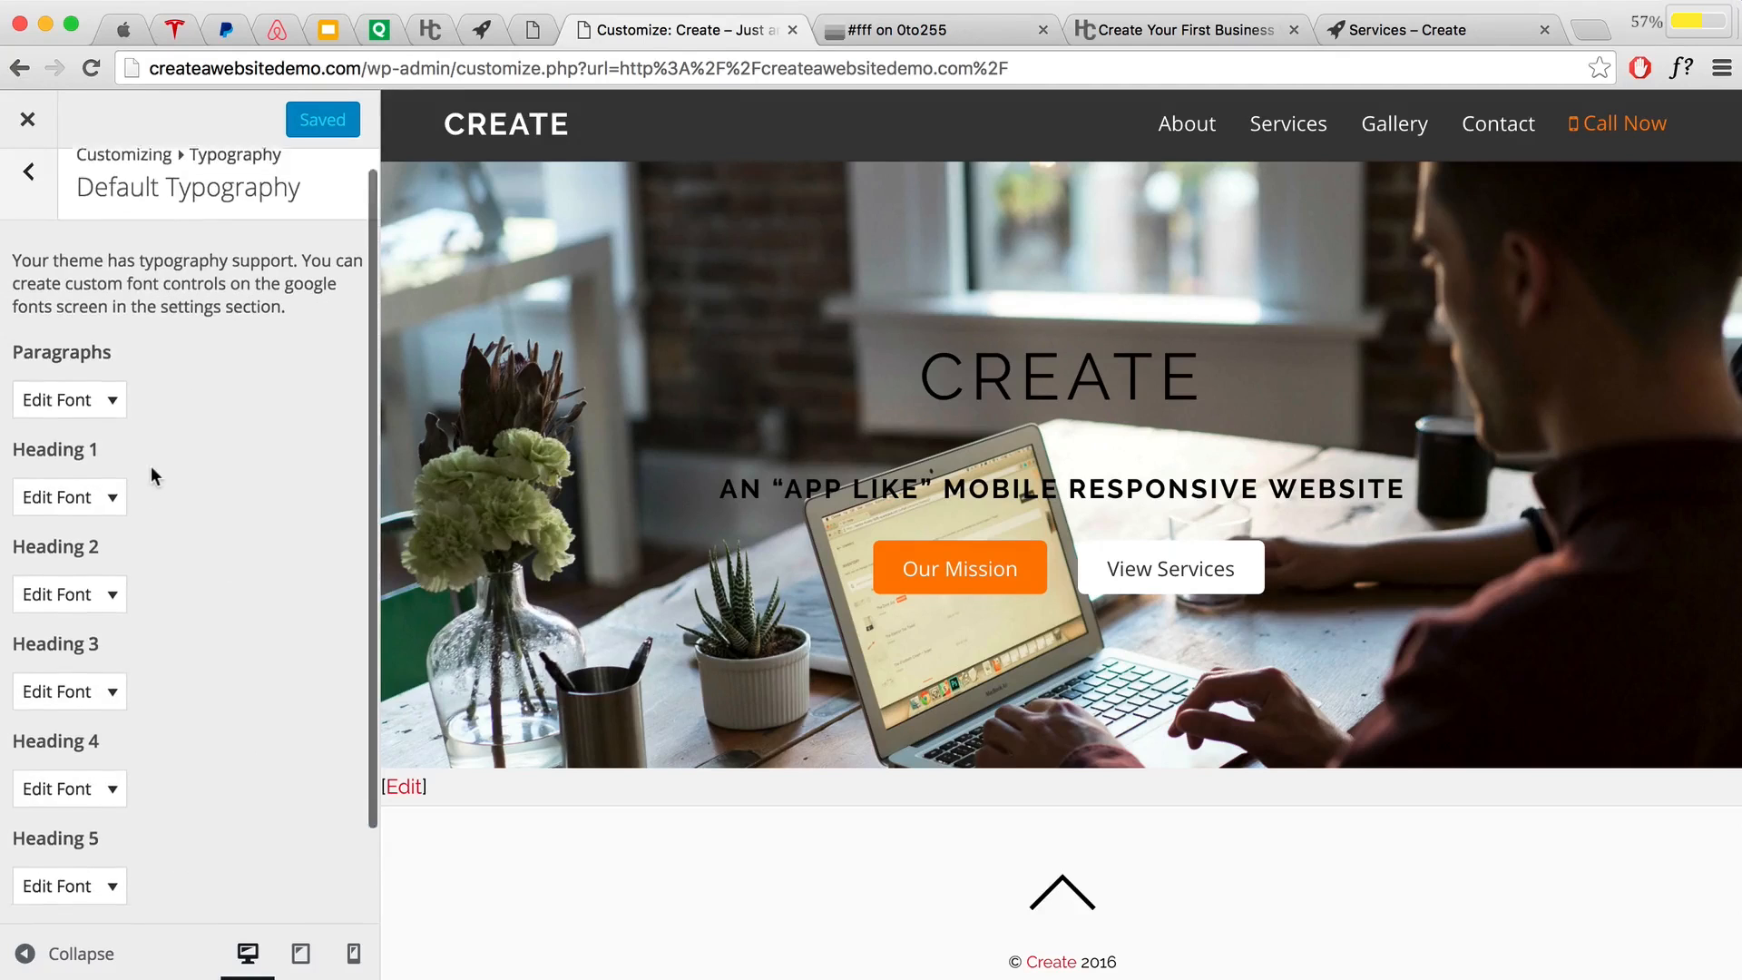
drag(101, 428, 18, 428)
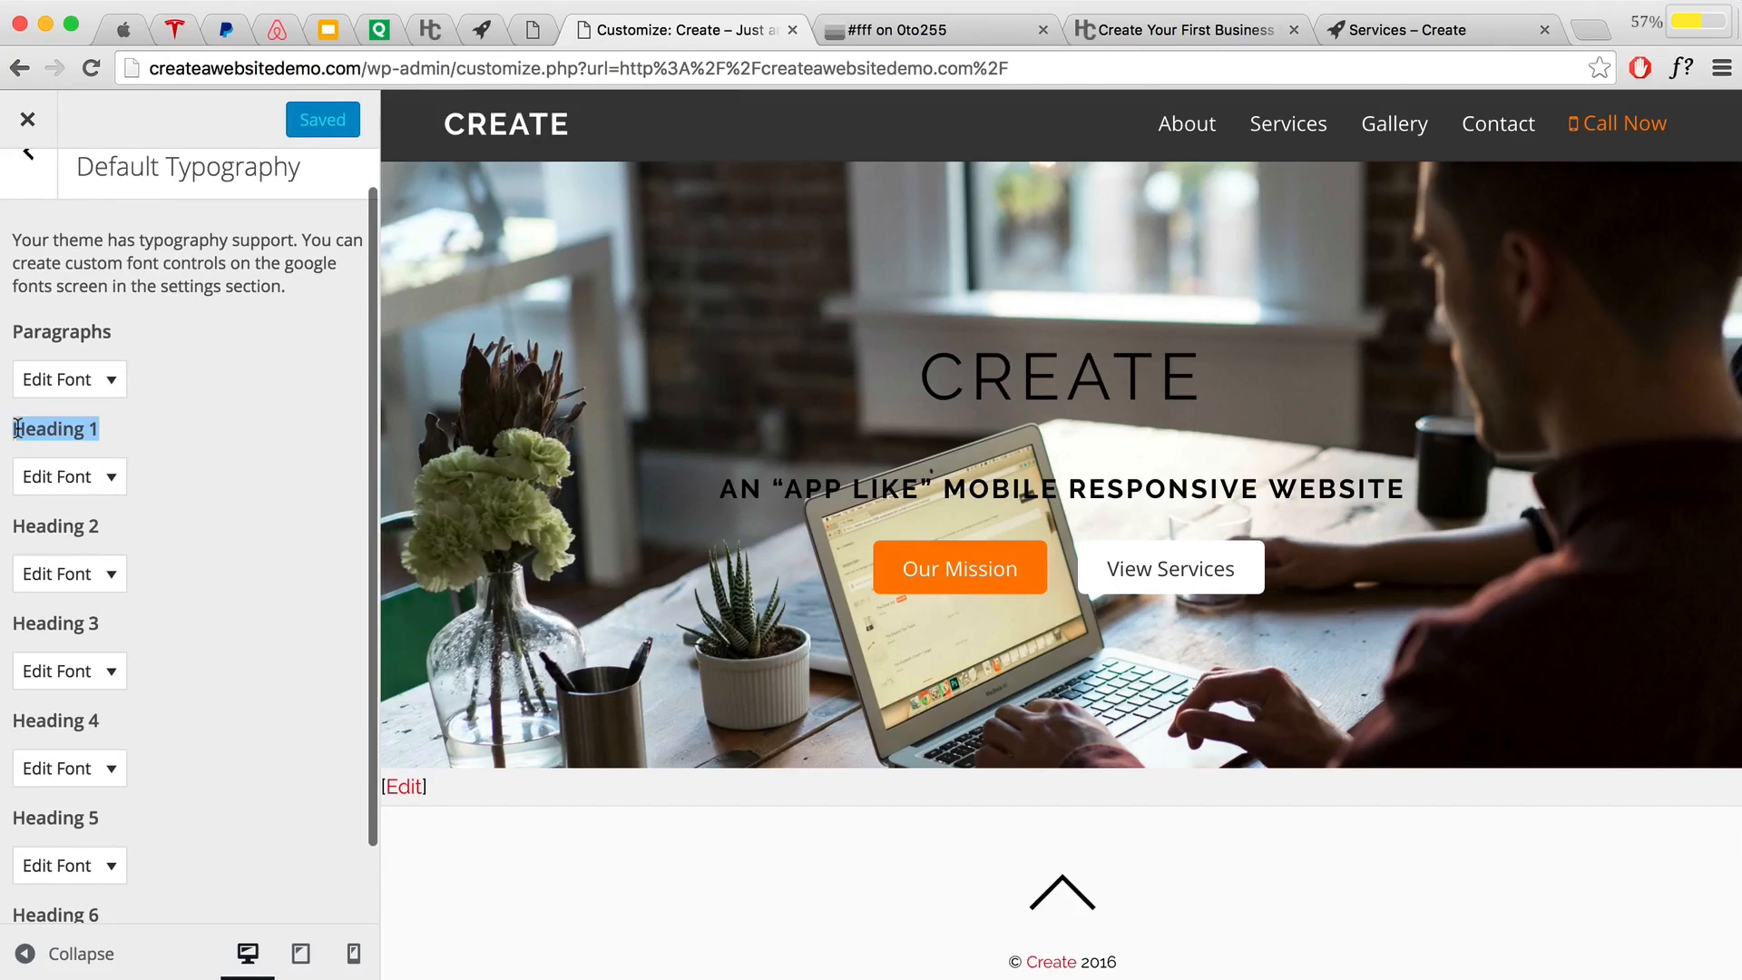
click(187, 431)
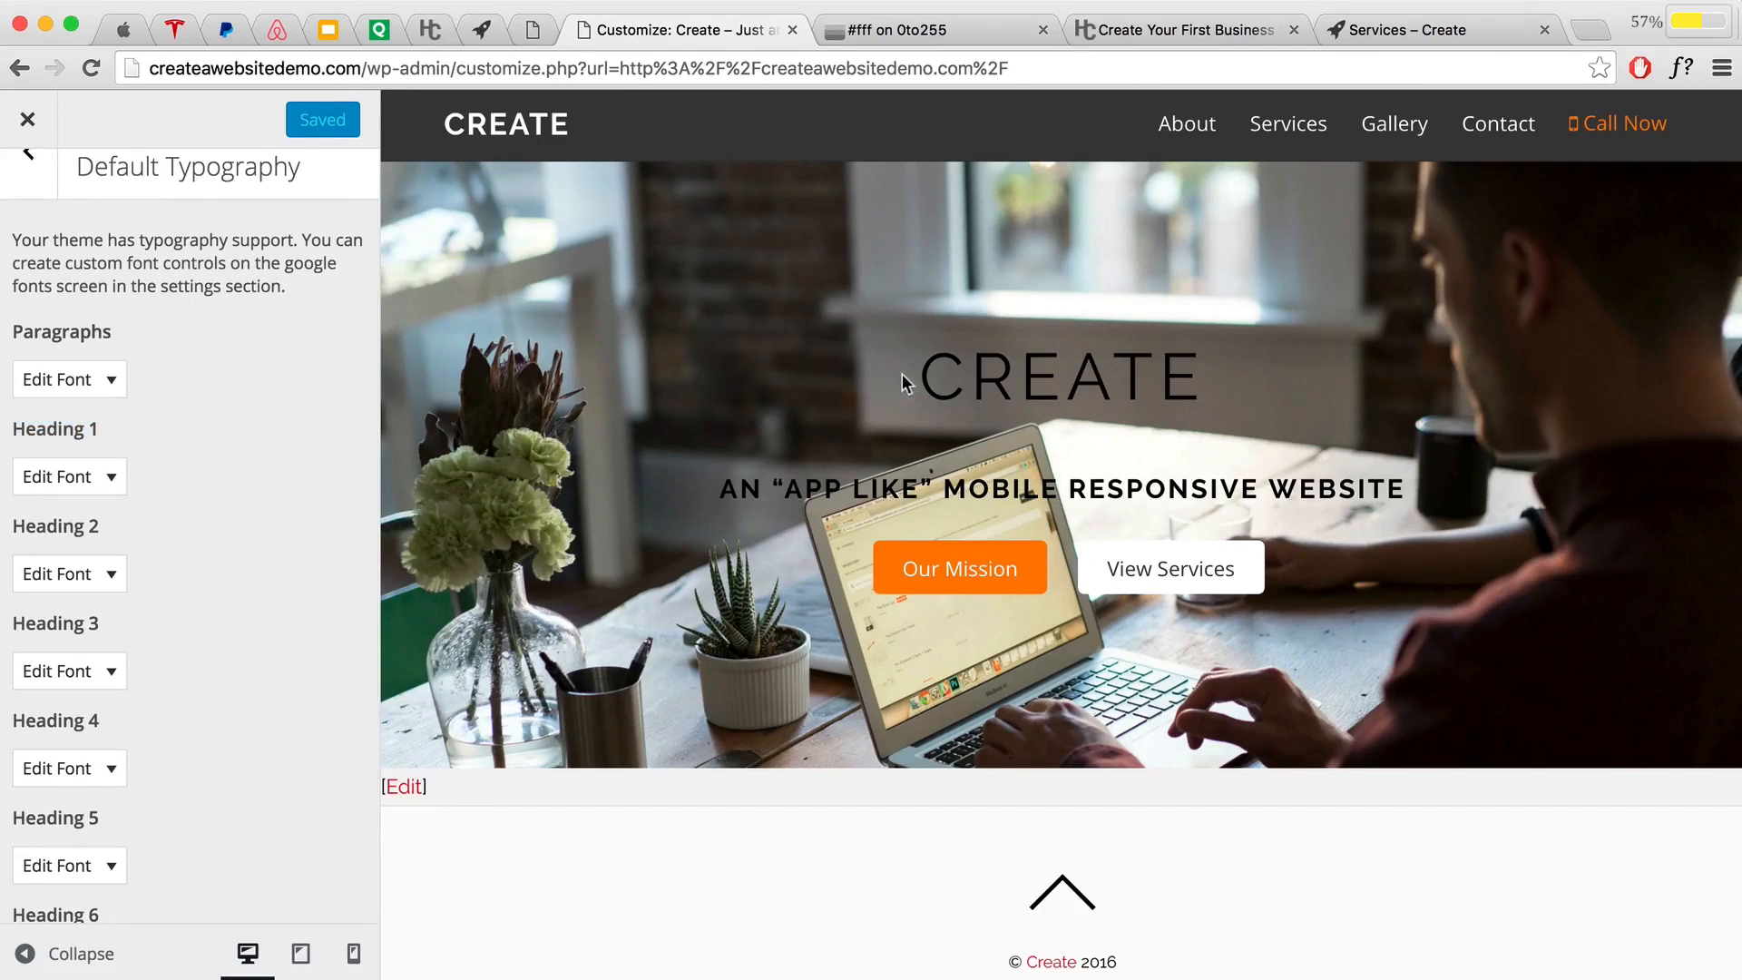
Step: Inspect the CREATE heading to check its Raleway font, then close DevTools
drag(921, 374, 1171, 367)
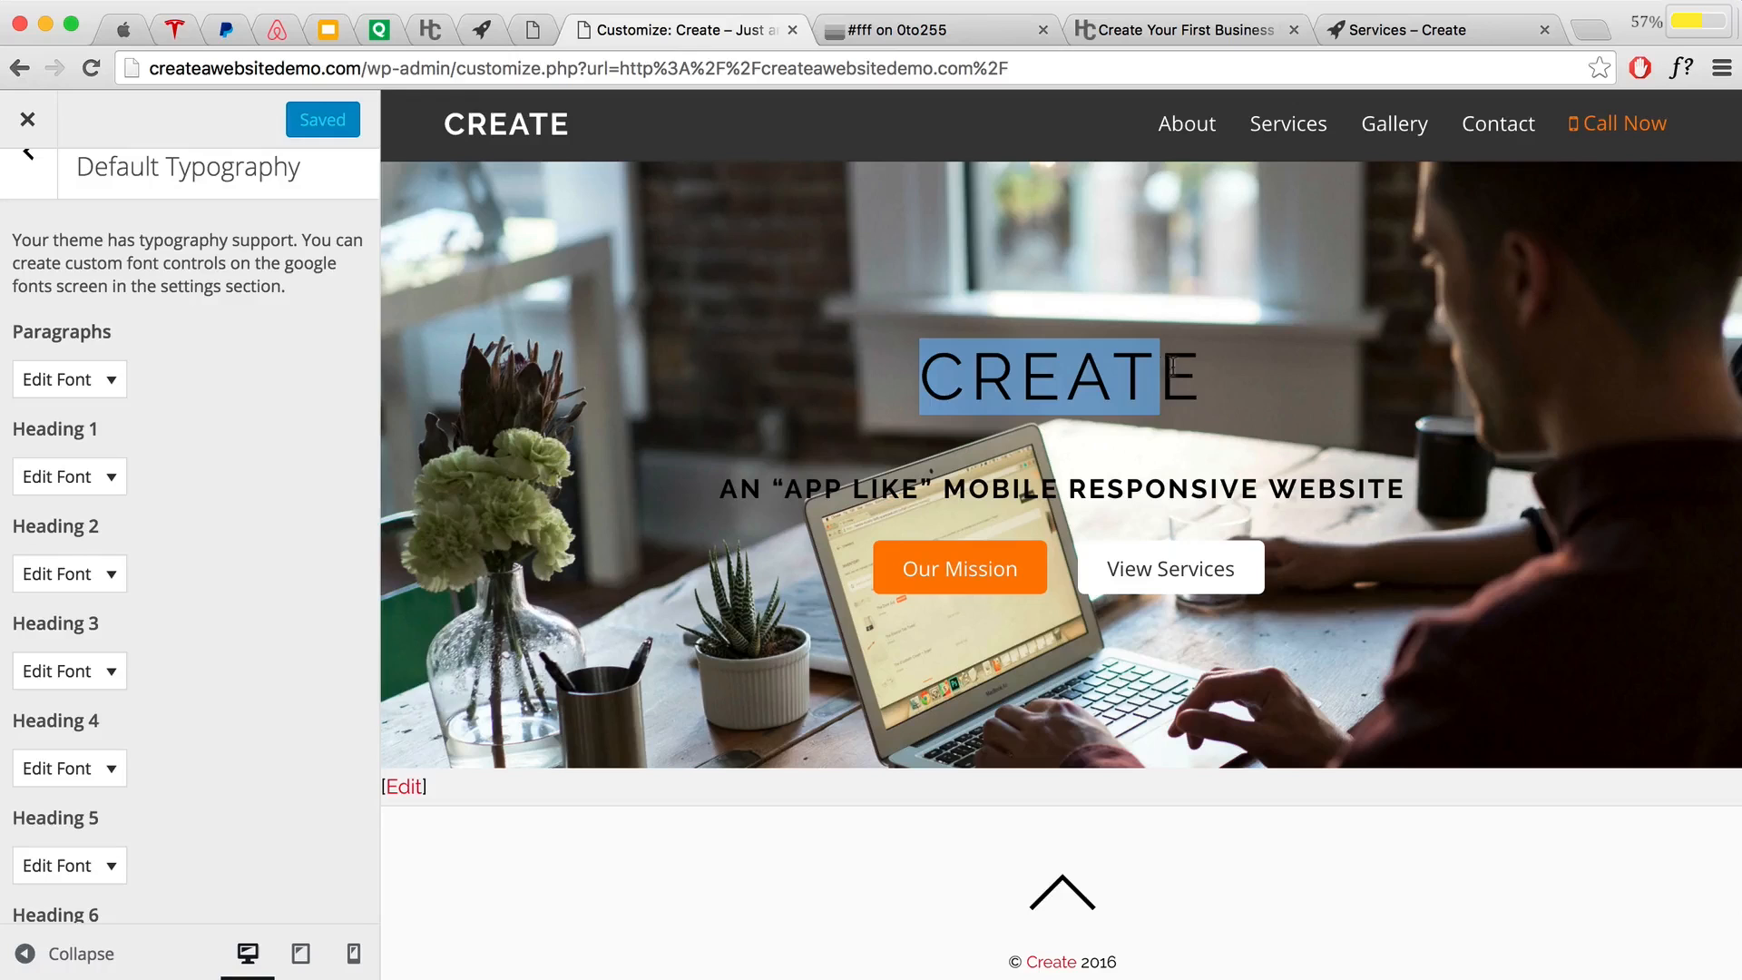
right_click(1117, 357)
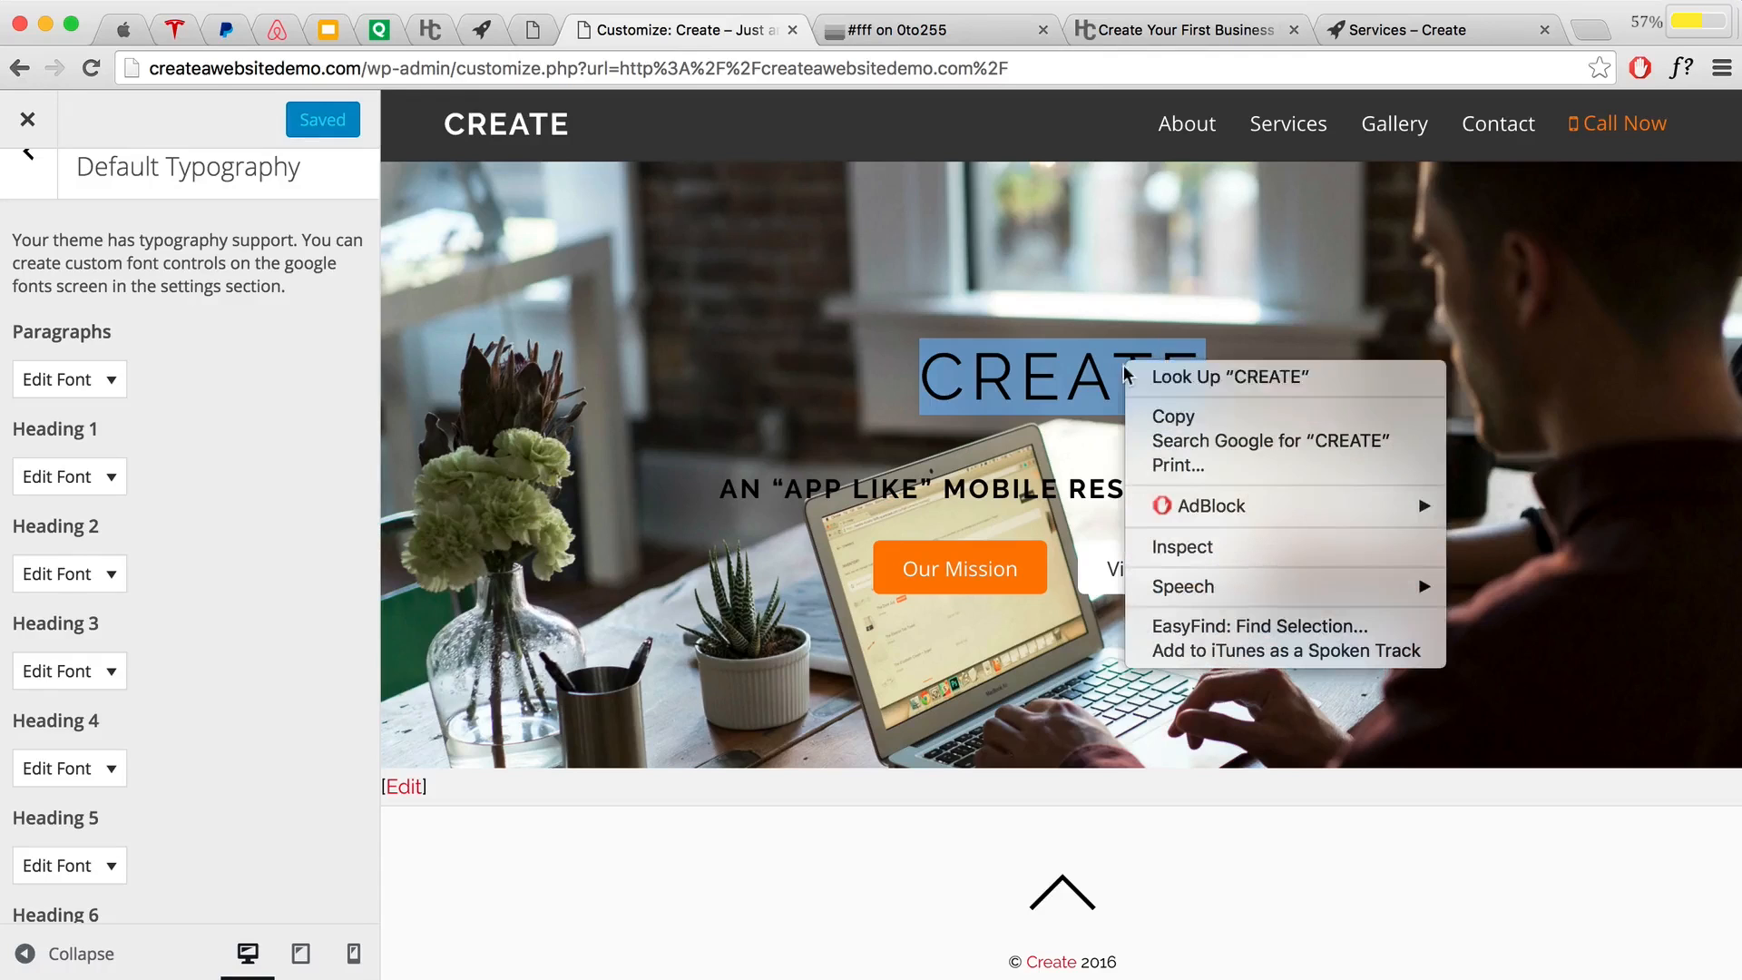
click(1179, 542)
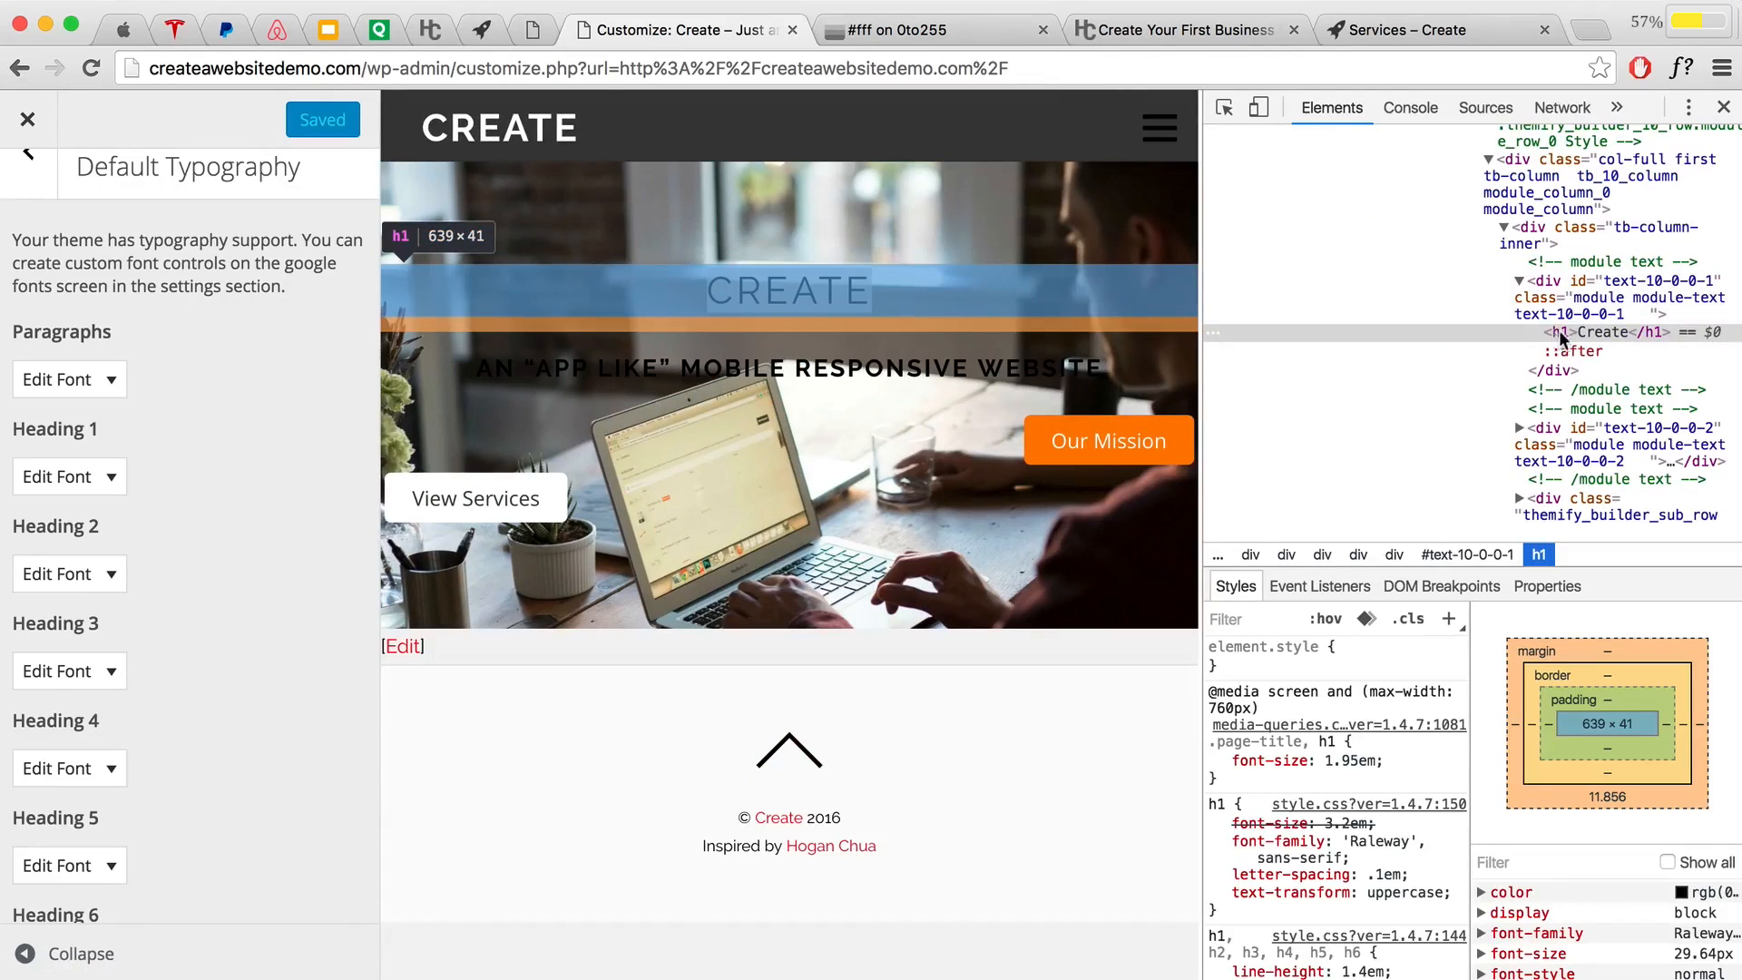
click(1723, 107)
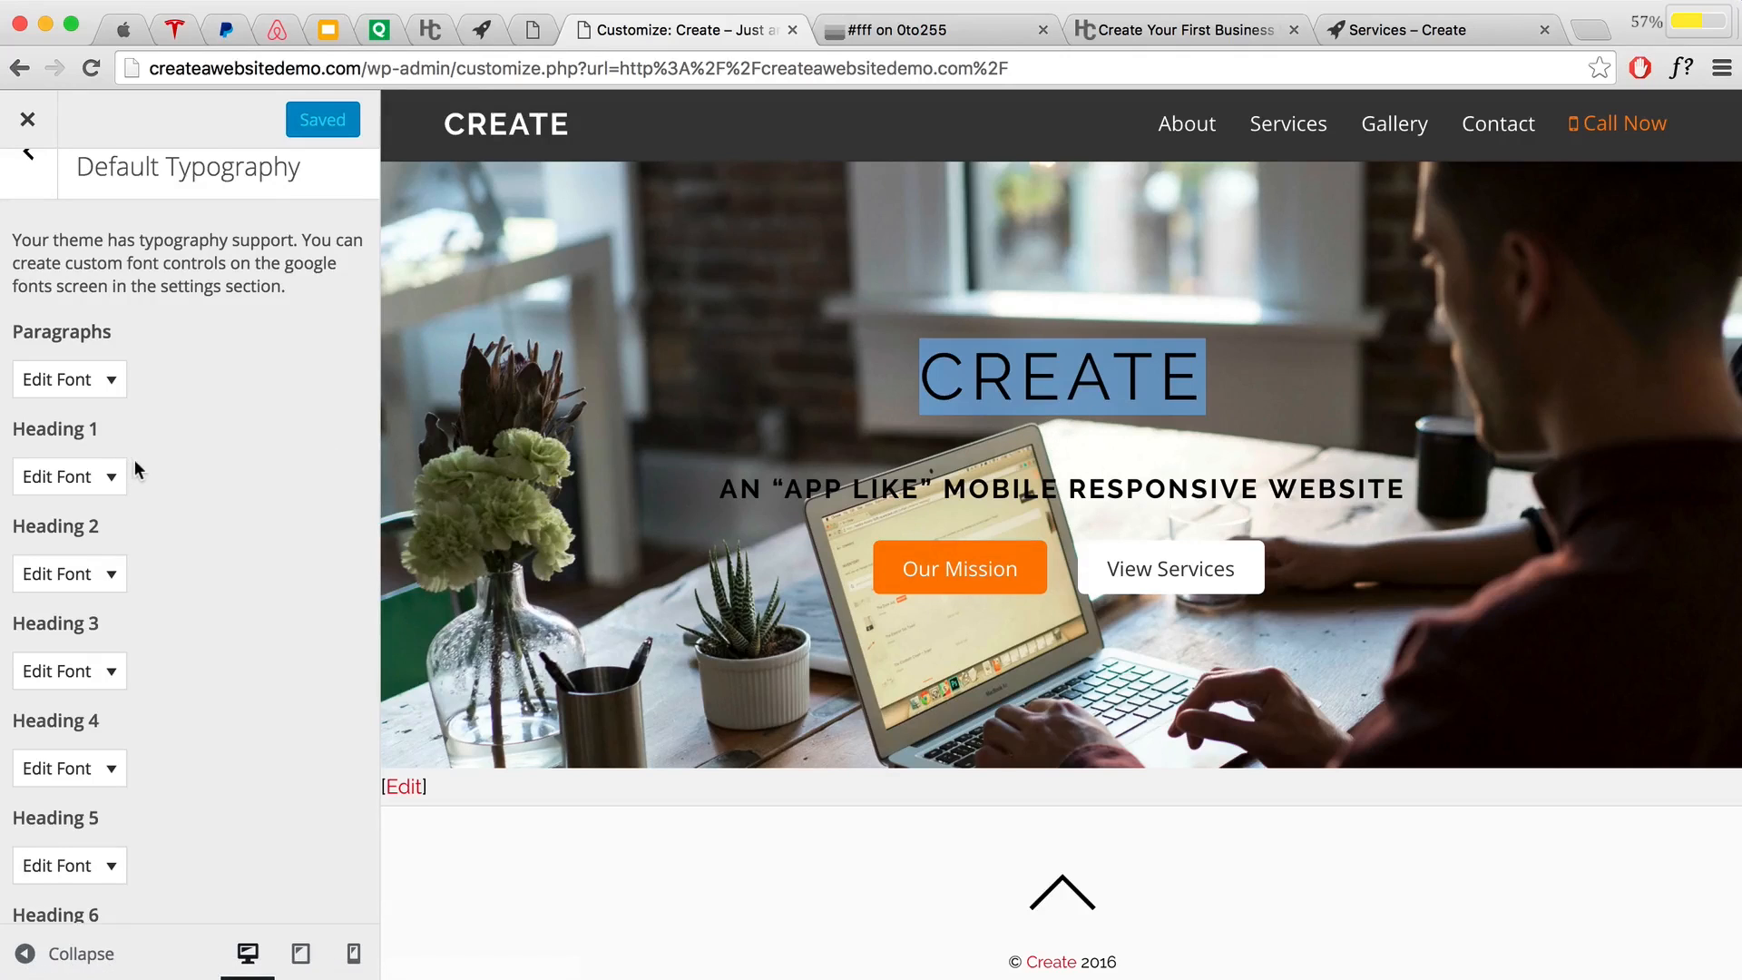
Step: Set the Heading 1 font family to Open Sans with weight 600
click(110, 477)
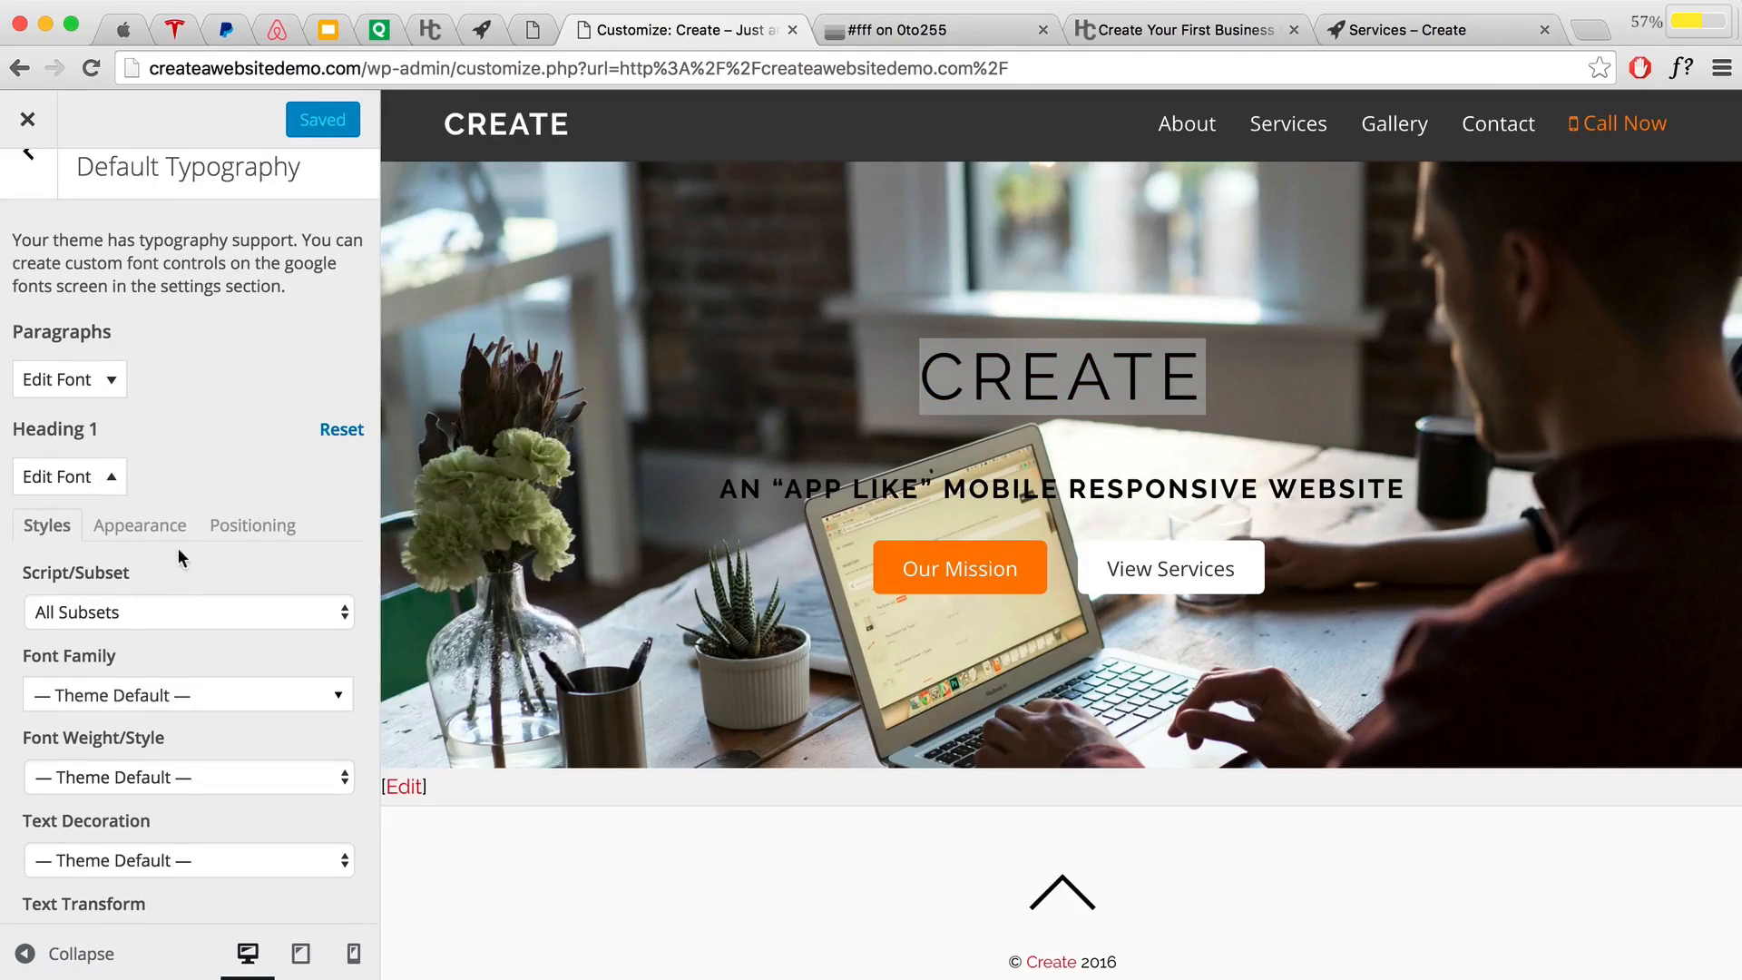
scroll(177, 547, down, 4)
click(85, 524)
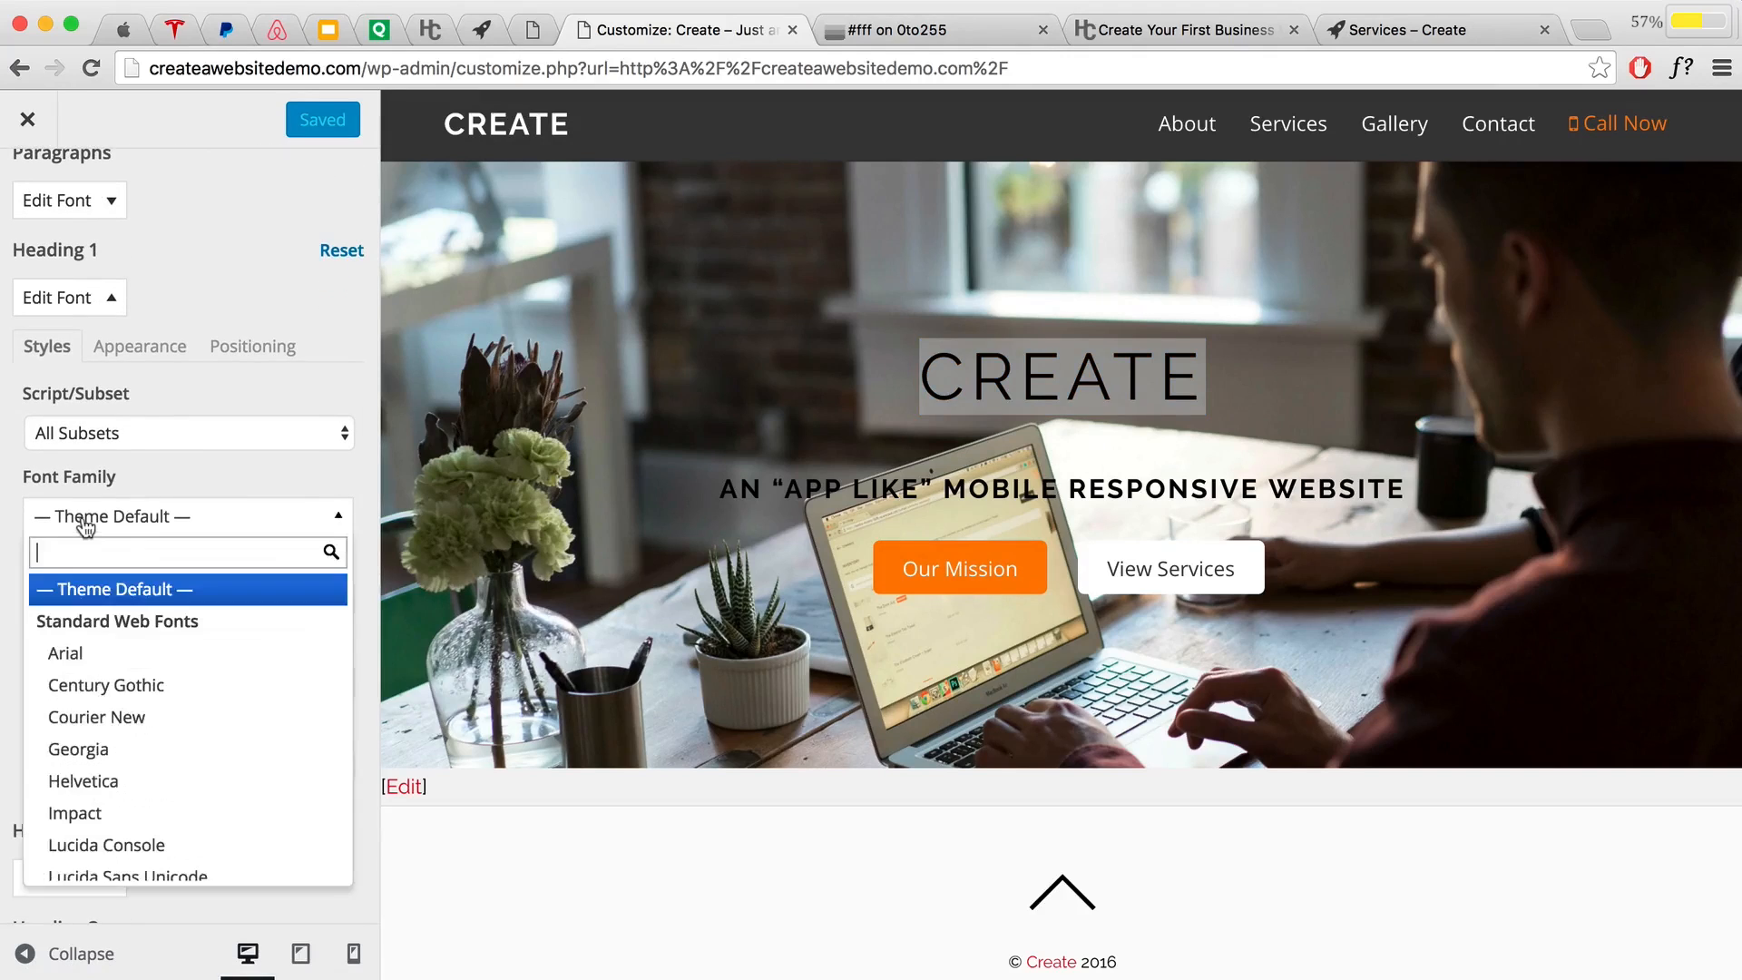
text(Open)
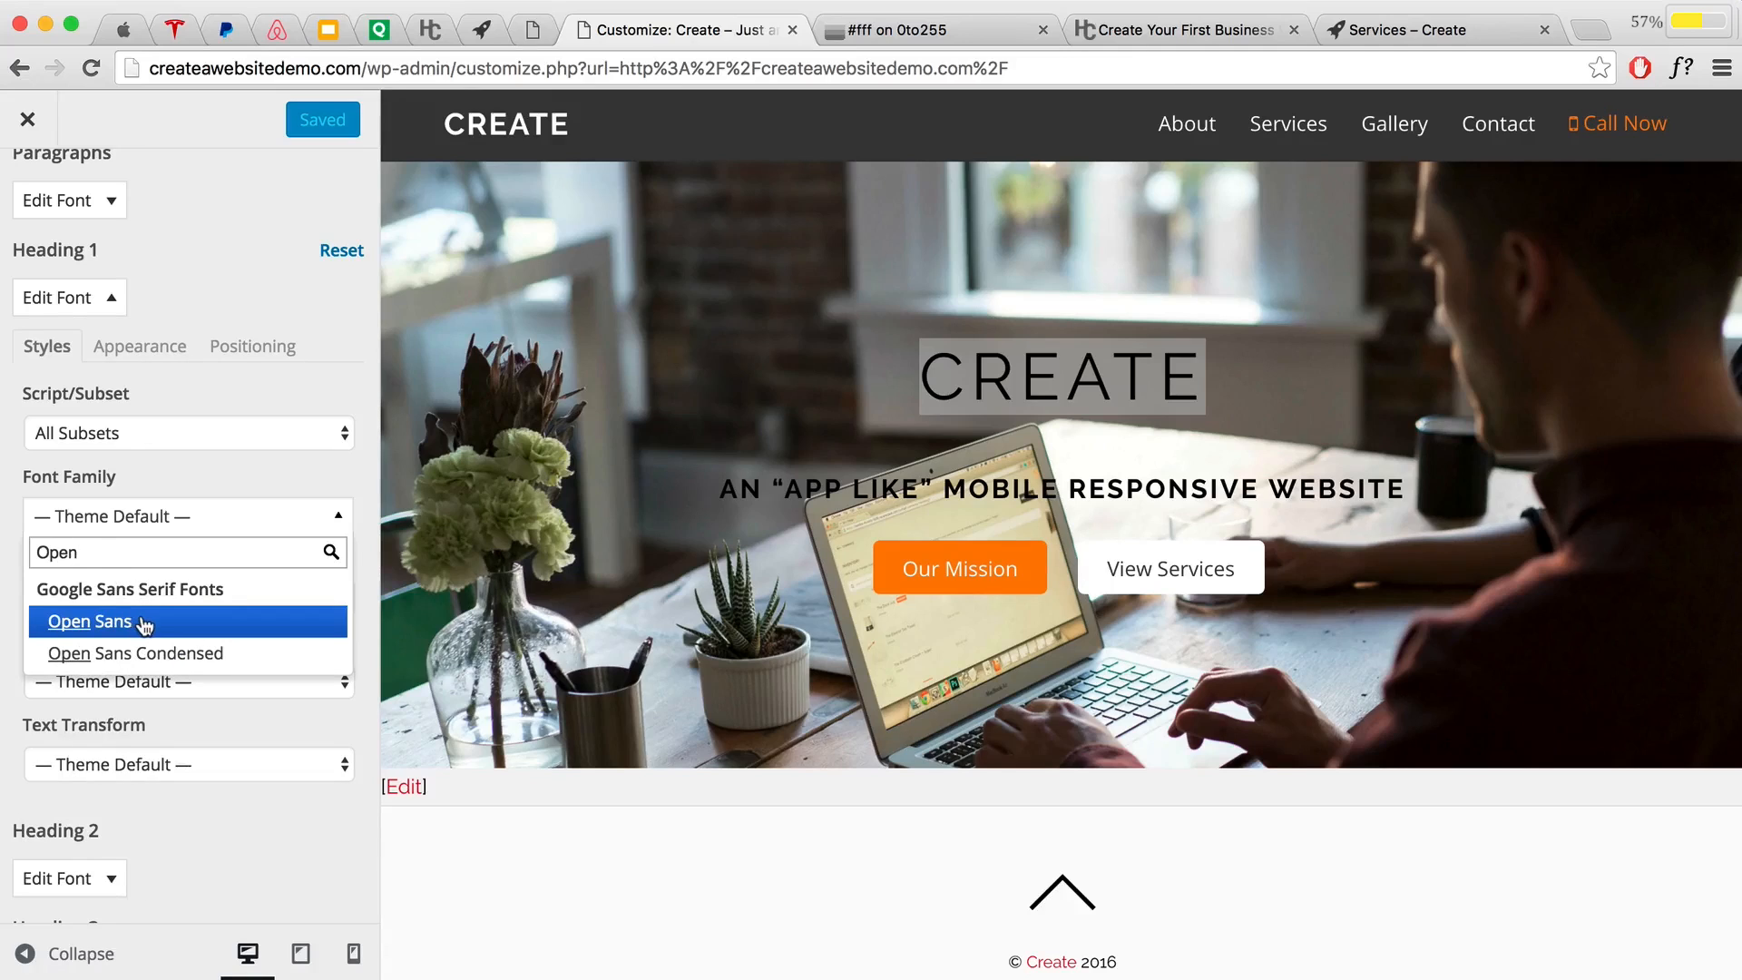
click(143, 624)
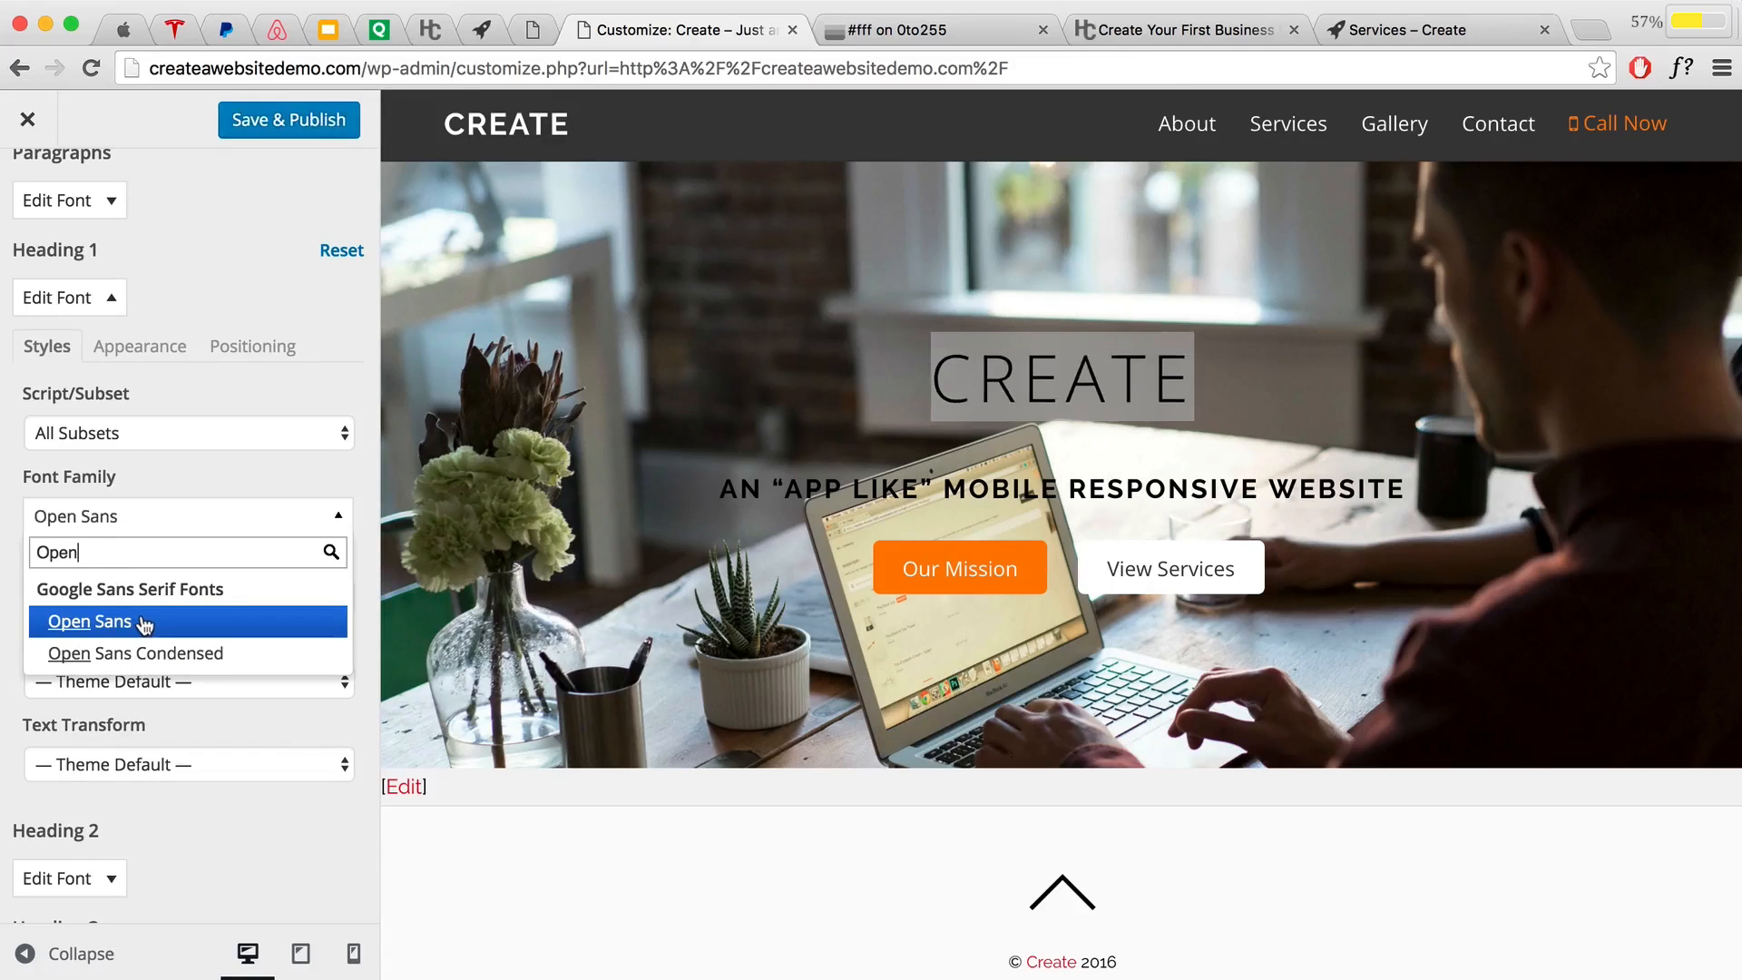
click(194, 492)
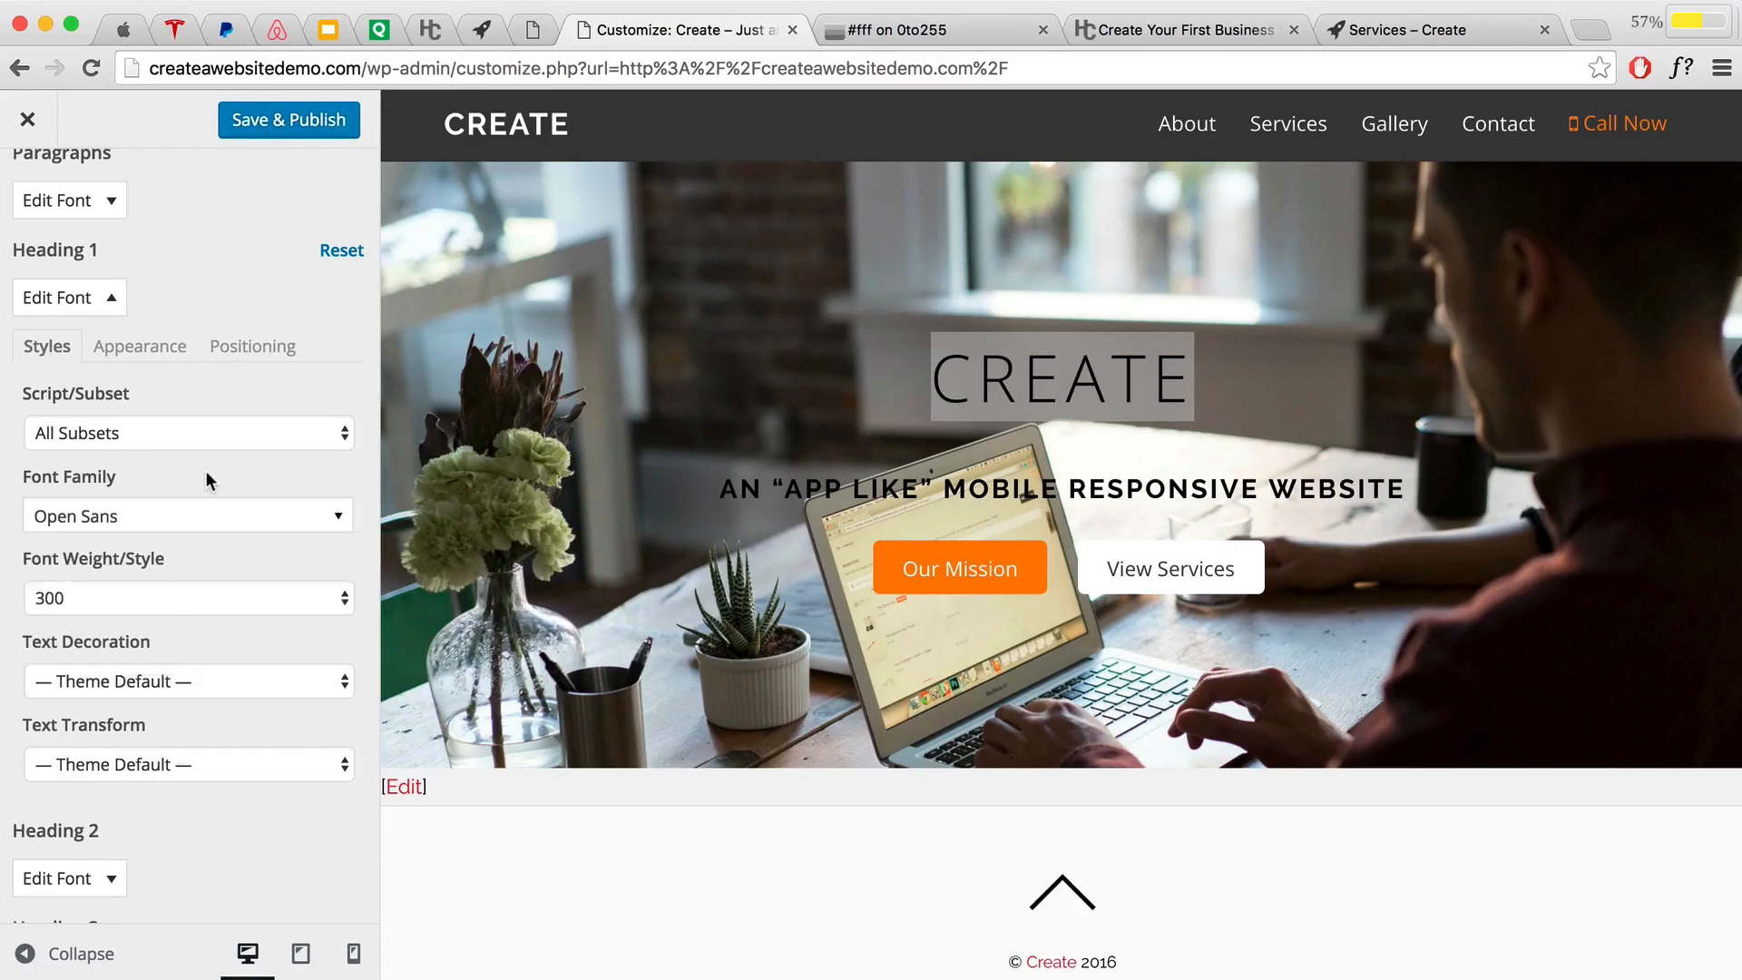
click(128, 597)
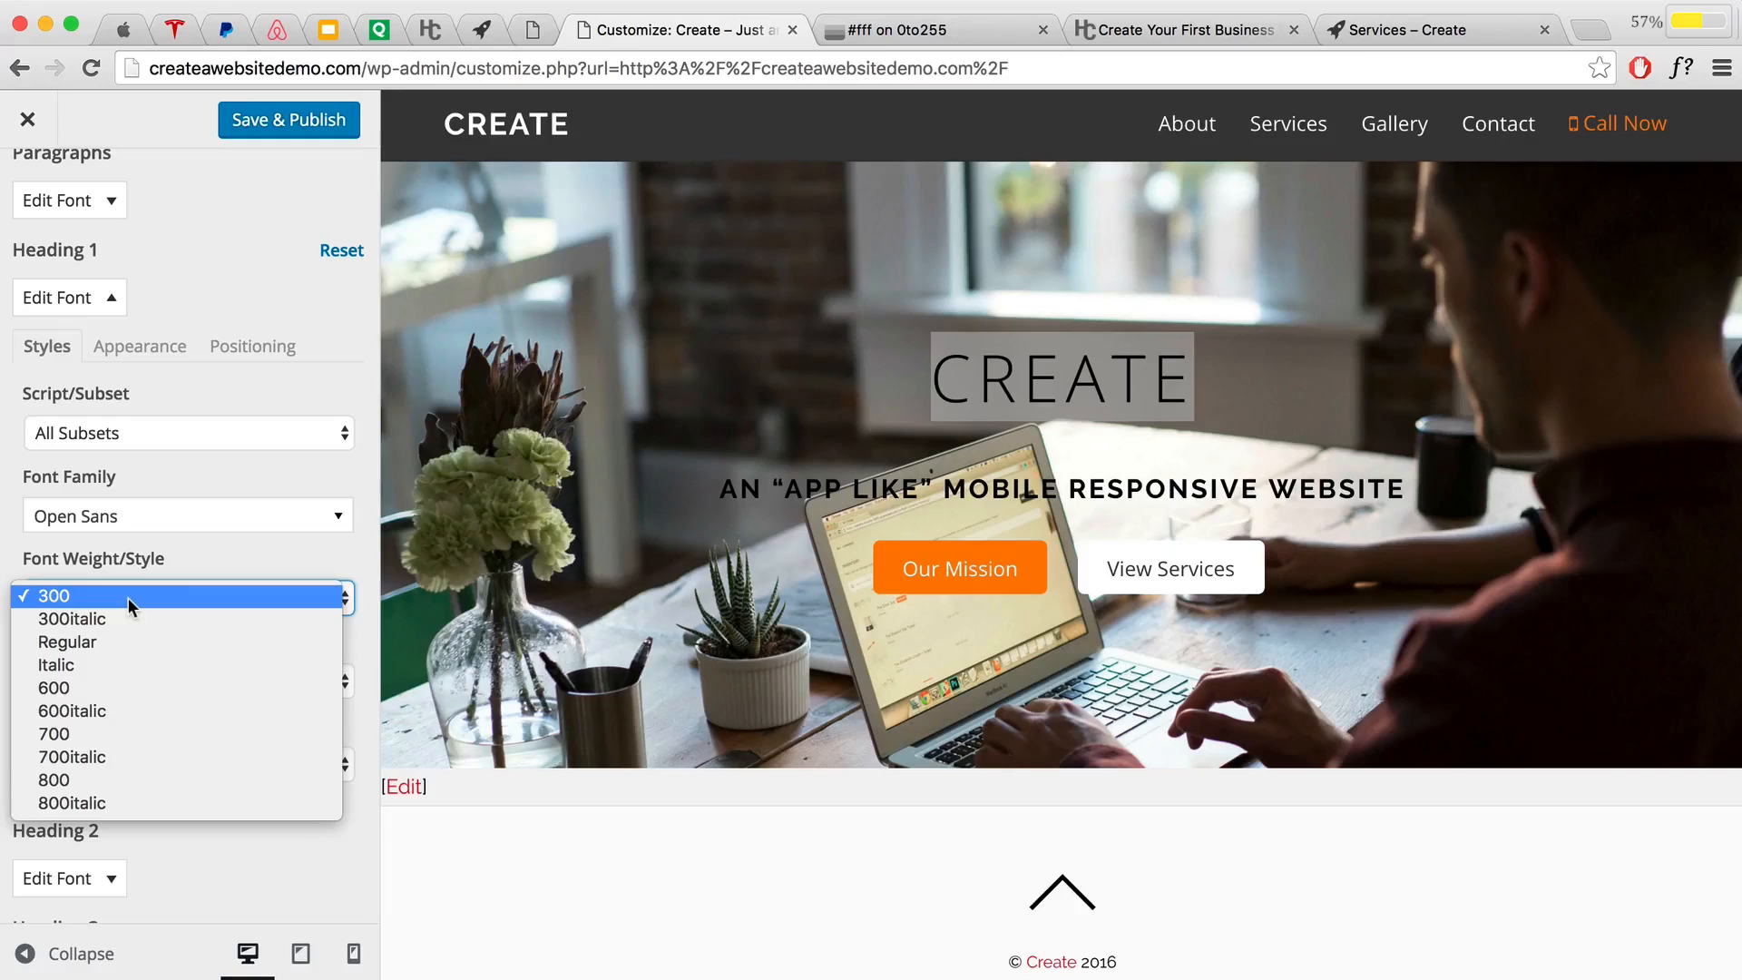
click(111, 688)
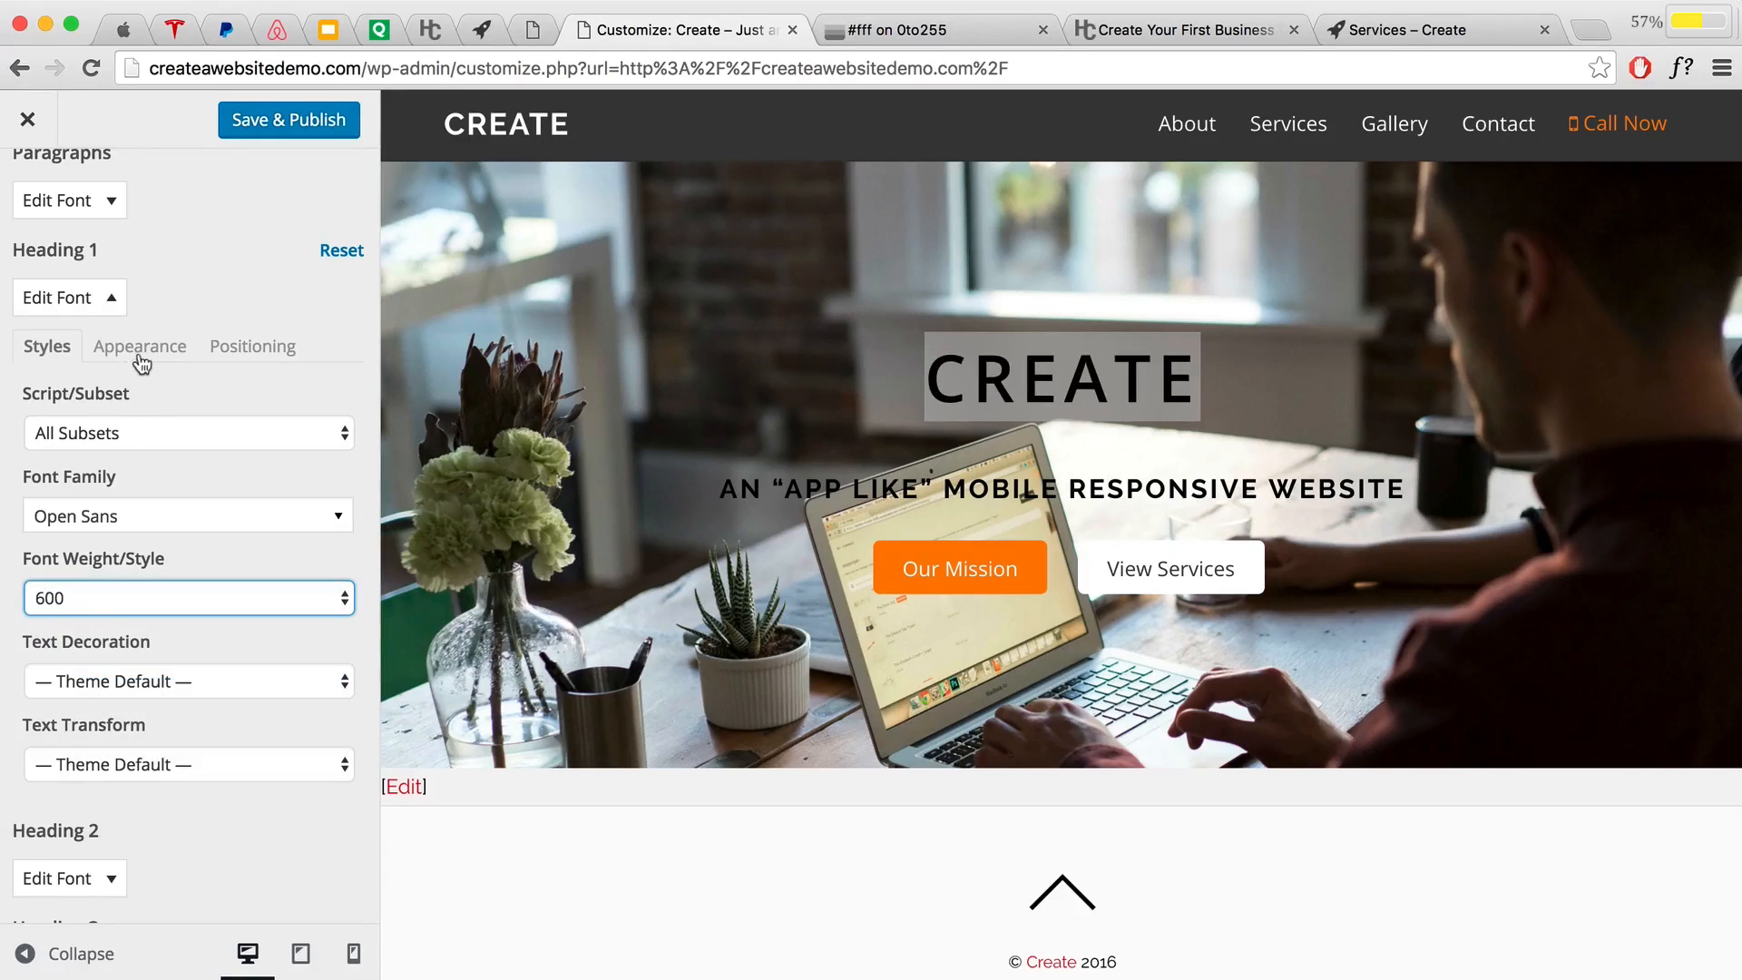
Step: Set the Heading 1 font size to 90px and publish
click(140, 354)
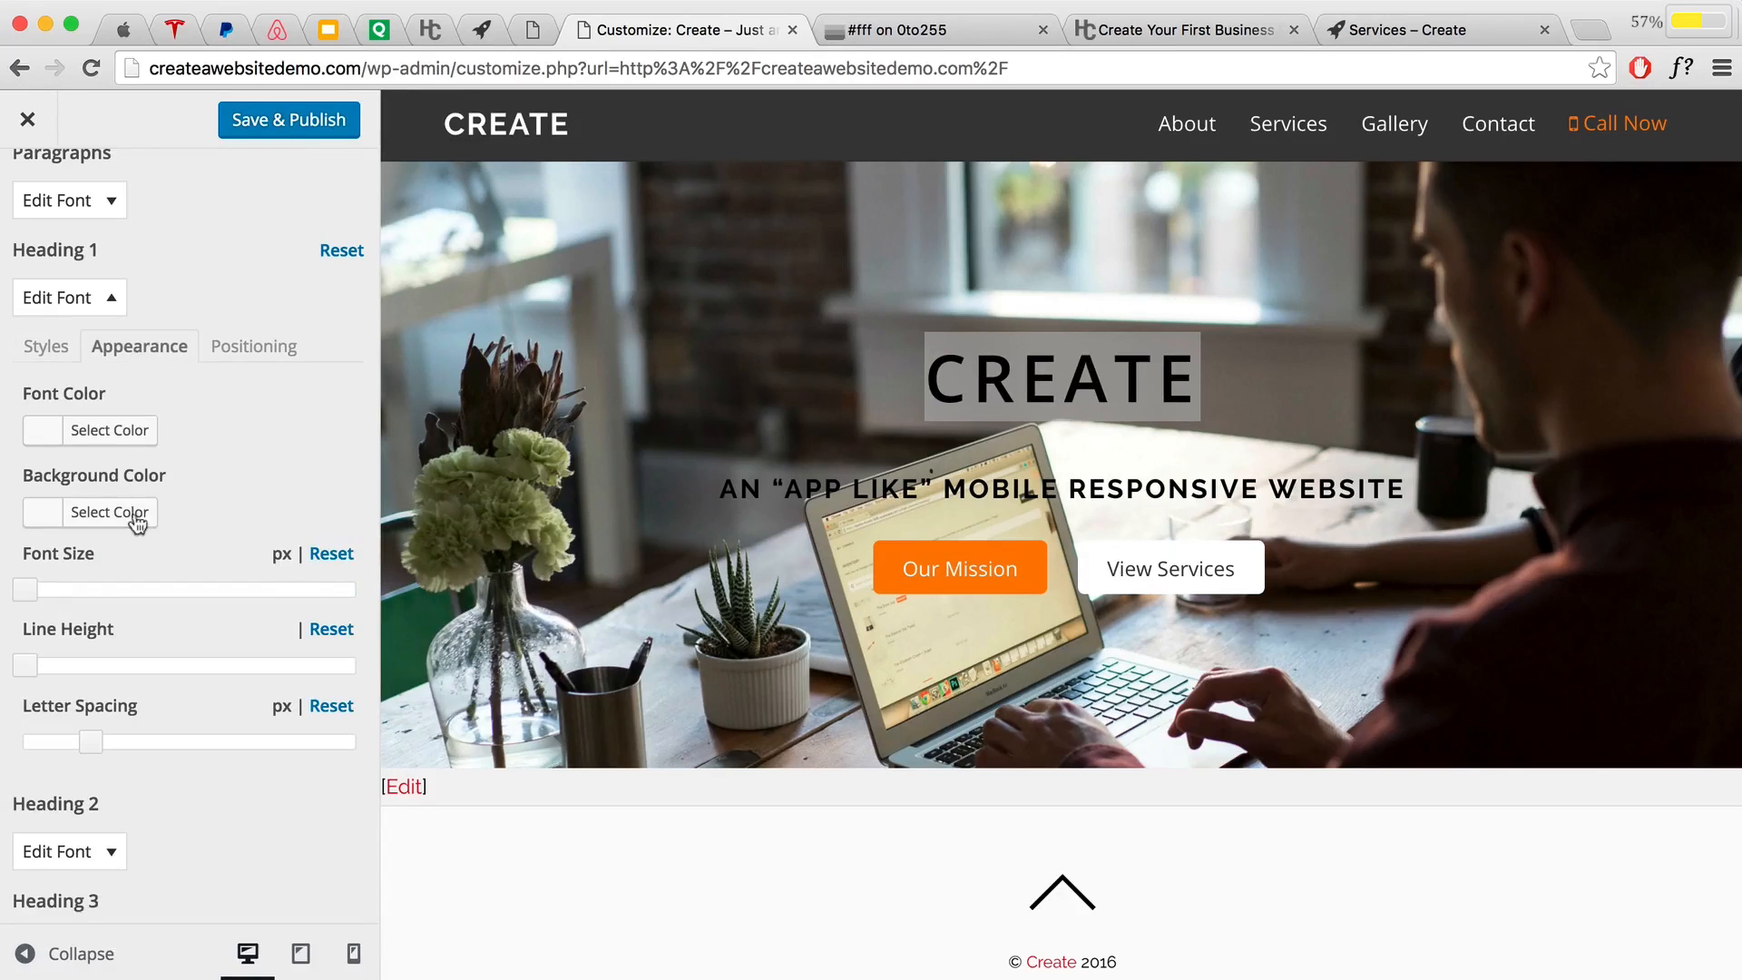
drag(22, 596, 319, 591)
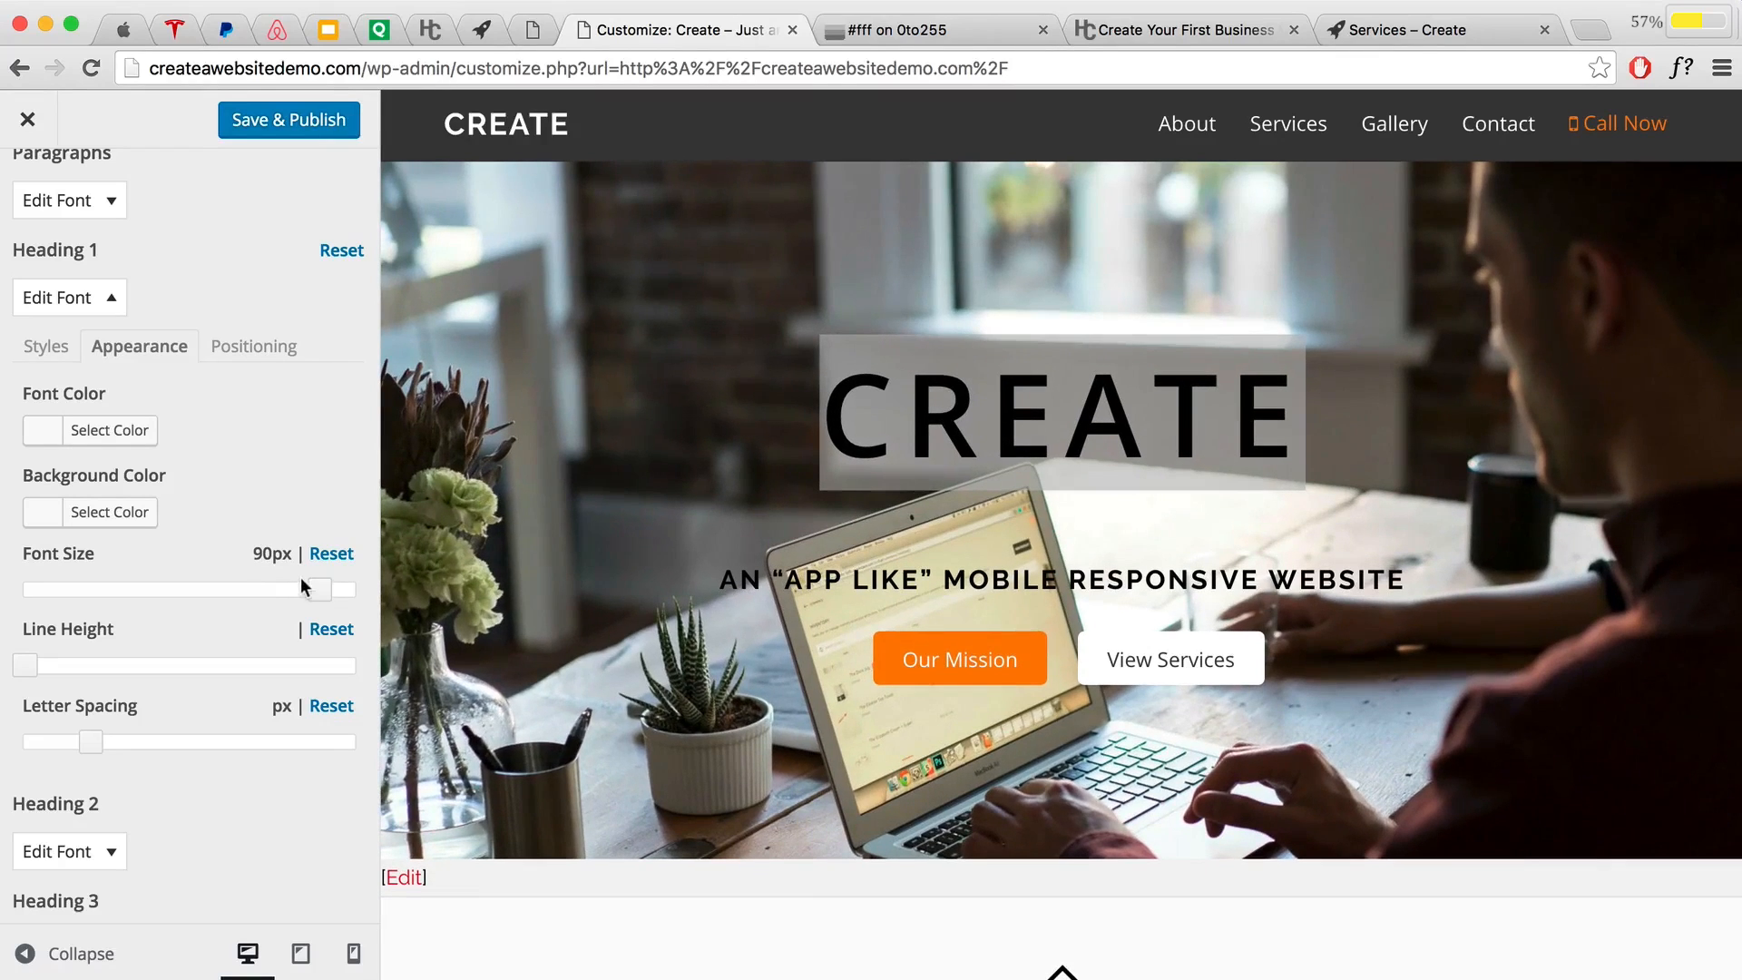
click(300, 131)
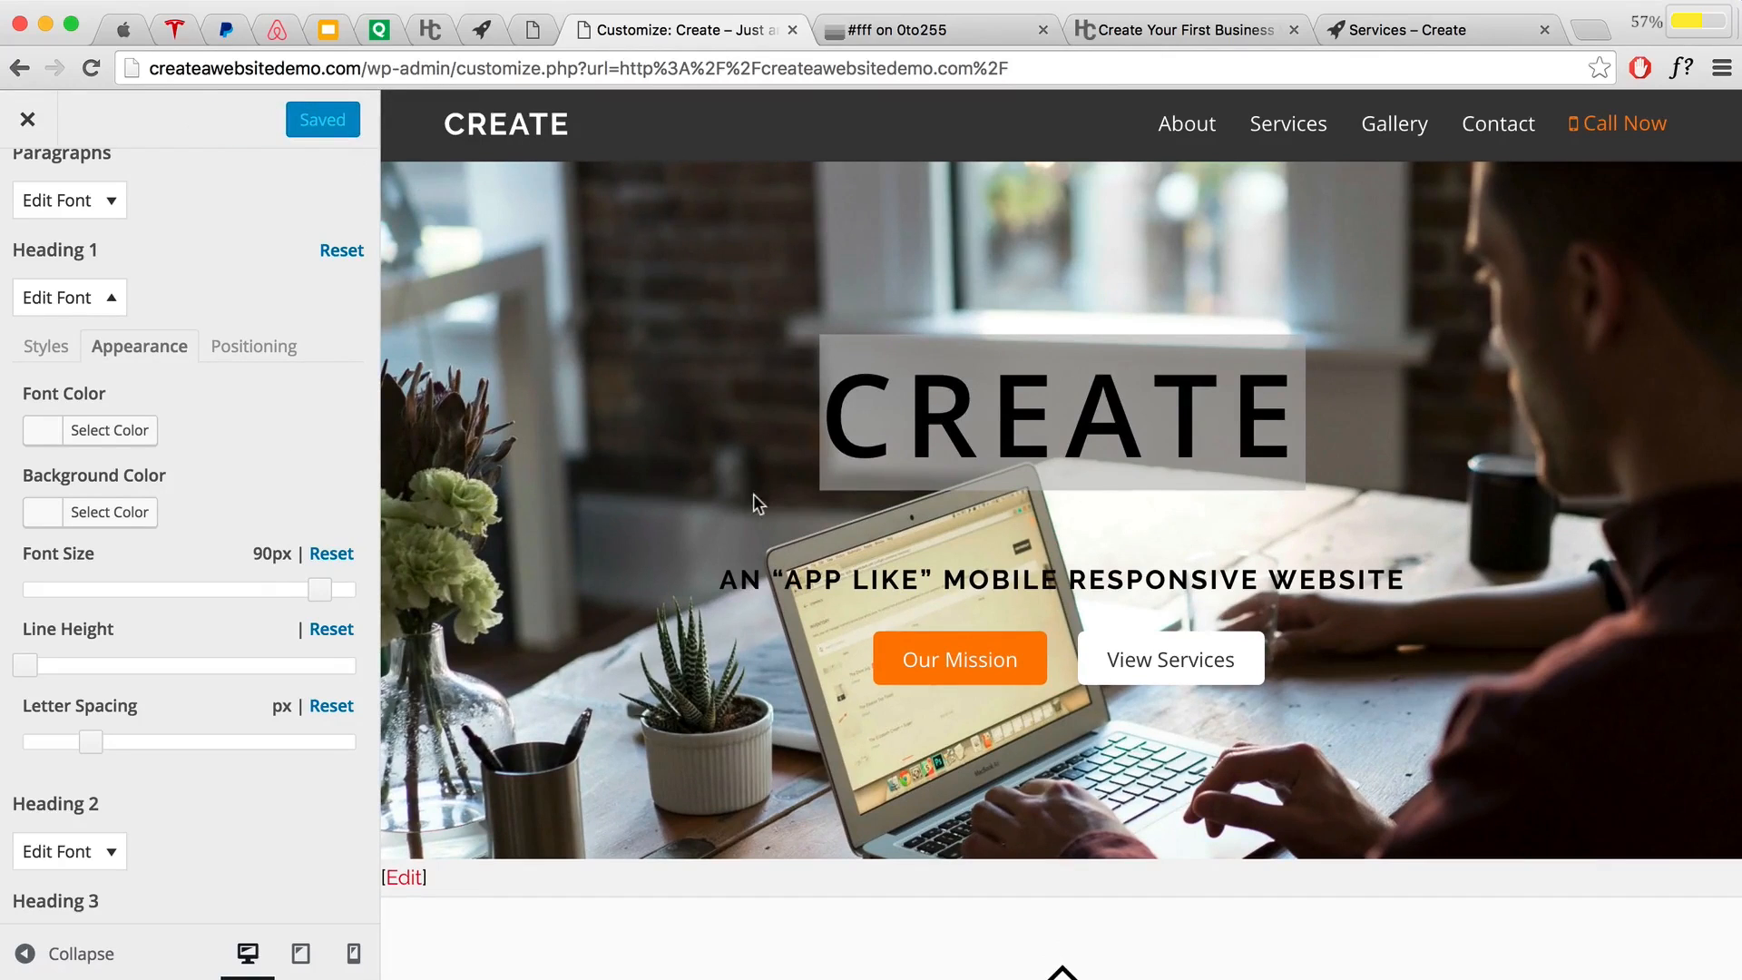
Step: Set the Heading 4 subtitle font to Open Sans, weight 600
click(96, 299)
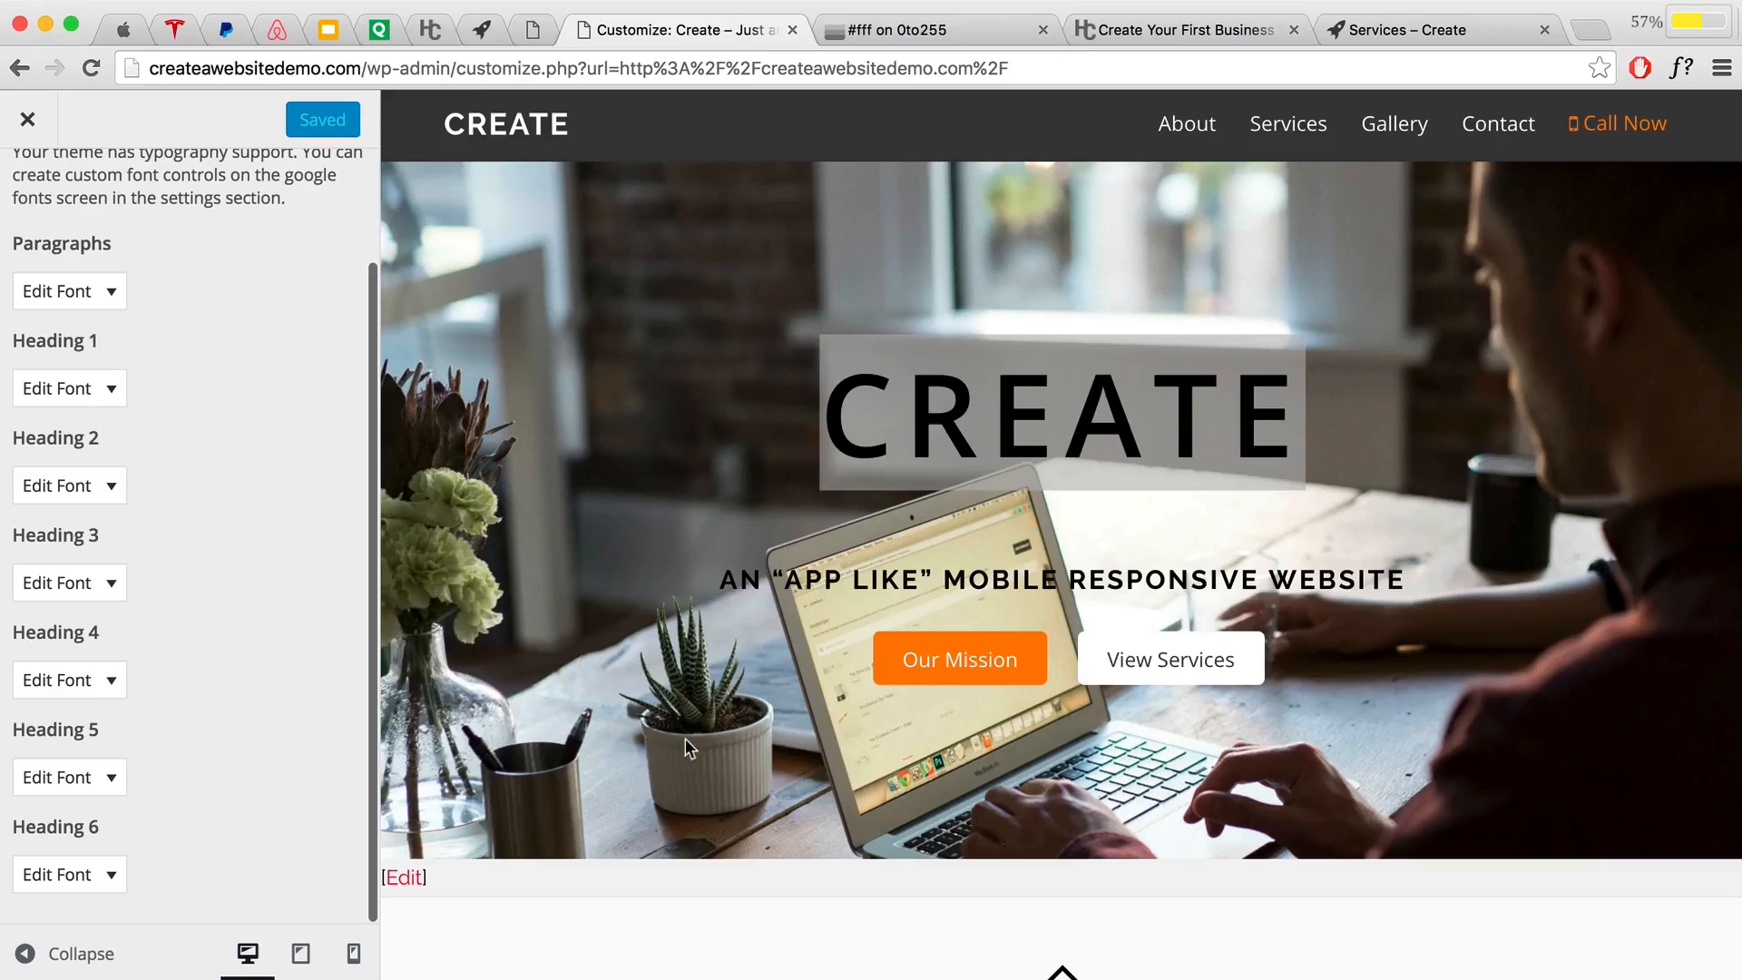
drag(716, 581, 1446, 582)
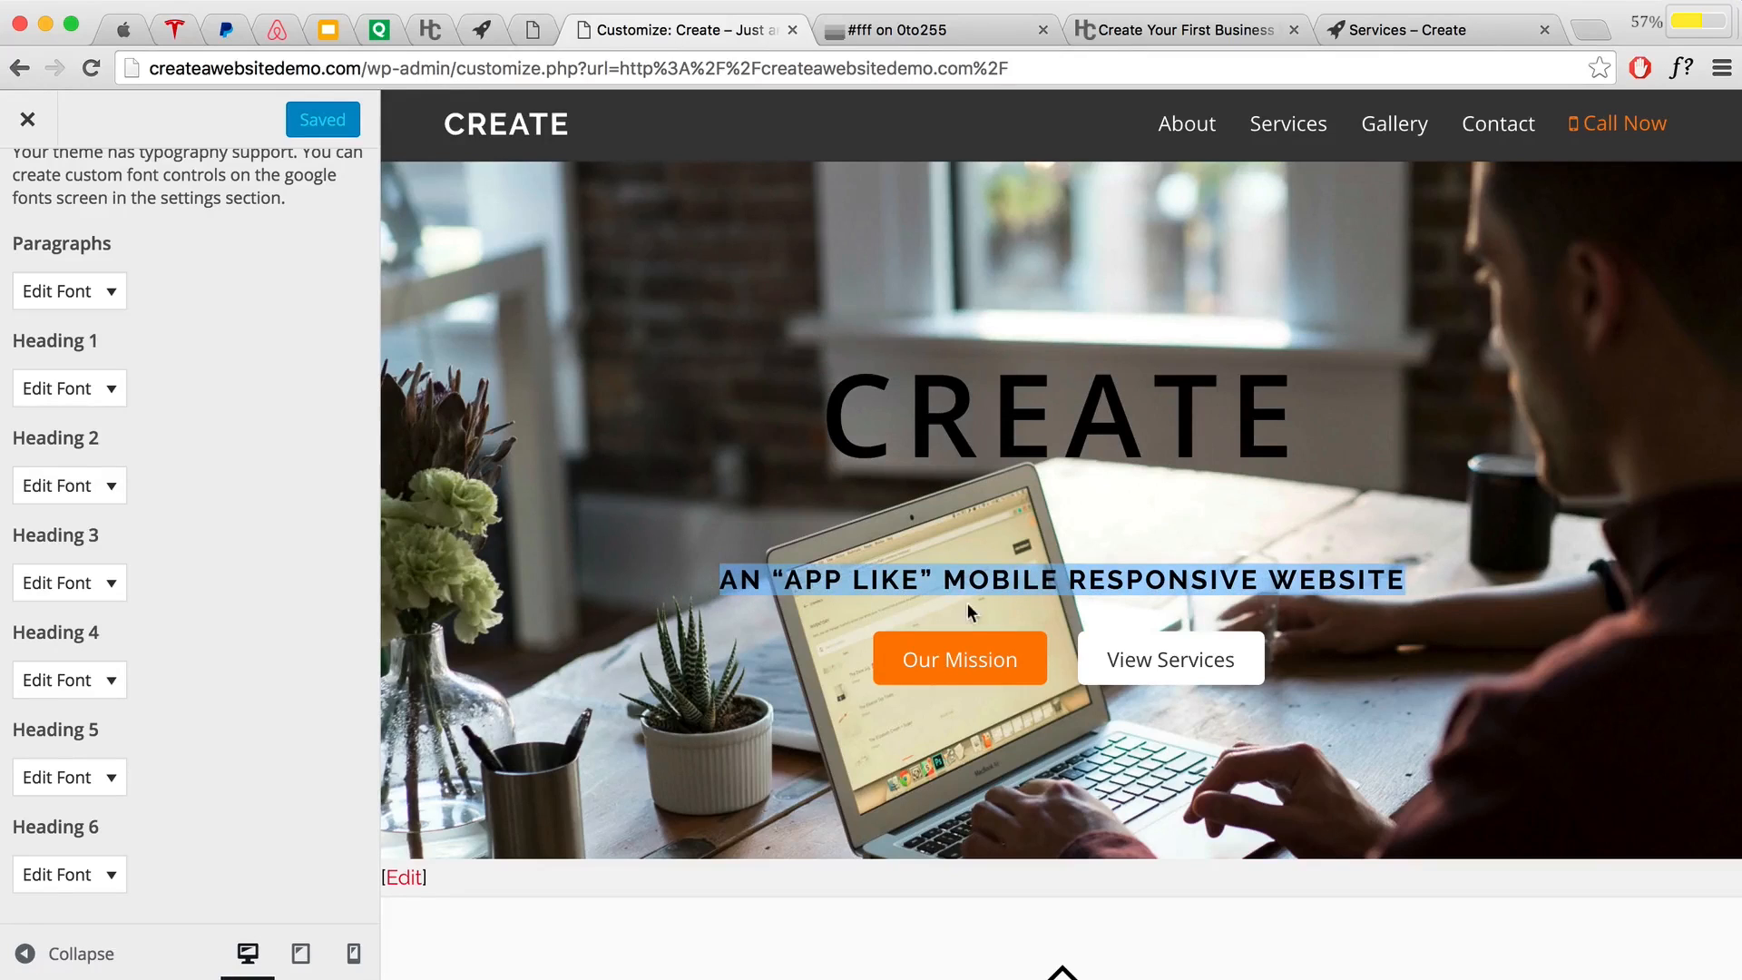
click(113, 680)
scroll(164, 661, down, 2)
scroll(163, 660, down, 6)
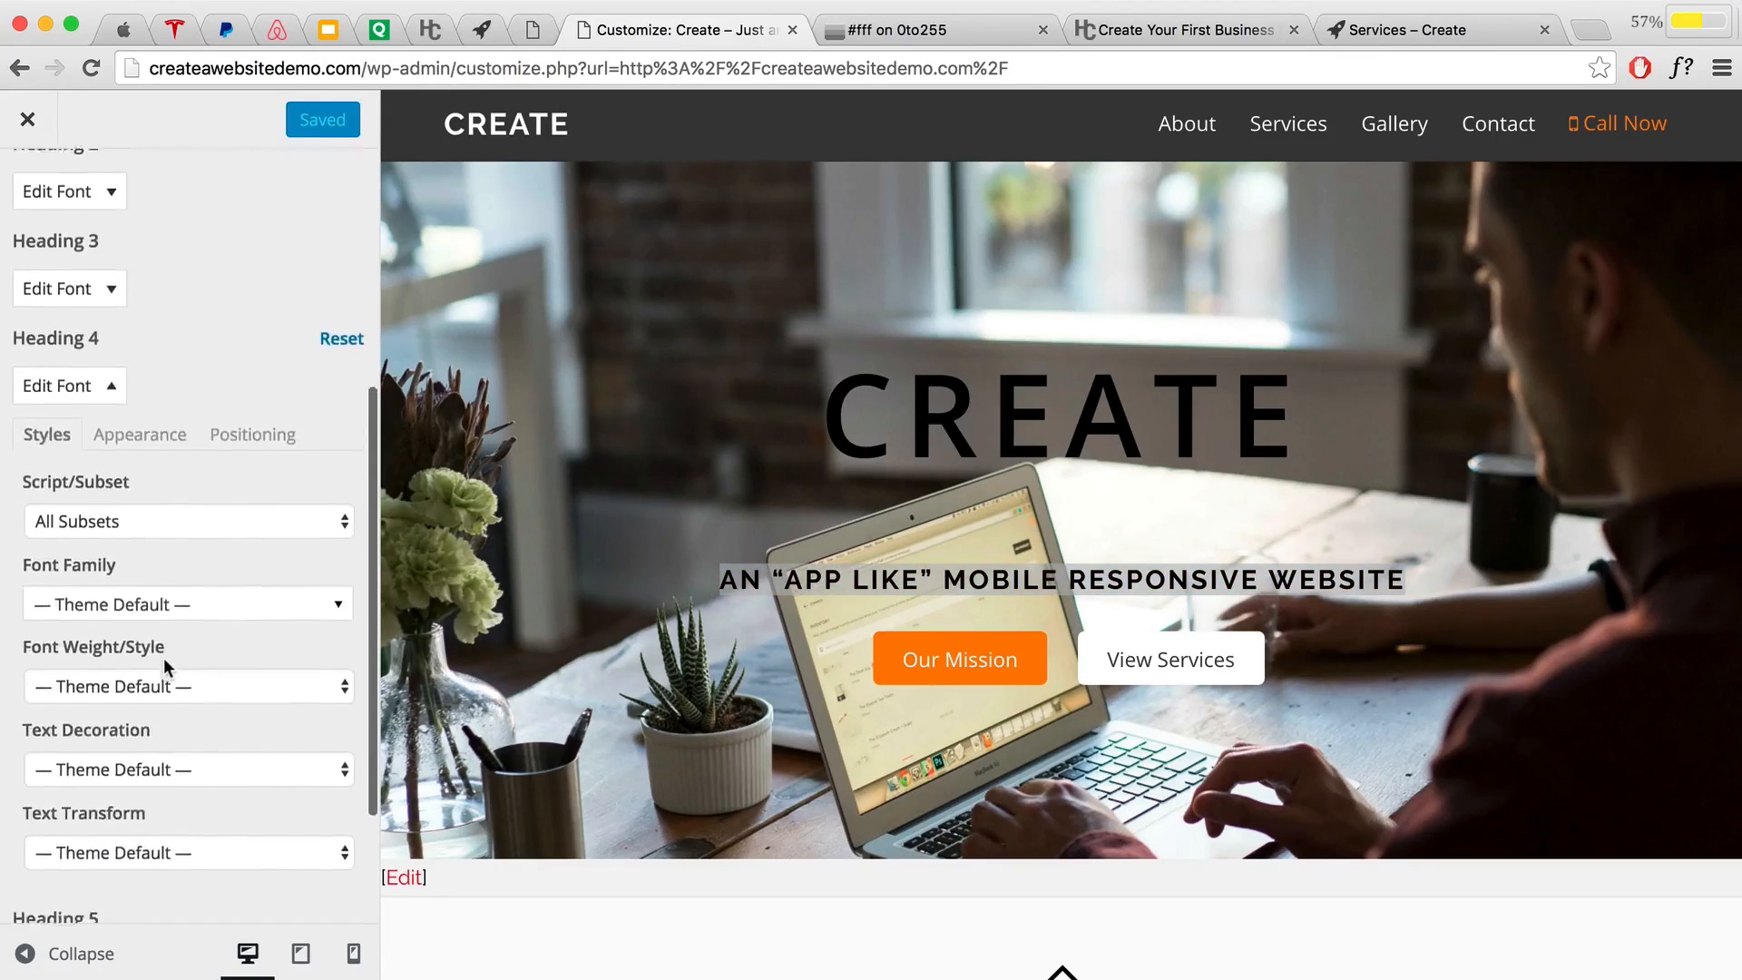
click(158, 481)
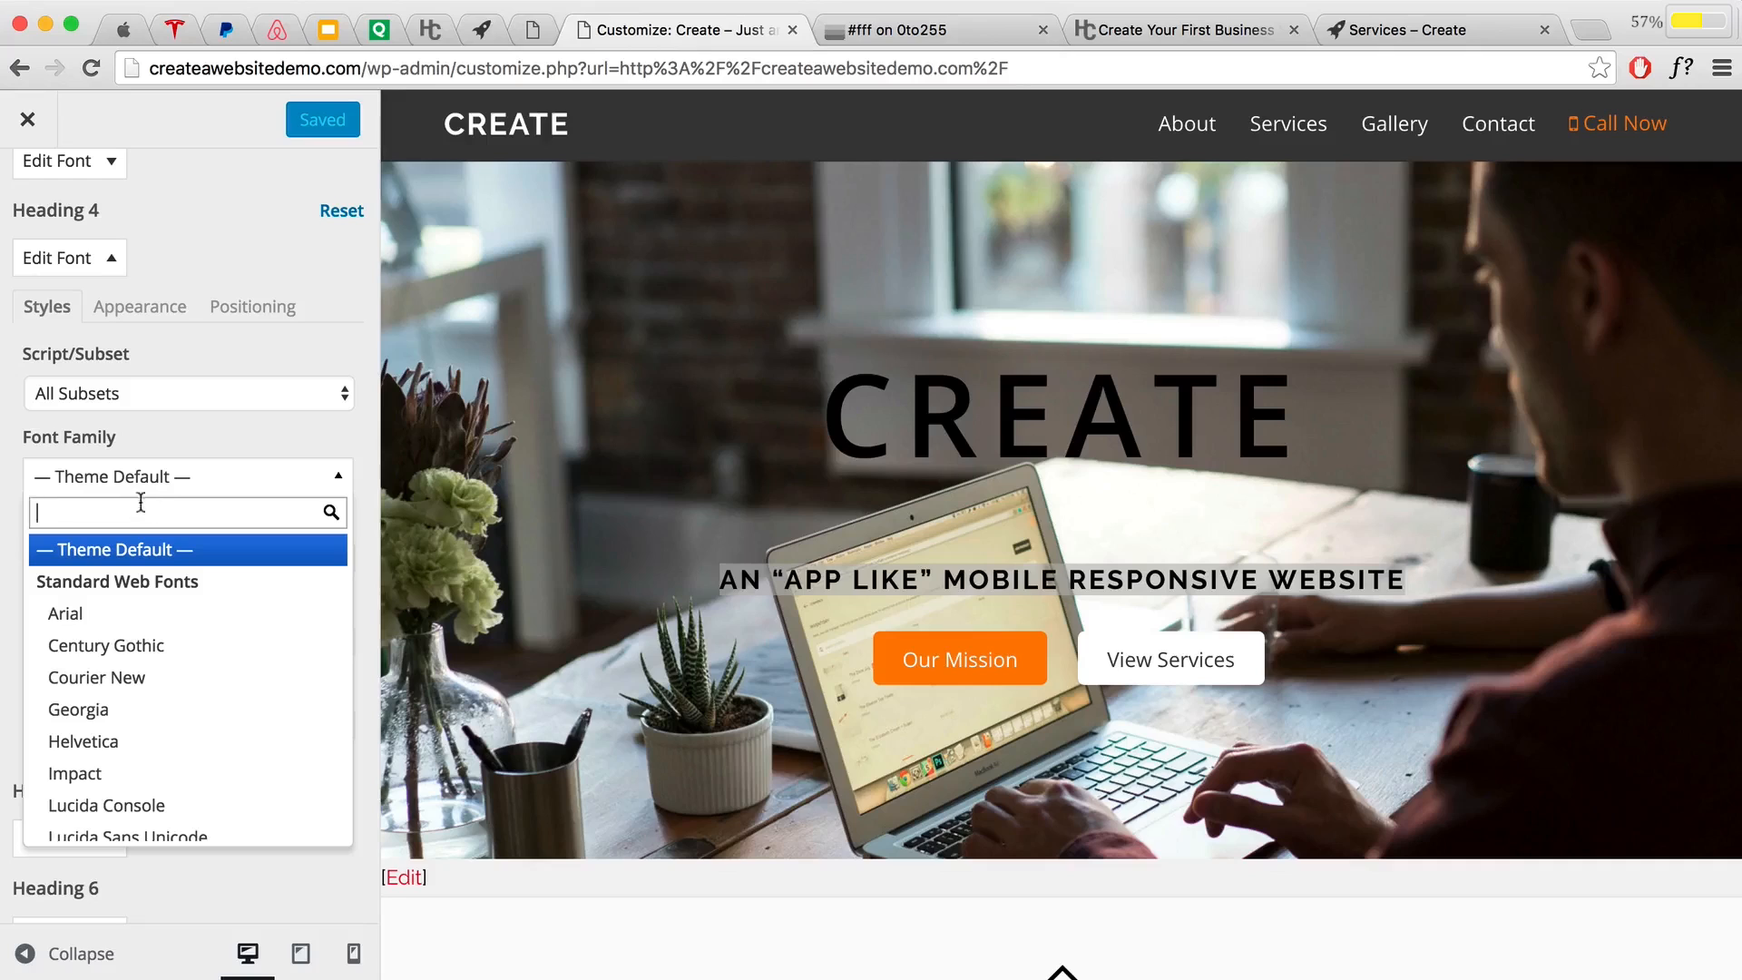
text(Open)
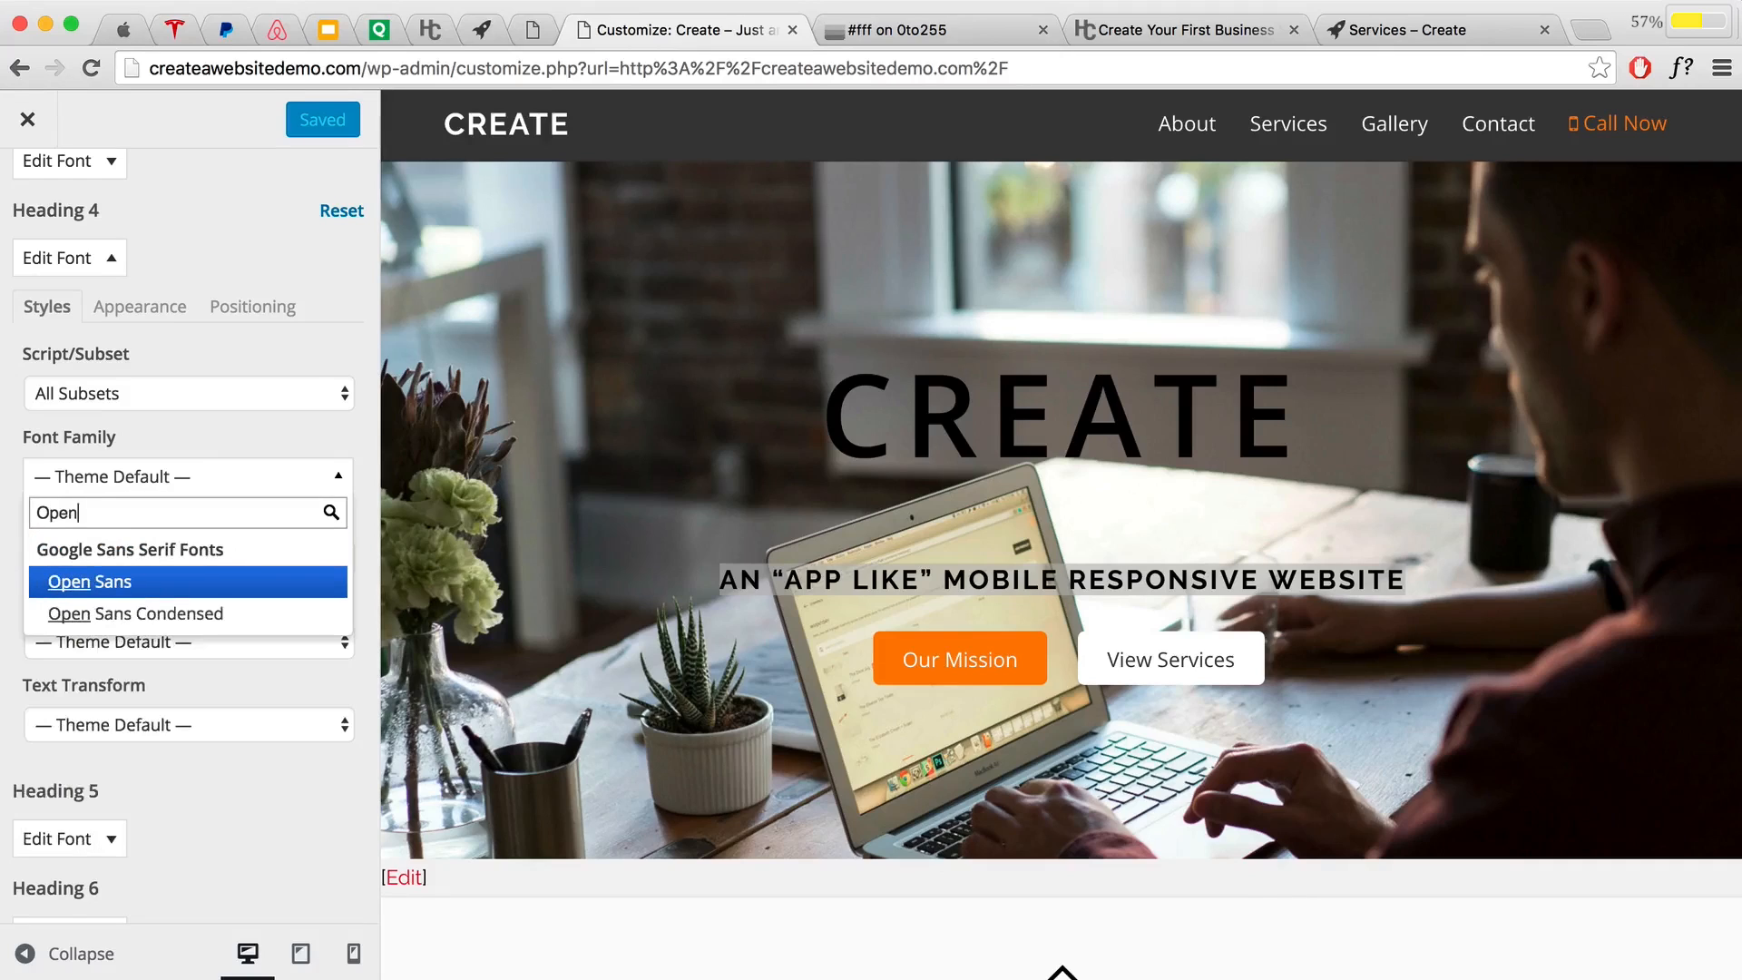
click(191, 585)
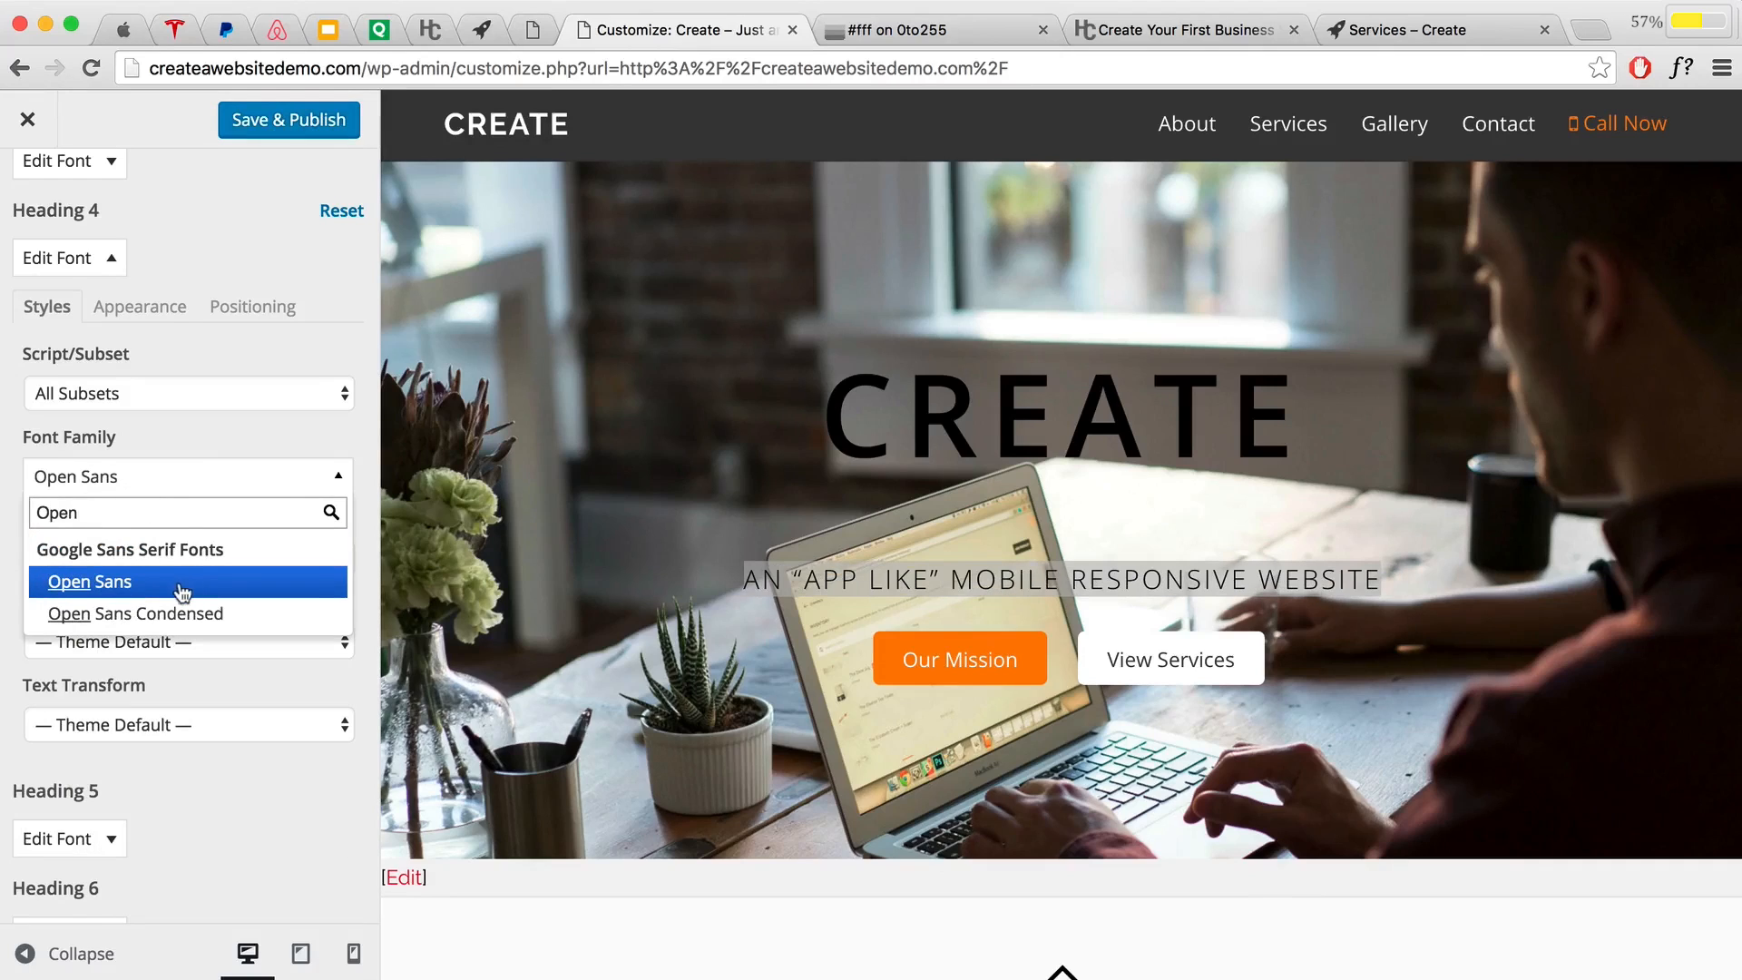
click(295, 444)
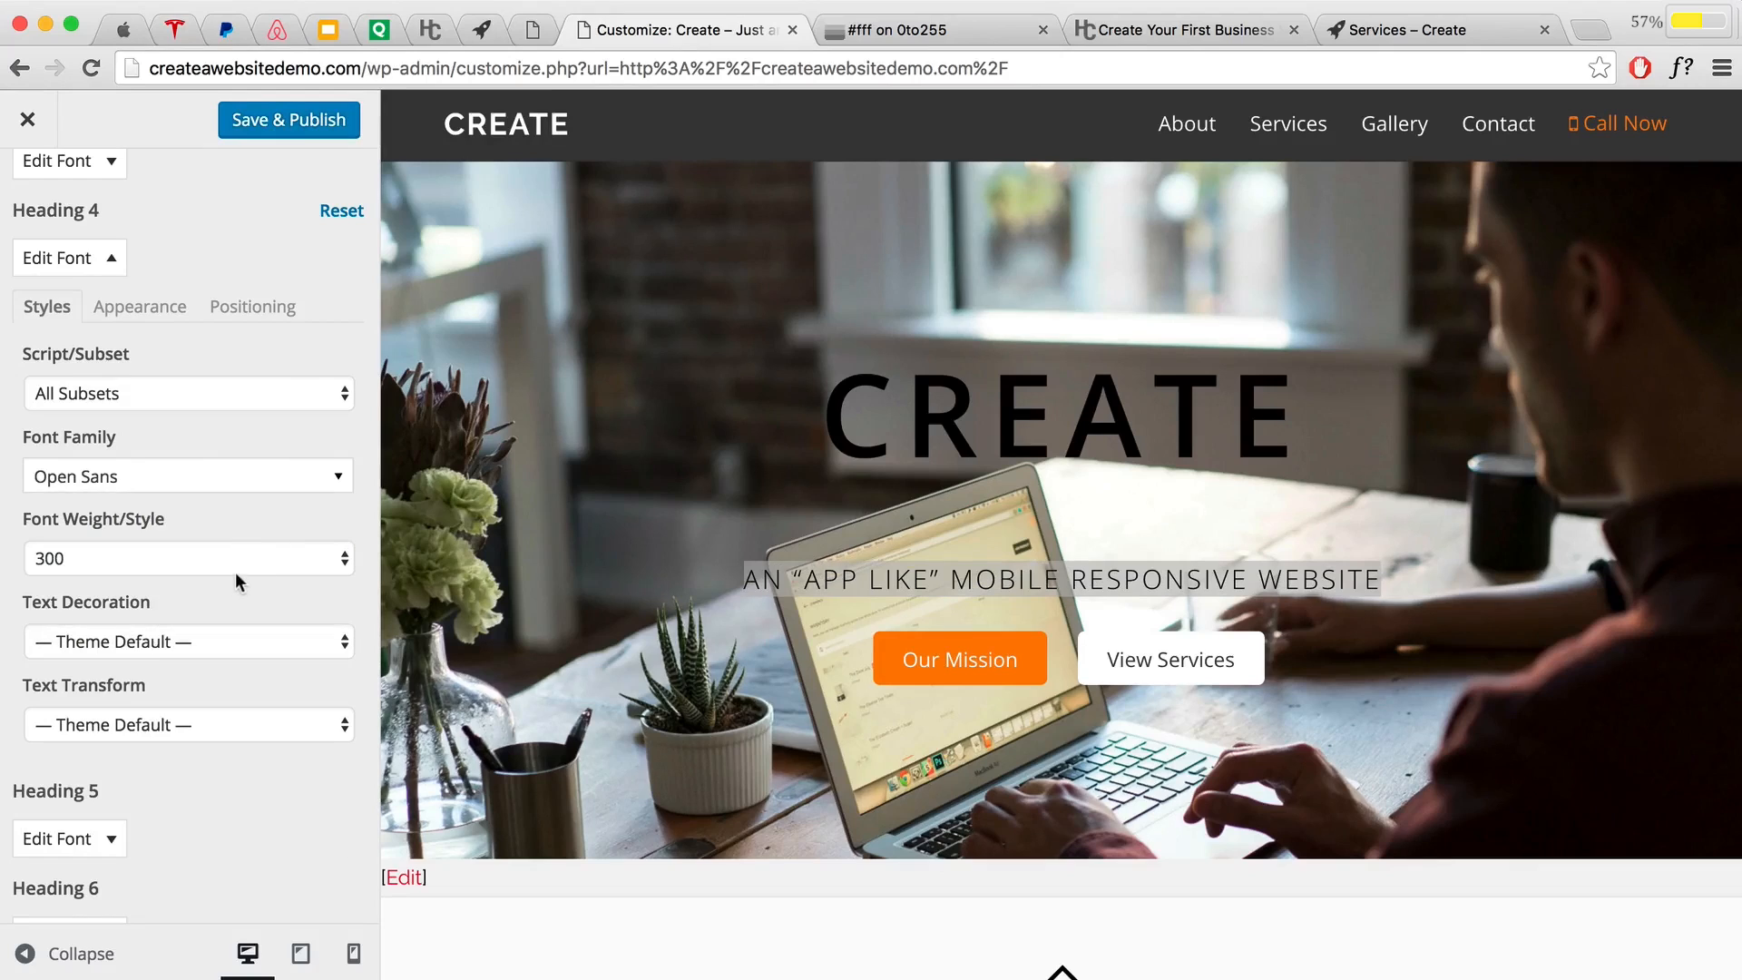
click(236, 558)
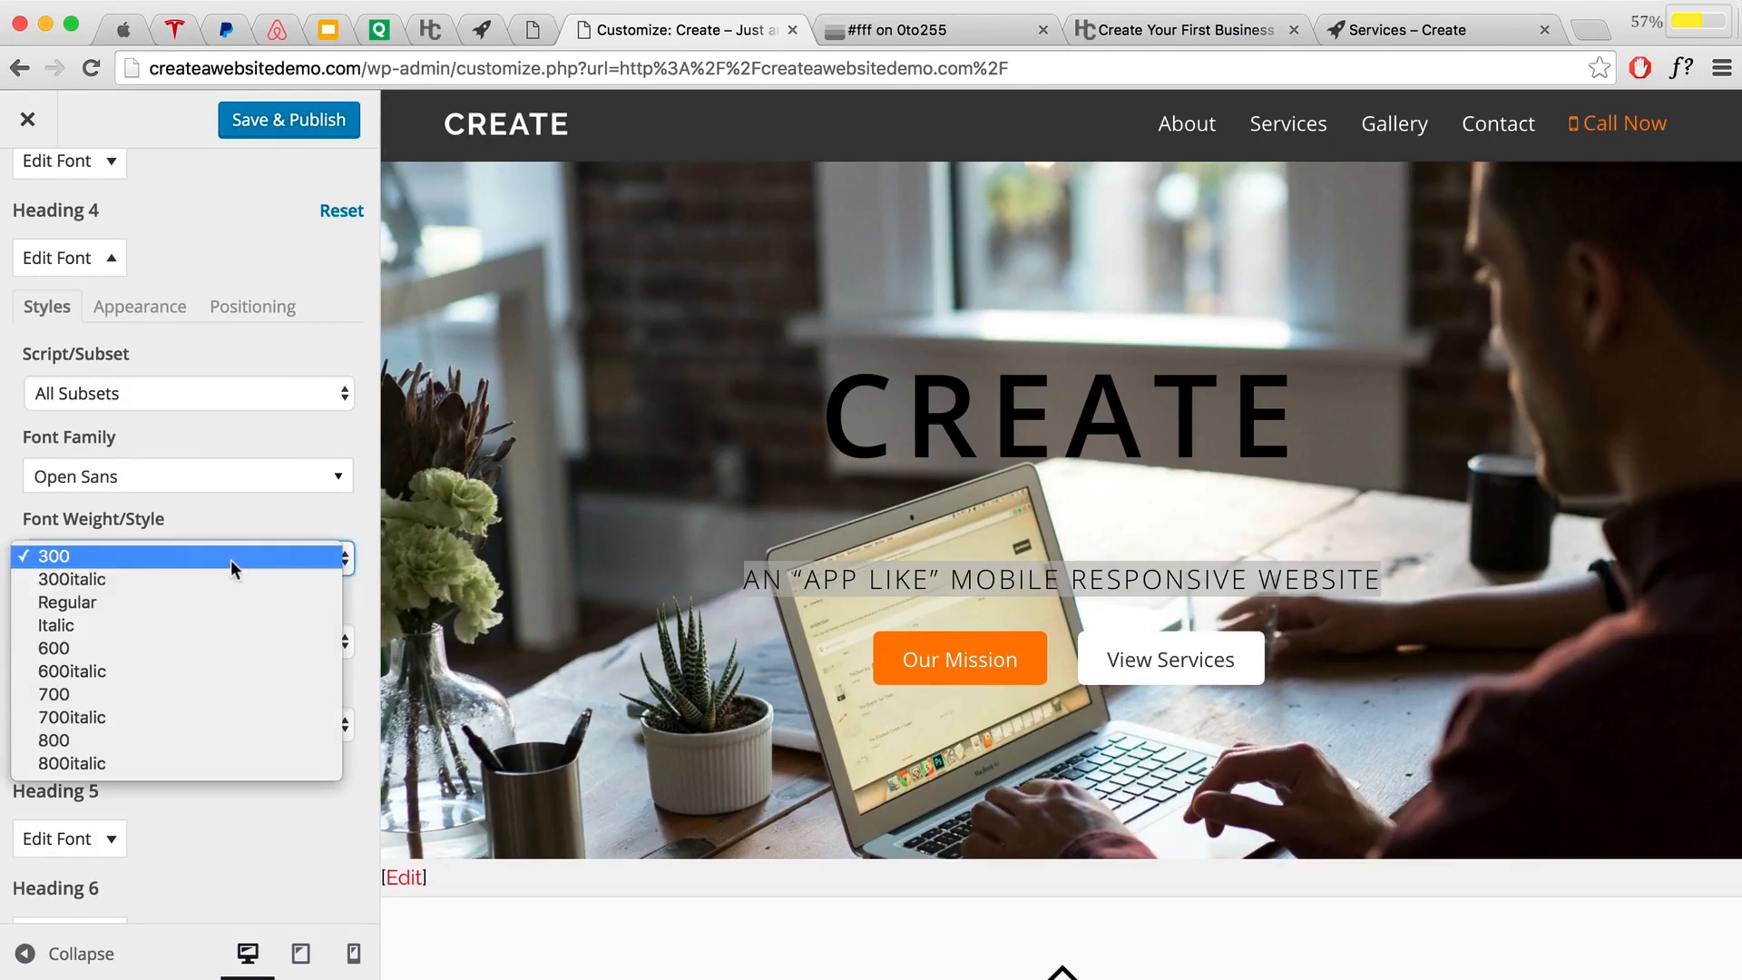
click(178, 647)
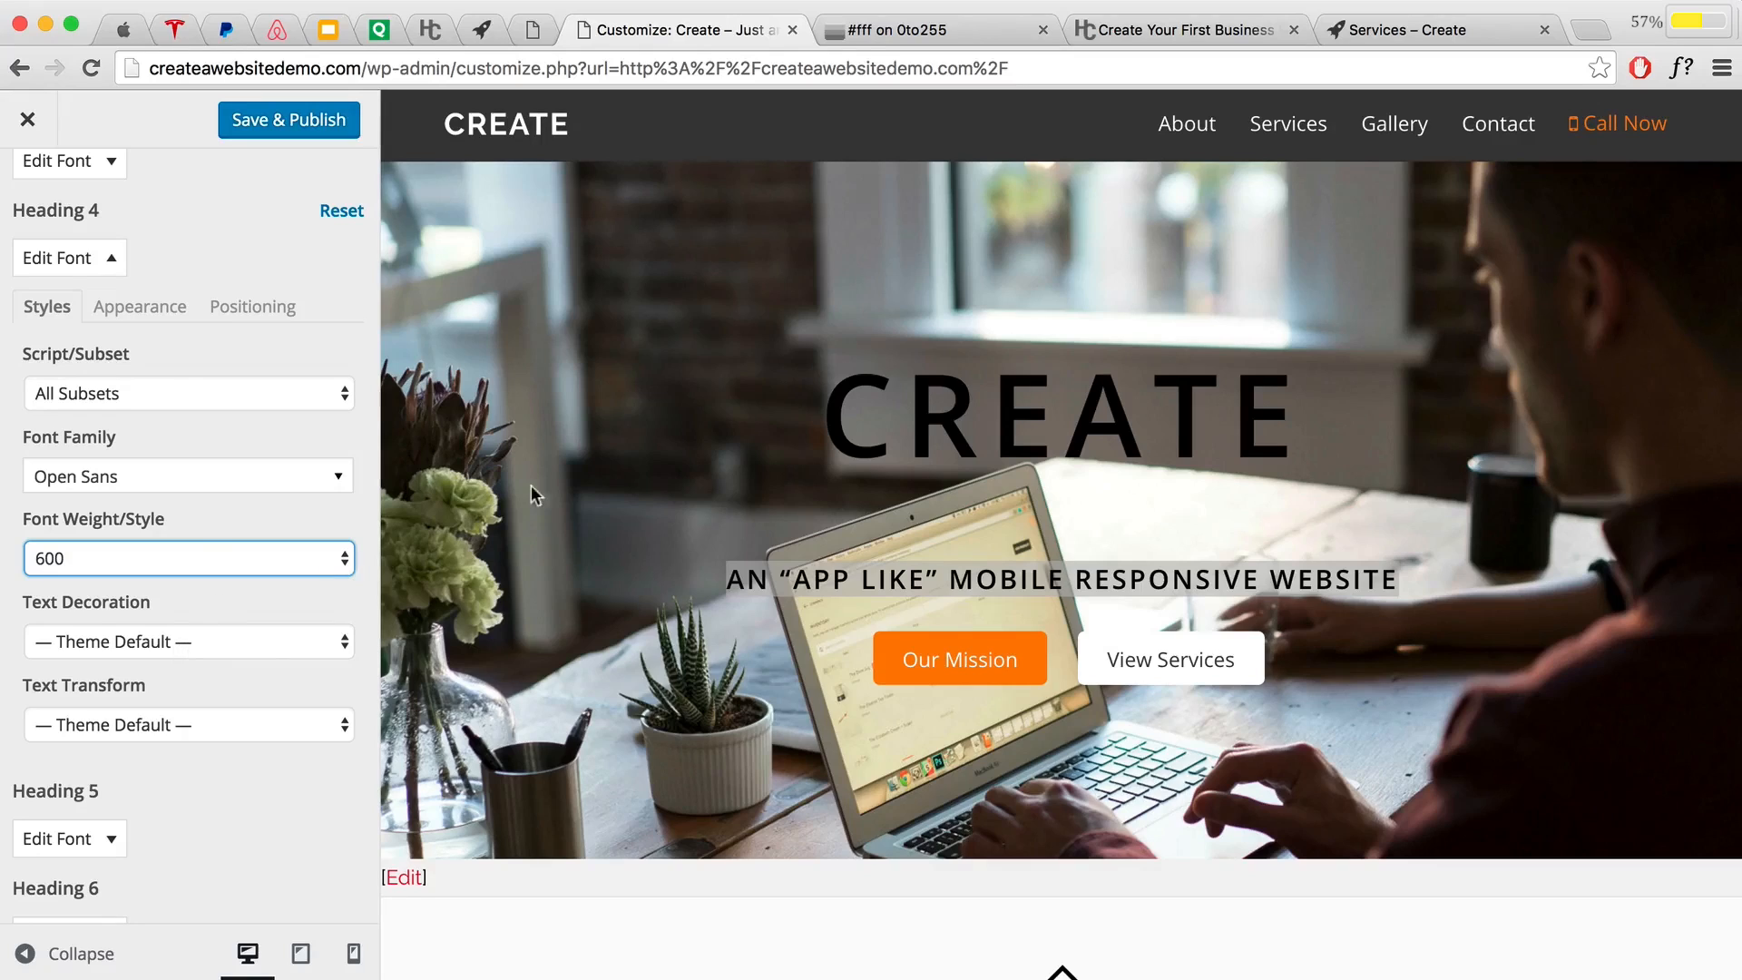
Step: Review the CREATE heading and subtitle in the preview, then switch to the Tesla site
click(861, 577)
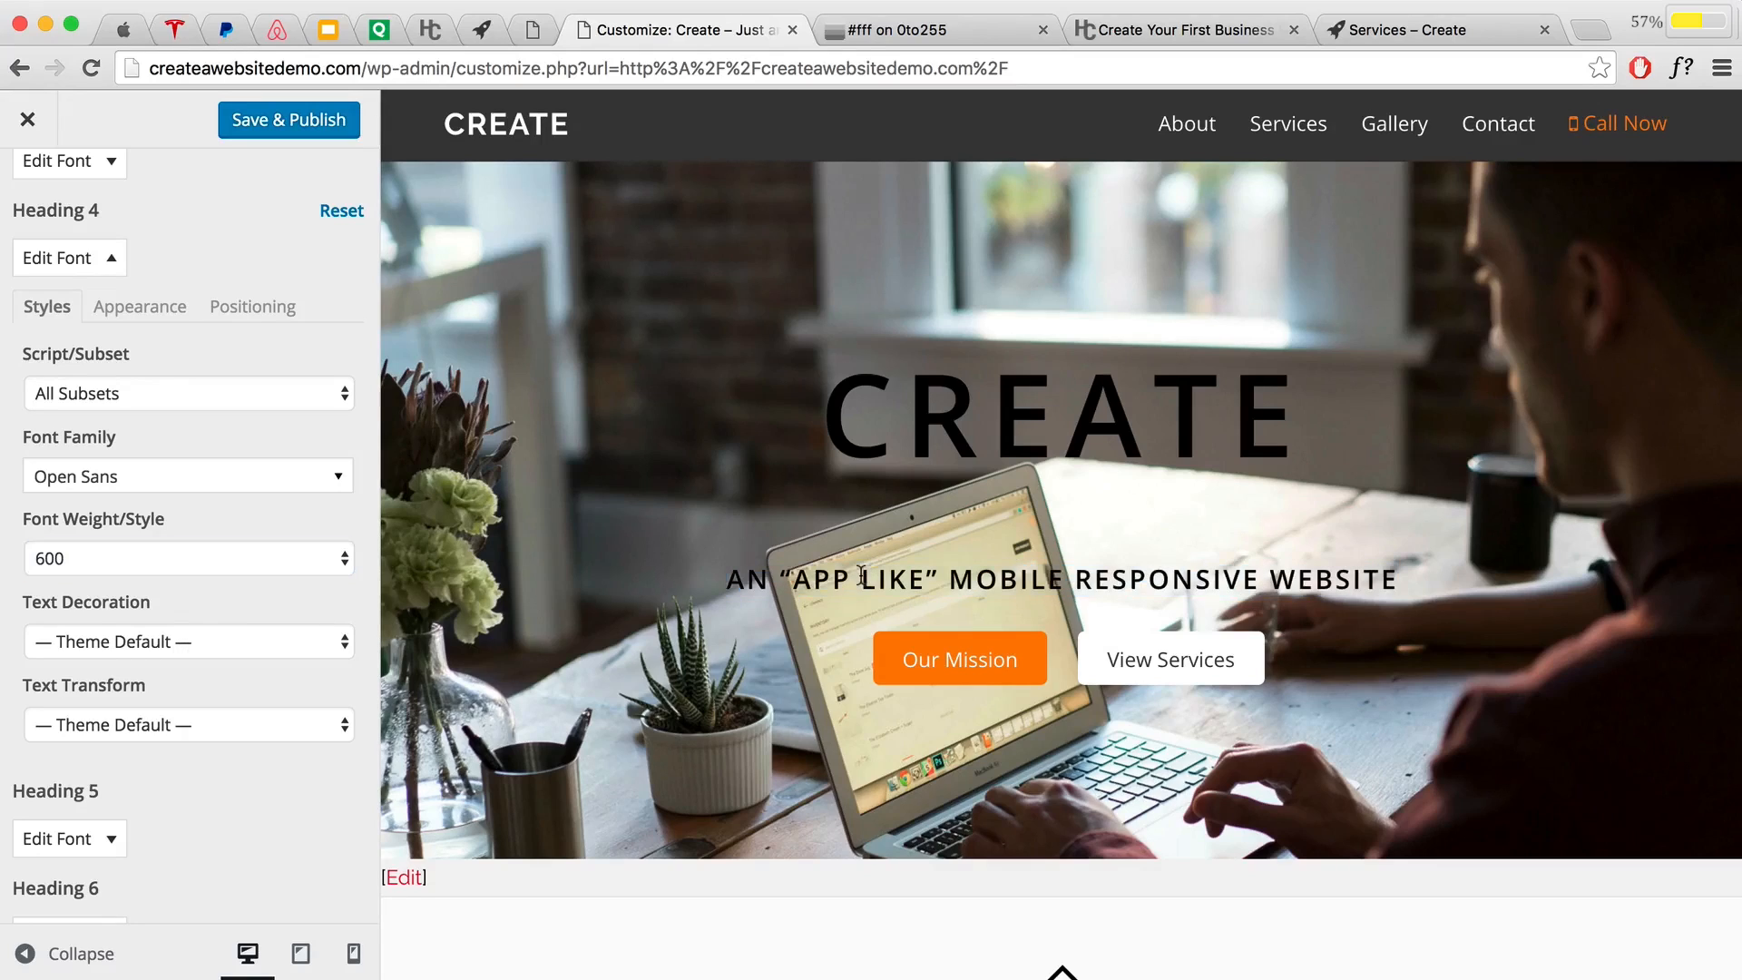
drag(829, 418, 1326, 437)
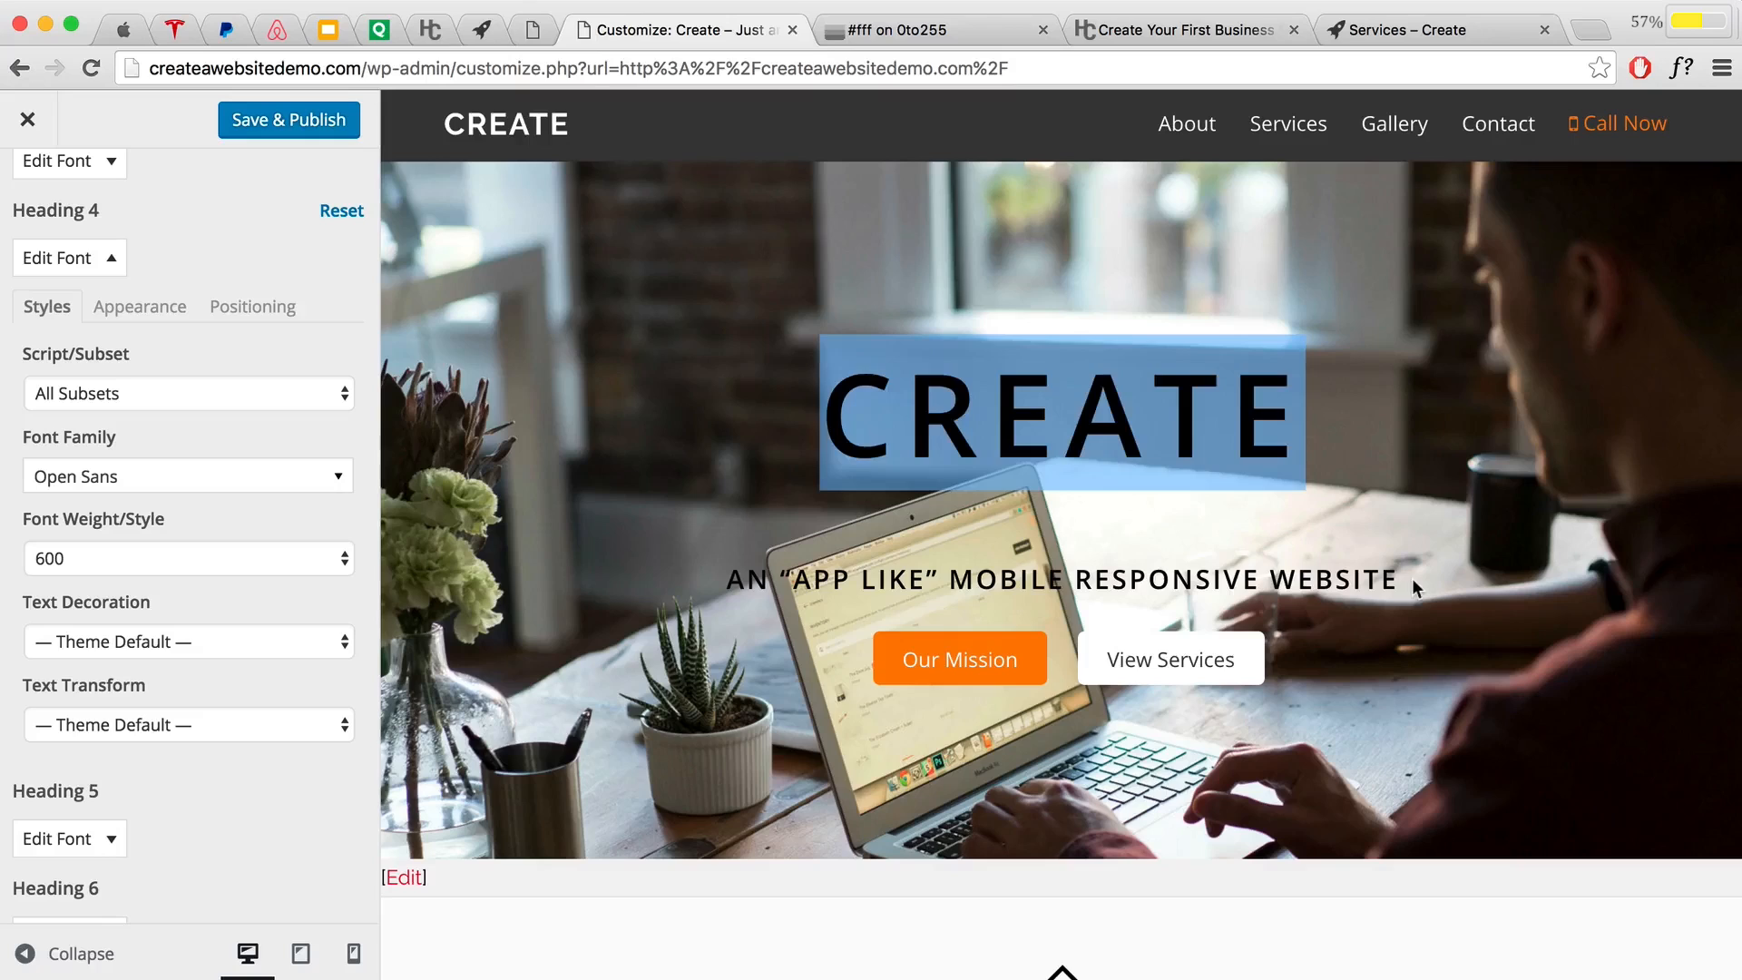
drag(1412, 583, 726, 581)
click(717, 578)
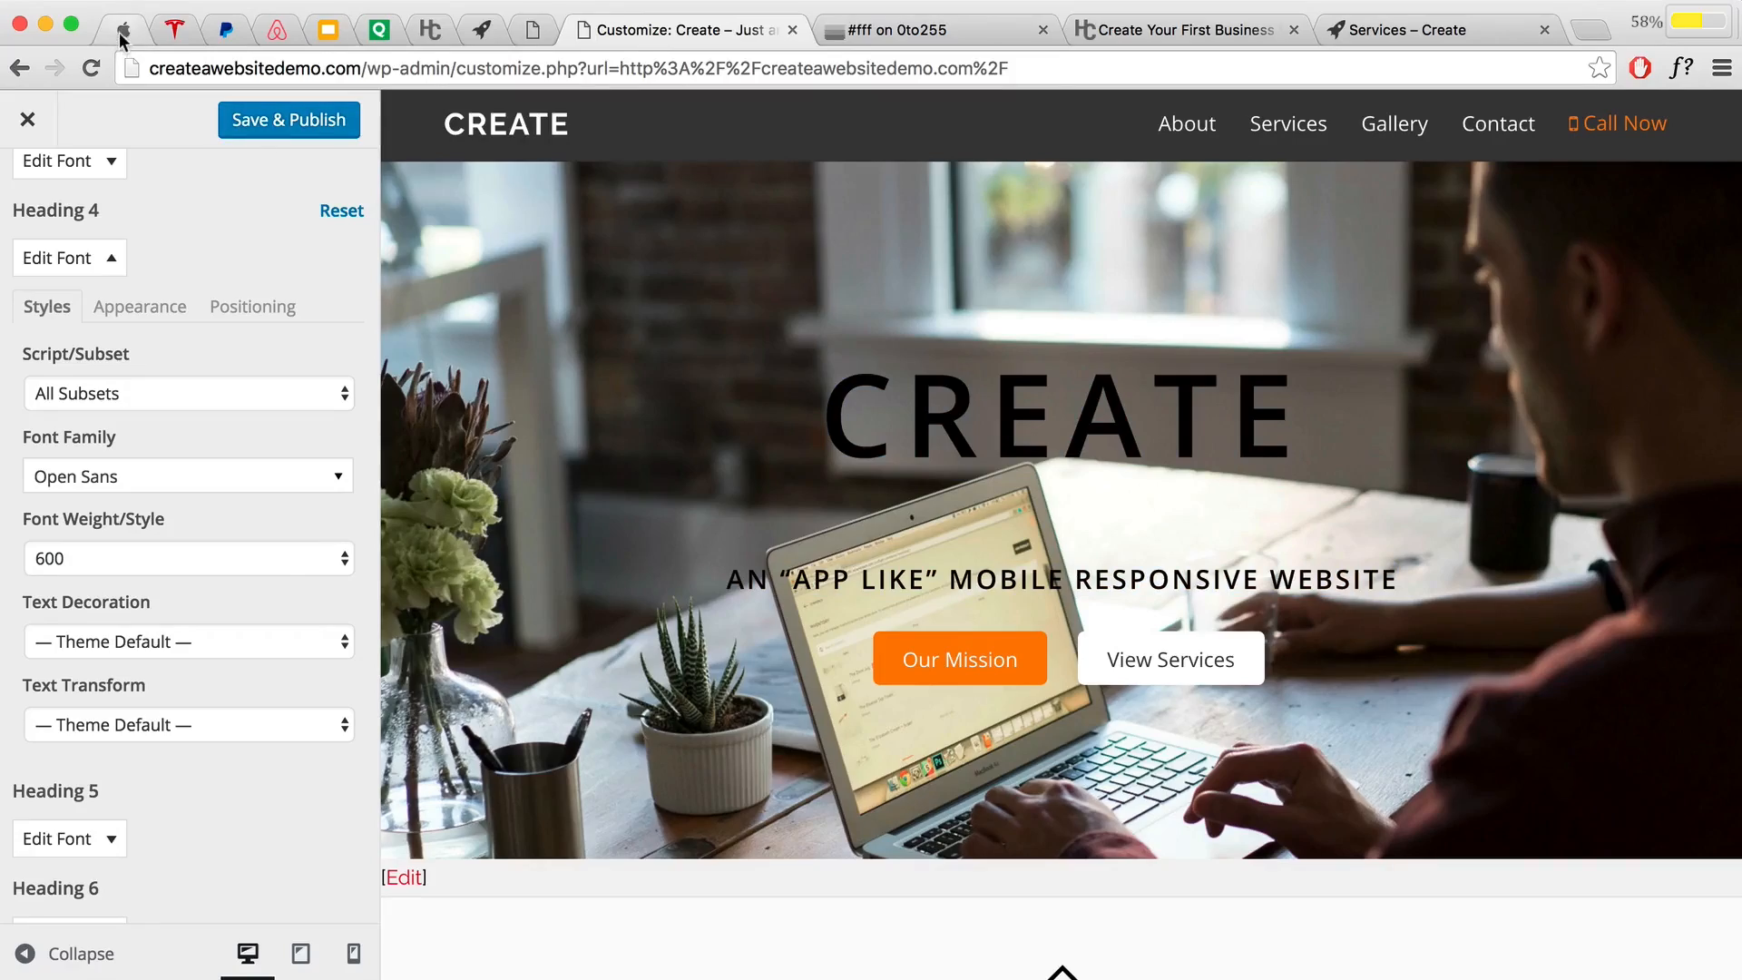
click(174, 30)
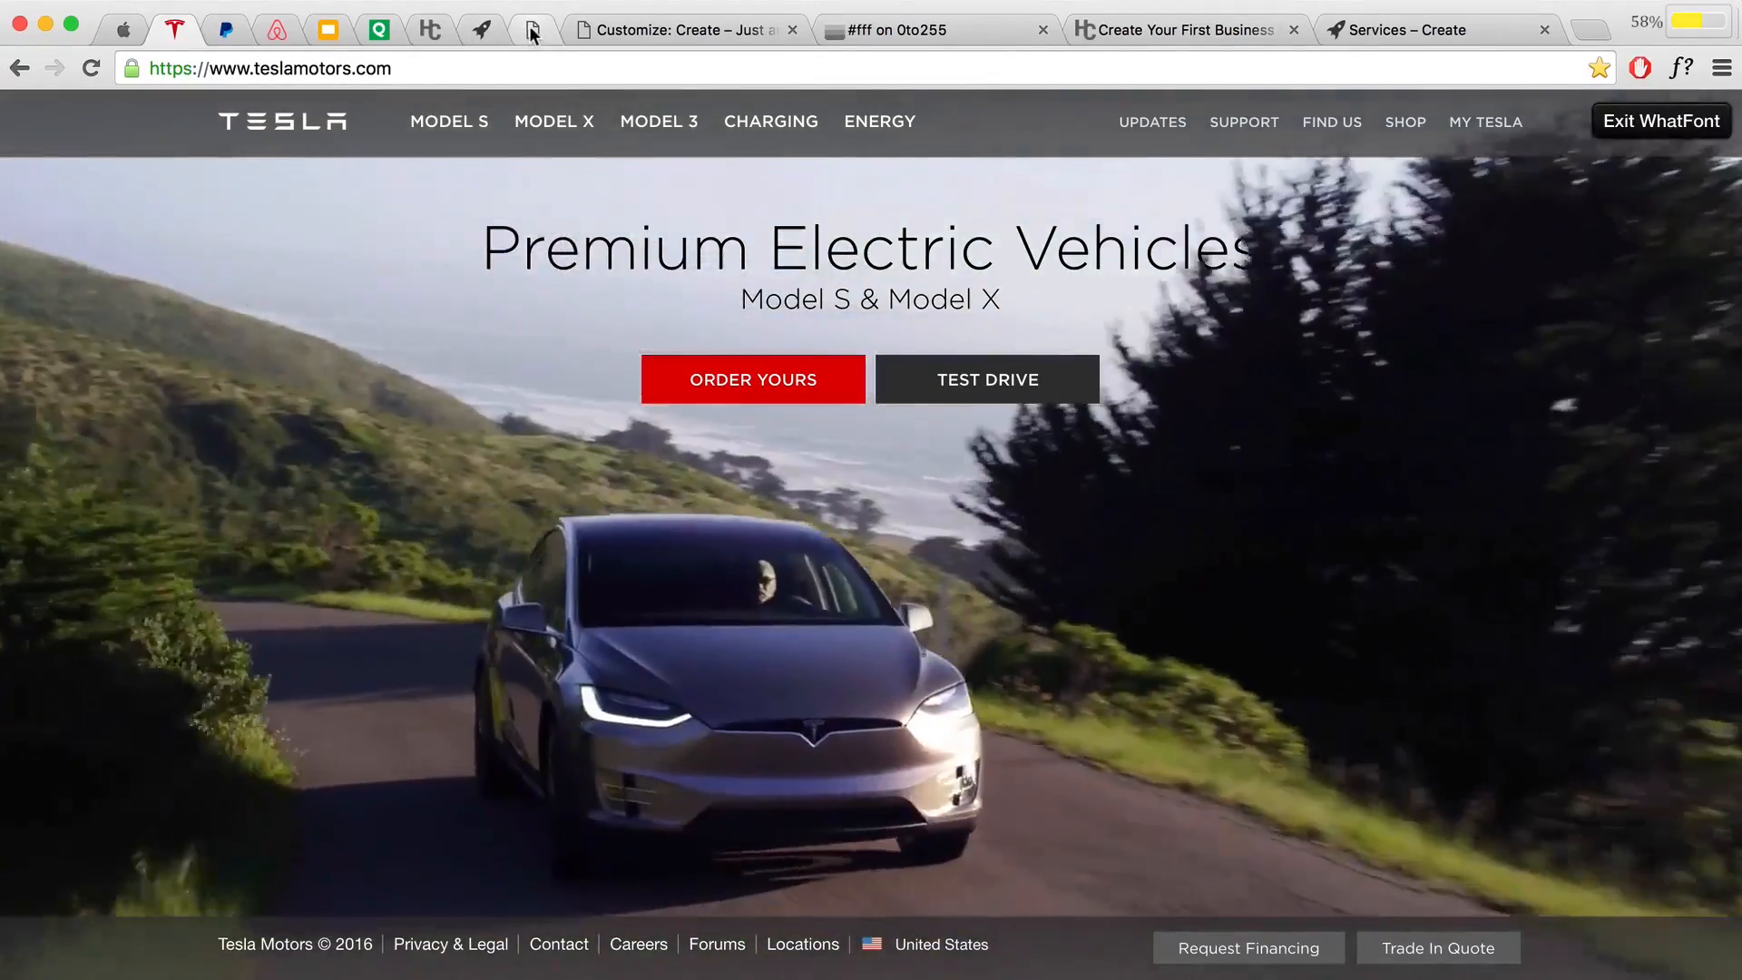
click(533, 32)
scroll(565, 340, down, 3)
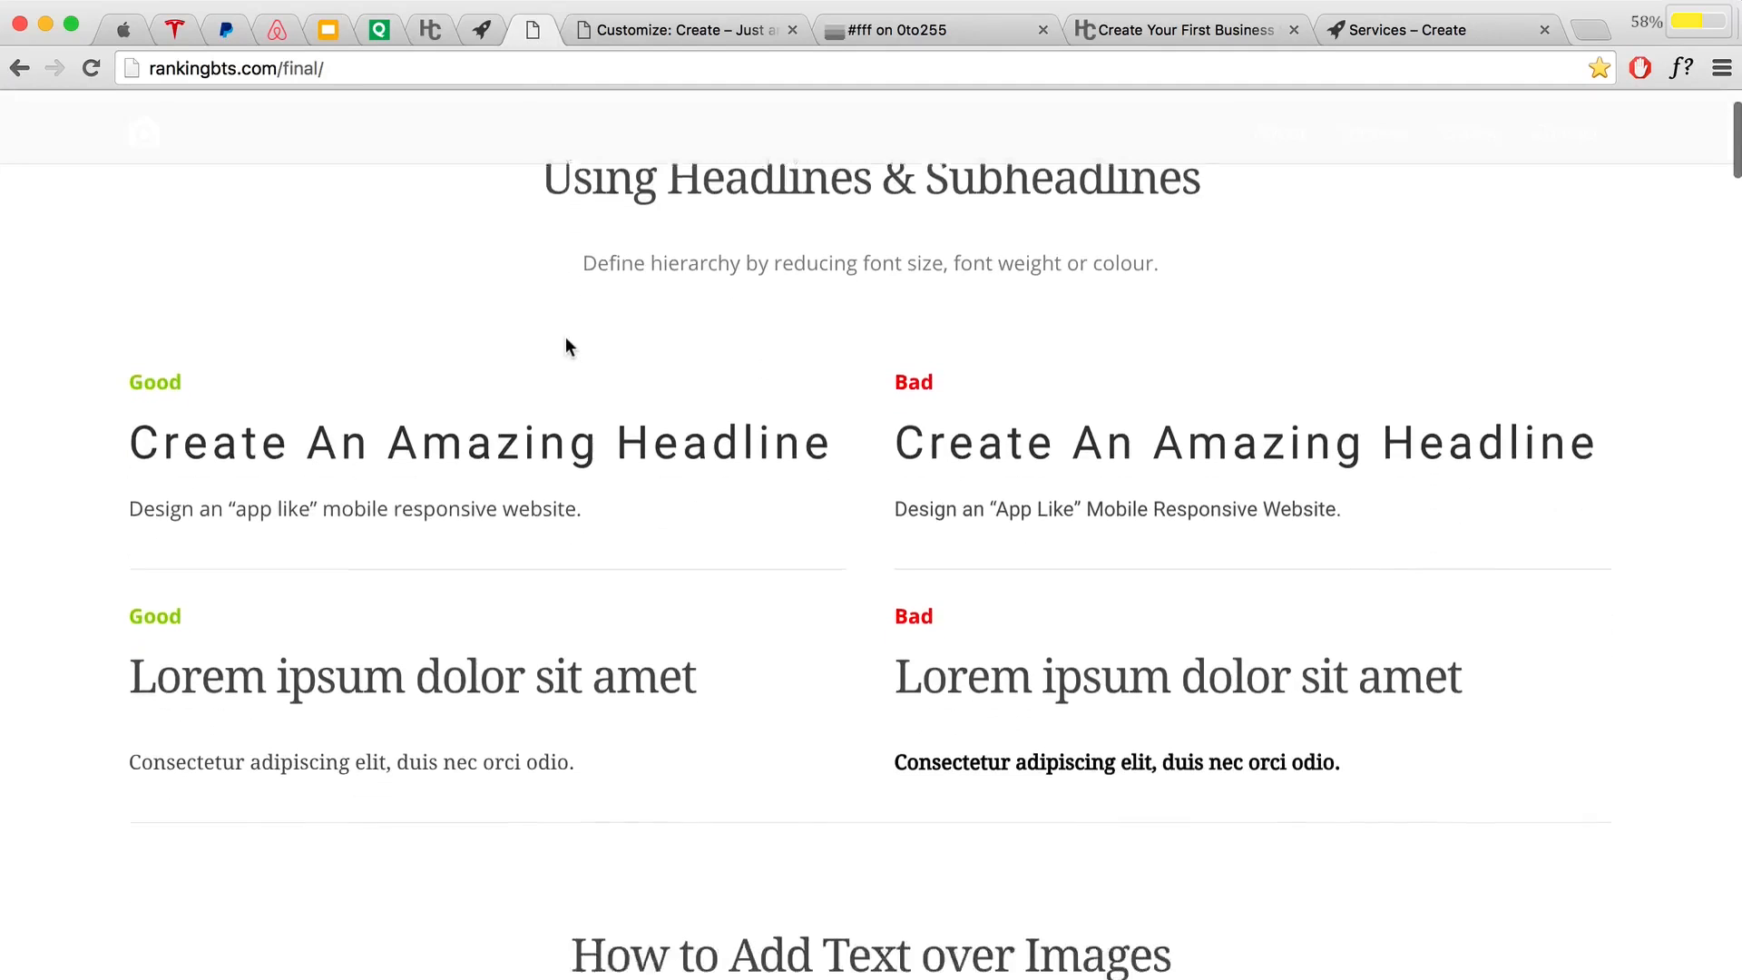
drag(122, 414, 637, 474)
click(603, 481)
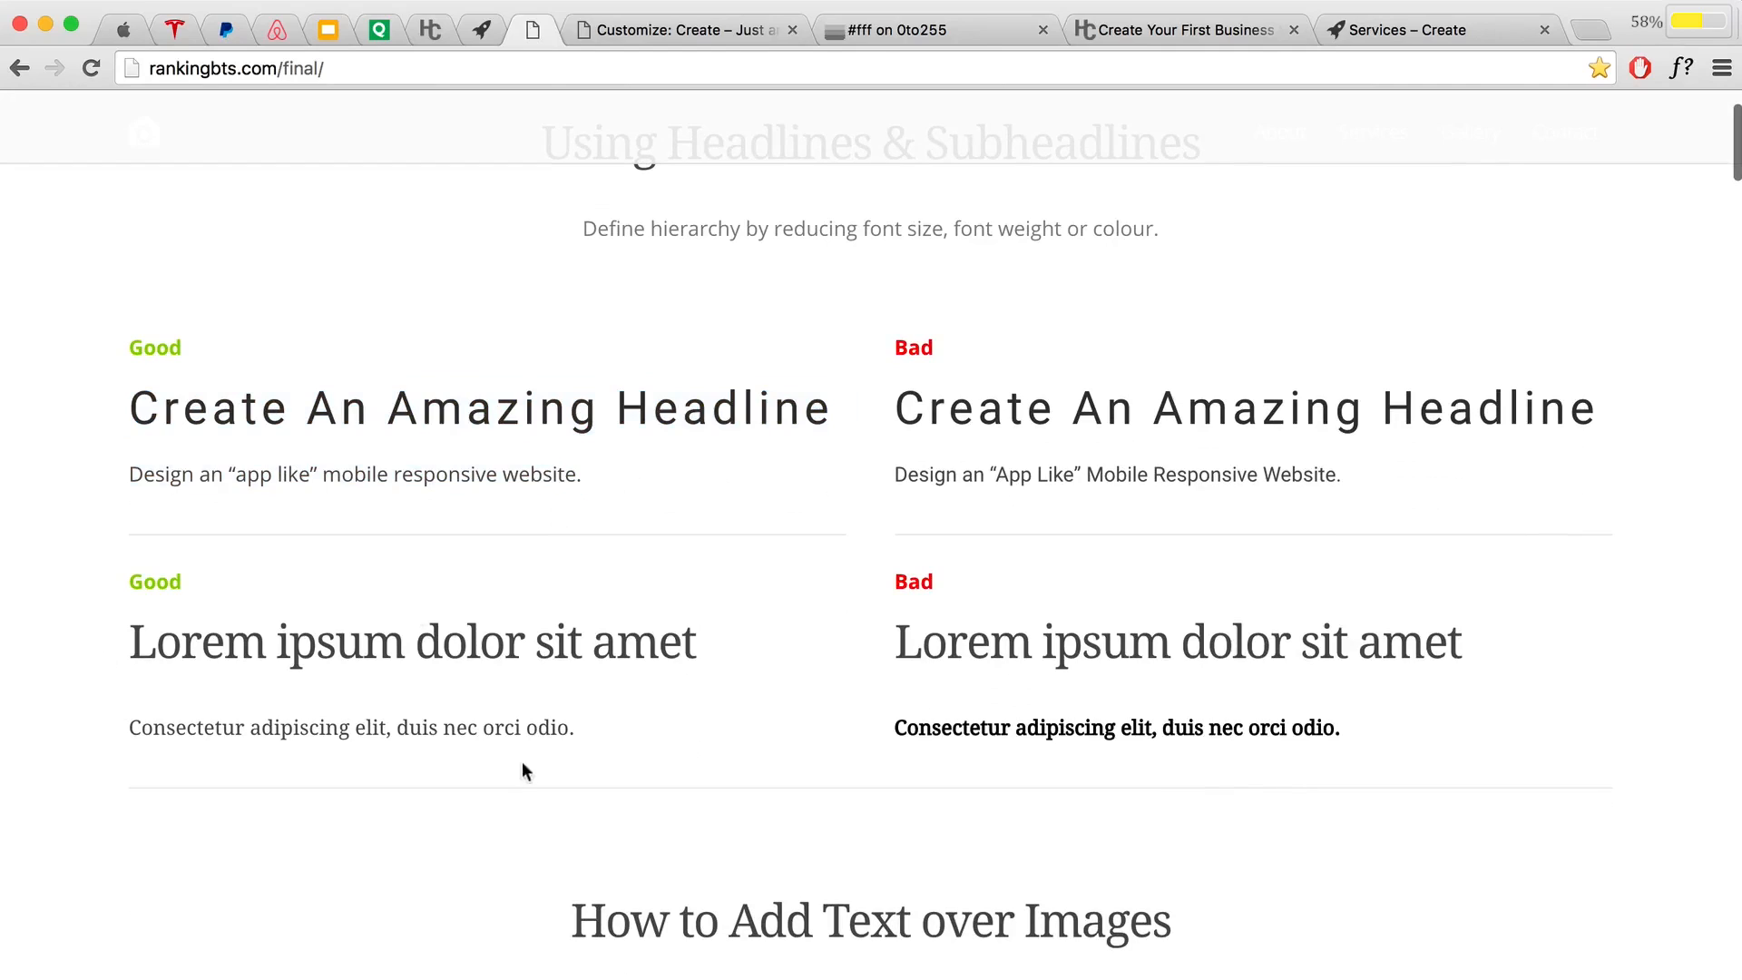
scroll(586, 711, up, 2)
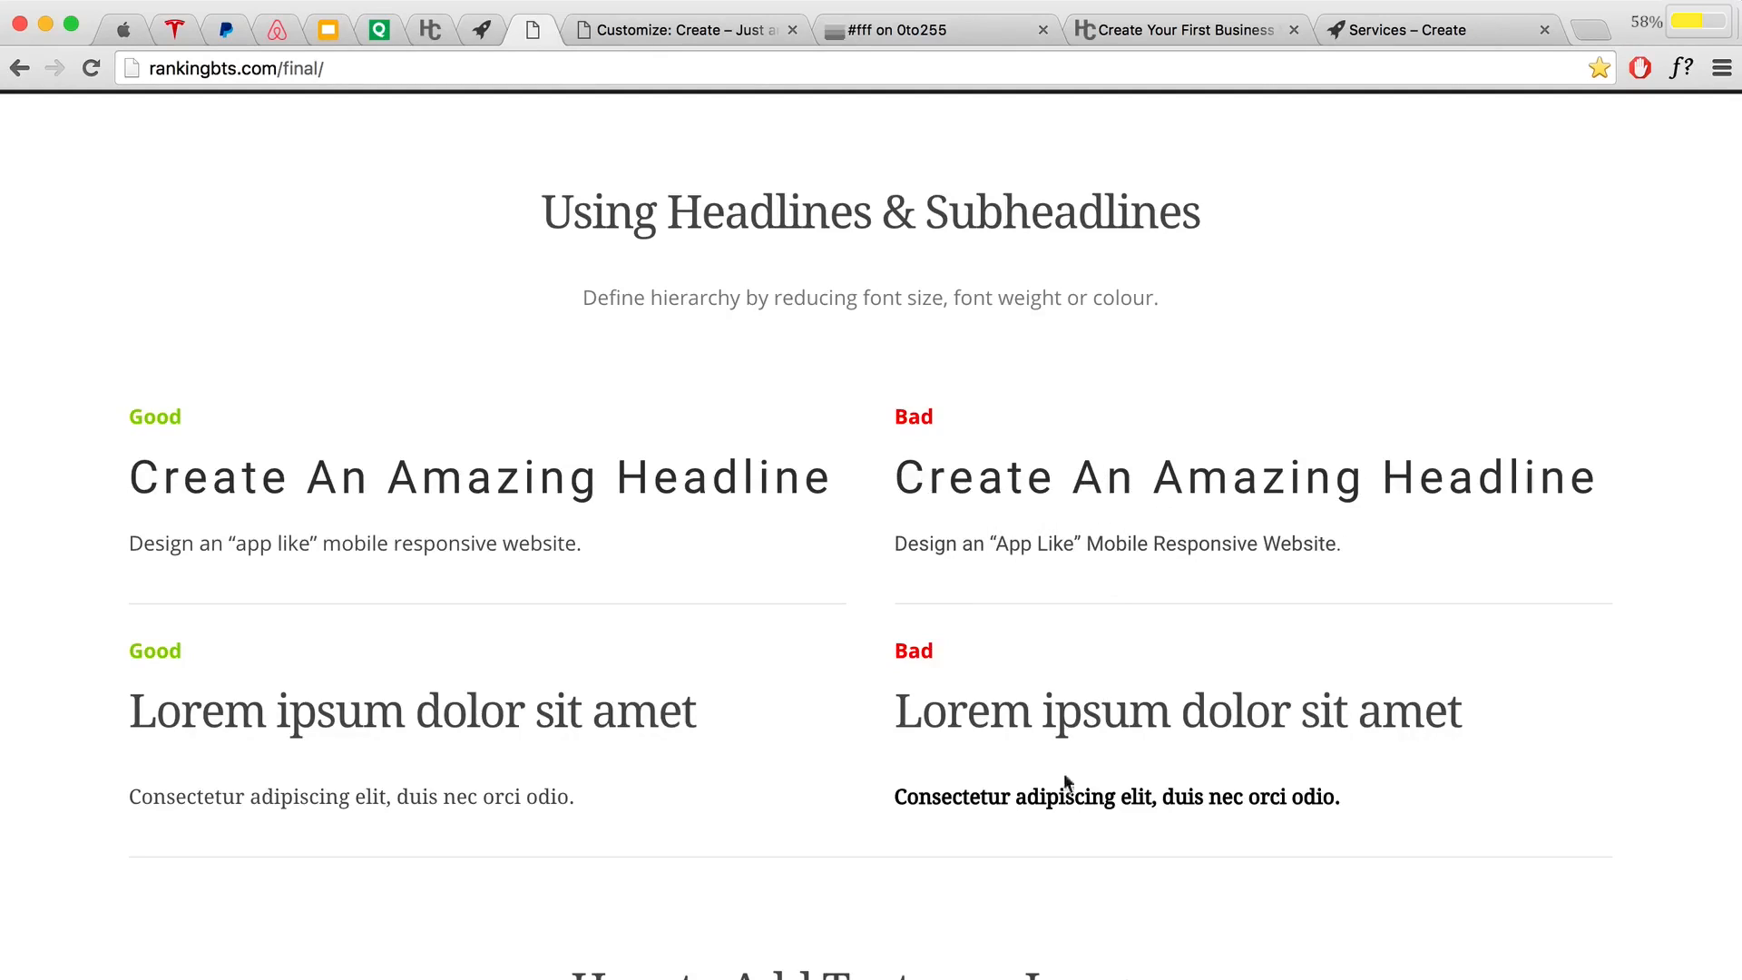
drag(1345, 802, 894, 800)
click(897, 796)
drag(892, 721, 1515, 718)
click(1515, 719)
drag(576, 541, 130, 547)
click(129, 546)
scroll(403, 632, down, 3)
drag(579, 653, 47, 653)
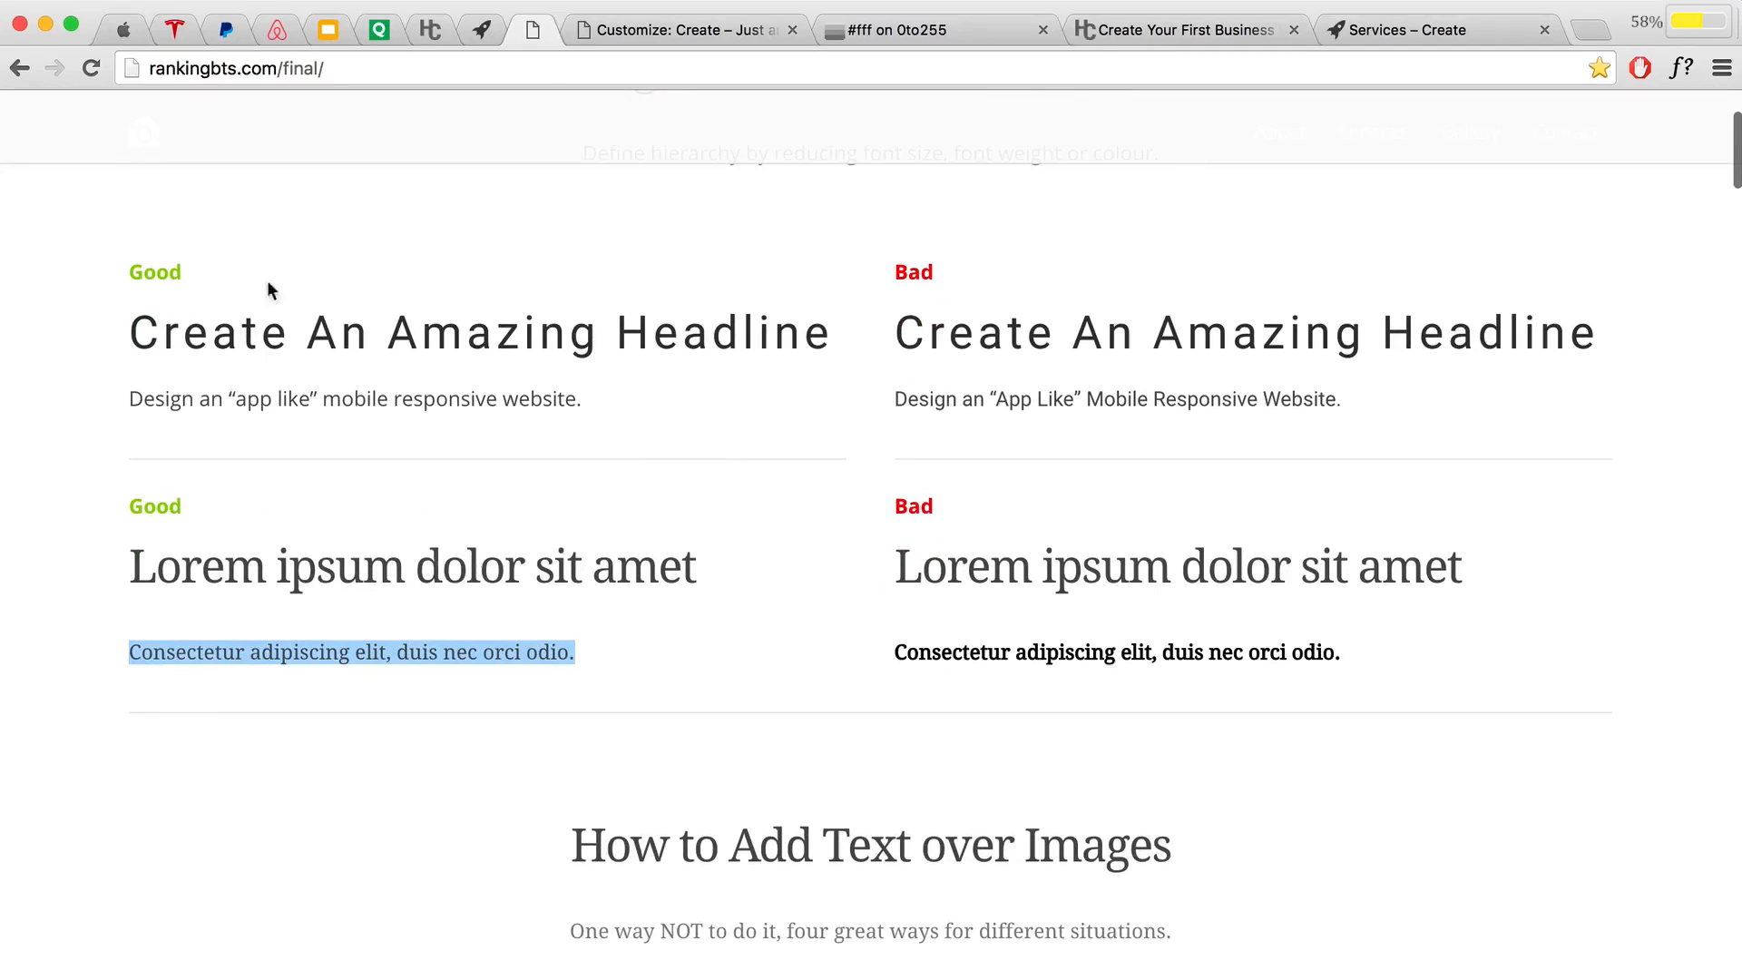
click(272, 31)
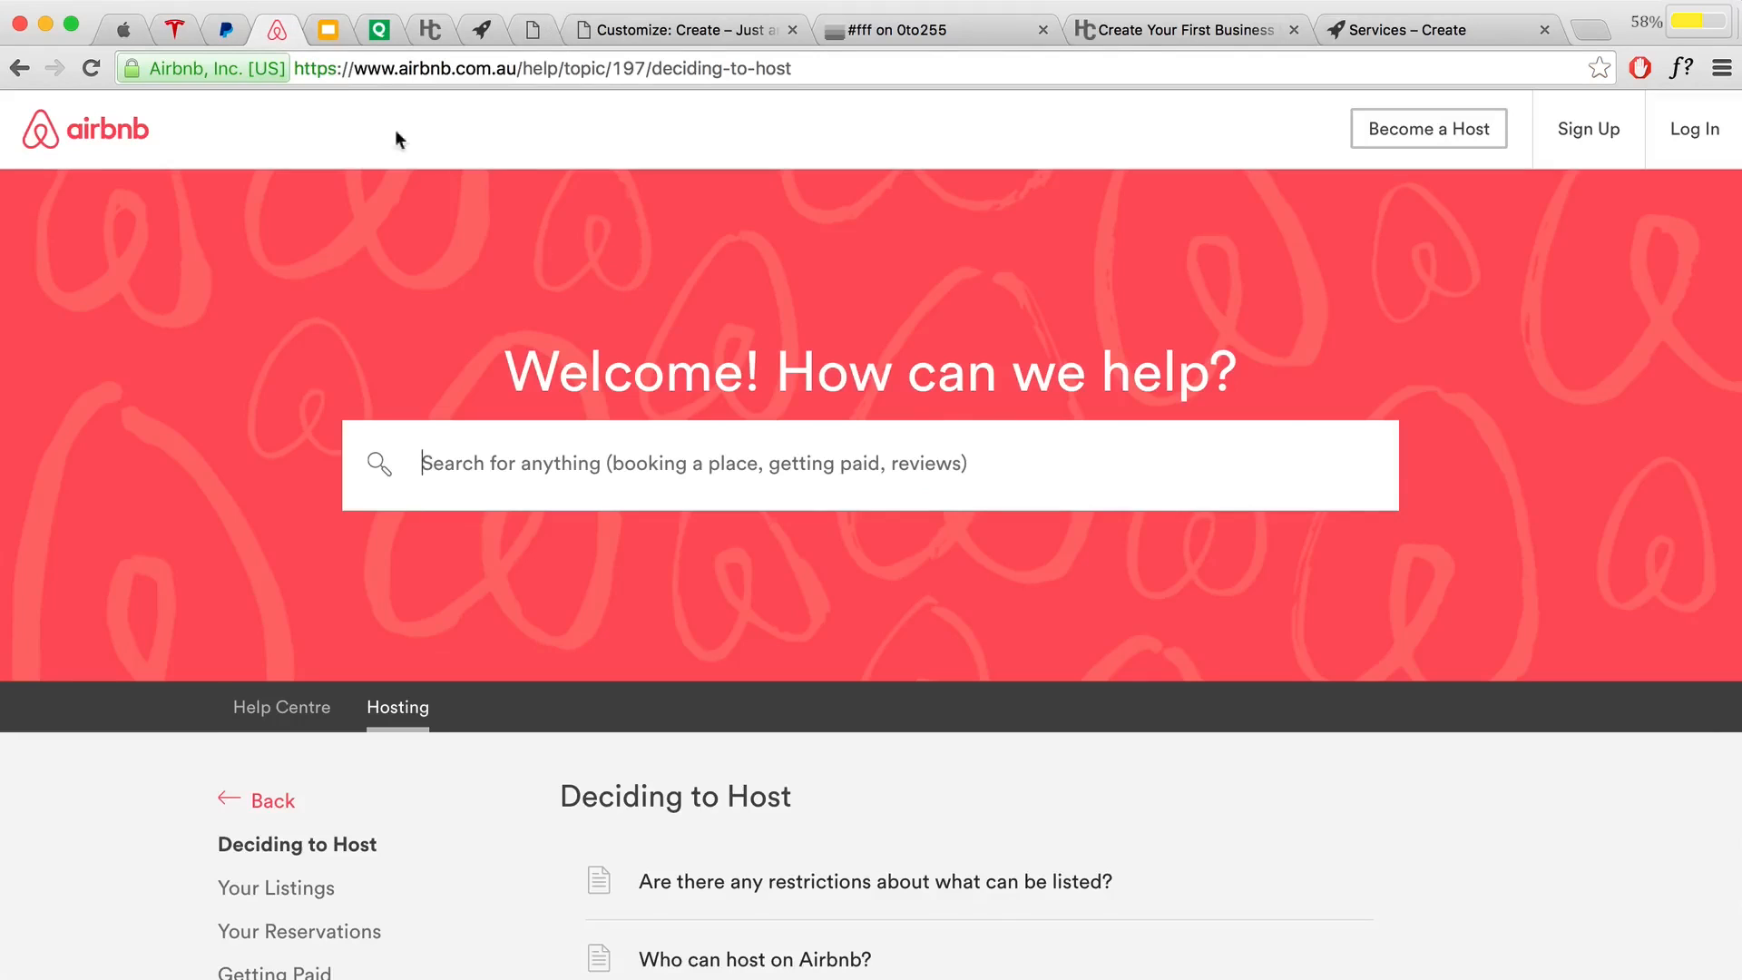
click(323, 33)
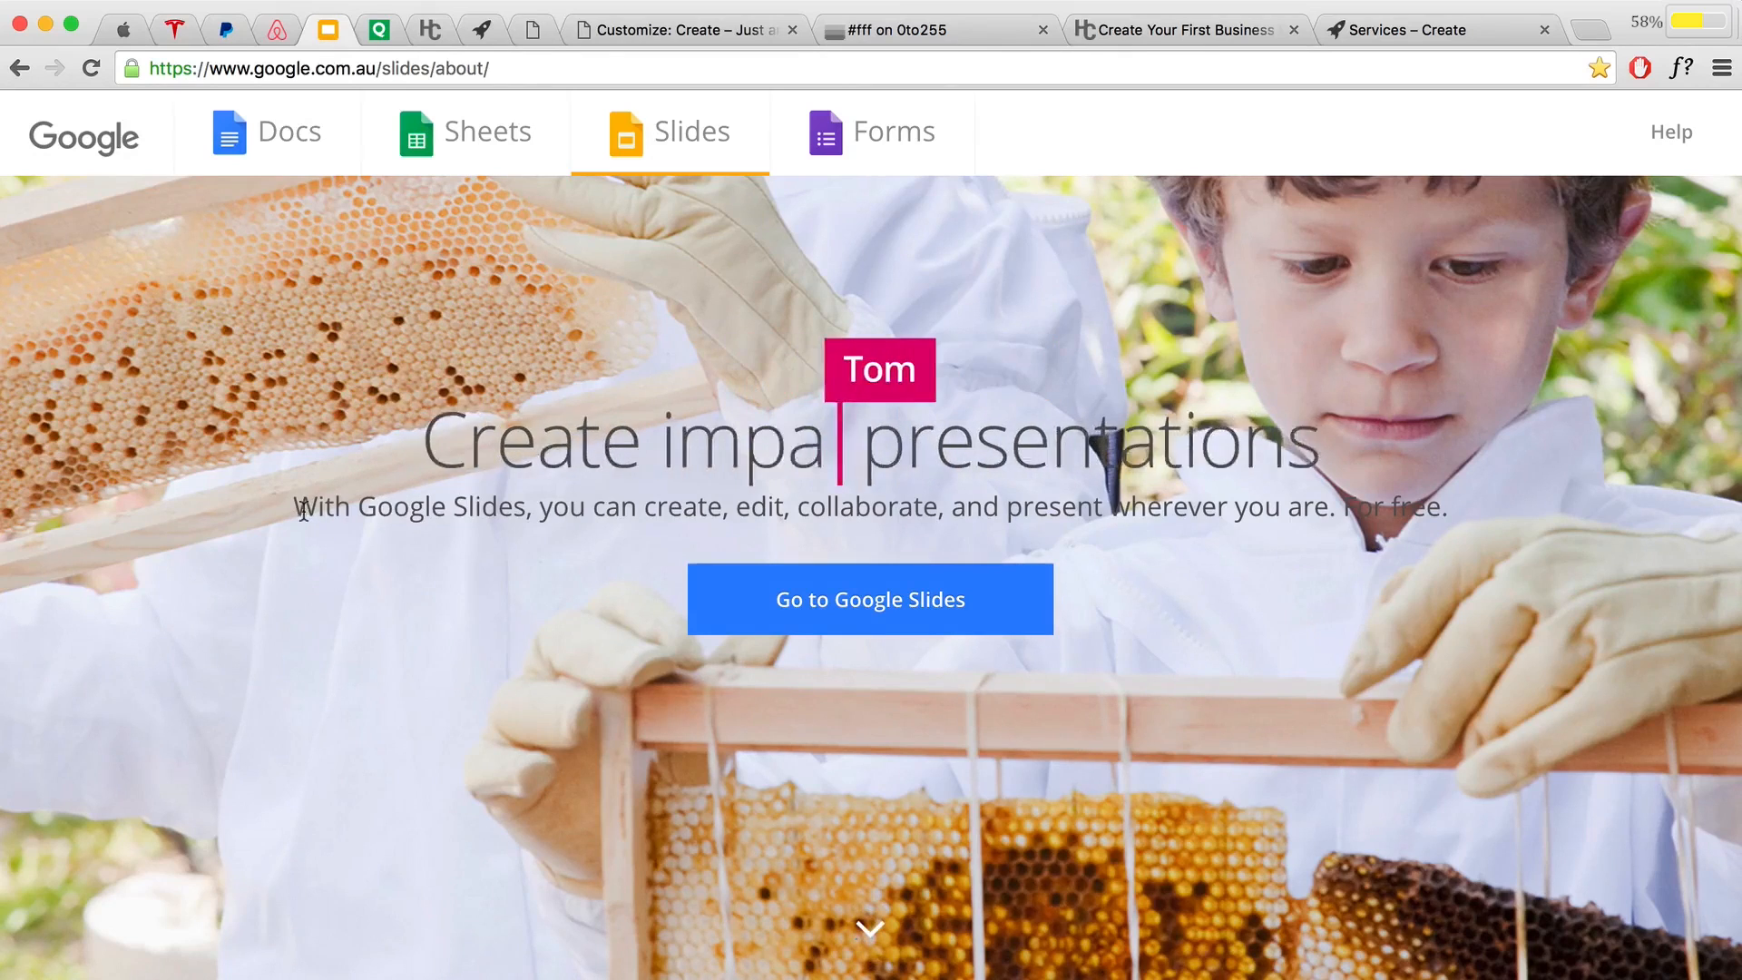
drag(319, 513, 1358, 508)
click(1358, 508)
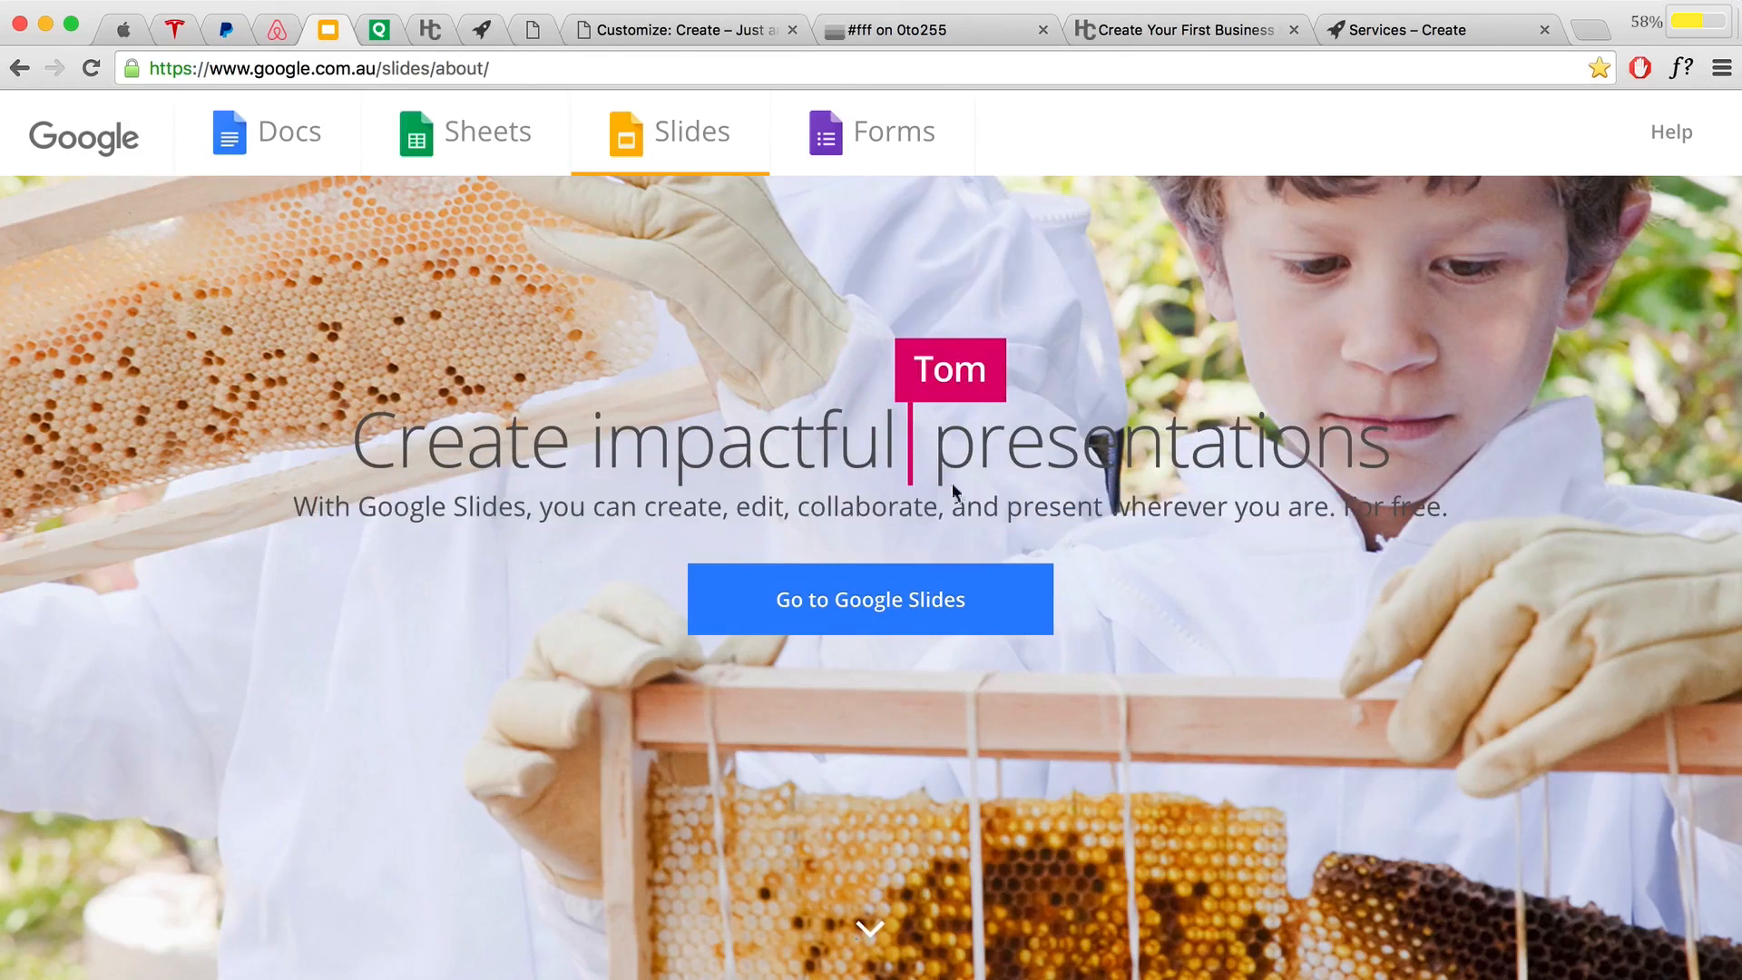
click(667, 24)
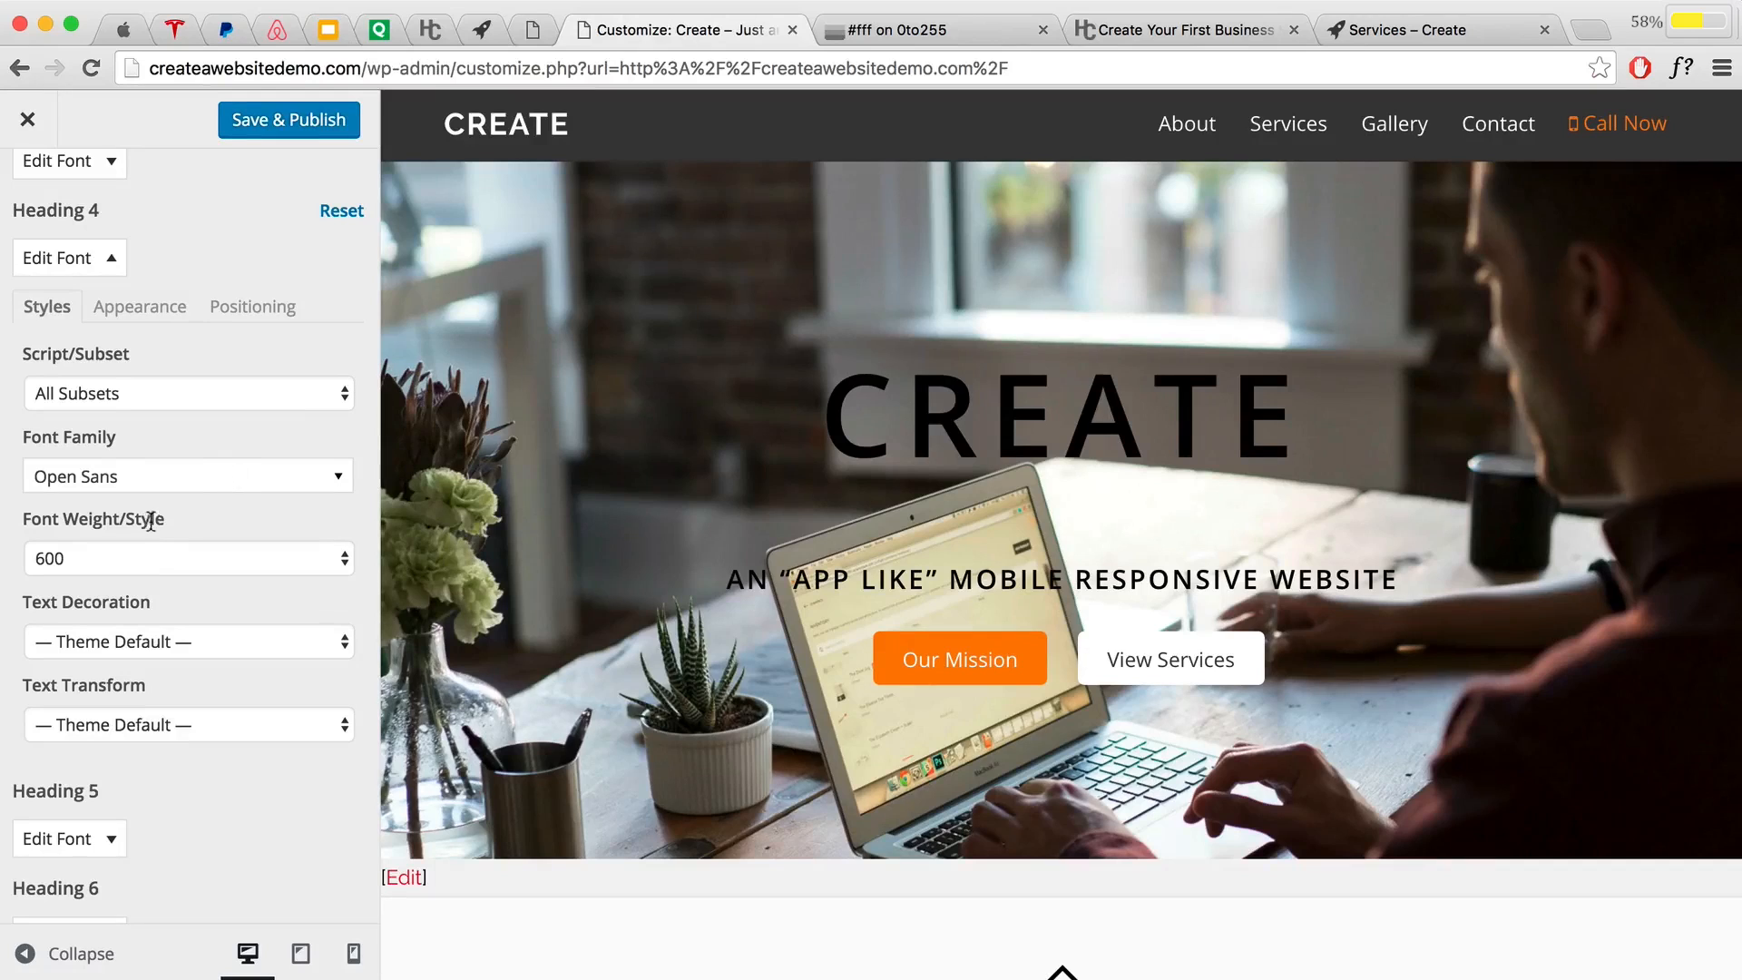
Step: Set Heading 4 to Regular weight at 24px, publish, and close the Customizer
click(144, 557)
click(117, 510)
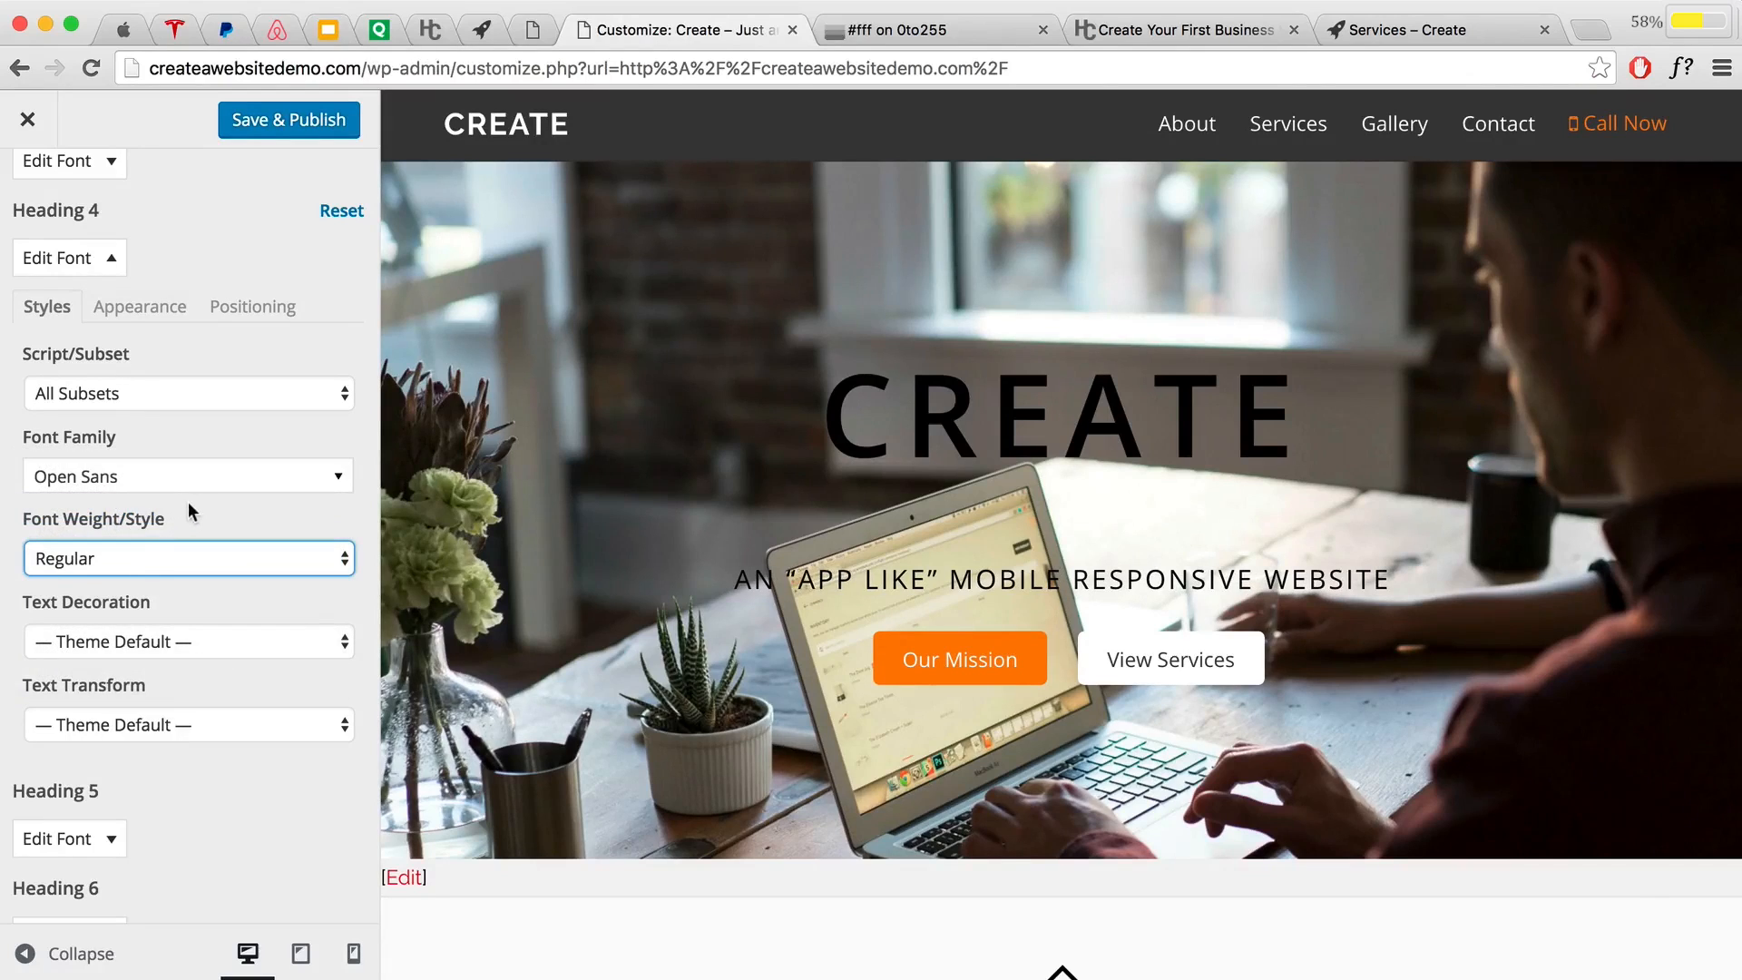
click(134, 320)
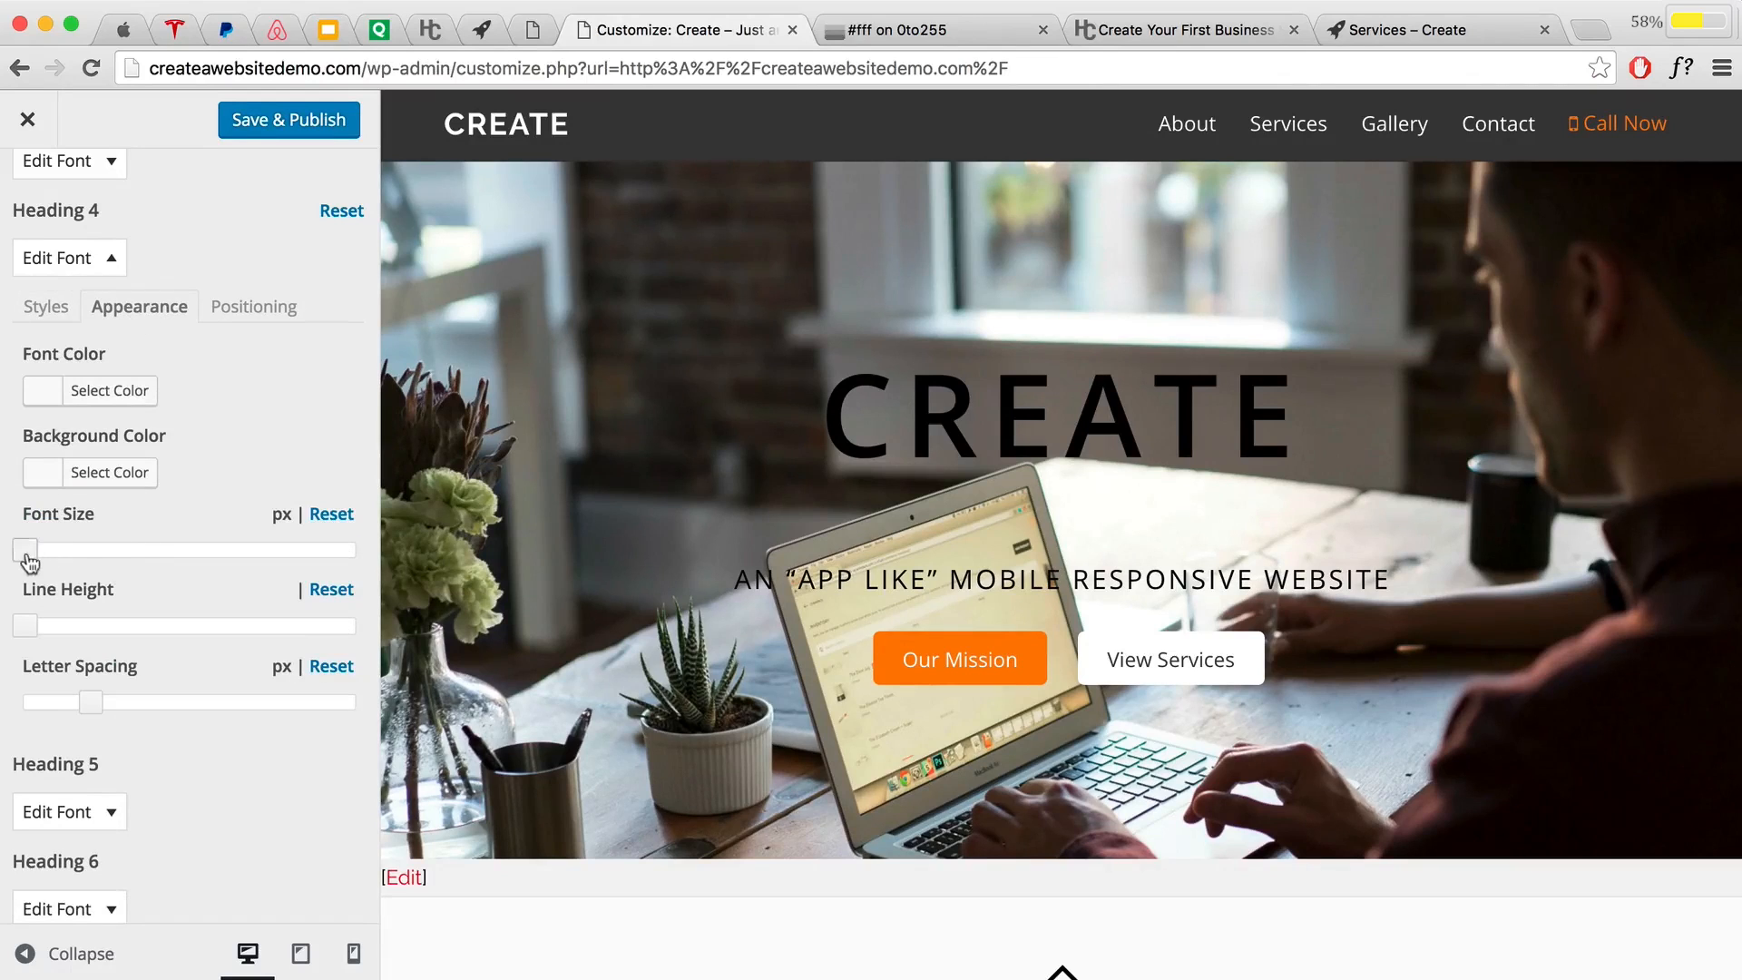
drag(29, 562, 78, 558)
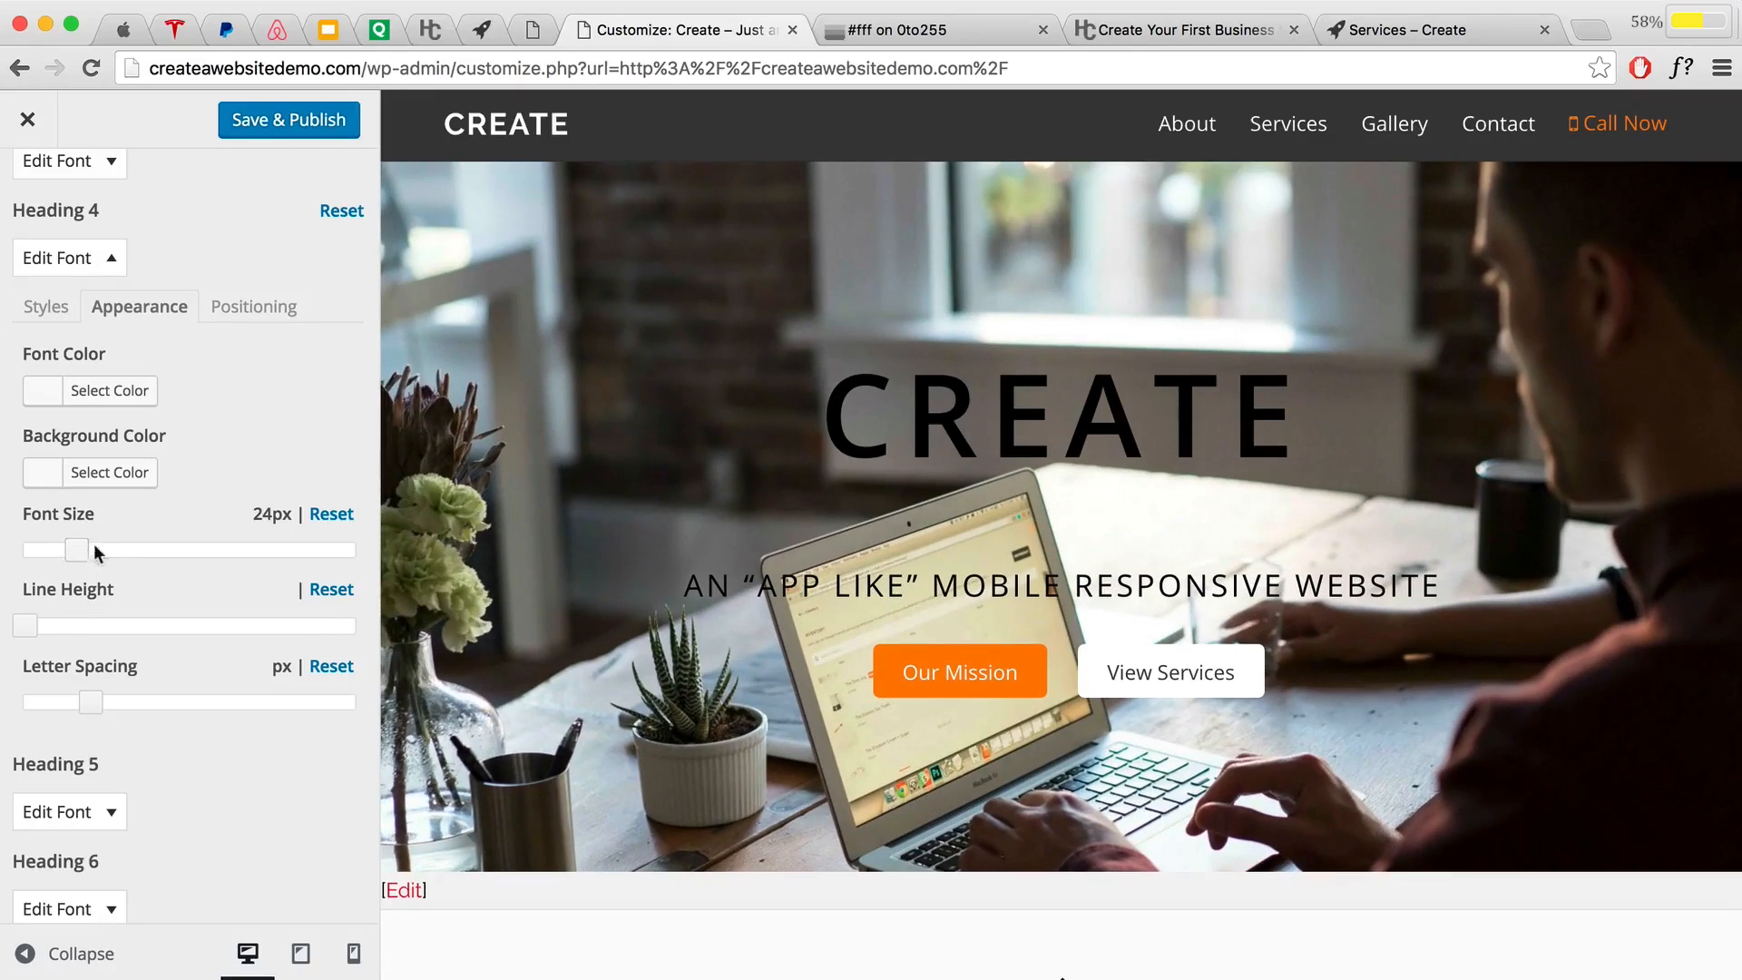
click(283, 133)
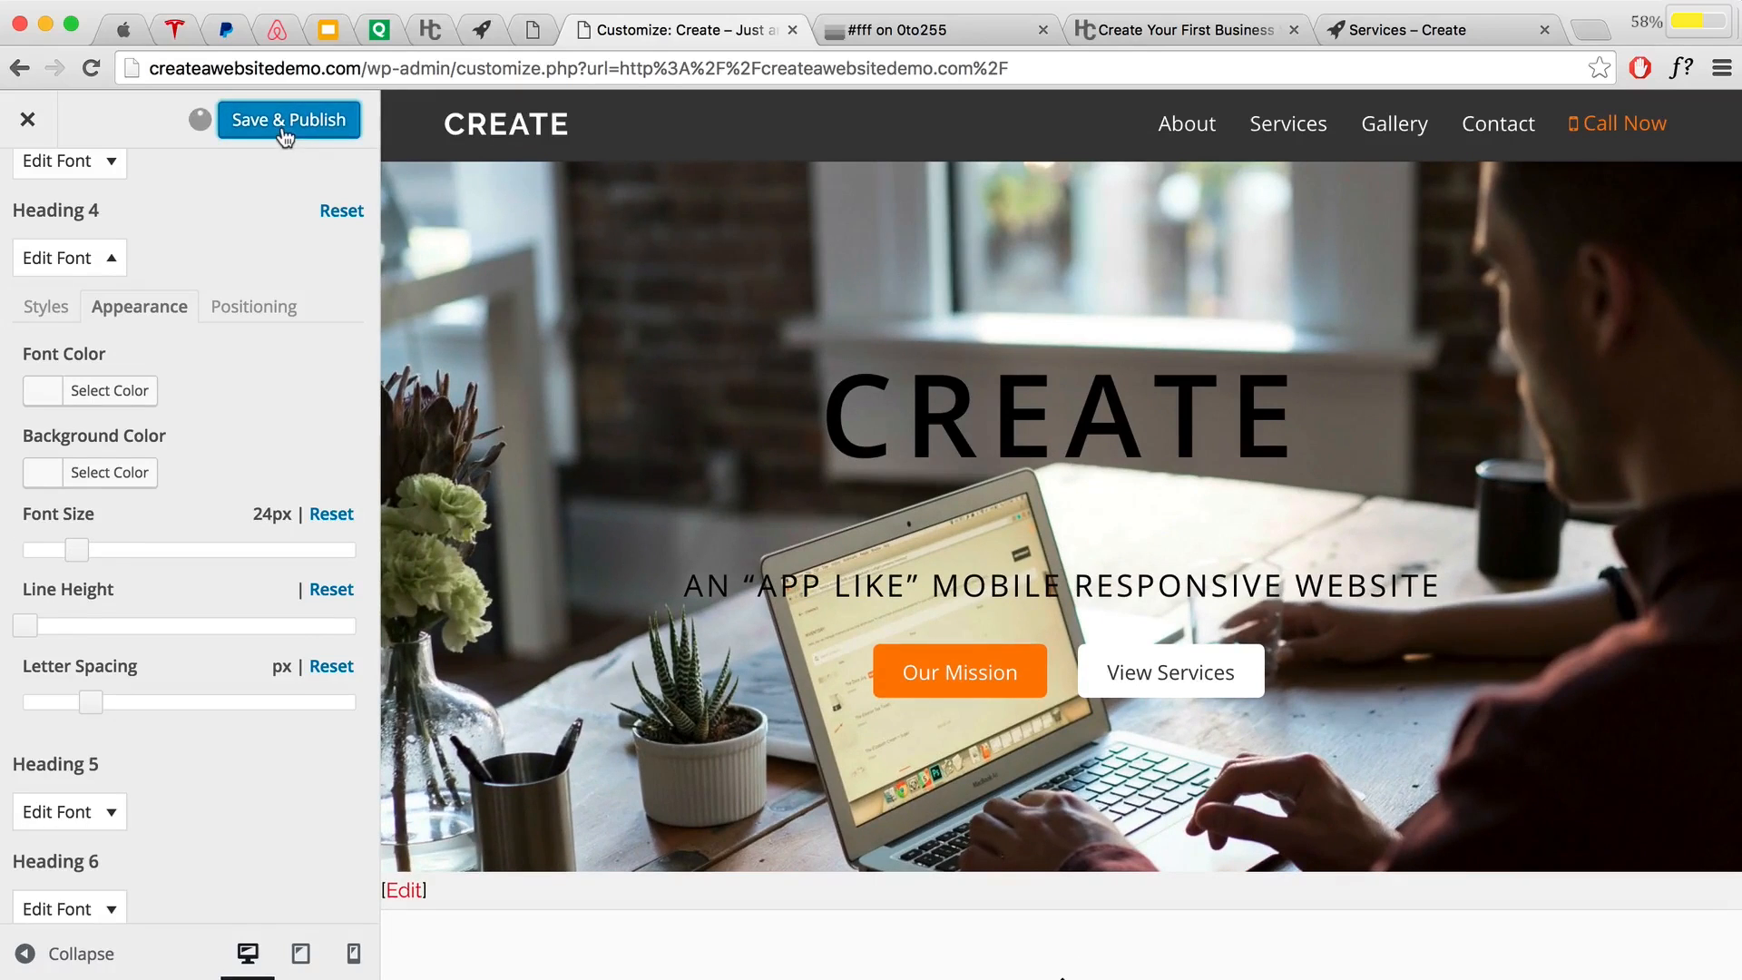
click(28, 121)
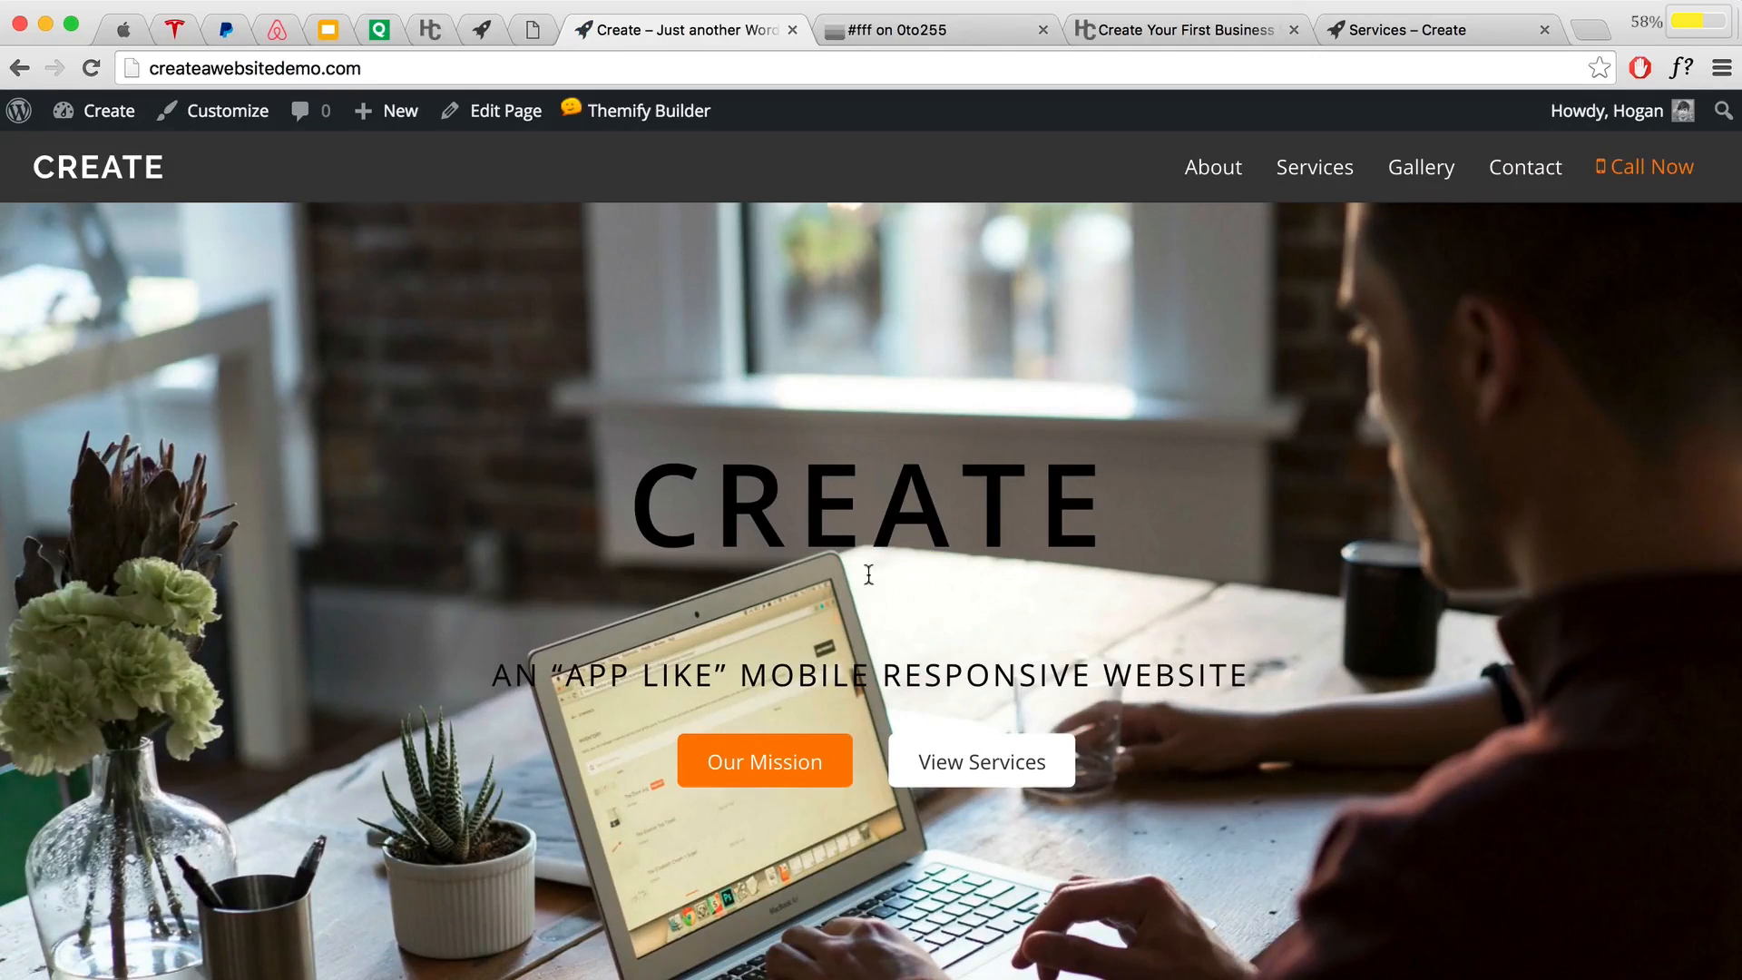
Step: Turn on Themify Builder and open the CREATE text module's settings
click(616, 154)
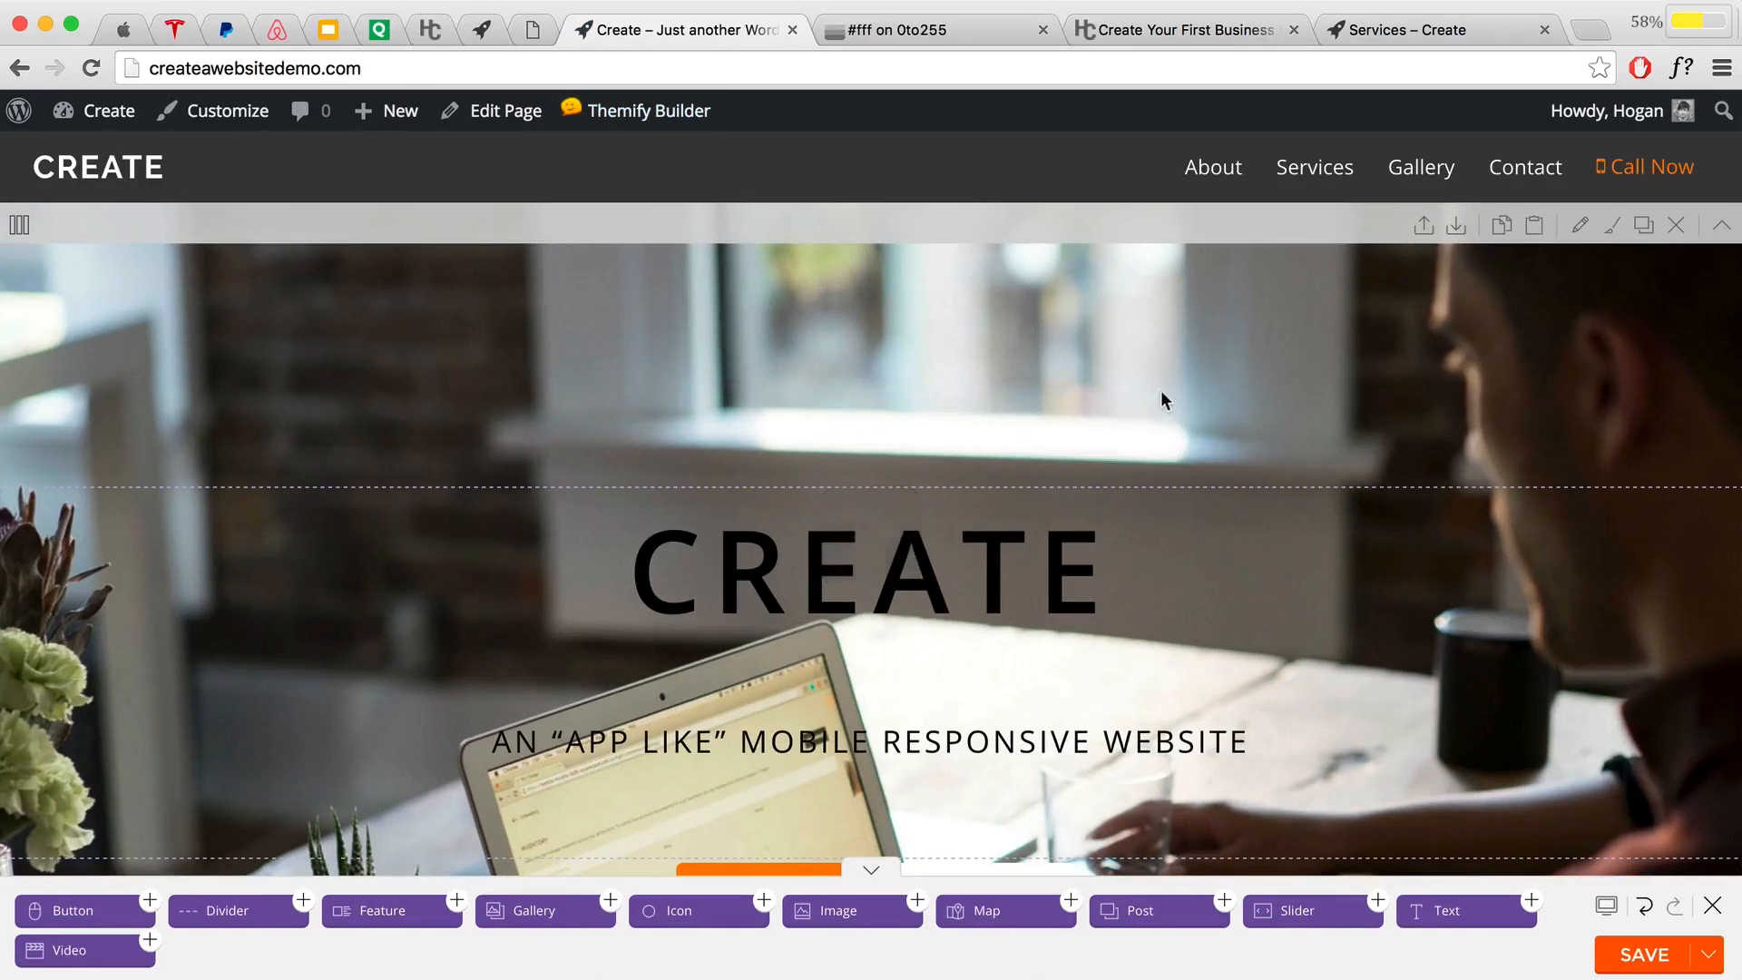
scroll(1140, 392, down, 3)
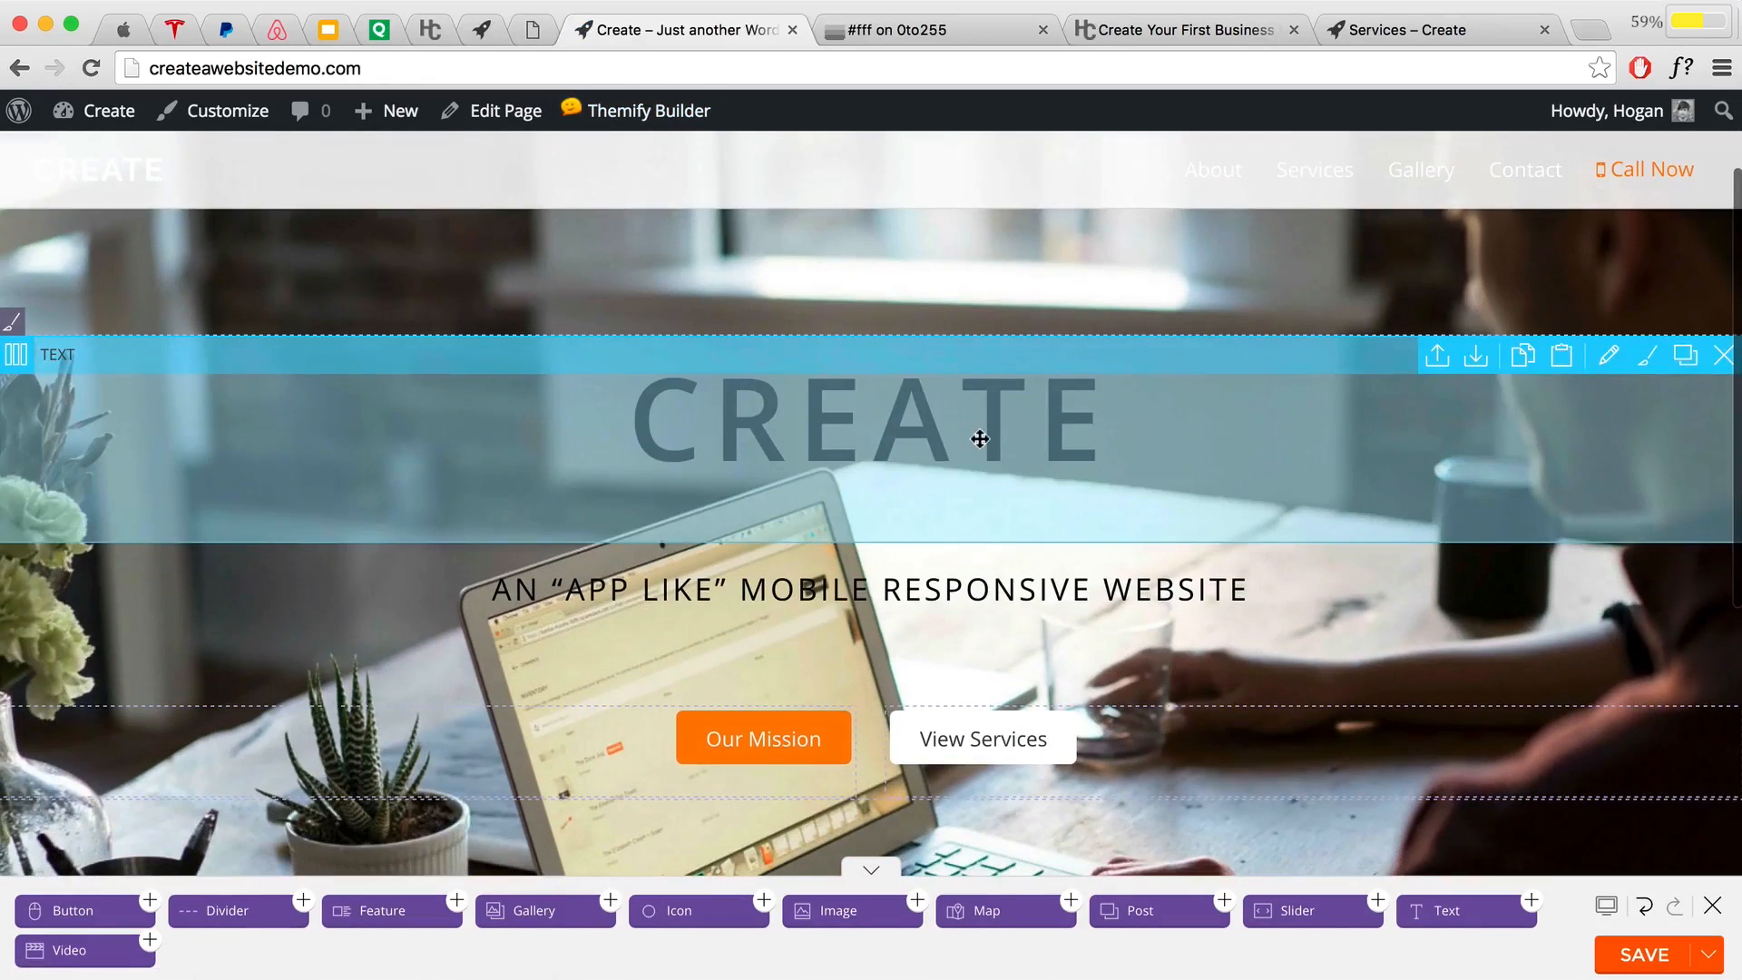
scroll(979, 436, down, 3)
scroll(977, 429, up, 2)
double_click(933, 384)
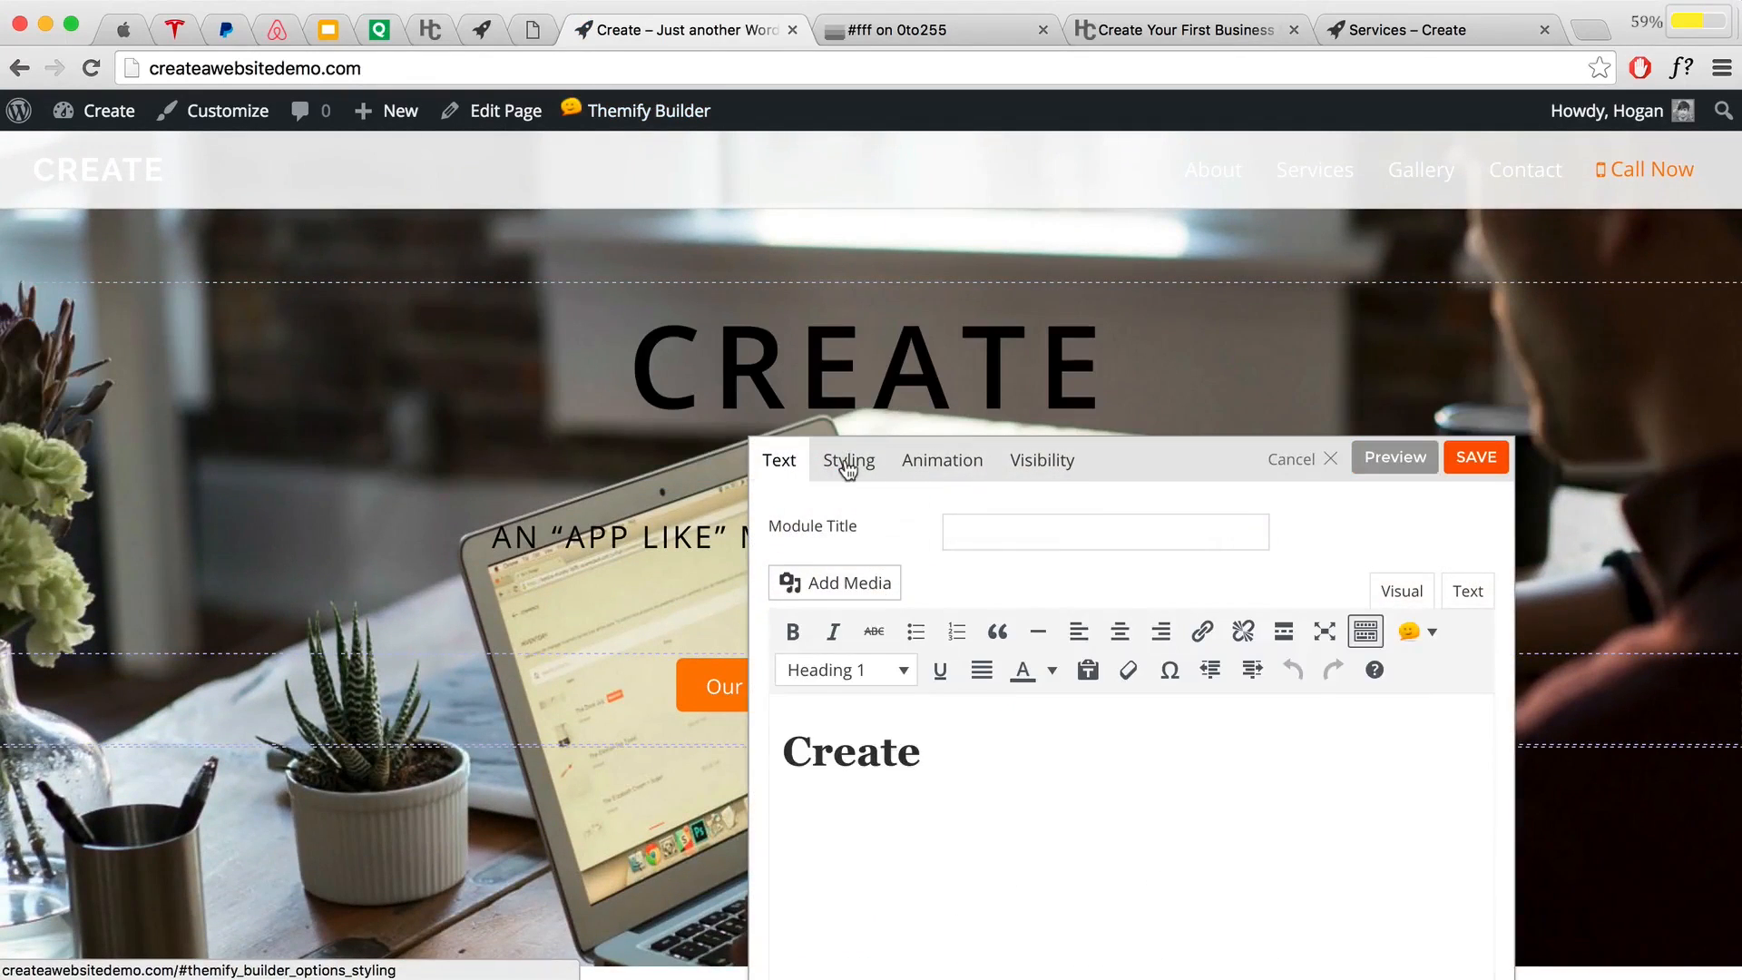
Step: Give the CREATE module's bottom margin its own value, measured in percent
click(847, 467)
drag(1198, 453, 1256, 269)
scroll(1237, 579, down, 10)
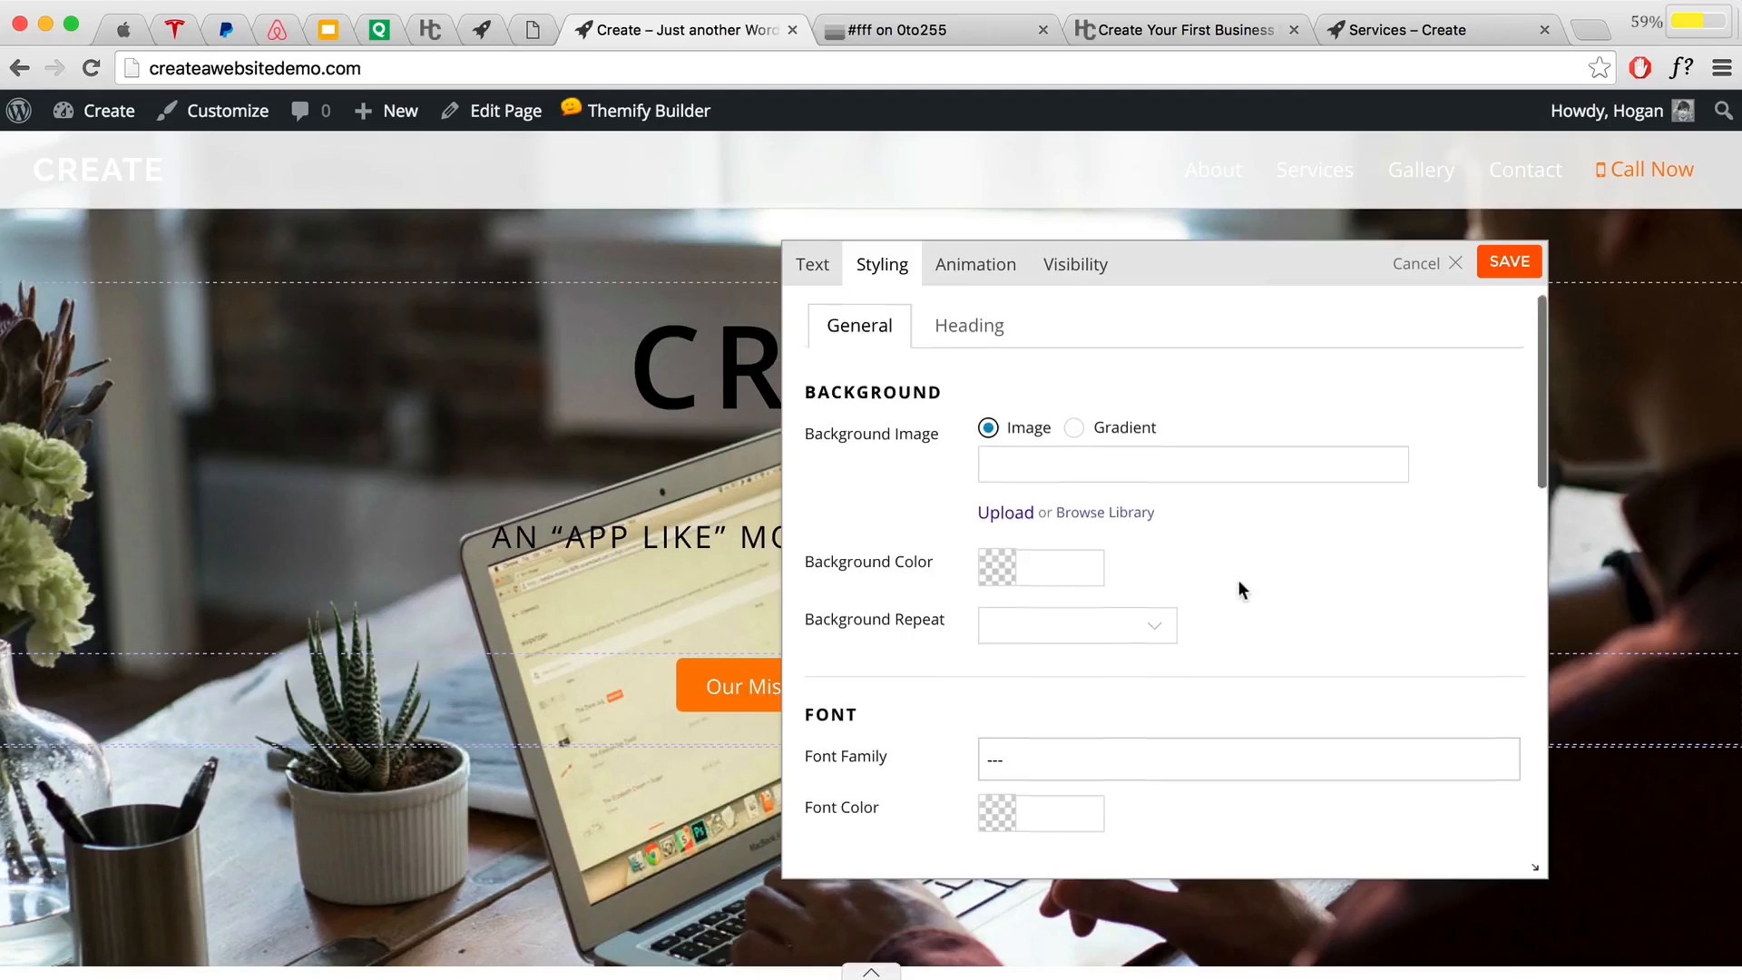
scroll(1237, 582, down, 3)
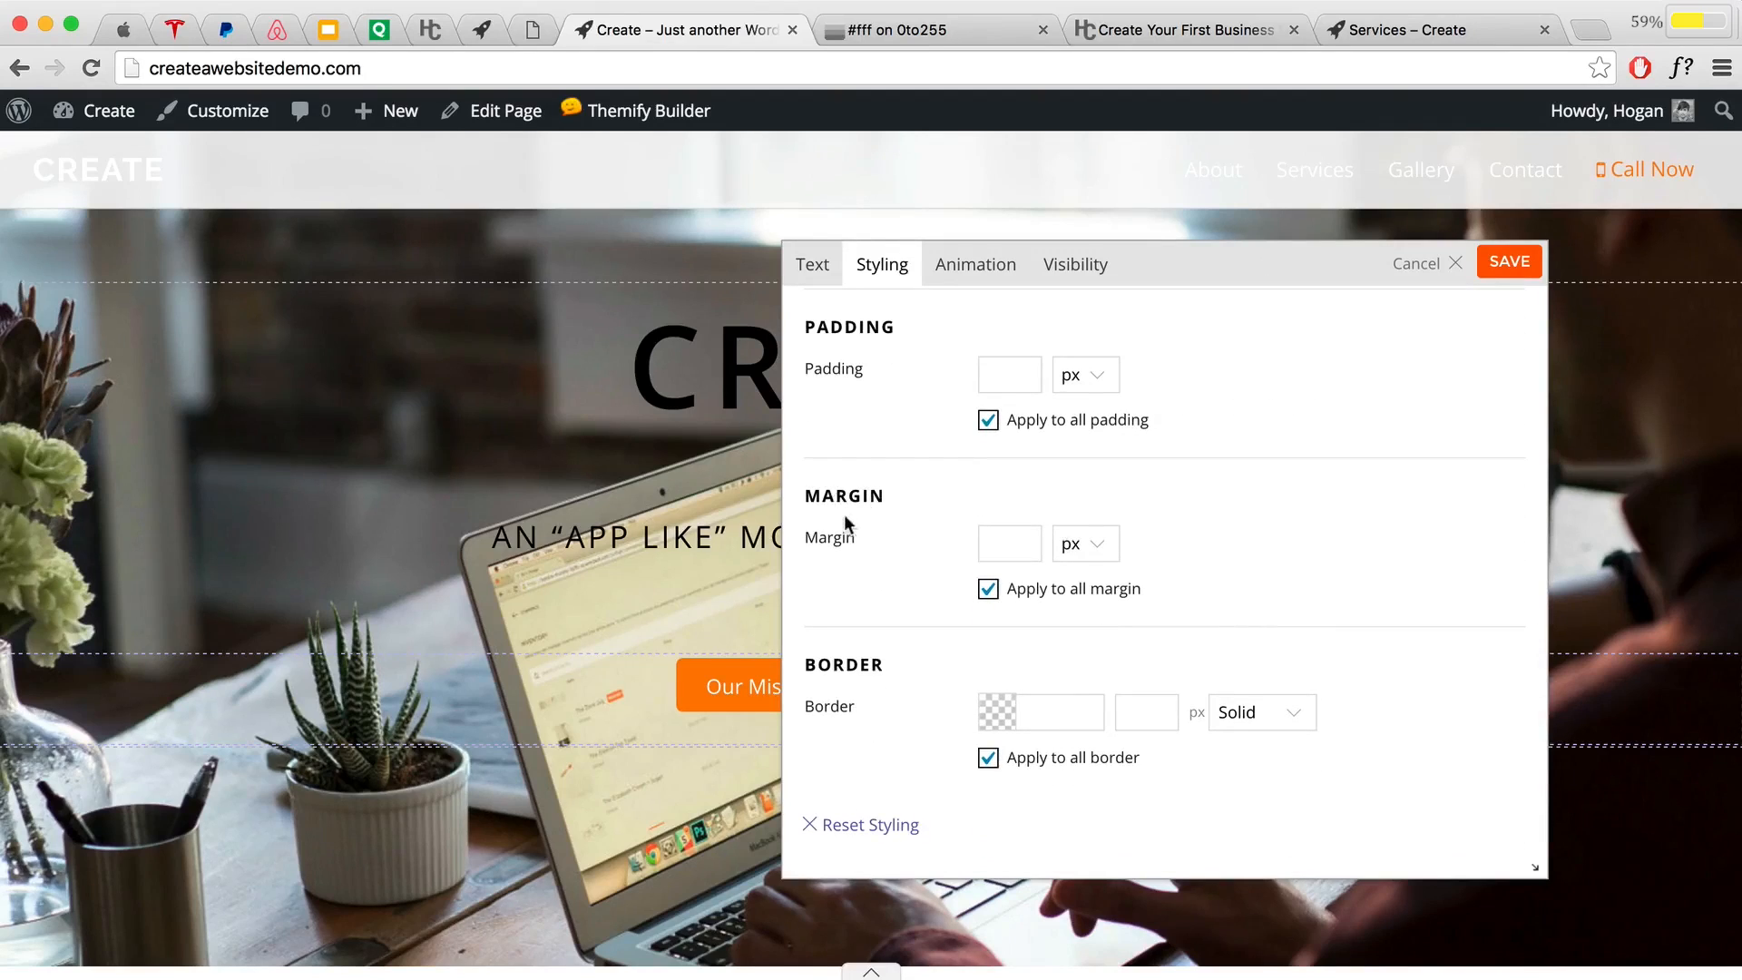
click(988, 589)
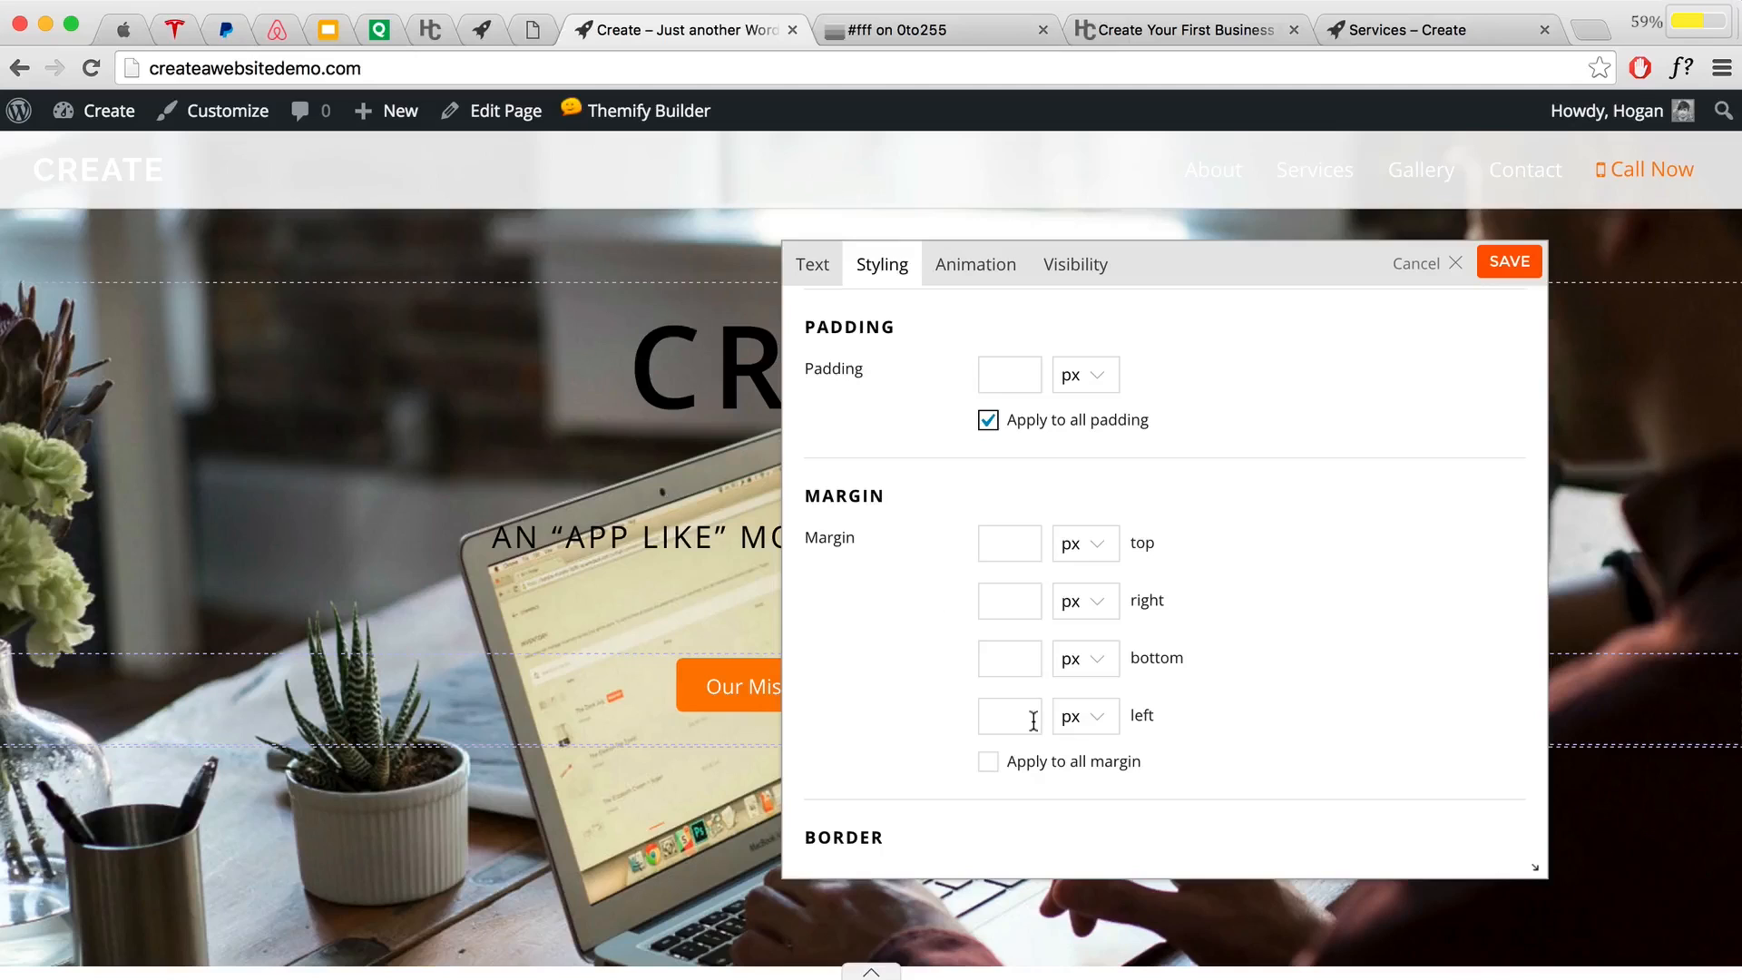
click(1024, 661)
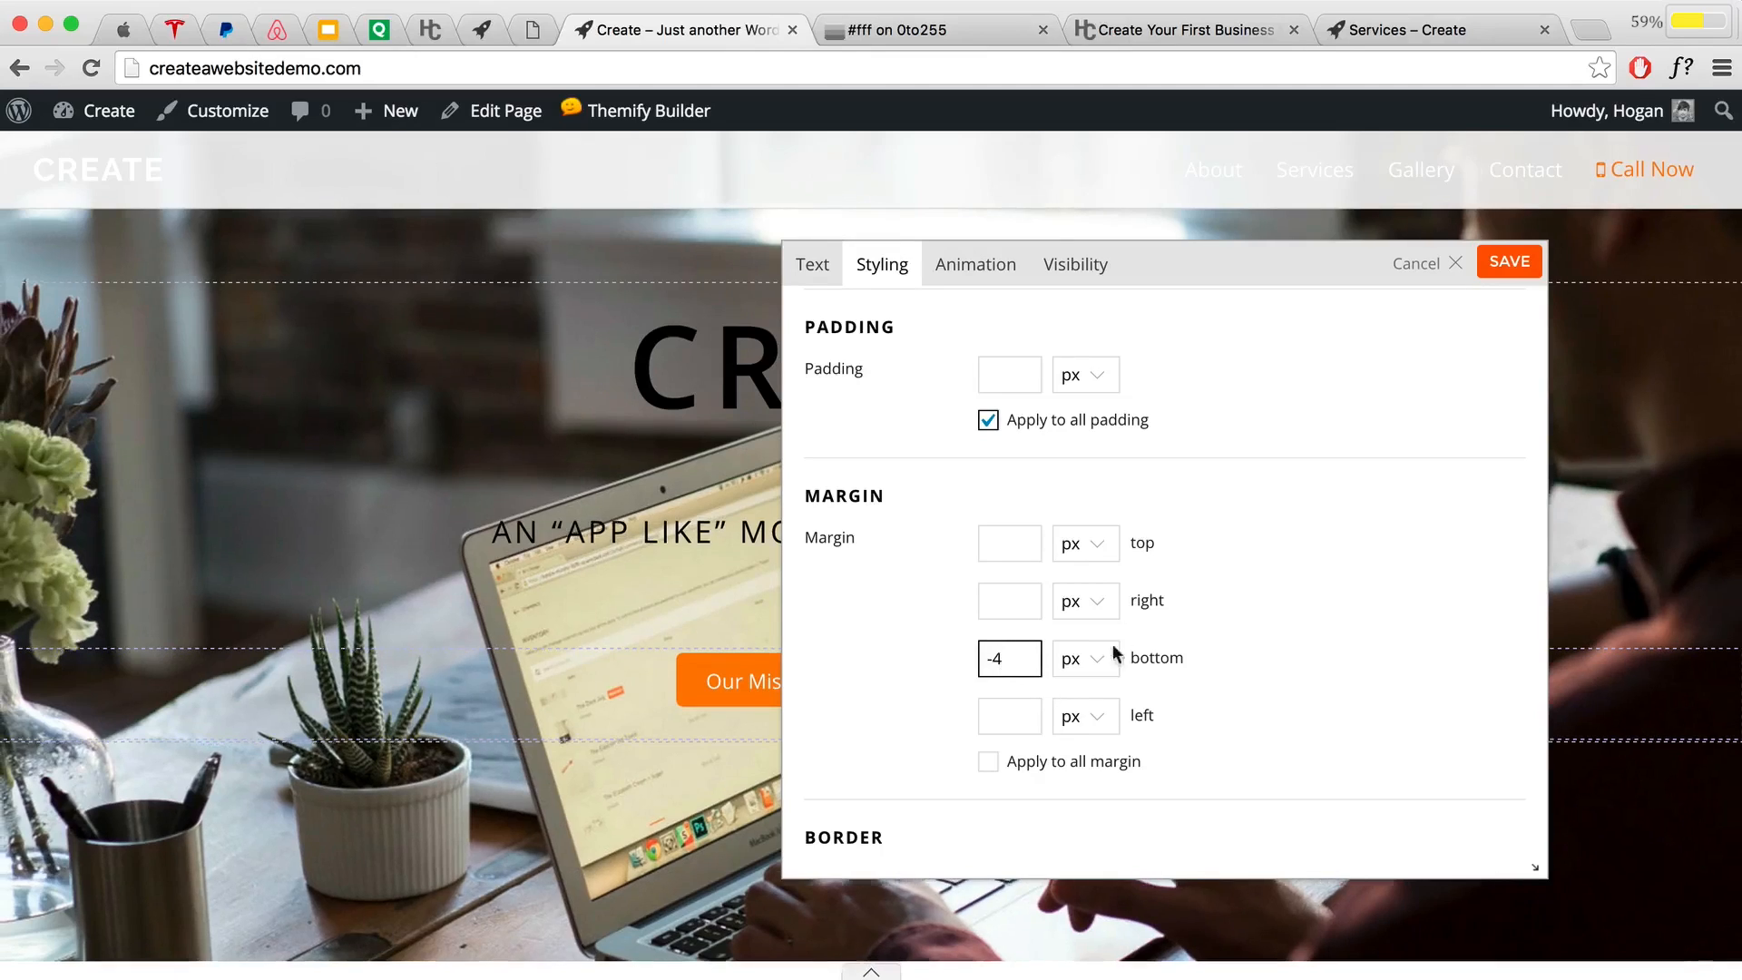
click(1100, 662)
click(1087, 681)
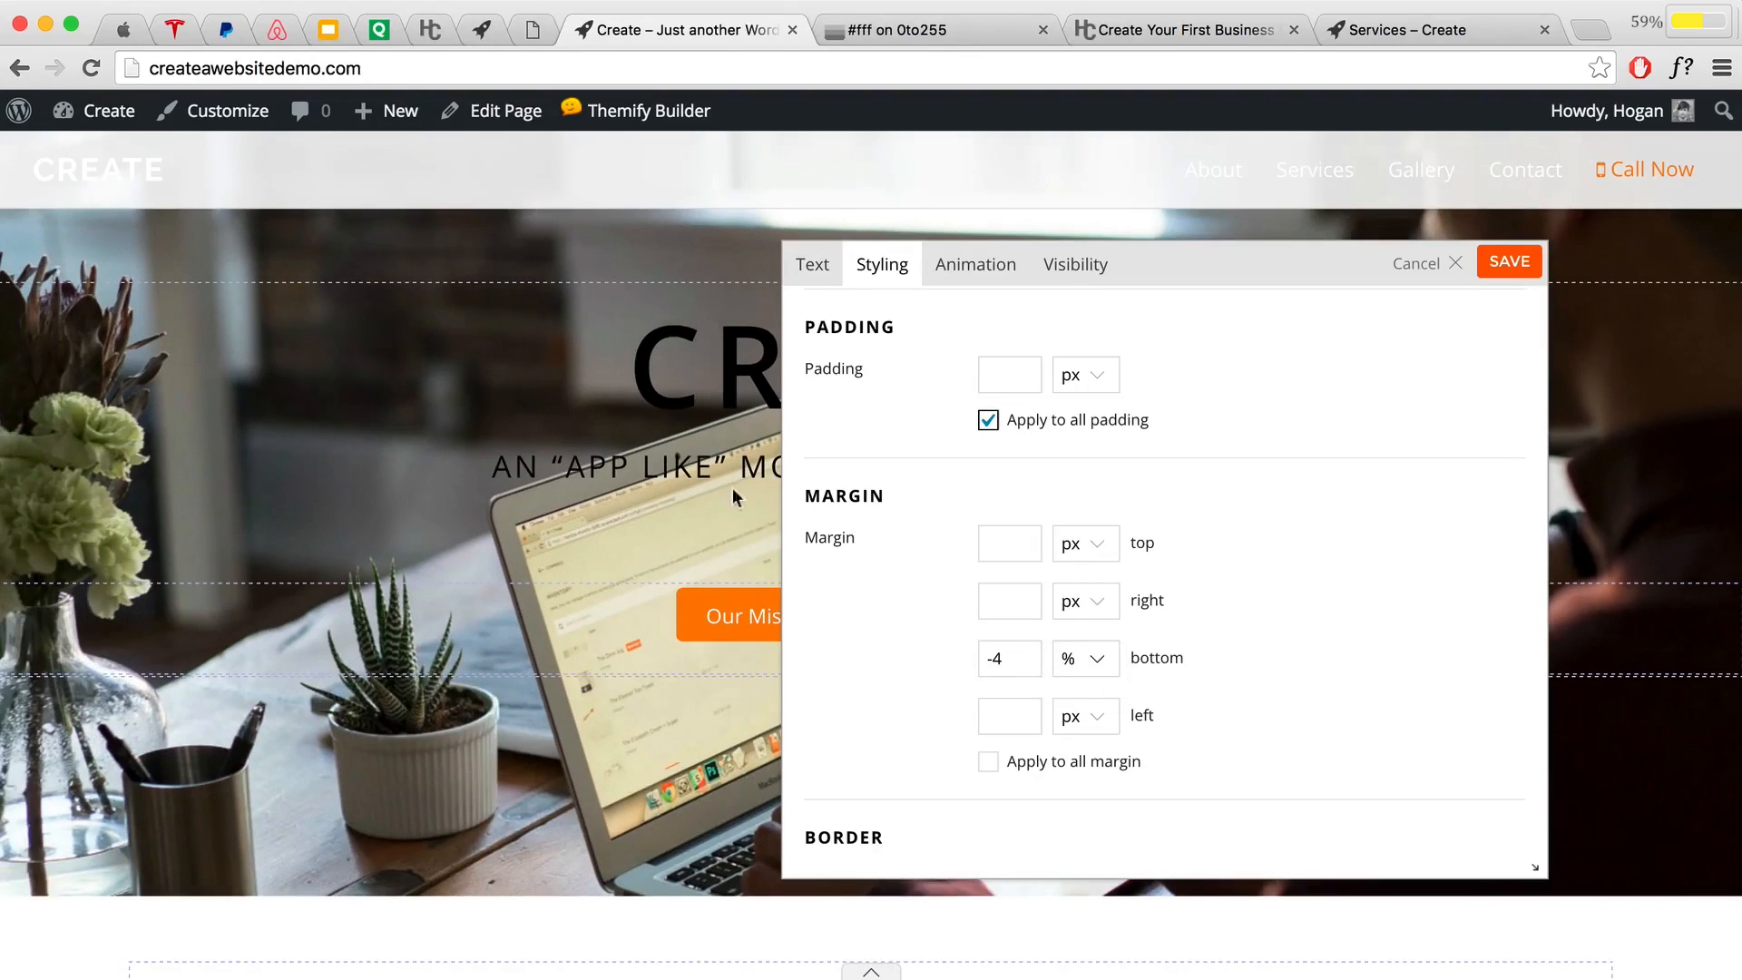
Step: Set the CREATE module's bottom margin to -4%, after trying -5%
drag(1286, 269, 1448, 484)
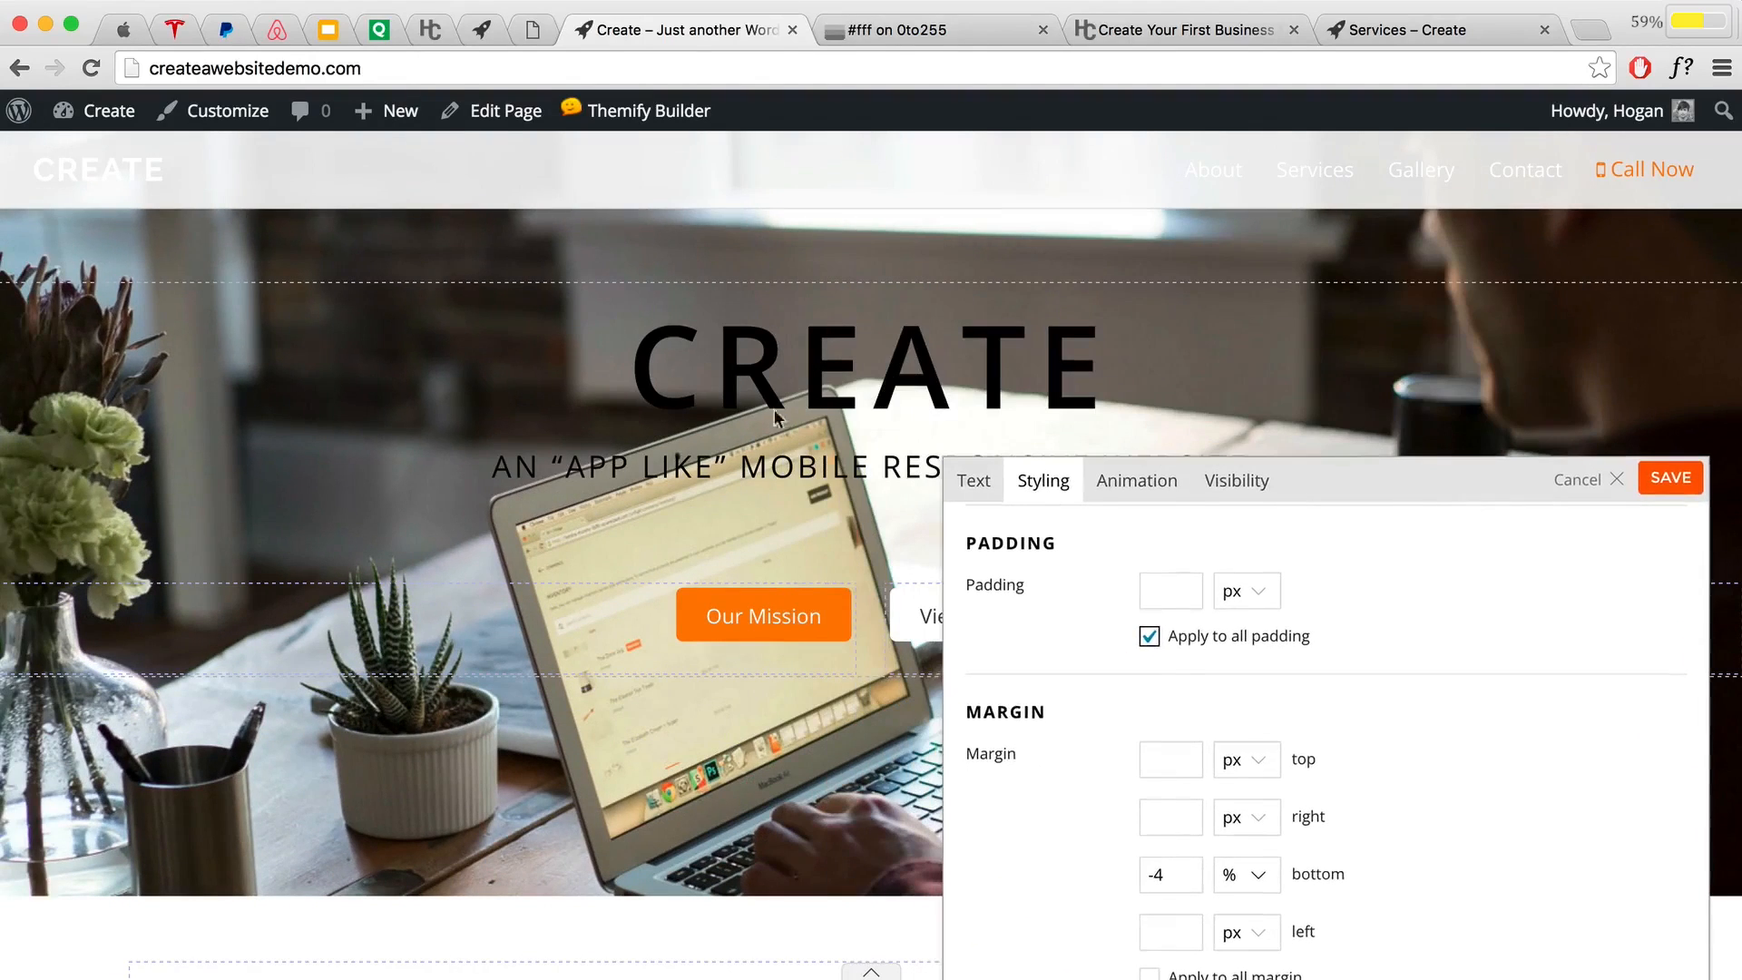
drag(1320, 483, 1317, 380)
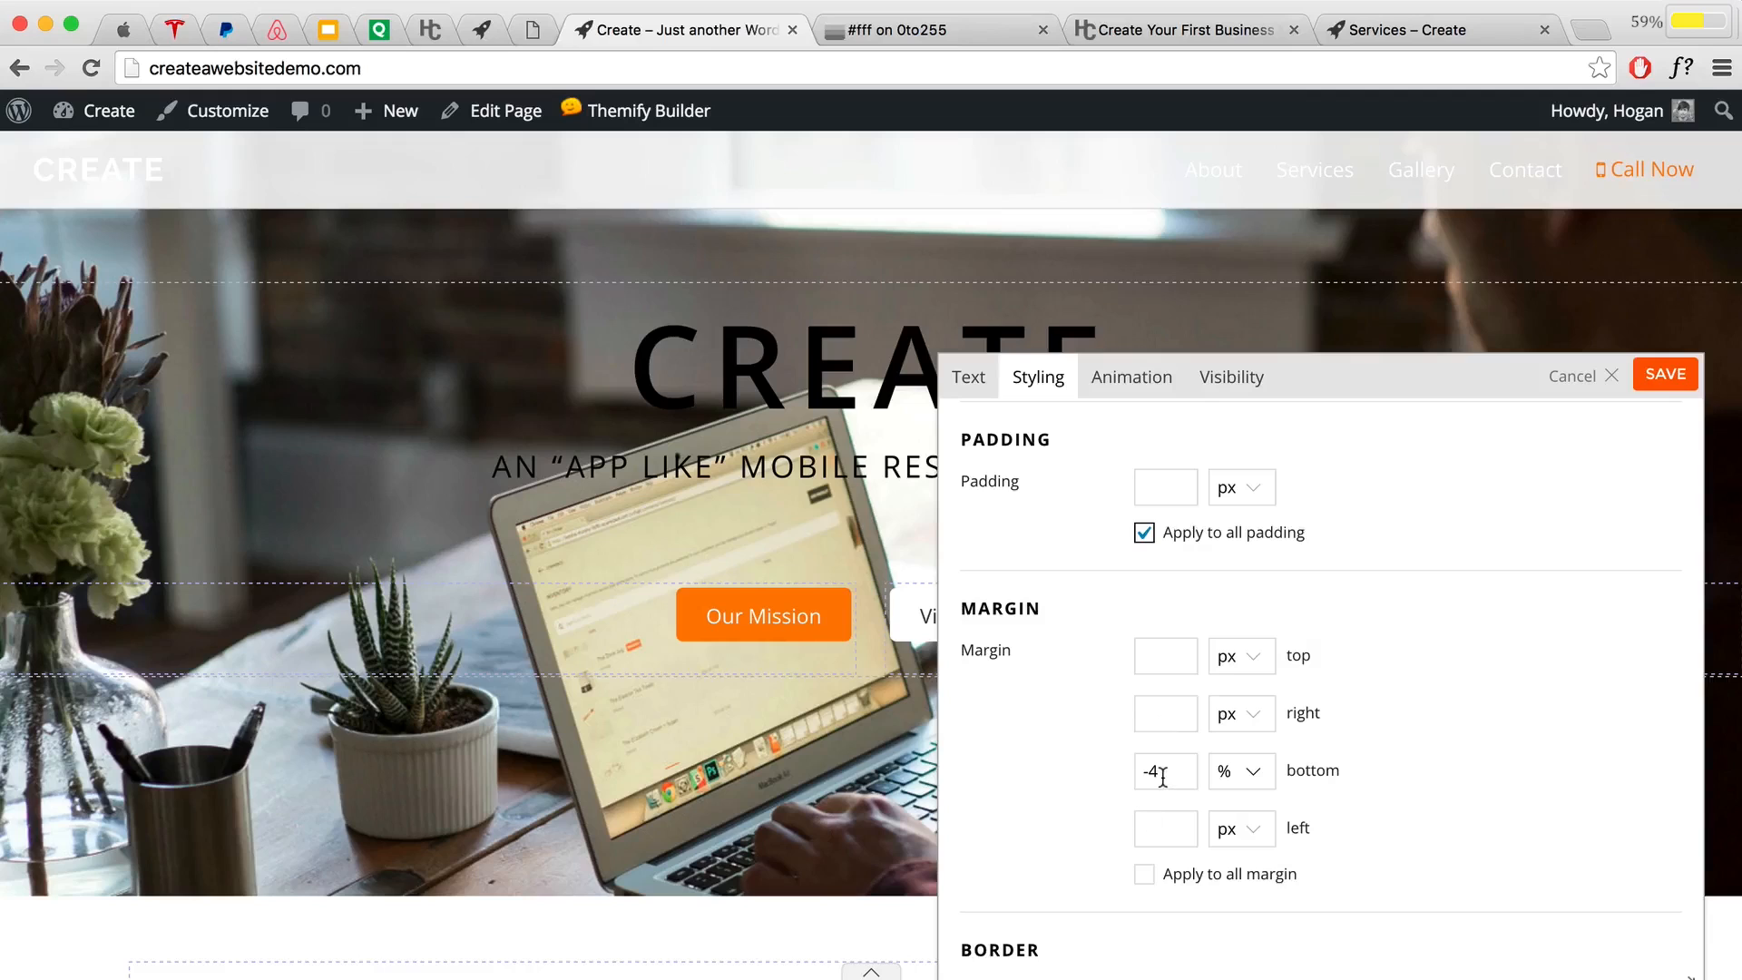
click(1162, 776)
key(BackSpace)
key(BackSpace)
text(-5)
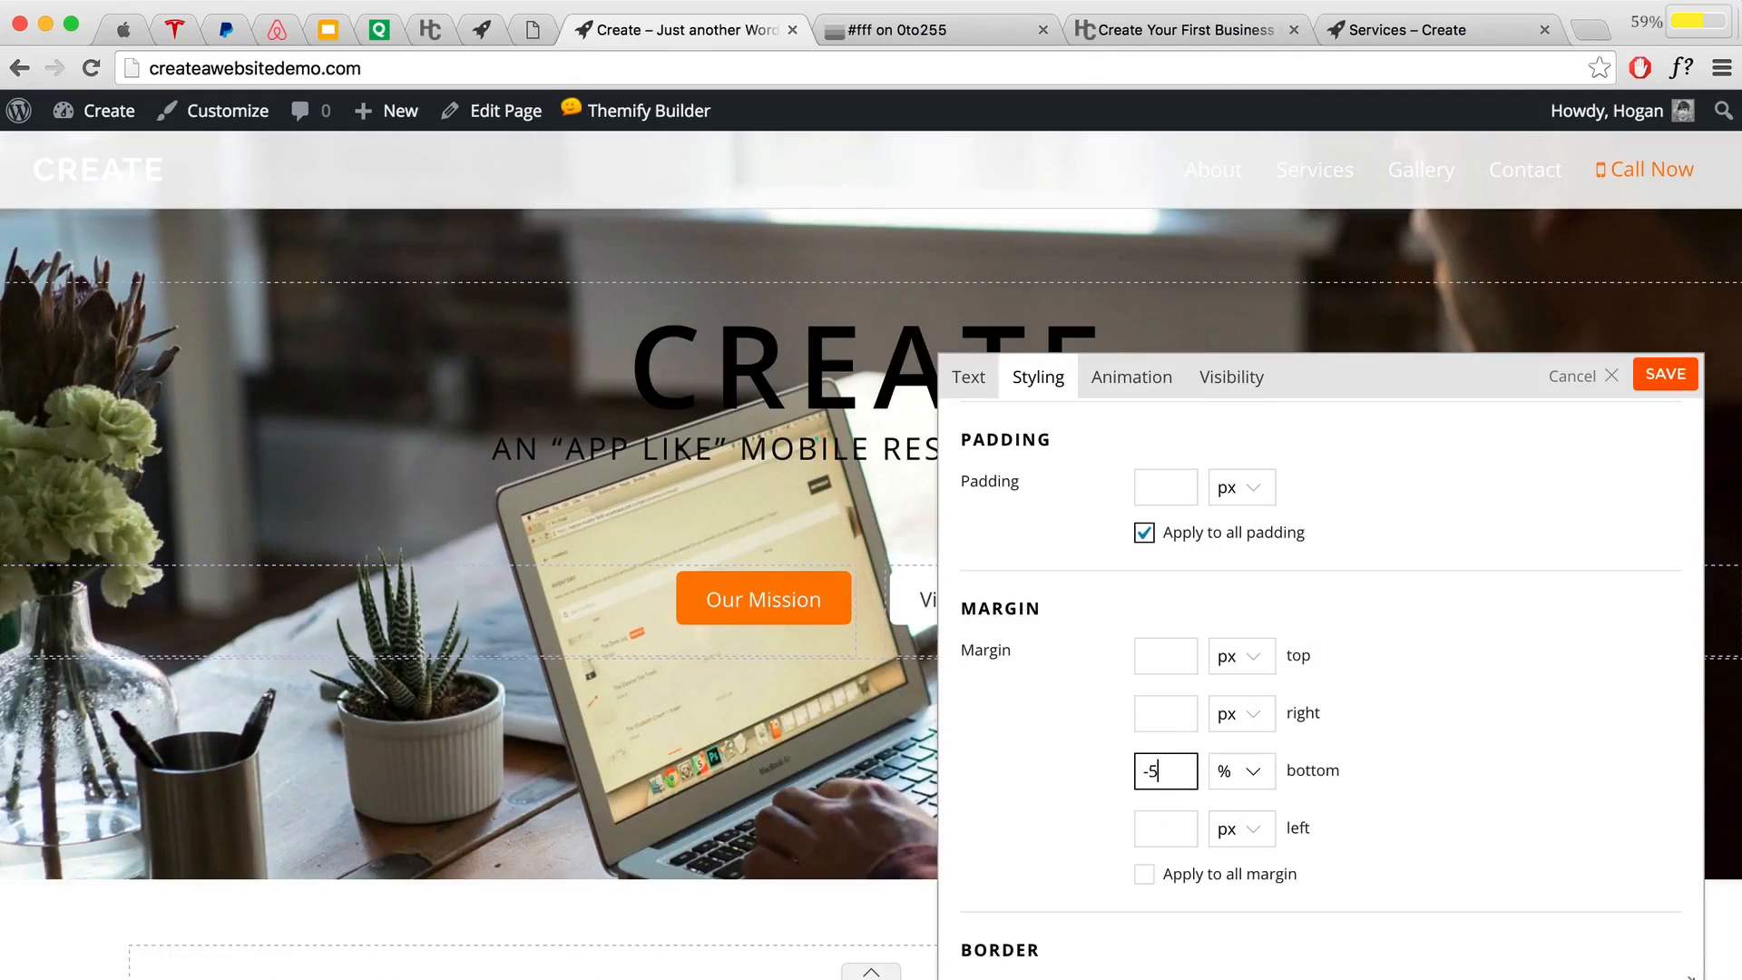
key(BackSpace)
text(4)
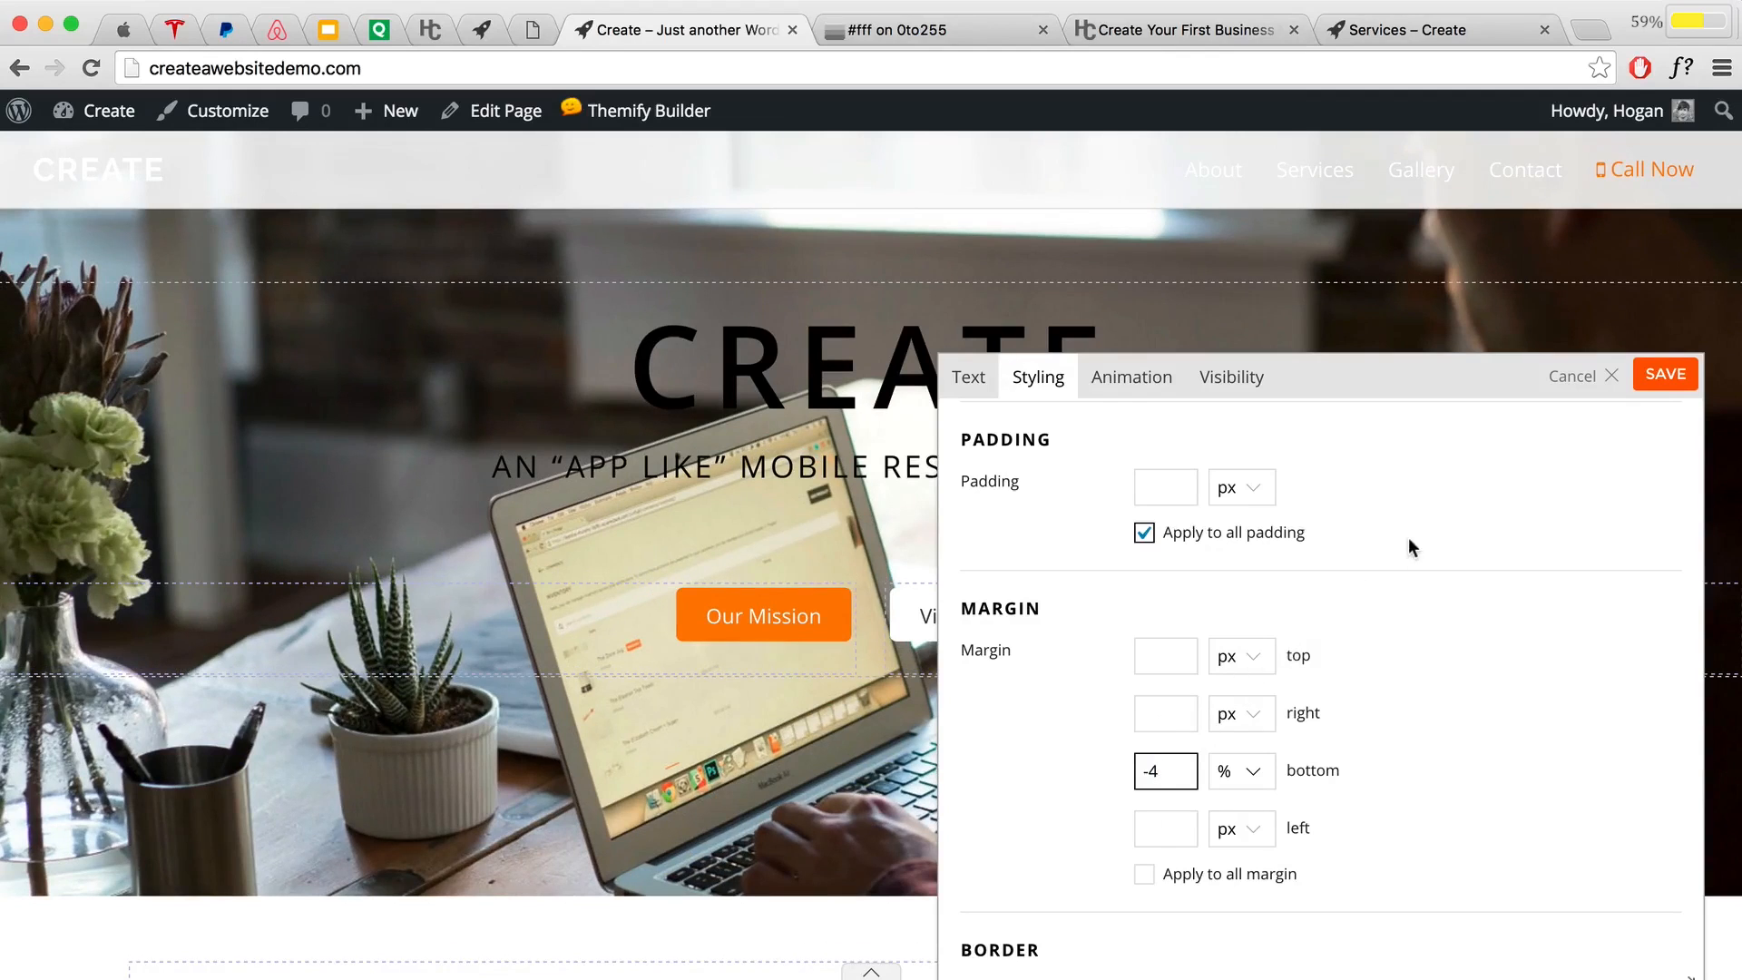
Step: Apply the margin setting, save the page layout and close the builder
click(1666, 373)
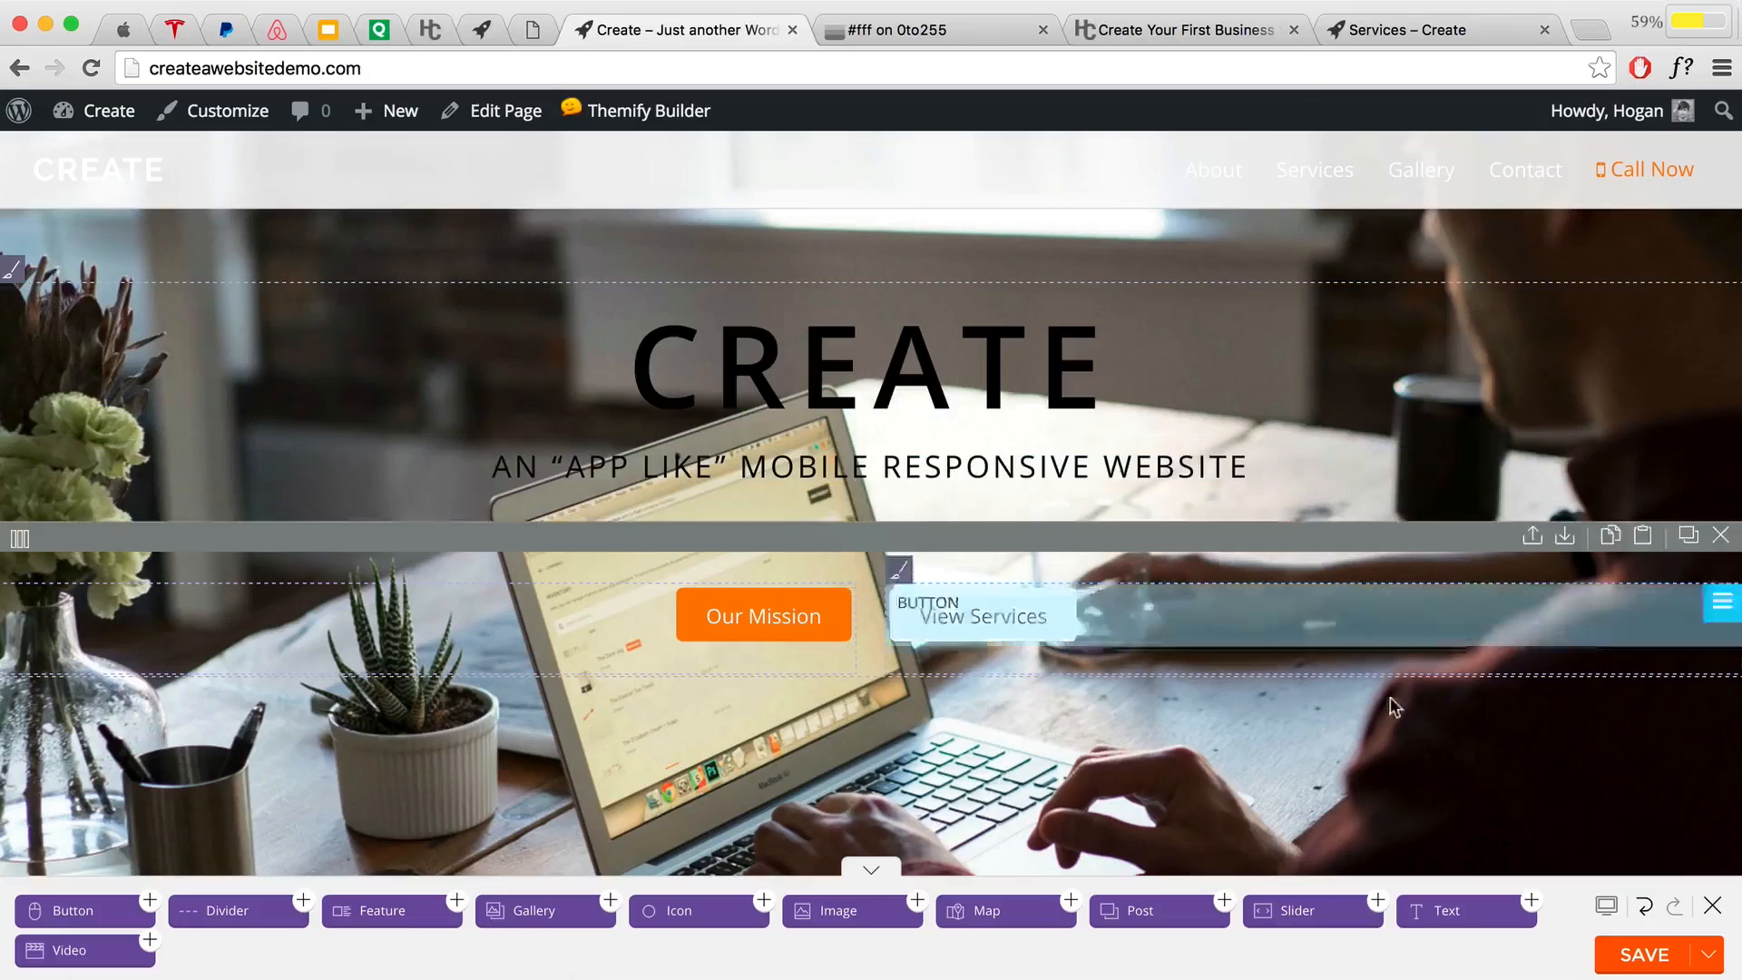
click(1622, 956)
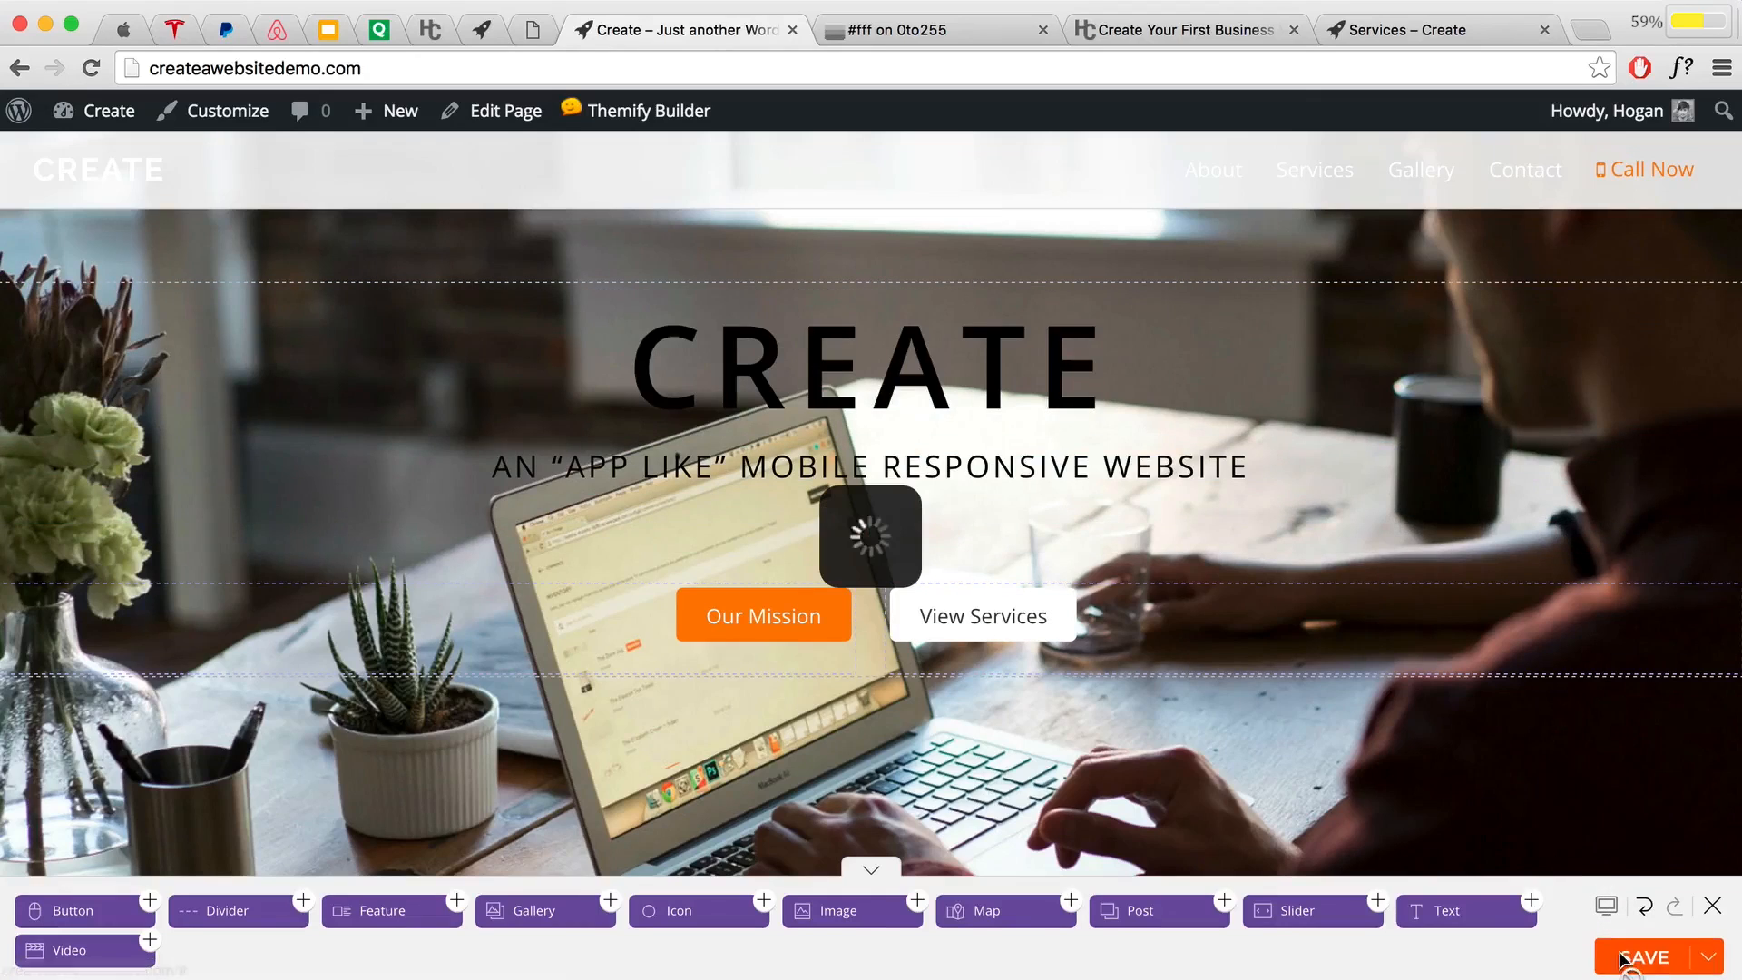
click(1714, 906)
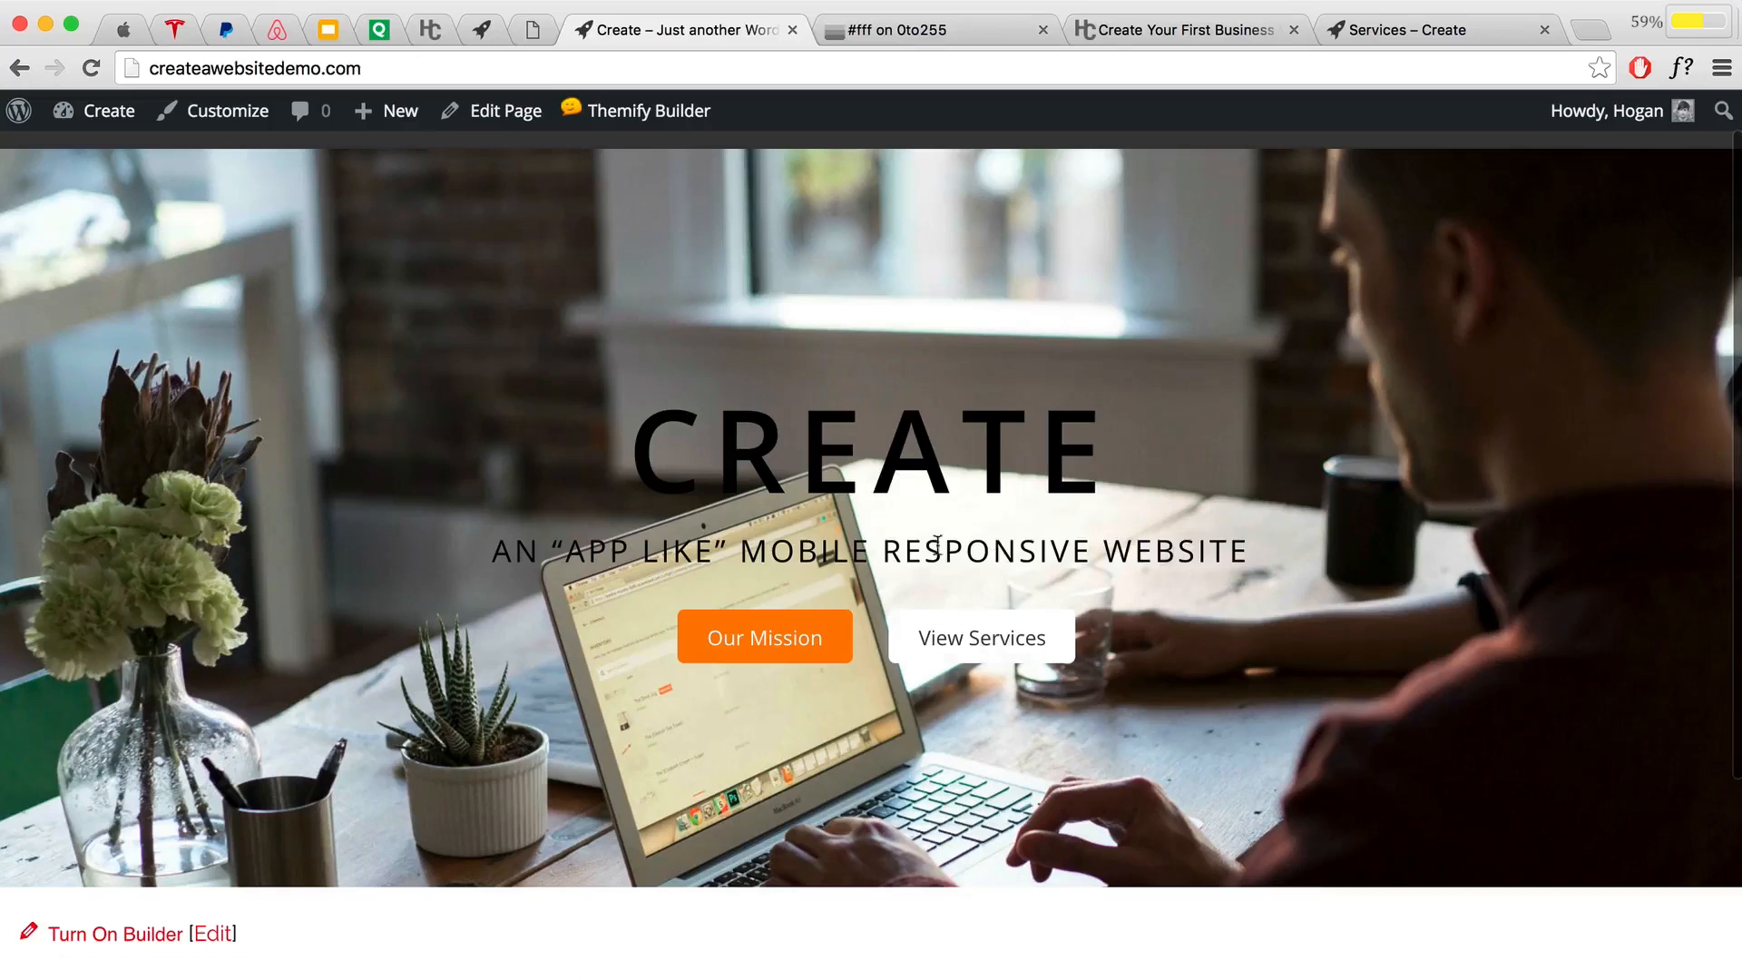
Step: Switch Themify Builder back on and open the subtitle text module's settings
mouse_move(635, 109)
click(607, 156)
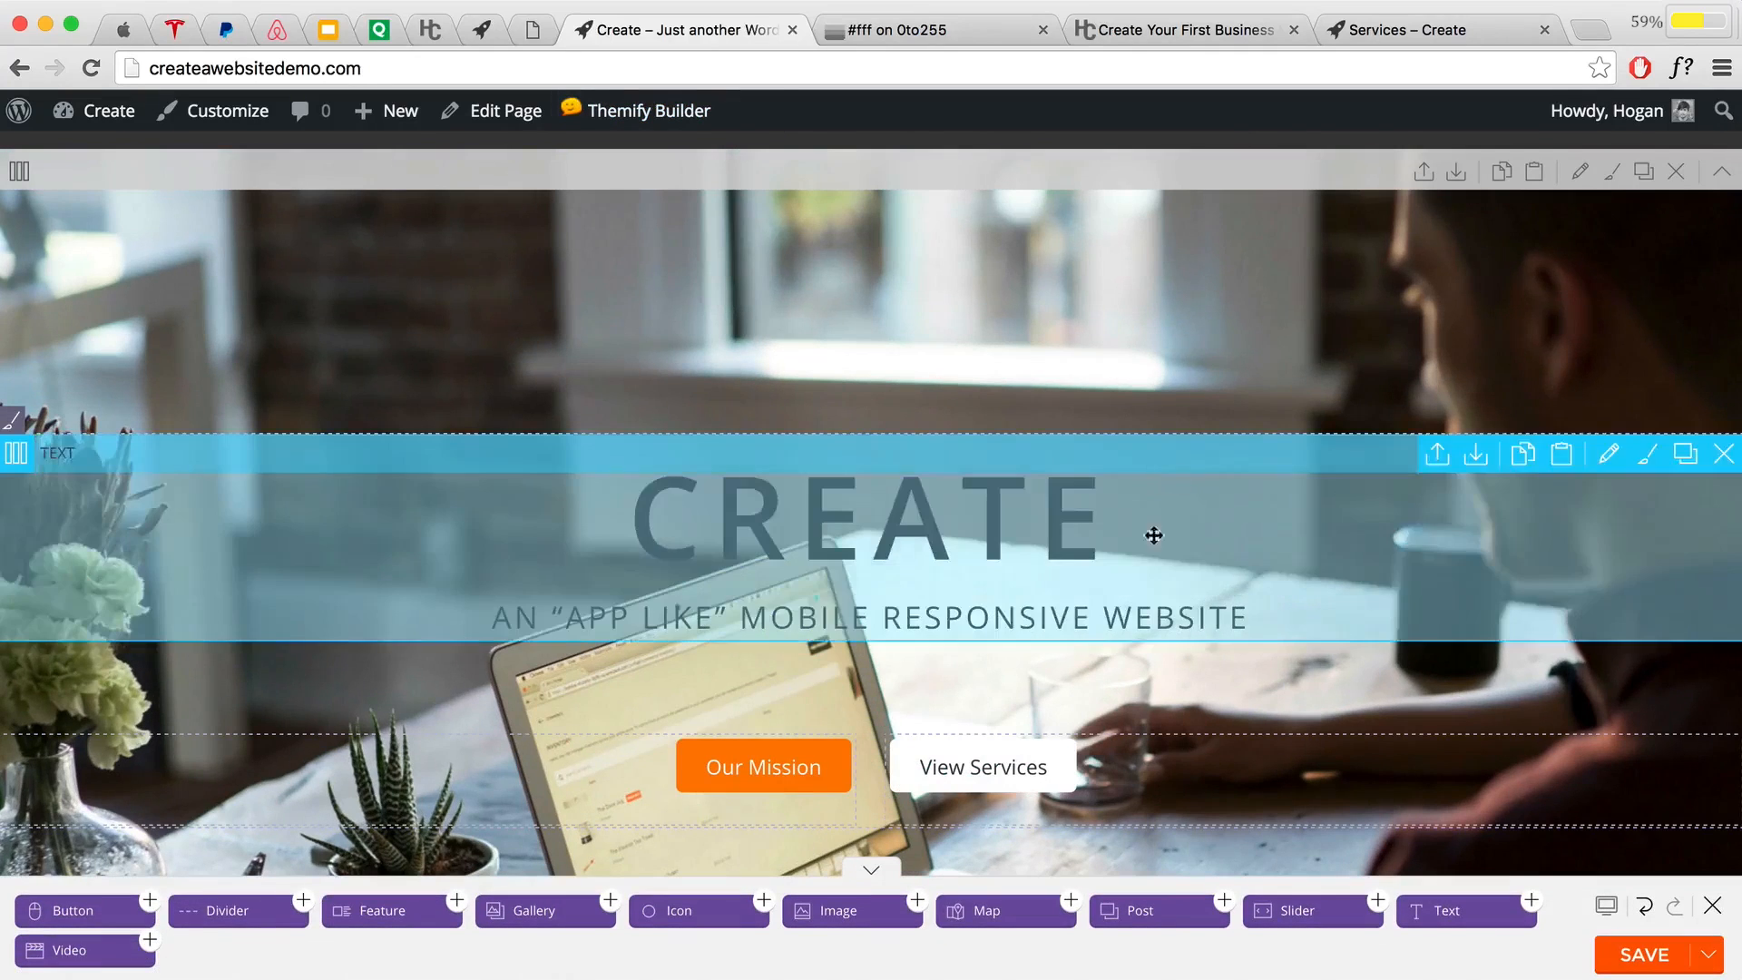
double_click(1071, 610)
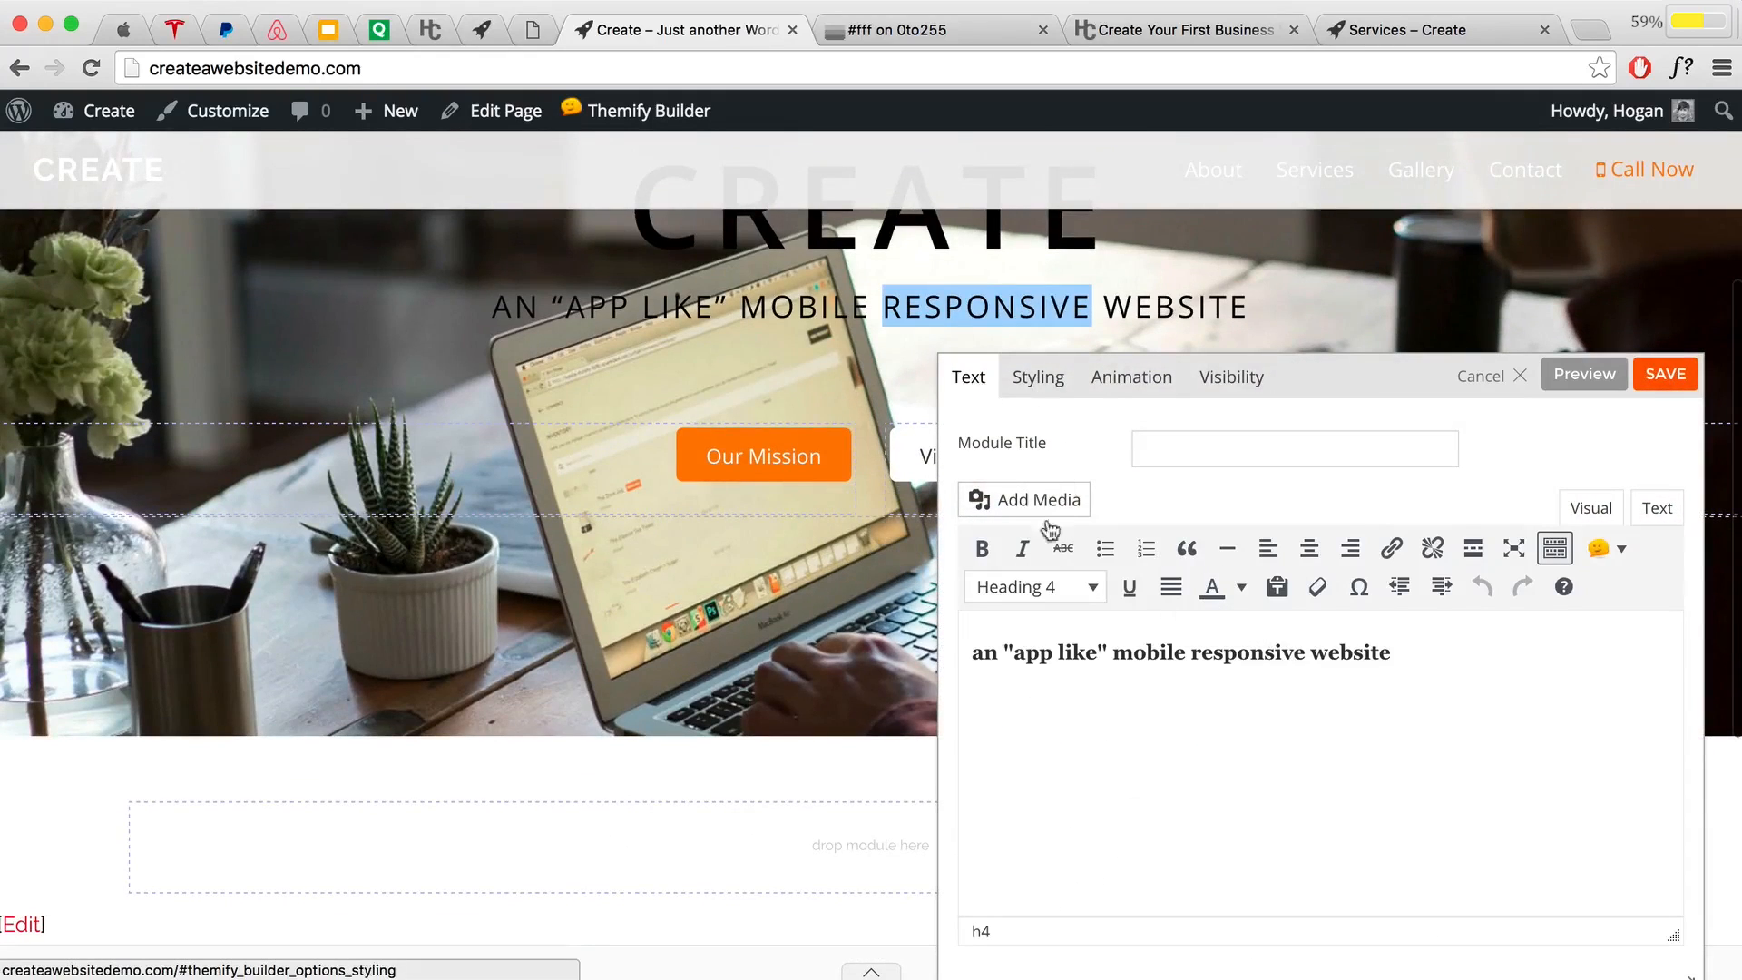
Step: Give the subtitle module a separate bottom margin of 1%
drag(1011, 653, 1332, 653)
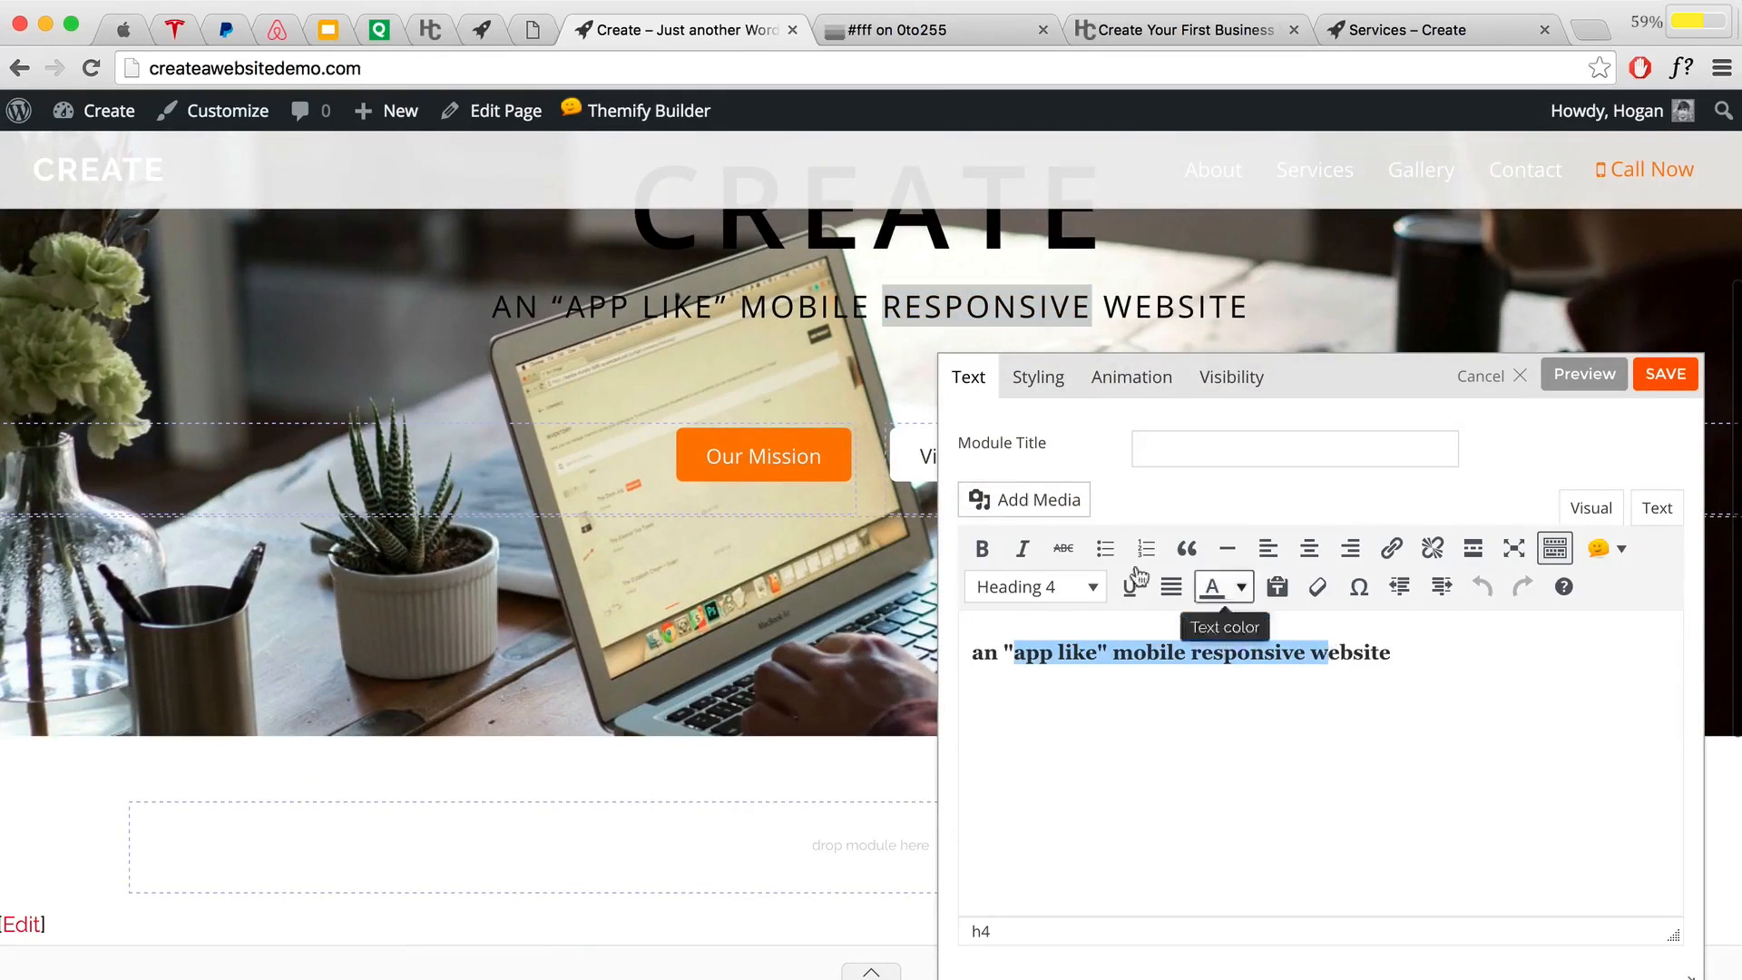
click(1039, 386)
scroll(1293, 546, down, 10)
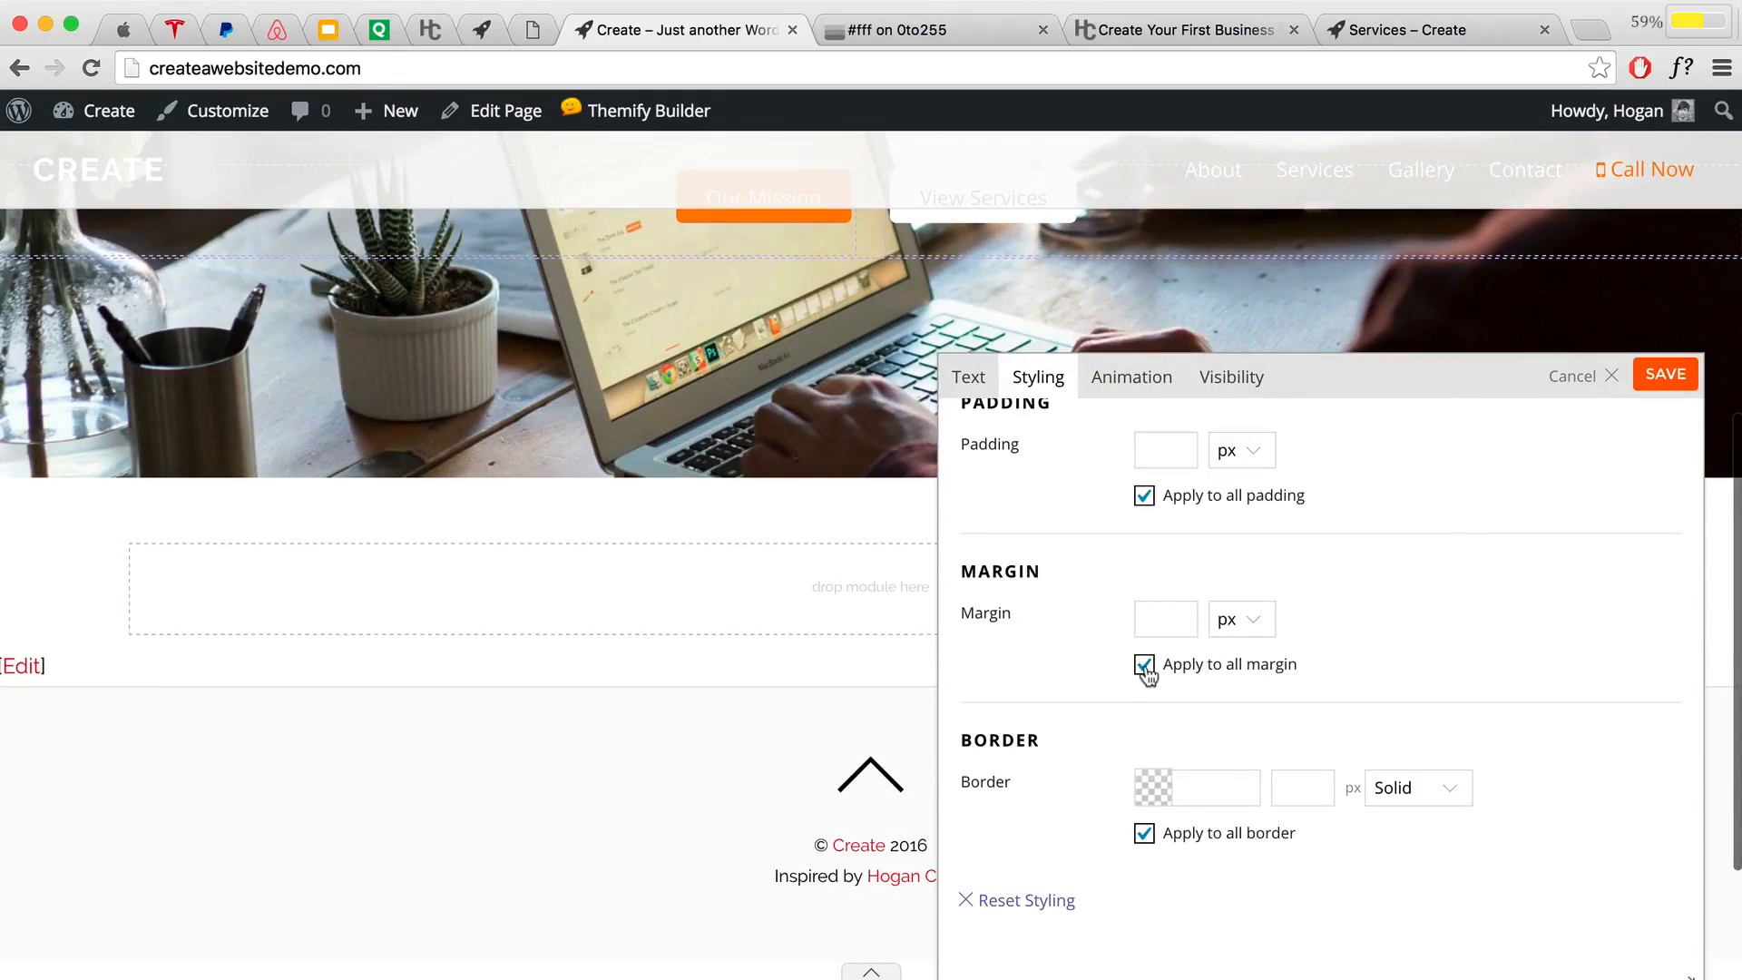
click(1144, 666)
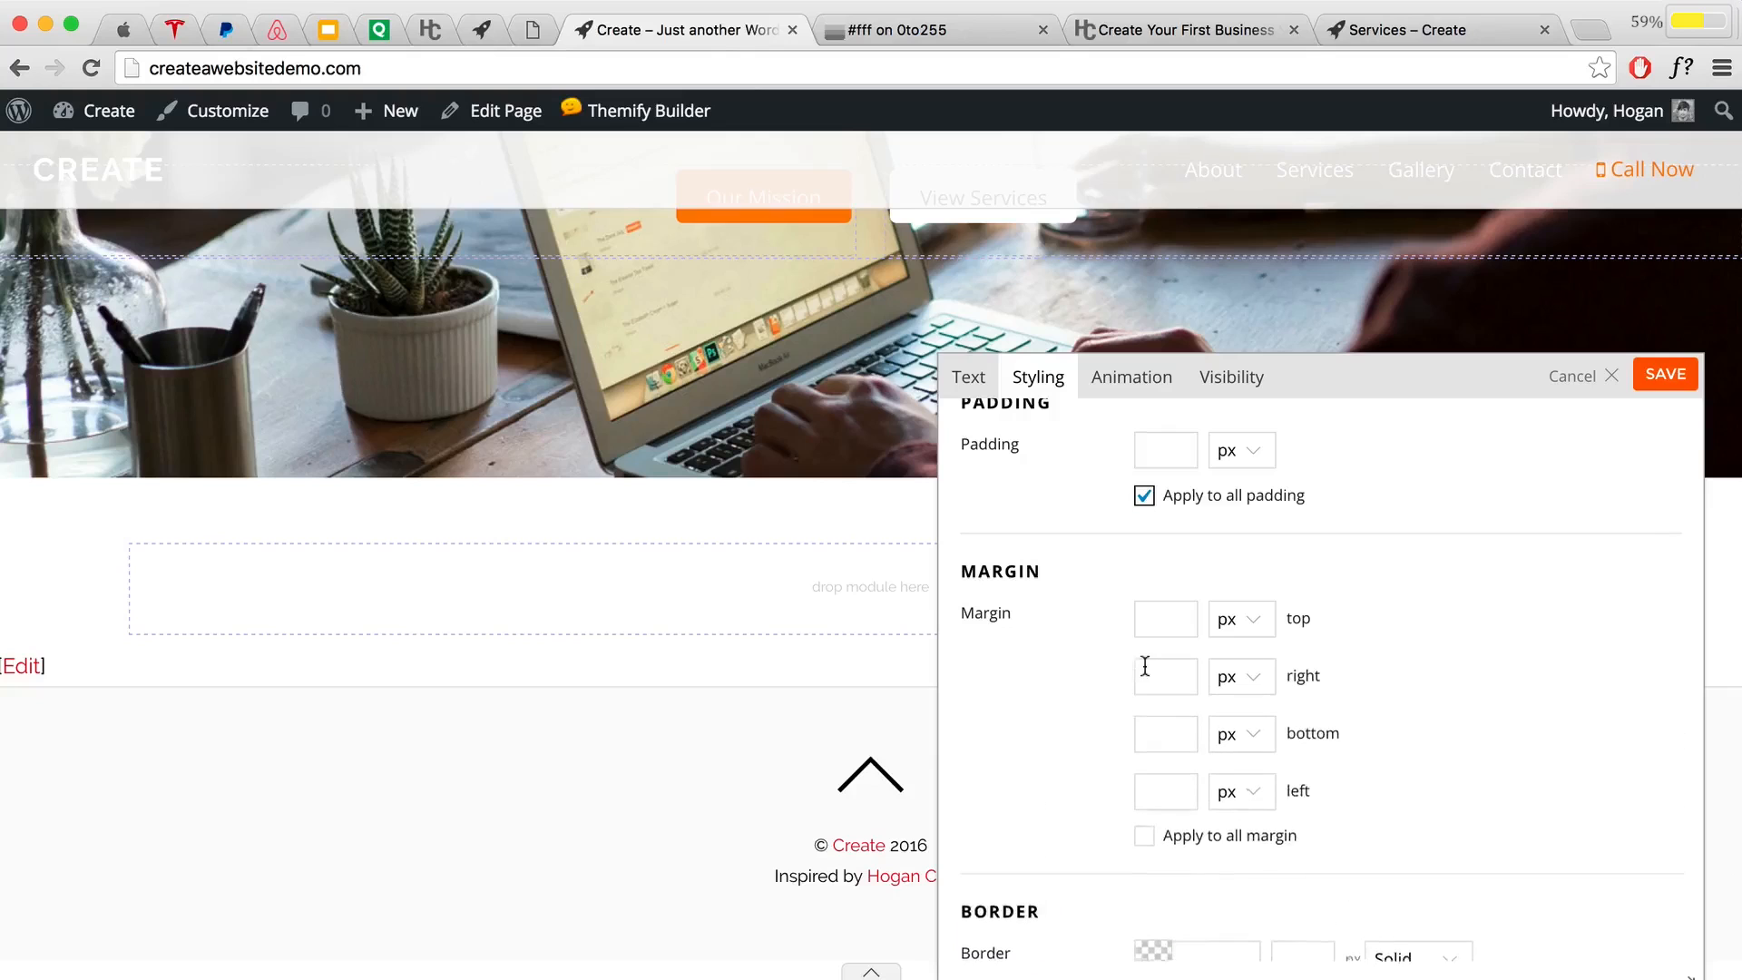
click(1164, 728)
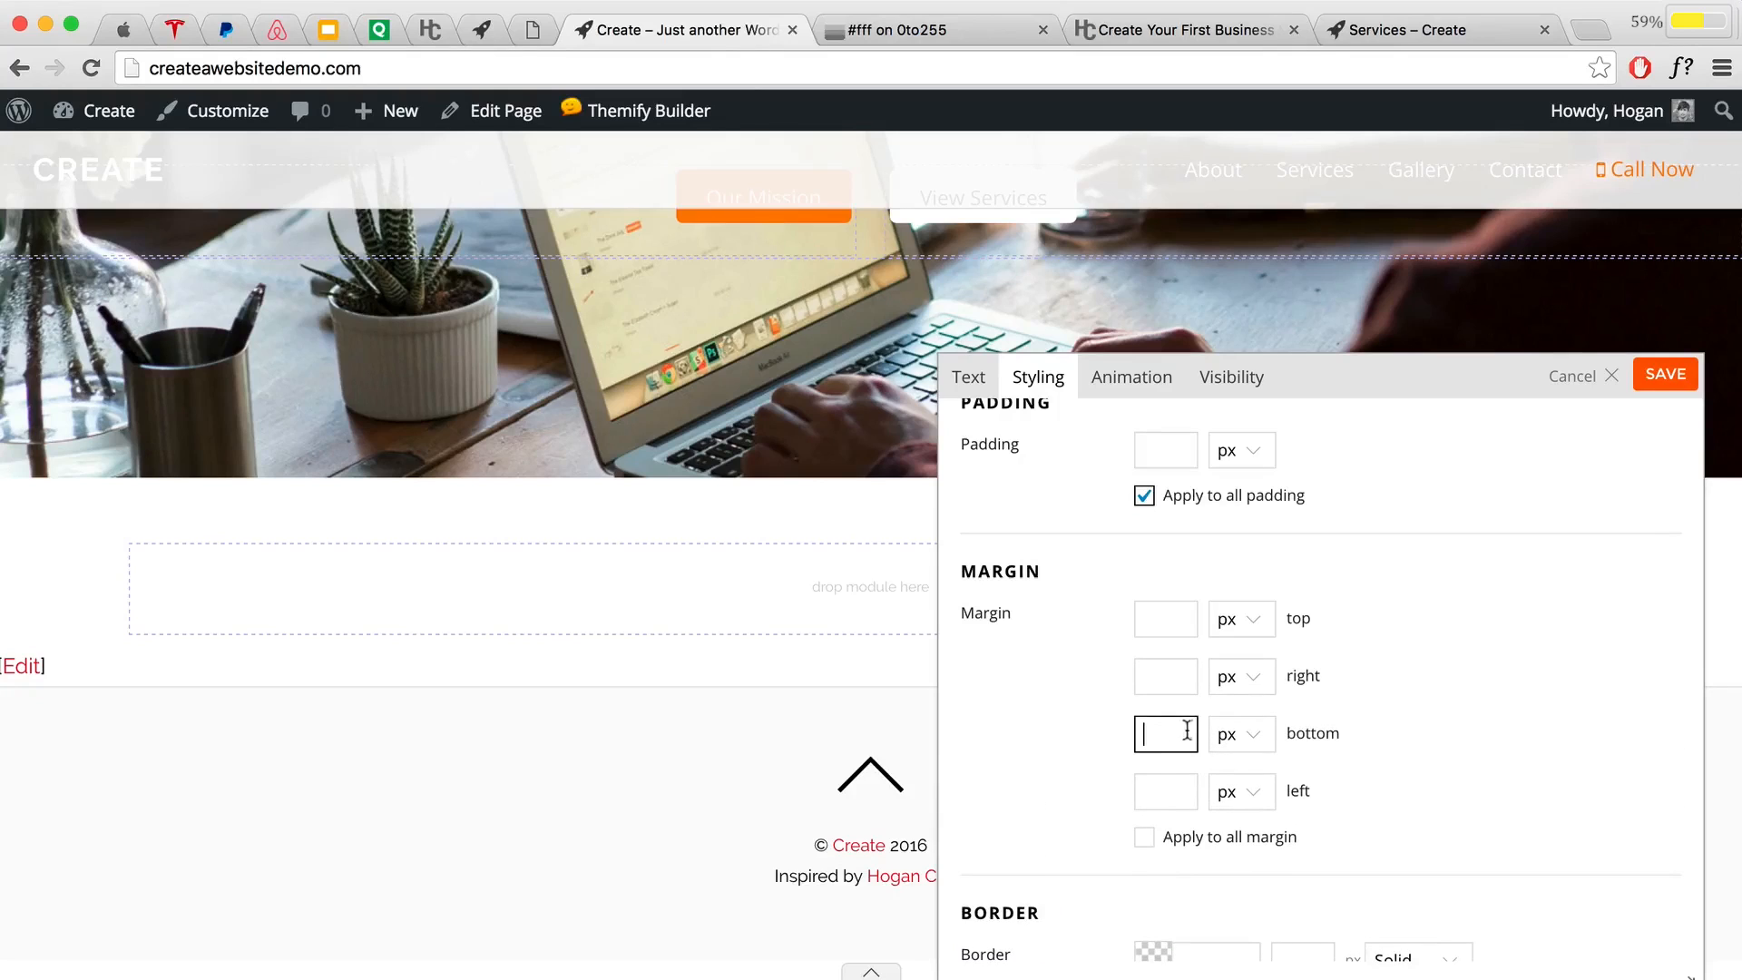
text(1)
click(1232, 736)
click(1229, 756)
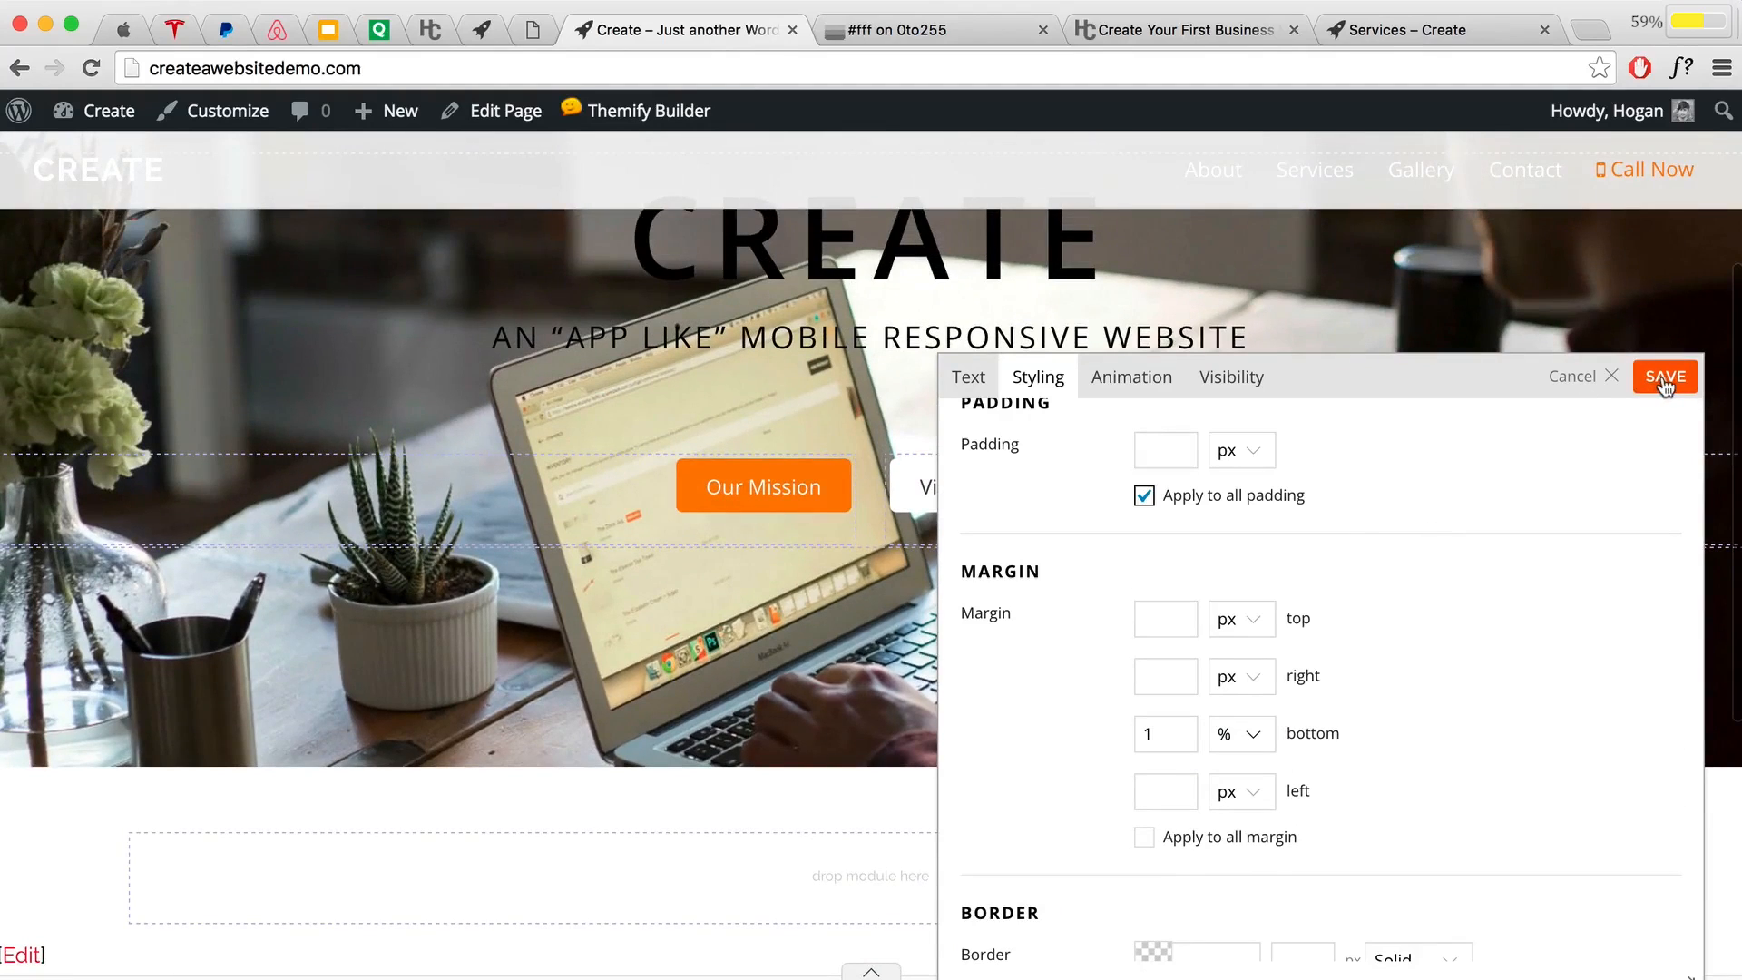
Step: Apply the subtitle styling, save the page layout and close the builder
click(1660, 378)
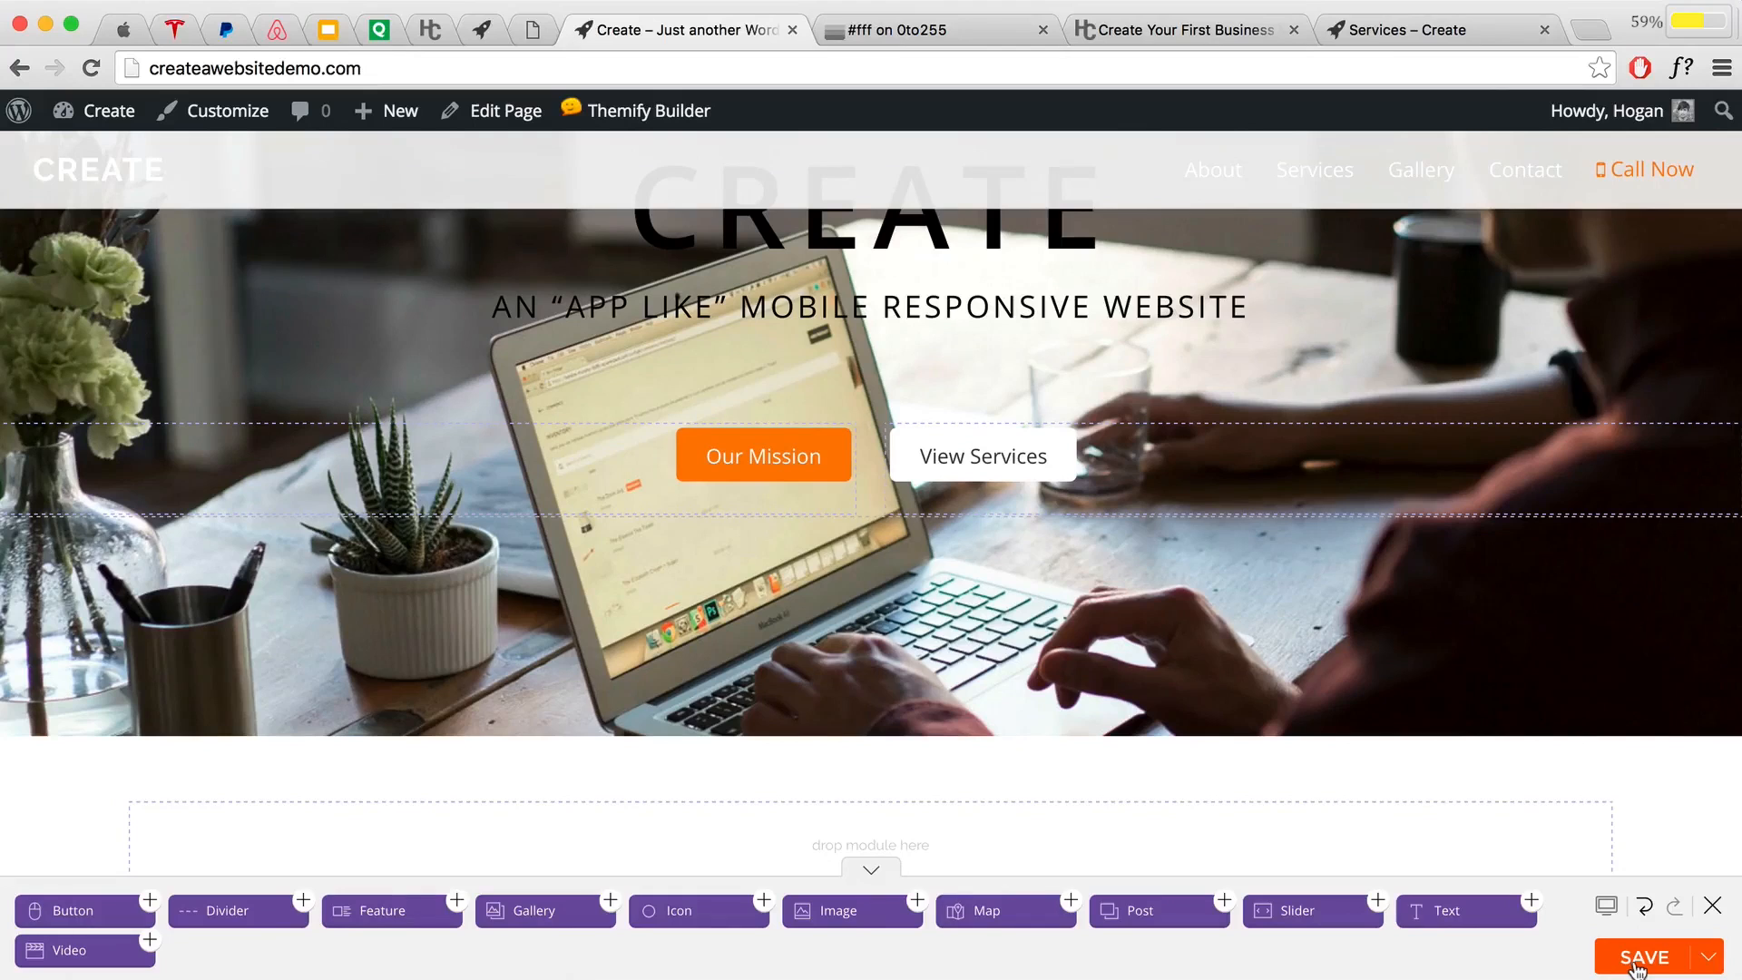
click(1637, 964)
click(1713, 910)
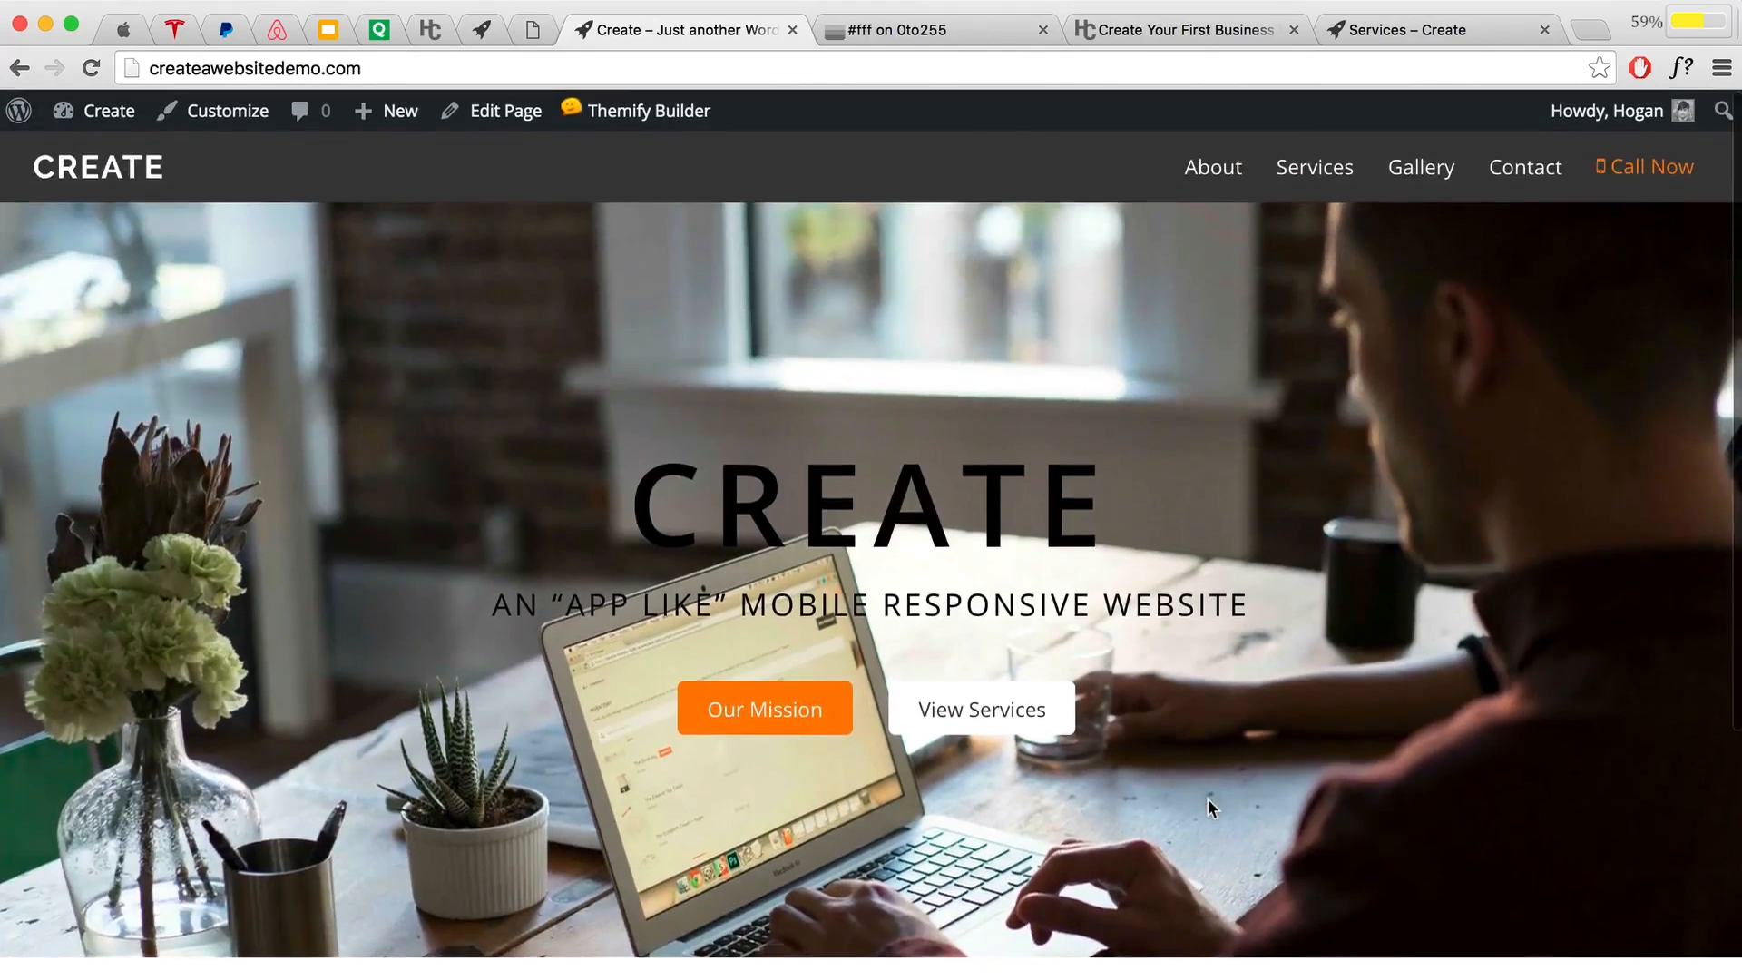
Step: Review the live hero heading and subtitle, then turn Themify Builder back on
scroll(1206, 798, down, 5)
scroll(1207, 798, up, 5)
drag(1249, 604, 490, 578)
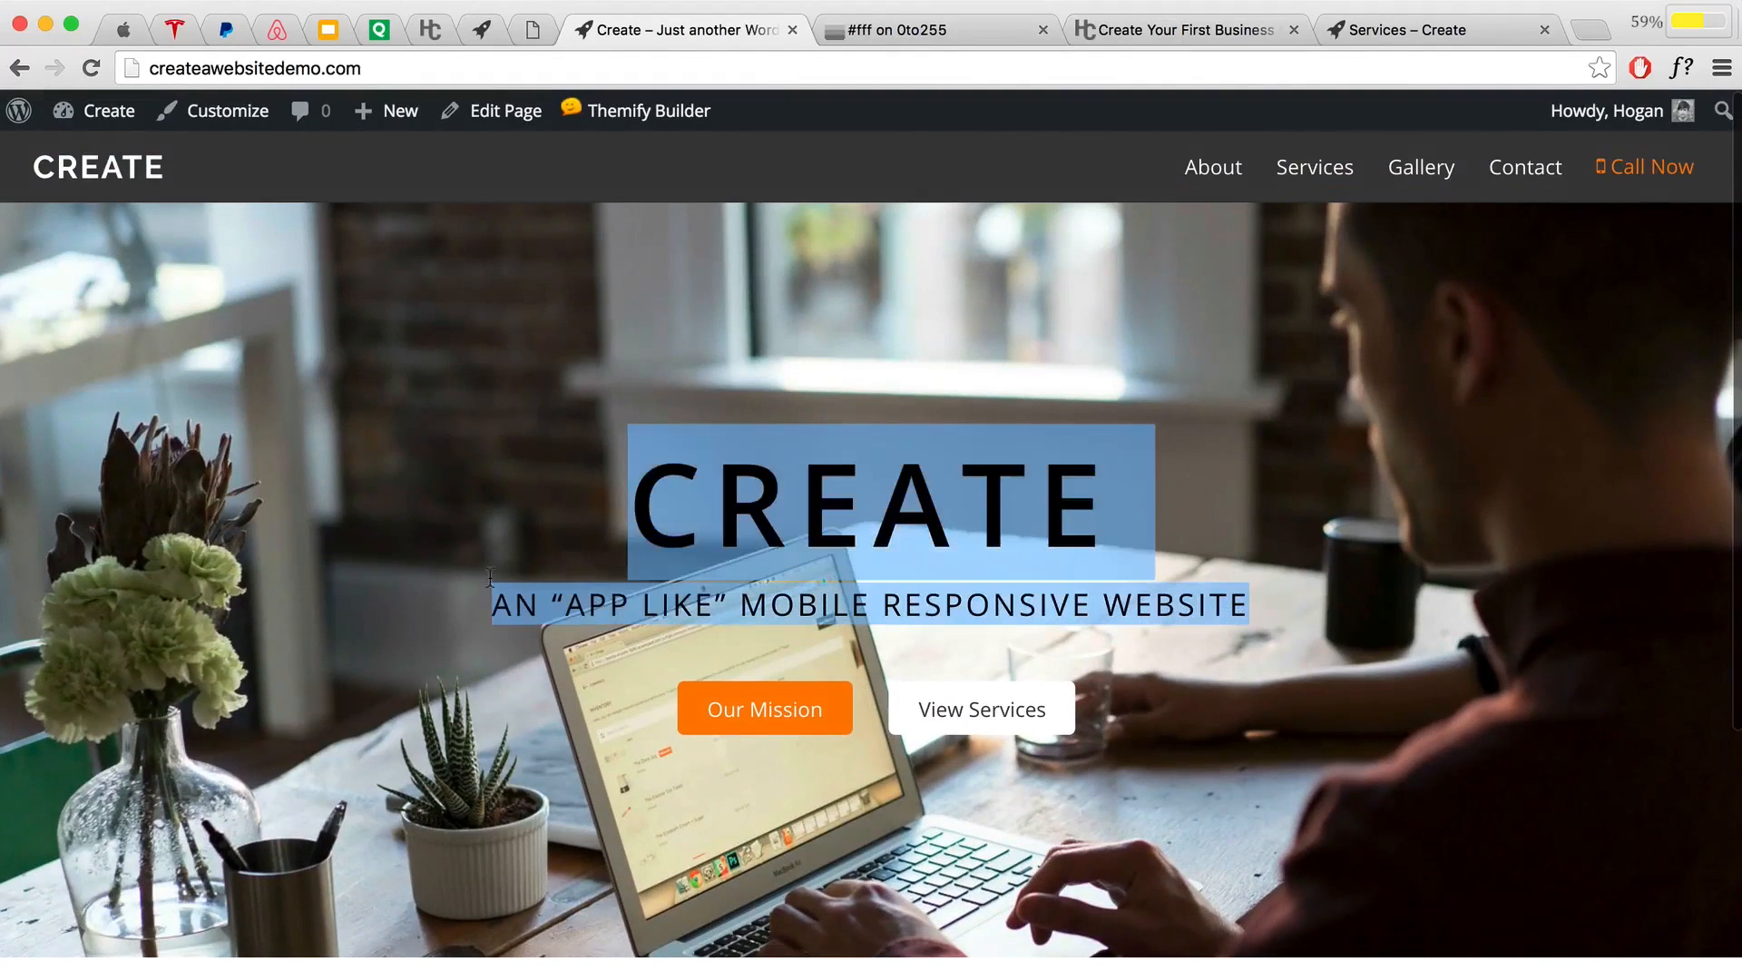
click(681, 509)
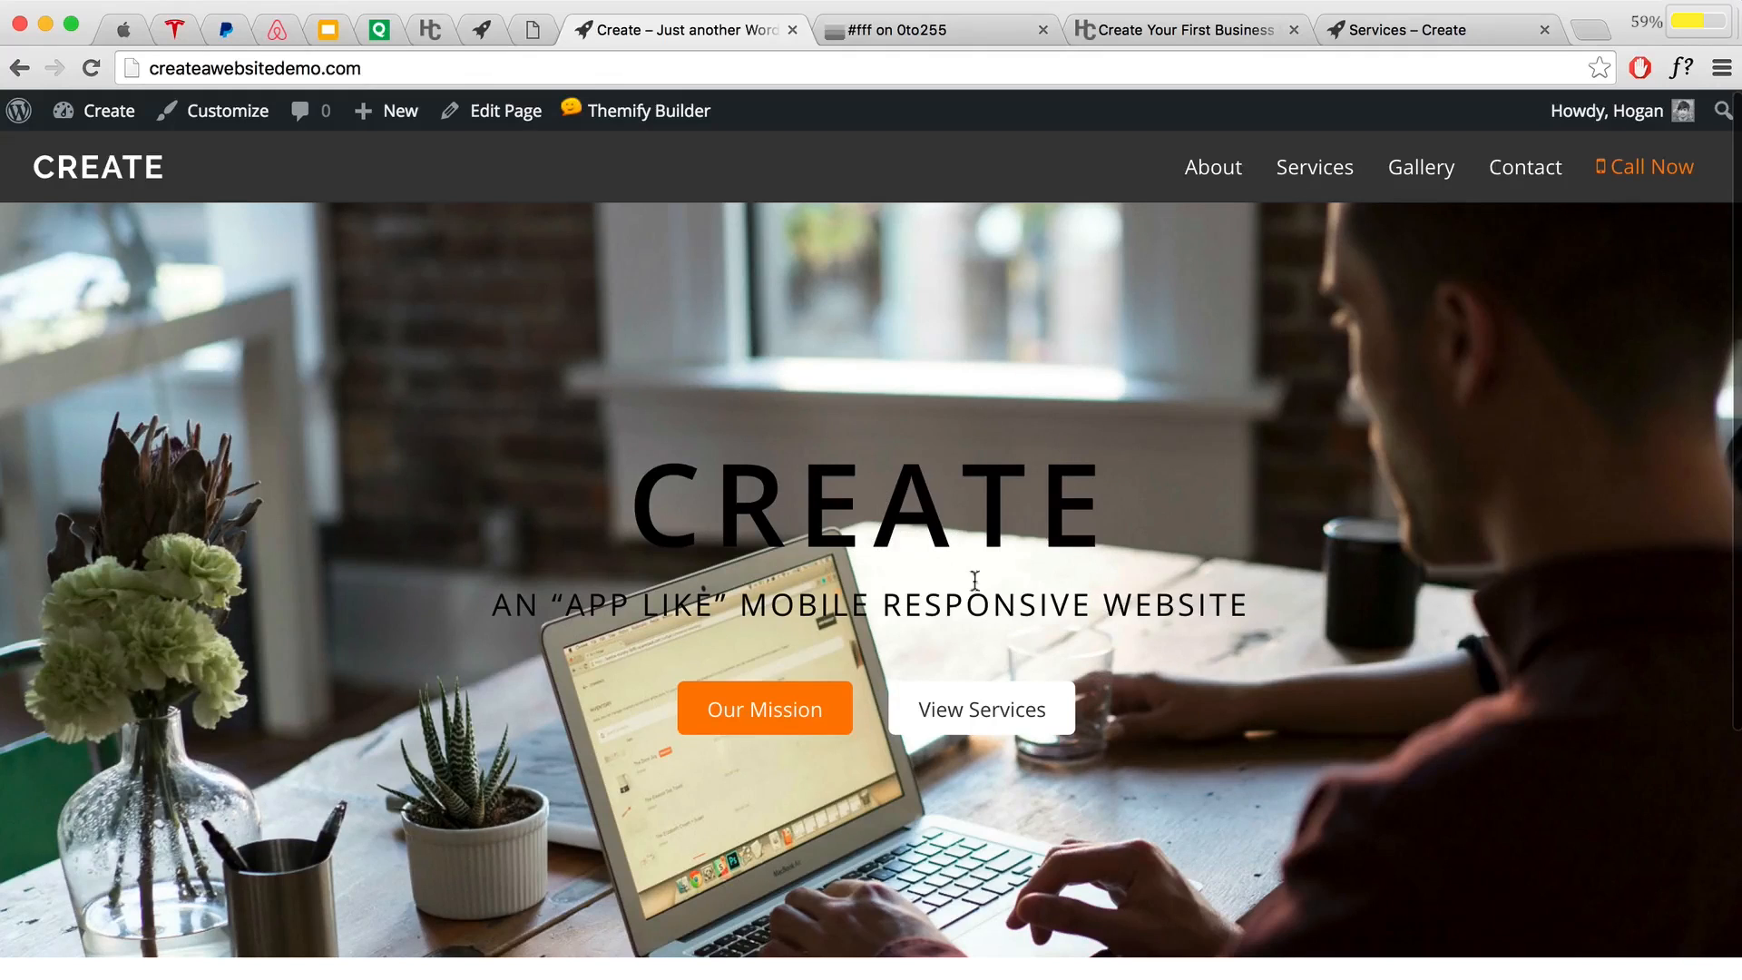
mouse_move(635, 111)
click(617, 156)
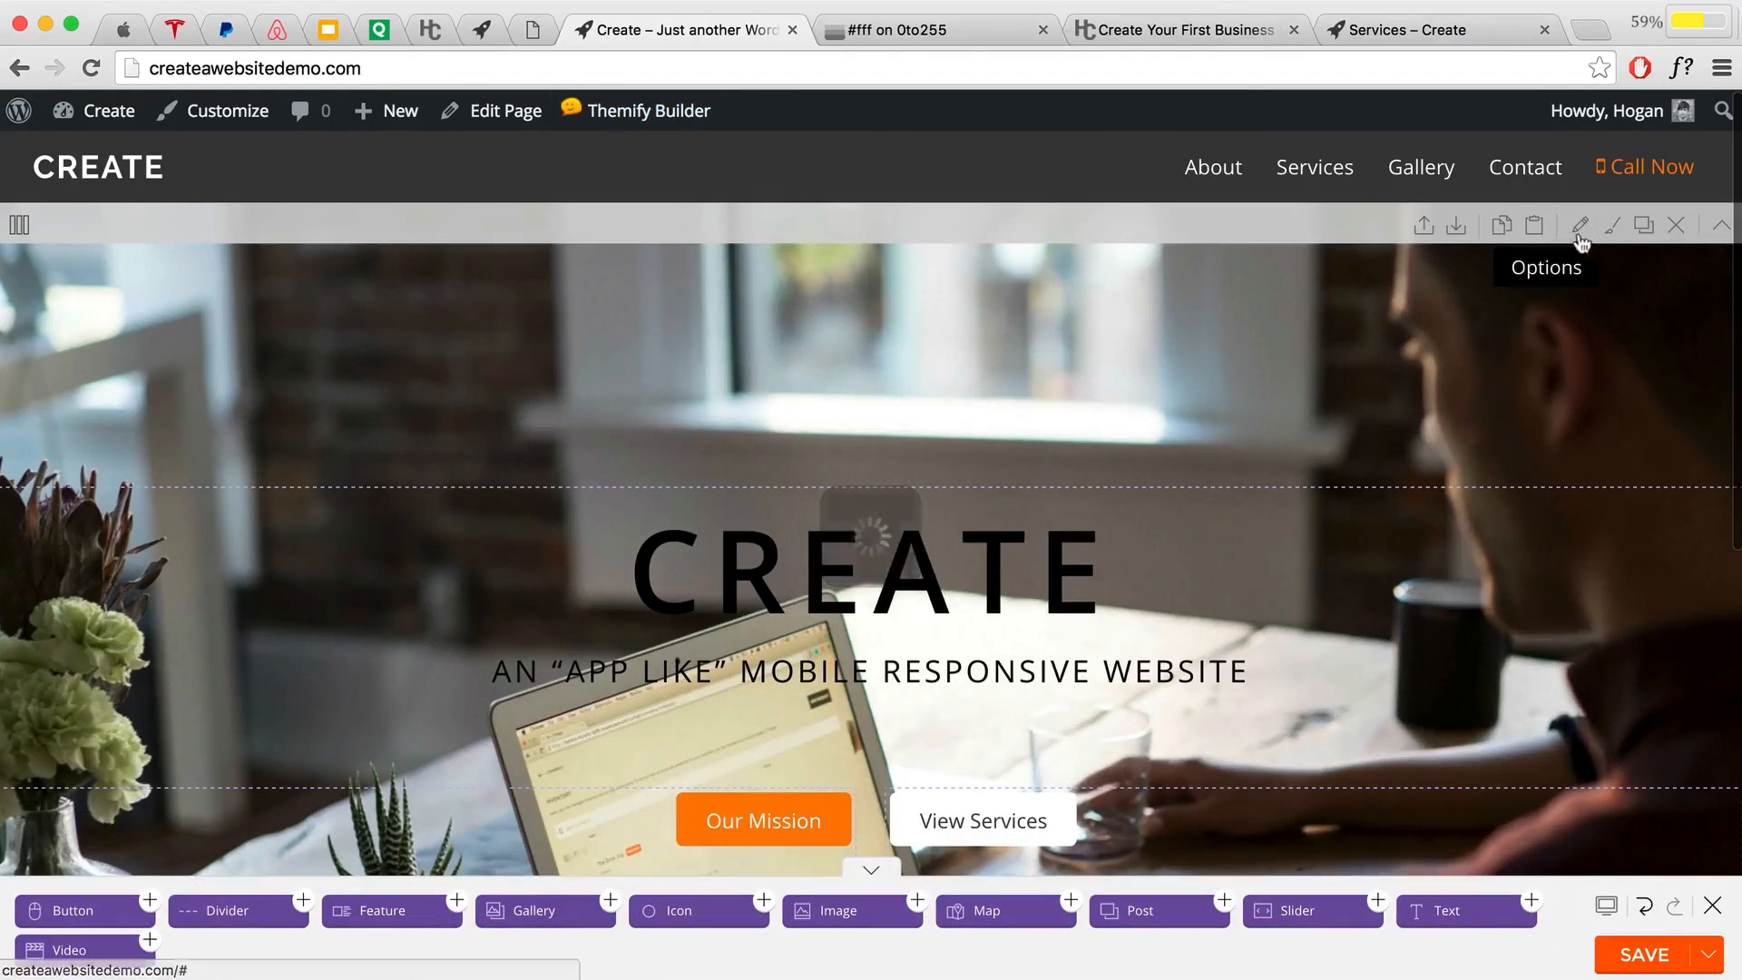
Step: Set the hero row's overlay colour to semi-transparent black 000000
click(1580, 228)
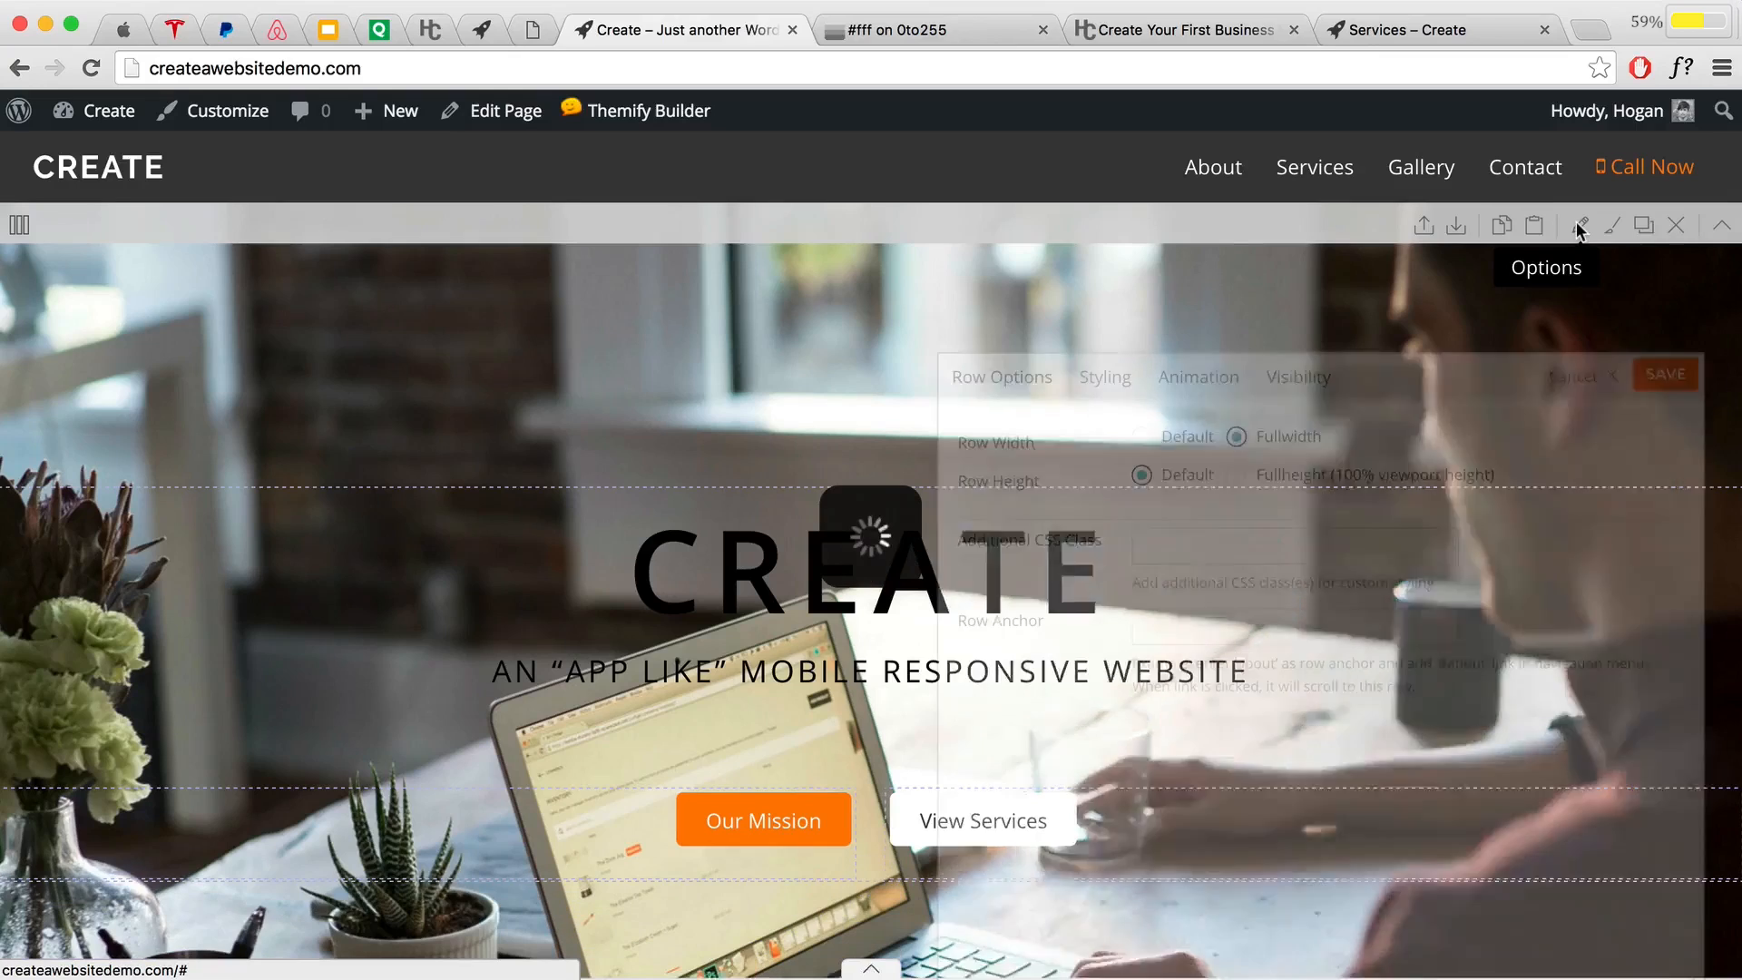
click(1105, 381)
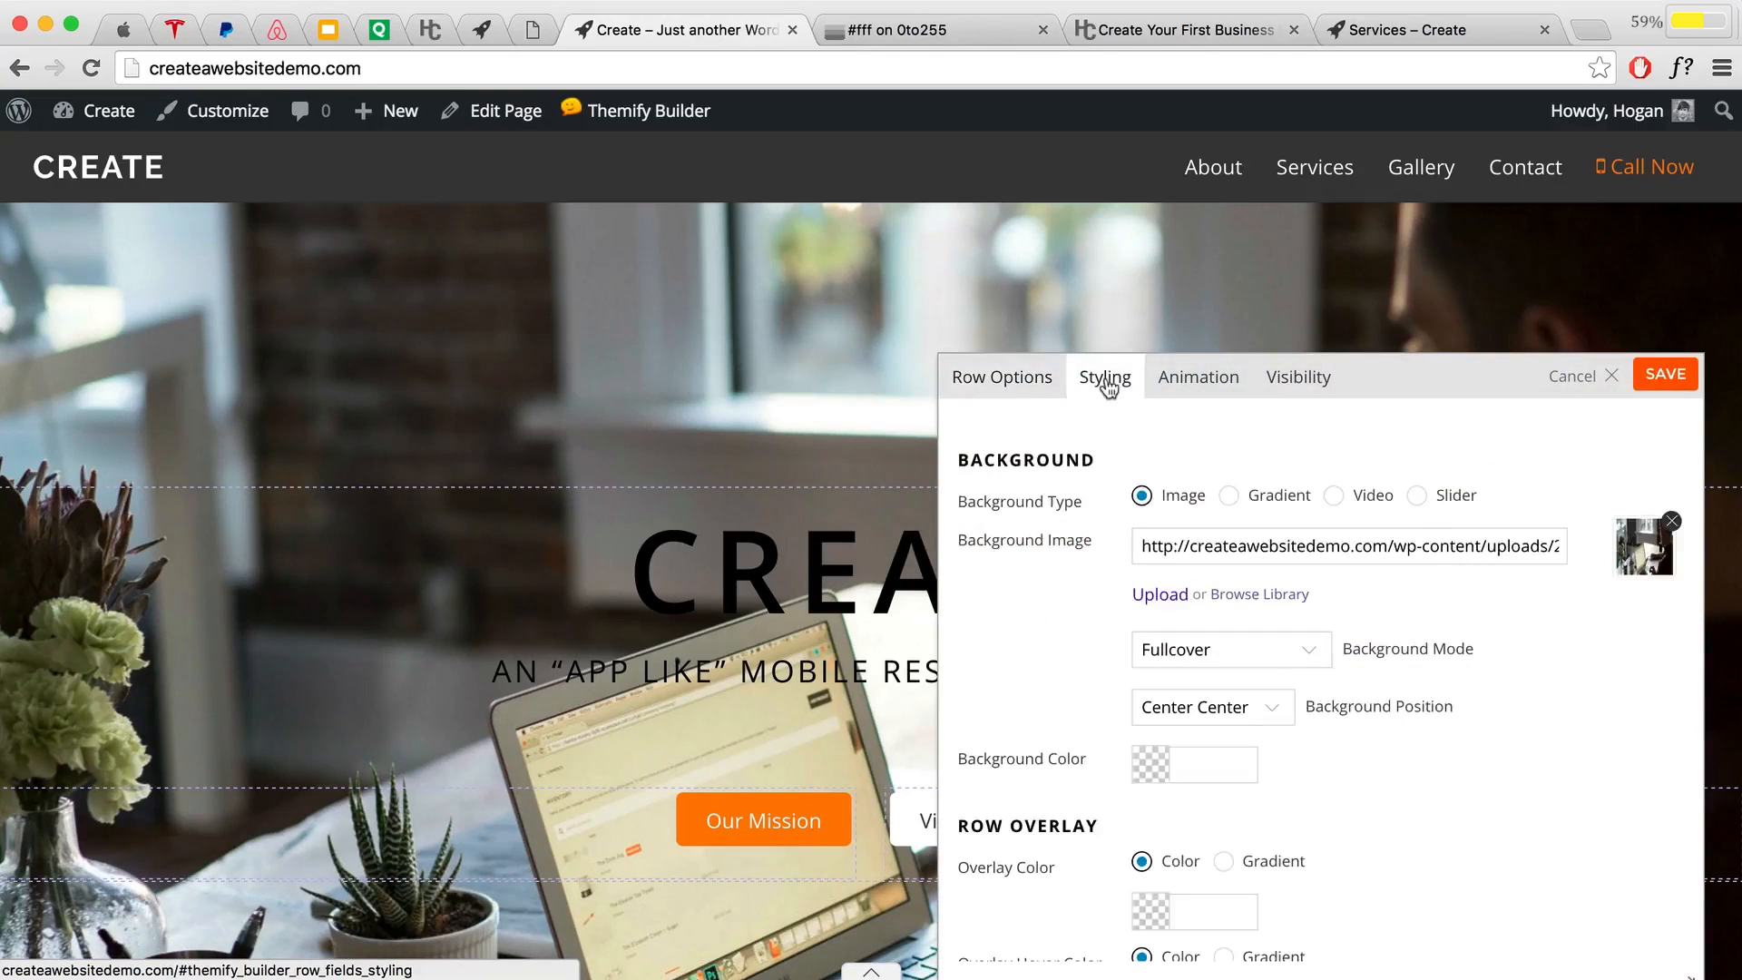
scroll(1215, 581, down, 3)
scroll(1216, 577, down, 3)
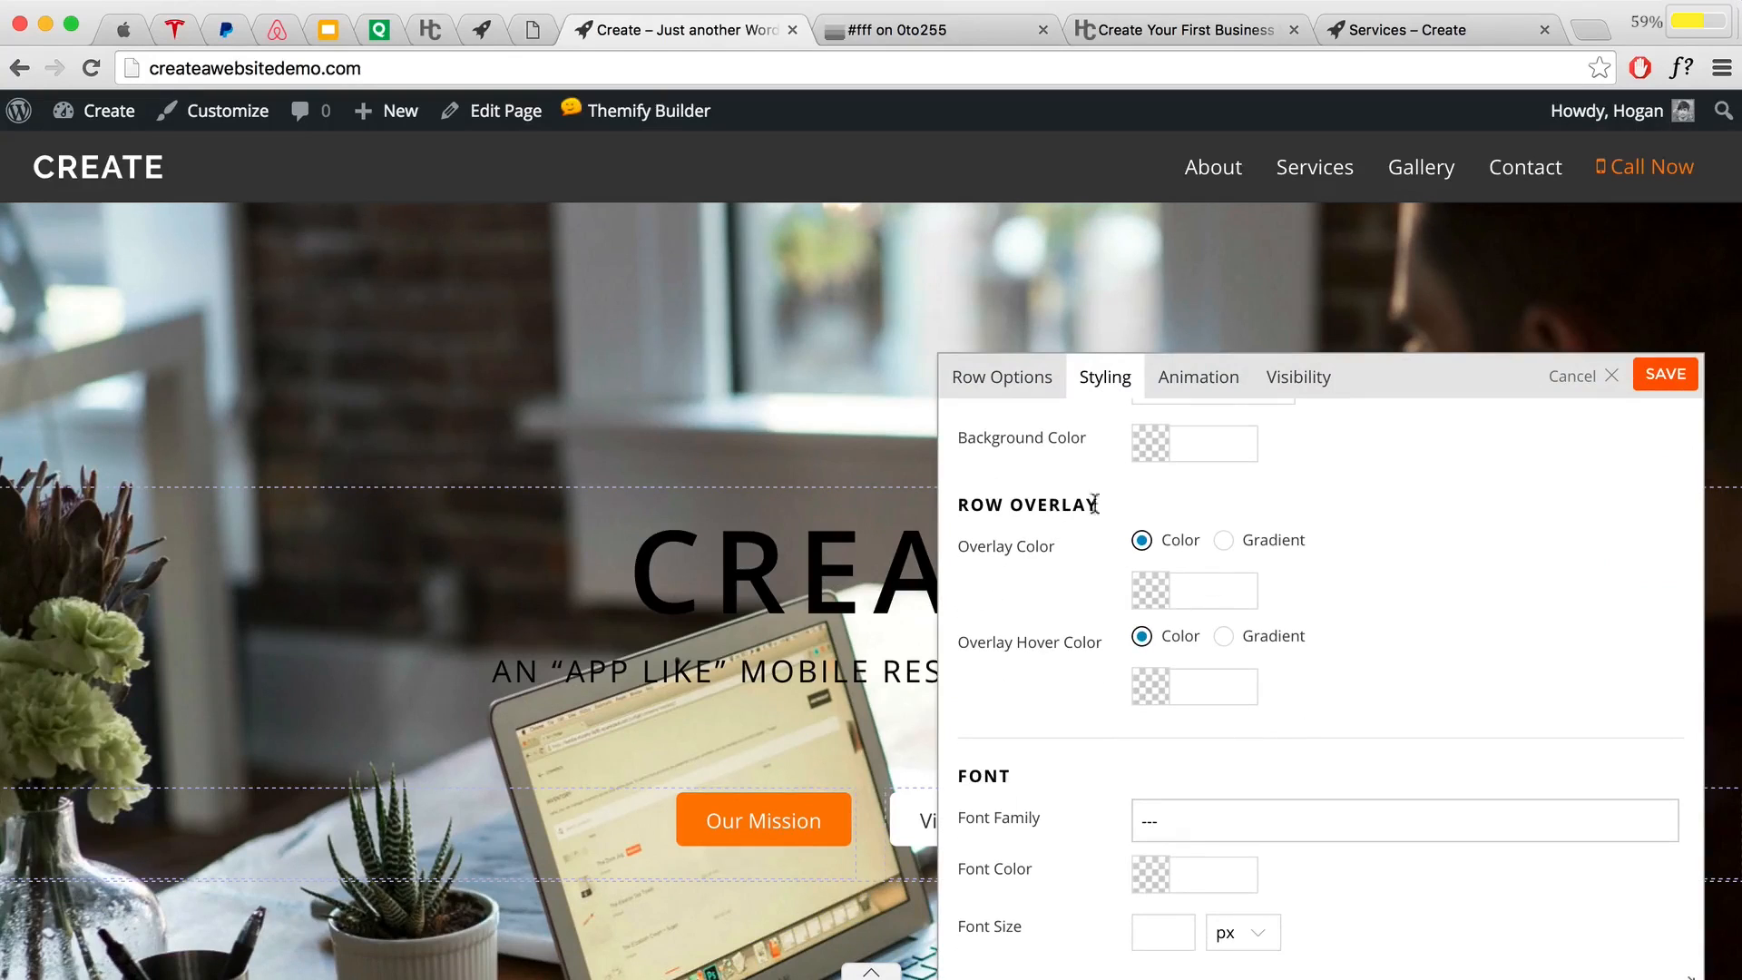
drag(1095, 505, 947, 507)
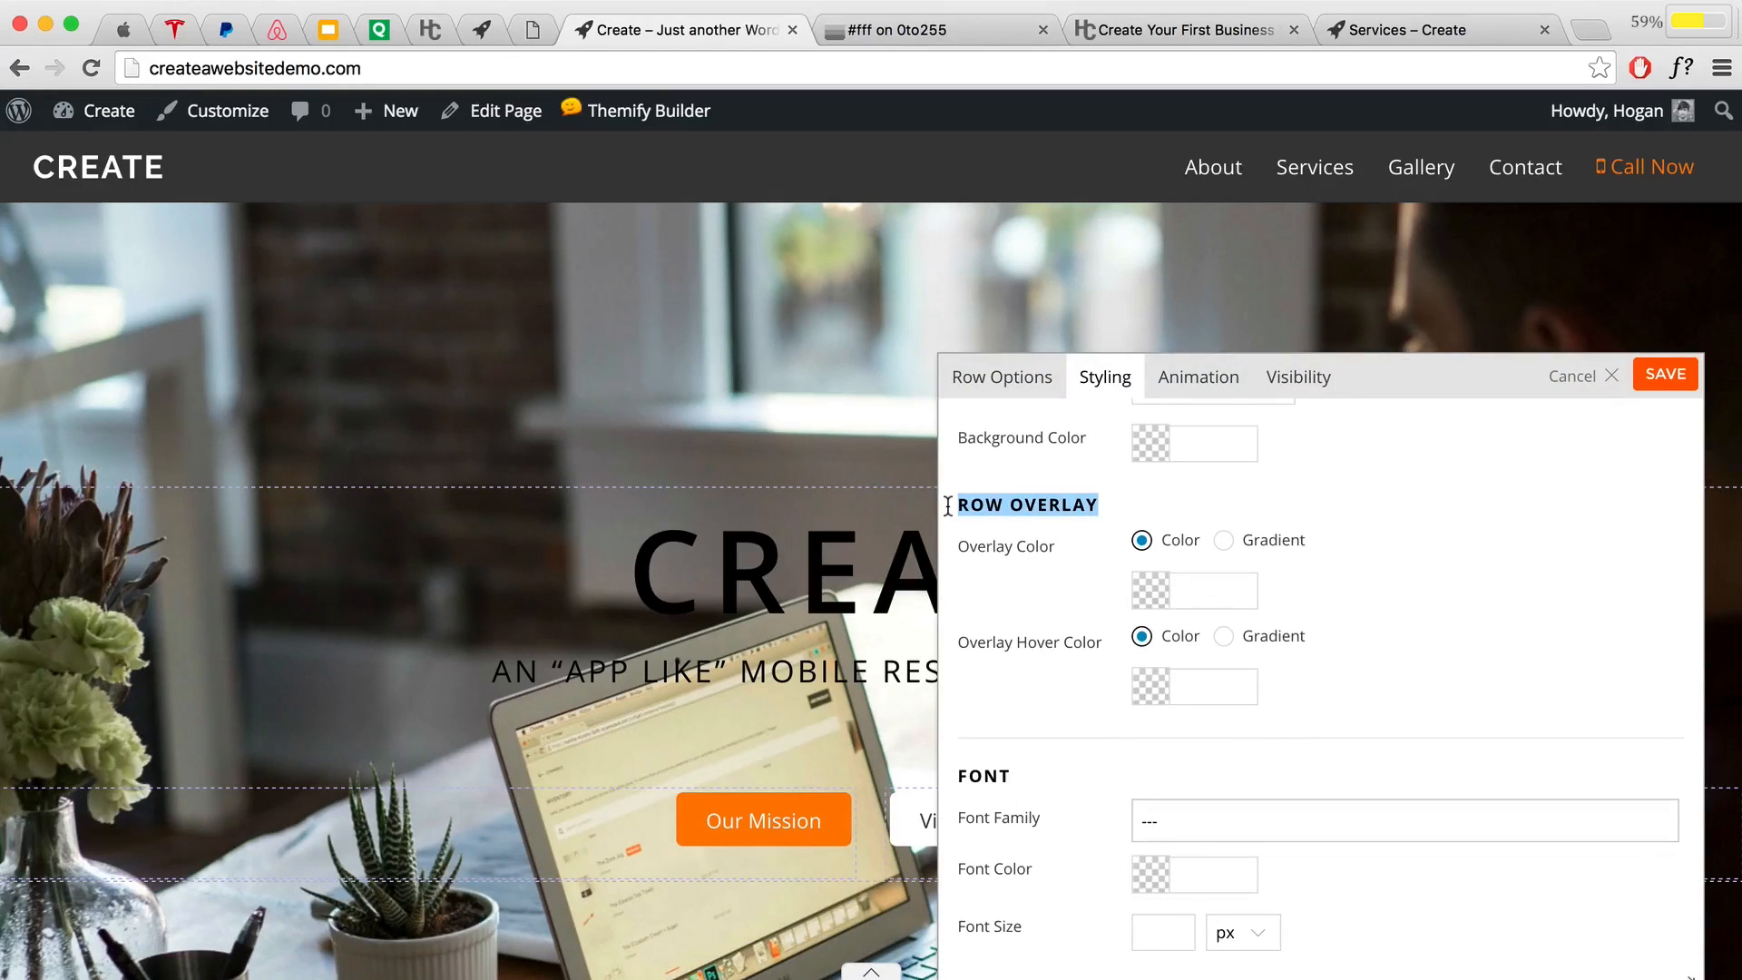
click(1150, 591)
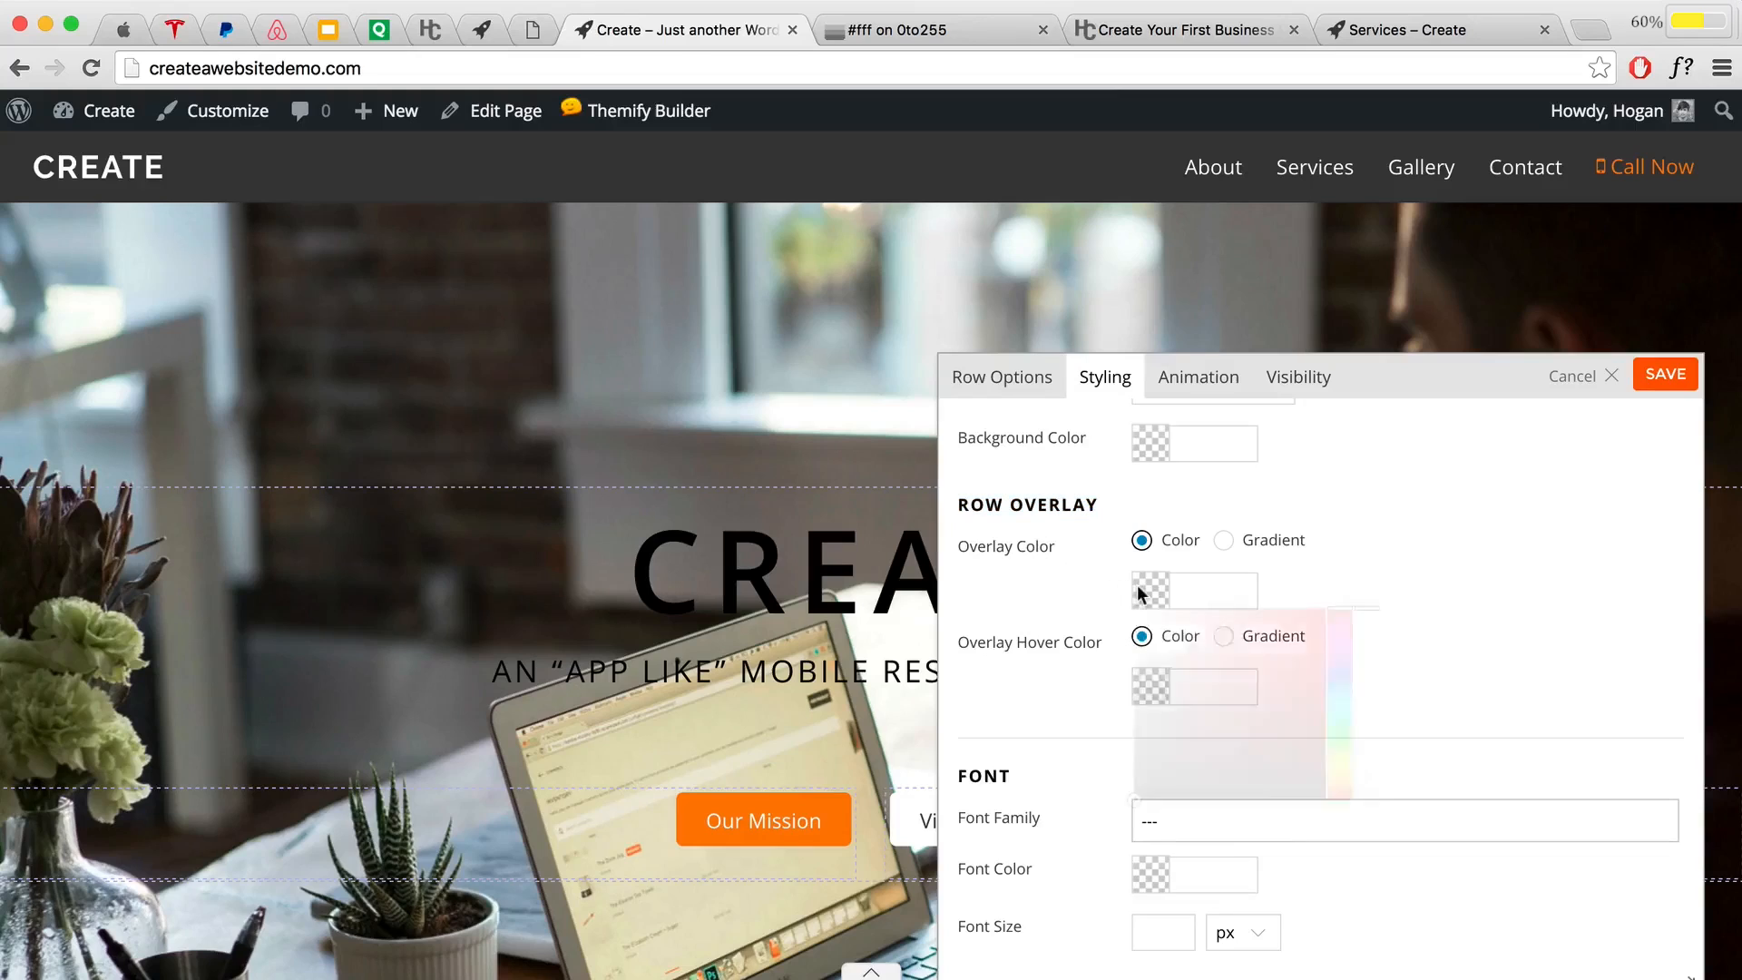
mouse_move(1208, 649)
mouse_down()
mouse_move(1097, 793)
mouse_move(1070, 802)
mouse_up()
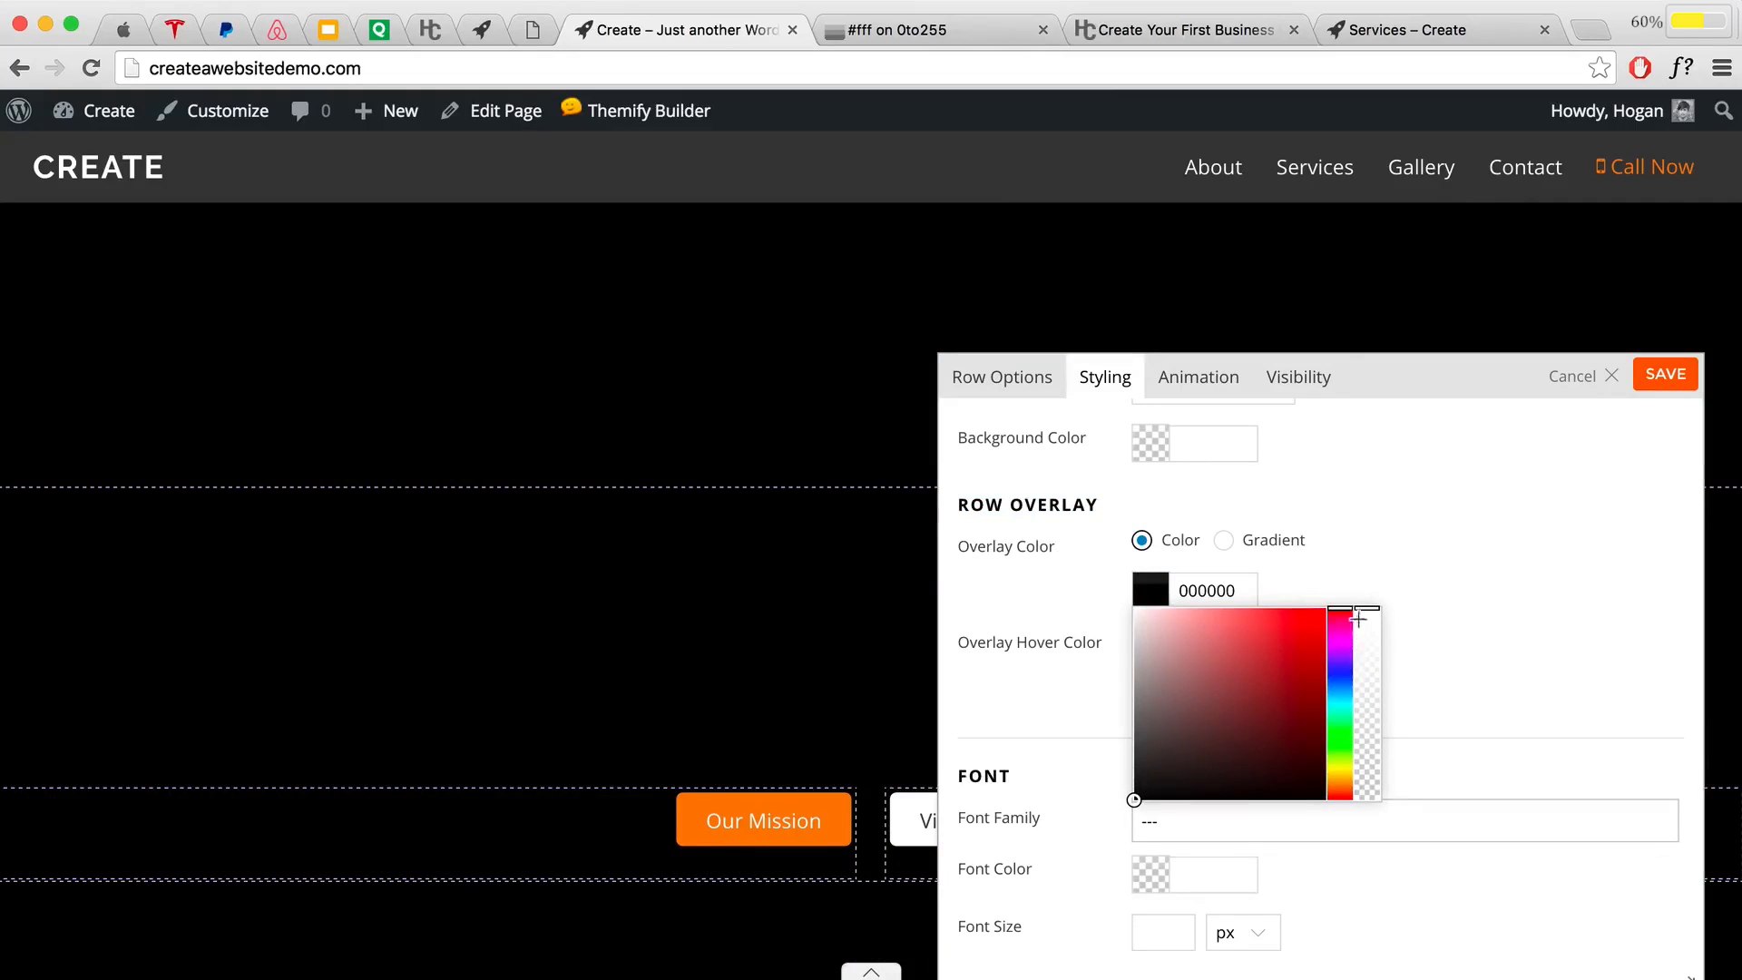
click(1367, 753)
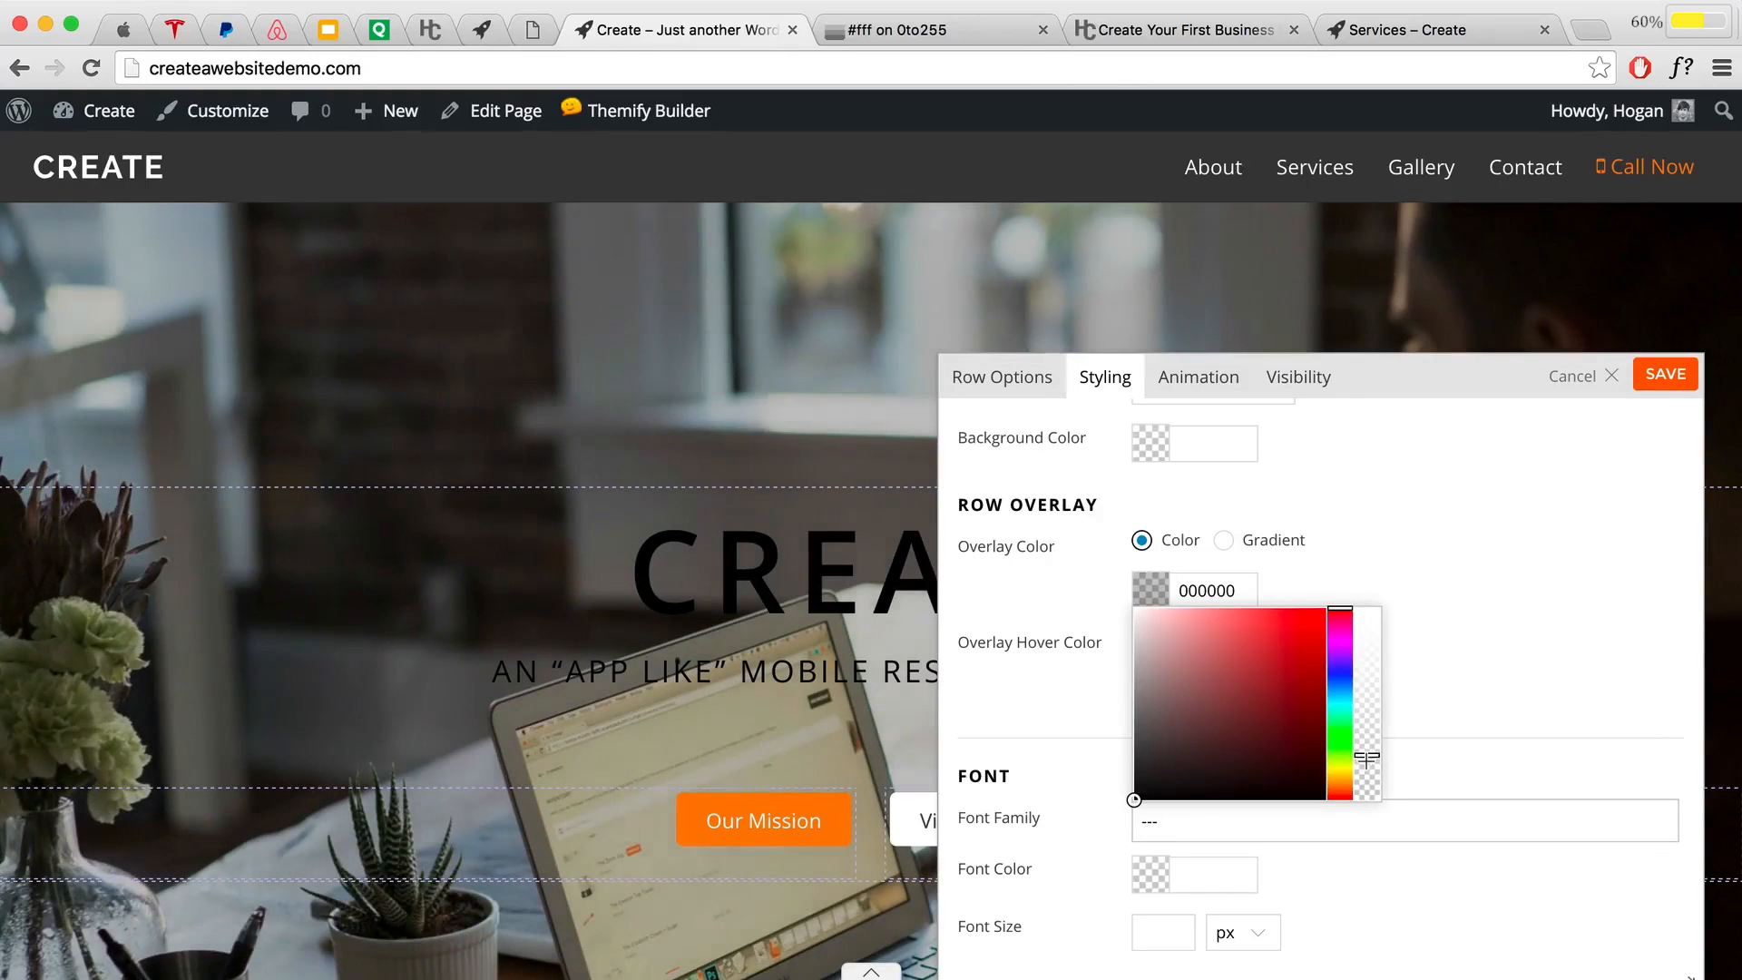
click(1475, 498)
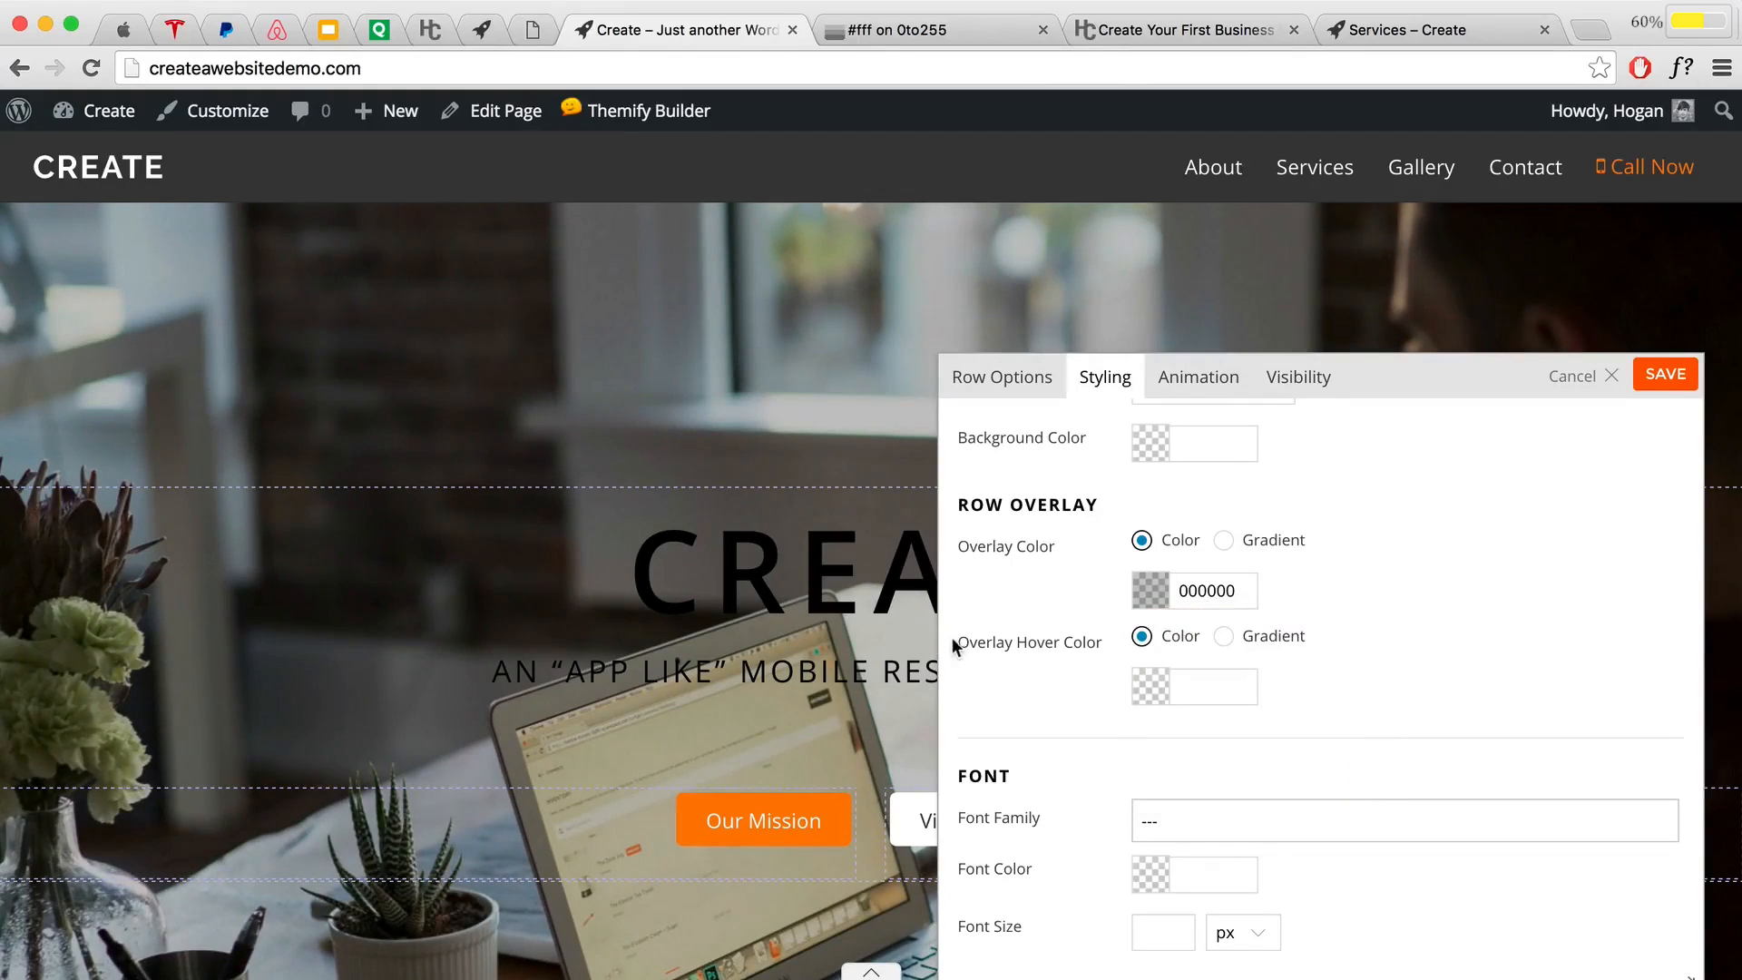
Step: Set the row's overlay hover colour to a mostly transparent 0f0f0f
drag(957, 641, 1105, 641)
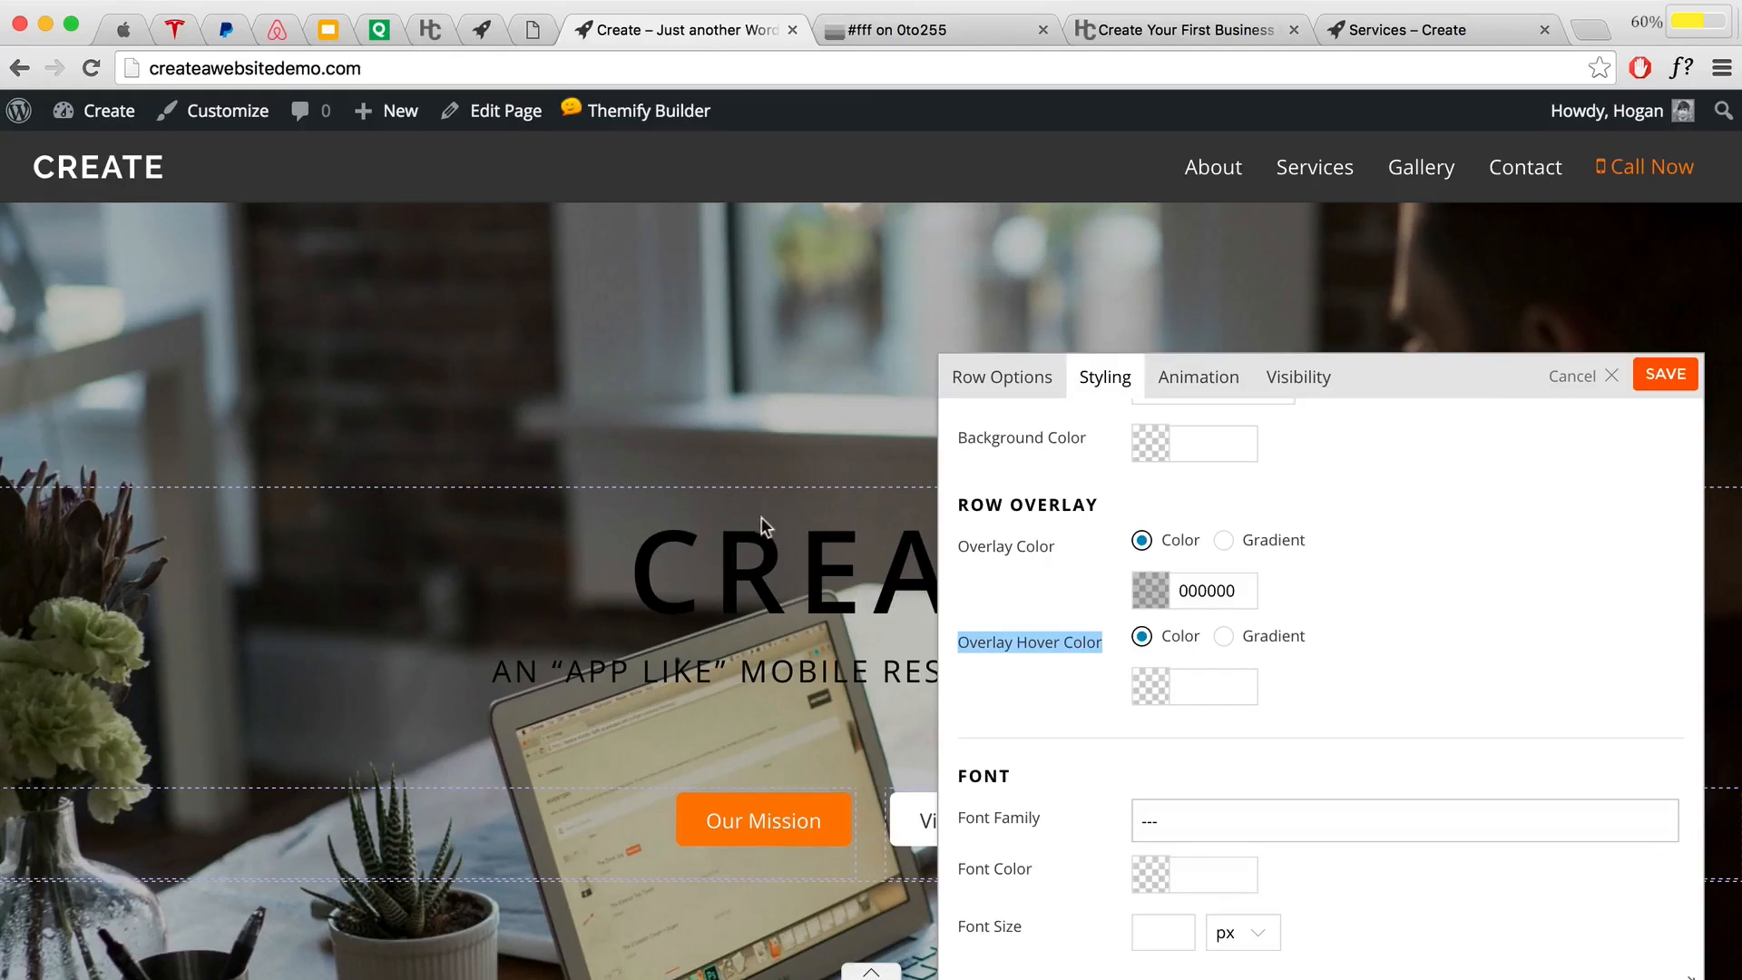
click(1140, 689)
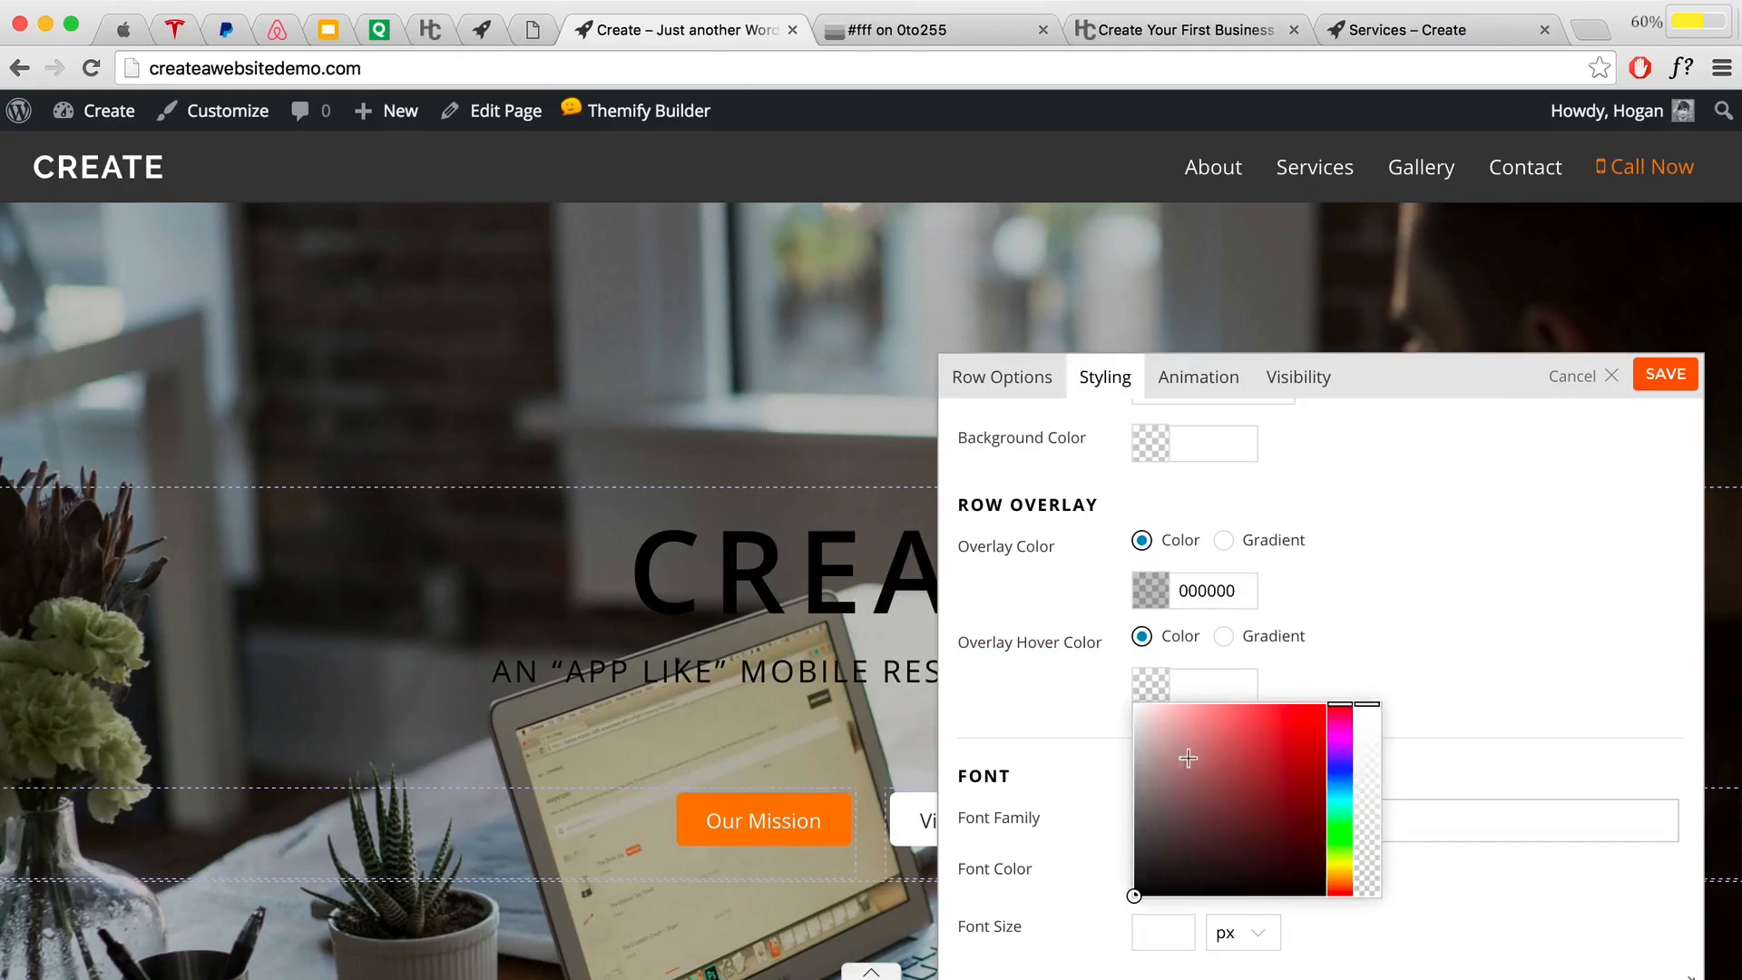
drag(1178, 762, 1016, 883)
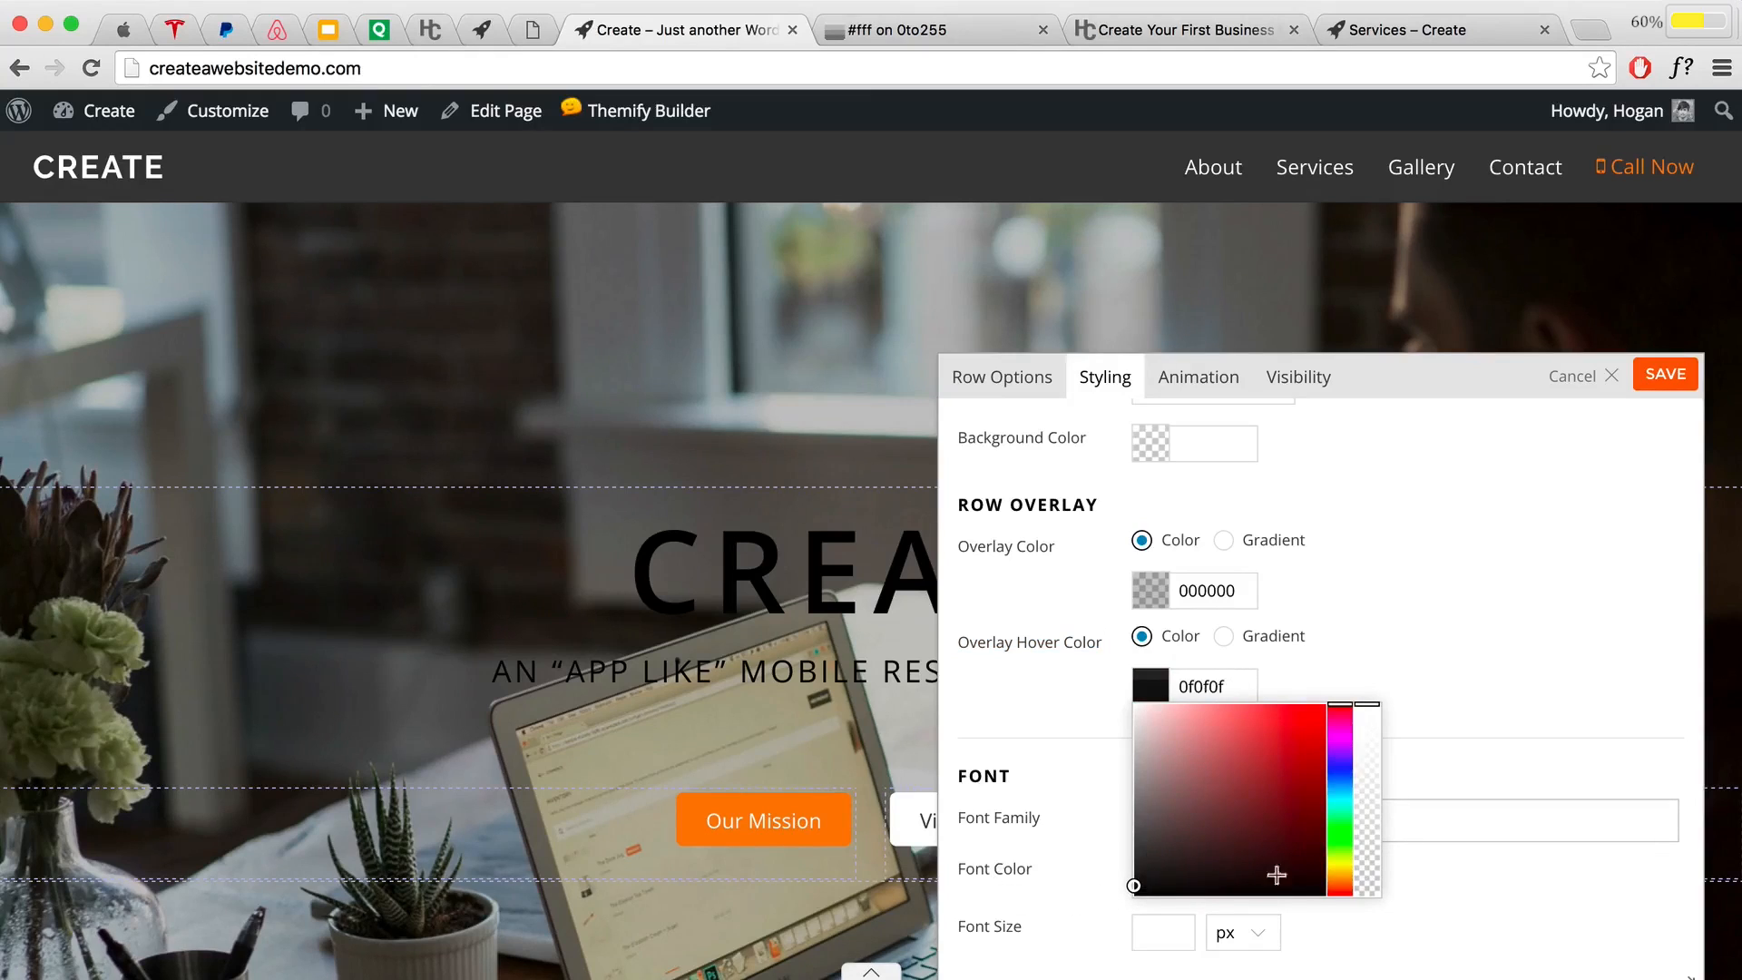
click(1366, 859)
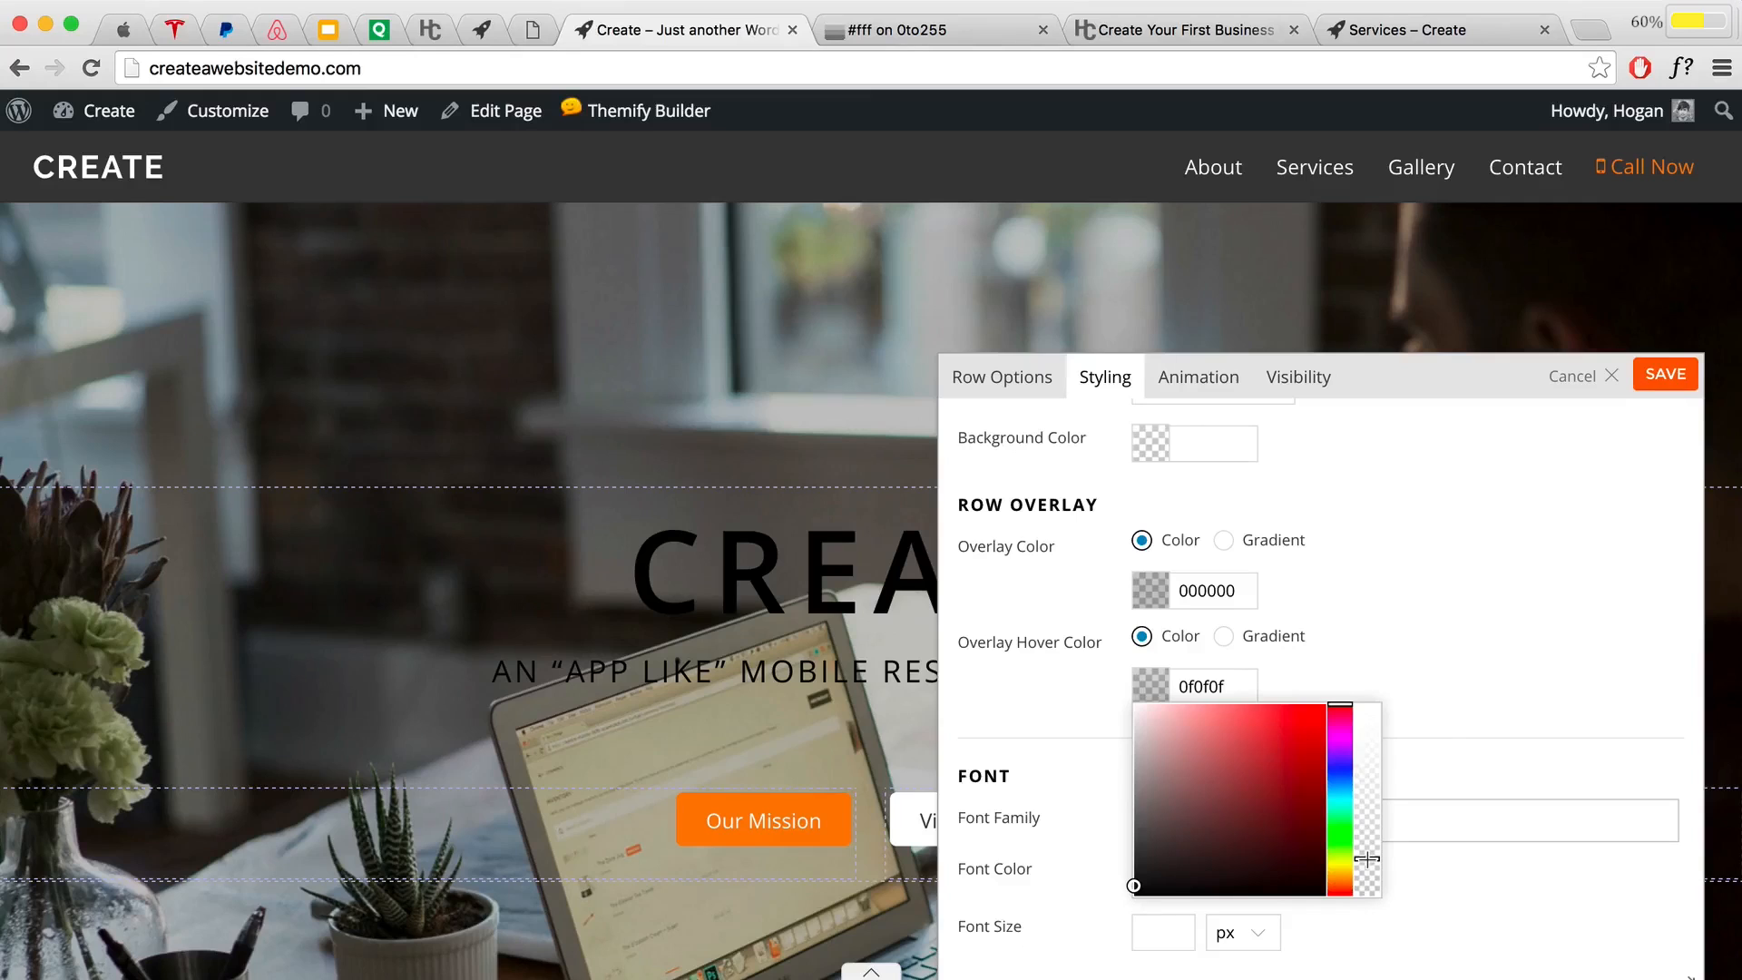
click(1442, 585)
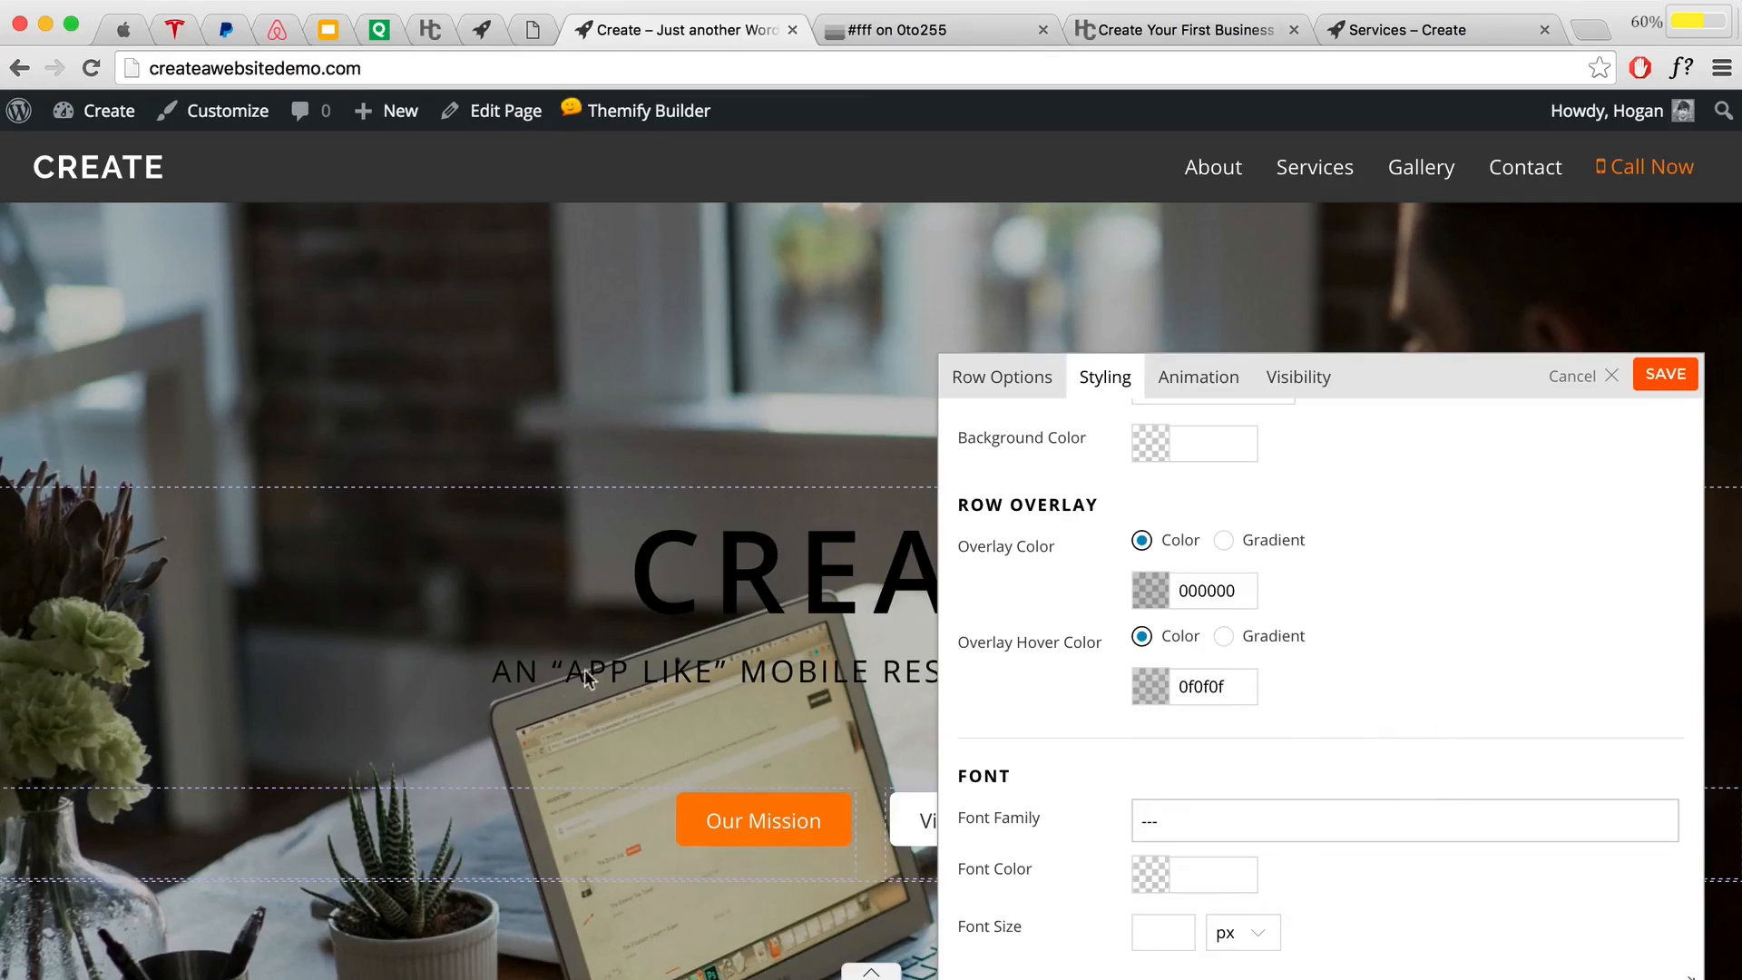
scroll(584, 668, down, 1)
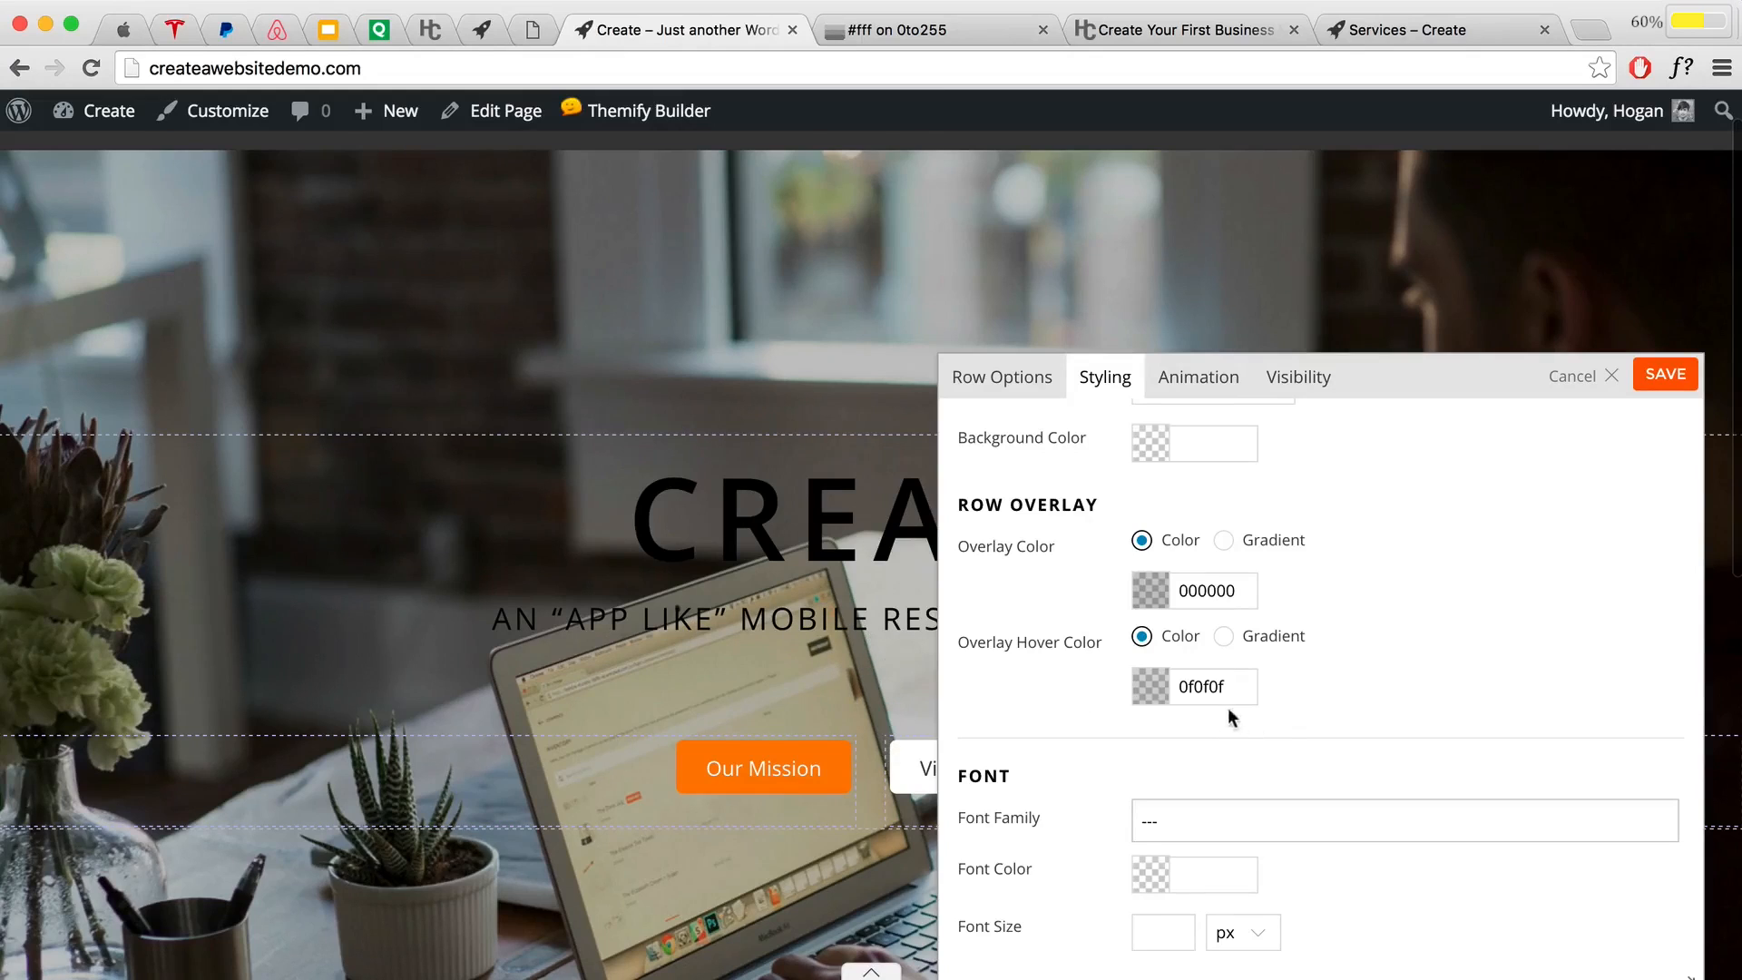
Step: Set the hero row's font colour to white ffffff and save the row styling
scroll(1222, 723, down, 4)
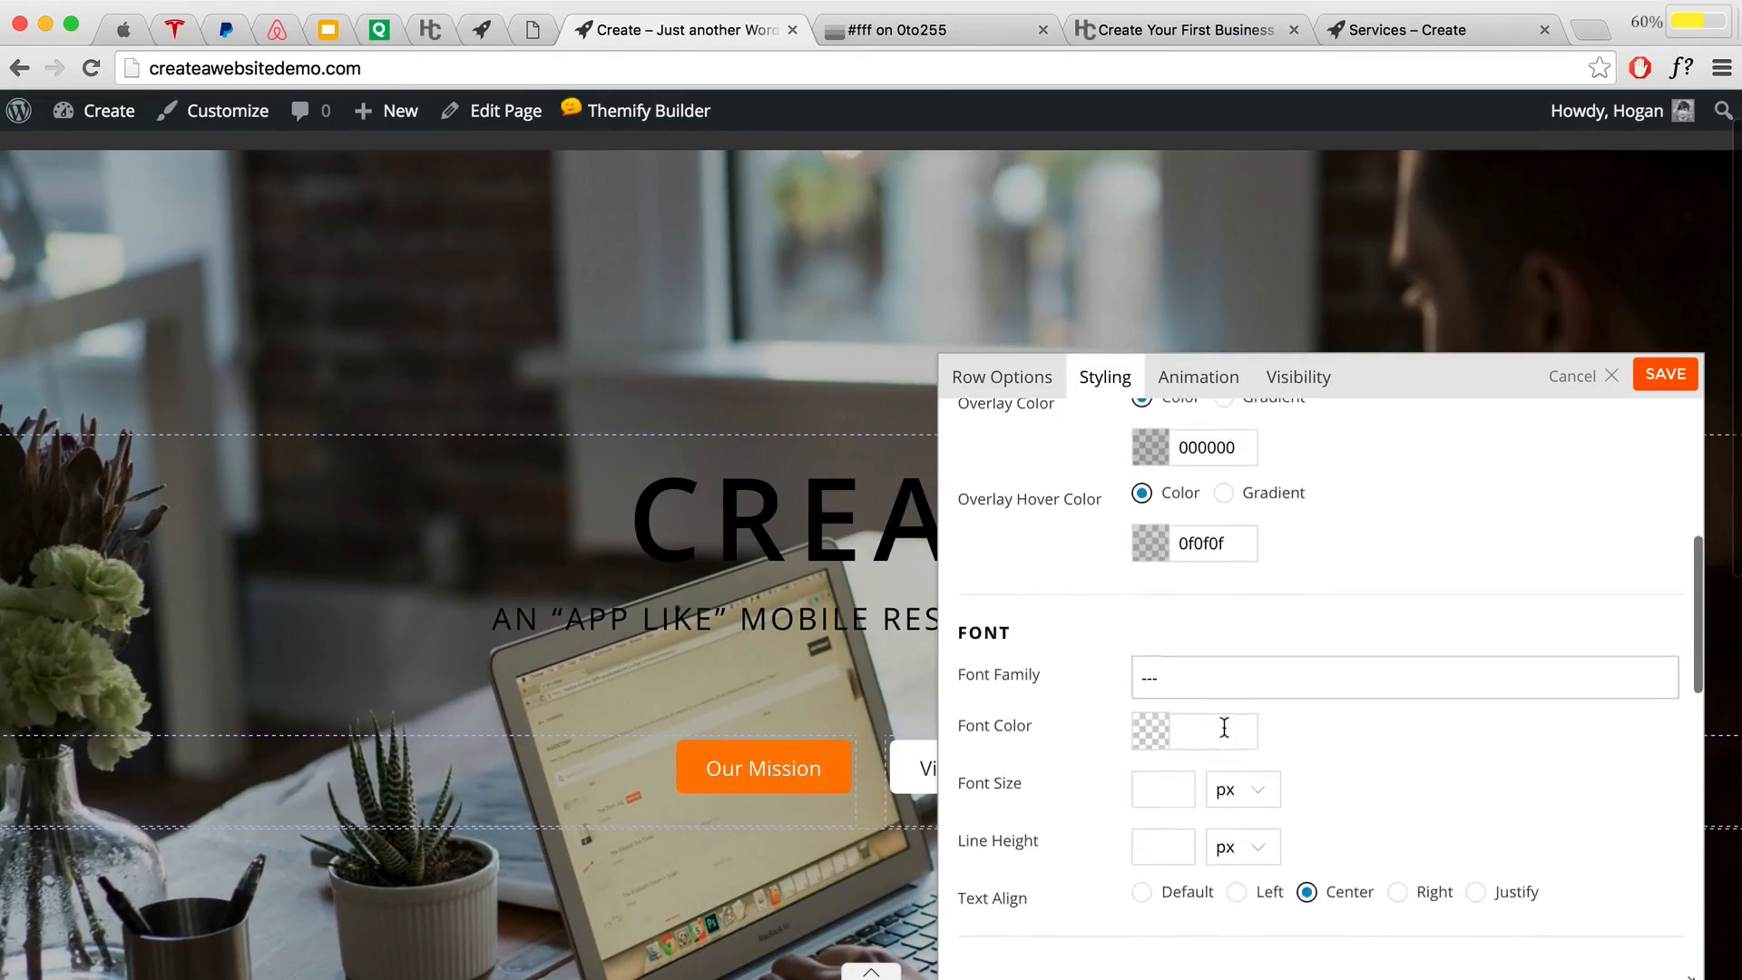
click(1147, 689)
drag(1214, 750, 1119, 698)
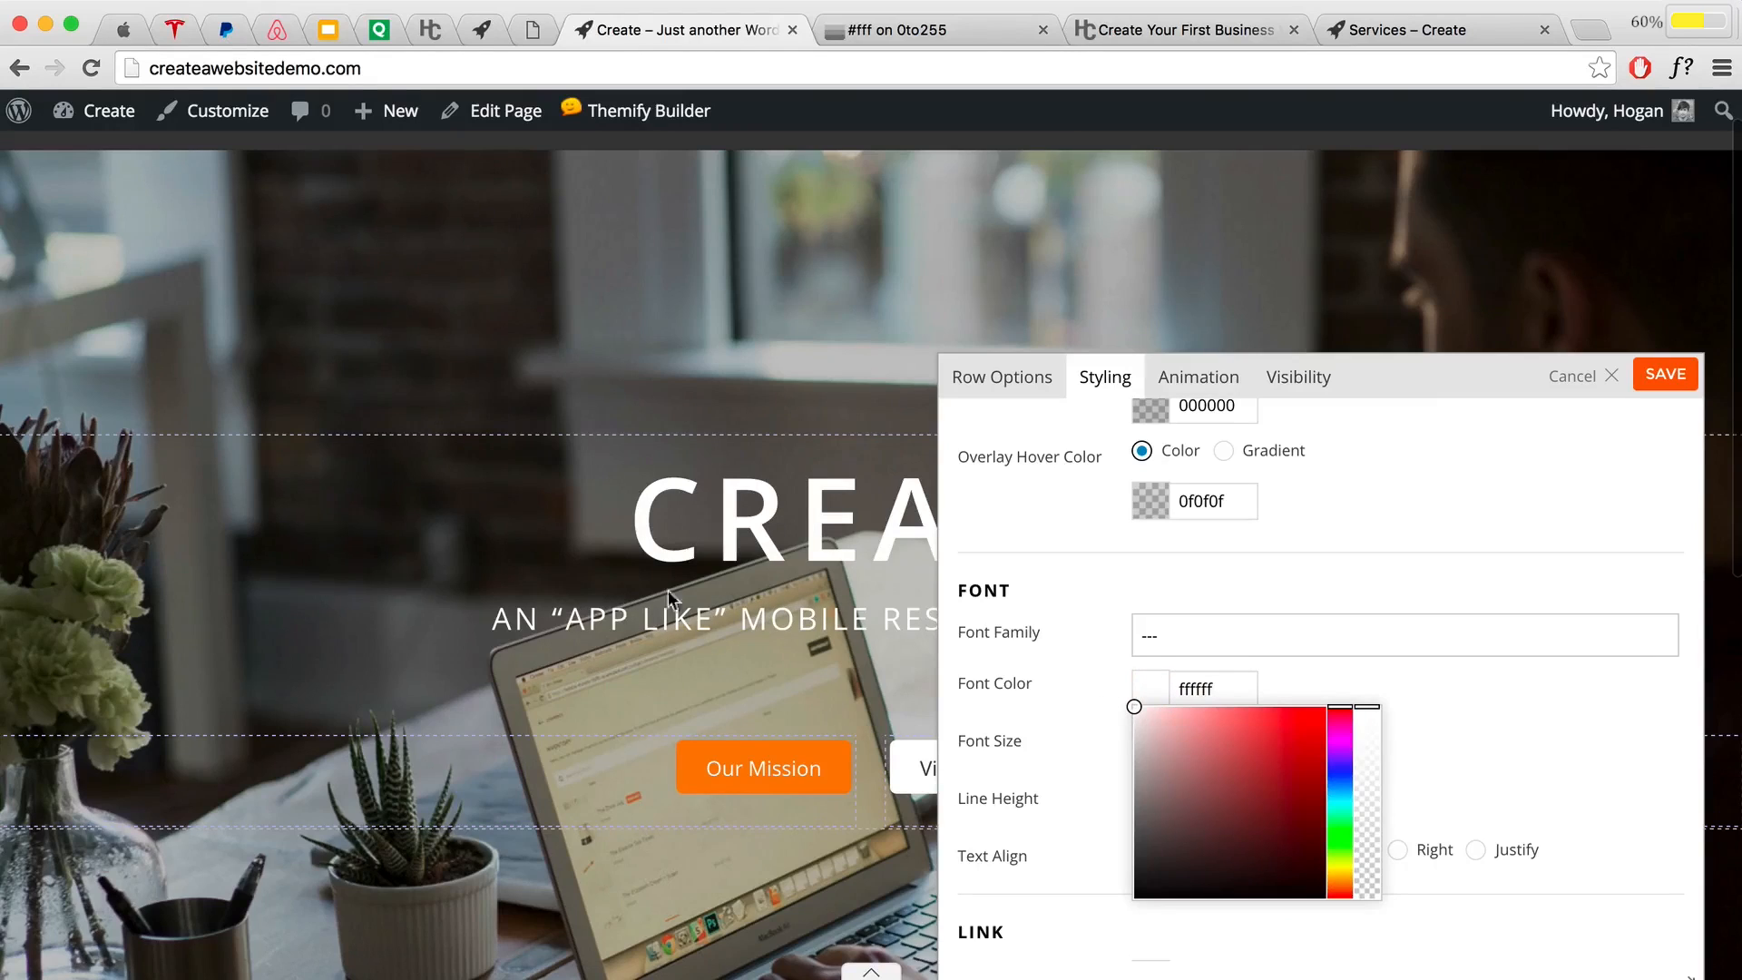
click(1442, 693)
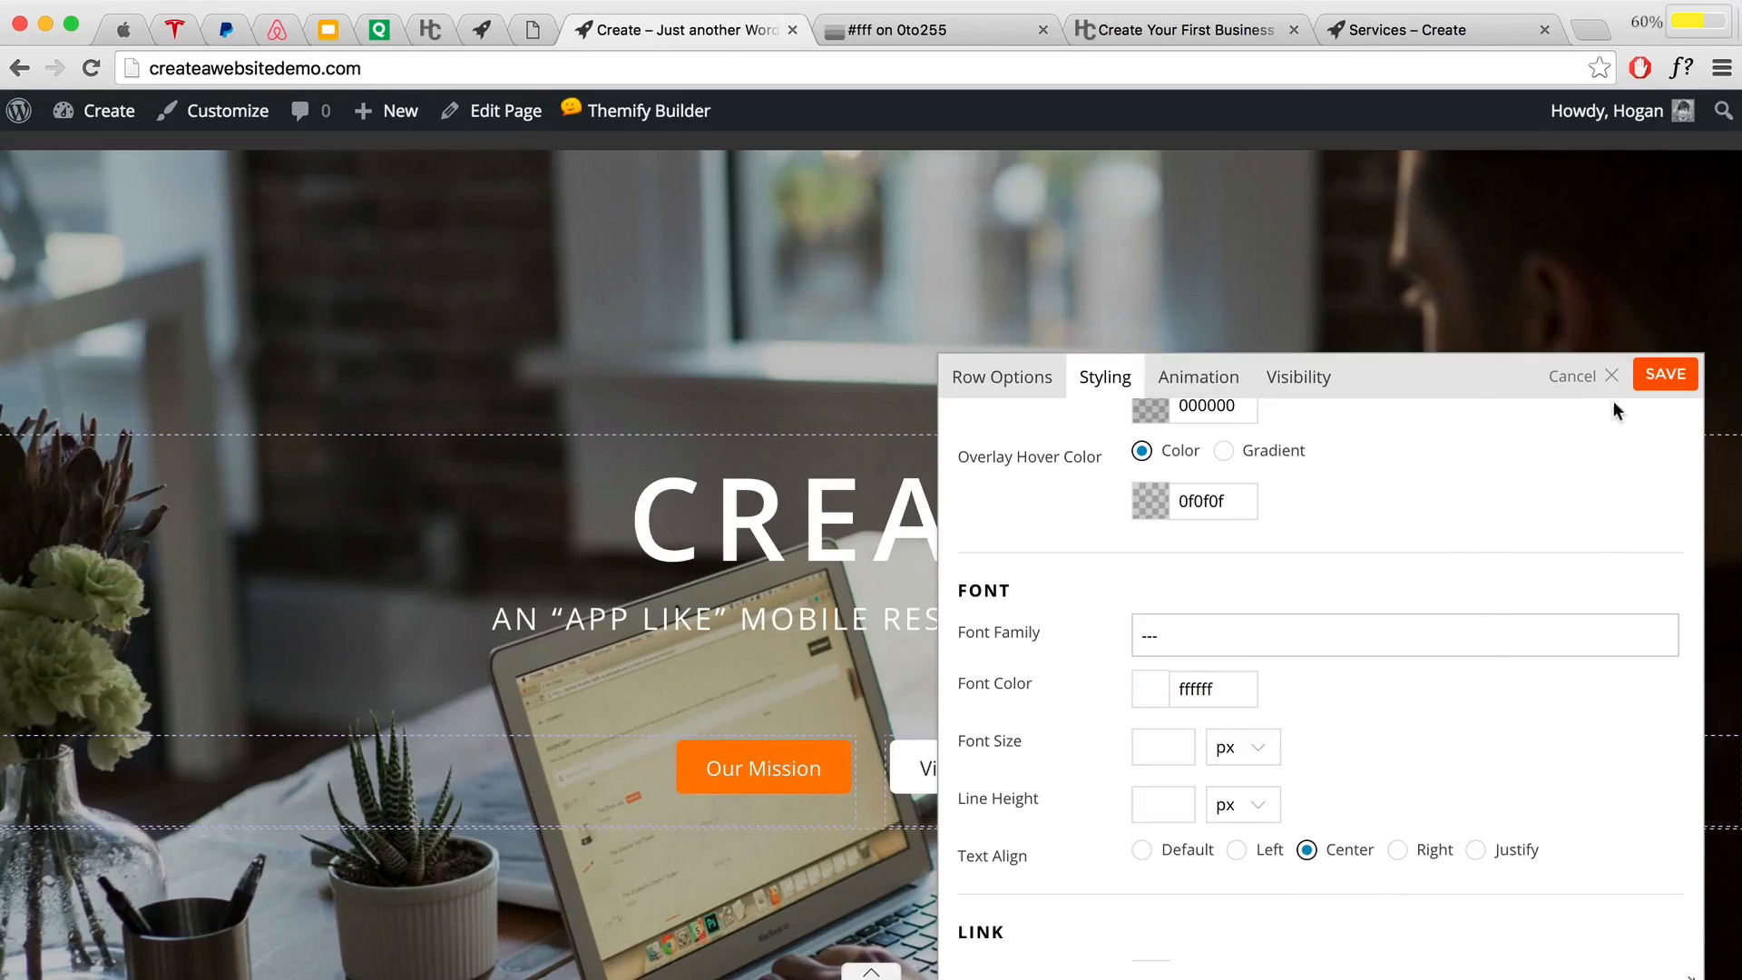
click(1663, 378)
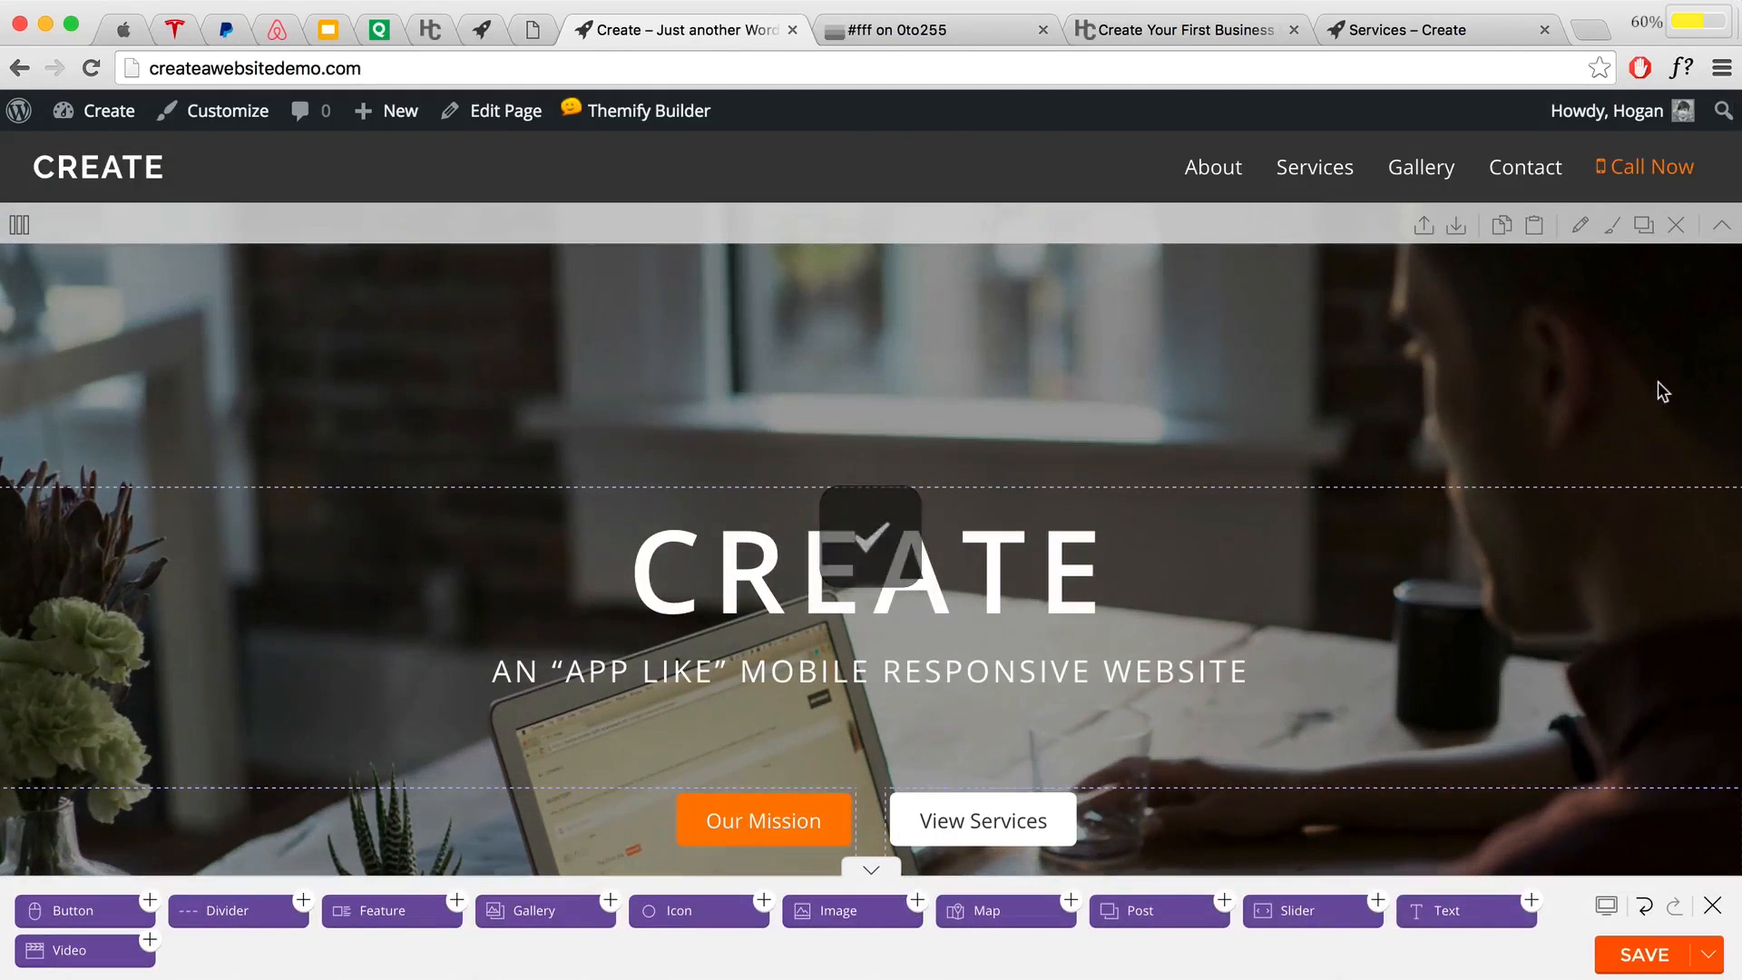
Step: Colour the subtitle words "app like" orange with custom hex f1842f
scroll(1407, 384, down, 1)
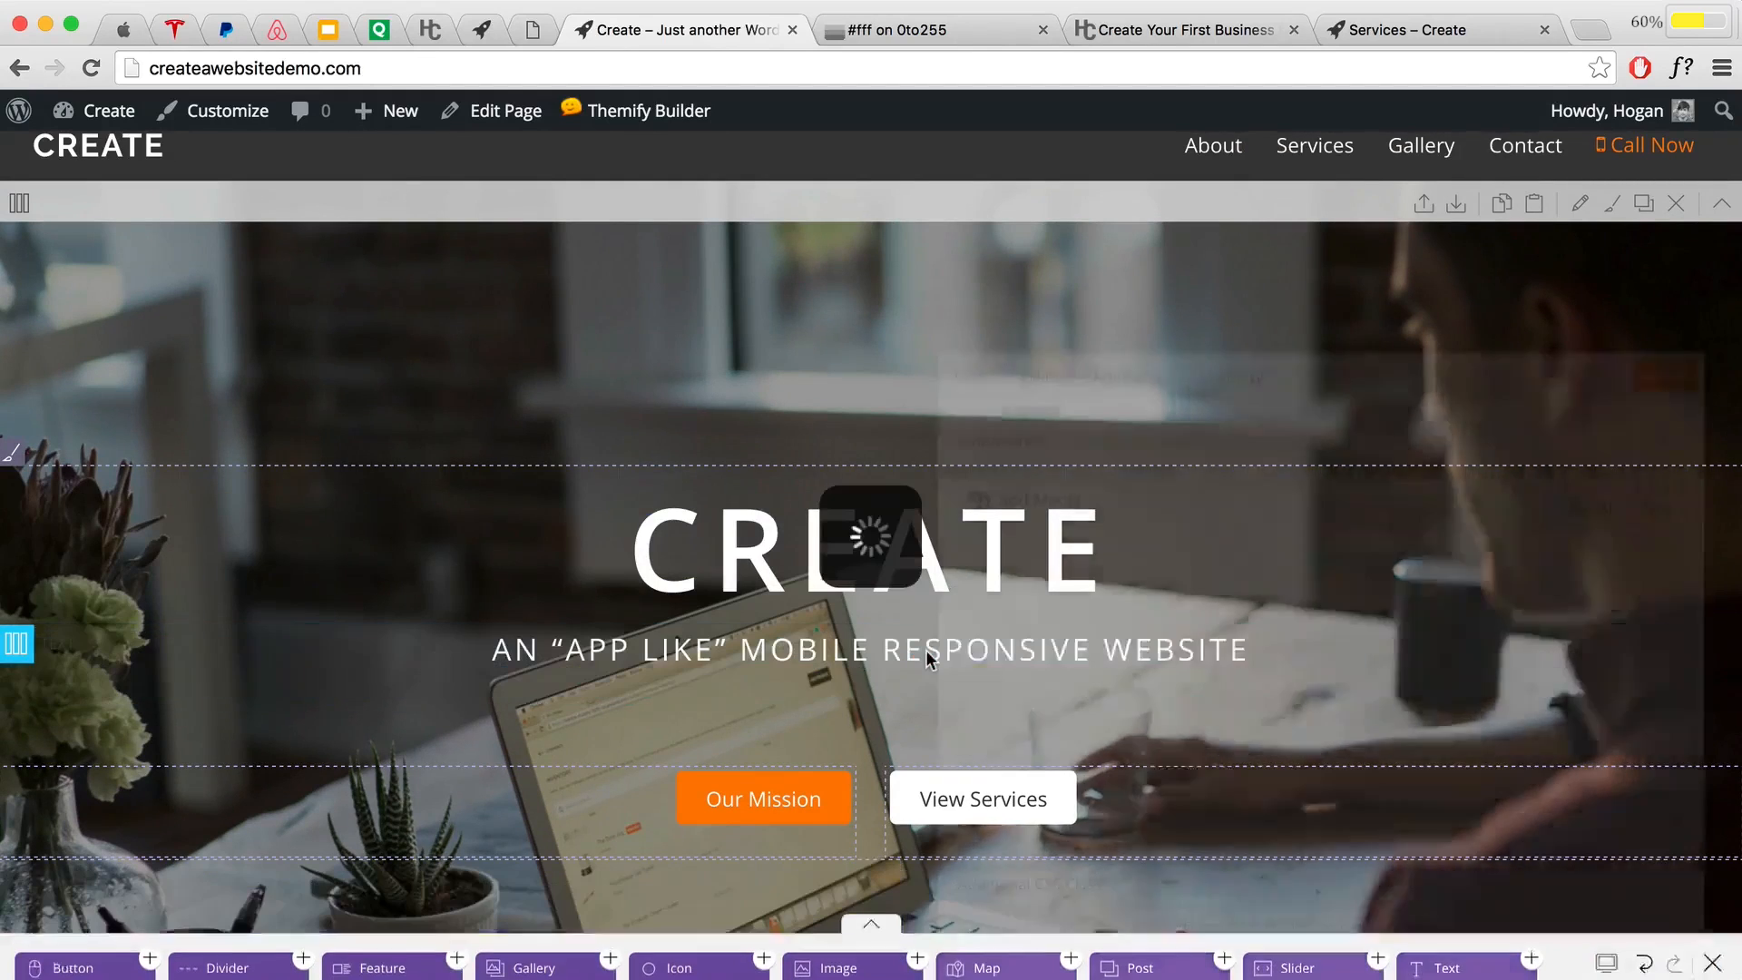
double_click(922, 658)
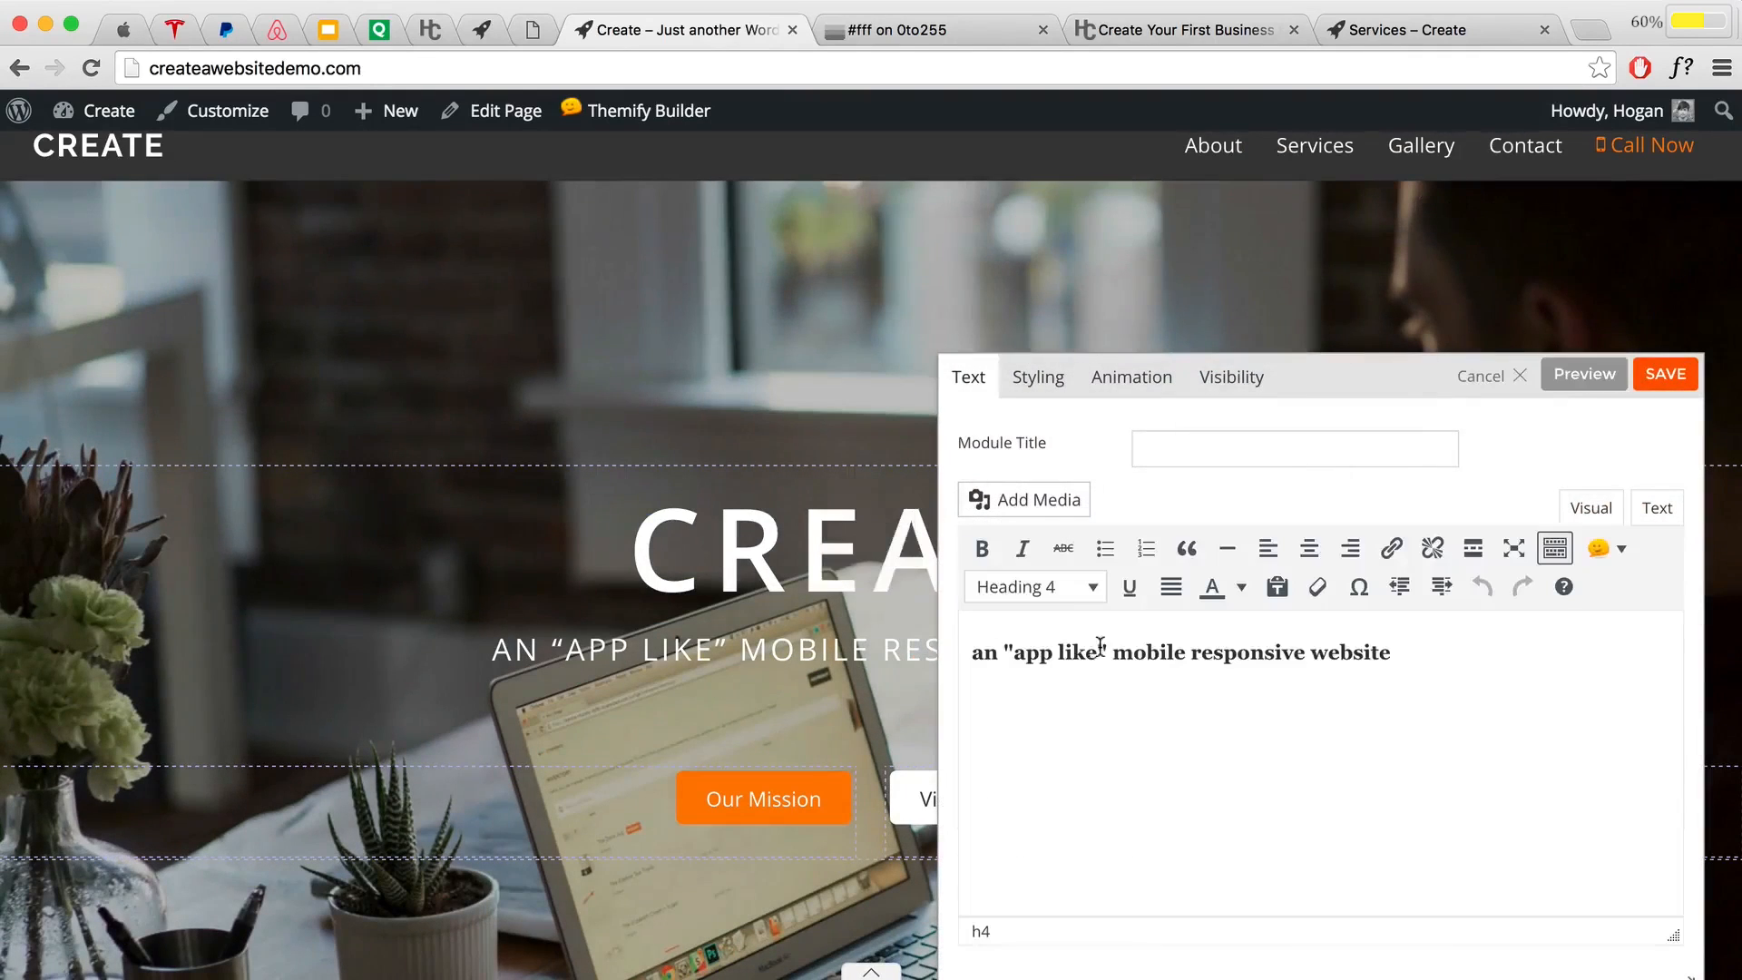
drag(1108, 648, 1007, 653)
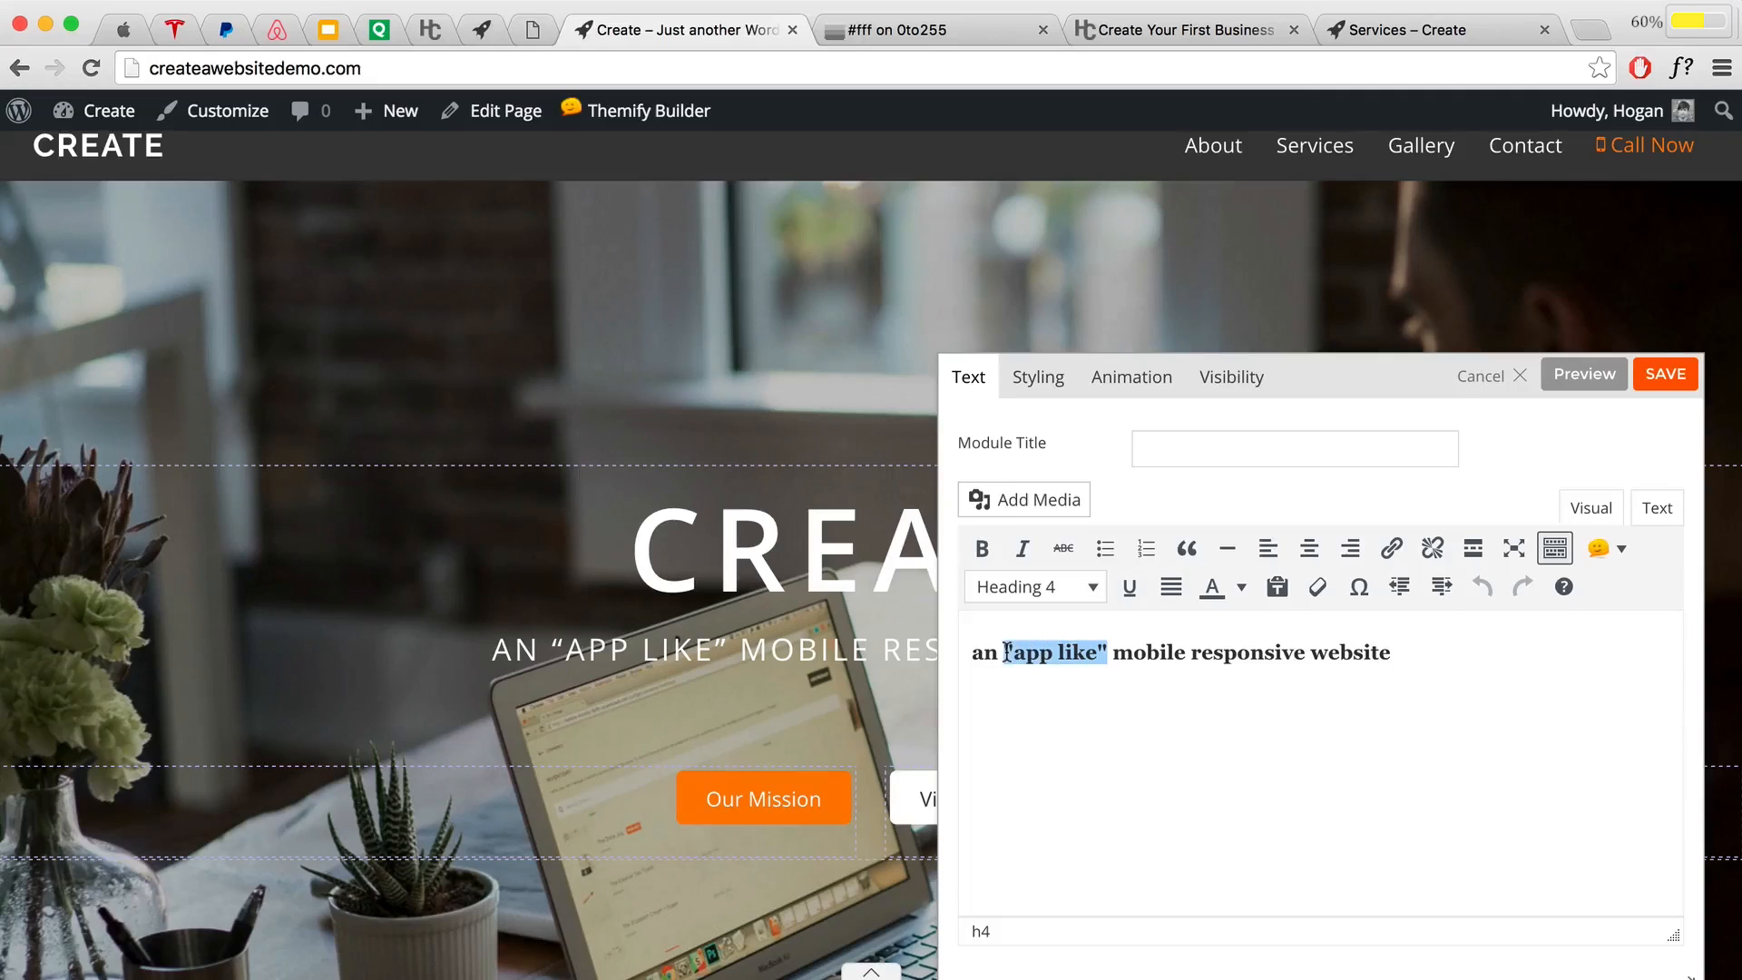
click(1242, 590)
click(1267, 750)
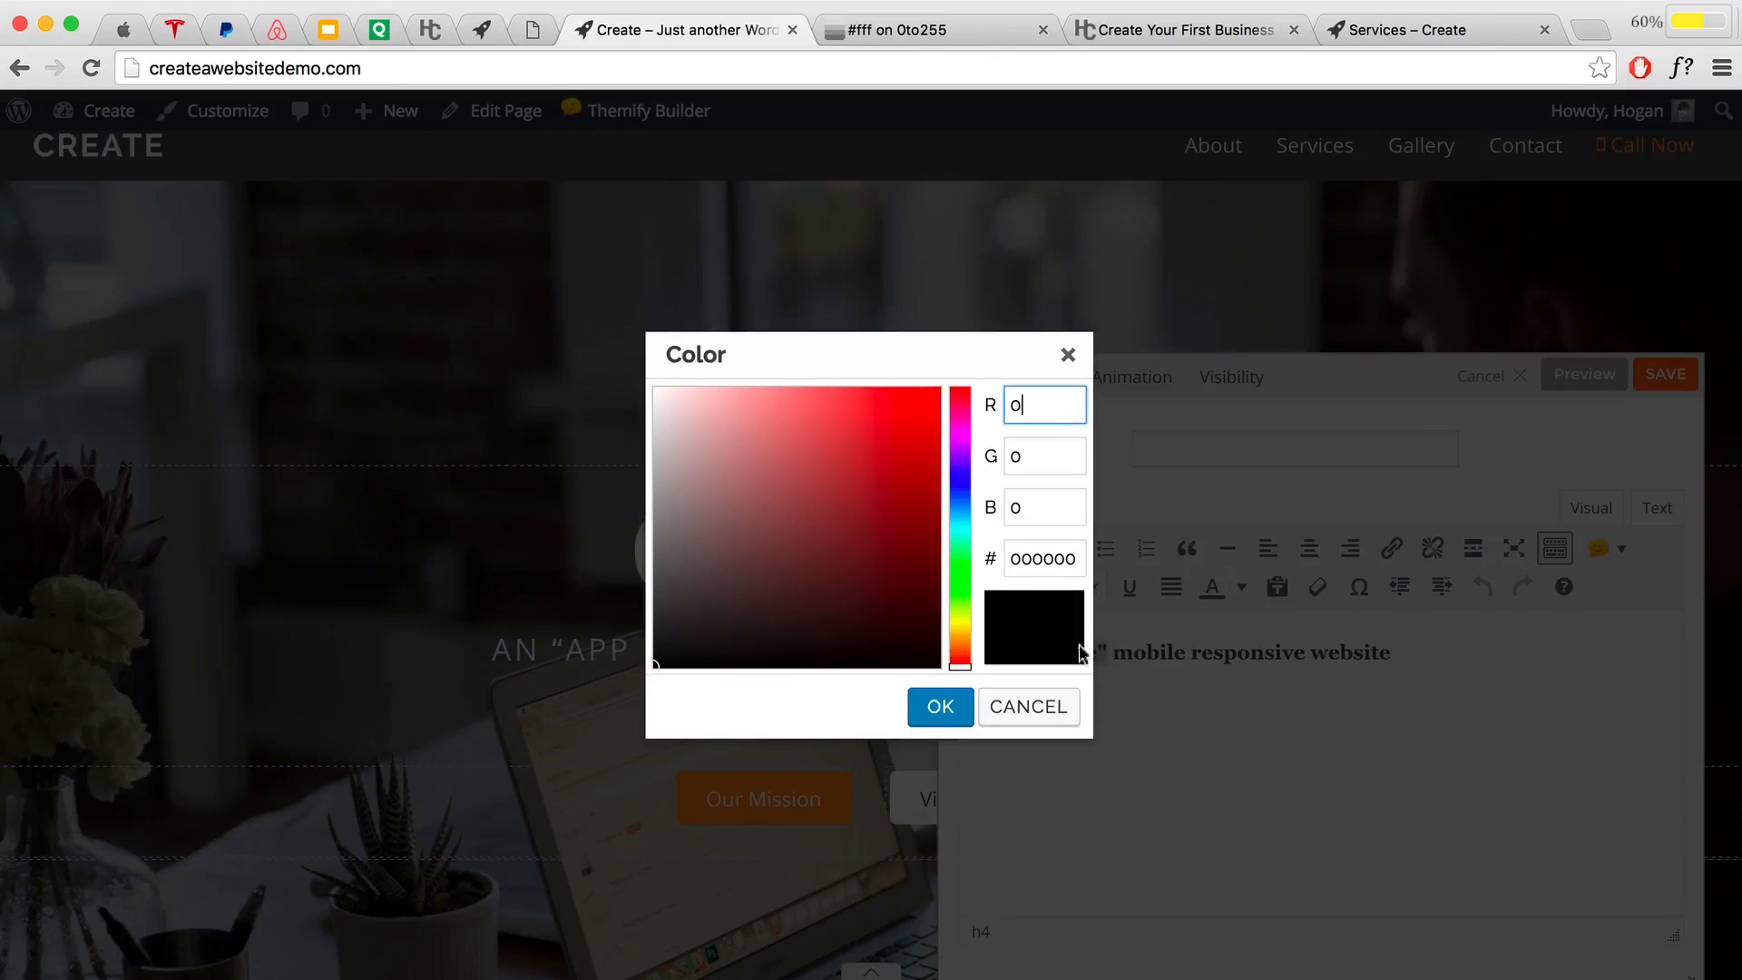
drag(1076, 558, 947, 557)
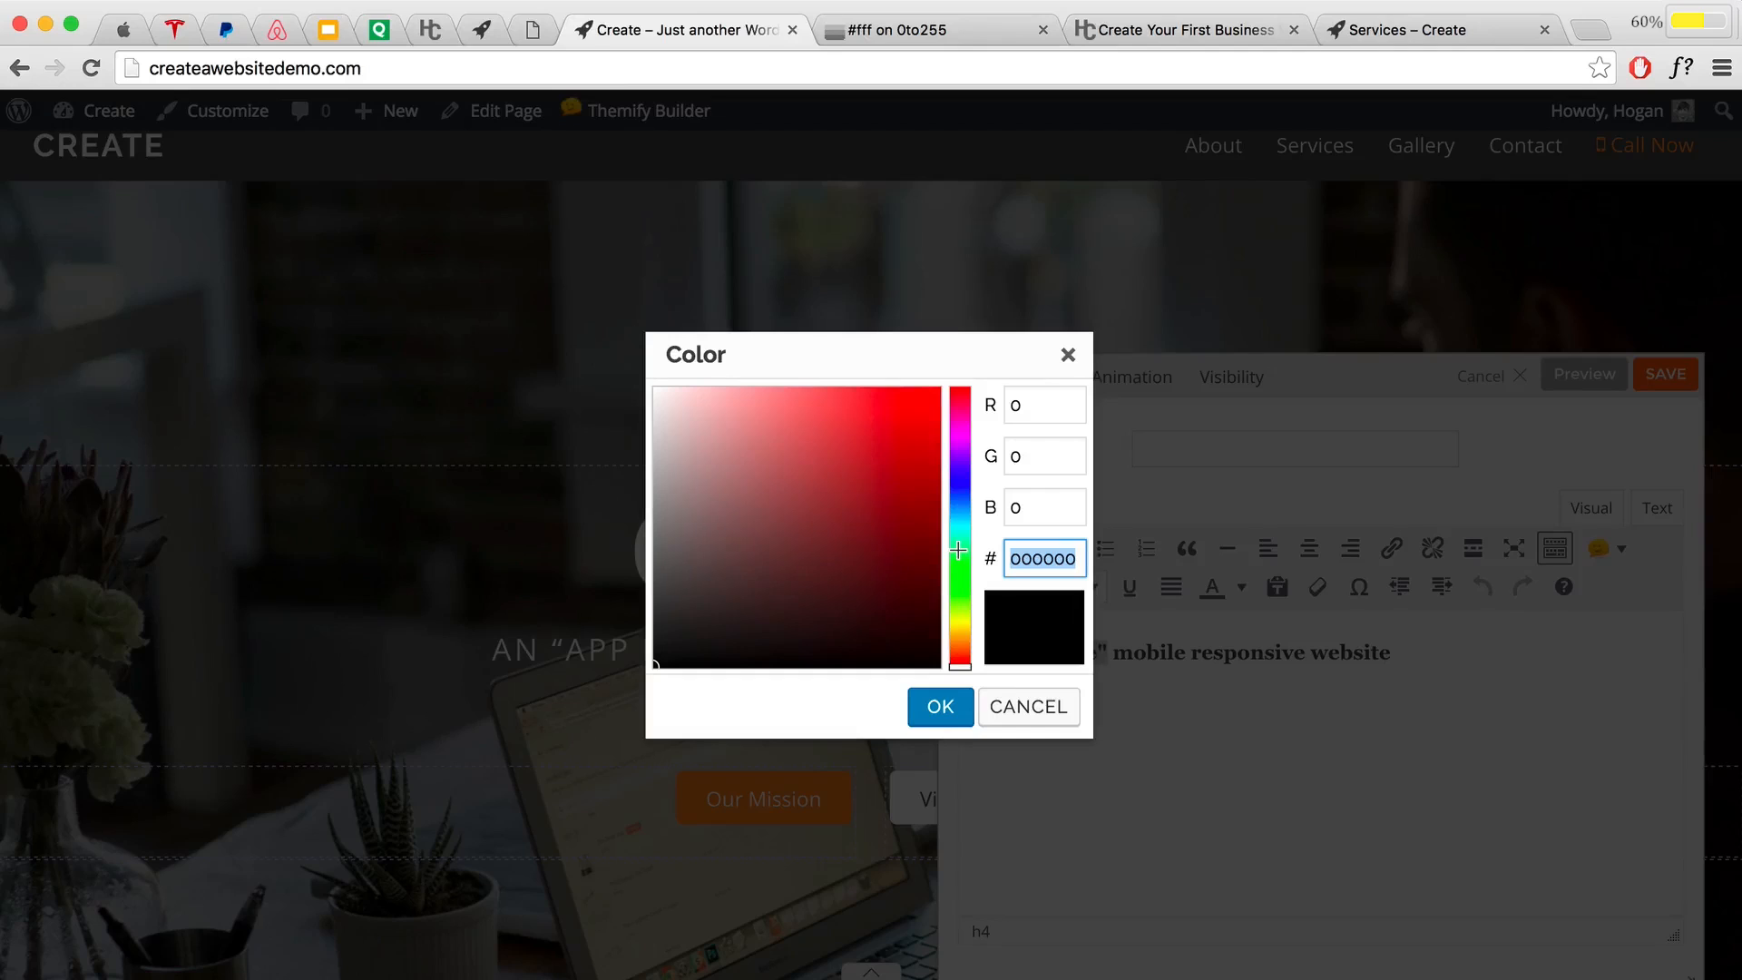
text(f1842f)
click(961, 708)
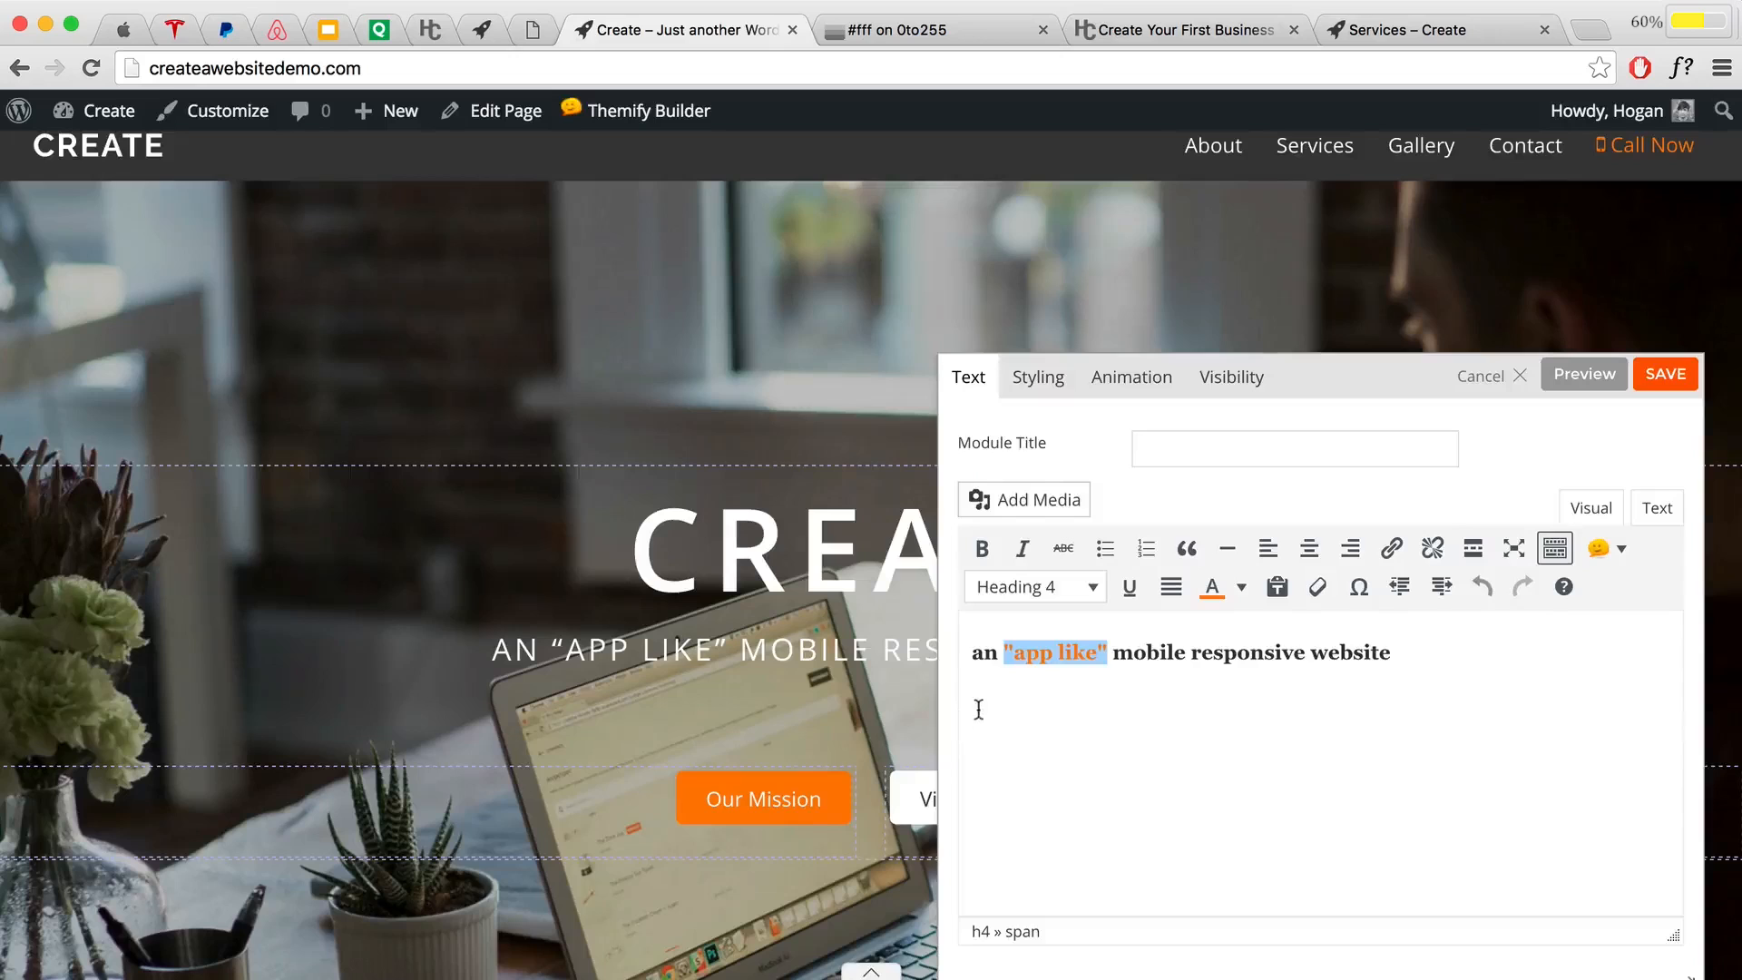
Step: Preview the orange subtitle, check the module's styling options, and save the text module
click(1551, 376)
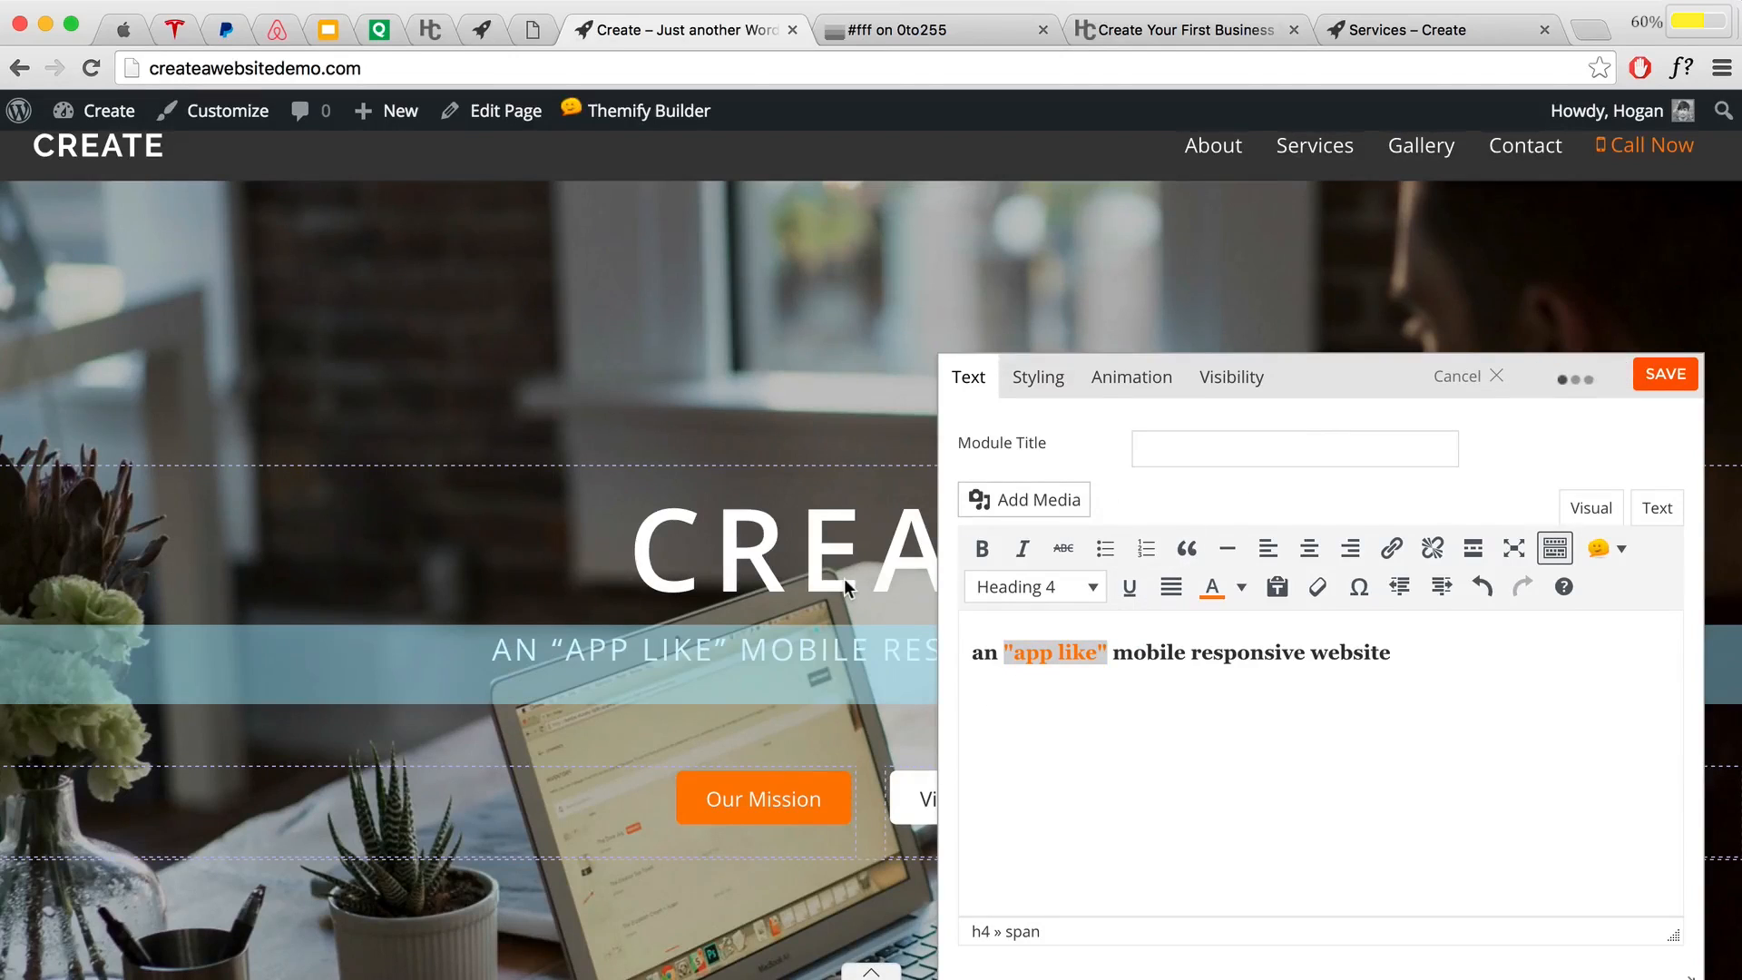
scroll(839, 585, down, 4)
scroll(664, 526, up, 1)
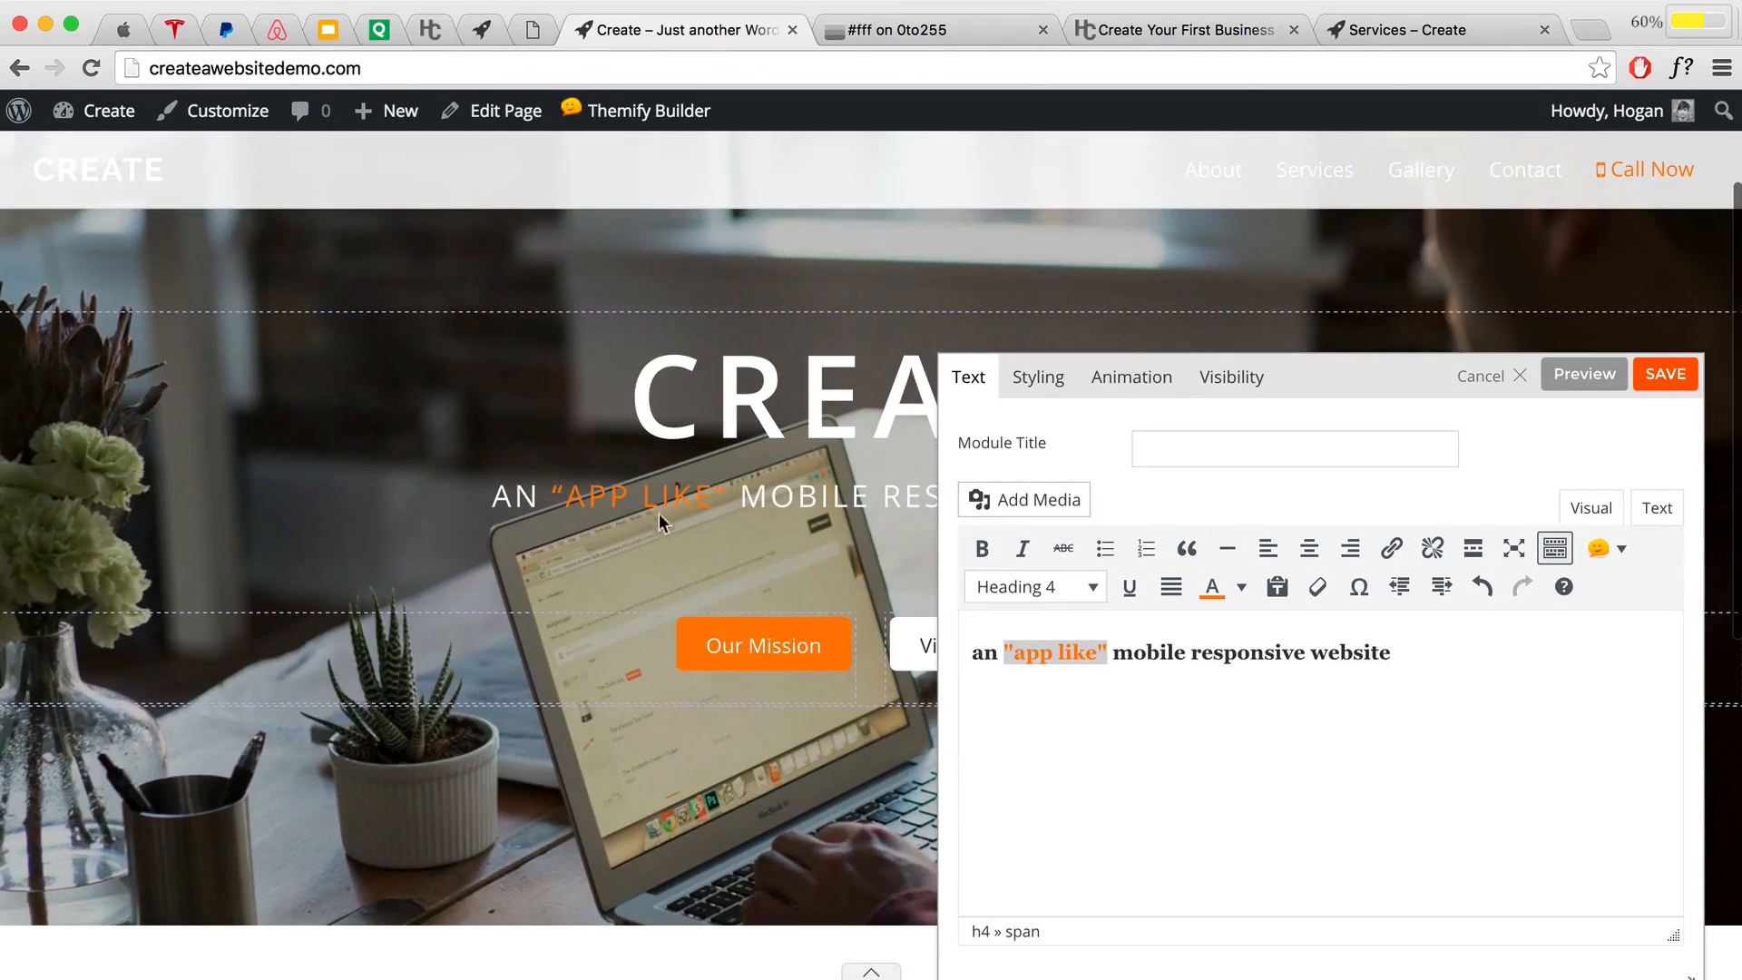
click(1032, 386)
scroll(1257, 660, down, 3)
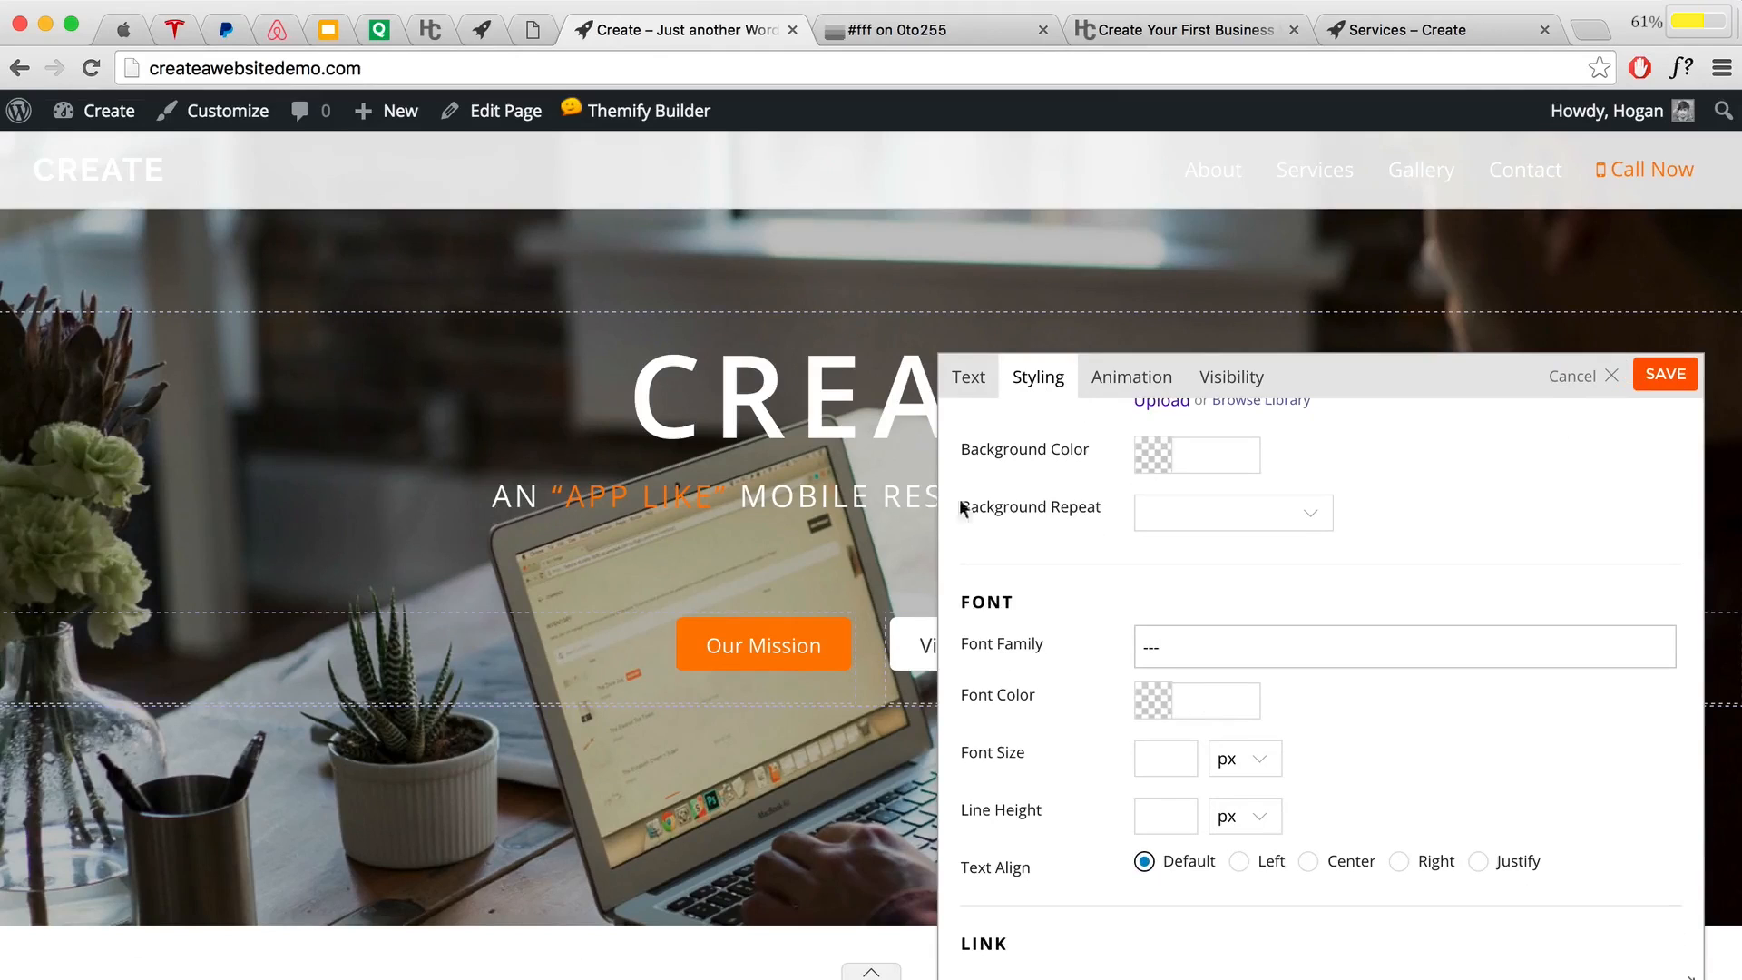
click(970, 377)
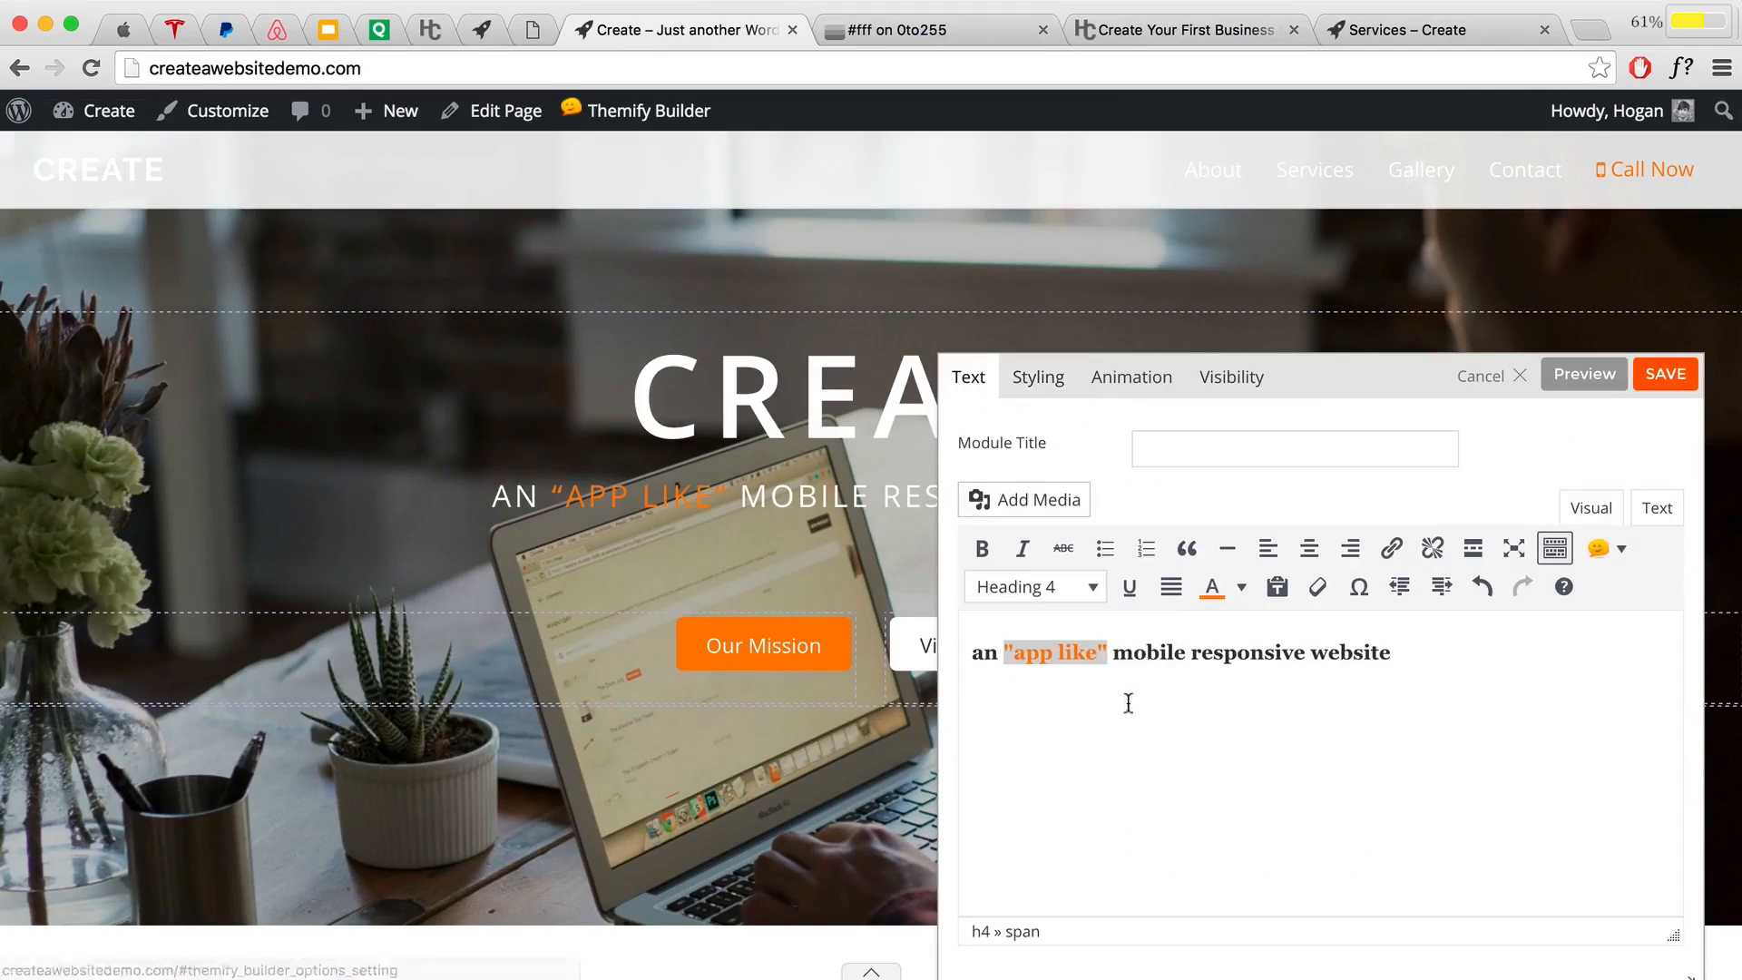
click(1241, 588)
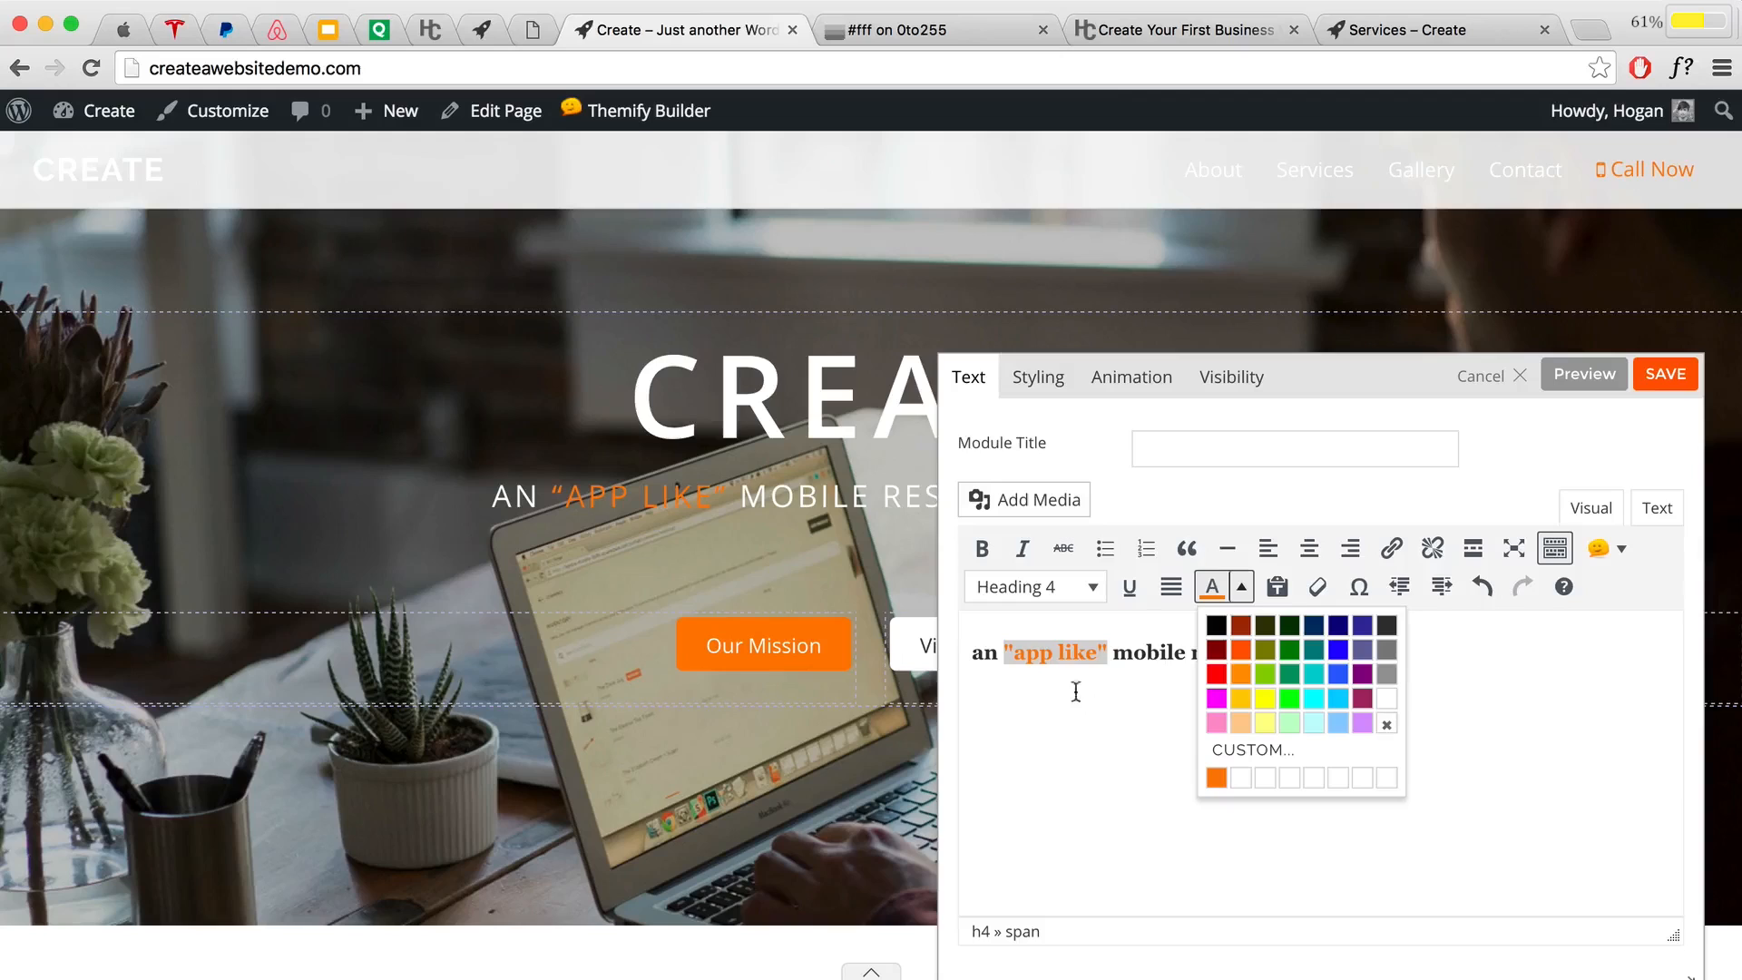
click(1102, 655)
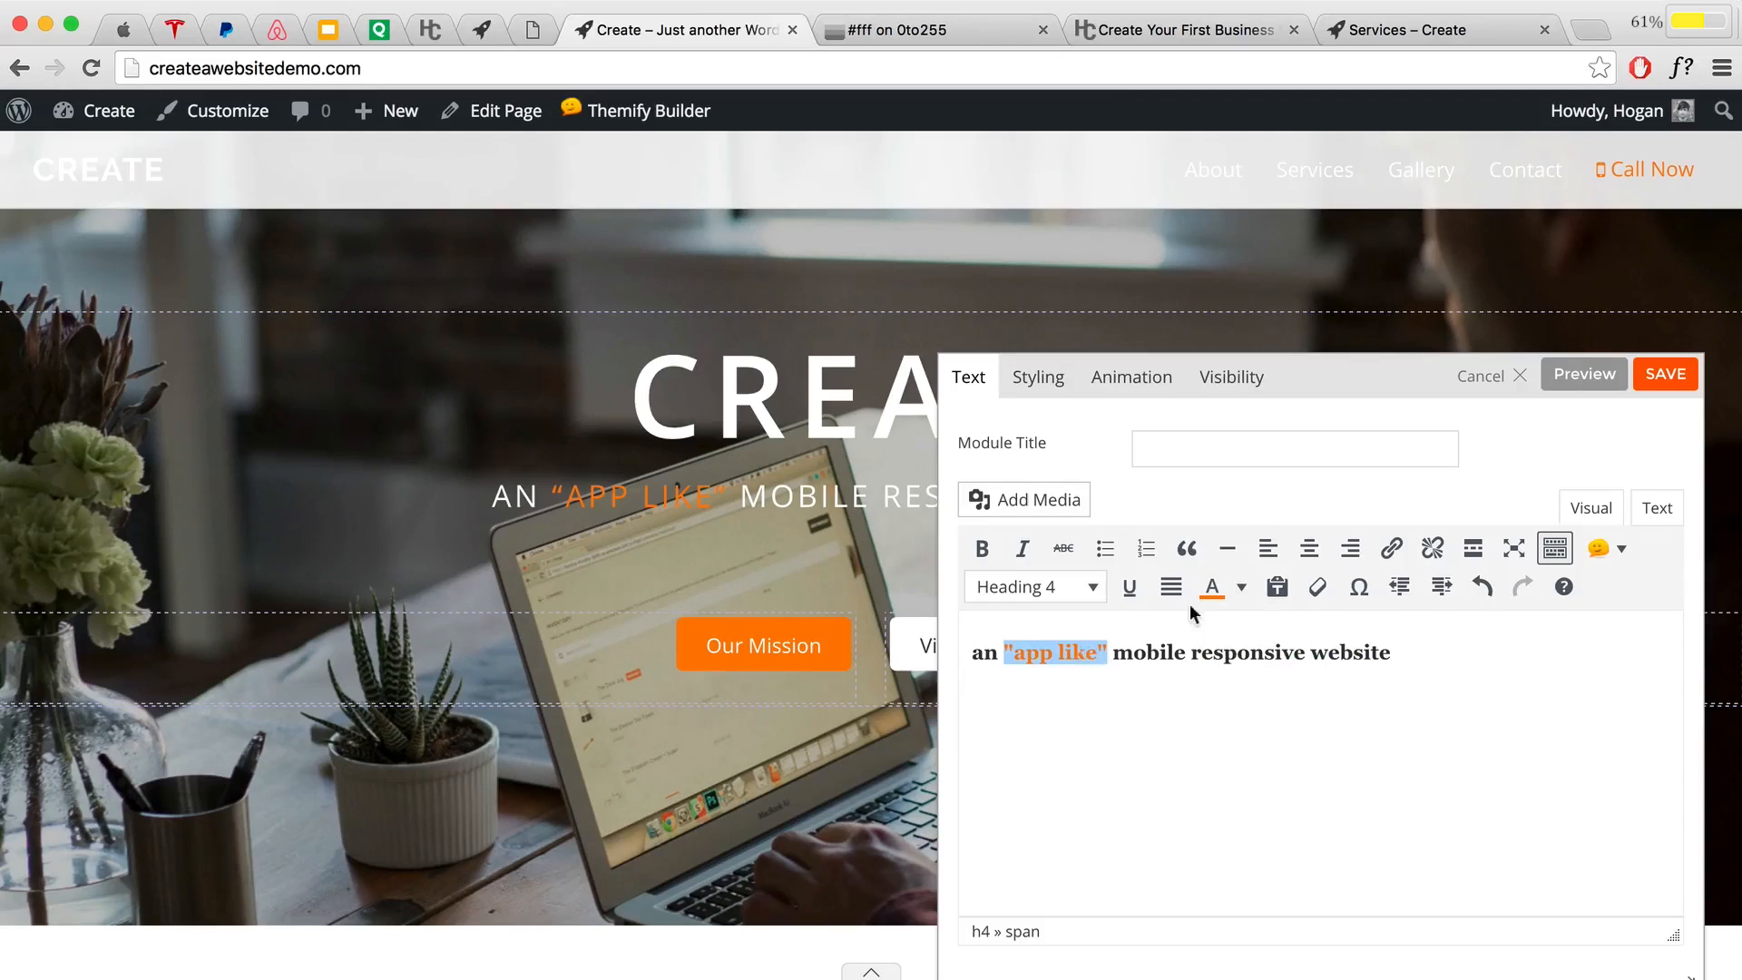
click(1675, 378)
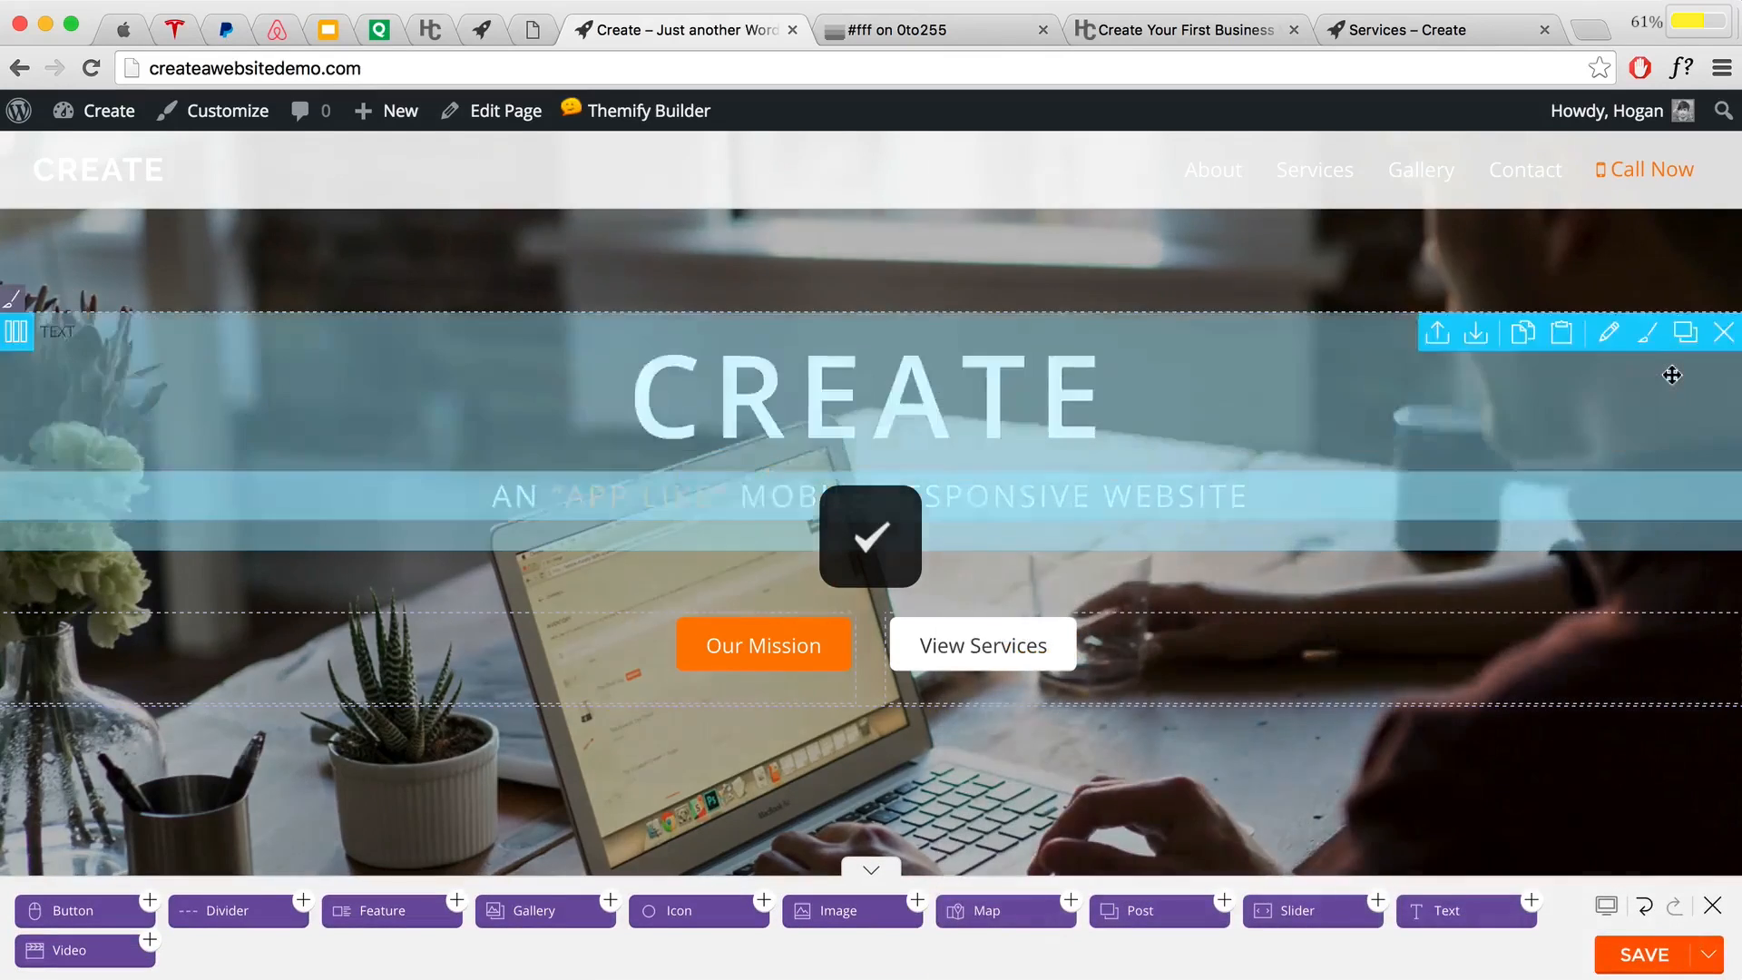
scroll(1672, 374, down, 3)
Step: Save the page layout and exit the builder to the live hero
click(1633, 957)
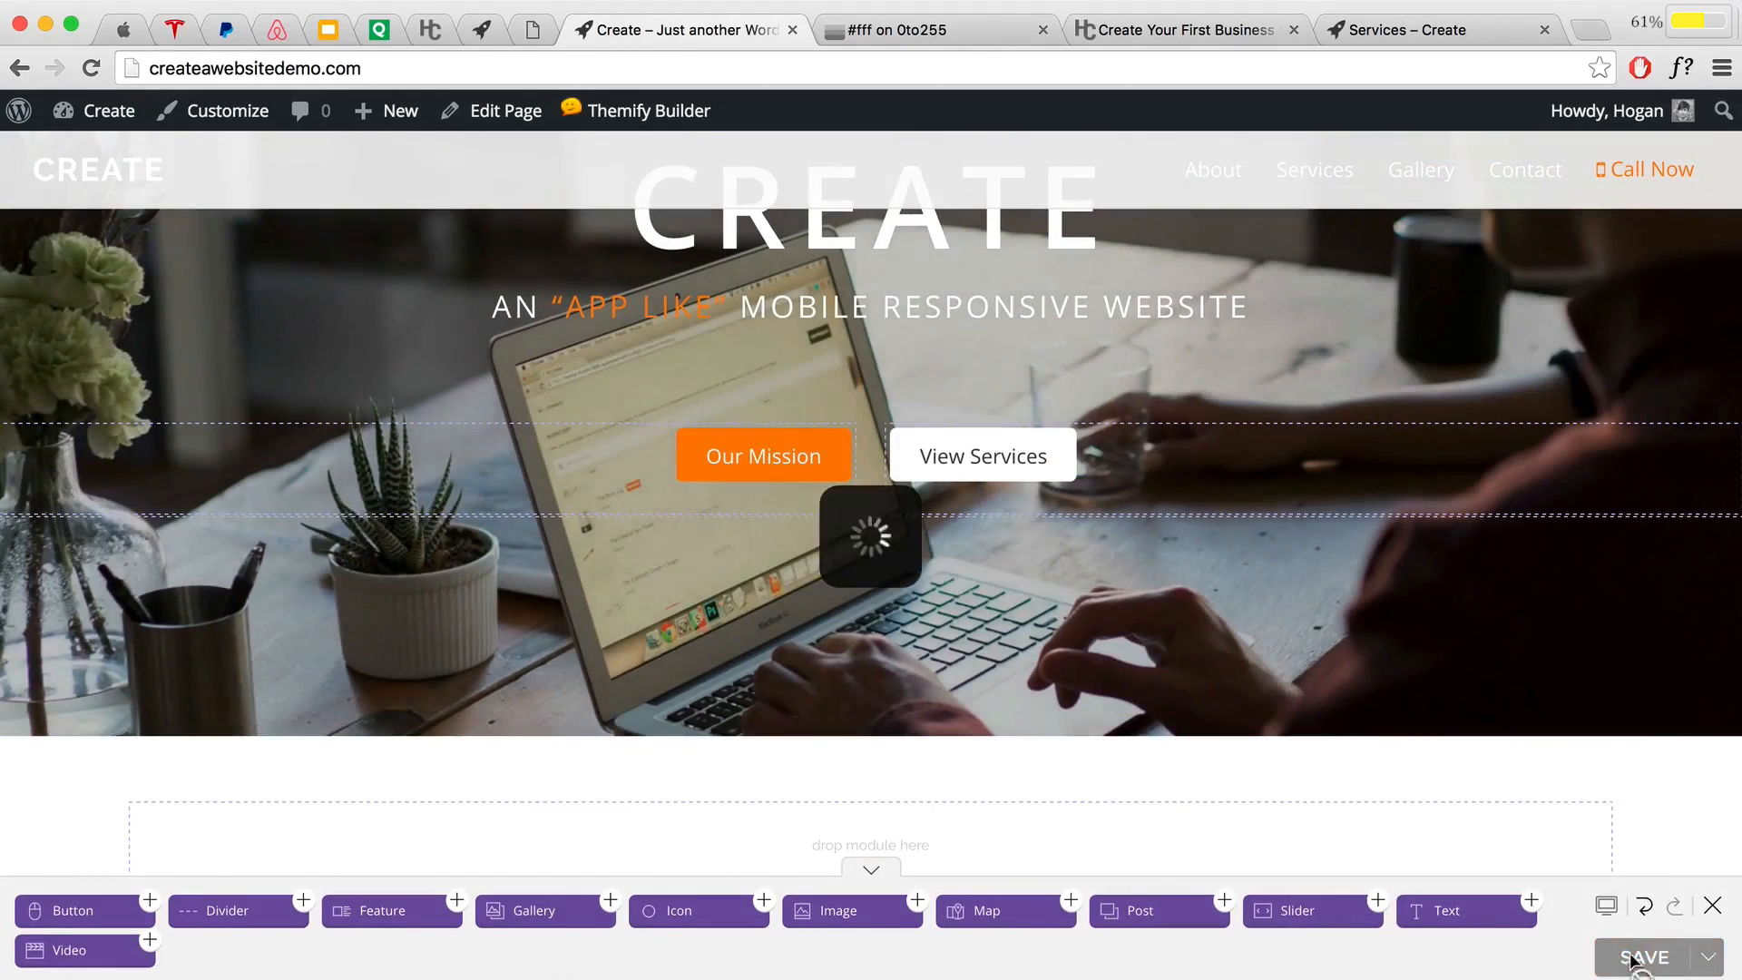
click(1711, 910)
scroll(1177, 720, up, 5)
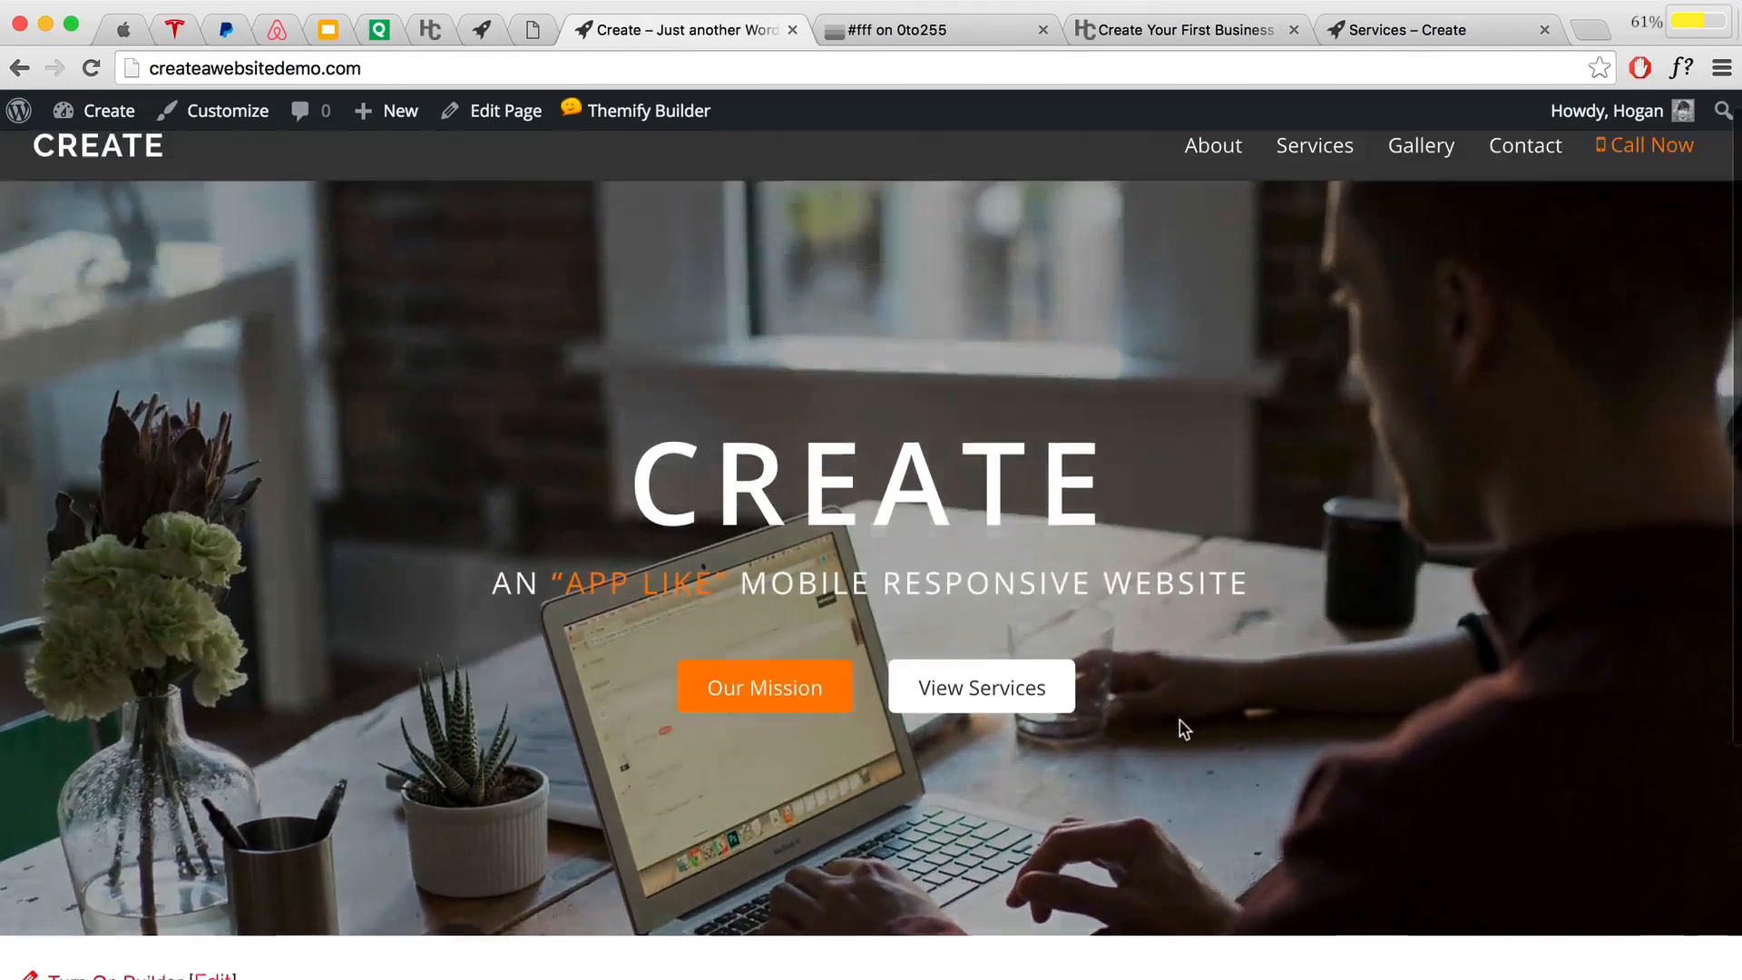
scroll(1170, 731, up, 1)
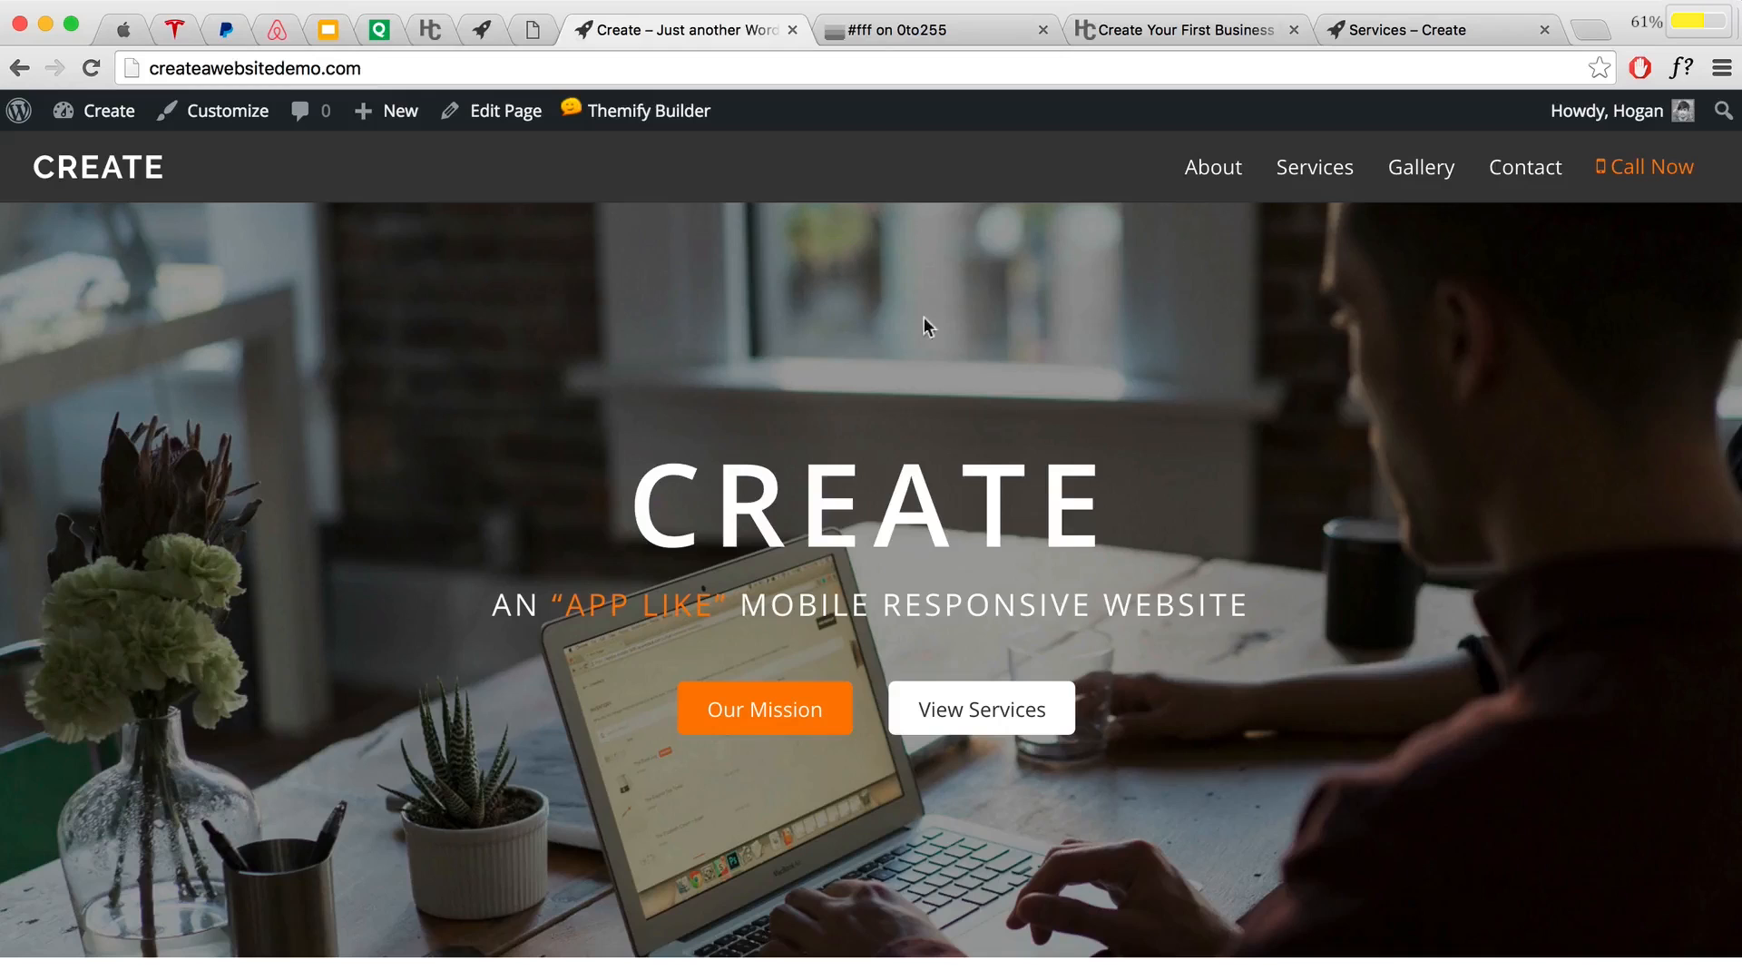
Step: Highlight the live CREATE heading and subtitle, then switch to the rankingbts.com example tab
drag(624, 497, 1426, 605)
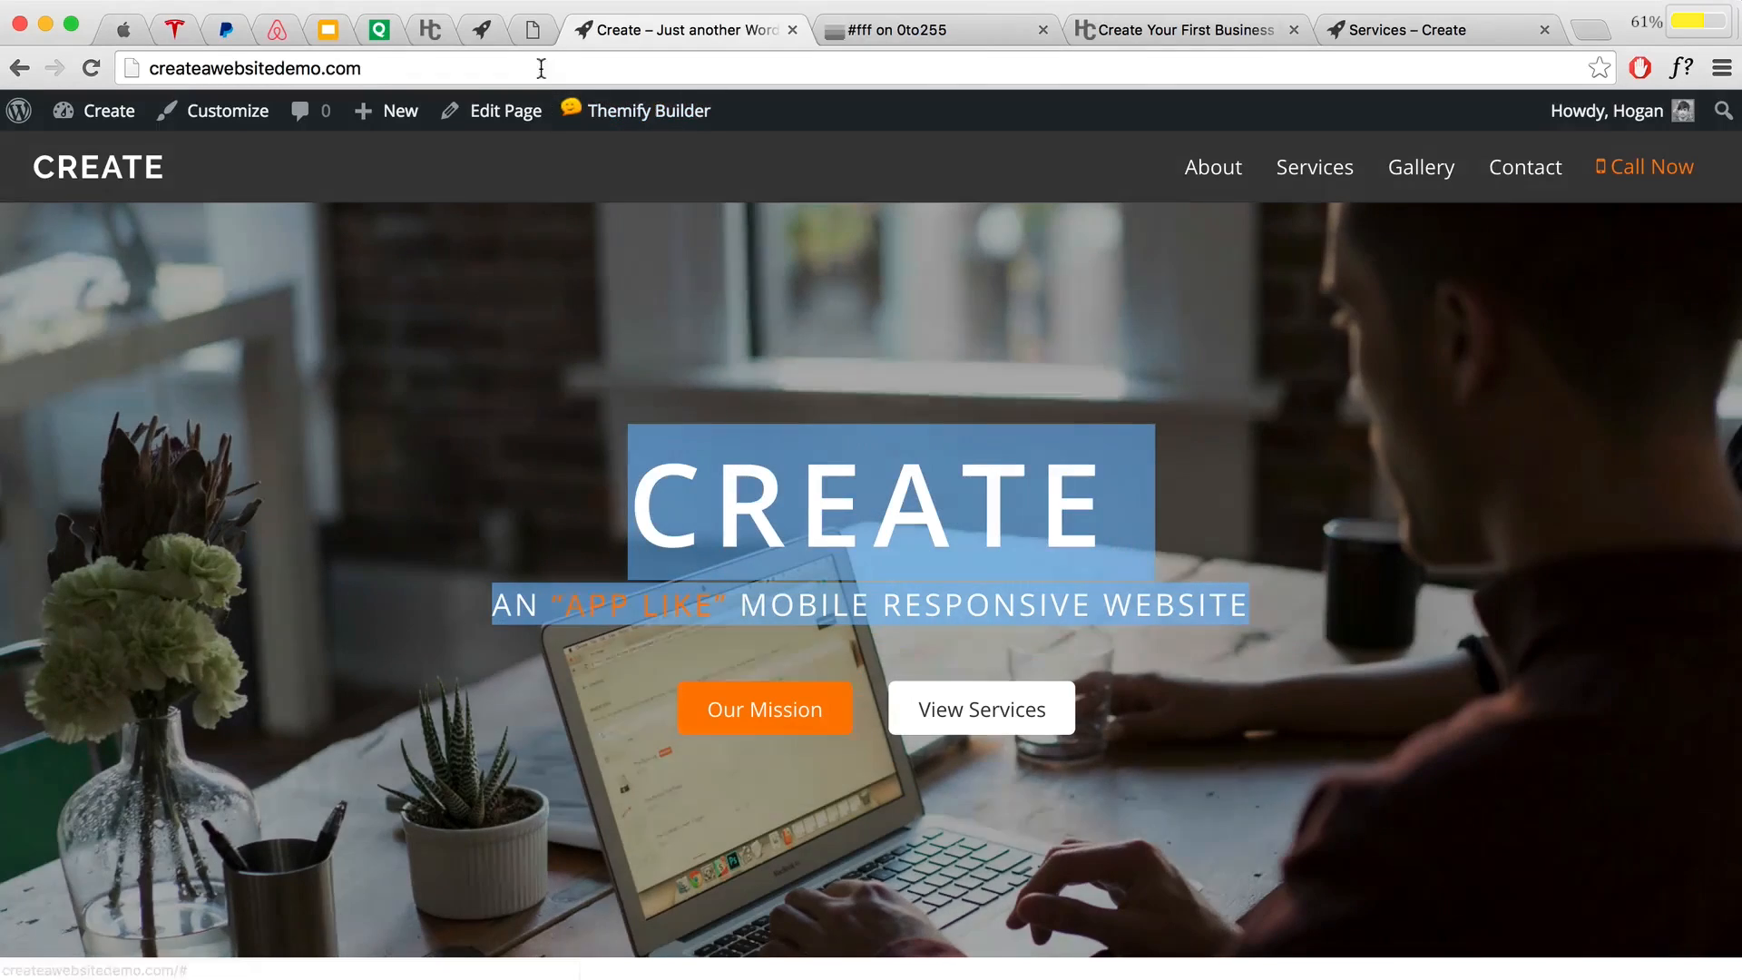
key(ctrl+shift+Tab)
scroll(939, 509, down, 5)
scroll(942, 519, down, 2)
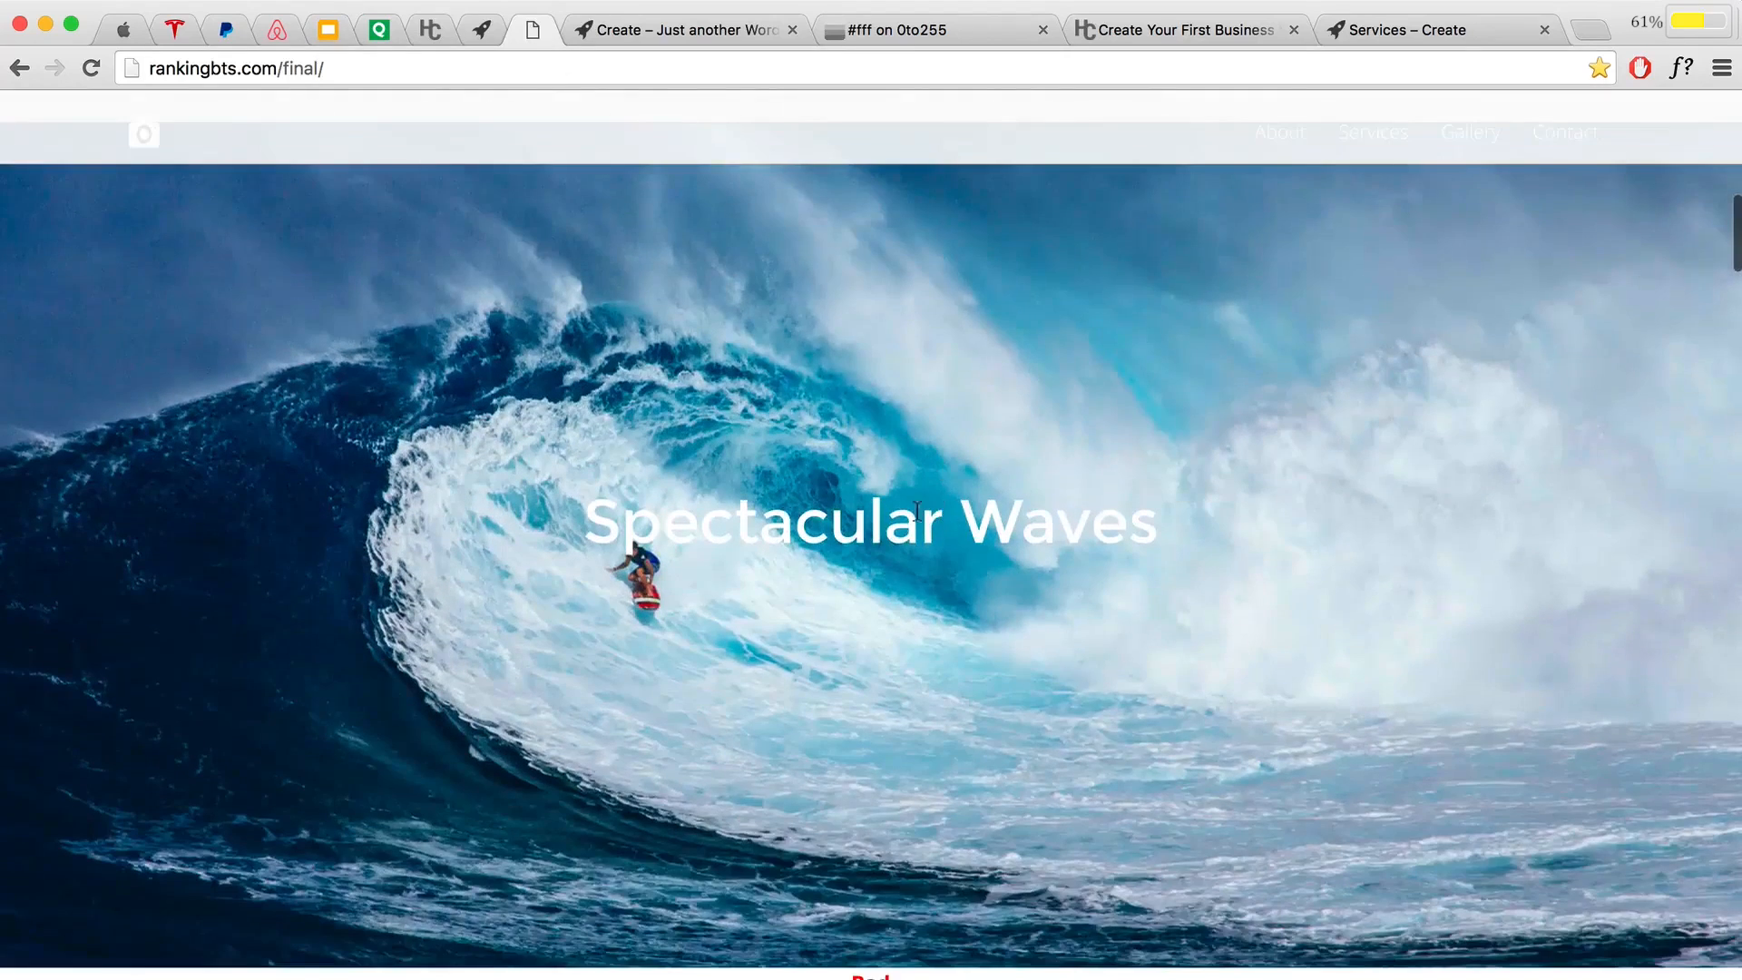
Step: Highlight the Spectacular Waves heading, then scroll through the text-over-image examples to Focus & Blur
drag(573, 522, 1192, 523)
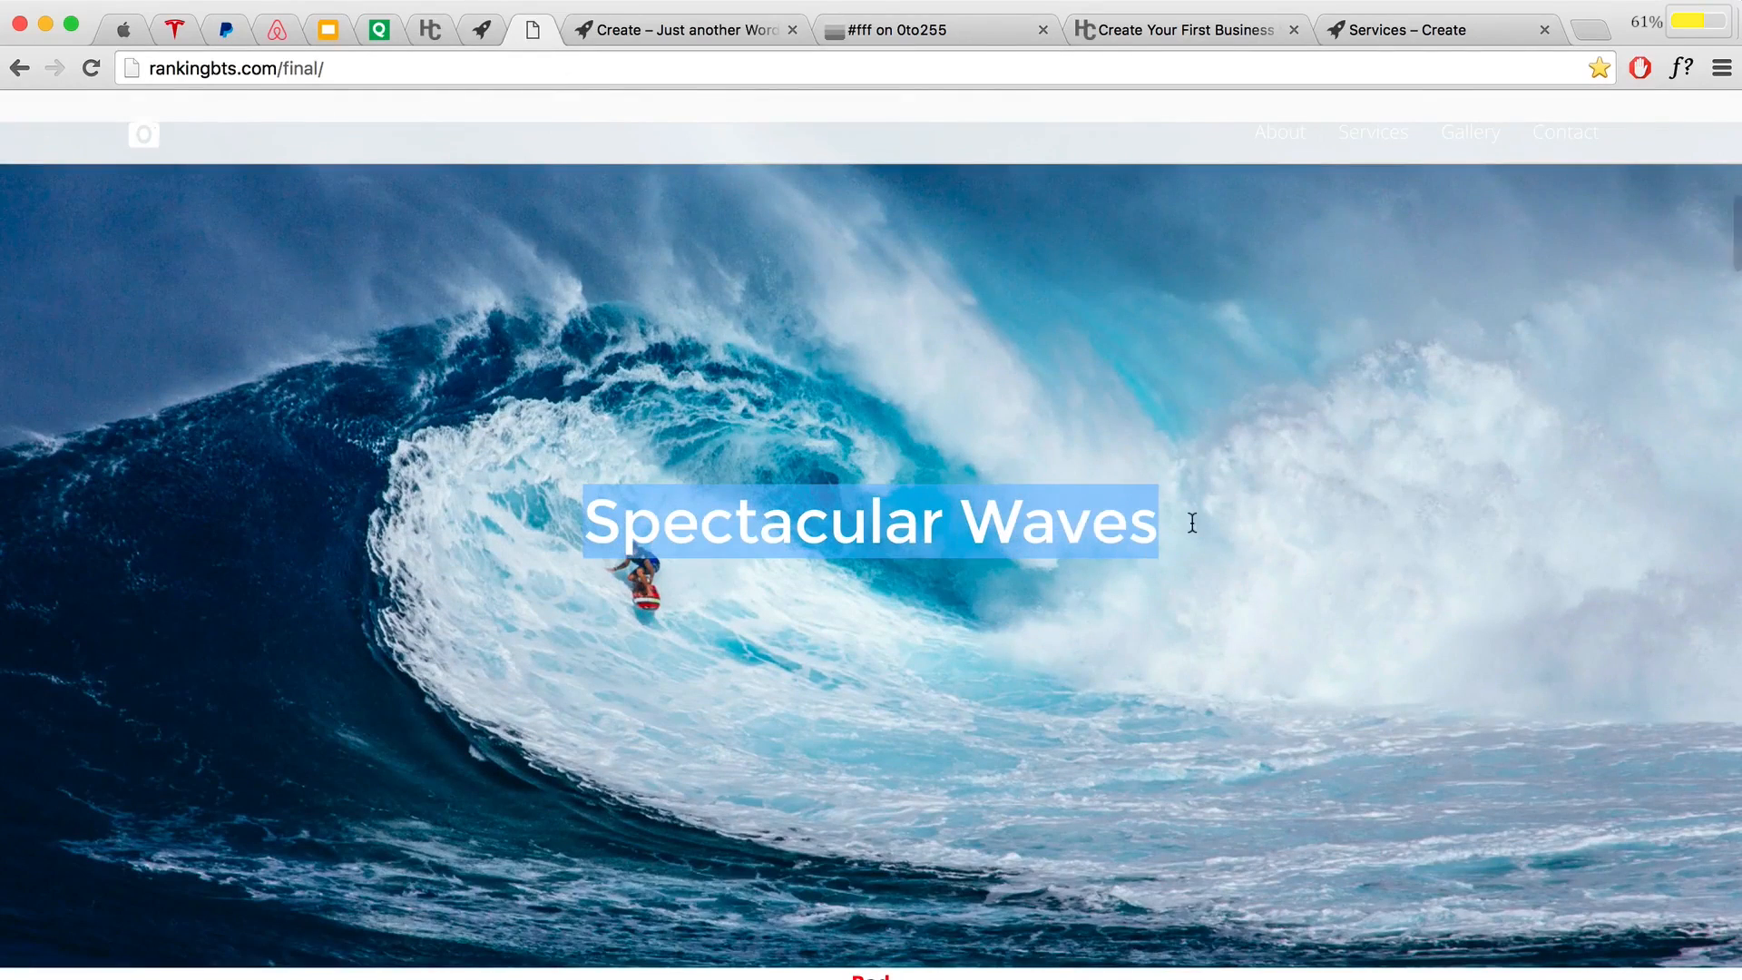
click(562, 568)
drag(580, 527, 1233, 507)
click(818, 535)
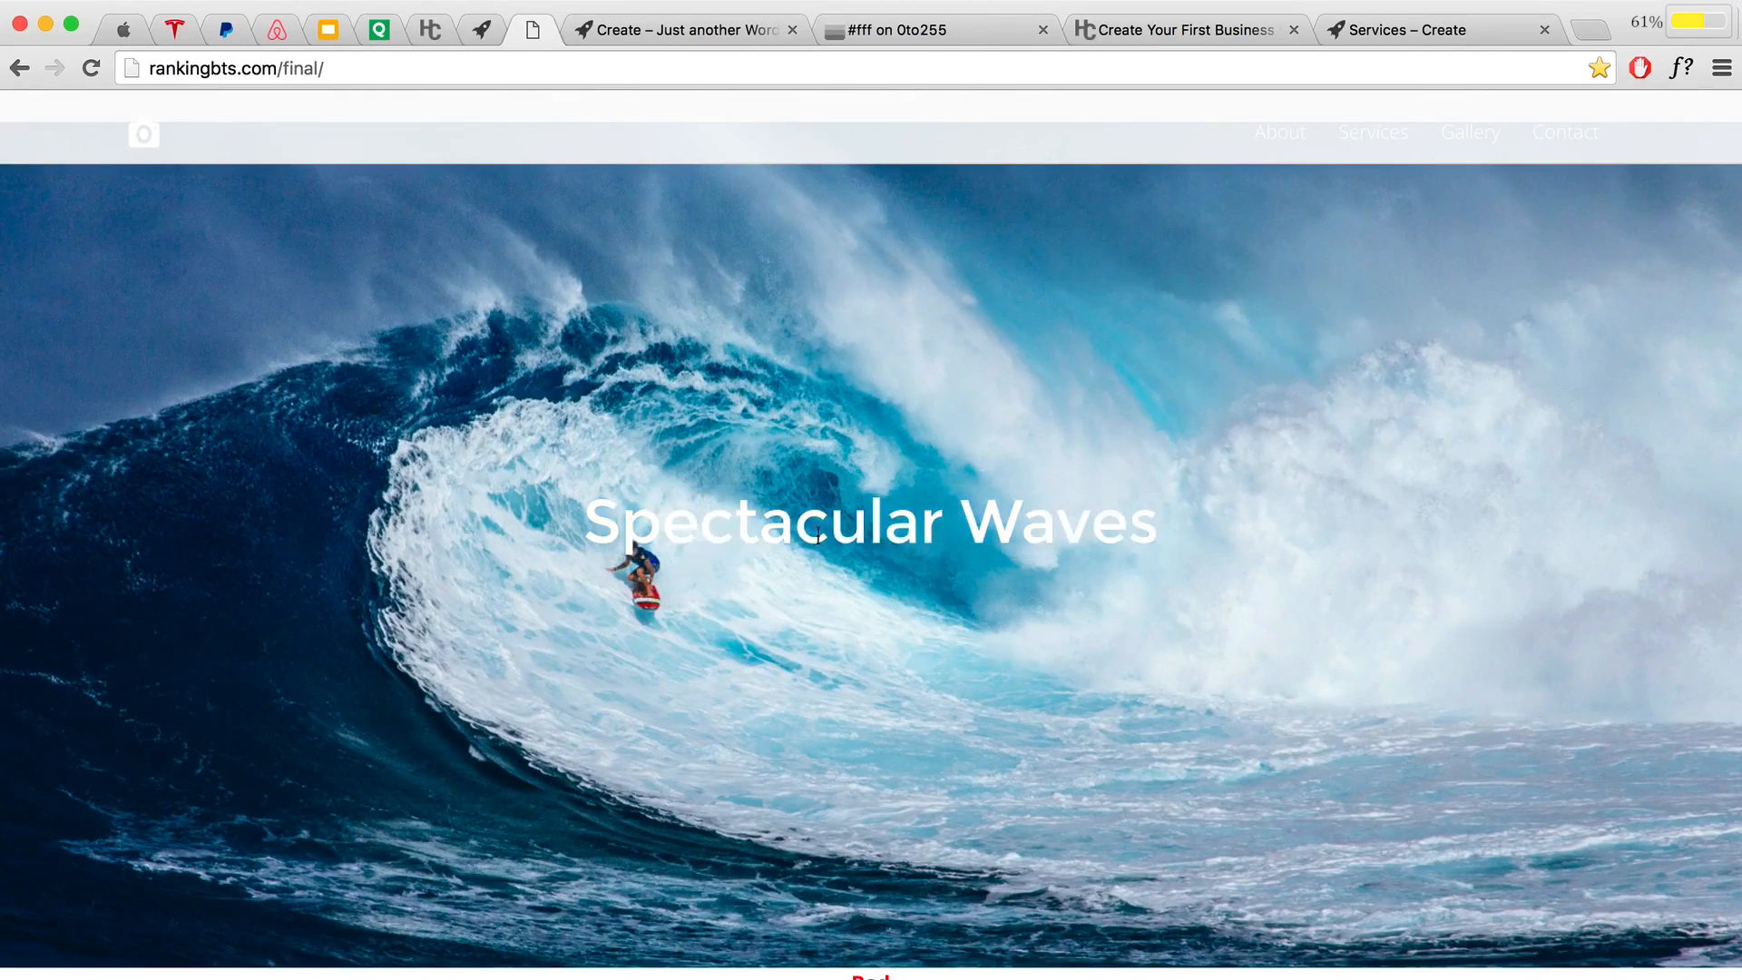
scroll(972, 542, down, 10)
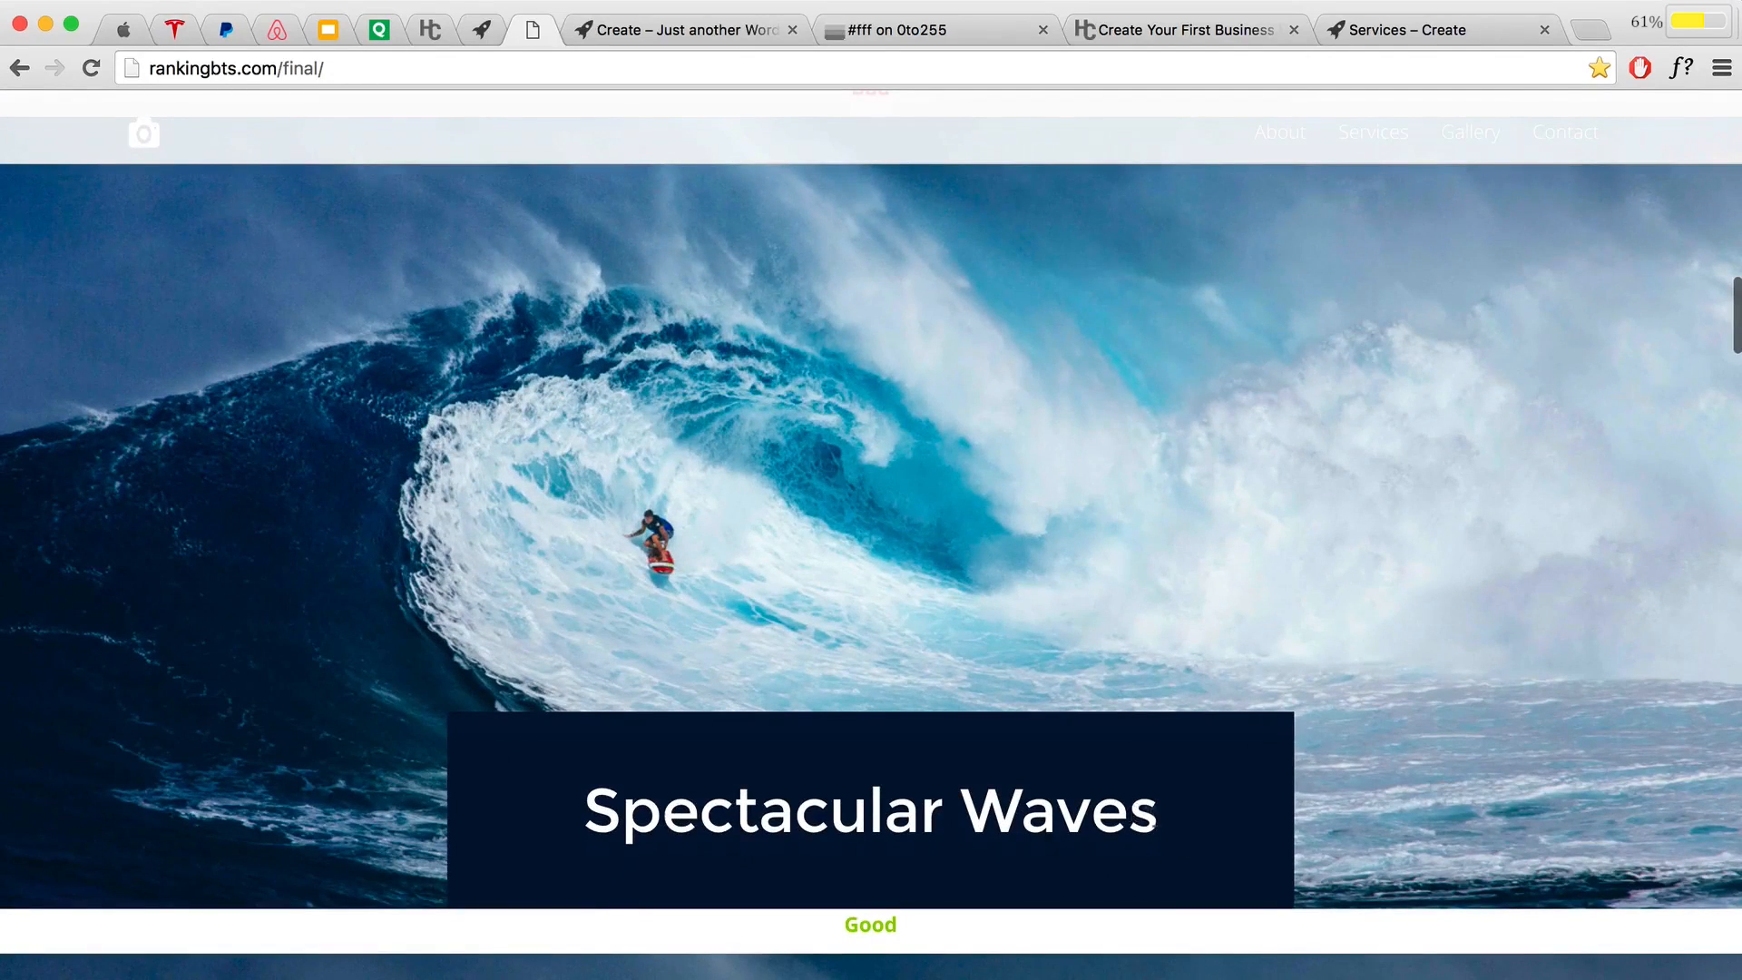
scroll(1056, 770, down, 5)
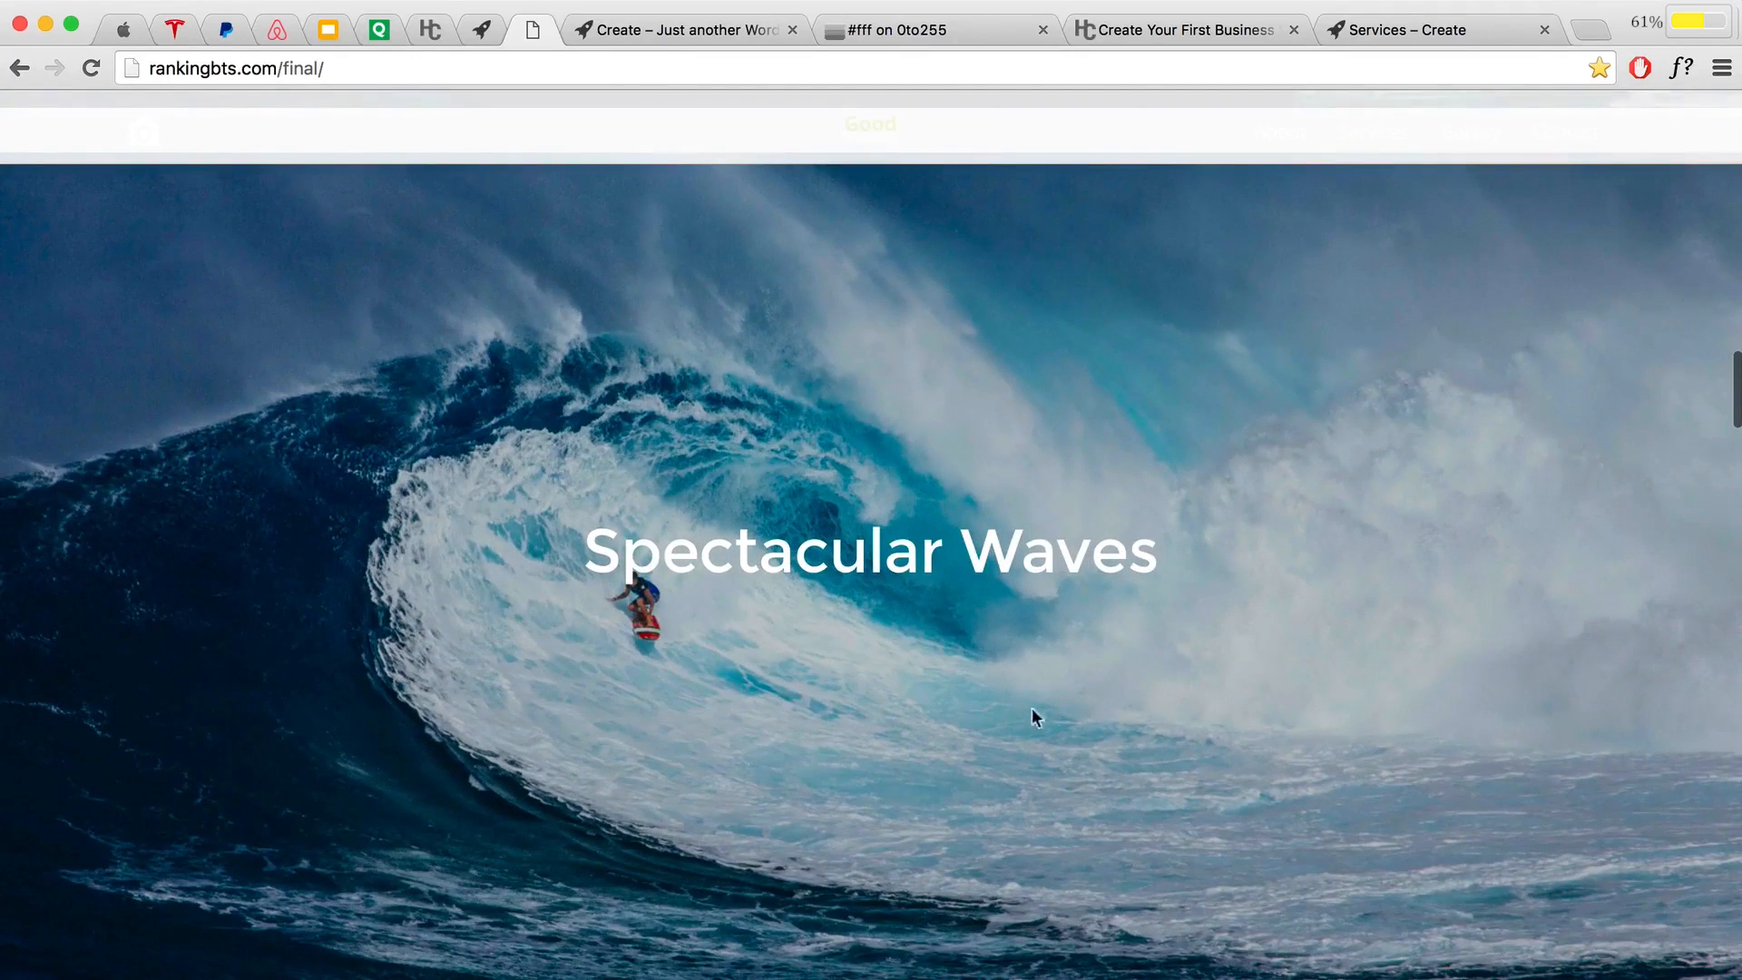
scroll(1009, 694, down, 5)
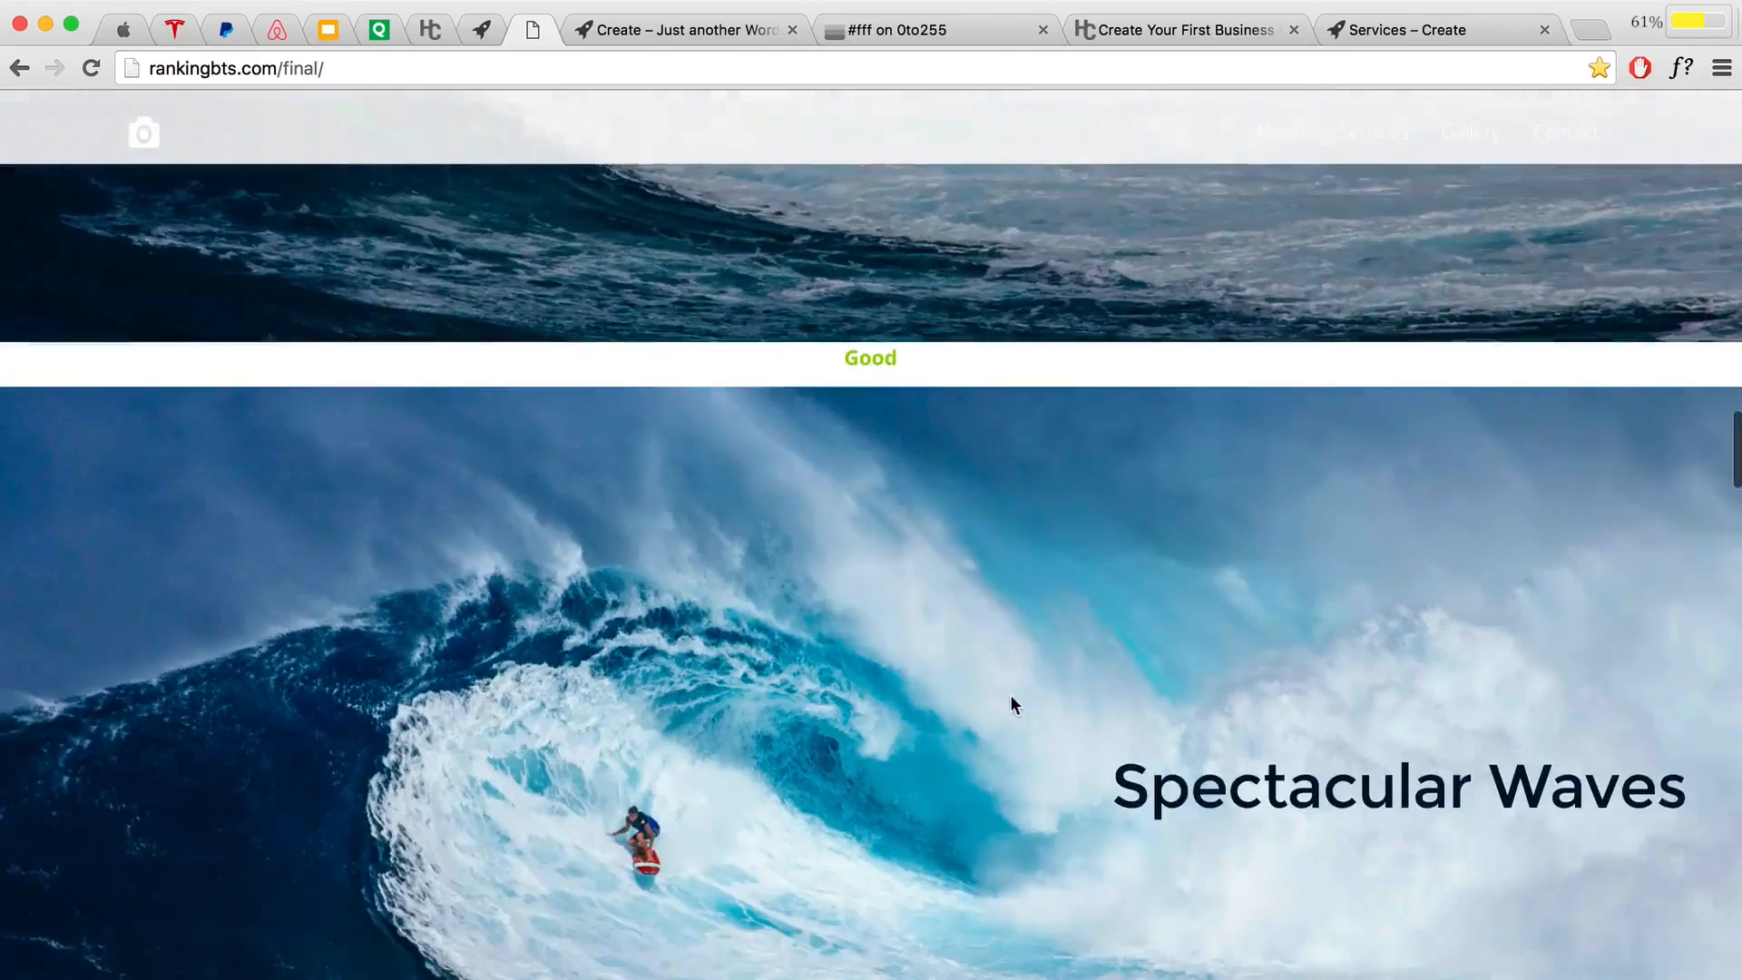
scroll(1010, 703, down, 3)
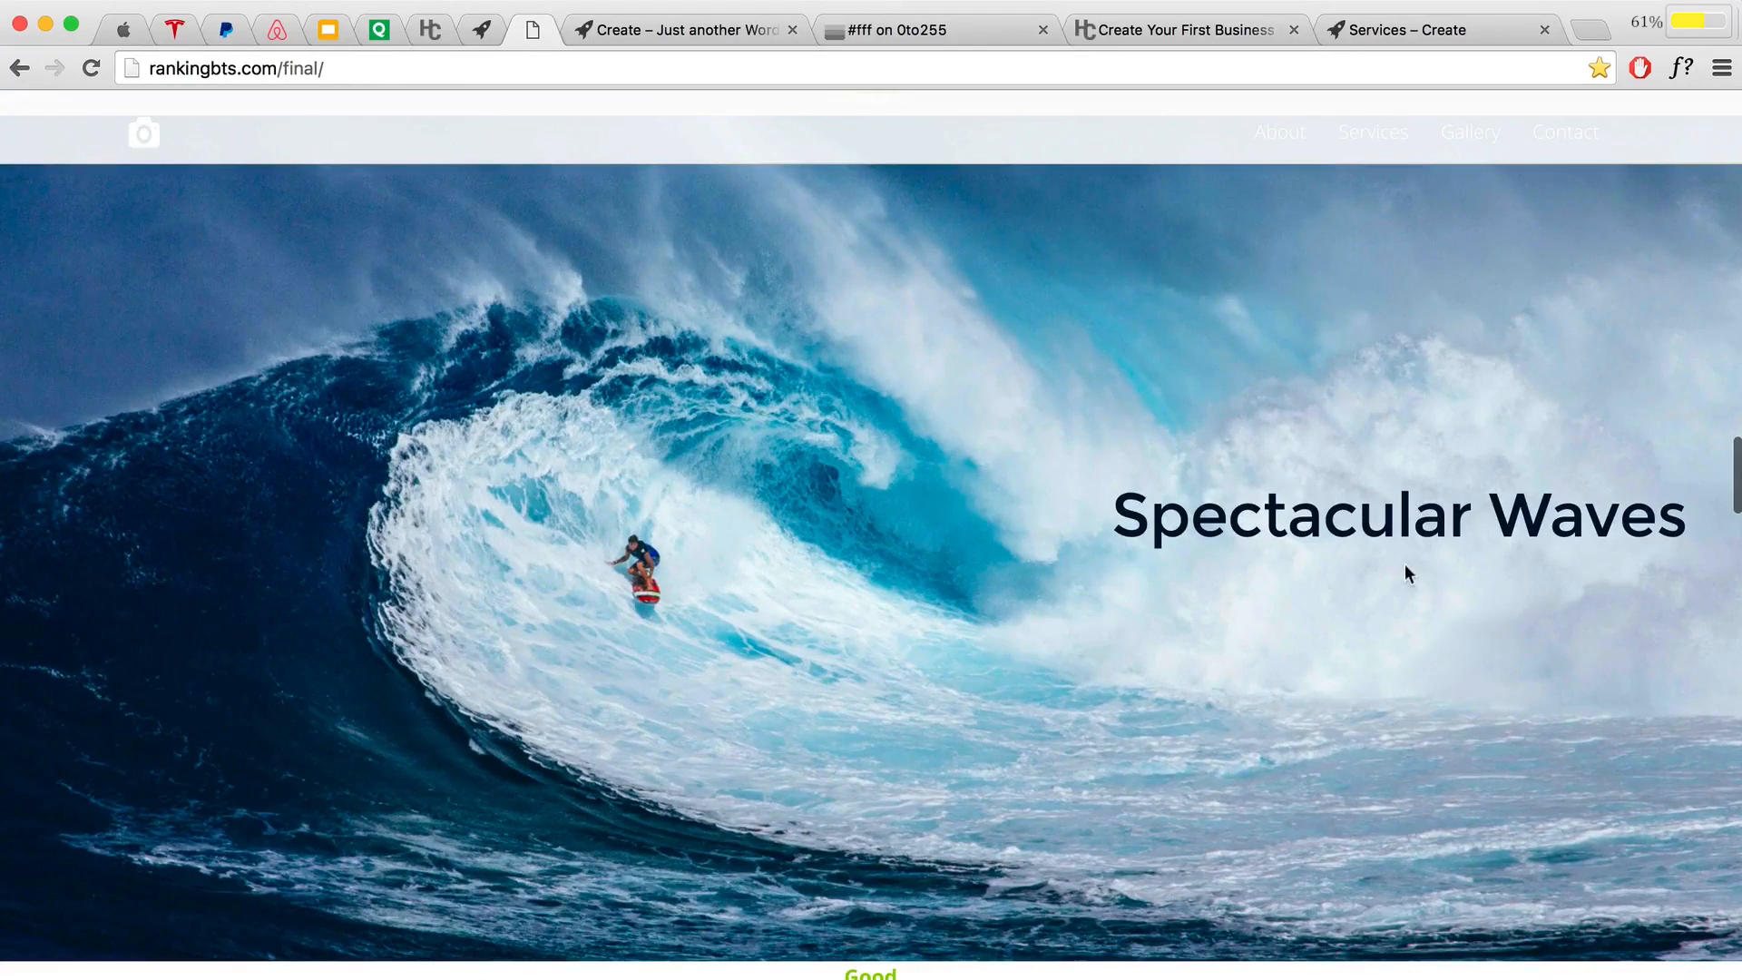
scroll(955, 632, down, 10)
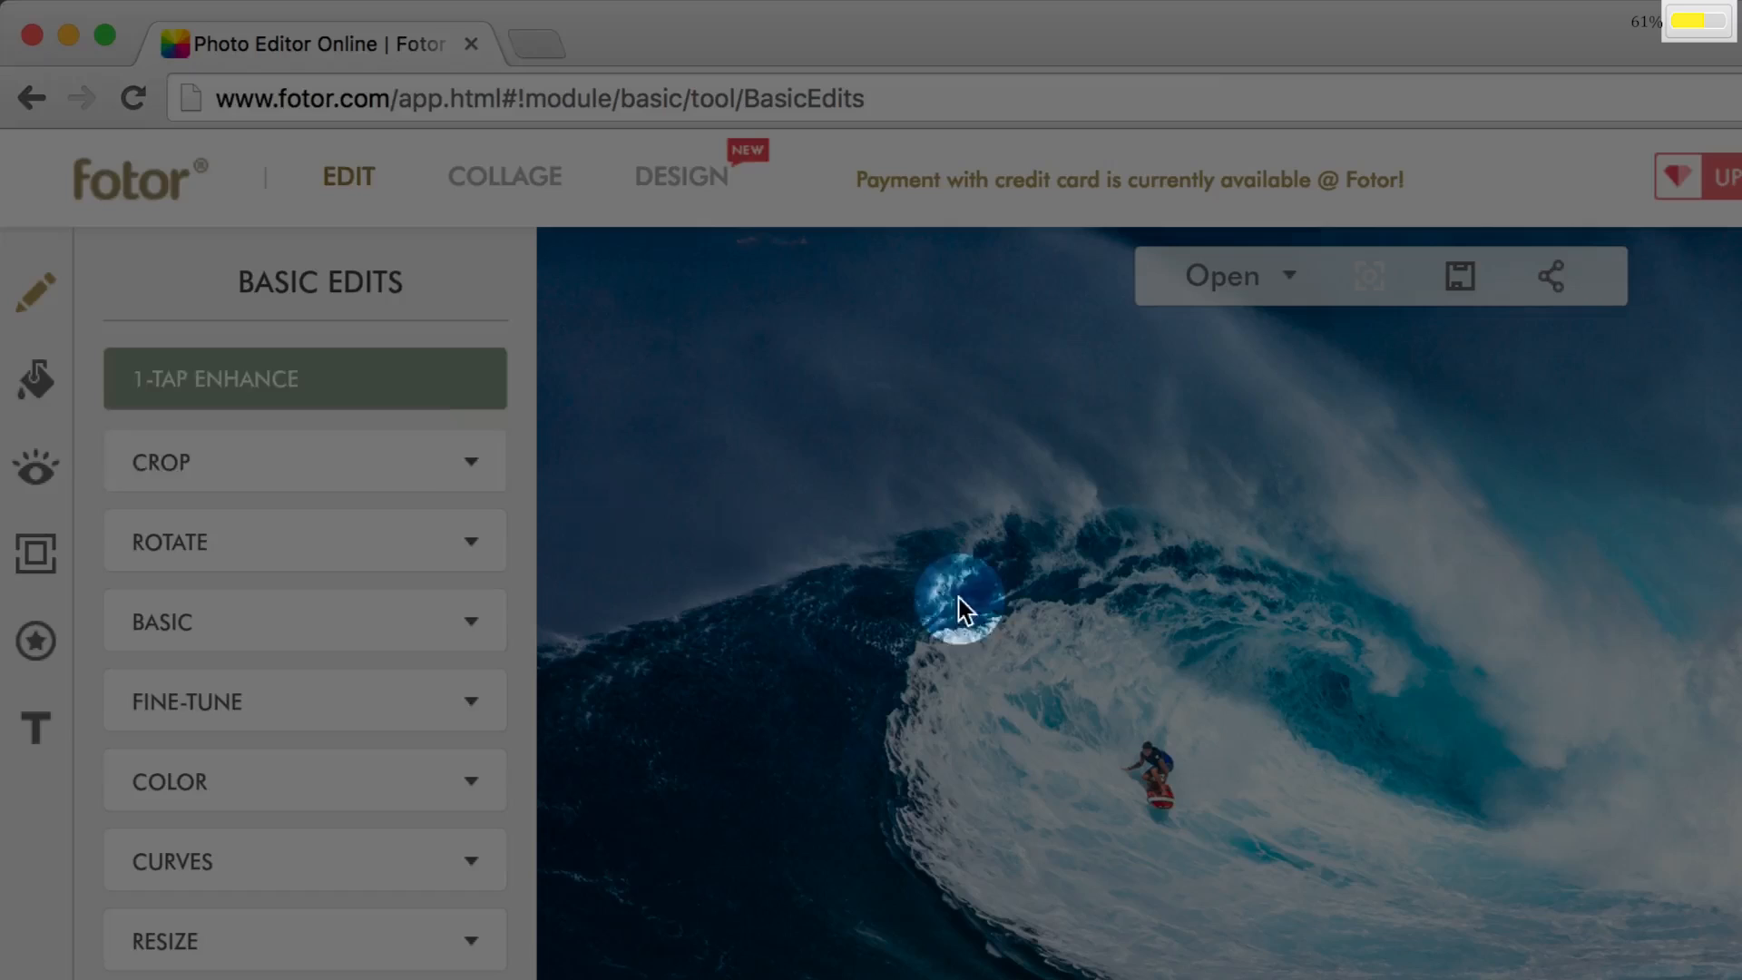
Step: Apply a circular Tilt-Shift blur to the wave photo, with a smaller focus circle centred on the surfer
click(138, 399)
click(36, 381)
click(484, 607)
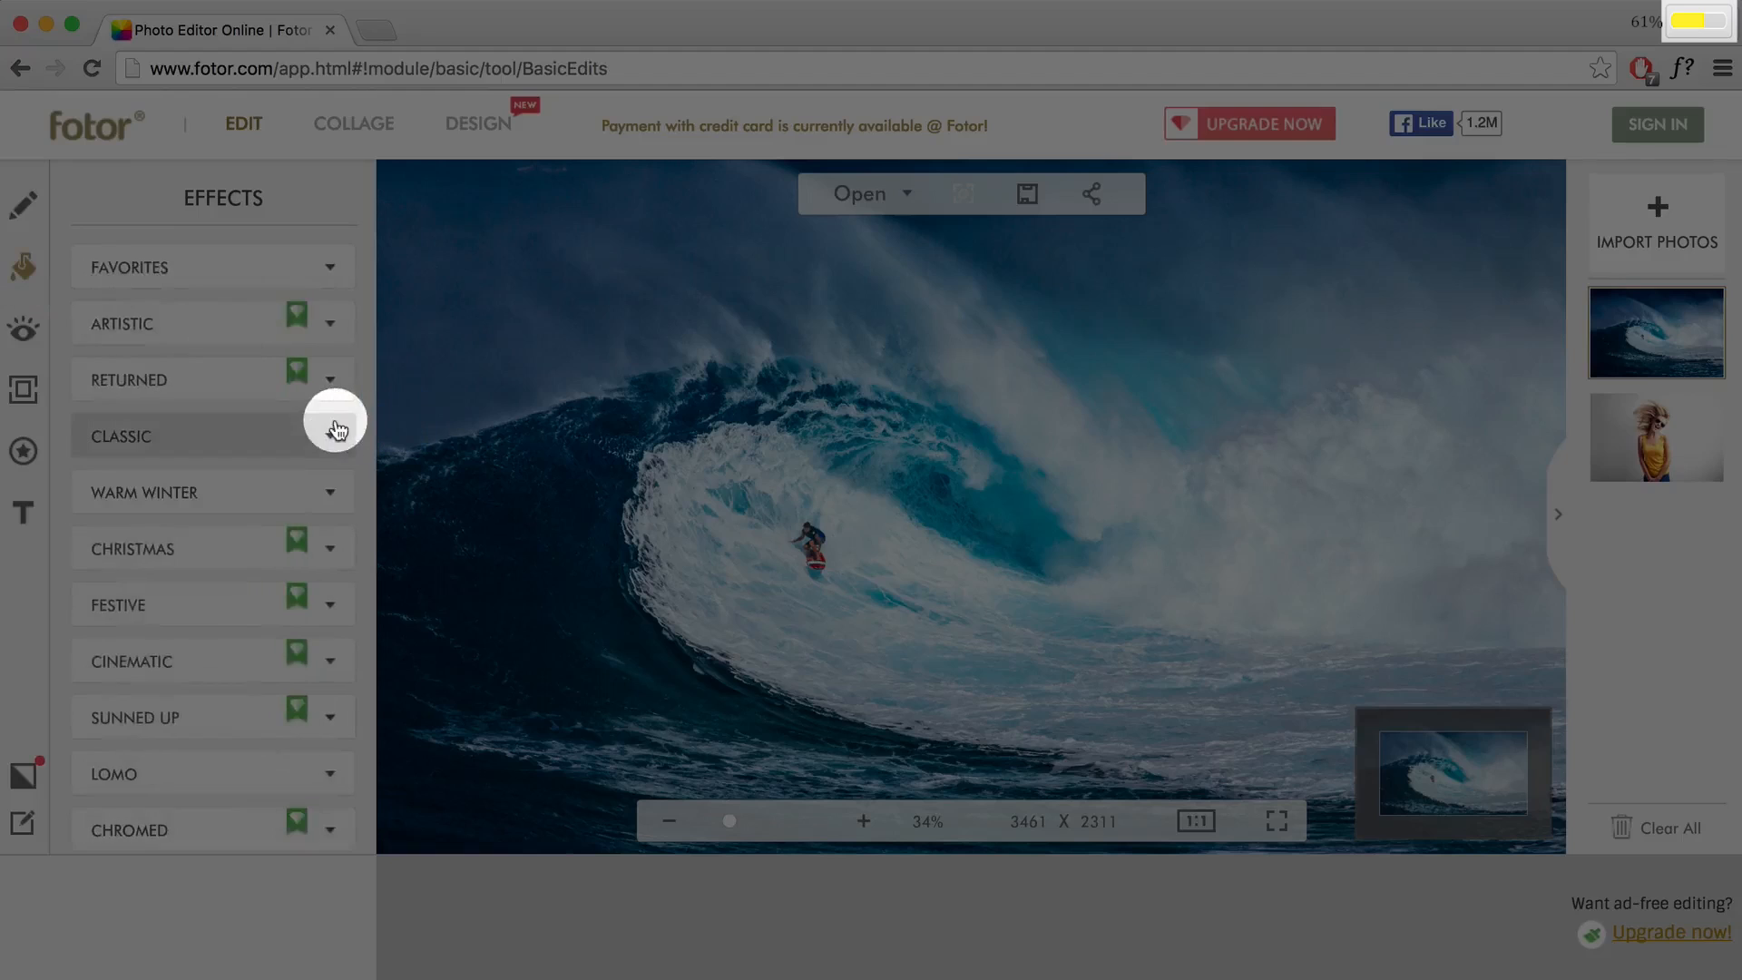
drag(369, 439, 366, 726)
click(303, 790)
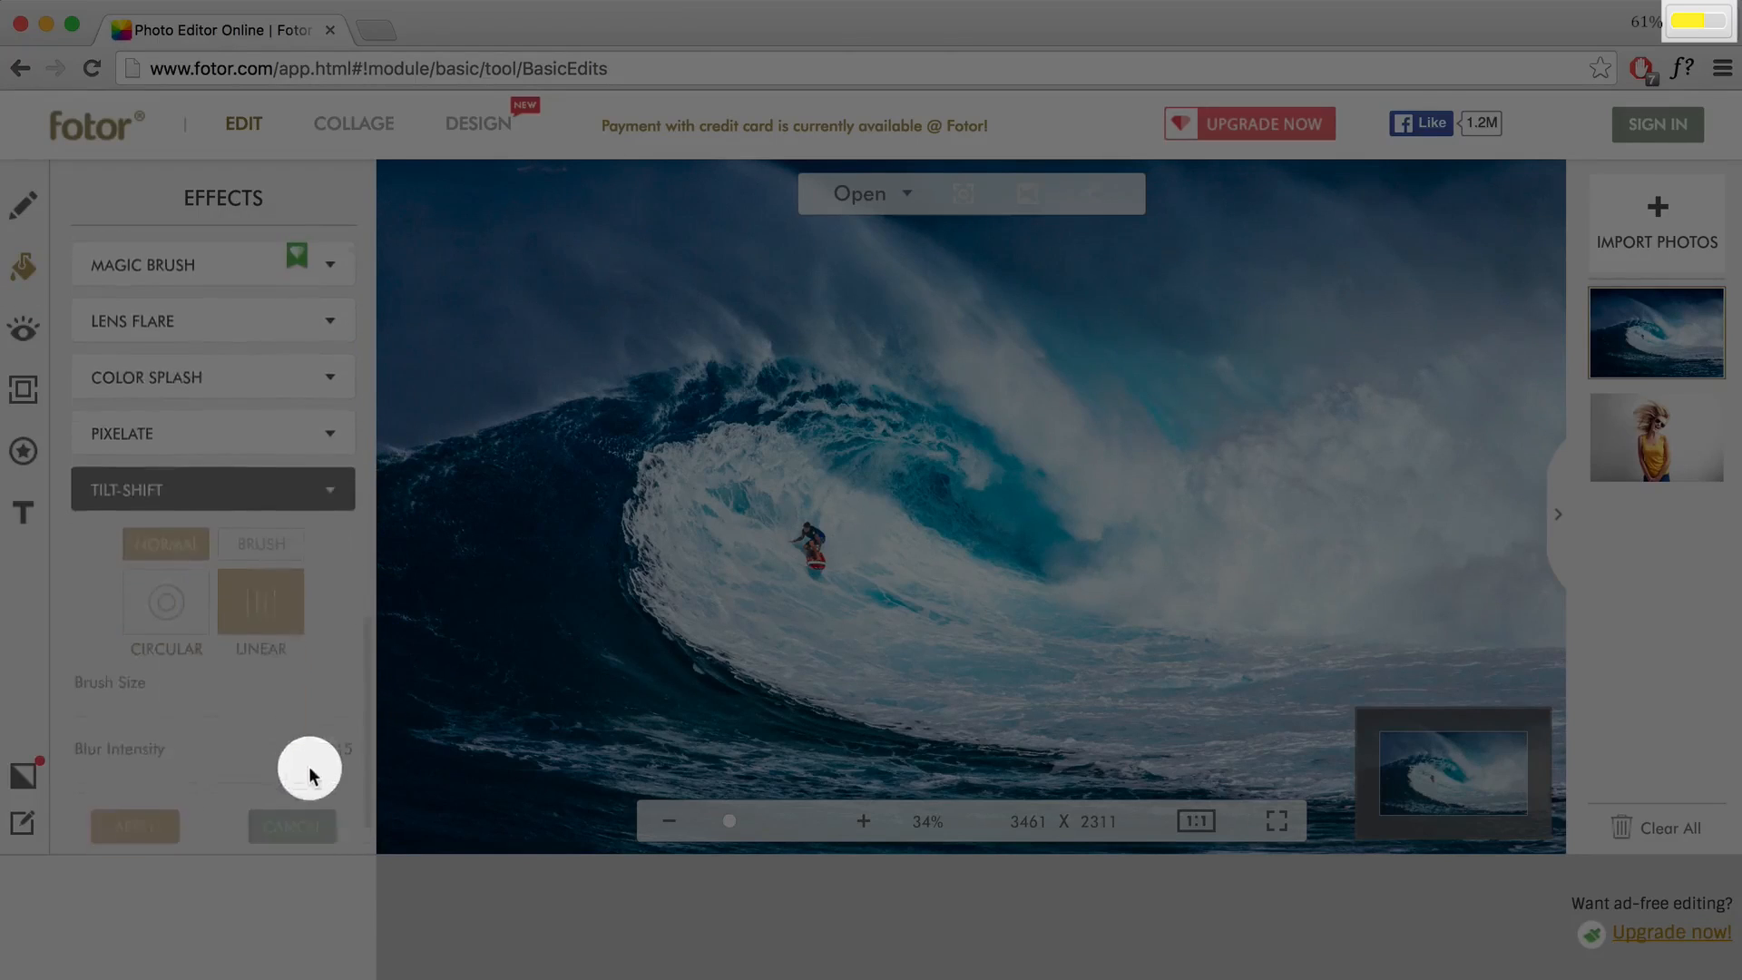
click(179, 640)
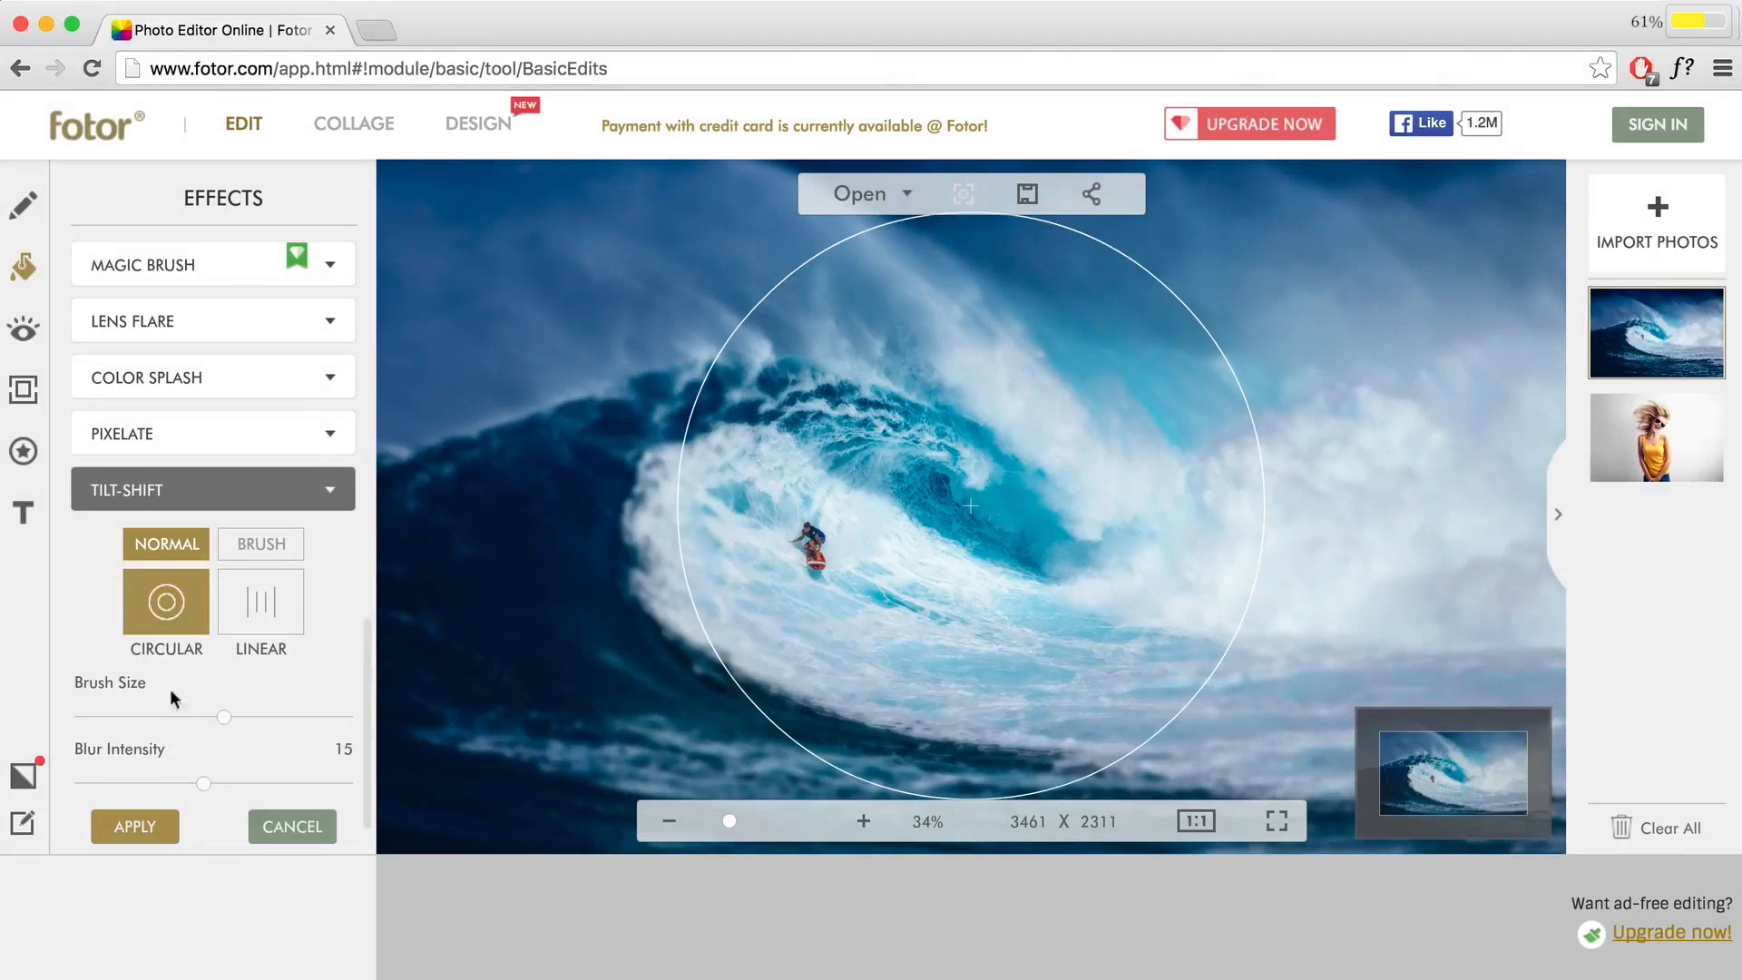
drag(225, 723, 158, 719)
drag(836, 562, 686, 593)
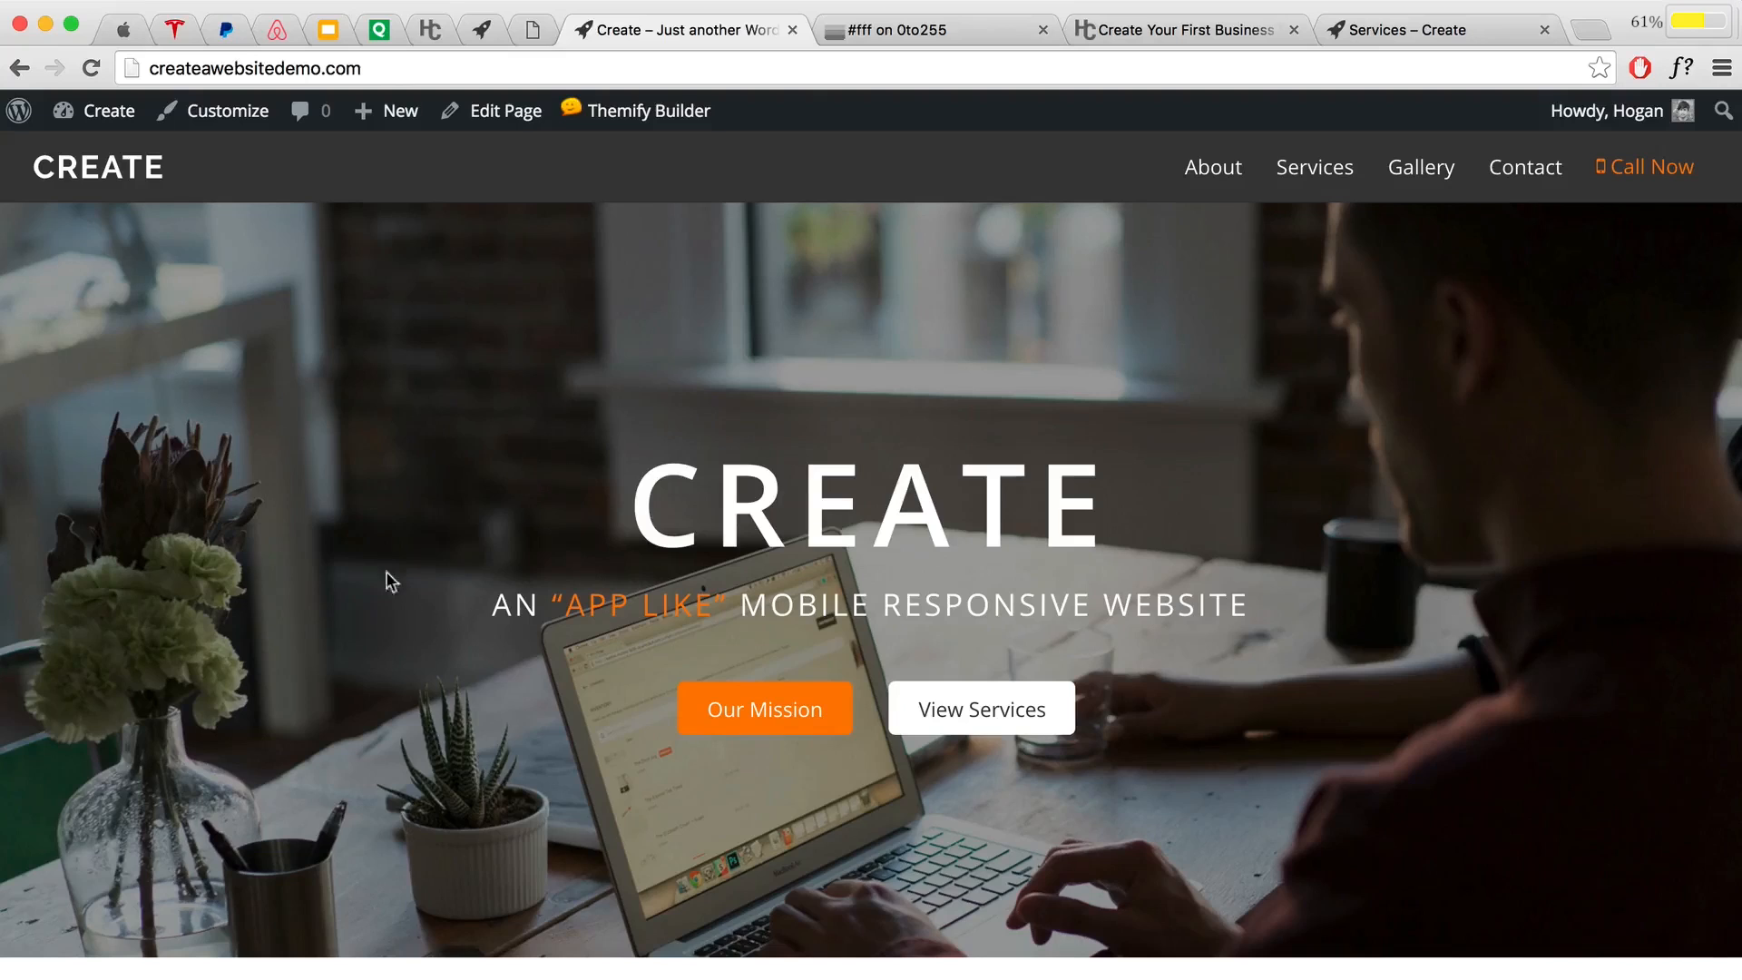
Step: Turn Themify Builder back on for the homepage
scroll(422, 546, down, 2)
scroll(420, 546, up, 2)
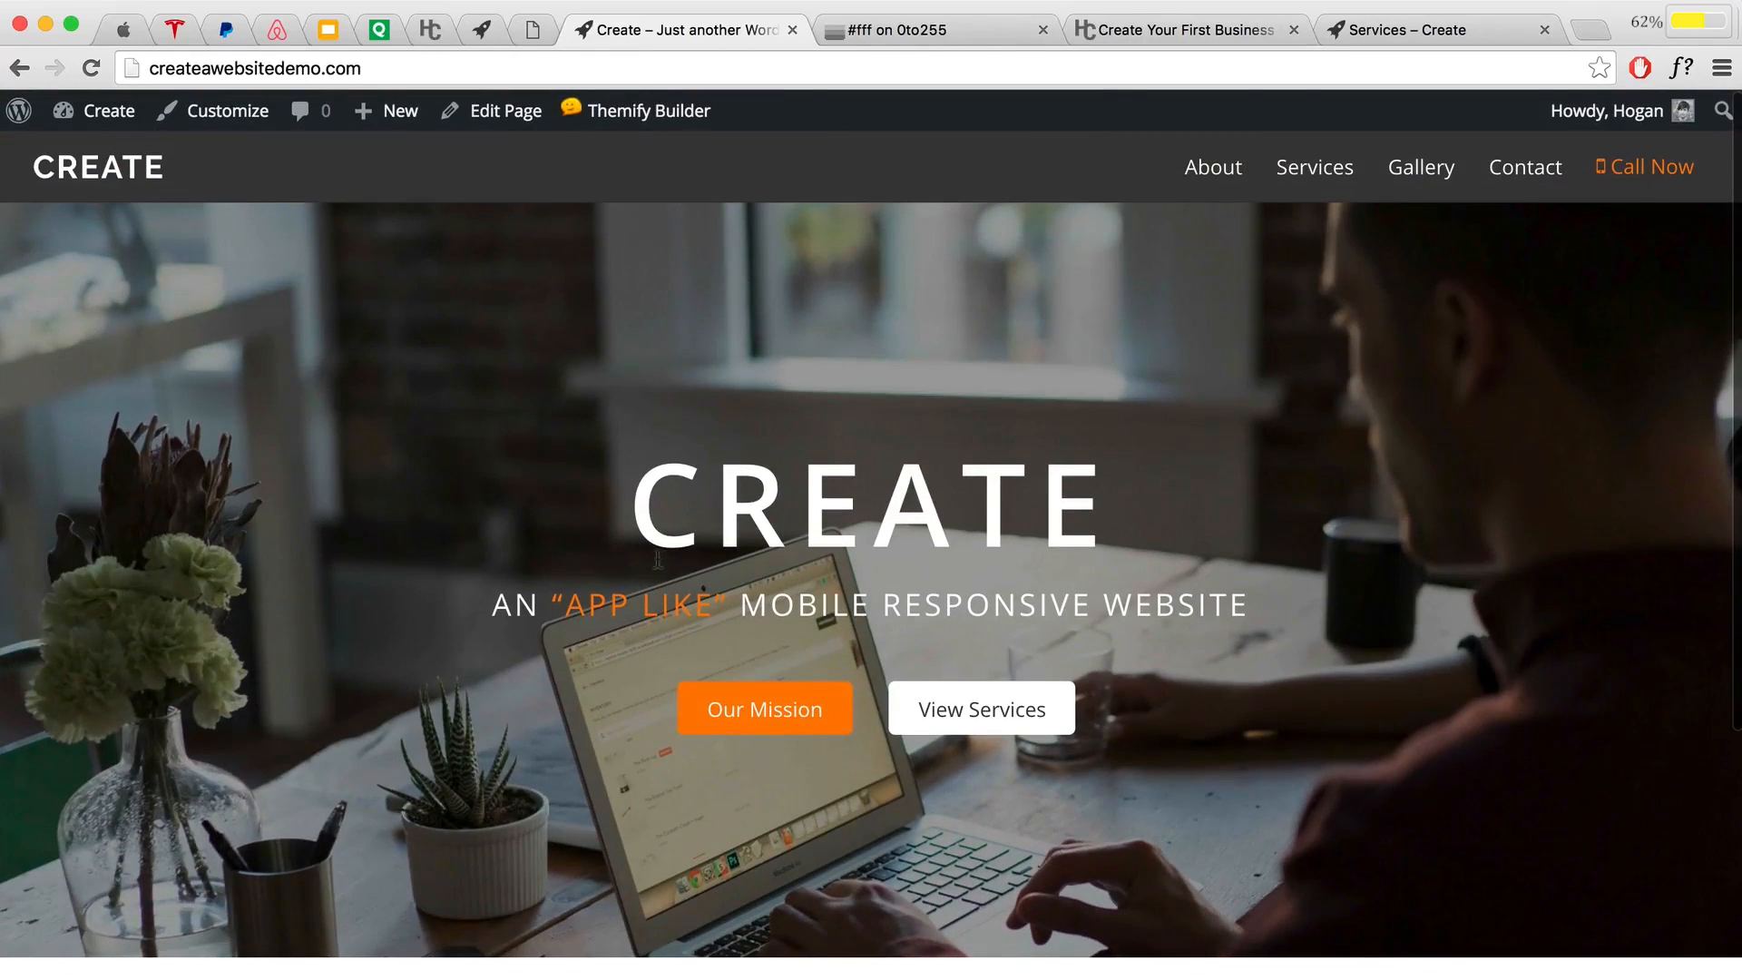
scroll(655, 599, down, 2)
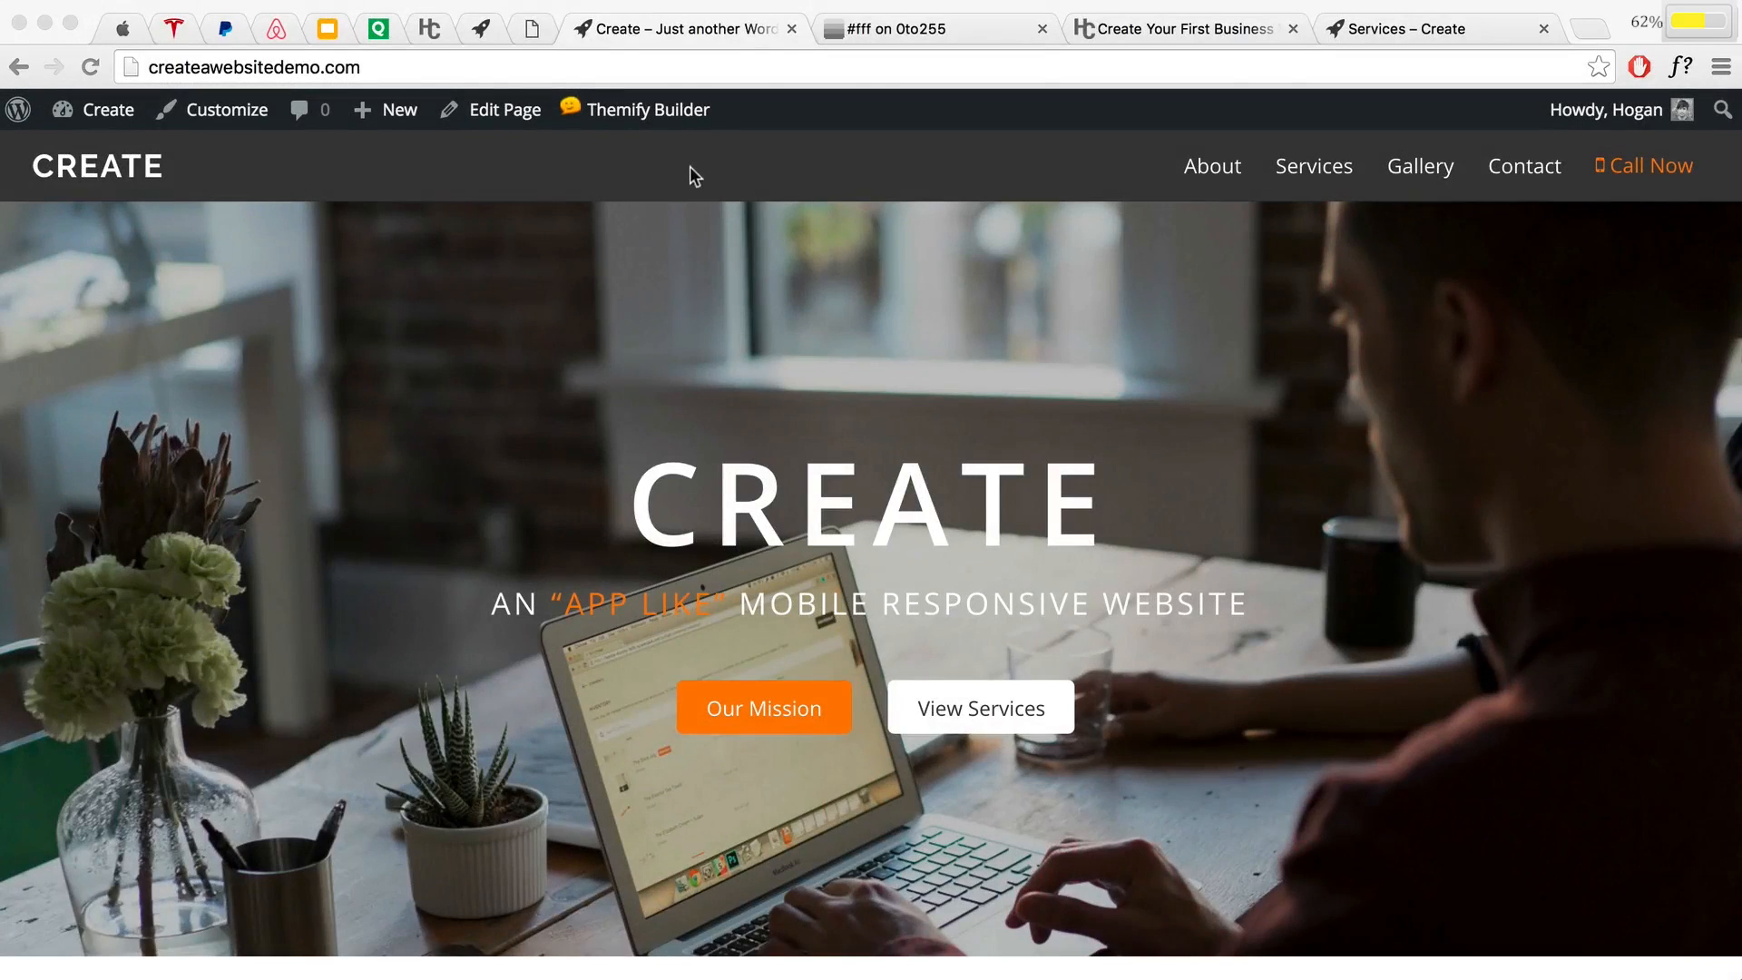
click(788, 260)
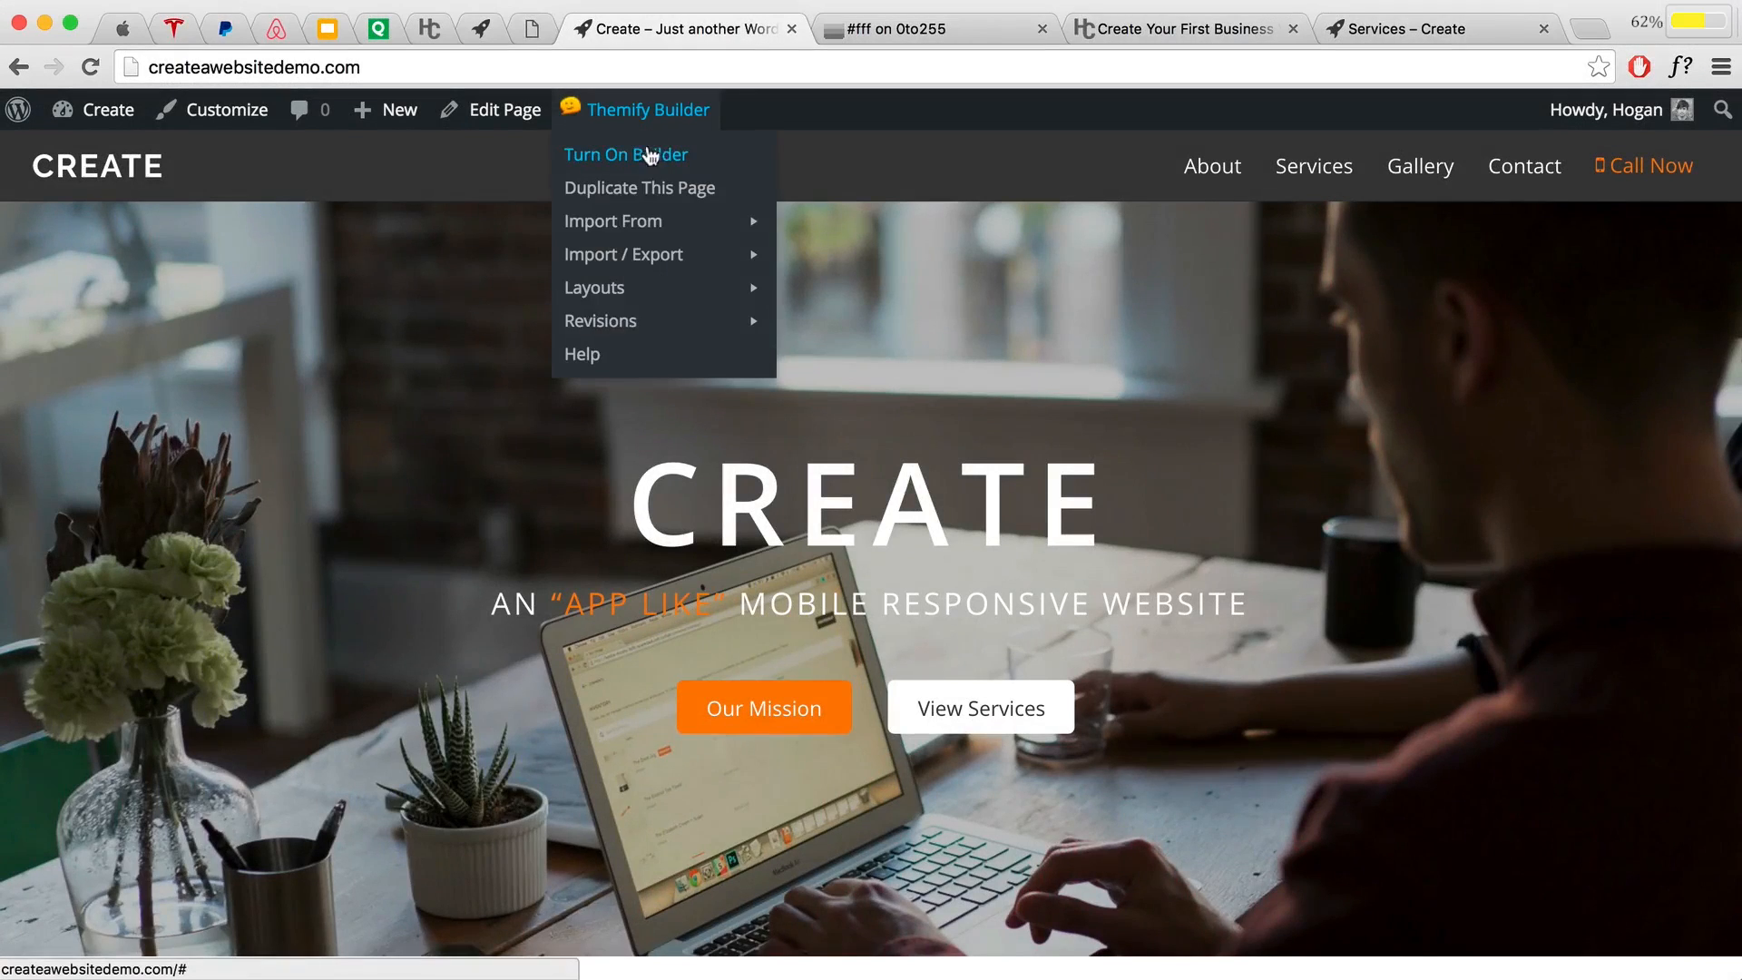
click(654, 154)
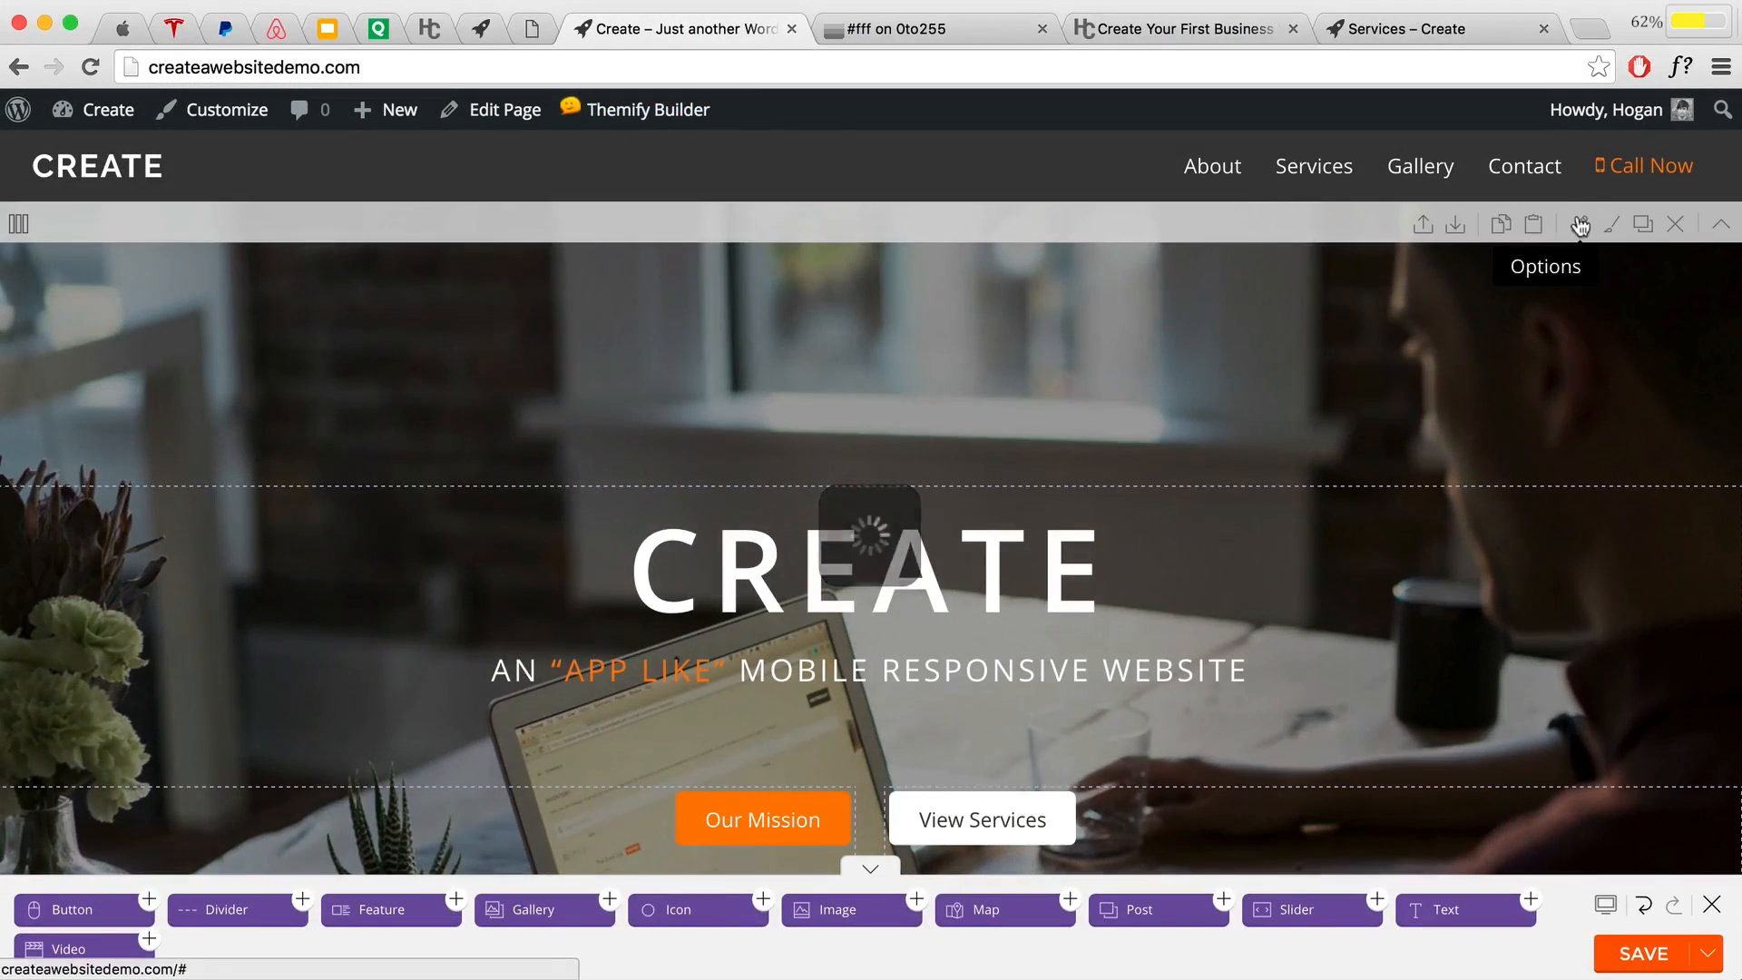
Step: Clear the hero row's 000000 overlay and 0f0f0f overlay hover colours
click(1578, 224)
click(1103, 375)
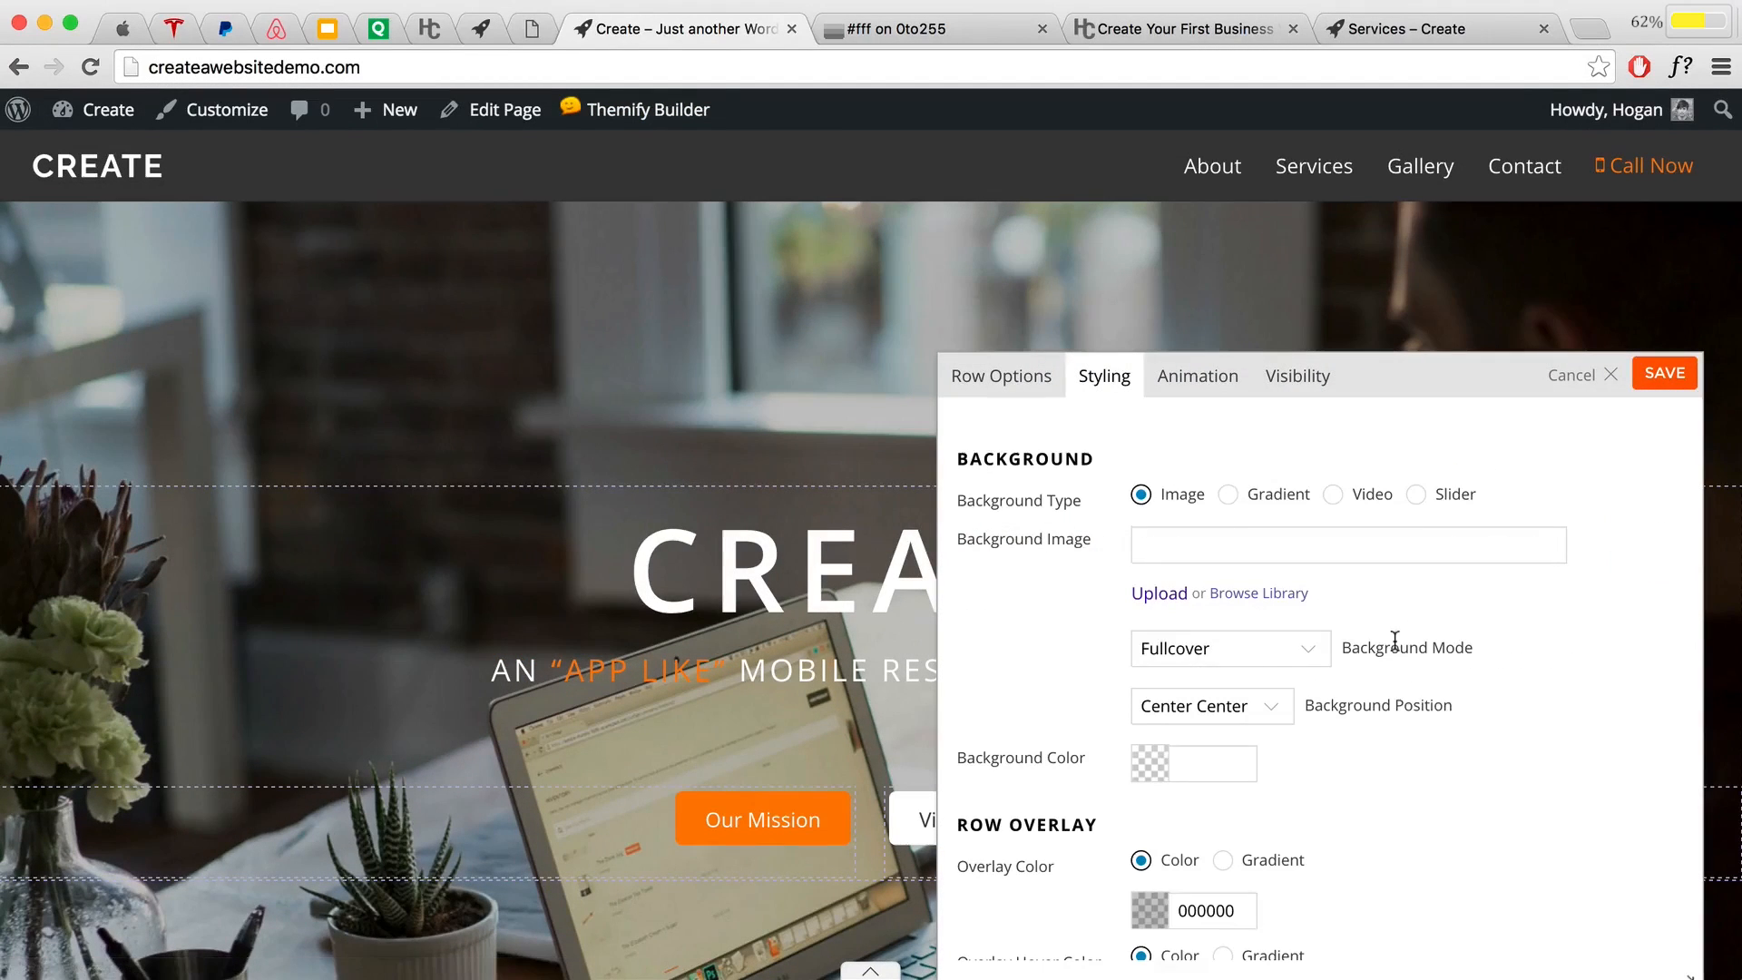
scroll(1389, 643, down, 3)
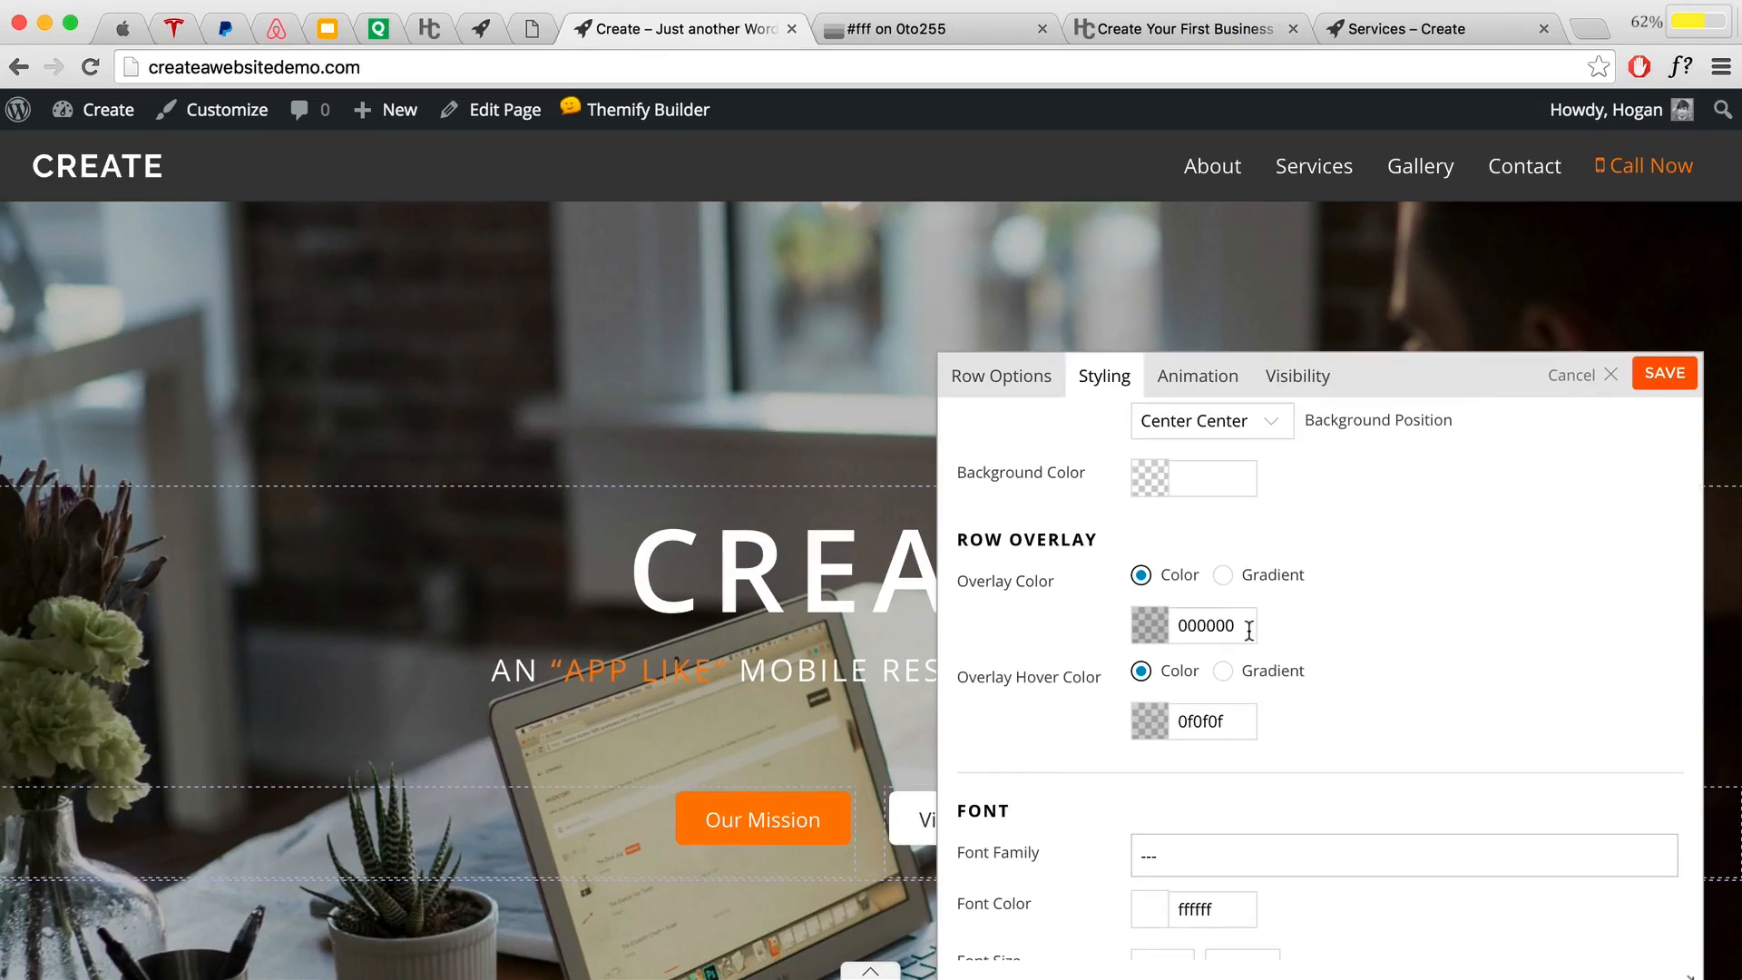
drag(1250, 629, 1134, 622)
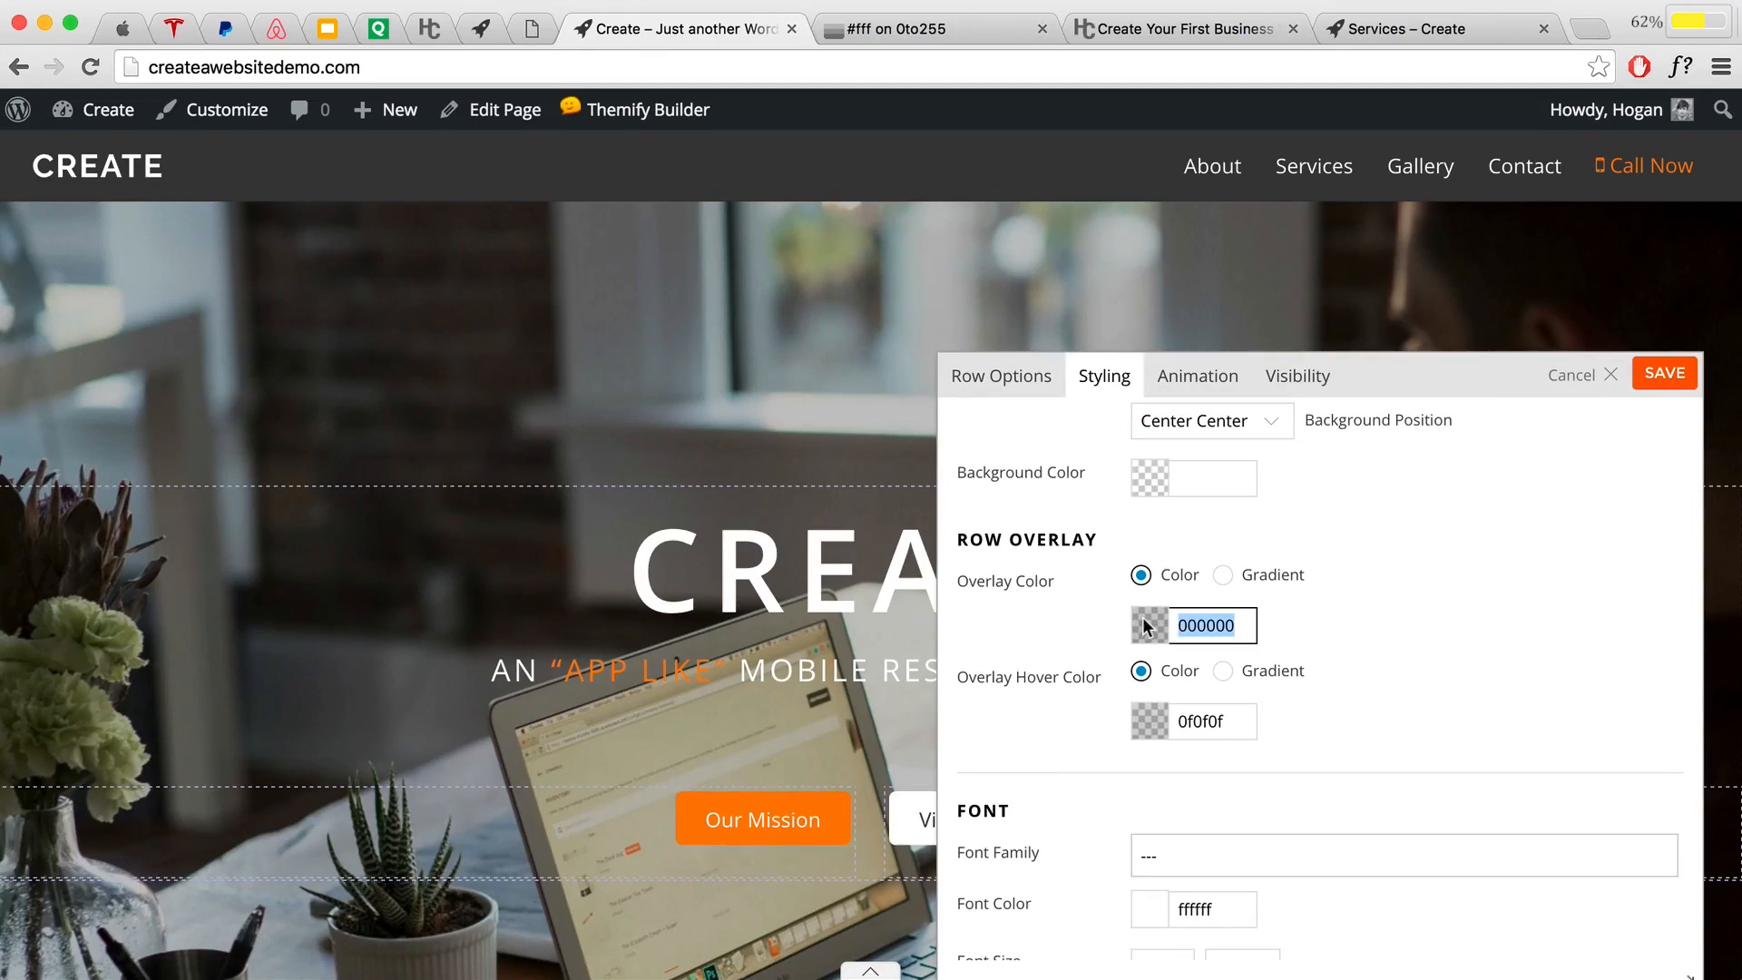
key(BackSpace)
drag(1236, 716, 1136, 719)
key(BackSpace)
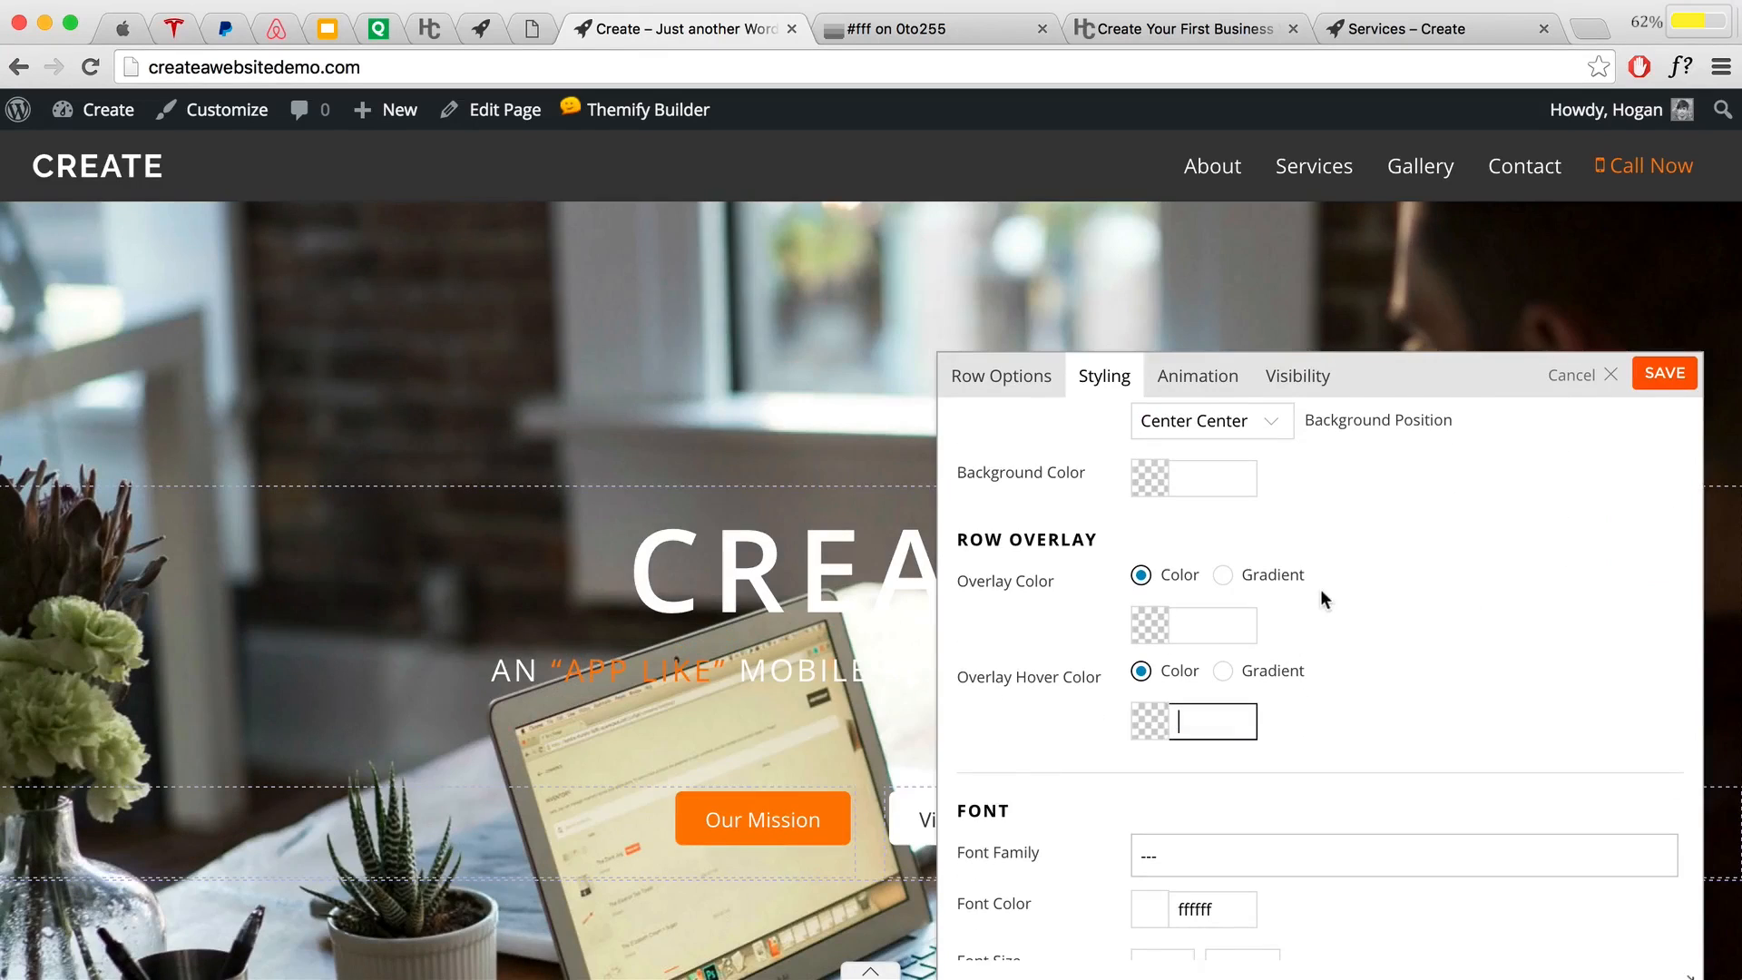
Step: Set the row background colour to 69d2e7 and save the row
scroll(1320, 590, up, 1)
click(1203, 583)
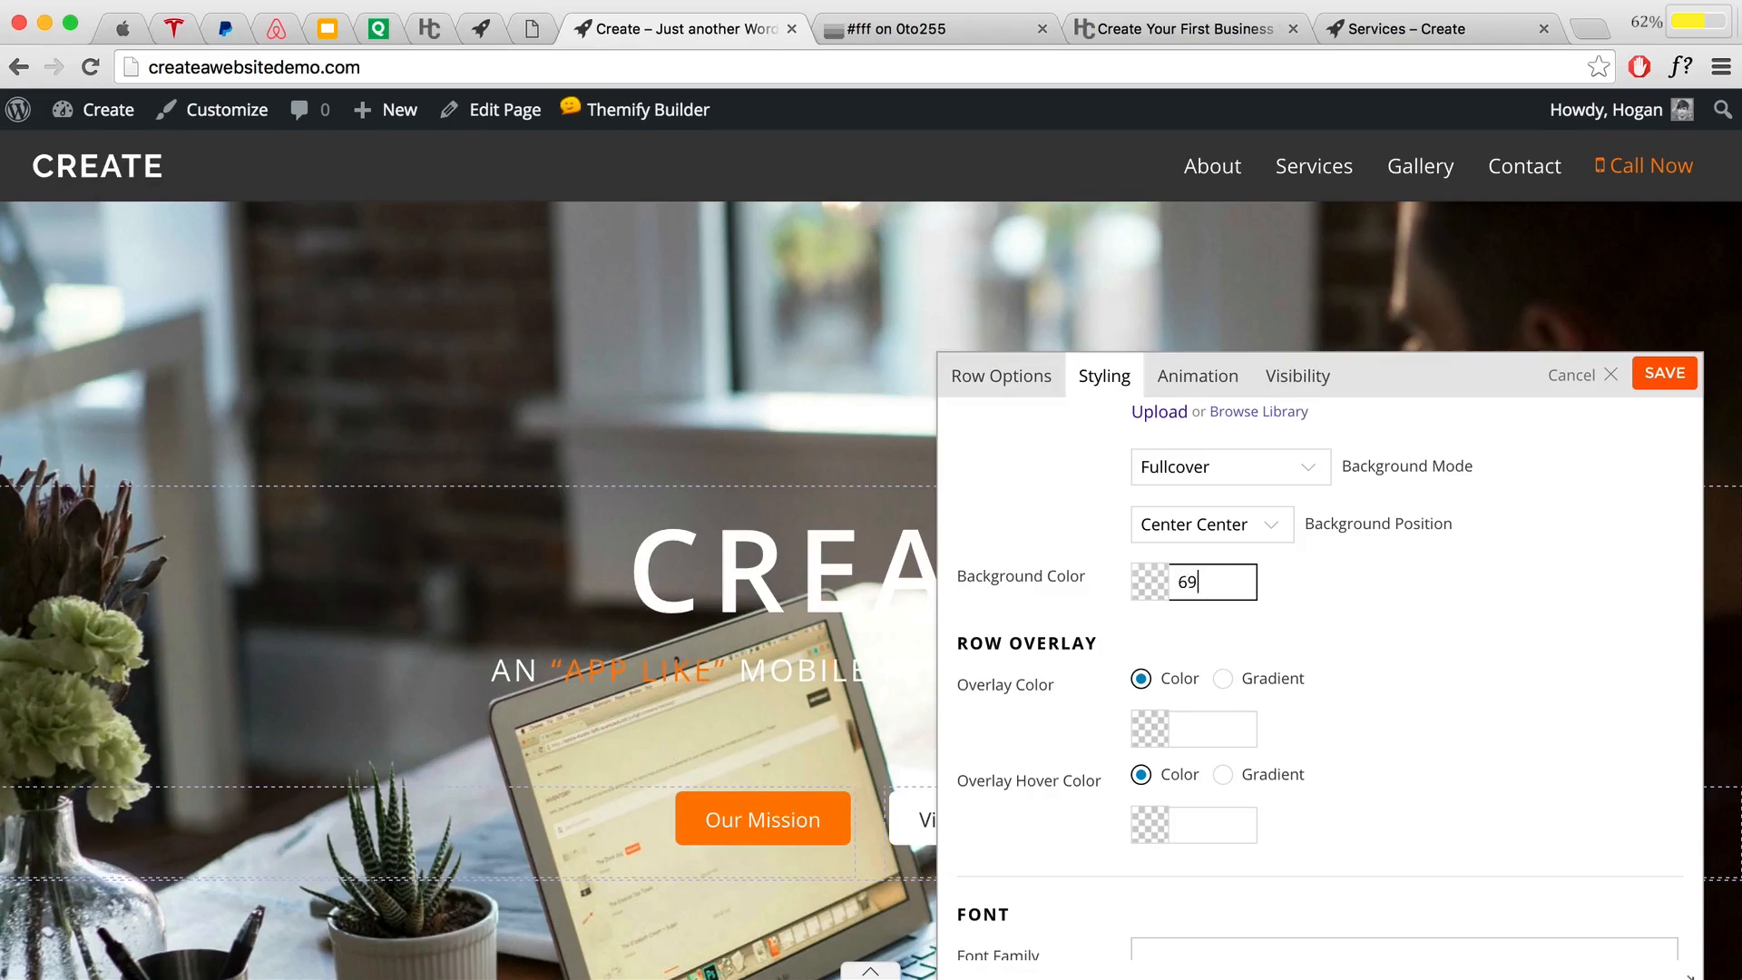
text(69d2e7)
click(1385, 590)
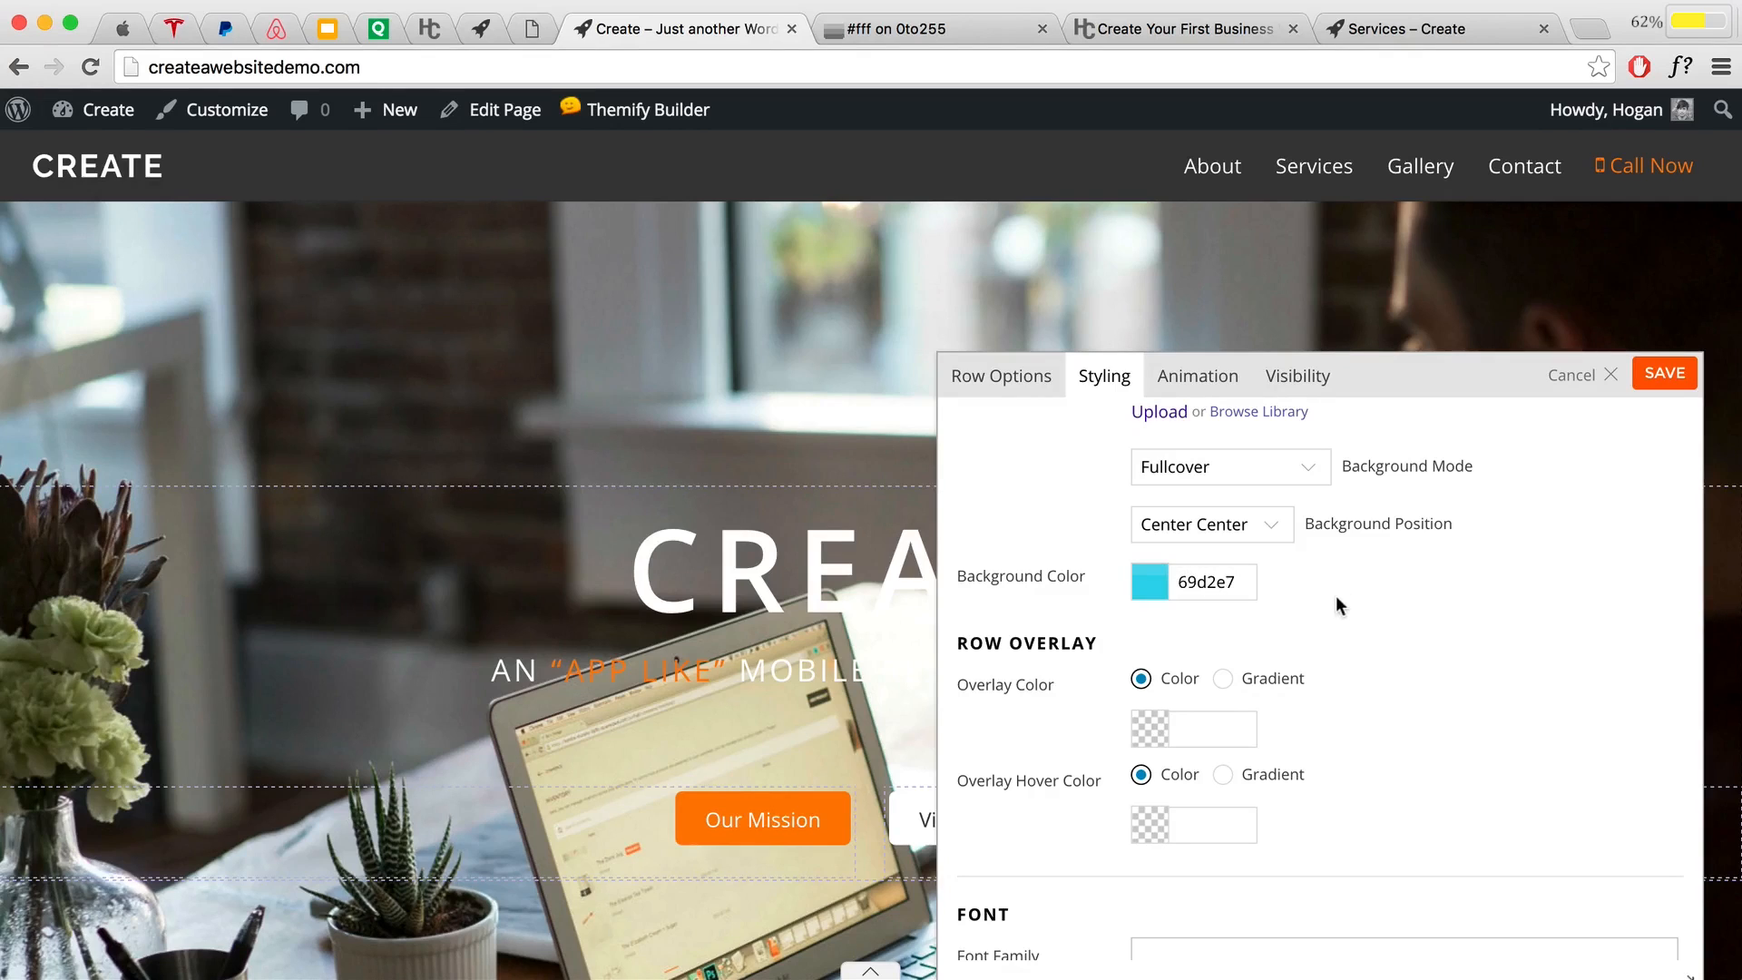
click(1007, 395)
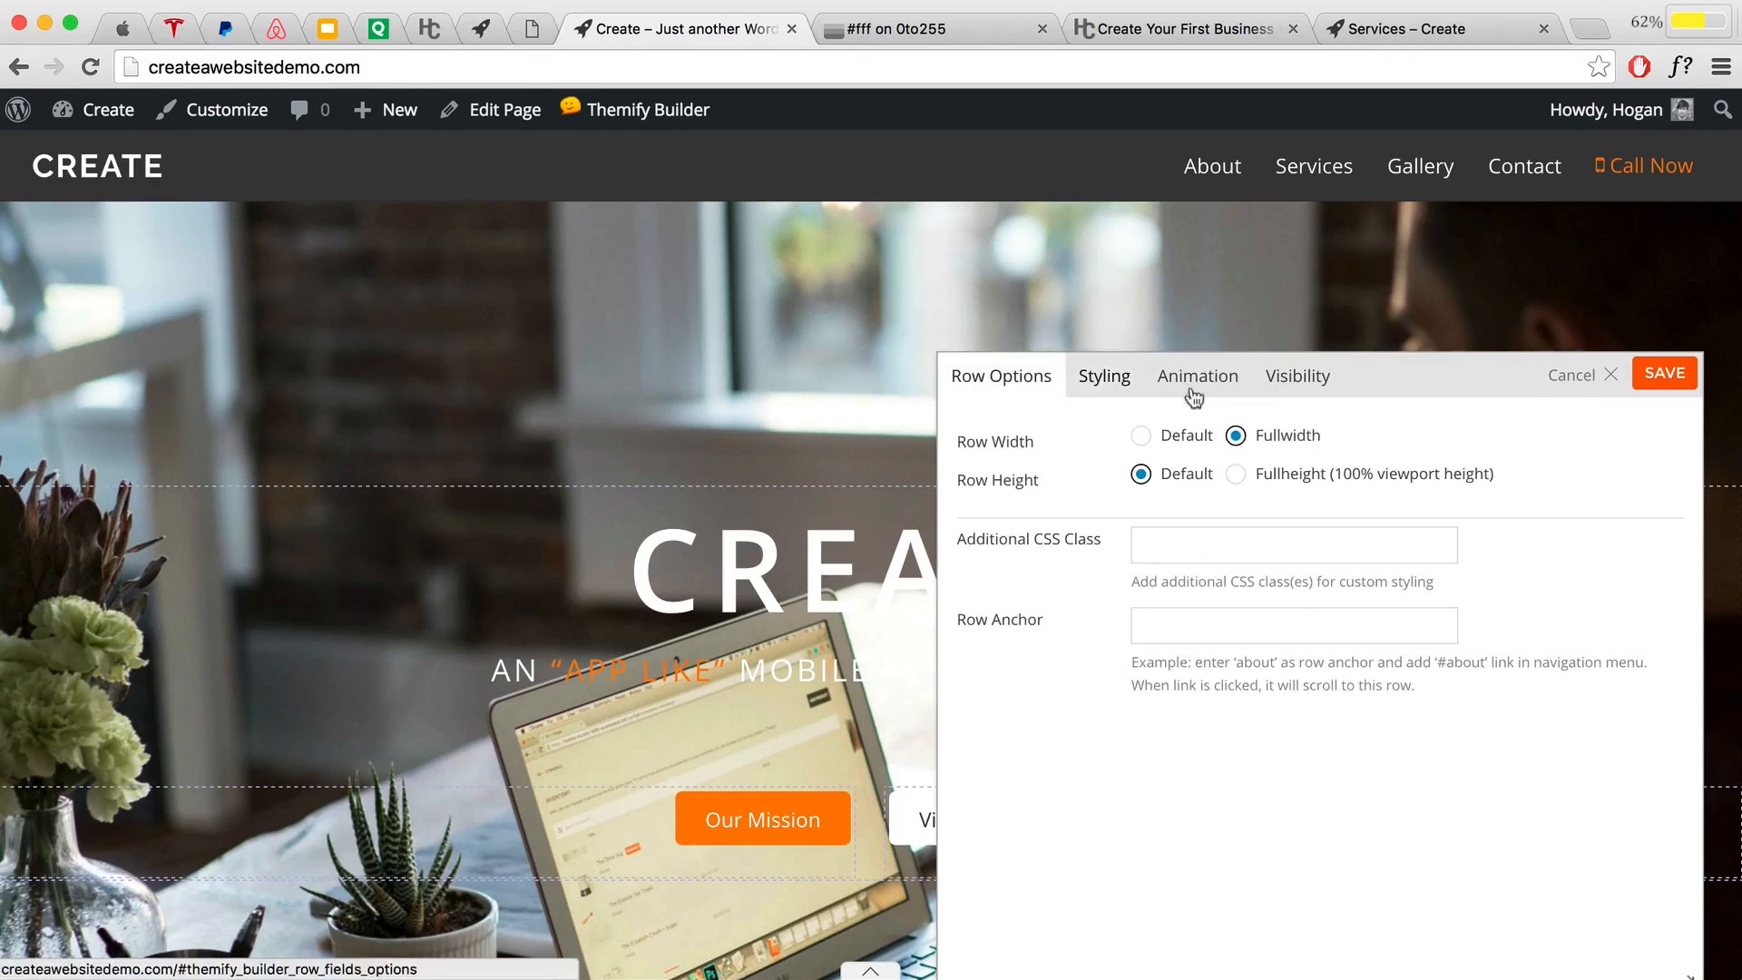
click(1675, 383)
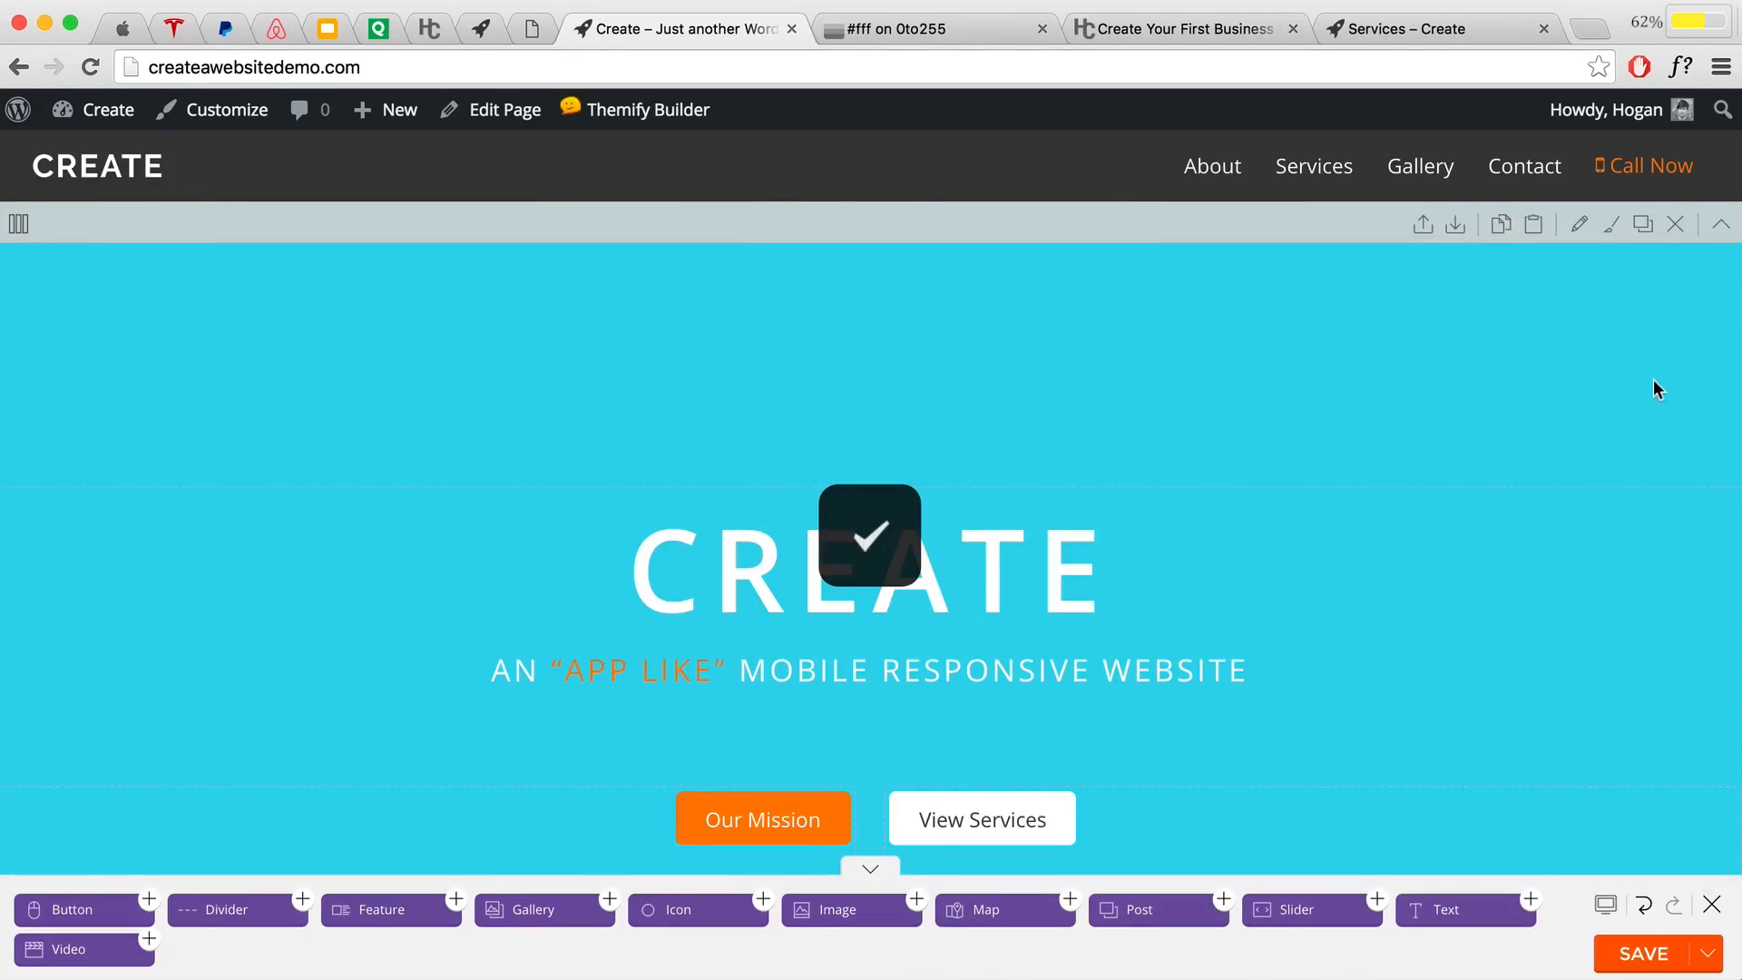
Step: Delete the hero row's 12.5 bottom padding, switch its unit from % to px, and save
scroll(1326, 541, down, 3)
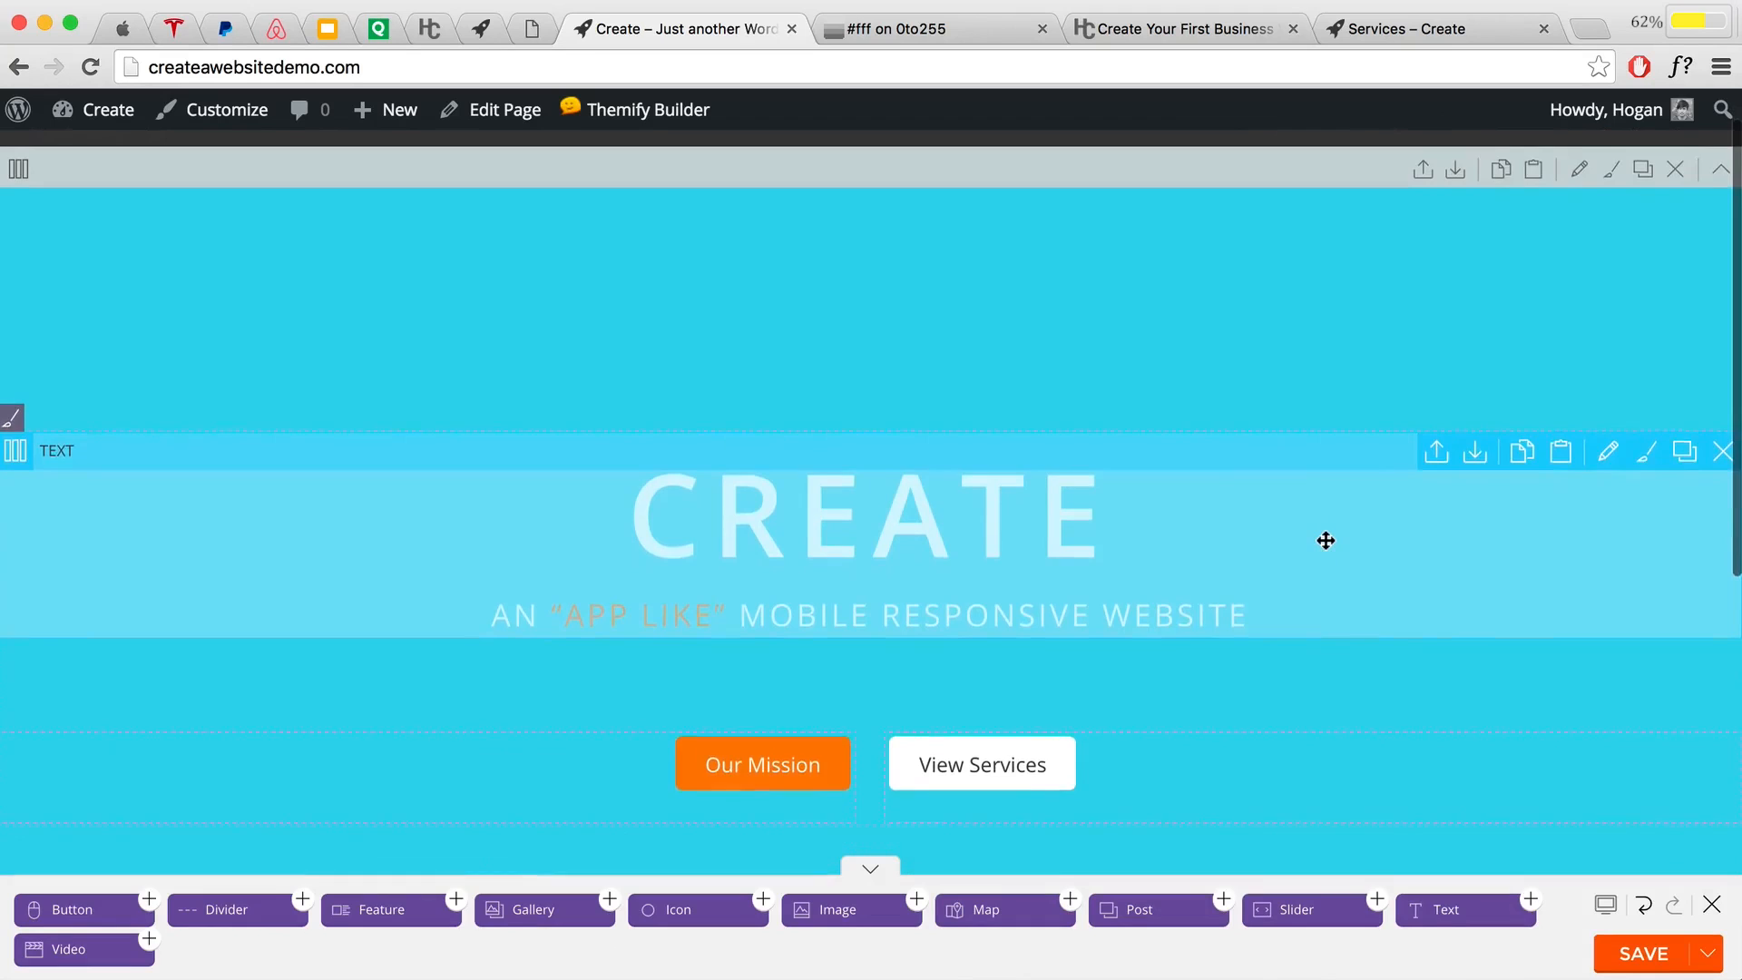
scroll(1326, 540, down, 3)
scroll(1326, 540, up, 5)
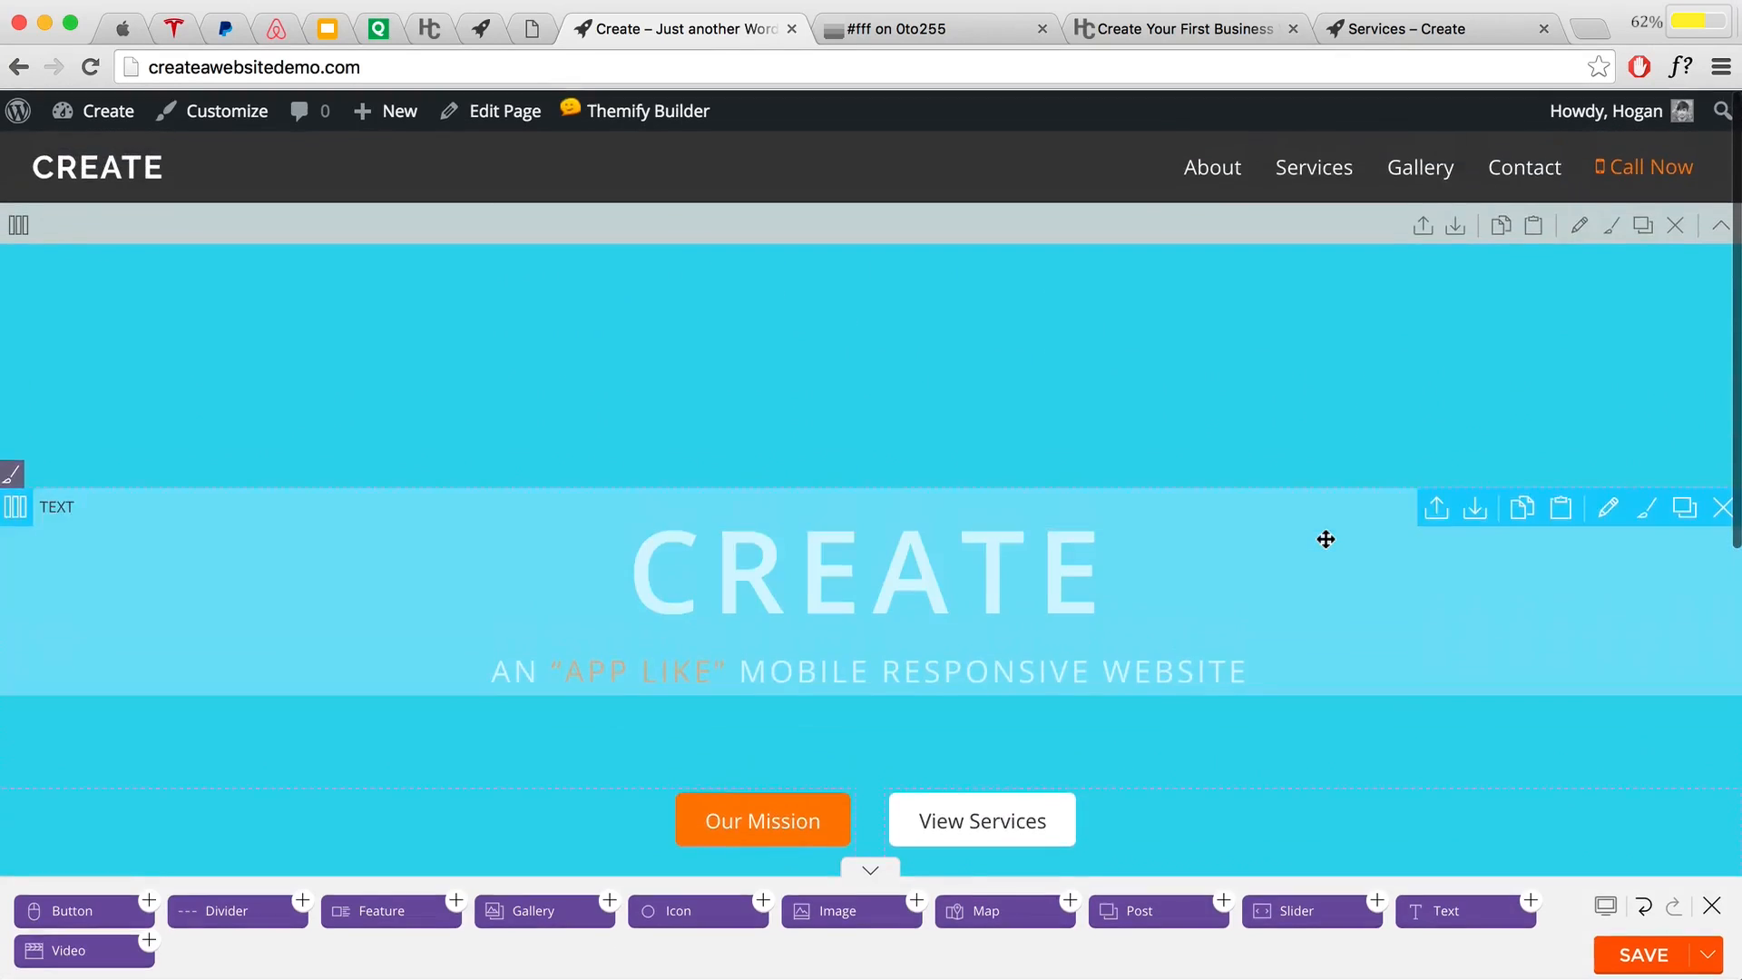
scroll(1325, 541, down, 3)
scroll(1325, 539, down, 3)
scroll(941, 545, up, 8)
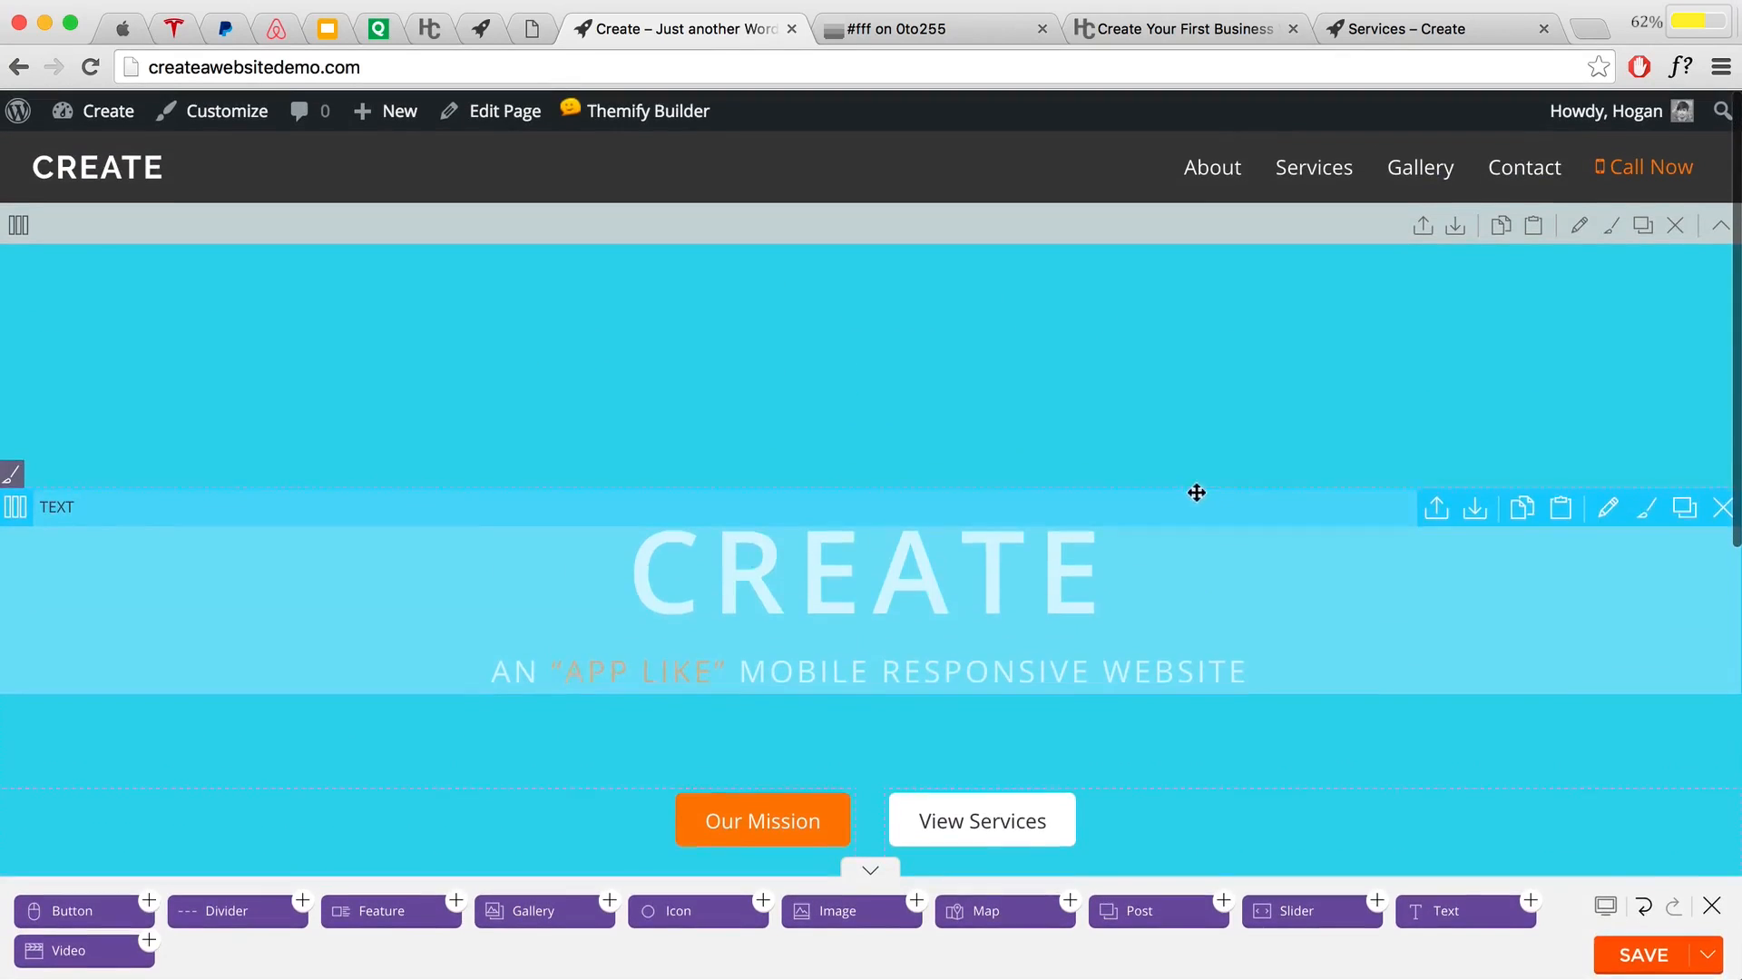
click(1578, 223)
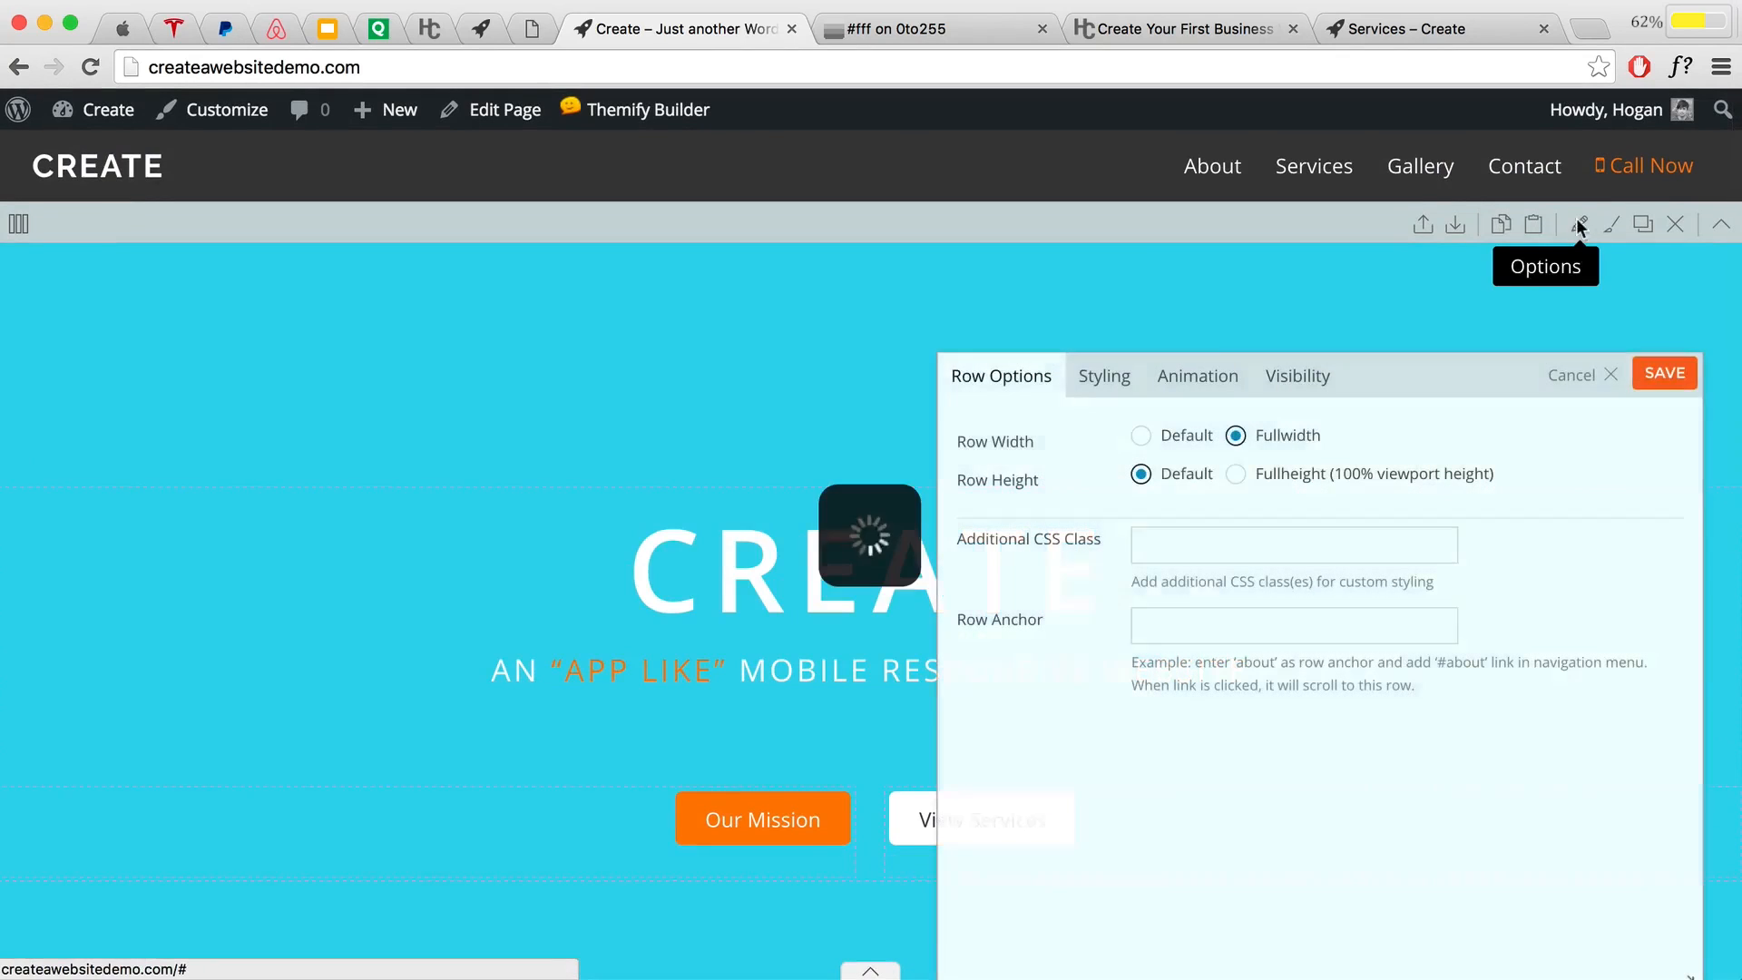
click(1108, 380)
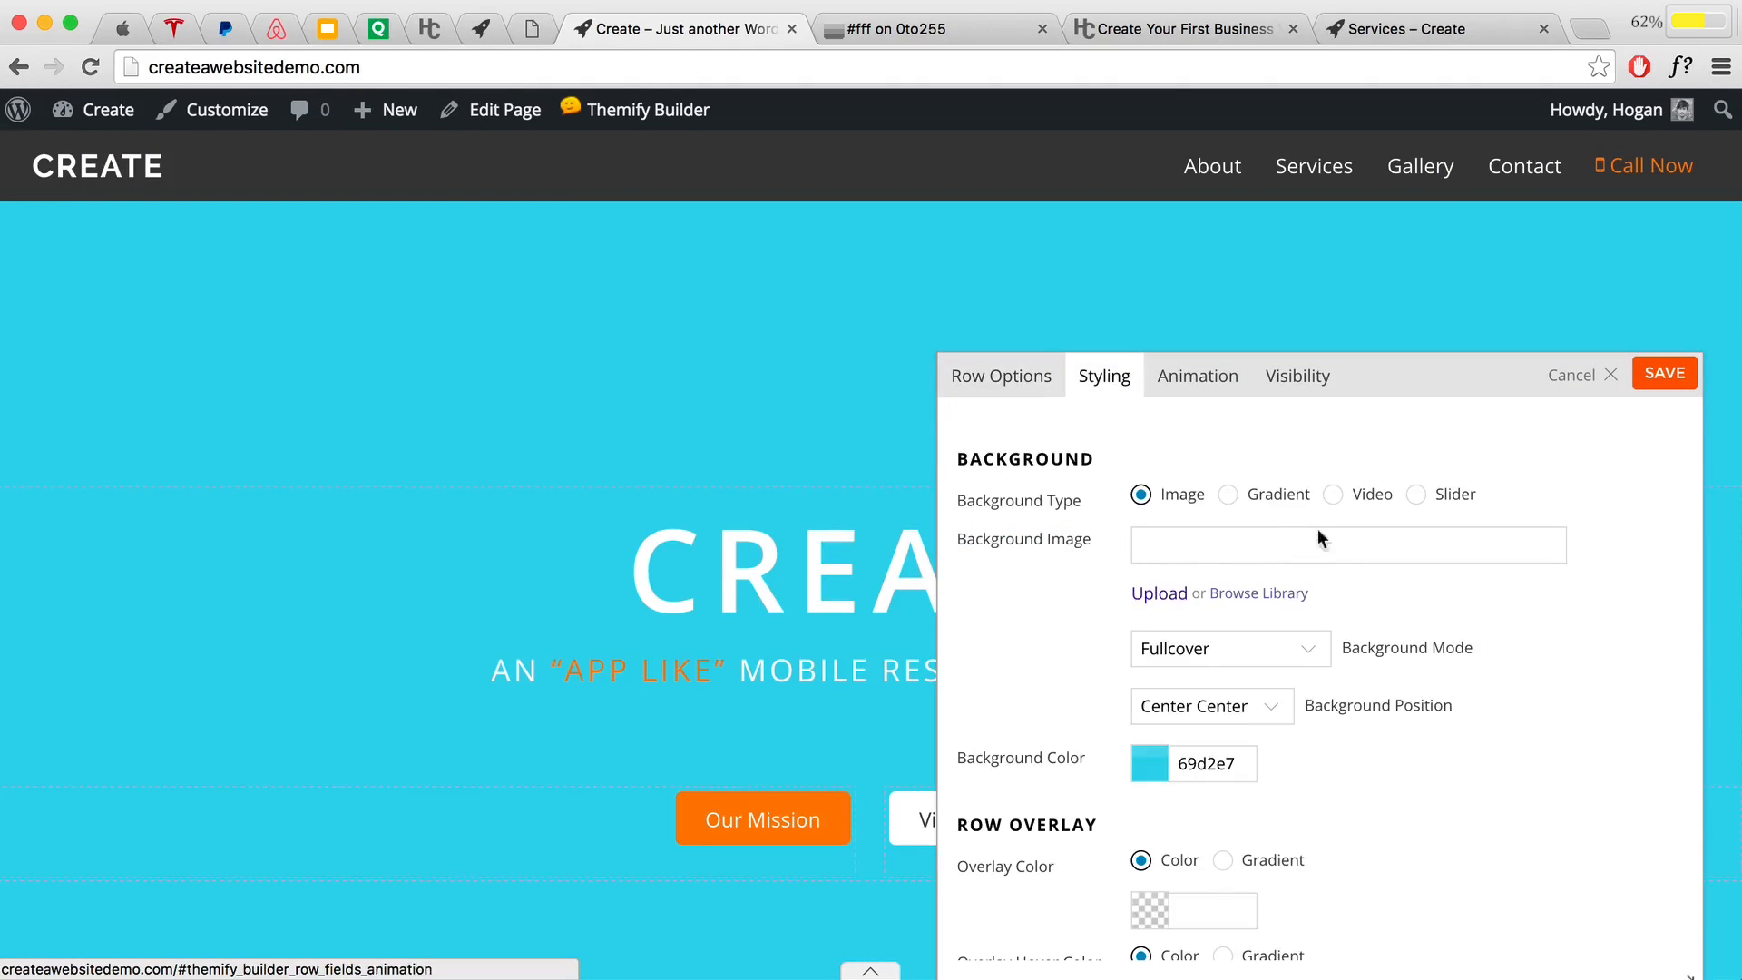
scroll(1317, 530, down, 10)
scroll(1320, 543, down, 2)
click(1188, 535)
drag(1188, 535, 1003, 505)
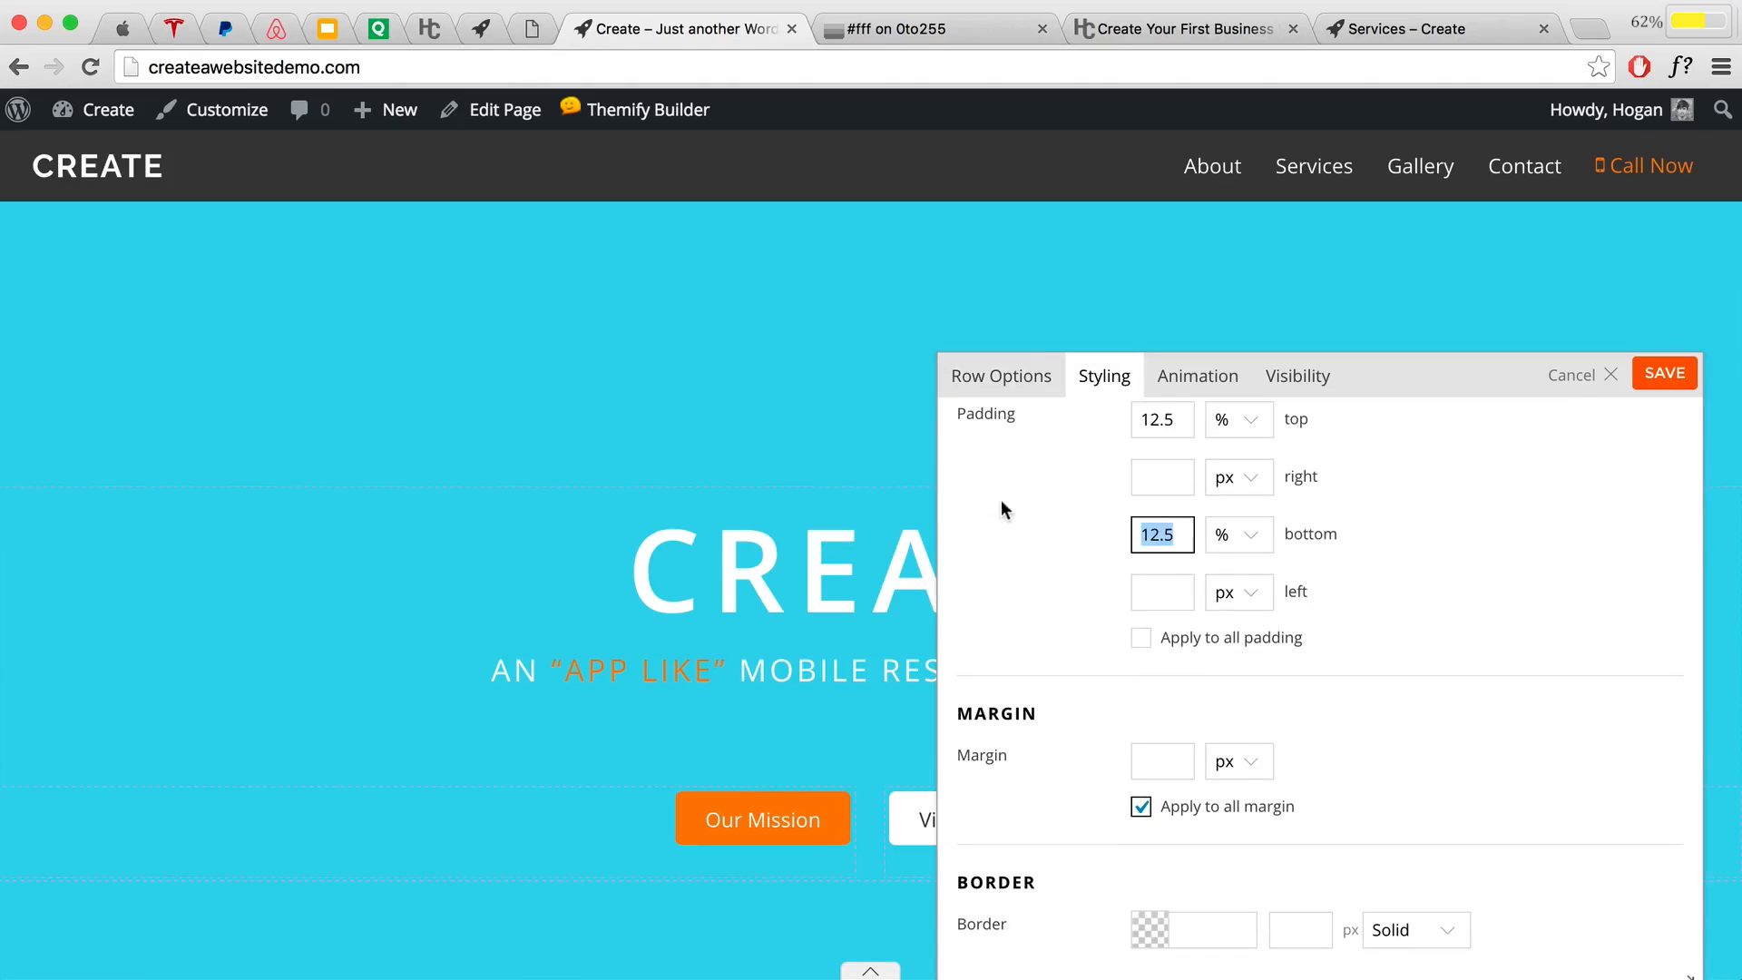
key(BackSpace)
click(1230, 542)
click(1239, 519)
click(1637, 381)
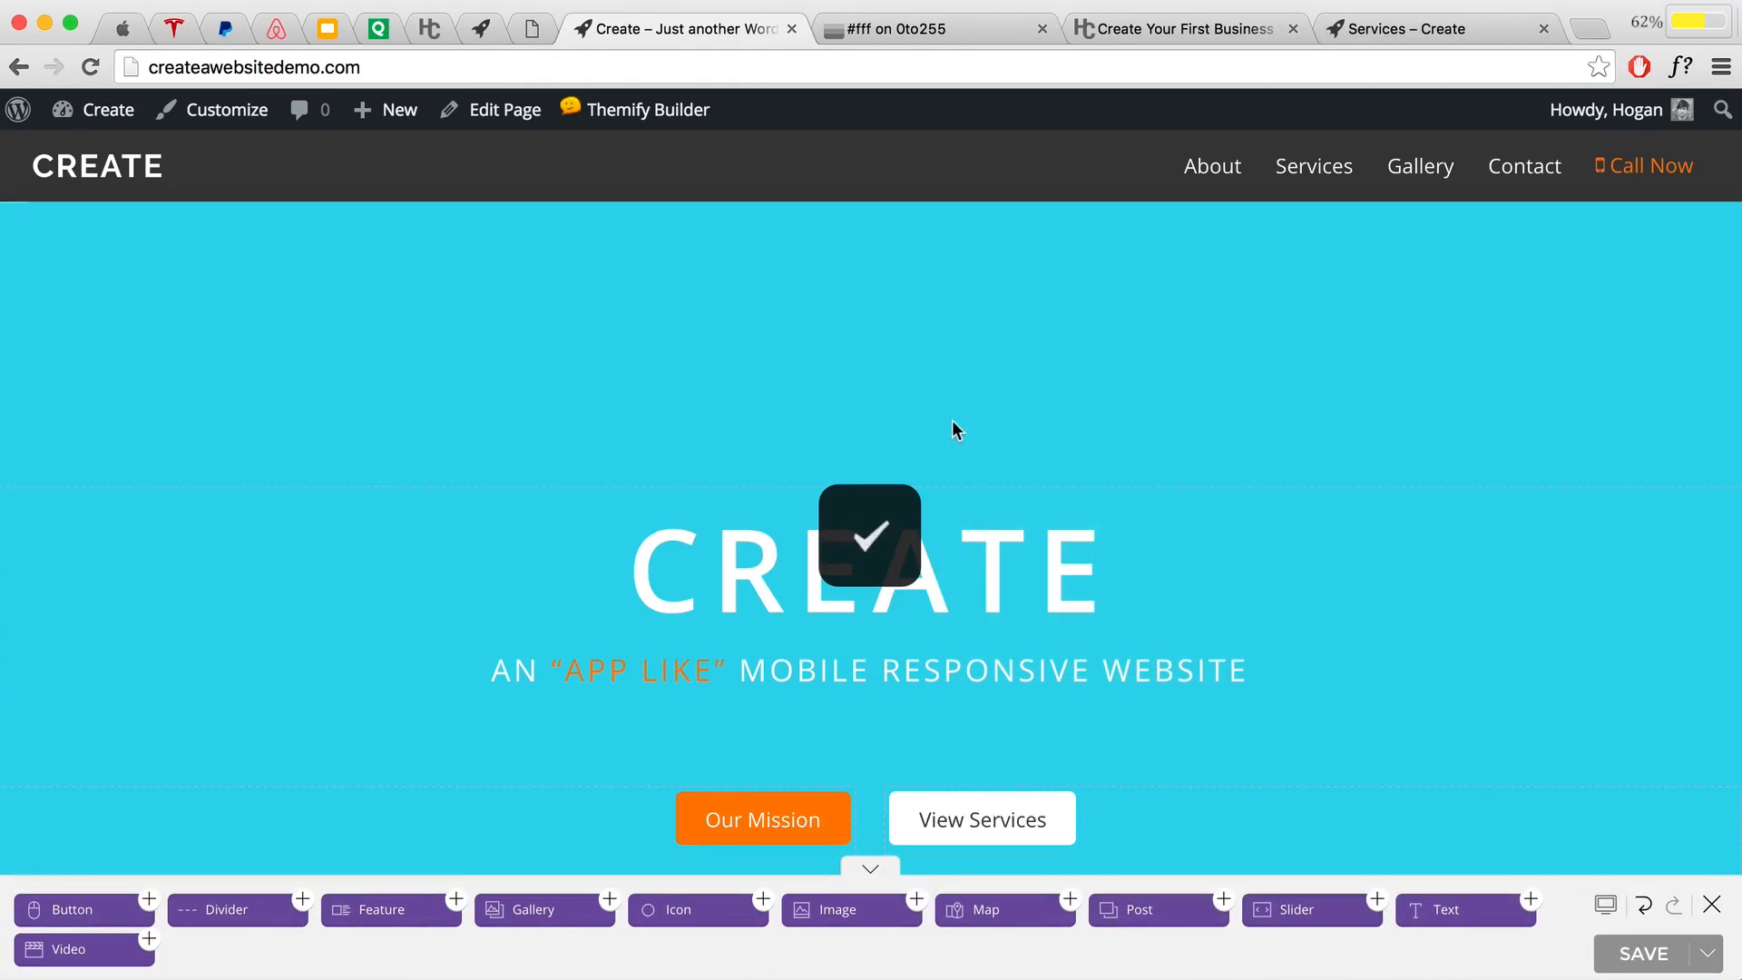
scroll(948, 425, down, 5)
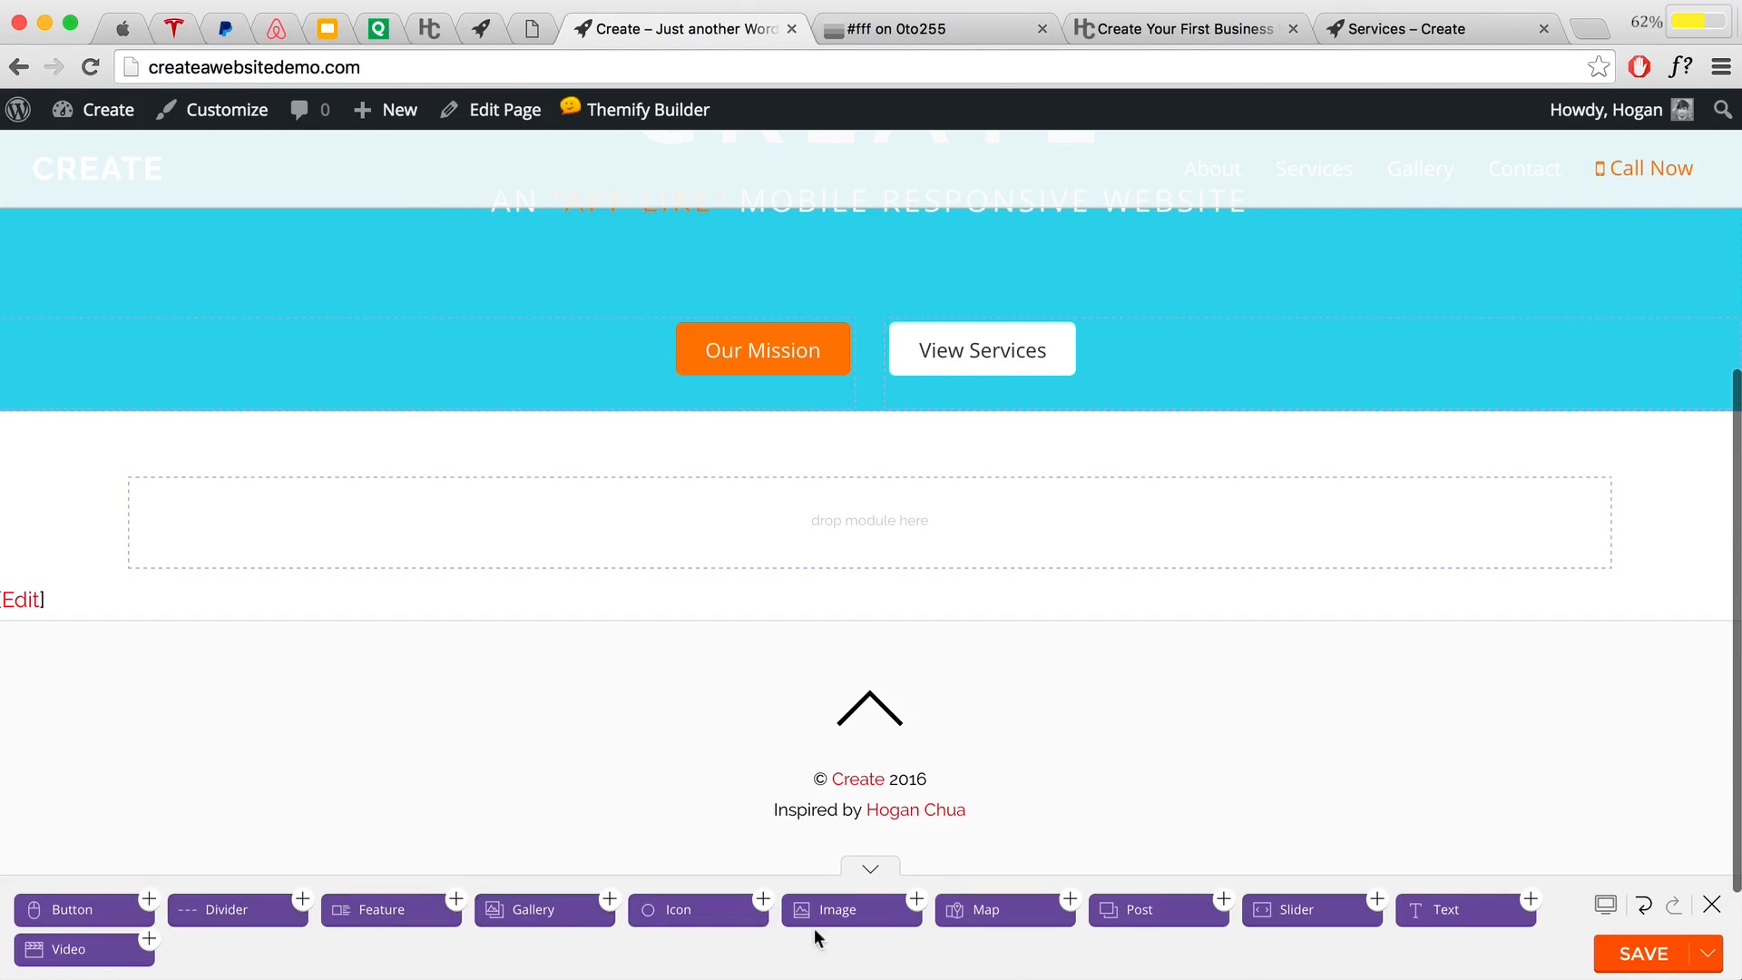
Step: Drop an Image module into the empty row below the hero and start a new image upload
drag(847, 876, 869, 431)
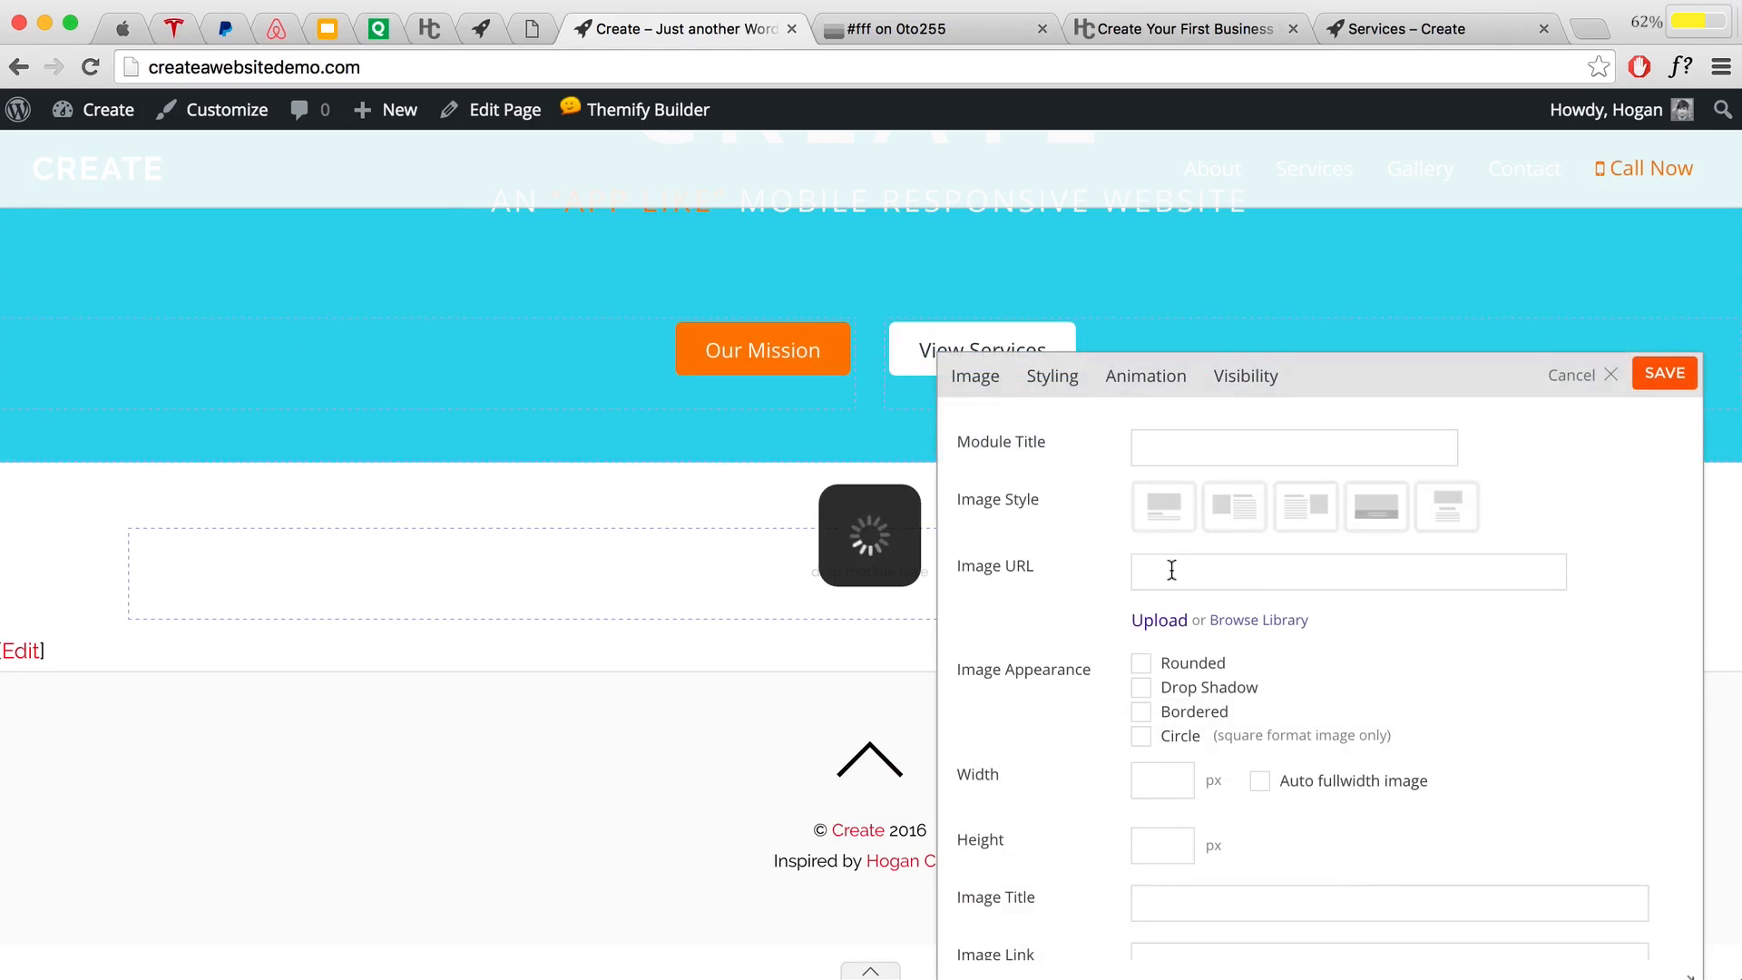
click(1182, 577)
click(1257, 620)
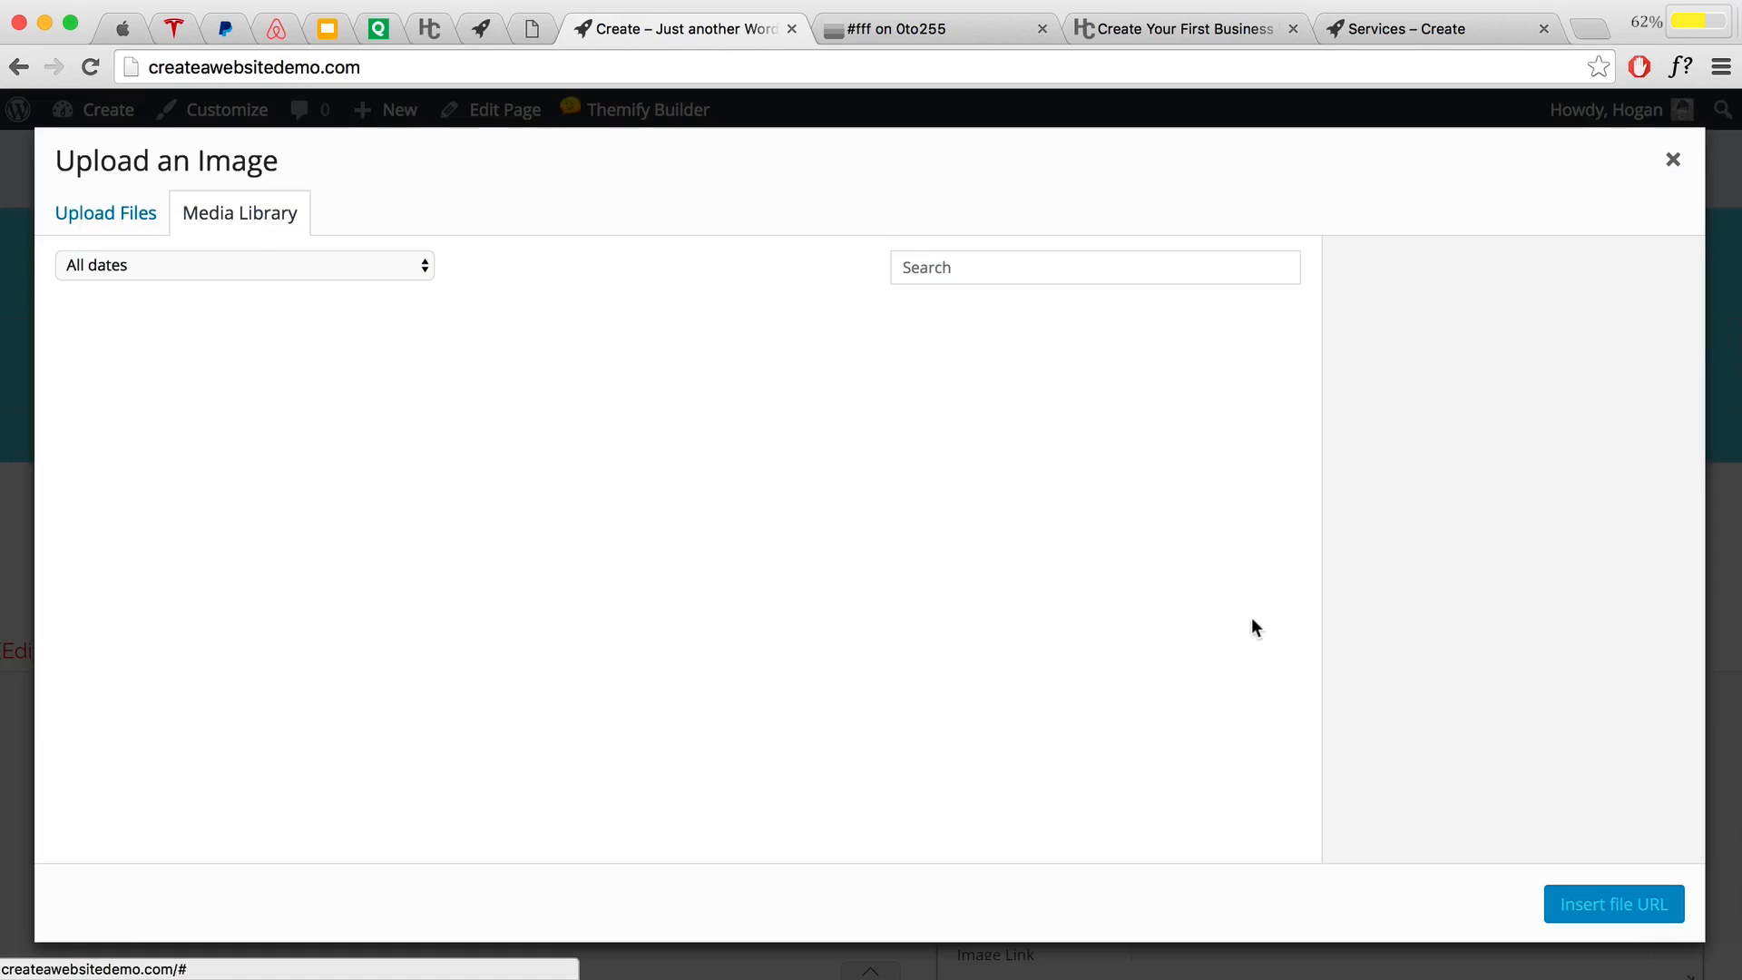
click(114, 223)
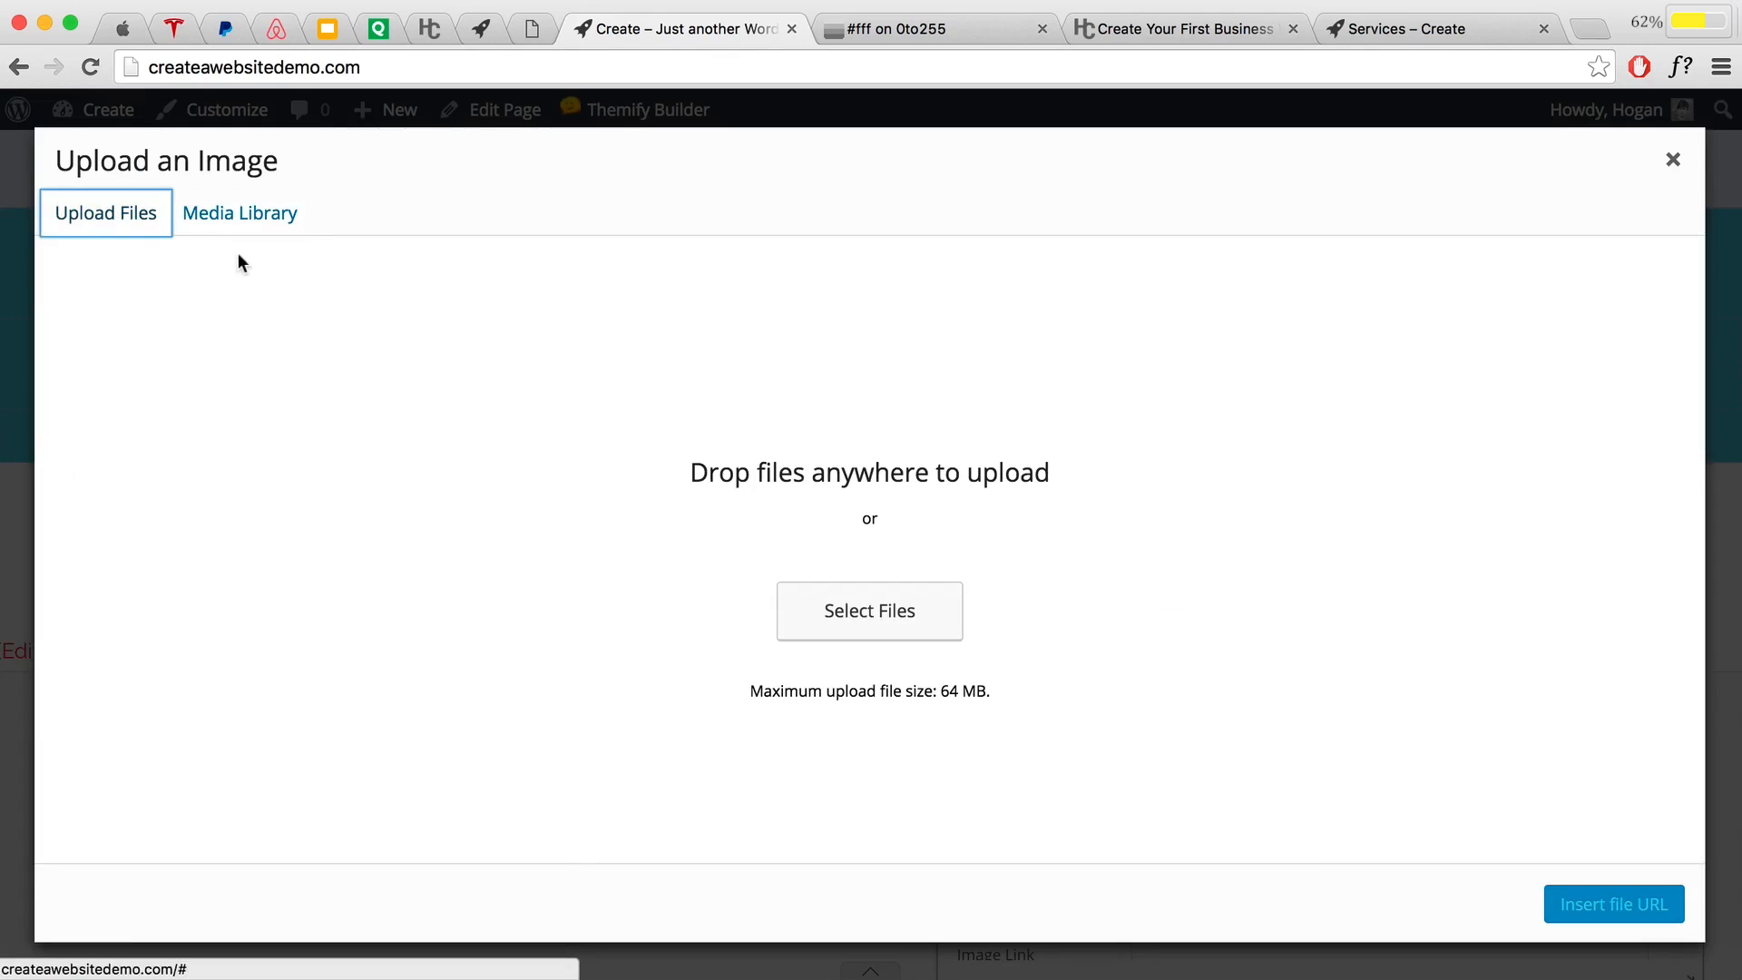
click(854, 620)
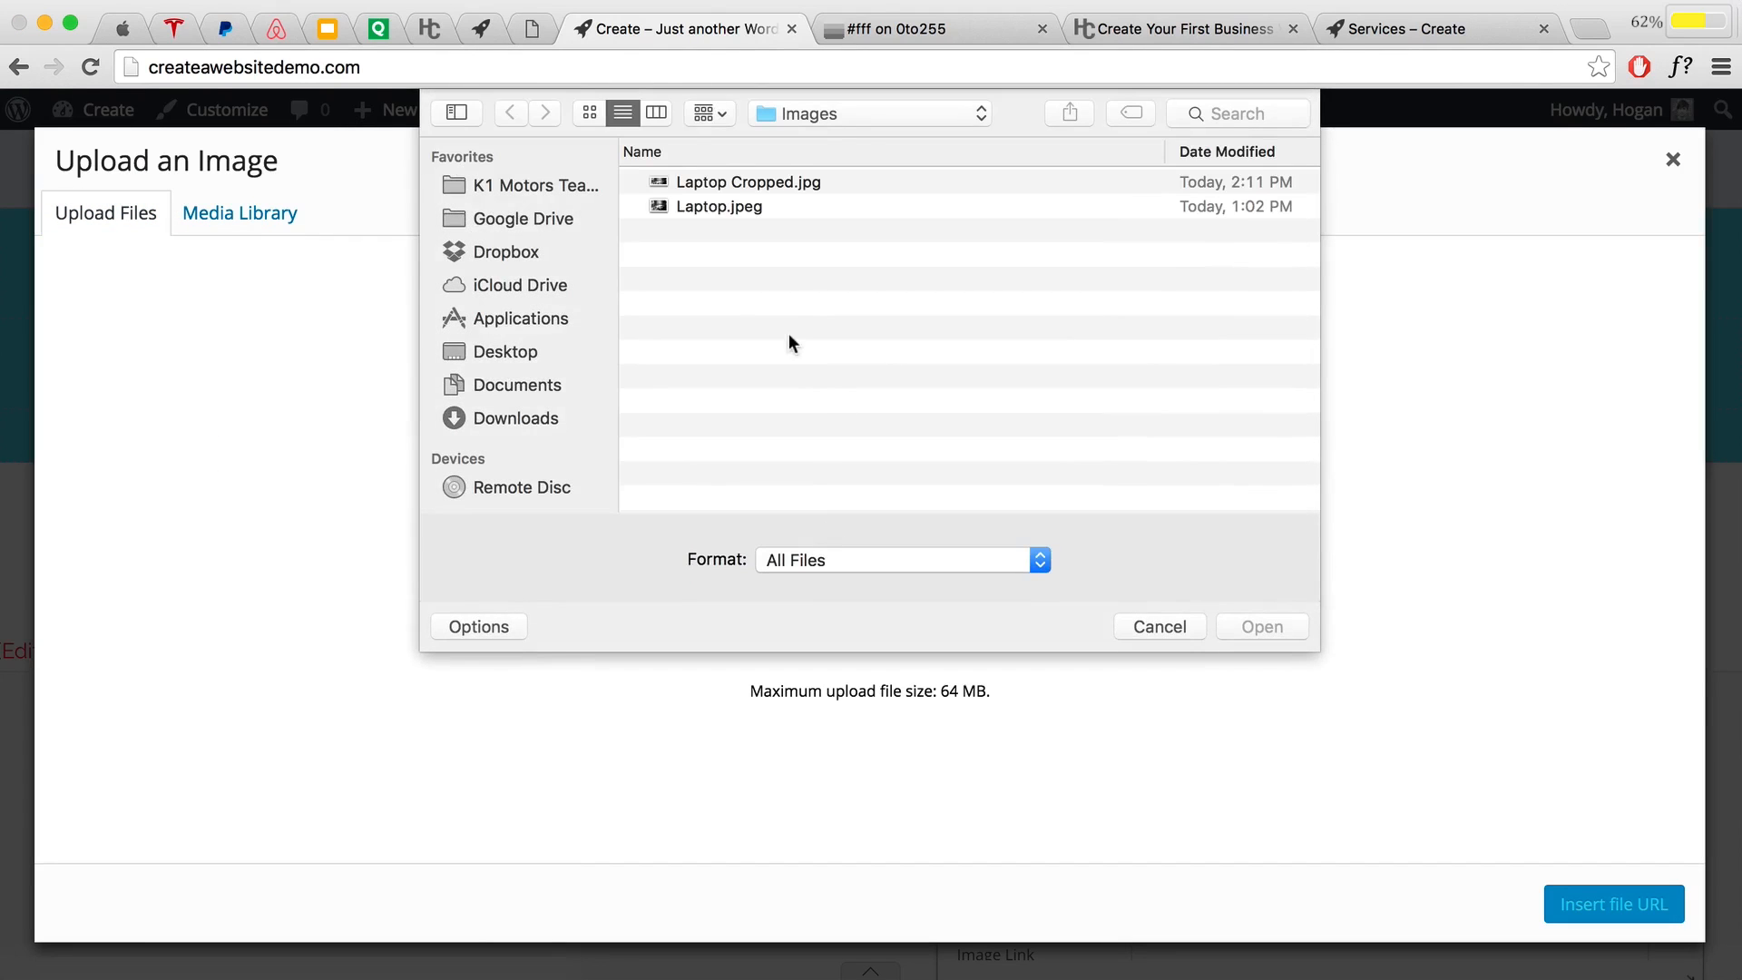
Step: Upload Main-Houses.png from the Desktop's Contents Business Tutorial folder and save the module
click(856, 113)
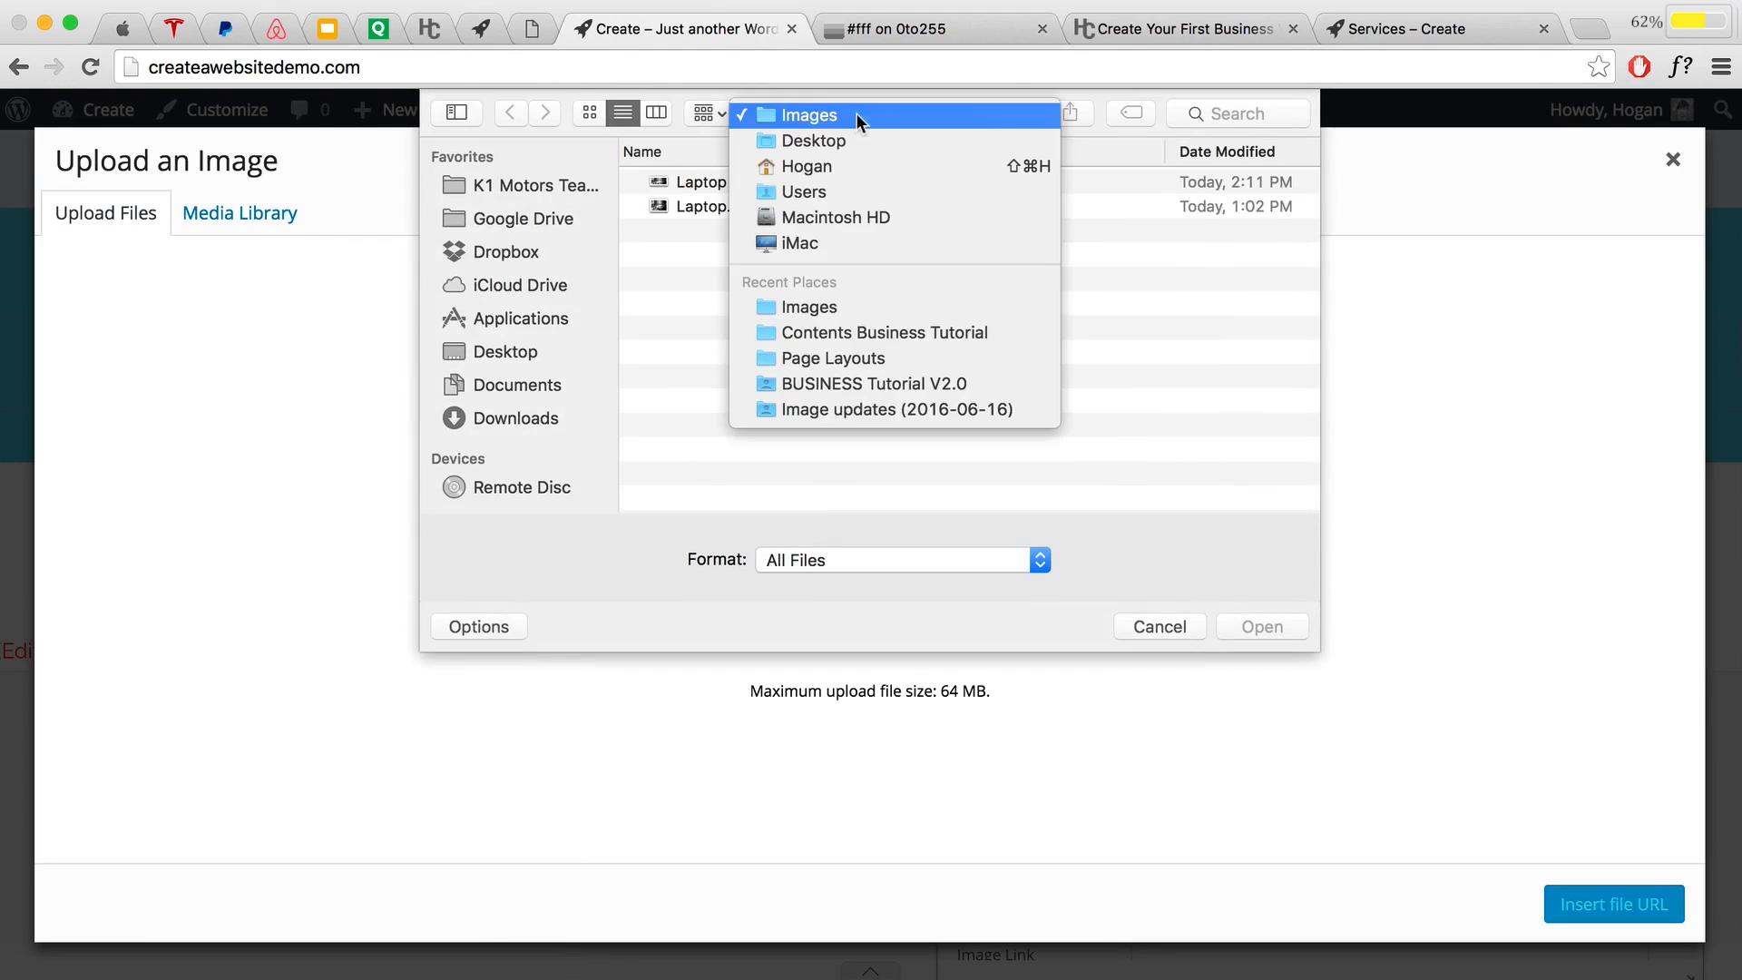
click(843, 140)
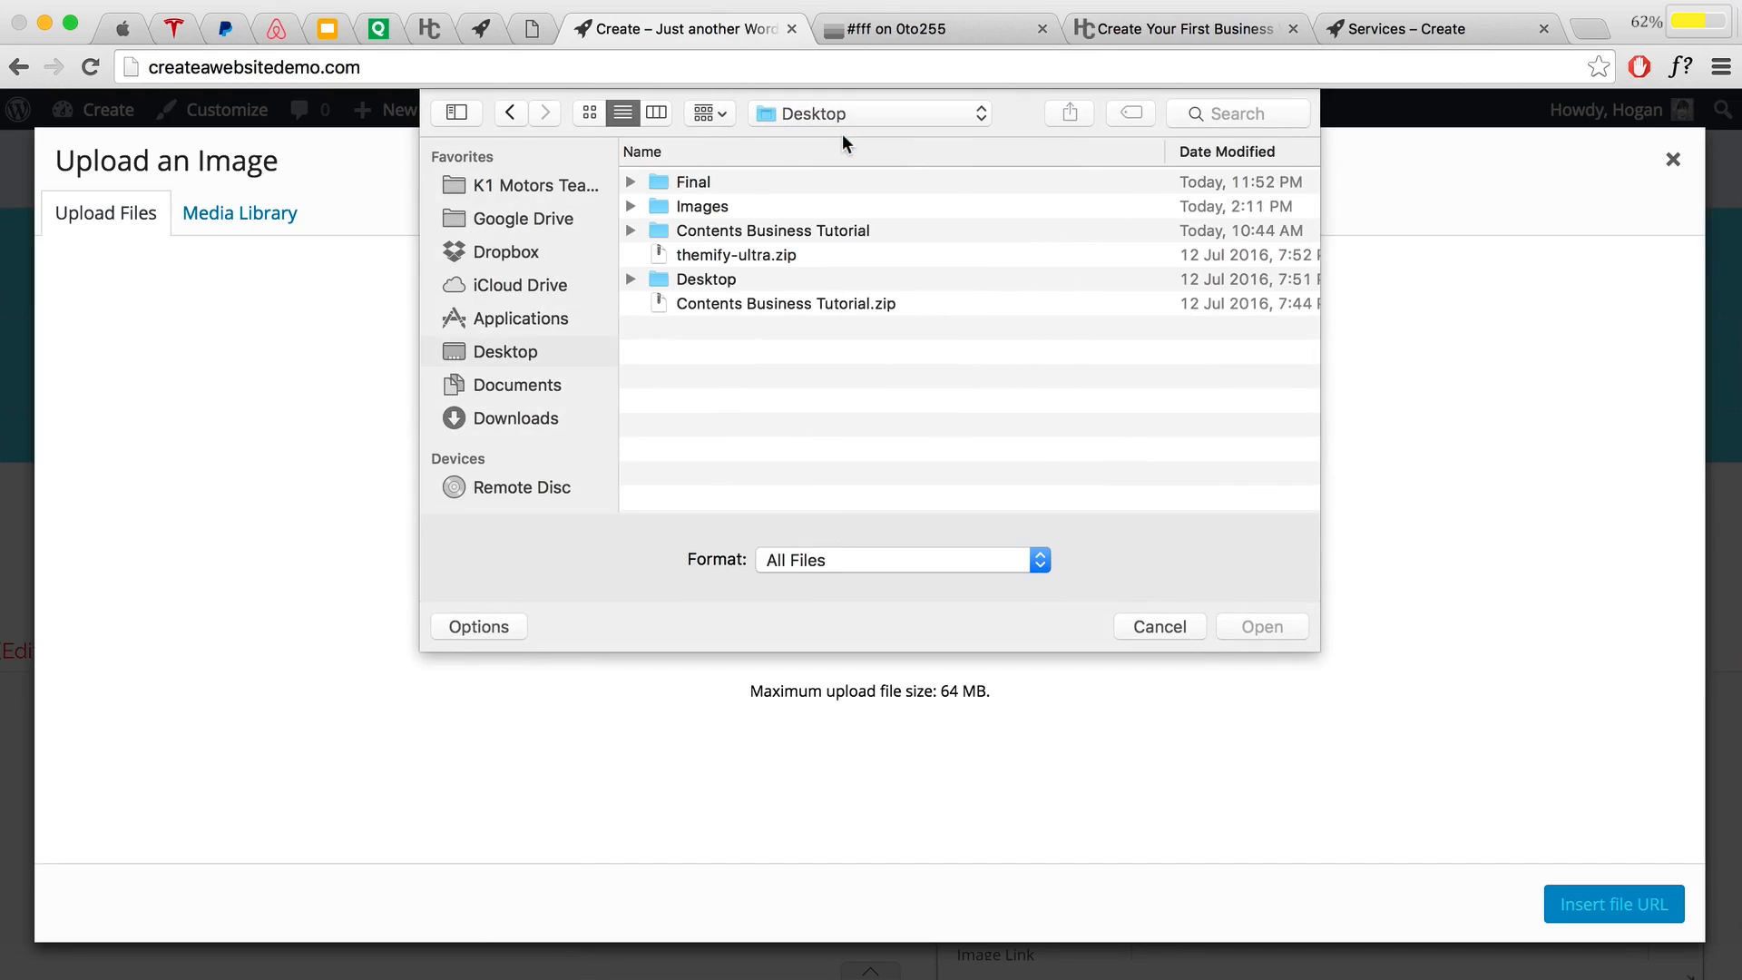
scroll(828, 232, left, 1)
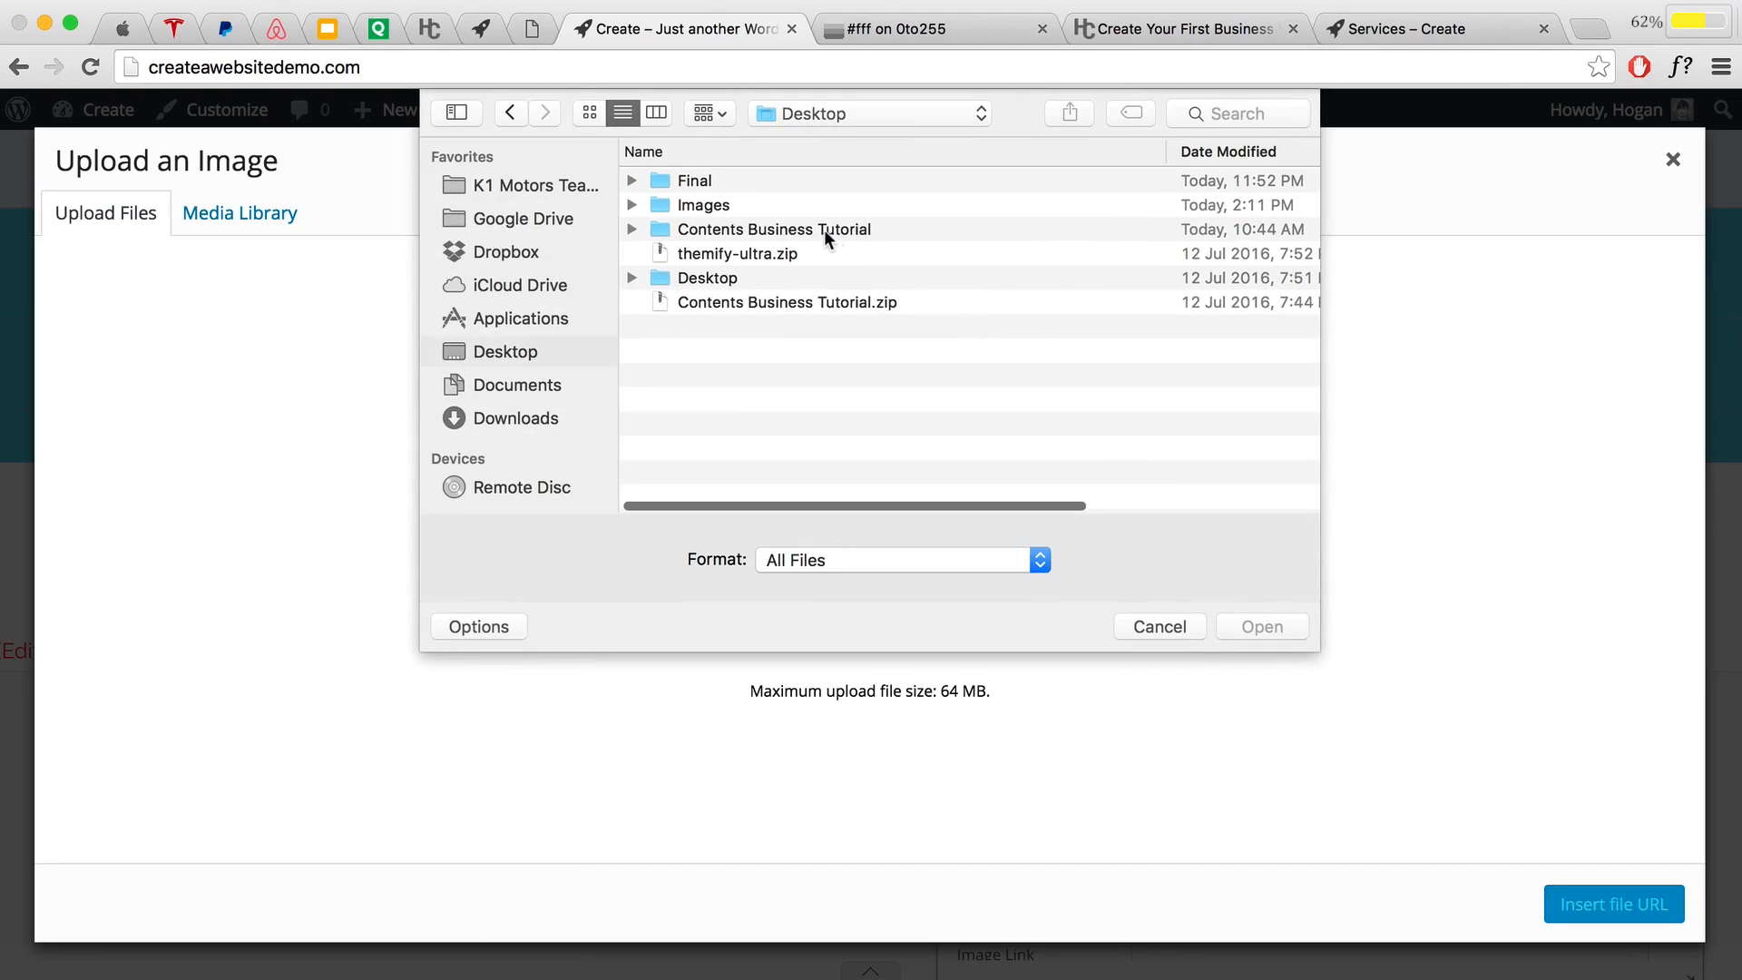
double_click(772, 230)
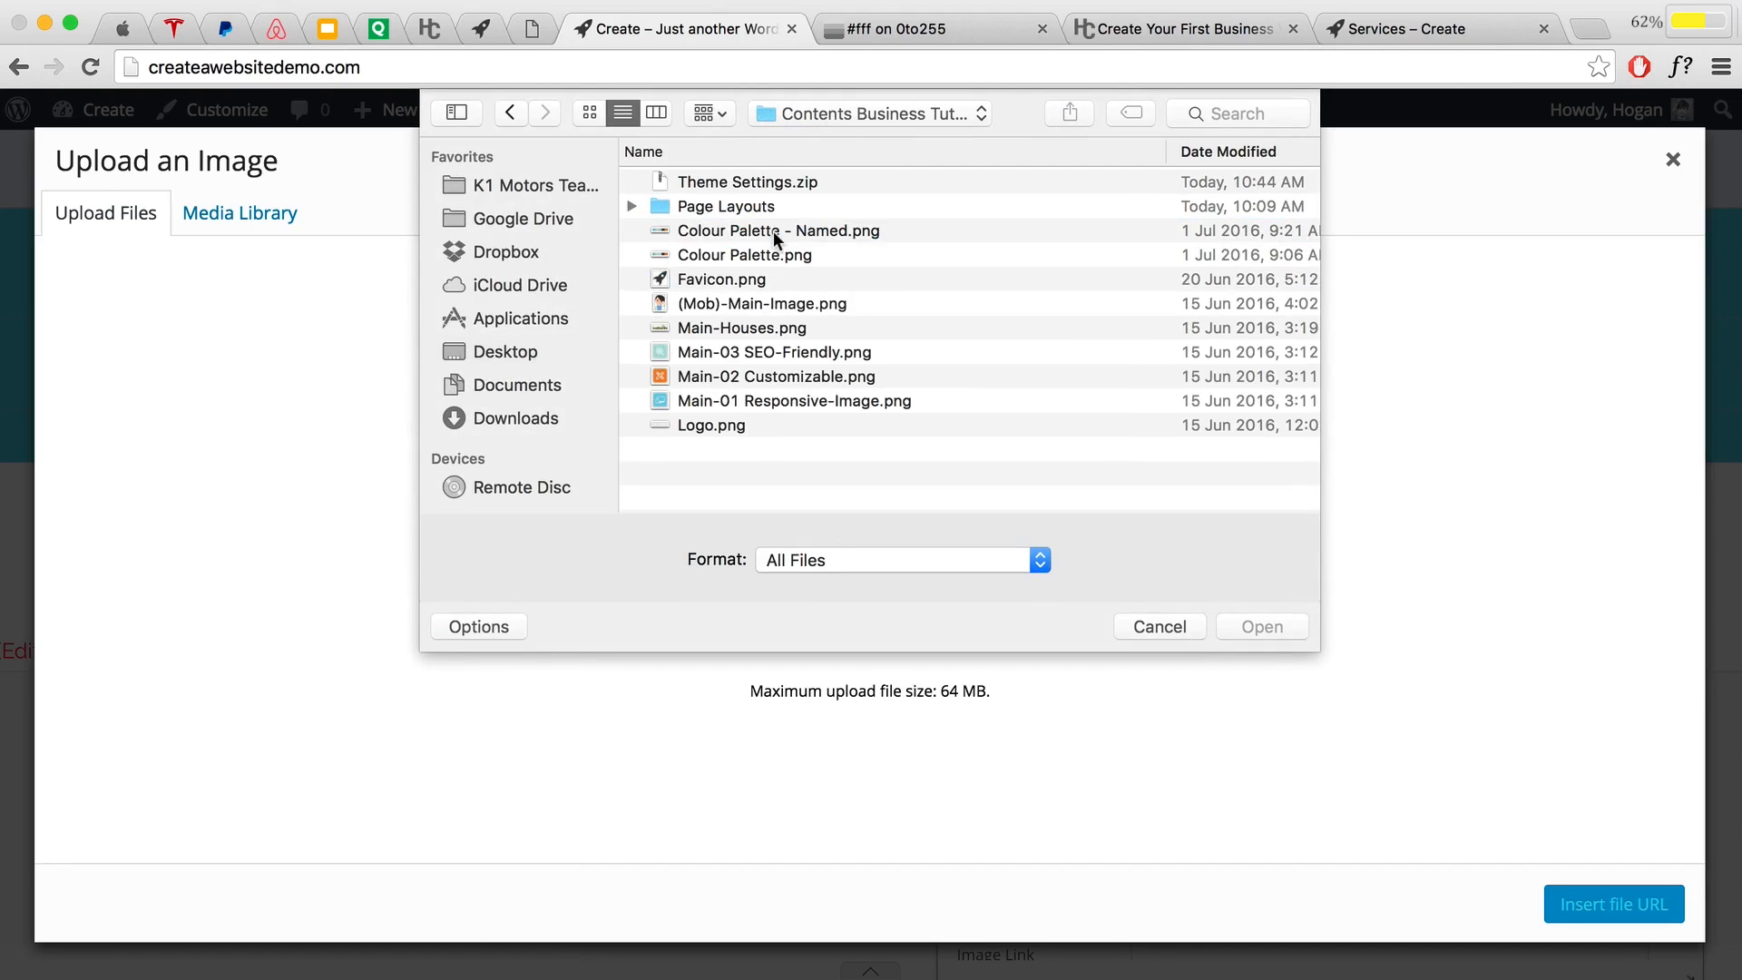
click(716, 328)
click(1261, 627)
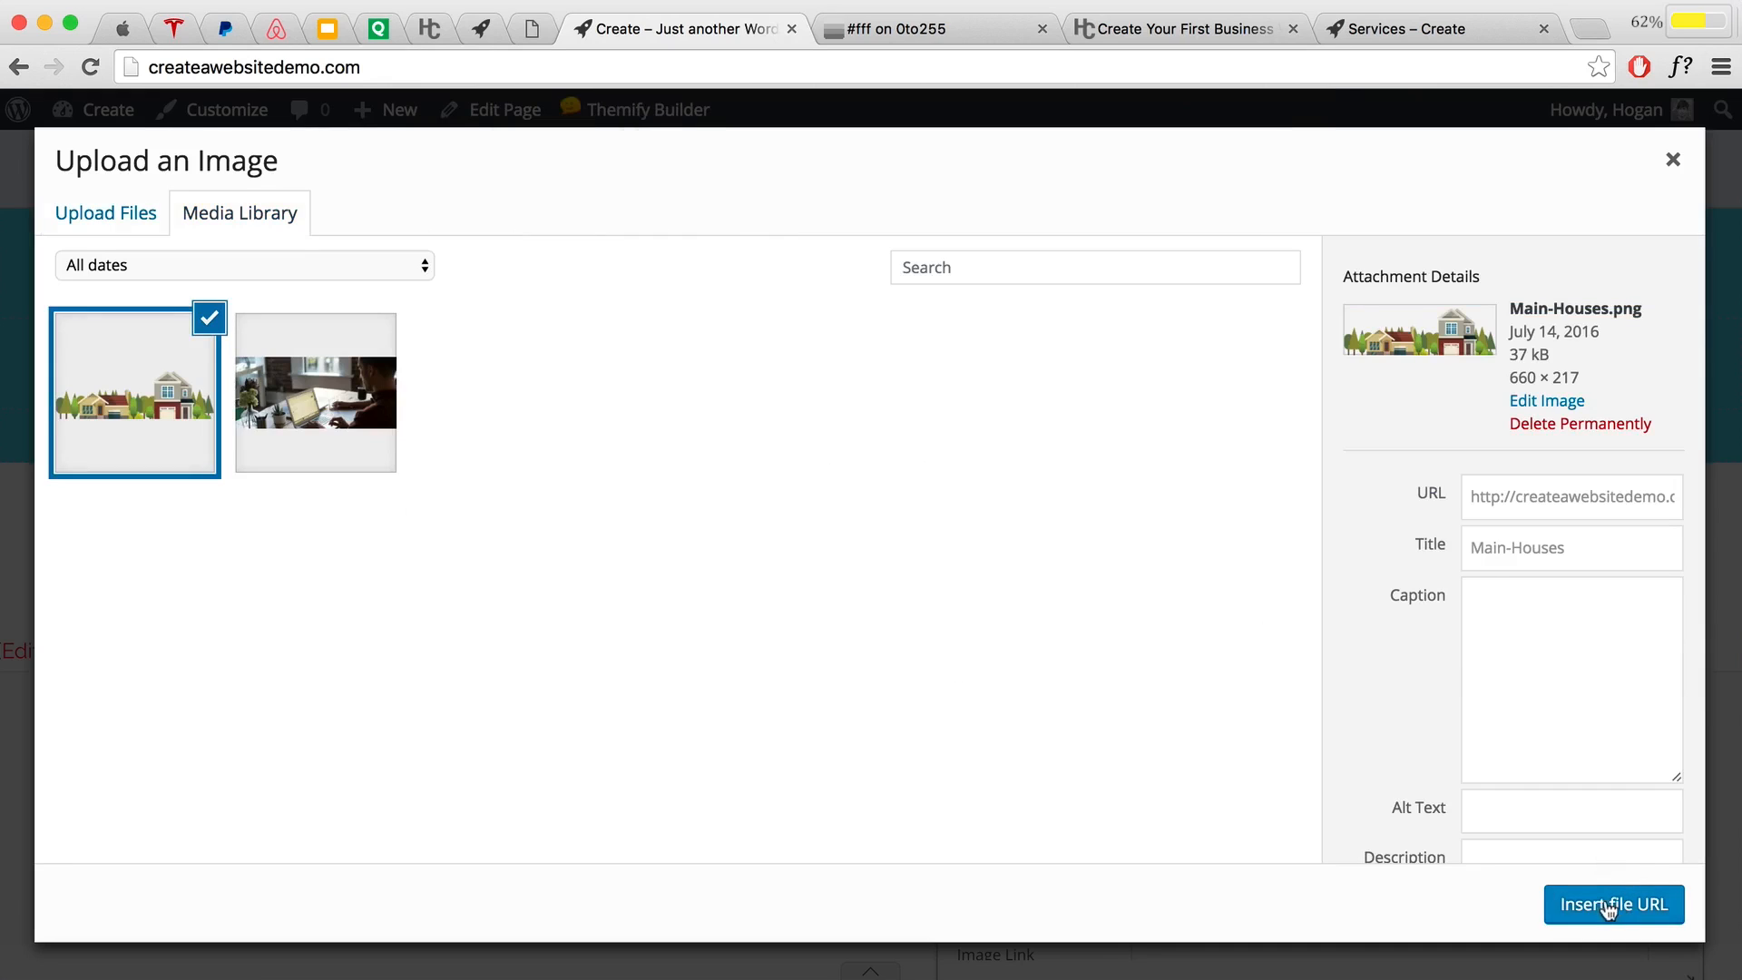
click(1599, 903)
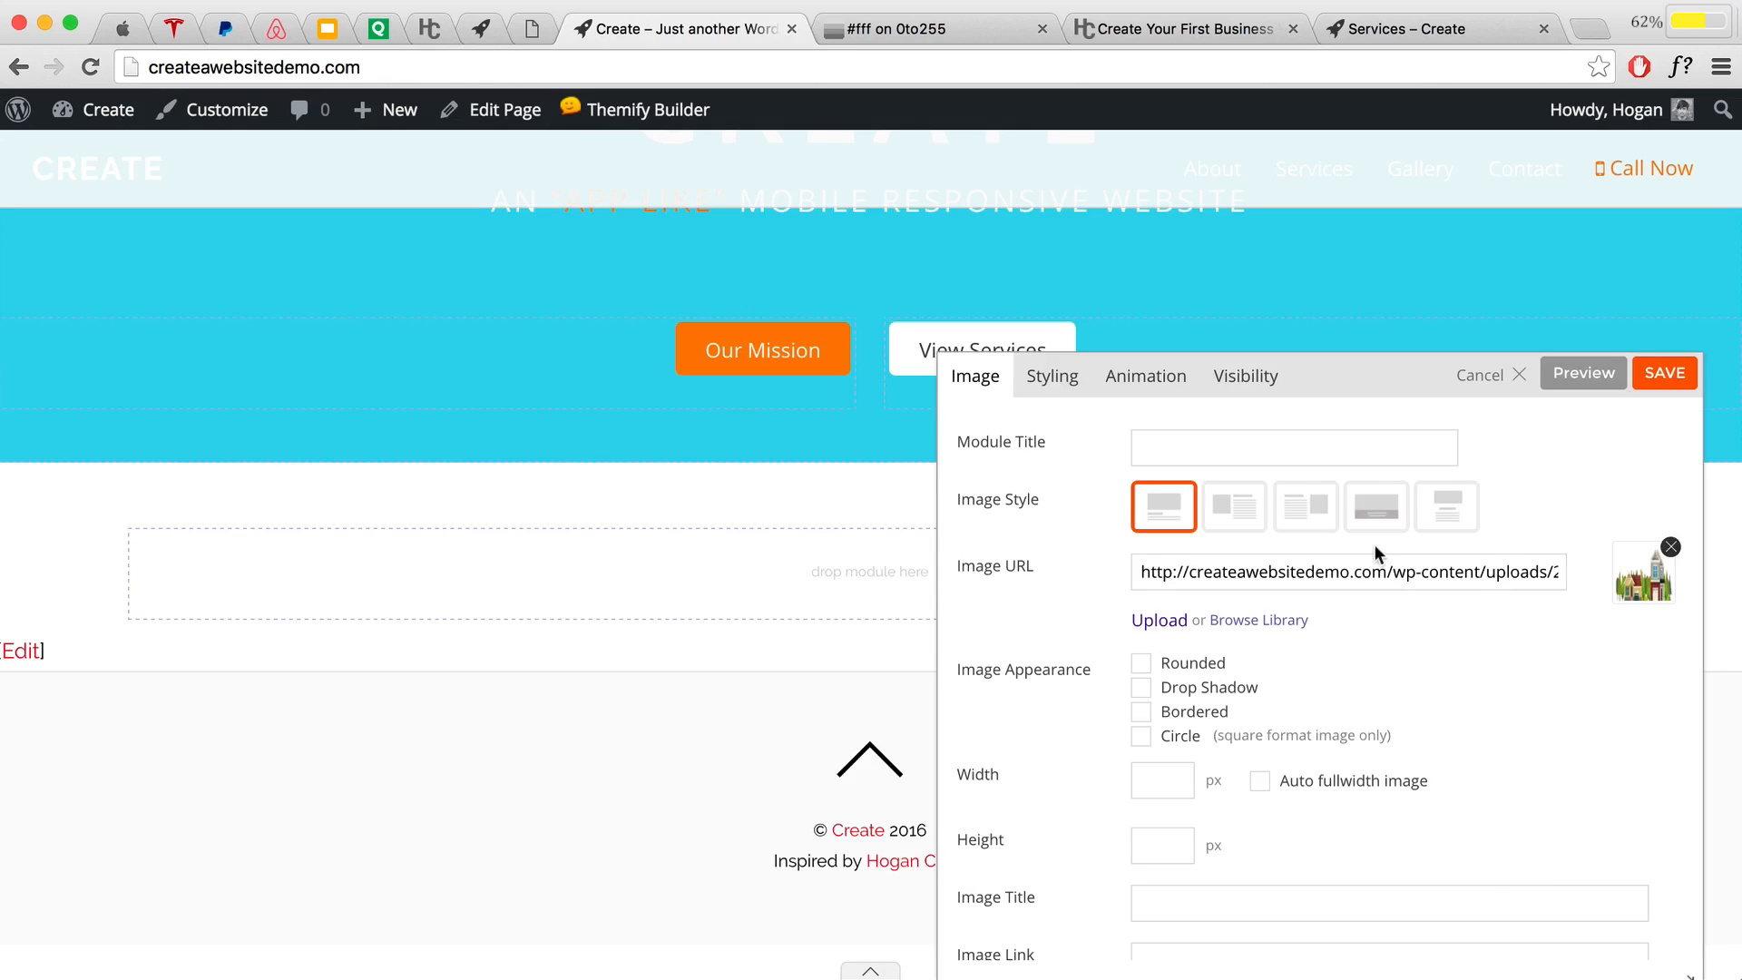
click(1664, 373)
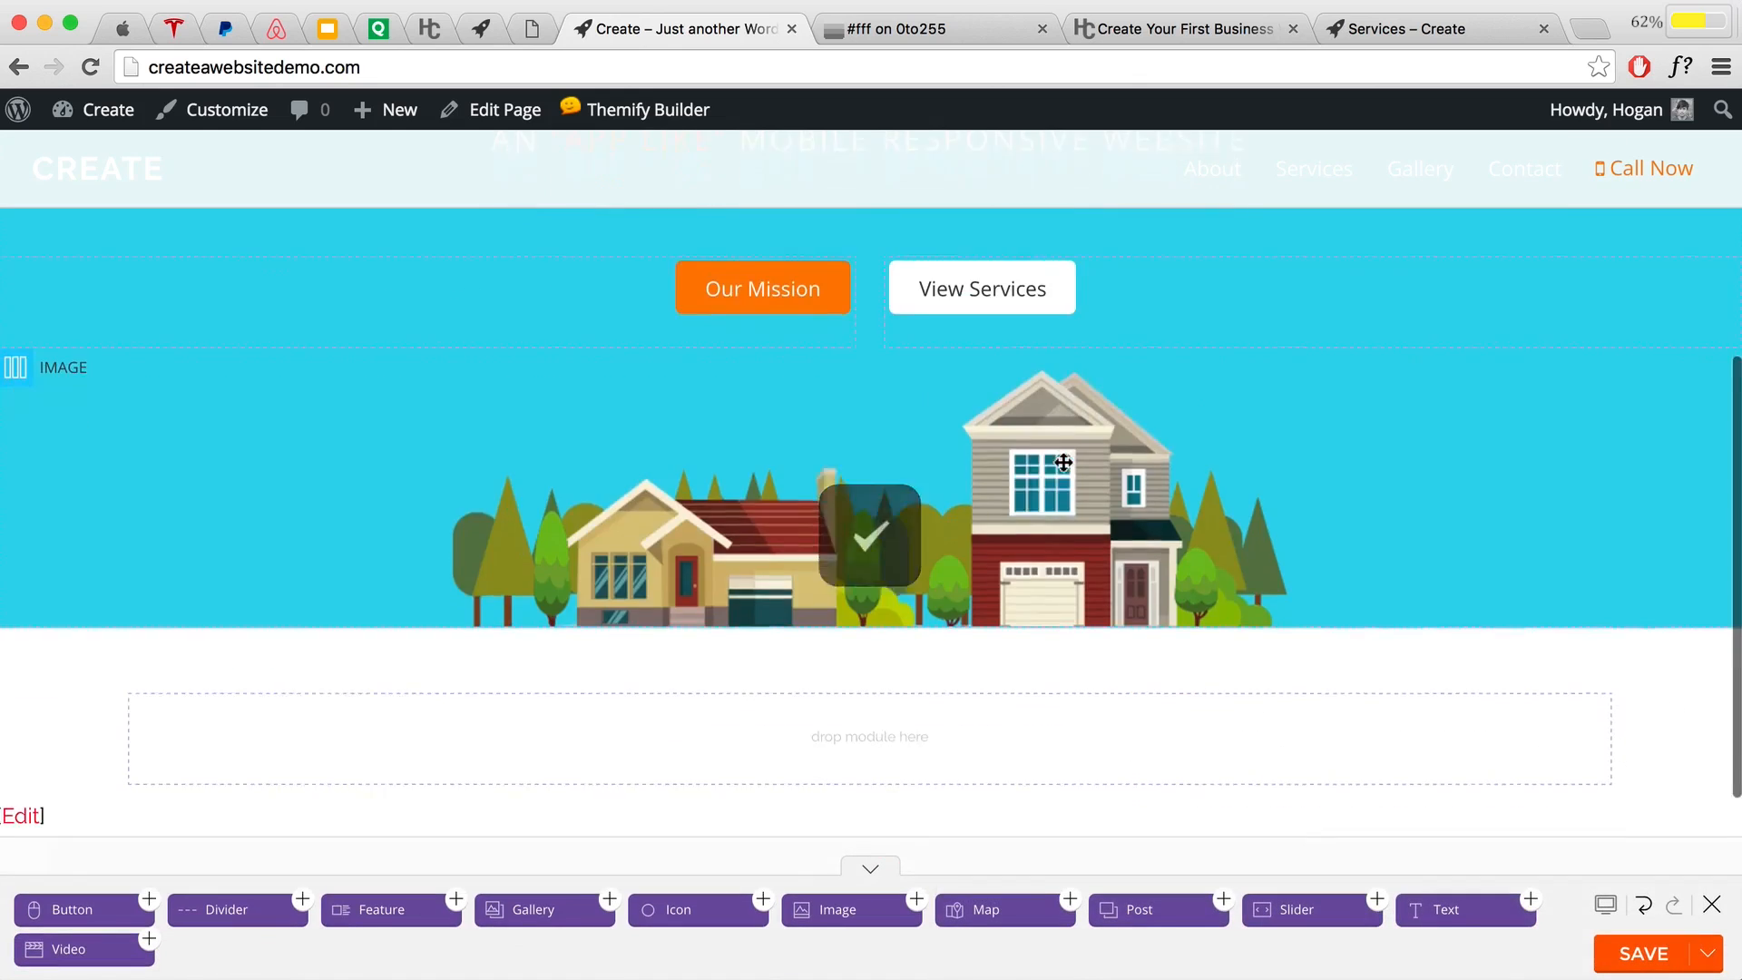
Step: Switch the houses row to three columns and move the illustration into the middle column
scroll(1044, 456, down, 1)
scroll(1034, 455, up, 3)
scroll(1036, 454, down, 1)
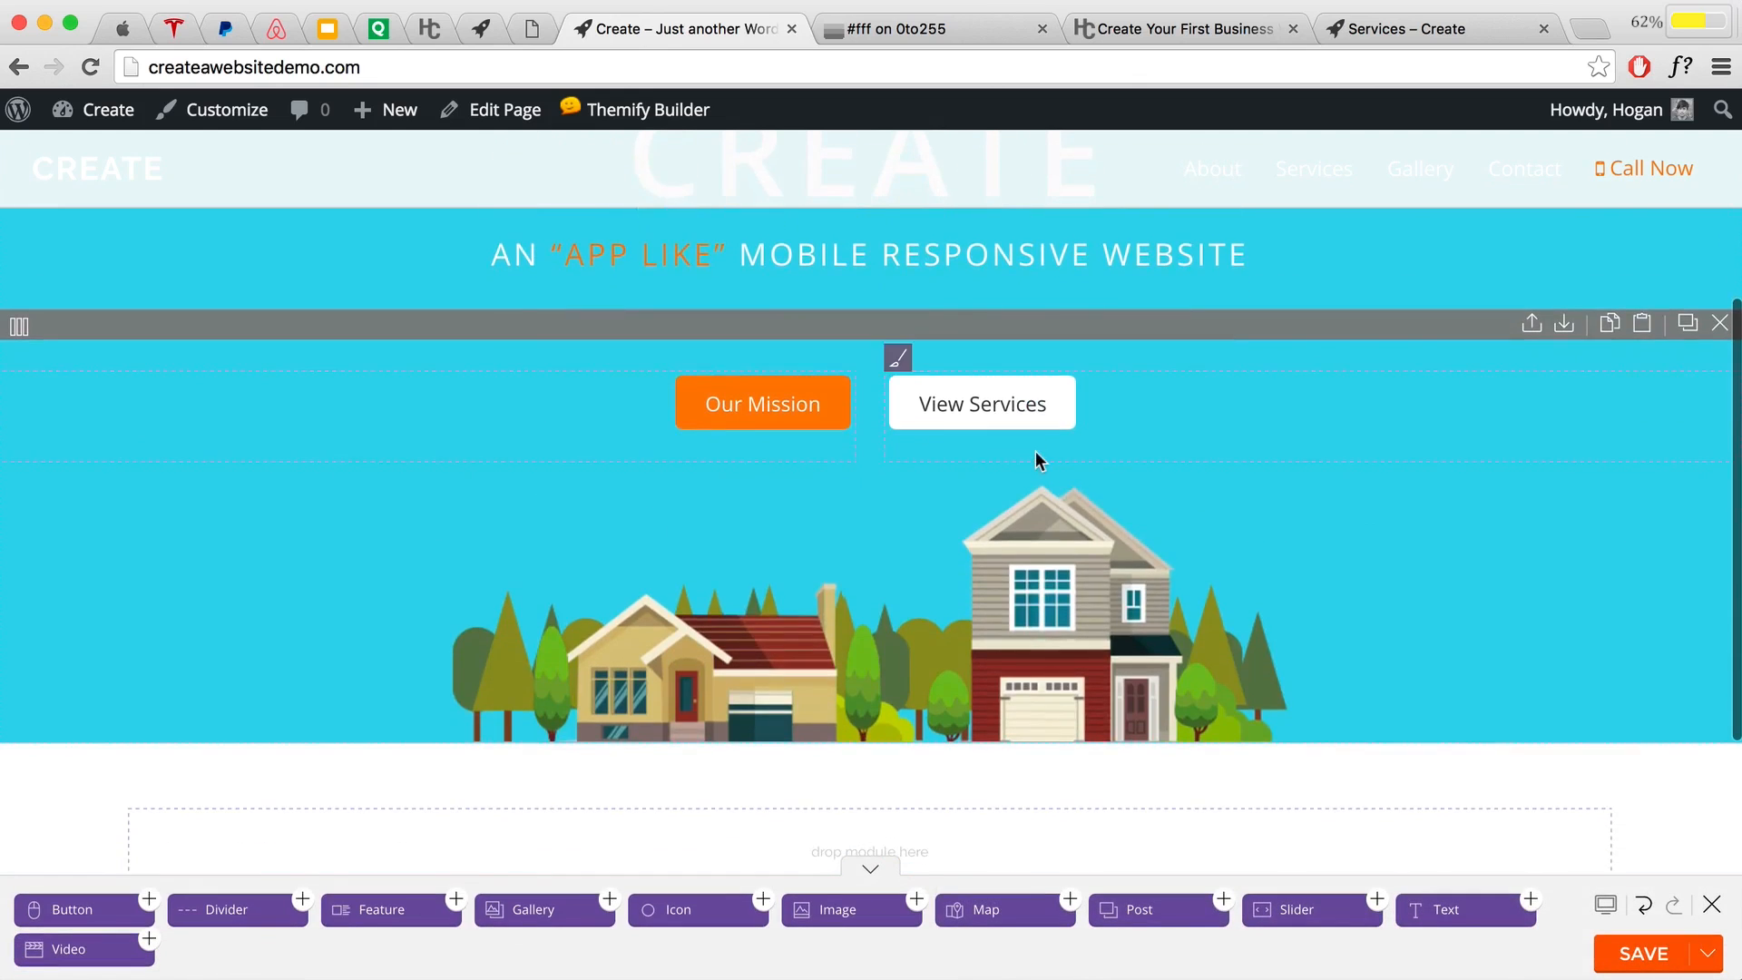
scroll(1036, 458, up, 1)
mouse_move(15, 564)
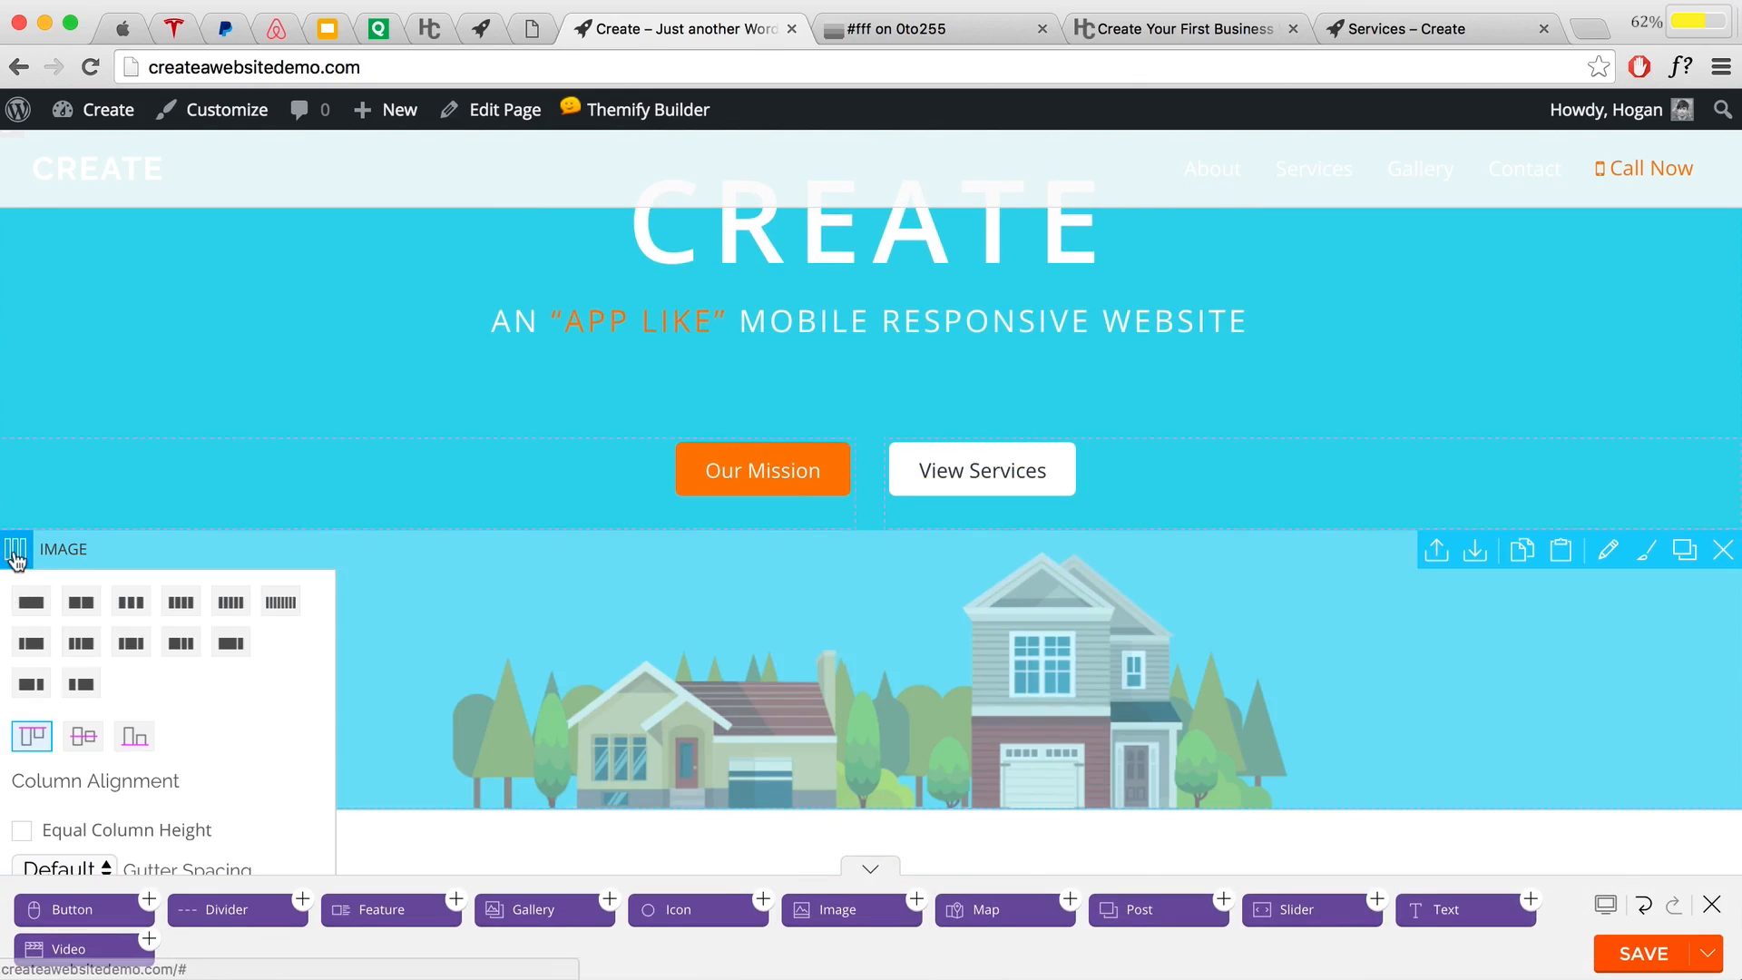
click(132, 648)
drag(127, 645, 914, 641)
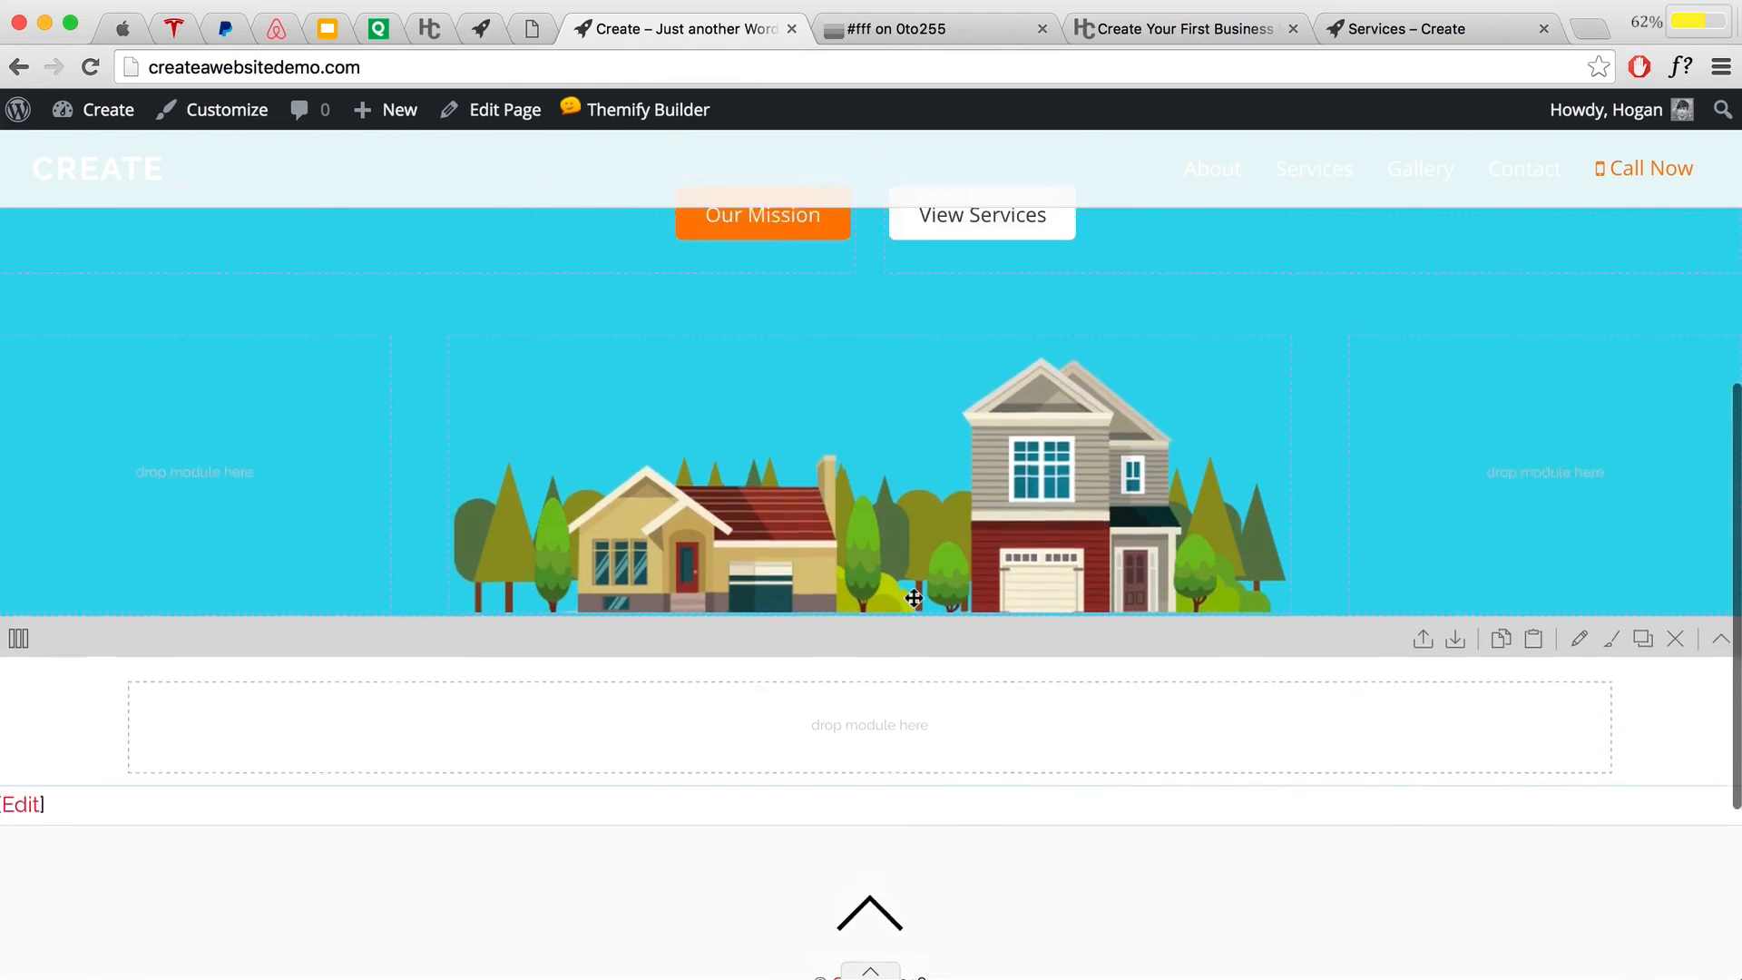
scroll(913, 597, up, 5)
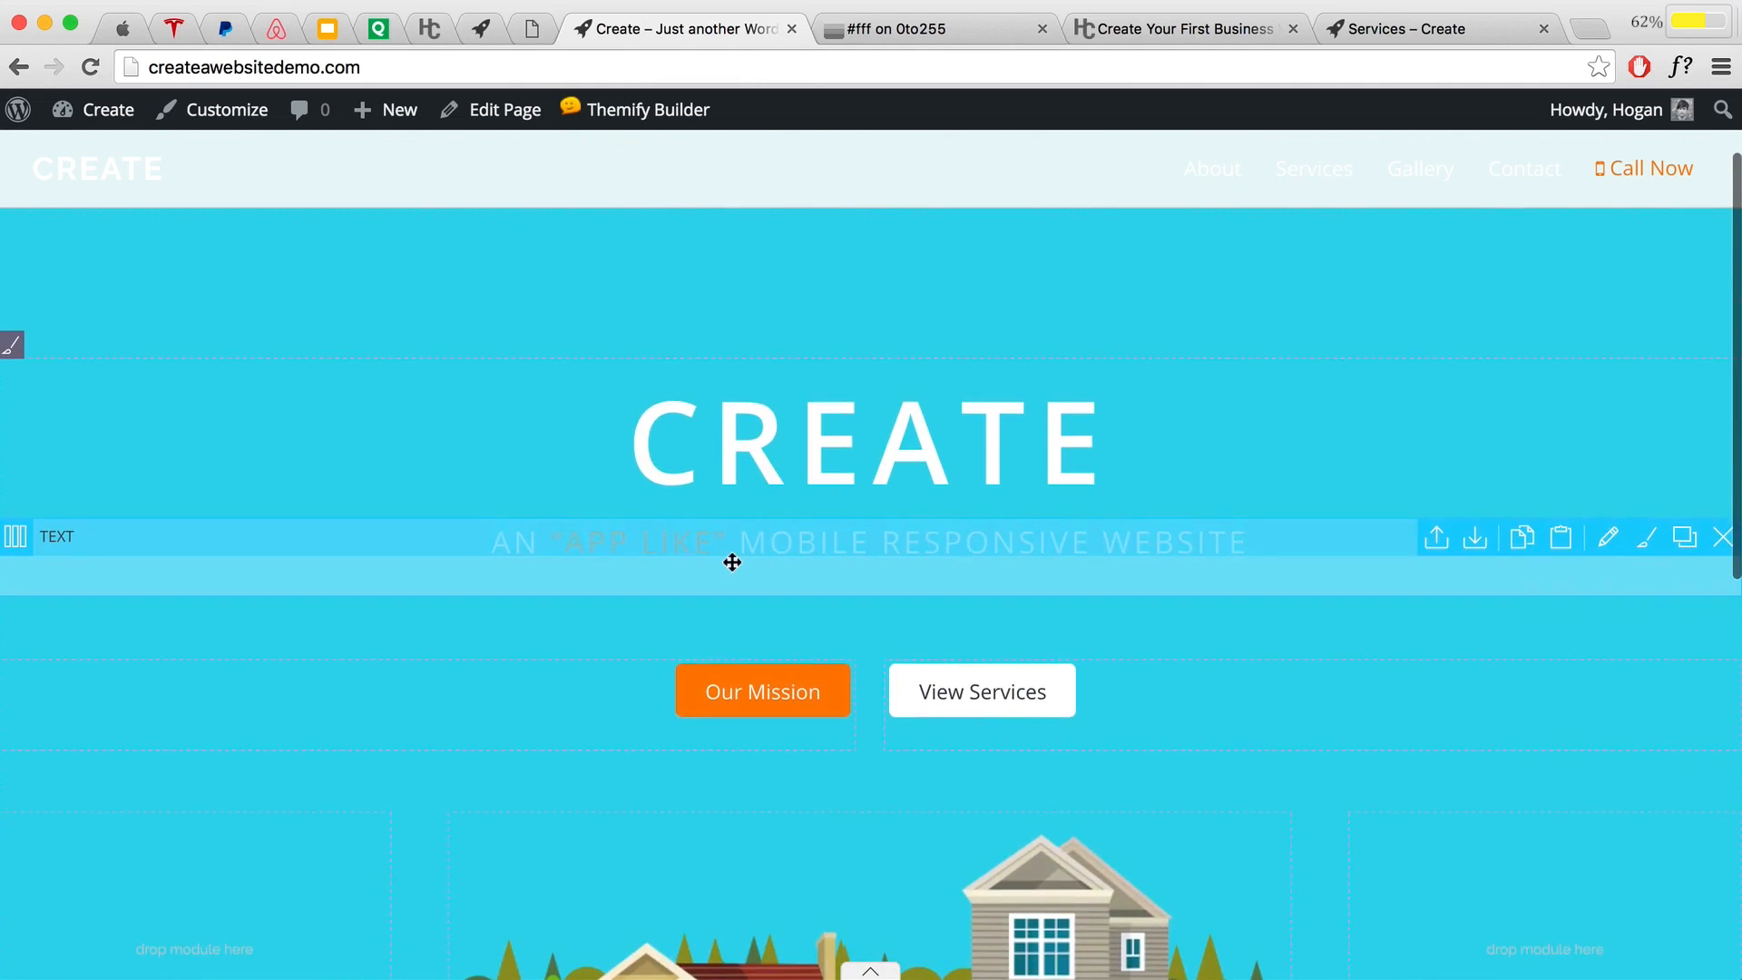
double_click(732, 563)
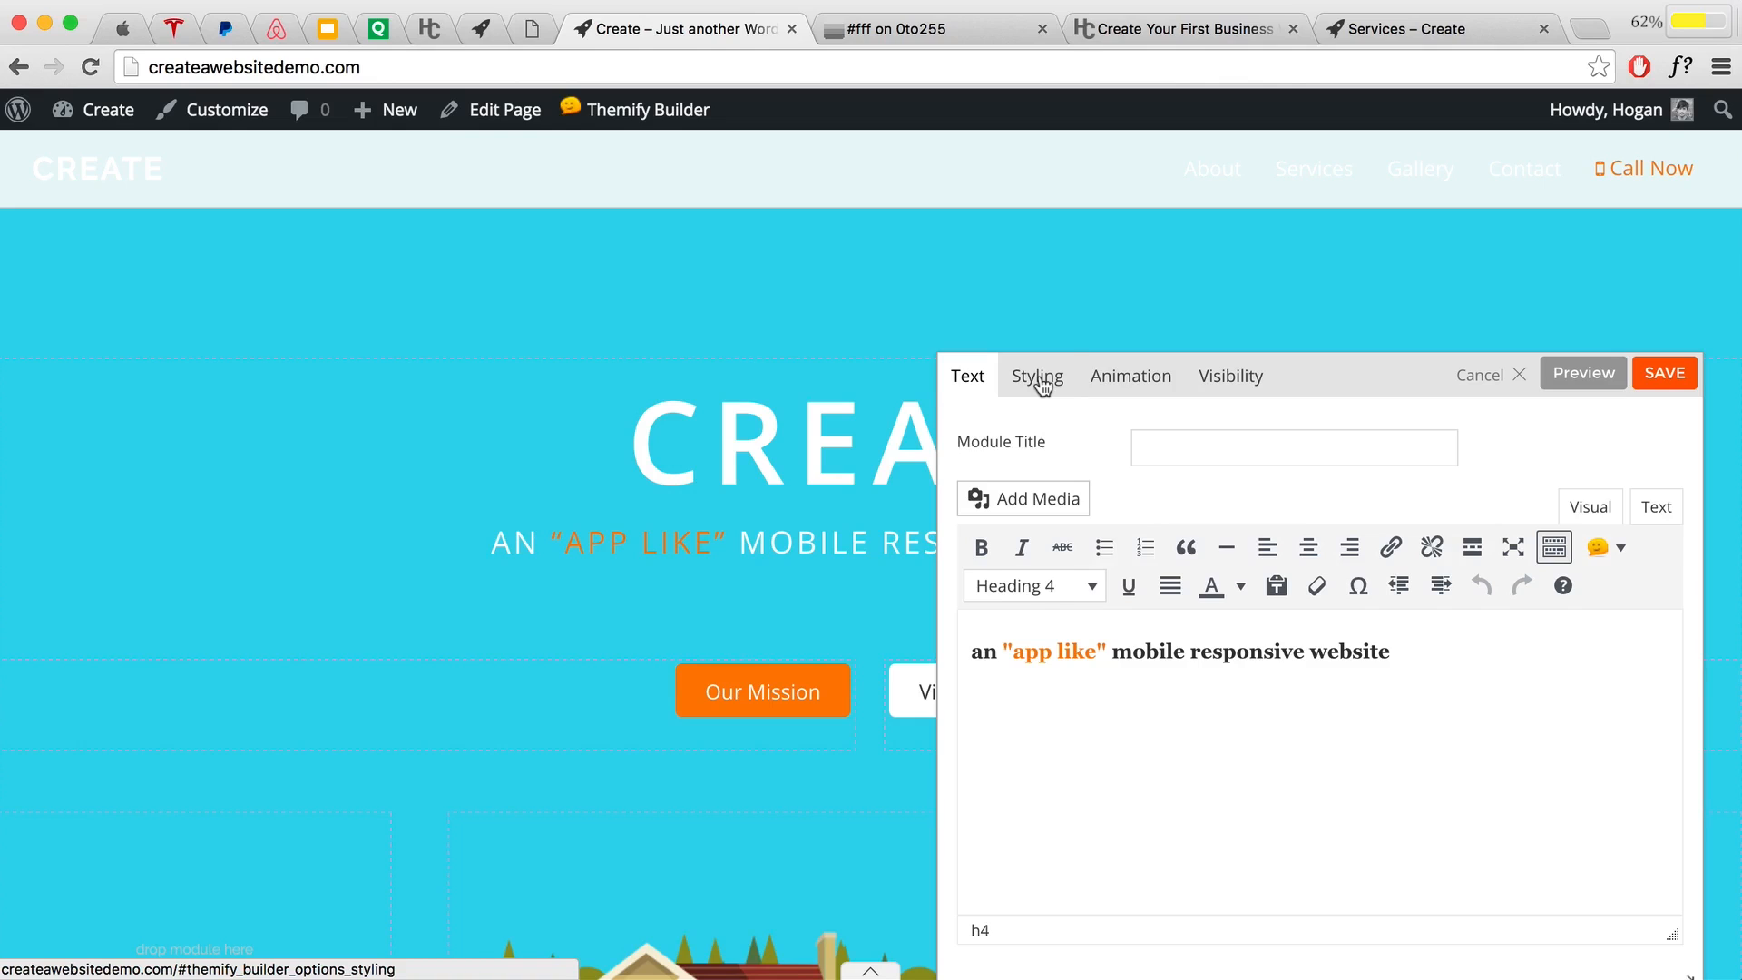
Step: Set the tagline font colour to 3b3b3b, recolour the "app like" words to match, and save
click(1041, 385)
scroll(1260, 623, down, 3)
click(1215, 733)
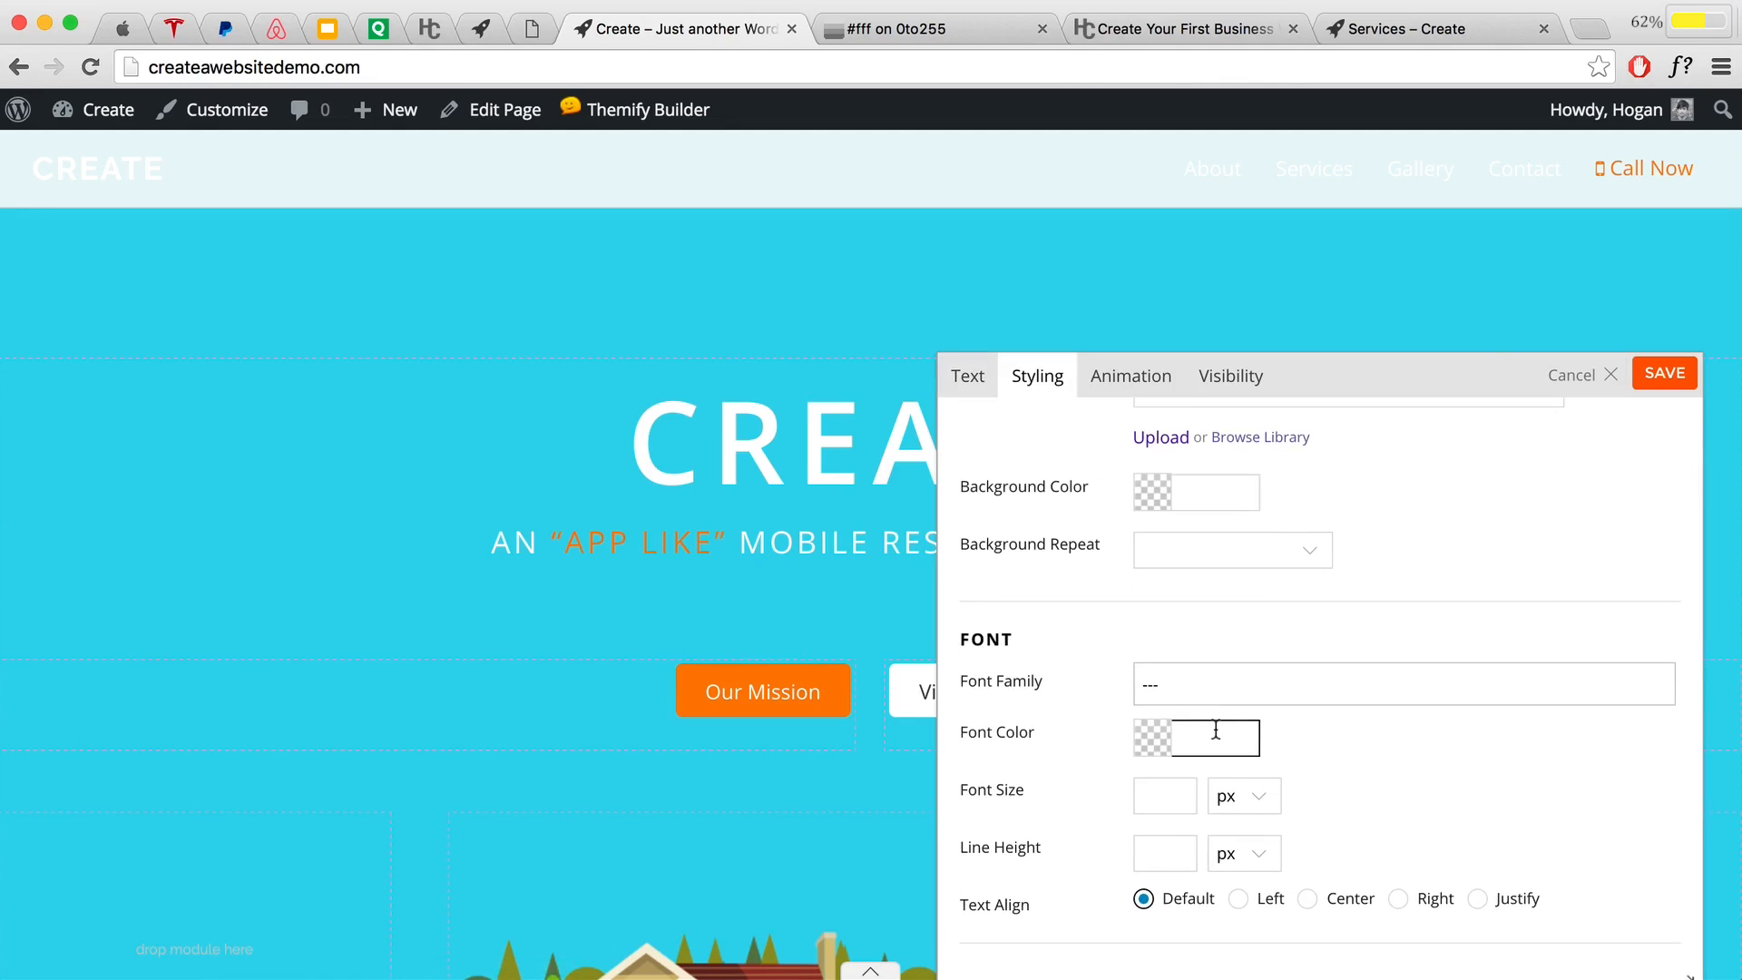
text(3b3b3b)
click(971, 381)
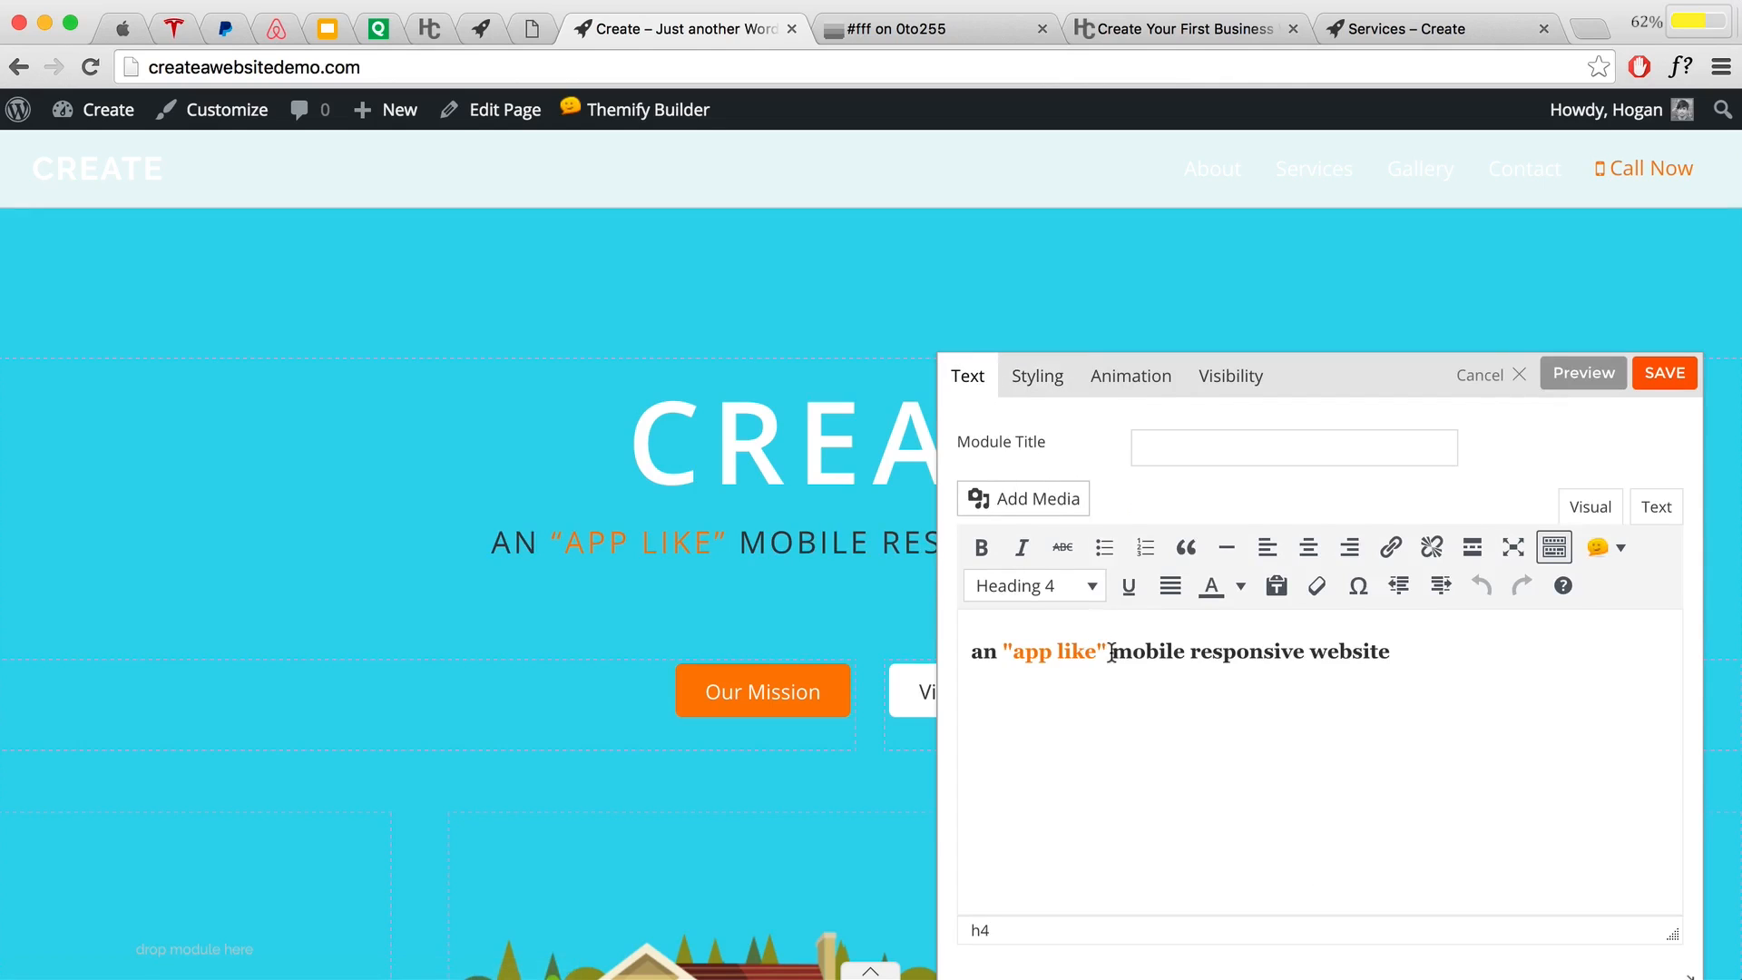
drag(1107, 653, 1001, 653)
click(1239, 585)
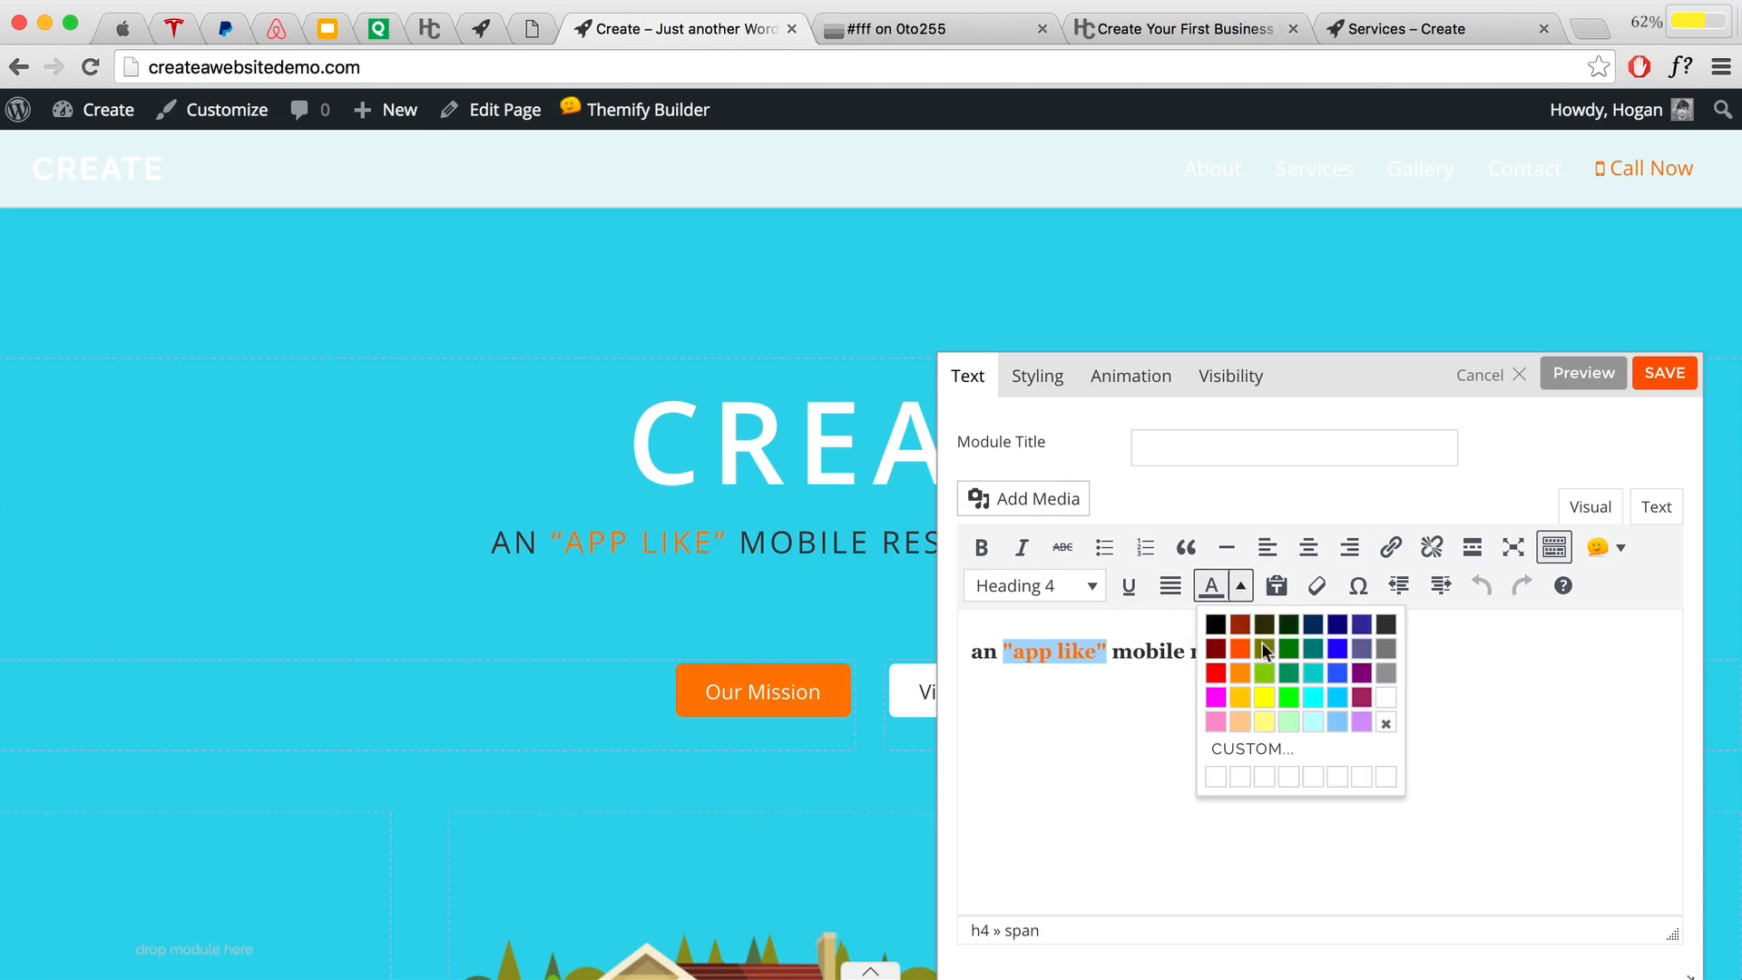
click(1381, 698)
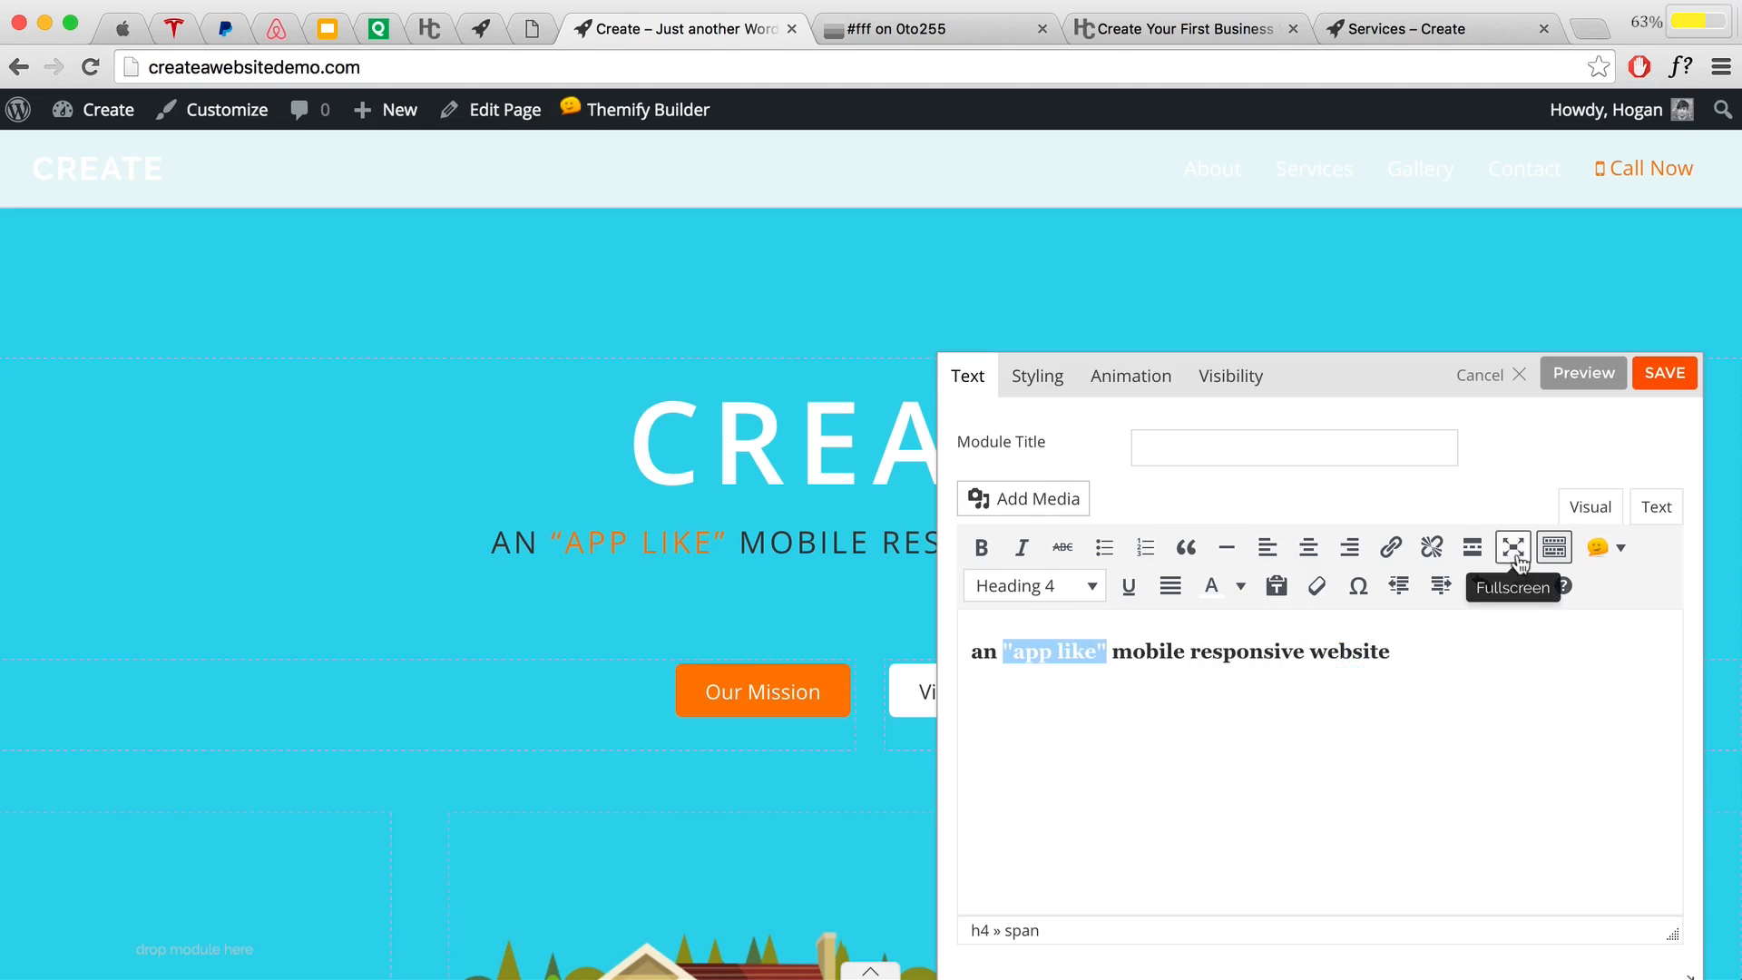
click(1665, 374)
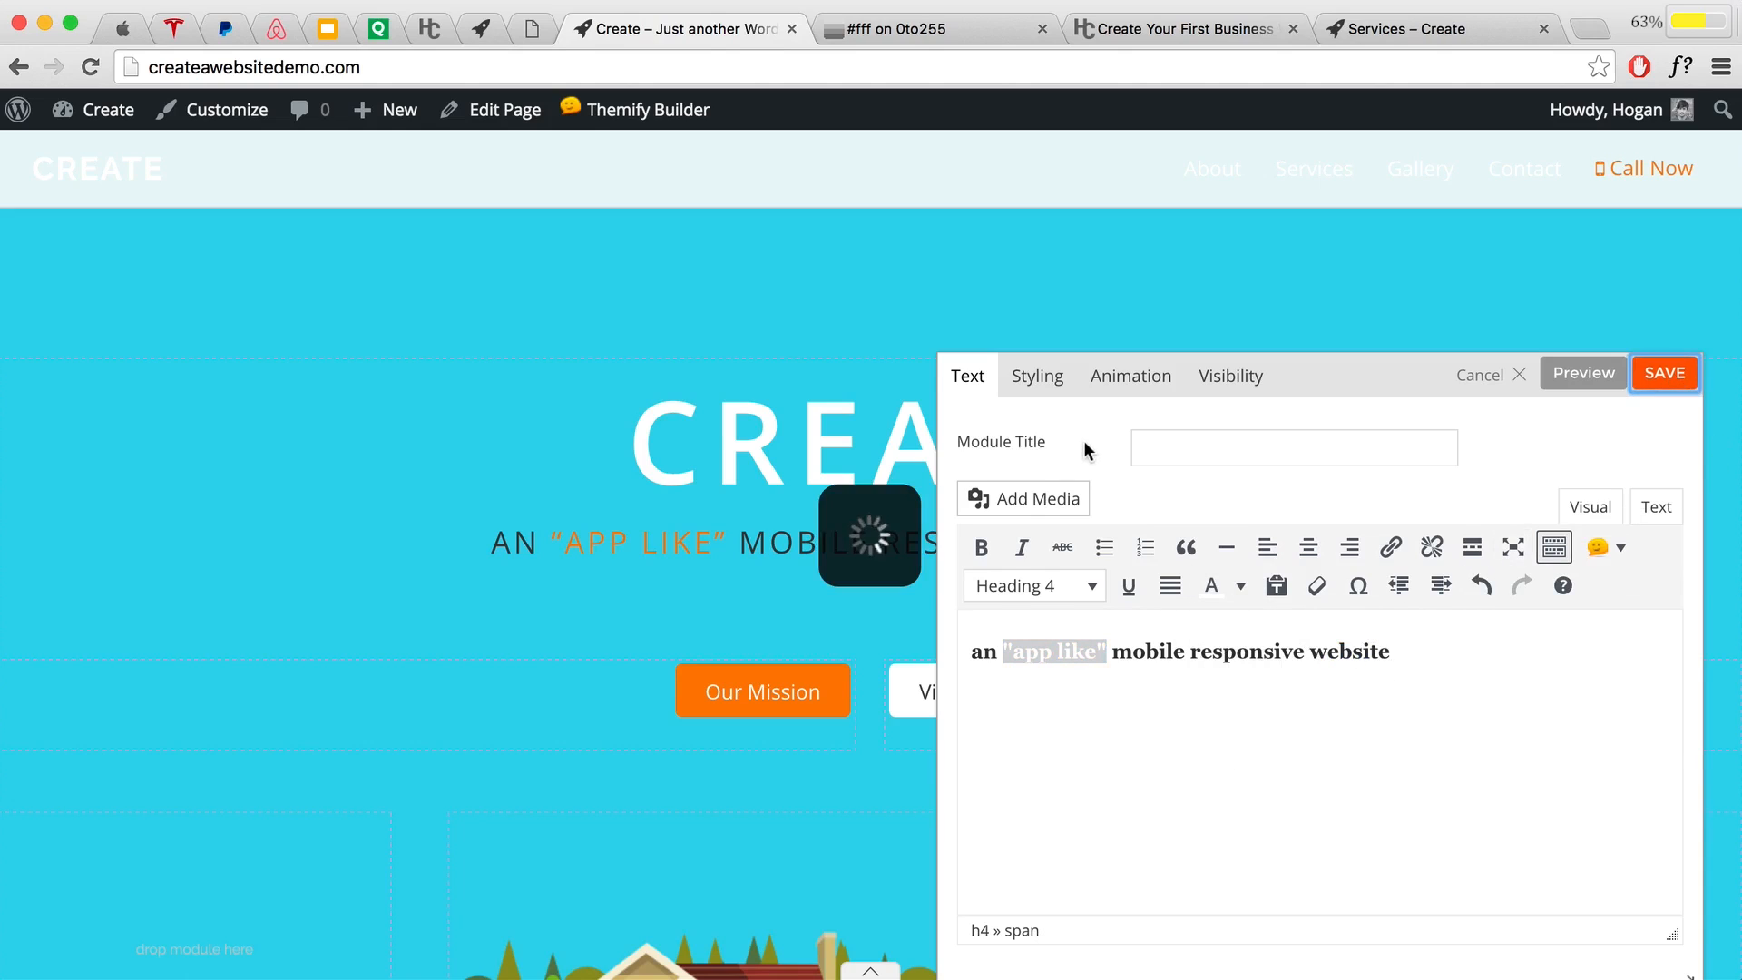
scroll(1270, 581, down, 3)
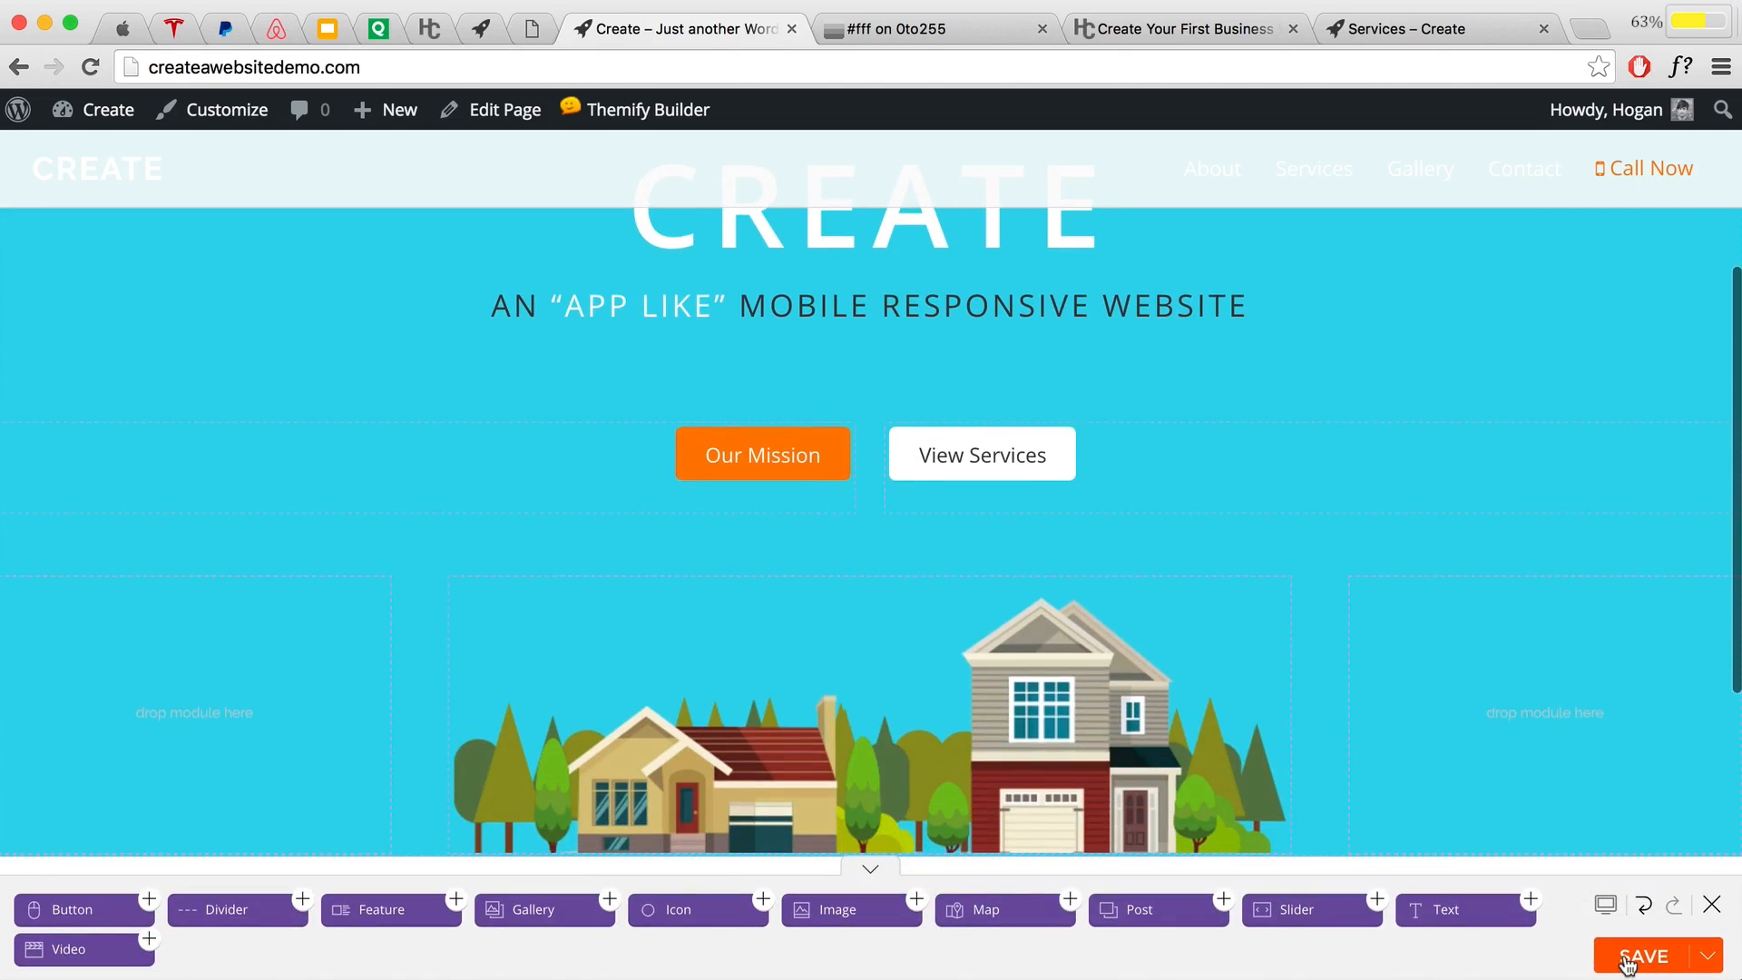
Step: Save the homepage layout and close Themify Builder to view the live turquoise hero section
click(1625, 959)
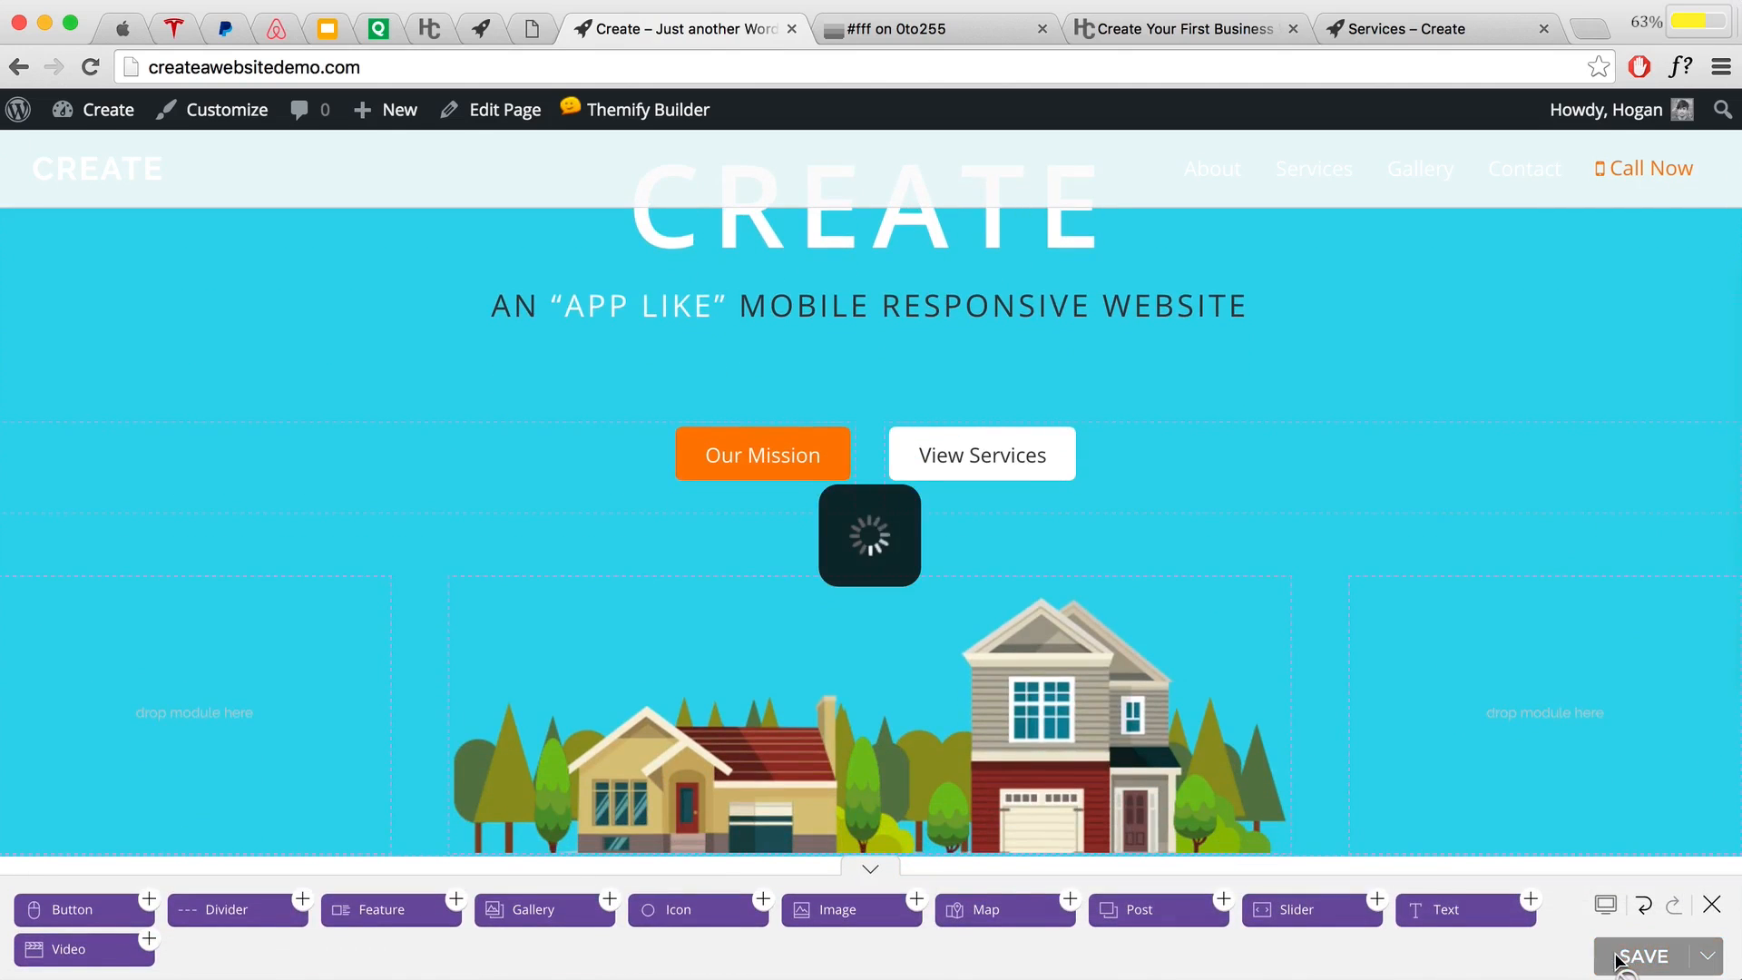
click(1709, 907)
scroll(1437, 652, up, 4)
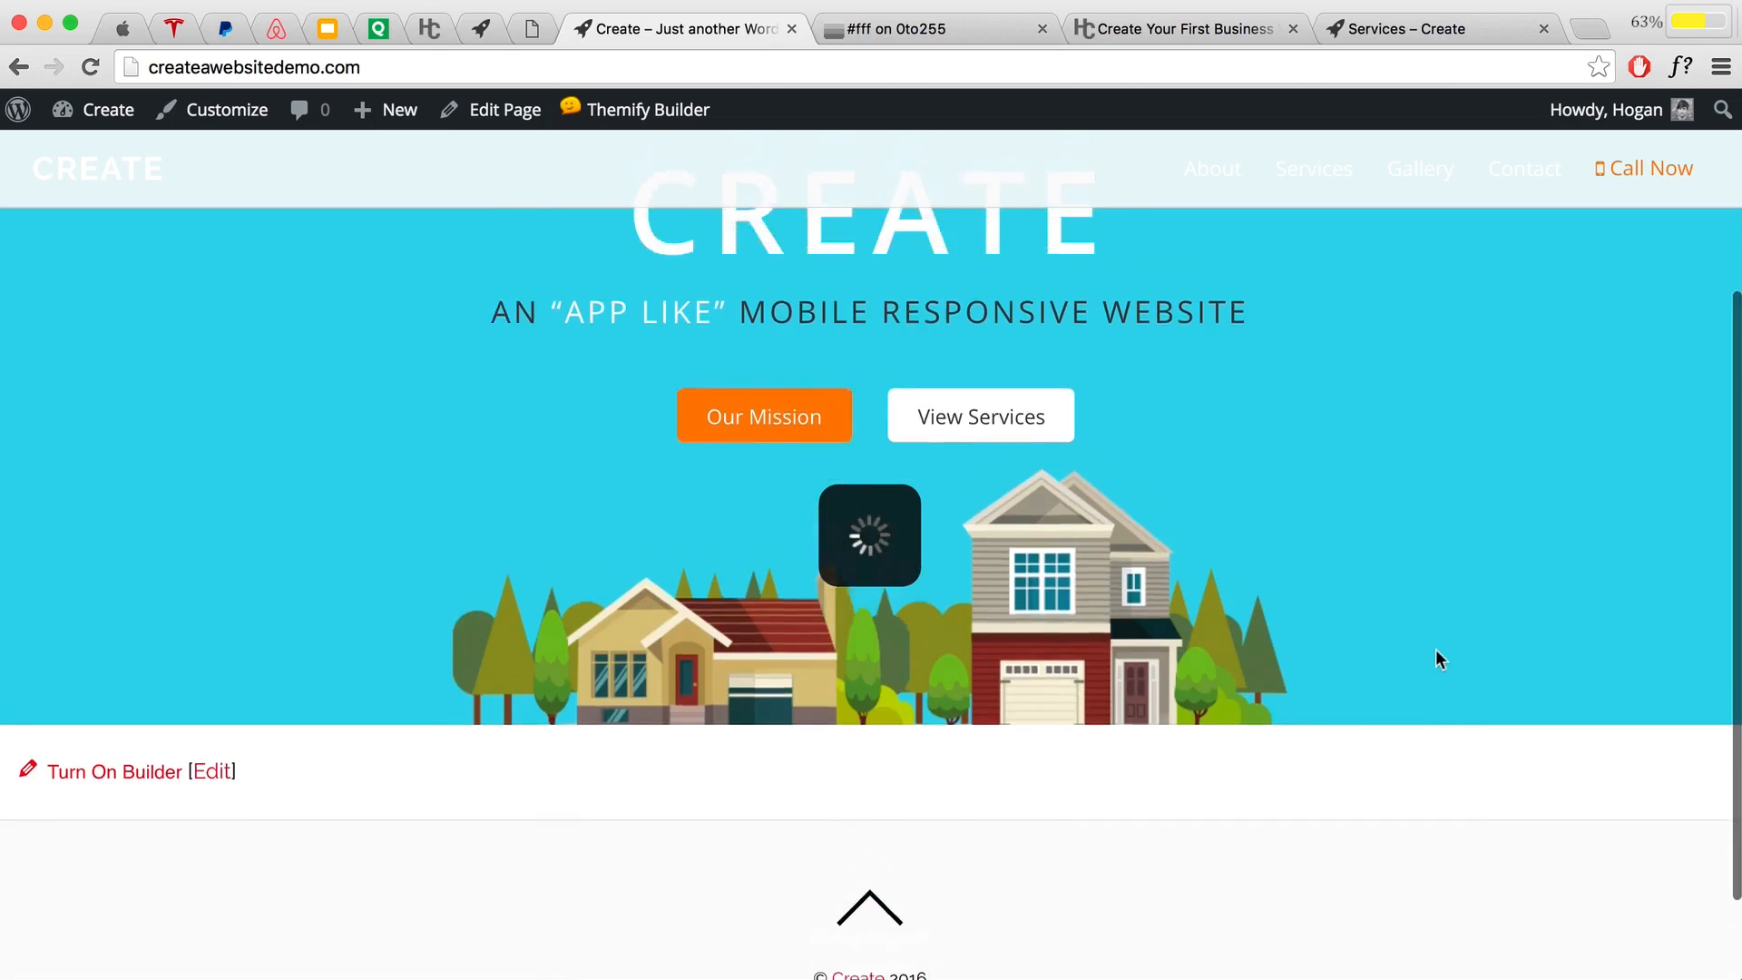
scroll(1437, 655, down, 4)
scroll(1436, 659, up, 2)
scroll(1432, 667, up, 2)
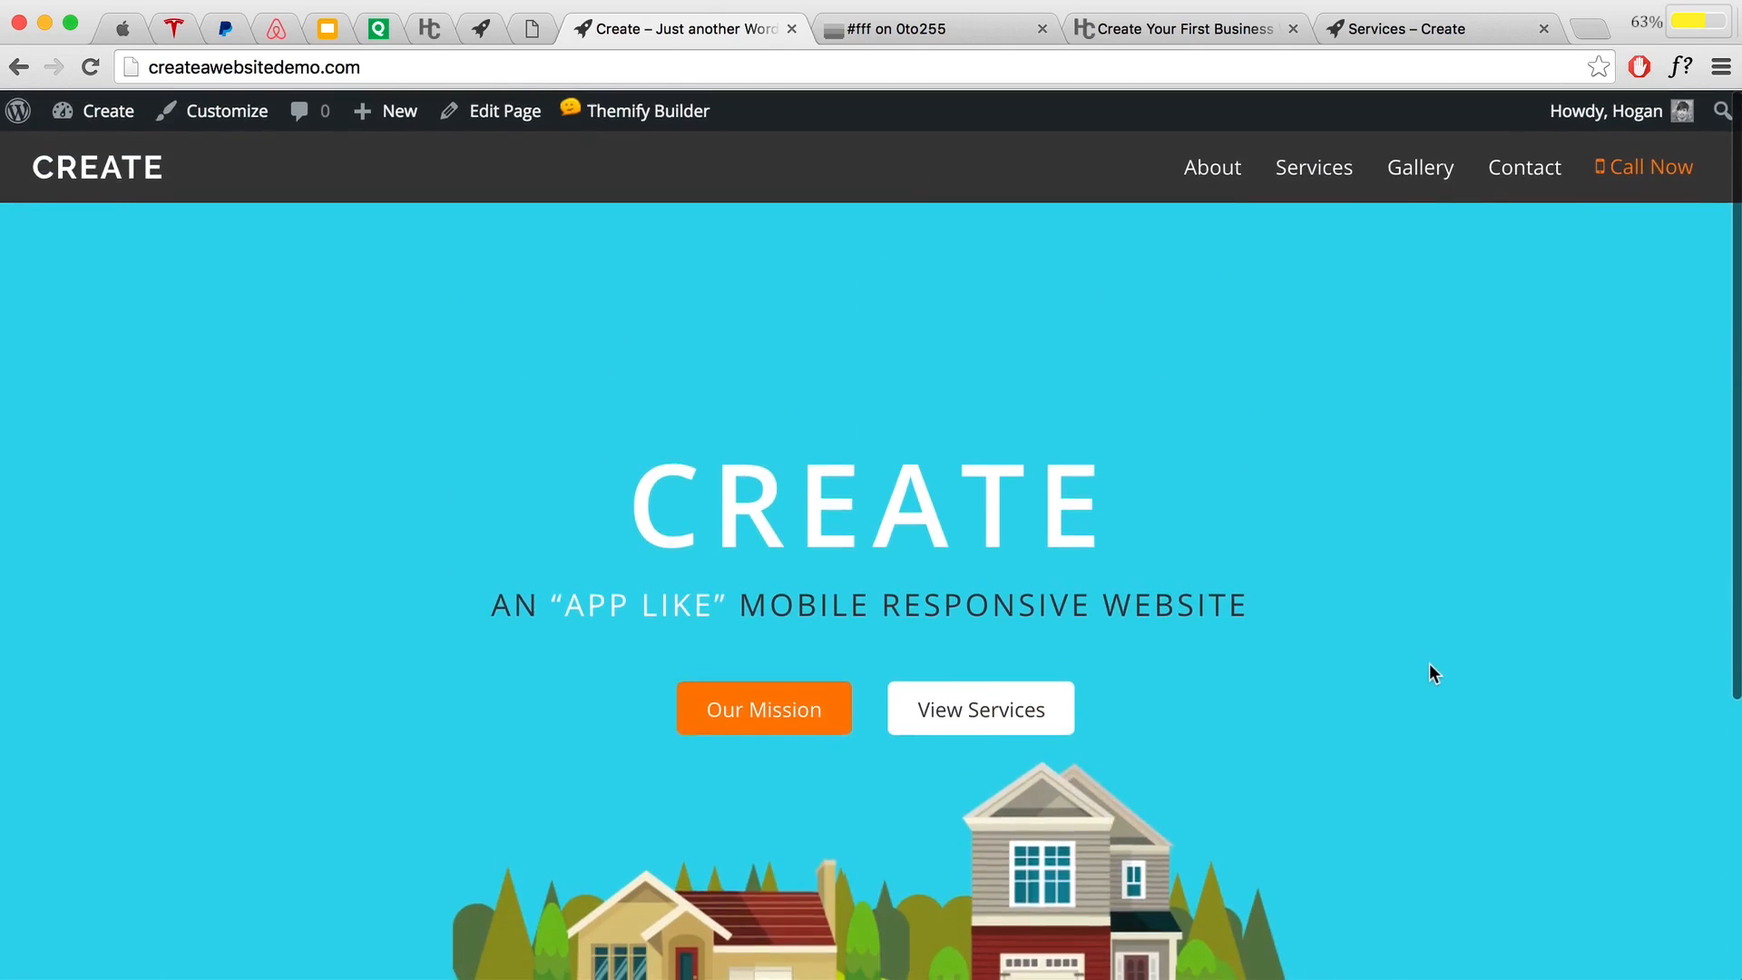
scroll(1431, 665, down, 2)
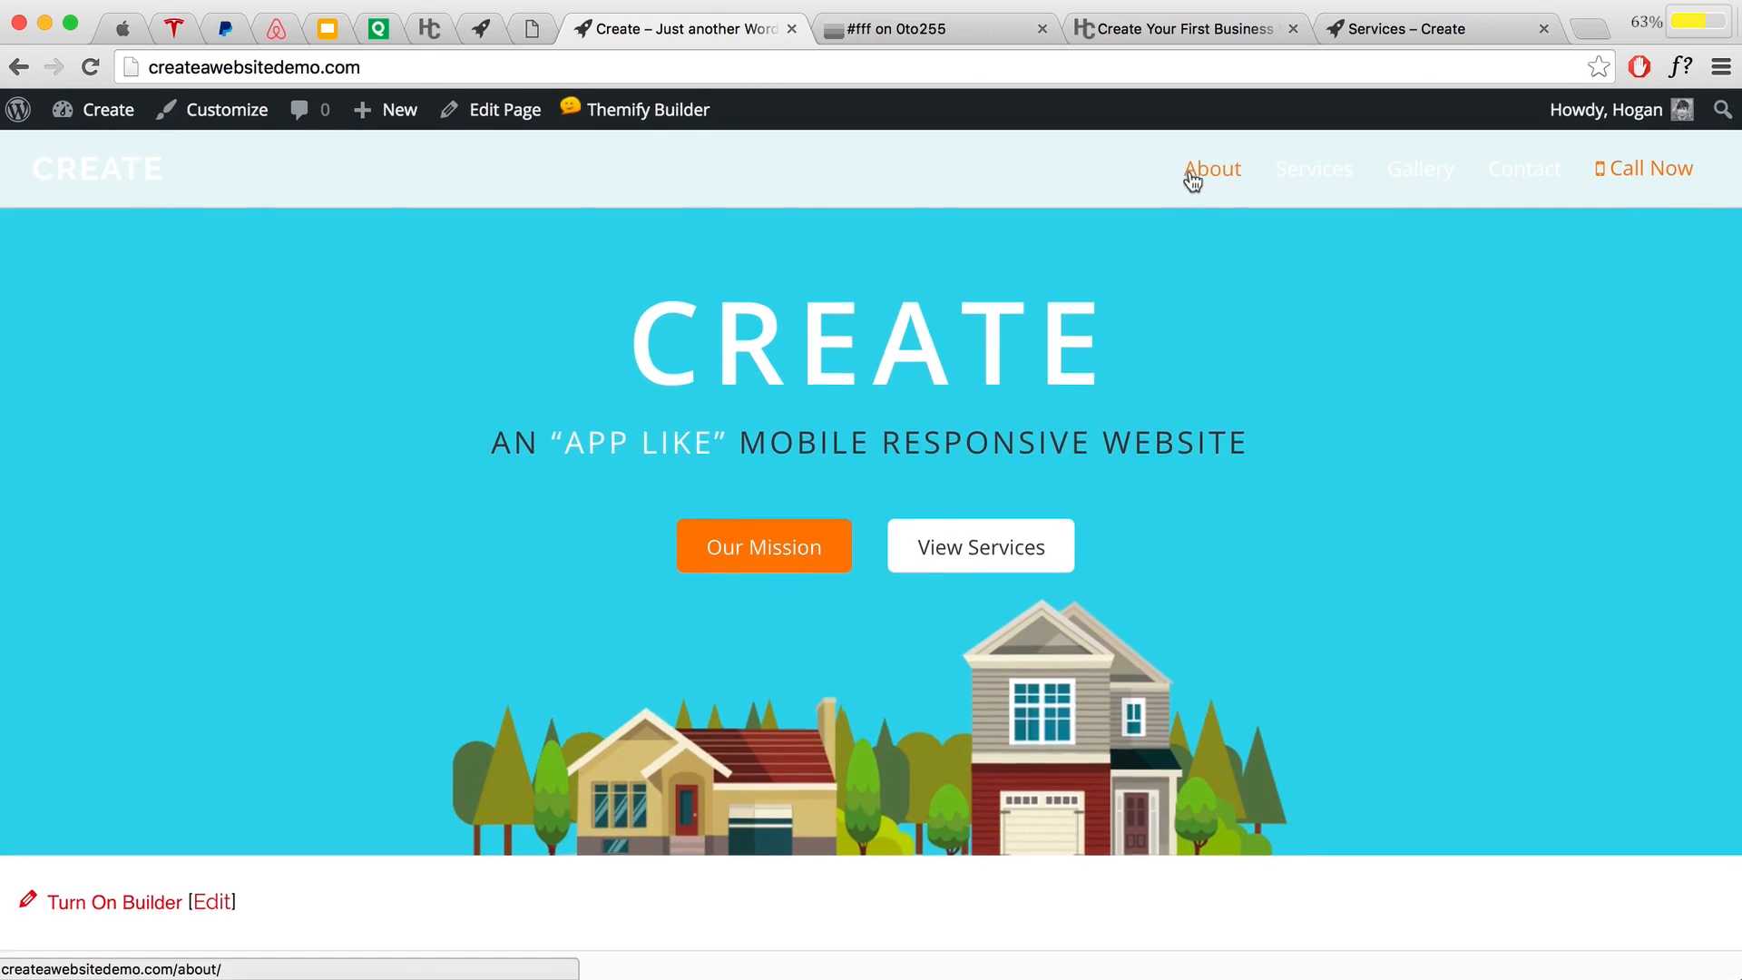
scroll(1331, 179, down, 1)
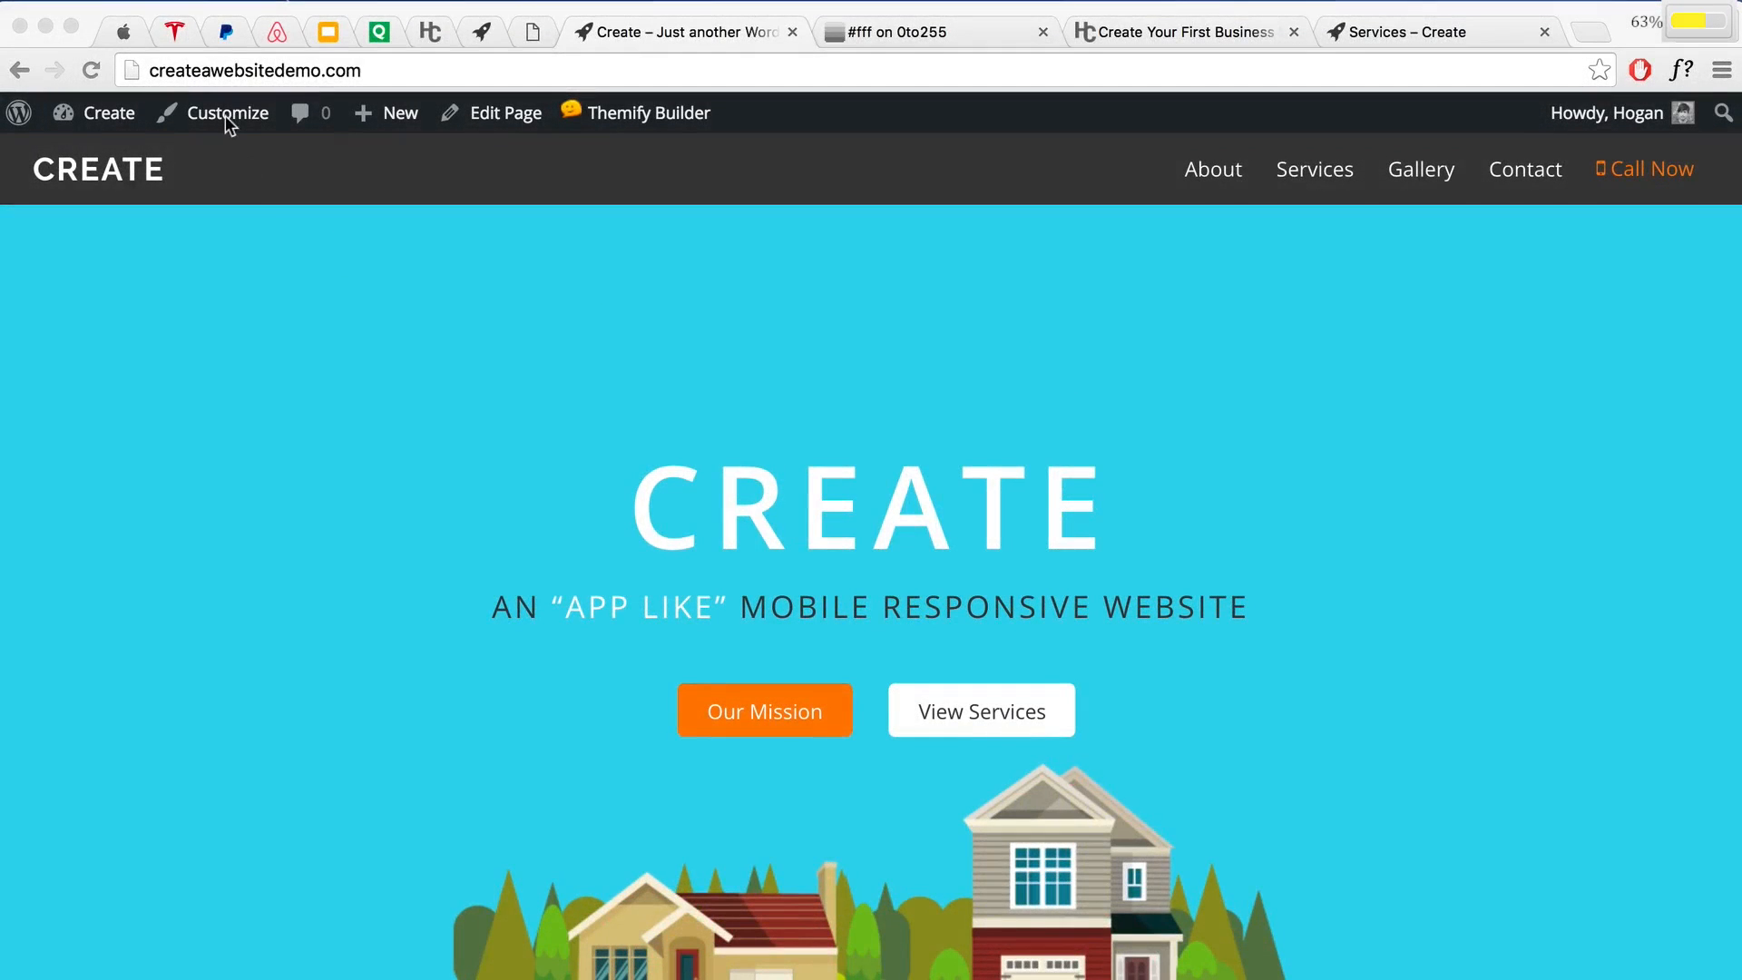
Step: In the Customizer's Advanced Sticky Header settings, set the Header Wrap background colour to #3b3b3b
click(222, 125)
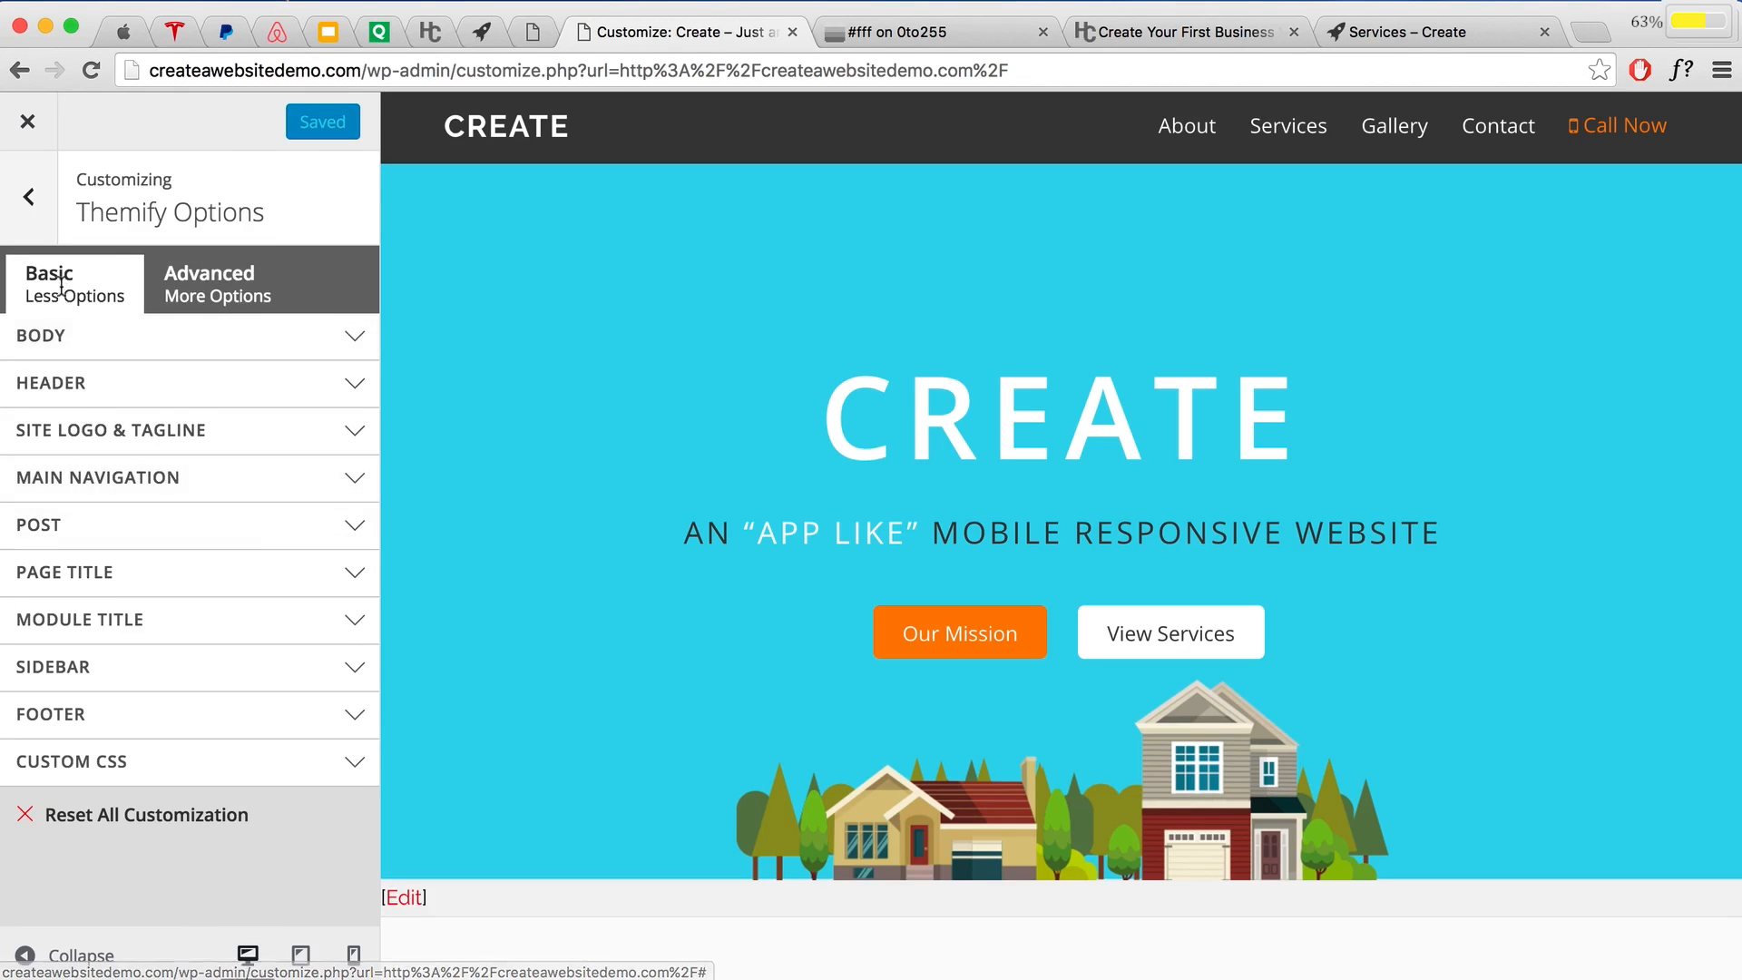
click(205, 288)
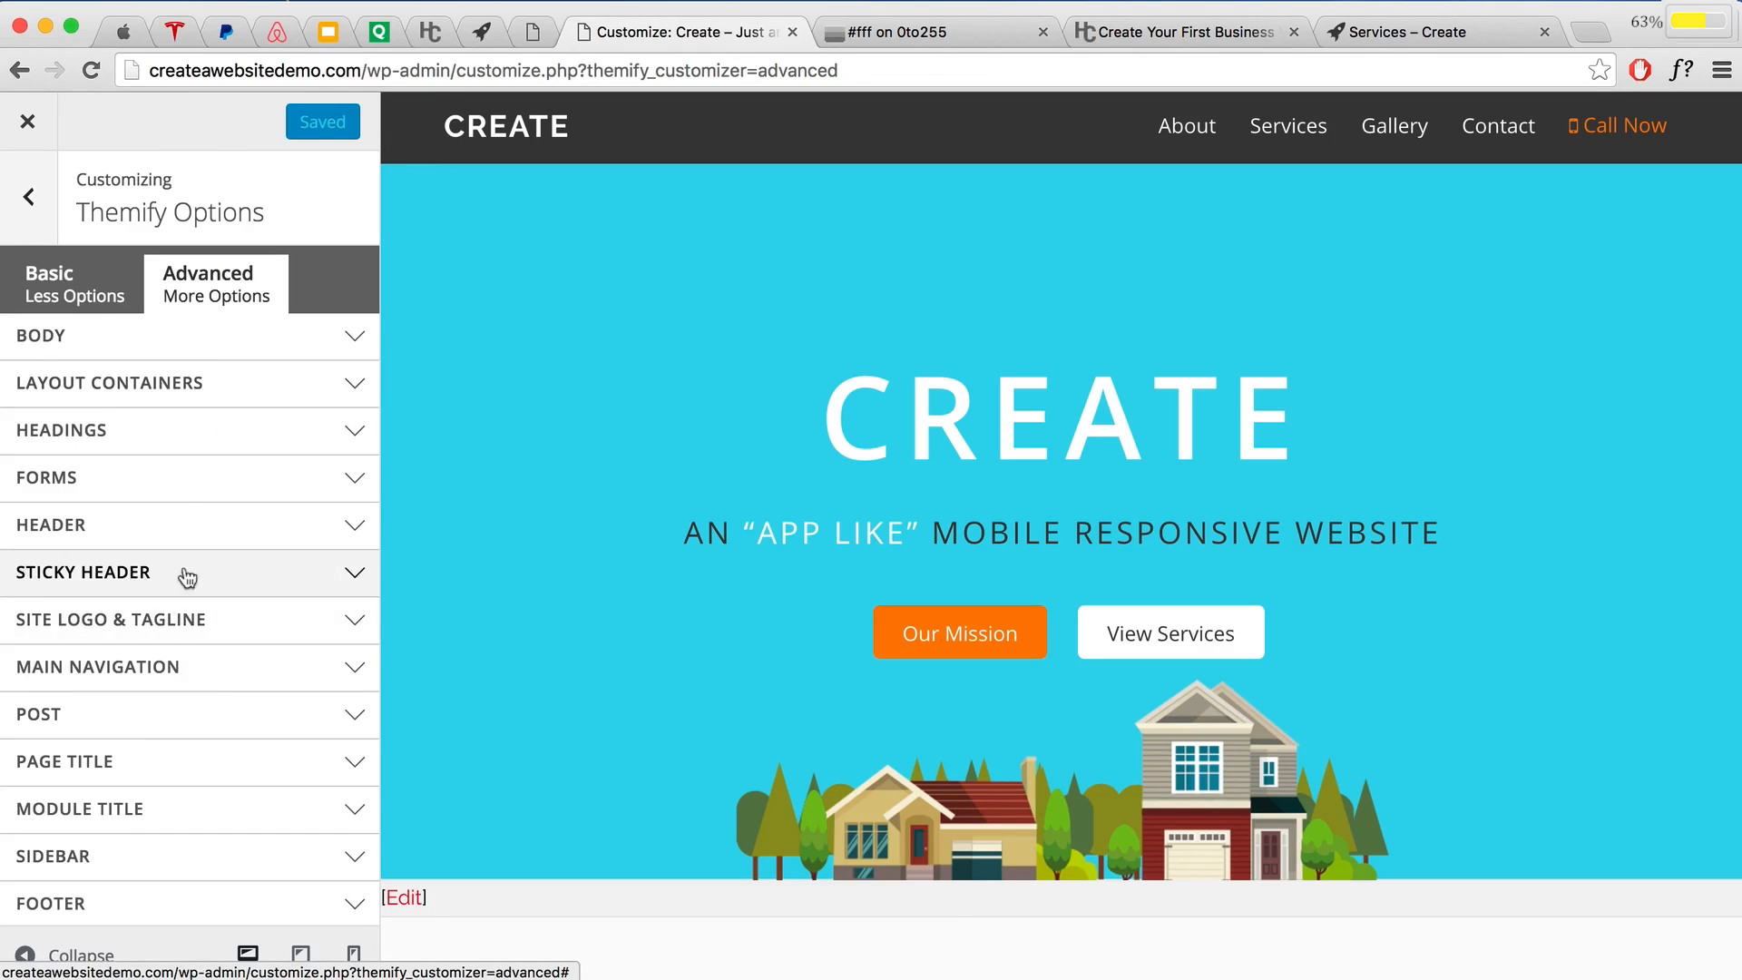
click(255, 578)
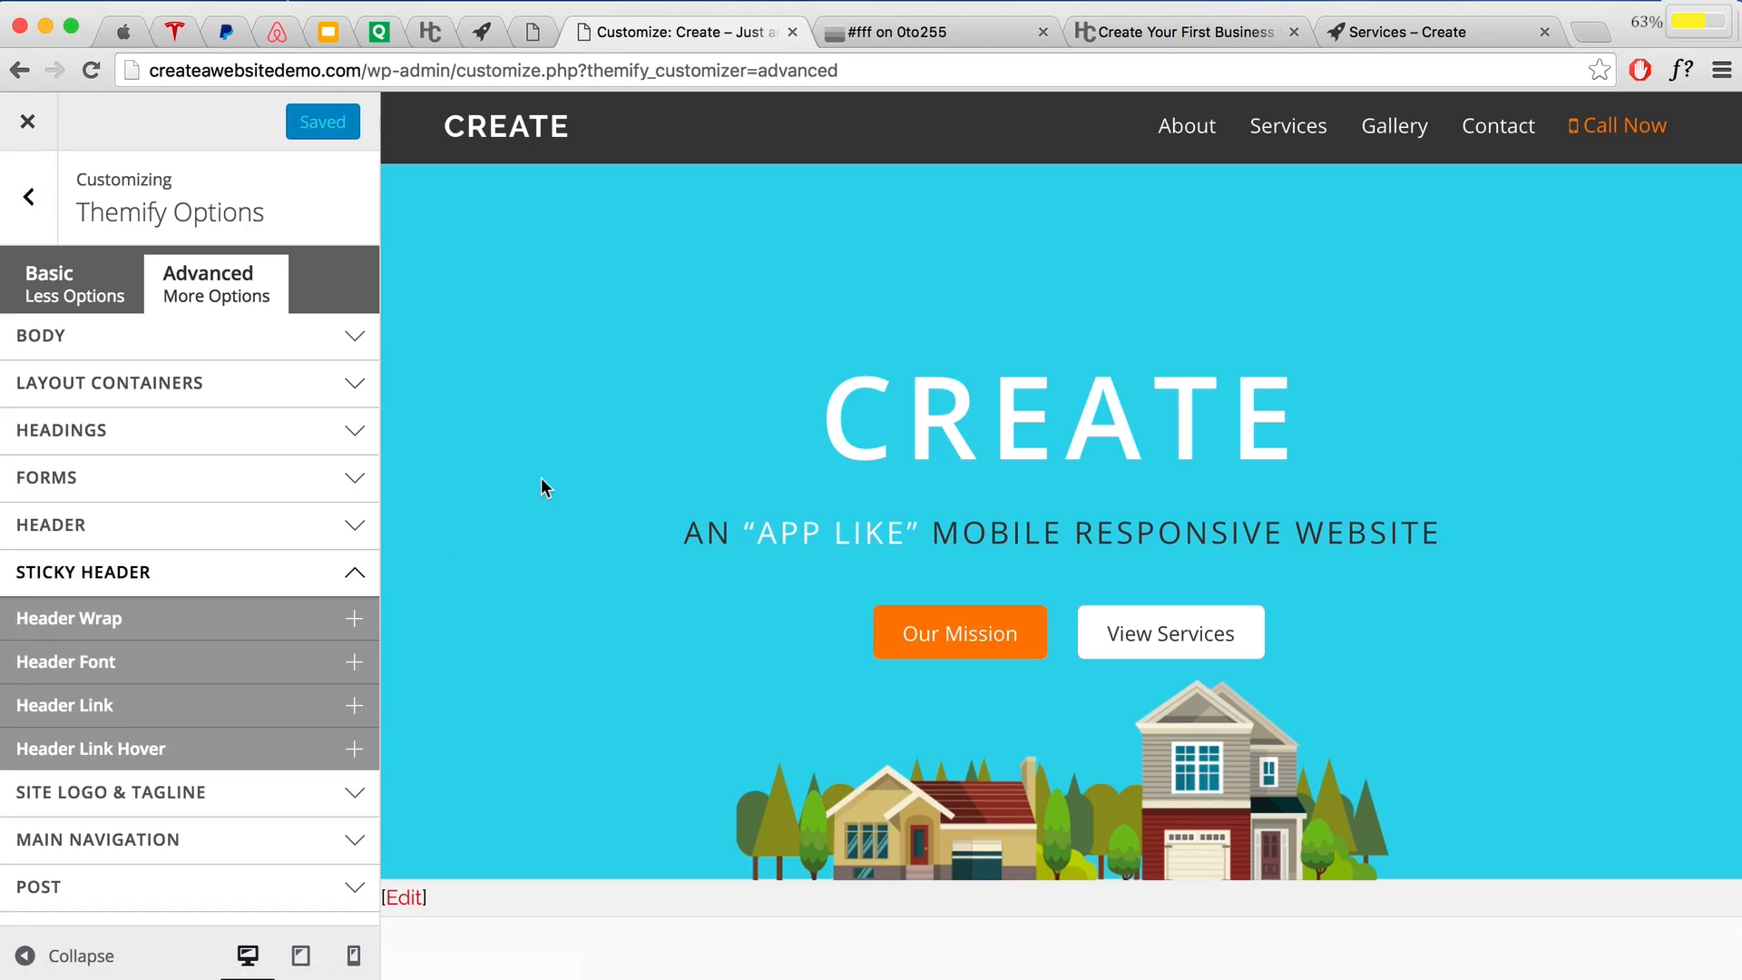
scroll(541, 486, down, 2)
scroll(542, 477, down, 1)
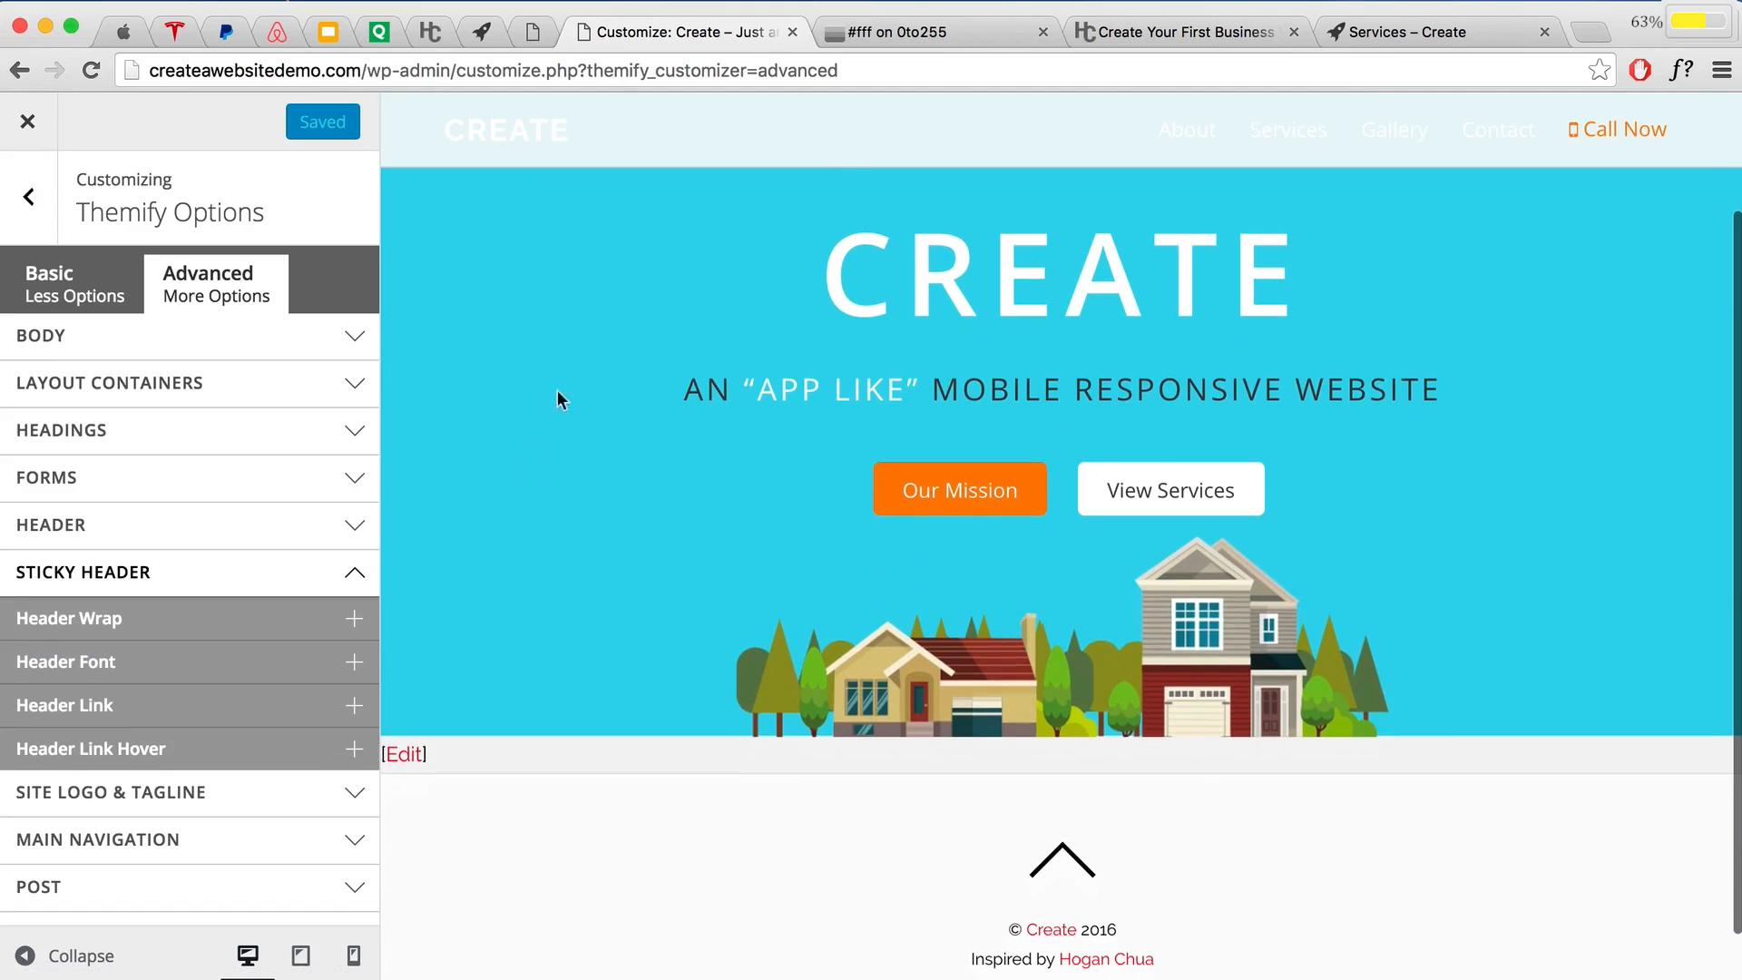
click(148, 621)
click(118, 835)
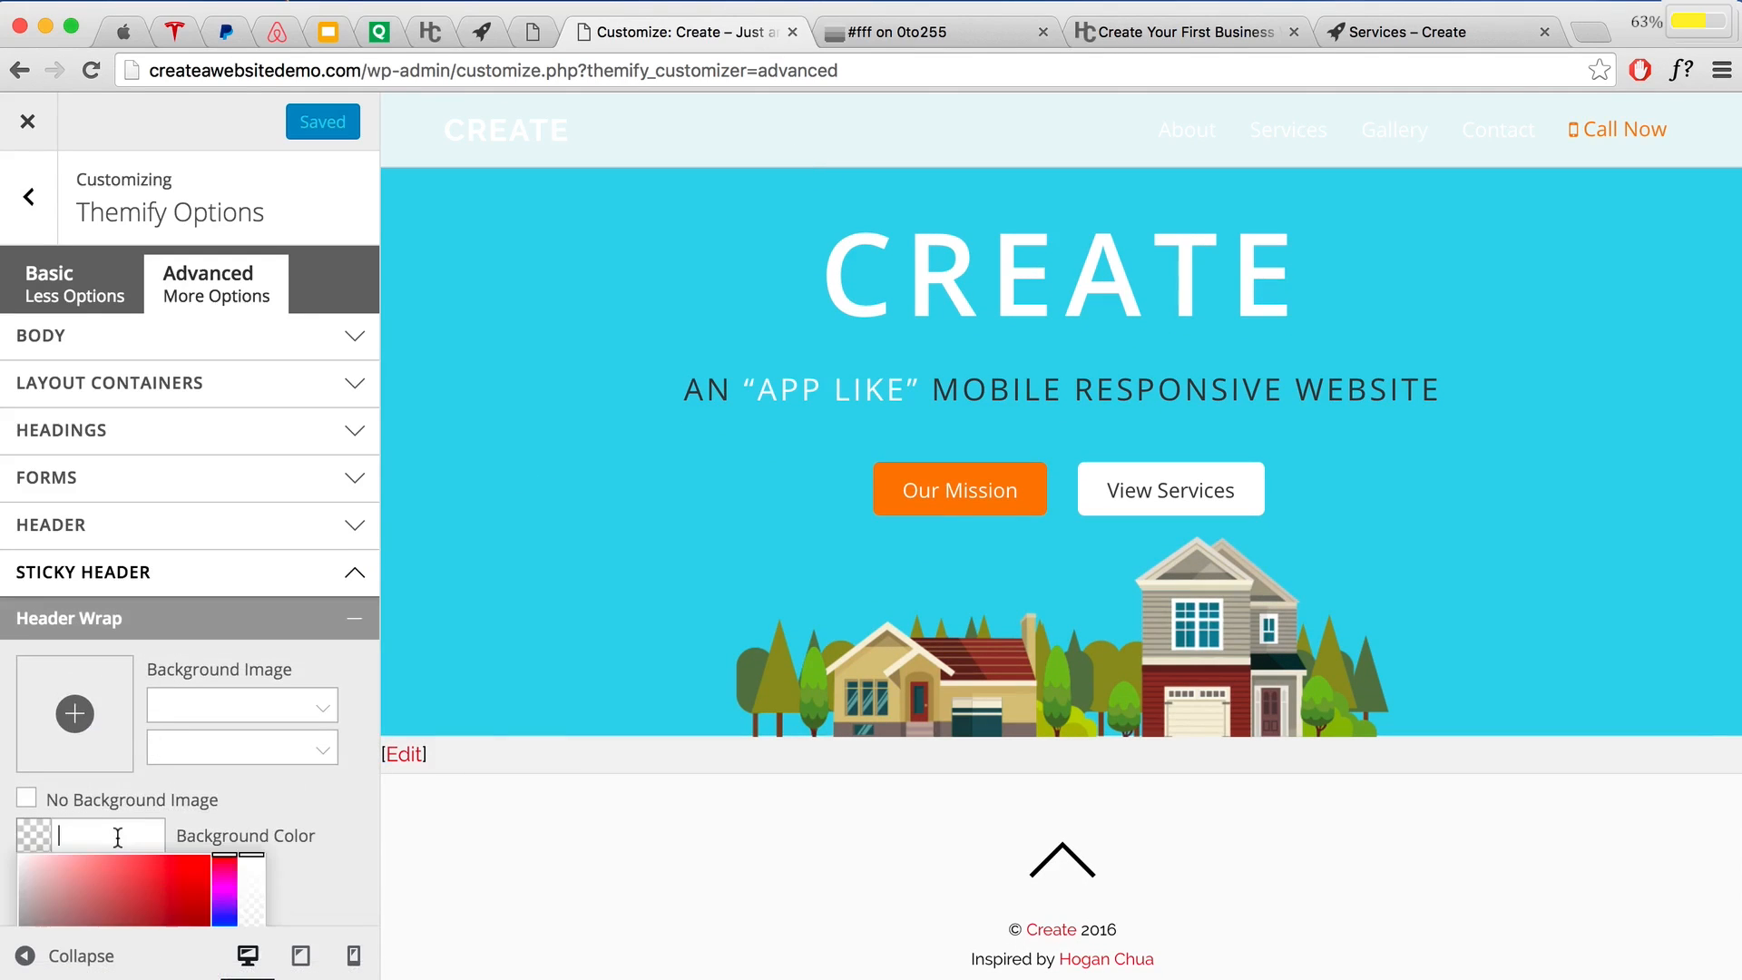
text(3b3b3b)
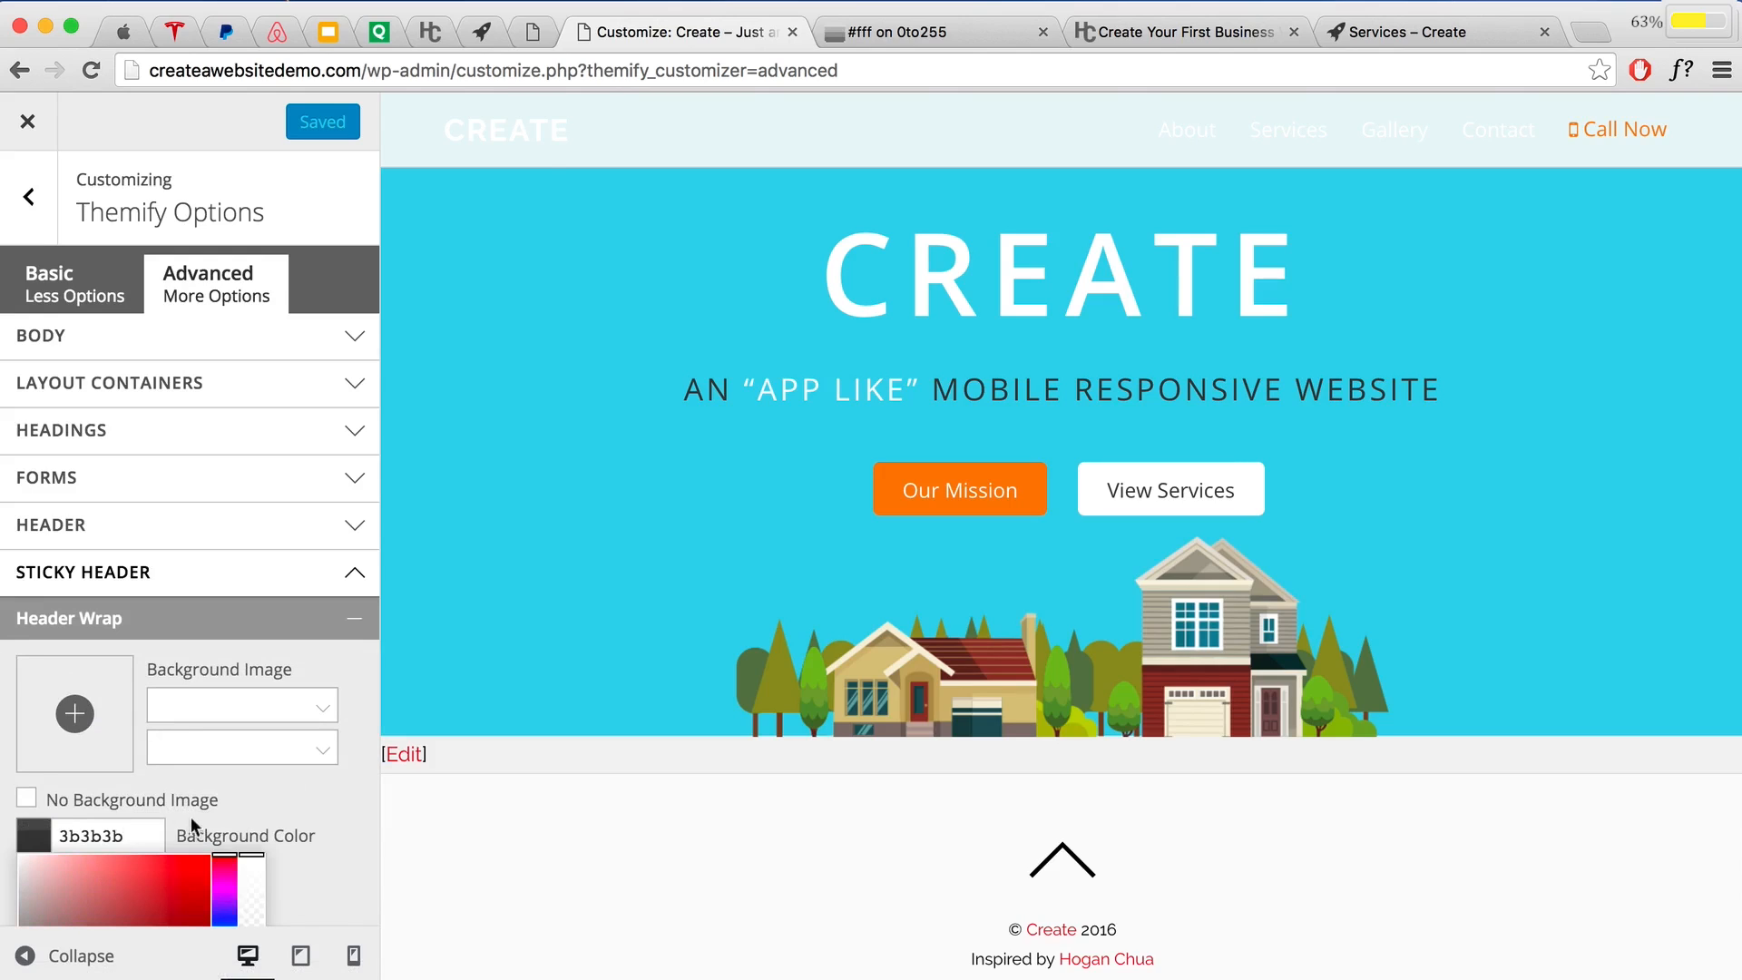
click(630, 292)
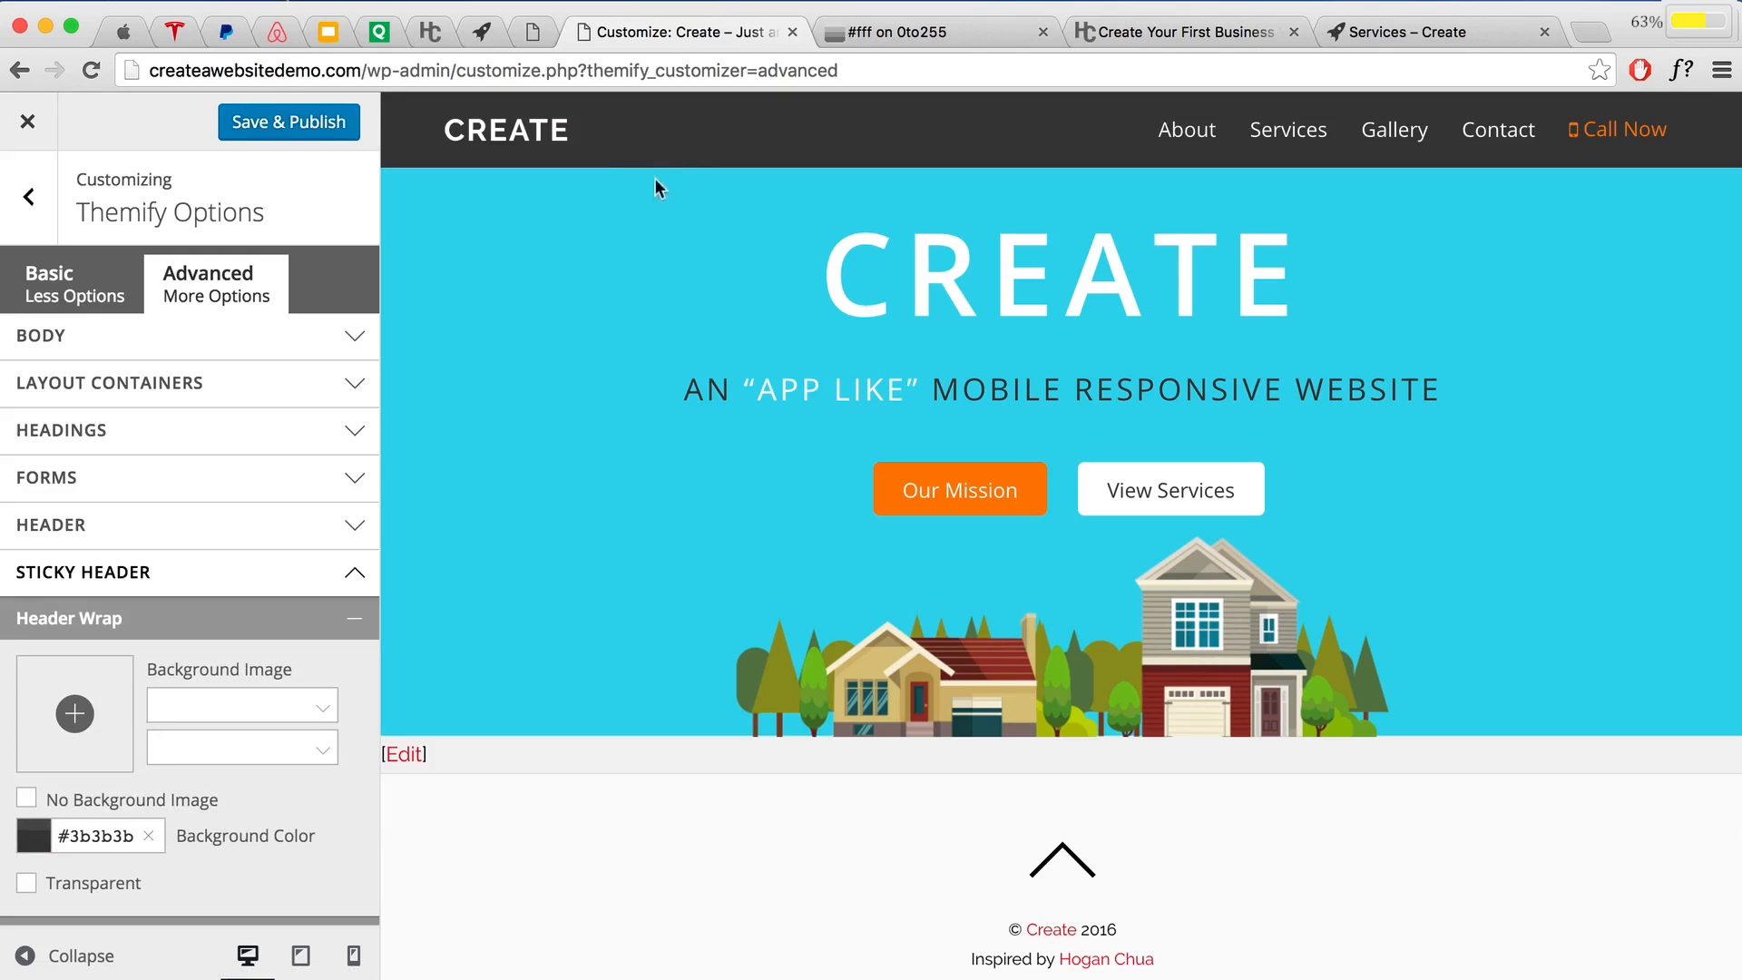
Step: Lower the sticky header background's opacity, then publish and close the Customizer
scroll(596, 334, down, 1)
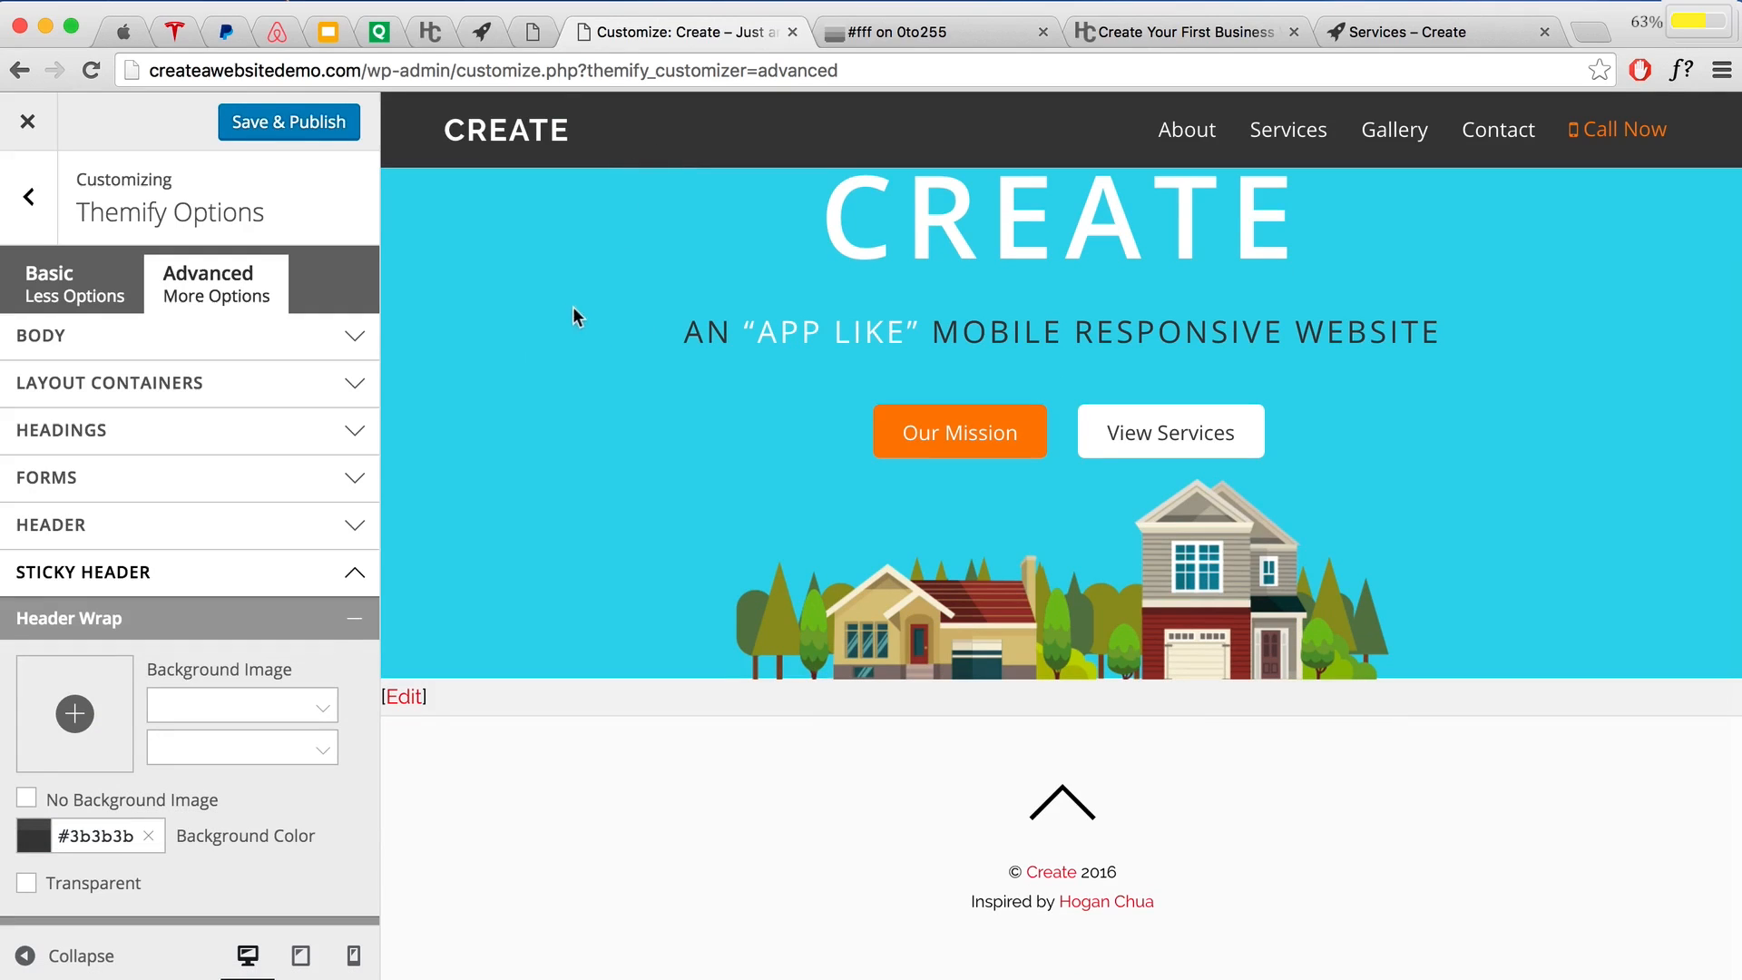
click(30, 830)
scroll(308, 753, down, 3)
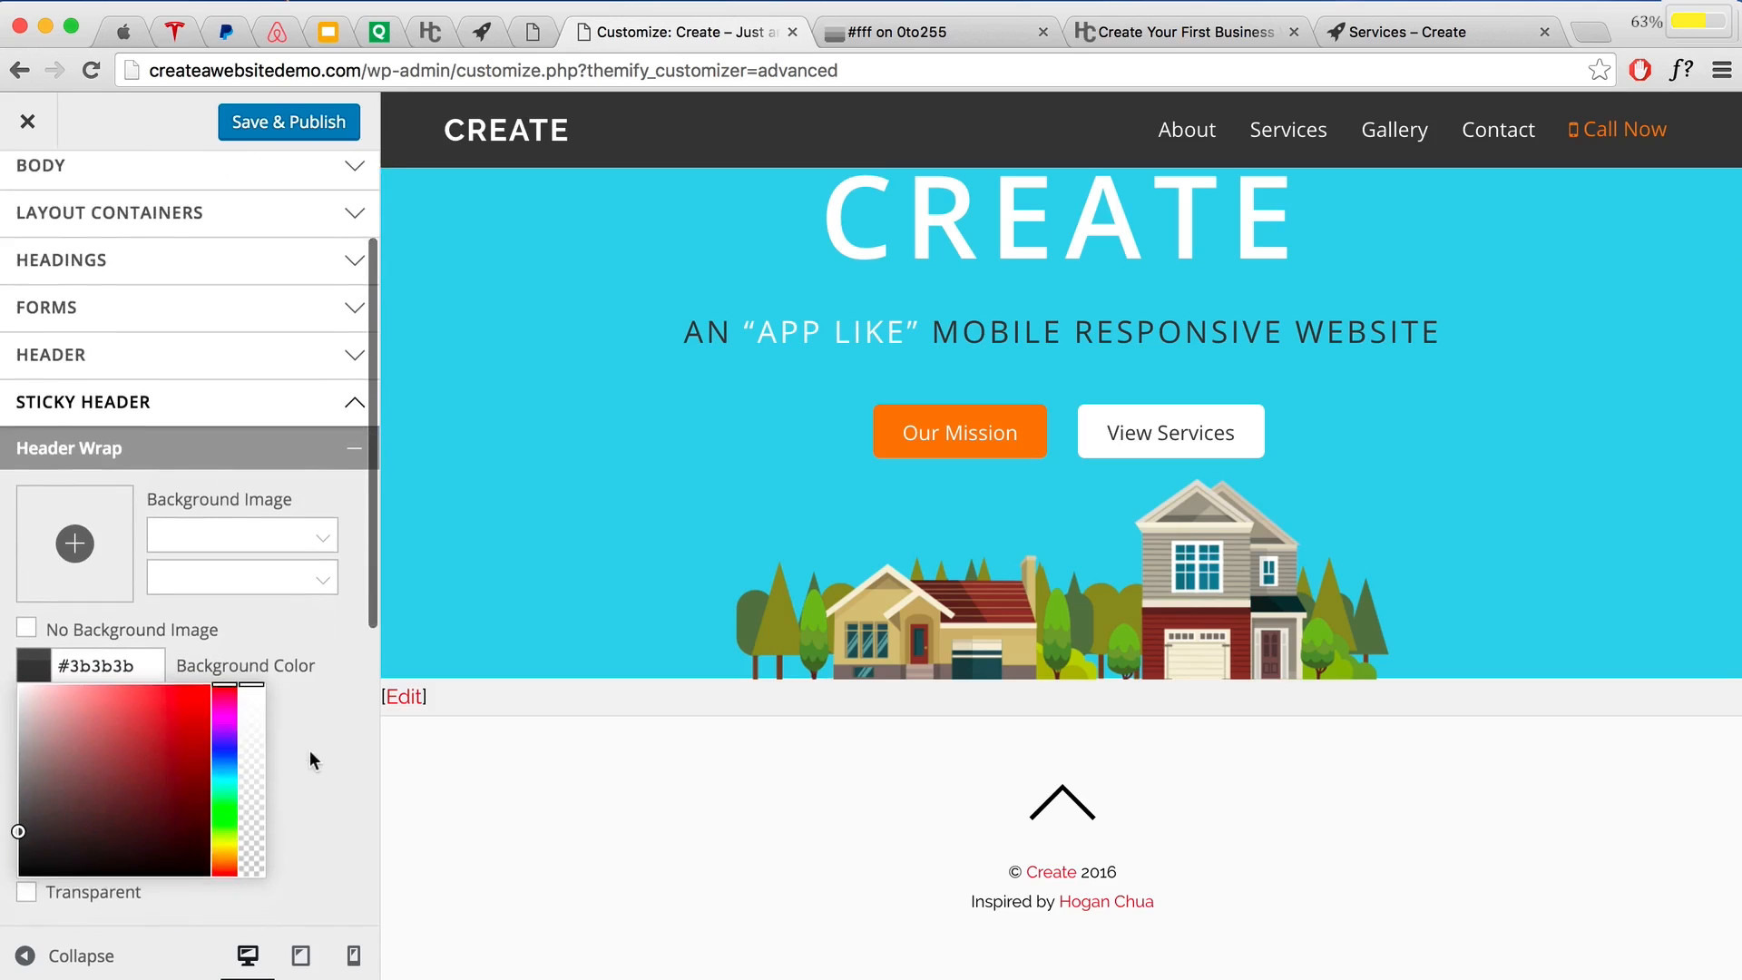
click(251, 734)
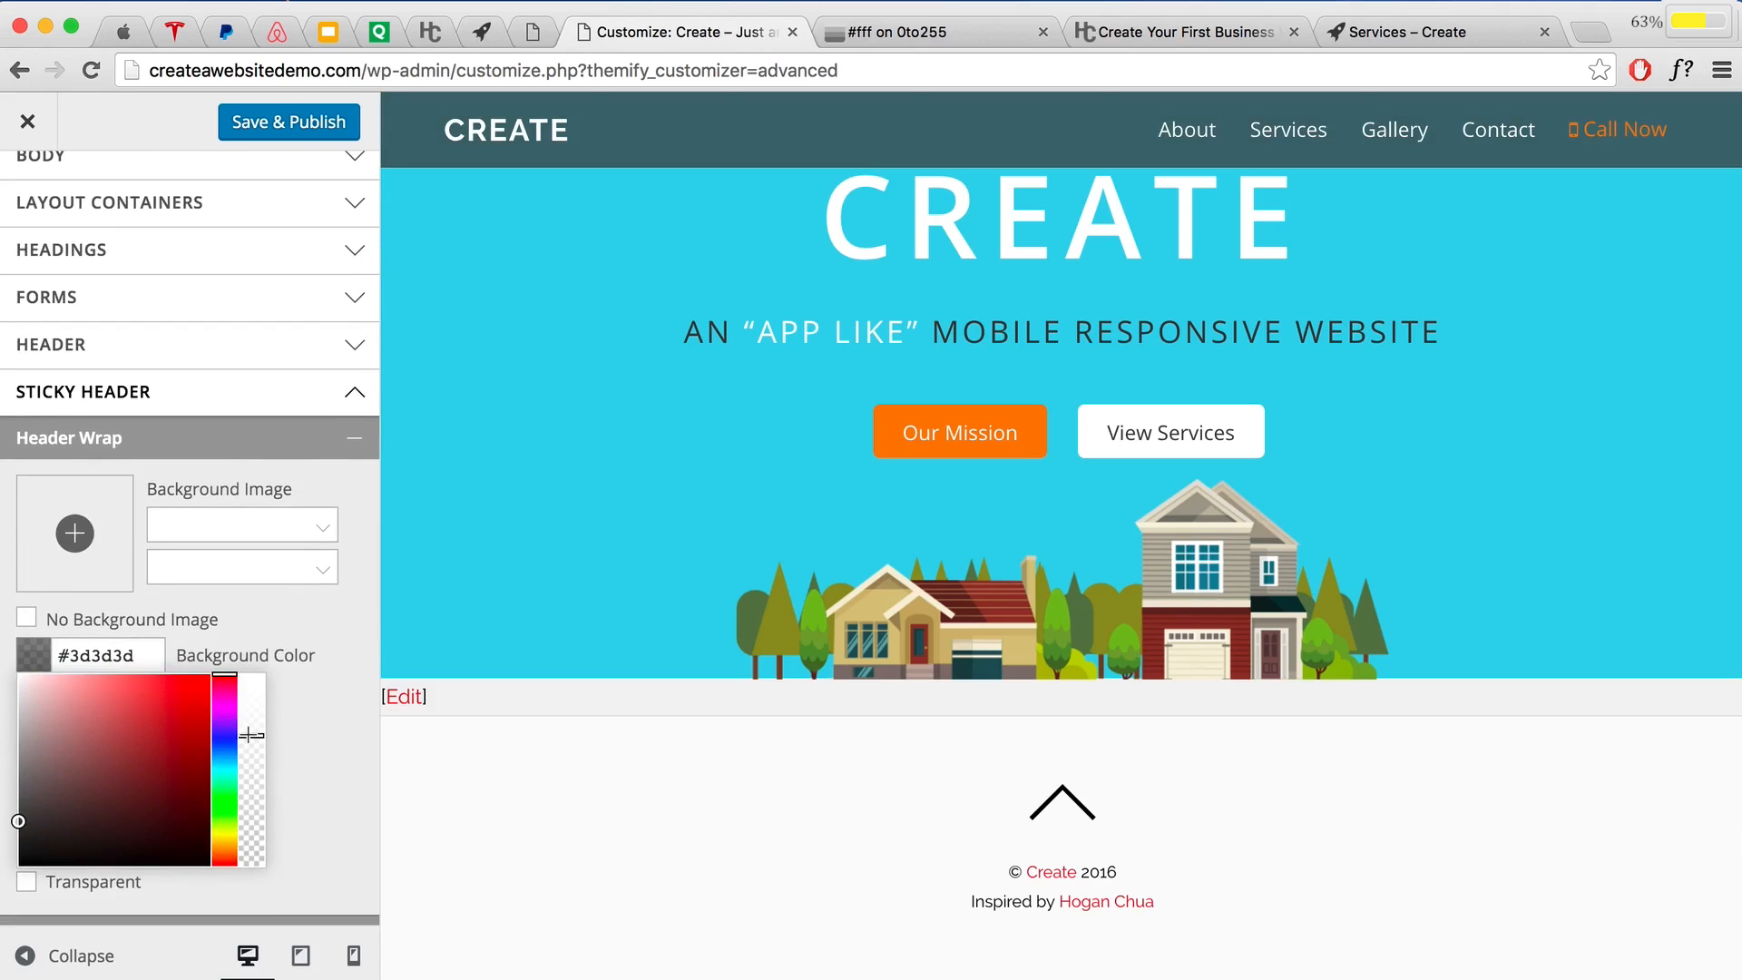
drag(250, 733, 251, 728)
click(304, 125)
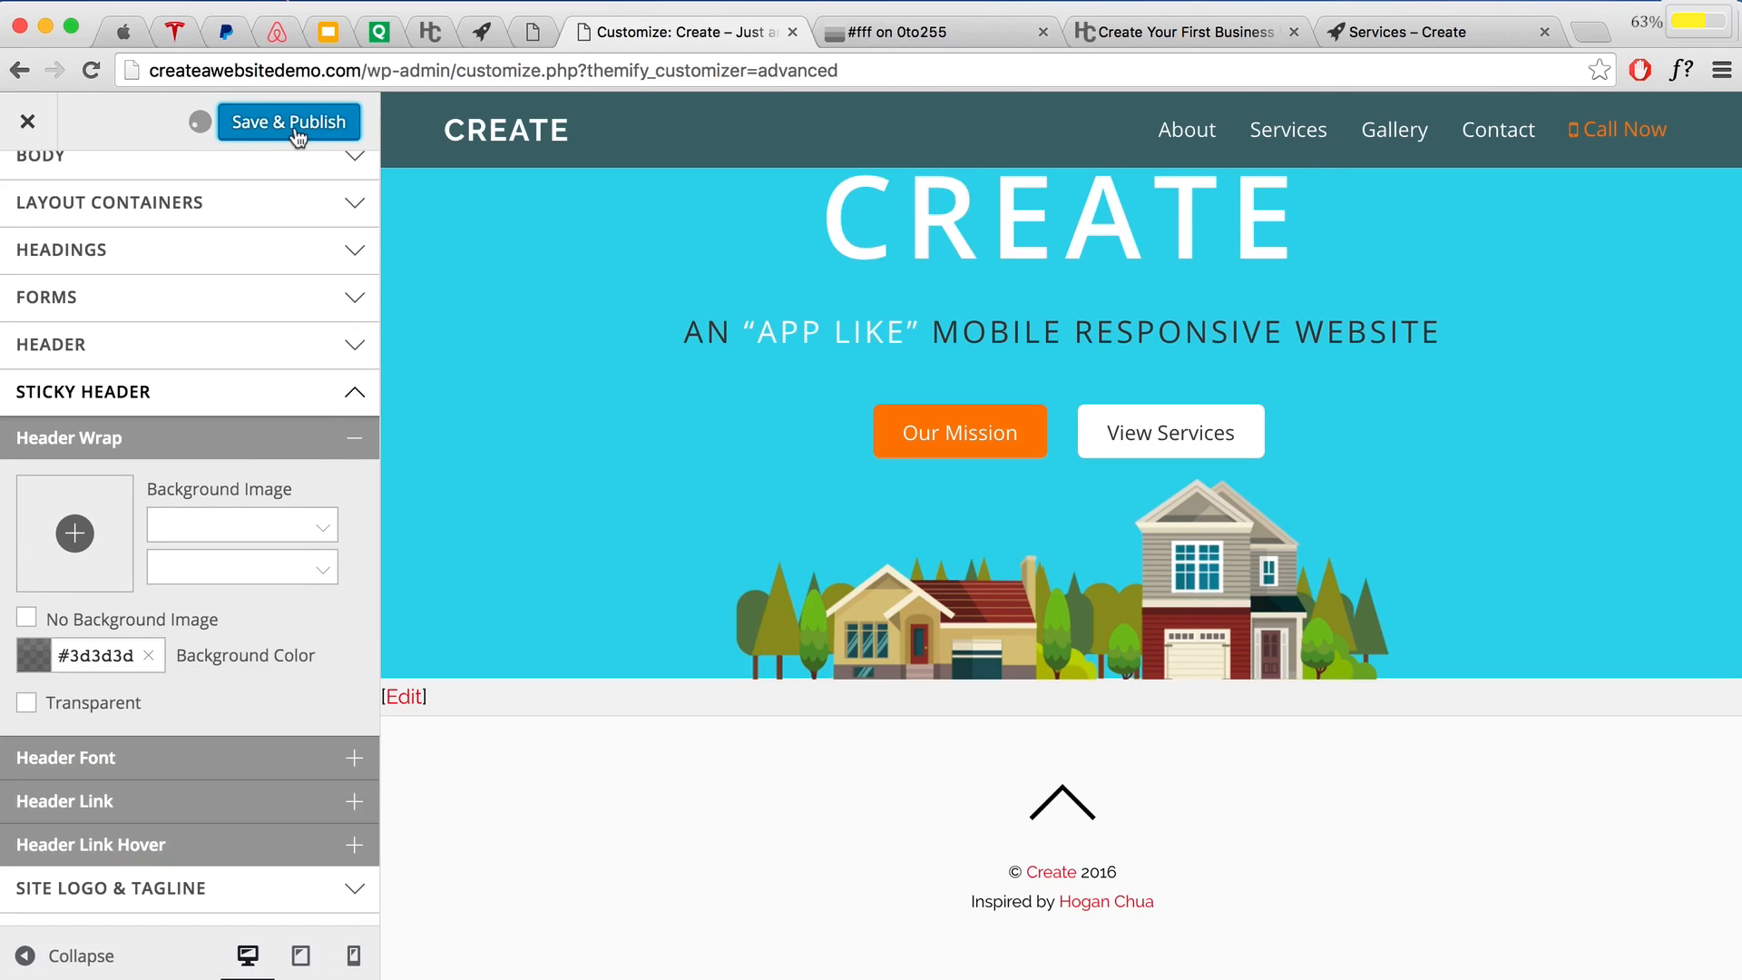
click(27, 120)
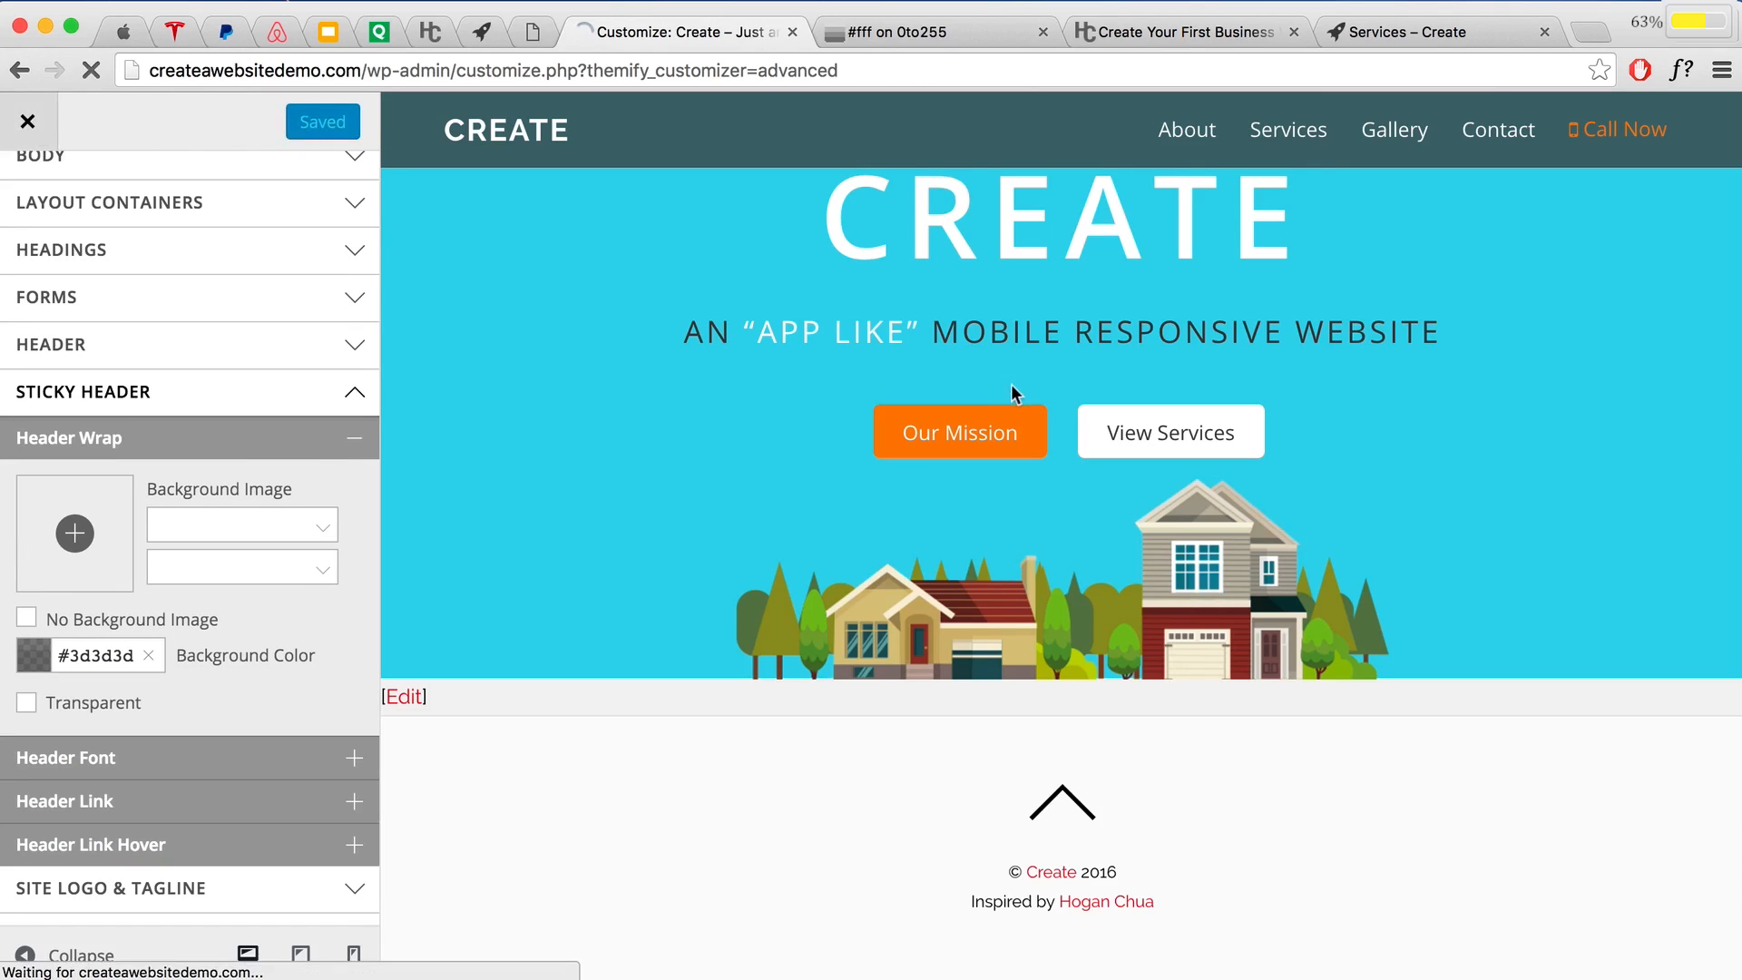
scroll(1009, 381, down, 3)
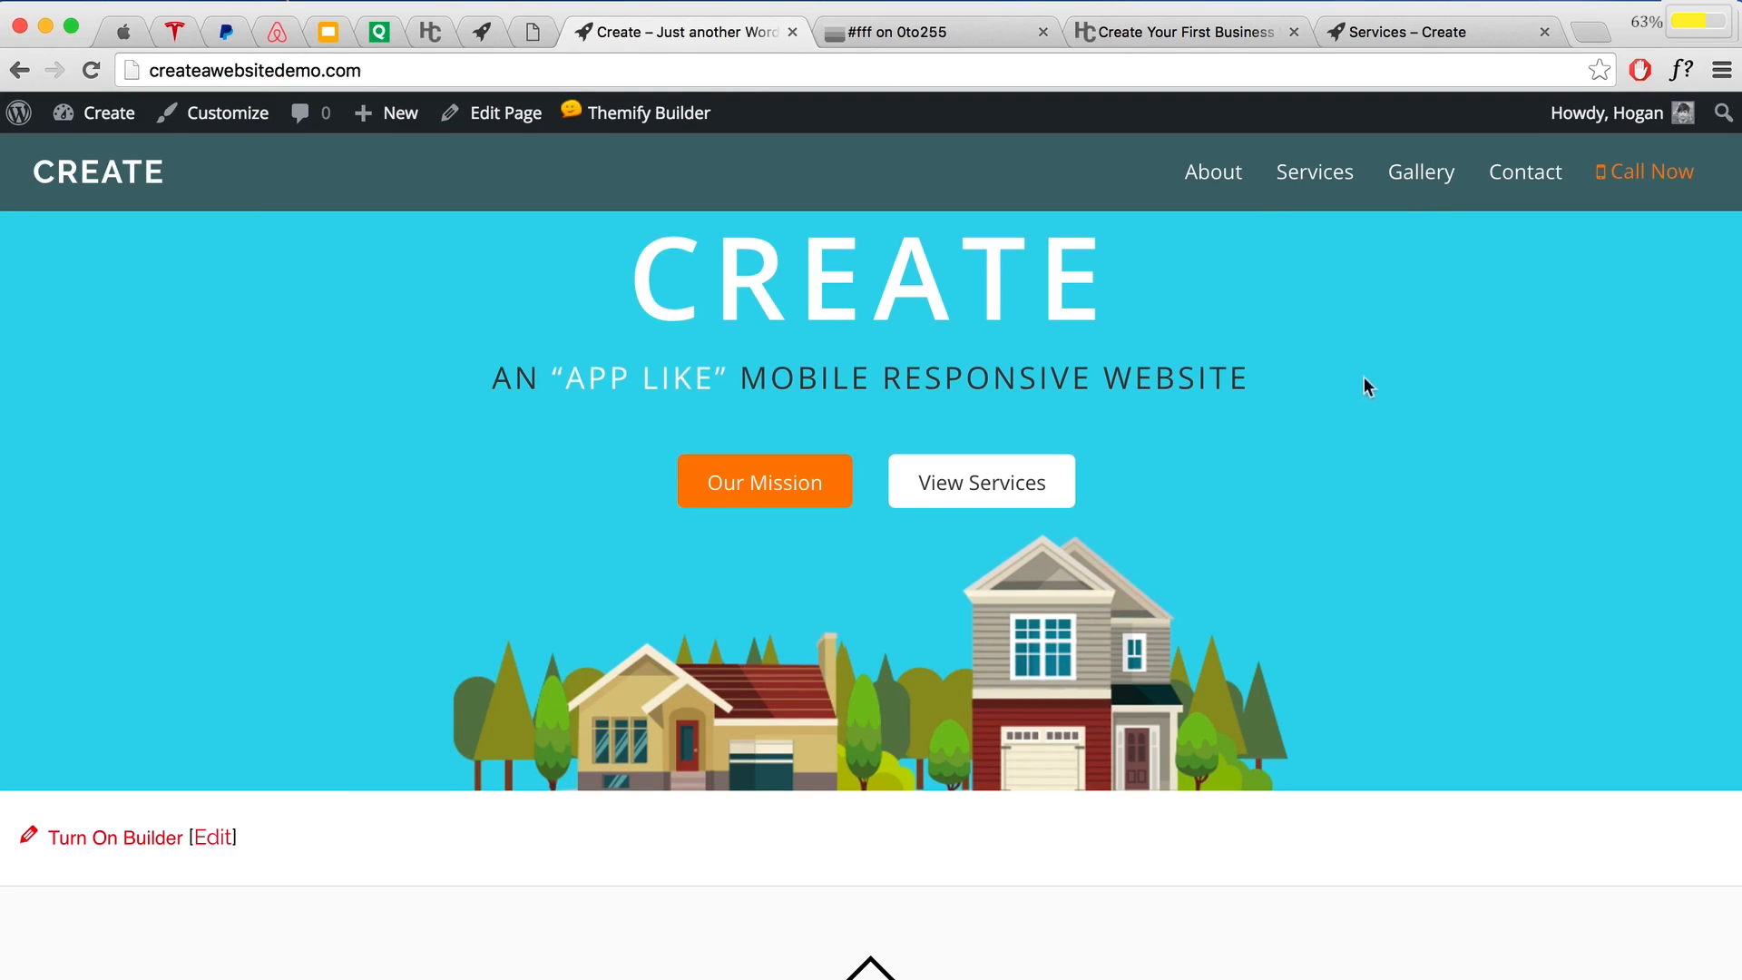
scroll(1246, 353, up, 3)
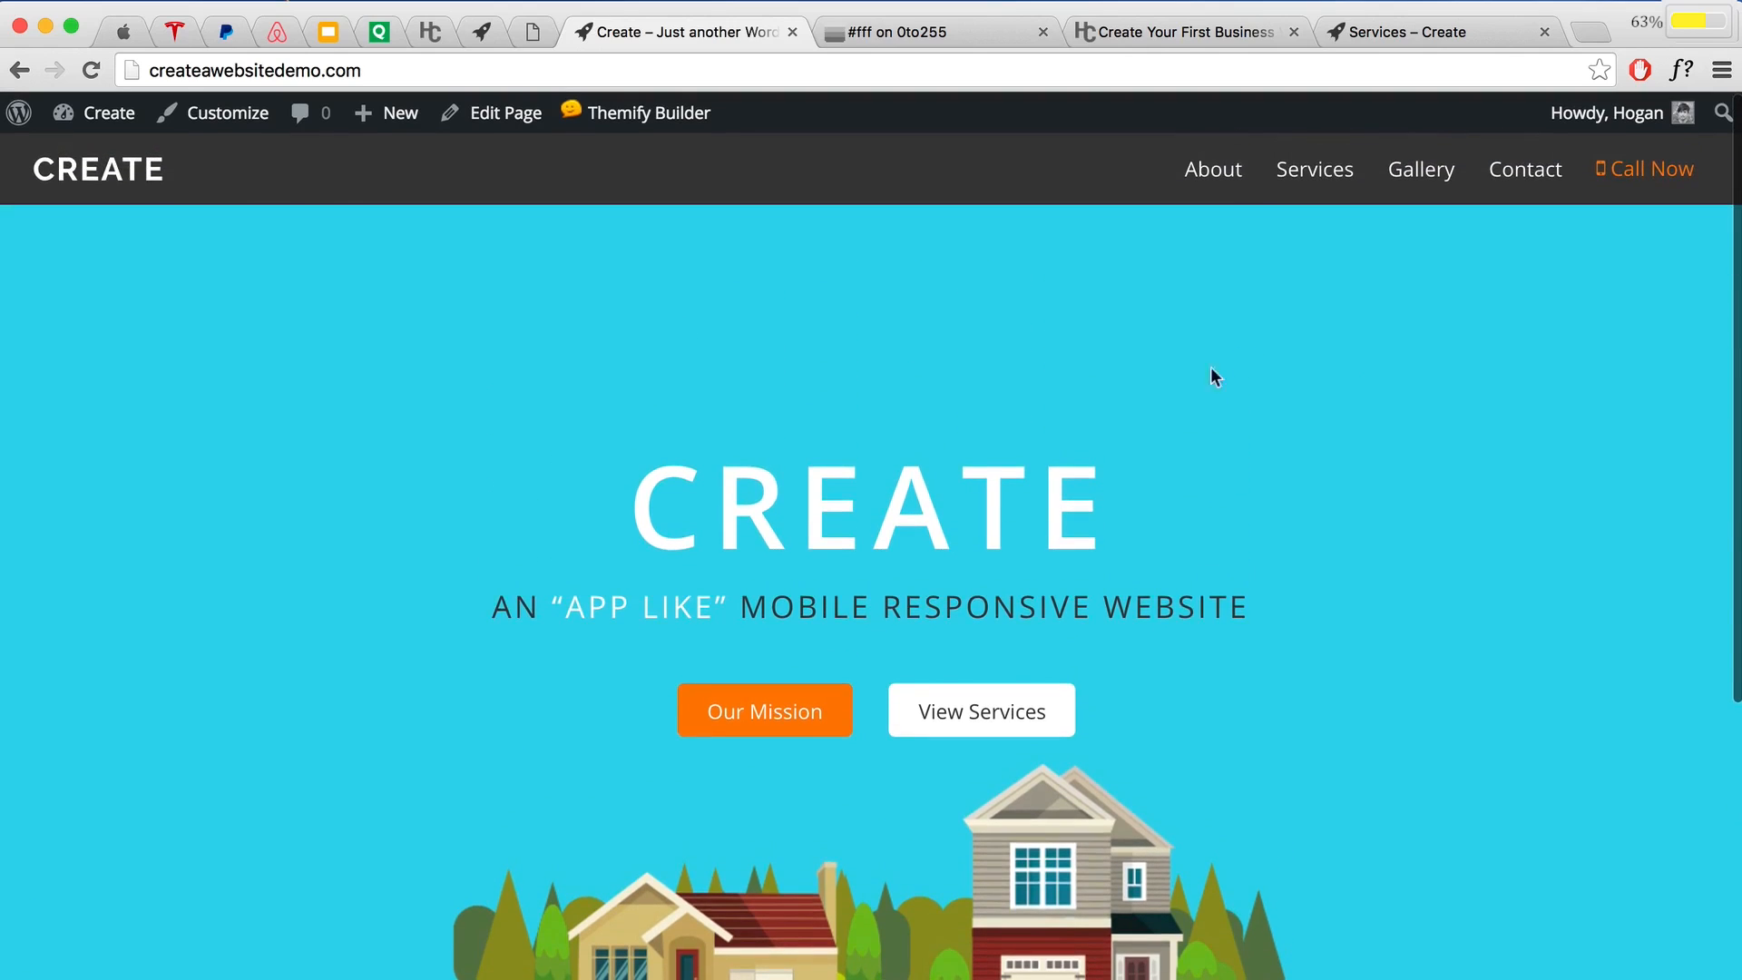
click(1370, 31)
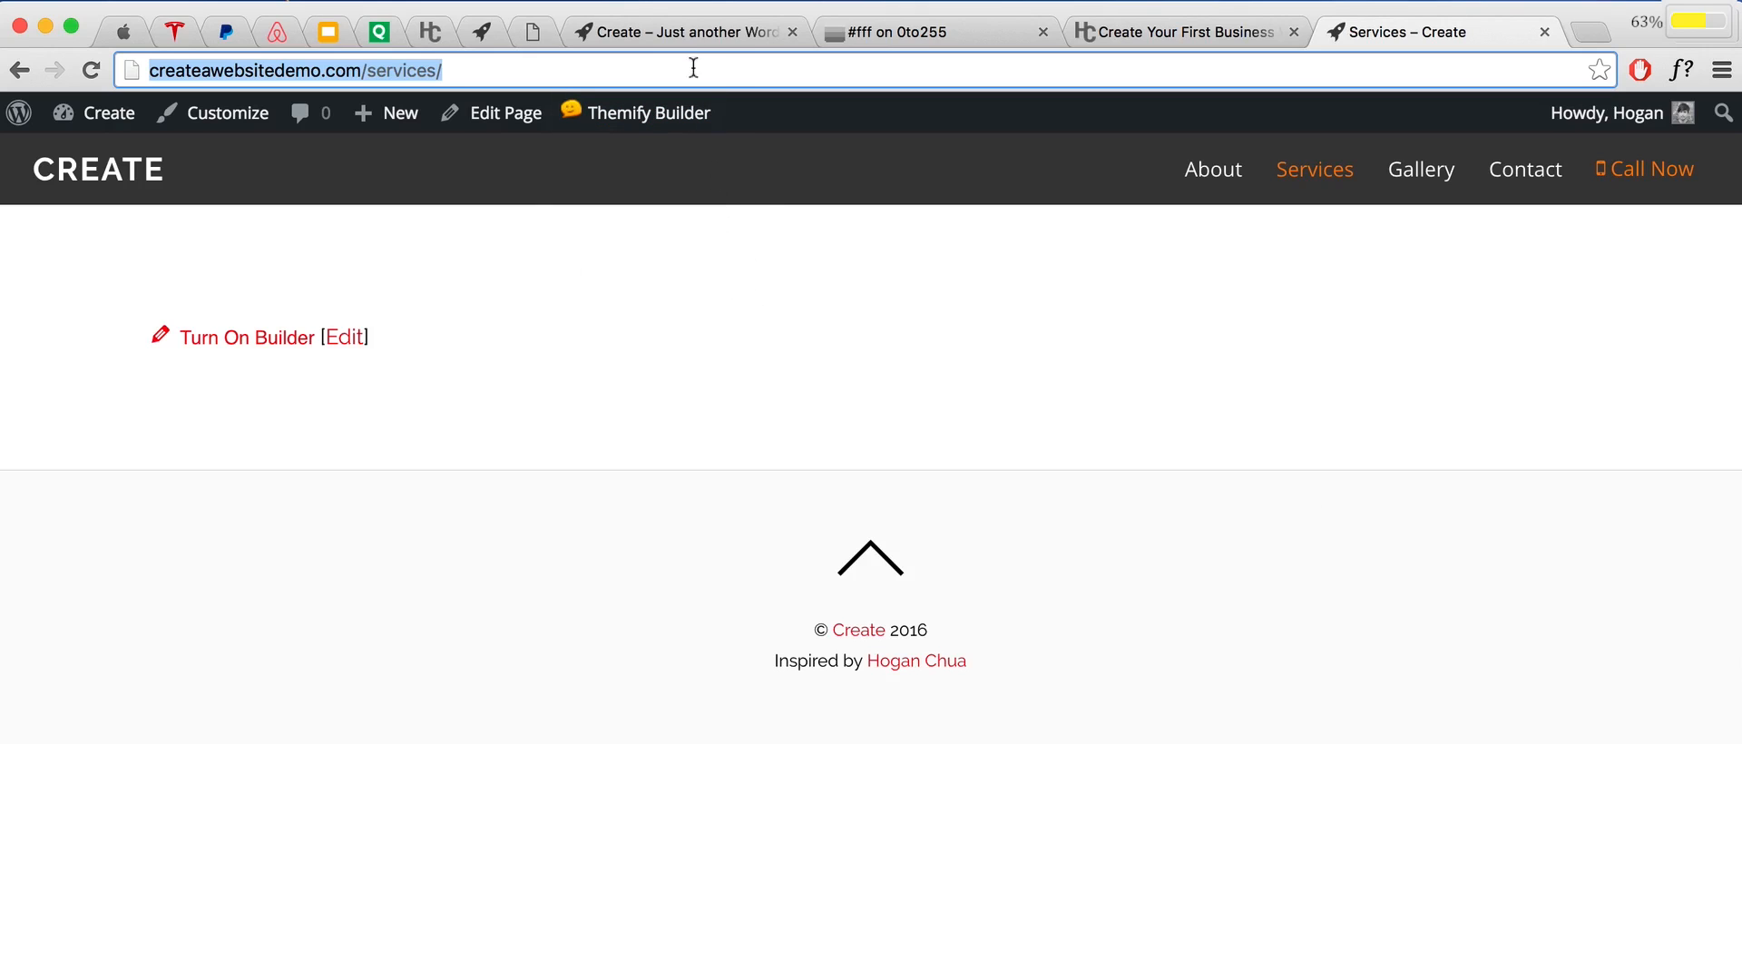
click(700, 34)
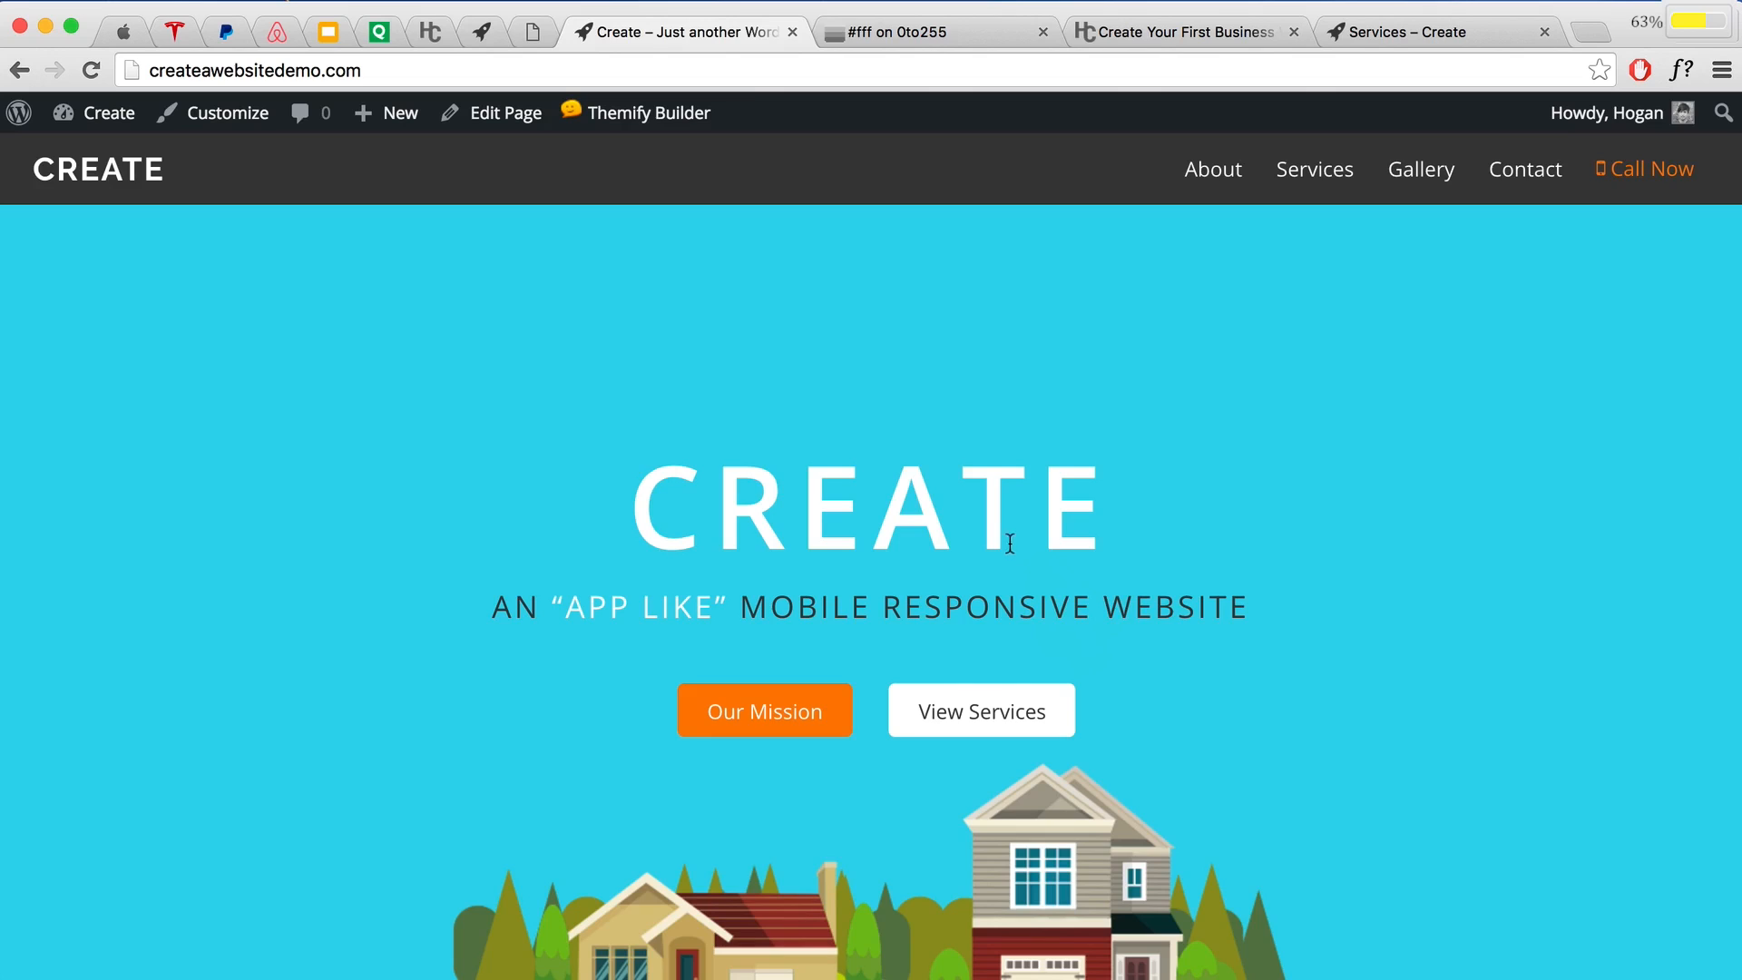
scroll(1009, 542, down, 3)
scroll(988, 553, up, 3)
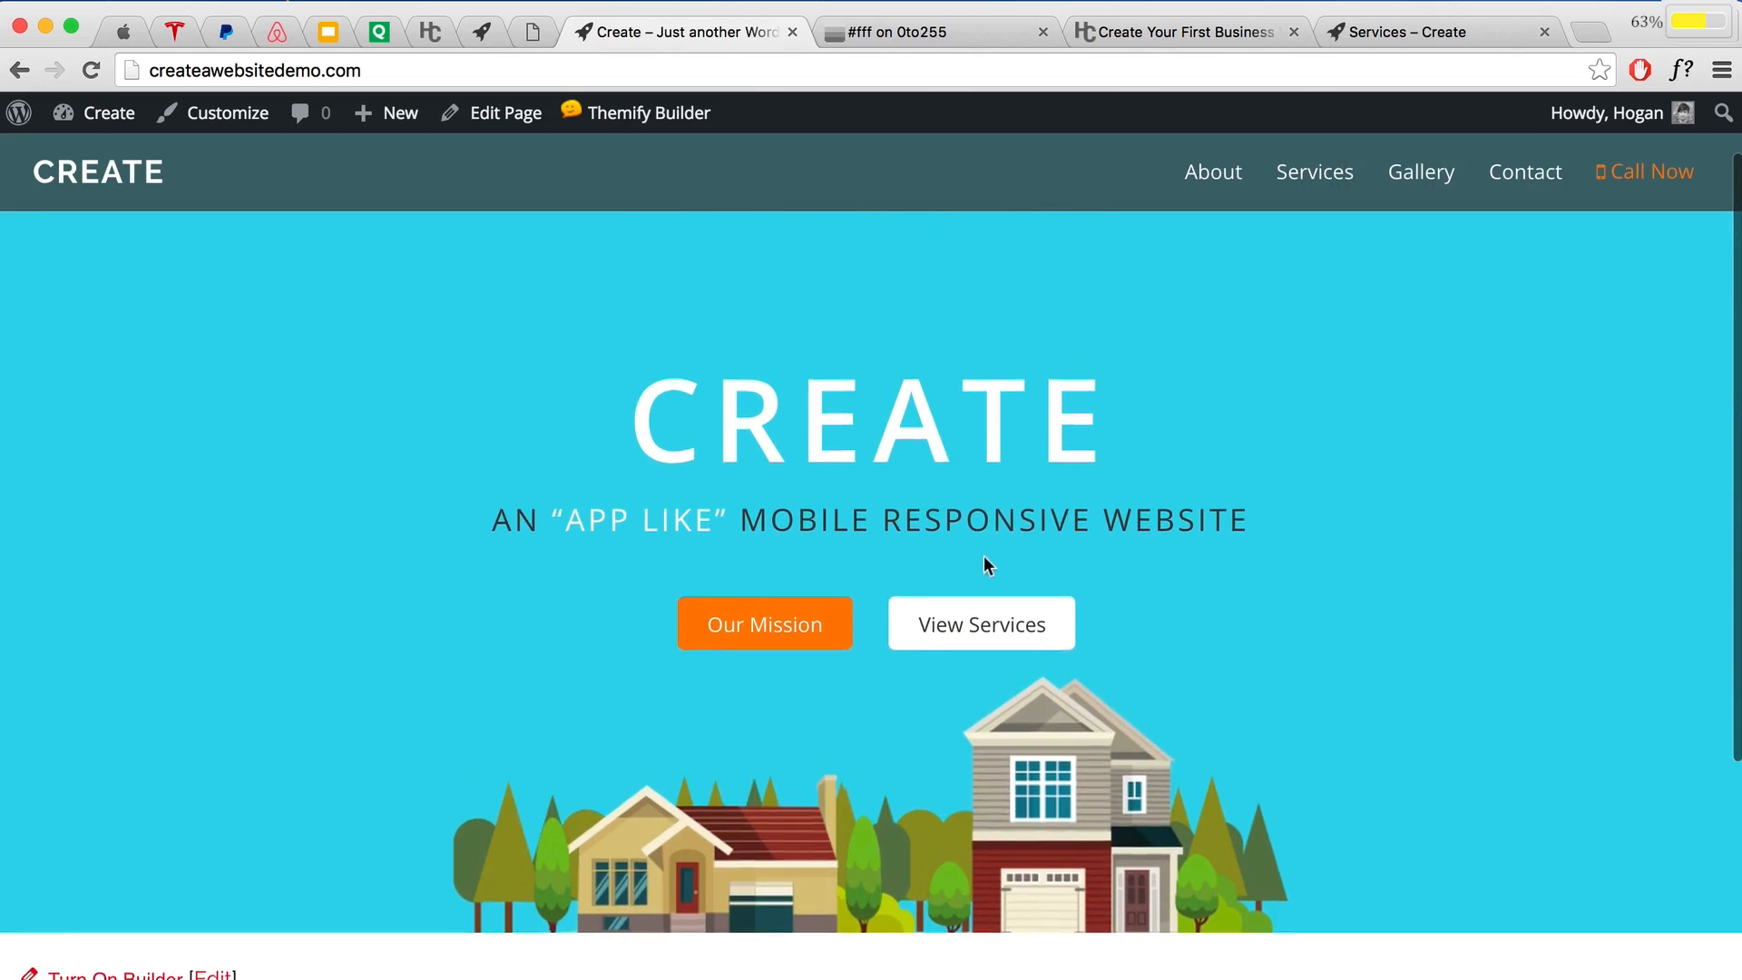
scroll(659, 270, up, 2)
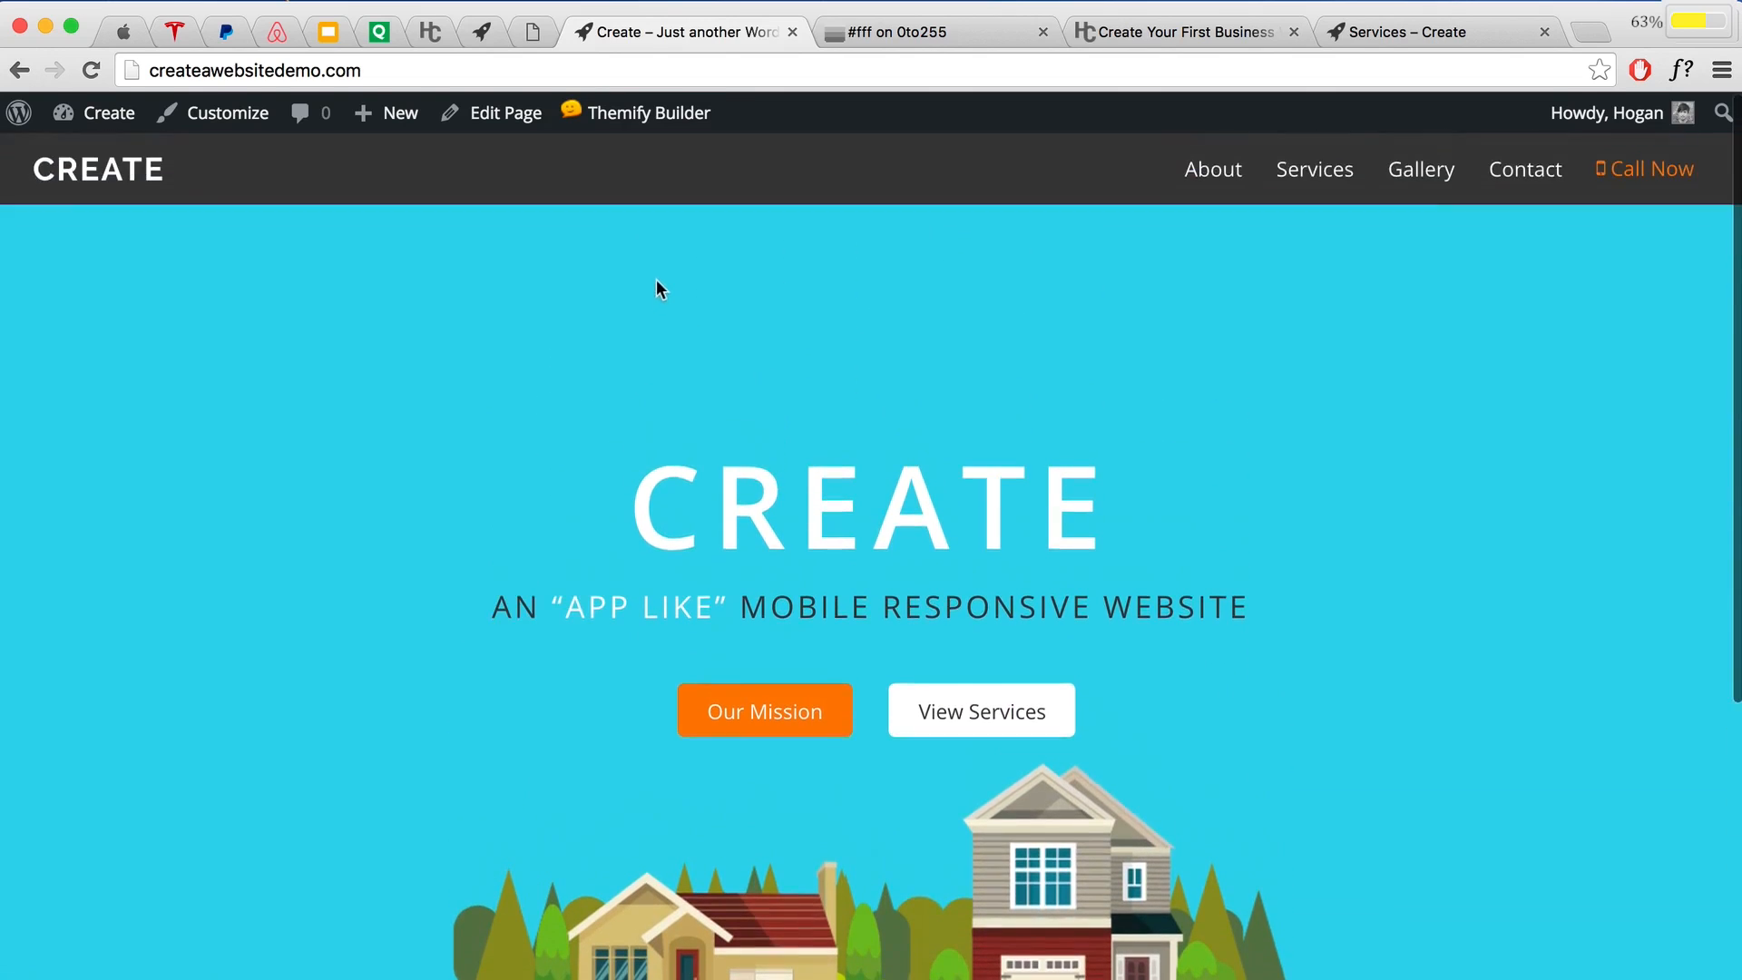
mouse_move(639, 121)
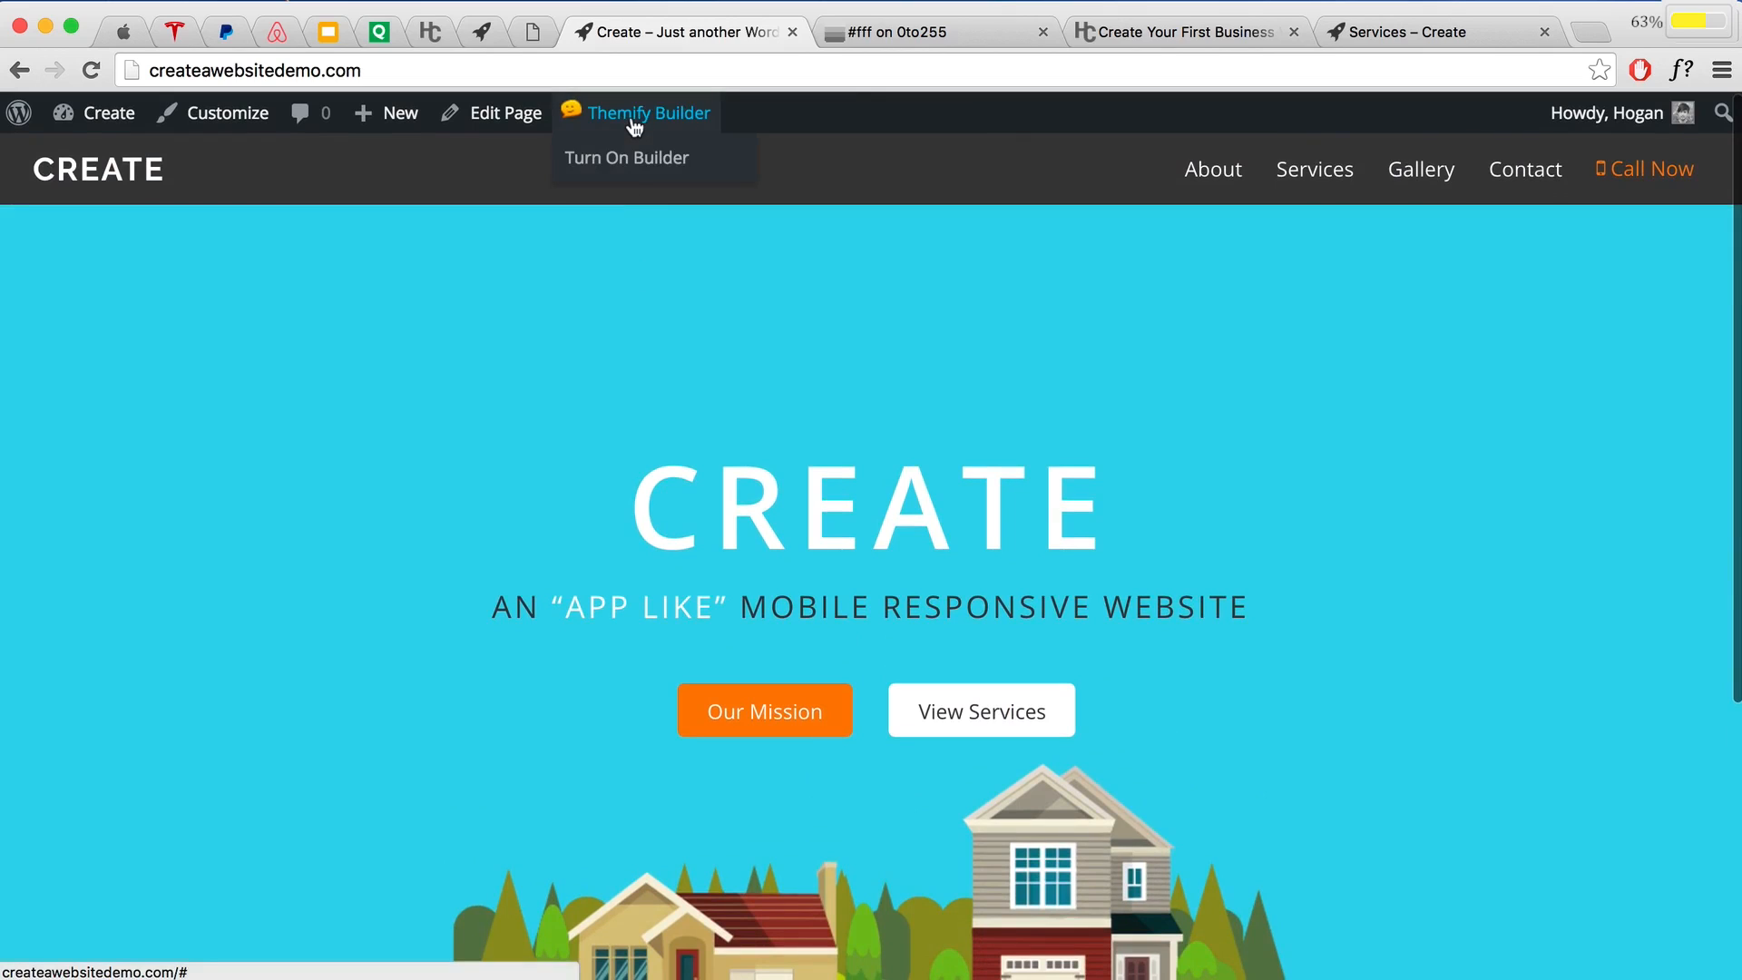
Step: Turn on Themify Builder for the homepage and save its layout as 'Home.Hero'
click(640, 163)
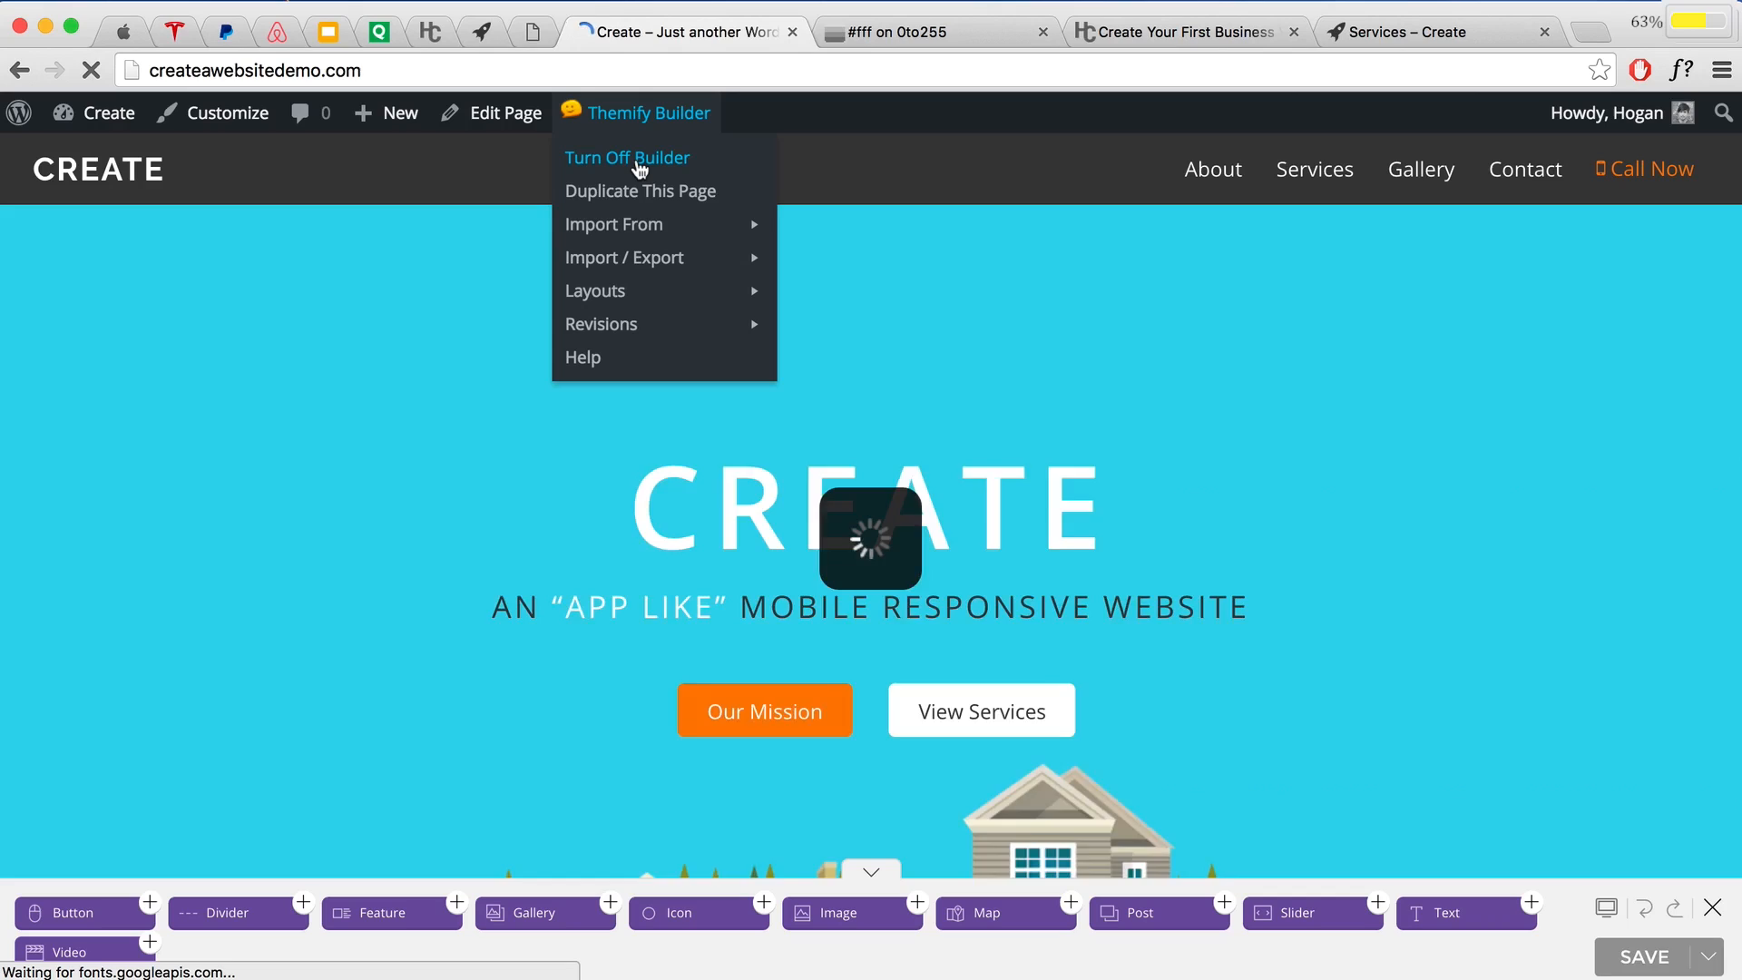
mouse_move(604, 300)
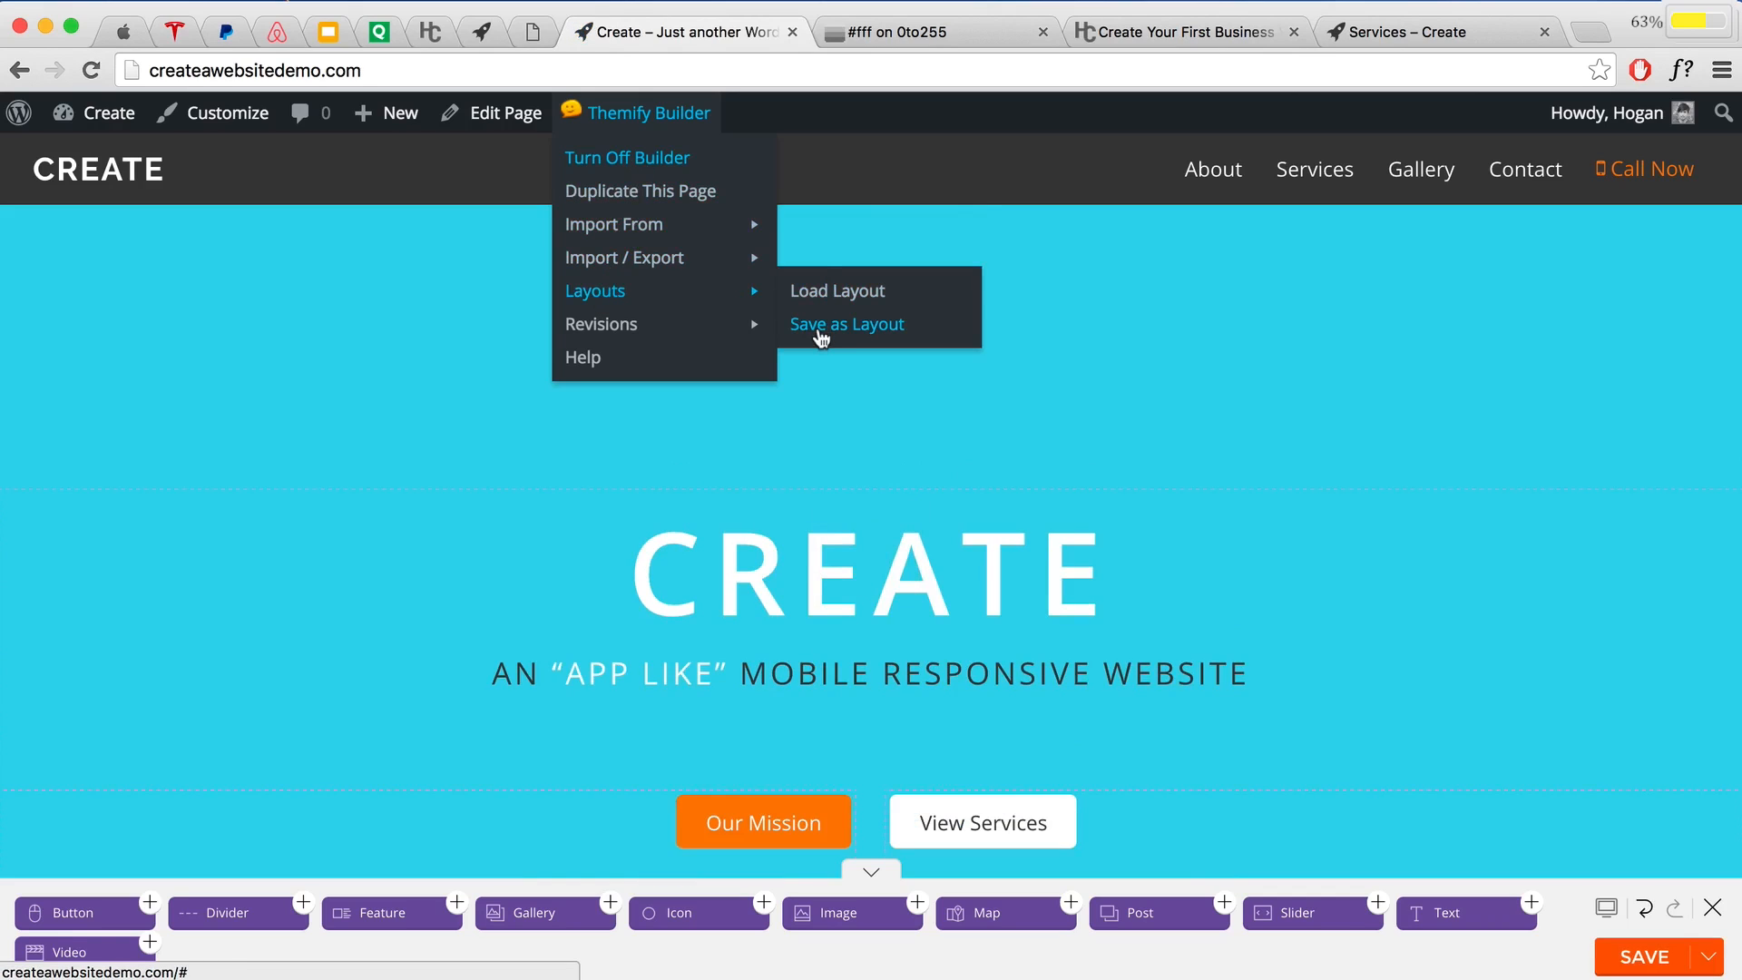
click(866, 332)
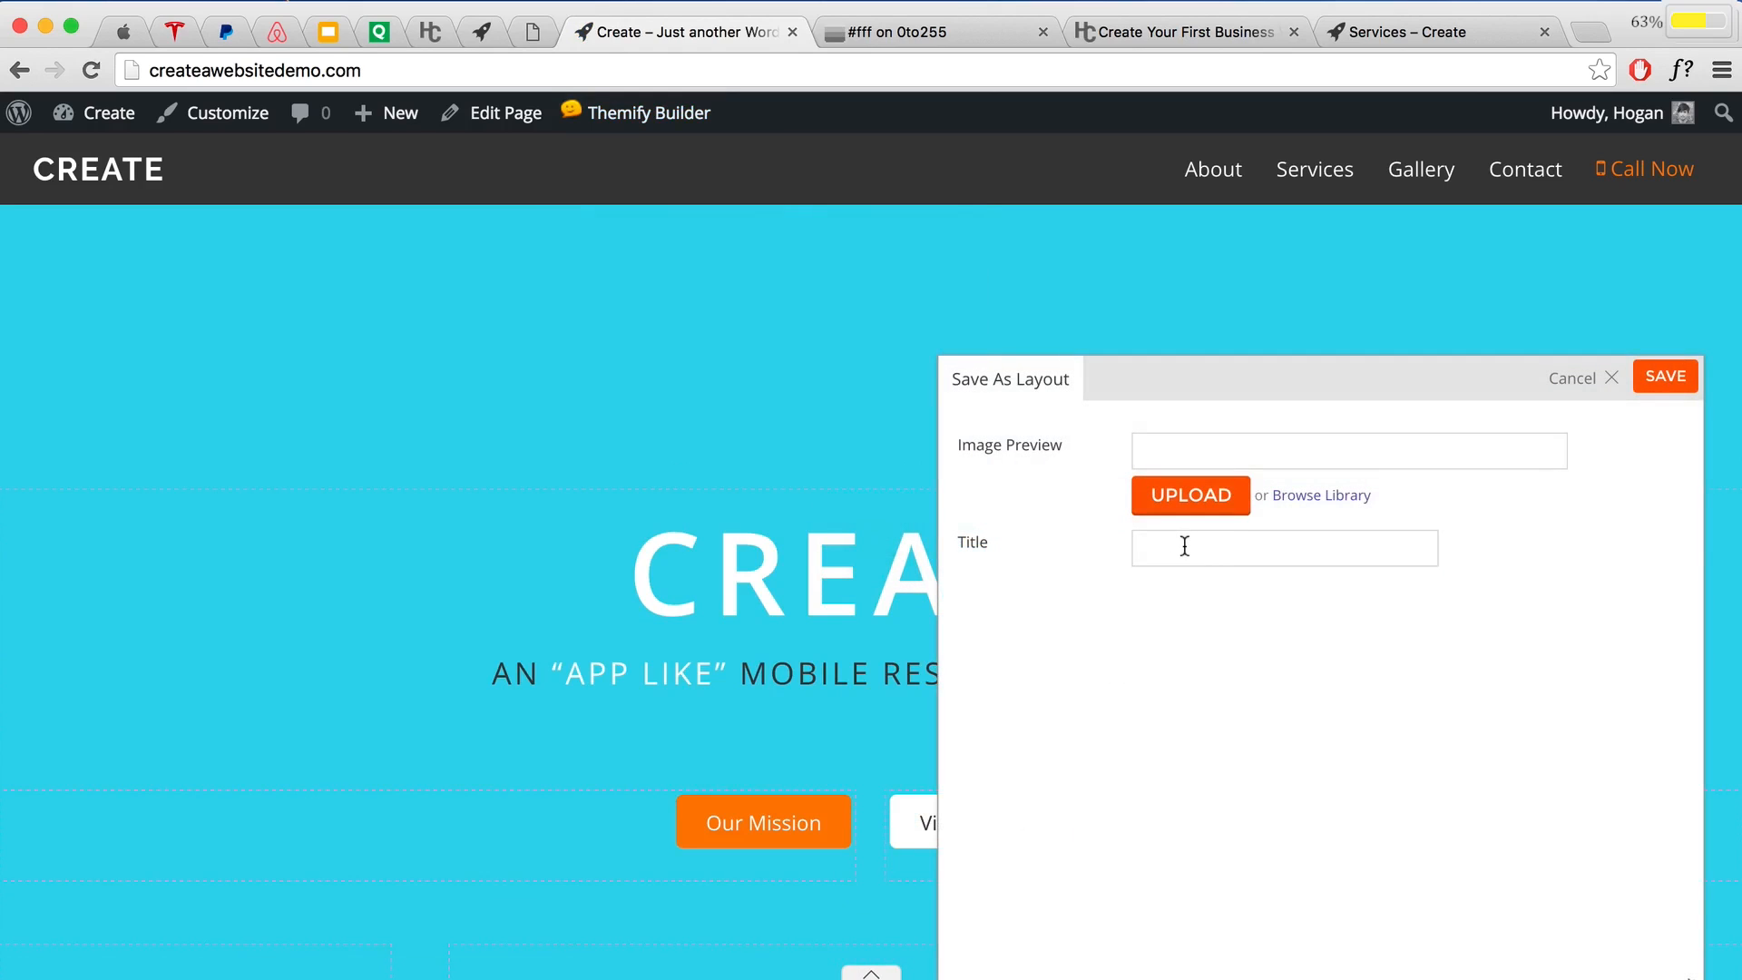
click(1182, 542)
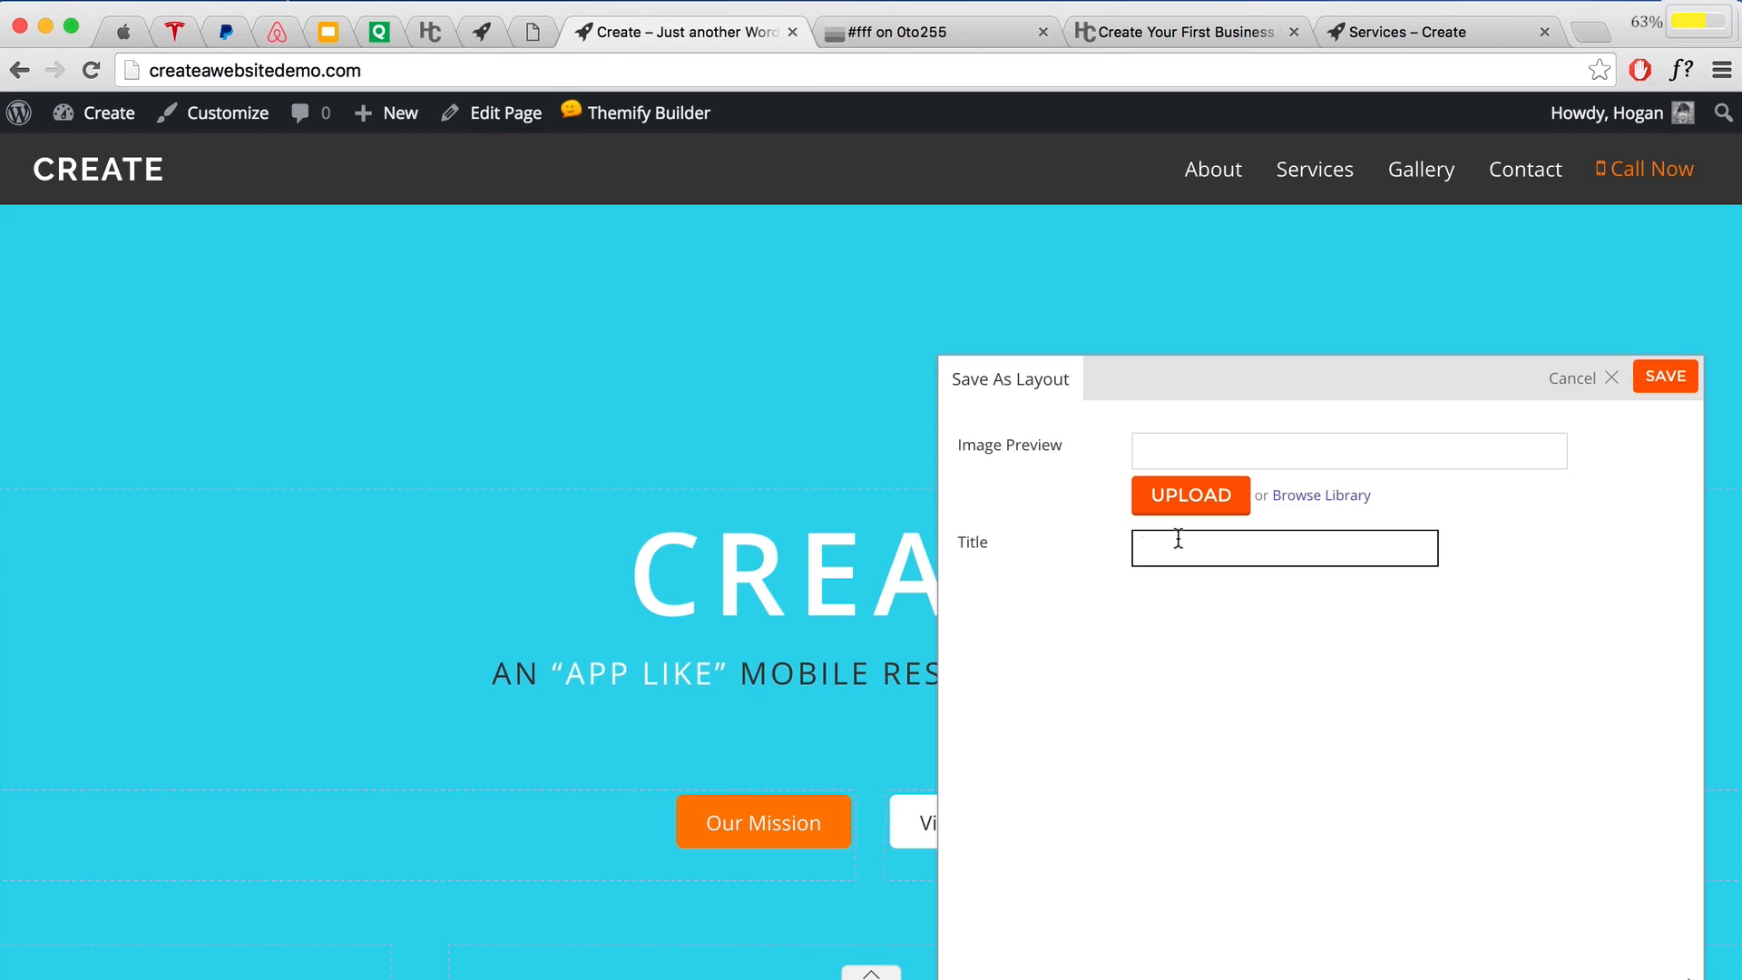
text(Home.Hero)
click(1194, 454)
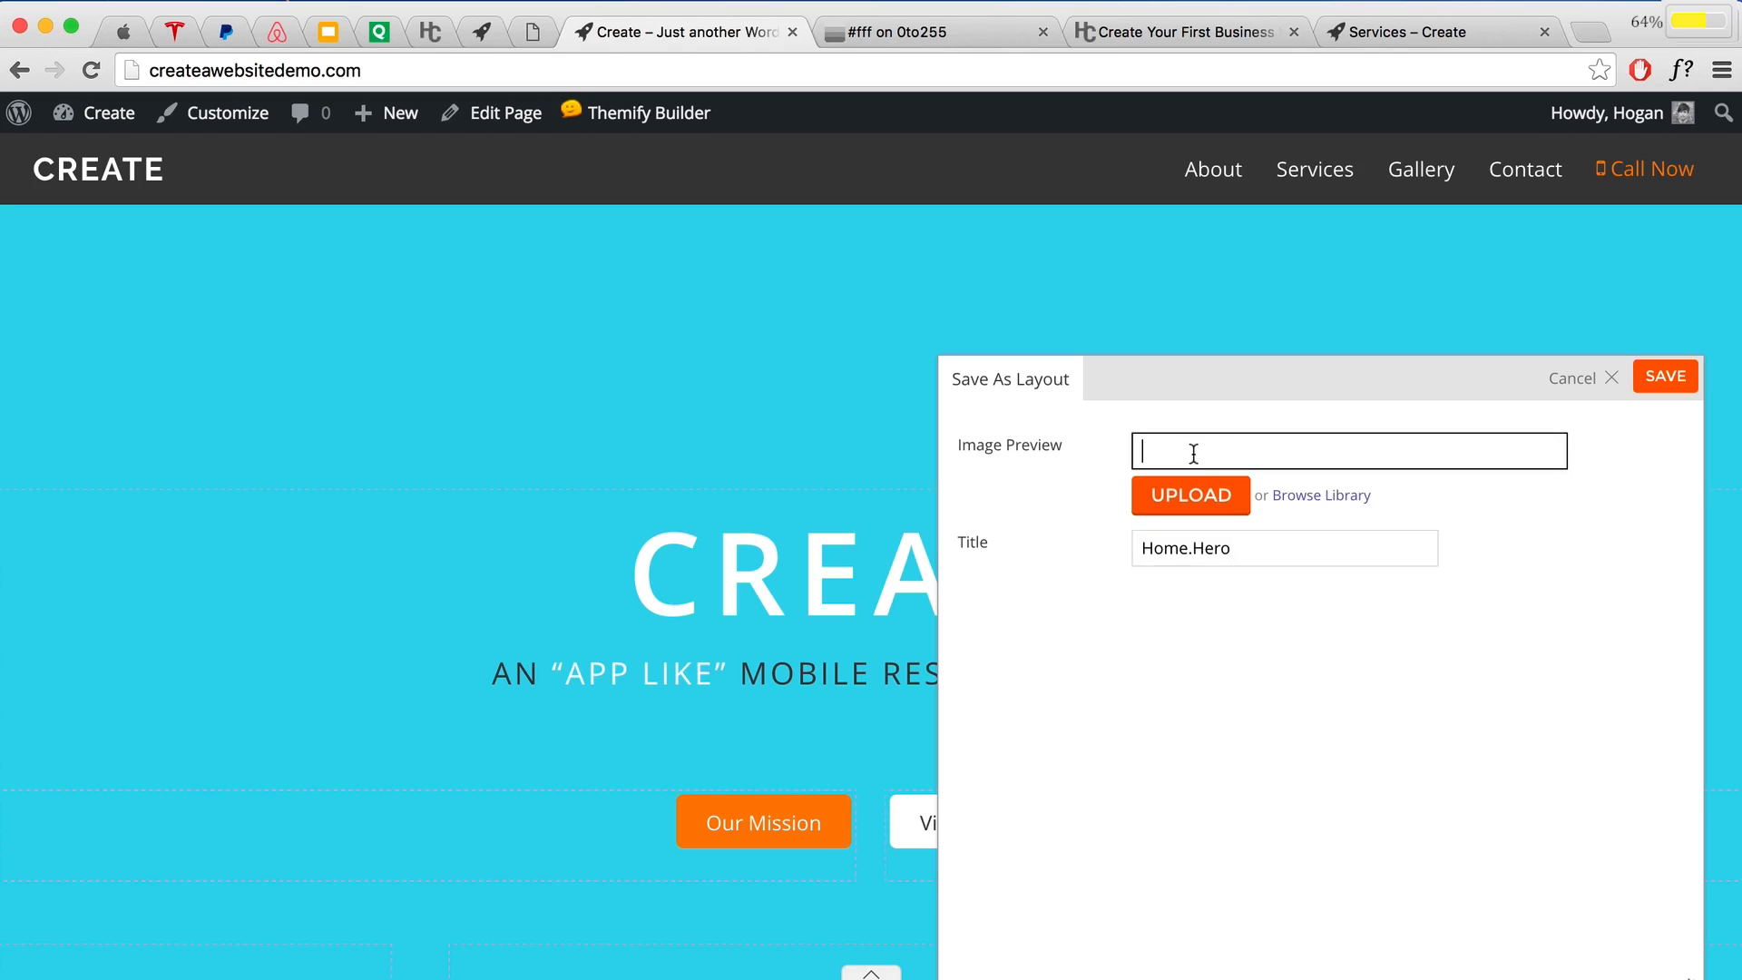
click(1253, 553)
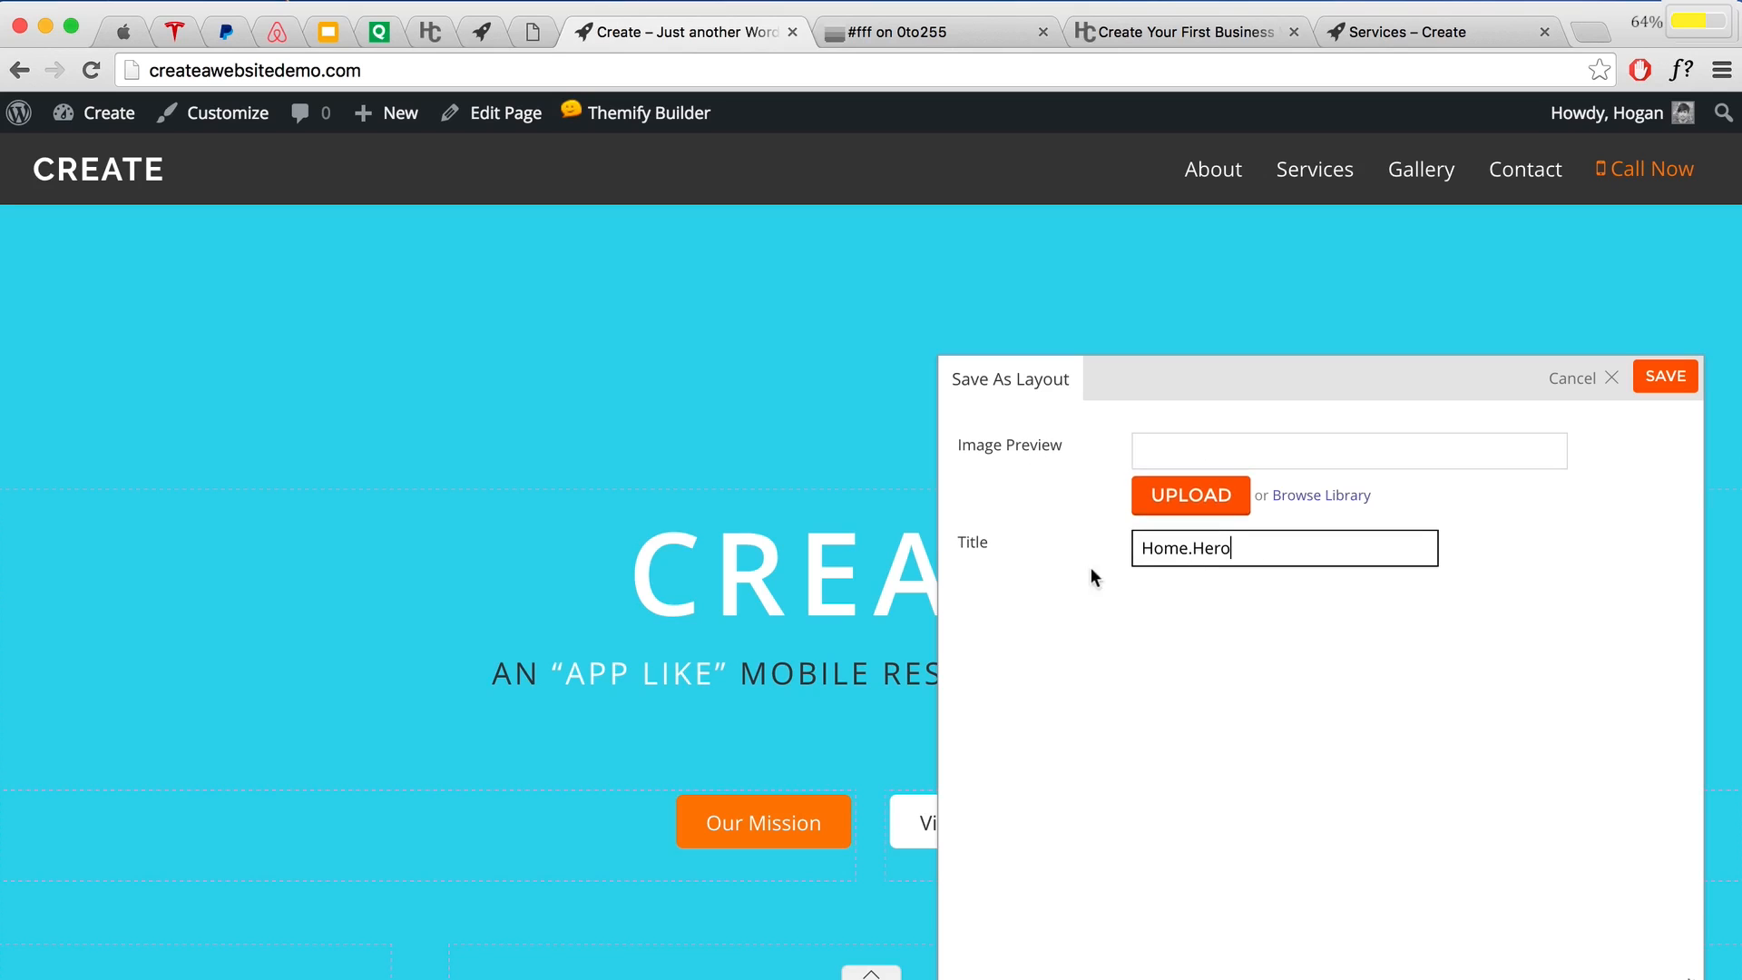
click(1659, 383)
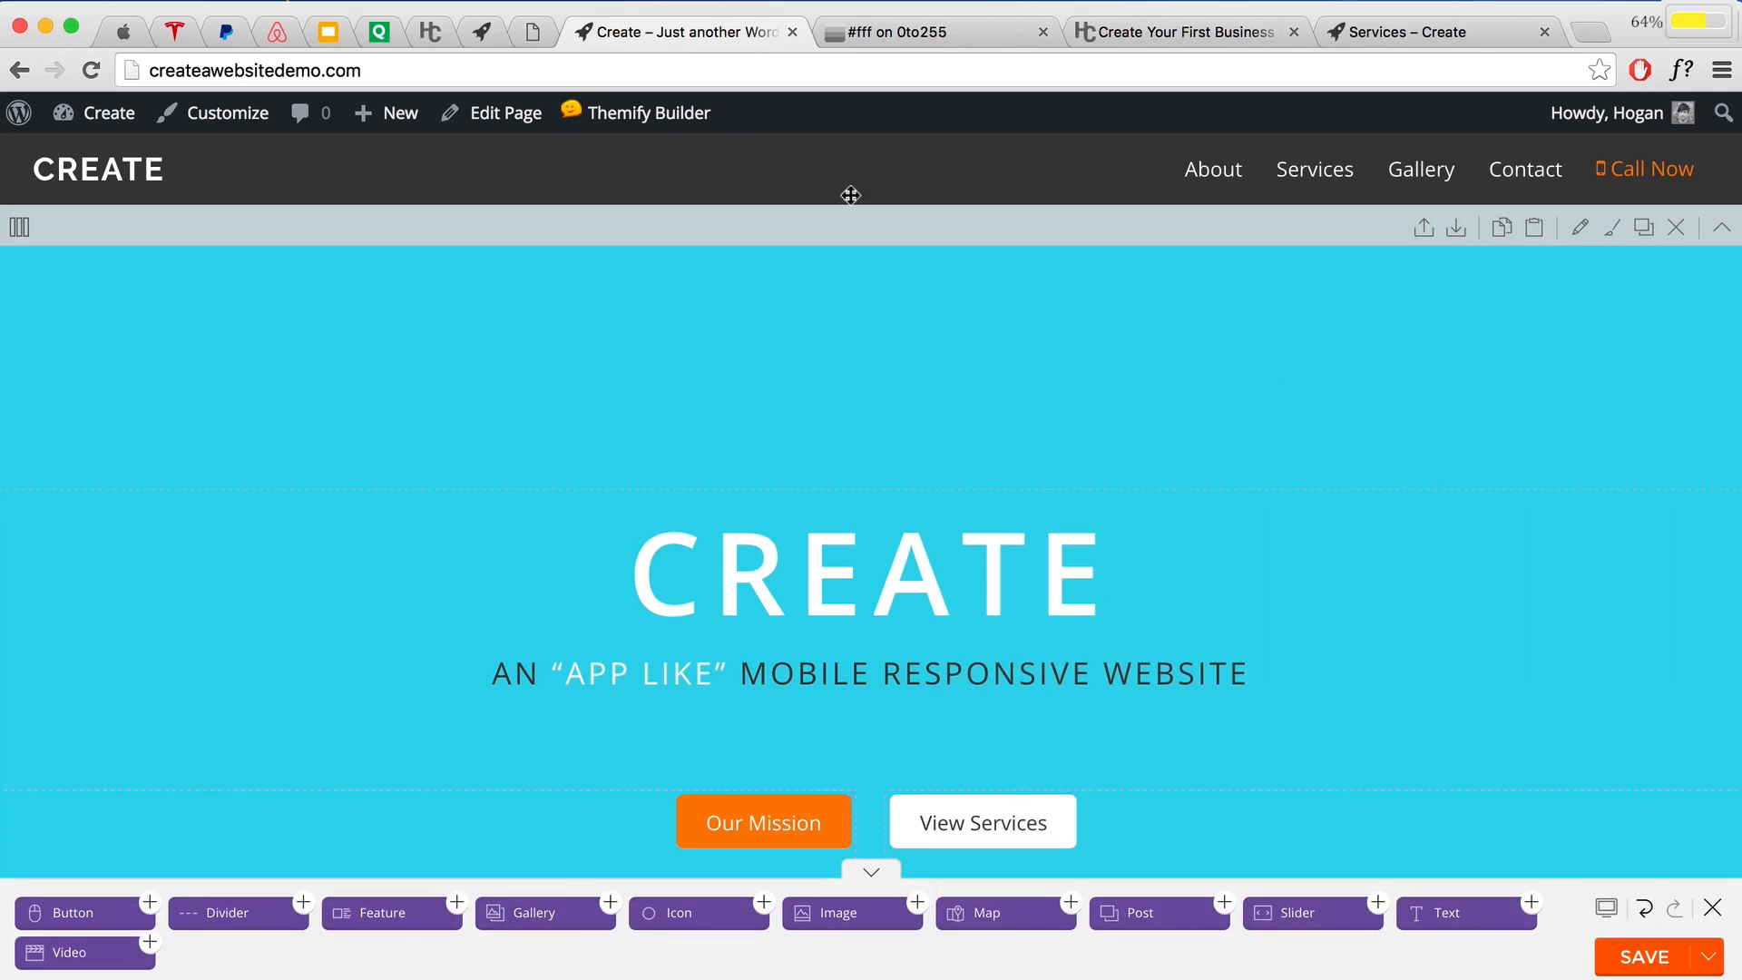
mouse_move(660, 118)
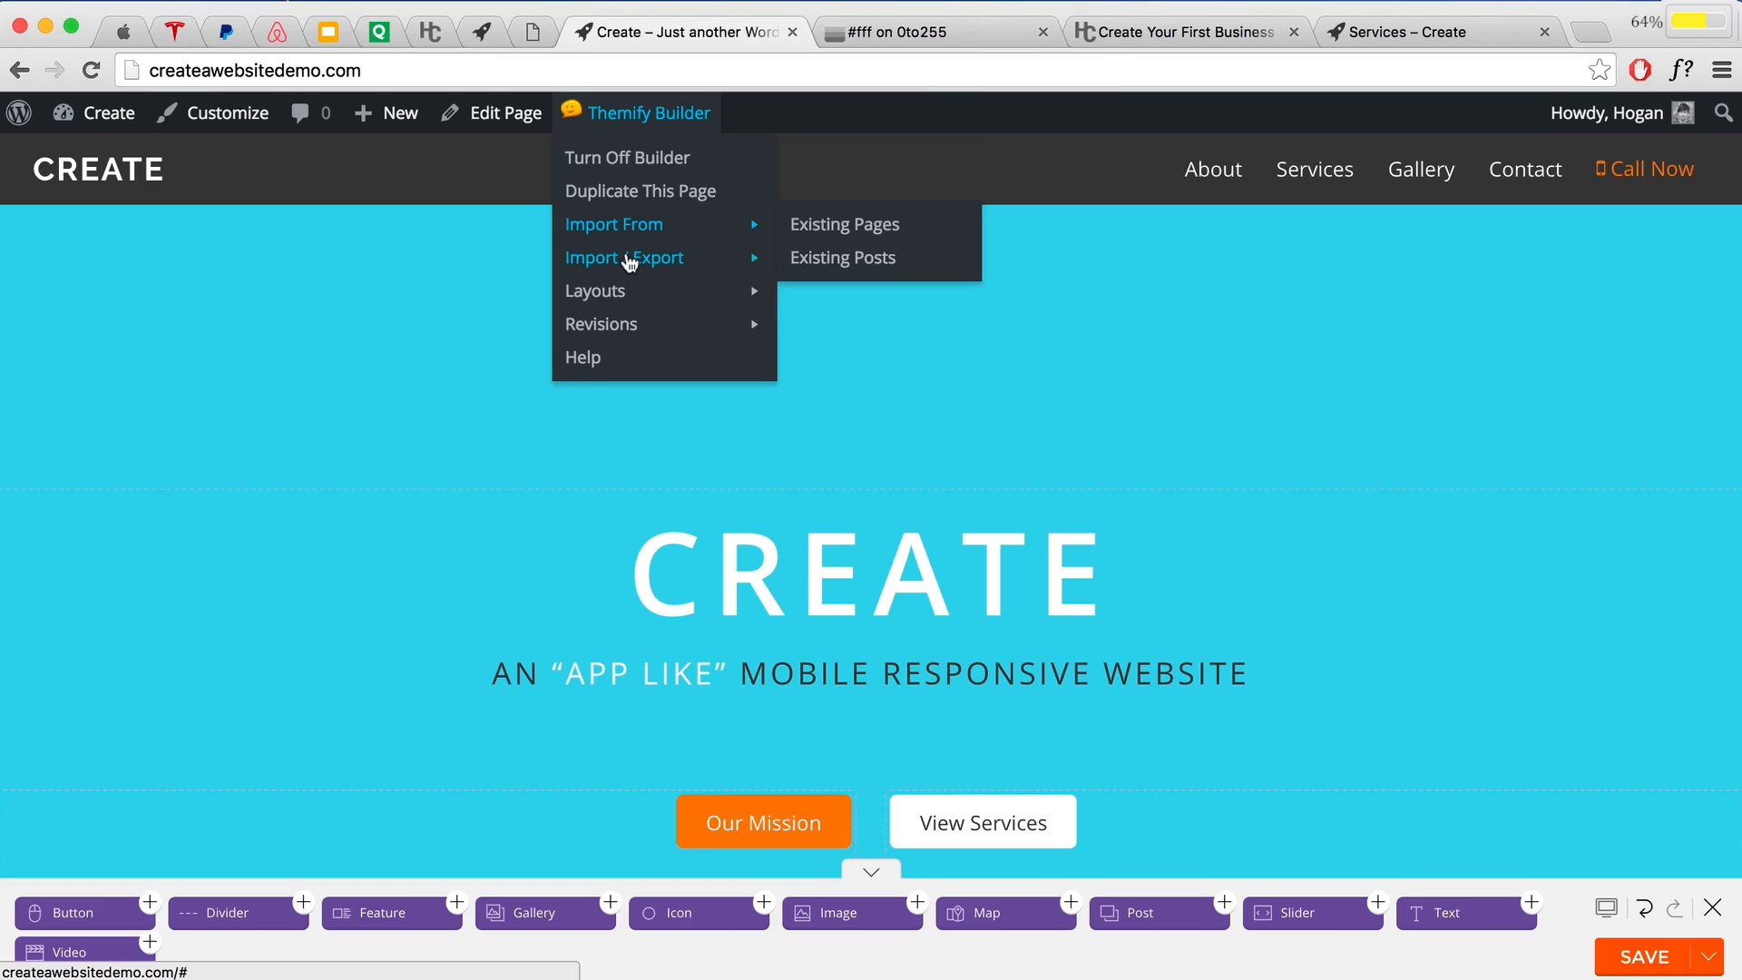
mouse_move(630, 263)
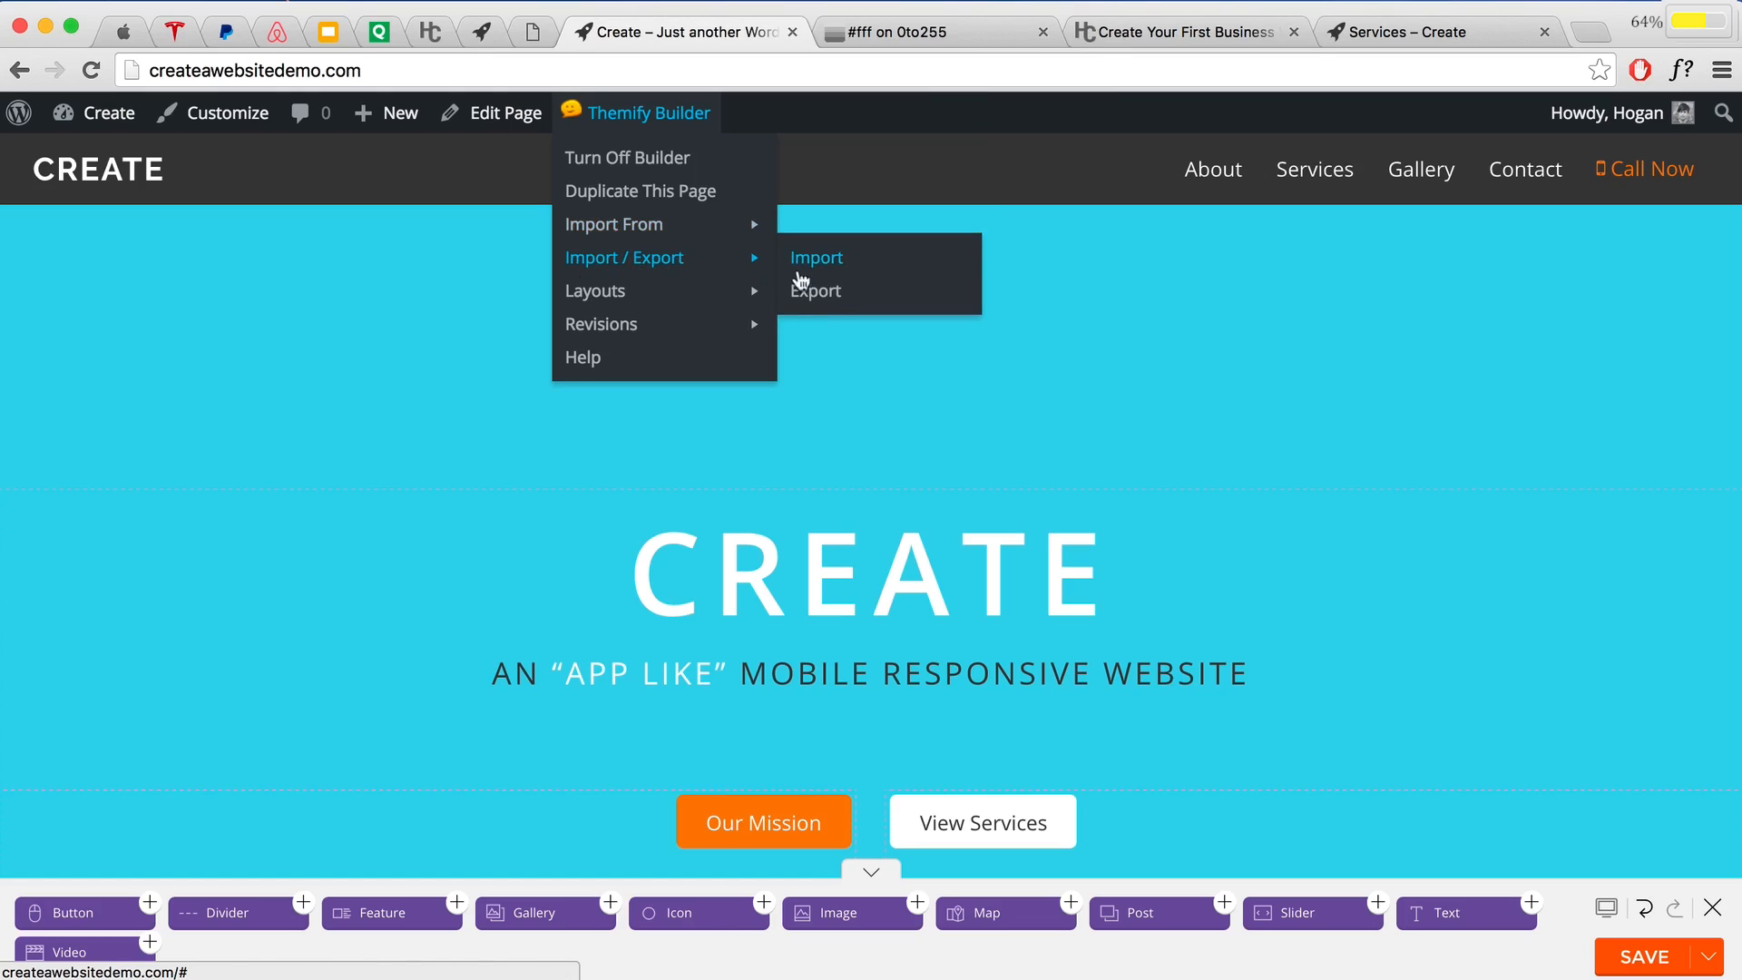
click(812, 297)
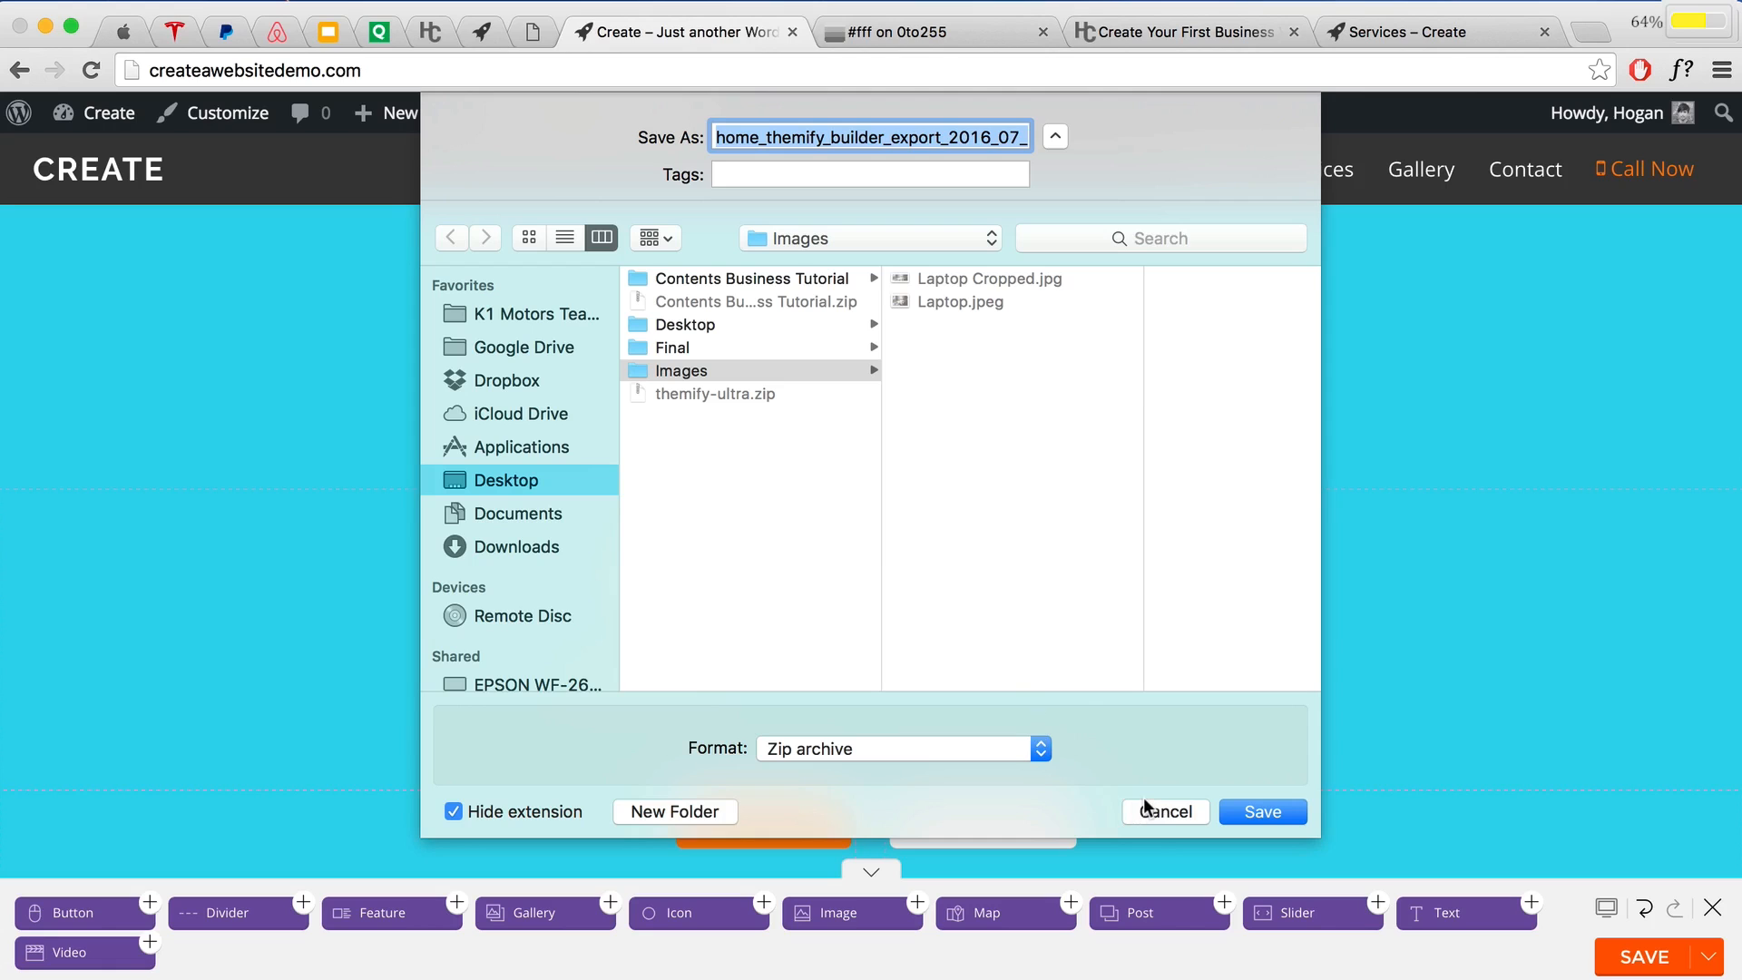
click(1166, 811)
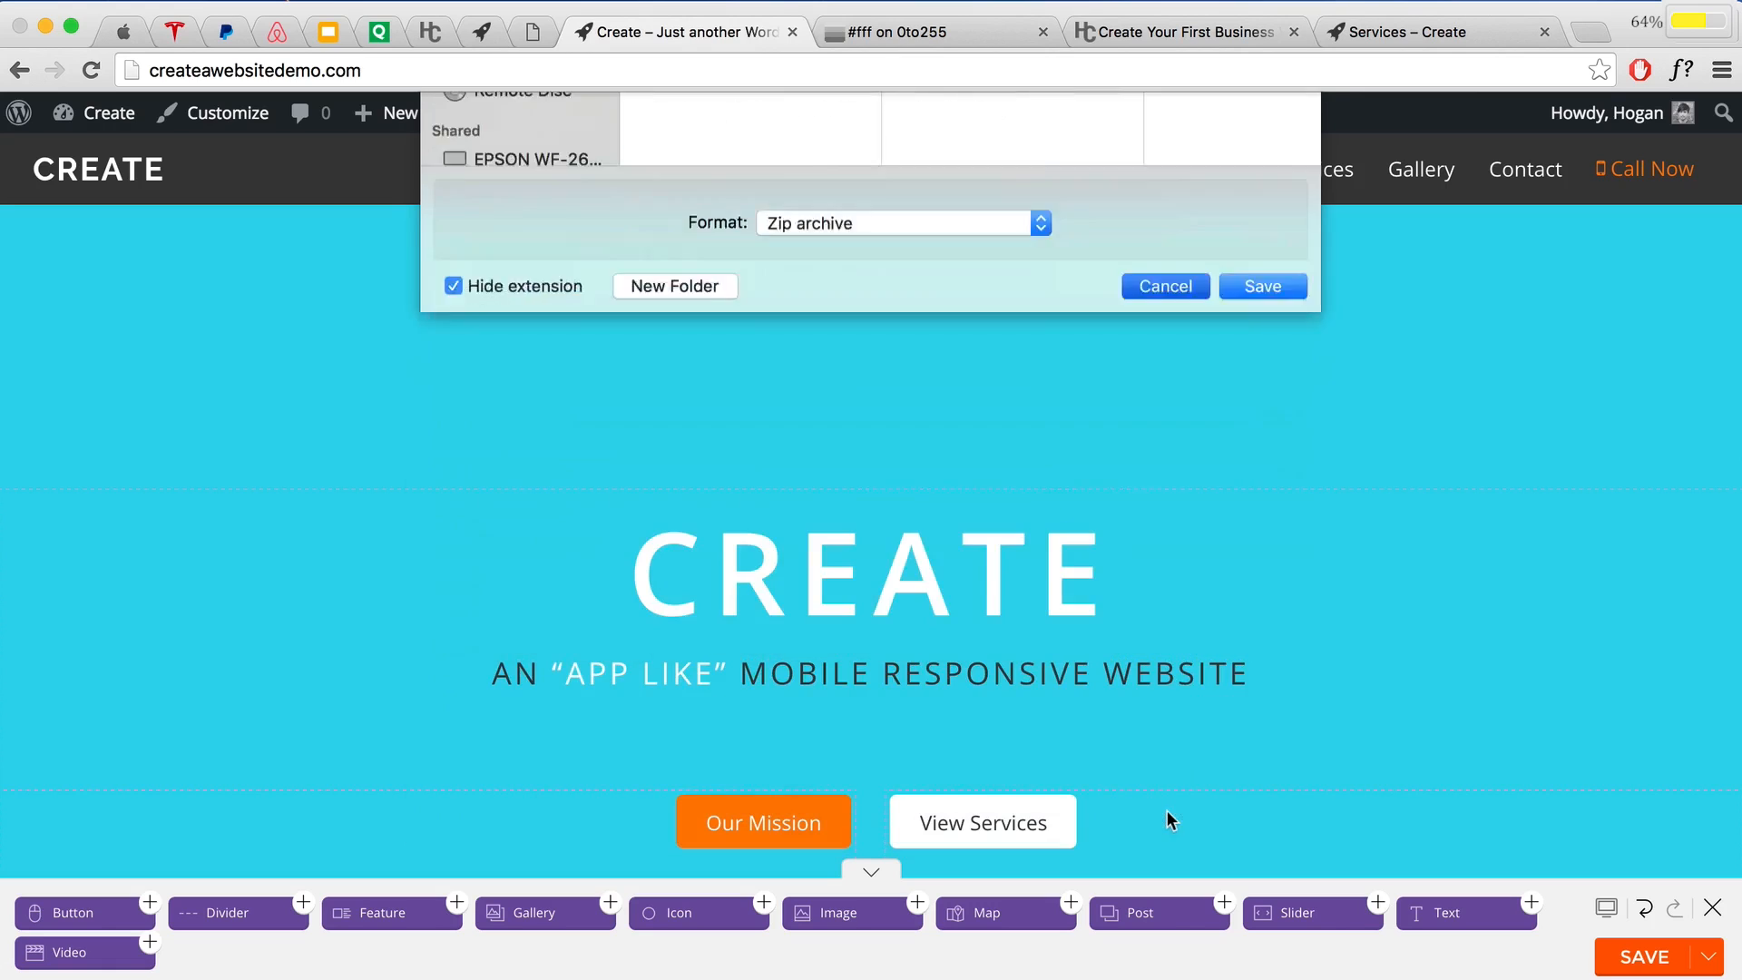
scroll(1066, 506, down, 10)
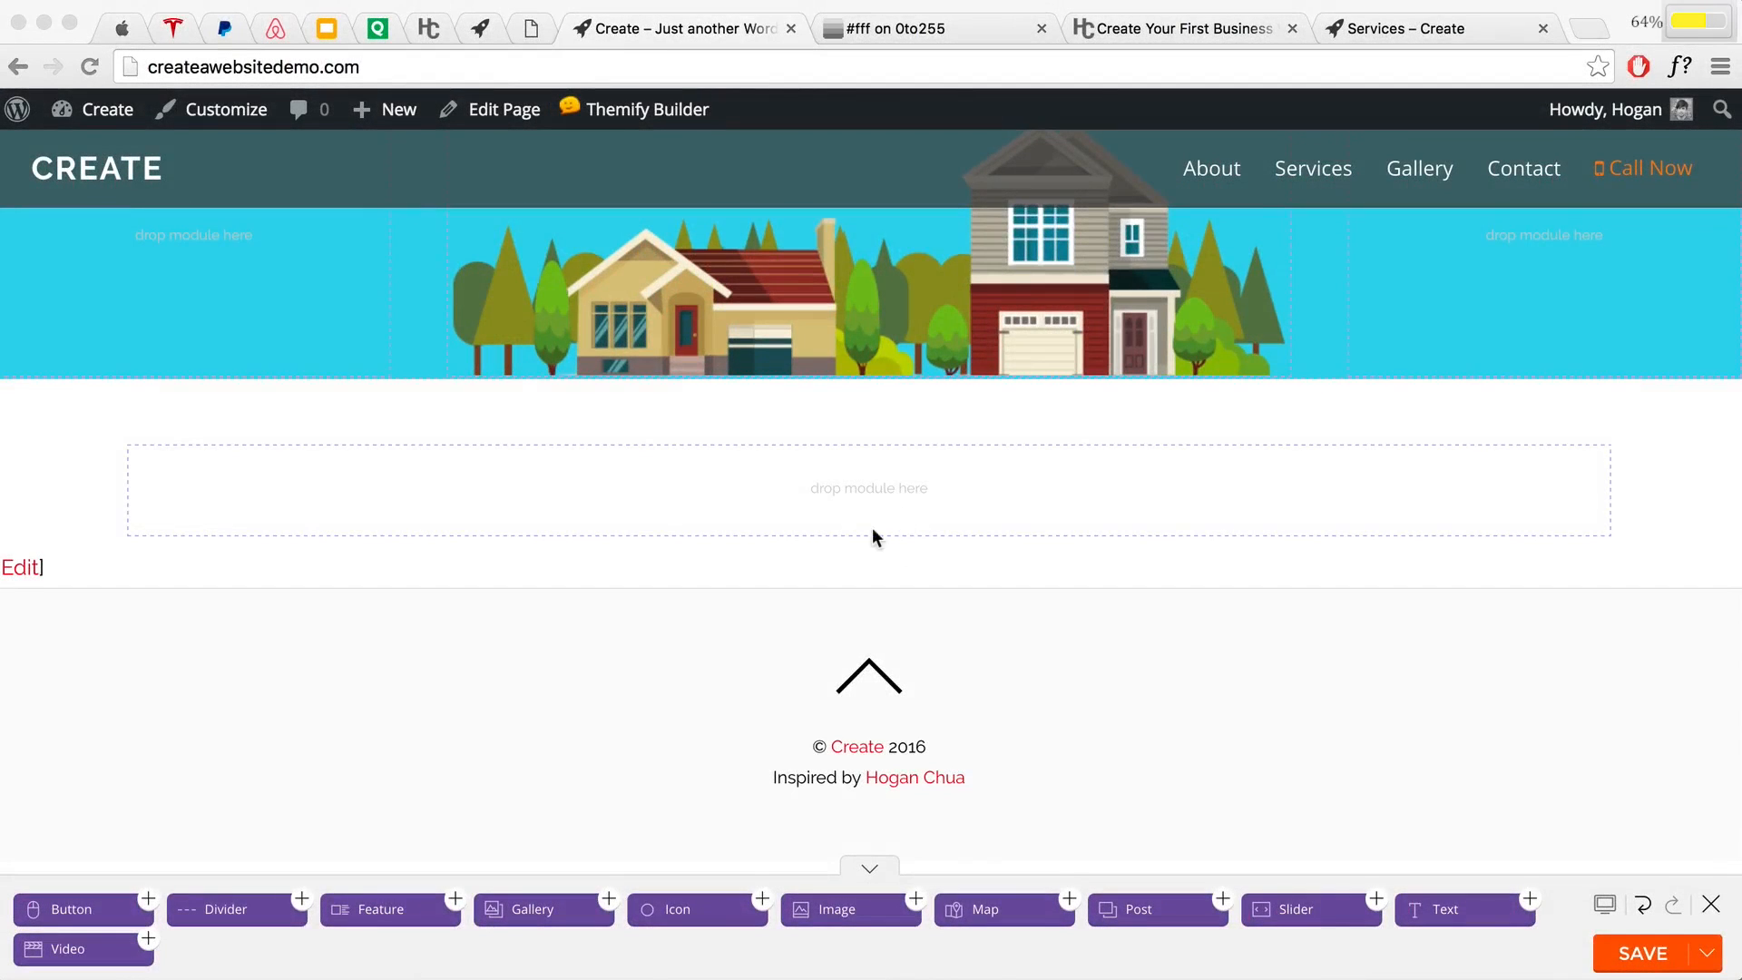
Step: Drop a Text module into the empty row, type 'Served over 13,000 customers since 1987', and select it
click(1338, 783)
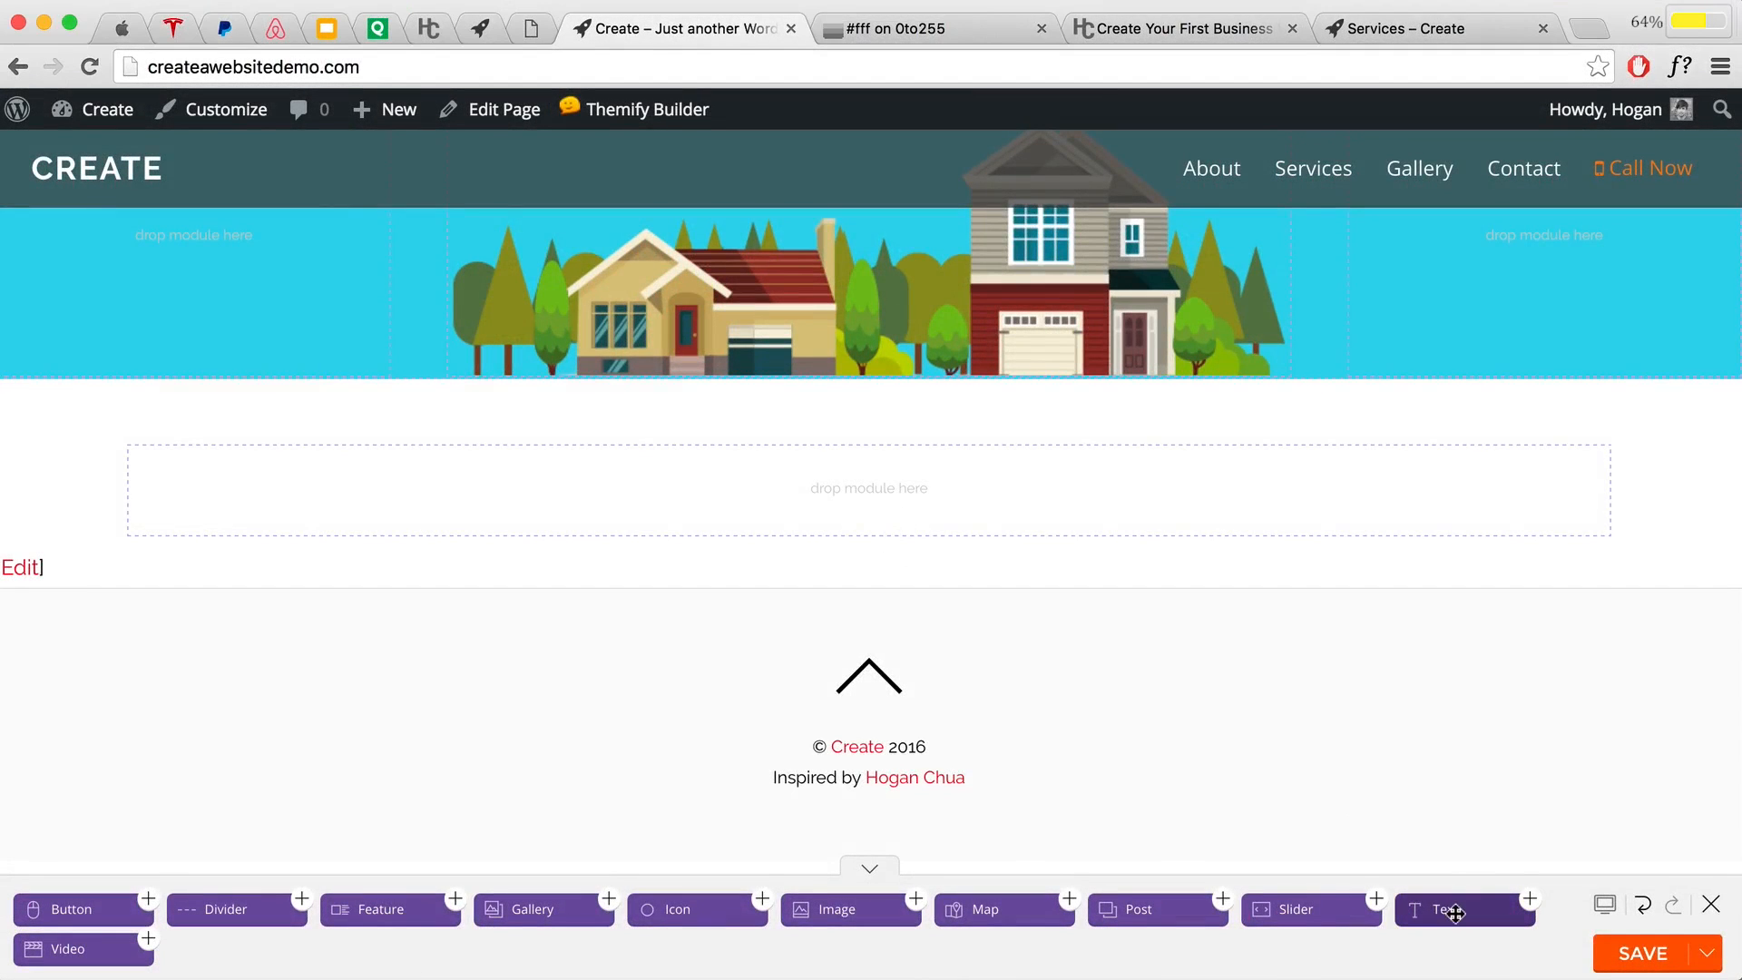
drag(1455, 913, 1006, 473)
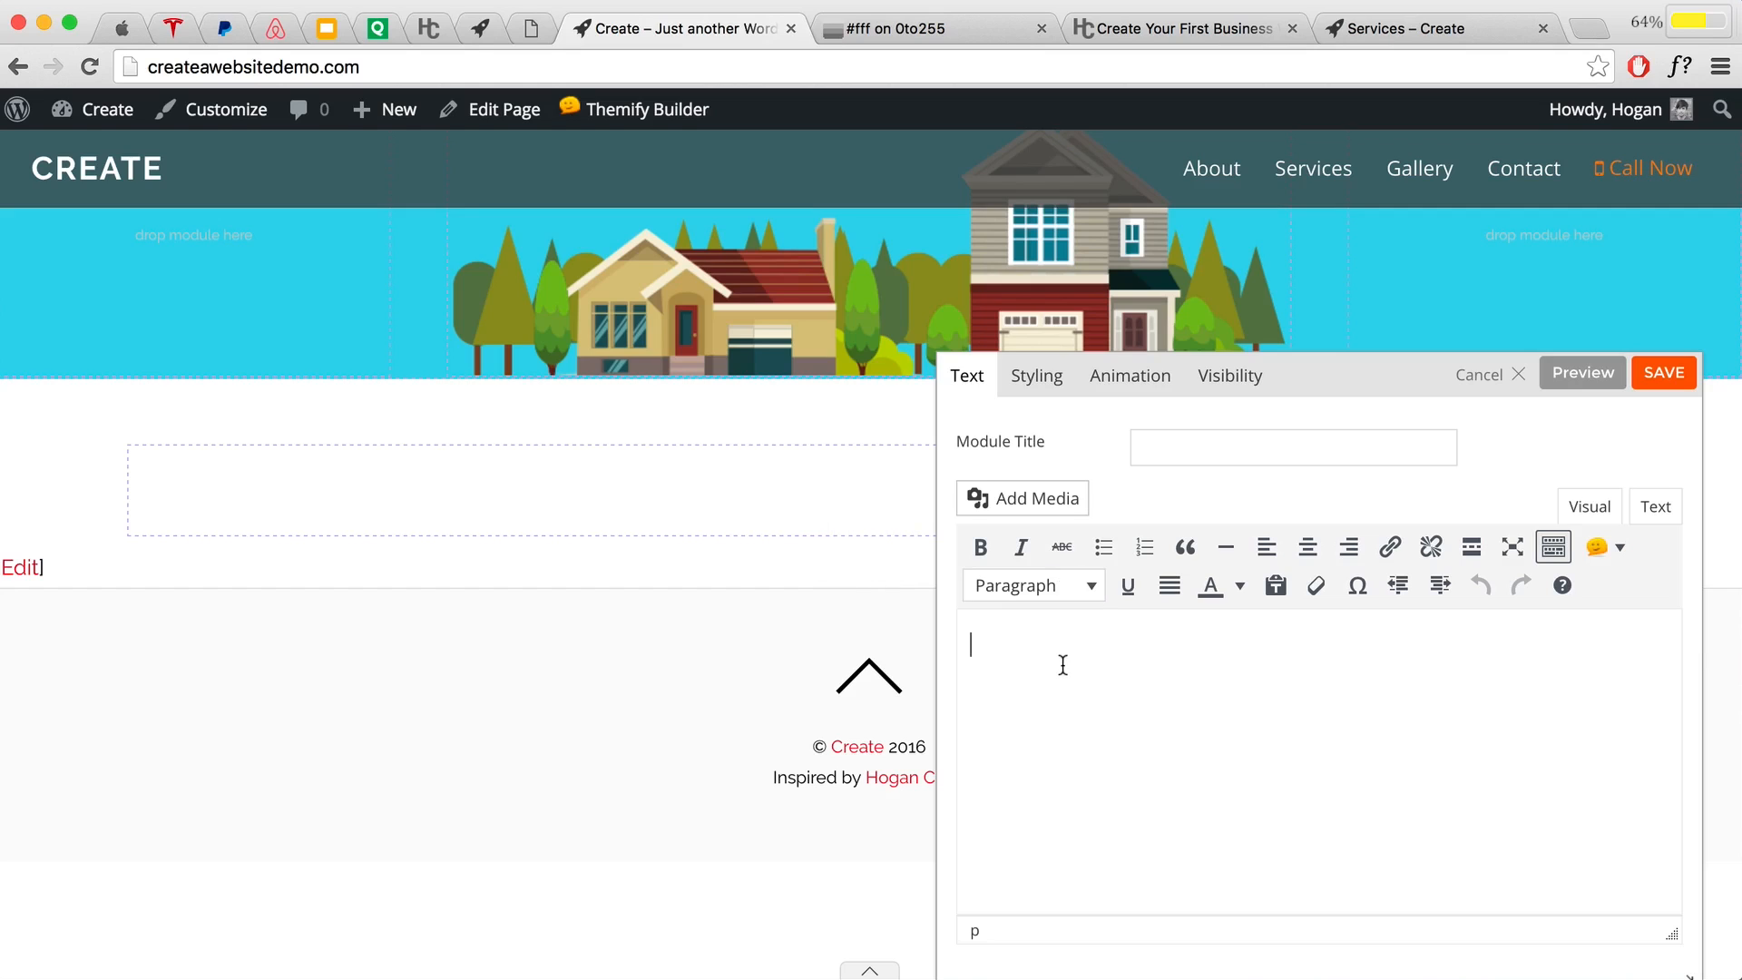
text("Served over )
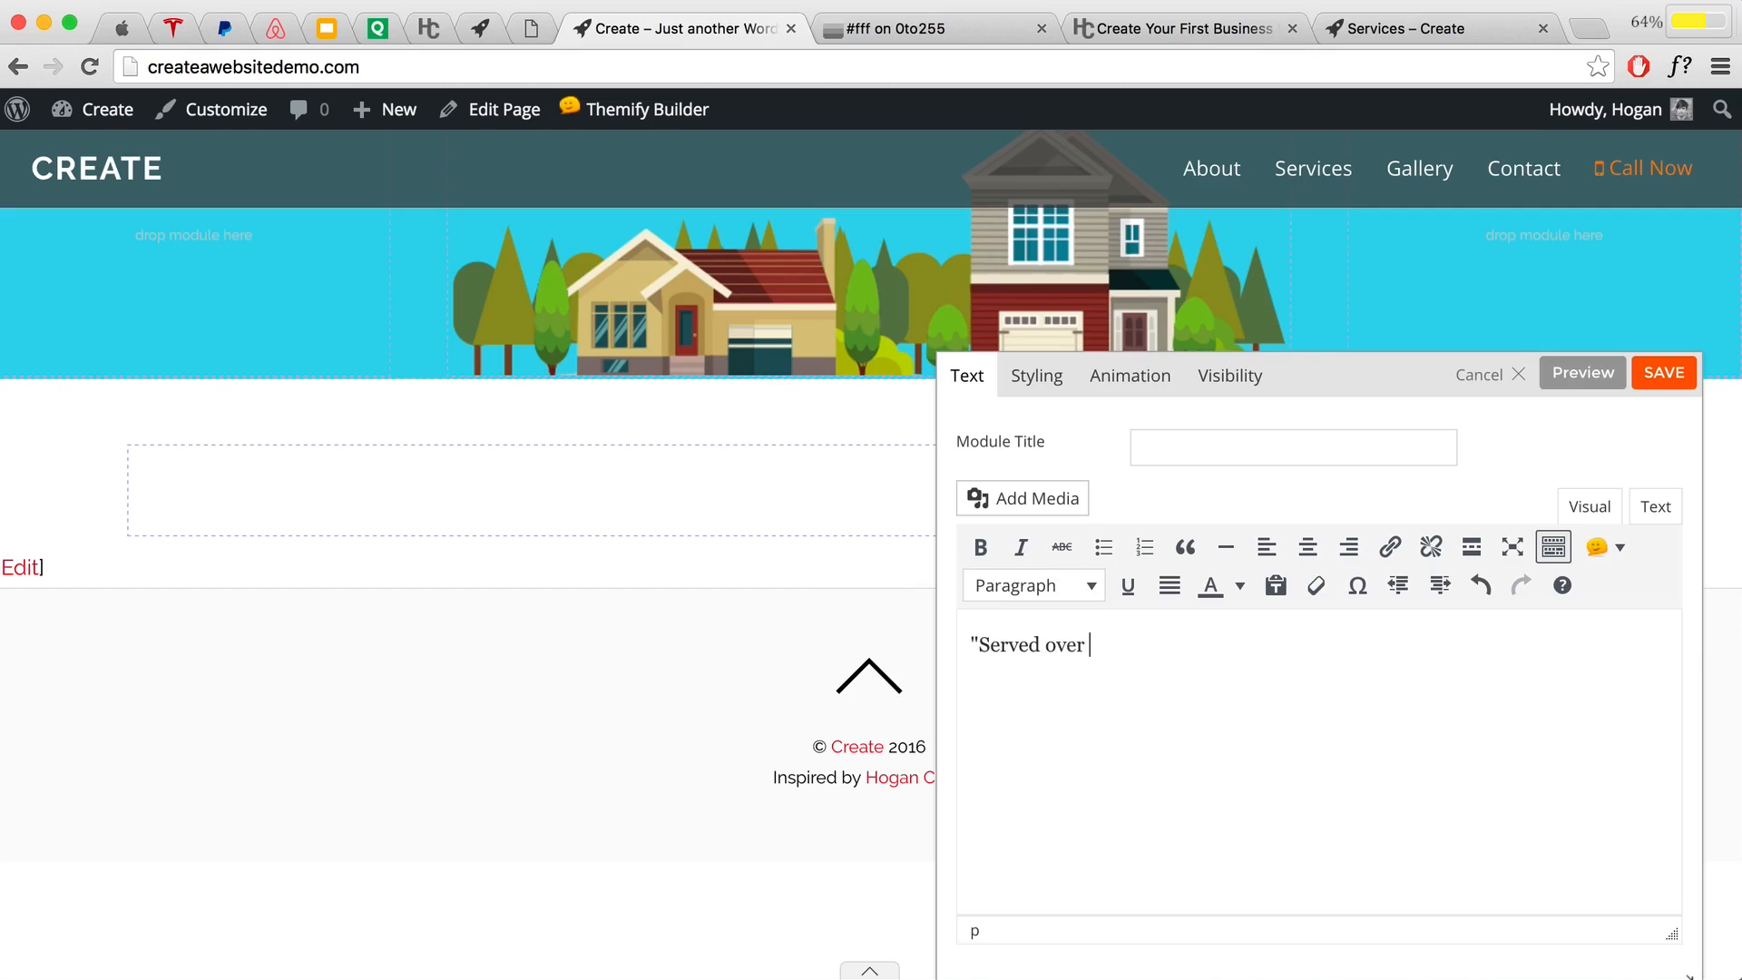
text(13,000 customers since)
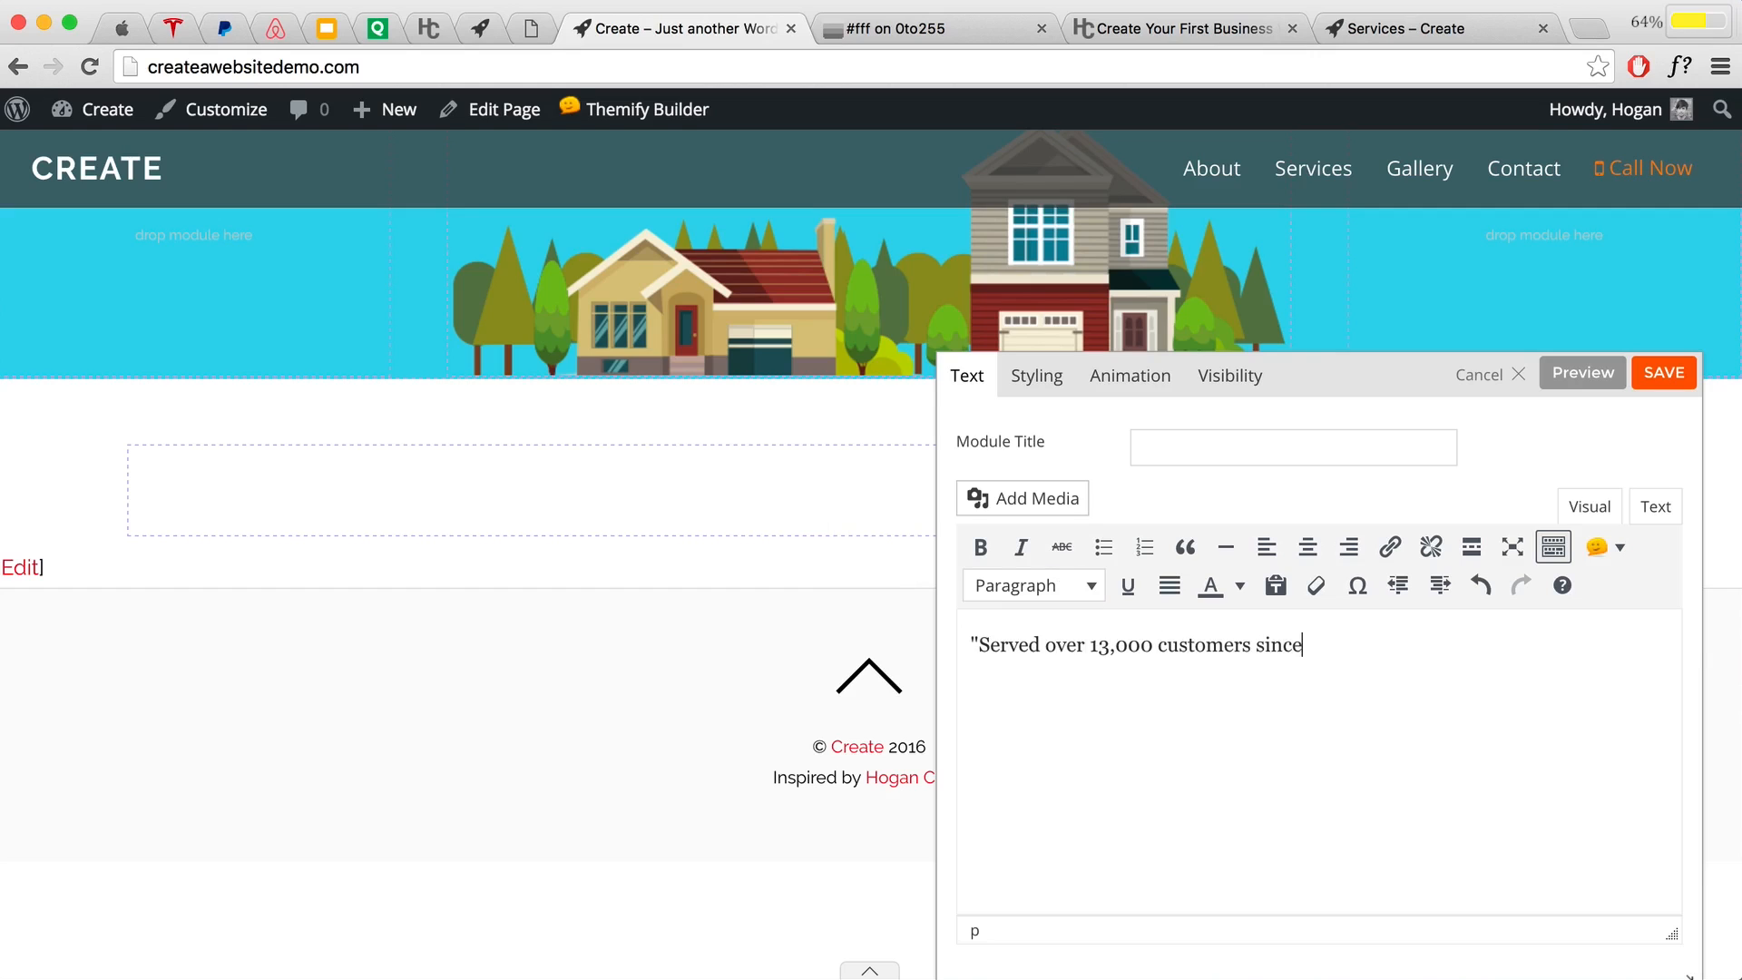
text( 1987.")
drag(1396, 642, 928, 632)
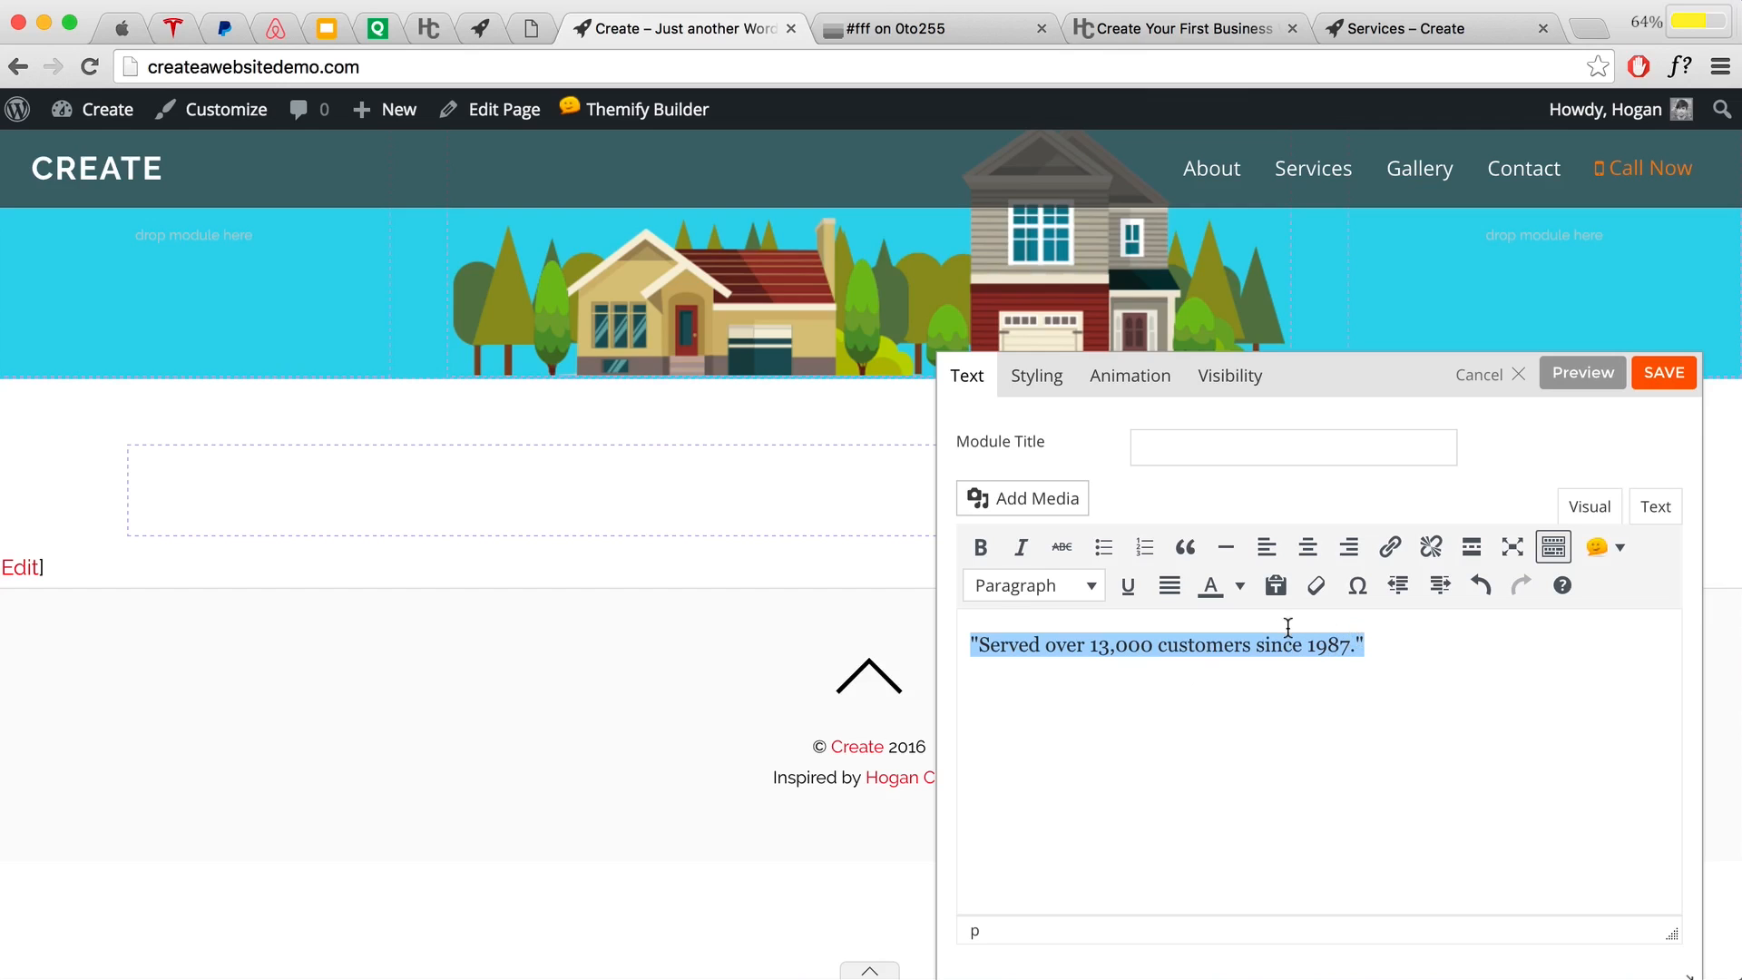
Step: Format the customer quote as Heading 3
click(1053, 585)
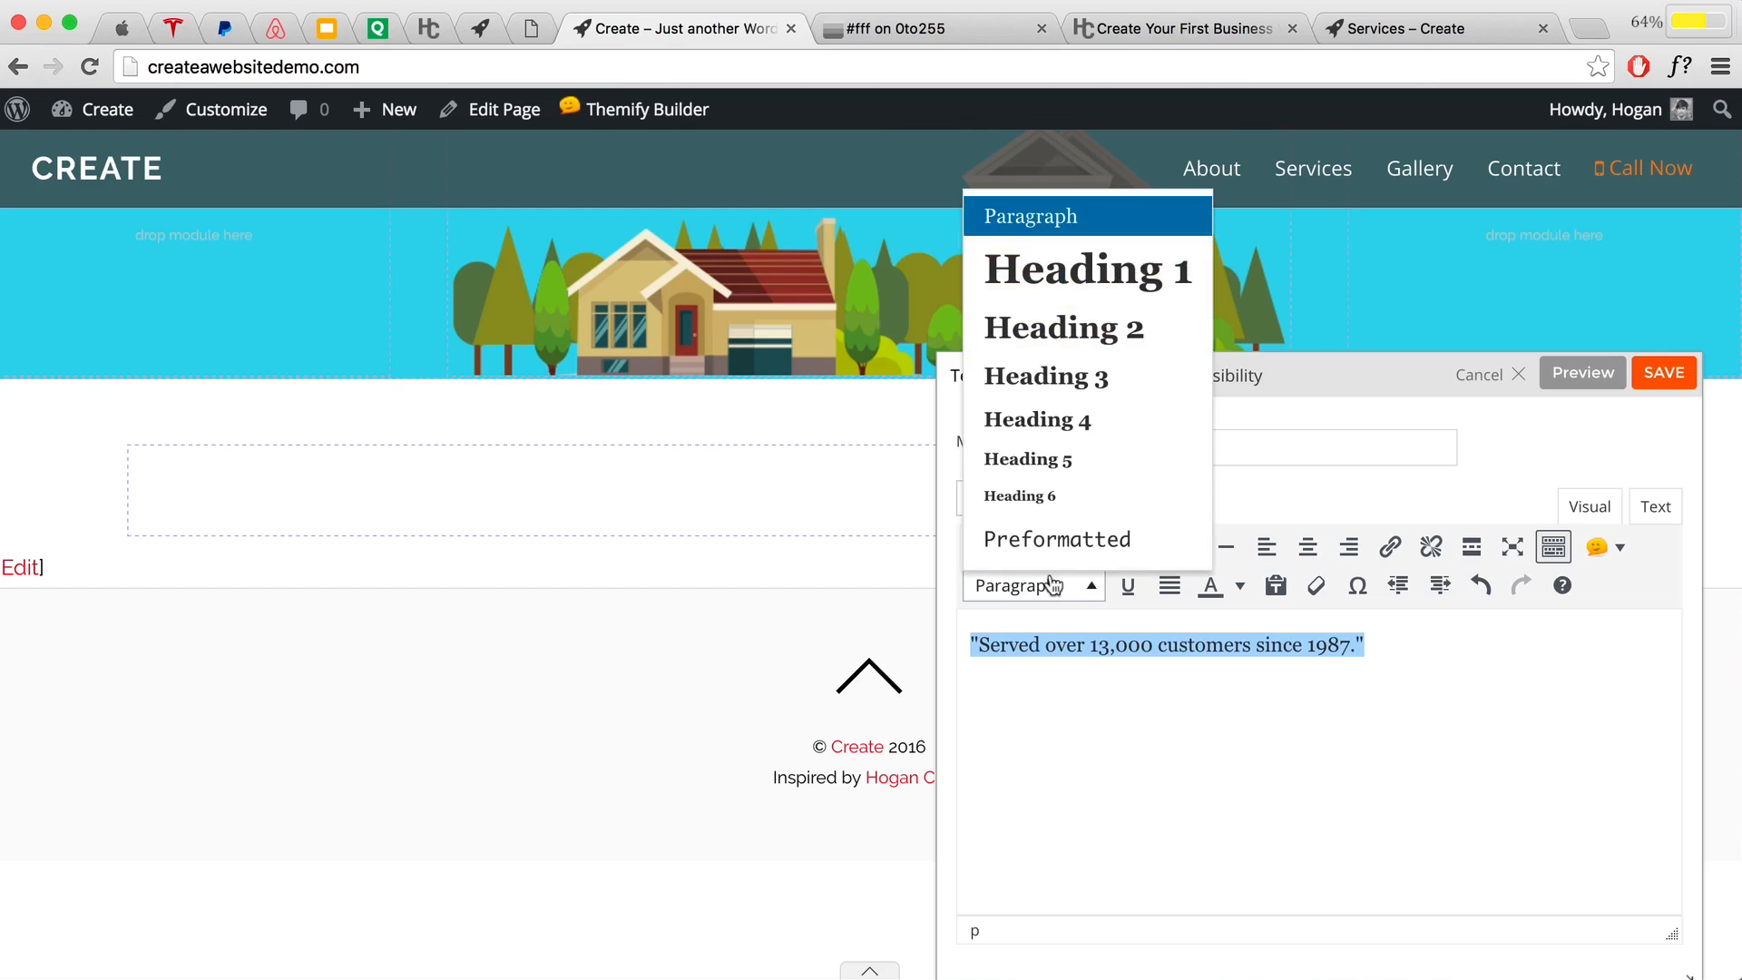
click(1101, 385)
click(1320, 692)
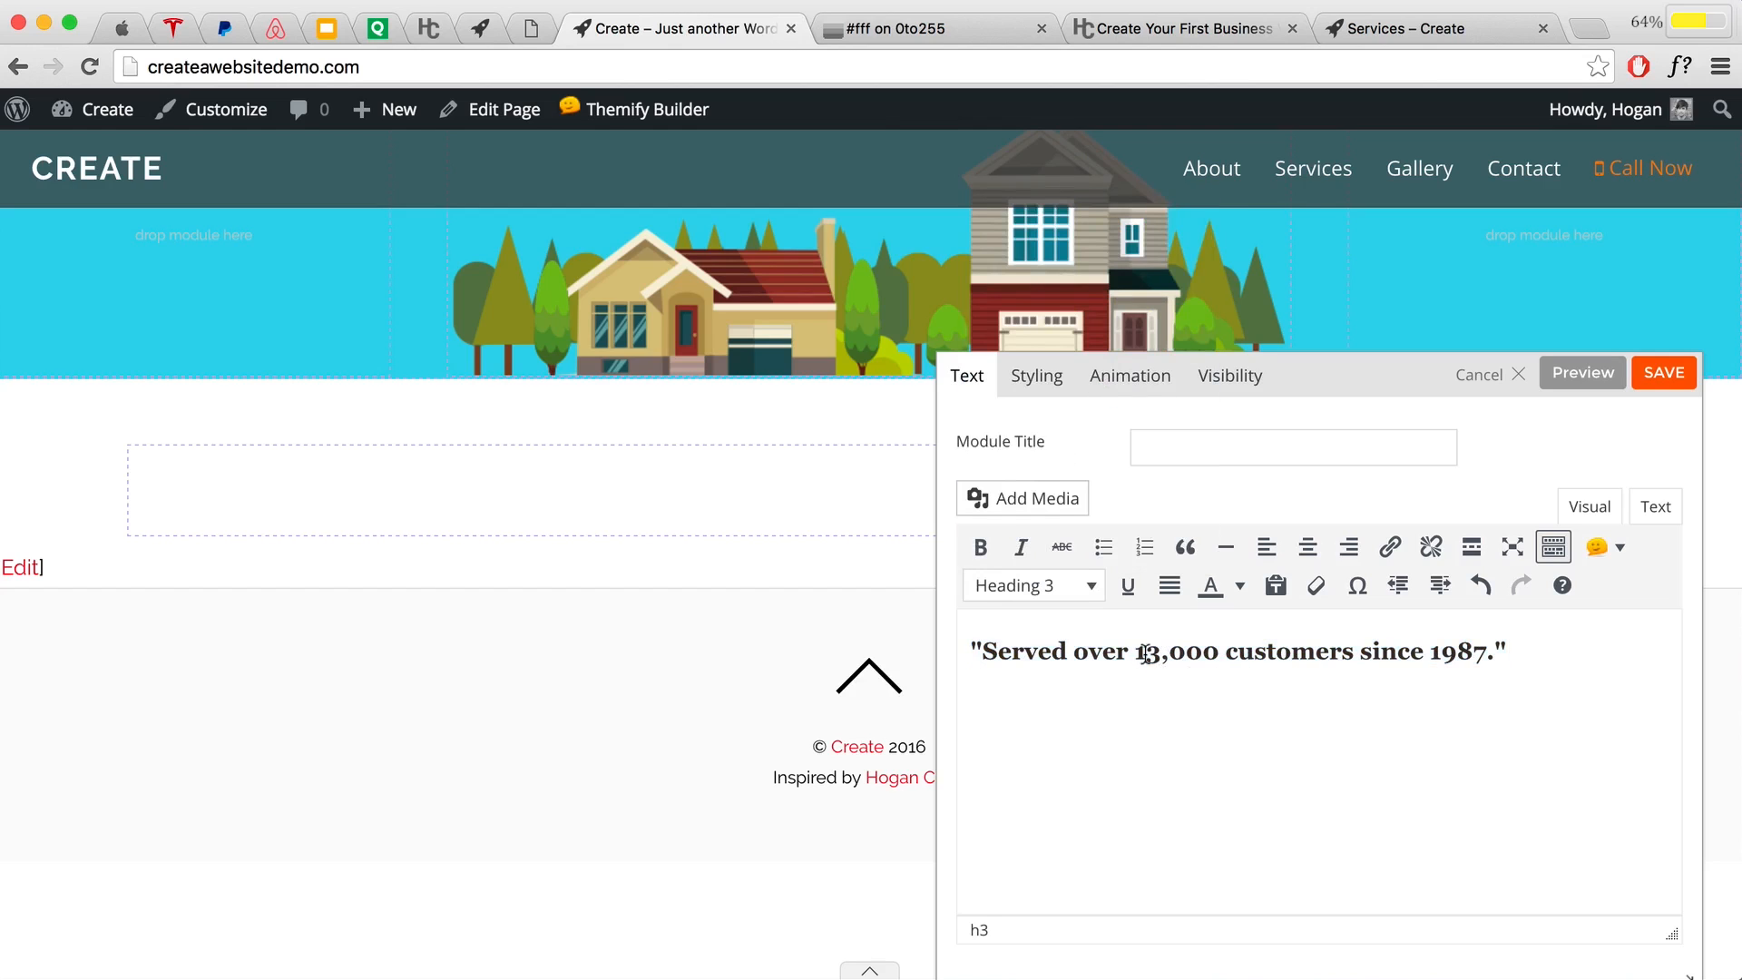
Step: Colour '13,000 customers' orange f1842f and save the Text module
drag(1140, 651, 1358, 653)
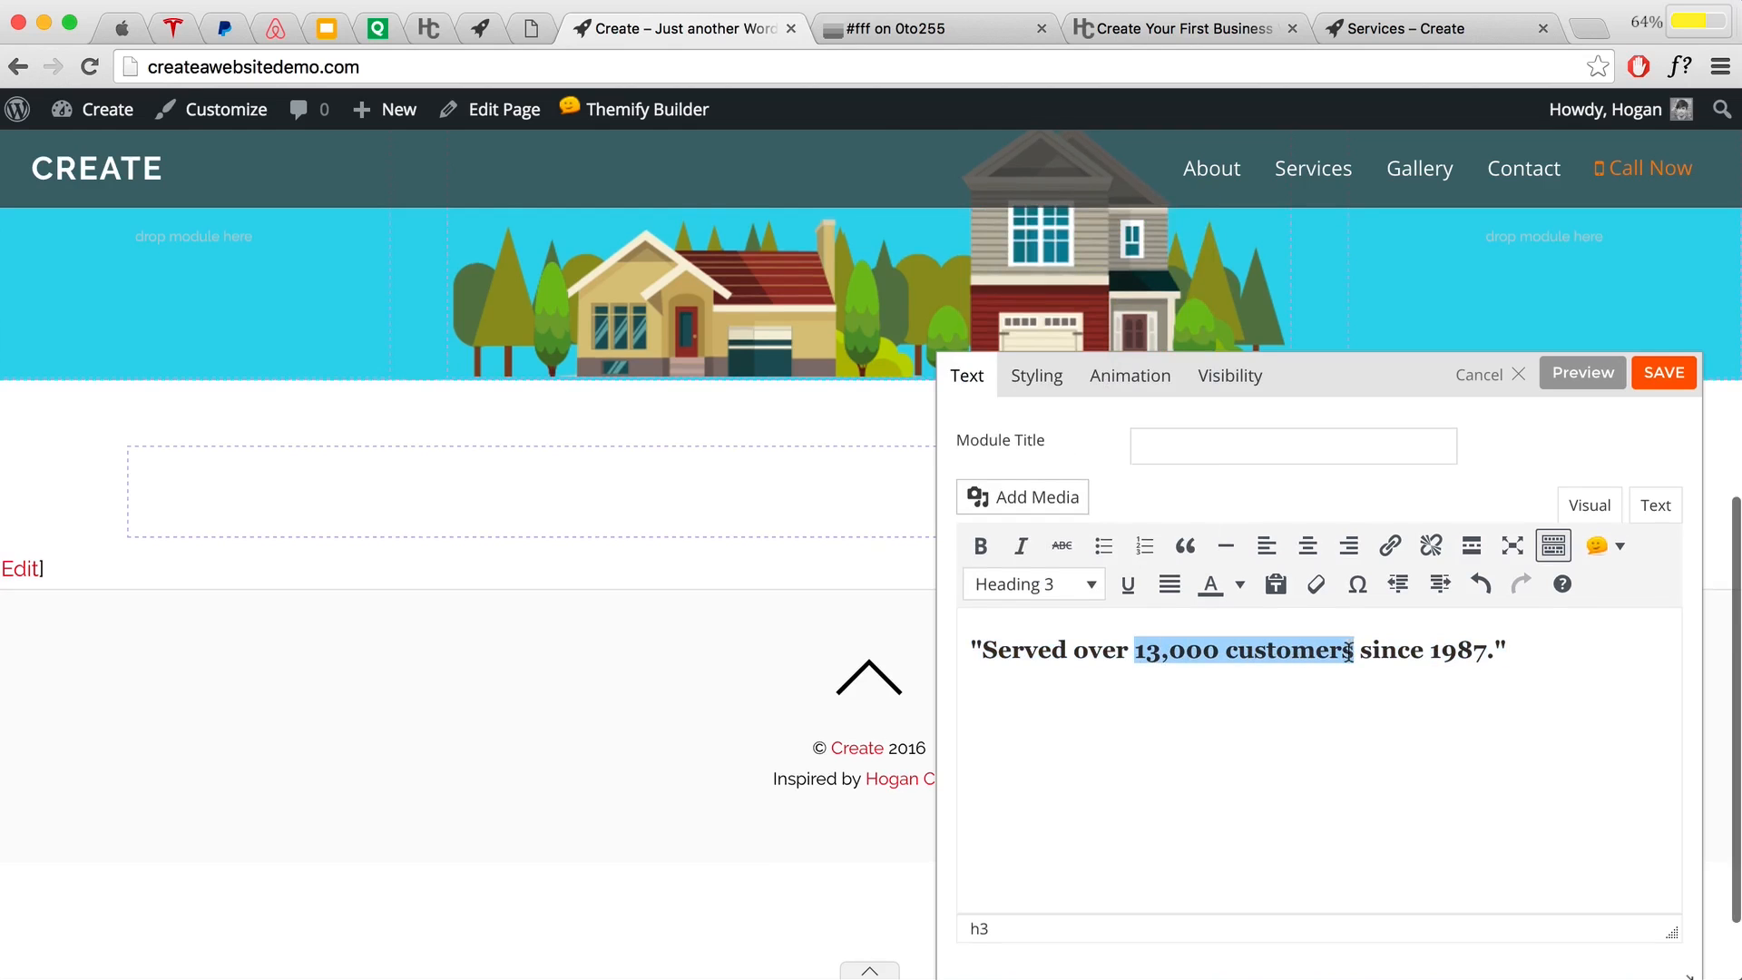
click(1240, 585)
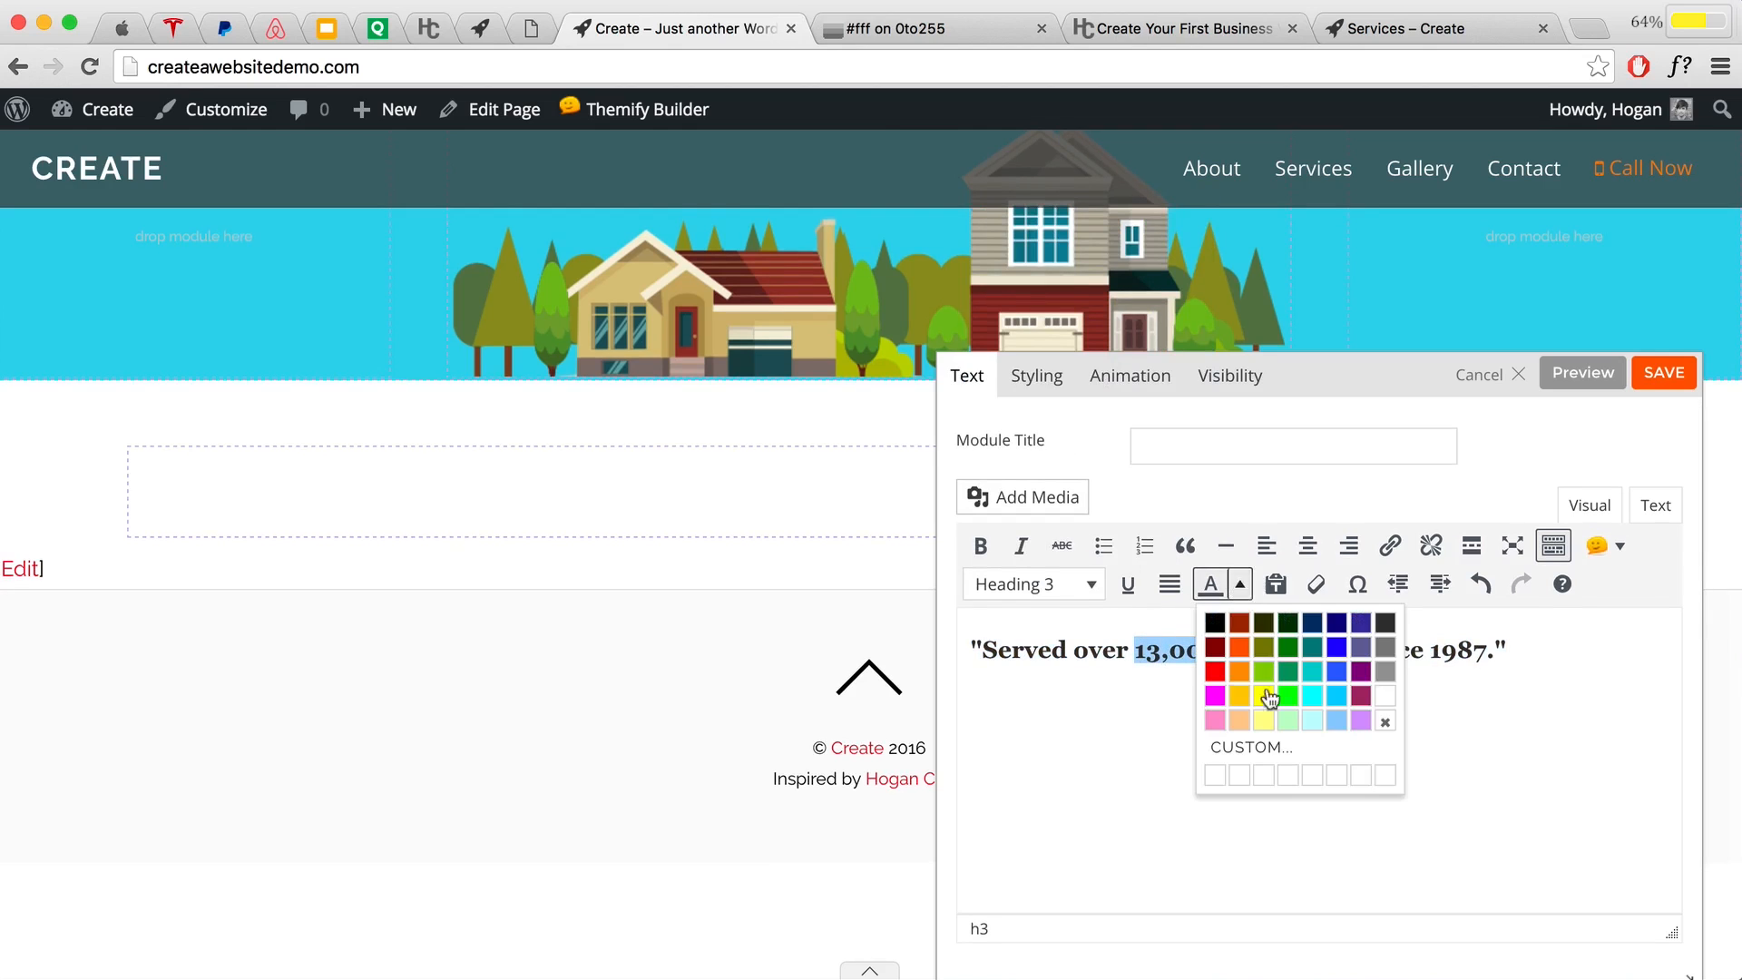
click(1251, 749)
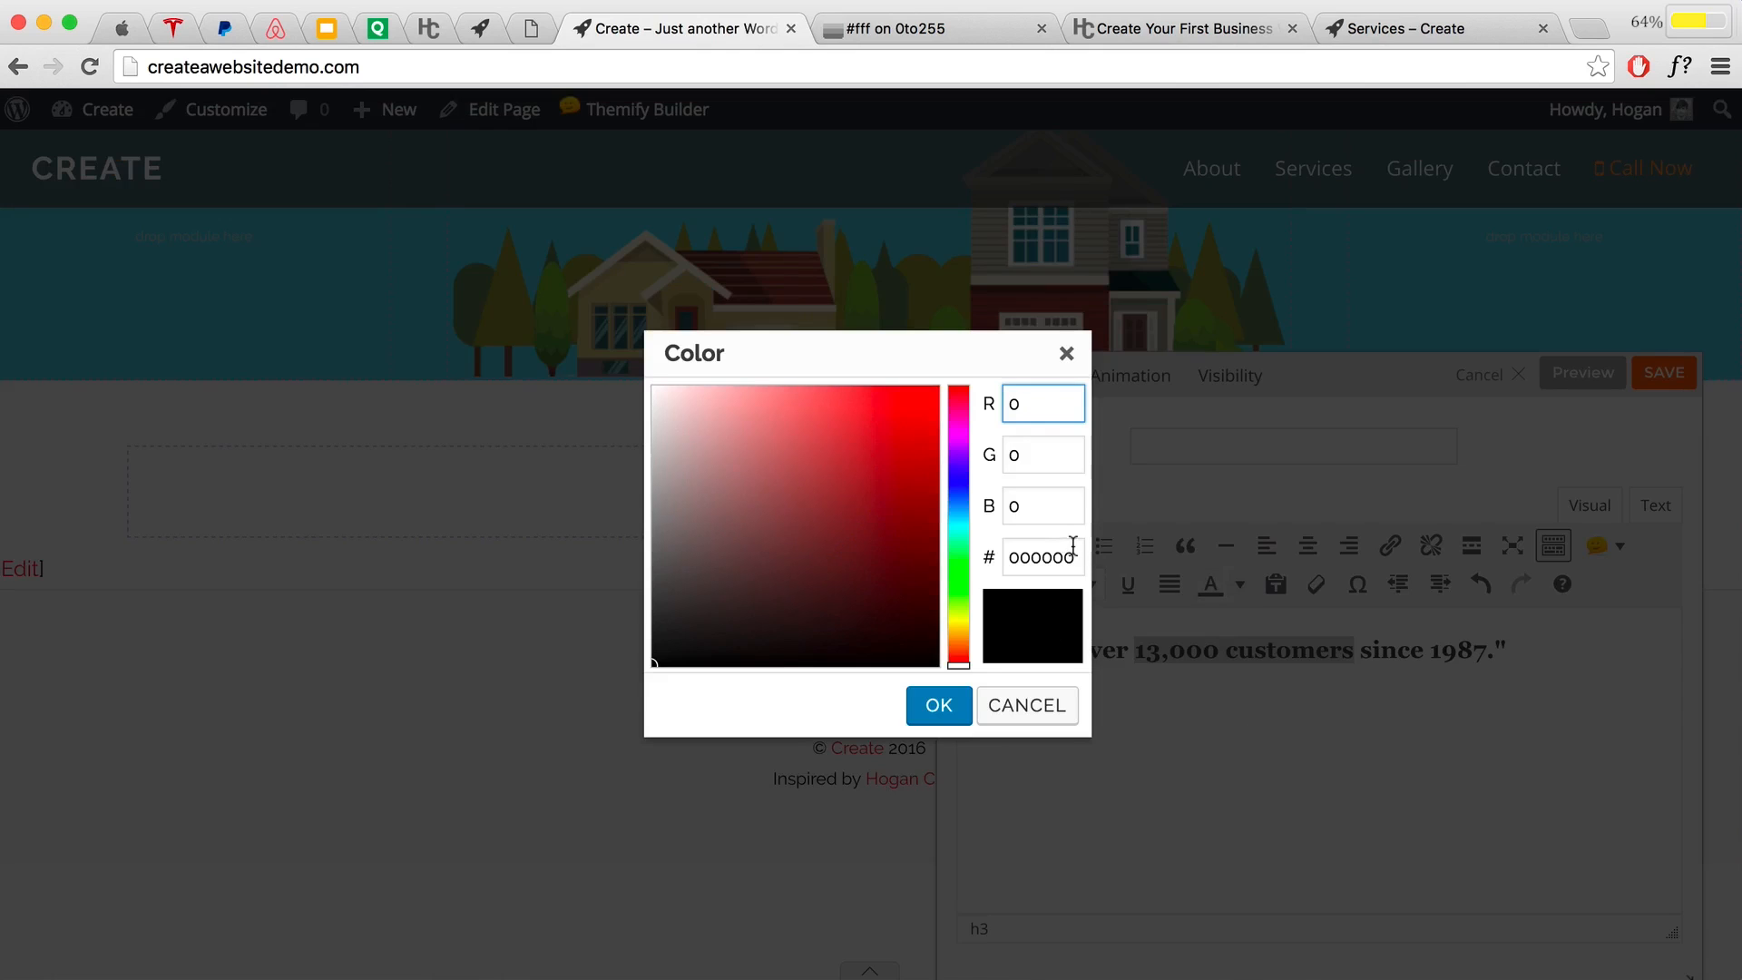
drag(1073, 551, 941, 542)
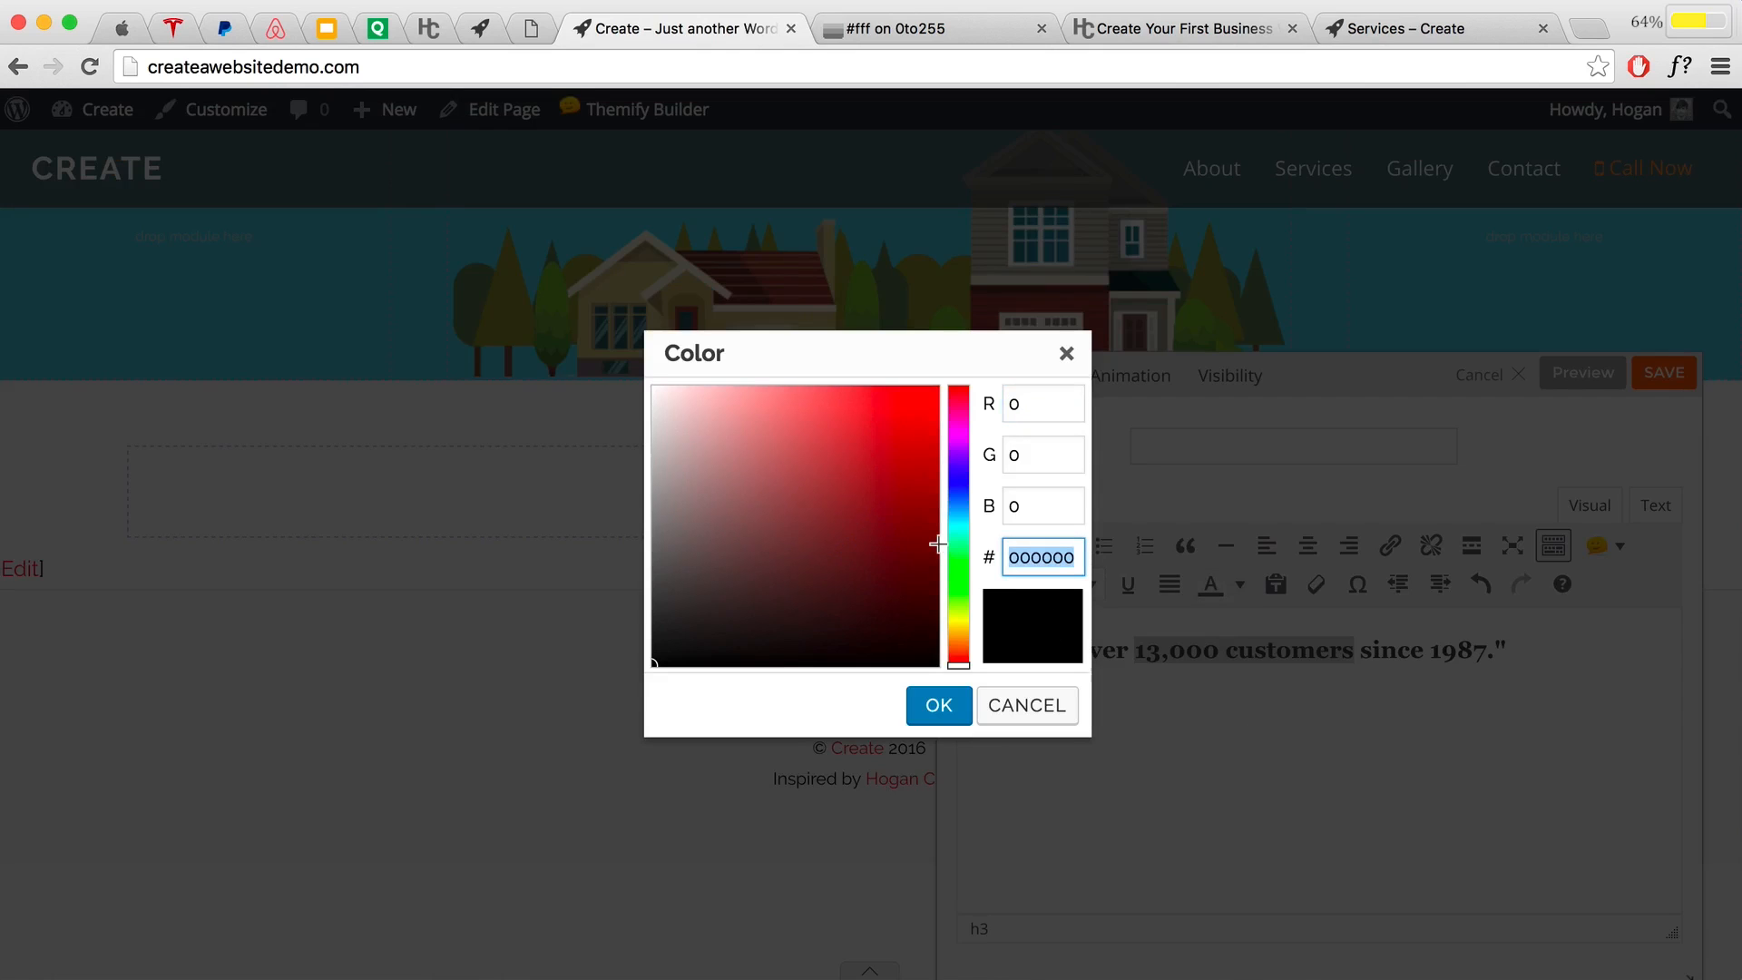
text(f)
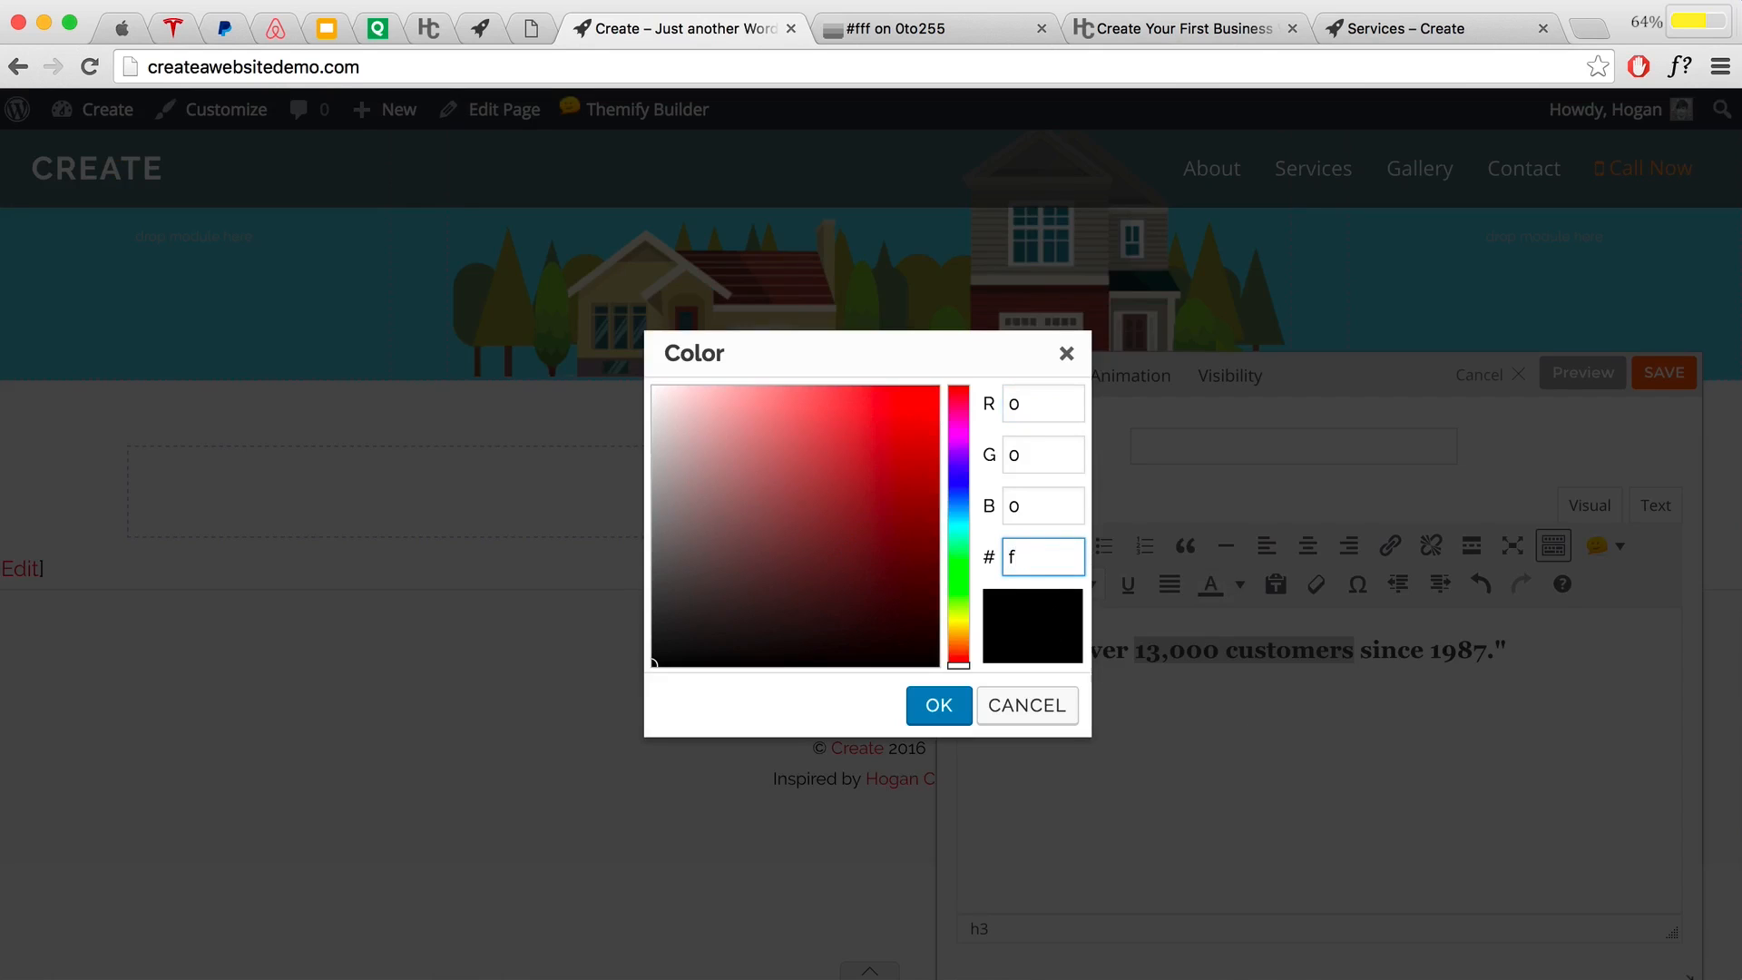
text(1842f)
click(953, 715)
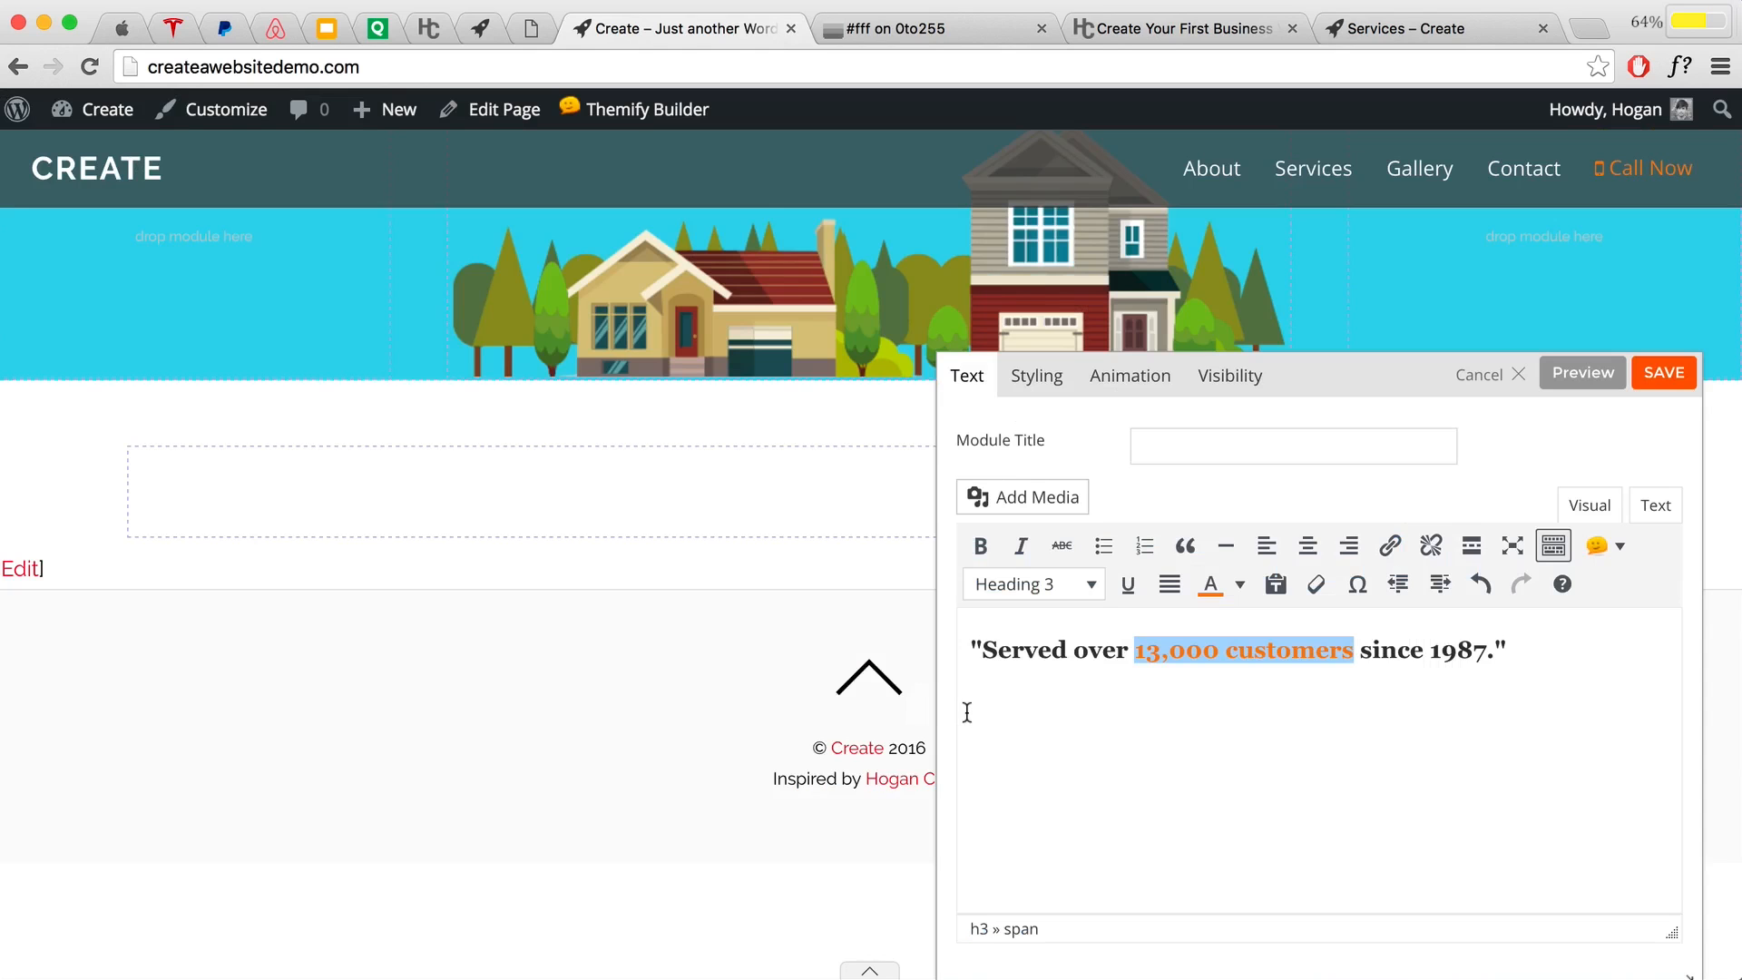
click(1259, 693)
click(1665, 372)
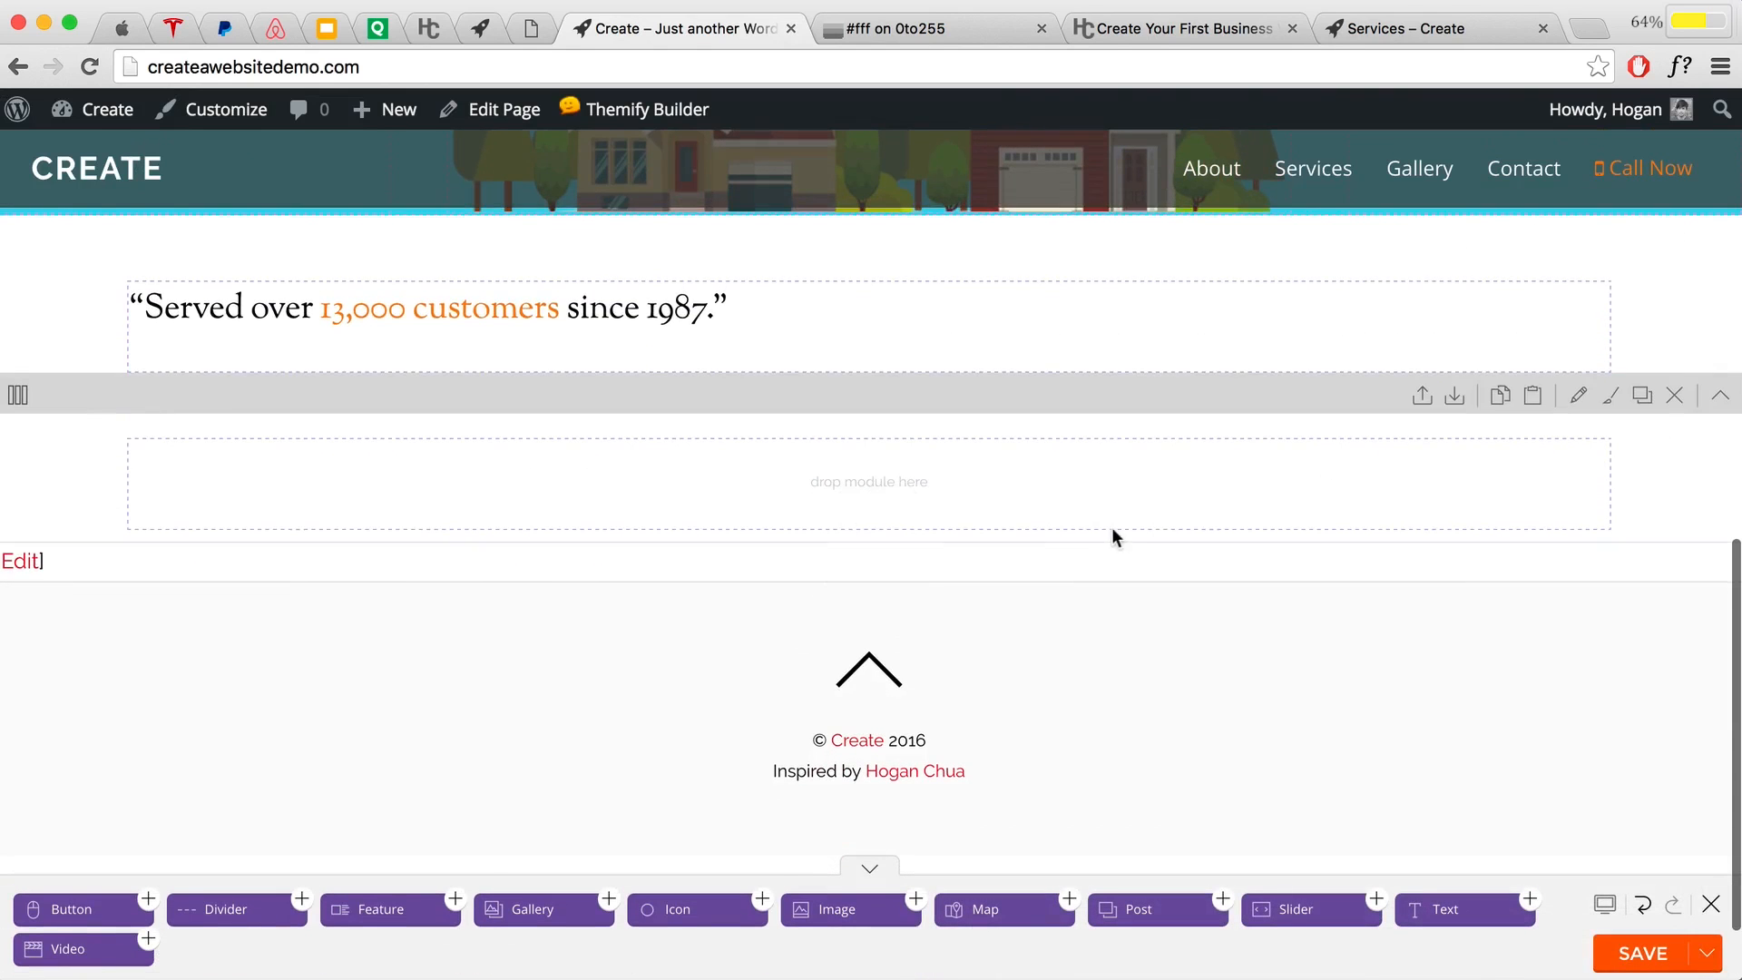
scroll(711, 390, up, 1)
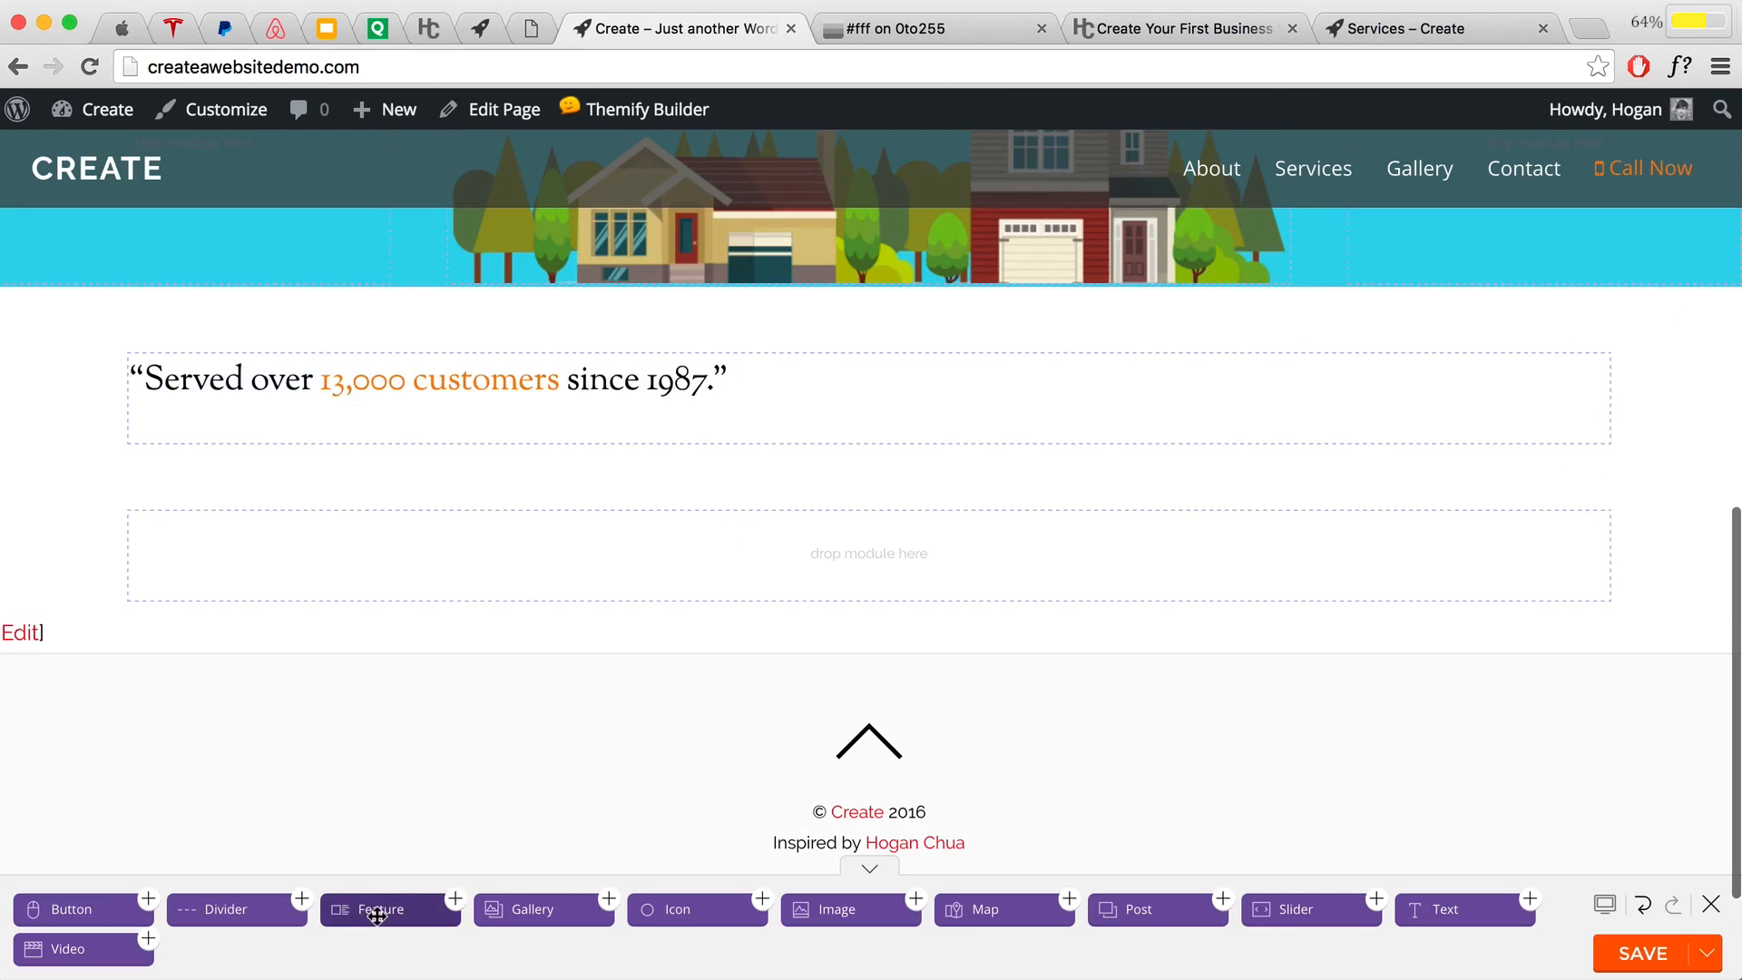
Step: Place a Feature module under the customer quote, title it 'About', and start on its body
drag(377, 912, 520, 459)
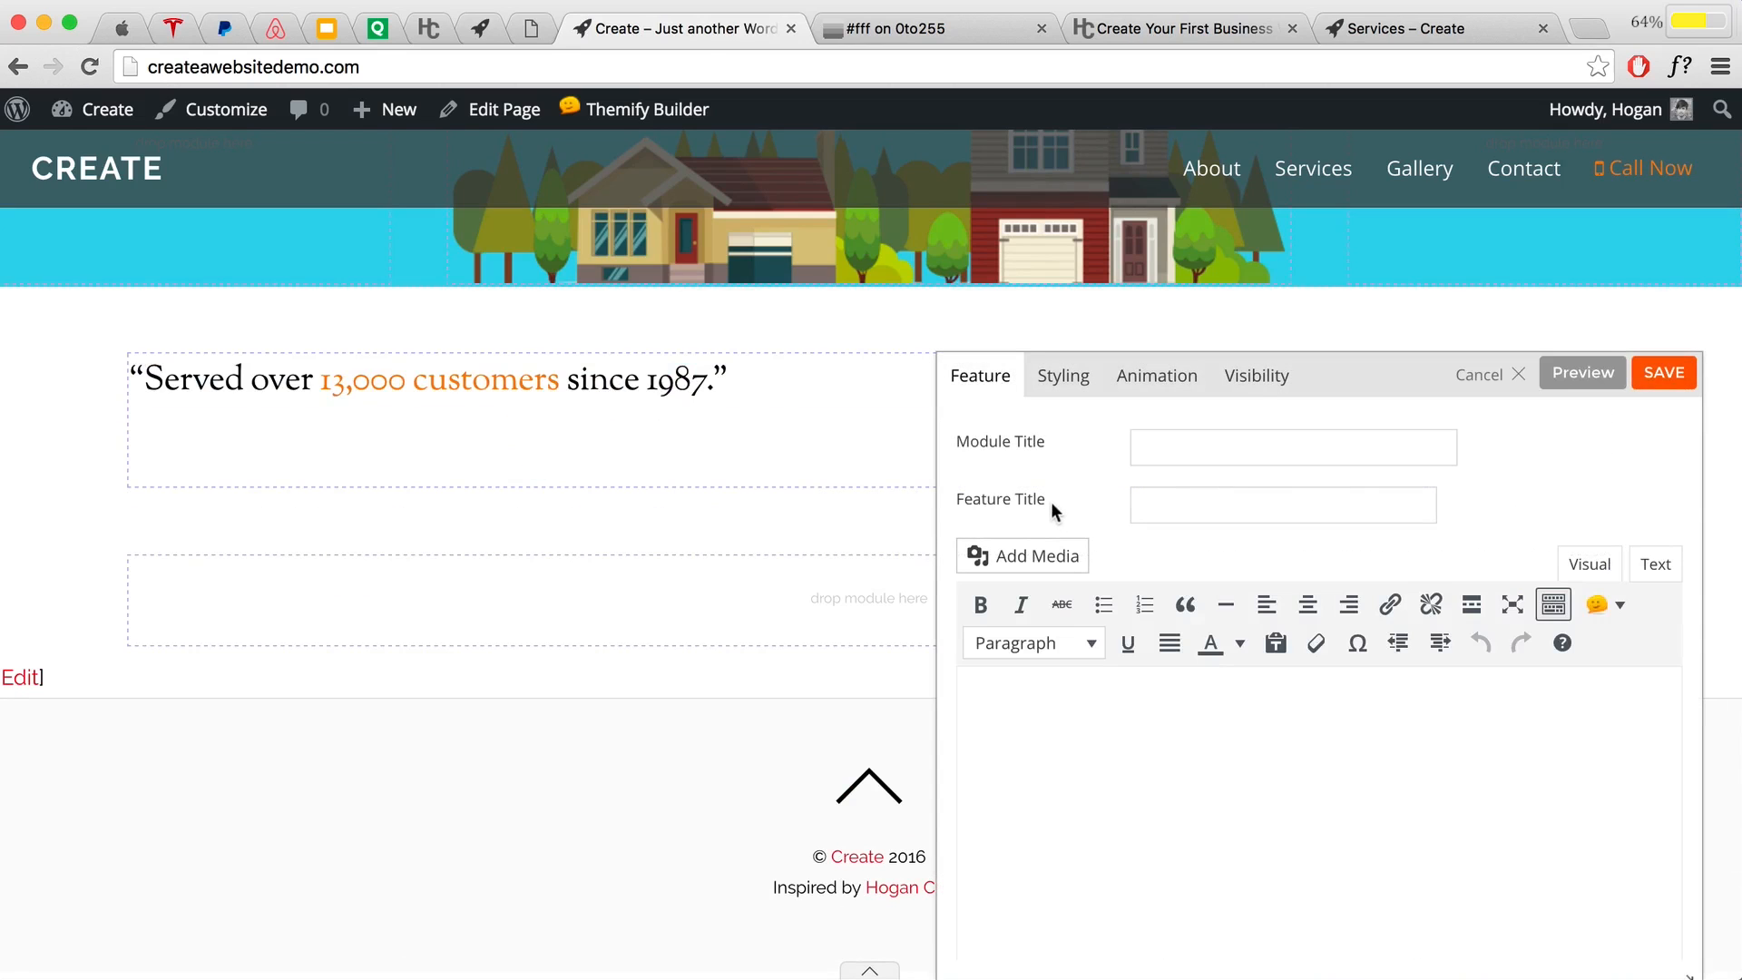
drag(1045, 496, 969, 495)
click(1171, 505)
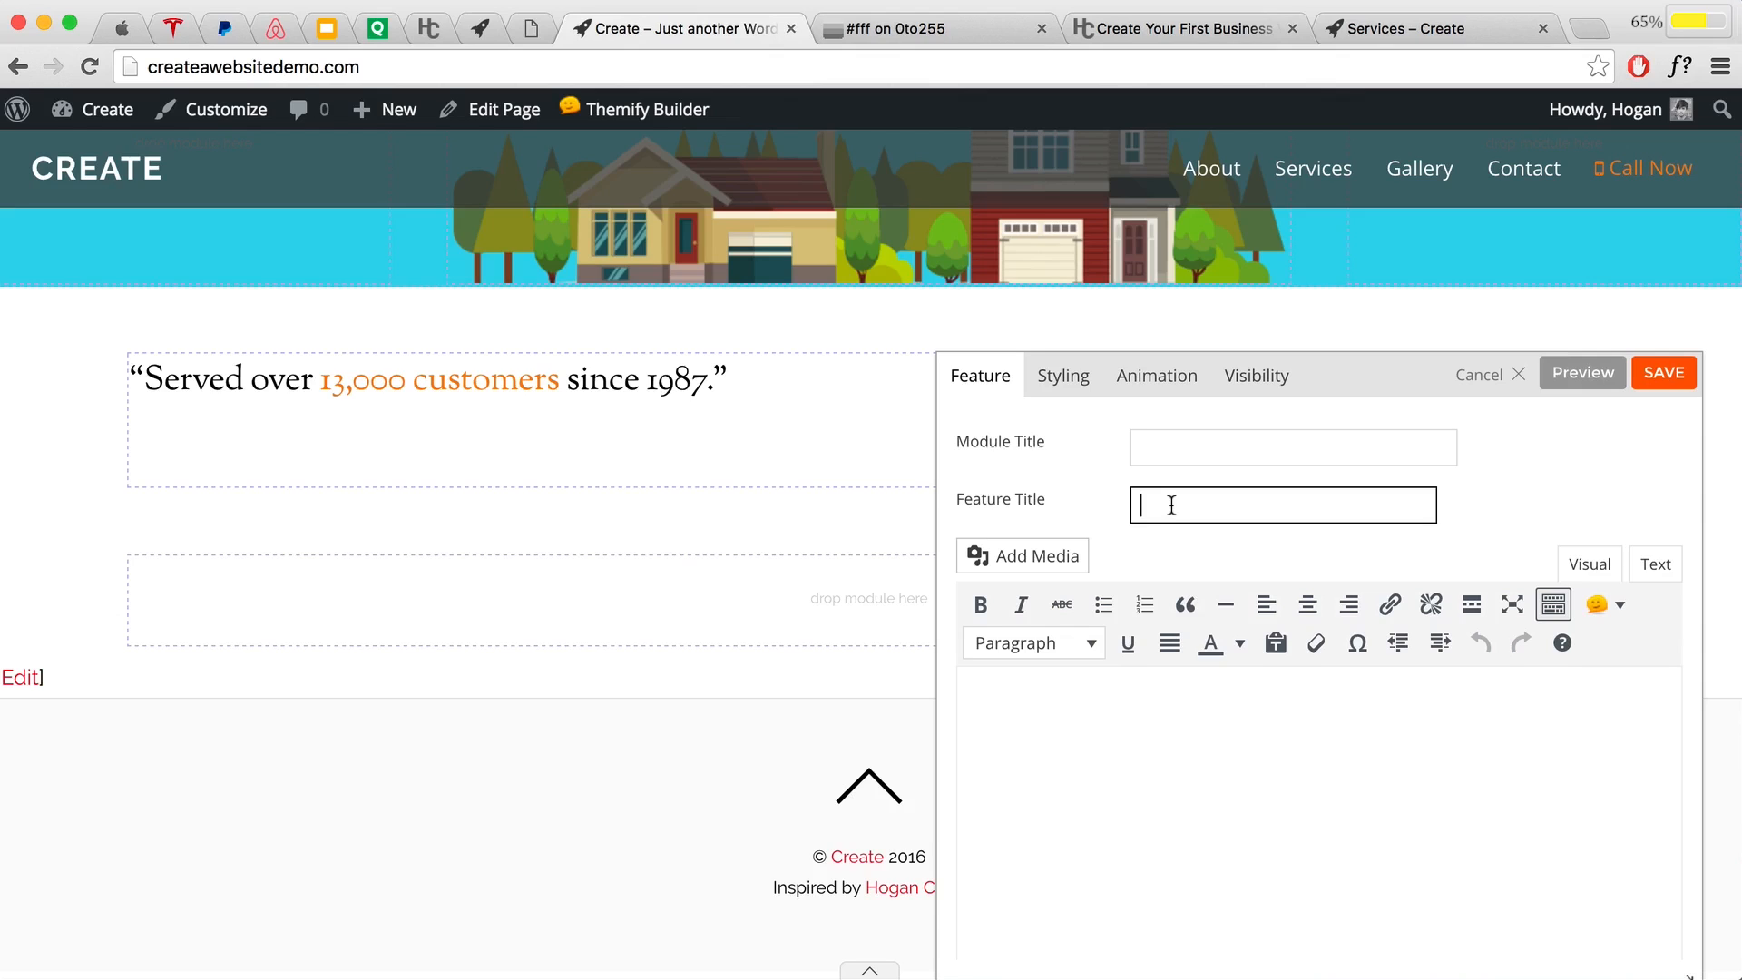
text(About)
scroll(1170, 626, down, 1)
click(1061, 640)
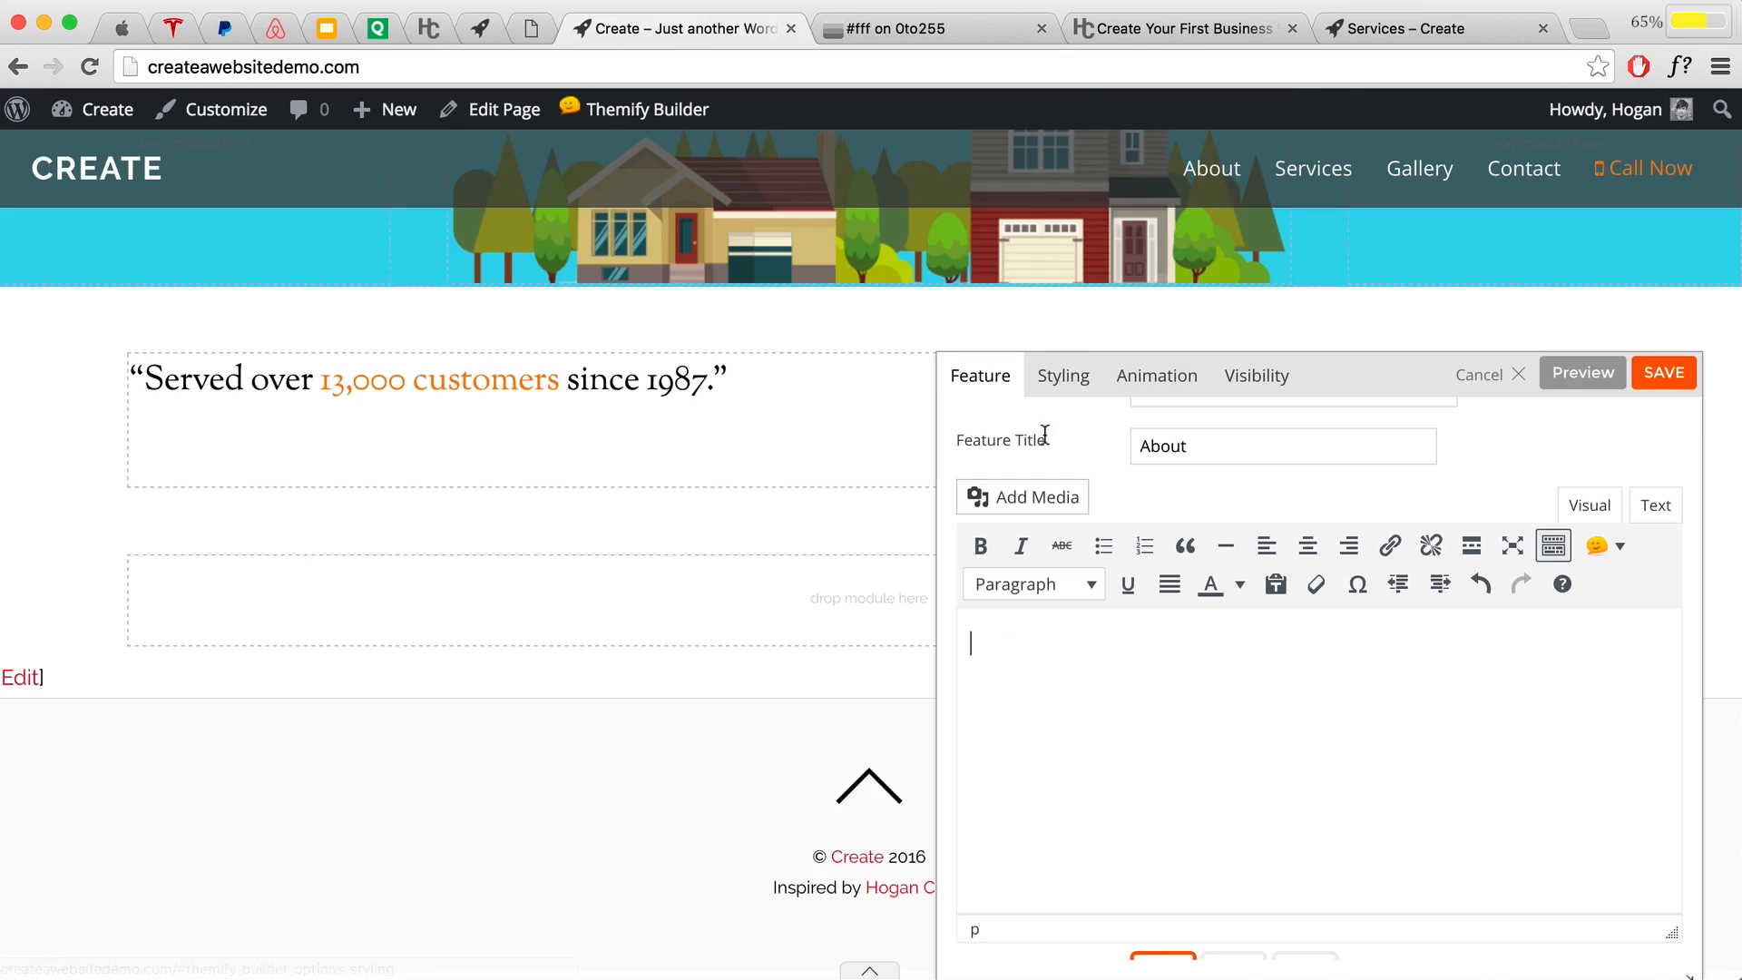
Step: Copy the step-9 sentence from the tutorial's 'Row #2 Feature Modules' section and return to the builder
click(1113, 28)
scroll(1287, 472, up, 20)
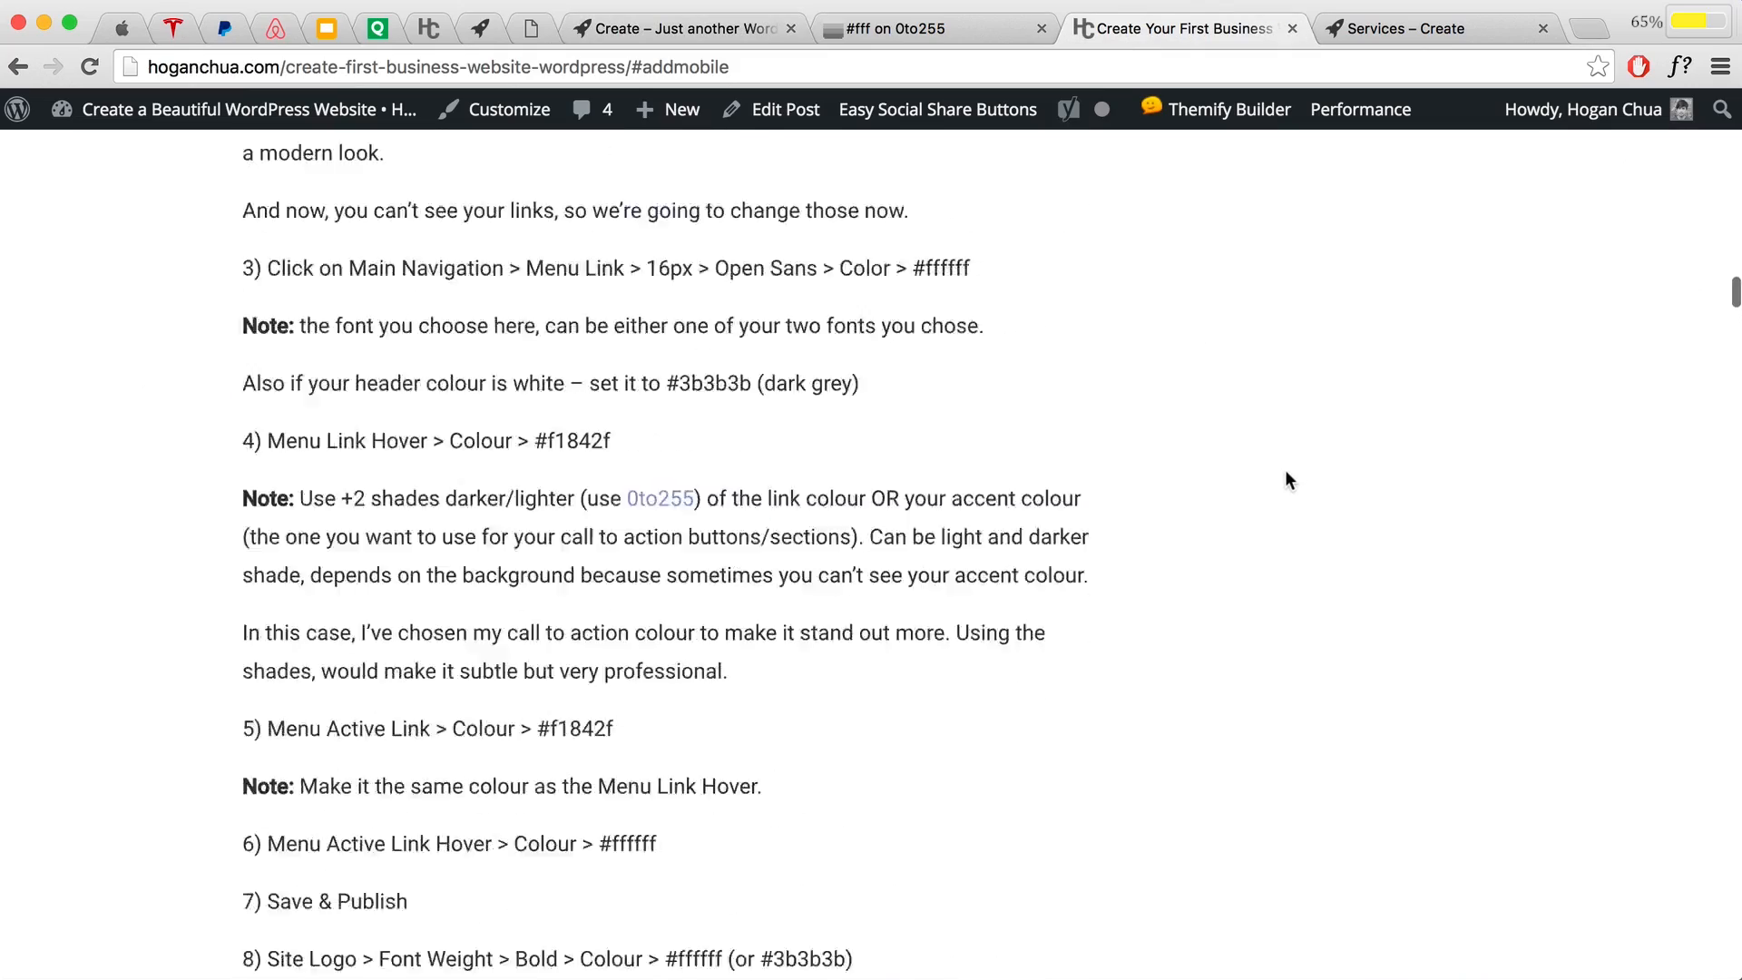
scroll(1286, 473, up, 20)
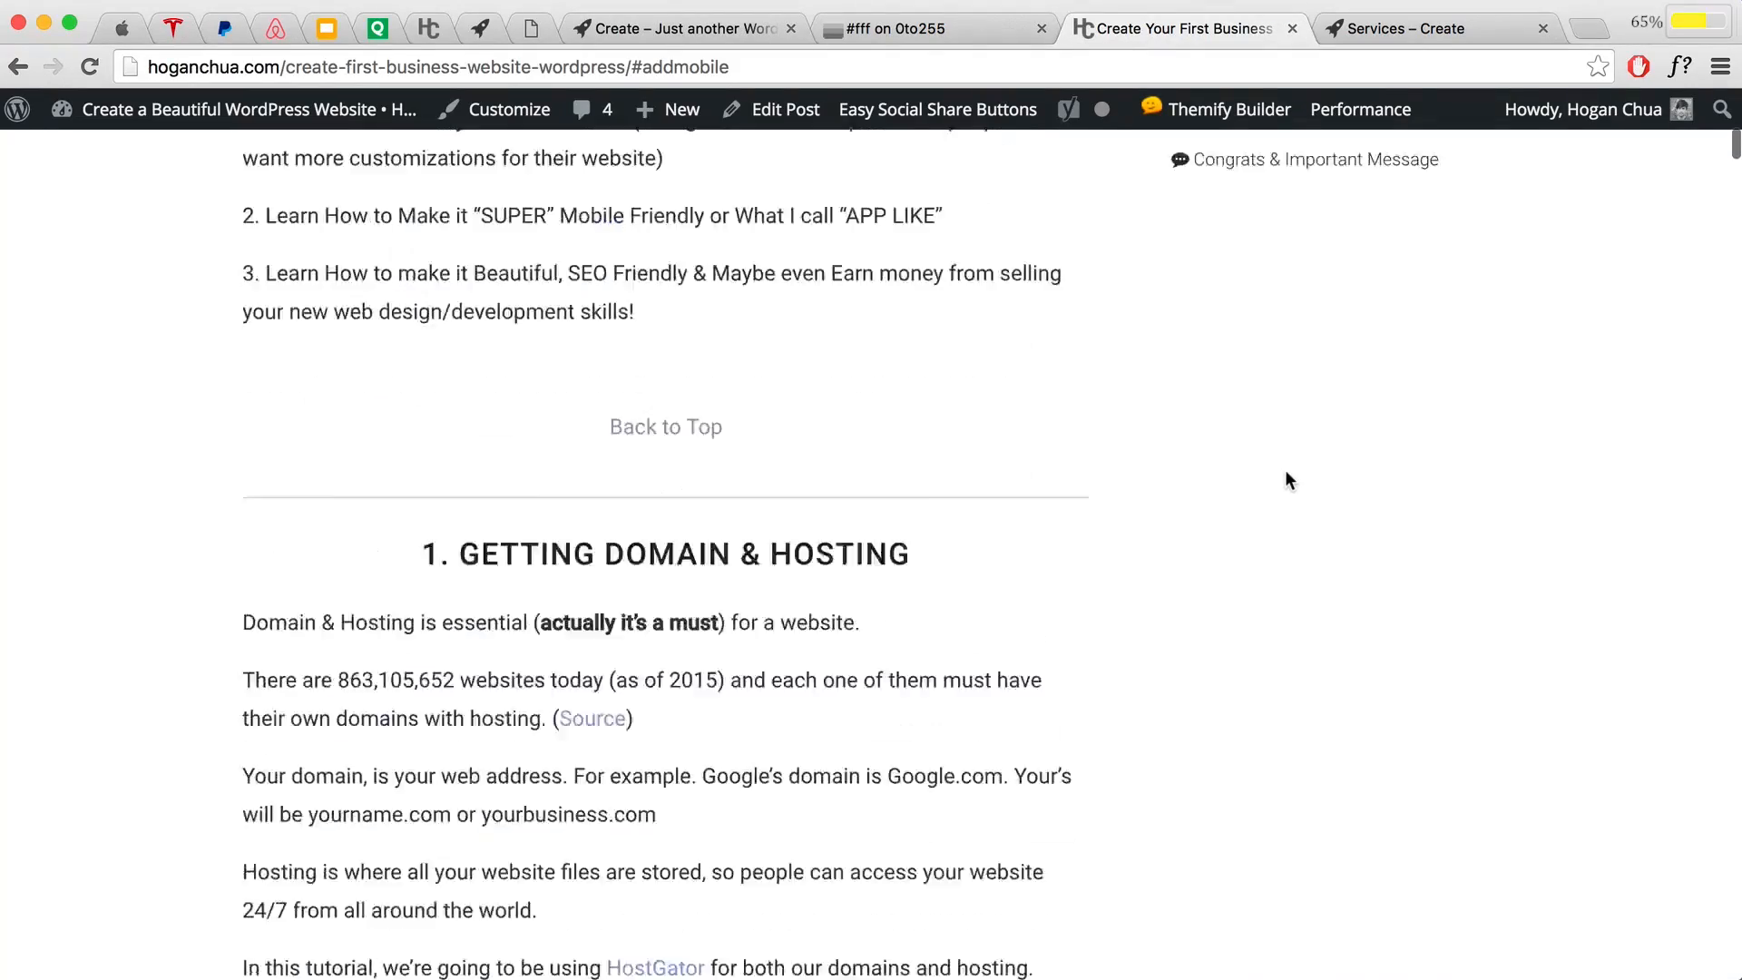
scroll(1285, 470, up, 1)
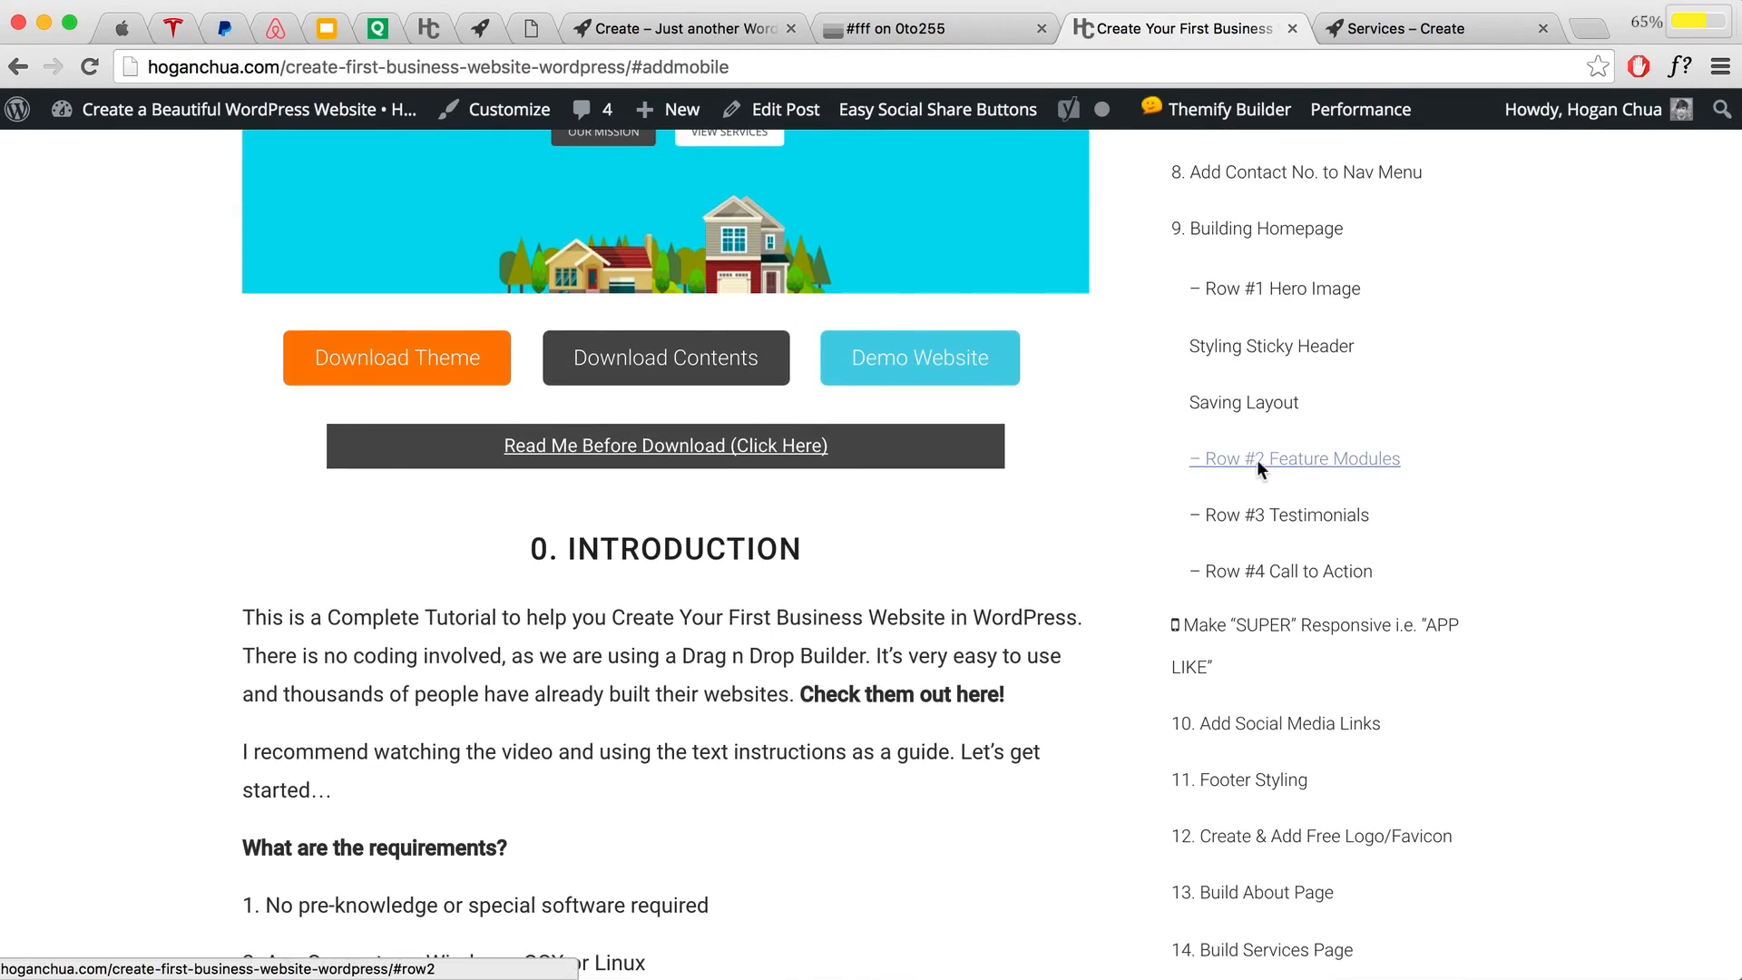
click(1257, 461)
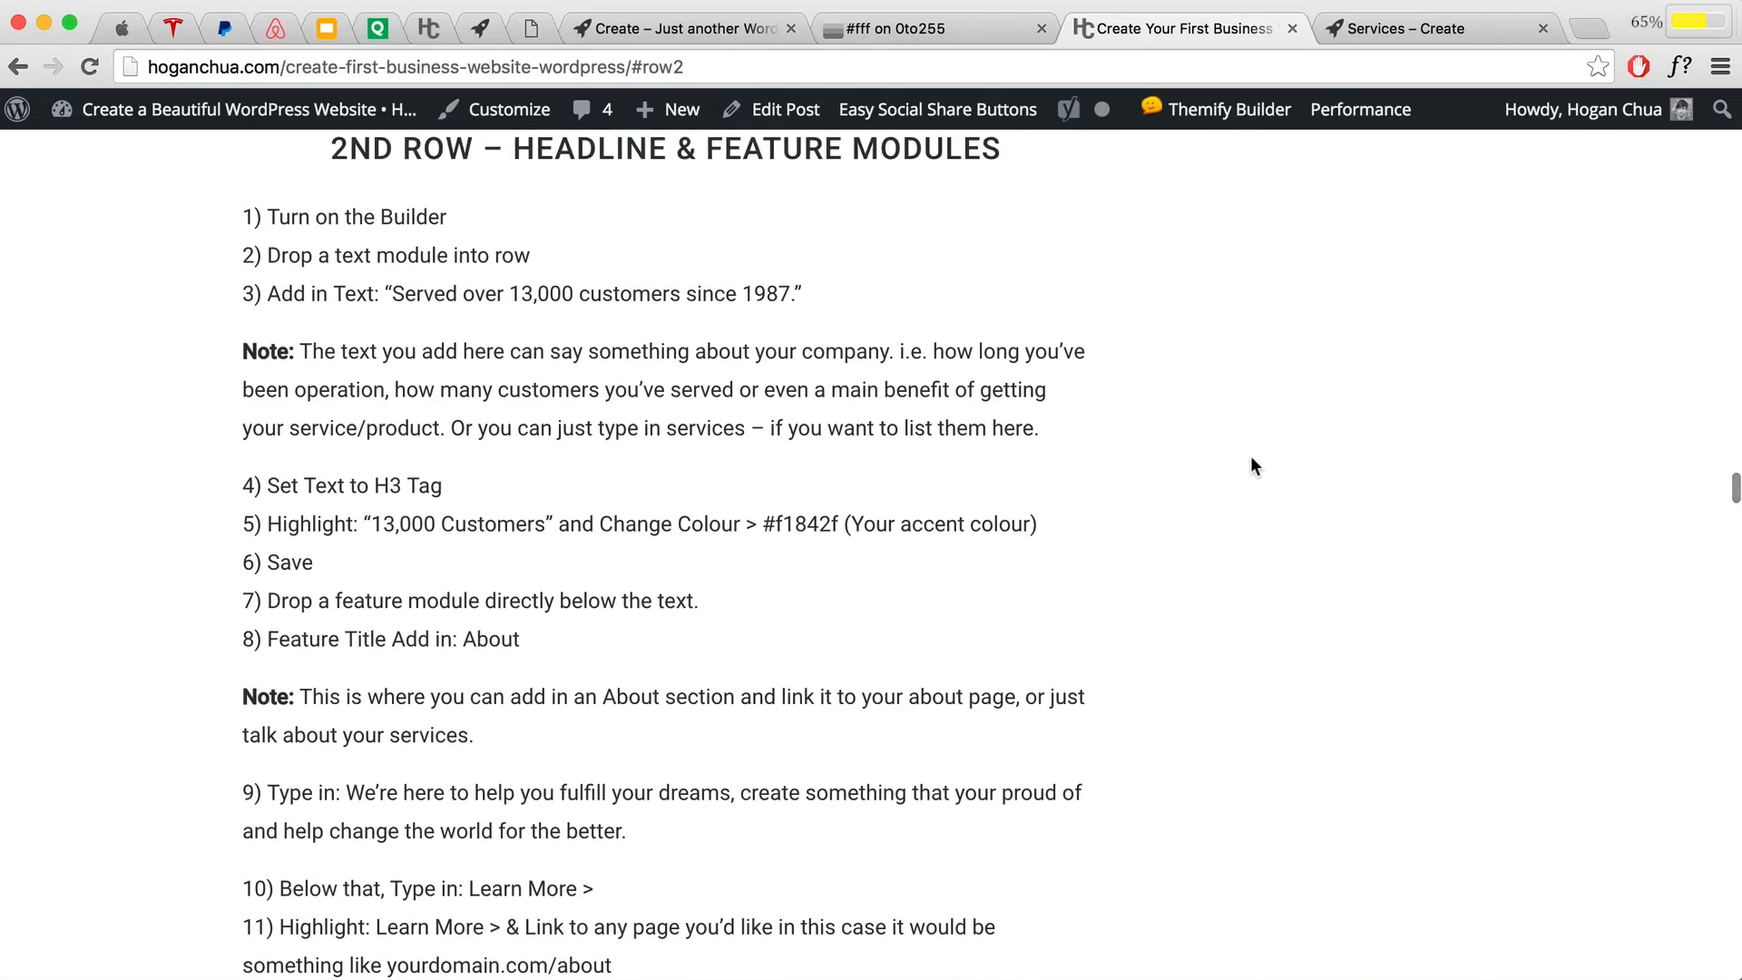
scroll(630, 755, down, 3)
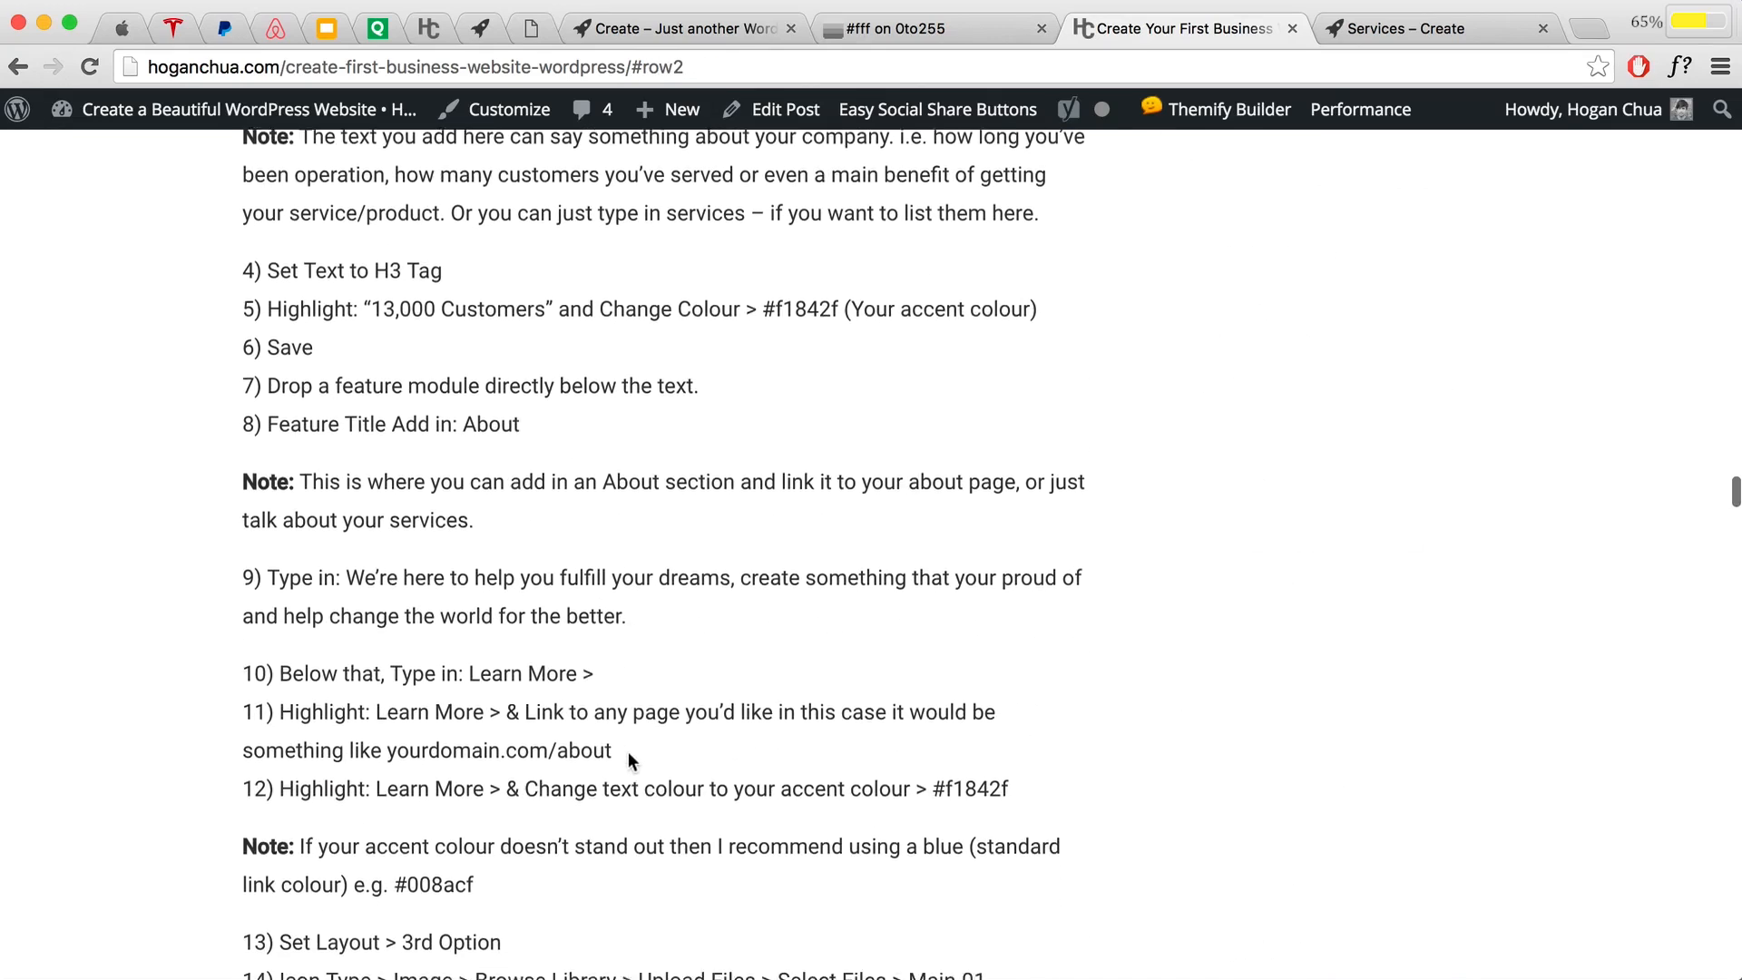
drag(348, 545, 622, 582)
right_click(579, 584)
click(593, 606)
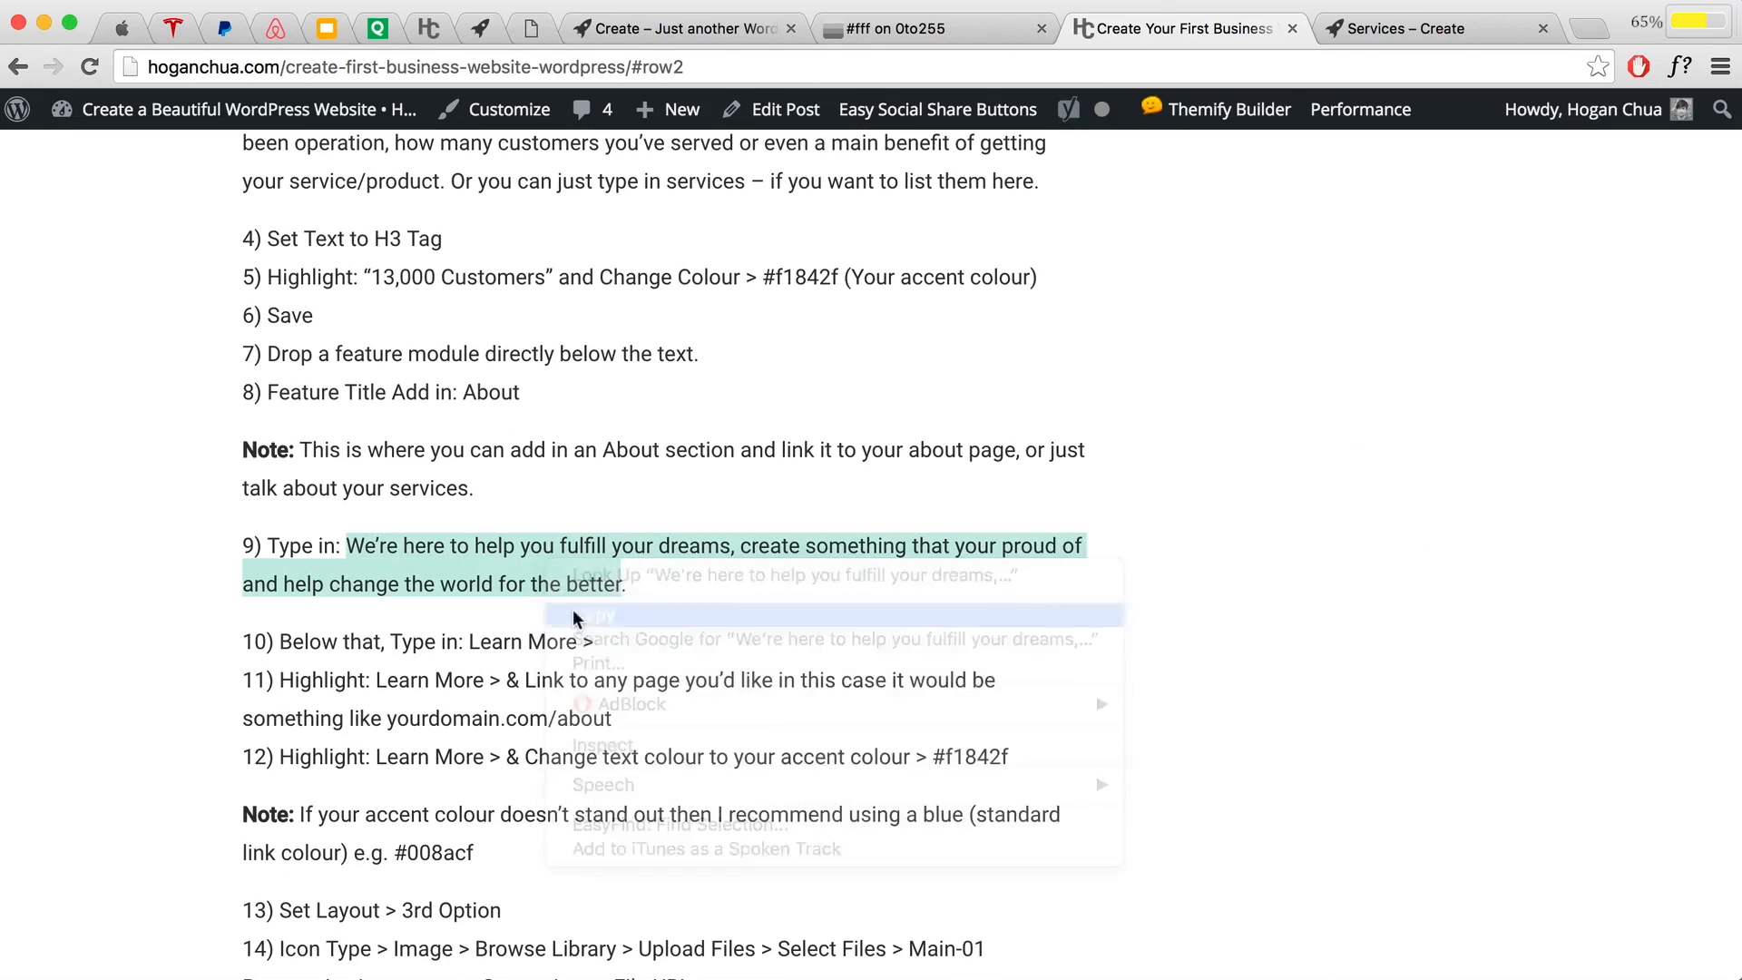
click(644, 28)
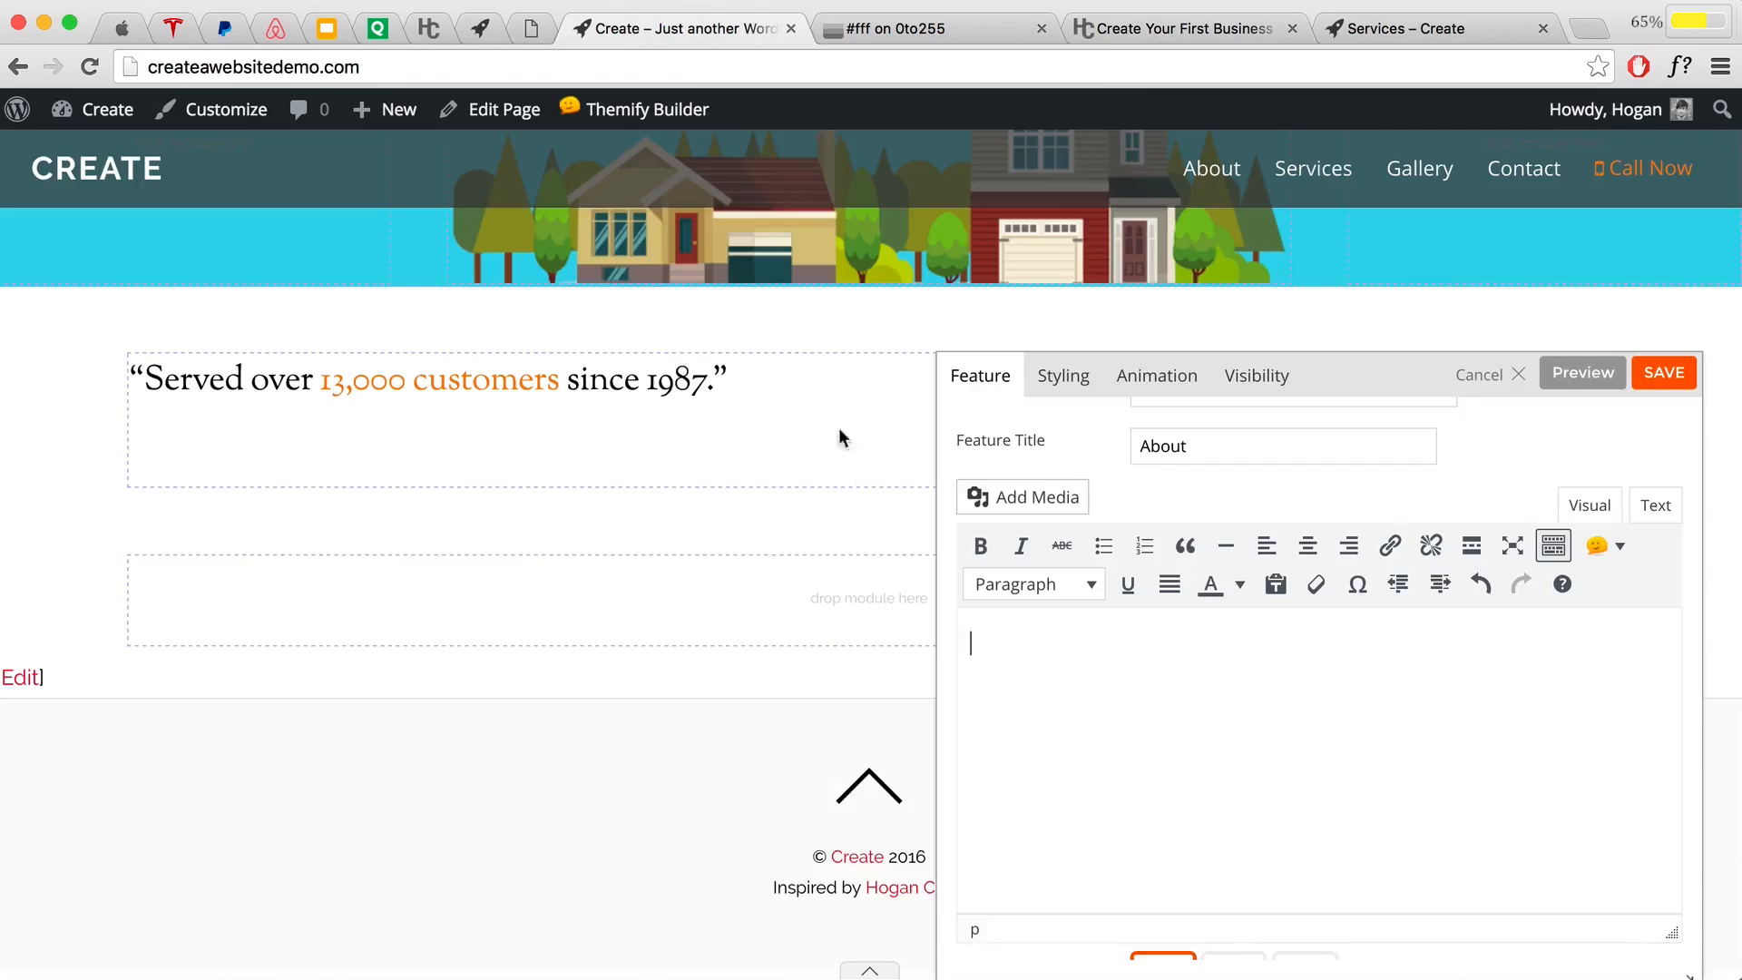
Step: Paste the copied sentence into the About body as plain text, replacing the formatted paste
click(994, 639)
key(super+v)
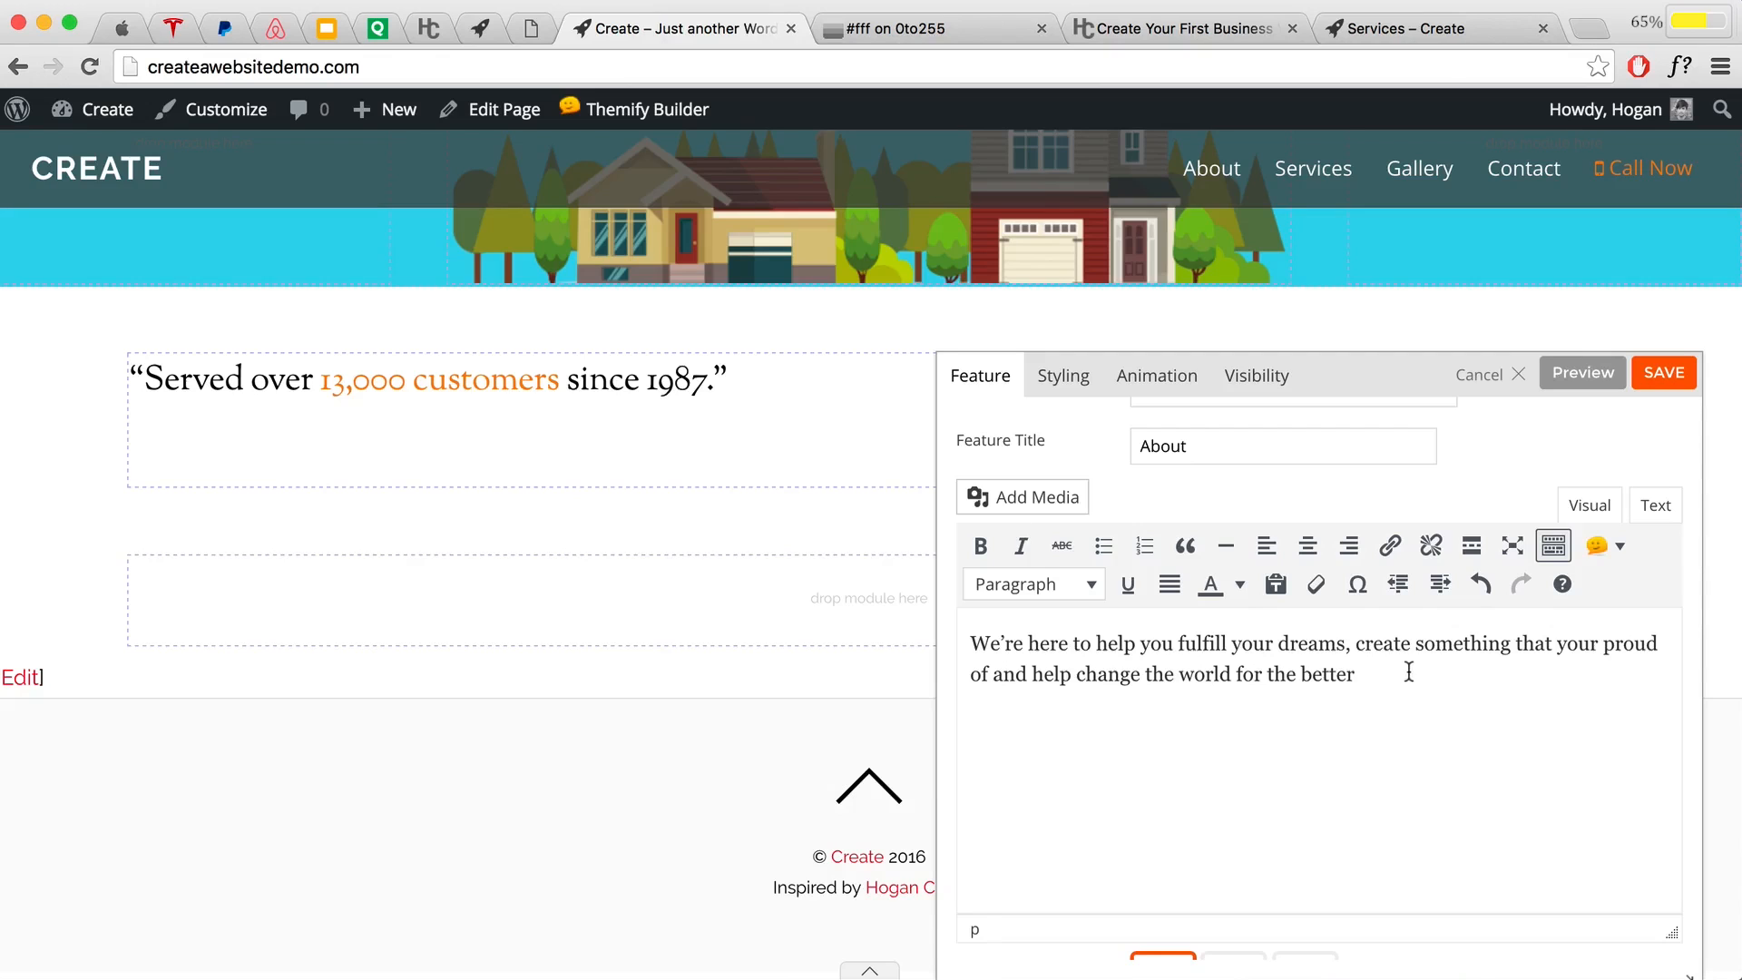
drag(1406, 670, 944, 624)
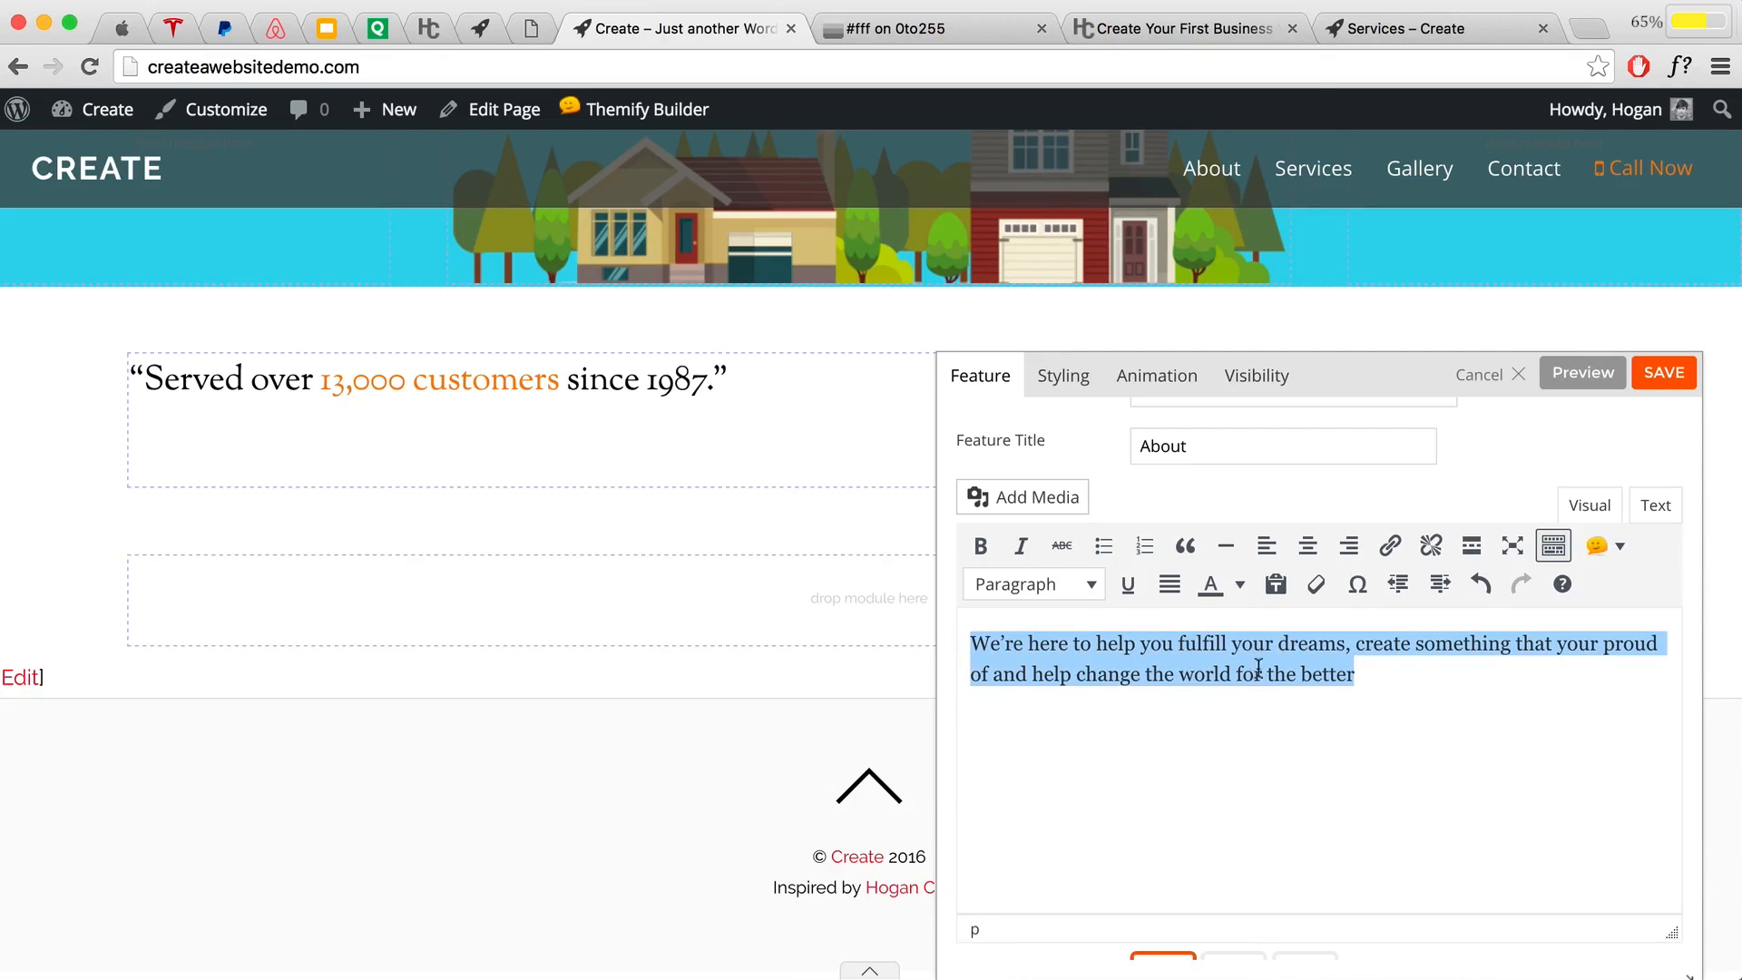
click(1375, 674)
drag(1429, 674, 968, 617)
key(BackSpace)
click(1274, 588)
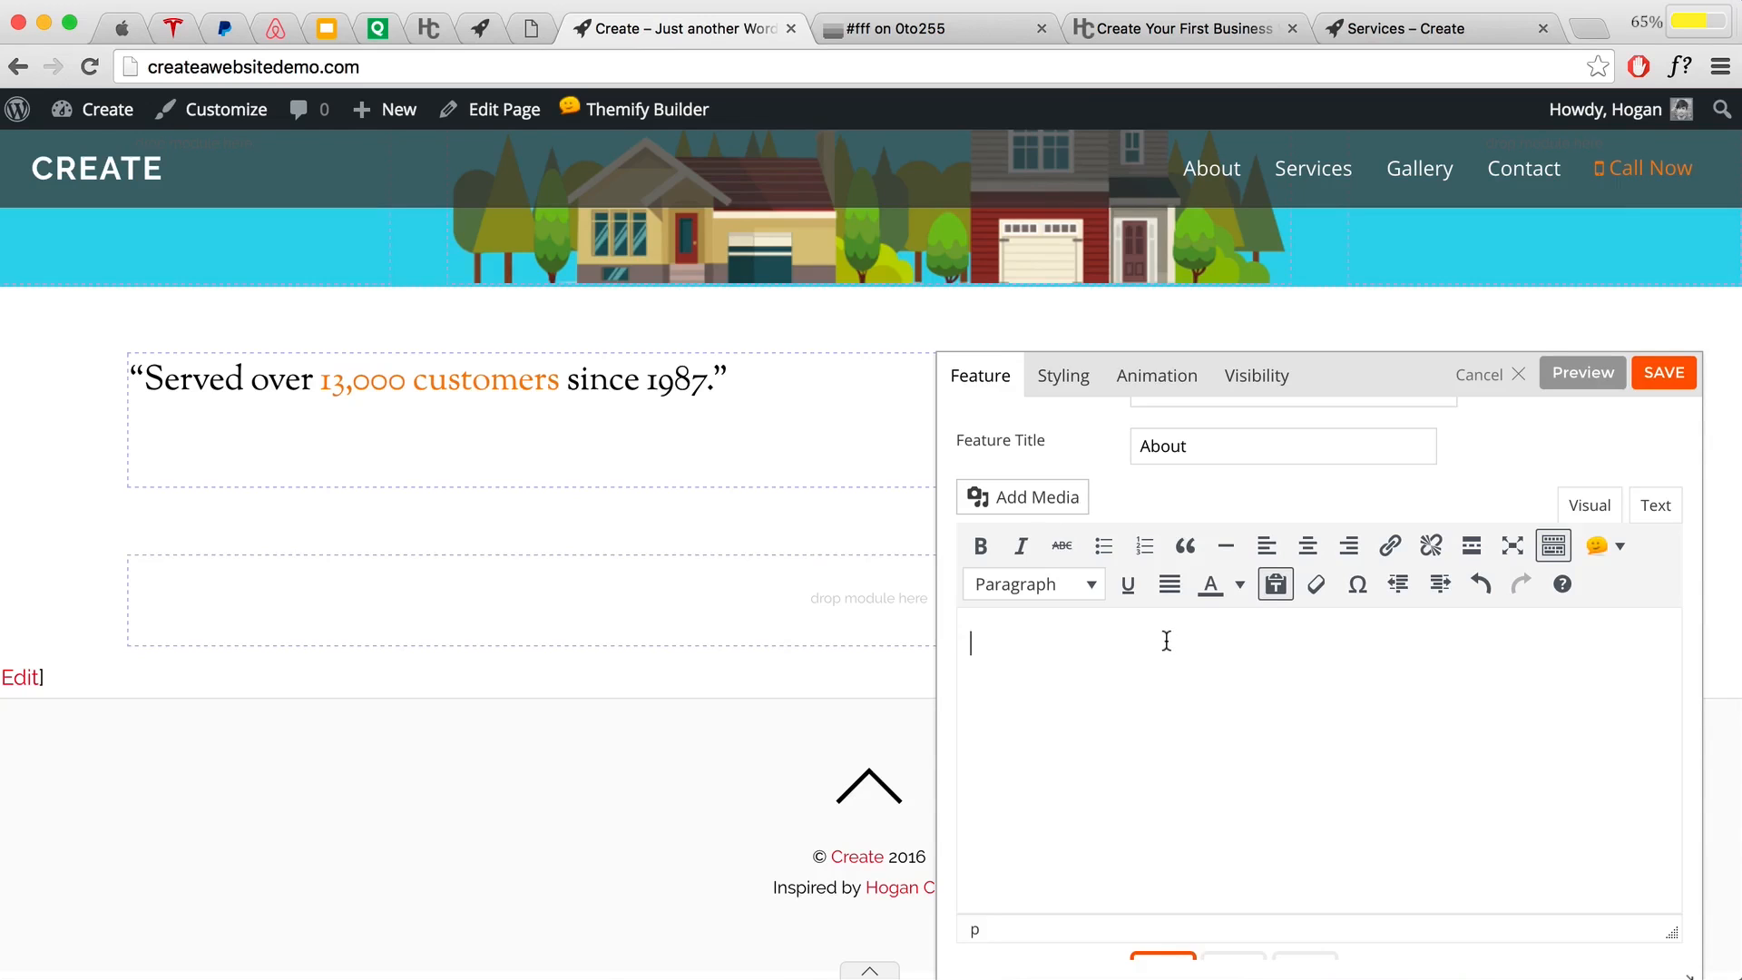
key(super+v)
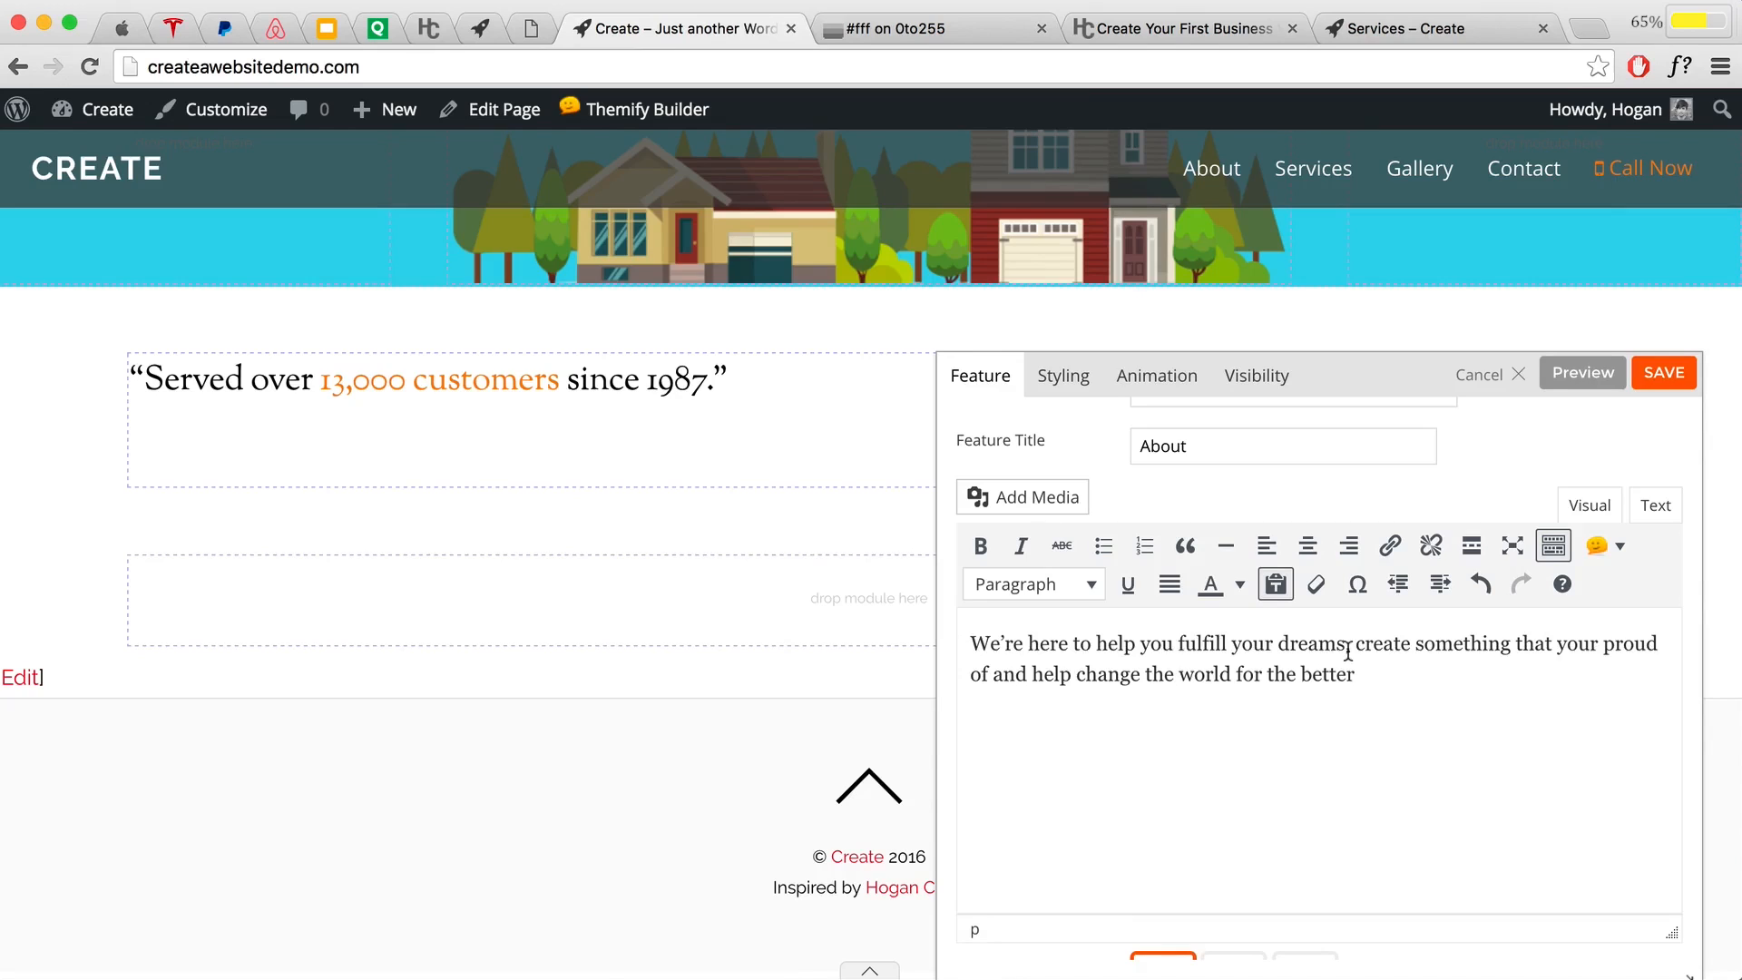
Step: End the sentence with a period and add a 'Learn More>' line beneath it
text(.)
key(Return)
text(Learn More>)
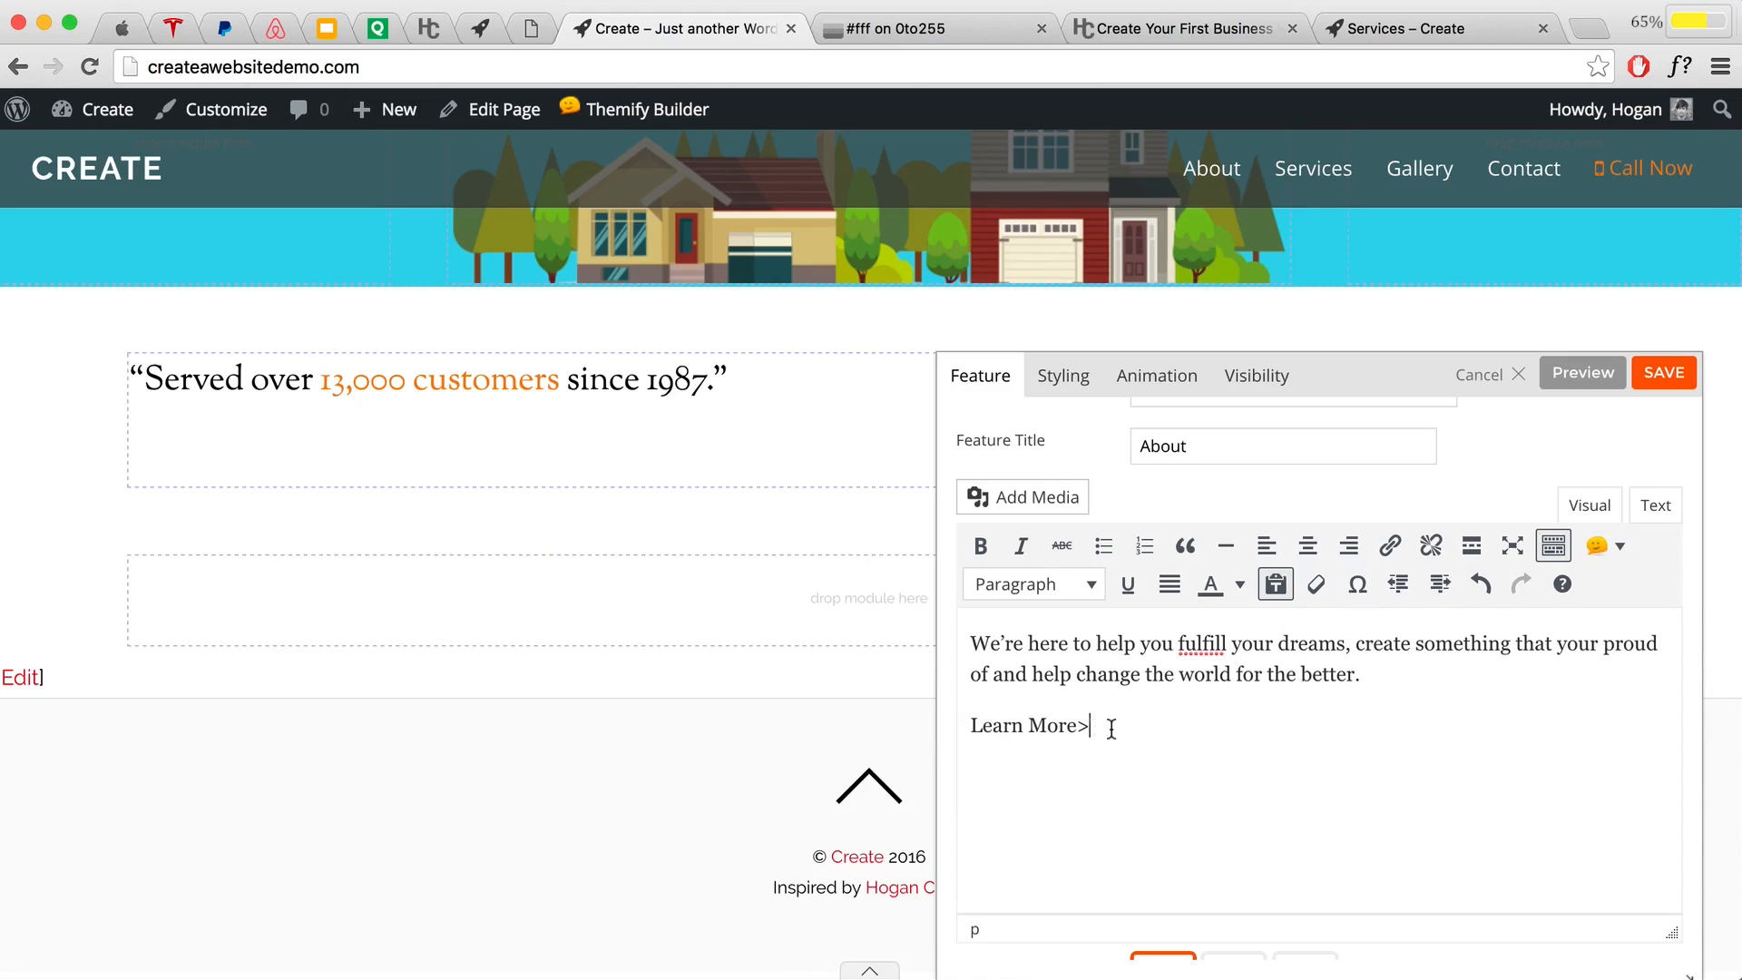
drag(1097, 728, 911, 731)
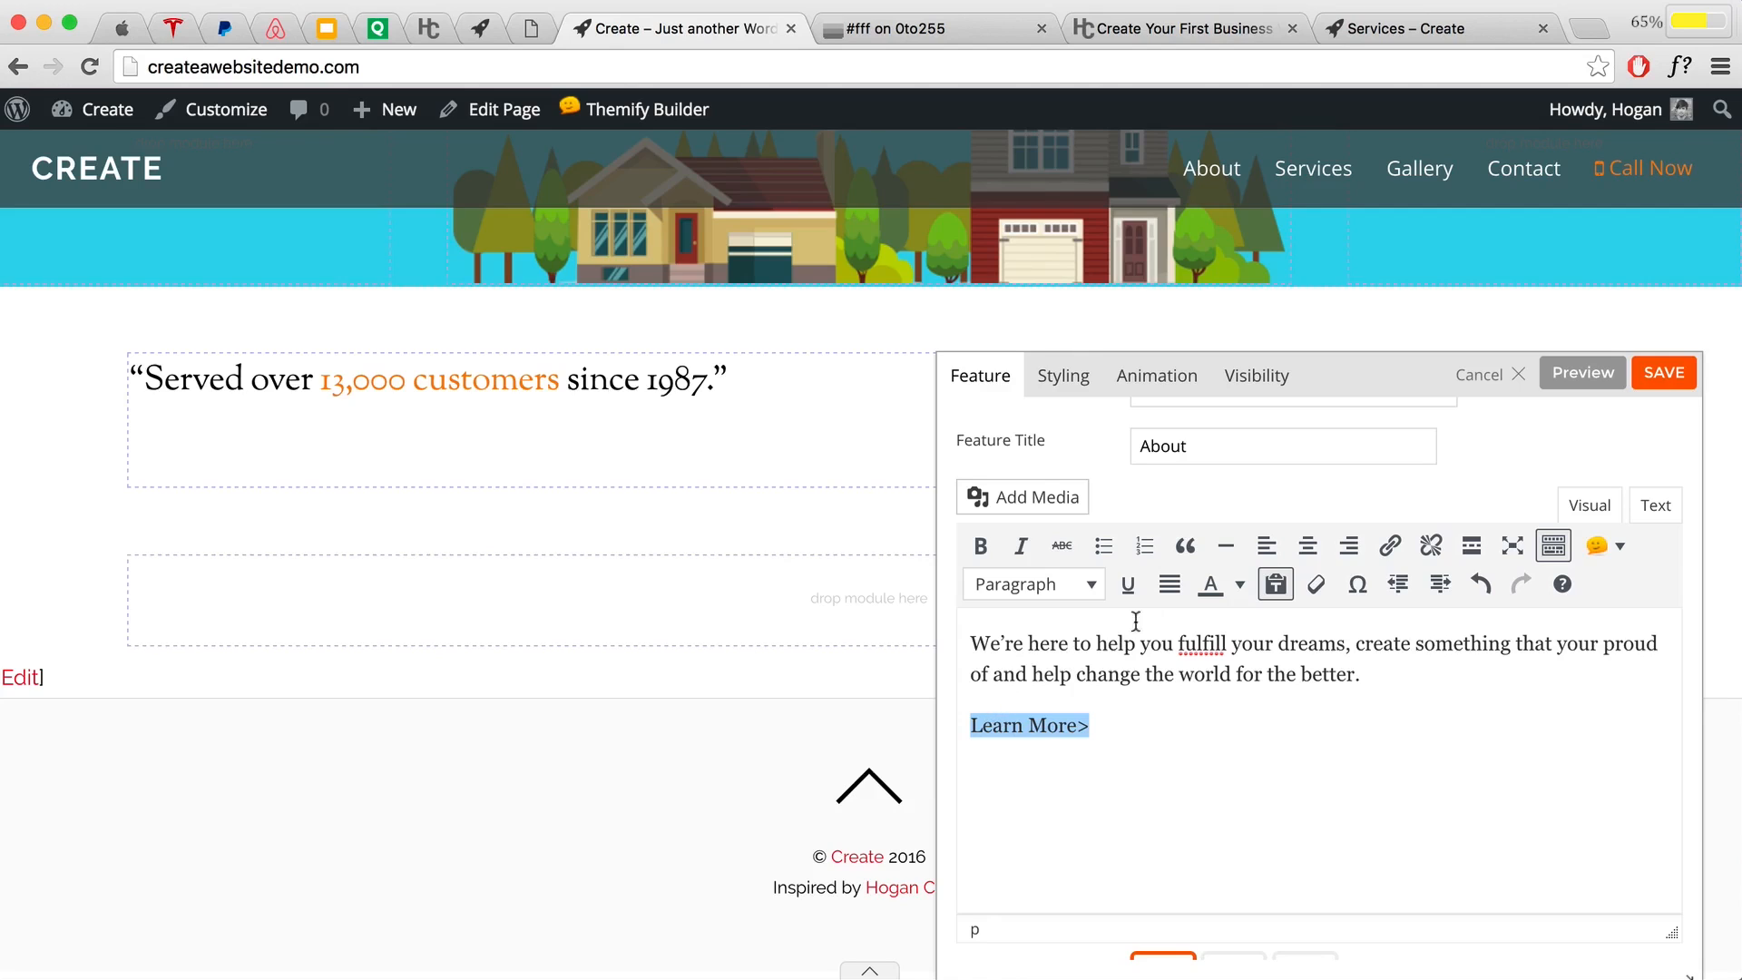
Step: Link 'Learn More>' to the About page URL createawebsitedemo.com/about/ copied from the site tab
click(1389, 545)
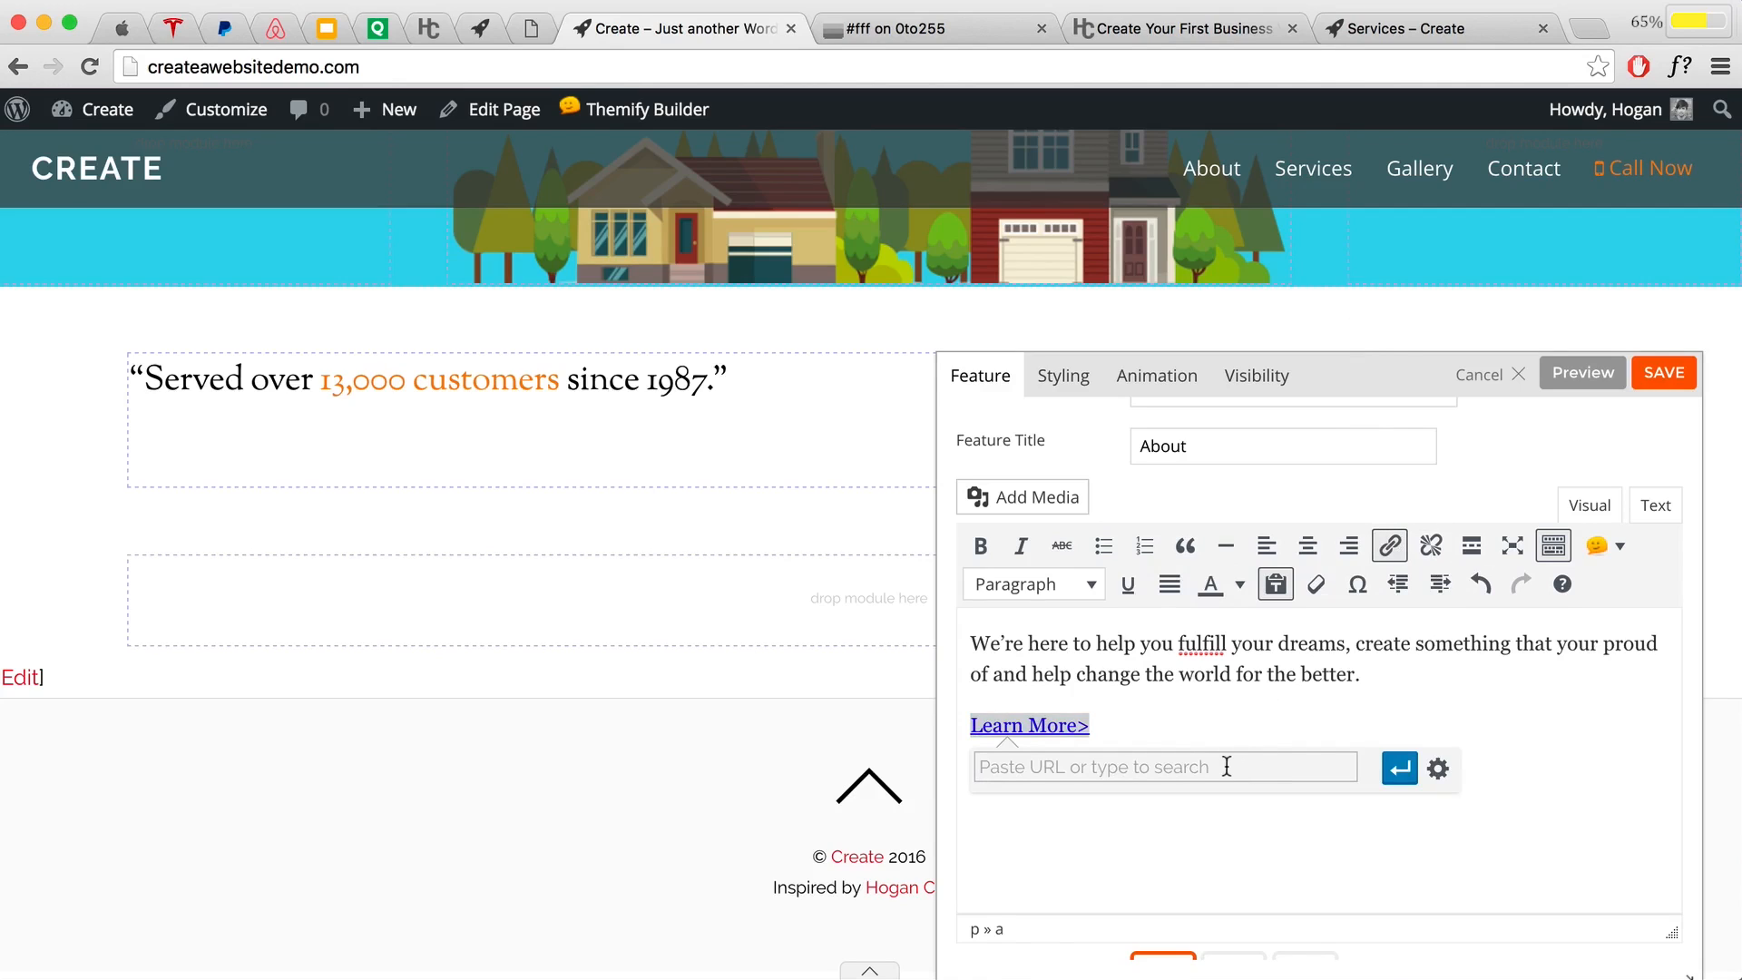
click(1368, 28)
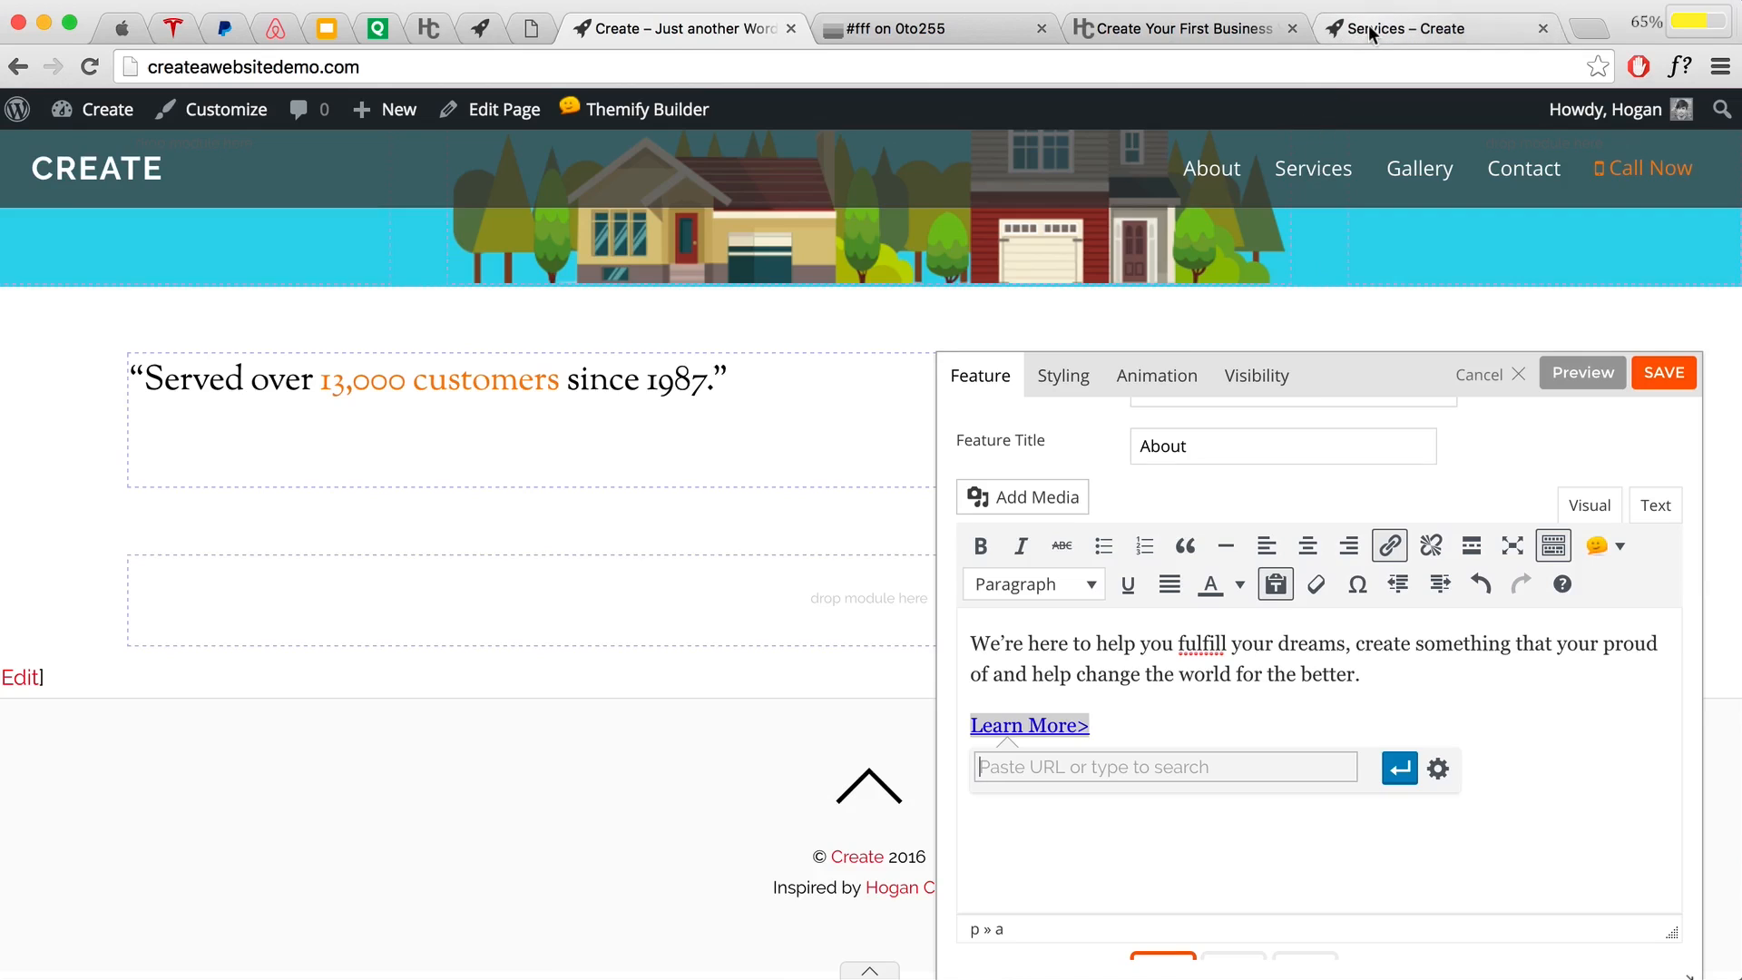
click(1211, 166)
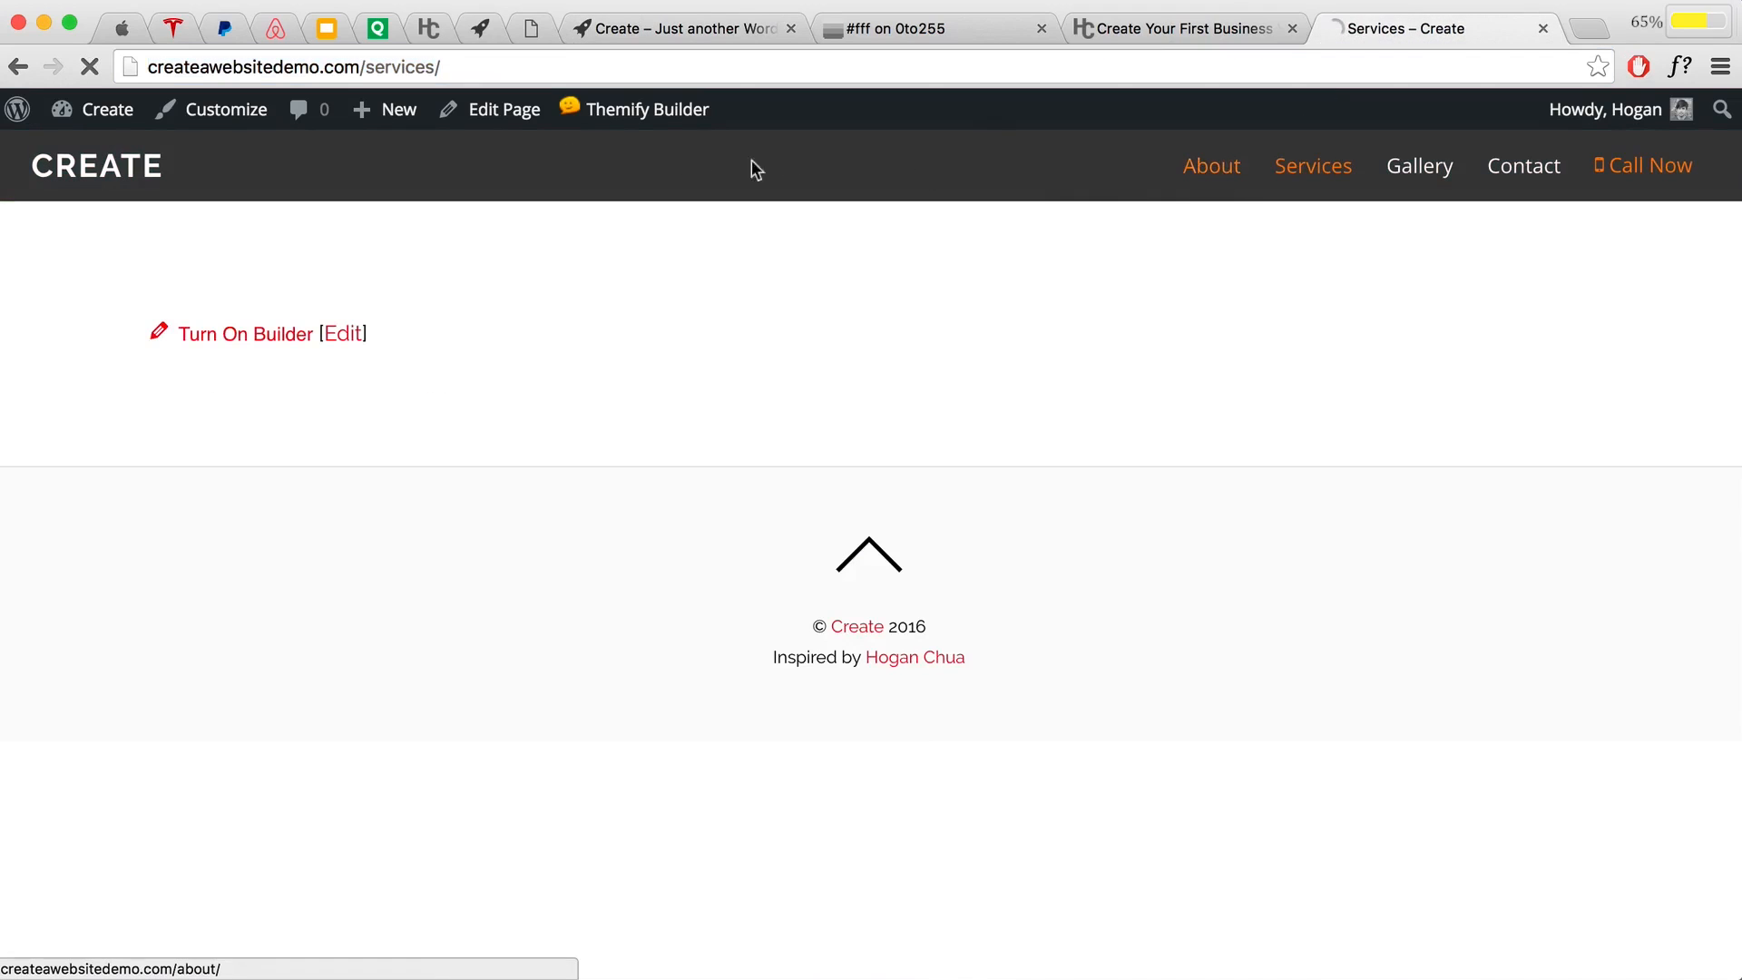
click(442, 70)
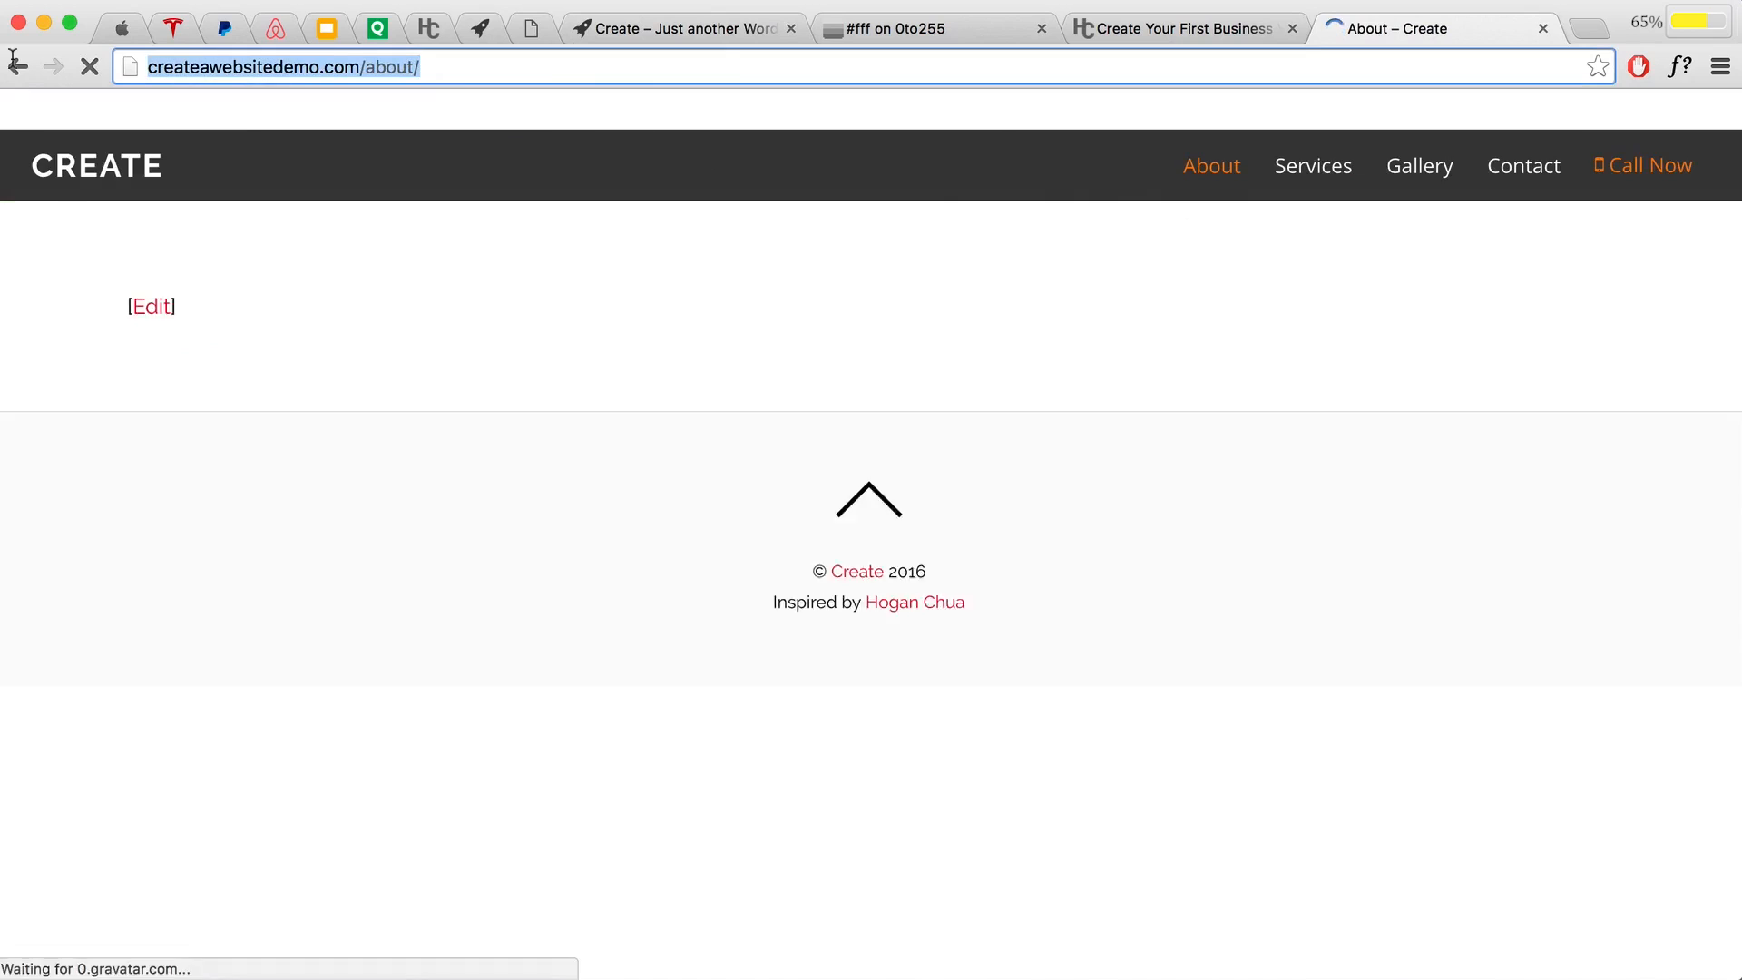
right_click(229, 66)
click(255, 103)
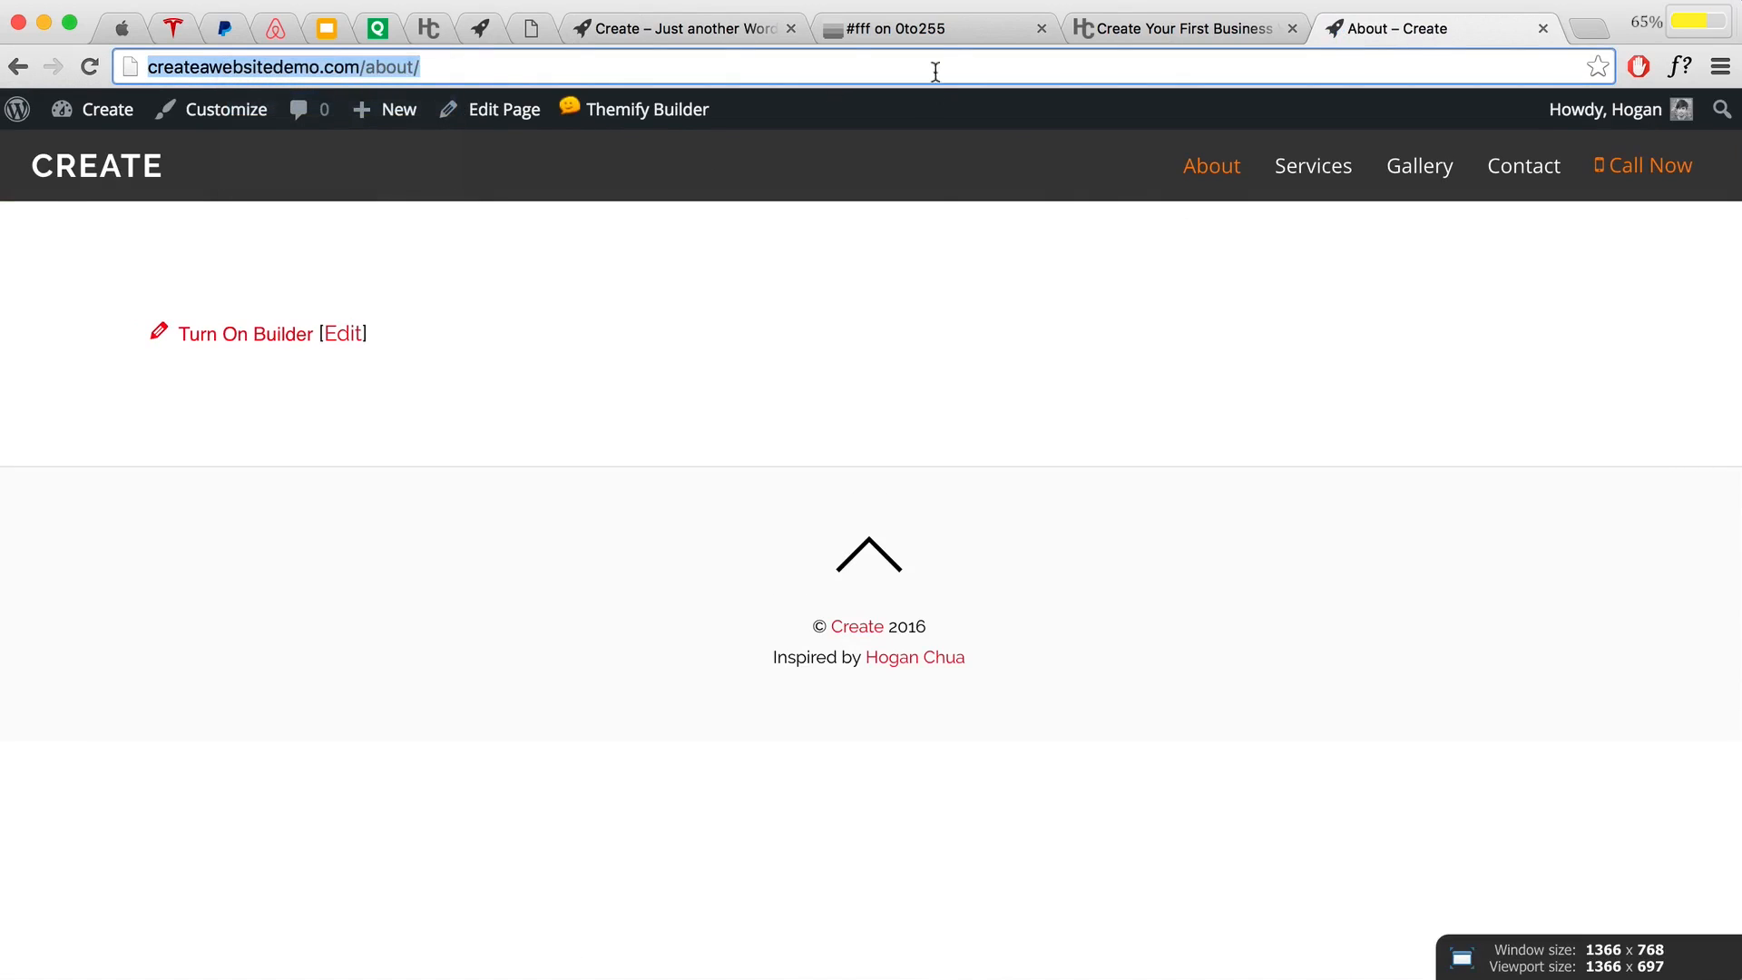
click(649, 32)
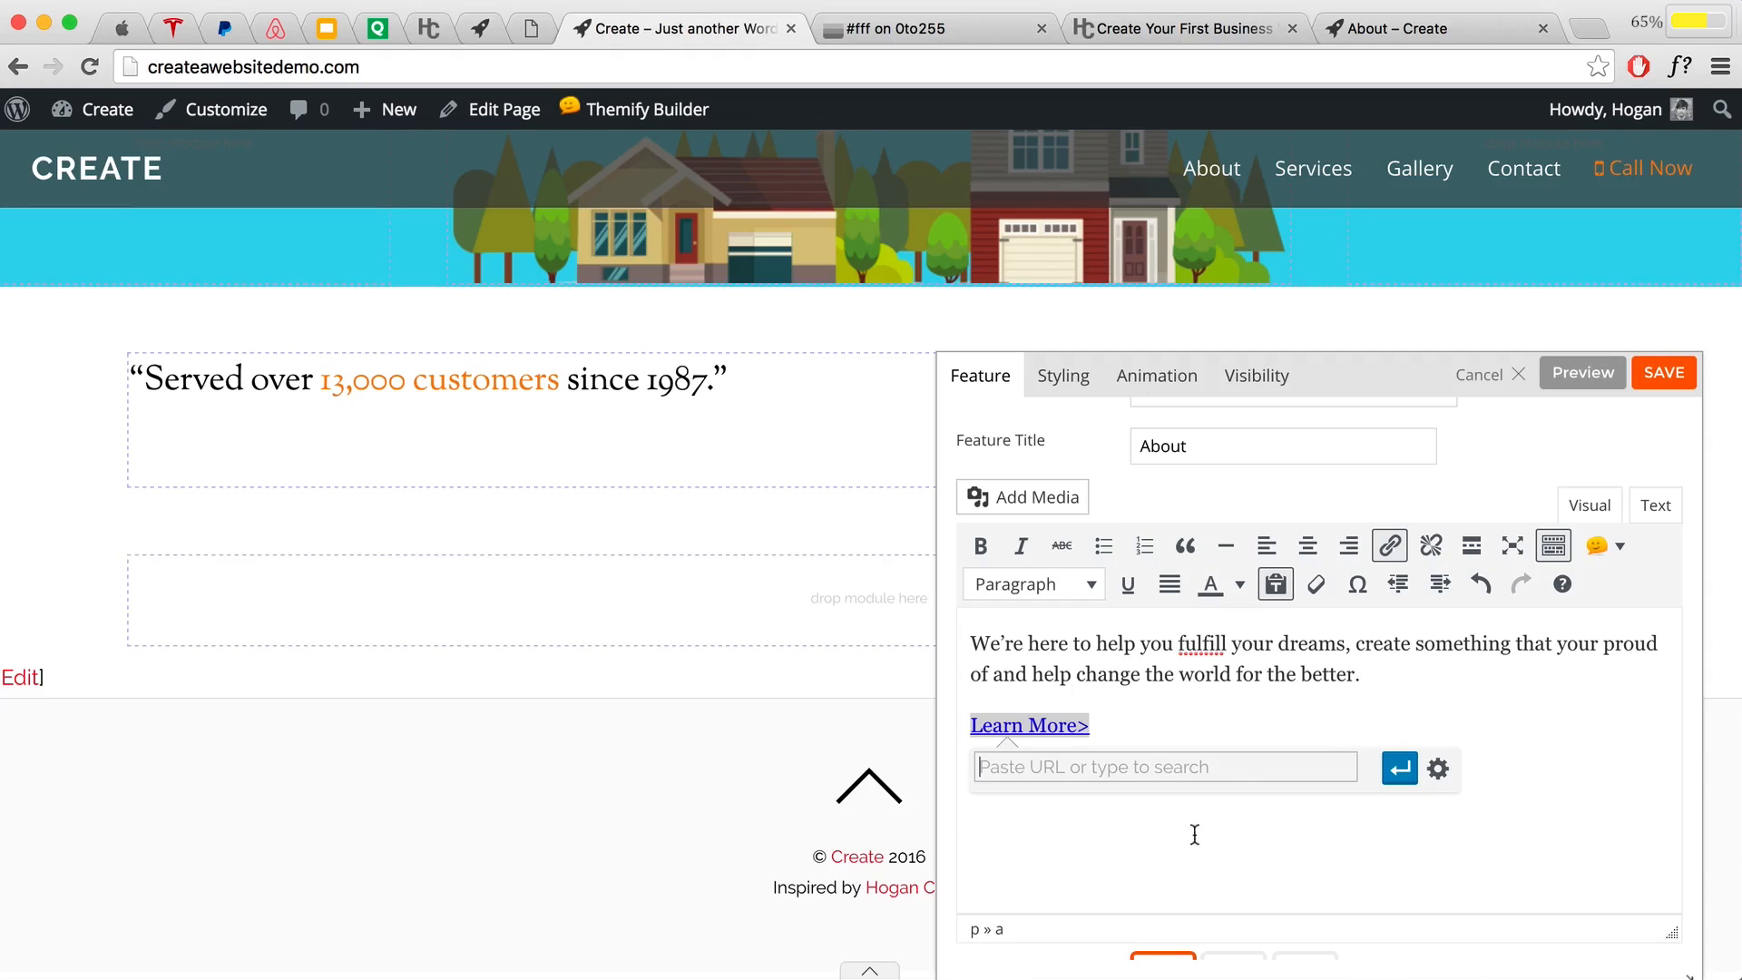
key(ctrl+v)
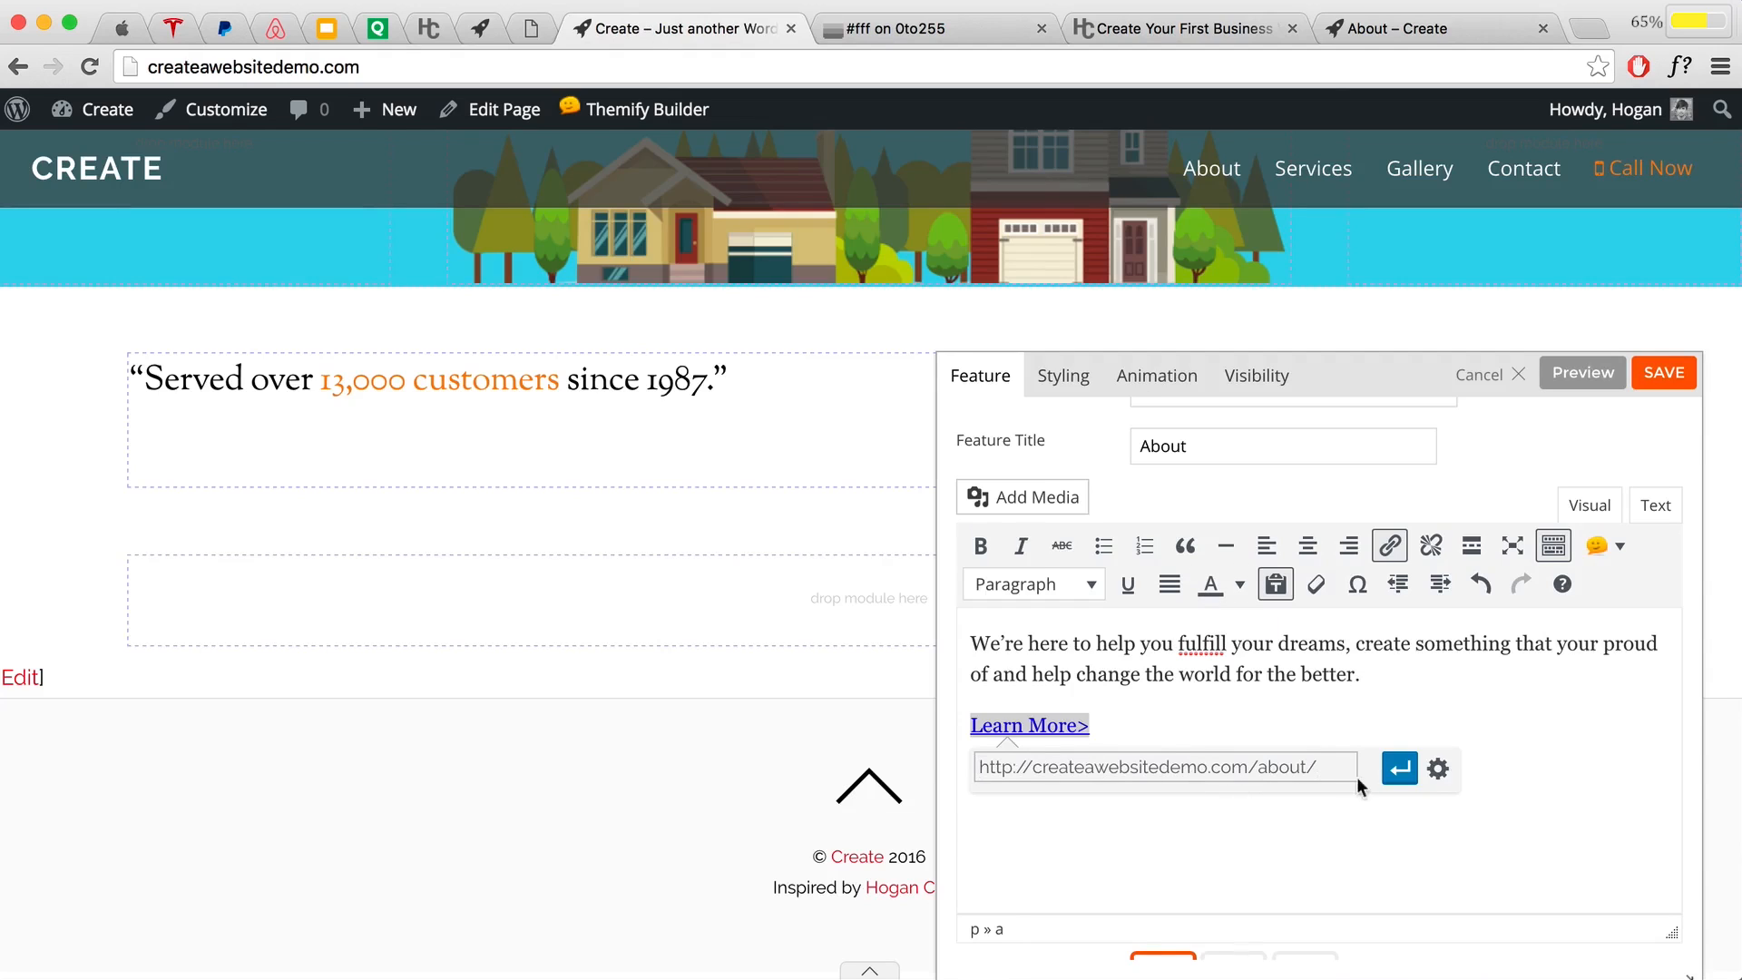
click(1437, 770)
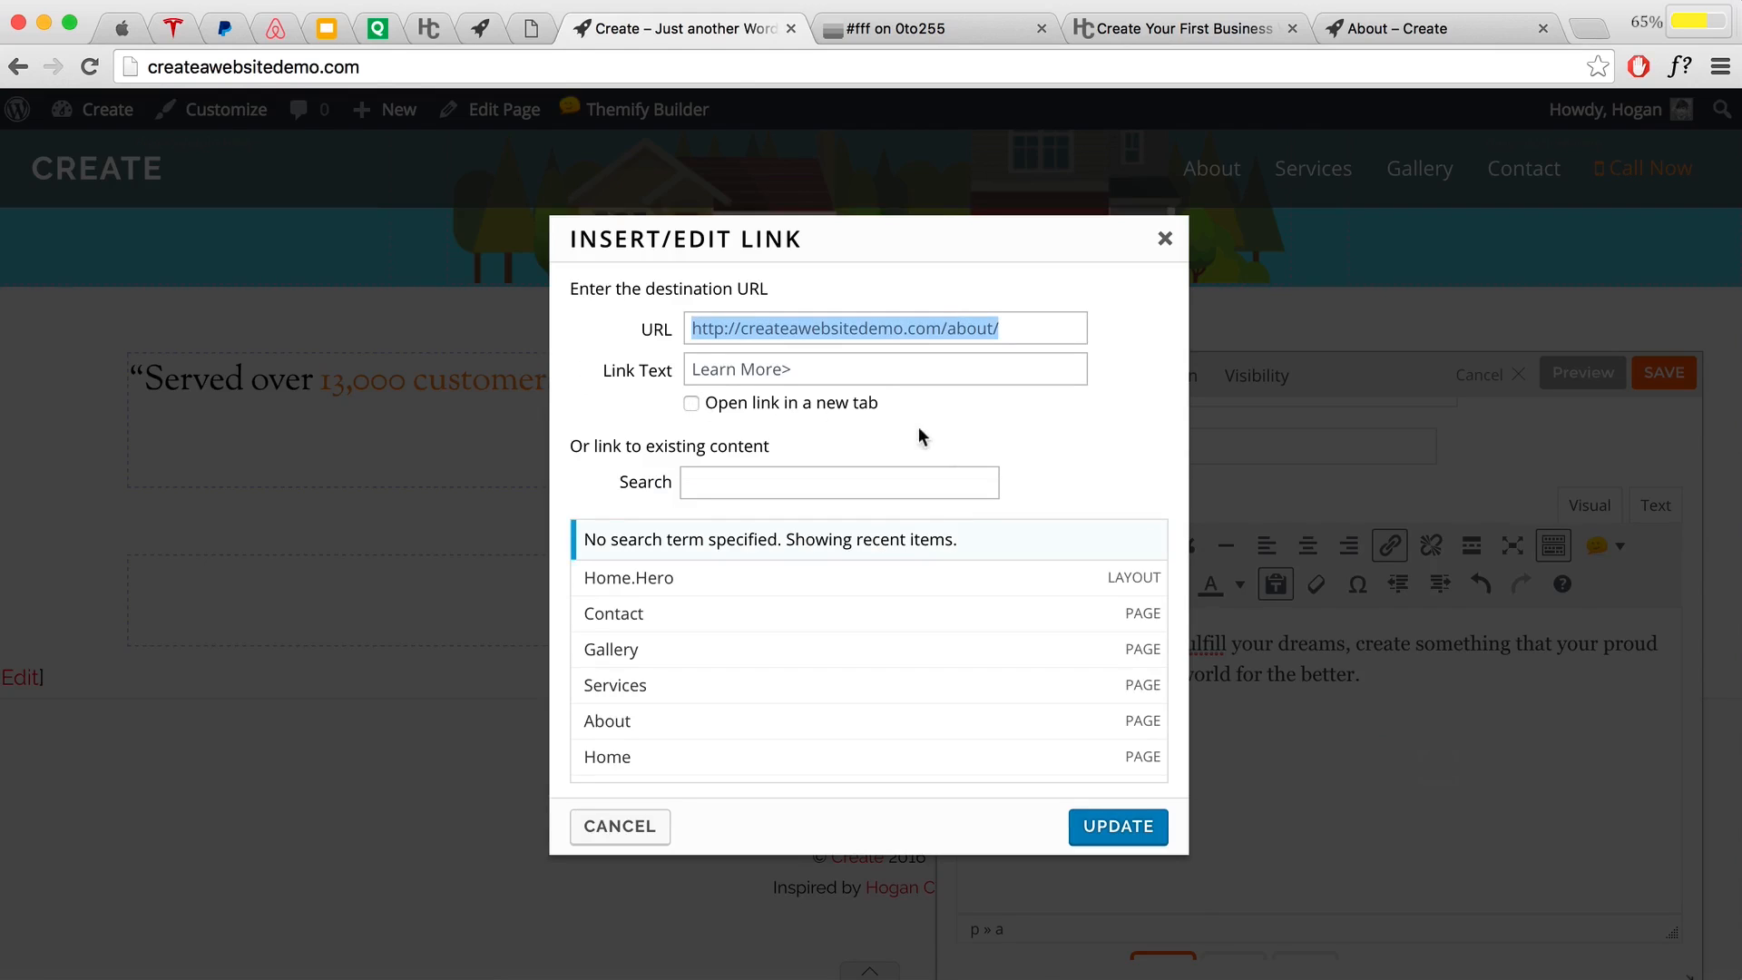
click(1129, 827)
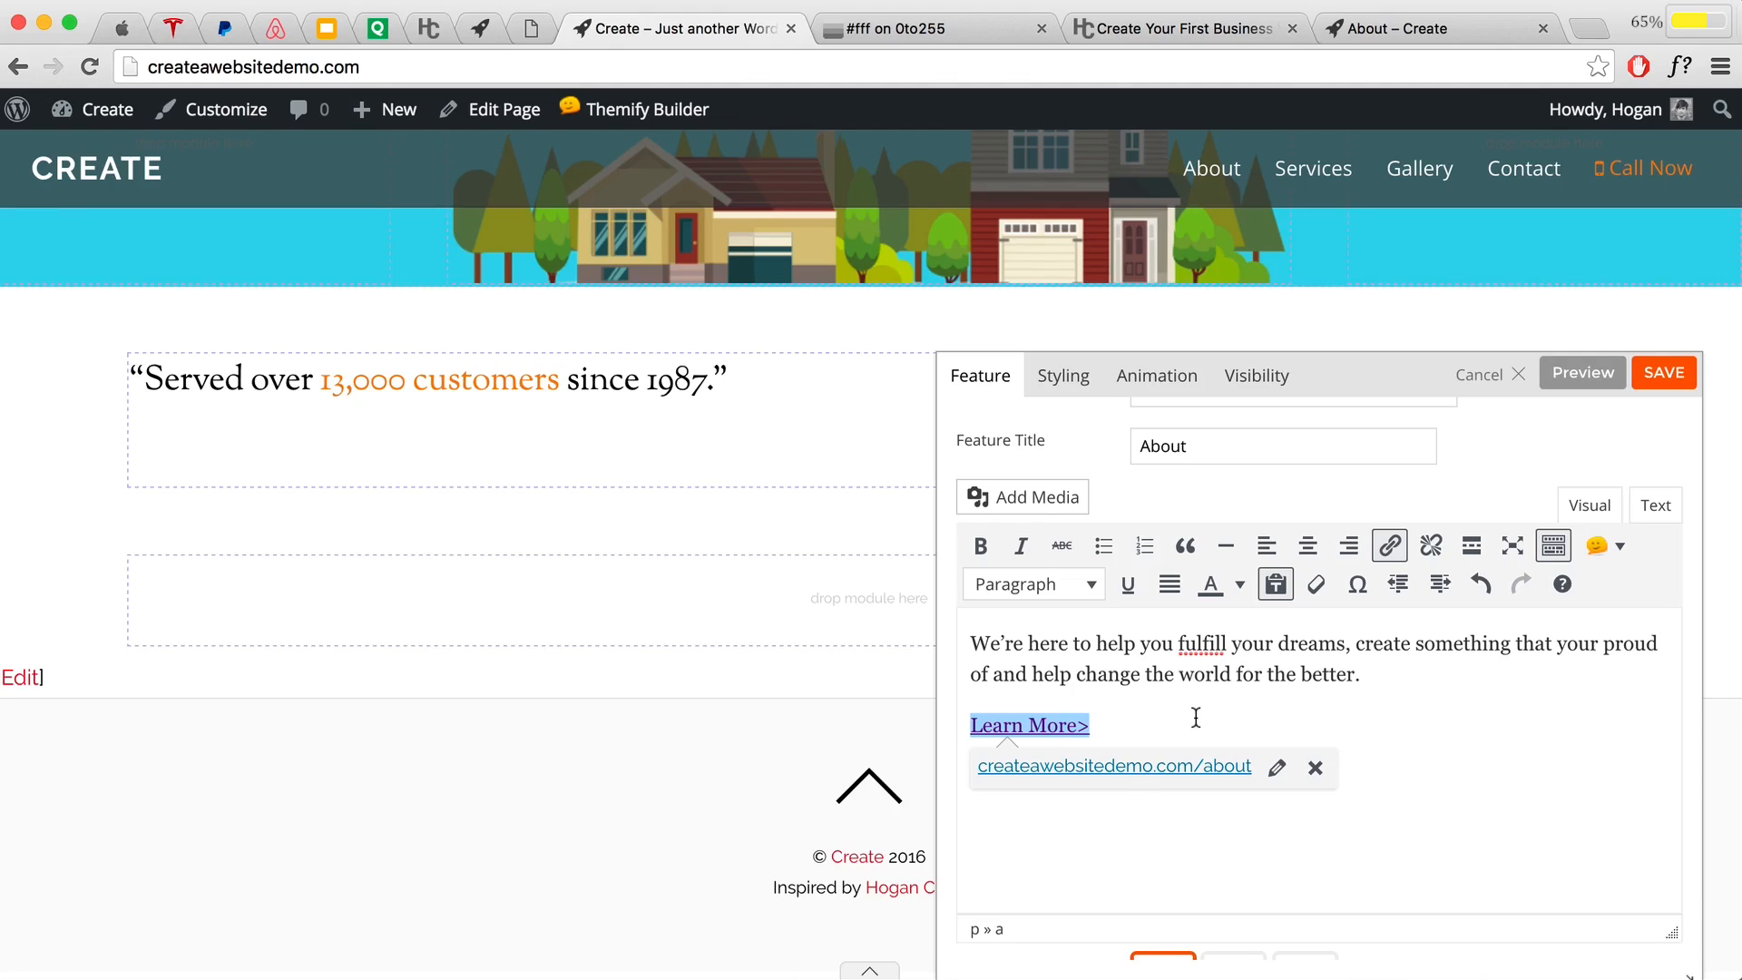
drag(1196, 717, 940, 722)
Step: Colour the 'Learn More>' link #f1842f and preview the About feature on the page
click(1239, 584)
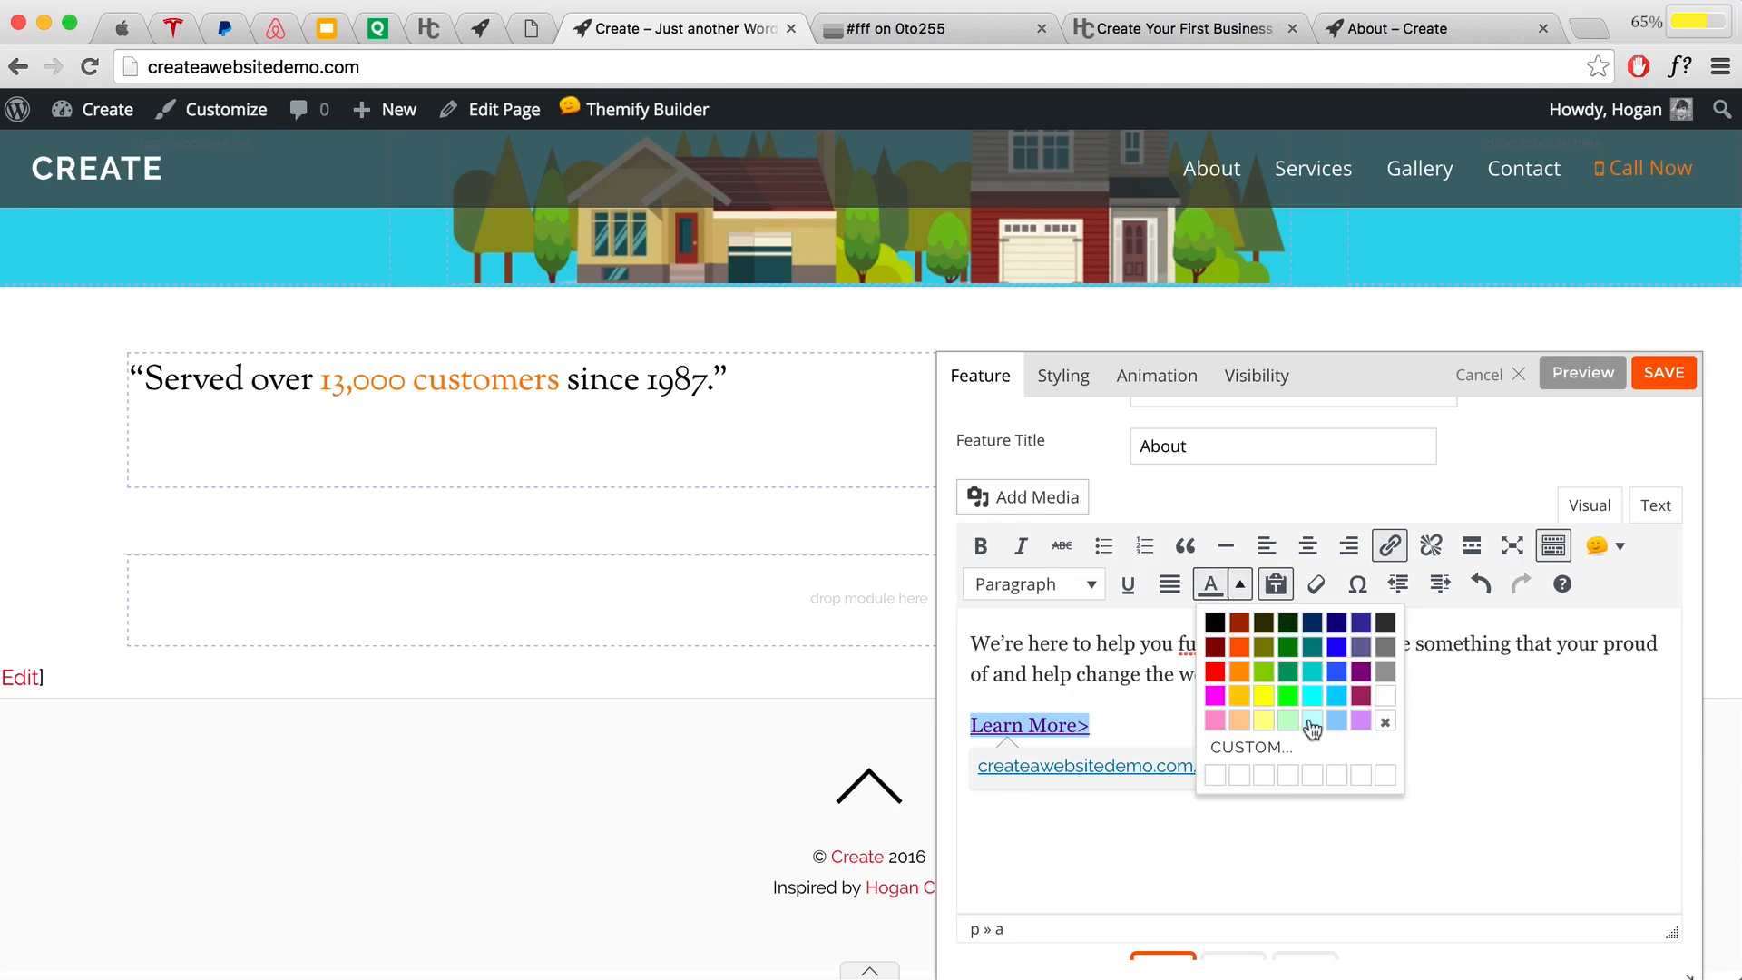
click(1273, 758)
double_click(1062, 557)
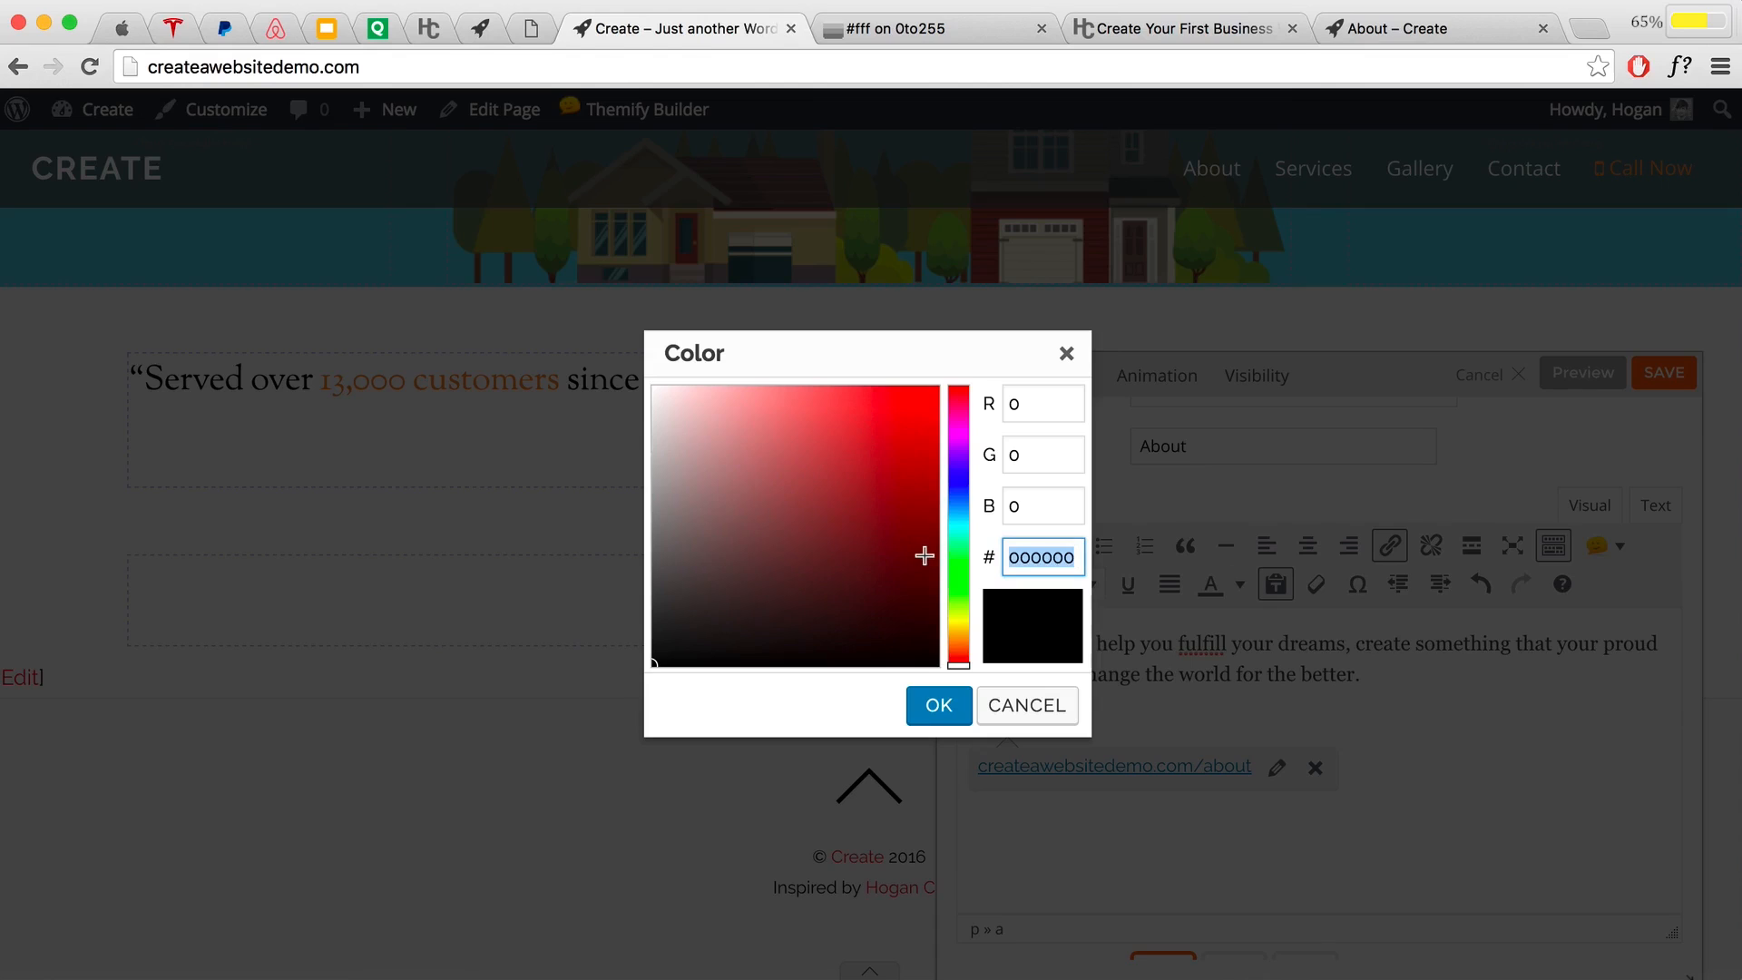
text(f1842)
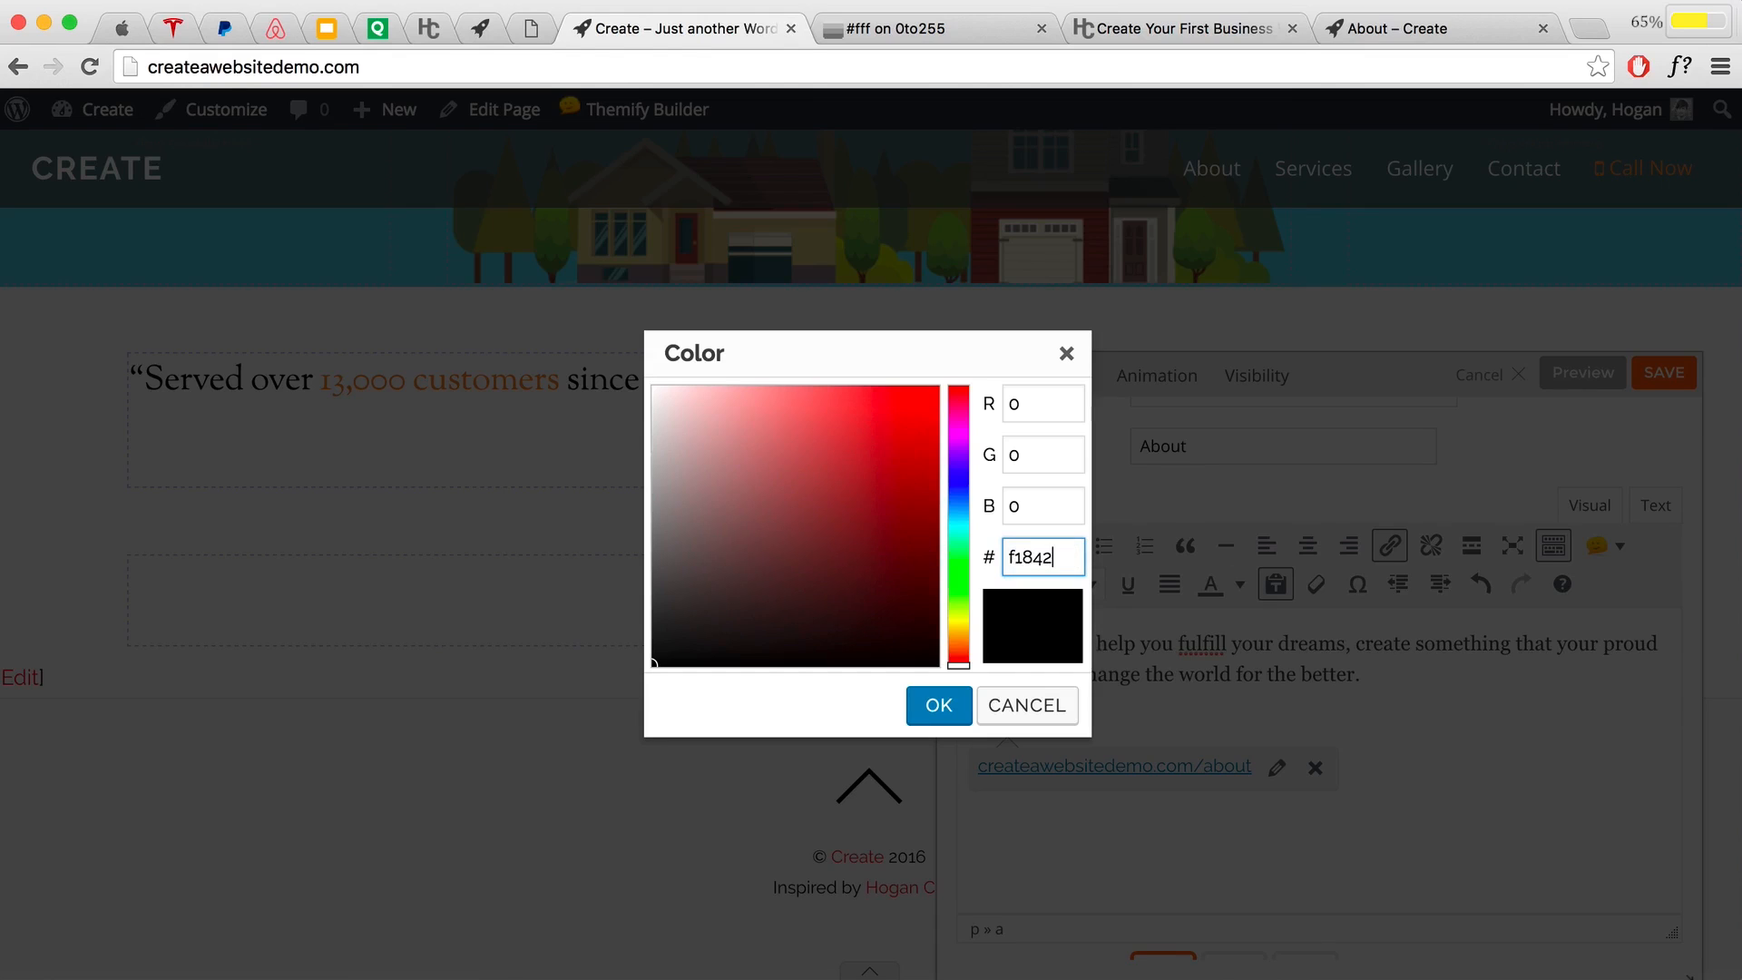
text(f)
click(954, 705)
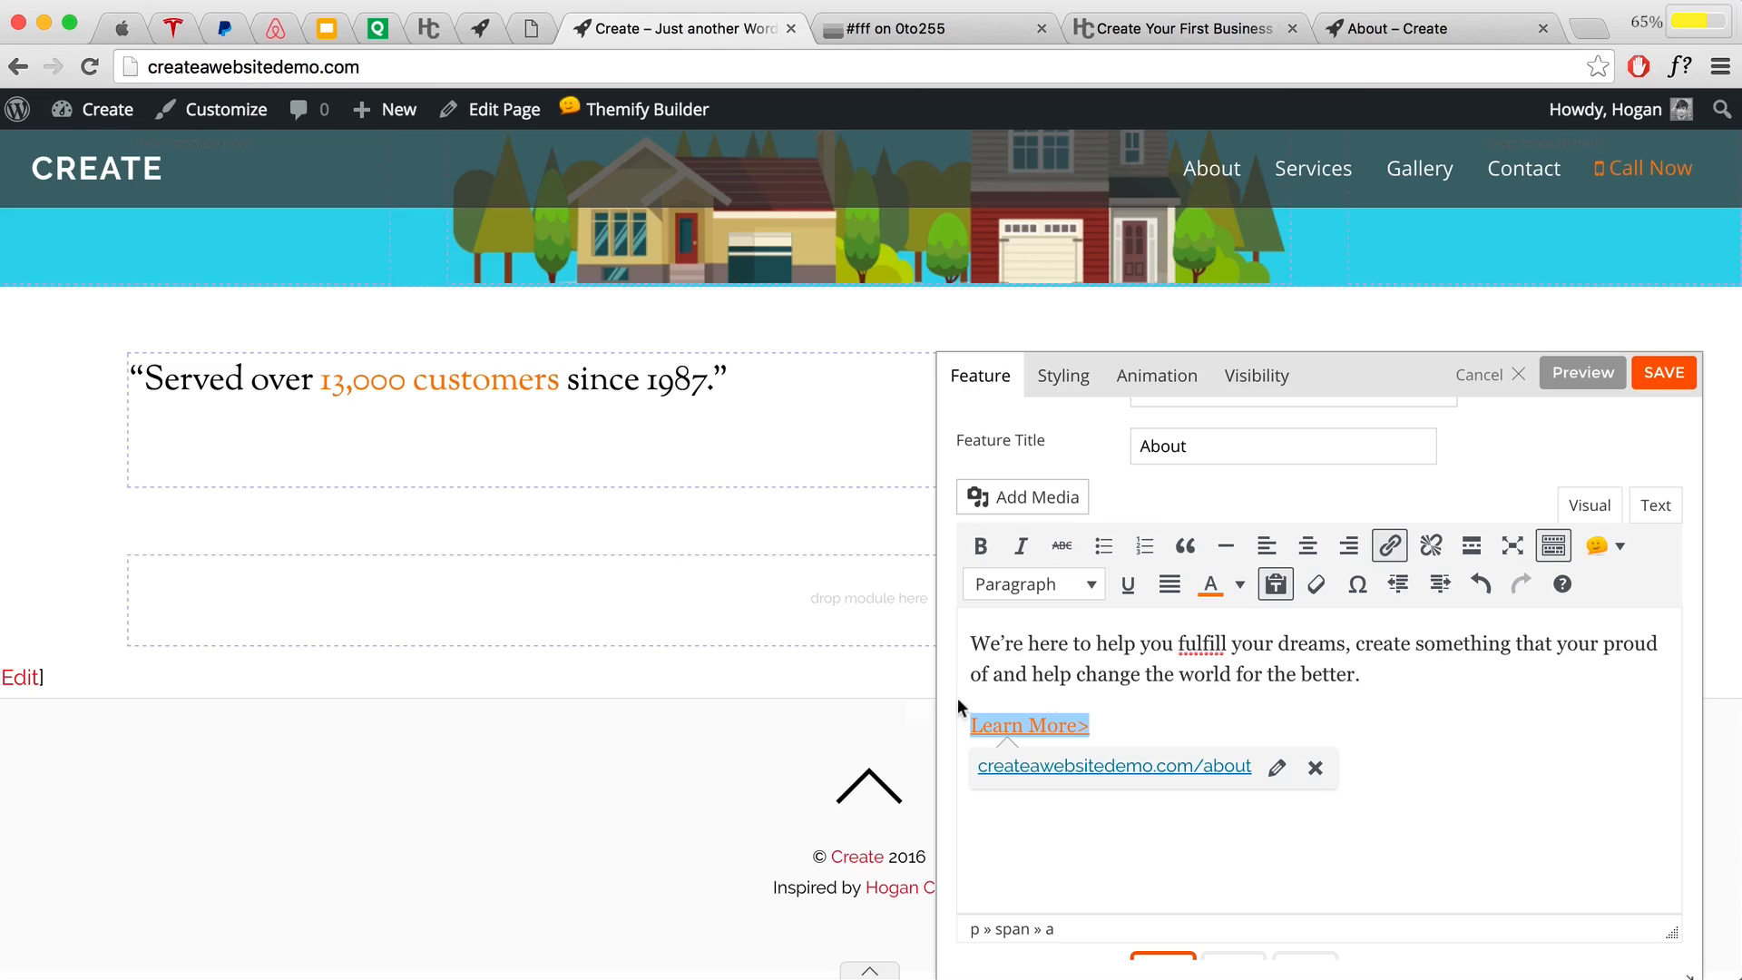
click(1119, 716)
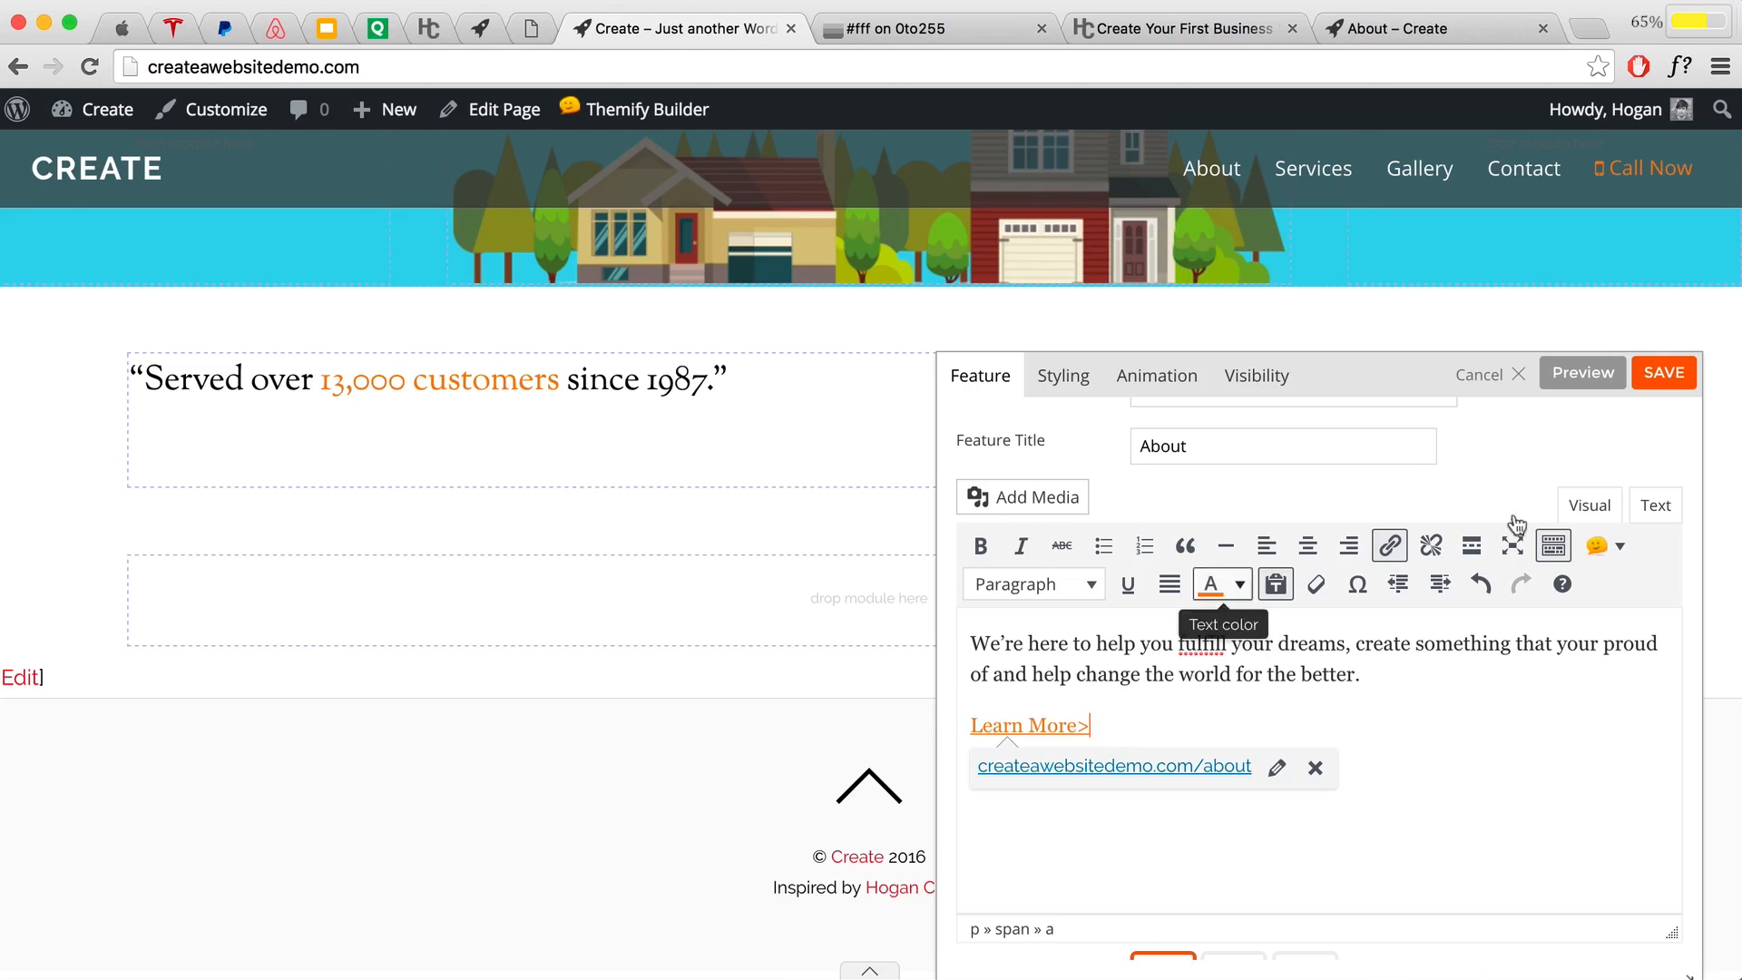
click(1578, 374)
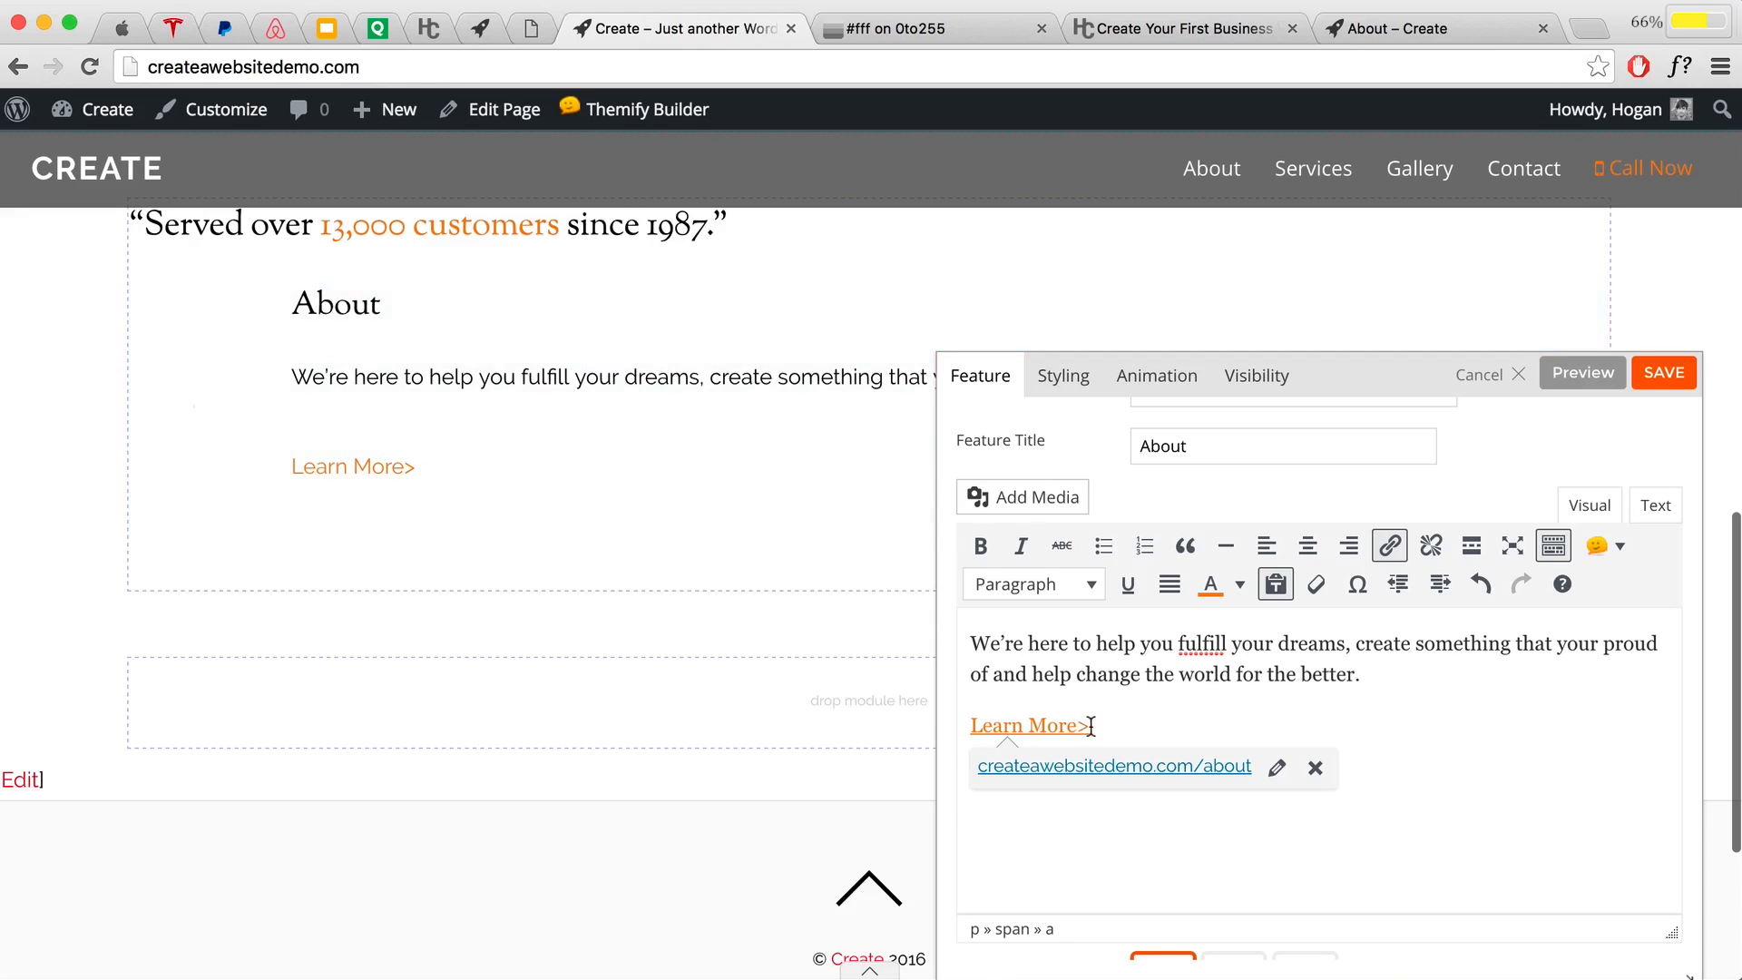
drag(1092, 725, 942, 723)
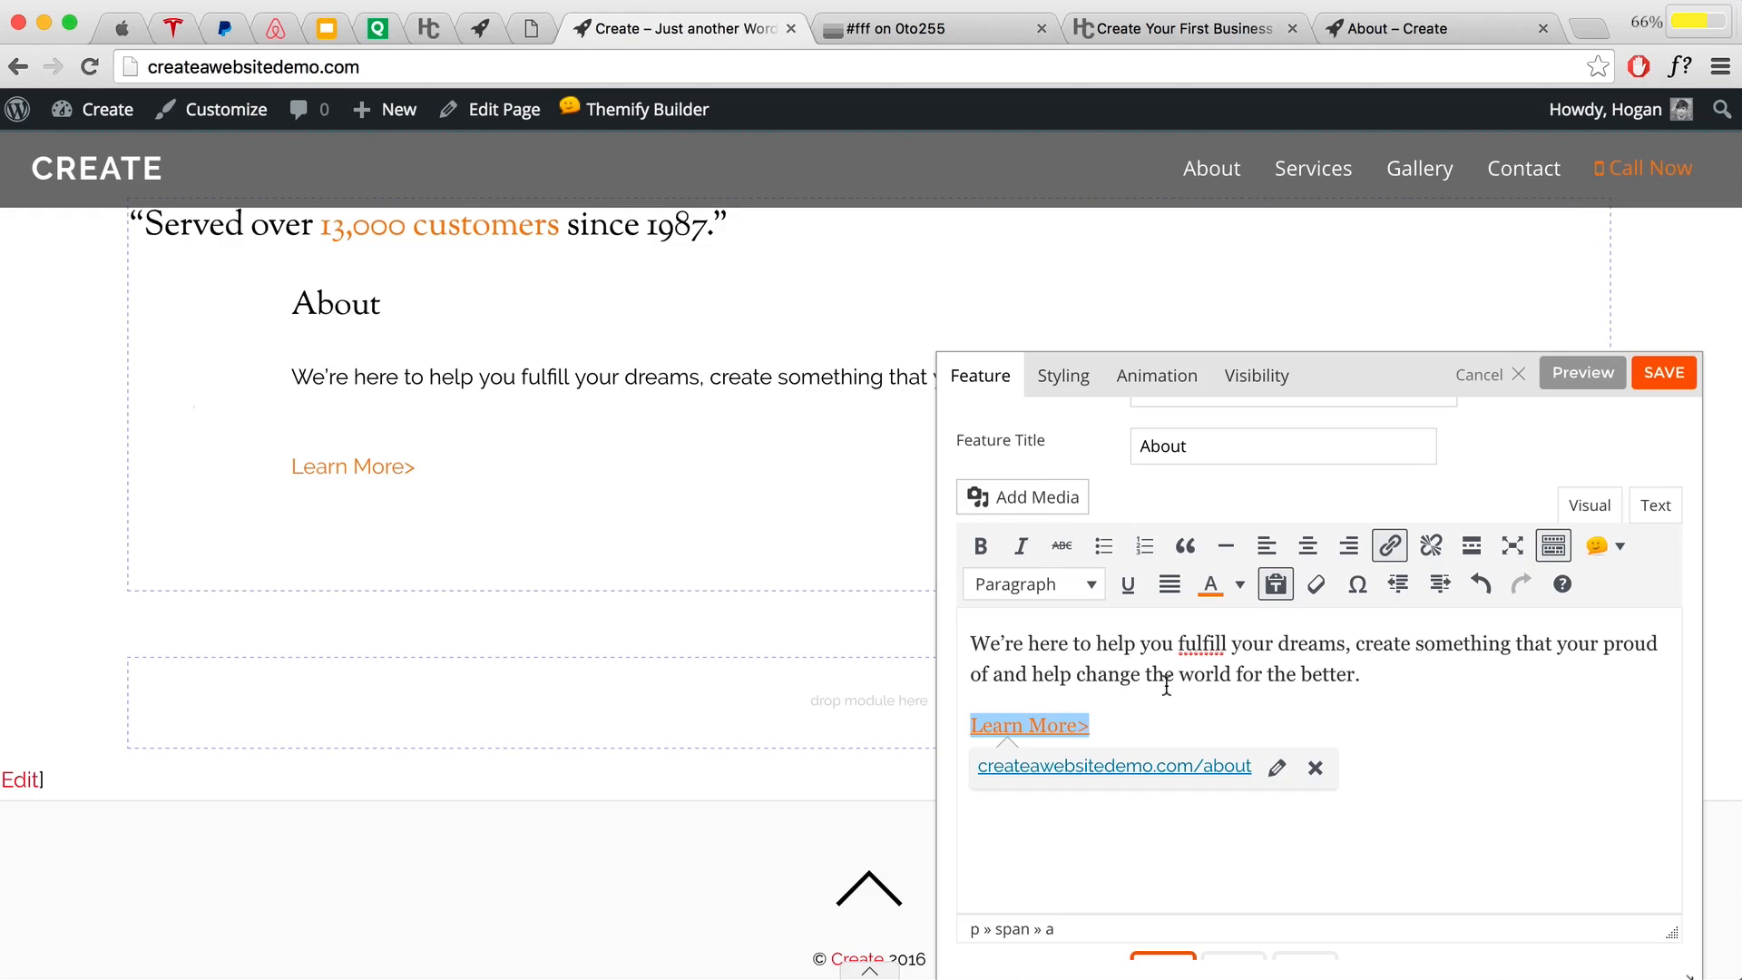
Step: Colour the Learn More> link blue with custom hex 008acf
click(1242, 588)
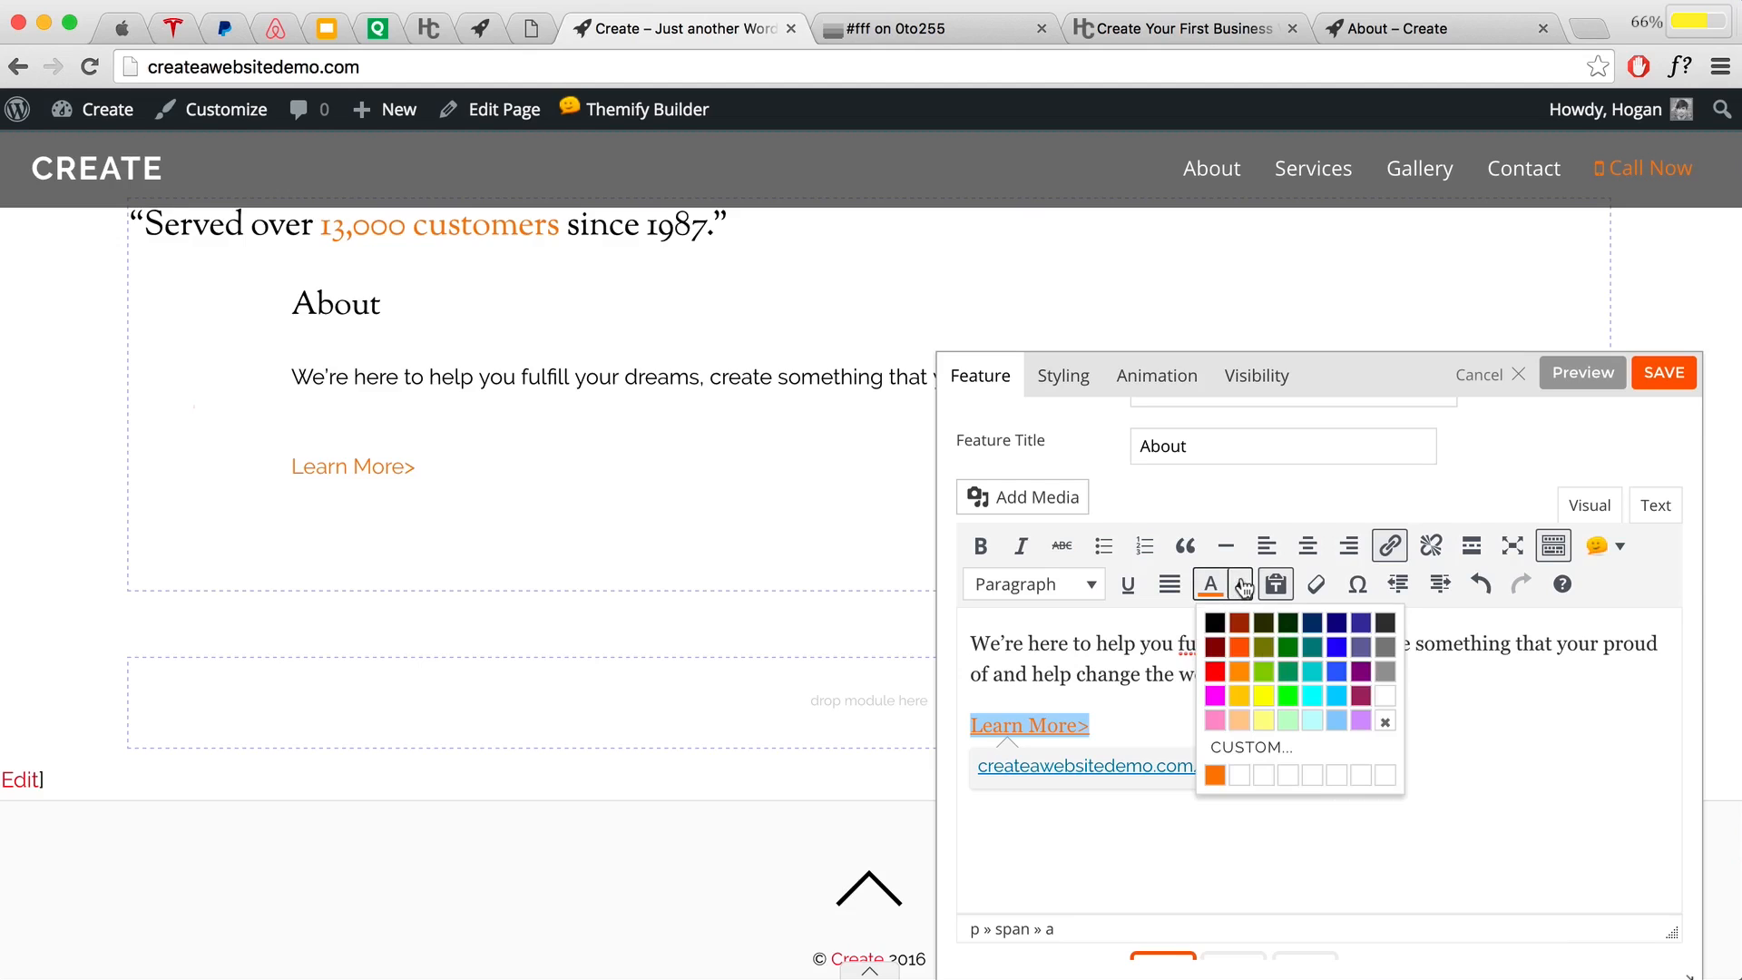
click(1236, 745)
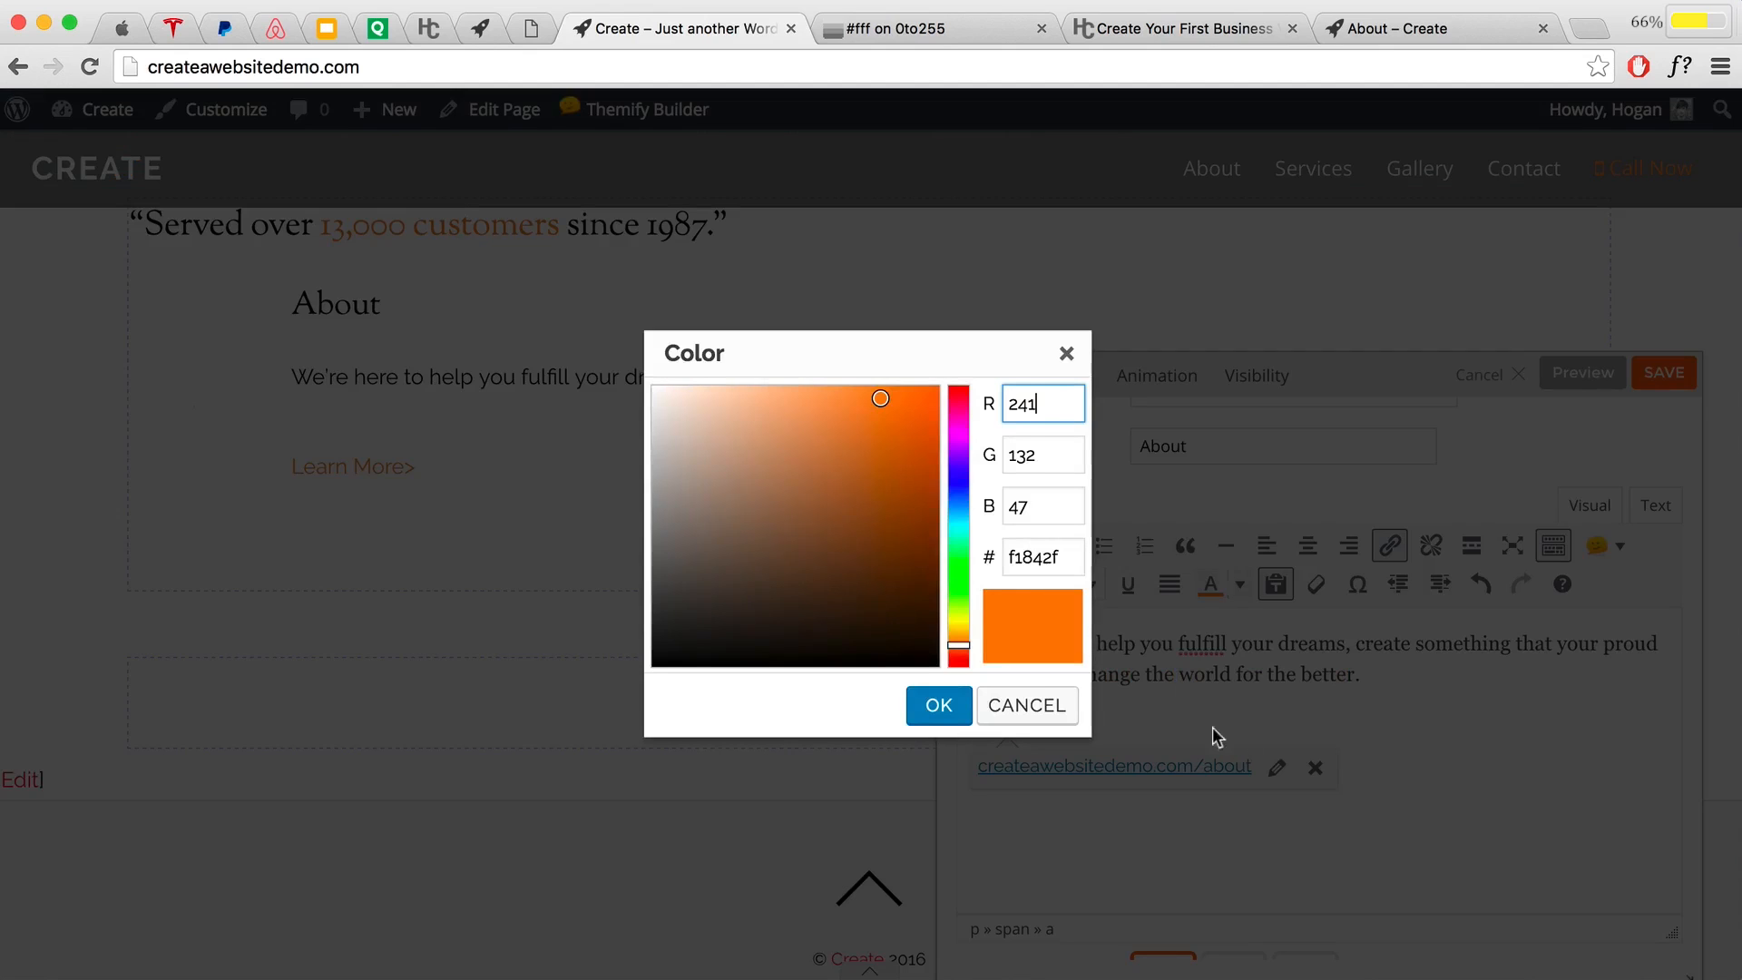
double_click(1063, 557)
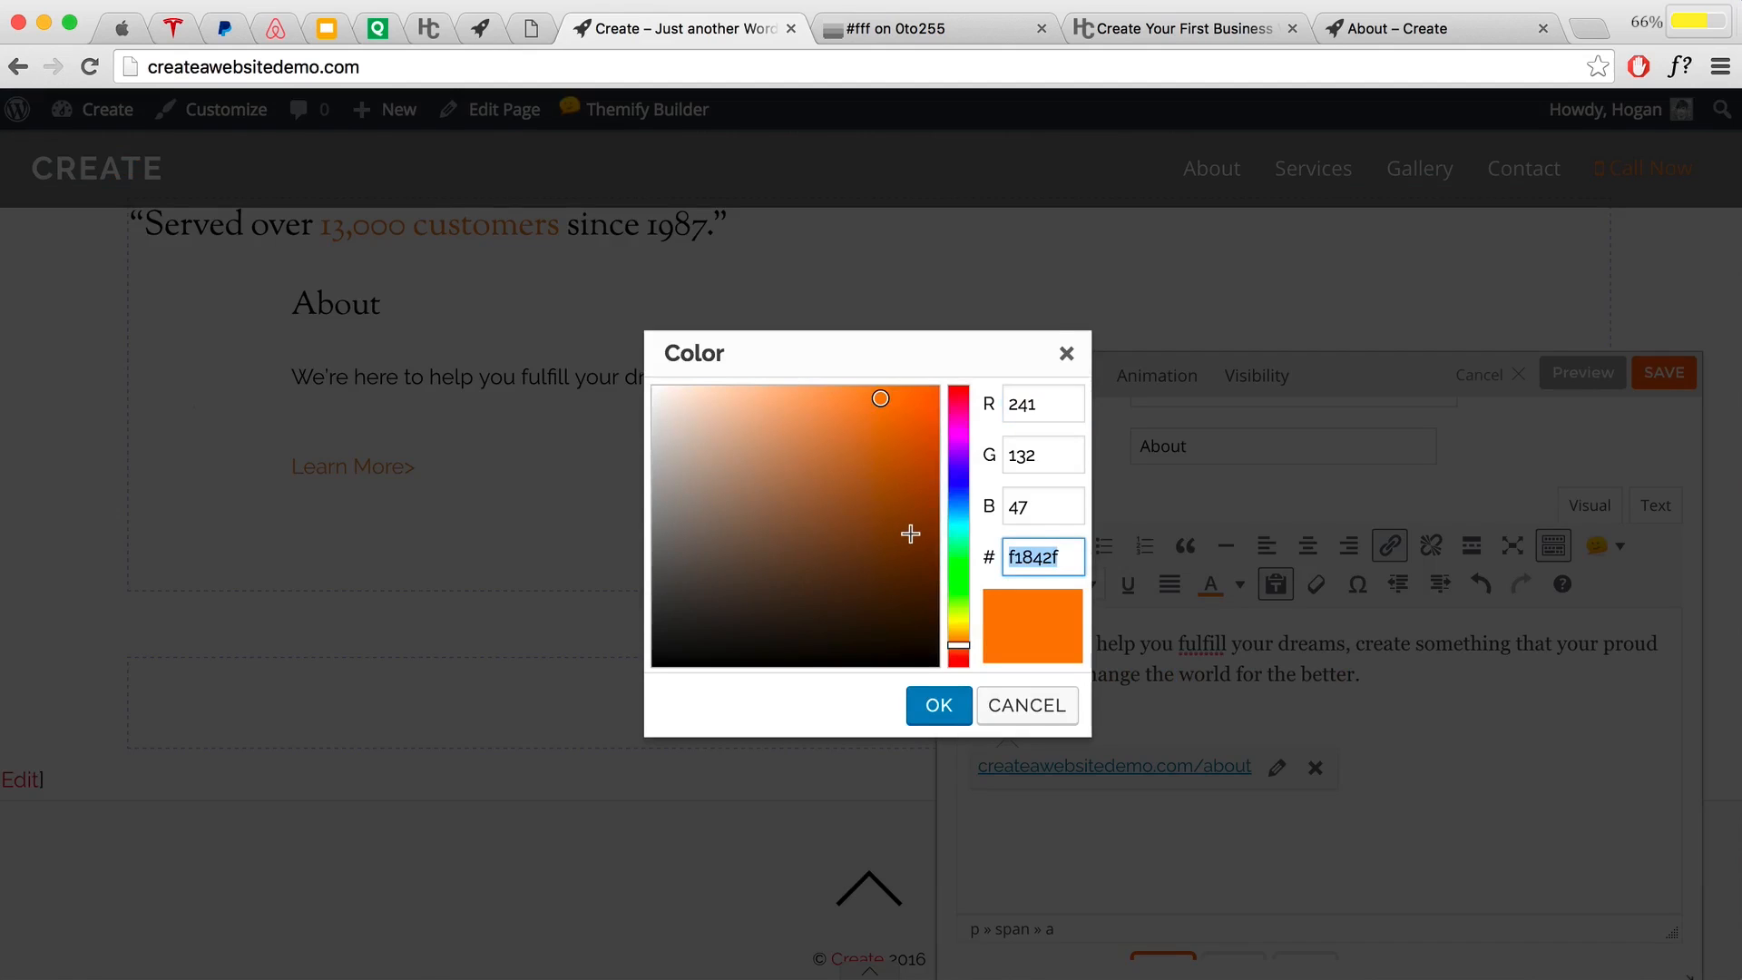
text(008acf)
click(938, 707)
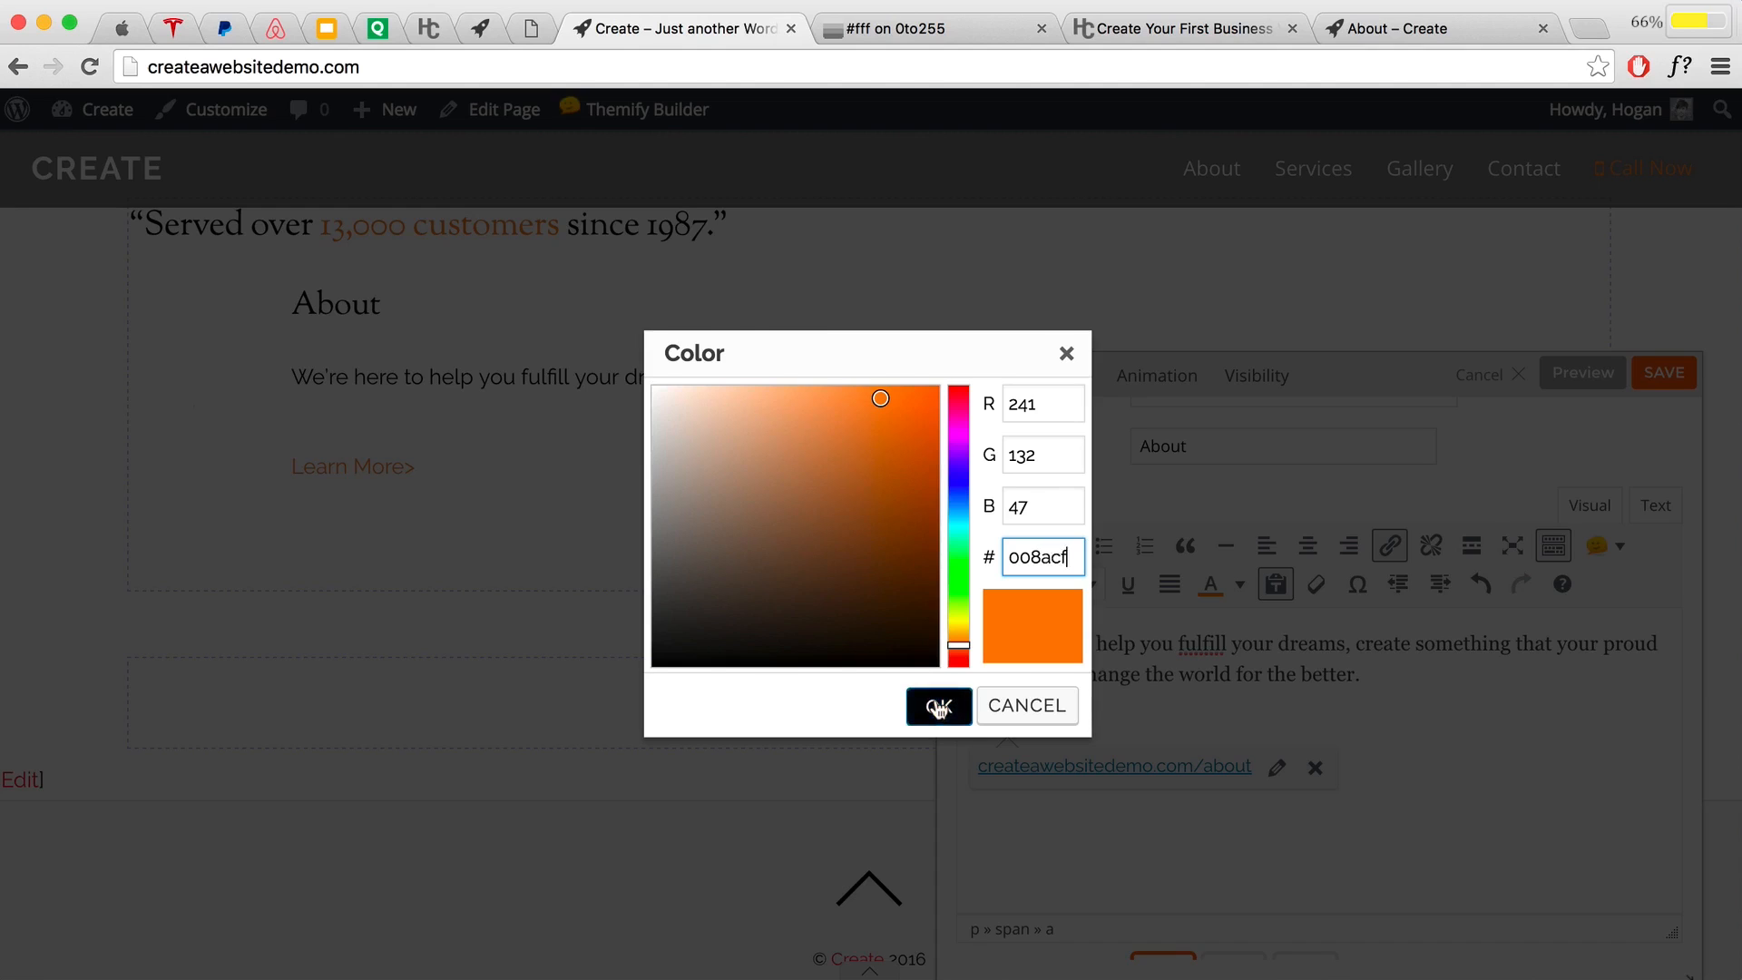
Step: Preview the About feature with its blue Learn More> link
drag(1139, 726, 940, 723)
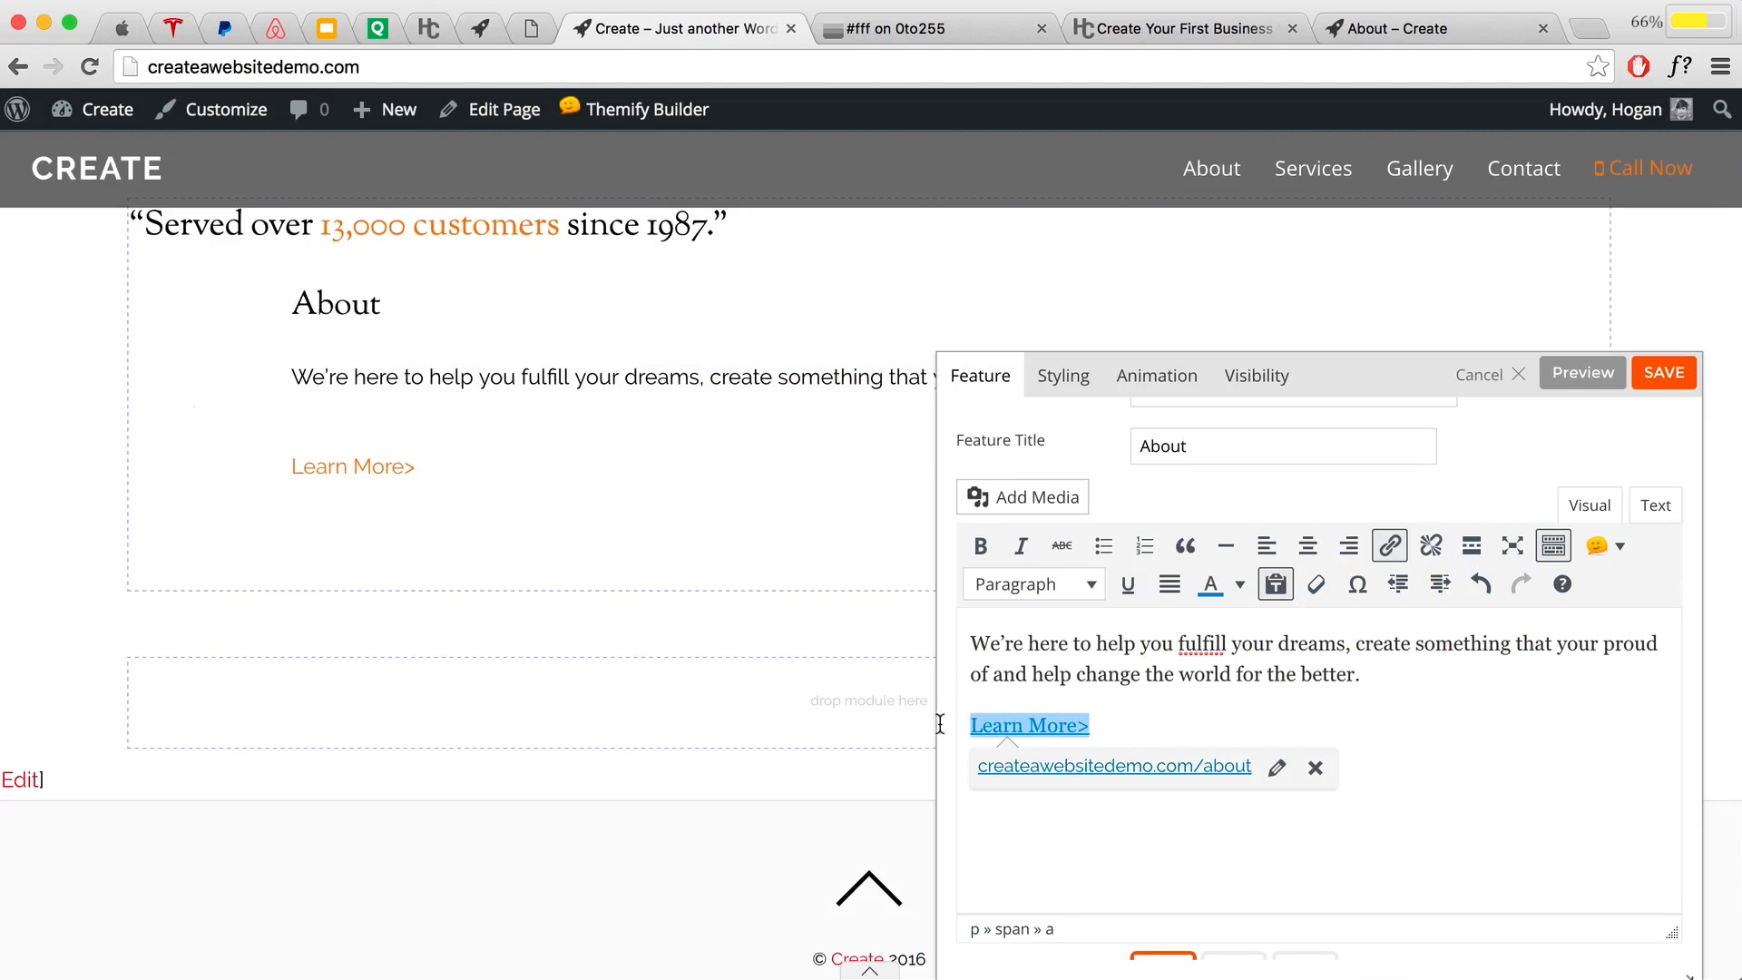
click(1583, 381)
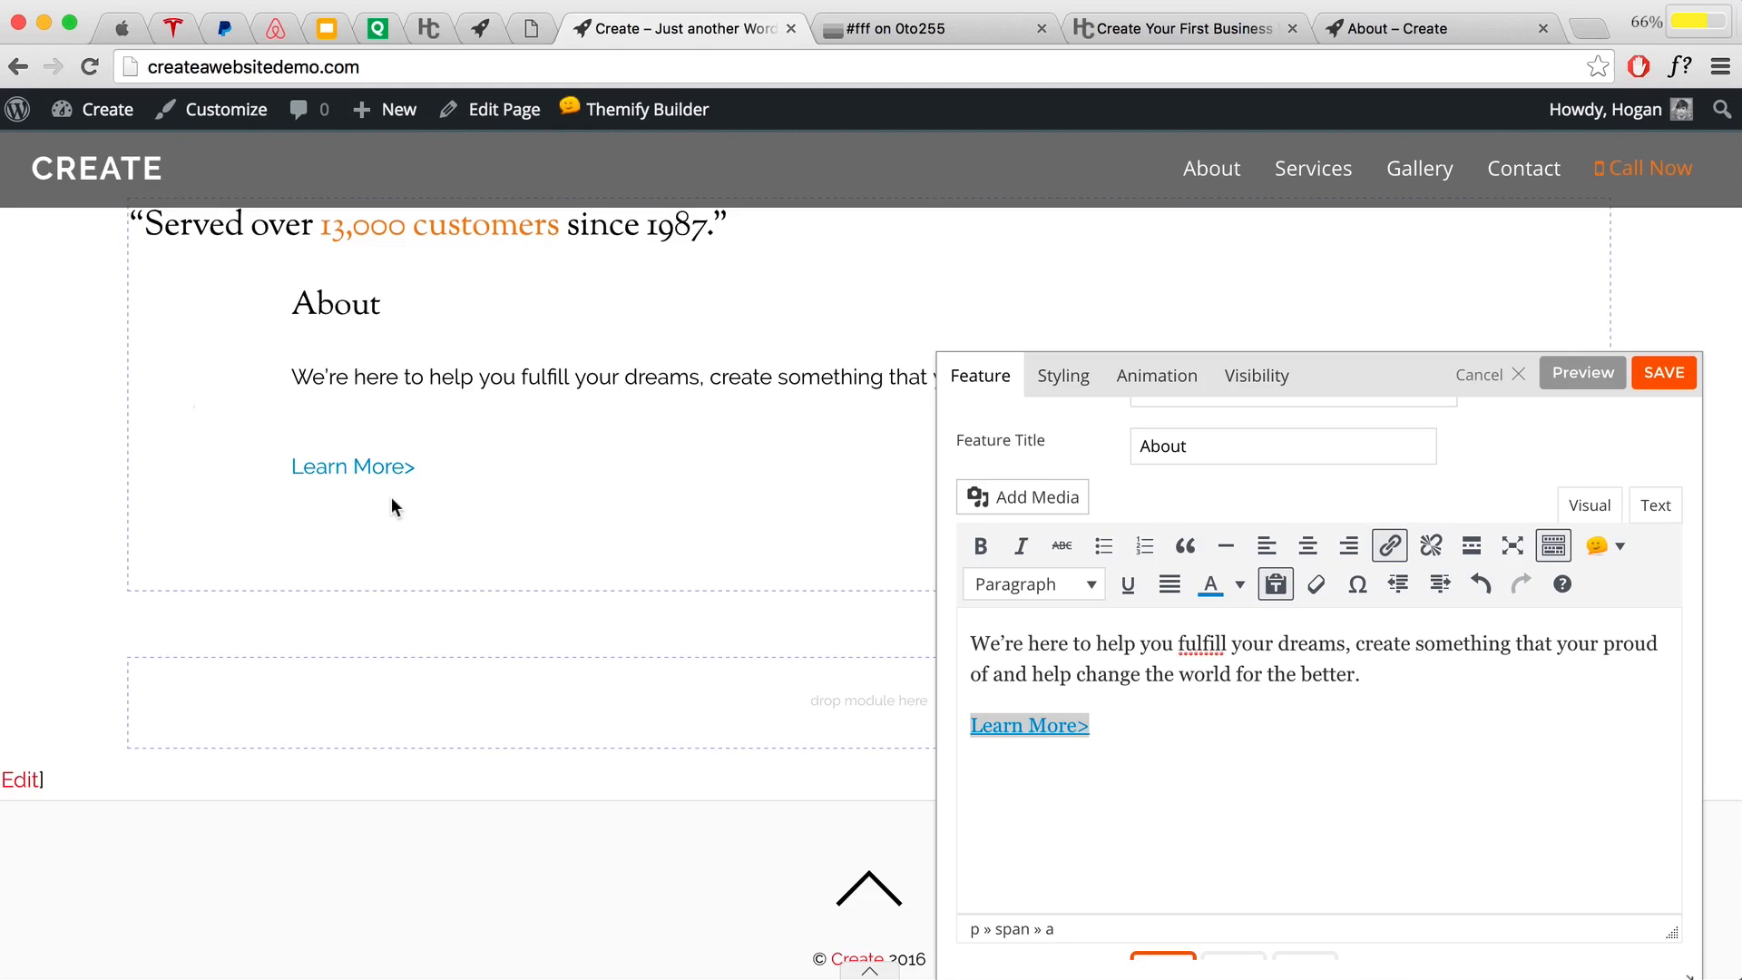
scroll(390, 497, up, 2)
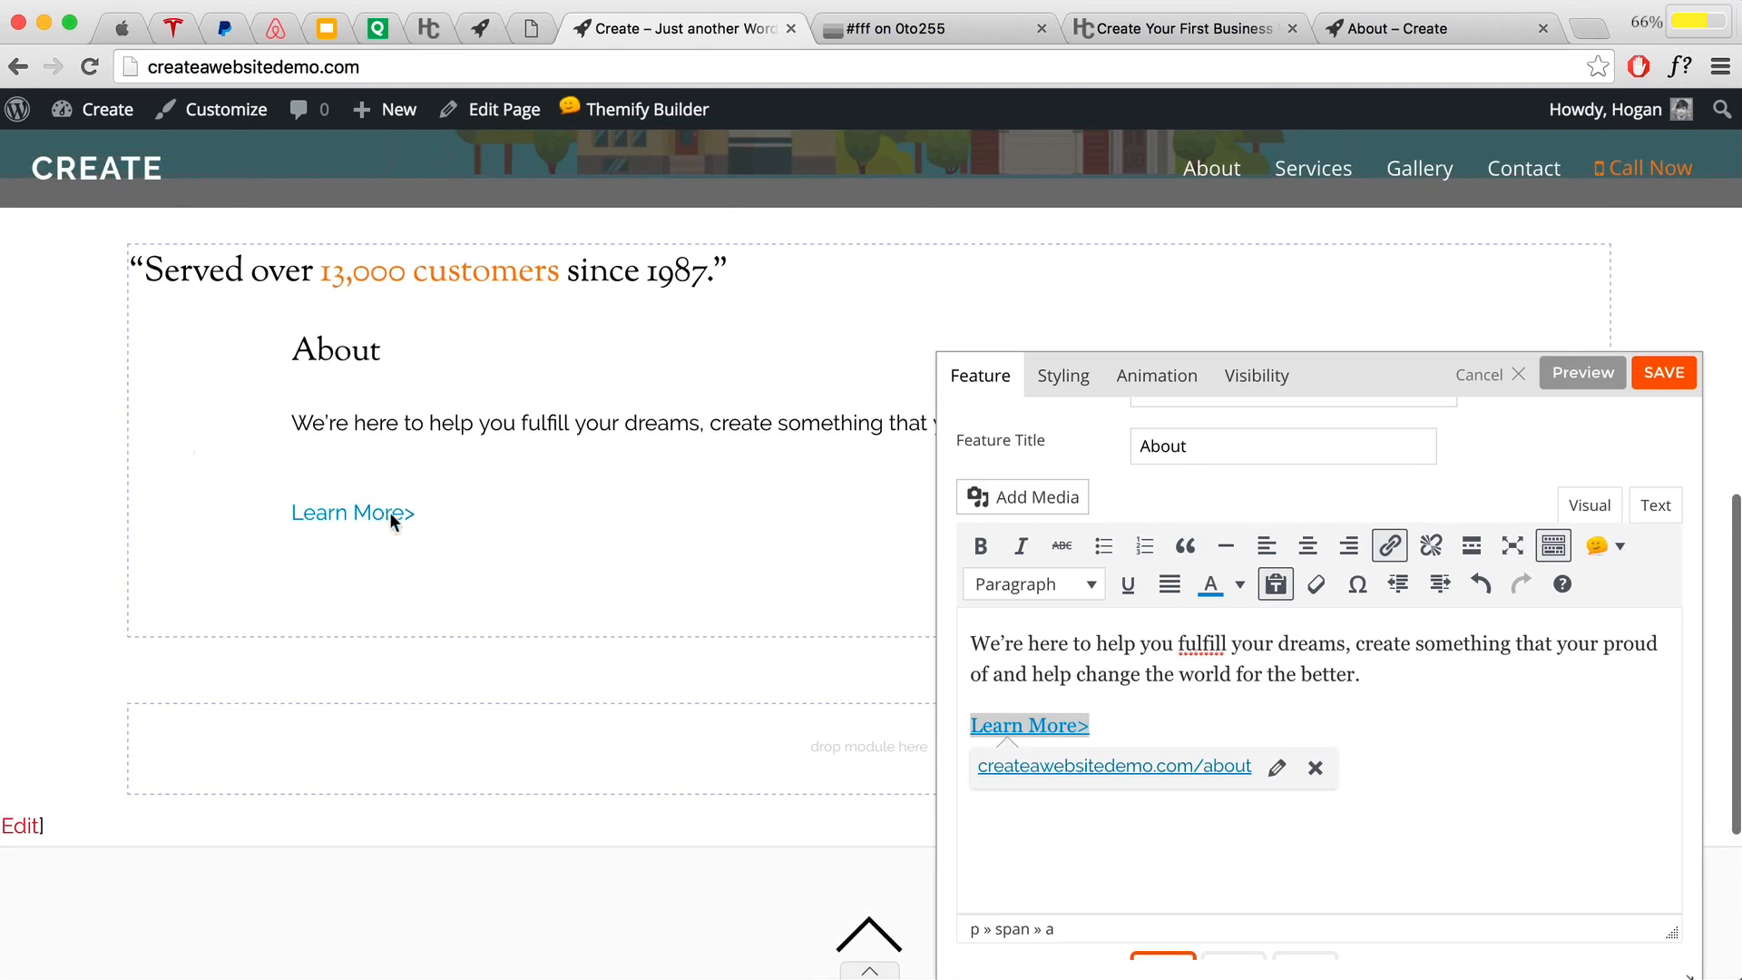
scroll(389, 512, up, 1)
click(1239, 585)
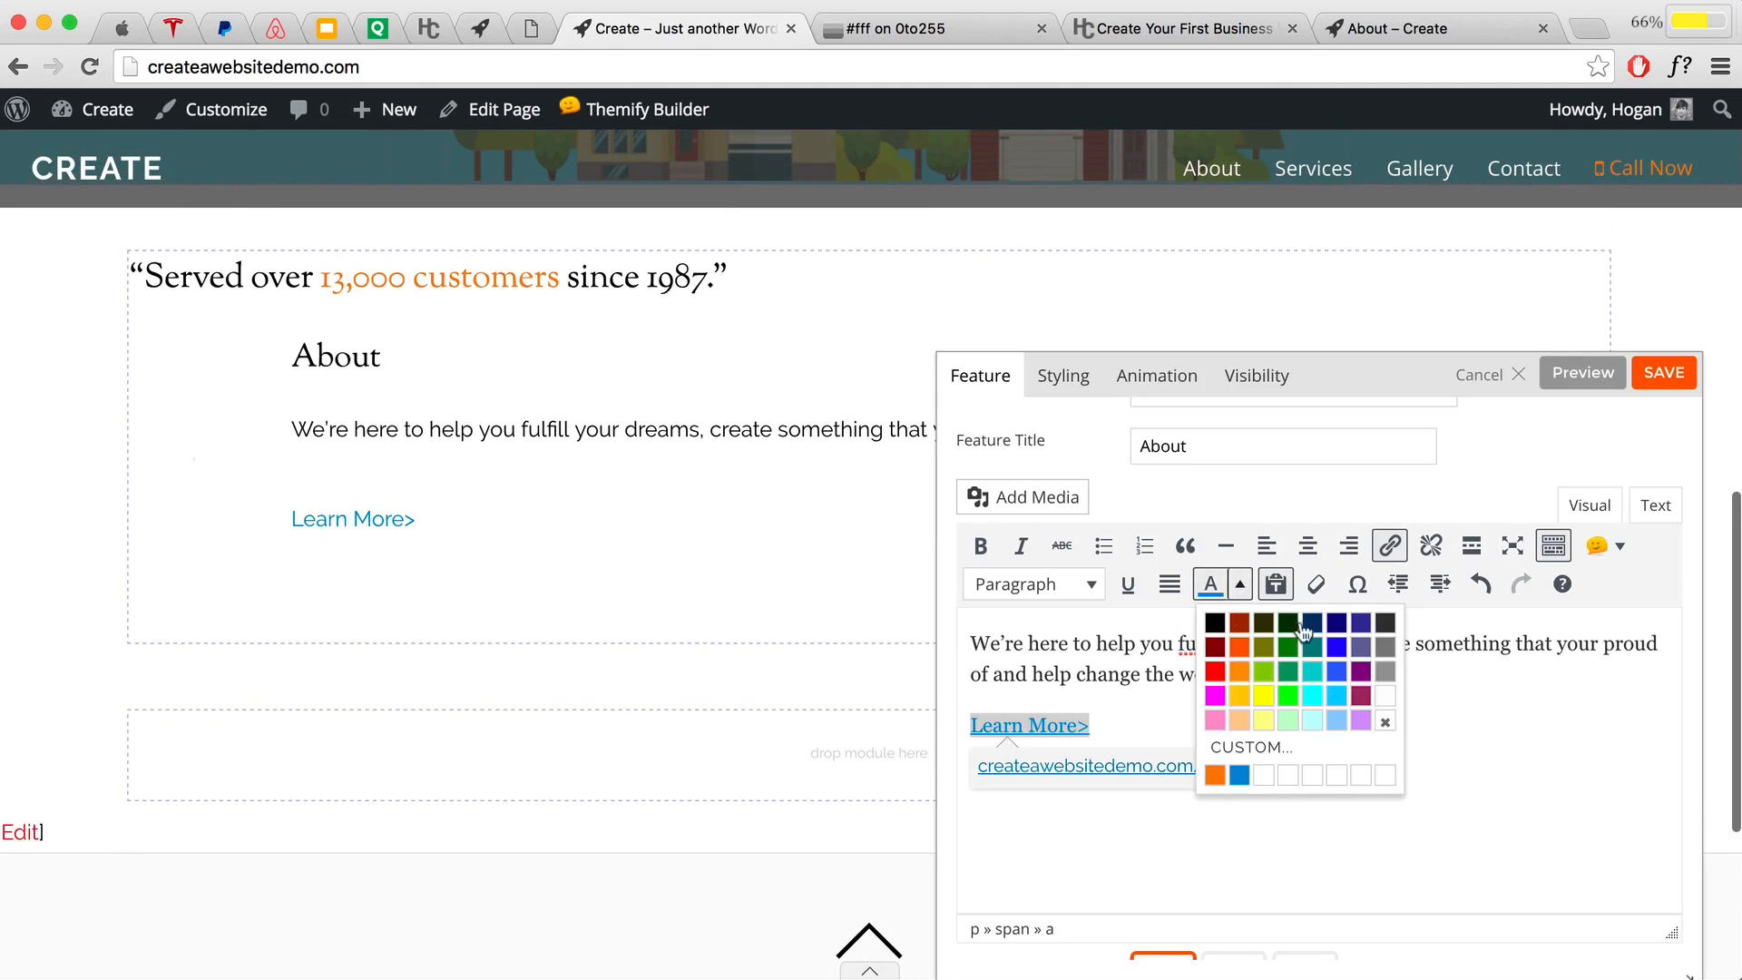
Step: Return Learn More> to the recent orange and centre the feature with its icon on top
click(1216, 770)
scroll(1395, 739, down, 5)
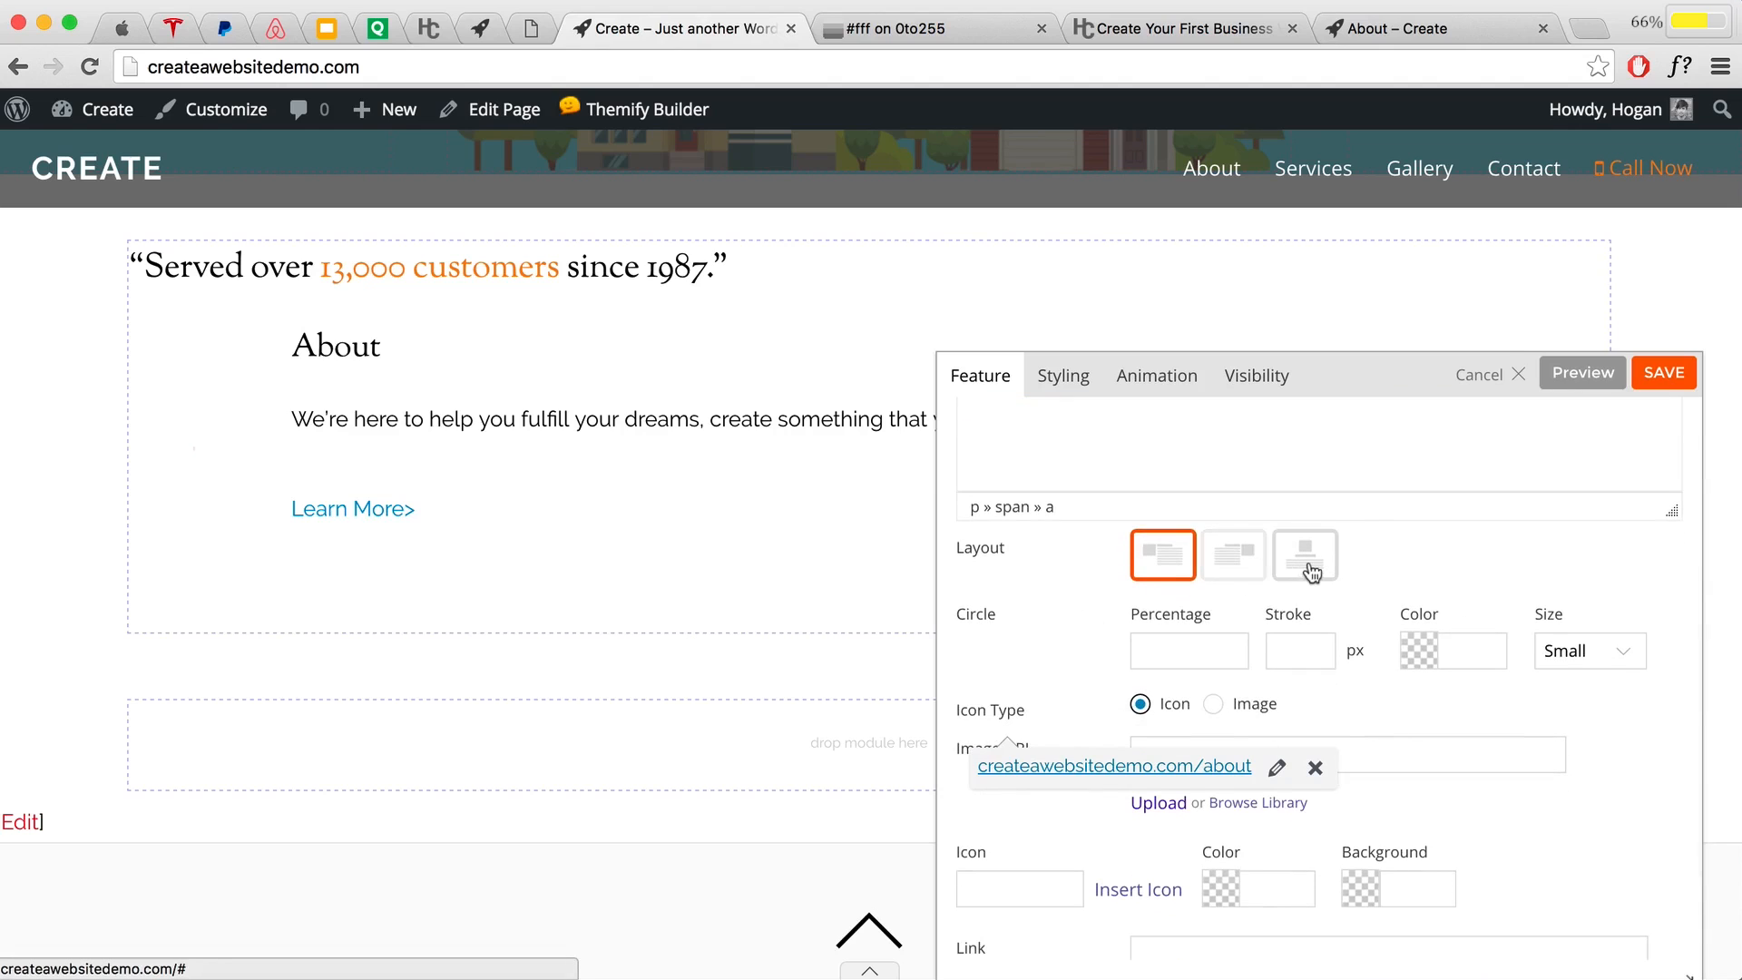
click(1315, 572)
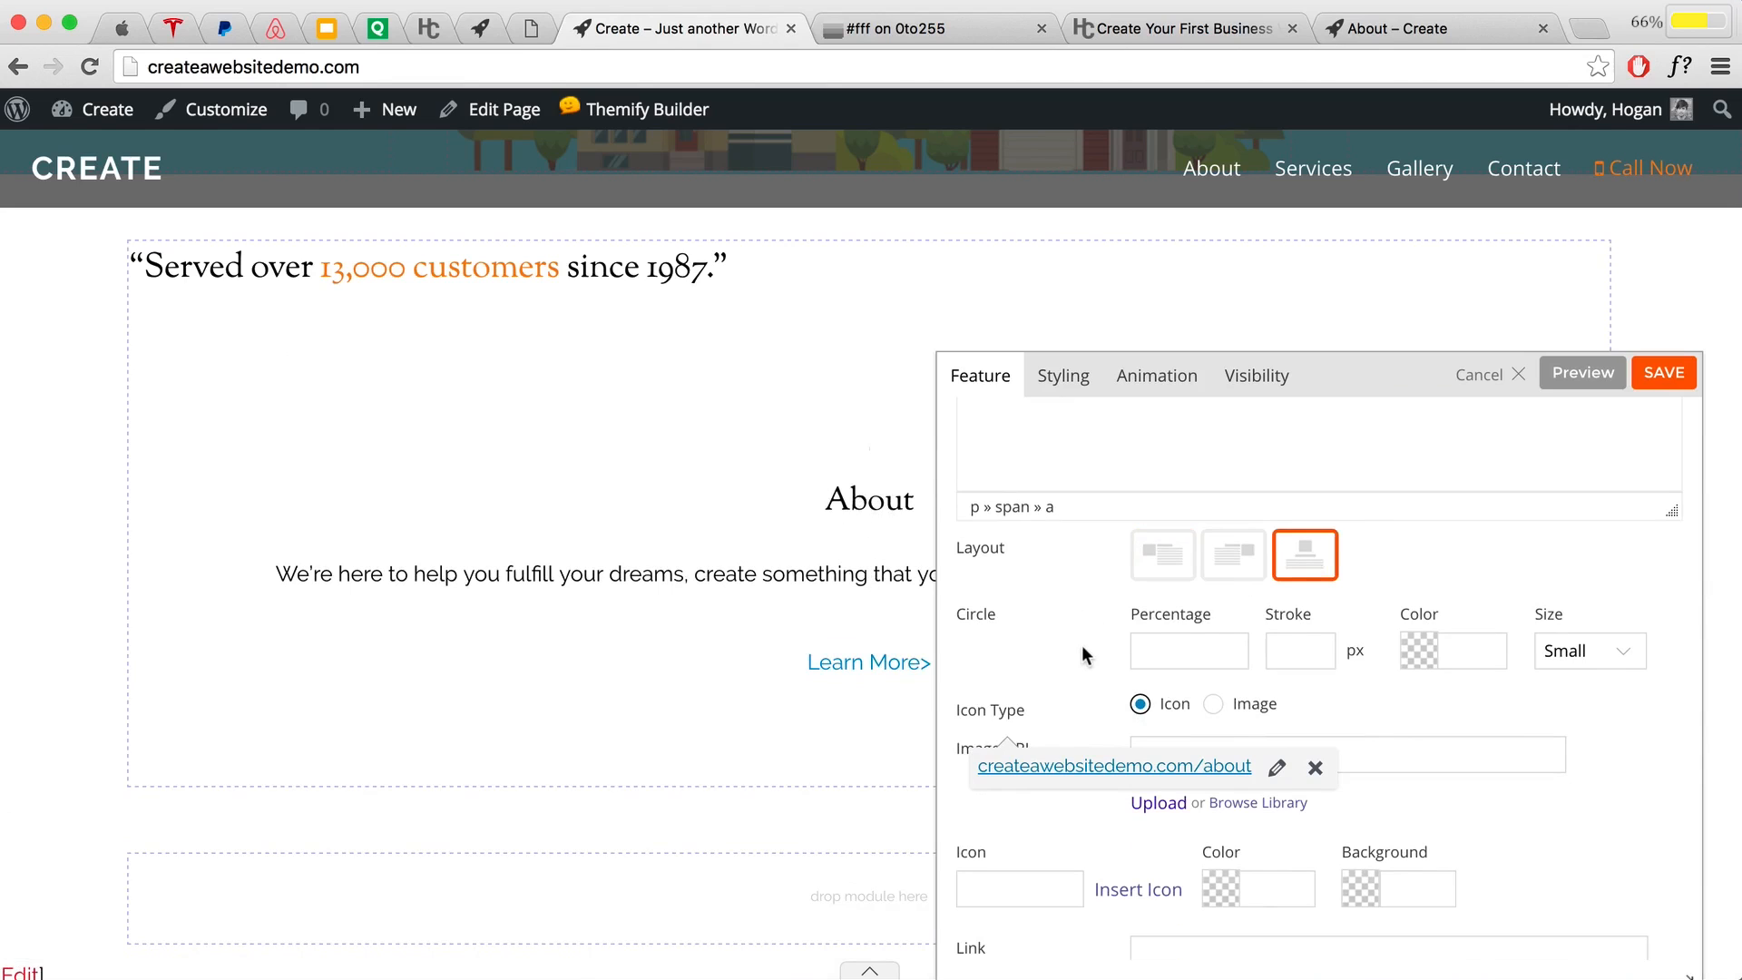
Step: Choose the group (alias) icon for the About feature from the icon library
scroll(1081, 645, down, 2)
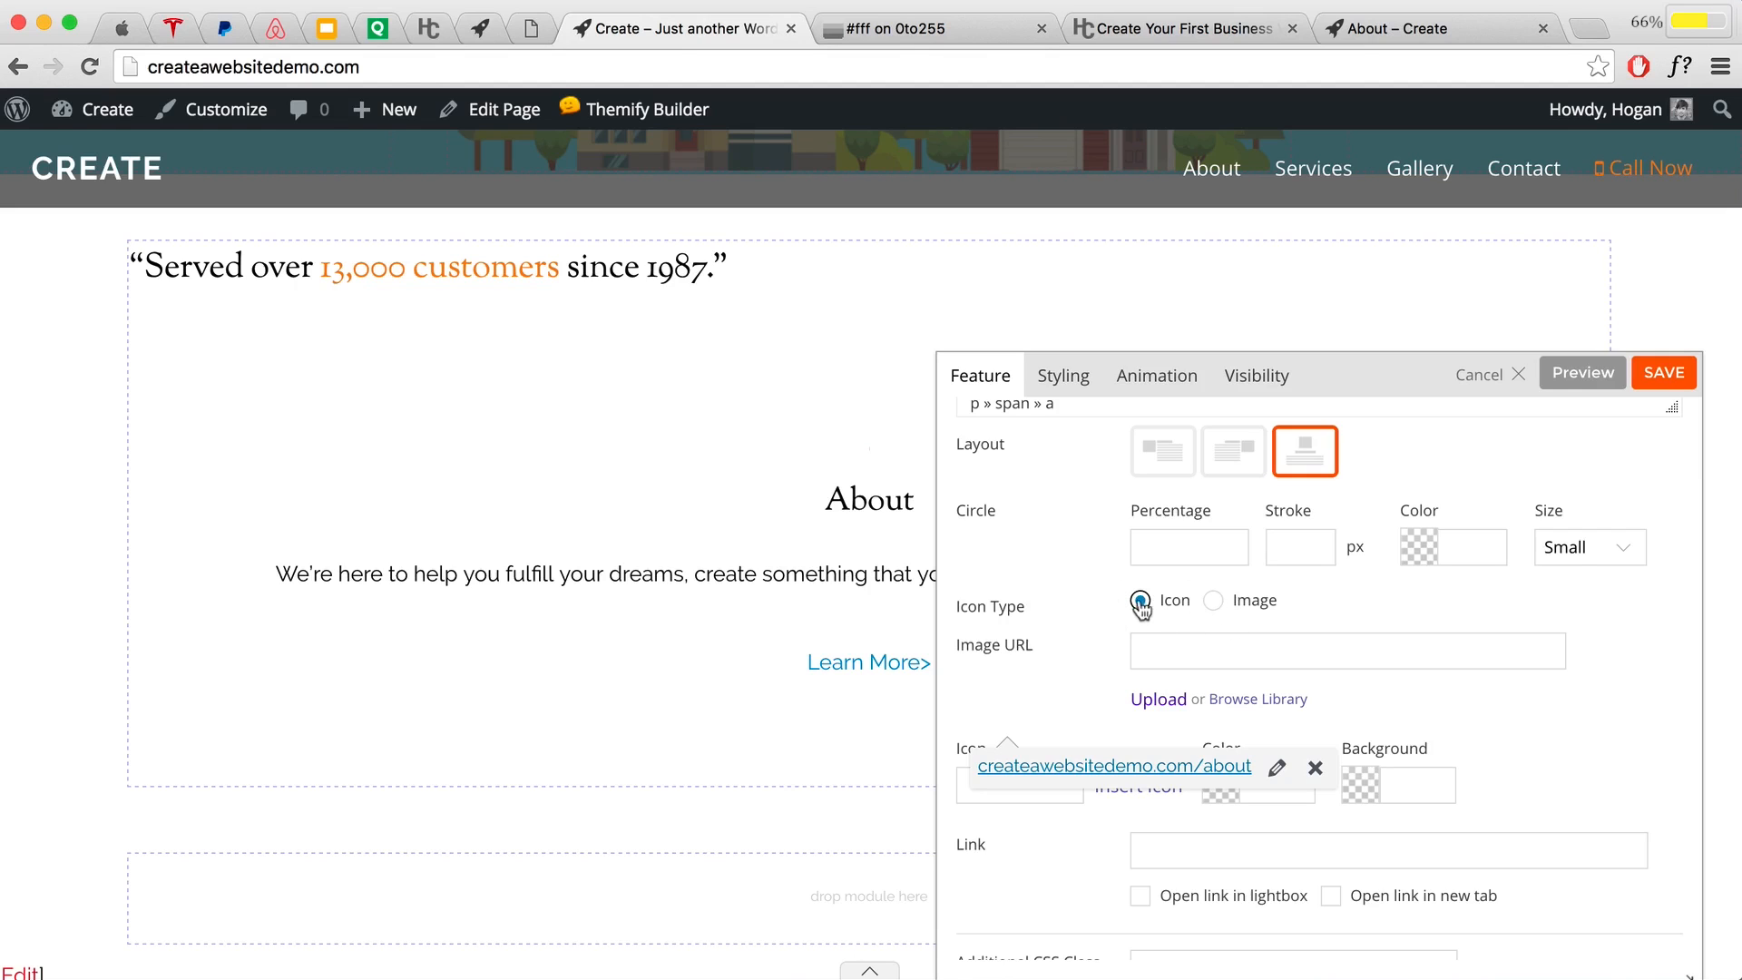
scroll(1031, 622, down, 2)
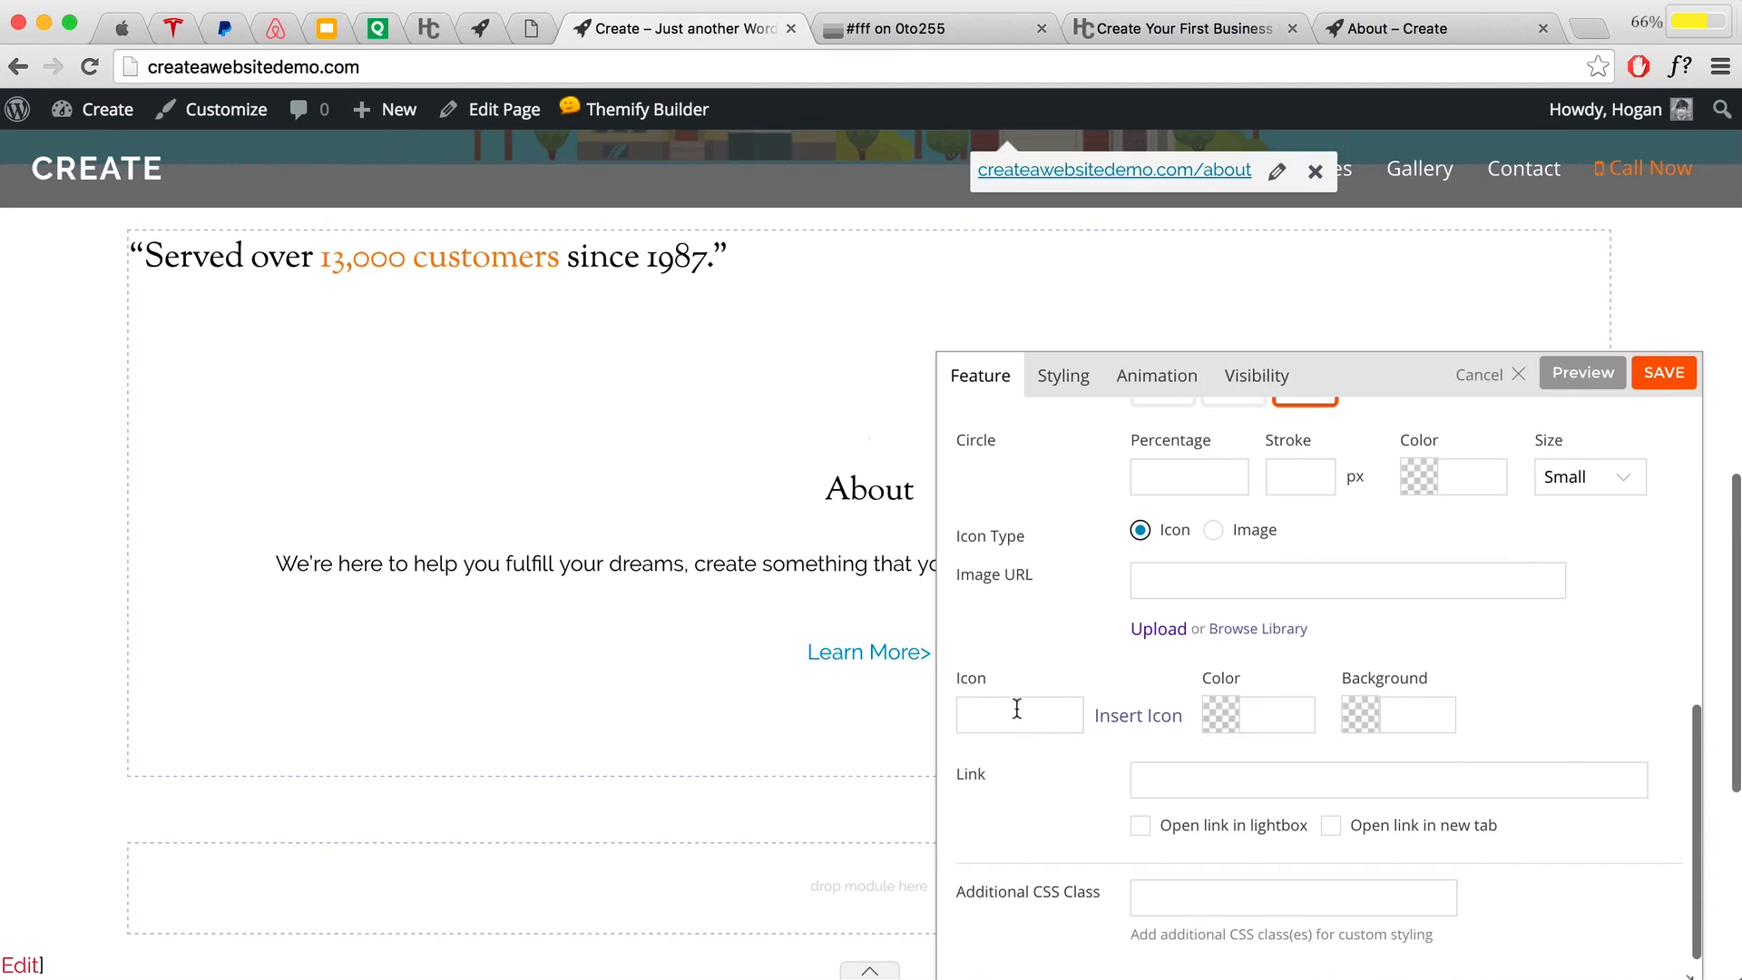
click(1125, 717)
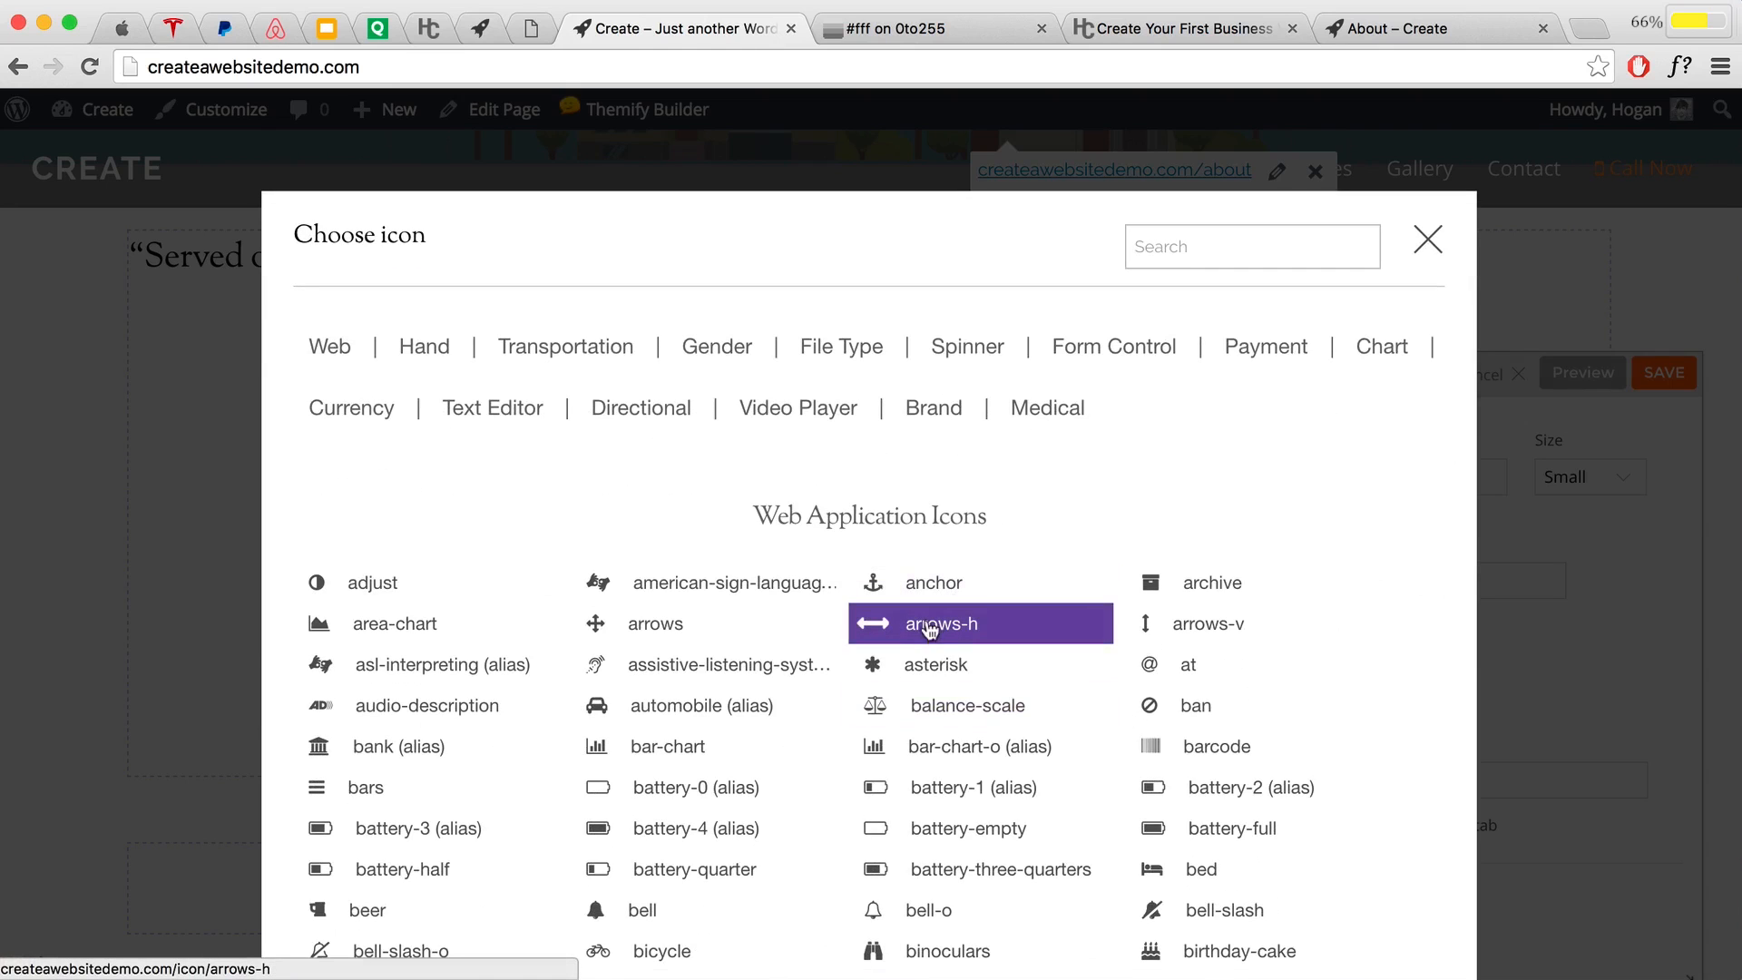
scroll(929, 628, down, 8)
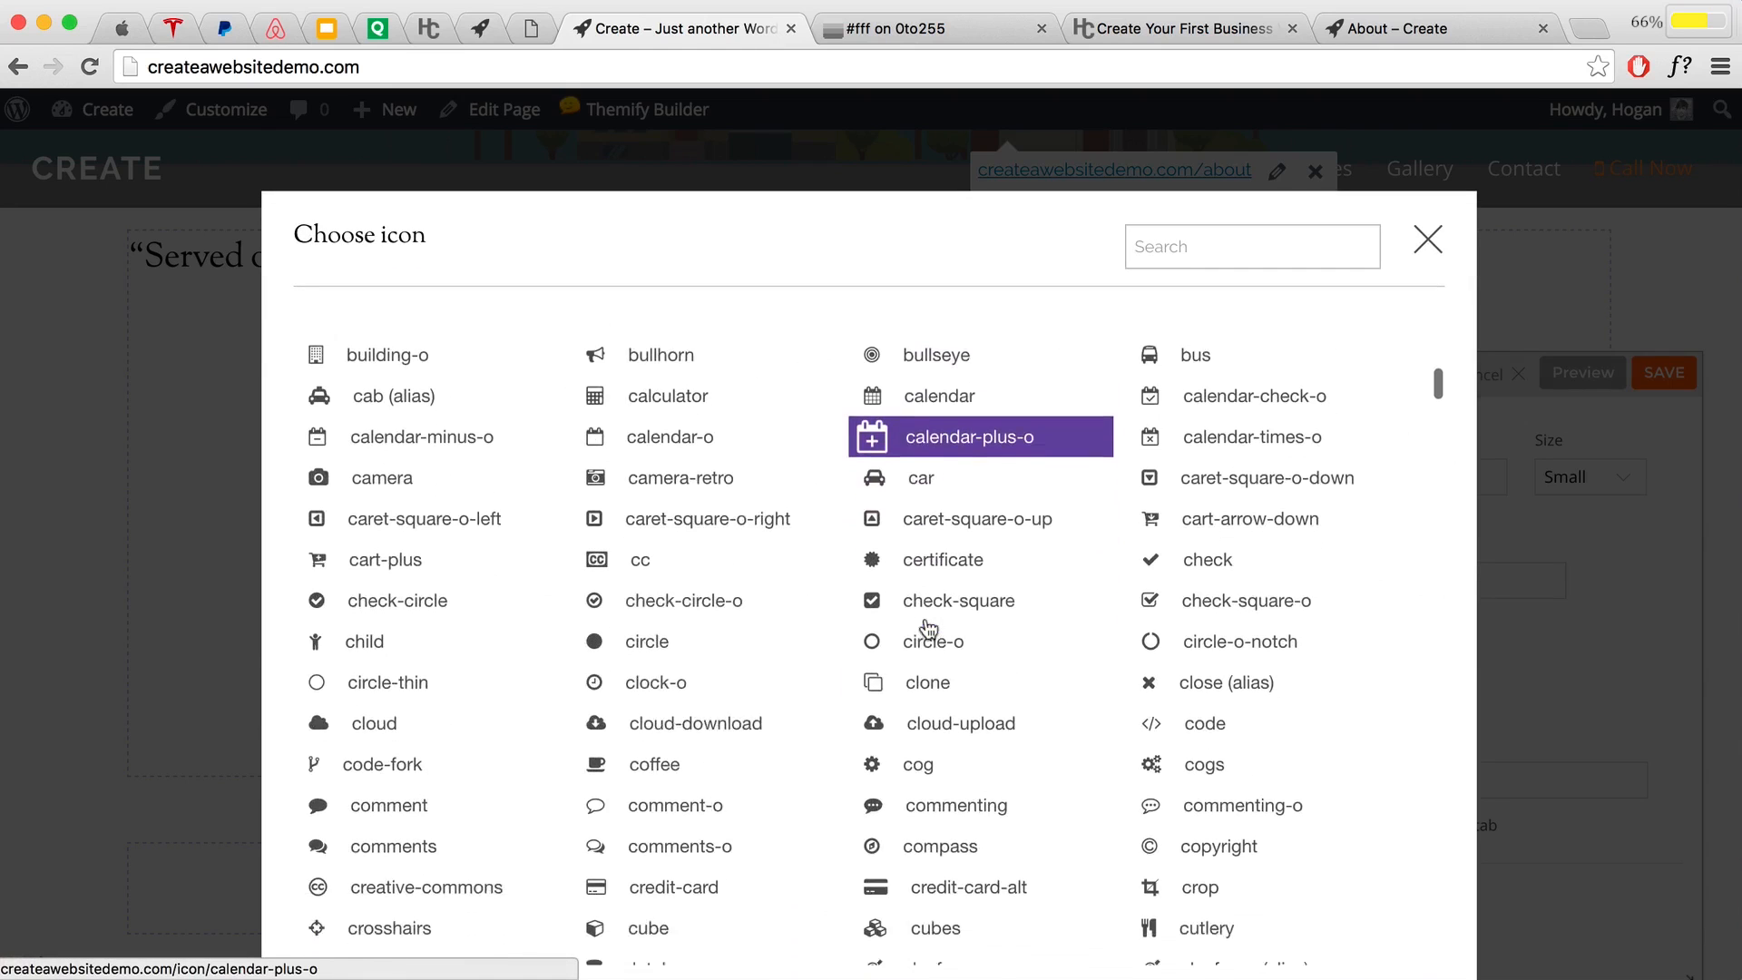
scroll(927, 628, up, 3)
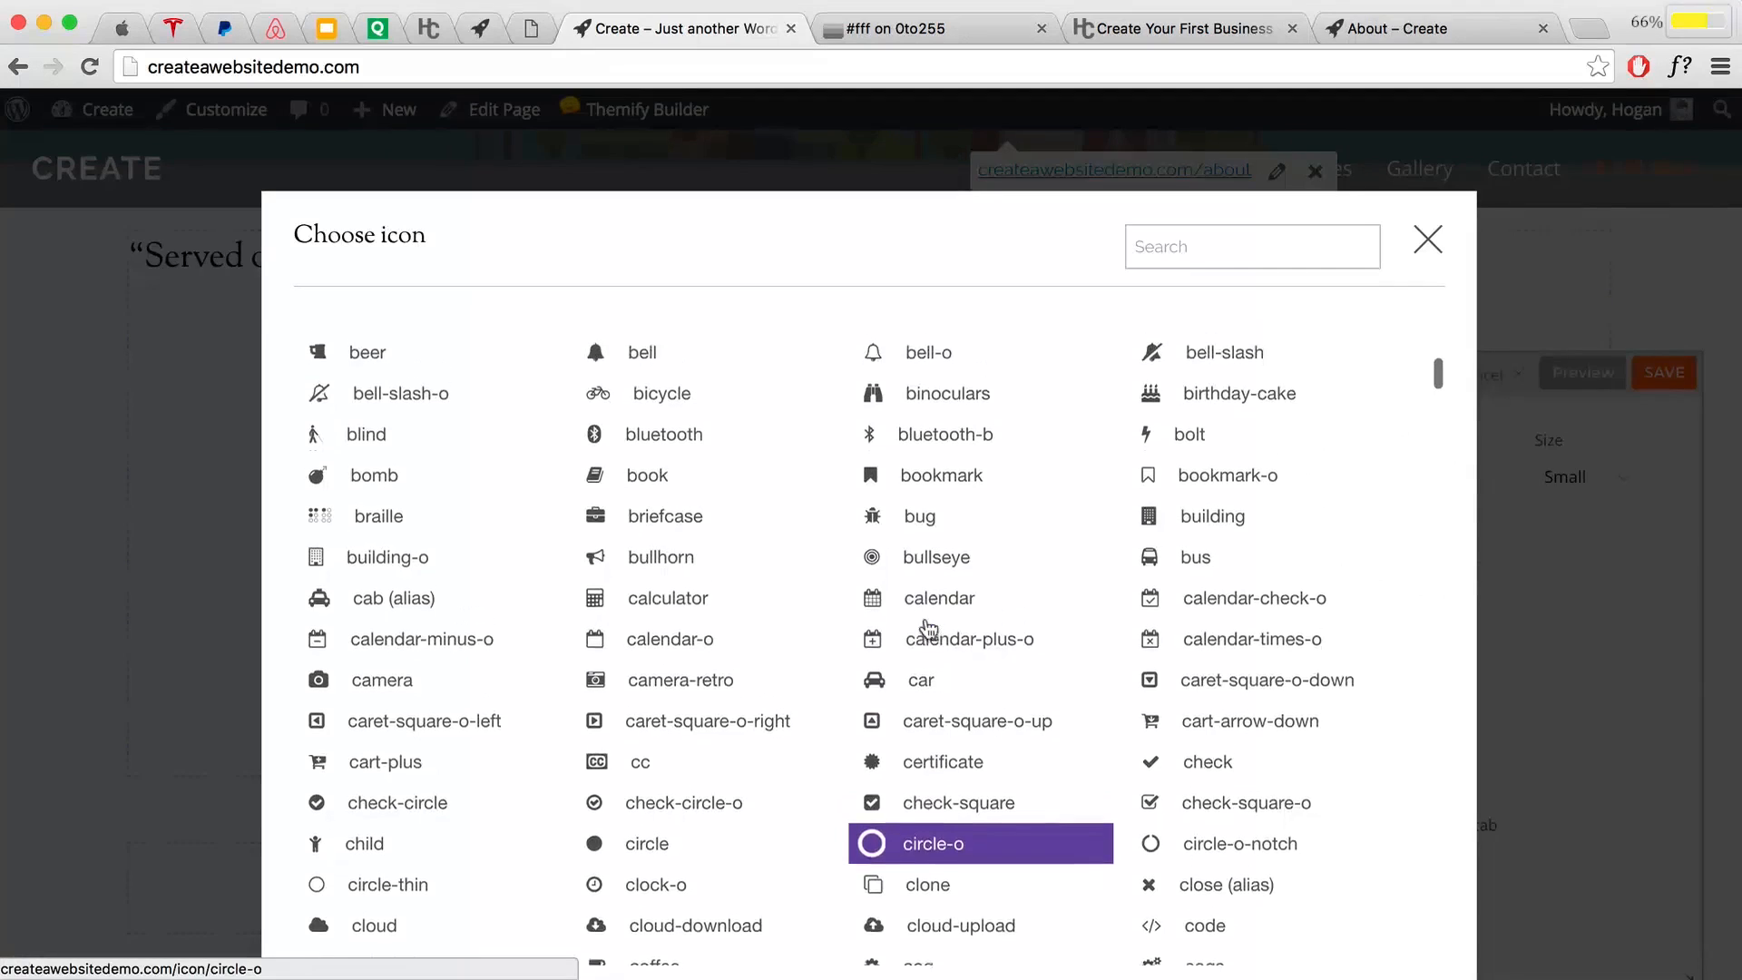
scroll(927, 628, up, 4)
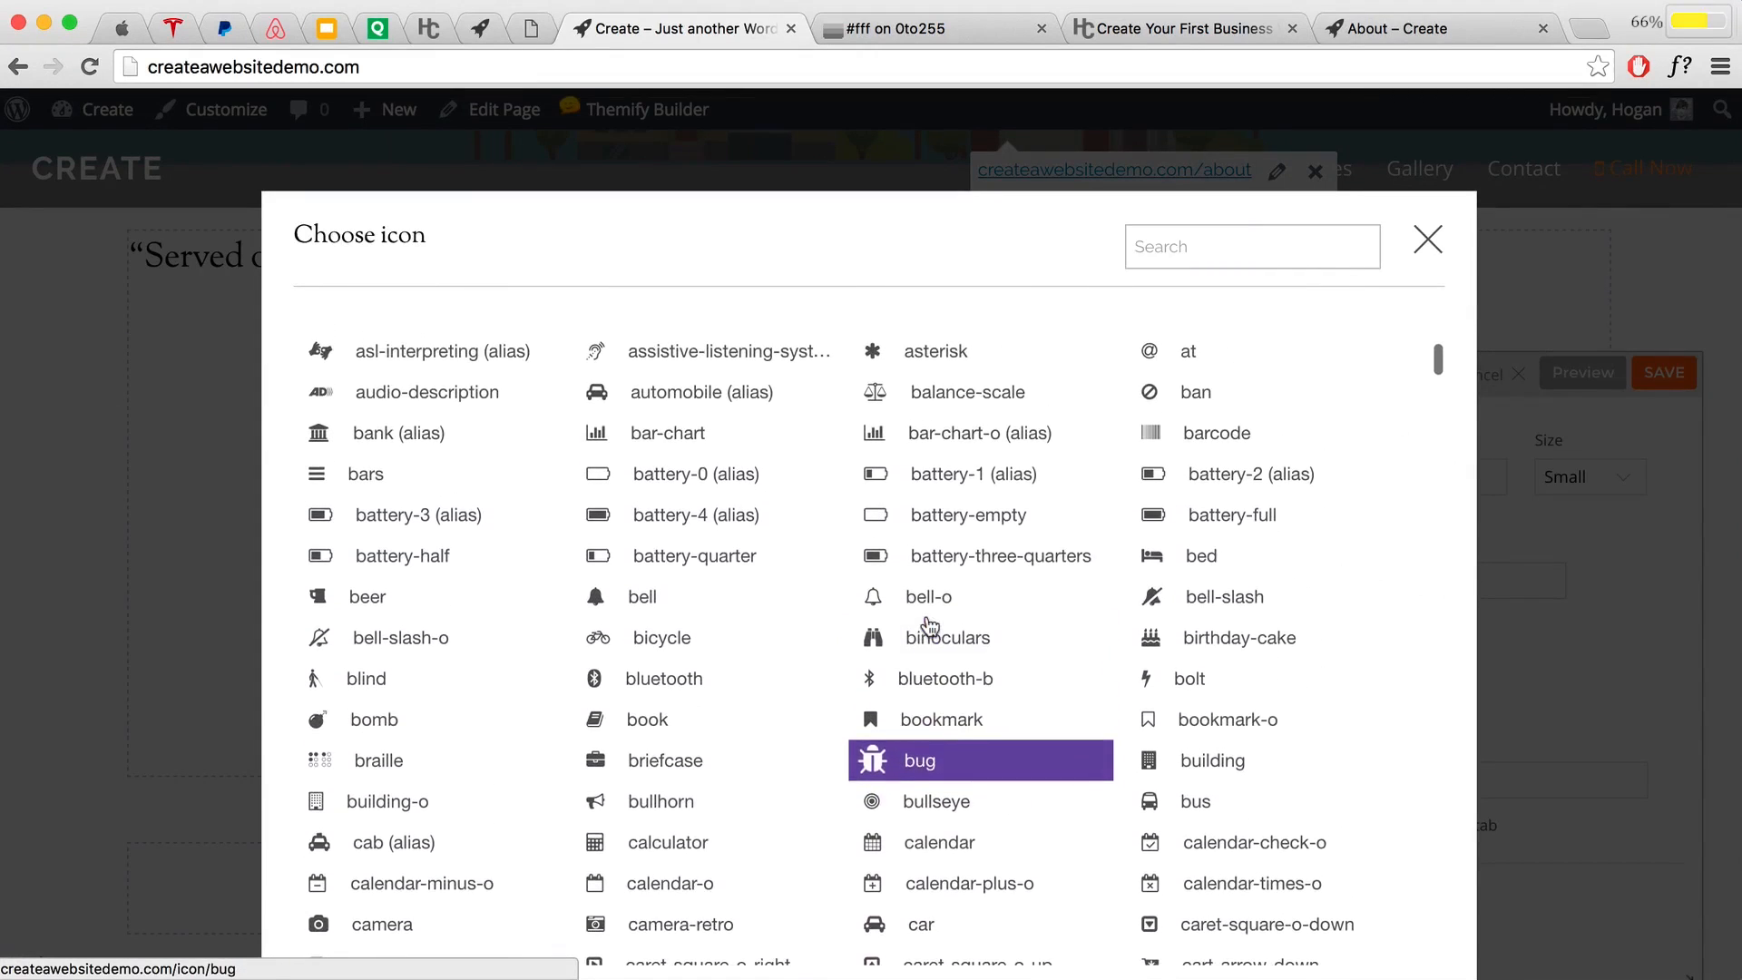
scroll(929, 626, up, 2)
scroll(929, 626, down, 5)
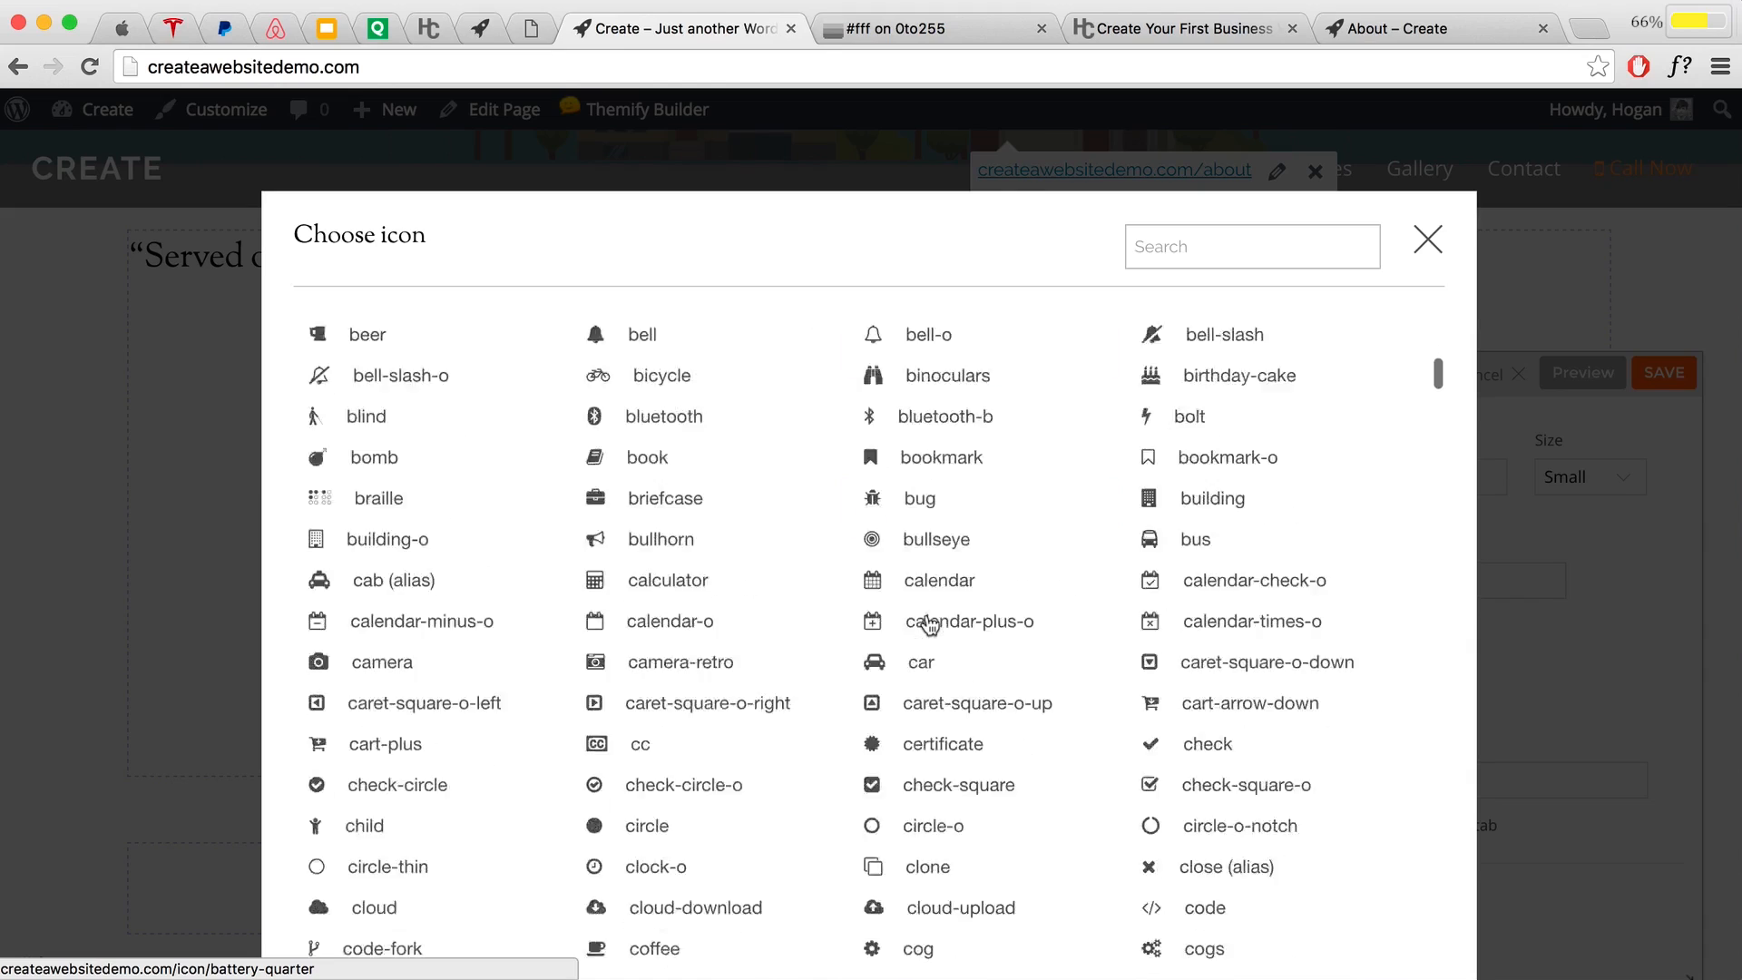
scroll(929, 625, down, 10)
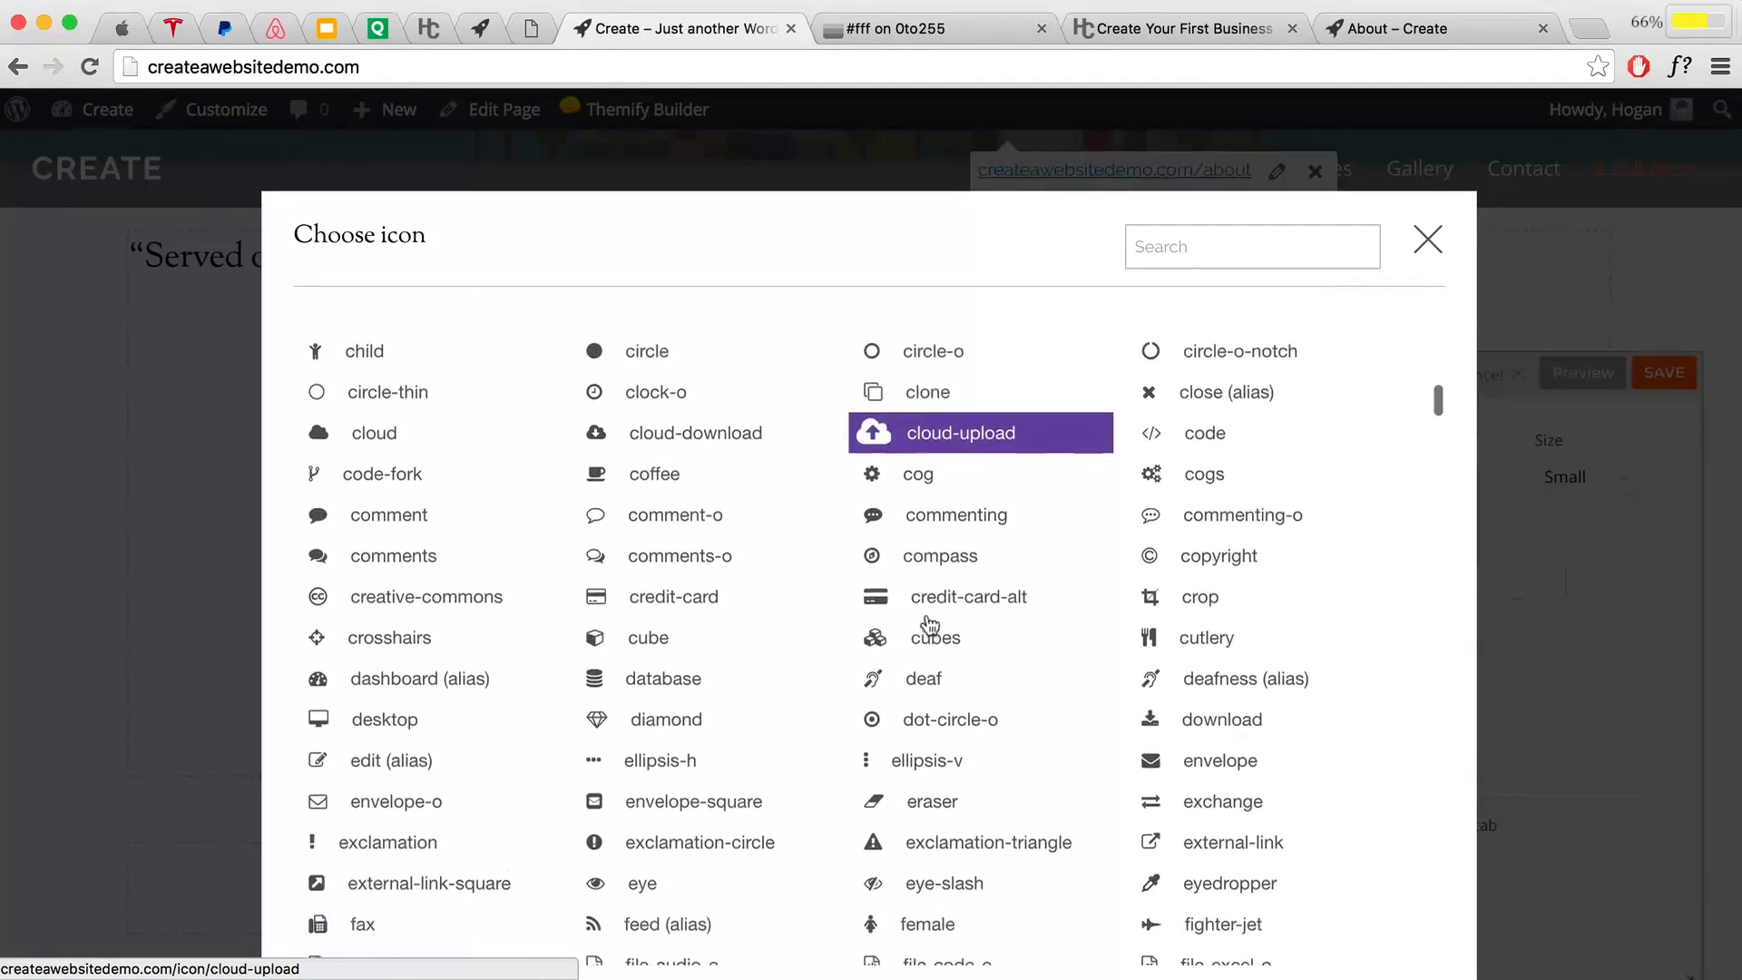
scroll(929, 624, down, 5)
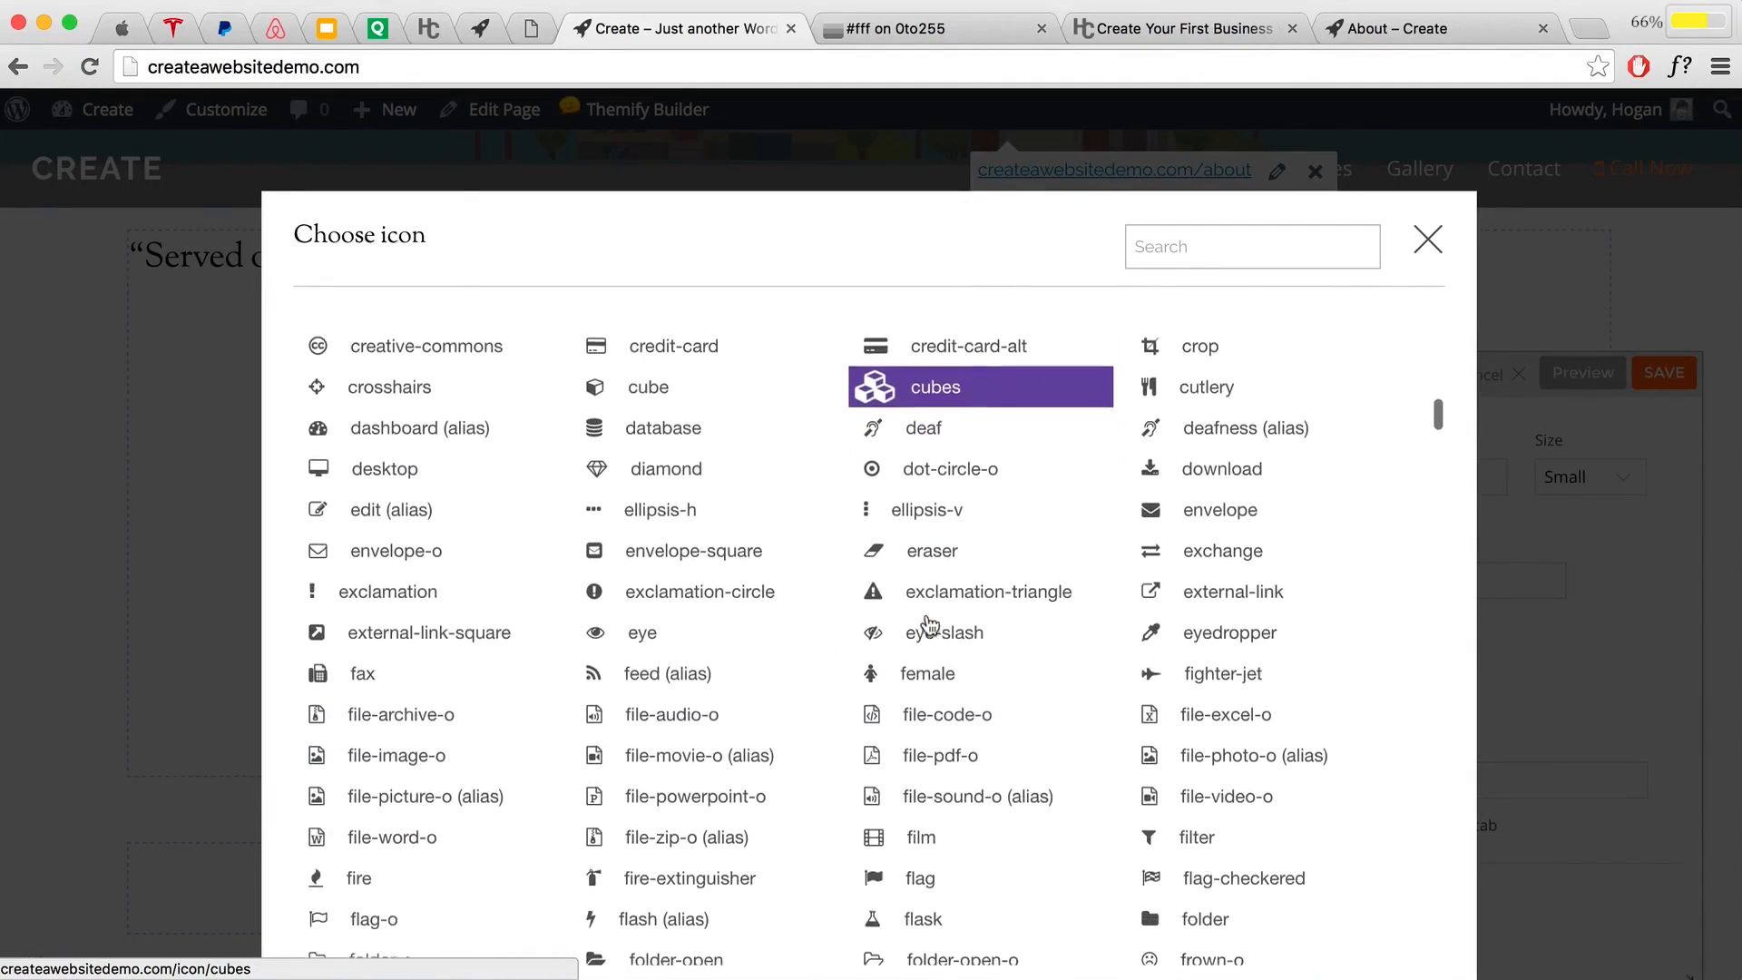
scroll(928, 626, down, 11)
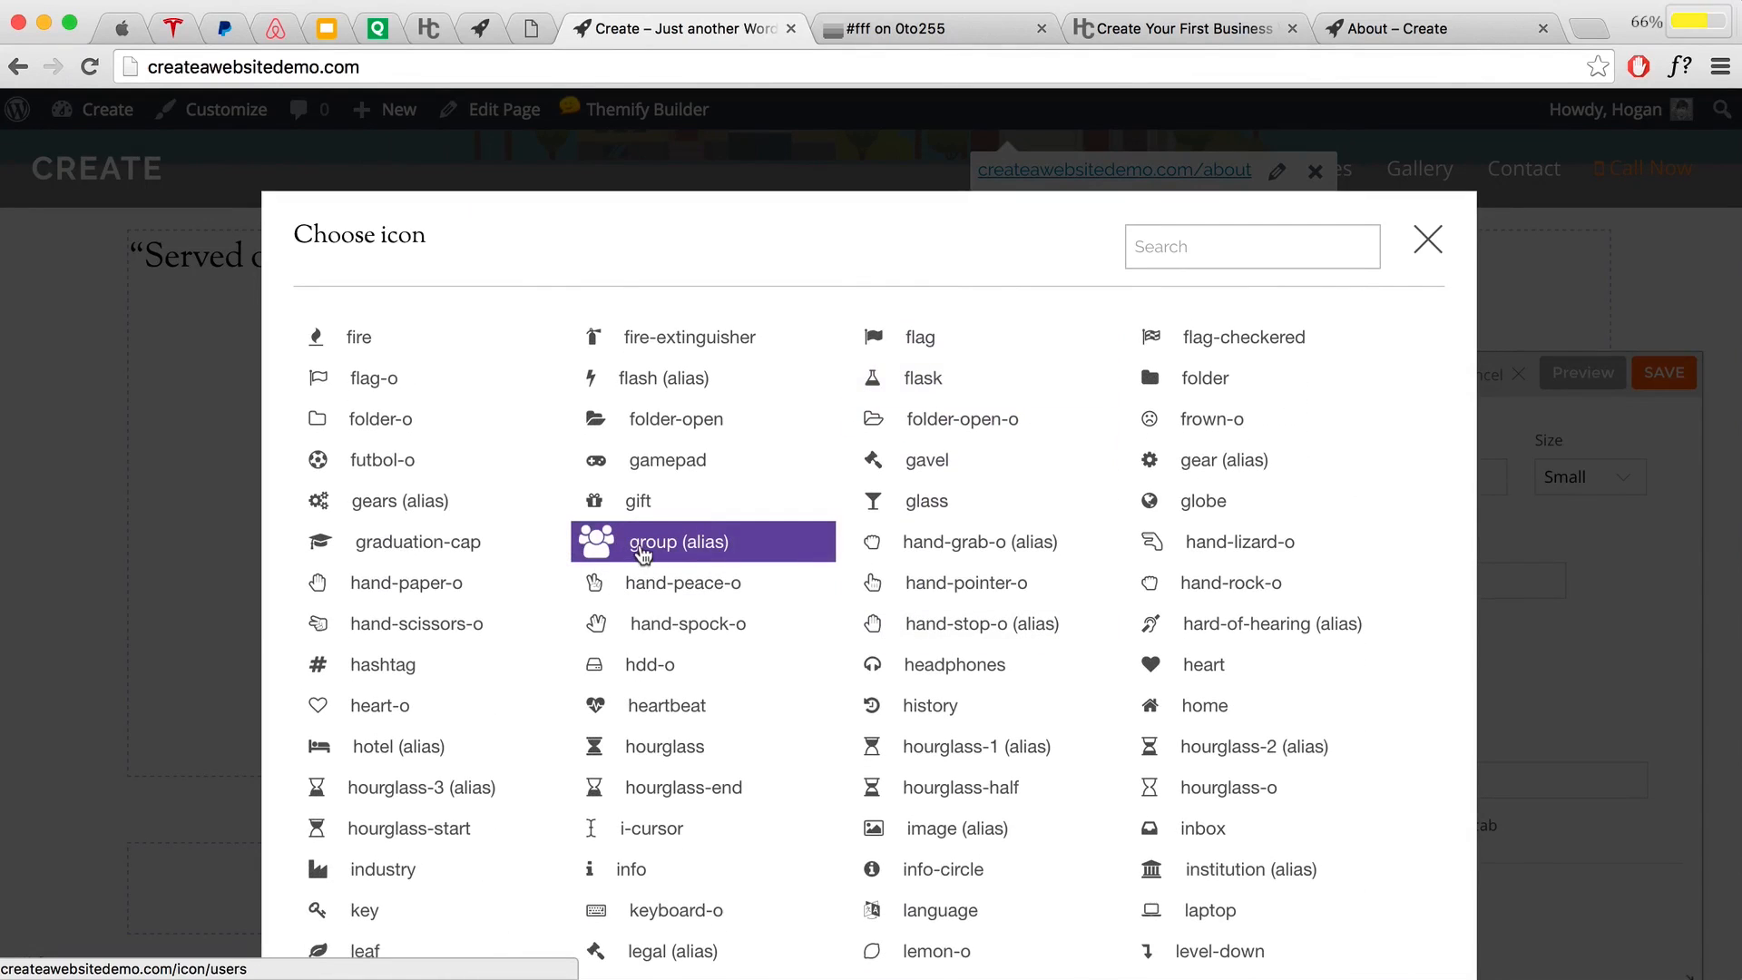
click(642, 544)
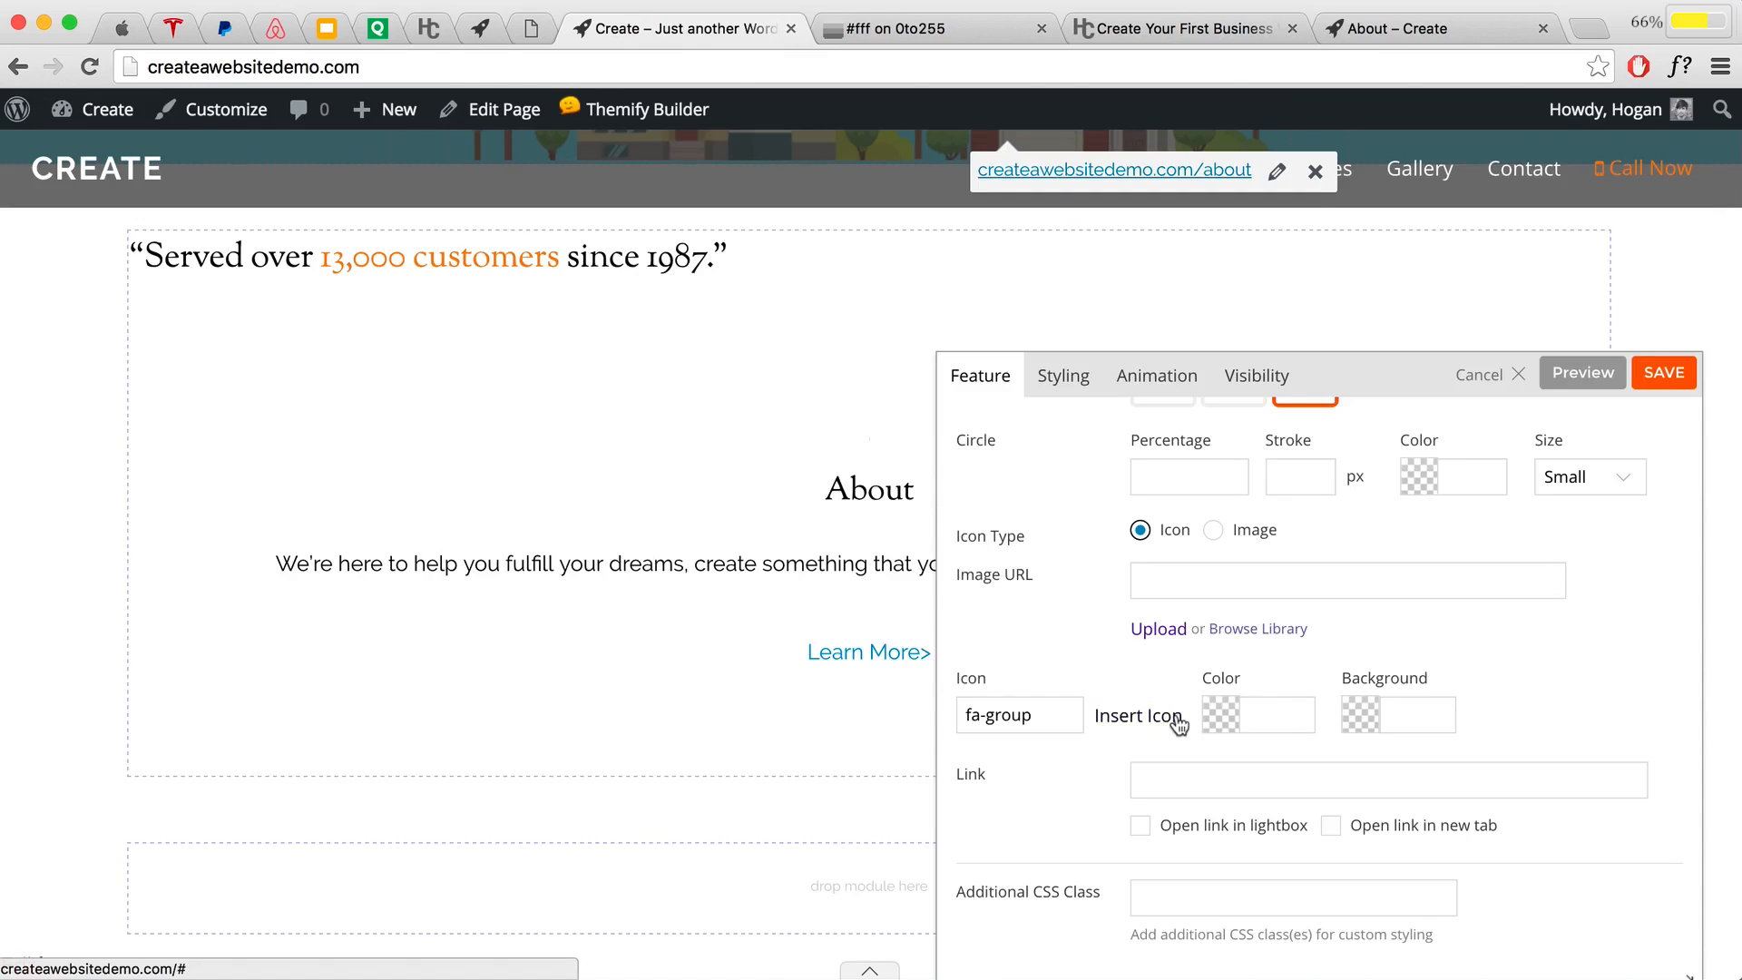
click(1249, 716)
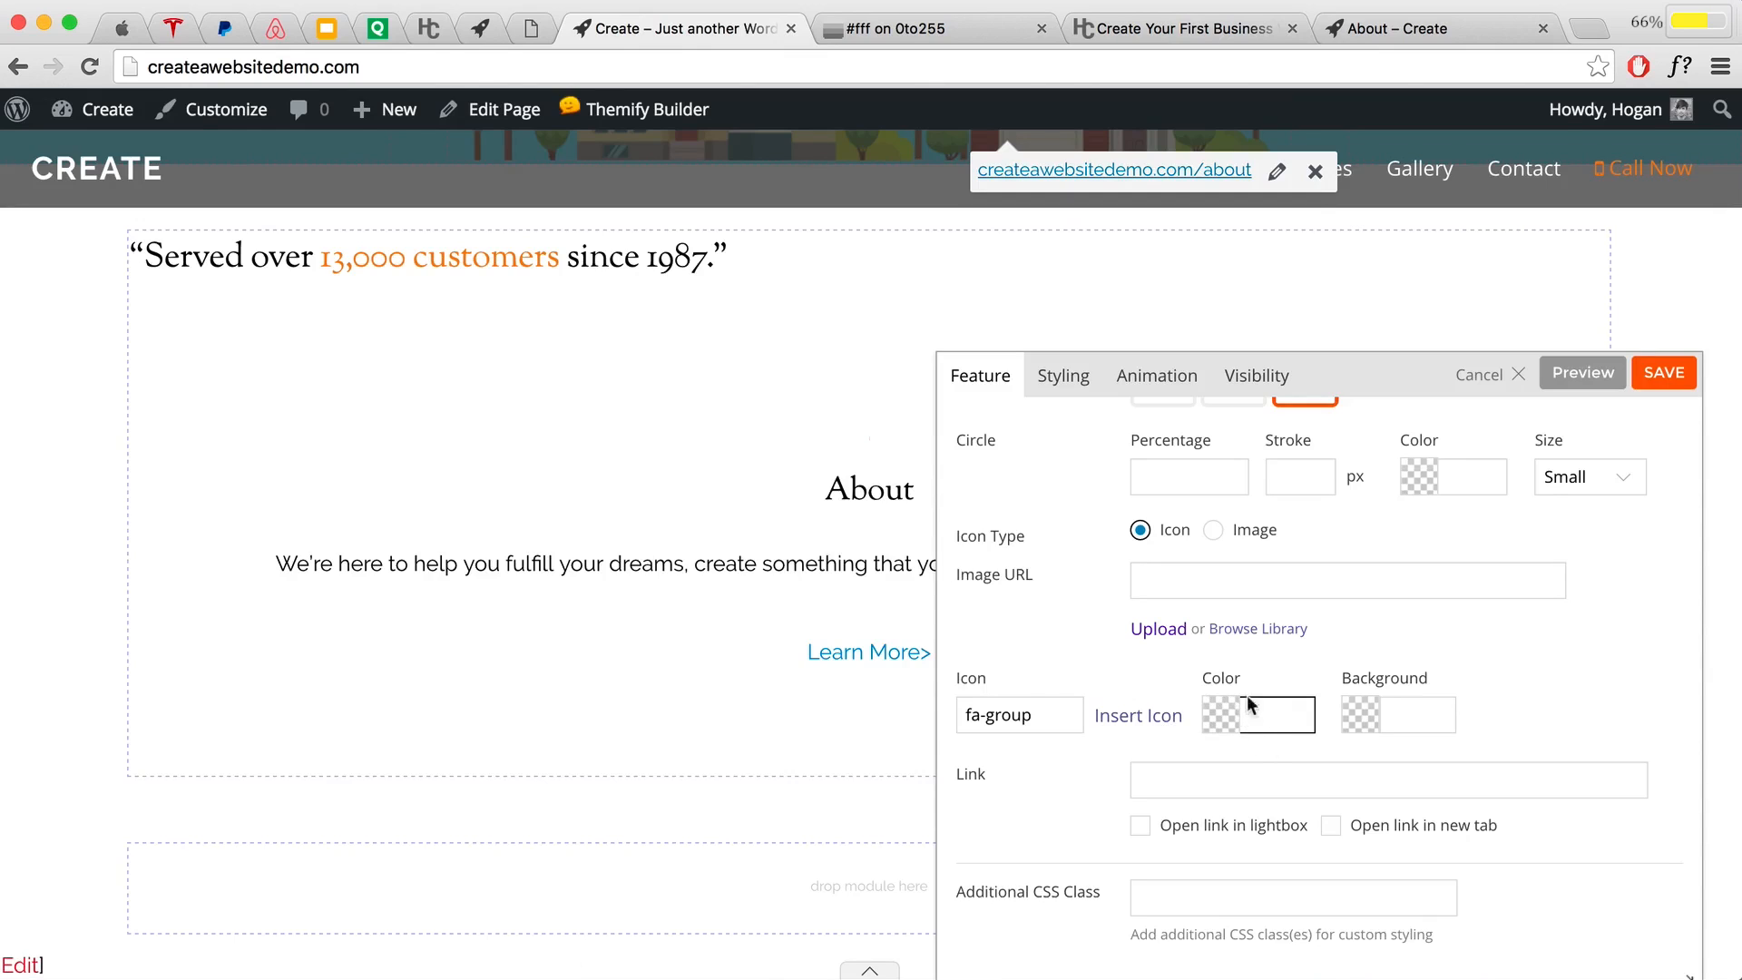
key(super+v)
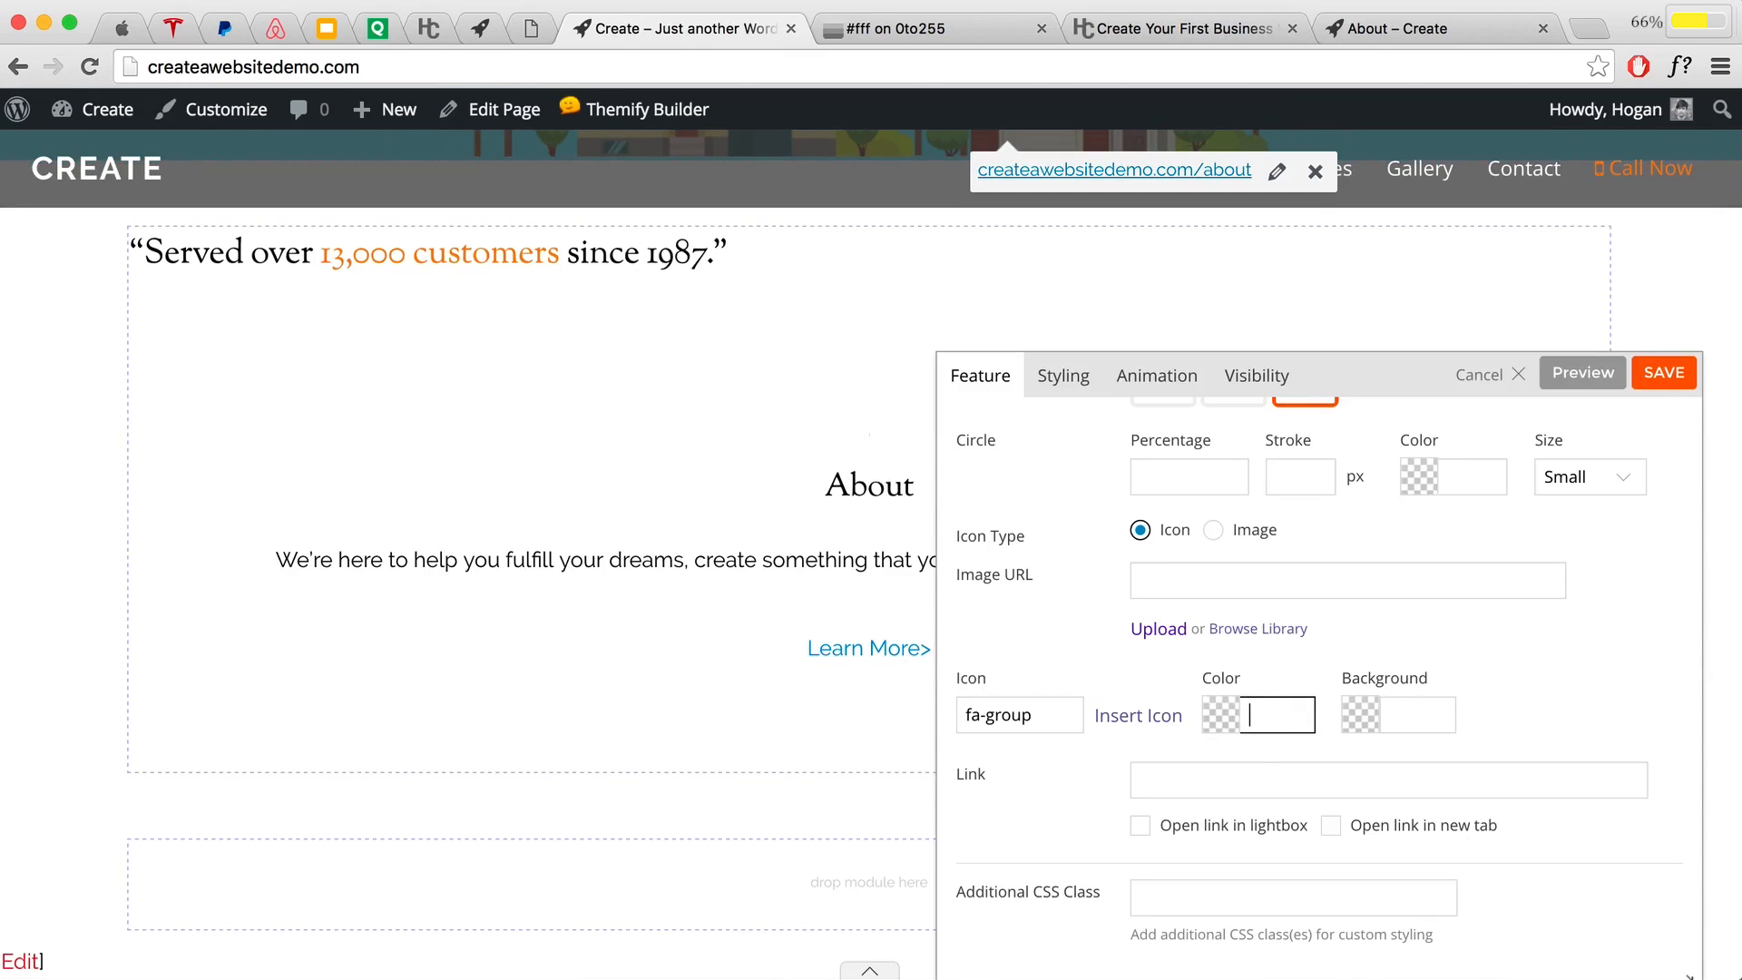
key(super+Tab)
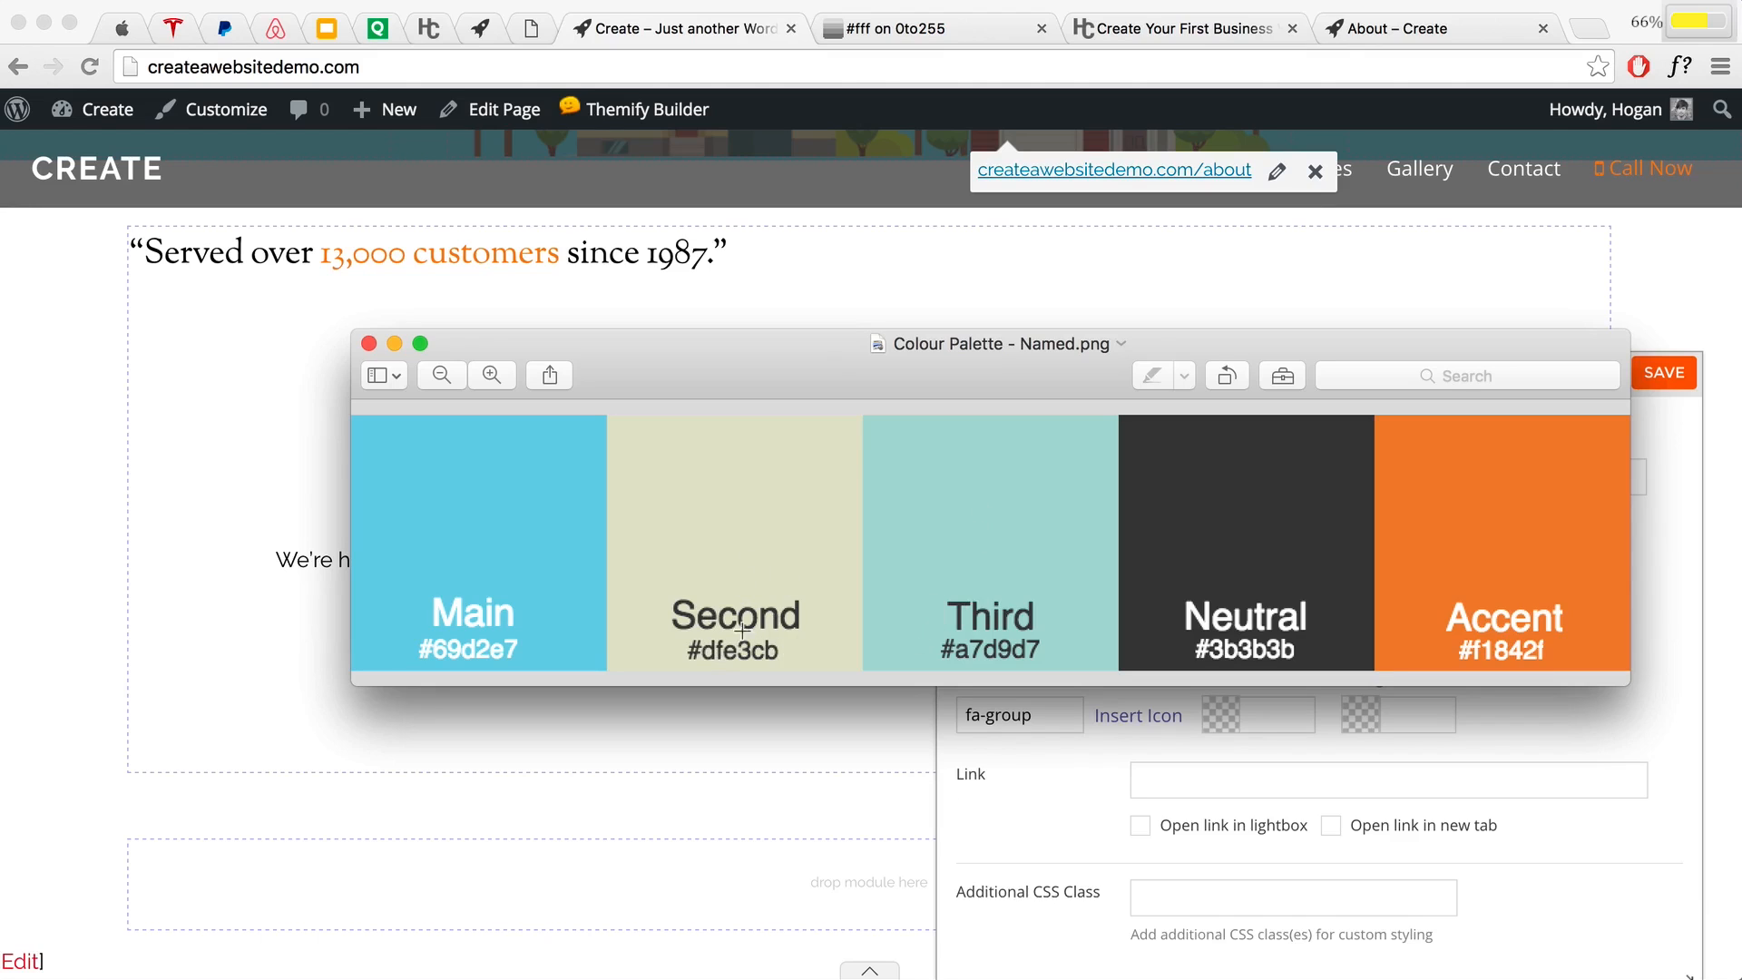
drag(1030, 381, 863, 241)
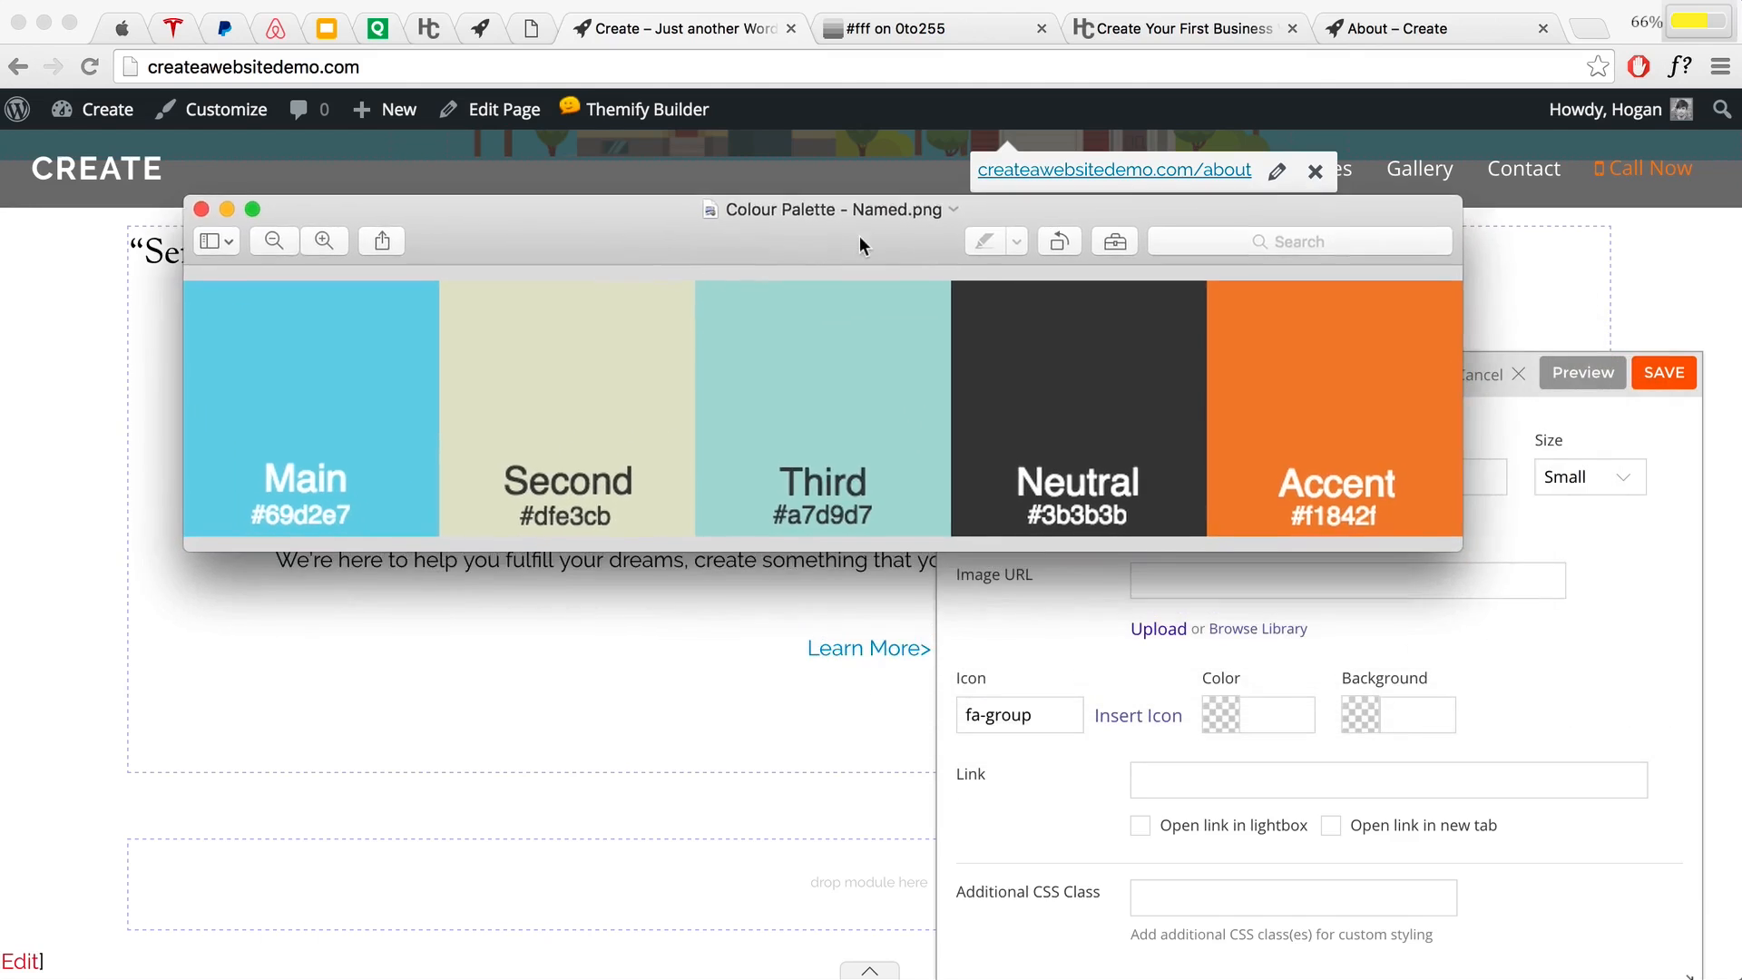
click(1258, 716)
text(d)
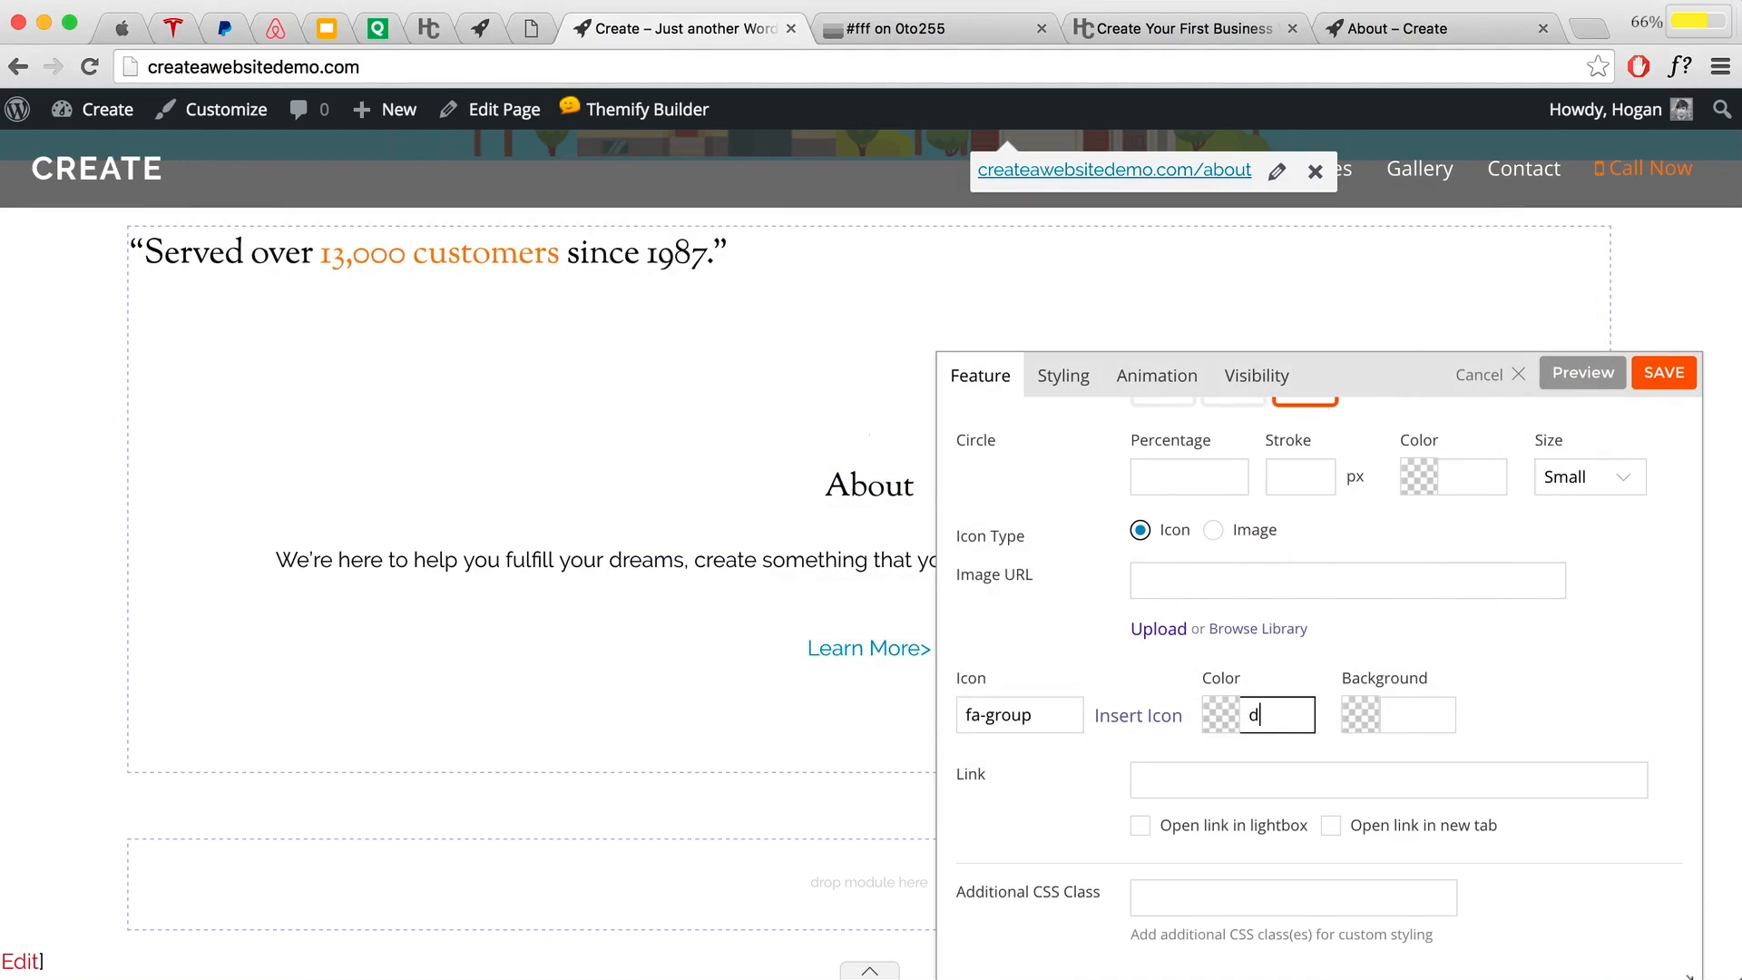
text(fe3cb)
click(1526, 655)
click(1583, 376)
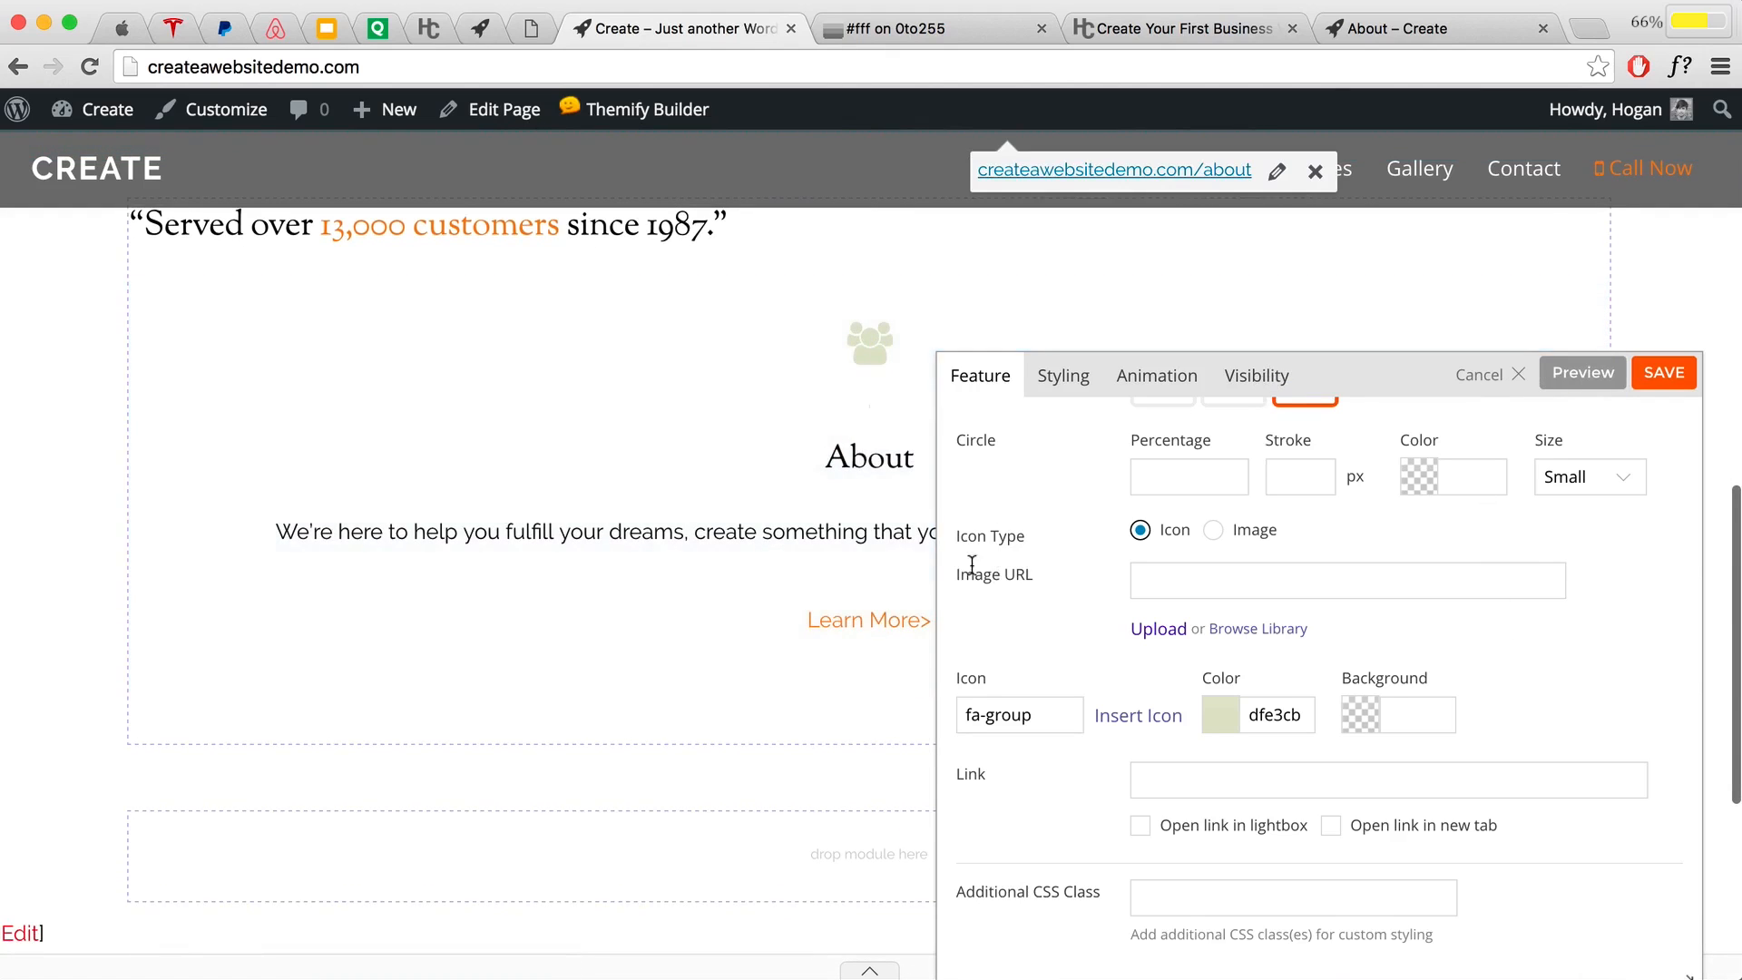
scroll(1161, 577, up, 2)
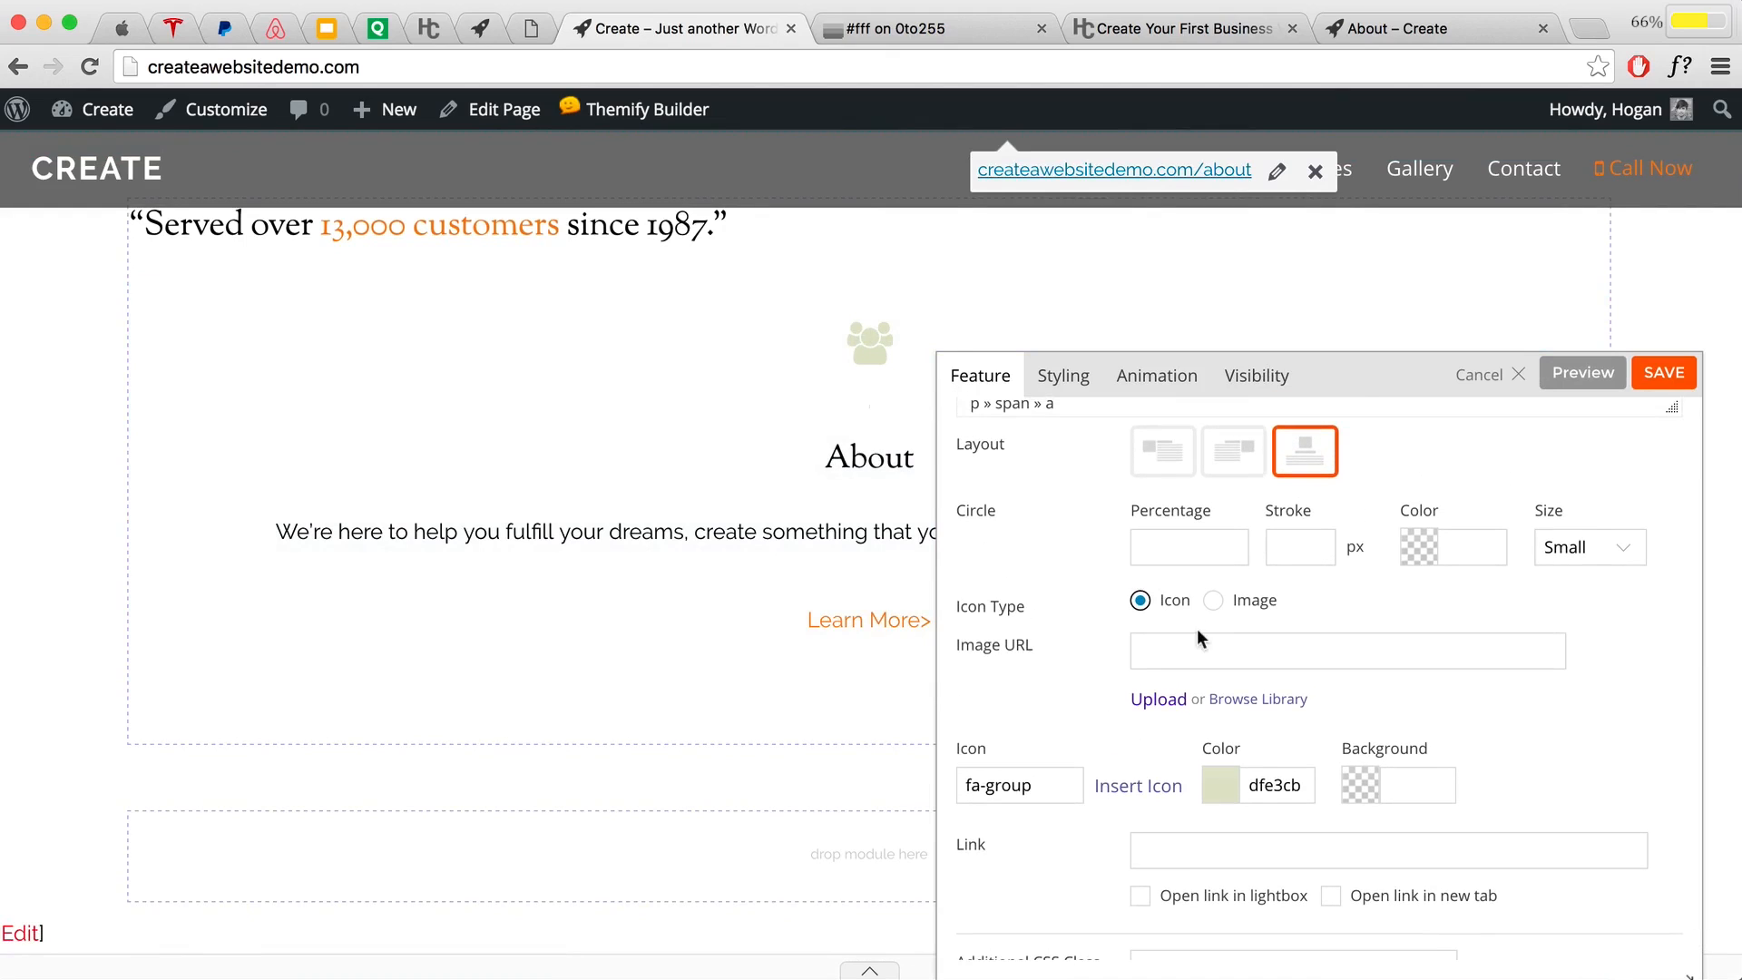
click(1199, 547)
Step: Give the icon circle a 3 px stroke and the icon's pale green colour dfe3cb
click(1304, 549)
text(3)
drag(1302, 784, 1249, 784)
right_click(1255, 785)
click(1506, 729)
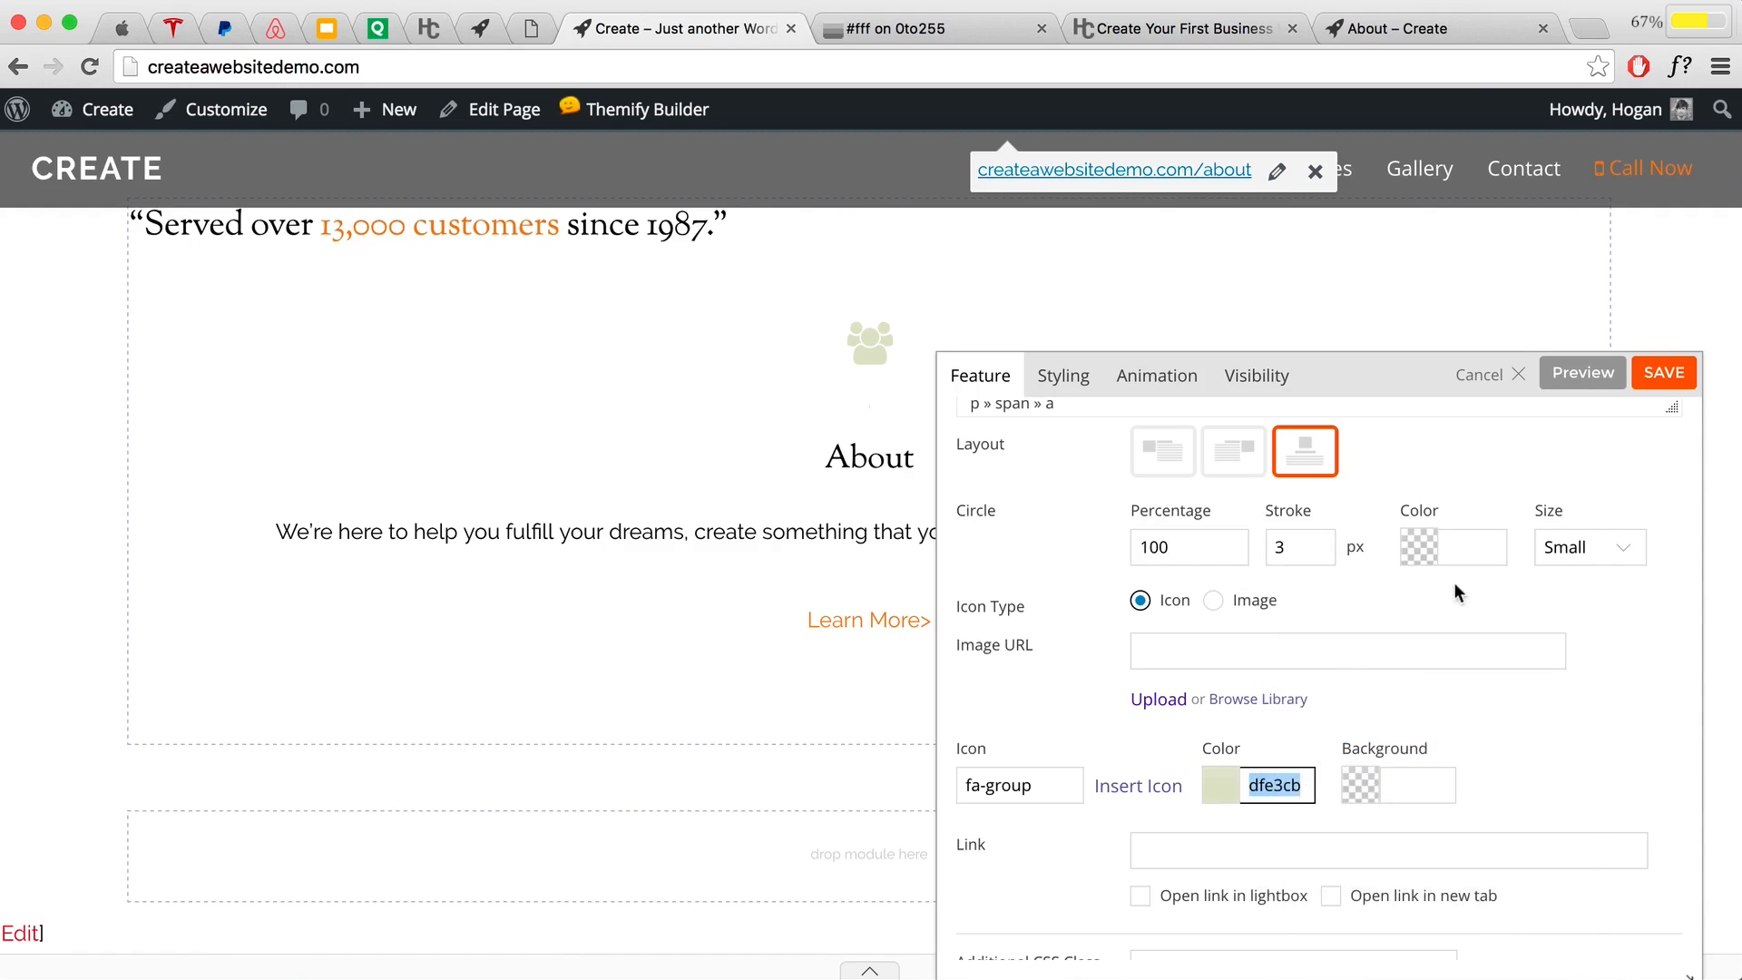
click(1466, 544)
key(super+v)
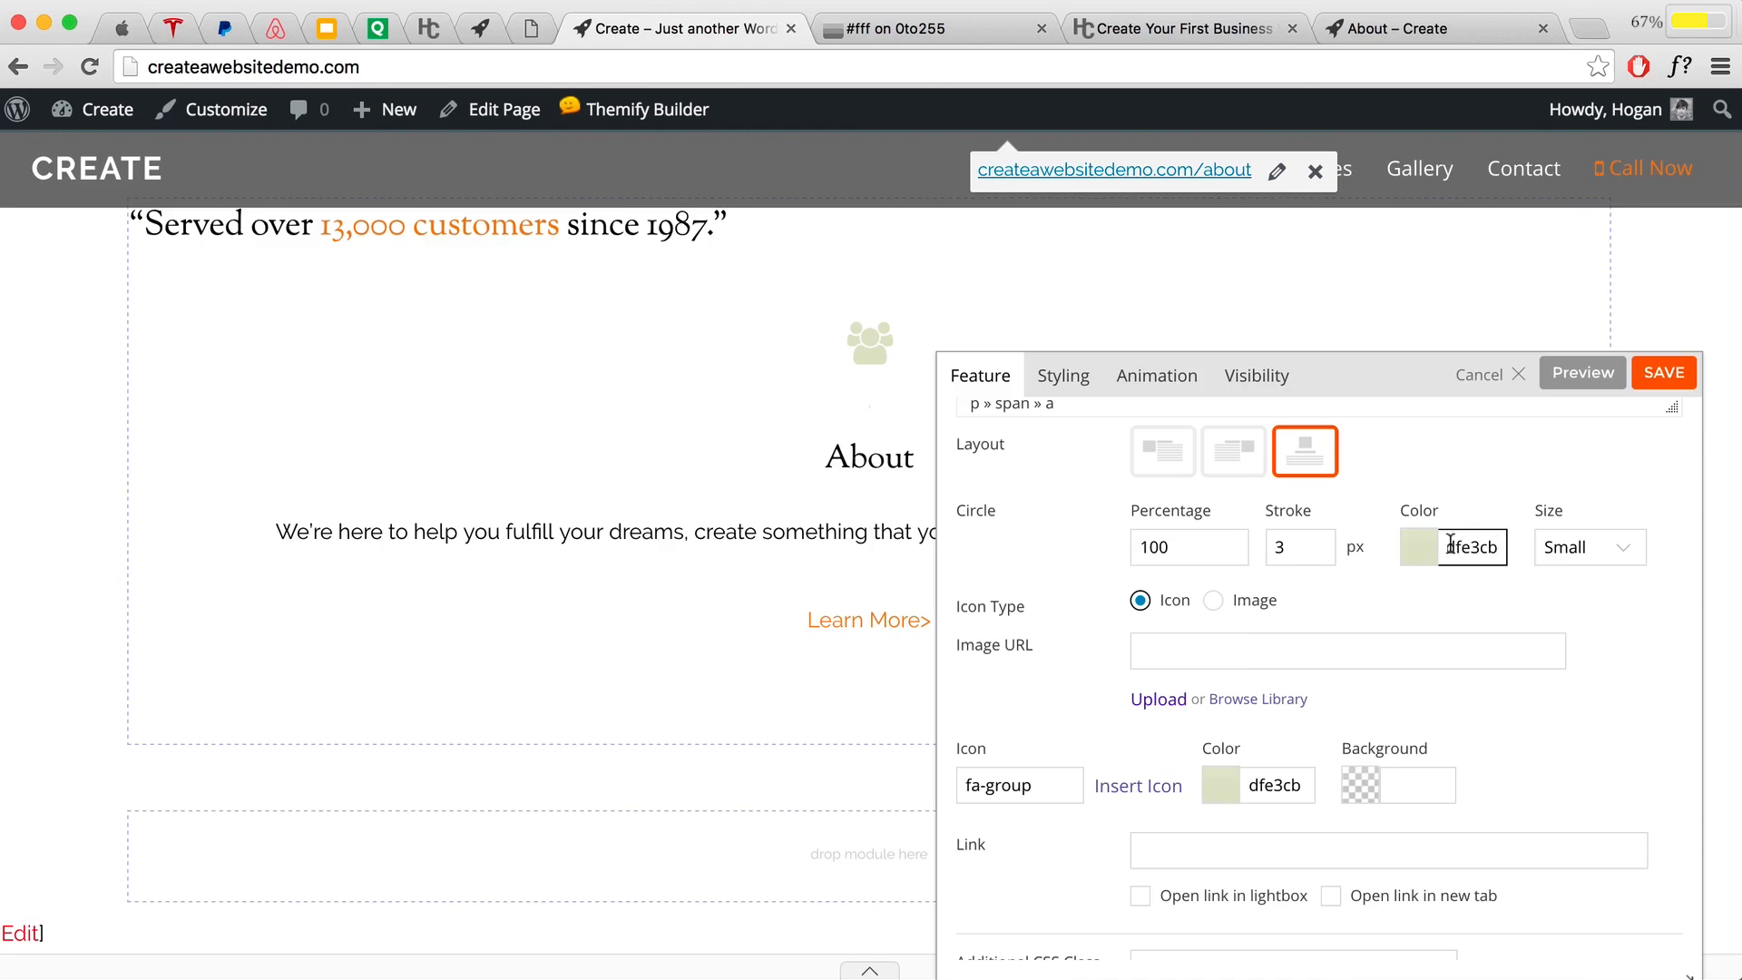
Step: Set the circle size to Medium and preview the ringed group icon
click(1579, 554)
click(1598, 569)
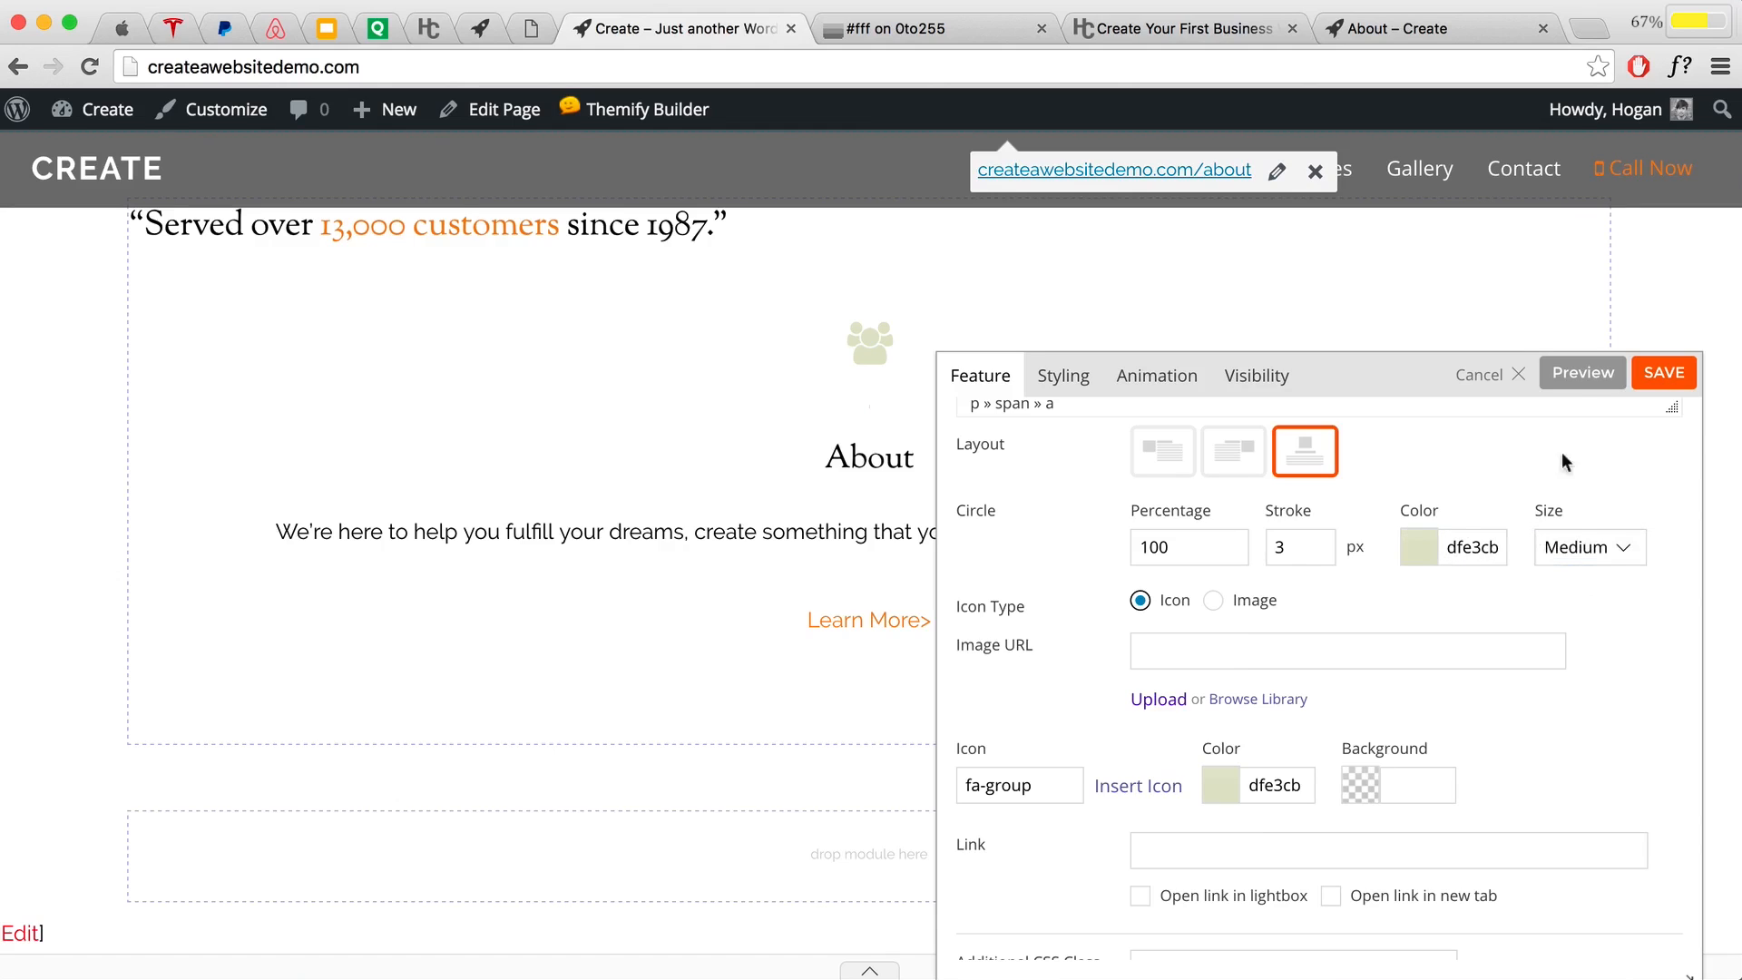
click(1553, 383)
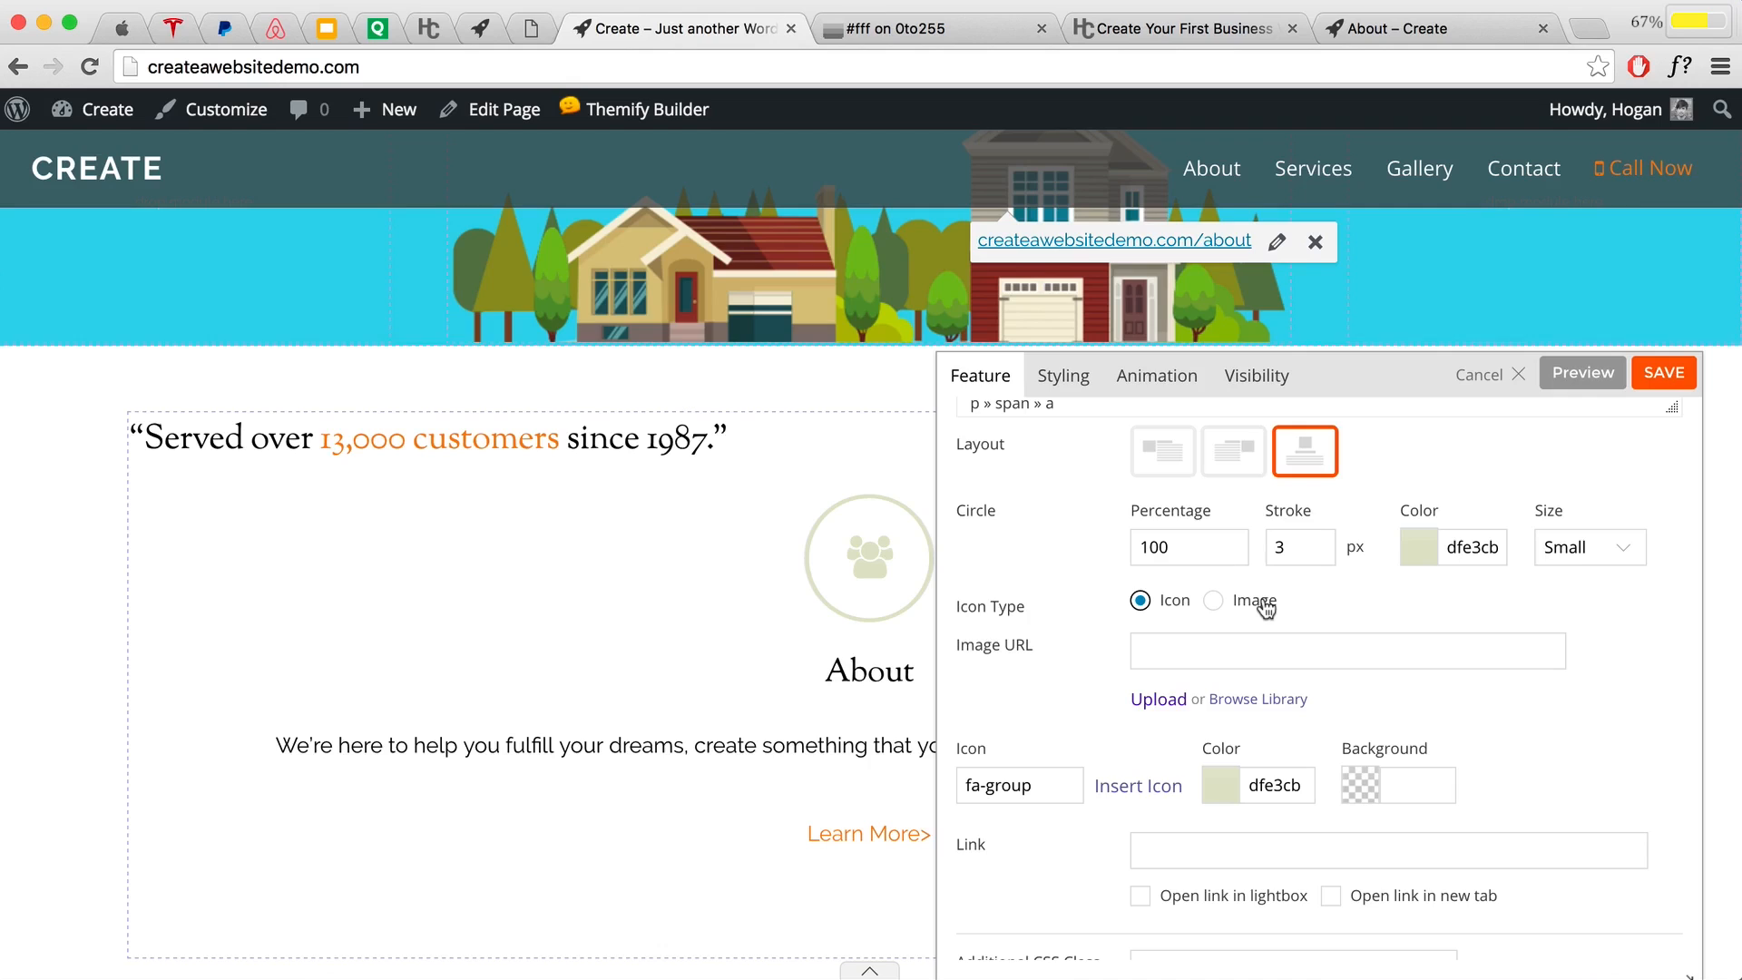
Step: Swap the icon for the uploaded image Main-01 Responsive-Image.png and preview the device picture
click(1214, 603)
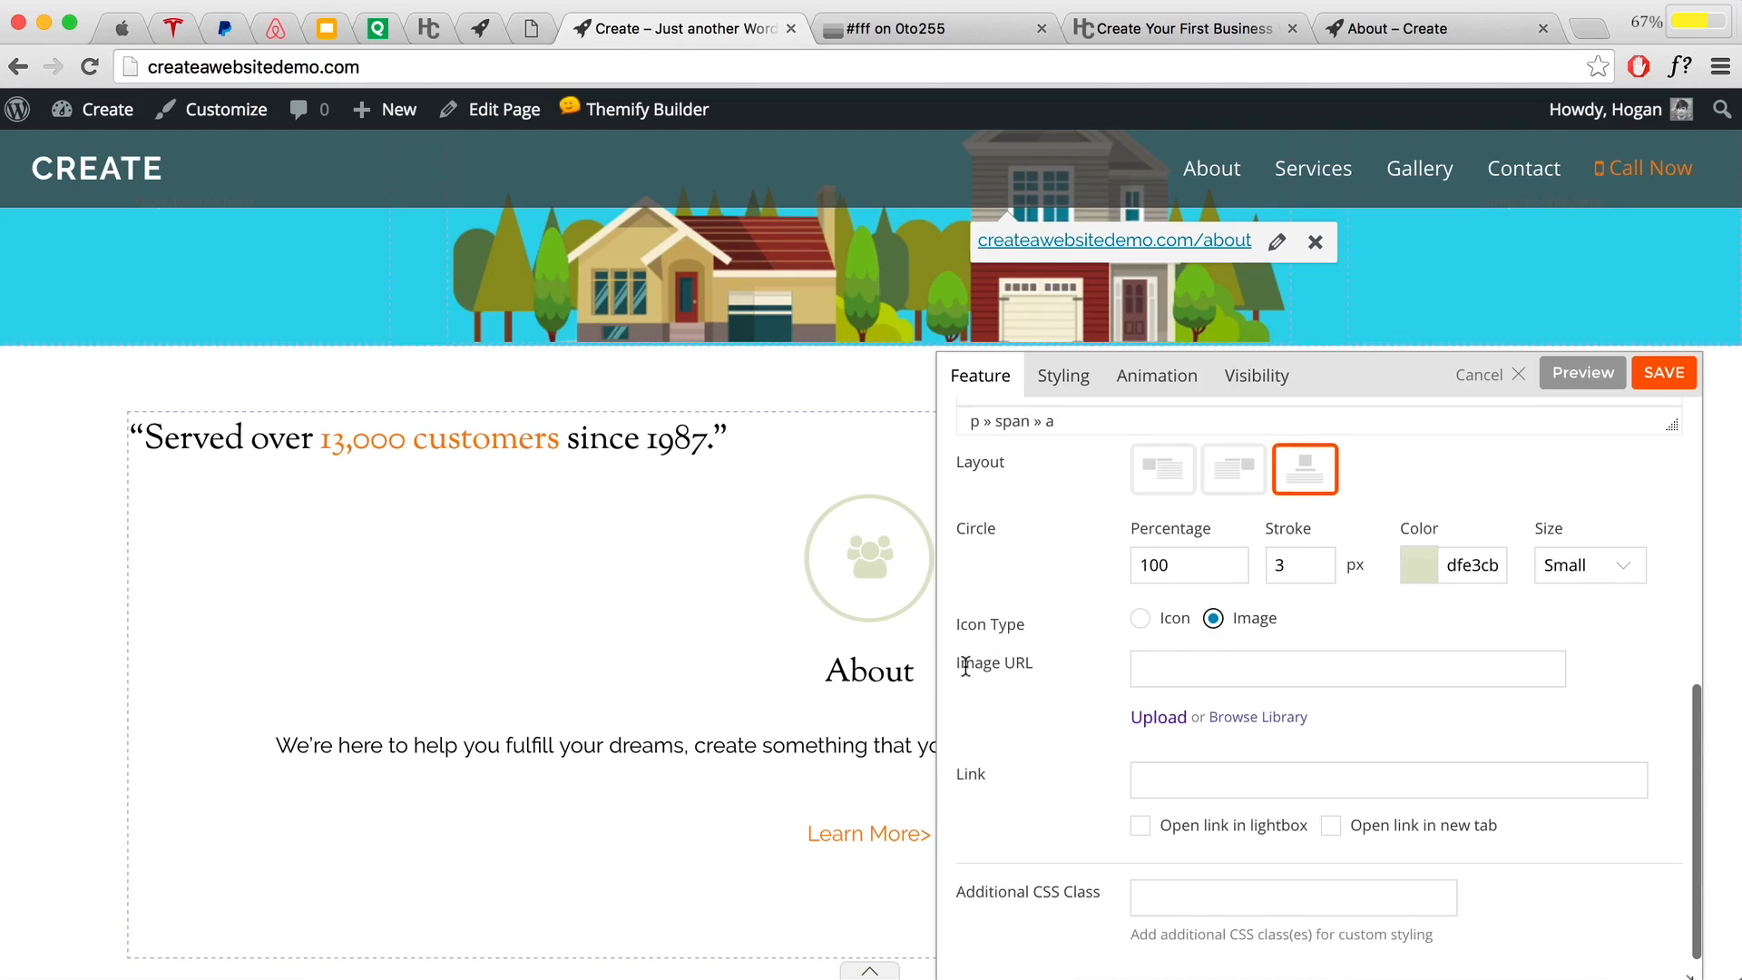
click(1261, 717)
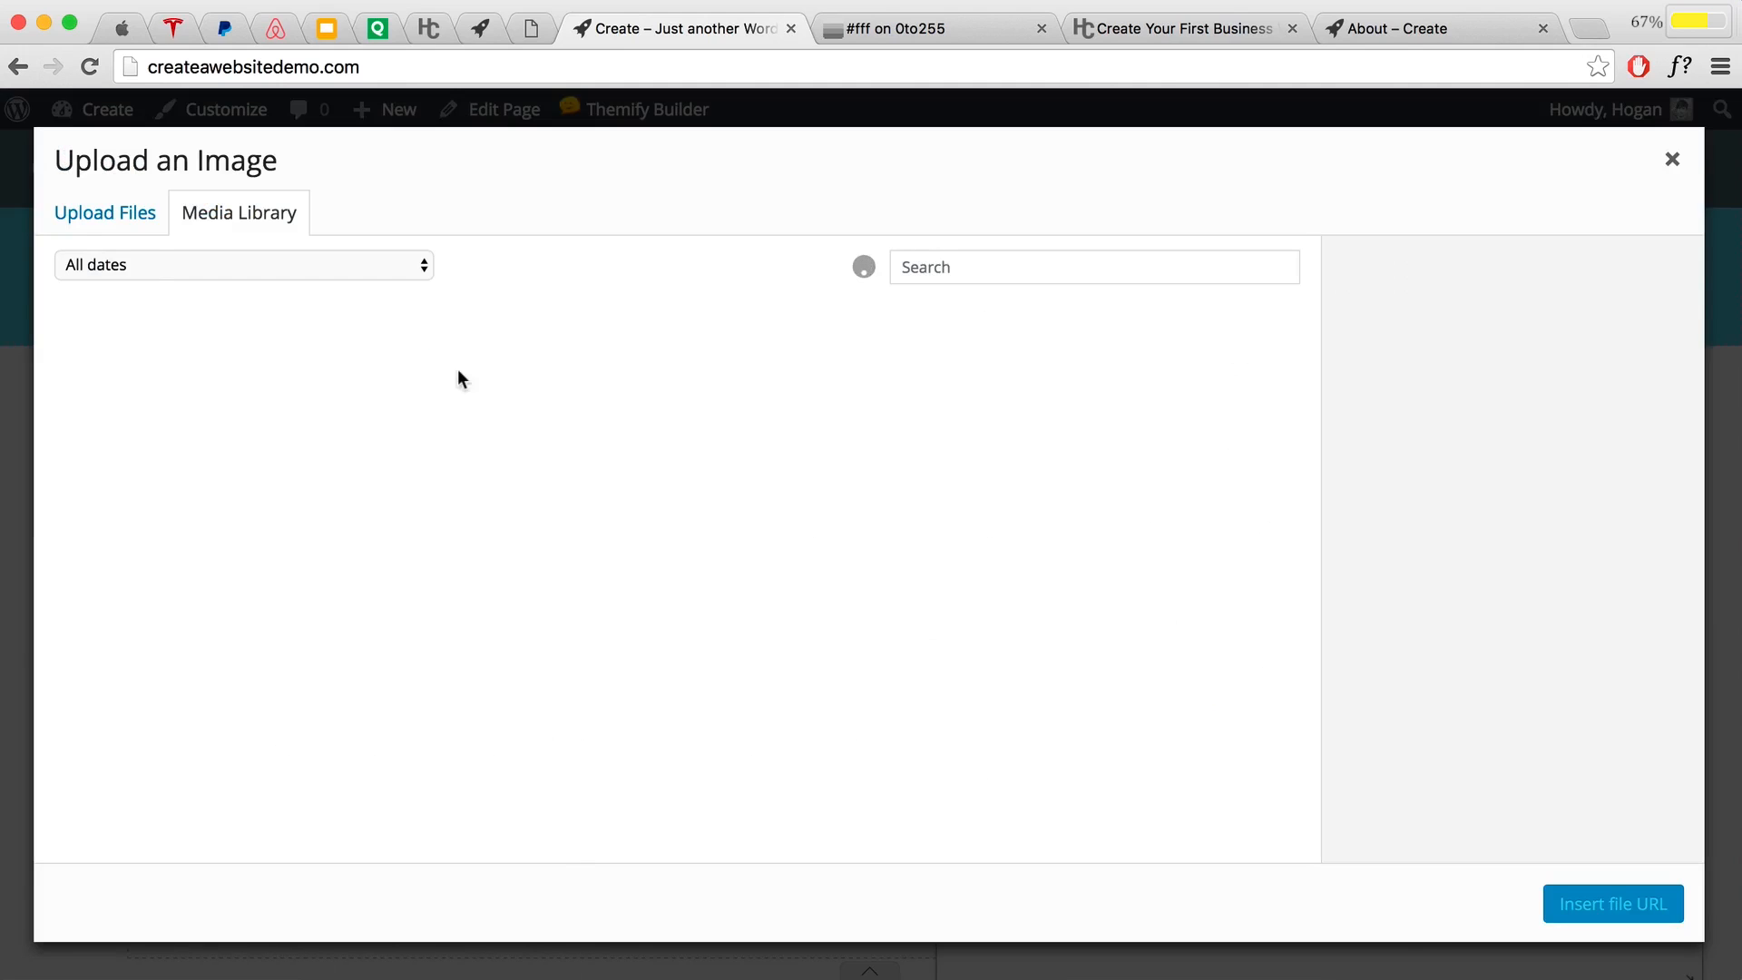
click(93, 219)
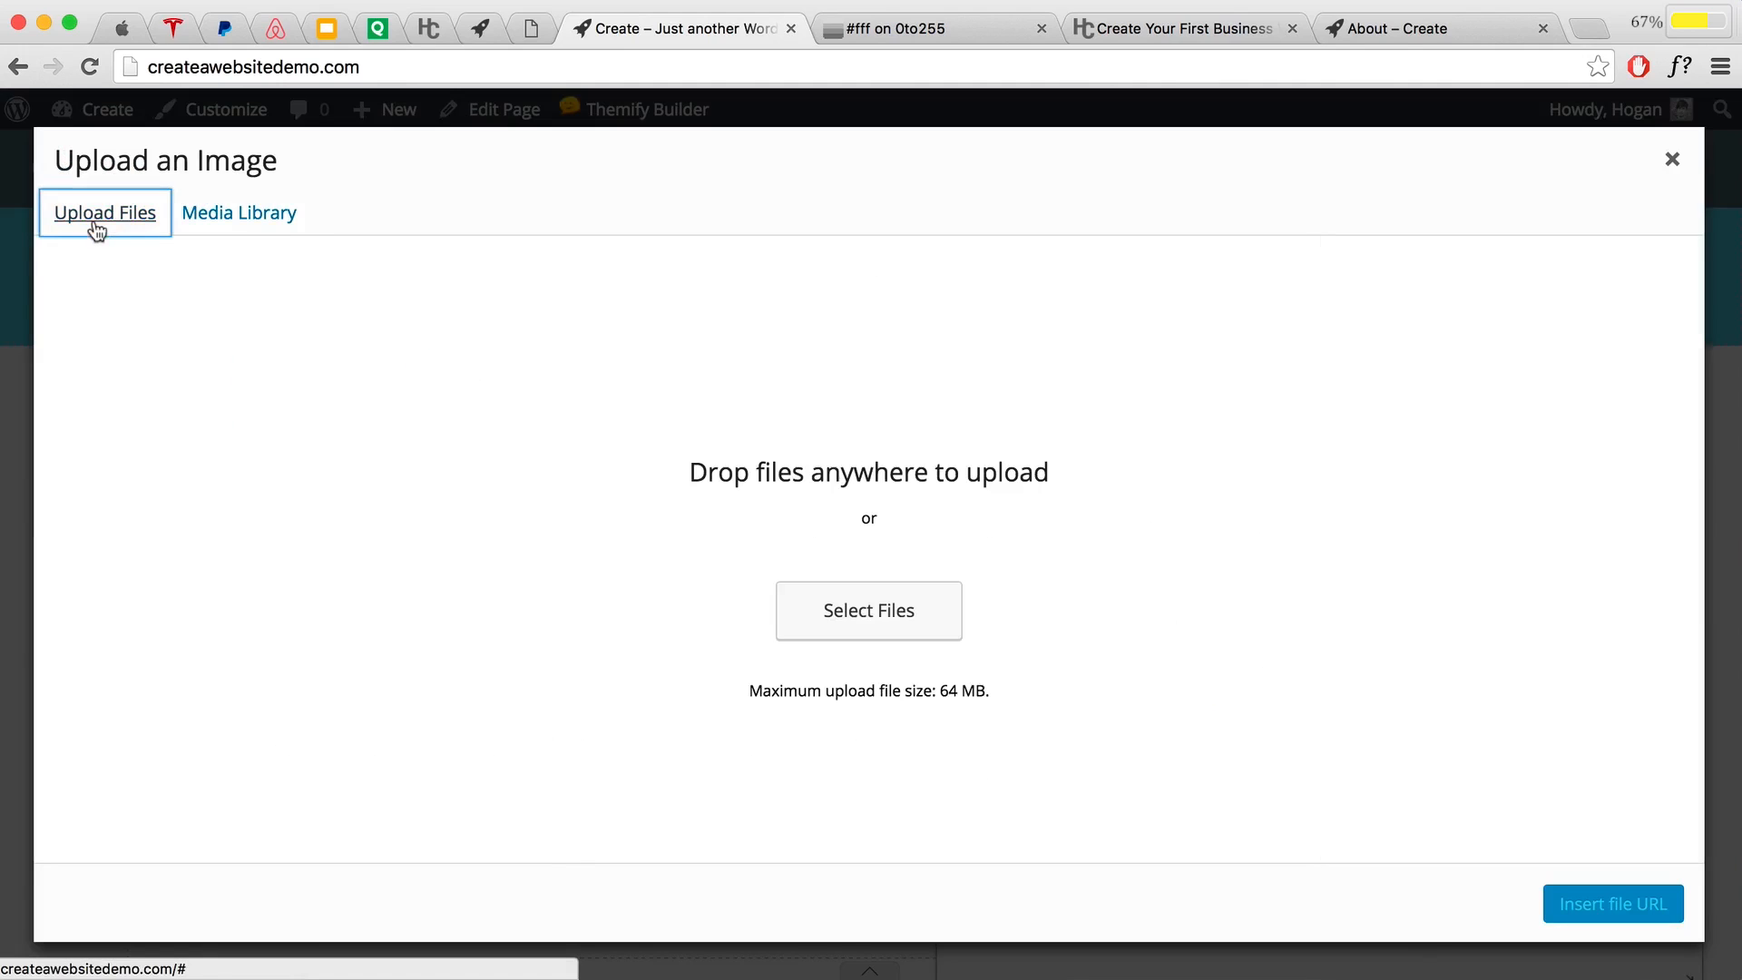
click(894, 613)
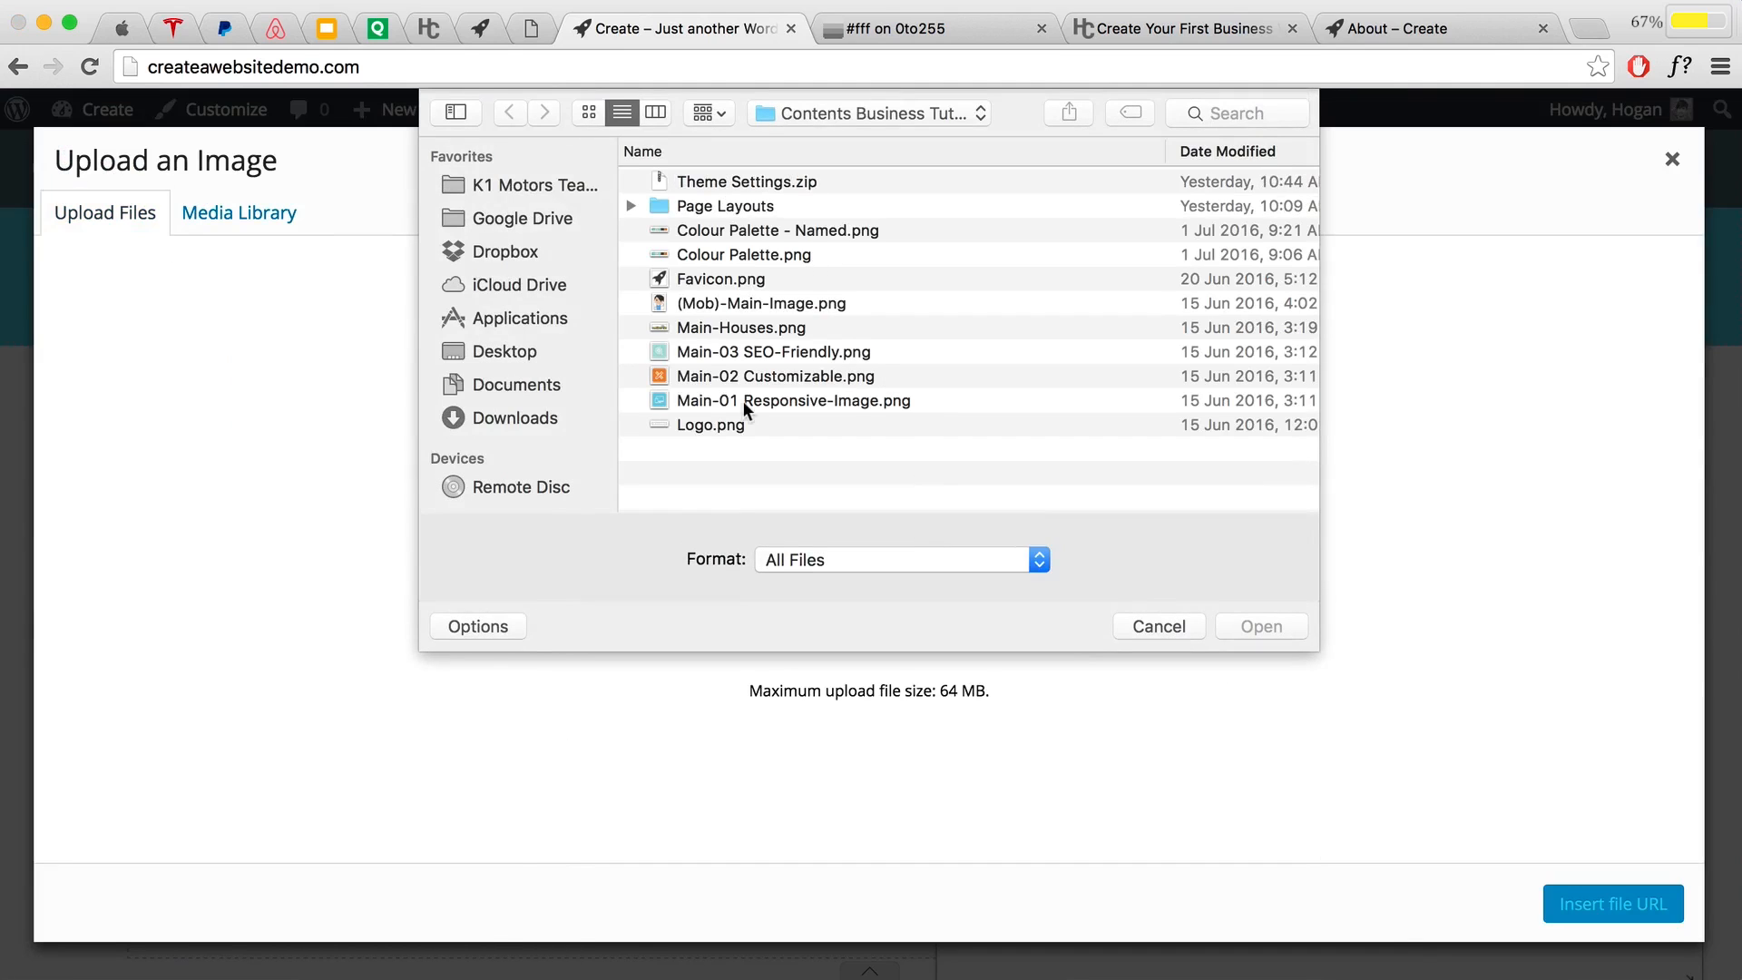
click(754, 402)
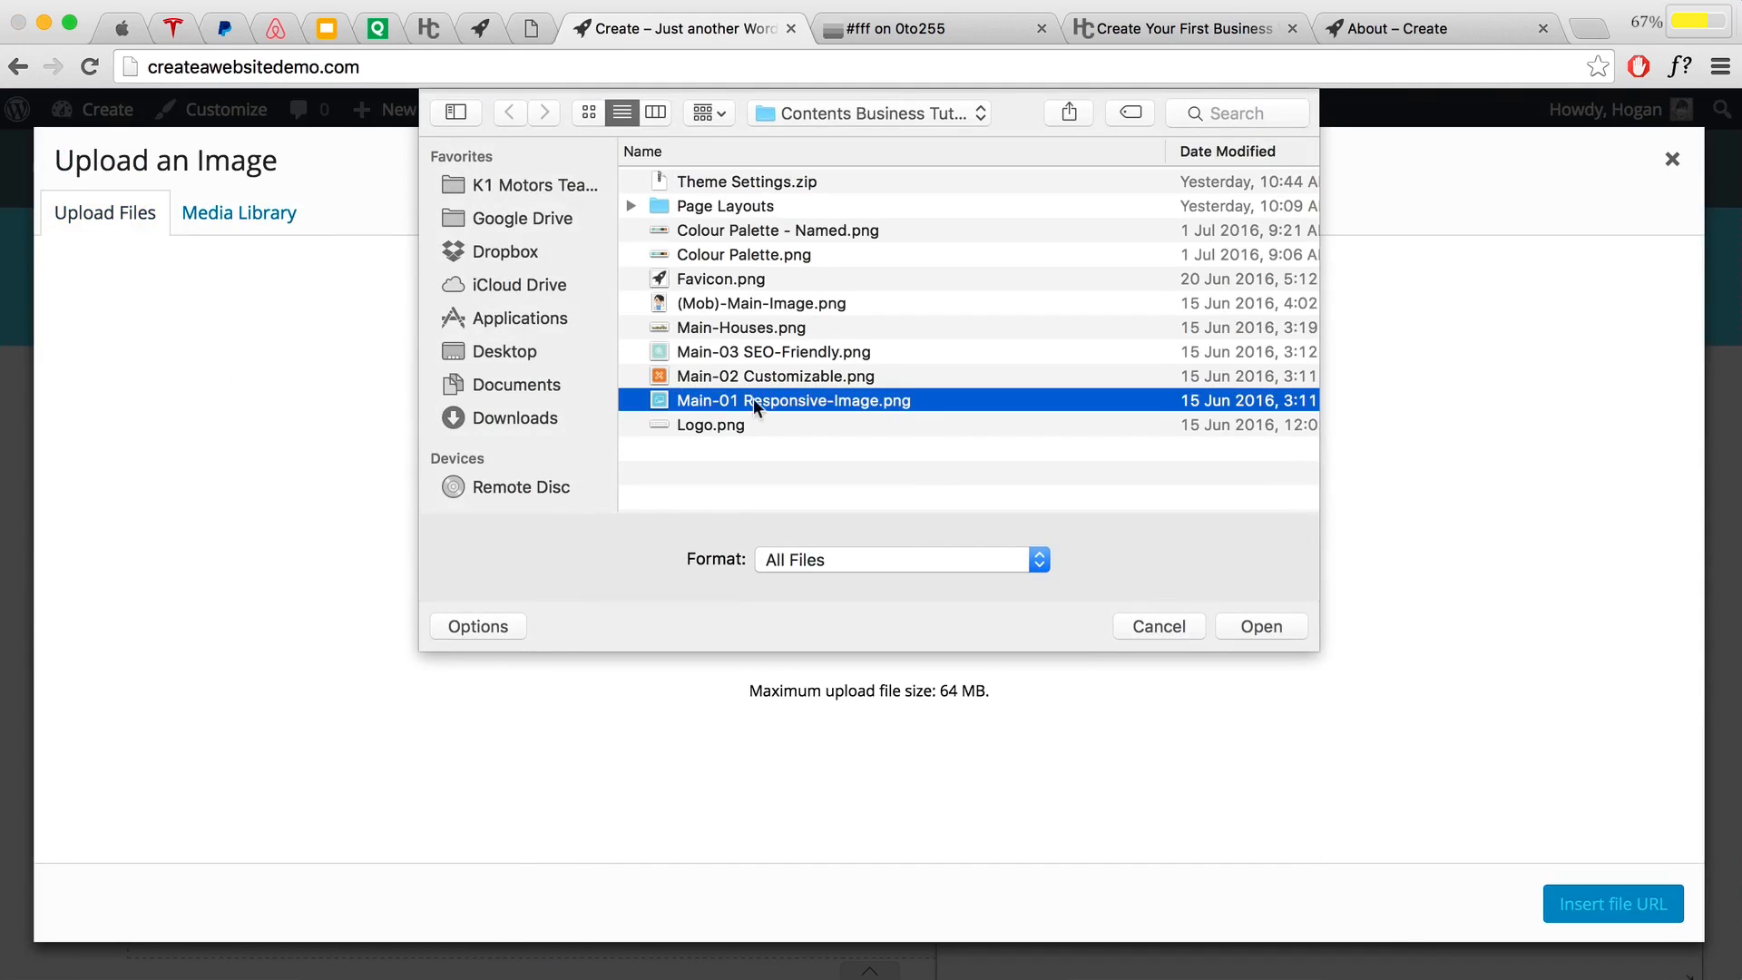
click(1241, 625)
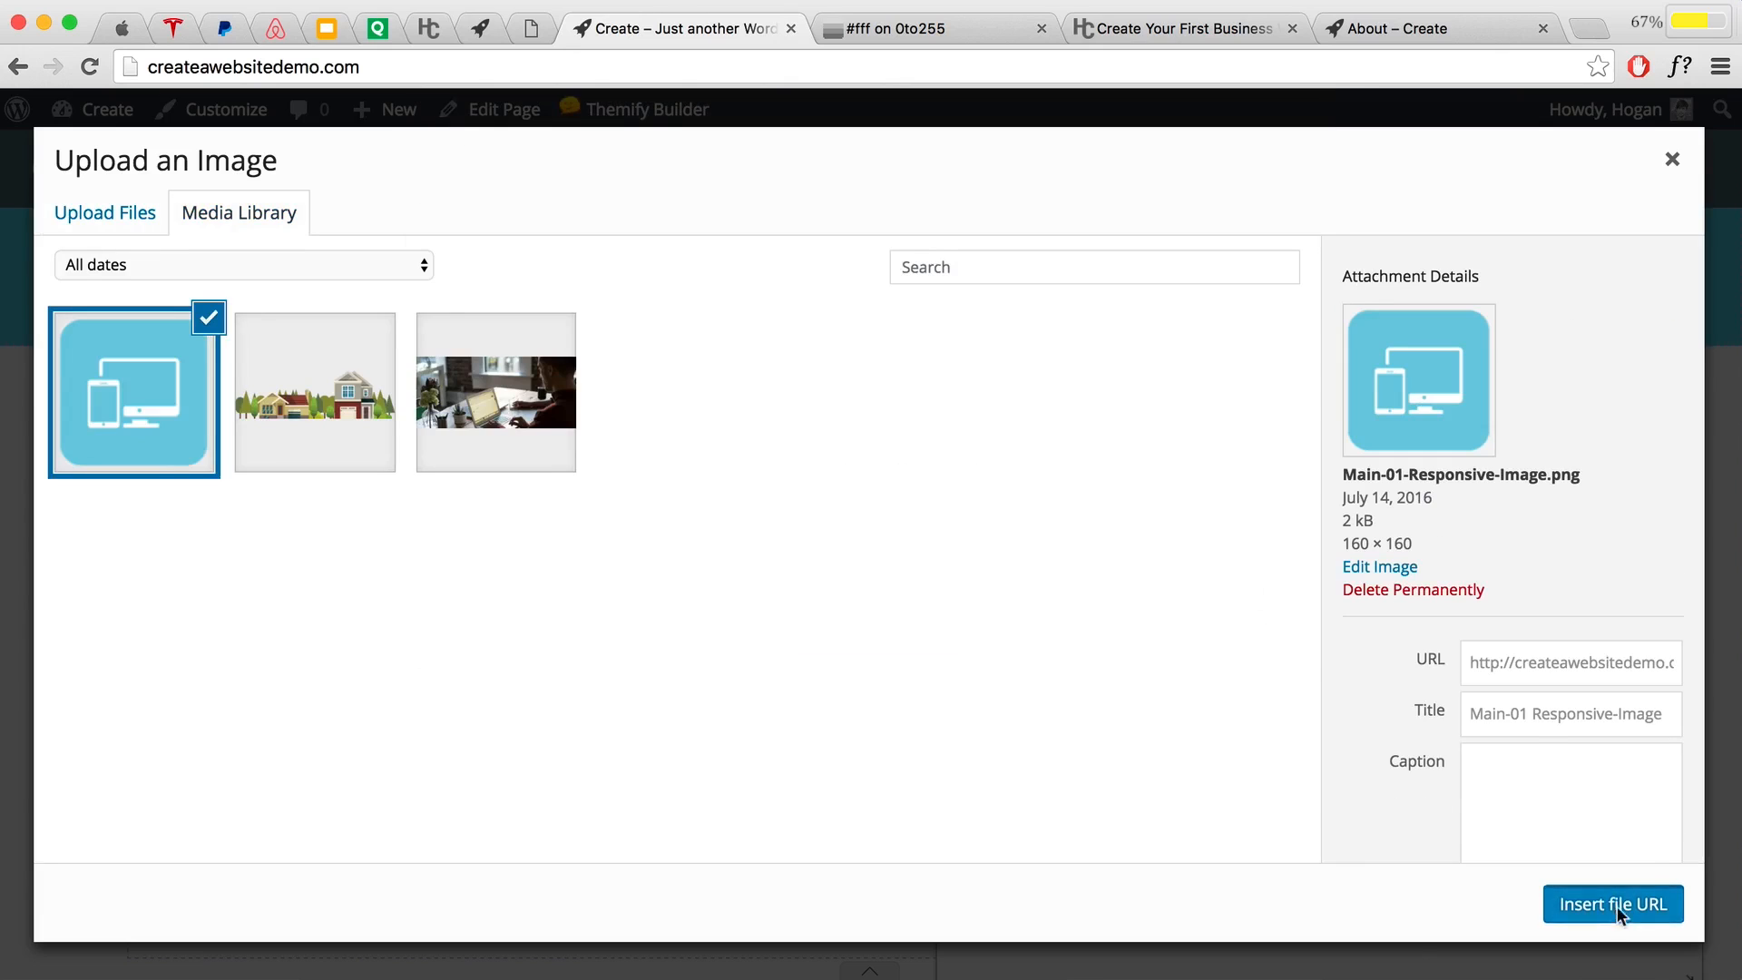
click(1614, 905)
click(1577, 373)
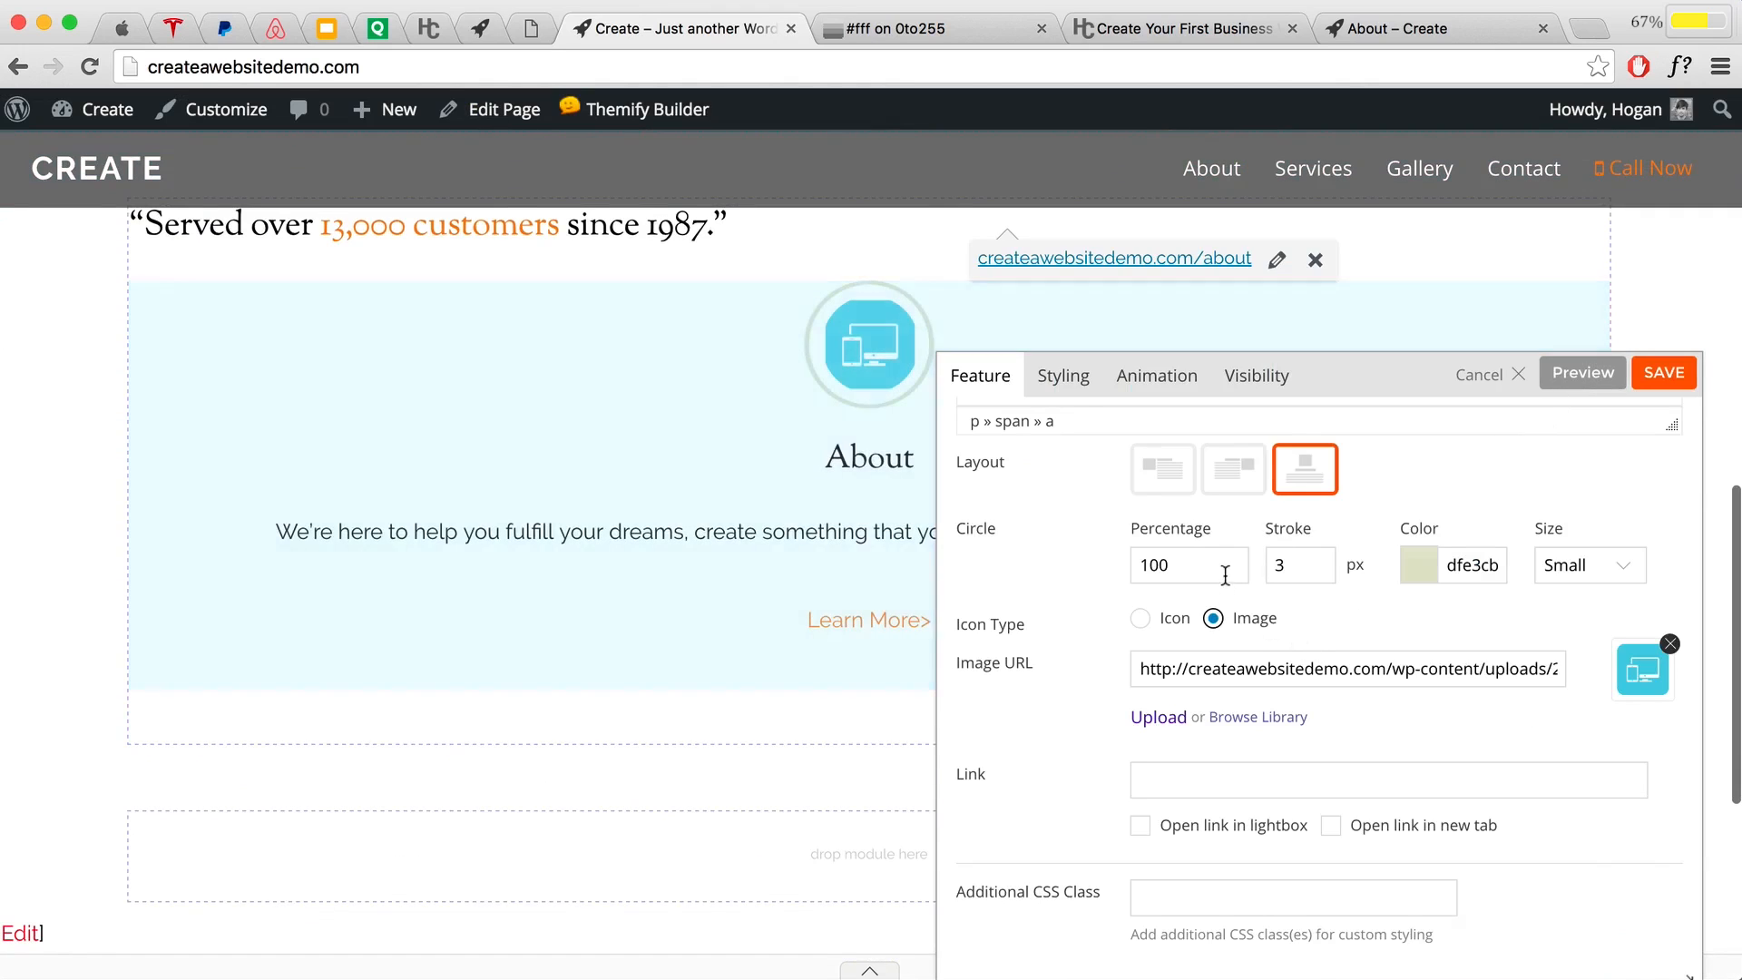
Step: Clear the circle percentage, stroke width and circle colour, then preview the image without its ring
drag(1225, 575, 1092, 563)
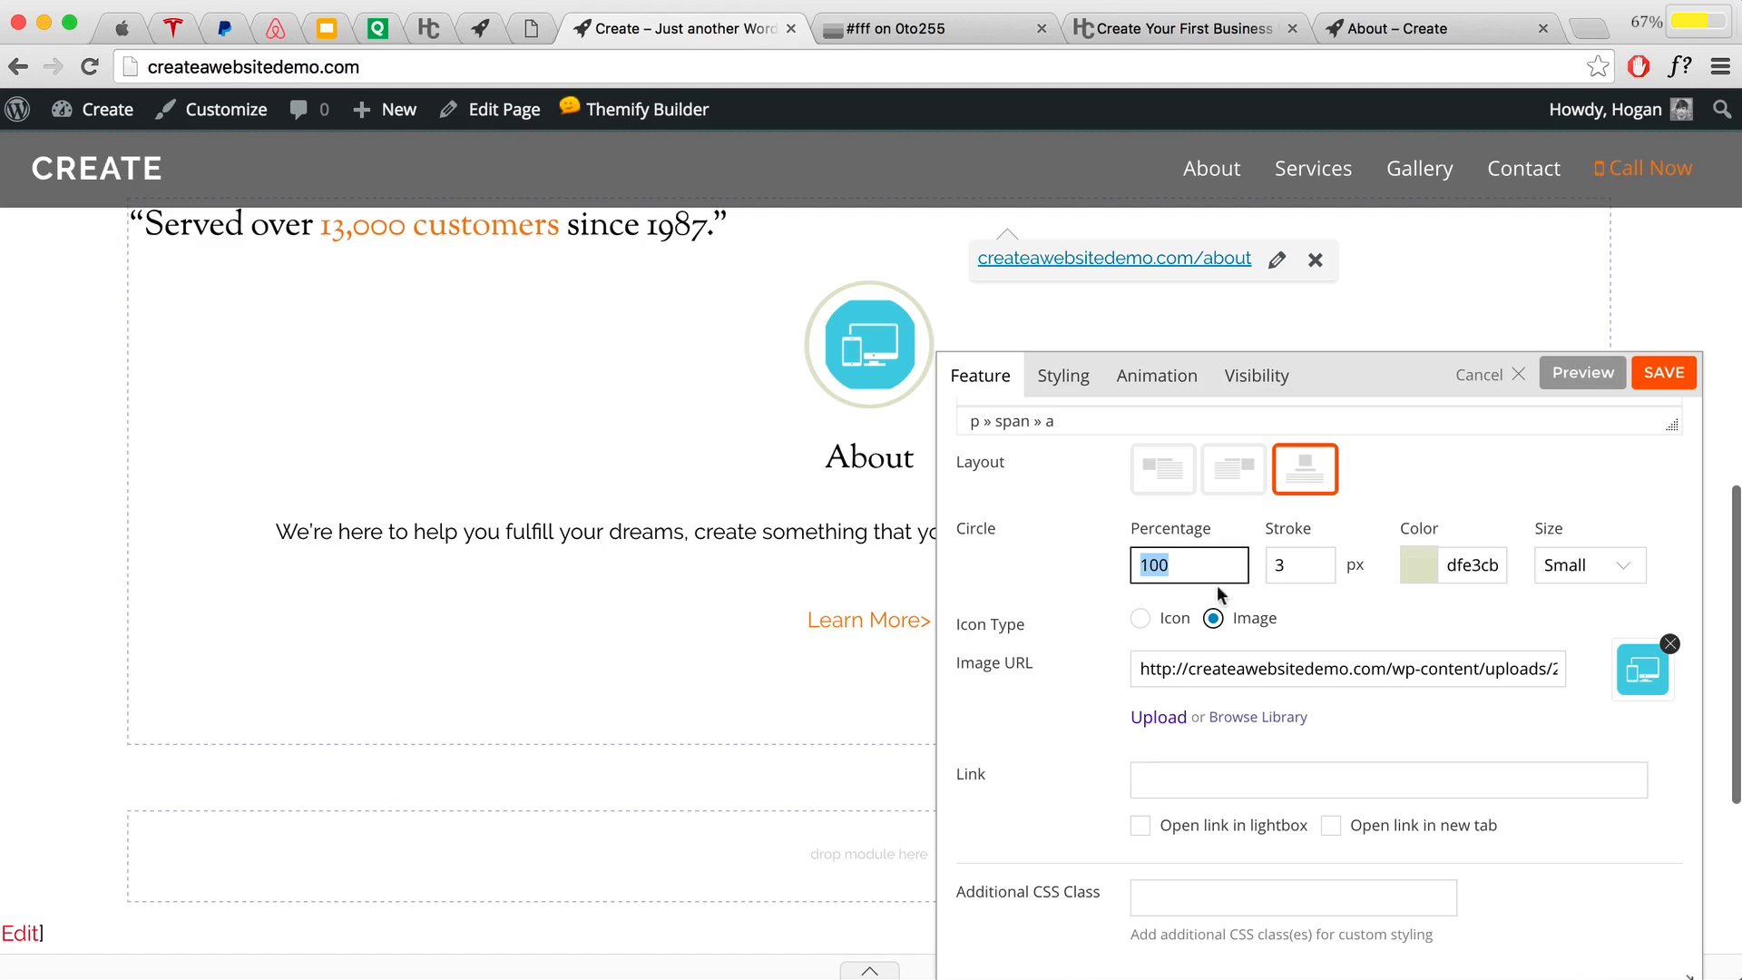
key(BackSpace)
key(Tab)
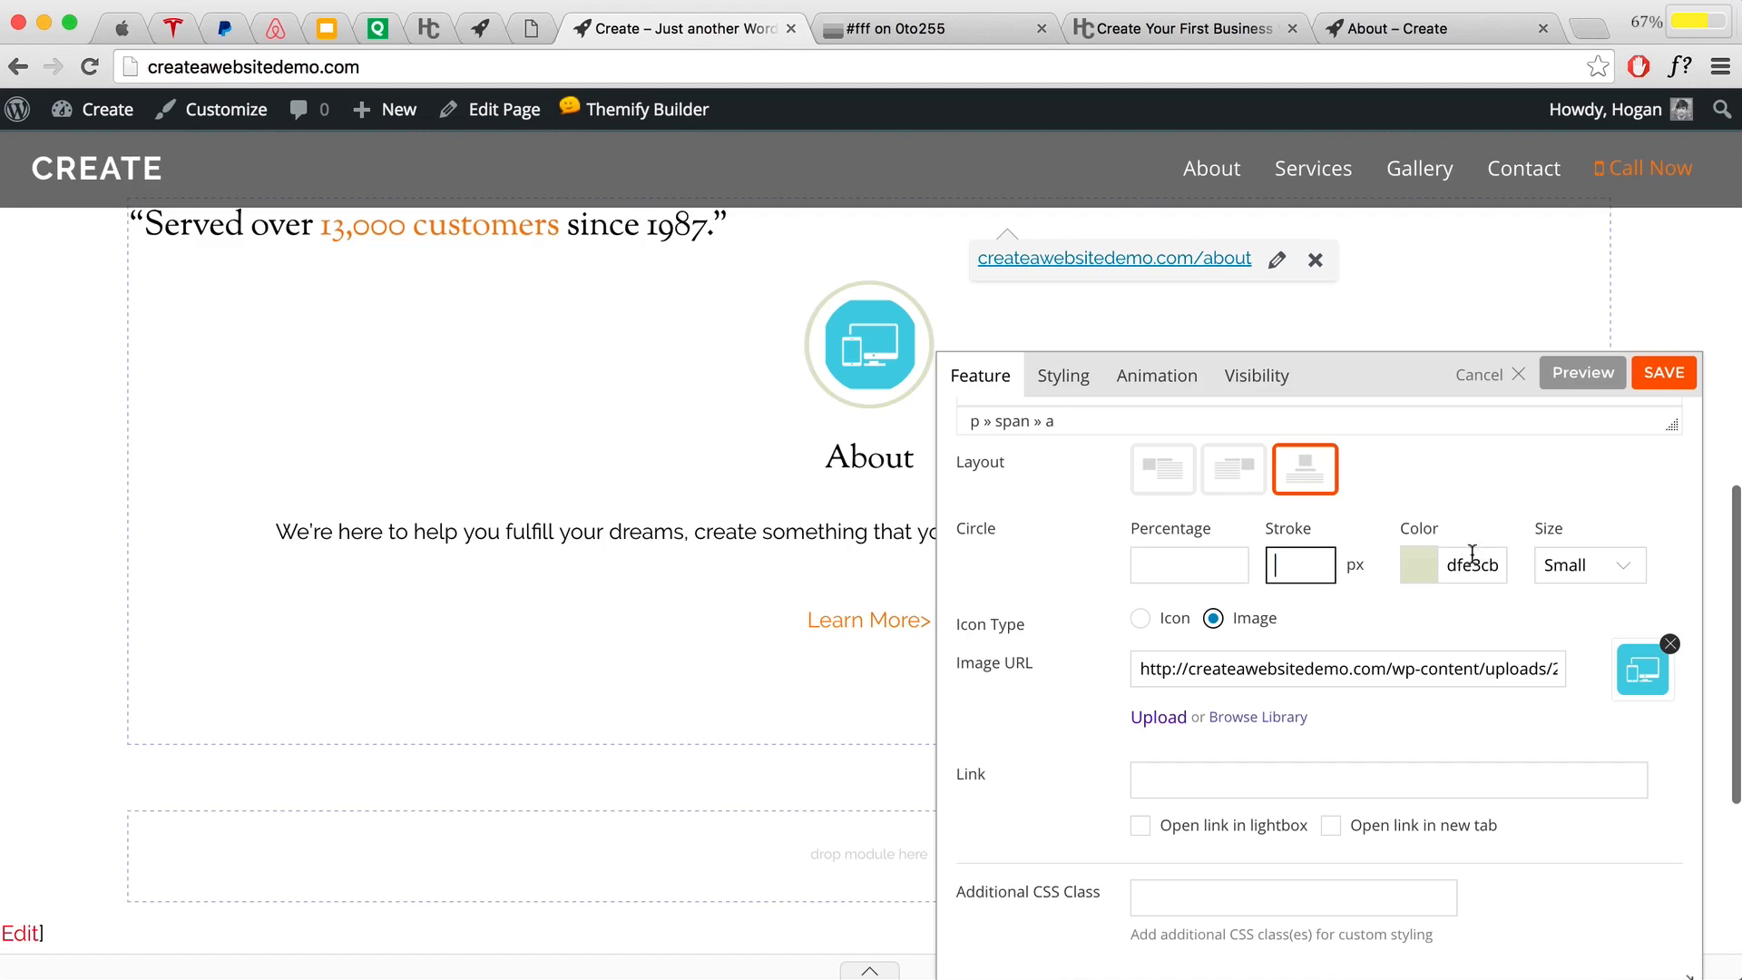
double_click(1445, 569)
key(BackSpace)
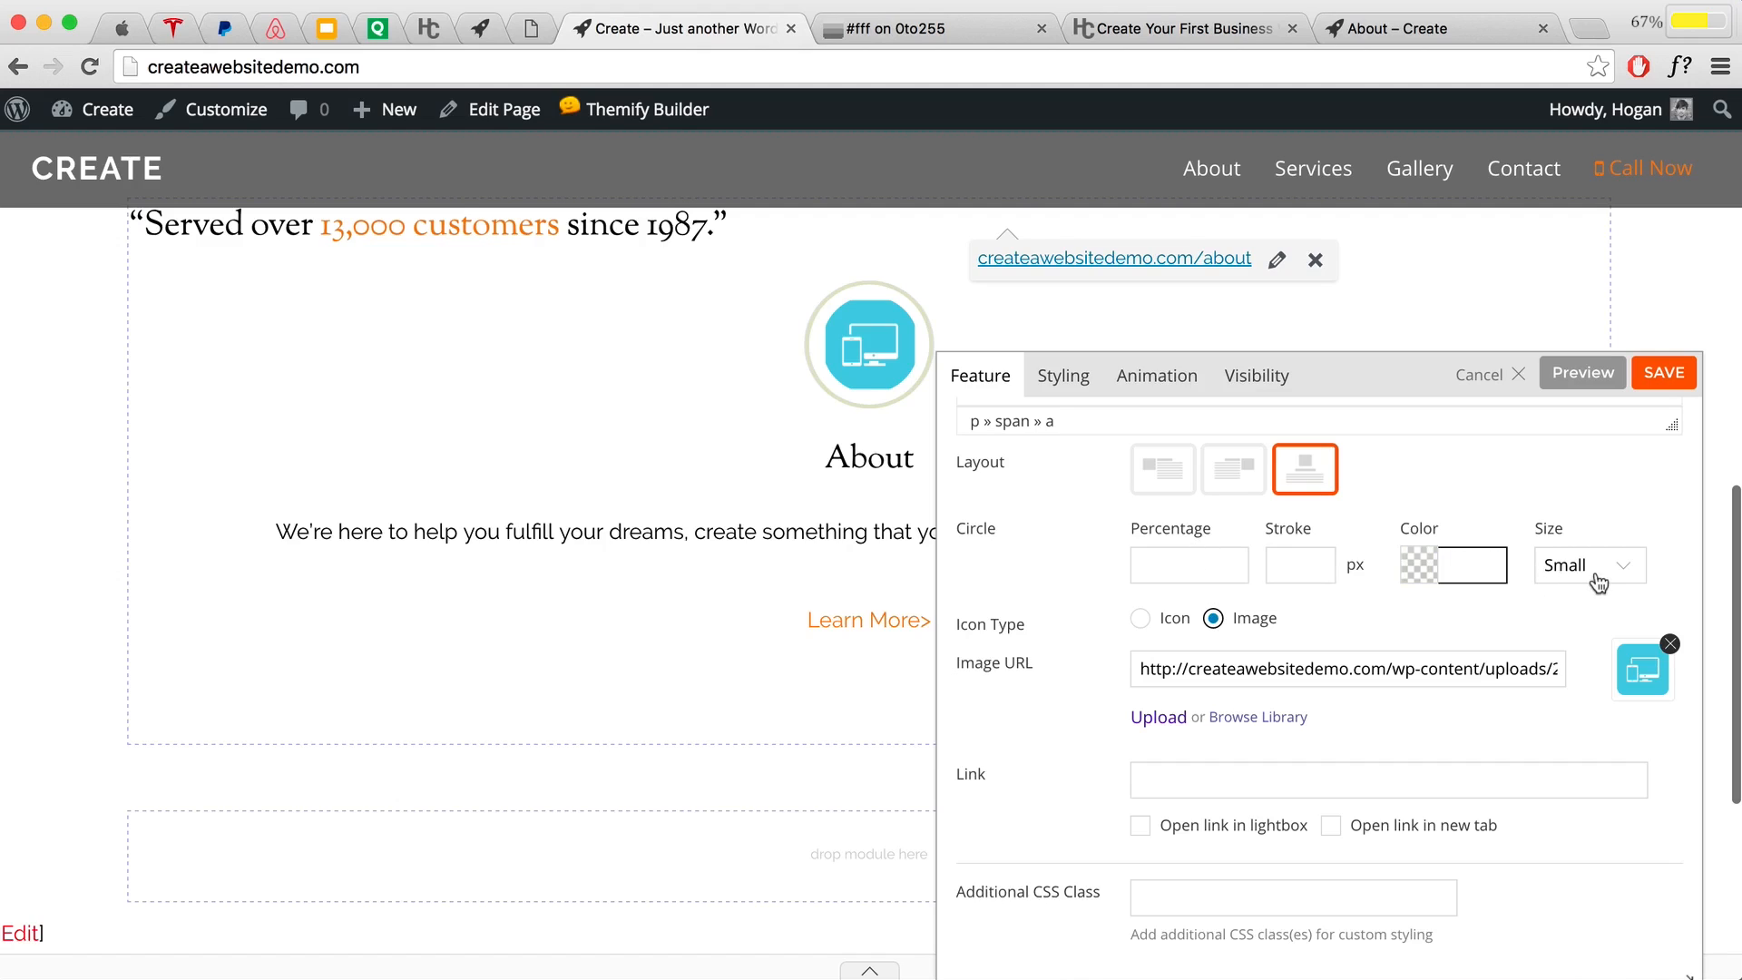
click(1586, 374)
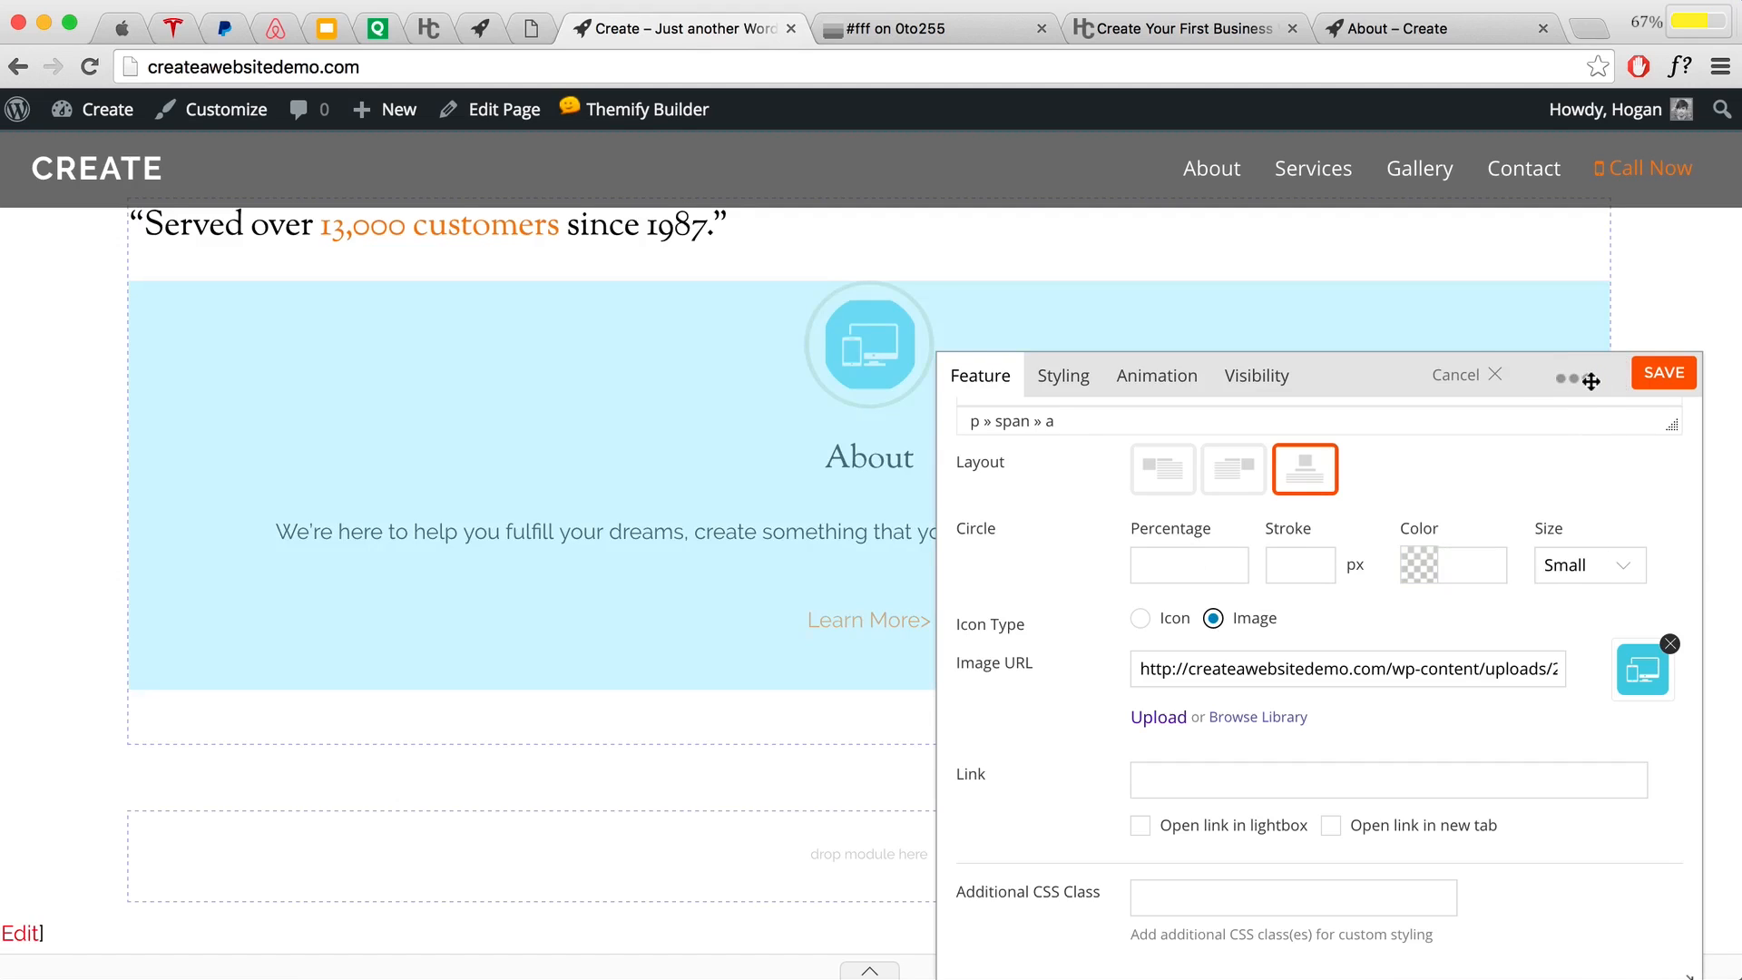
Step: Enlarge the device image to Medium, preview it, and bring up the site's About page
click(1607, 574)
click(1591, 591)
click(1586, 380)
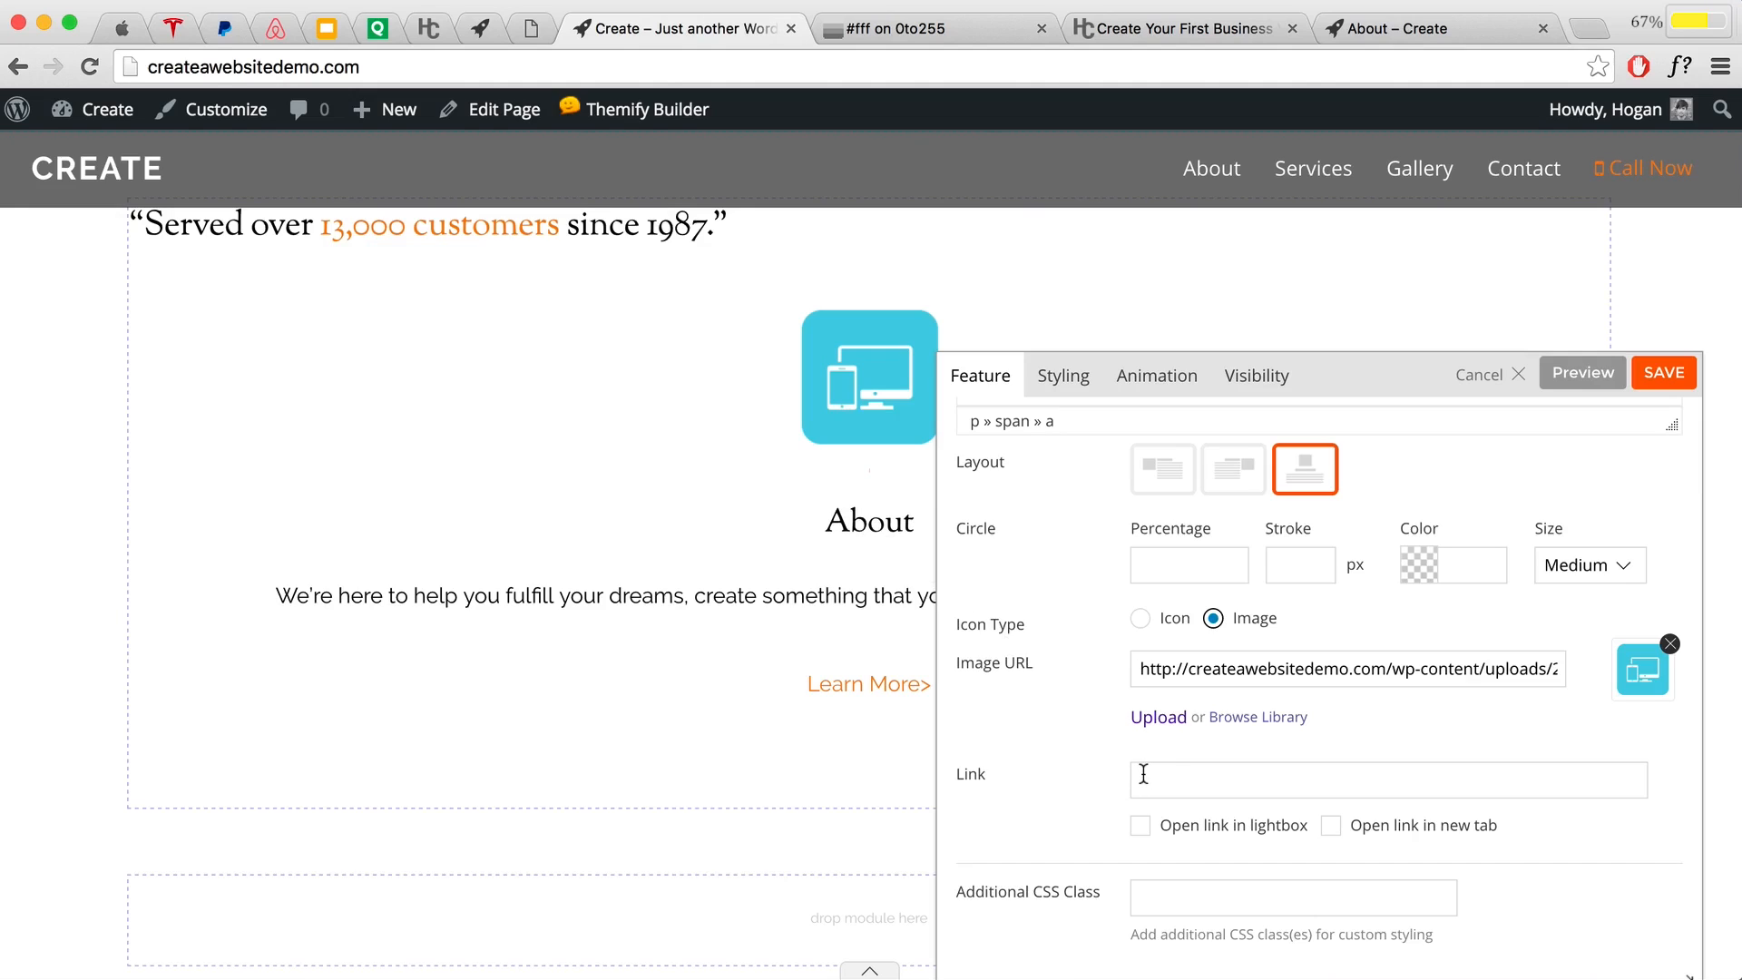
click(1386, 28)
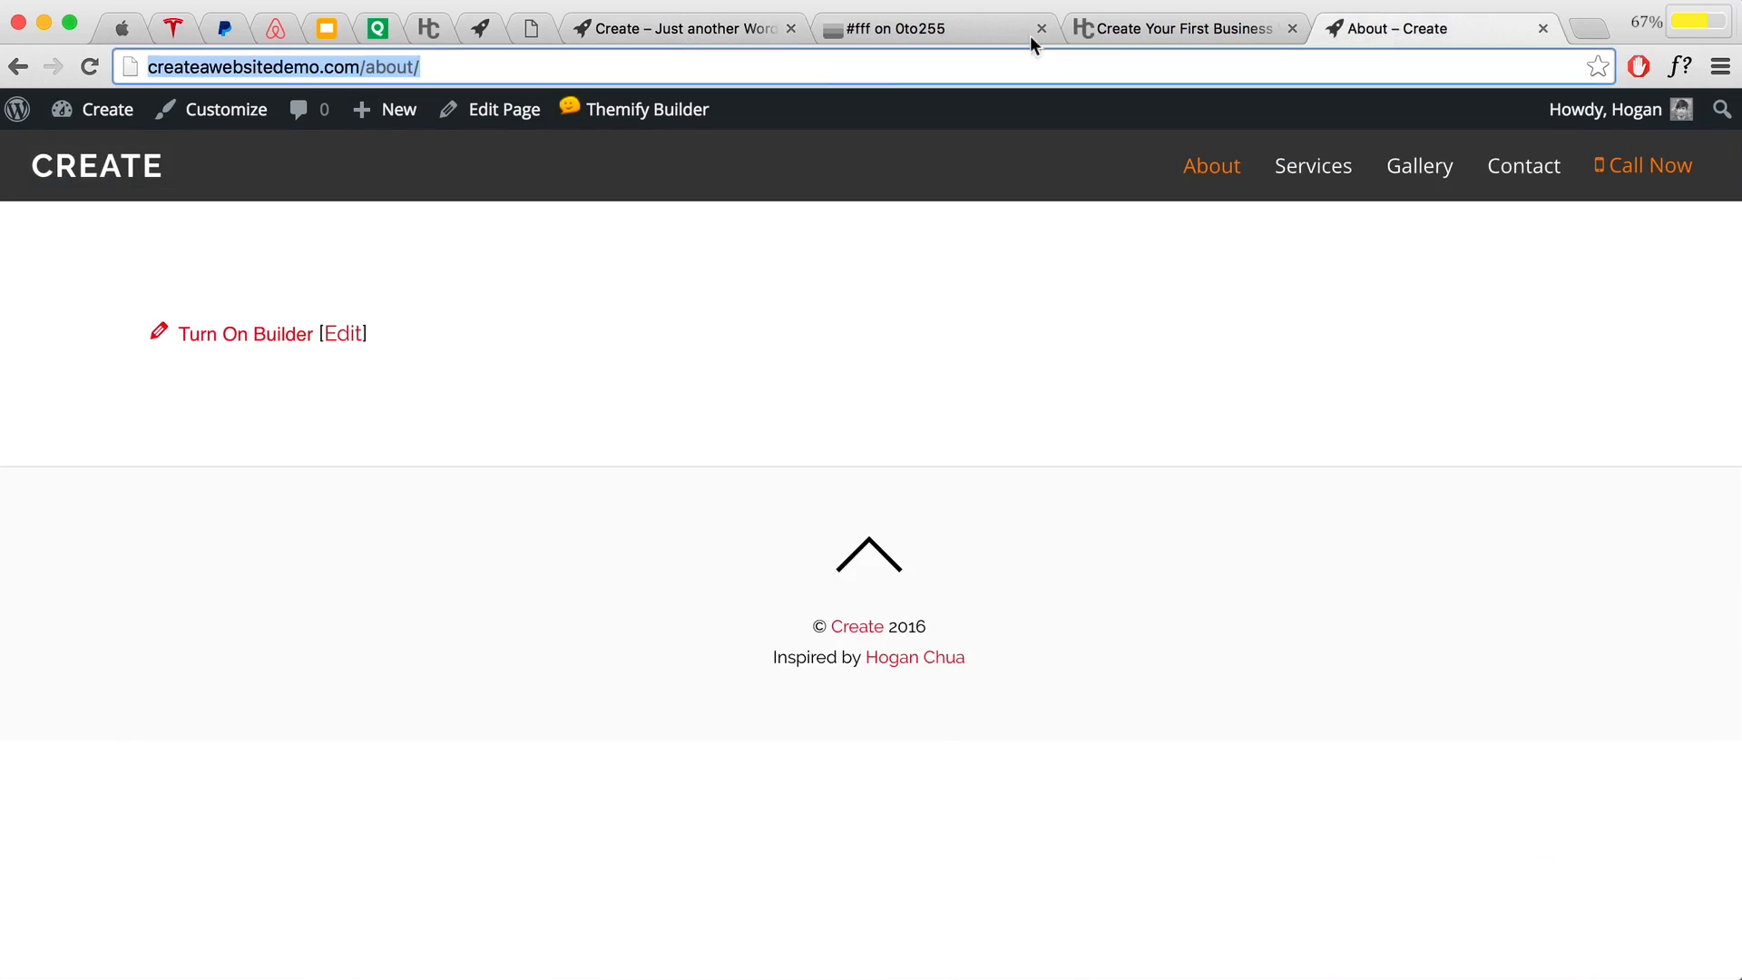
right_click(361, 66)
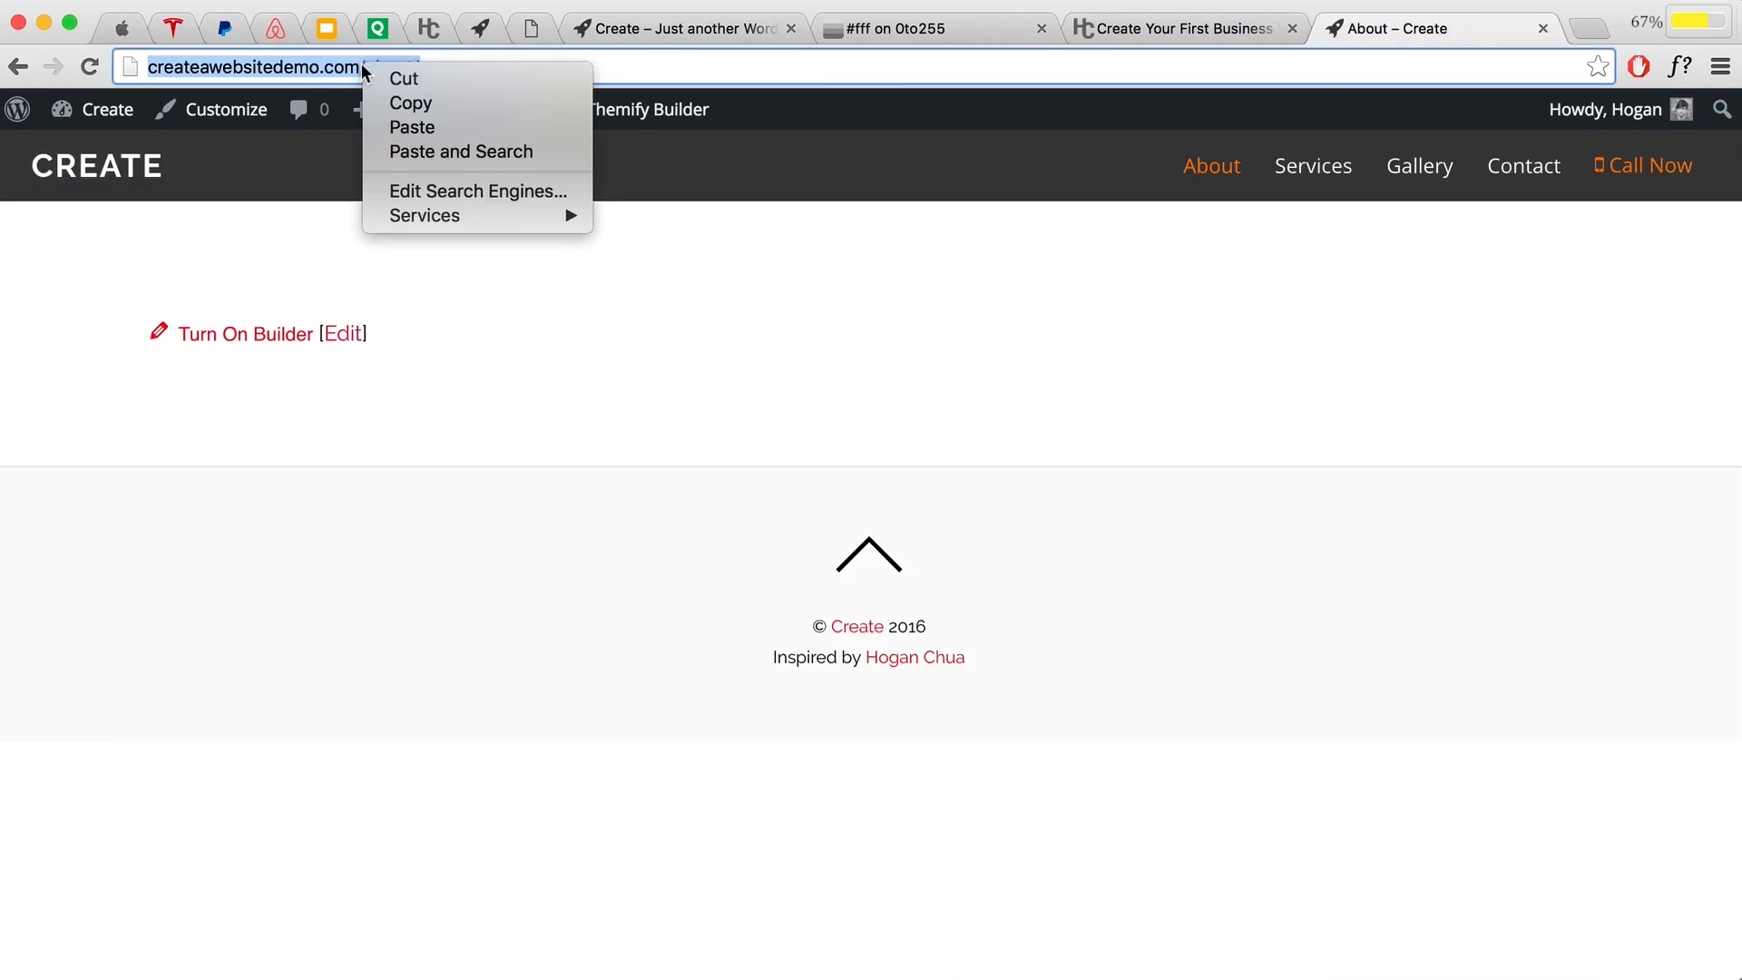
click(404, 104)
click(699, 28)
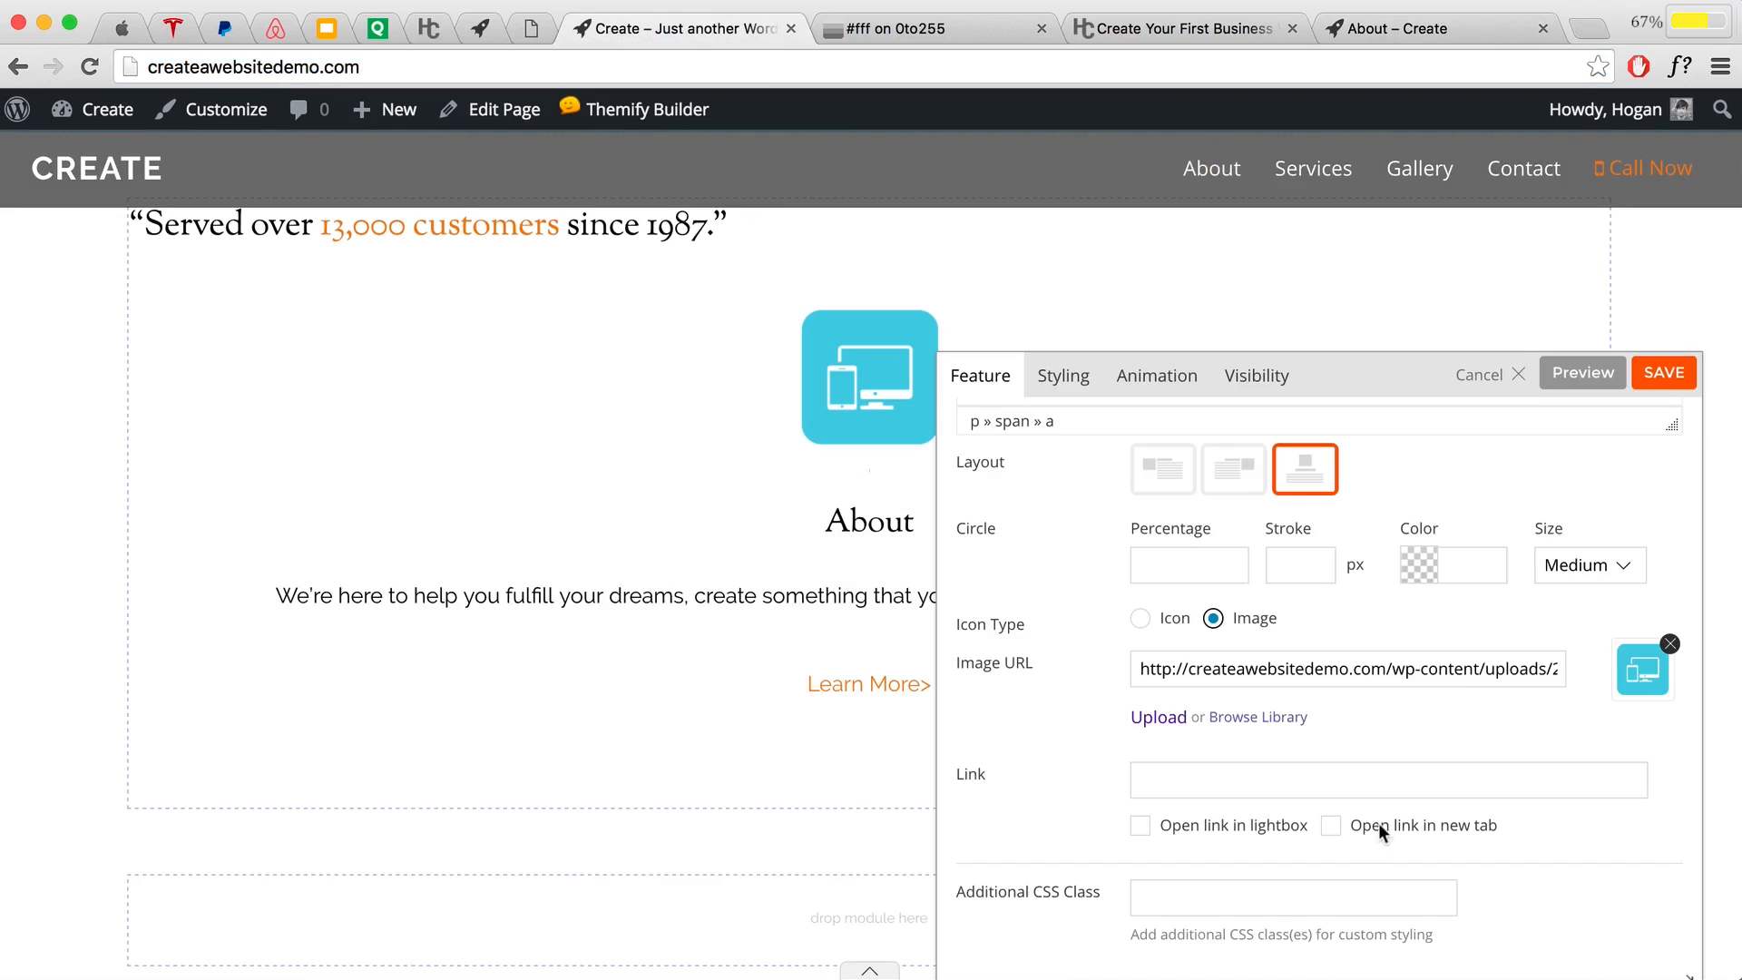
click(1337, 782)
key(super+v)
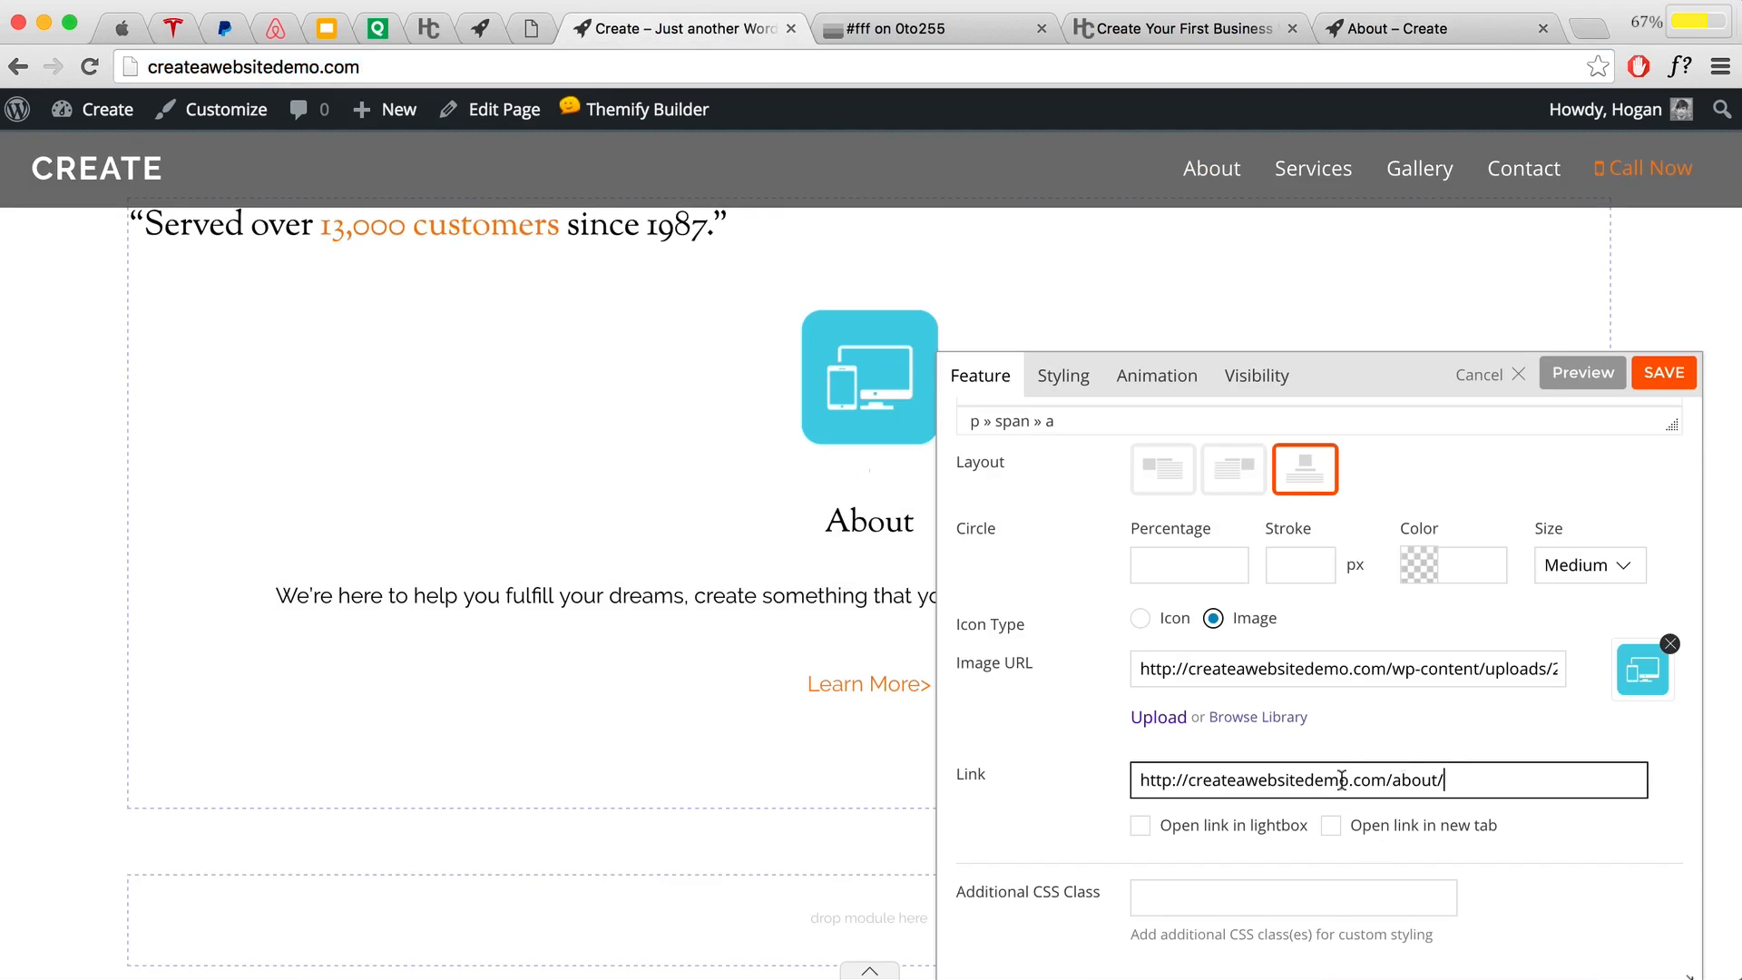
click(1583, 373)
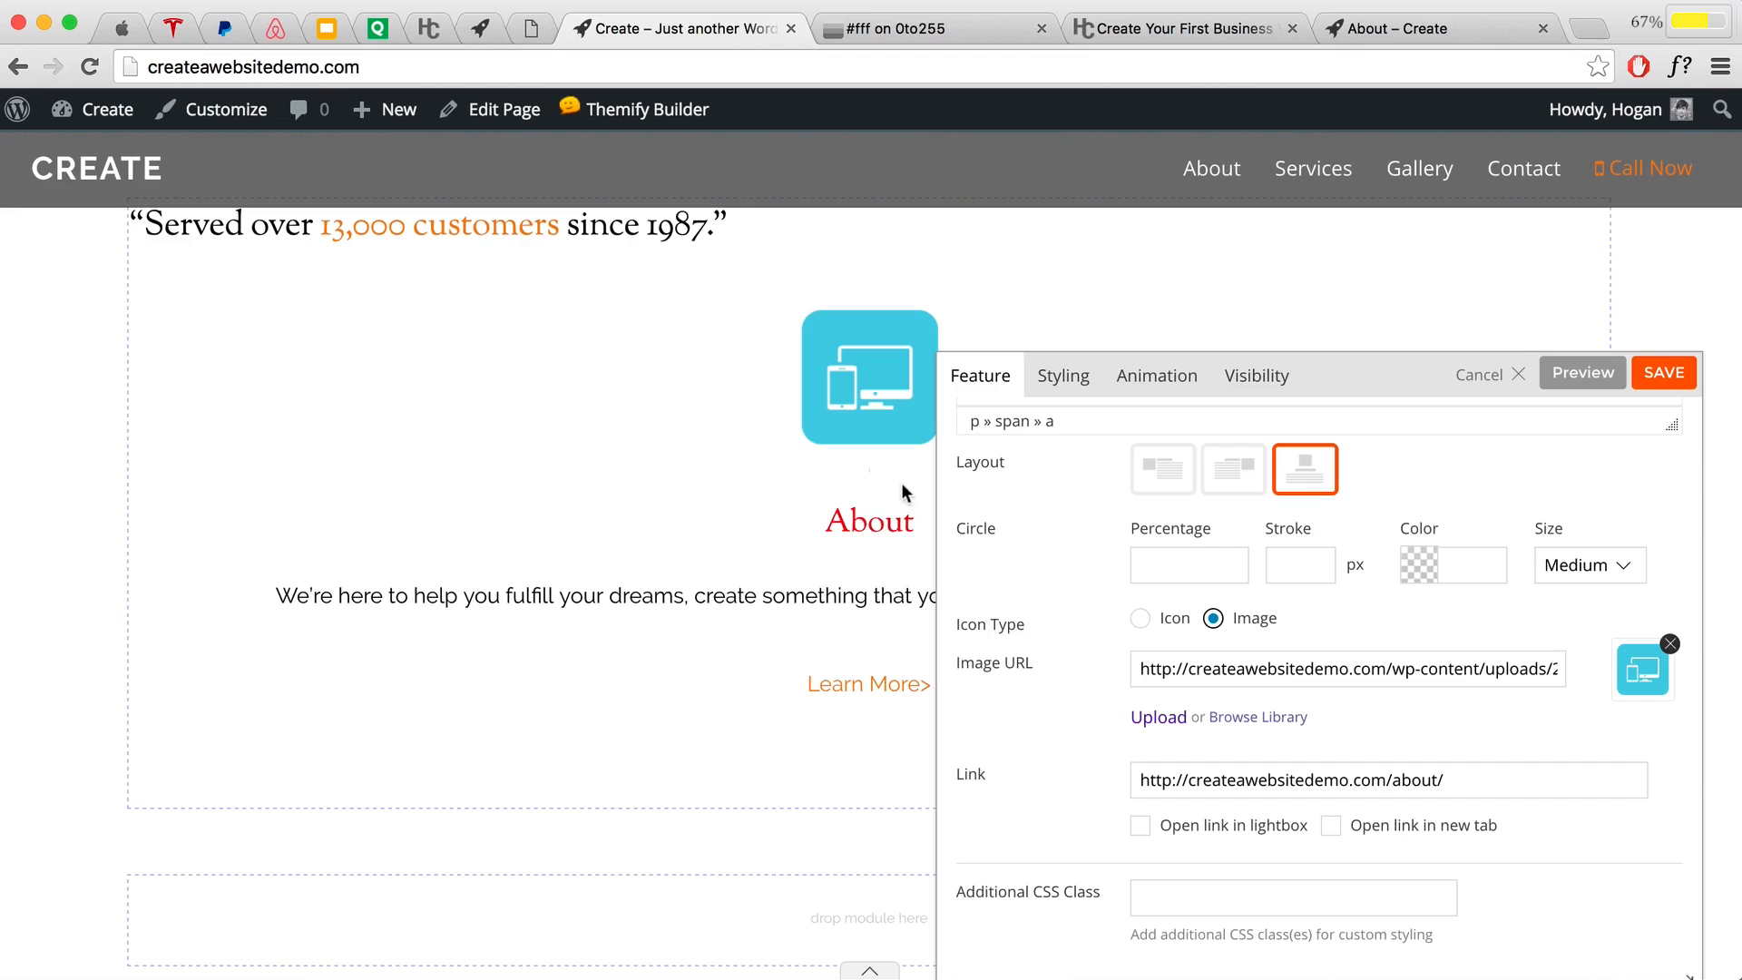
Step: Set the feature's link colour to 4d4d4d in its Styling settings
click(1058, 387)
scroll(1205, 682, down, 3)
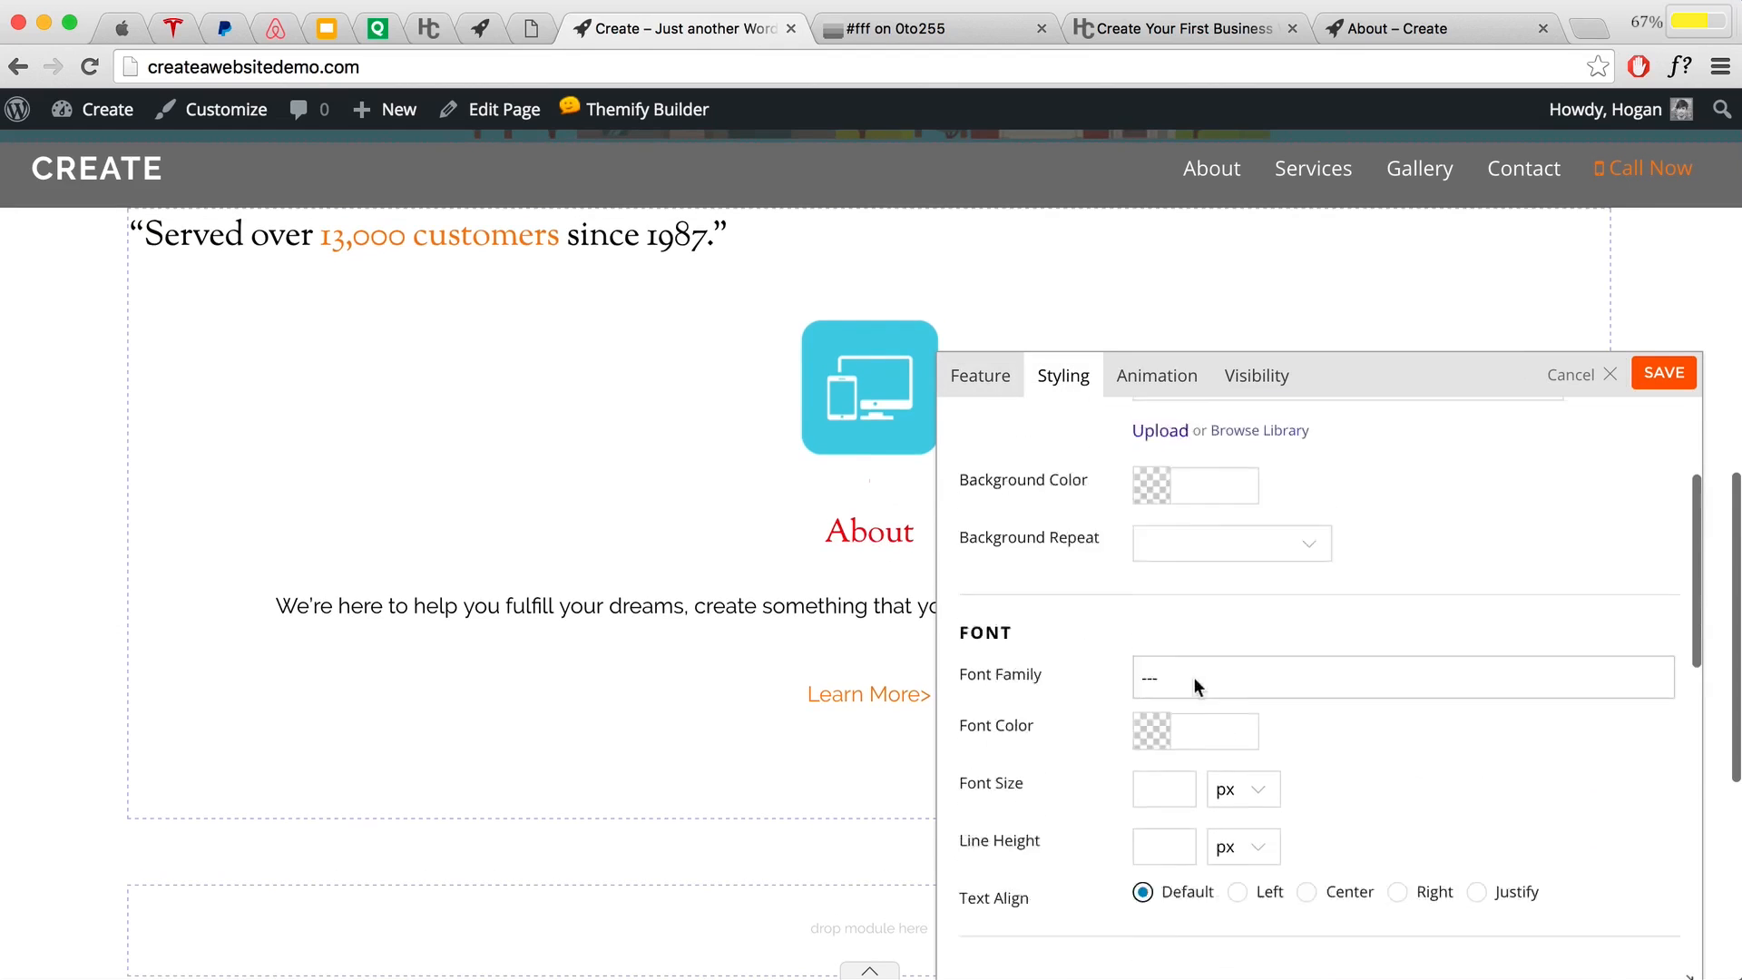
scroll(1193, 676, up, 2)
scroll(1194, 677, down, 5)
scroll(1193, 675, down, 2)
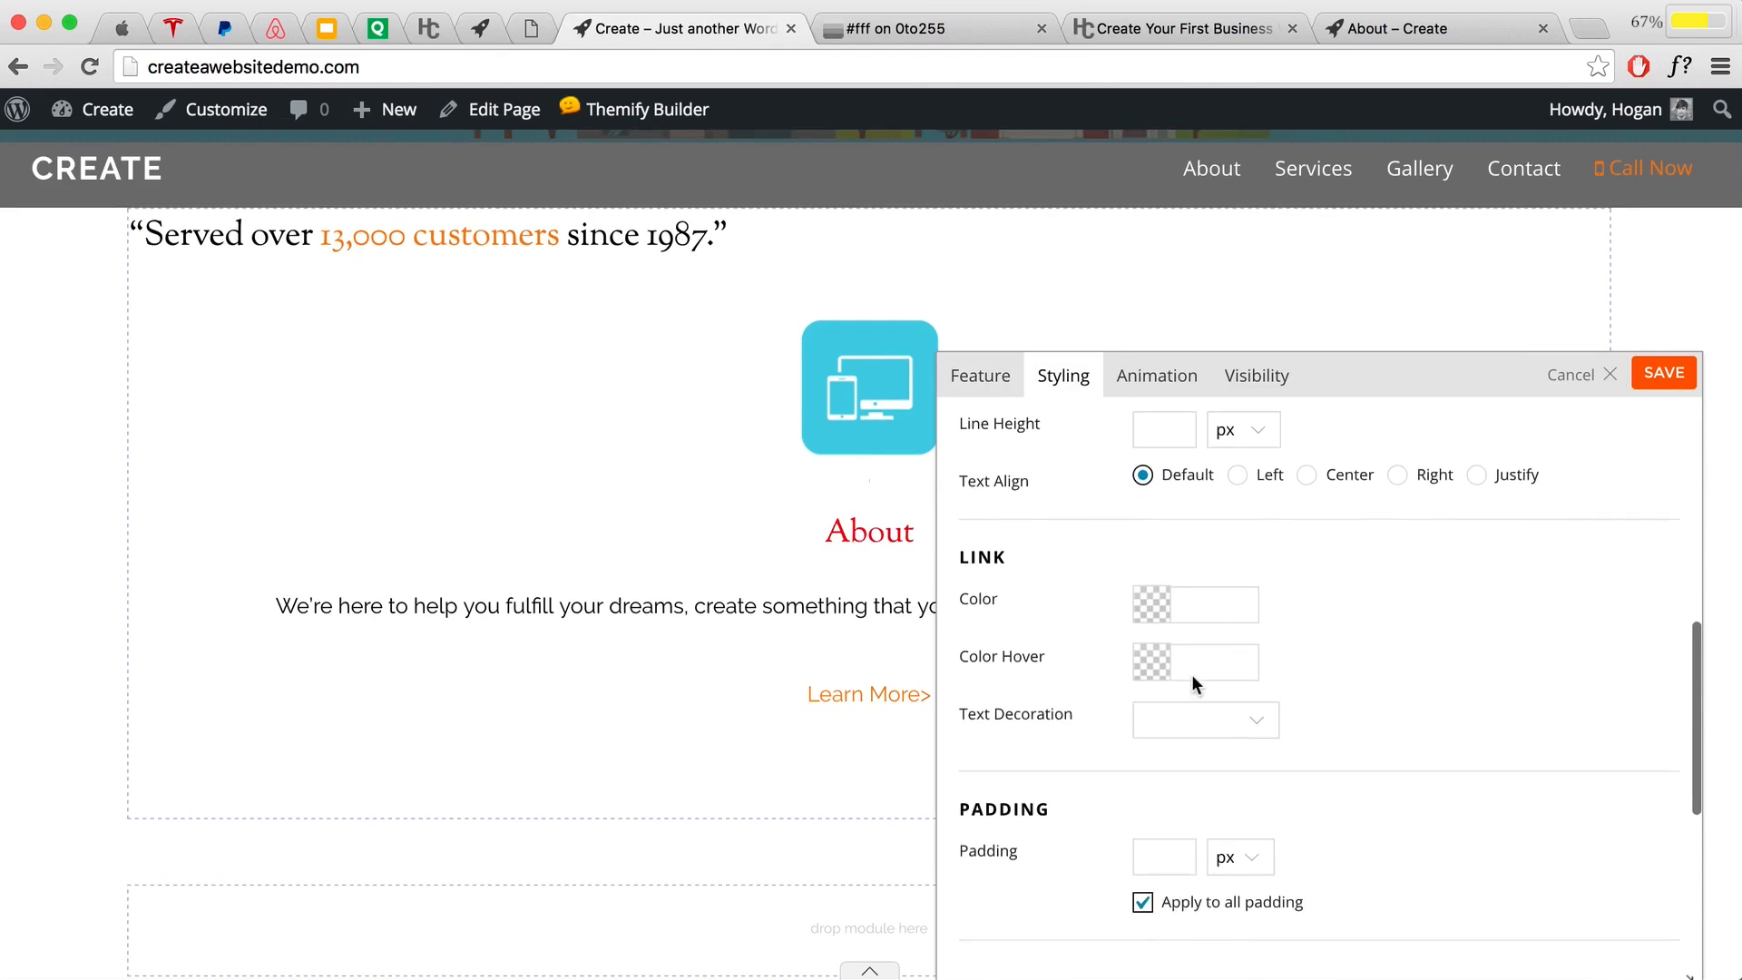
click(1193, 601)
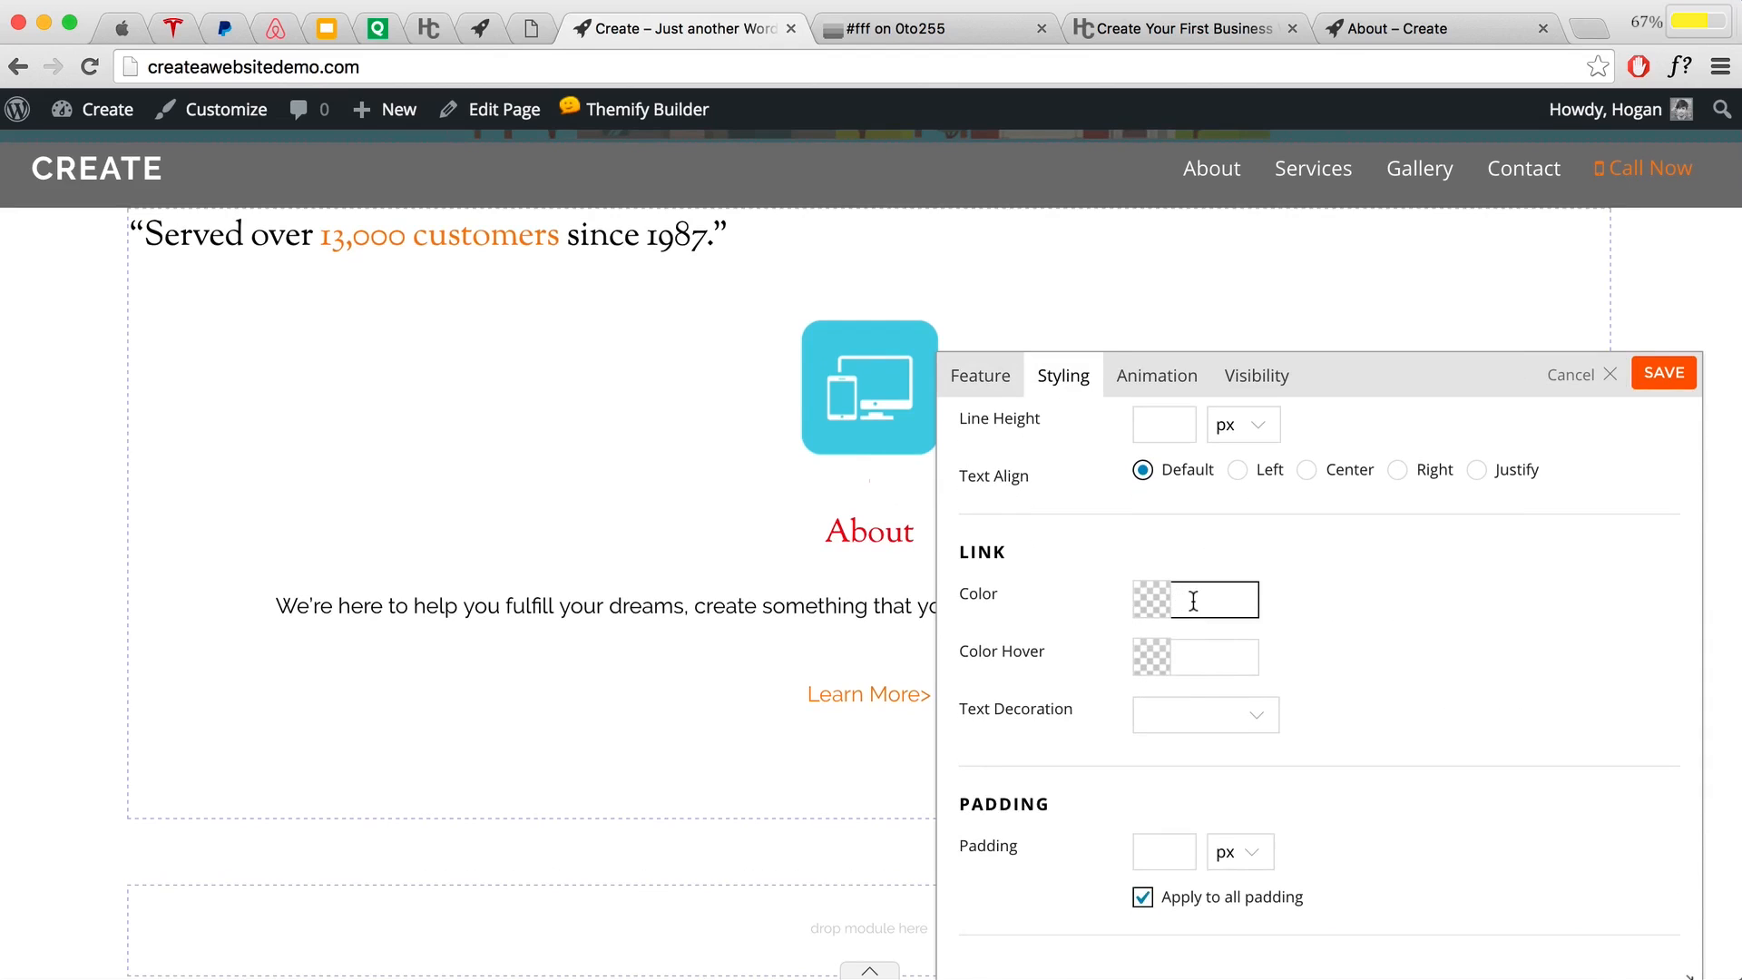
text(4d4d4d)
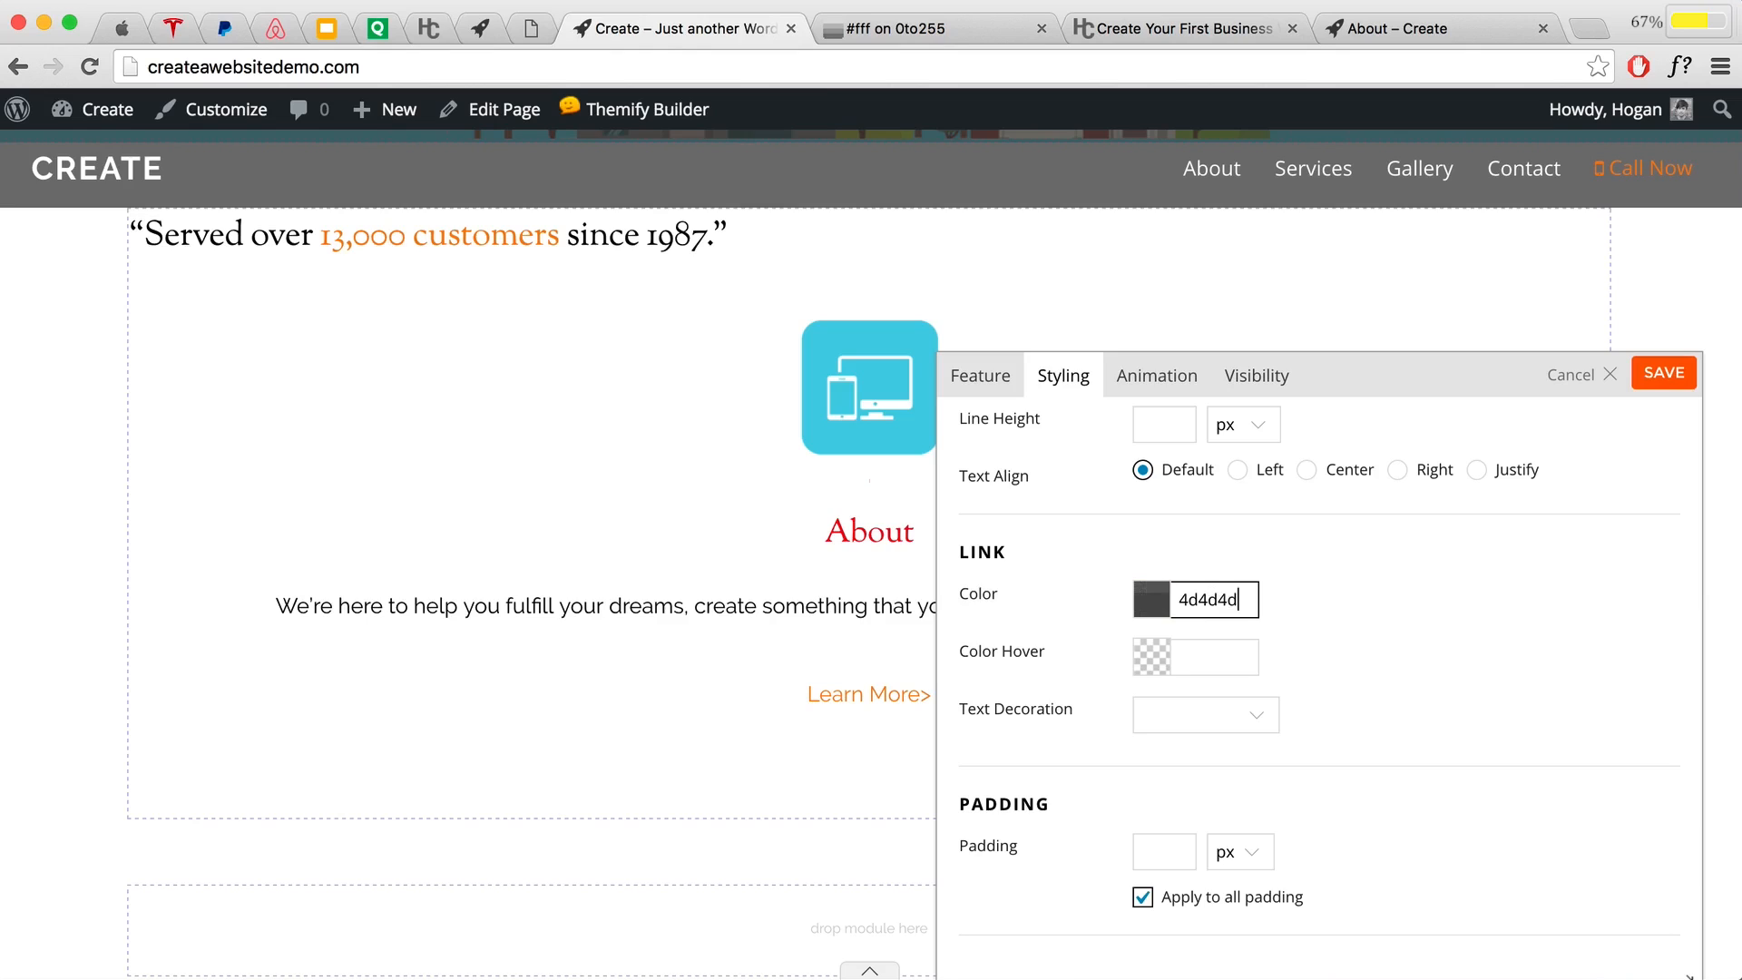
click(1378, 599)
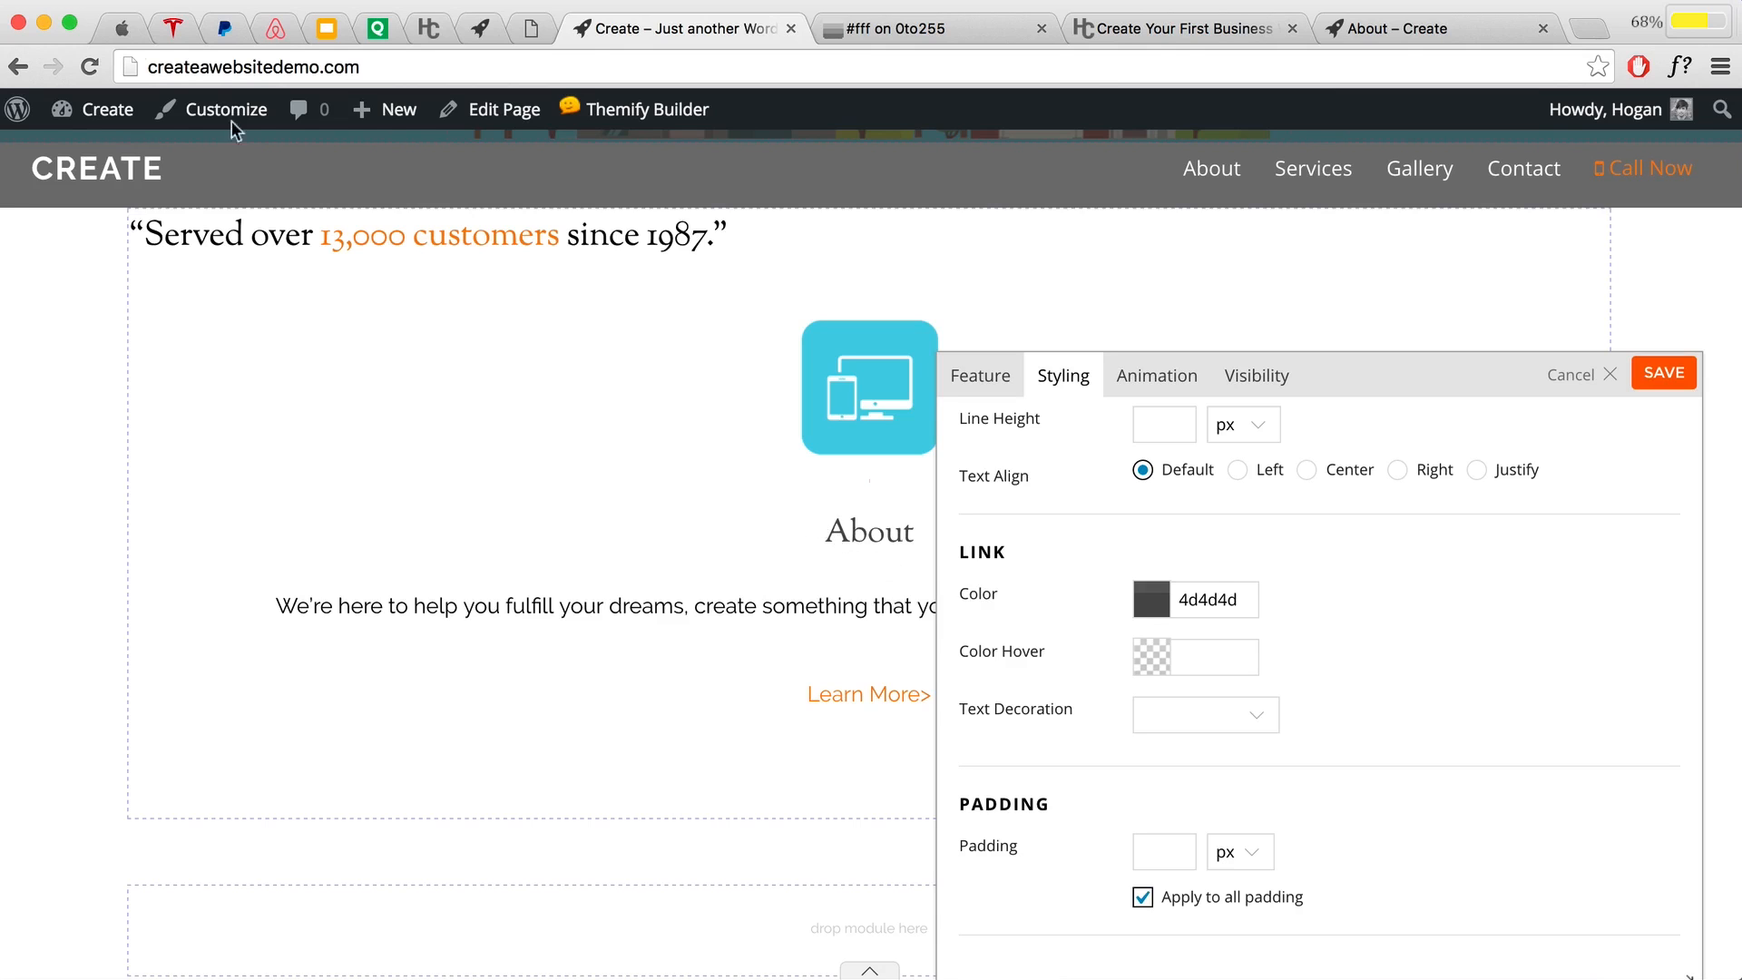
Step: Switch to the Apple homepage tab to study its Myriad Set Pro lettering
click(119, 29)
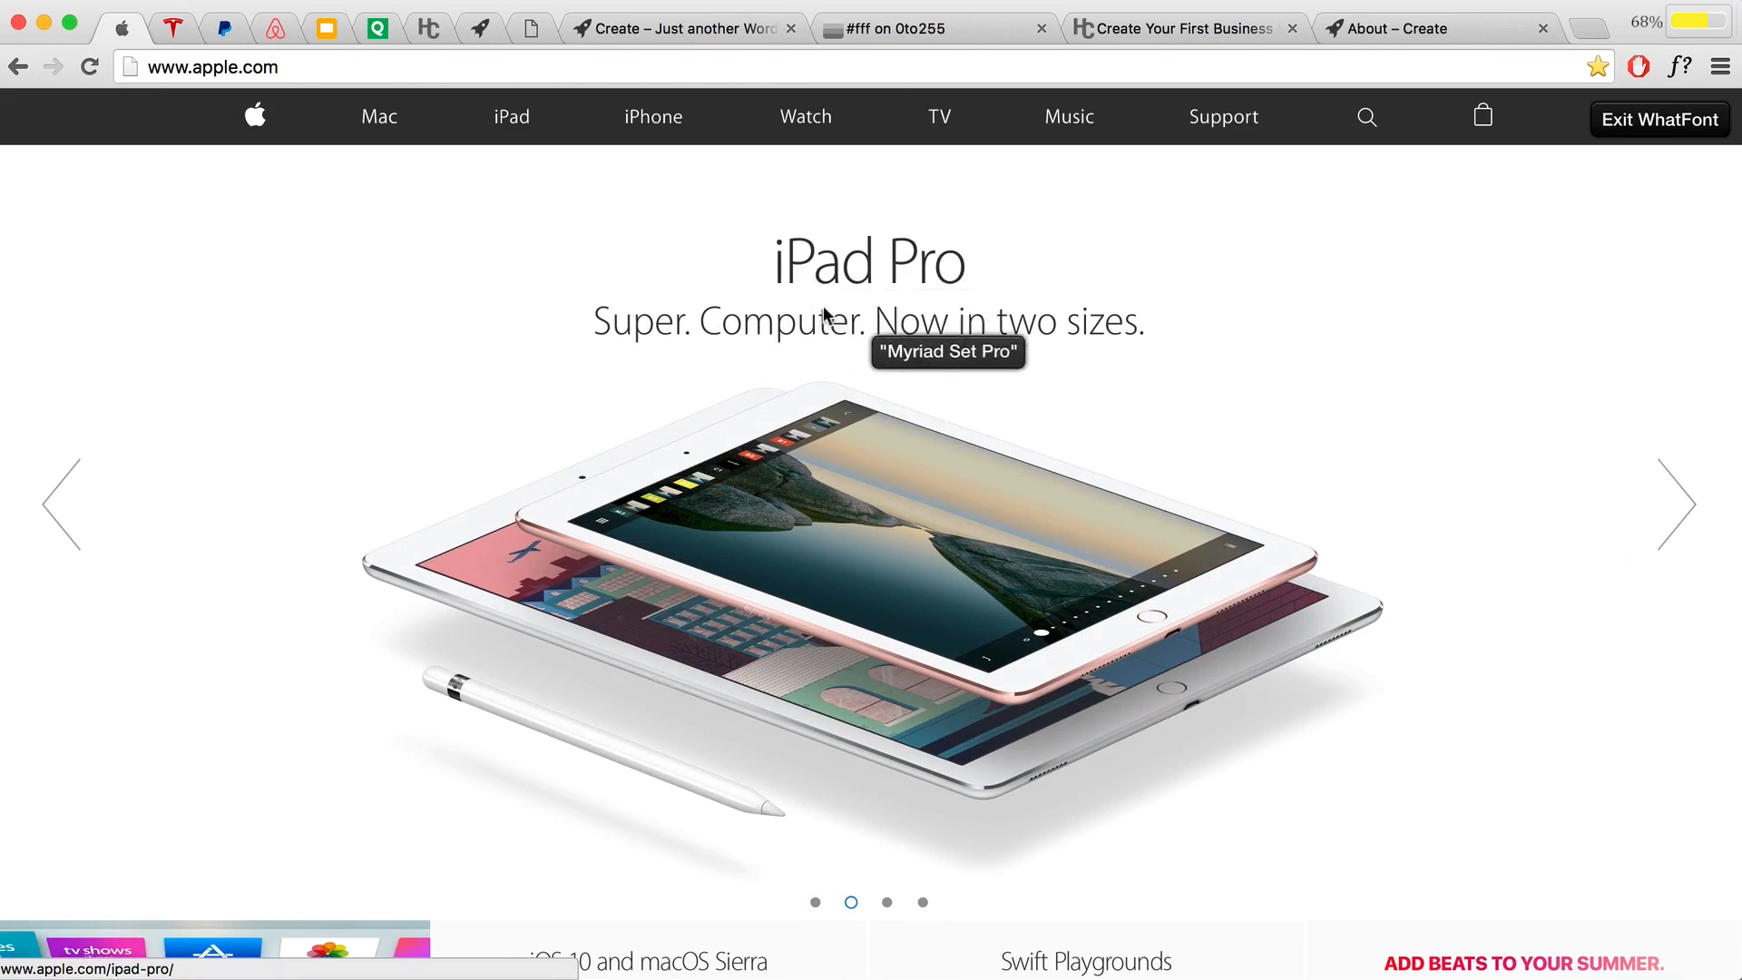
Step: Compare fonts on Tesla, PayPal ('How PayPal works.'), Airbnb and Google Slides, then return to the builder
click(175, 37)
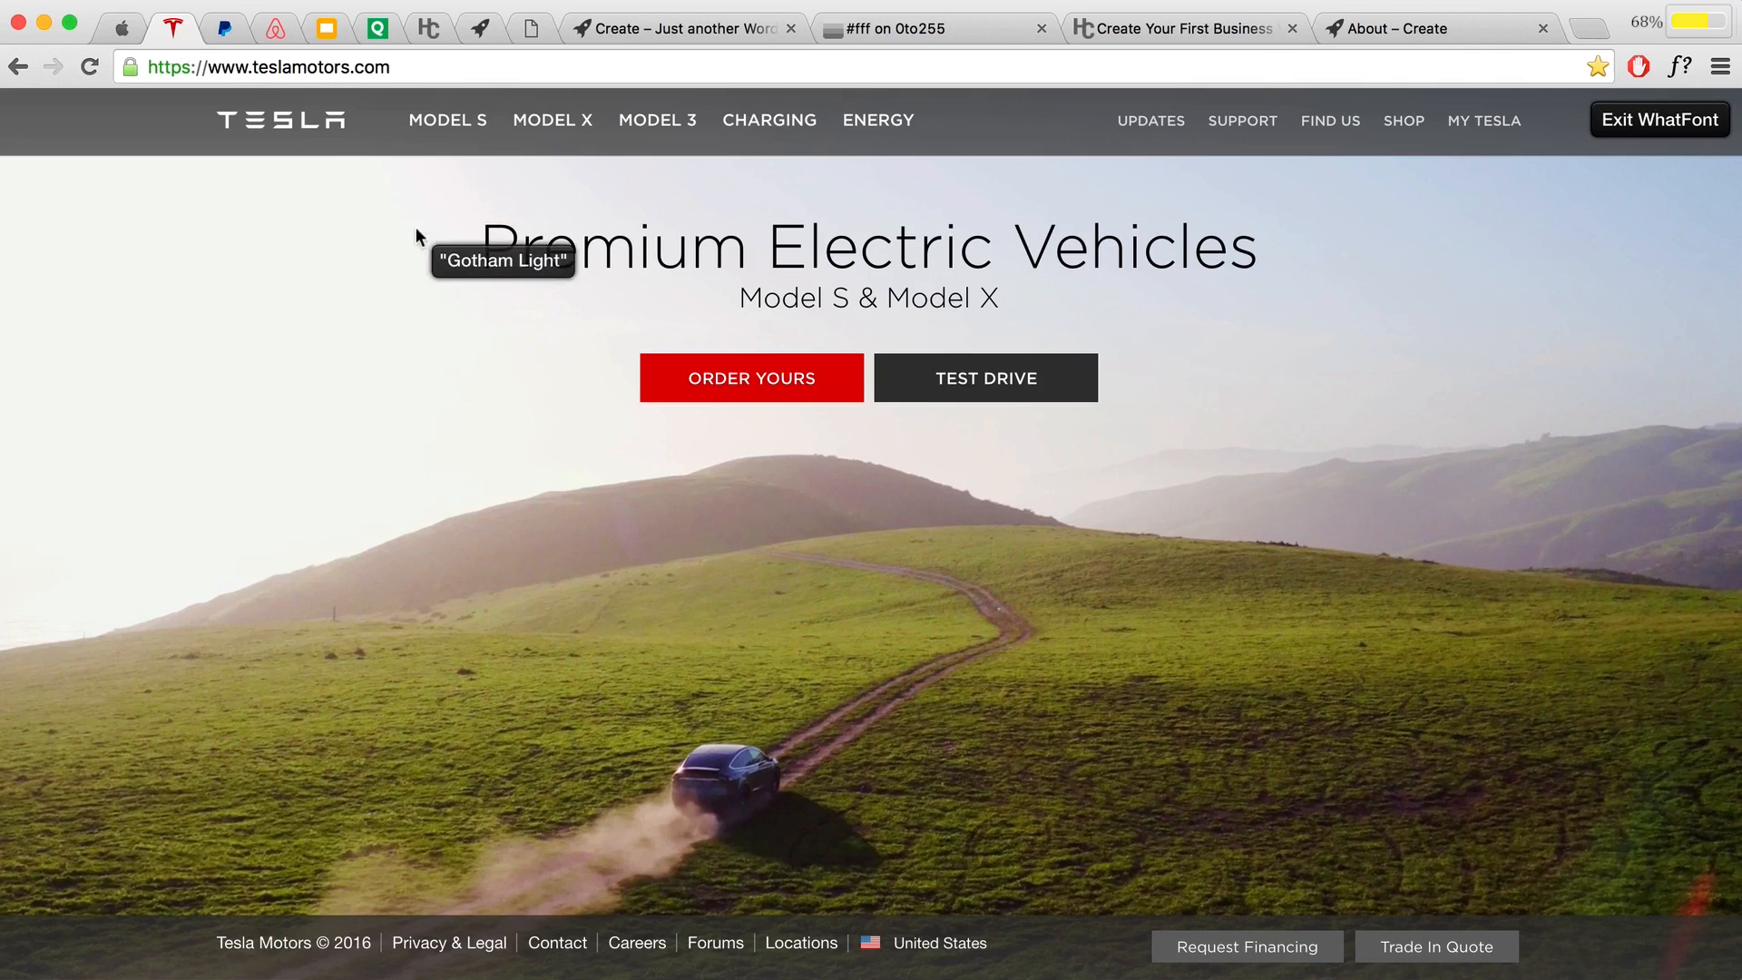
click(230, 32)
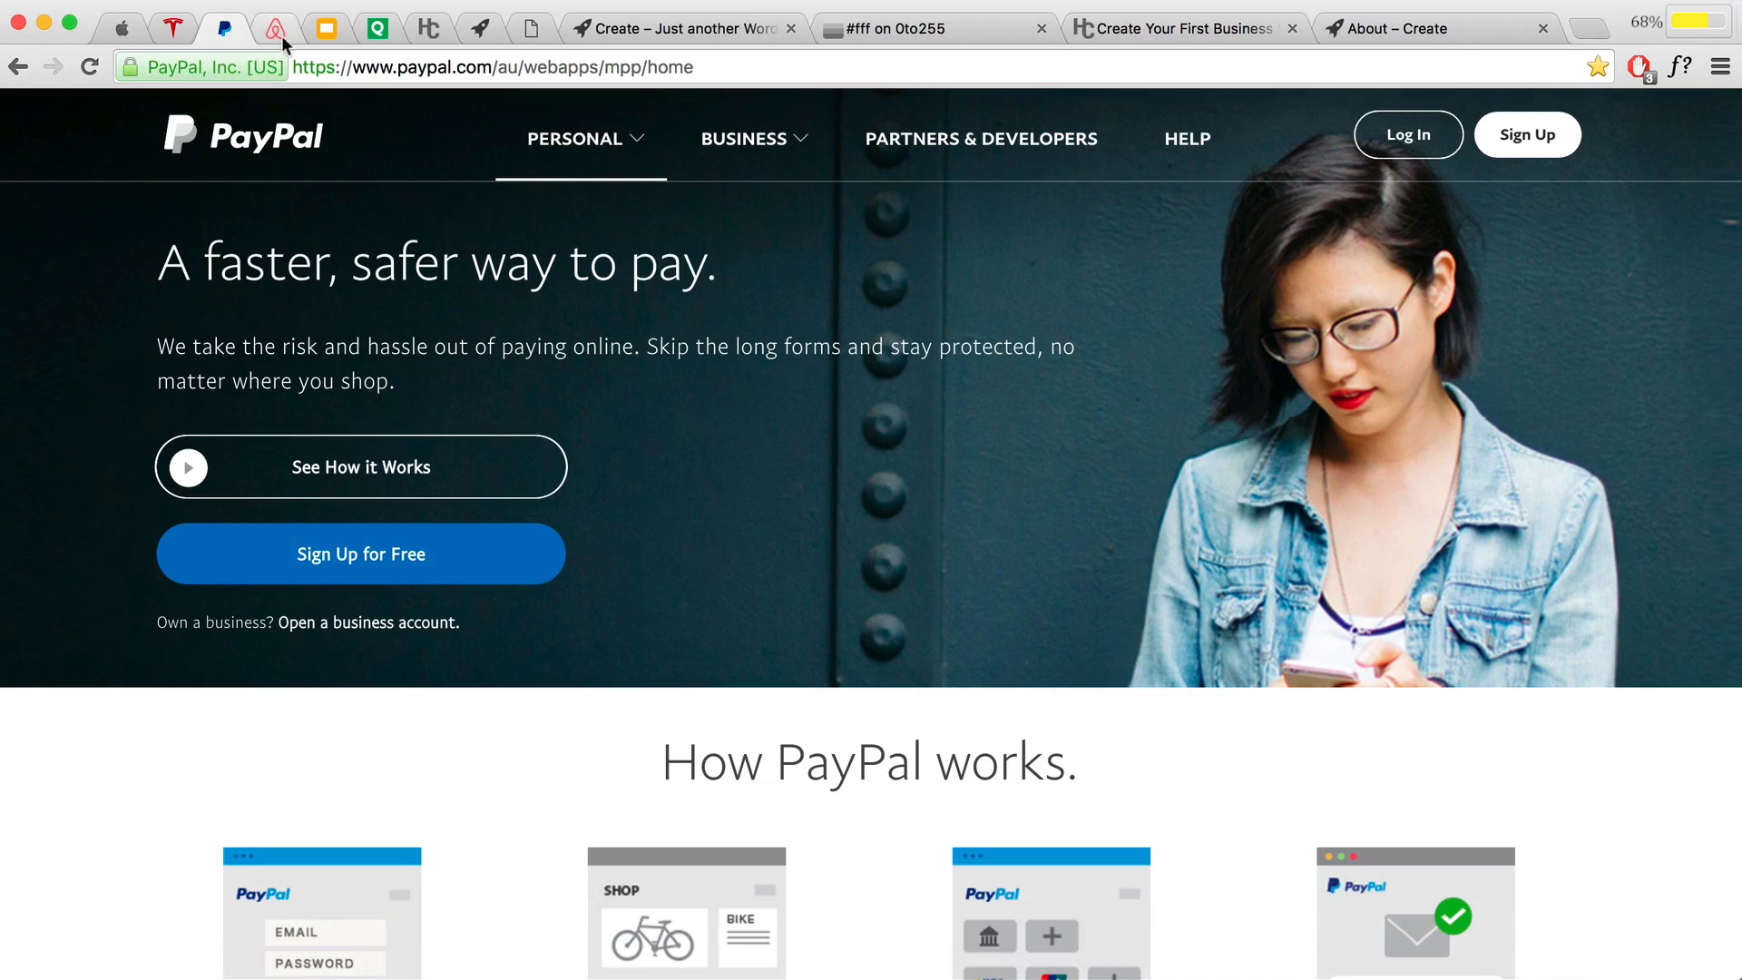
drag(660, 760, 1087, 758)
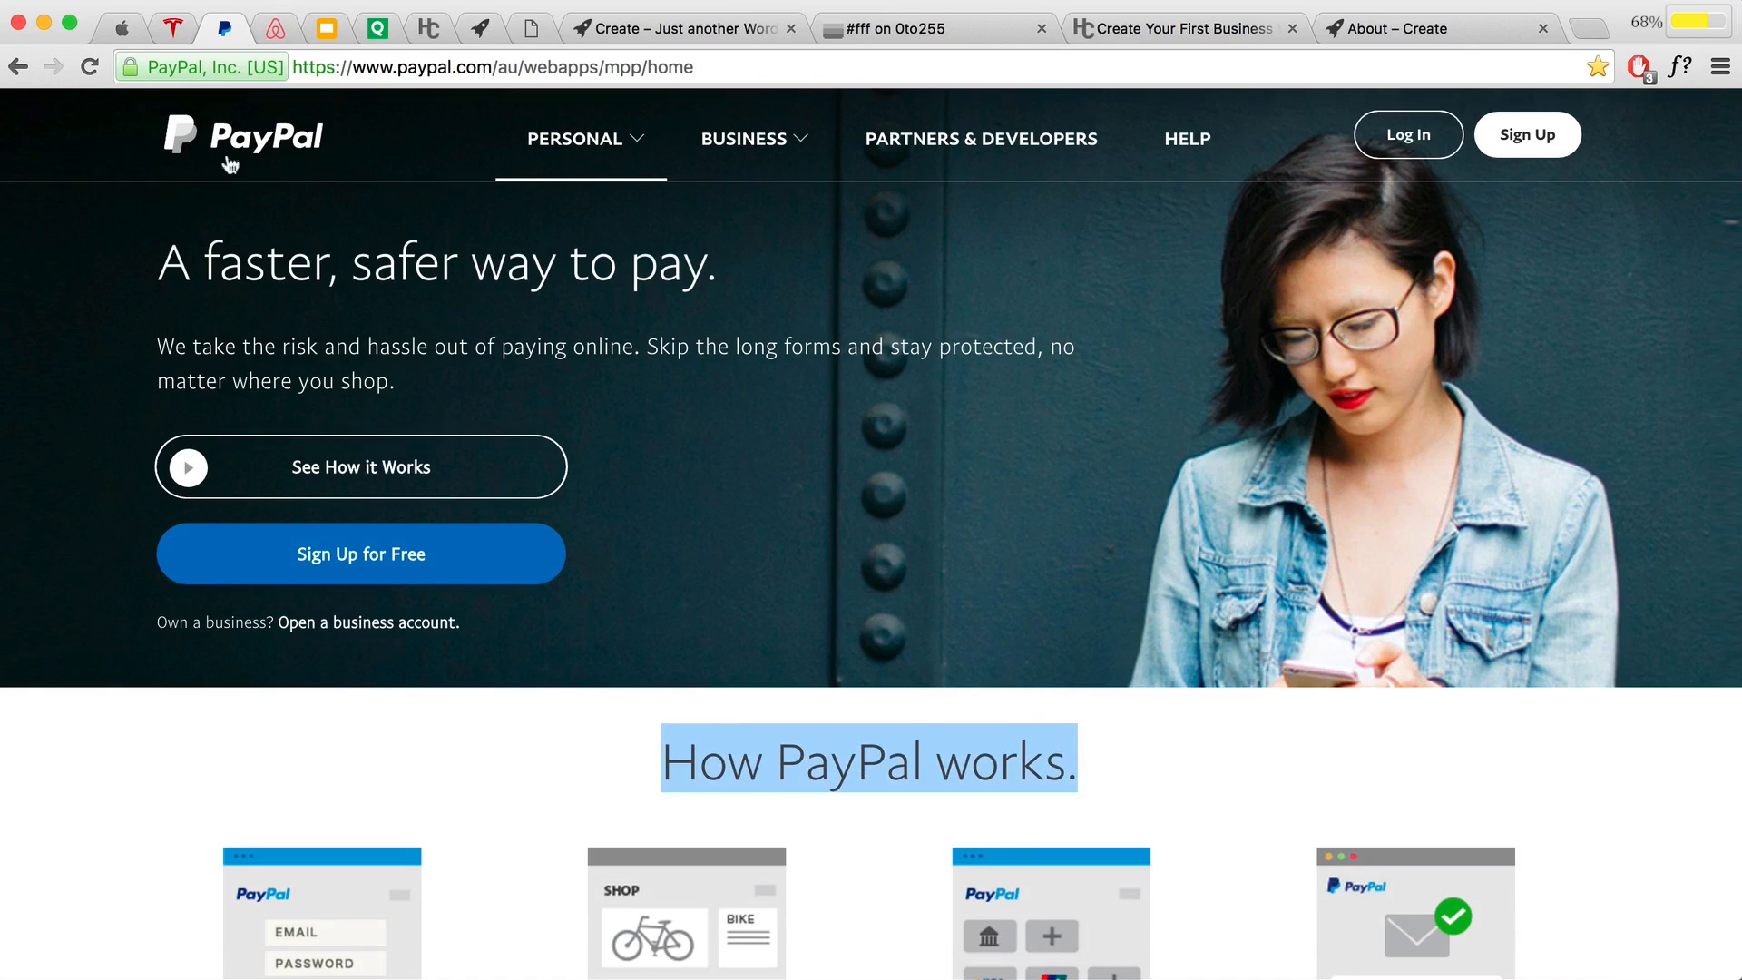
click(275, 30)
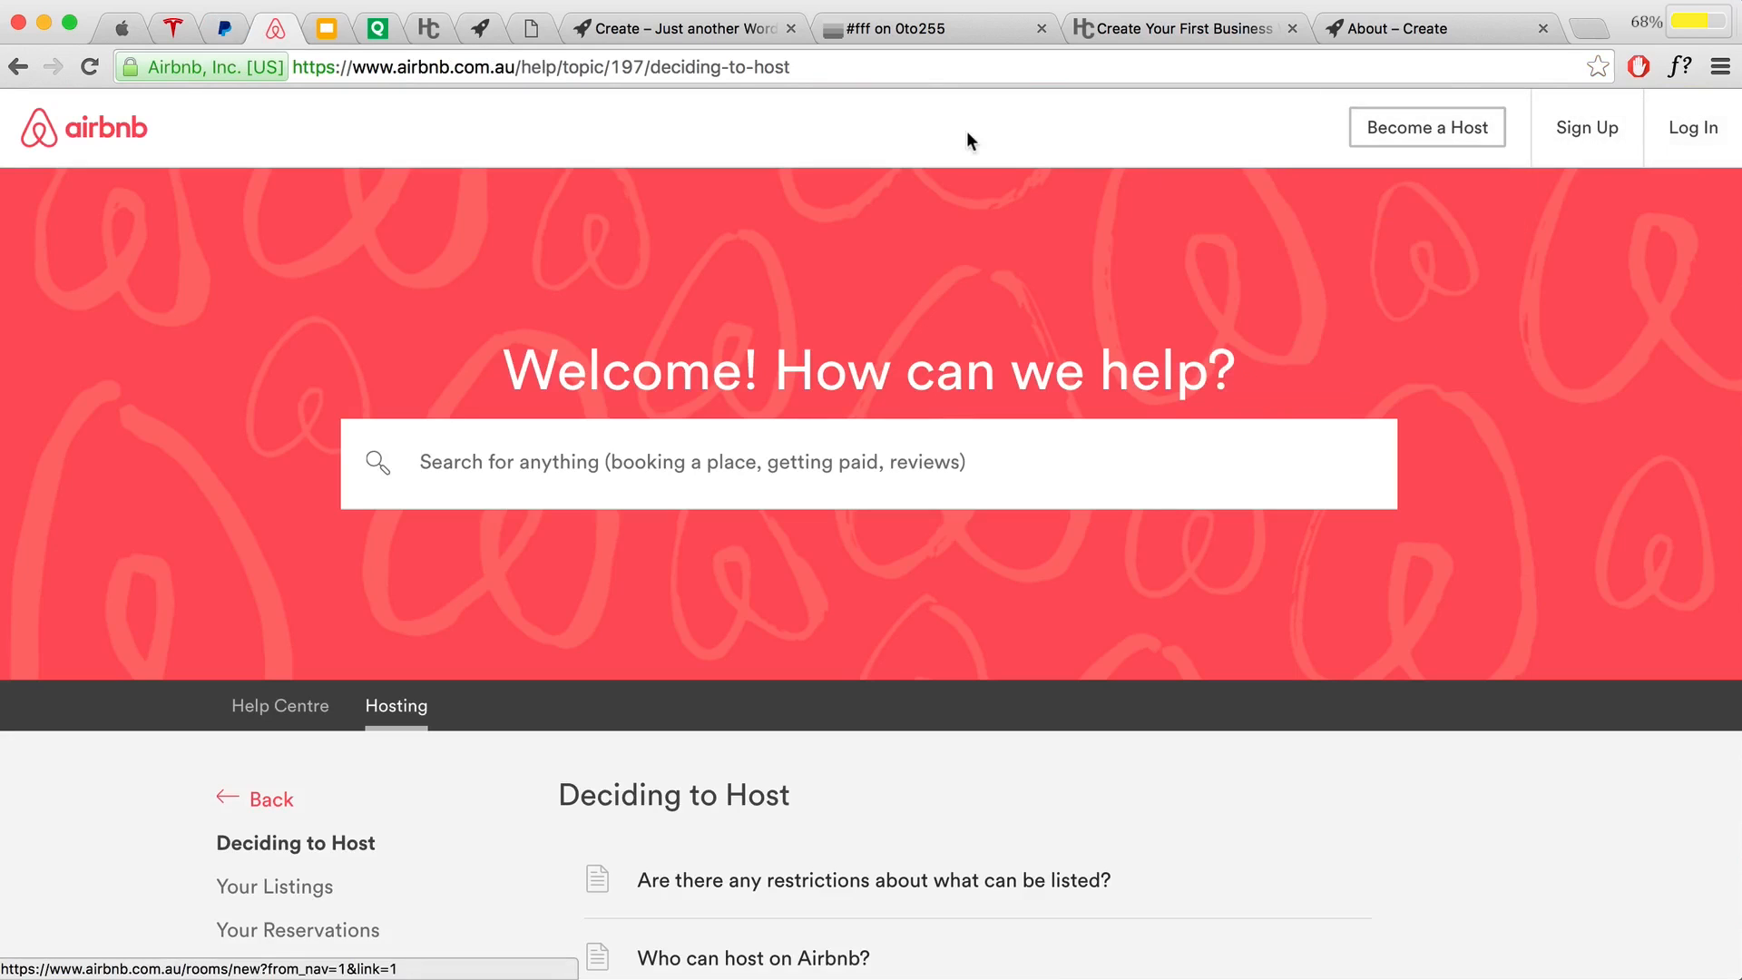
click(323, 31)
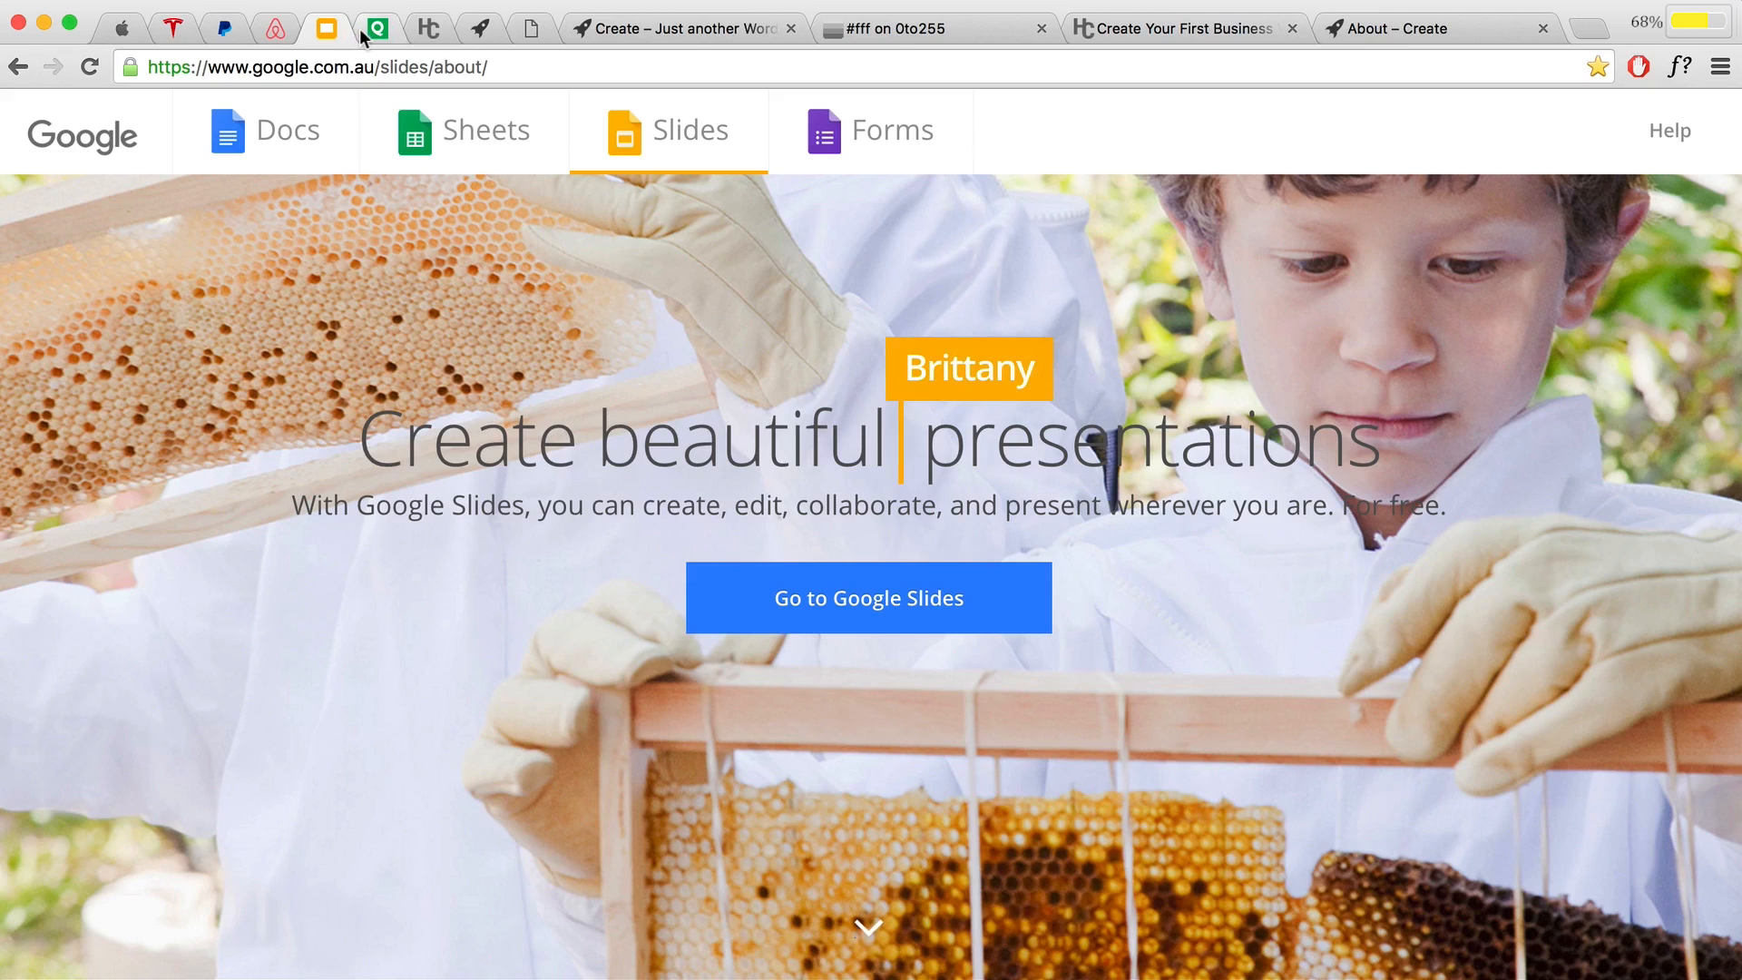
click(676, 26)
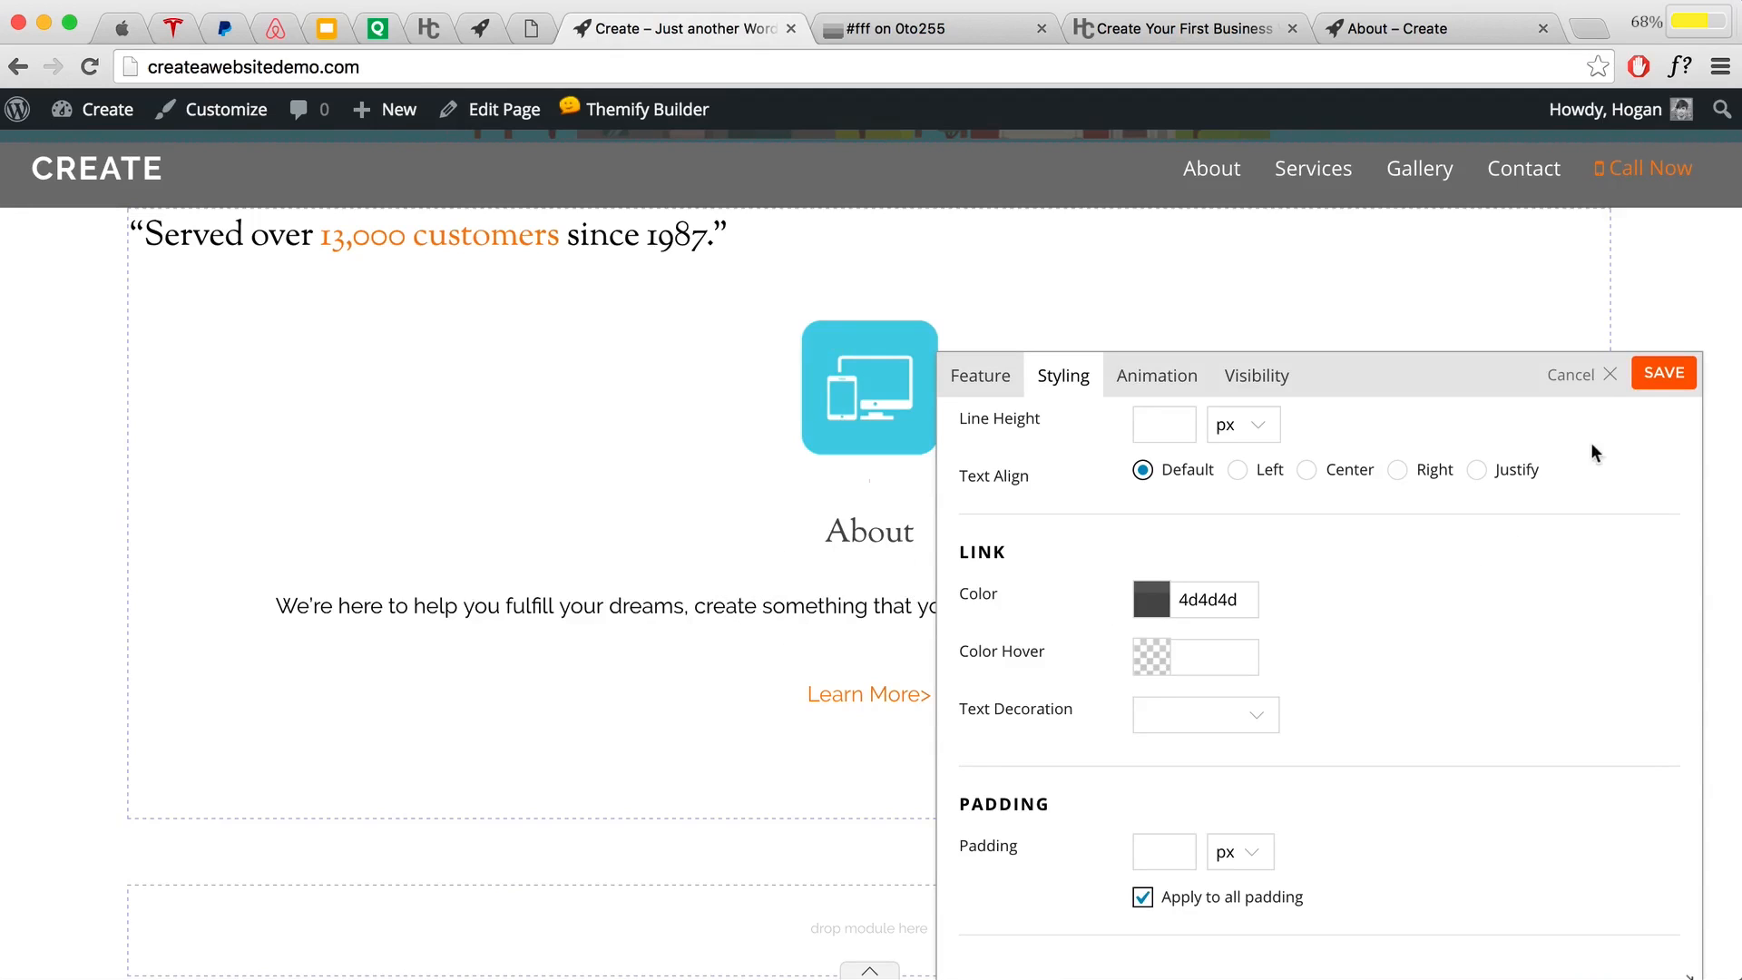
Step: Save the Feature module's styling and switch its row to a three-column layout
click(1661, 377)
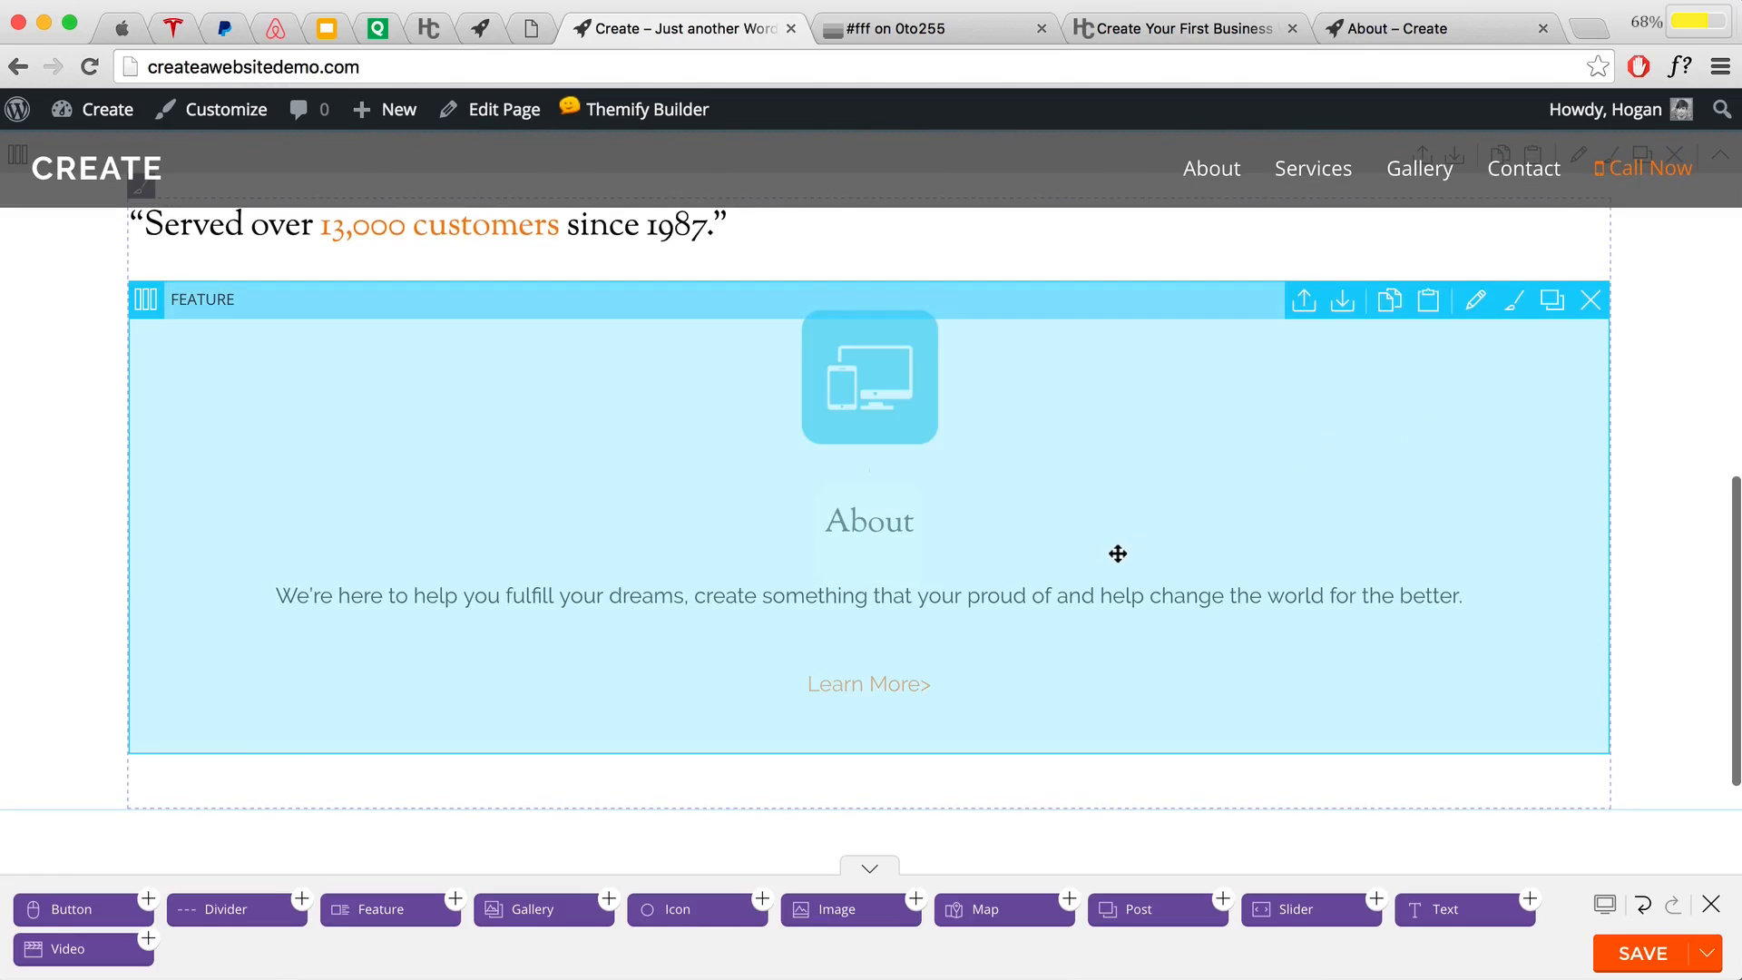
scroll(1106, 549, up, 2)
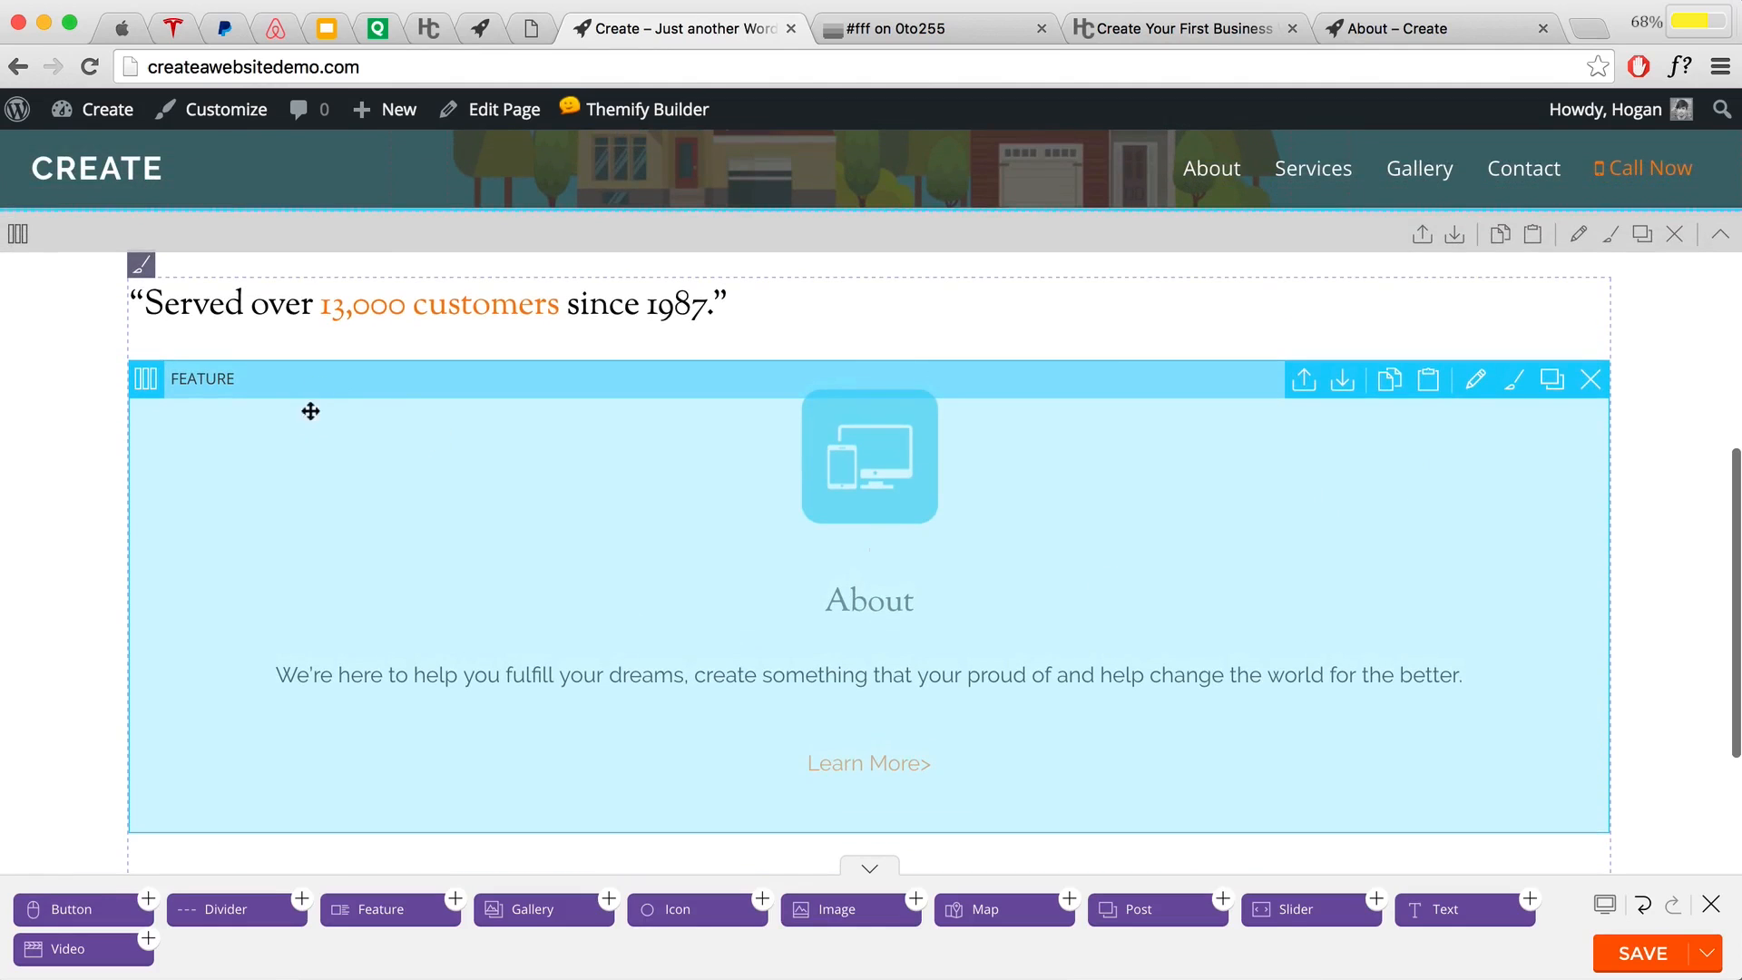
mouse_move(145, 378)
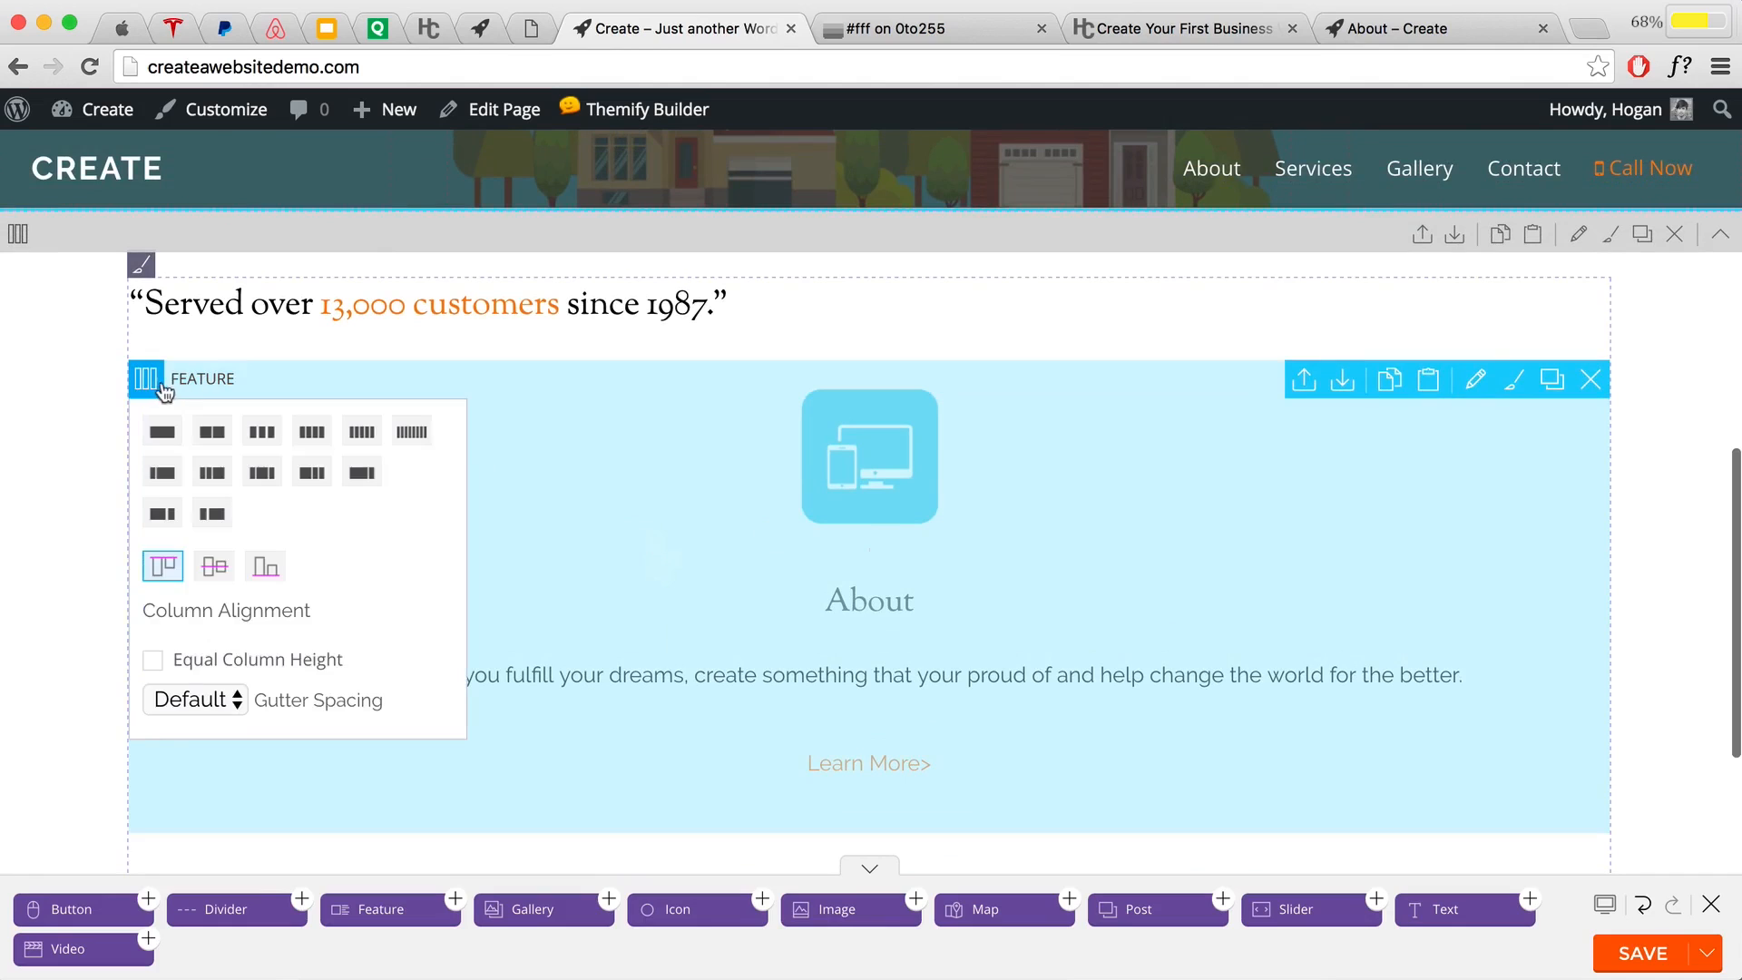
click(258, 436)
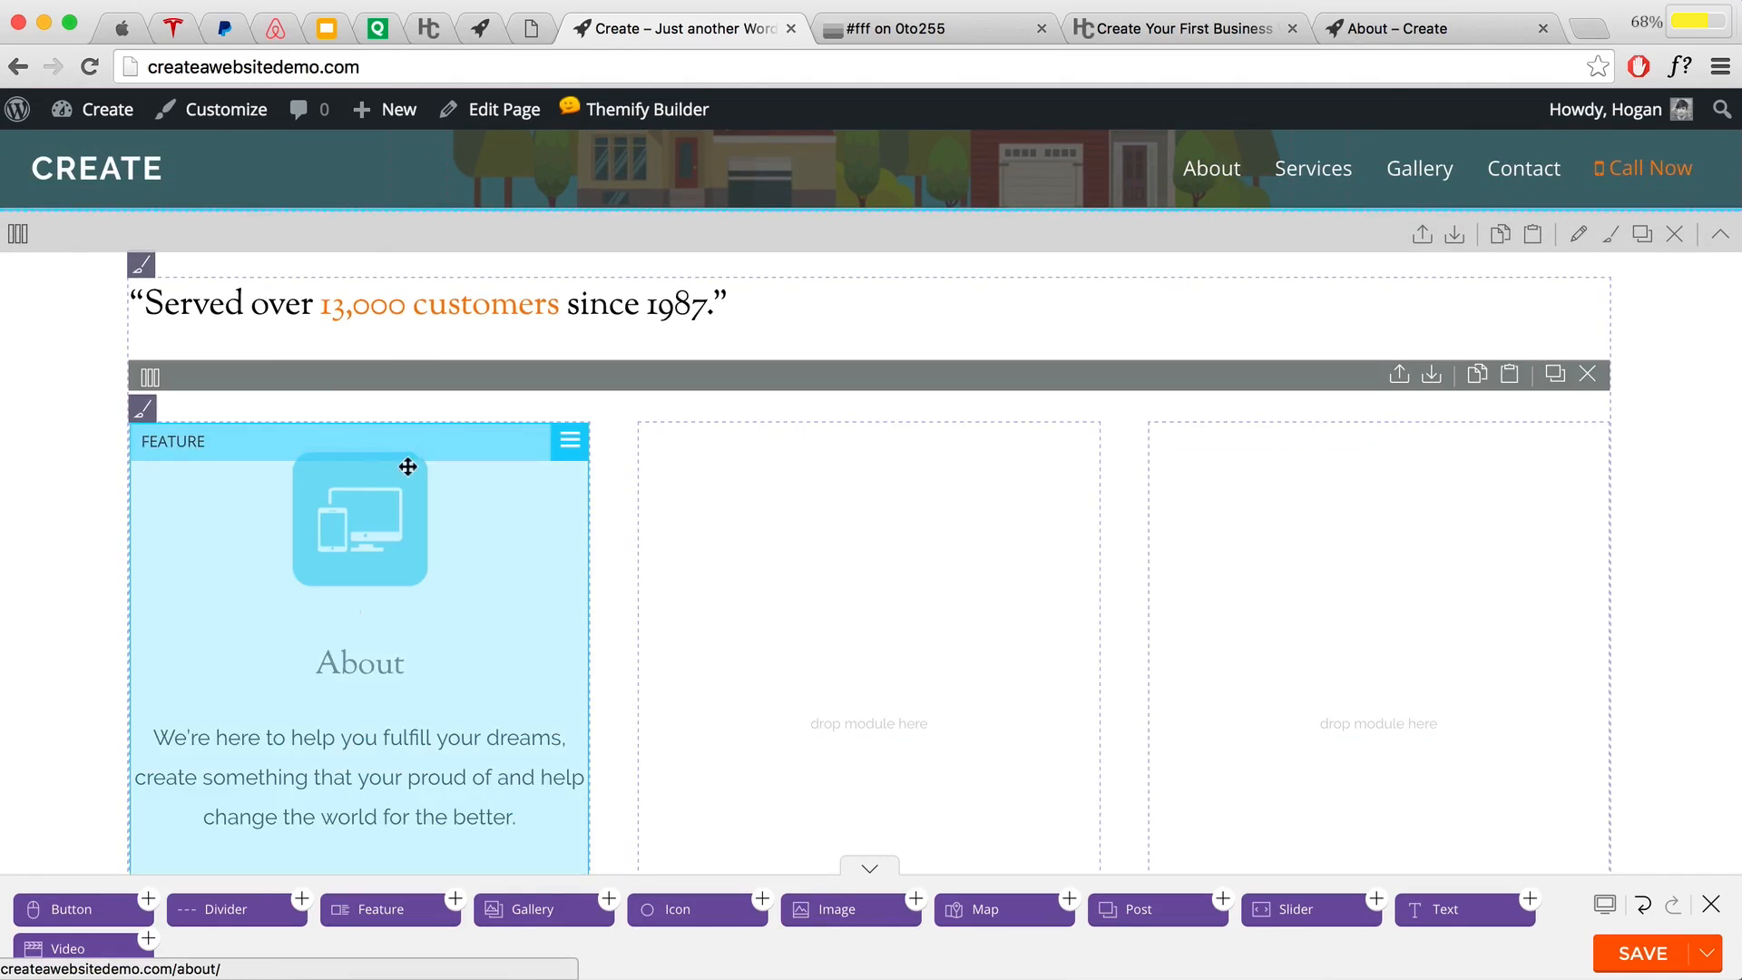
scroll(413, 468, down, 2)
scroll(415, 463, down, 1)
click(568, 275)
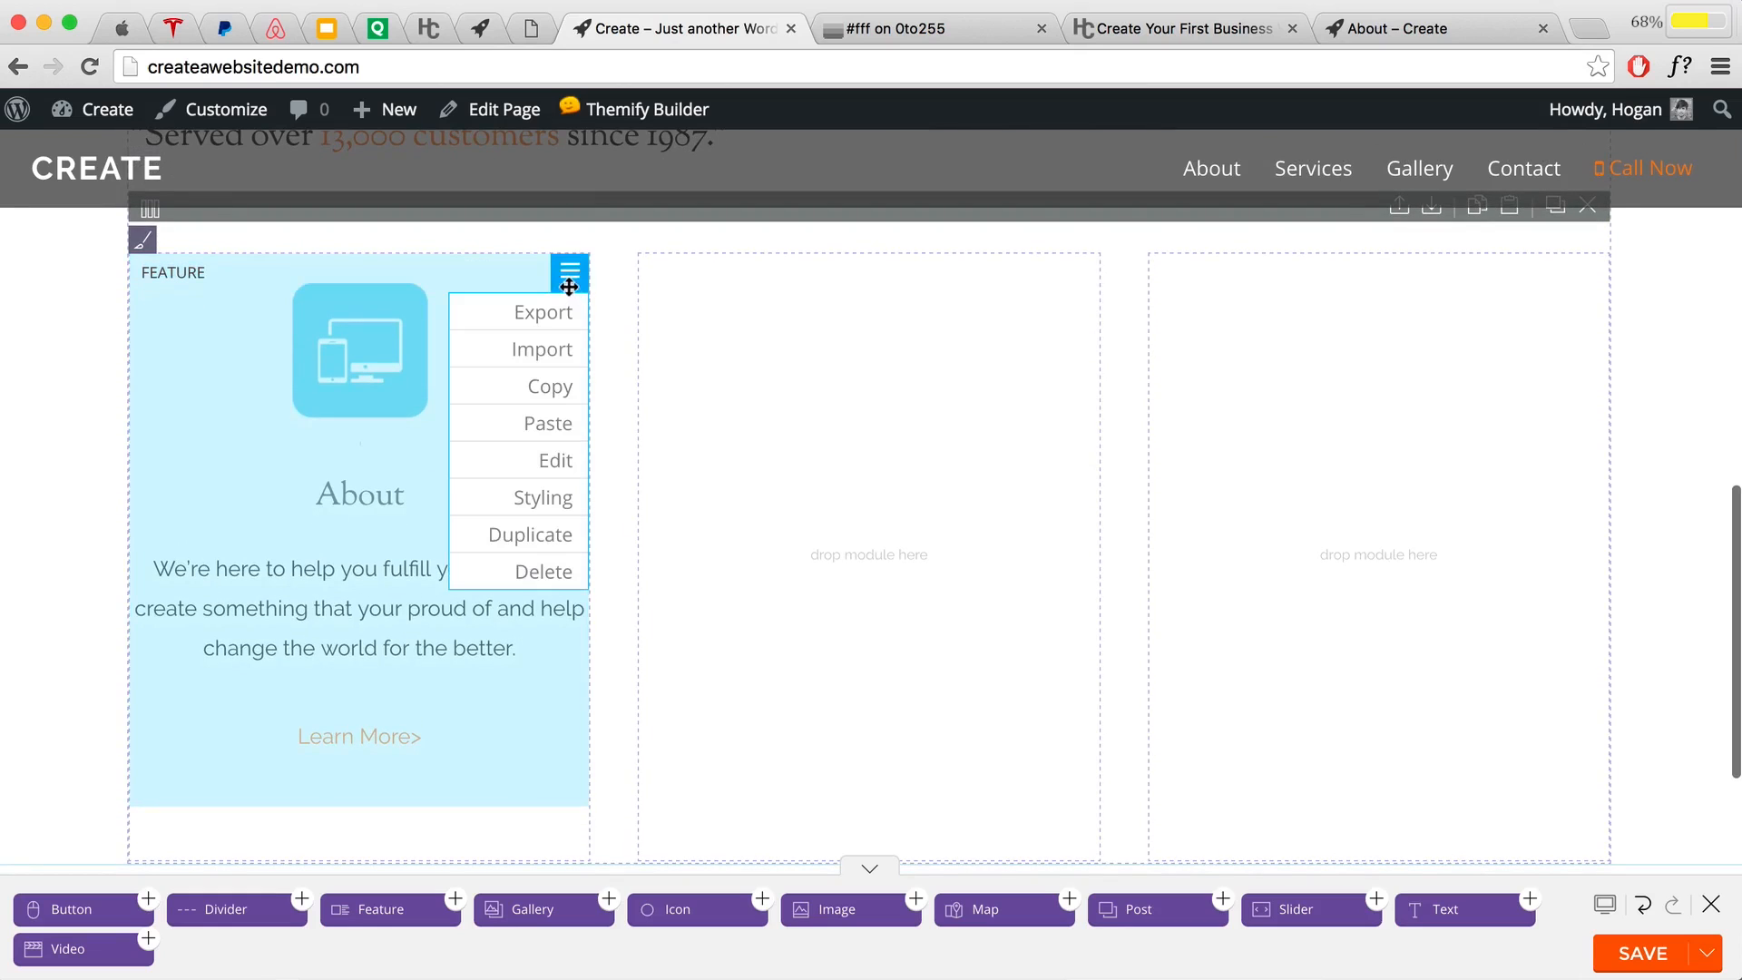
Step: Duplicate the About feature twice, place the copies in the middle and right columns, and open the middle one
click(526, 534)
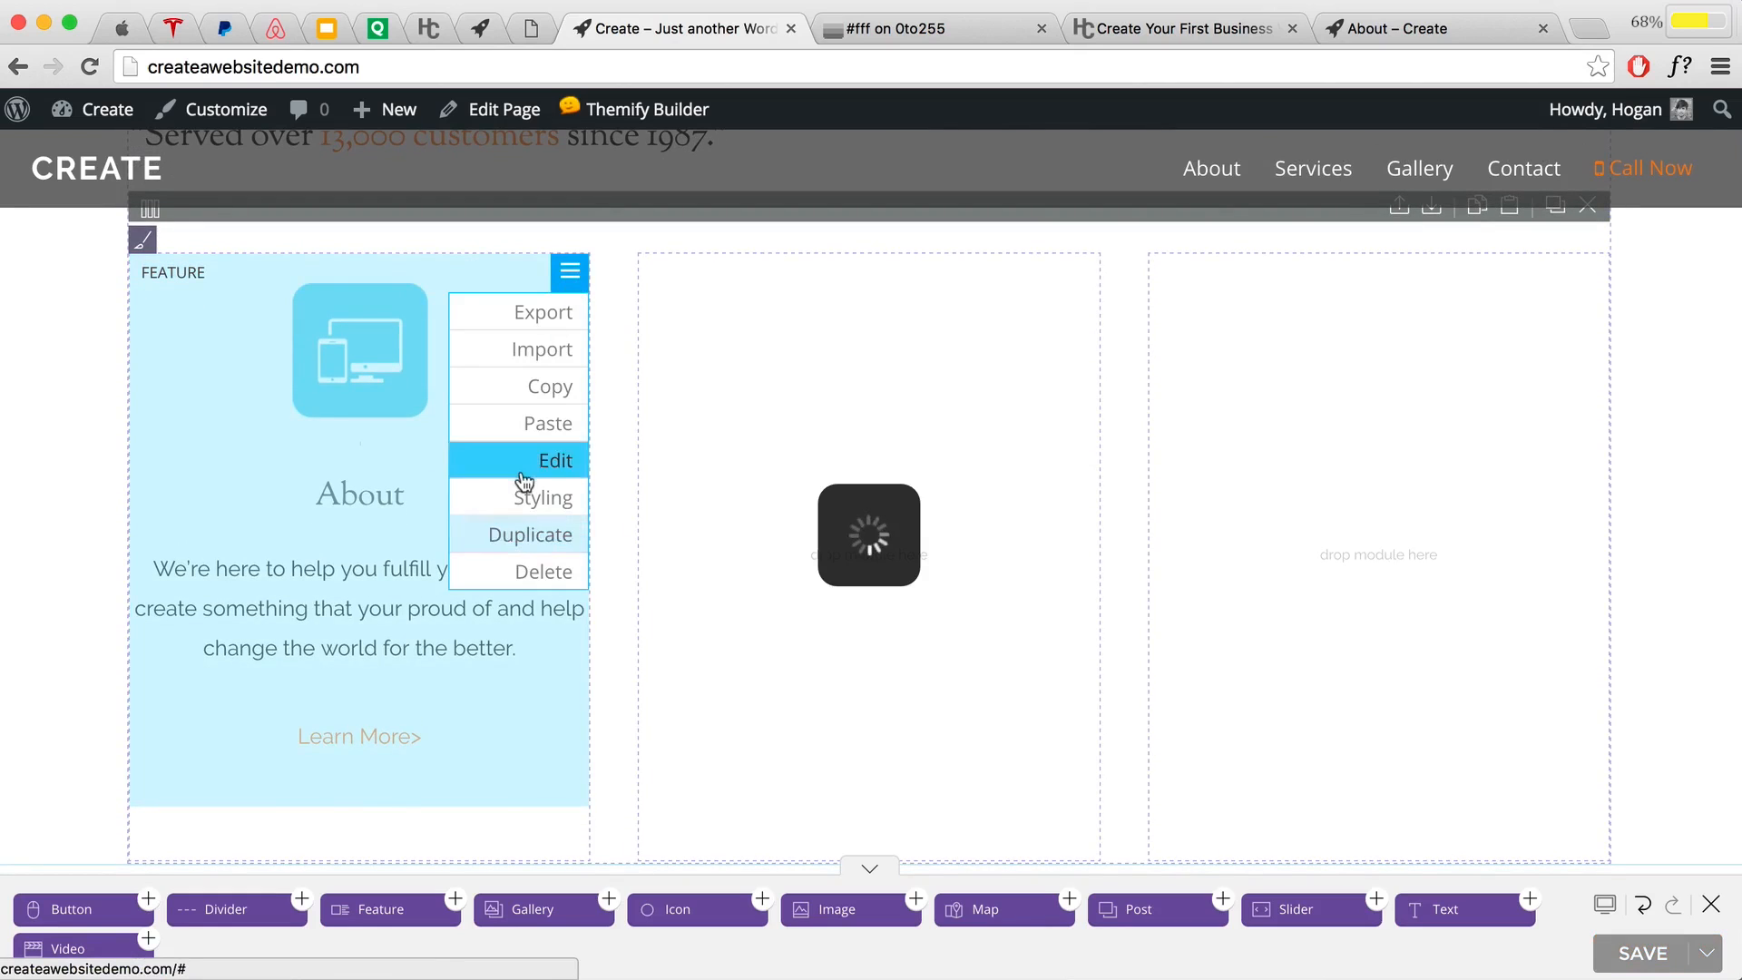
click(570, 336)
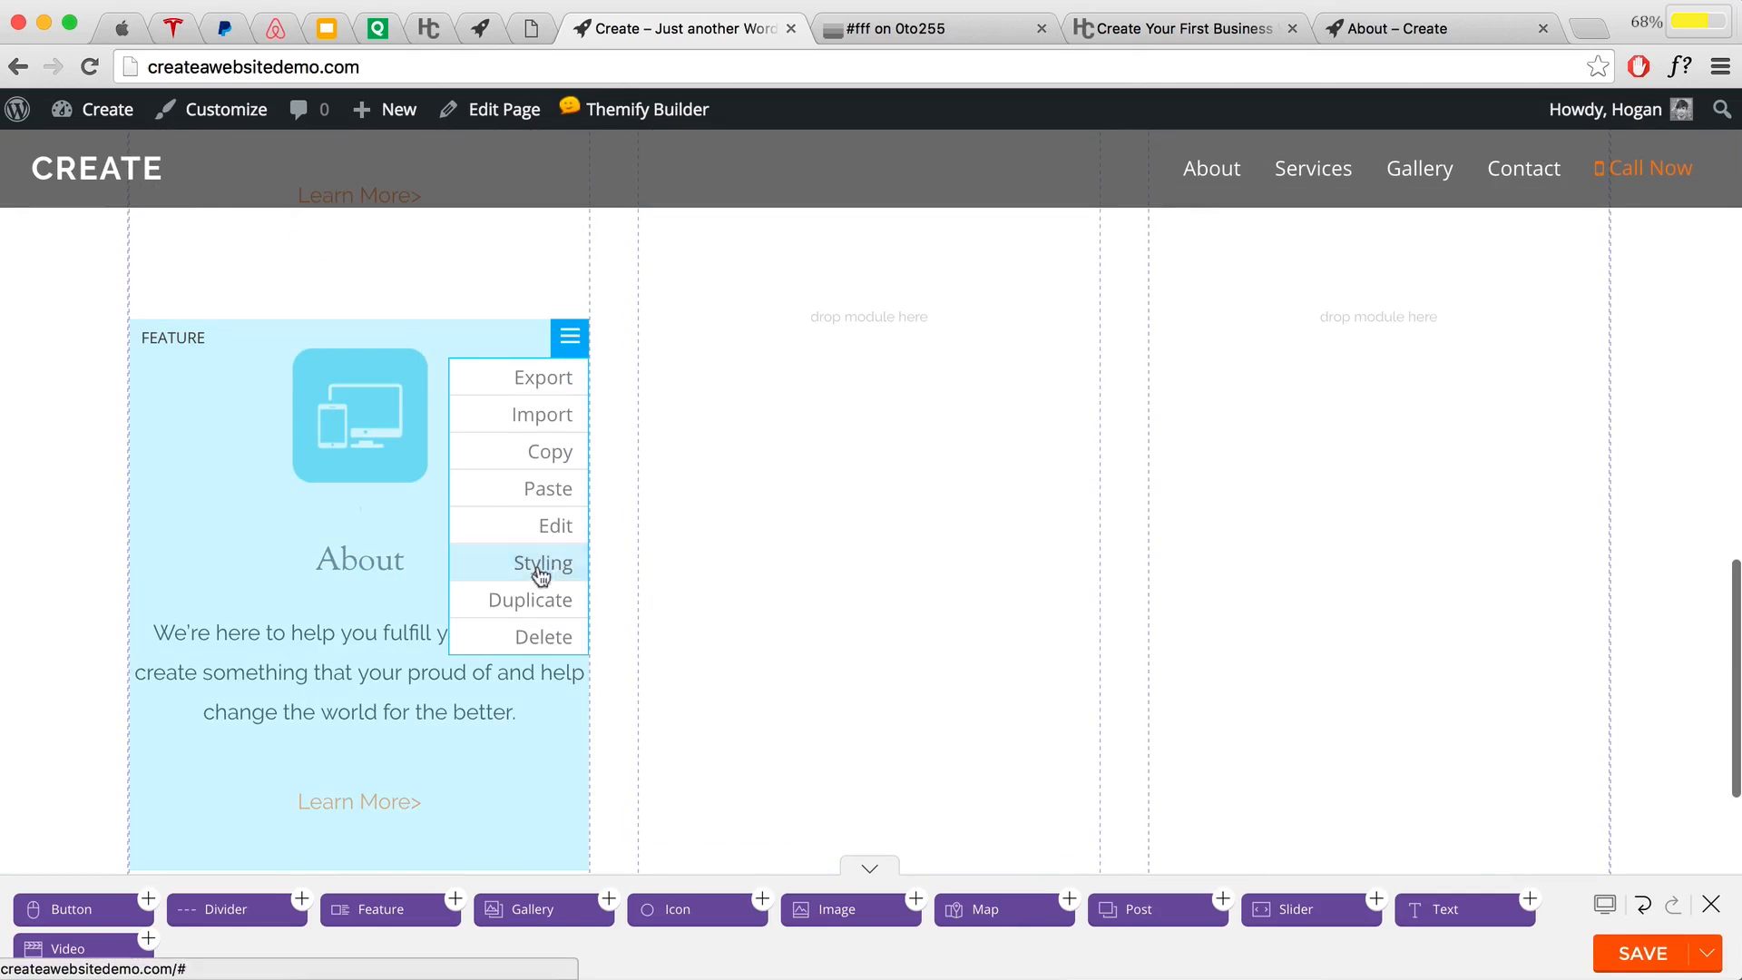
click(530, 600)
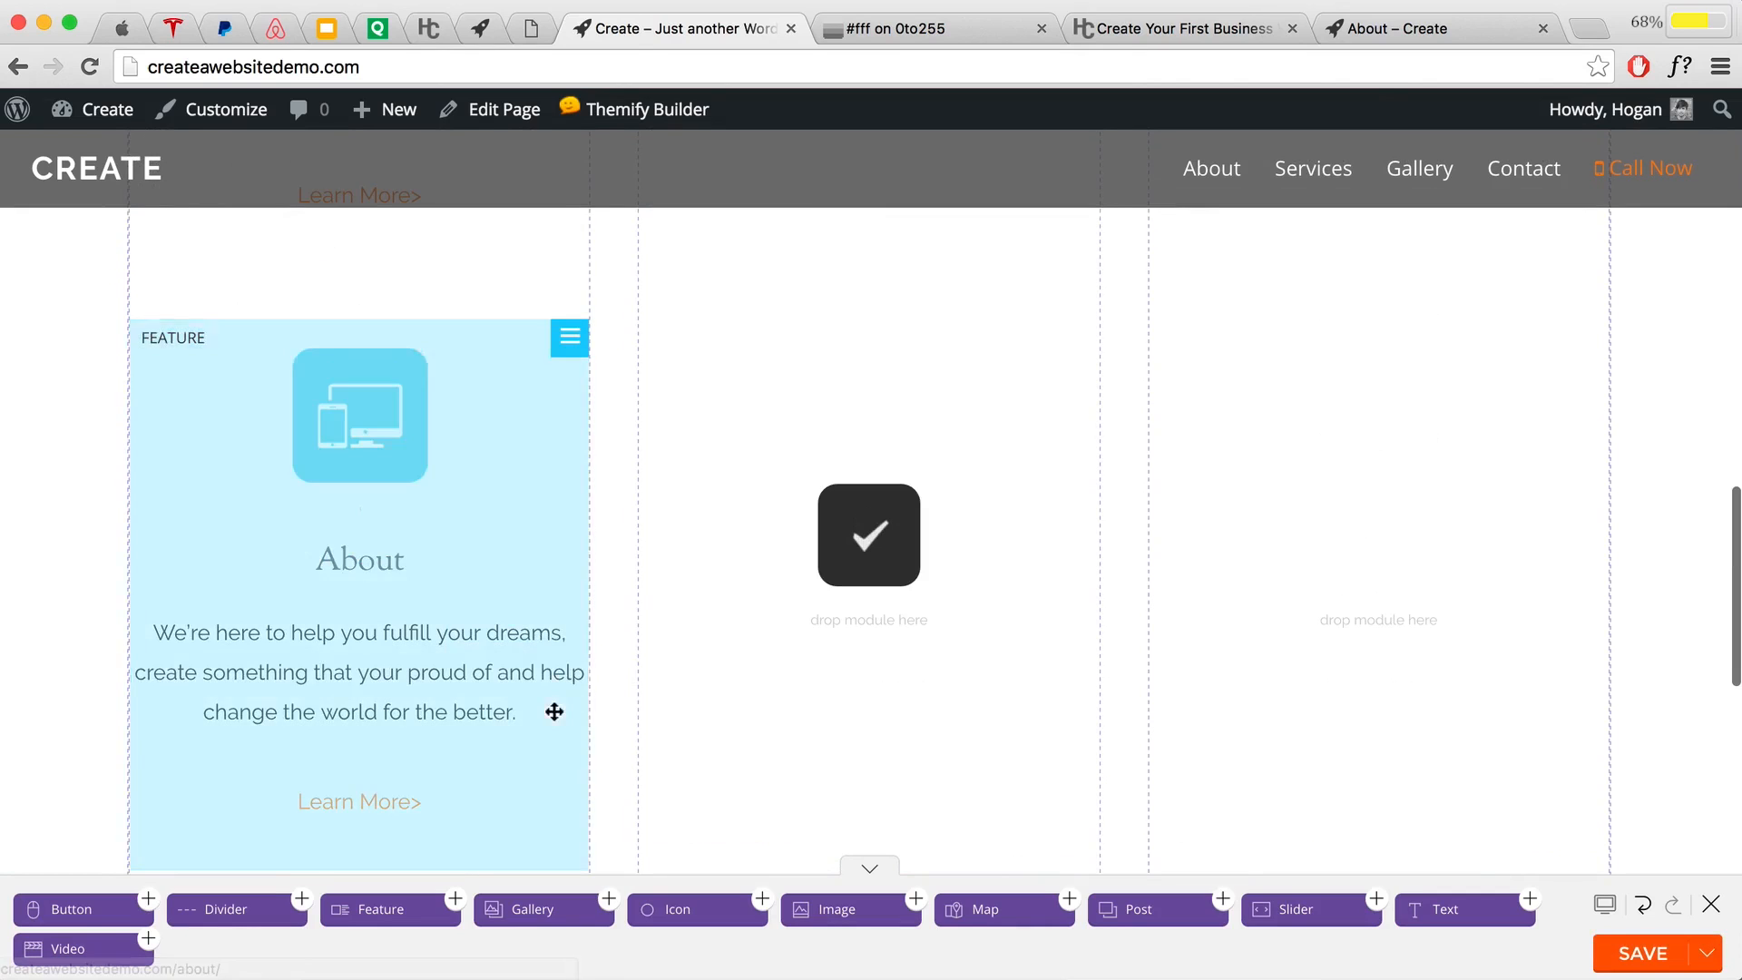
scroll(776, 599, up, 10)
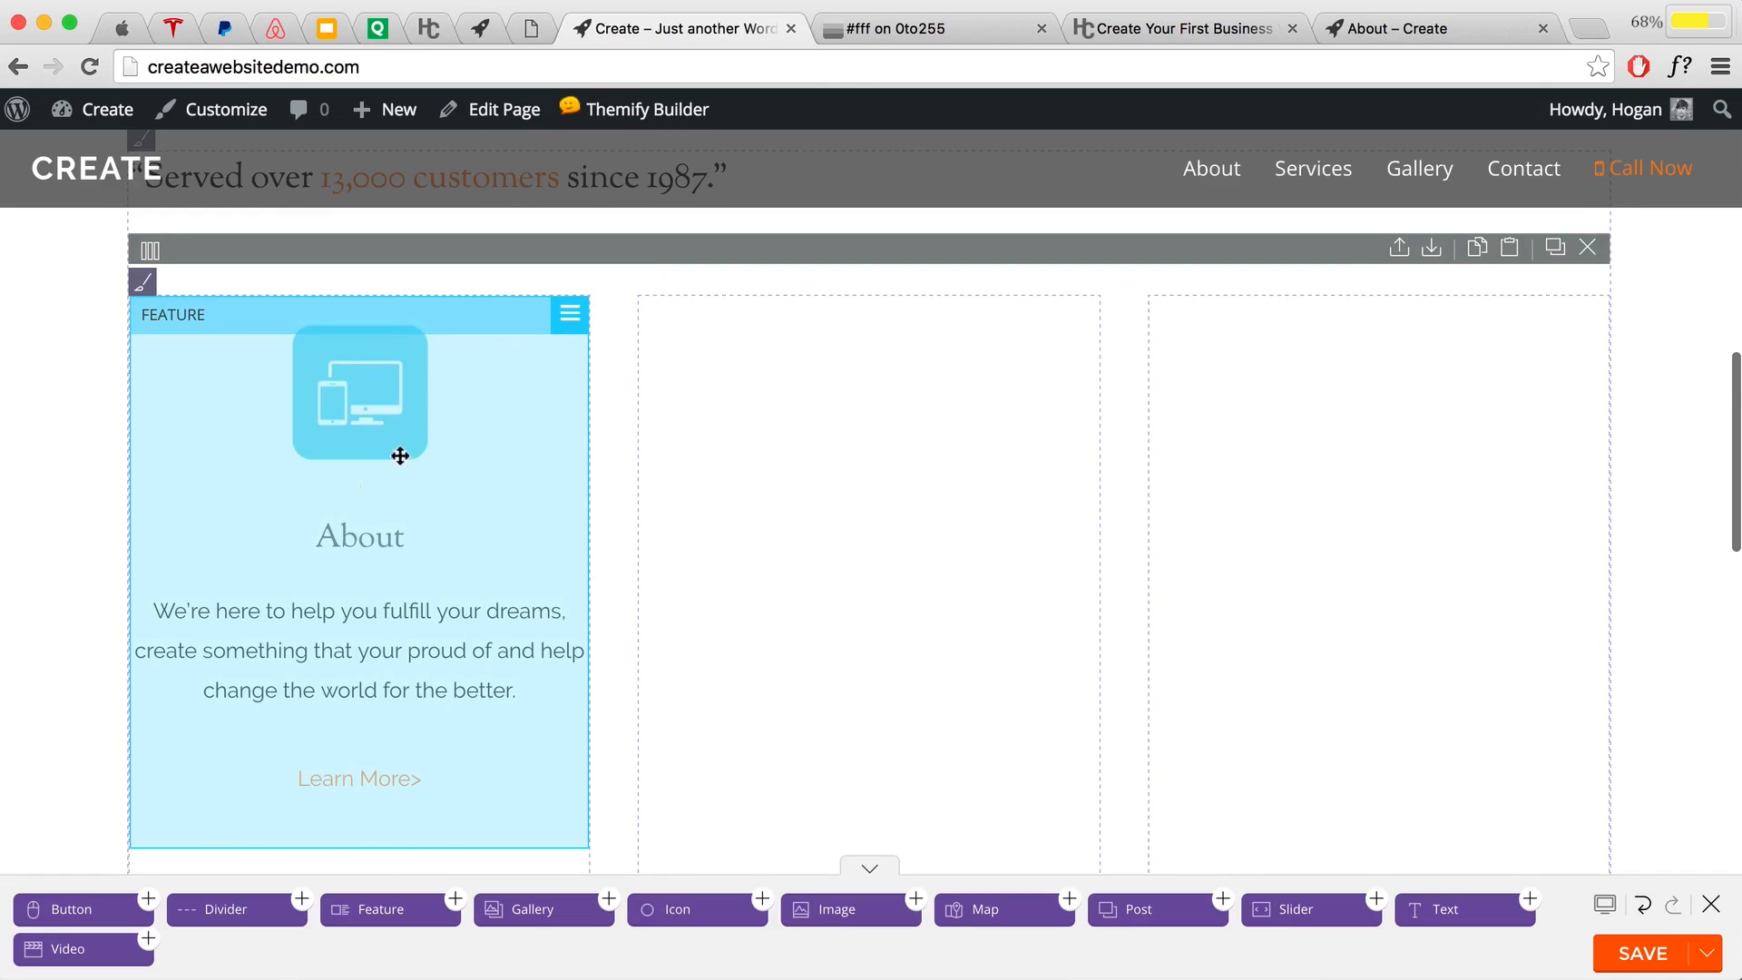
drag(397, 450, 750, 466)
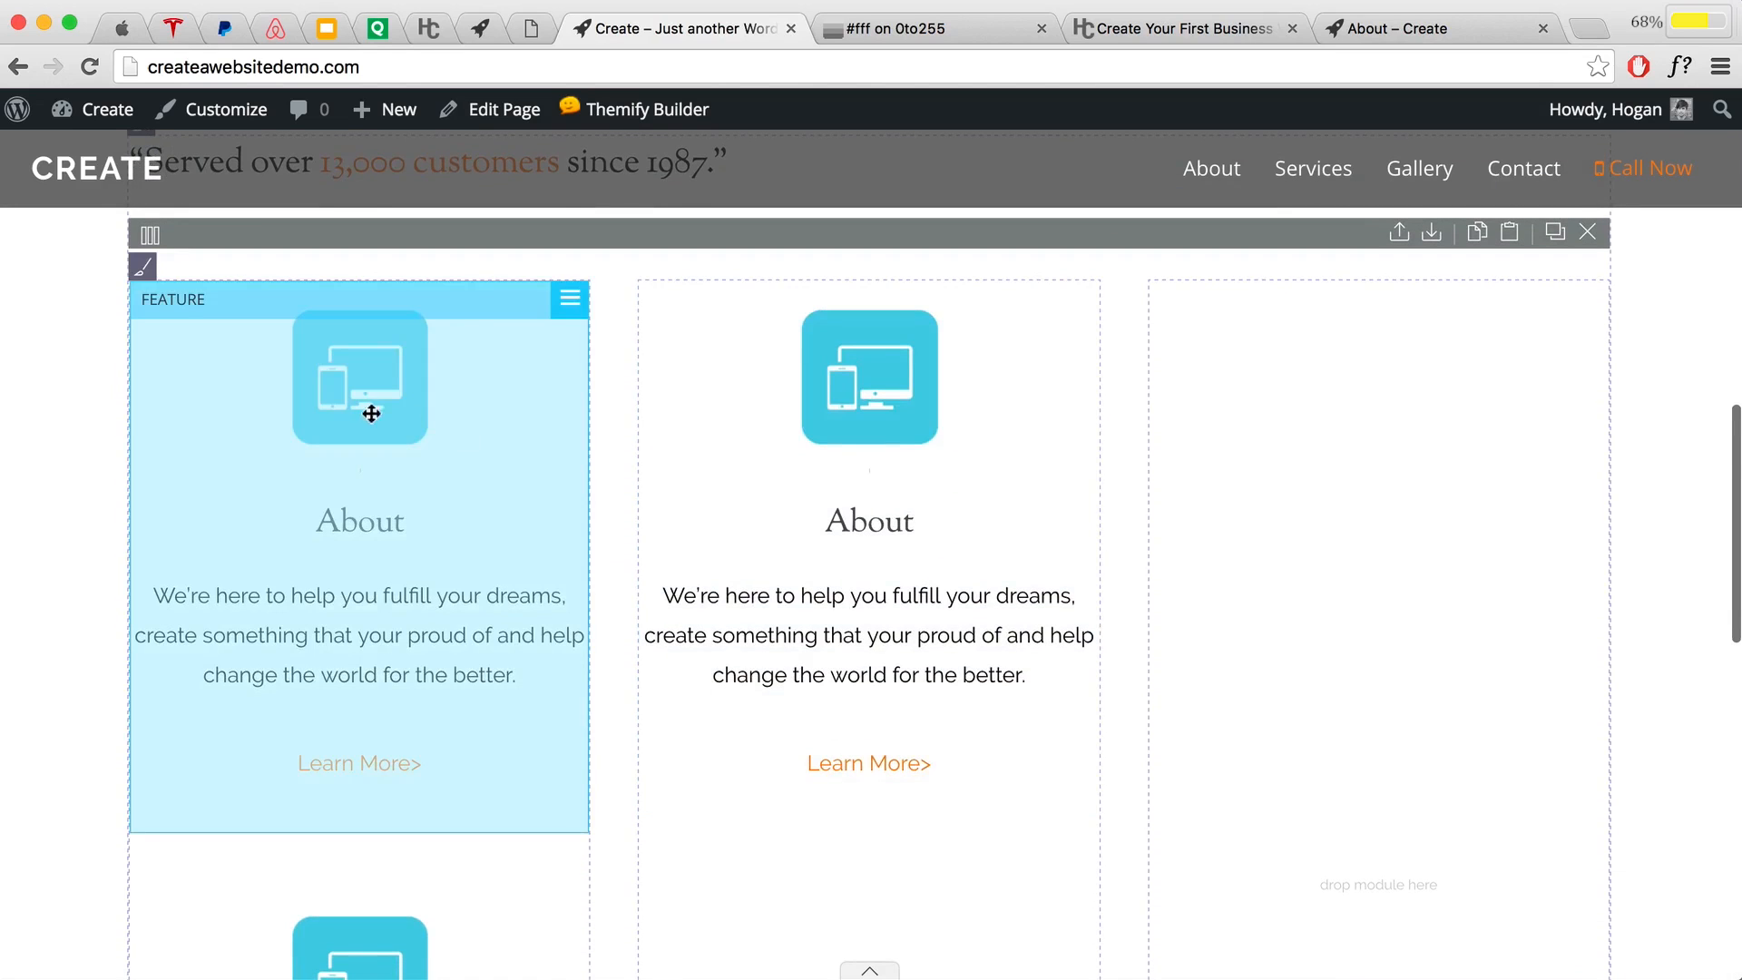
drag(371, 413, 1381, 475)
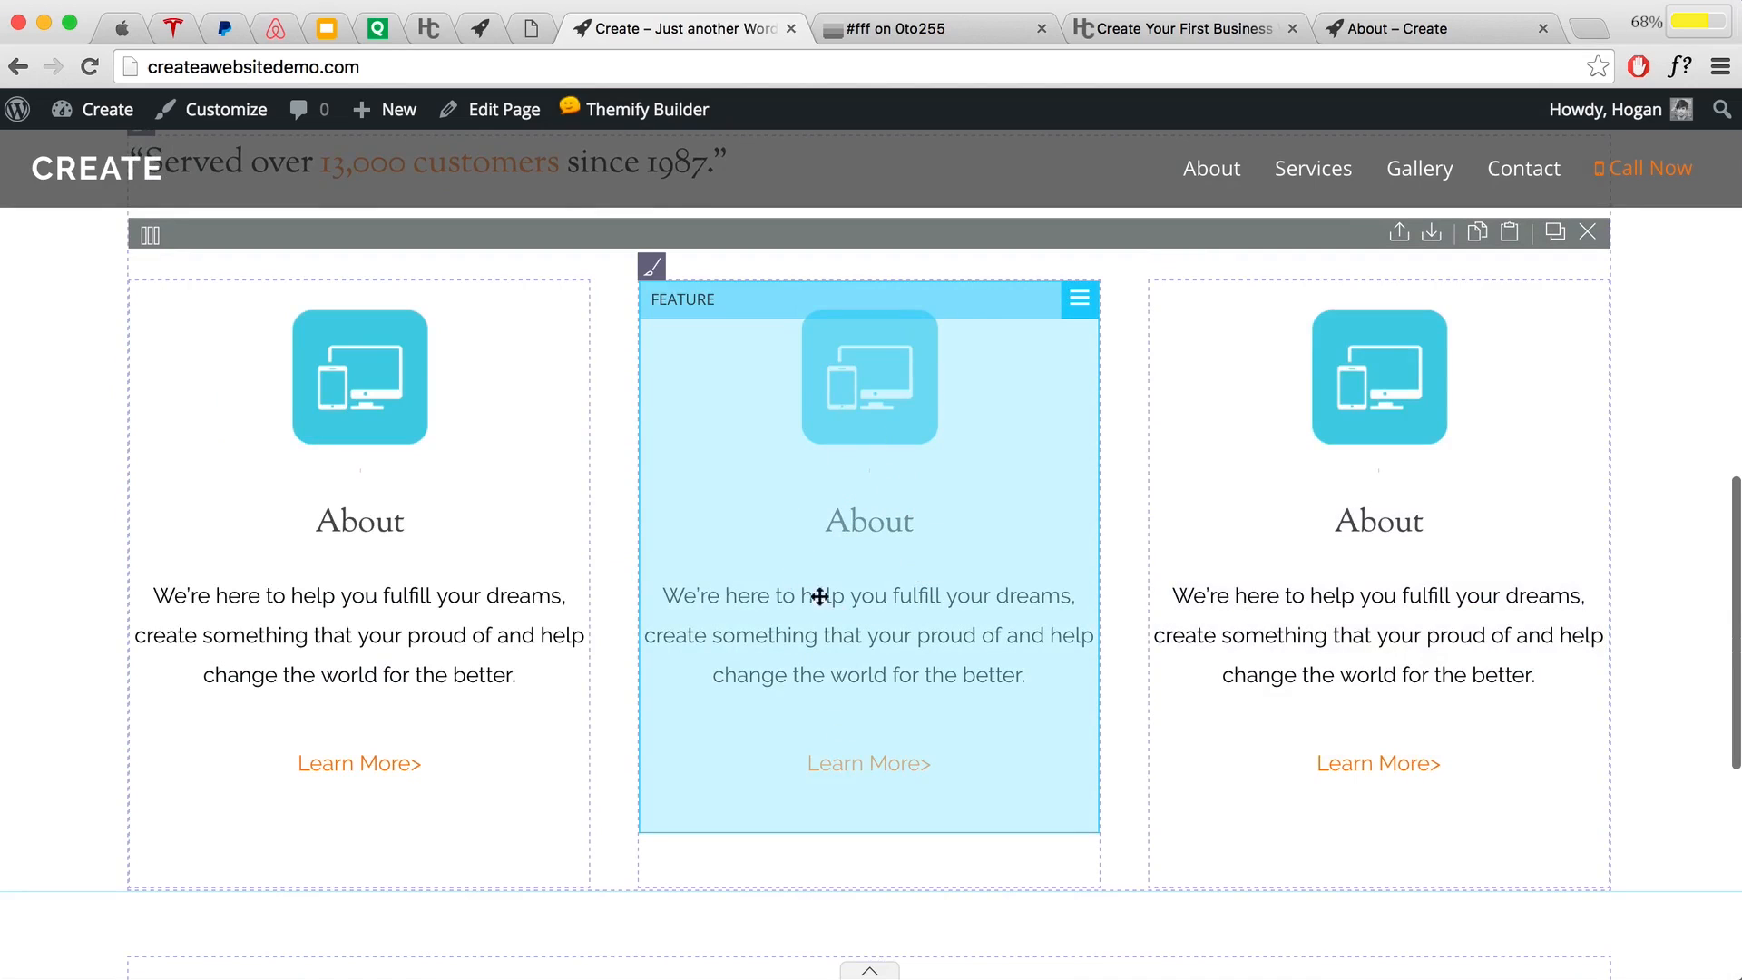
double_click(839, 500)
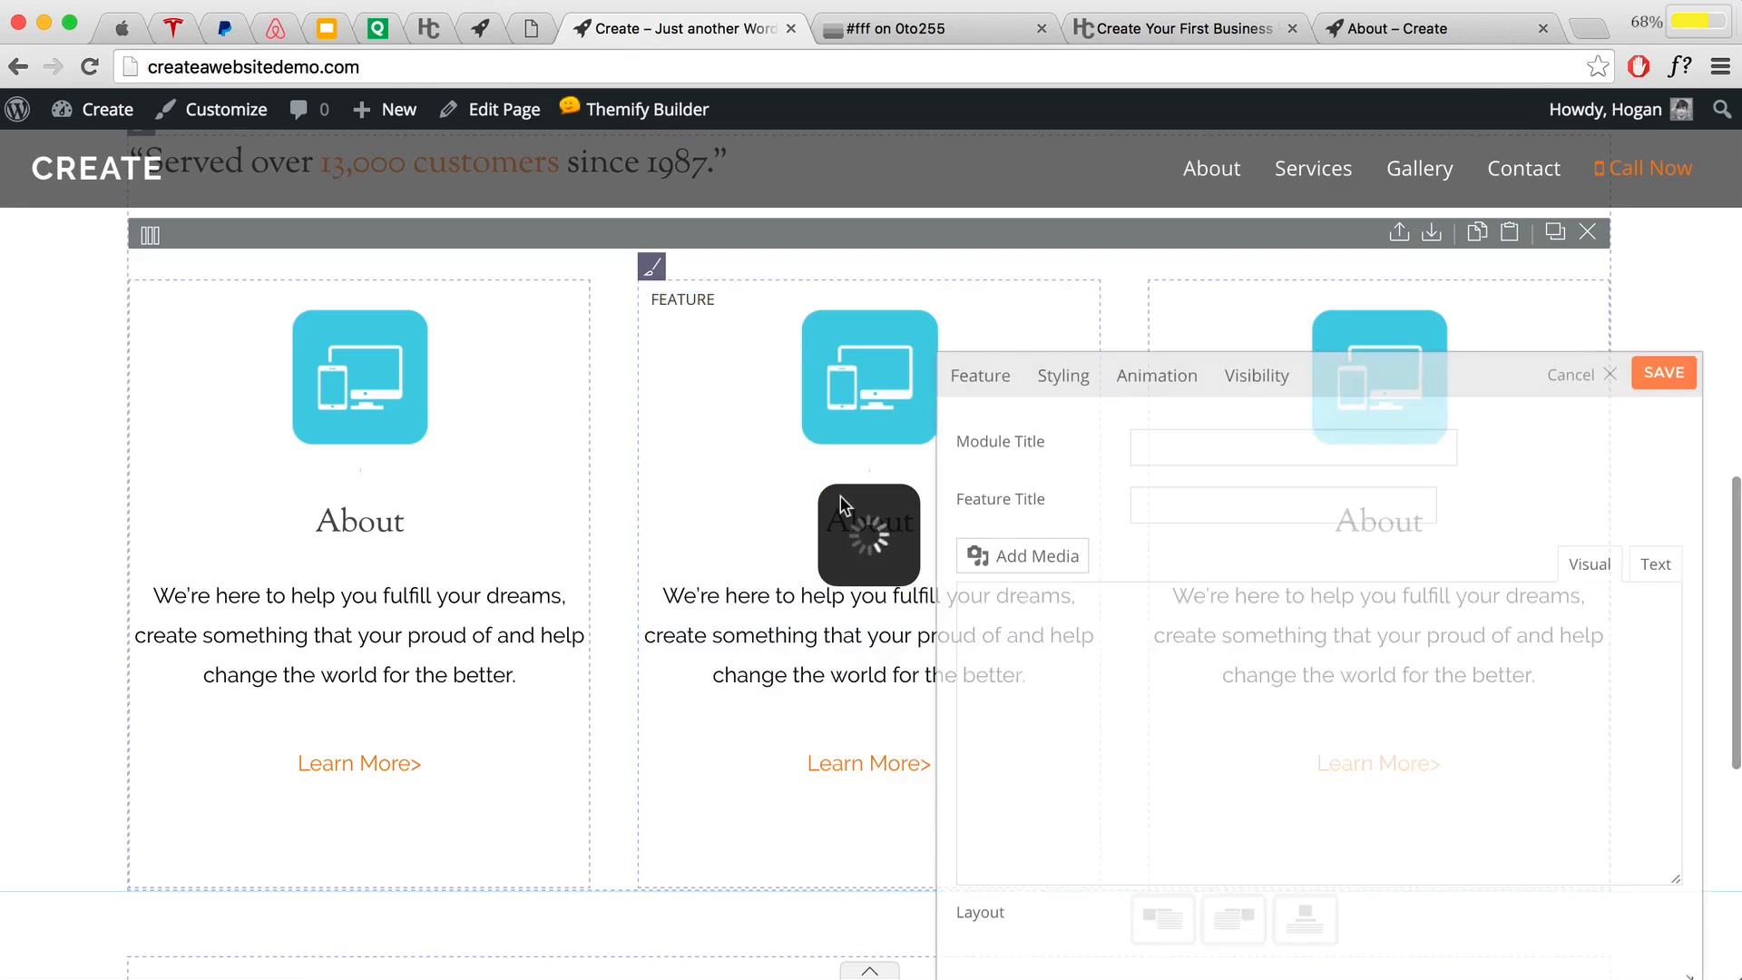
Step: Change the middle feature's title to Services and select its Learn More> link text
double_click(1181, 508)
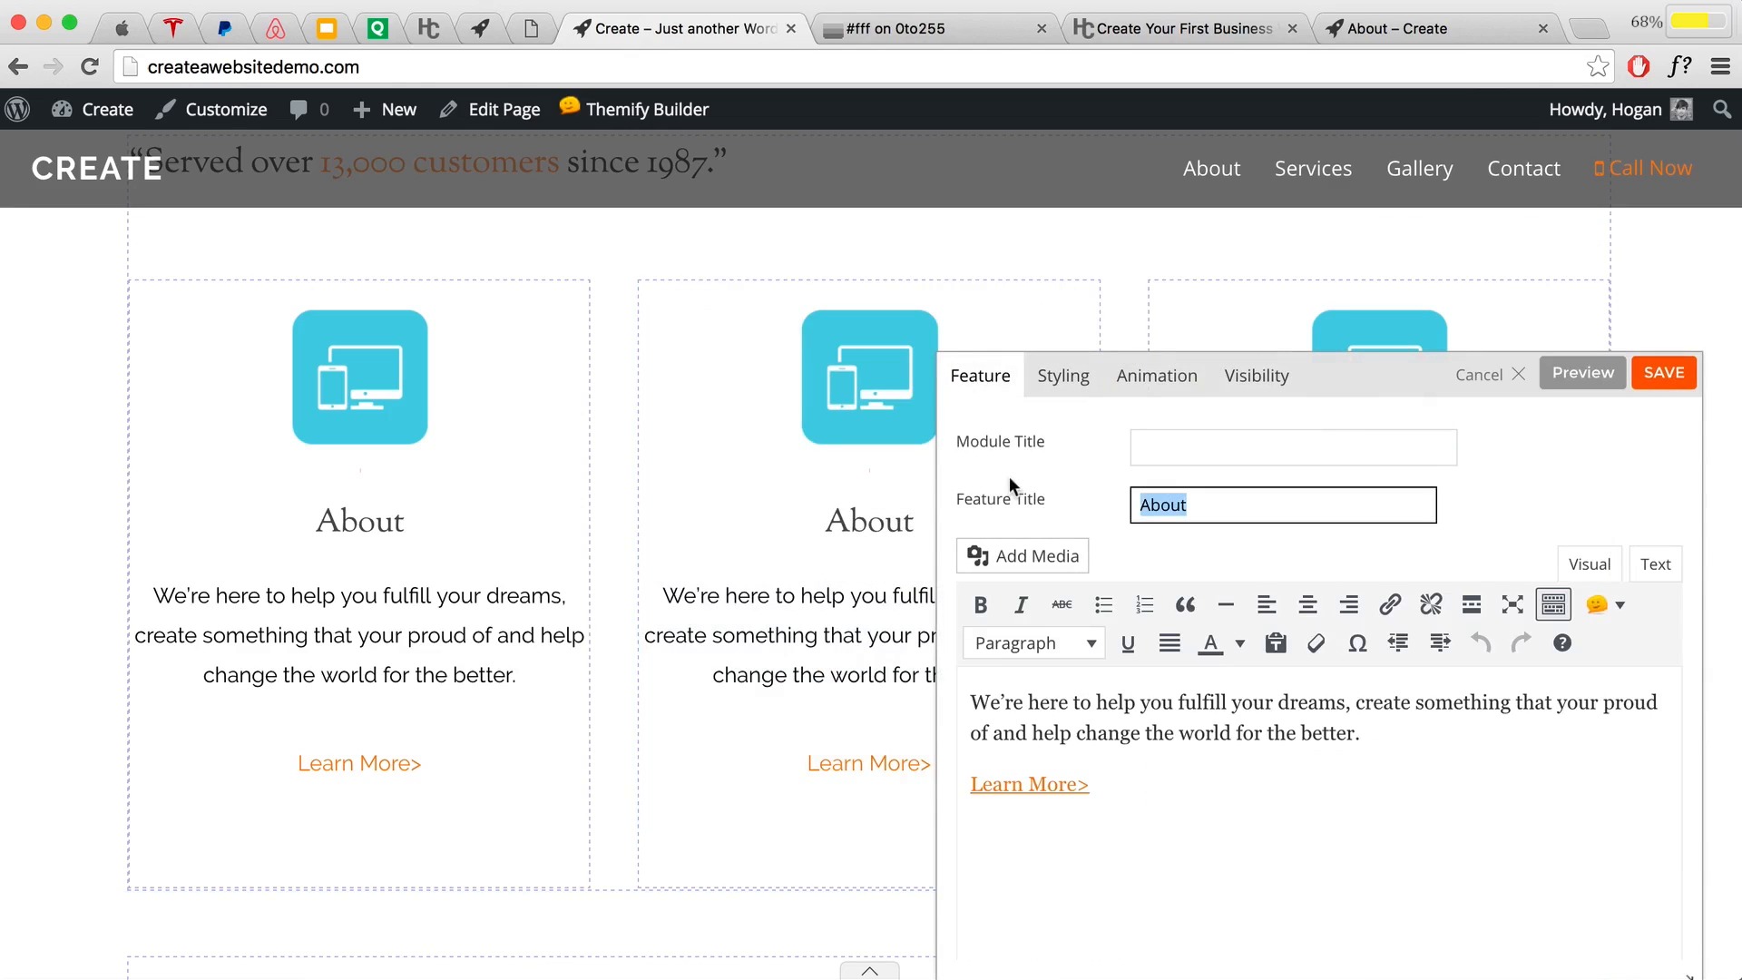
text(Services)
drag(1365, 737, 939, 691)
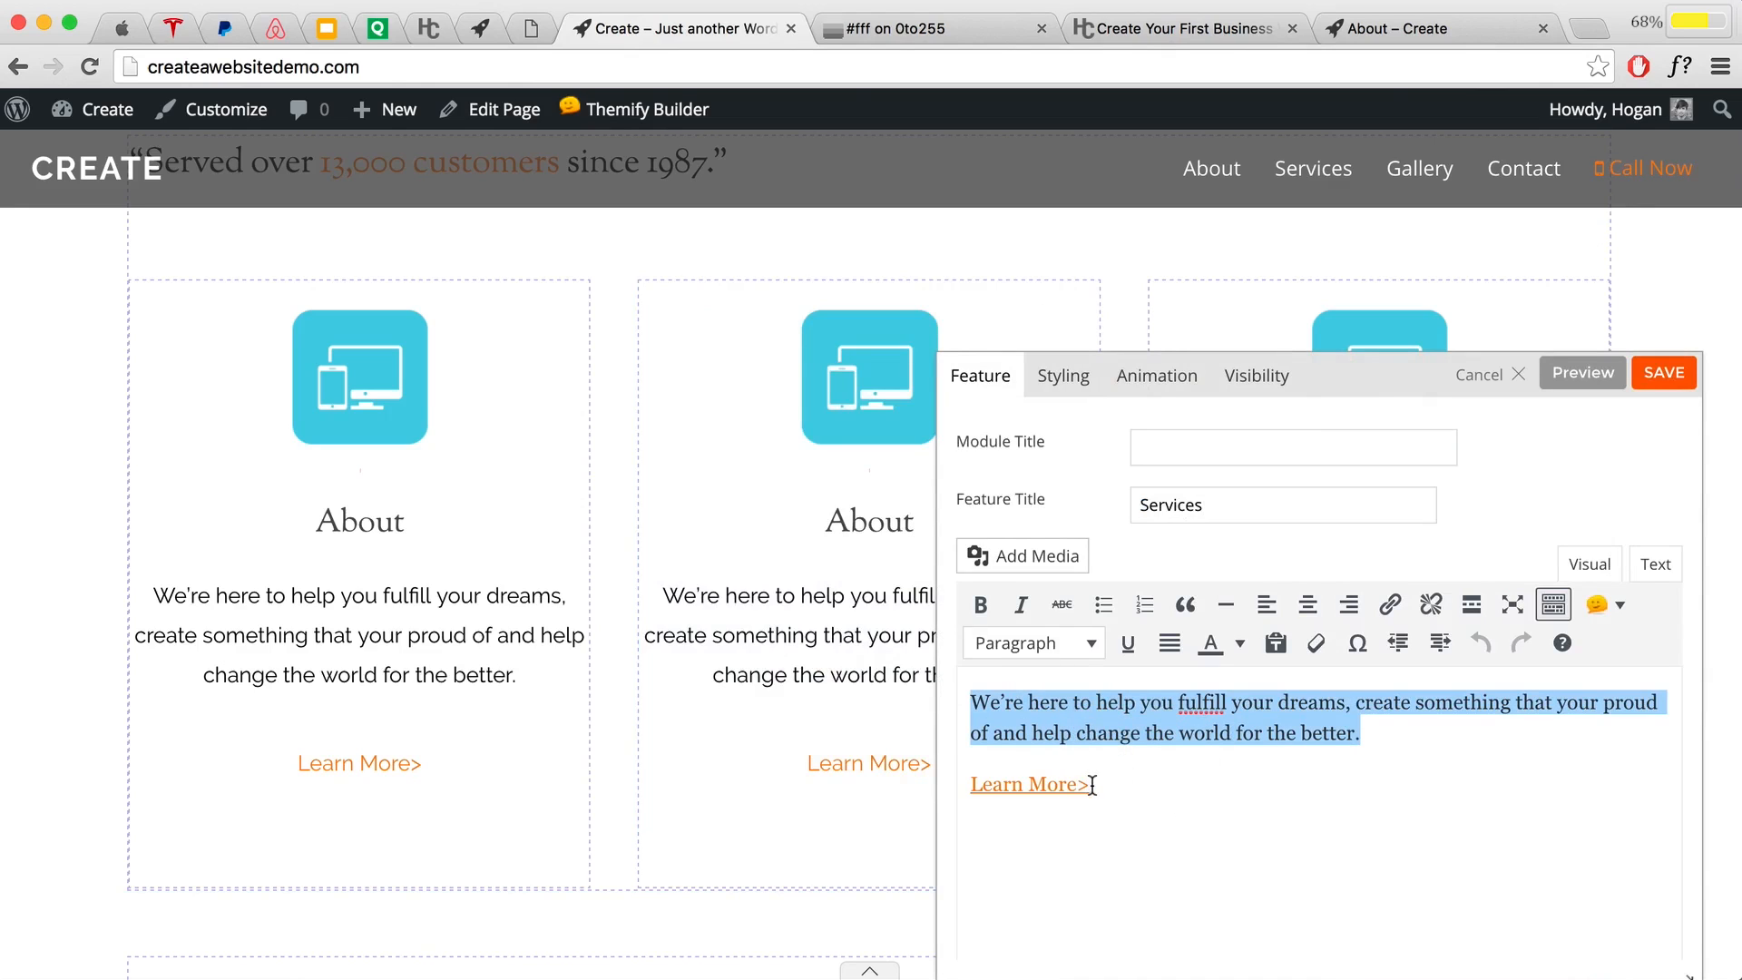
drag(1092, 786, 977, 777)
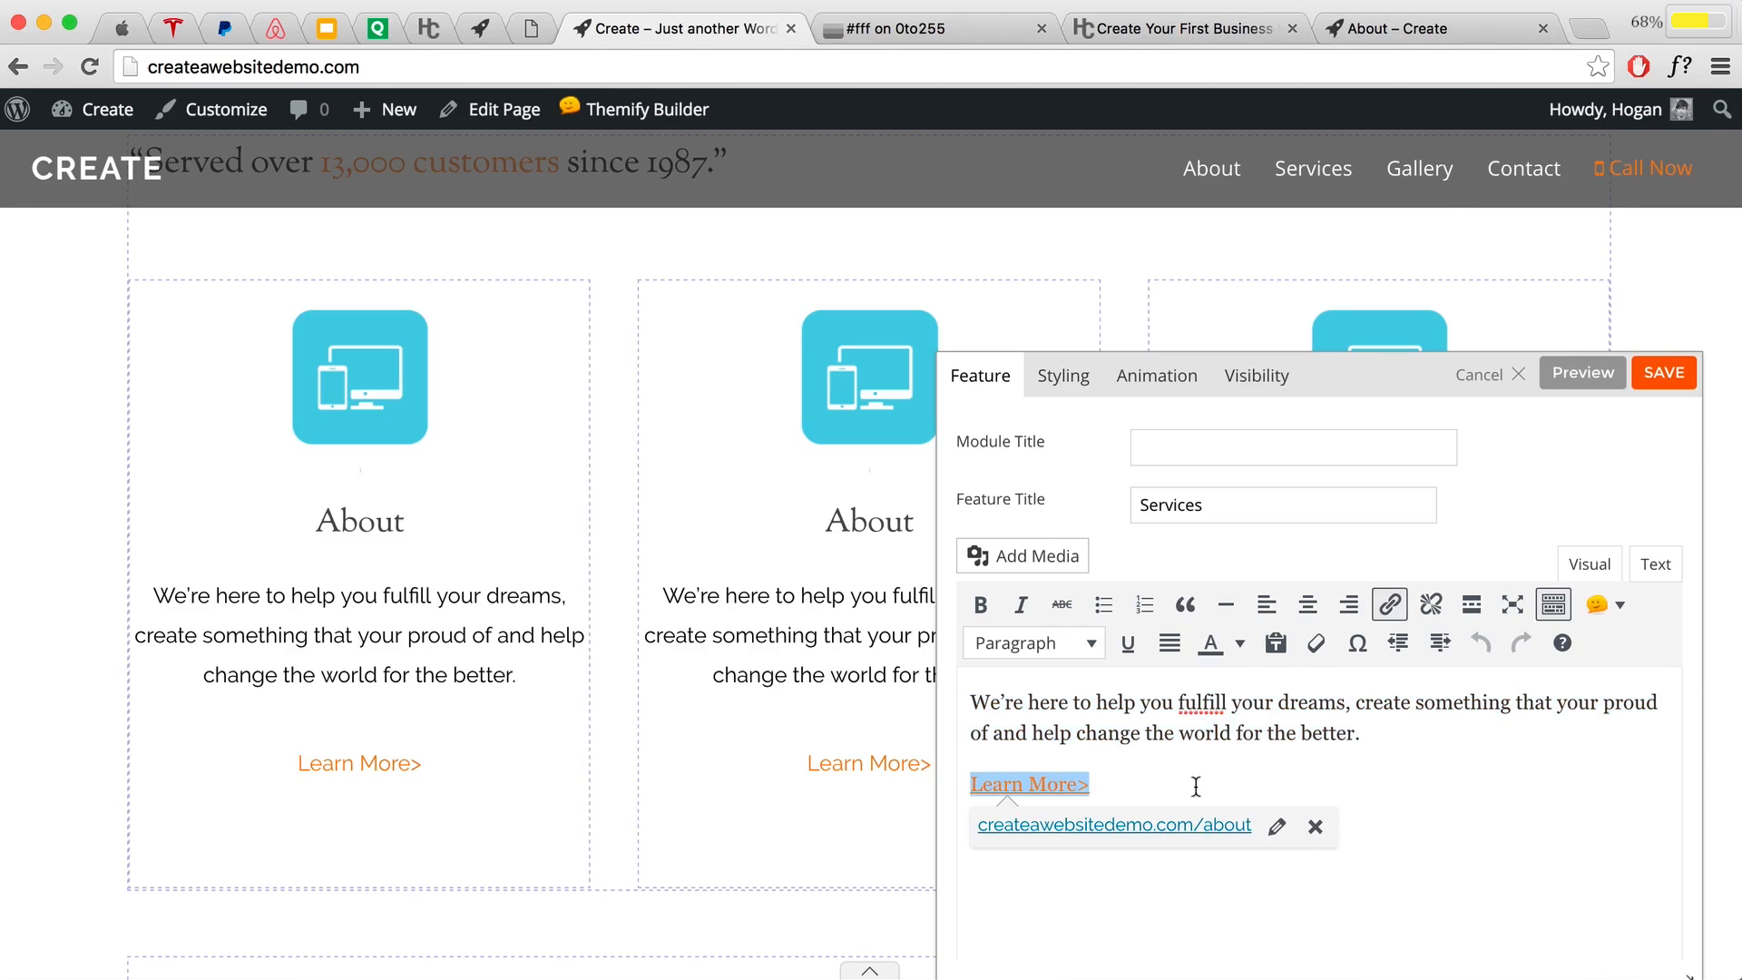
click(1272, 825)
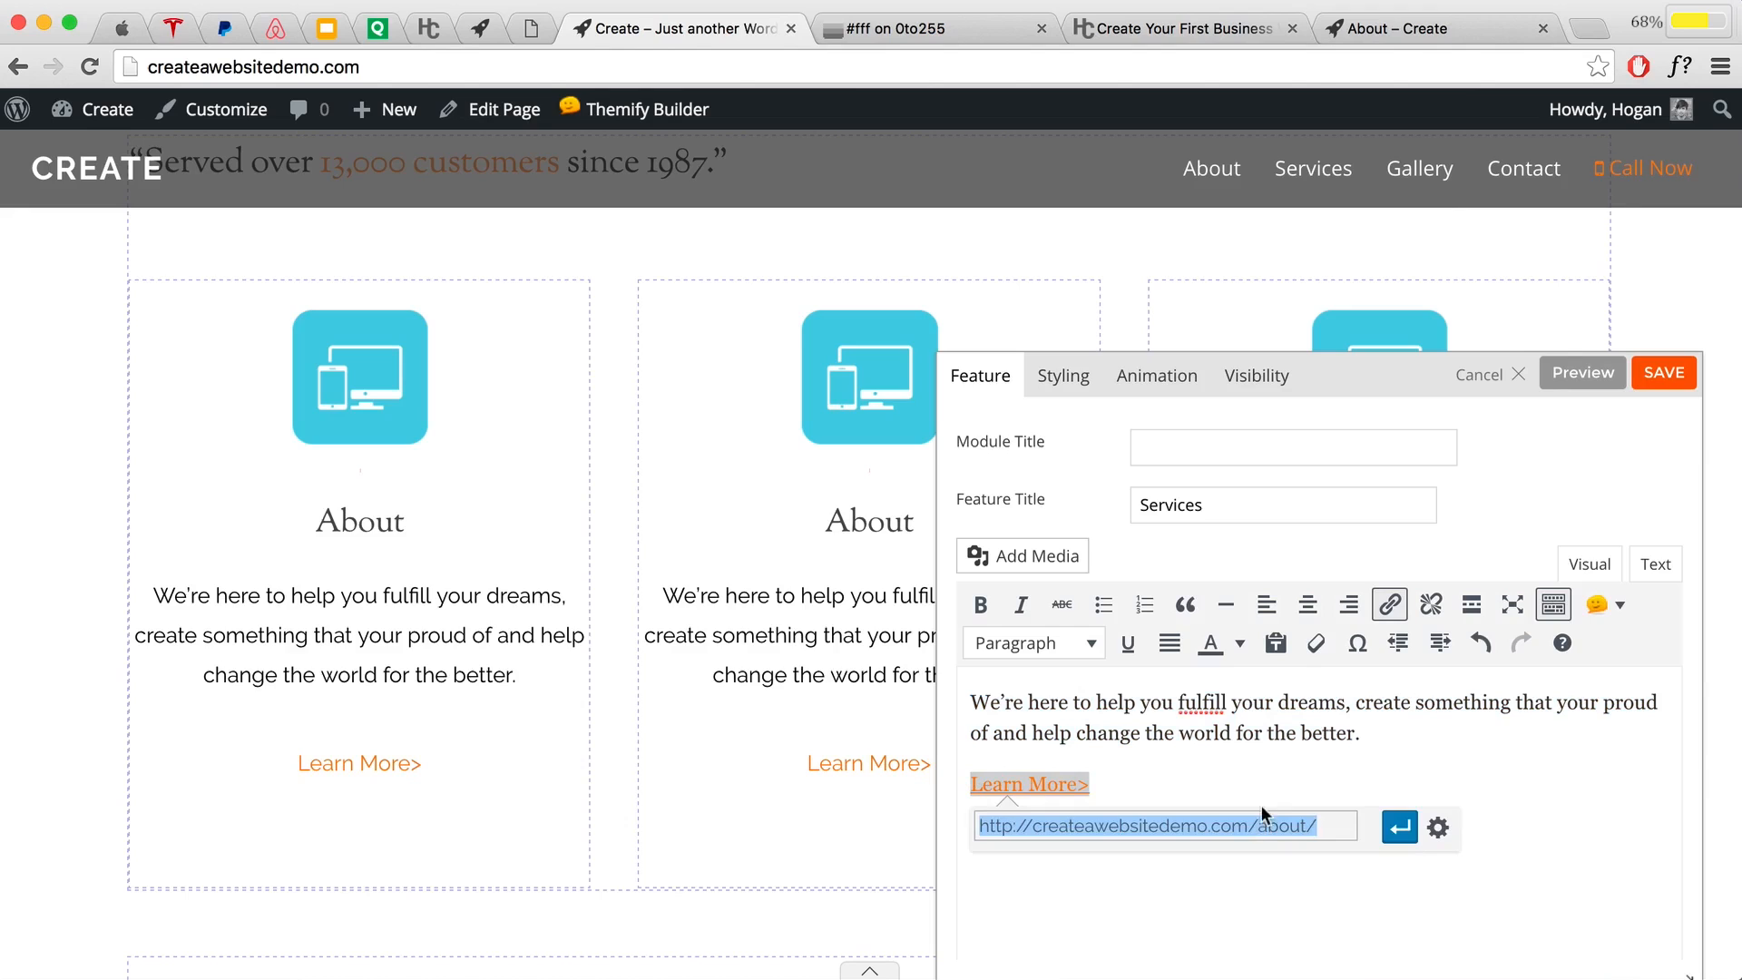
click(1386, 29)
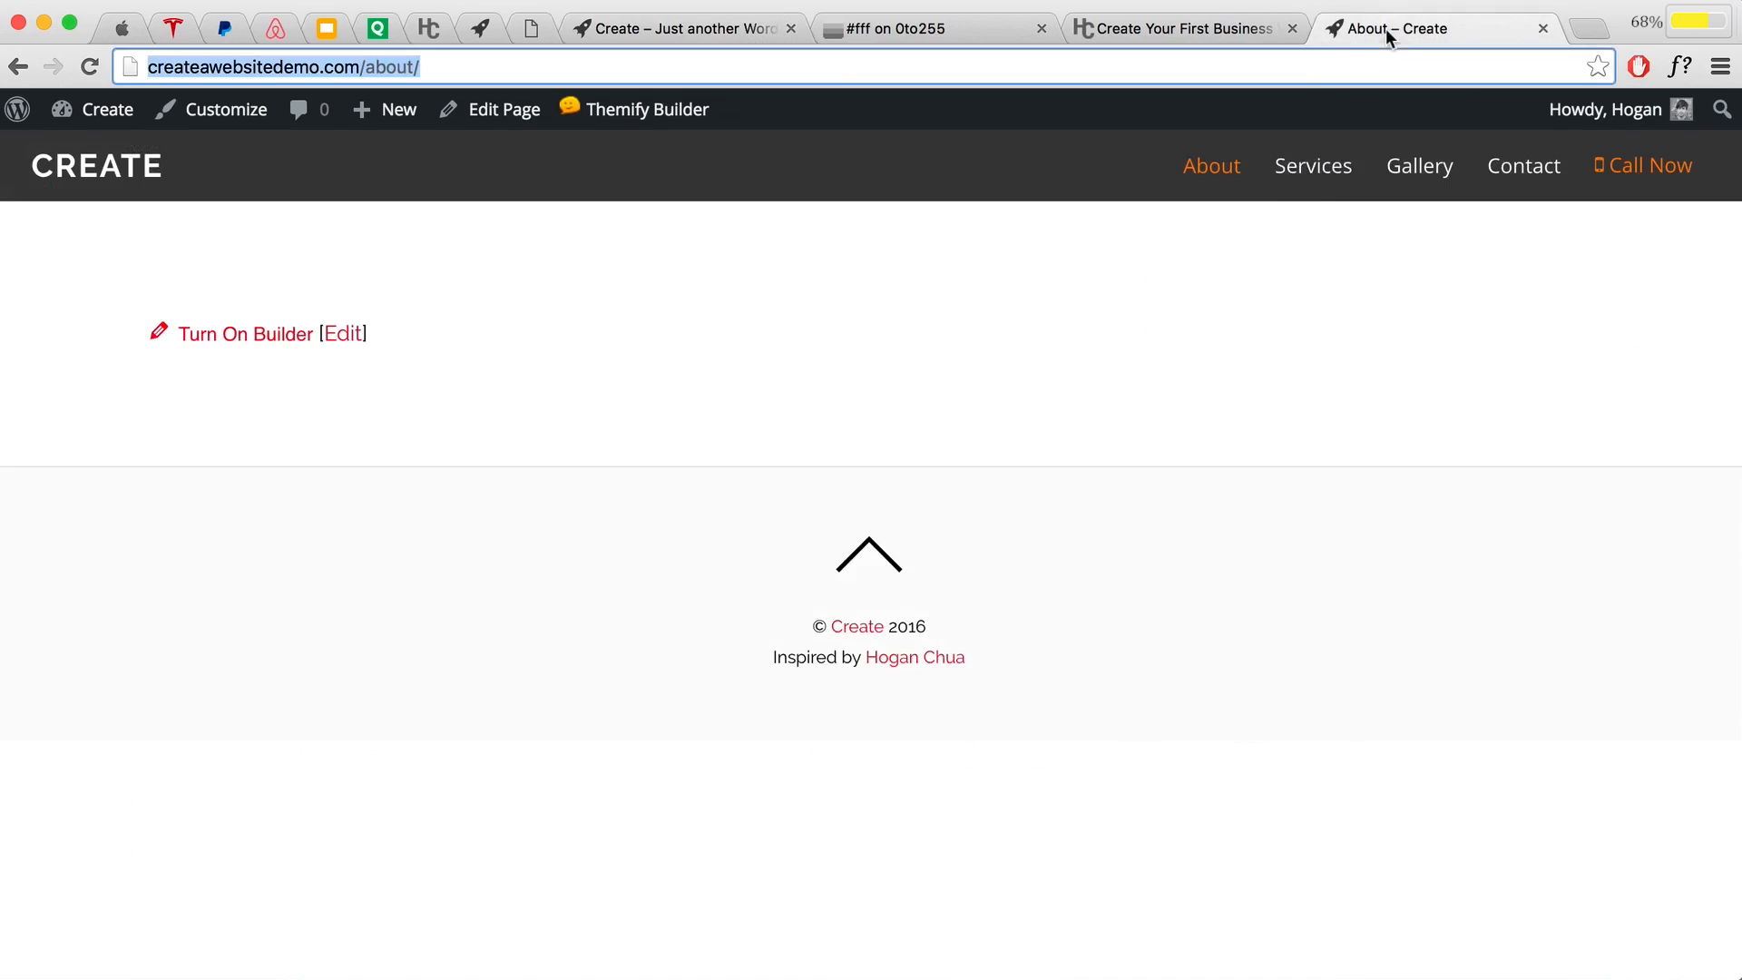
click(1306, 177)
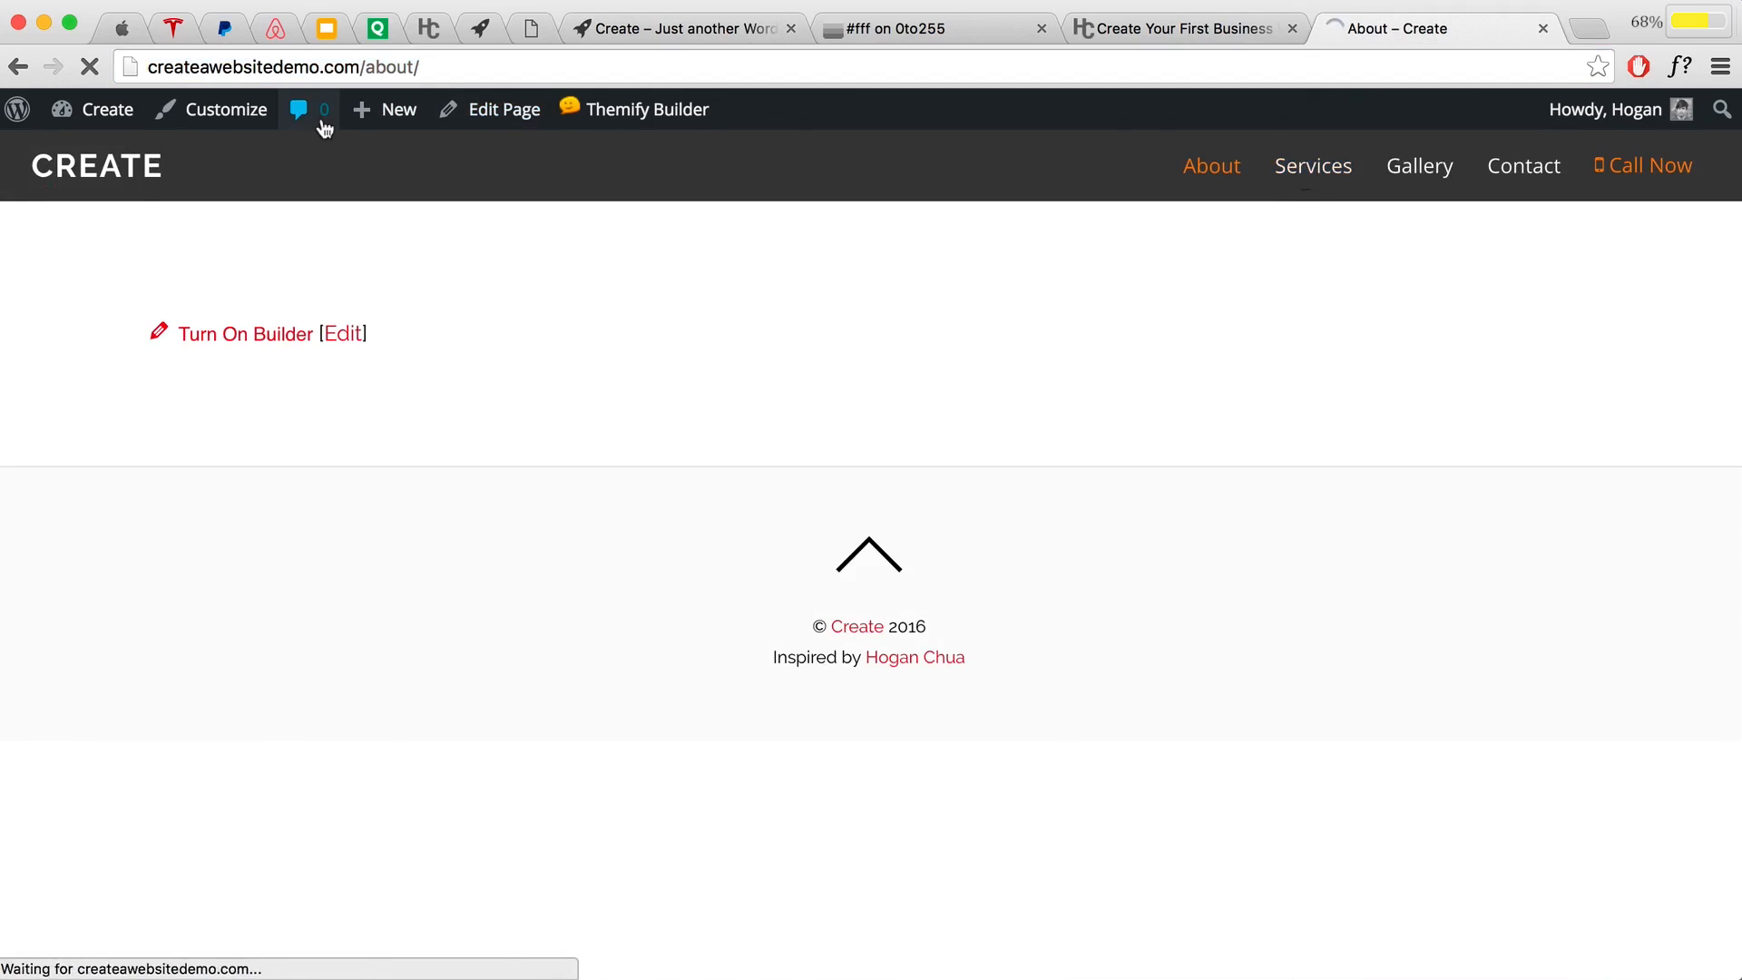
click(176, 54)
right_click(284, 56)
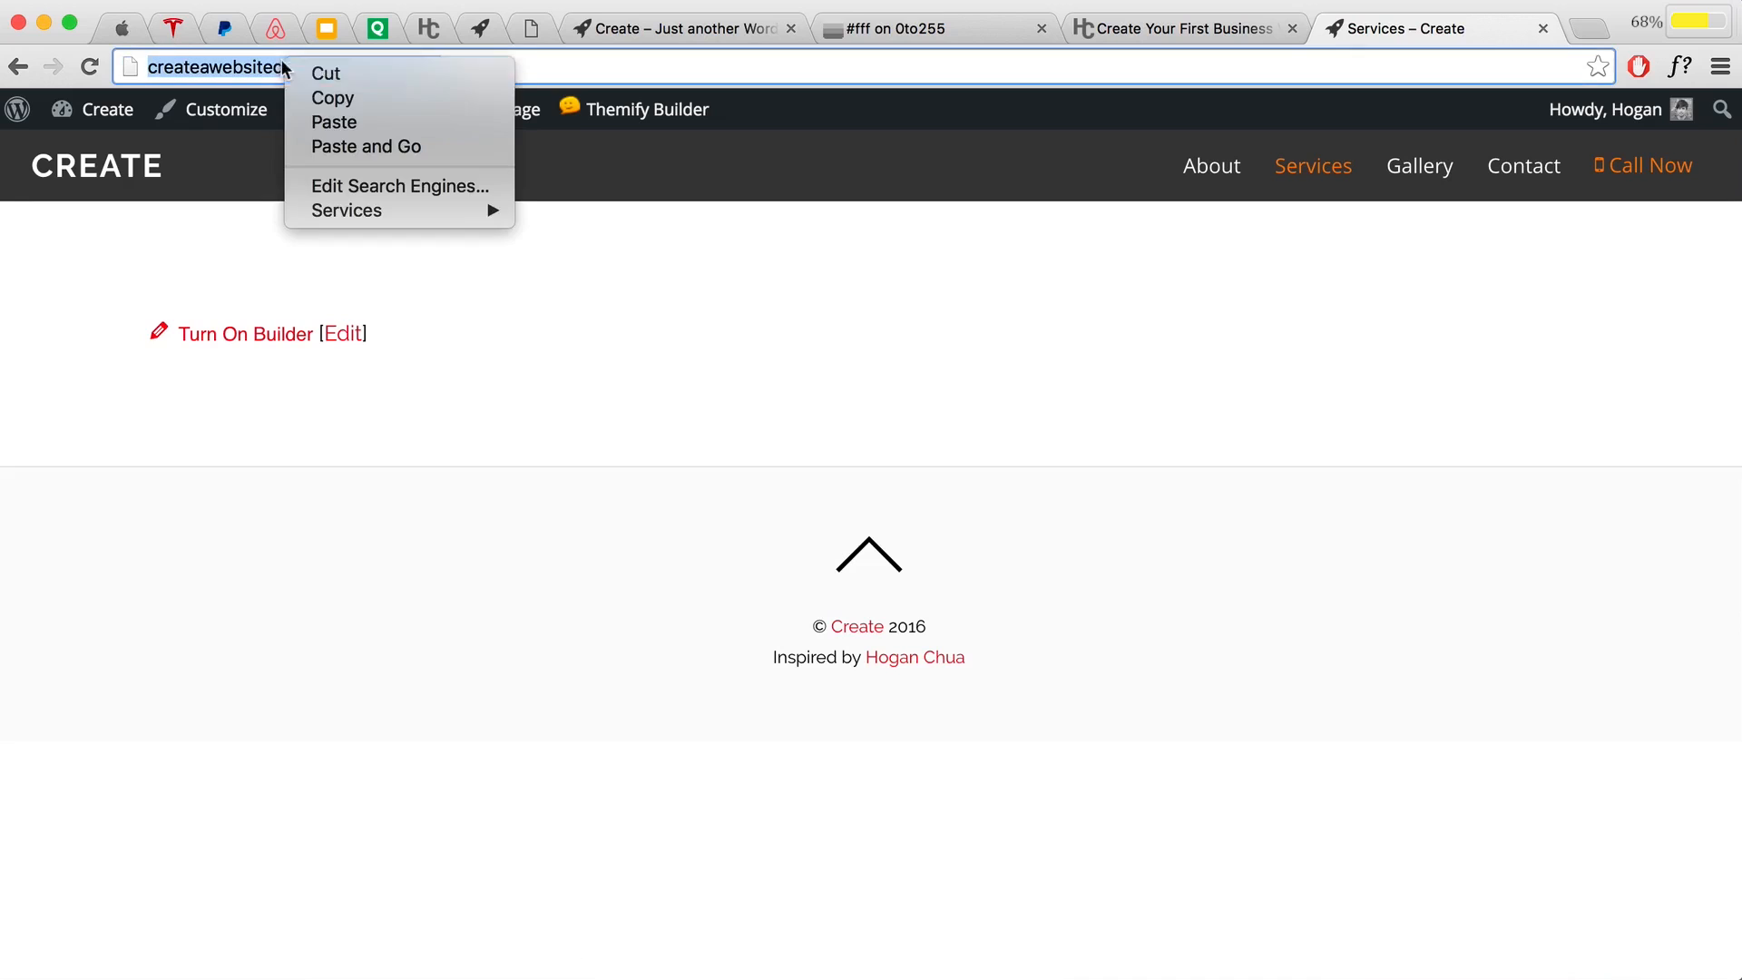
click(311, 97)
click(585, 33)
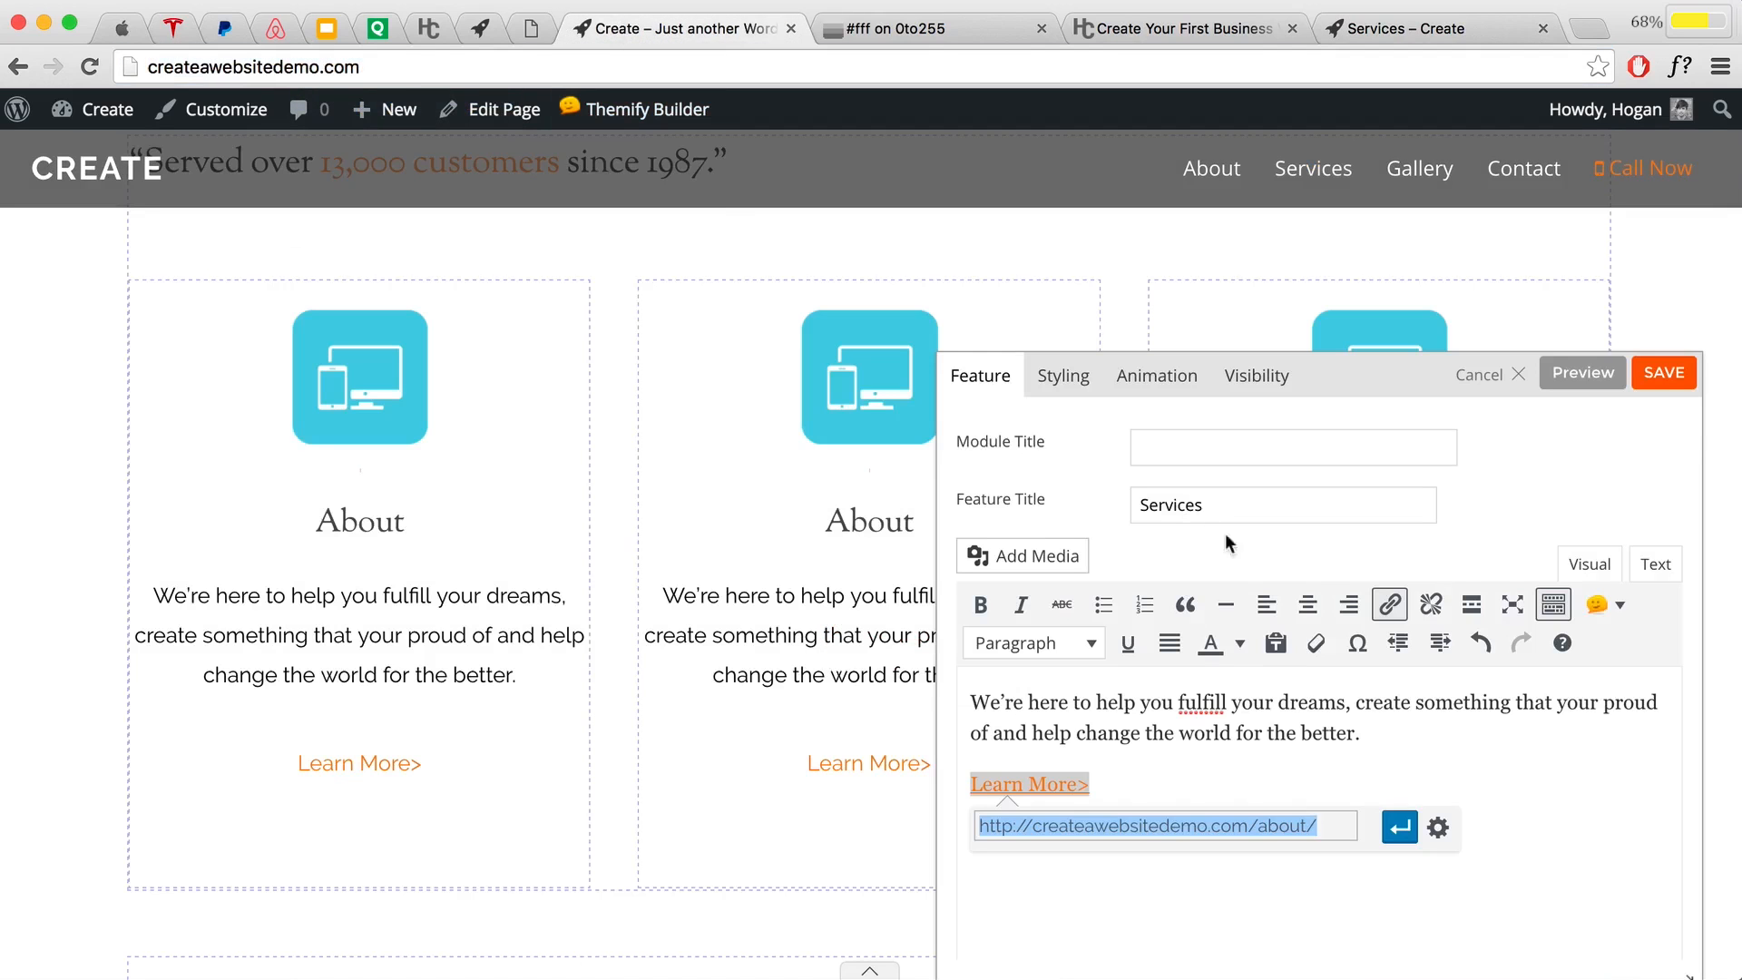
key(super+v)
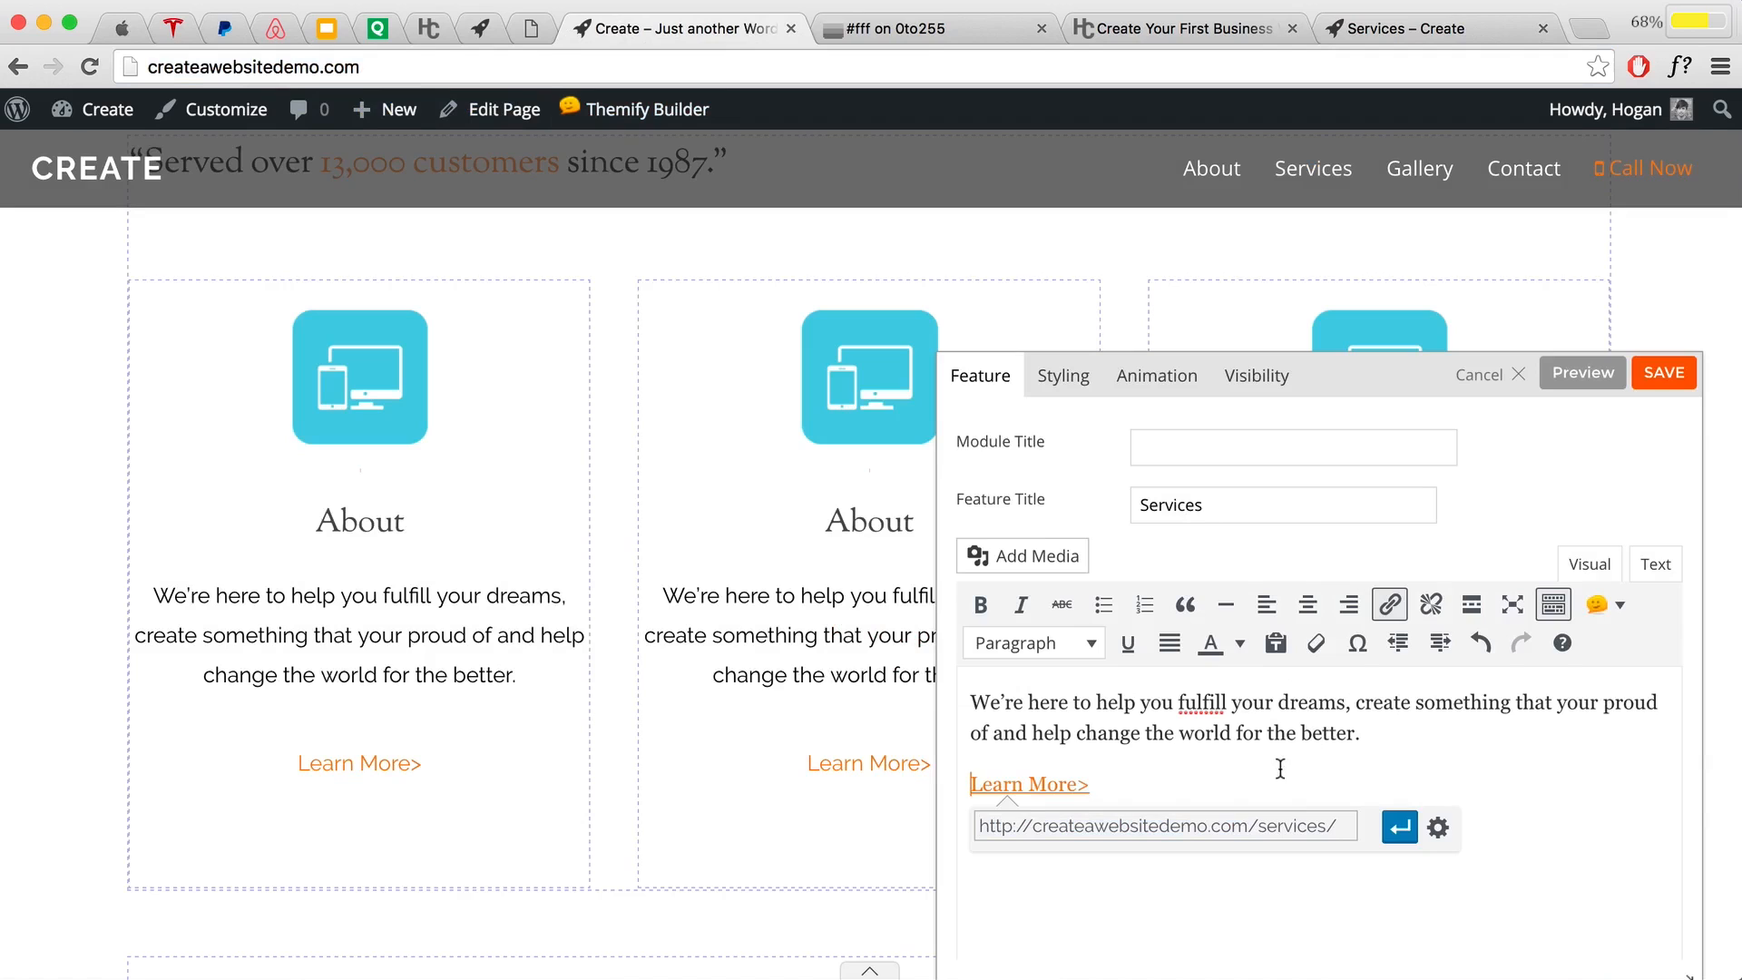
scroll(1505, 799, down, 3)
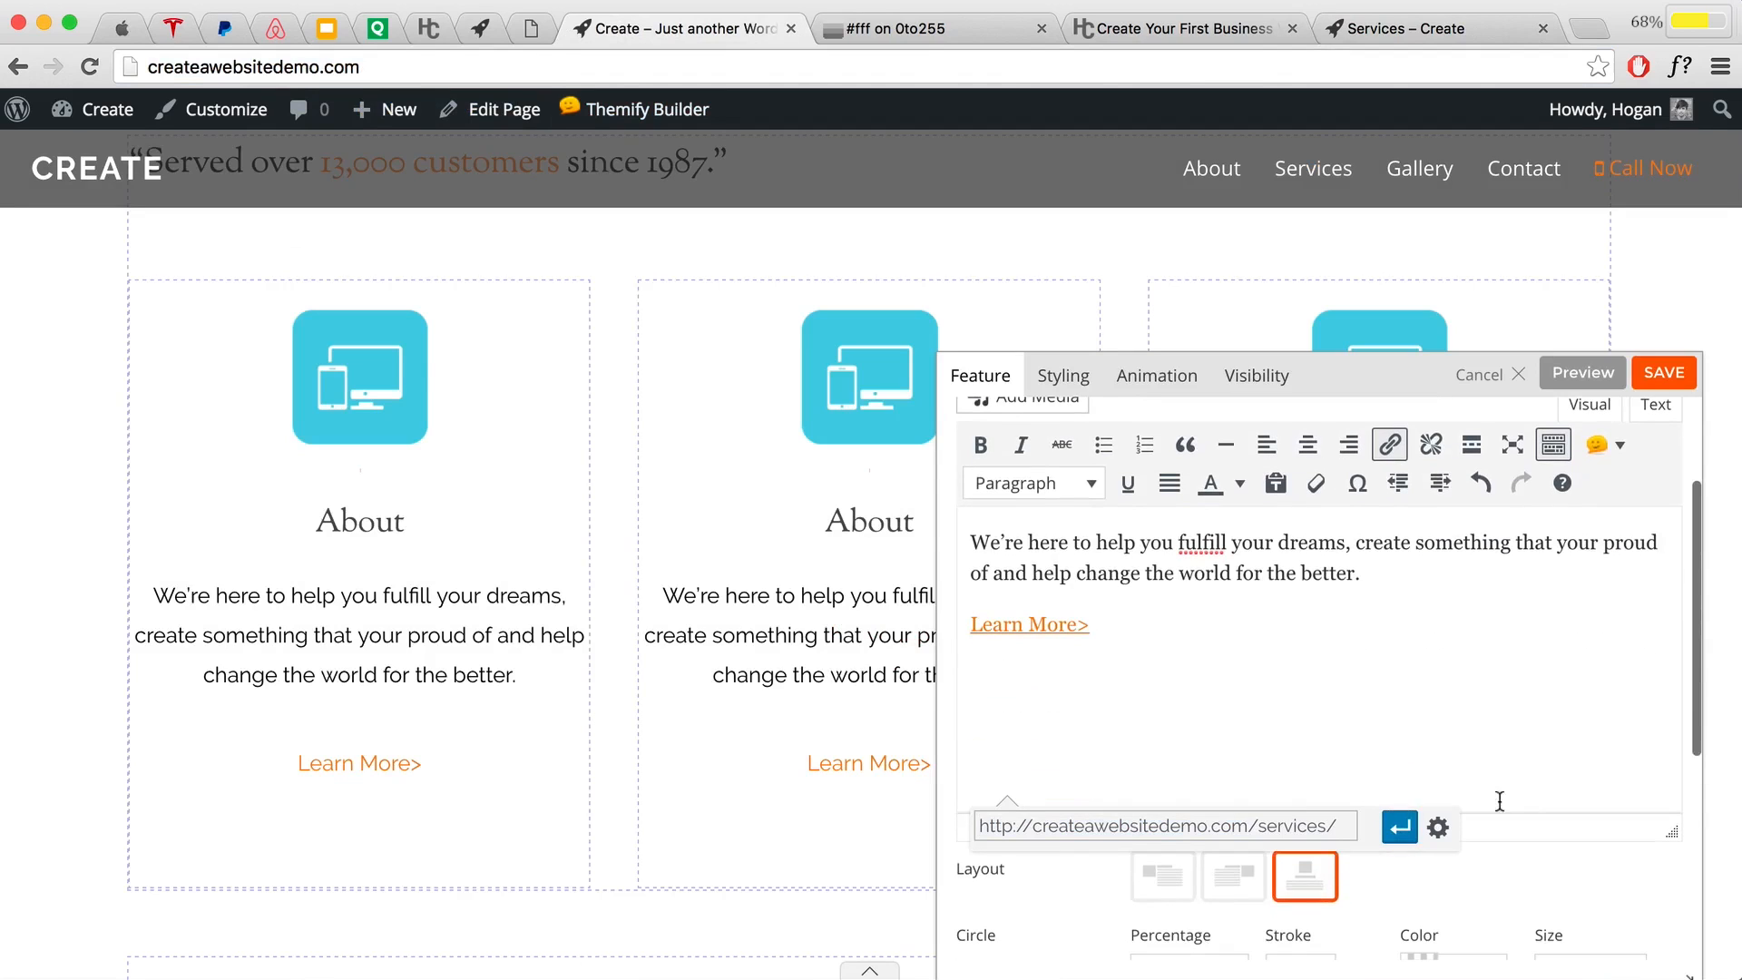
click(1400, 826)
Step: Paste the services URL into the feature's Link field and bring up the image upload window
scroll(1355, 742, down, 5)
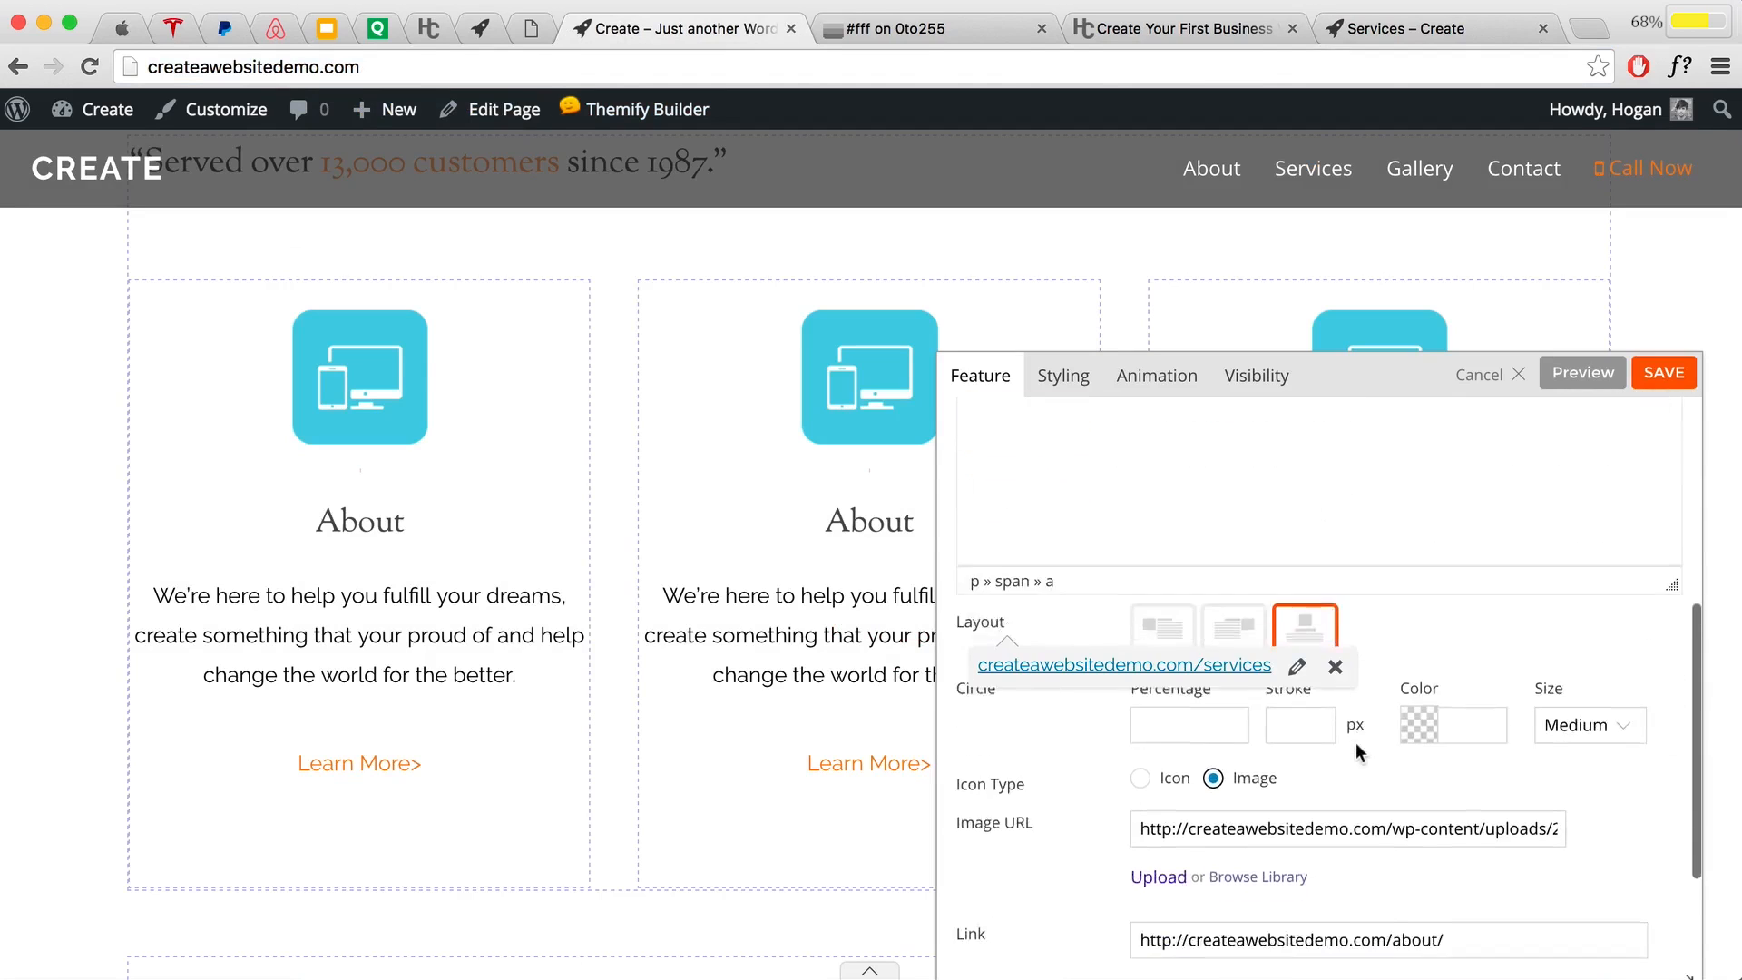
drag(1449, 806, 1109, 790)
key(cmd+v)
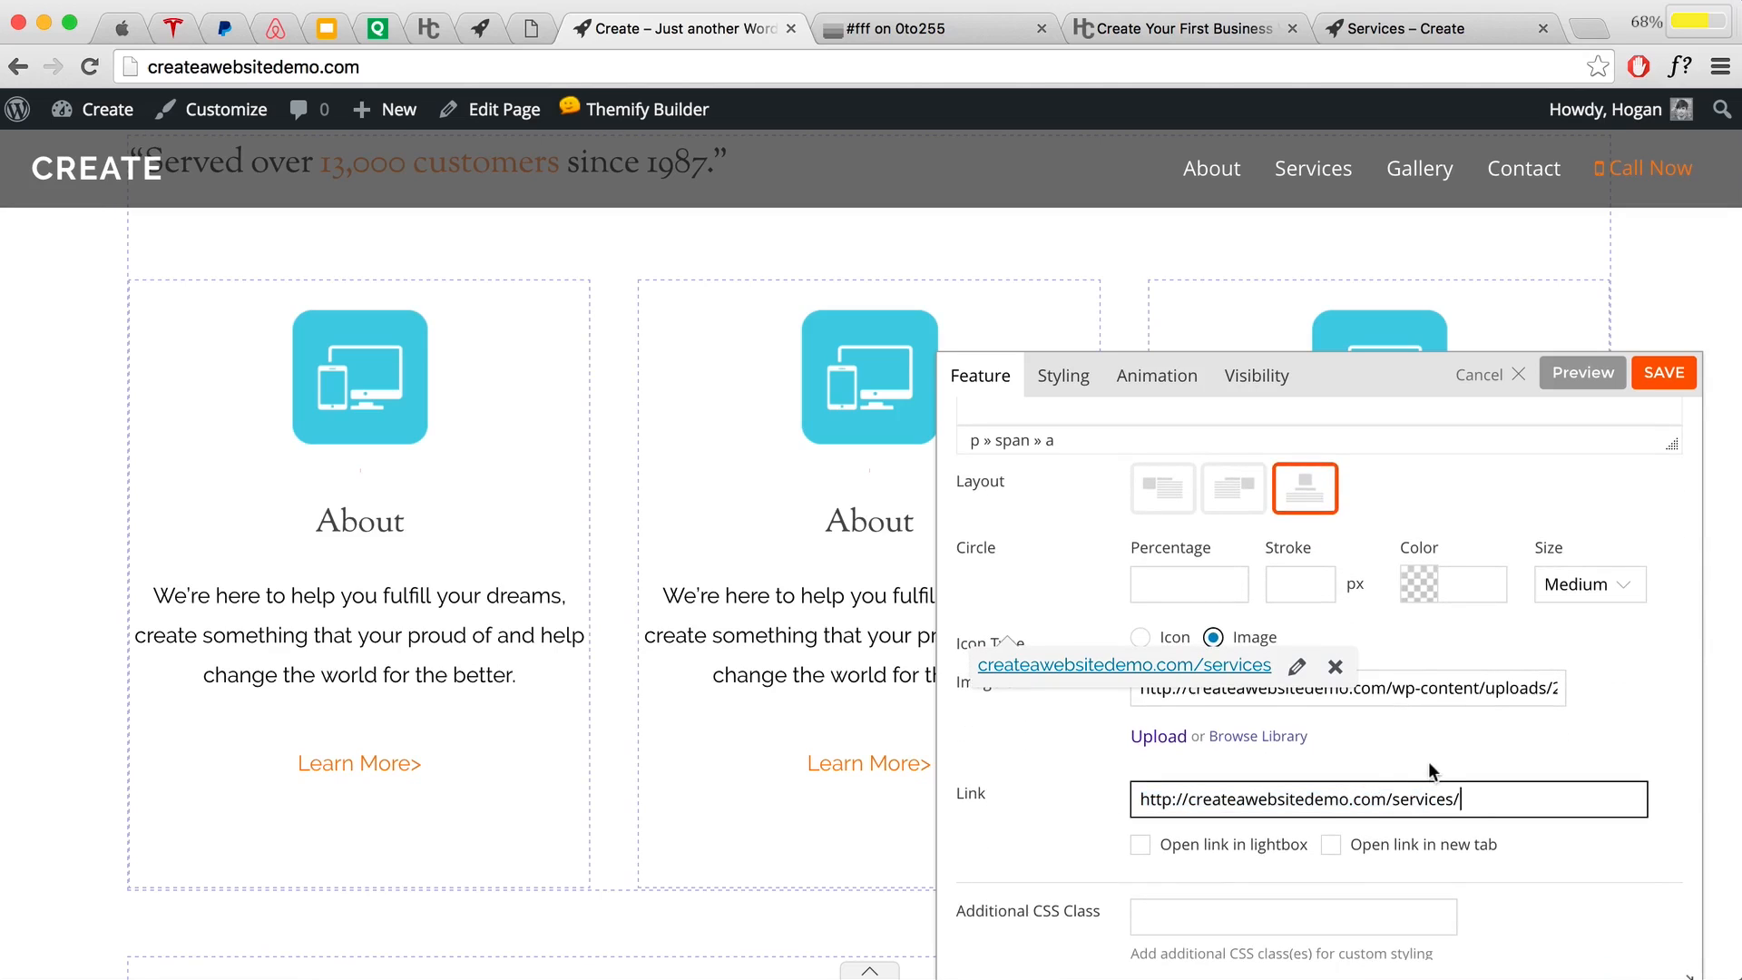
scroll(1426, 760, down, 1)
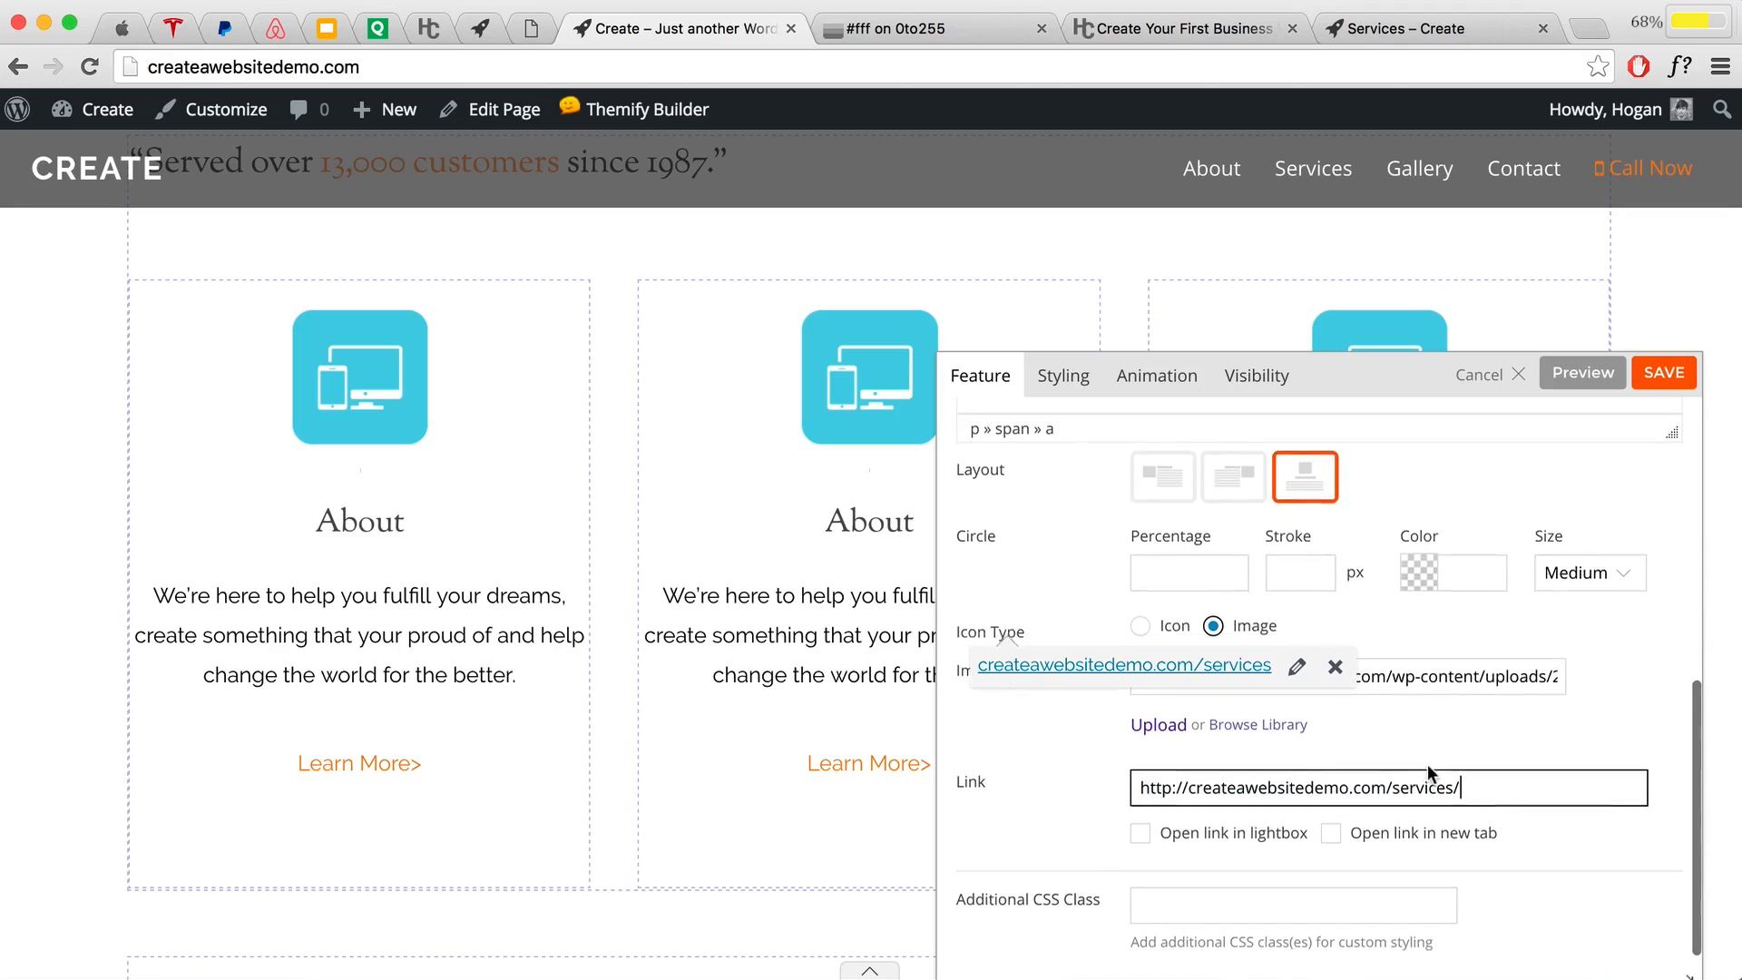
scroll(1428, 760, up, 1)
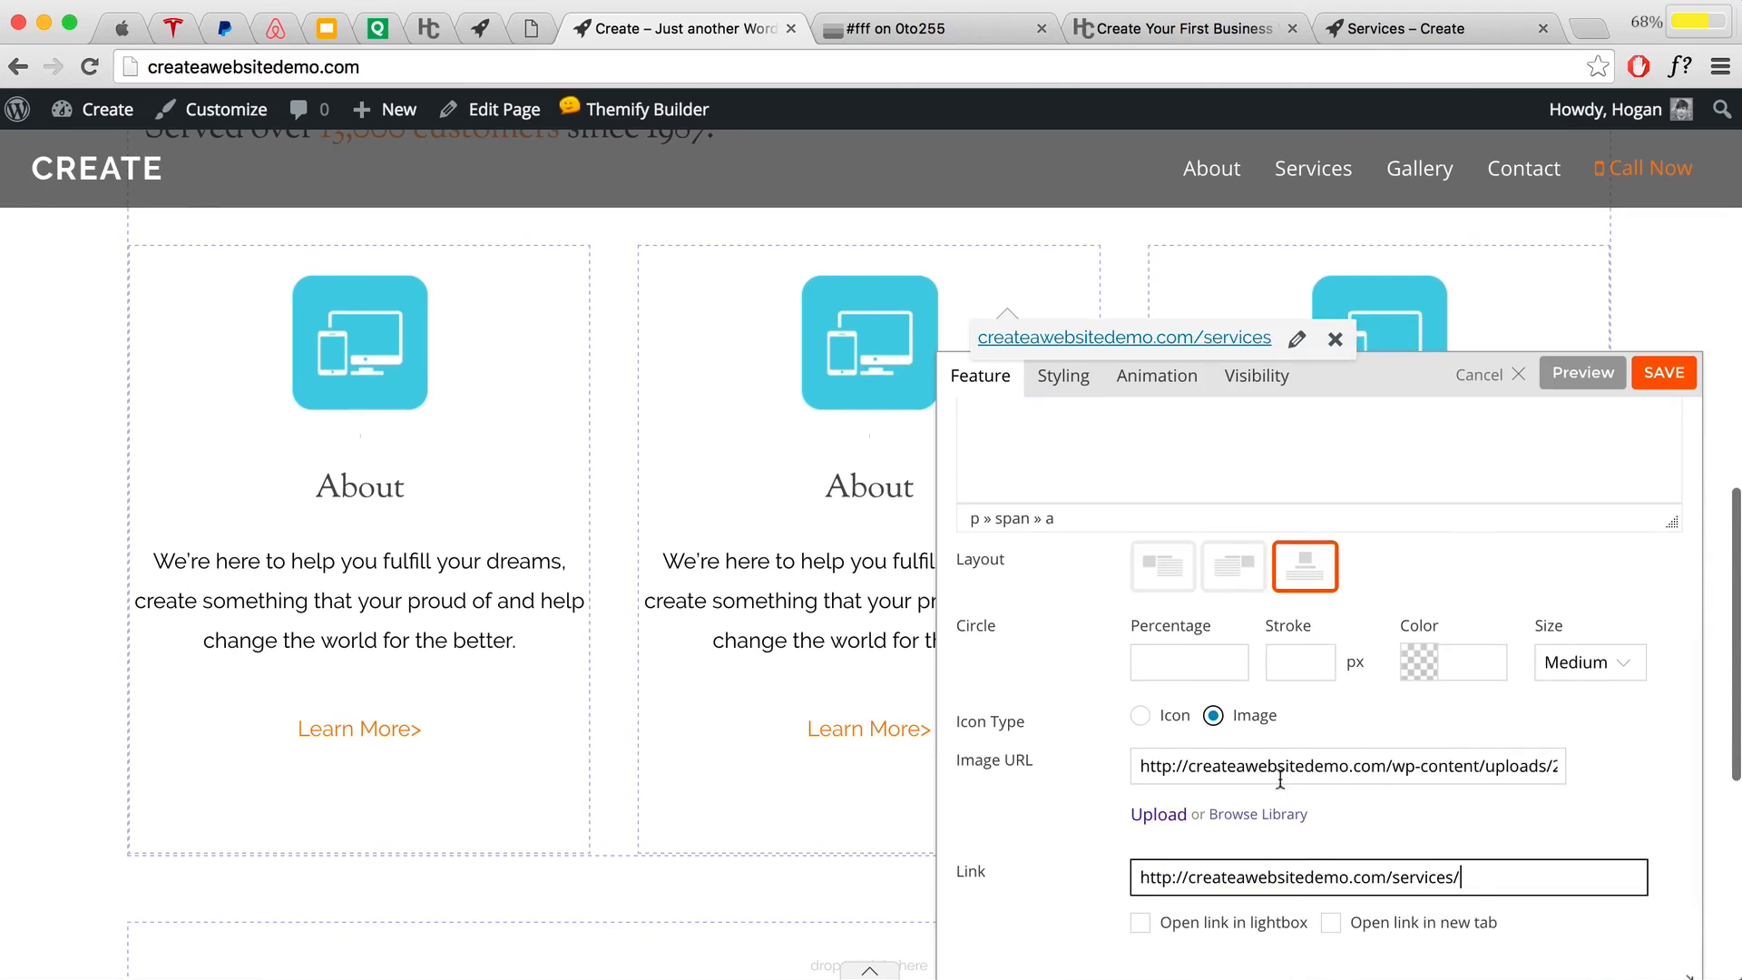
scroll(1348, 795, down, 1)
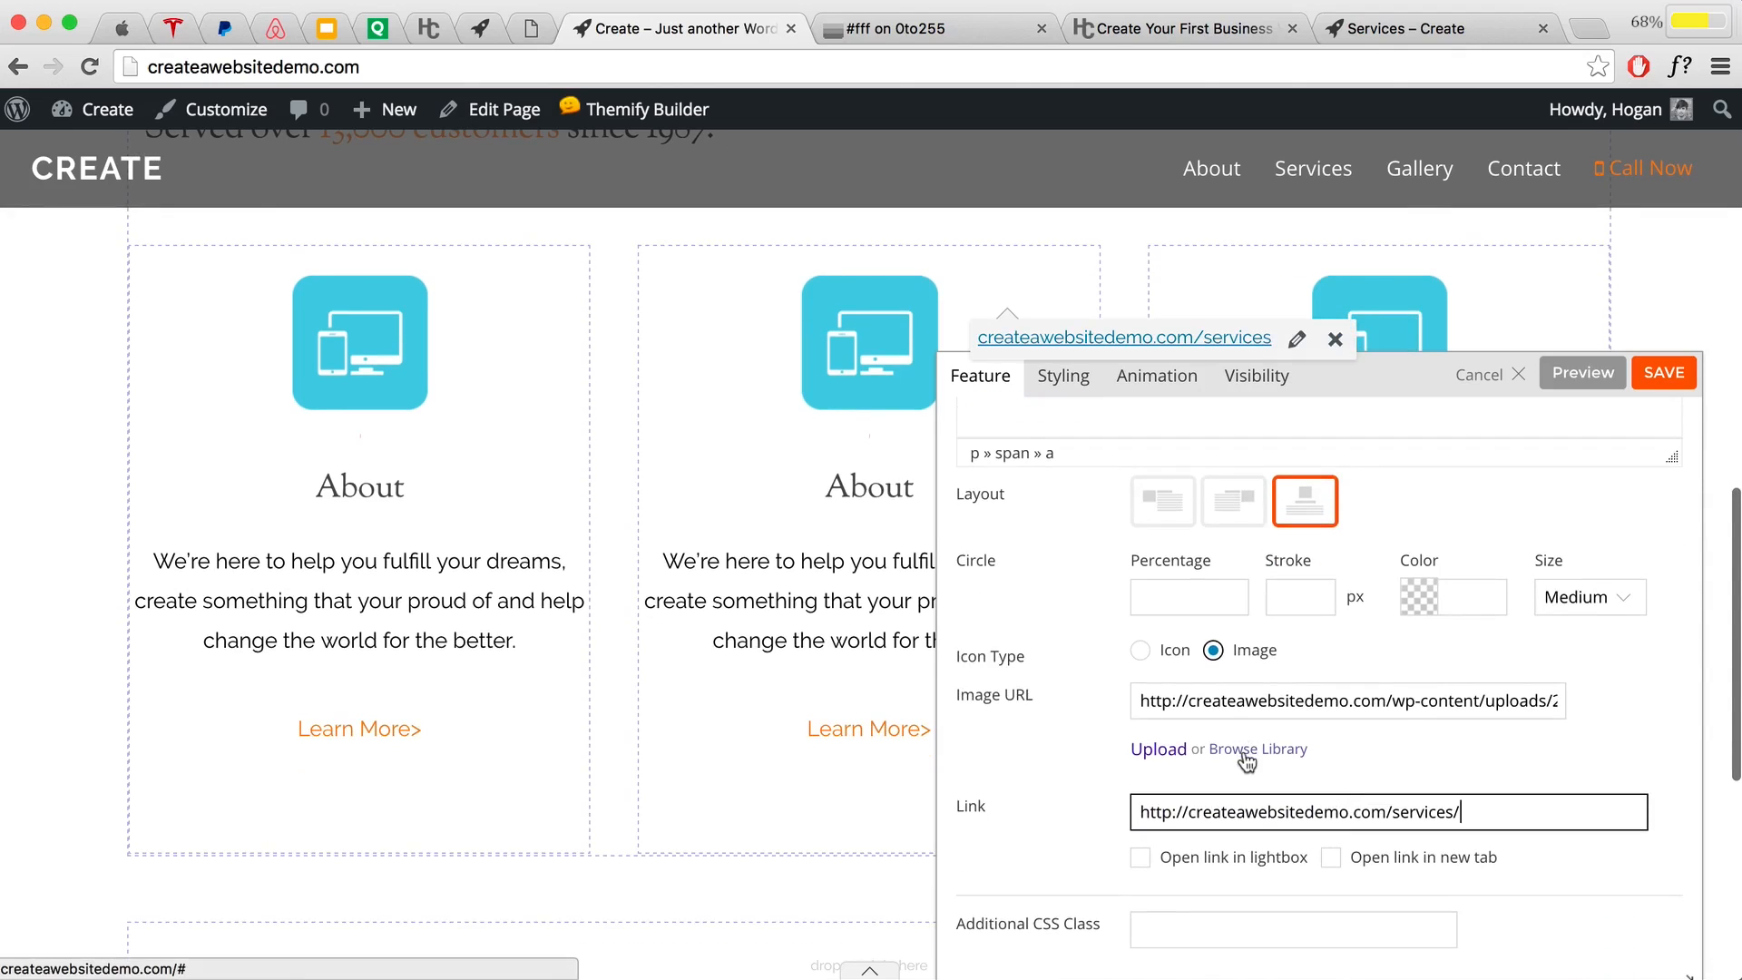
click(1244, 748)
click(136, 222)
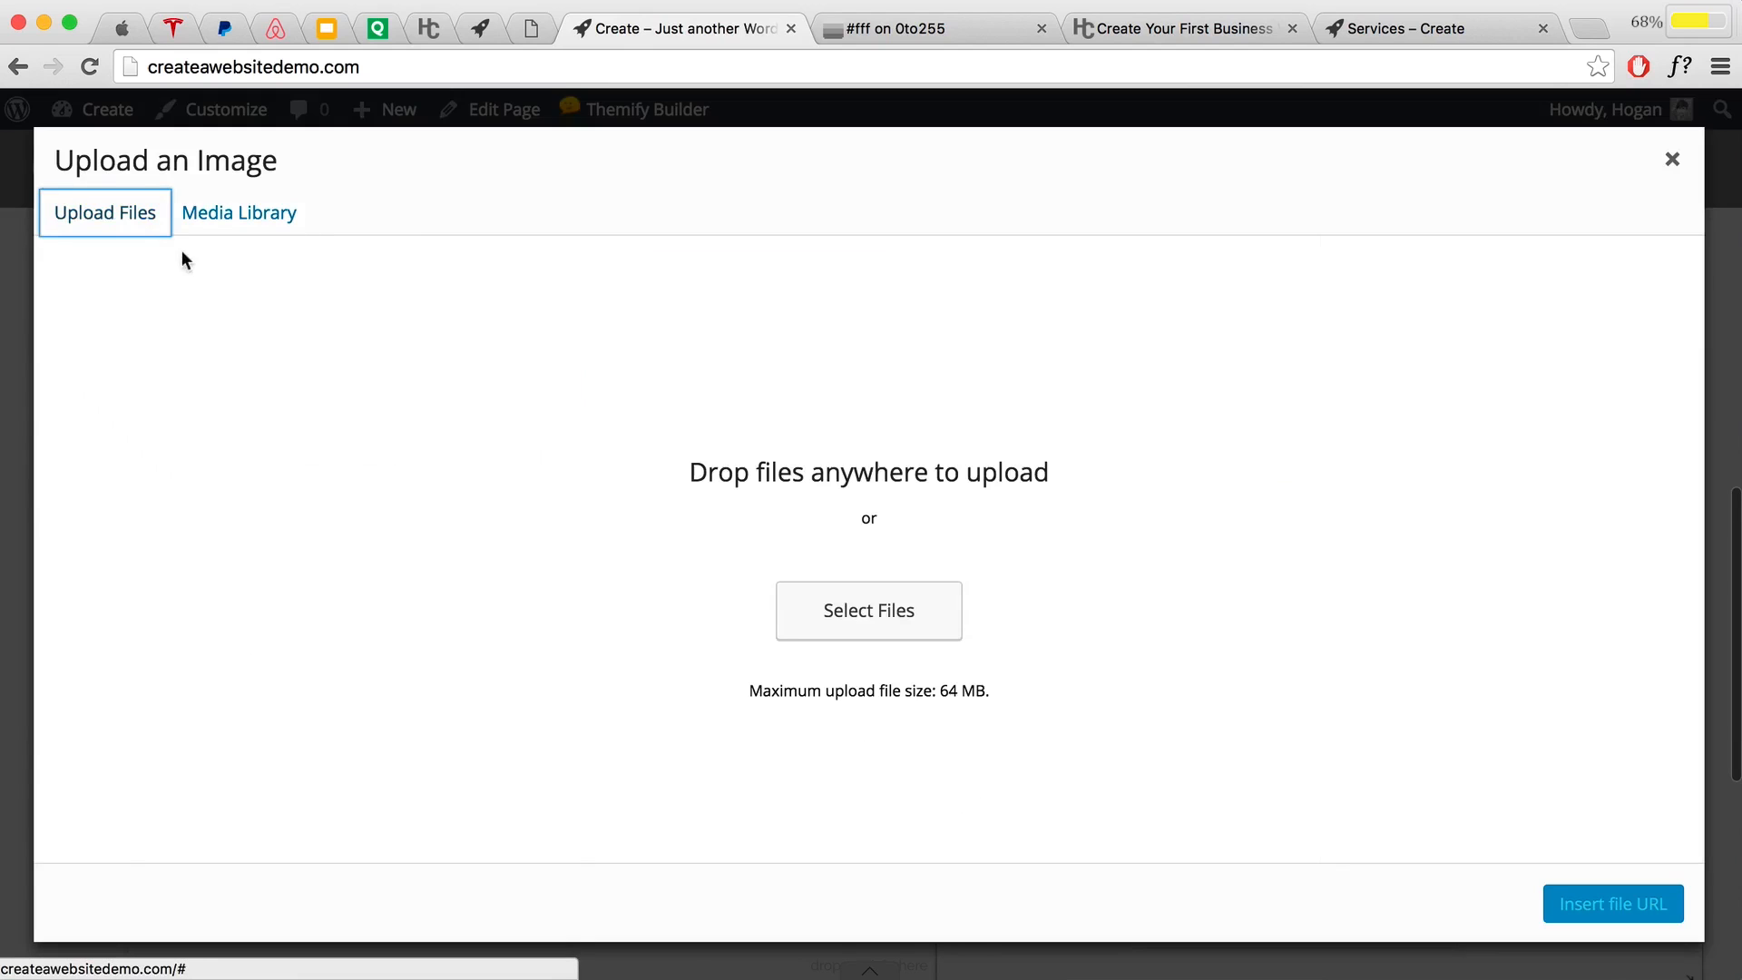
Step: Upload Main-02 Customizable.png as the Services feature's icon, preview it, and save the feature
click(801, 600)
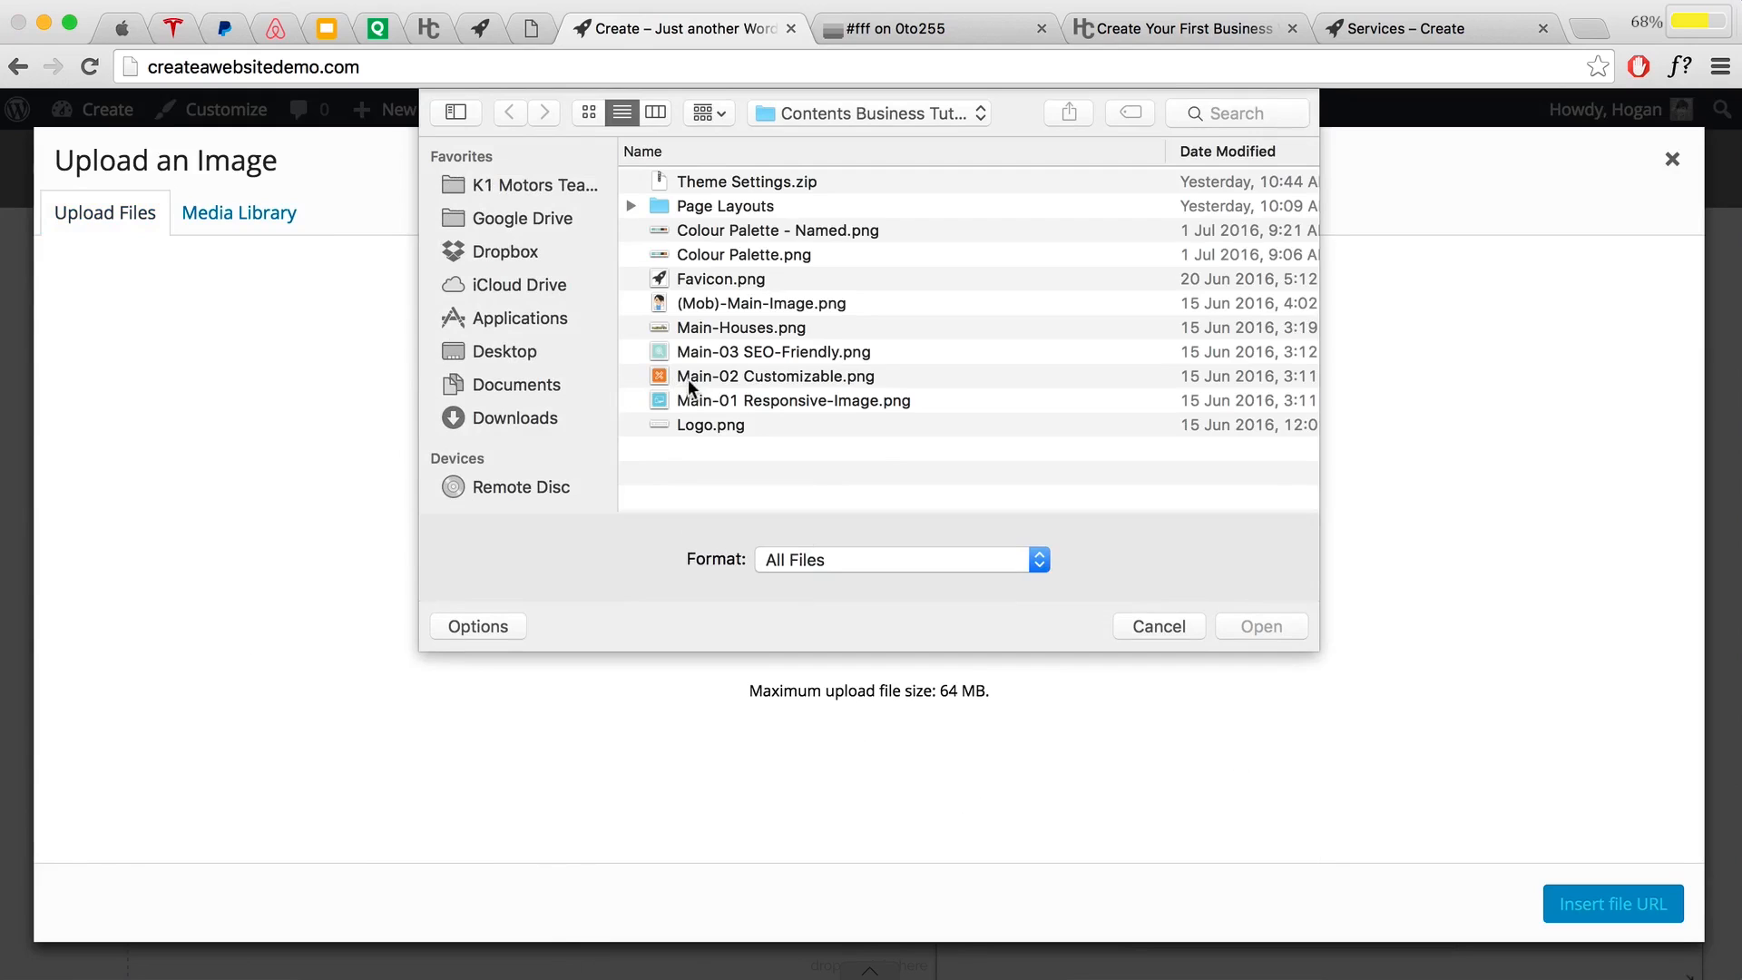
click(766, 377)
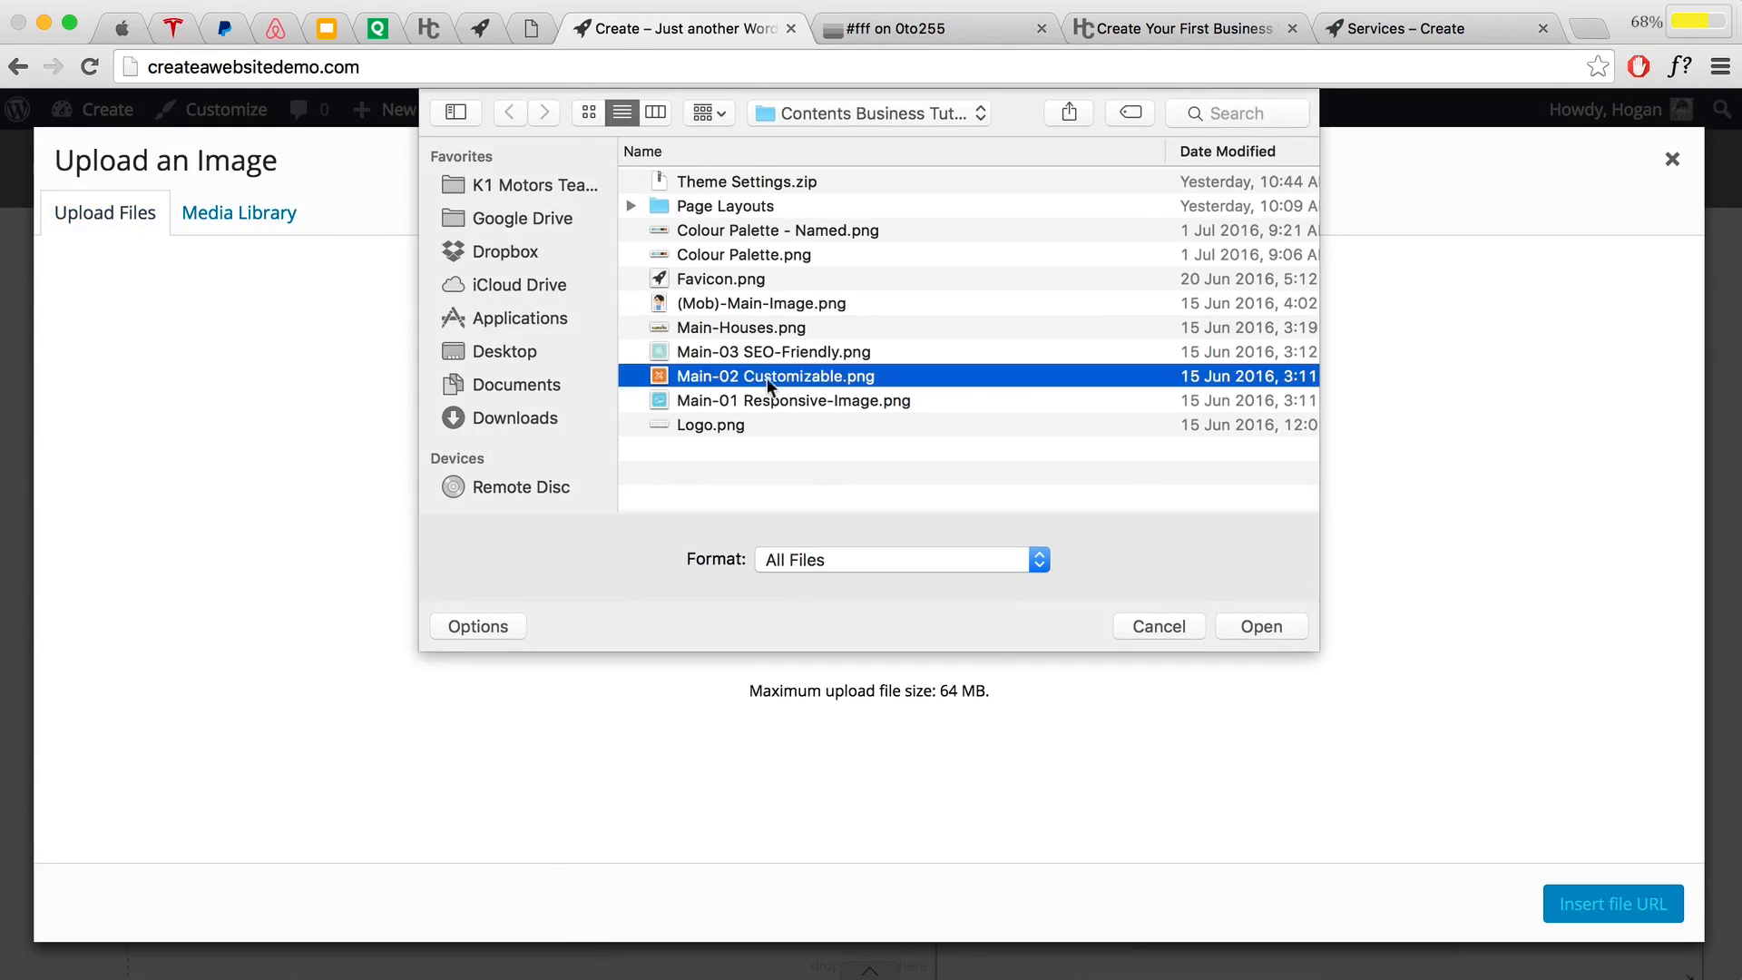
click(1272, 620)
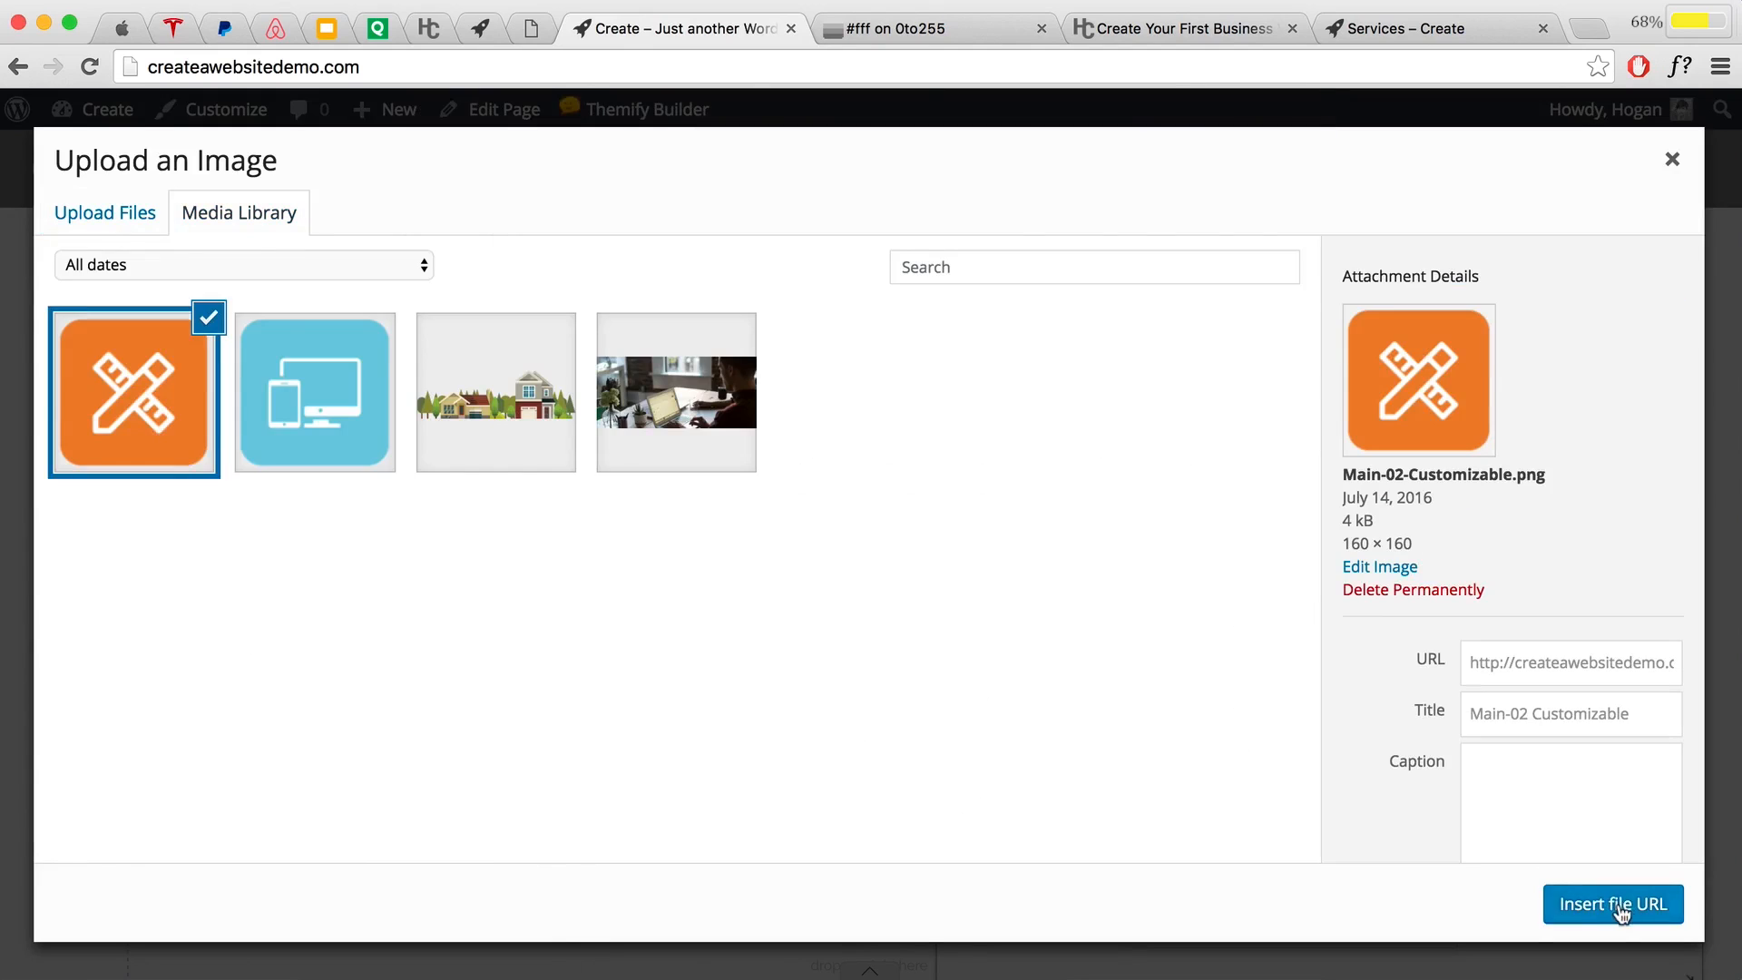
click(1620, 910)
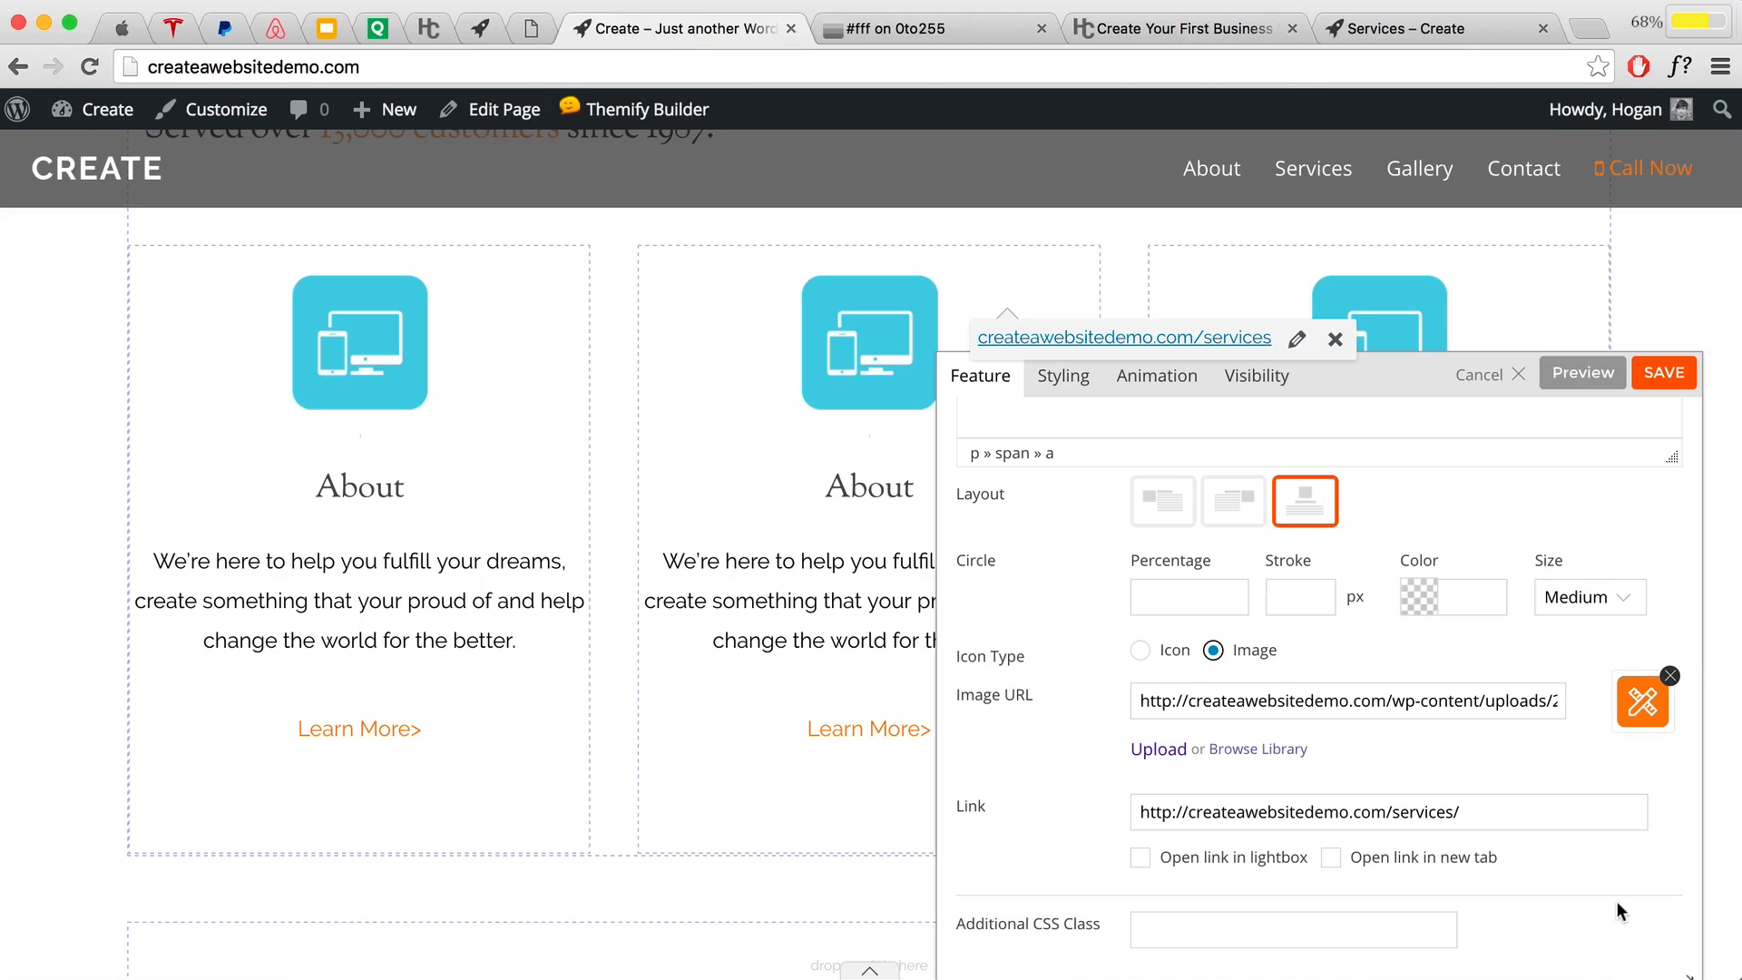
click(1564, 384)
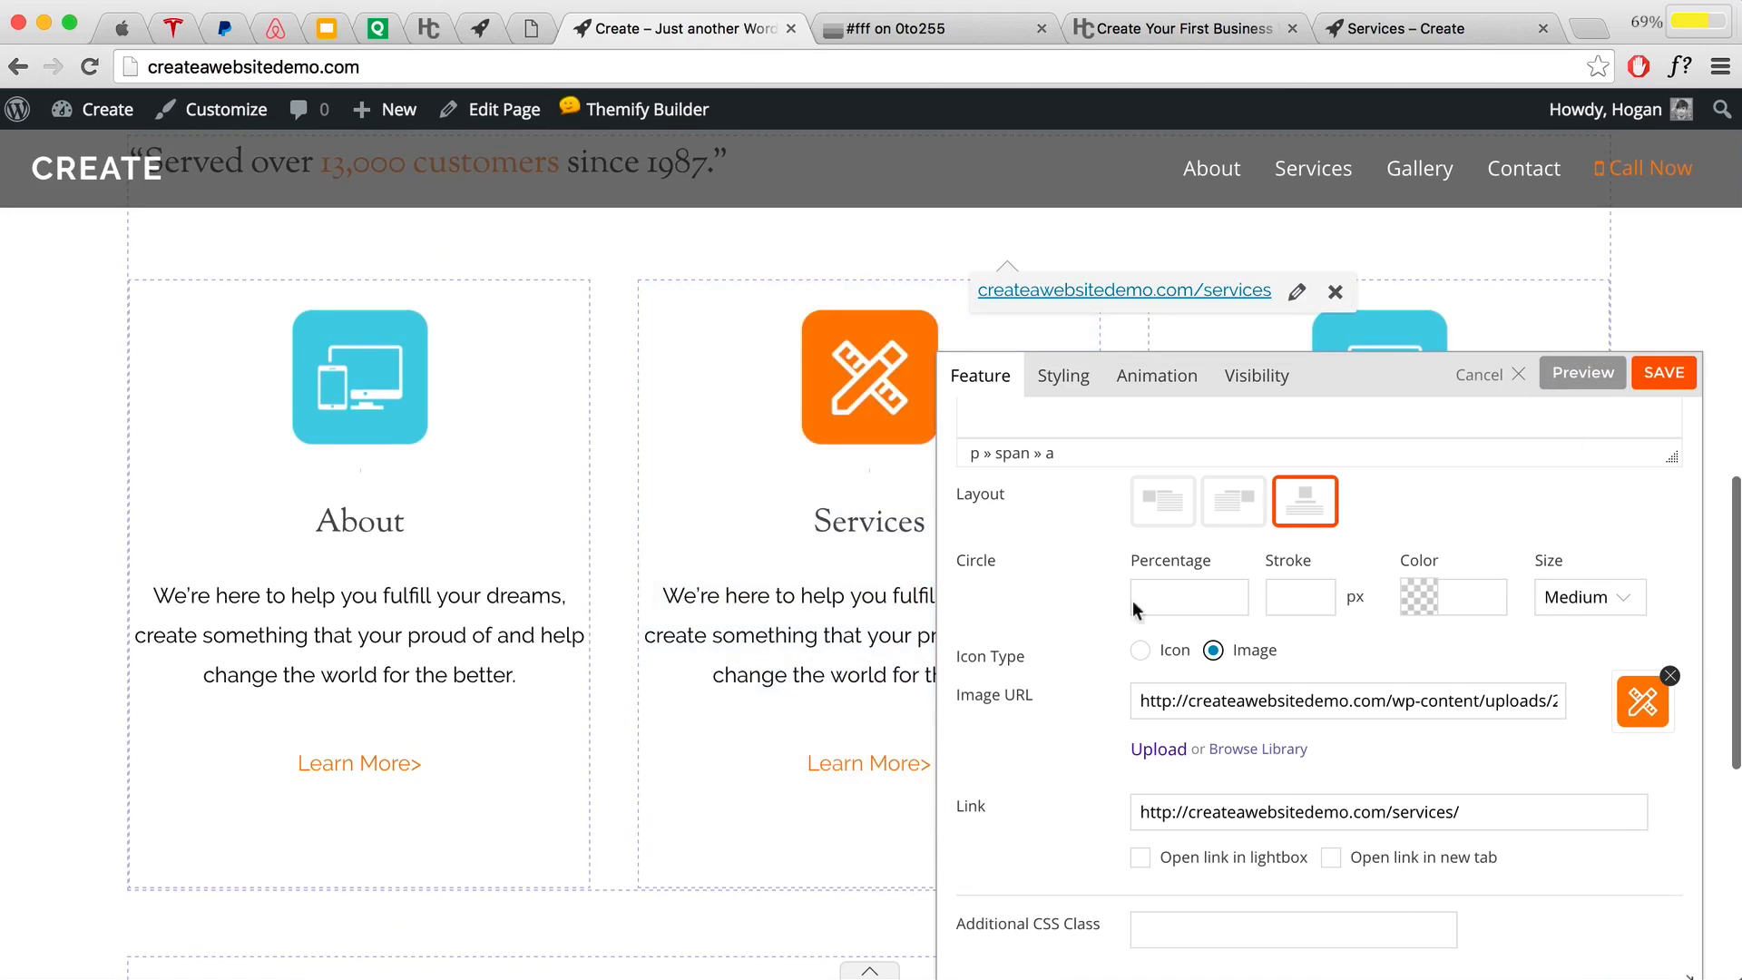
drag(1394, 379, 874, 324)
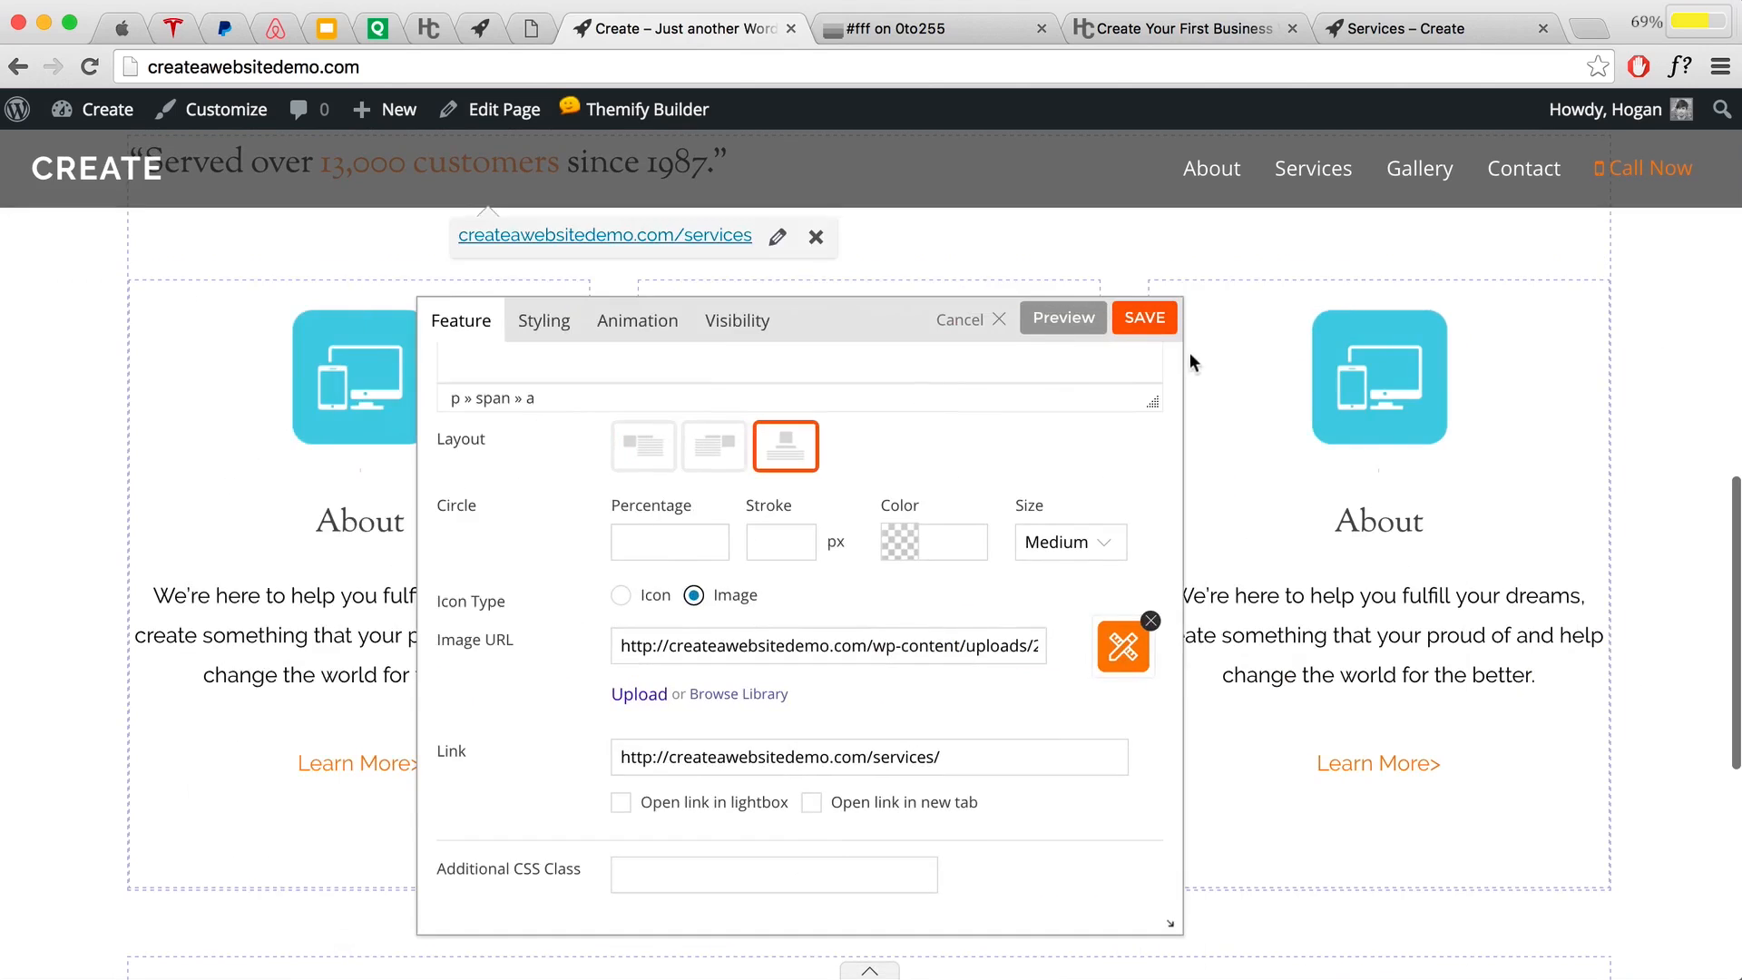
click(1145, 318)
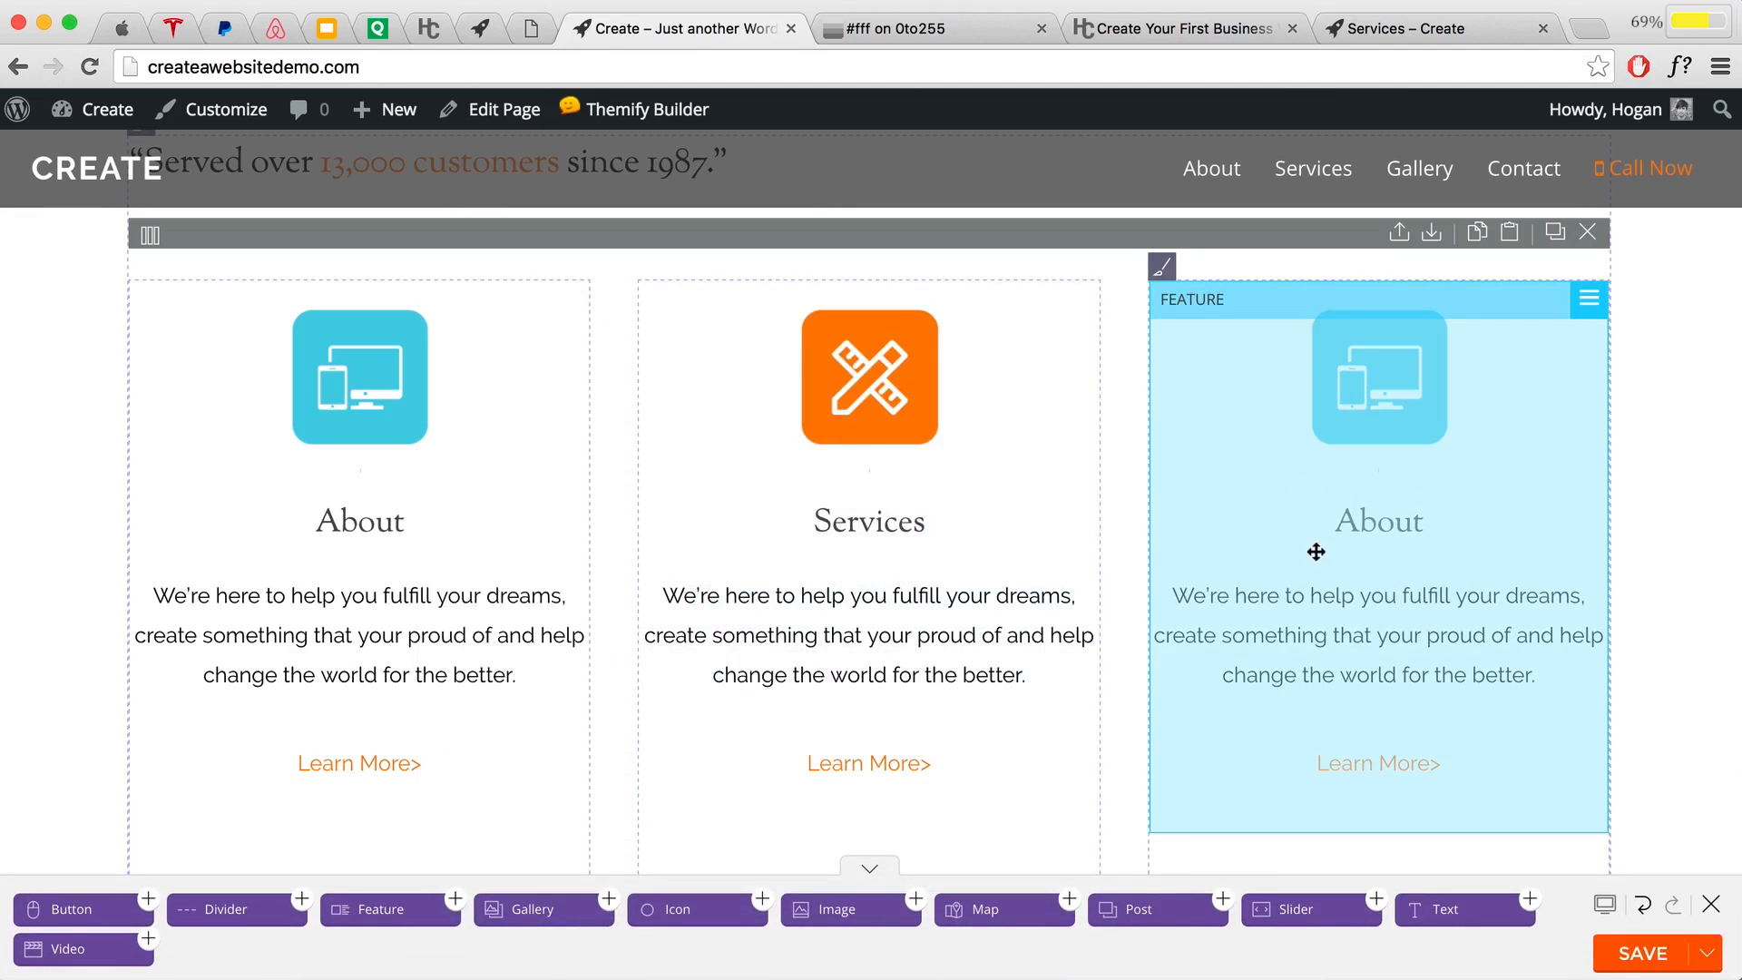
Step: Open the third feature and retitle it Gallery
double_click(1390, 505)
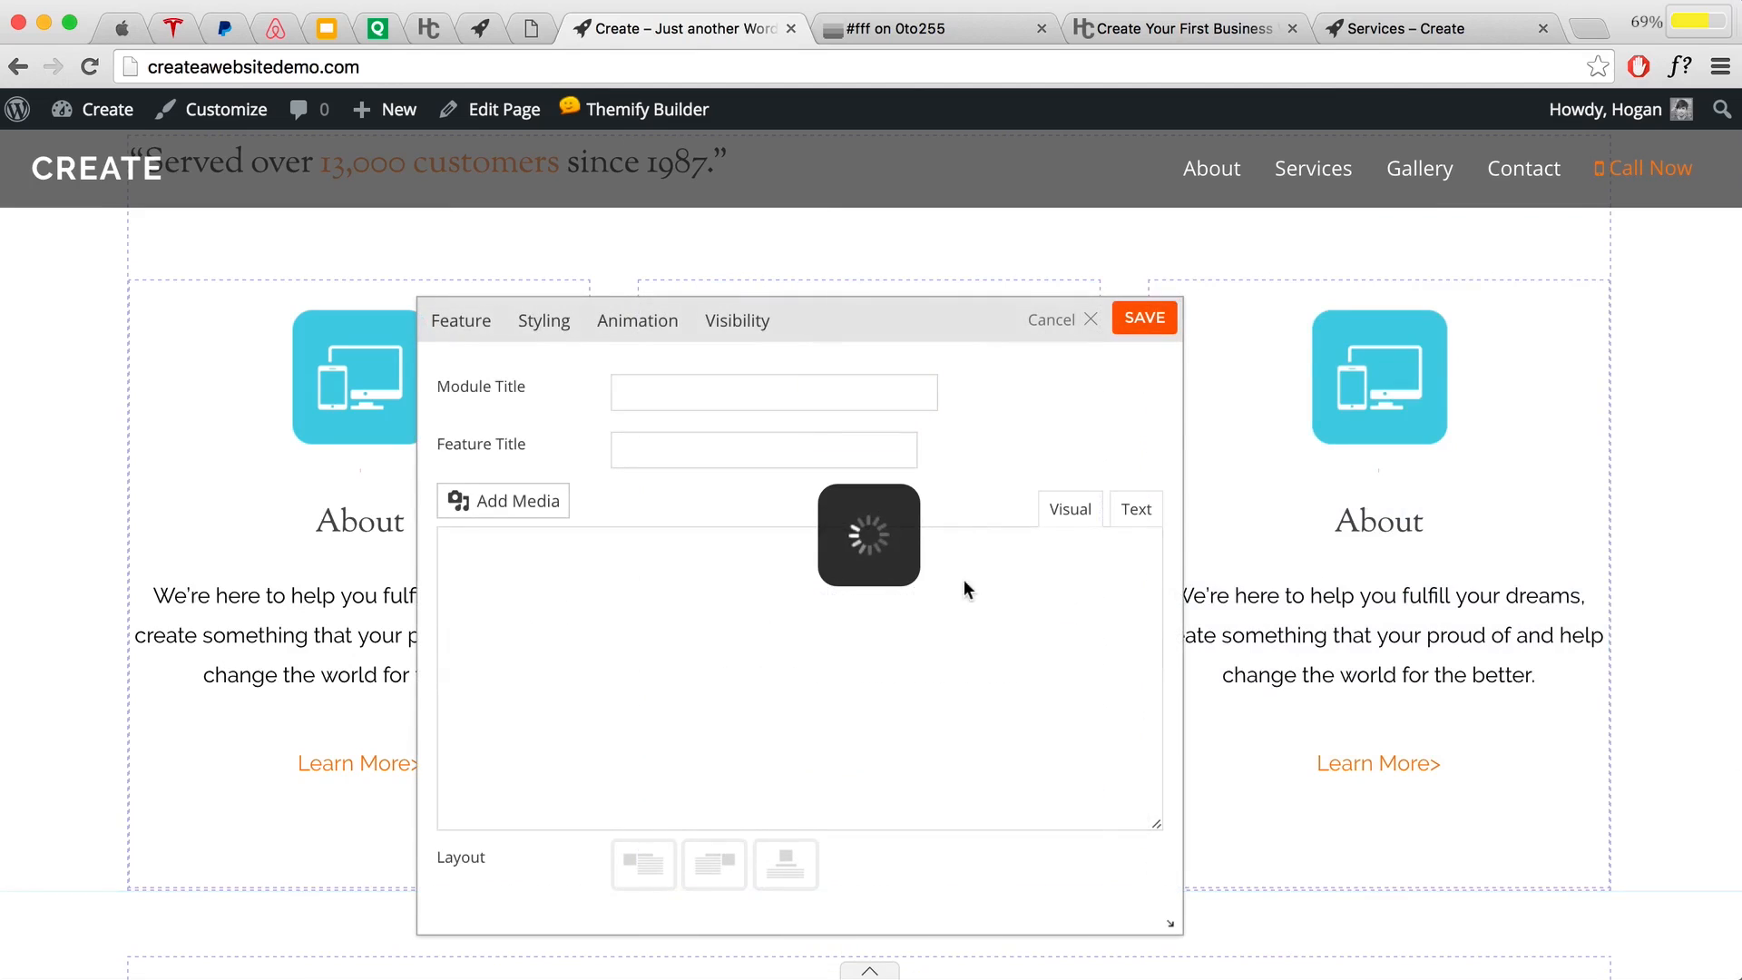
double_click(689, 454)
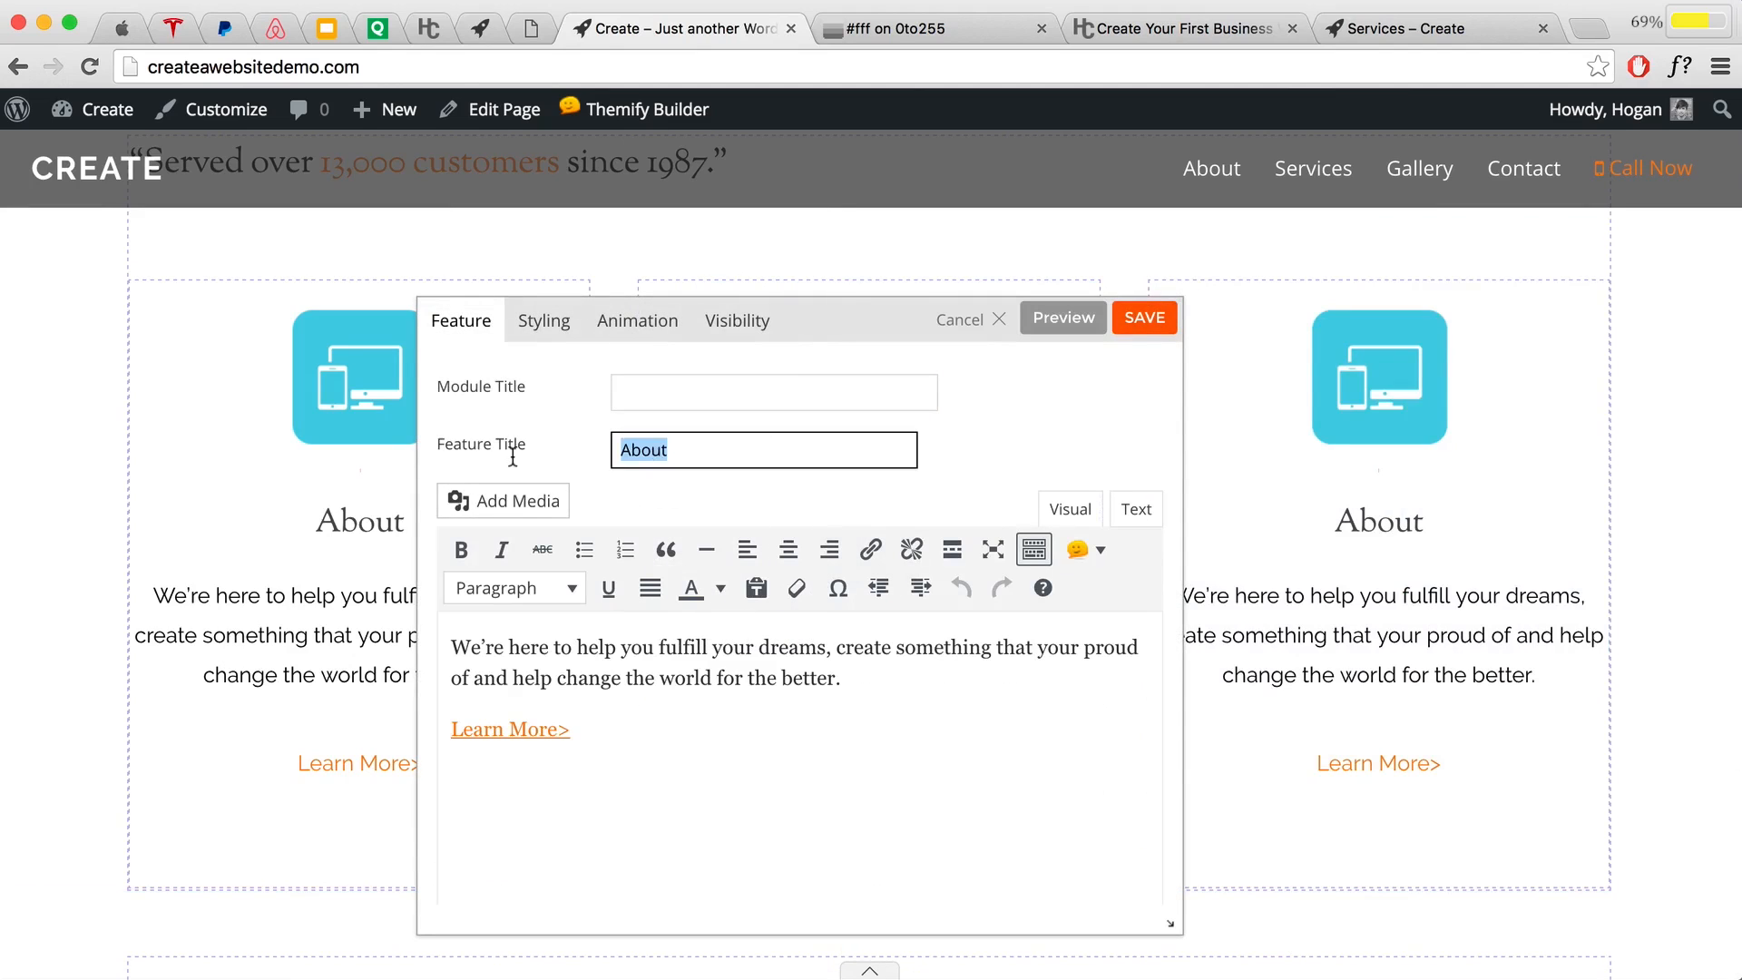
text(Gallery)
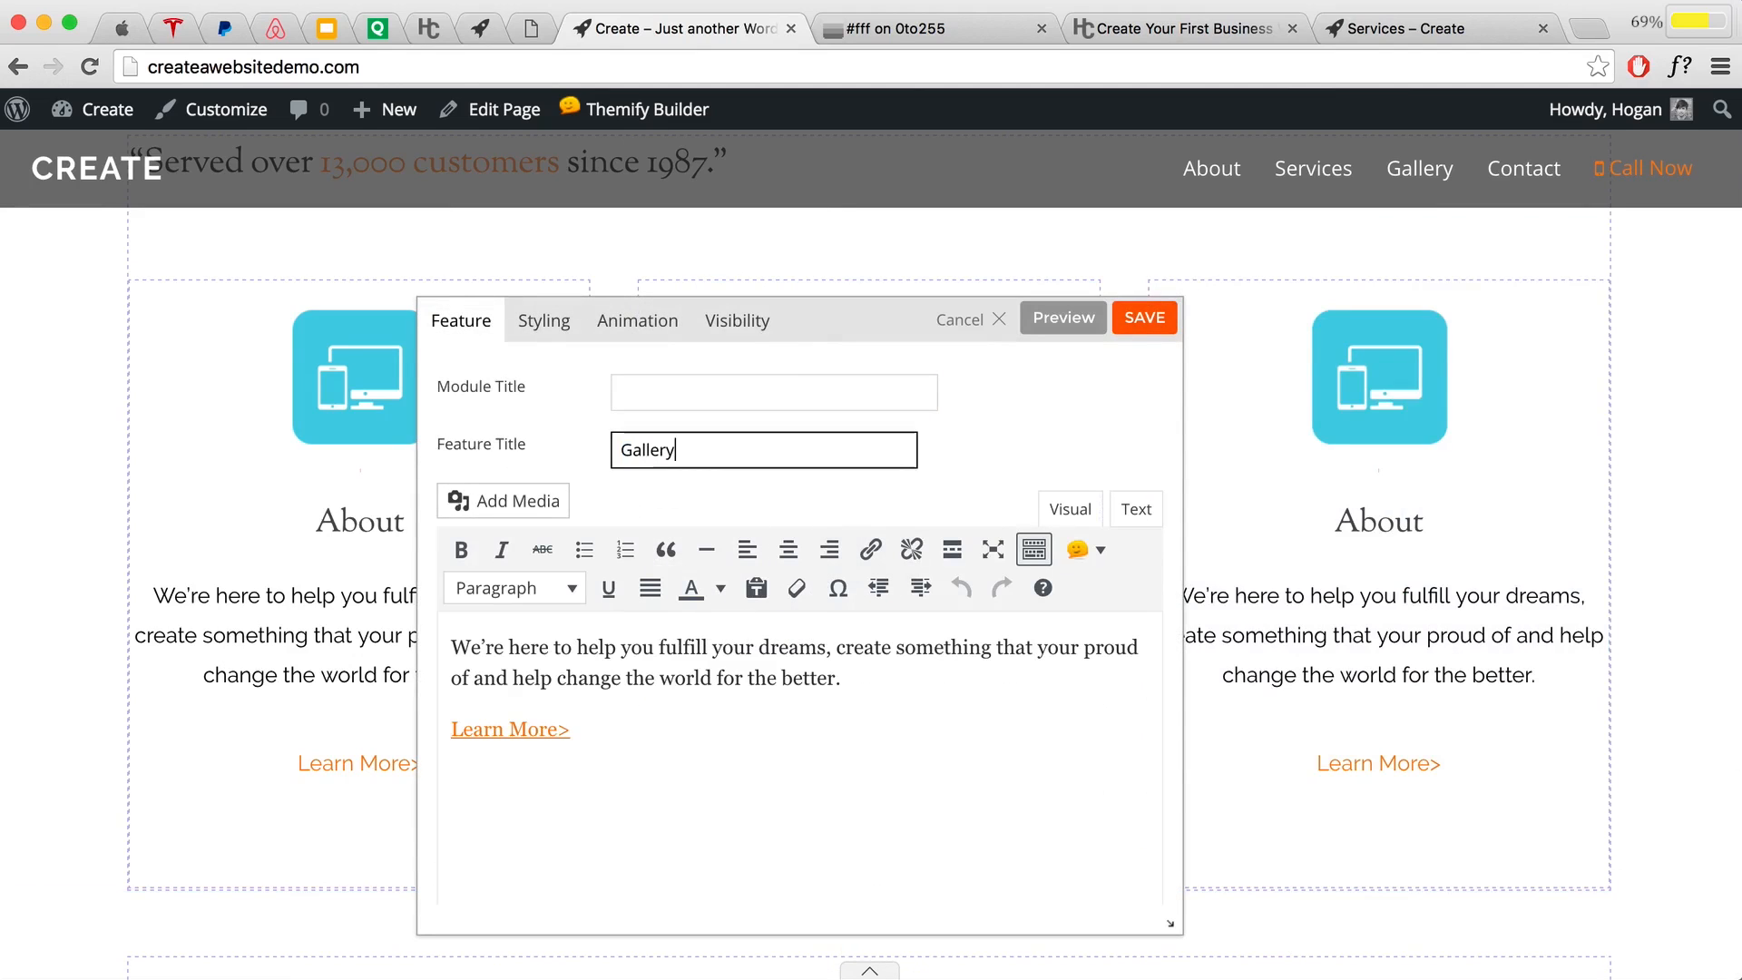
drag(574, 728, 441, 724)
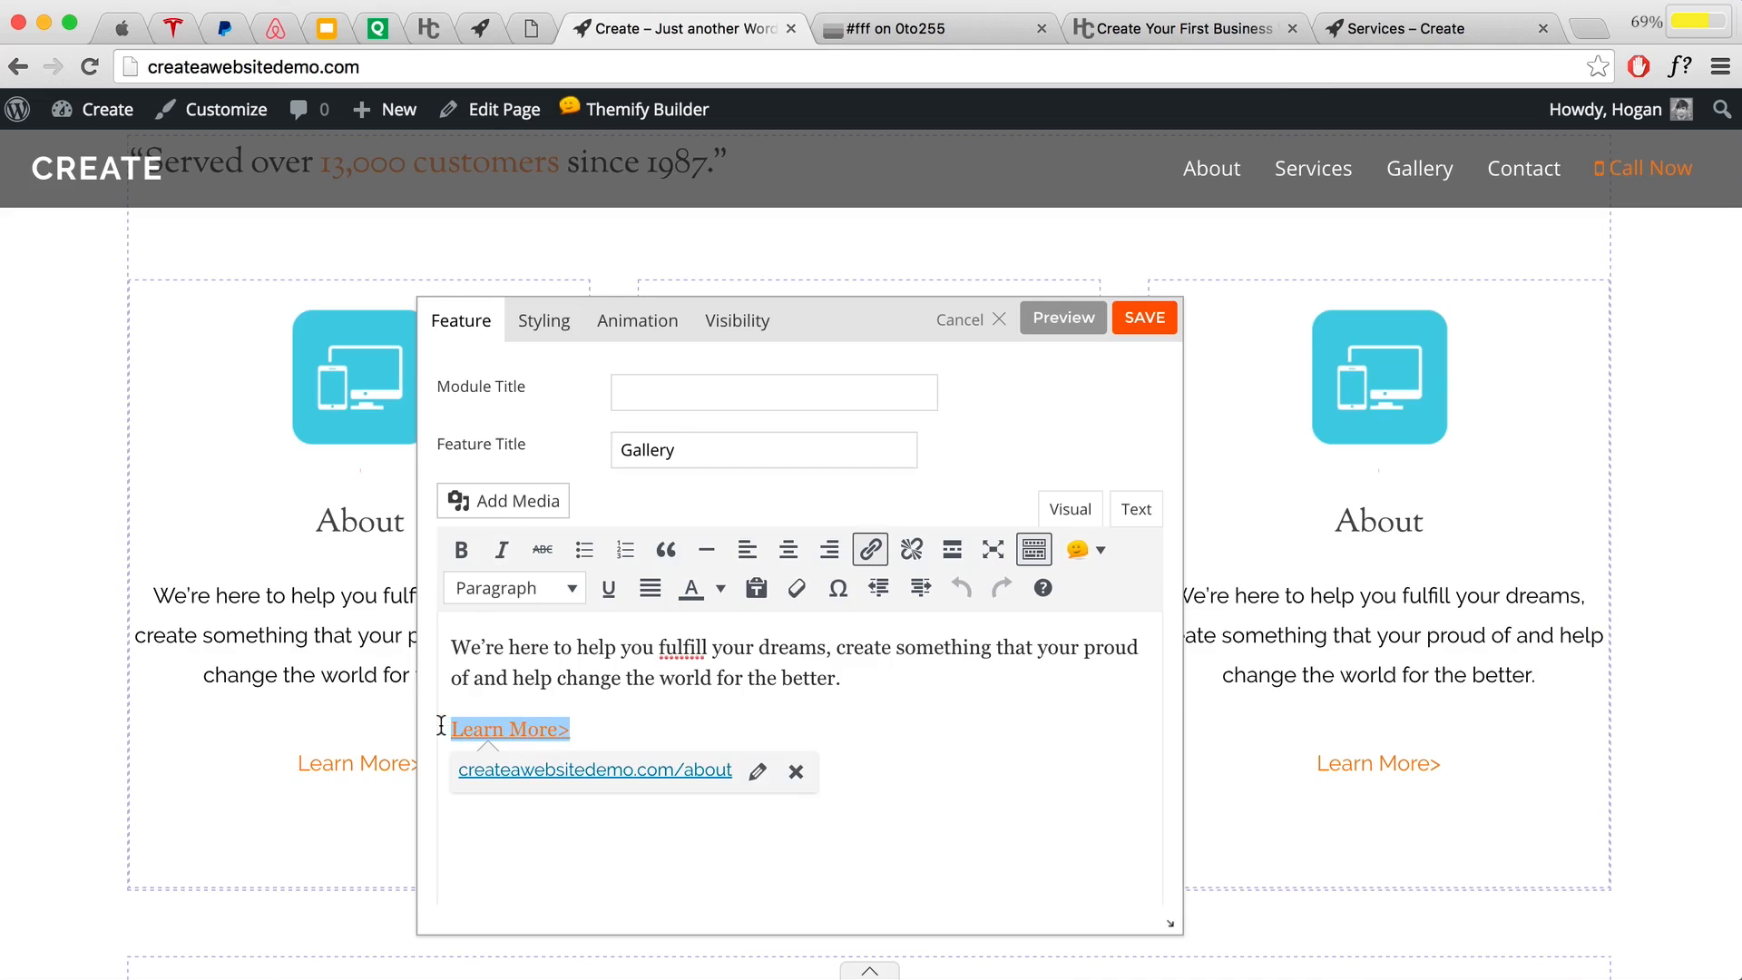
Step: Point its Learn More> link to the Gallery page address copied from the live site
click(758, 770)
click(1397, 27)
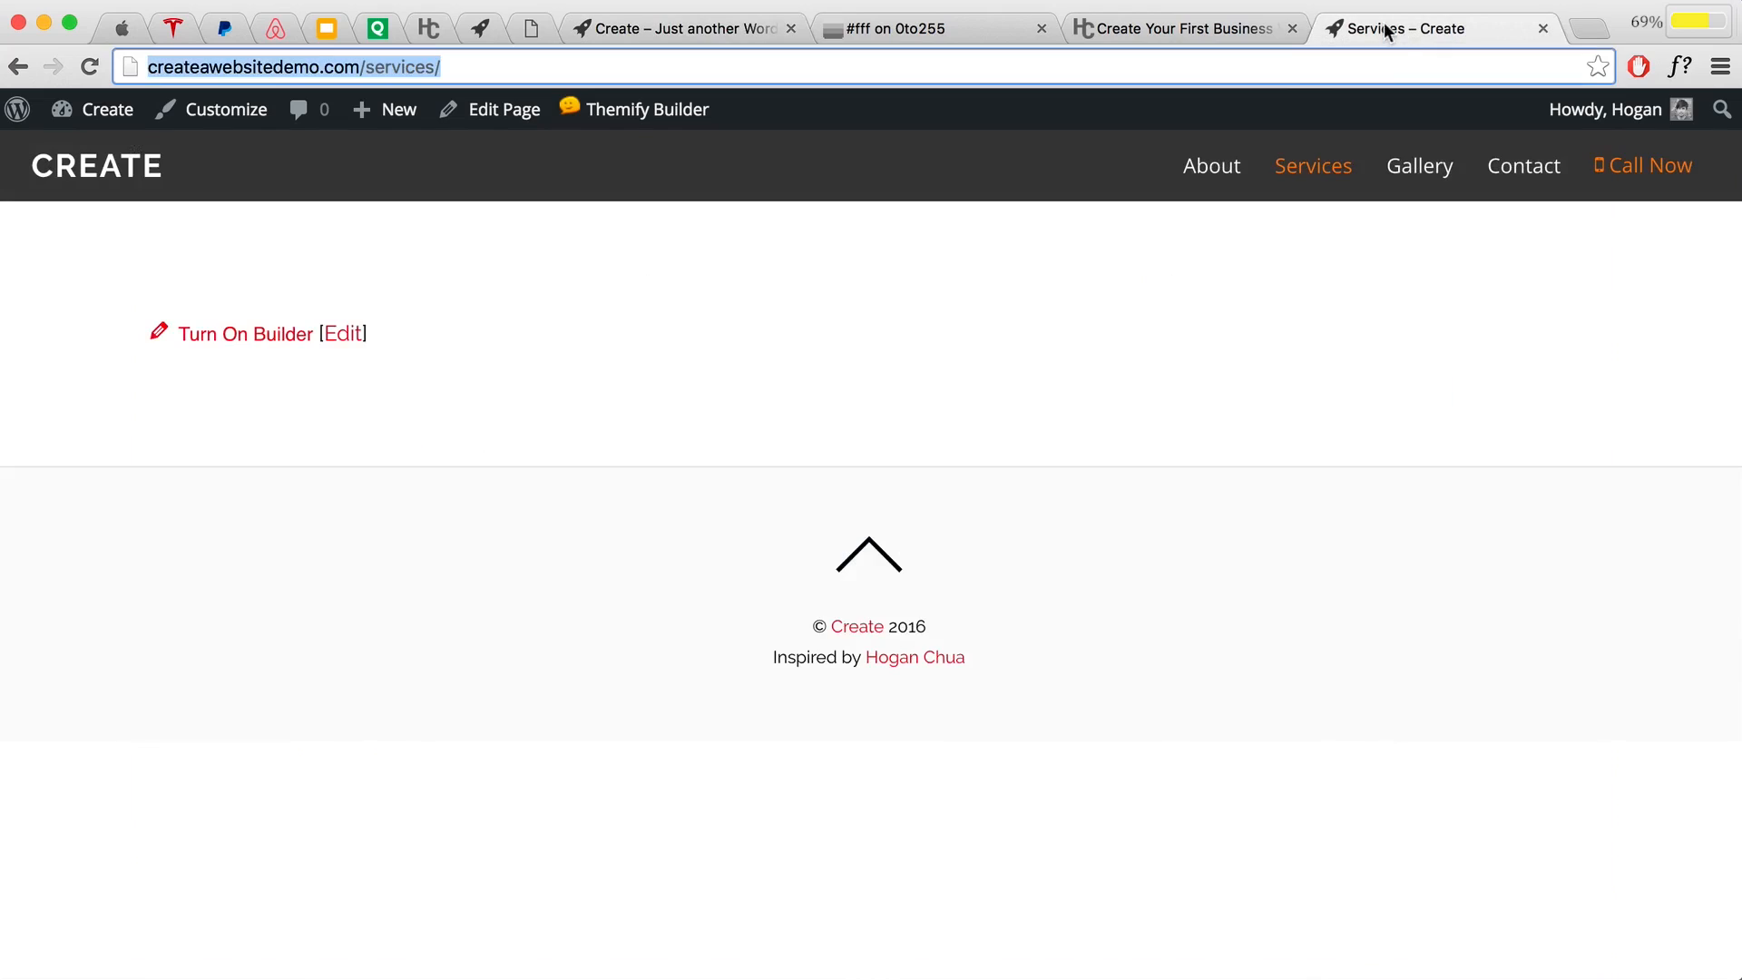
click(1405, 167)
mouse_move(403, 112)
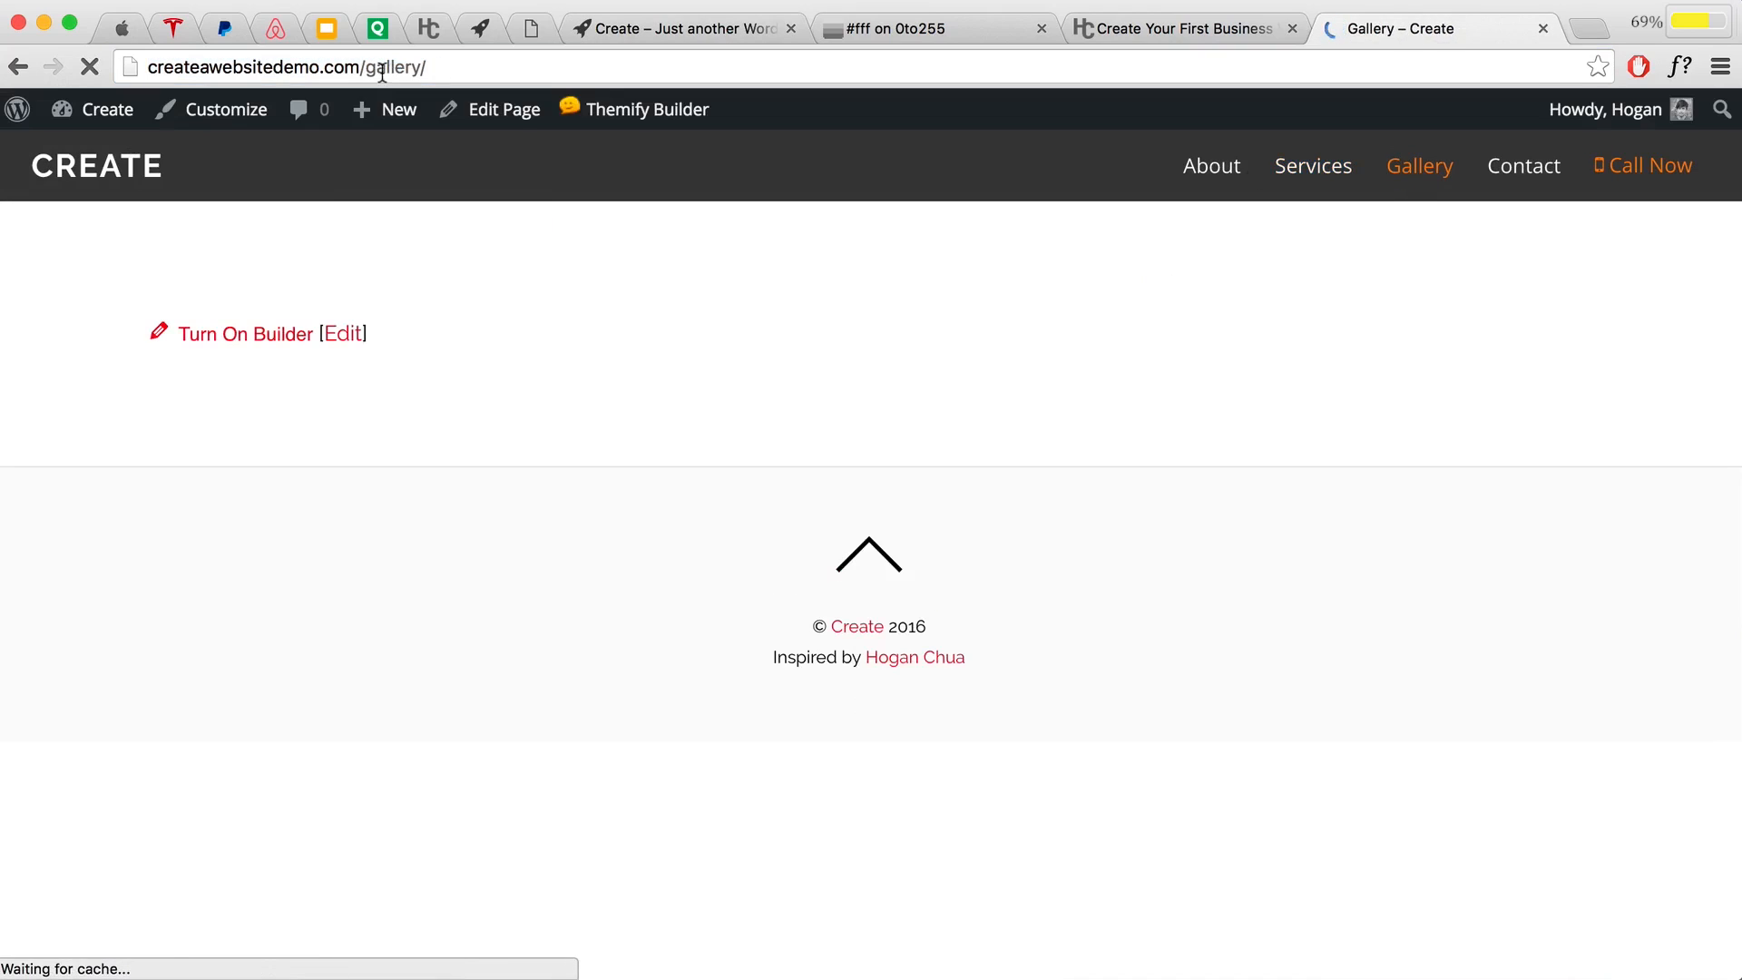
click(381, 67)
right_click(382, 67)
click(430, 107)
click(642, 29)
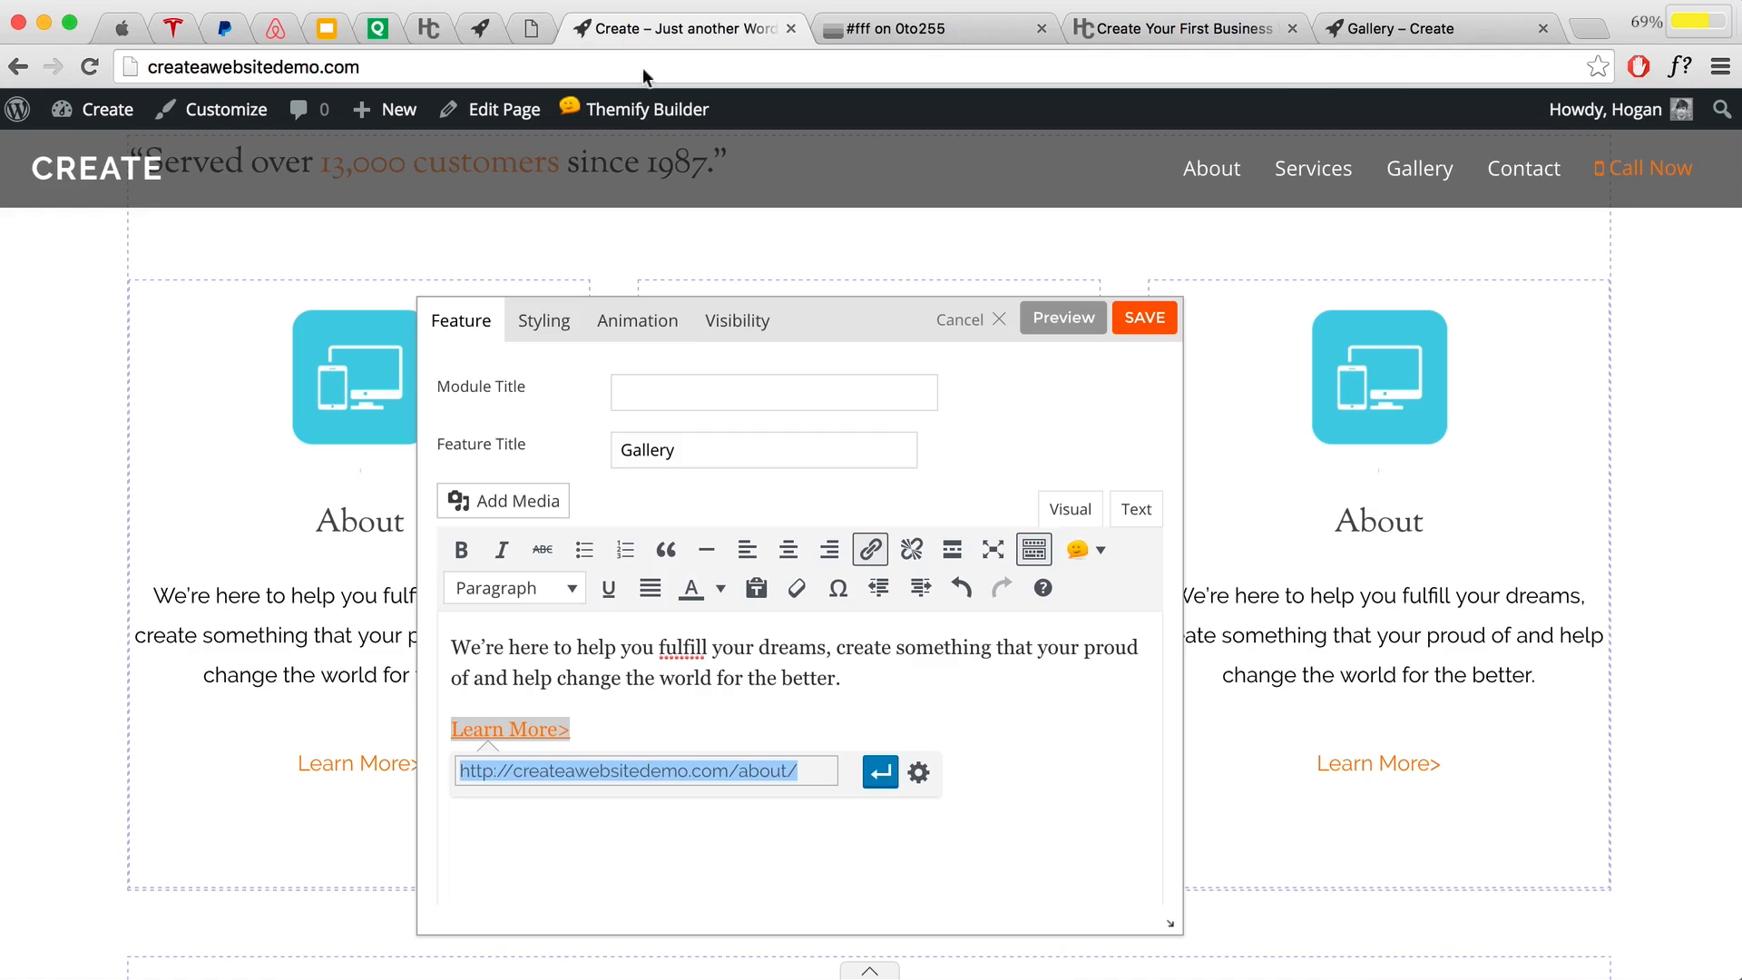
key(super+v)
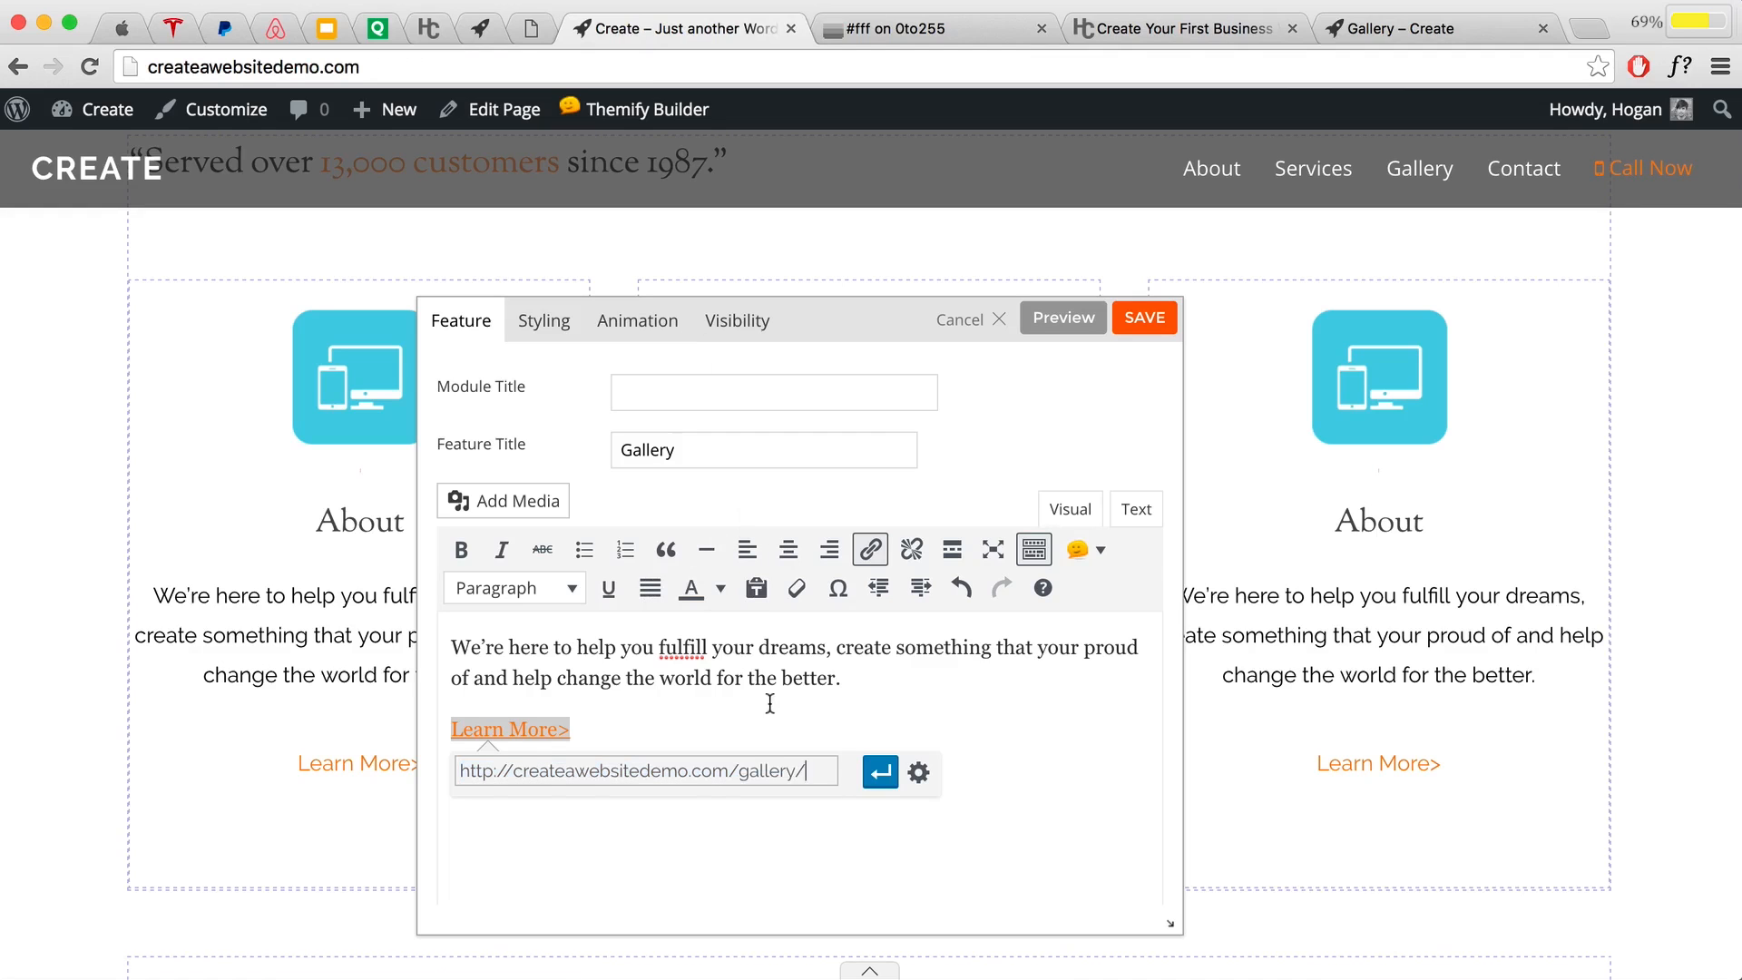
click(879, 772)
Step: Paste the gallery page address into the feature's Link field
scroll(770, 687, down, 10)
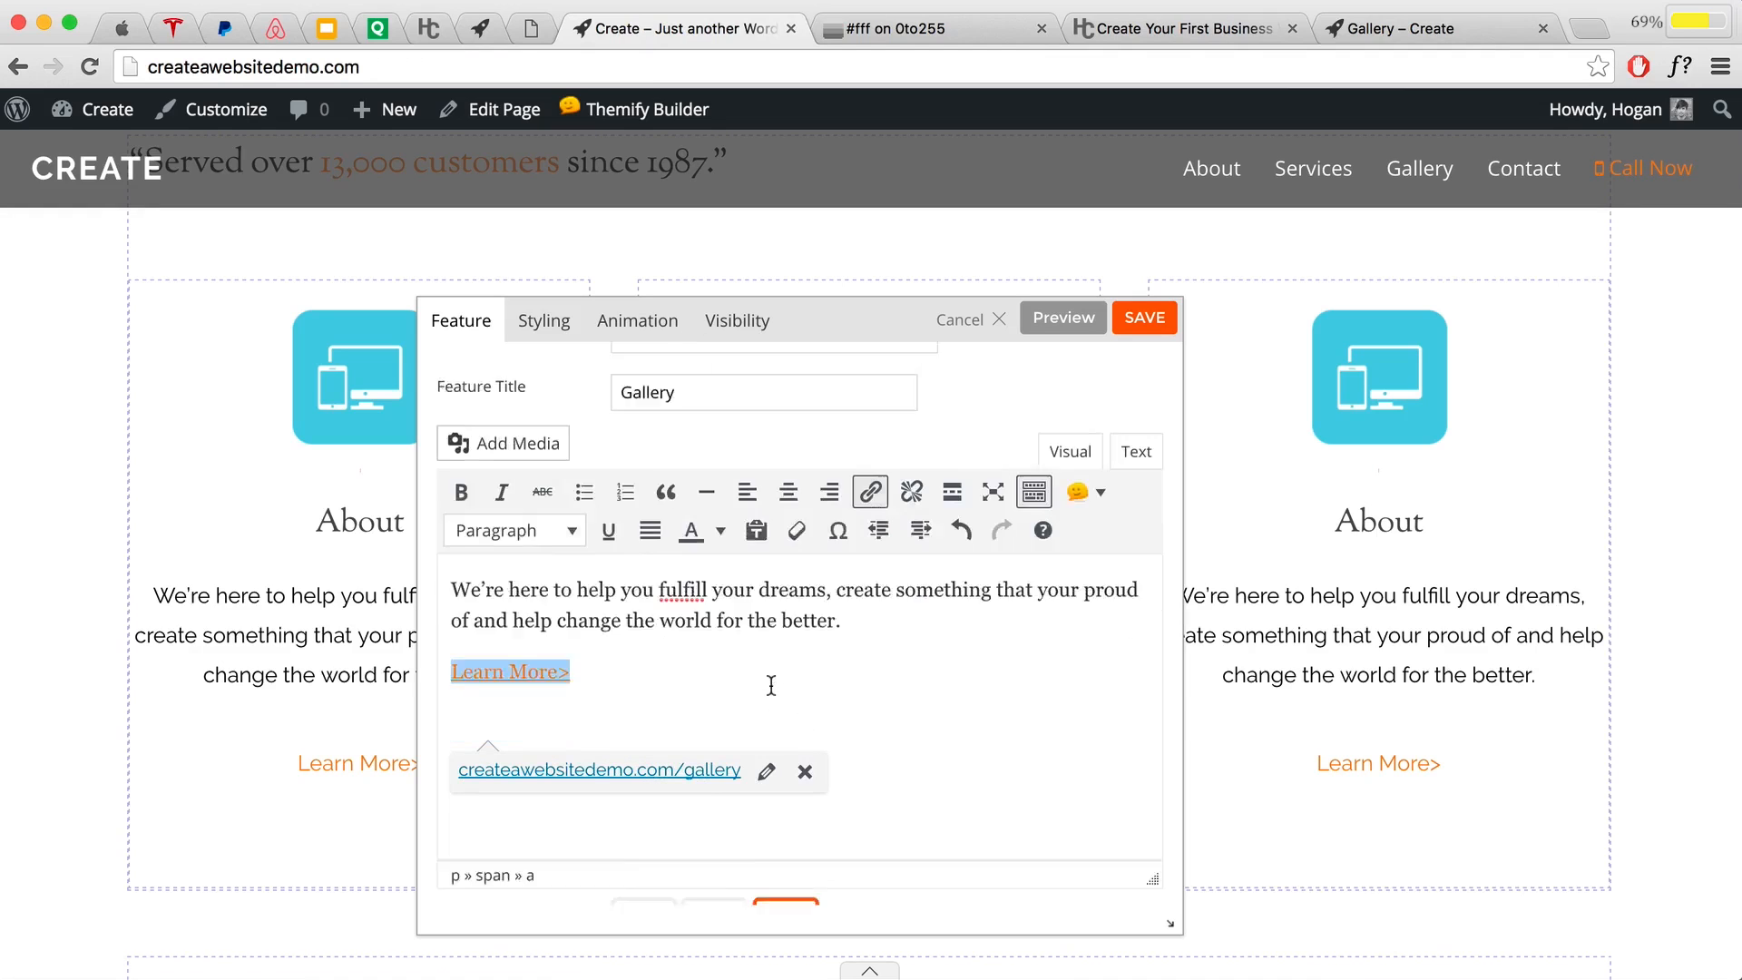
scroll(771, 686, down, 3)
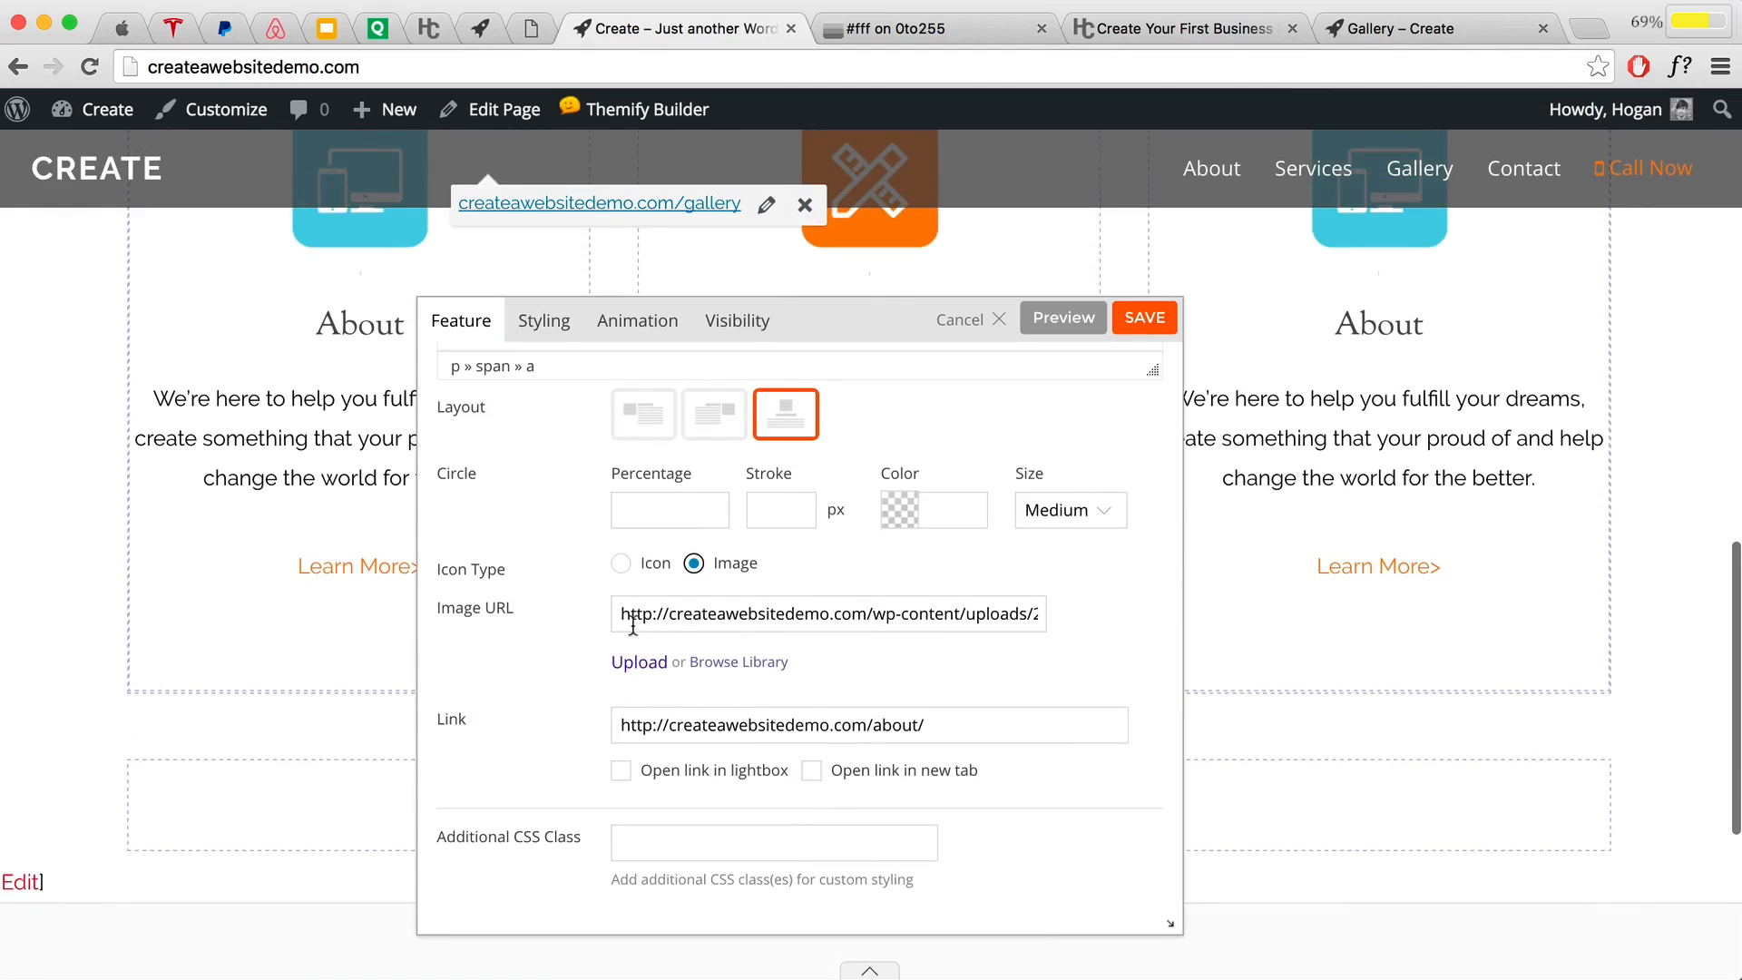
drag(939, 726, 474, 708)
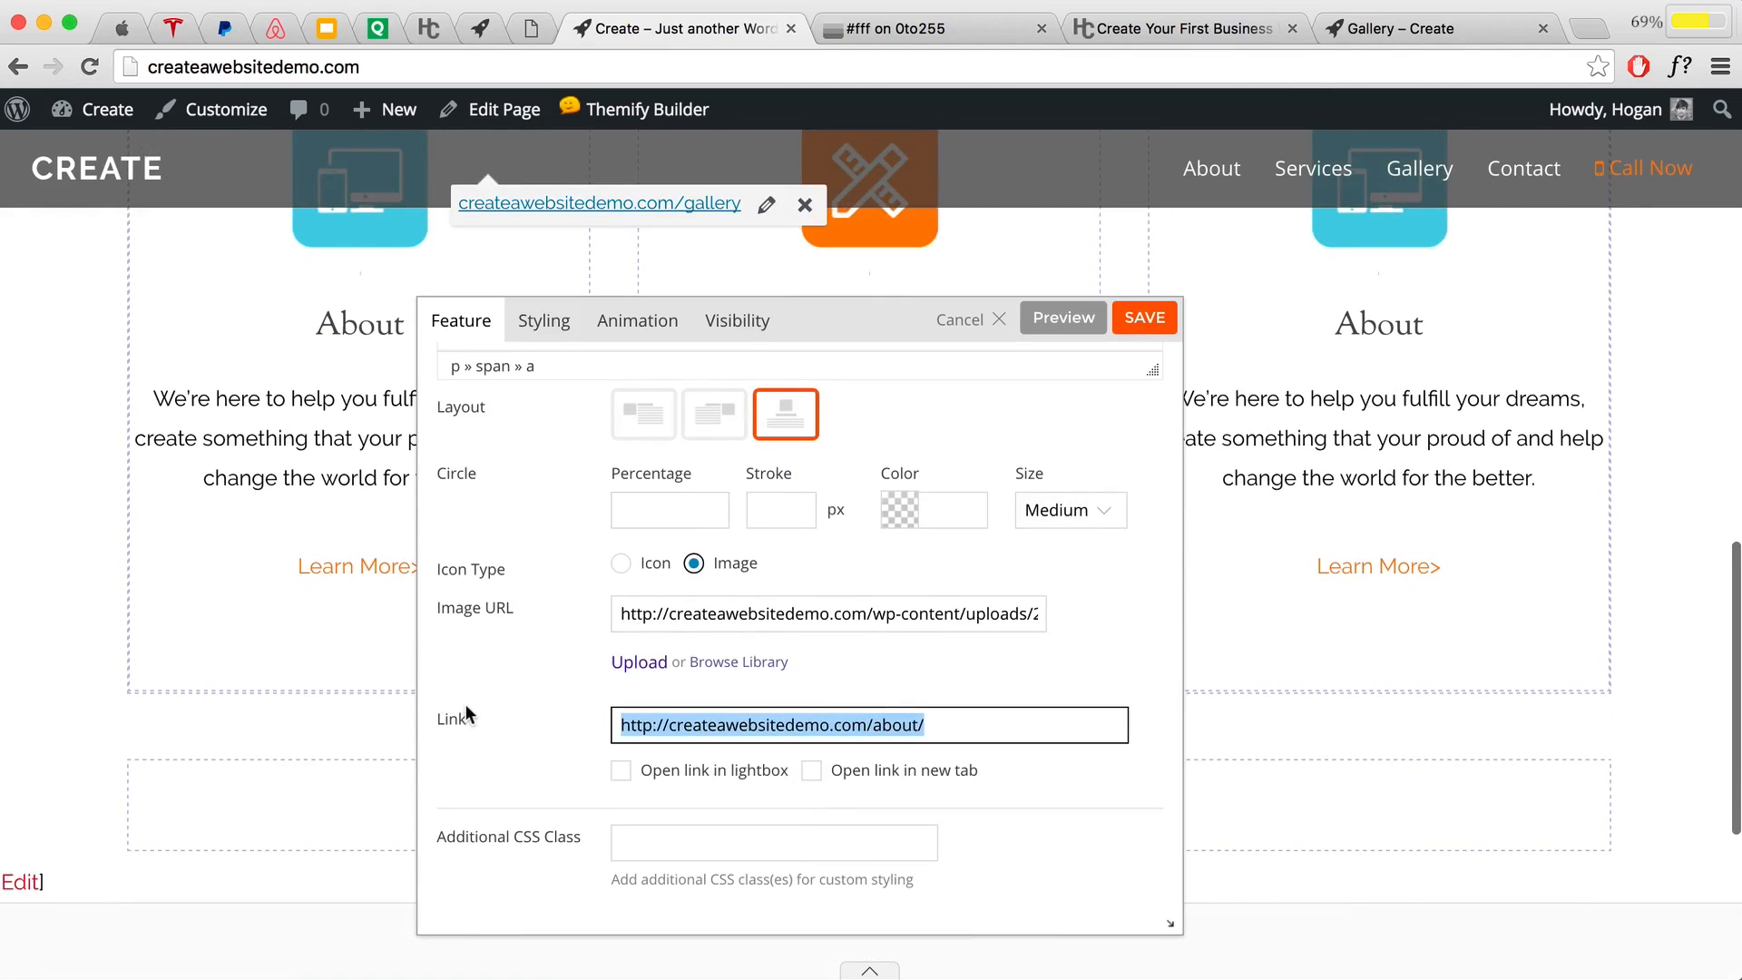
key(super+v)
click(898, 701)
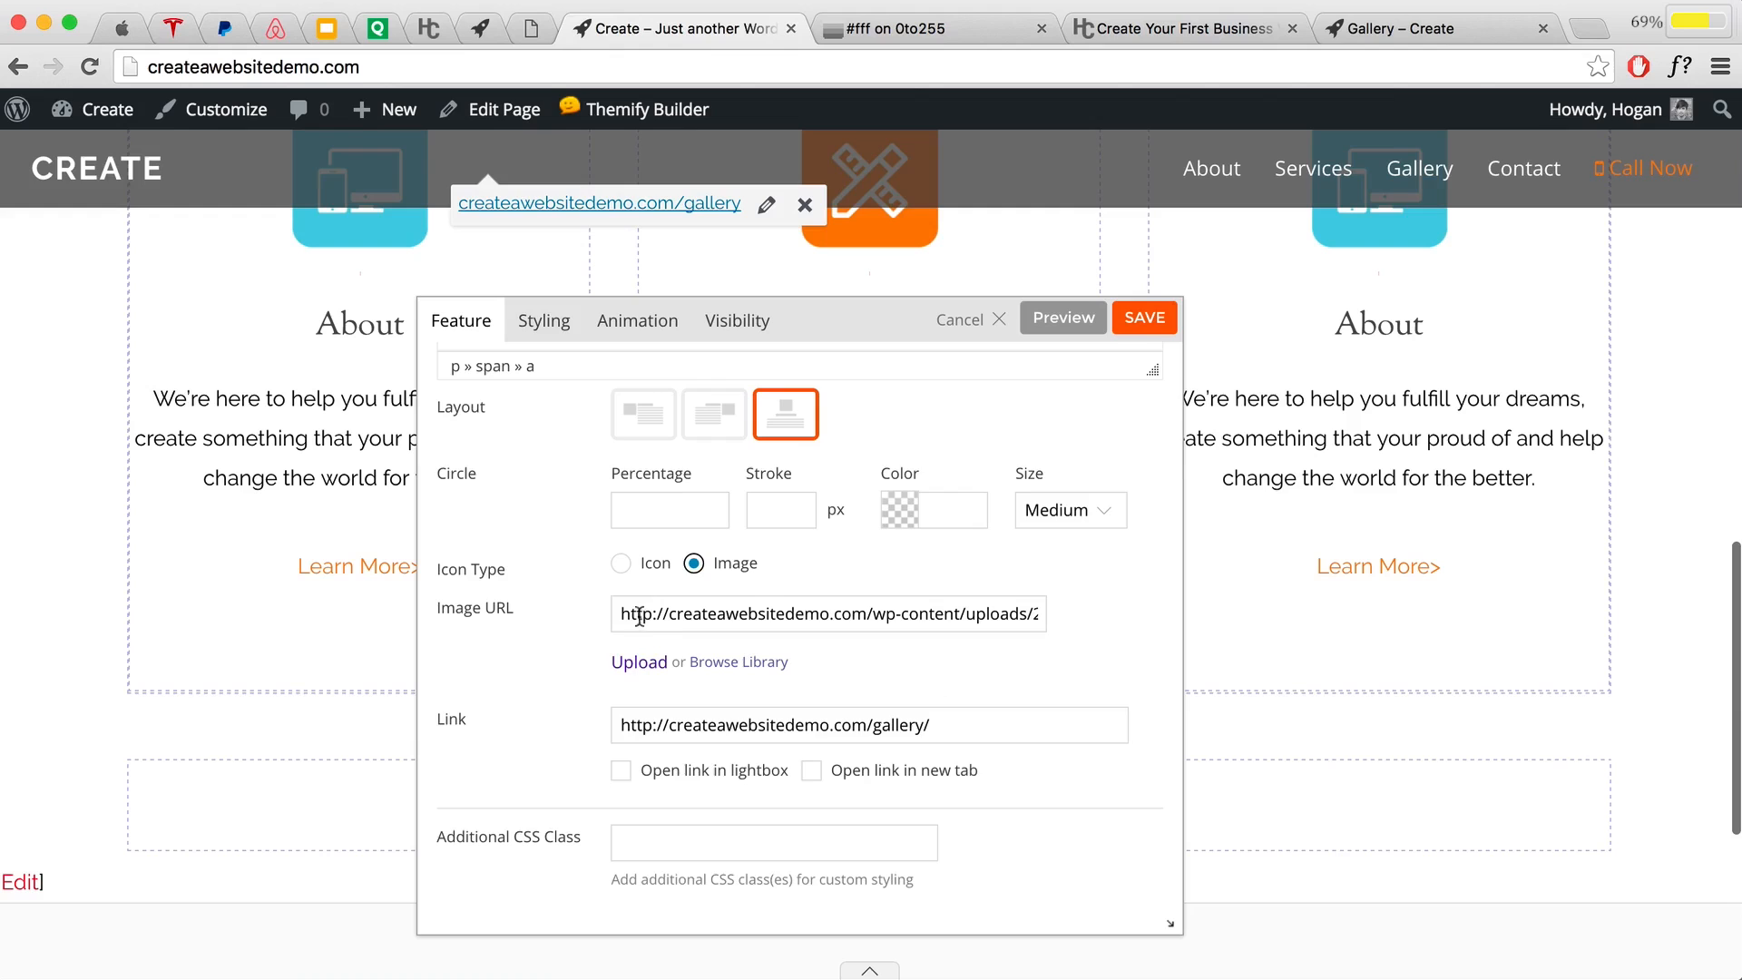
Step: Upload Main-03 SEO-Friendly.png as the Gallery feature's icon and save the feature
click(764, 669)
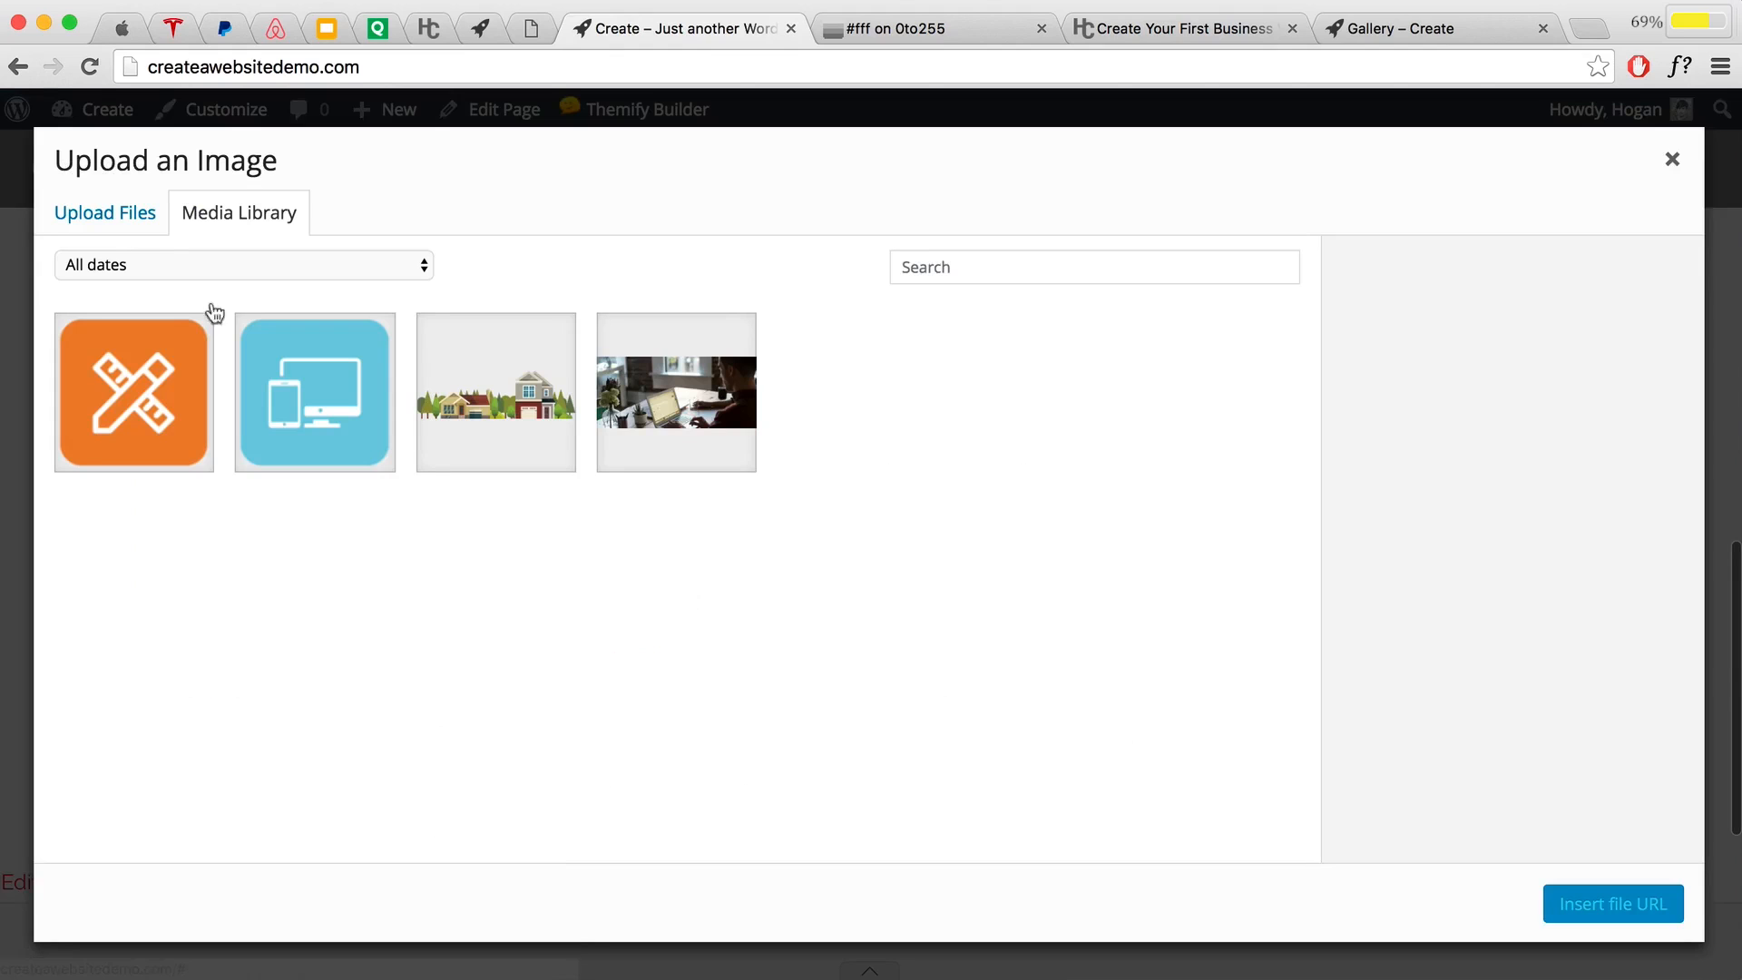
click(140, 223)
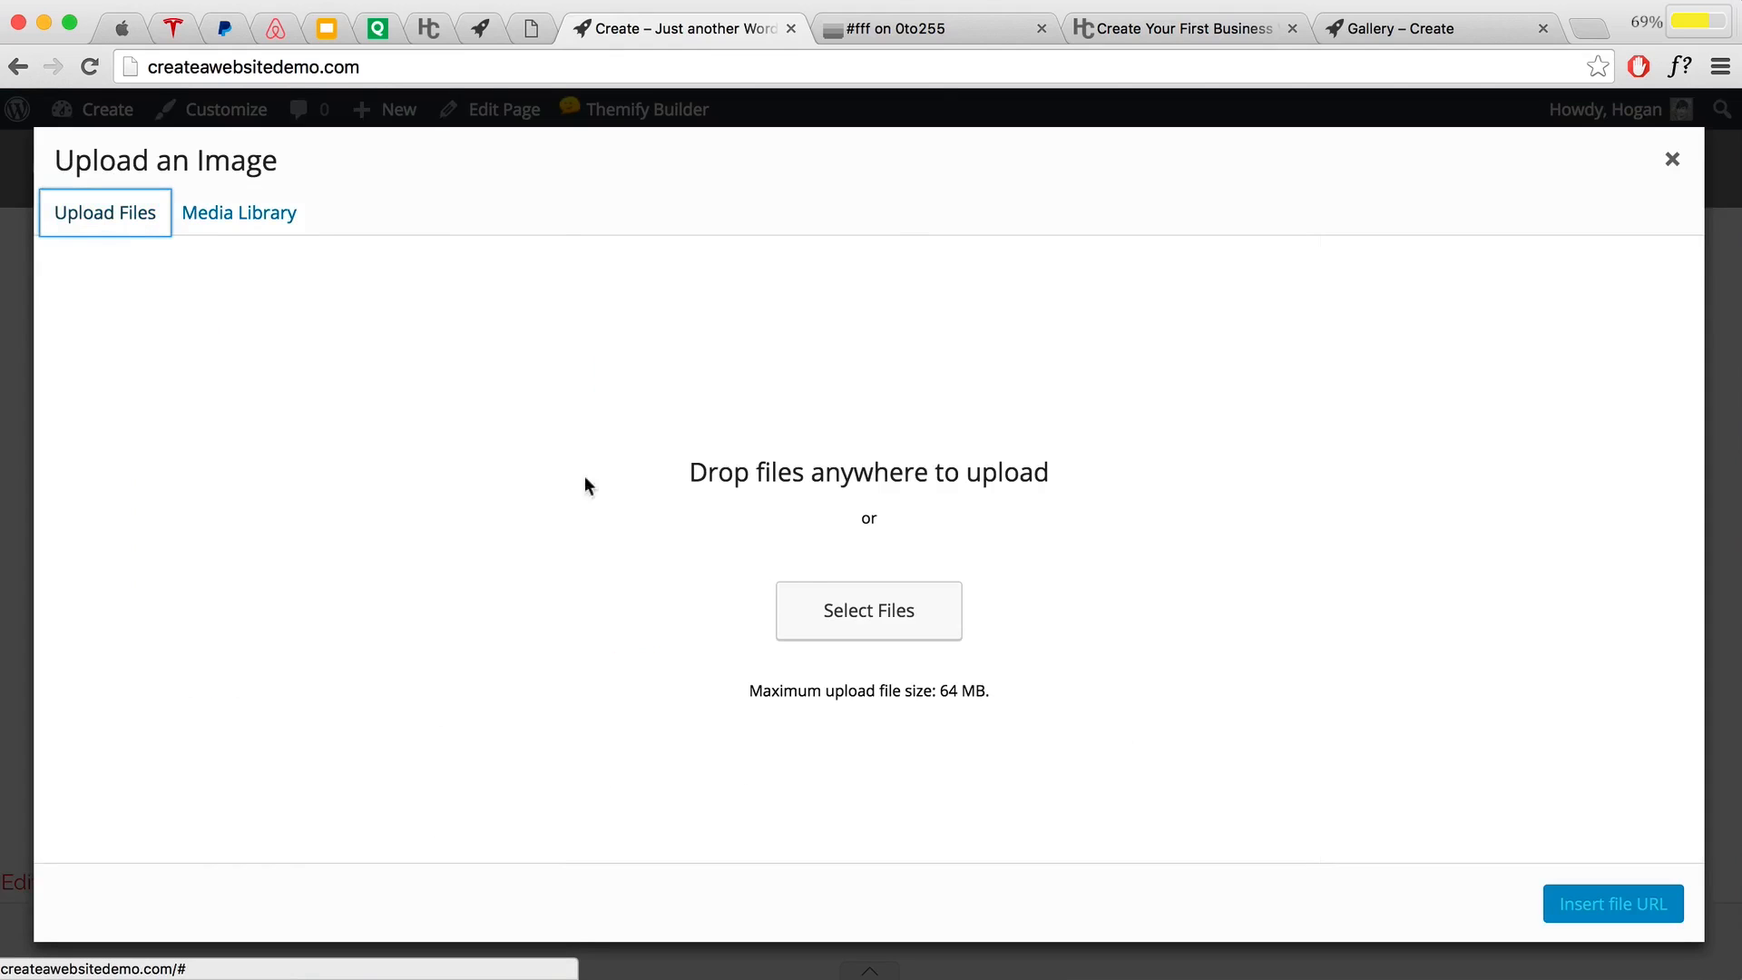
click(915, 639)
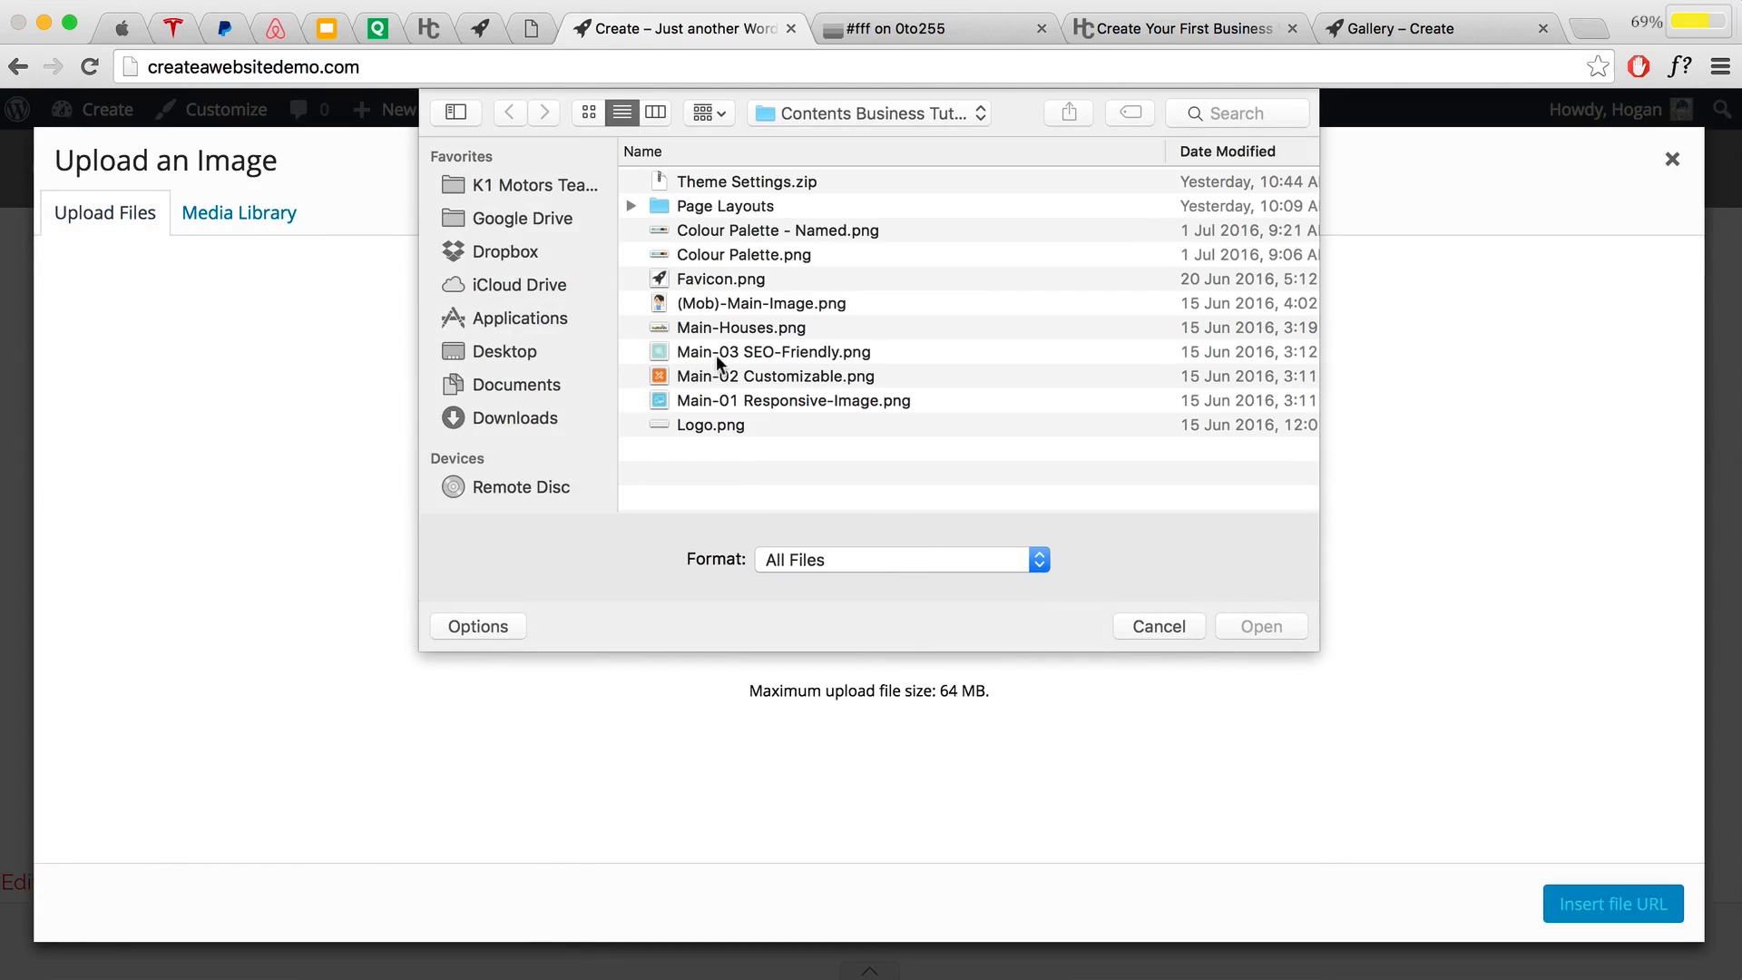
click(725, 353)
click(1241, 625)
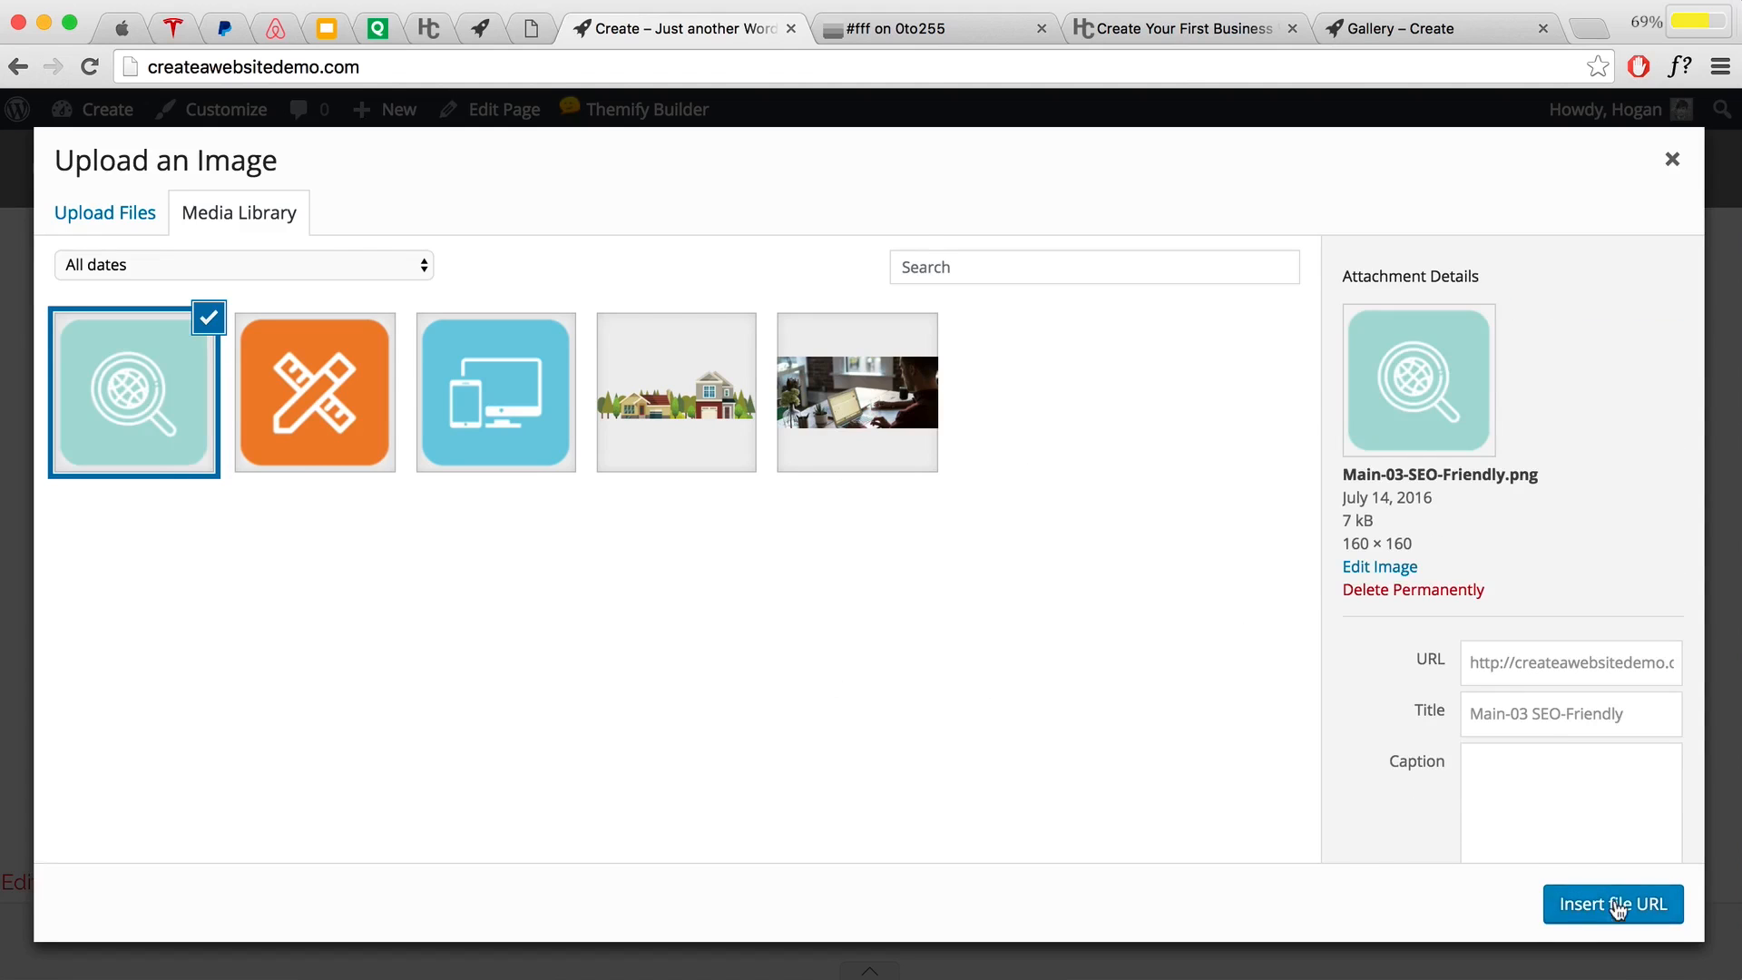
click(1615, 905)
click(1131, 329)
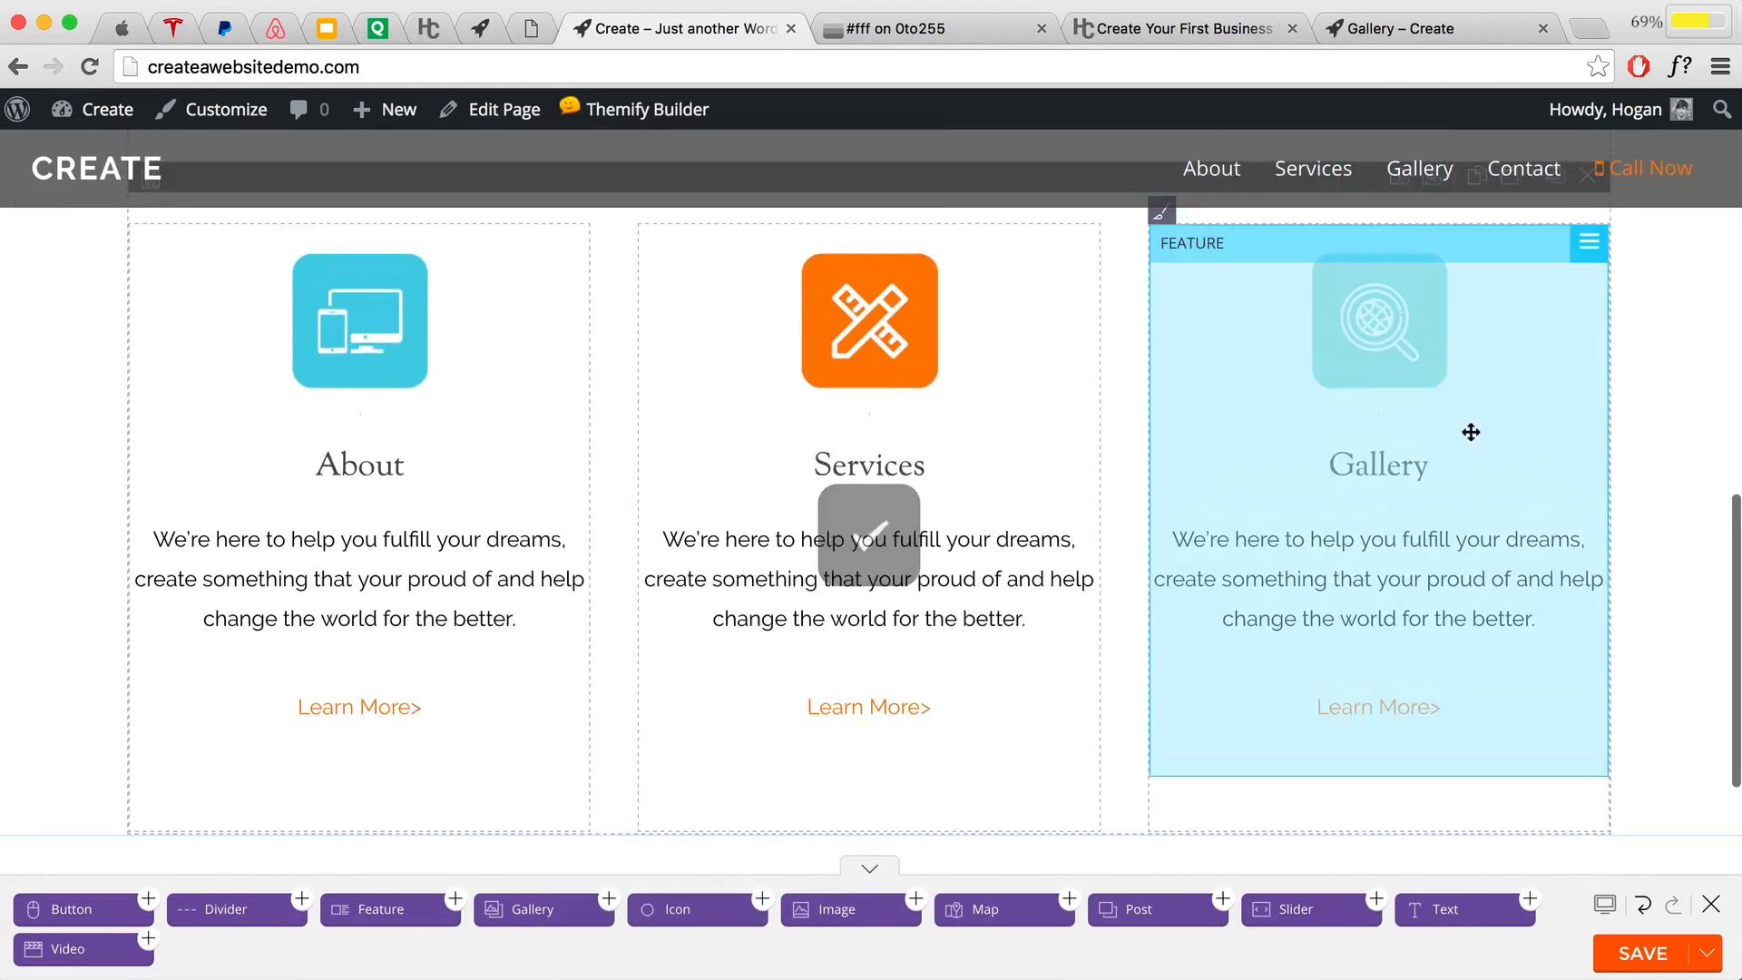
Step: Save the page layout and close the Themify Builder
scroll(1470, 432, up, 1)
click(1633, 961)
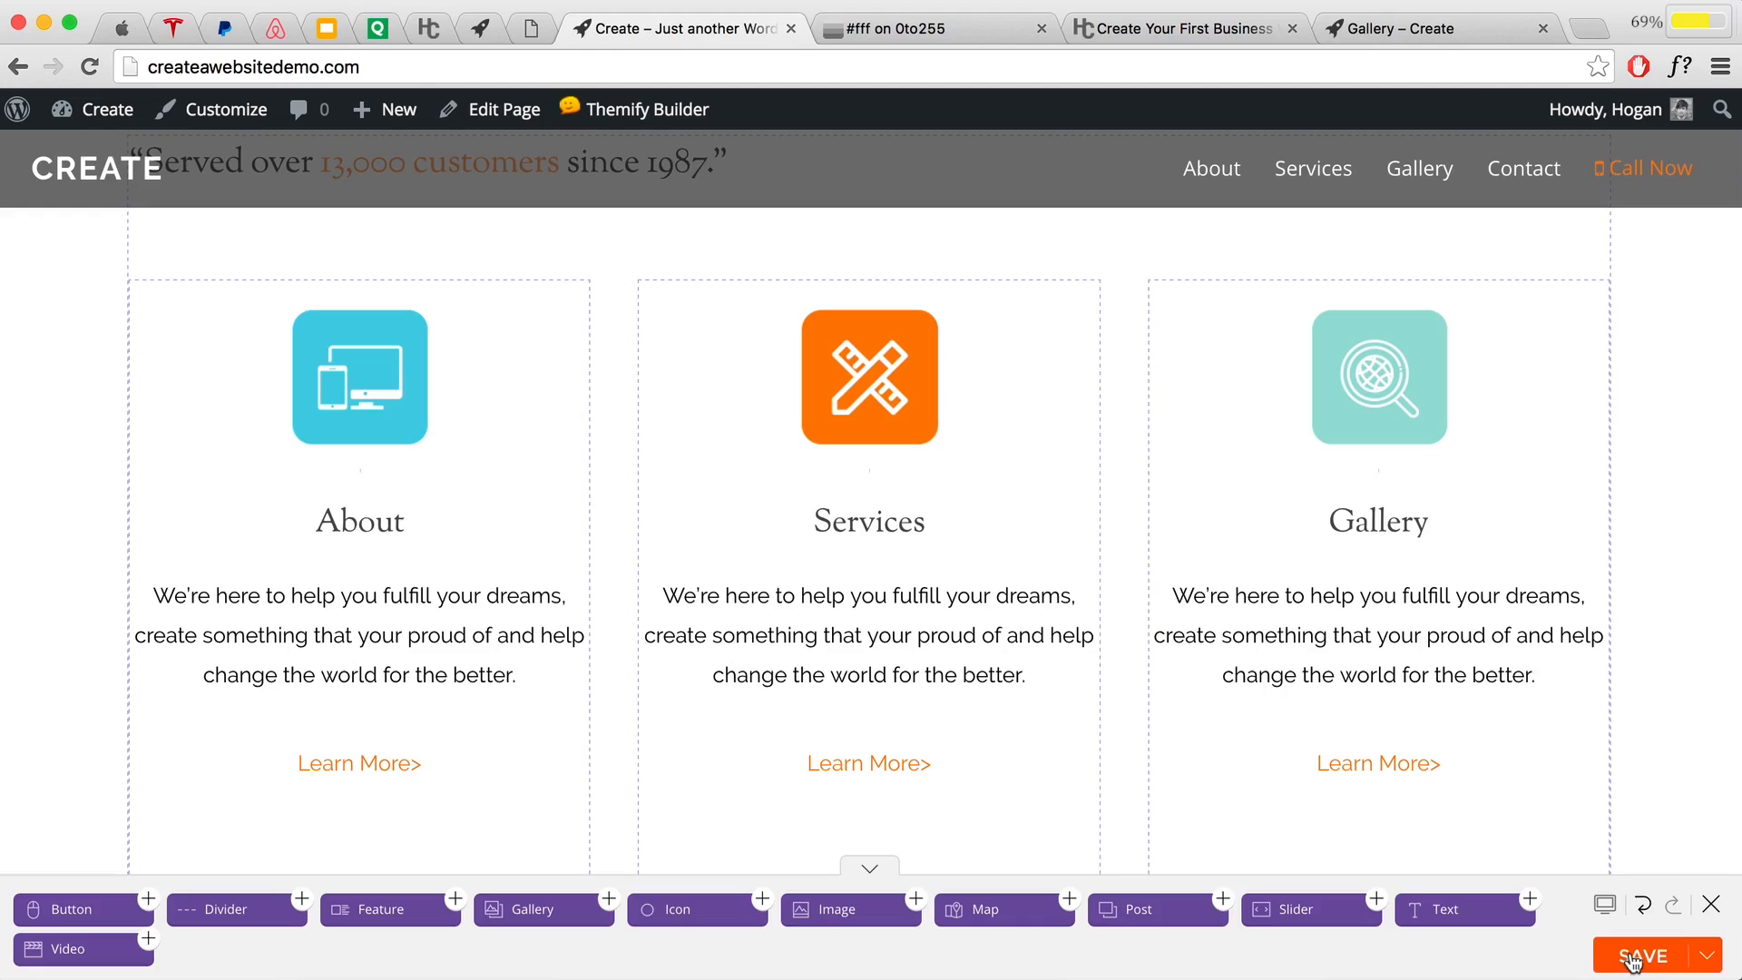
click(1709, 906)
scroll(1652, 711, down, 4)
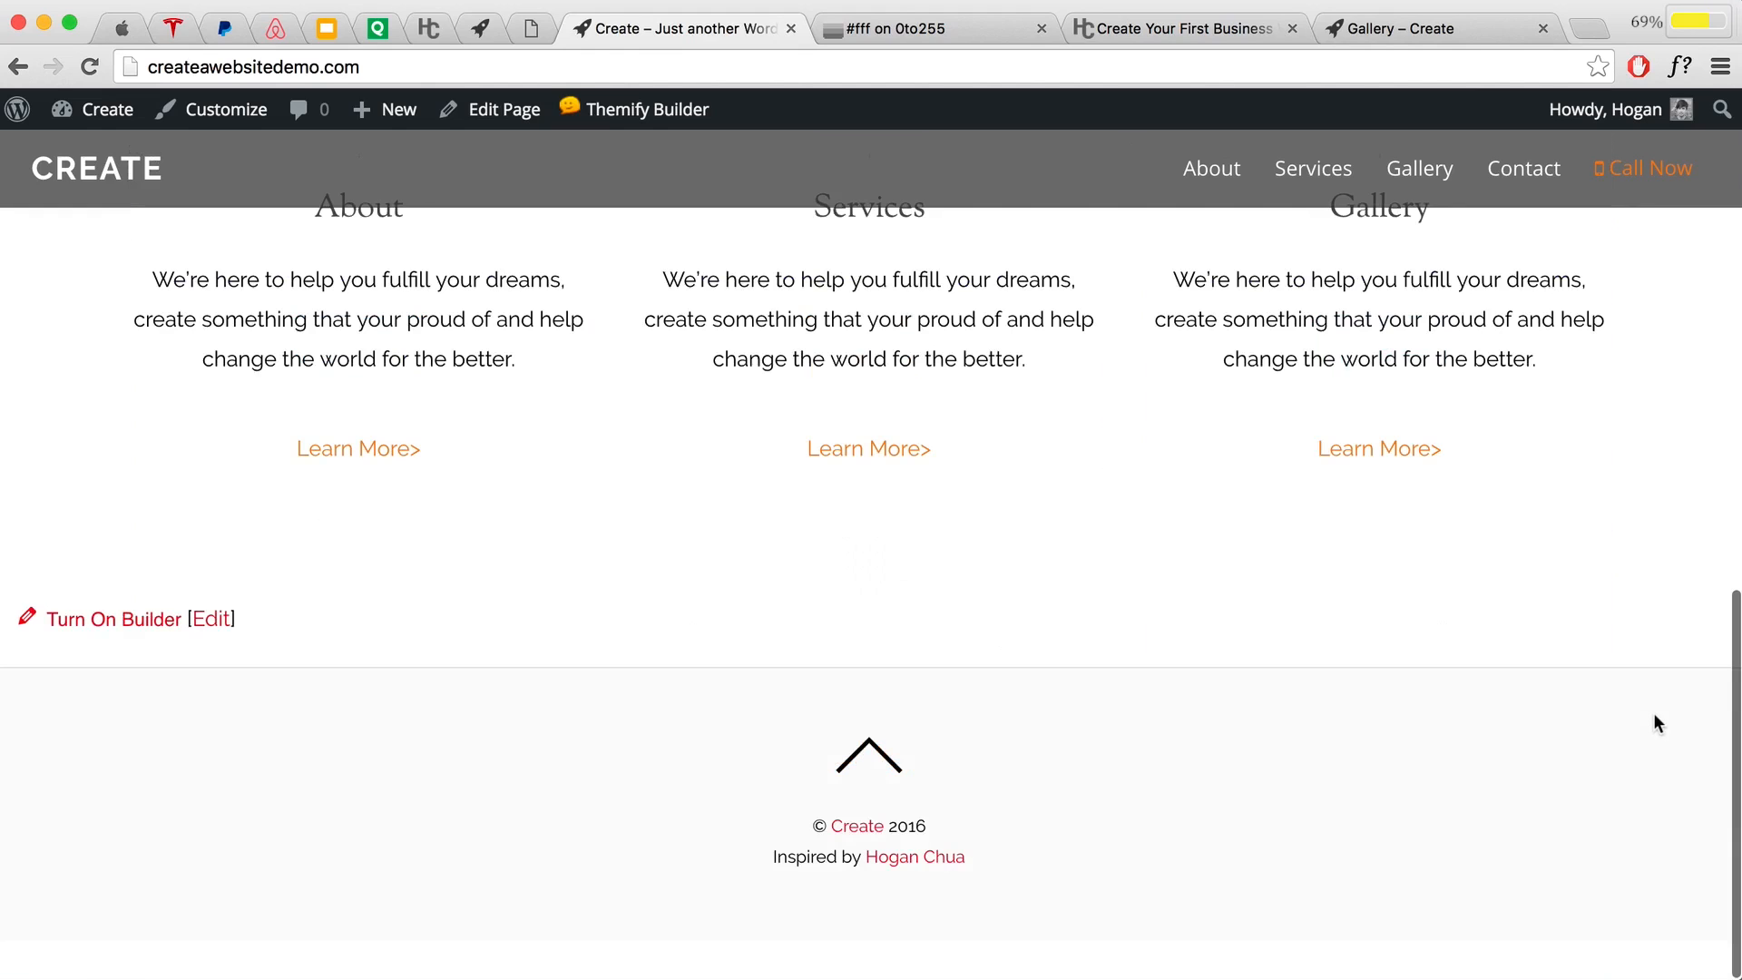
Step: Turn the Themify Builder back on from the admin bar and open the feature row's Row Options
scroll(1506, 617, up, 6)
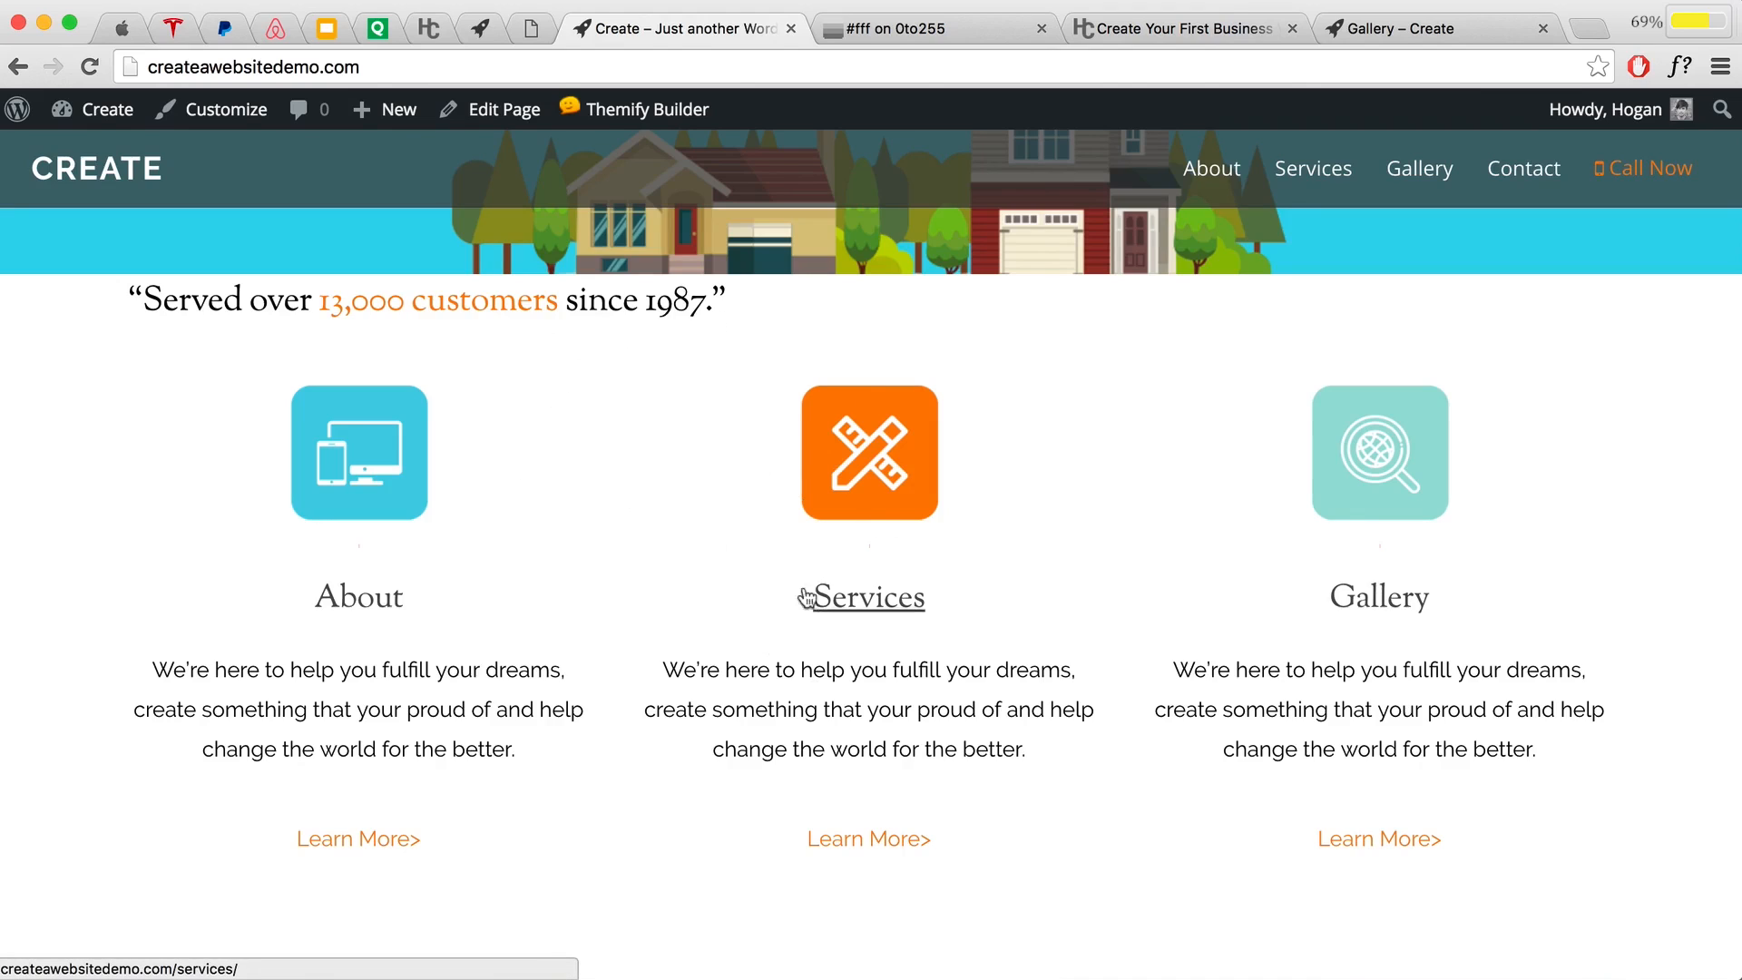
mouse_move(616, 109)
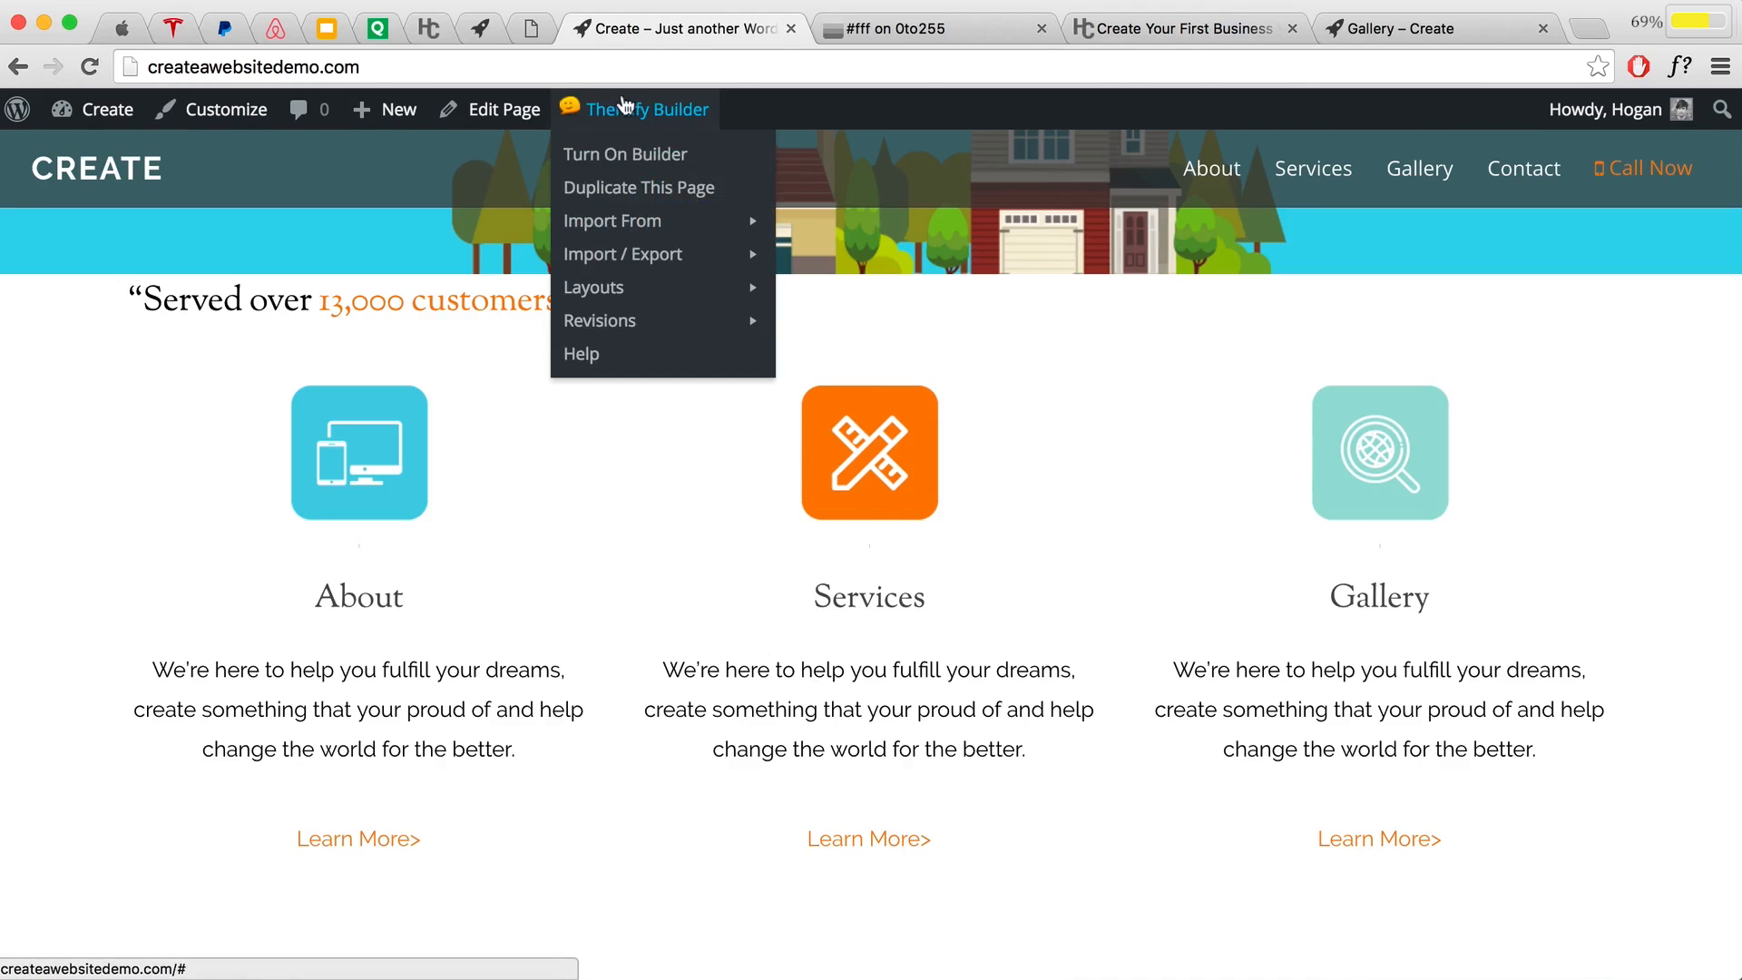
click(617, 156)
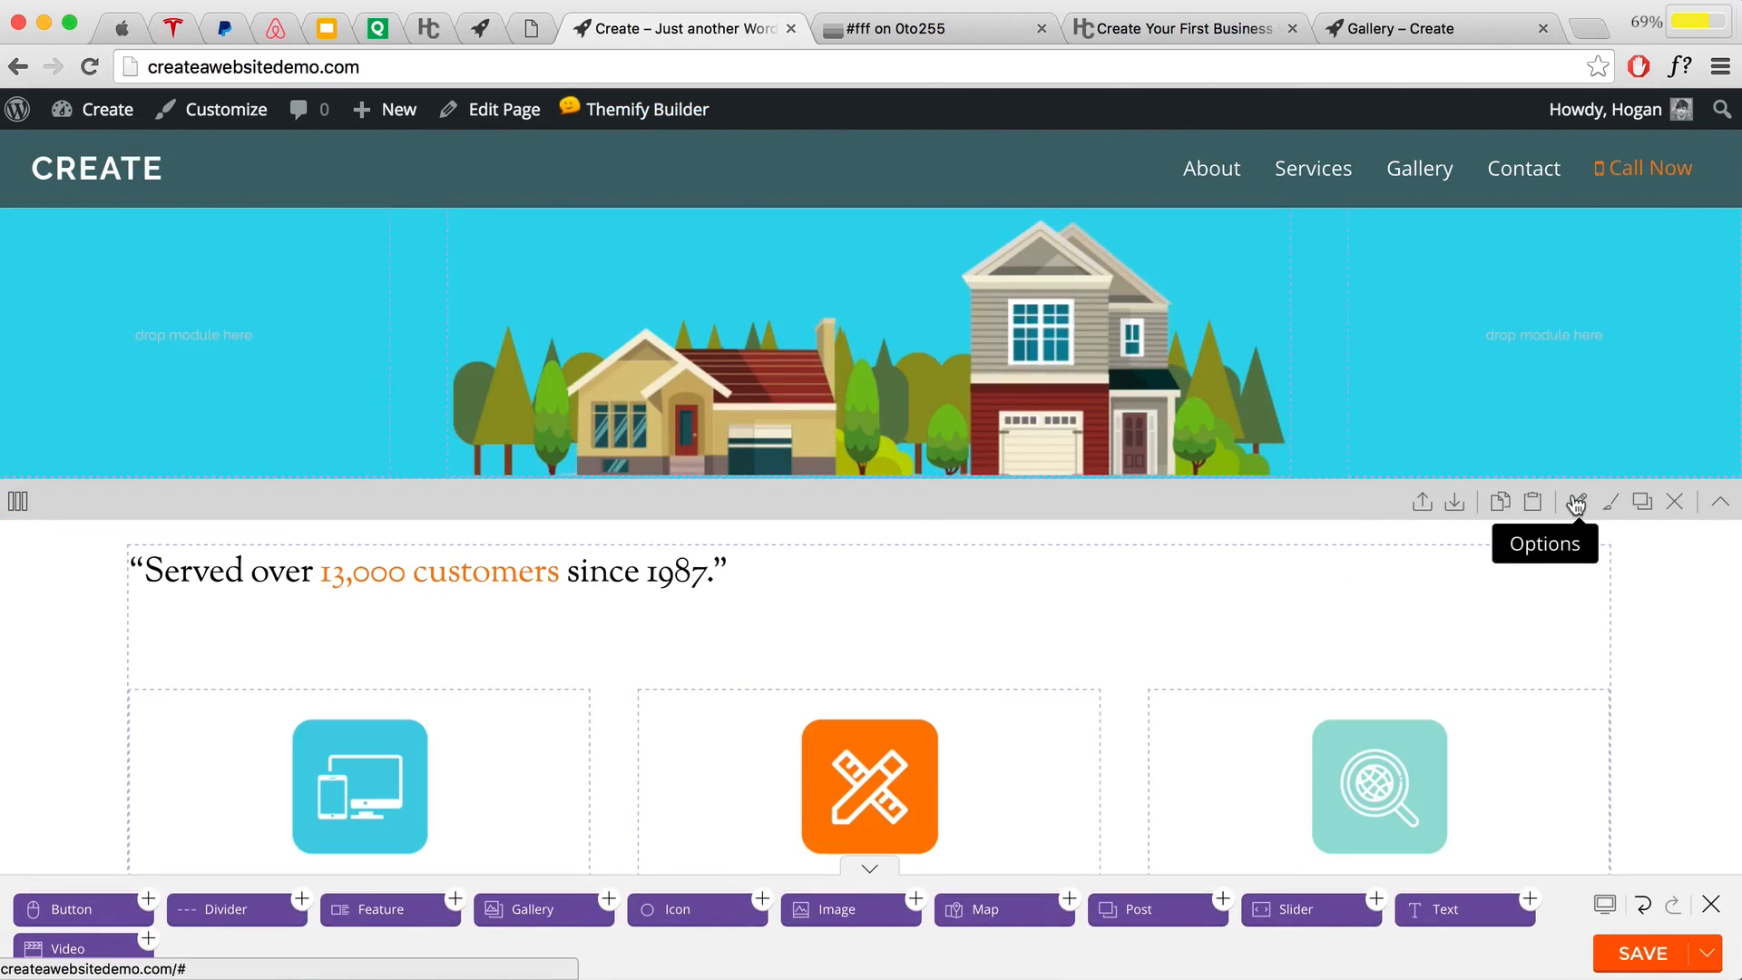
click(1576, 503)
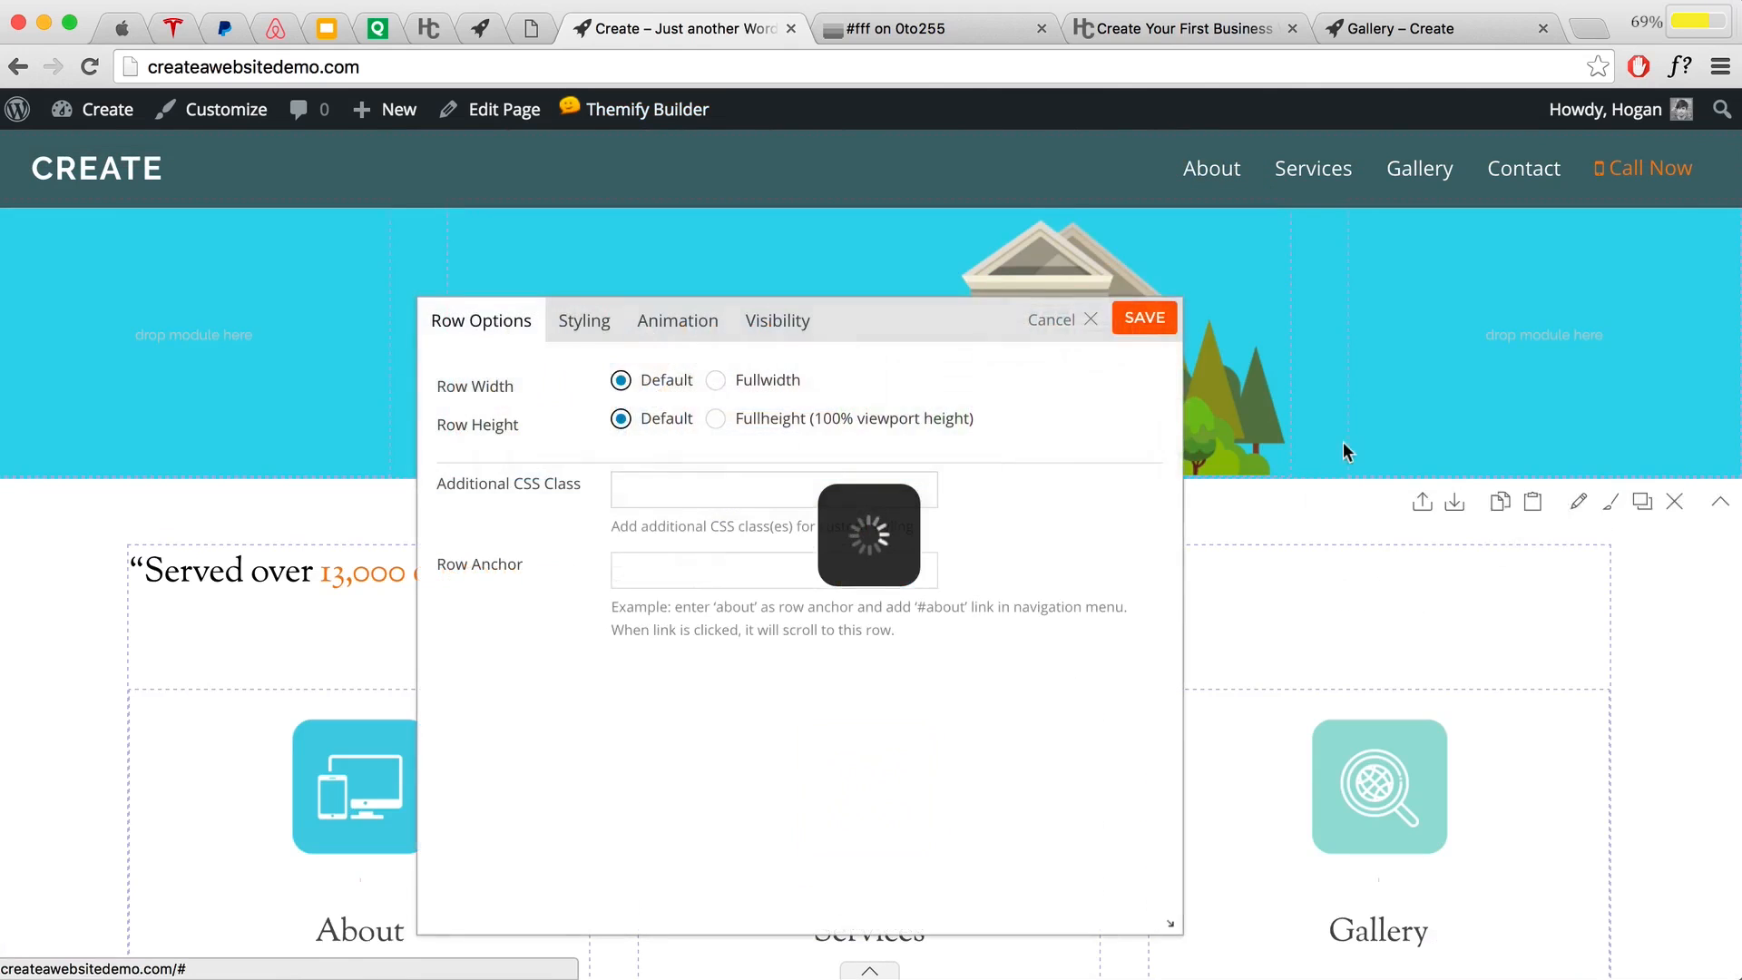
Step: Set the row's text alignment to Center in its Styling options
click(584, 320)
scroll(978, 559, down, 10)
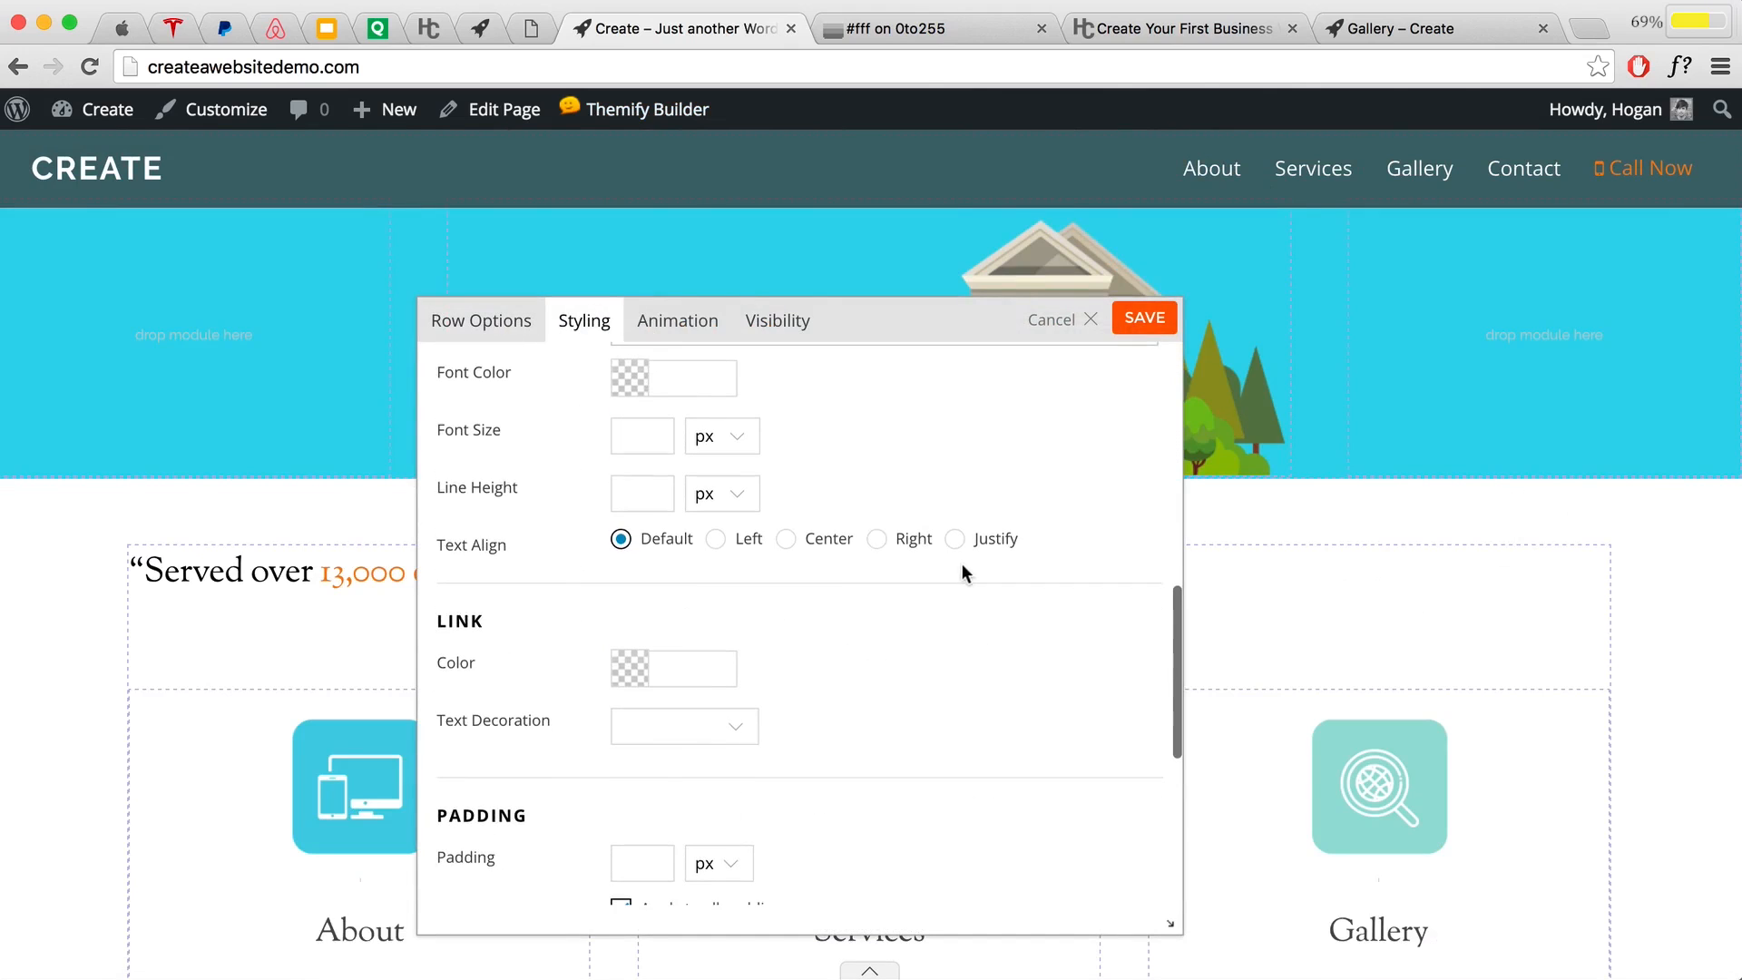
triple_click(495, 546)
click(786, 539)
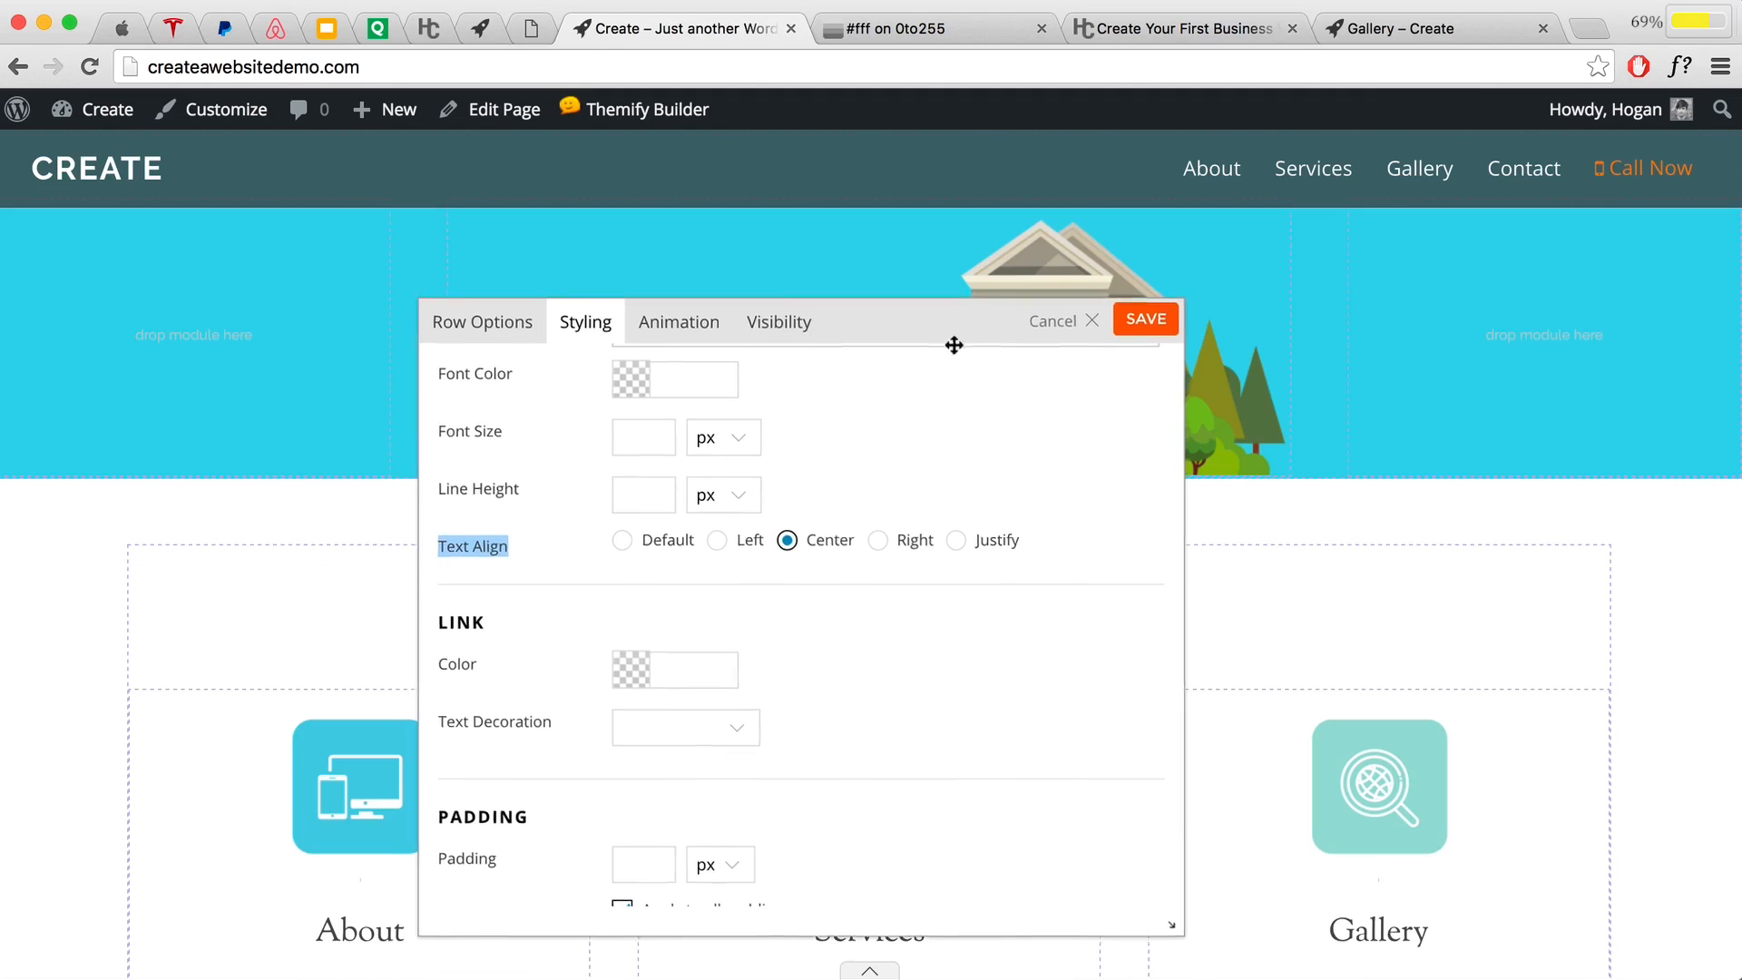
drag(943, 345, 1162, 737)
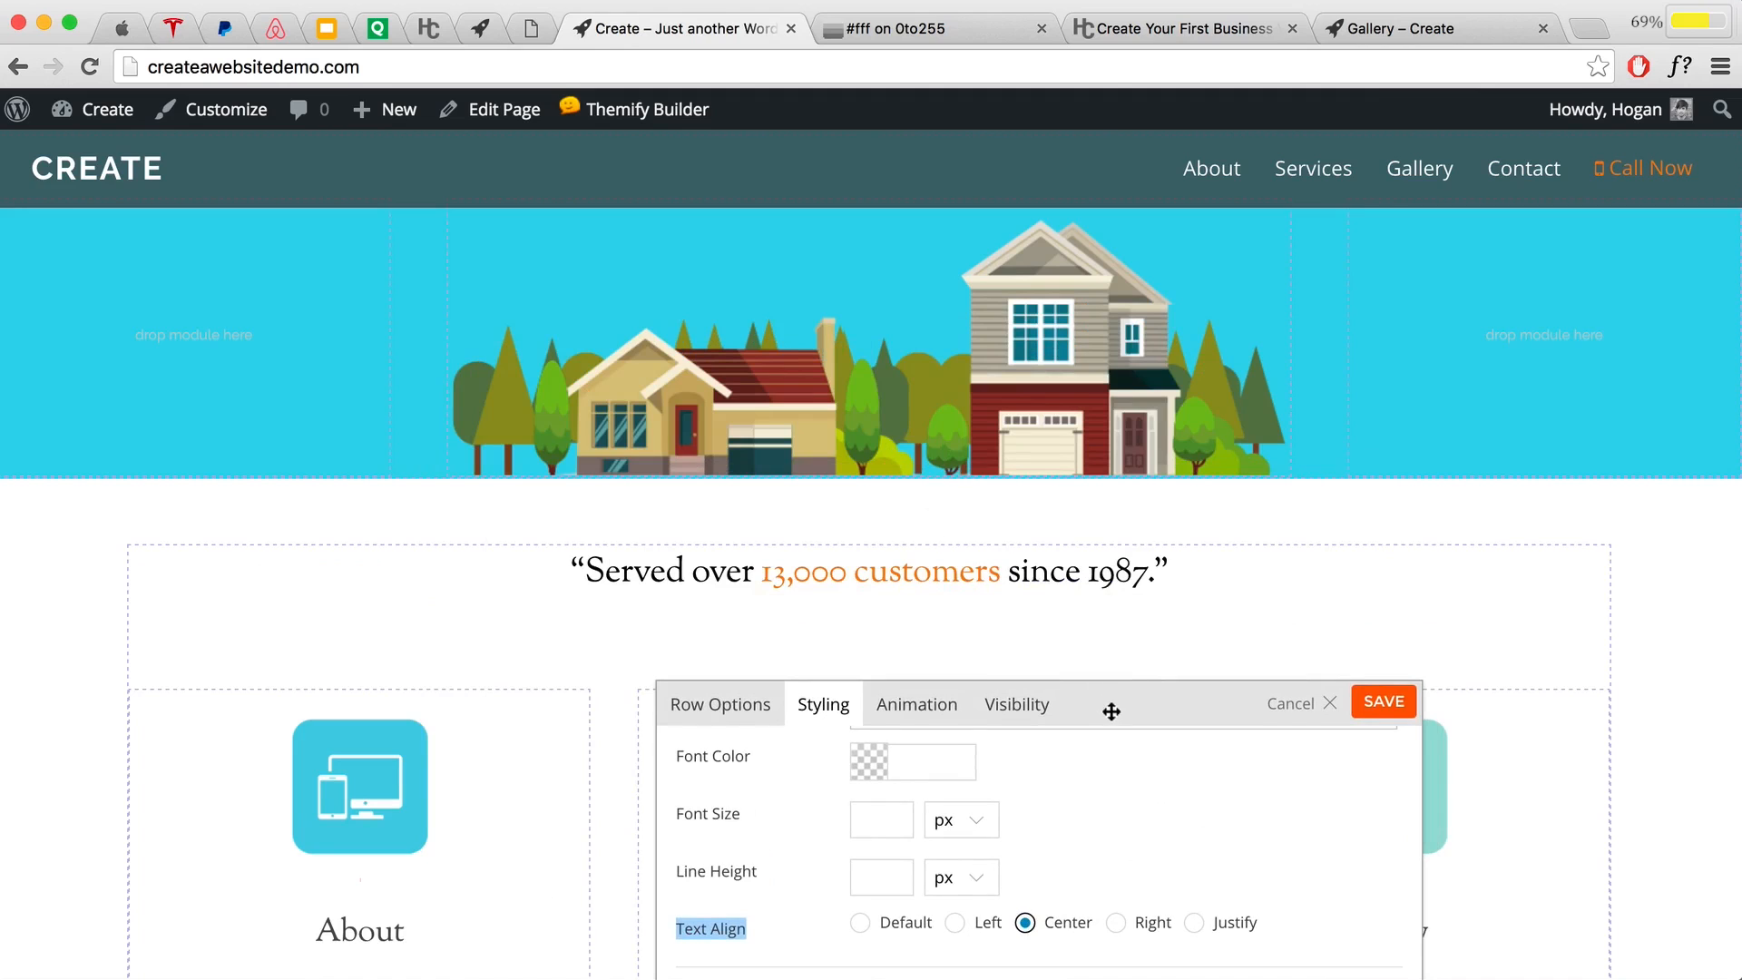
drag(1109, 706, 1134, 354)
Step: Give the row a top padding of 5% only and save the row settings
scroll(1189, 650, down, 5)
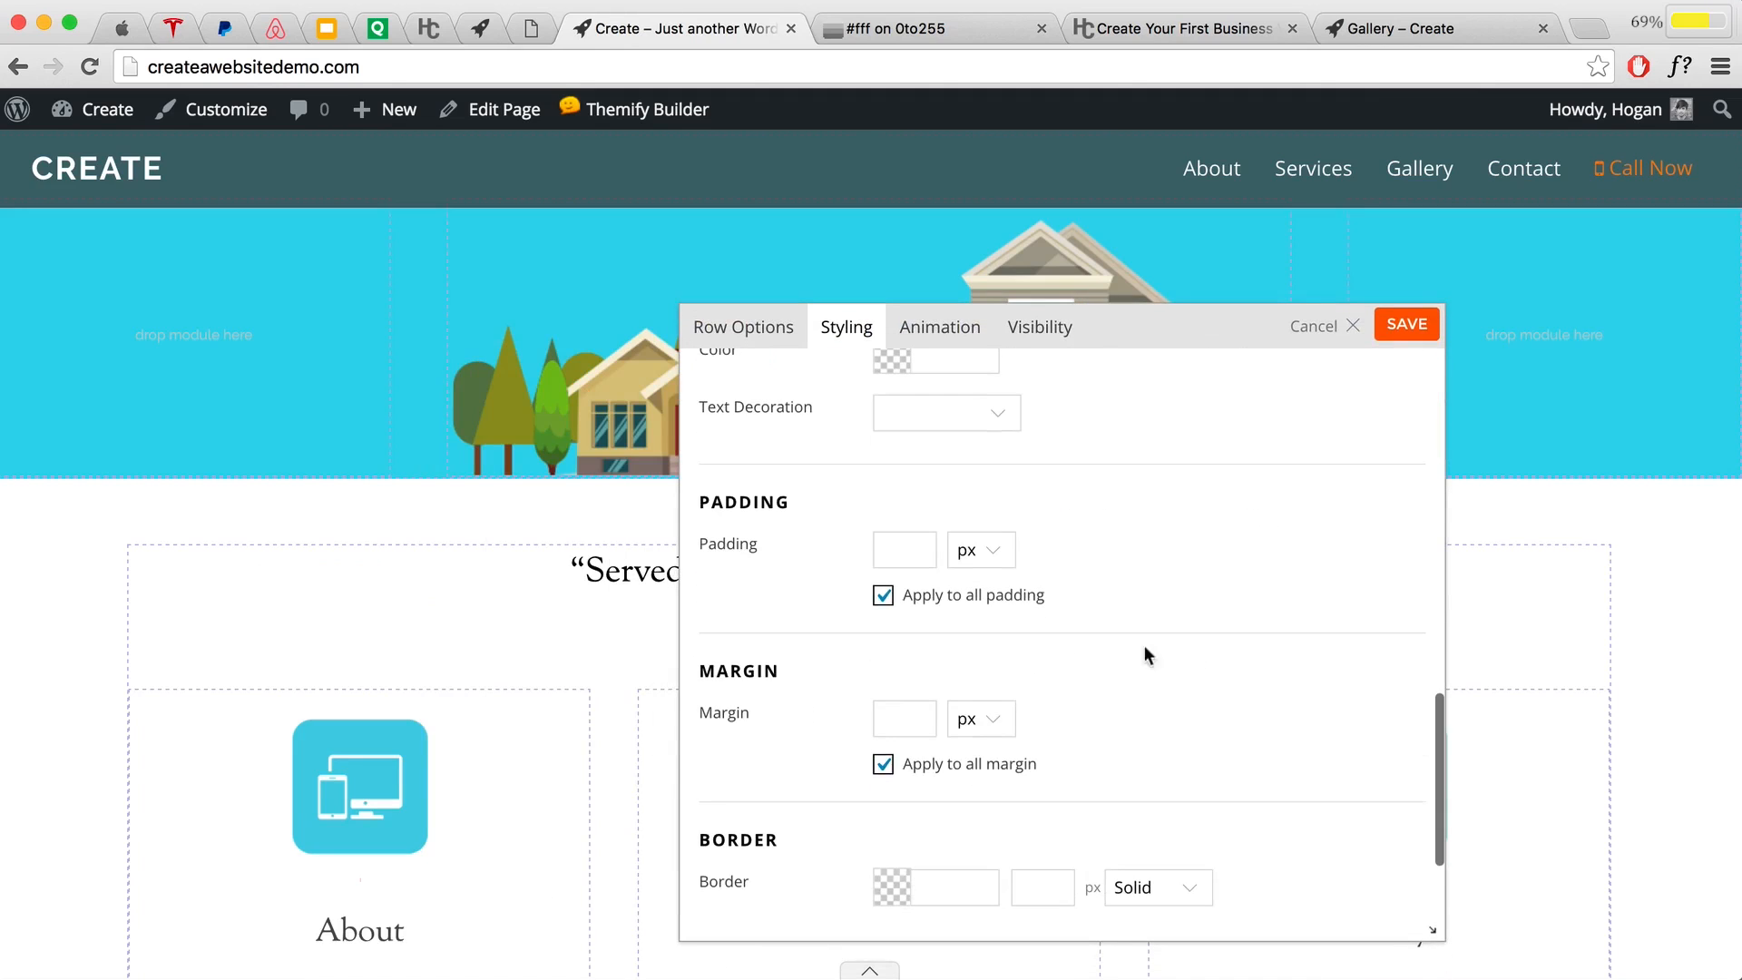
click(882, 596)
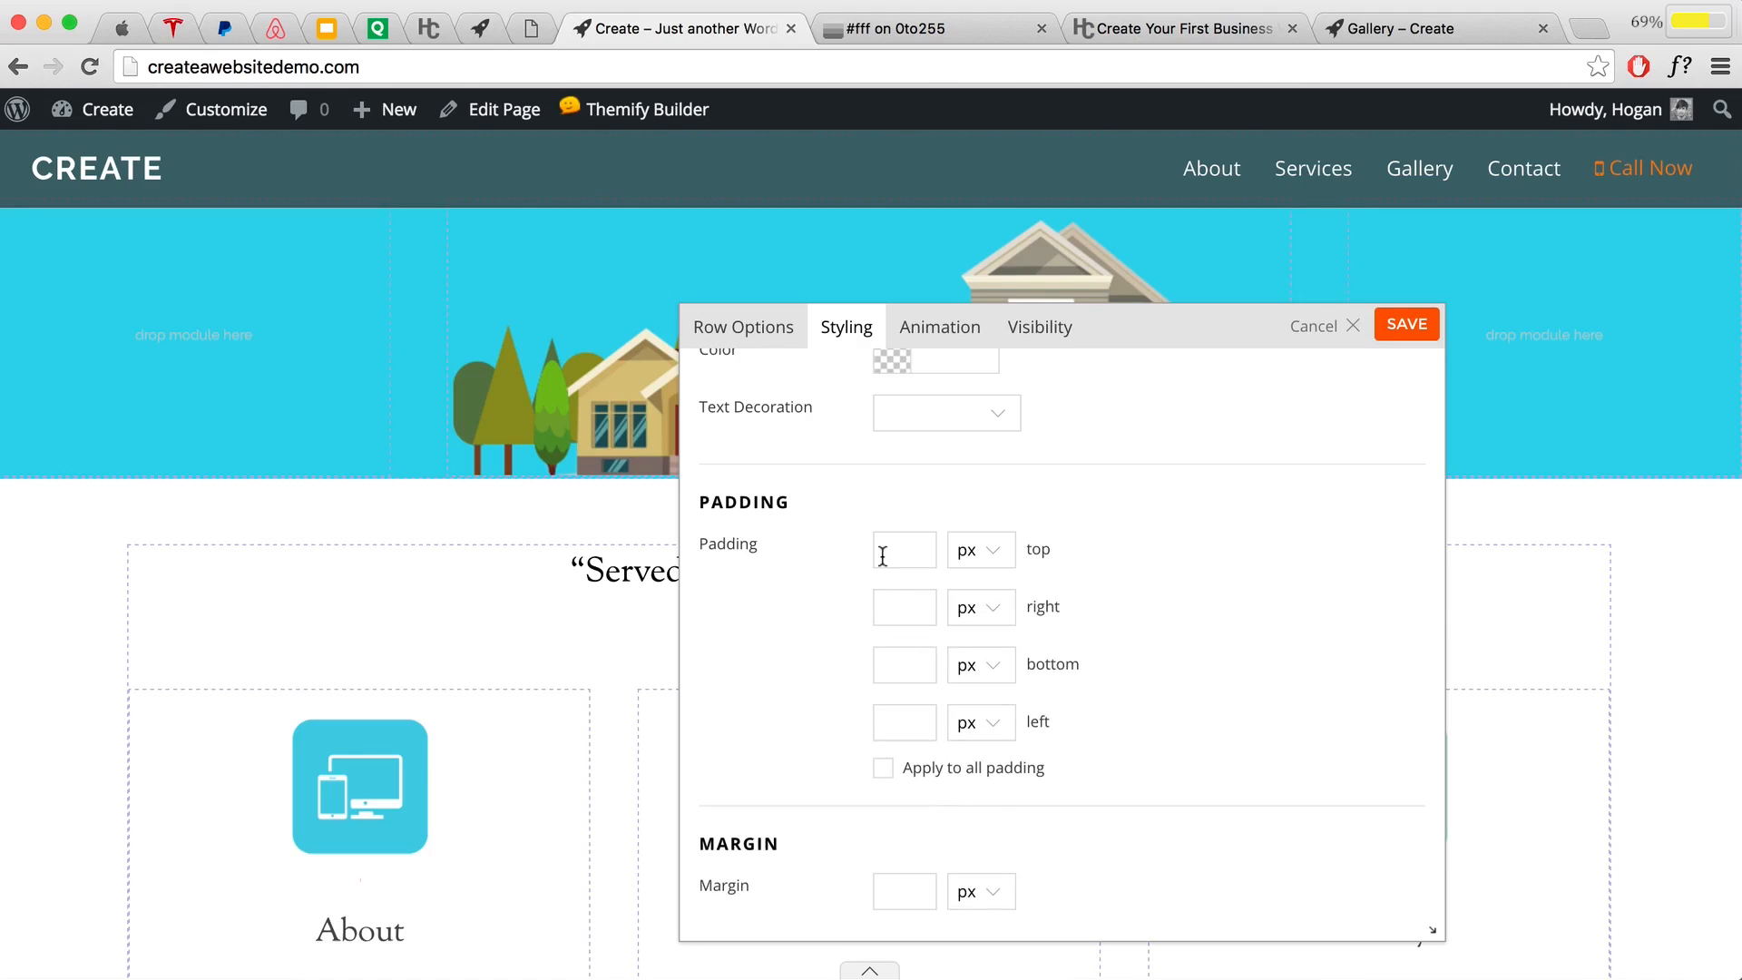
click(893, 553)
text(5)
click(973, 551)
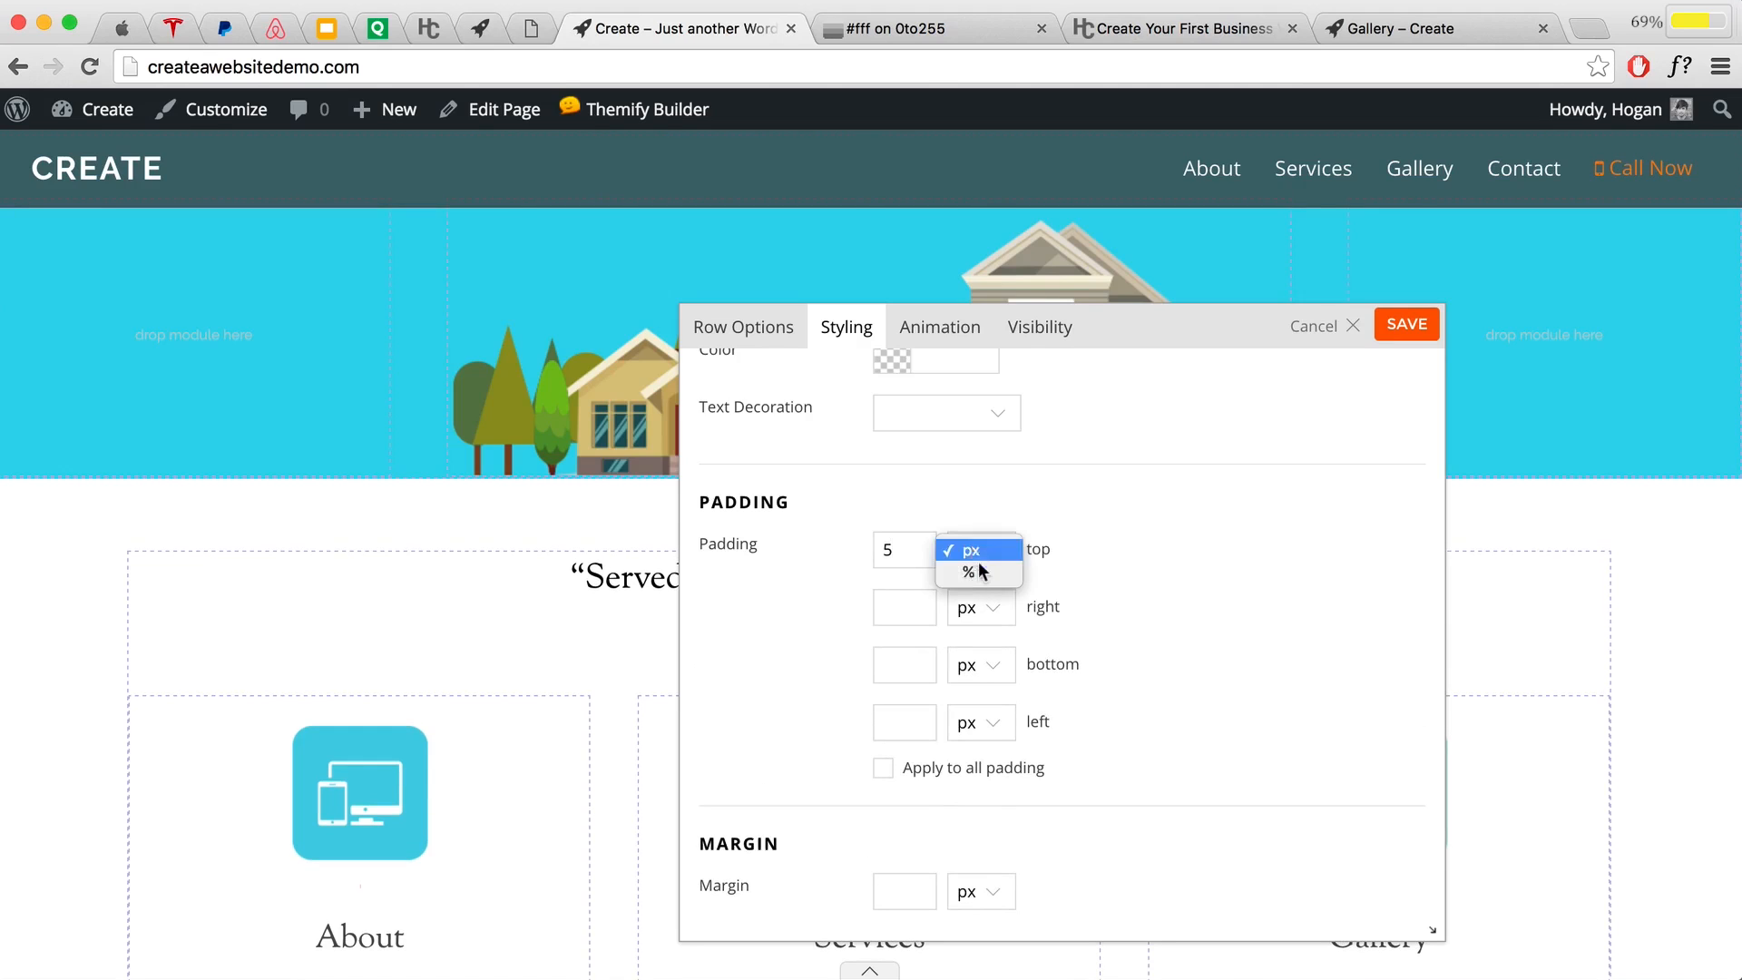
click(978, 570)
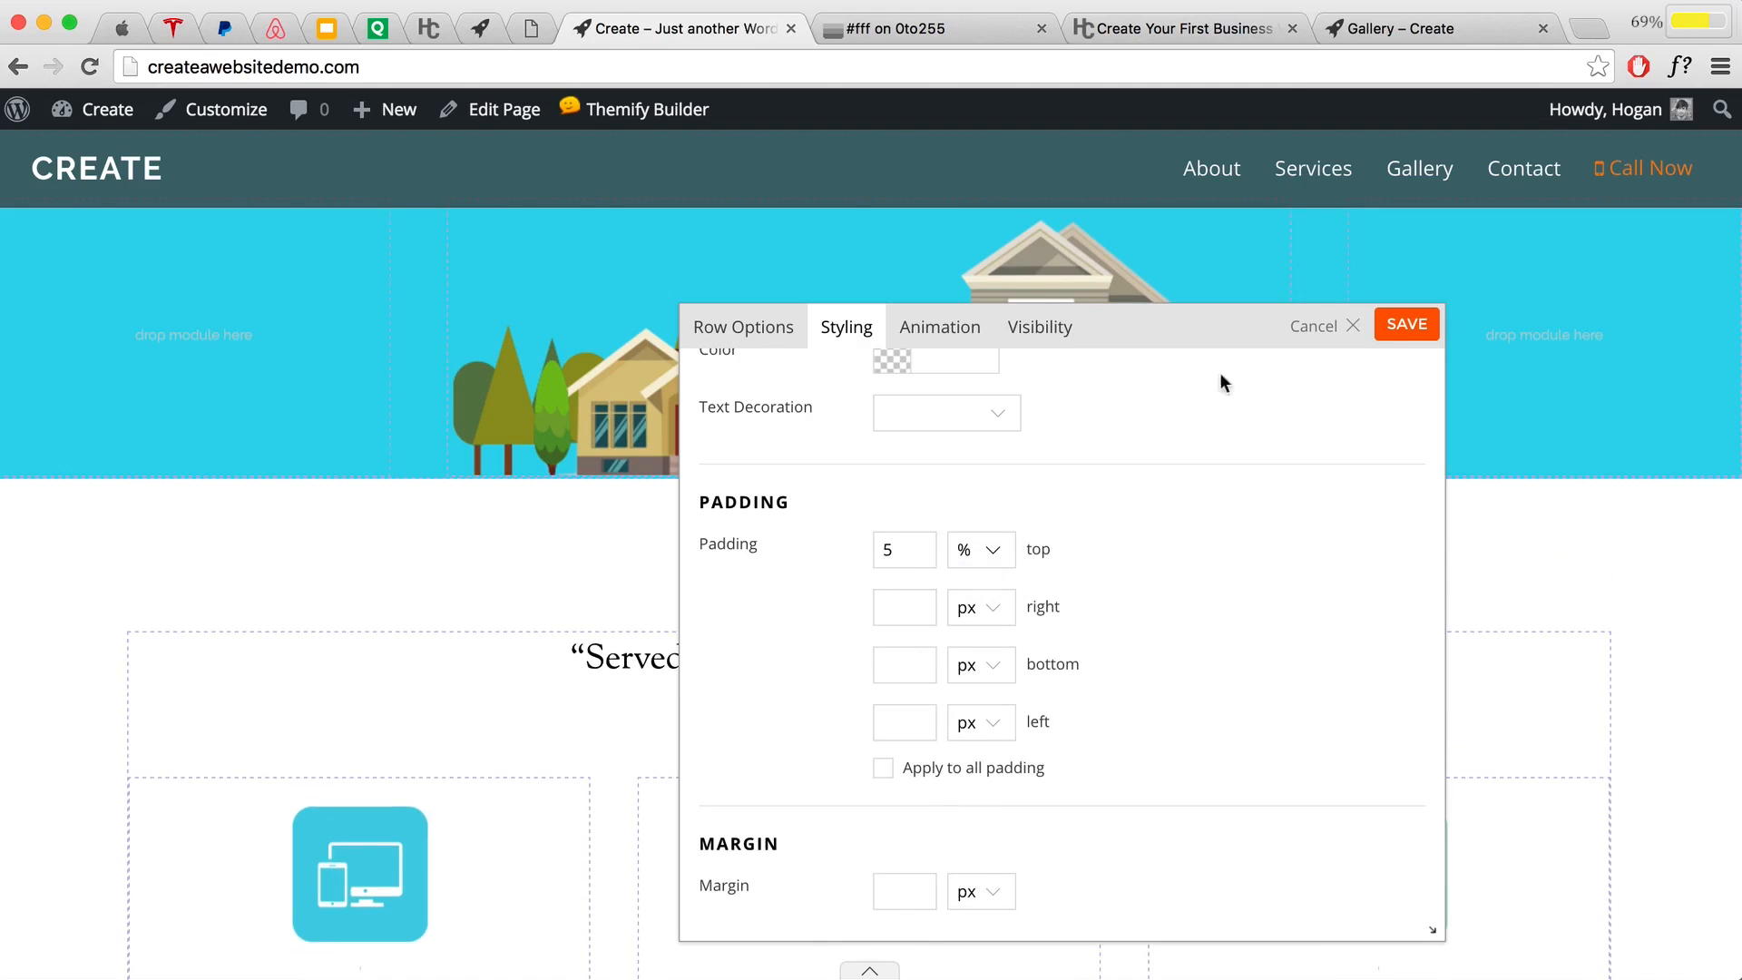
click(1397, 328)
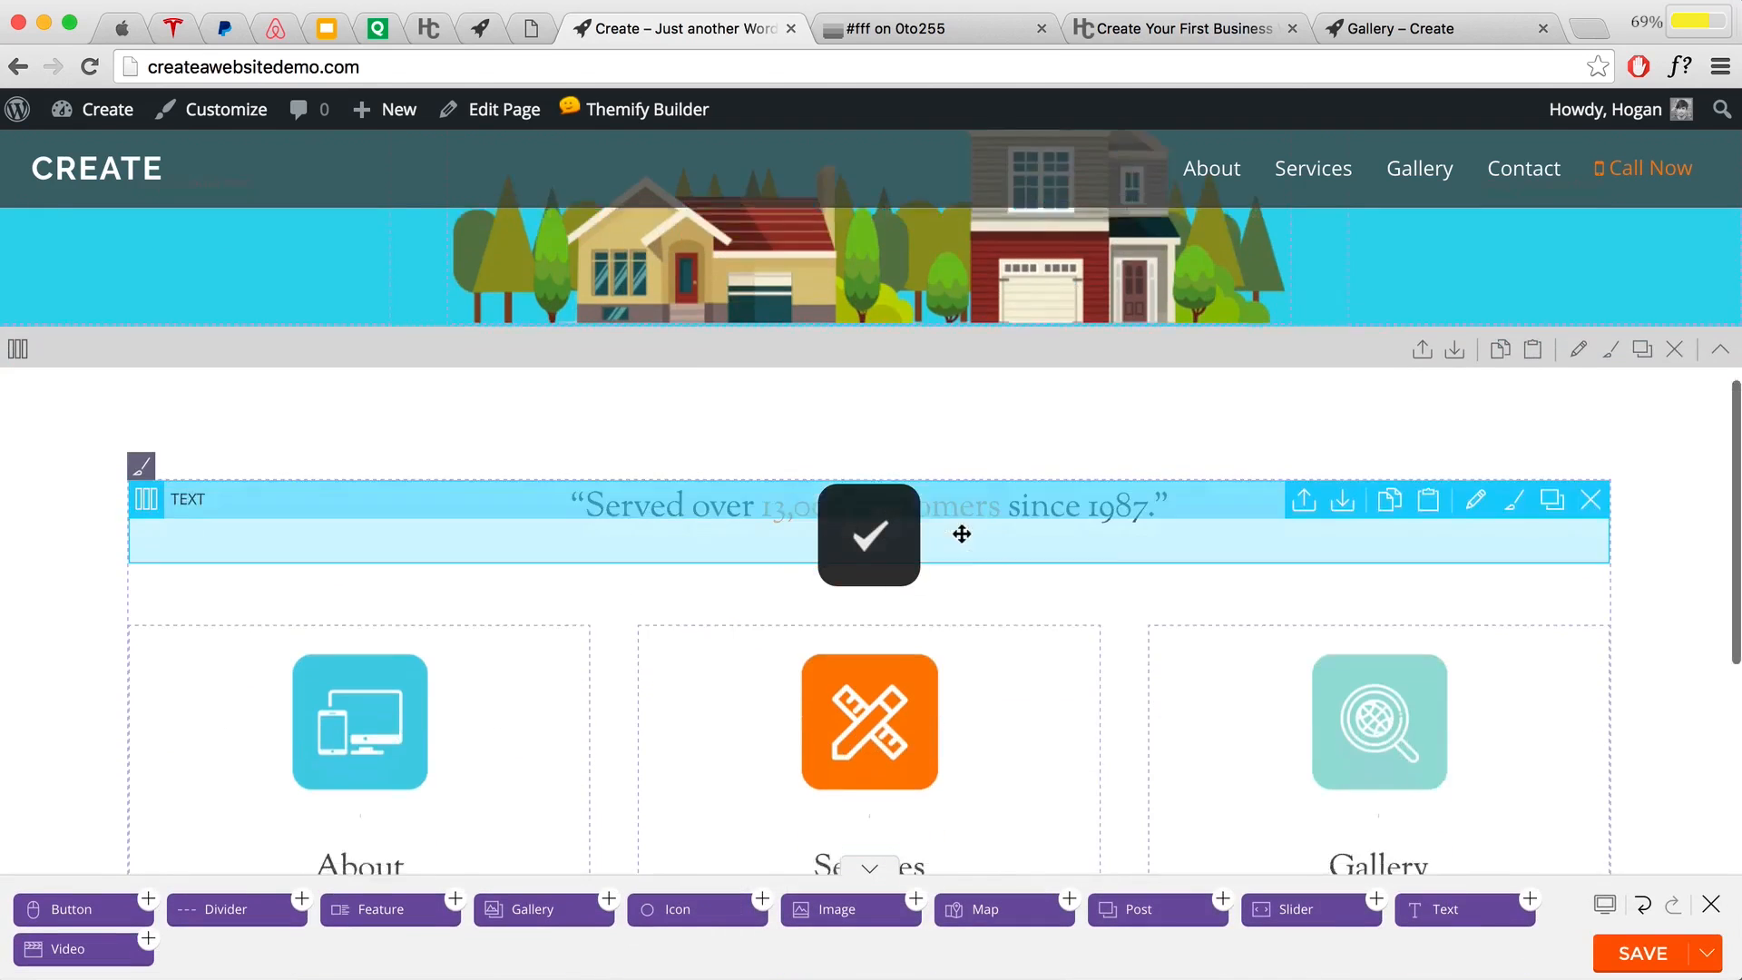
Step: Save the page layout, exit the builder, and bring up the site Customizer
click(1607, 951)
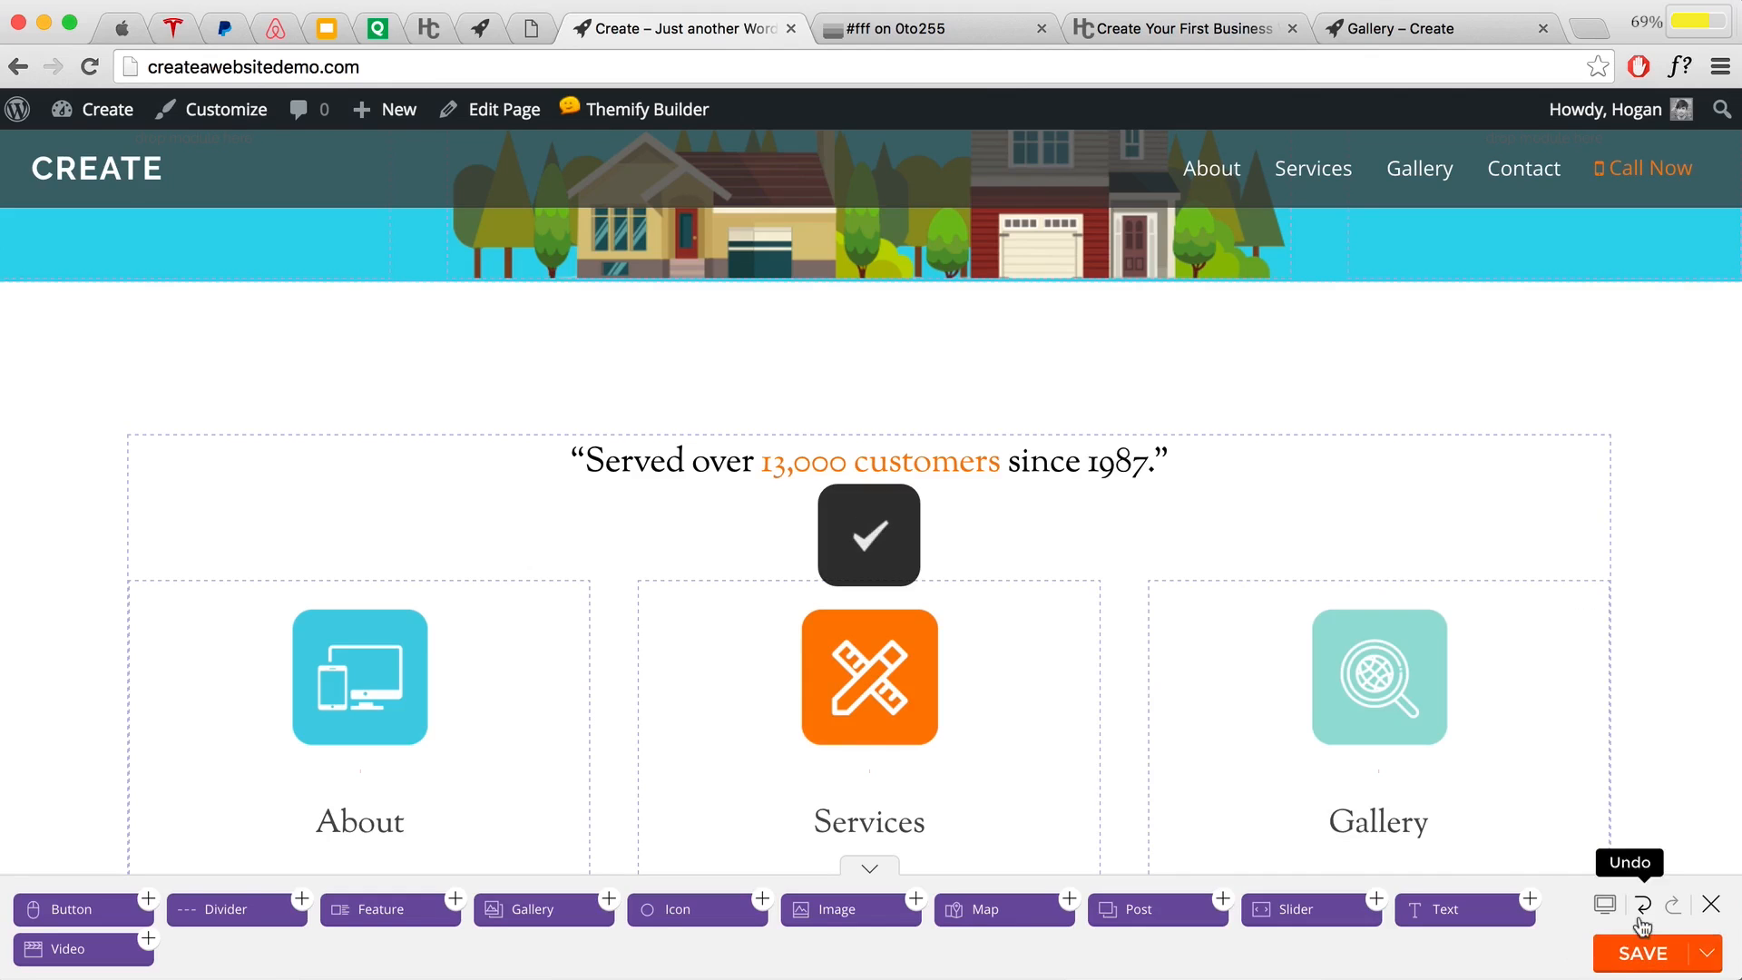
click(1710, 907)
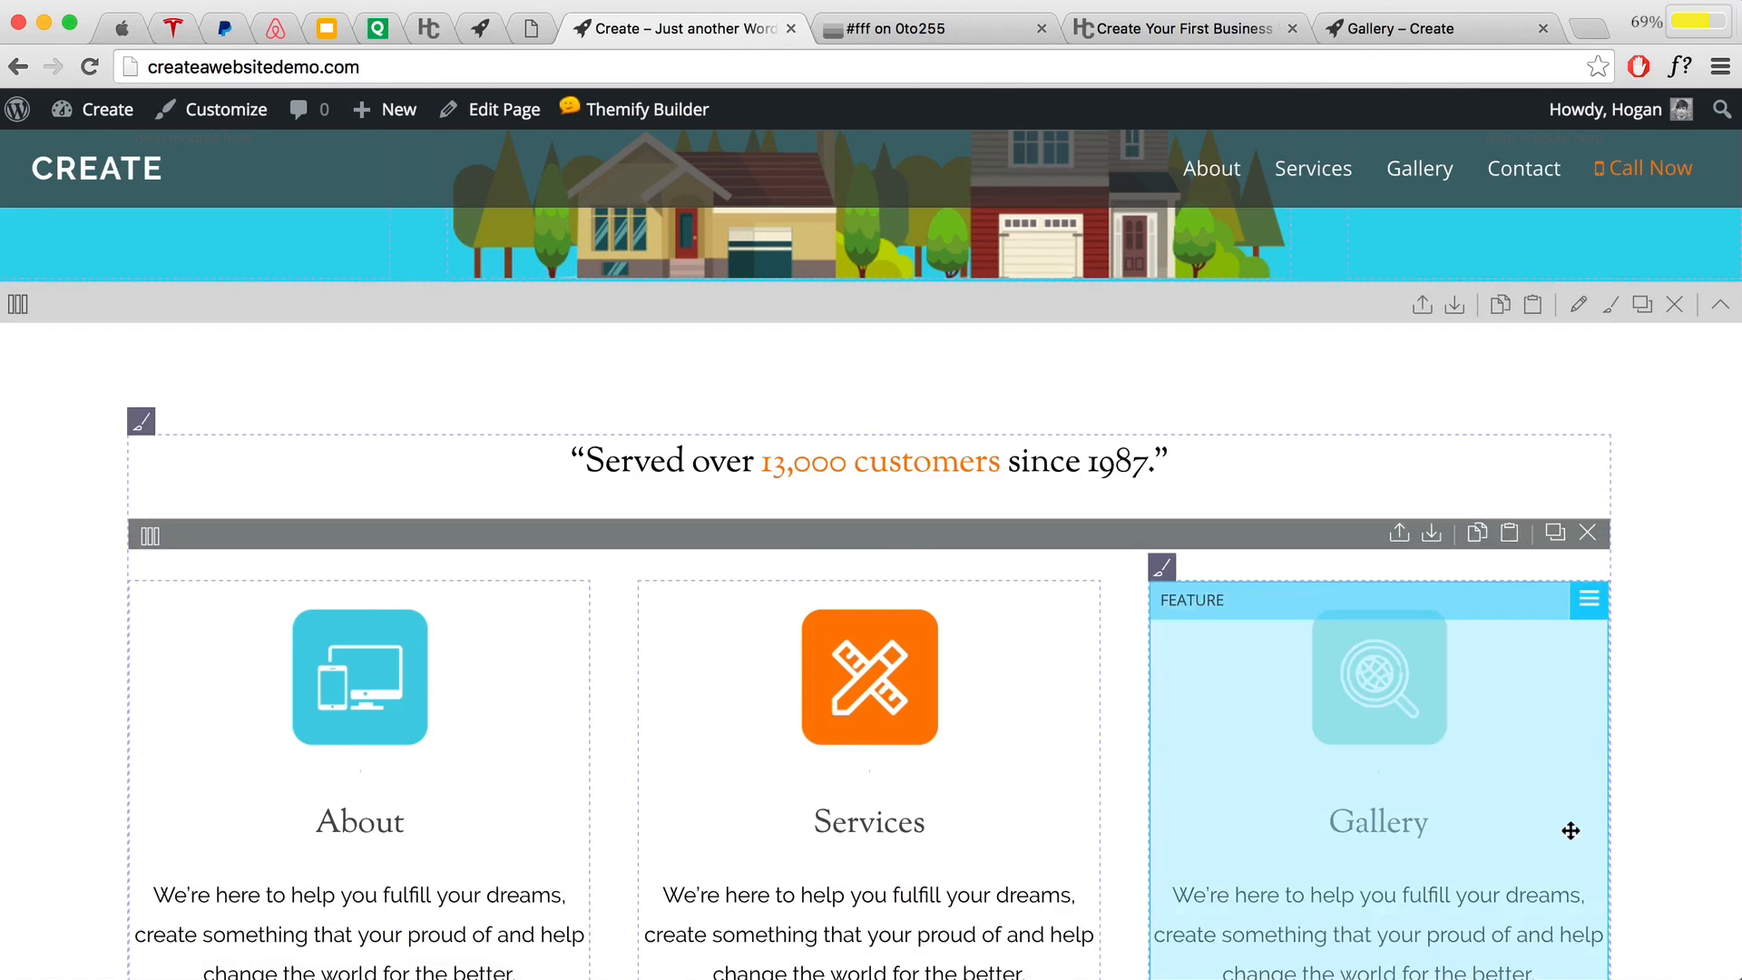
scroll(1578, 807, down, 3)
scroll(1179, 667, up, 3)
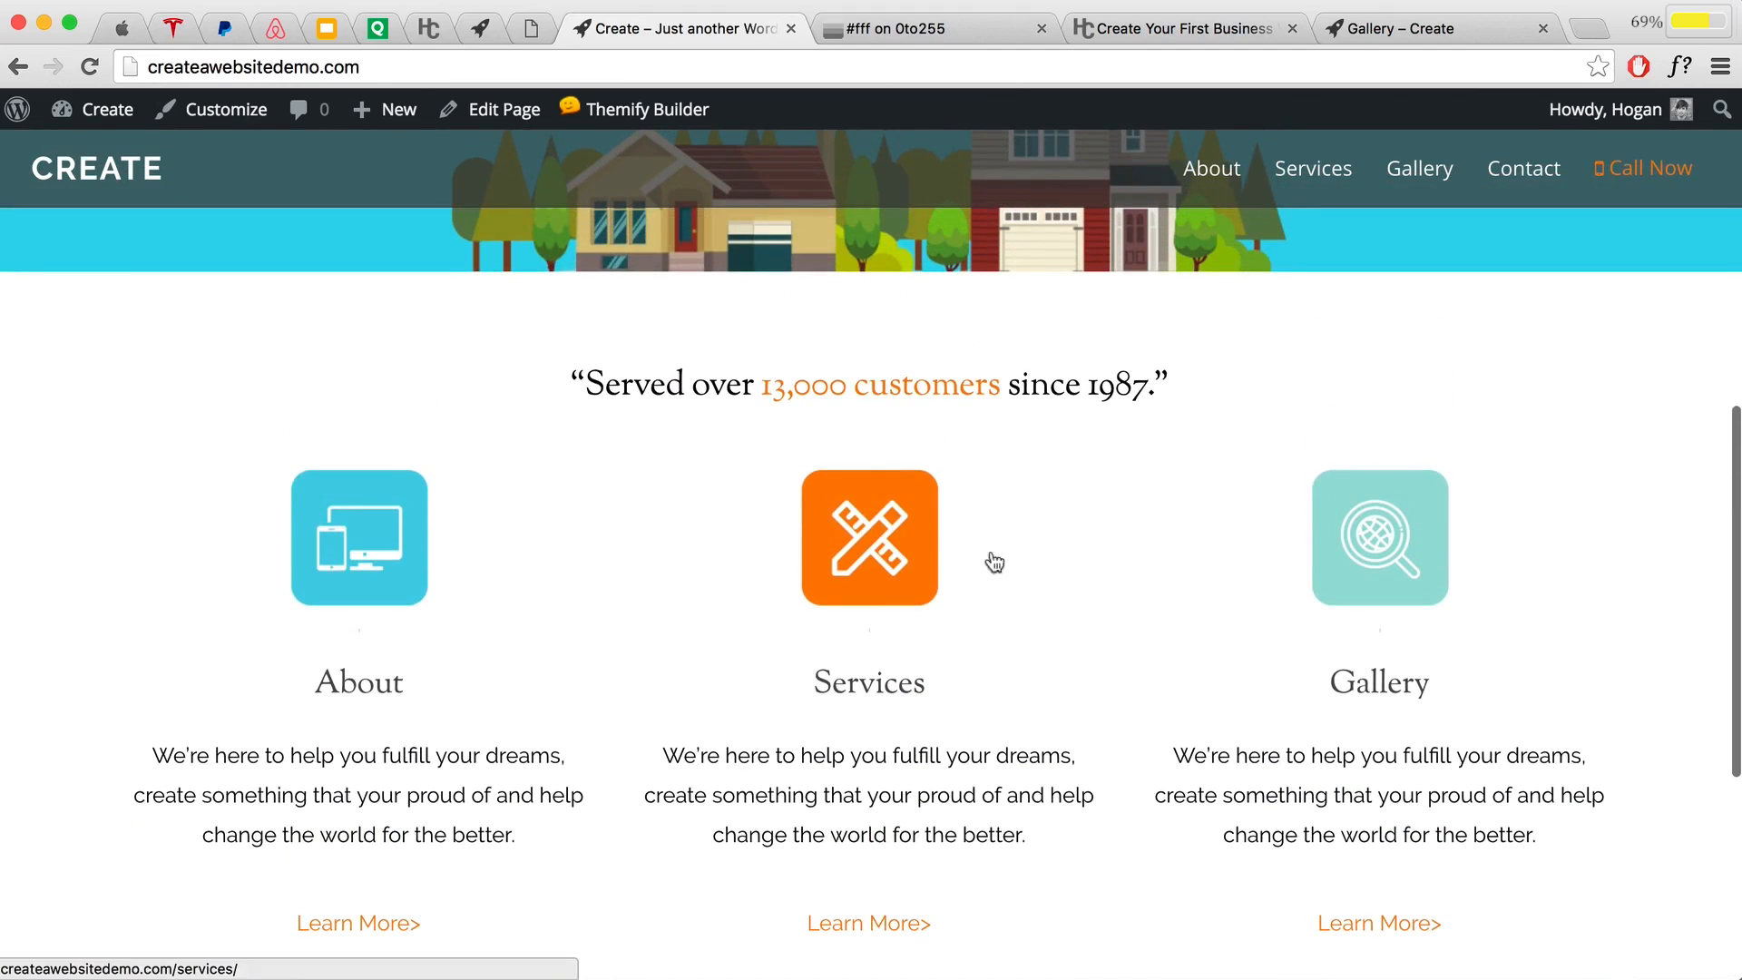
scroll(991, 563, down, 1)
click(218, 111)
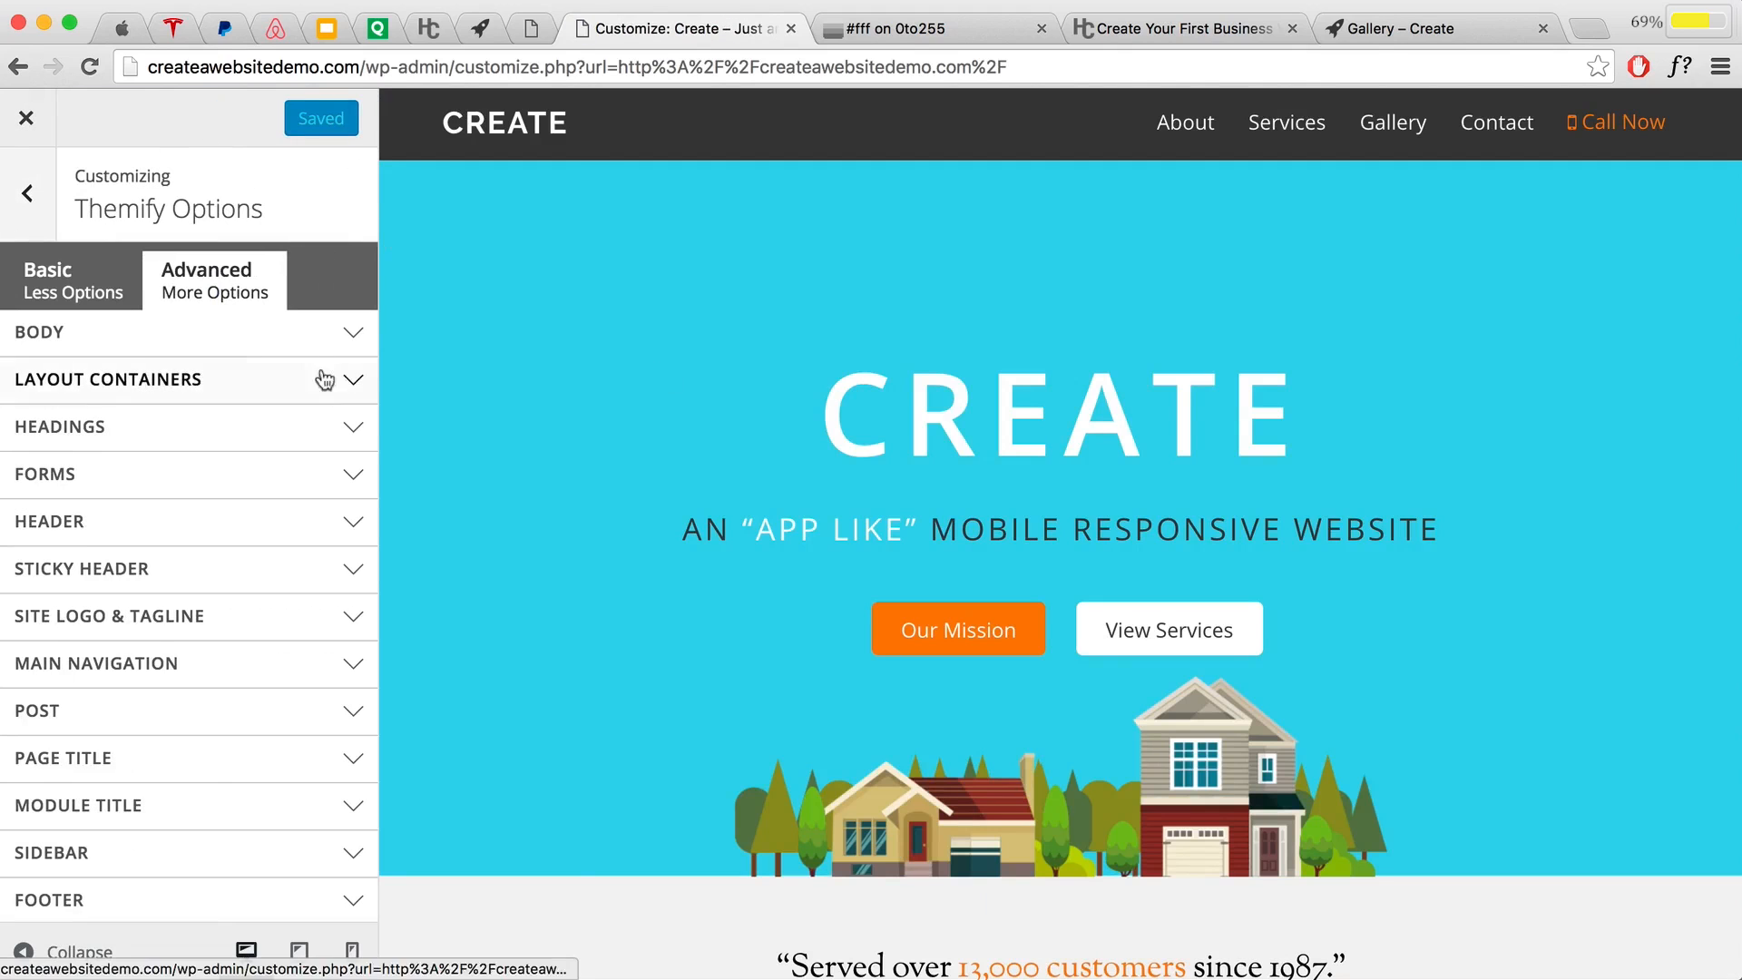
Step: Navigate the customizer to Typography > Default Typography
click(23, 197)
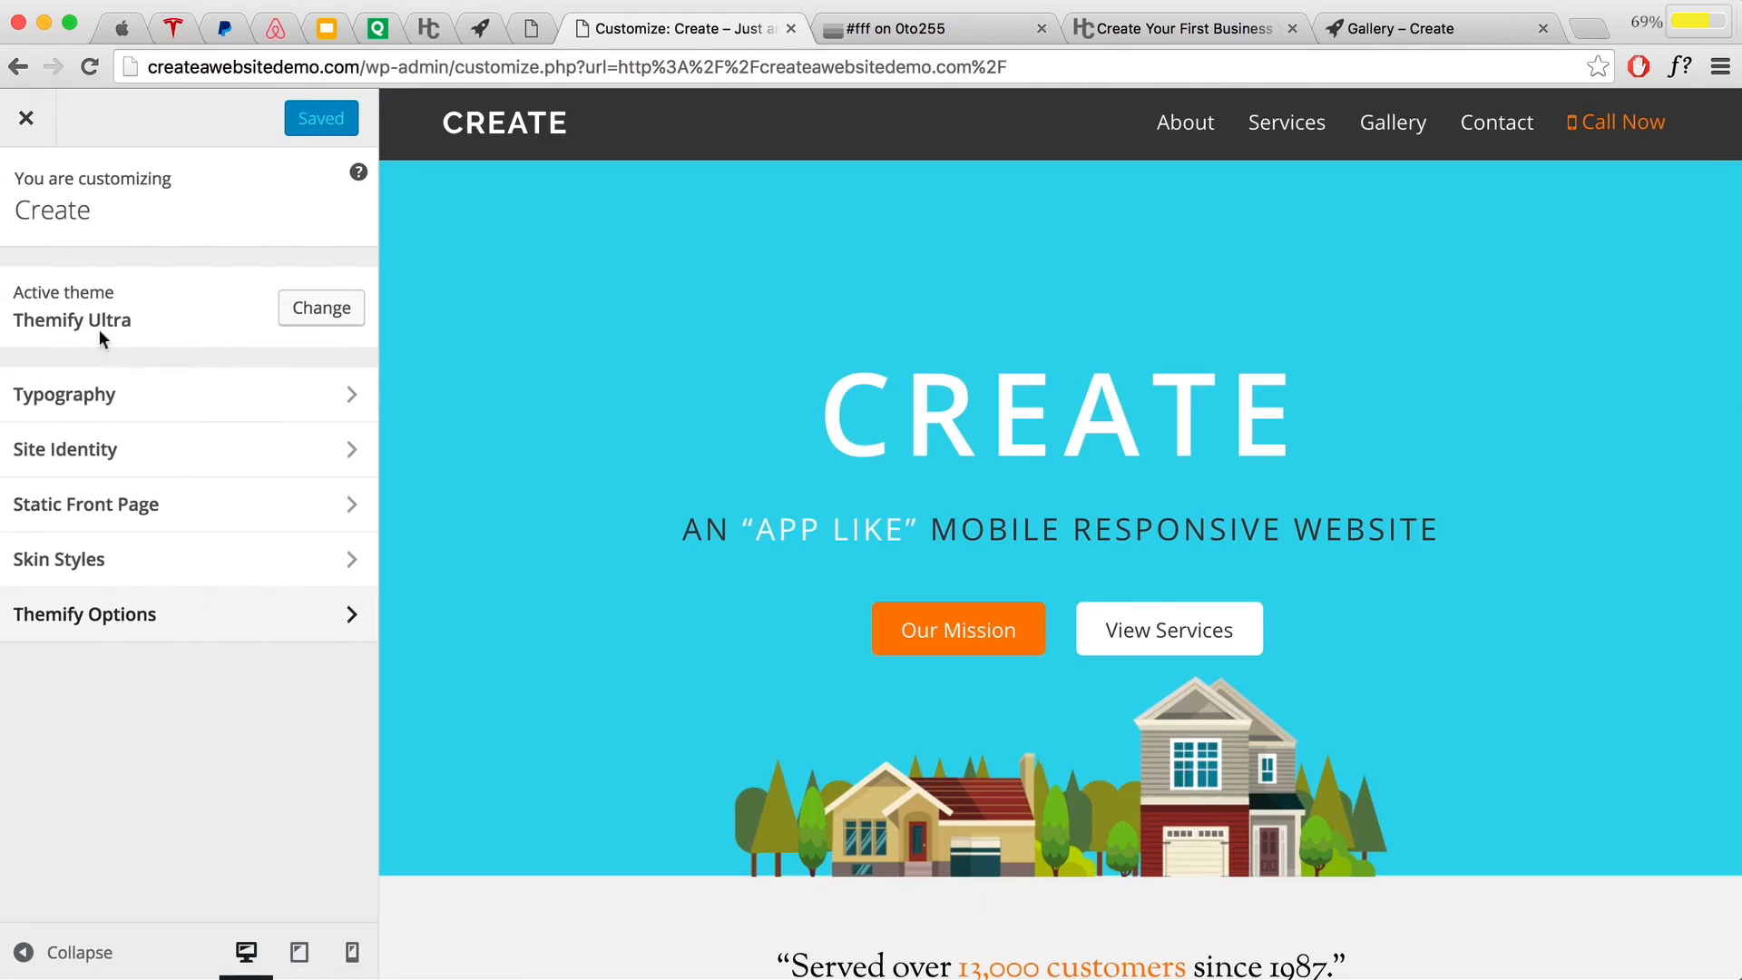
click(122, 405)
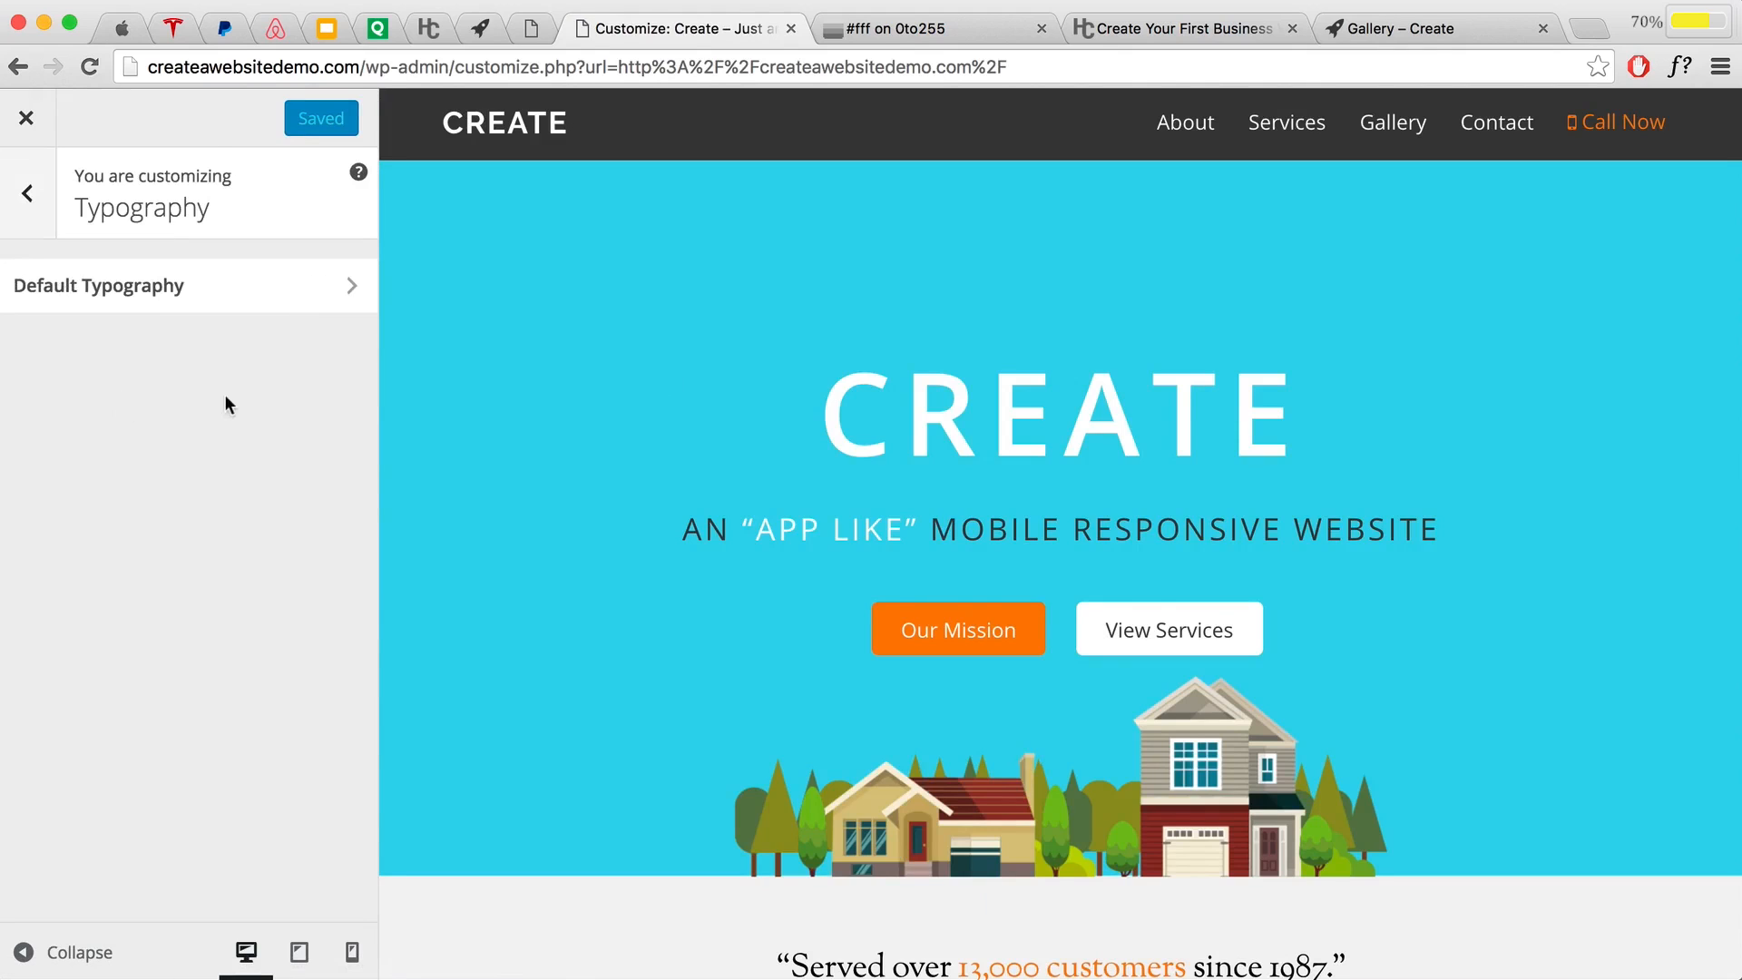
click(265, 297)
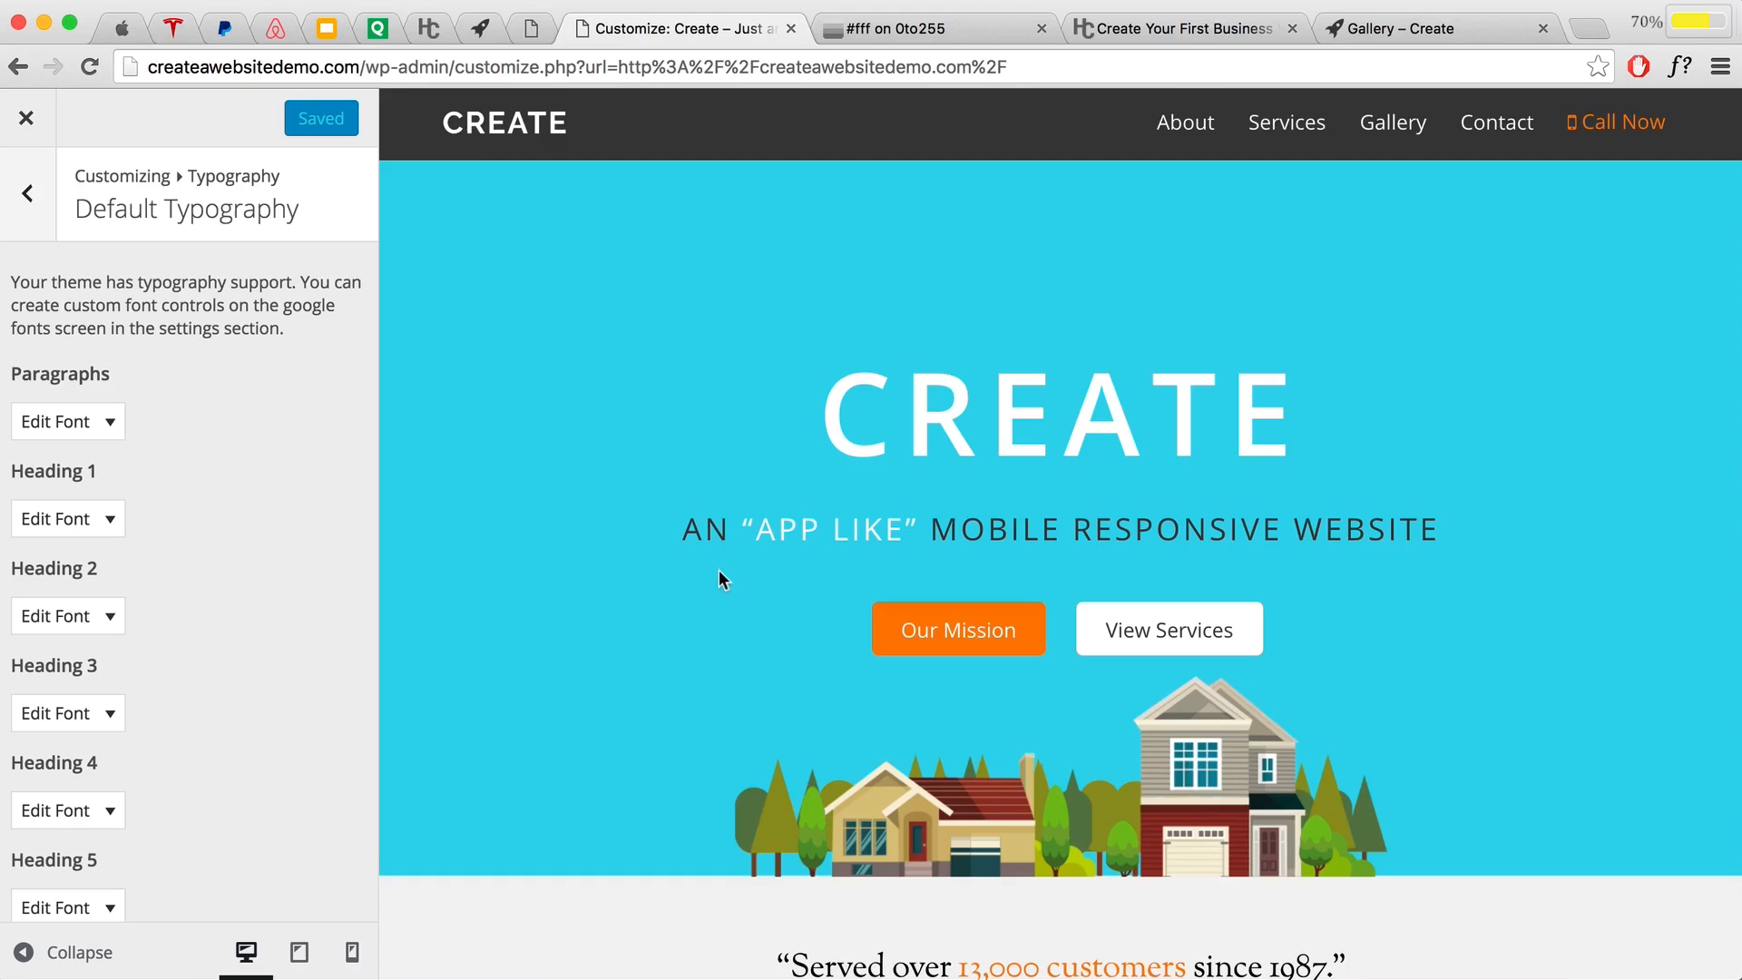
scroll(720, 572, down, 5)
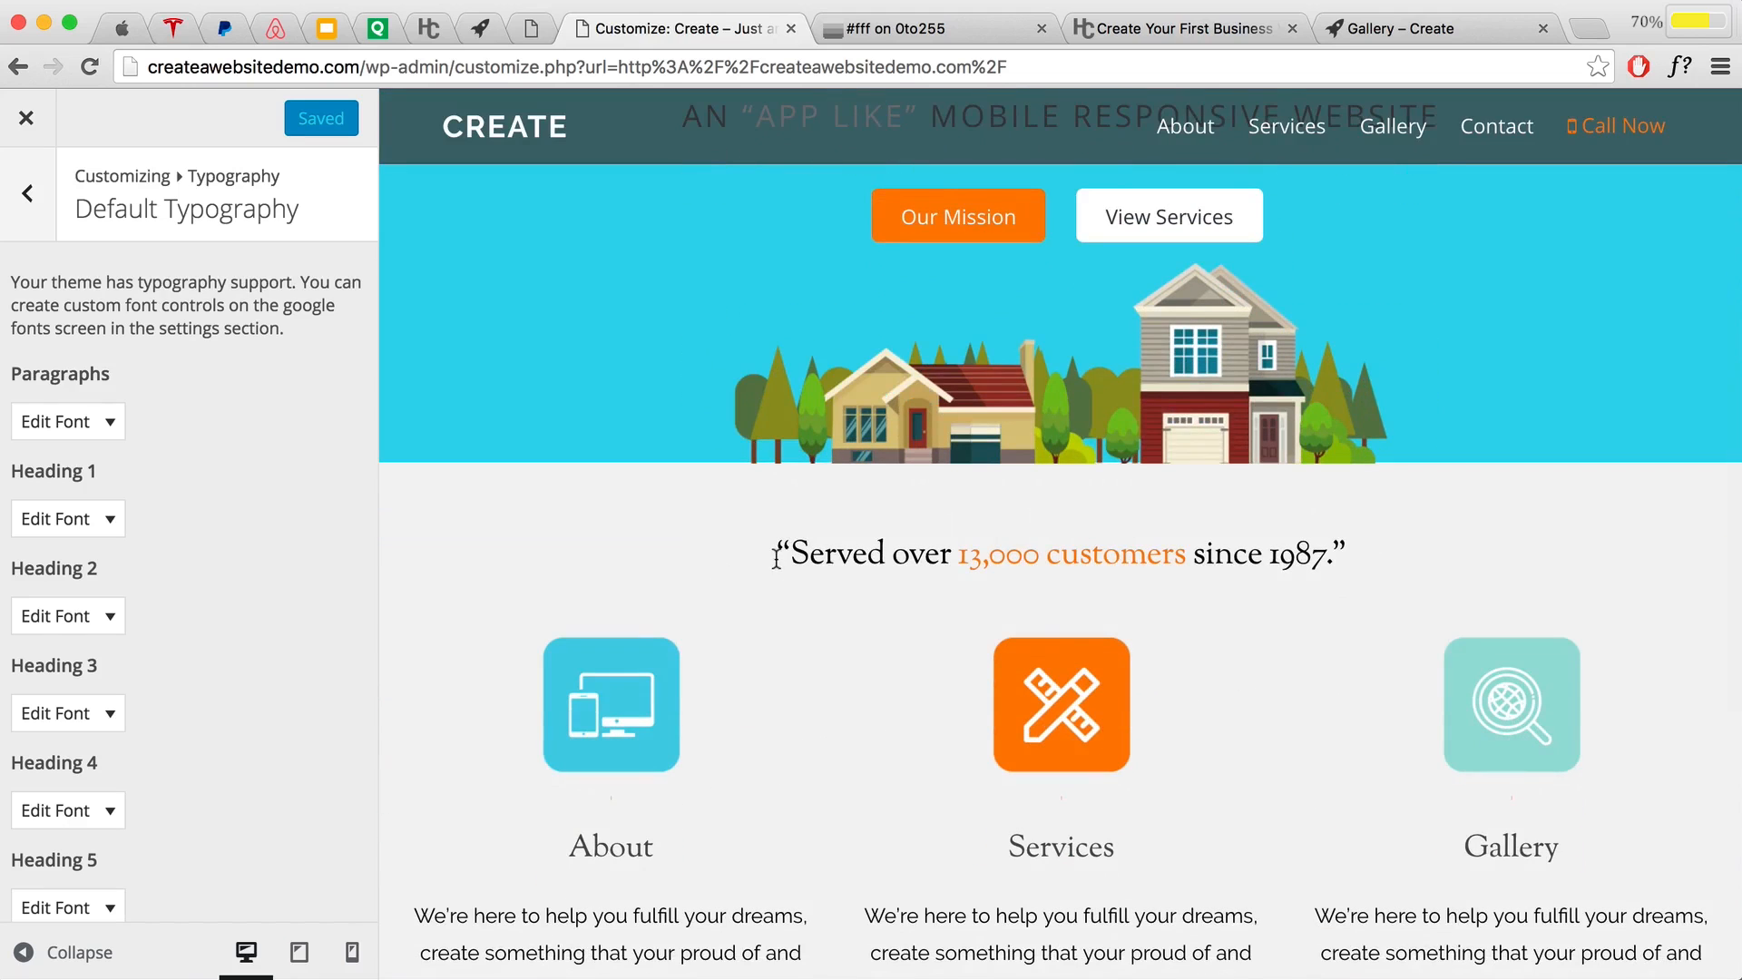
Step: Inspect the customer quote in the preview to confirm it is an H3 heading
drag(774, 553, 1350, 564)
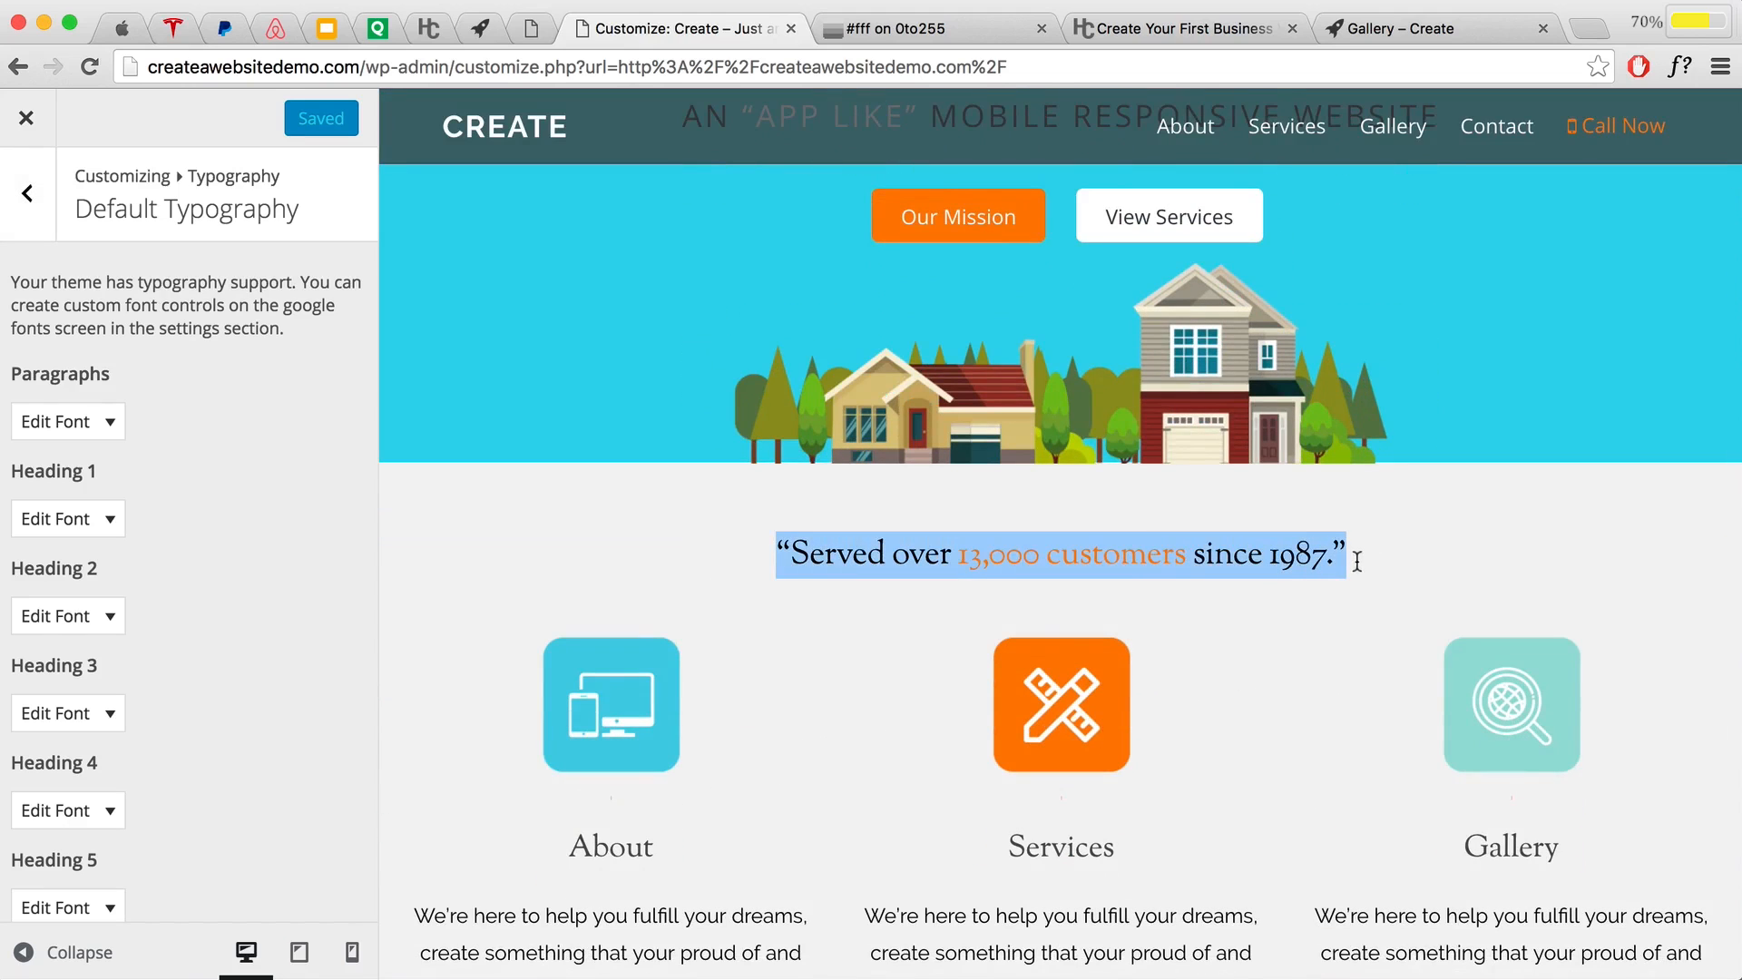
right_click(1221, 552)
click(1286, 730)
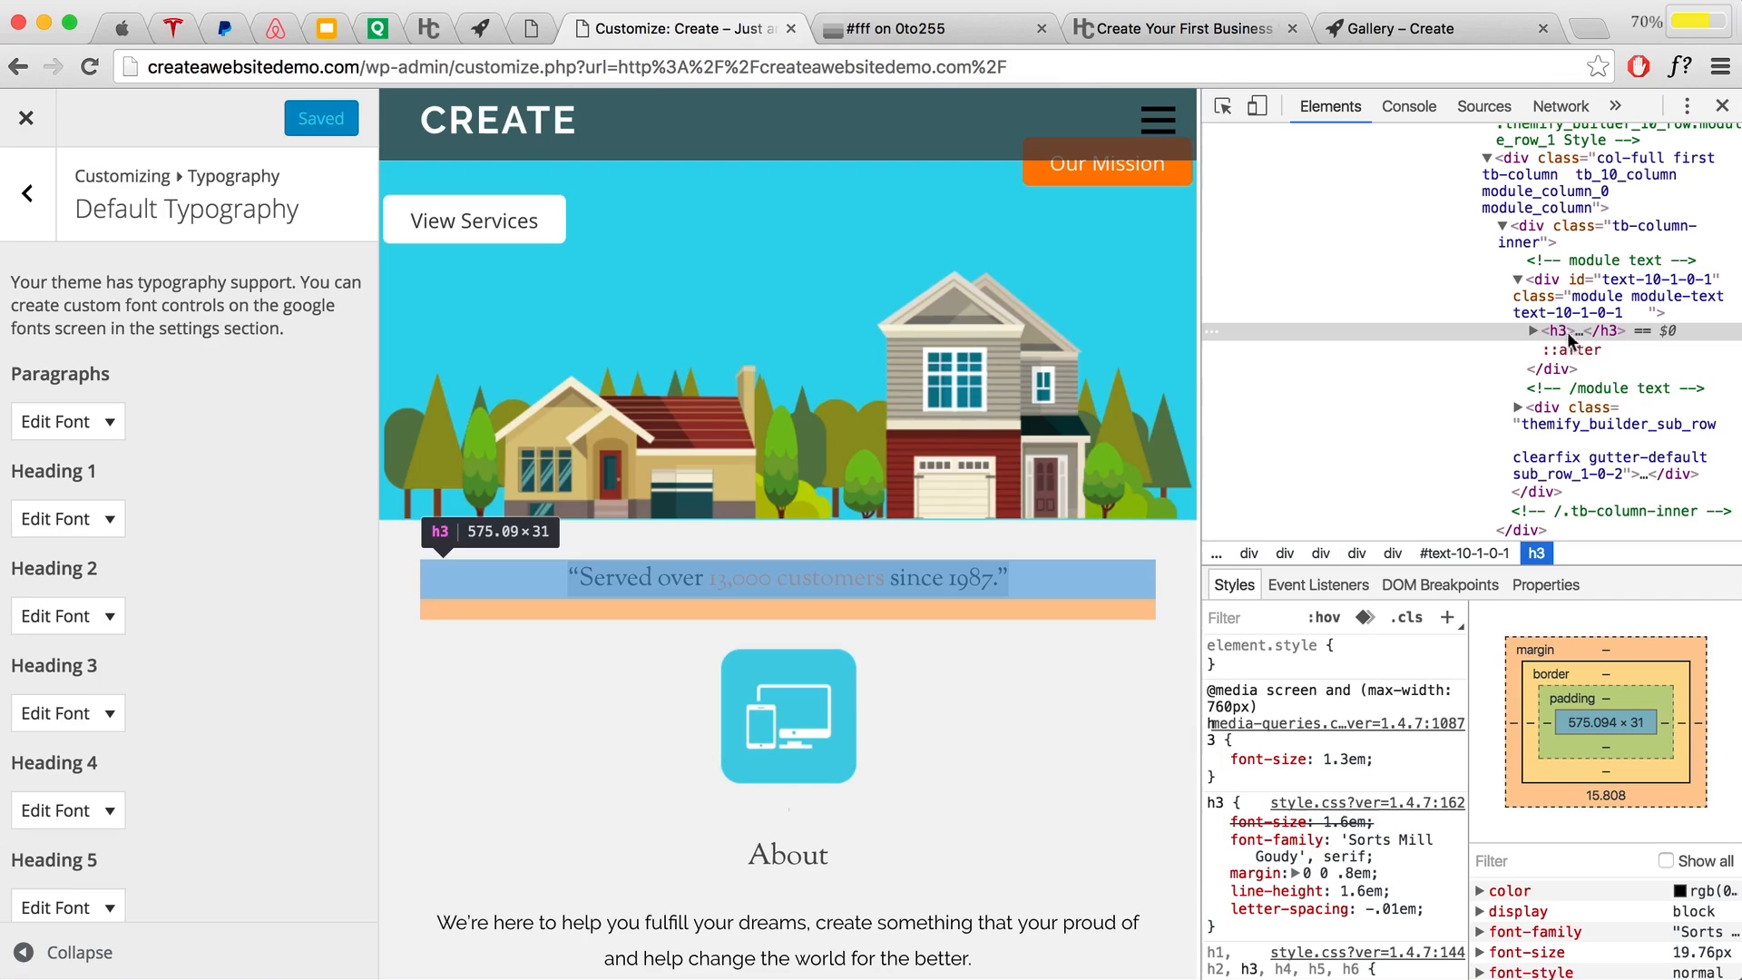
click(1720, 106)
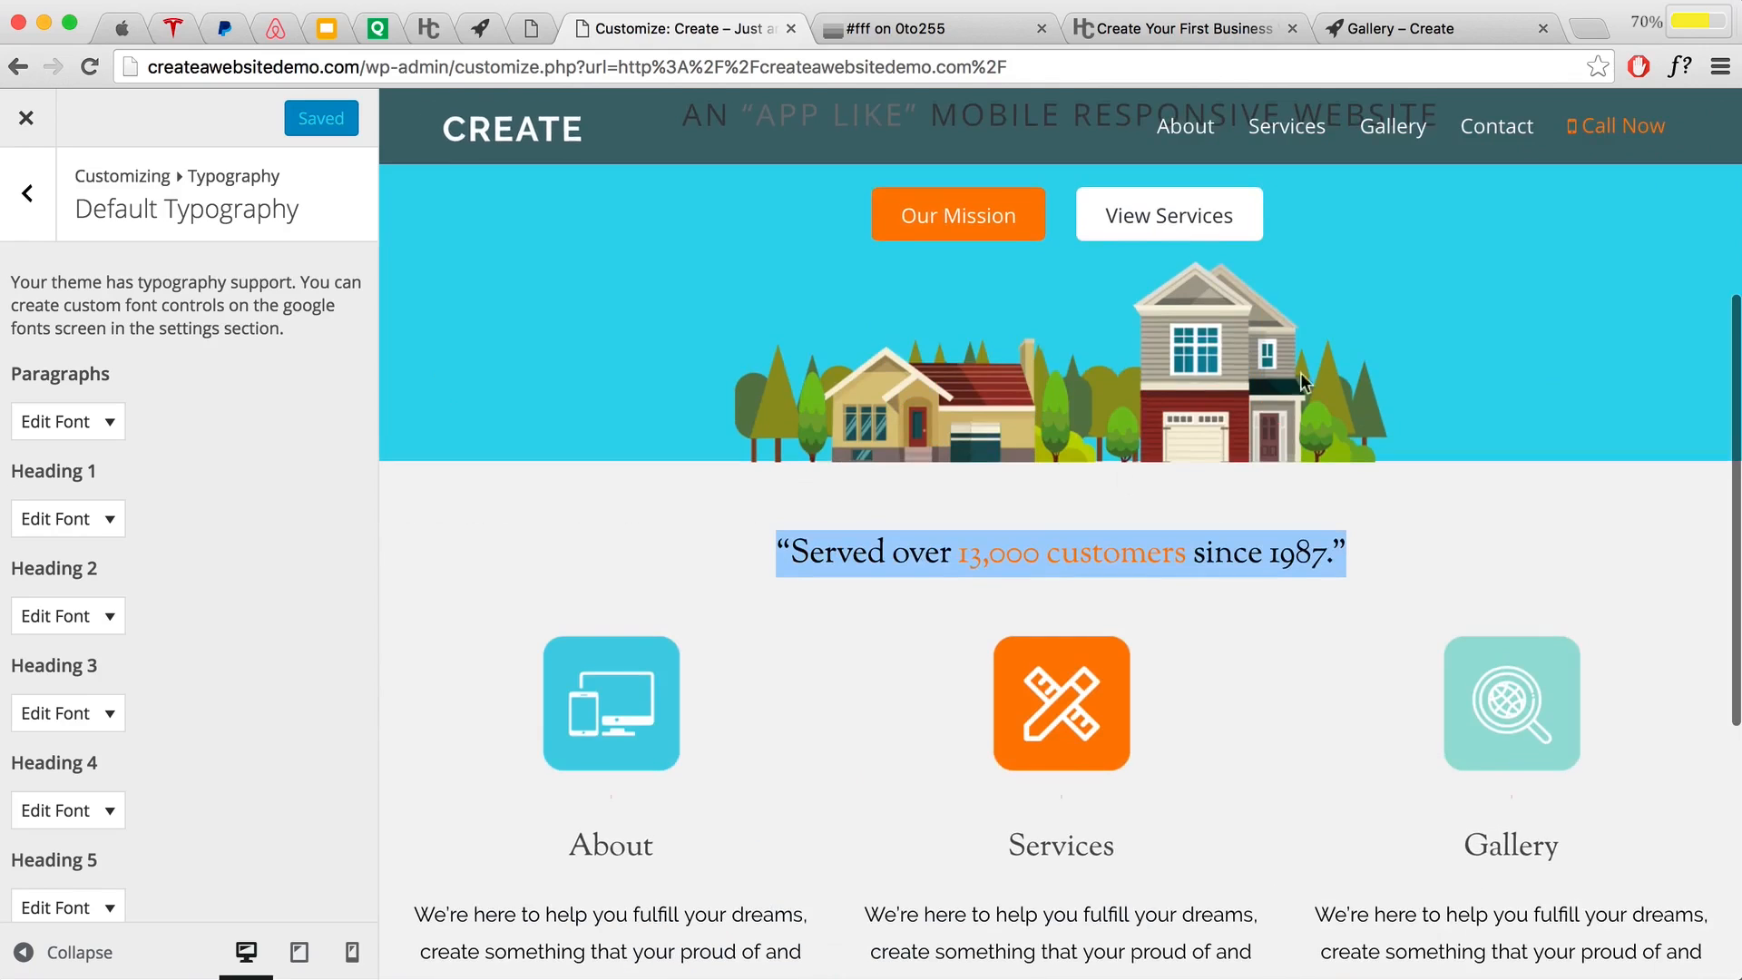
Step: Expand Heading 3's Edit Font options and its font family list
scroll(201, 651, down, 3)
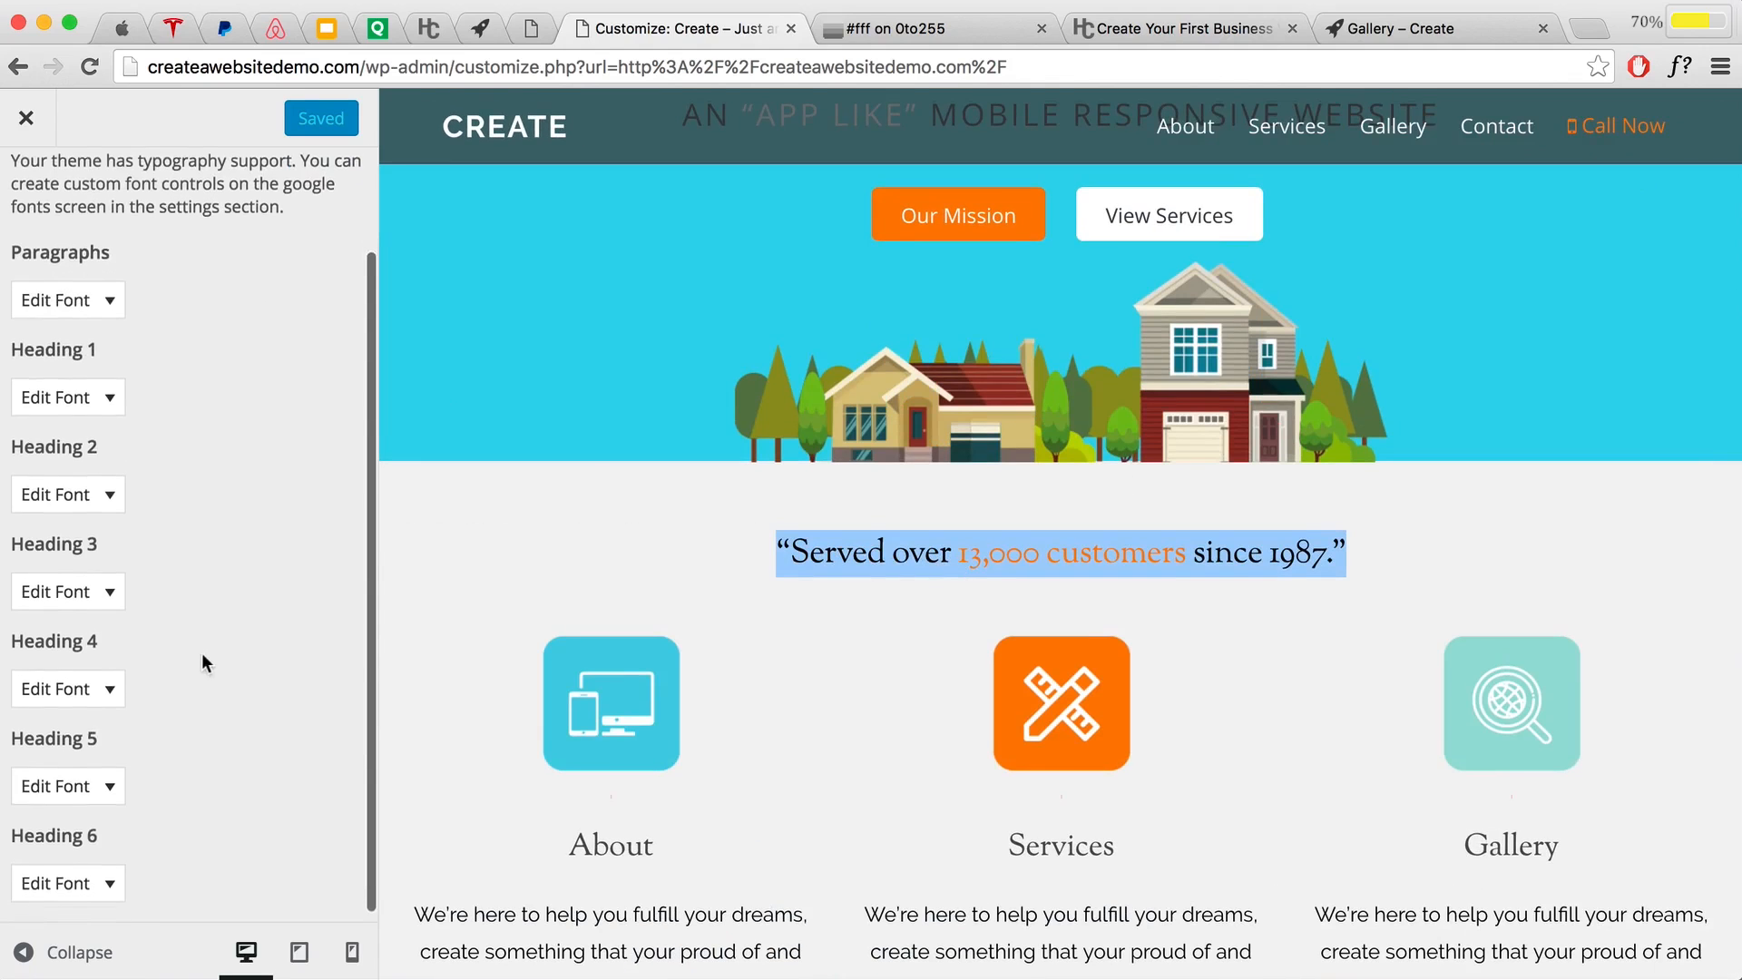
click(109, 592)
scroll(120, 617, down, 3)
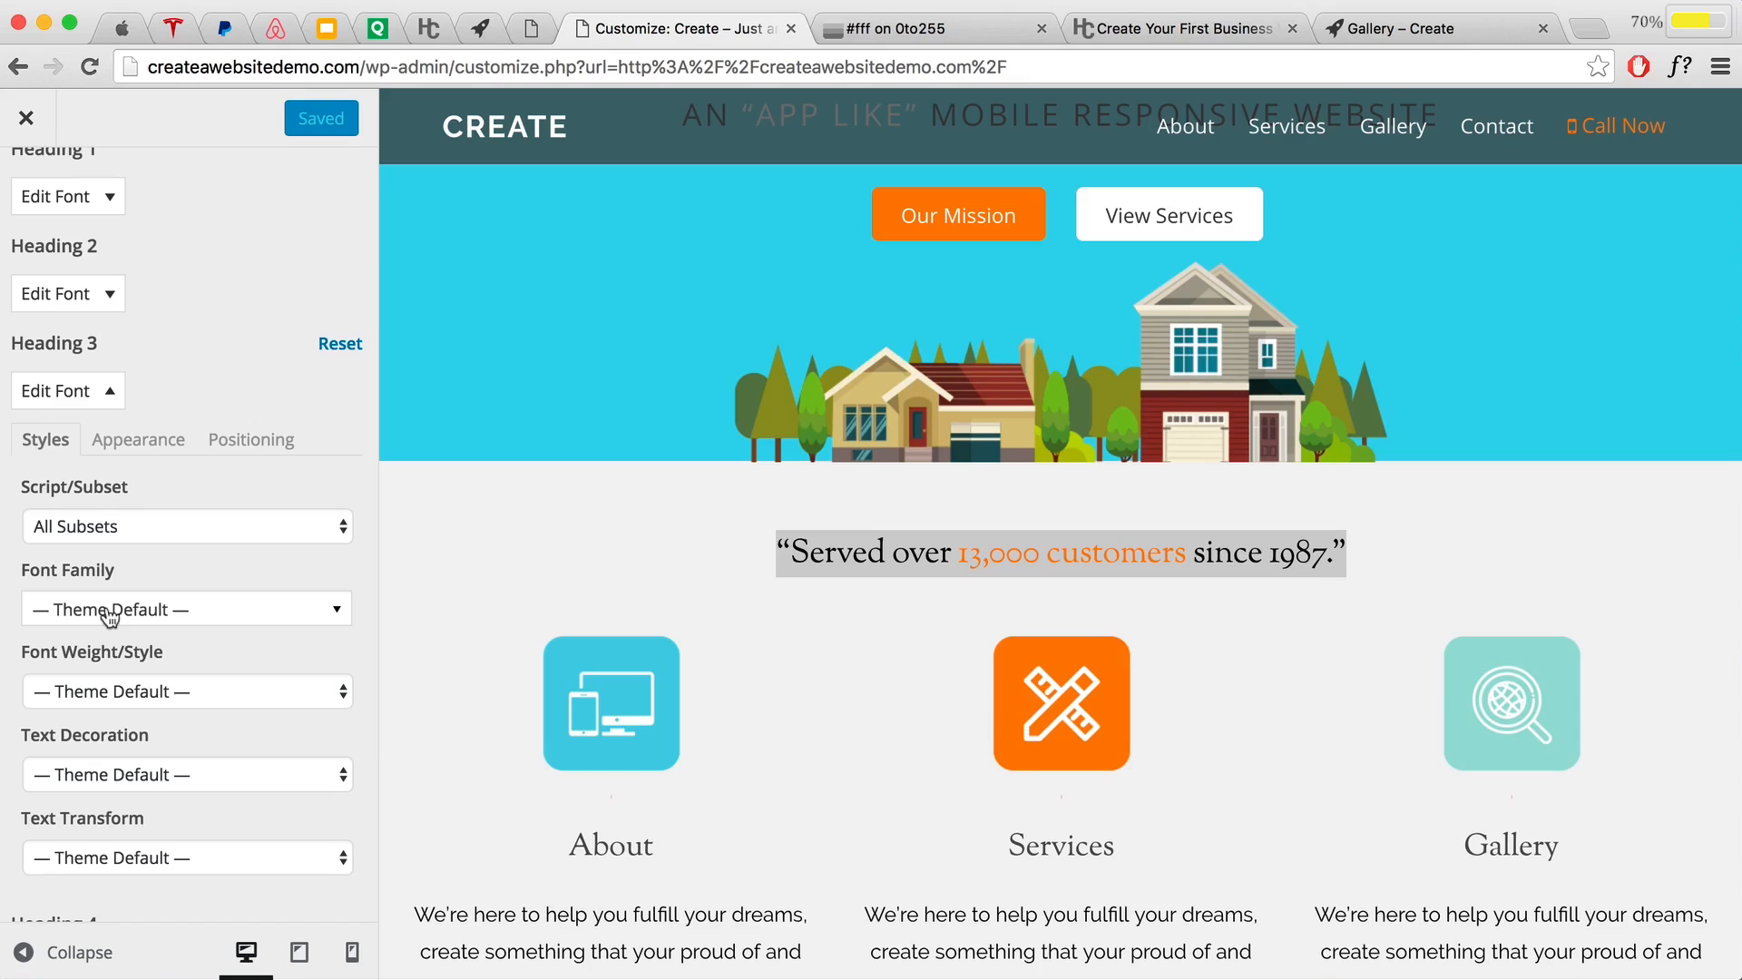
click(107, 616)
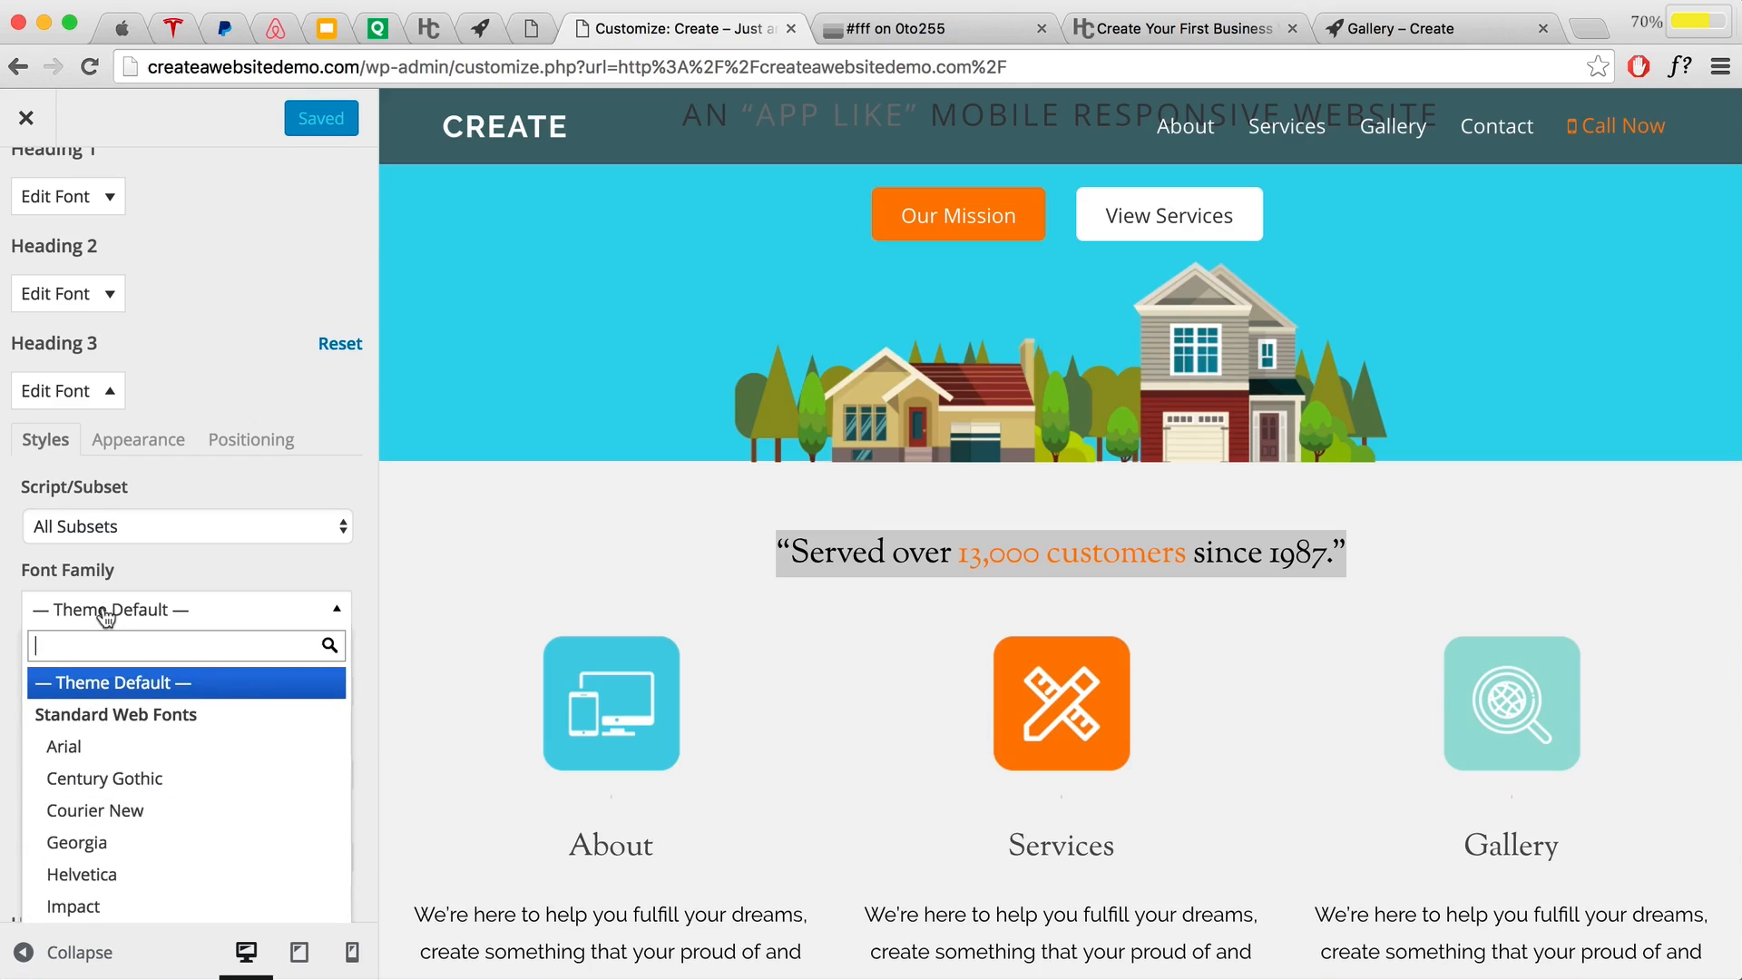
Step: Set Heading 3 to Quicksand, font weight 700, with Uppercase text transform
text(Quick)
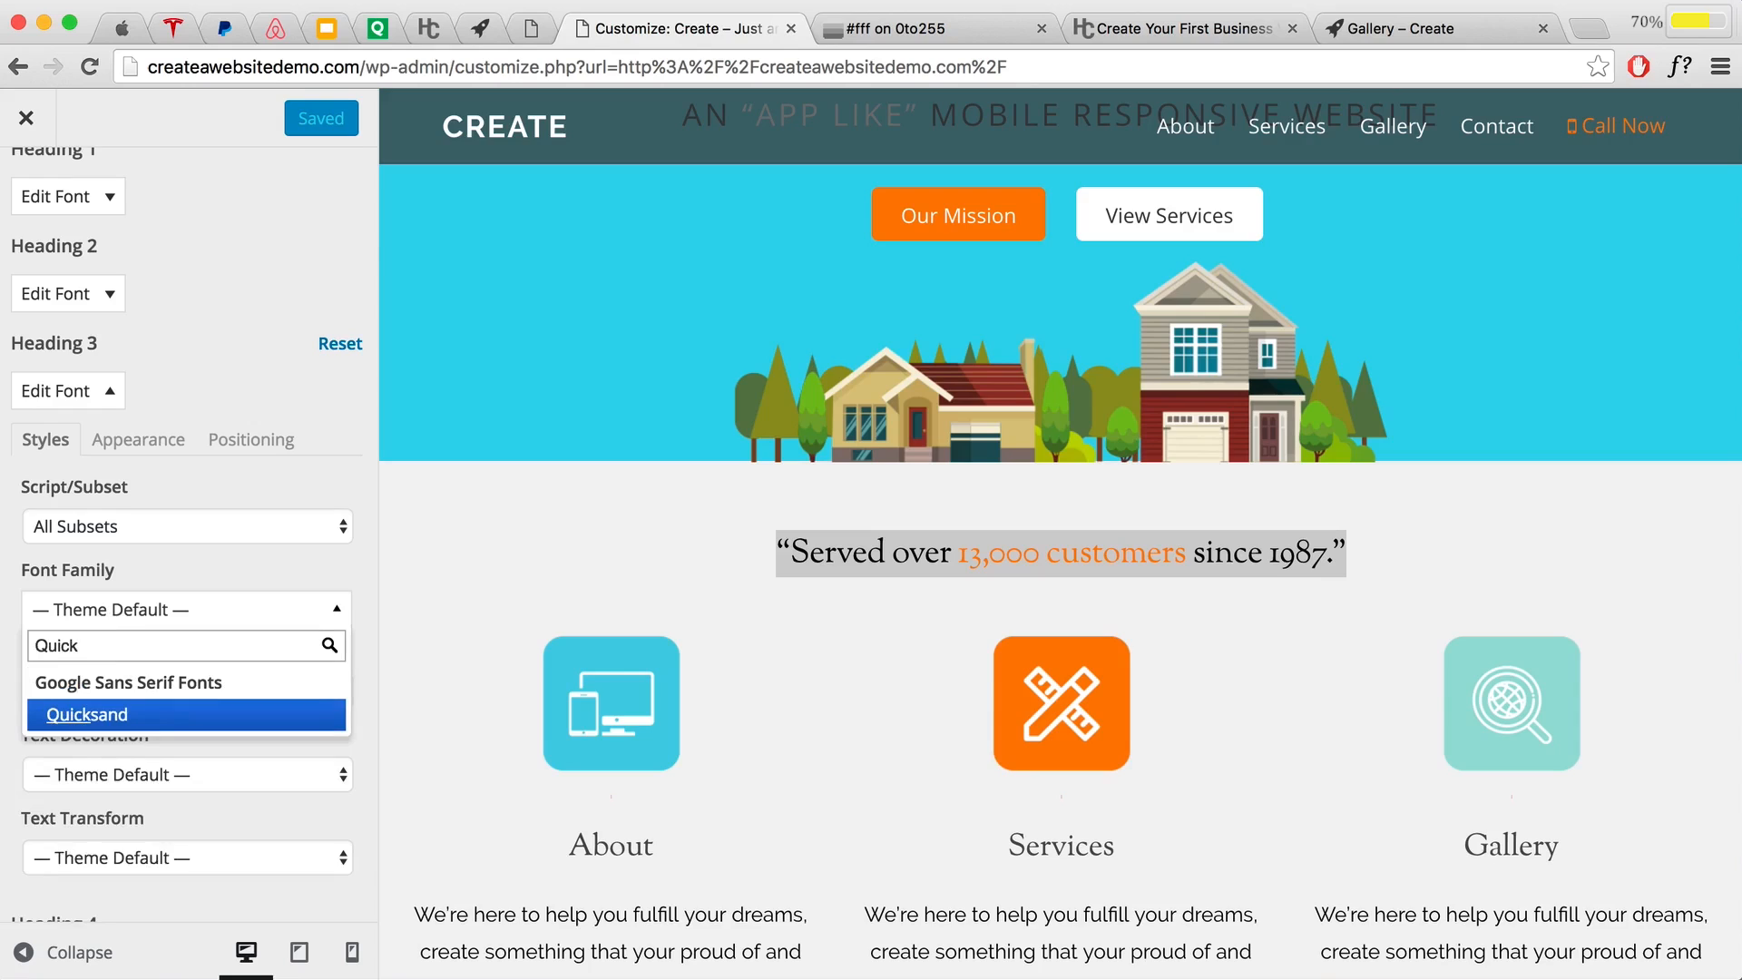
click(136, 717)
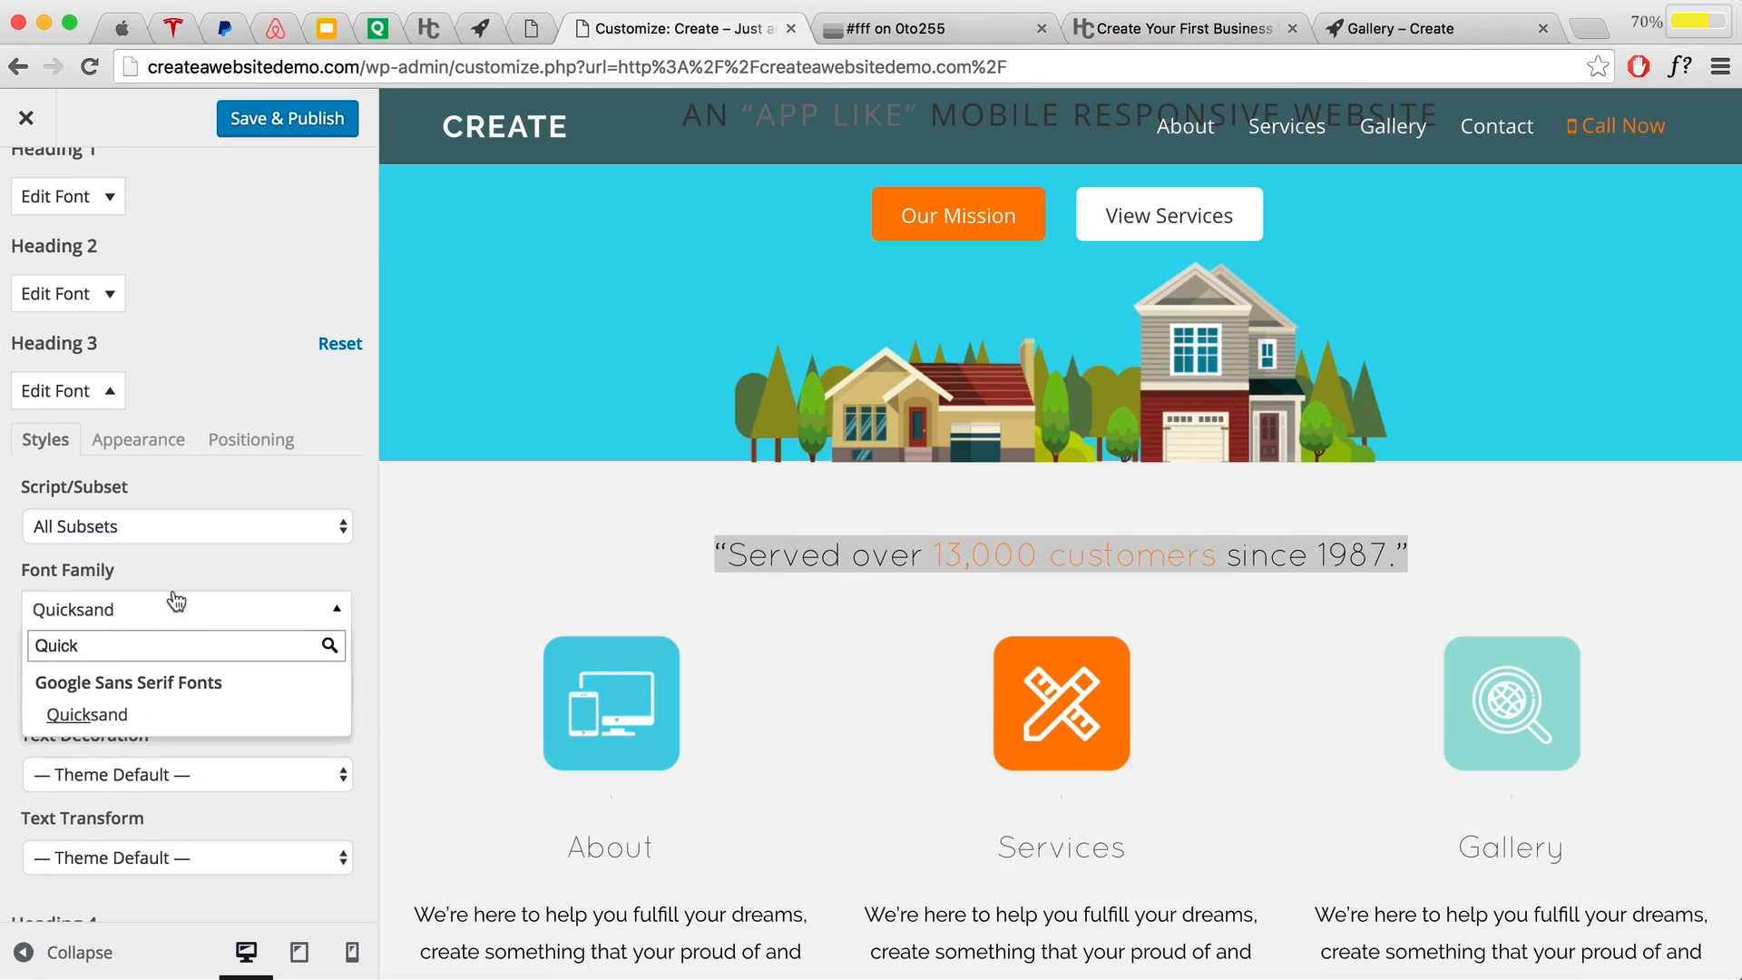
click(189, 561)
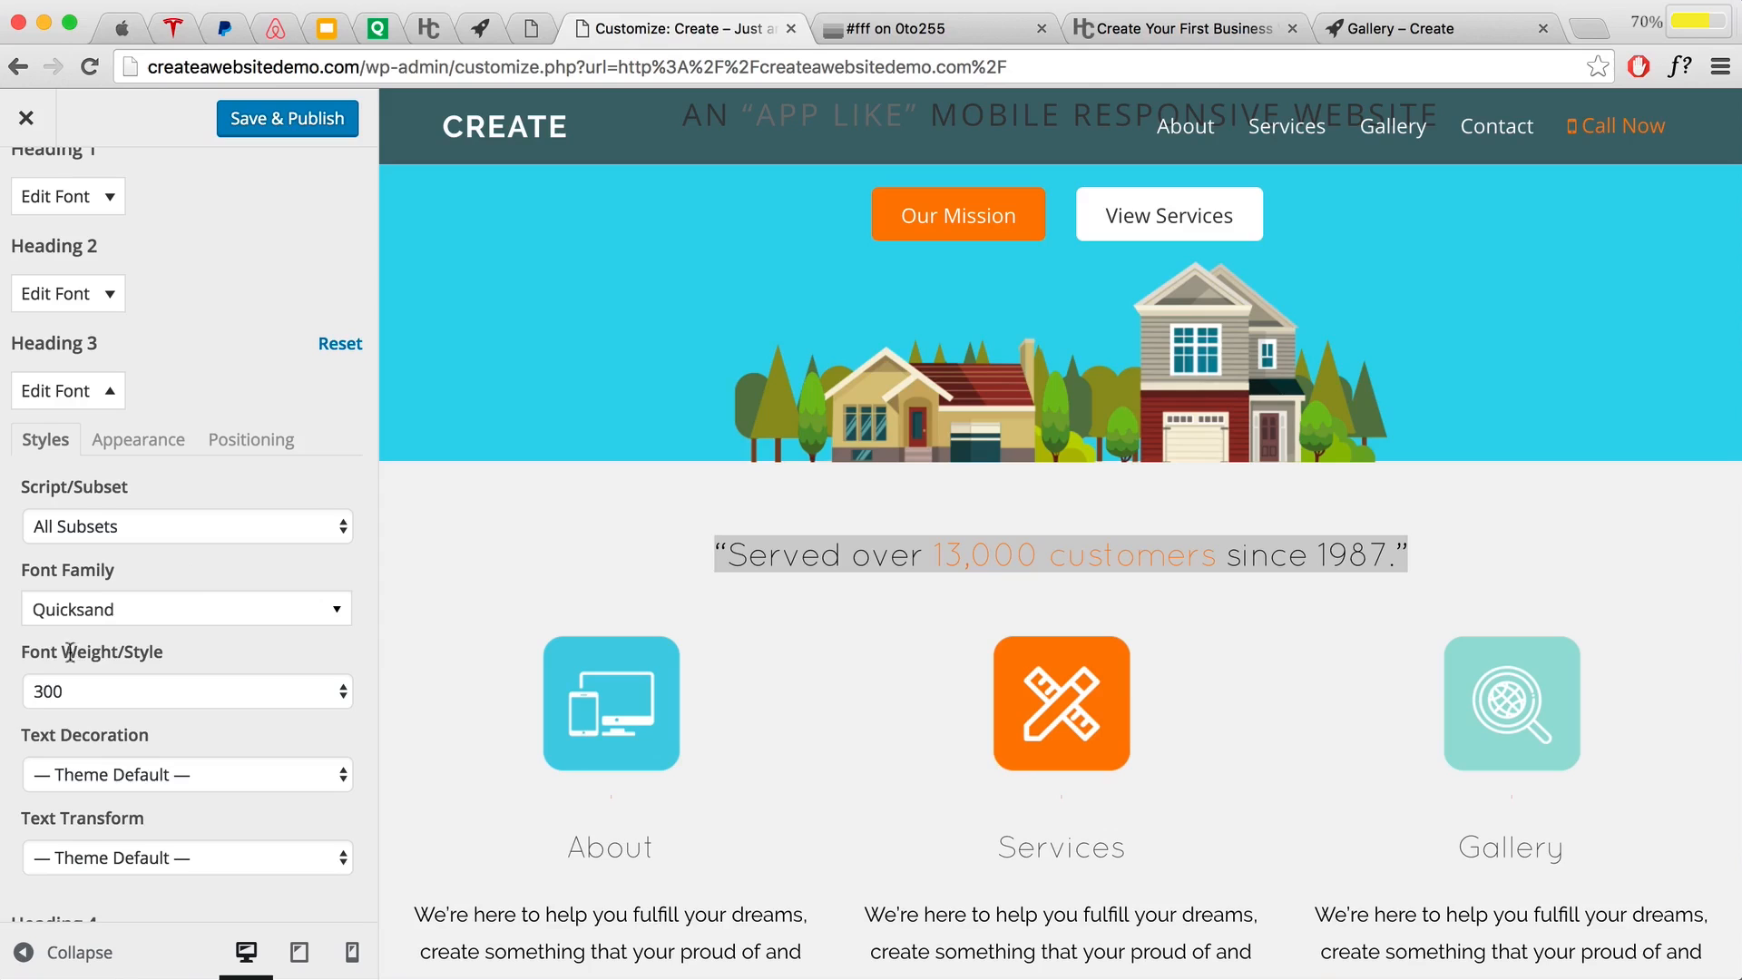
click(95, 687)
click(79, 734)
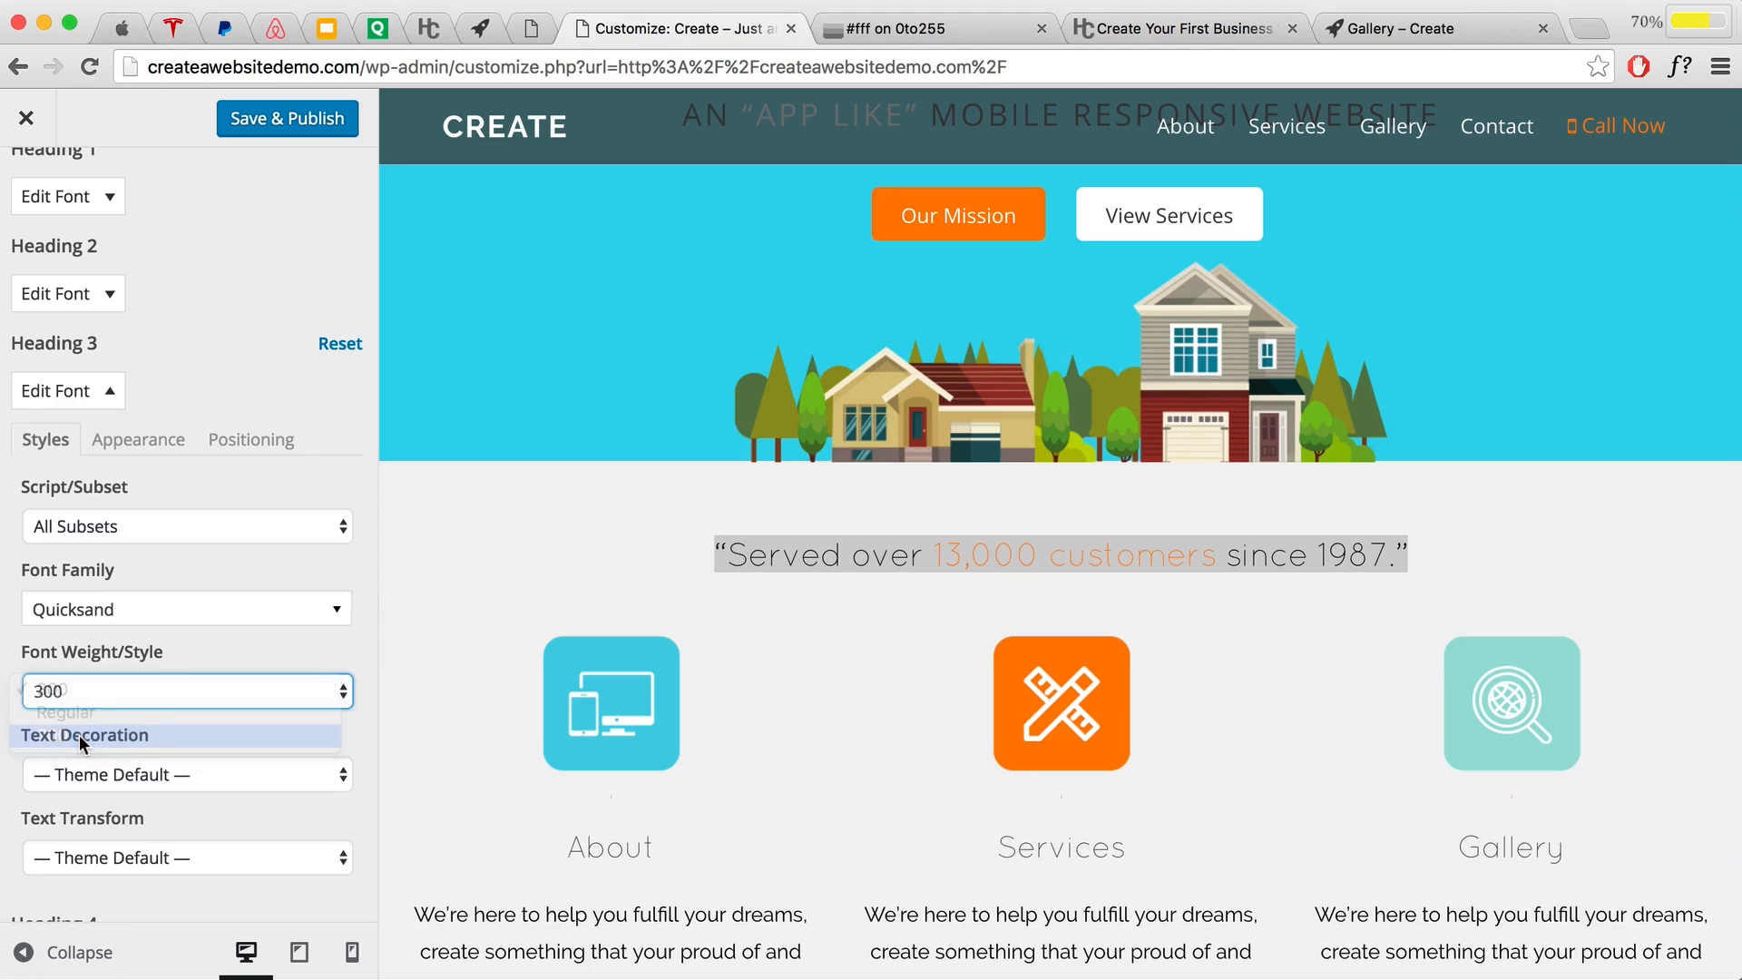
scroll(158, 735, down, 4)
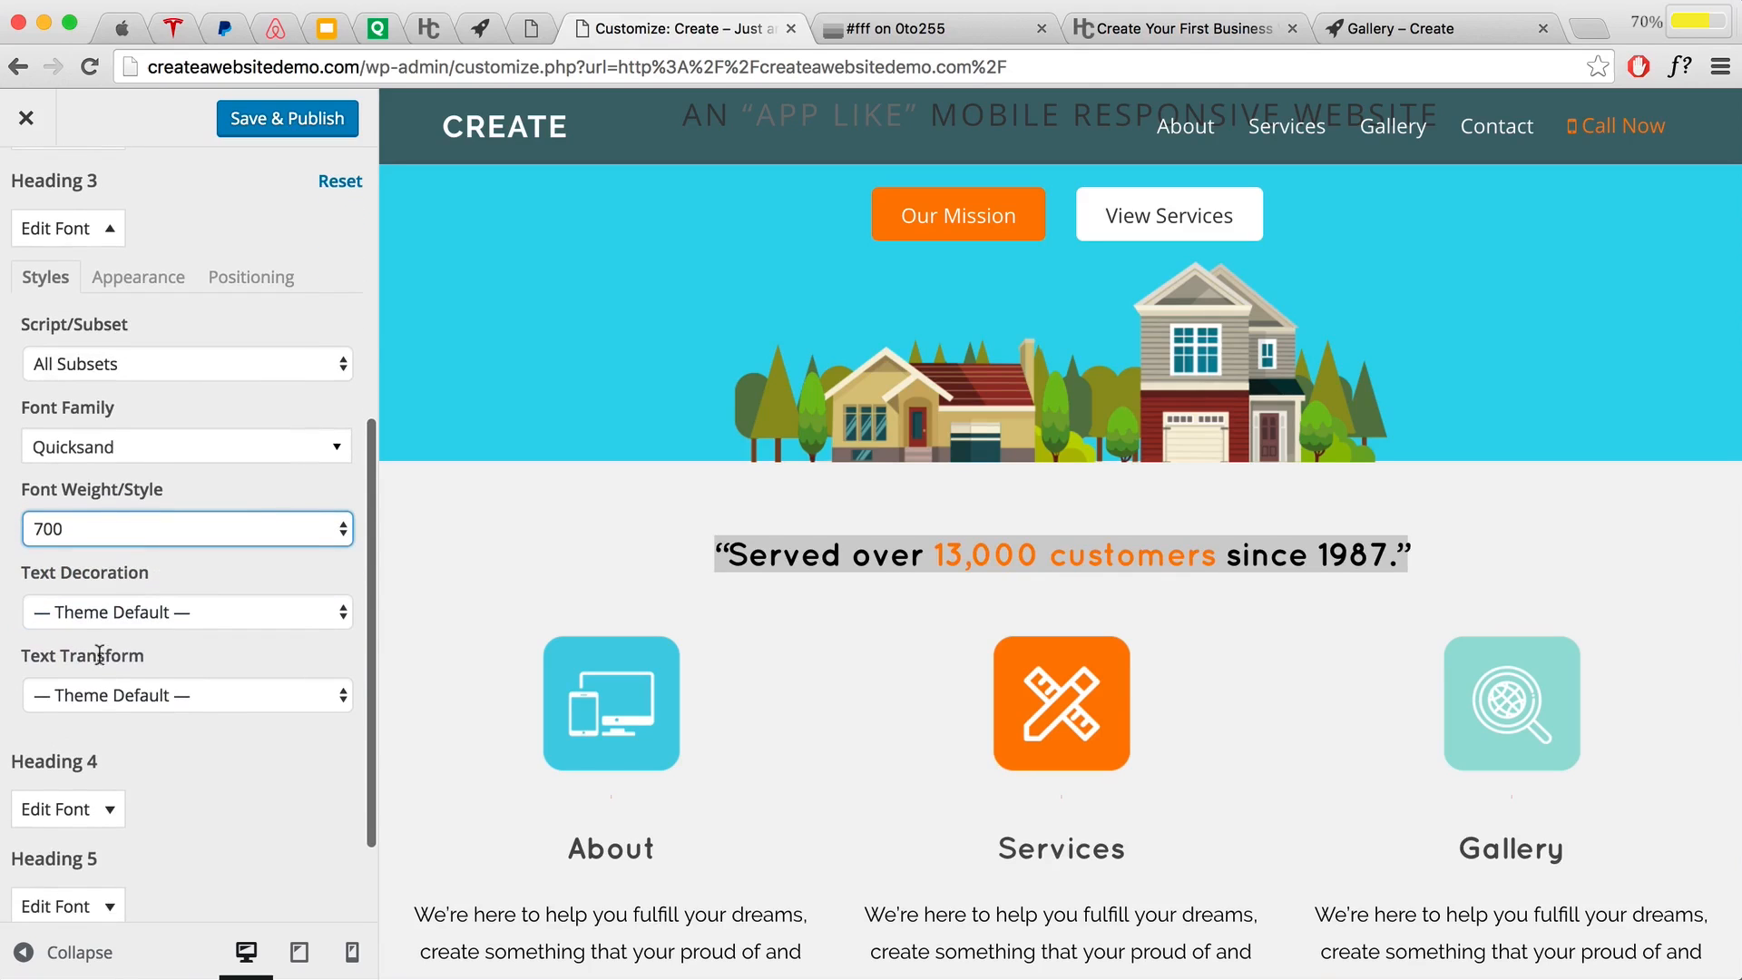
click(141, 689)
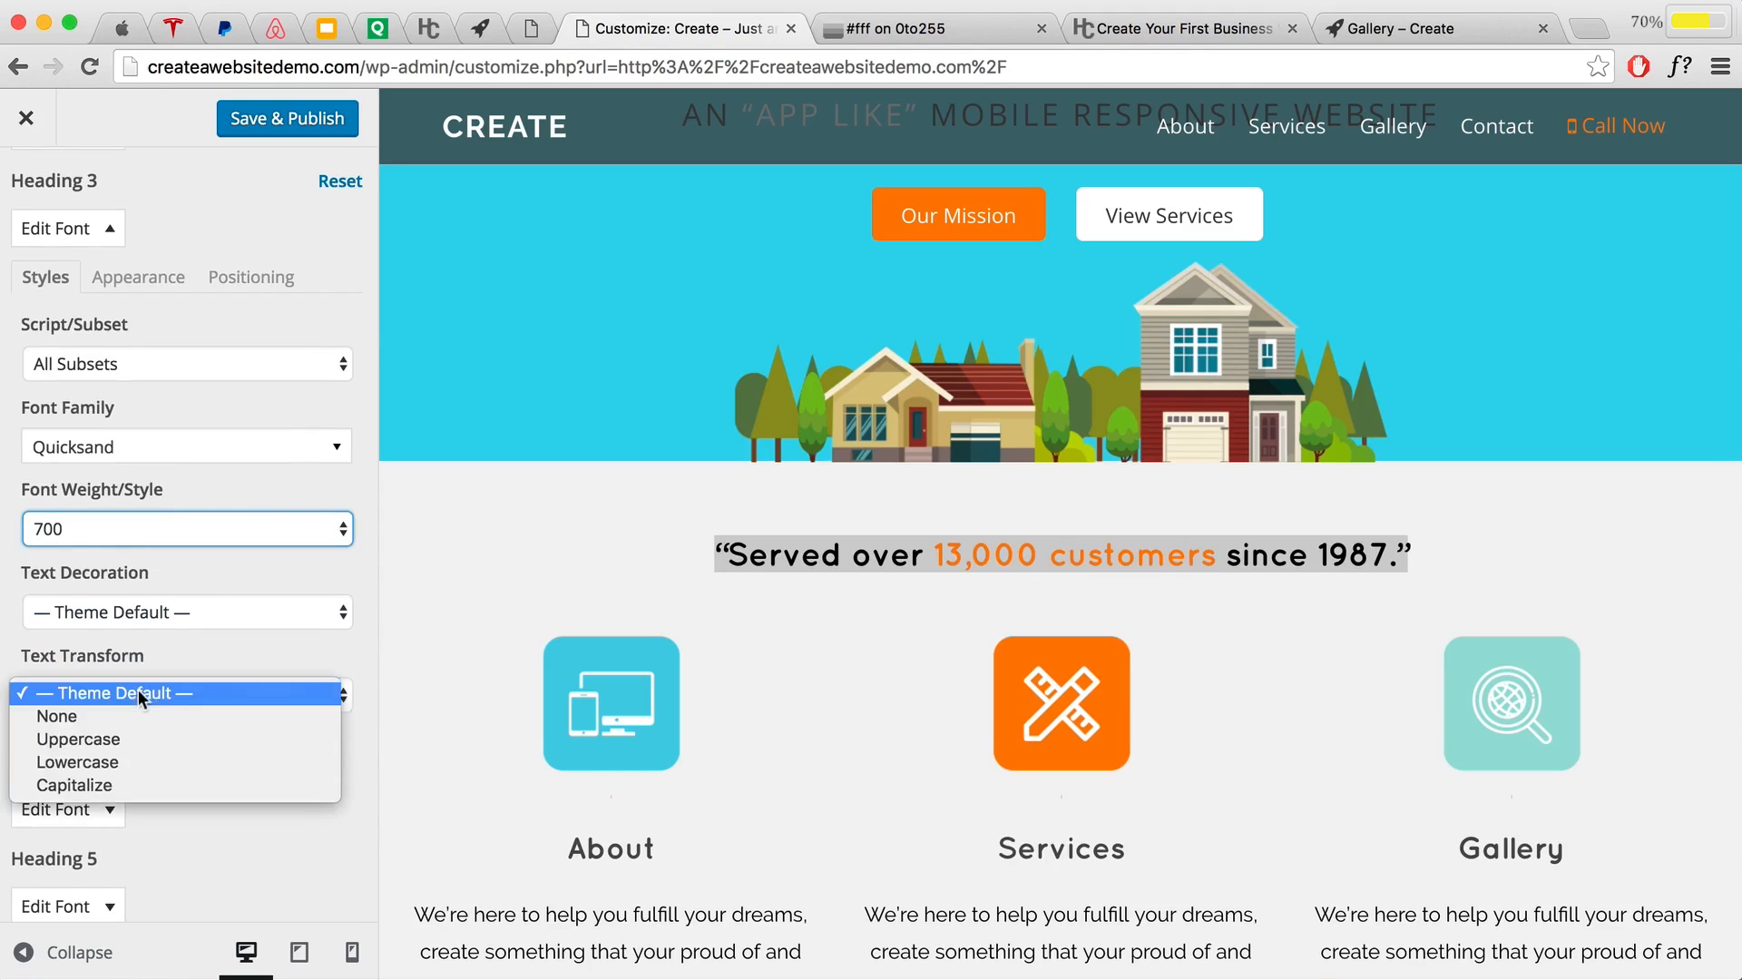
click(102, 742)
scroll(635, 248, down, 5)
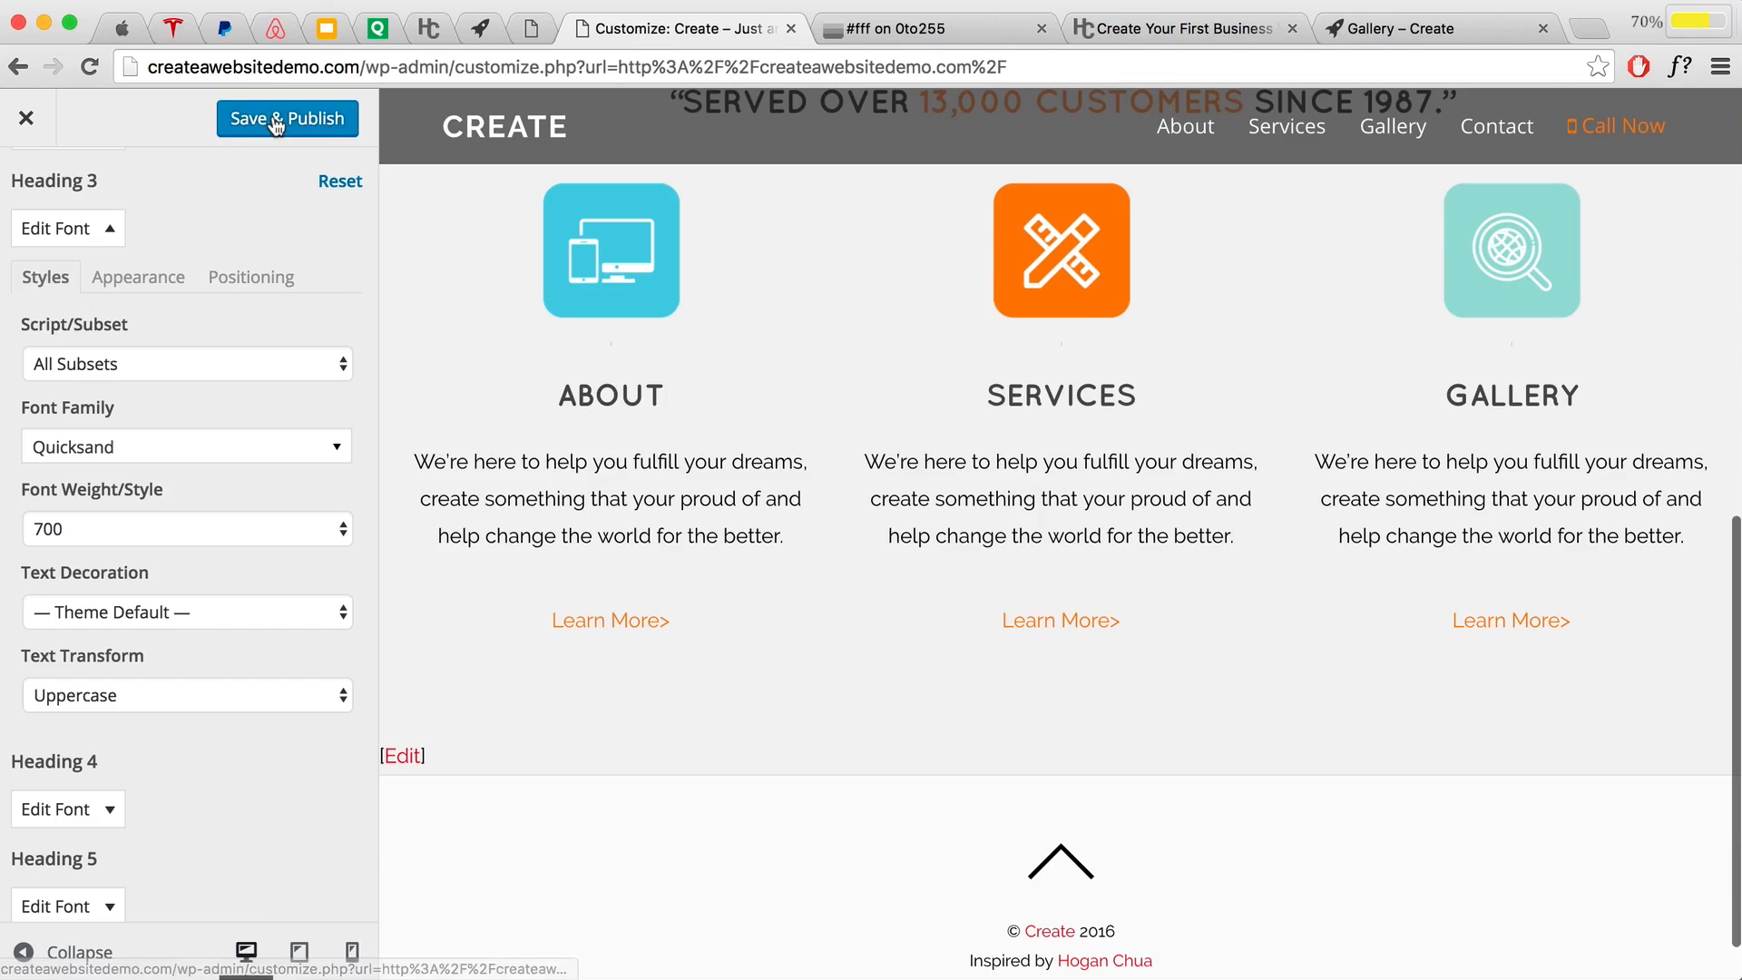
Step: Save & Publish the typography changes and return to the main customizer options
click(276, 121)
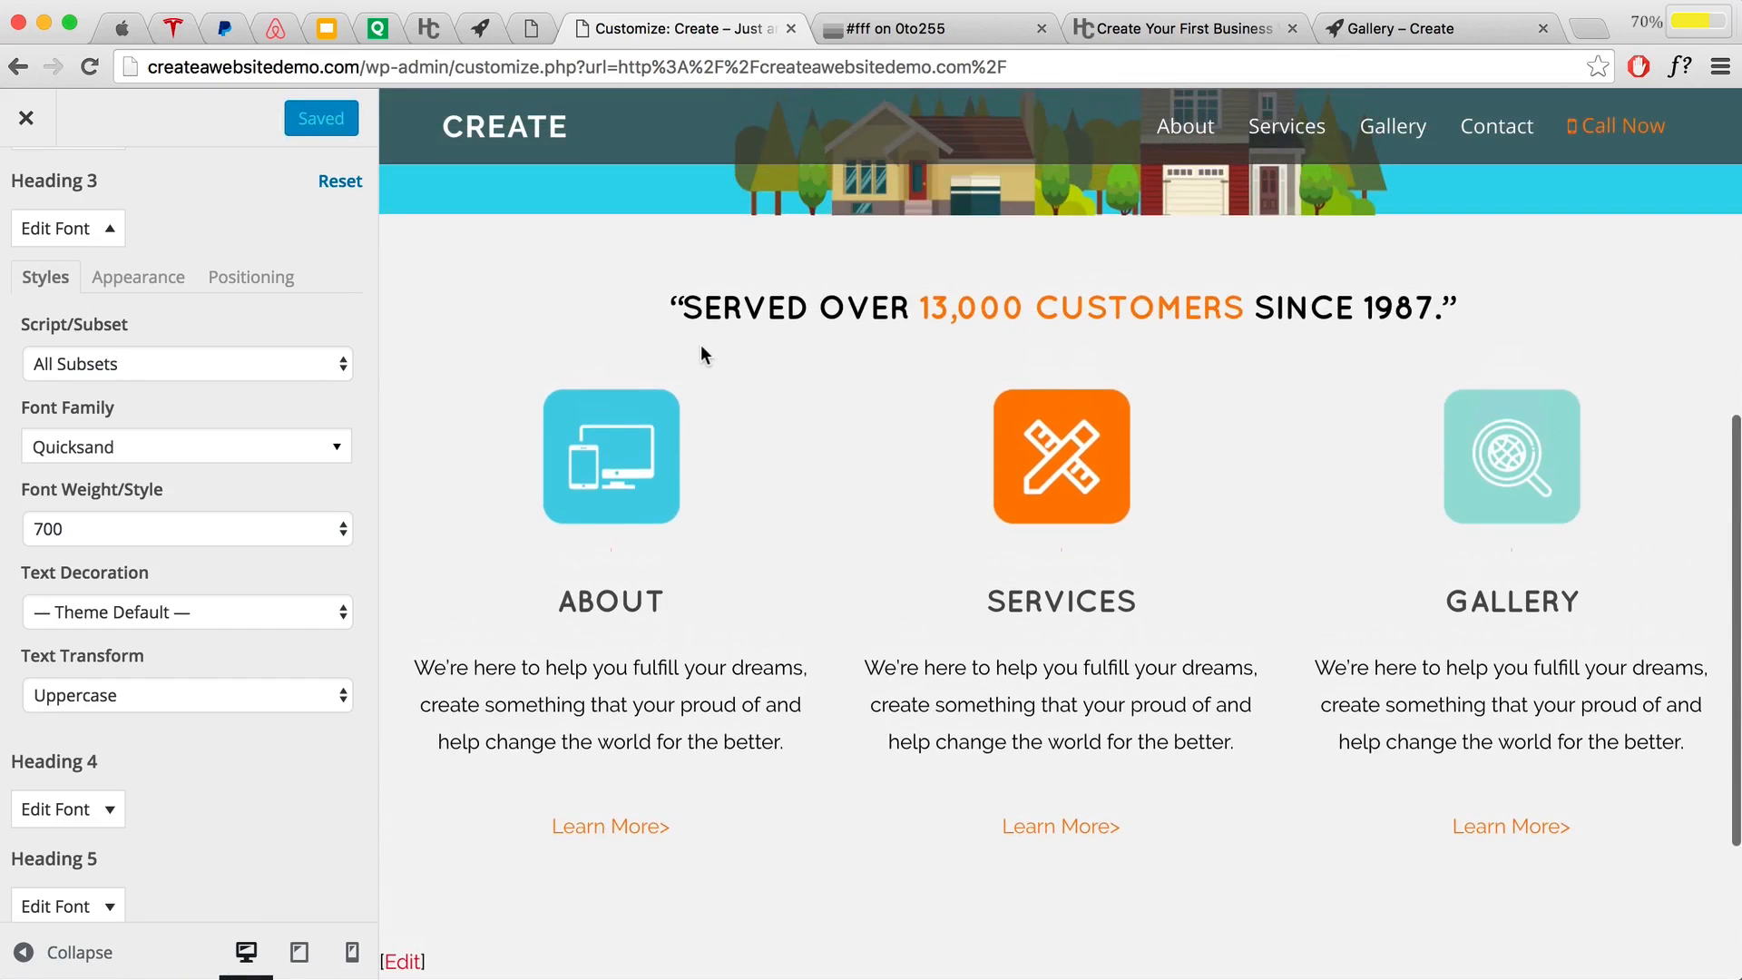
scroll(700, 349, up, 1)
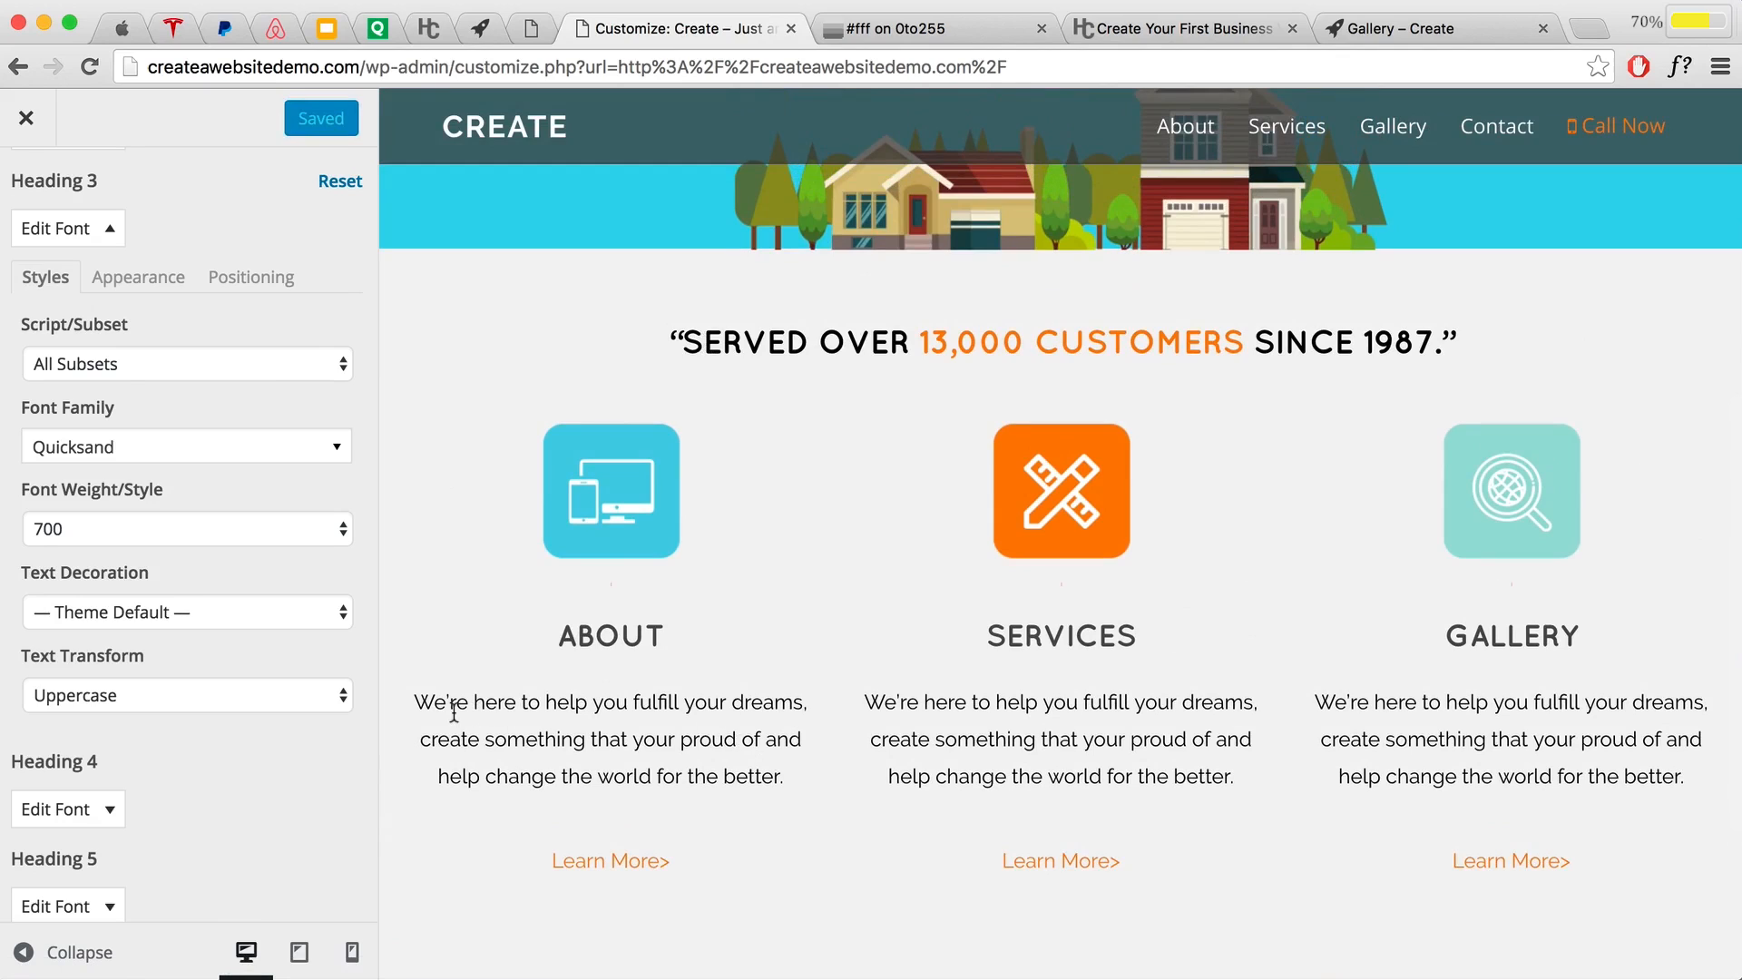
drag(414, 700, 787, 777)
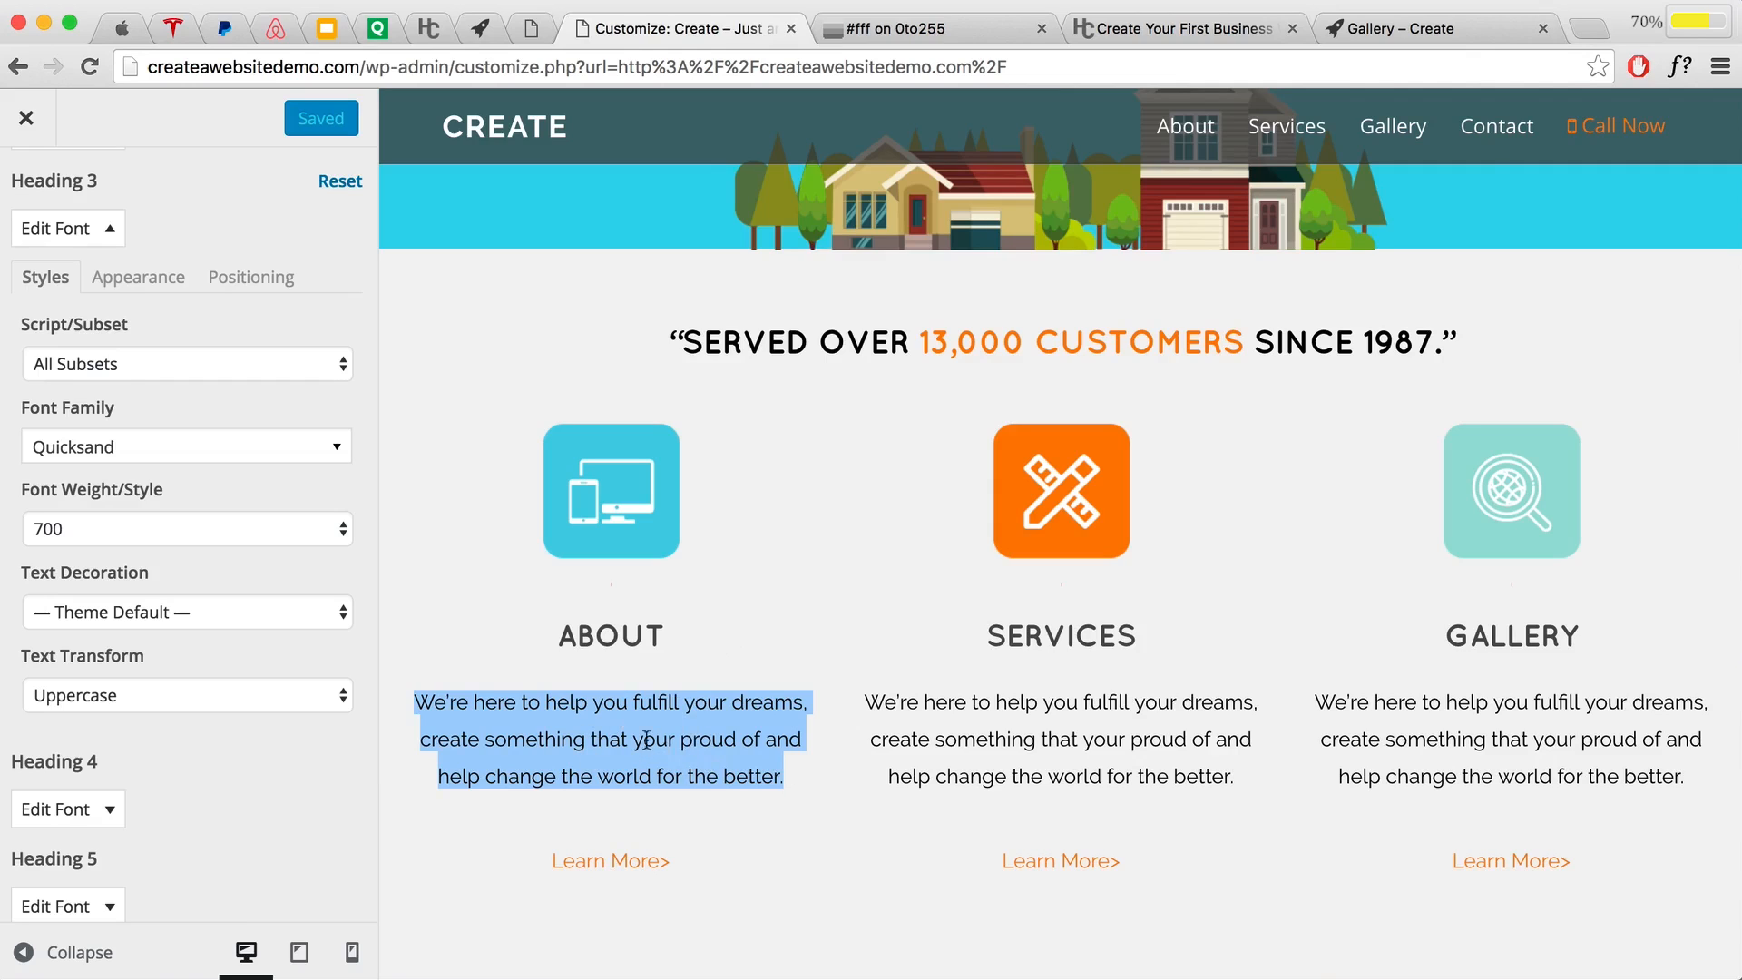
scroll(156, 292, up, 3)
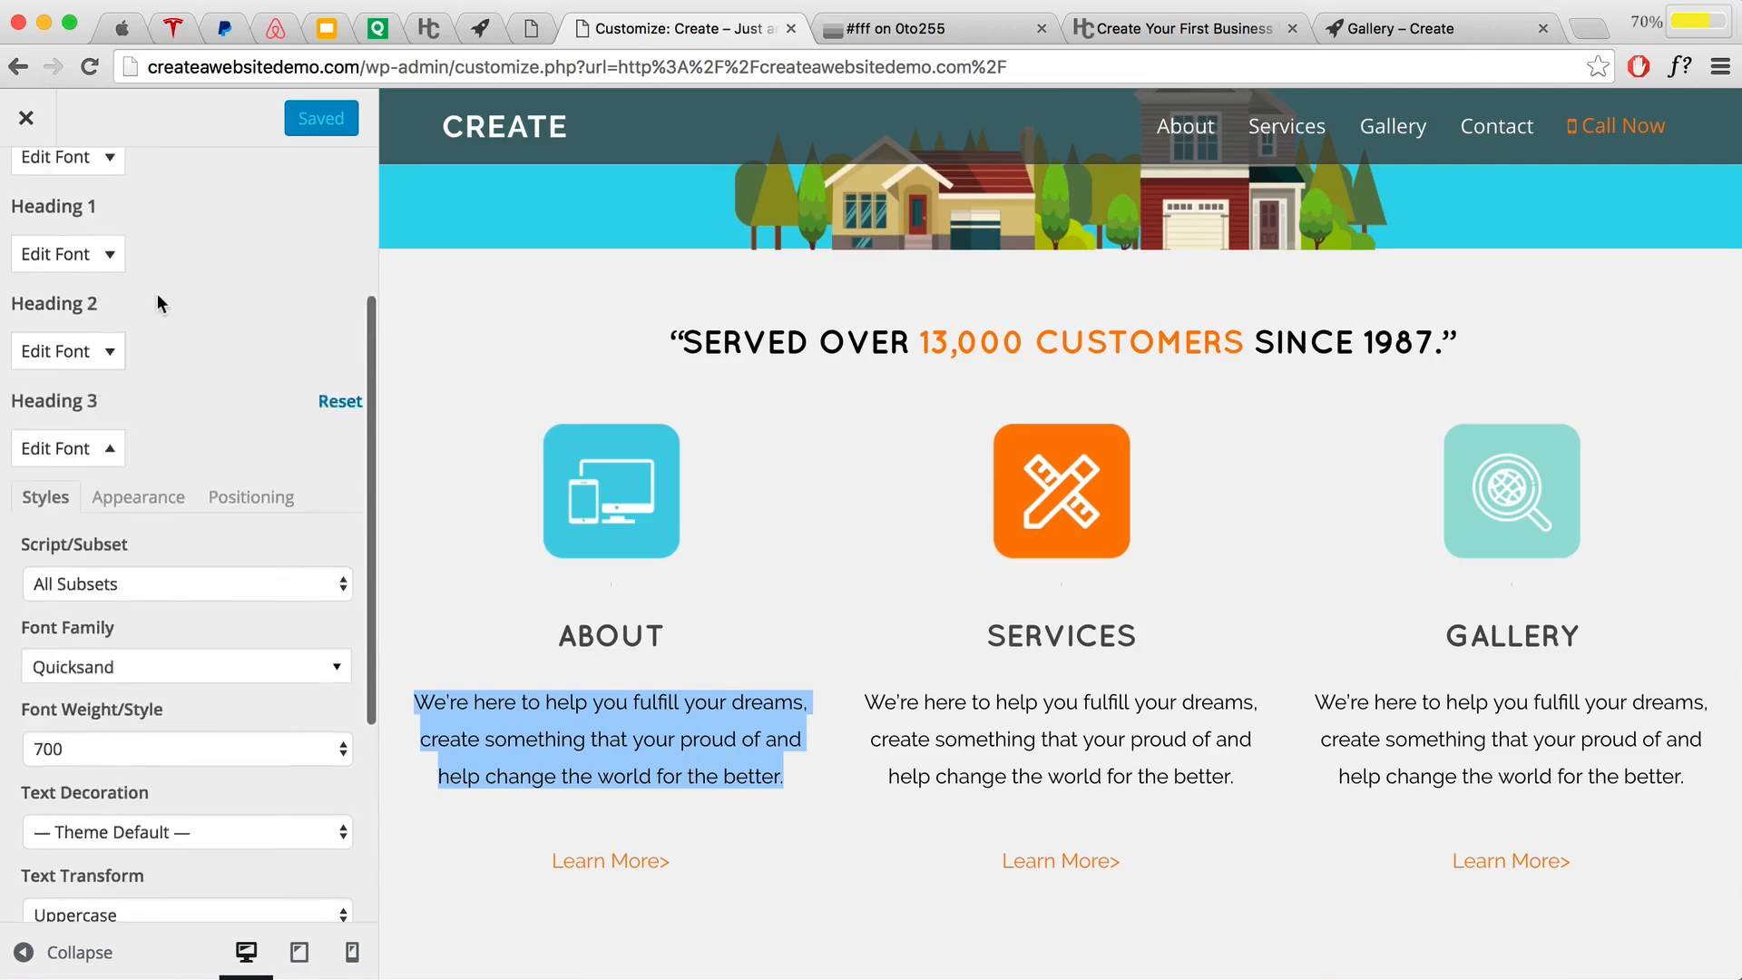
scroll(156, 292, up, 3)
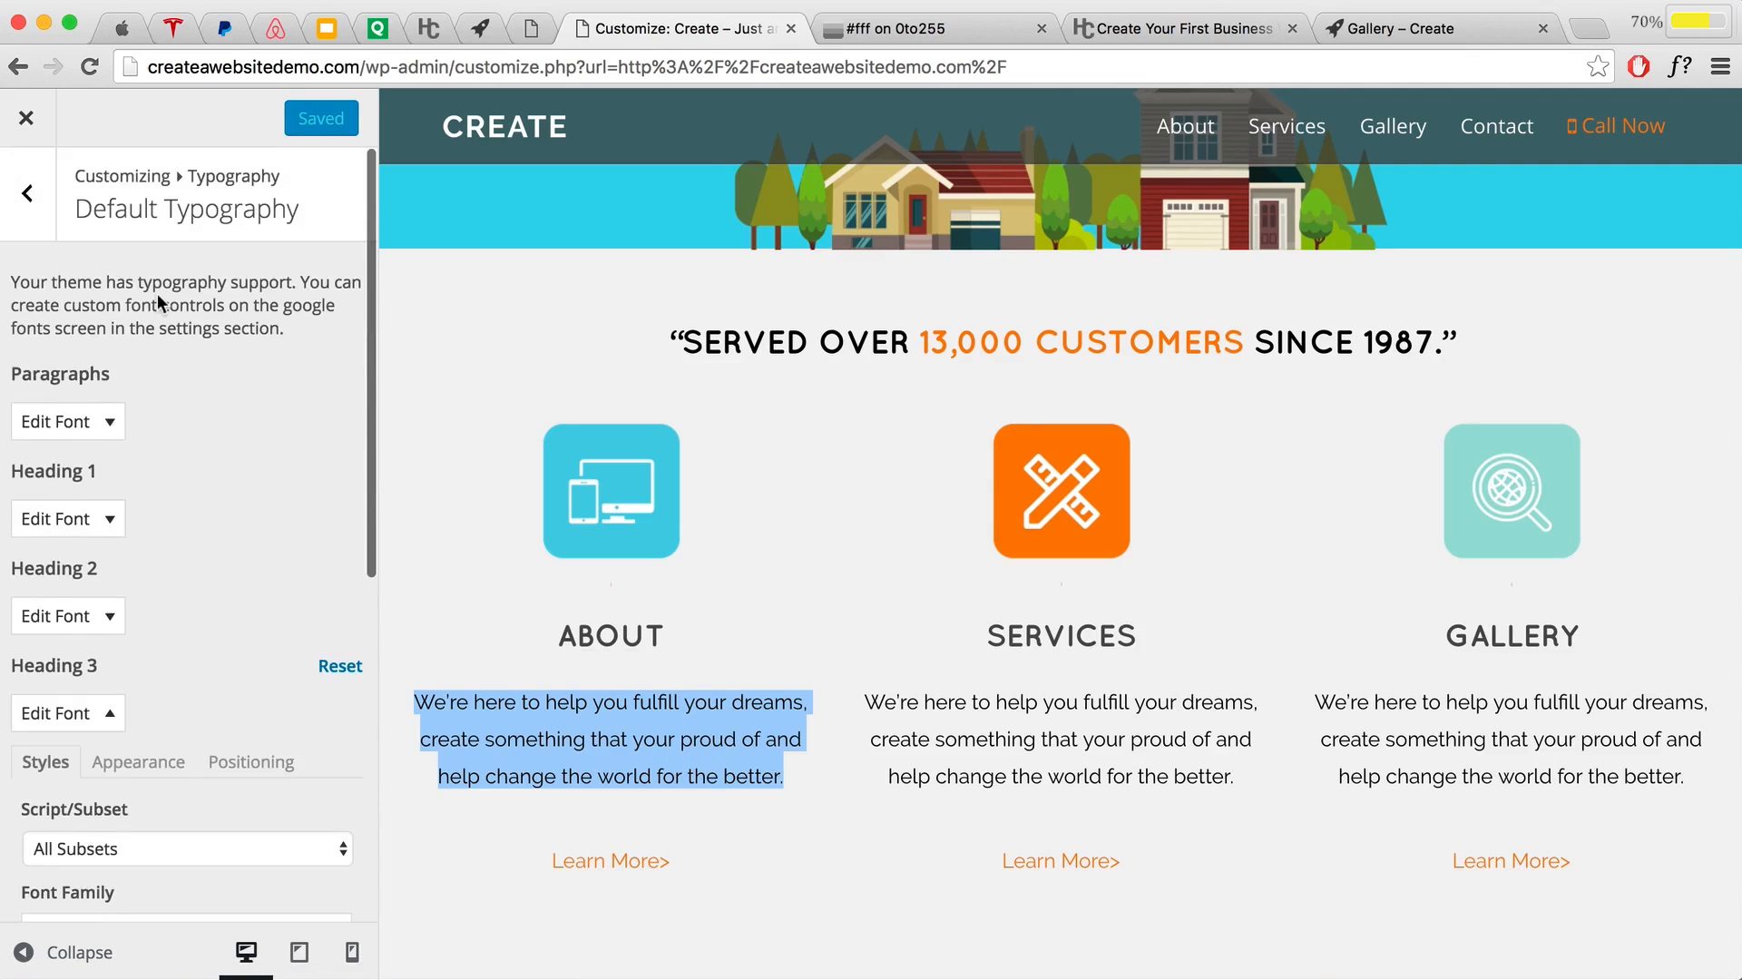
click(28, 200)
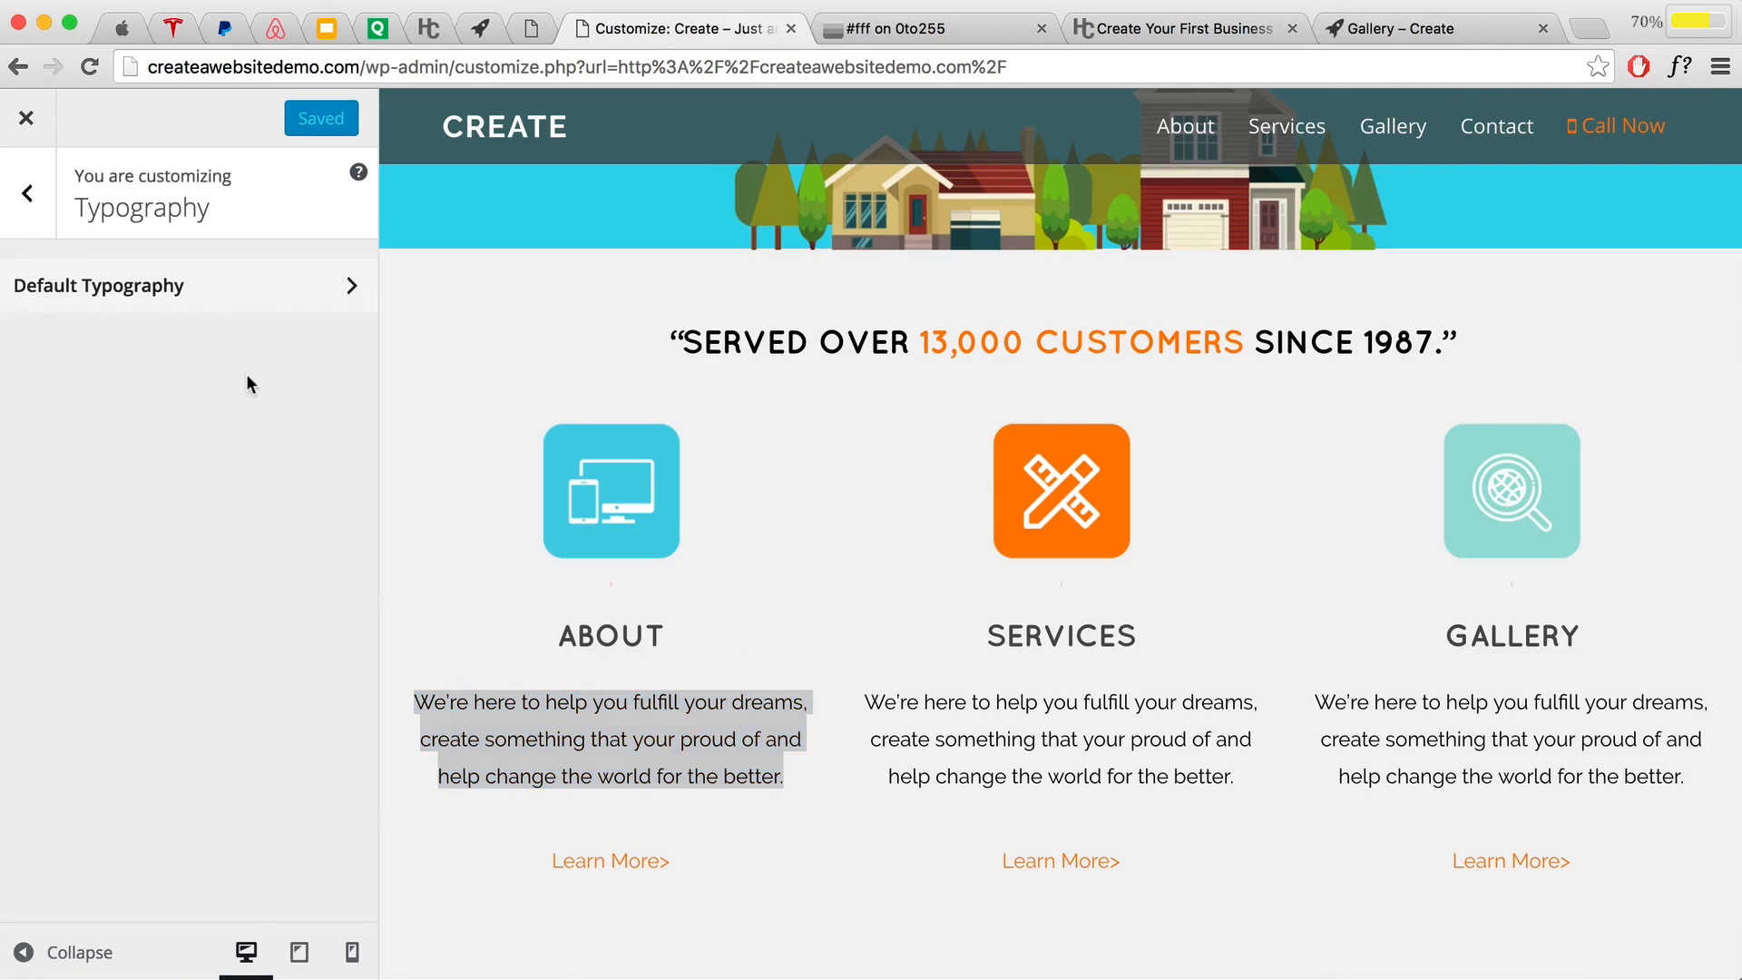
click(28, 202)
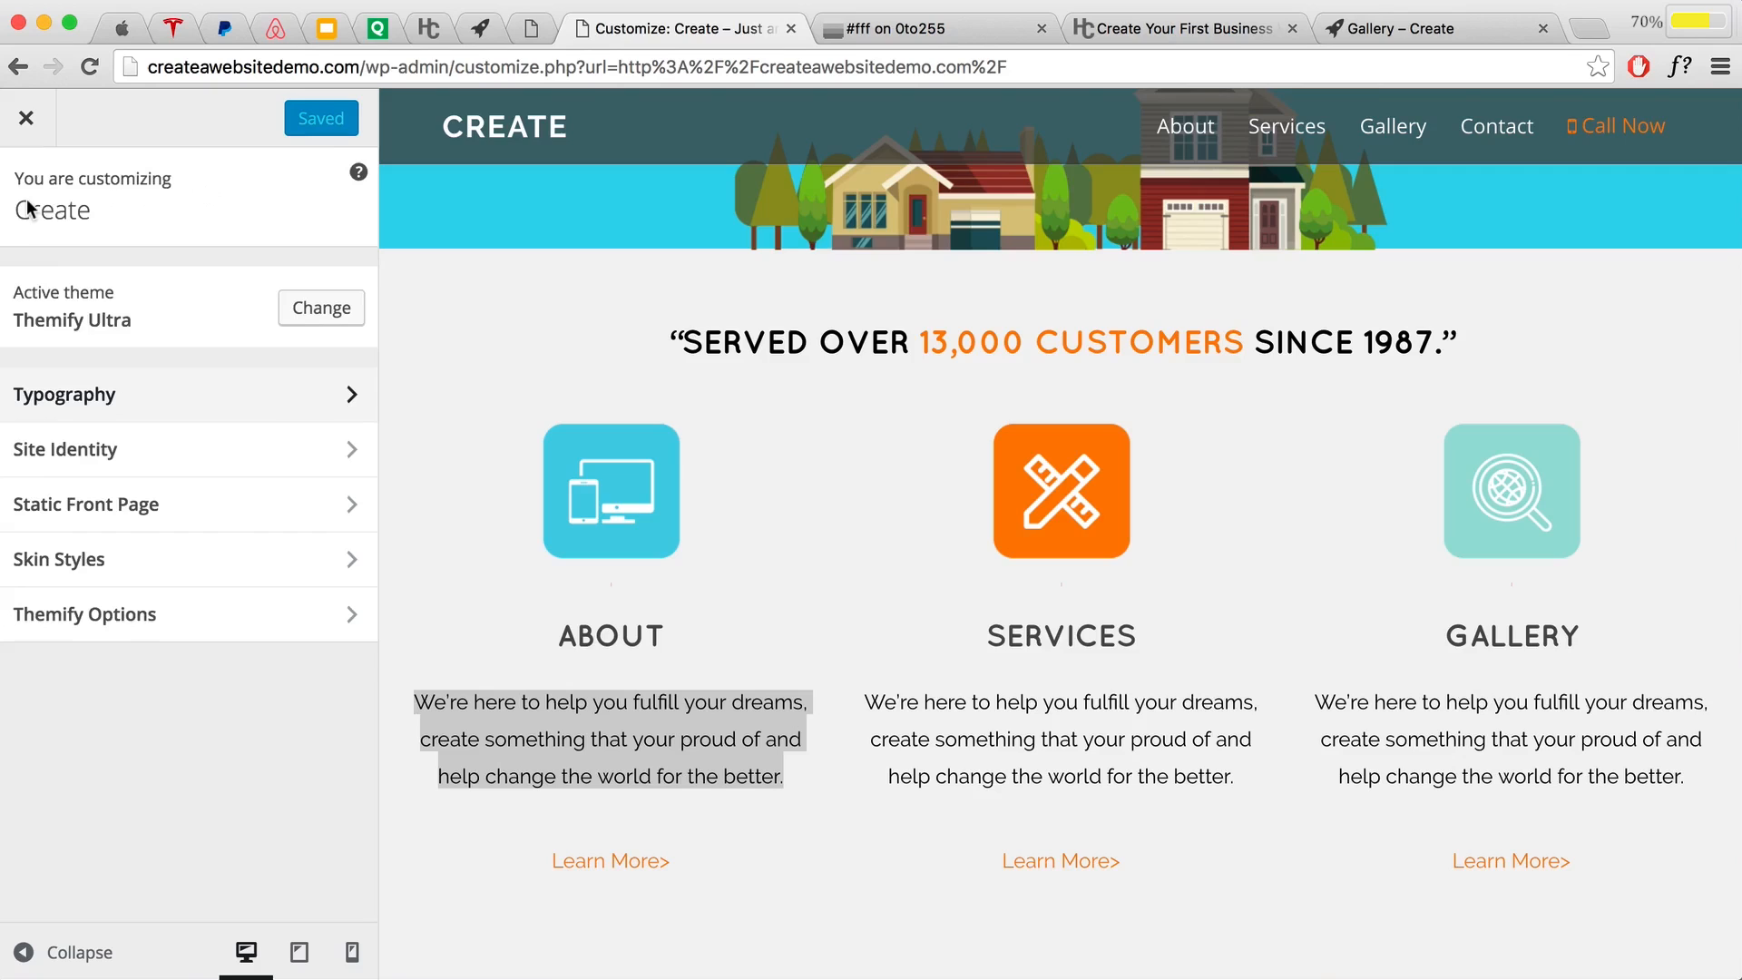
click(152, 628)
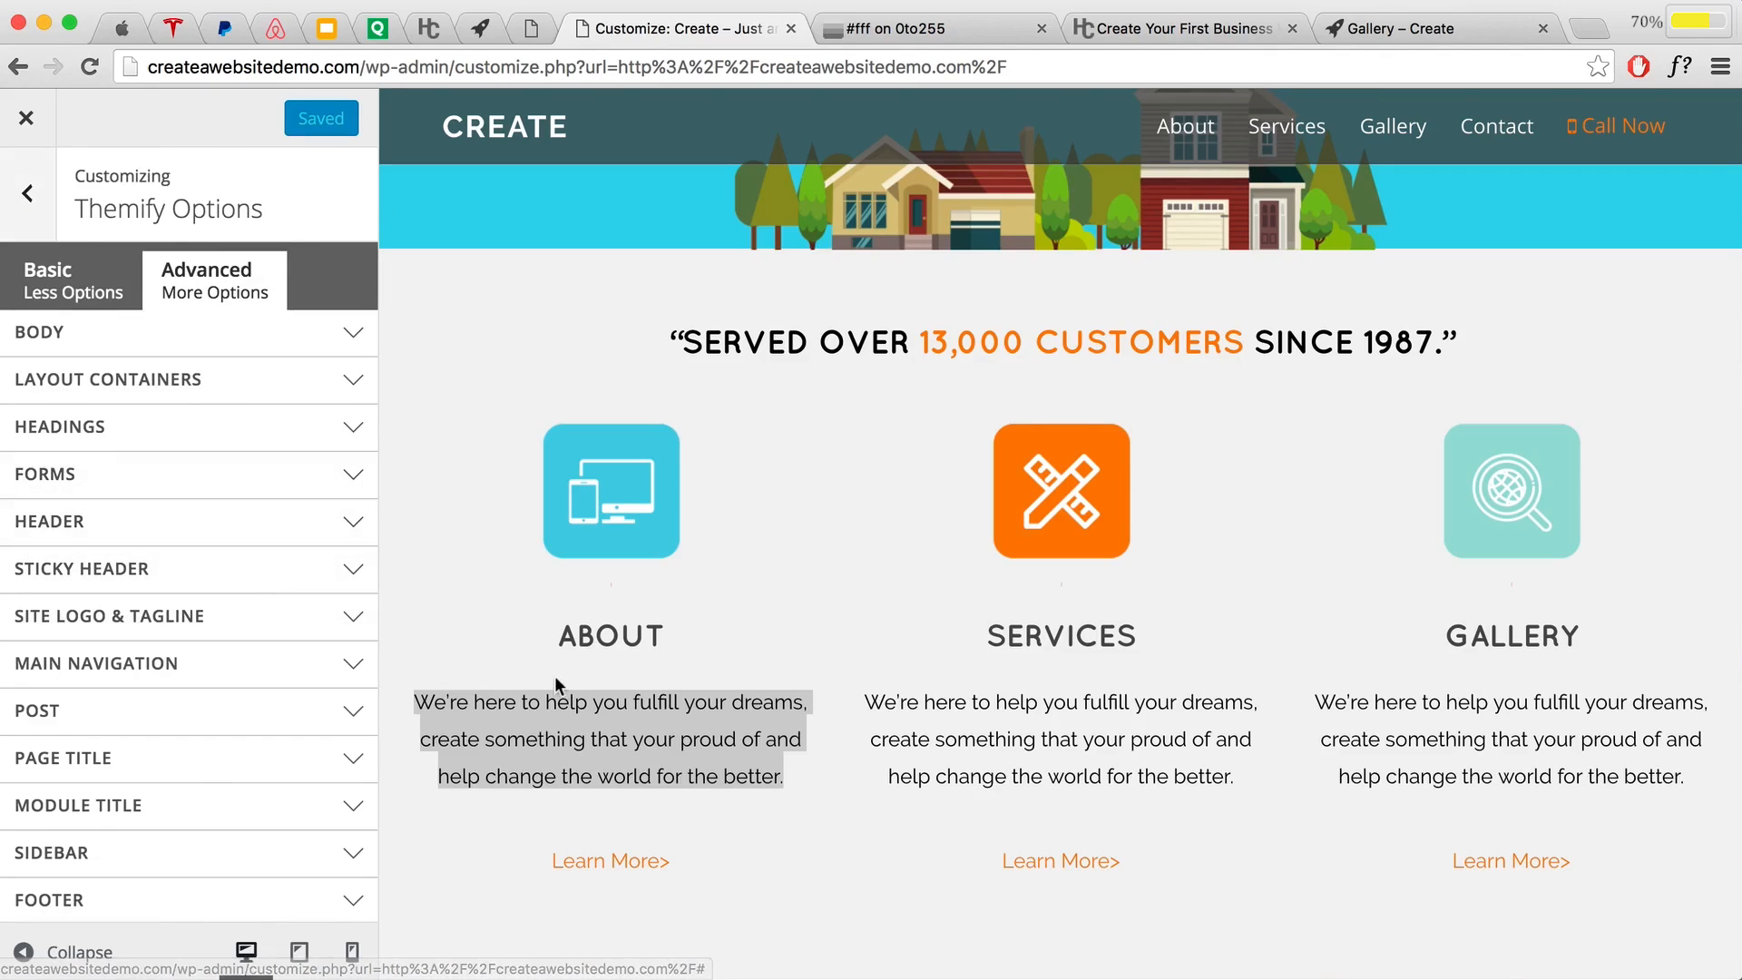
Step: In Themify Options' BODY section, set the Body Font size to 16 px
click(553, 677)
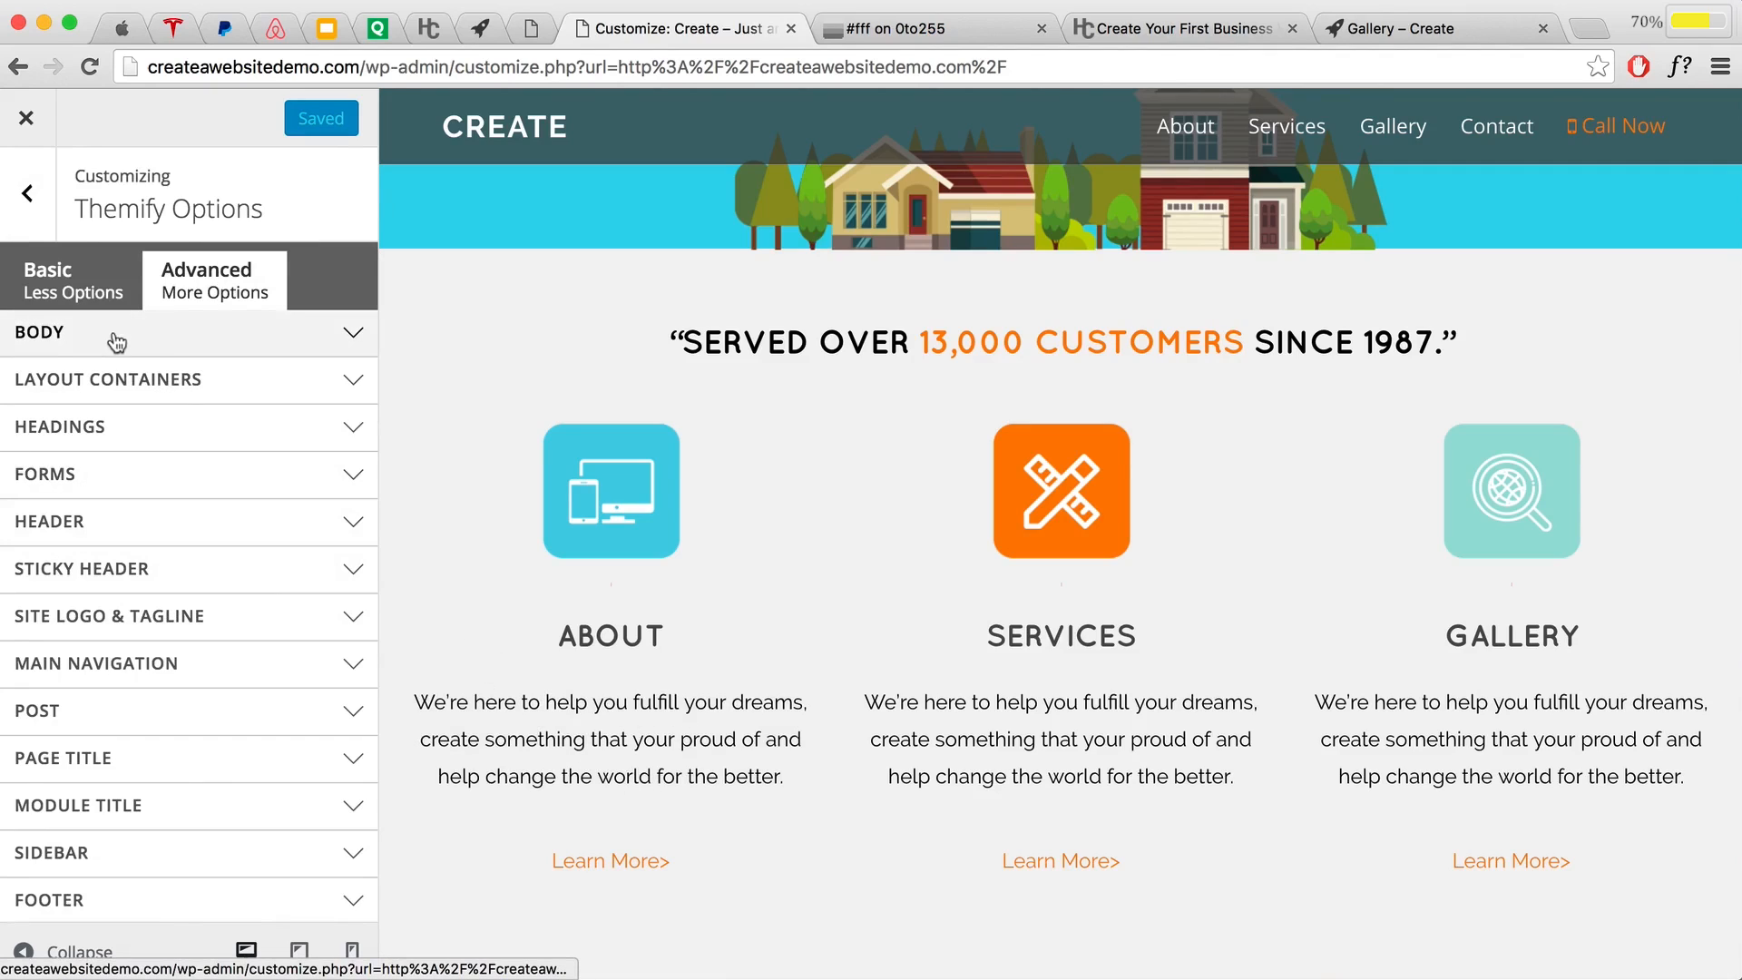
click(142, 342)
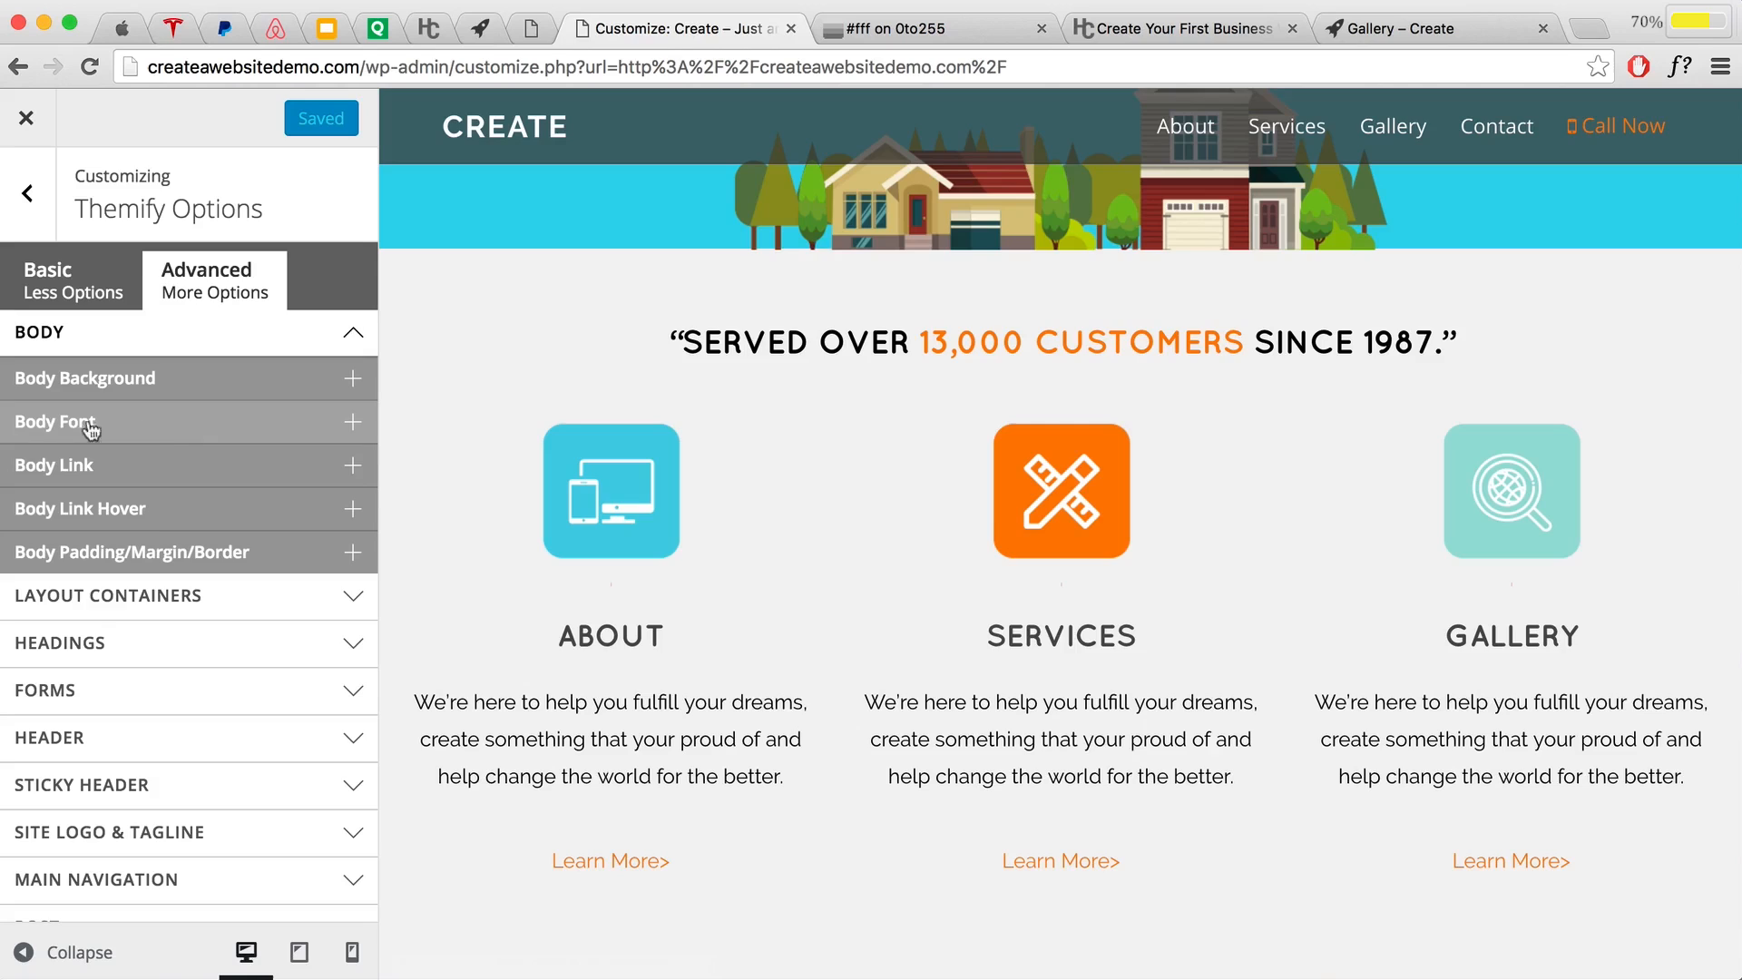
click(166, 426)
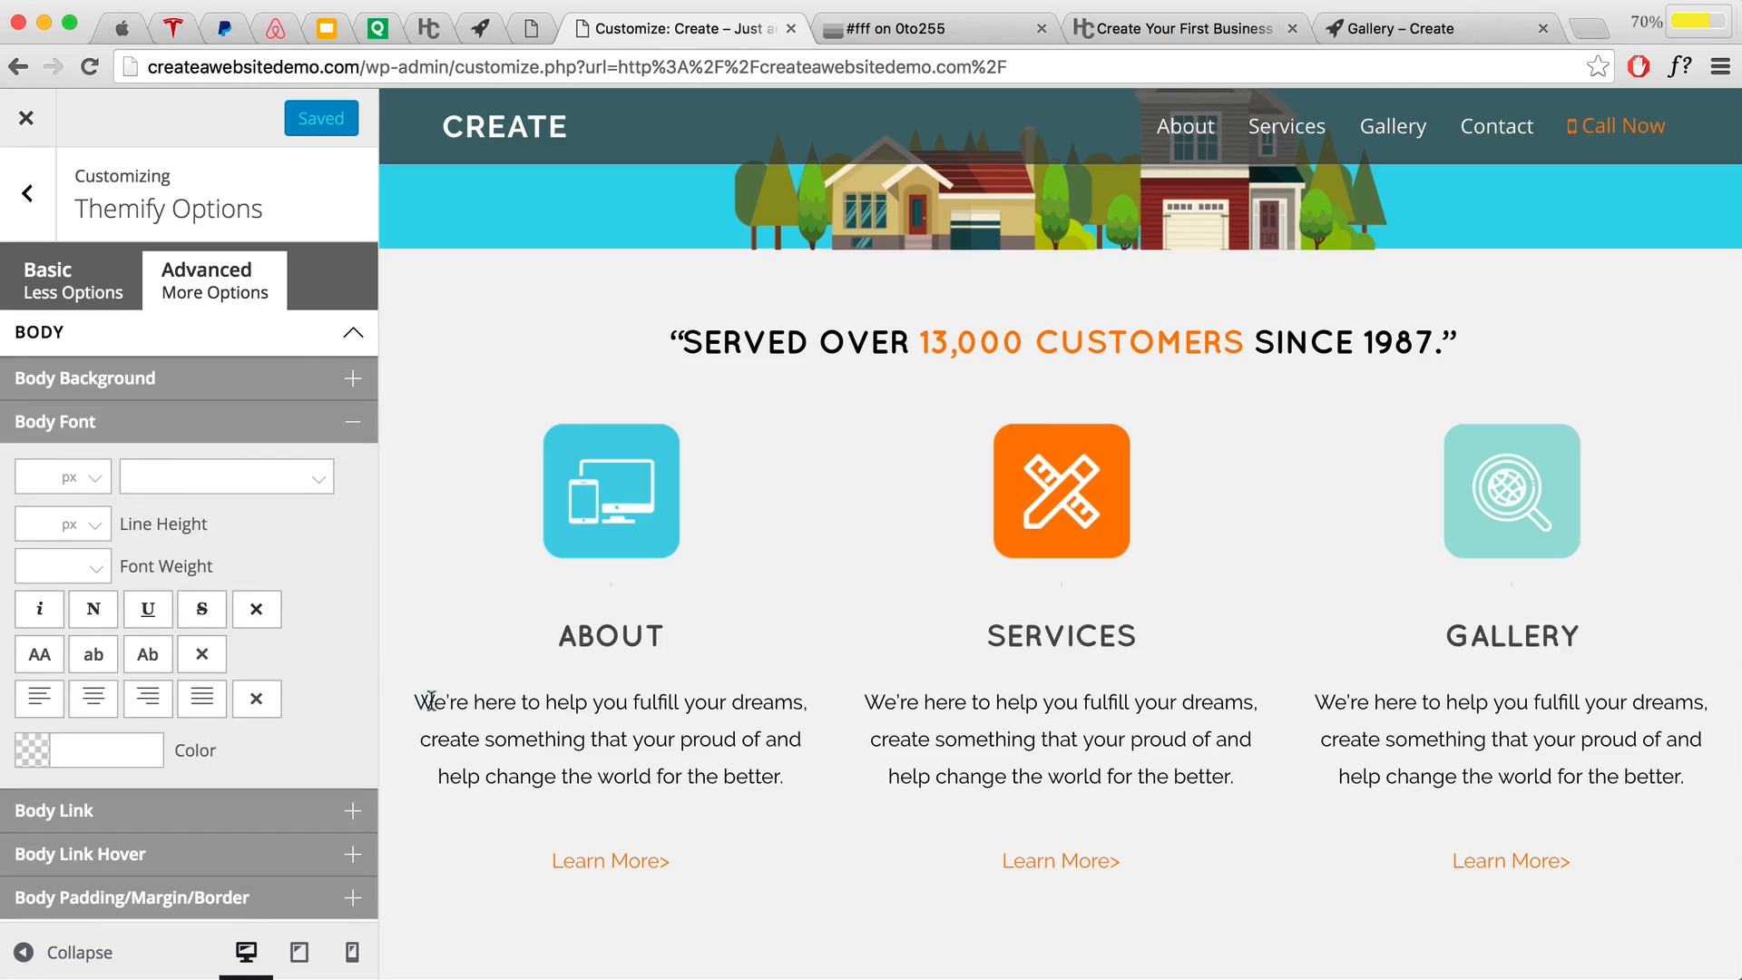
drag(431, 701, 789, 723)
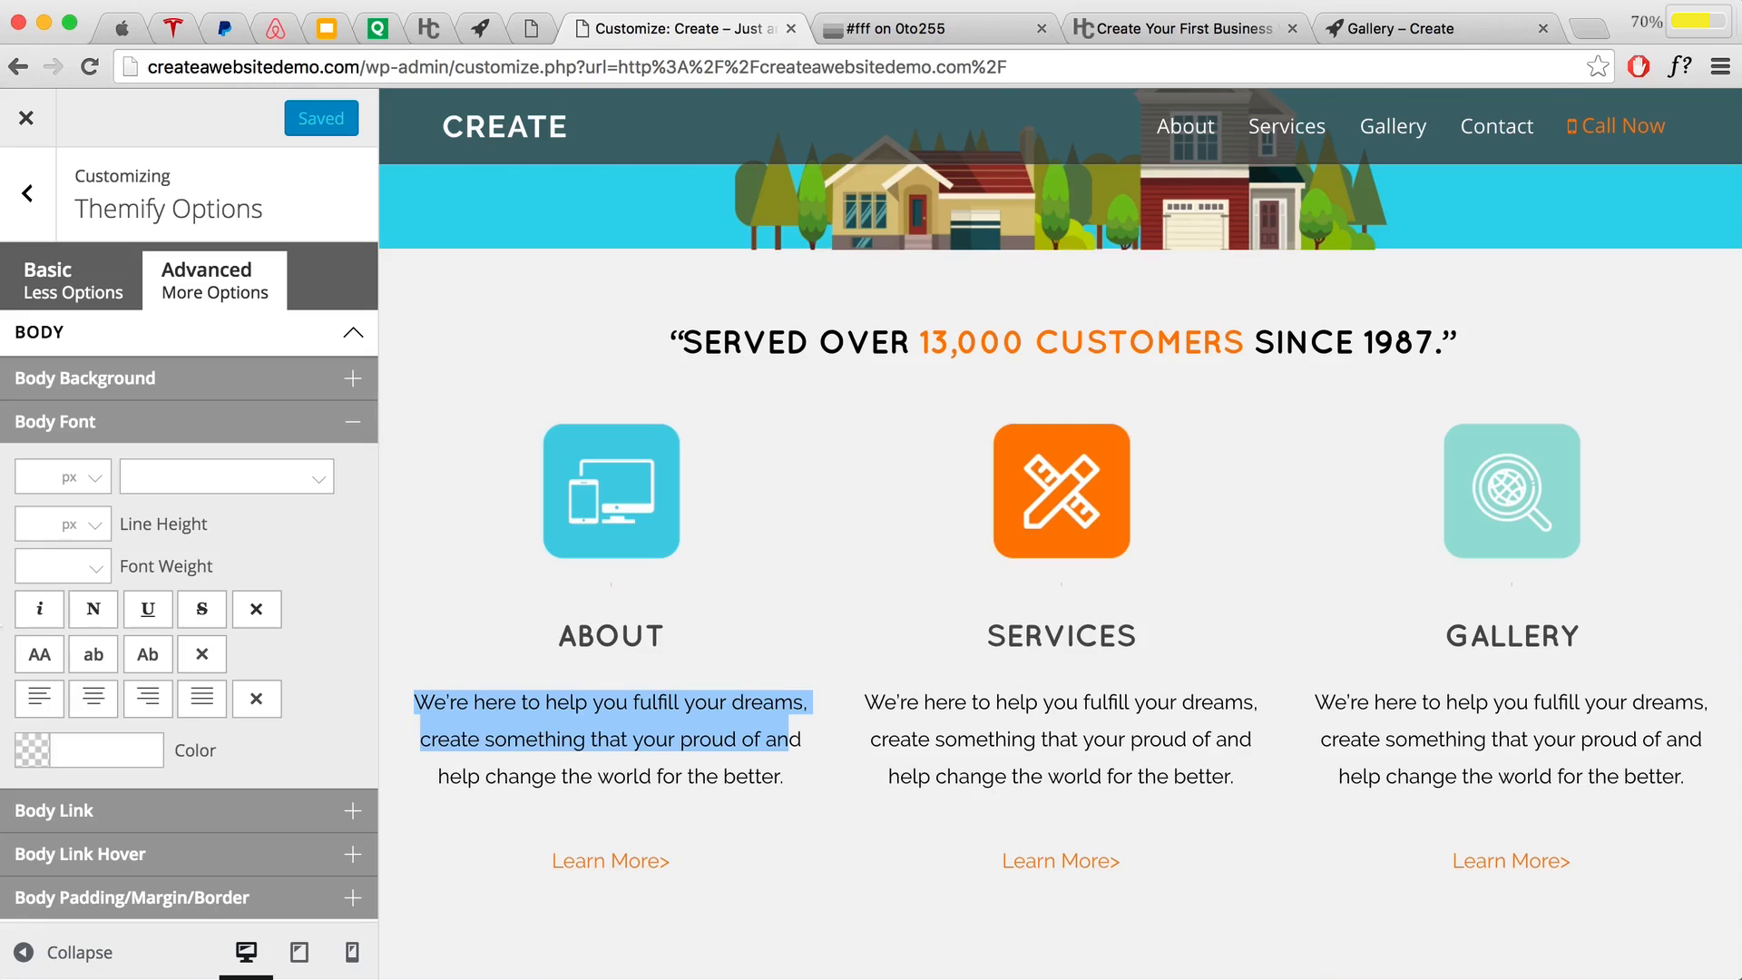
click(43, 476)
text(16)
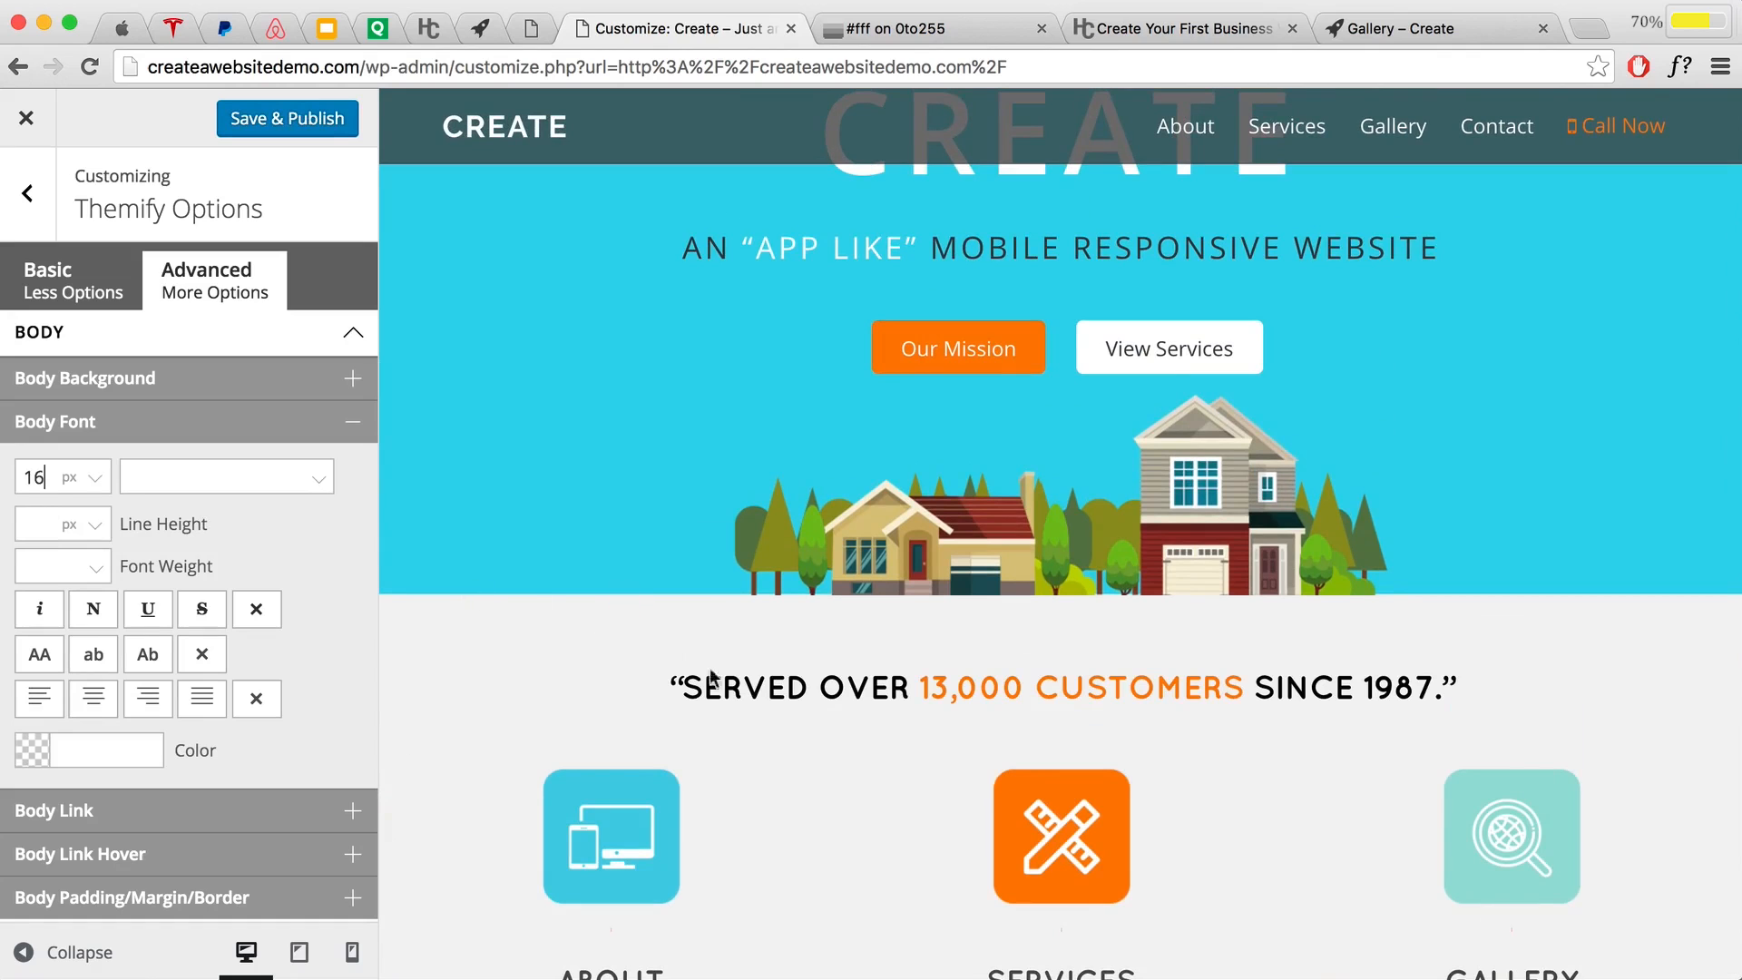
scroll(765, 704, down, 5)
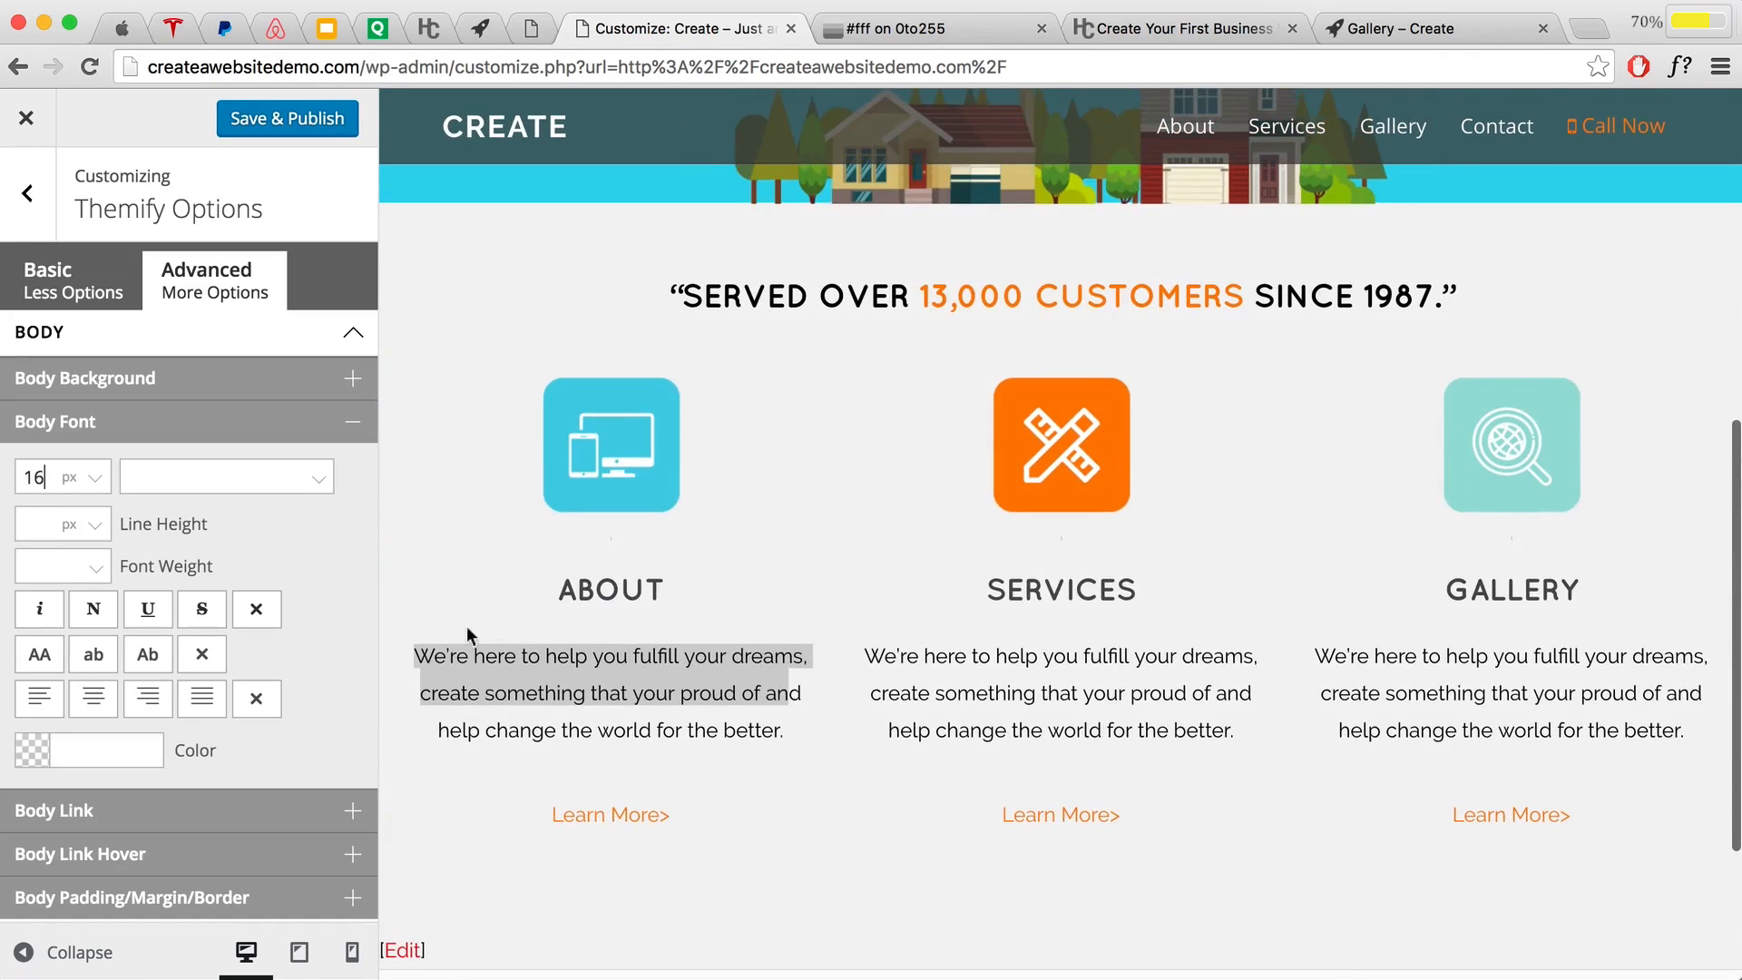
Step: Set the body font to Open Sans with colour #4d4d4d
click(207, 475)
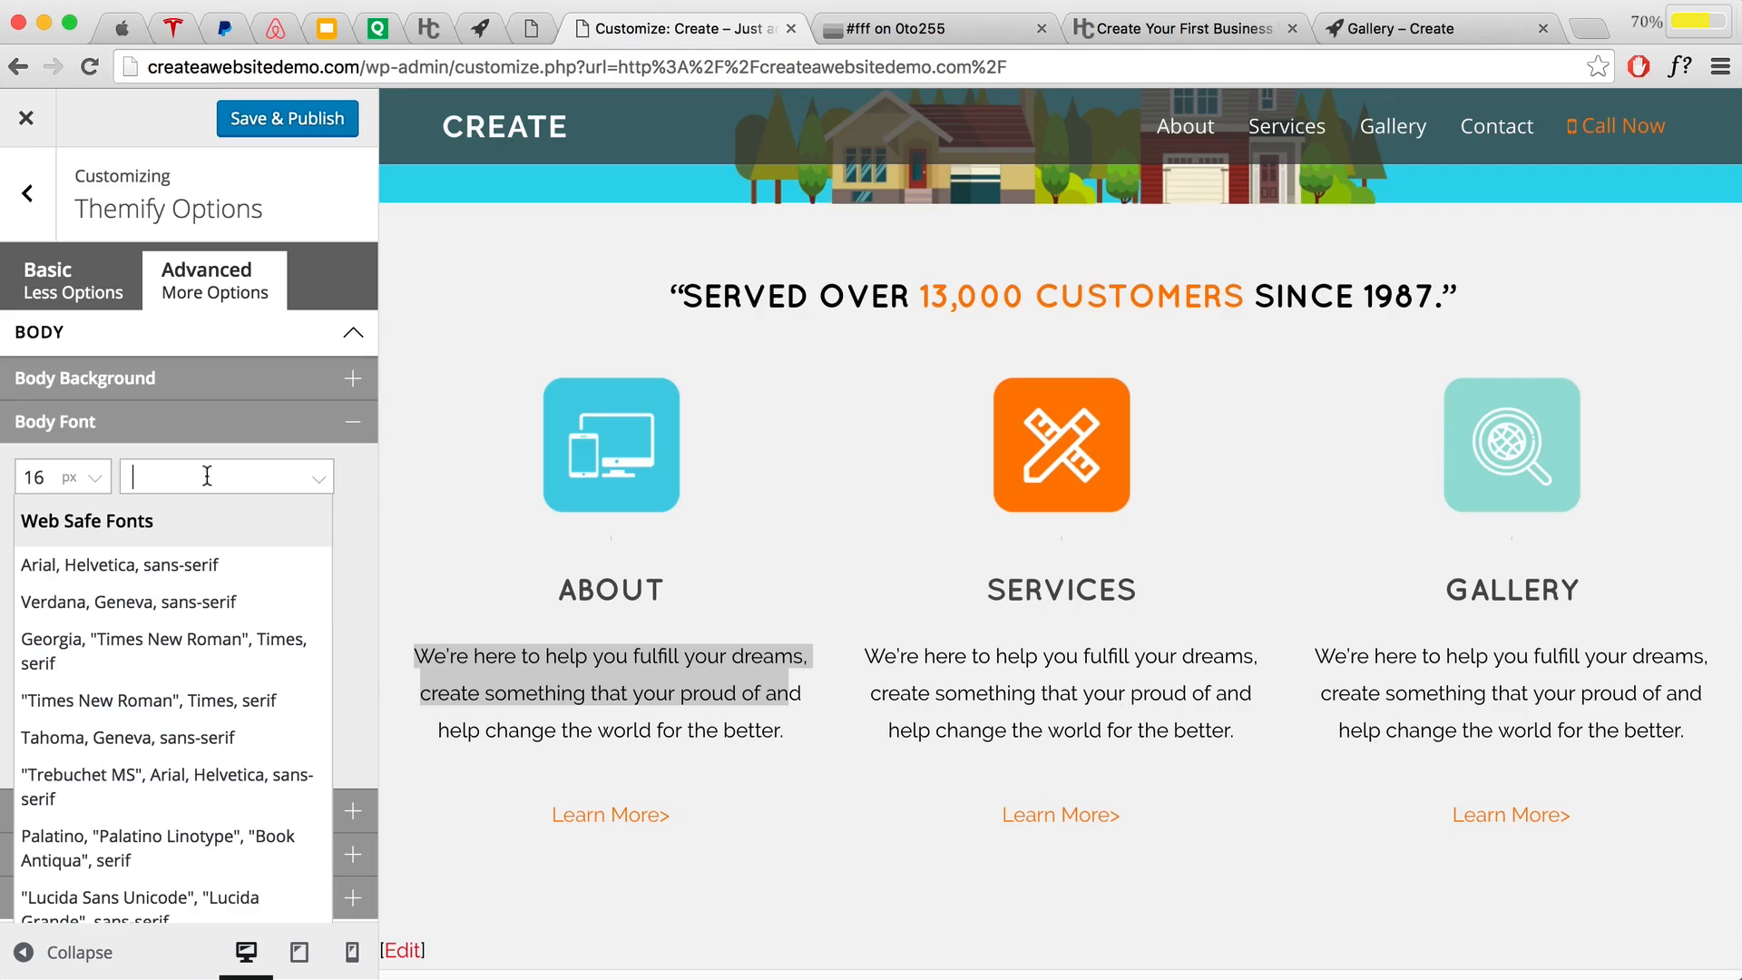
text(Open)
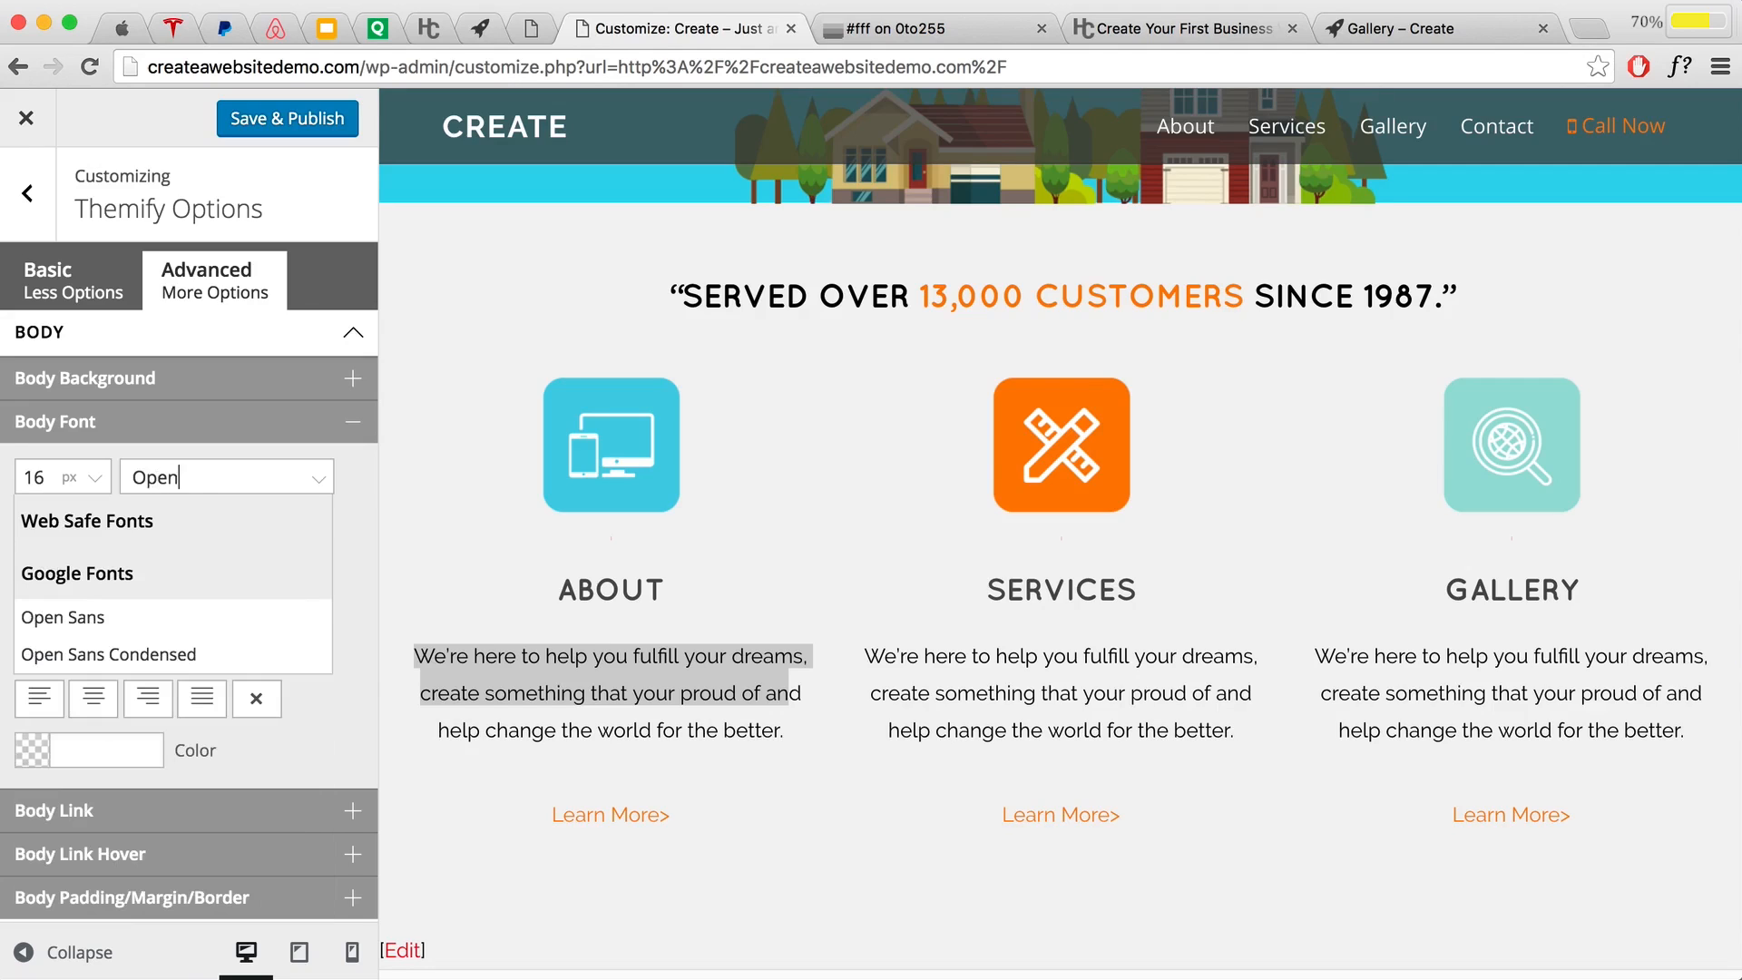
click(157, 615)
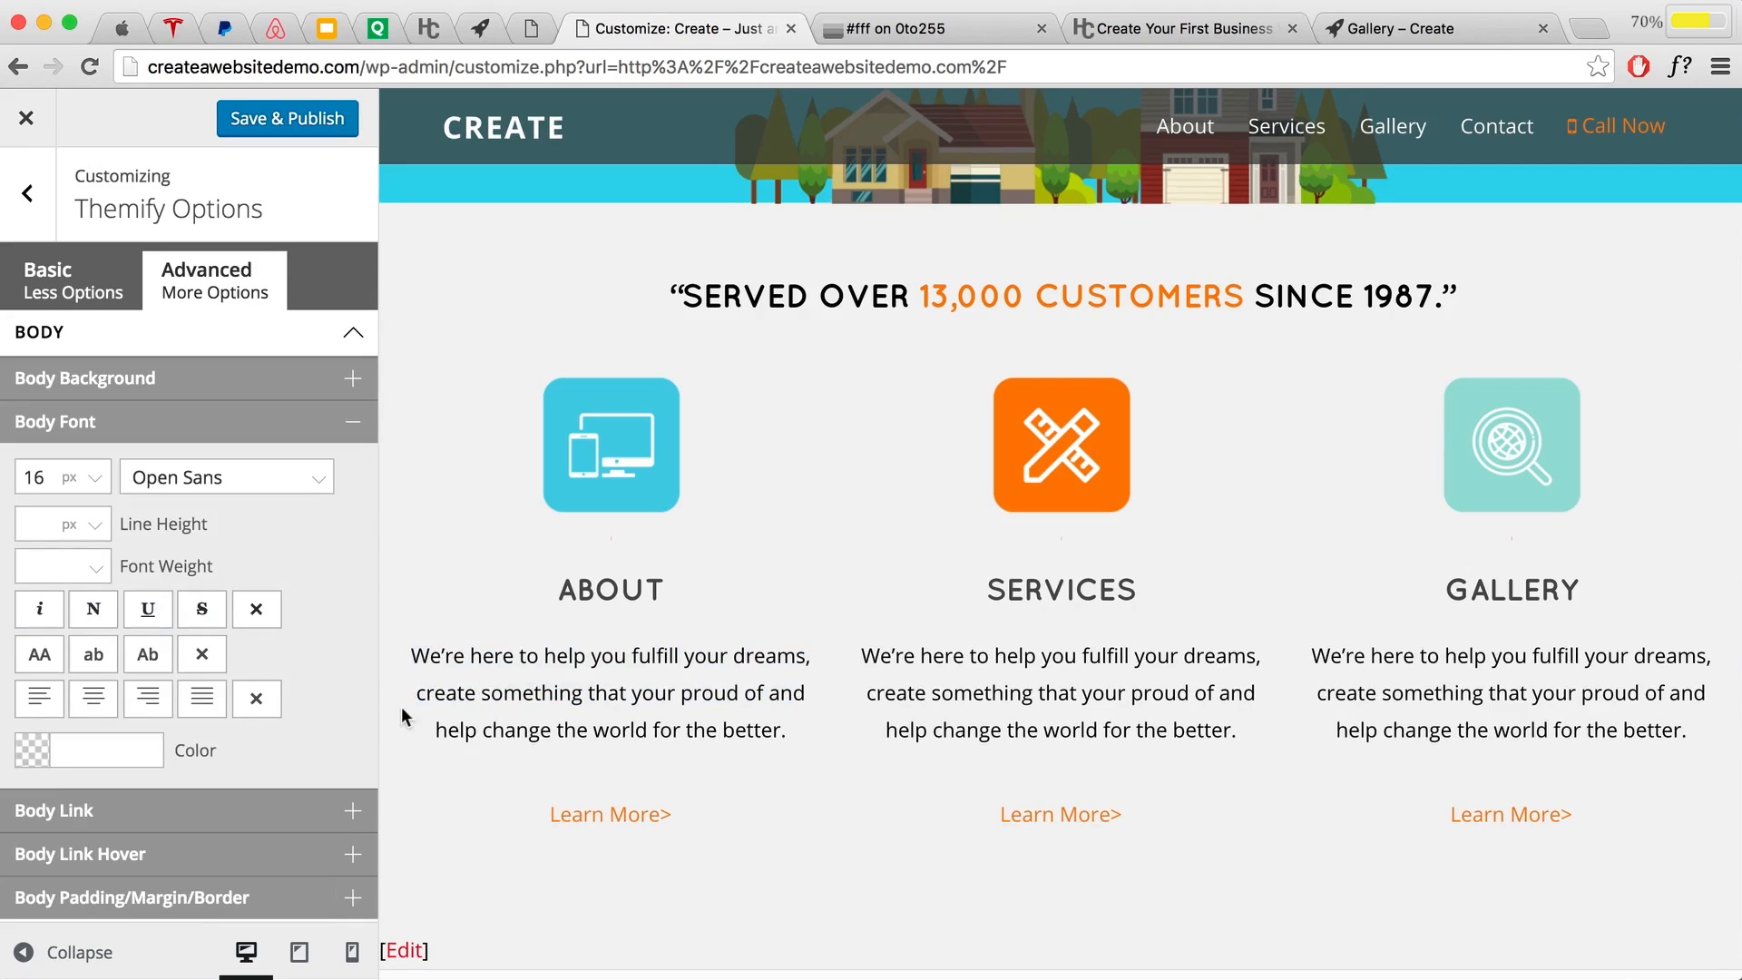
click(66, 749)
text(4d4d4d)
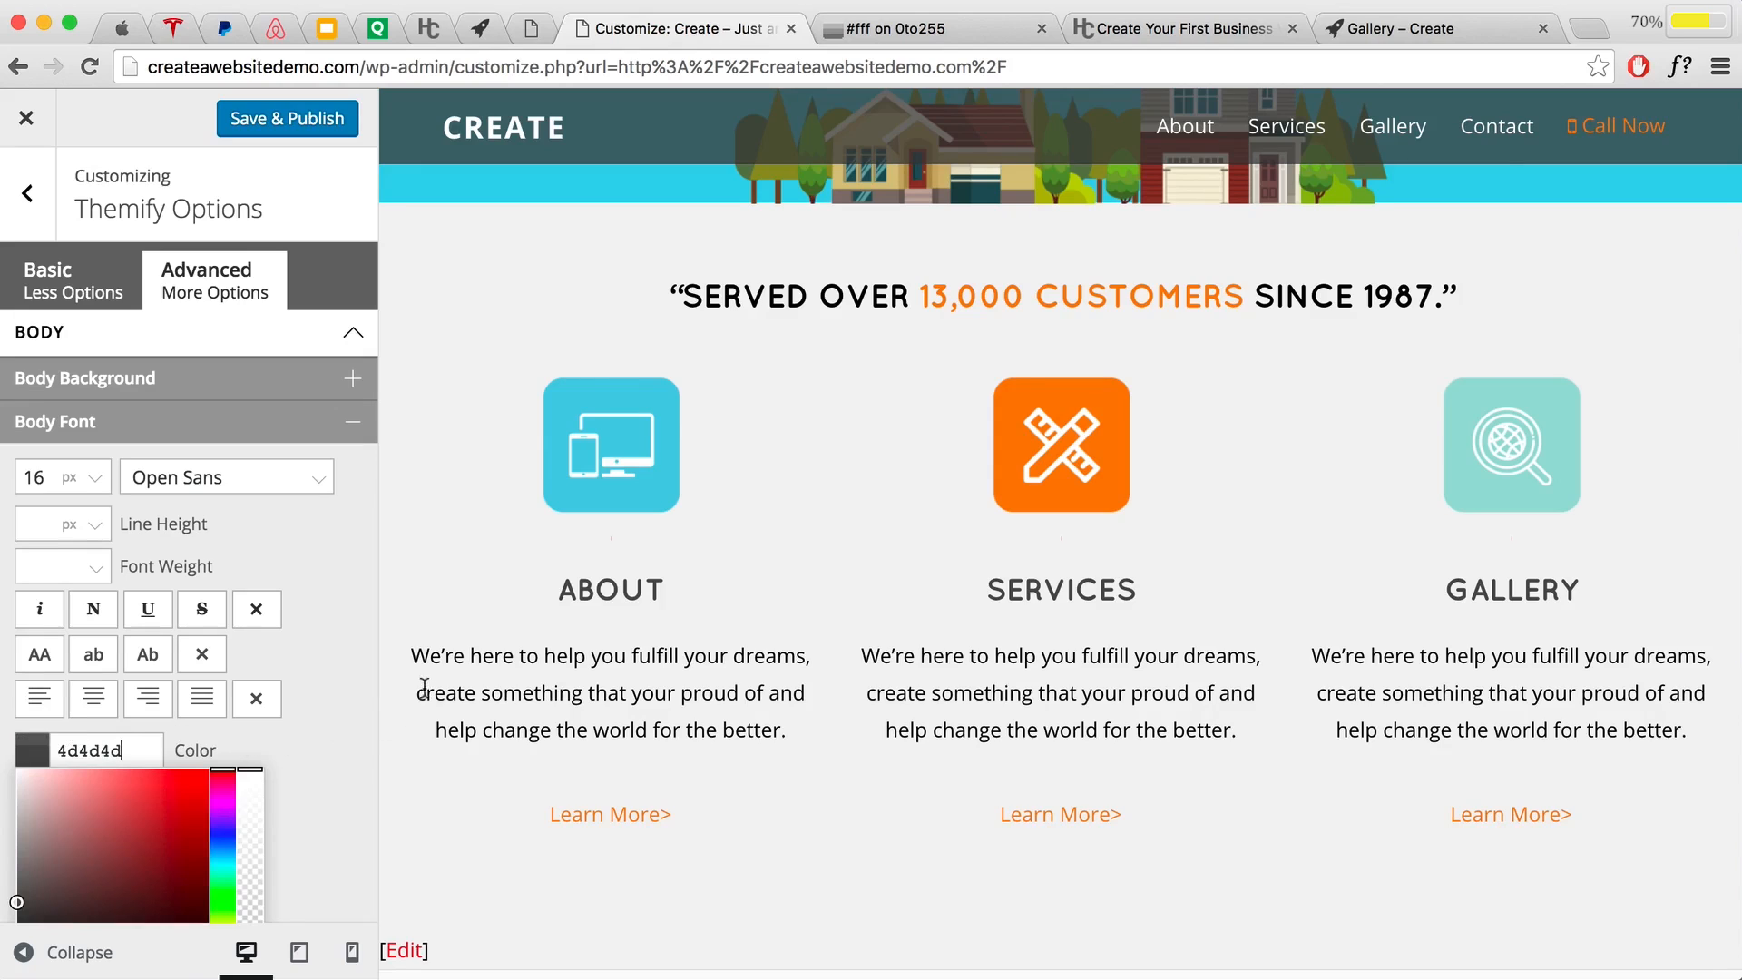
click(313, 730)
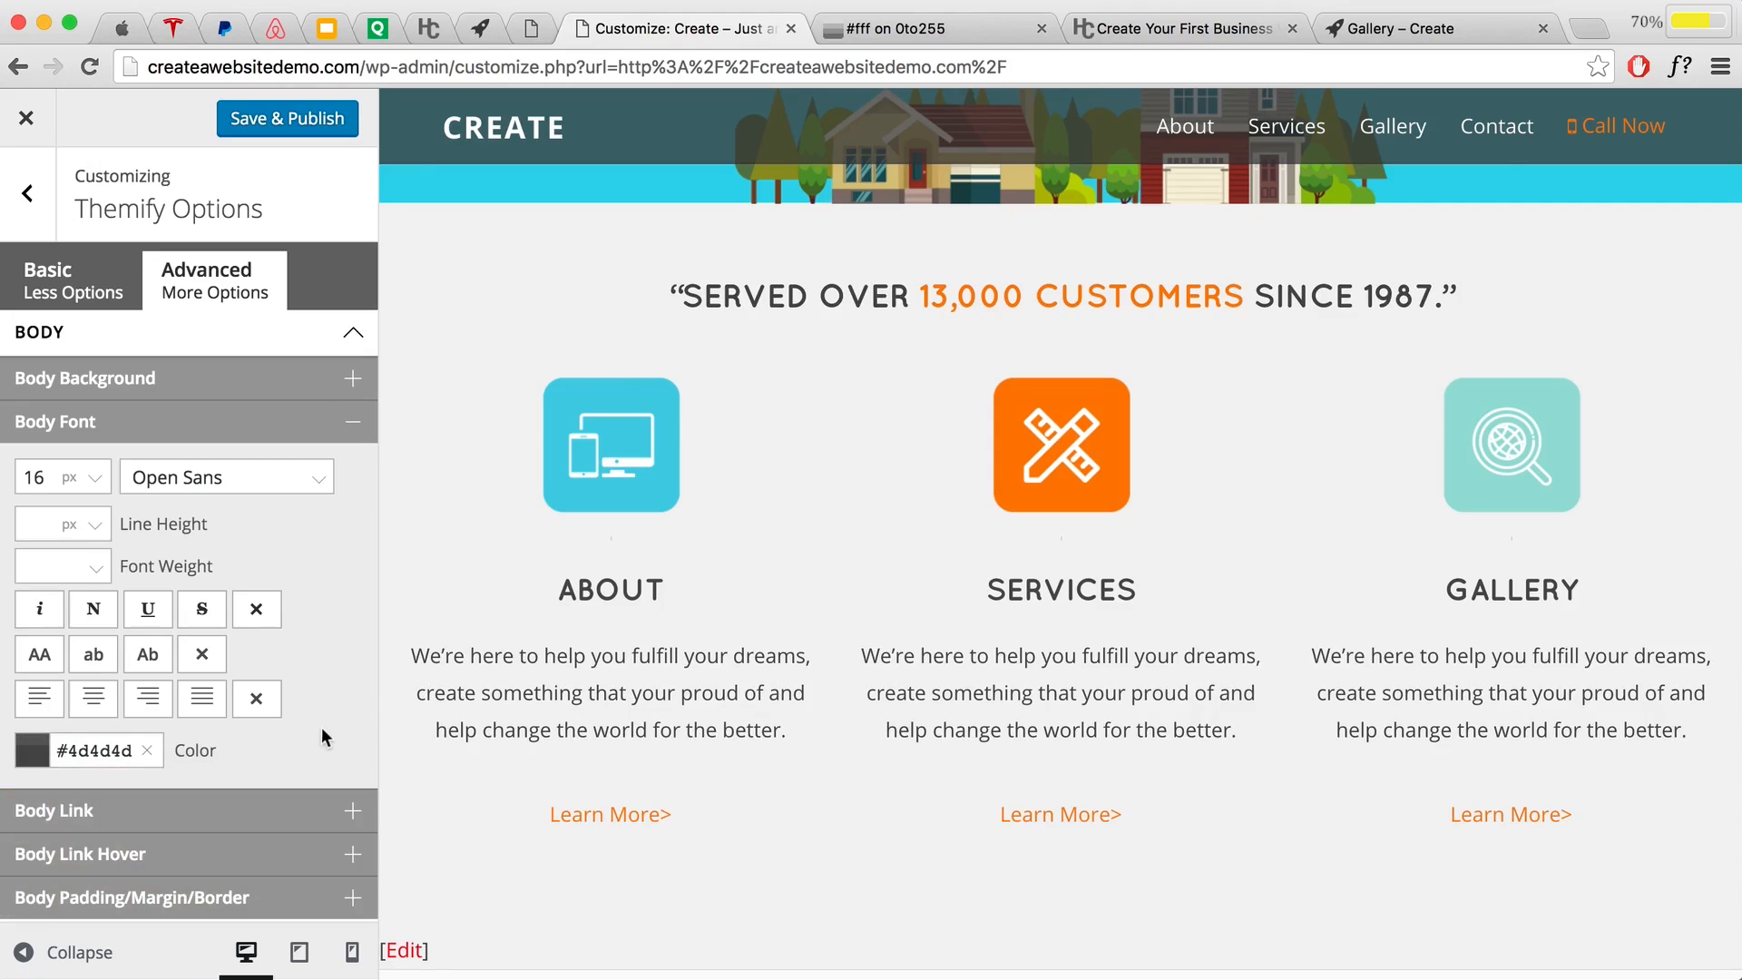
Step: Check the About paragraph's new font in the preview, then switch to the PayPal tab
drag(405, 655, 793, 733)
click(792, 739)
click(224, 28)
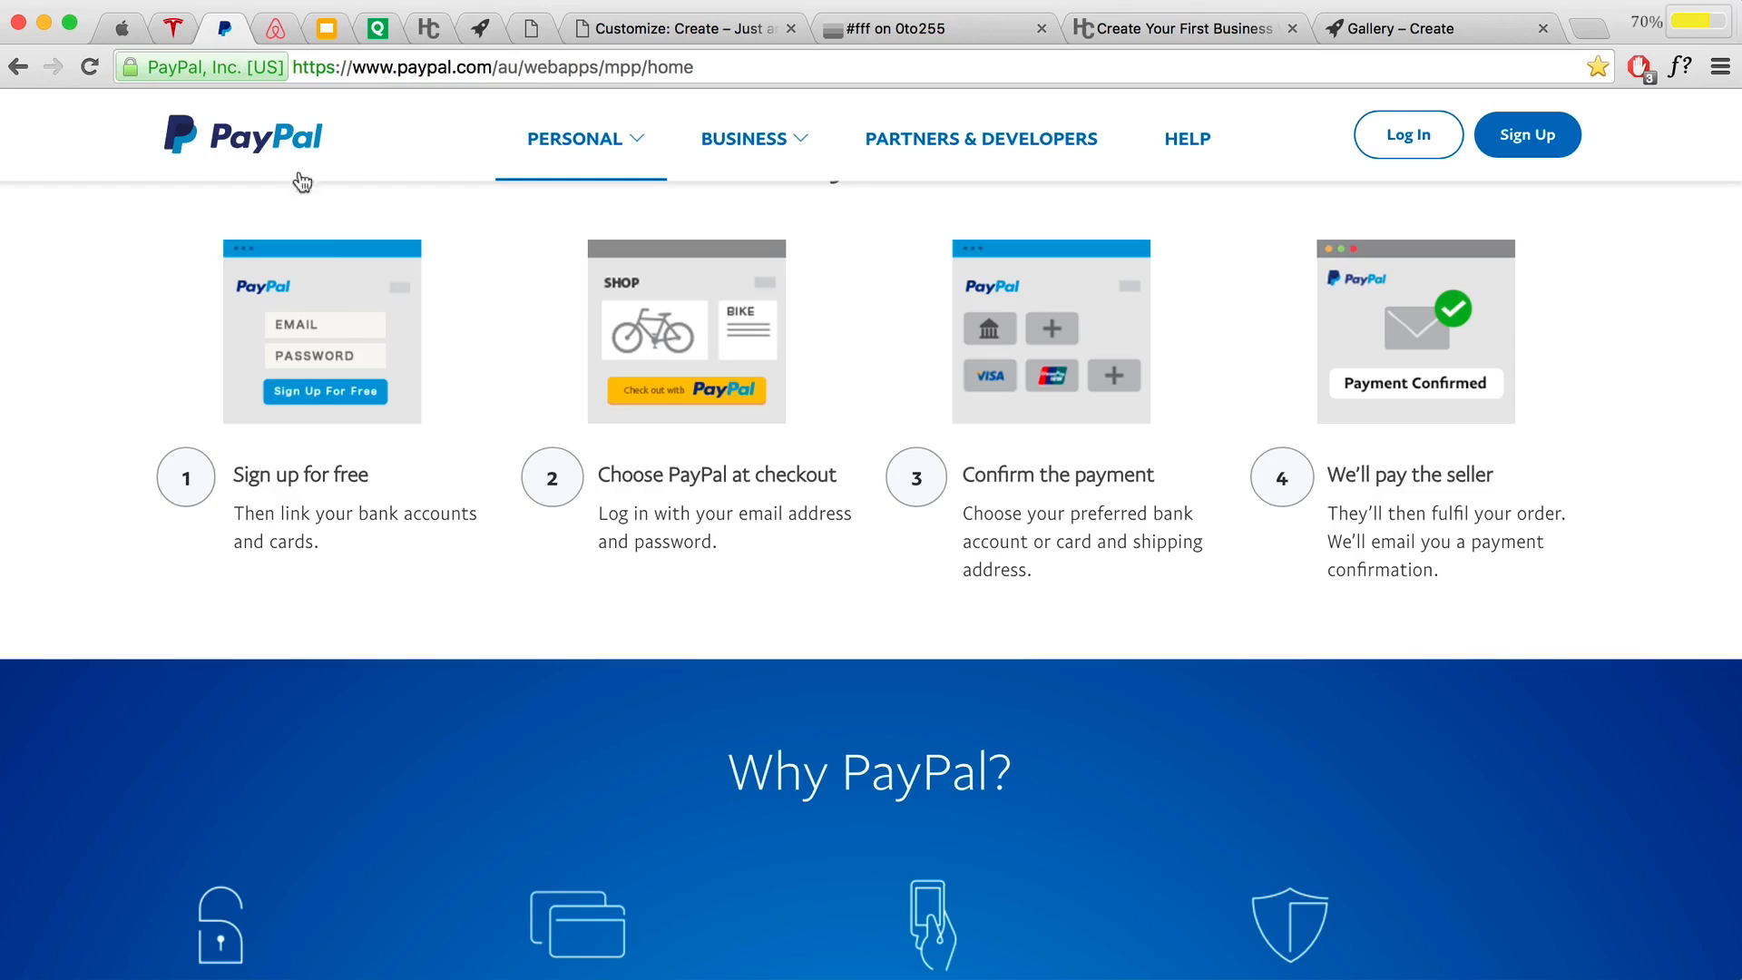
Step: Highlight the 'Sign up for free' heading and first step text on PayPal as typography examples
drag(235, 478, 363, 477)
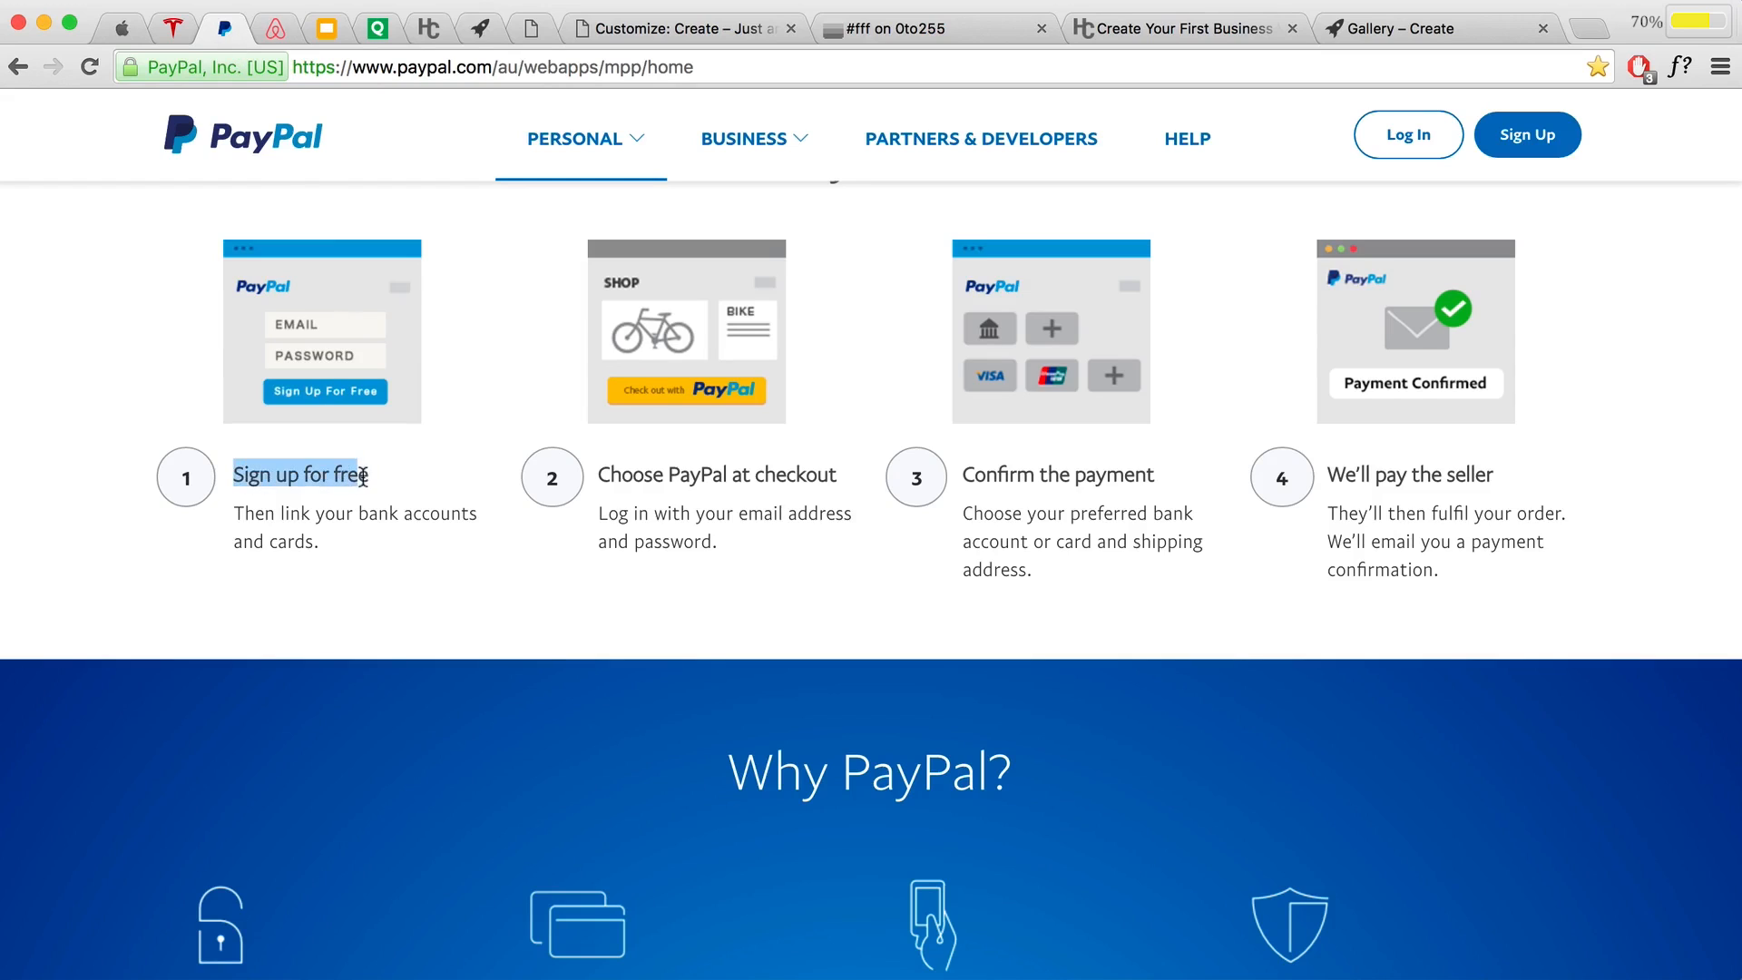
click(341, 482)
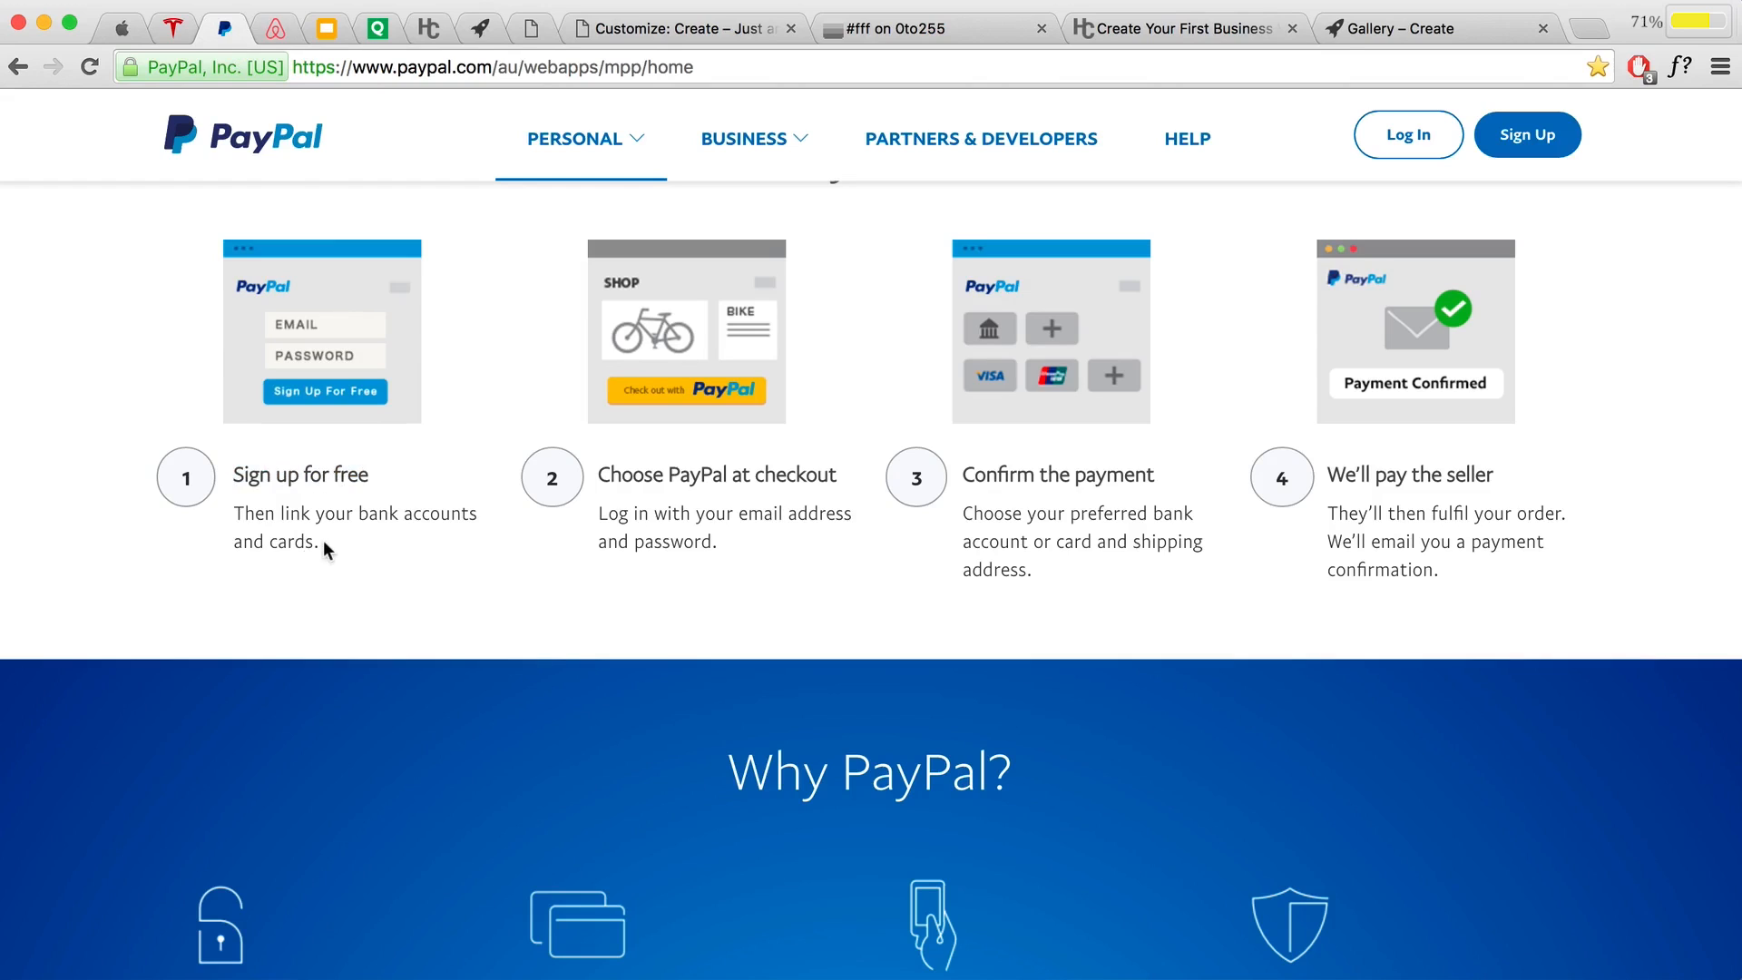
drag(325, 549, 225, 510)
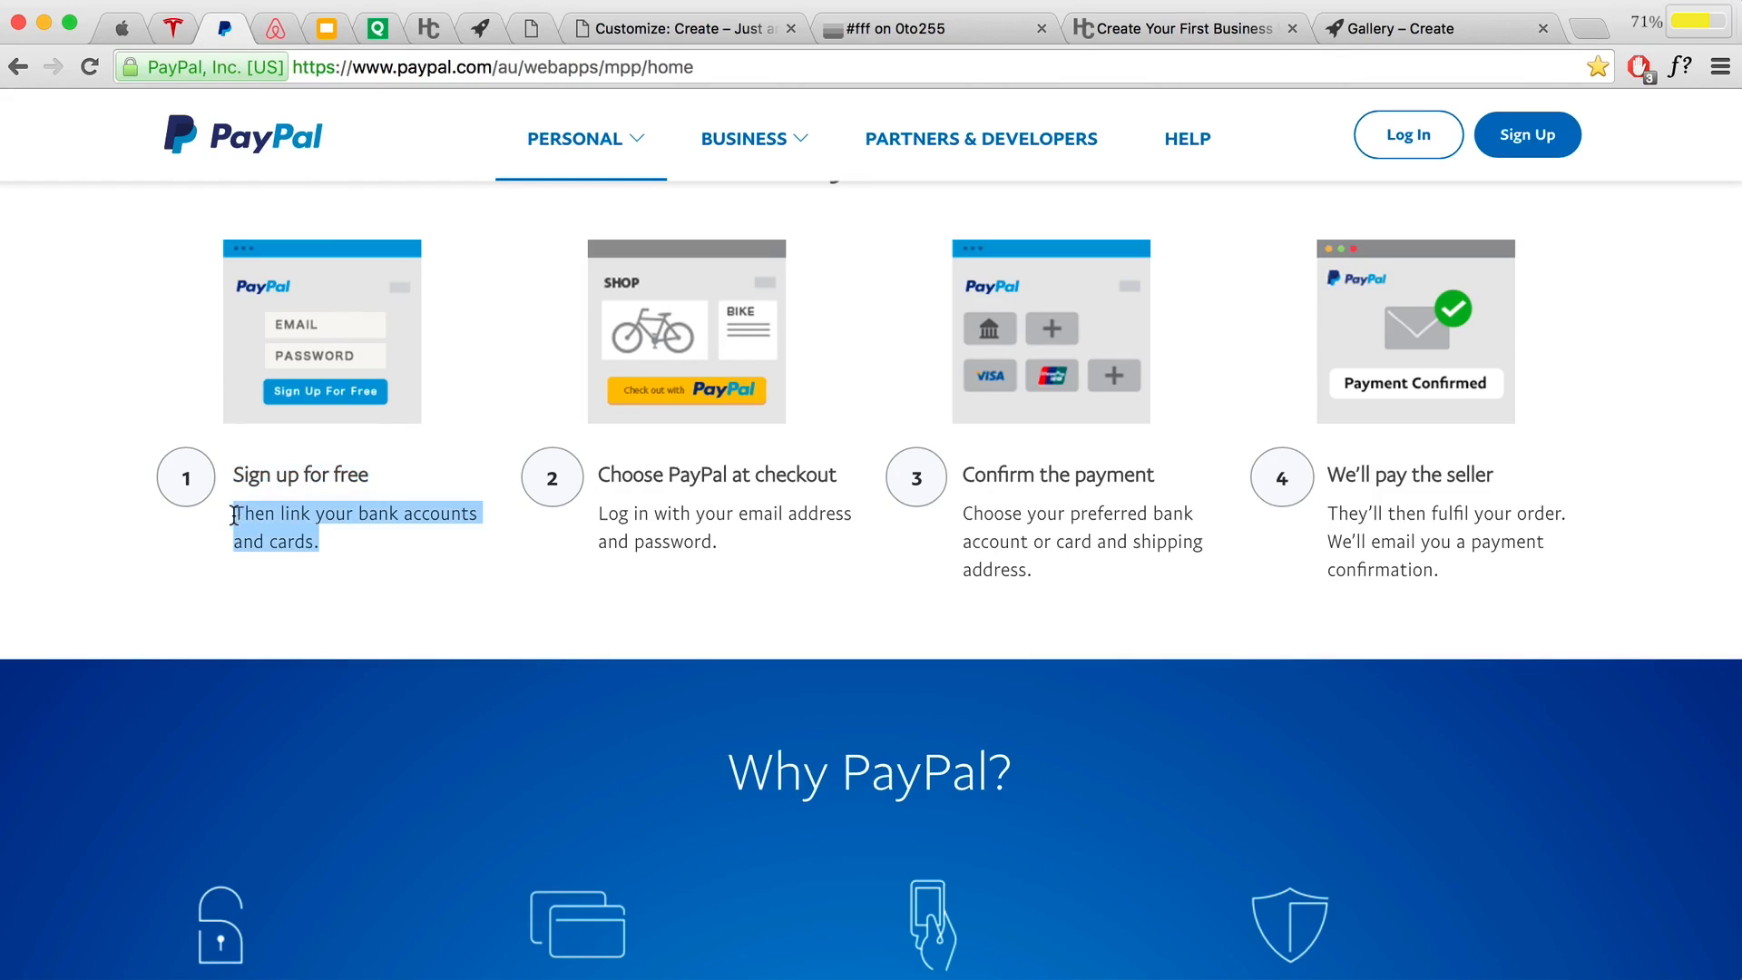
click(338, 551)
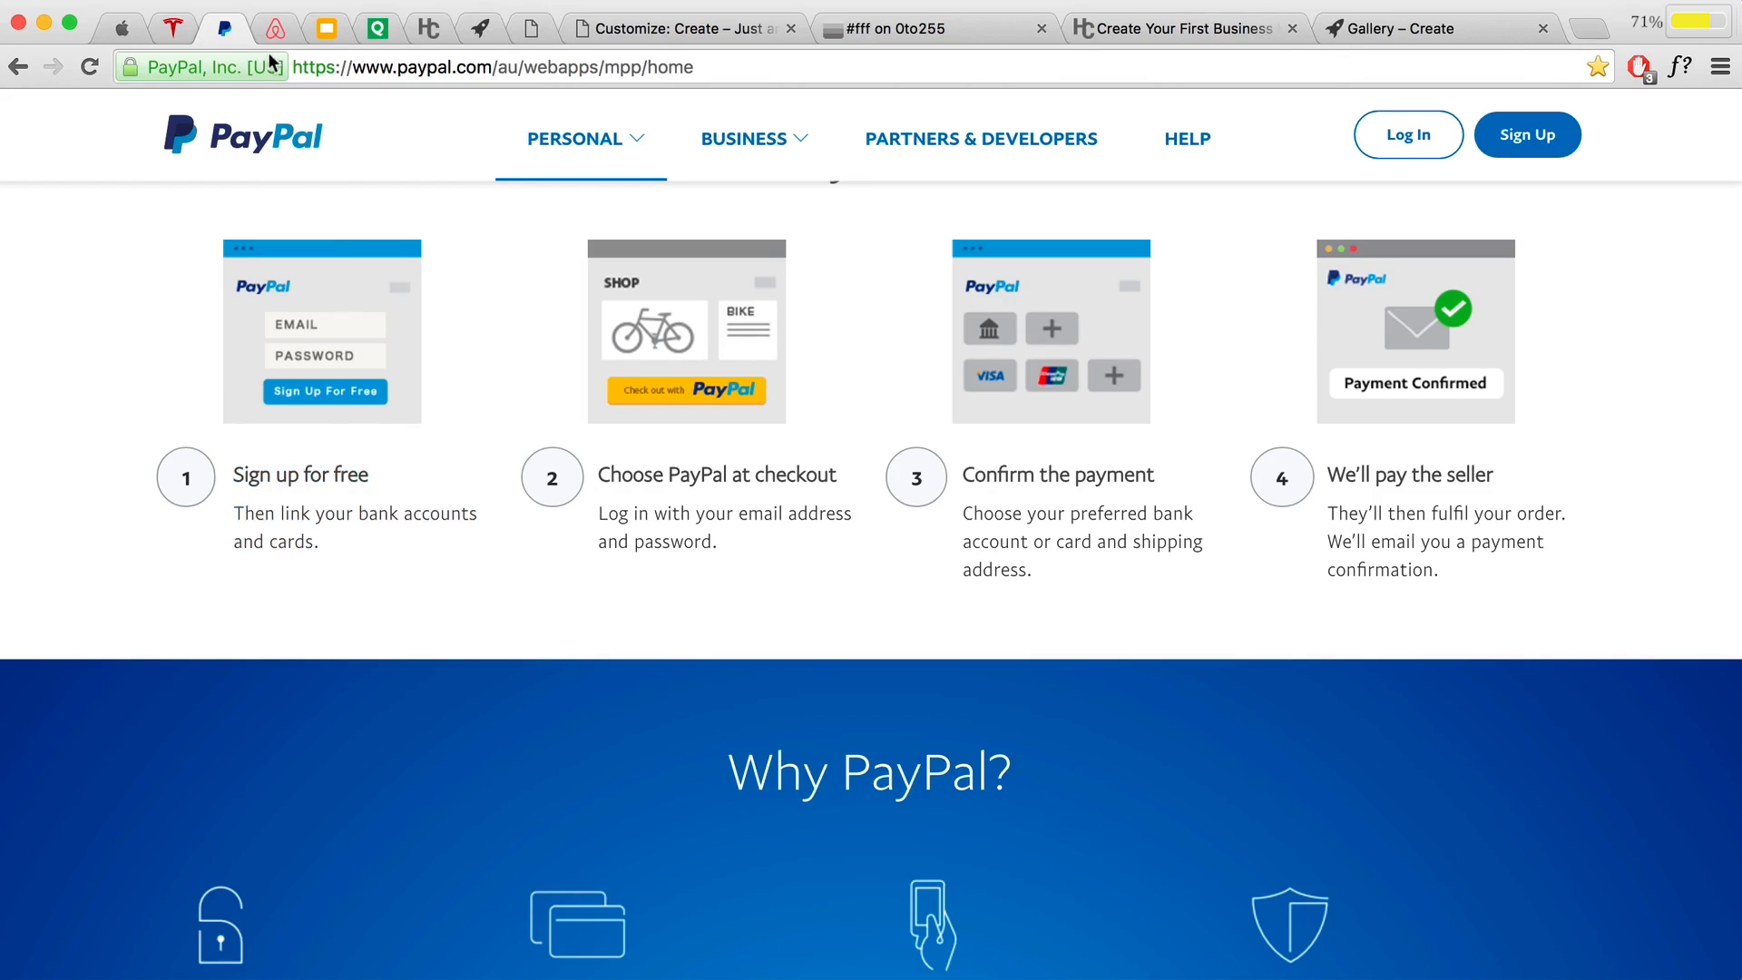
Step: On the Google Slides page, highlight the 'Tell stories that matter' heading
click(327, 28)
scroll(527, 395, down, 10)
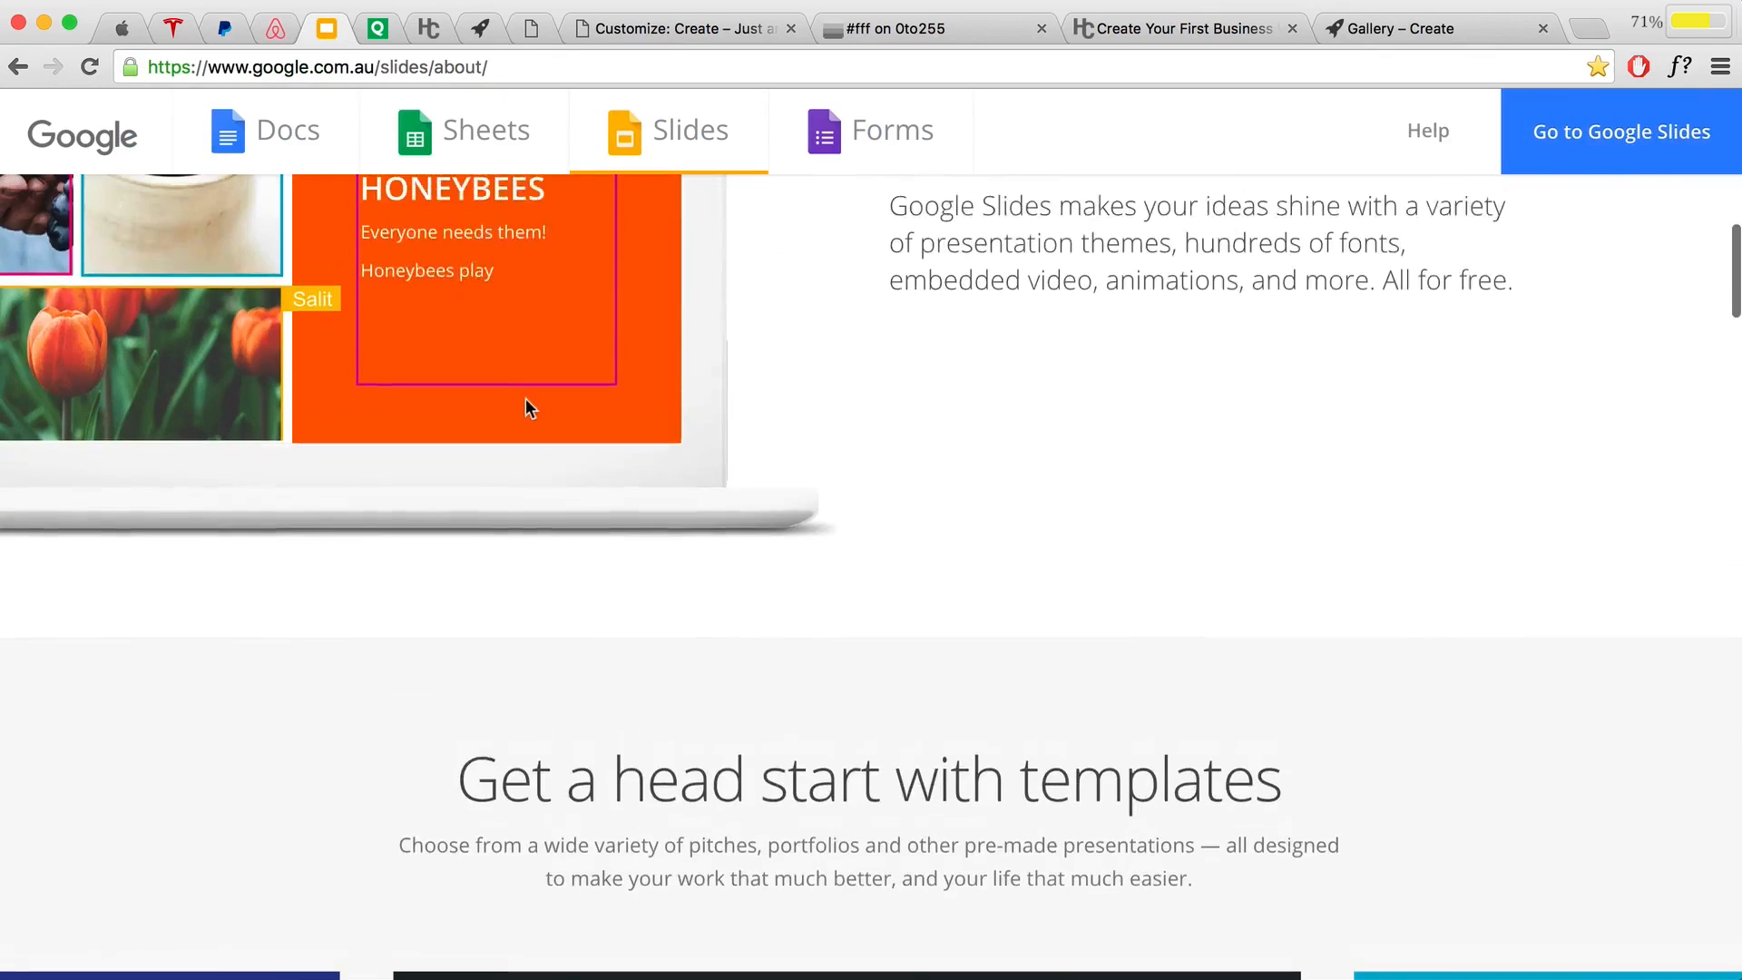
scroll(525, 399, up, 4)
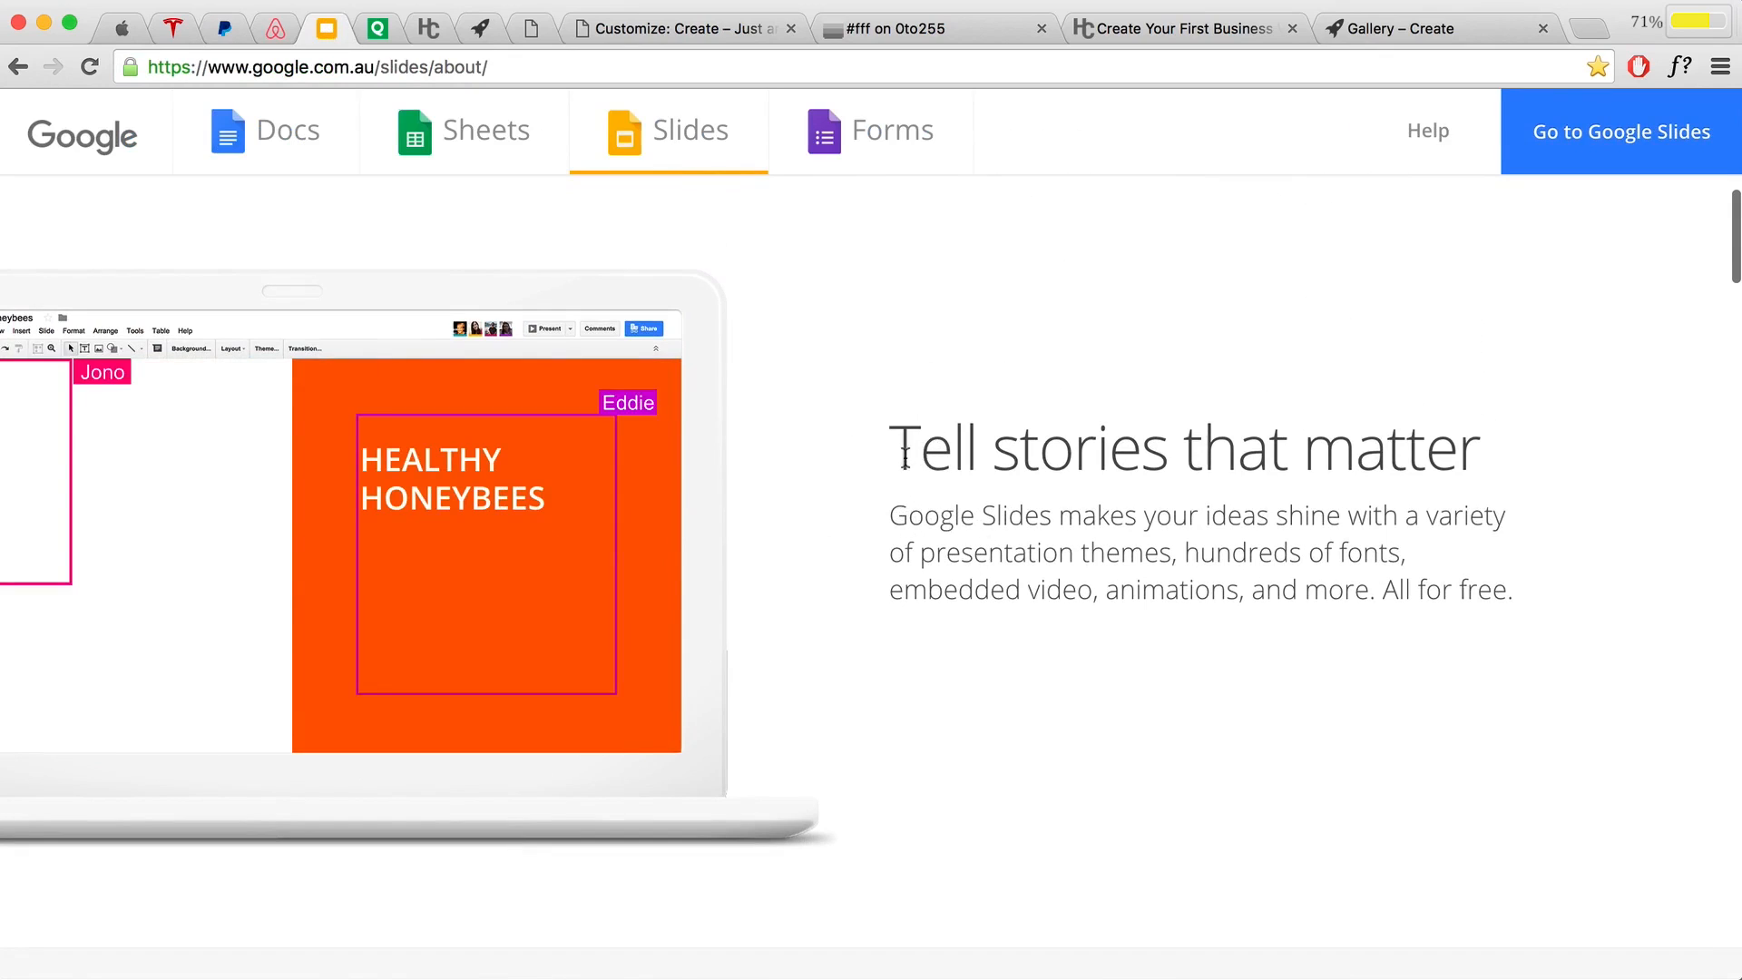
drag(890, 458, 1468, 468)
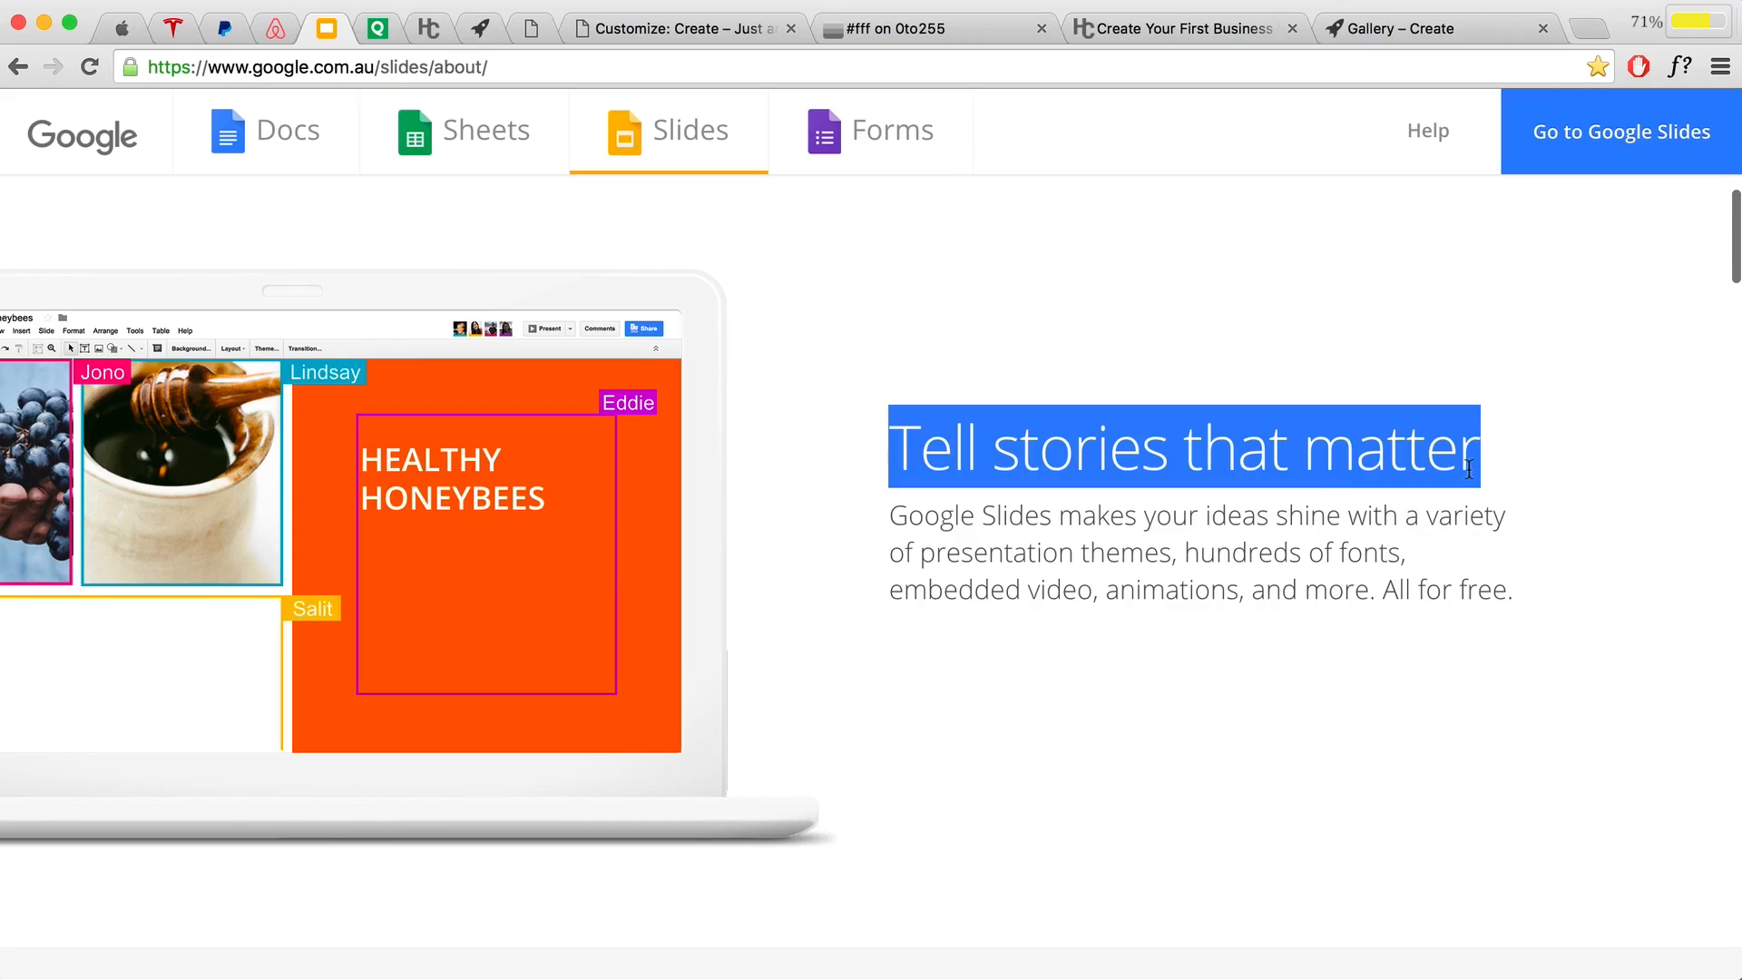
click(524, 32)
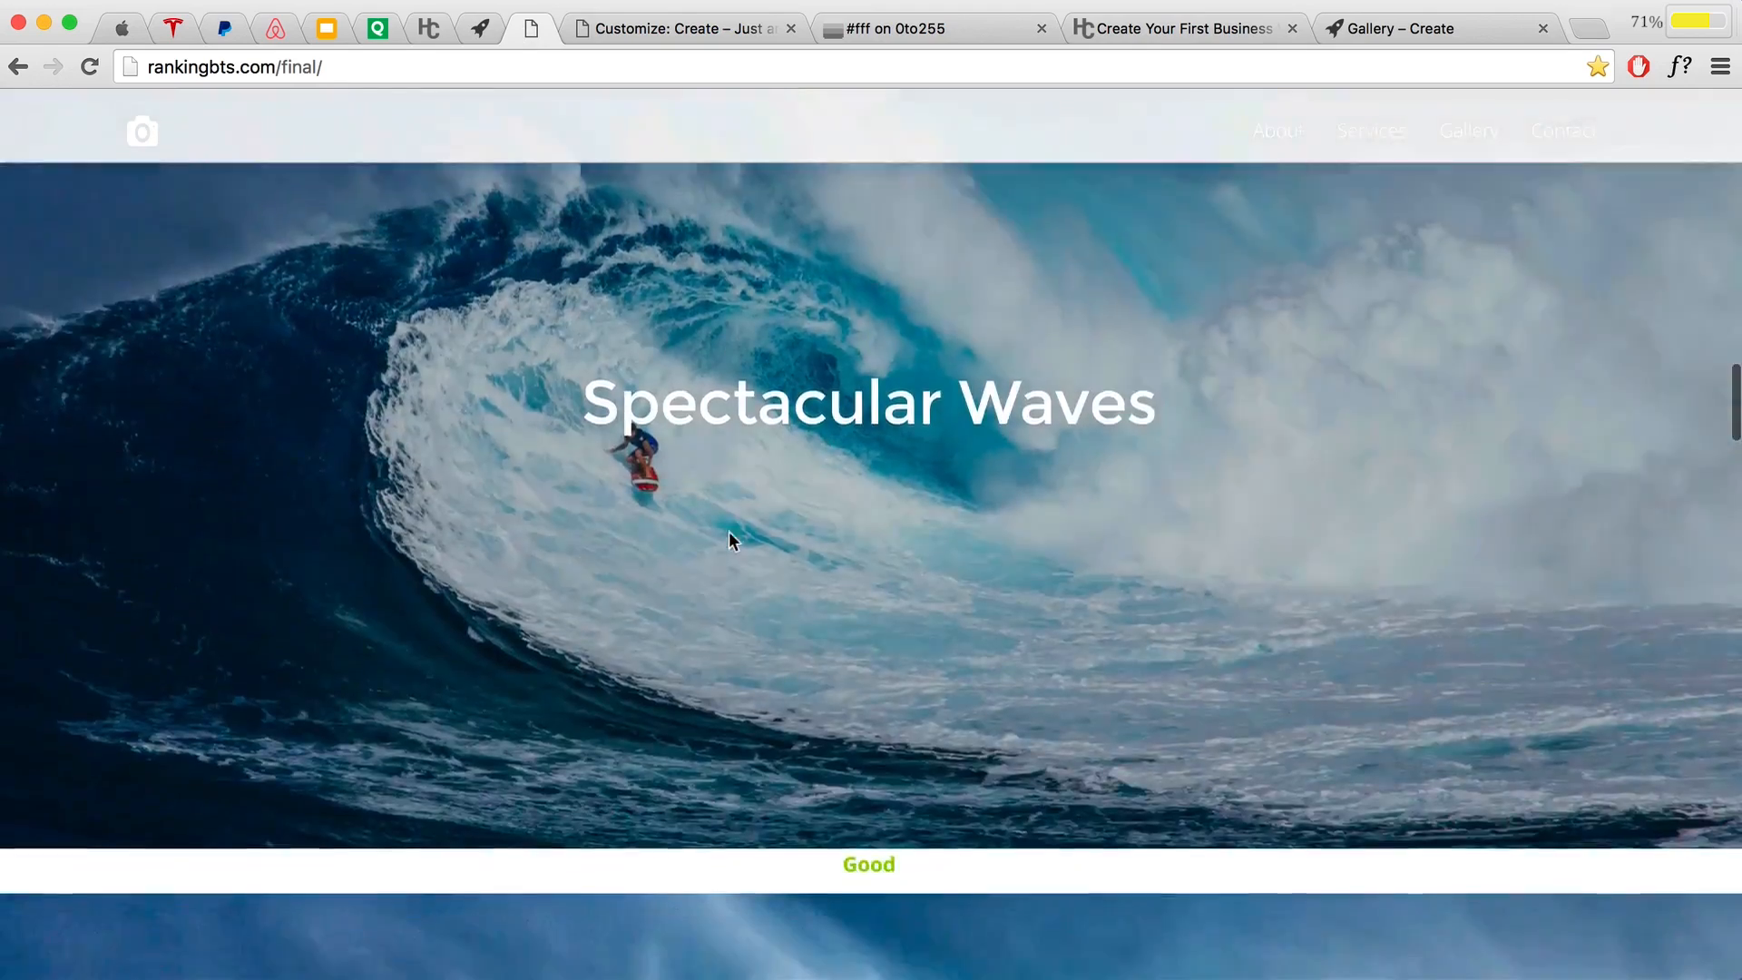
Step: Compare the guide's 15px recommendation with its 12px, 18px and 28px sample paragraphs
scroll(730, 534, down, 15)
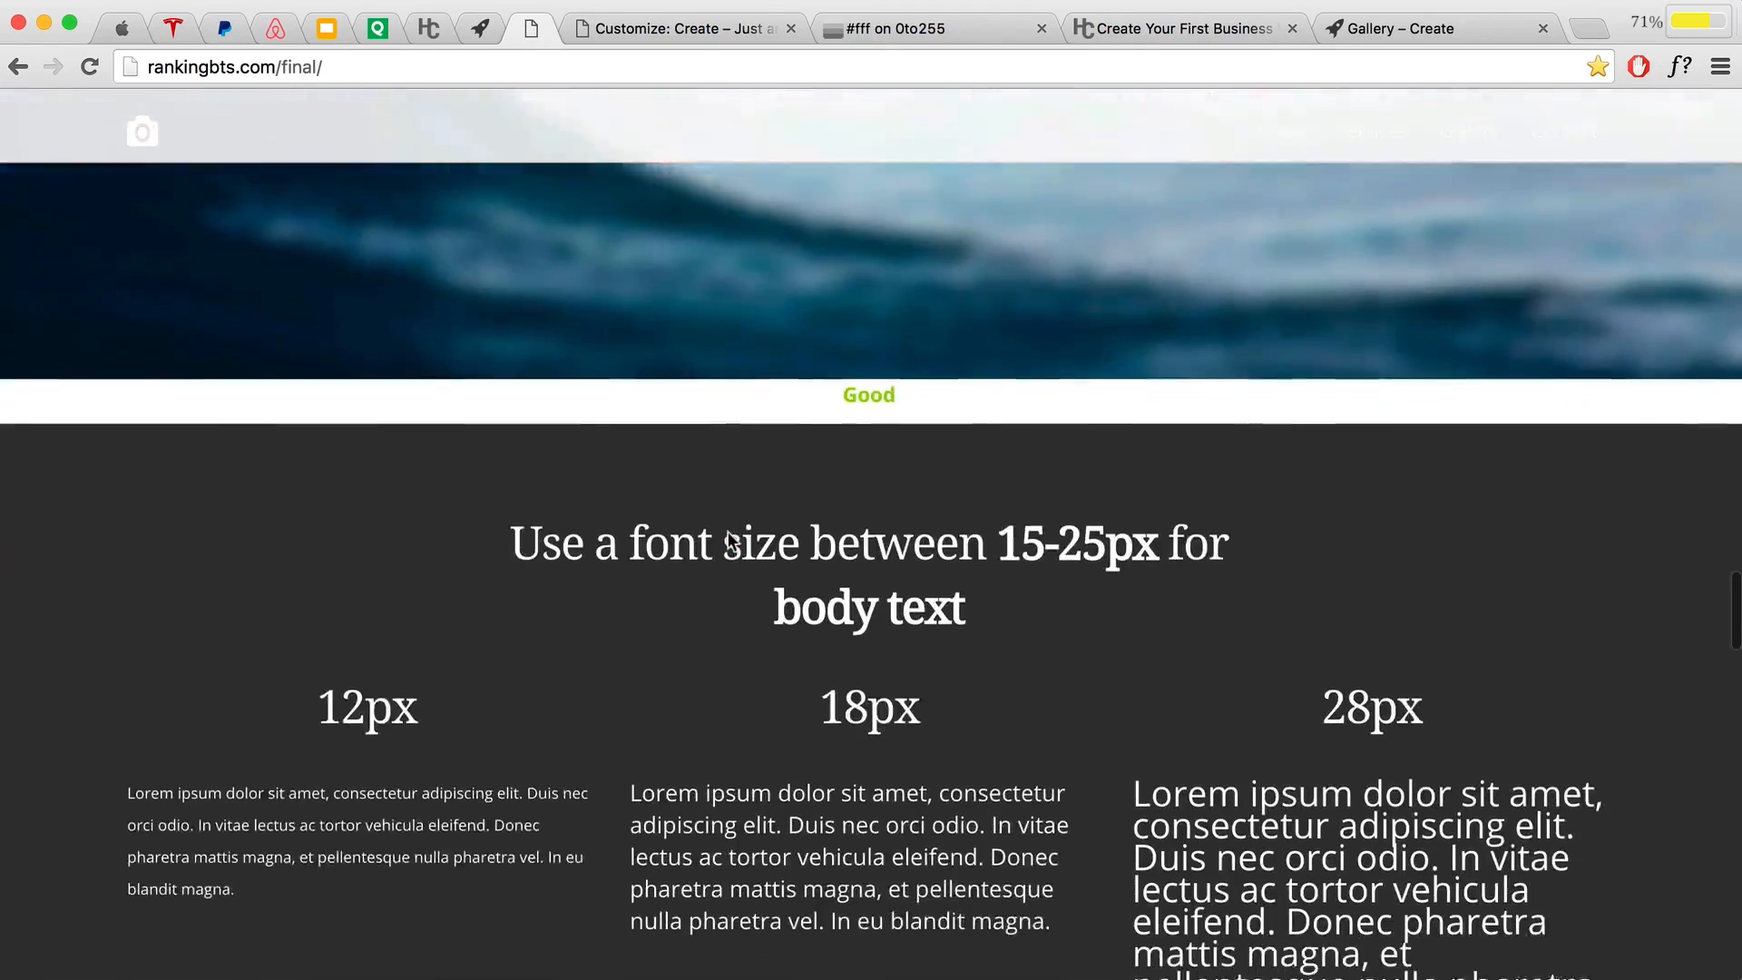
scroll(728, 531, down, 1)
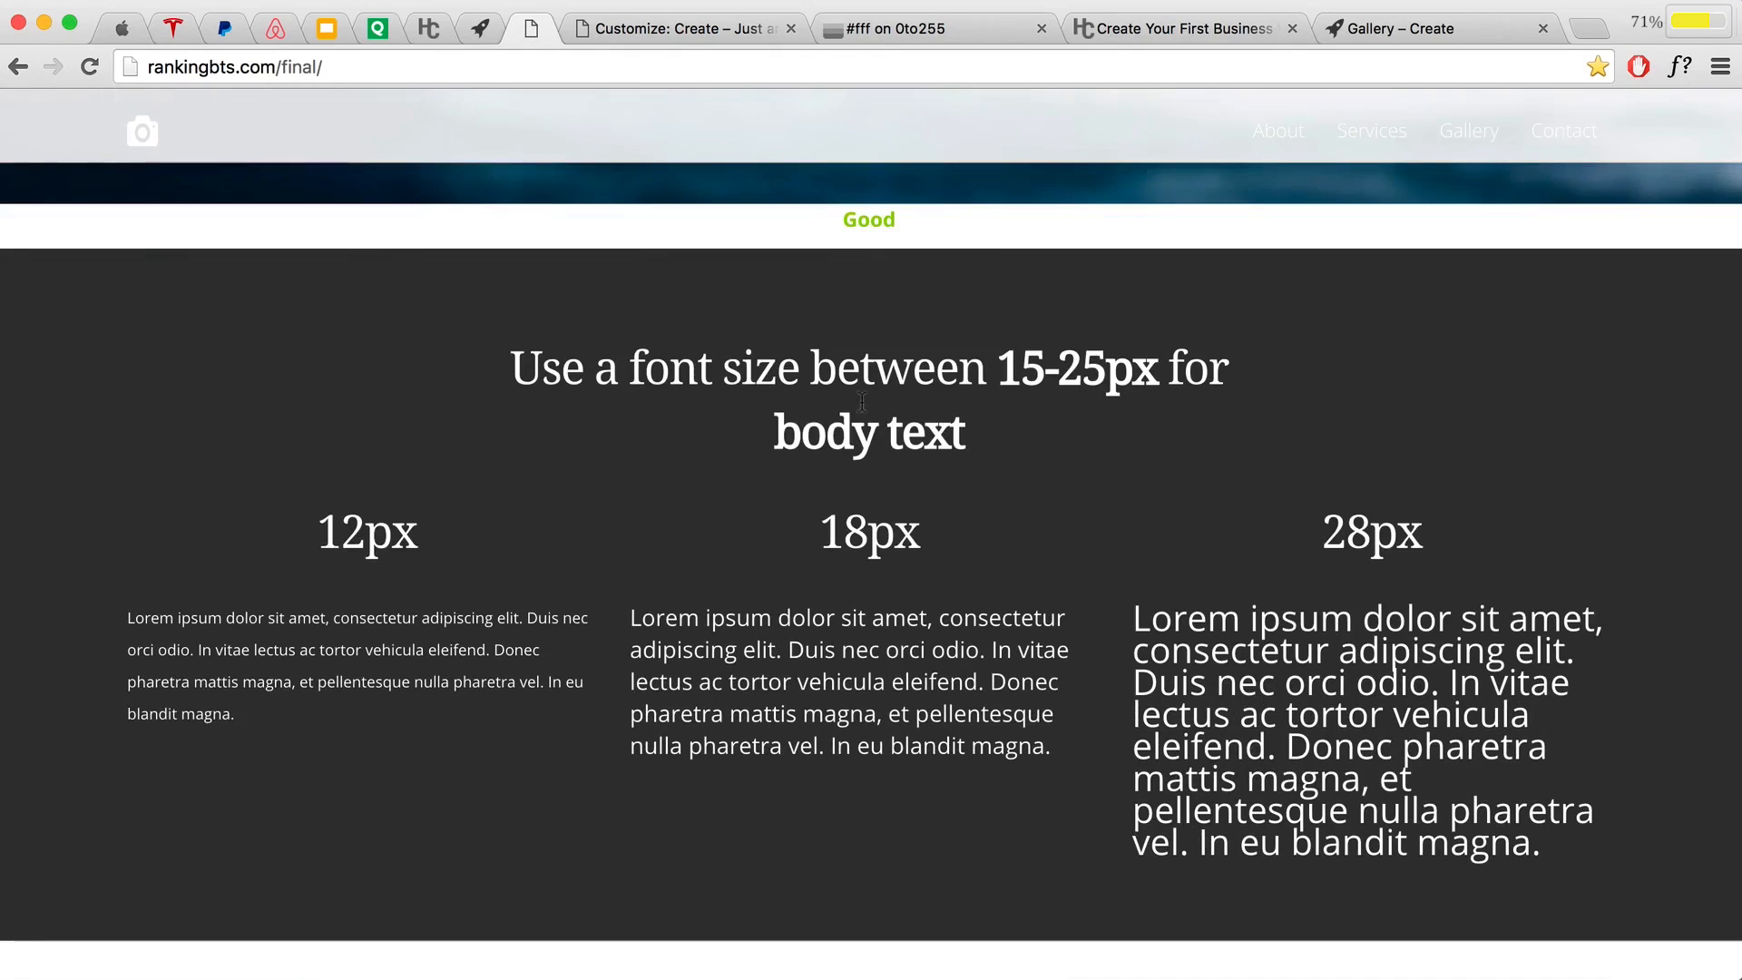
double_click(1000, 367)
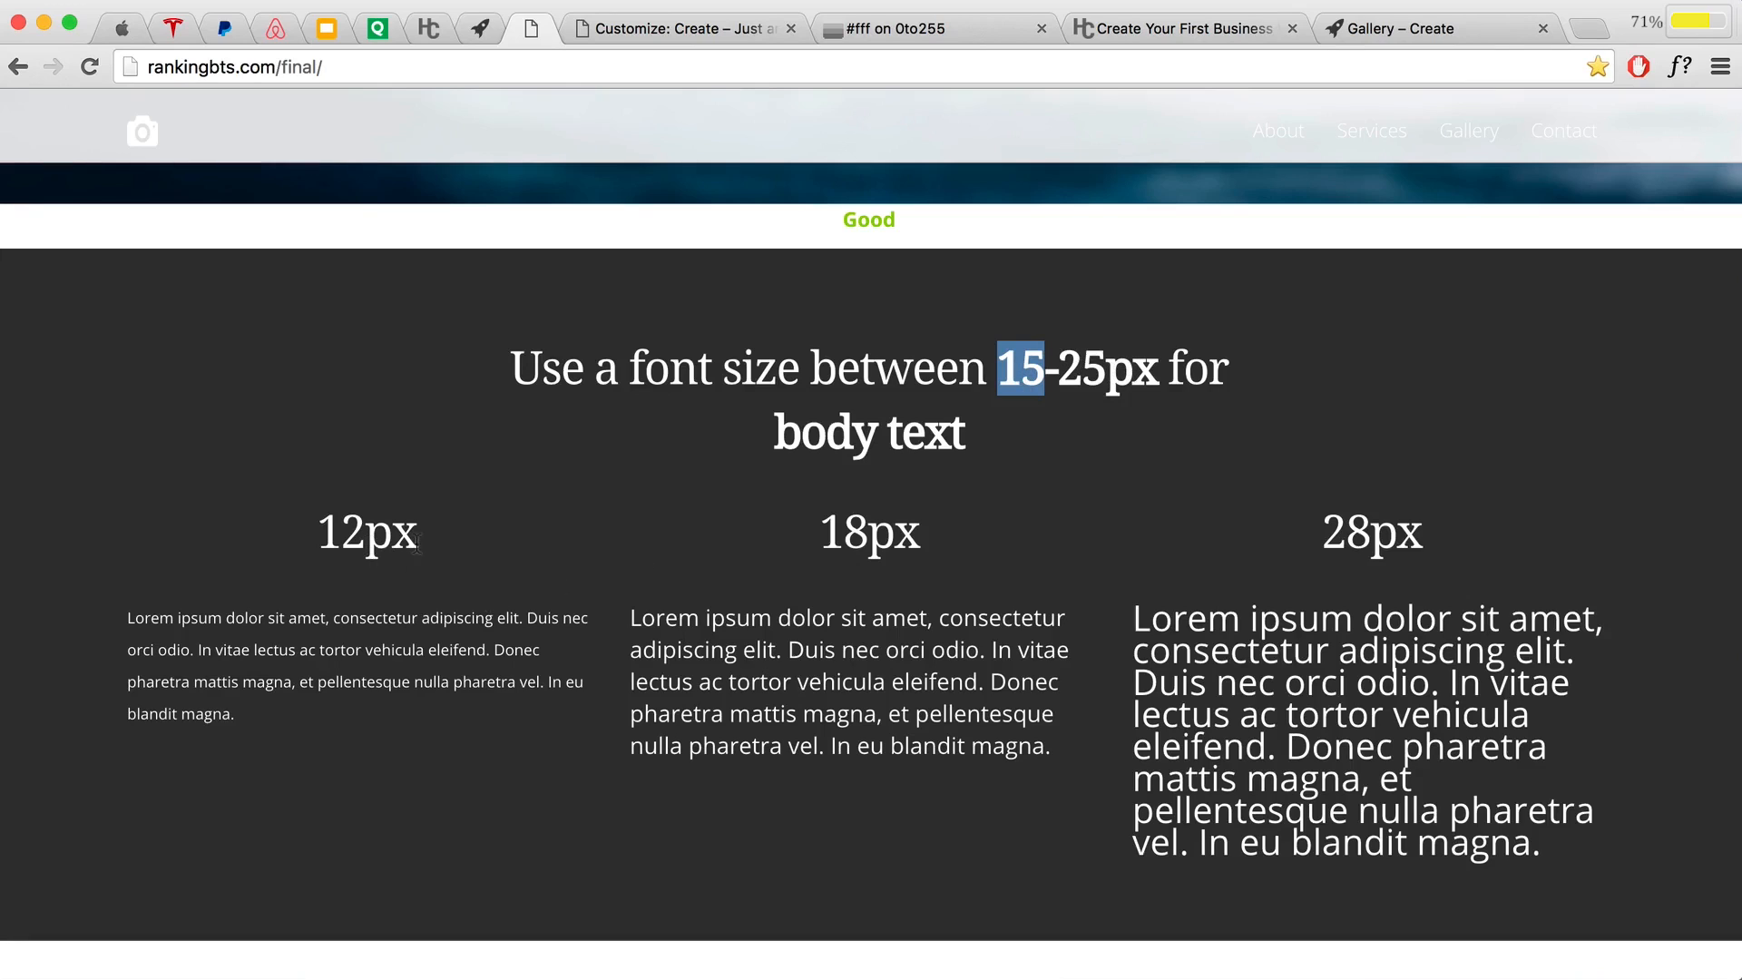
drag(417, 543, 320, 533)
drag(404, 682, 289, 619)
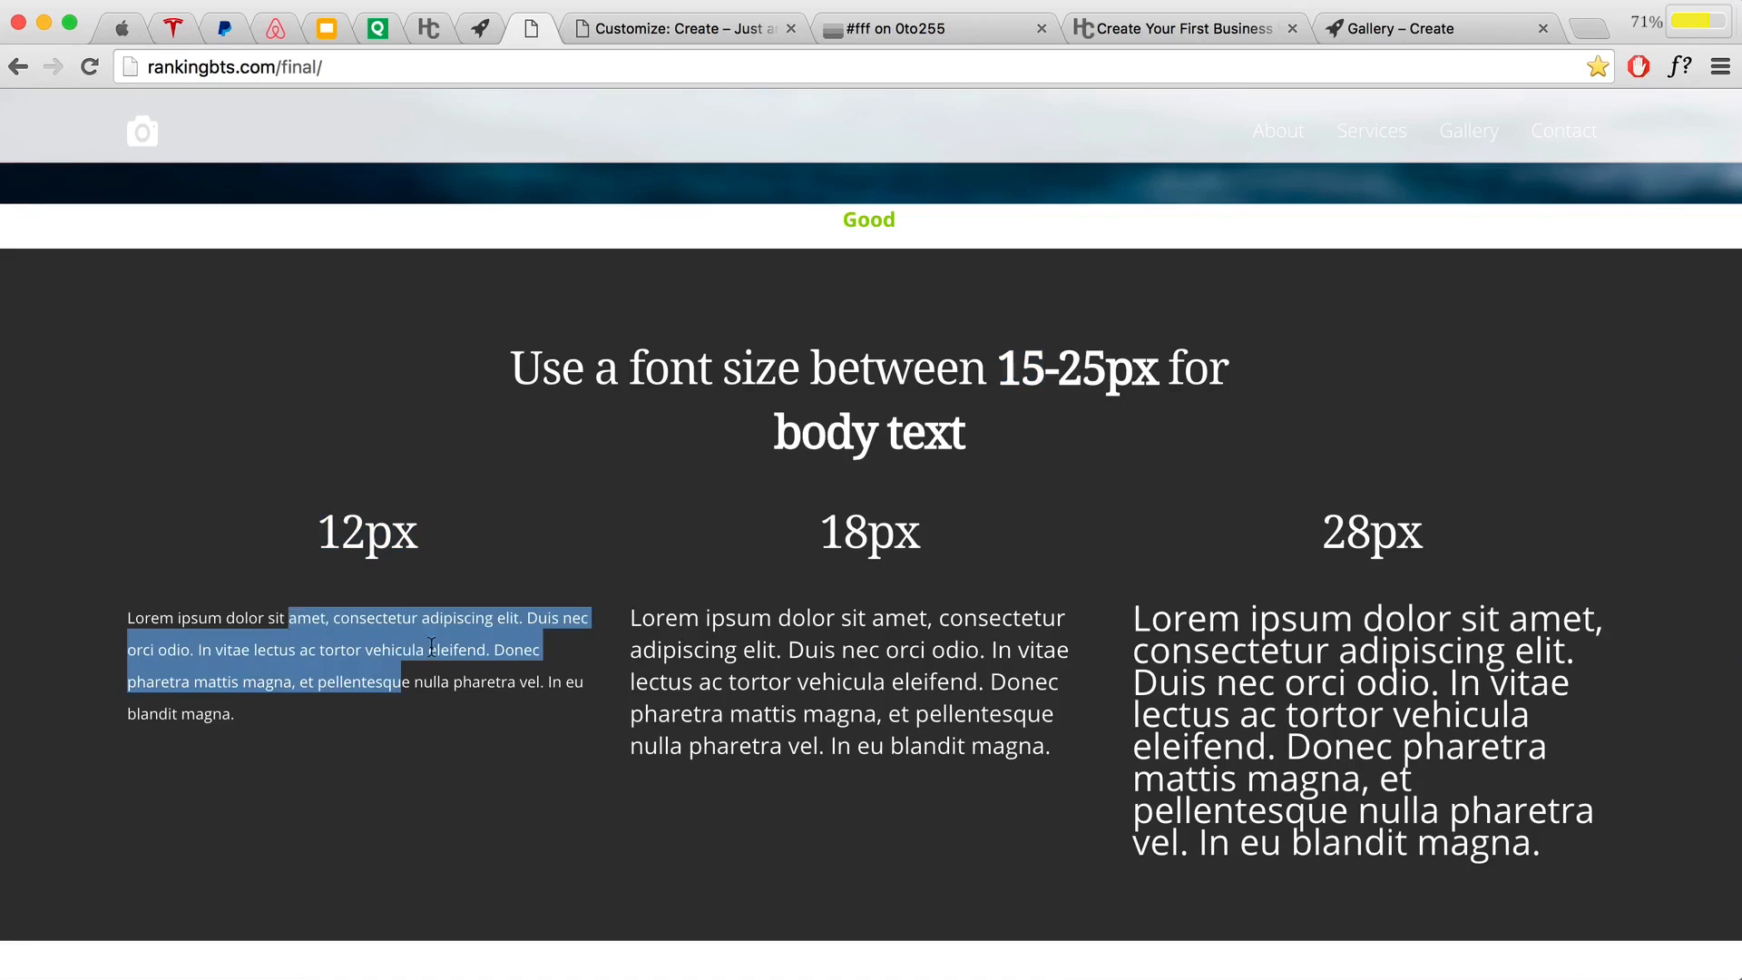
click(432, 646)
drag(631, 617, 976, 716)
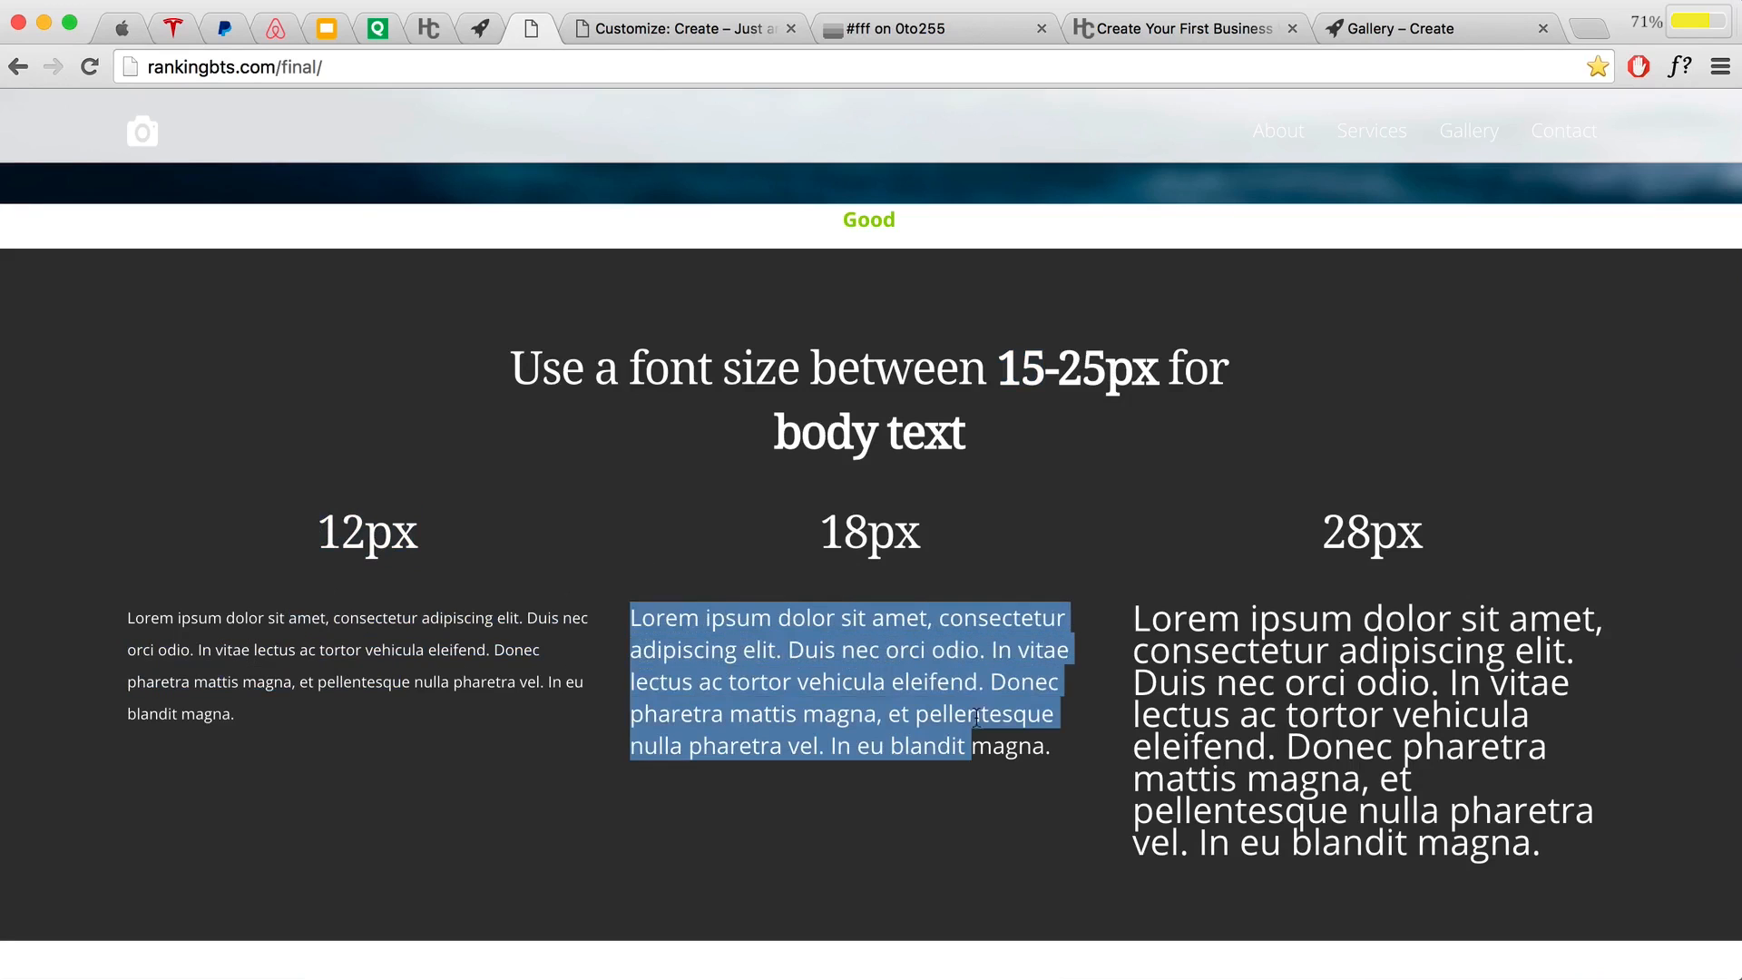
click(1222, 700)
drag(1130, 605, 1545, 836)
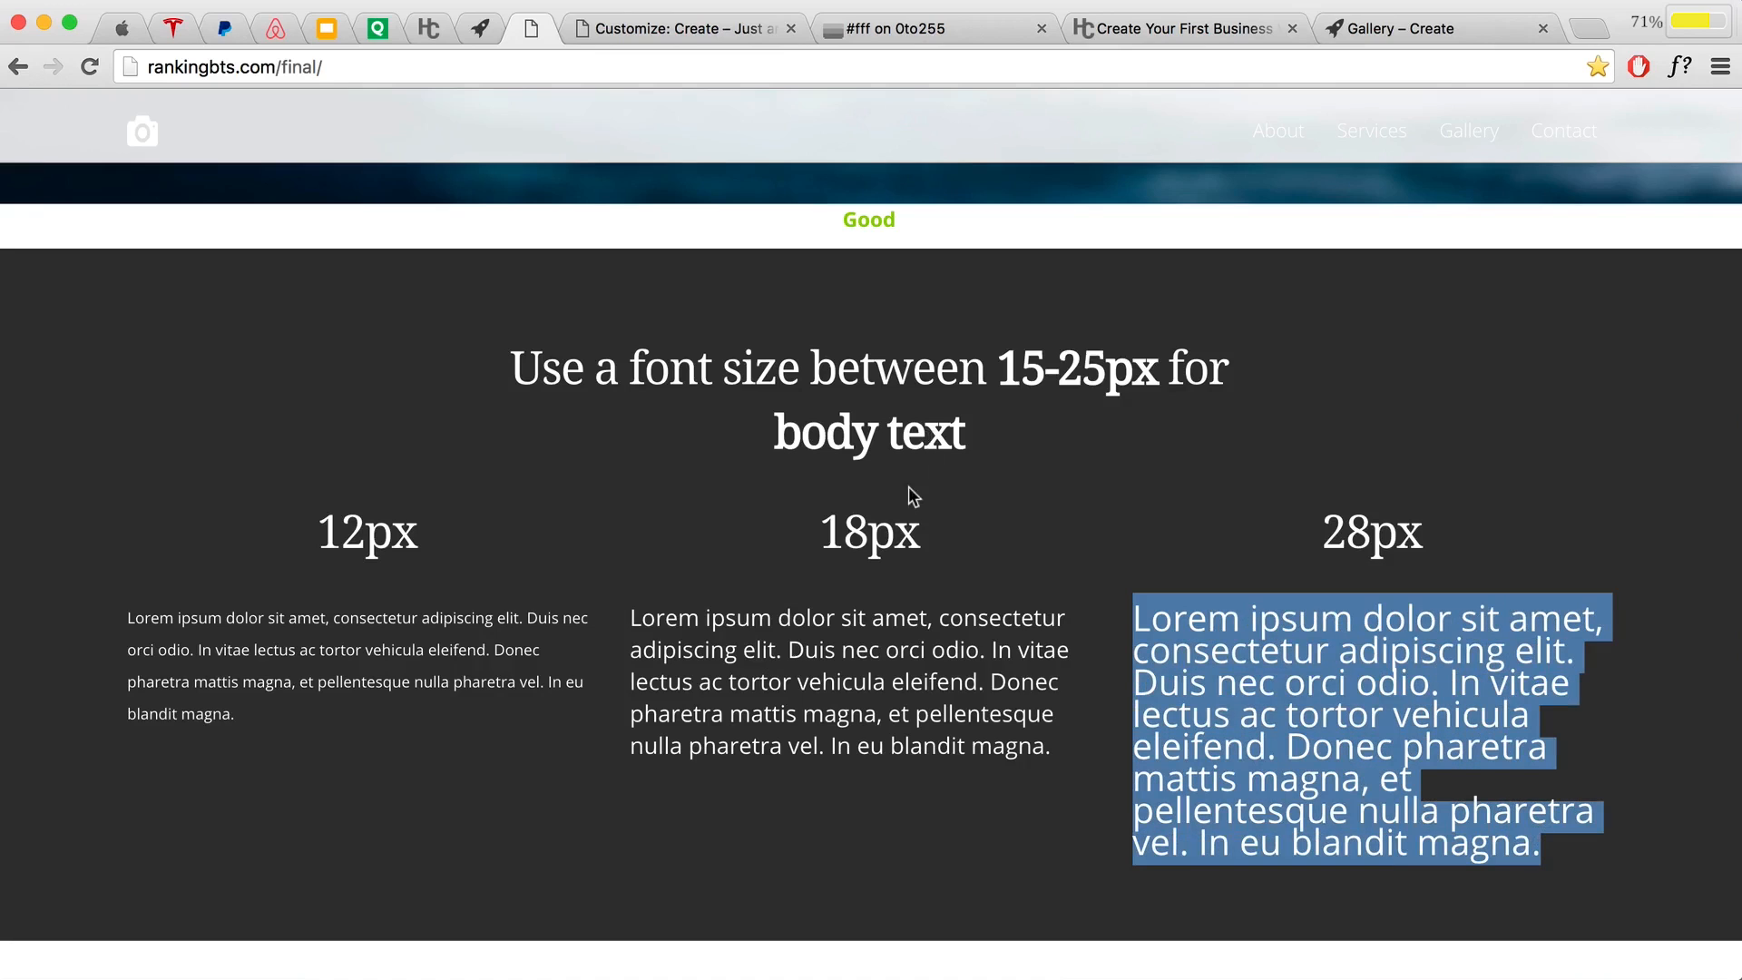
click(703, 35)
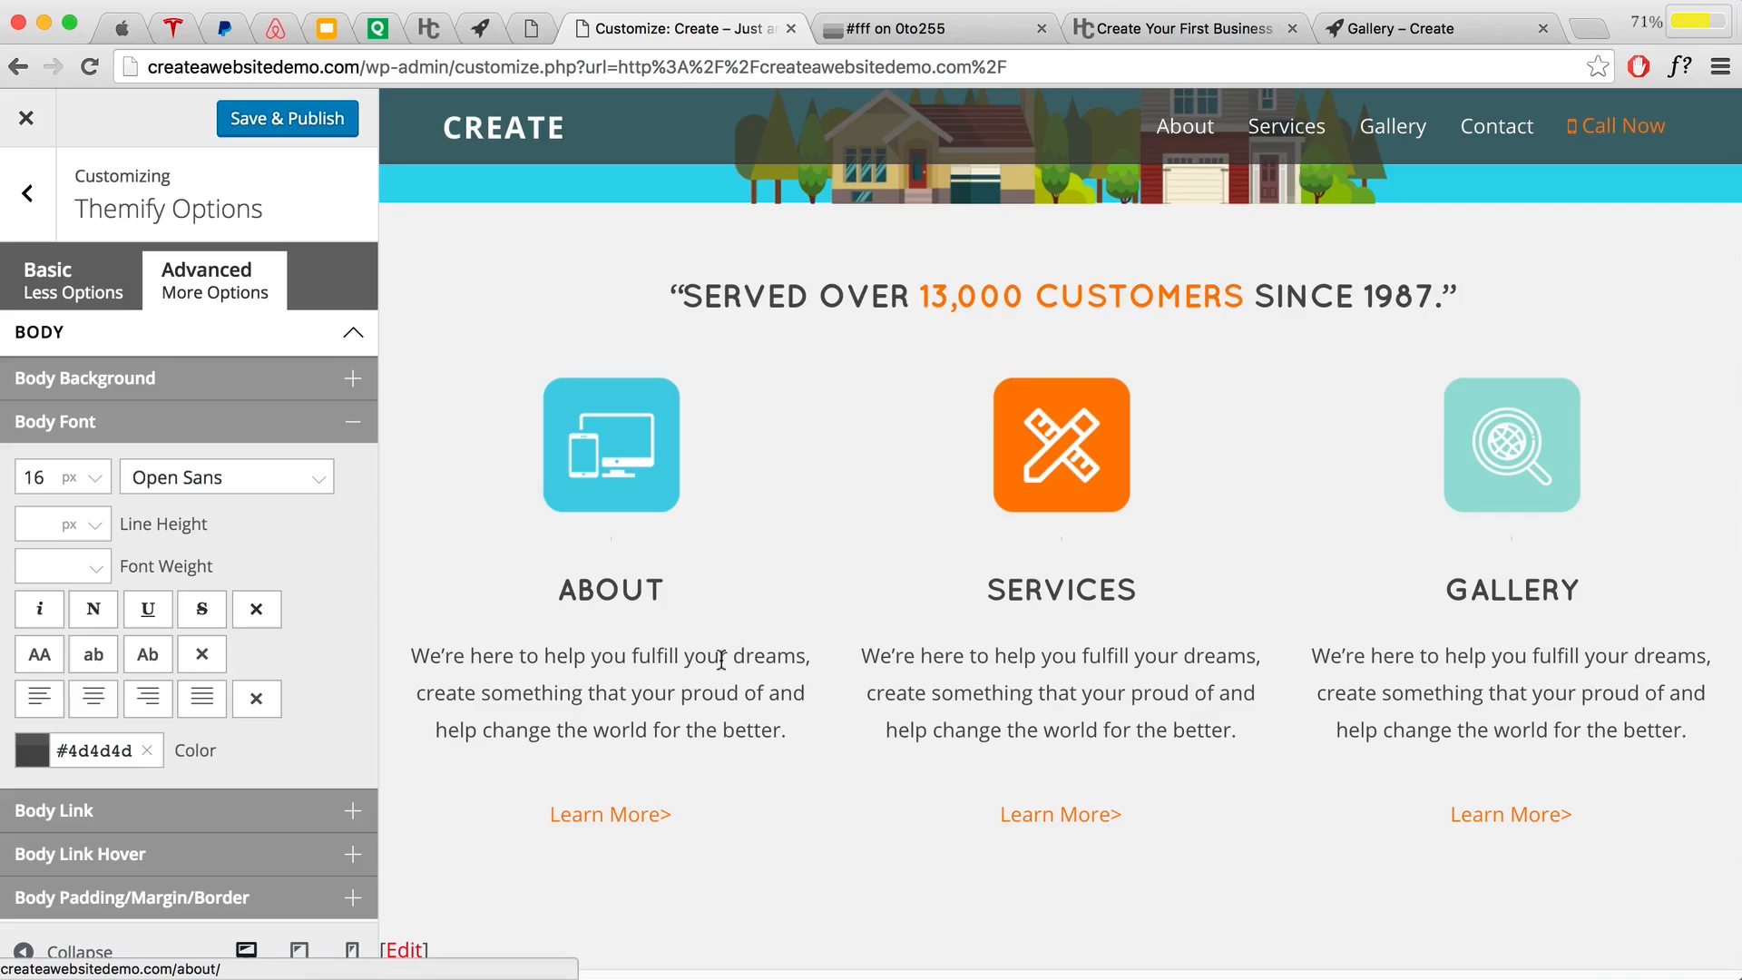
Step: Publish the 16 px Open Sans #4d4d4d body font and expand the Custom CSS section
drag(786, 731, 407, 658)
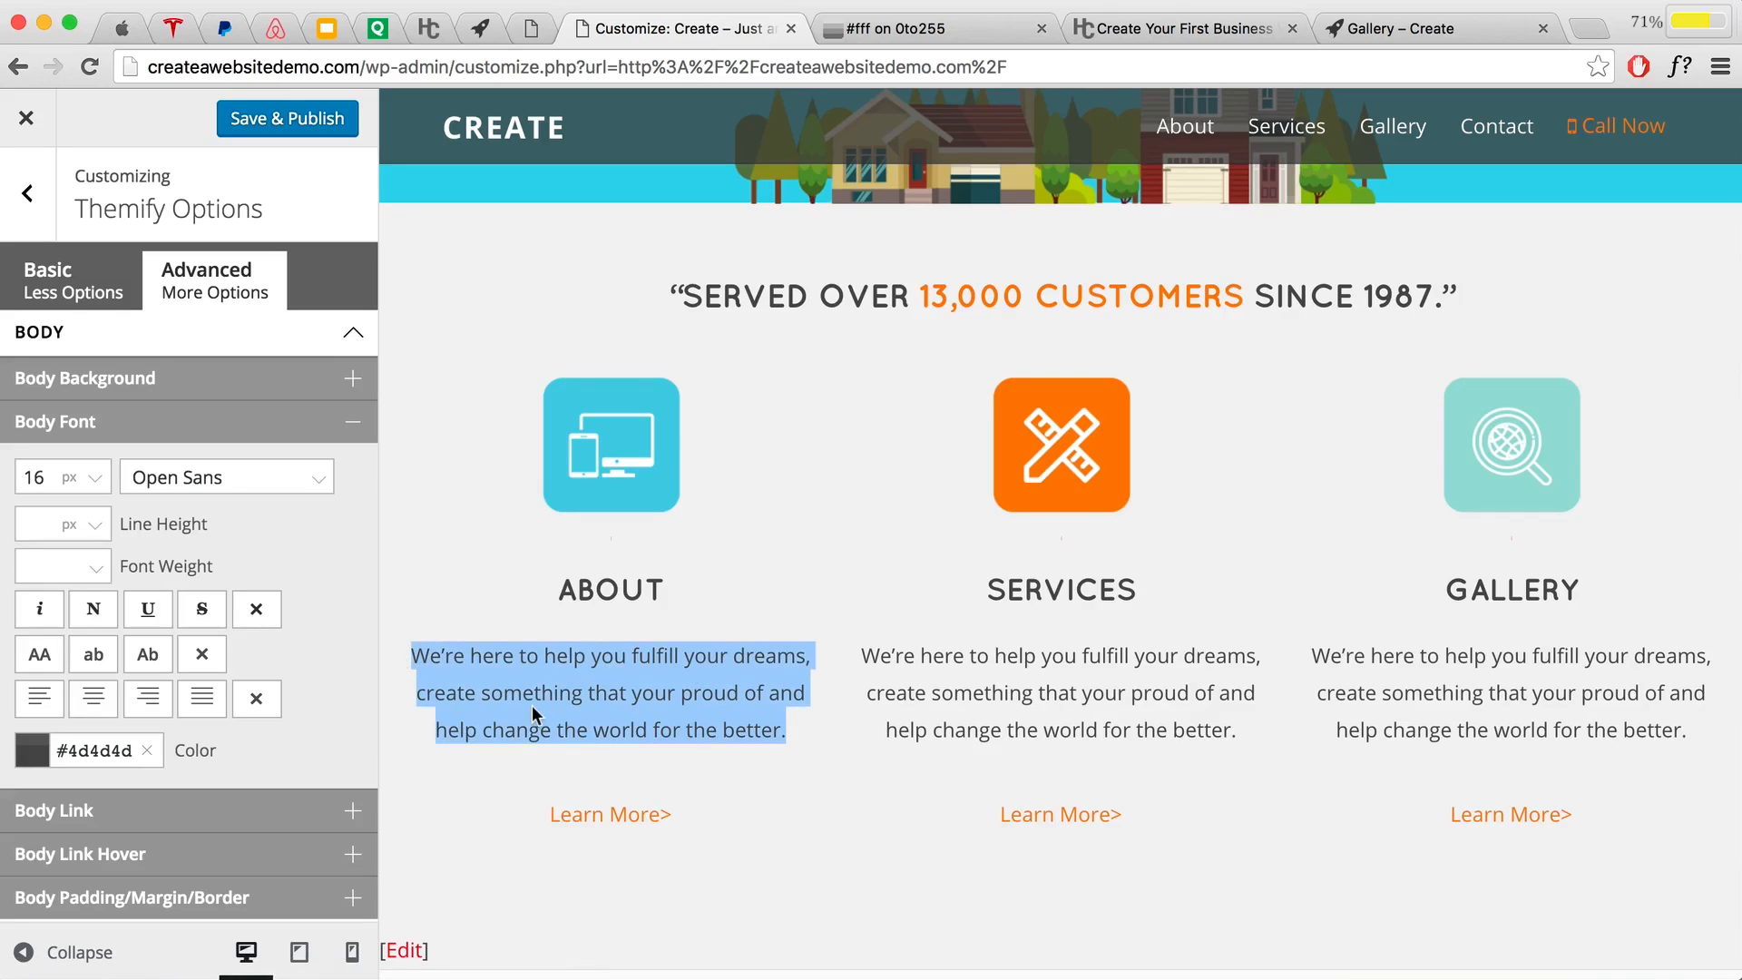
click(254, 118)
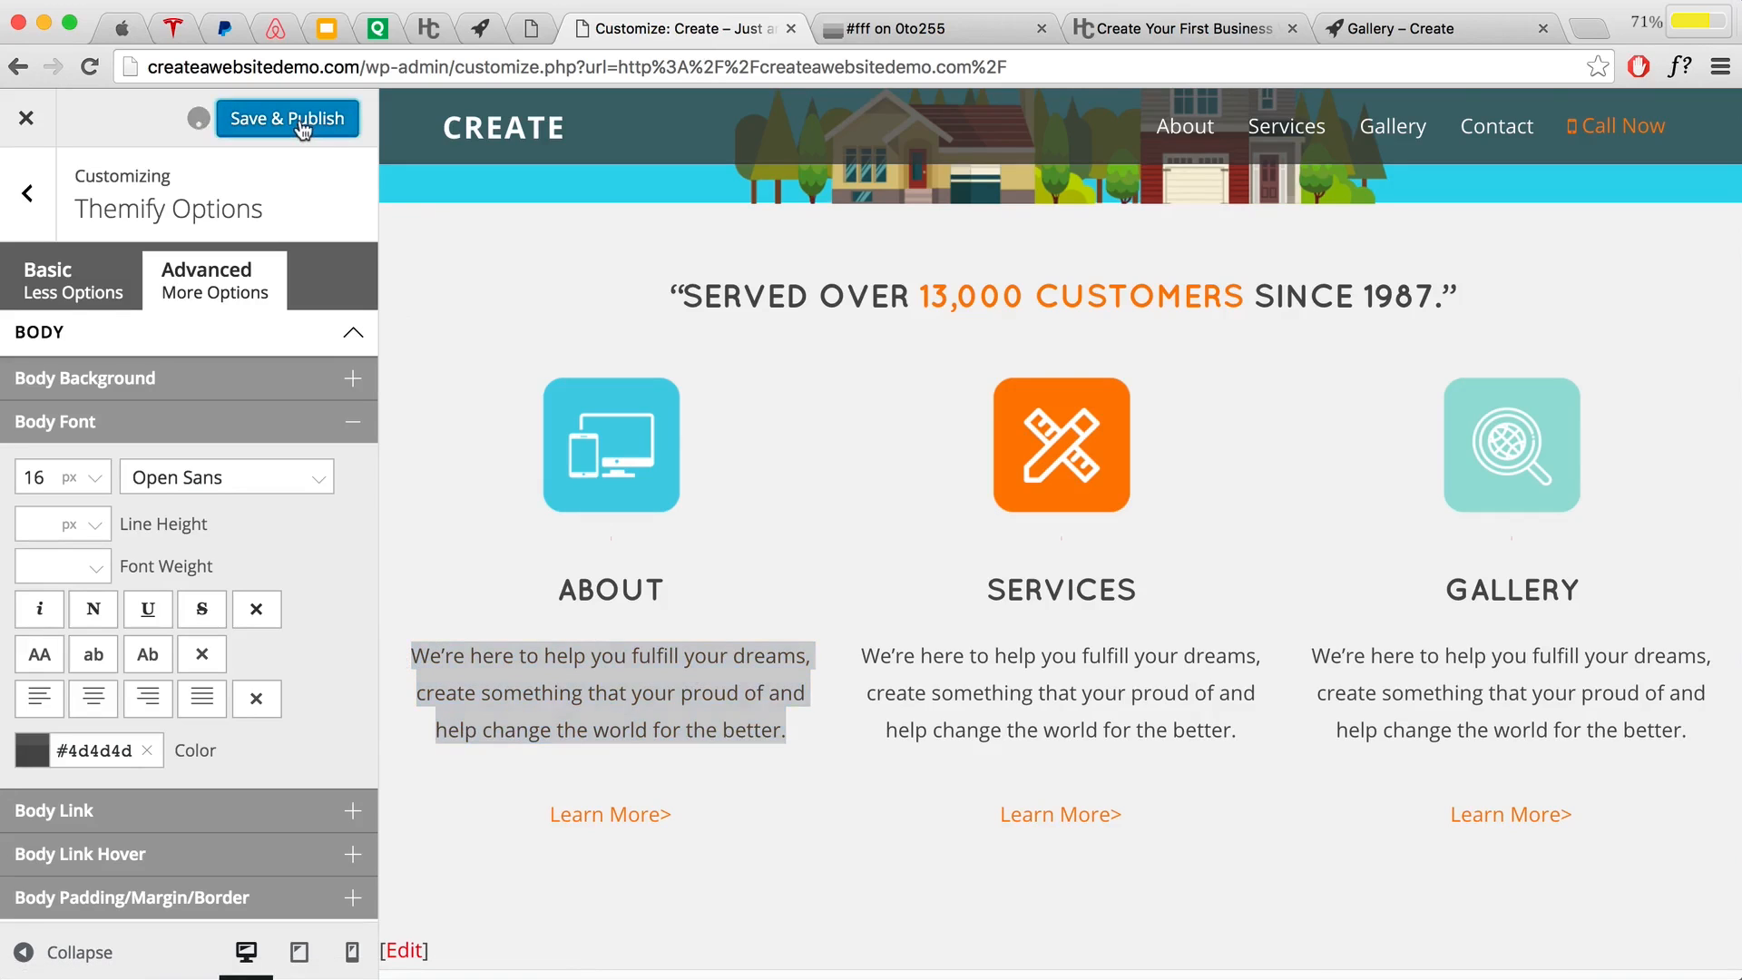
scroll(694, 762, down, 3)
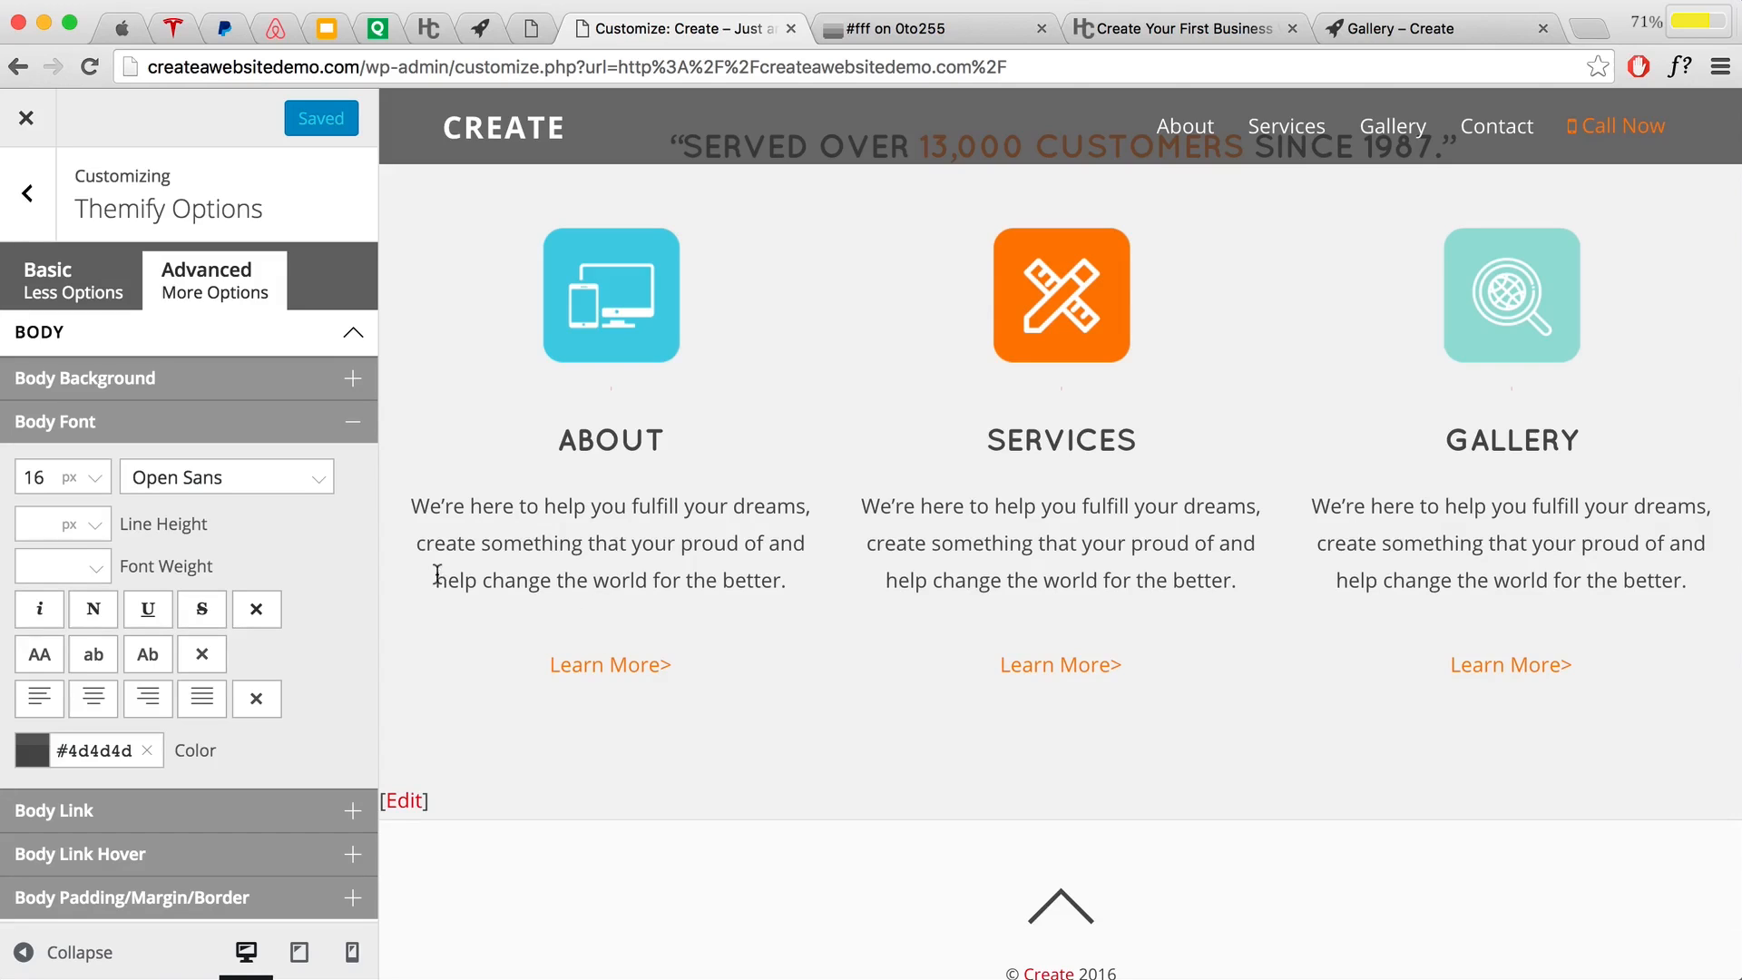
scroll(242, 716, down, 10)
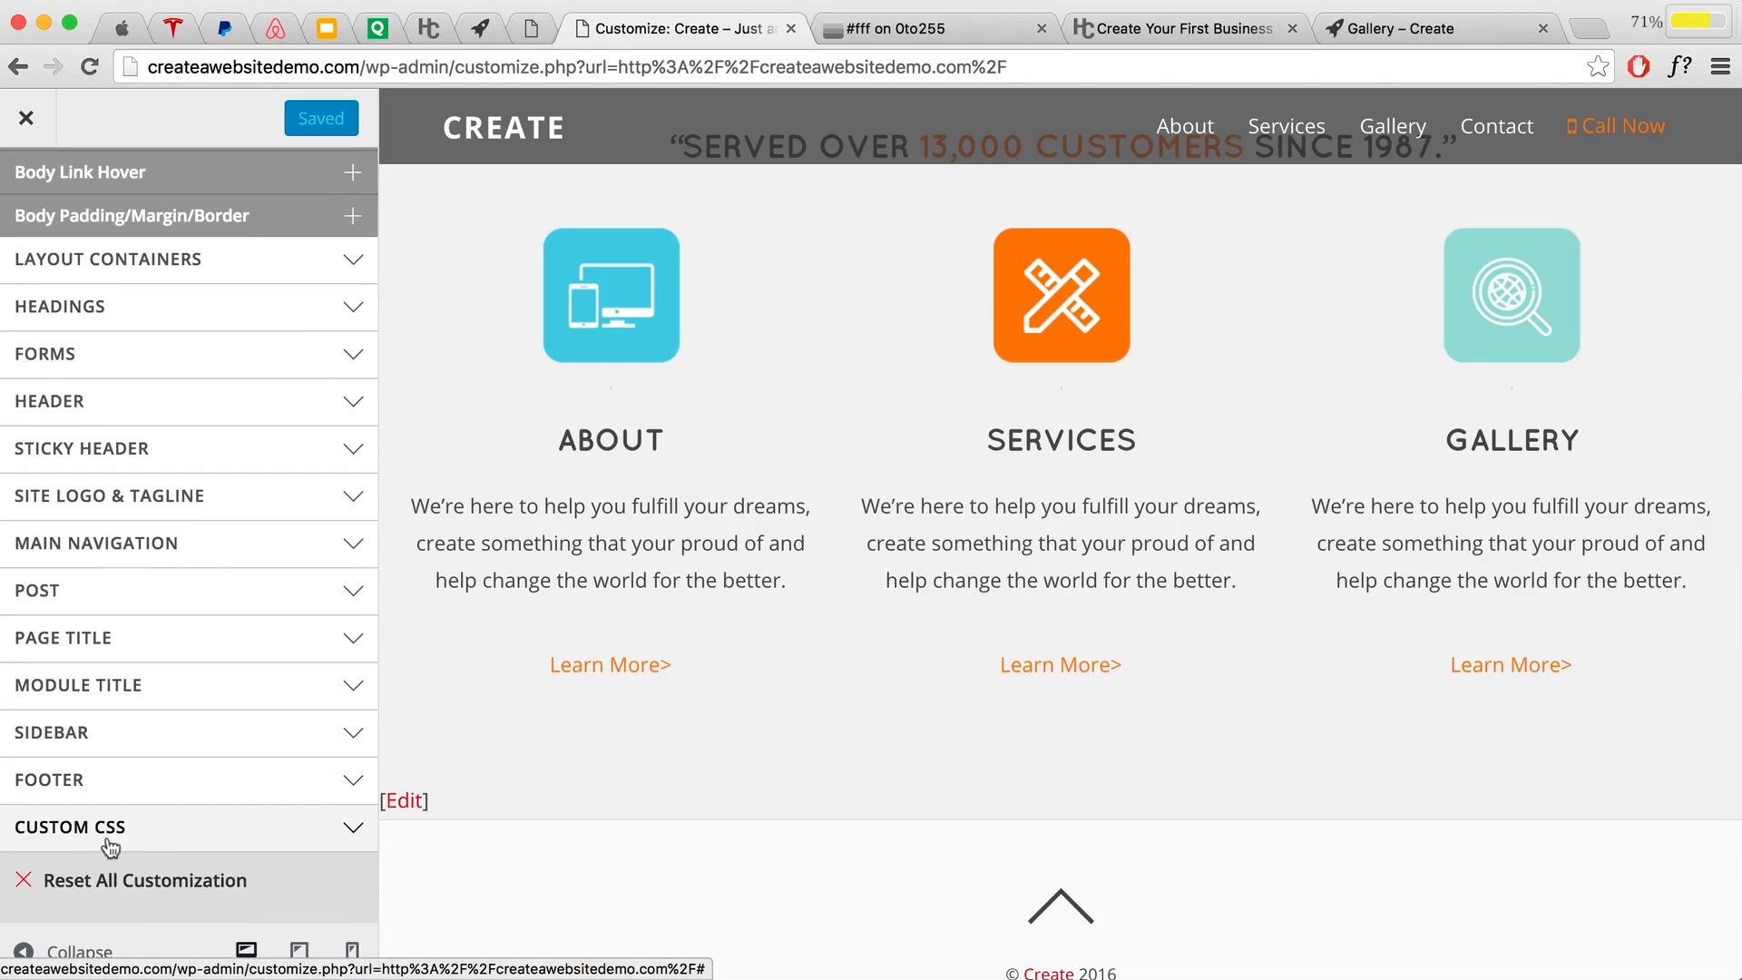
click(198, 828)
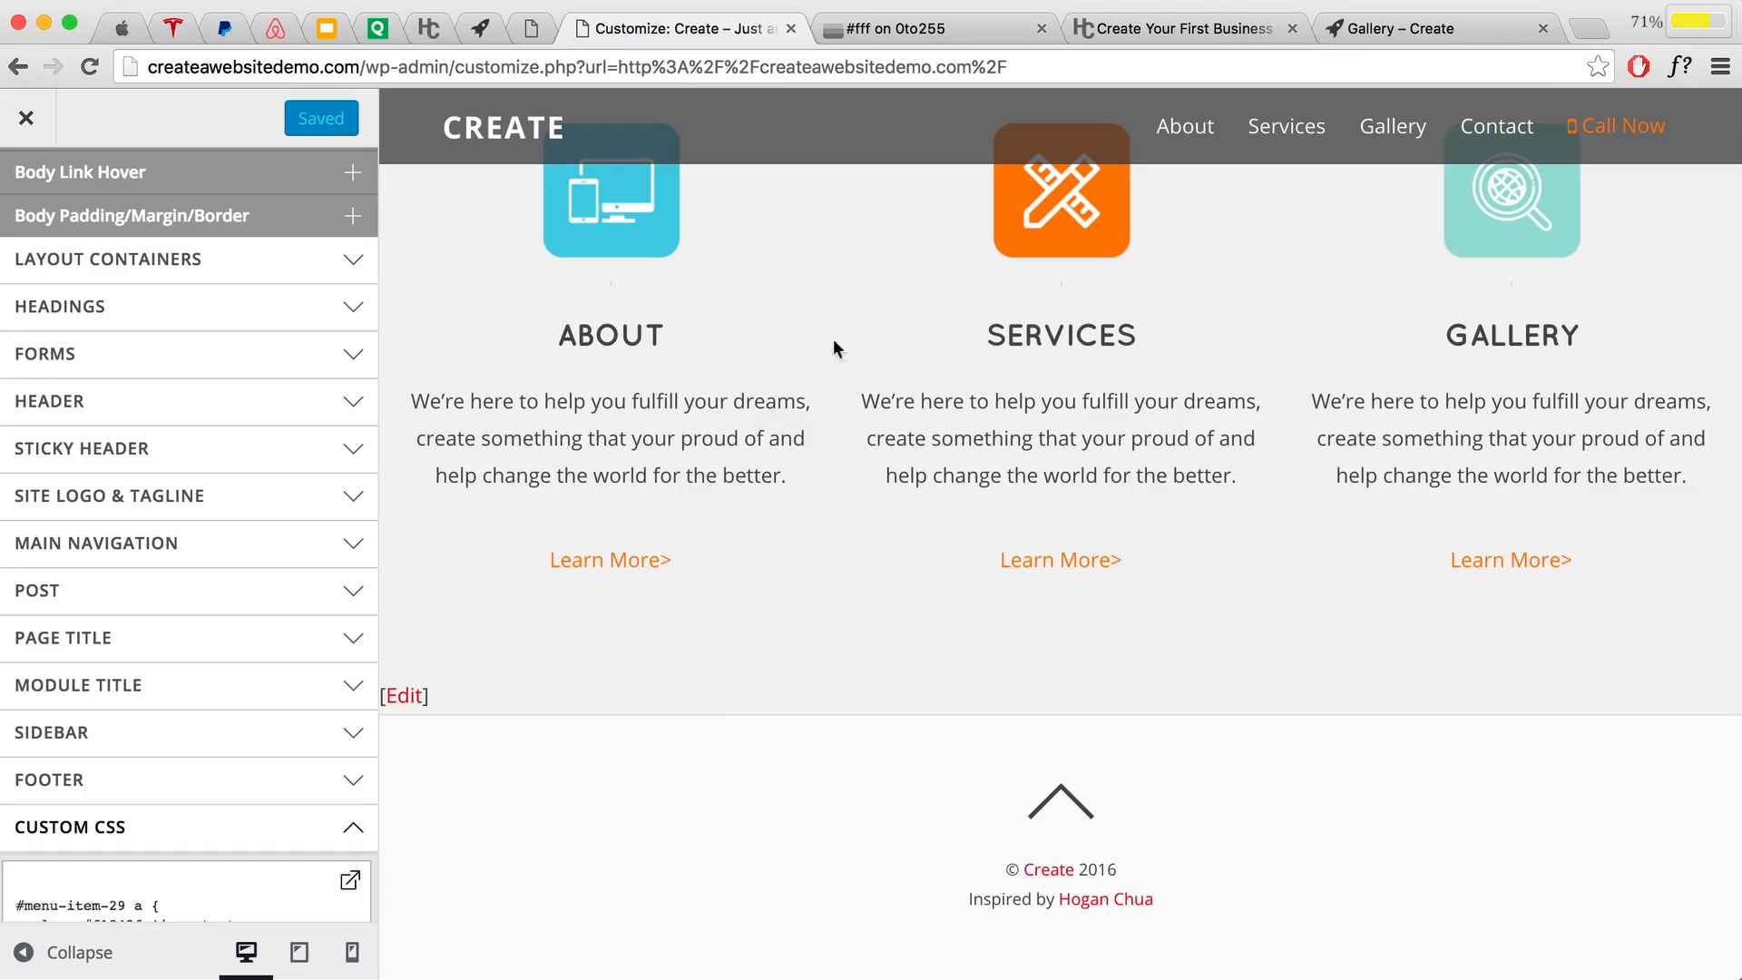
Step: Copy the paragraph p { … } line-height and padding CSS block from the tutorial page
click(1157, 30)
scroll(835, 279, up, 1)
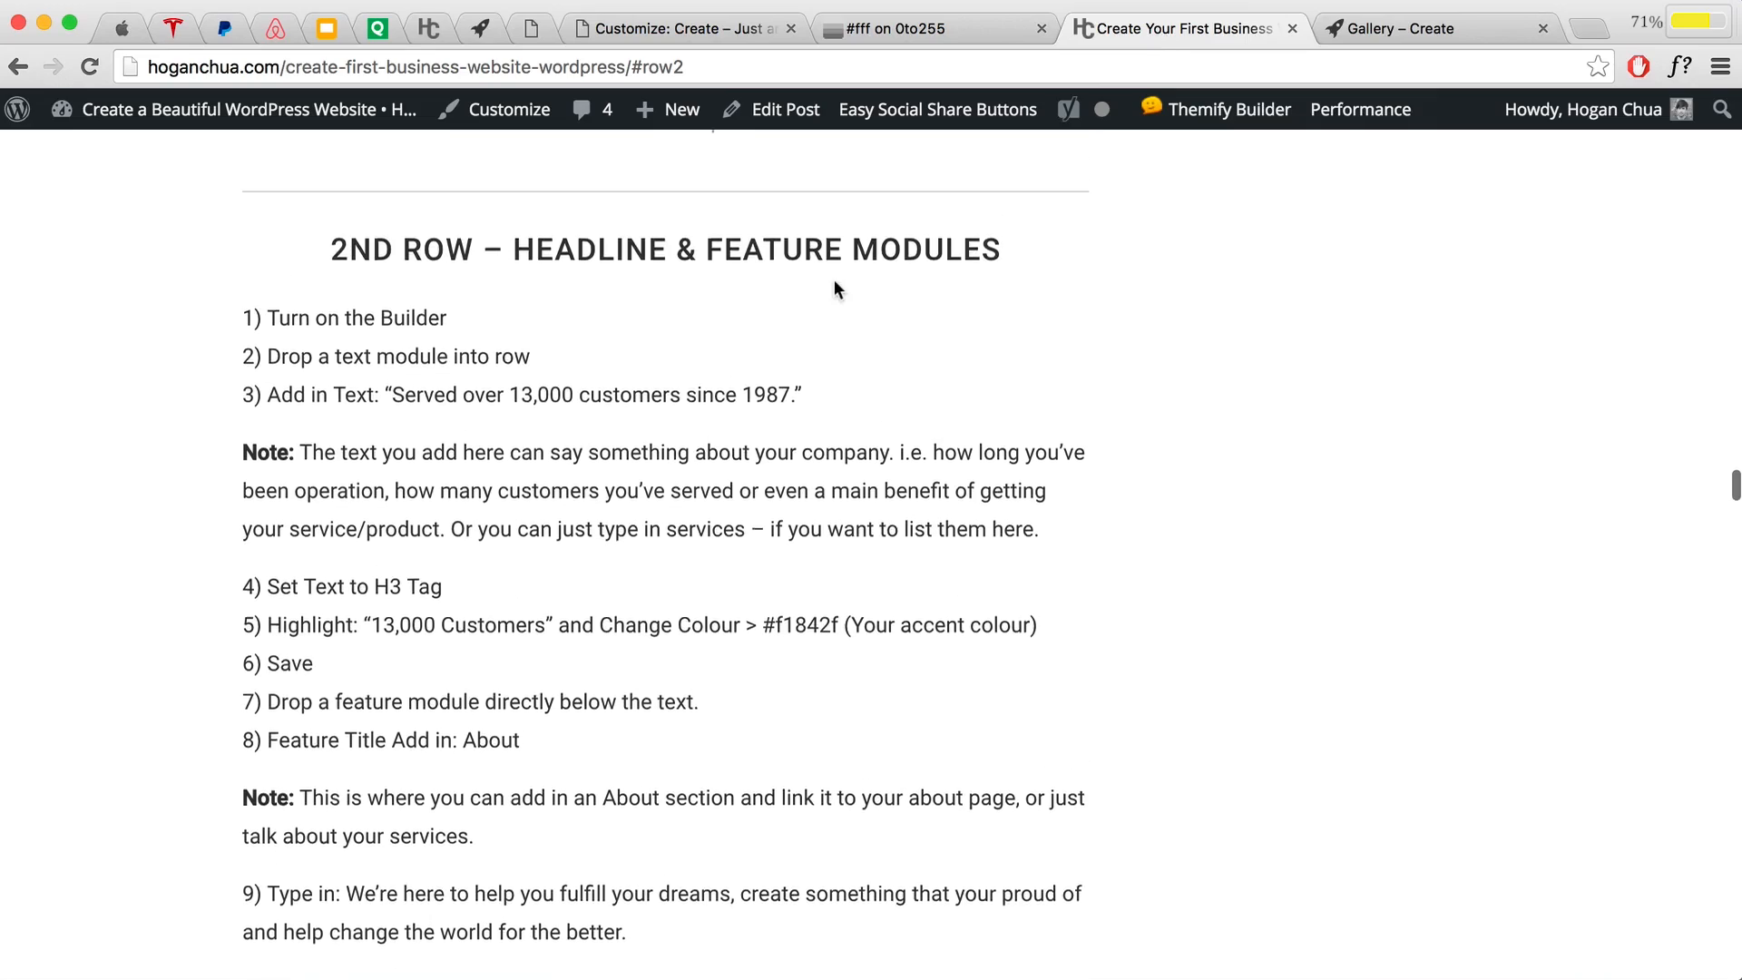
scroll(573, 360, down, 15)
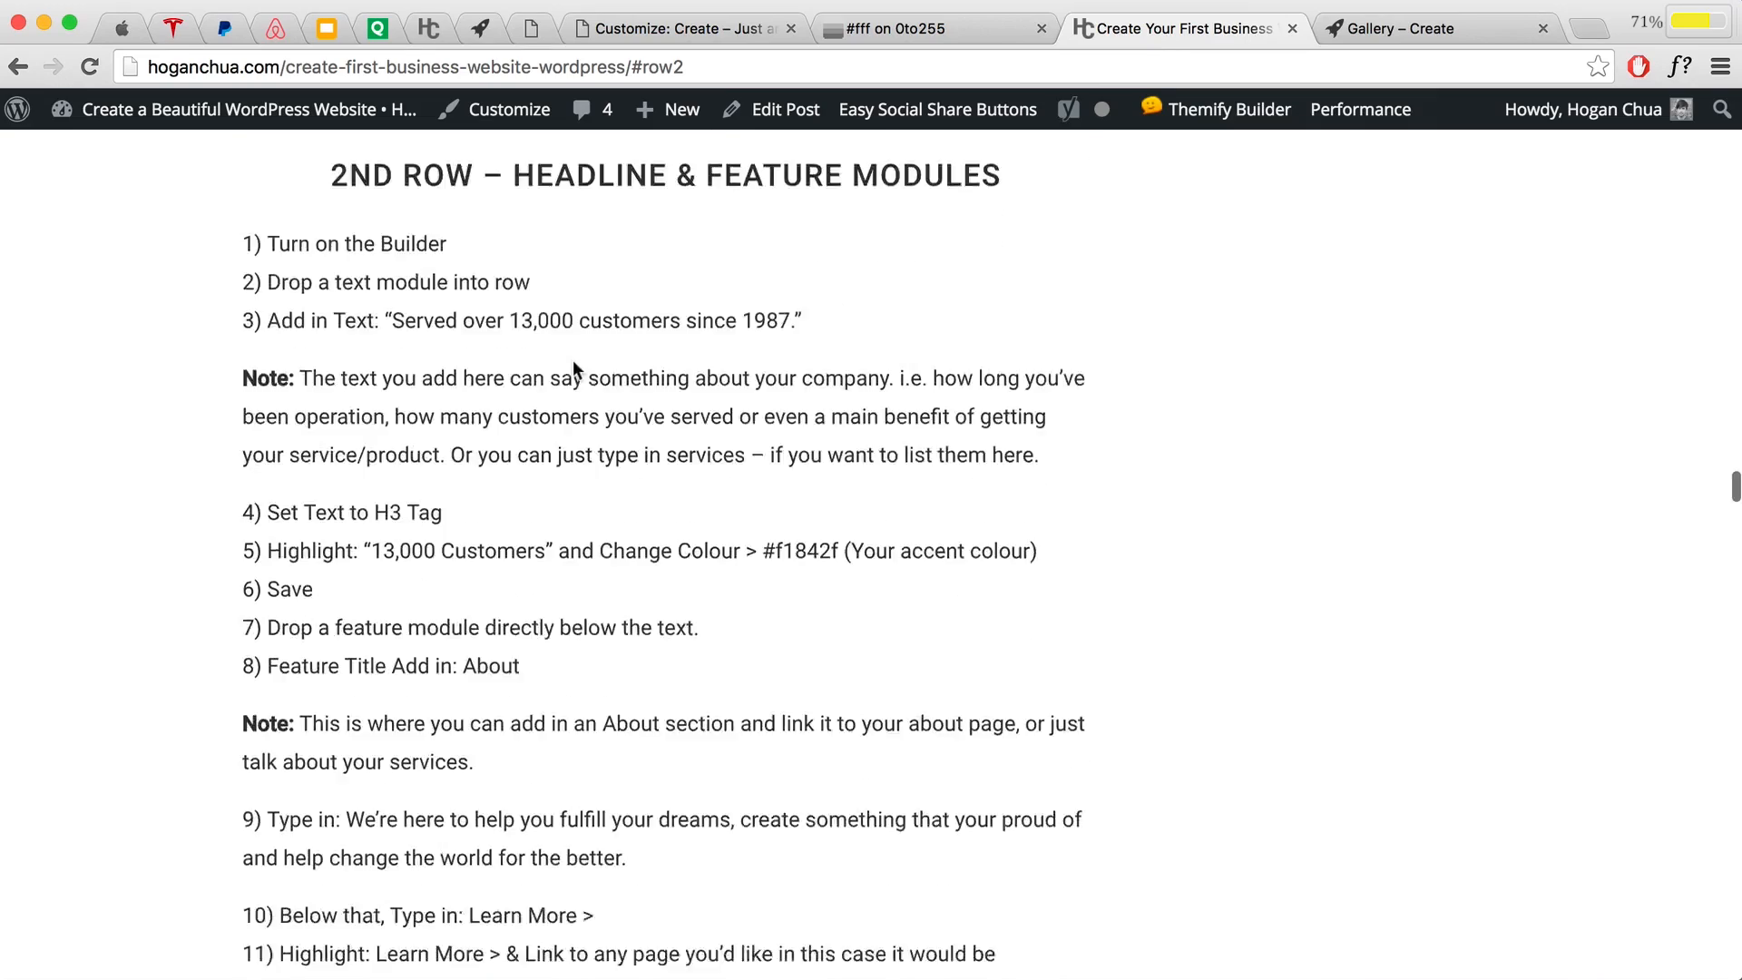
scroll(571, 361, down, 12)
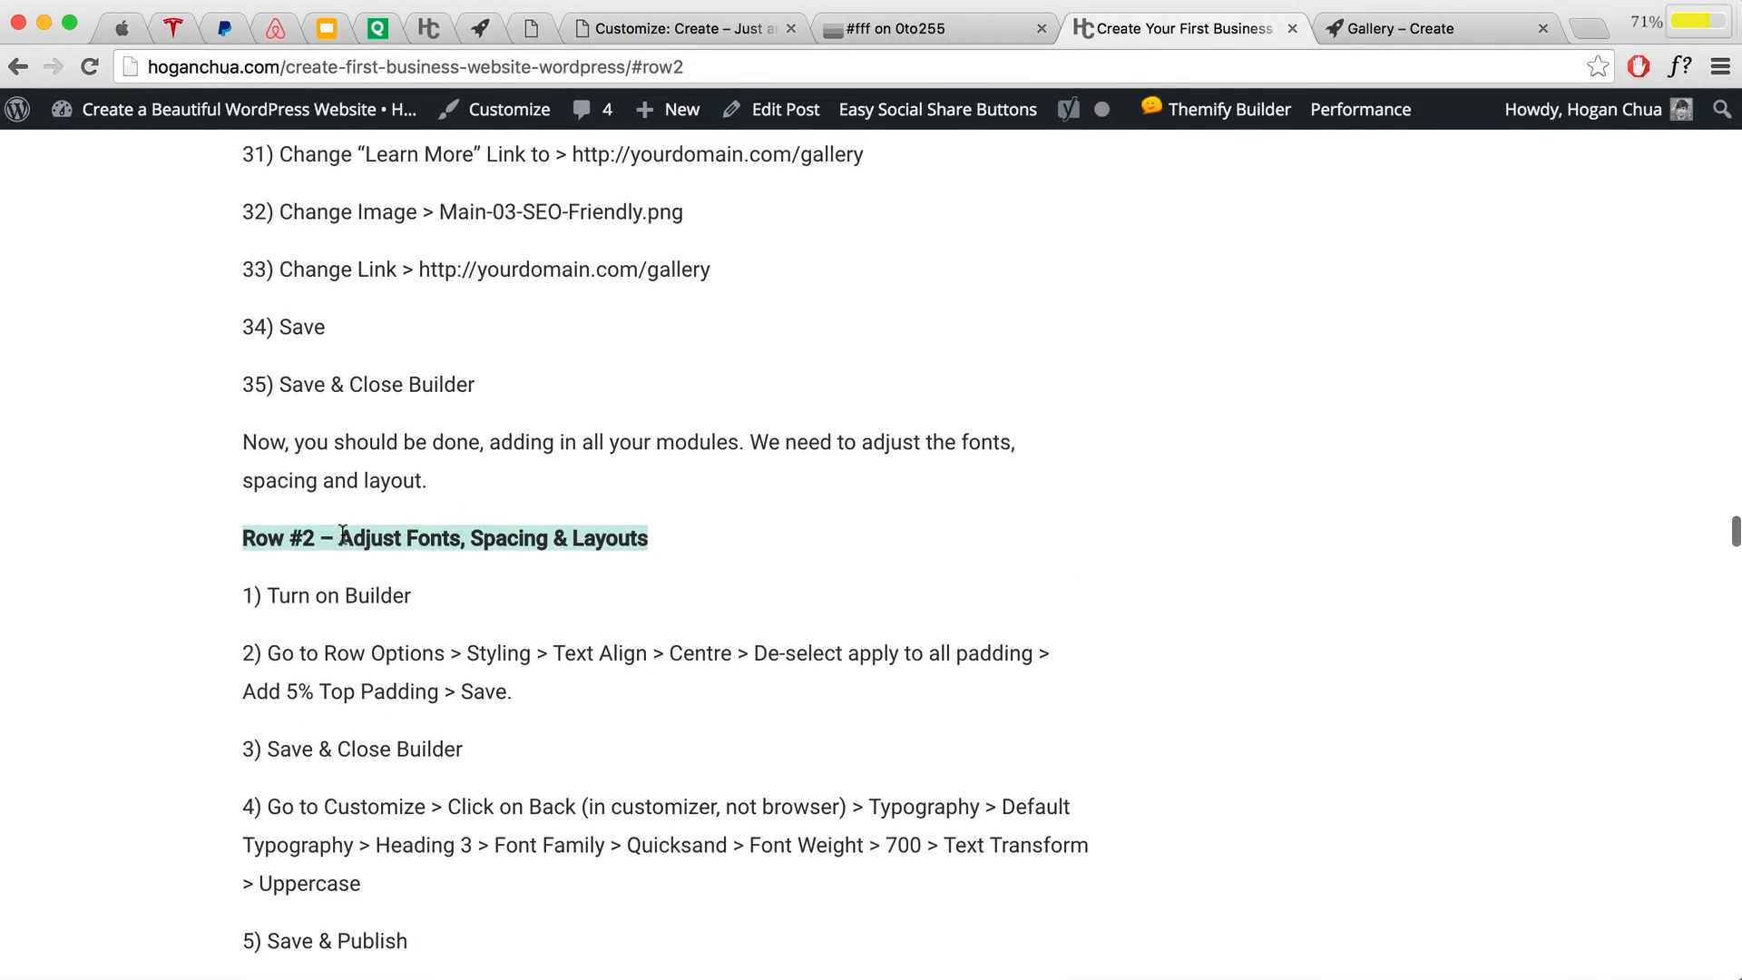
drag(340, 535, 638, 533)
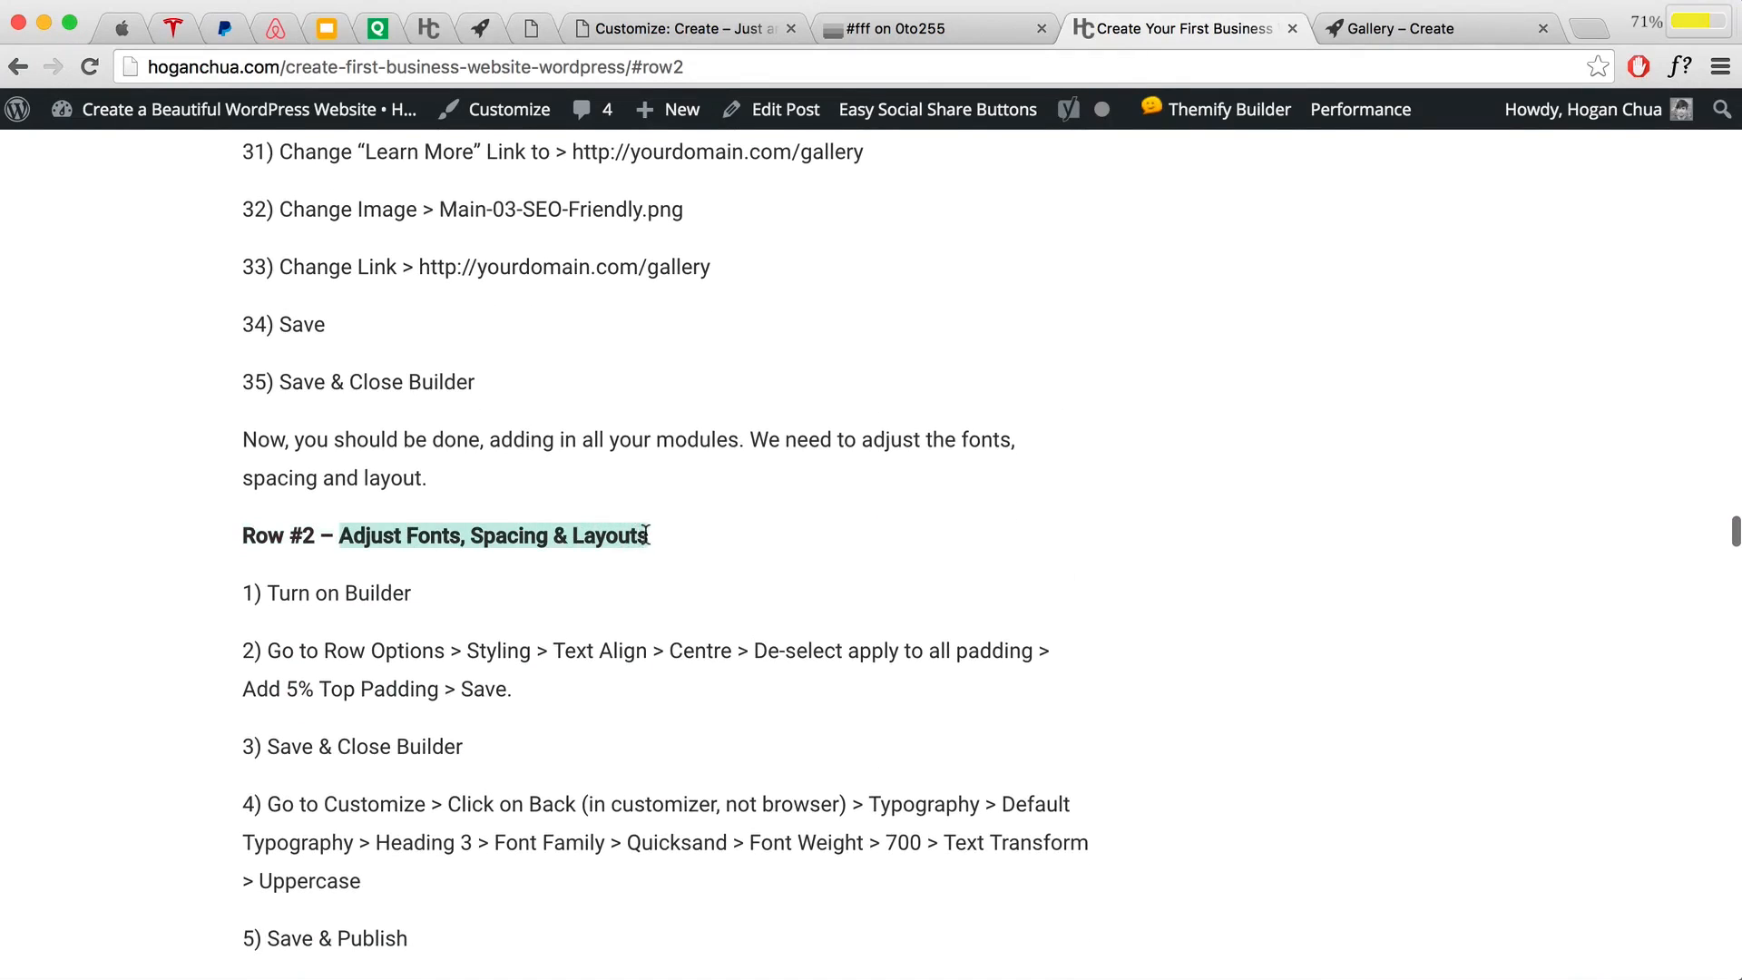
scroll(645, 497, up, 20)
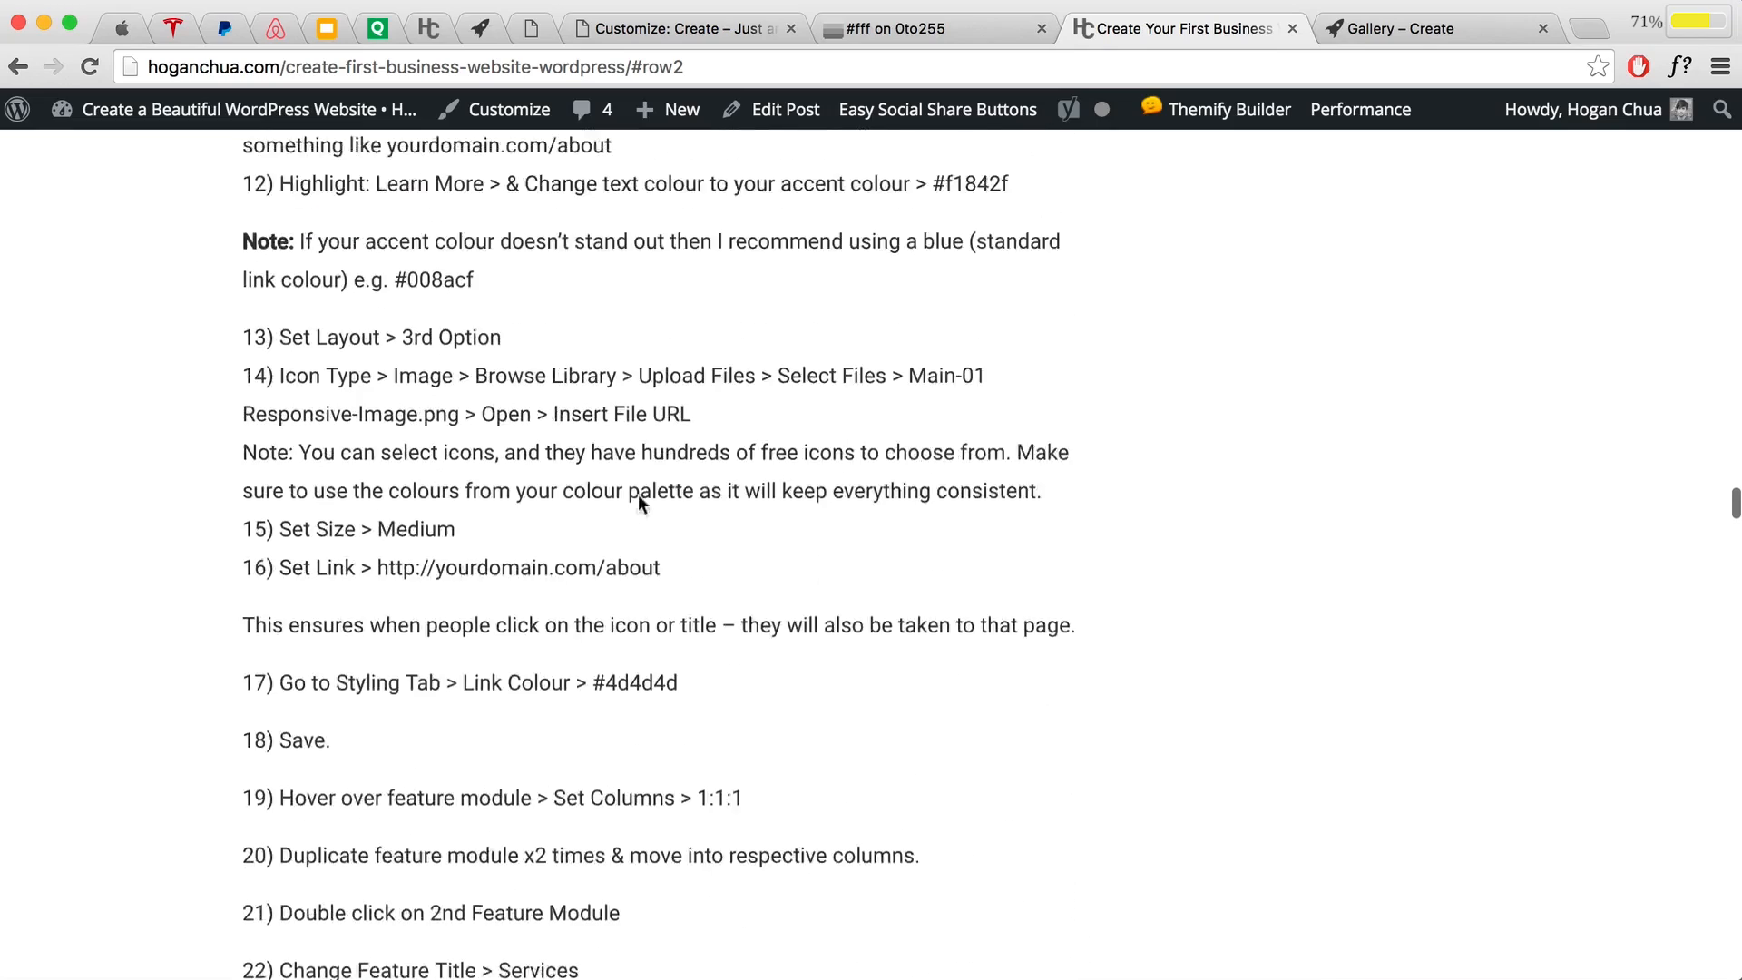
scroll(635, 493, up, 8)
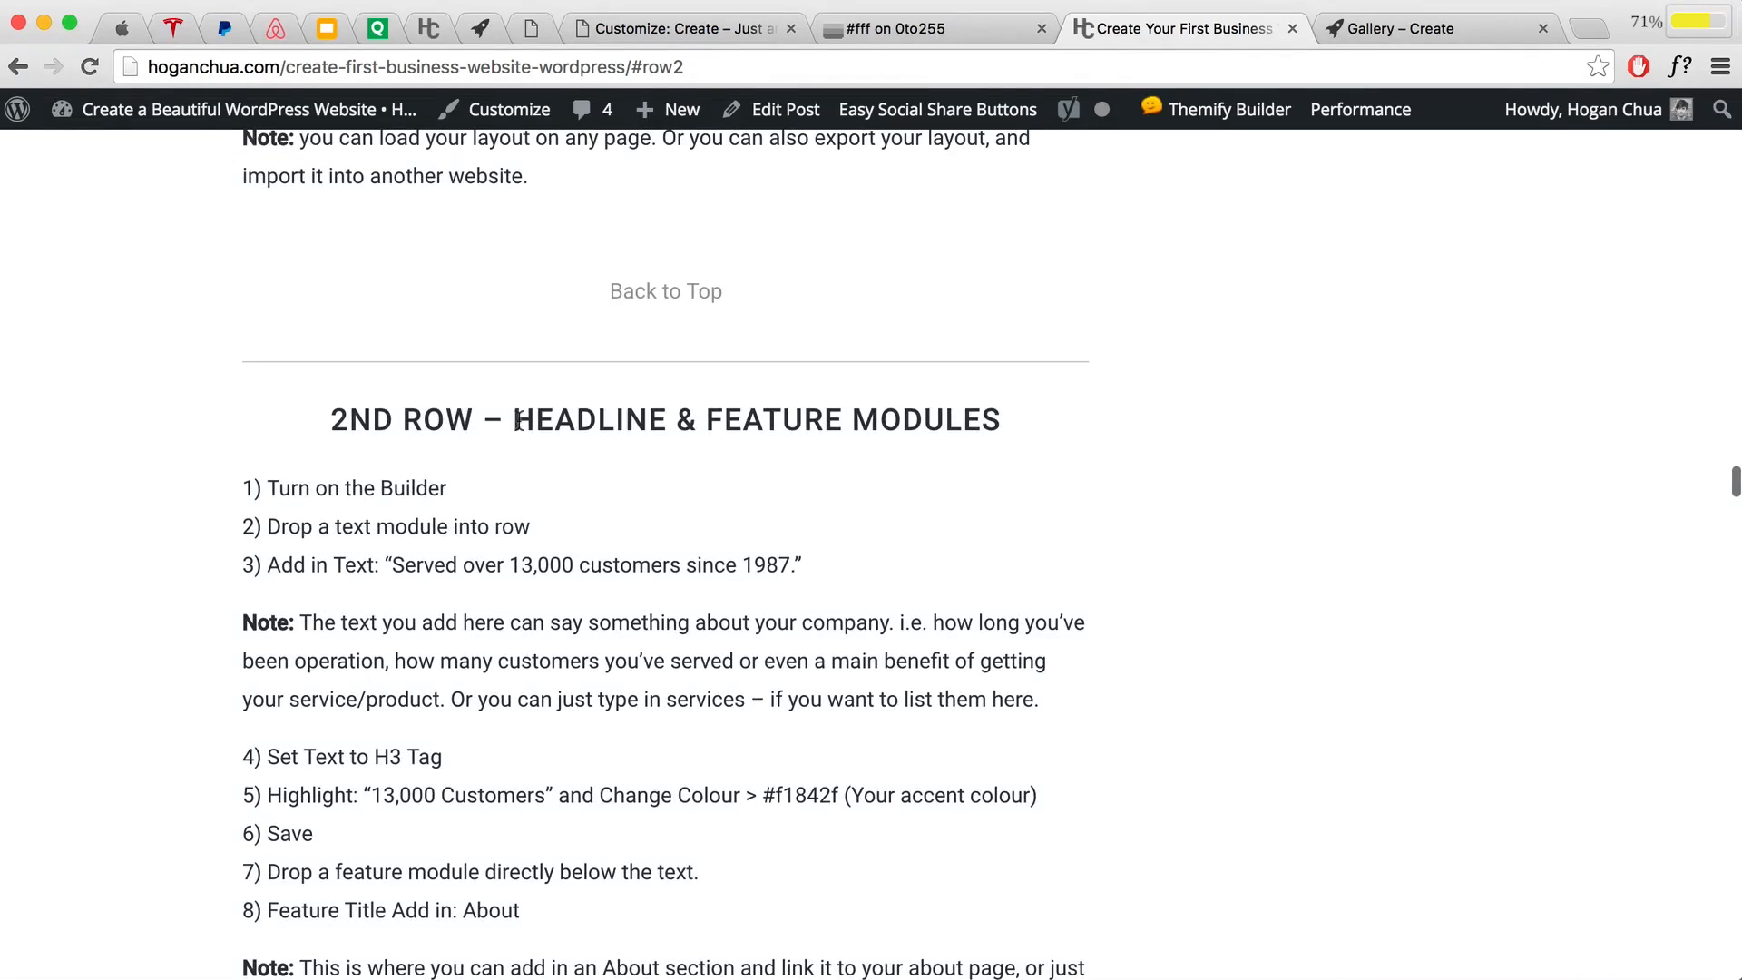
drag(516, 421, 986, 427)
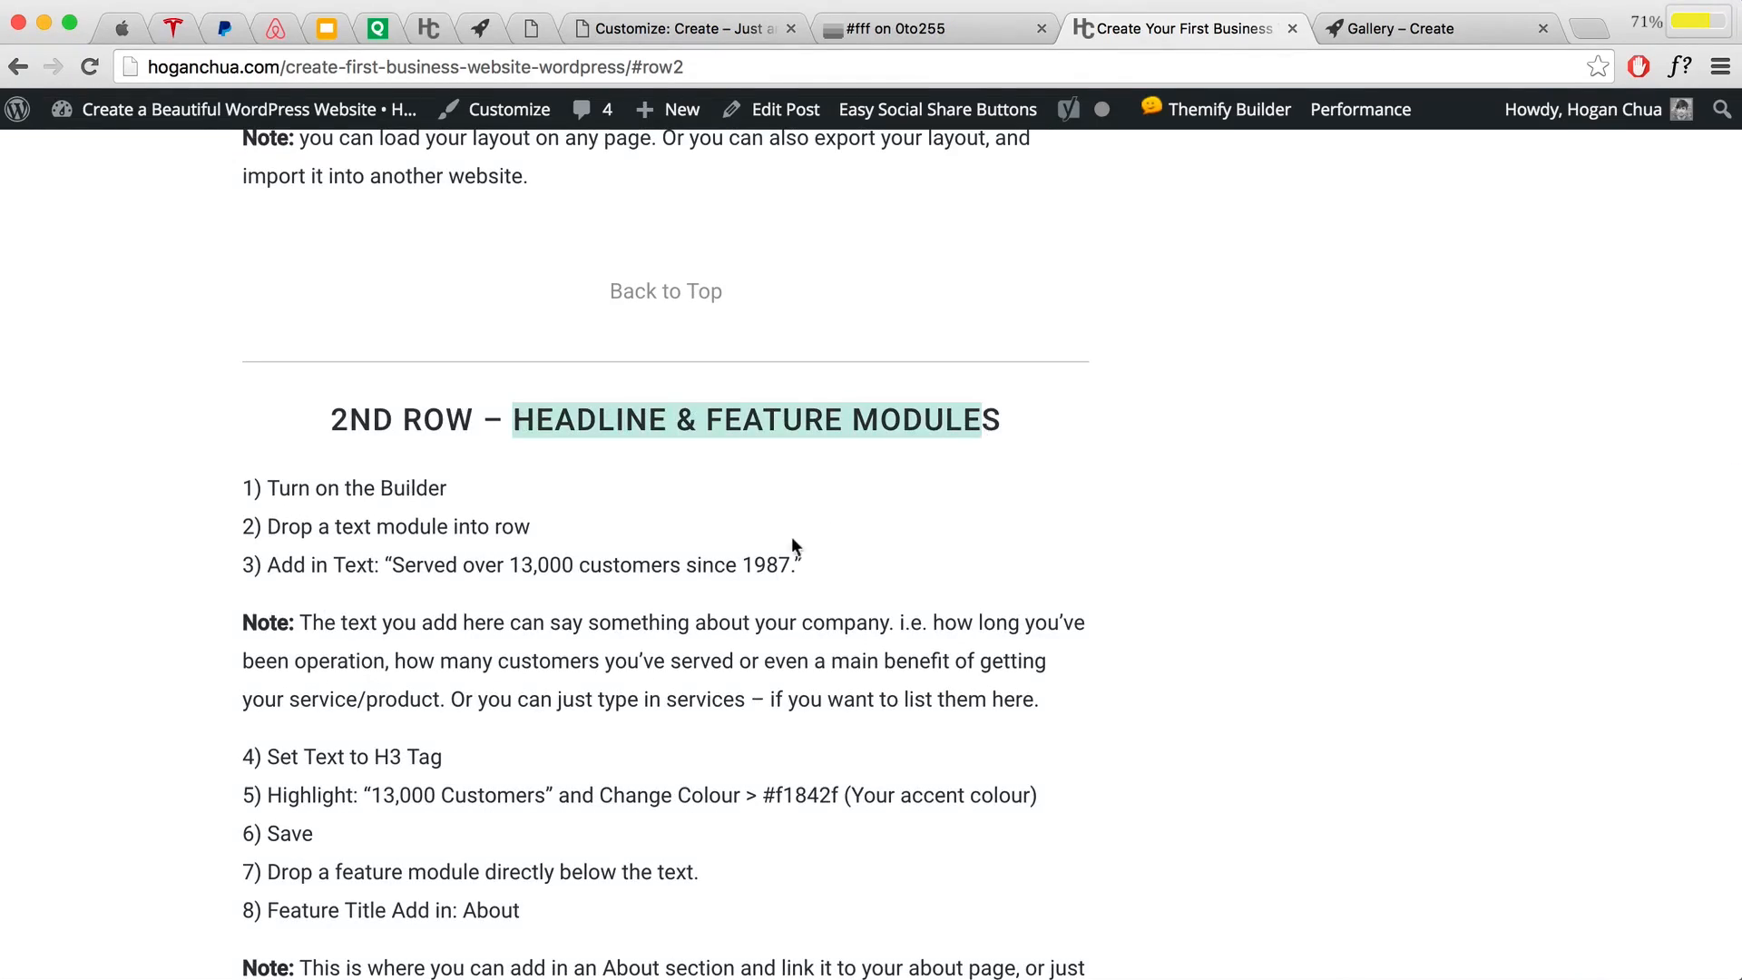
scroll(791, 545, down, 20)
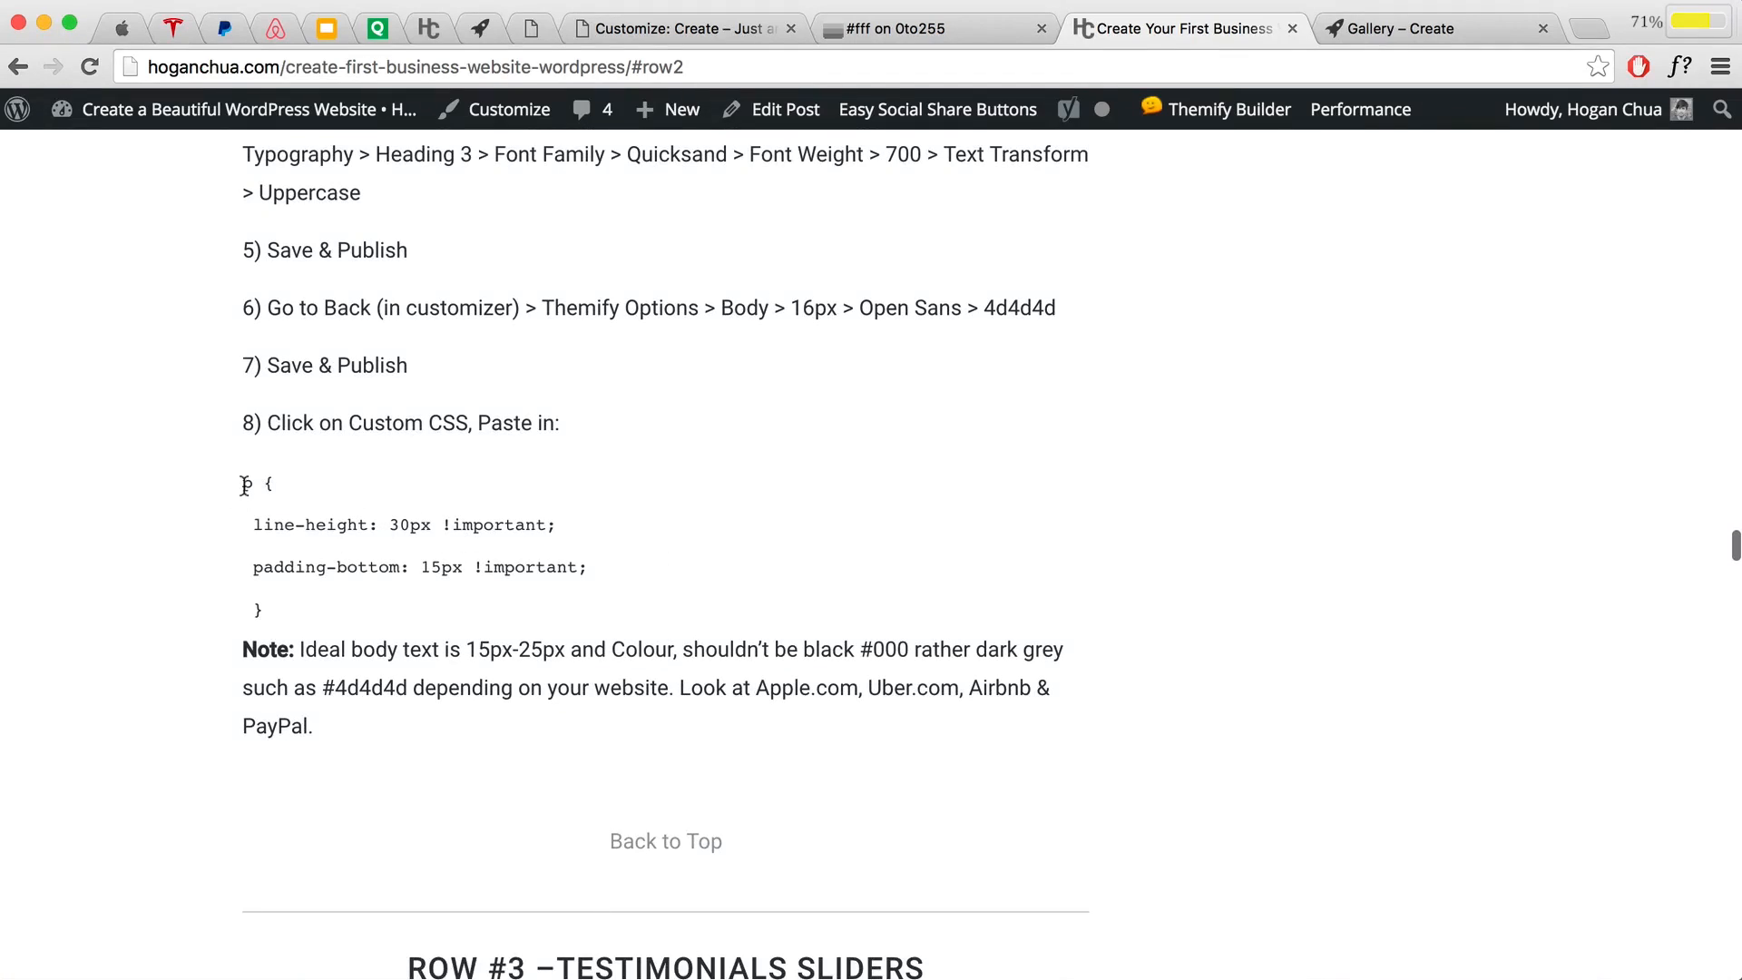
drag(243, 485, 302, 602)
right_click(312, 539)
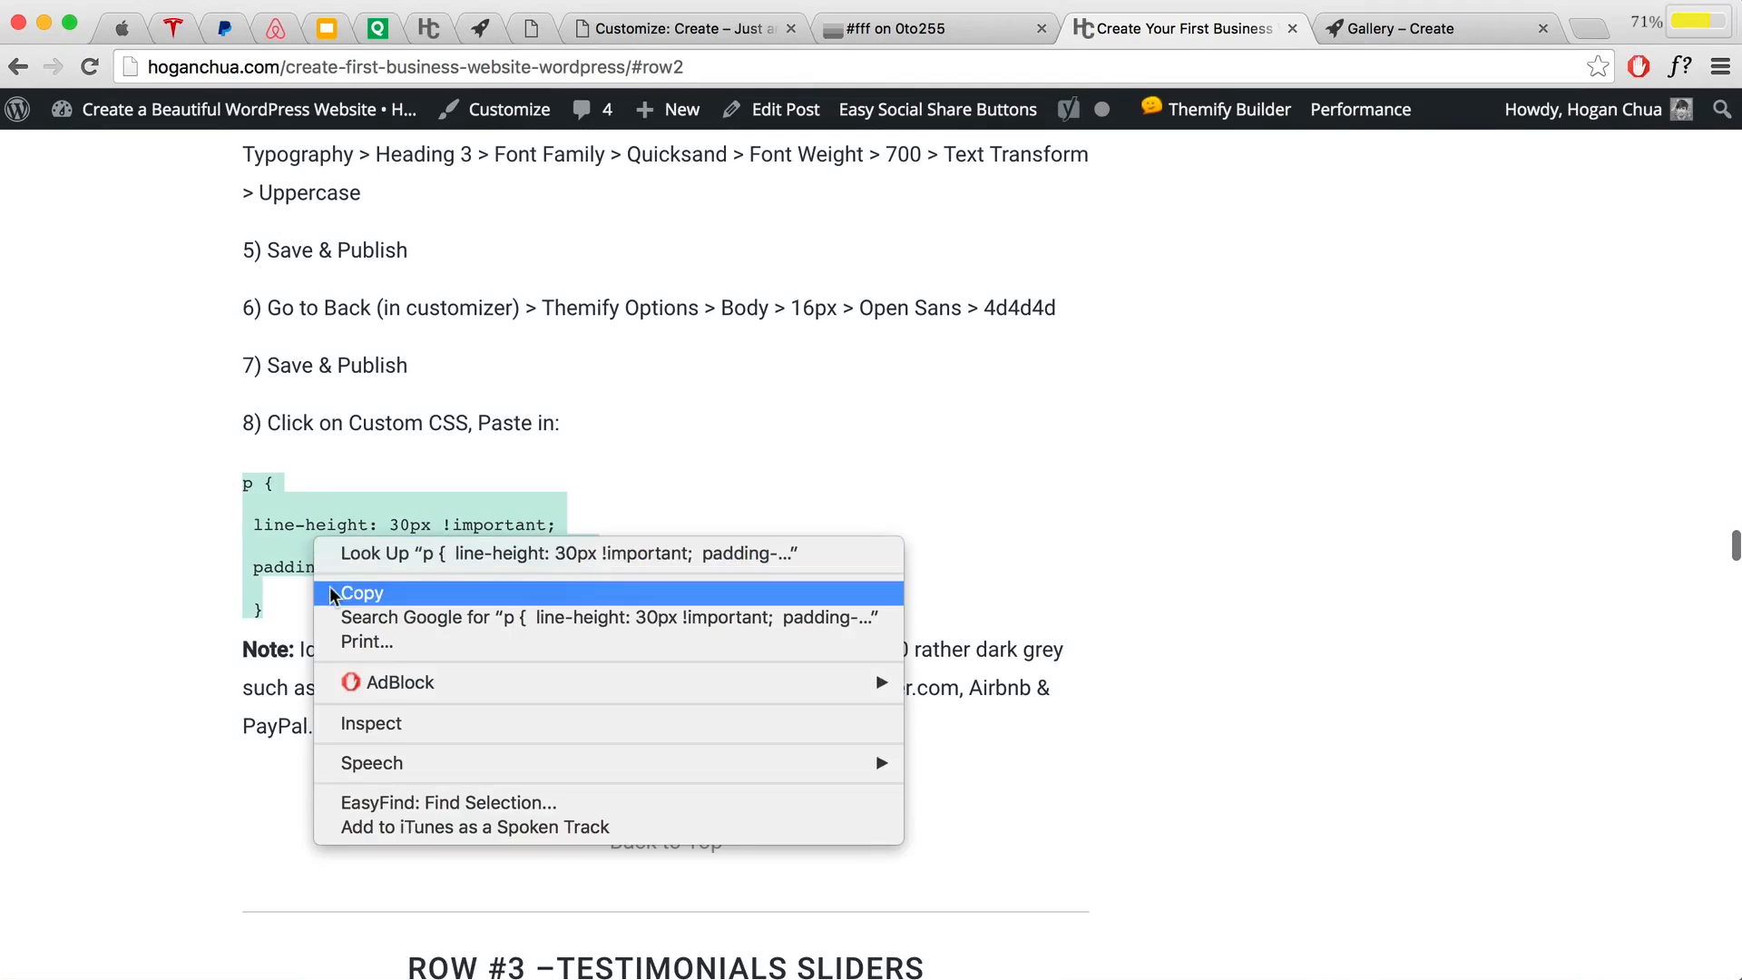
click(361, 593)
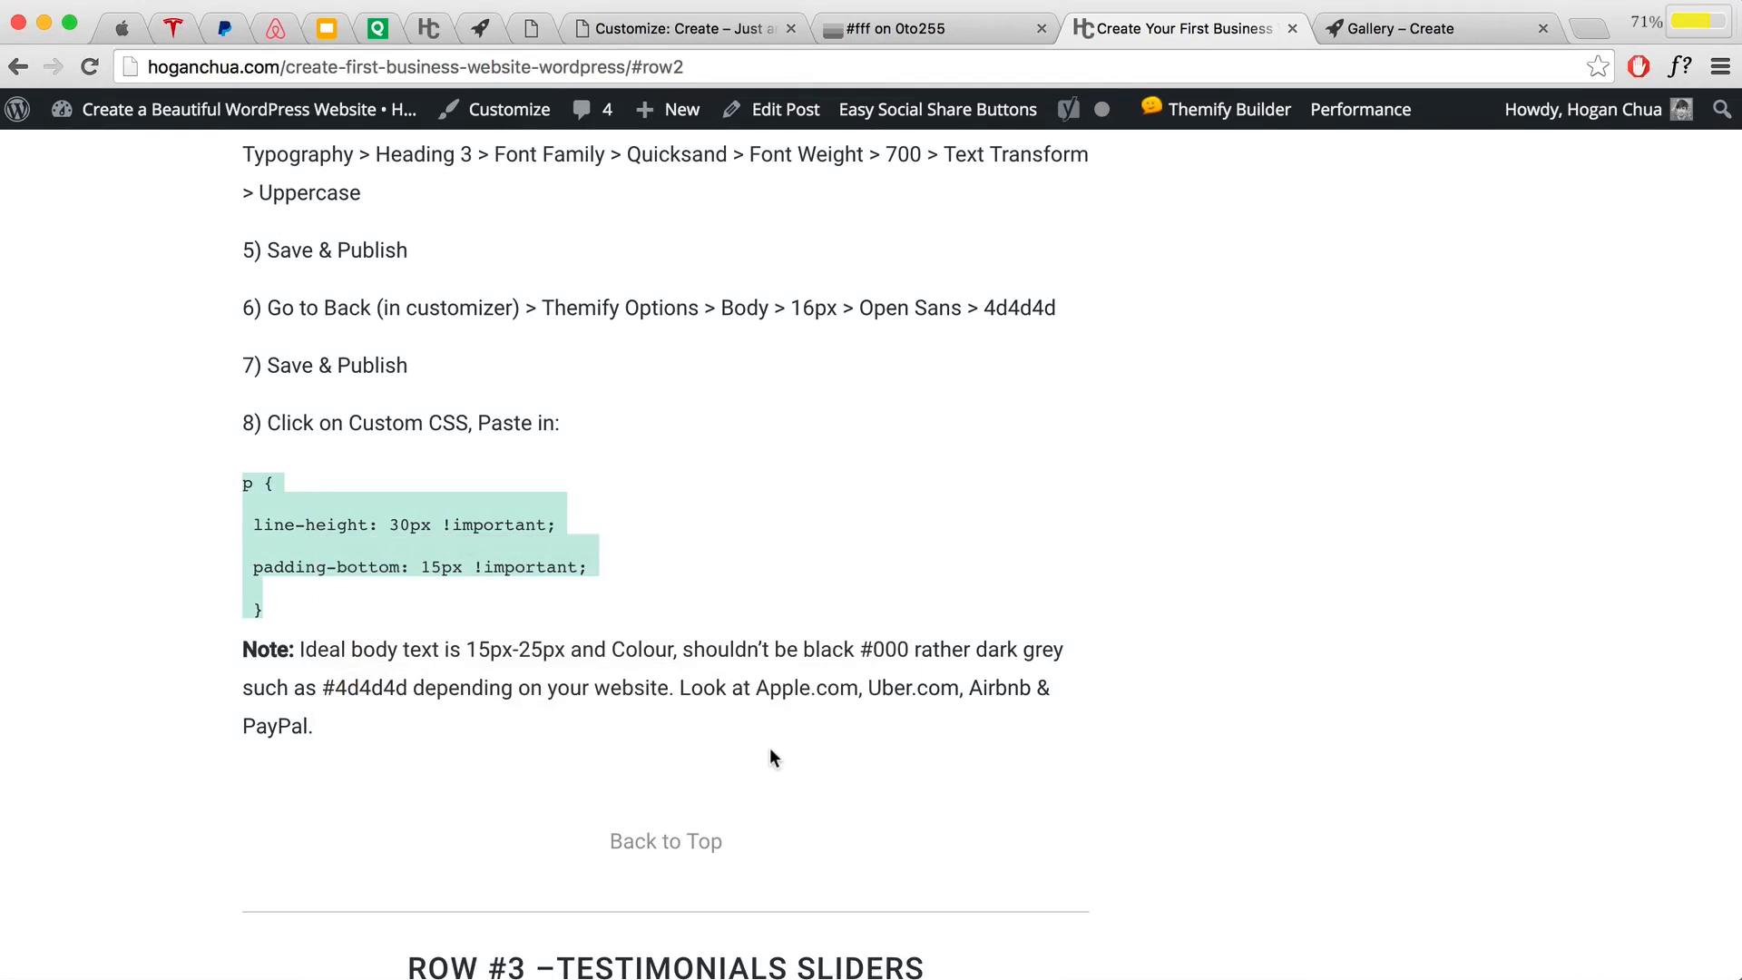
Step: Glance at the tutorial's Row #2 Feature Modules section, then place the caret after the existing Custom CSS
click(694, 842)
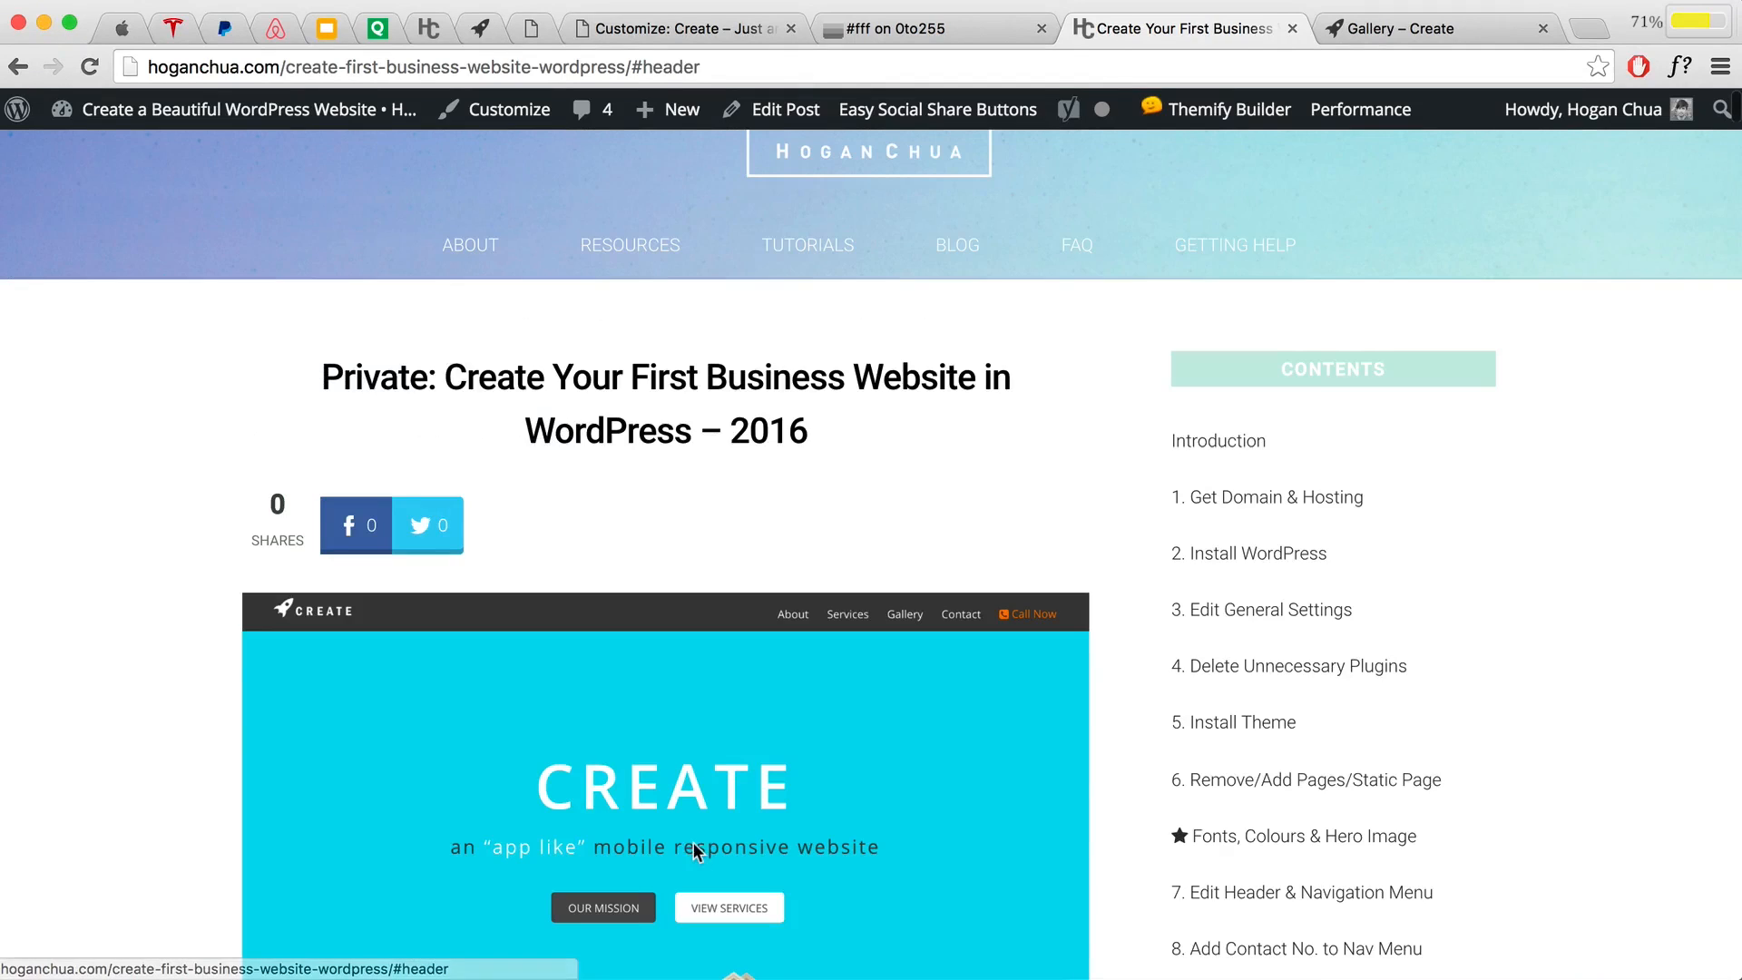
scroll(1354, 678, down, 5)
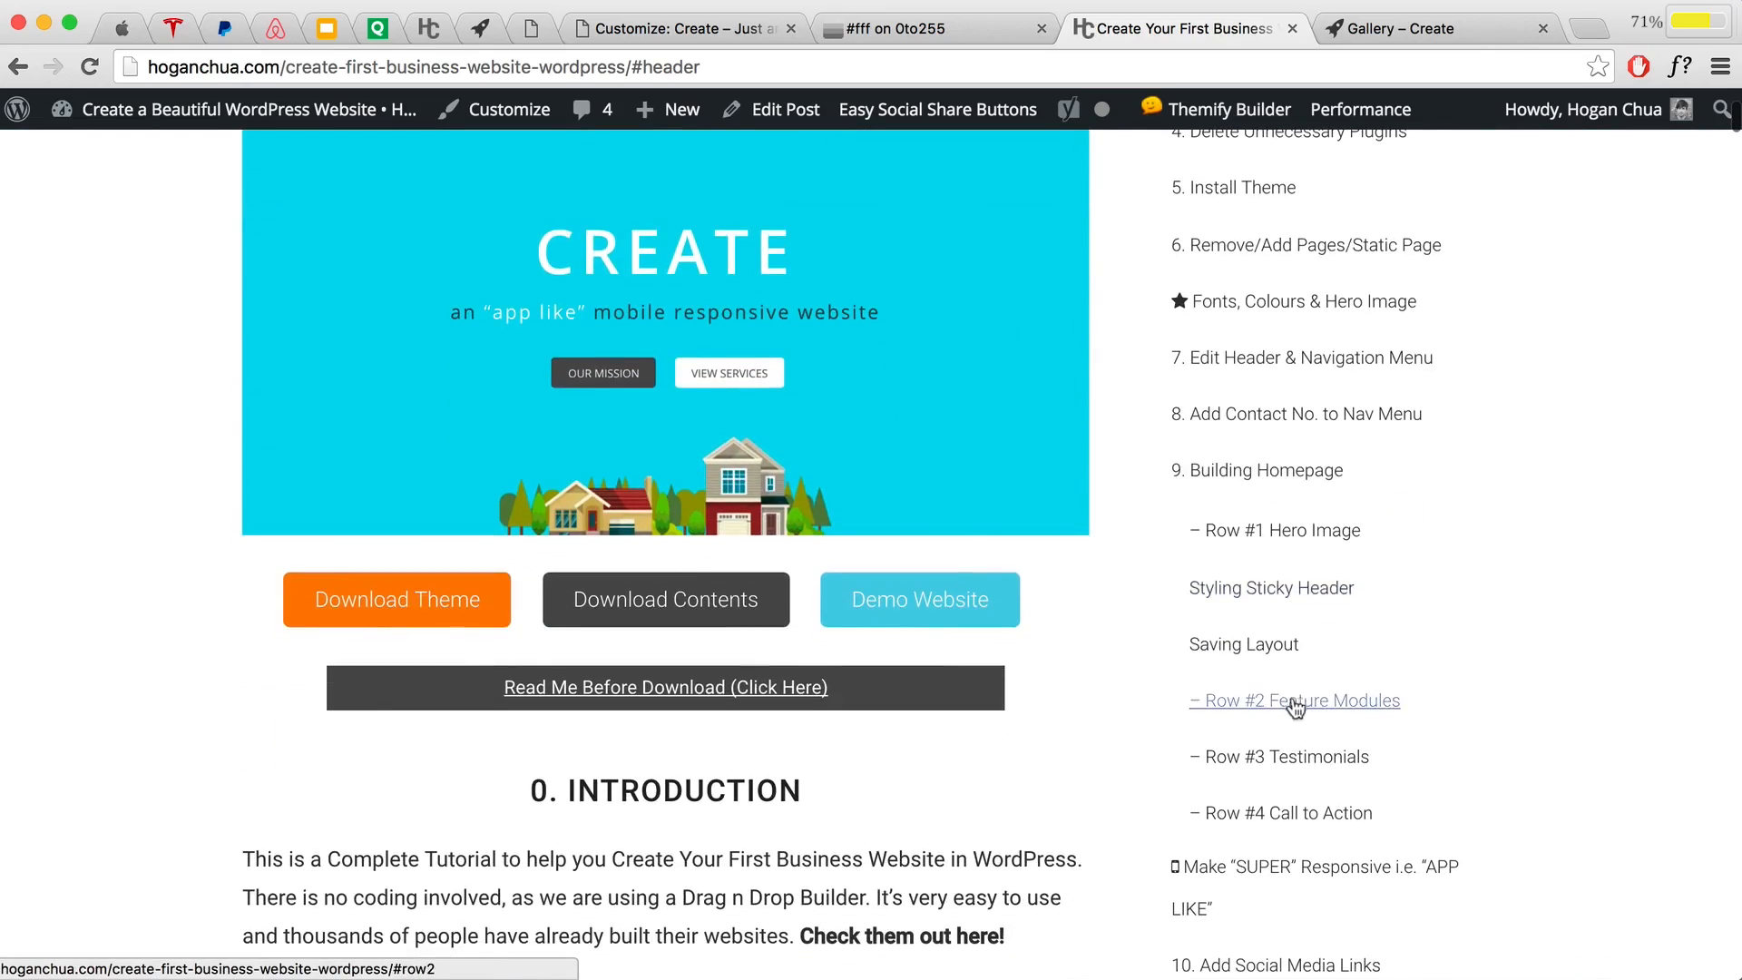
click(1306, 701)
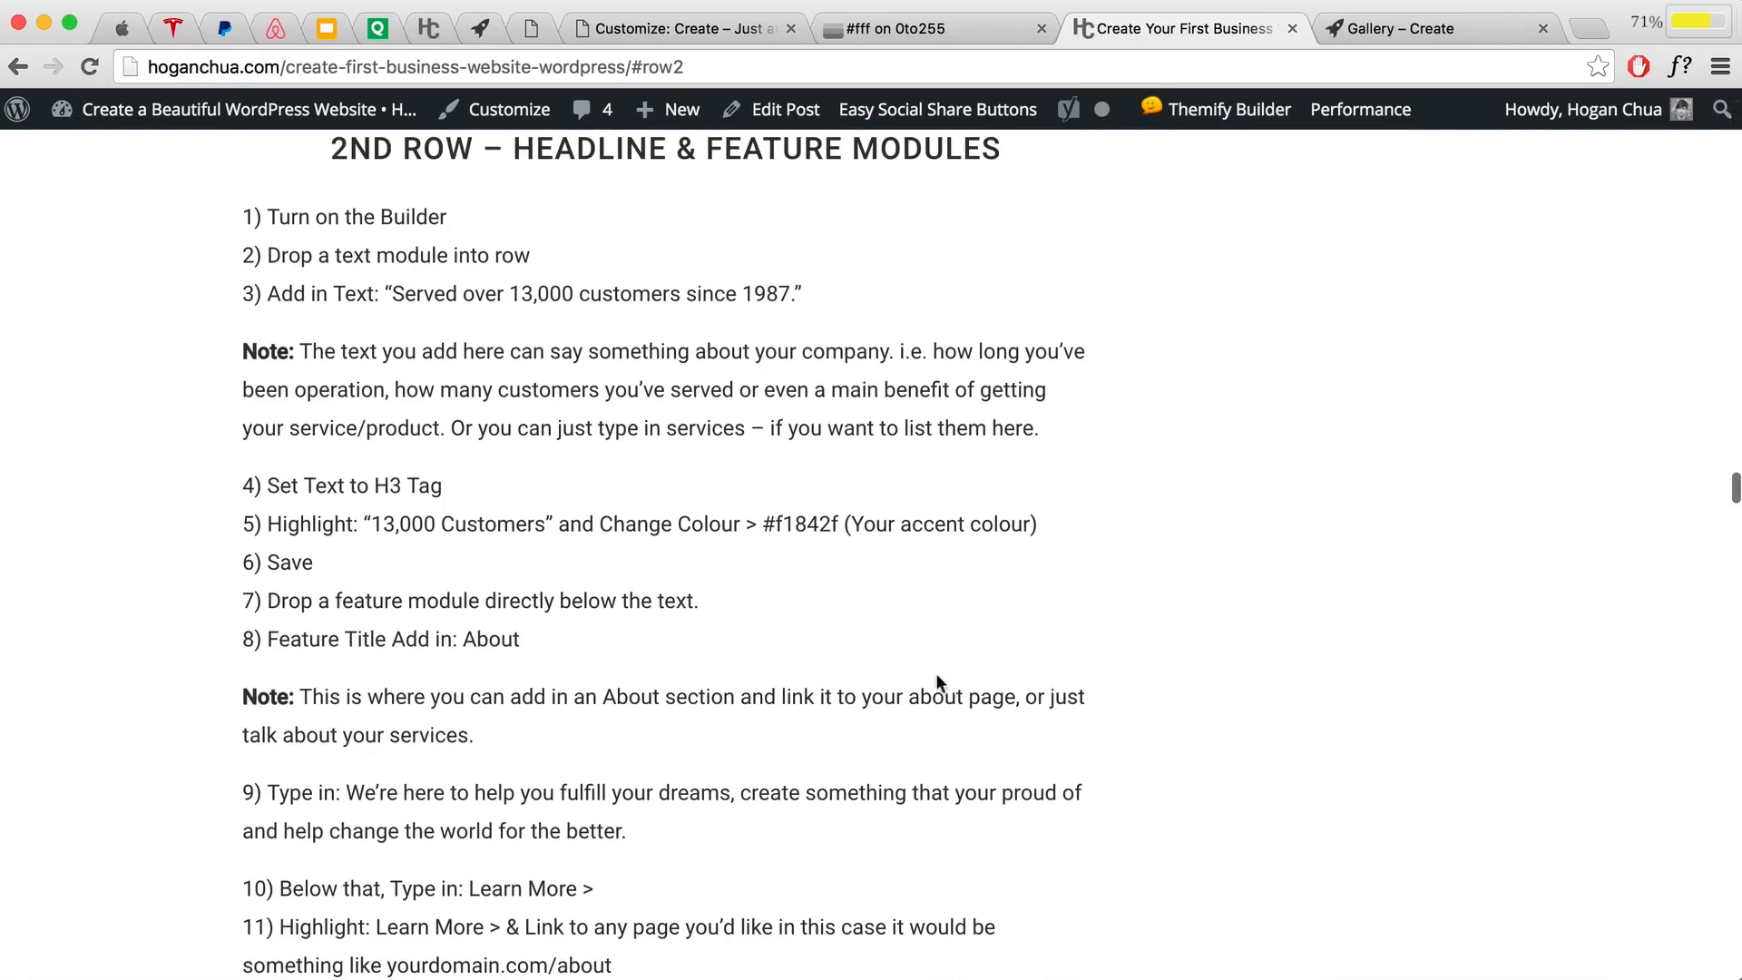
scroll(934, 673, down, 5)
scroll(938, 682, down, 20)
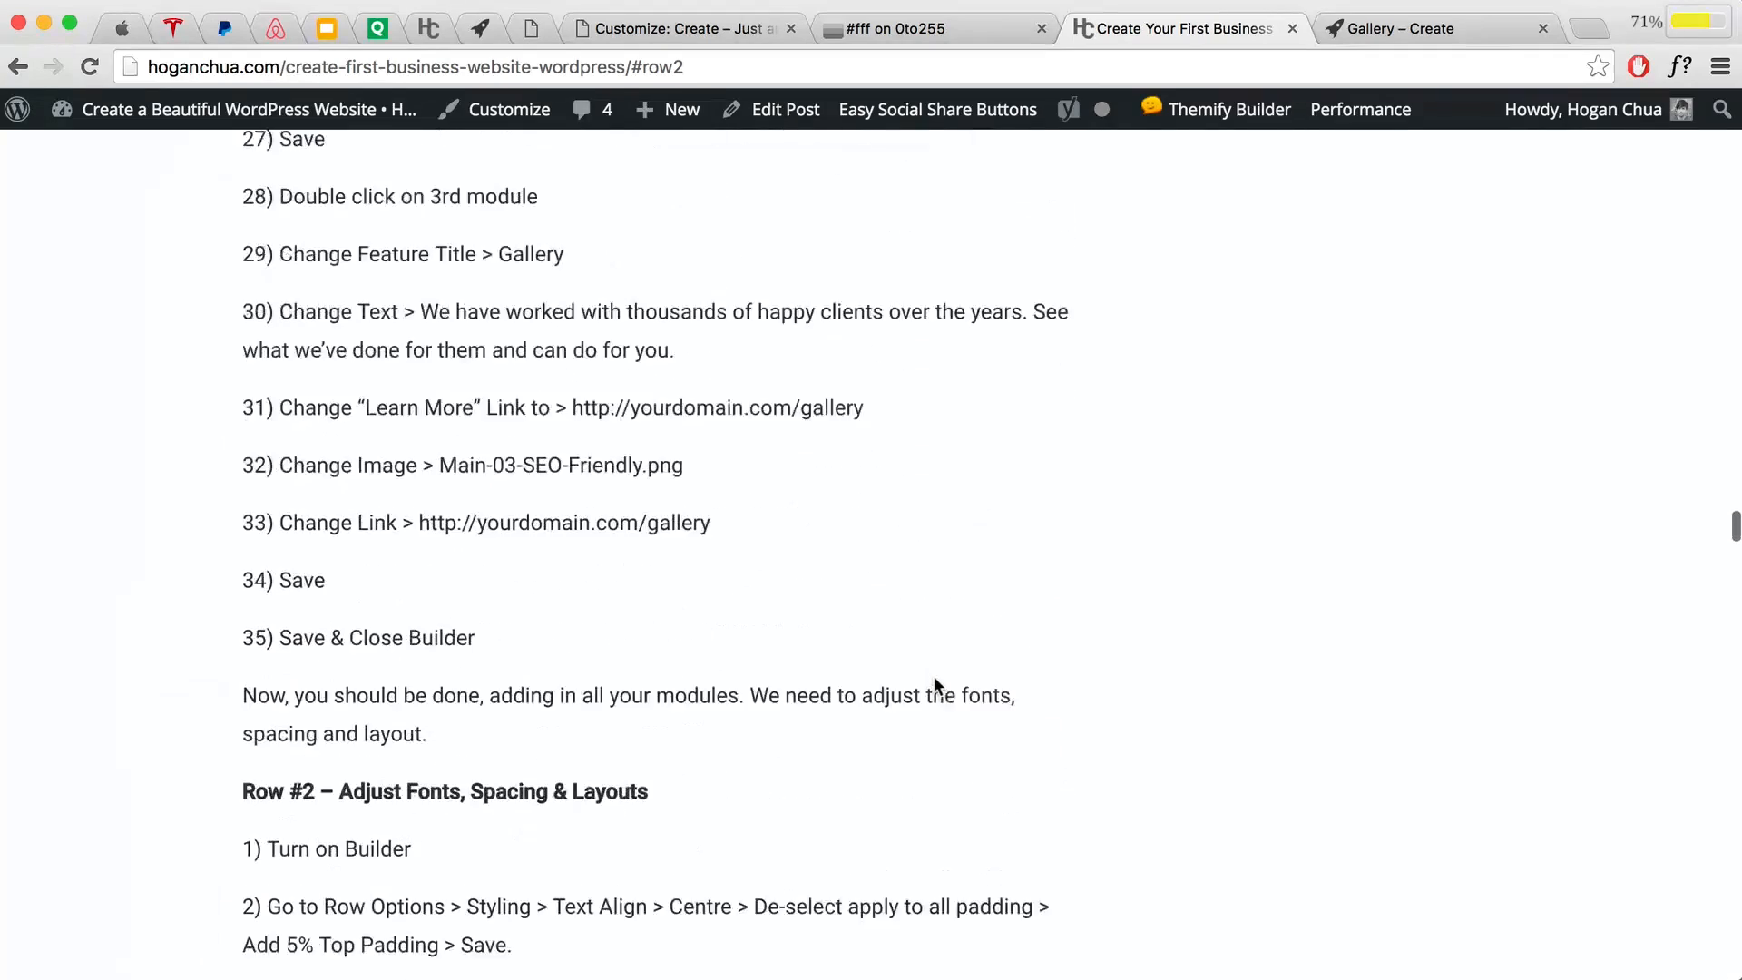
scroll(937, 686, down, 3)
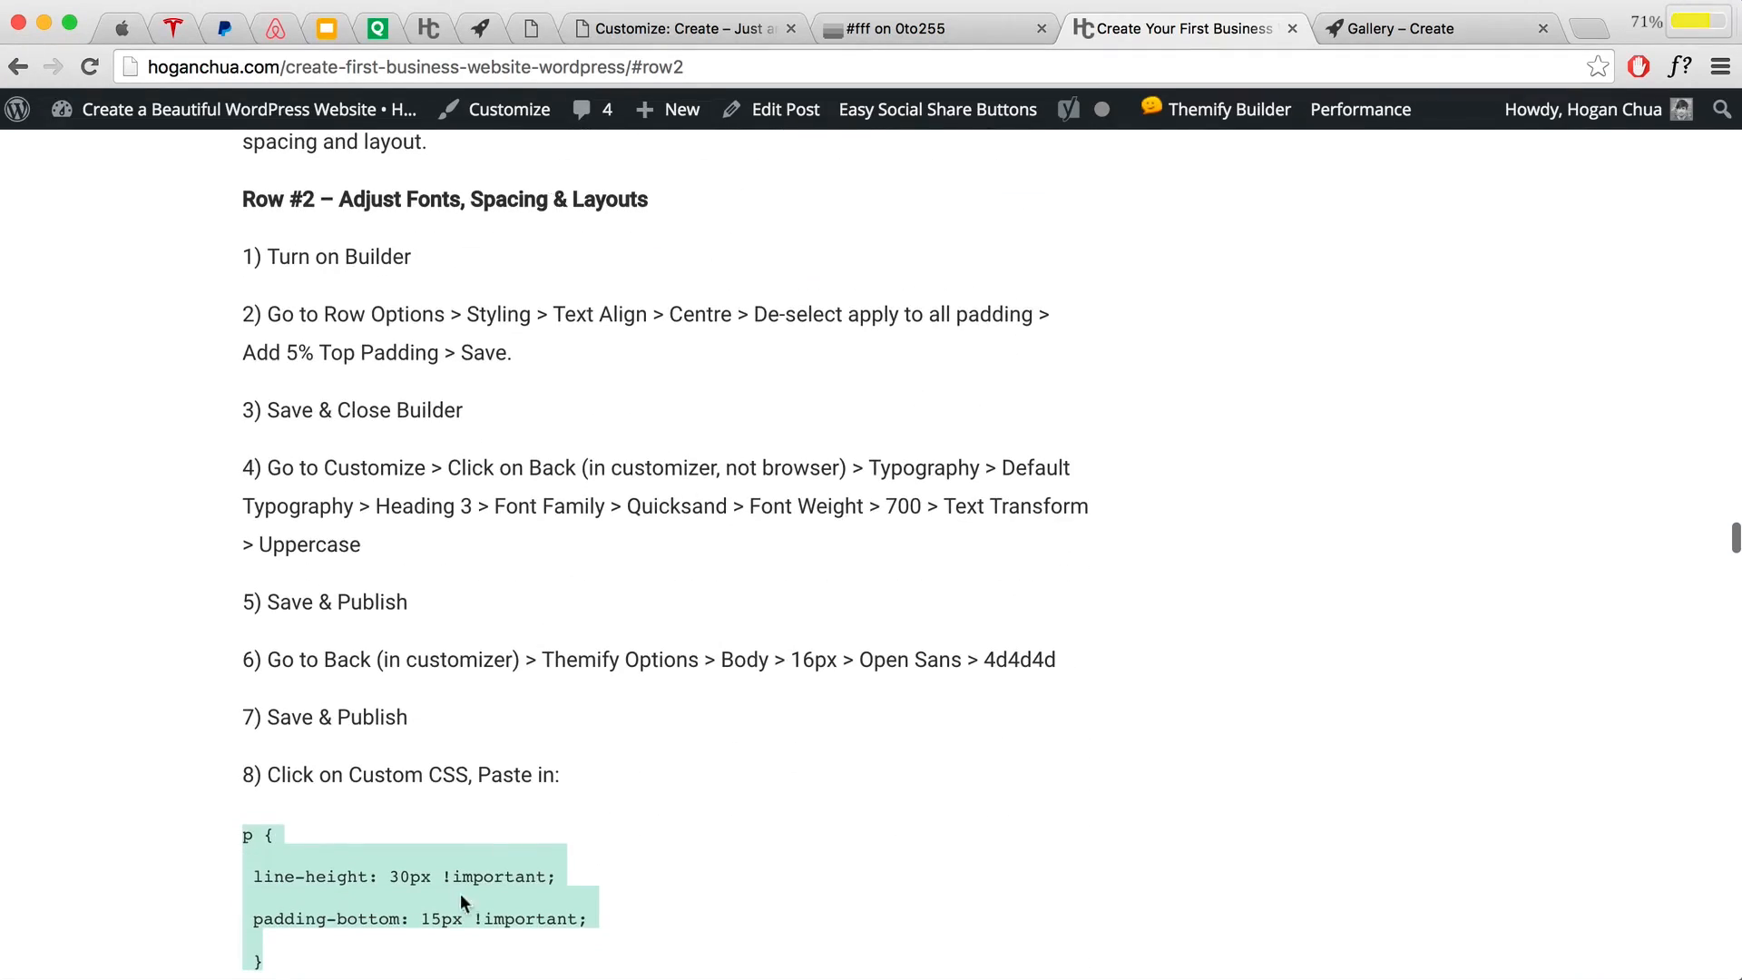
scroll(460, 892, down, 2)
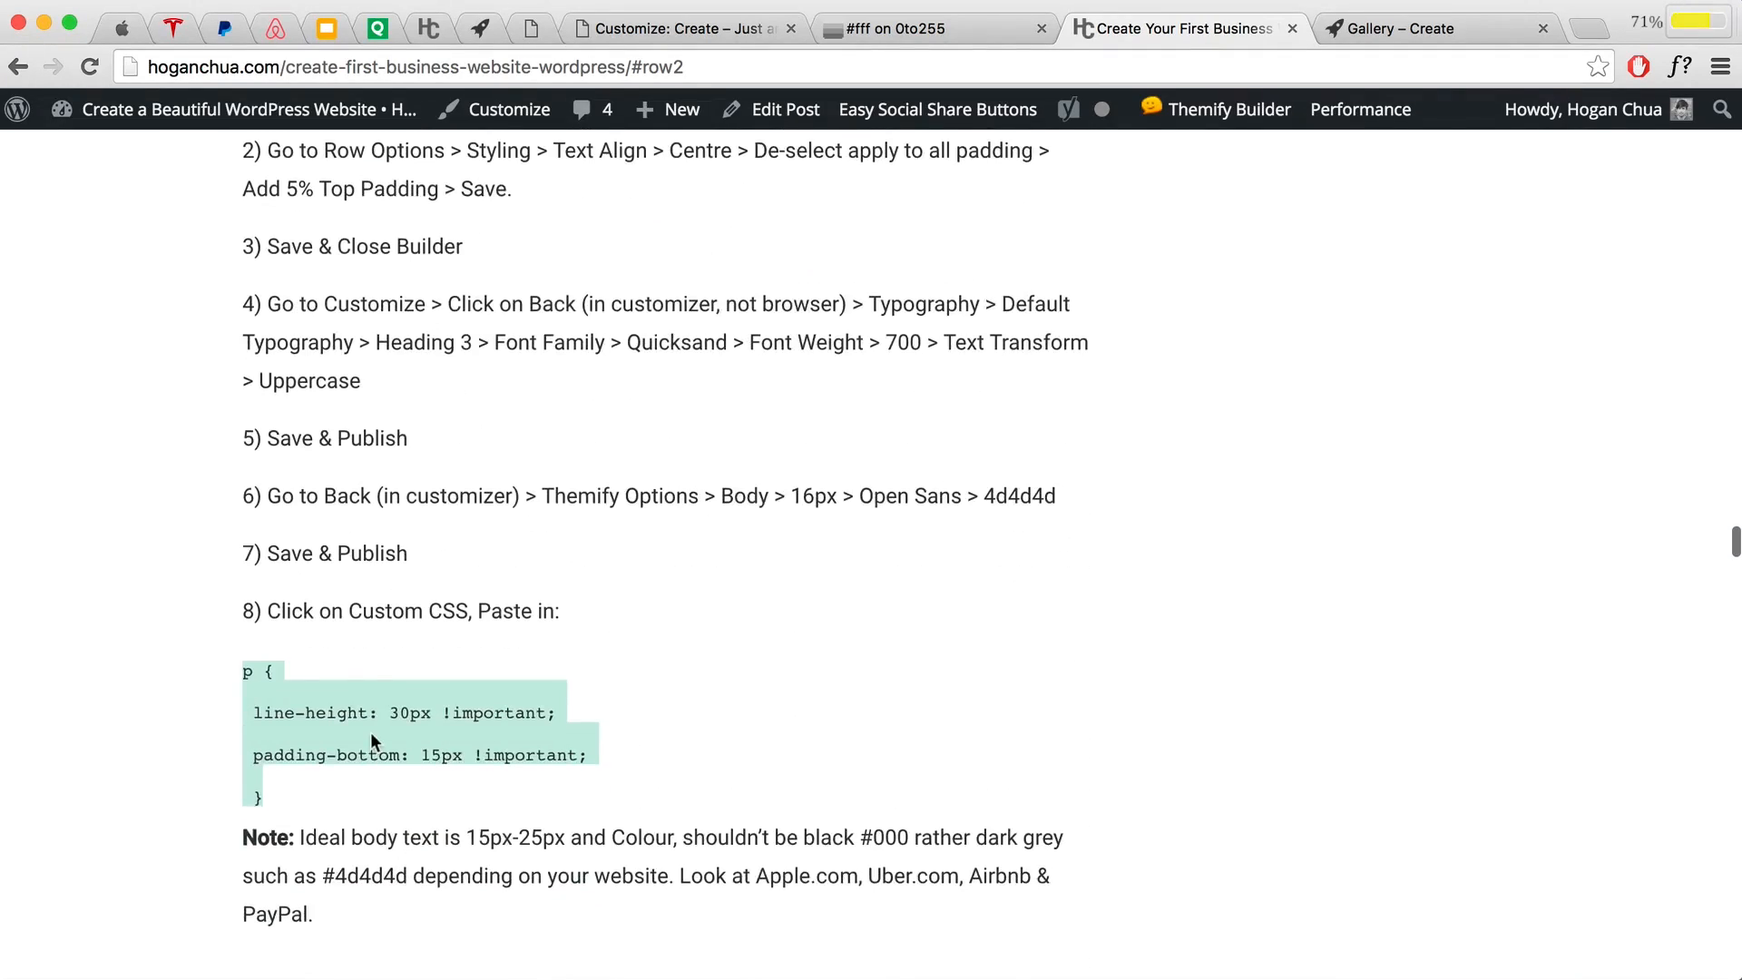
click(632, 34)
scroll(66, 571, down, 4)
click(41, 719)
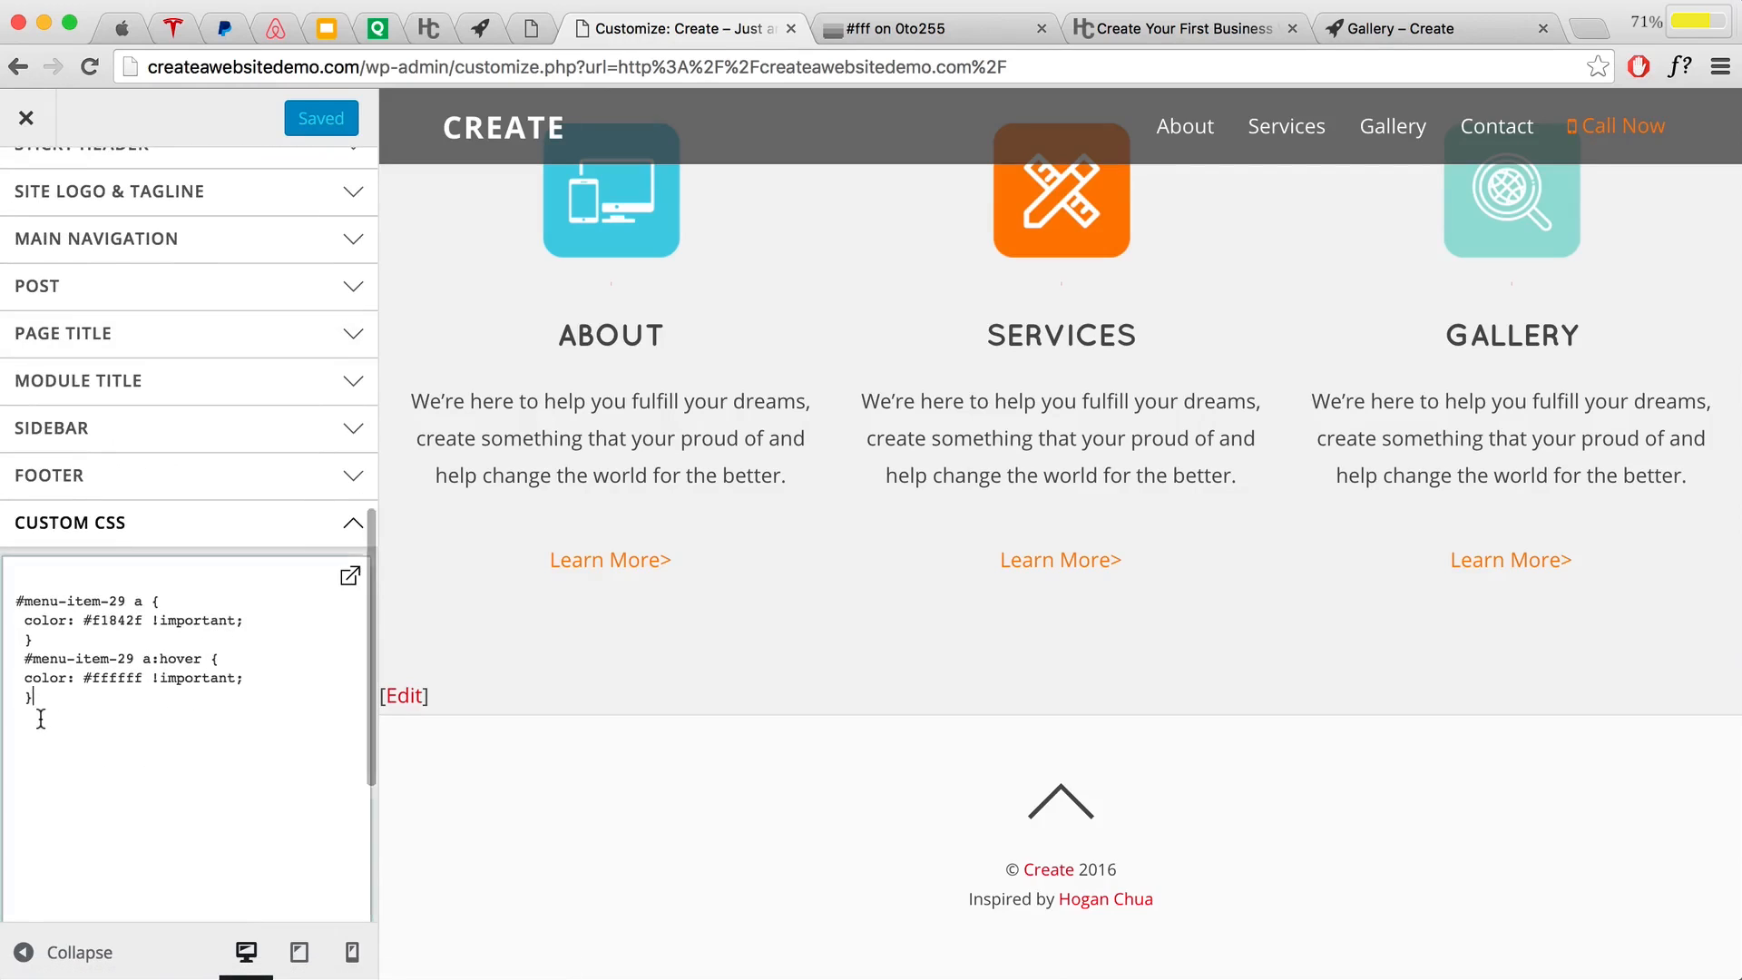
Step: Paste the p rule (line-height 30px, padding-bottom 15px) on a new line and publish
key(Return)
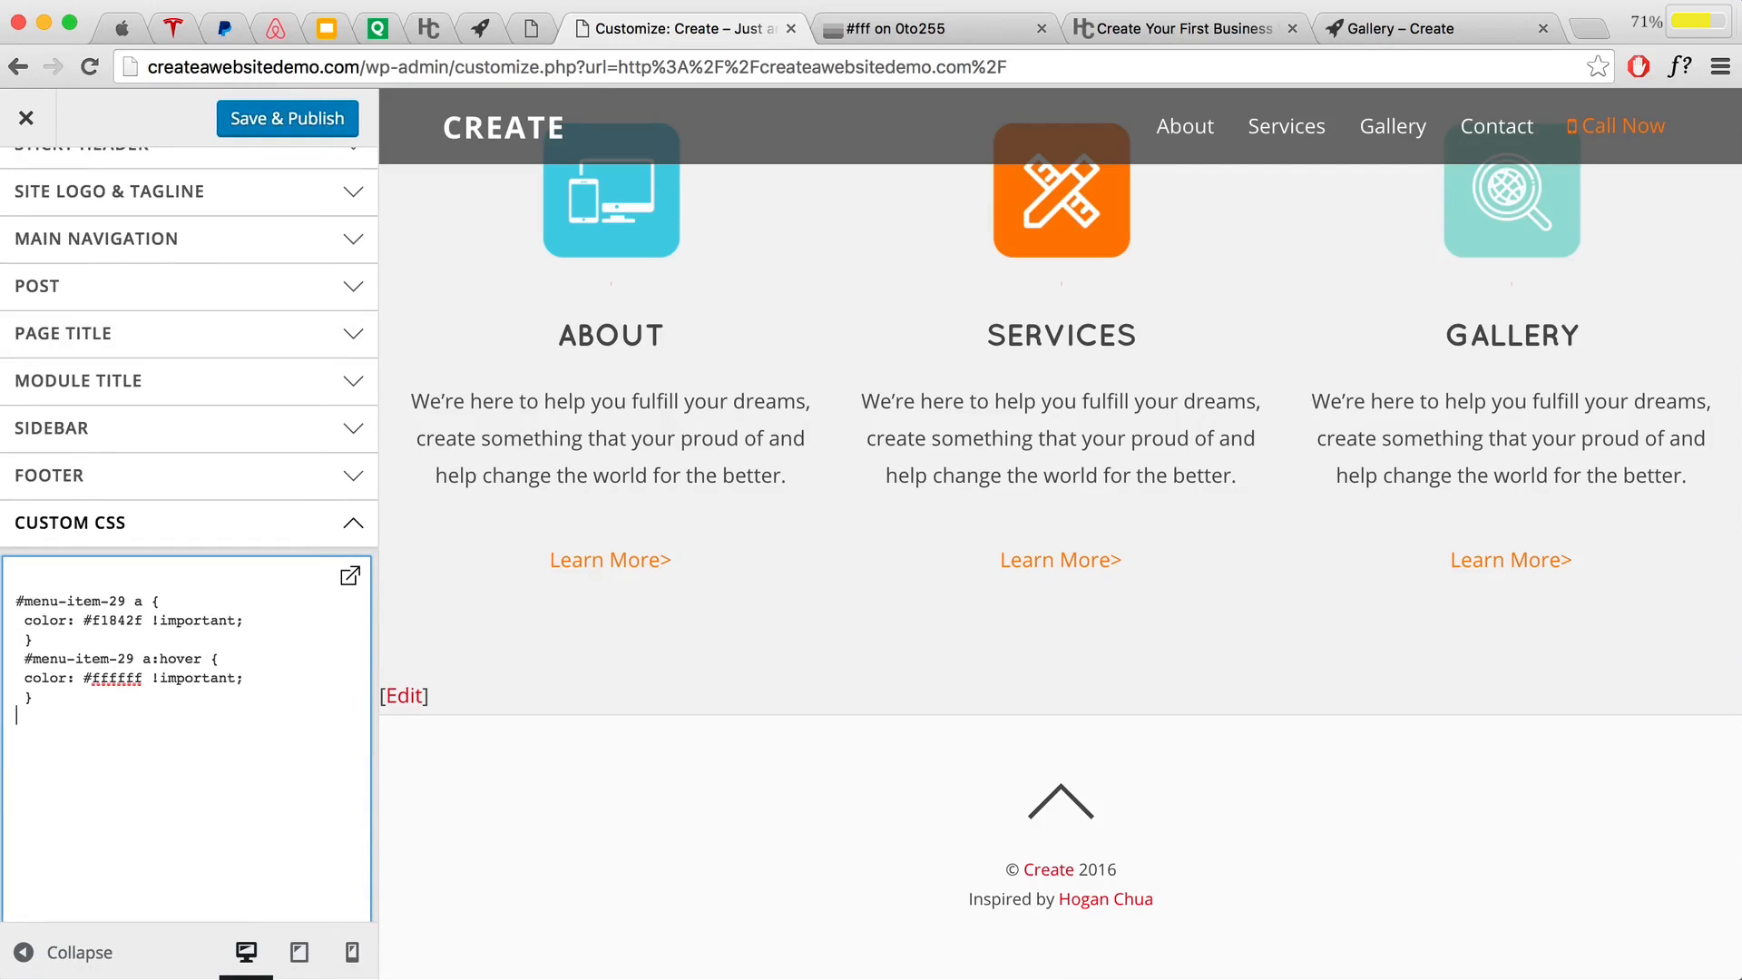
key(ctrl+v)
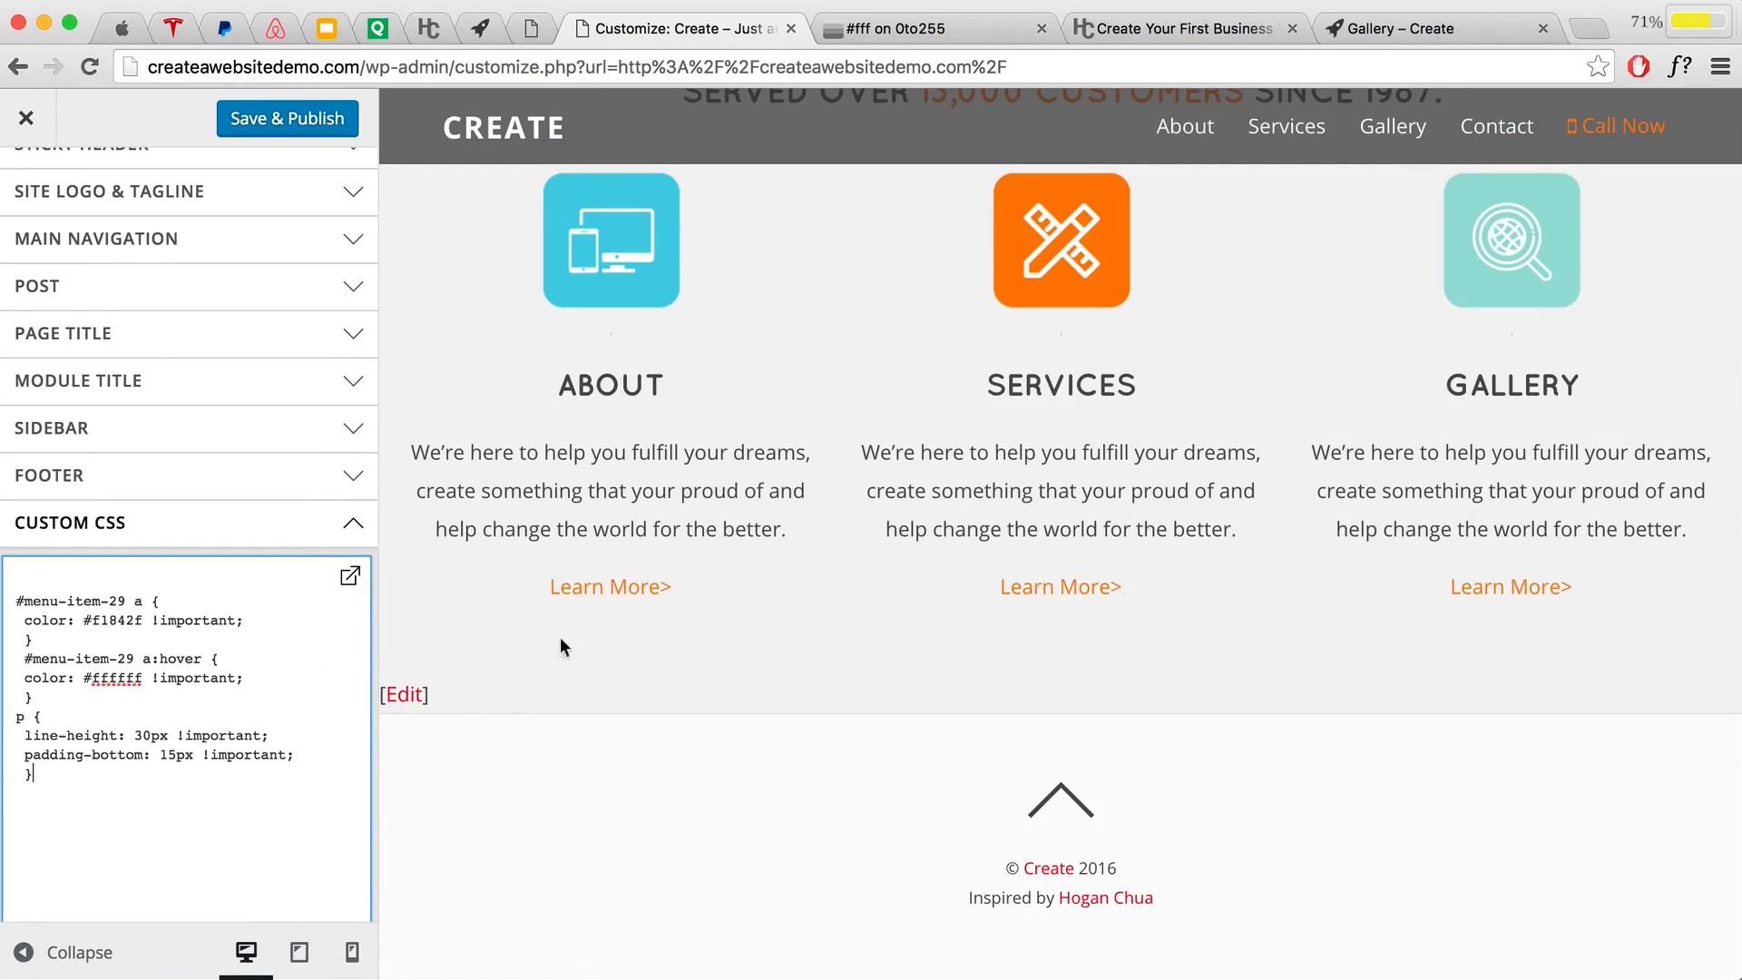
click(288, 131)
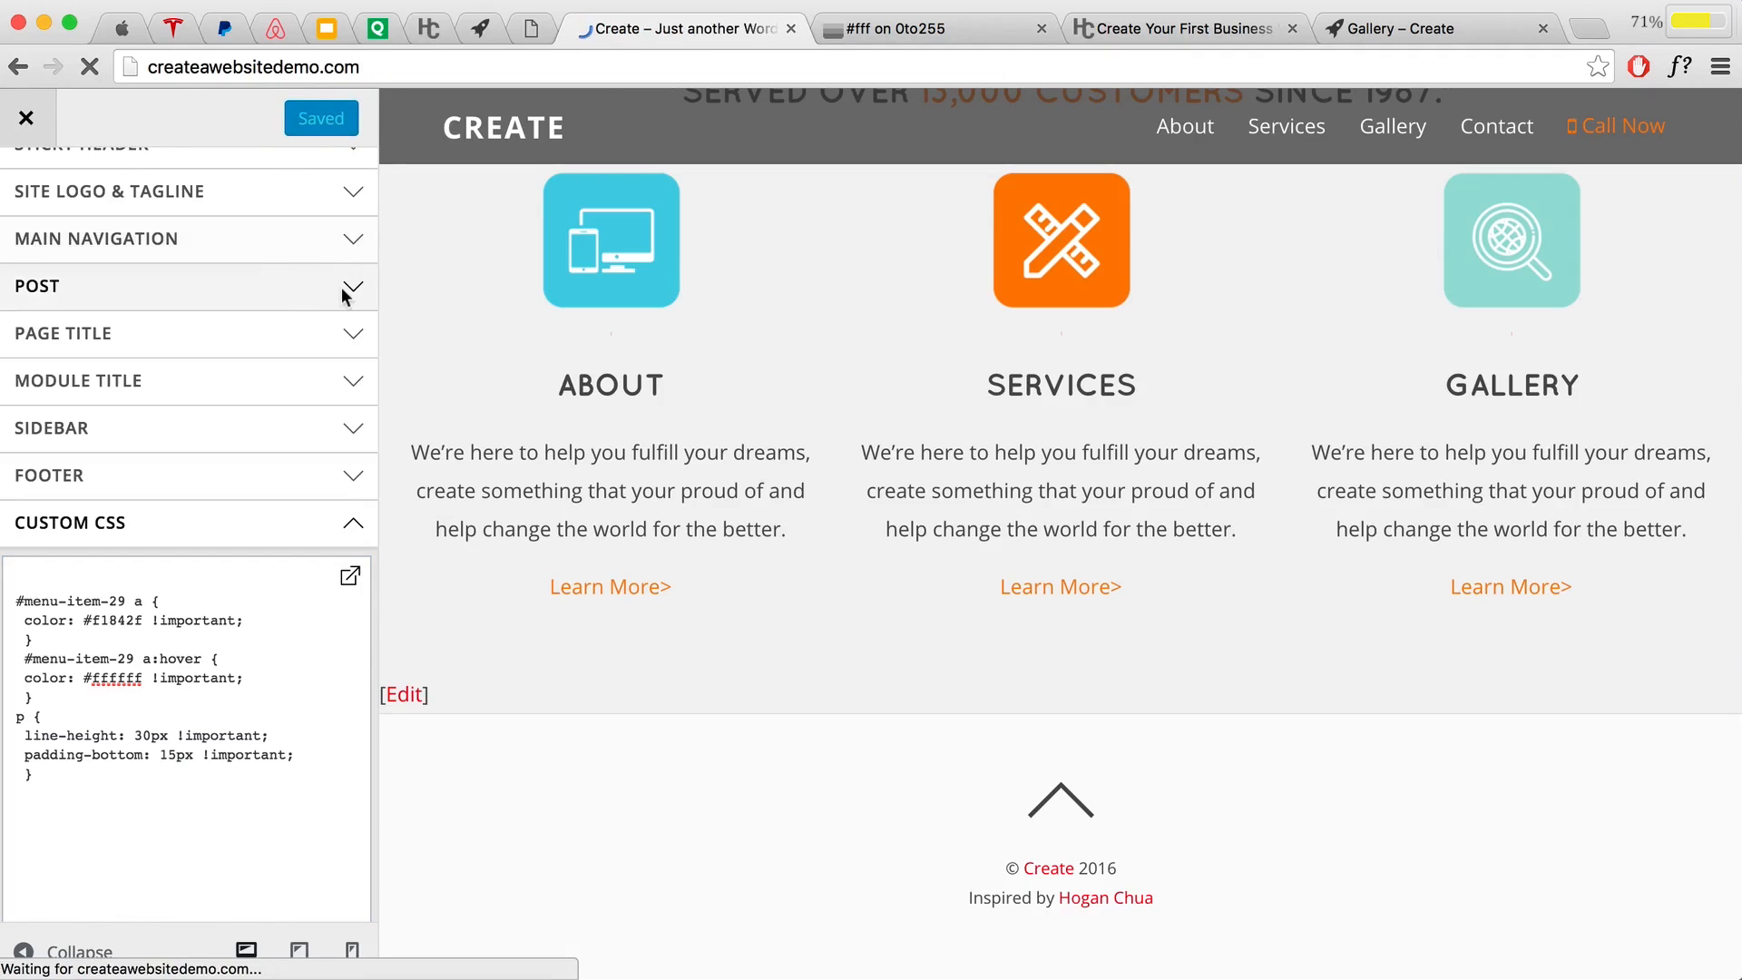
scroll(996, 520, down, 10)
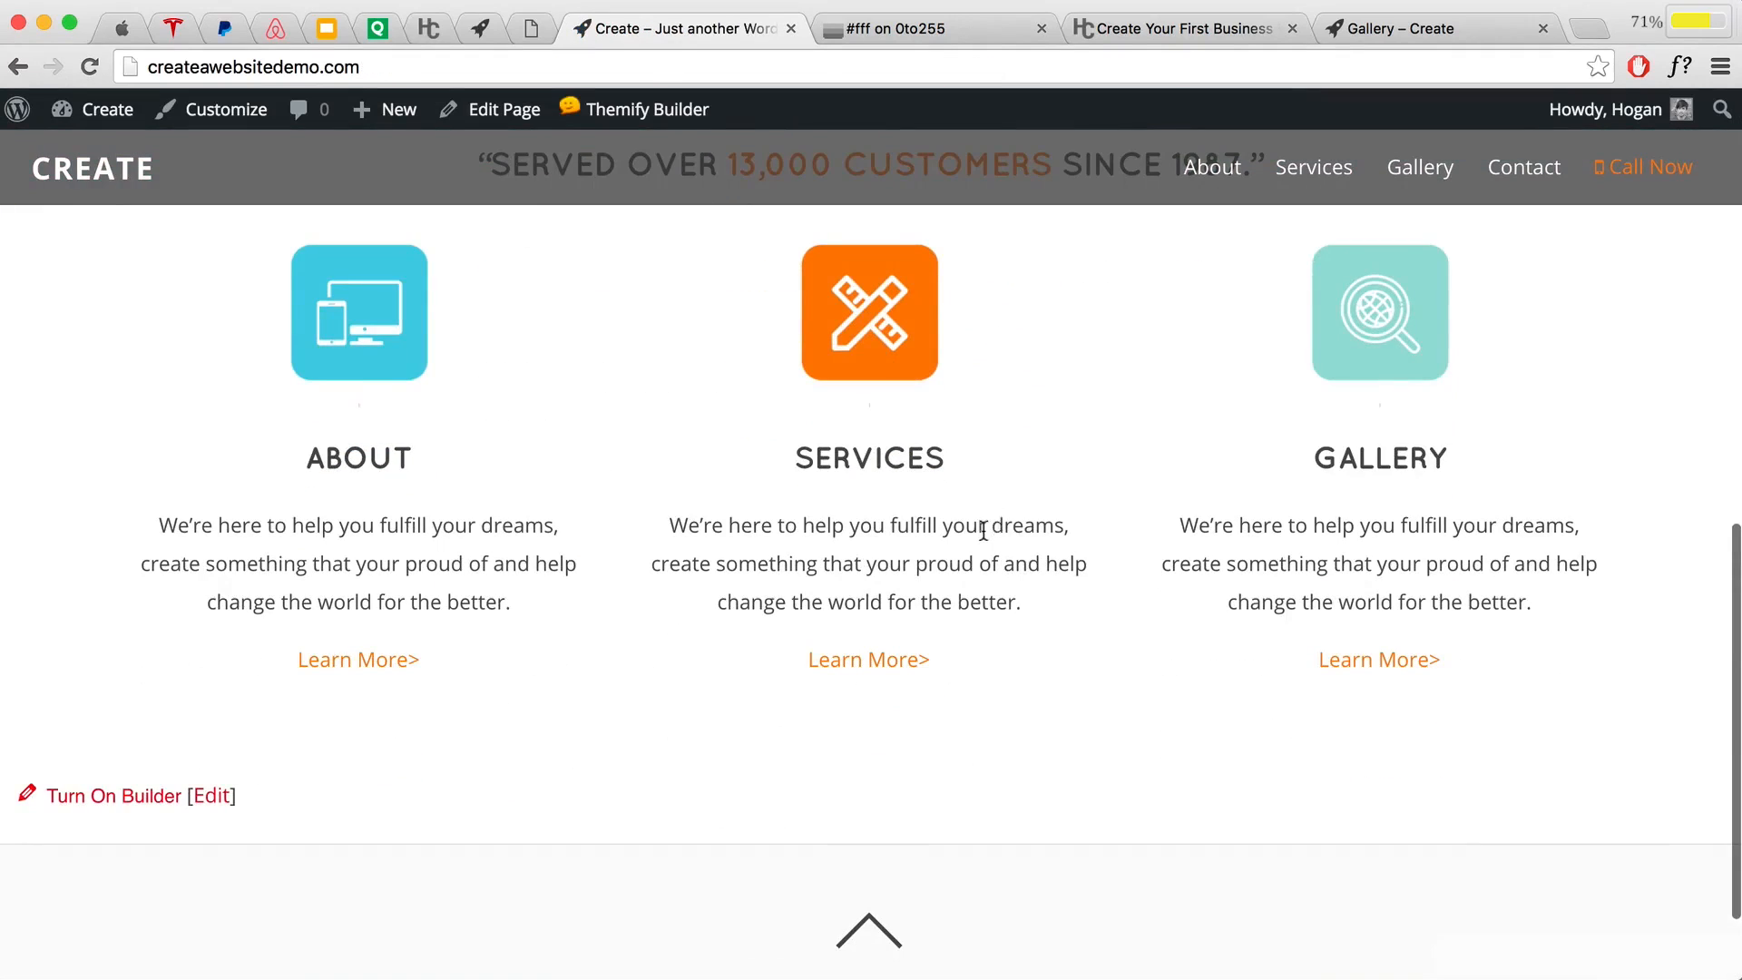
Step: Scroll to the empty row below the three feature blocks and open its Row Options
scroll(987, 526, up, 5)
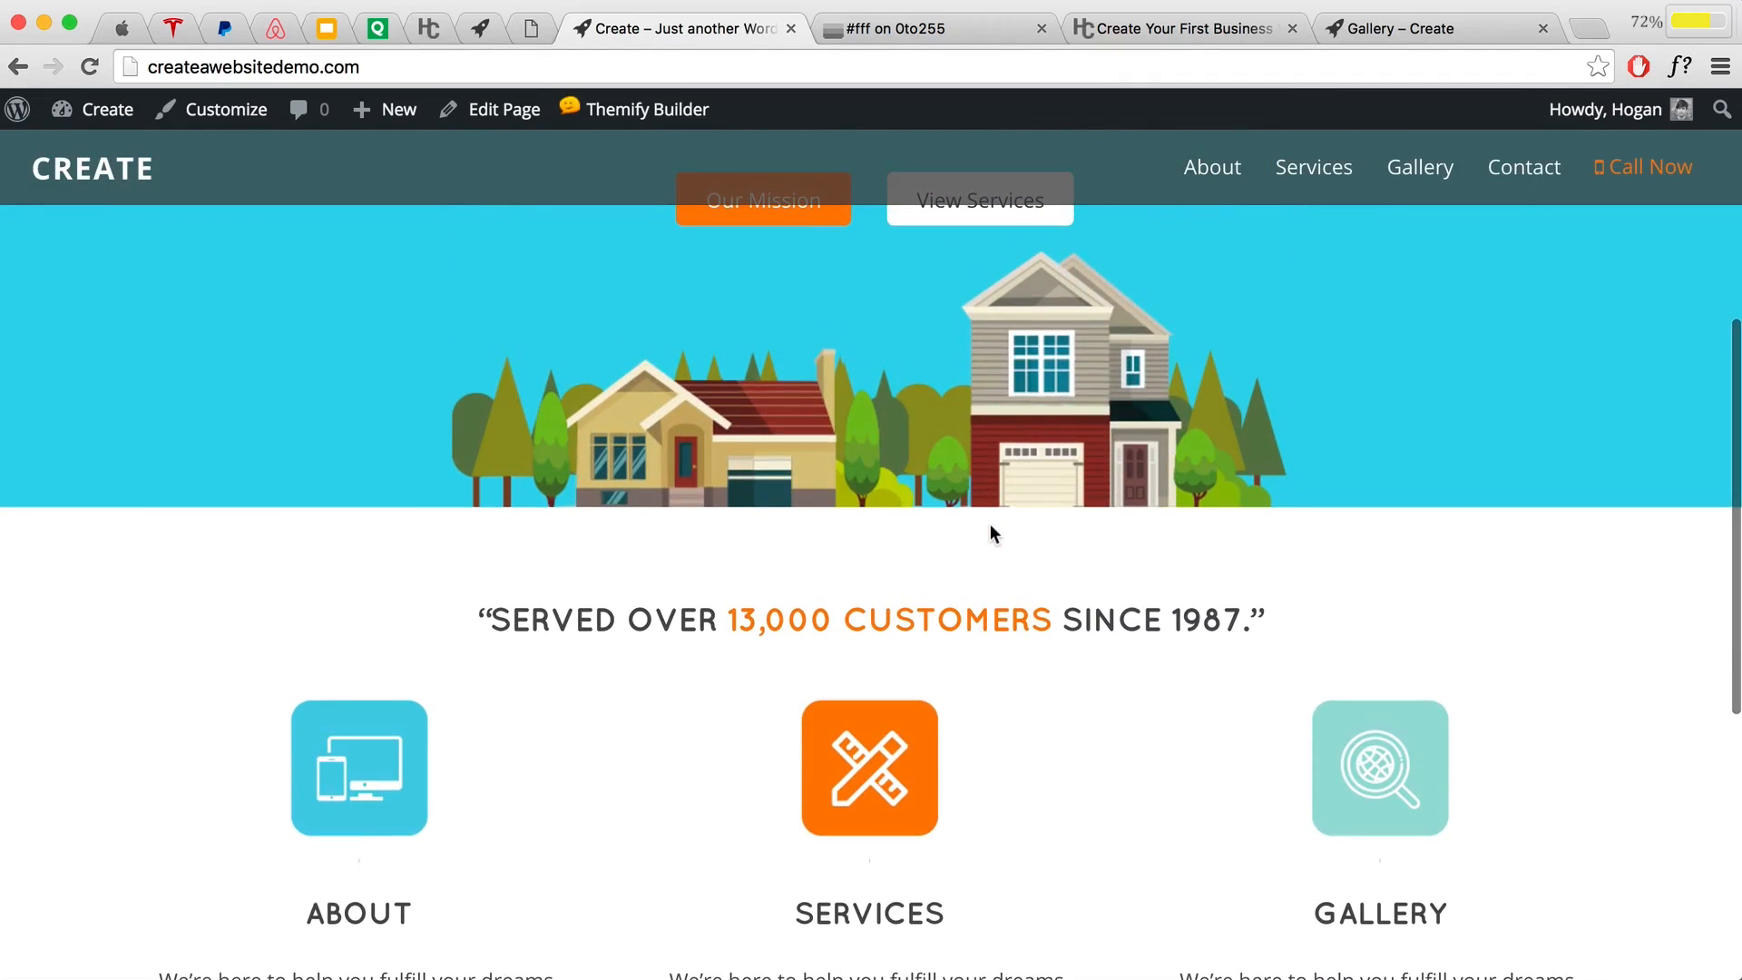
scroll(988, 524, down, 6)
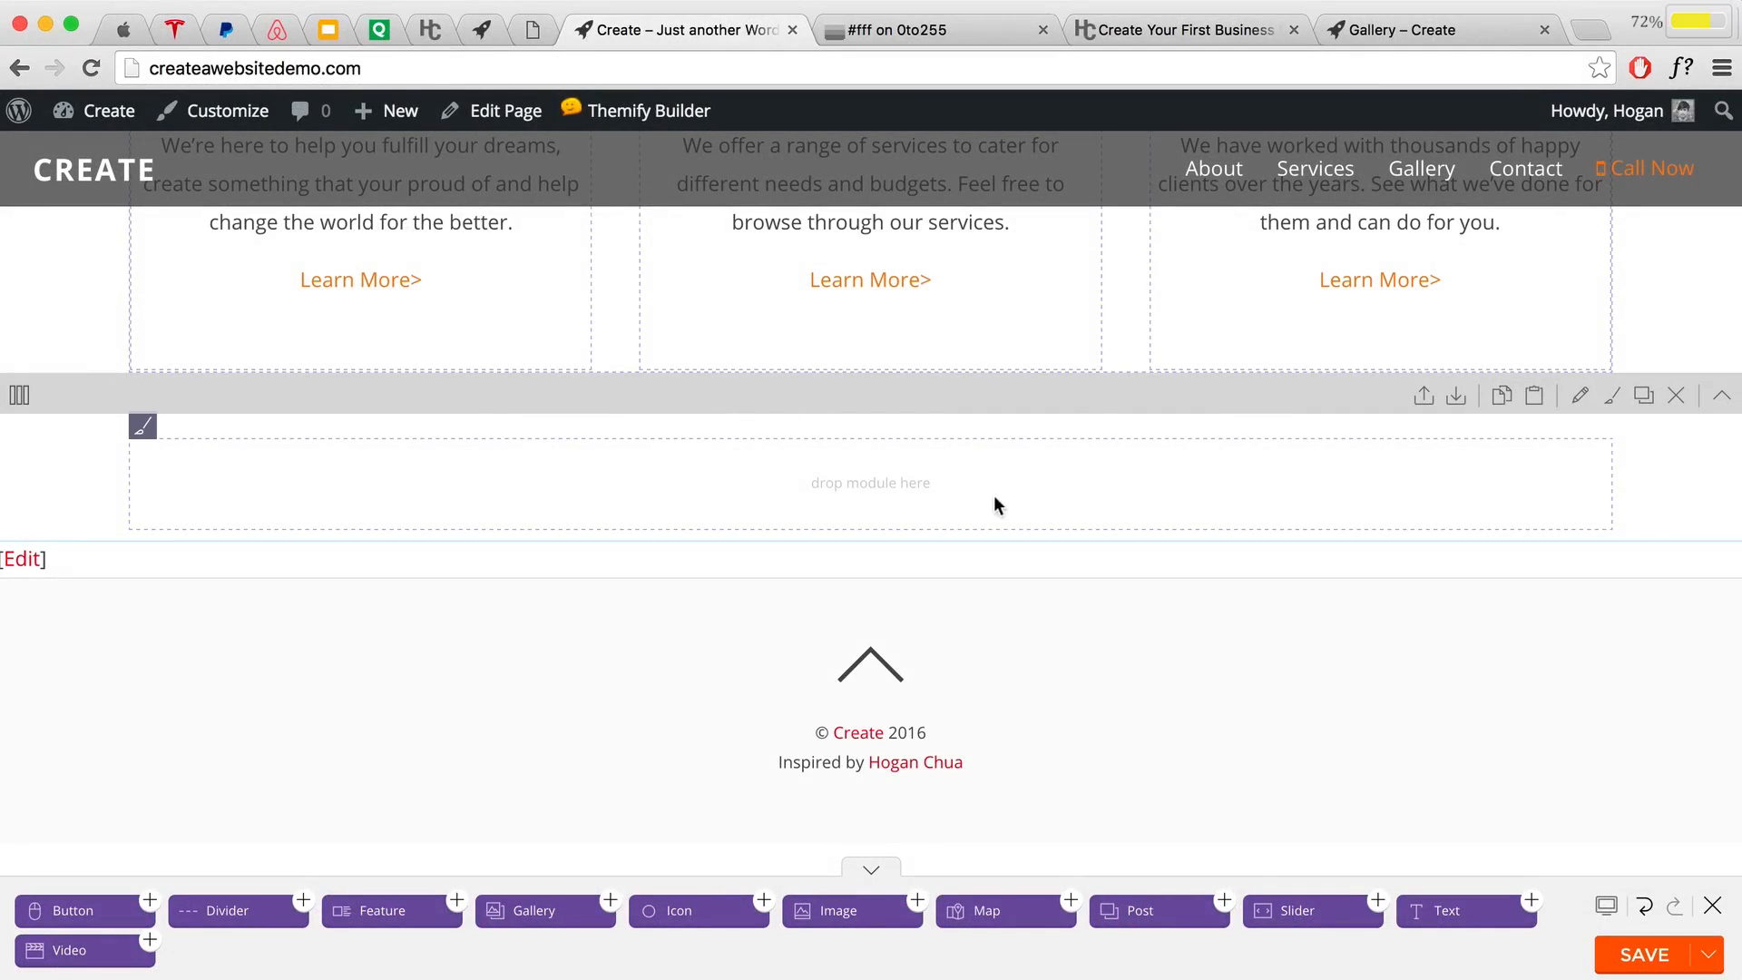
click(1578, 397)
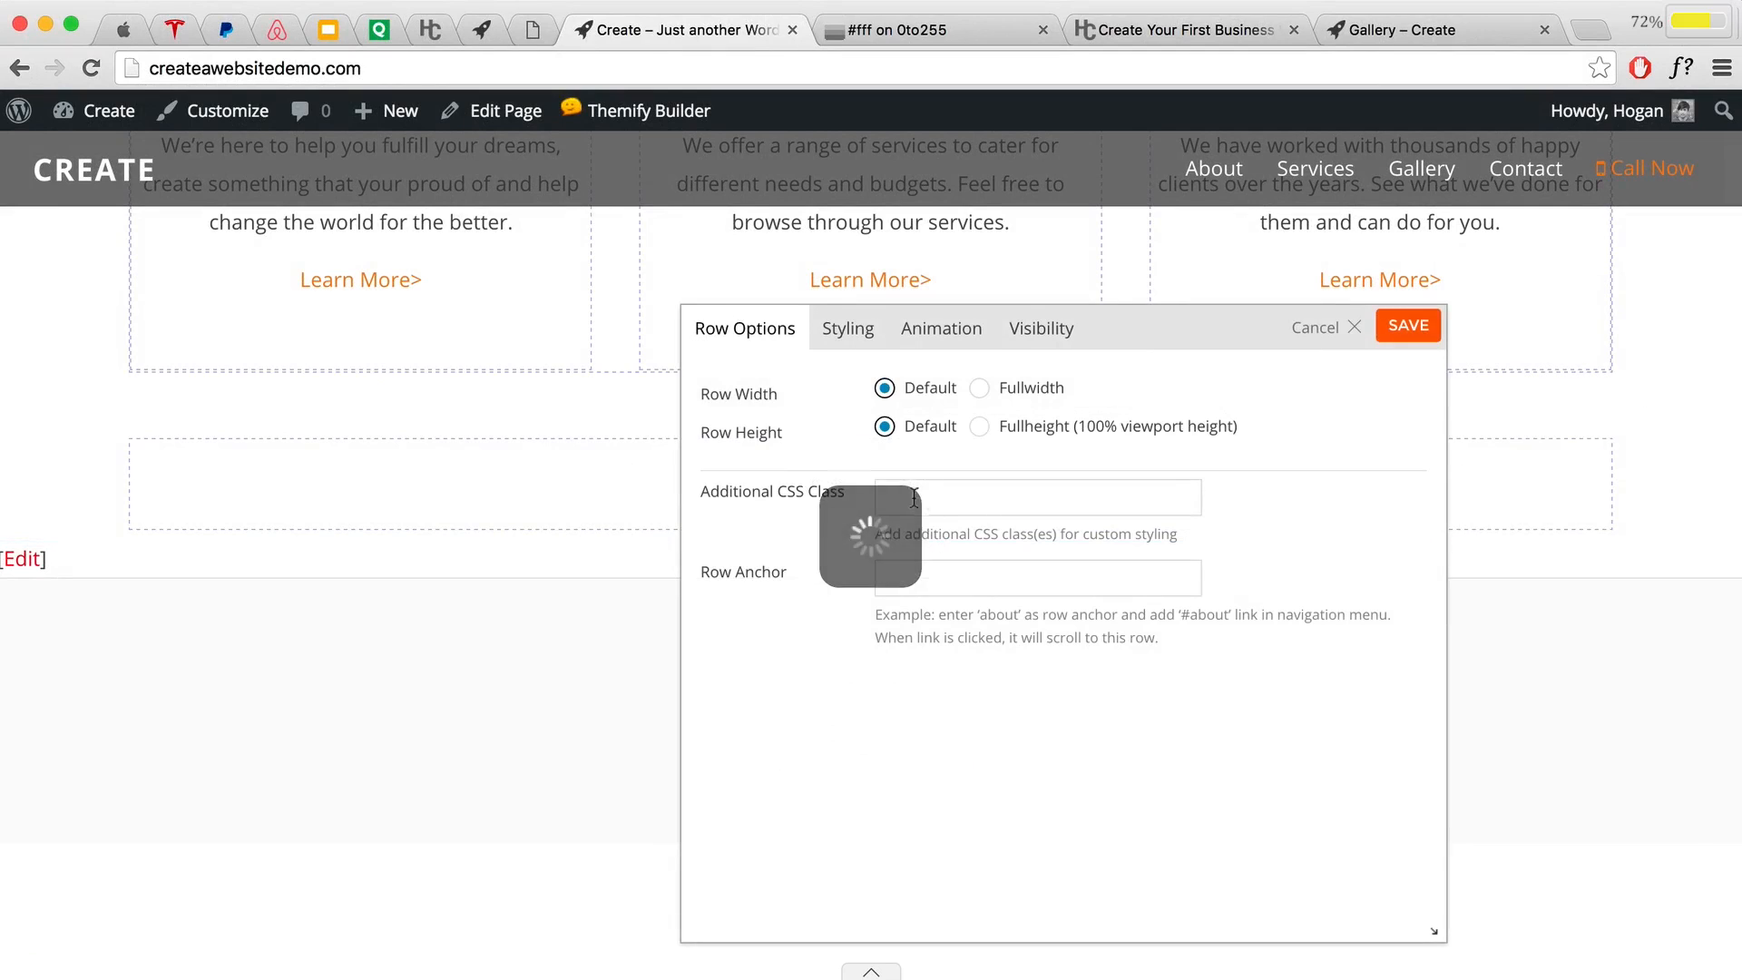
Step: In the row's Styling options, try dfe3cb as background colour, then replace it with f6f6f6
click(847, 341)
scroll(998, 635, down, 2)
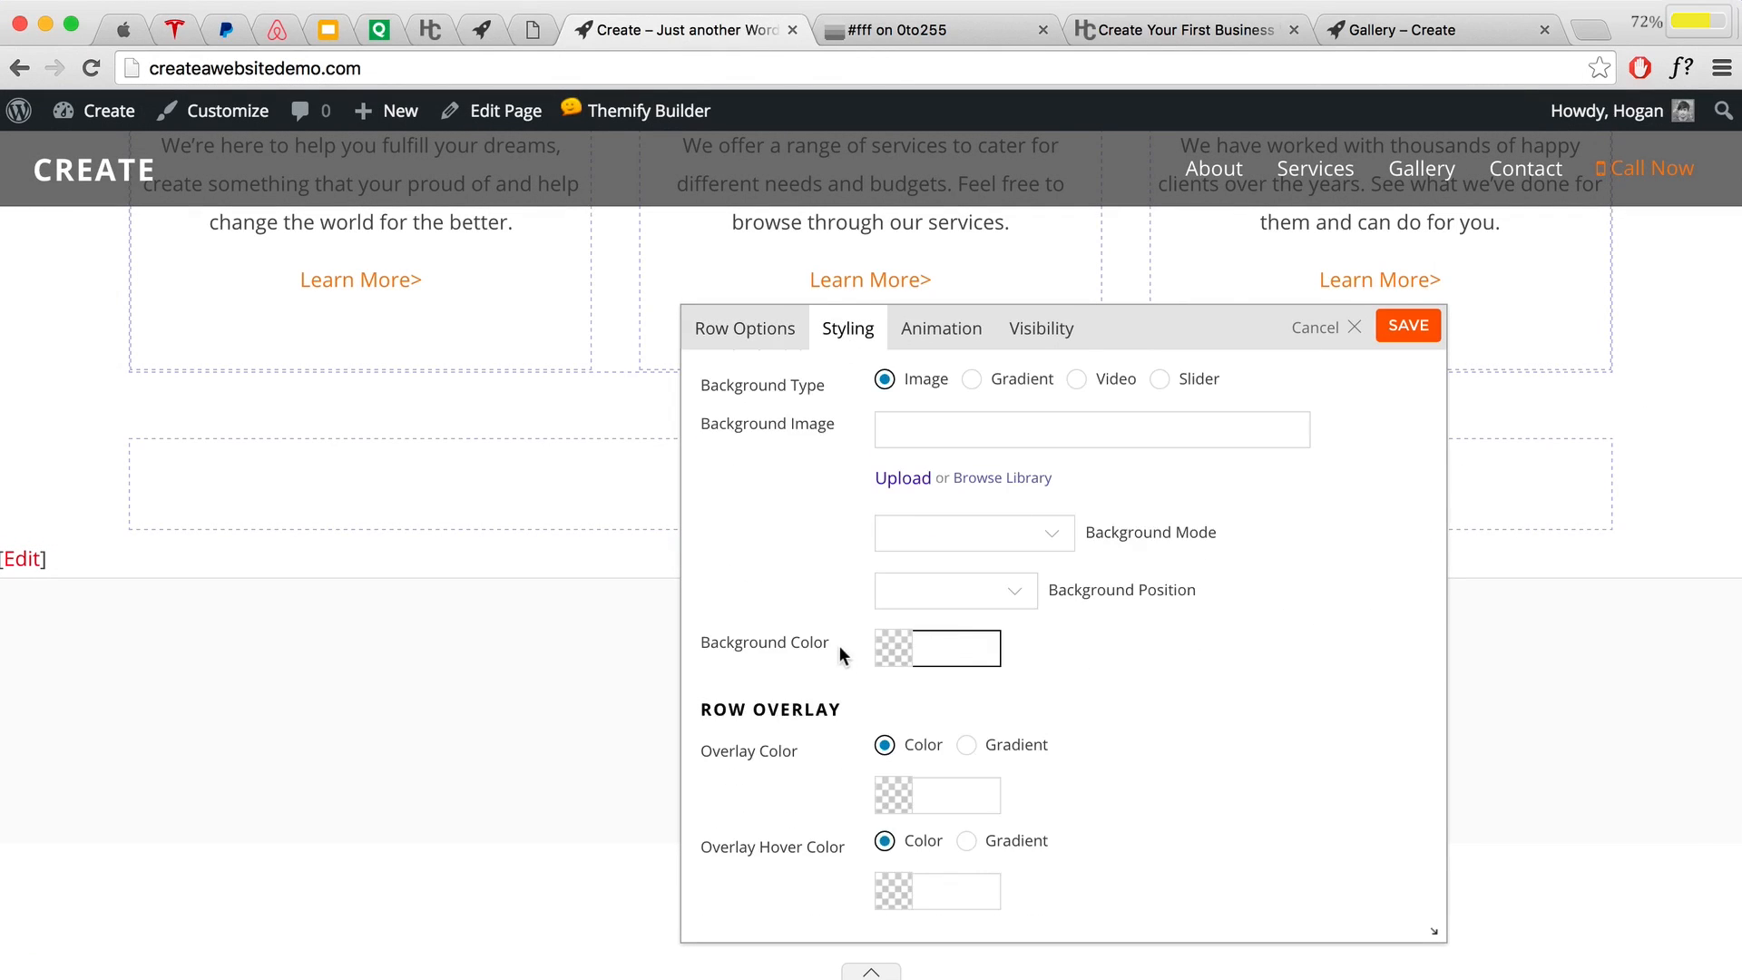
click(948, 653)
text(dfe3cb)
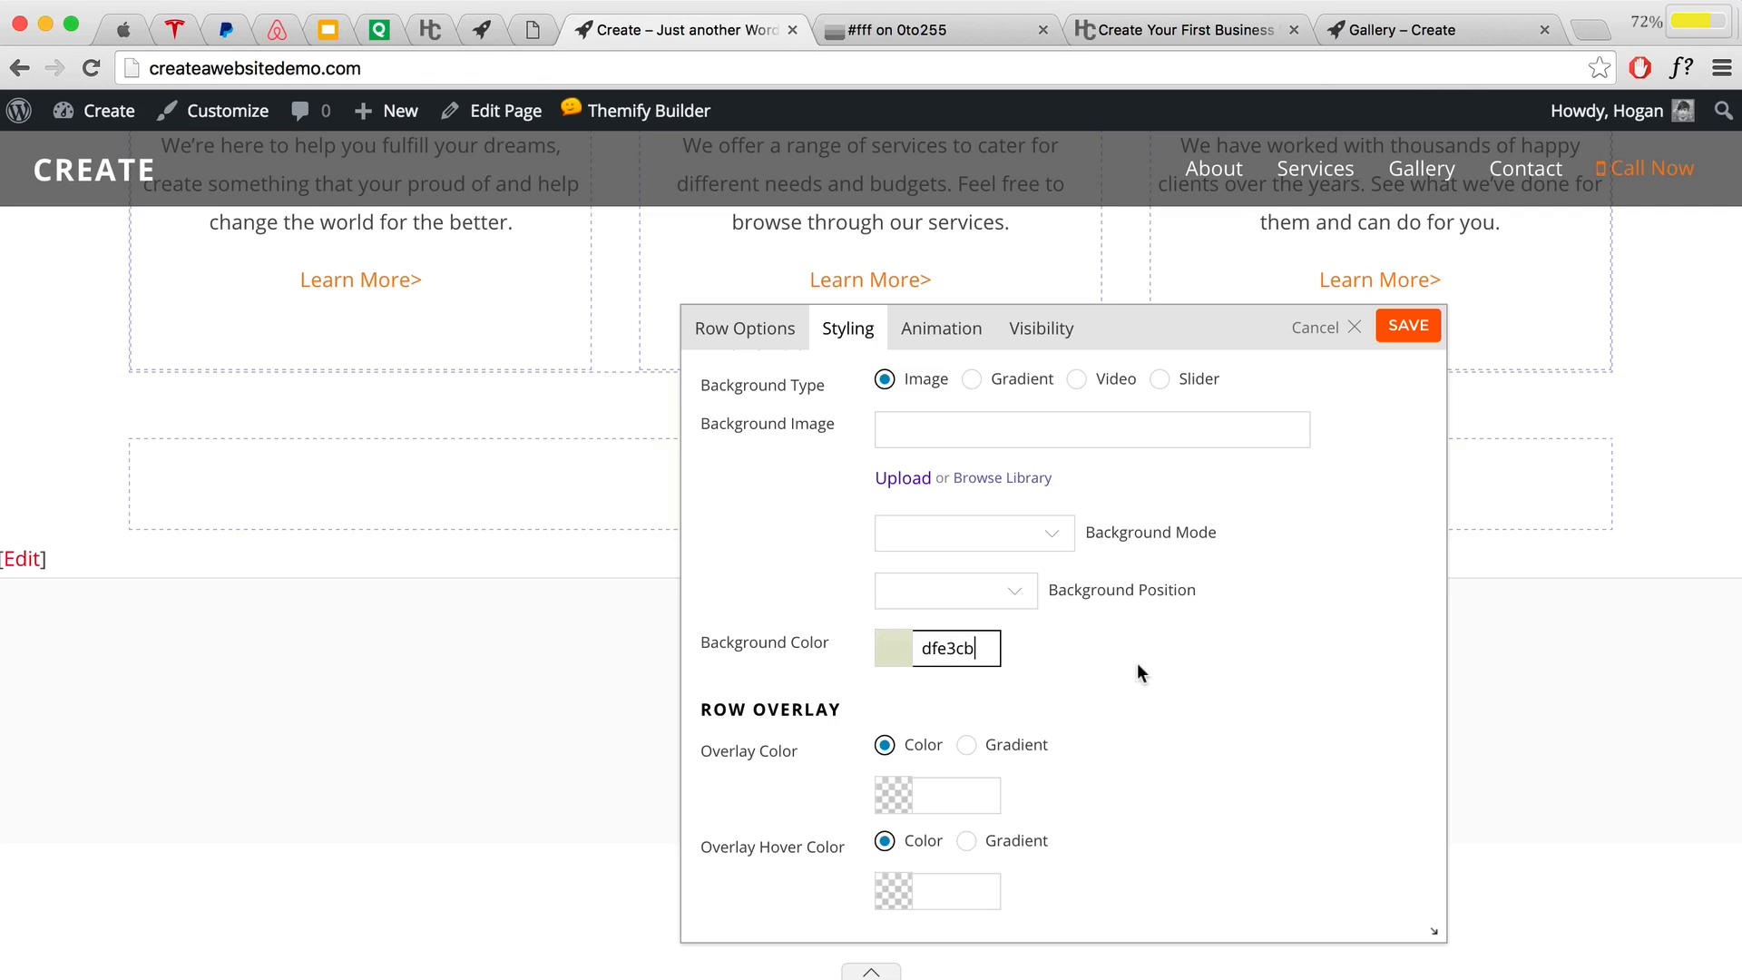
click(1136, 663)
scroll(550, 504, up, 3)
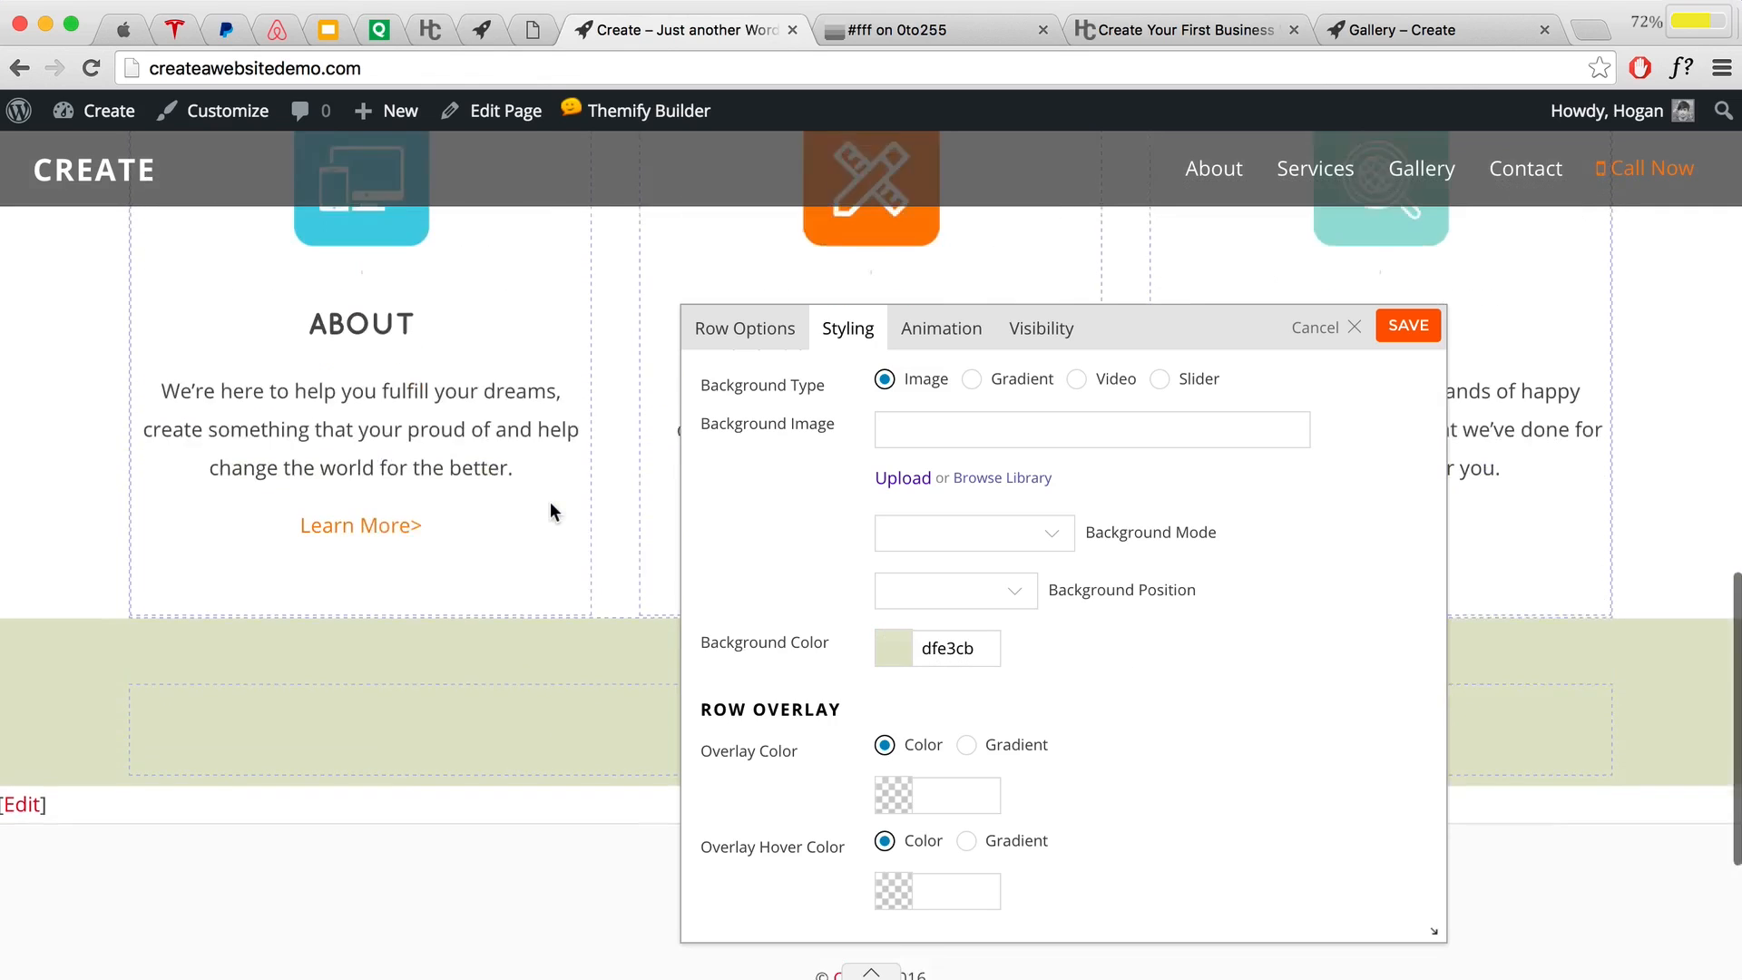
scroll(549, 504, down, 4)
scroll(546, 517, up, 3)
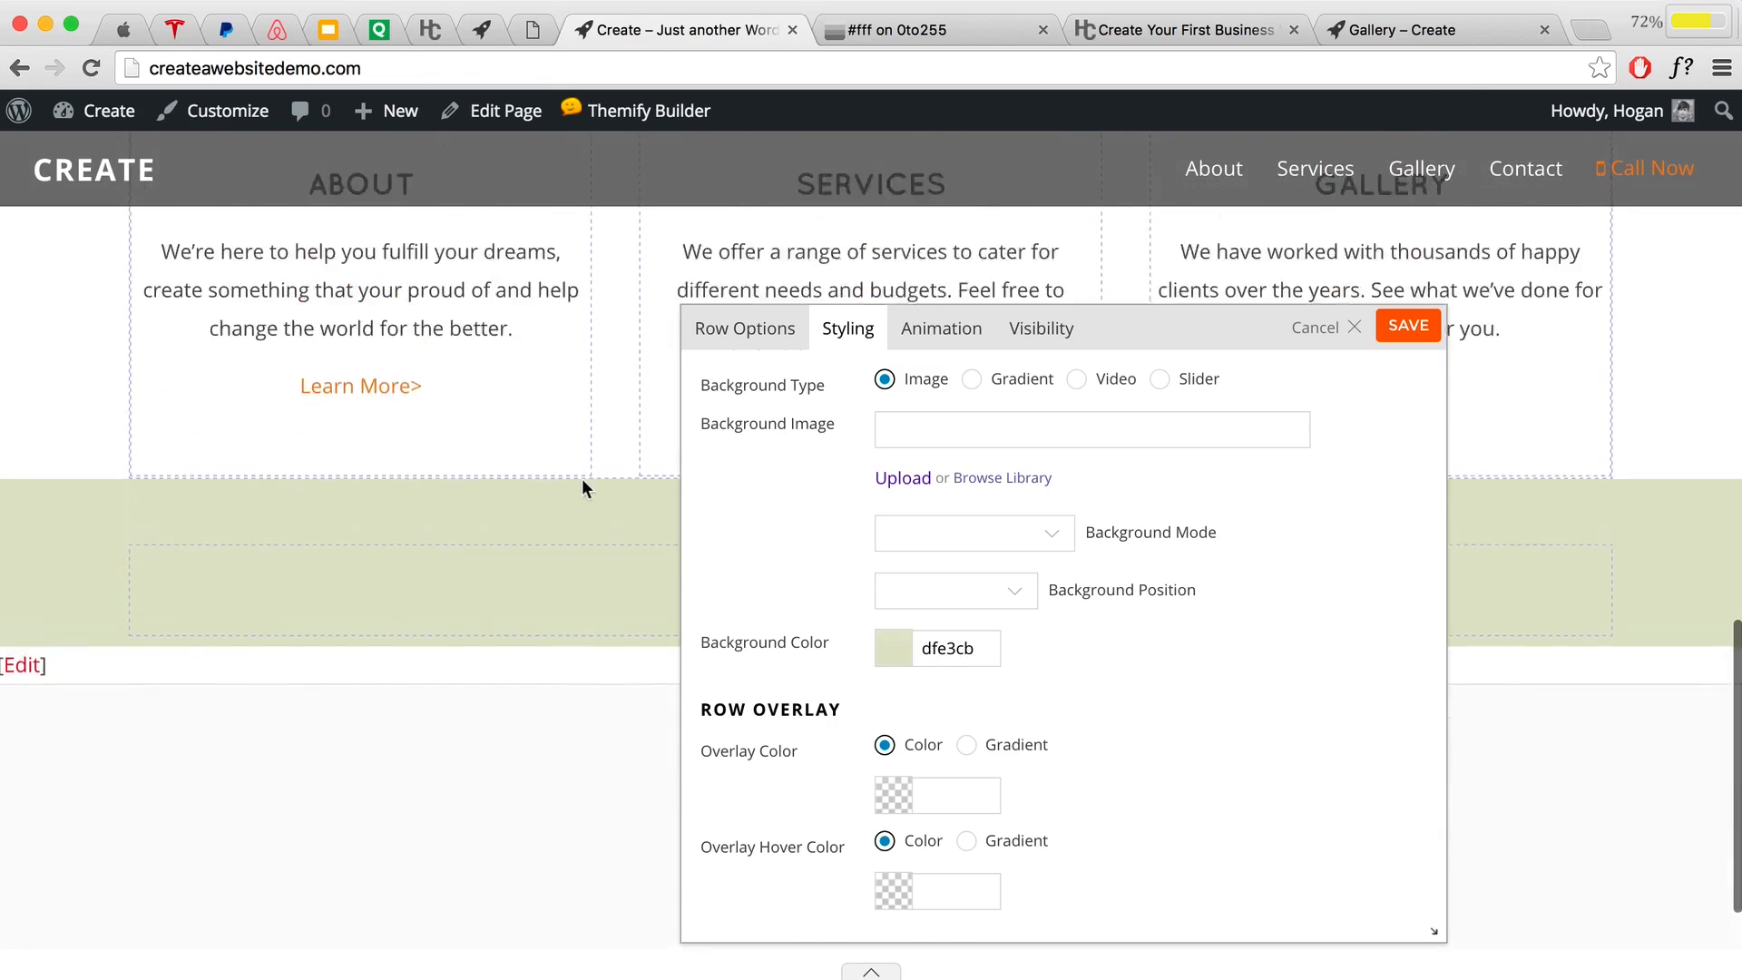
drag(989, 653, 886, 645)
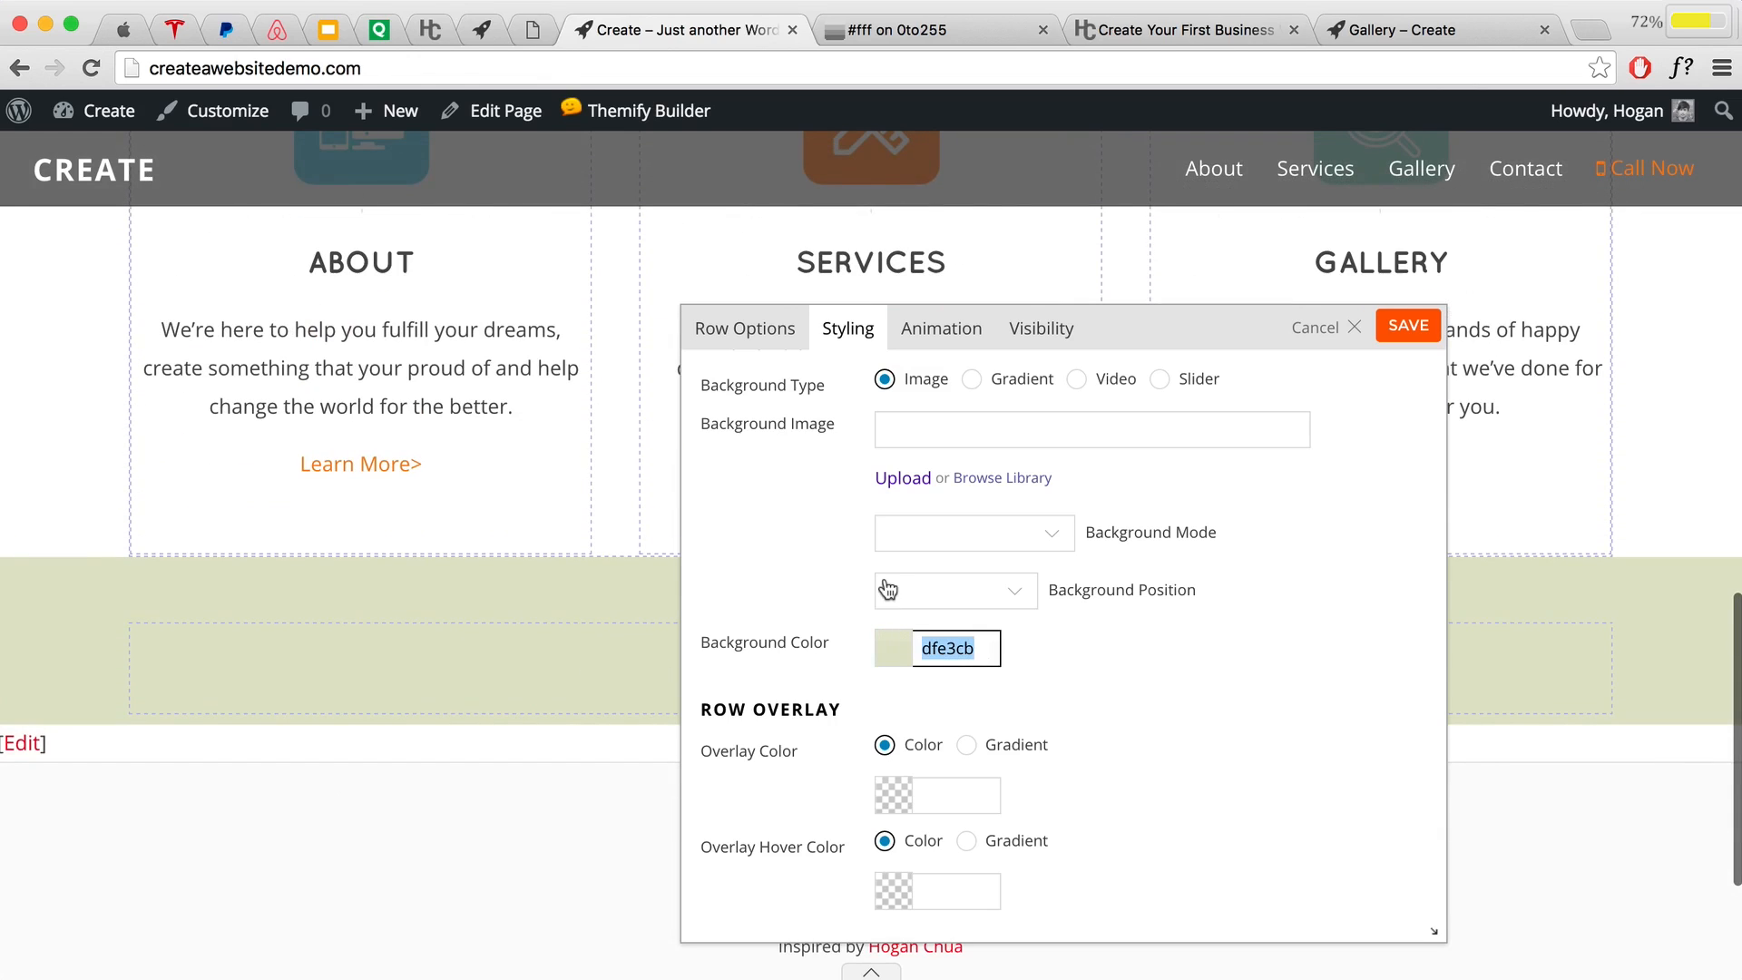
text(f6f6f6)
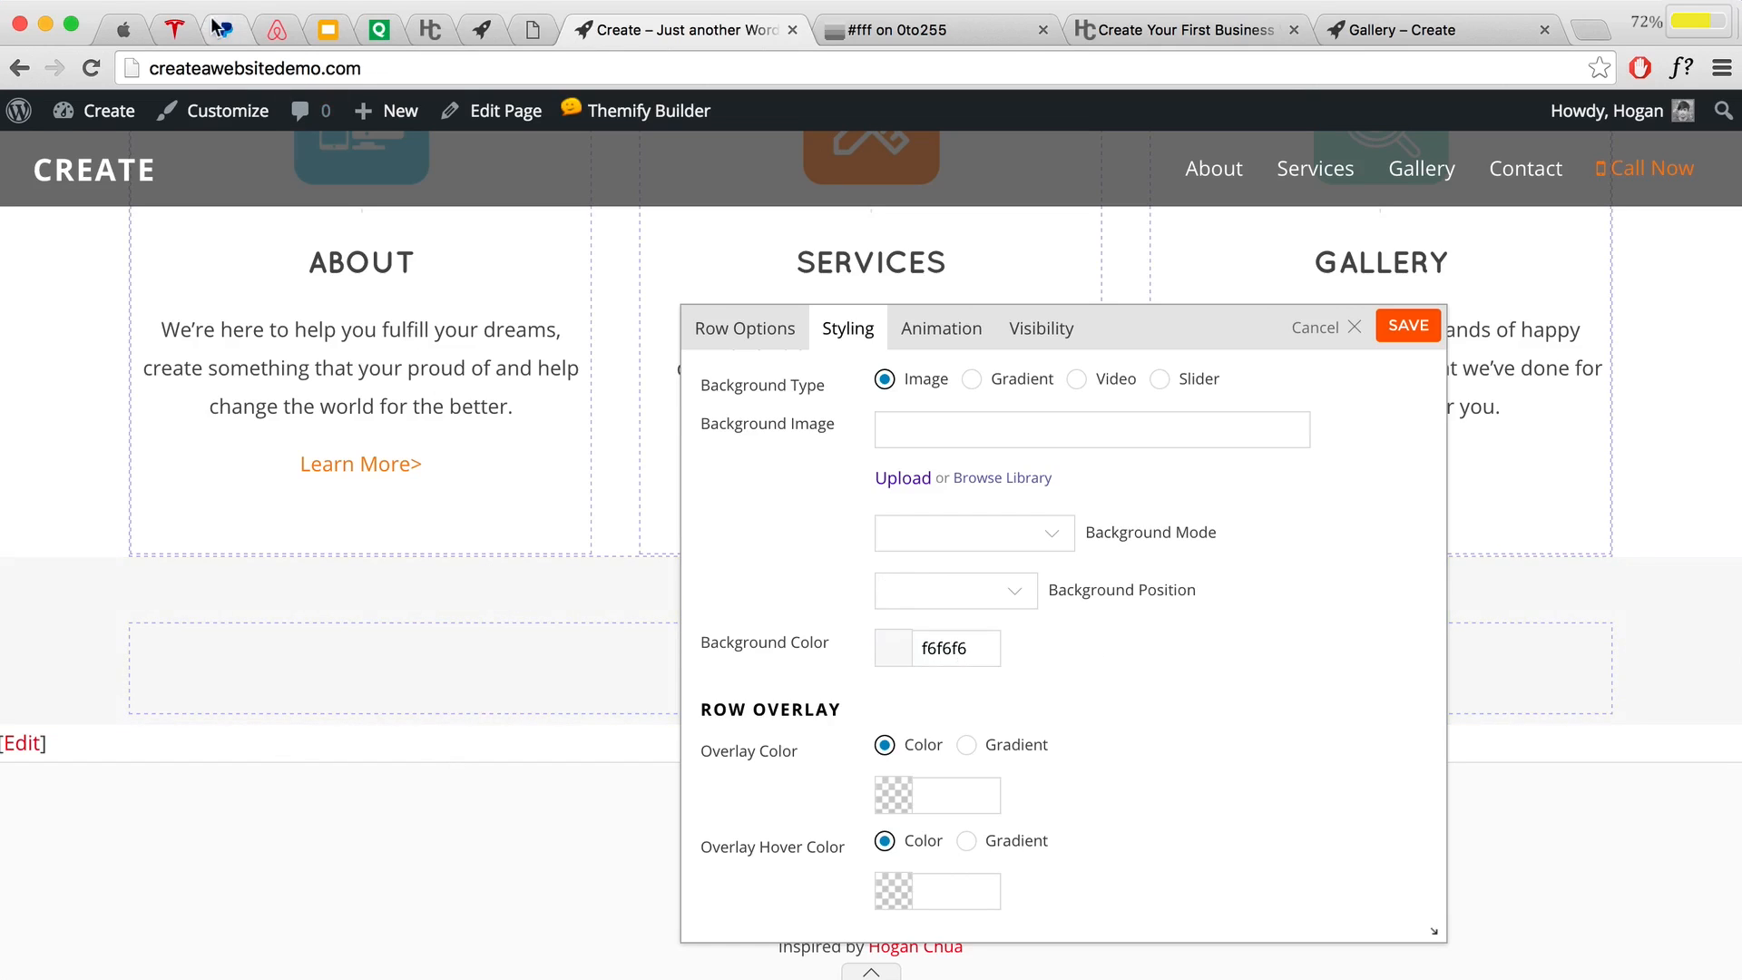
click(327, 30)
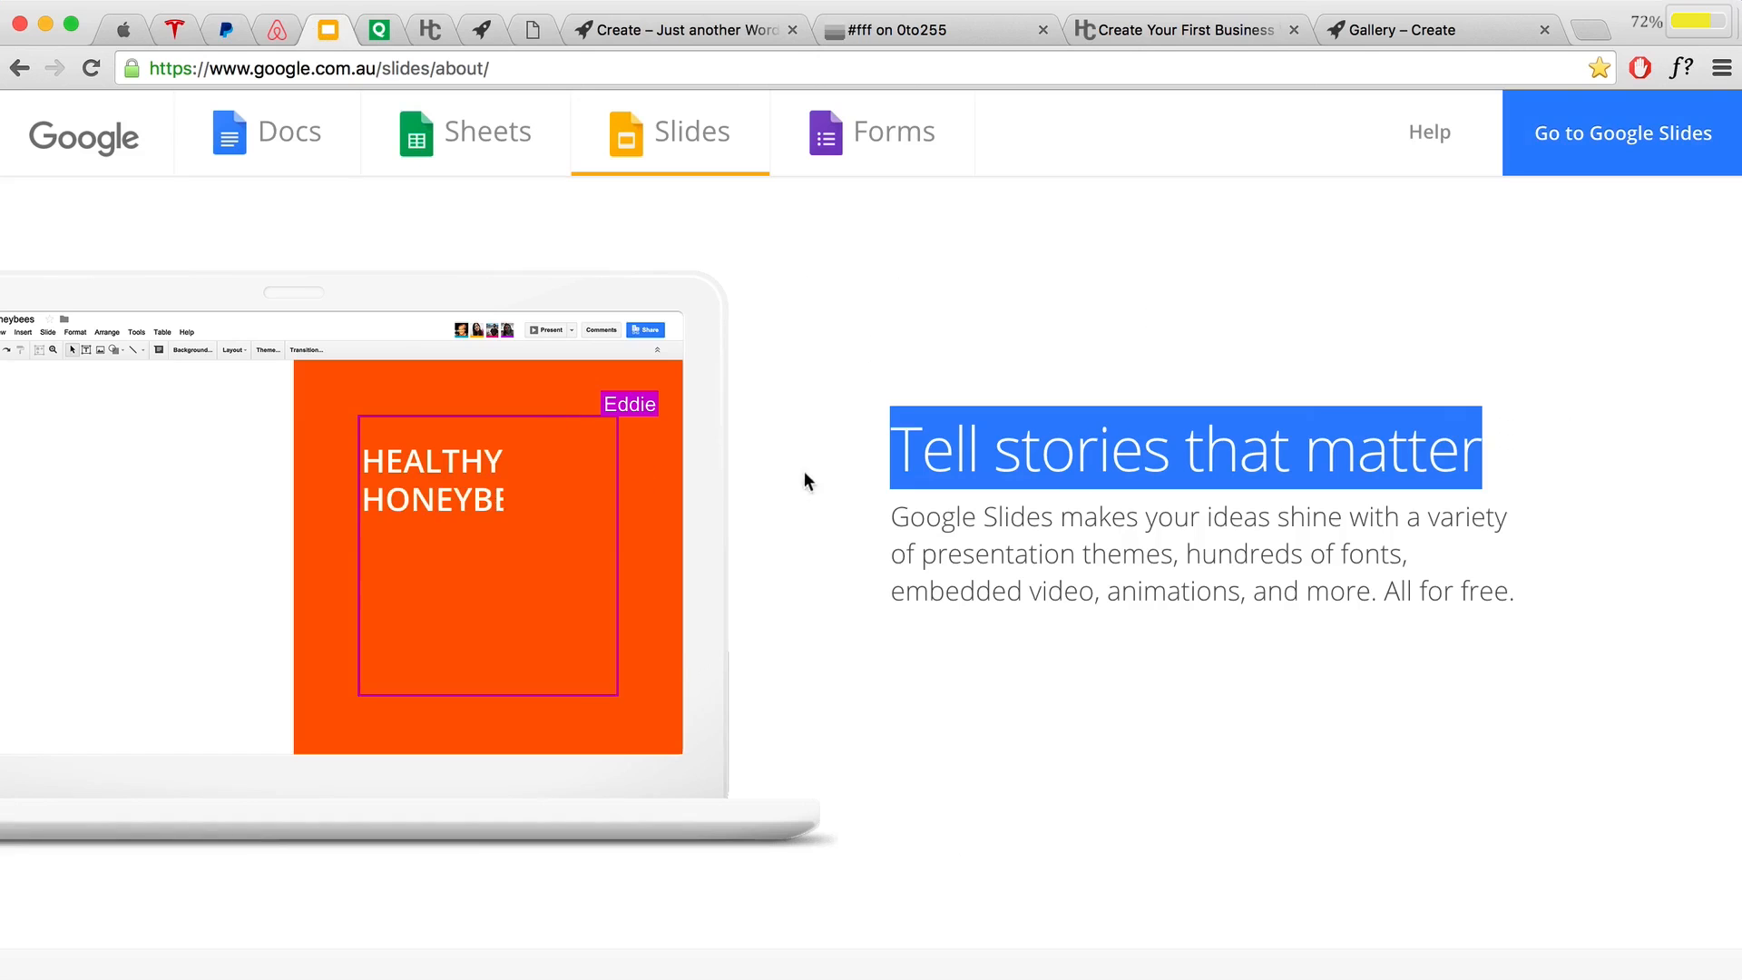
scroll(804, 471, down, 3)
scroll(835, 444, down, 3)
scroll(966, 372, up, 1)
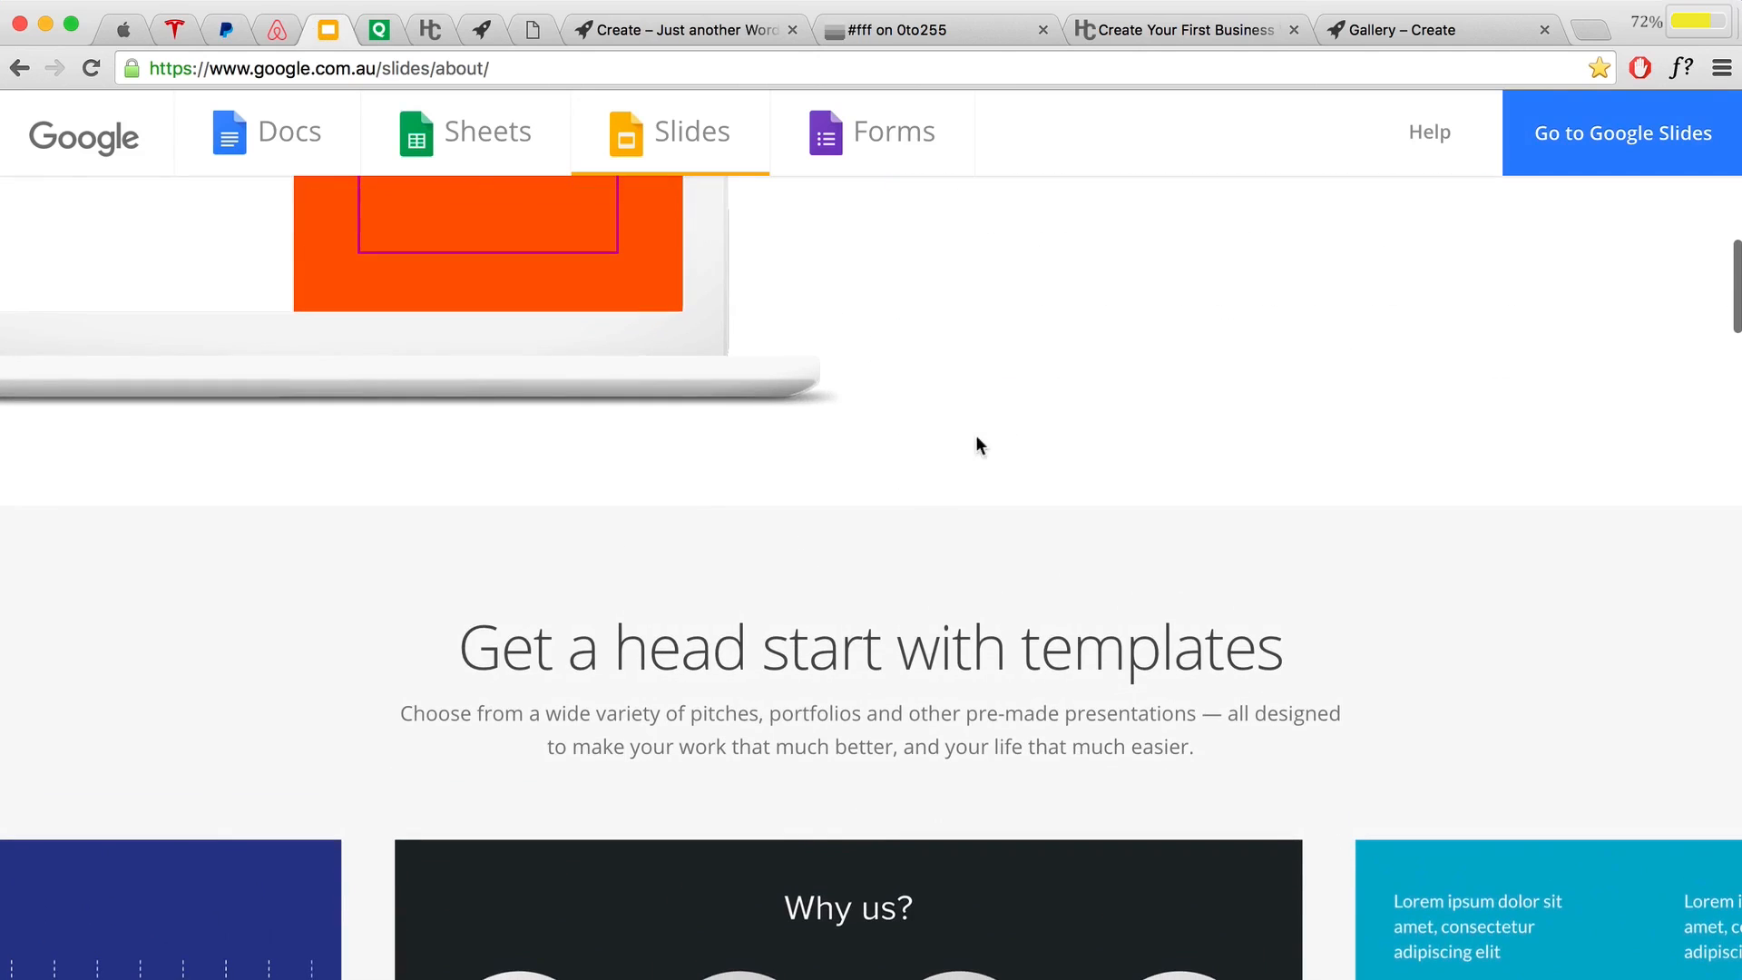
scroll(988, 431, down, 1)
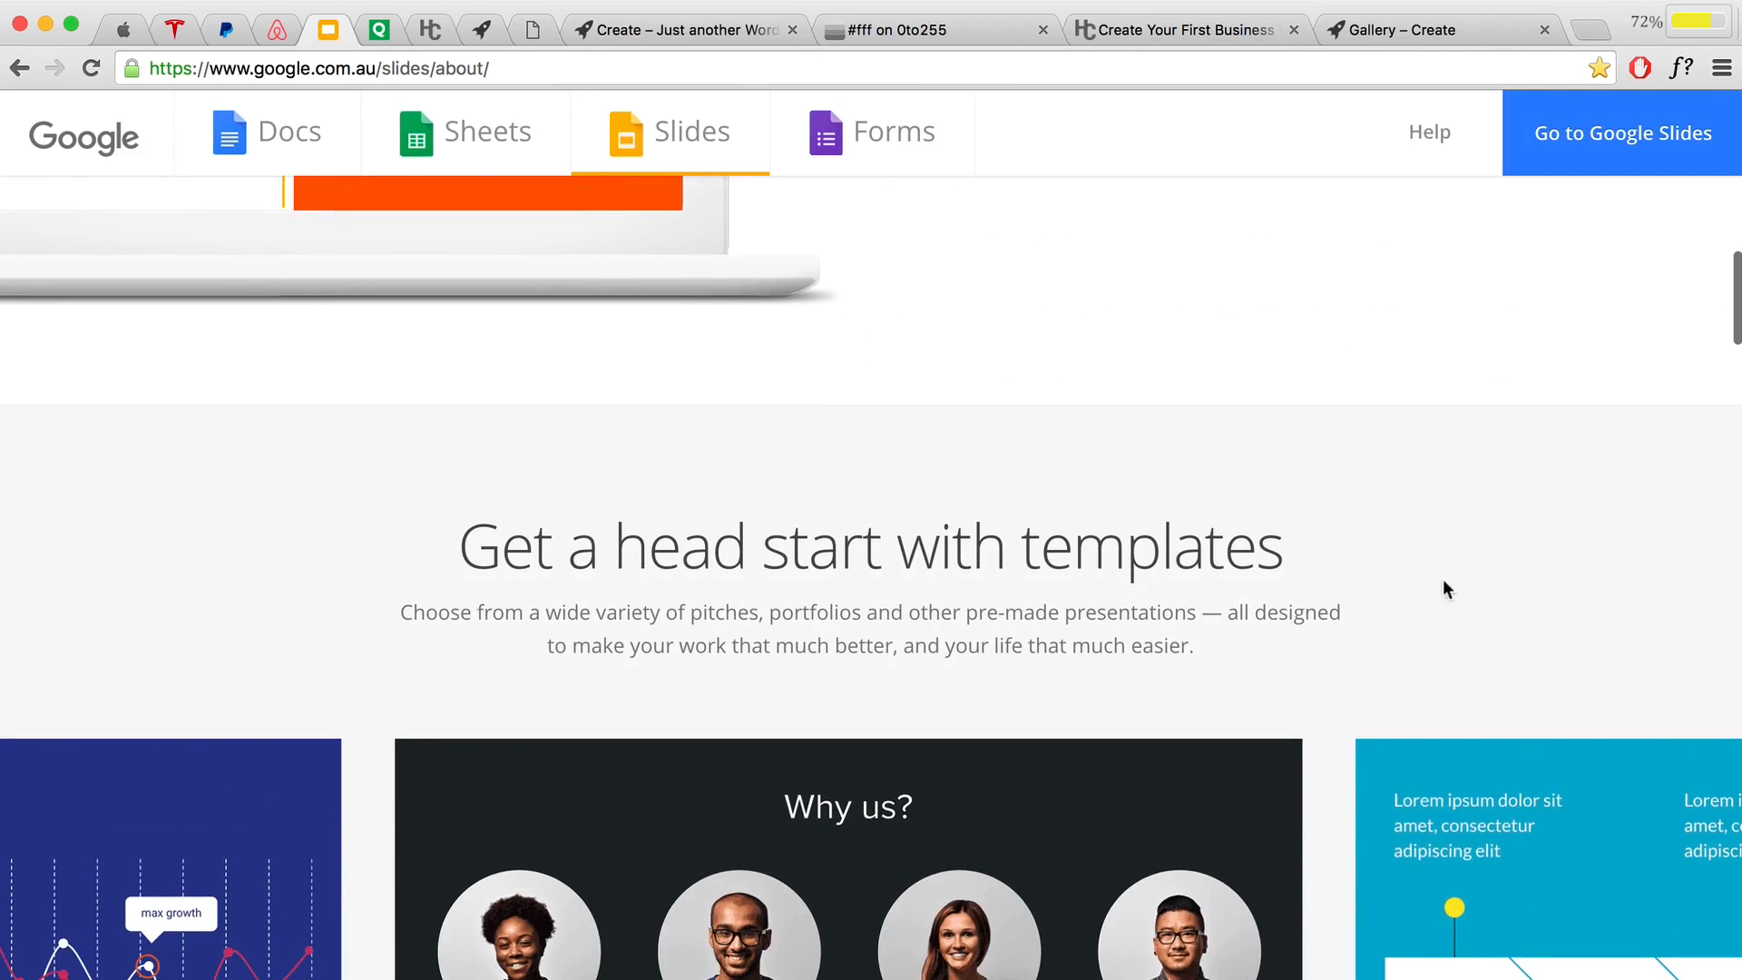
scroll(1399, 517, down, 15)
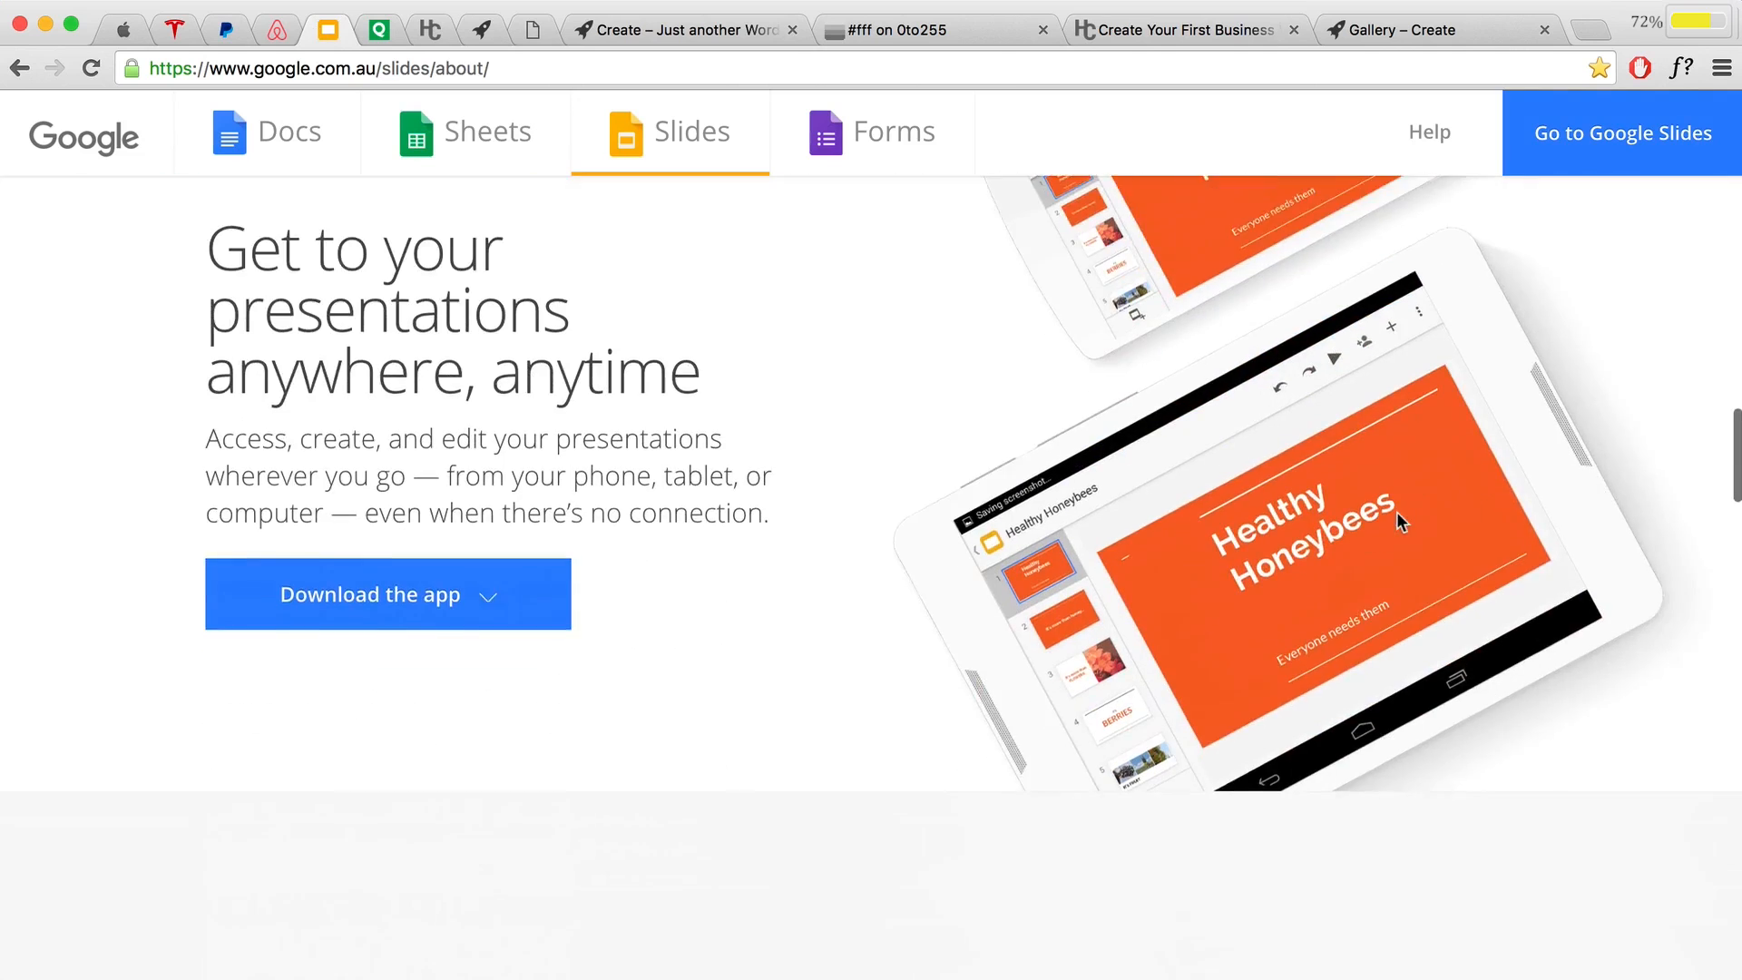
scroll(851, 515, down, 8)
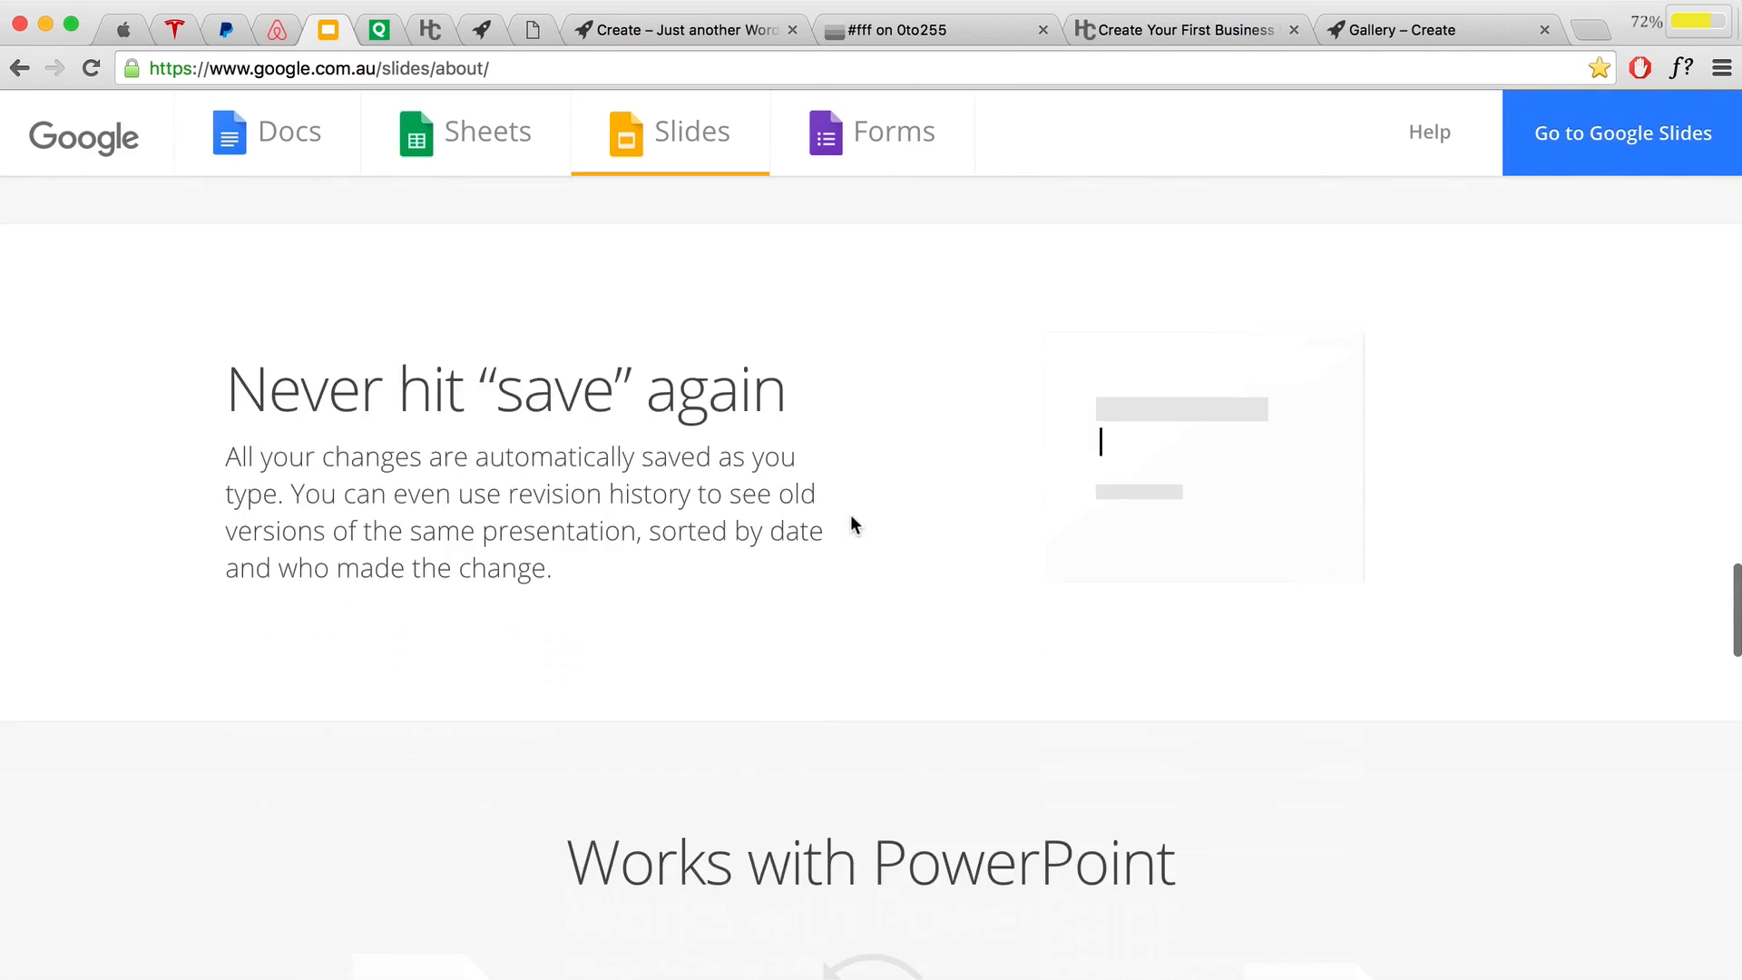
scroll(851, 516, down, 4)
scroll(851, 516, up, 20)
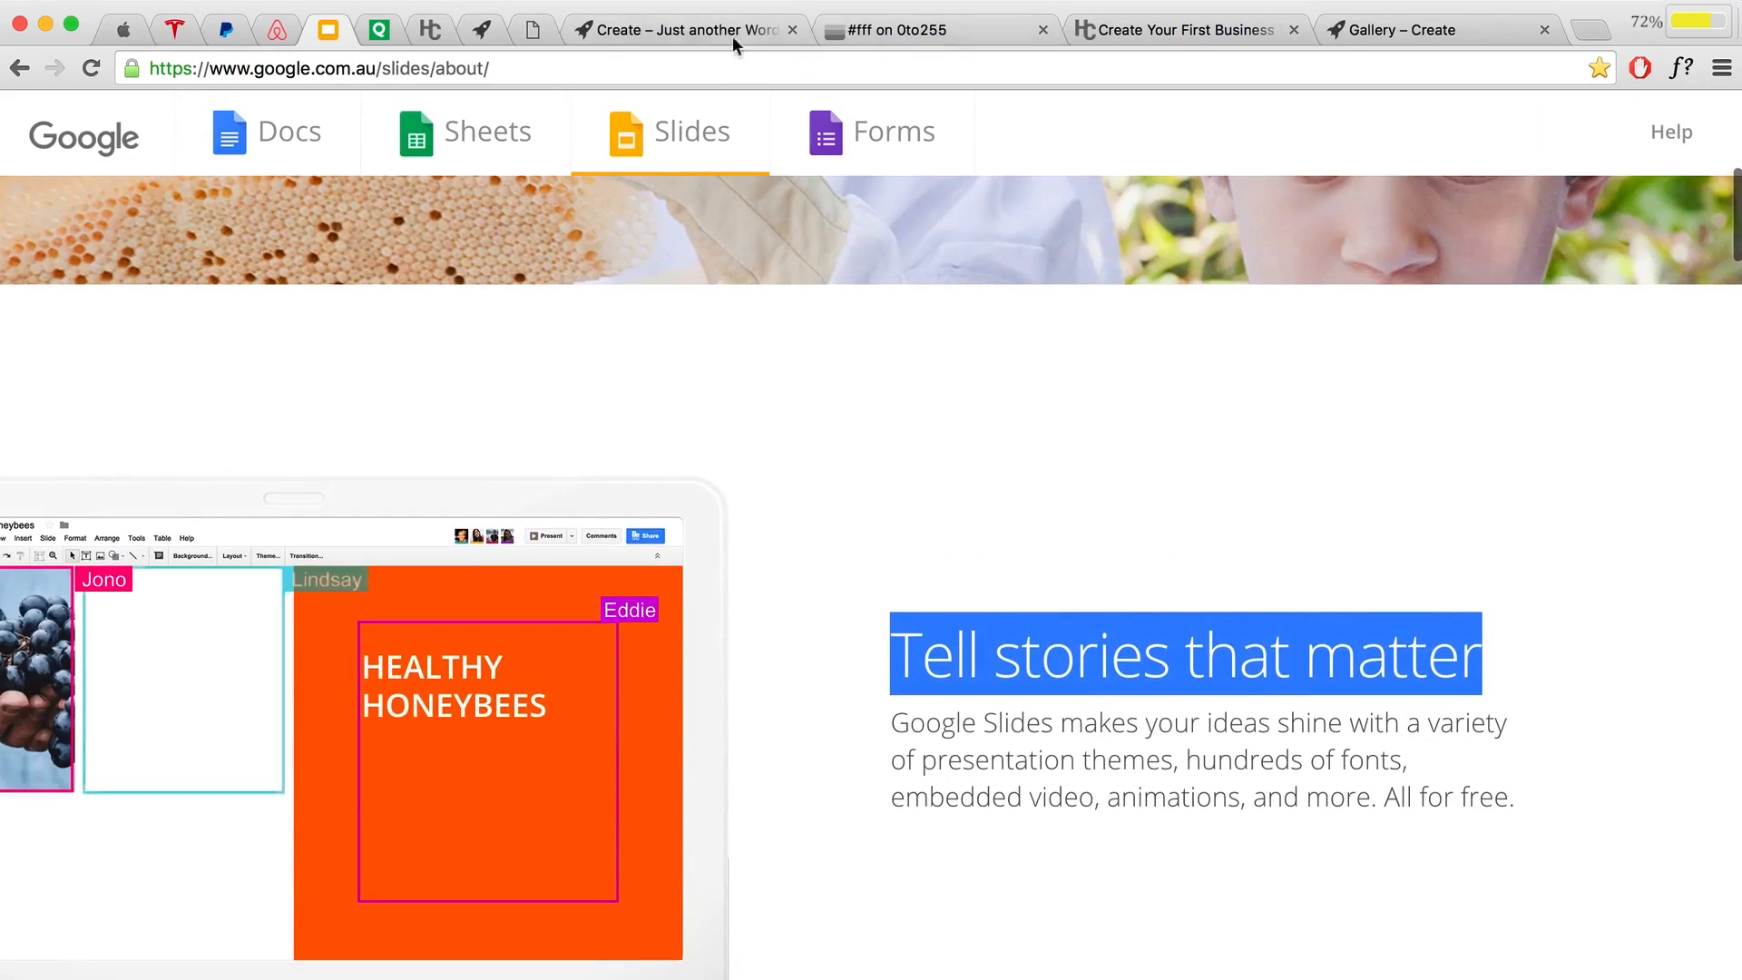
click(683, 28)
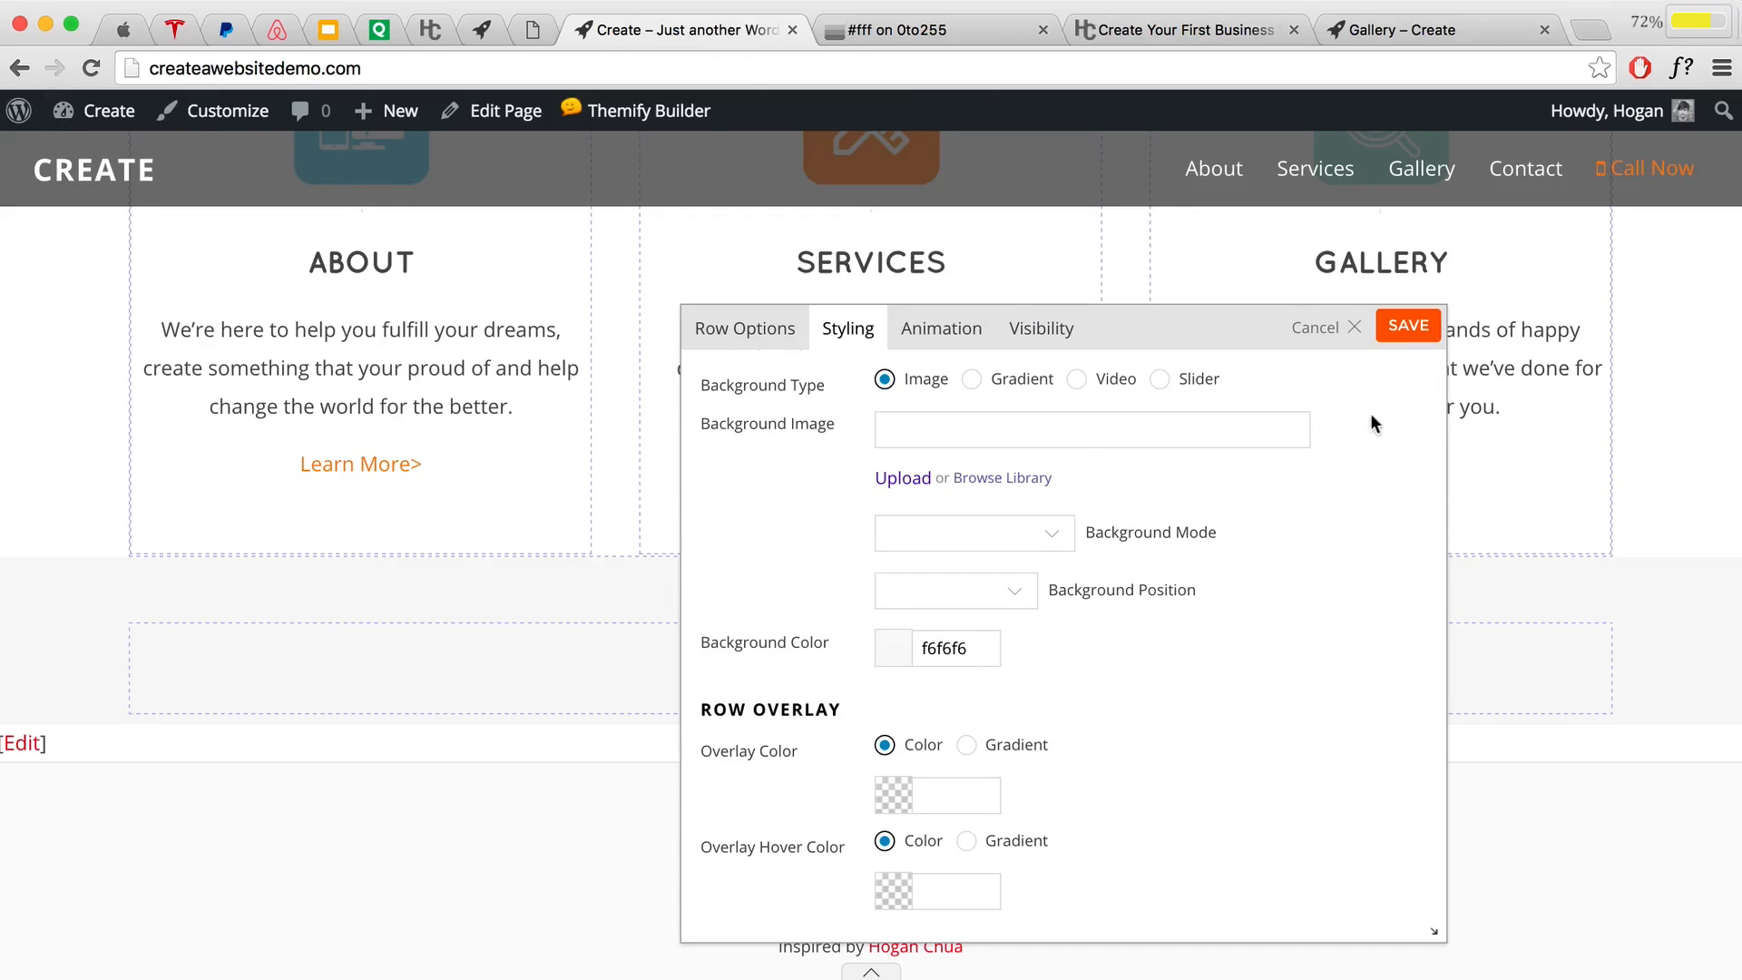
Step: Save the grey row, then add a text module with the word Testimonials as Heading 3
click(1404, 343)
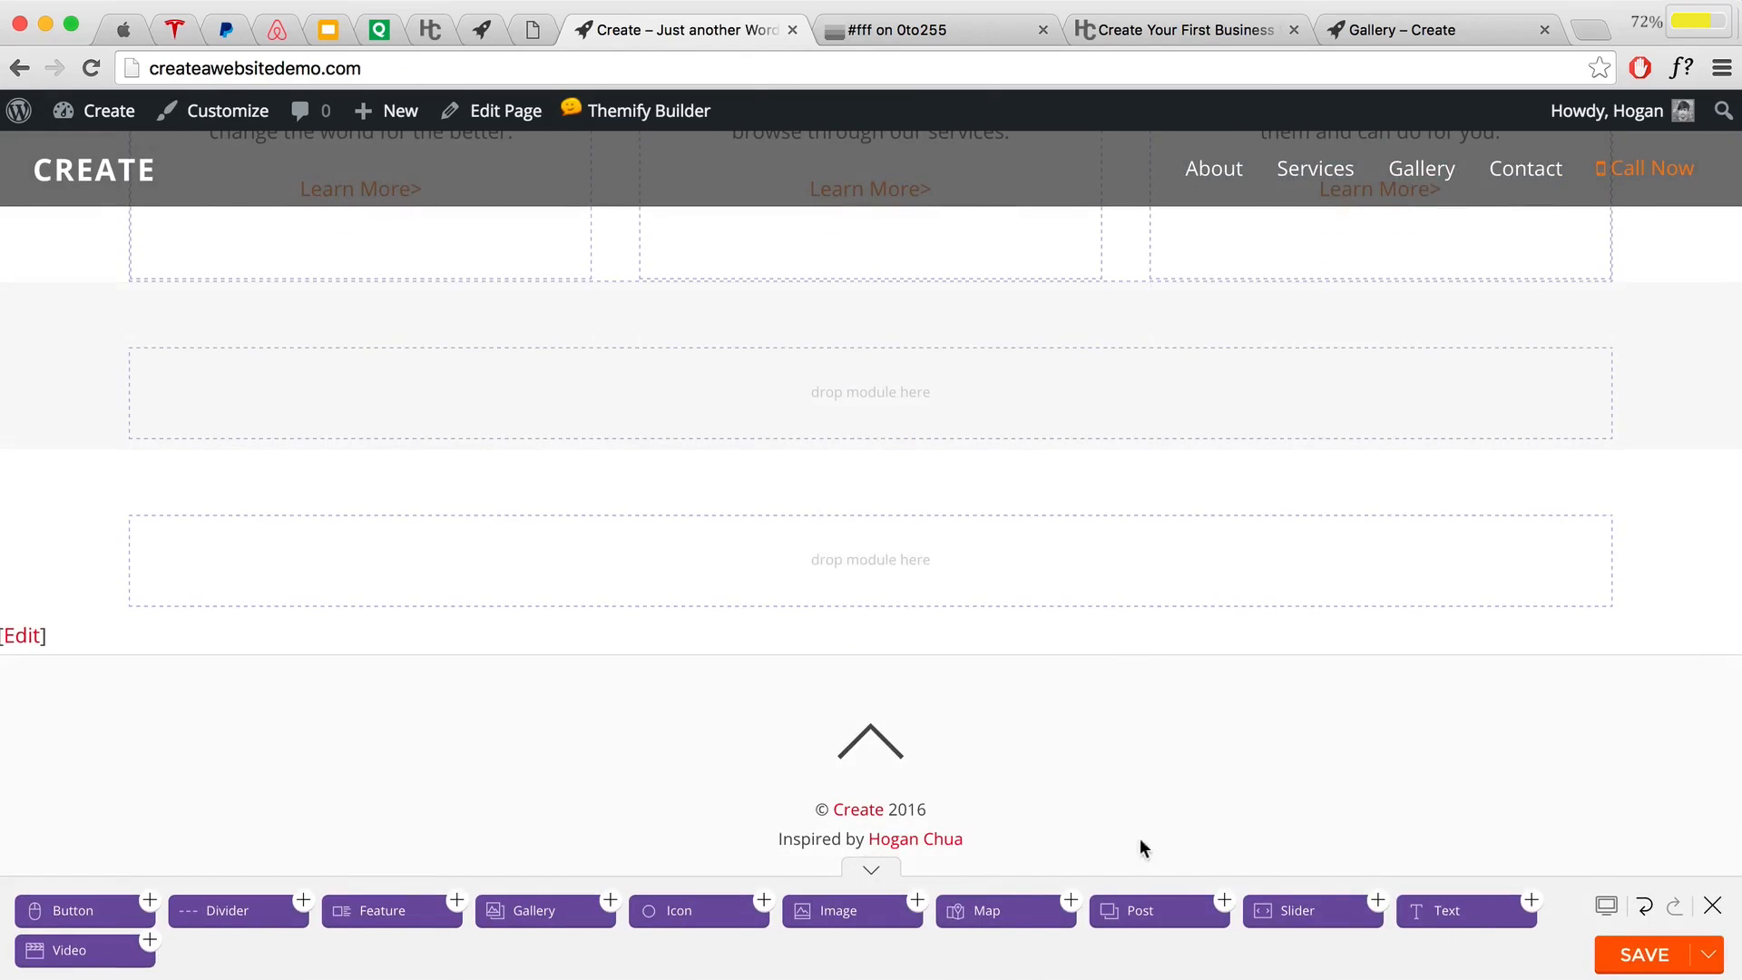
drag(1414, 906, 1043, 426)
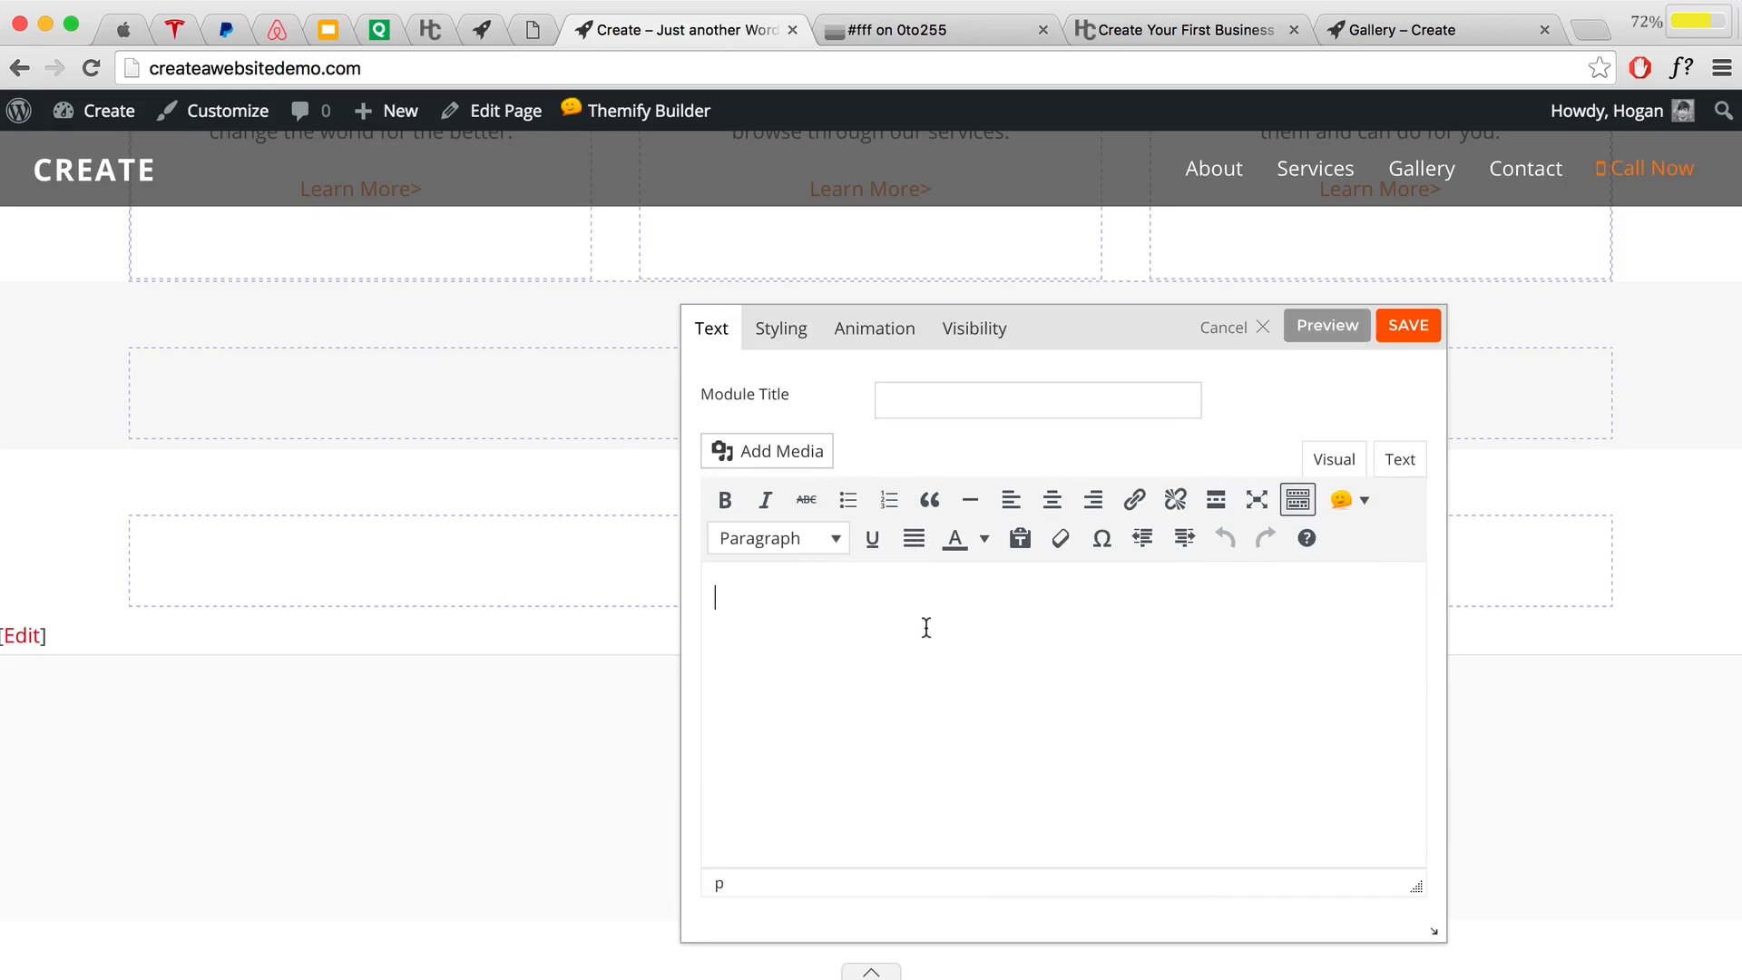
text(Tesmi)
text(imon)
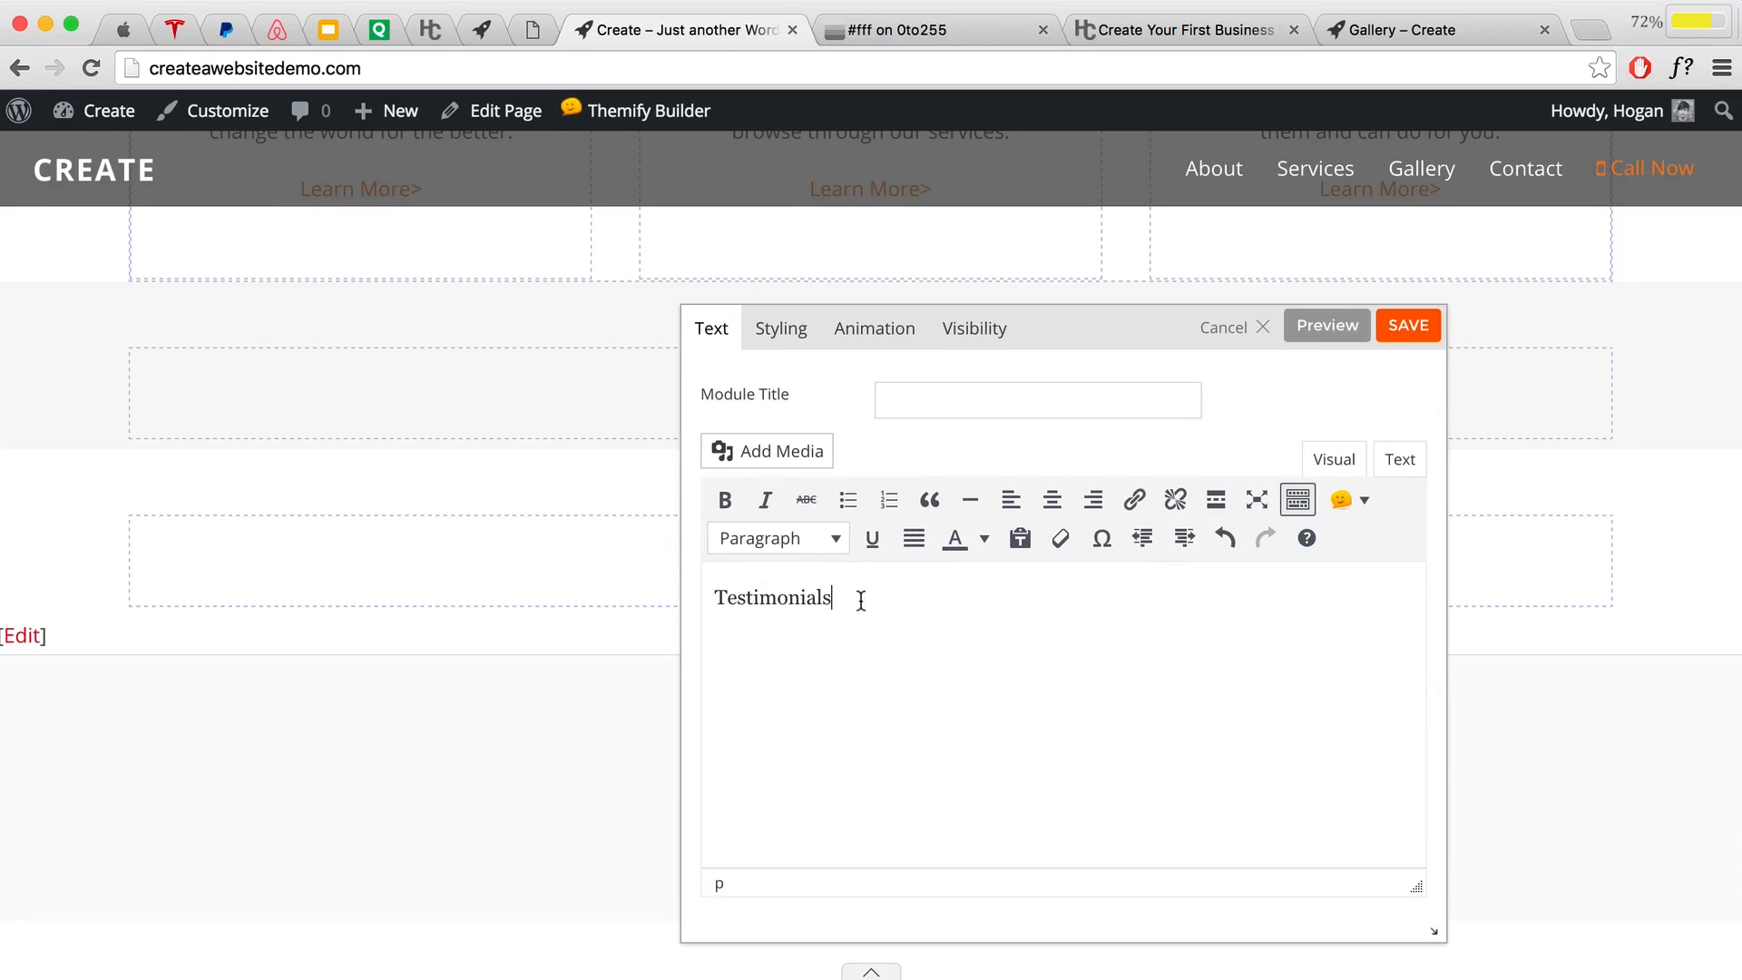
drag(860, 602, 650, 594)
click(815, 543)
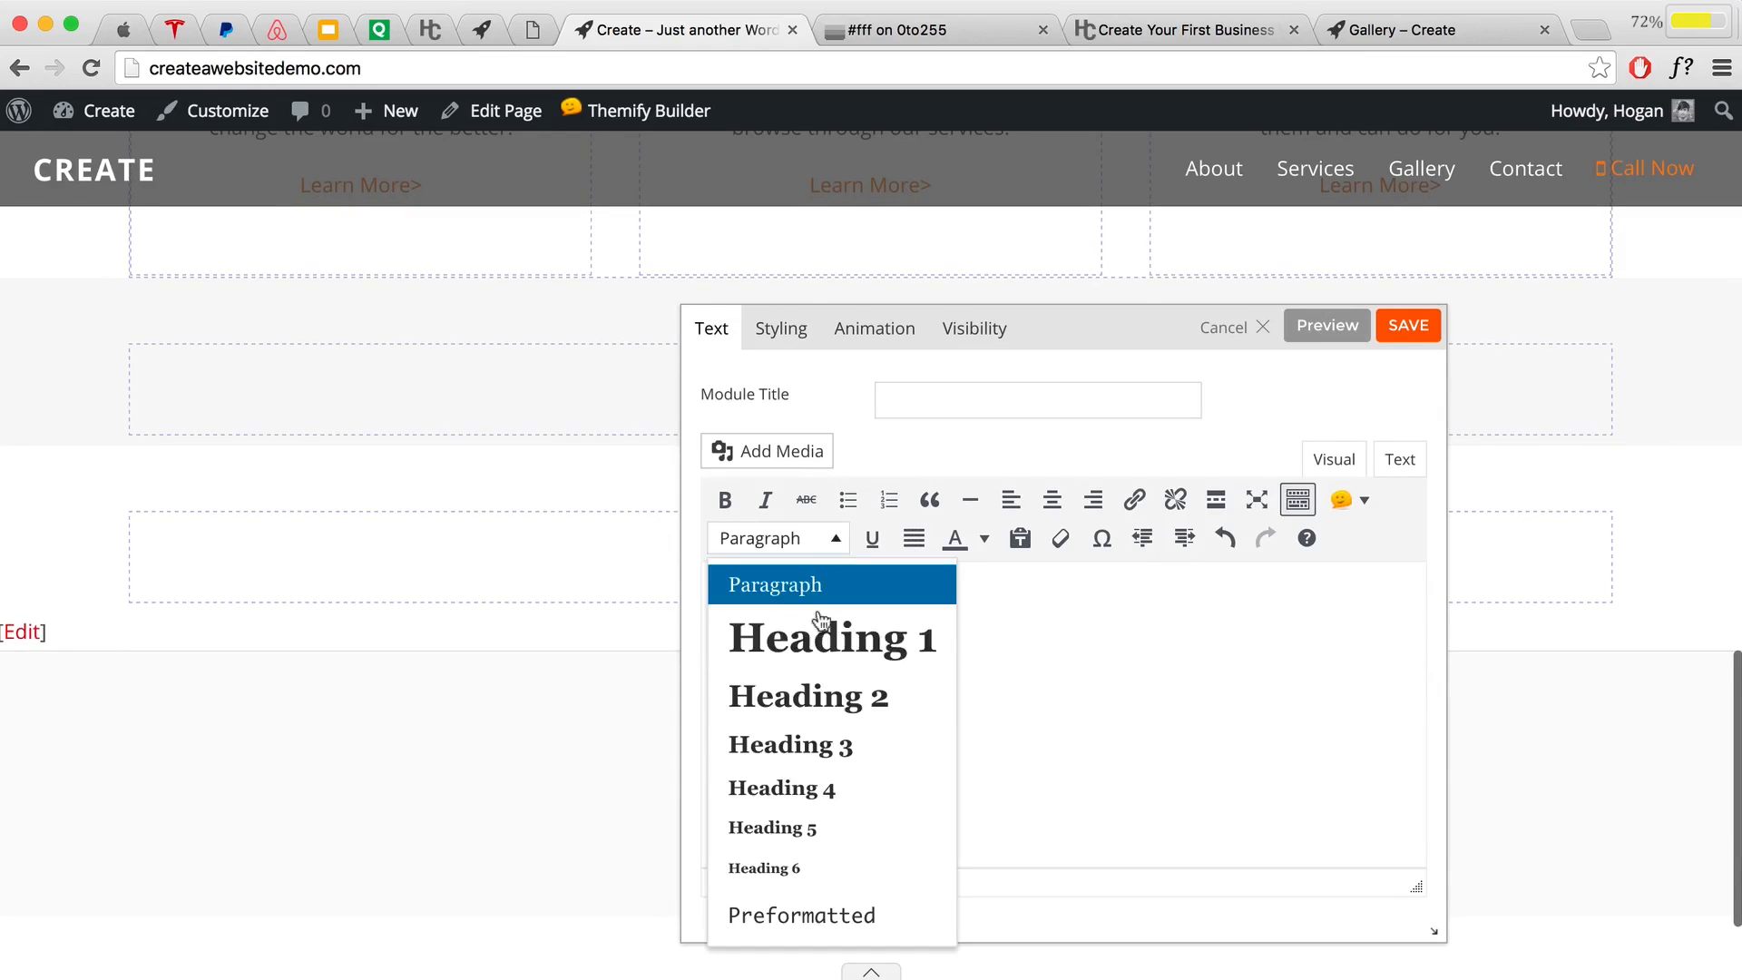
click(790, 744)
Step: Preview the Testimonials heading on the page and save the text module
click(1327, 327)
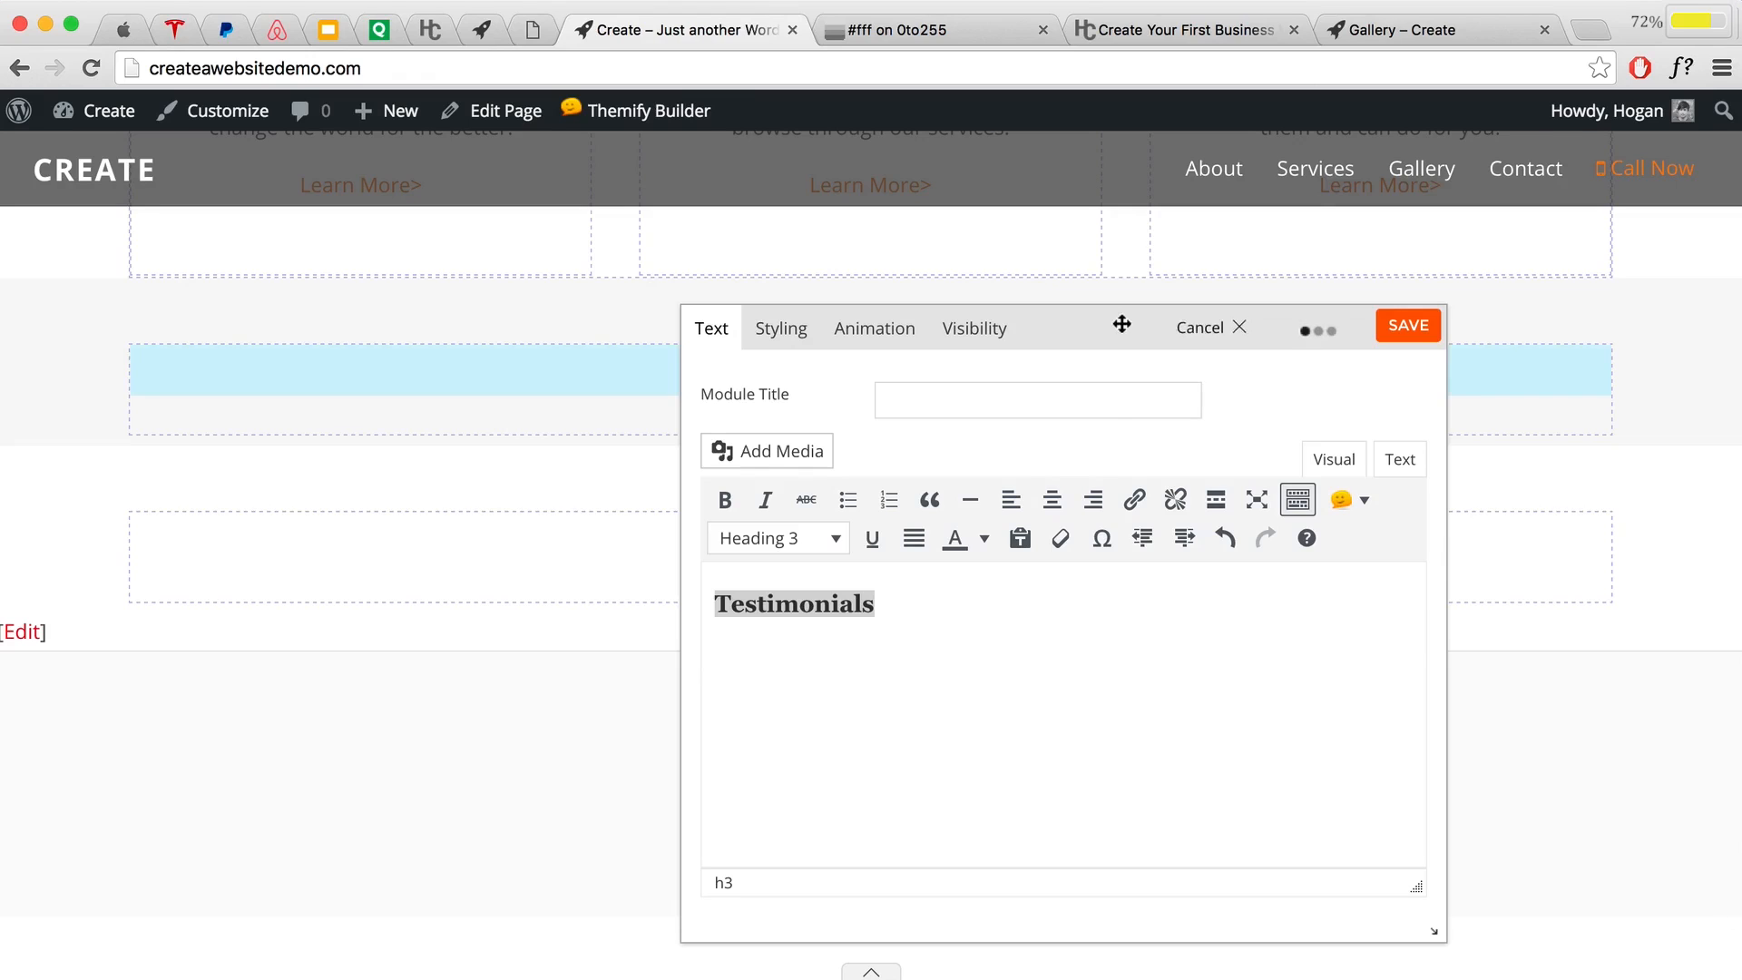
drag(1123, 323, 1147, 603)
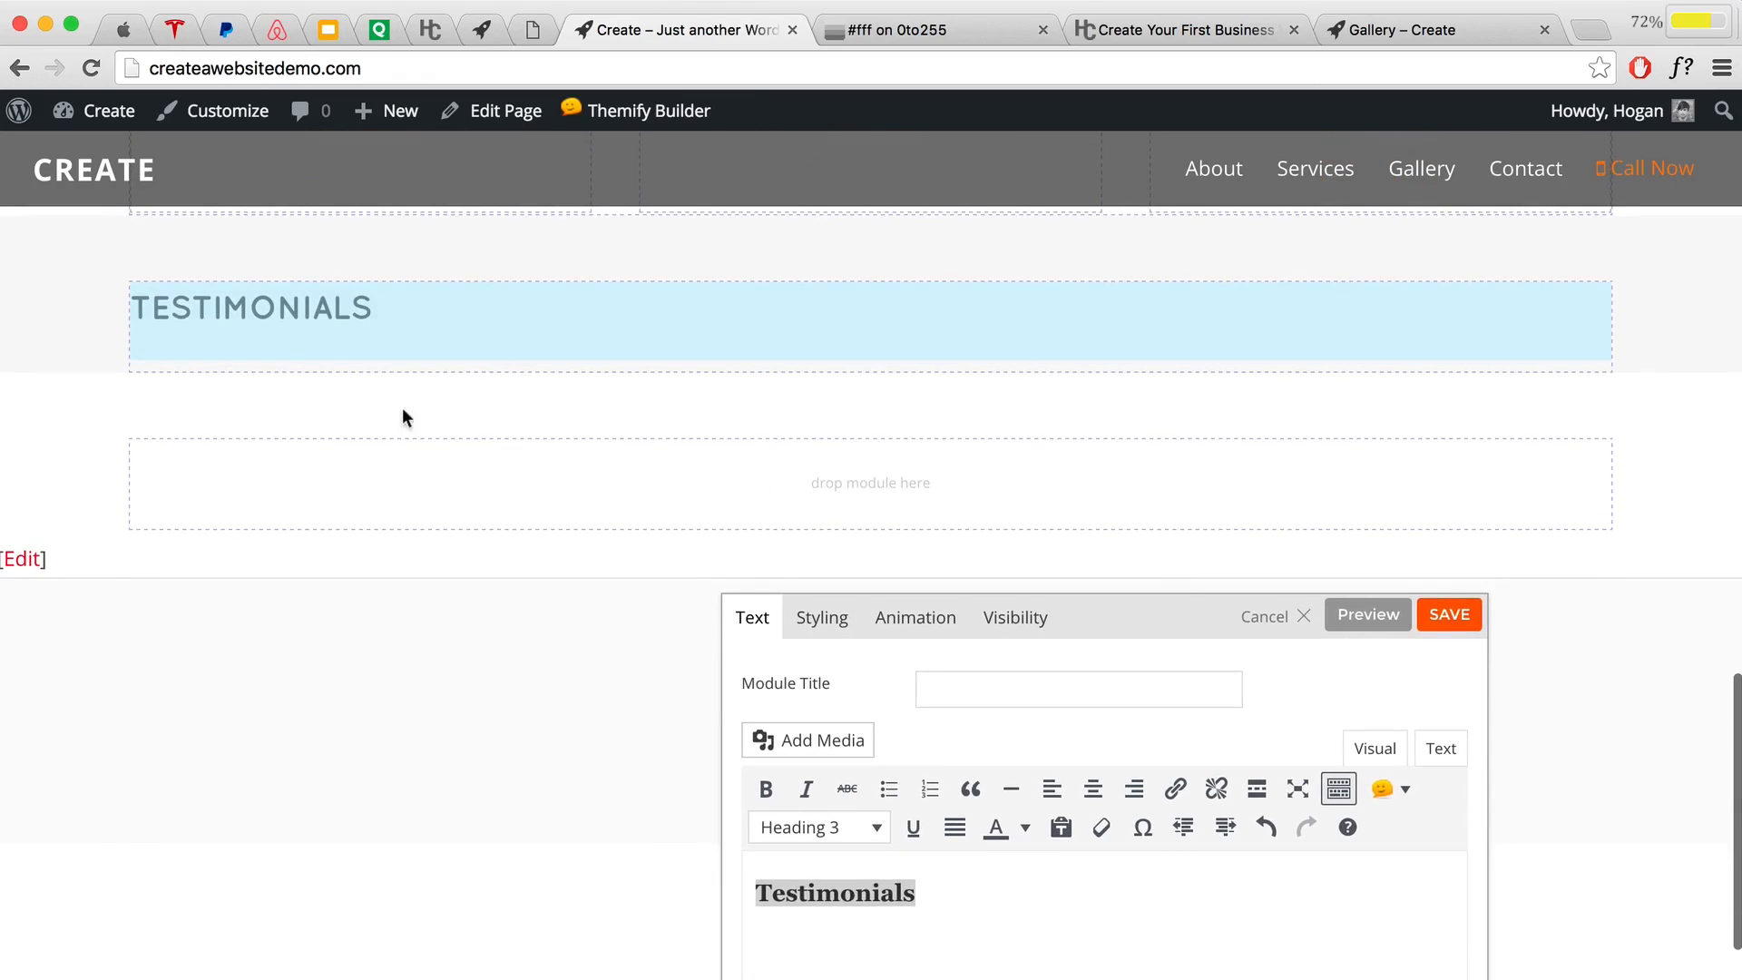
drag(1080, 630, 1102, 362)
scroll(422, 276, up, 7)
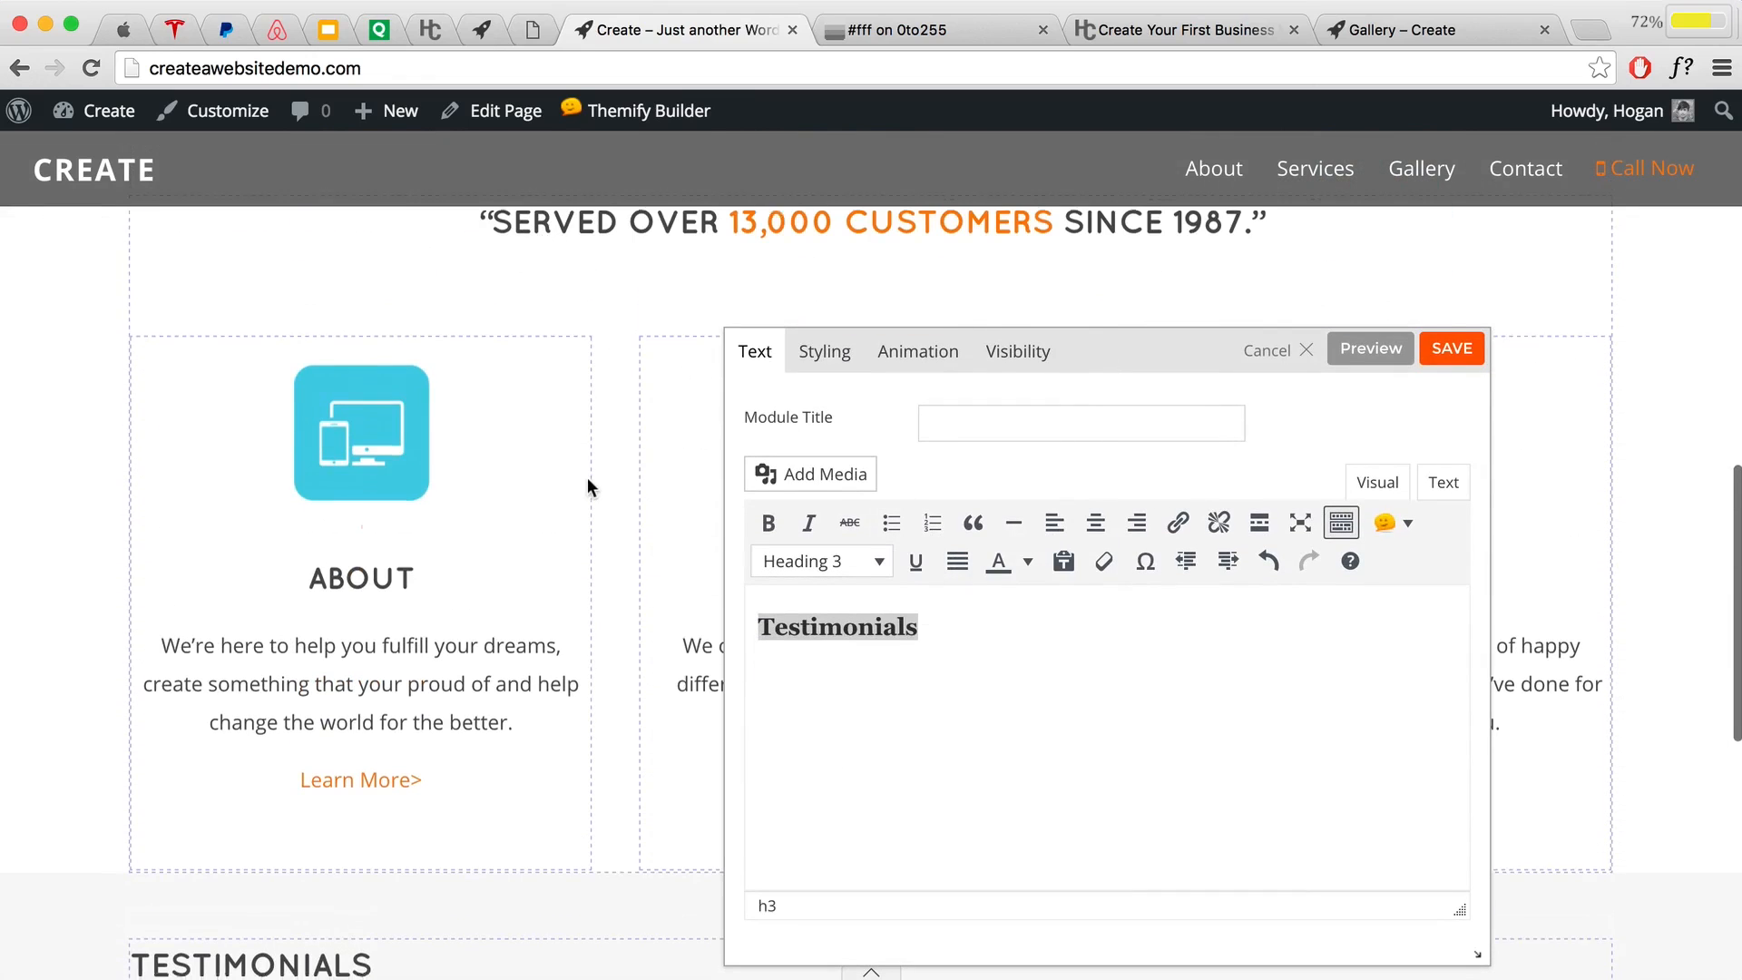
scroll(567, 474, down, 5)
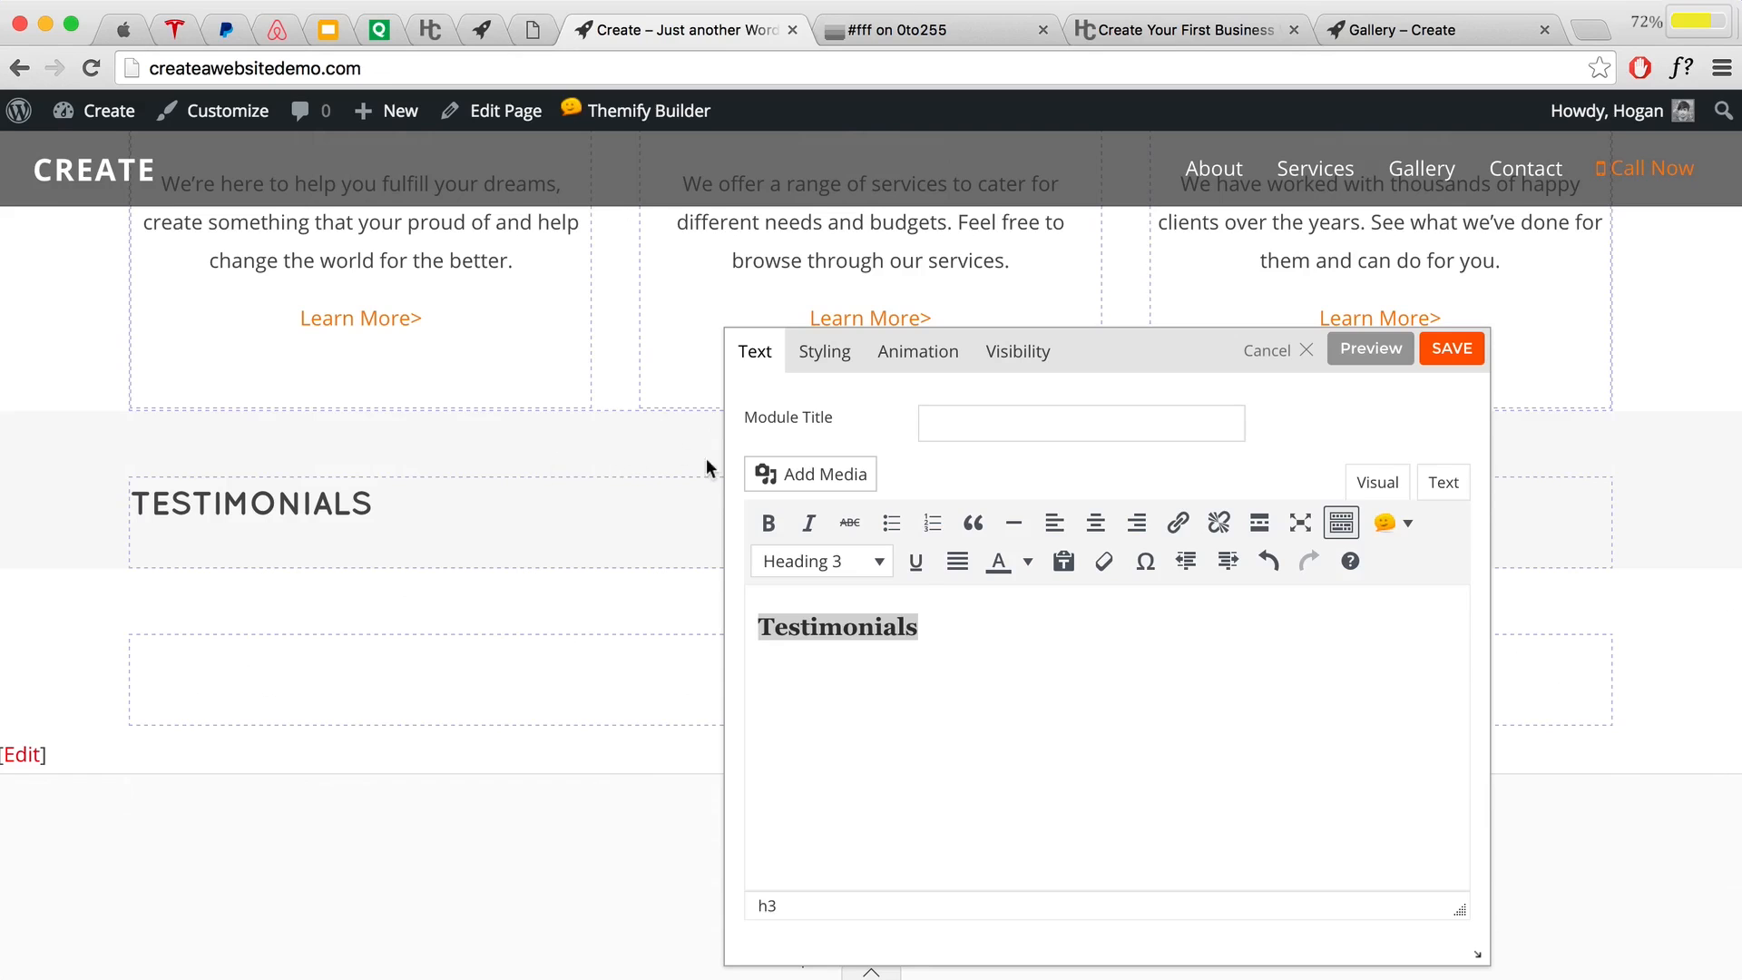
click(1452, 348)
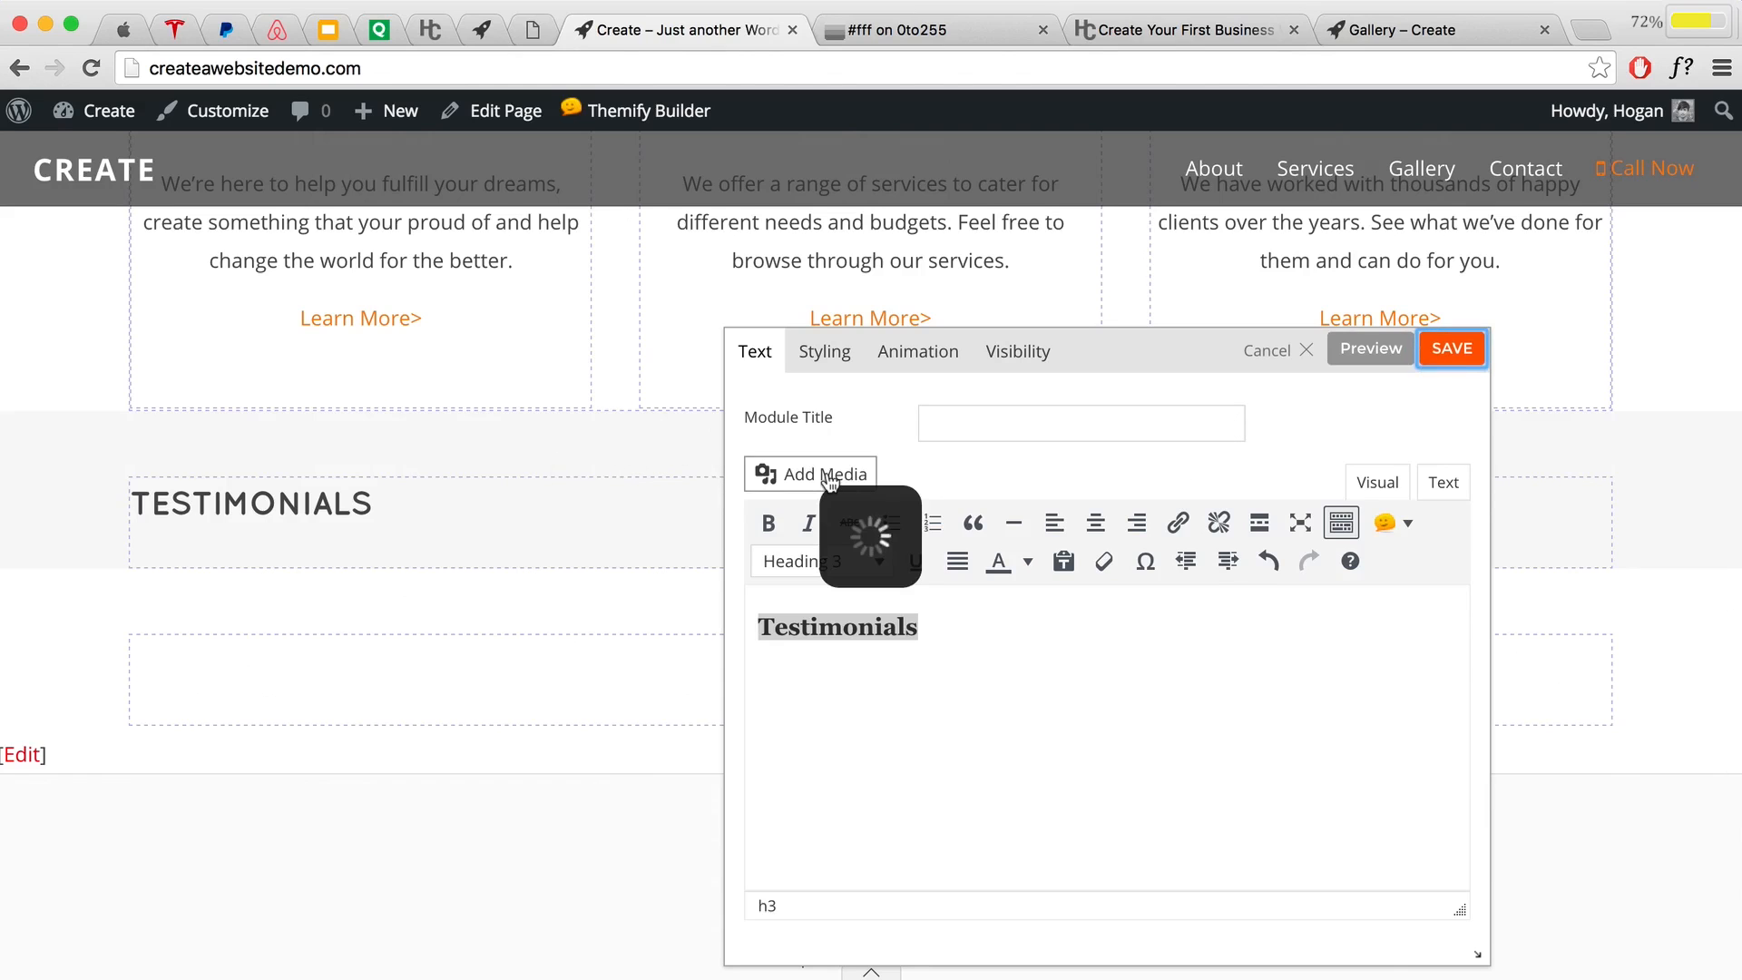
scroll(880, 689, down, 2)
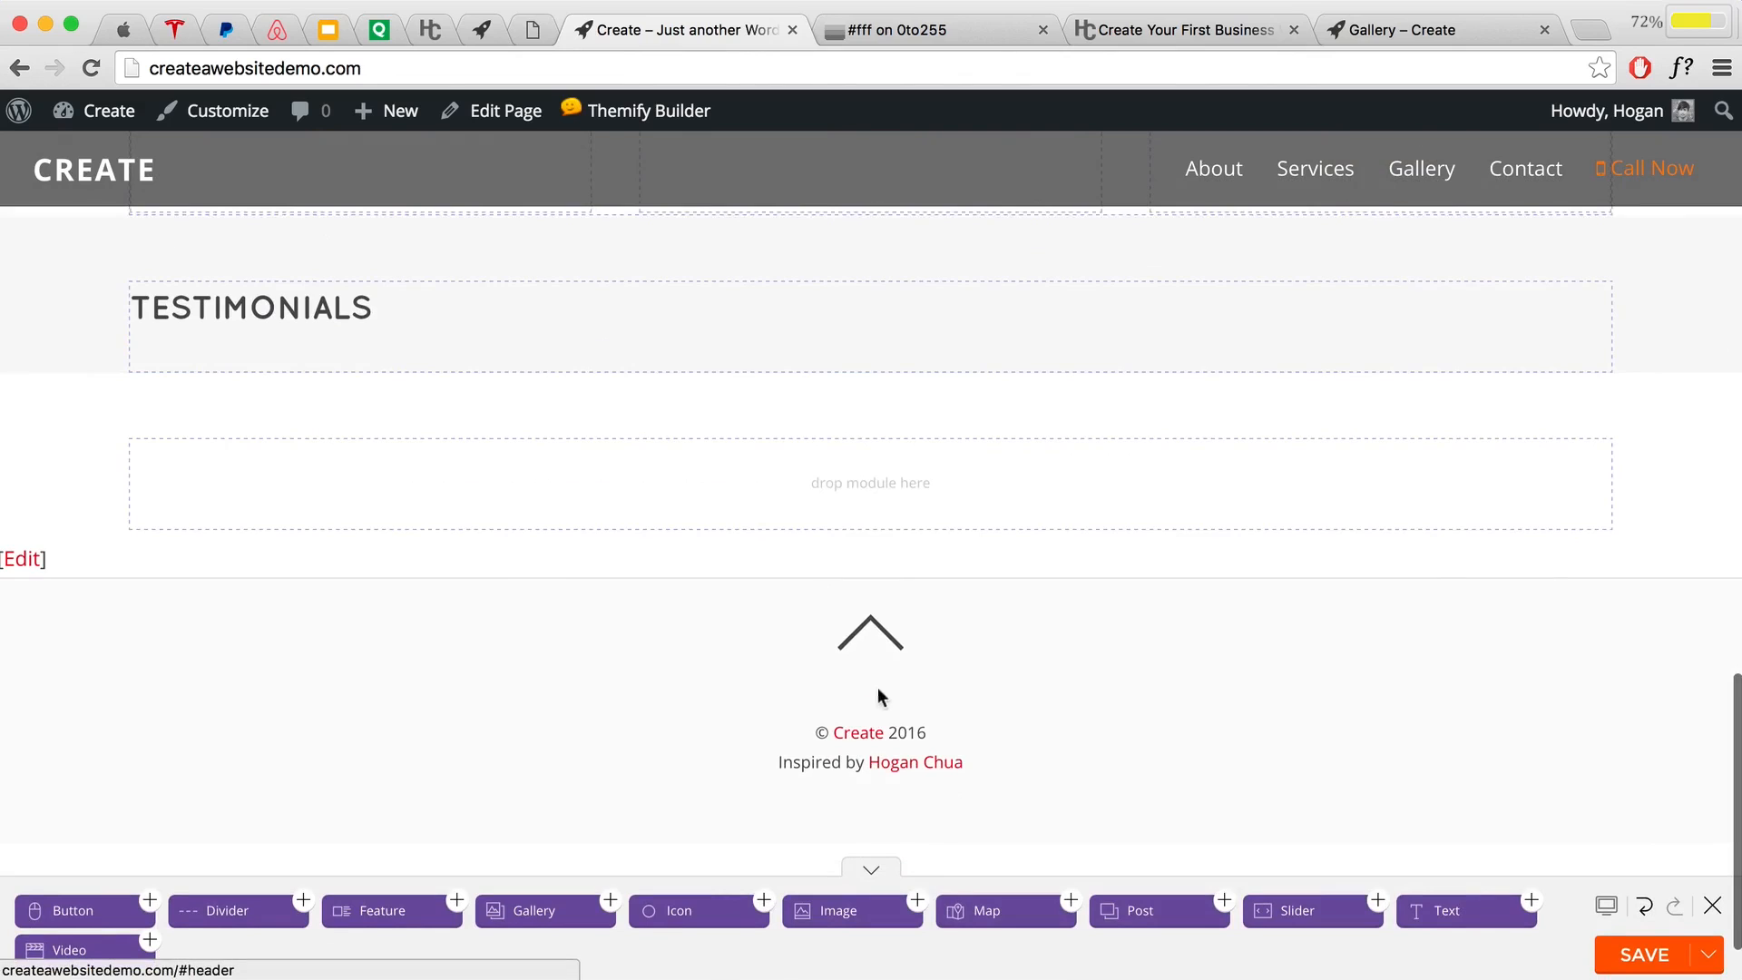
scroll(878, 671, up, 2)
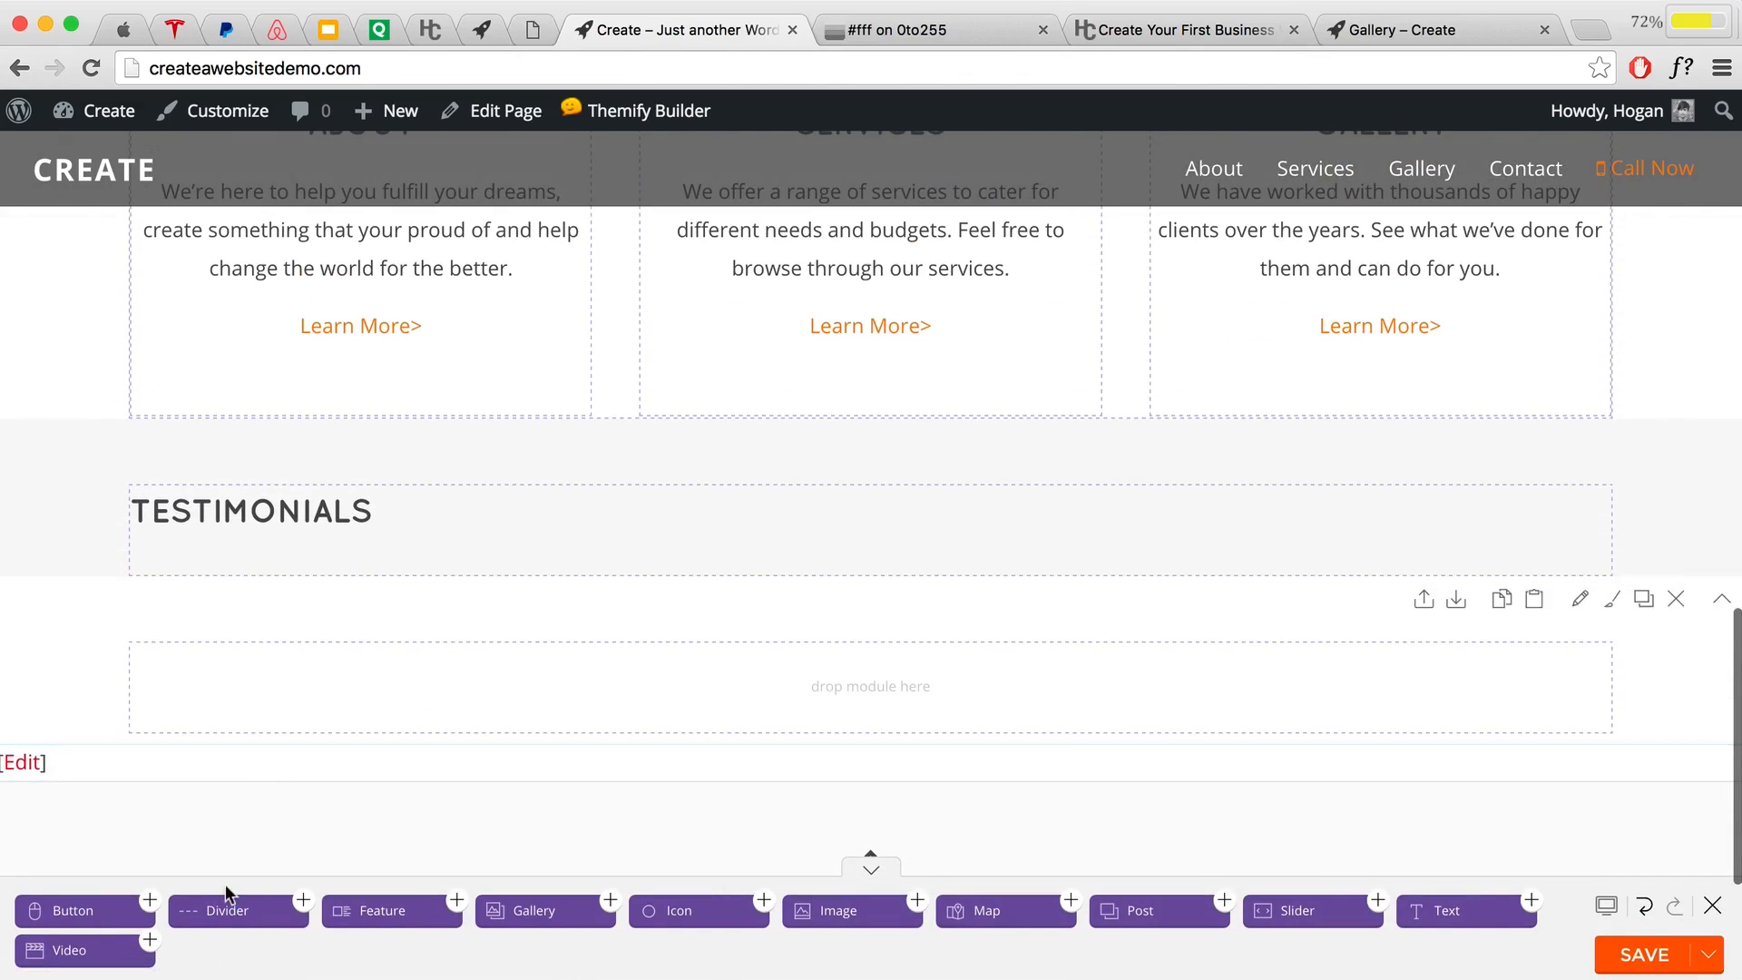
Step: Drop a Slider module into the grey row below the Testimonials heading
drag(1297, 910, 416, 583)
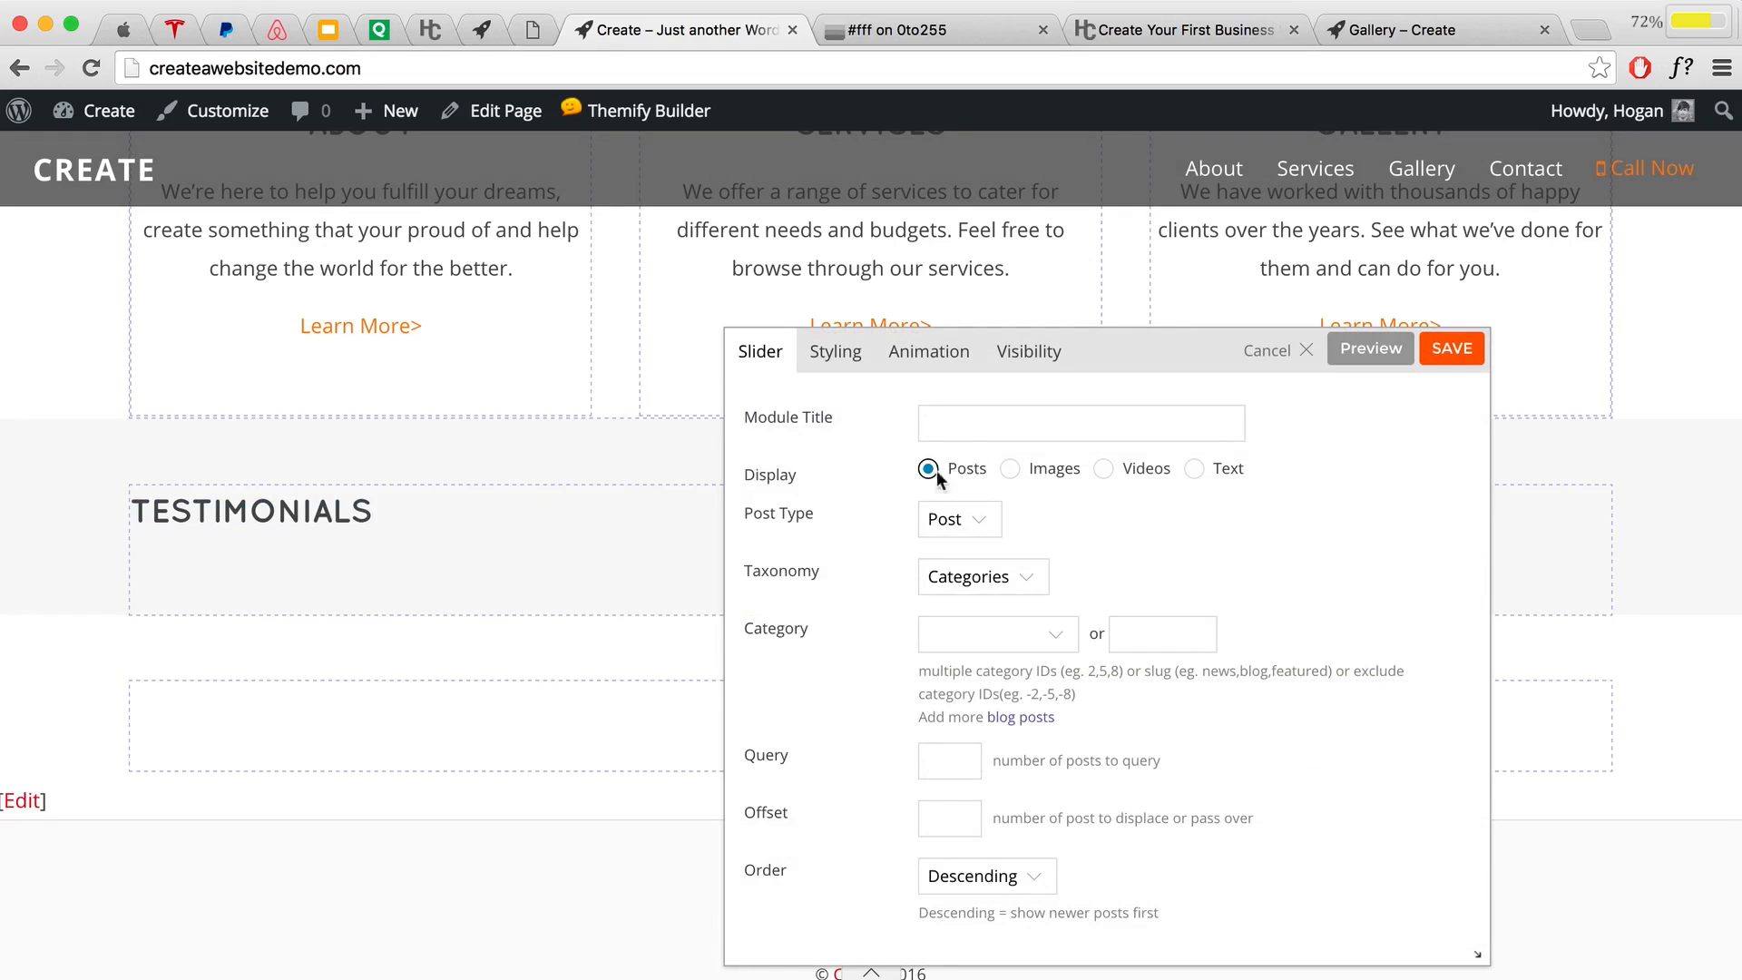
click(1009, 469)
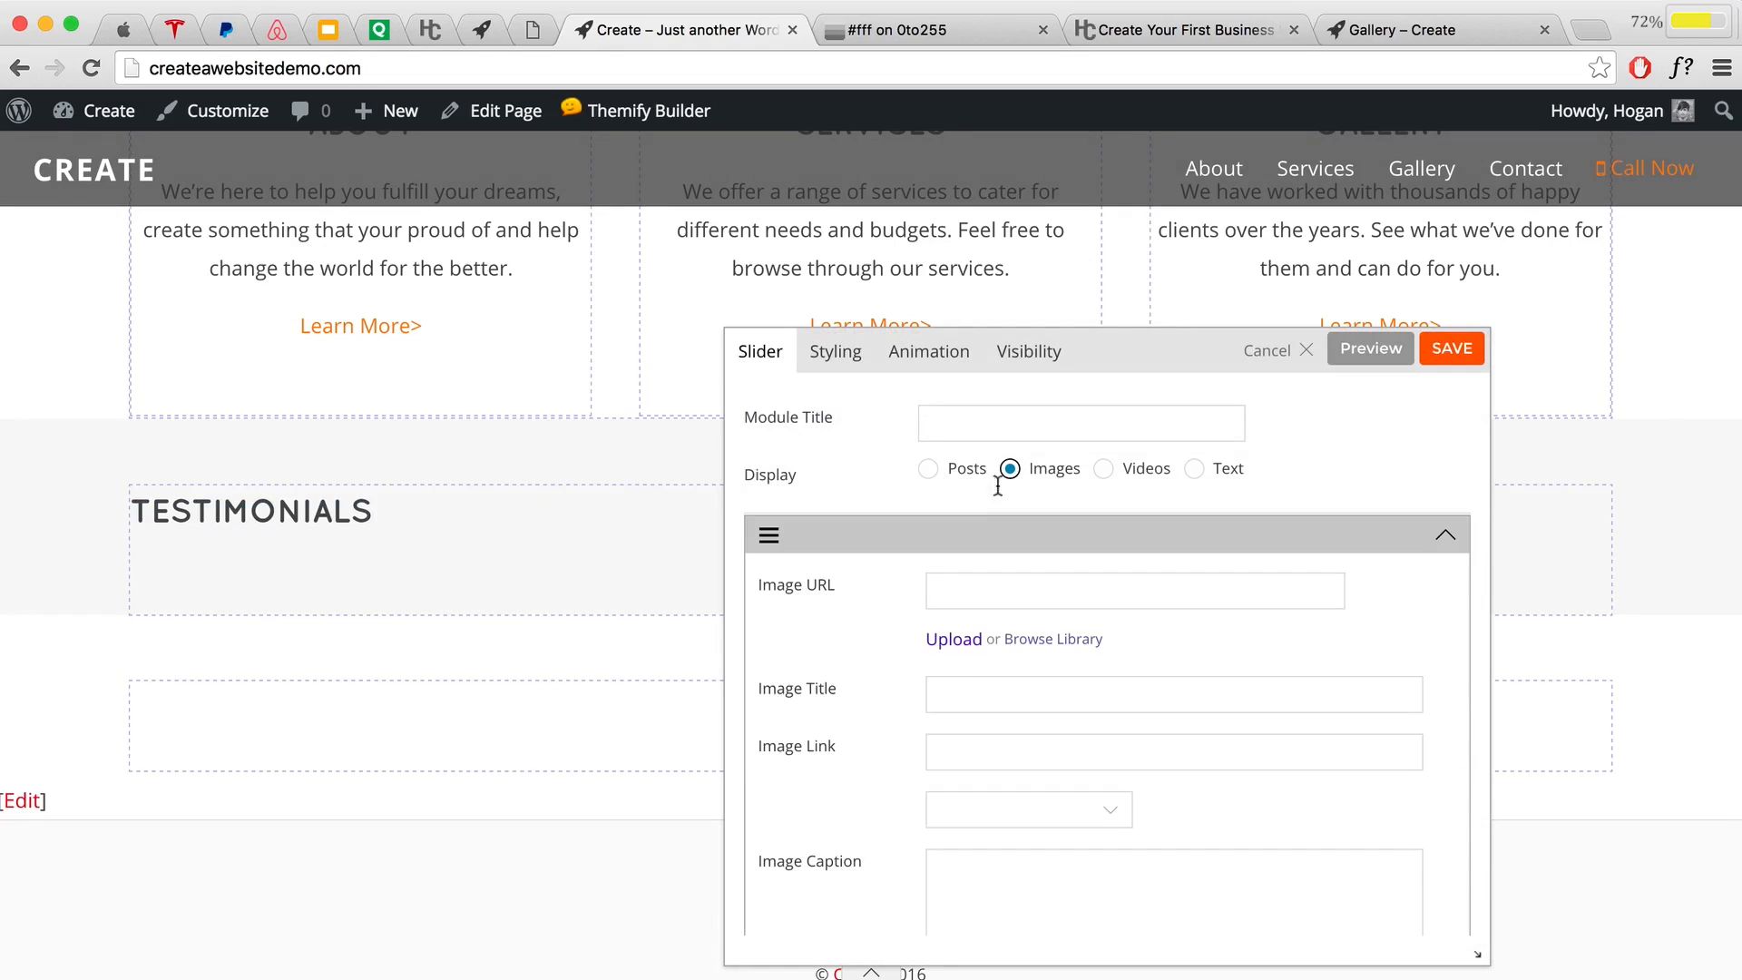
scroll(968, 556, down, 2)
scroll(992, 632, up, 3)
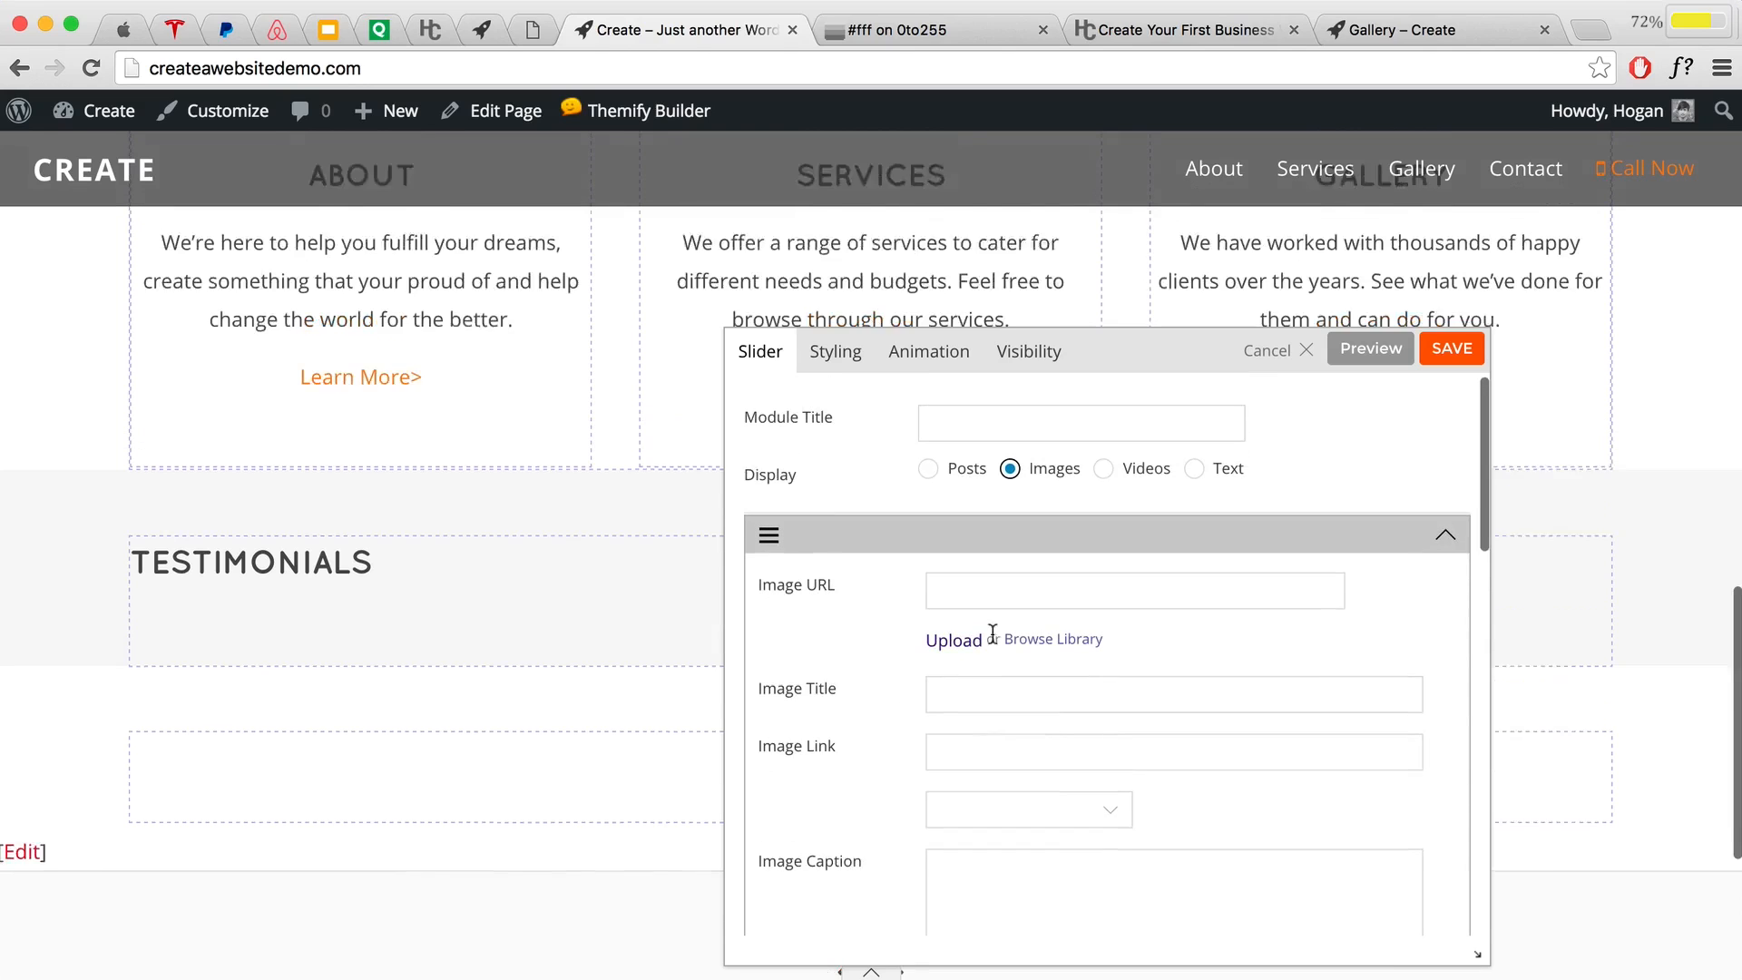
Step: Set the slider's Display to Text and place the caret in the first slide's text
click(1103, 468)
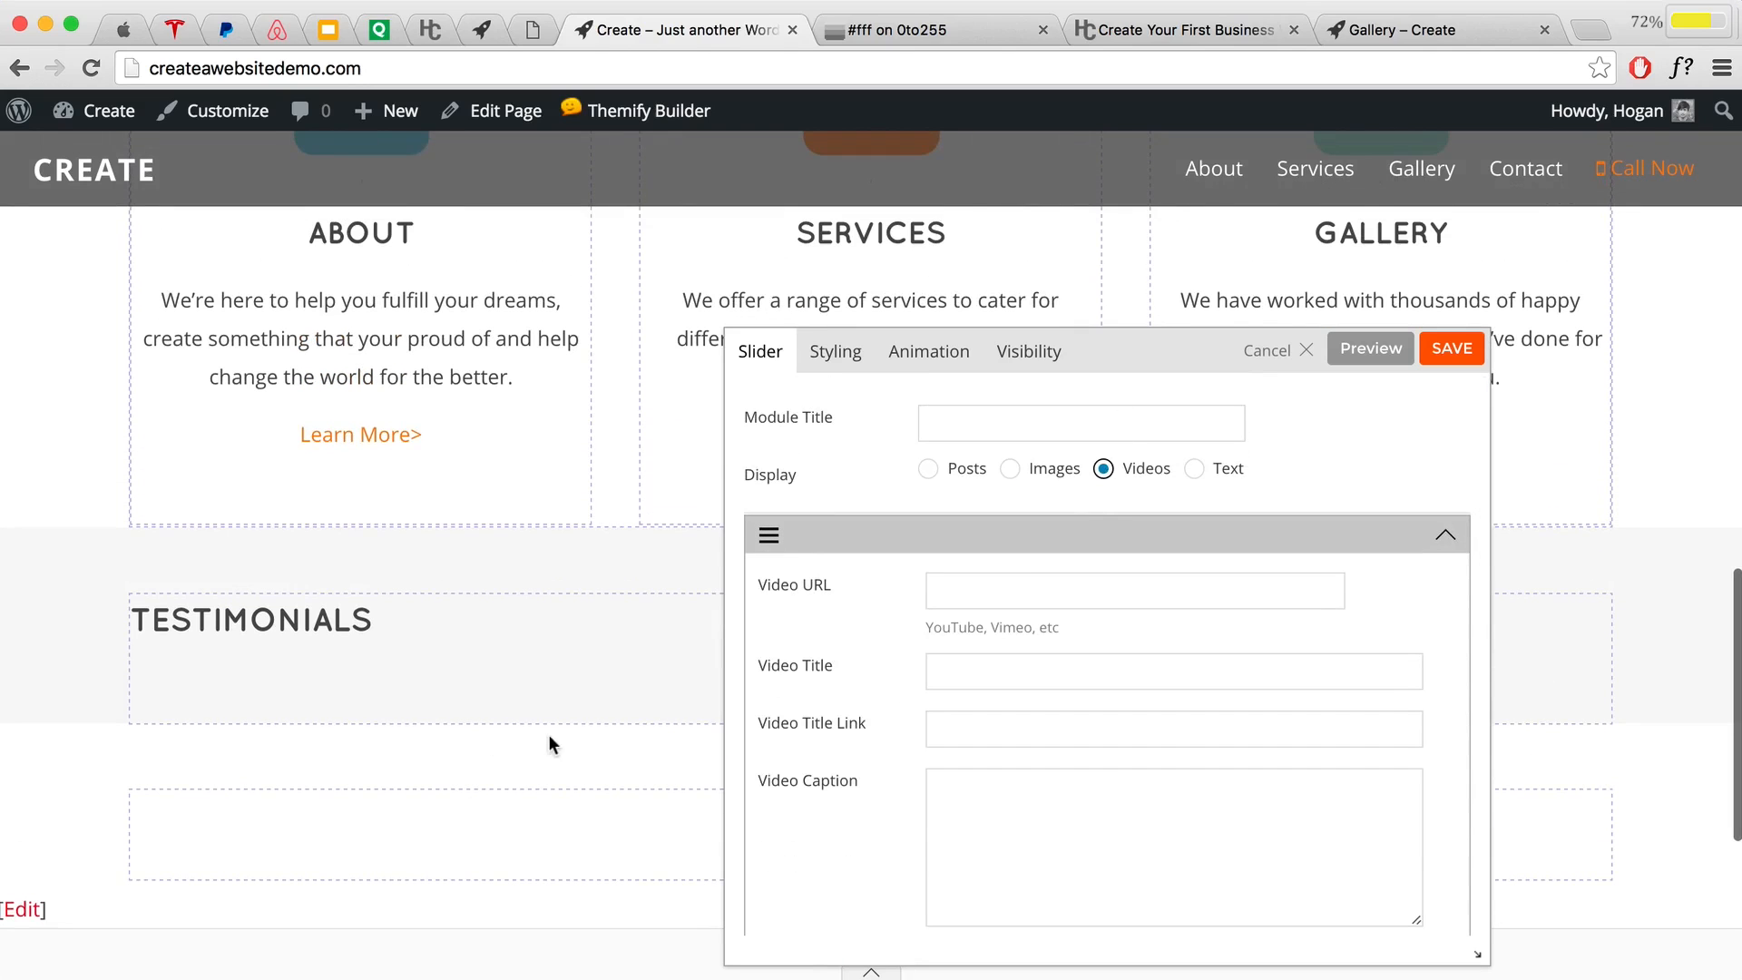
scroll(549, 737, down, 2)
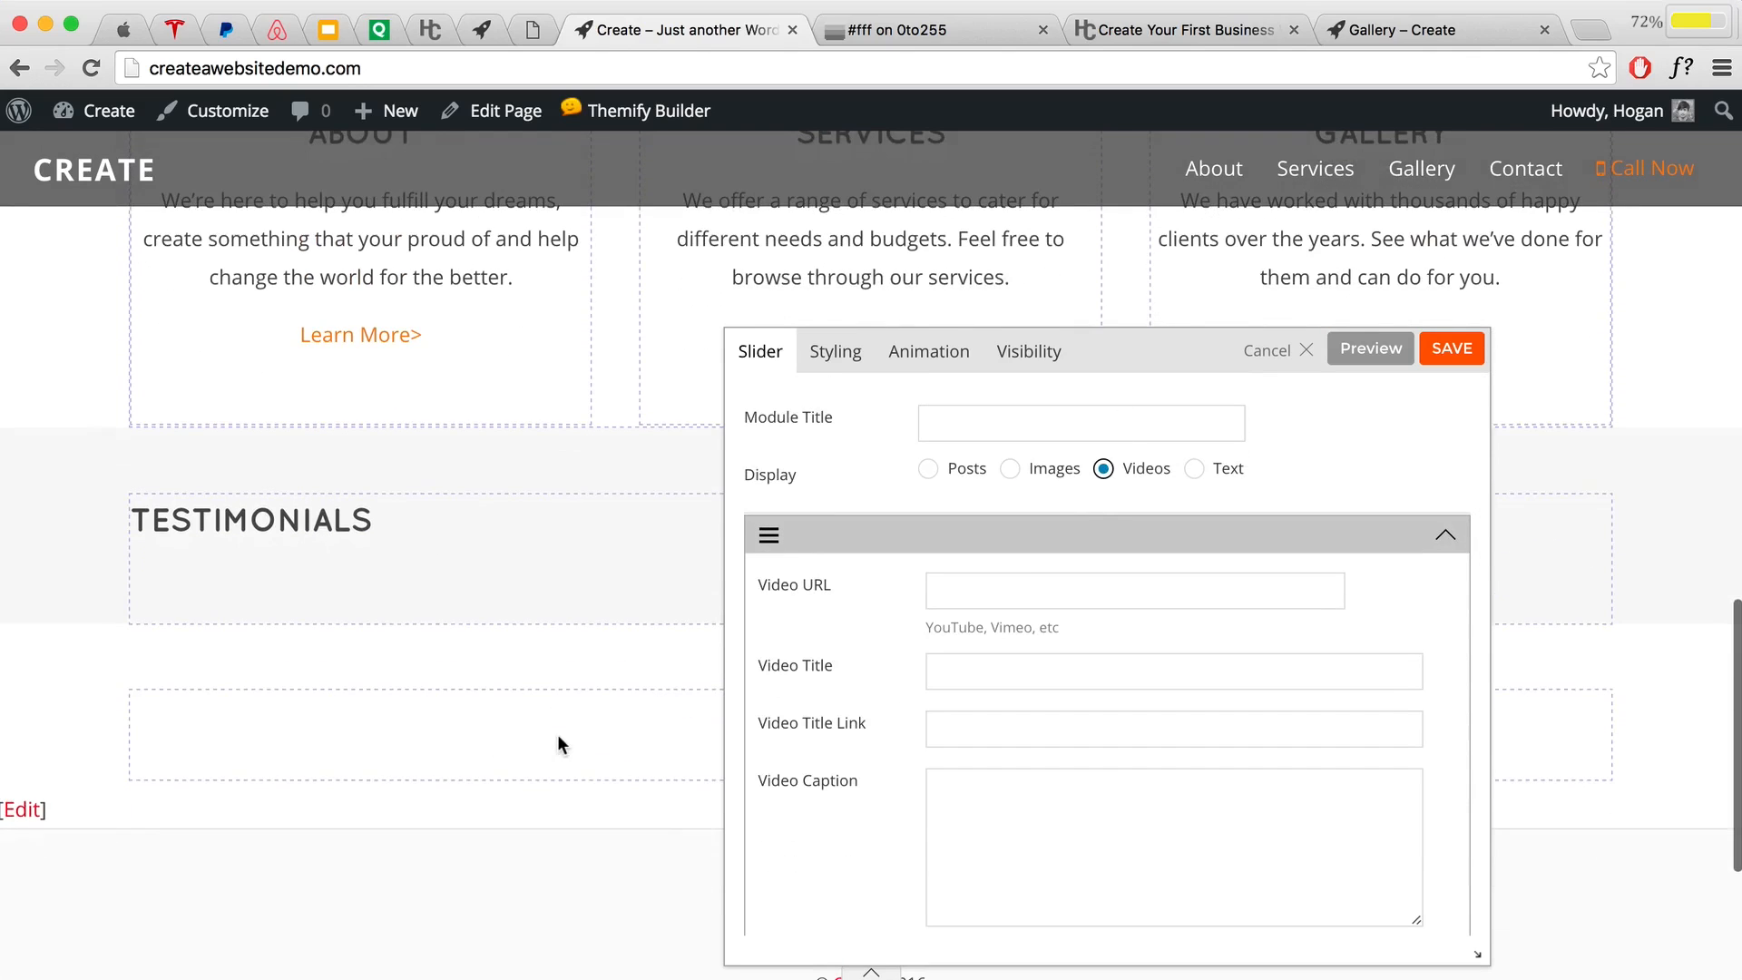
click(1195, 470)
scroll(918, 595, down, 3)
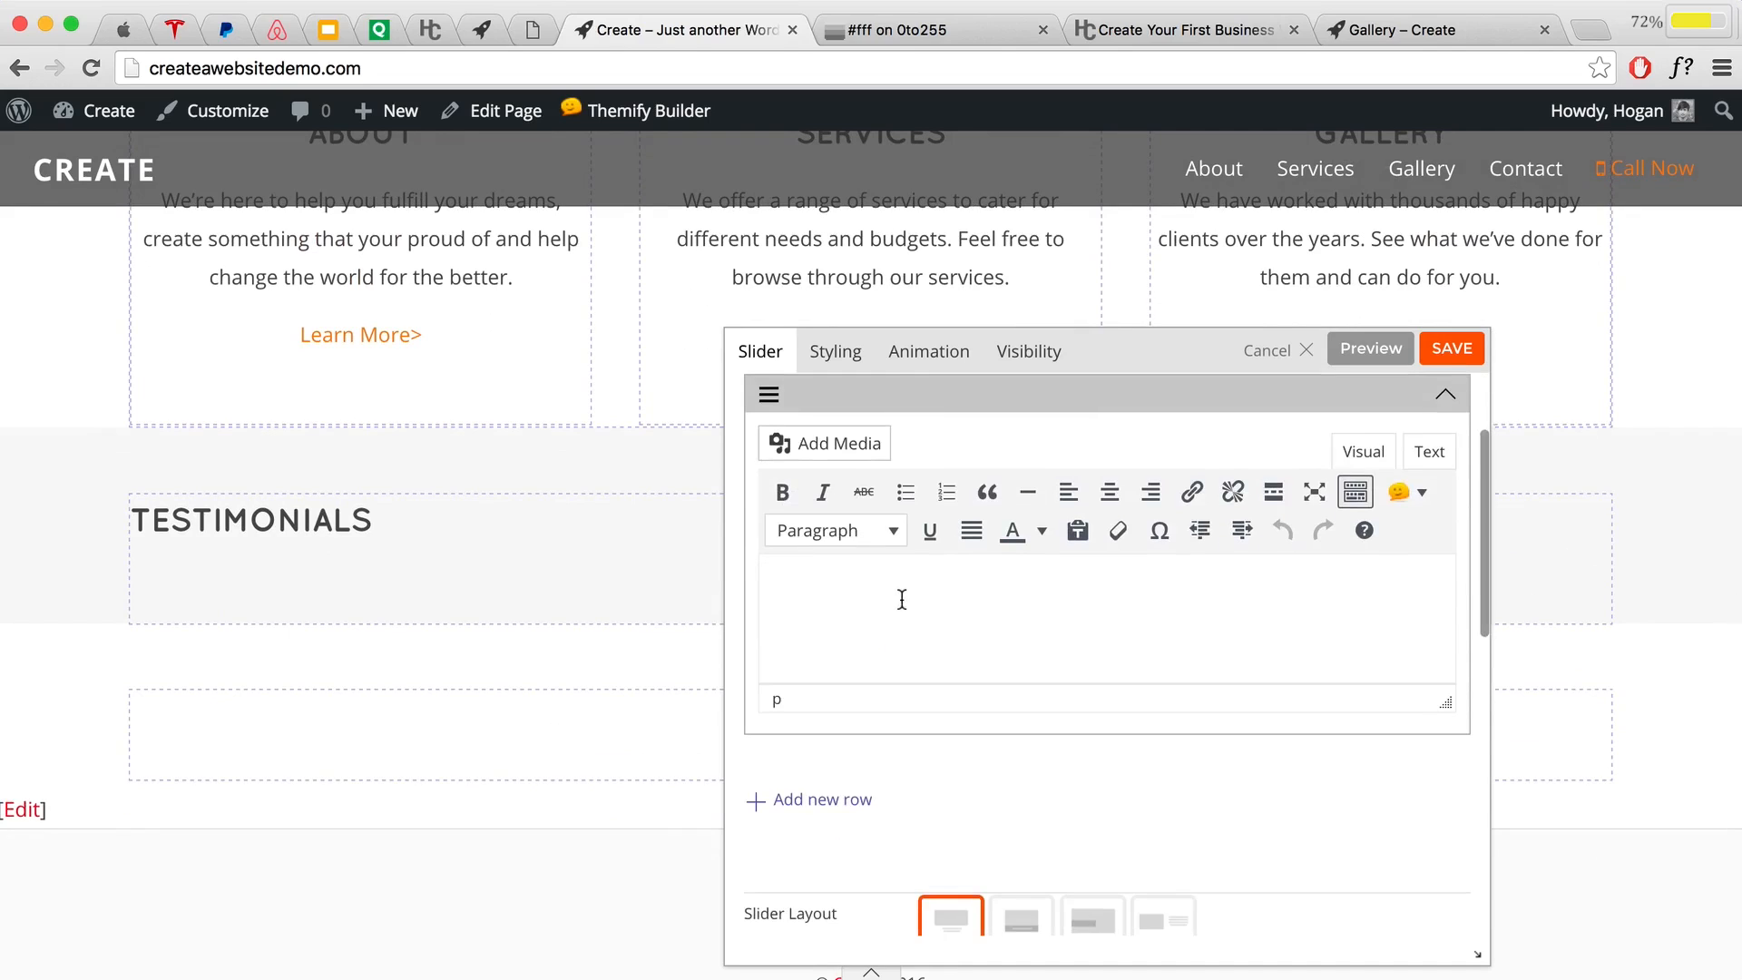
scroll(902, 596, up, 2)
click(820, 665)
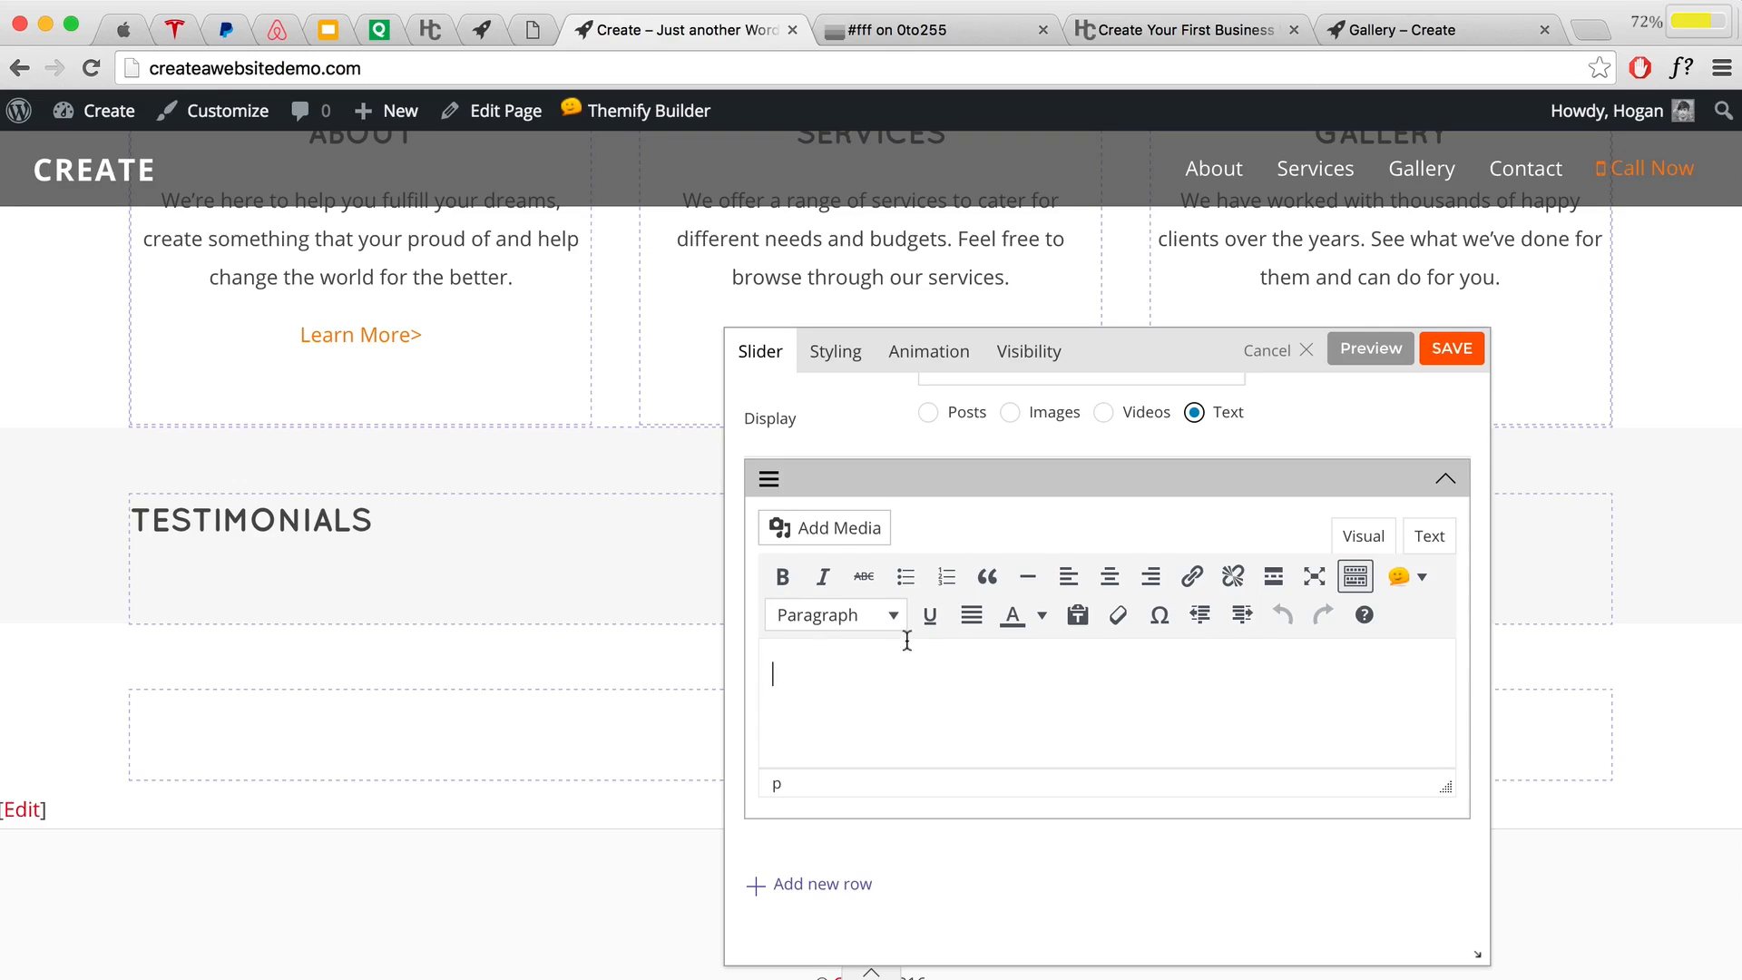
scroll(916, 671, down, 1)
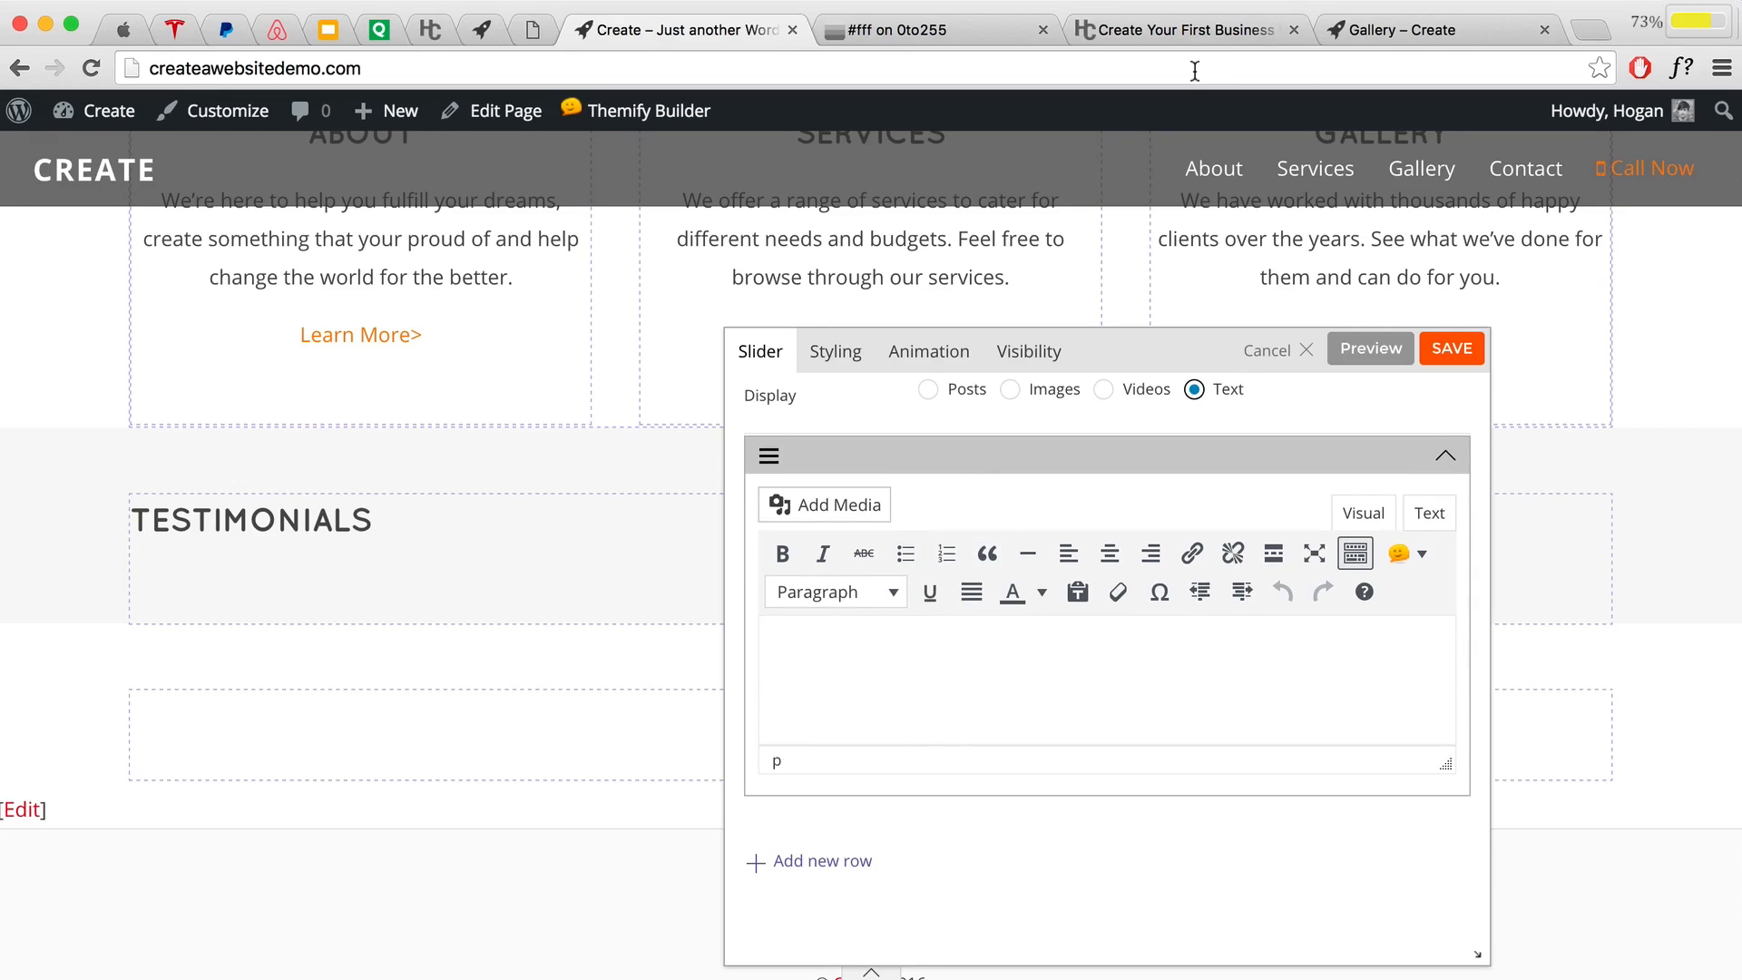
click(1183, 36)
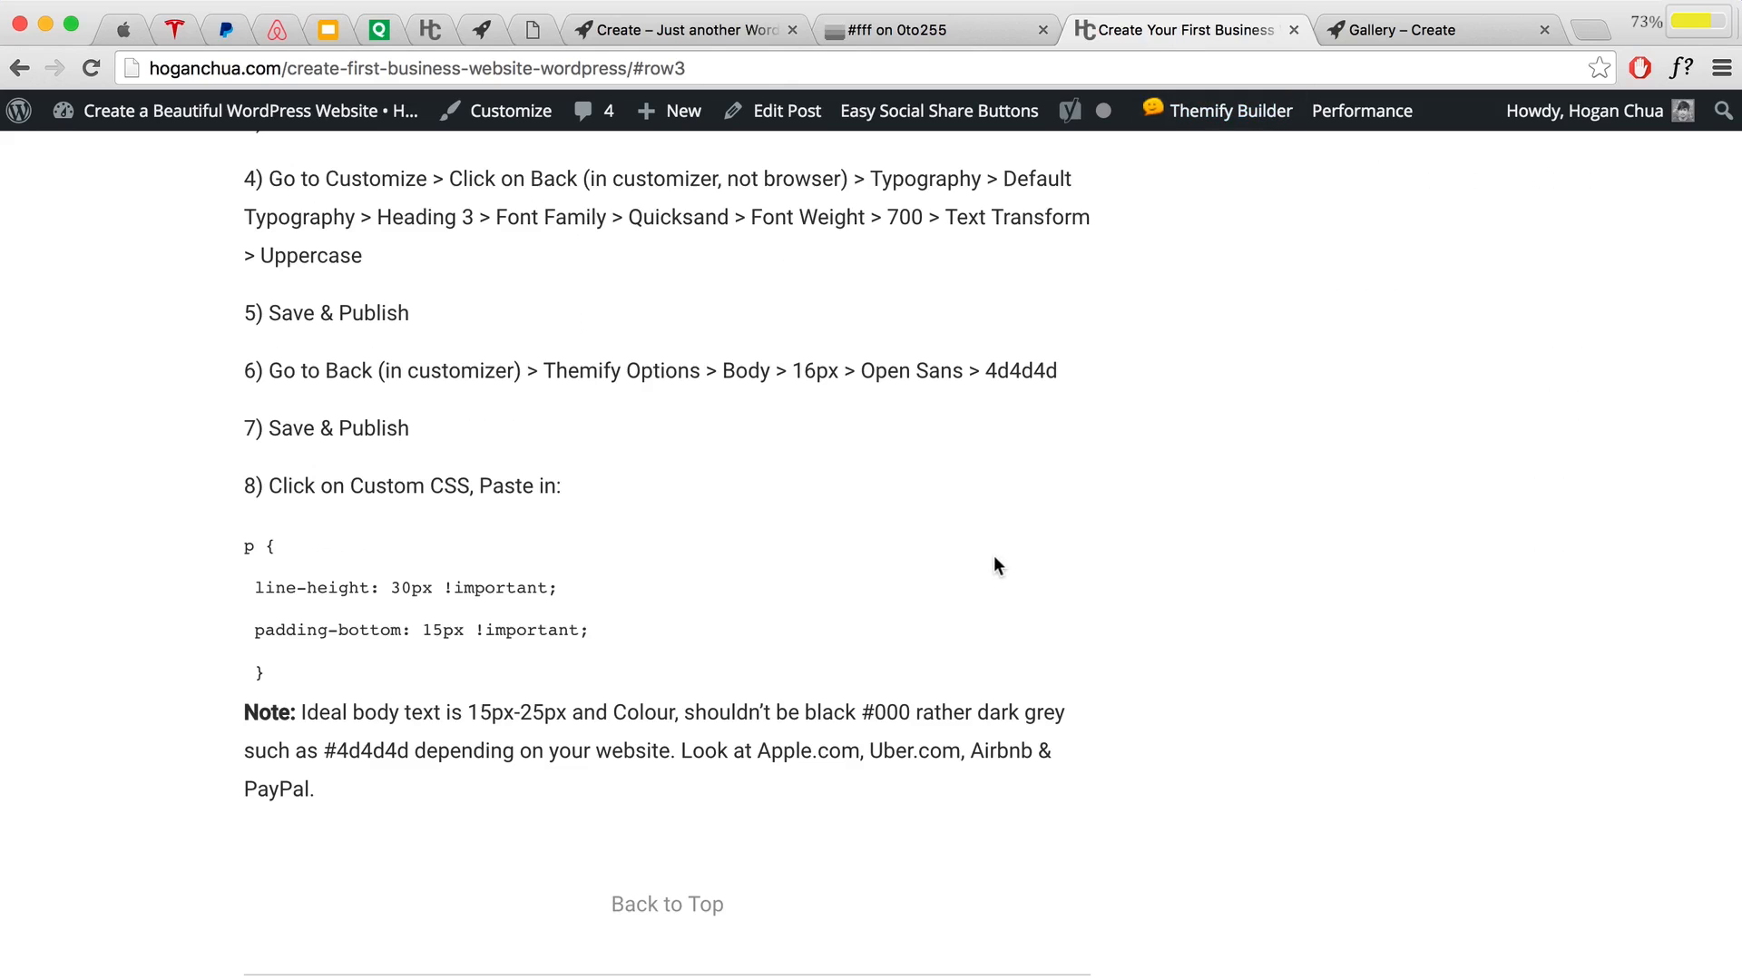
Step: Copy the Row #3 sample testimonial with its credit line from the tutorial article
scroll(991, 559, down, 6)
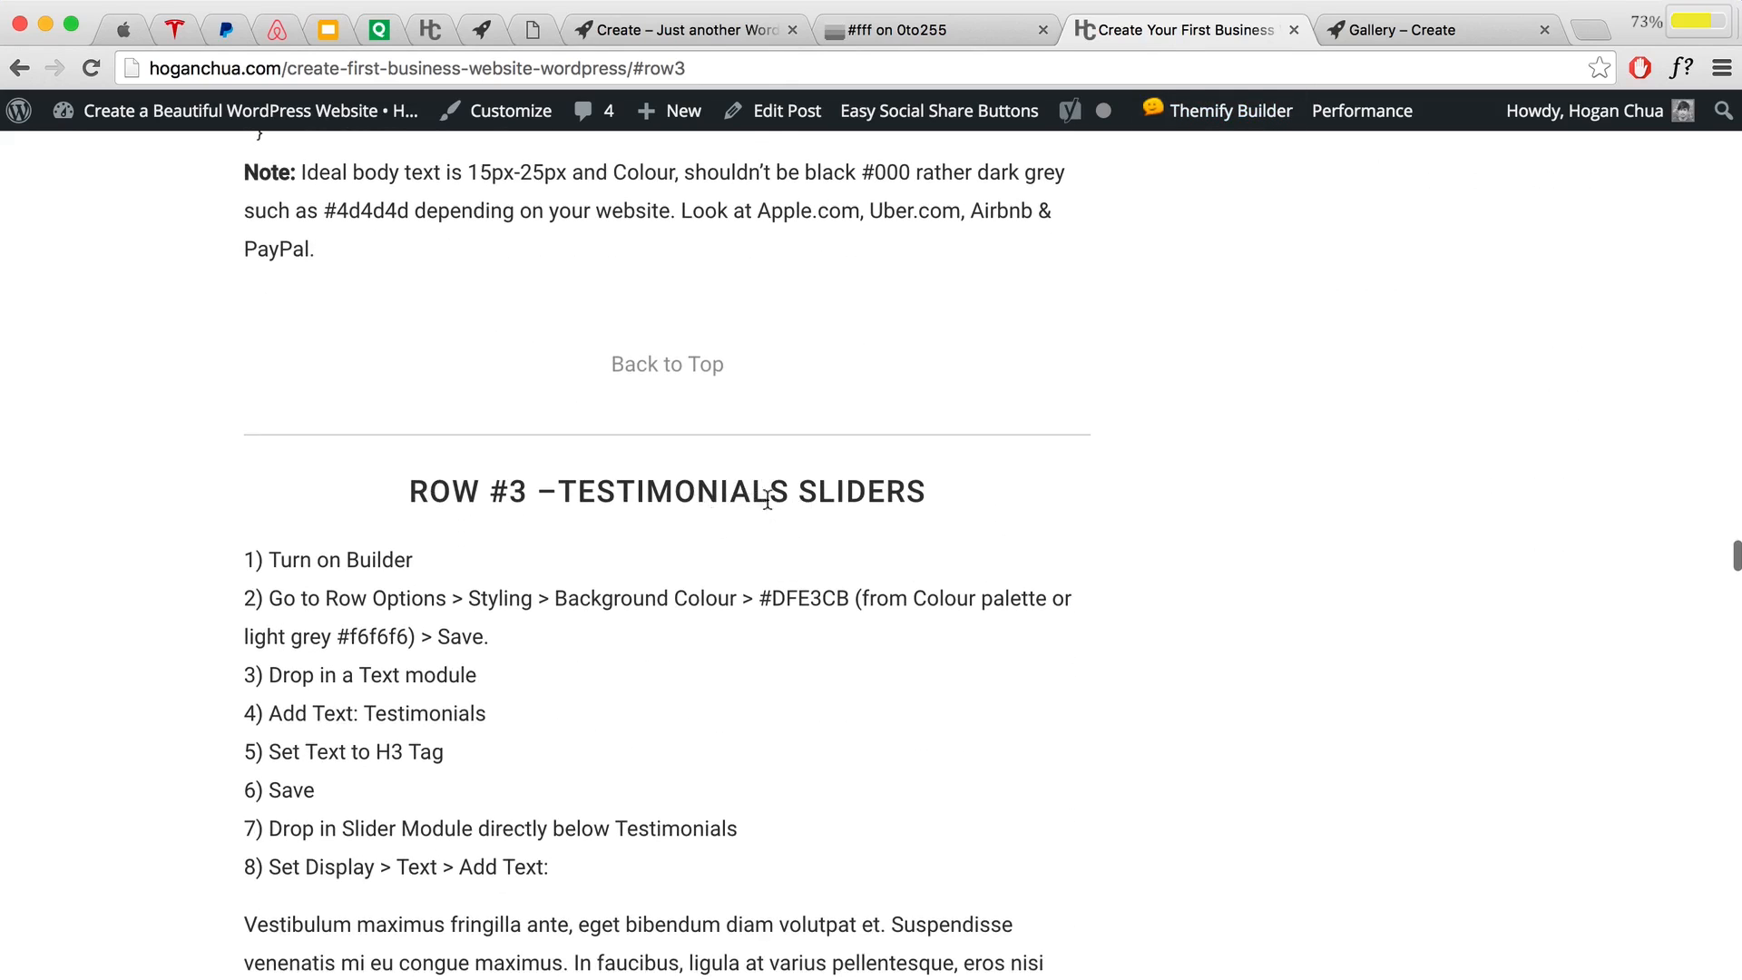
scroll(812, 495, down, 4)
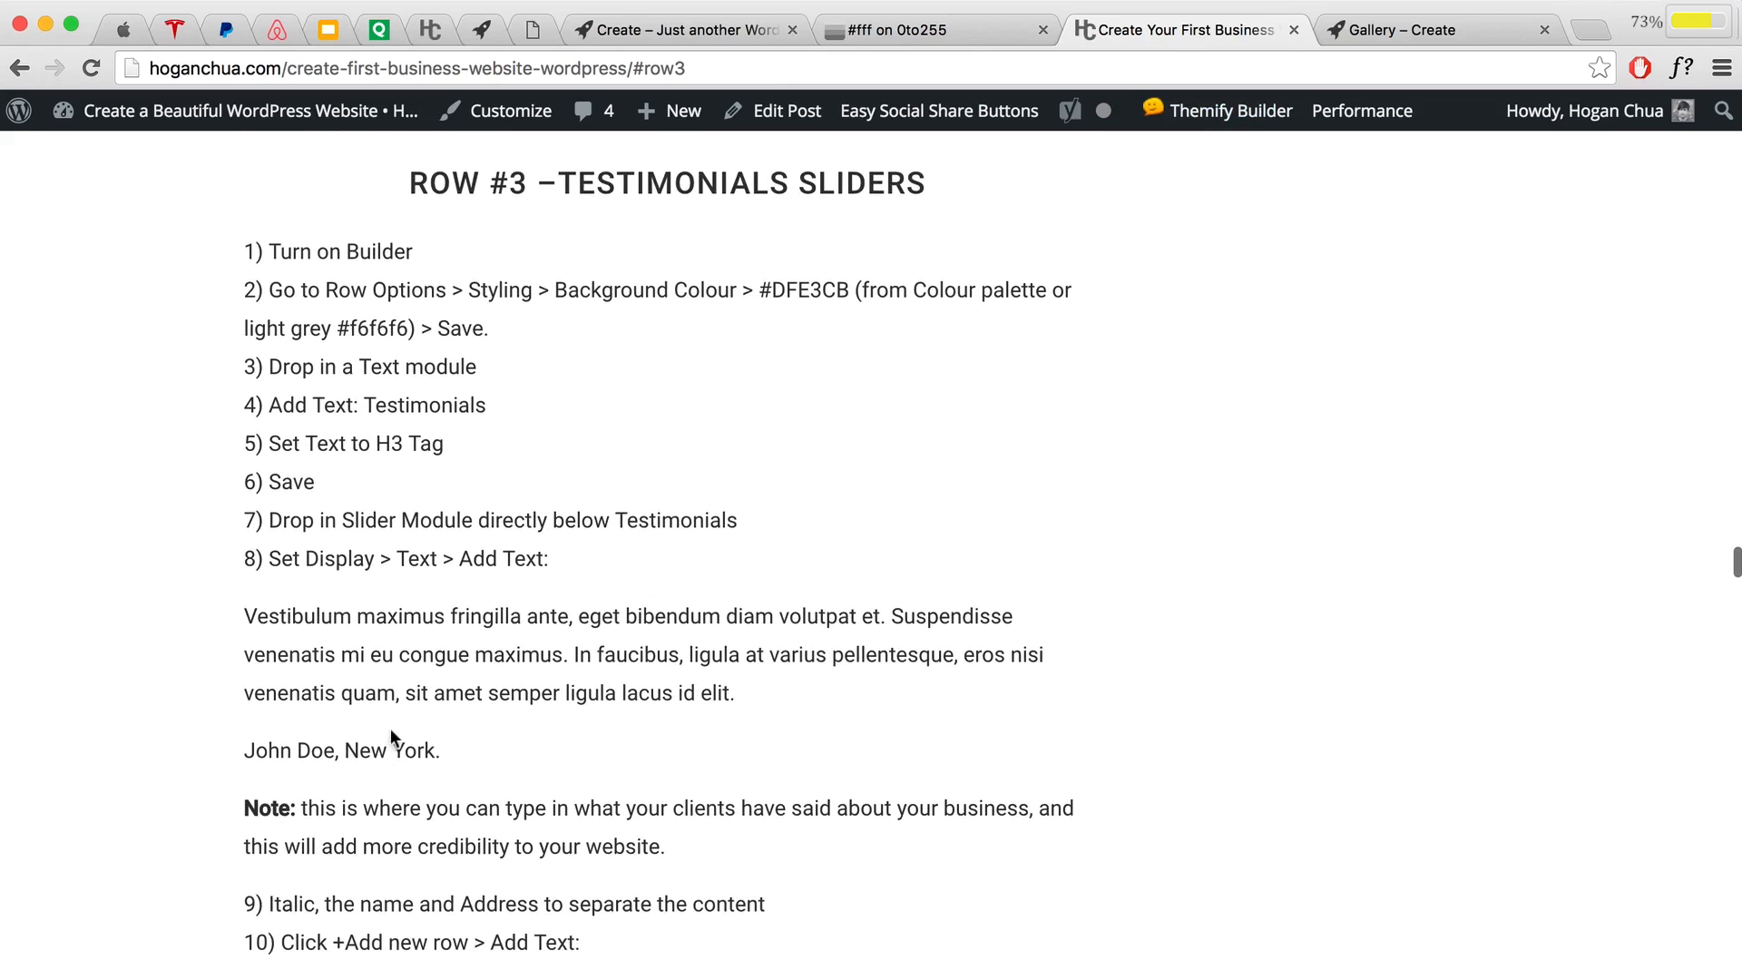
drag(246, 616, 459, 746)
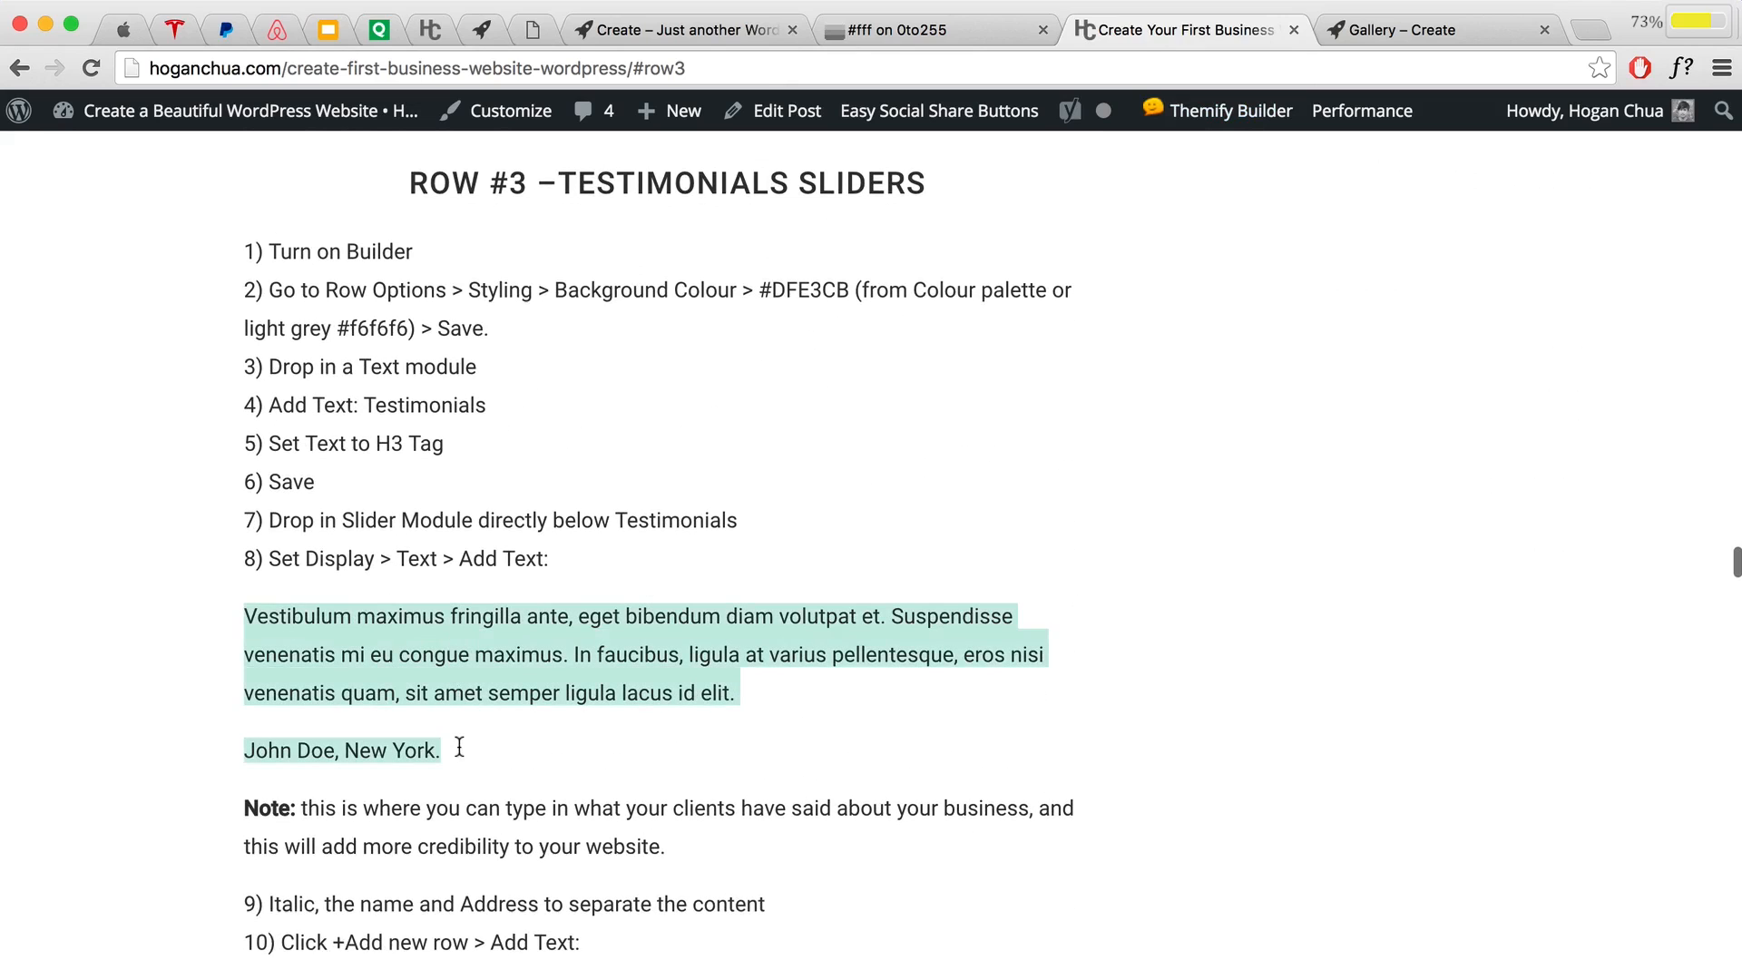
right_click(388, 654)
click(416, 696)
click(683, 37)
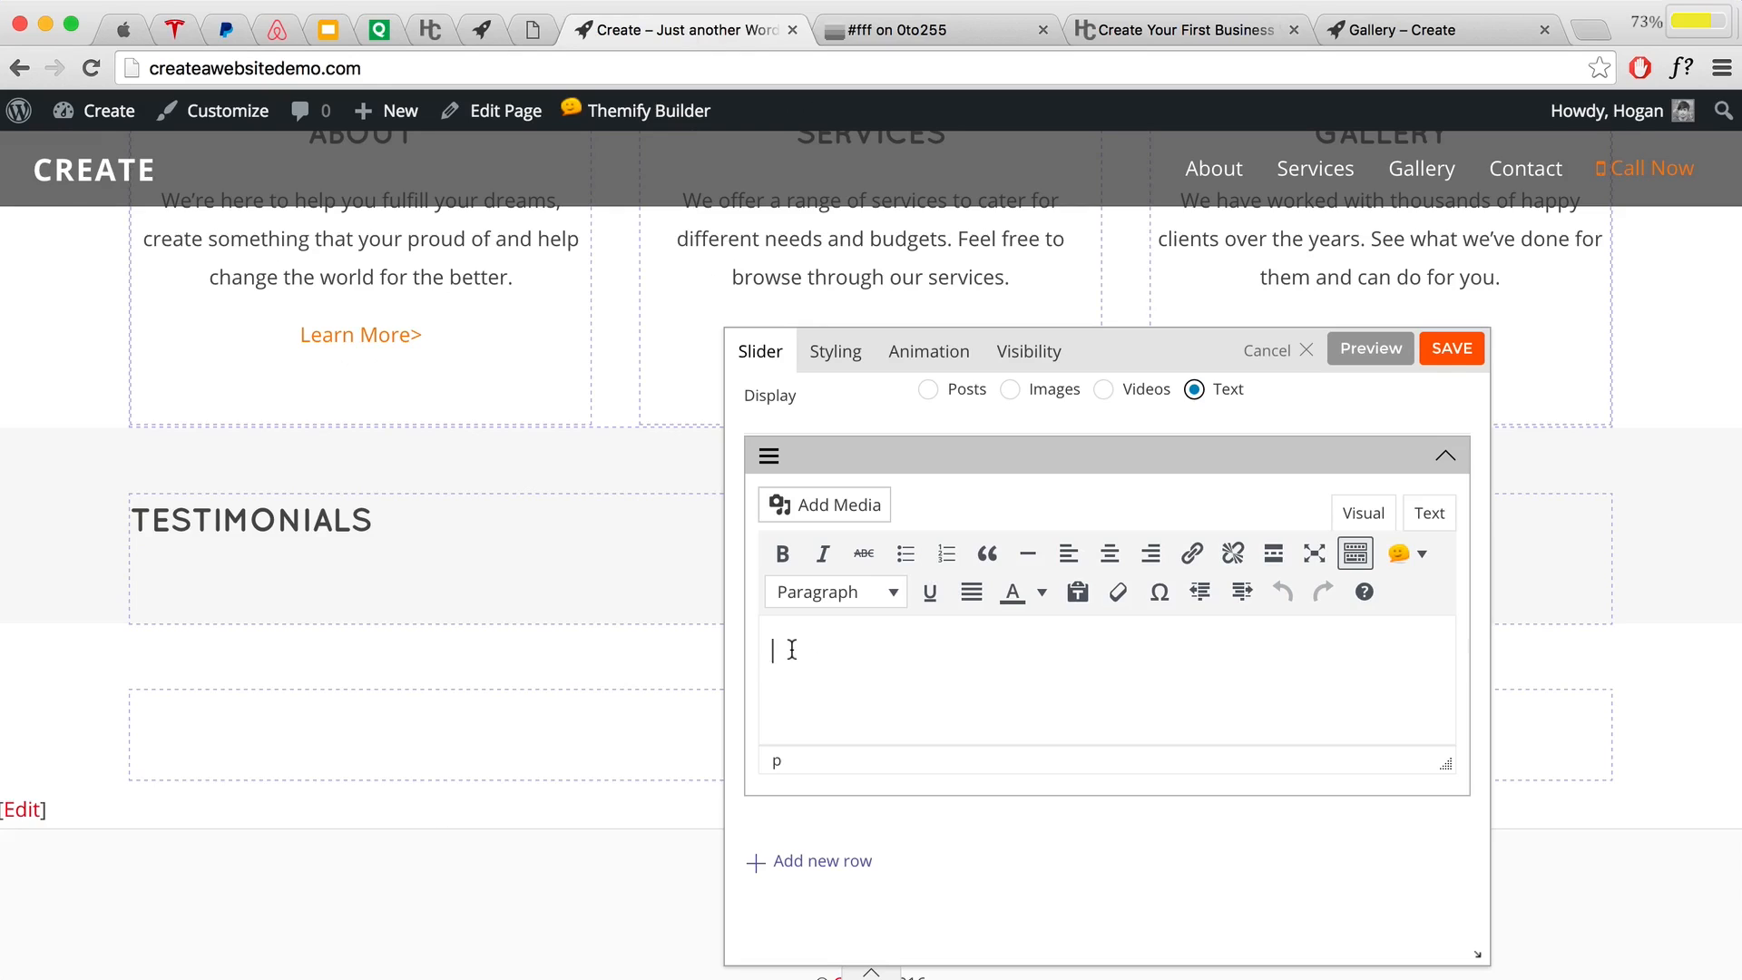
Step: Paste the testimonial as plain text into the first slide and italicize its credit line
click(1078, 594)
key(super+v)
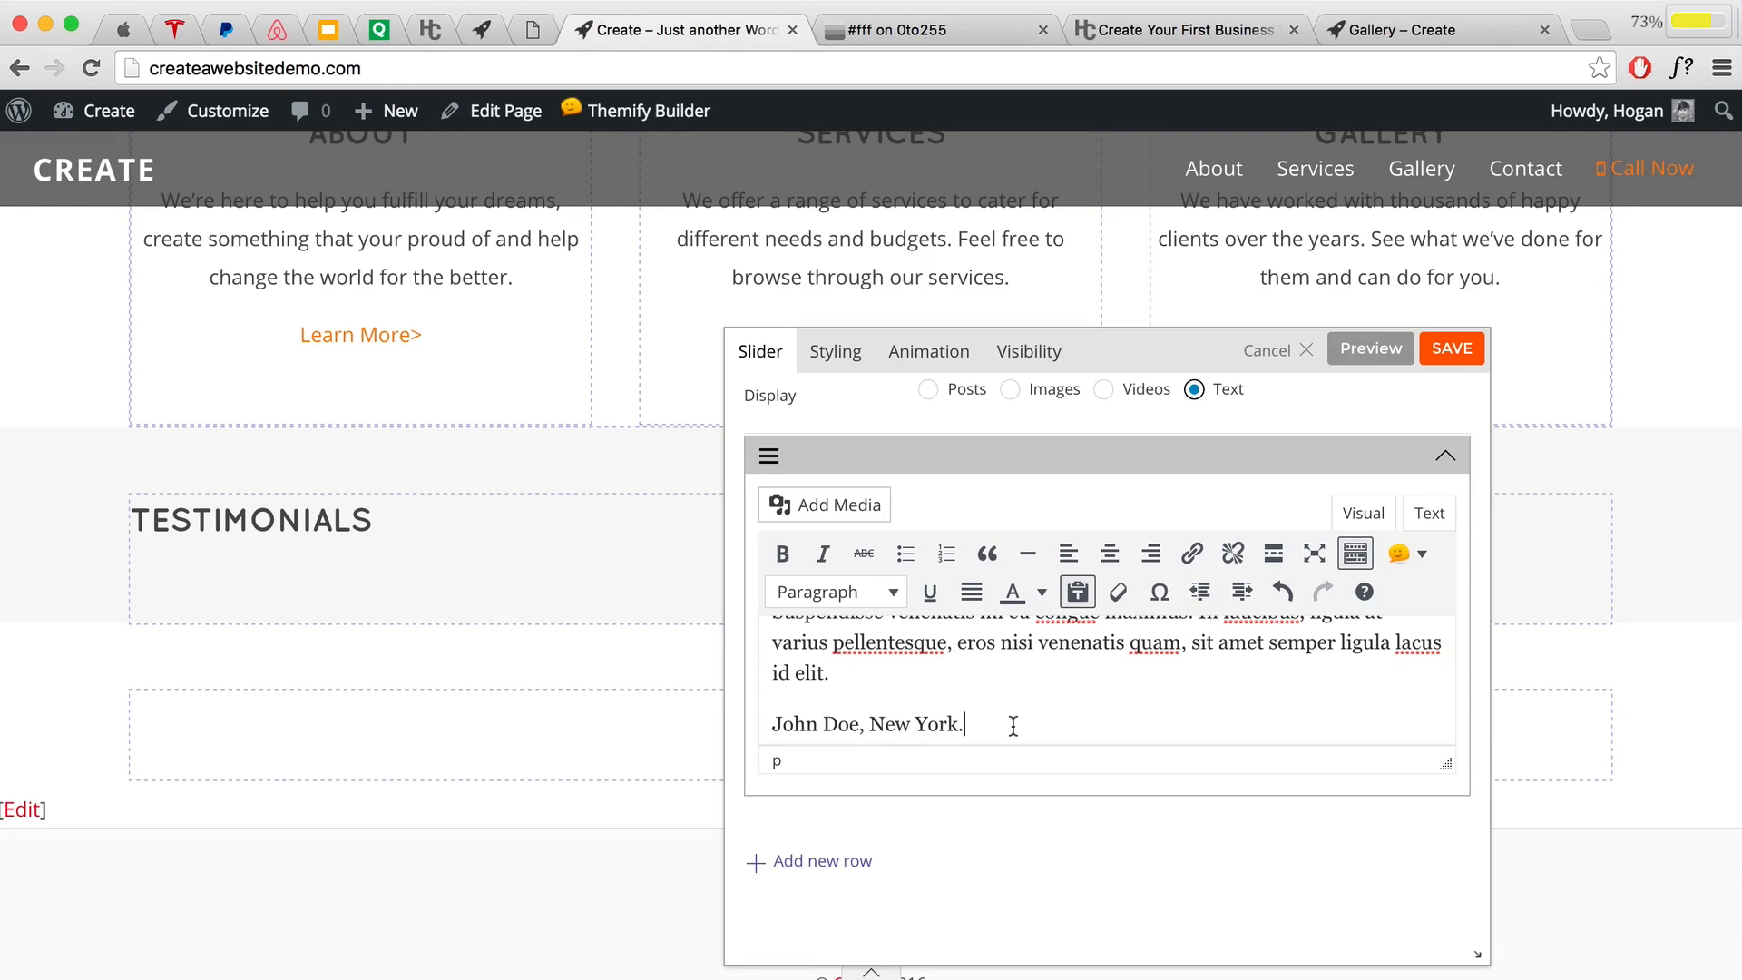
drag(1000, 725, 777, 722)
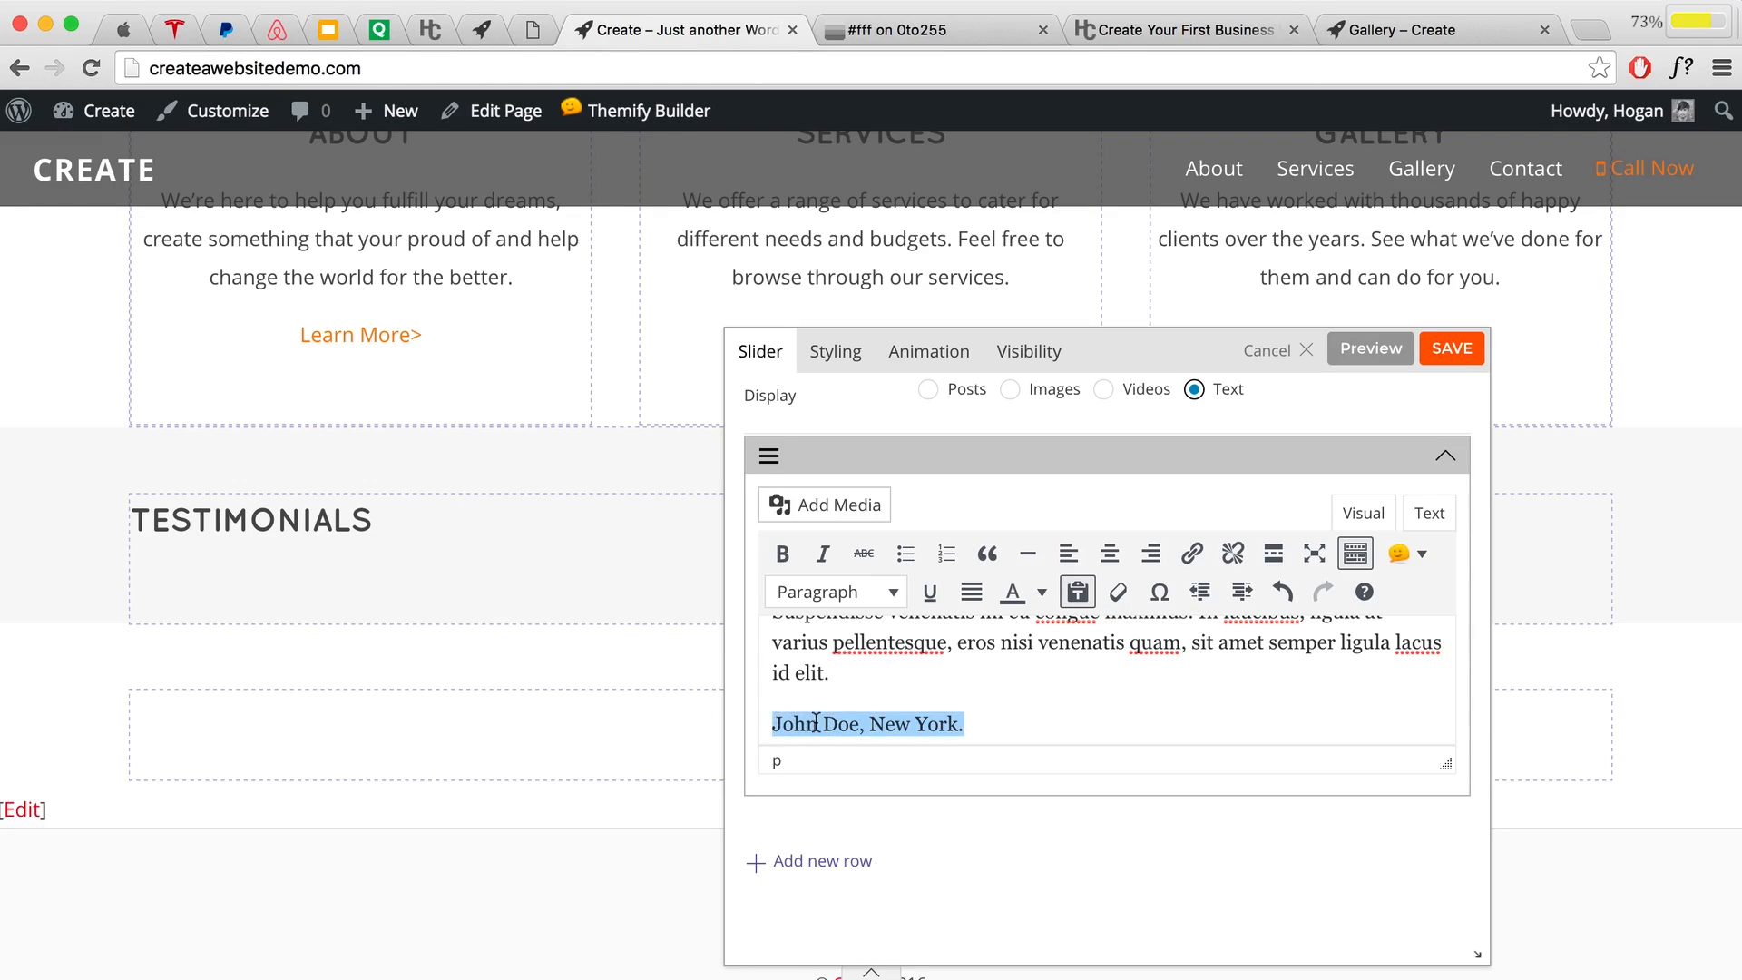
click(822, 561)
scroll(1460, 685, up, 3)
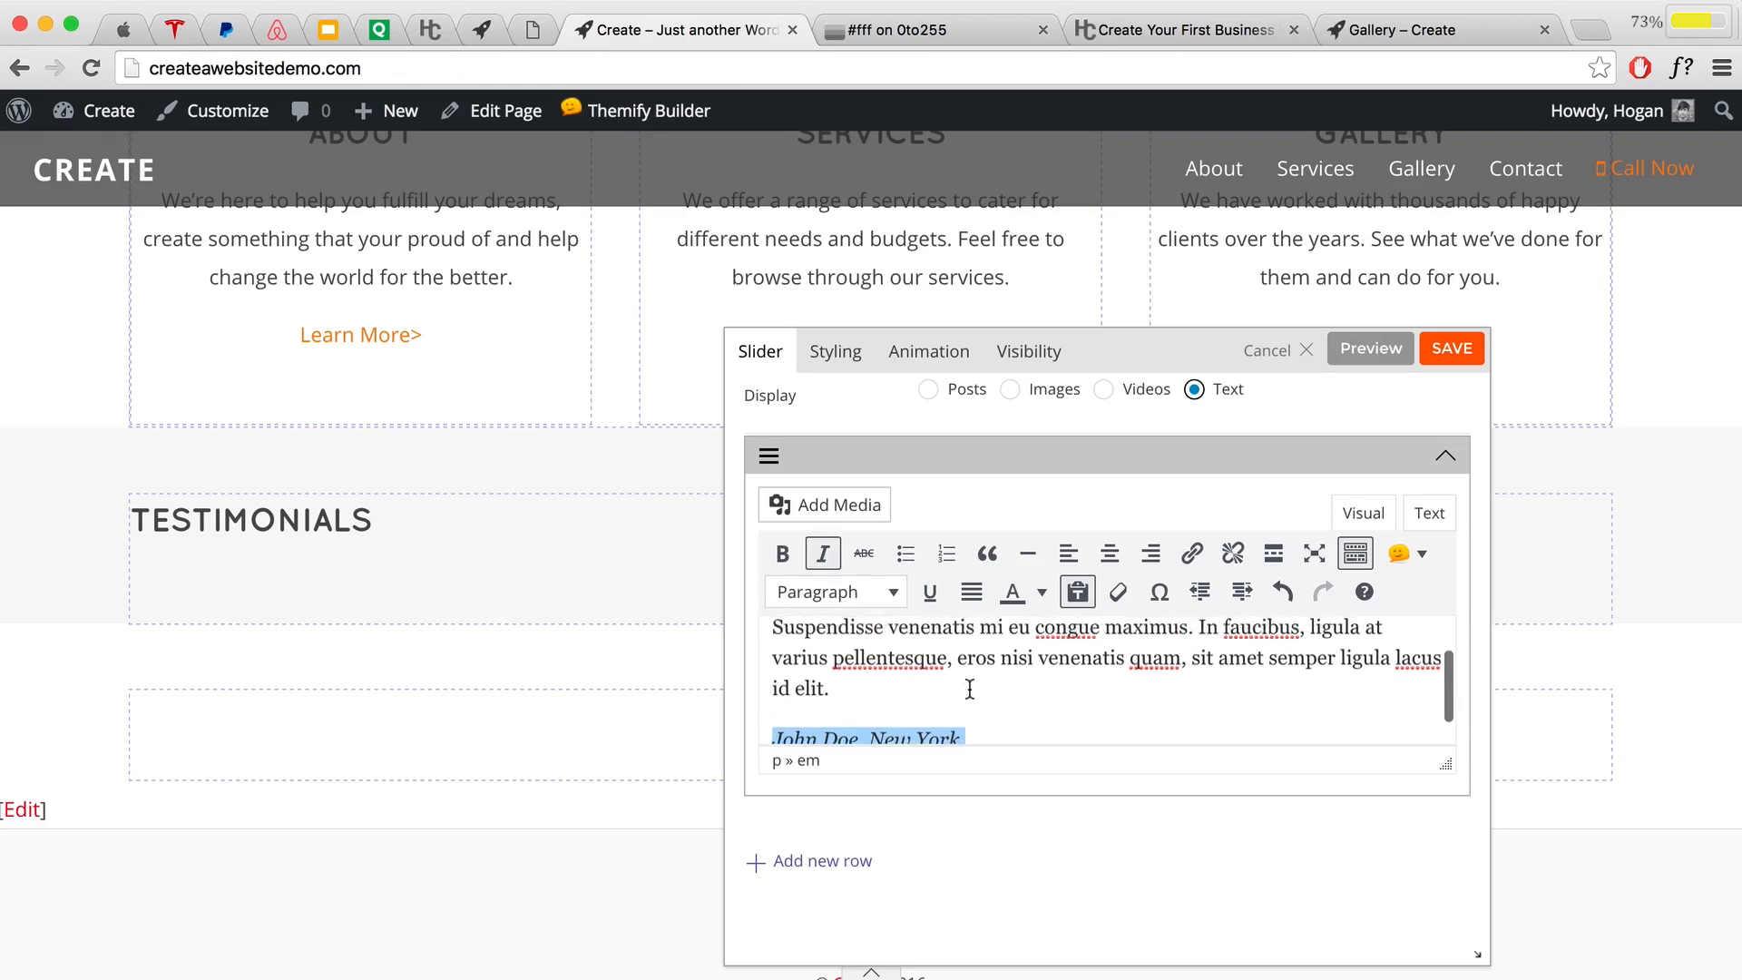
scroll(880, 671, down, 5)
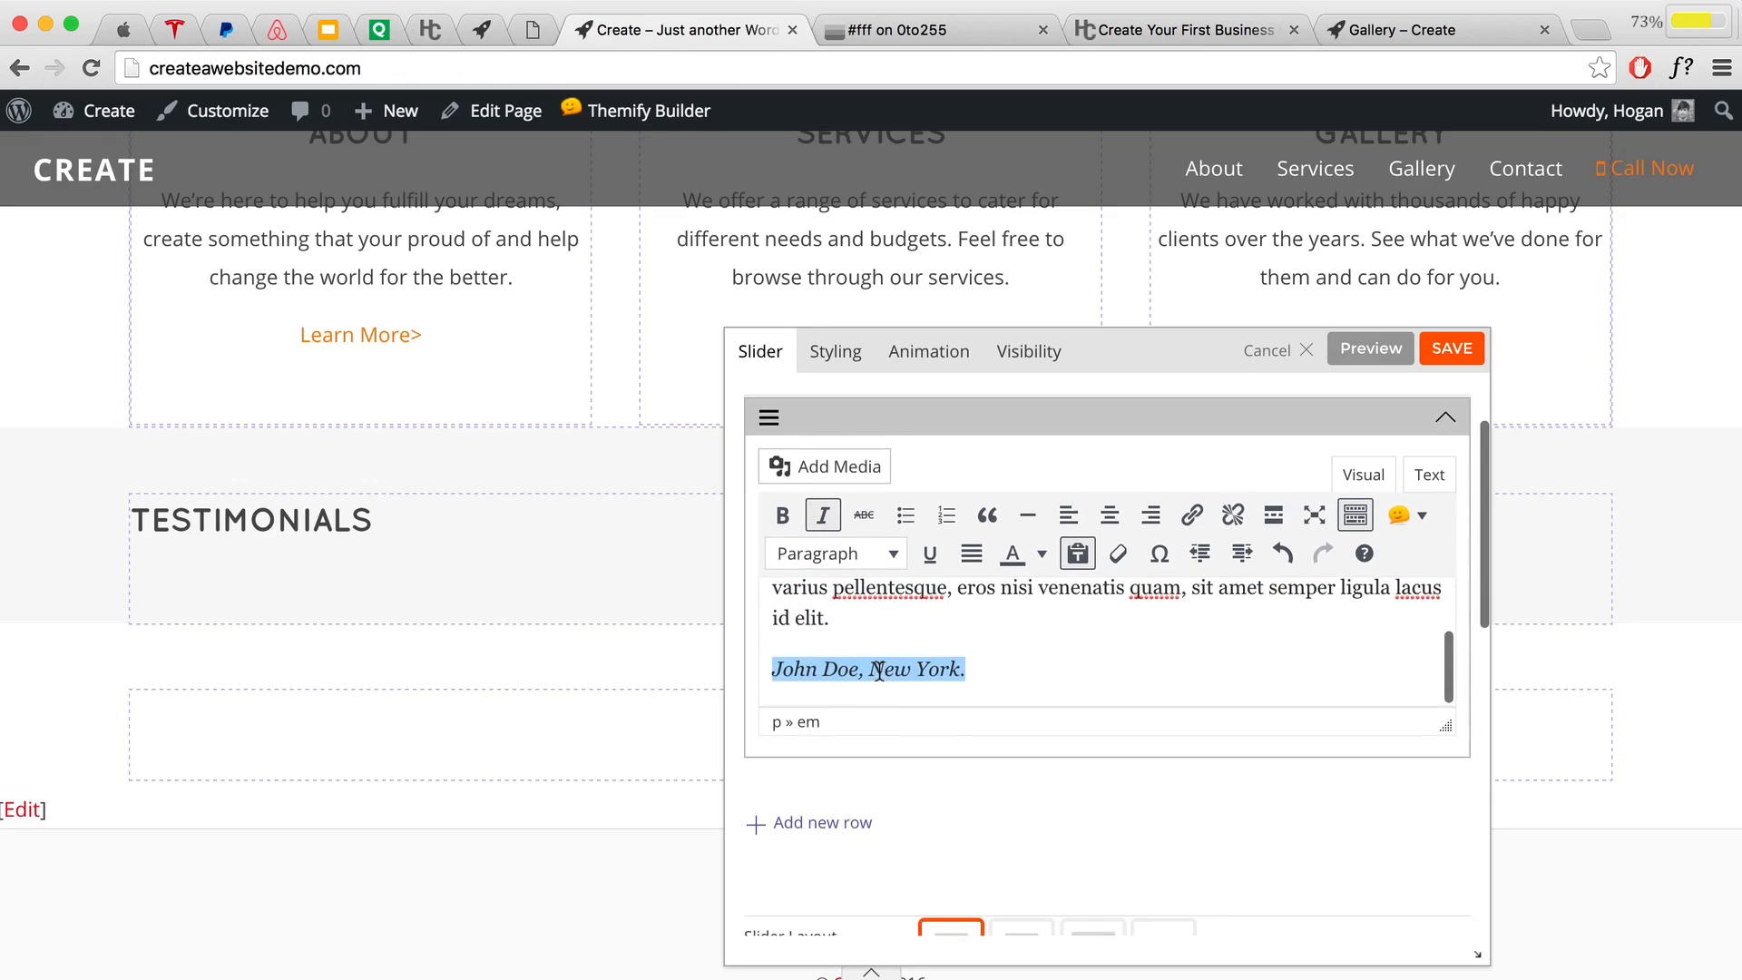
scroll(882, 668, down, 1)
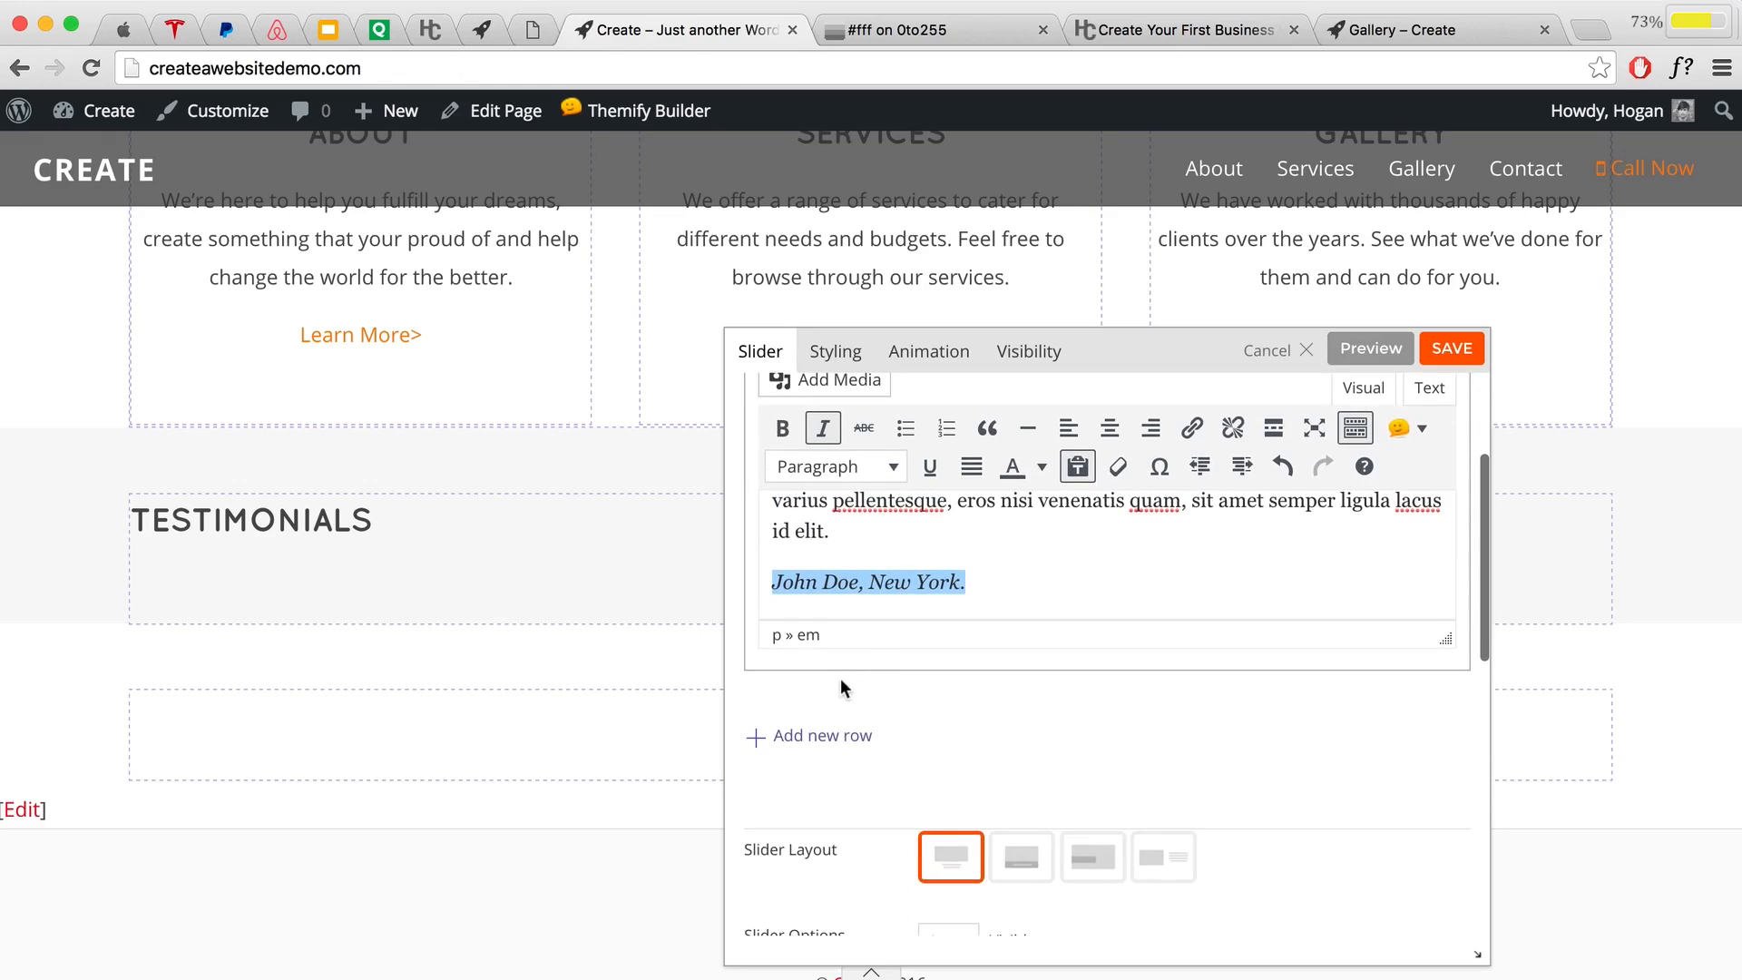
Step: Add a second, empty slide to the slider
click(812, 736)
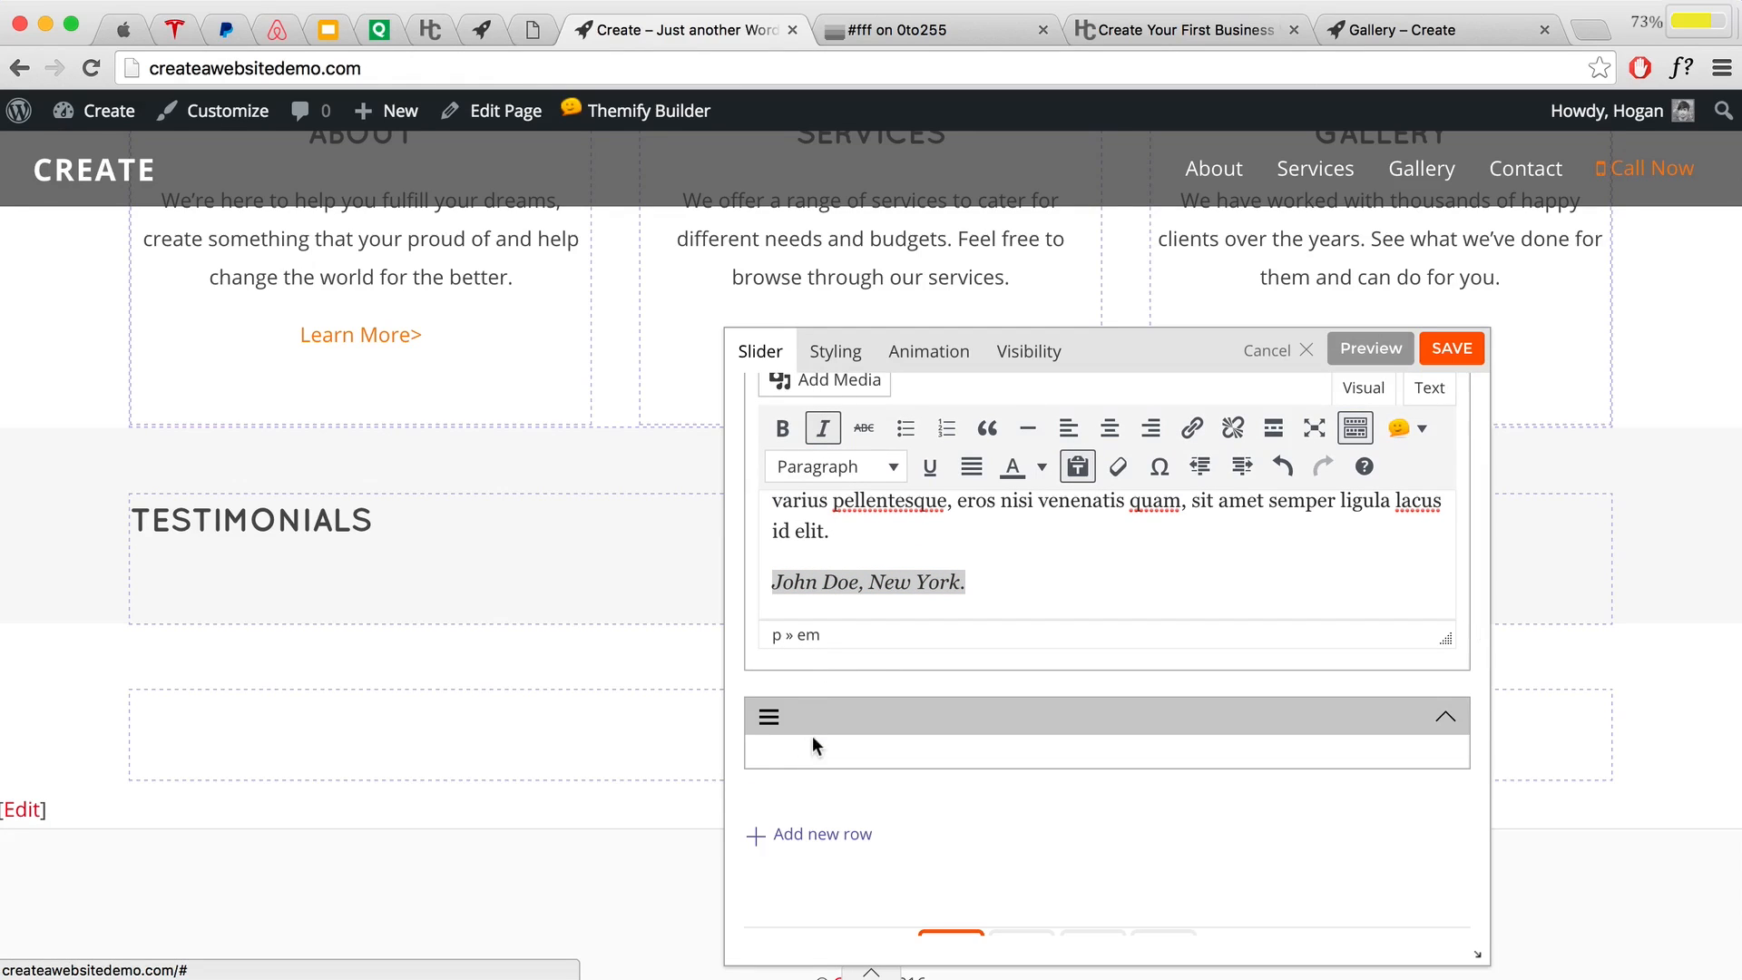
scroll(1004, 570, down, 5)
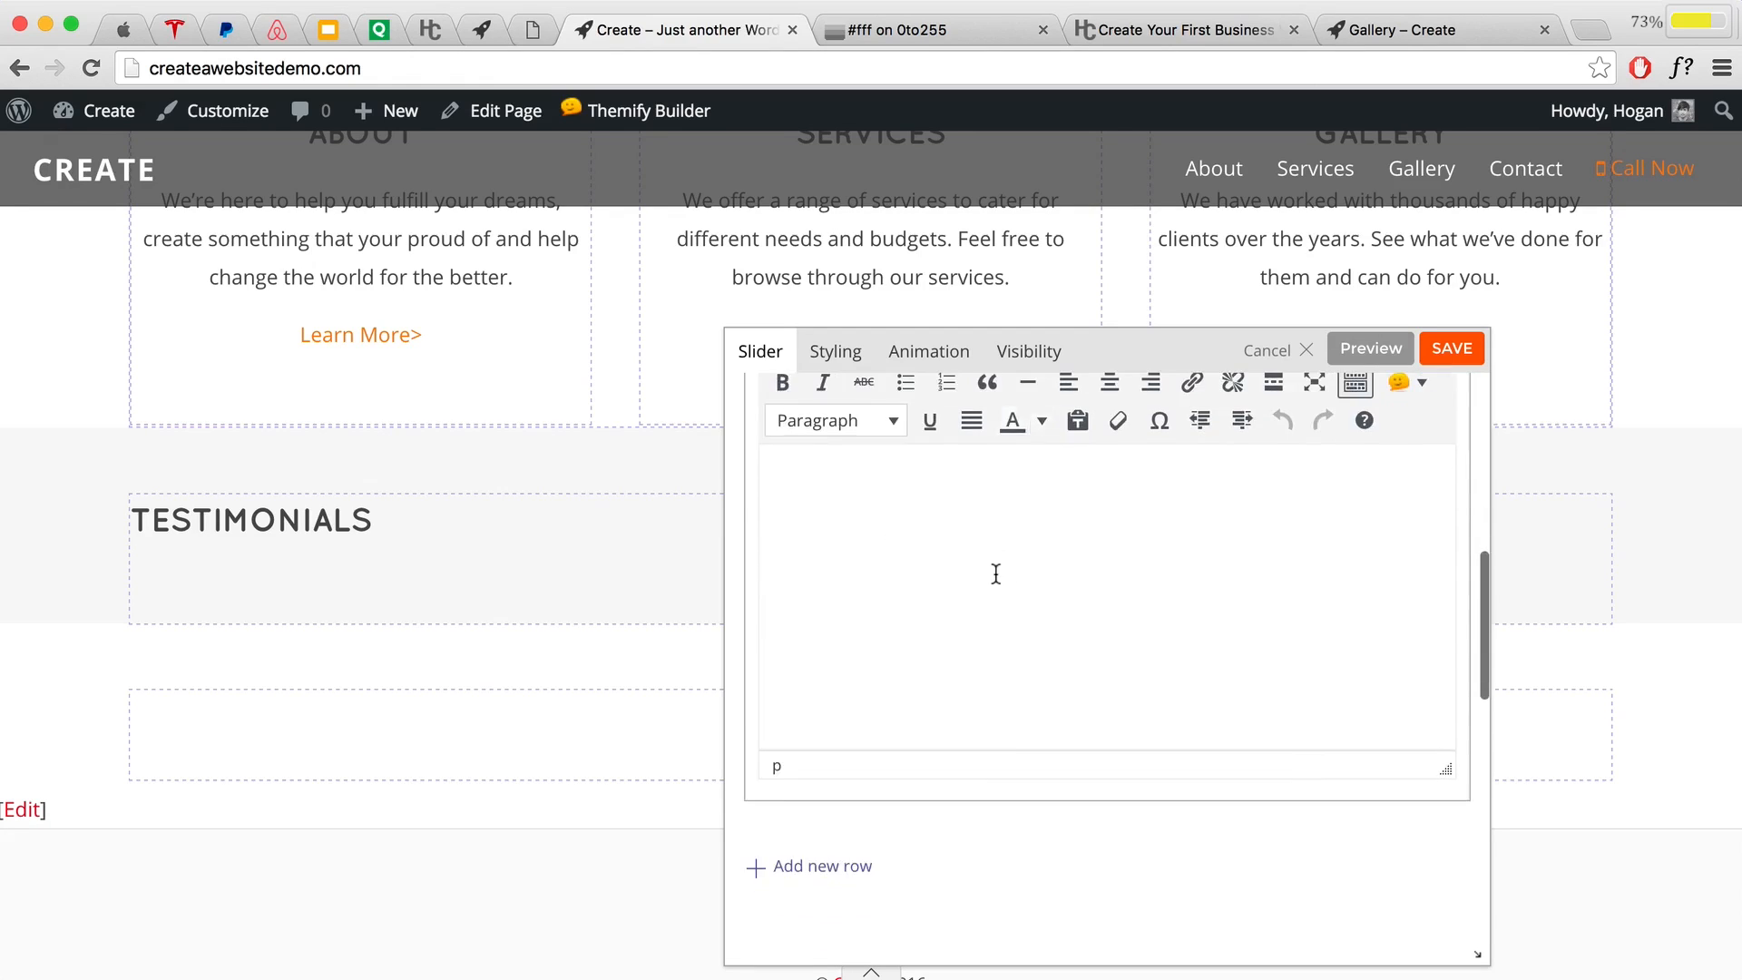
scroll(995, 575, up, 1)
click(894, 572)
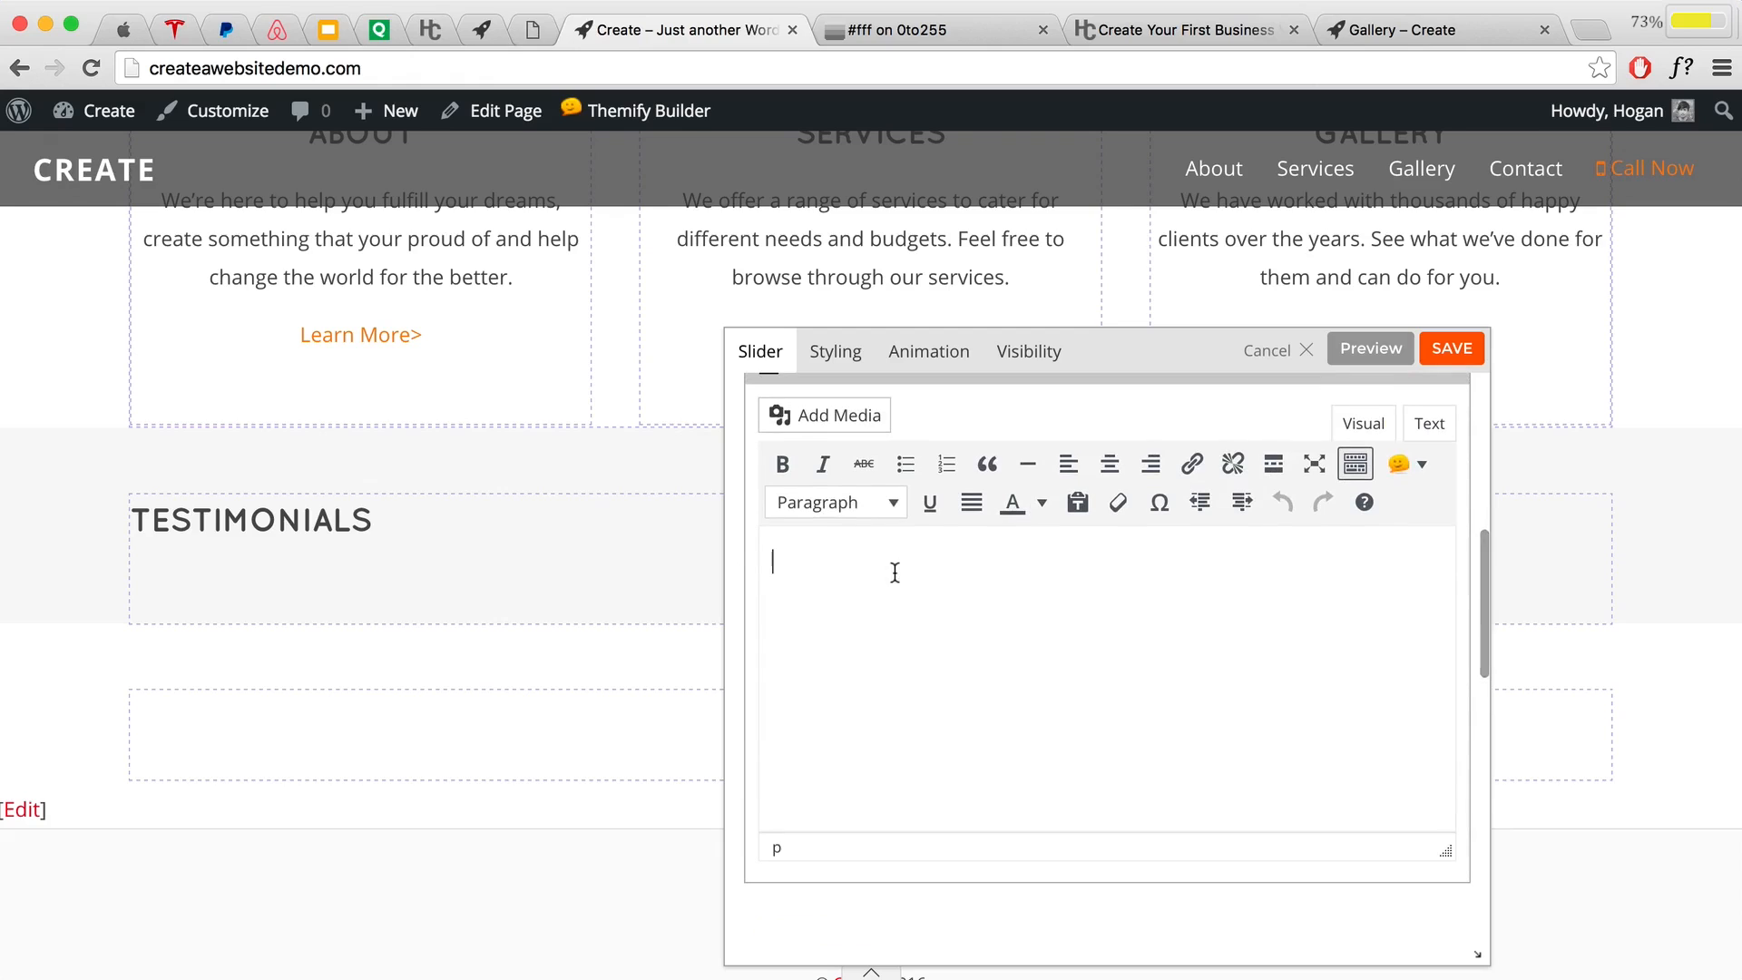
Step: Paste the testimonial as plain text into the second slide, changing the credit's name and city to Sydney
click(1076, 502)
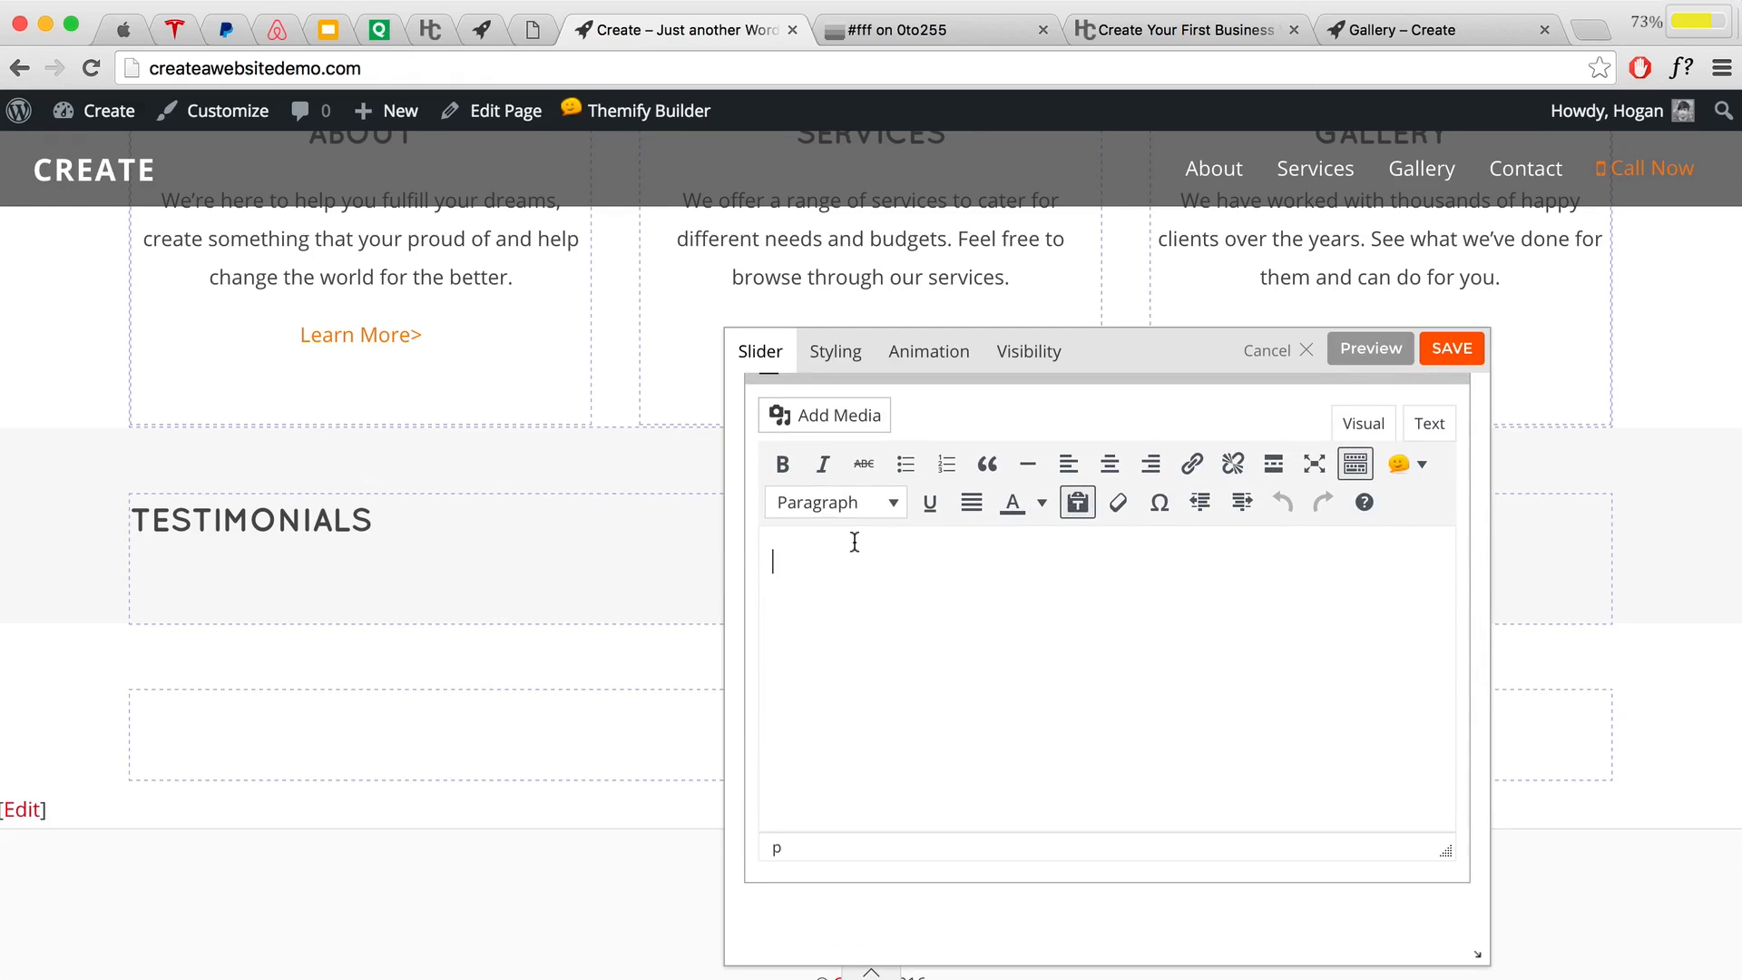
key(super+v)
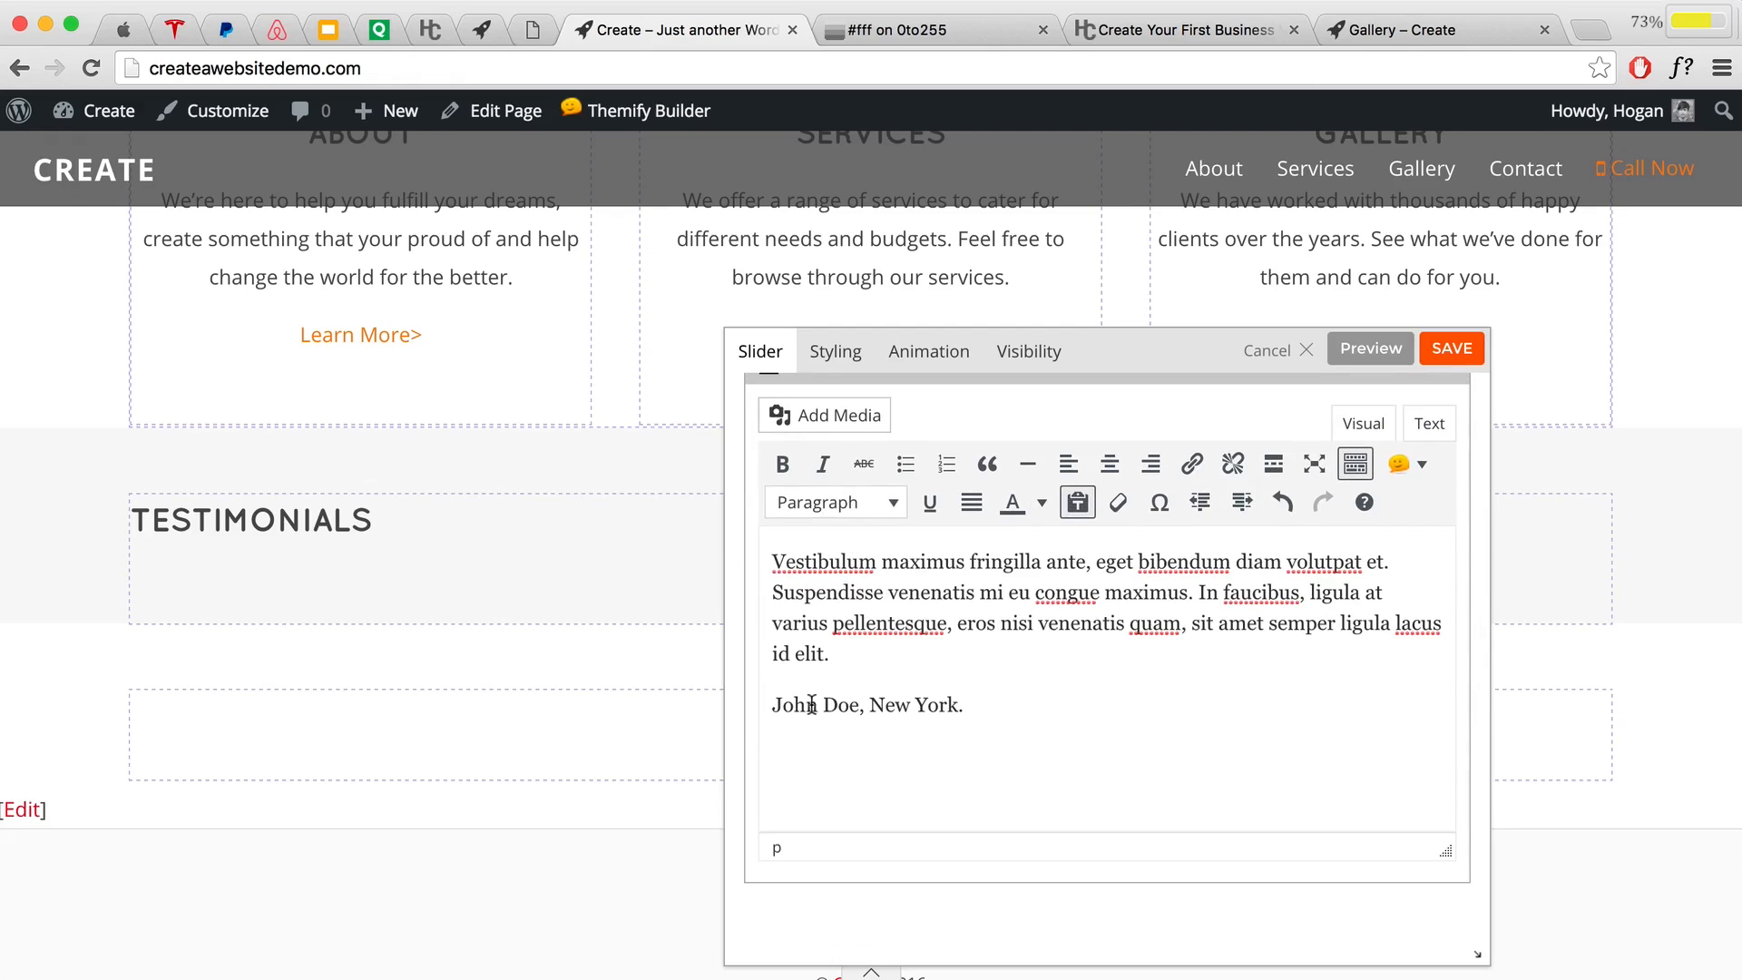
drag(817, 705, 795, 704)
text(ane)
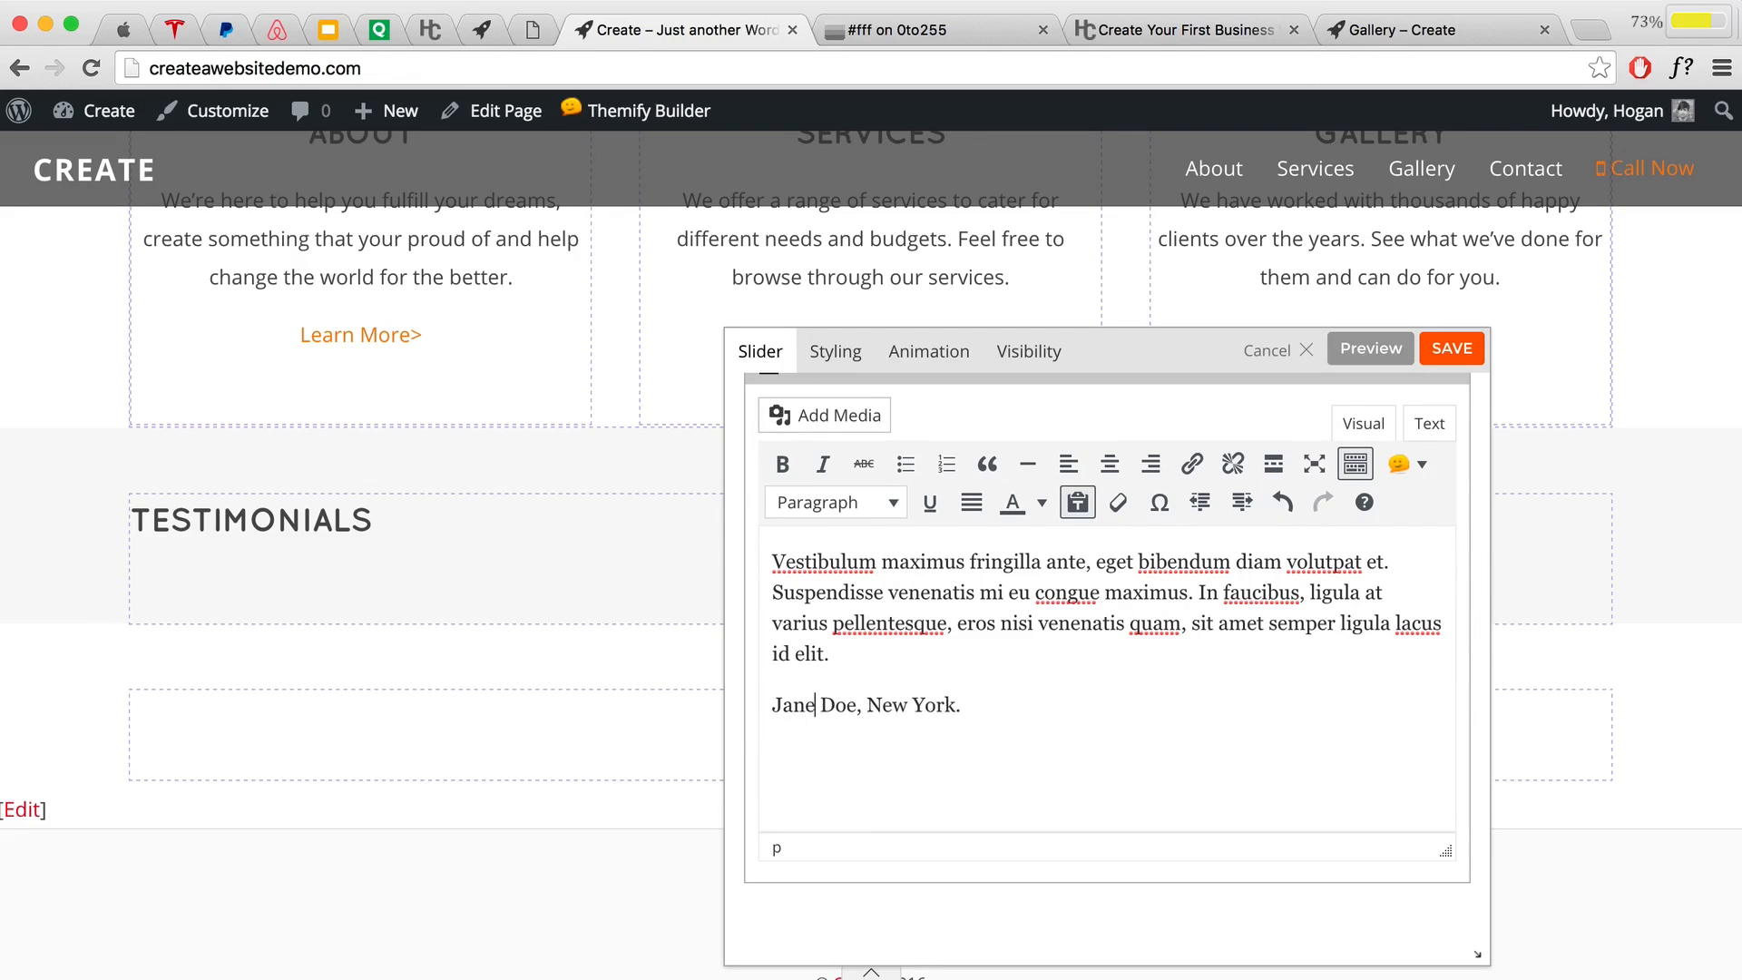
drag(980, 704, 878, 707)
click(912, 706)
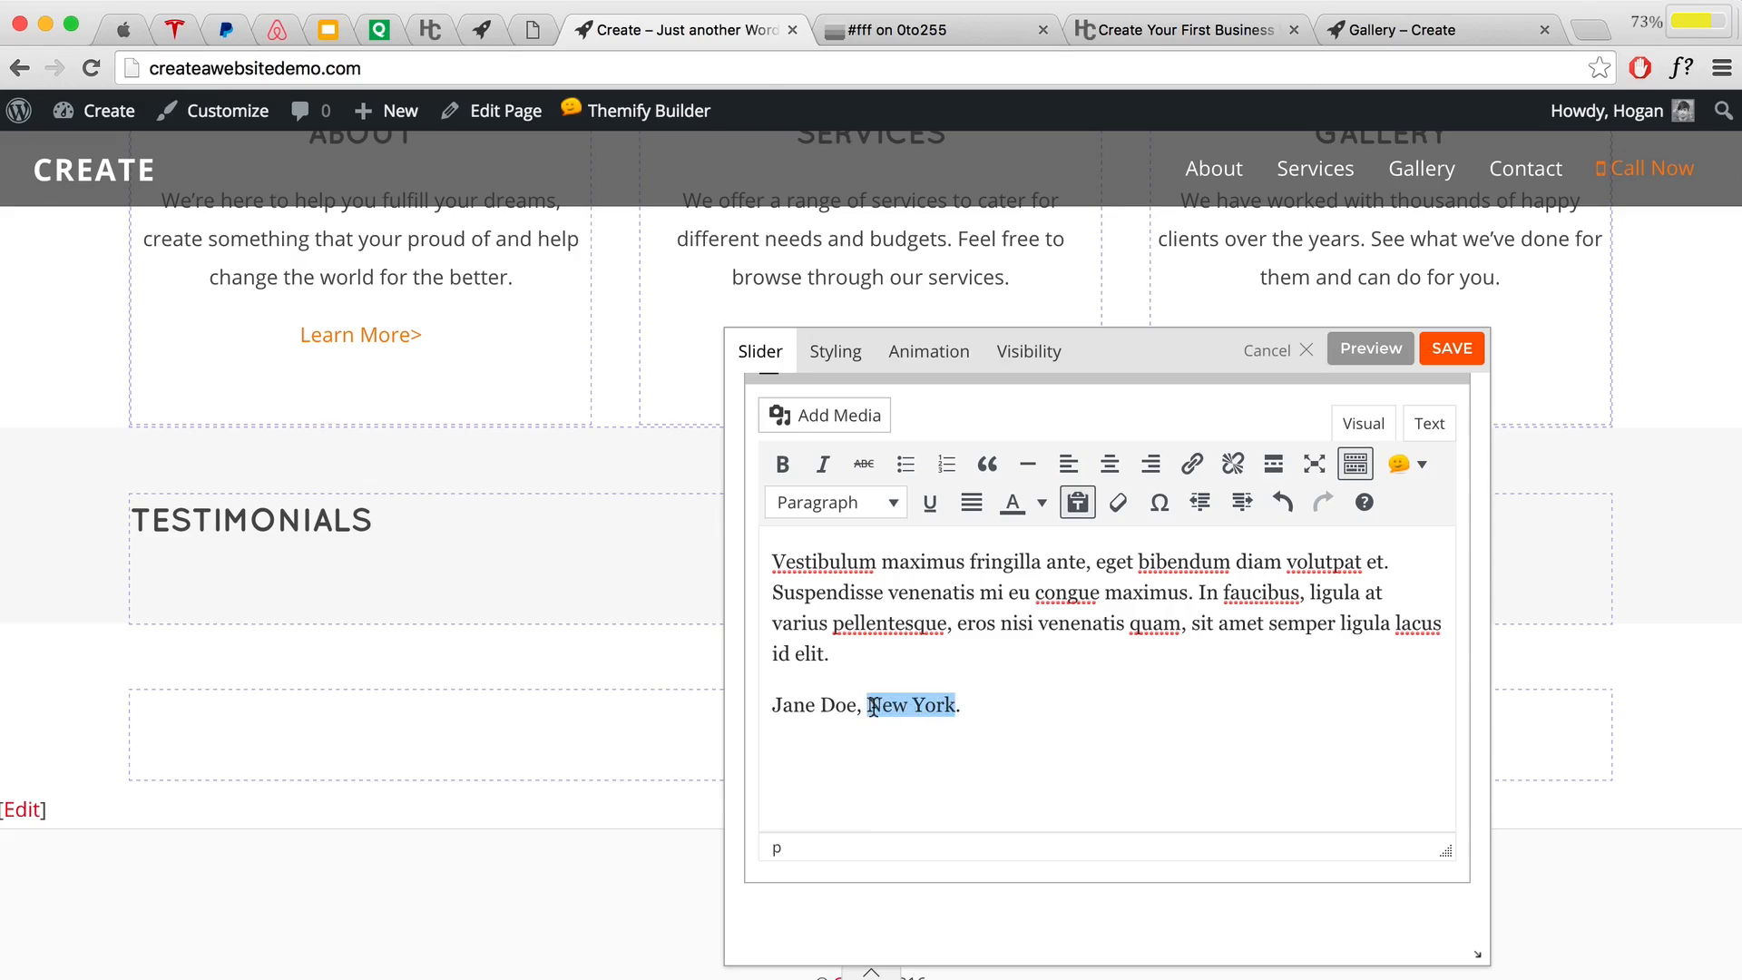
text(Sydney)
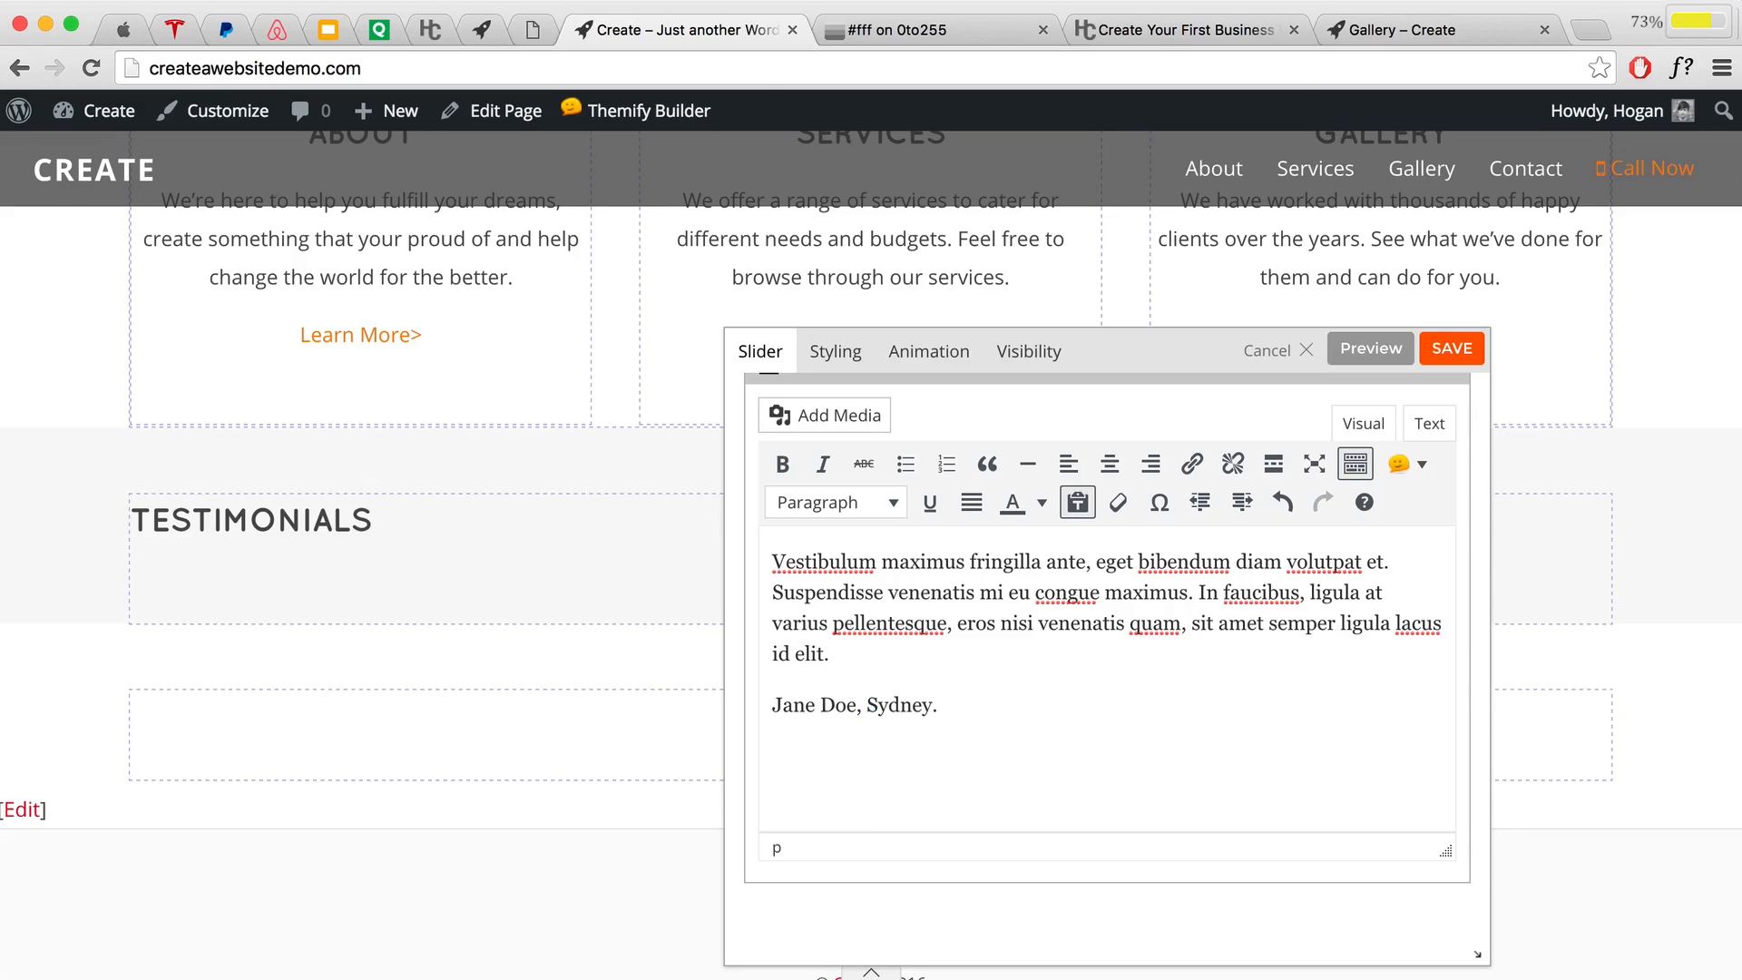
Step: Italicize the second slide's credit line and clear the selection
drag(952, 705, 709, 699)
click(822, 464)
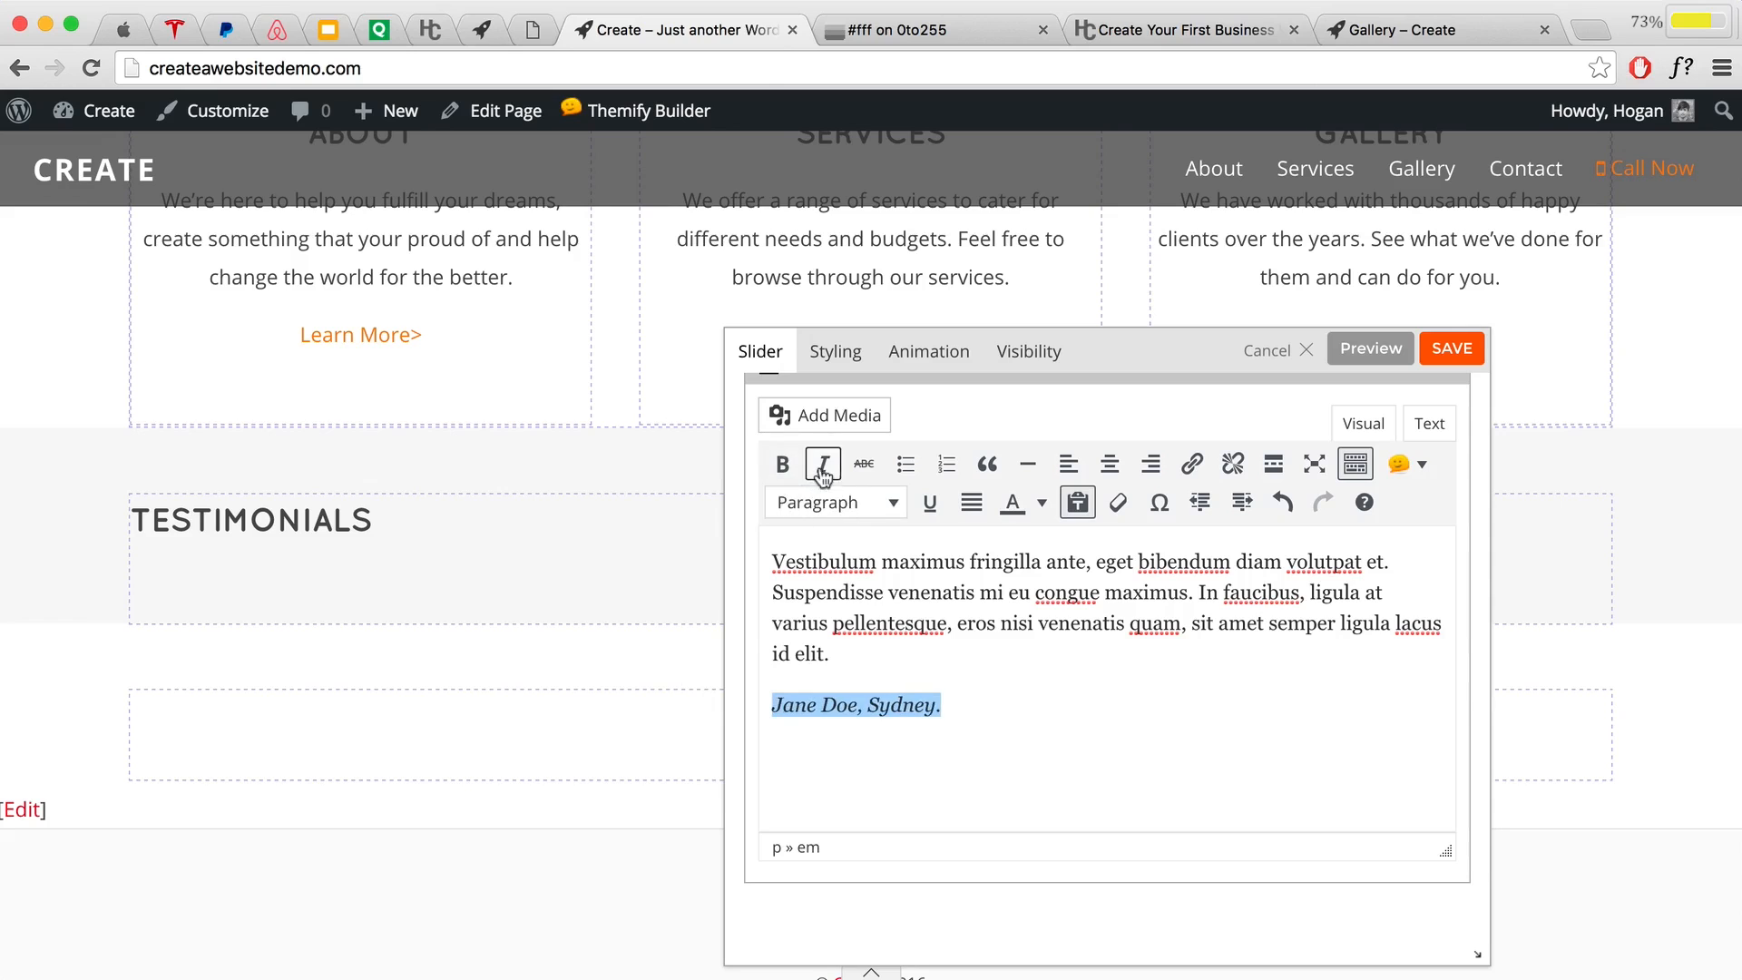
scroll(1026, 645, down, 5)
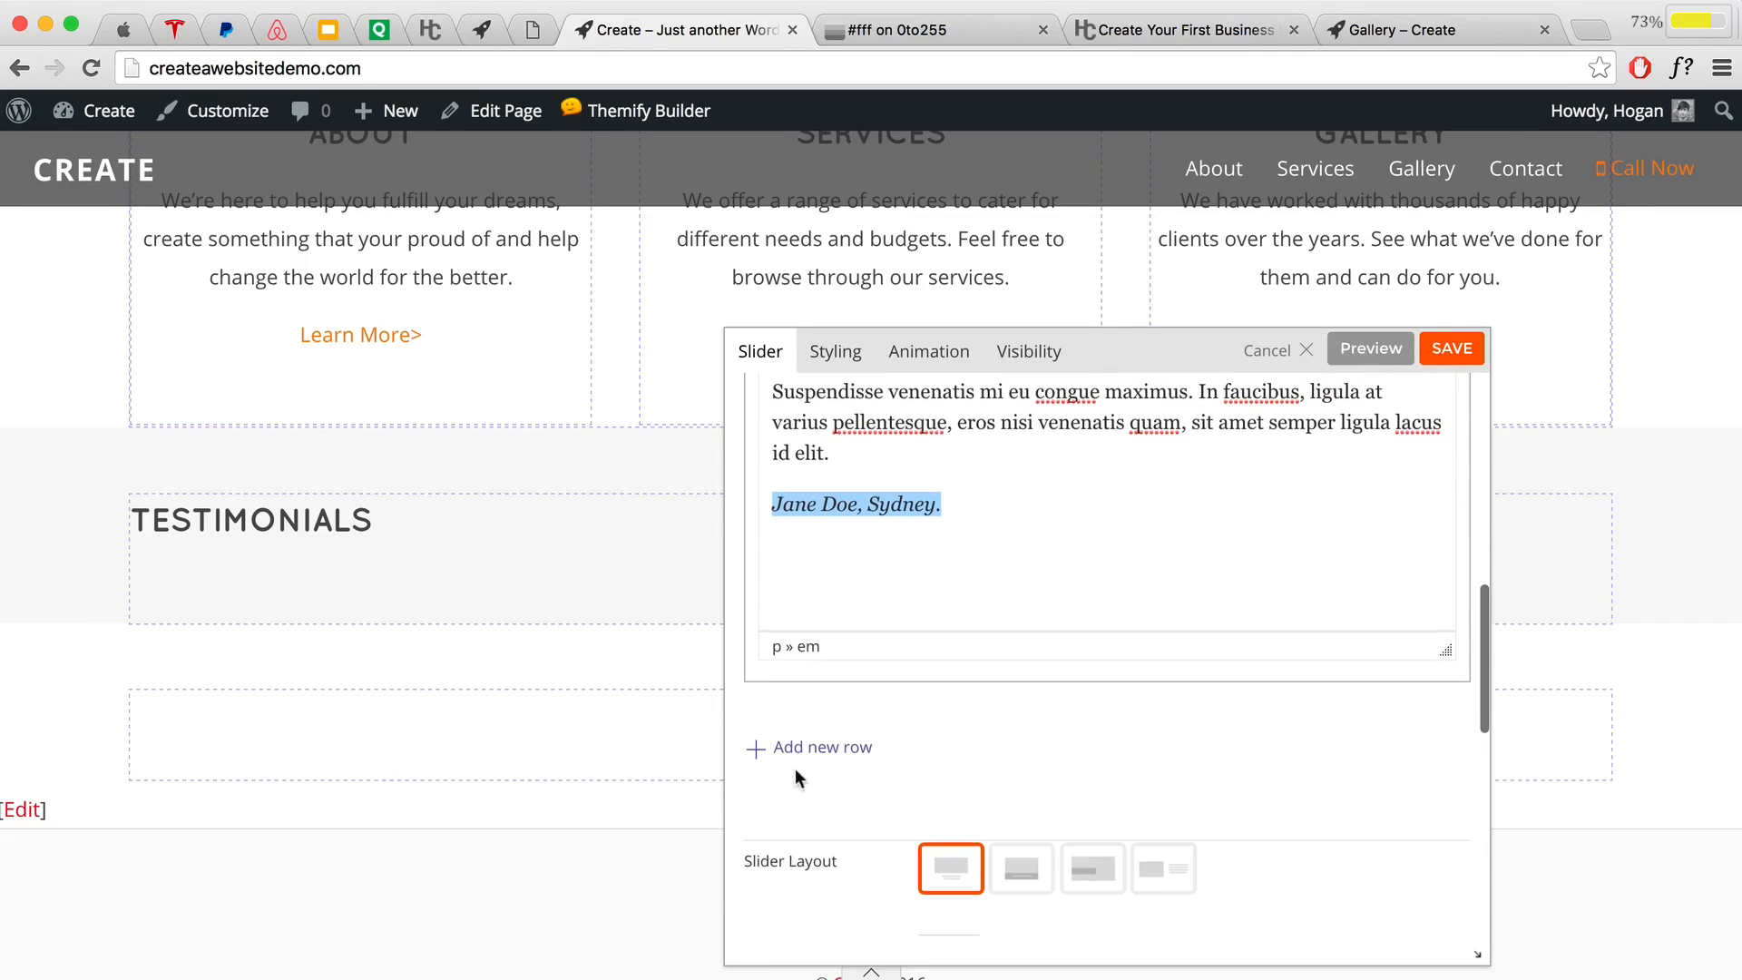
scroll(932, 673, up, 6)
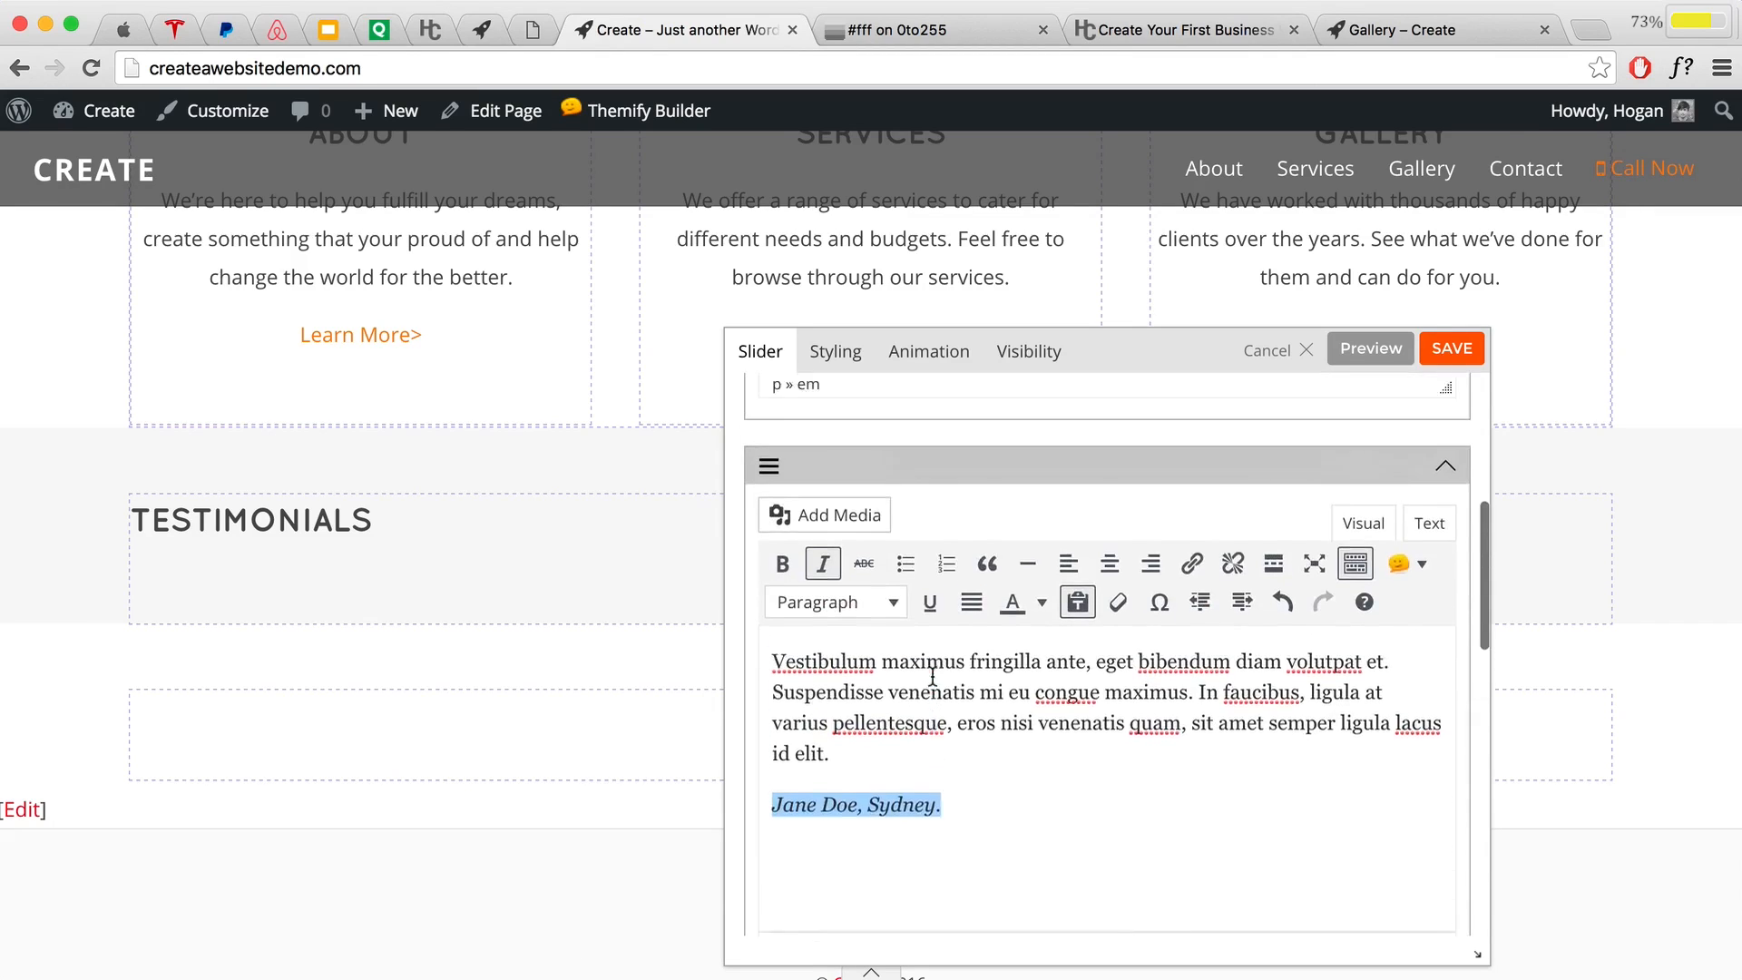
scroll(932, 675, down, 8)
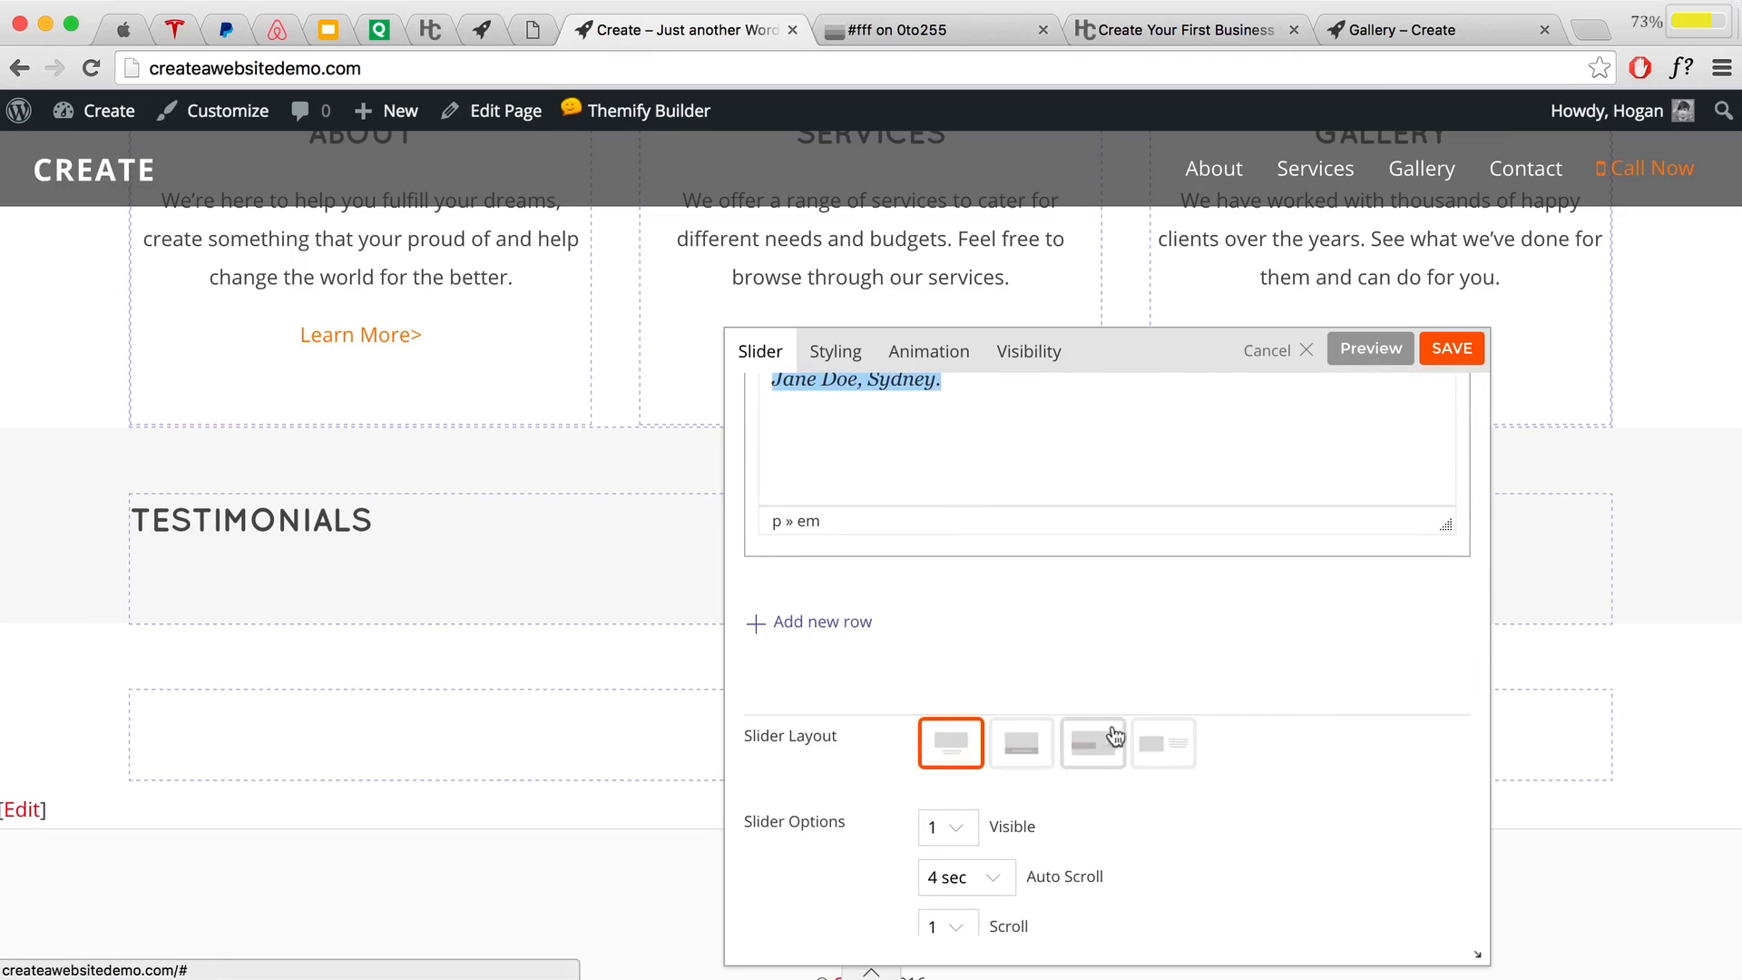
scroll(1002, 699, up, 8)
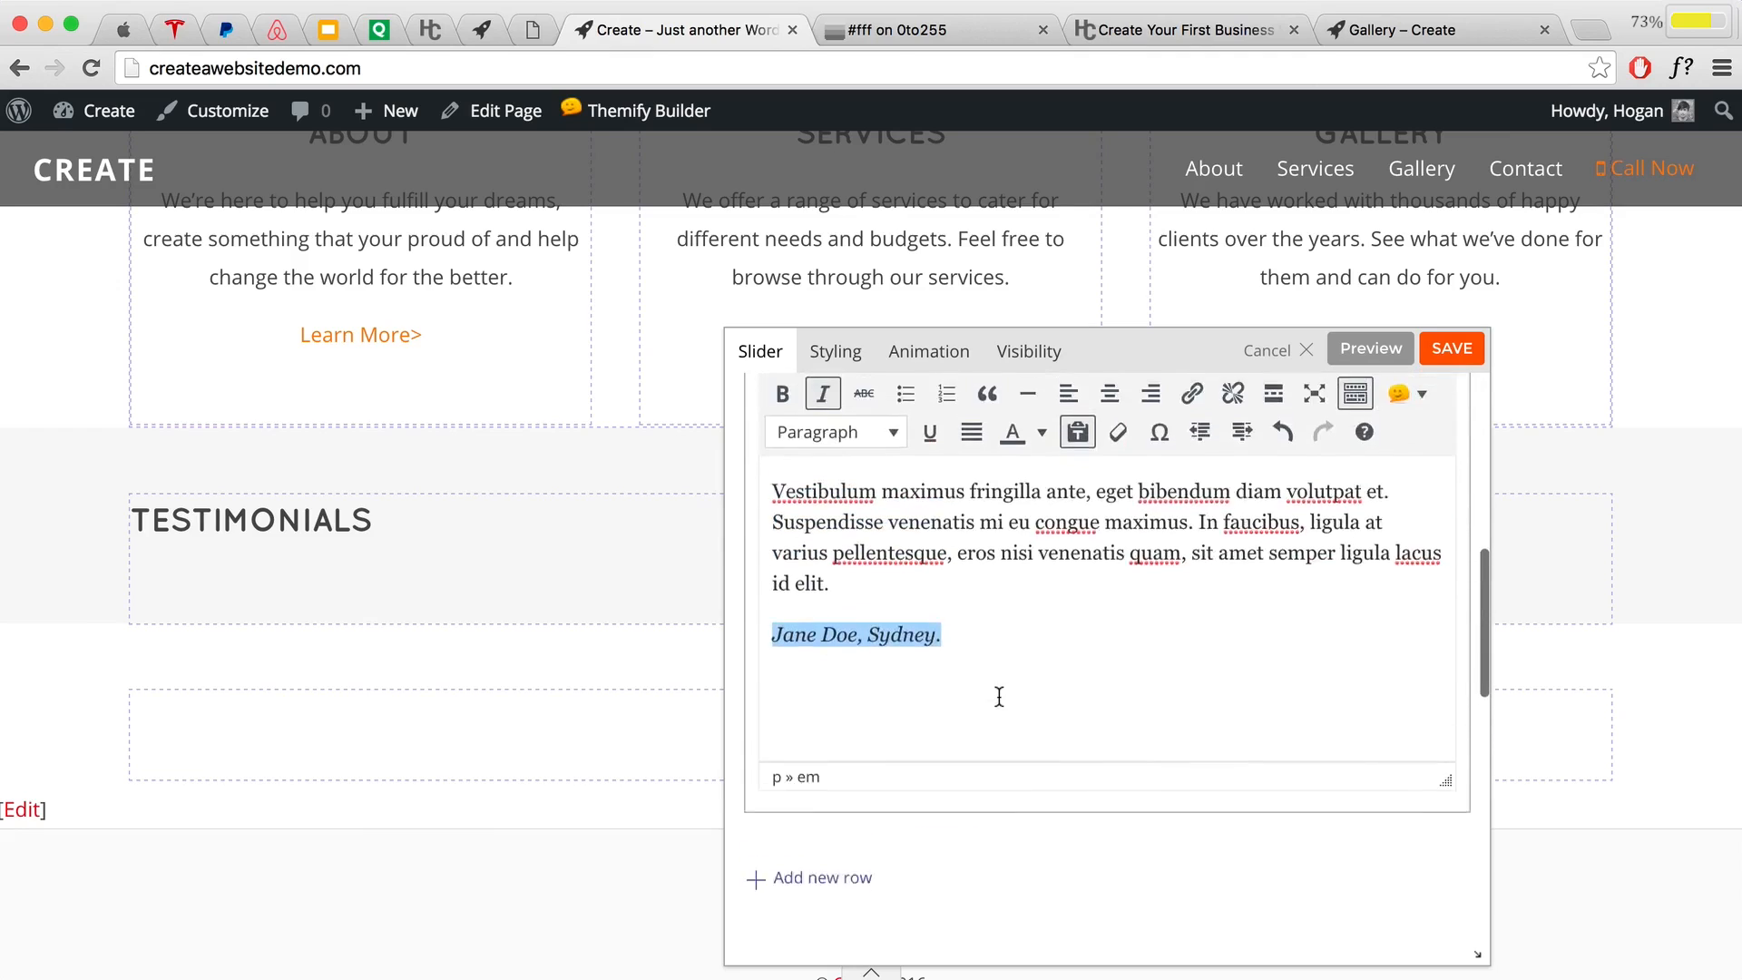
click(784, 679)
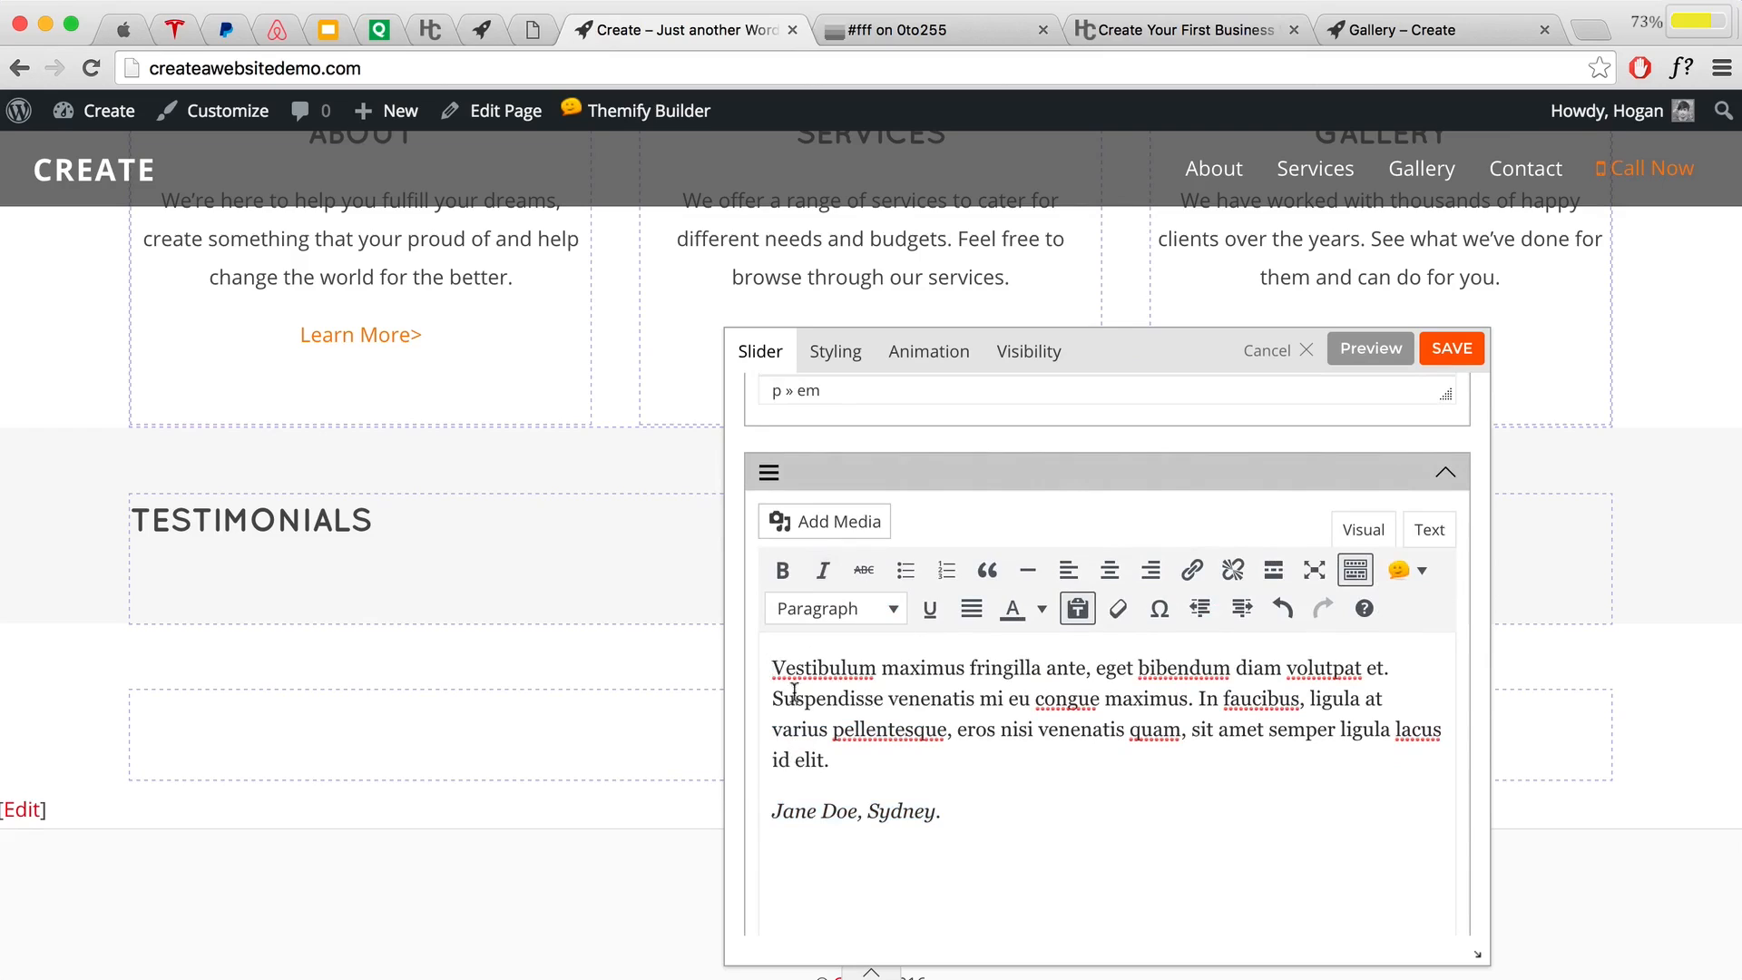
click(811, 525)
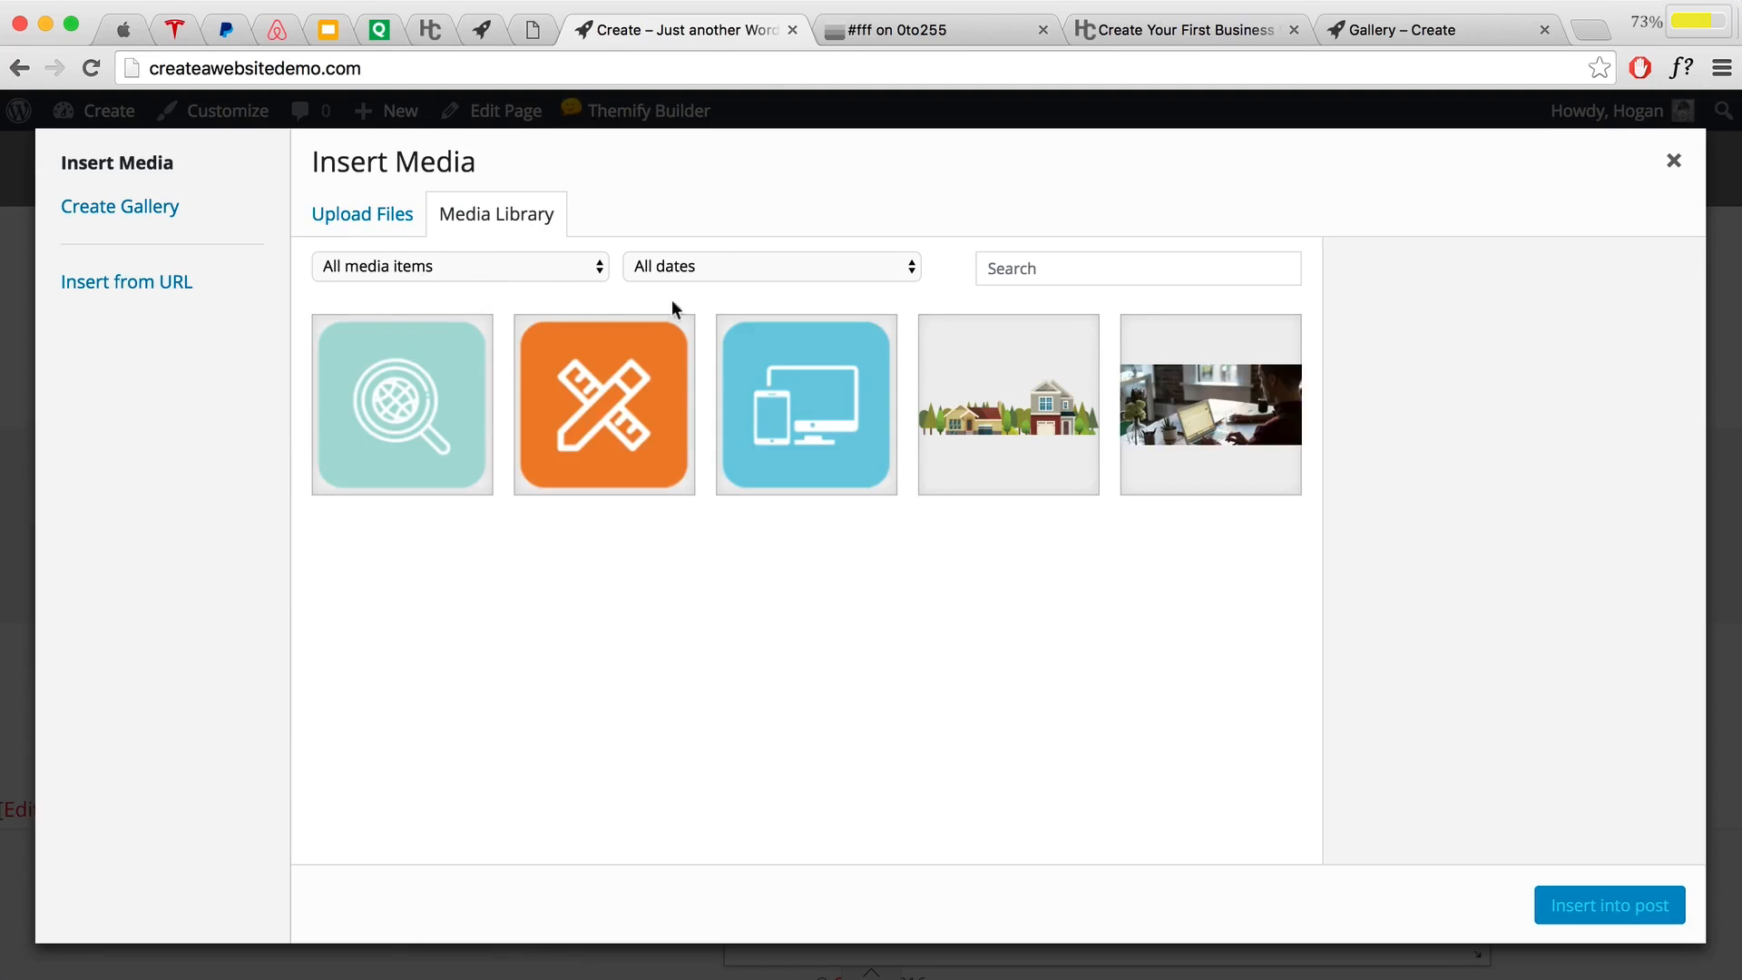
Step: Close the media library, preview the two-slide testimonial slider, and save the Slider module
click(1673, 160)
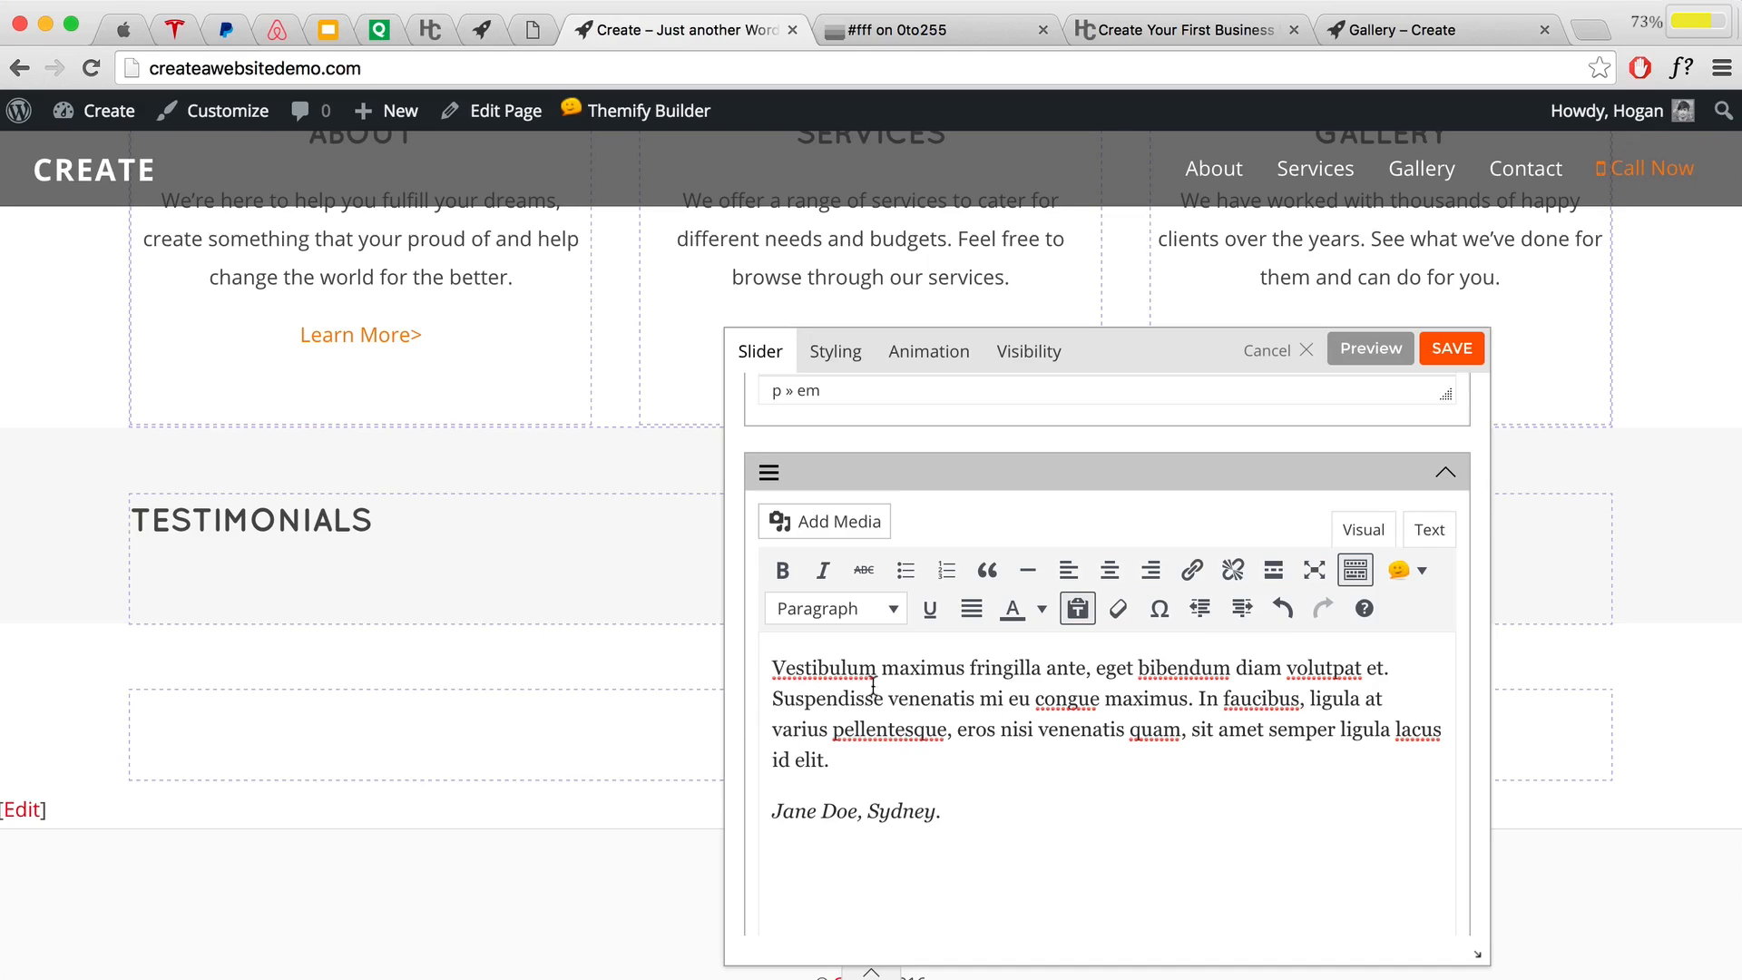
scroll(916, 694, down, 8)
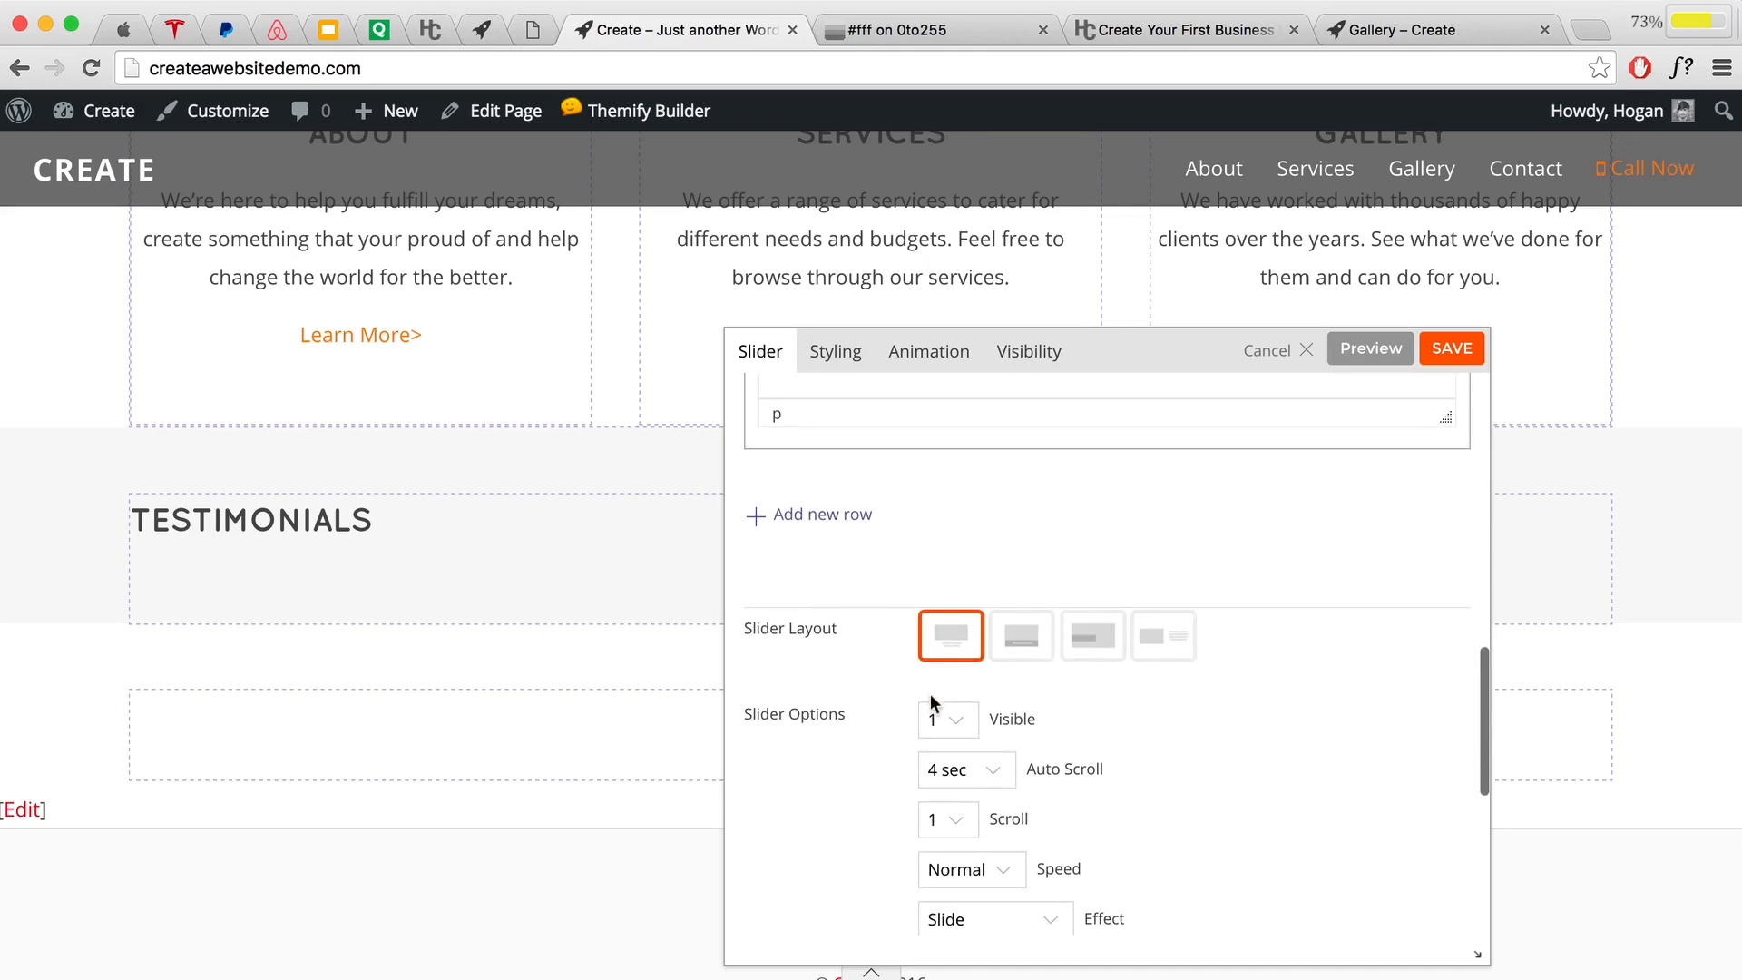
scroll(929, 693, down, 4)
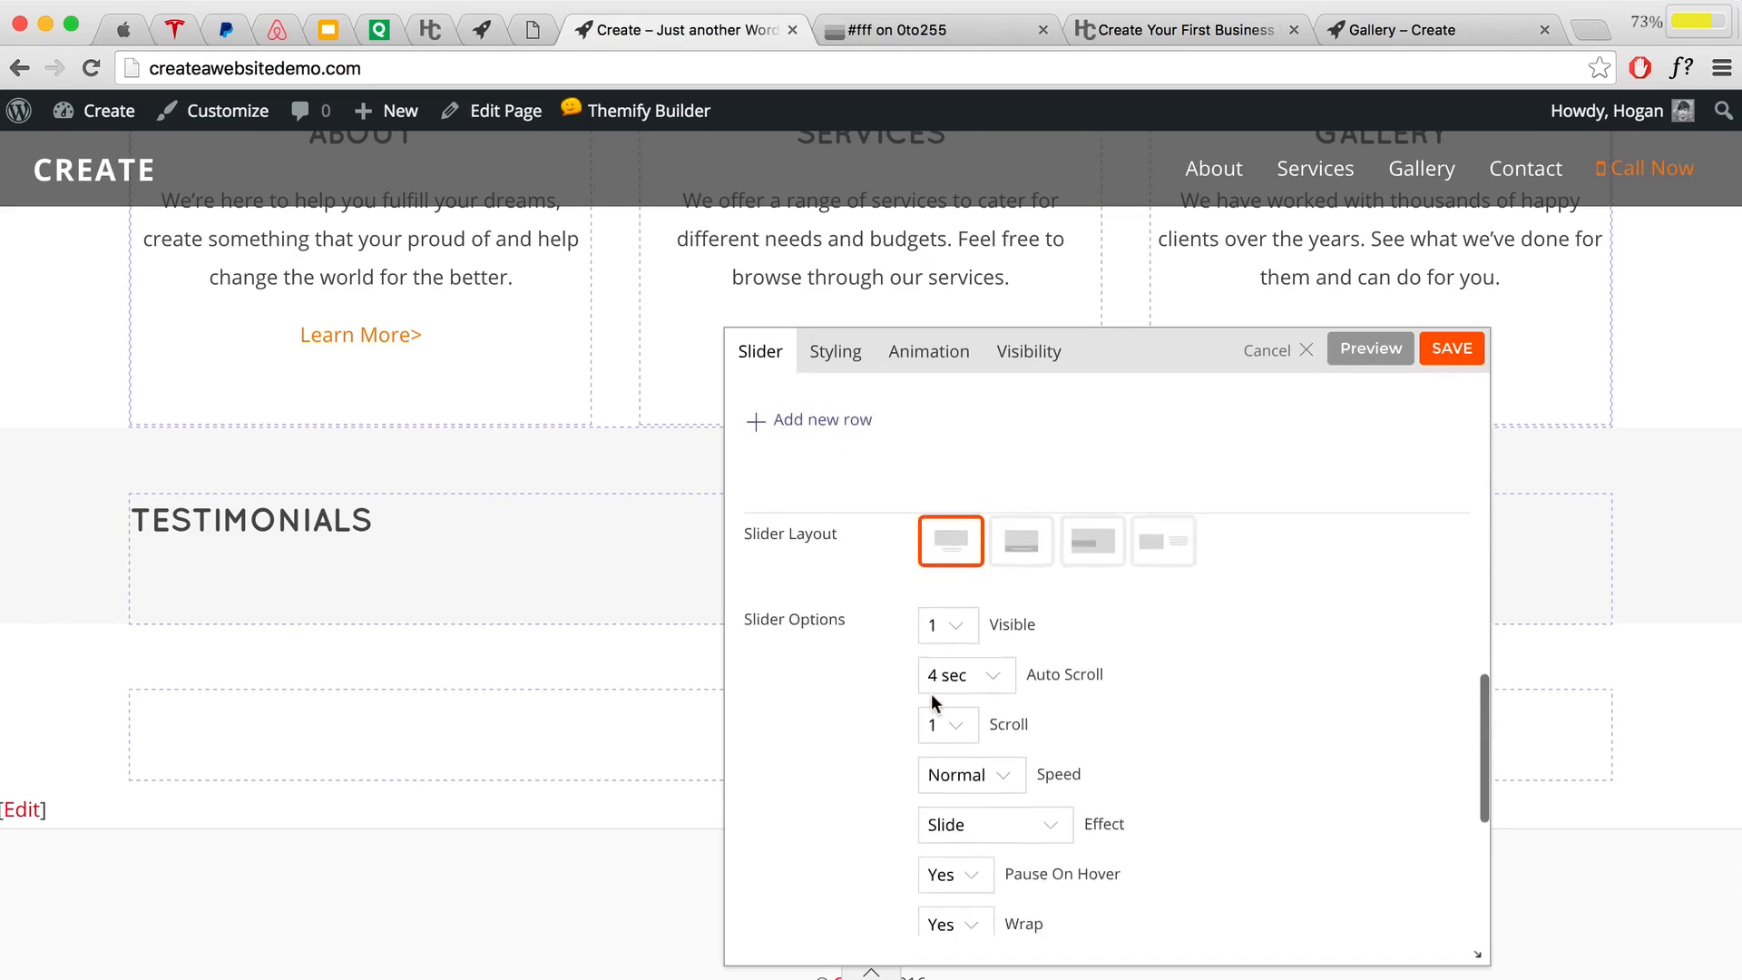
click(1348, 358)
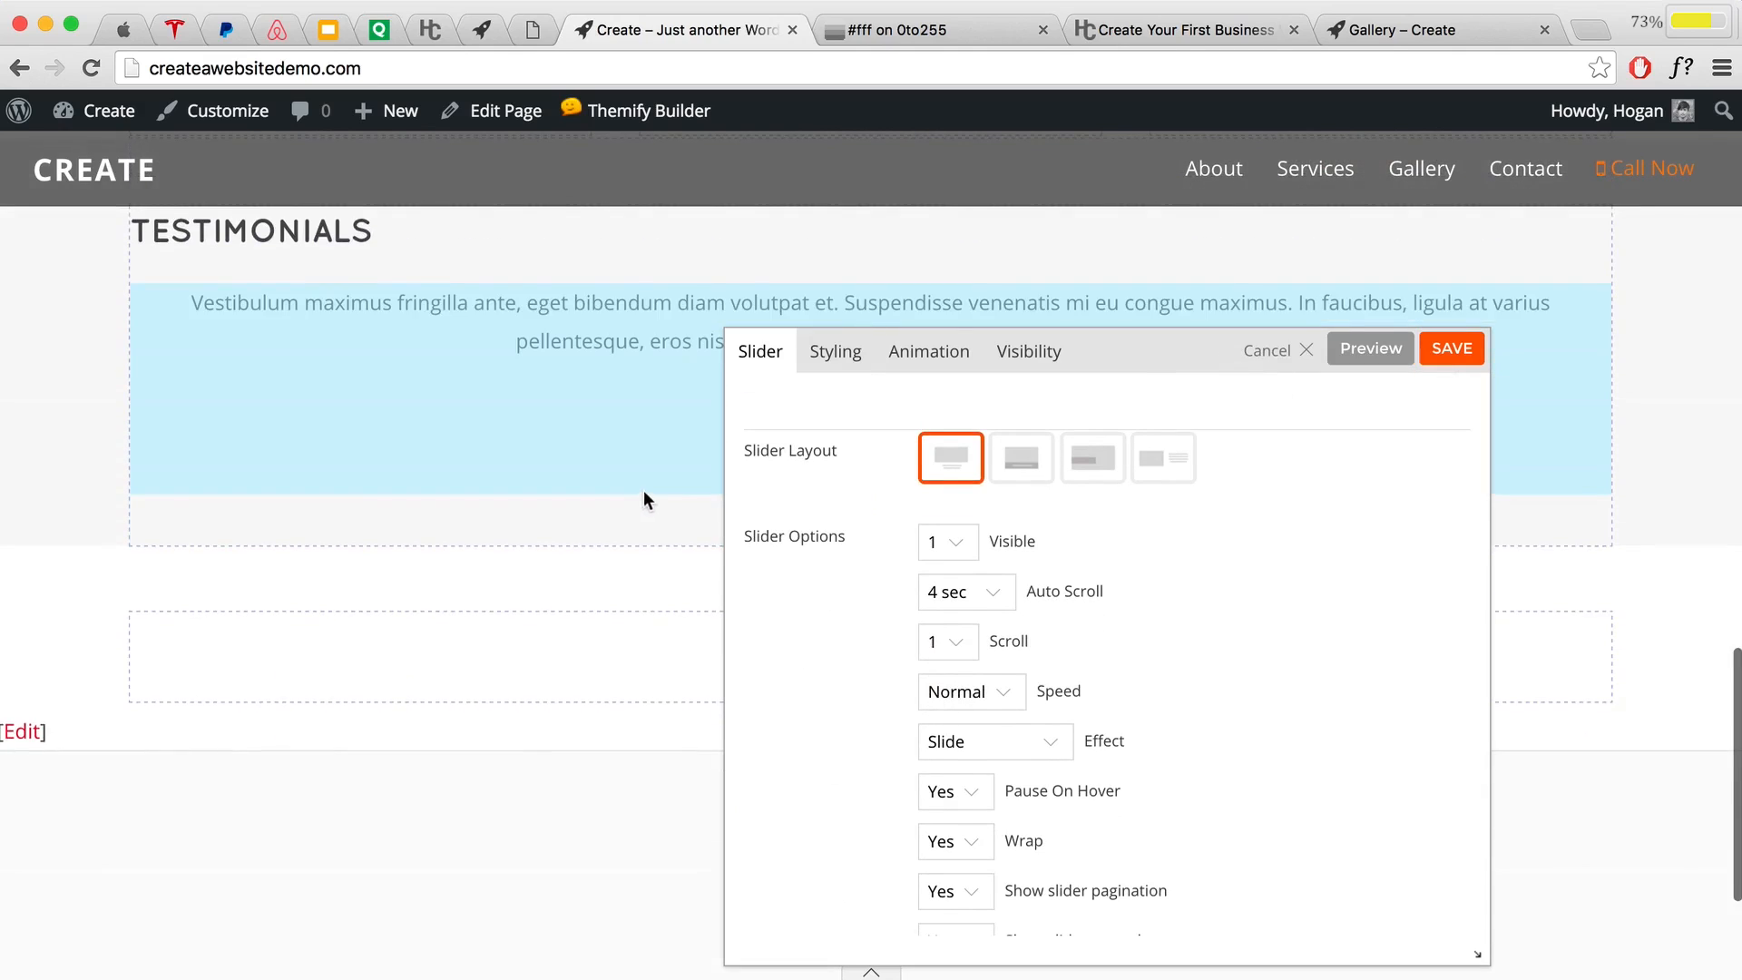
scroll(646, 494, up, 3)
drag(1189, 372, 1122, 796)
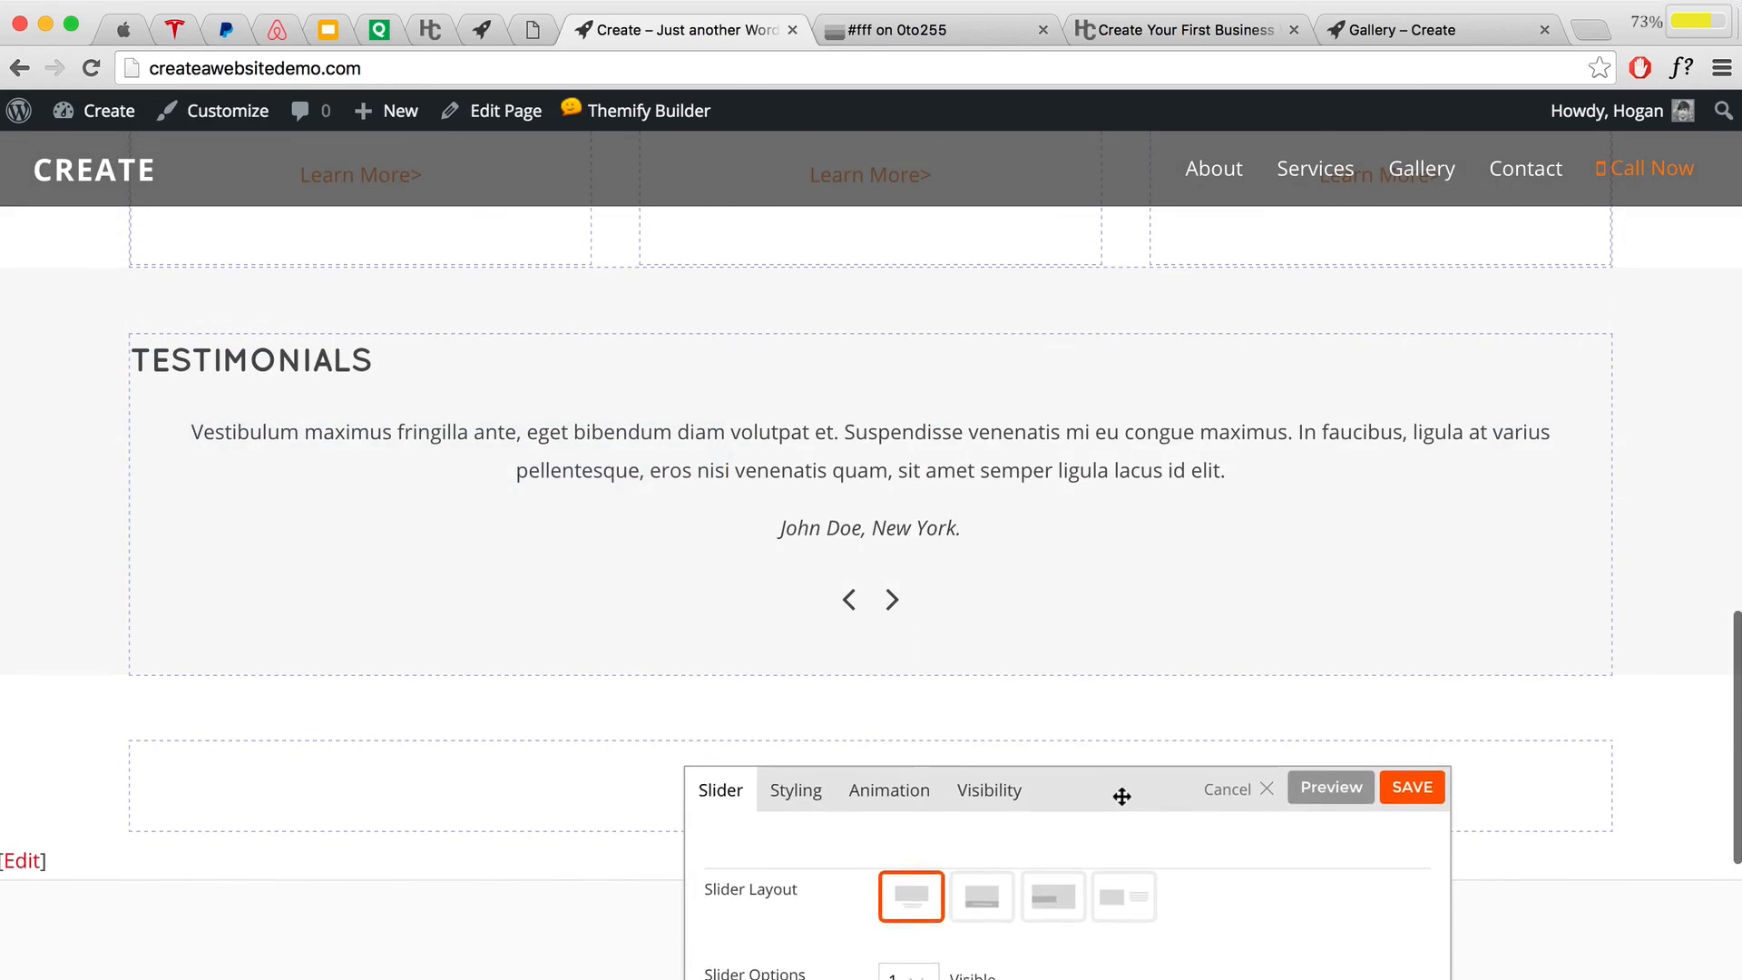
click(1407, 724)
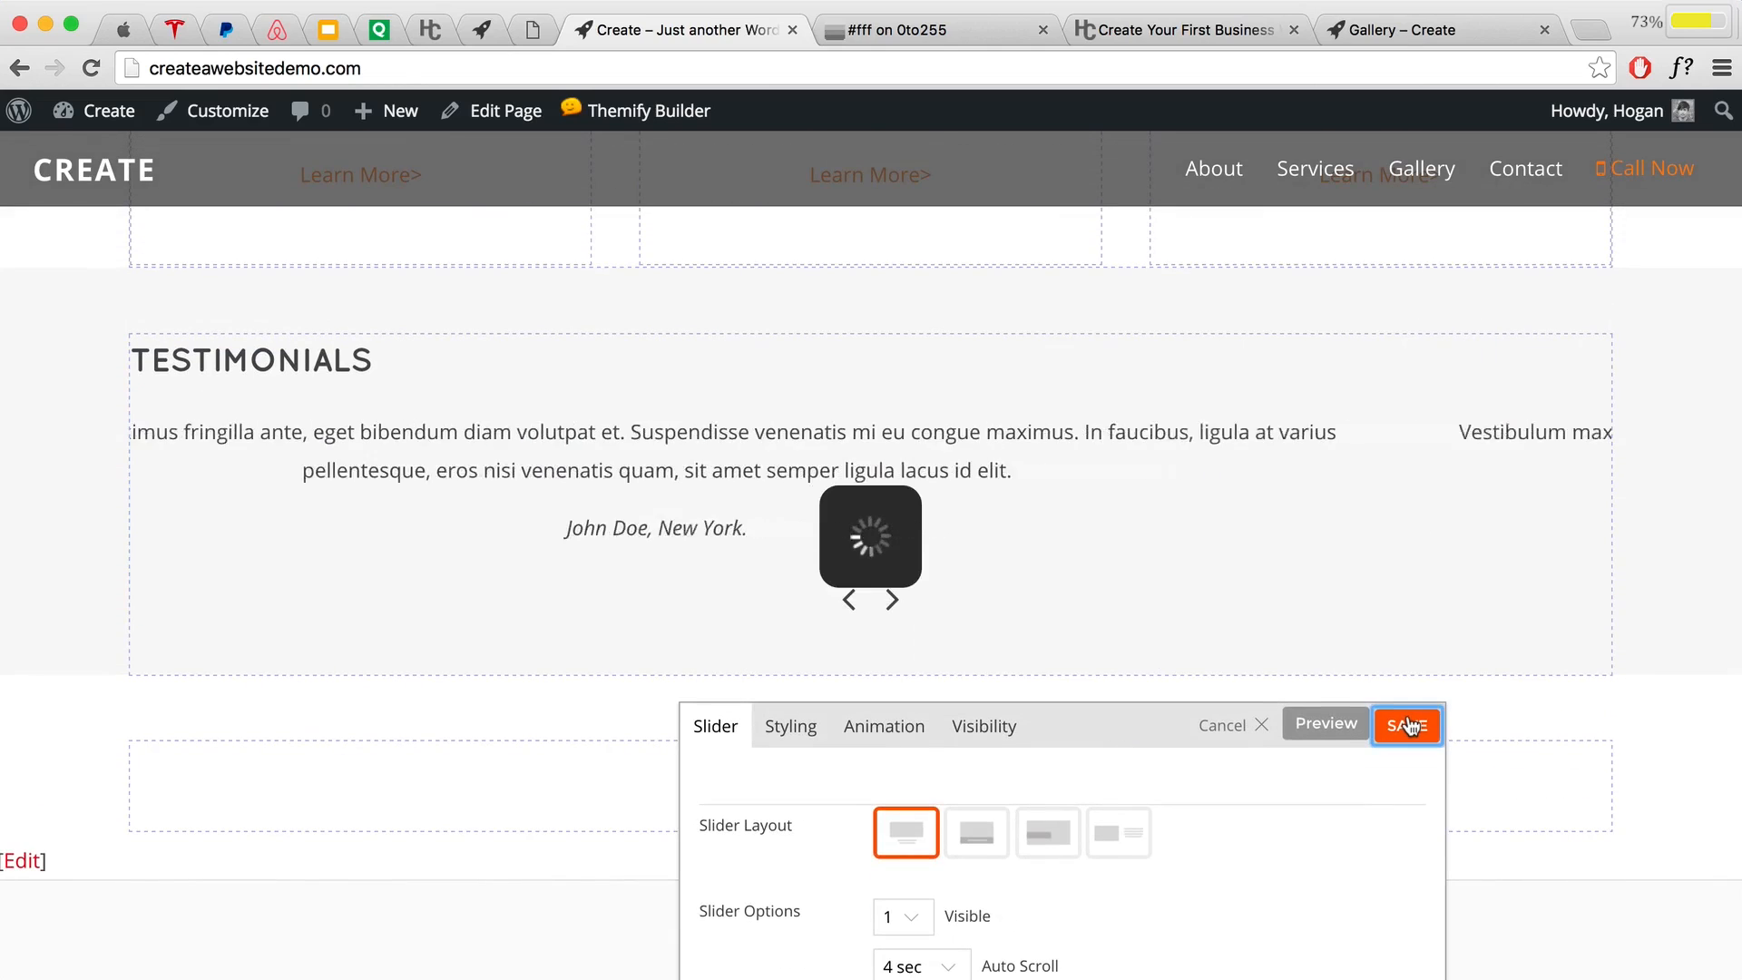
scroll(1408, 721, down, 3)
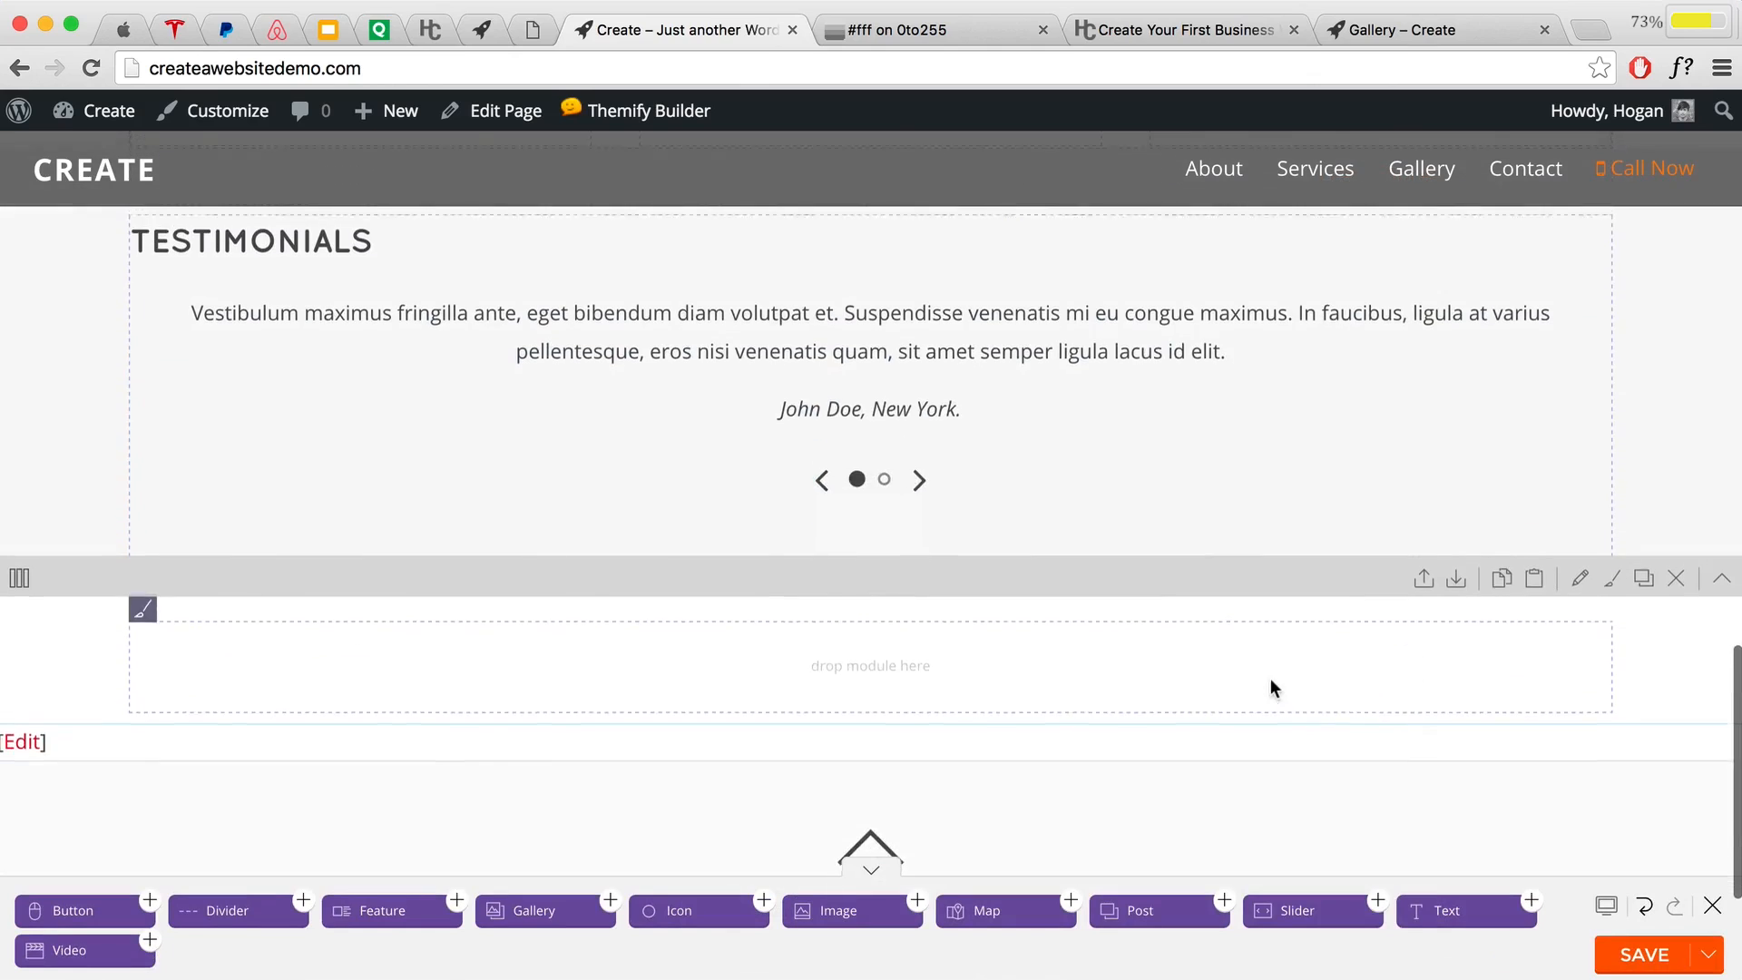
scroll(1088, 671, up, 4)
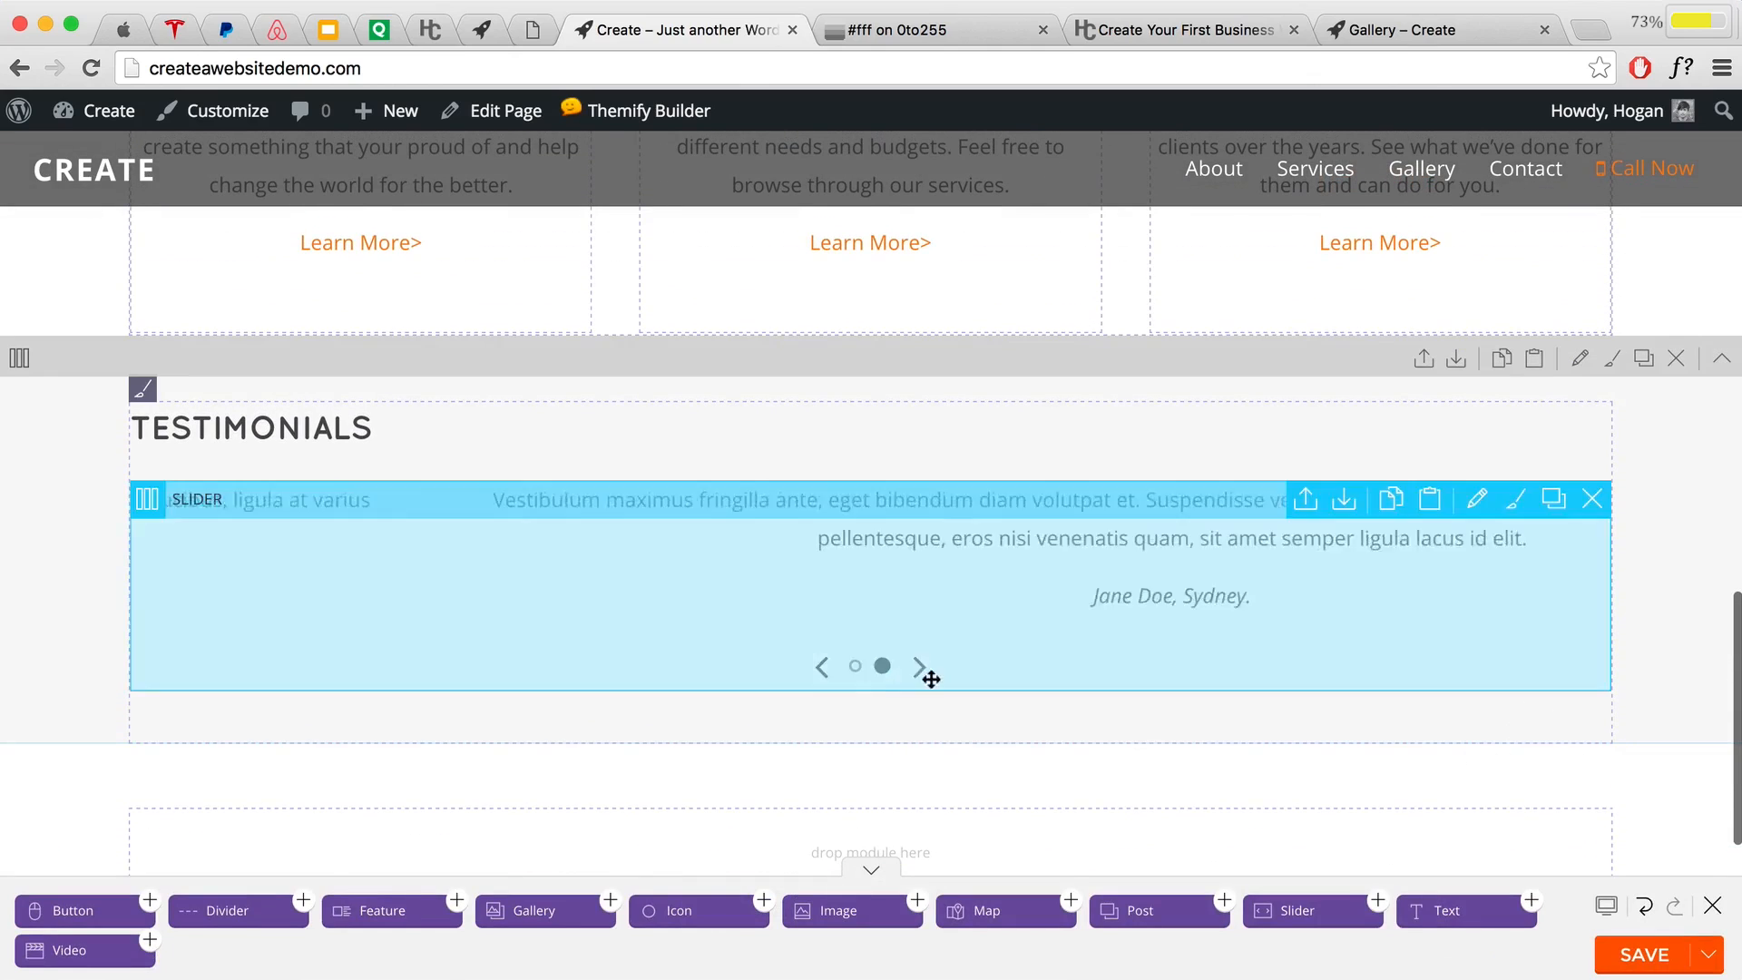
Step: Open the testimonial slider's settings and scroll down to its Slider Options
double_click(974, 579)
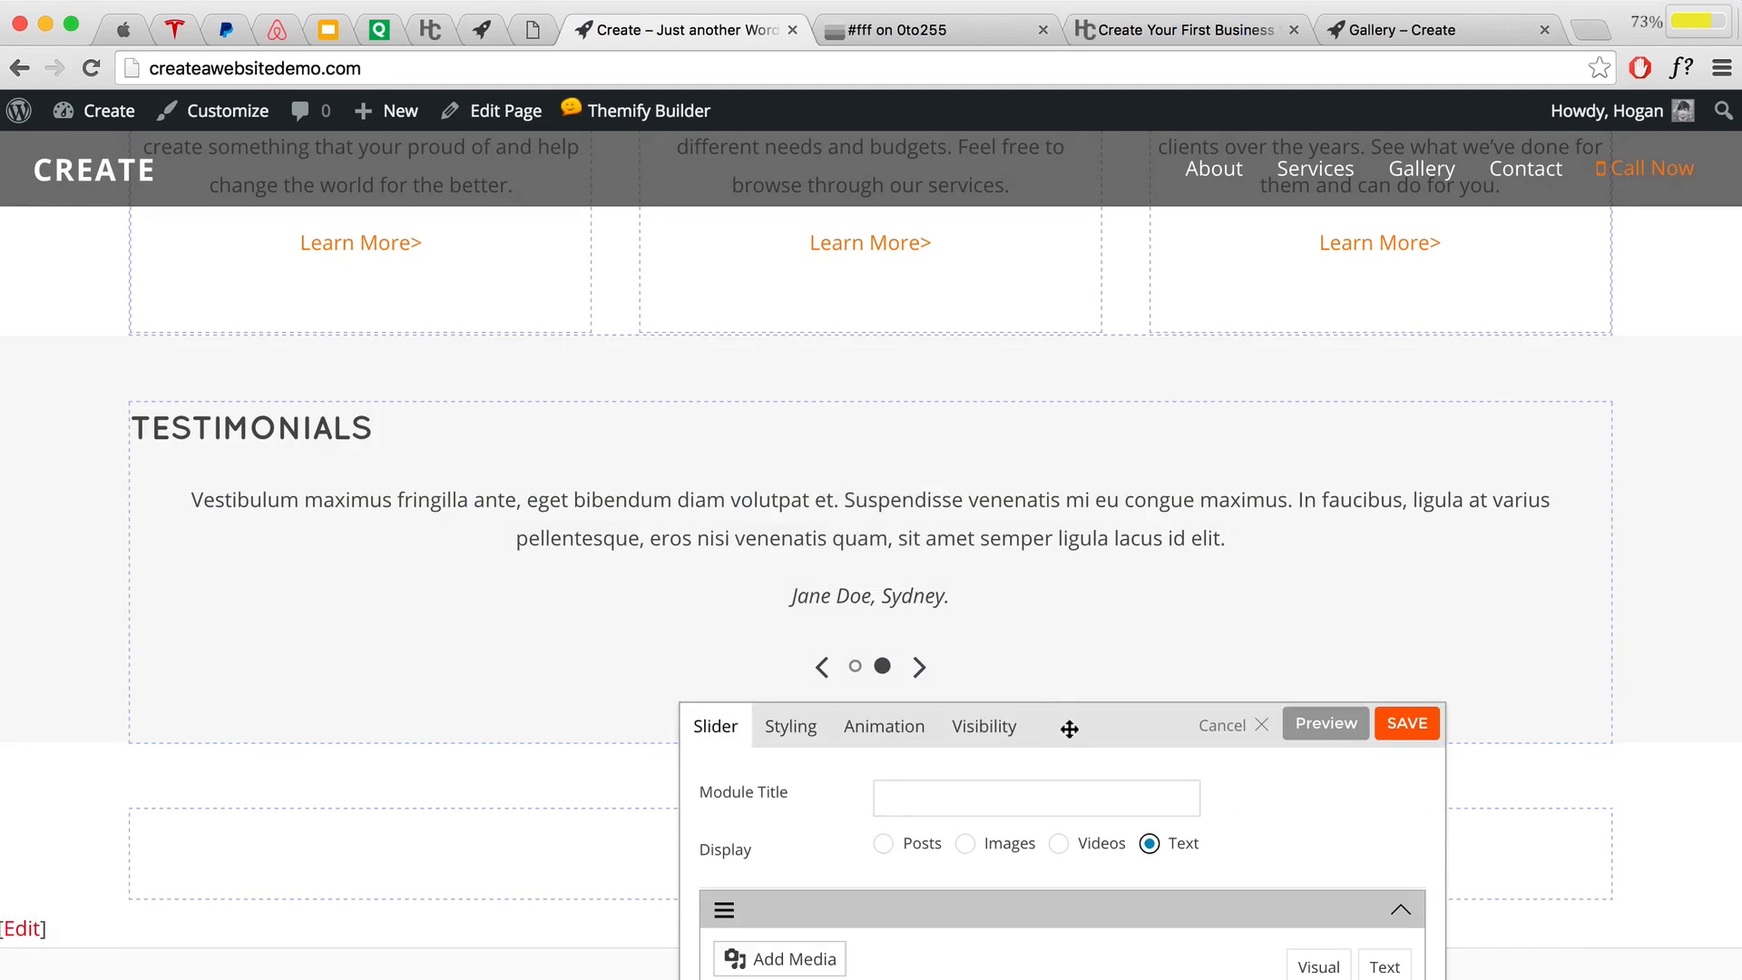
drag(1069, 728, 1324, 281)
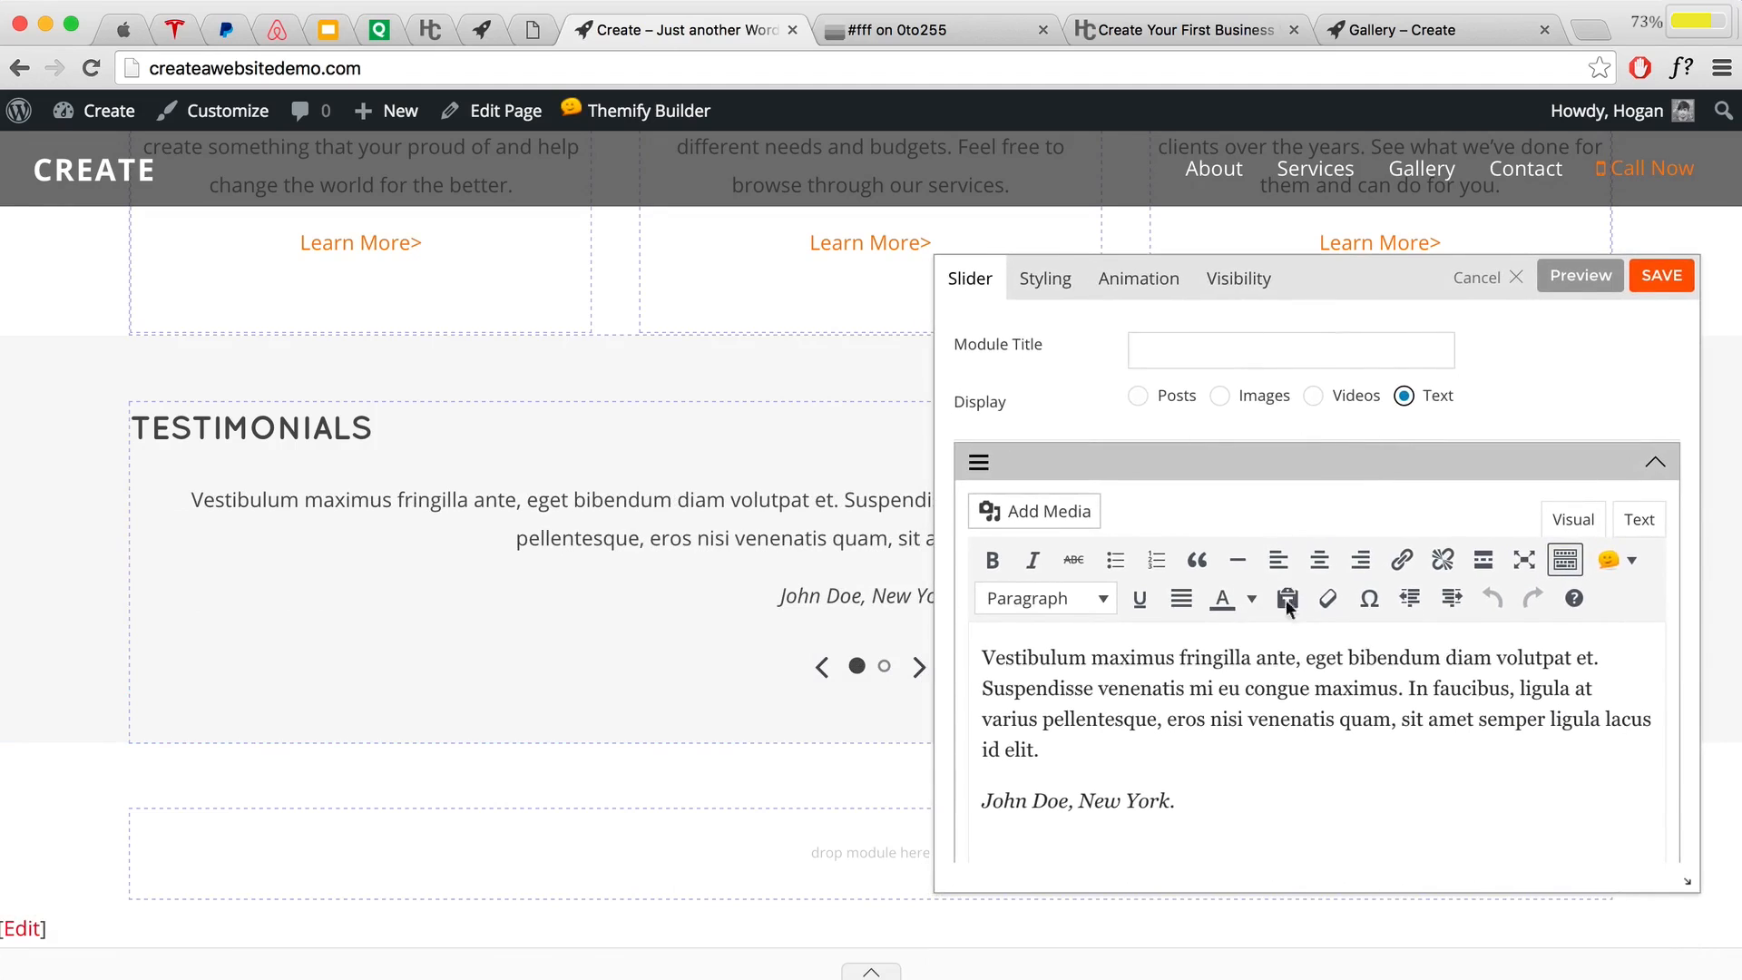
scroll(1267, 634, down, 10)
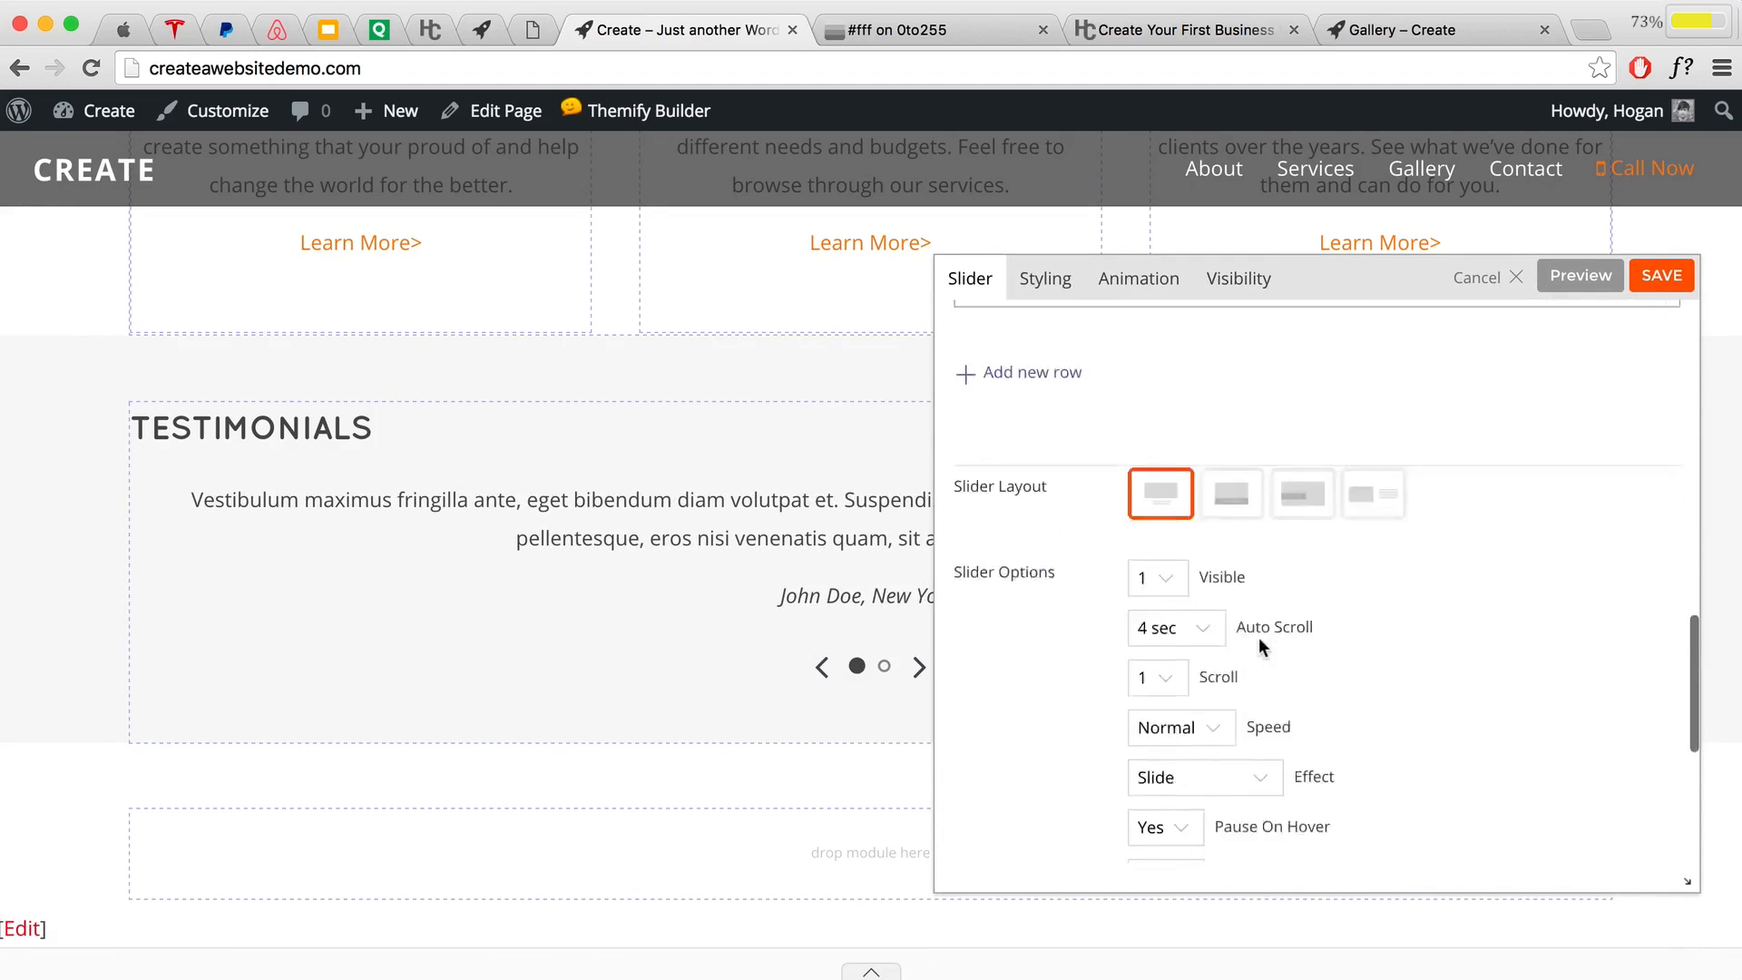
scroll(1259, 636, down, 8)
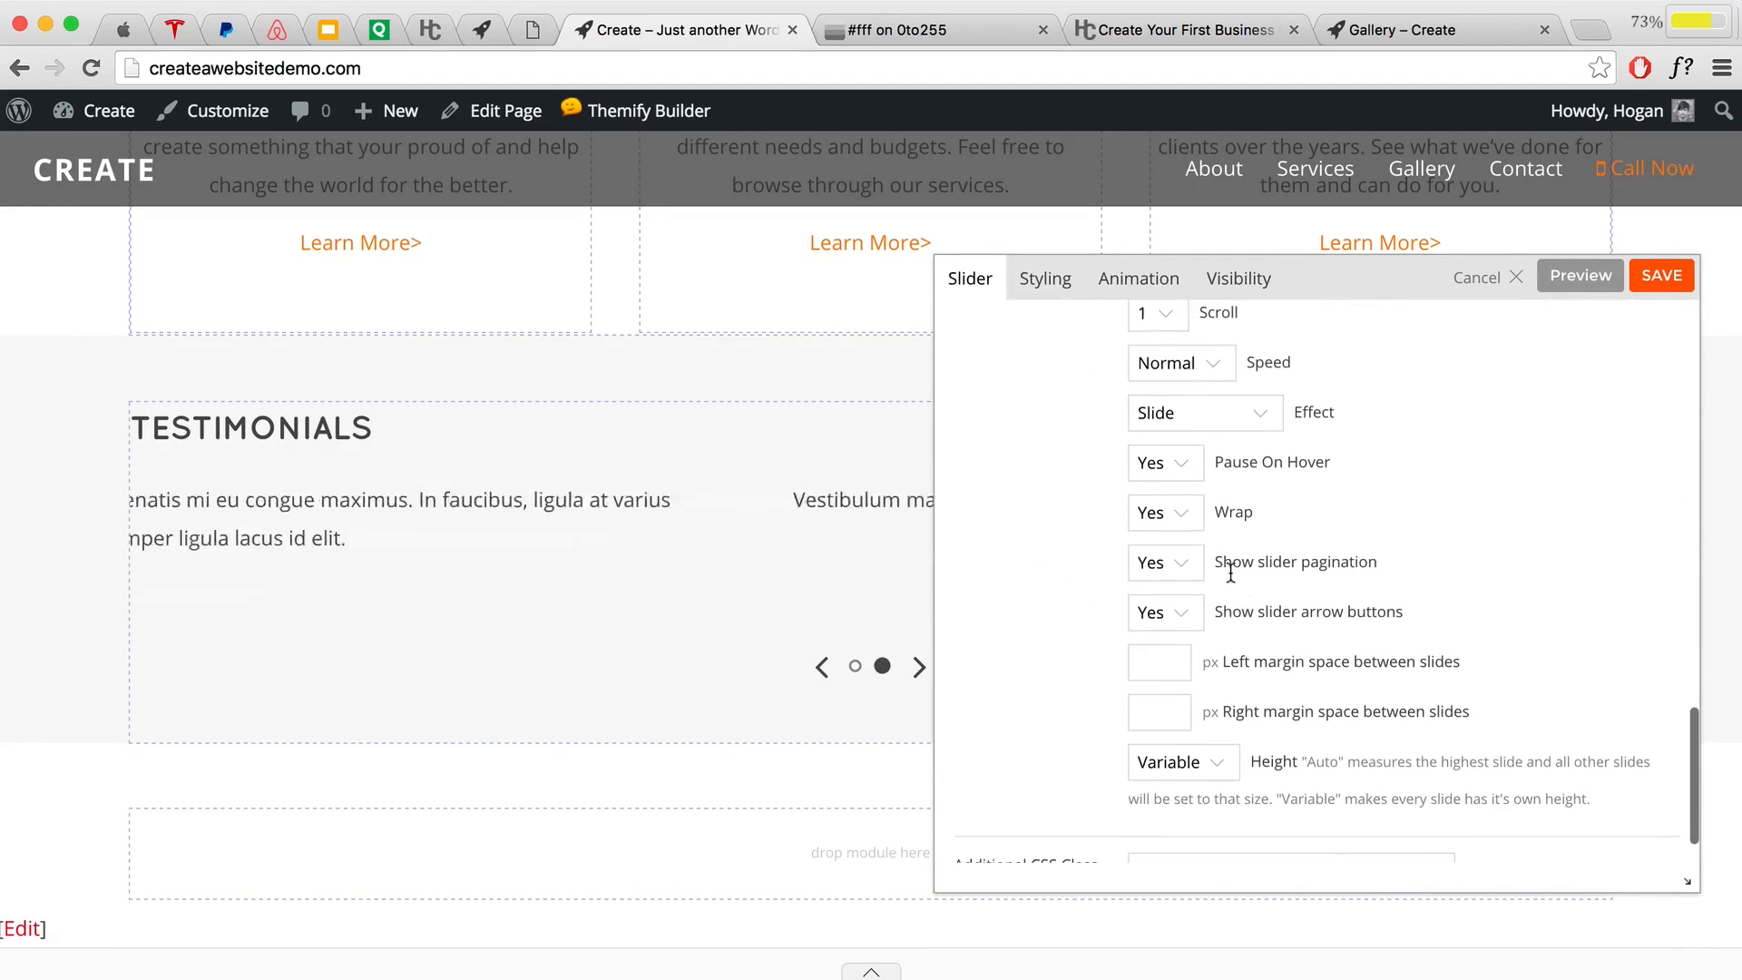
drag(1216, 568, 1385, 563)
click(1384, 563)
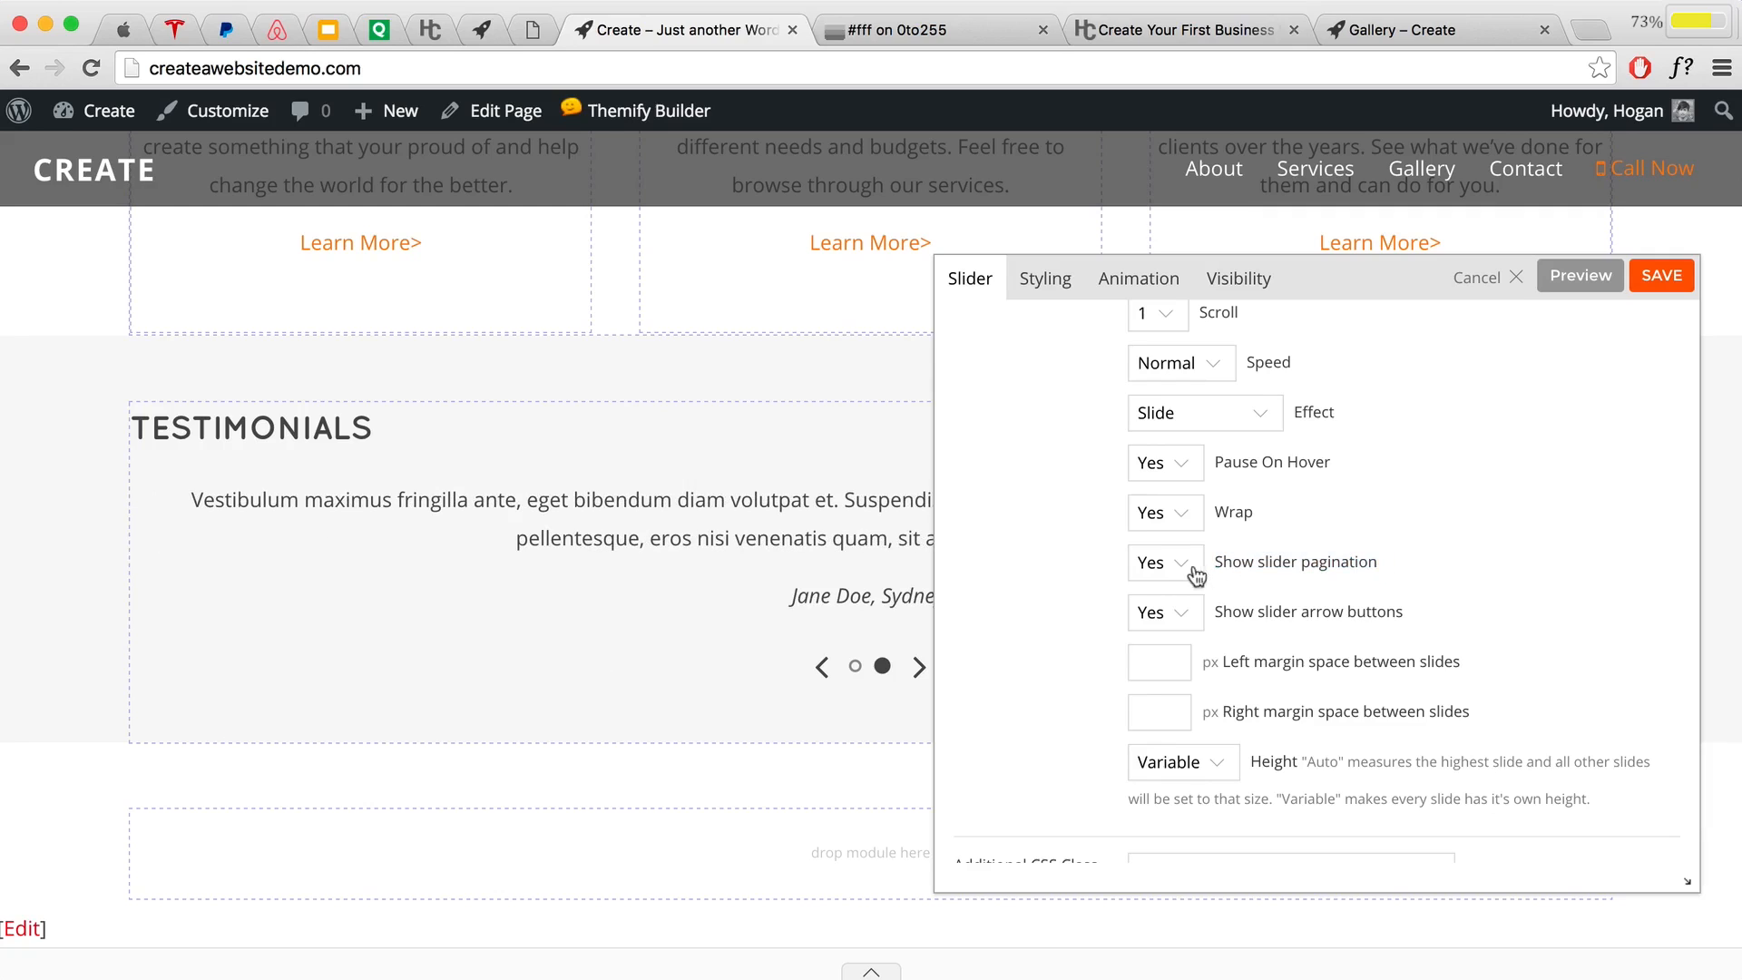
Step: Set Show slider pagination to No and preview the slider with arrows only
click(1196, 575)
click(1177, 579)
click(1578, 276)
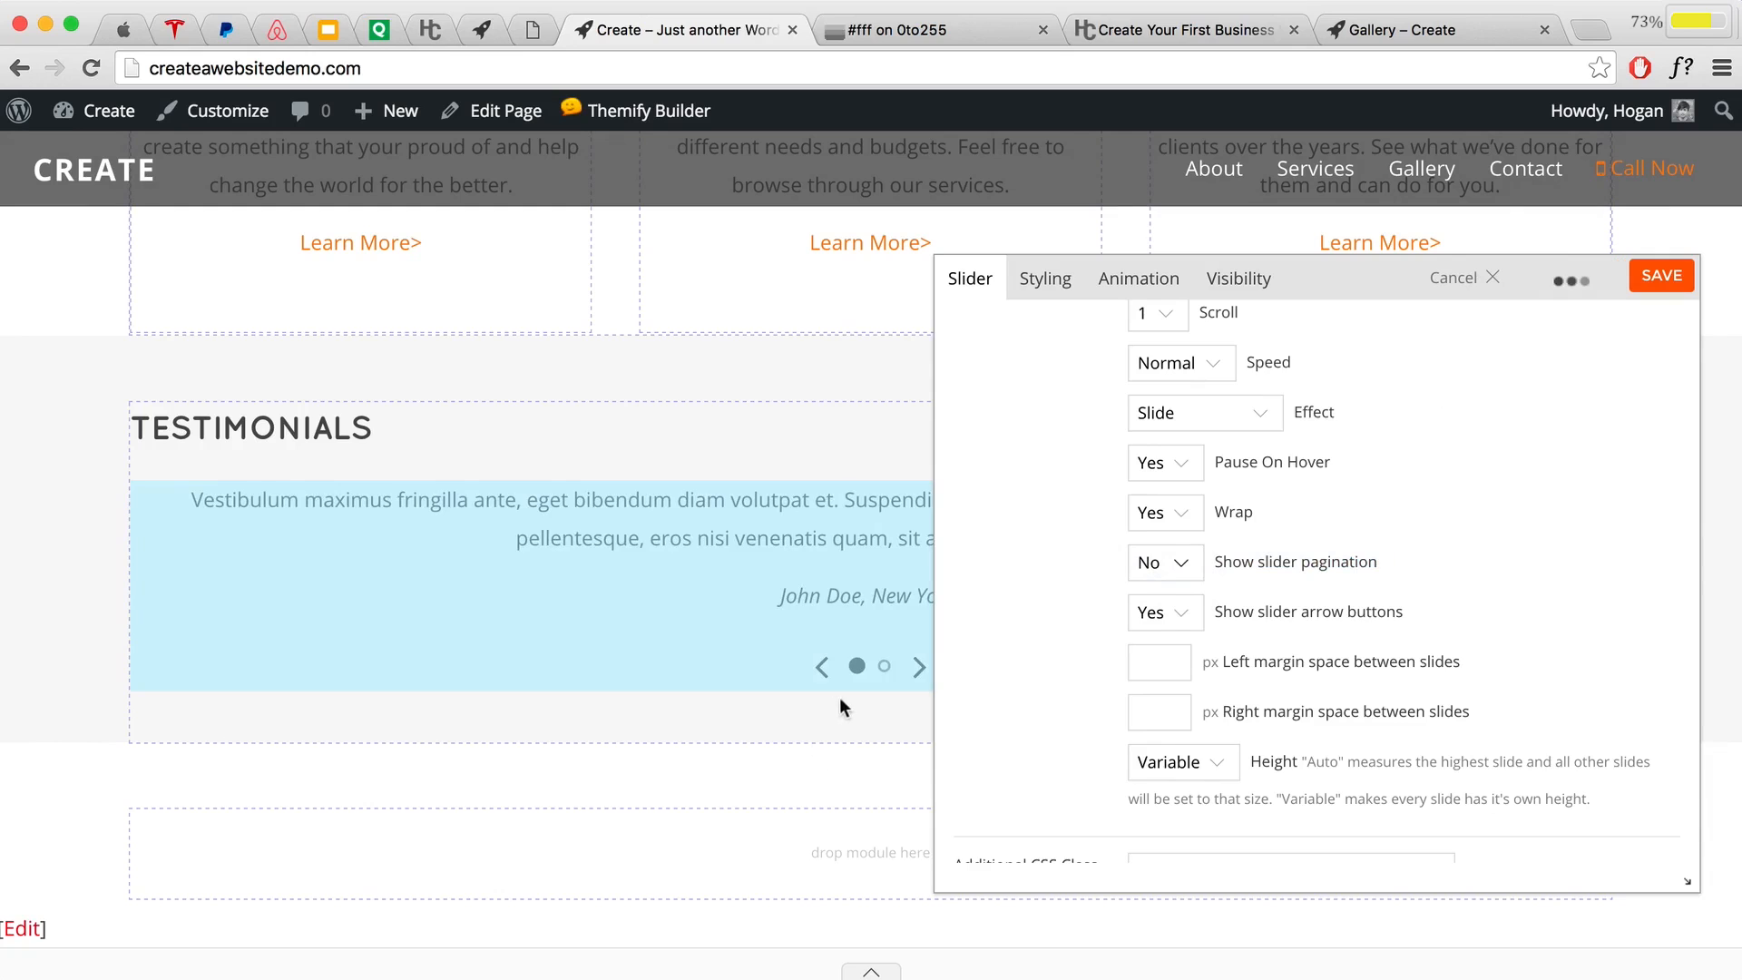
scroll(831, 699, down, 3)
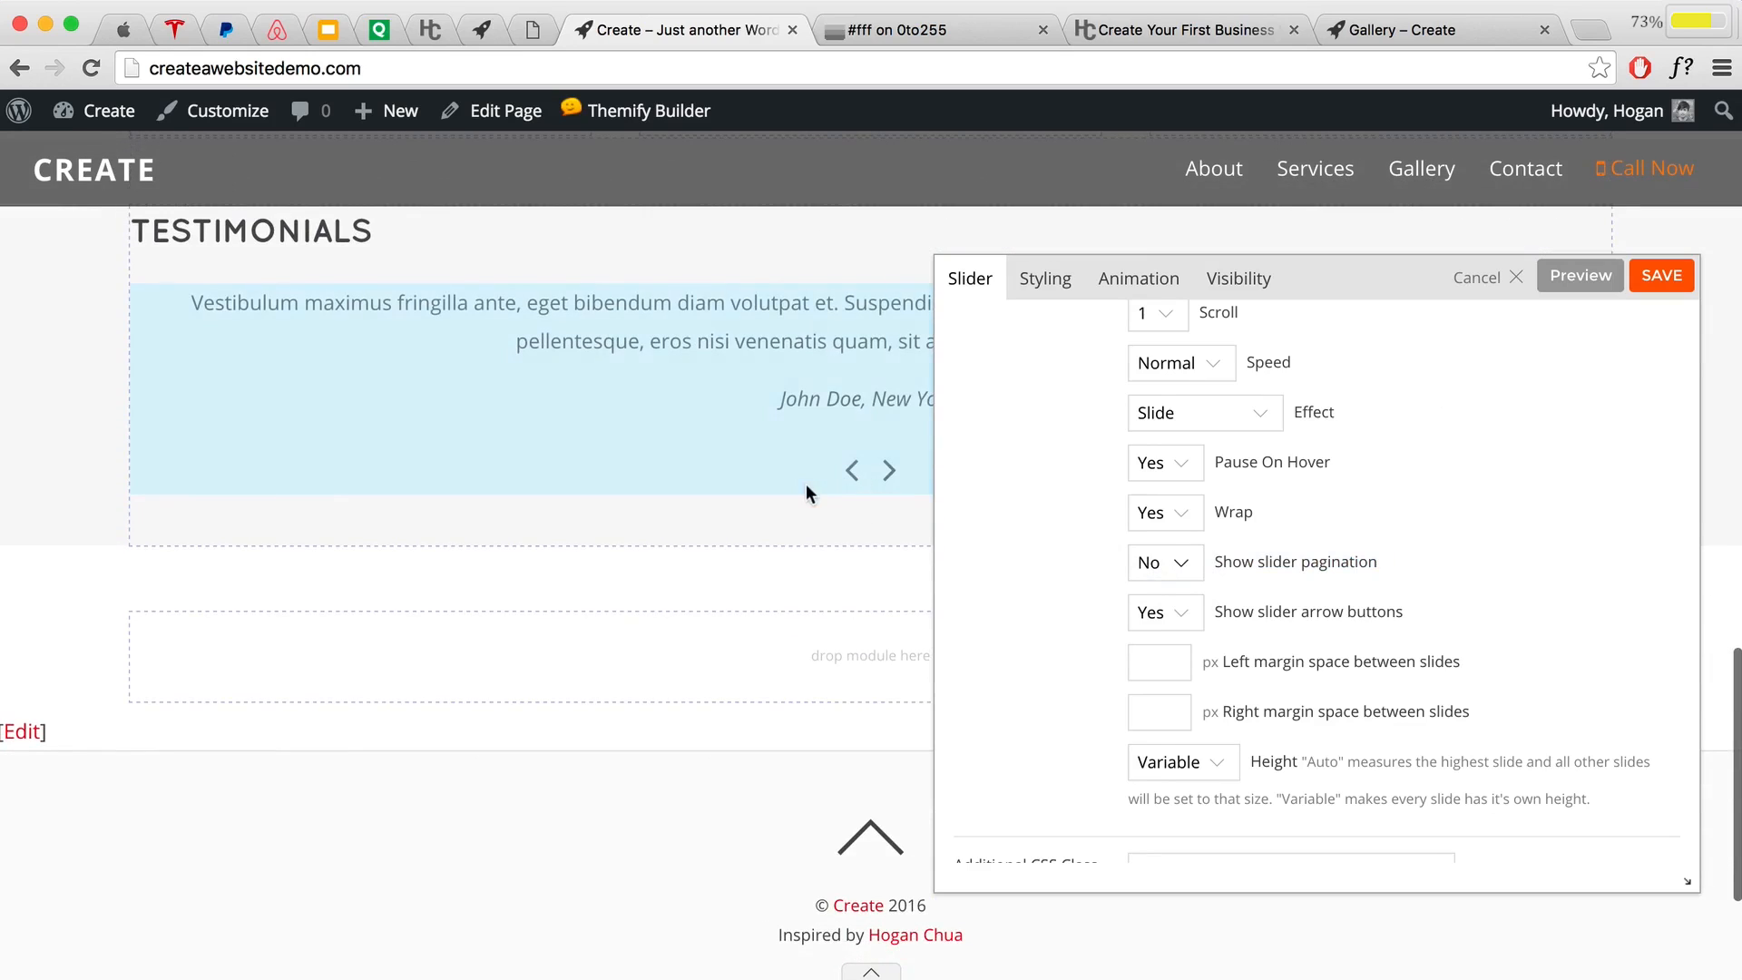
scroll(1255, 525, up, 3)
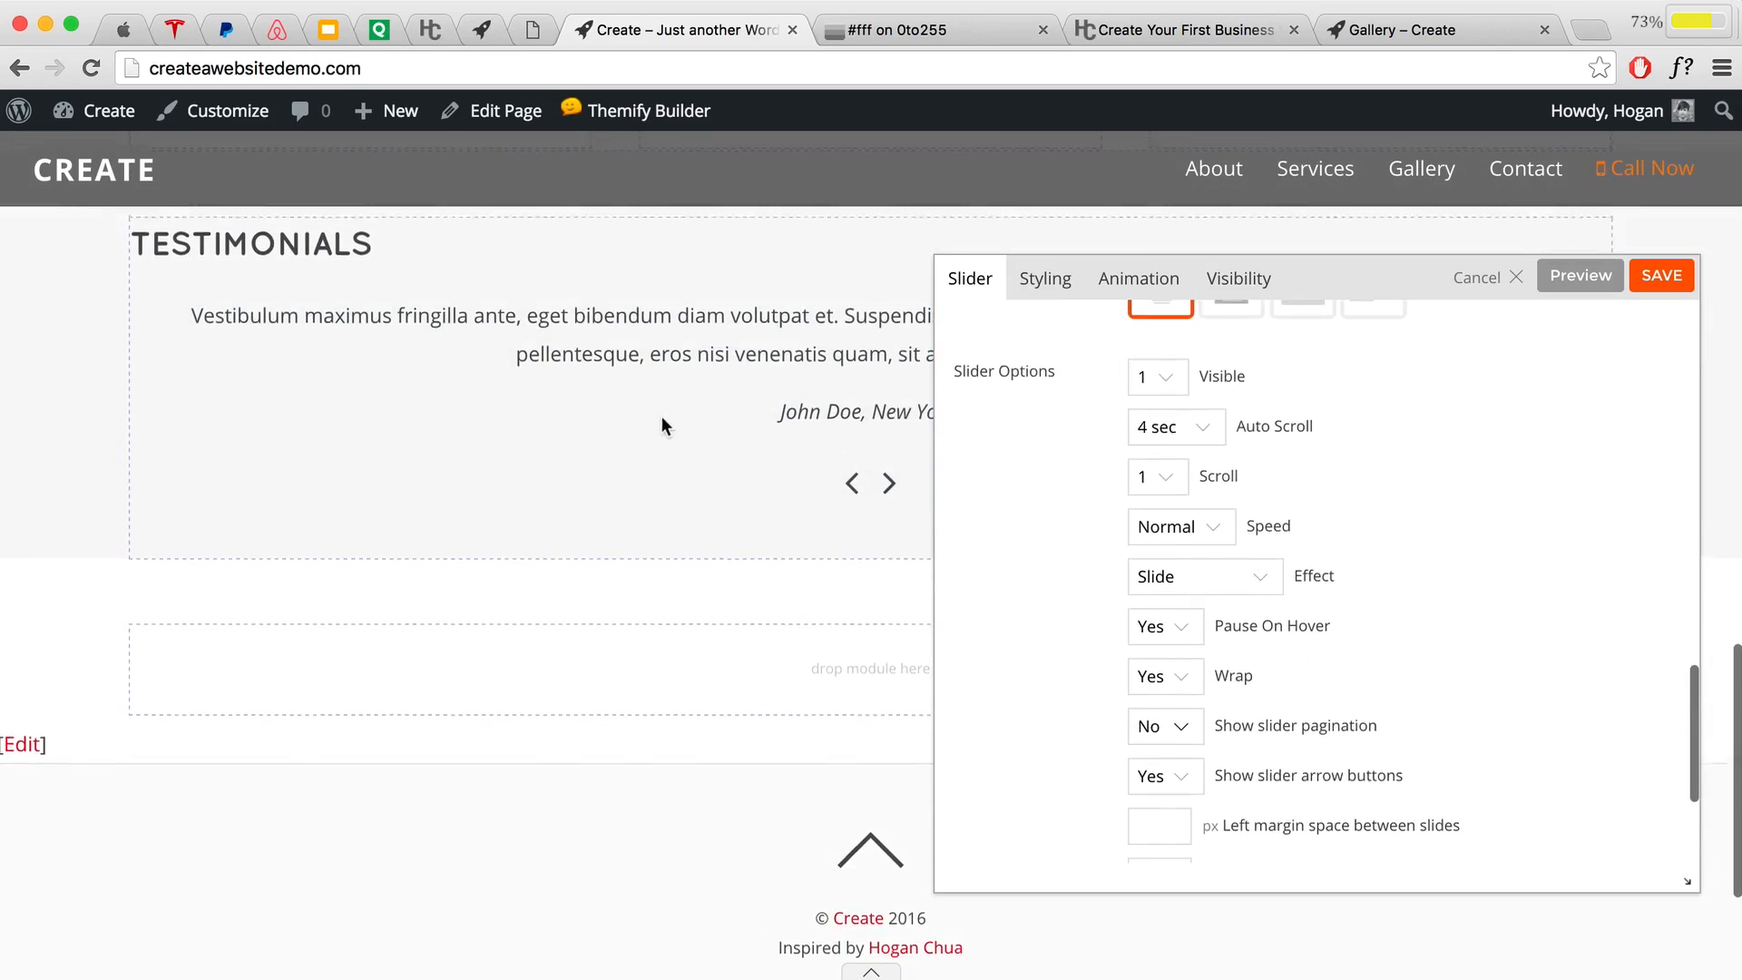
scroll(661, 415, up, 3)
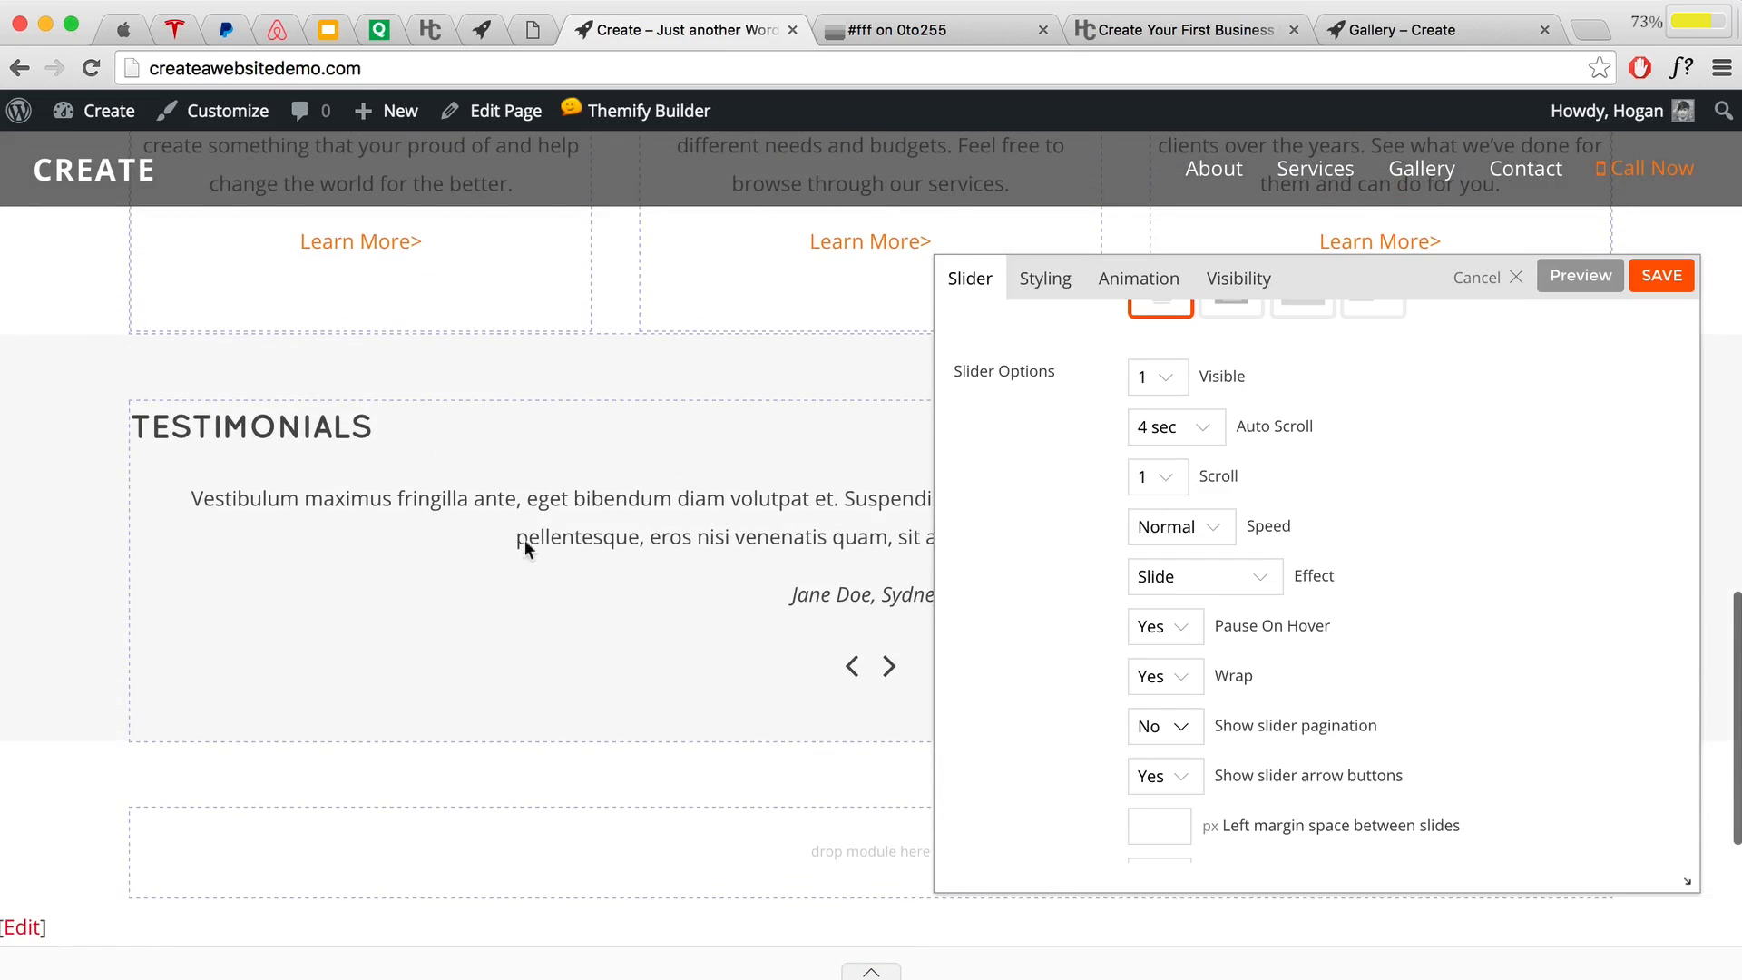
scroll(718, 542, down, 1)
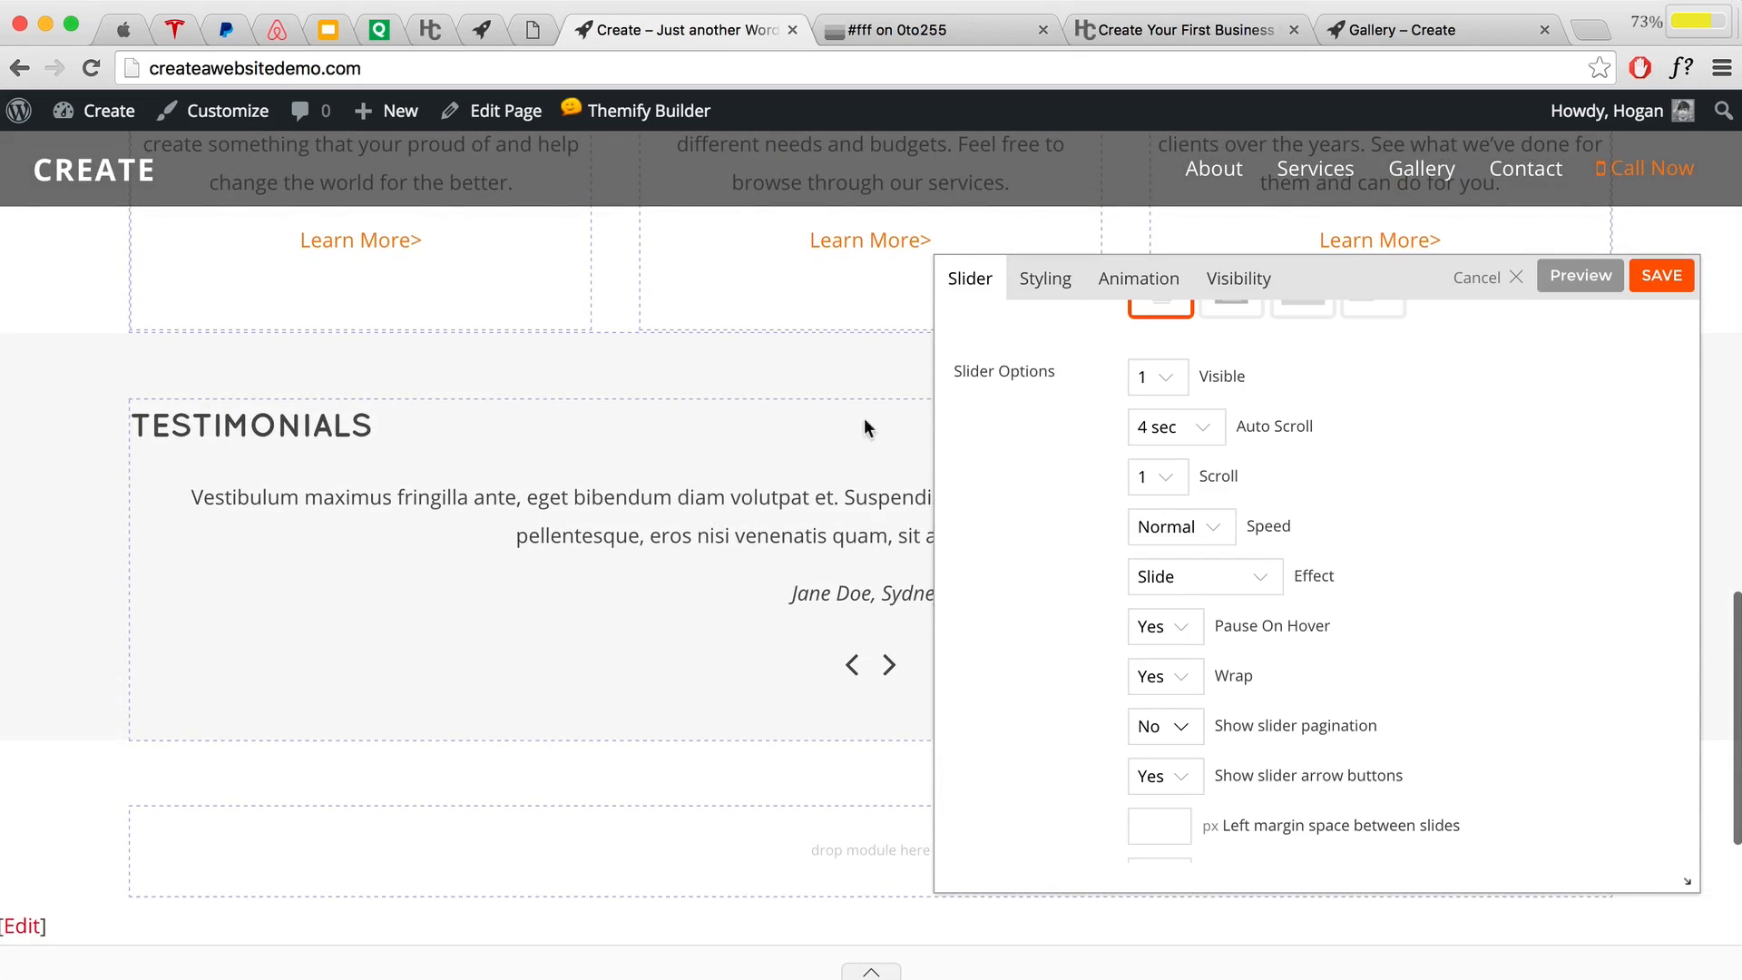
click(1055, 285)
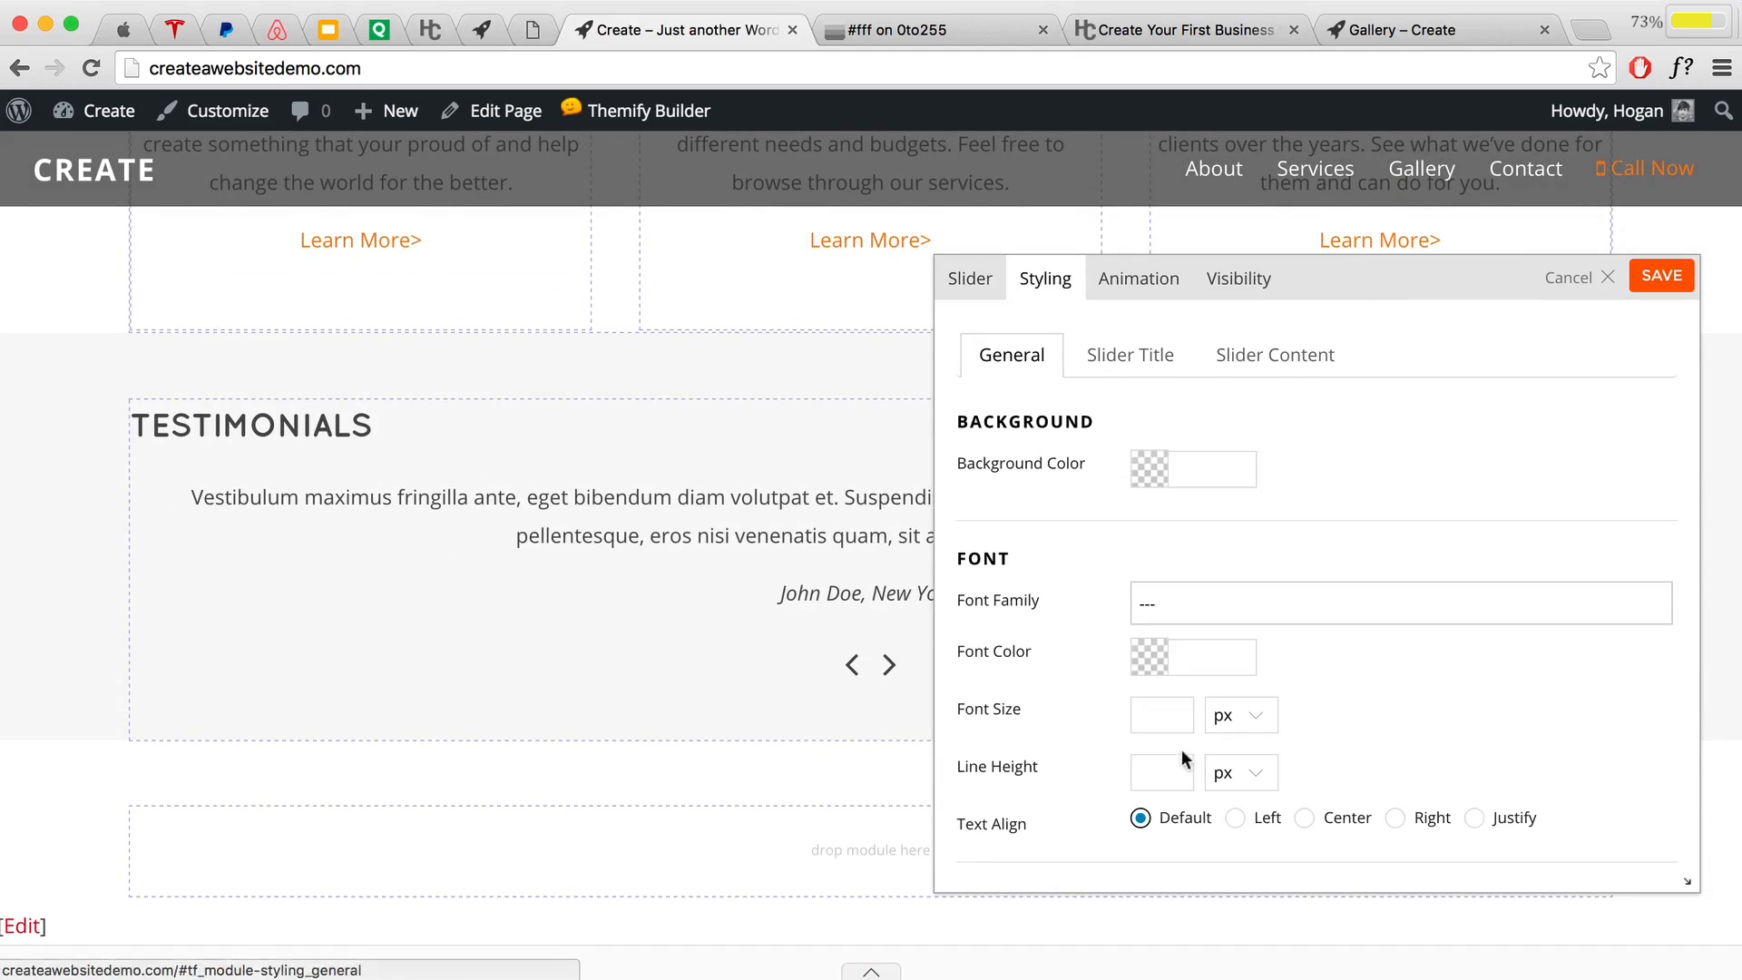
Step: Enter 15 px in the slider's General Font Size field
click(1168, 720)
text(15)
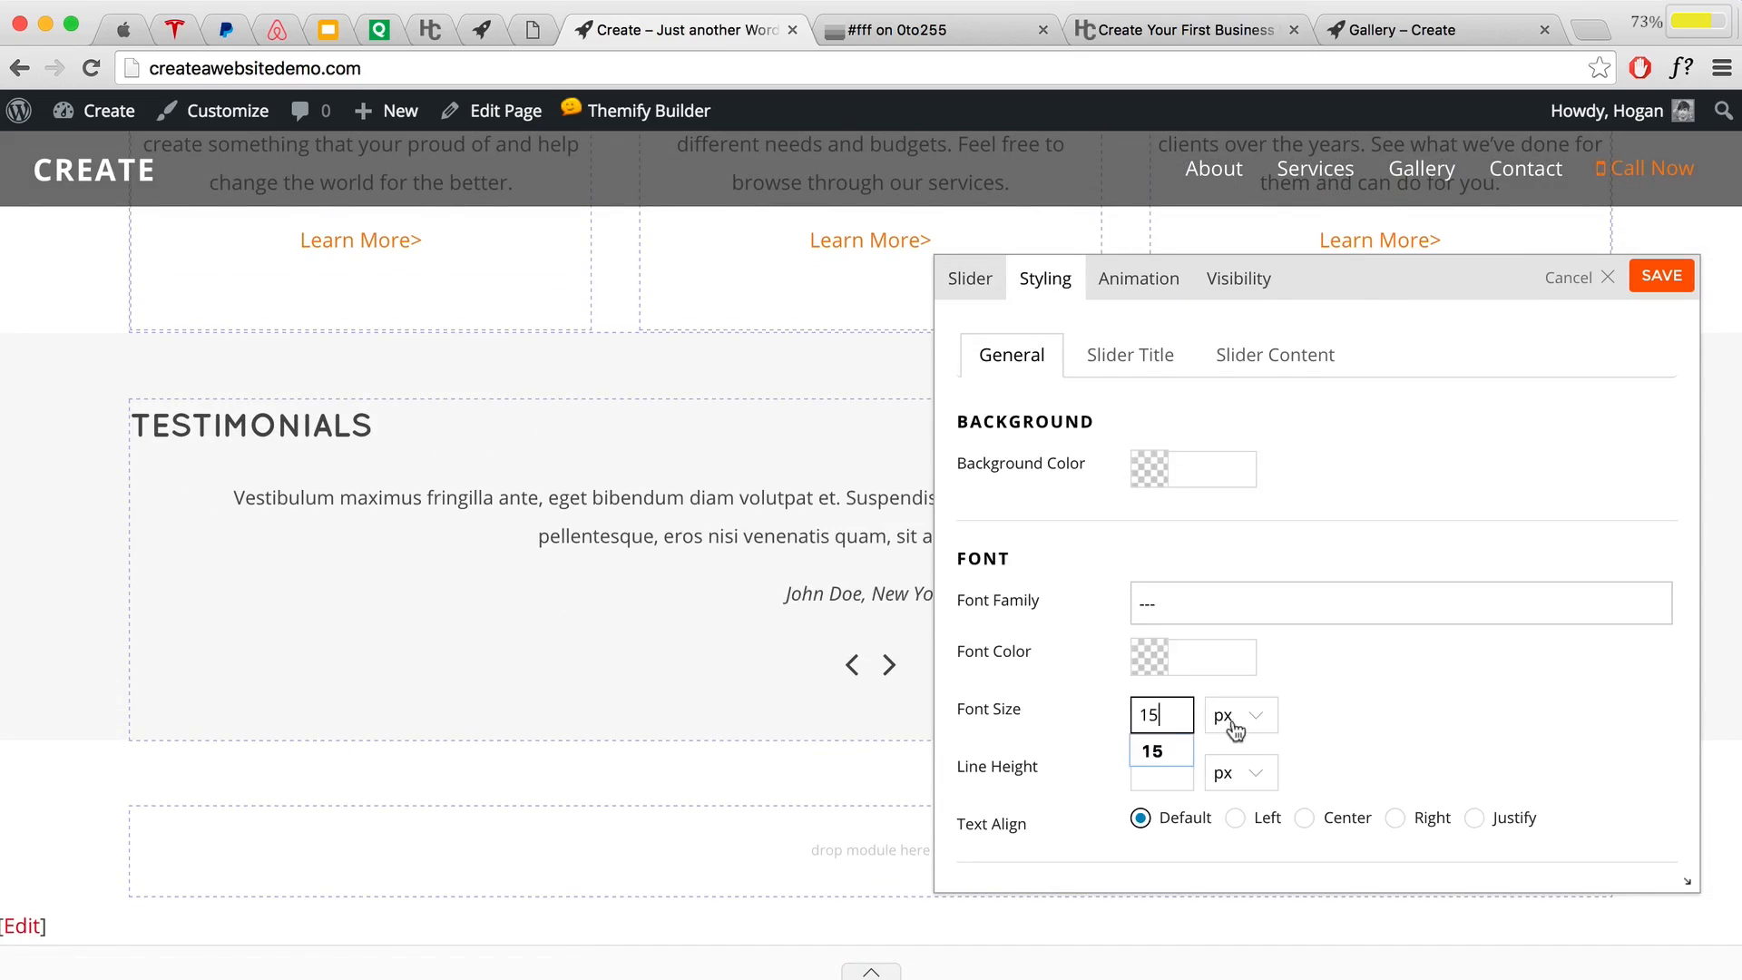
scroll(644, 521, up, 5)
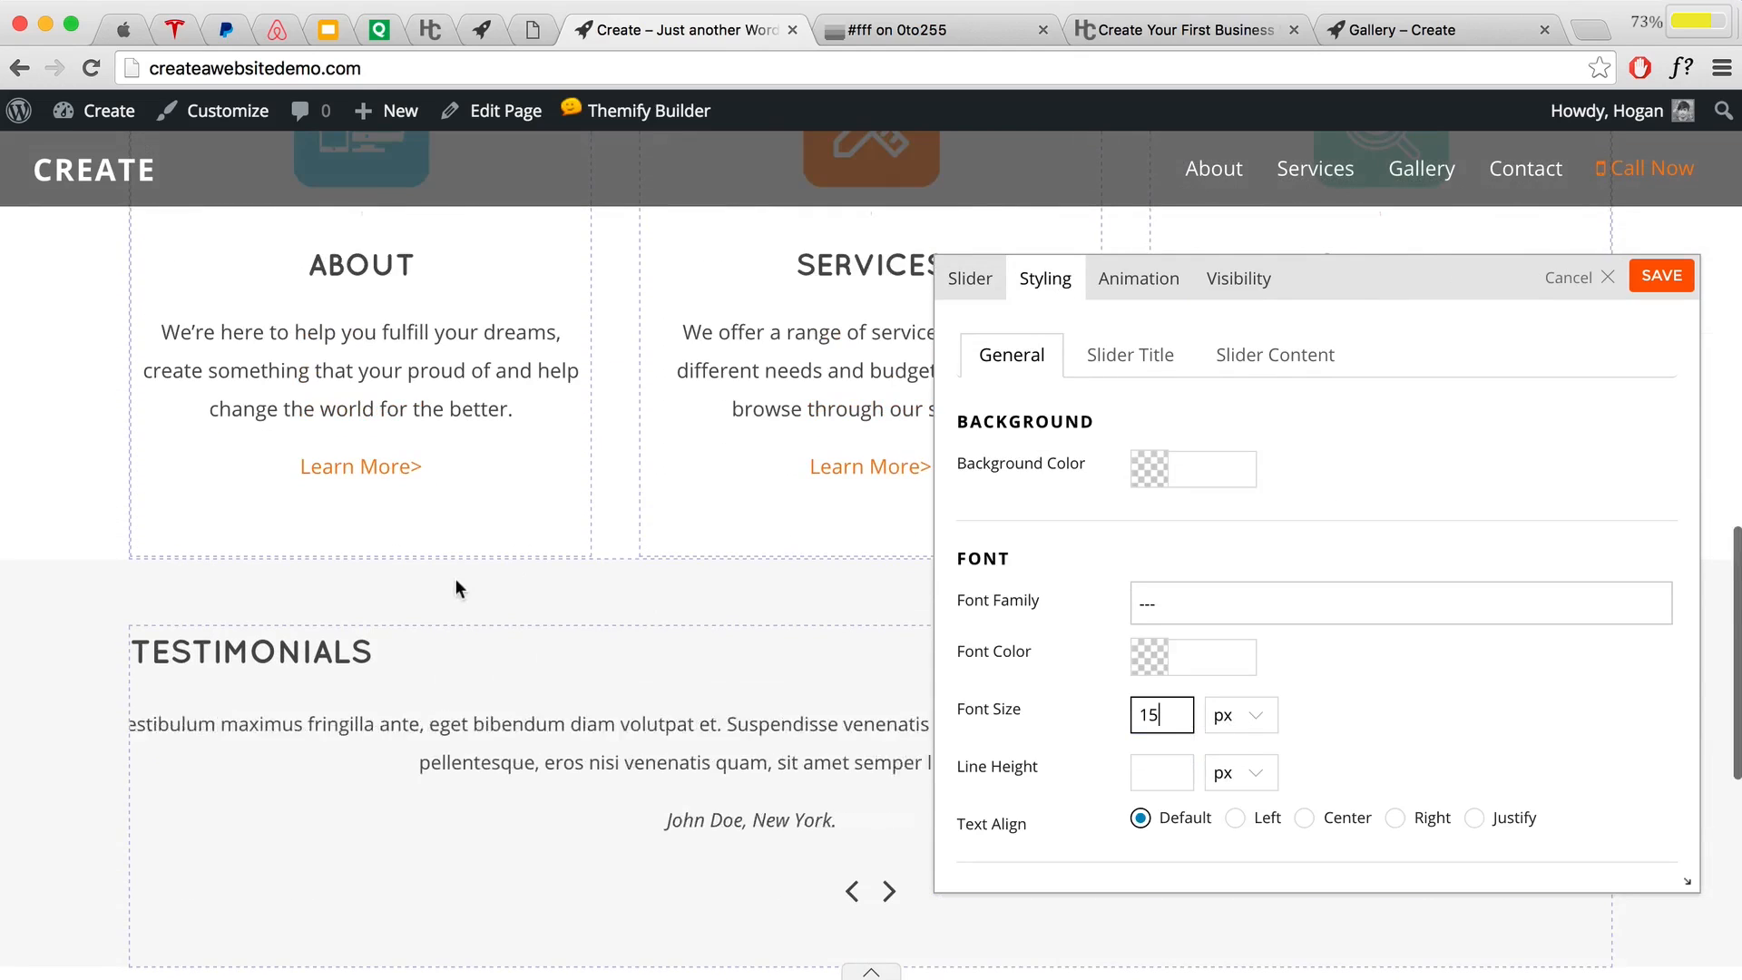
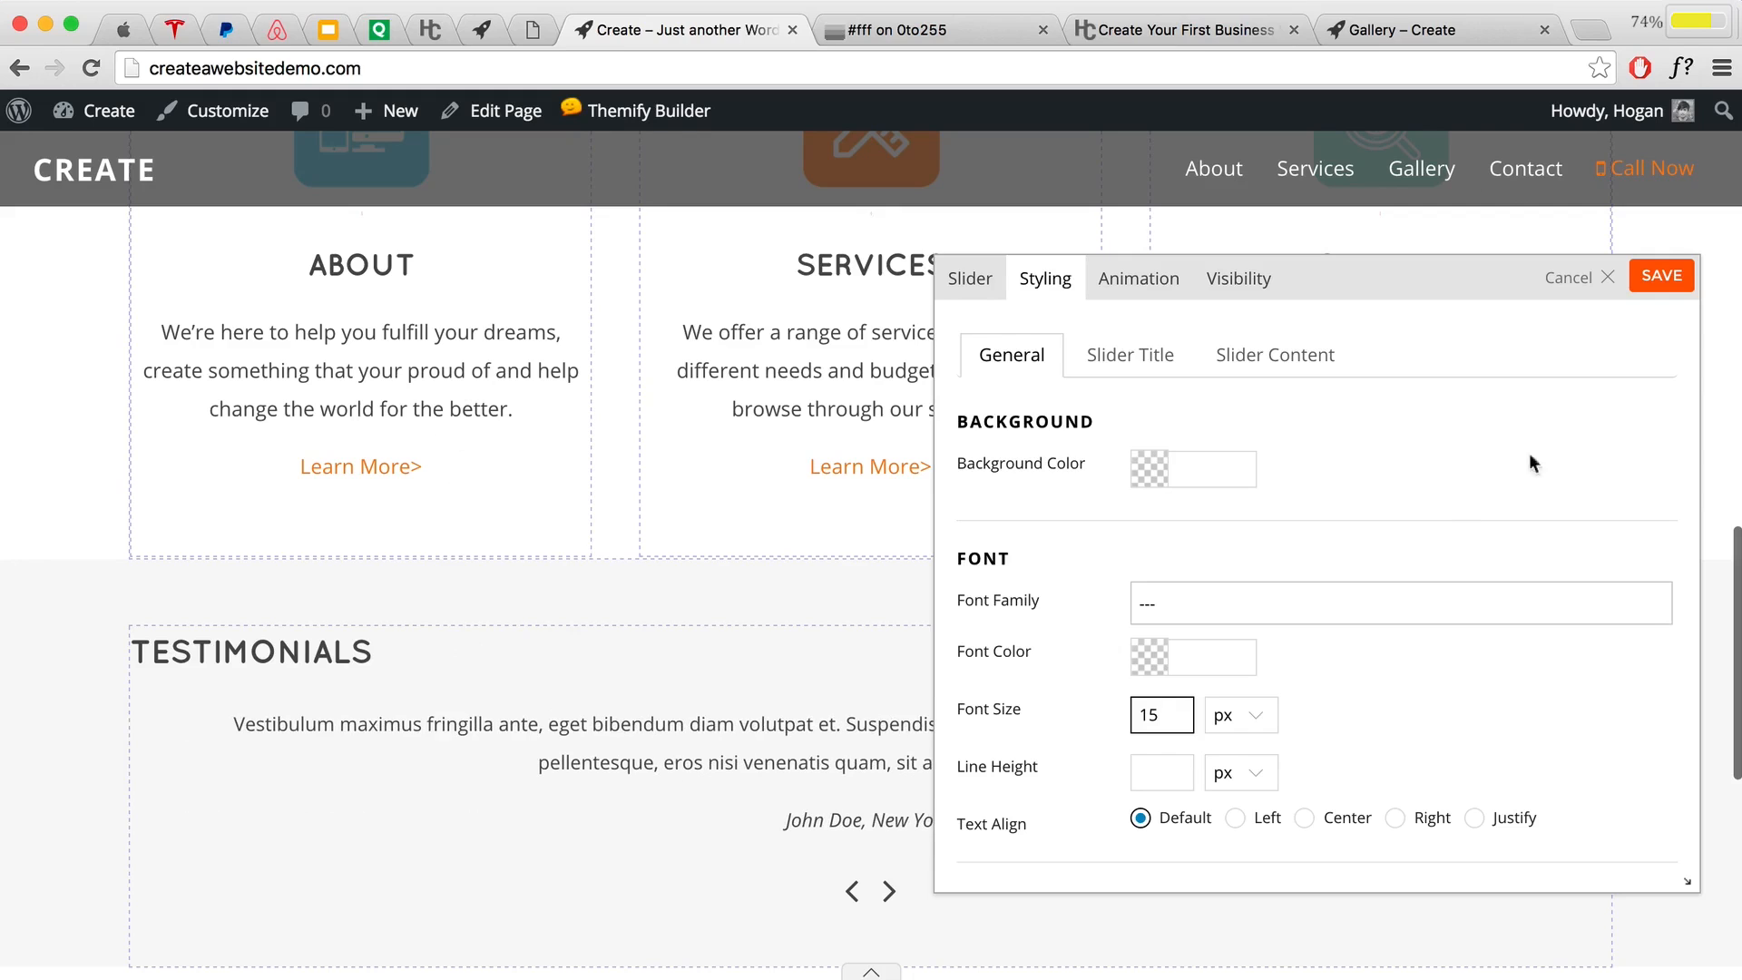
Step: Save the slider's 15 px font size styling and close its settings panel
click(1688, 286)
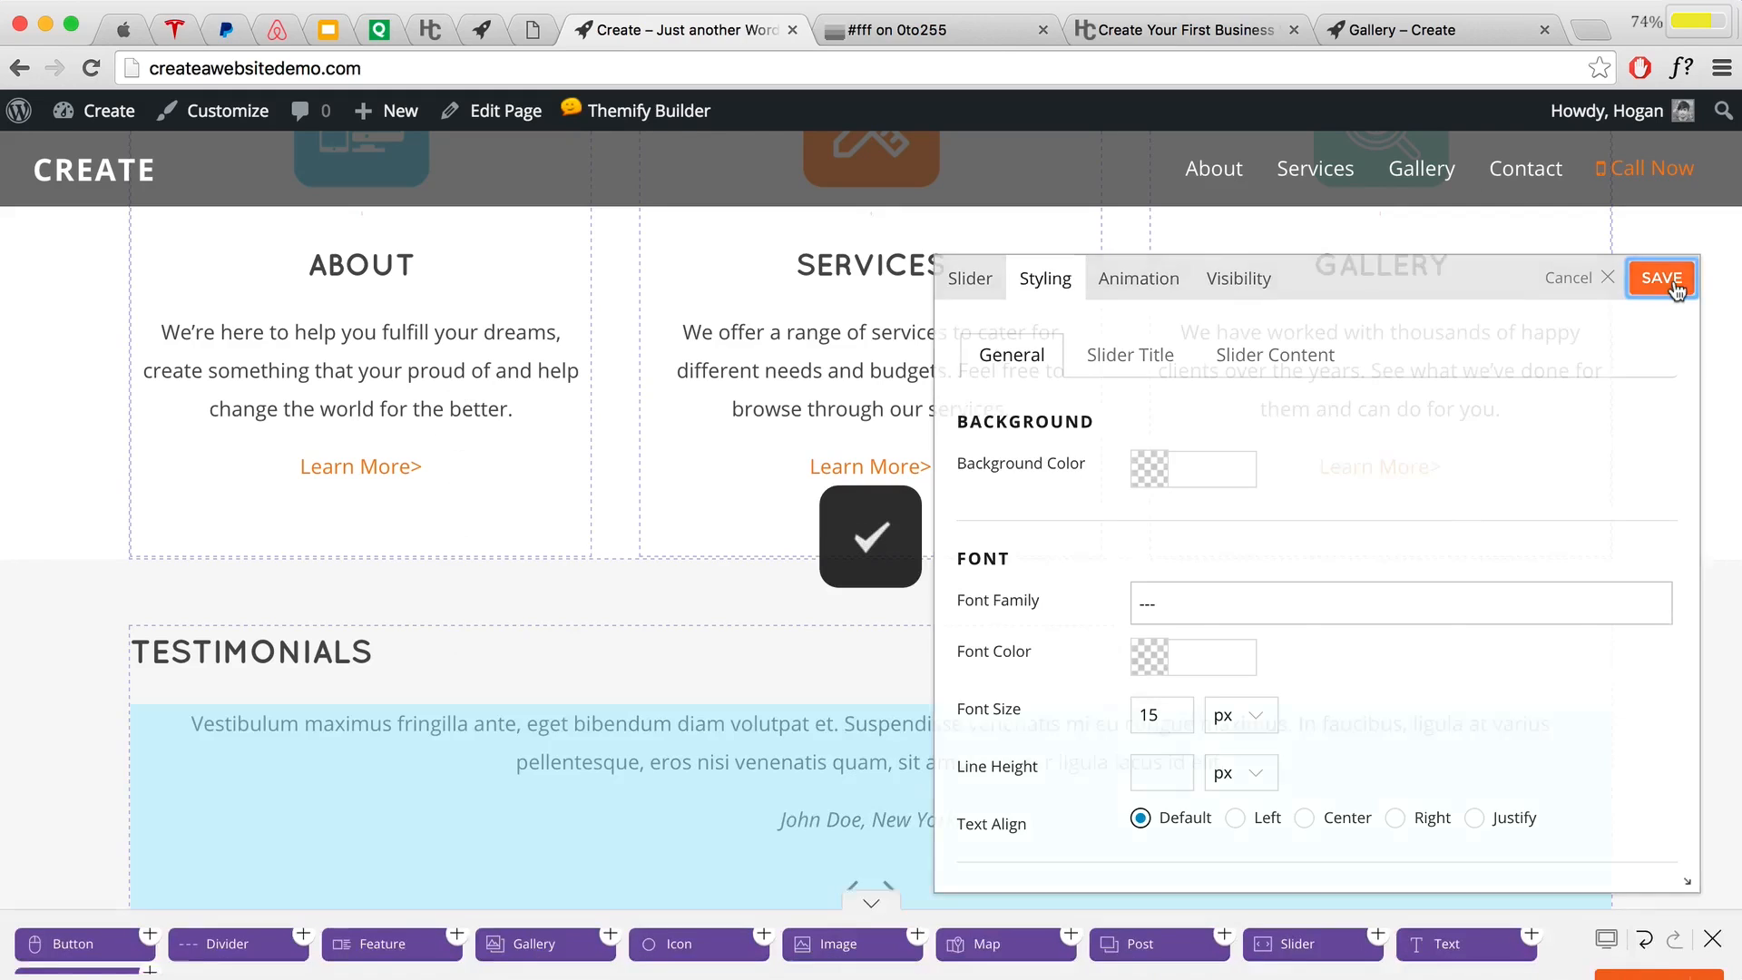
scroll(1673, 288, down, 5)
Step: Split the Testimonials row into three columns and move the slider into the wider middle column
mouse_move(1533, 309)
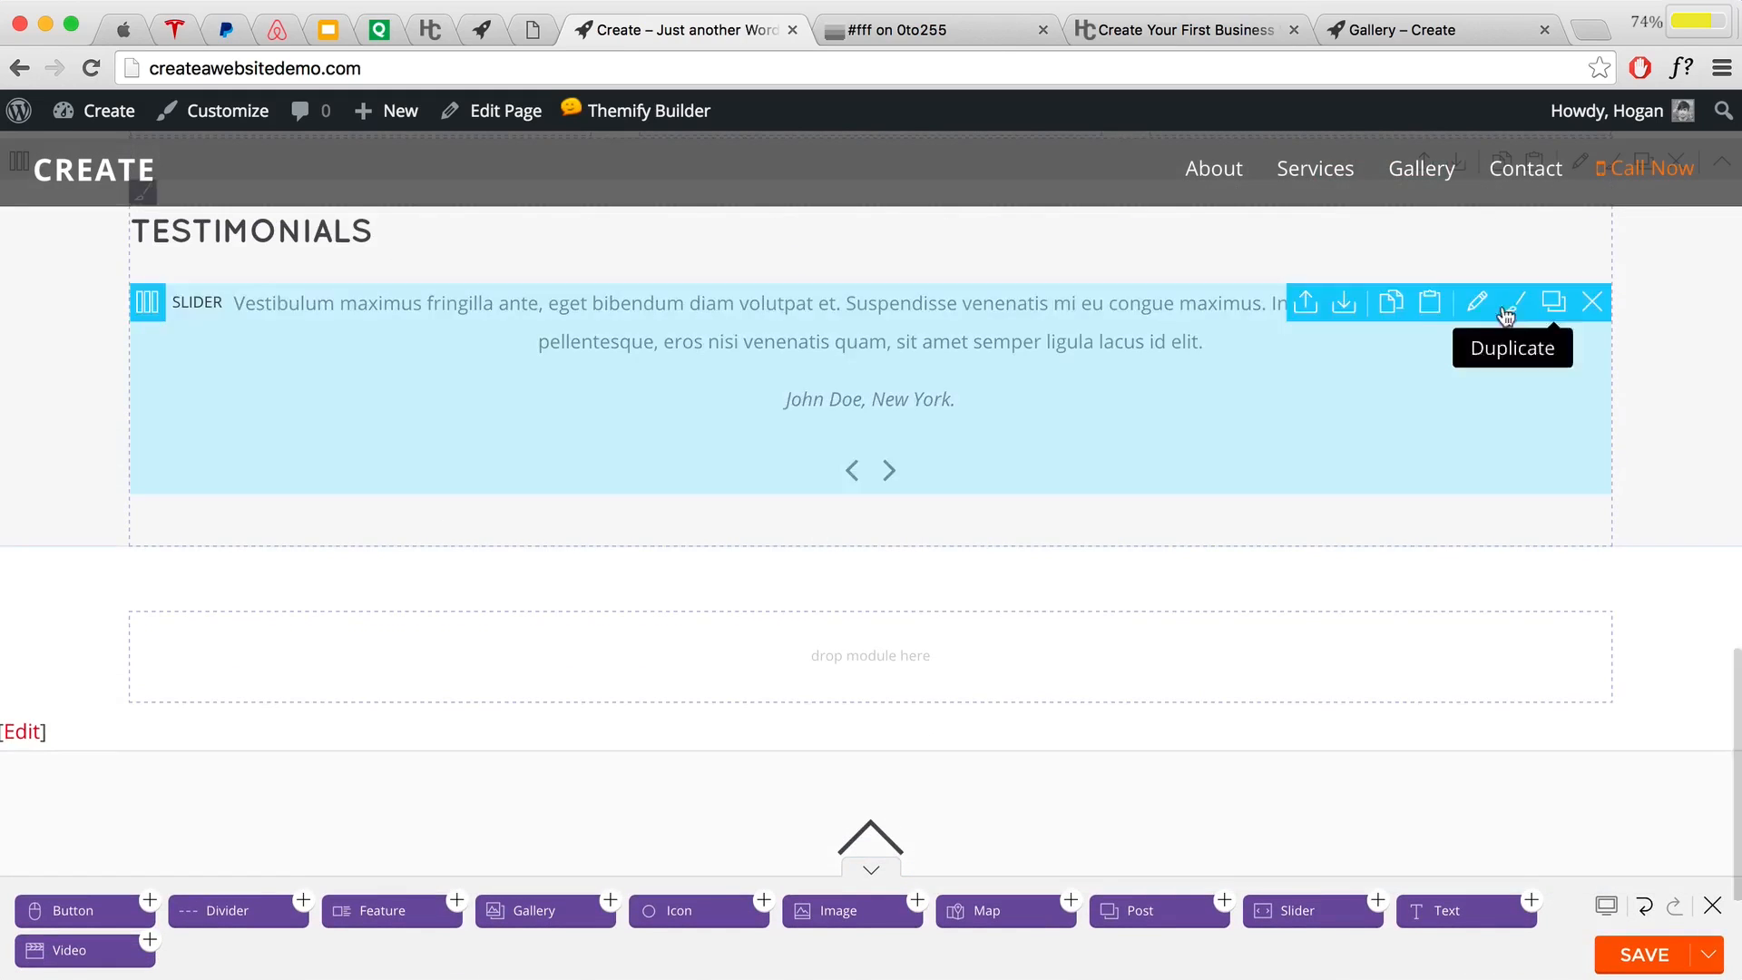
scroll(1294, 542, up, 1)
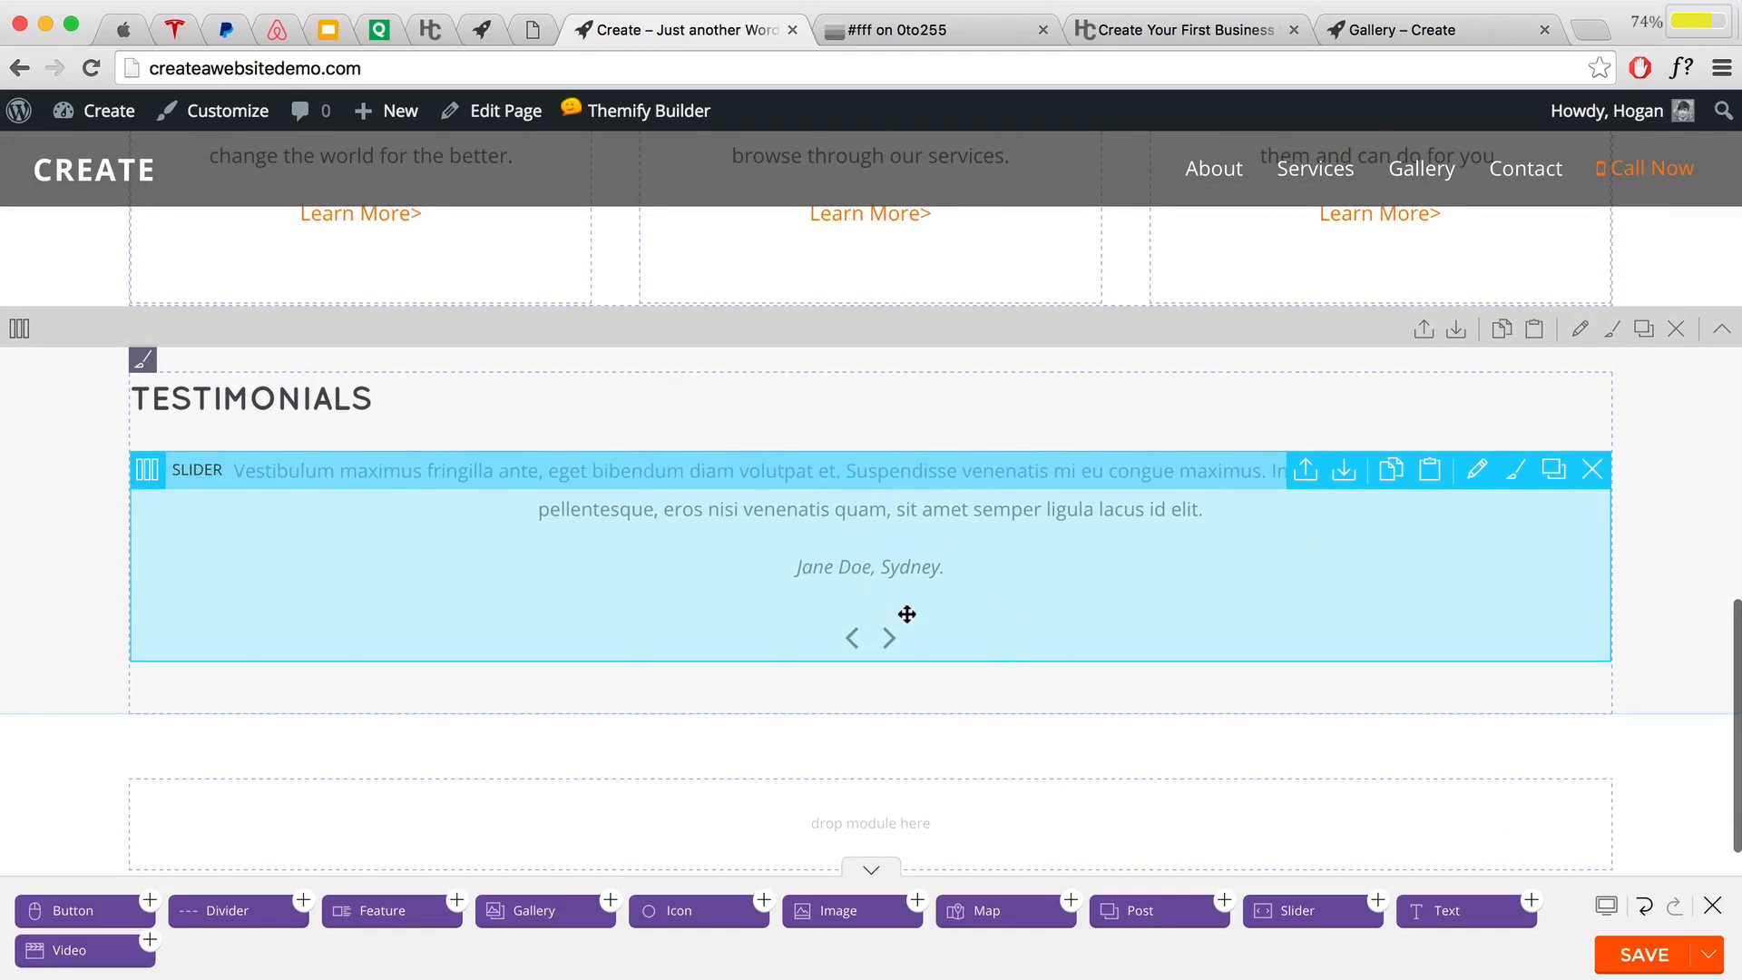
mouse_move(149, 478)
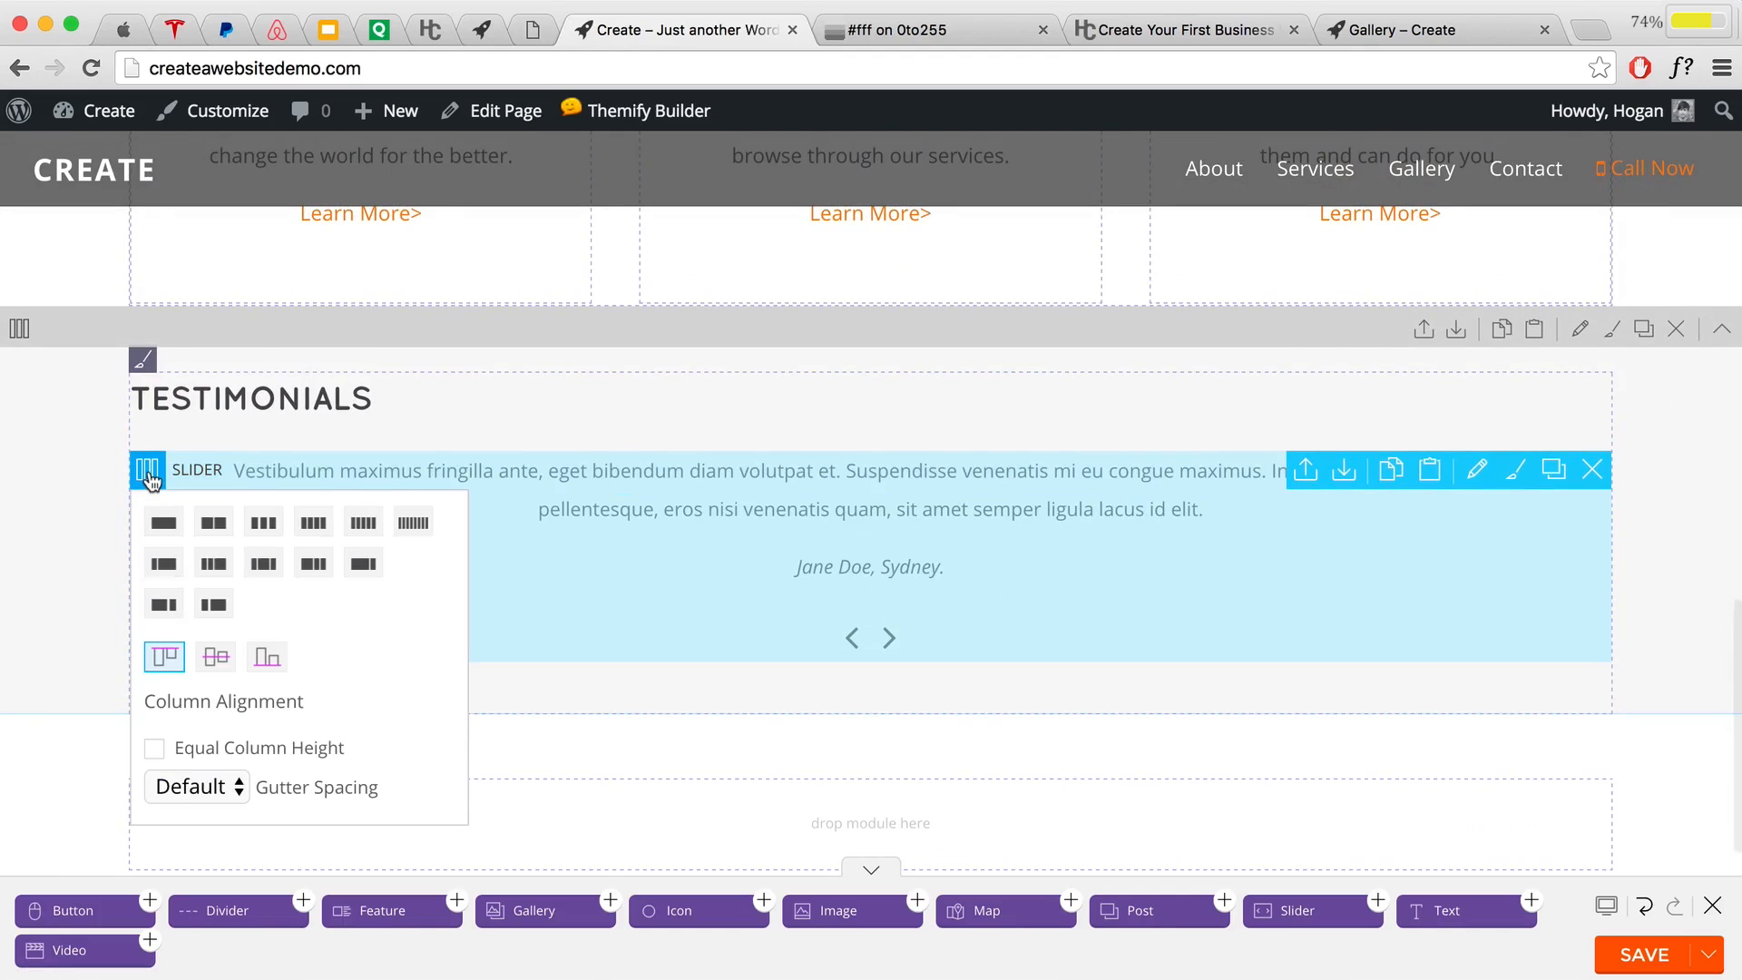
click(263, 574)
drag(264, 571, 829, 563)
scroll(828, 563, down, 3)
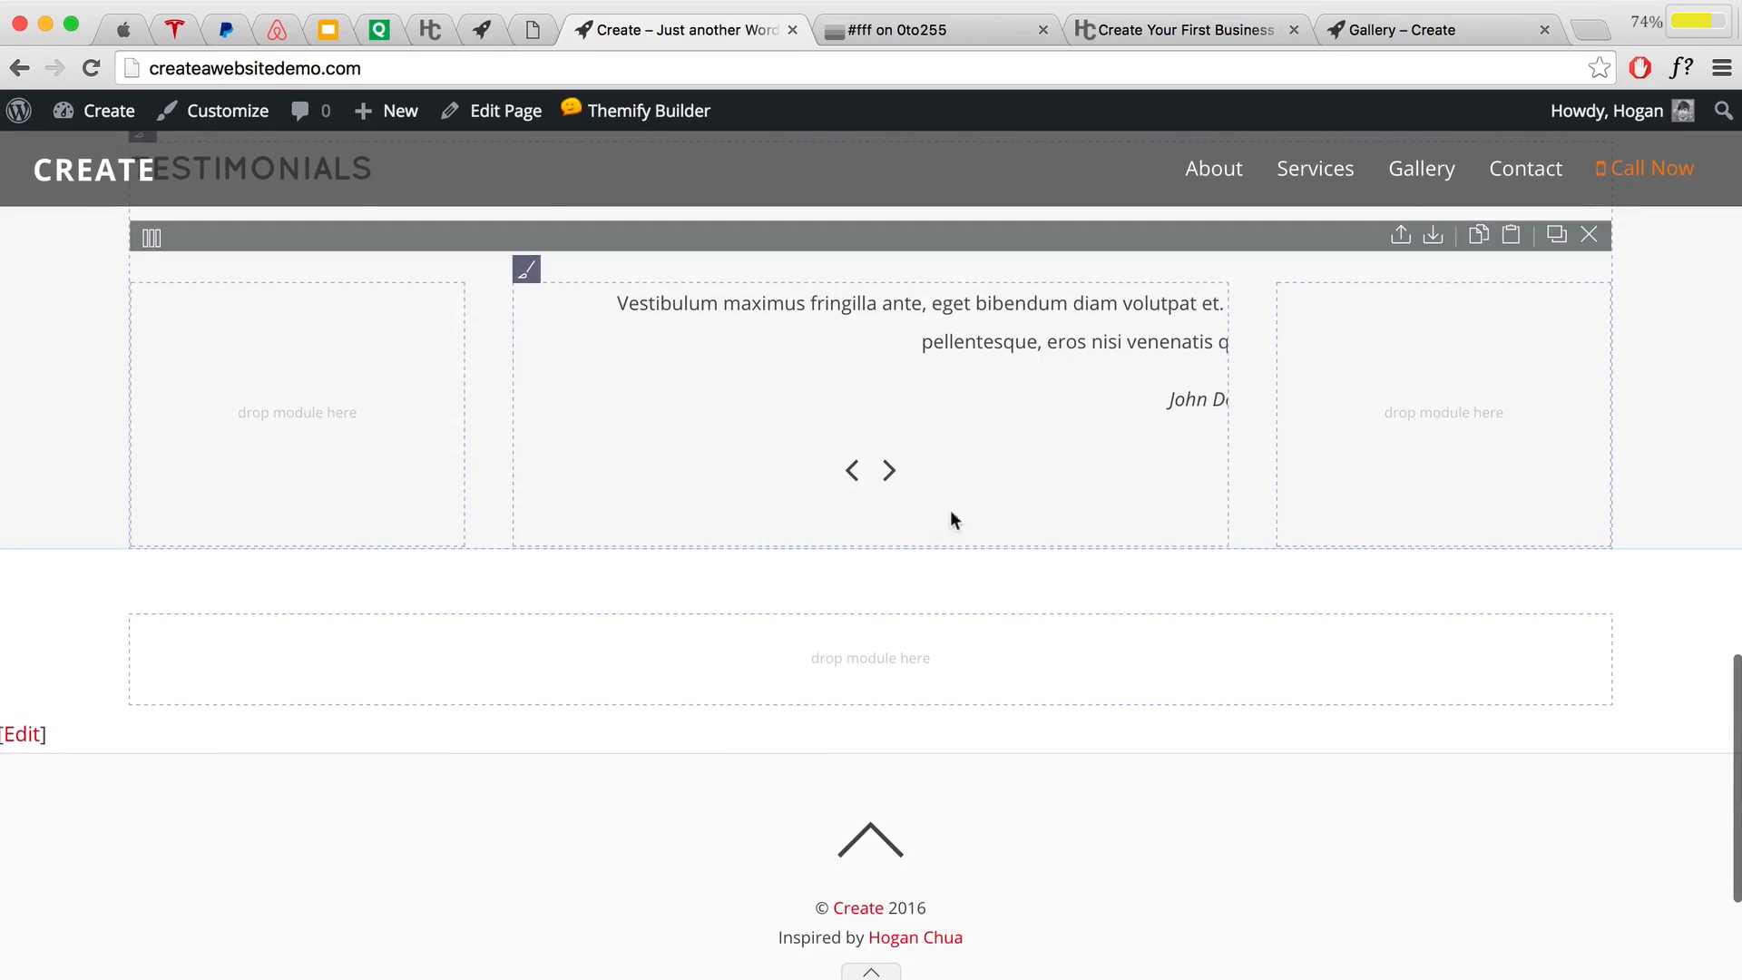
scroll(1116, 514, up, 5)
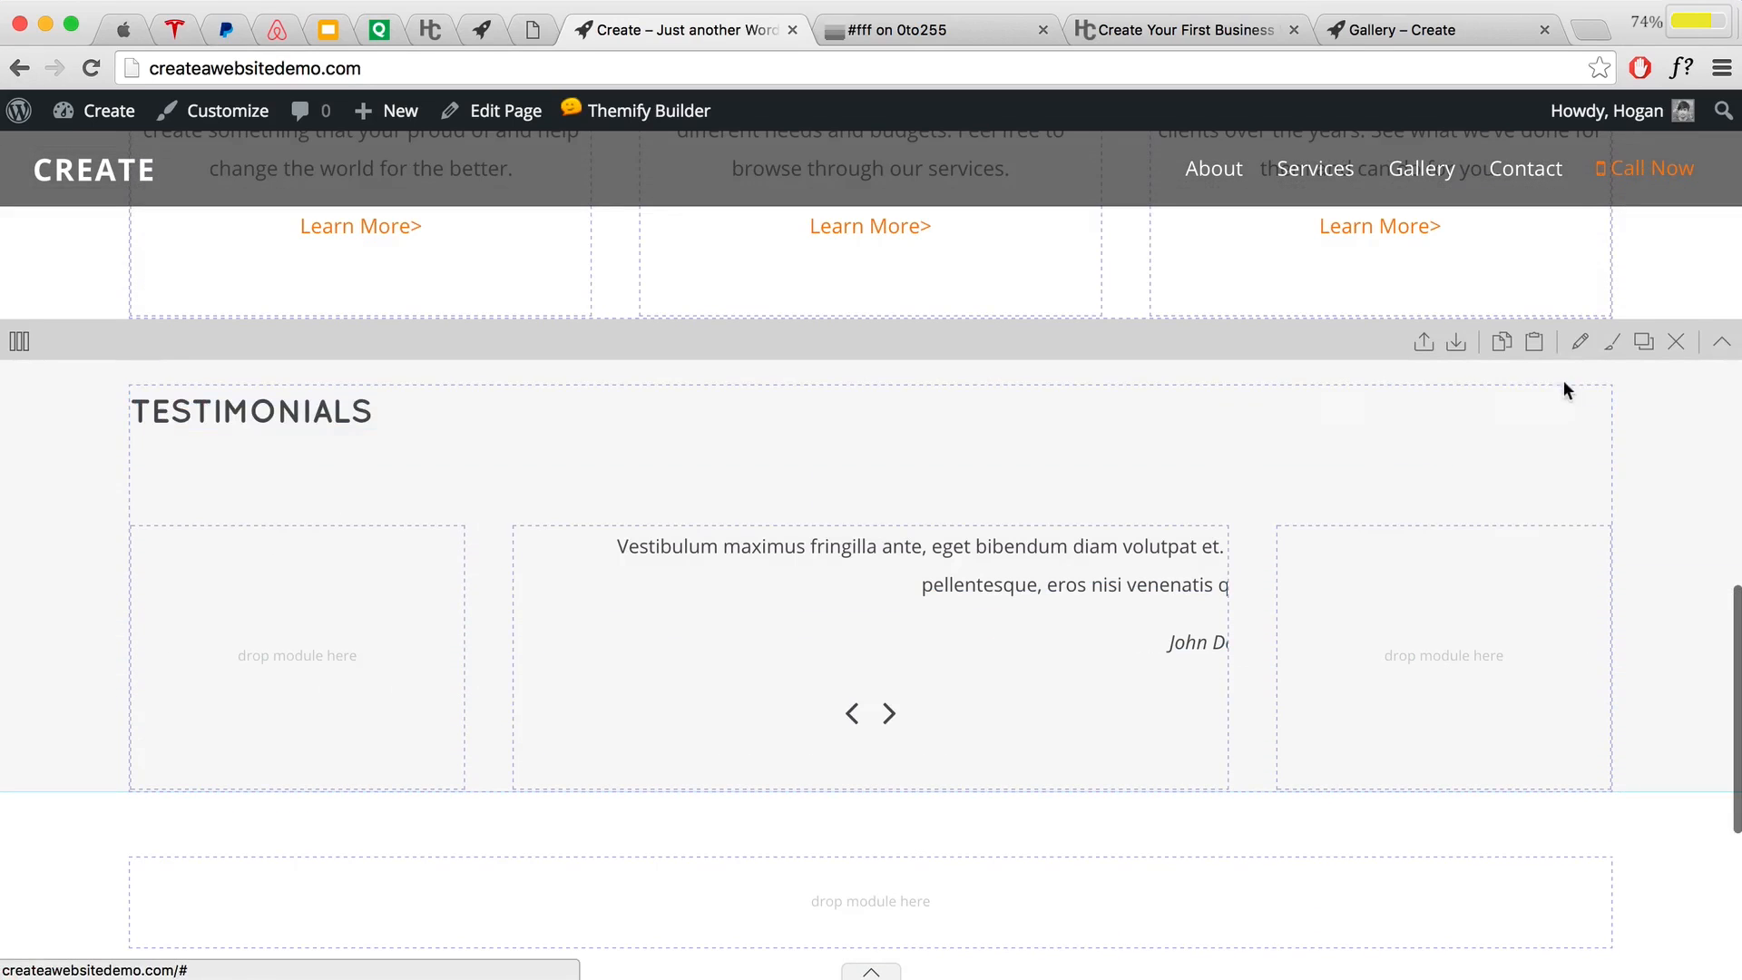
Step: Centre the Testimonials row's text and give the row a 4% top padding only
click(1578, 345)
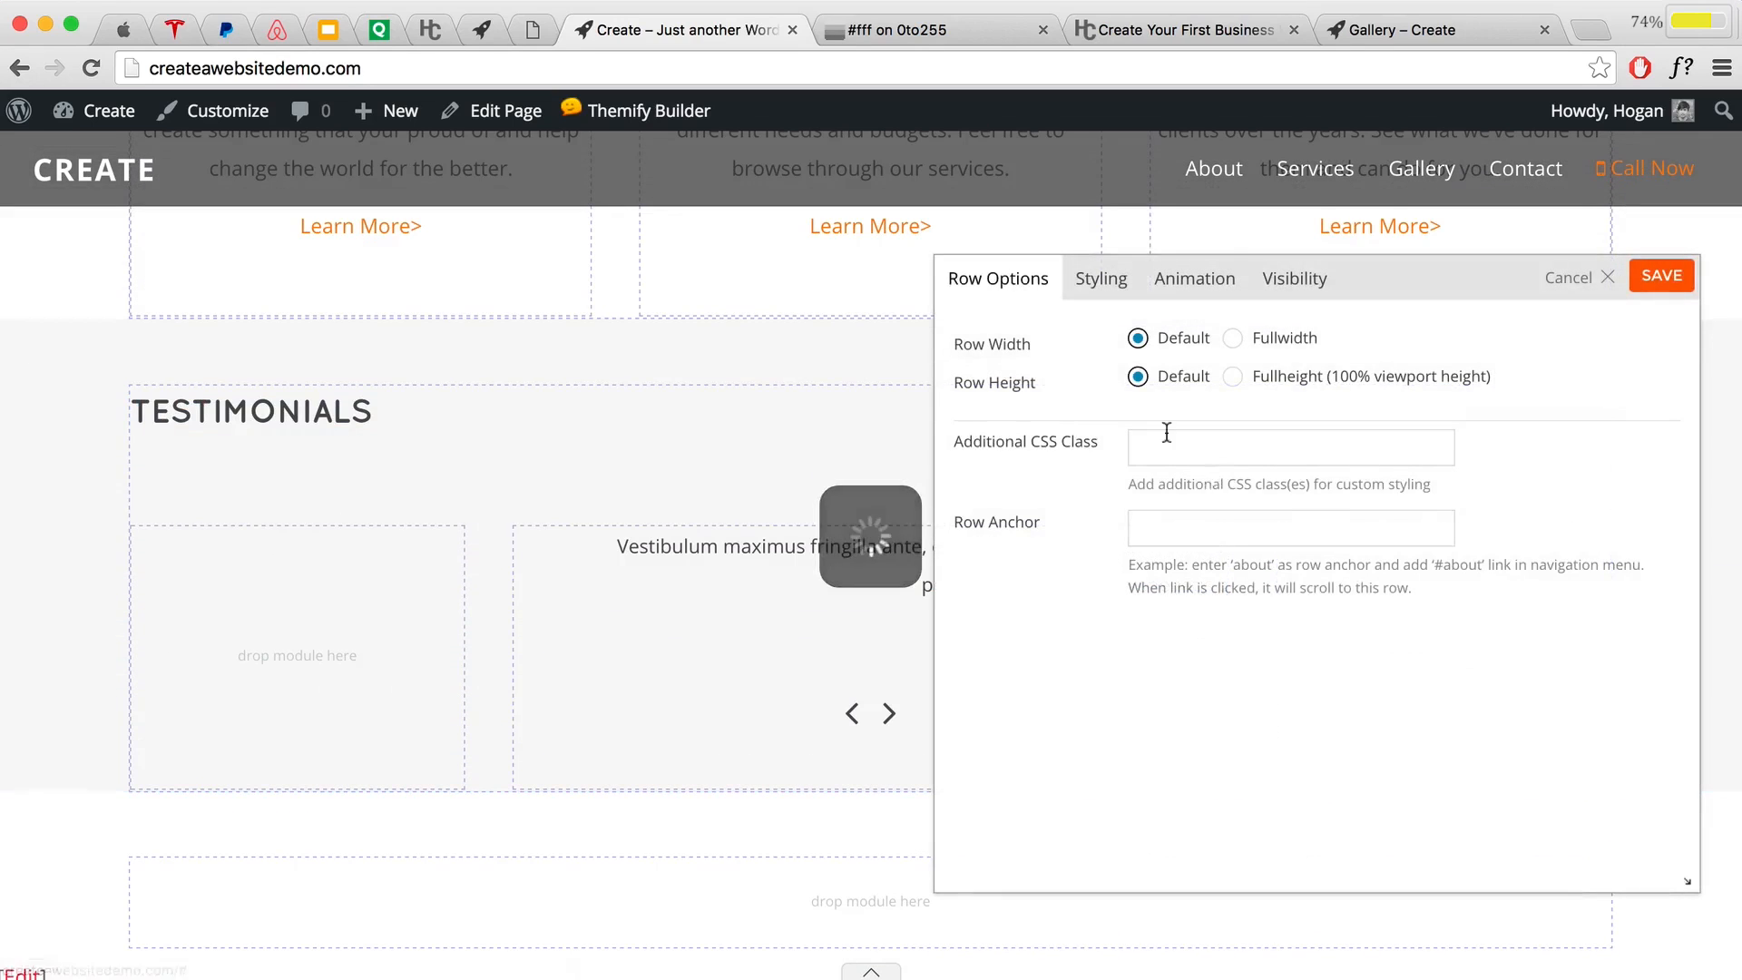
click(1092, 280)
scroll(1214, 459, down, 4)
scroll(1214, 459, down, 4)
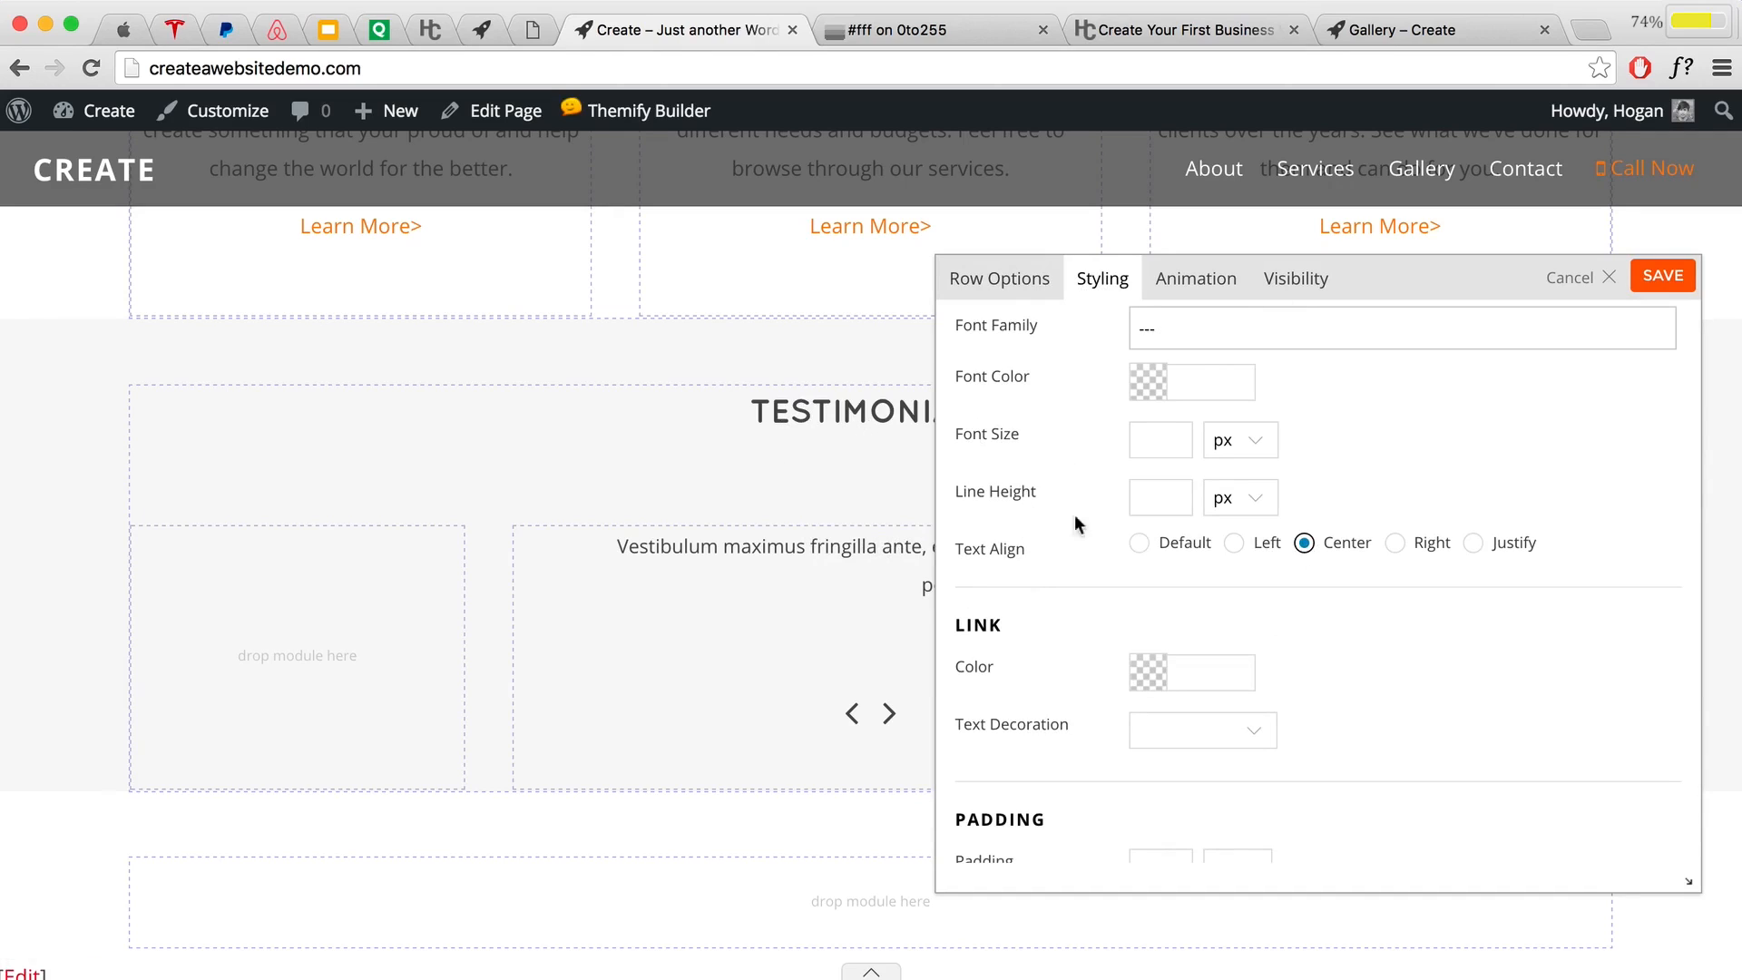
scroll(828, 456, up, 1)
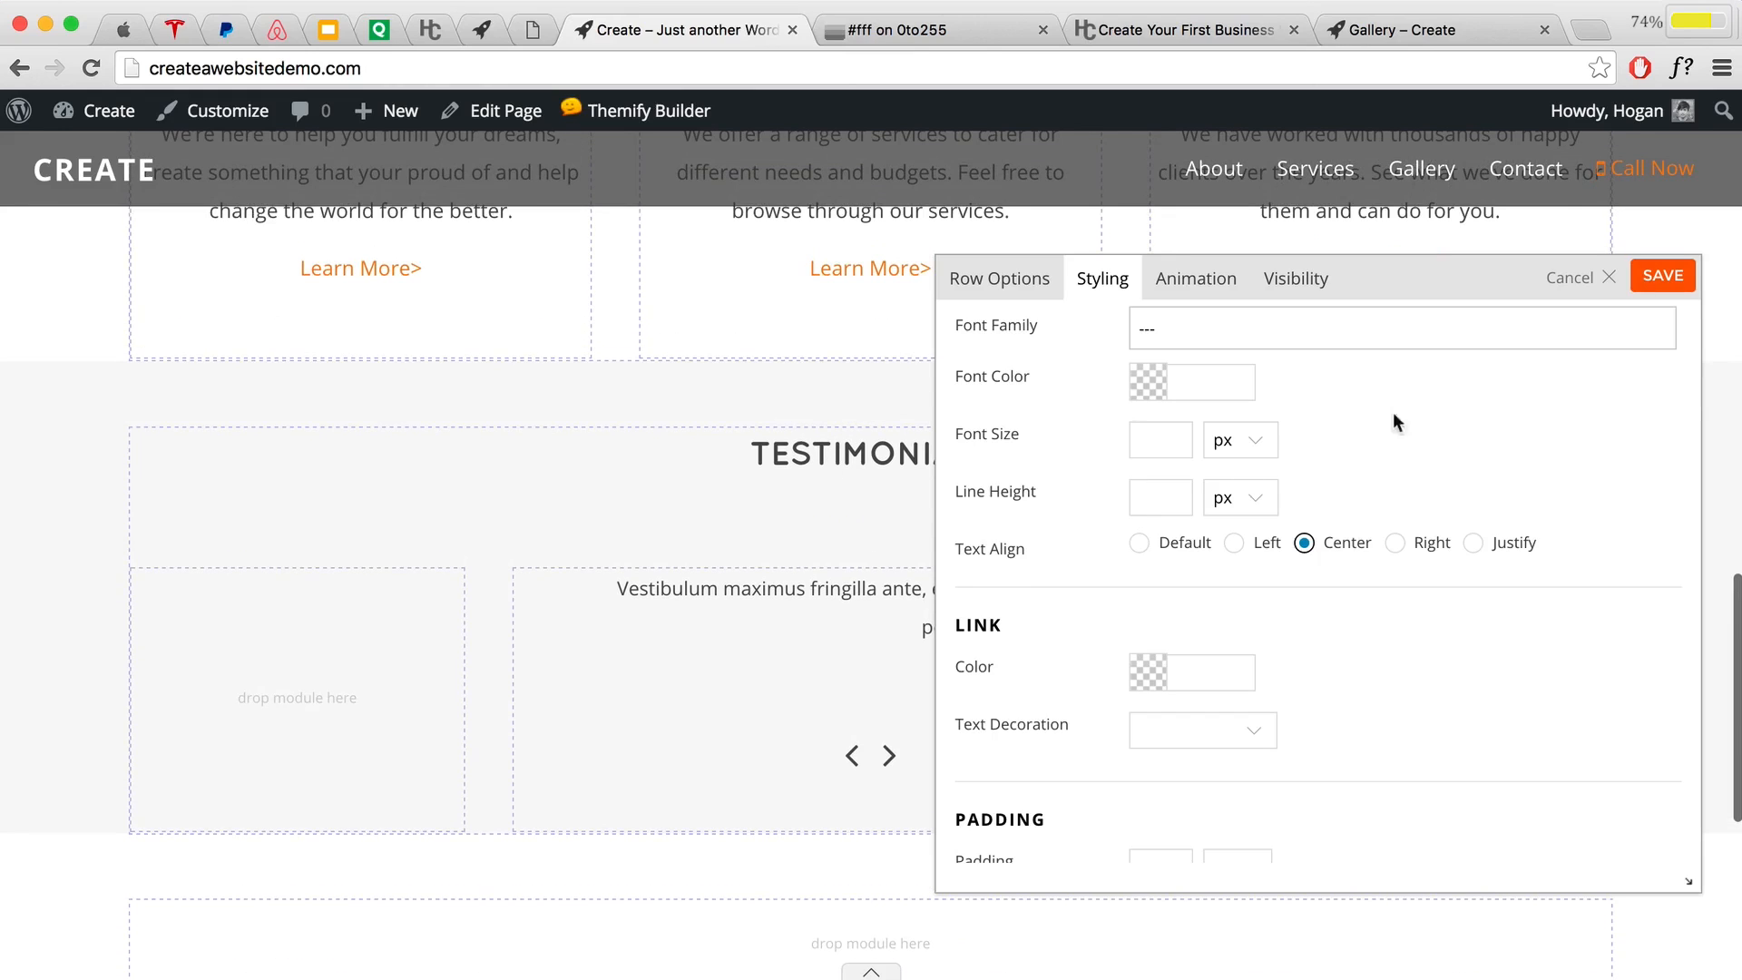
scroll(1397, 436, down, 5)
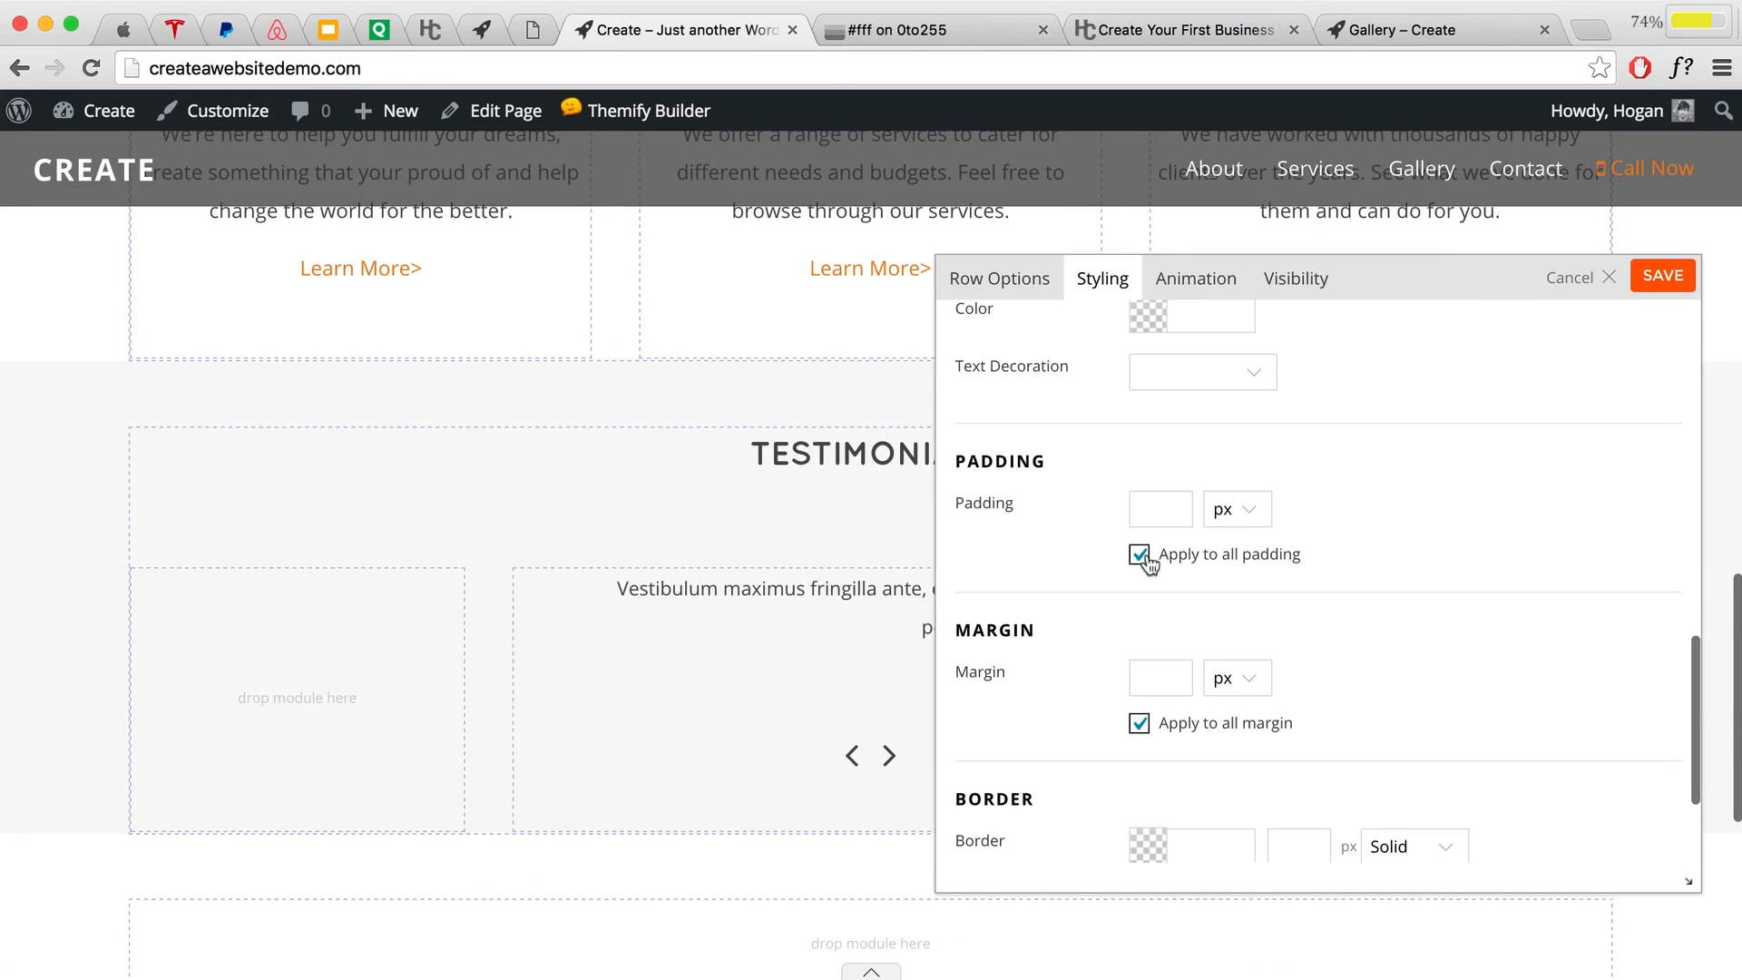
click(1140, 555)
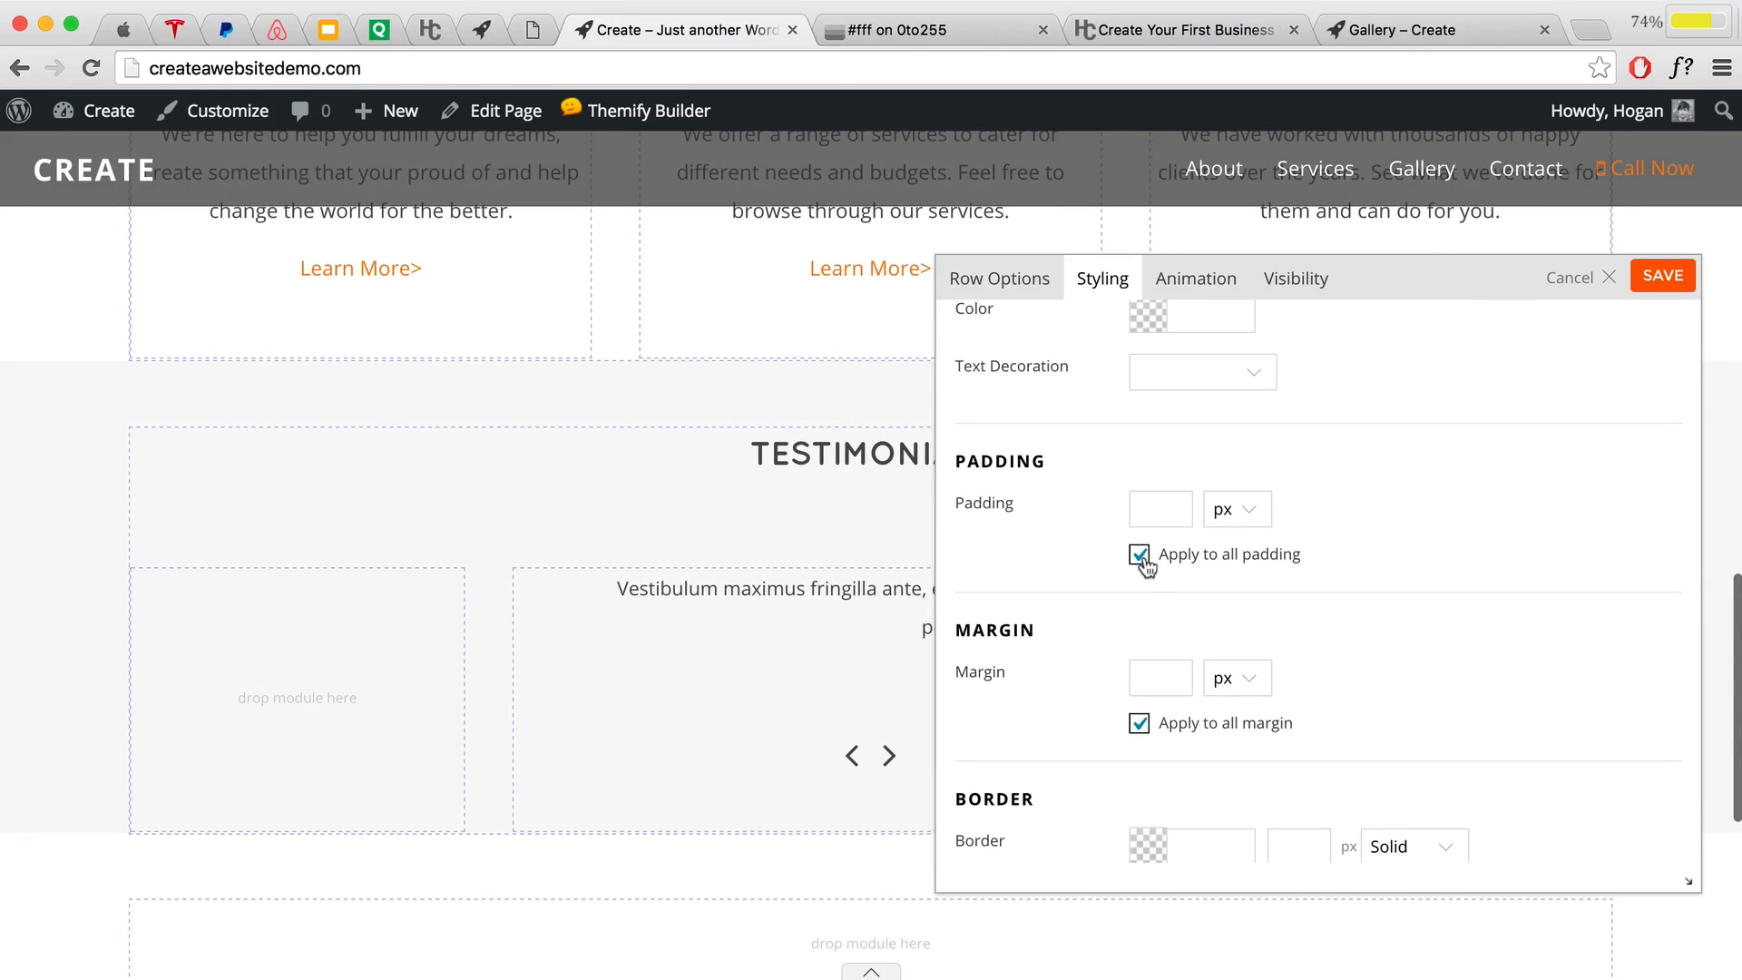
click(1144, 498)
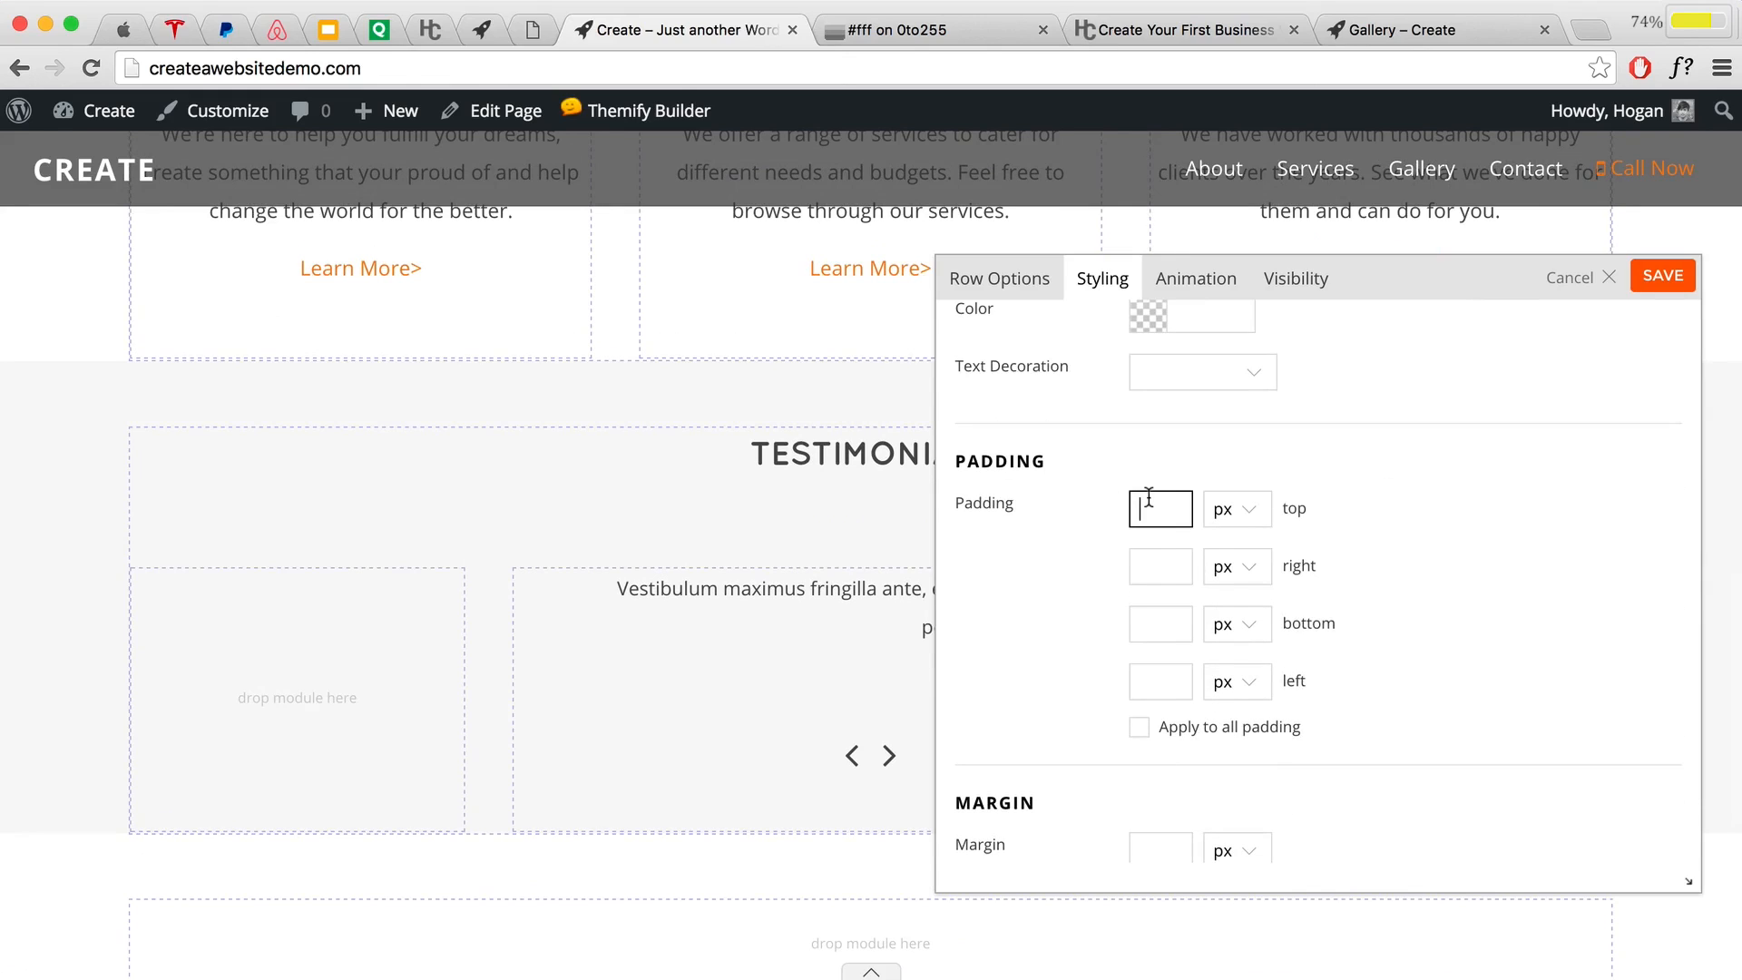
text(4)
click(1227, 510)
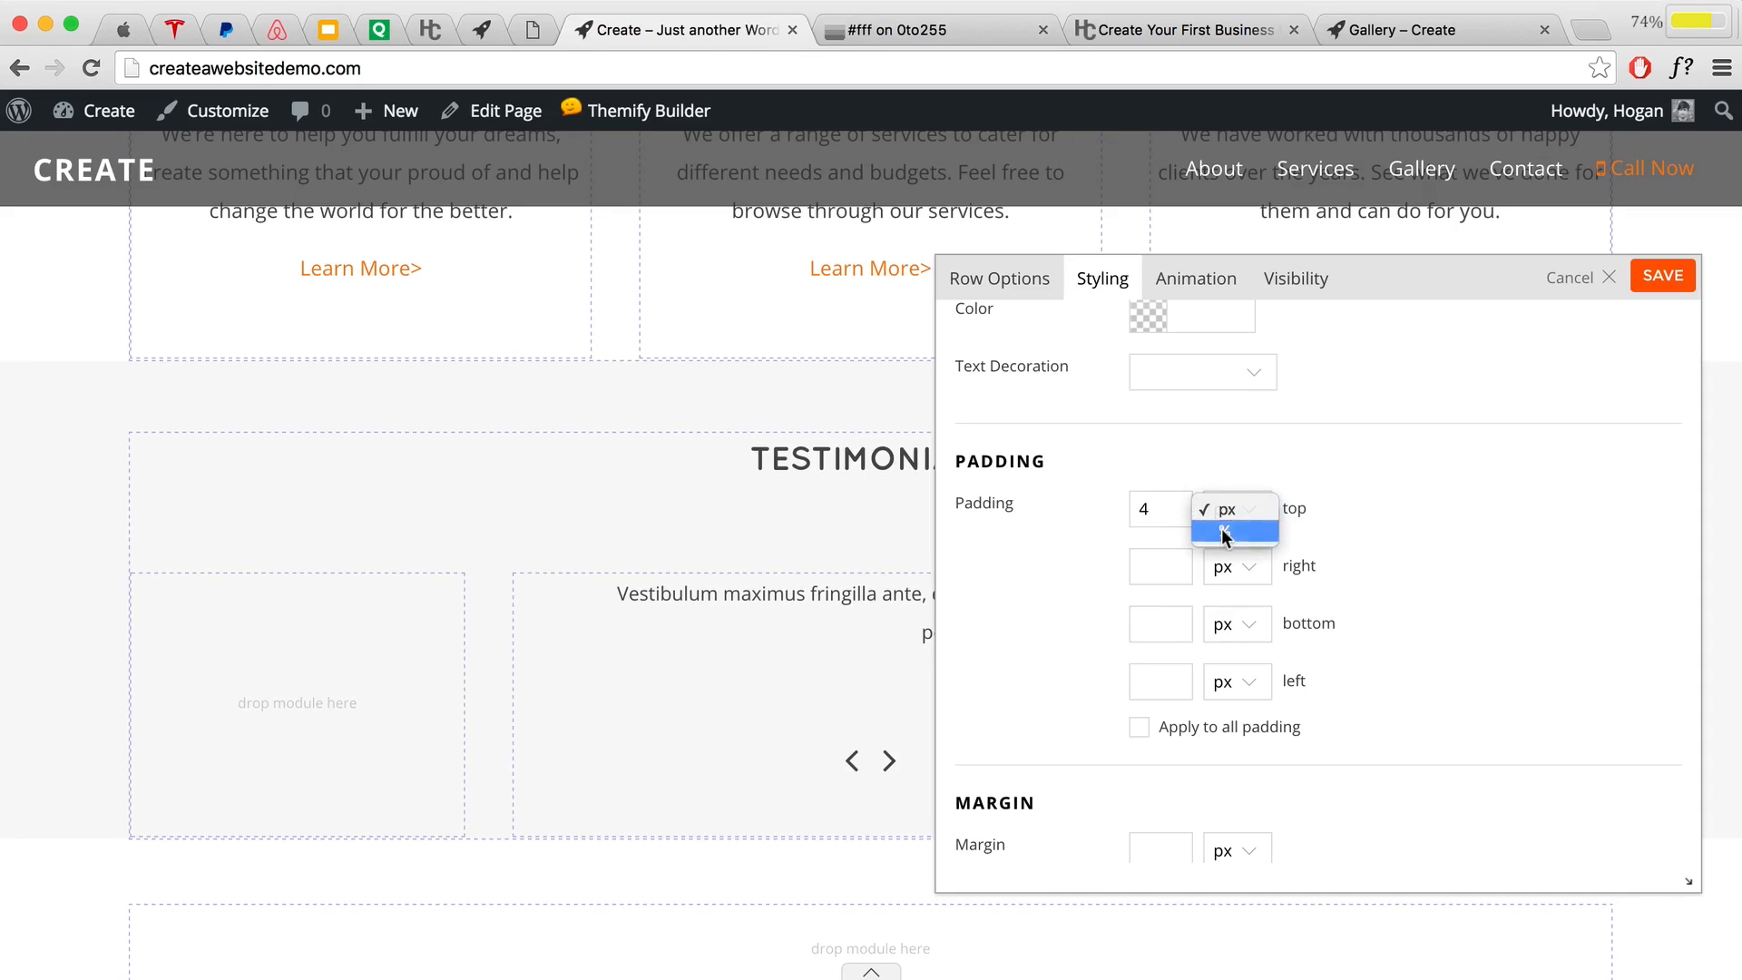
click(1229, 531)
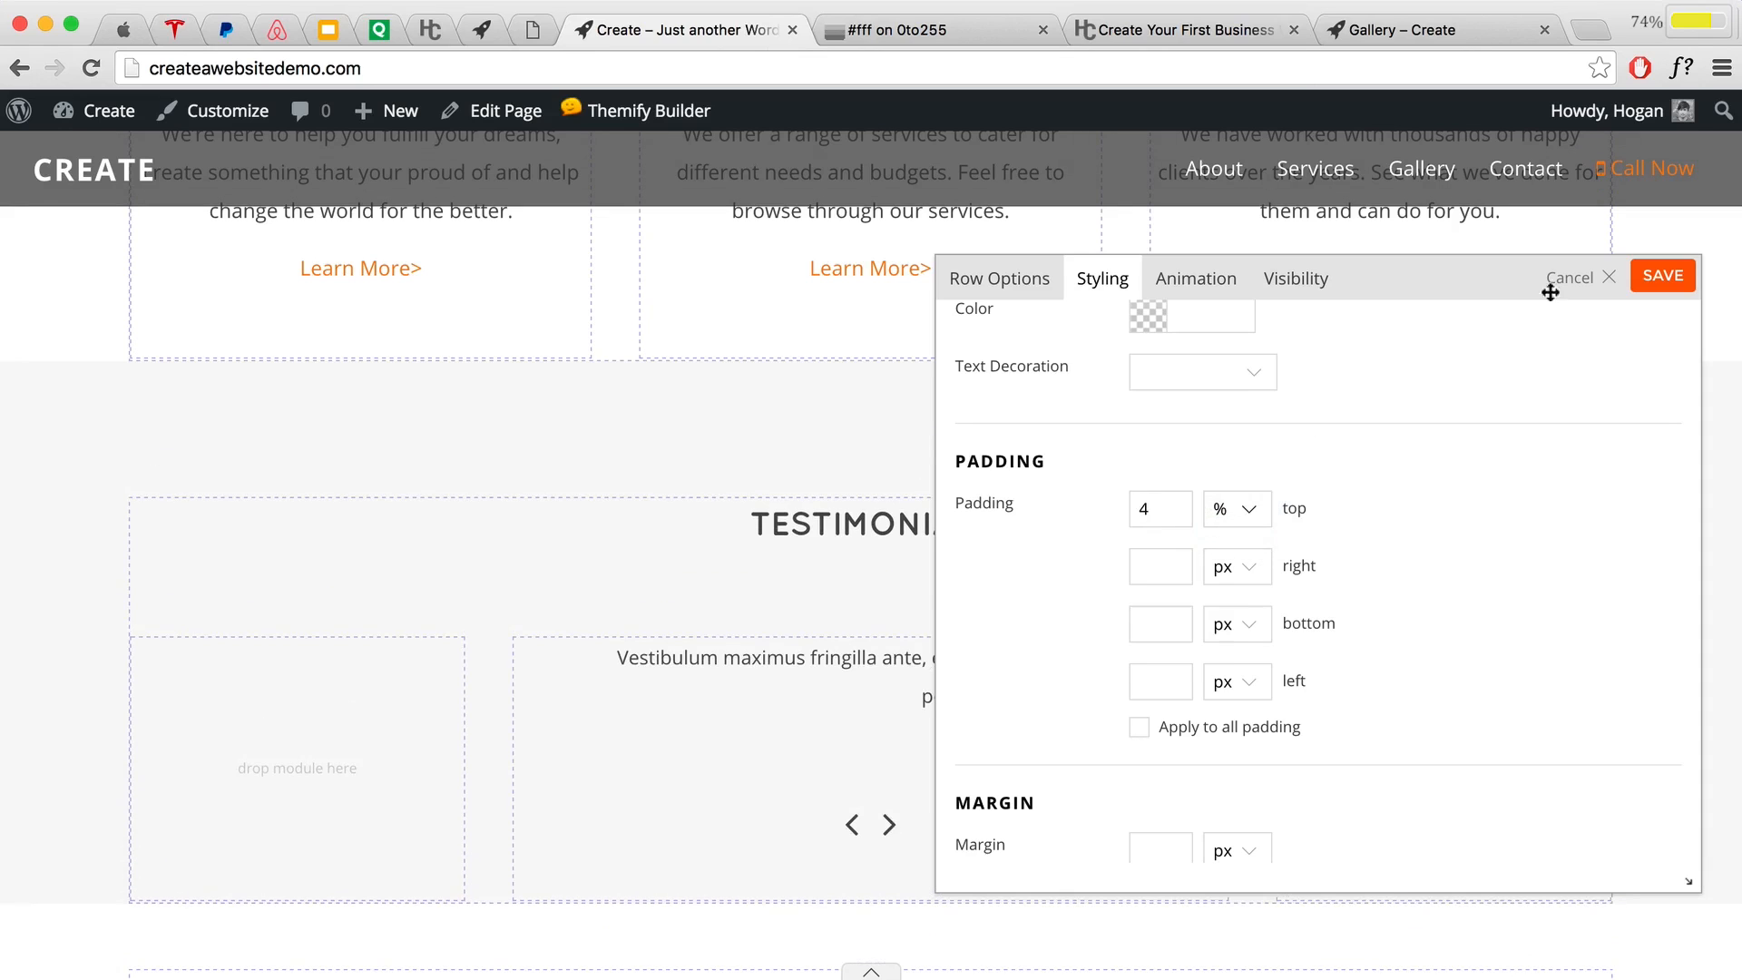
click(1662, 276)
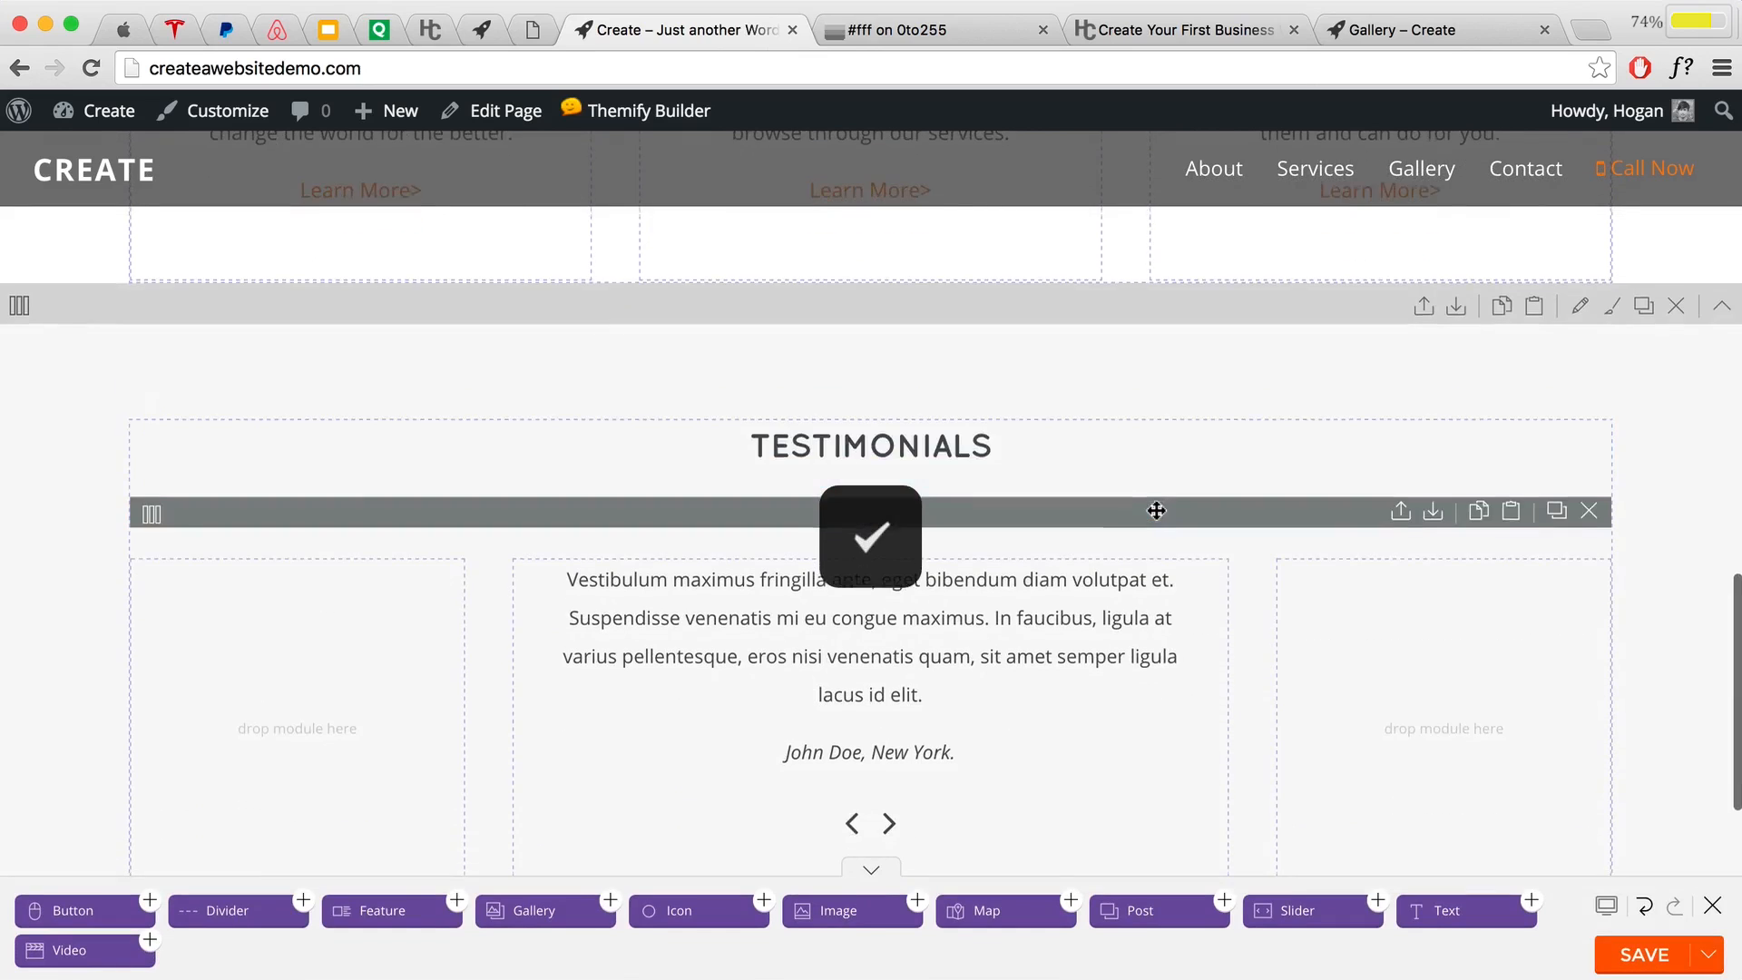
Step: Save the page, check the live testimonial slider, and turn the builder back on
click(1630, 961)
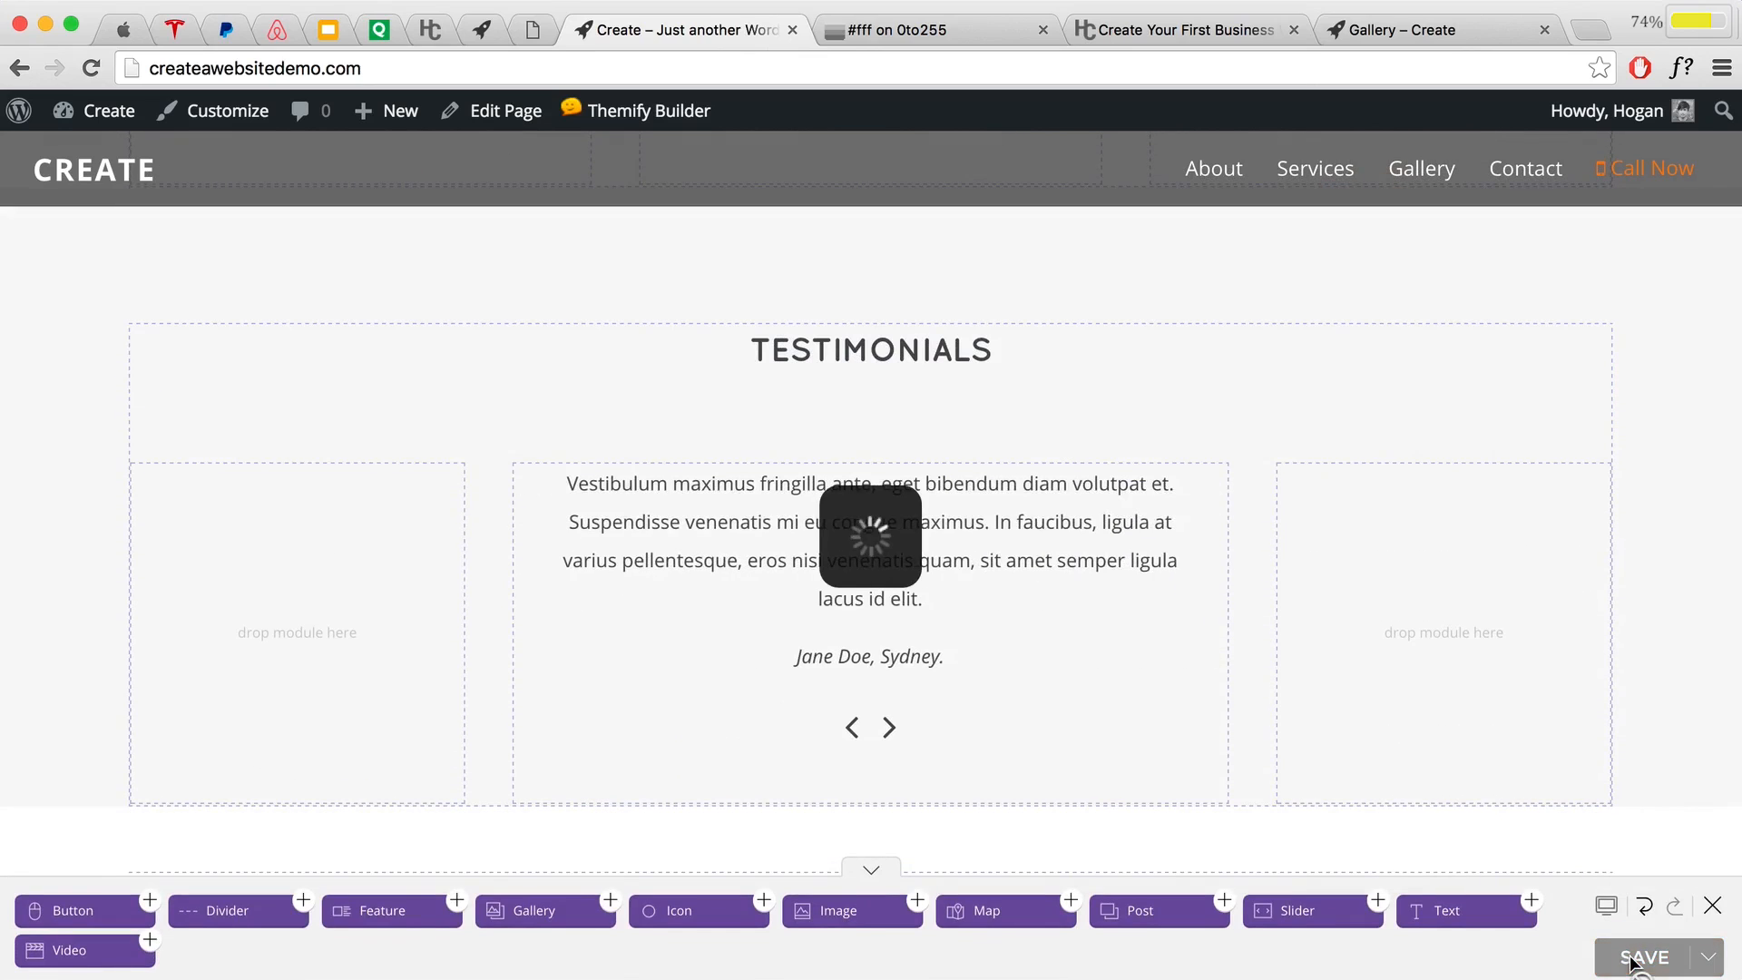
click(1709, 907)
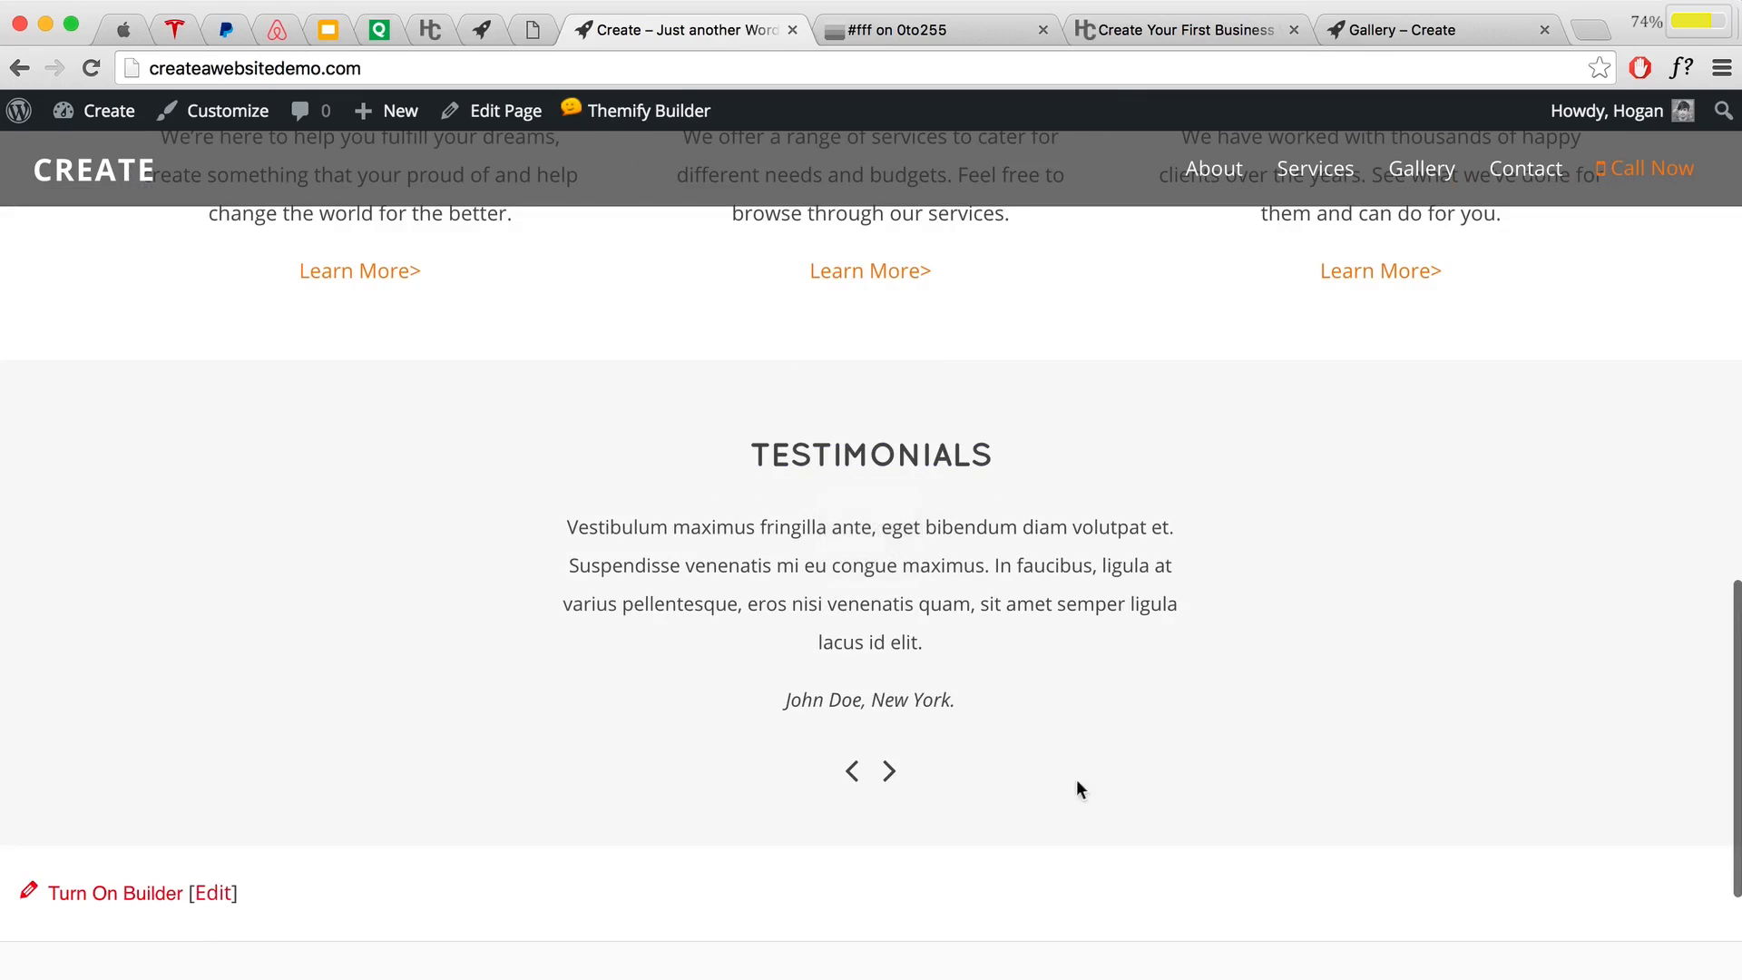
click(888, 773)
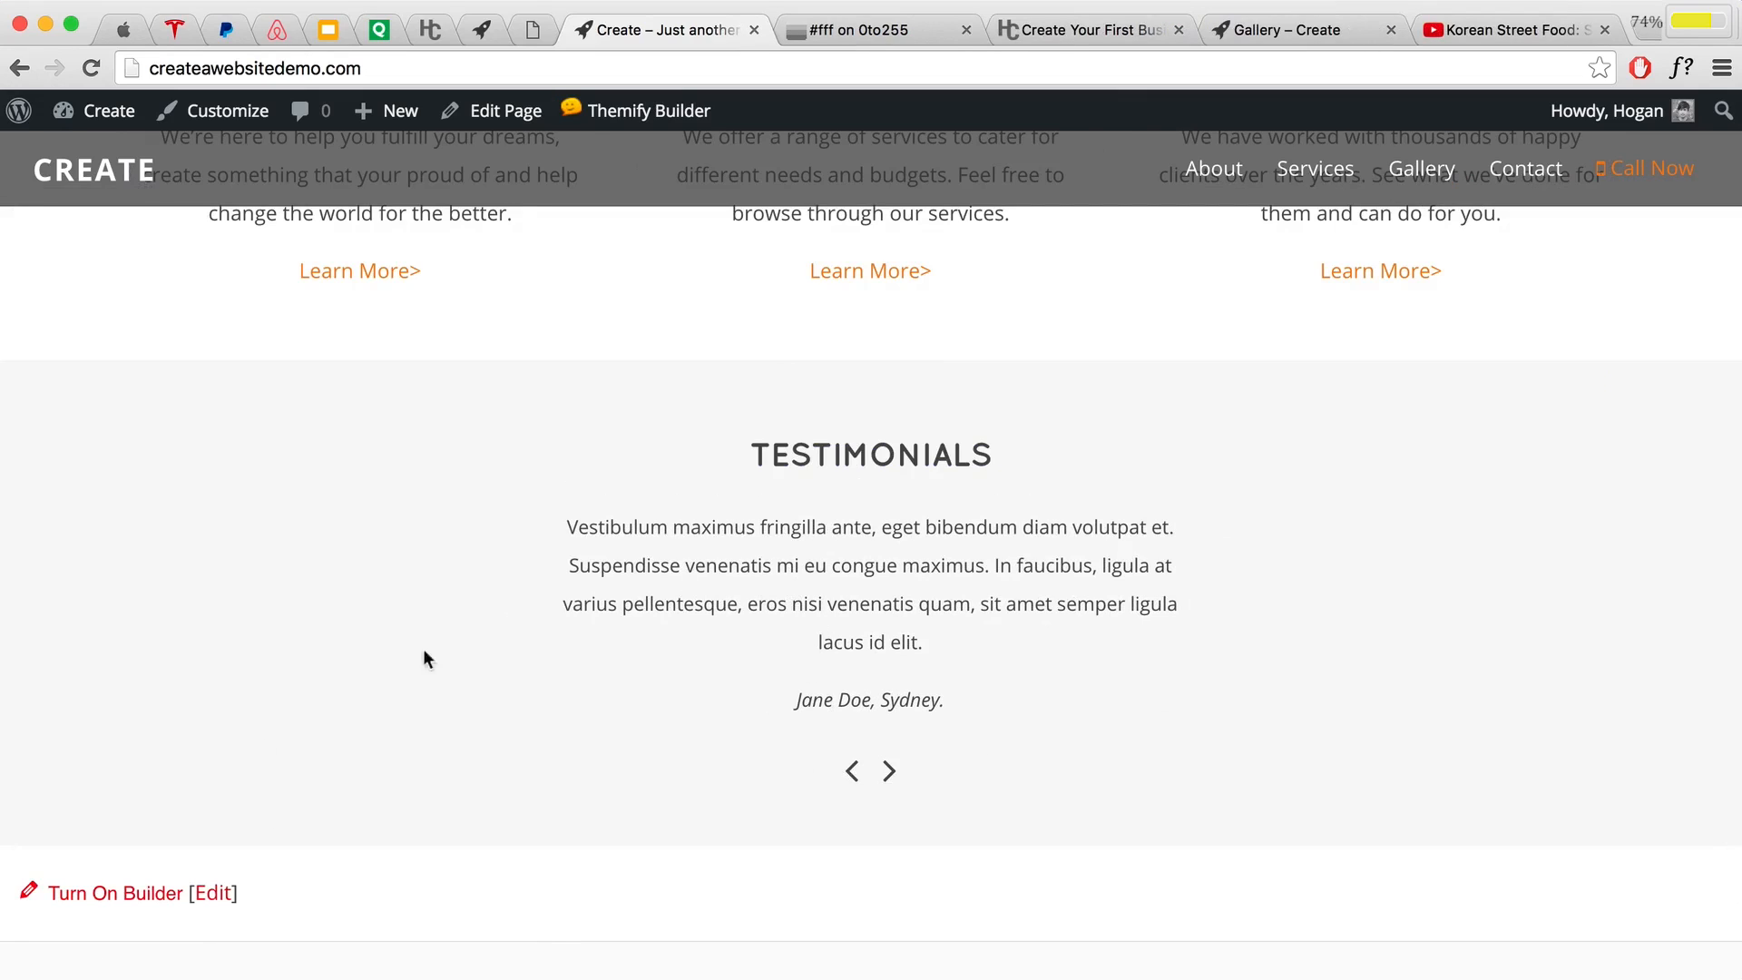
click(151, 884)
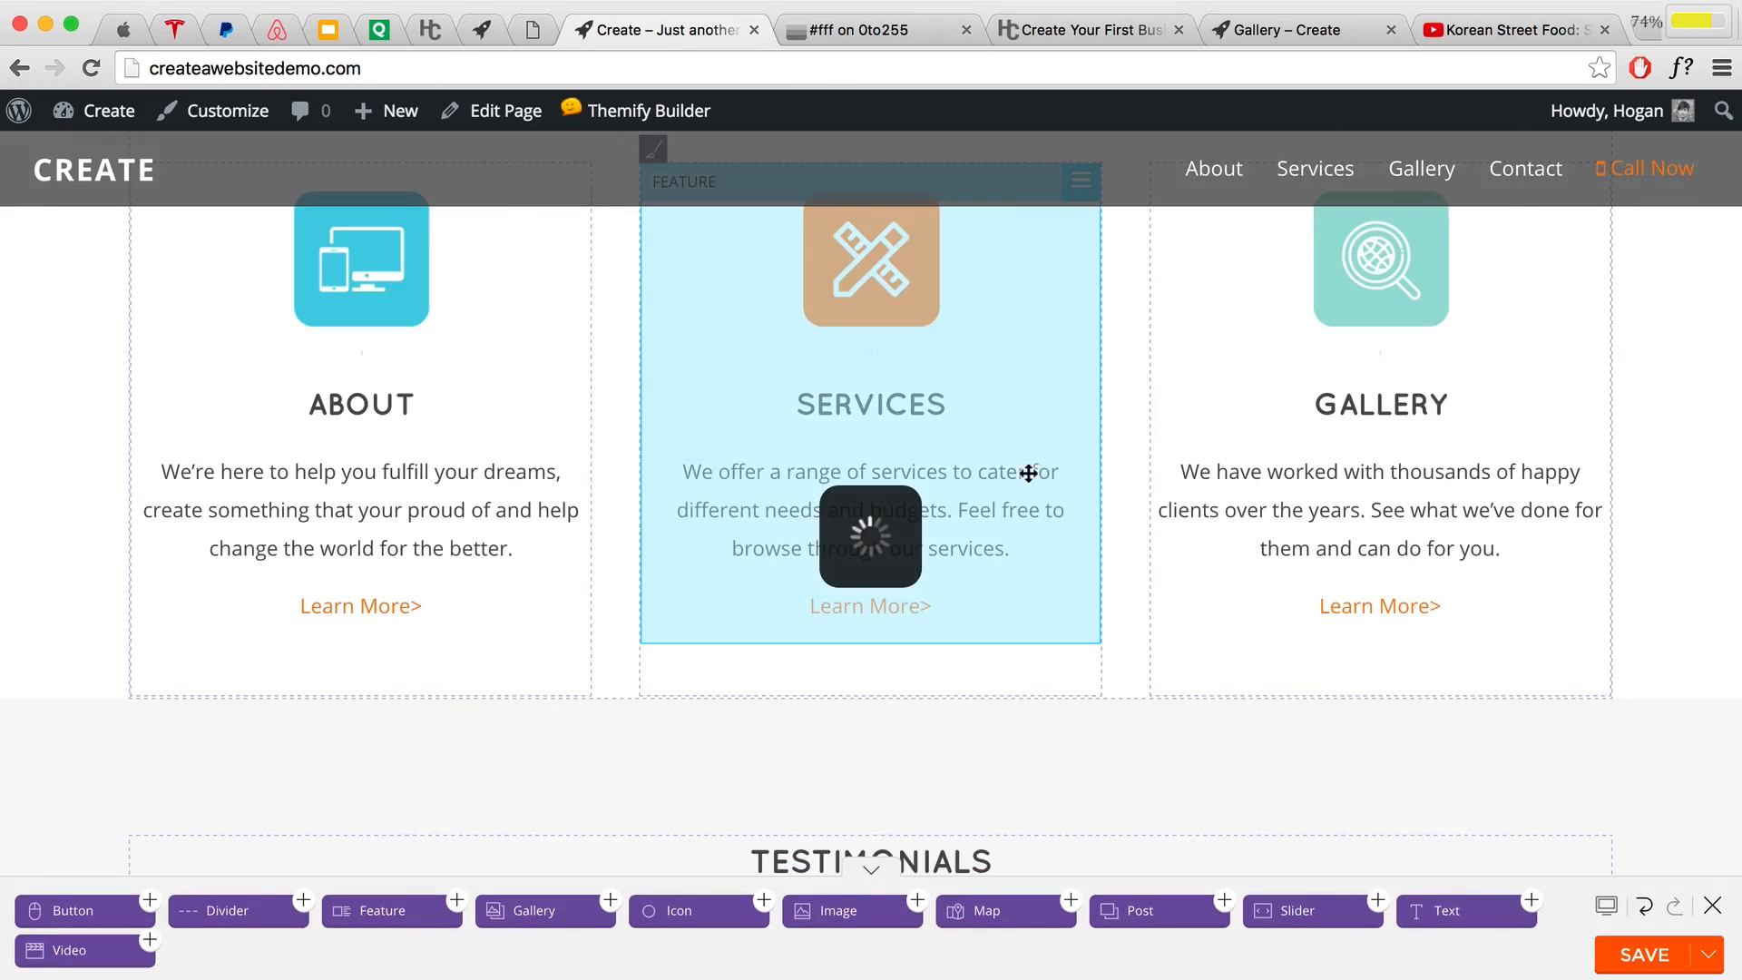
scroll(1035, 464, down, 6)
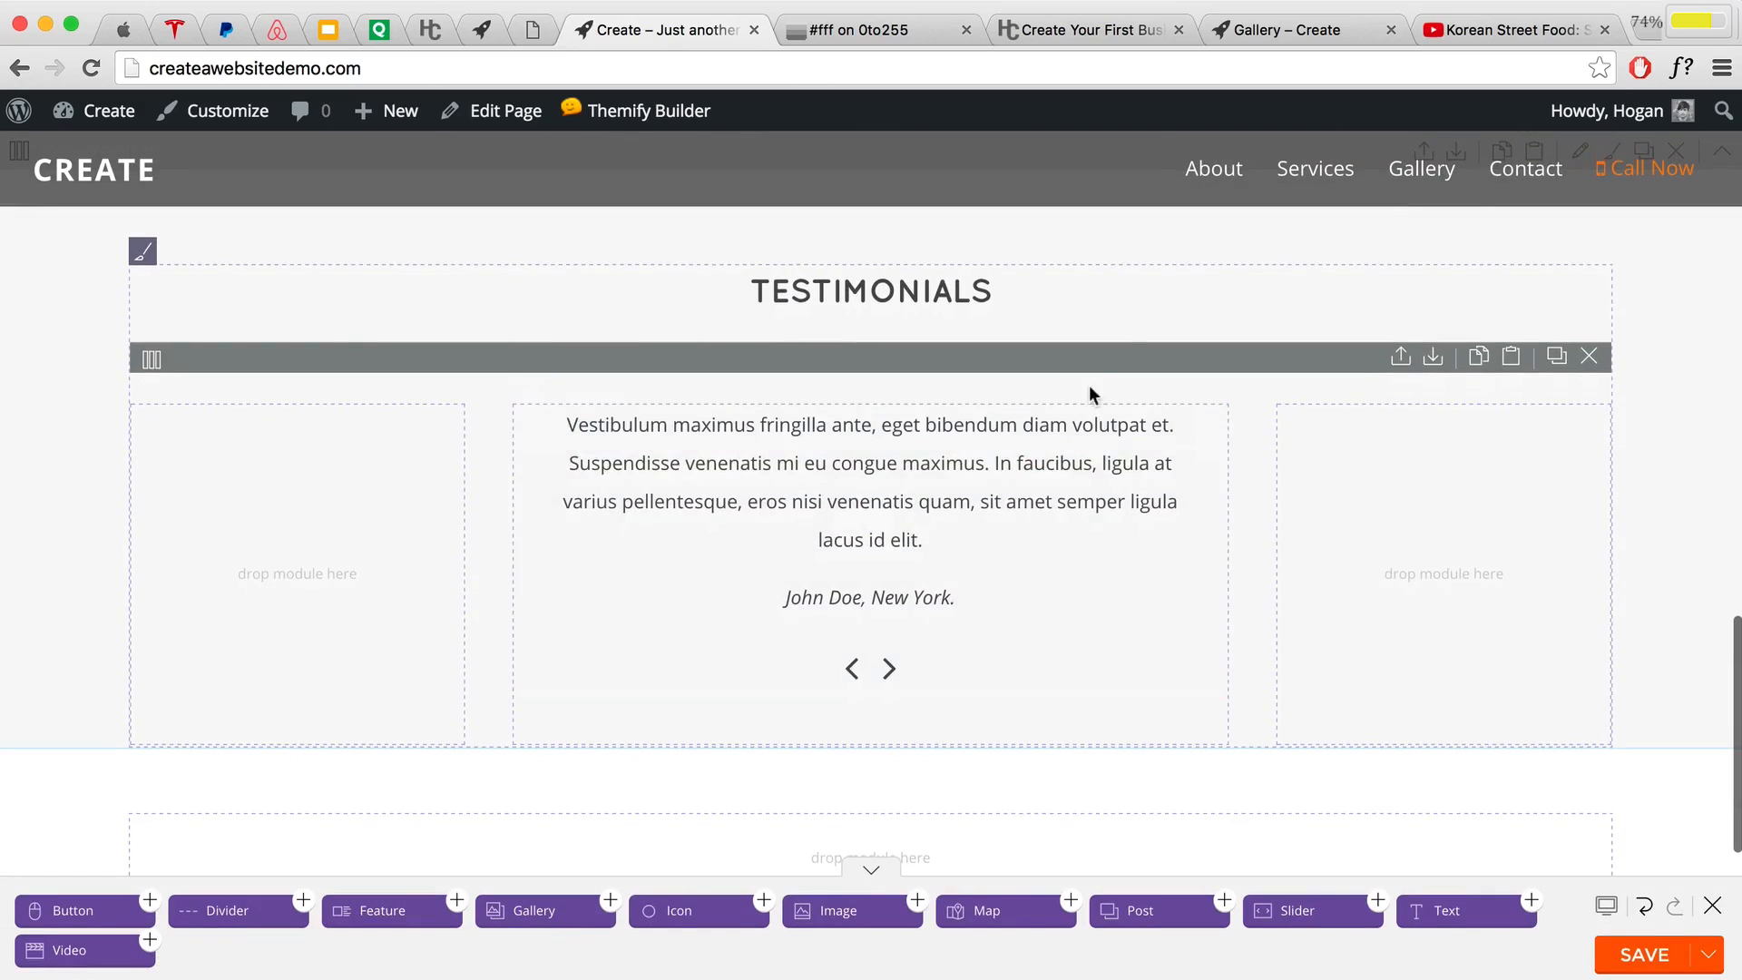
click(1515, 30)
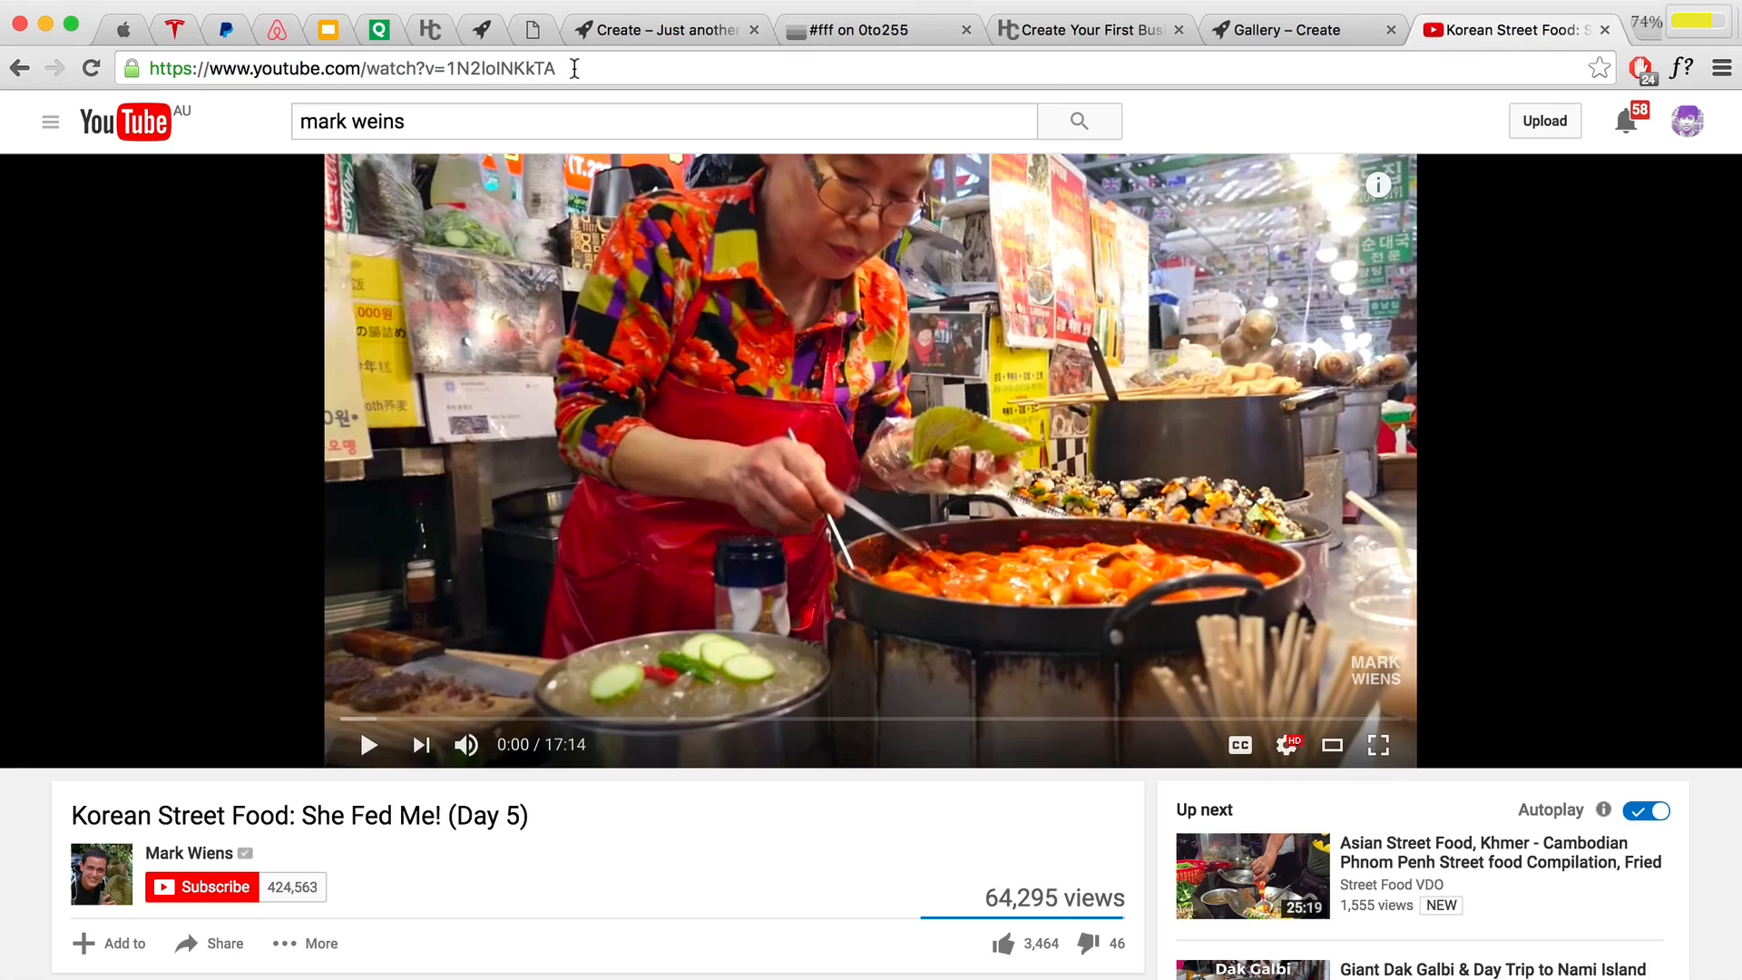
Step: Copy the Korean Street Food video's YouTube URL and return to the WordPress tab
drag(579, 68, 101, 65)
right_click(253, 65)
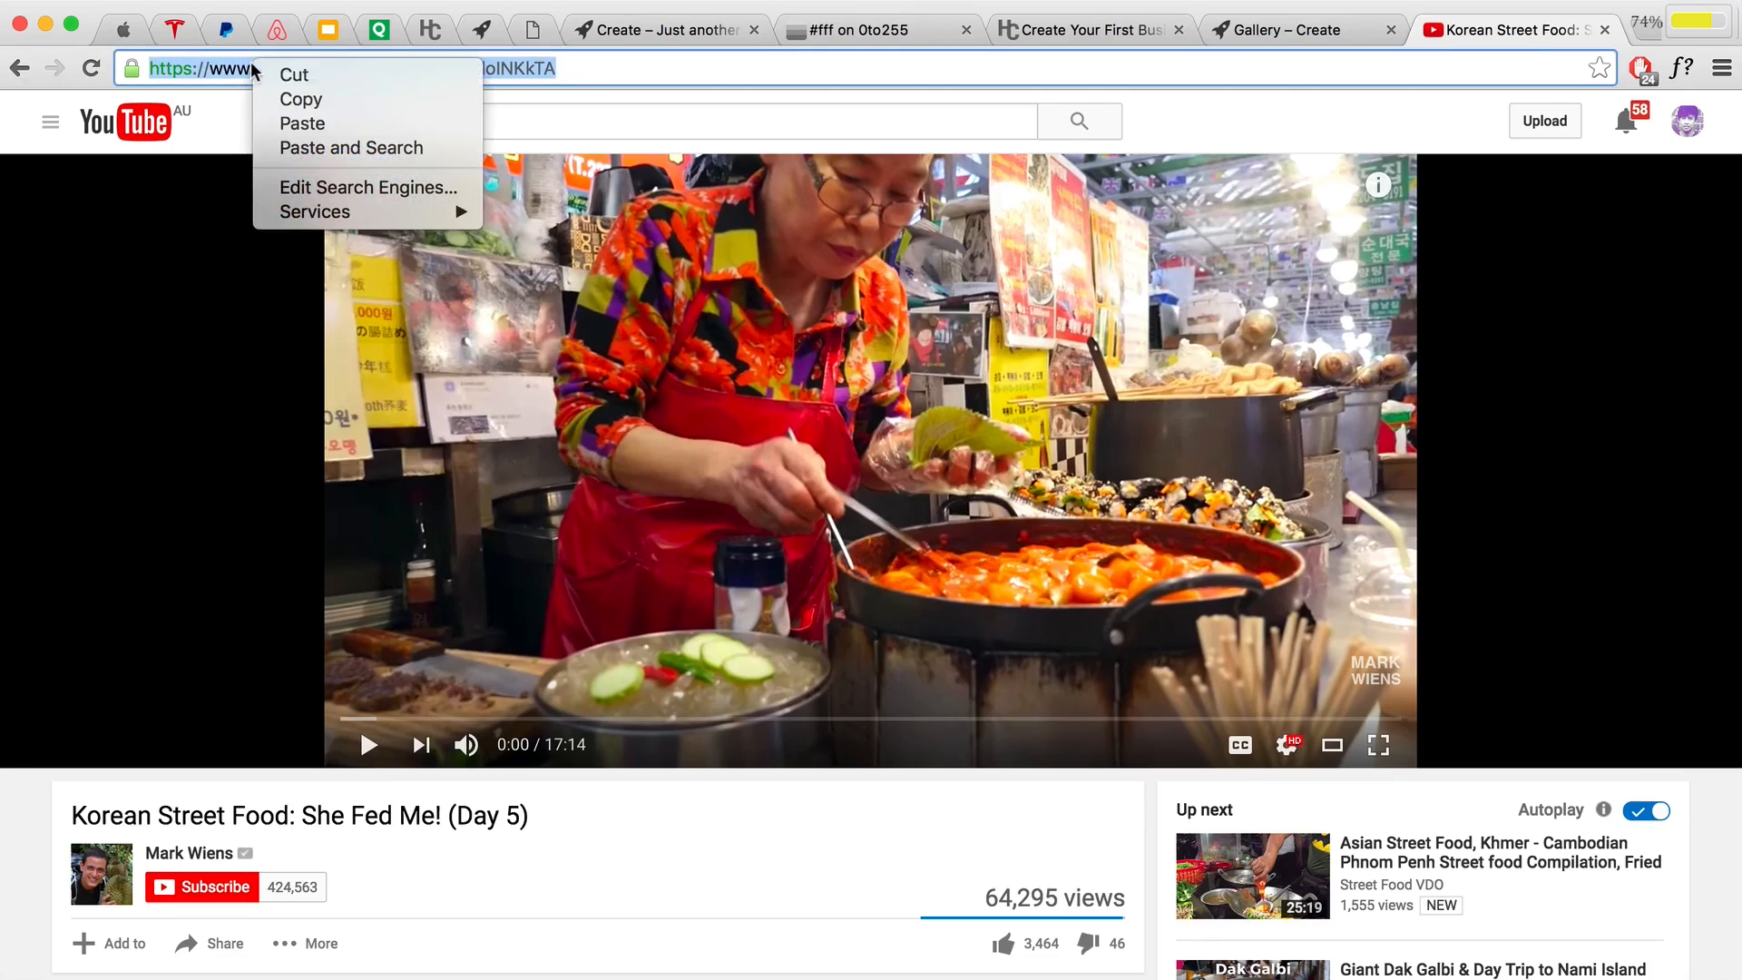
click(281, 101)
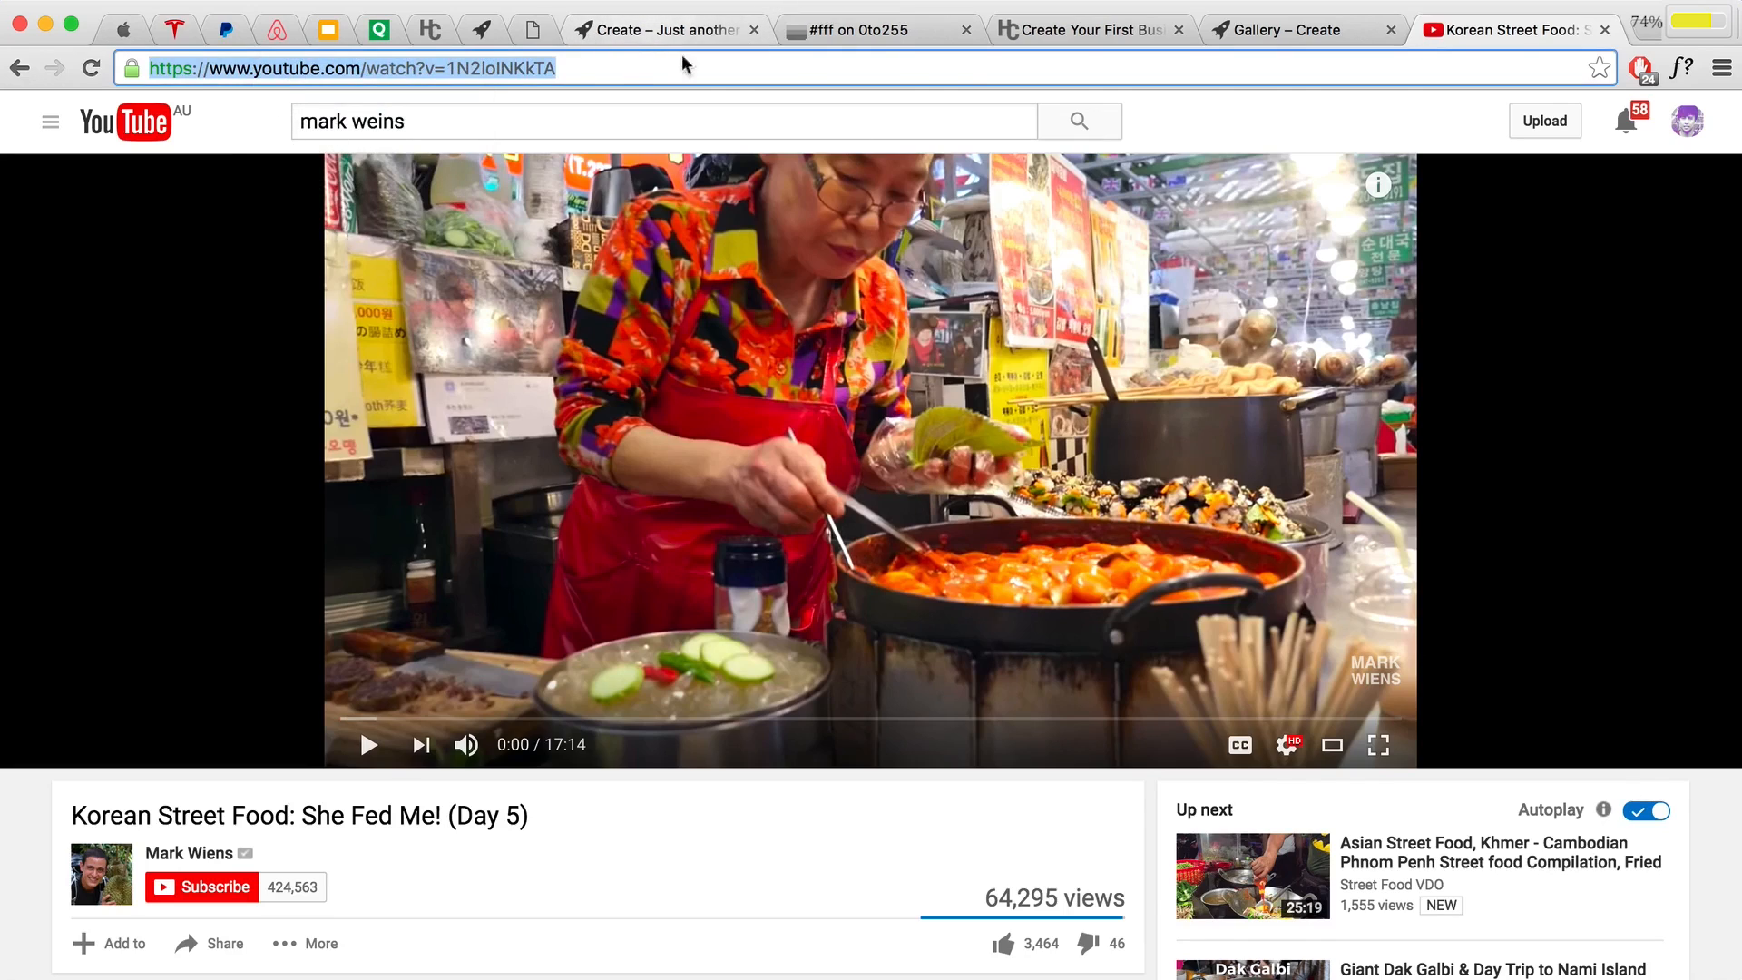
click(655, 40)
scroll(871, 509, down, 3)
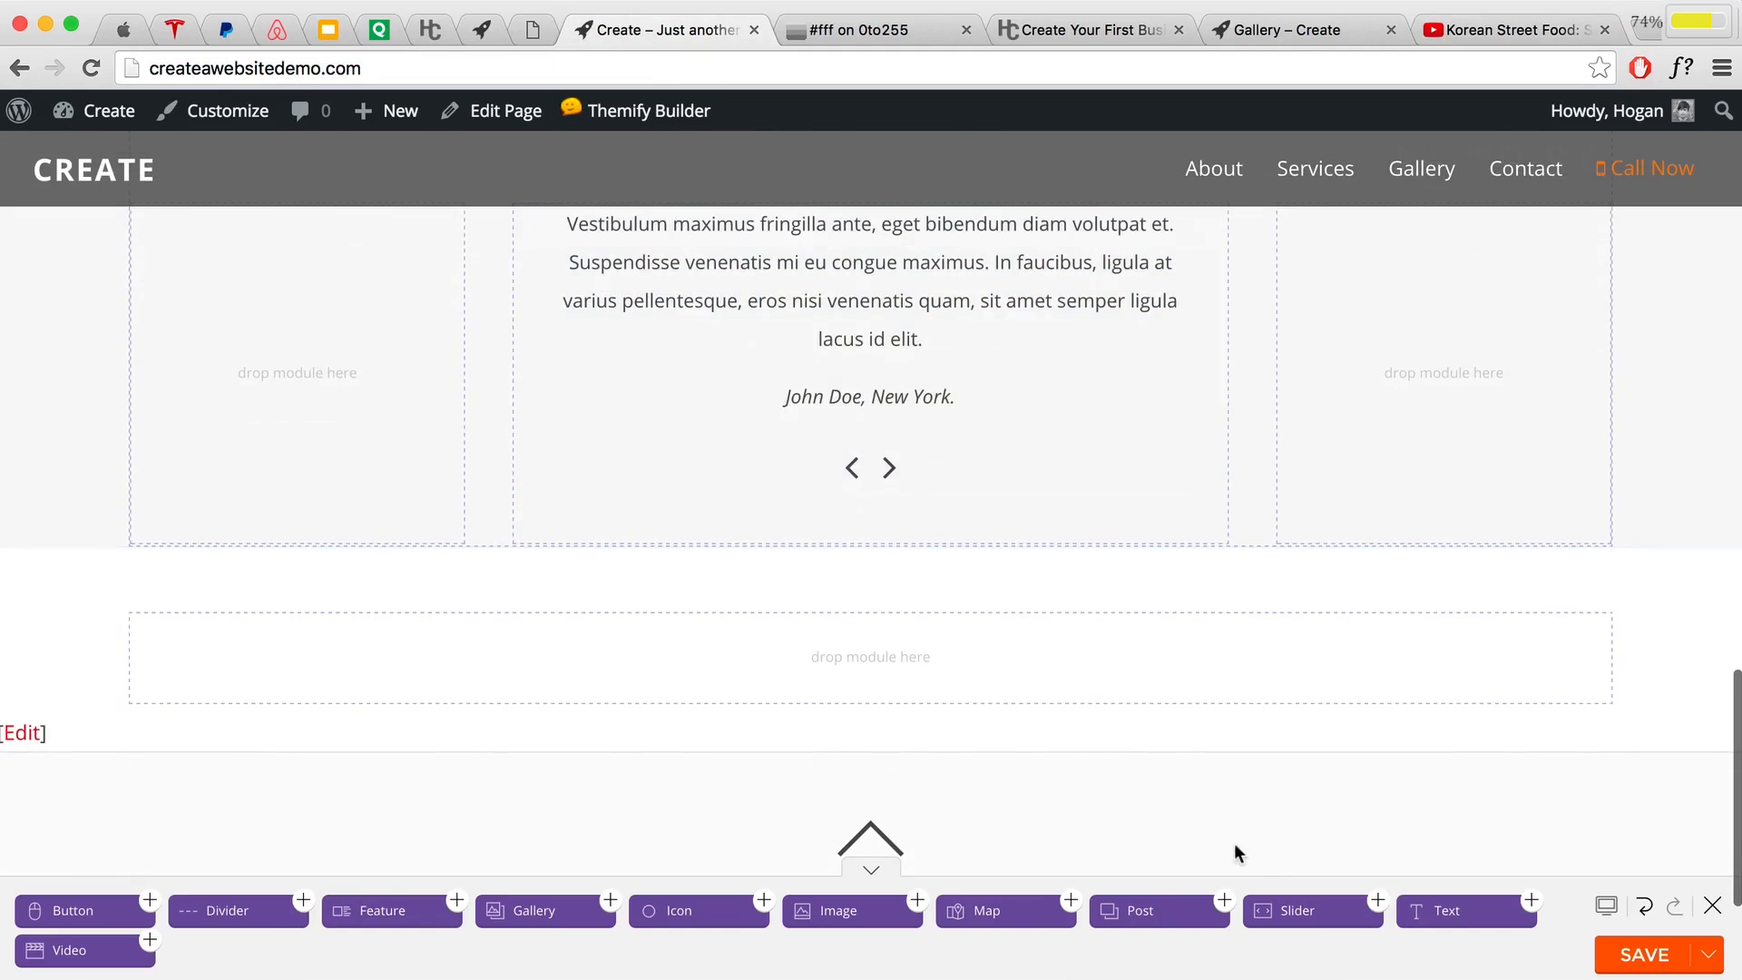
Step: Add a Video module under the testimonial slider using the pasted YouTube URL
drag(68, 949, 797, 541)
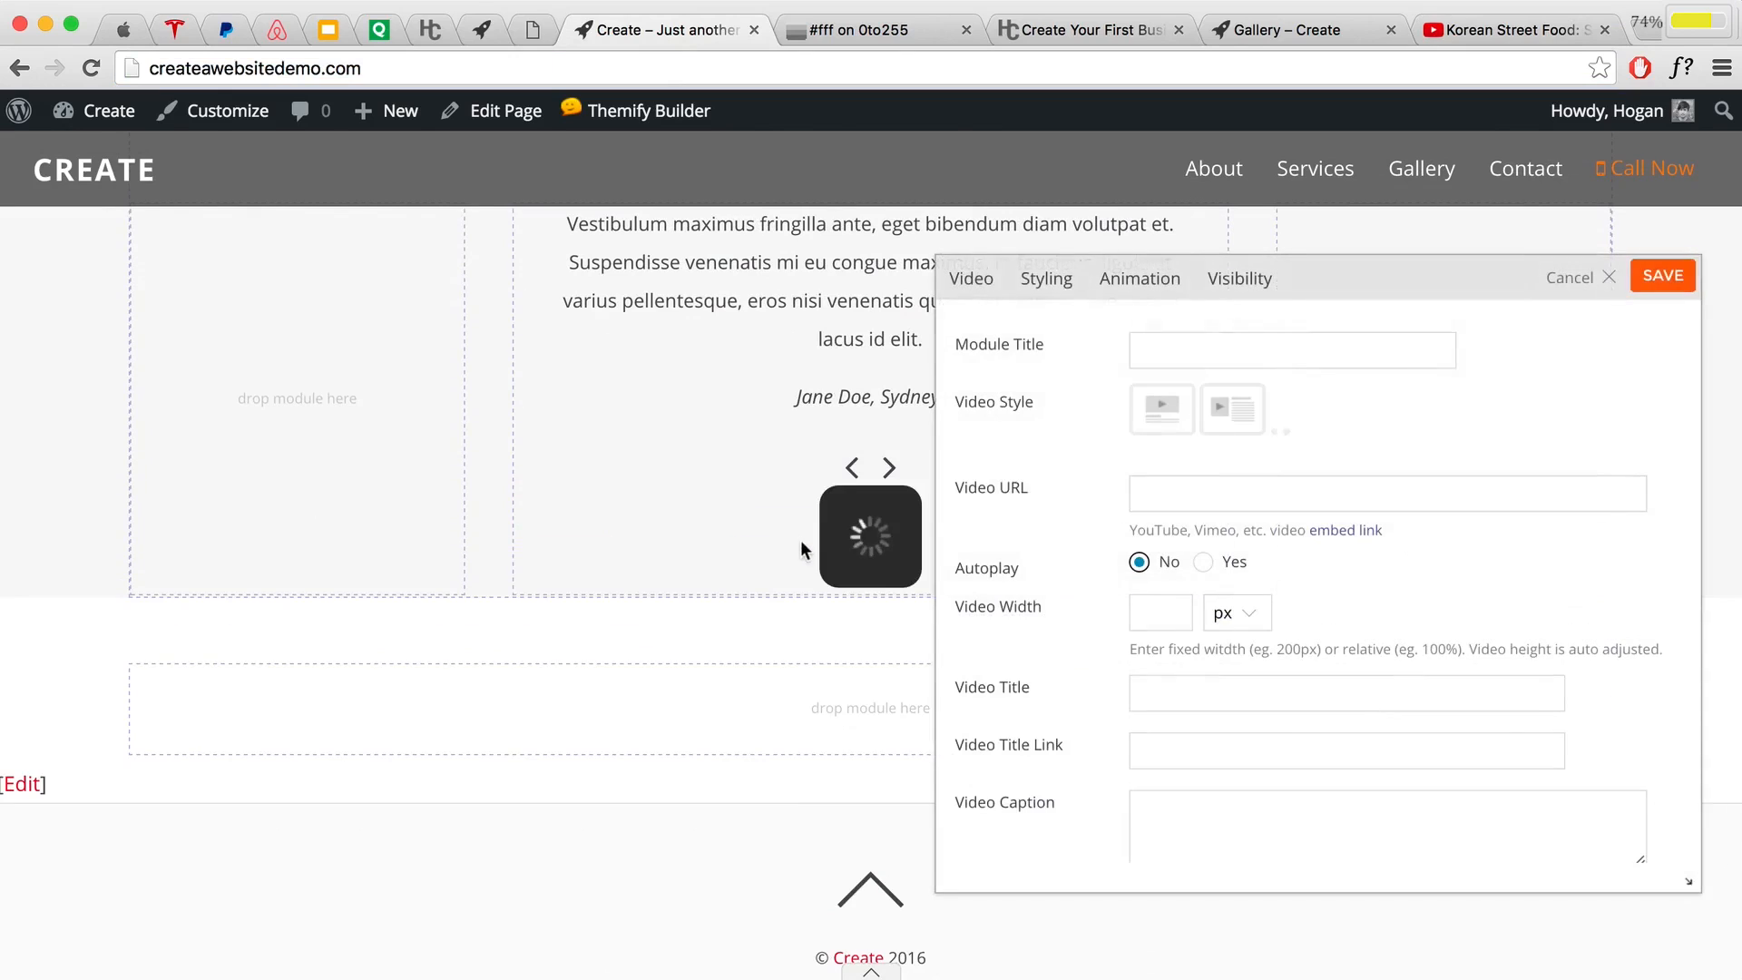
click(1170, 491)
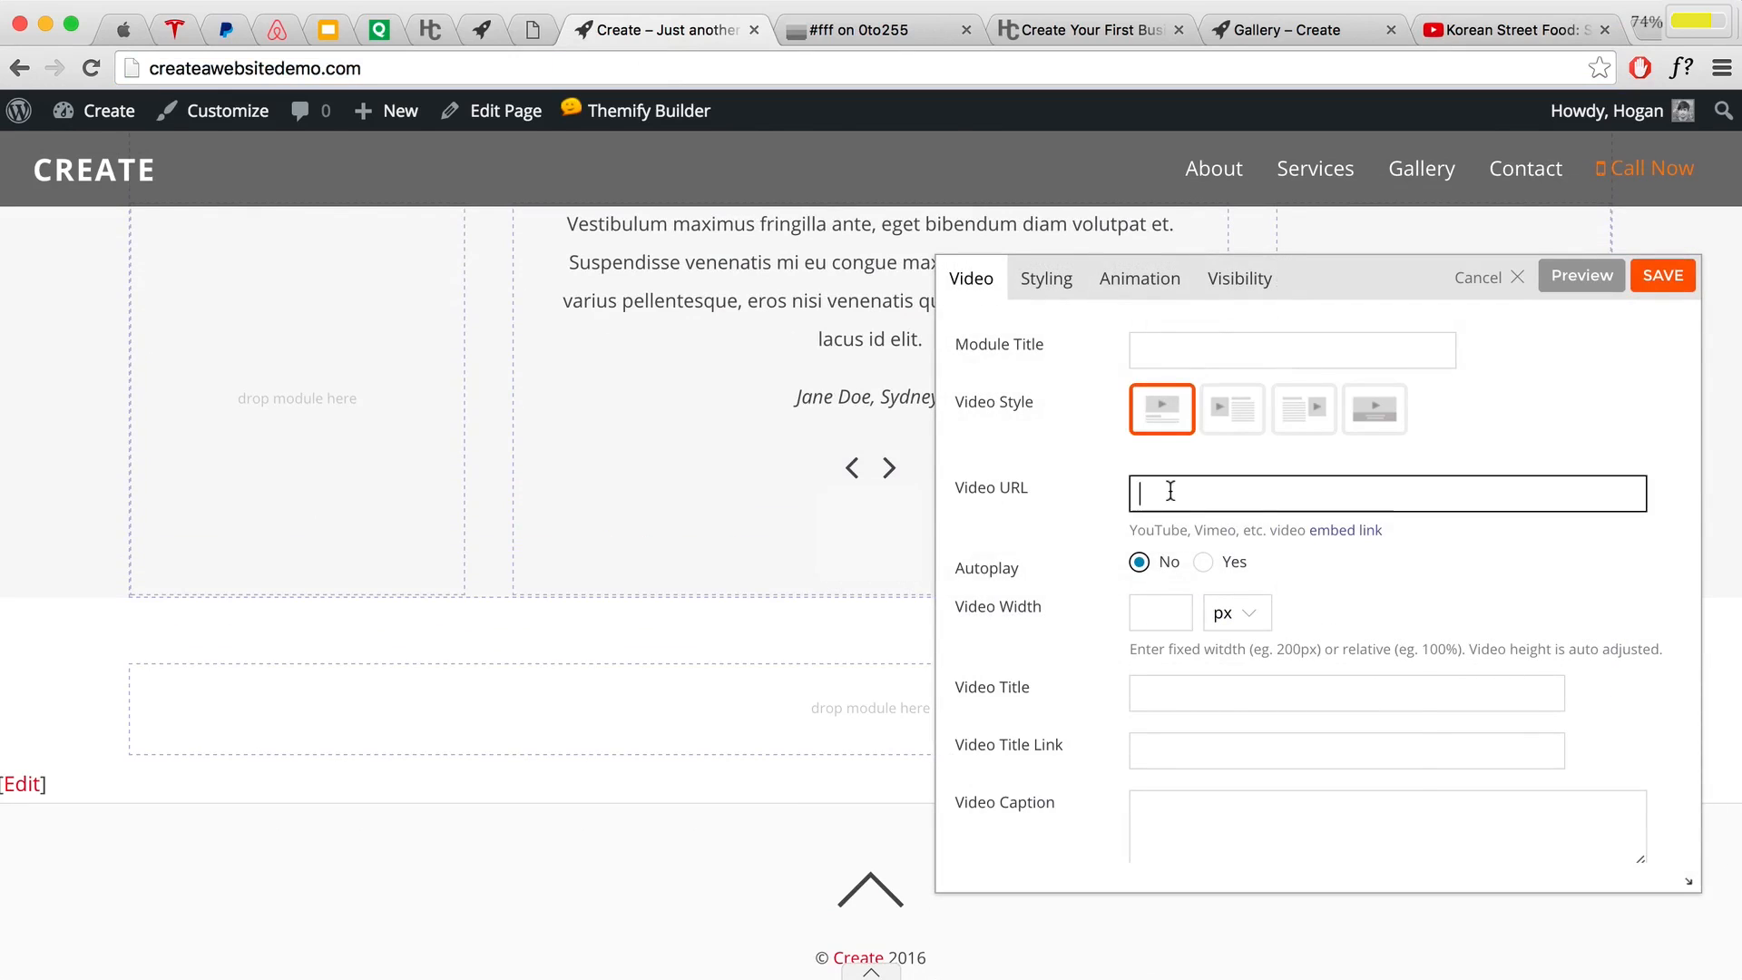
right_click(1174, 493)
click(1201, 614)
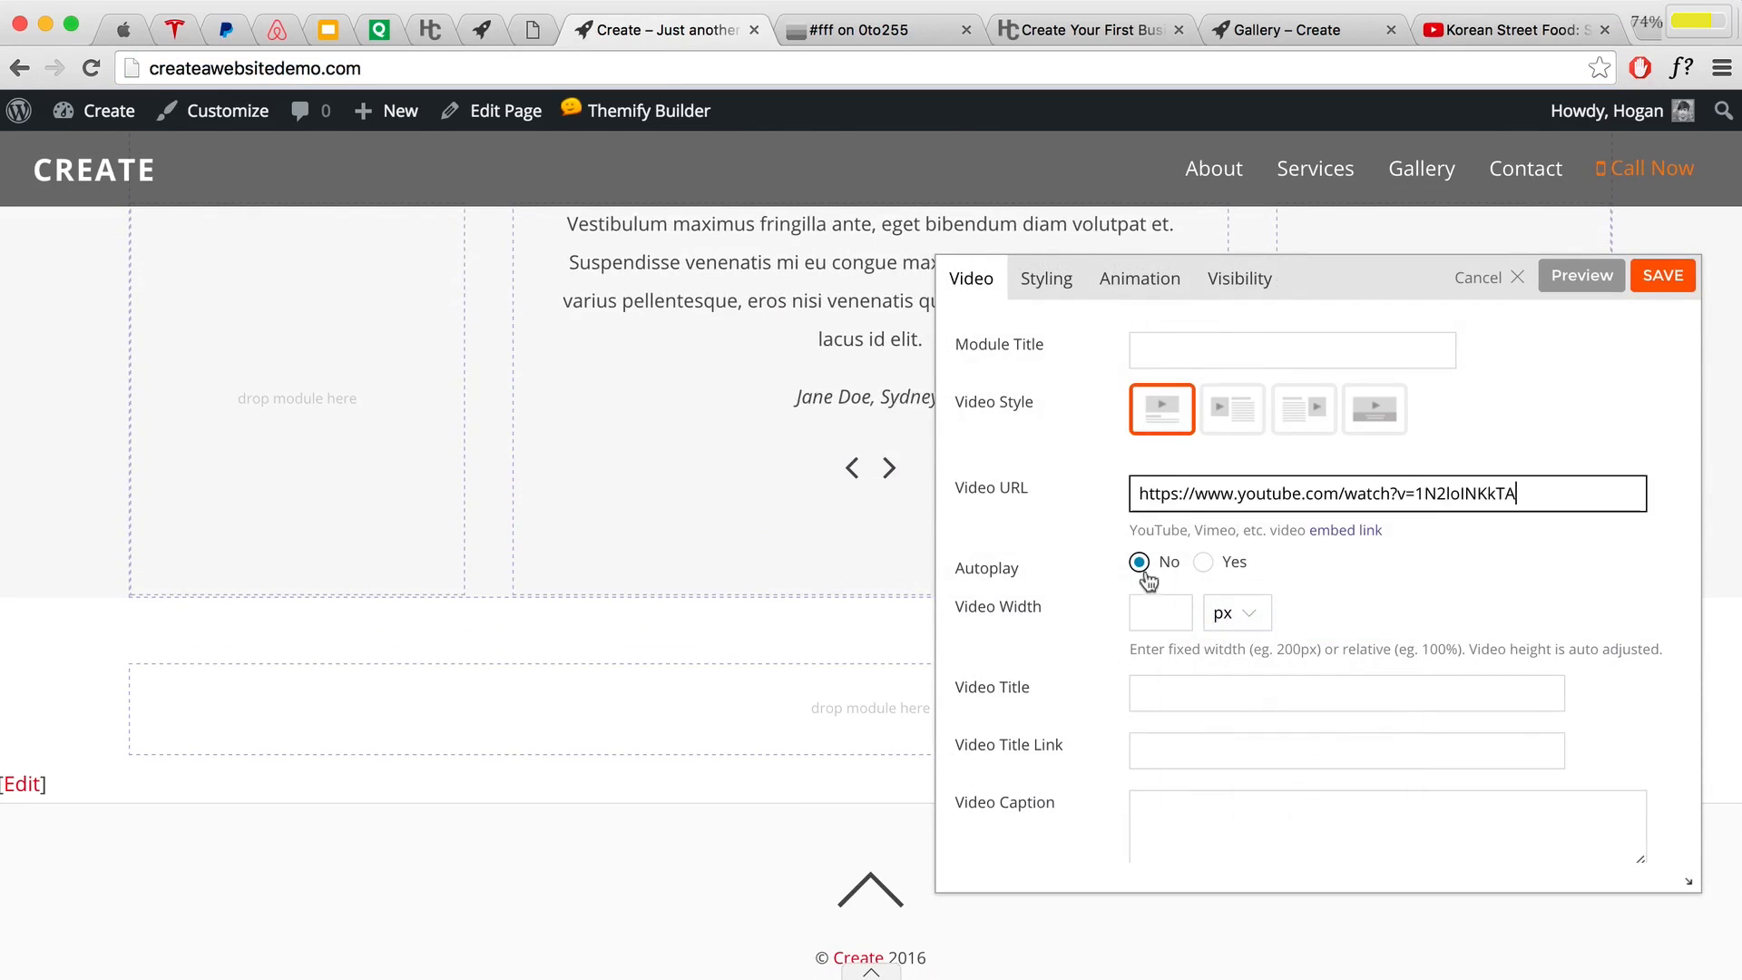
scroll(1318, 653, down, 3)
scroll(1317, 653, up, 5)
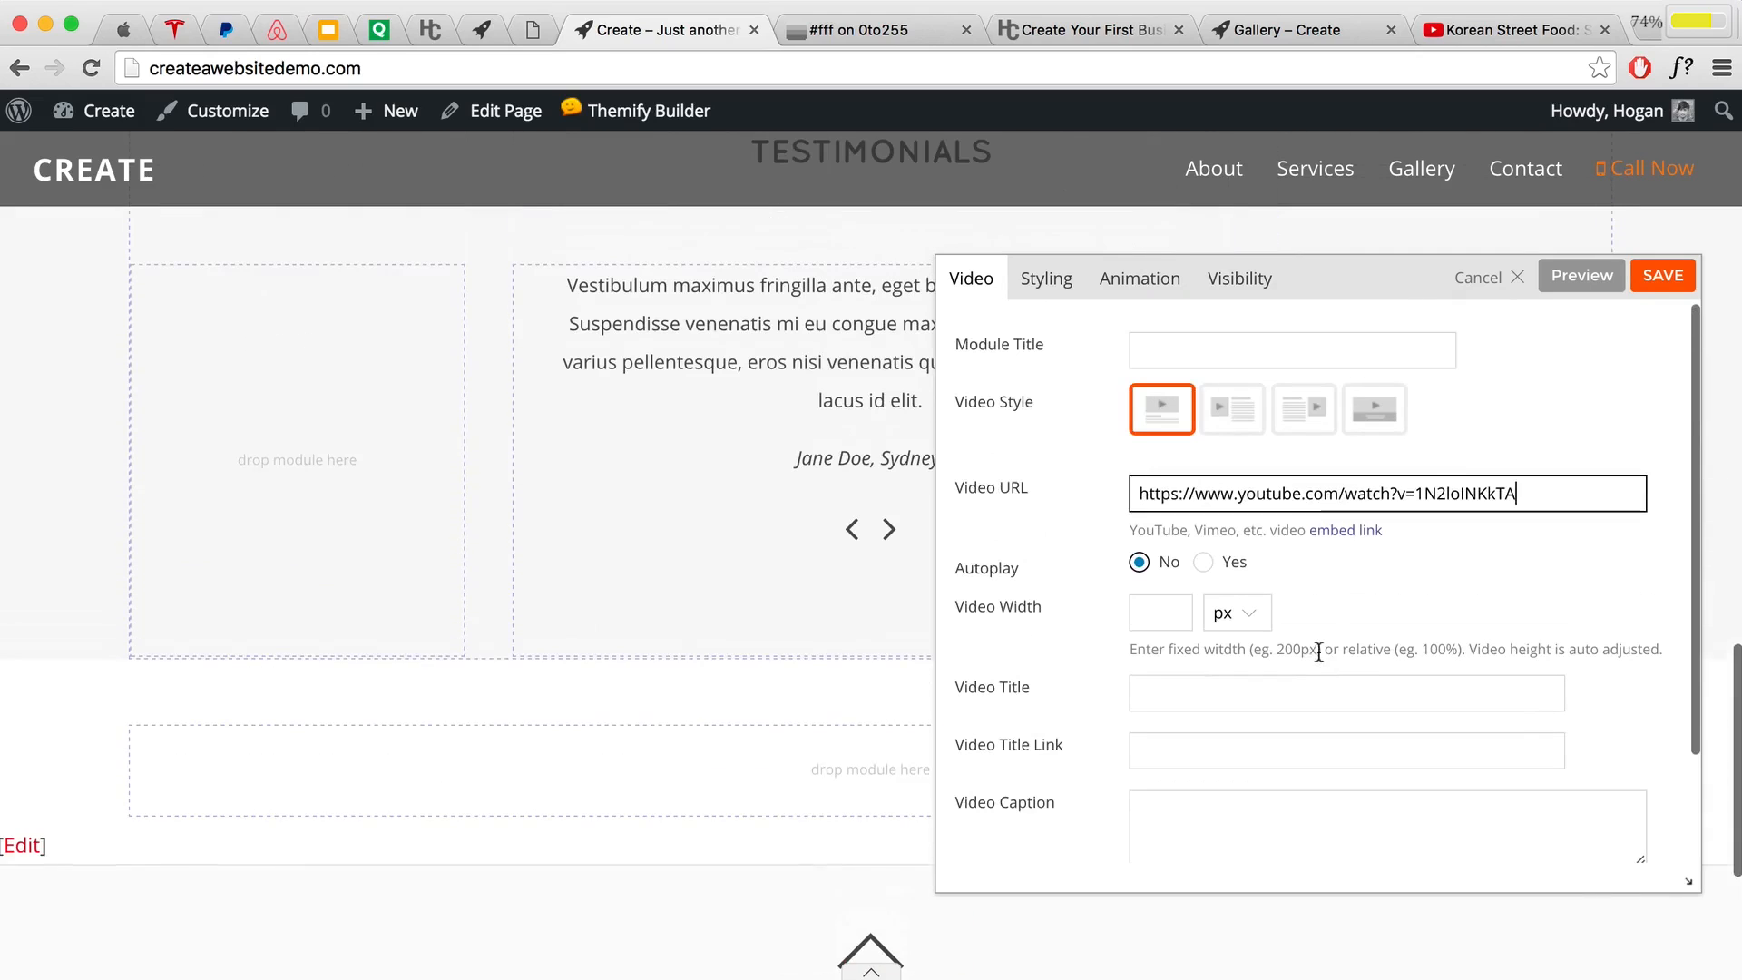
click(1583, 275)
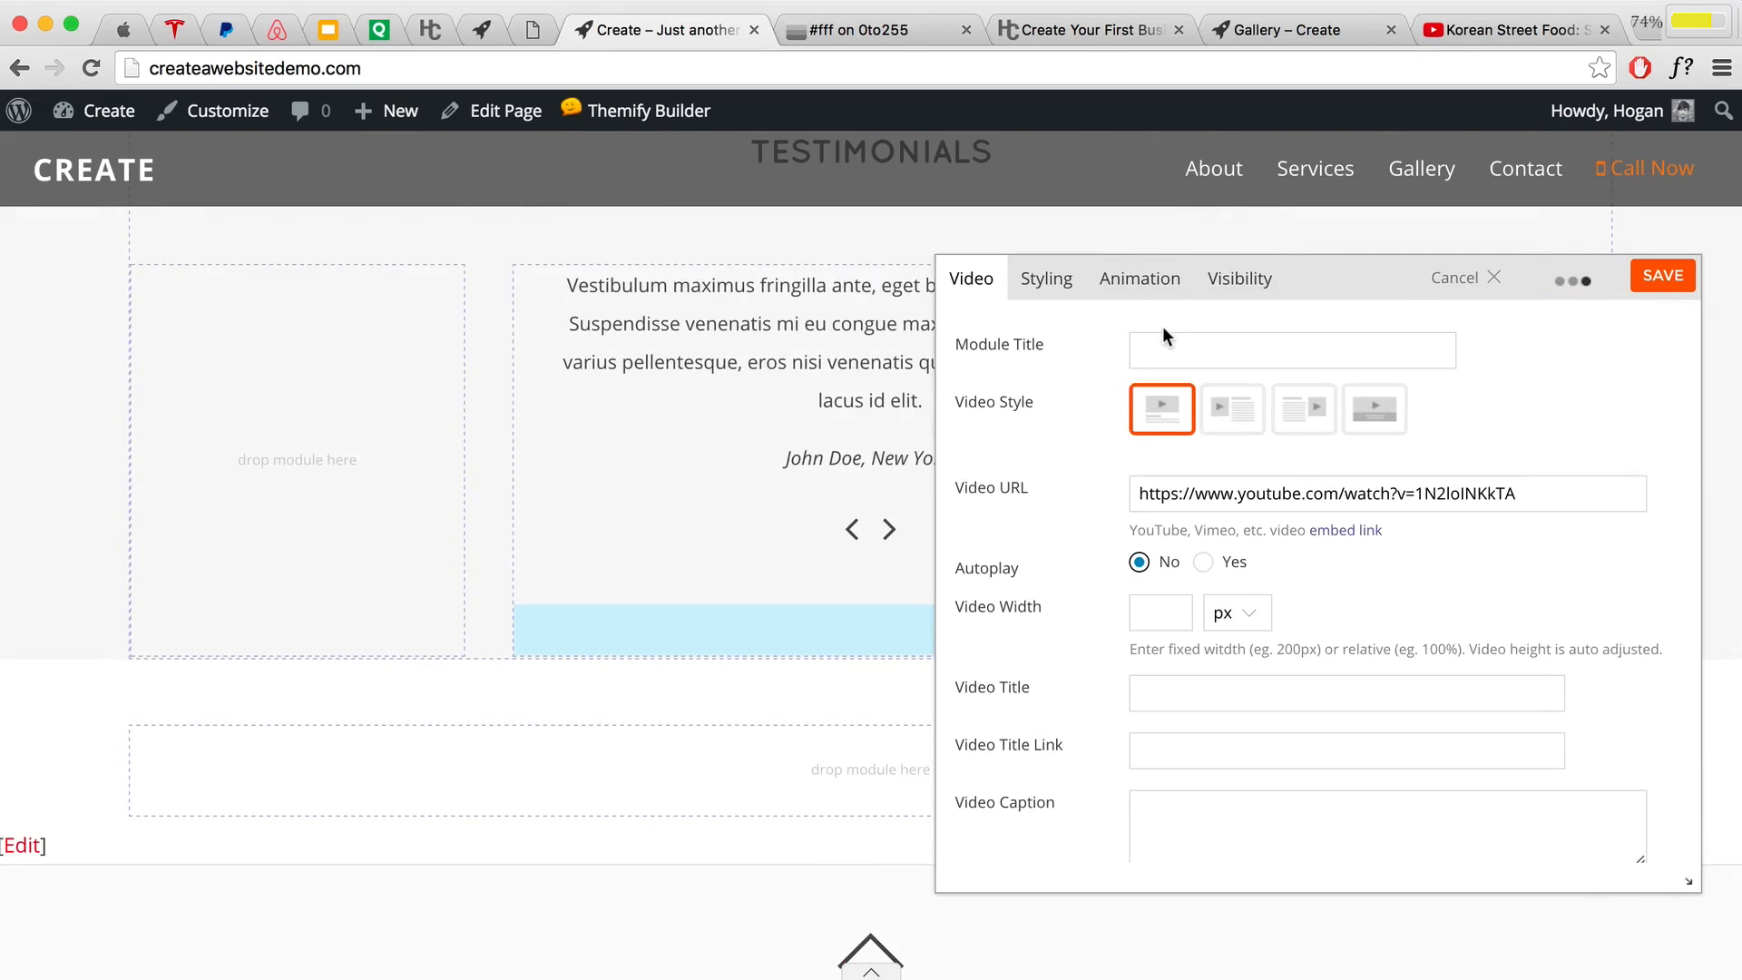
scroll(731, 528, down, 4)
scroll(754, 506, up, 1)
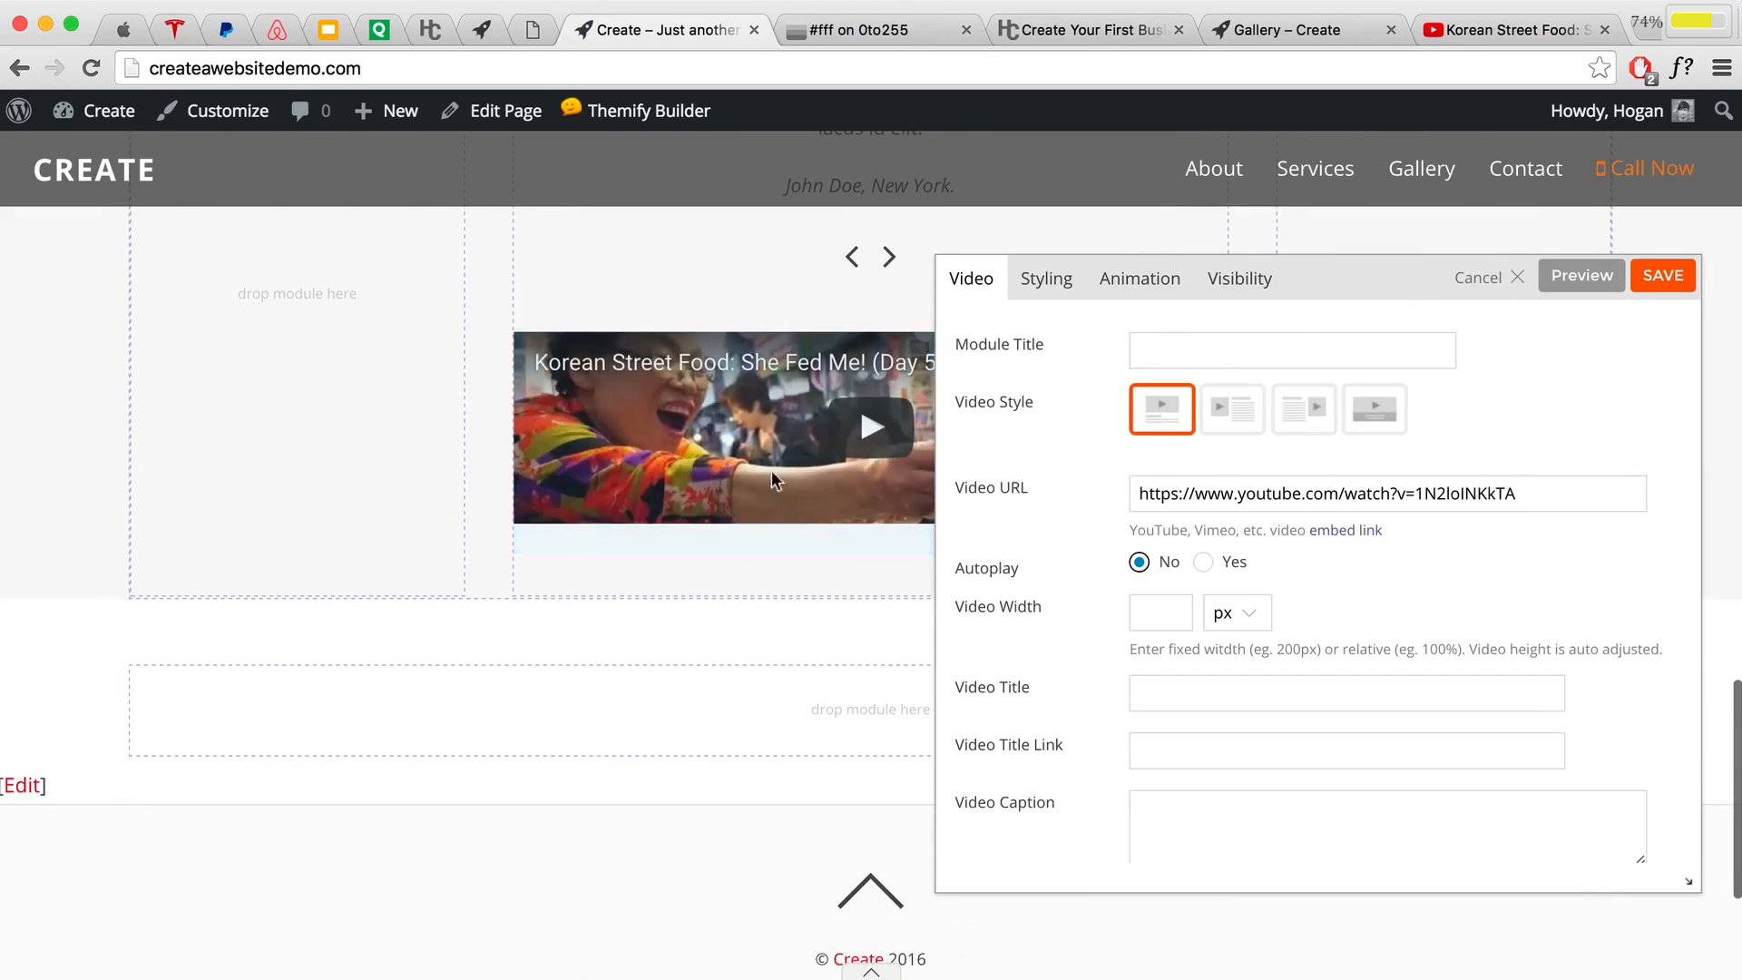
click(1665, 276)
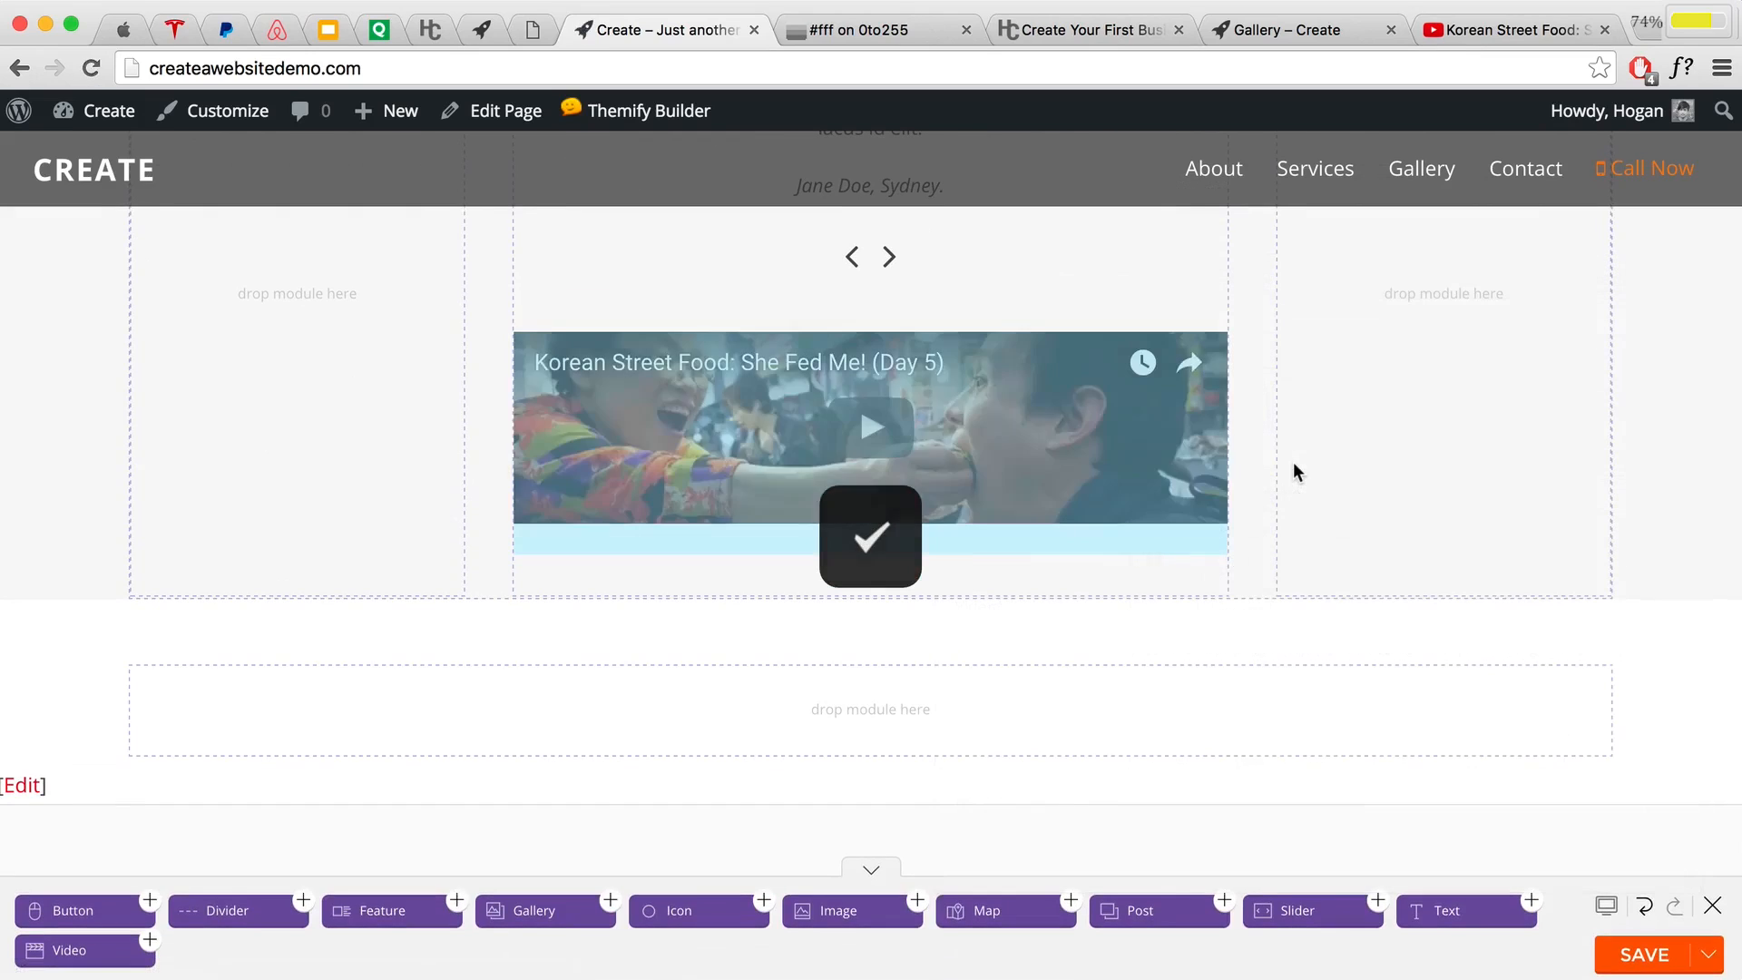
Step: Save the page and close the builder to view the embedded video
scroll(1292, 462, down, 1)
click(1633, 960)
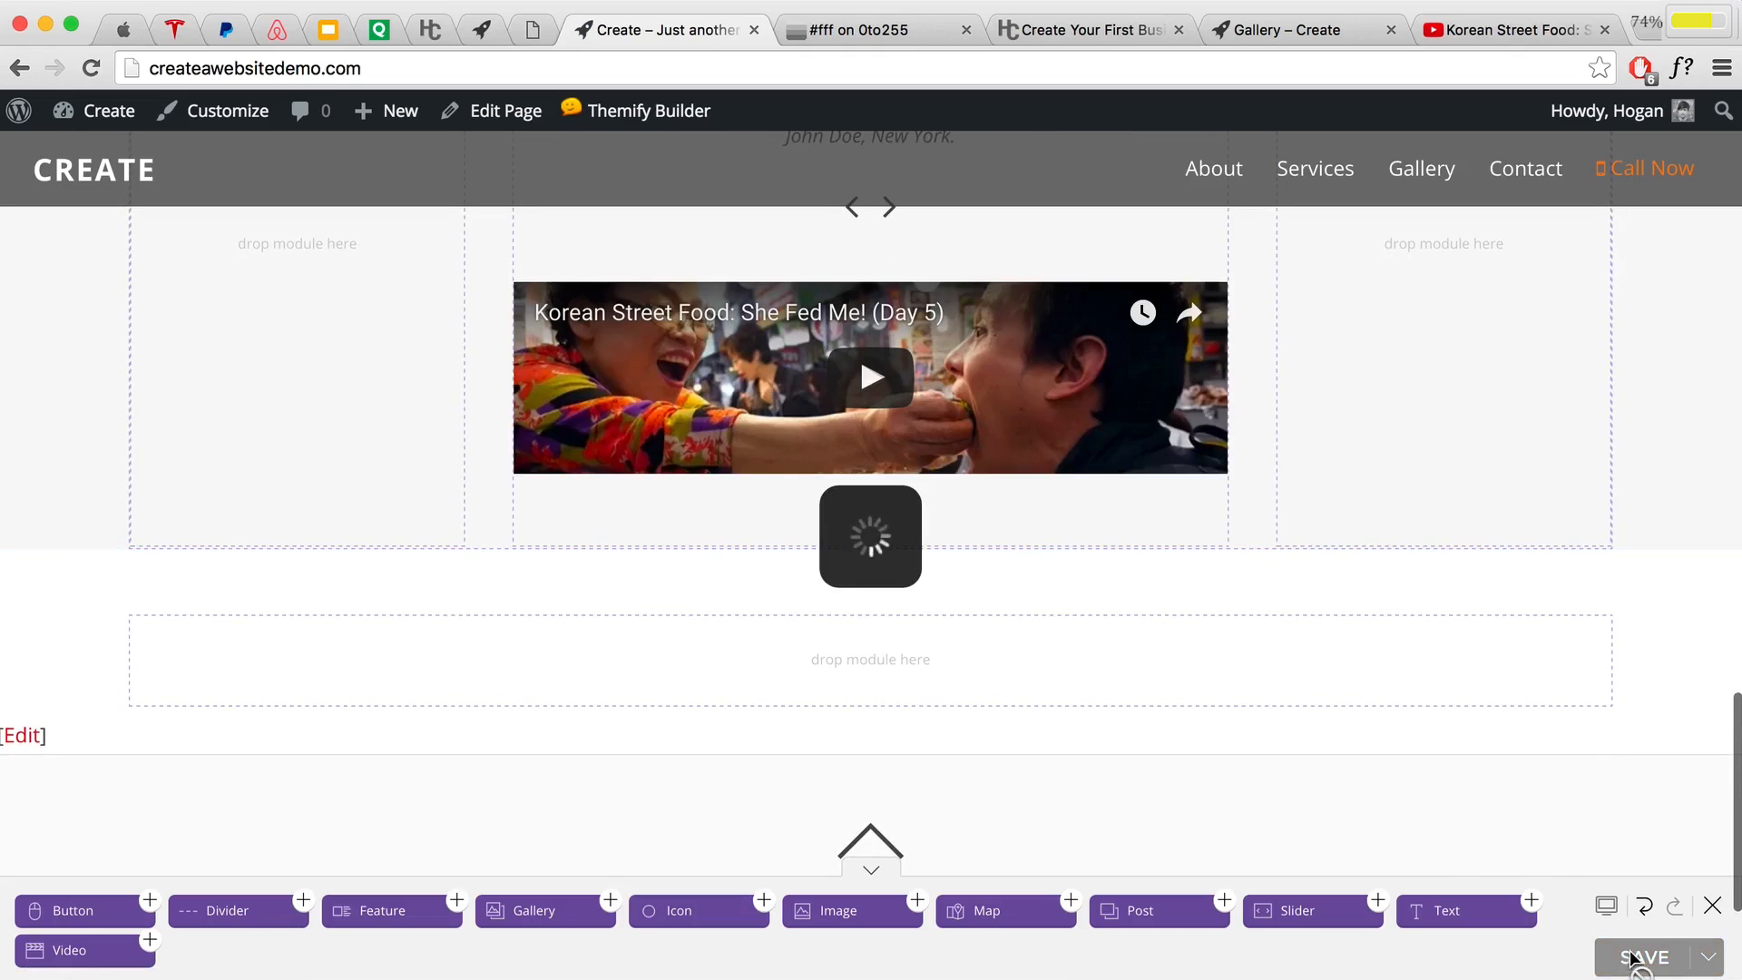
click(1712, 905)
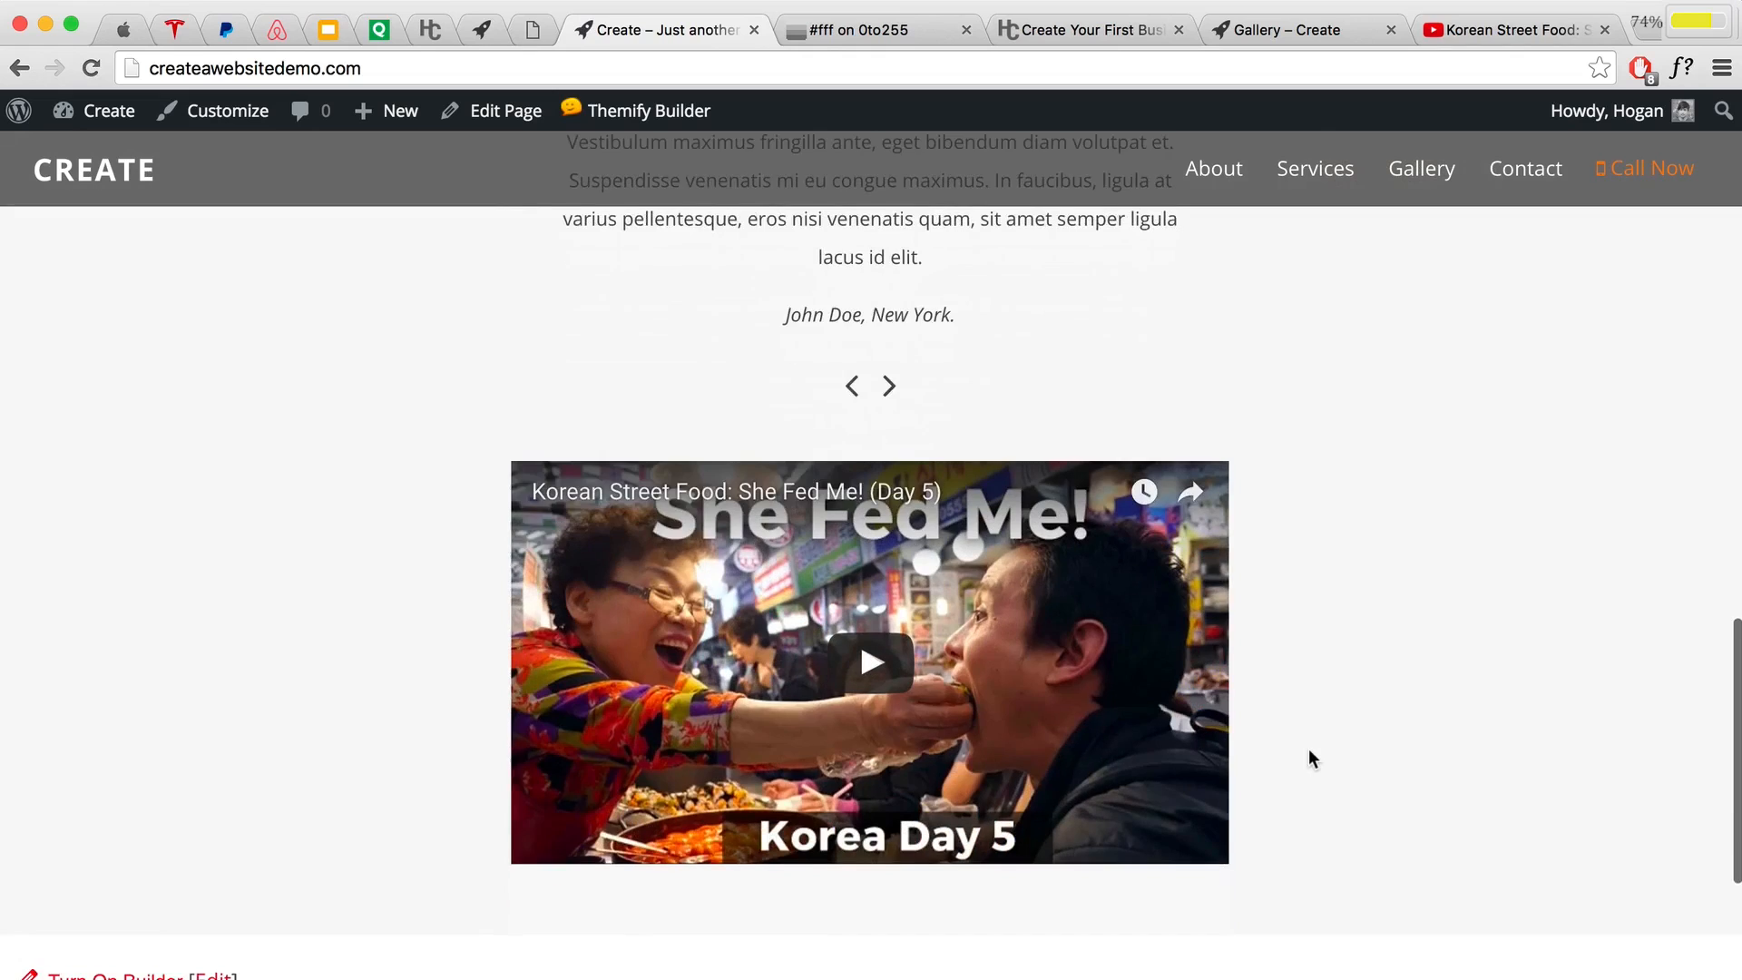
scroll(1308, 750, down, 1)
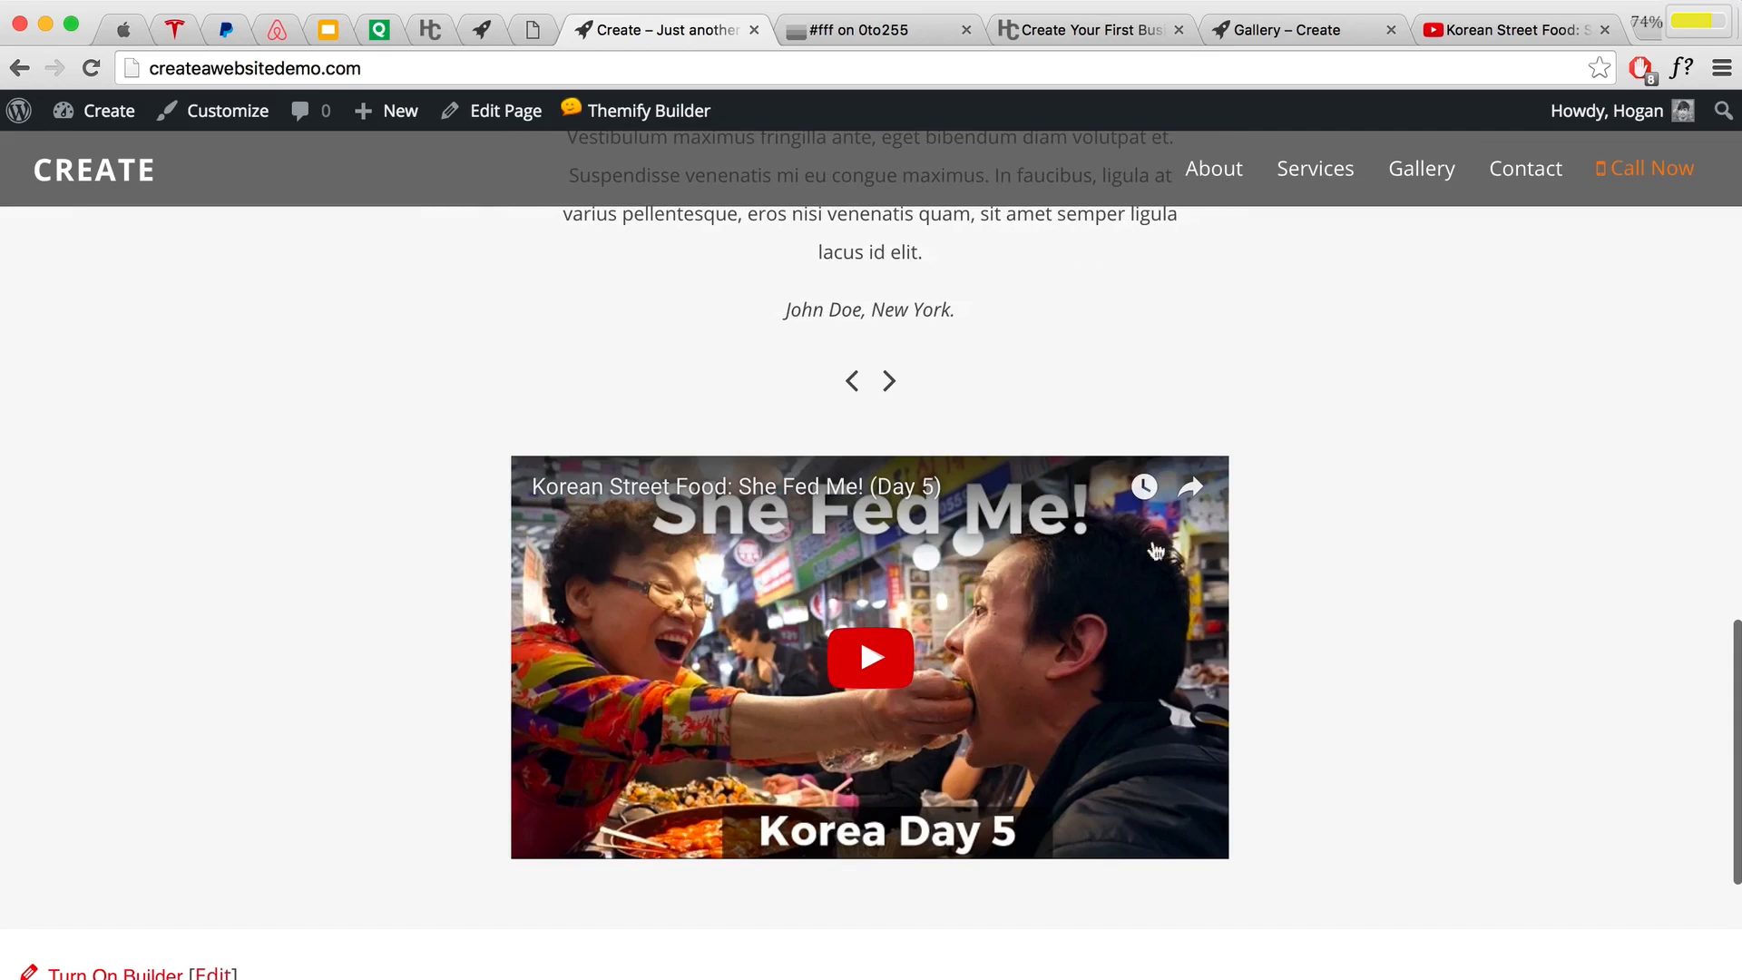
Step: Turn Themify Builder back on for the page
scroll(1383, 651, up, 1)
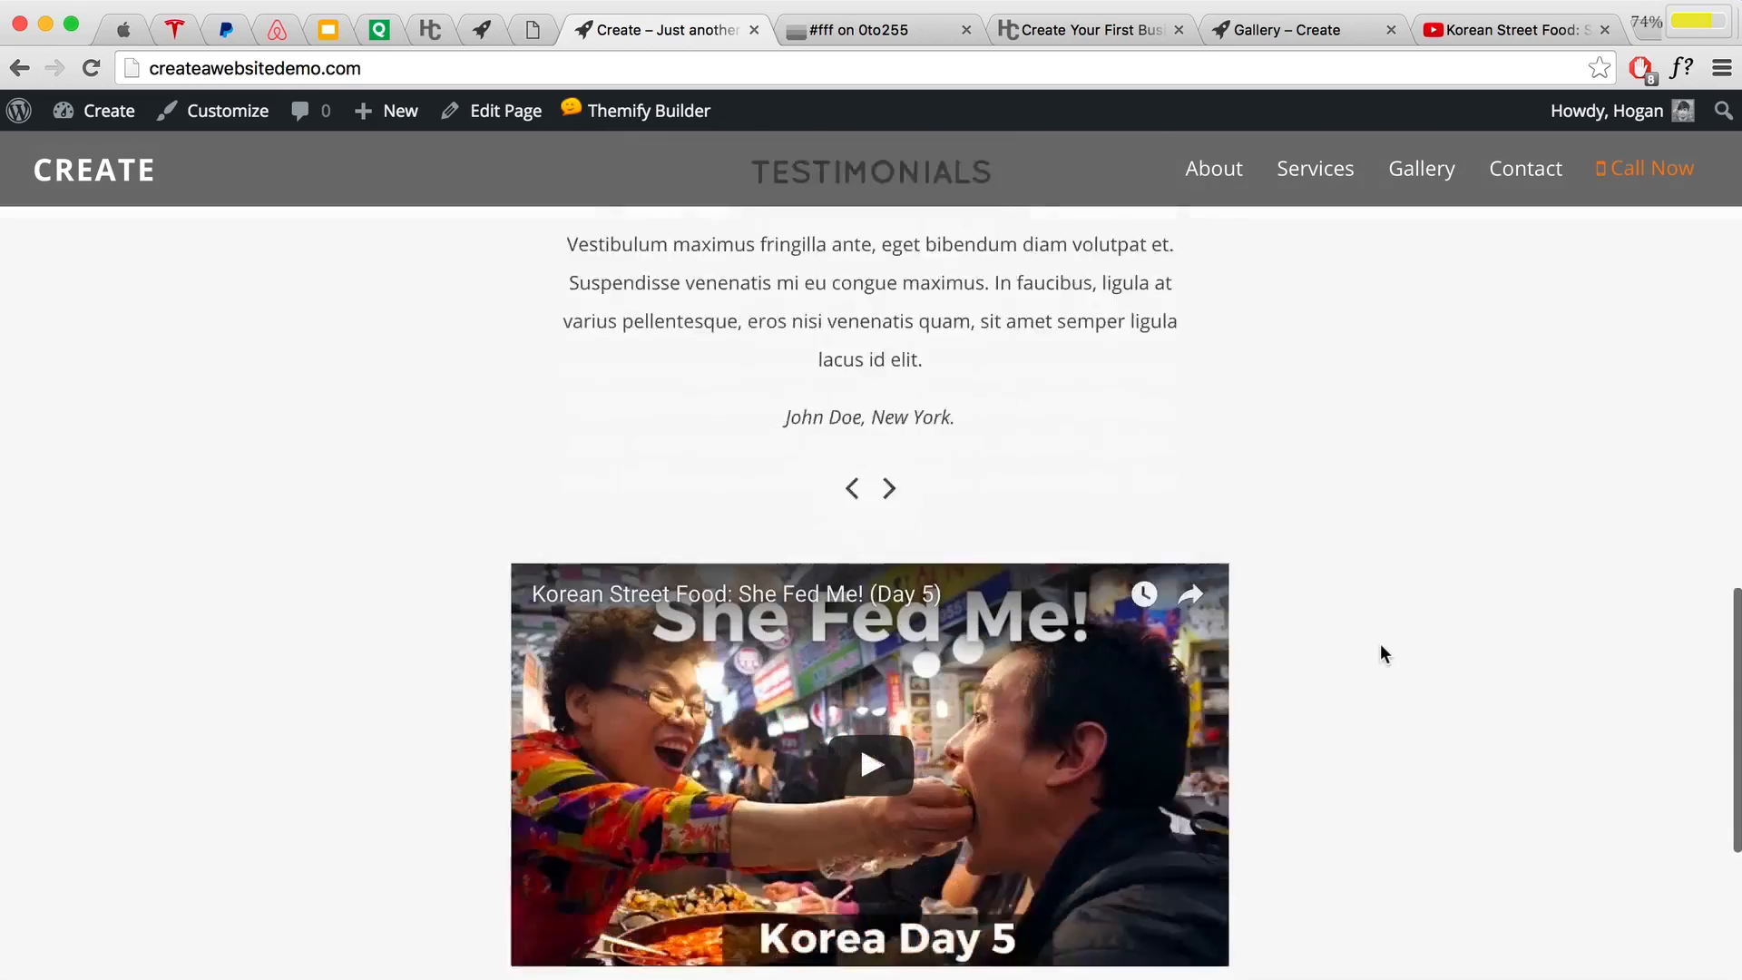
scroll(1380, 644, down, 4)
mouse_move(635, 110)
click(626, 155)
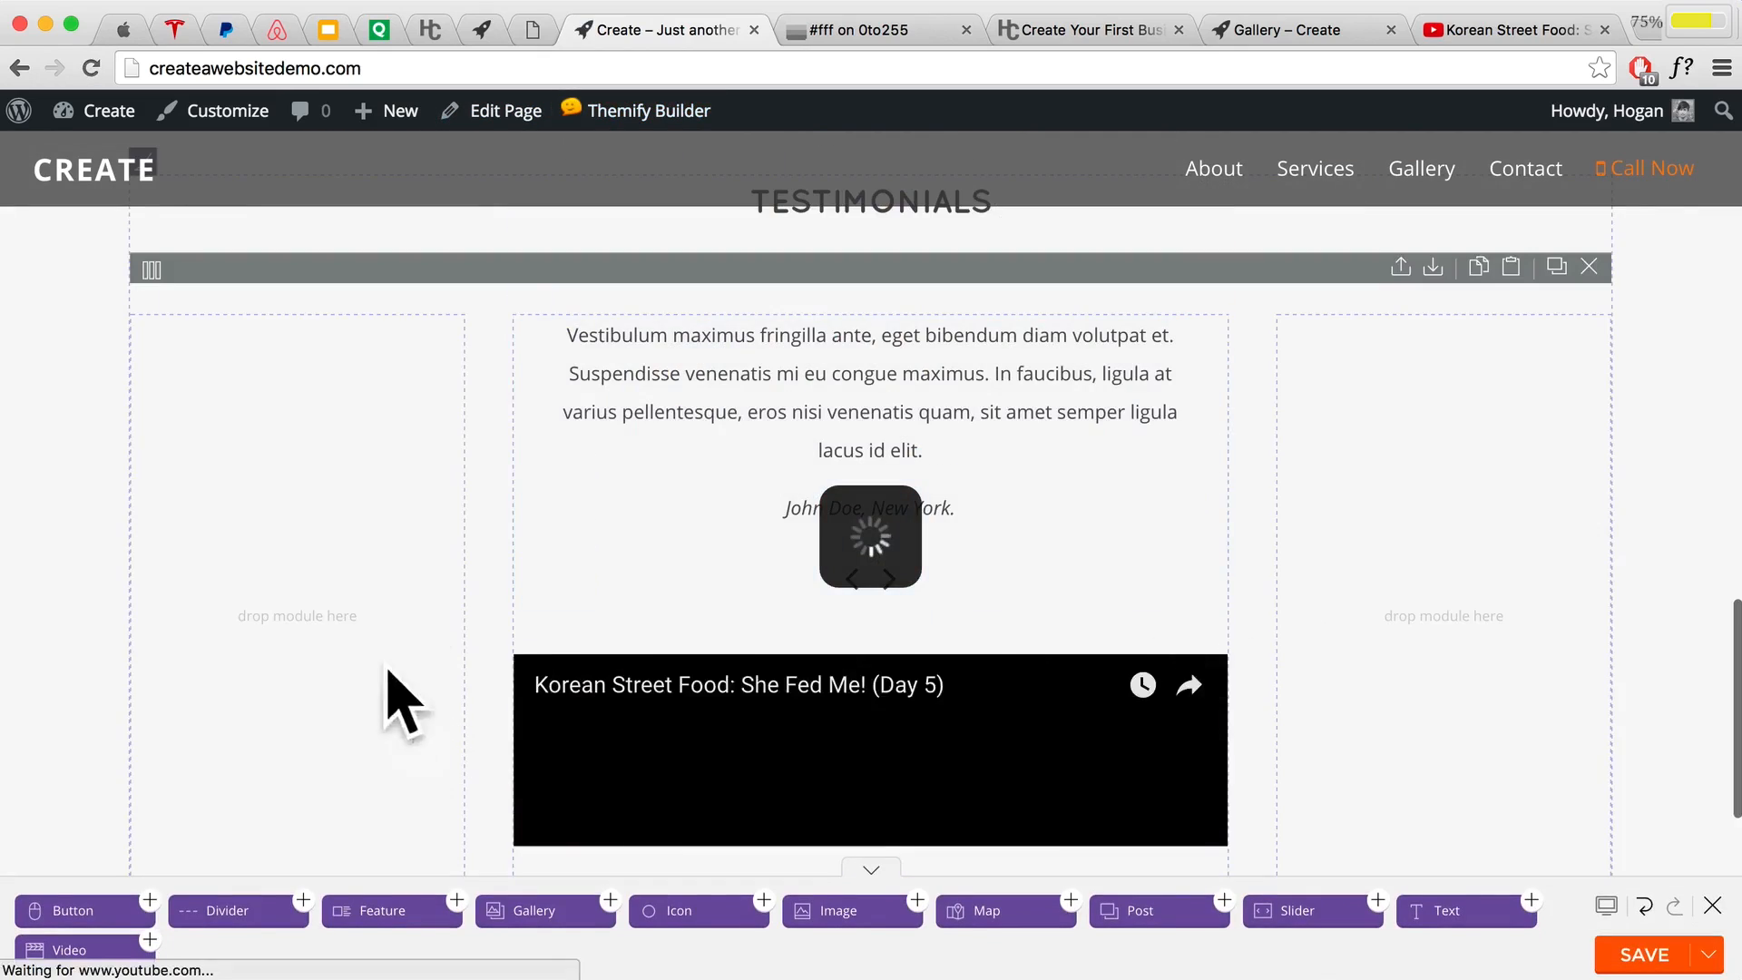
Step: Drag the Korean Street Food video module into the empty row below, then delete it
scroll(723, 662, down, 5)
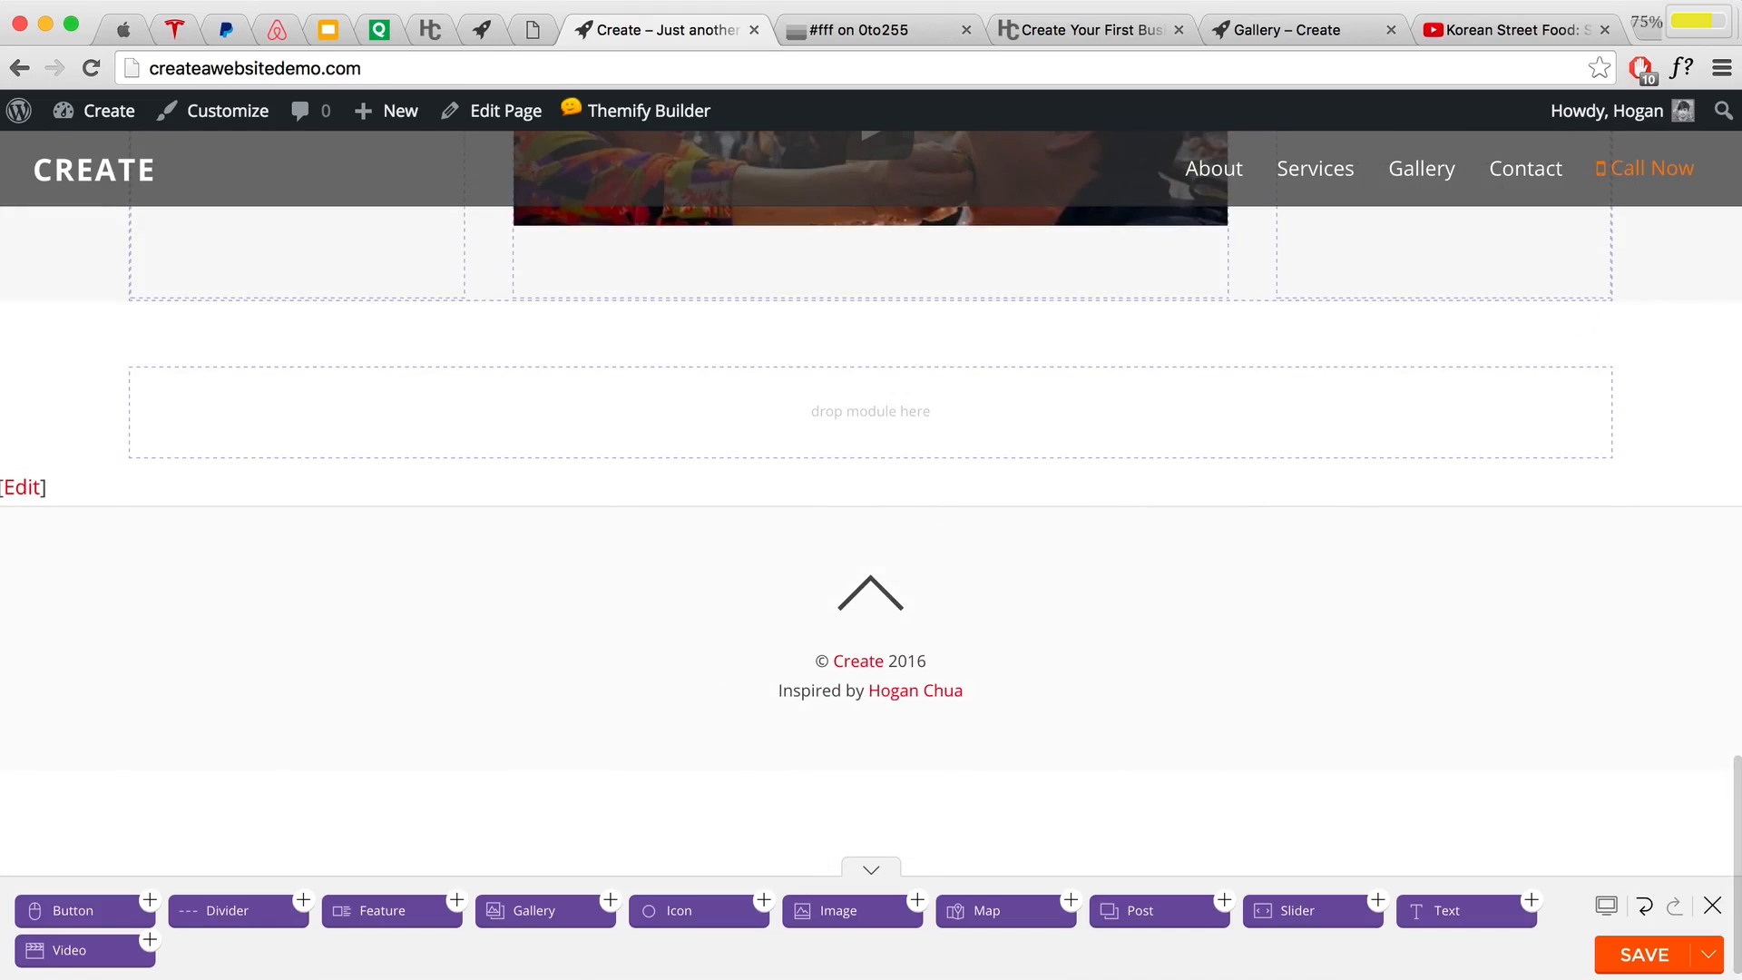
mouse_move(808, 346)
scroll(1129, 357, up, 3)
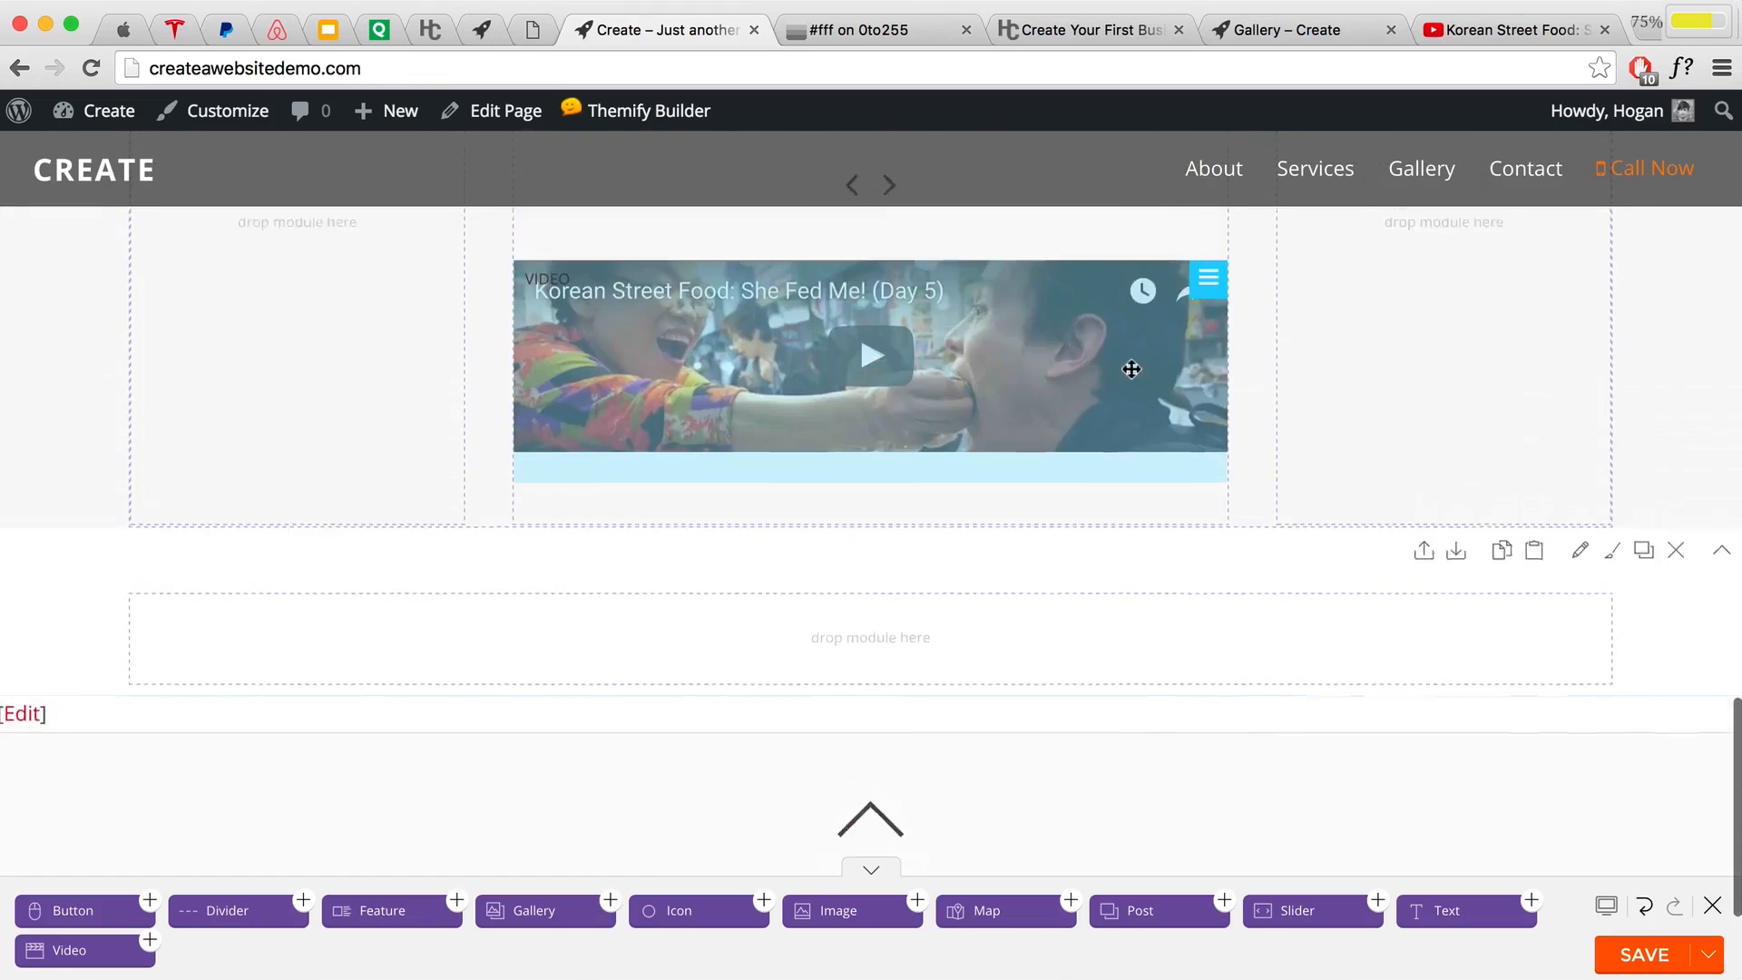
mouse_move(1207, 366)
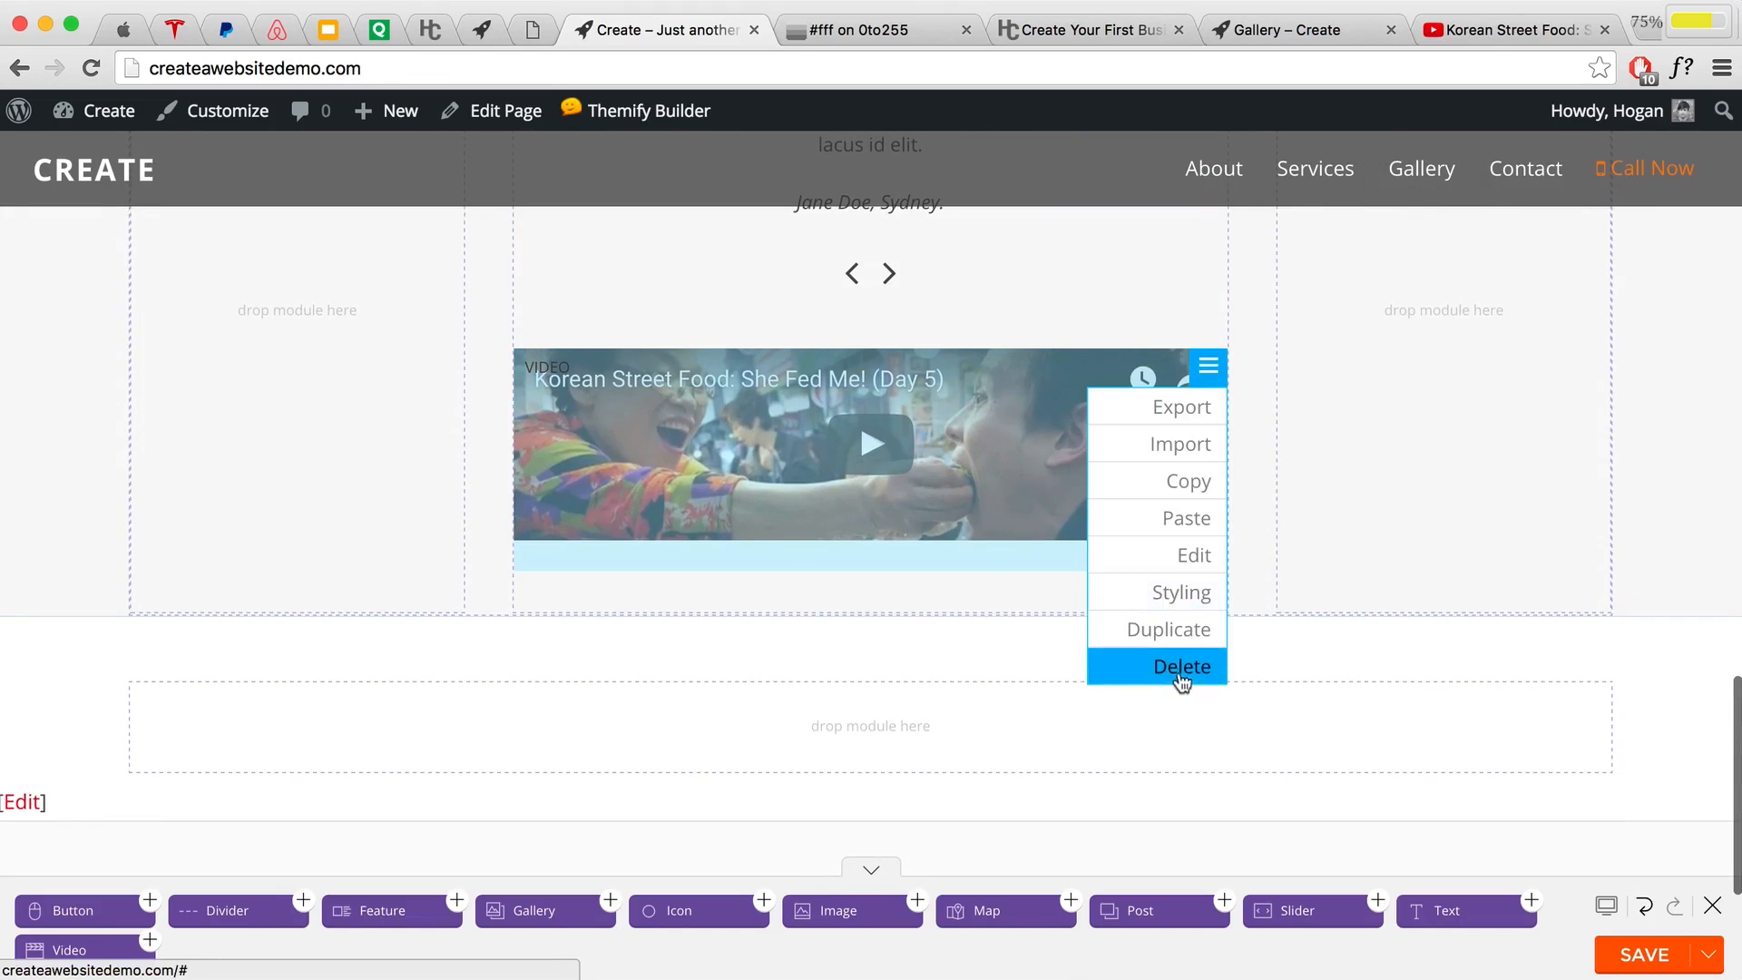
drag(1180, 671, 1228, 478)
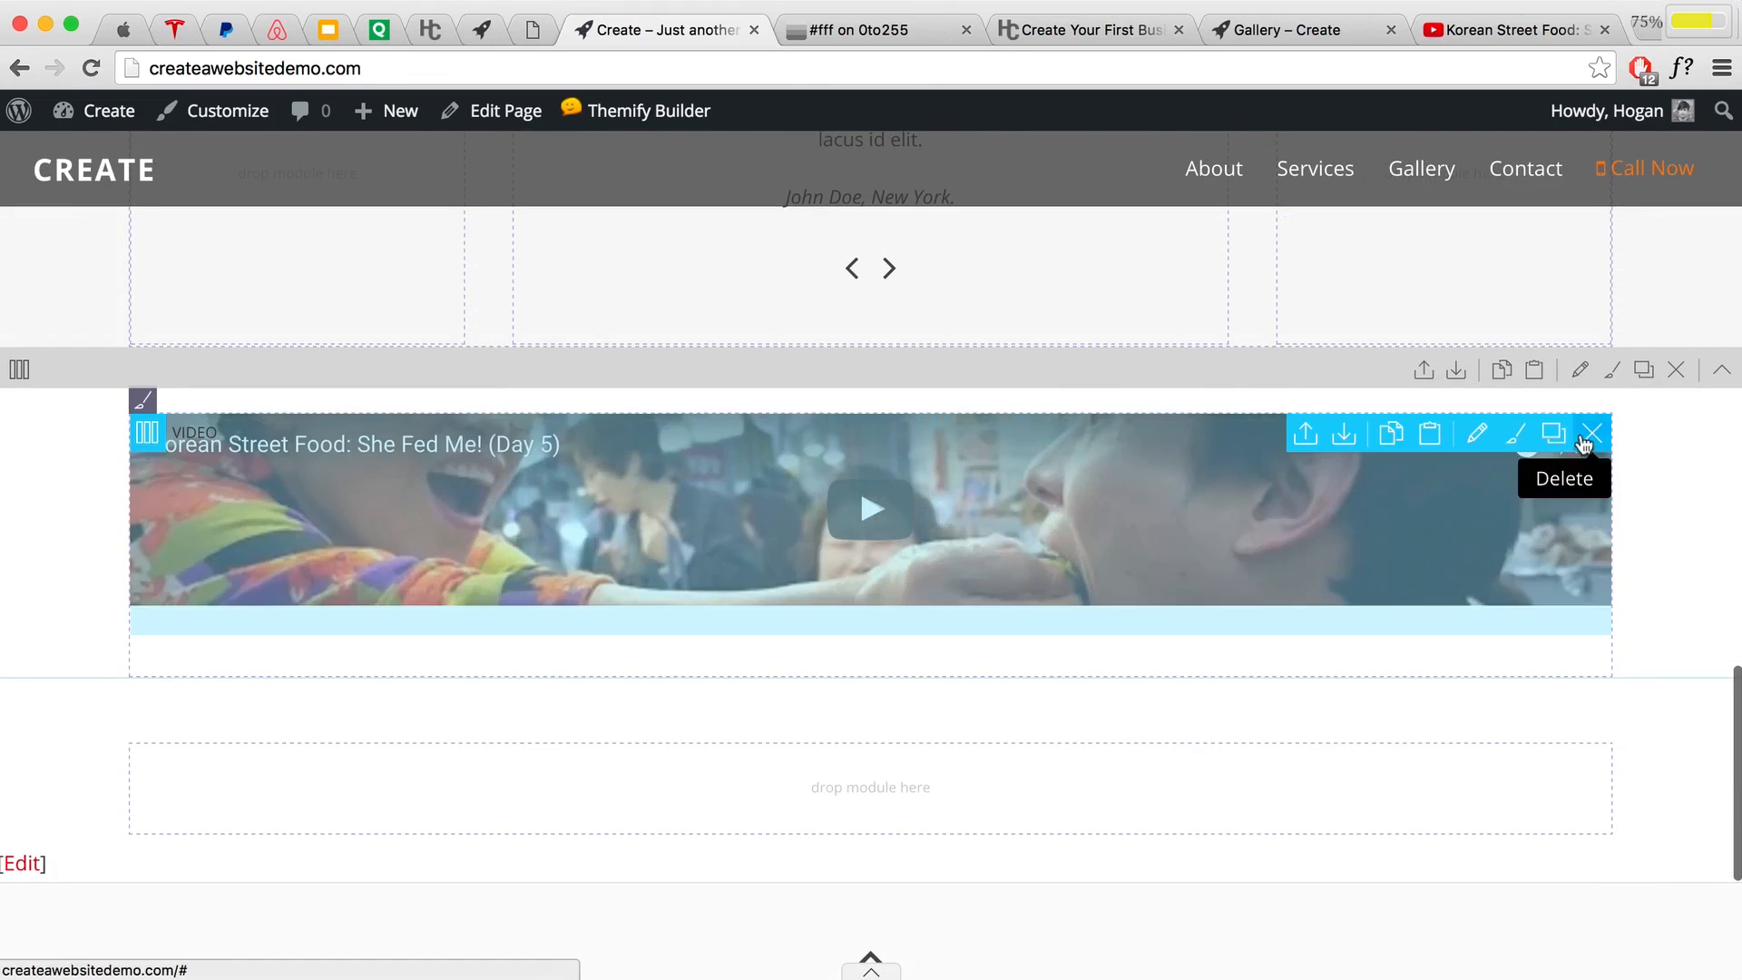
click(1592, 433)
click(1272, 311)
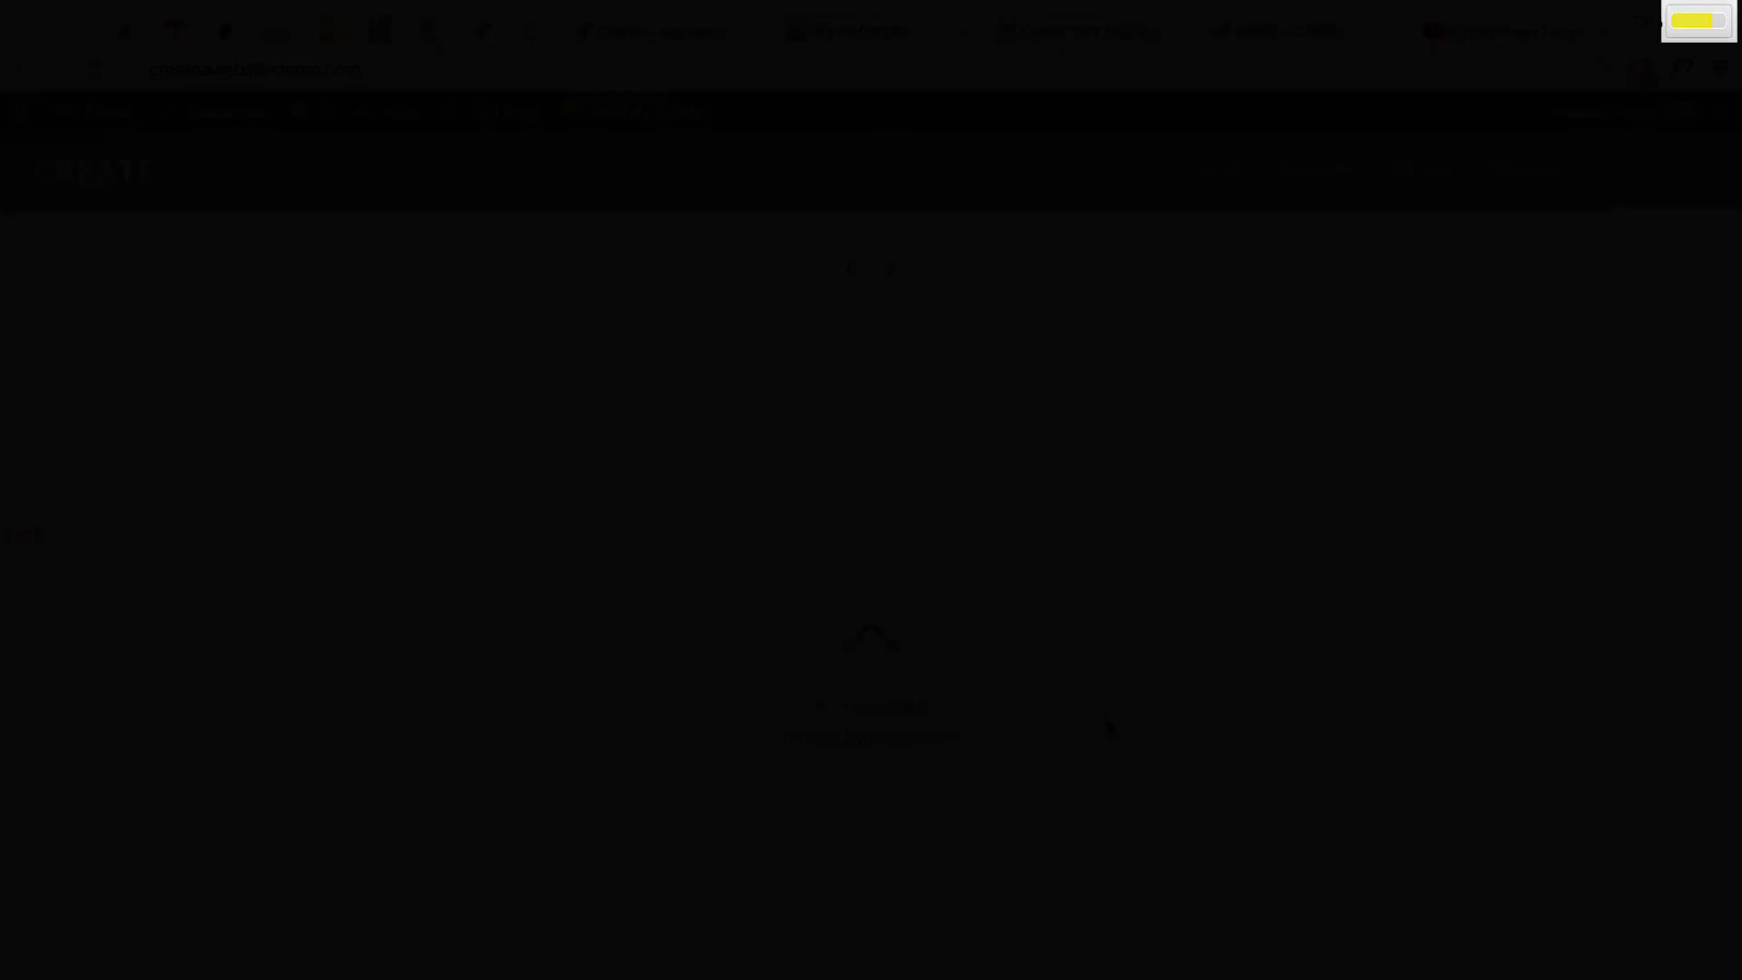
Step: Set the empty row's Background Color to f1842f in its Styling options and save
scroll(1029, 514, up, 3)
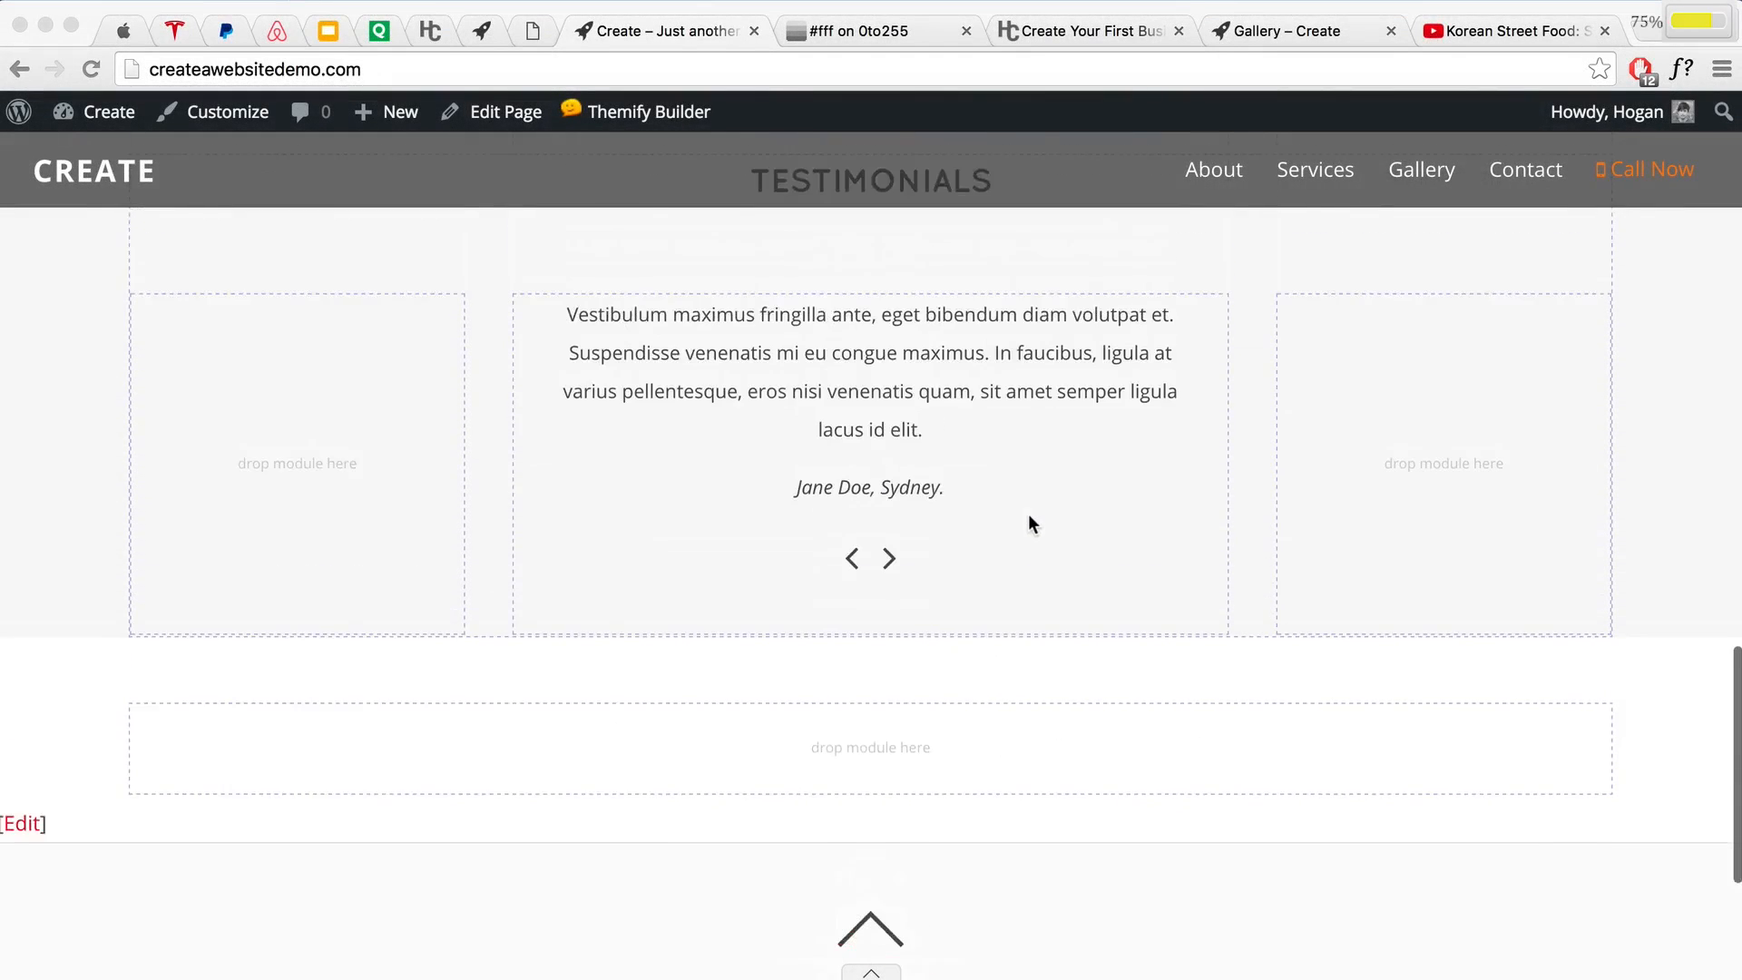
scroll(1032, 510, down, 2)
click(1396, 468)
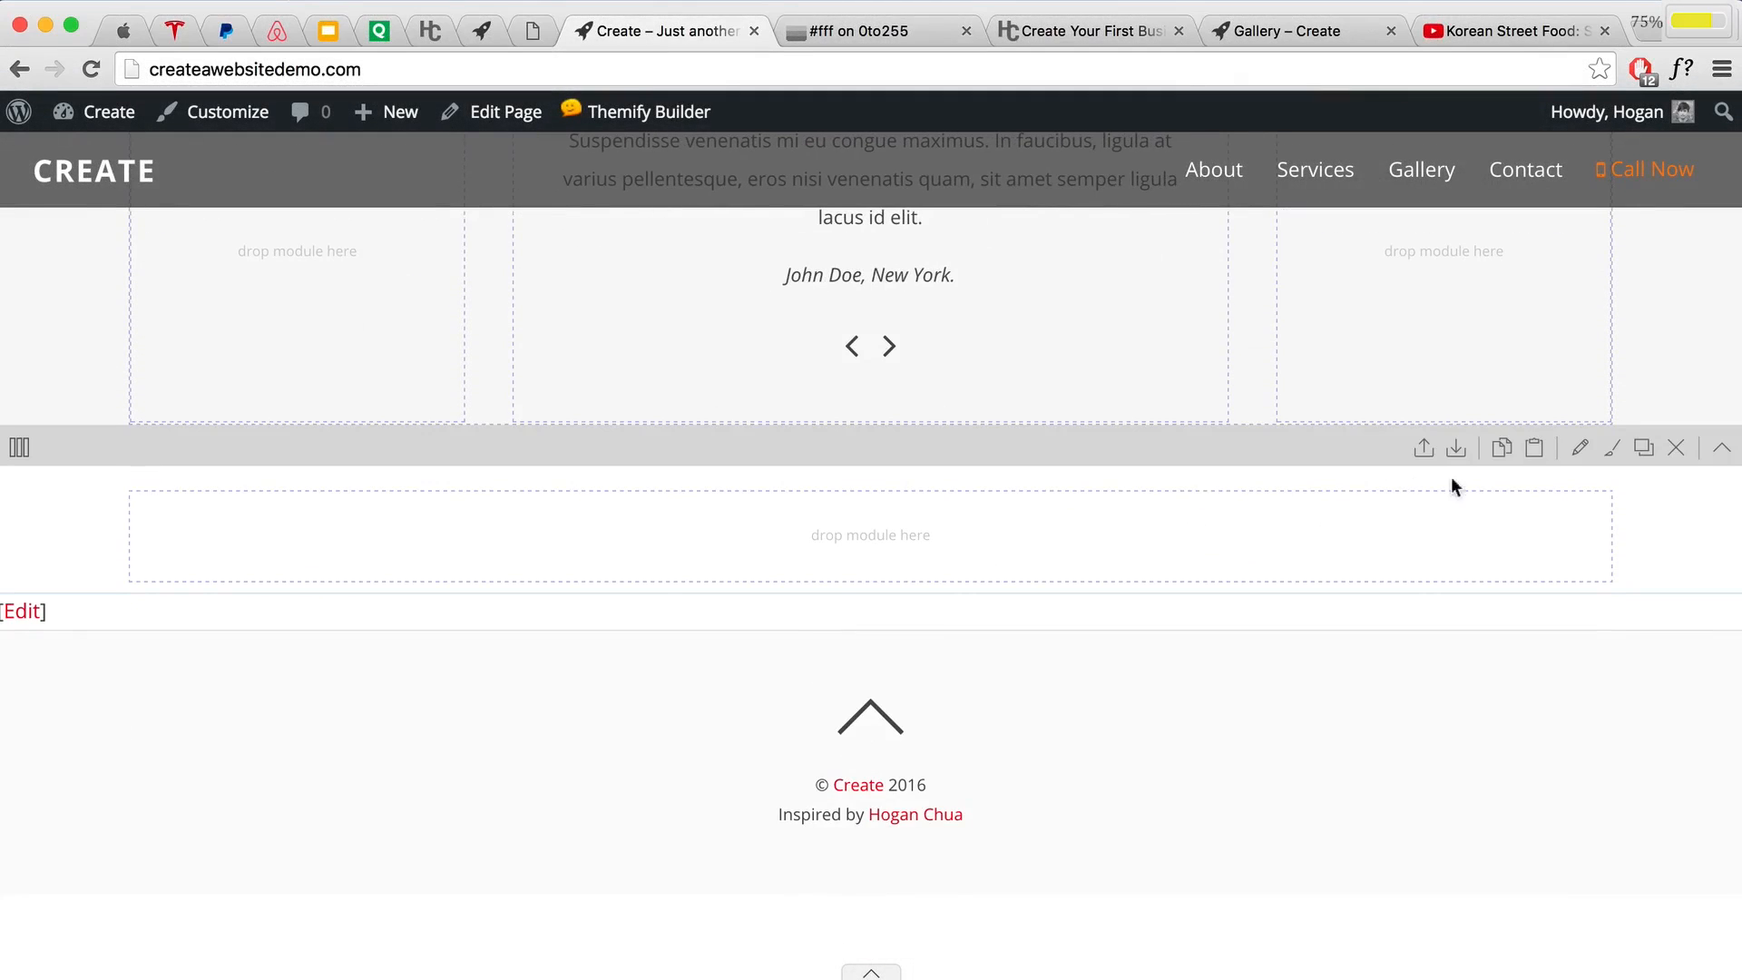
click(1578, 449)
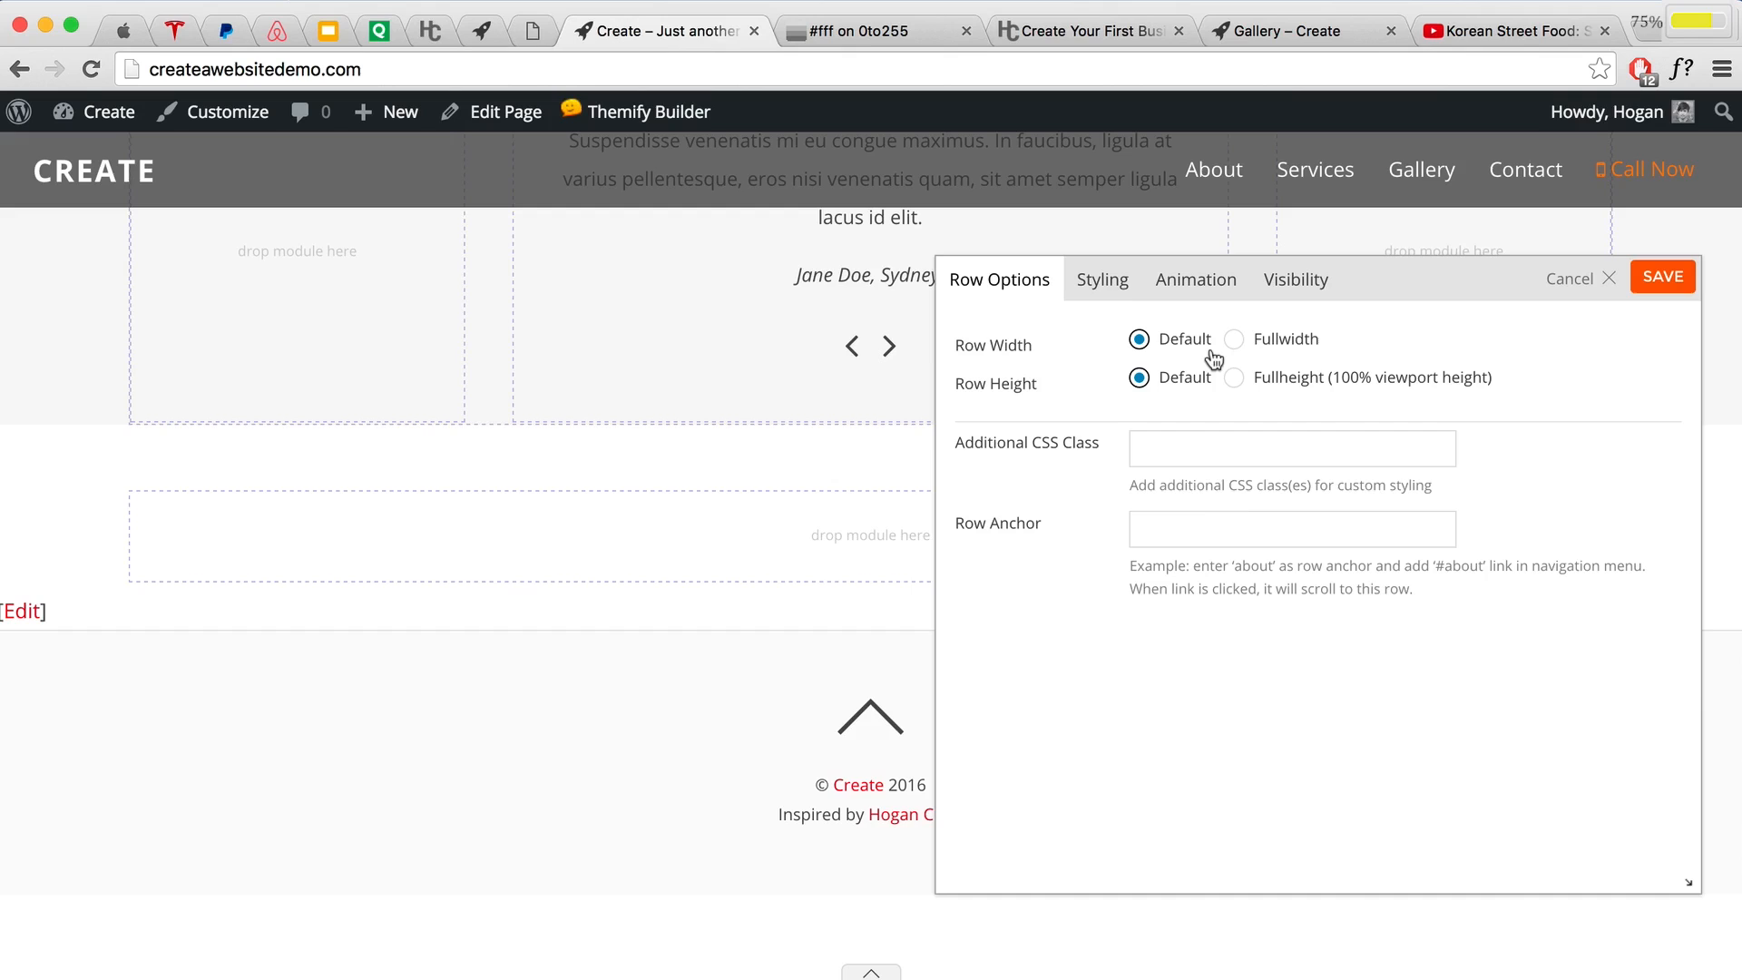
click(1121, 284)
scroll(1142, 463, down, 1)
scroll(1152, 490, down, 3)
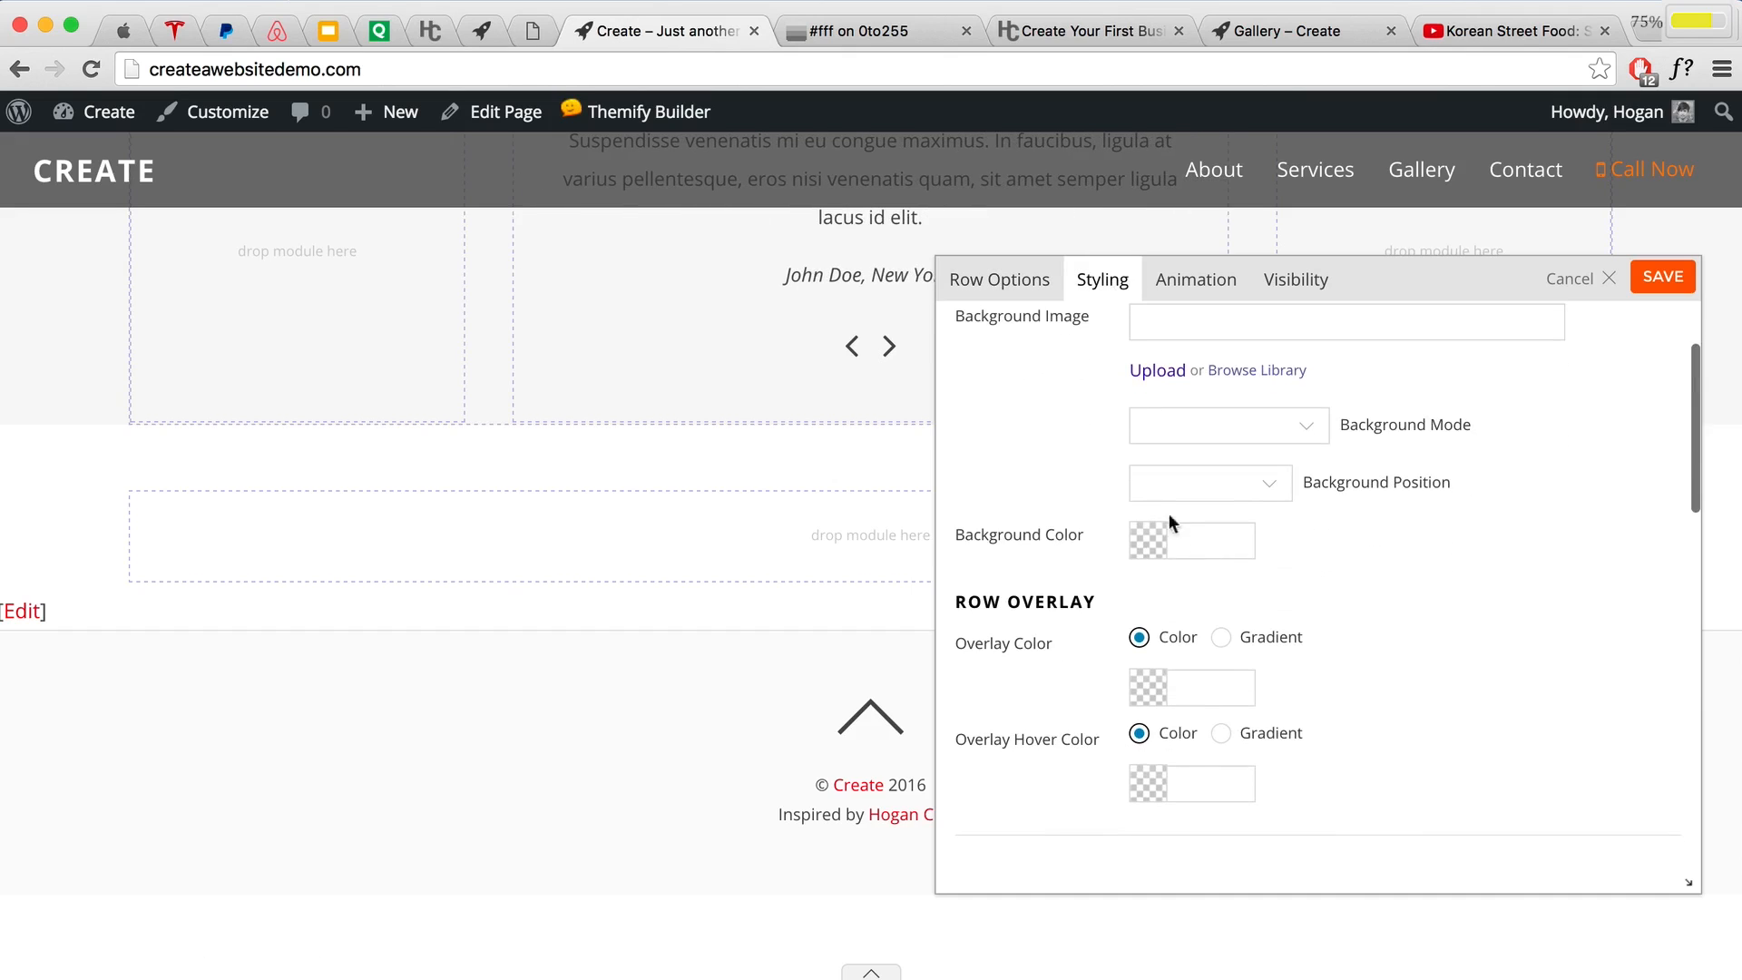
click(1201, 555)
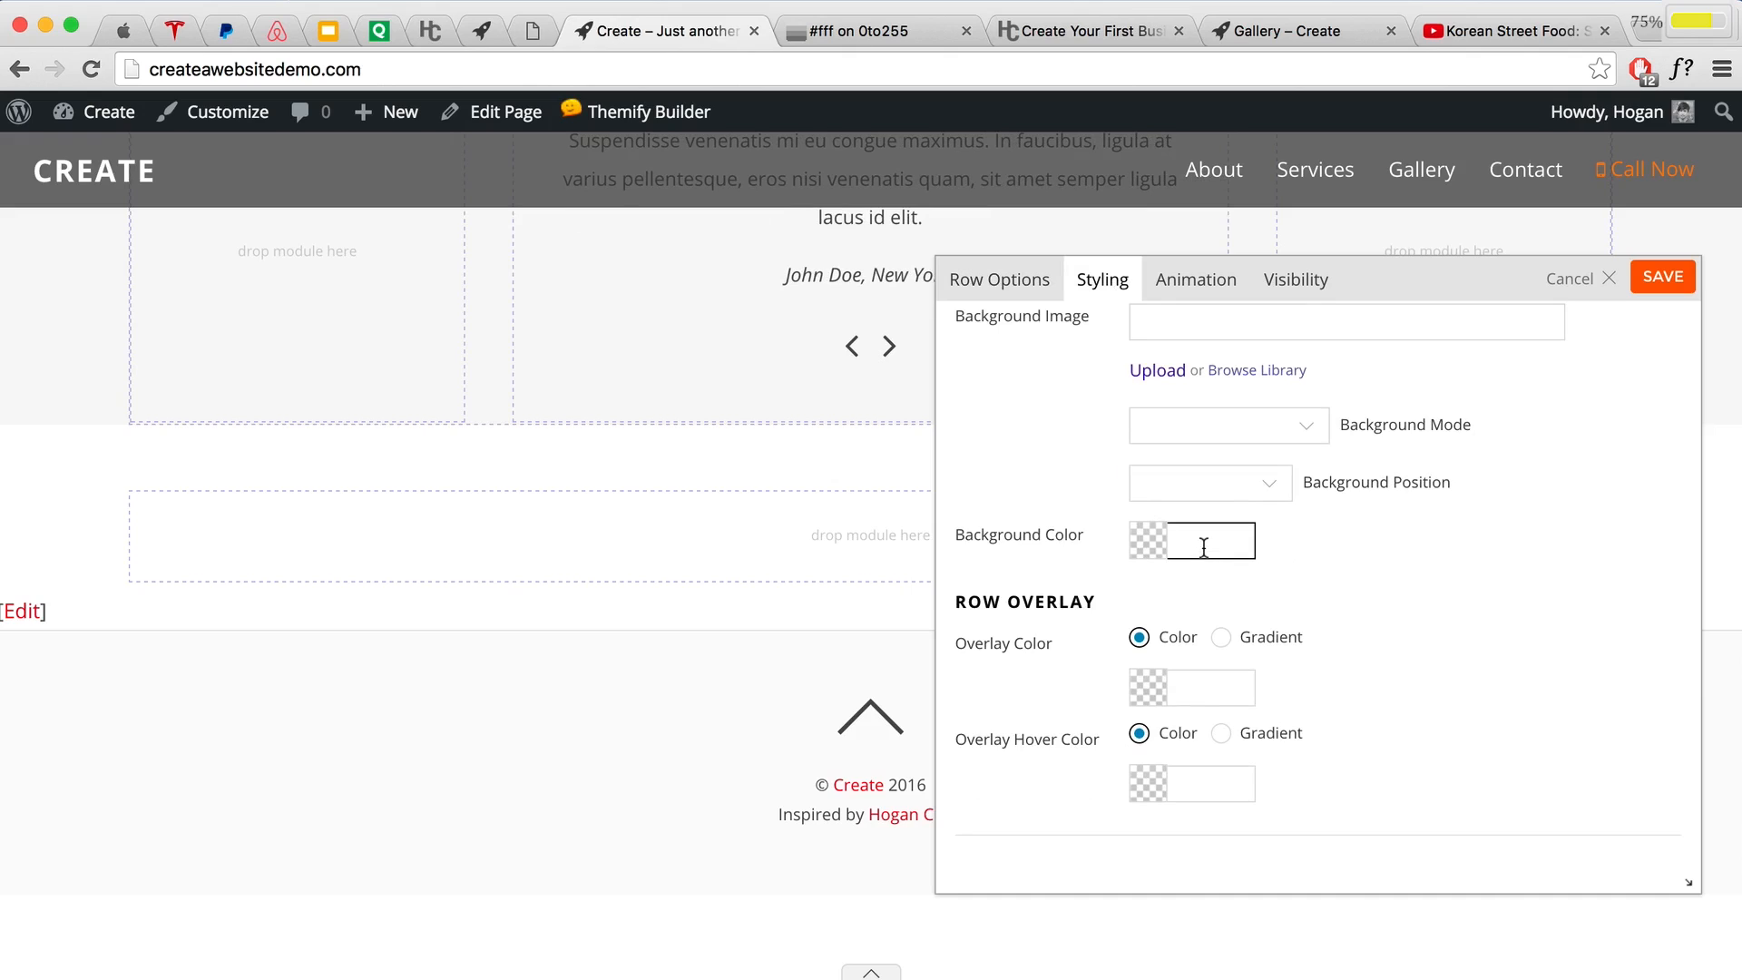
text(f1)
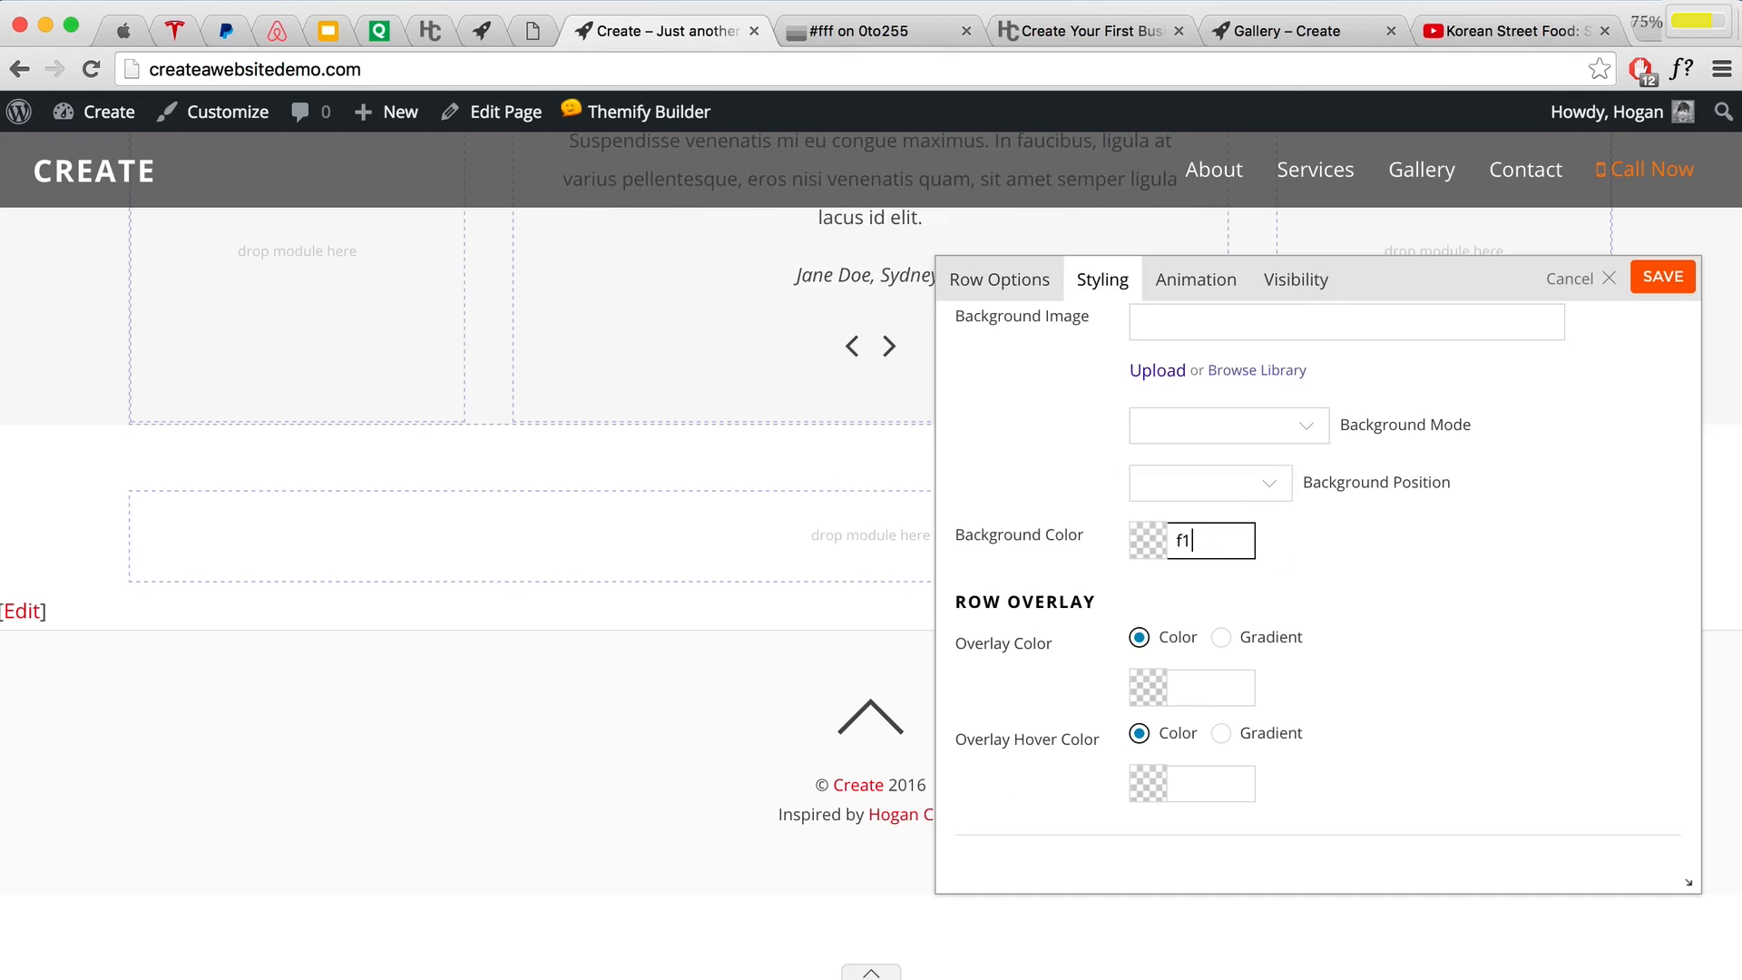
text(842f)
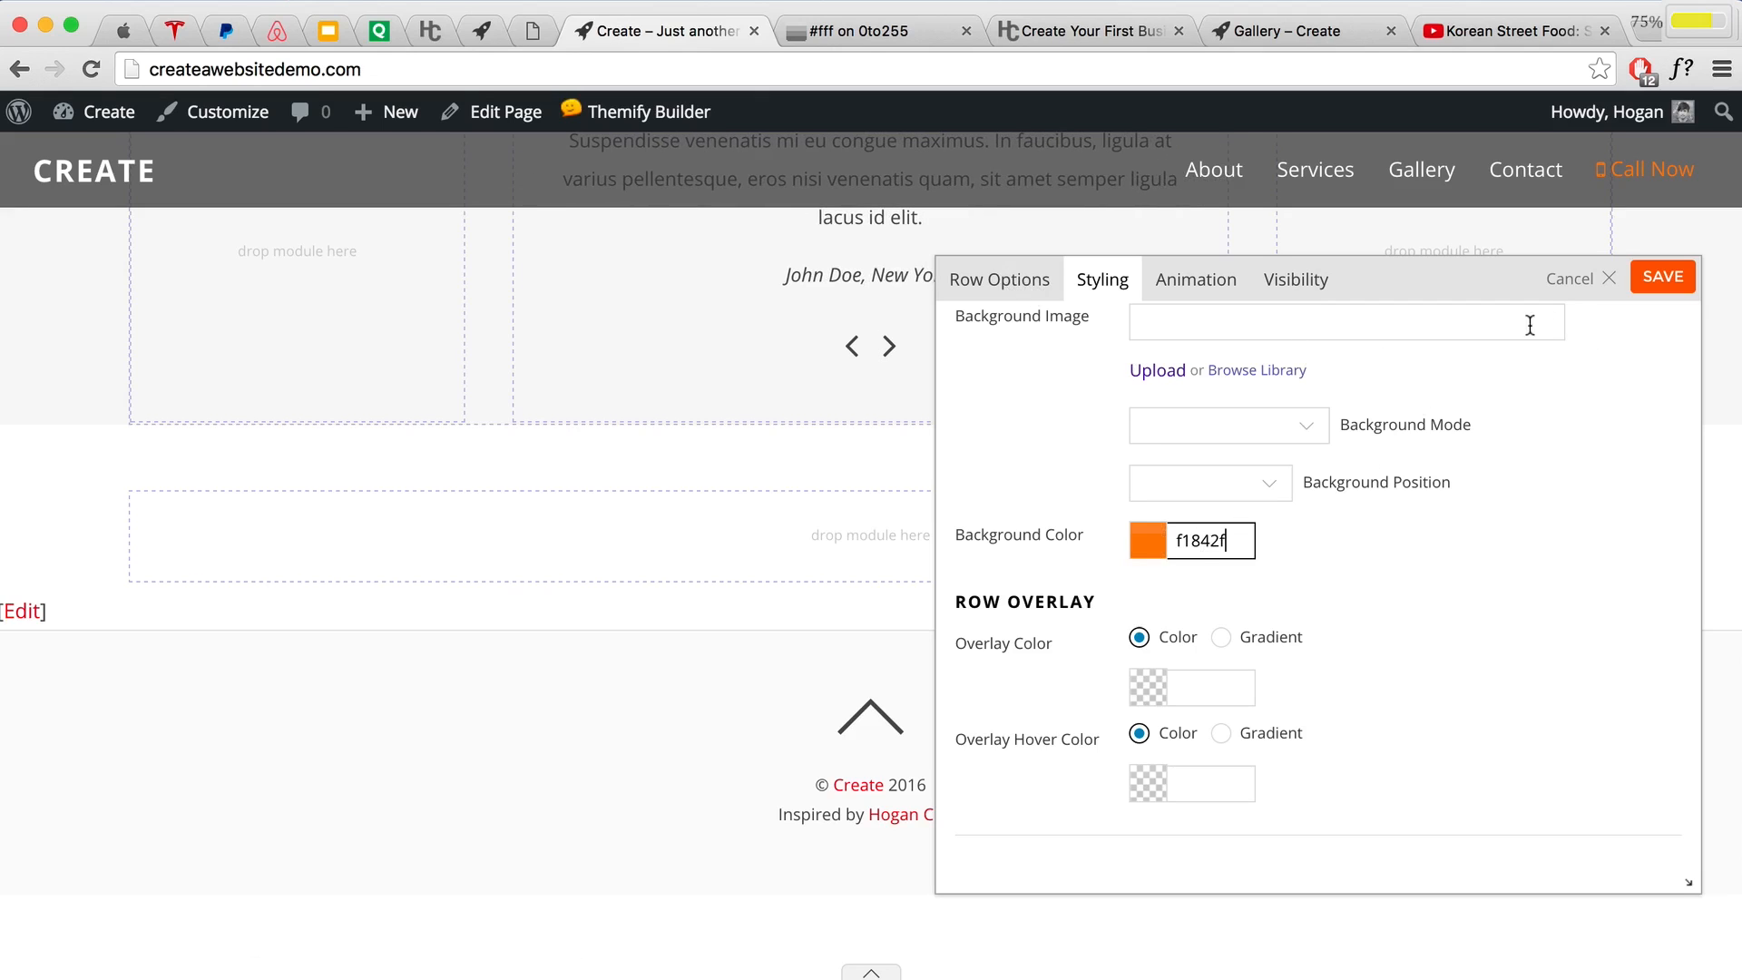
click(1663, 277)
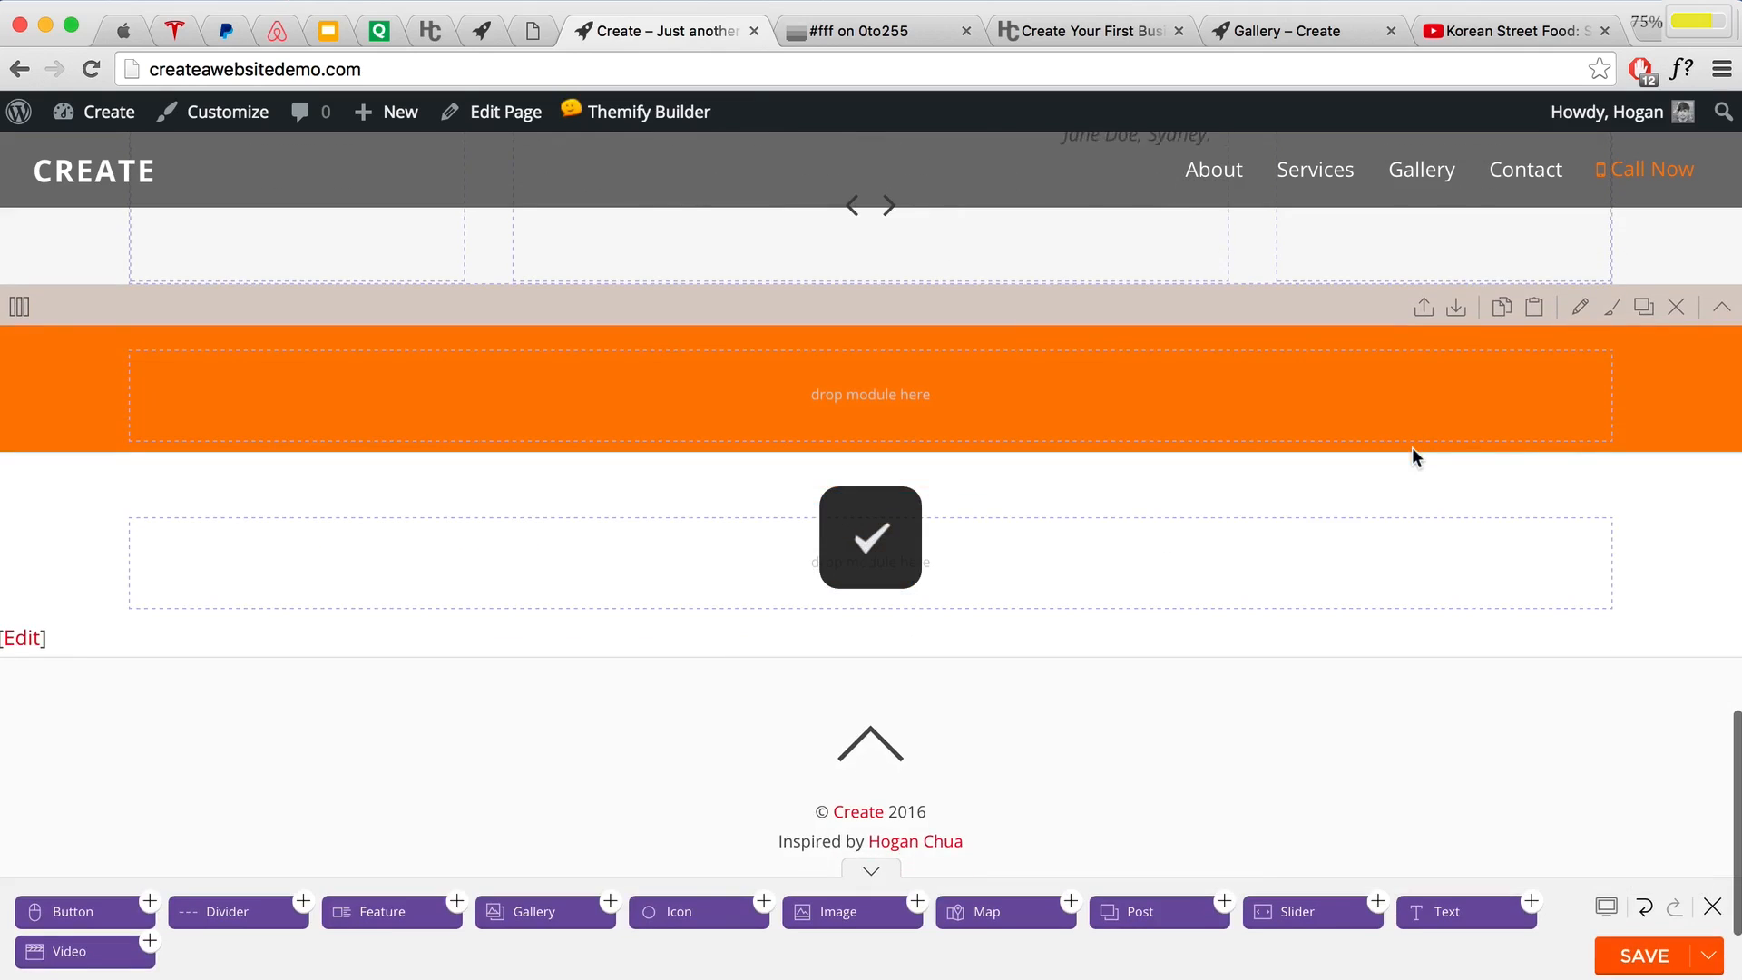
Step: Duplicate the Testimonials heading into the orange row and retitle the copy 'Questions'
scroll(1411, 448, up, 5)
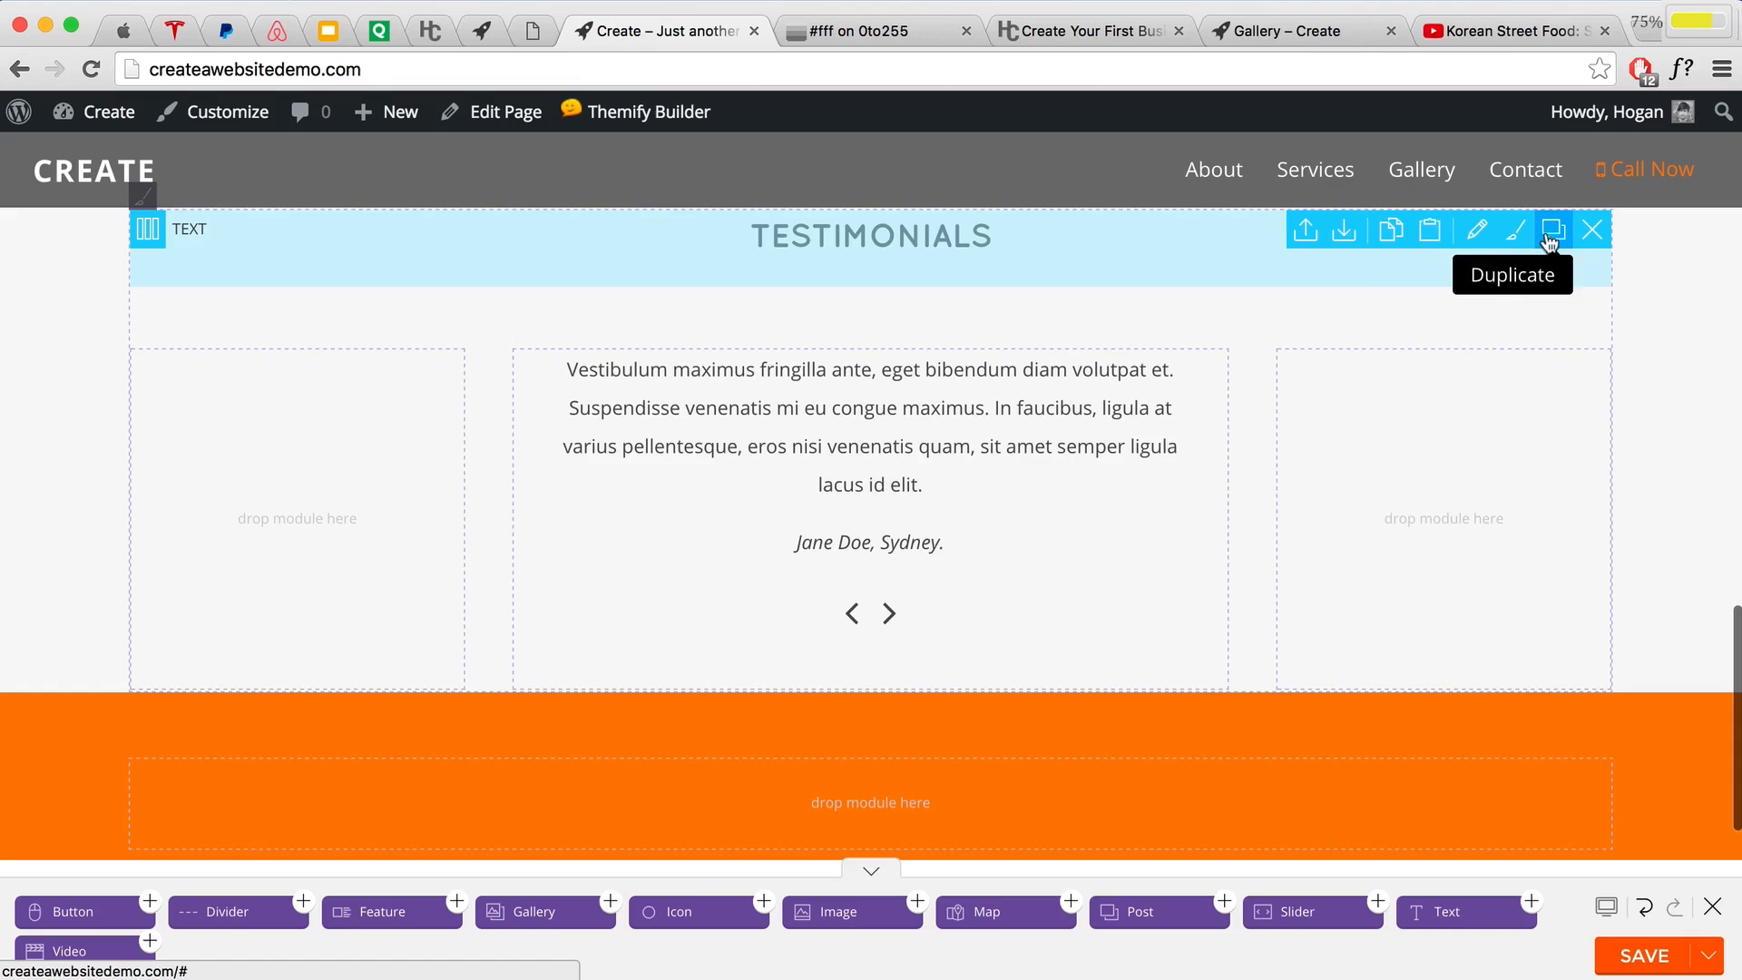
click(1553, 228)
scroll(911, 344, down, 1)
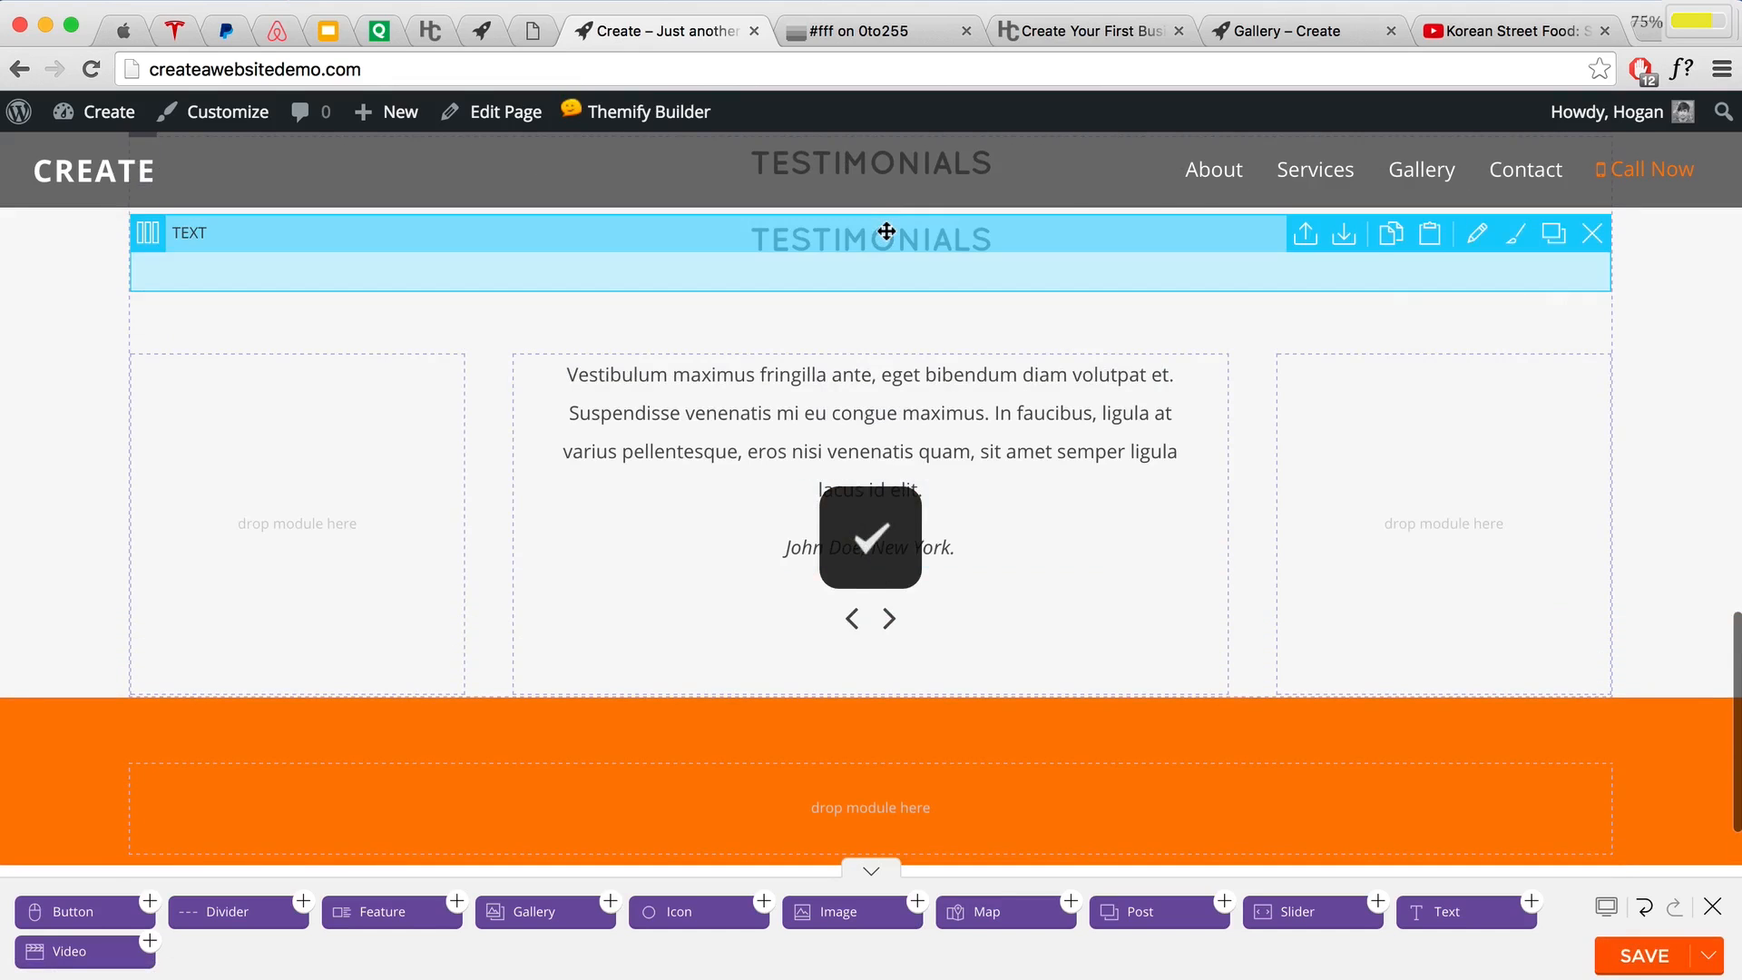
drag(885, 231, 882, 716)
double_click(294, 318)
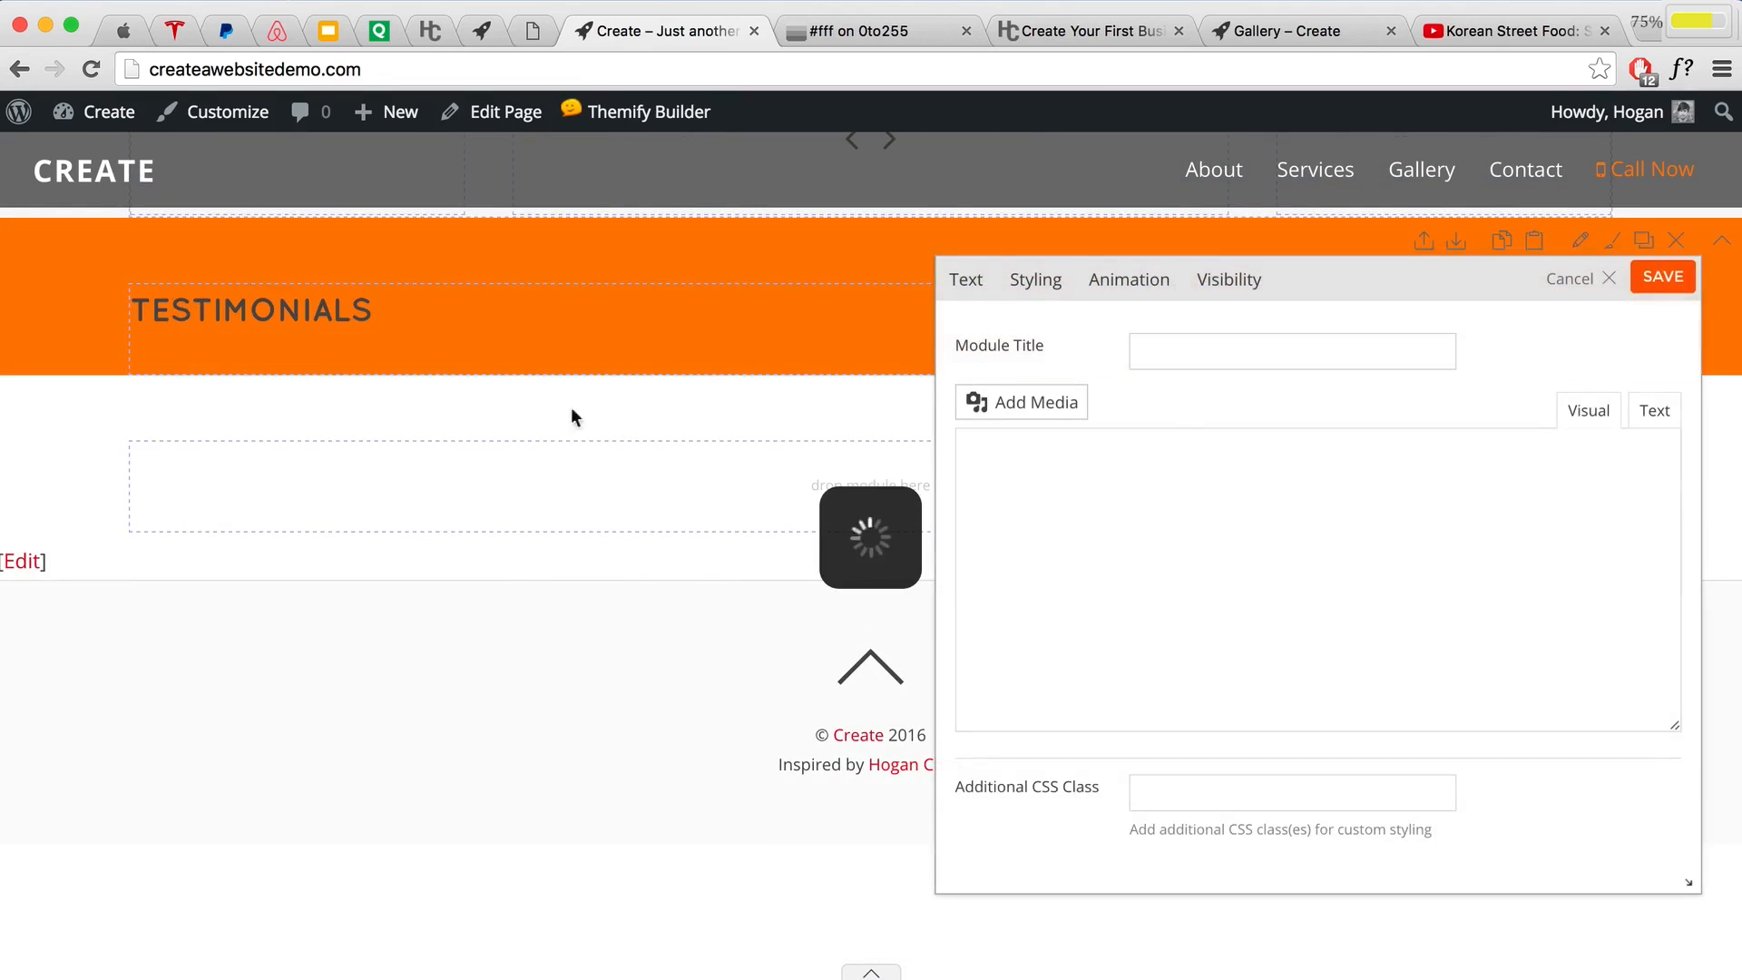
drag(1129, 554, 736, 512)
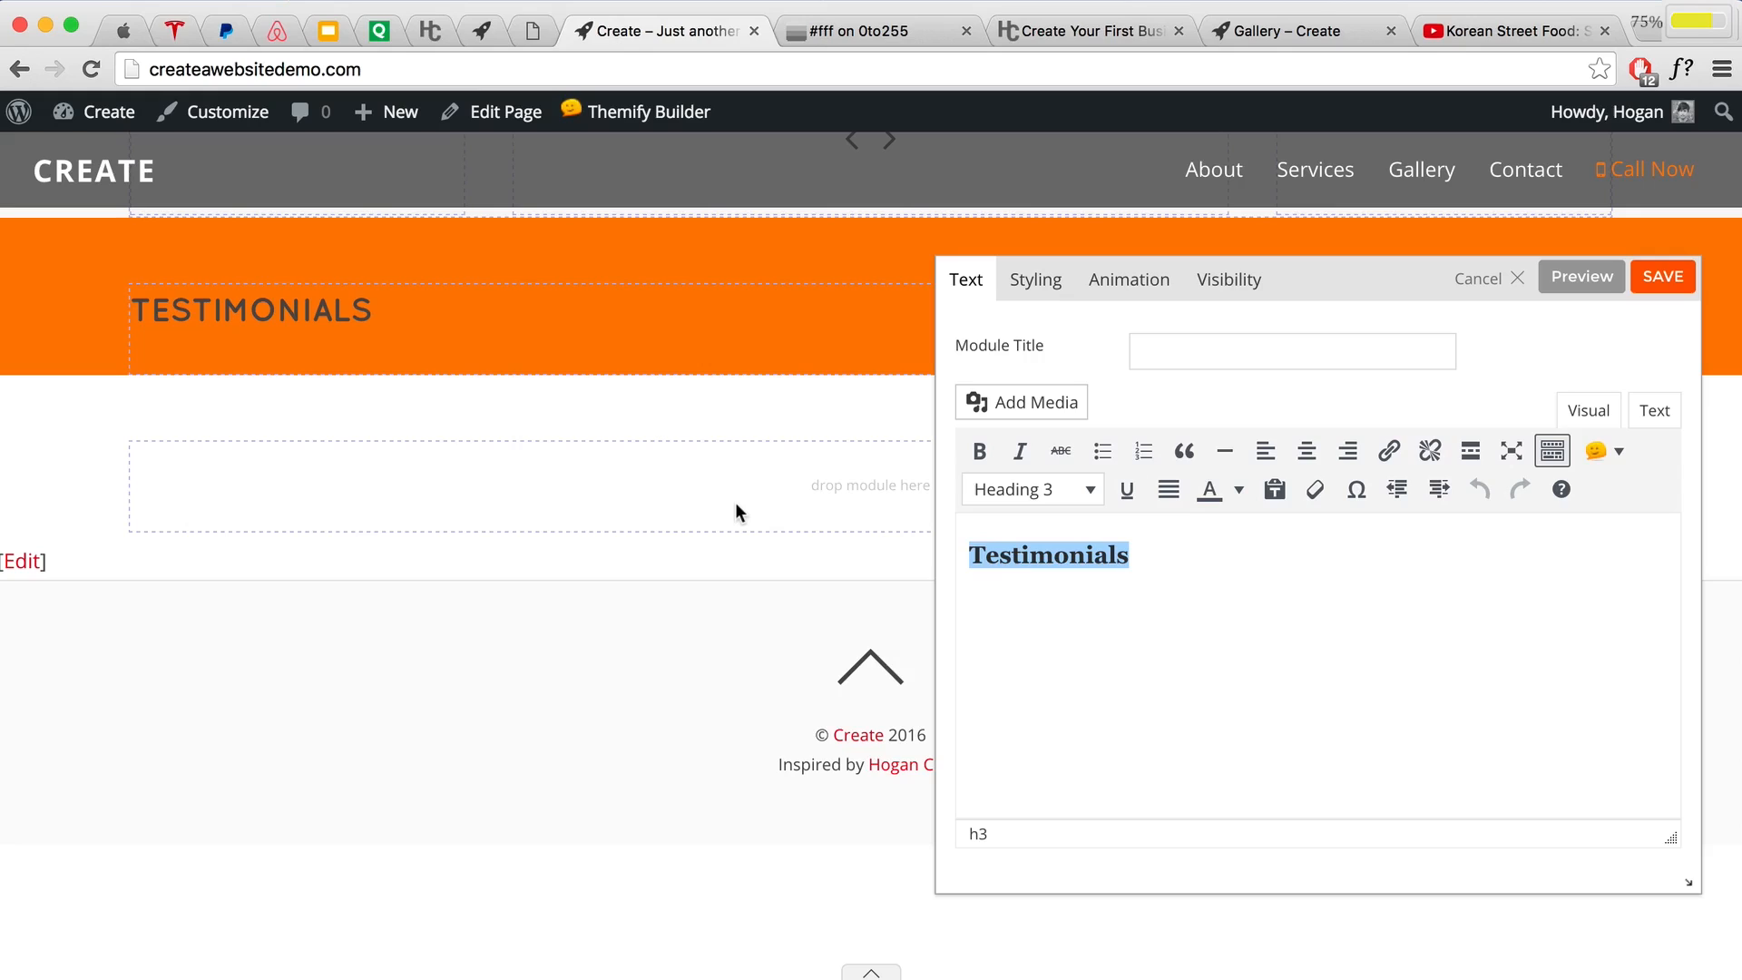
text(U)
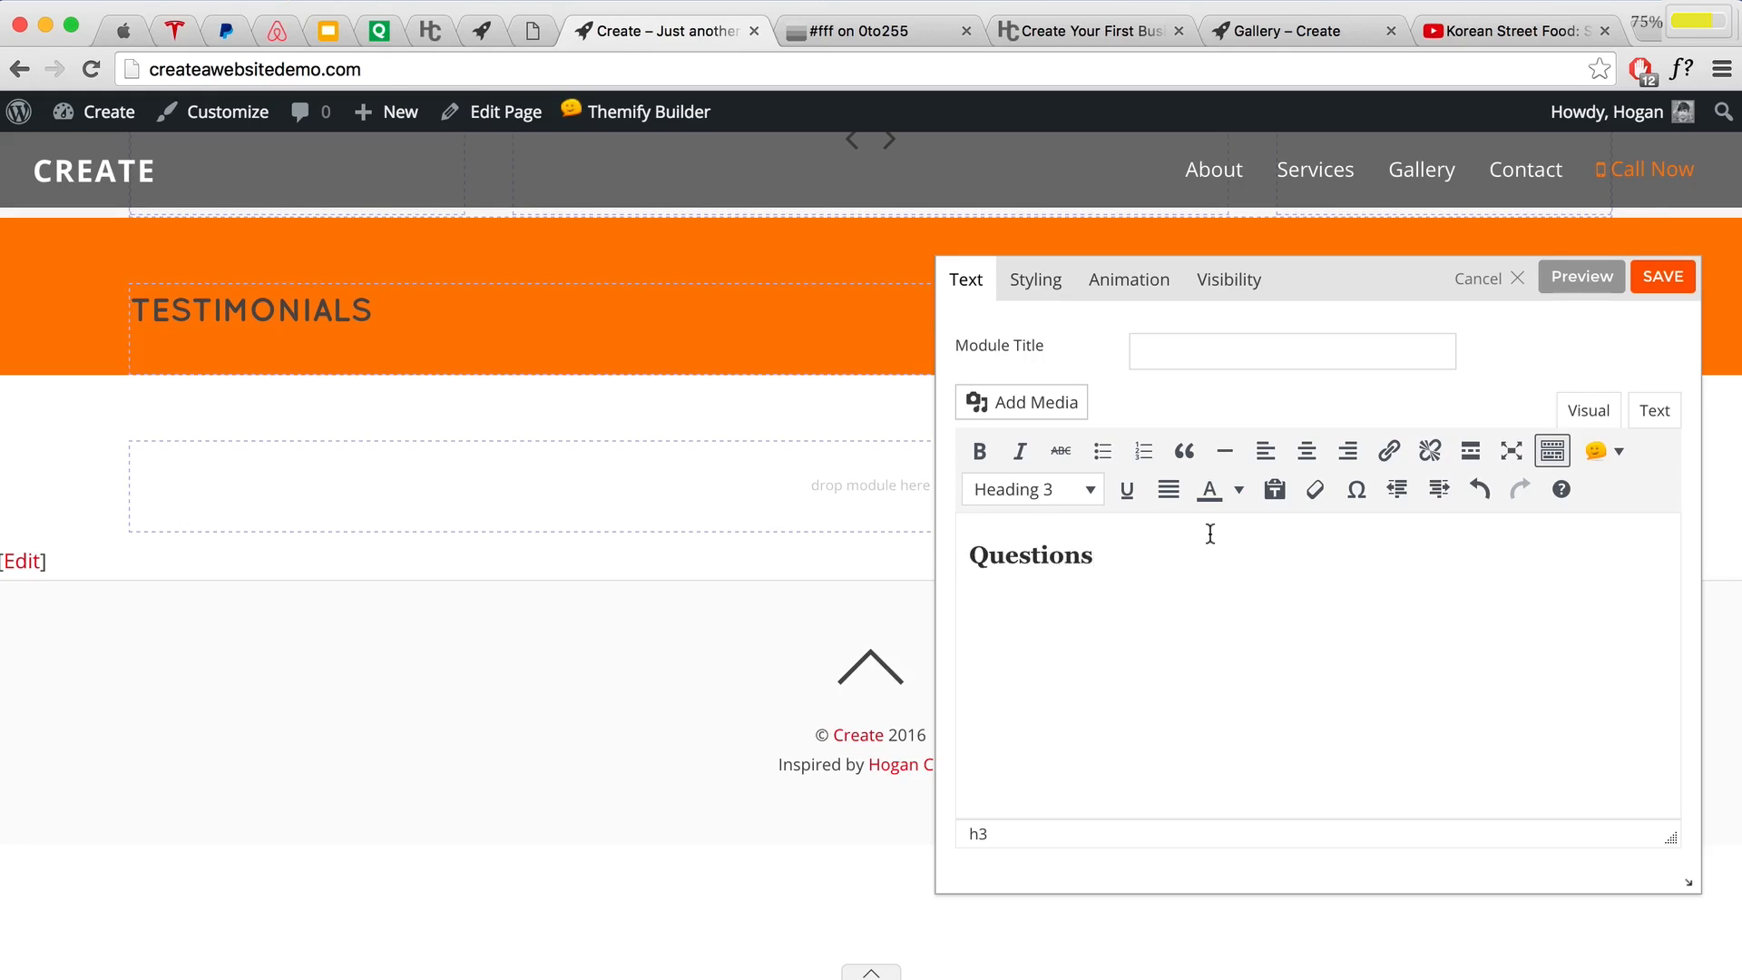
double_click(1010, 555)
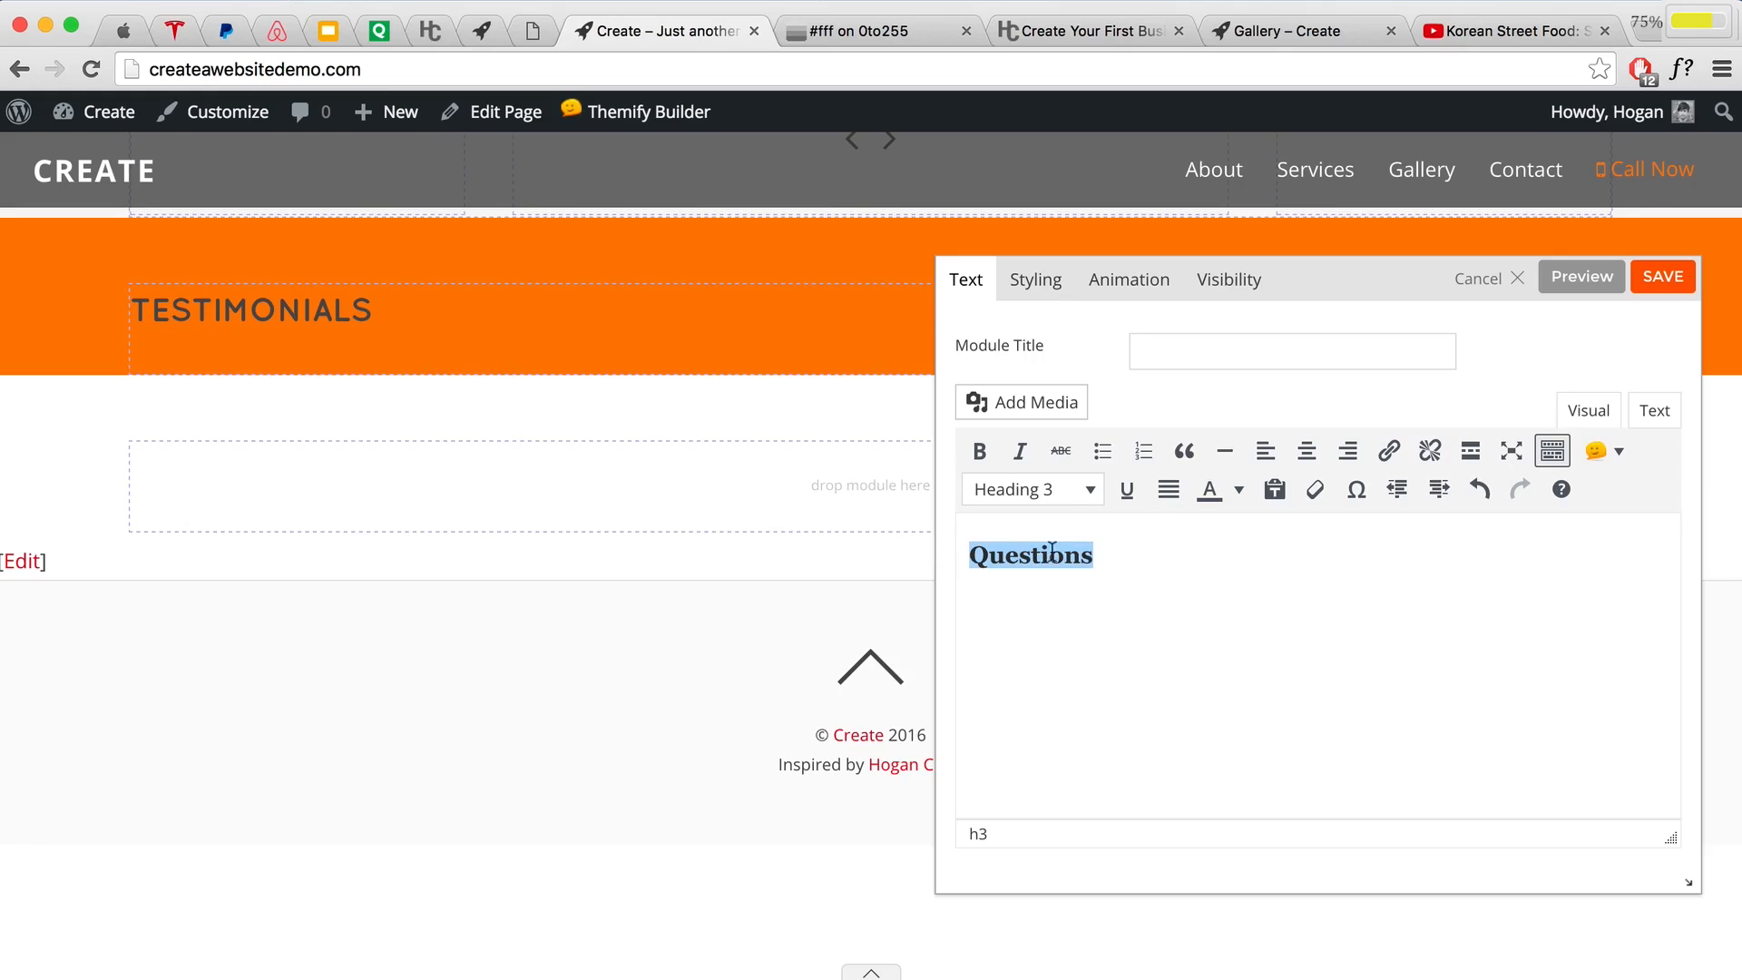
drag(1162, 549, 970, 549)
click(1659, 284)
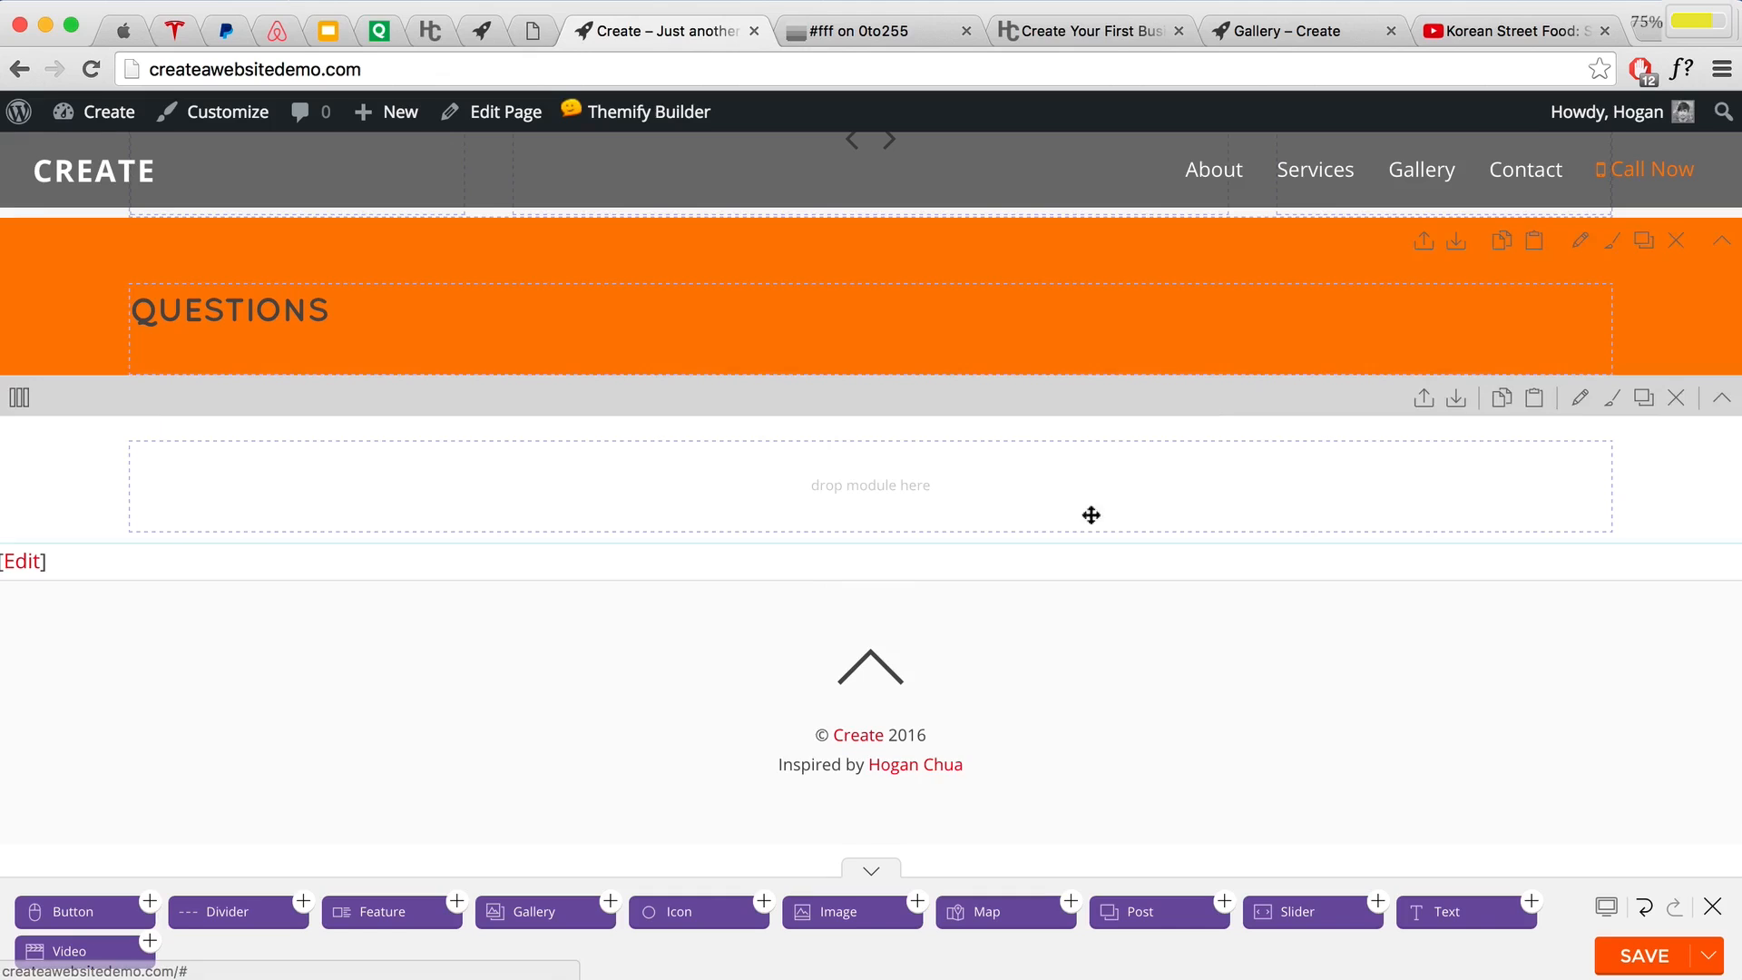
Step: Add a Text module to the orange row and copy the support-team paragraph from the tutorial
drag(1442, 912, 226, 389)
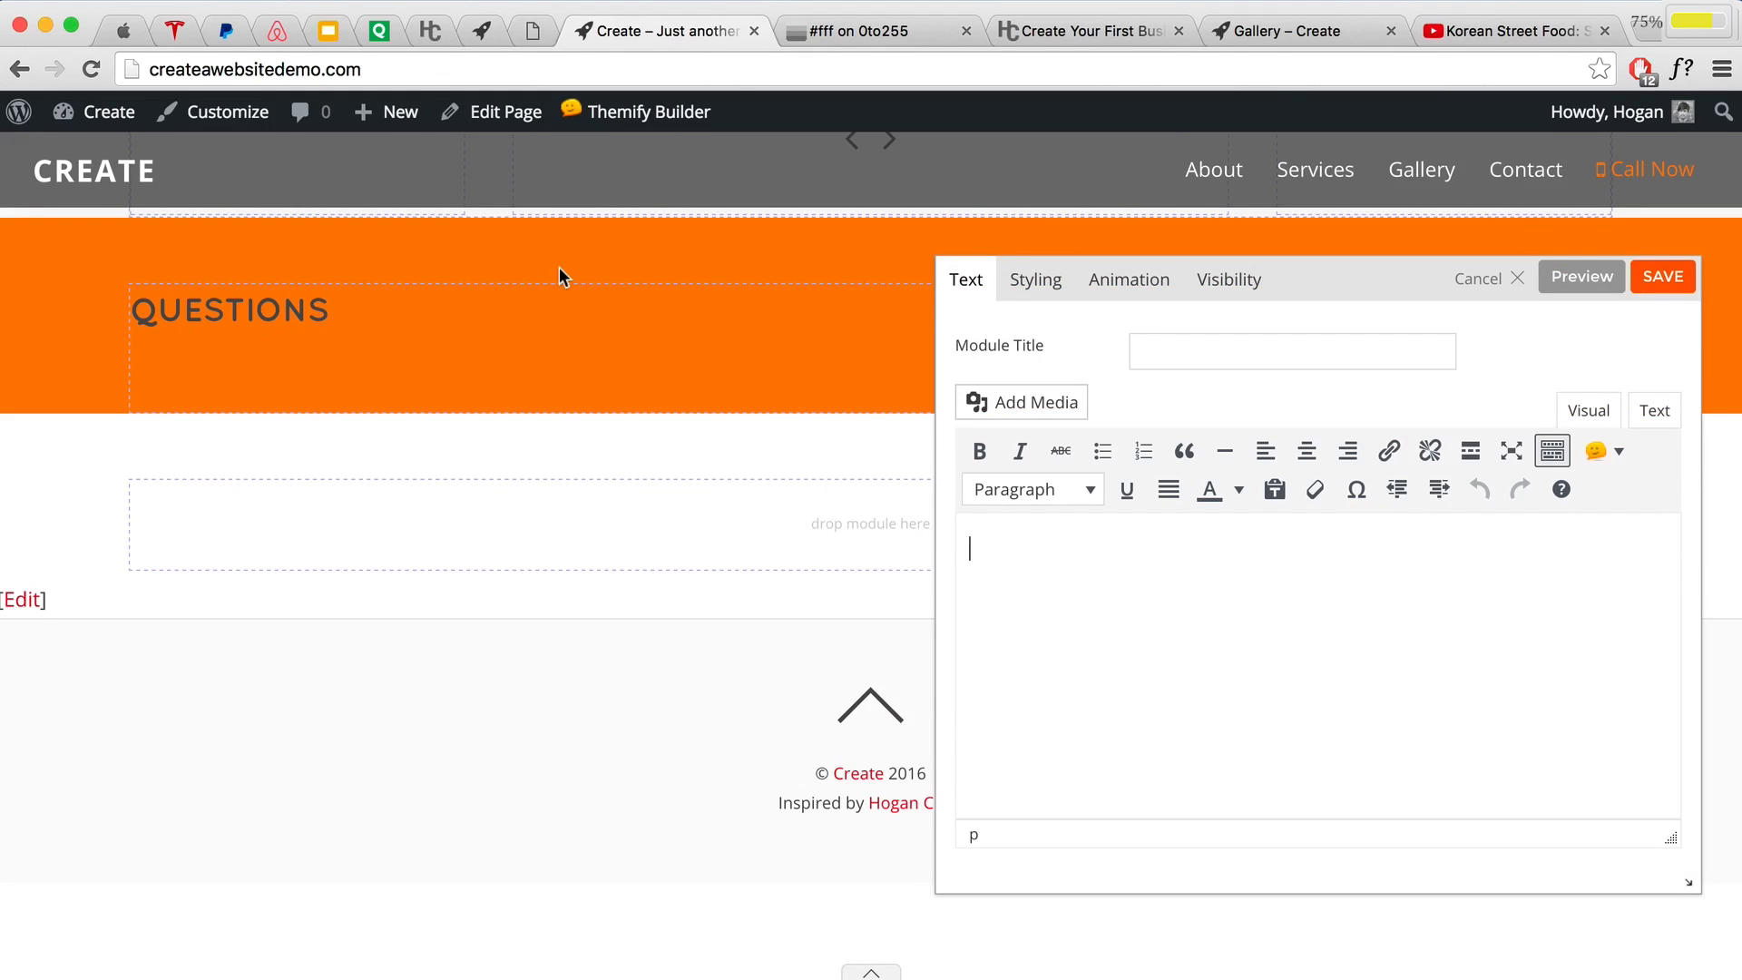
click(1095, 25)
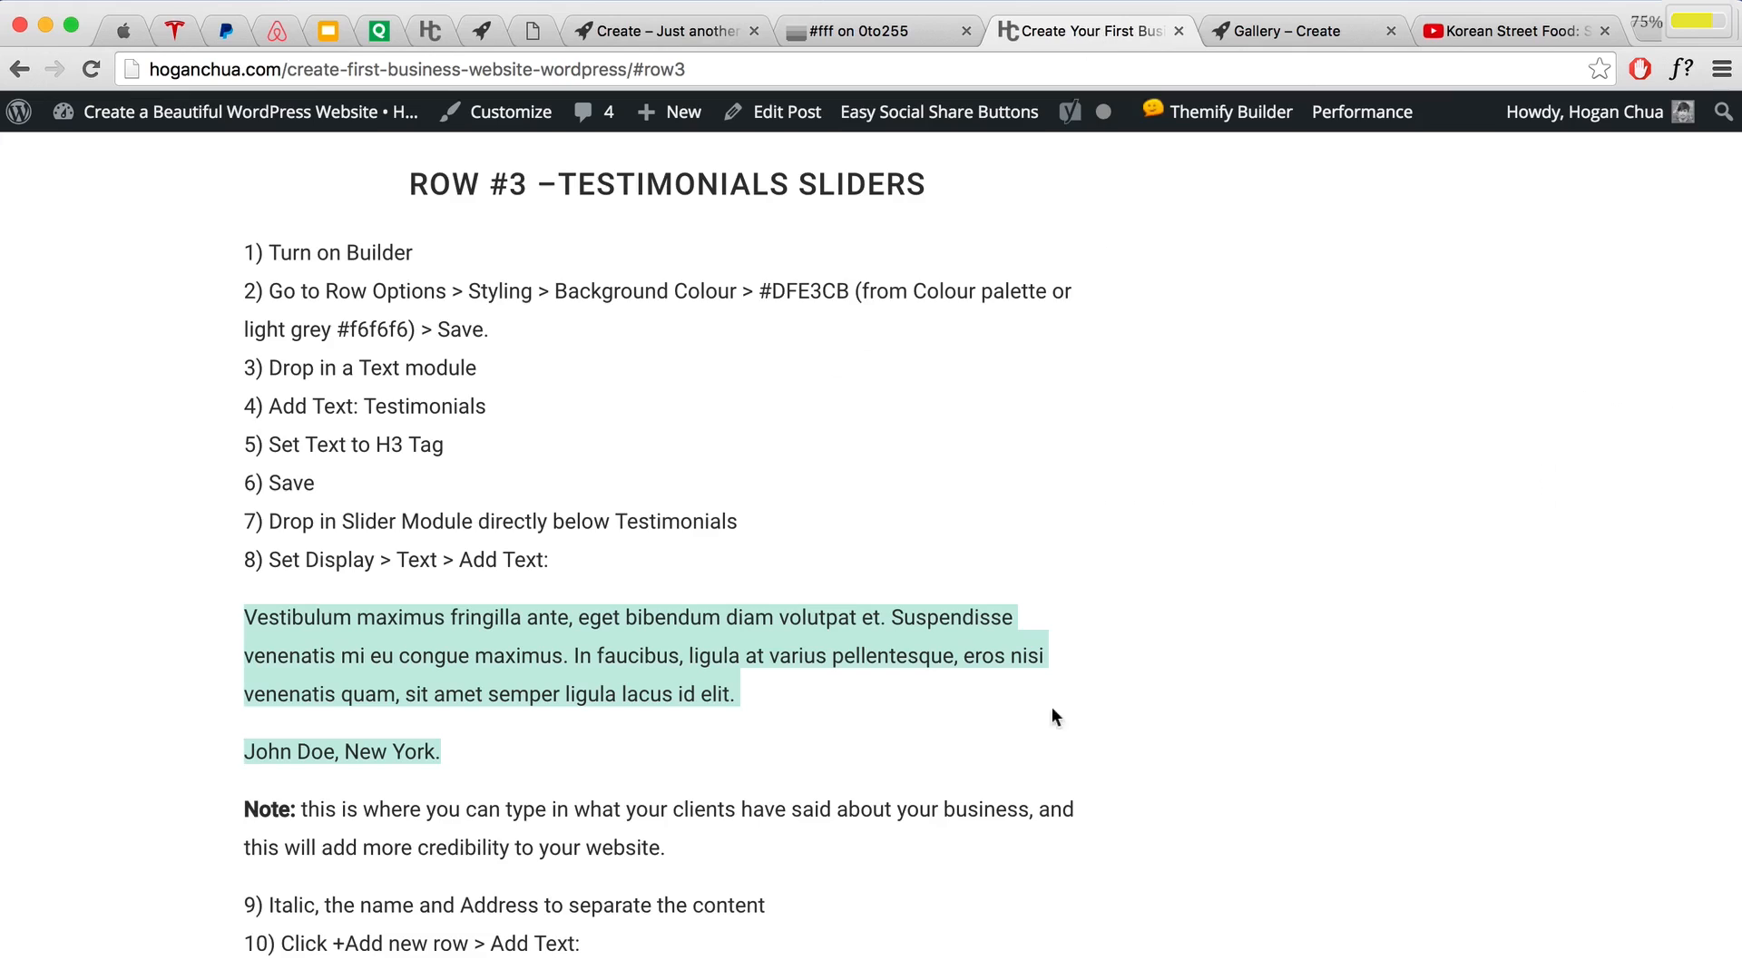
scroll(1048, 780, down, 1)
scroll(1048, 800, down, 15)
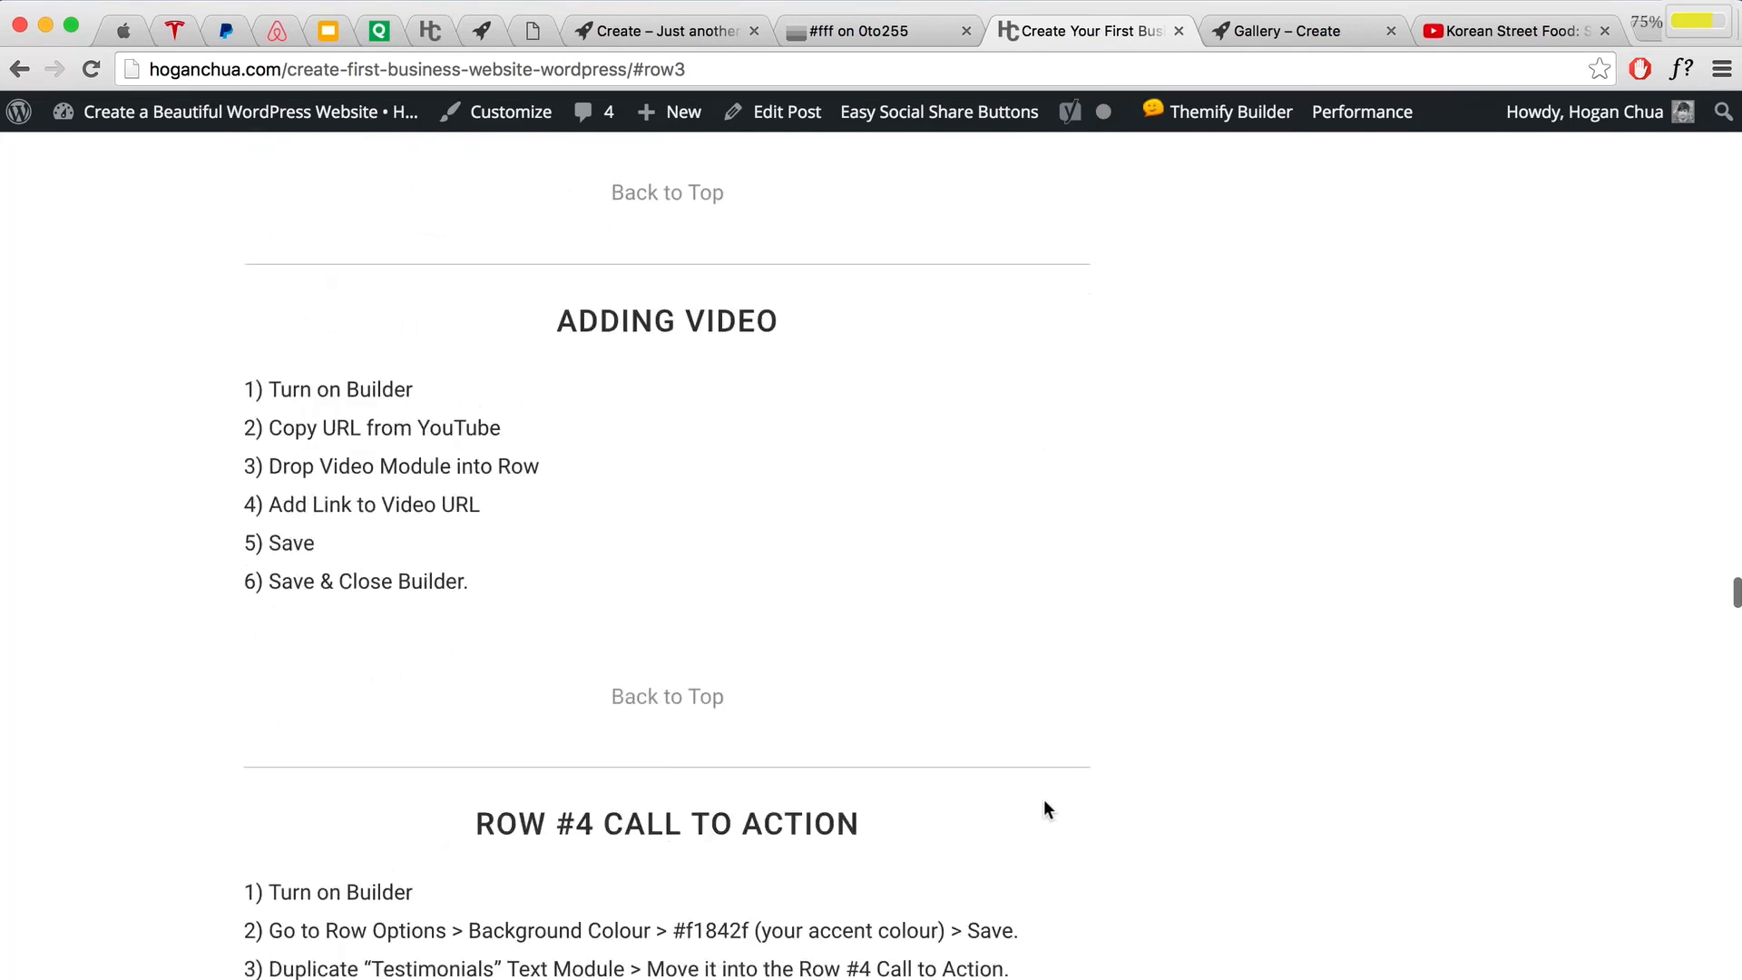
scroll(1044, 799, down, 2)
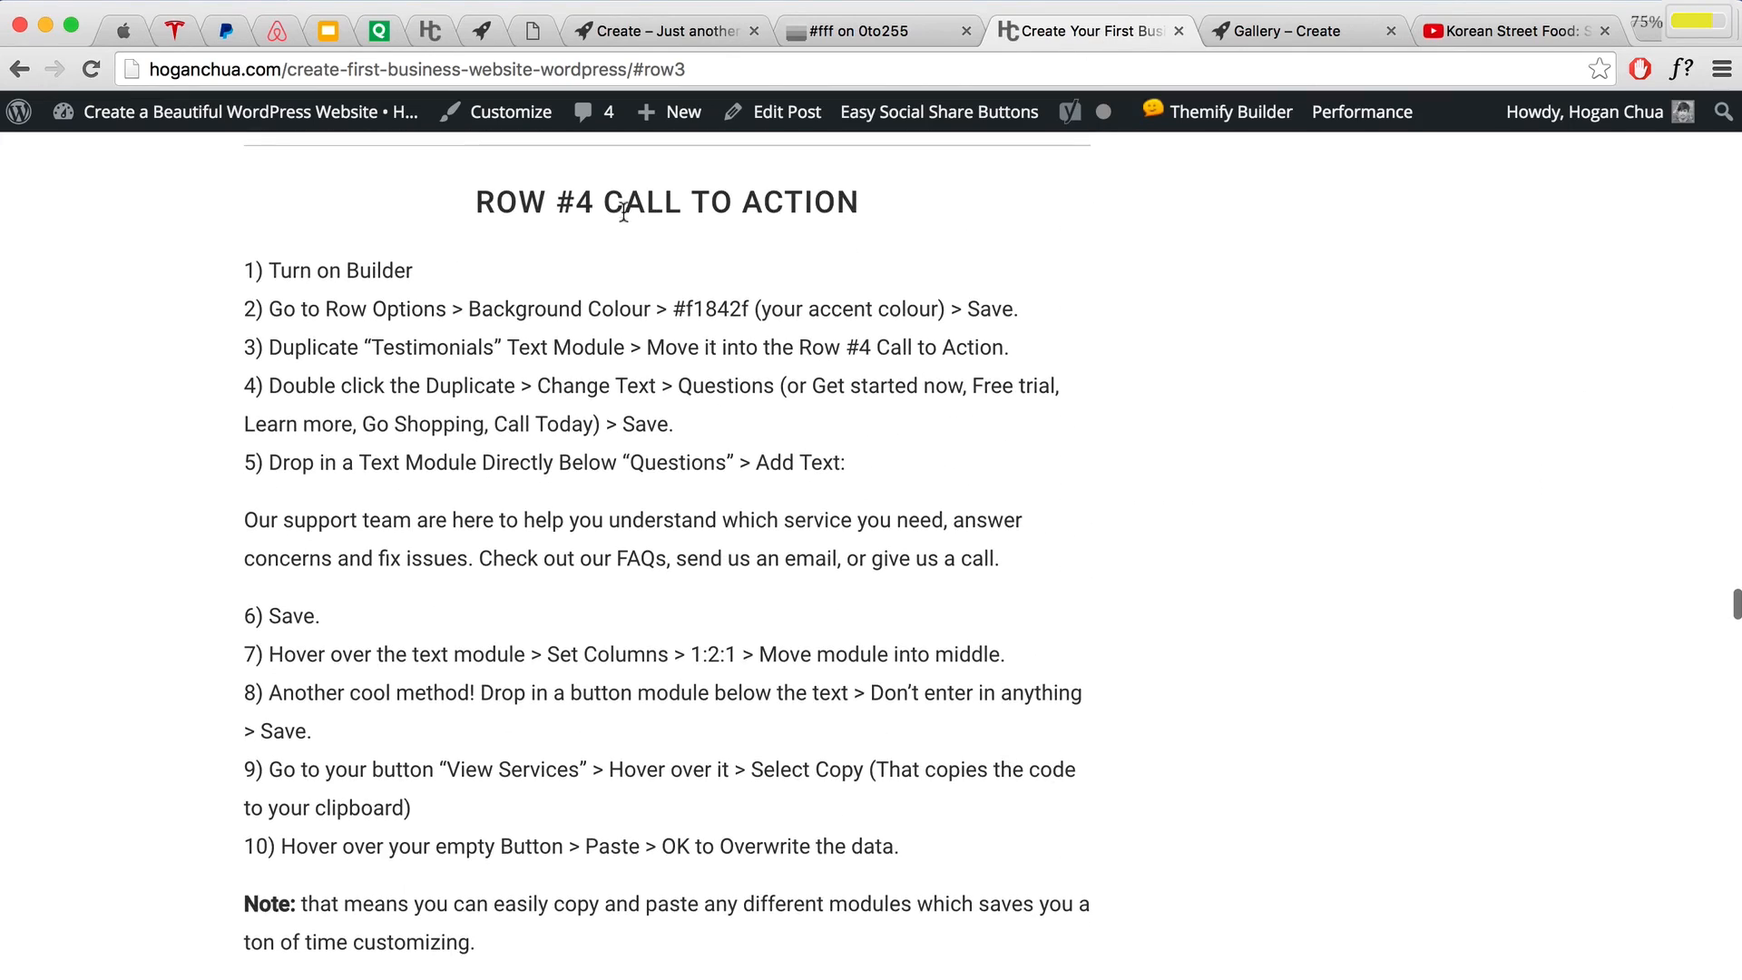
scroll(562, 602, down, 4)
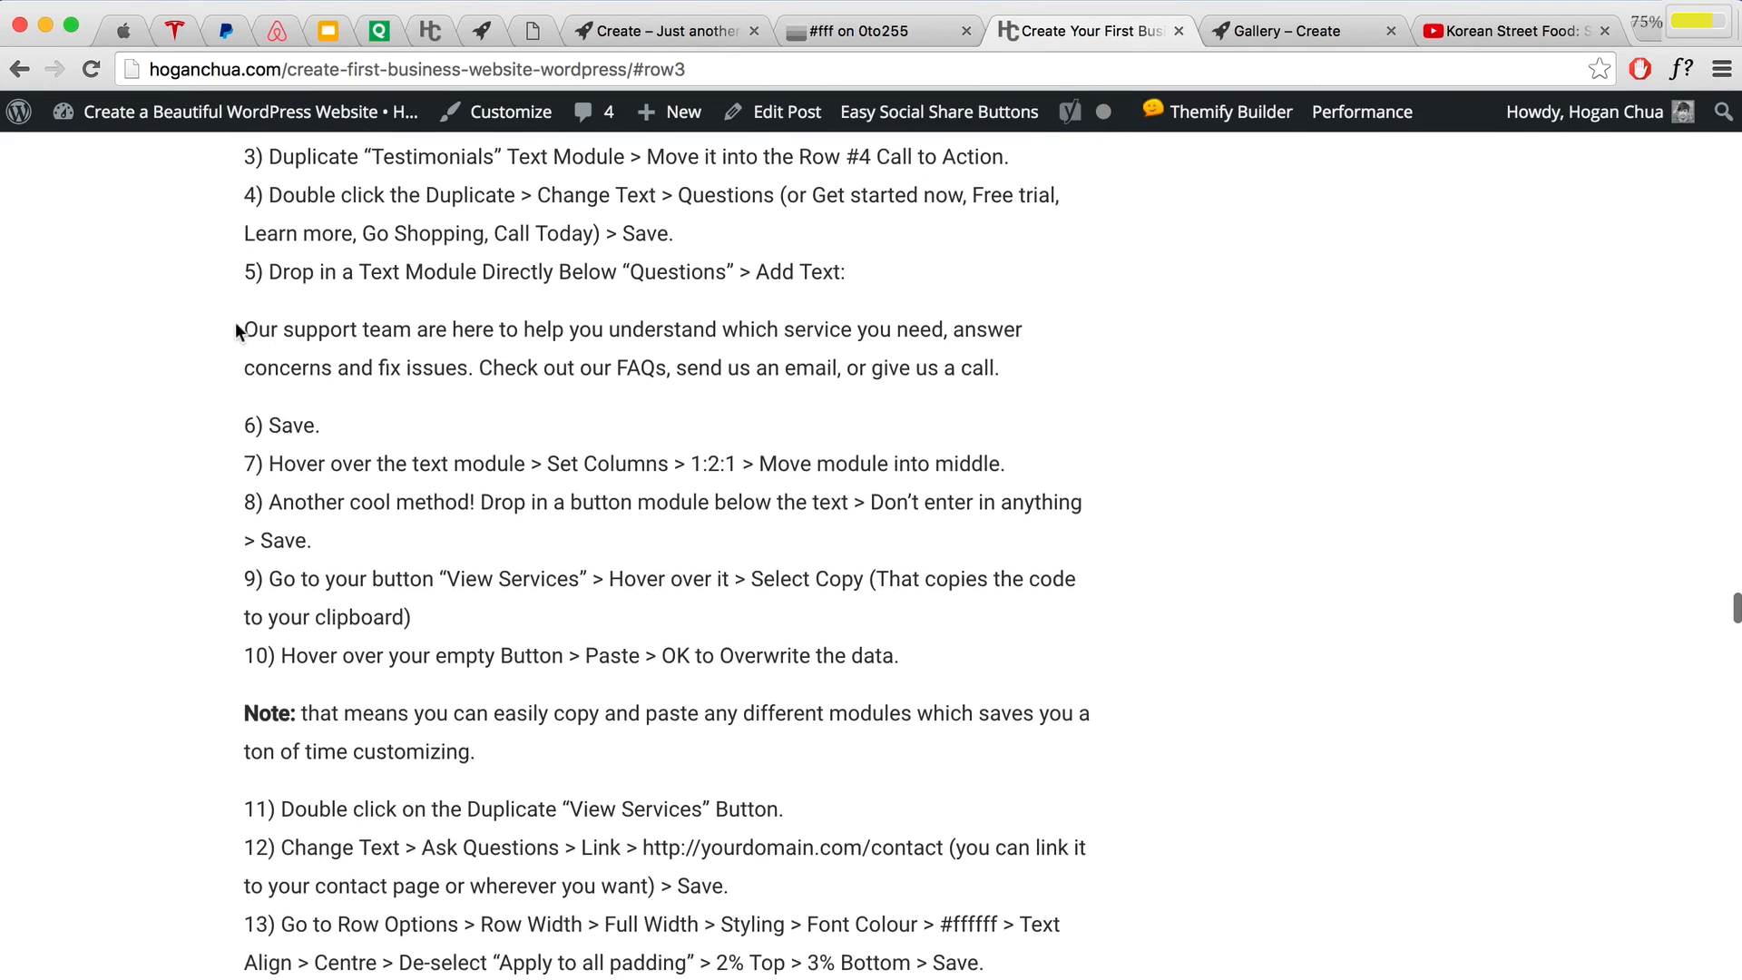
drag(237, 328, 1000, 352)
right_click(752, 350)
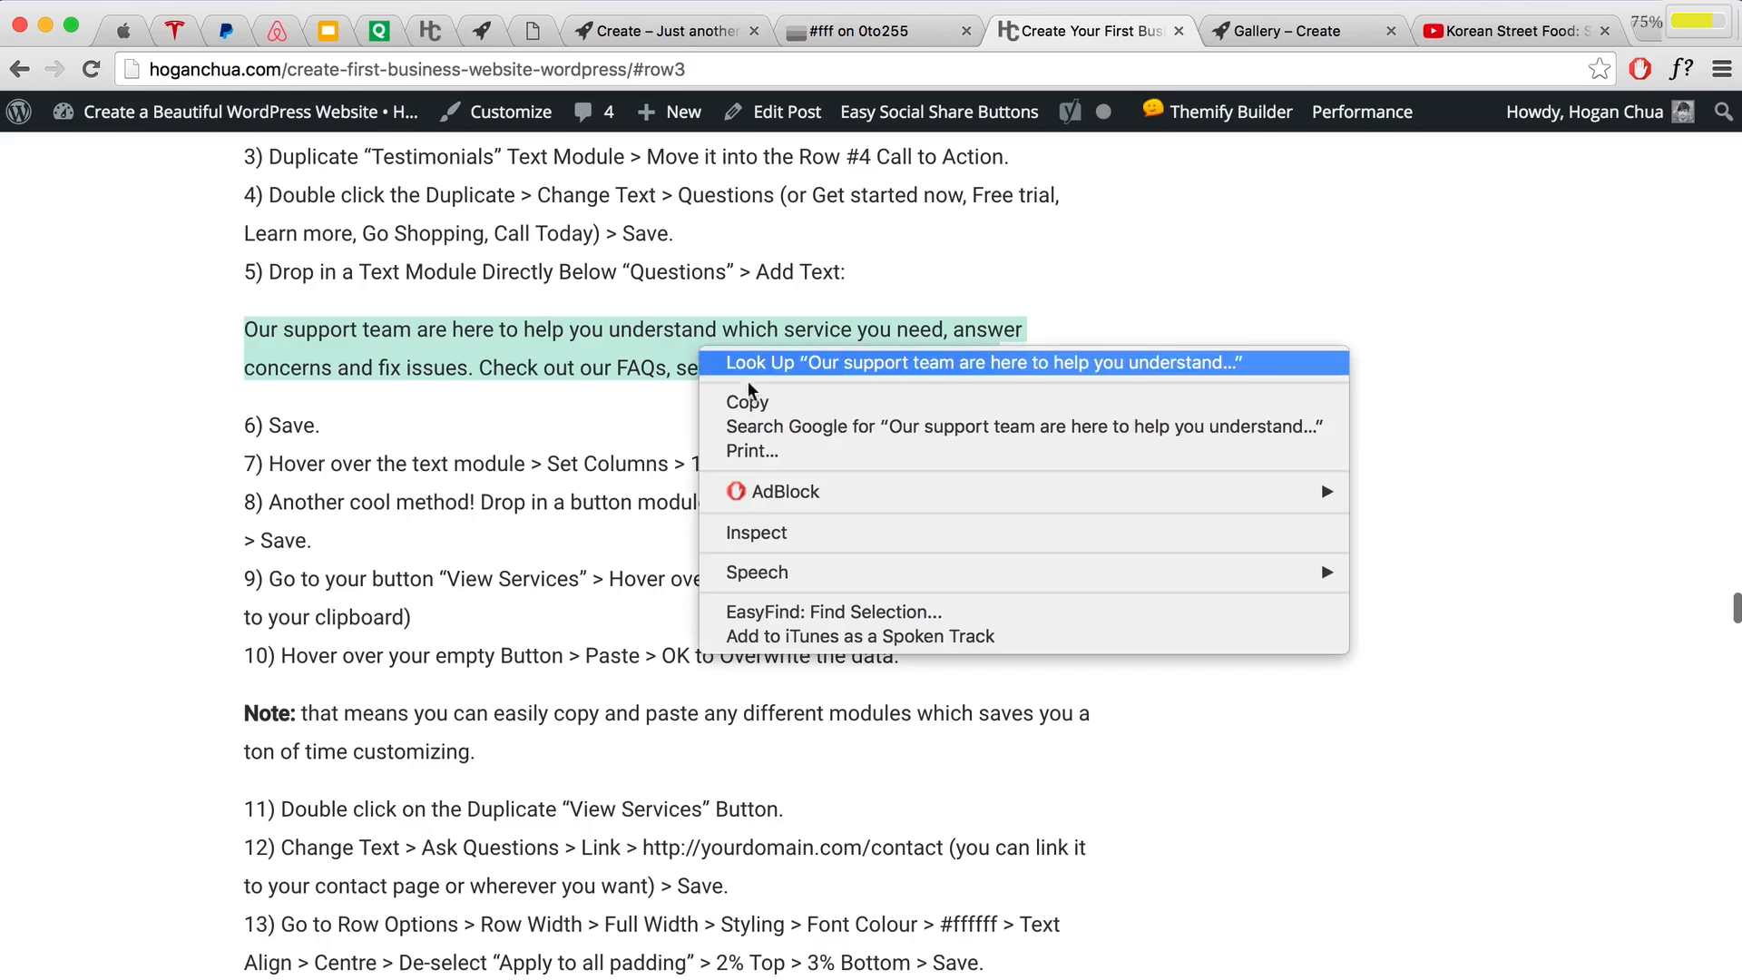
click(747, 400)
Step: Paste the paragraph as plain text into the Text module and save it
click(674, 33)
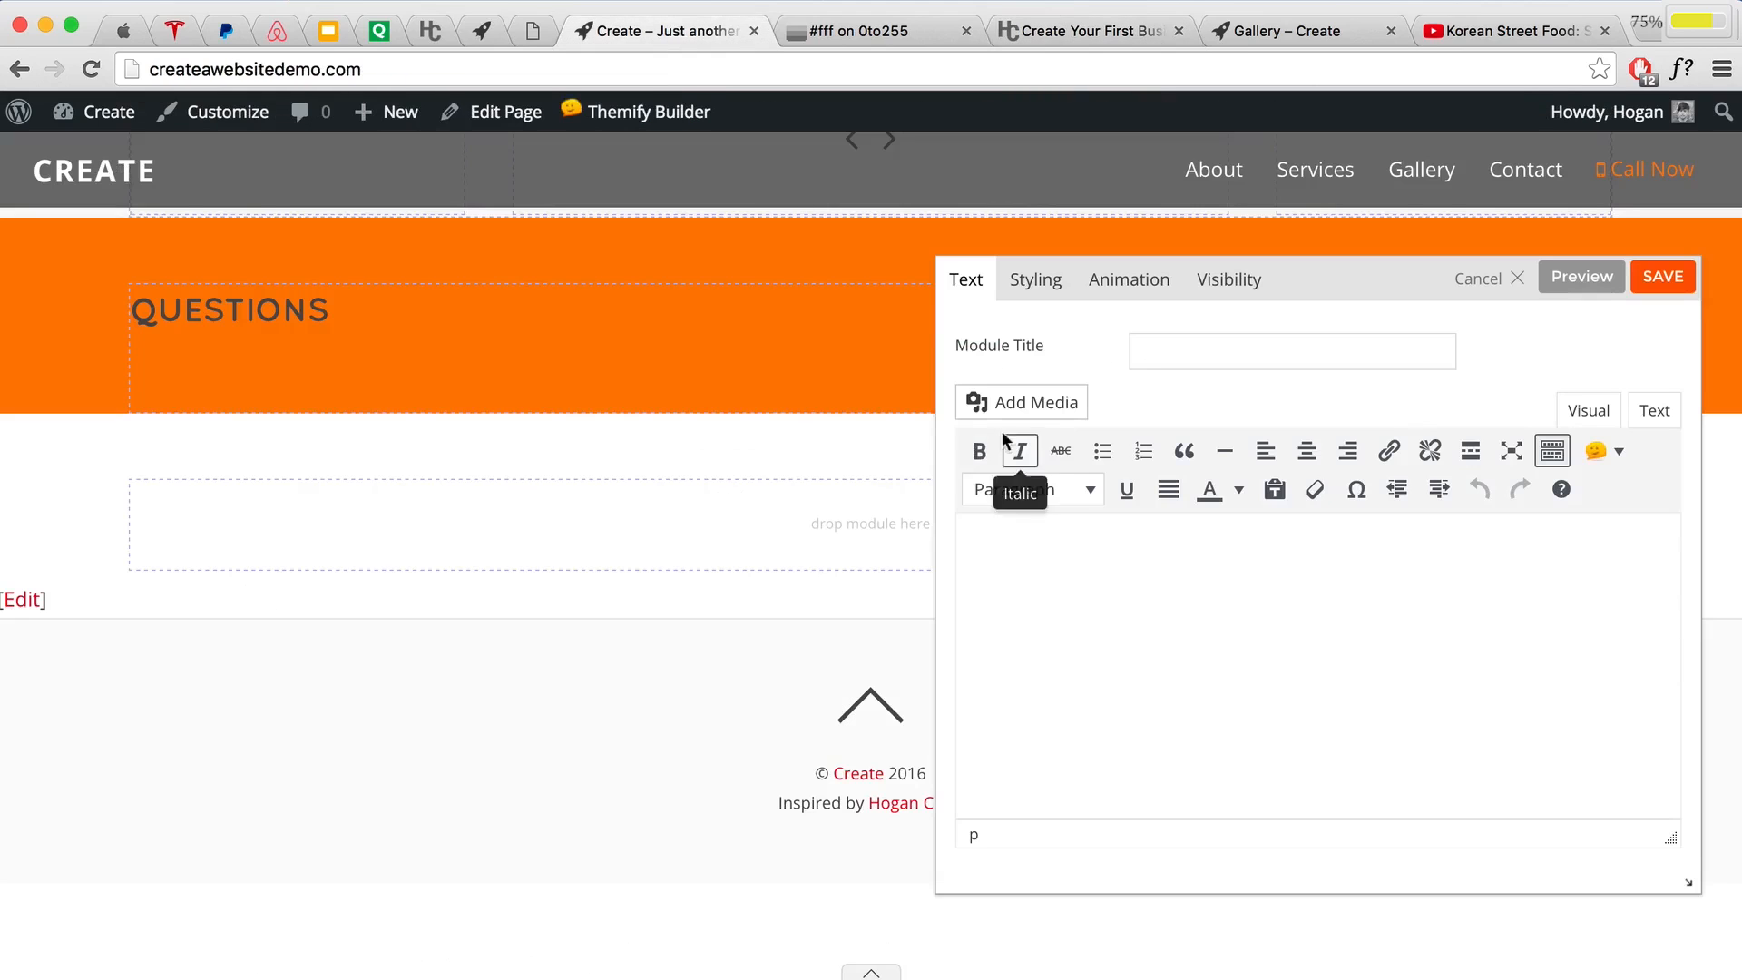
click(971, 544)
click(1274, 490)
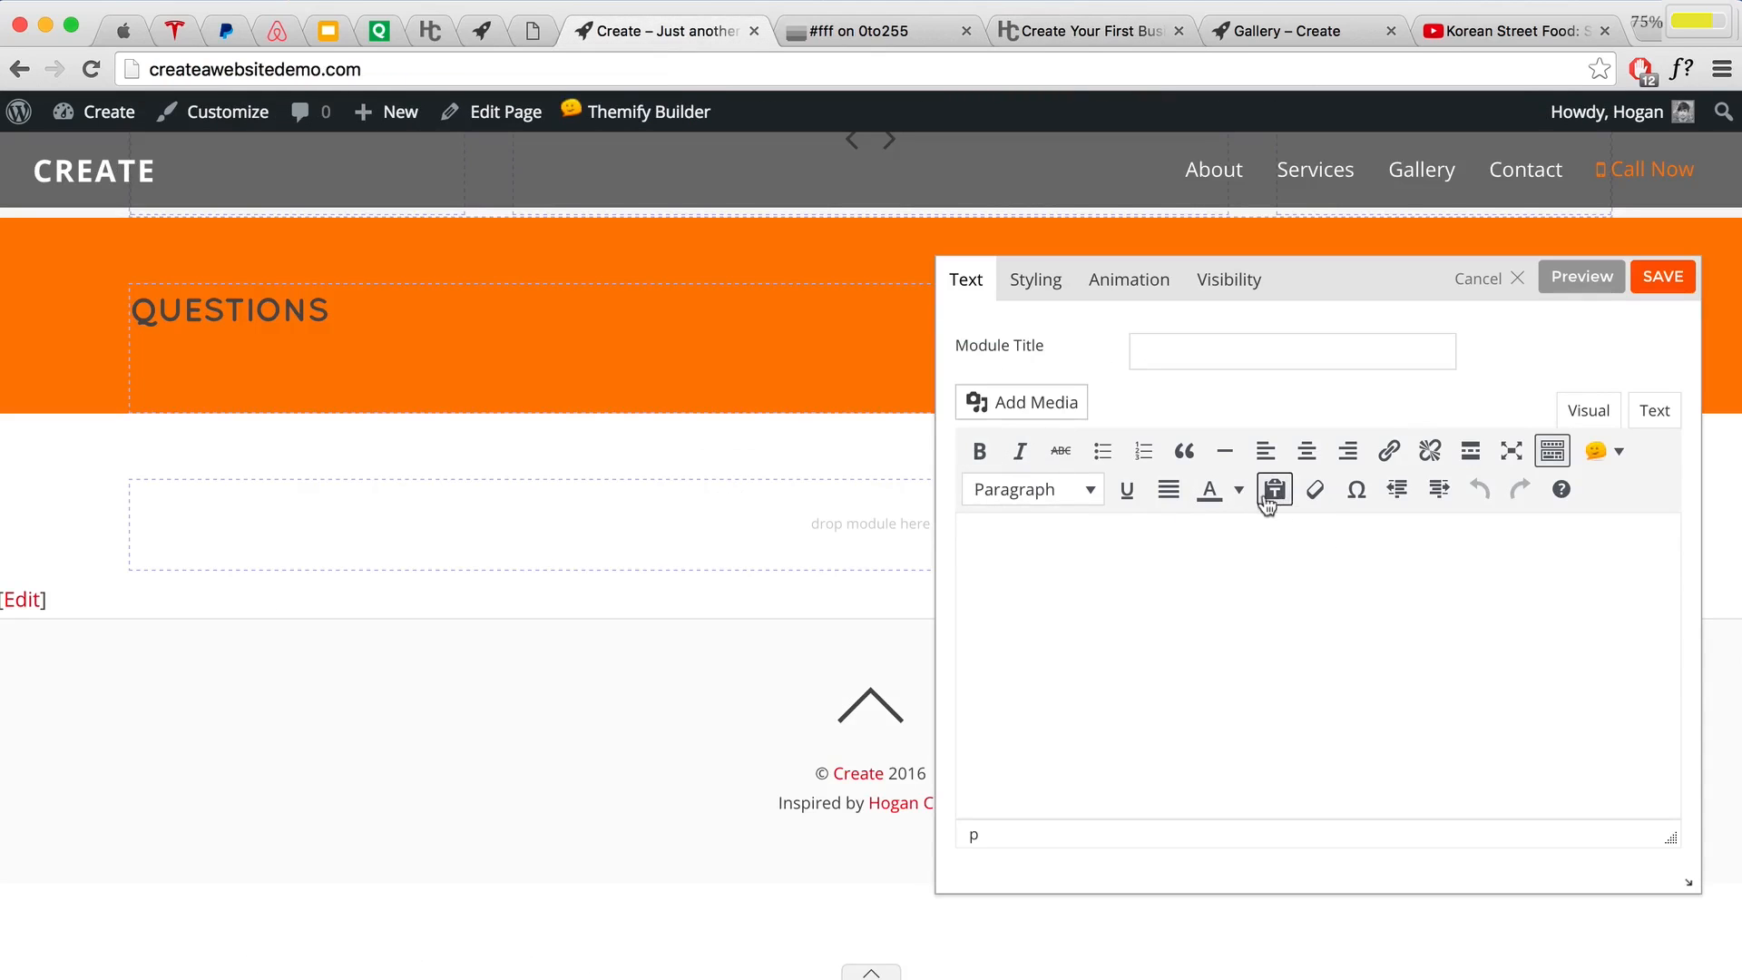
key(super+v)
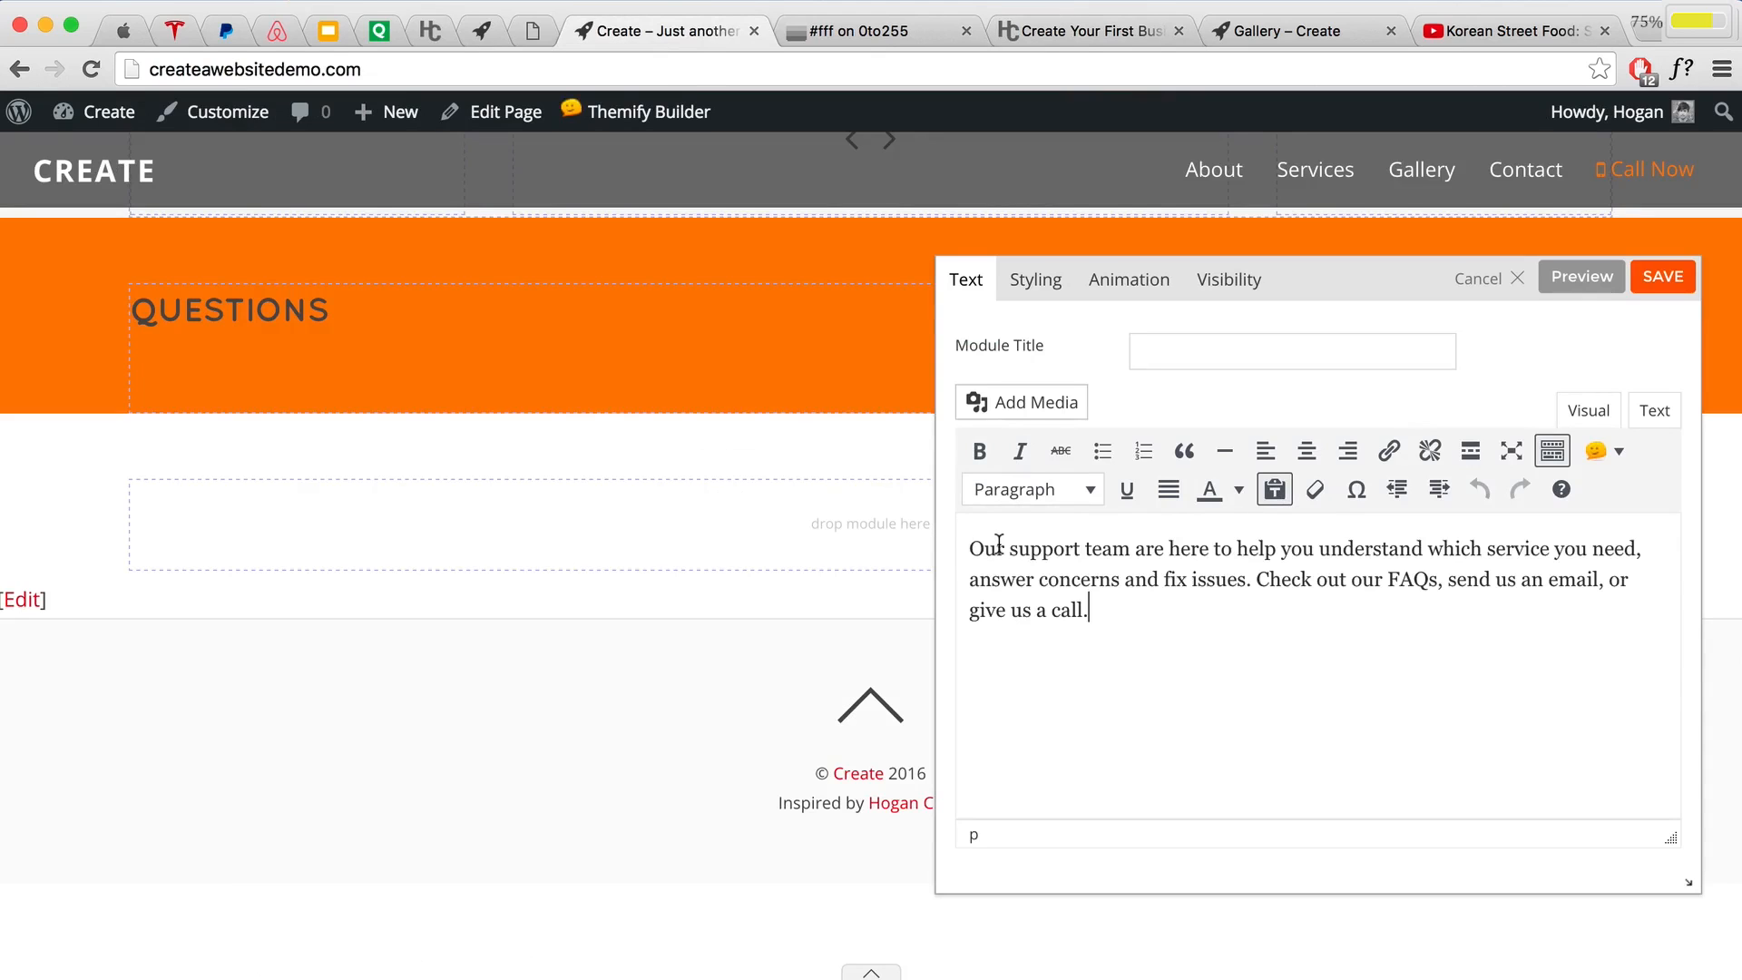
click(1653, 288)
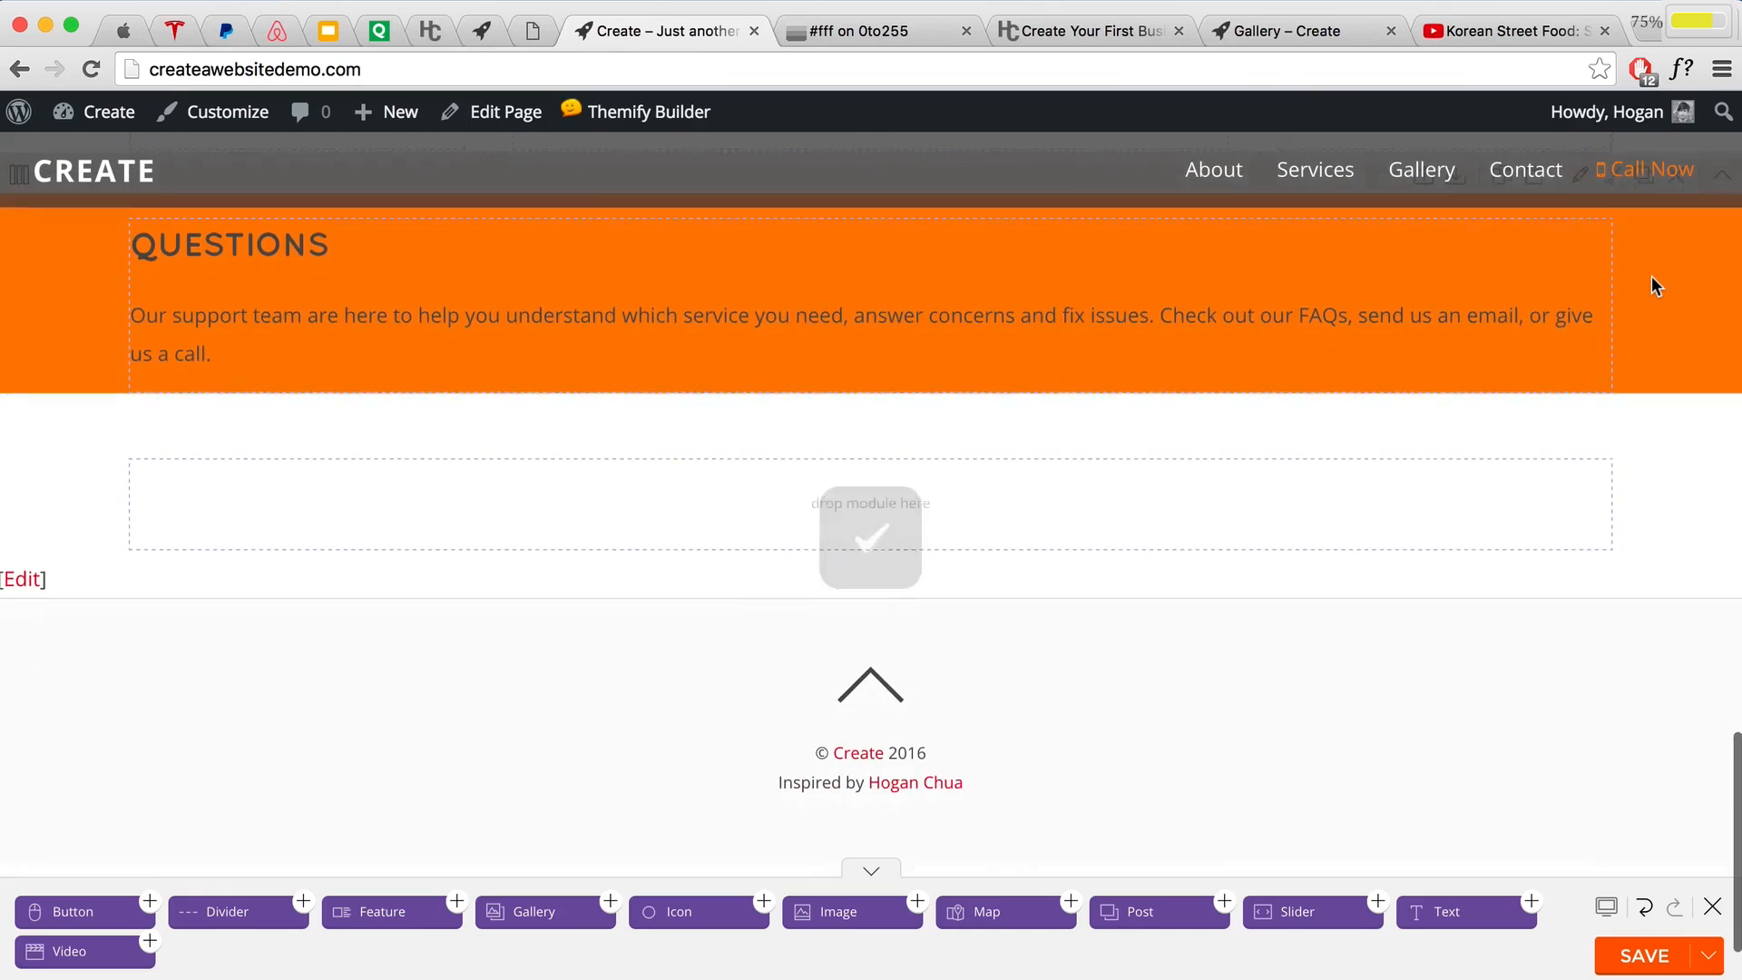
Step: Split the row beneath Questions into 1:2:1 columns with the support paragraph in the middle
scroll(923, 552, up, 5)
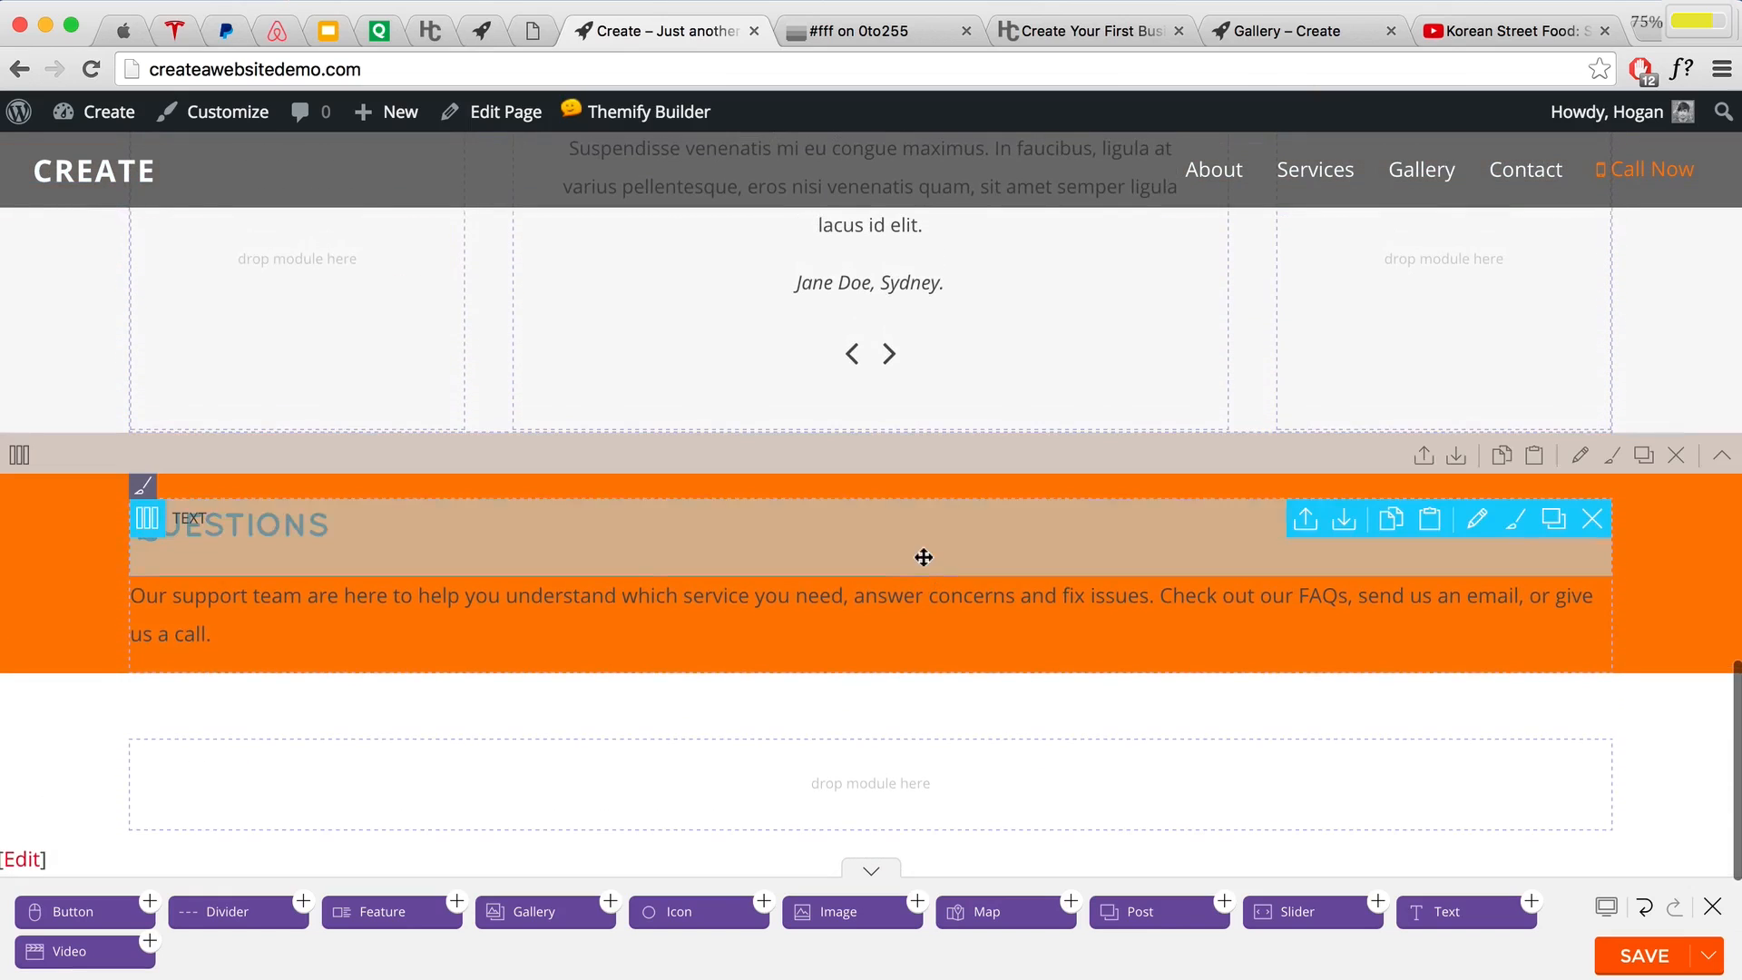
mouse_move(148, 598)
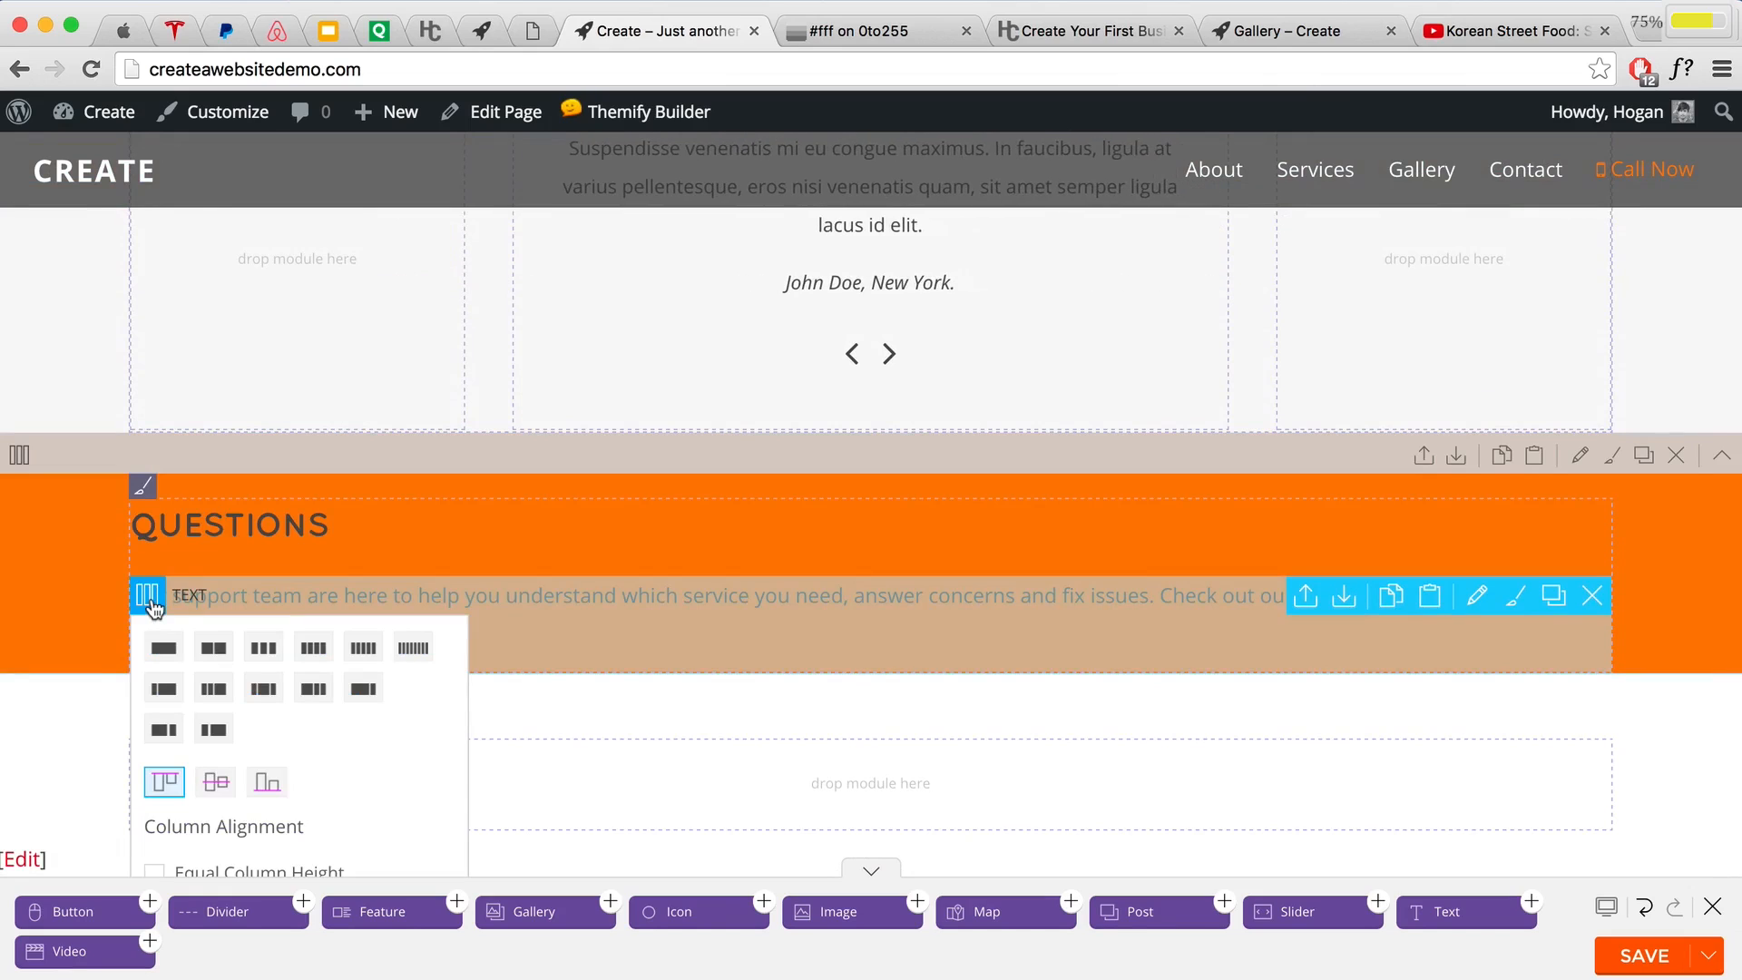
click(263, 688)
drag(268, 691, 830, 684)
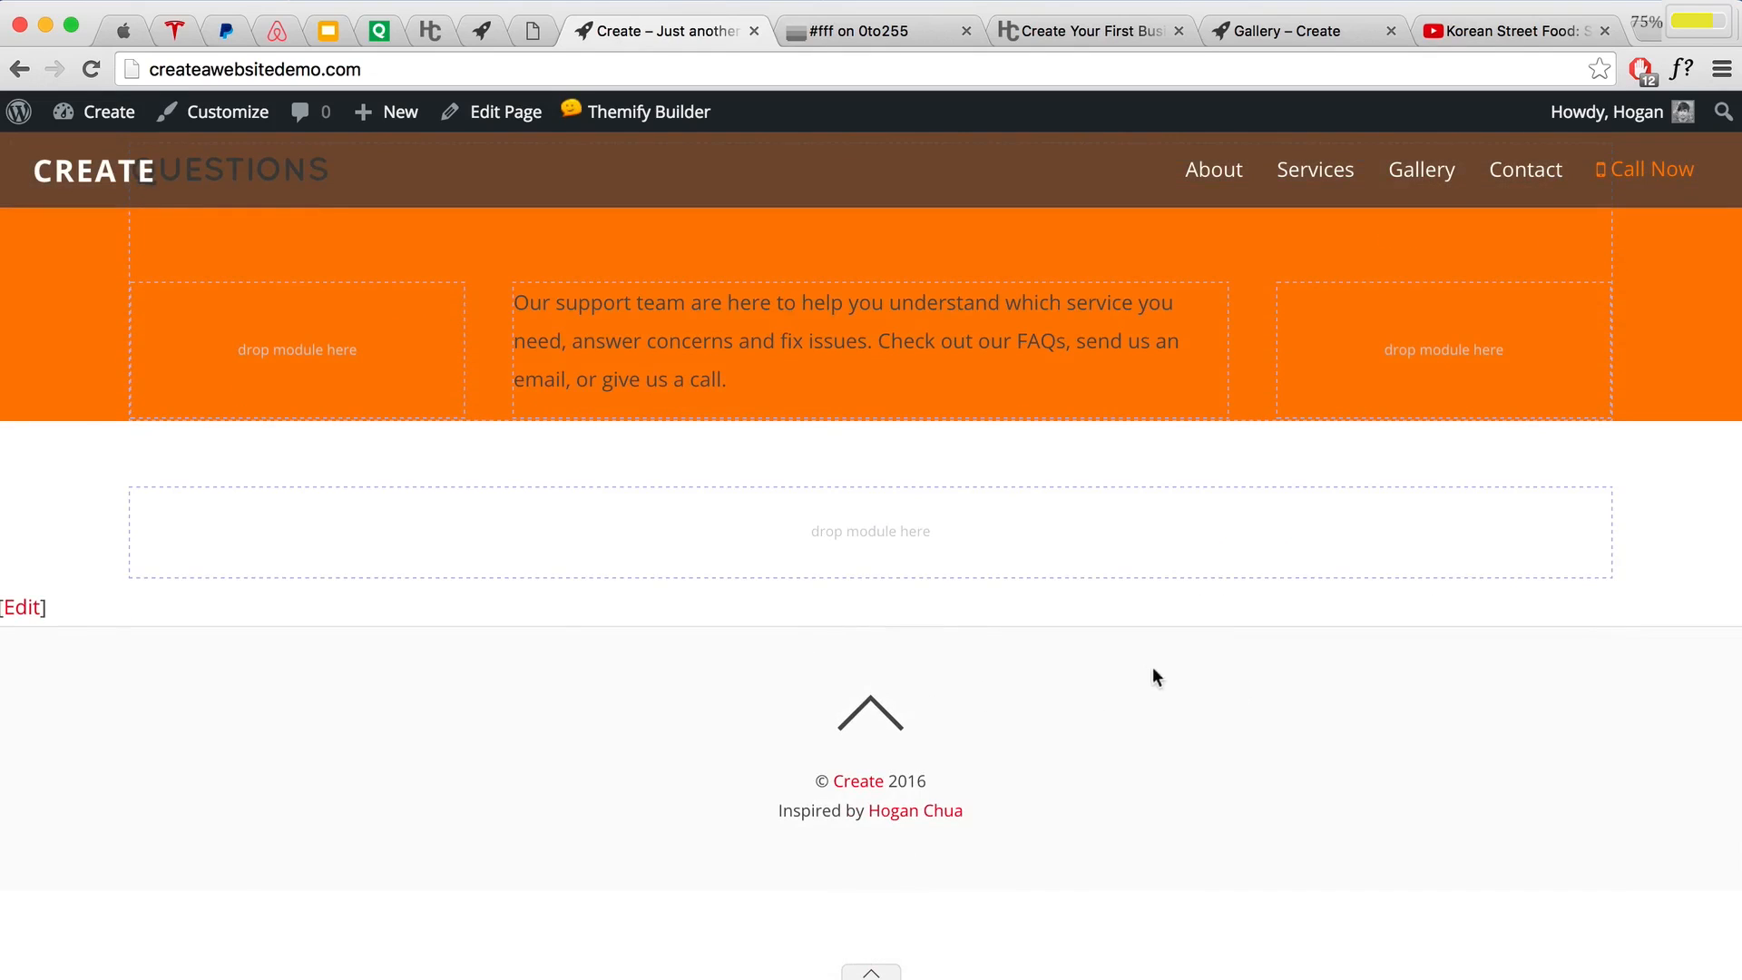
scroll(1147, 667, up, 4)
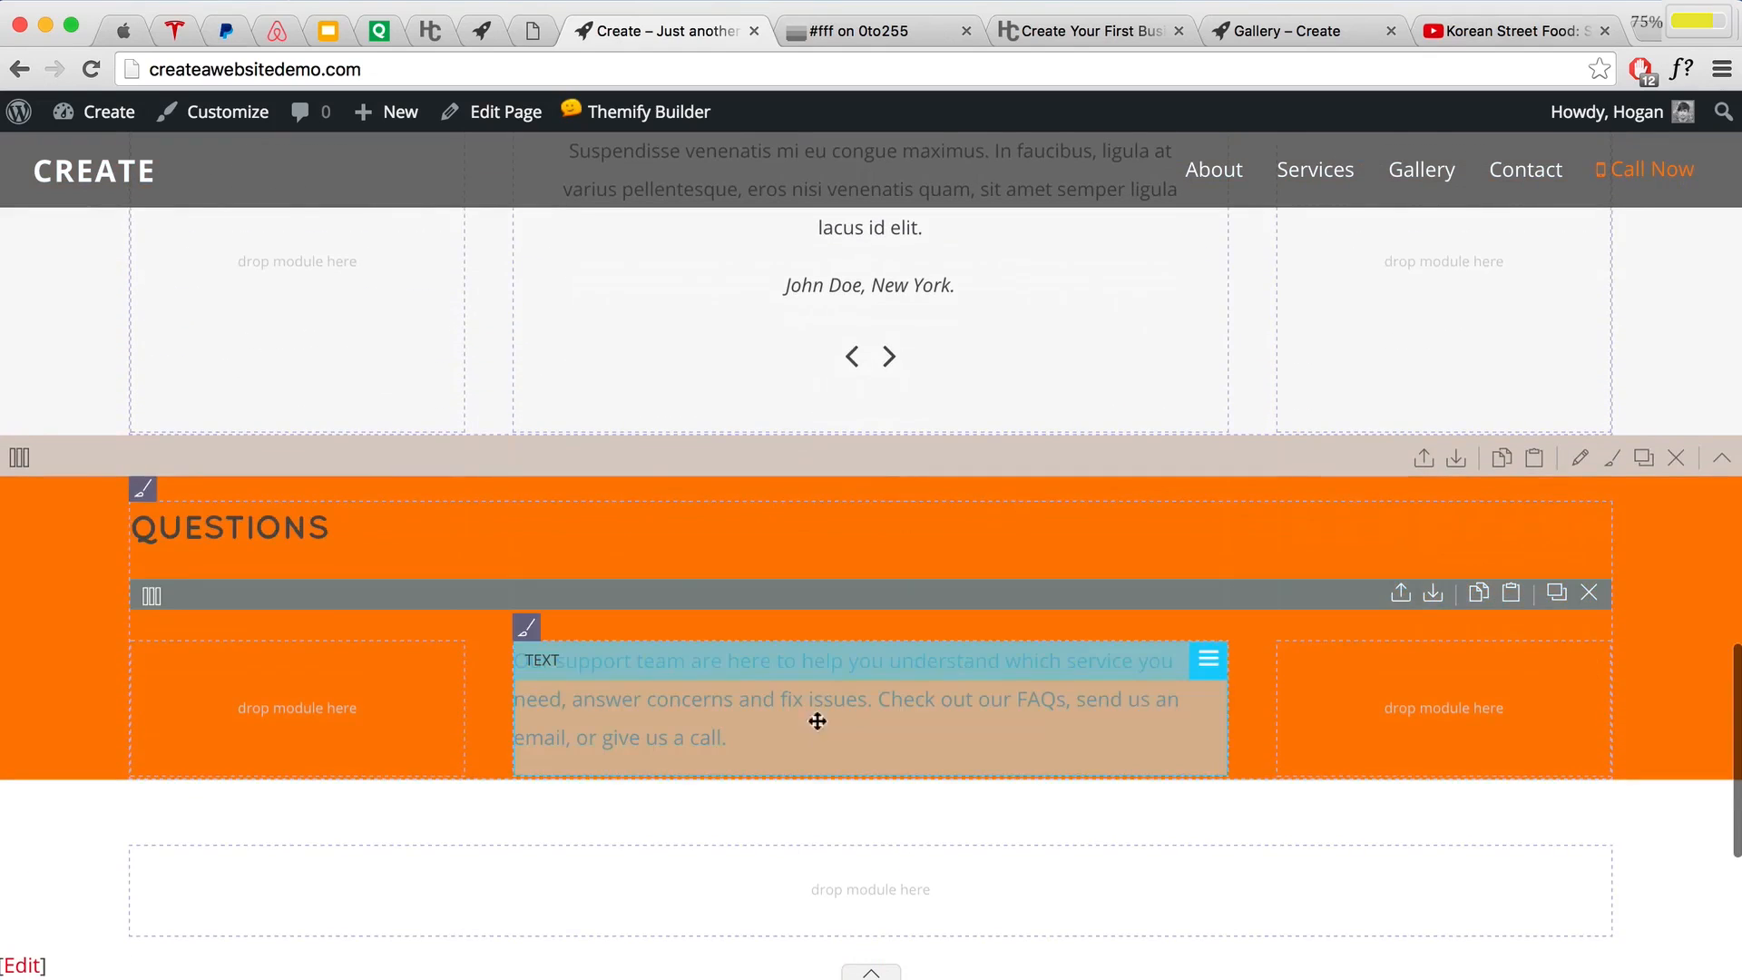
scroll(898, 635, down, 2)
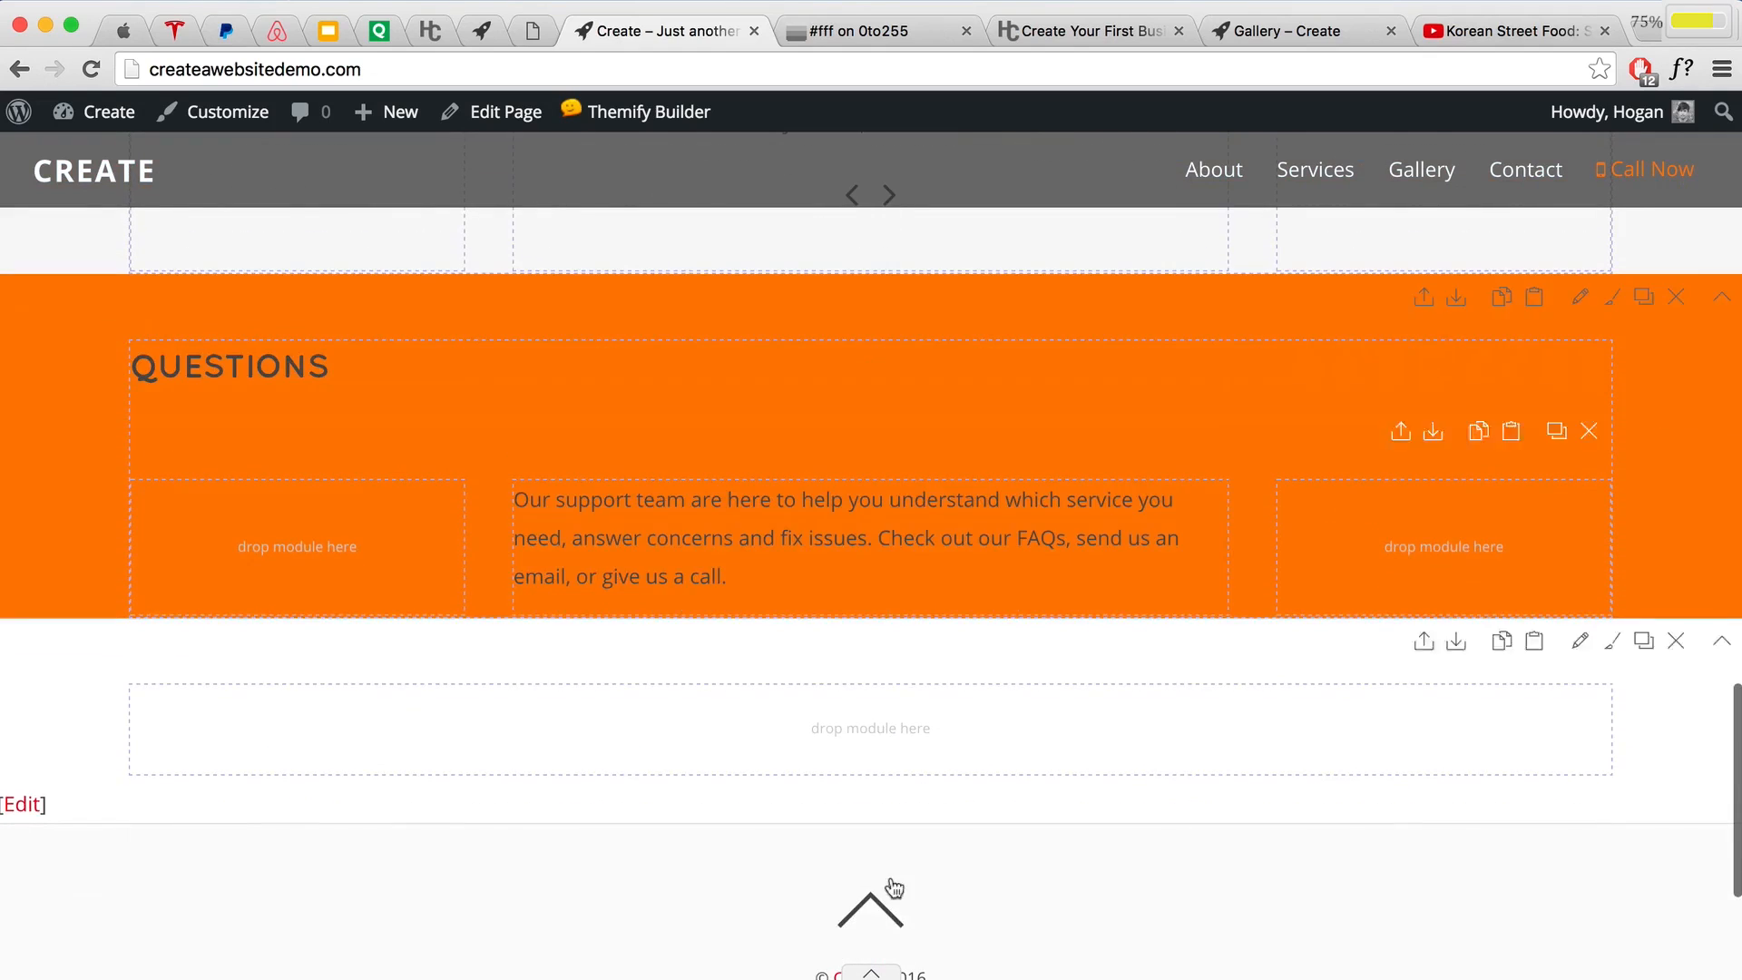
click(871, 973)
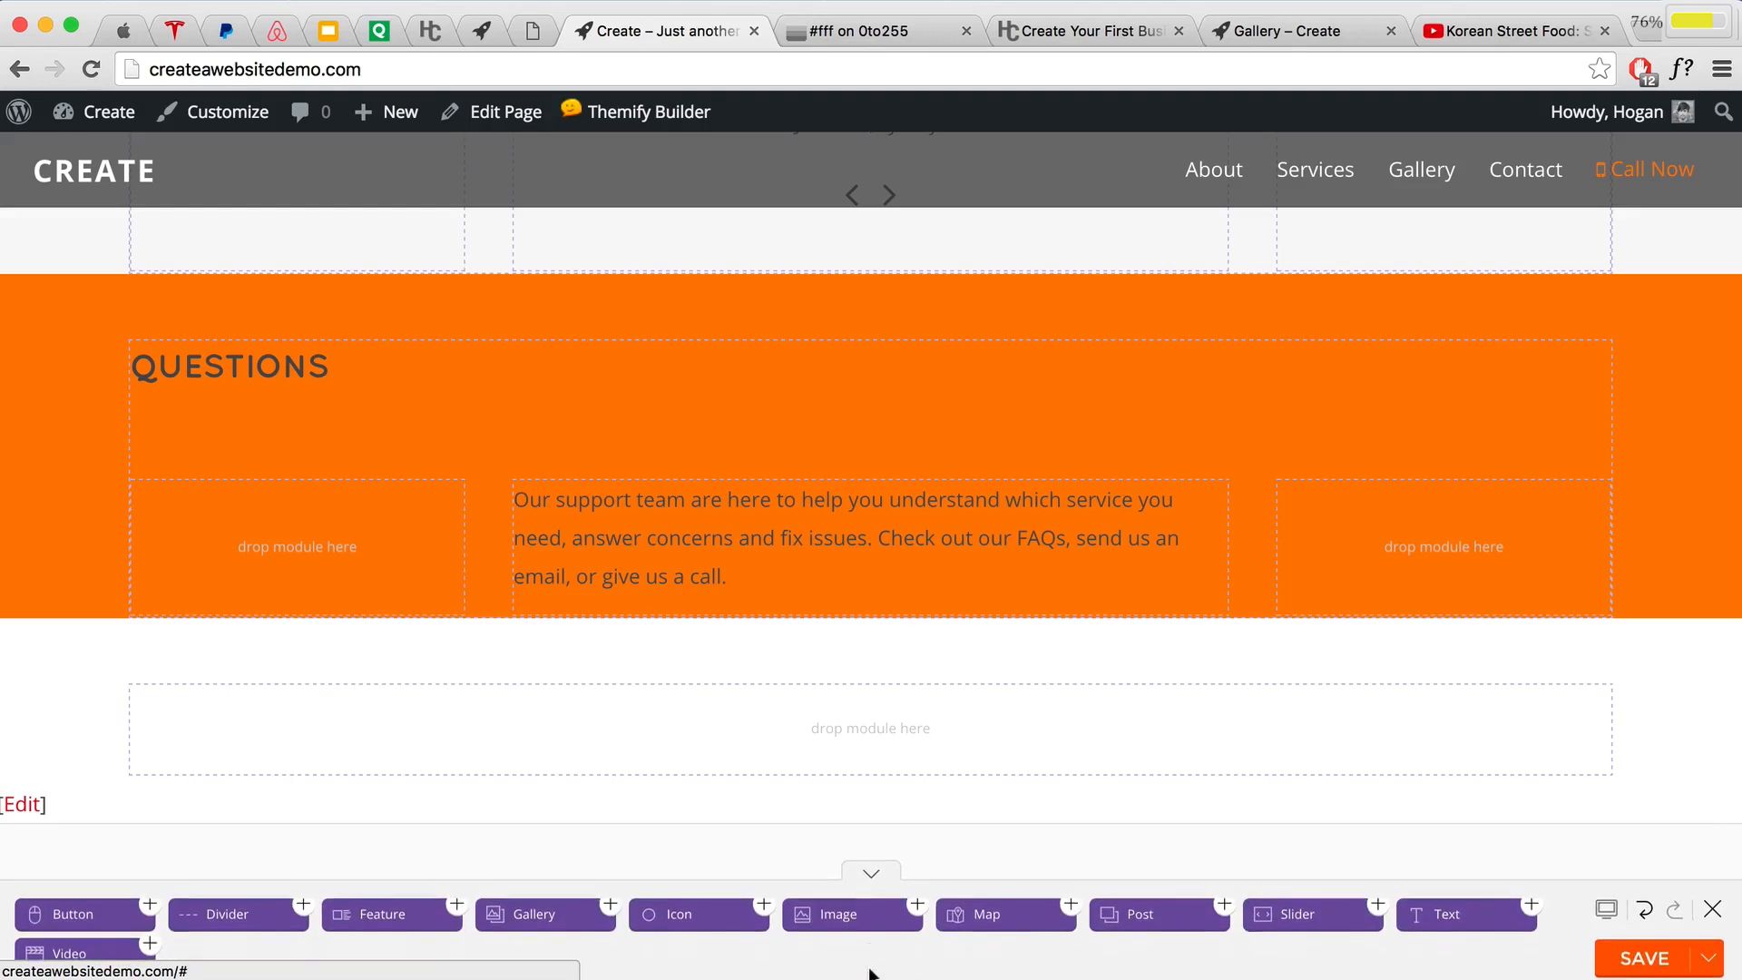
Step: Add a Button module under the support paragraph and paste the View Services button's styling into it
drag(105, 902, 876, 626)
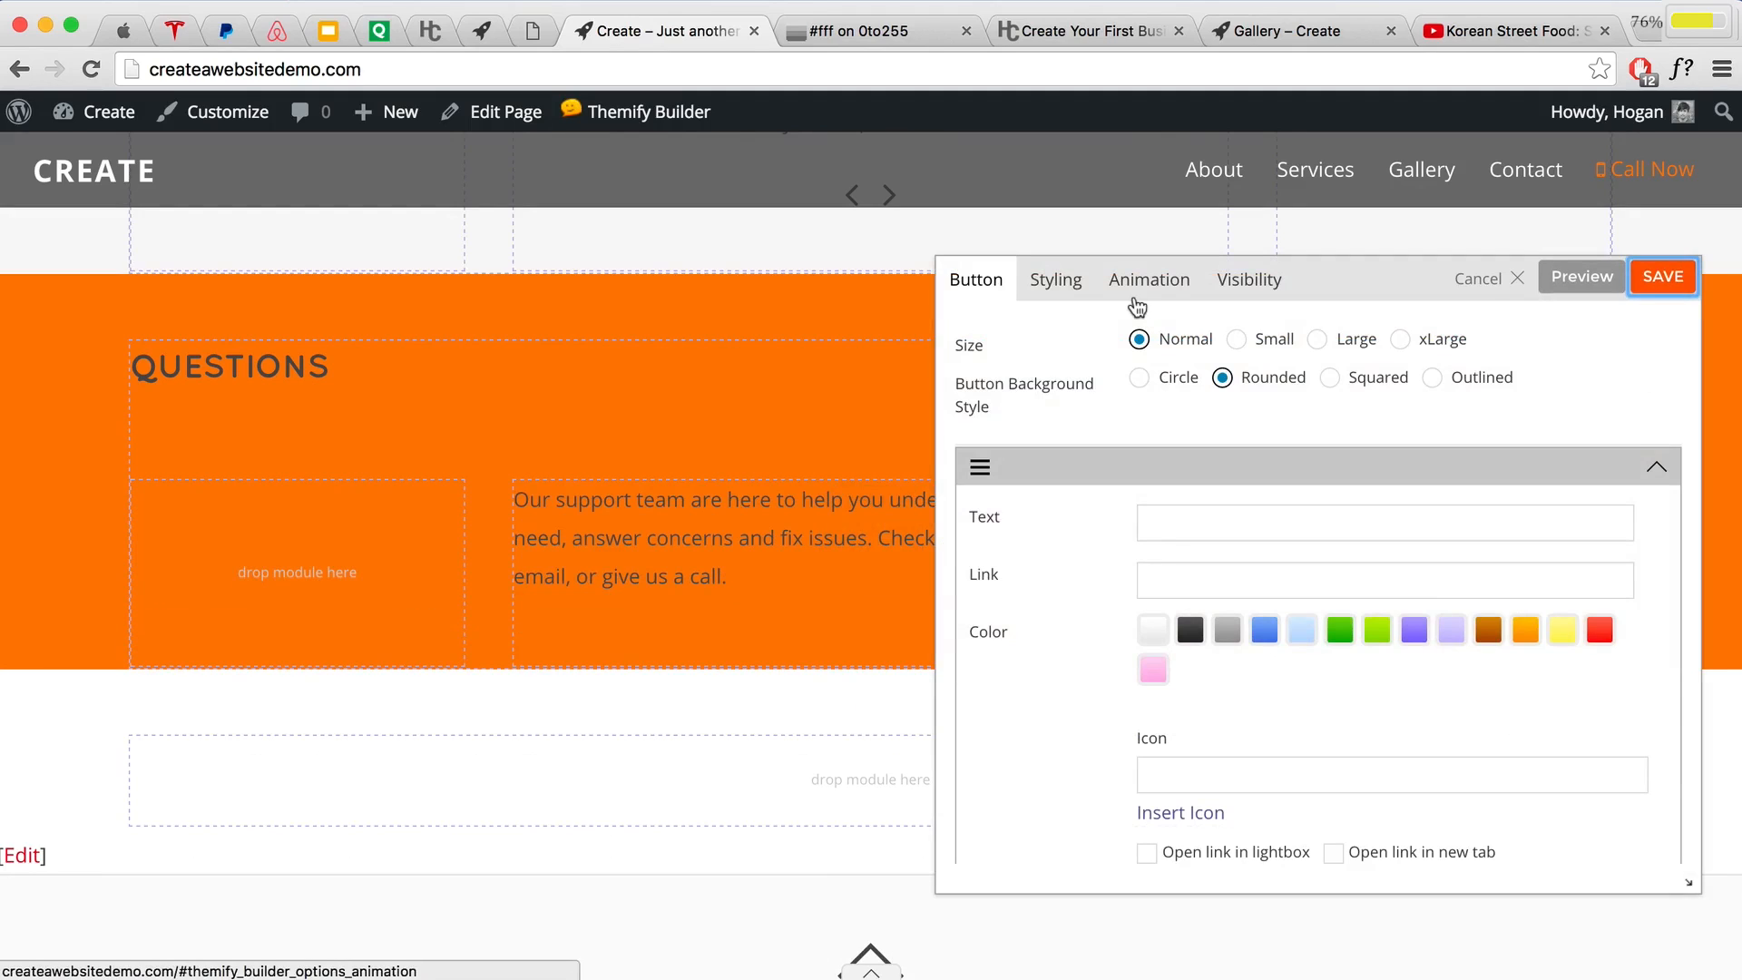
key(Return)
scroll(1085, 331, down, 4)
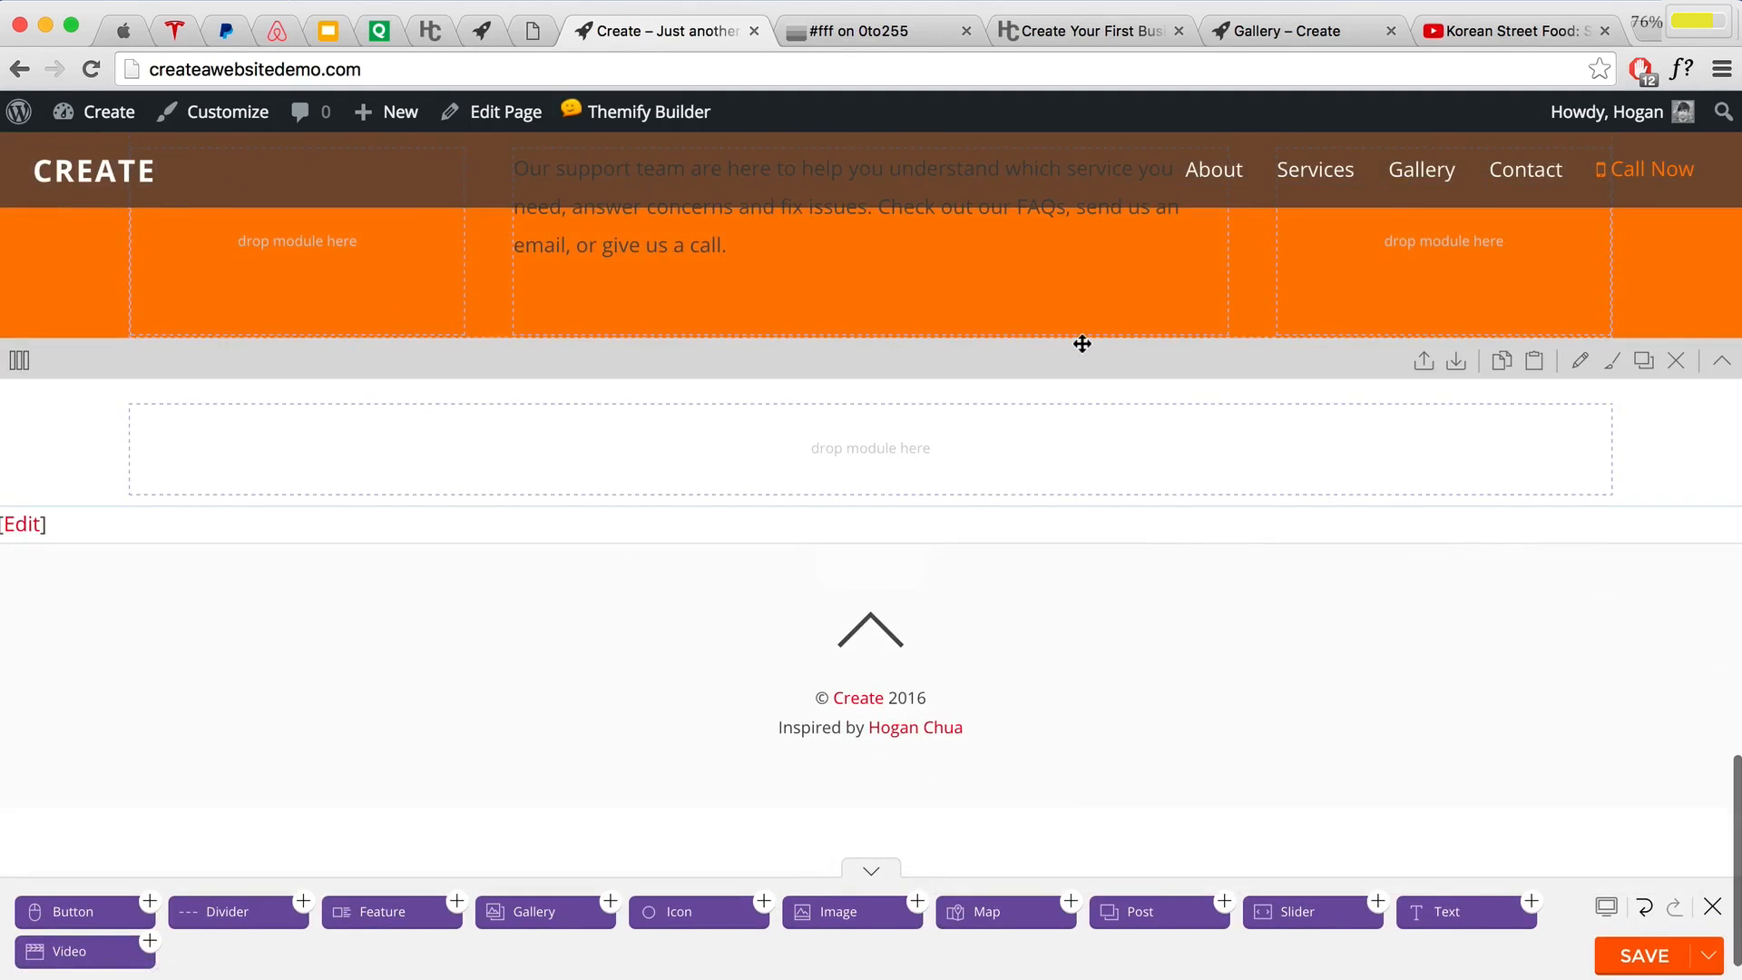
scroll(1082, 343, up, 20)
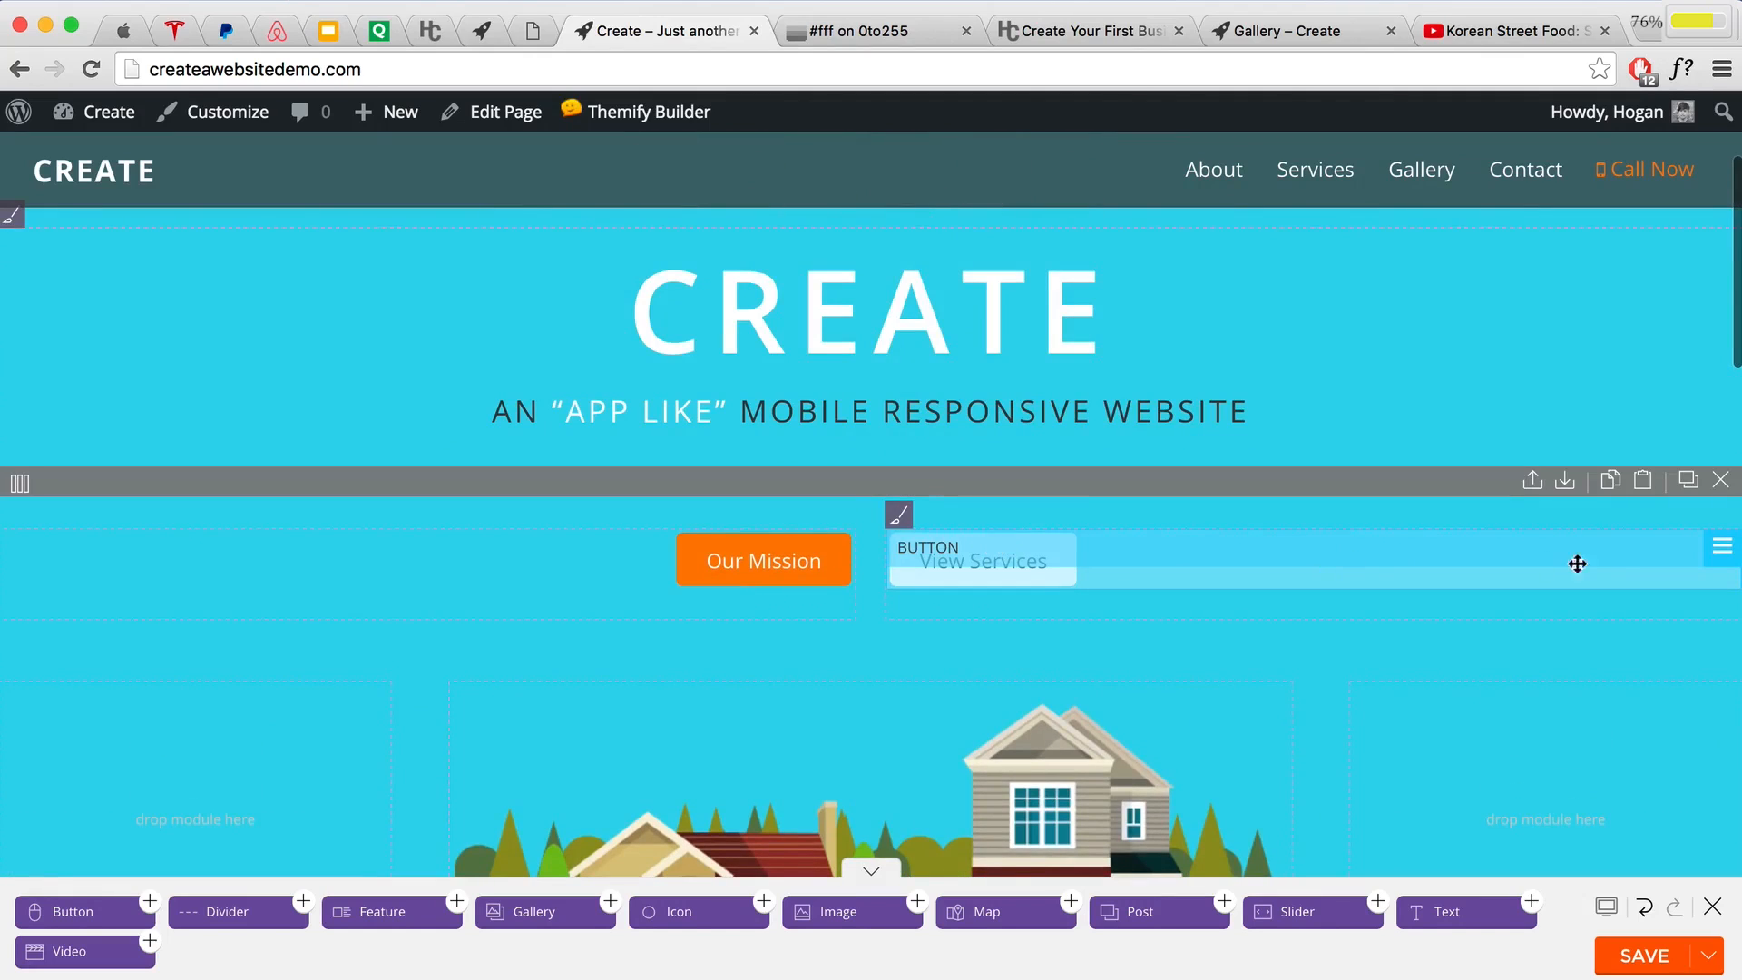
mouse_move(1704, 553)
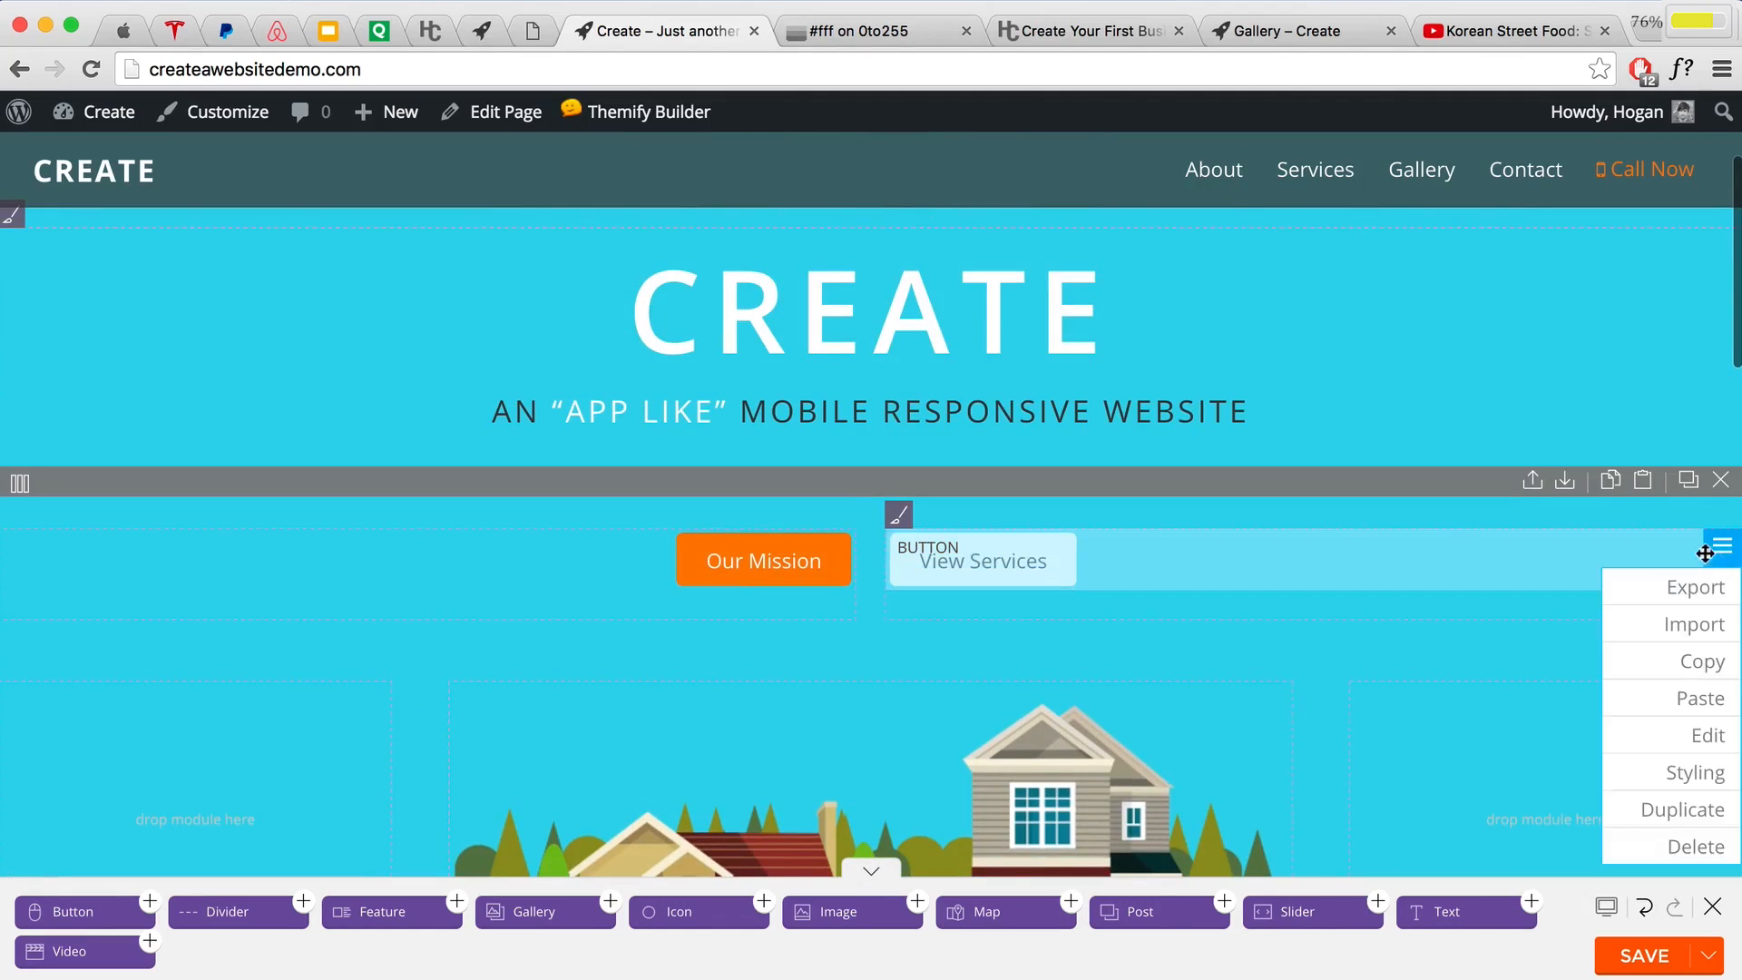
click(1702, 671)
scroll(1179, 631, down, 15)
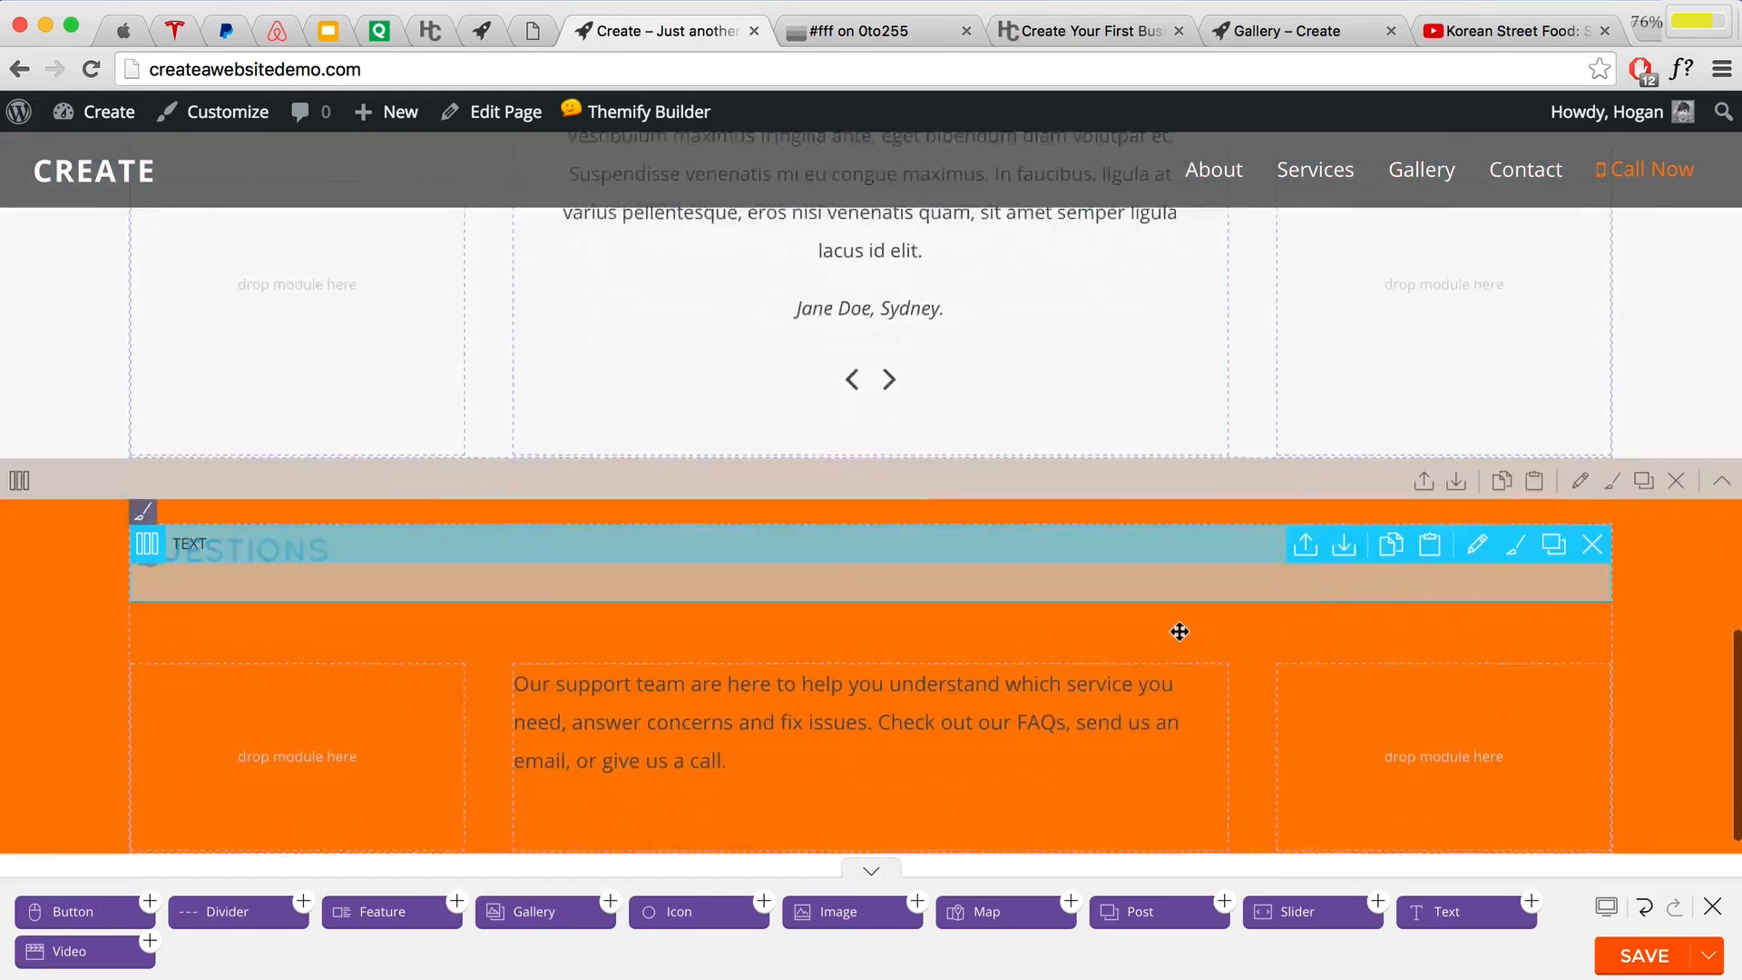
scroll(1179, 631, down, 3)
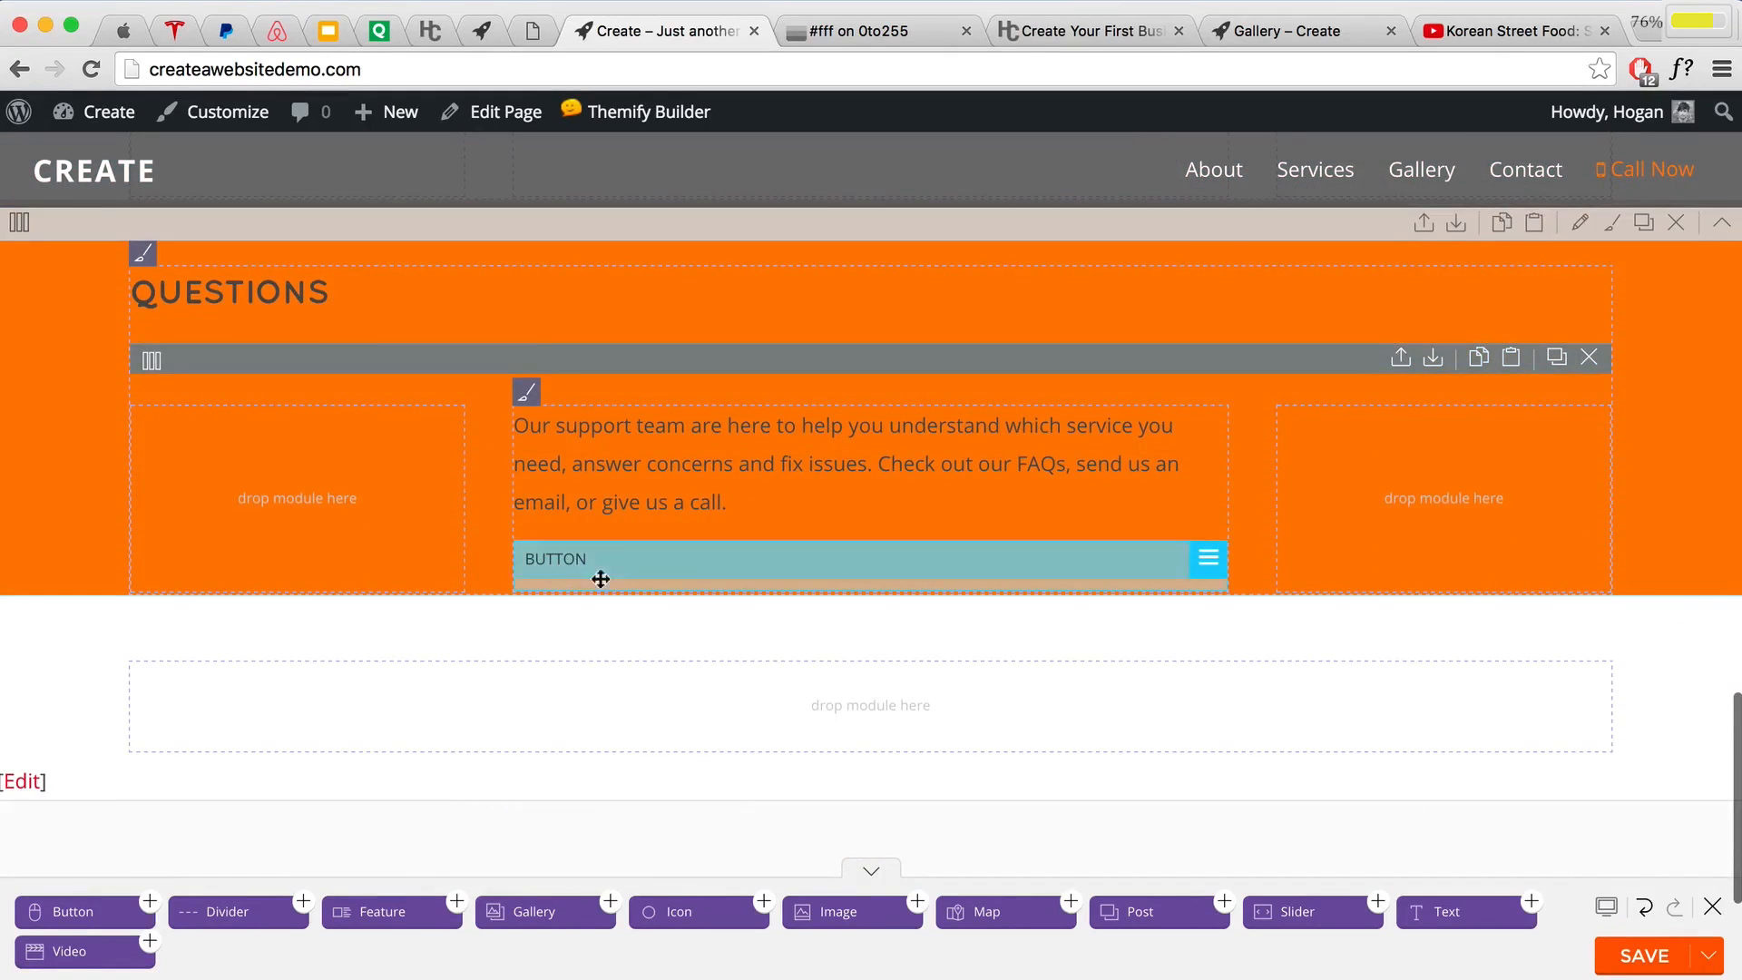
click(1205, 561)
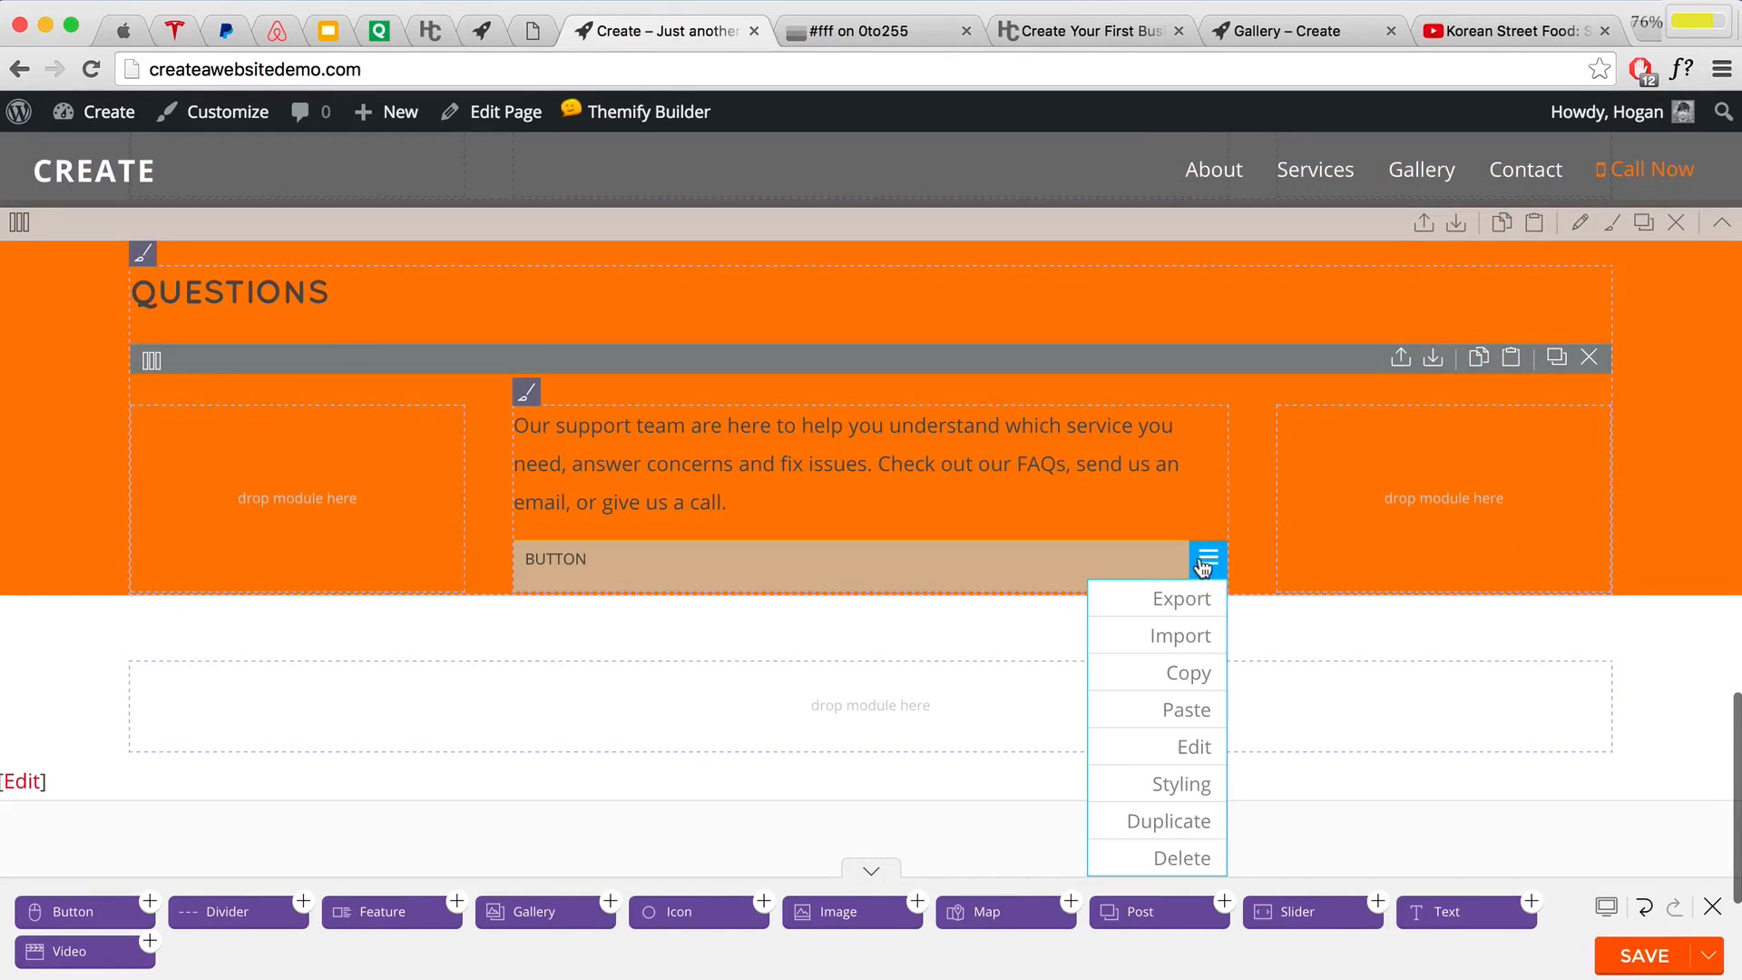
click(1182, 707)
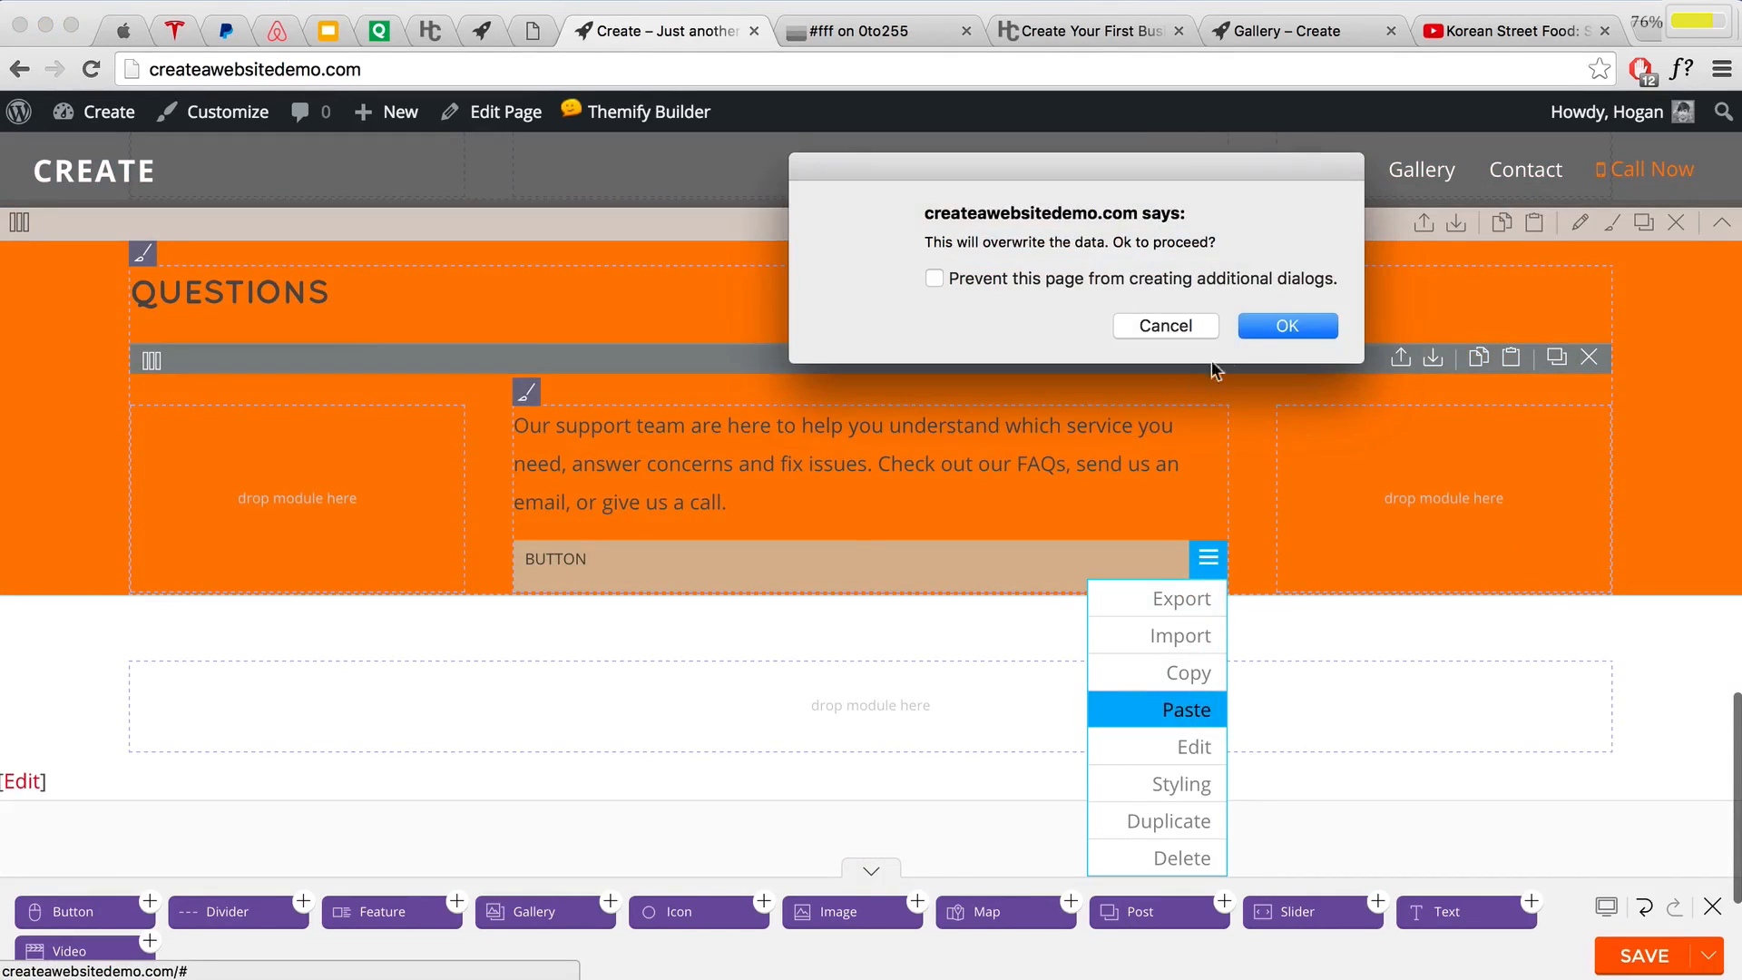
click(1250, 328)
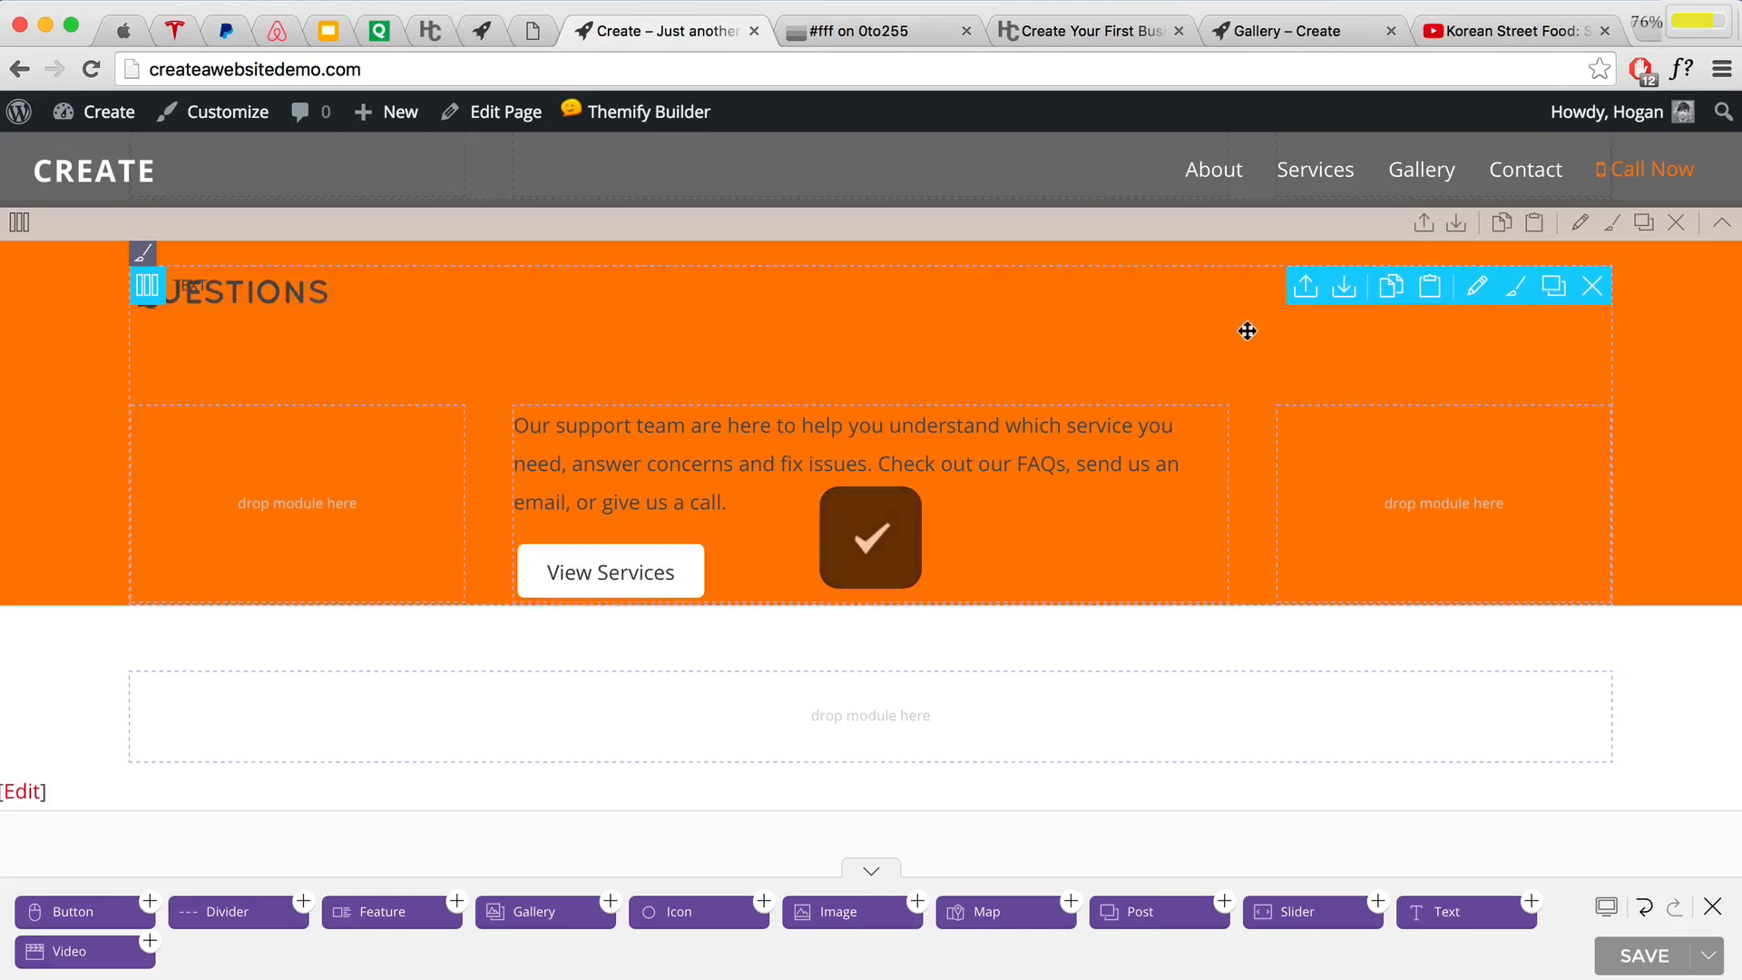
Step: Relabel the pasted button 'Ask Questions', point its link to the contact page, and save it
scroll(1243, 331, down, 3)
scroll(850, 430, up, 2)
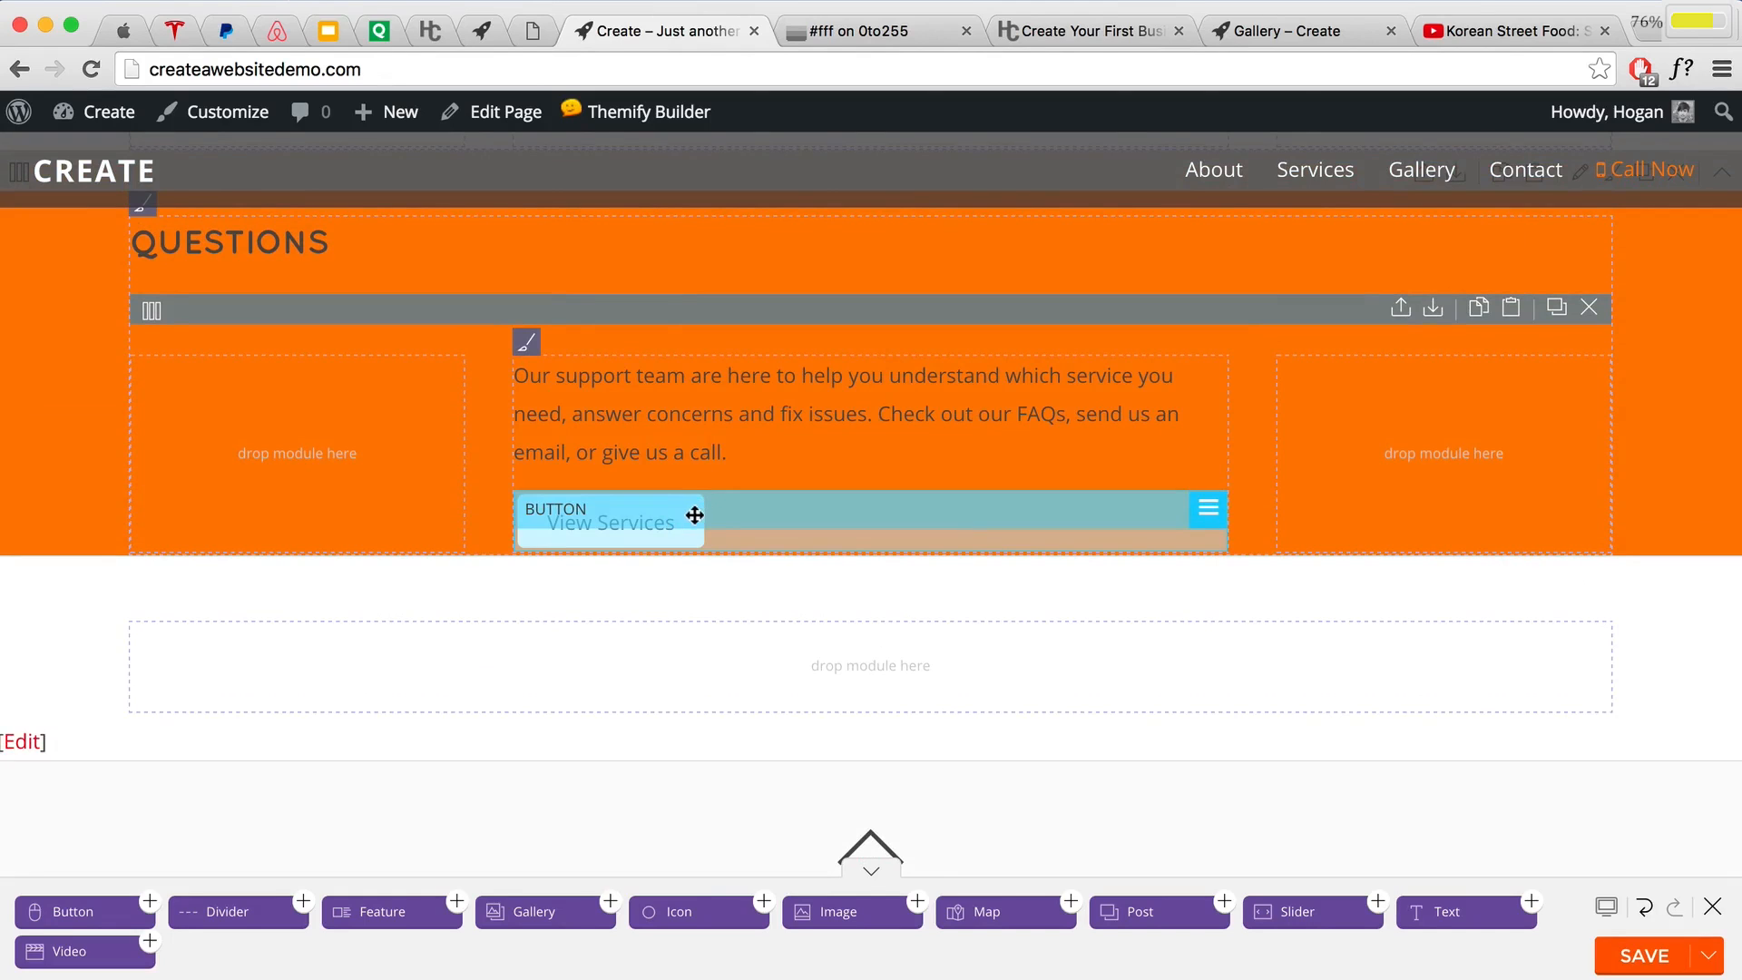
scroll(693, 510, down, 3)
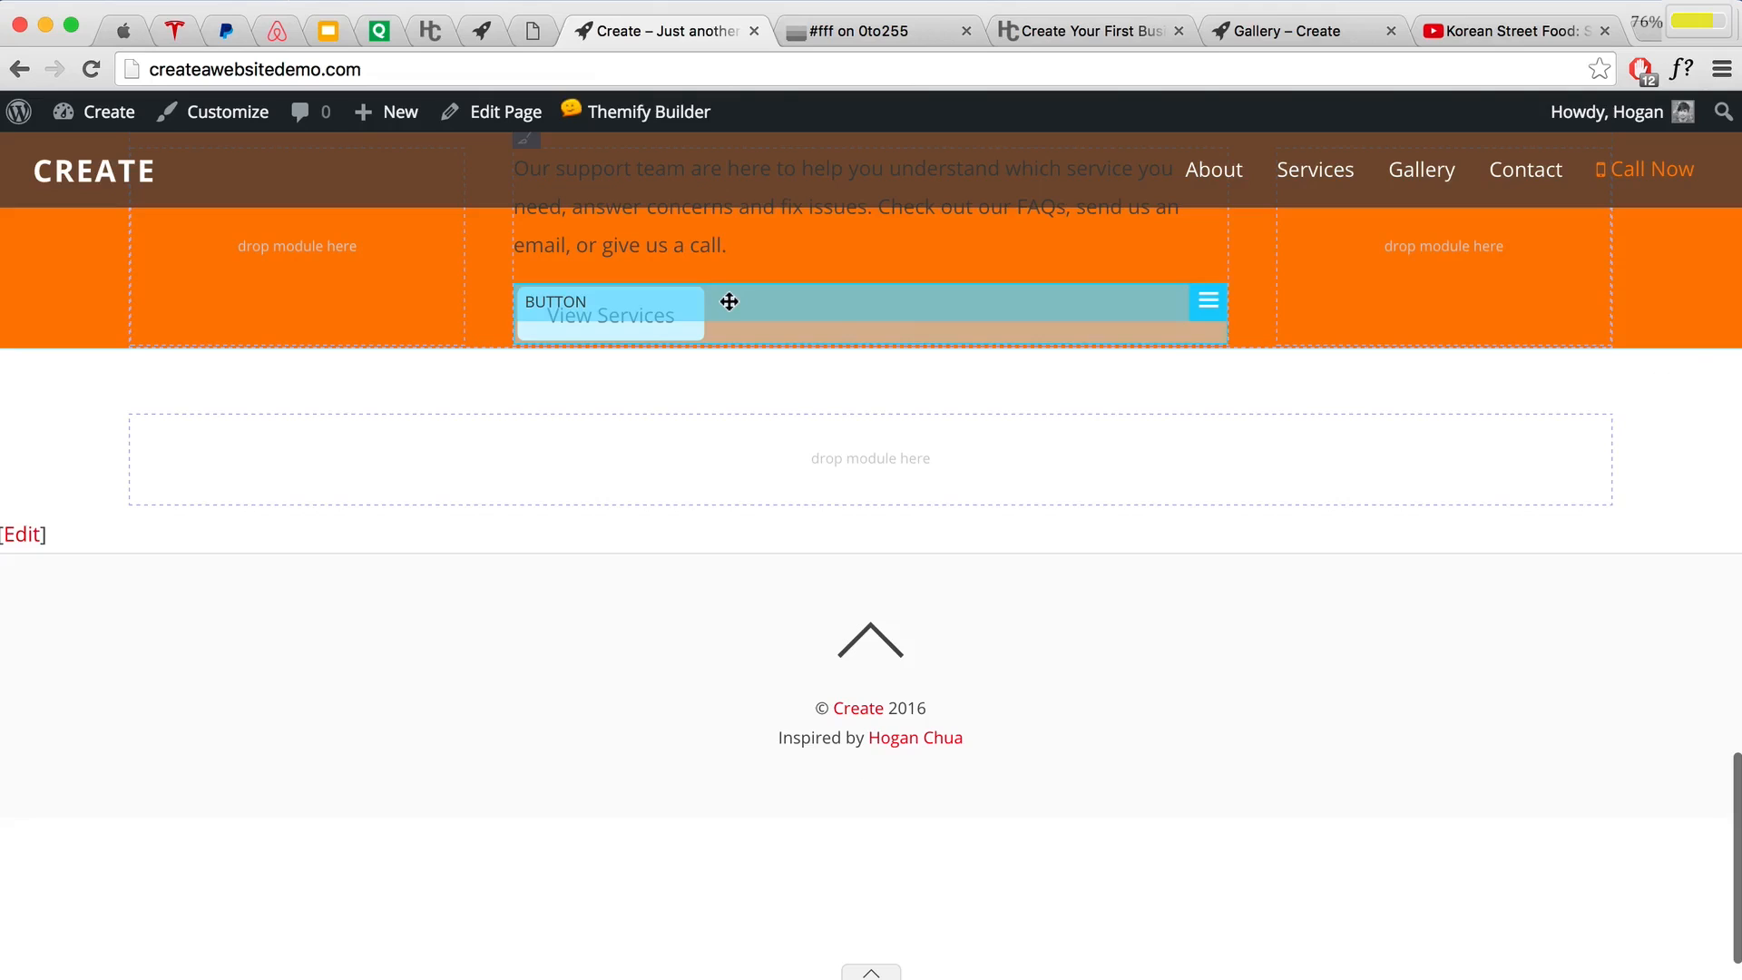
double_click(729, 301)
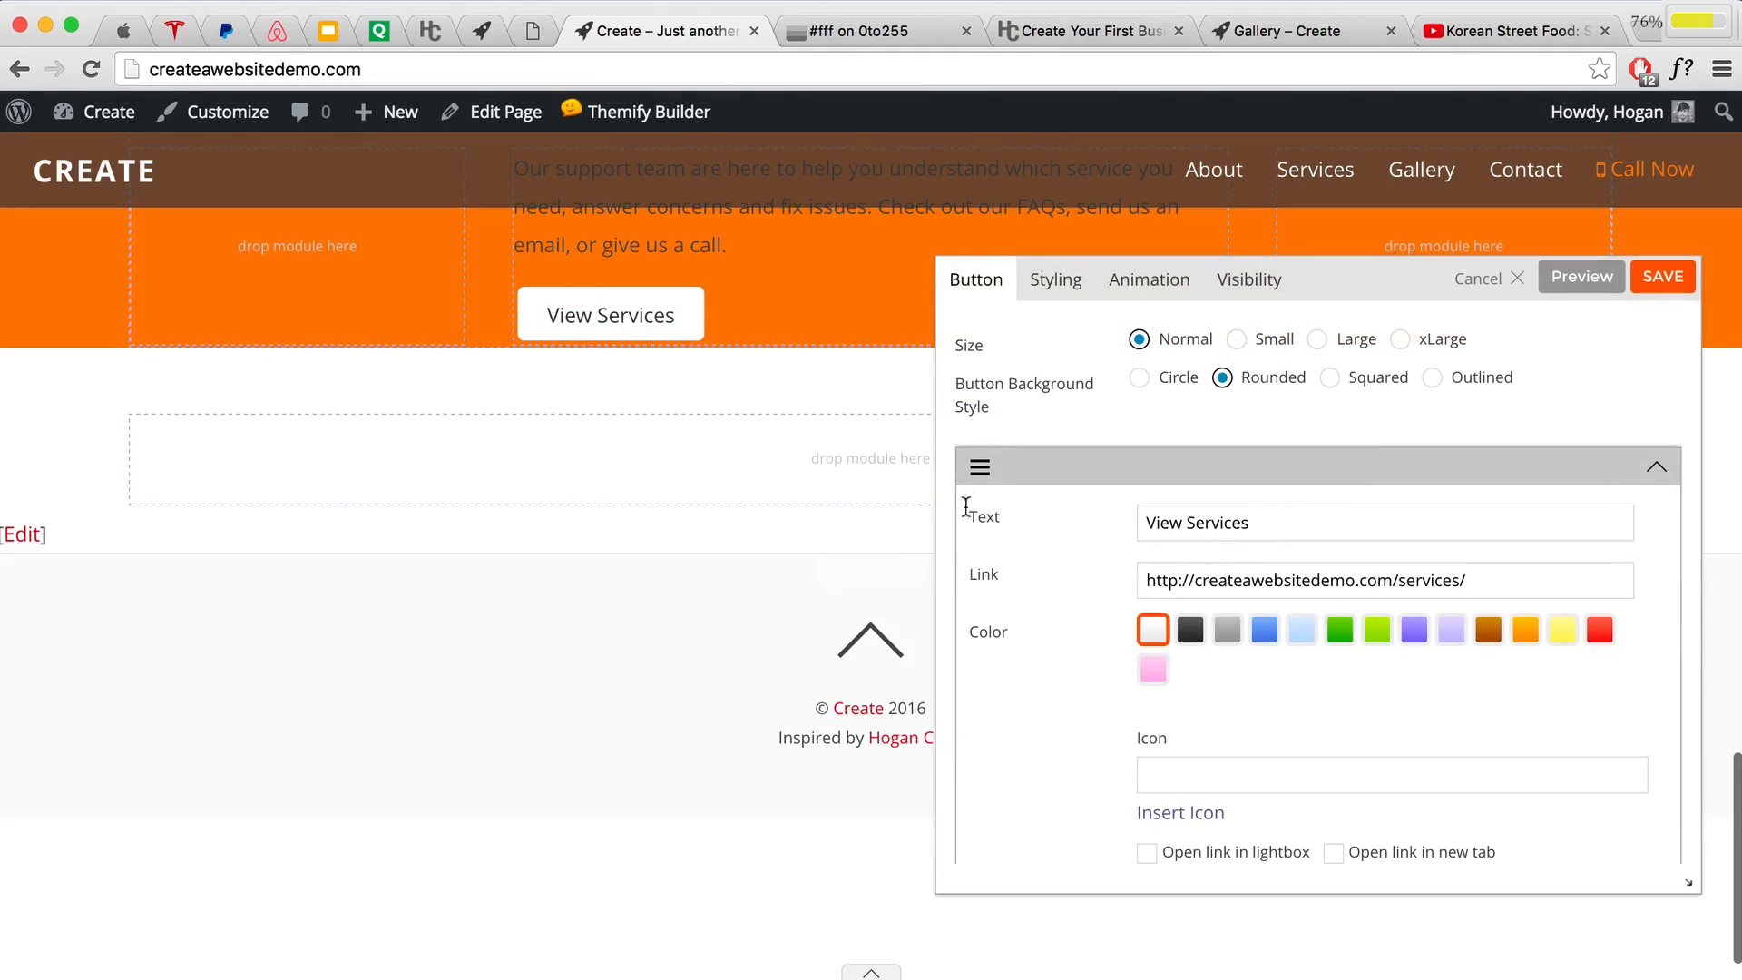
click(1295, 533)
drag(1294, 533, 824, 448)
text(Ask Questions)
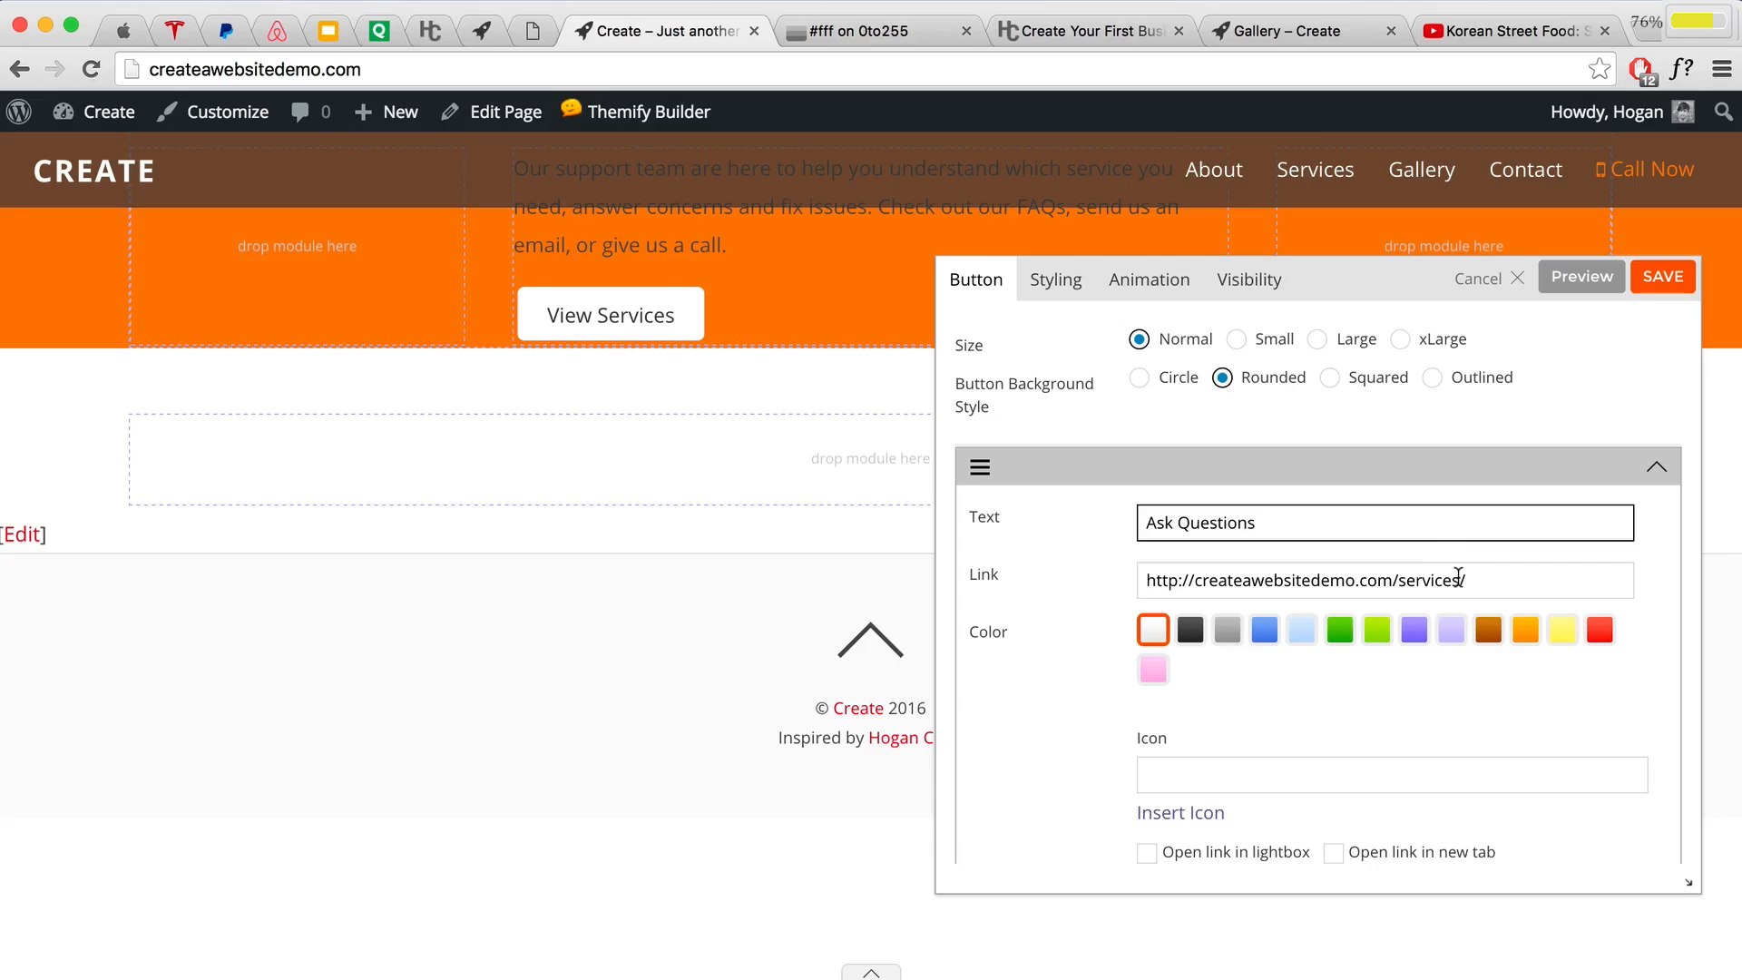
drag(1458, 579, 1400, 581)
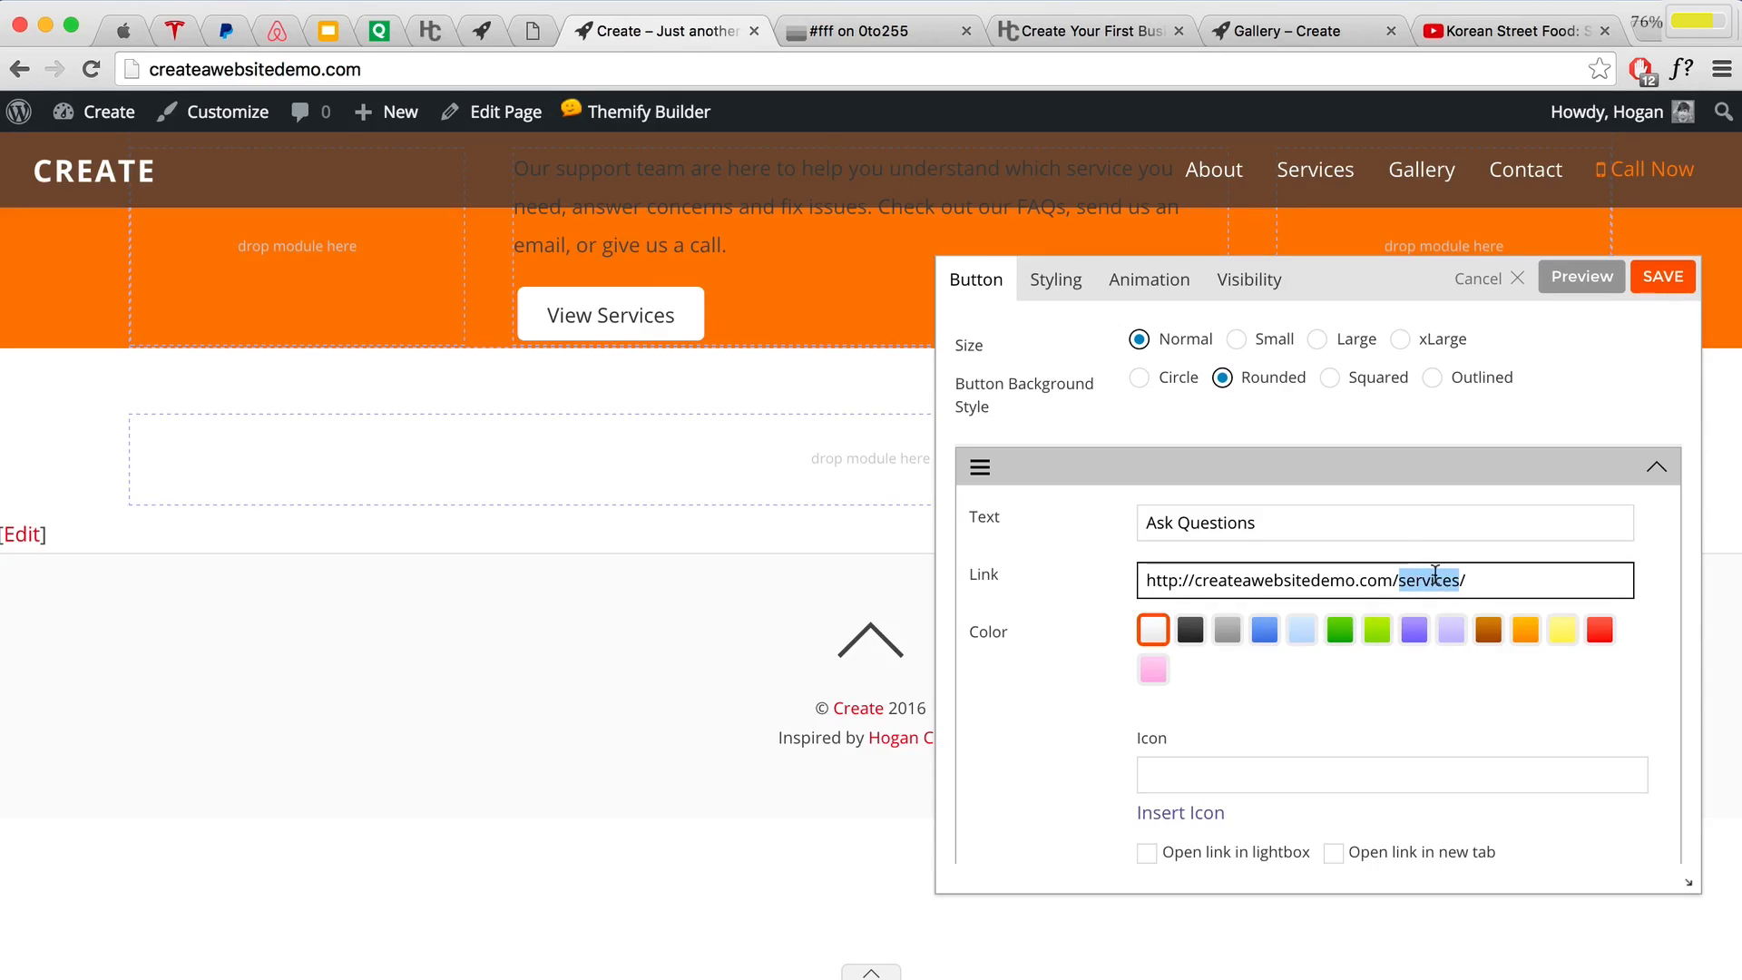
text(contact)
scroll(1422, 568, down, 1)
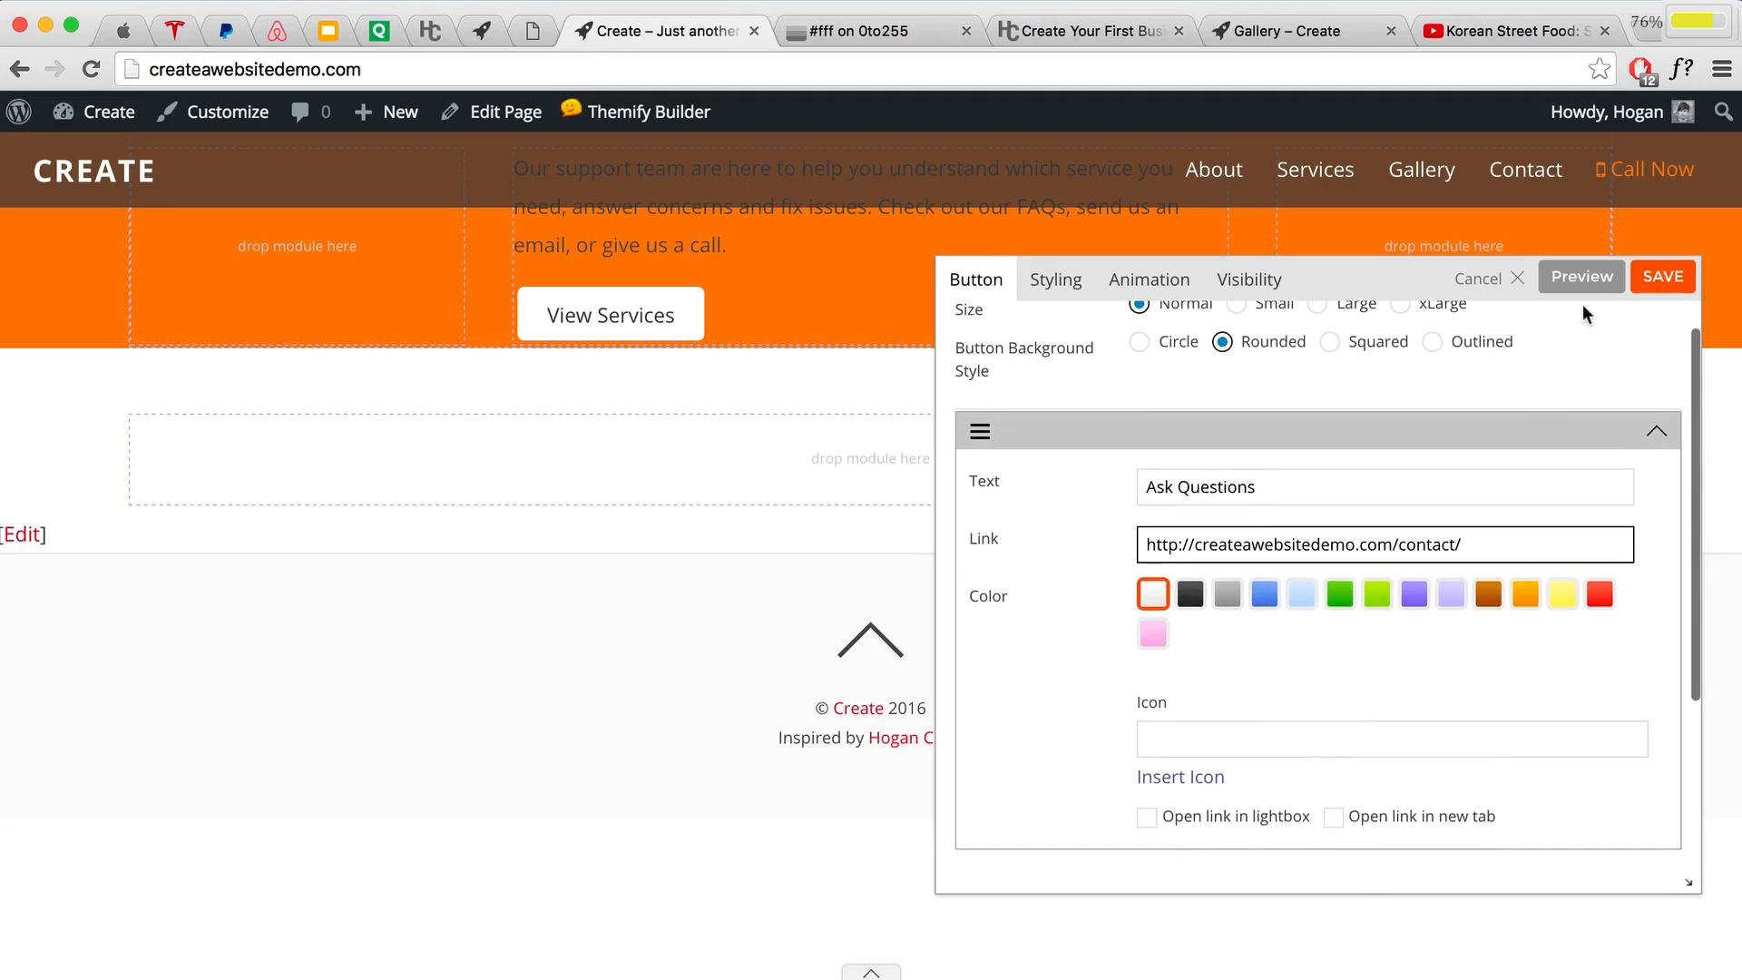
click(1581, 277)
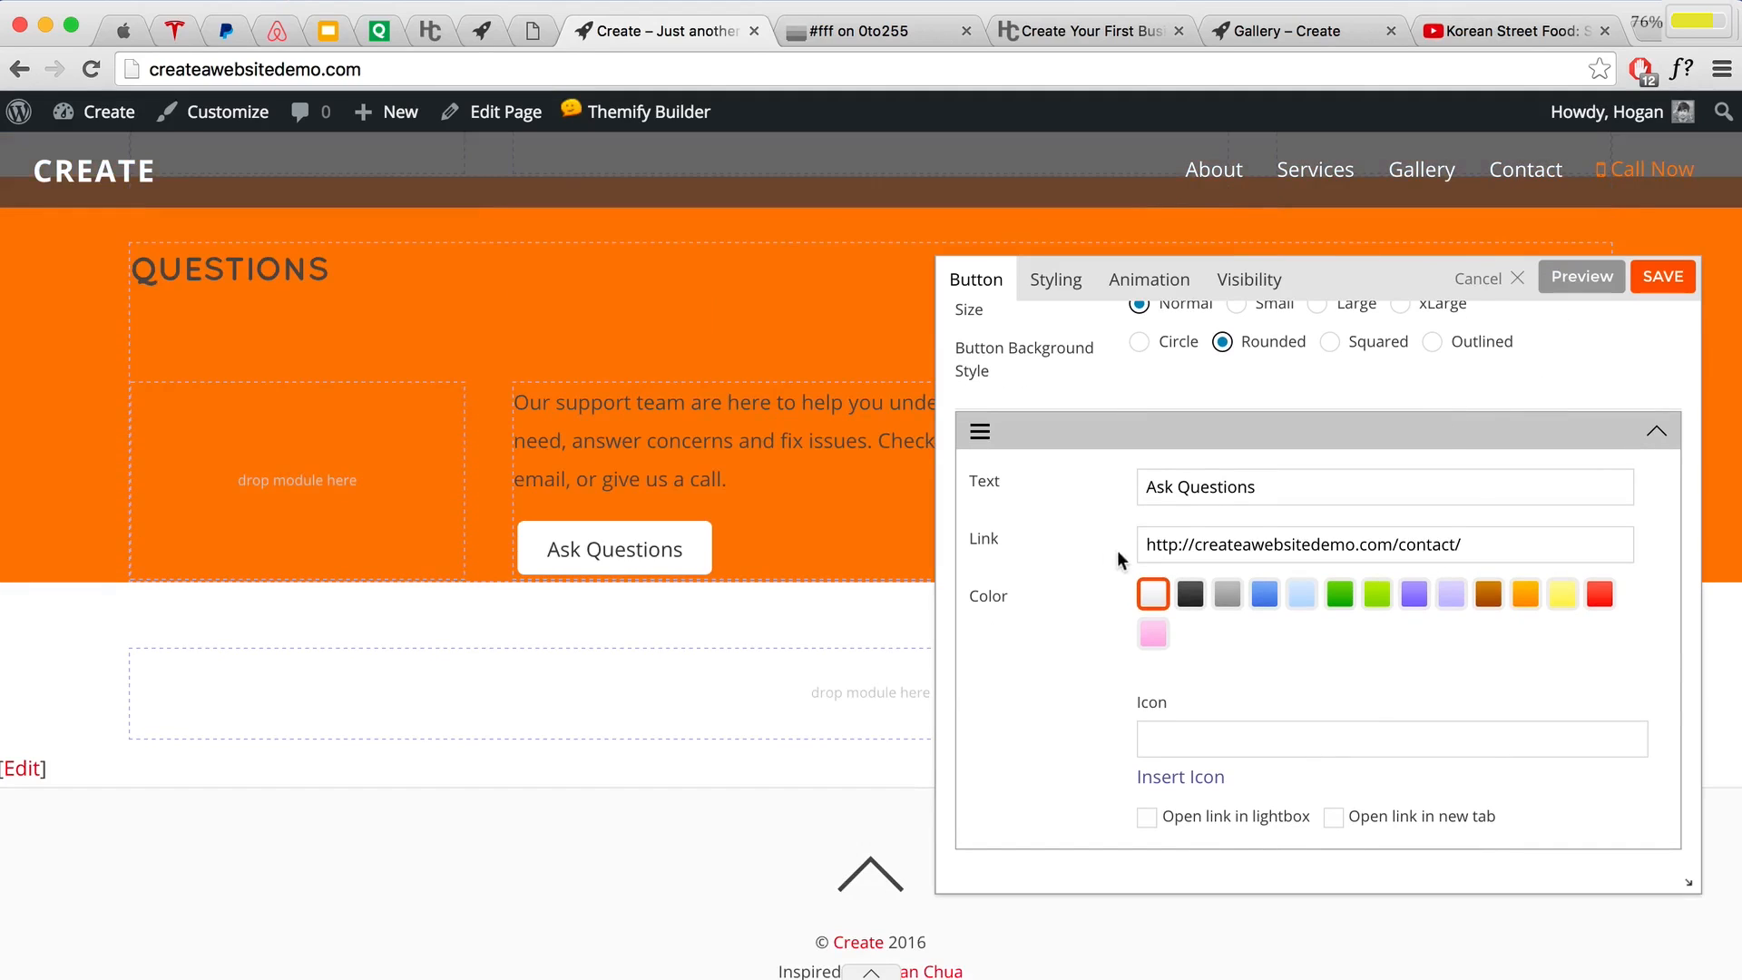
click(1662, 276)
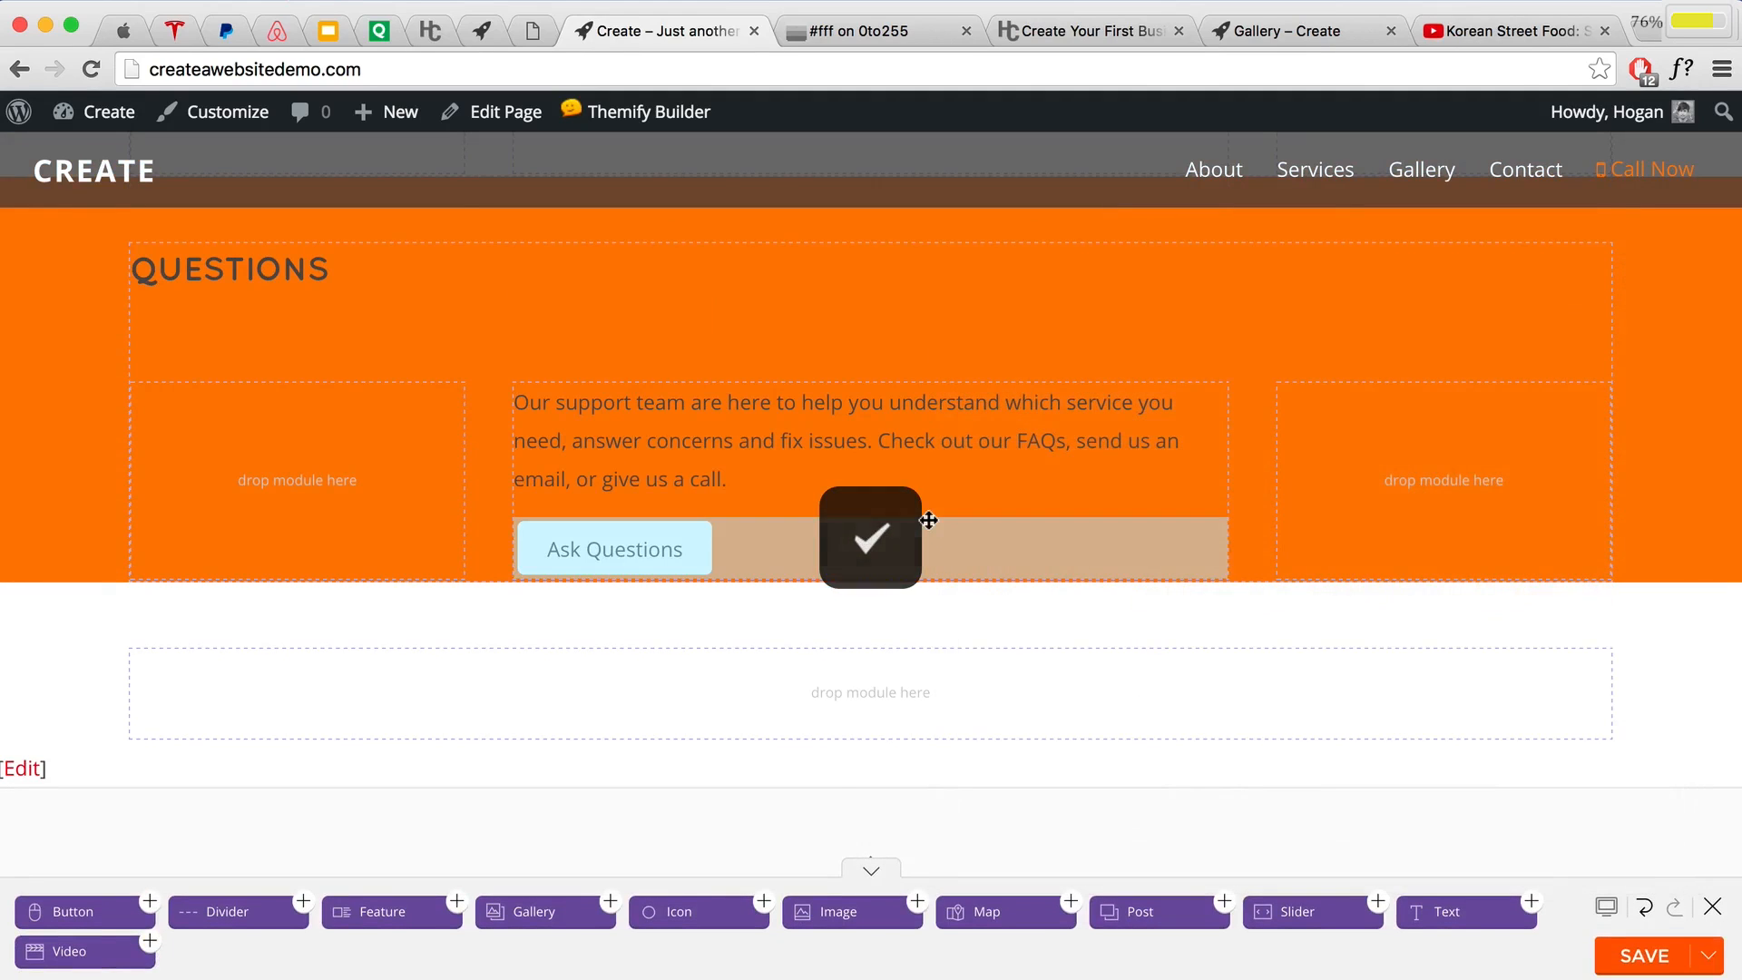
scroll(967, 504, up, 5)
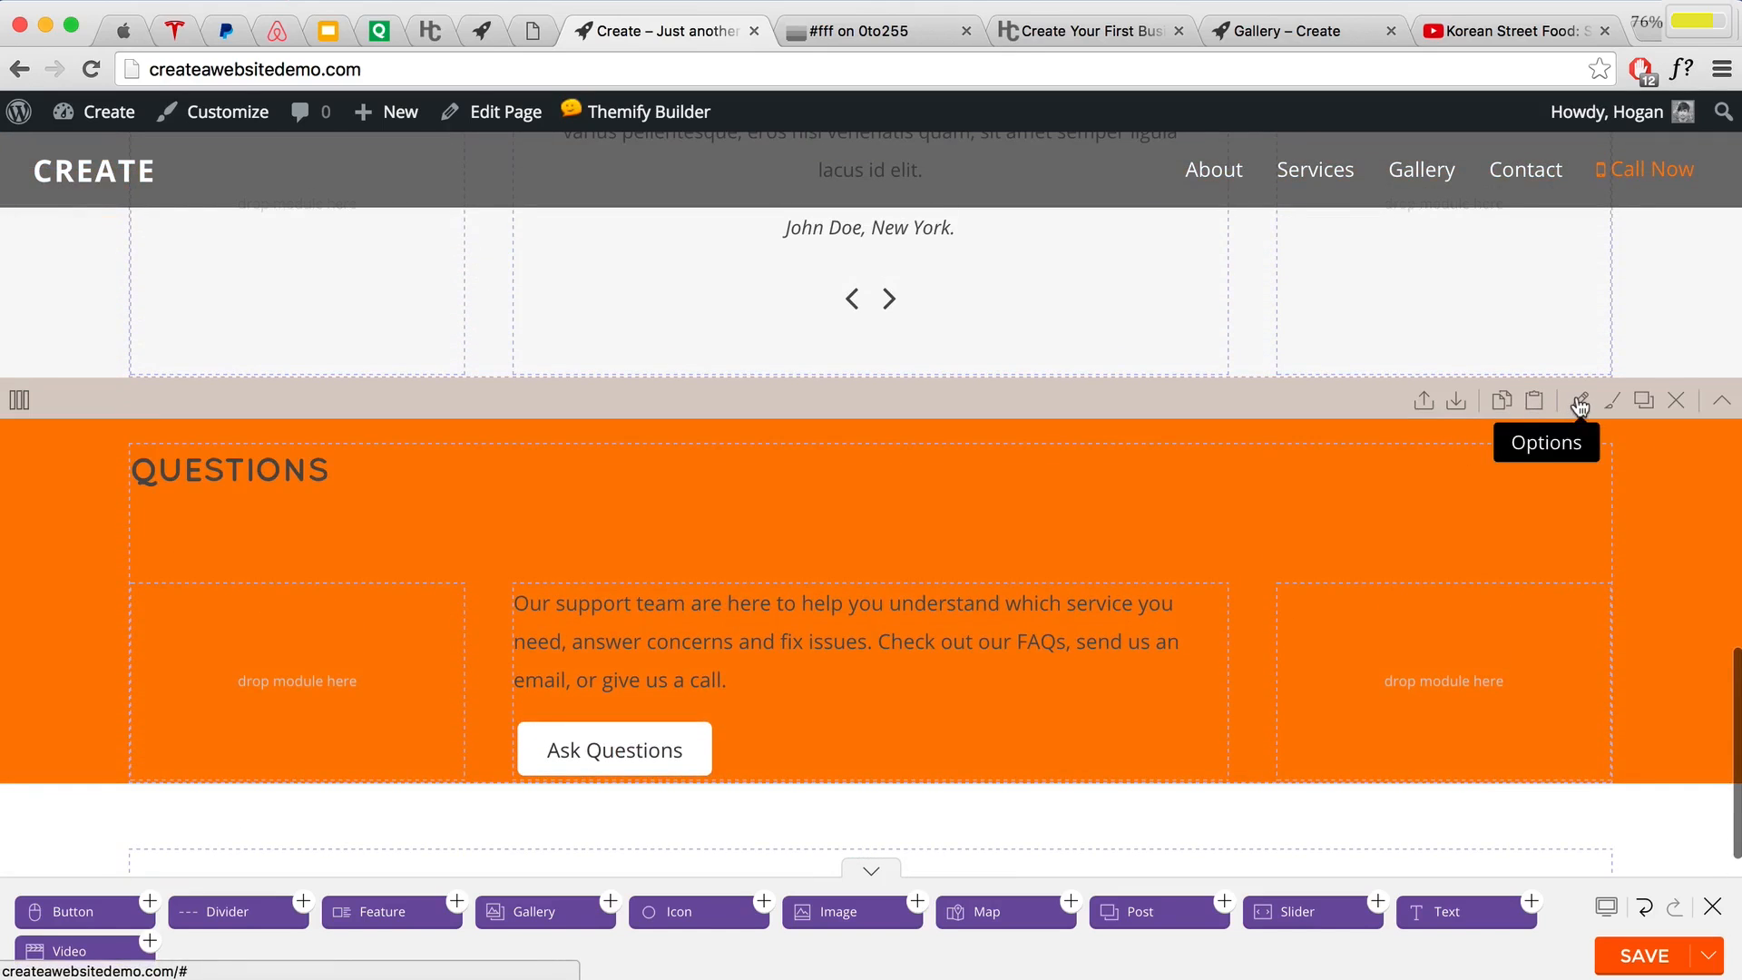
Step: Make the Questions row Fullwidth with white ffffff font colour and centred text
click(1580, 405)
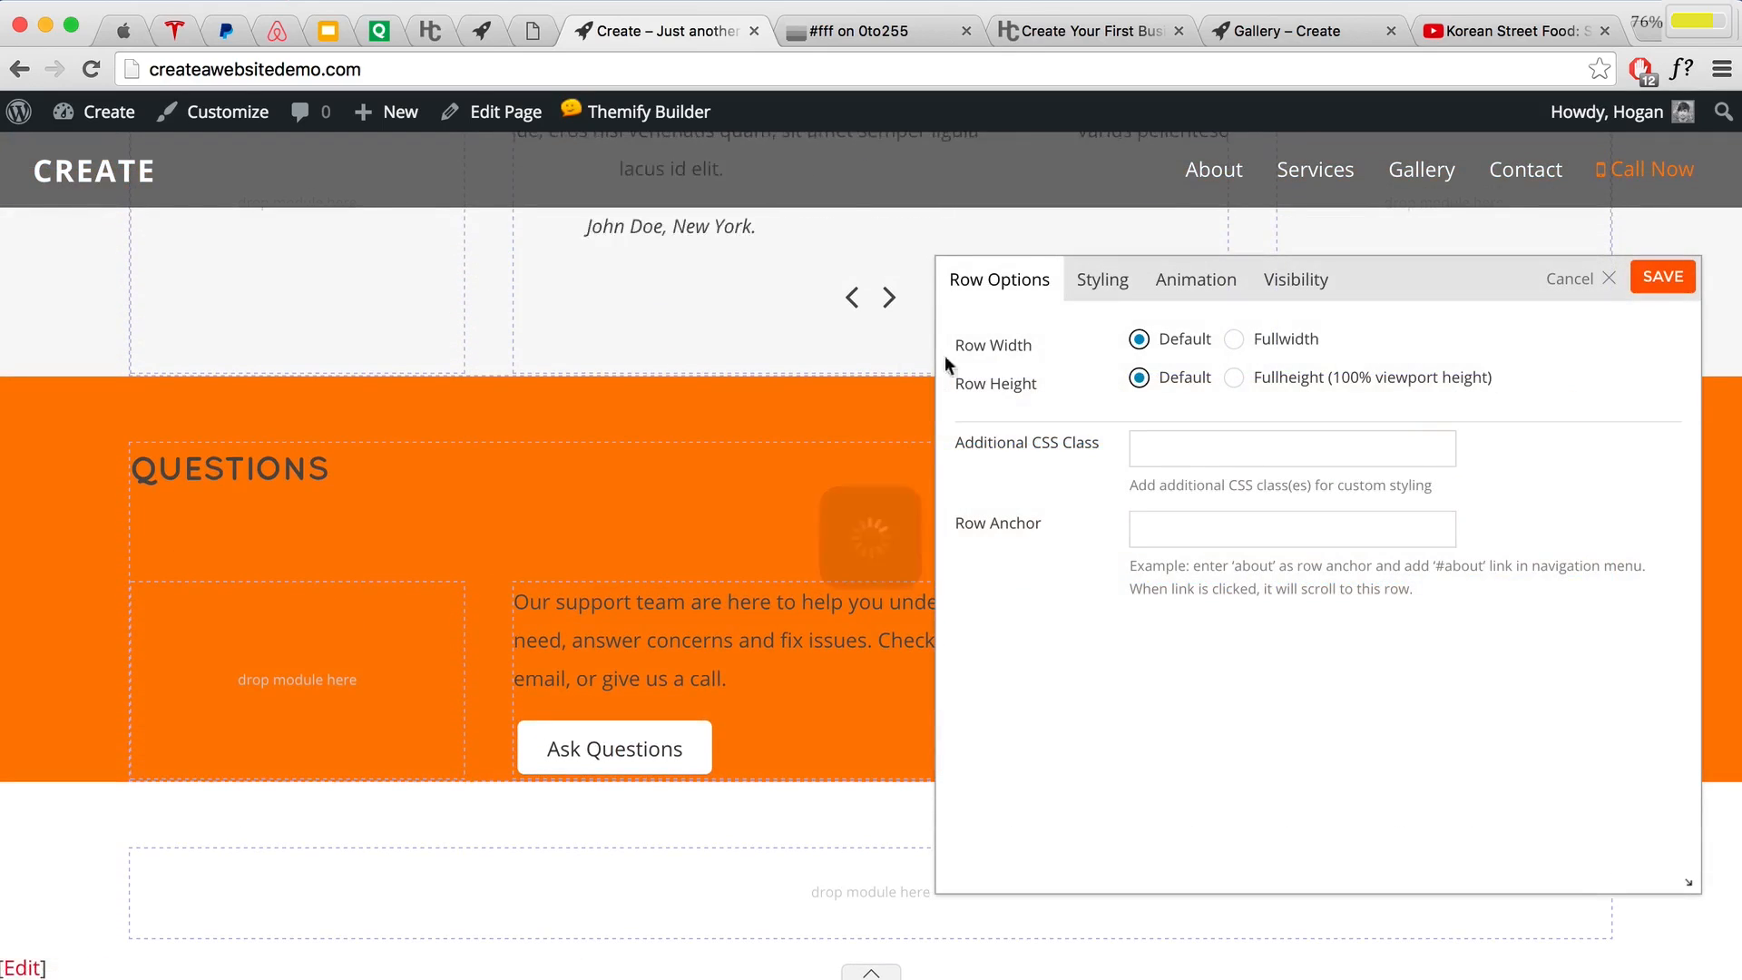
click(1234, 338)
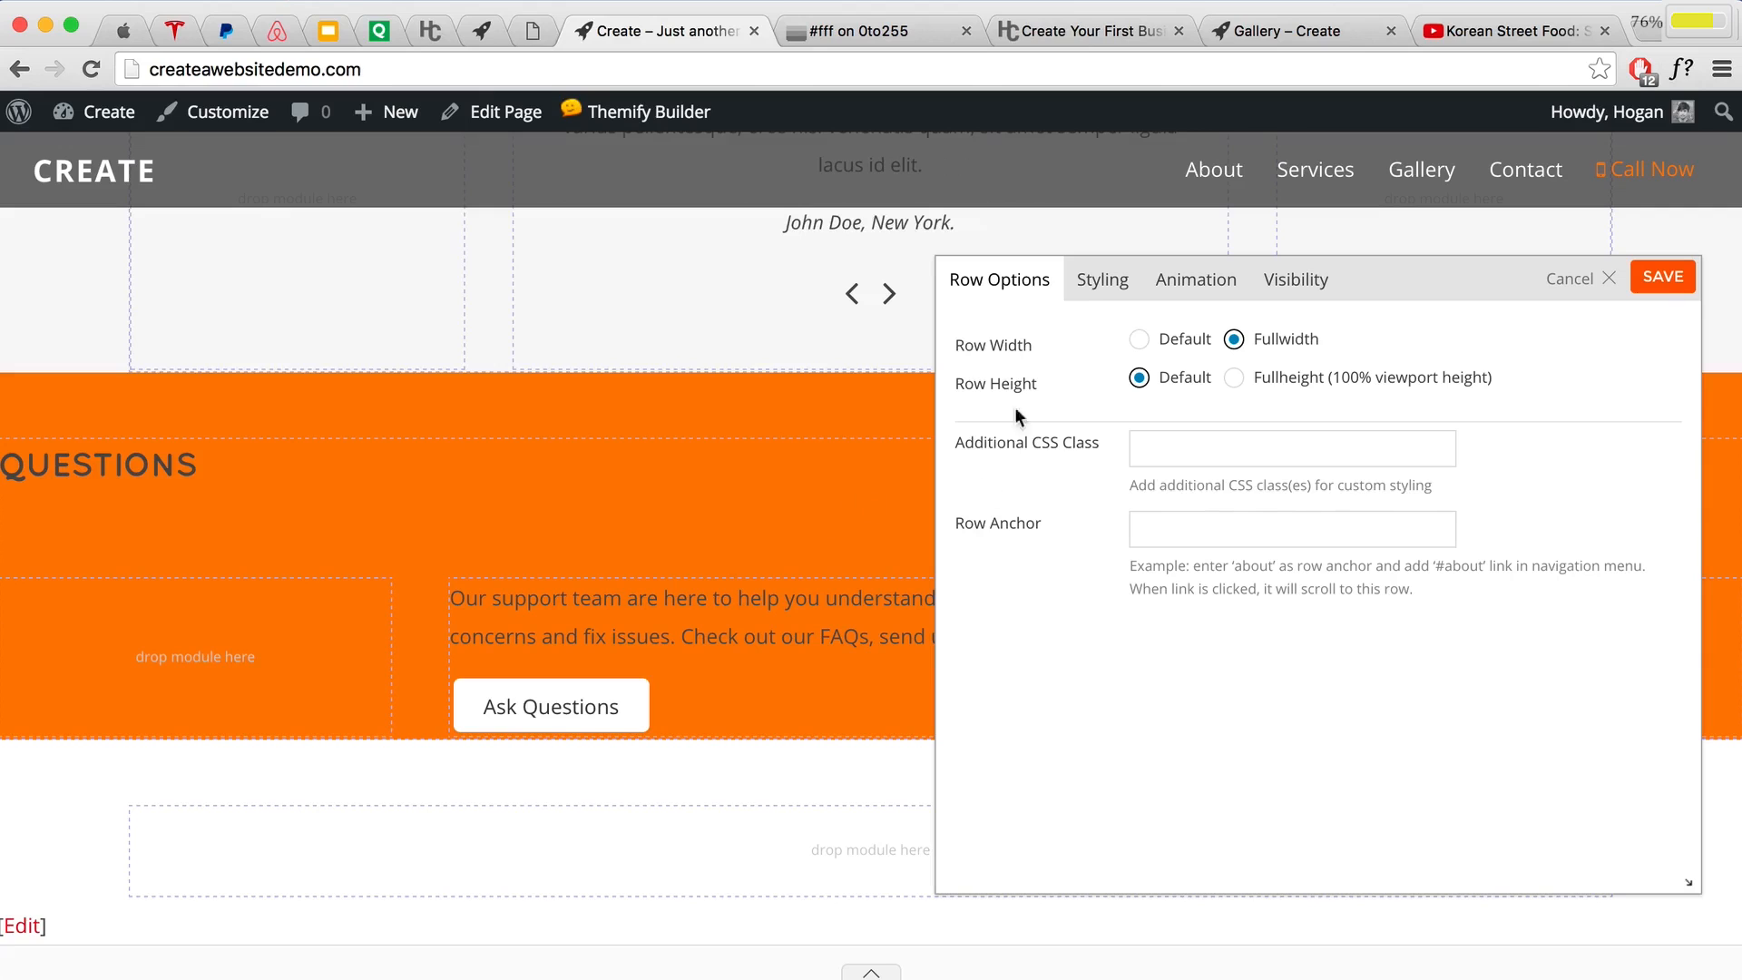
click(1095, 286)
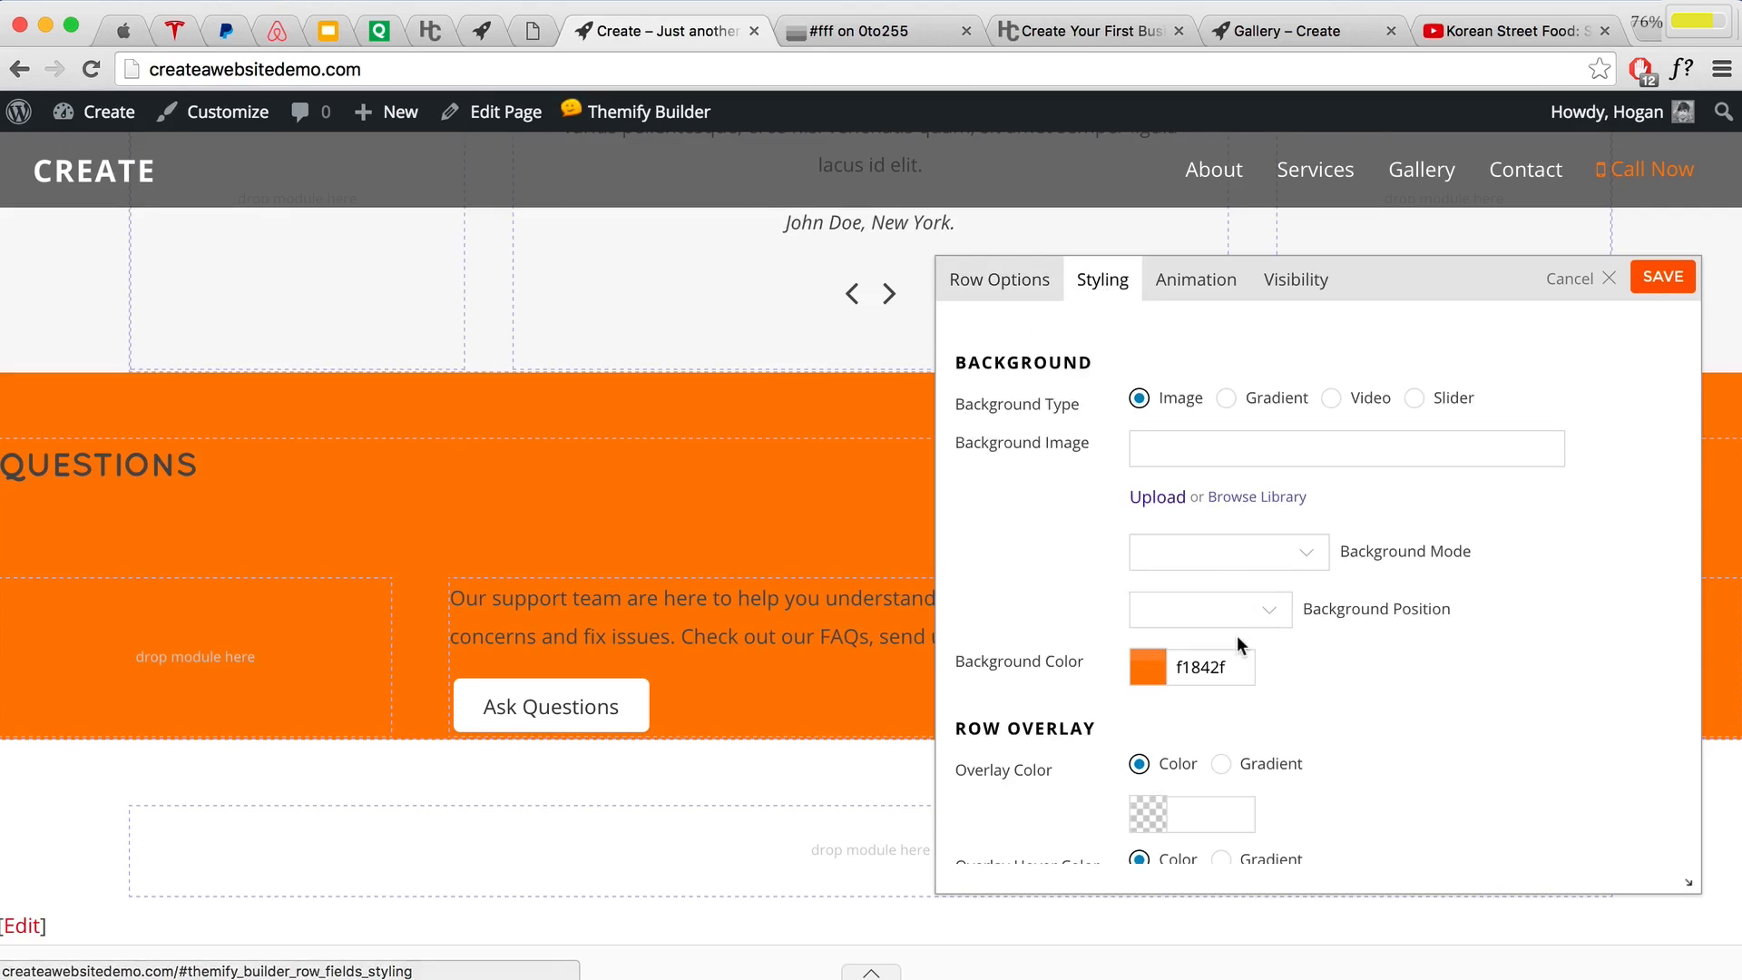
scroll(1238, 635, down, 3)
scroll(1237, 635, down, 5)
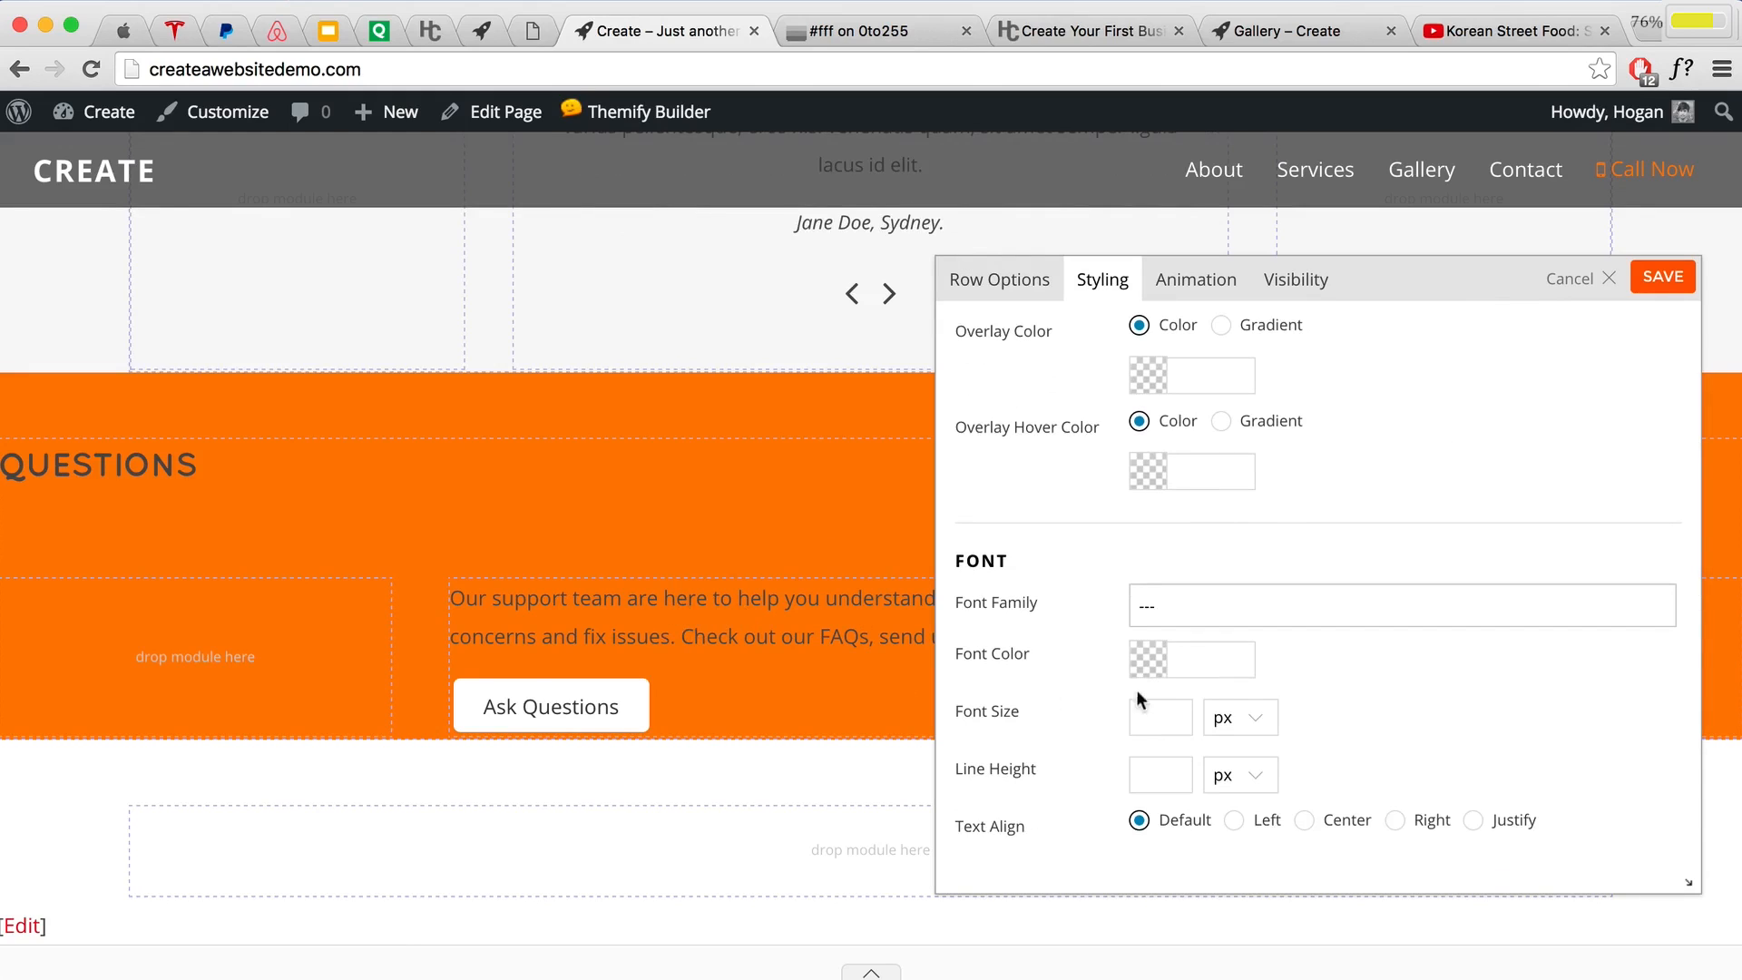
click(1148, 670)
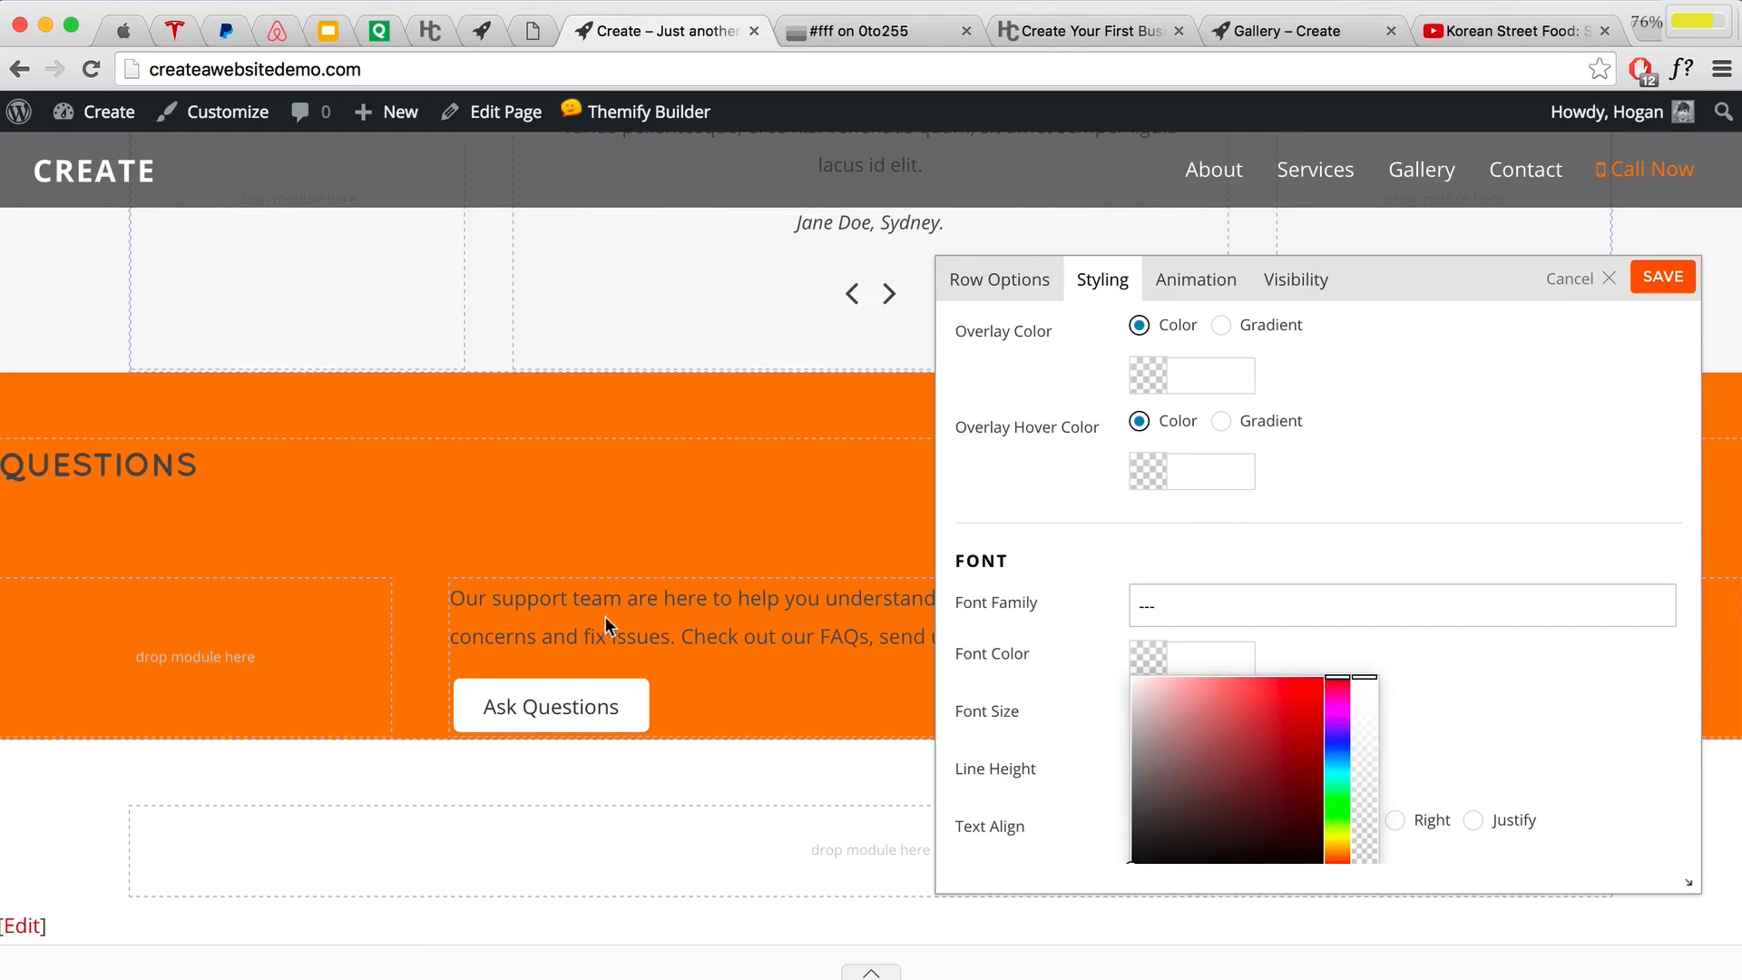
drag(1221, 713, 1125, 669)
click(1537, 665)
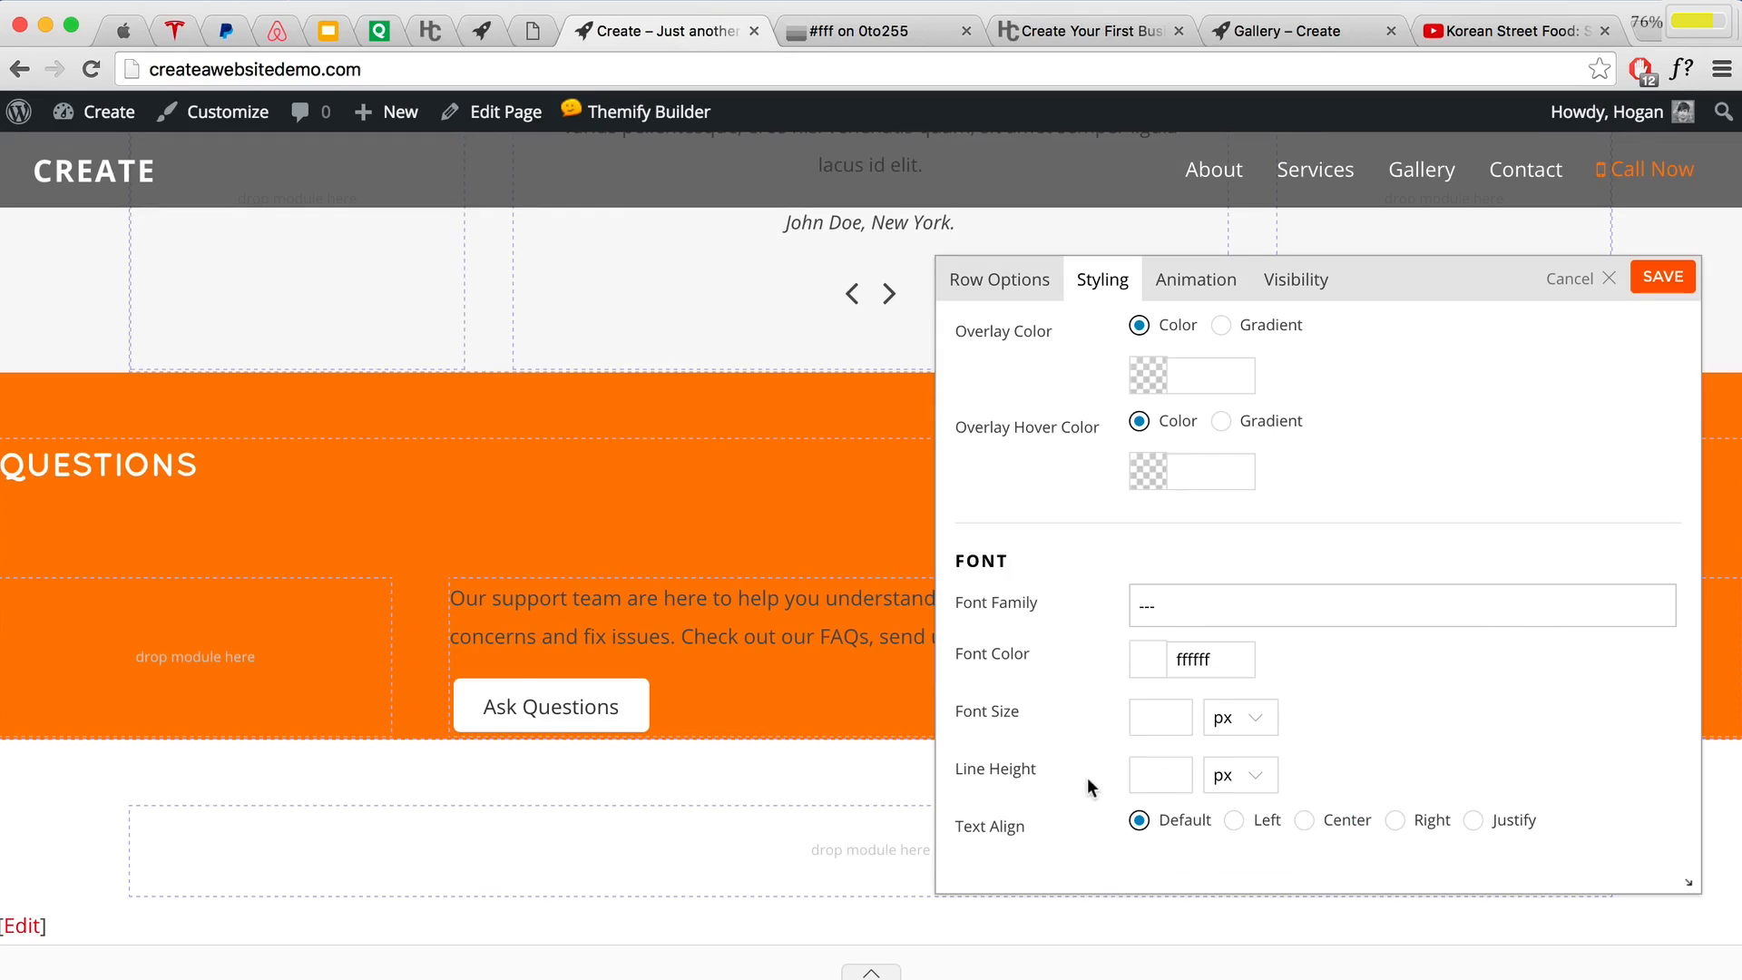
click(1304, 820)
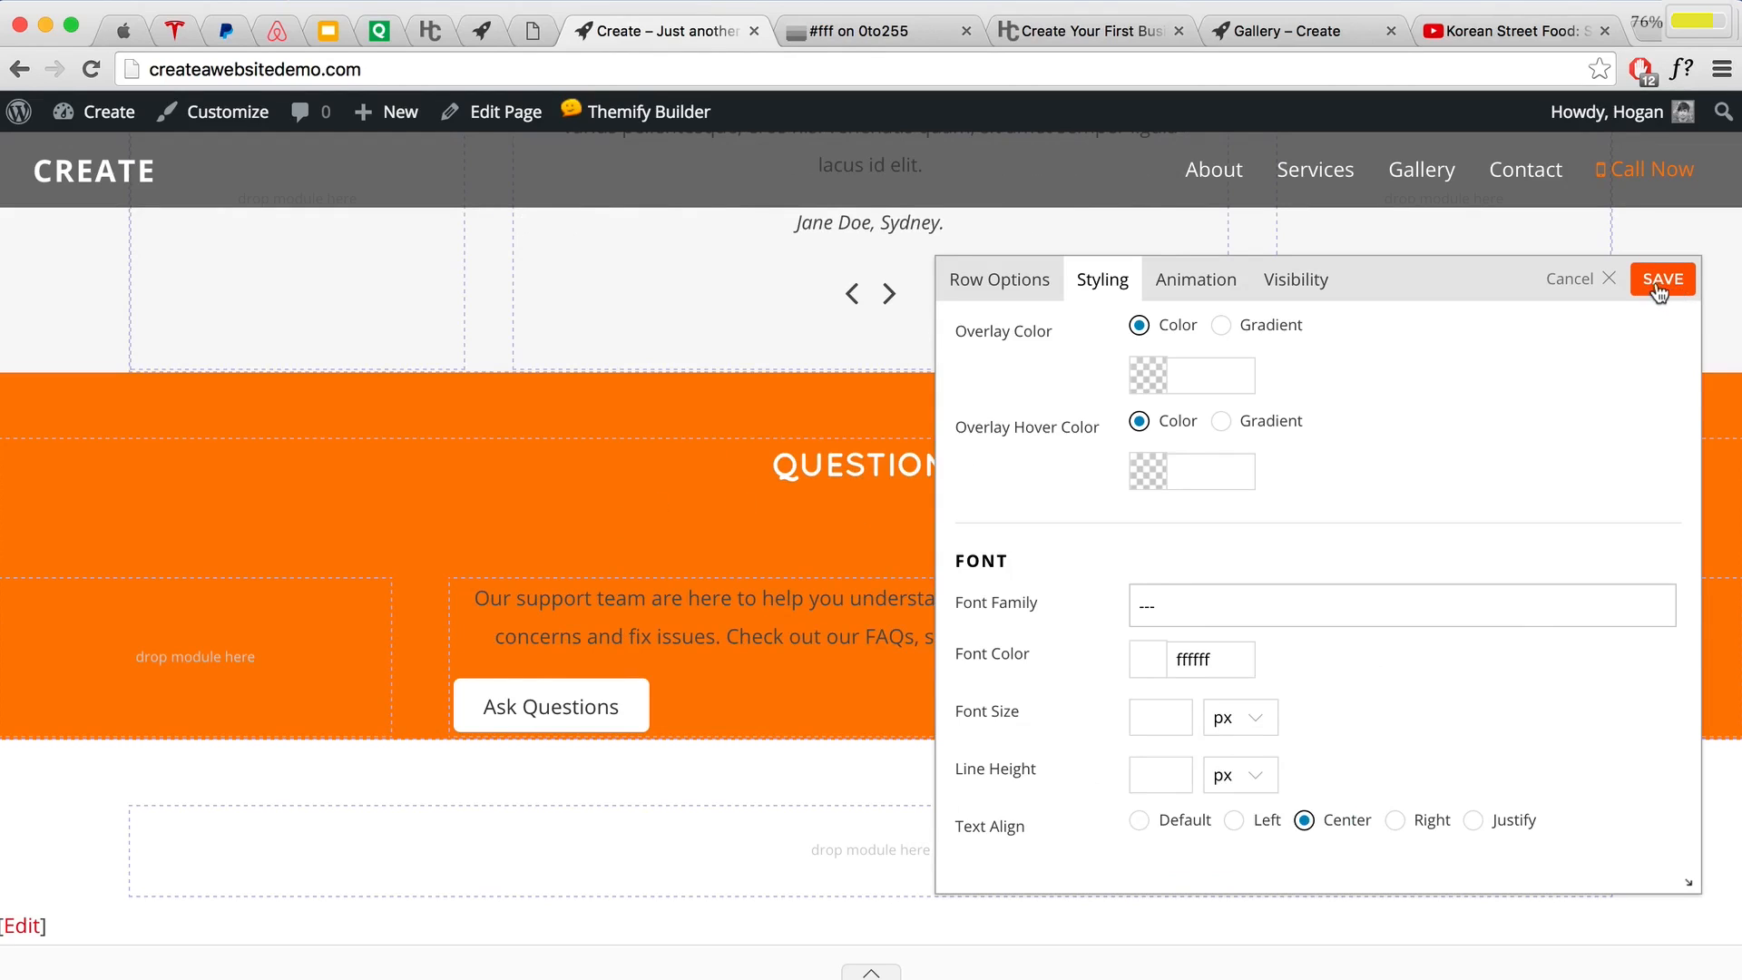
Step: Give the Questions row 2% top and 3% bottom padding and save its settings
scroll(1528, 457, down, 5)
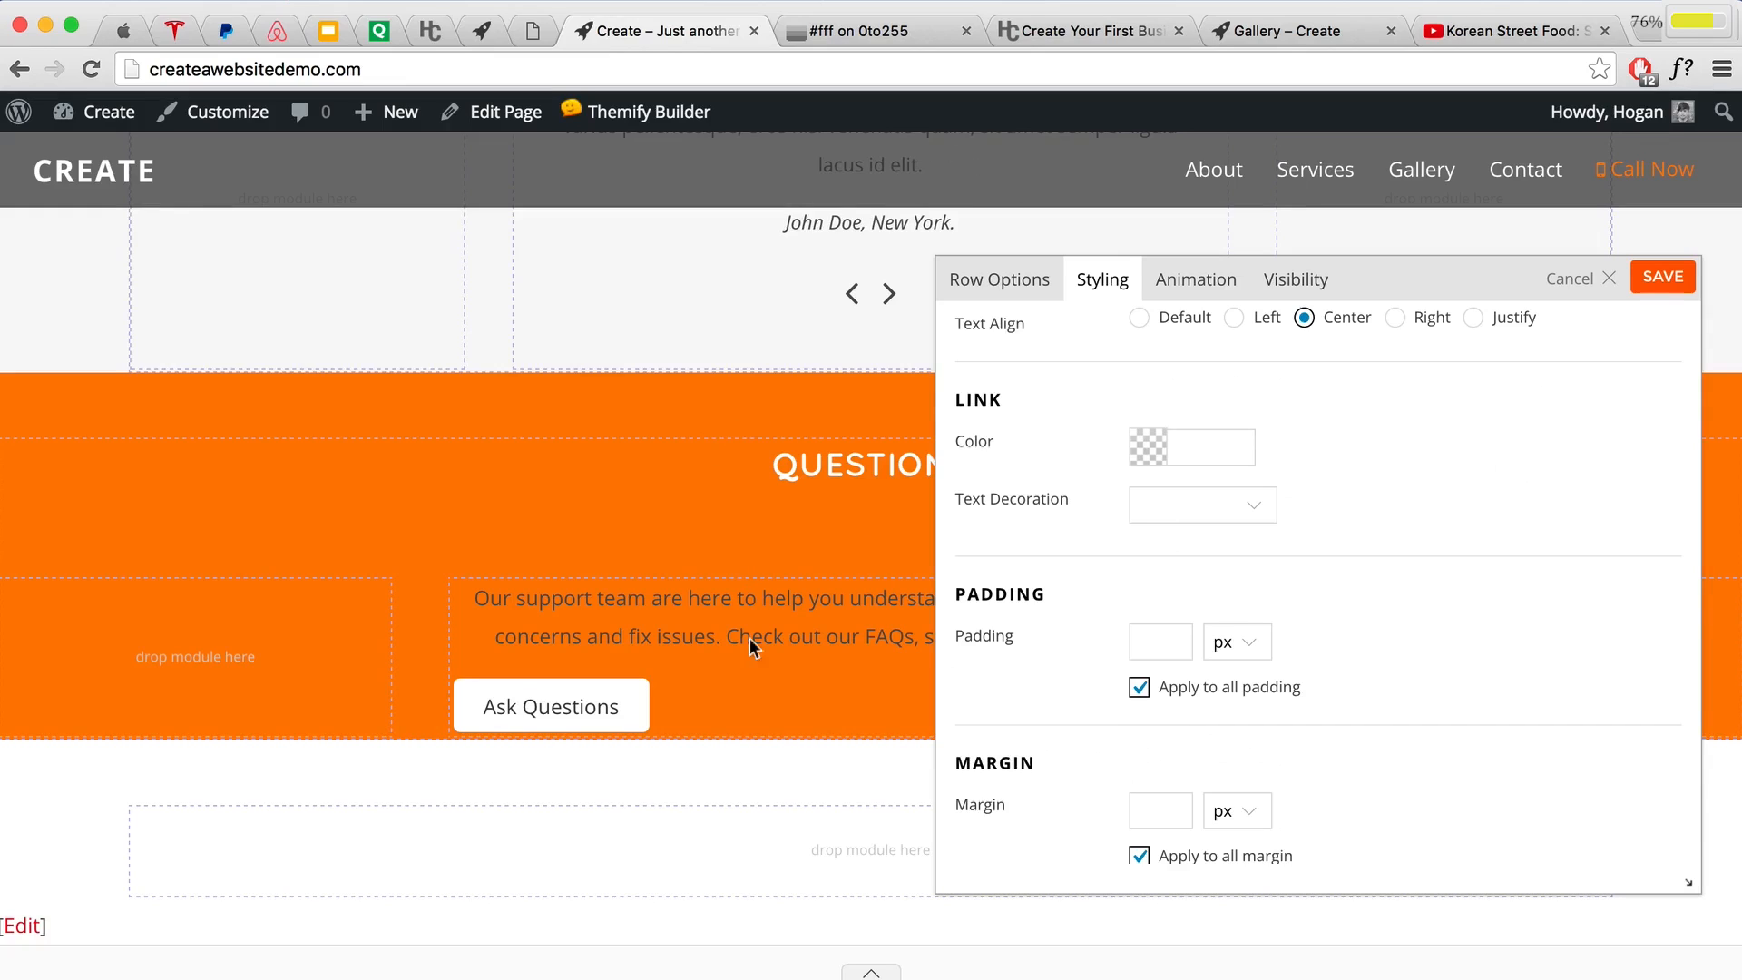
click(1139, 690)
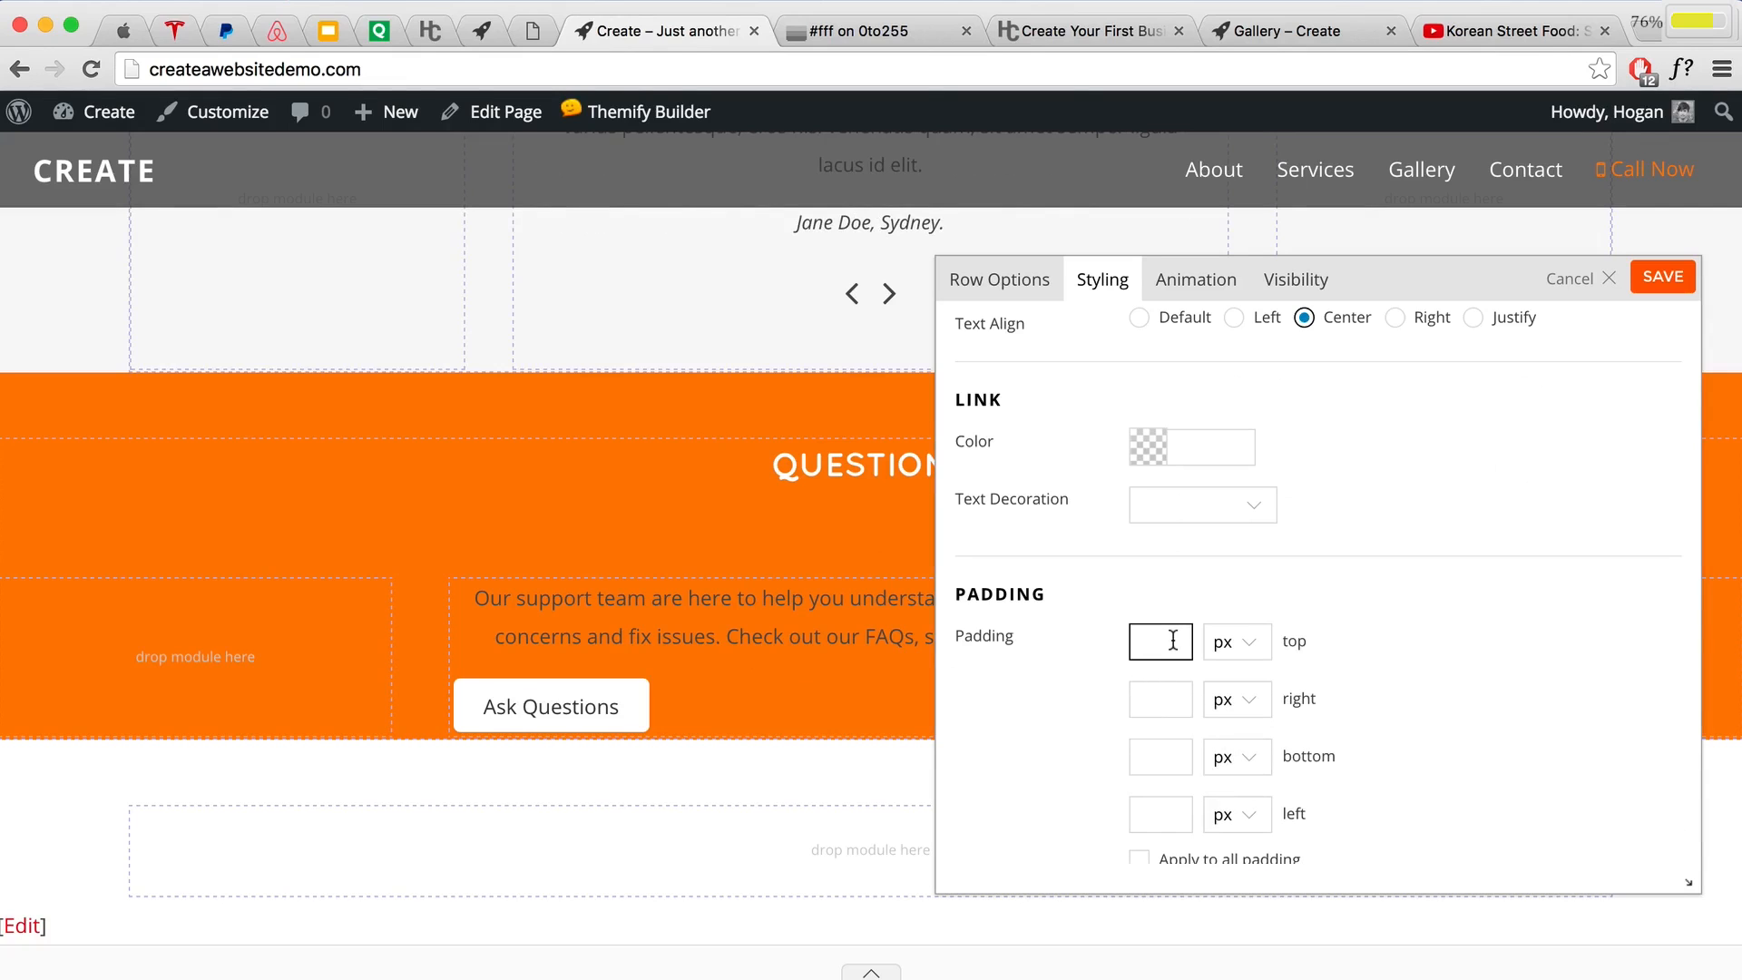
text(2)
click(1232, 642)
click(1232, 682)
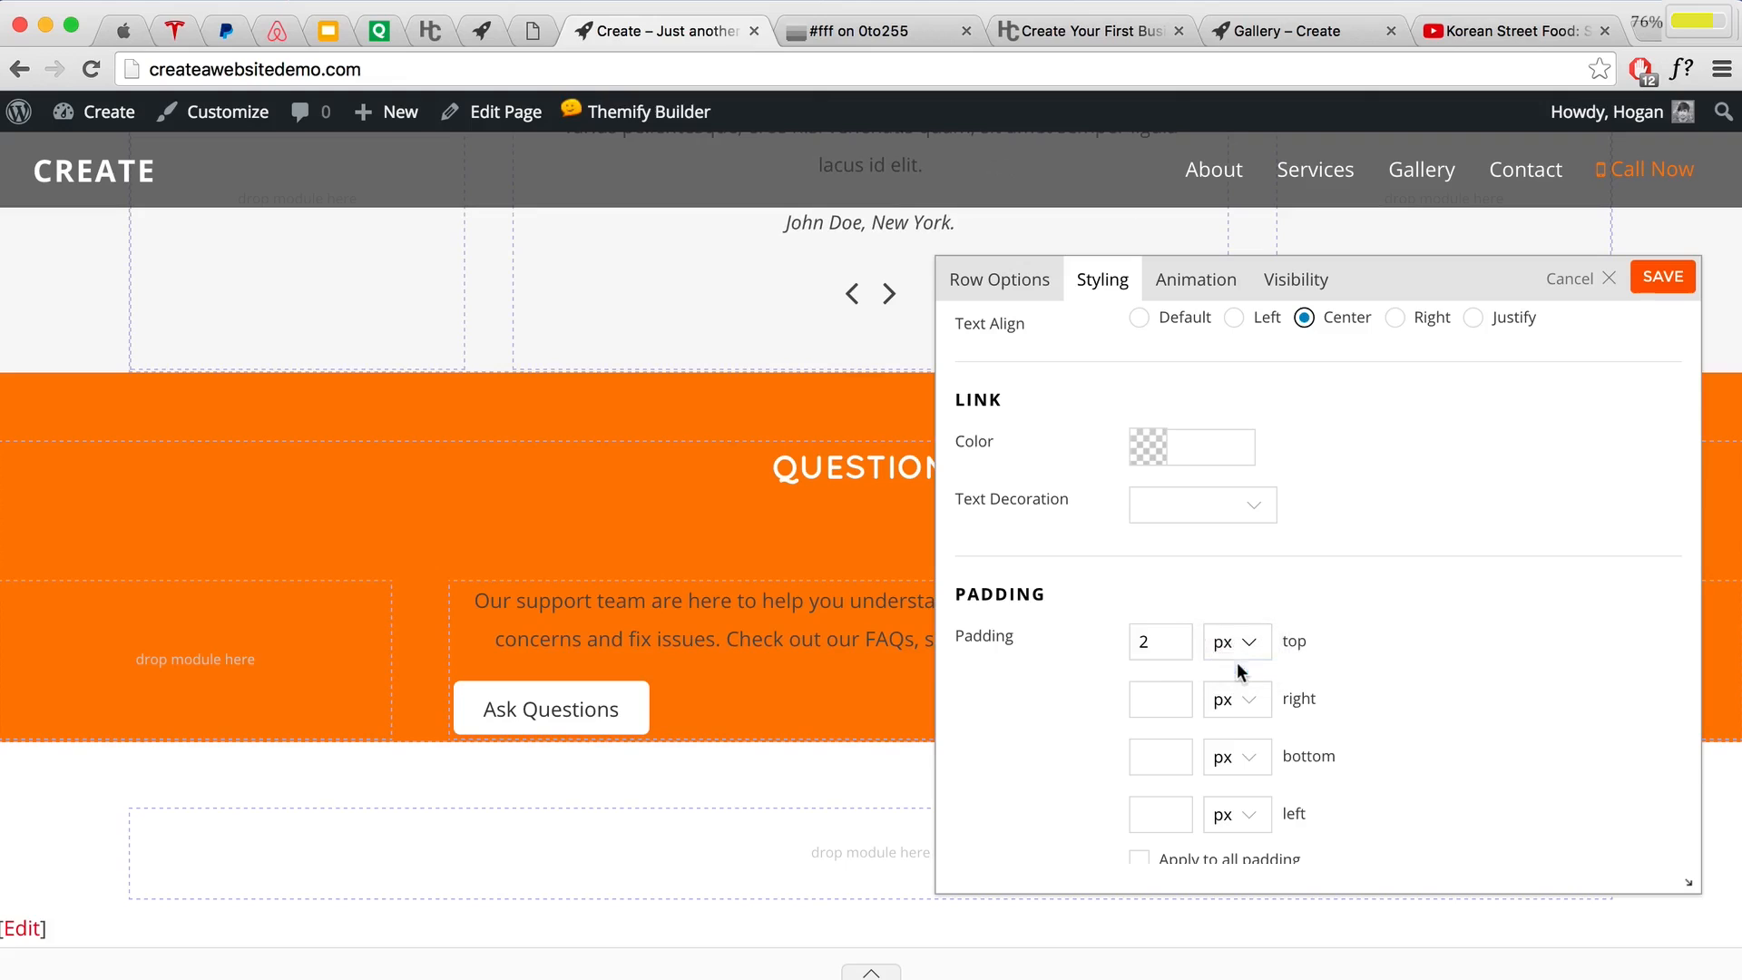
click(1166, 765)
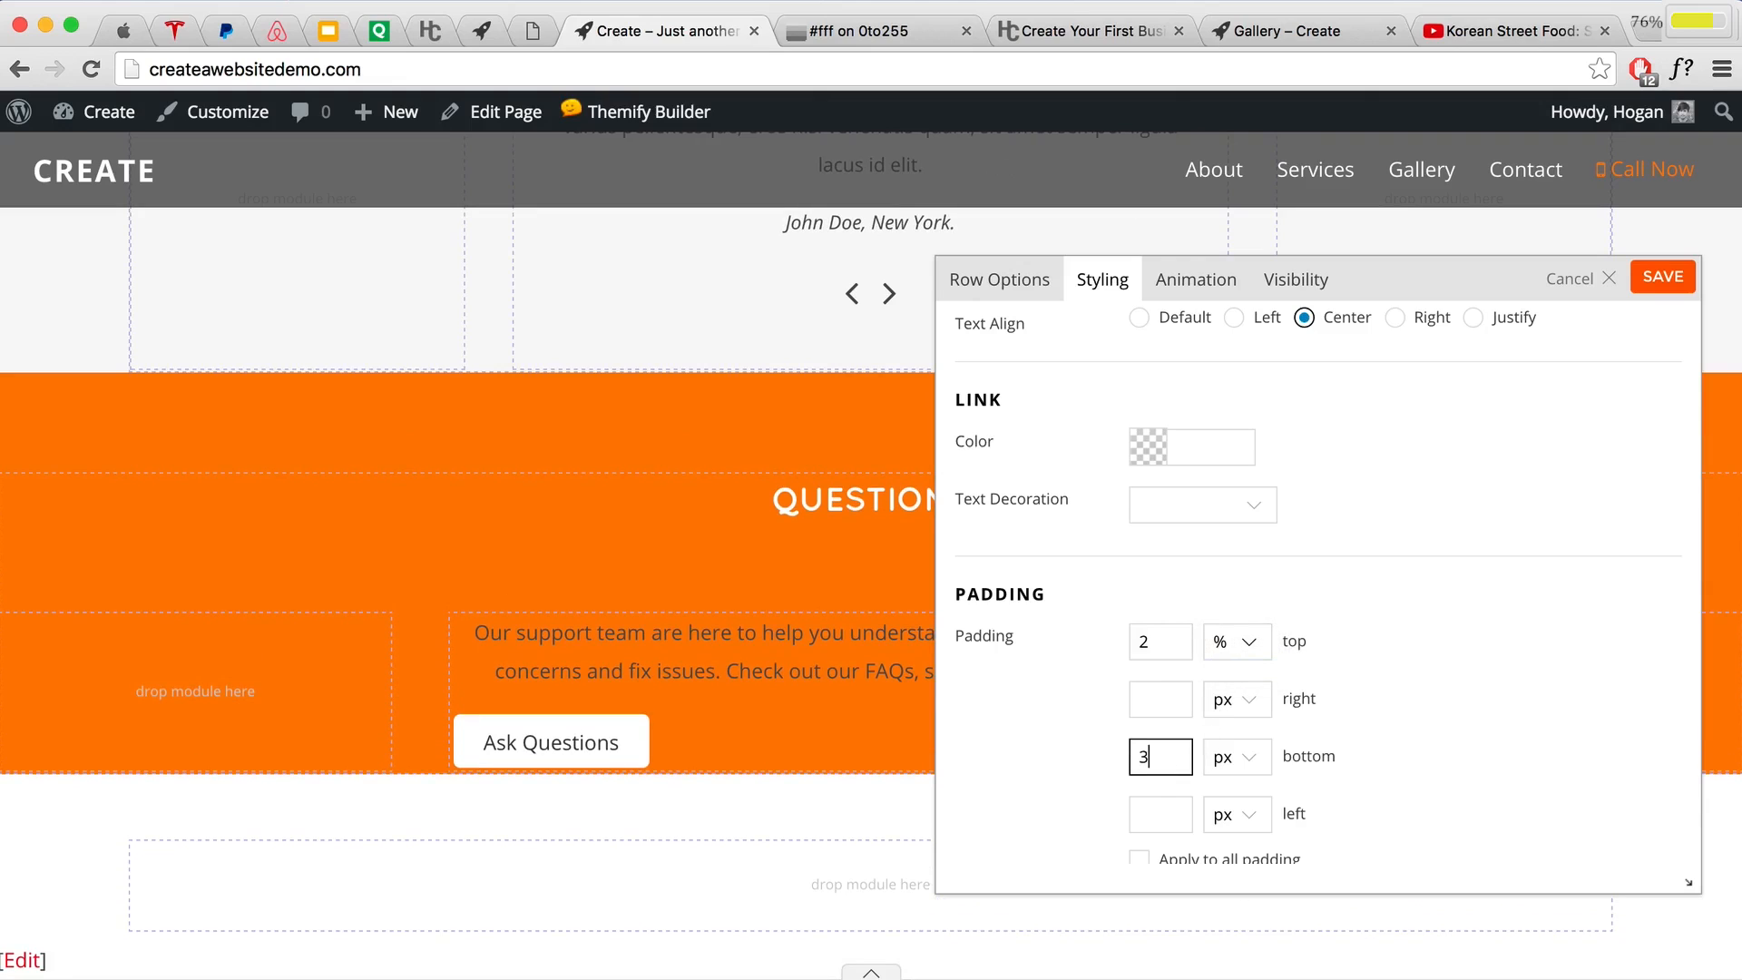
click(1231, 772)
click(1234, 797)
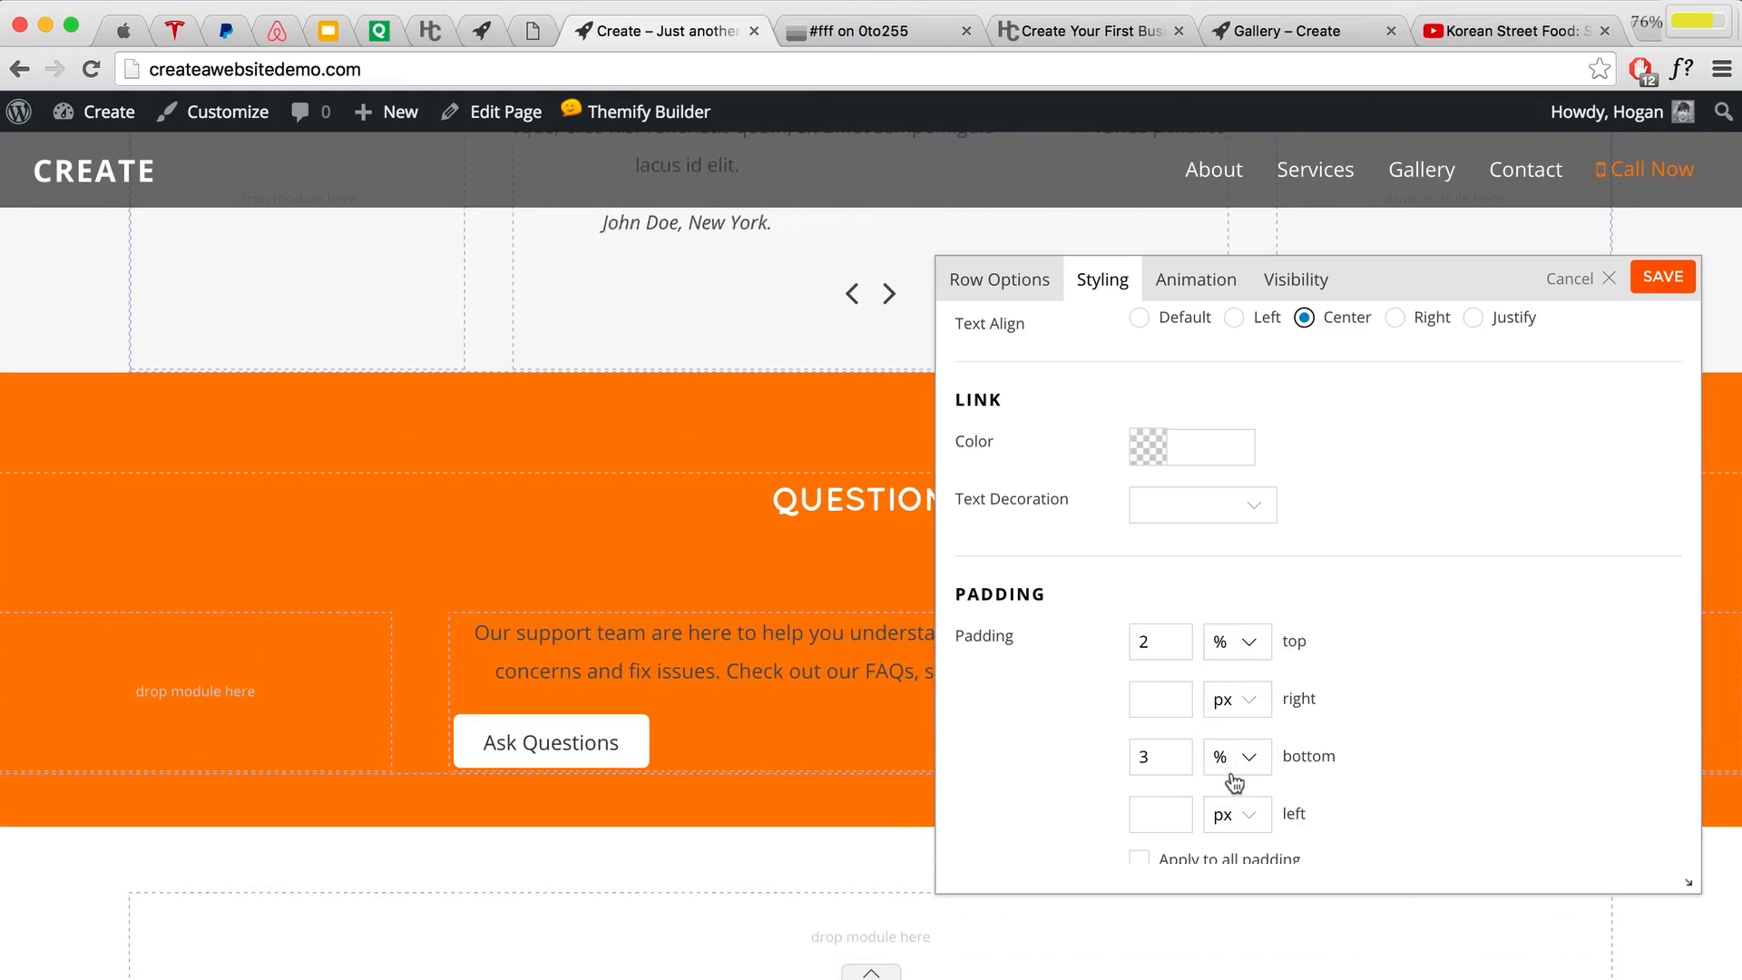
click(1667, 281)
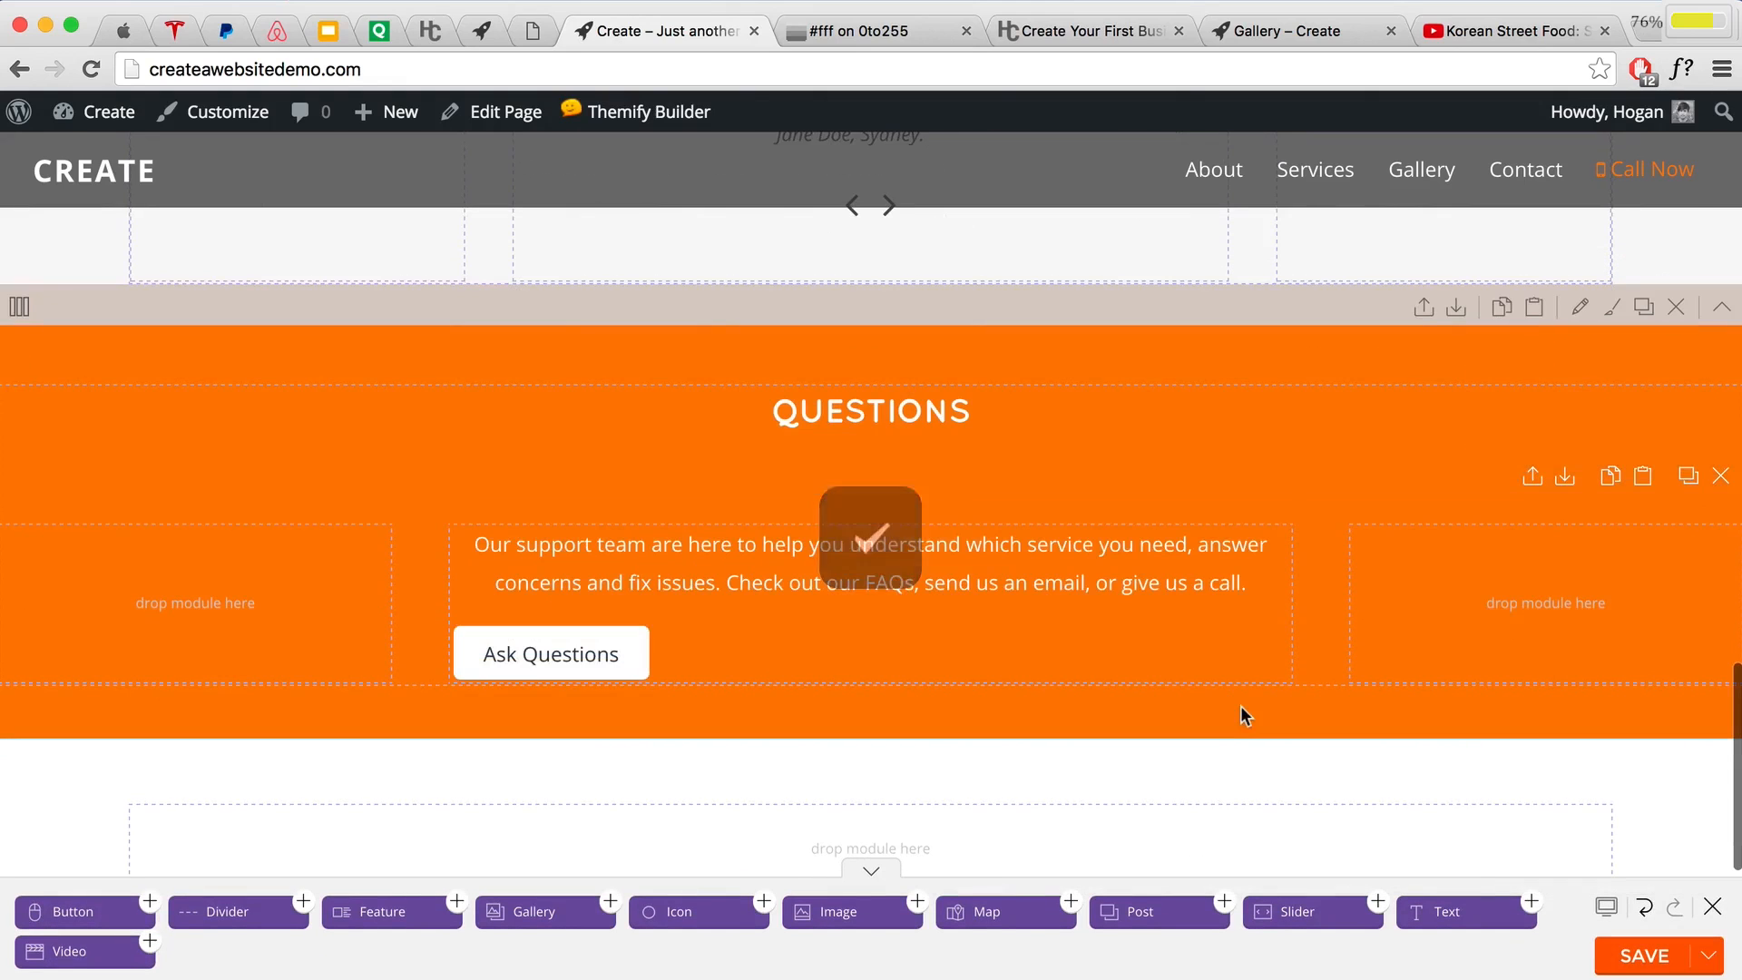
Step: Set the Ask Questions button's text alignment to Center and save the button
scroll(1244, 698, down, 2)
scroll(1244, 698, up, 3)
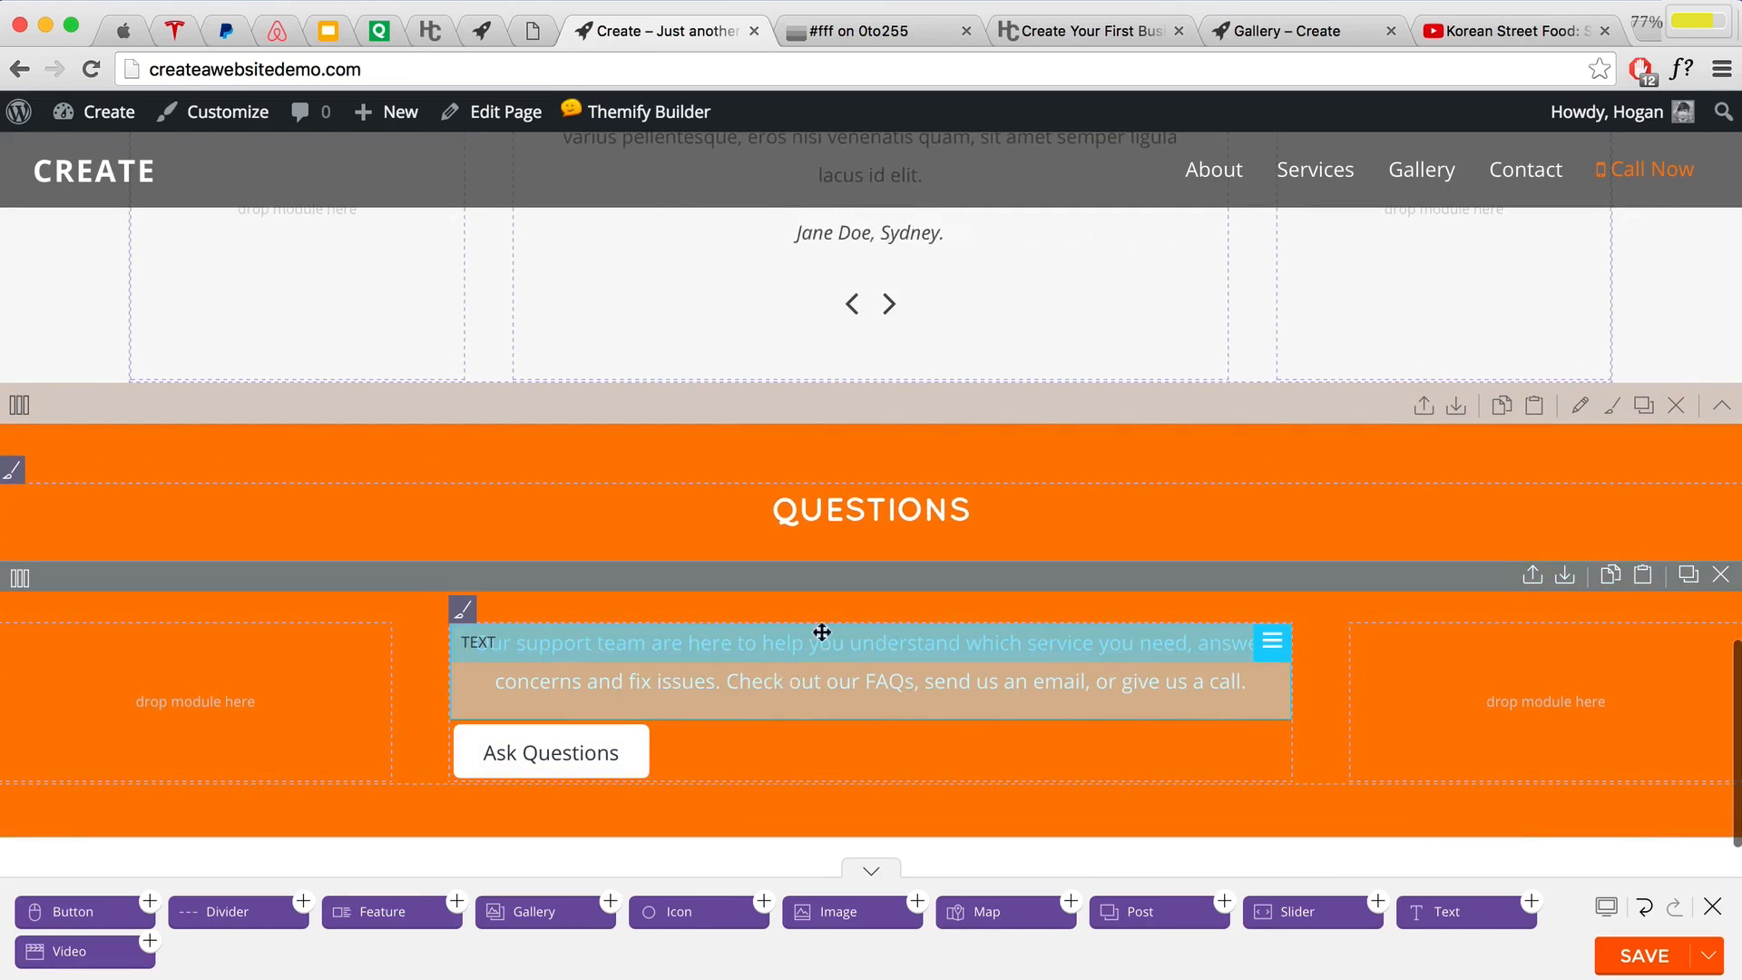
scroll(826, 626, up, 4)
scroll(831, 621, up, 15)
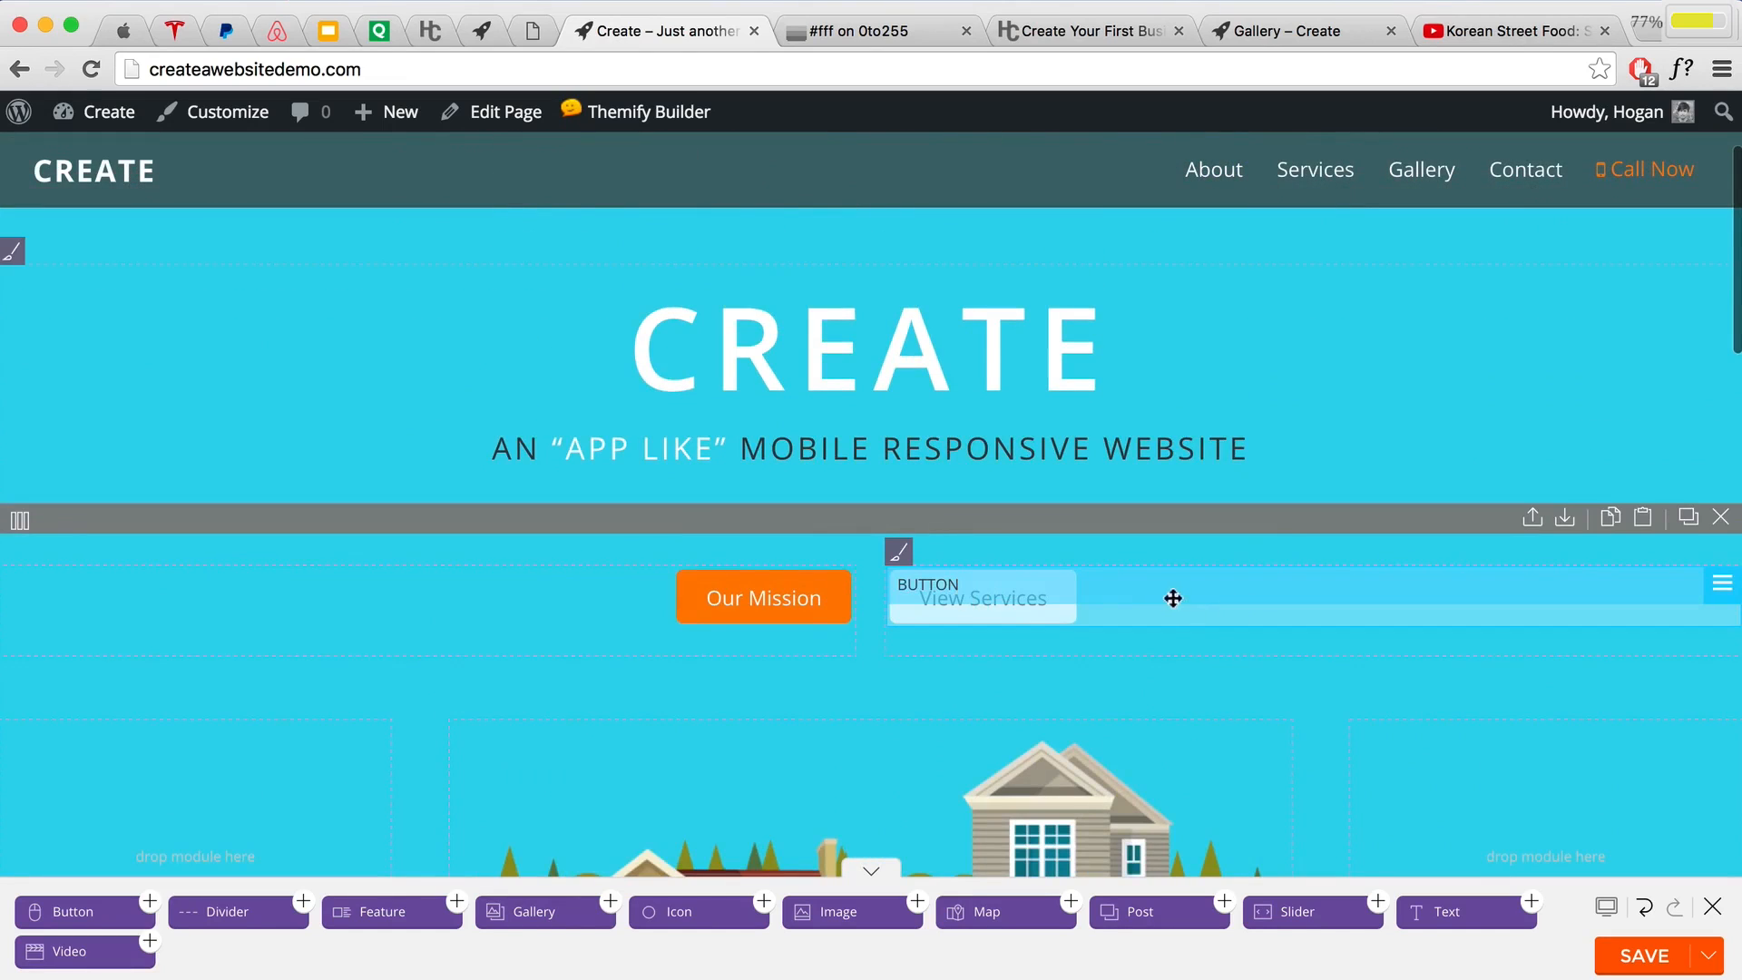
scroll(1134, 593, down, 20)
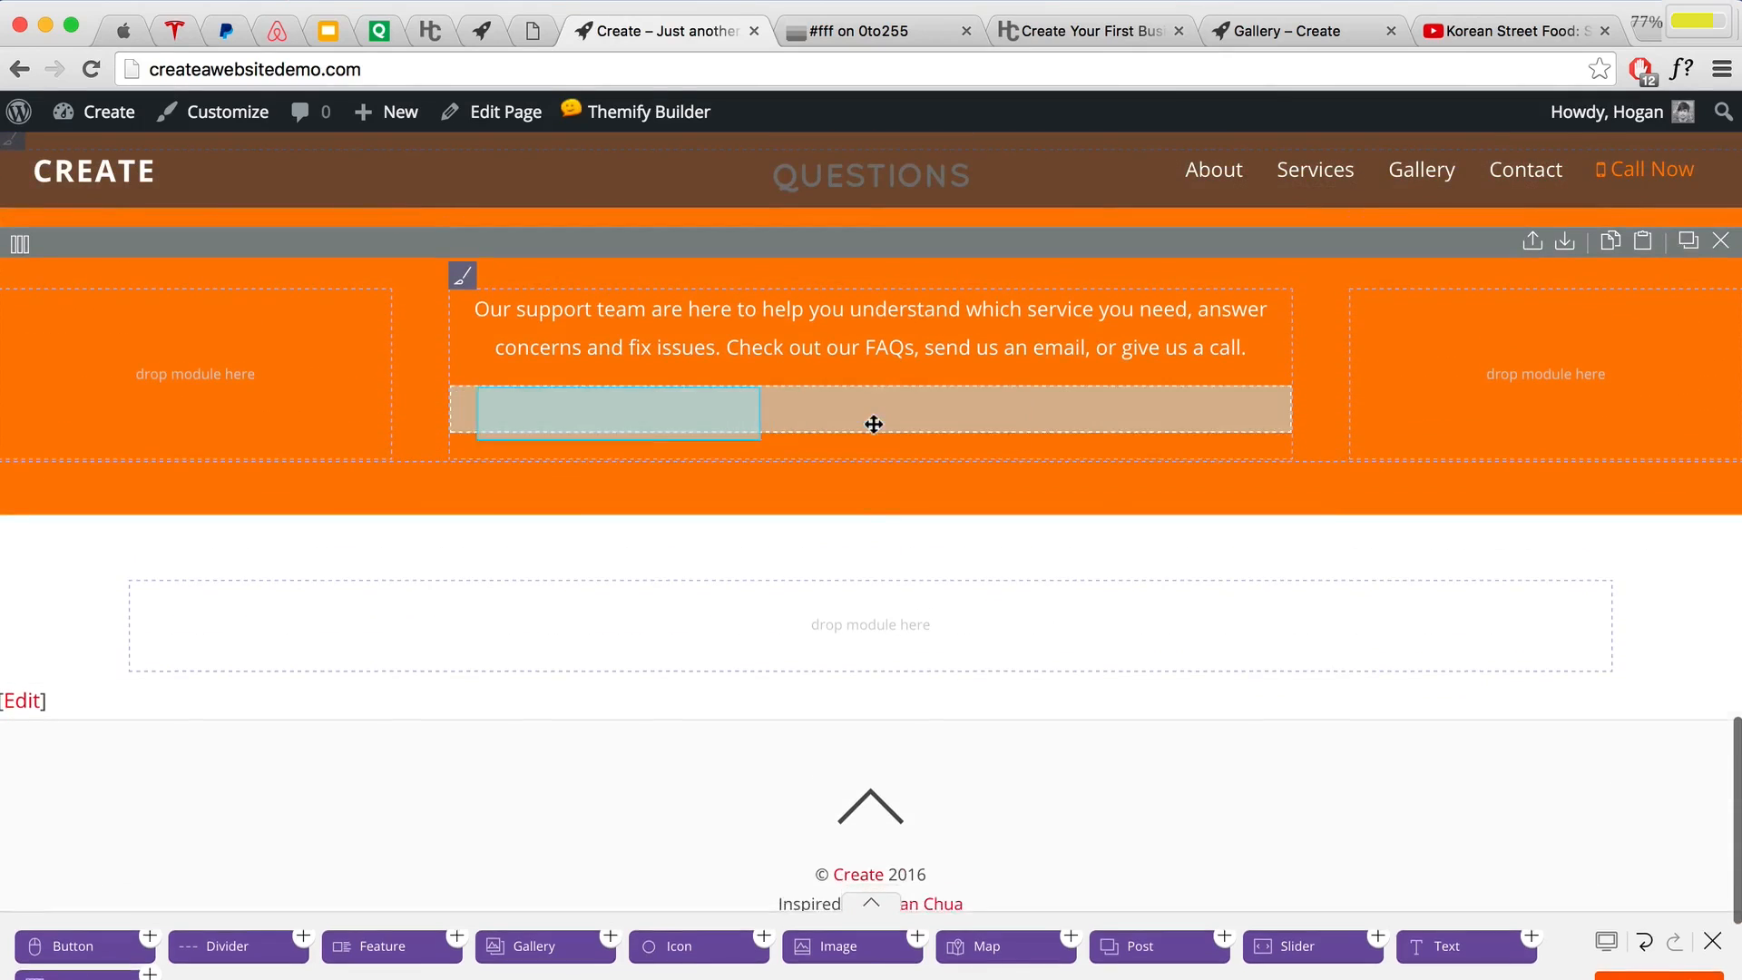
scroll(844, 381, down, 2)
double_click(824, 321)
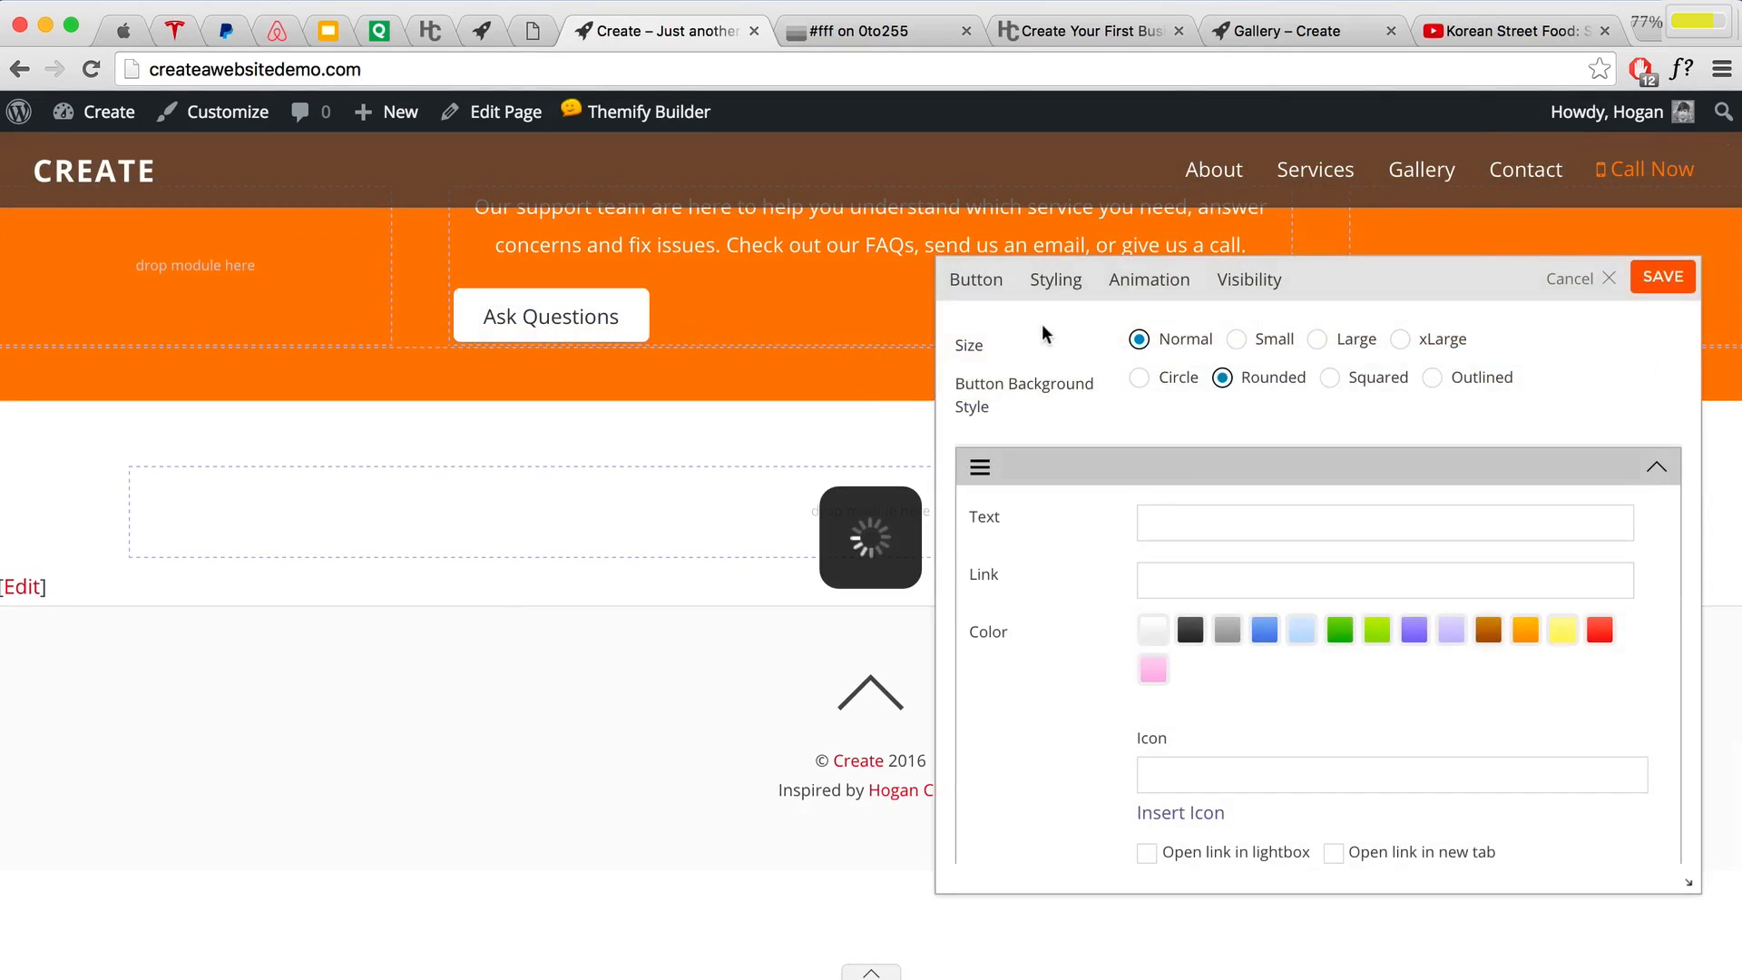
click(1054, 283)
scroll(1334, 541, down, 10)
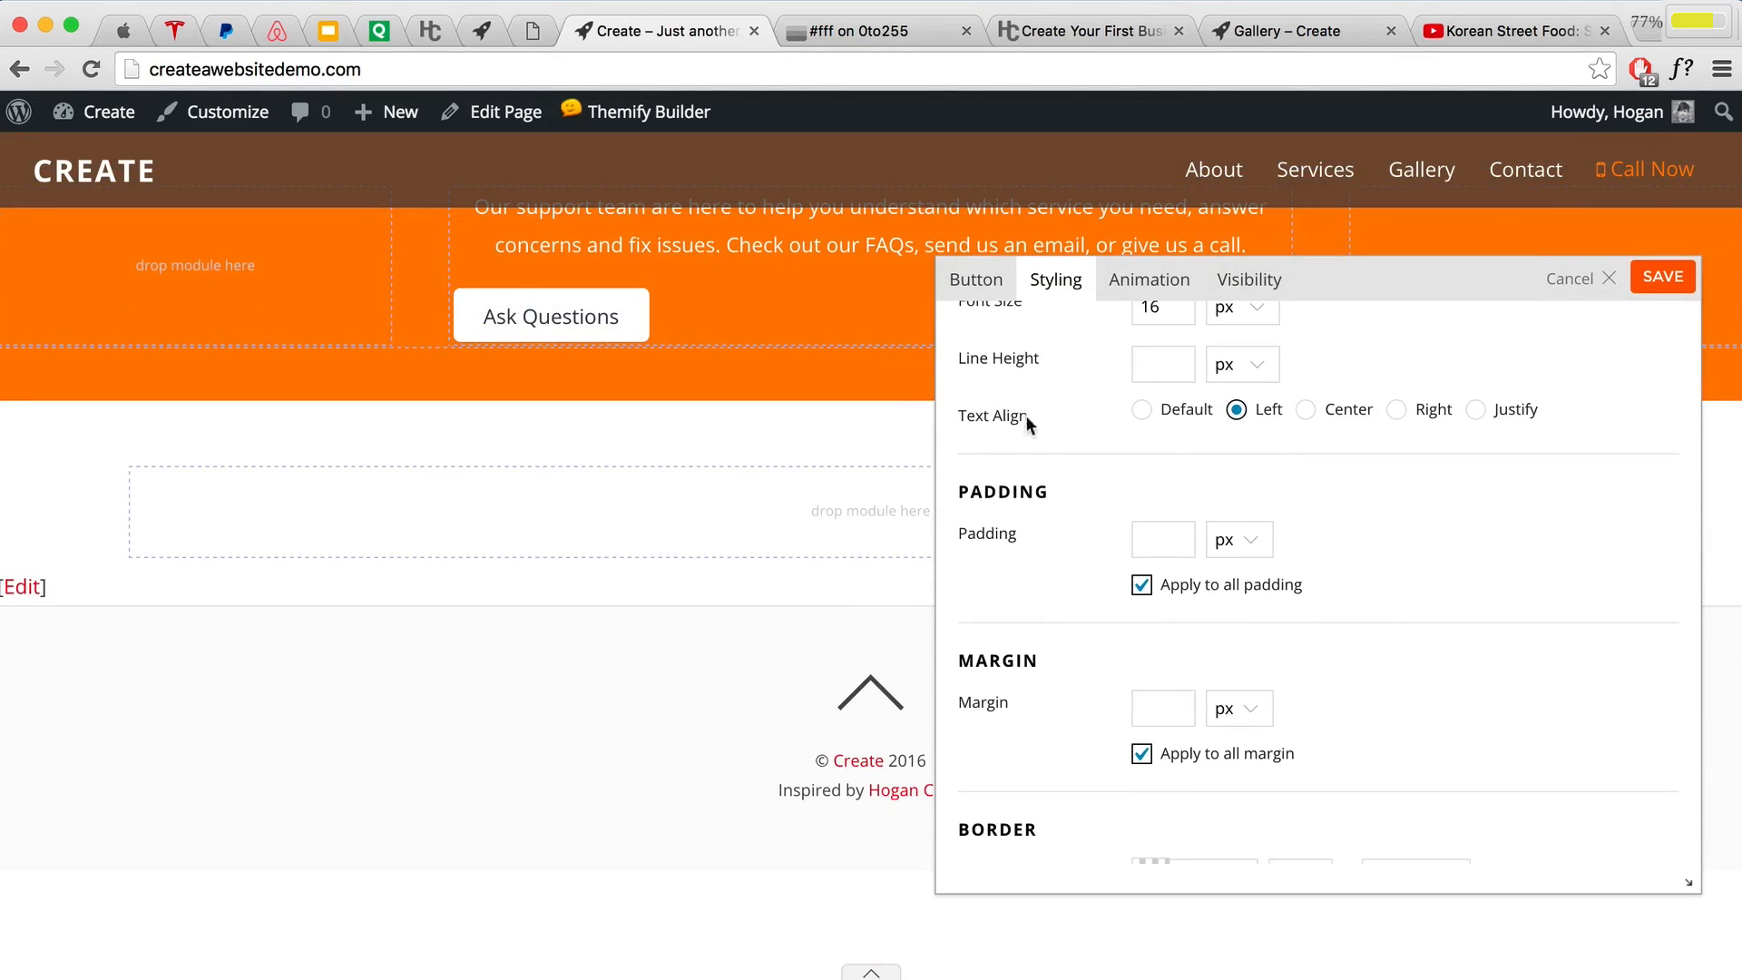
drag(1029, 425, 1075, 424)
click(1255, 451)
click(1305, 409)
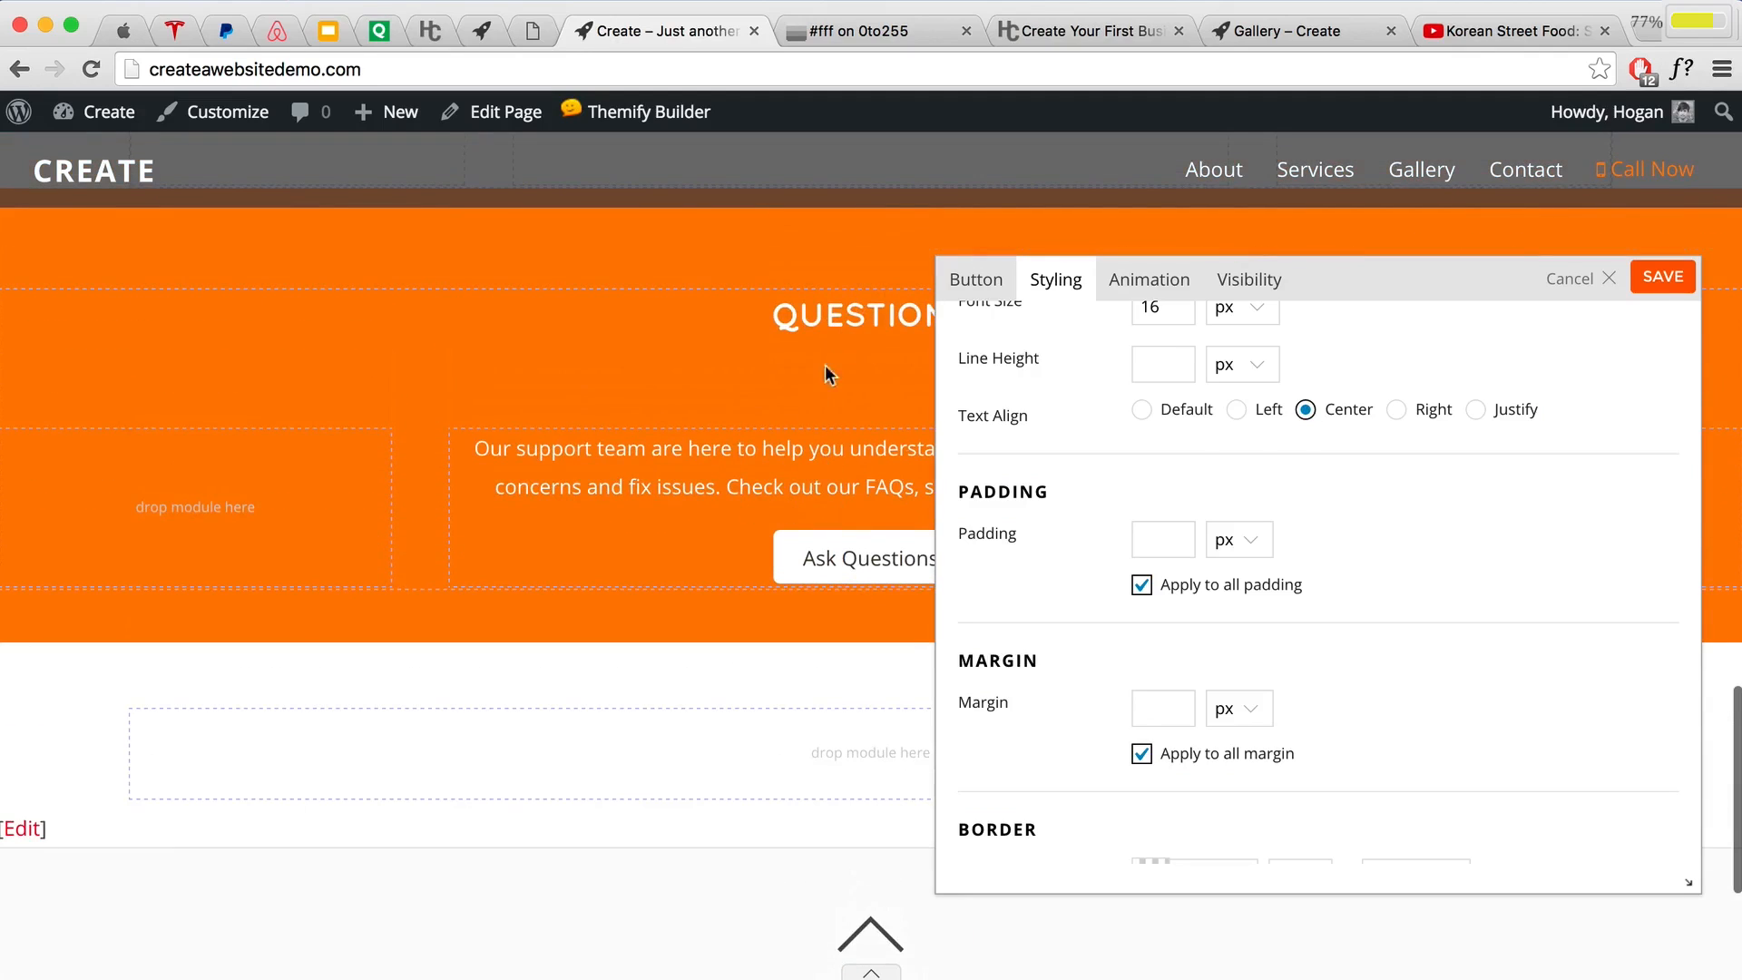
click(1651, 288)
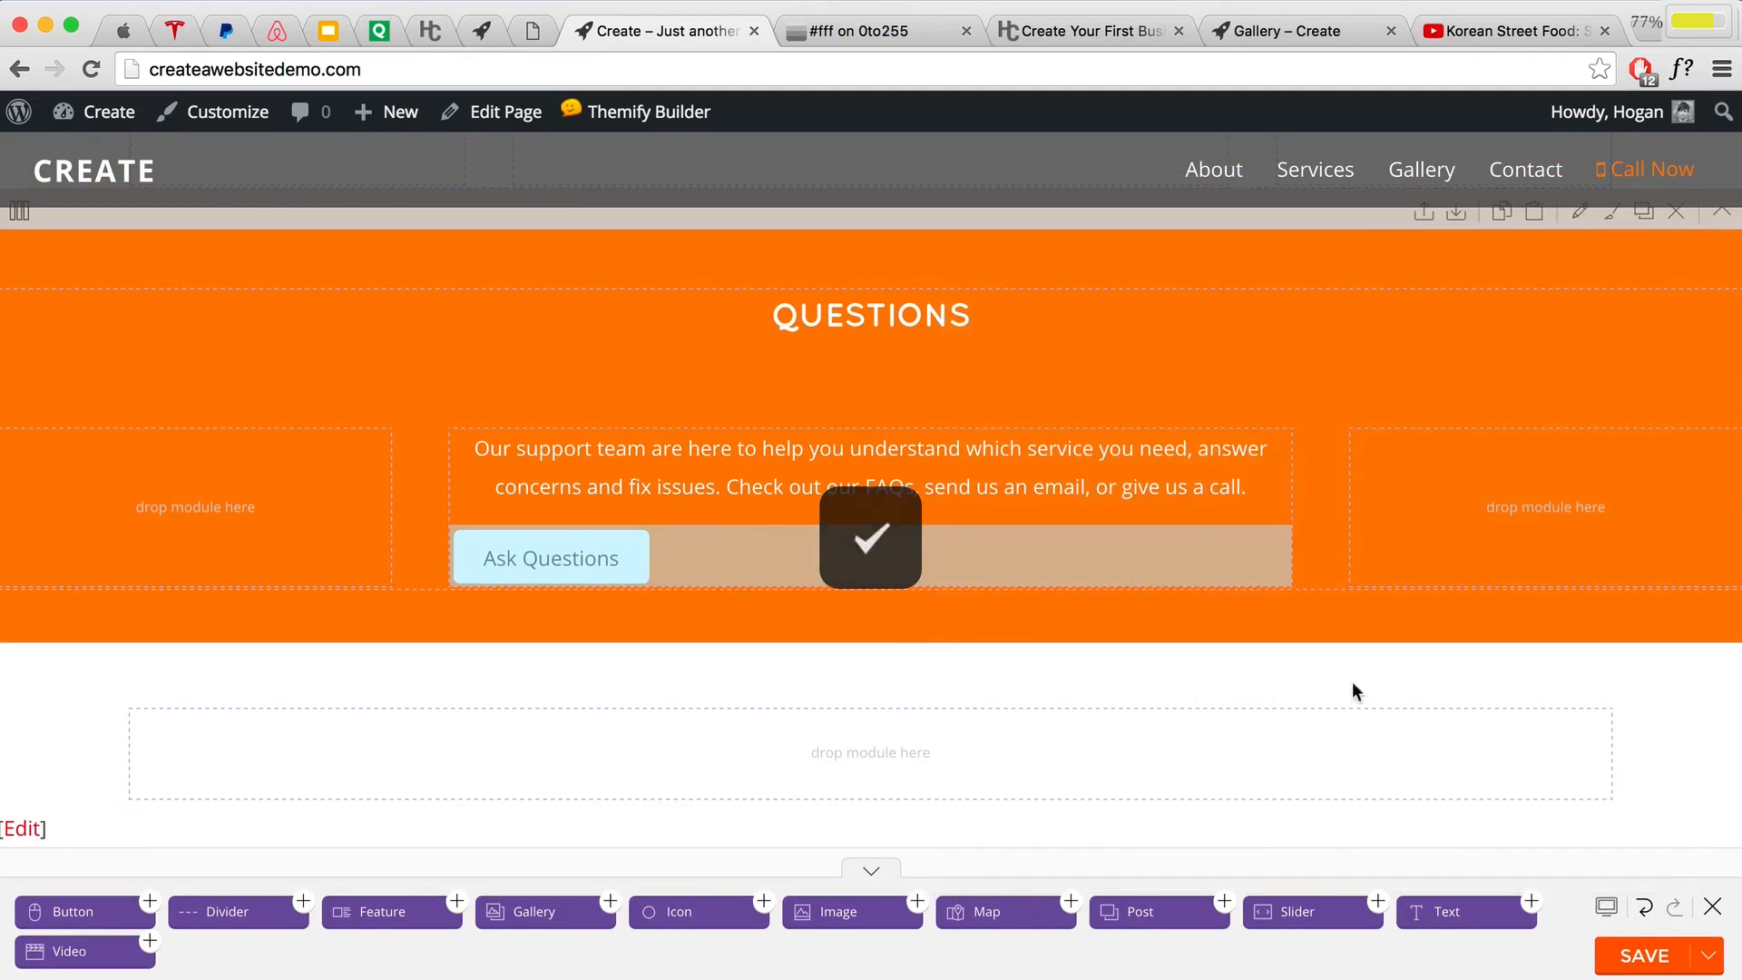
Step: Delete the empty row beneath the Questions section
scroll(1352, 682, down, 3)
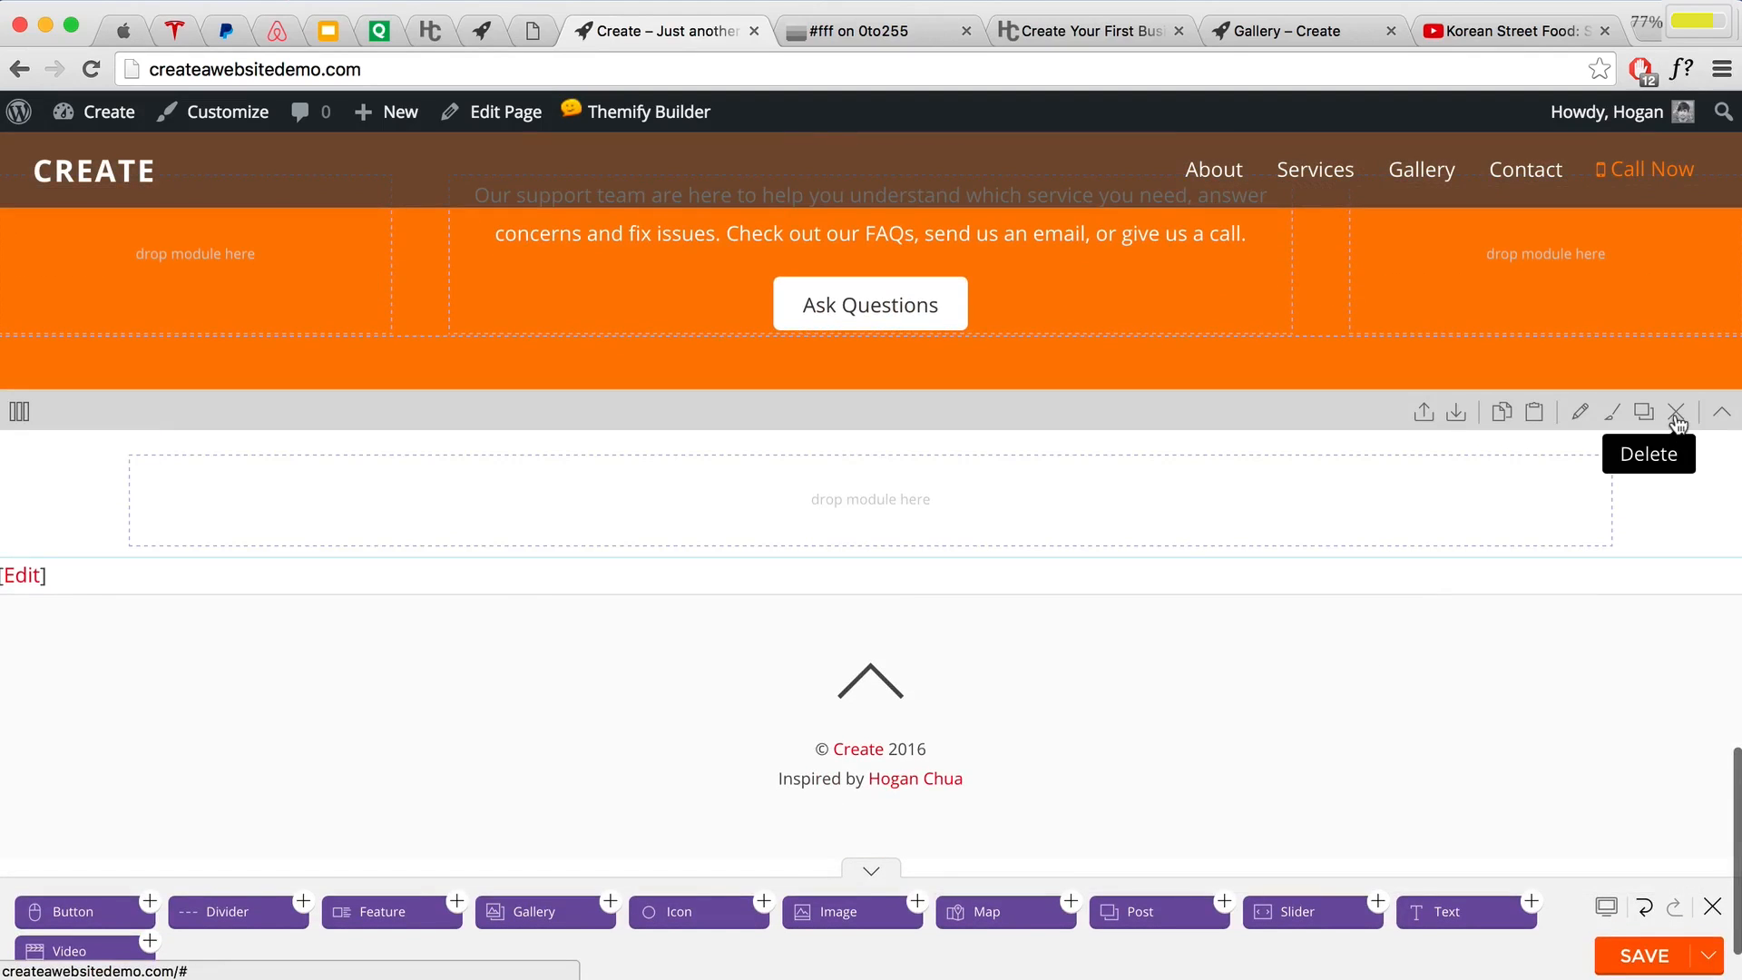
click(1676, 413)
click(1288, 326)
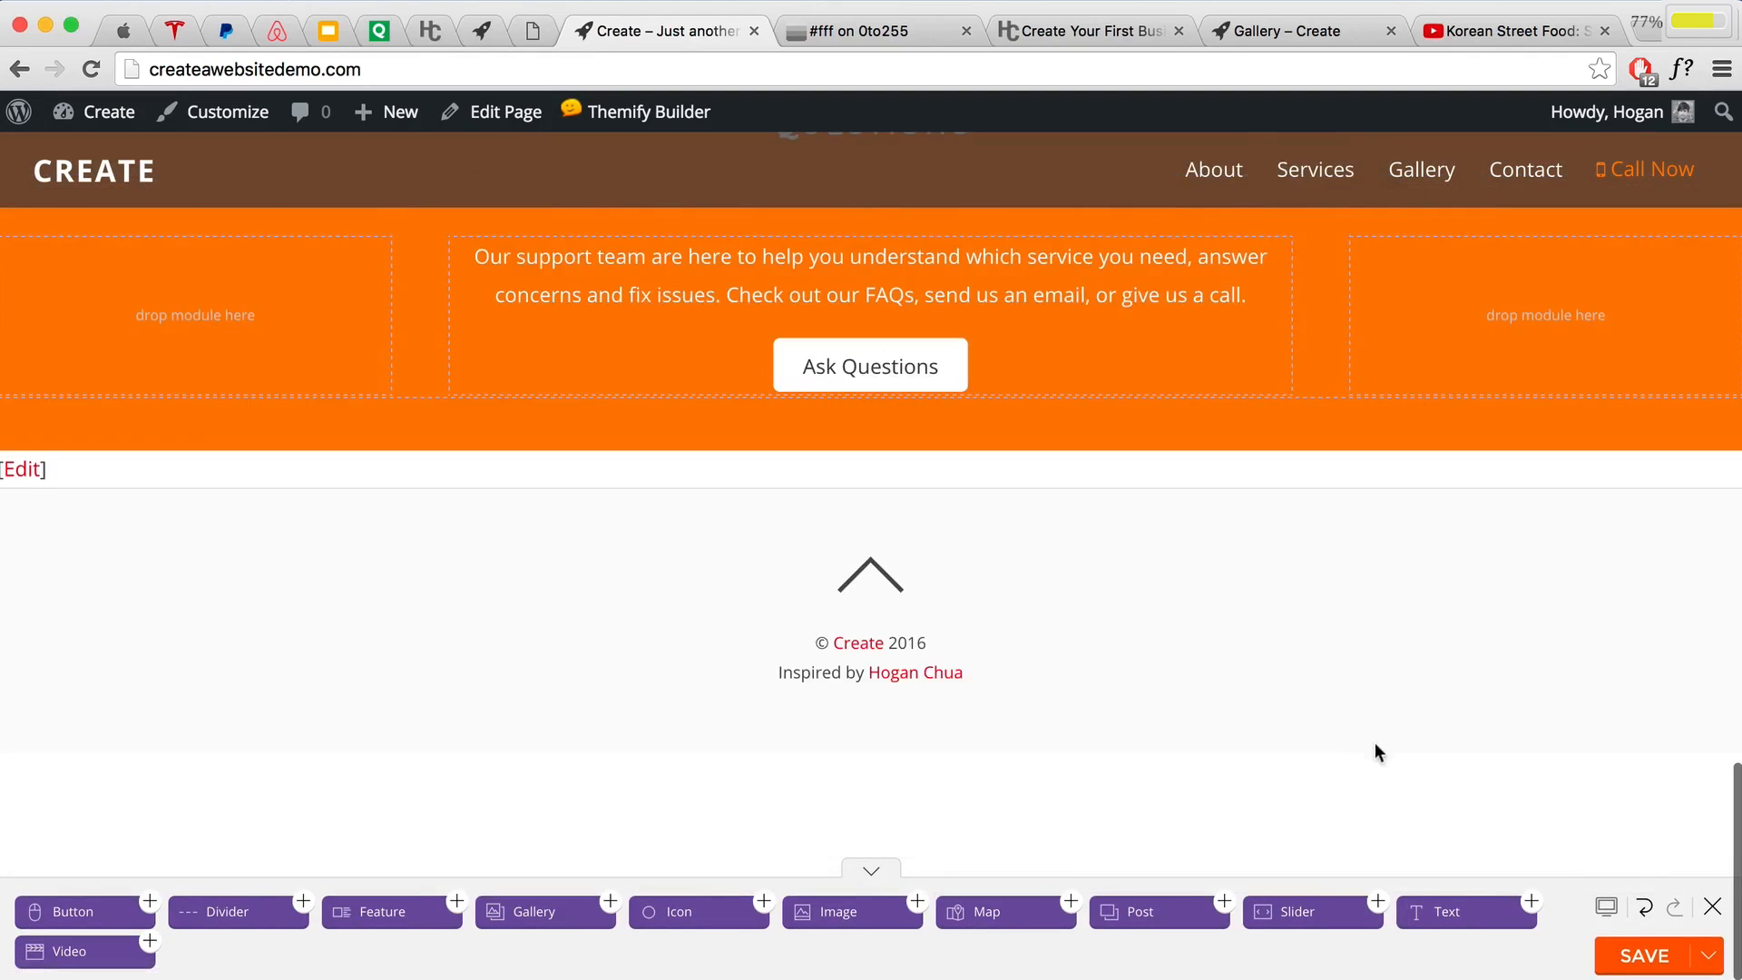
Step: Save the page and close Themify Builder to view the live homepage
click(1645, 952)
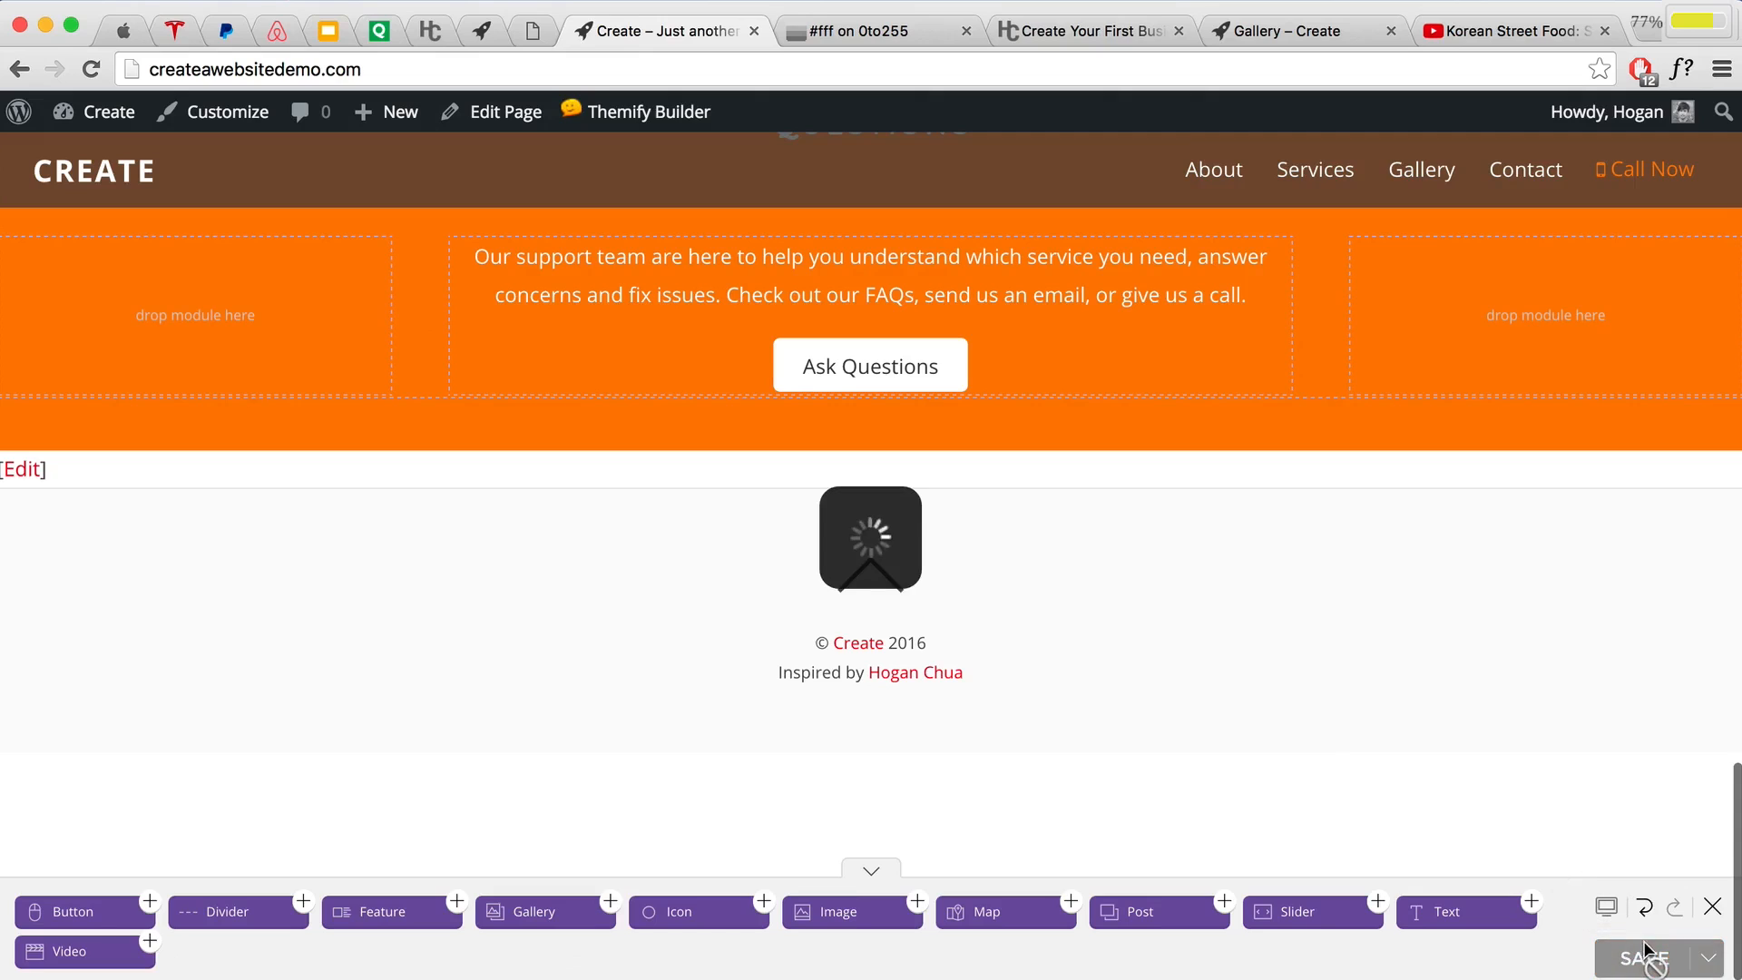
click(1700, 912)
scroll(1348, 774, up, 4)
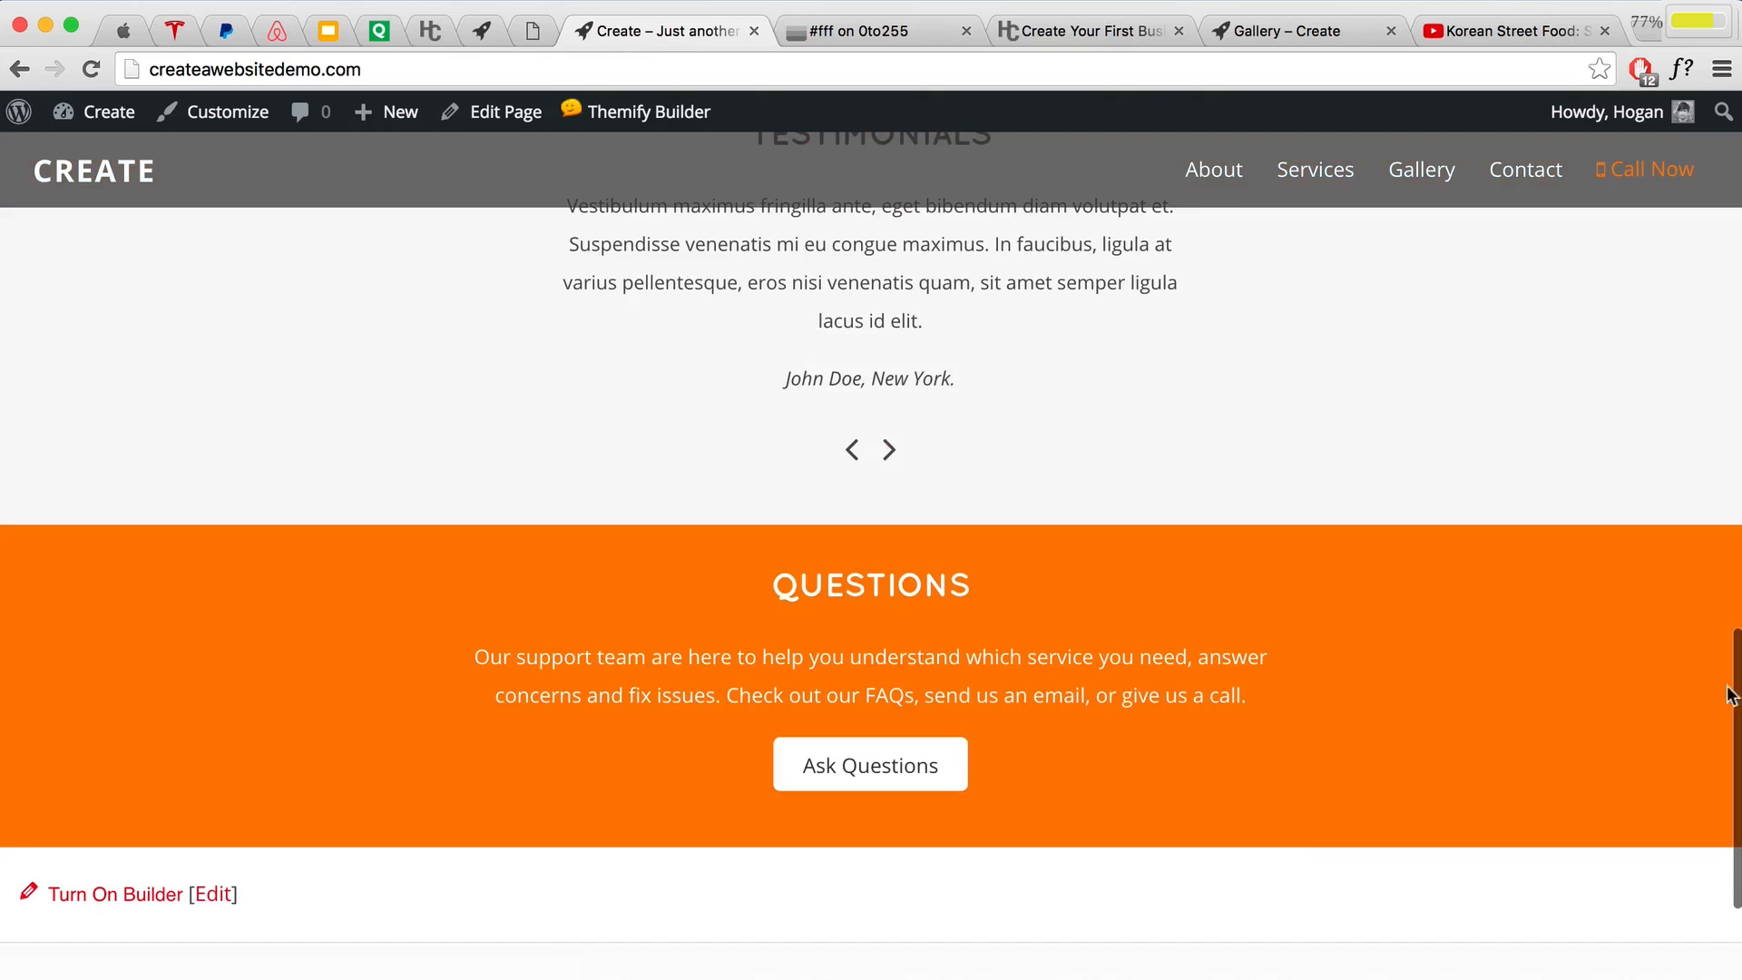
scroll(1536, 676, up, 8)
scroll(1533, 675, up, 10)
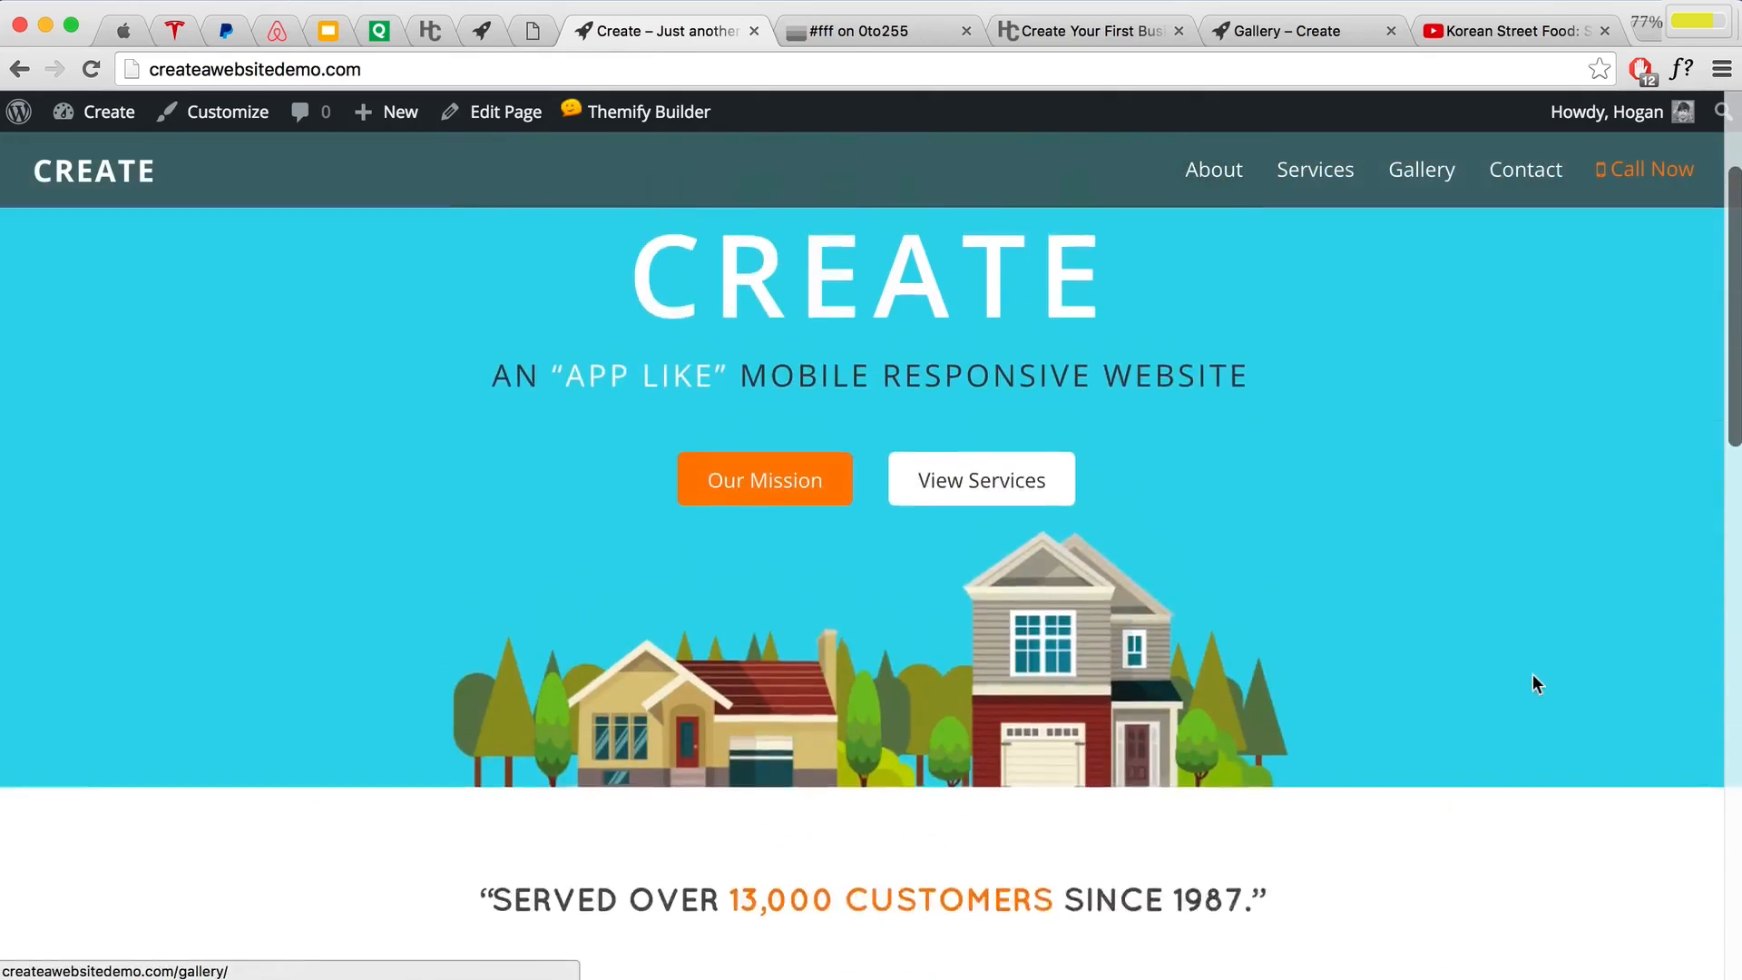
scroll(1531, 684, down, 20)
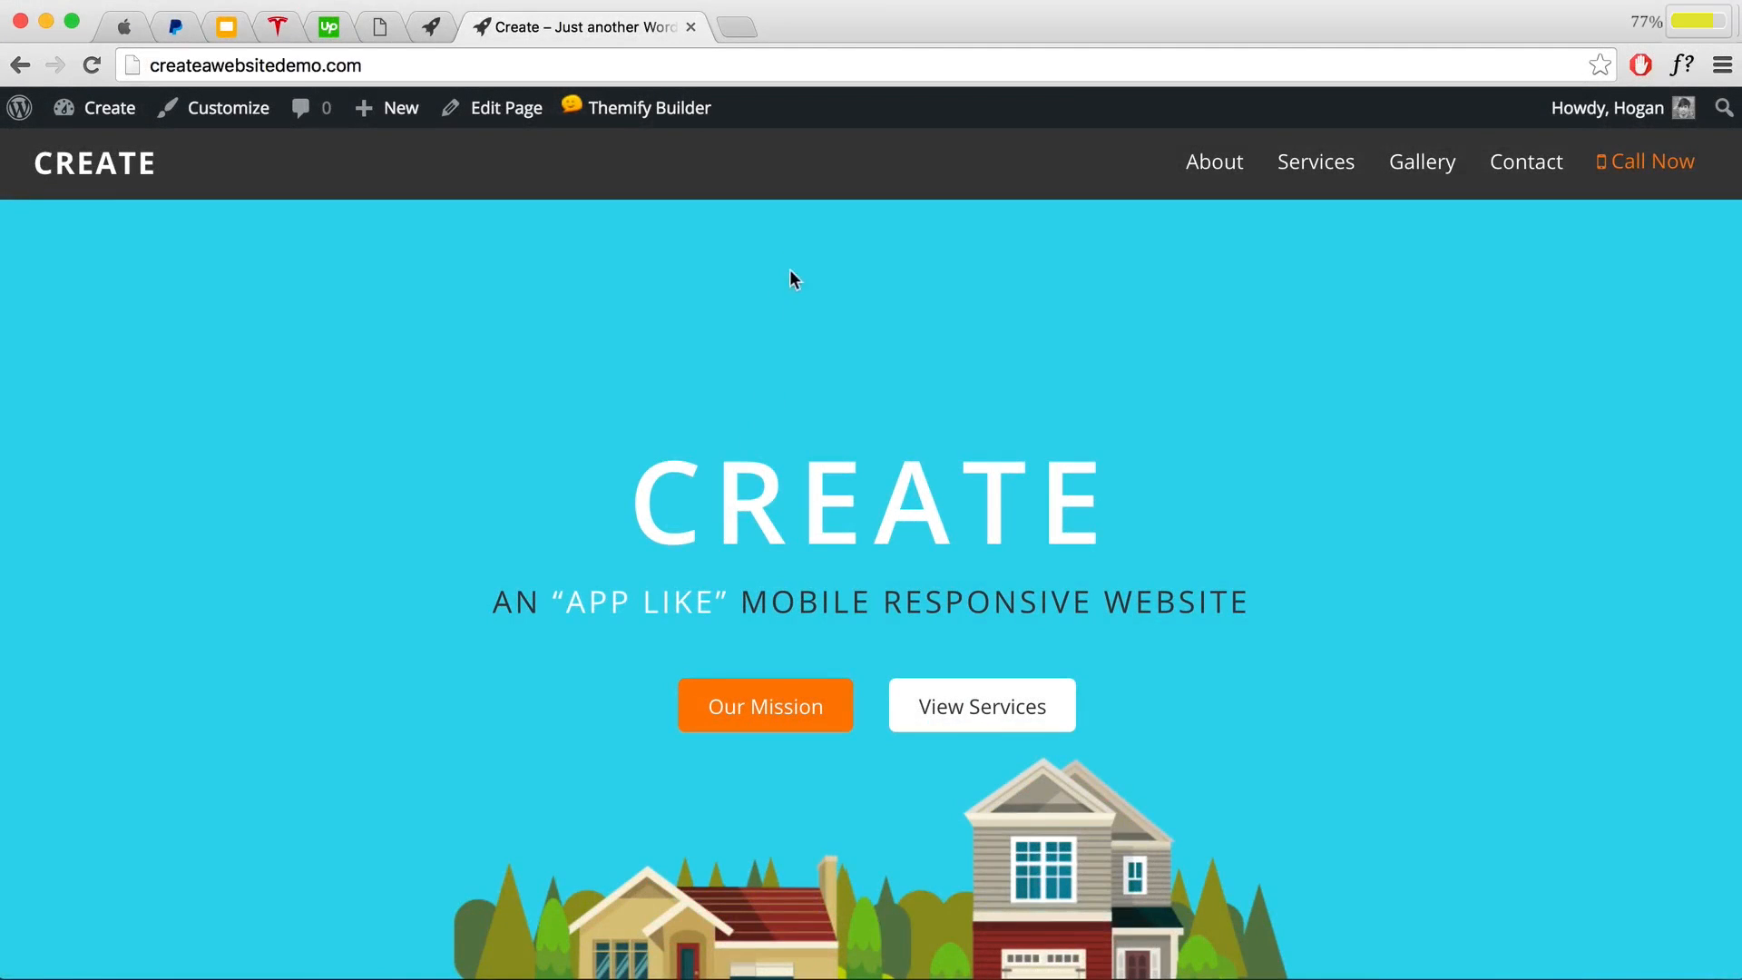
Step: Turn Themify Builder back on for the homepage
mouse_move(680, 120)
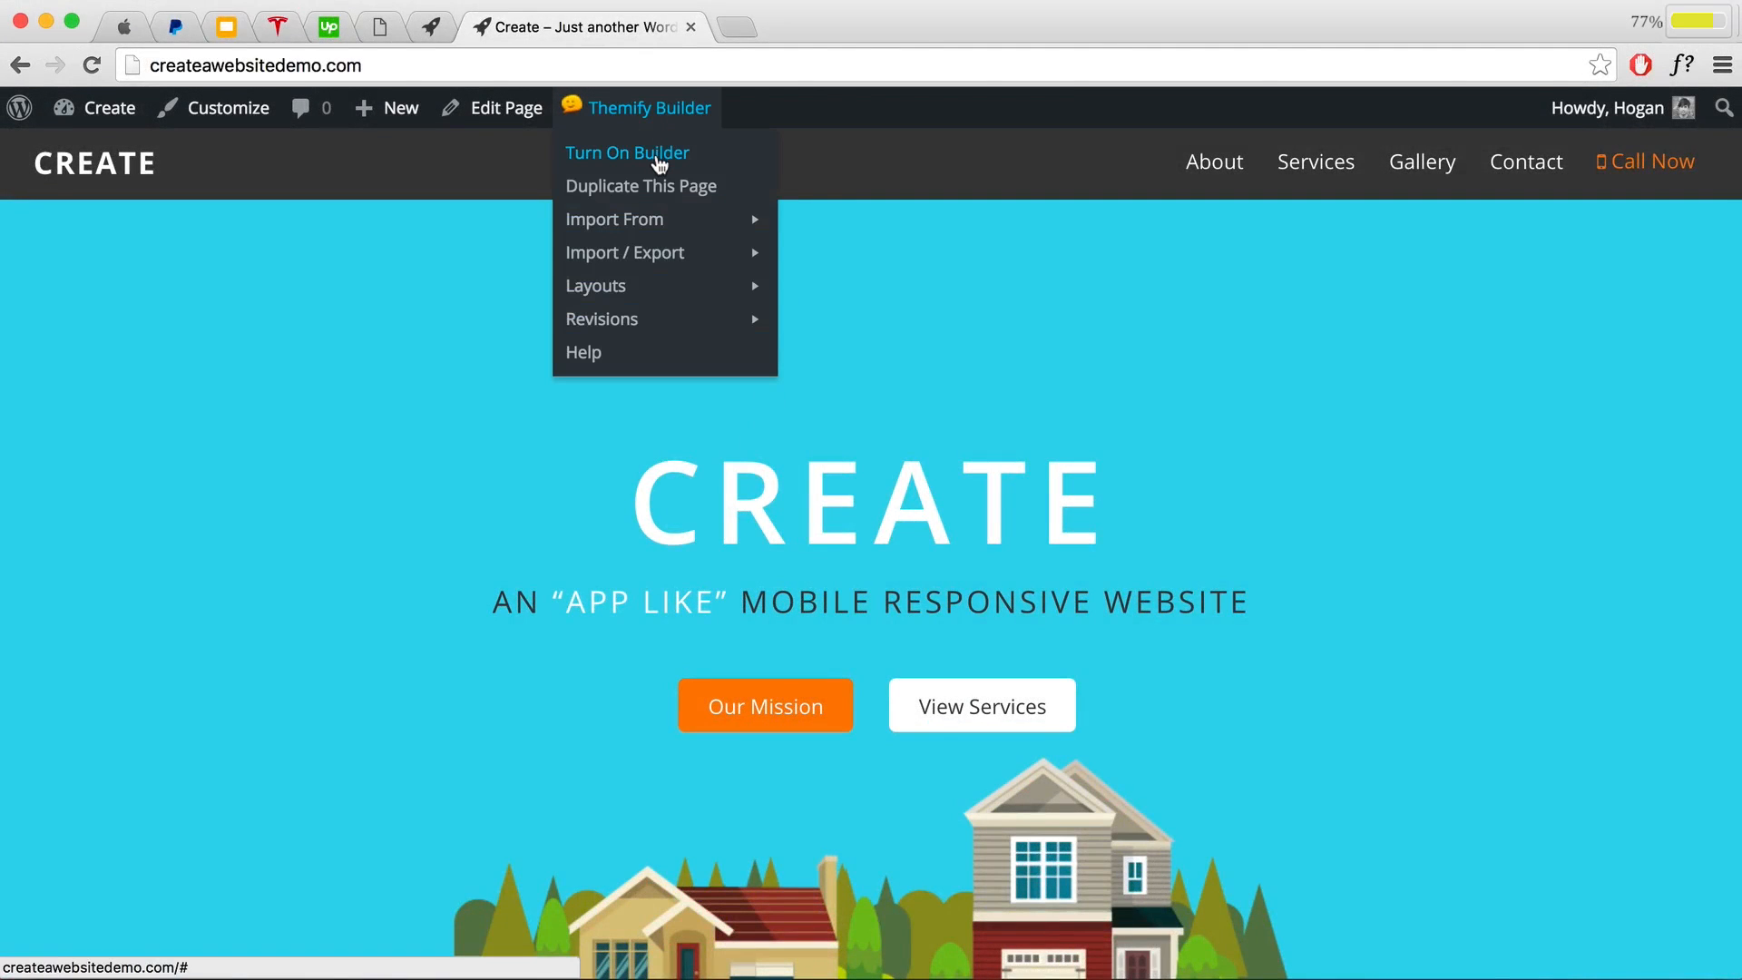
click(660, 163)
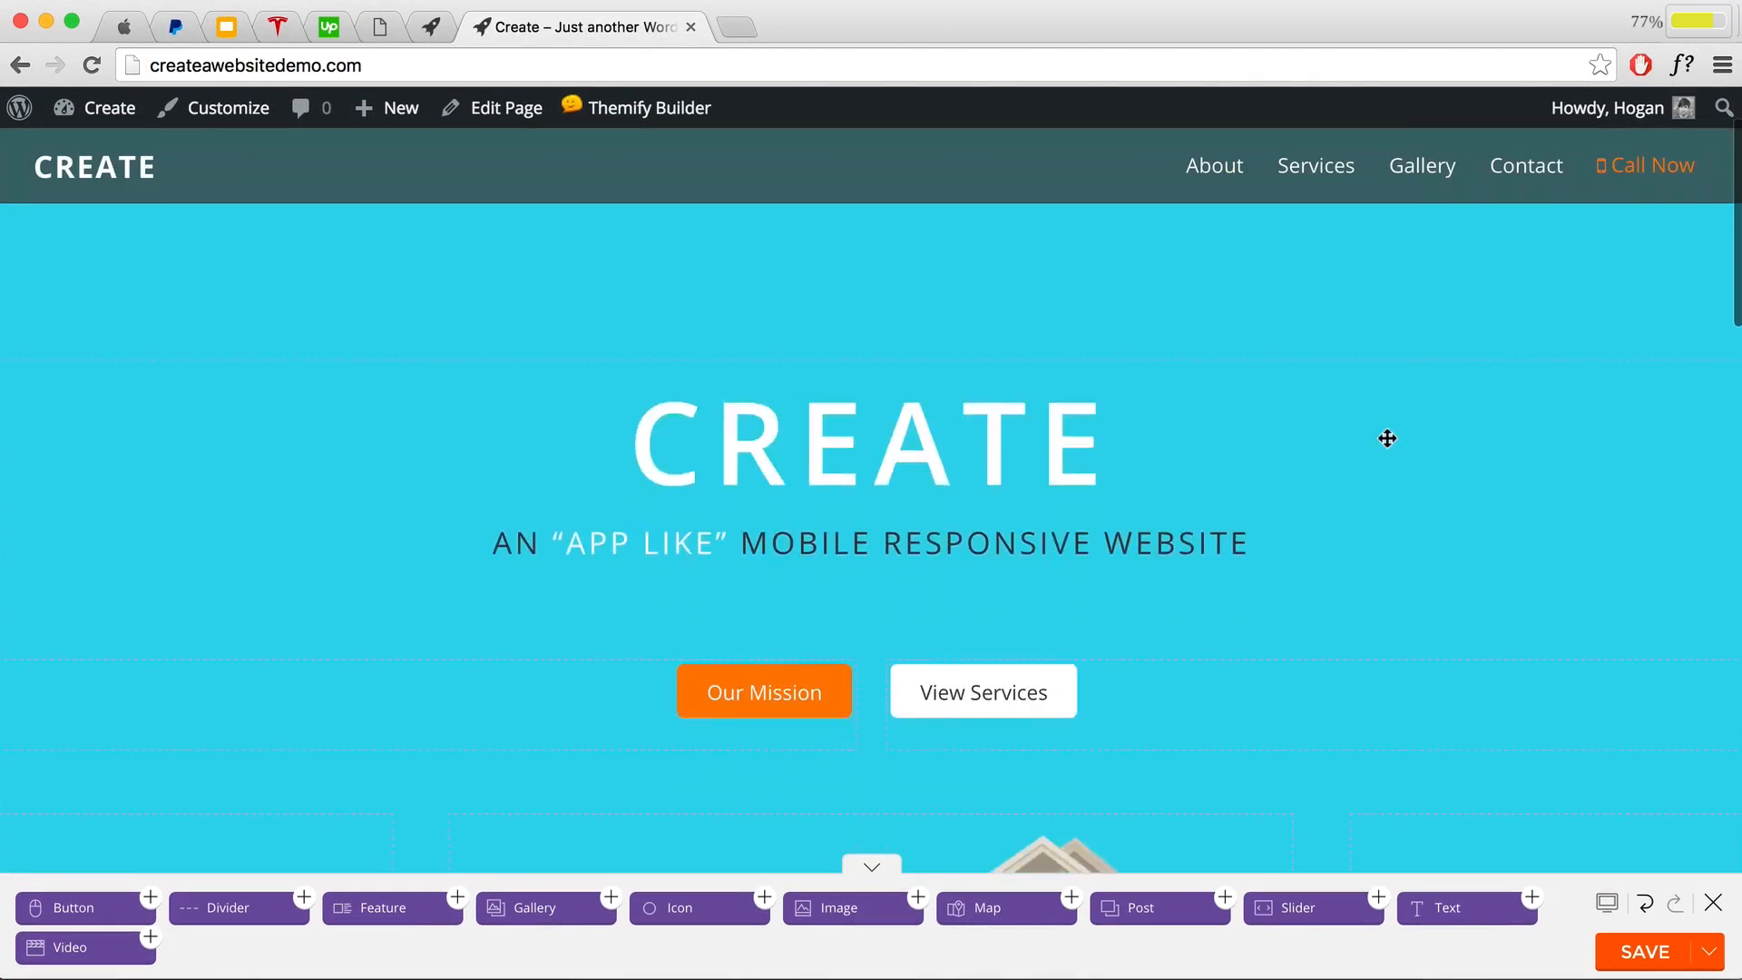
scroll(1387, 438, down, 4)
scroll(1387, 438, up, 3)
scroll(1387, 438, down, 2)
Step: Duplicate the cyan CREATE hero row so a copy appears below the houses row
mouse_move(1278, 563)
scroll(1278, 563, up, 1)
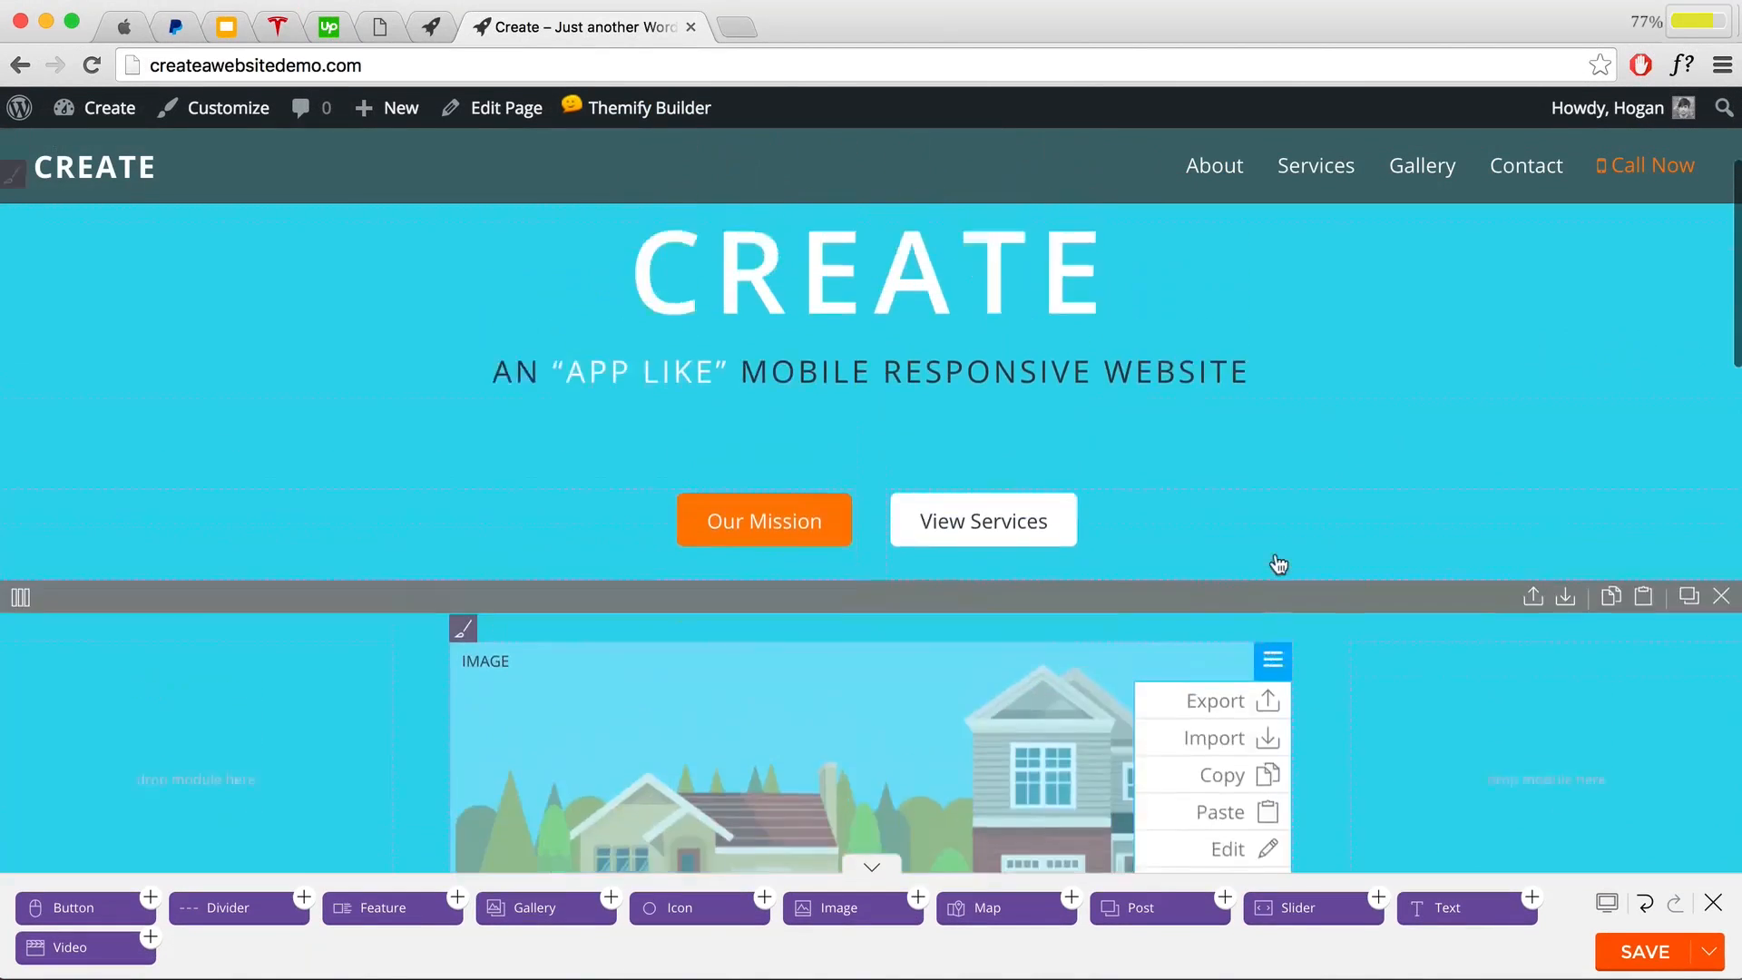
scroll(1256, 415, up, 4)
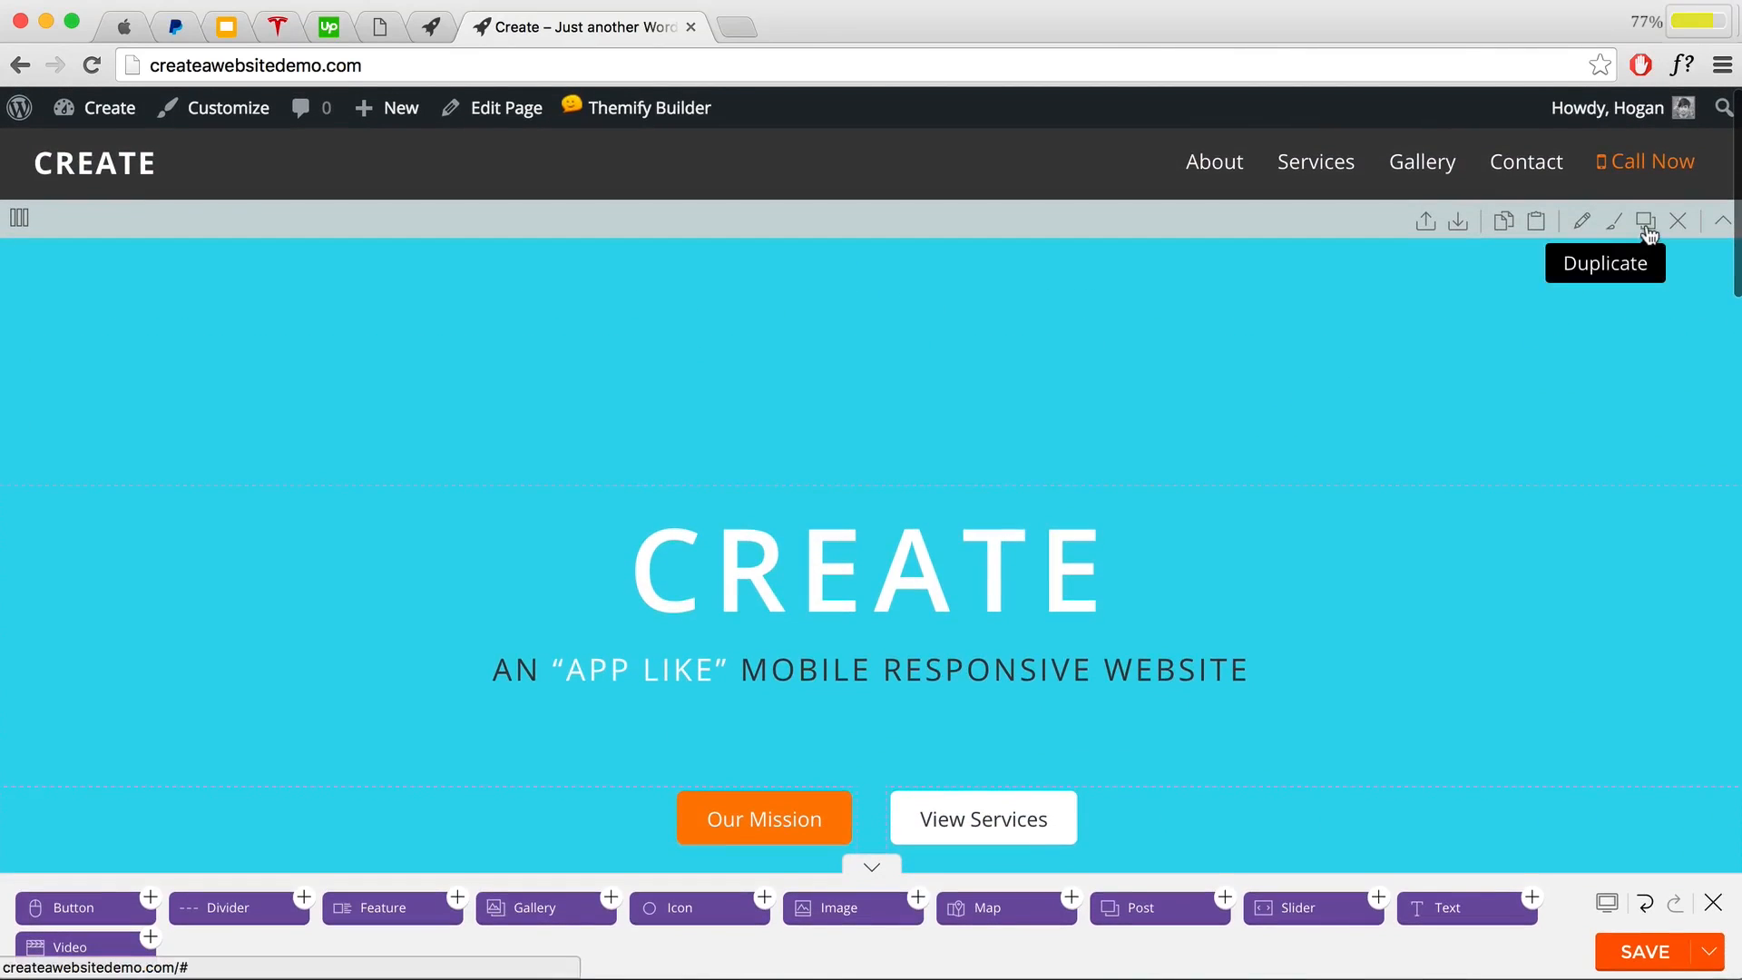
click(1646, 222)
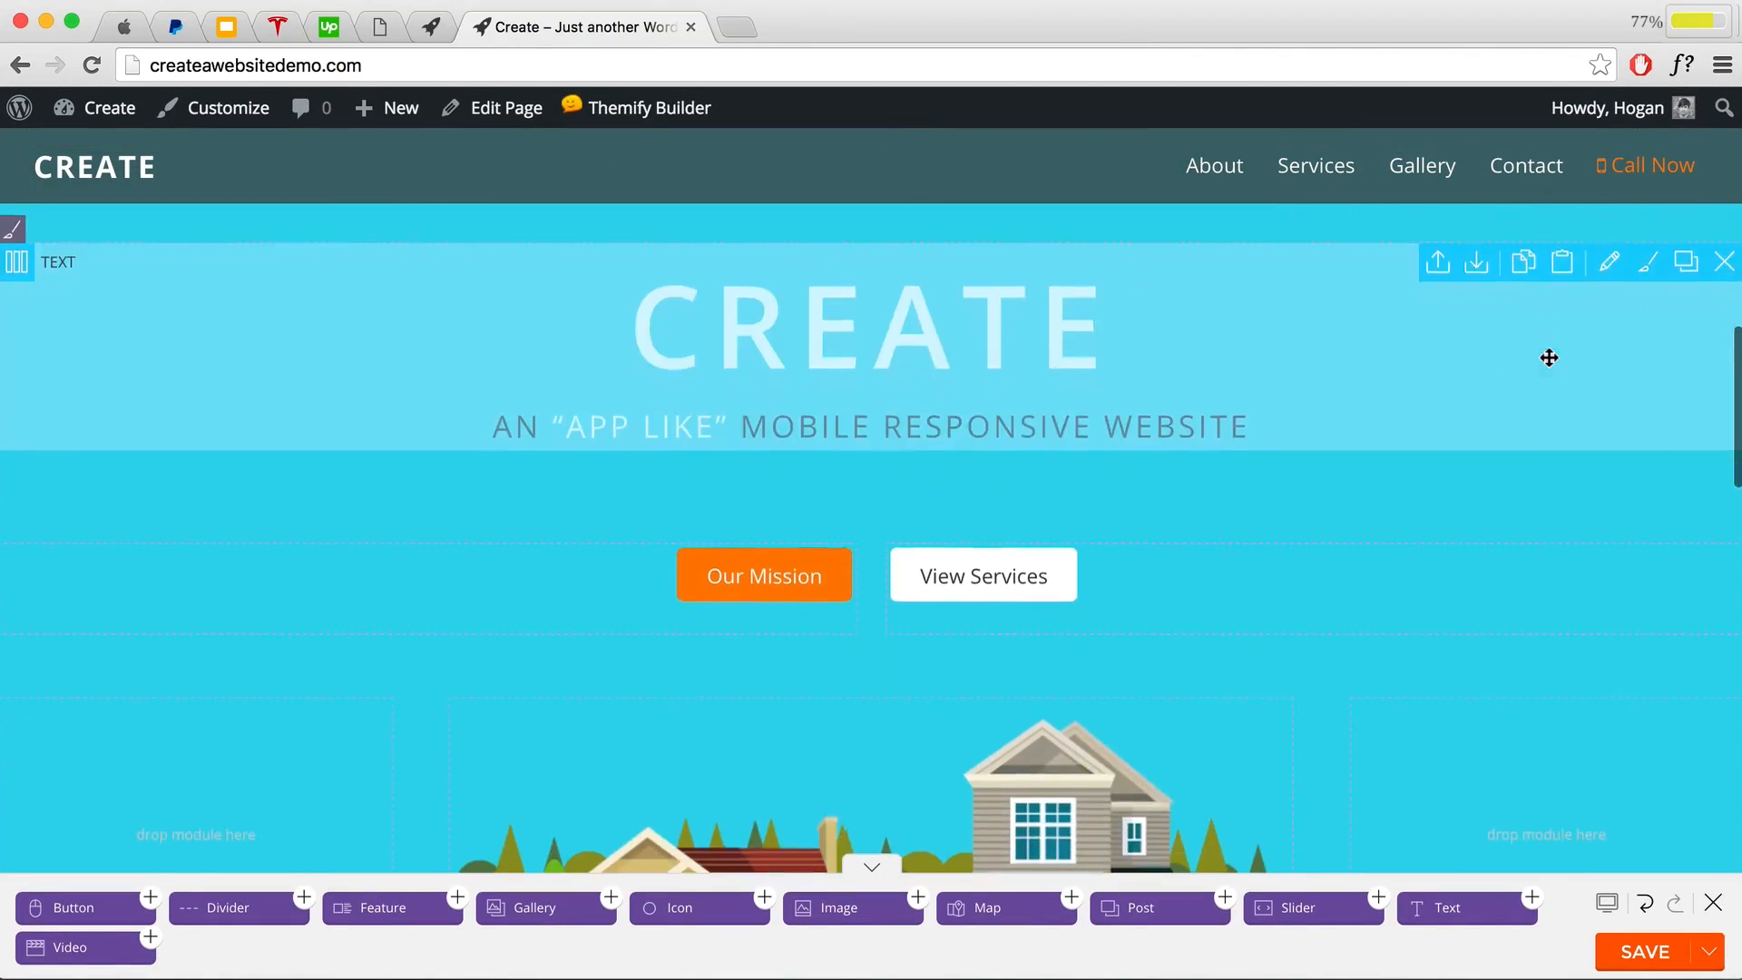
scroll(1370, 462, up, 4)
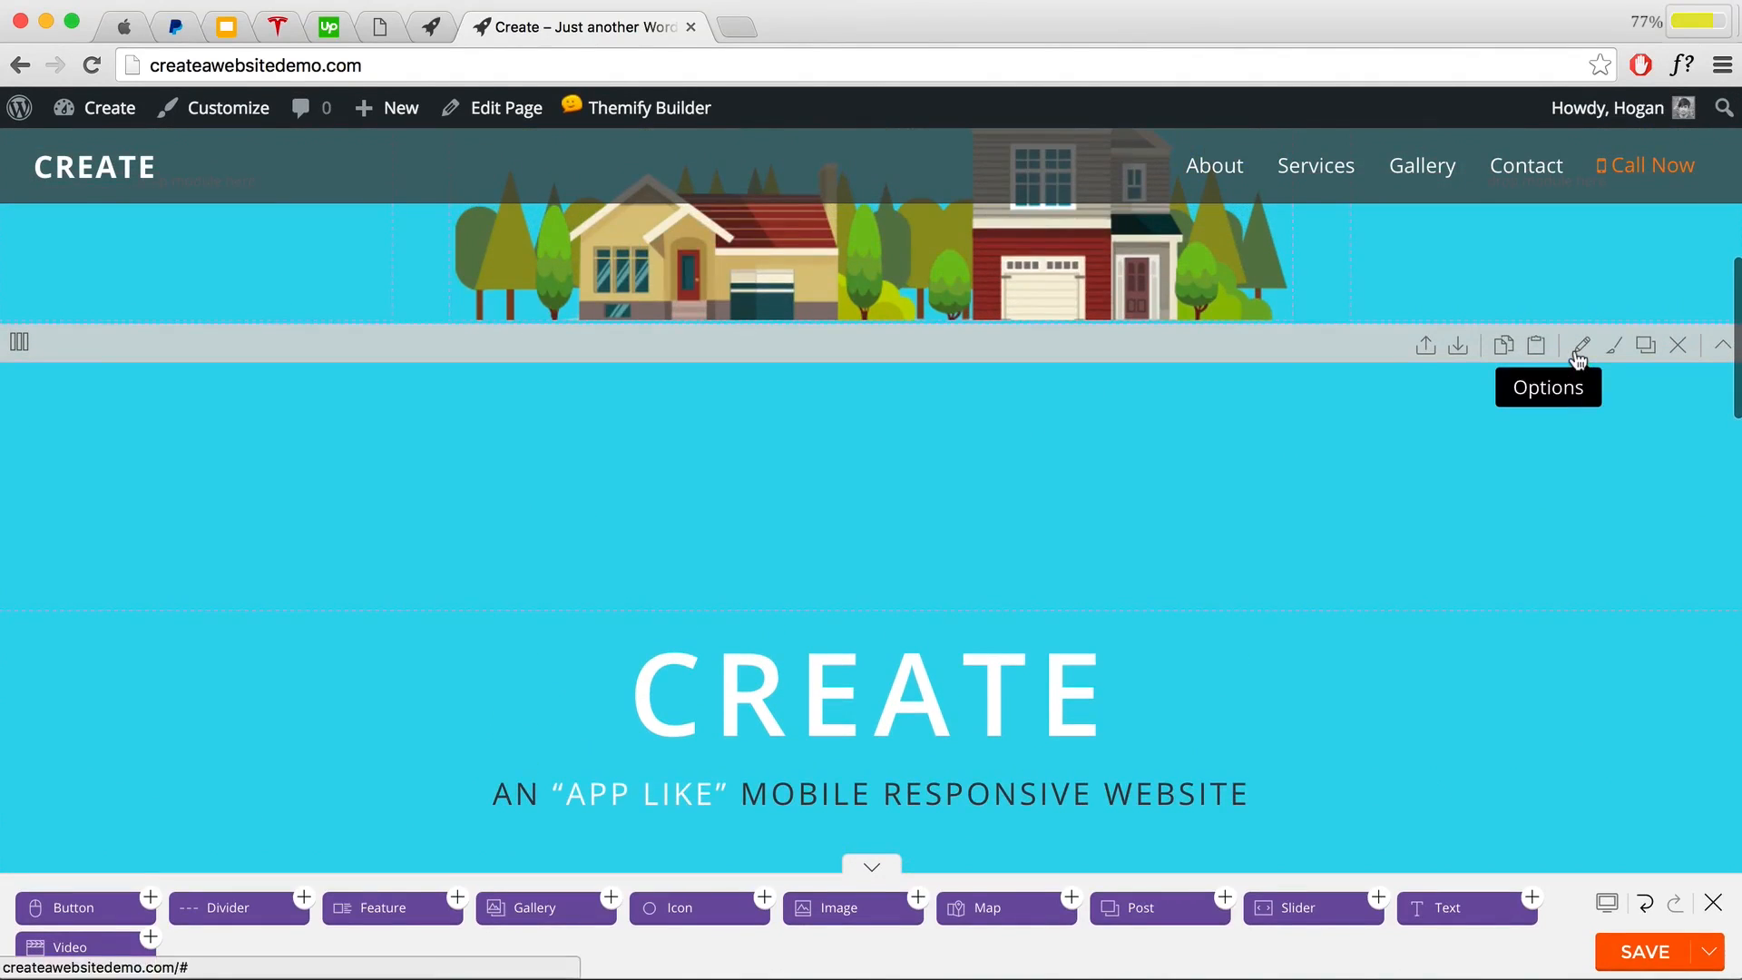
click(1578, 350)
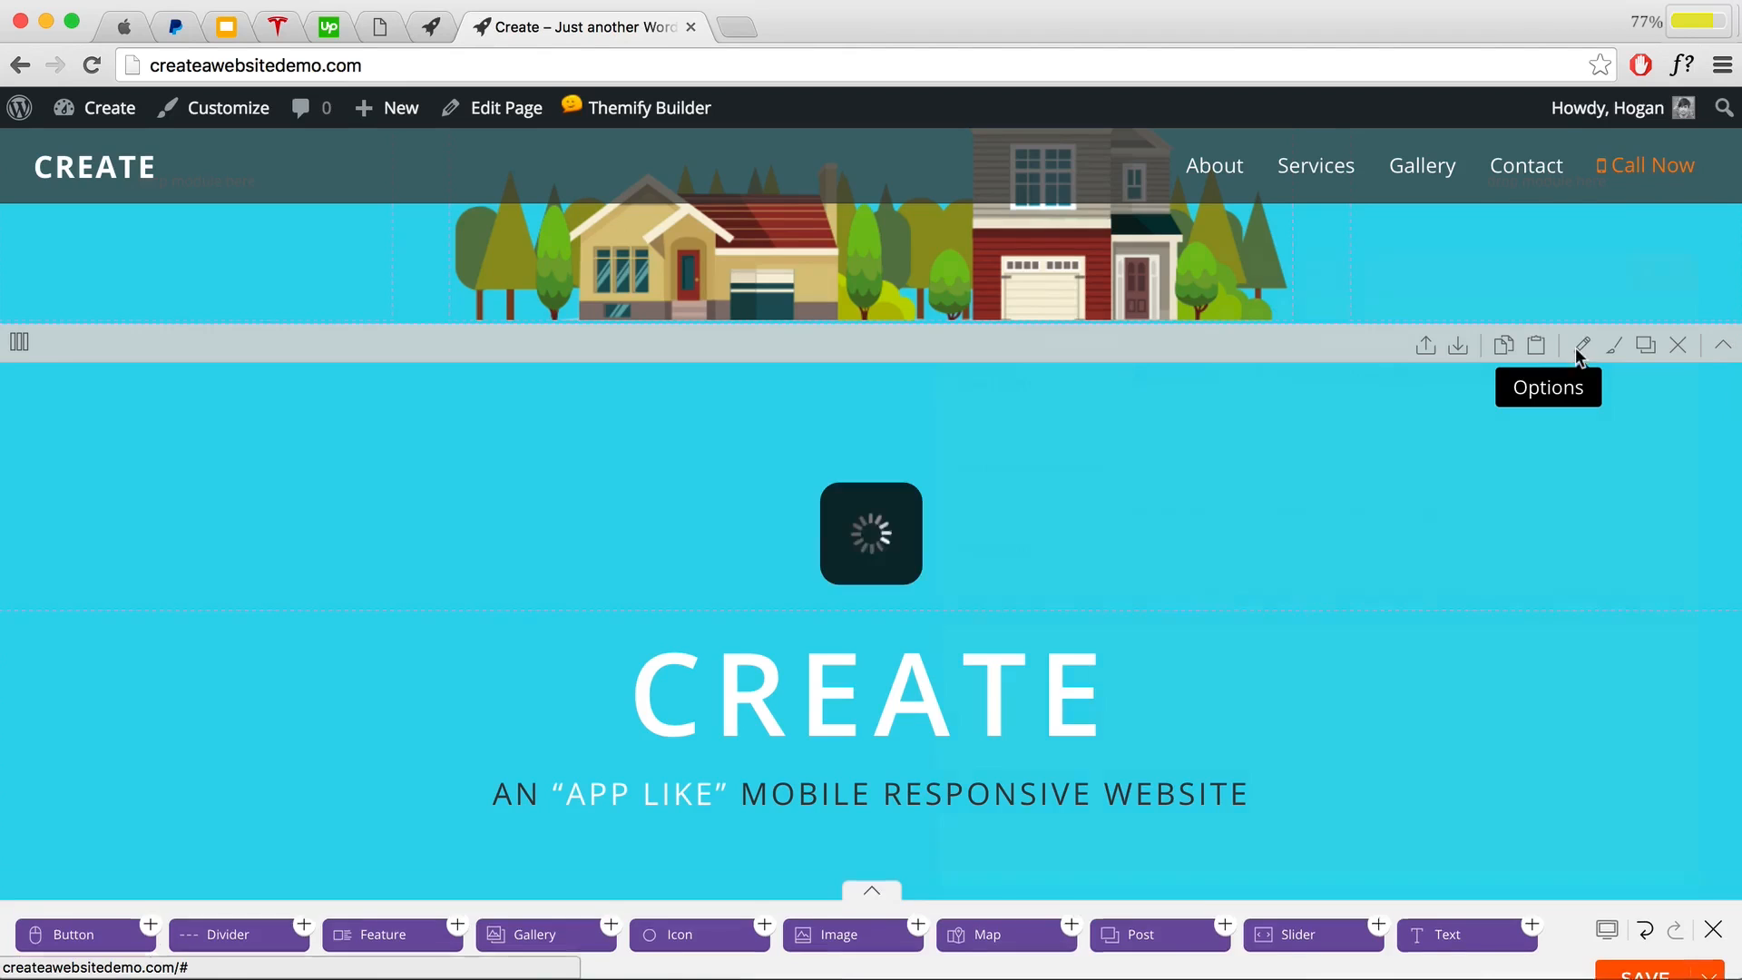
Step: Change the copied row's background colour from 69d2e7 to light teal a7dbd7 and save
click(1110, 286)
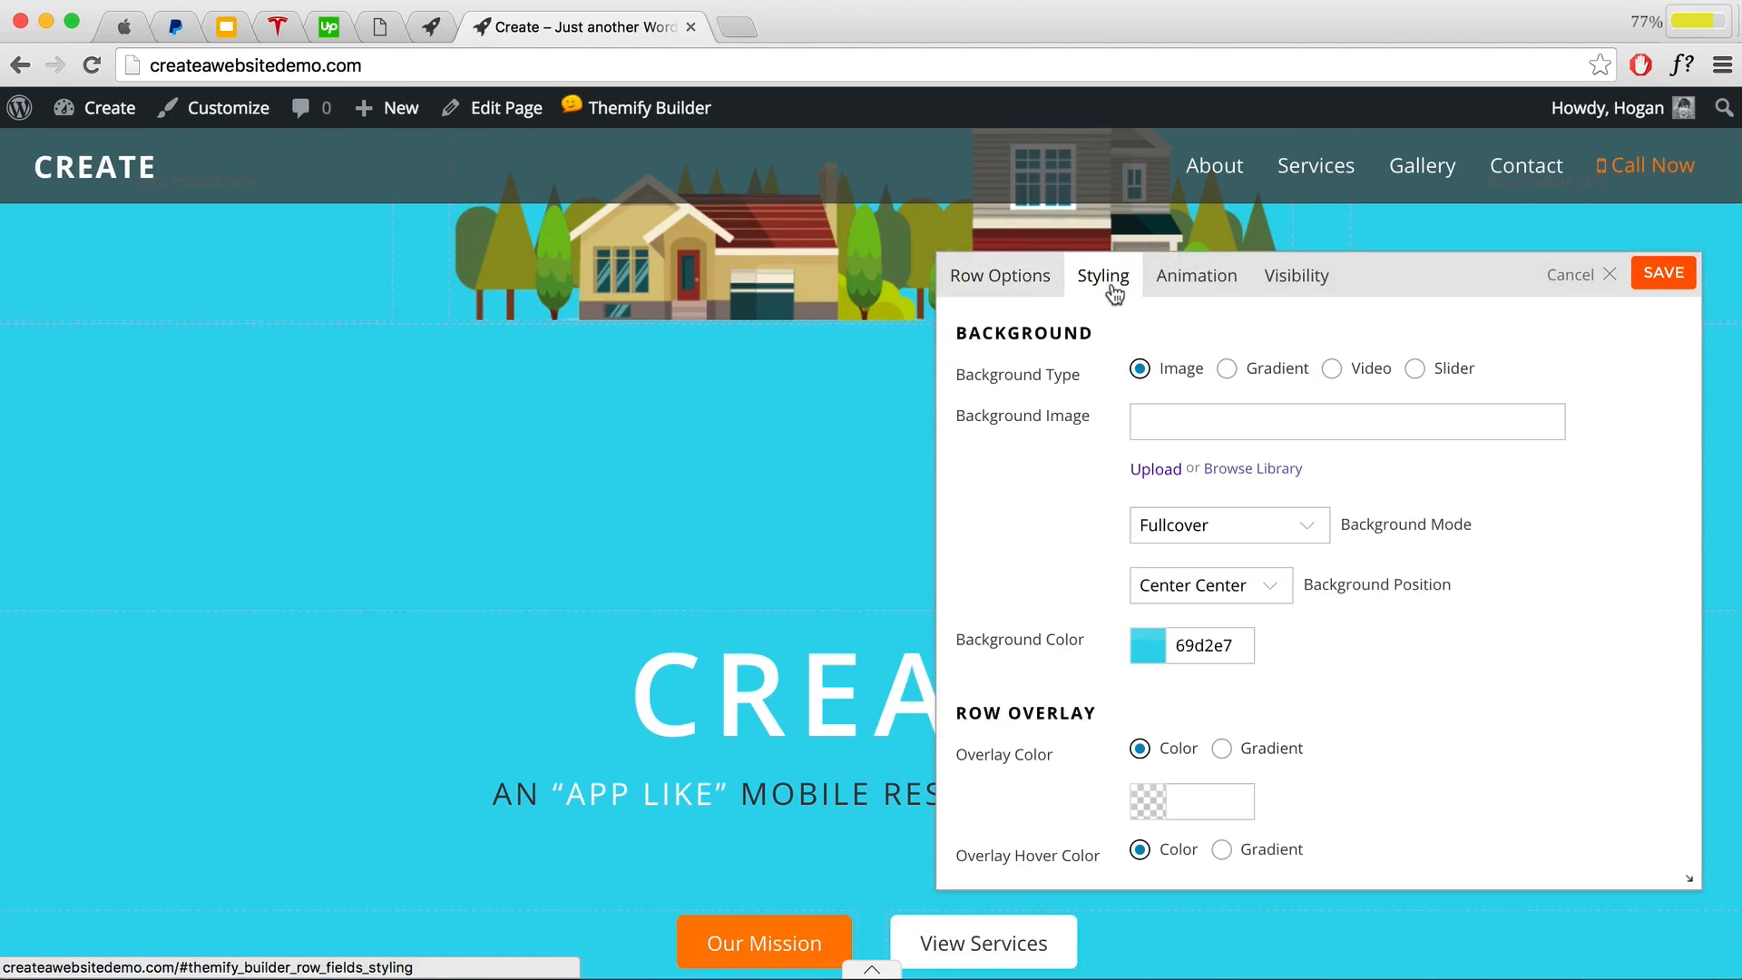
drag(1241, 649, 1146, 652)
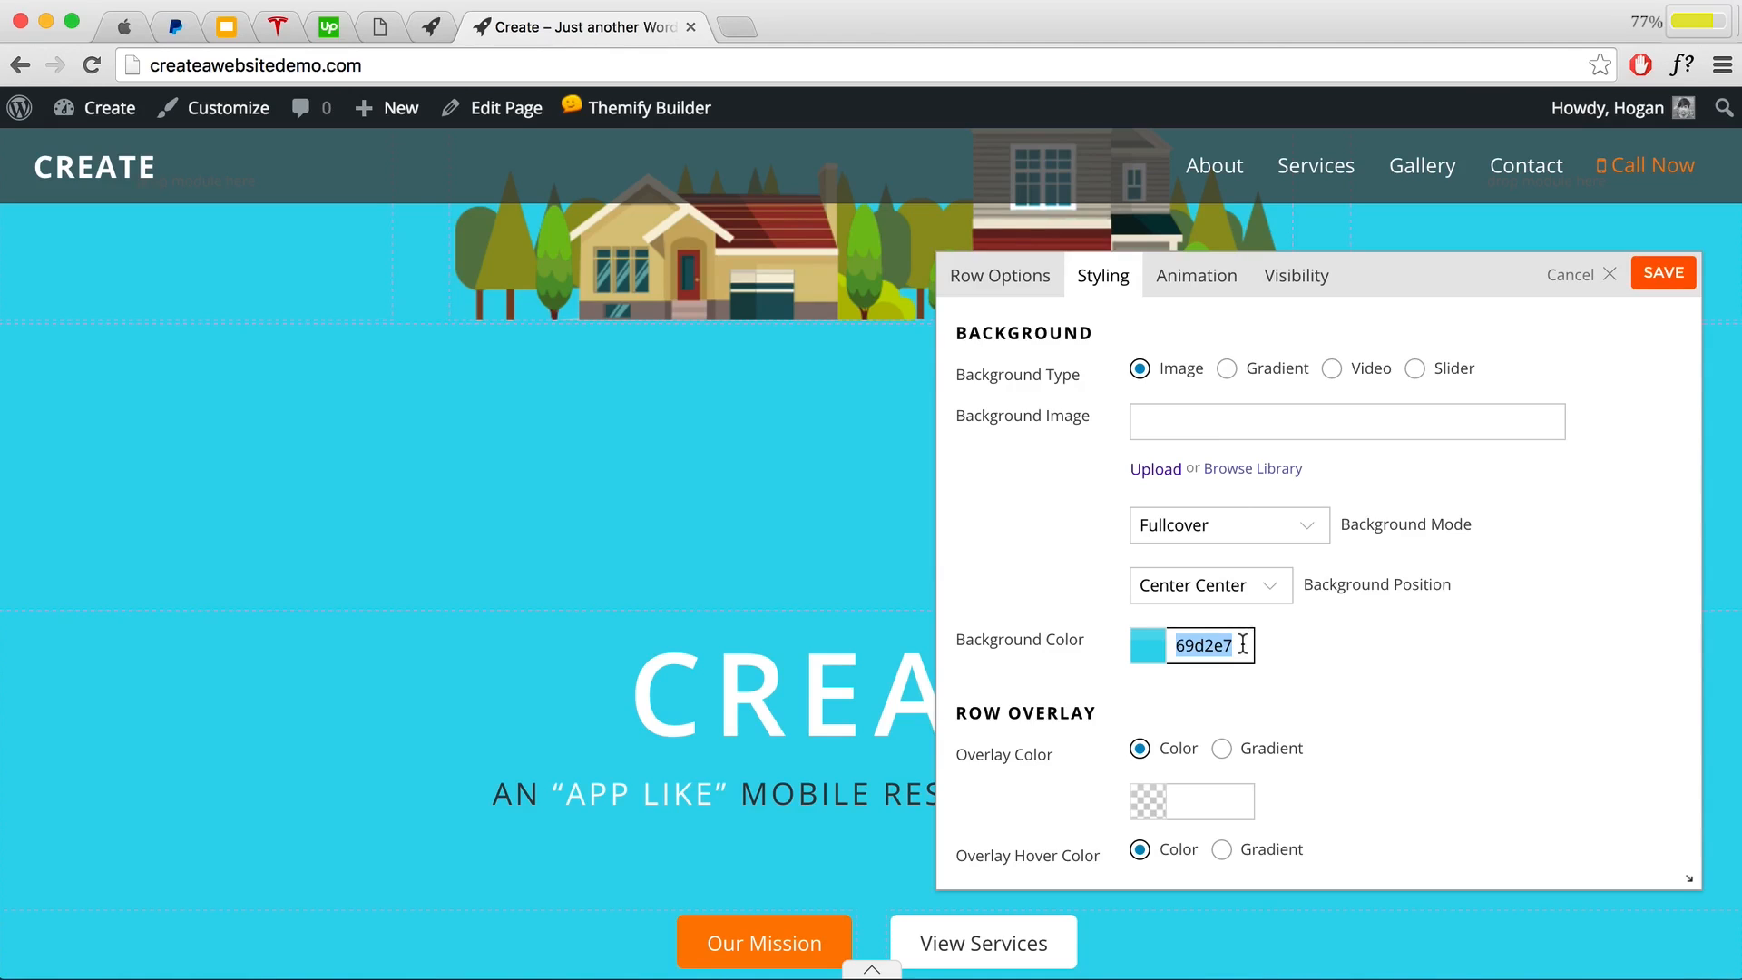
text(a)
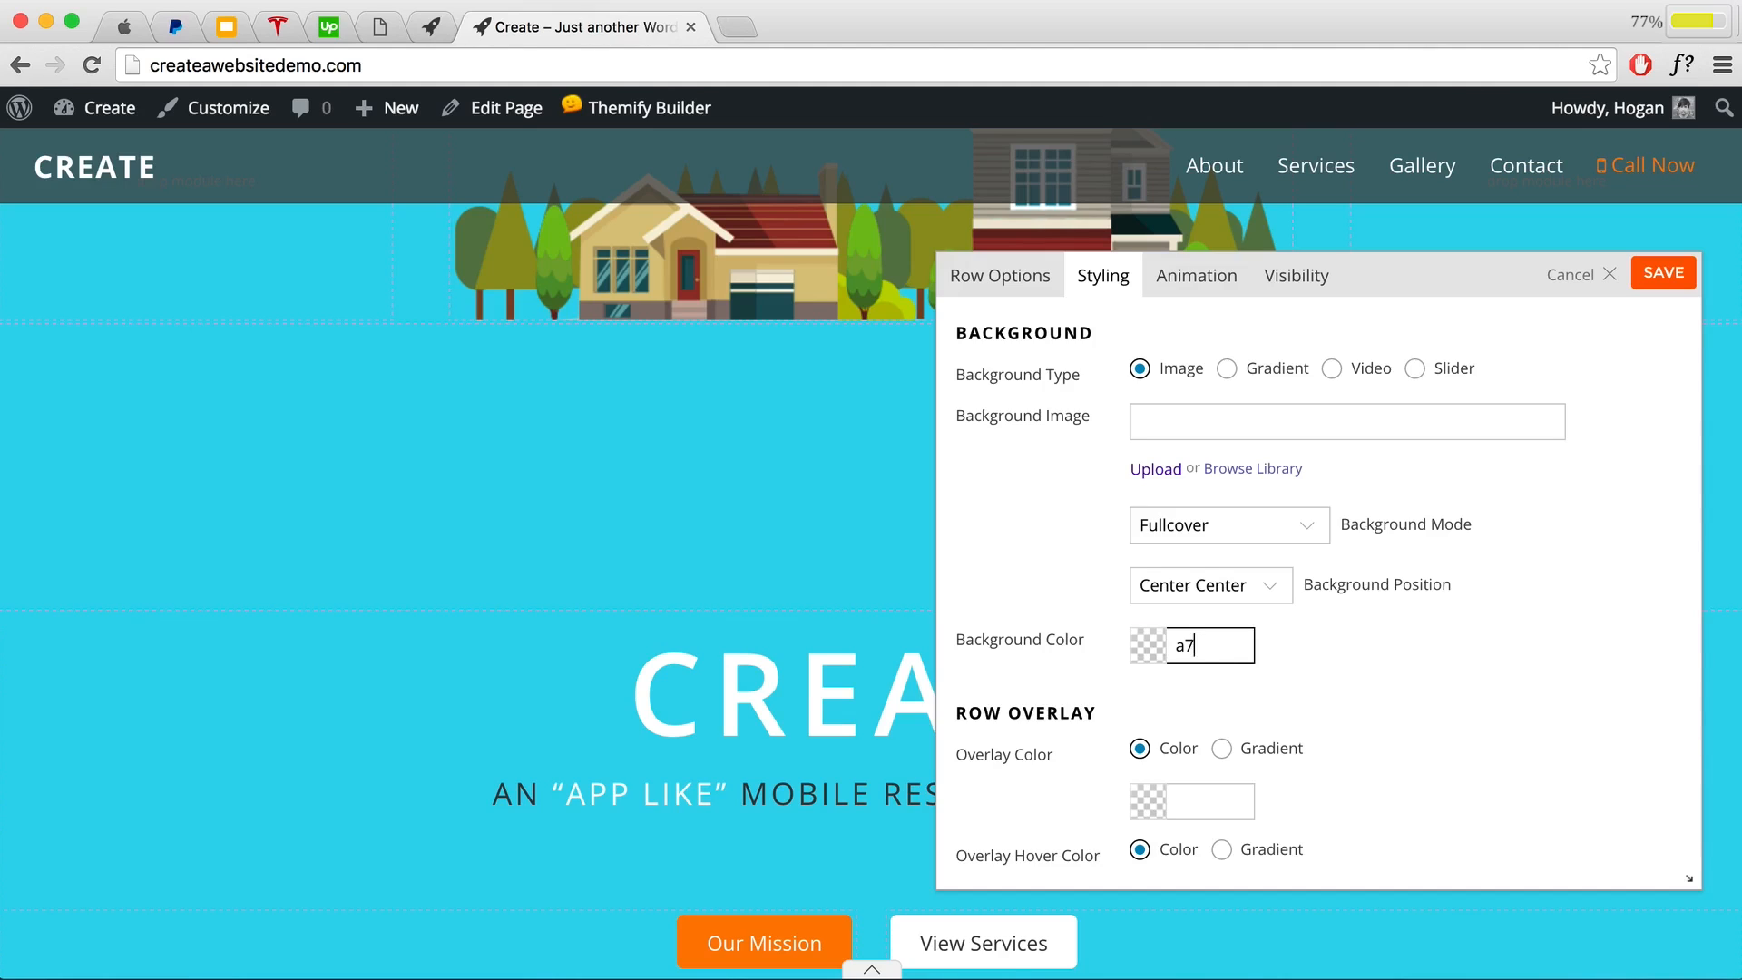
text(7dbd7)
click(1320, 650)
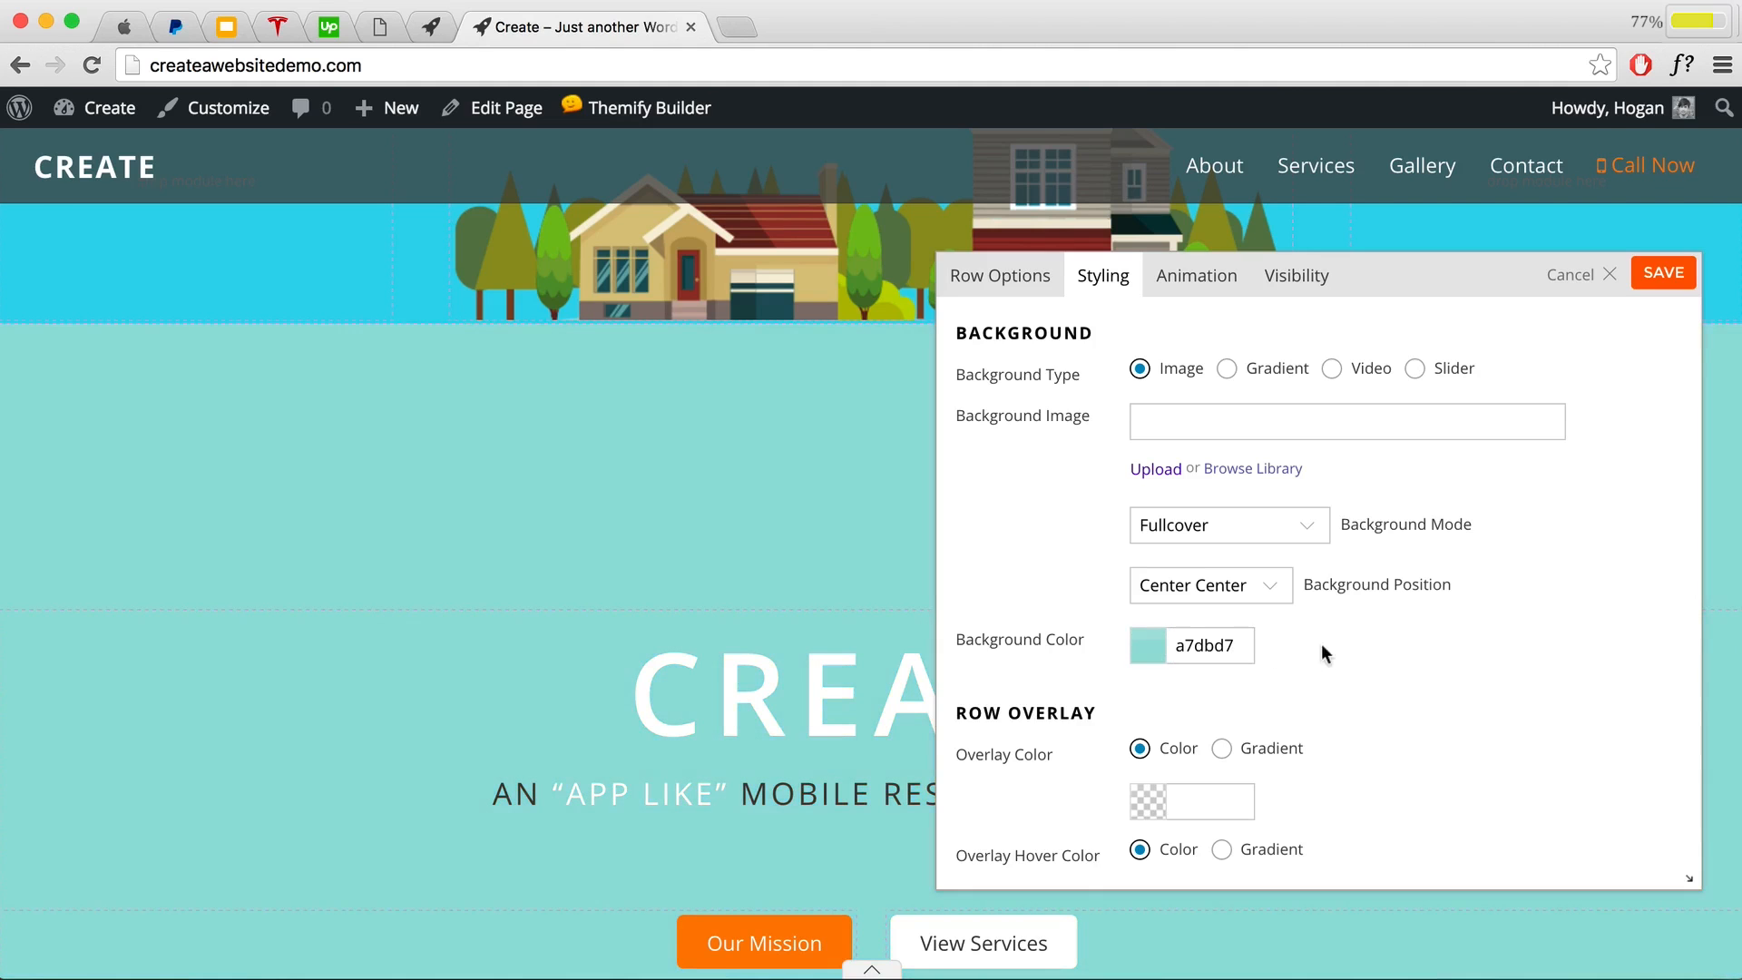
scroll(715, 604, down, 3)
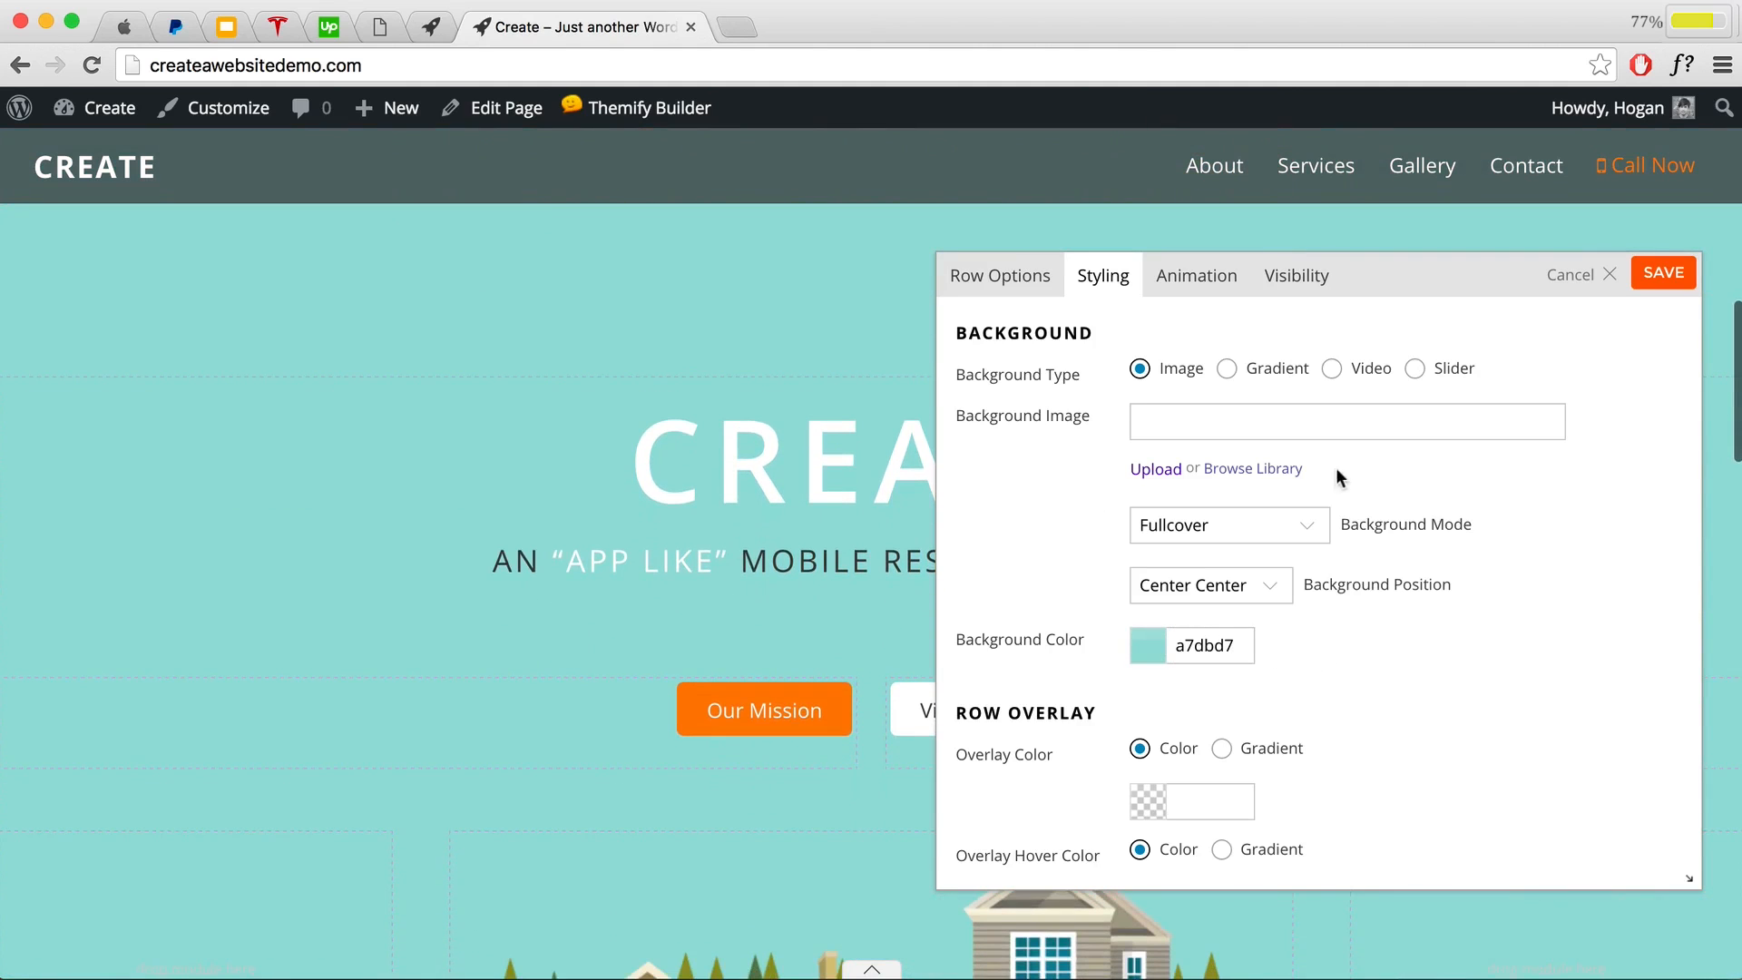
click(1665, 274)
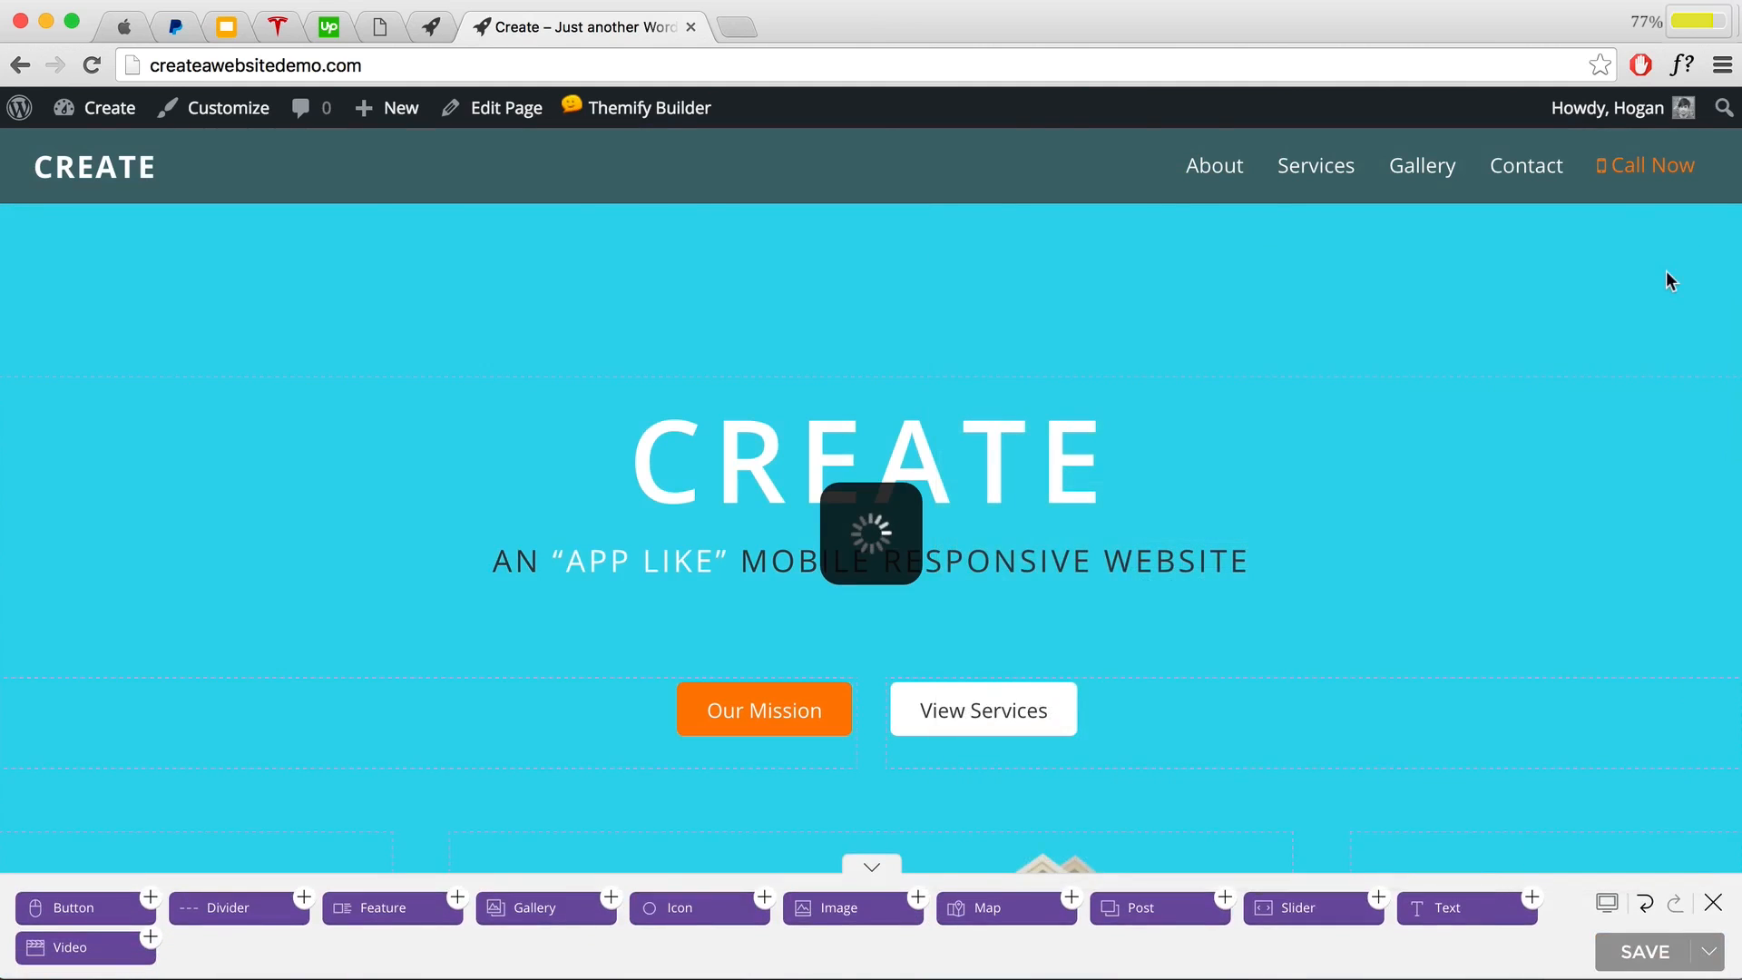
Step: Rename the Our Mission button to 'View Map', trim about/ from its link to #map, and save
scroll(1256, 528, down, 1)
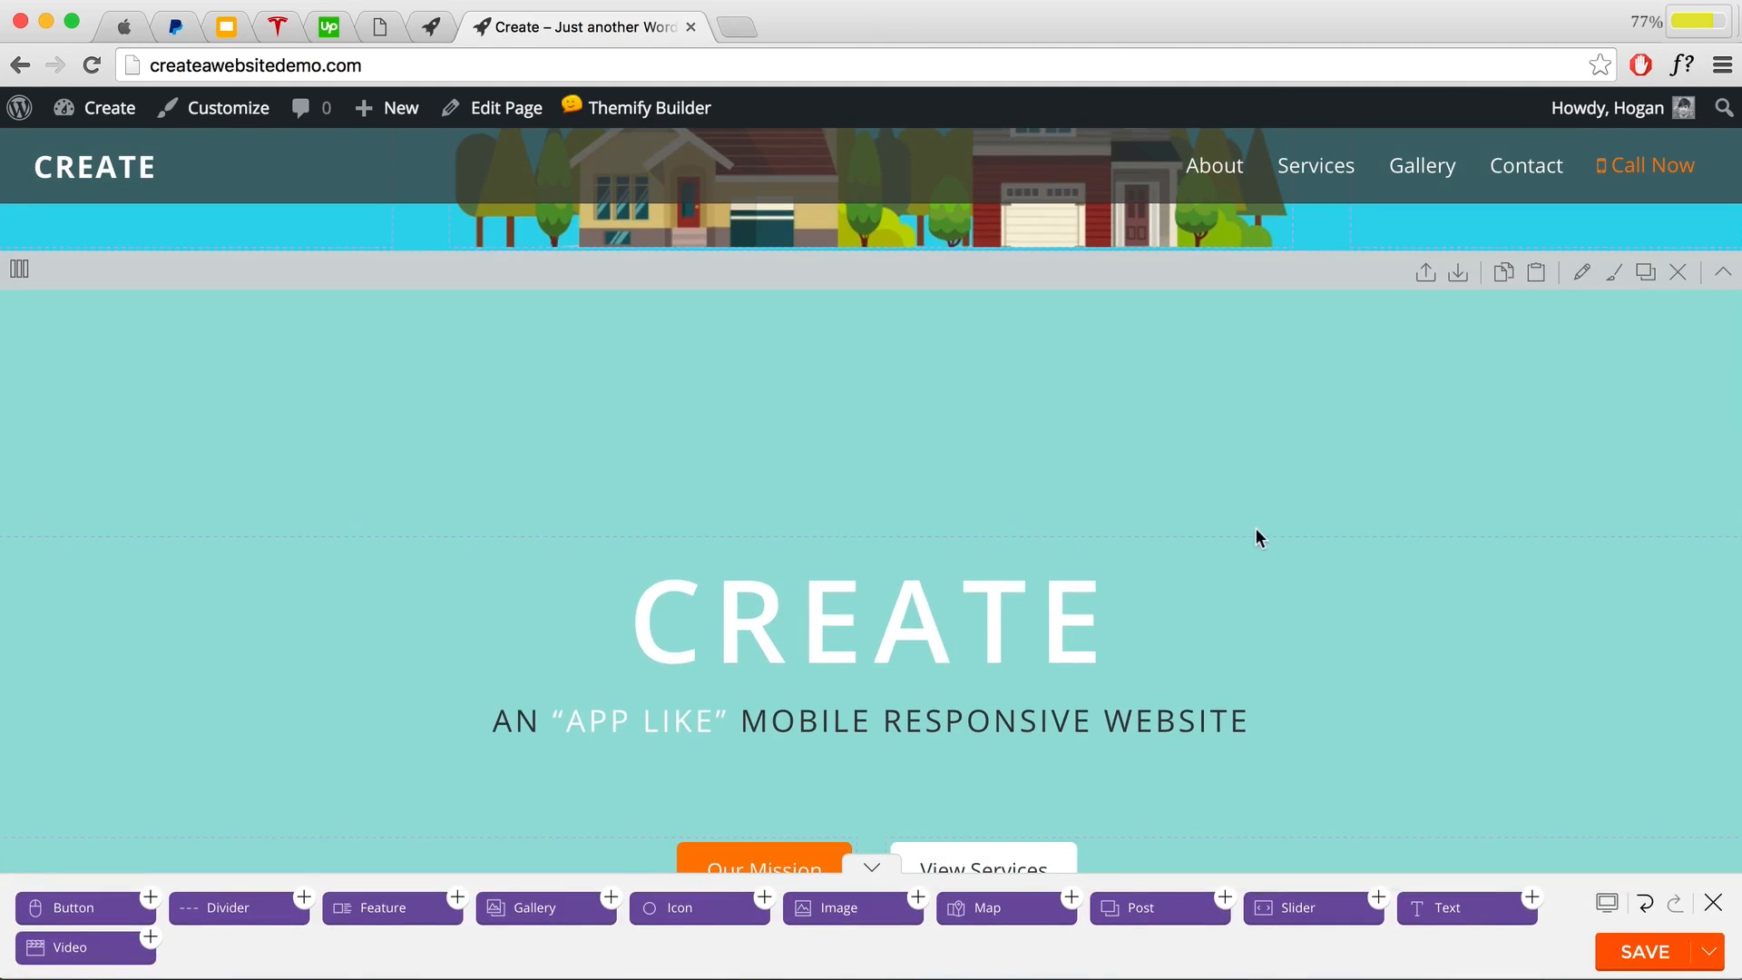
scroll(1255, 537, down, 2)
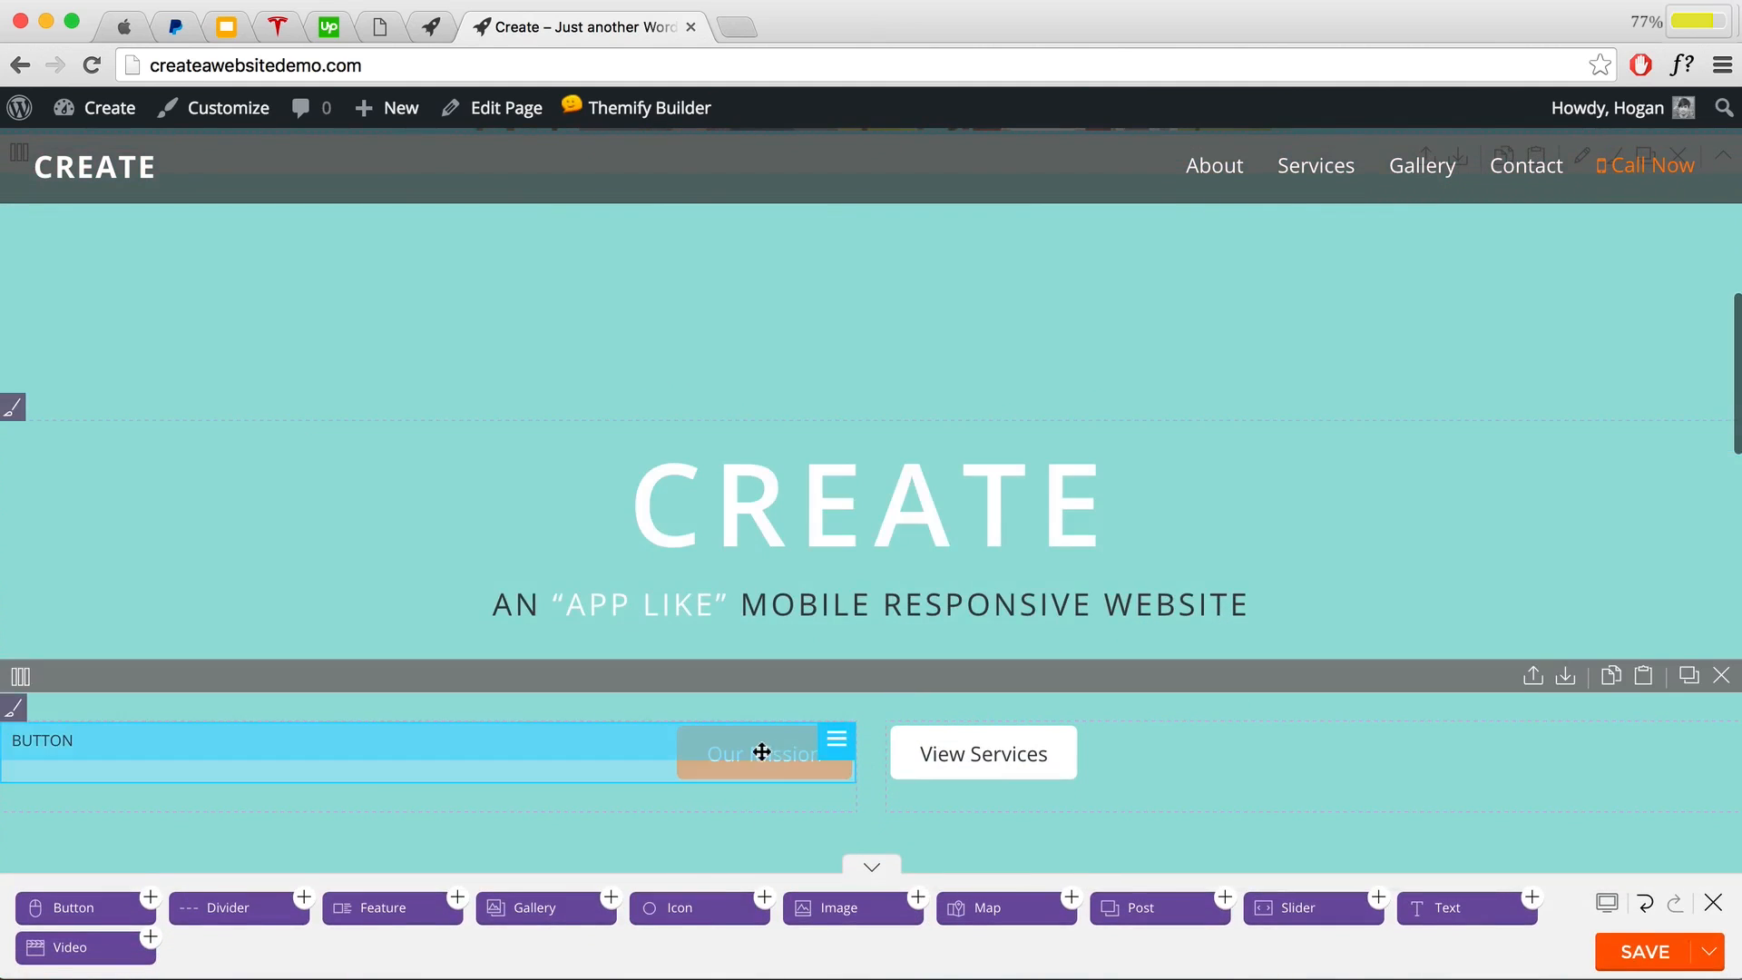
double_click(761, 752)
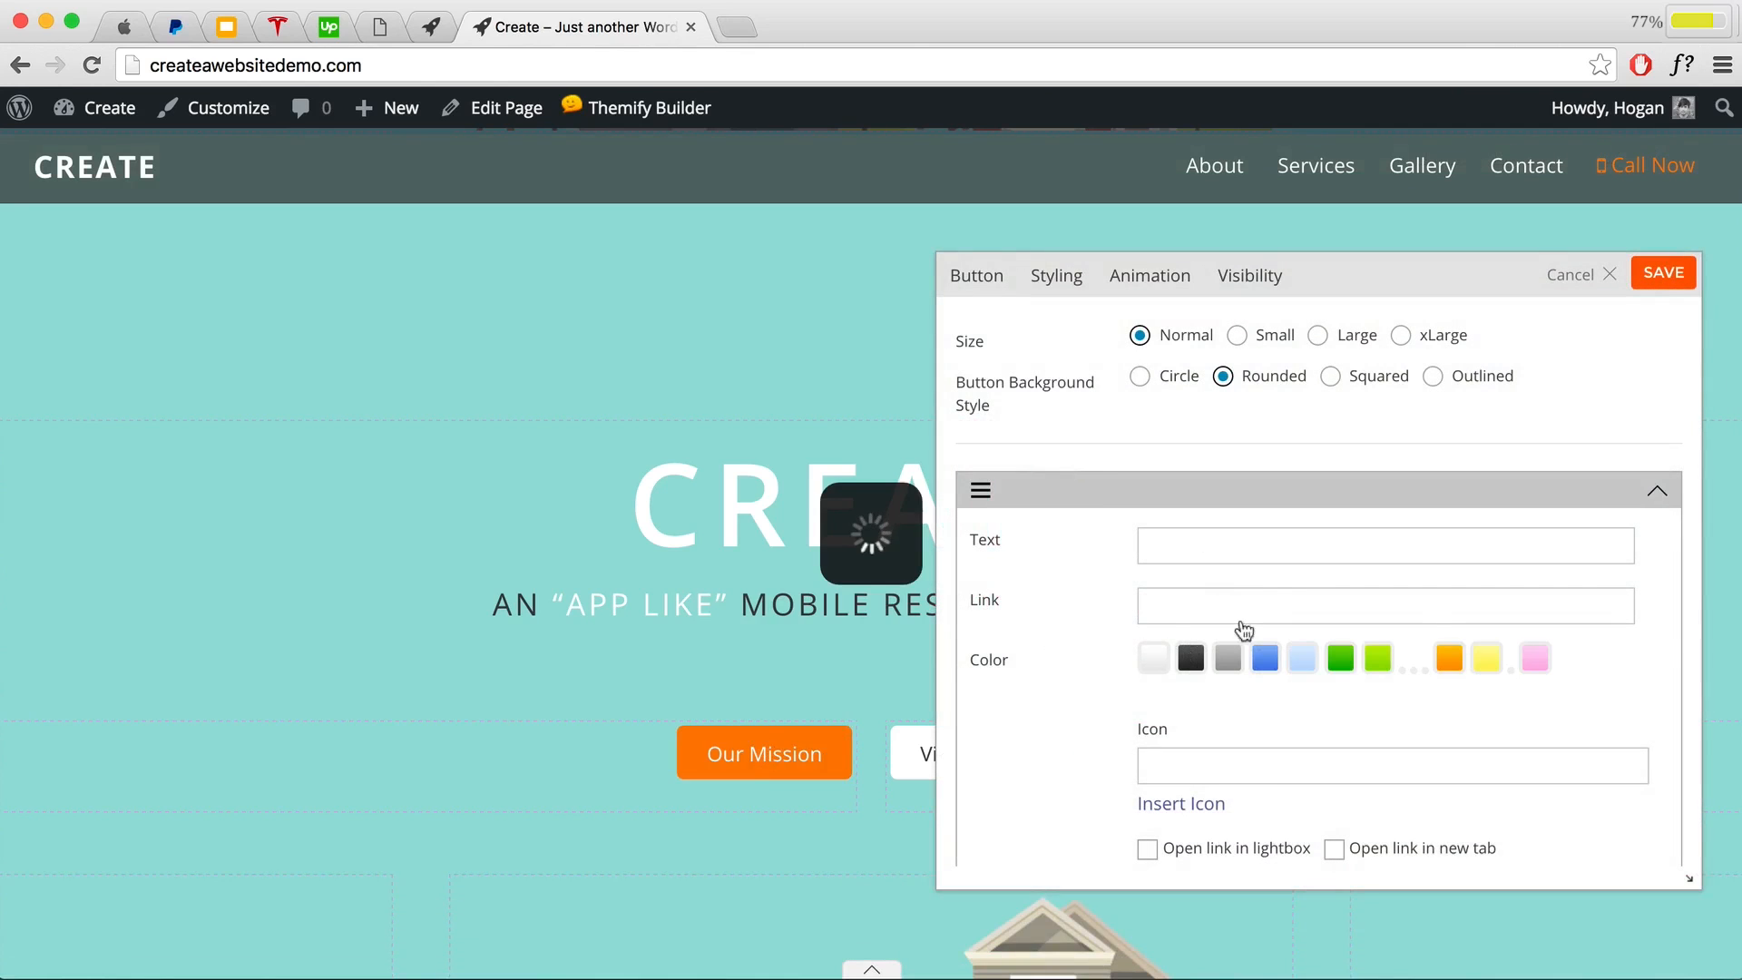
drag(1255, 544, 1061, 548)
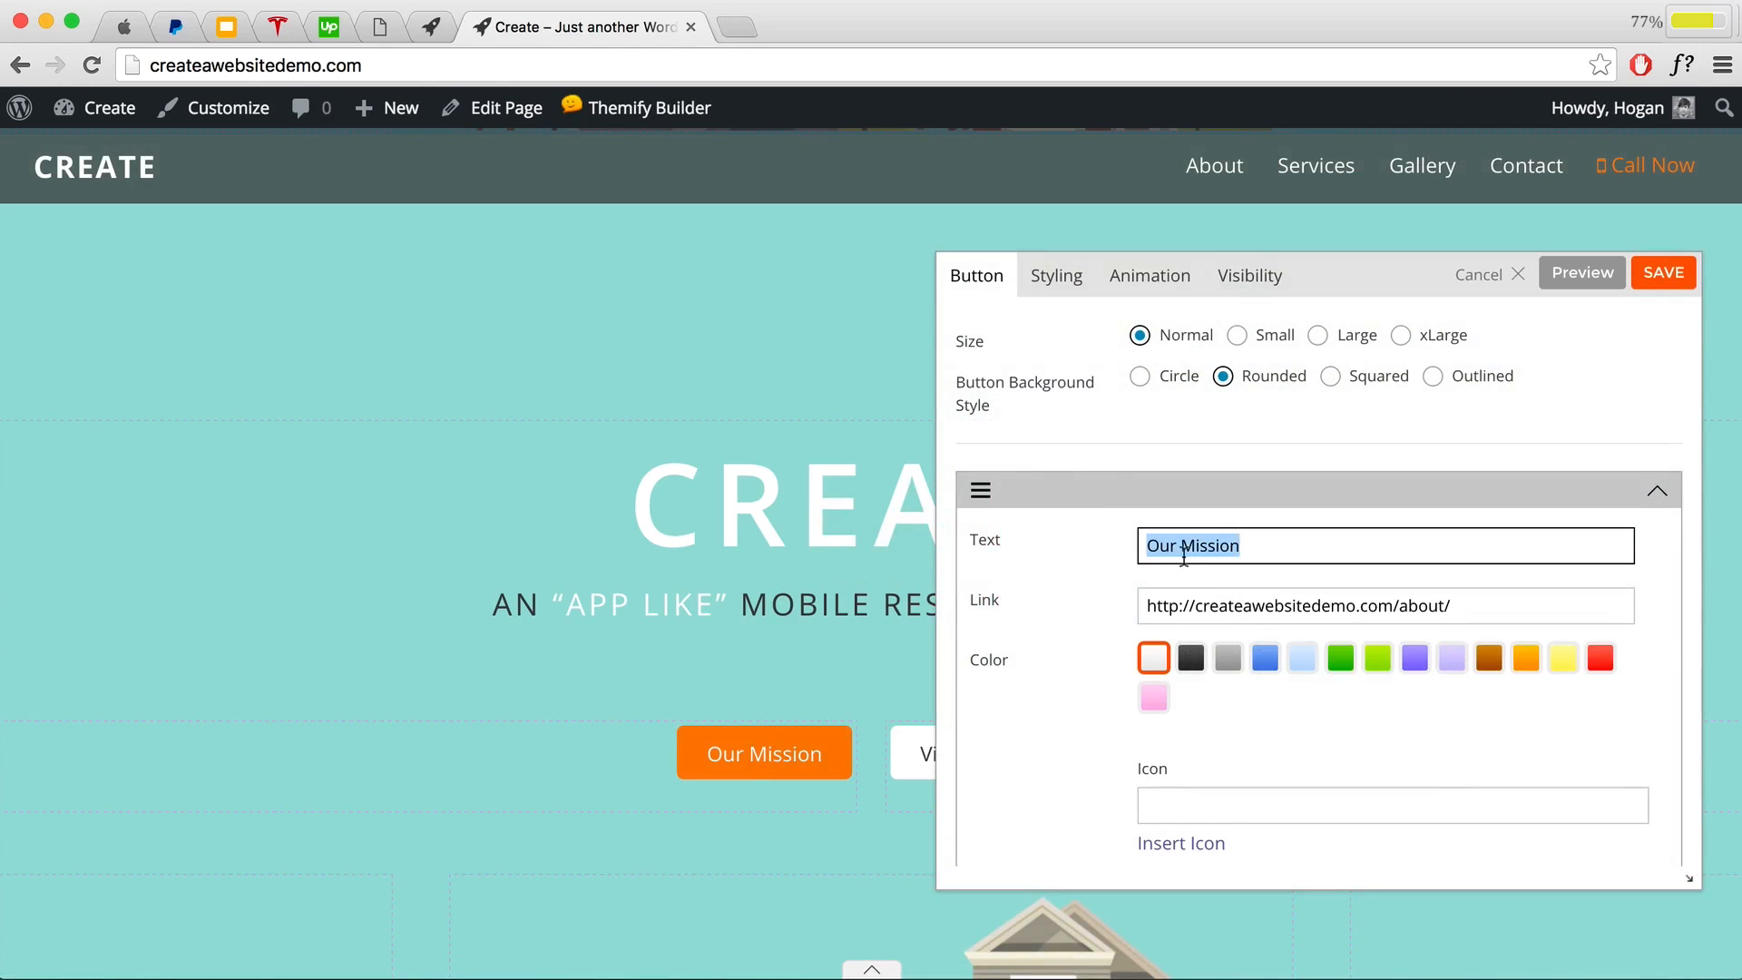
text(View Map)
drag(1488, 615, 1404, 613)
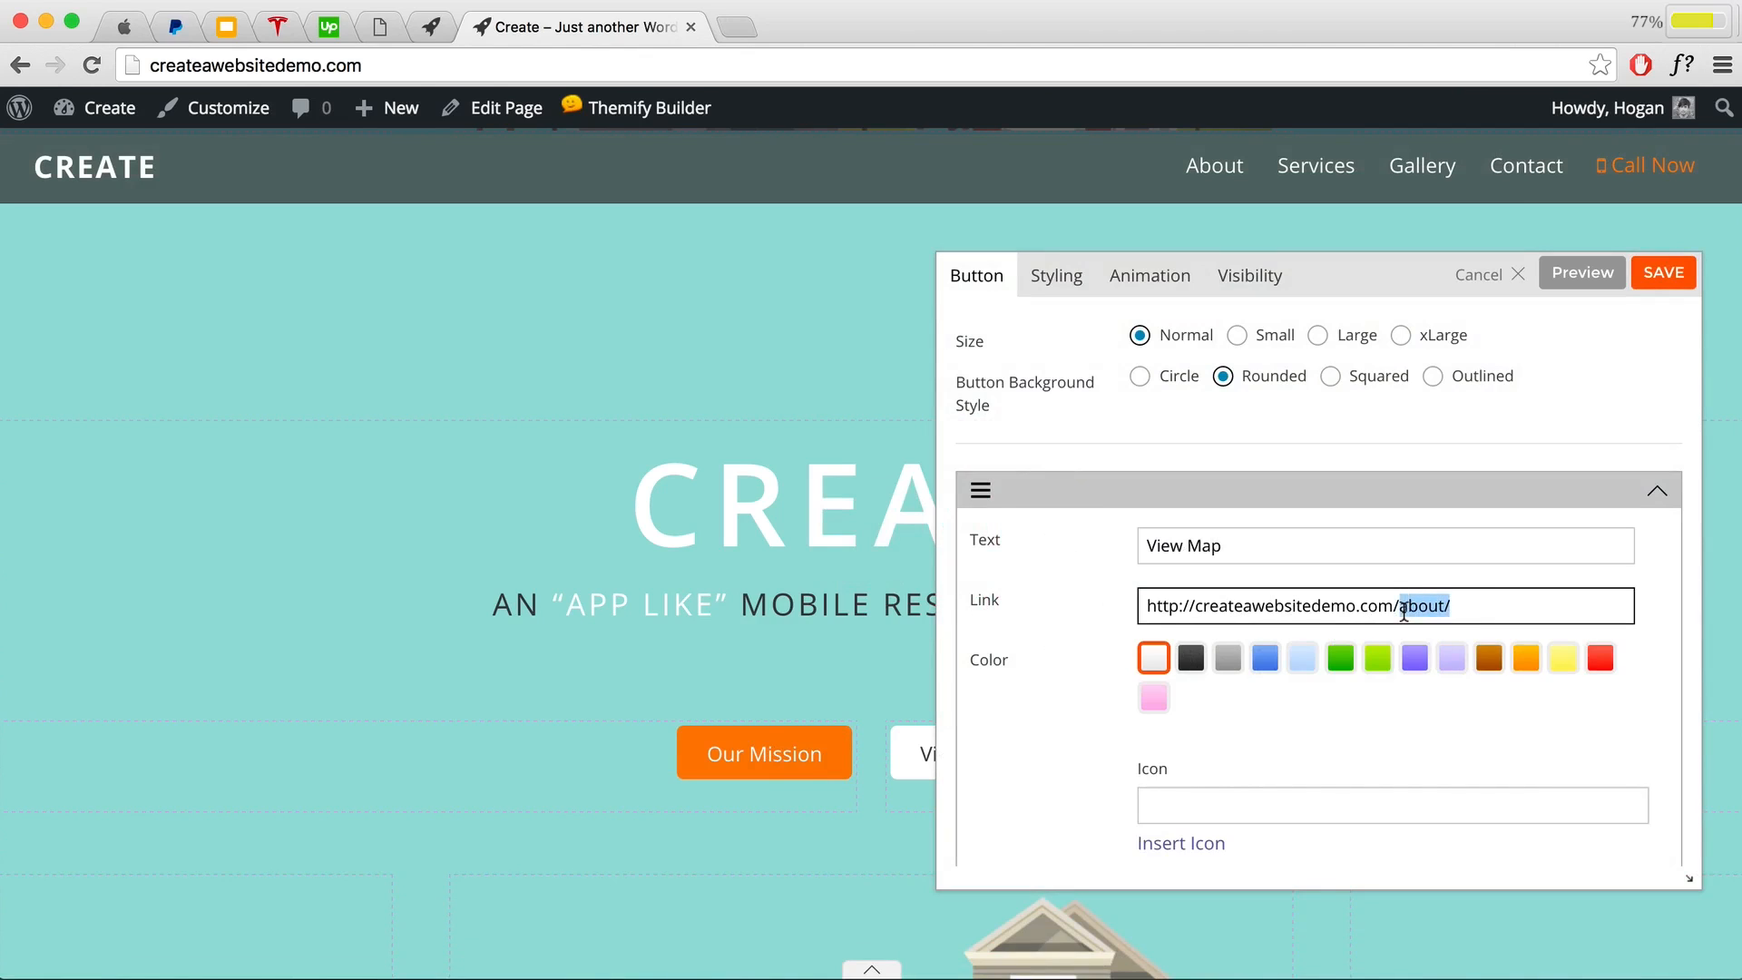
key(BackSpace)
click(1662, 277)
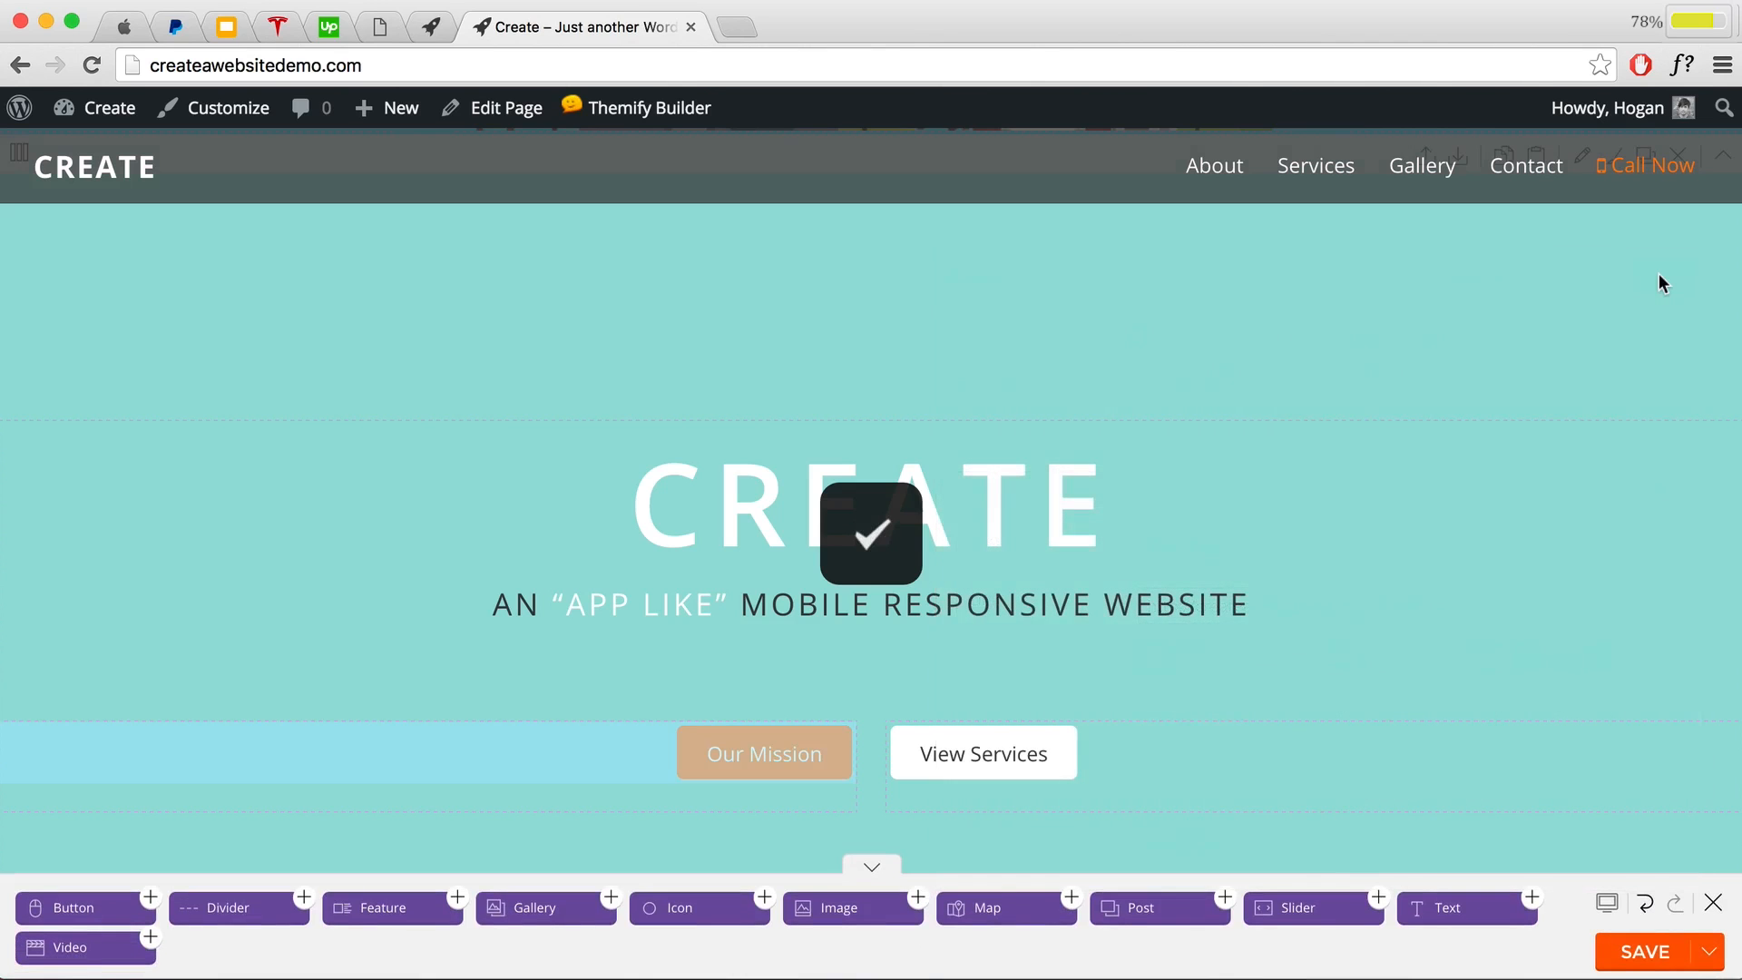
scroll(1658, 280, down, 5)
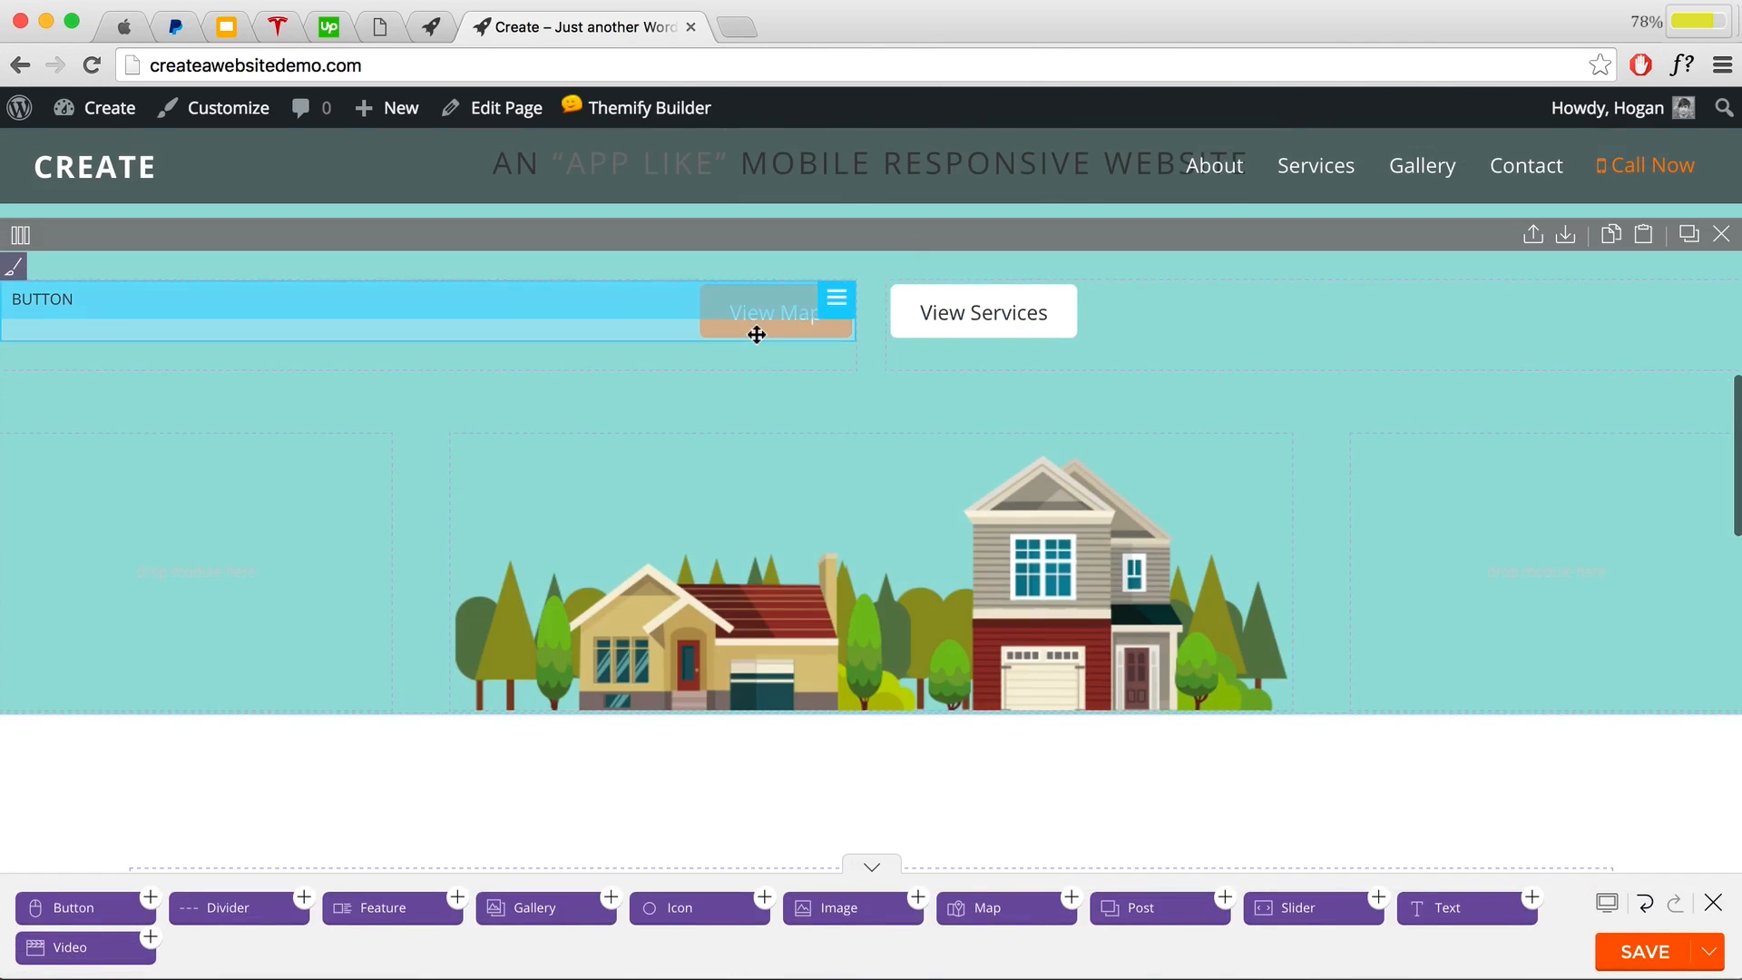
scroll(755, 341, up, 1)
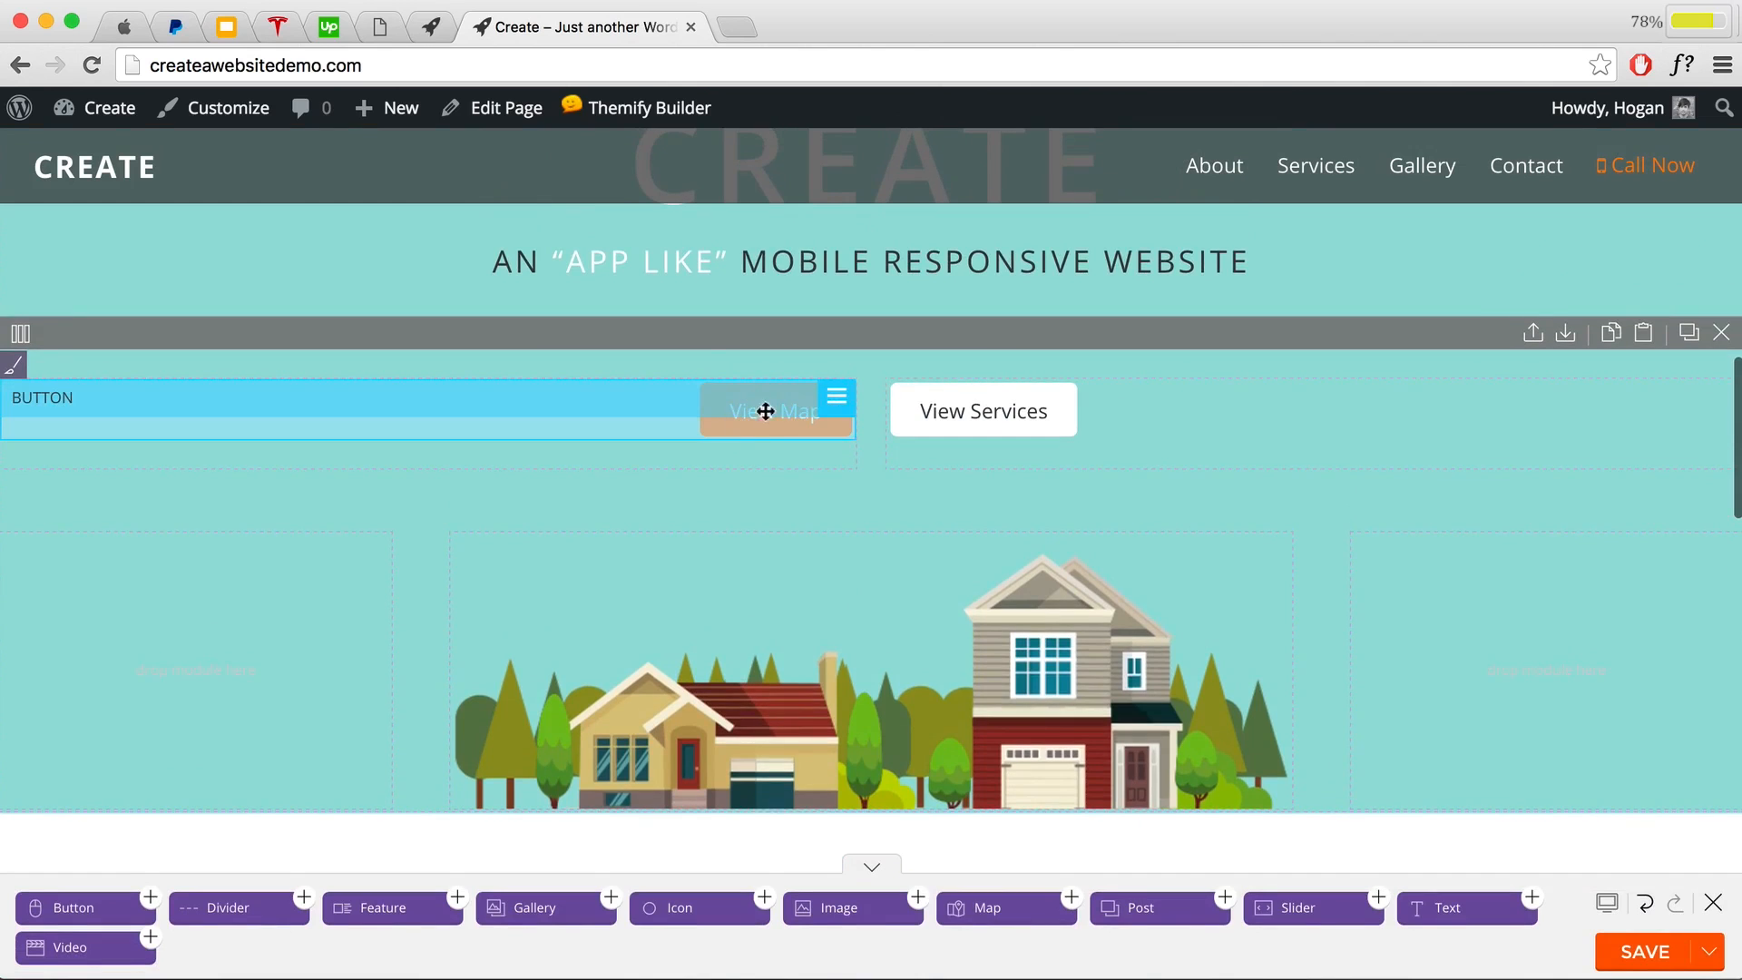
Step: Add the fa-map-o icon to the View Map button and save it
double_click(768, 406)
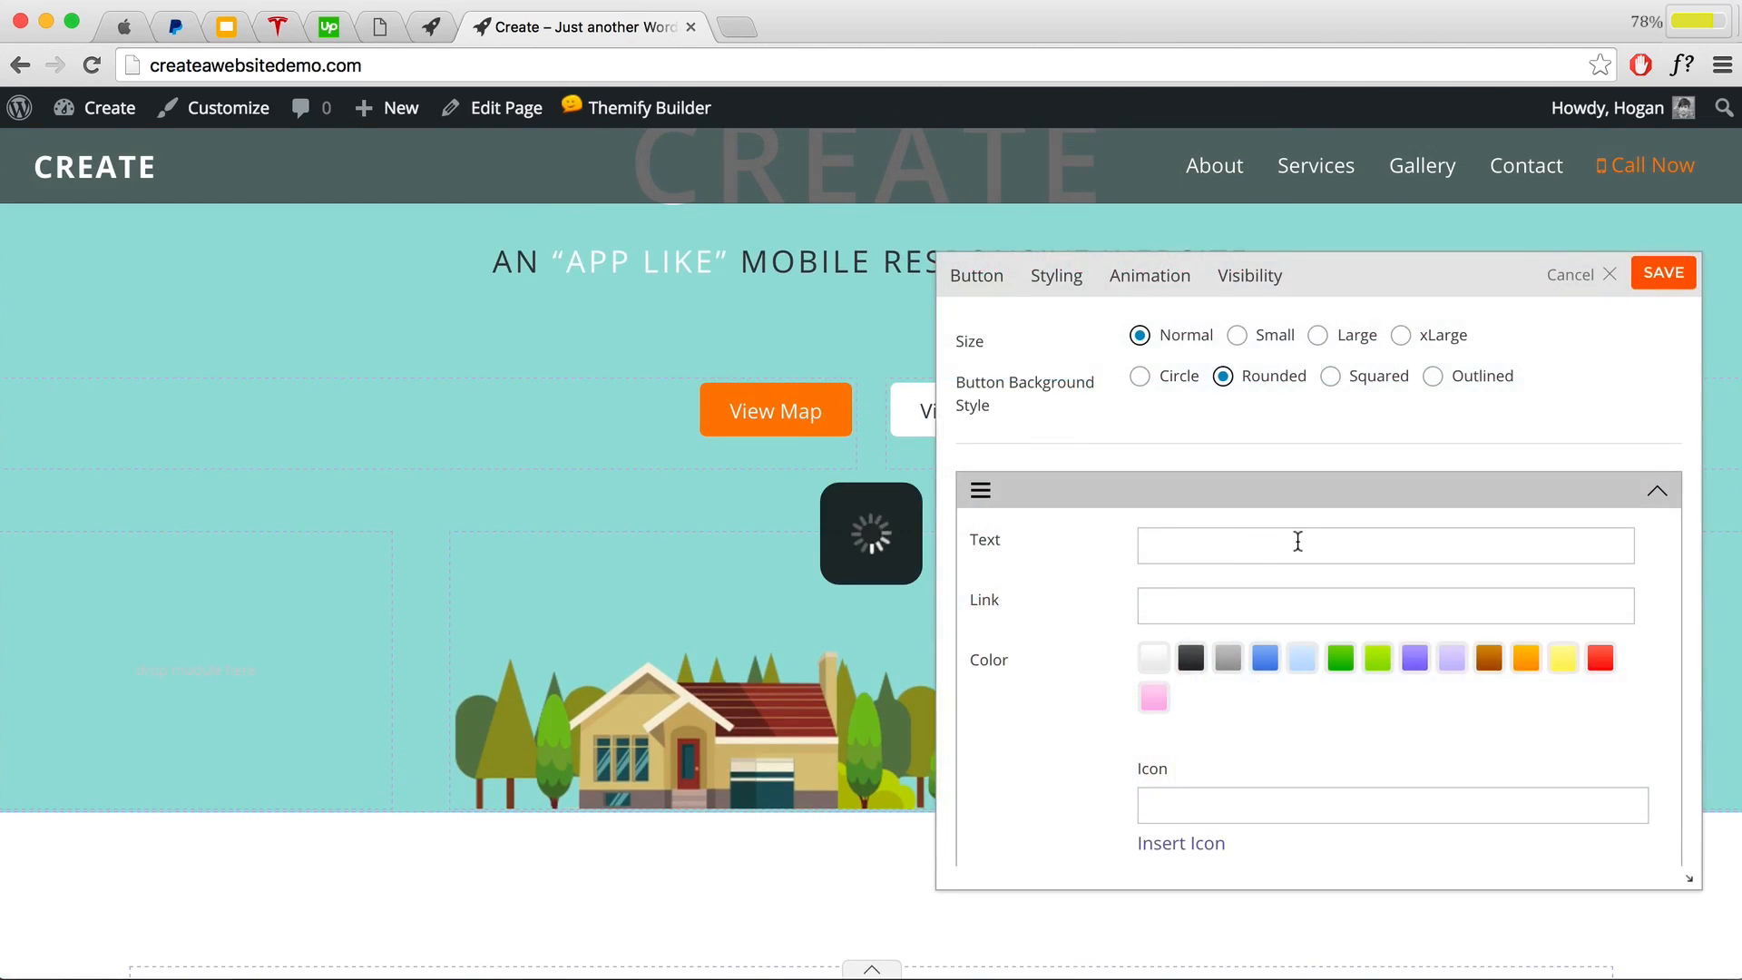
scroll(1287, 563, down, 3)
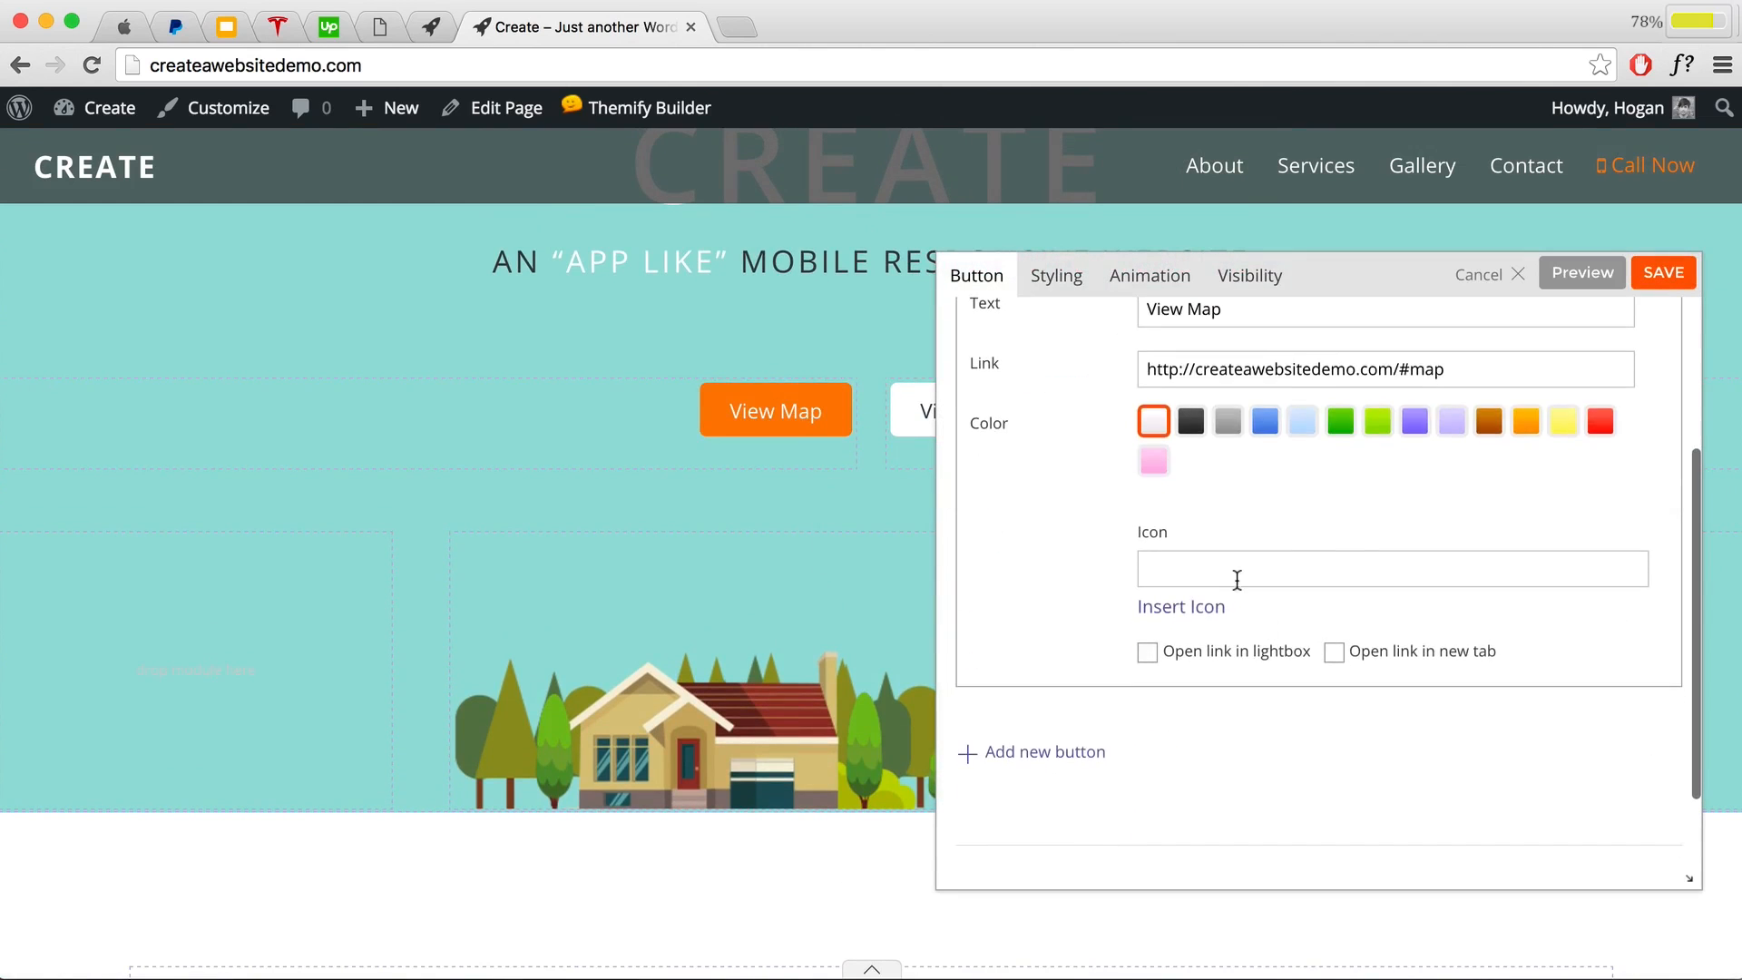
click(1233, 573)
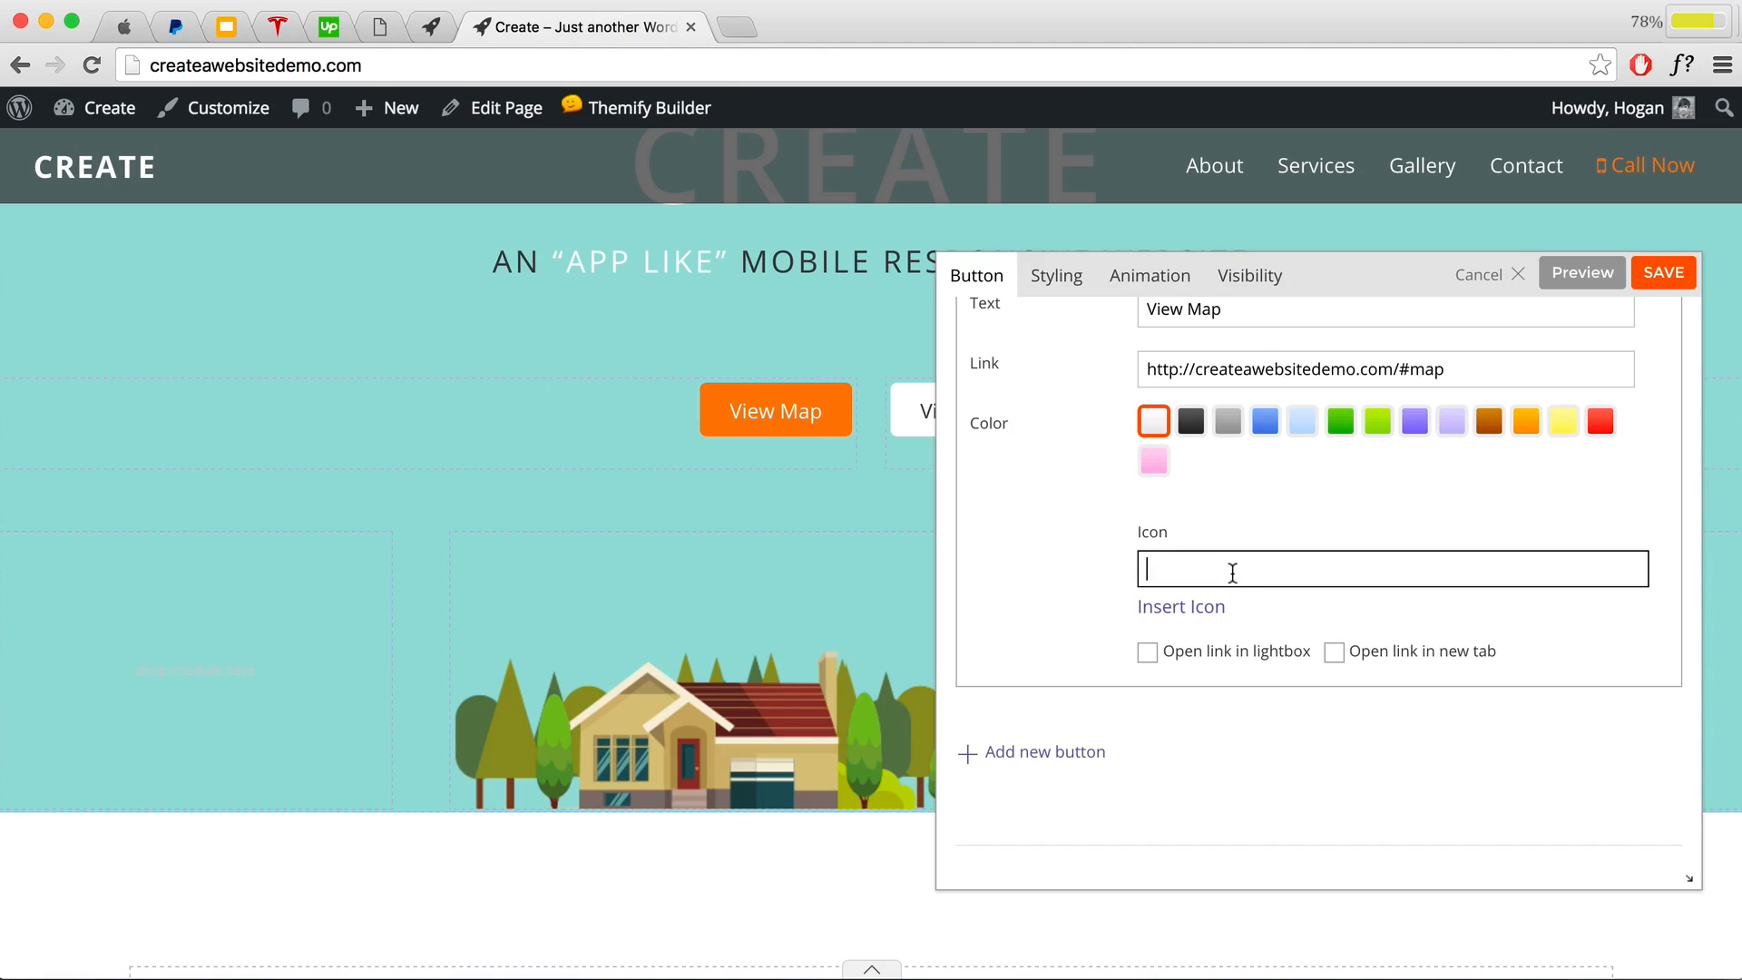
click(1196, 608)
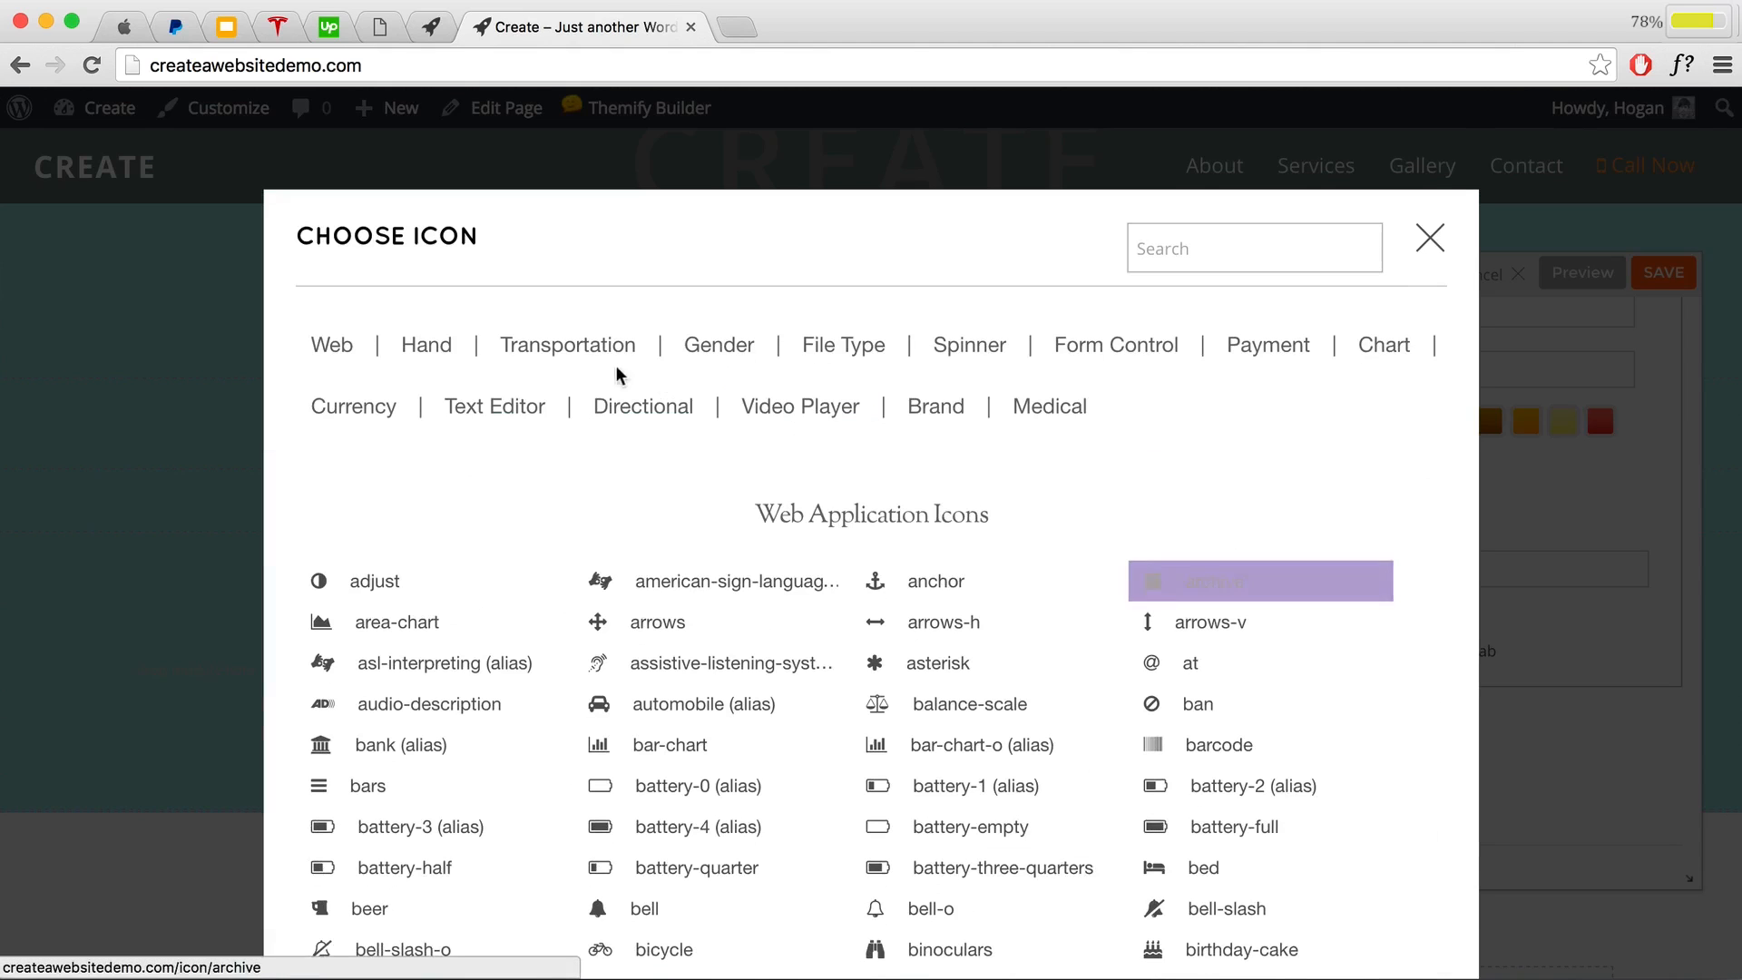
click(1250, 259)
text(map)
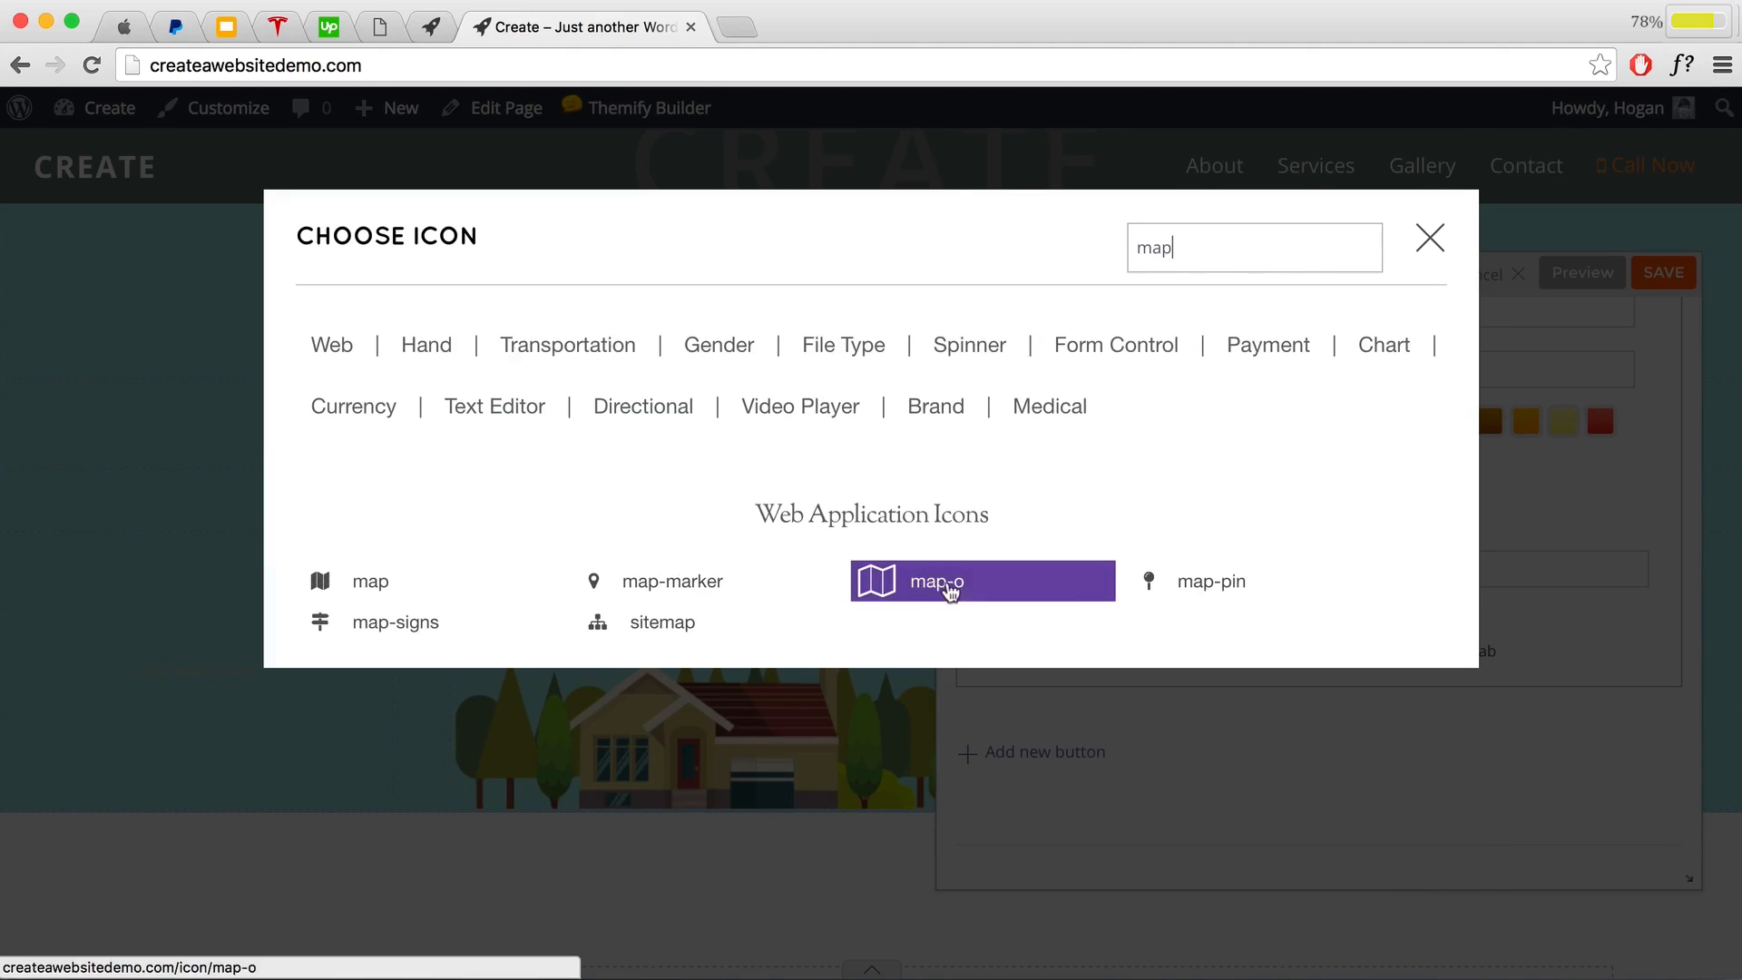
click(914, 585)
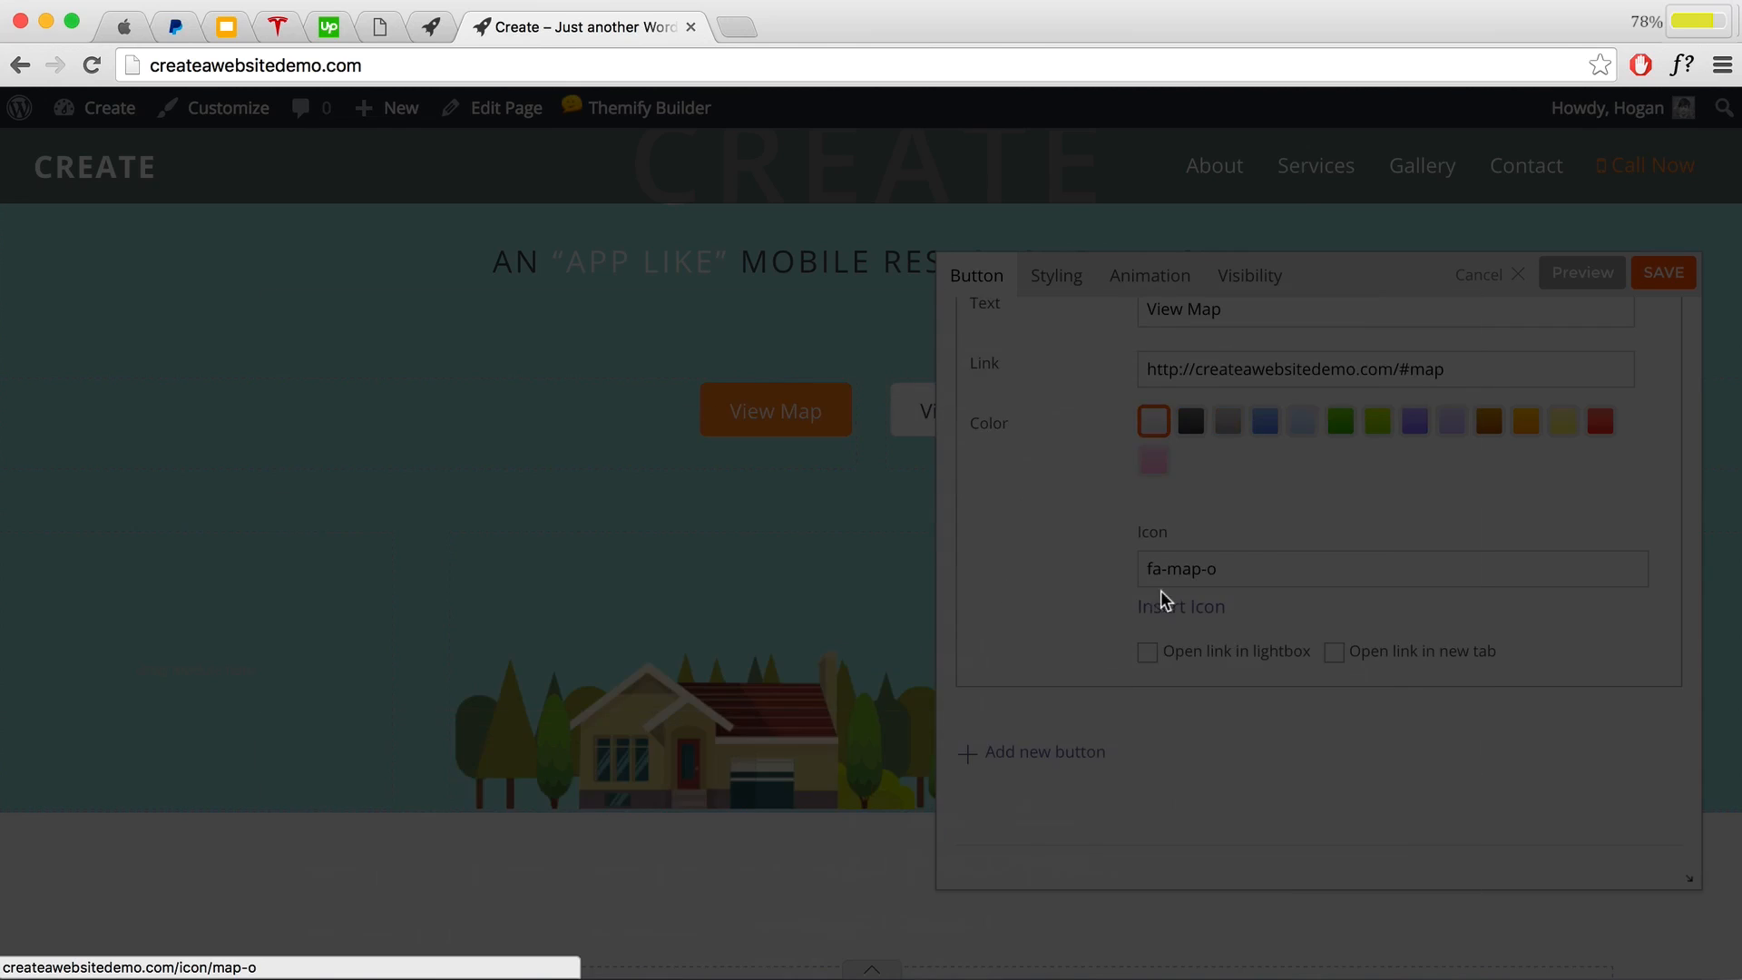
click(1674, 280)
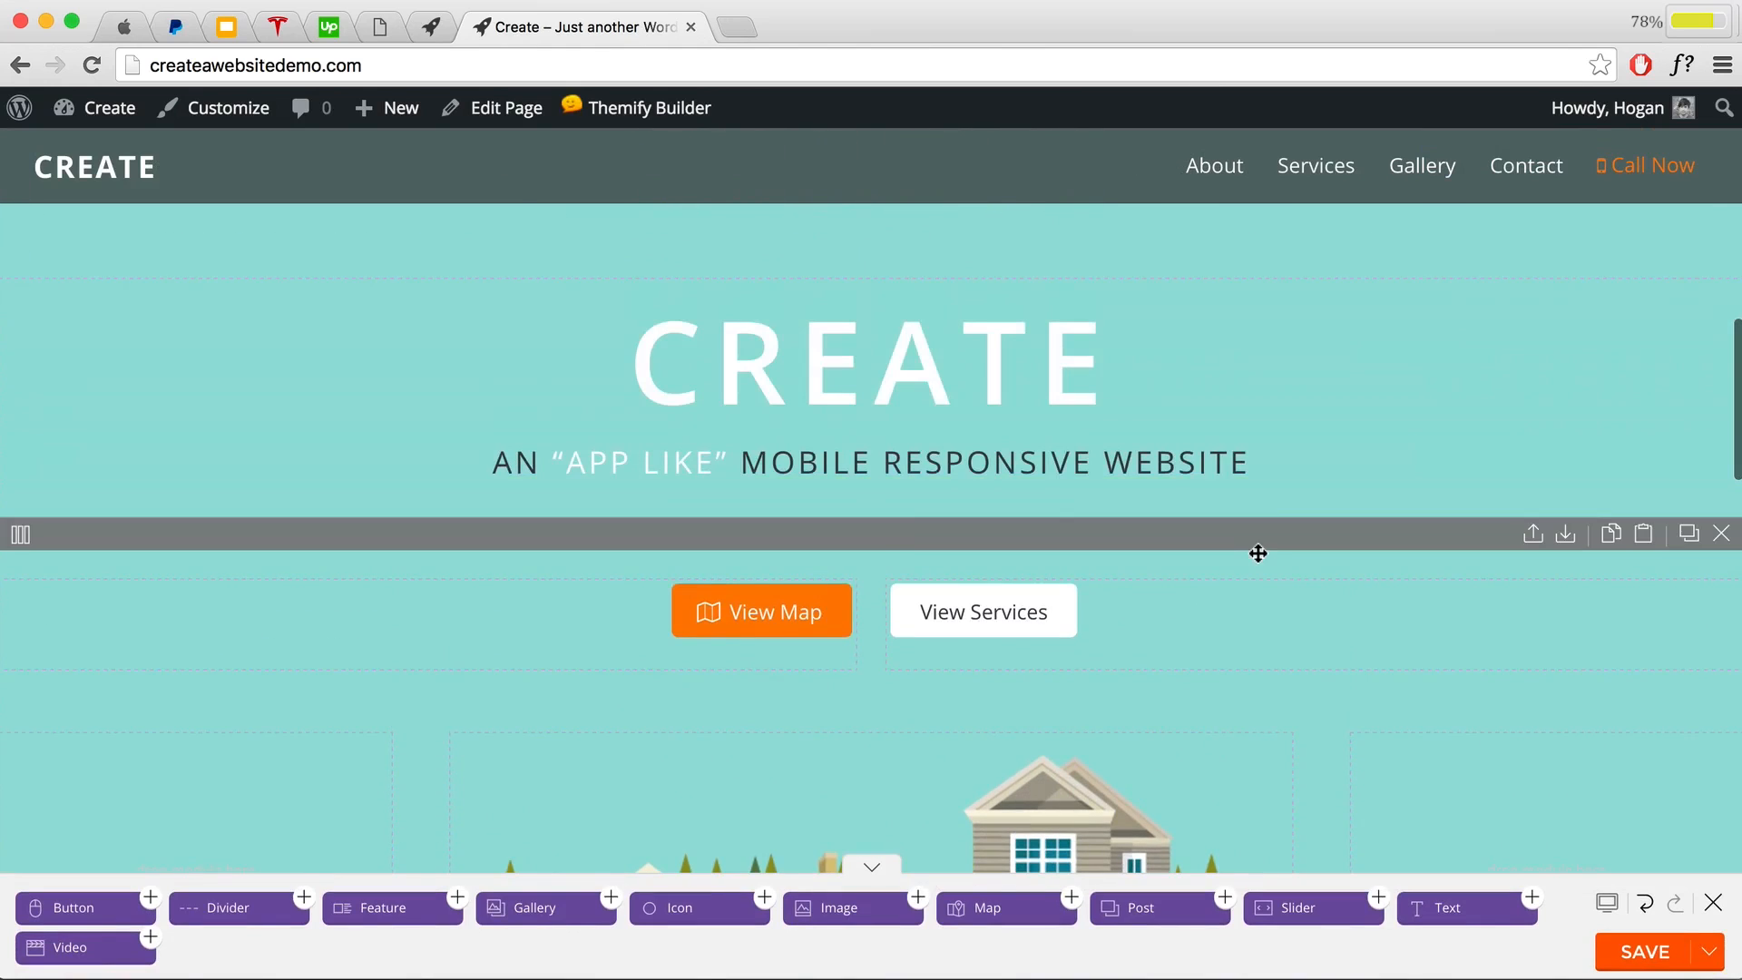
Step: Relabel the View Services button 'Call Now' and clear its old services link
double_click(1062, 628)
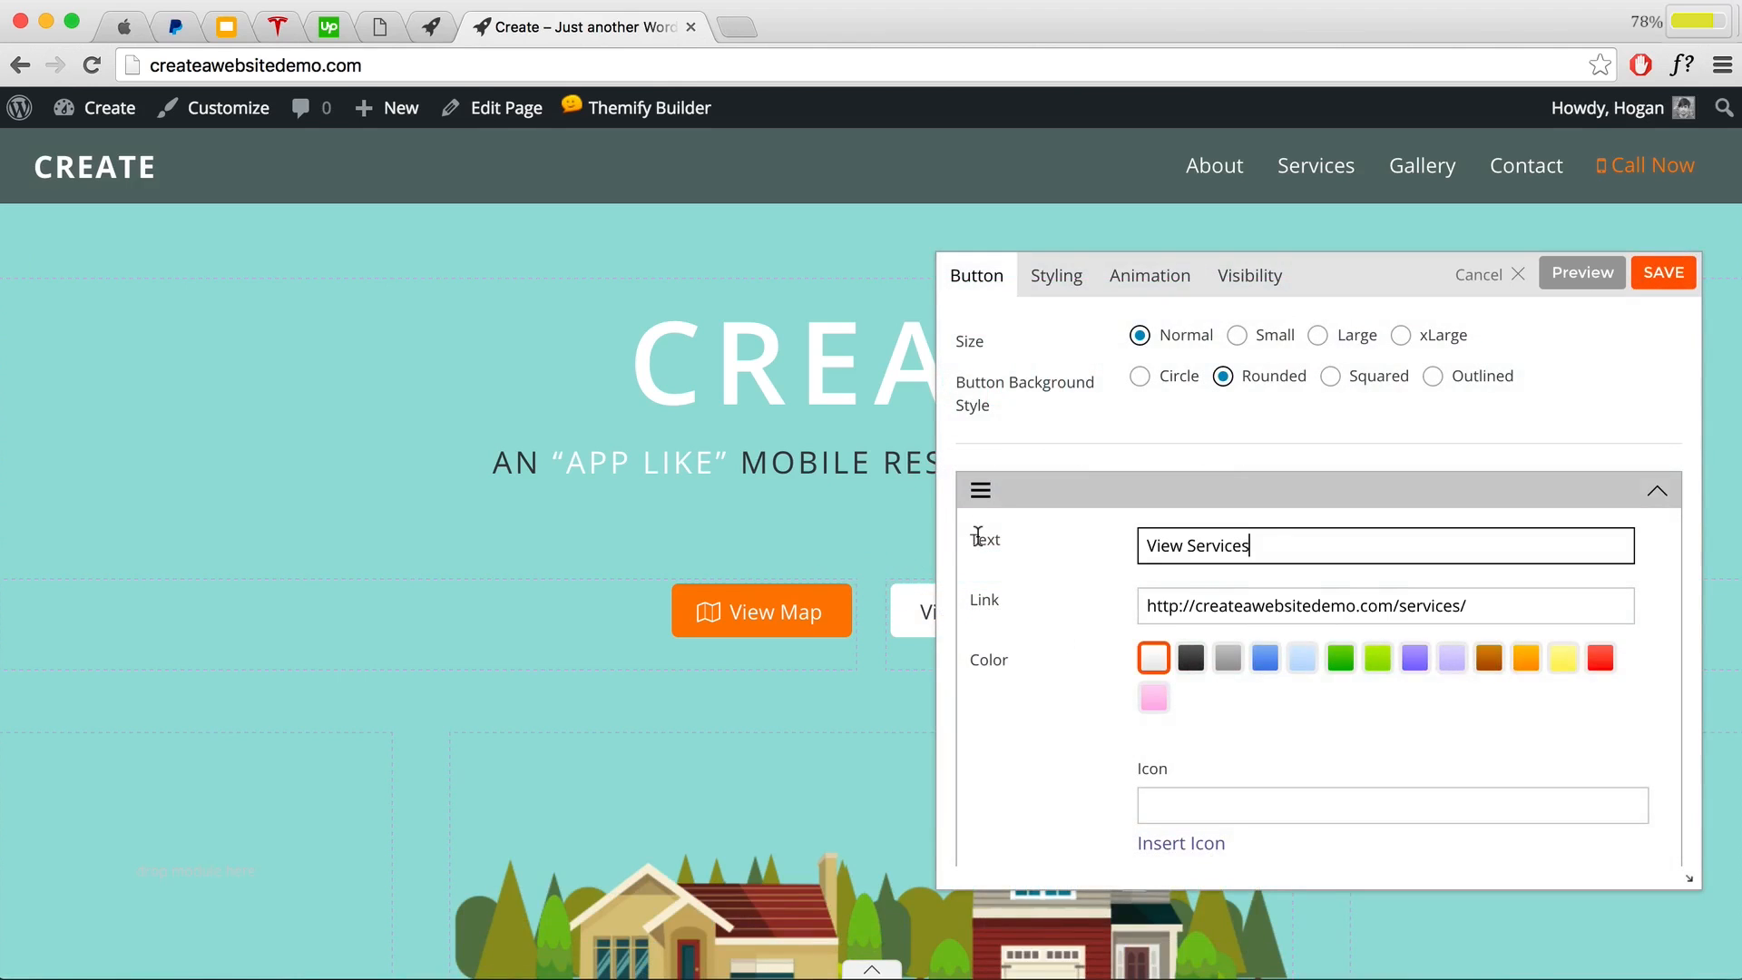
text(Call Now)
click(1544, 606)
key(super+a)
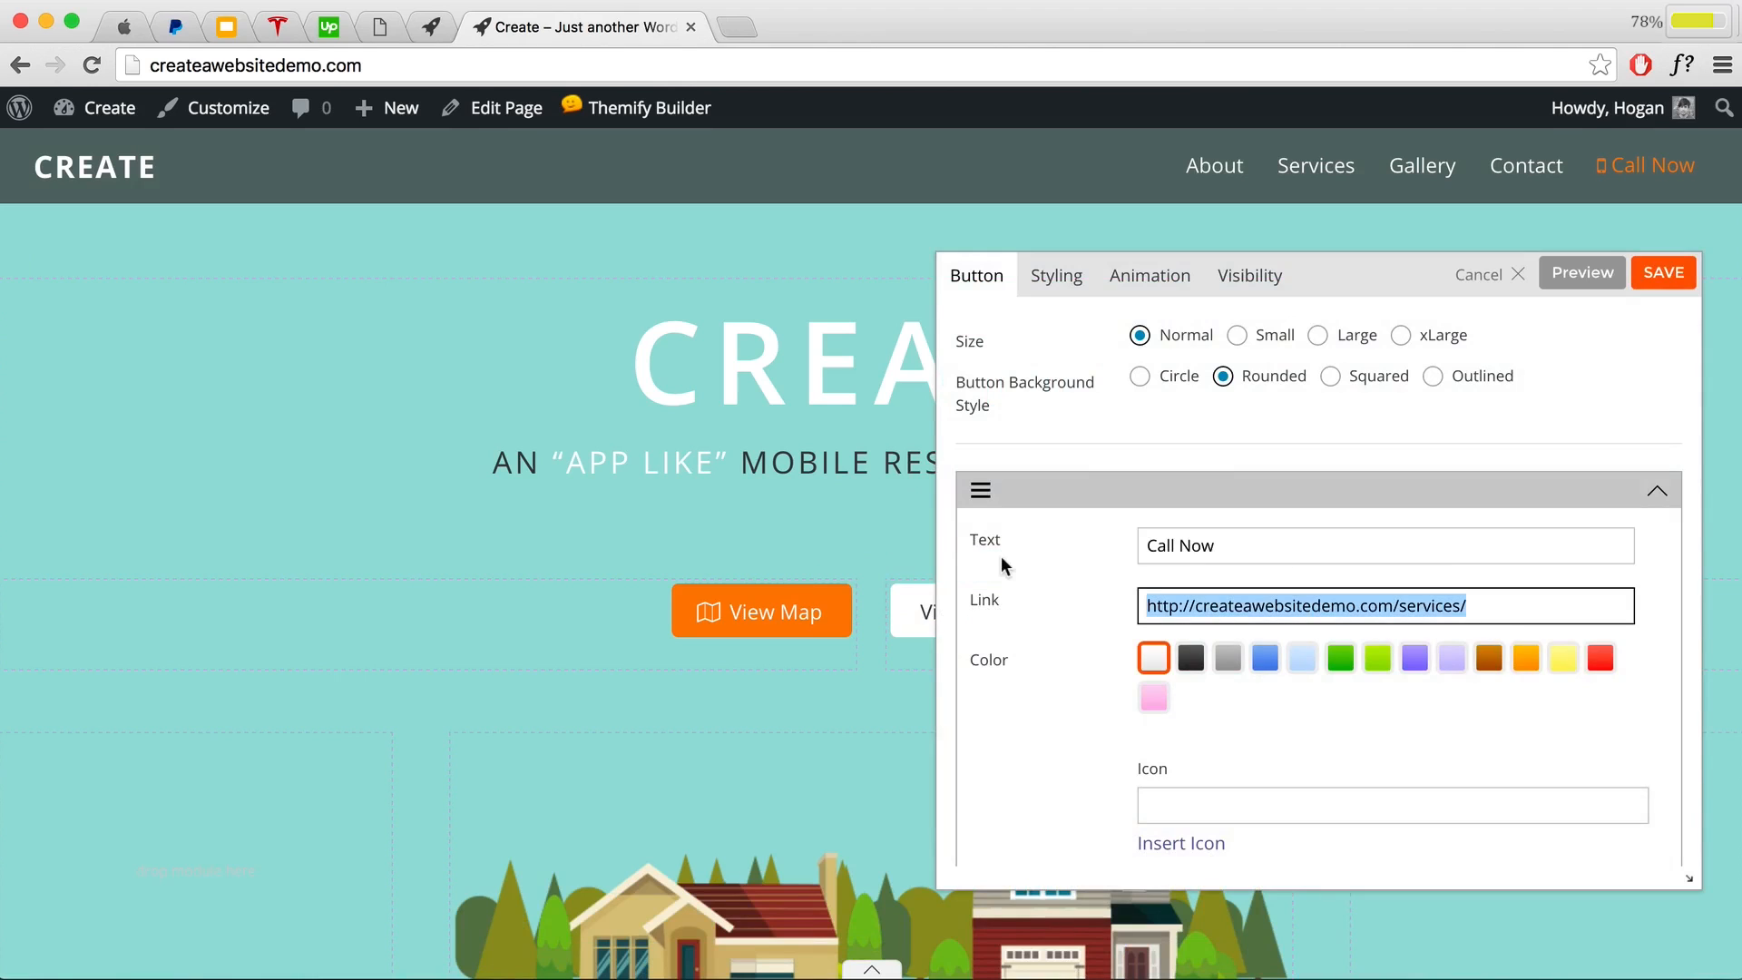
key(BackSpace)
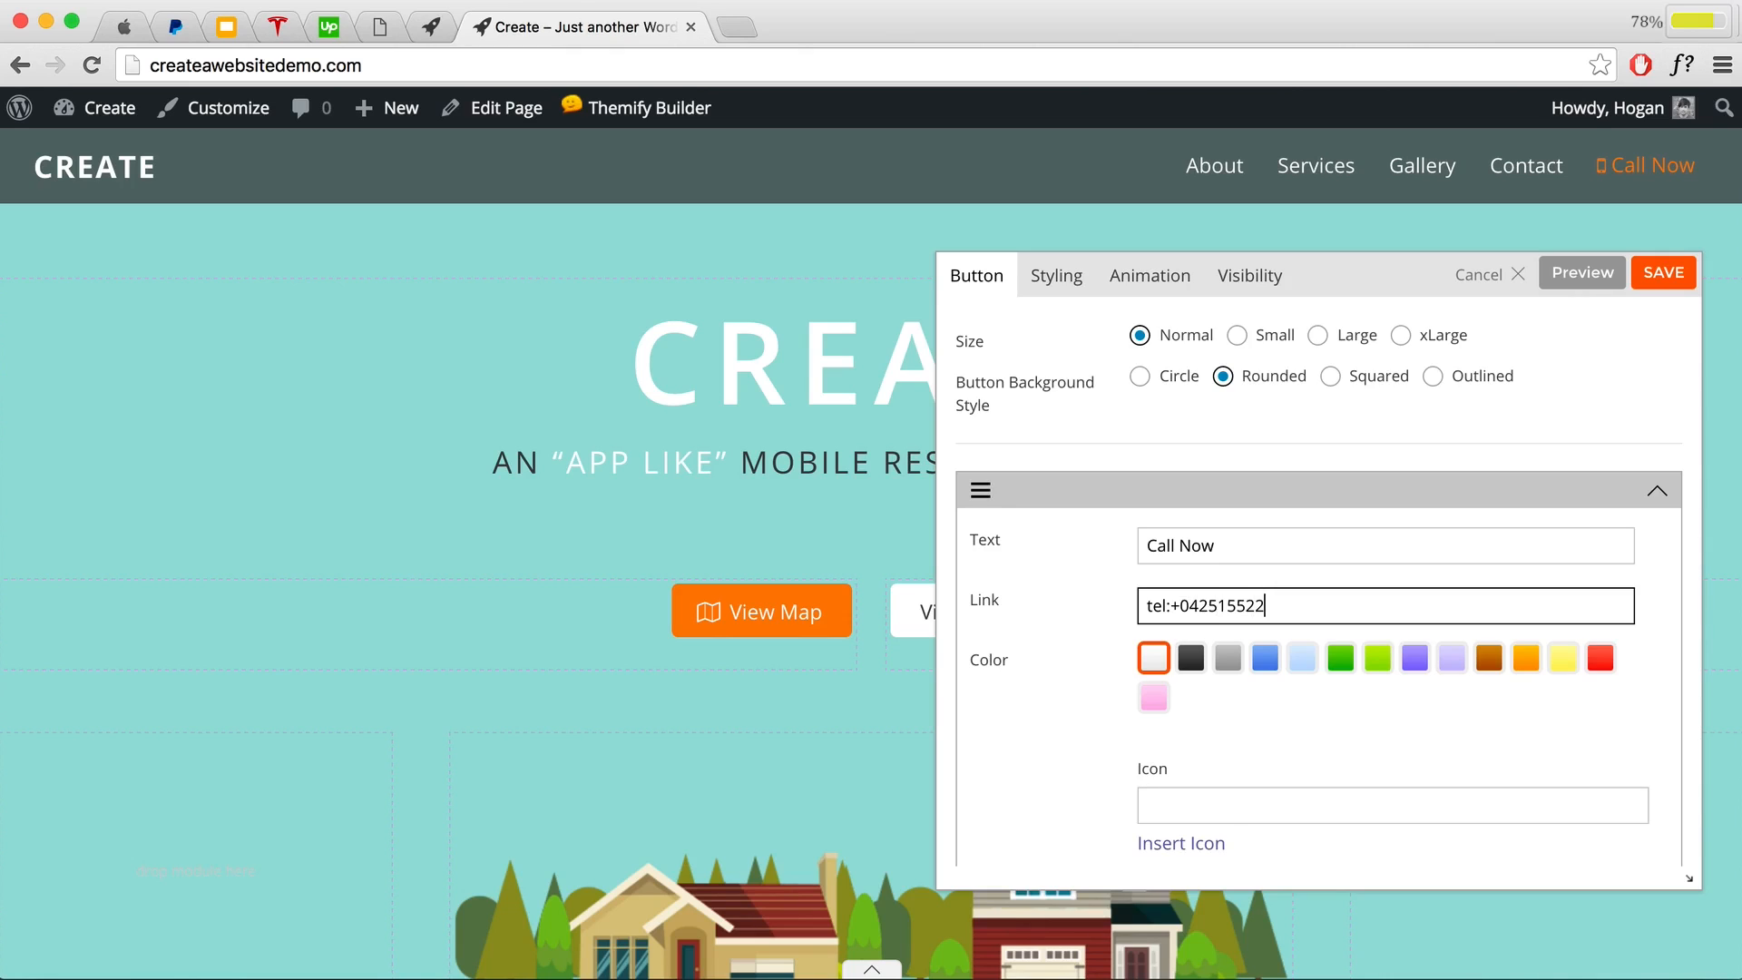
Step: Give Call Now the fa-phone-square icon, preview it beside View Map, and save
scroll(1152, 591, down, 3)
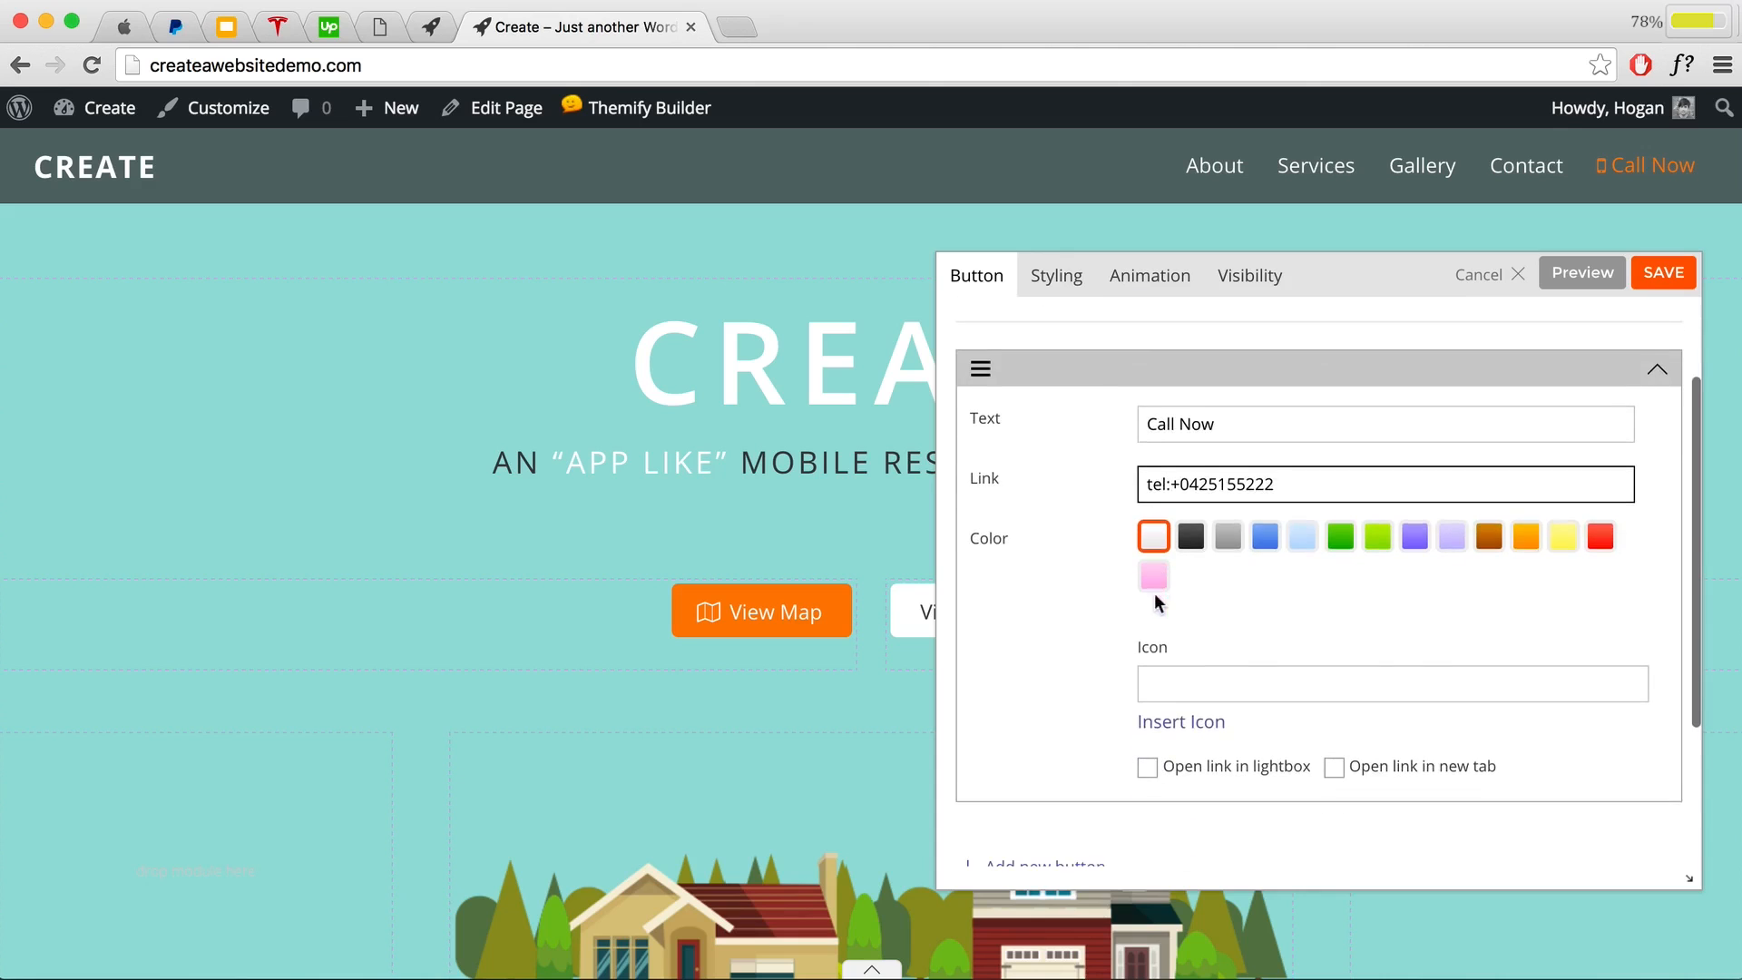
click(1182, 708)
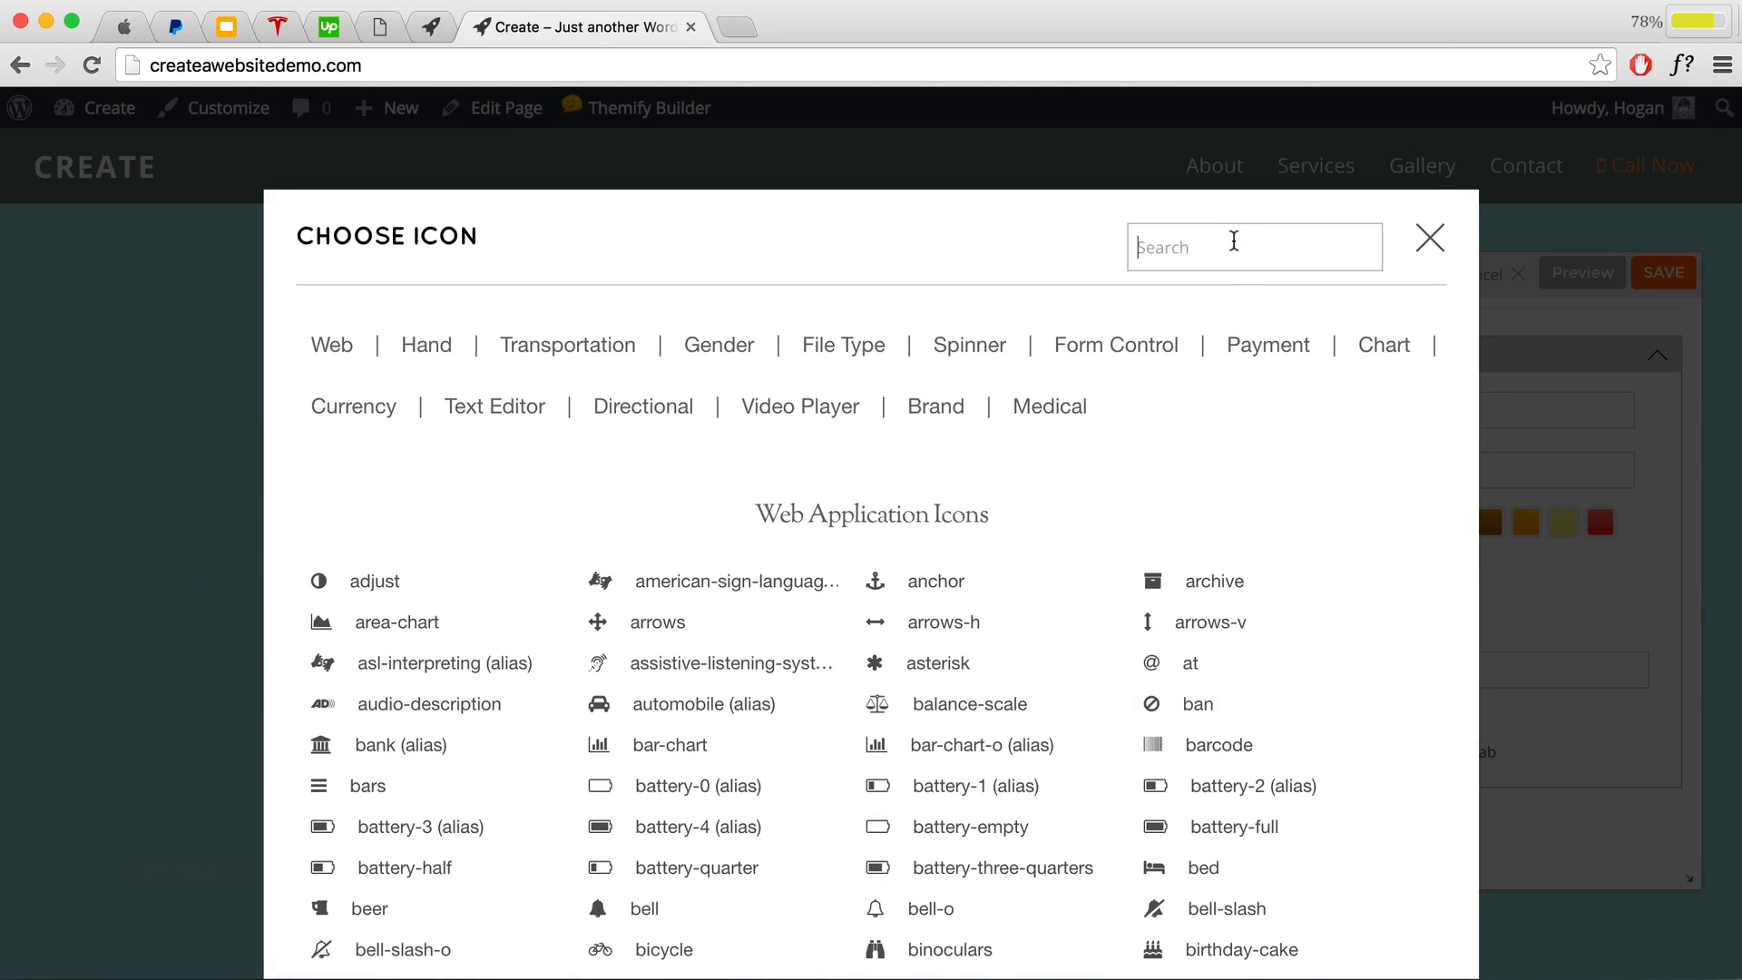
text(phone)
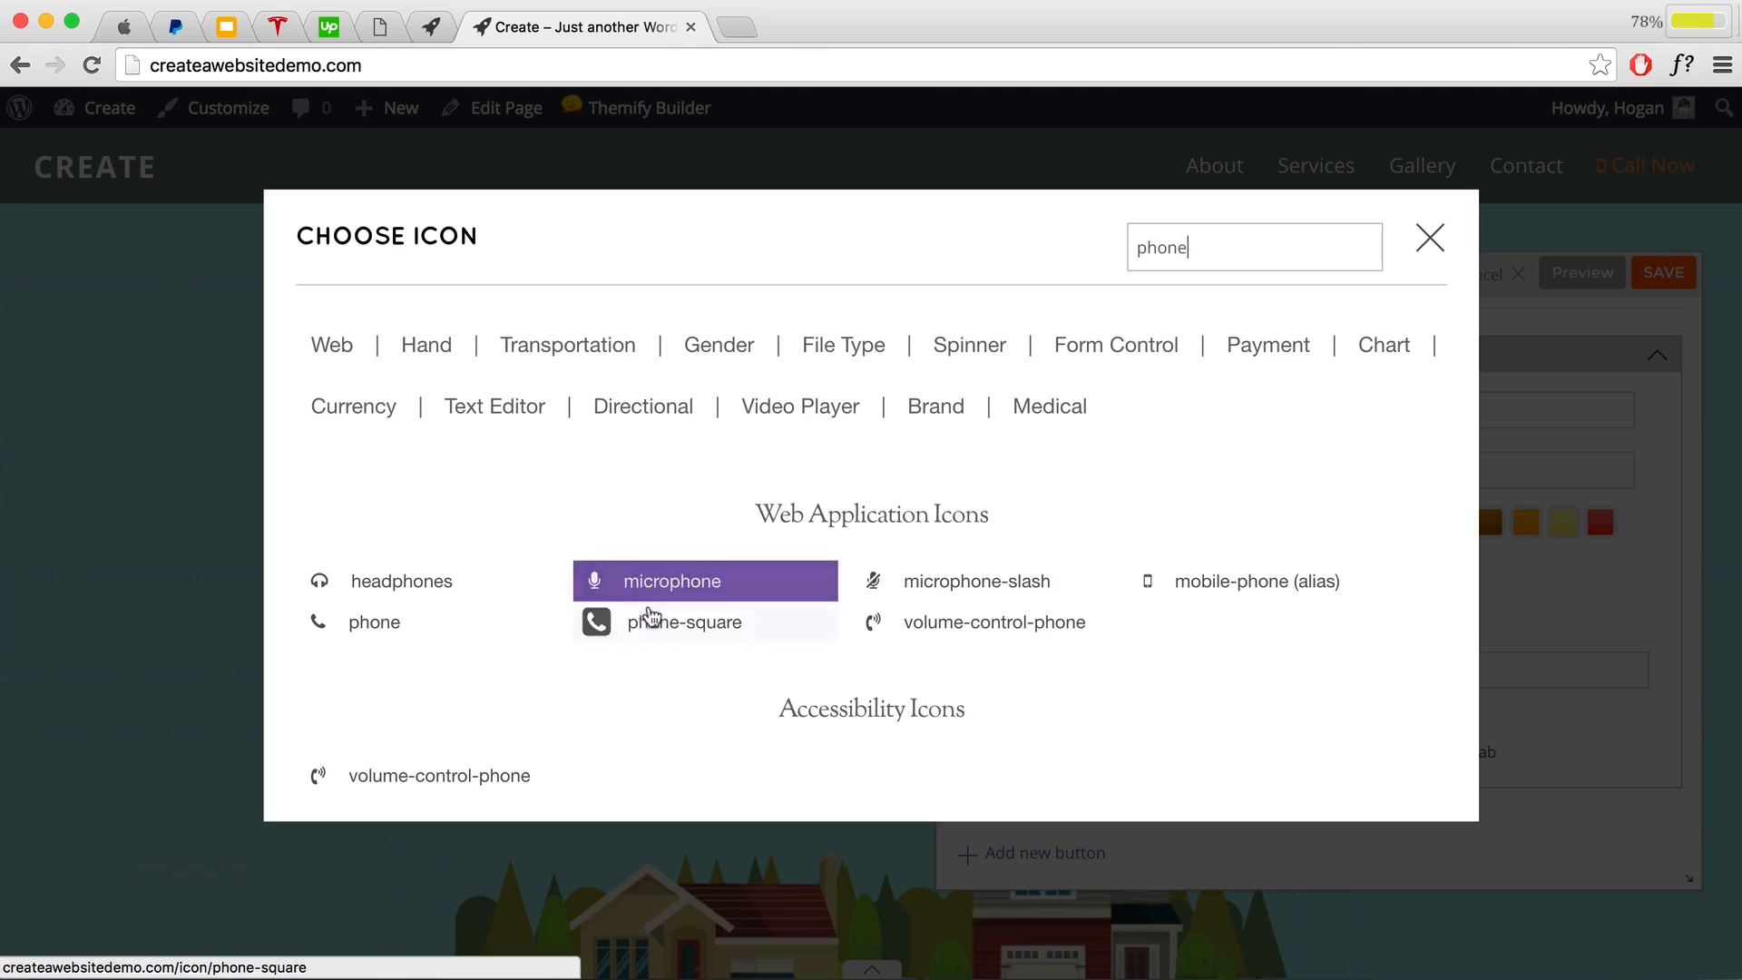
click(659, 626)
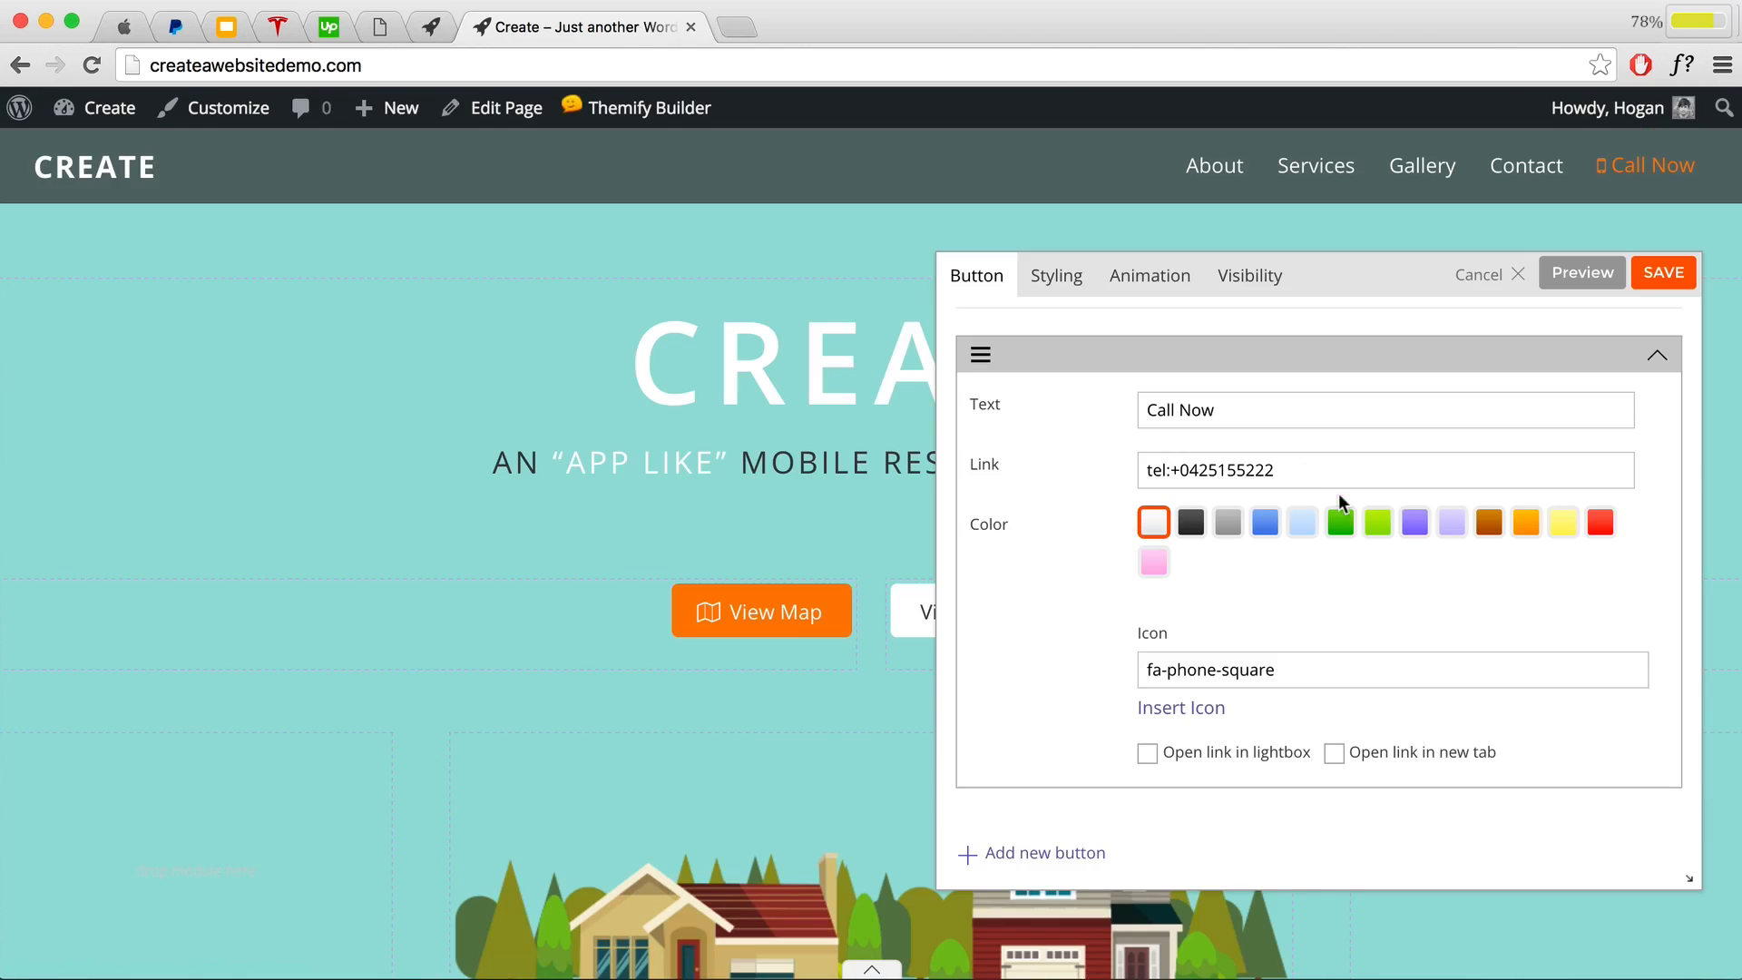
click(1582, 272)
drag(1317, 283, 1169, 313)
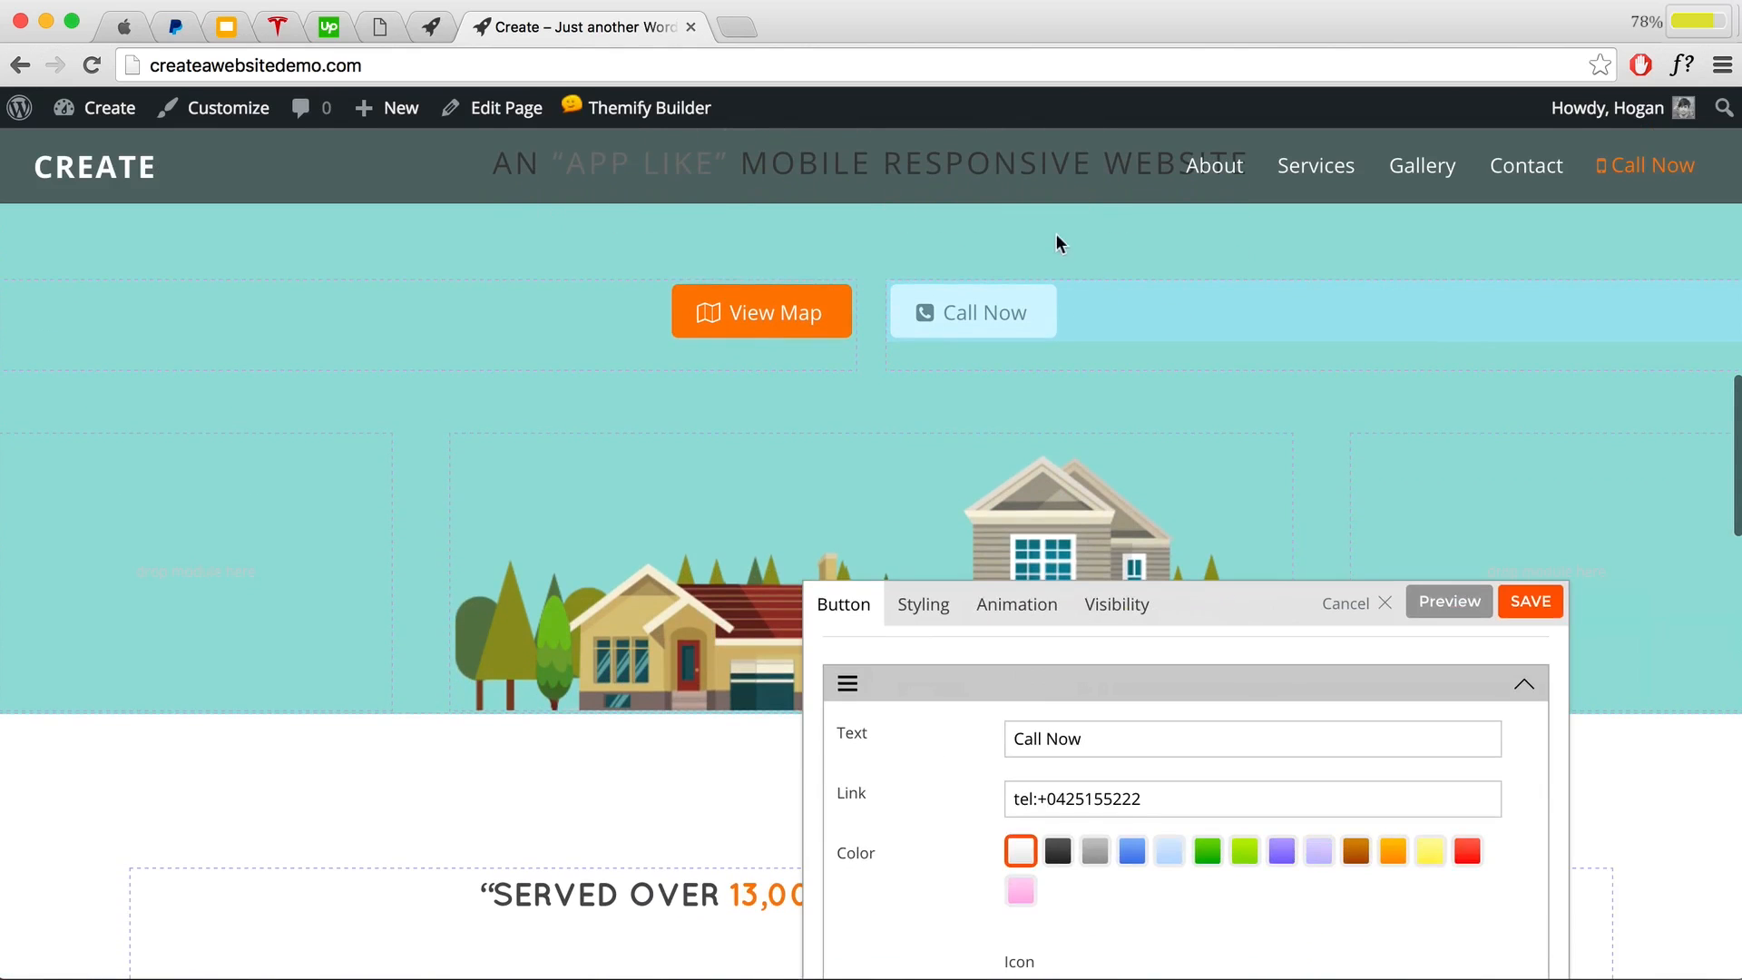
drag(1275, 568, 1237, 554)
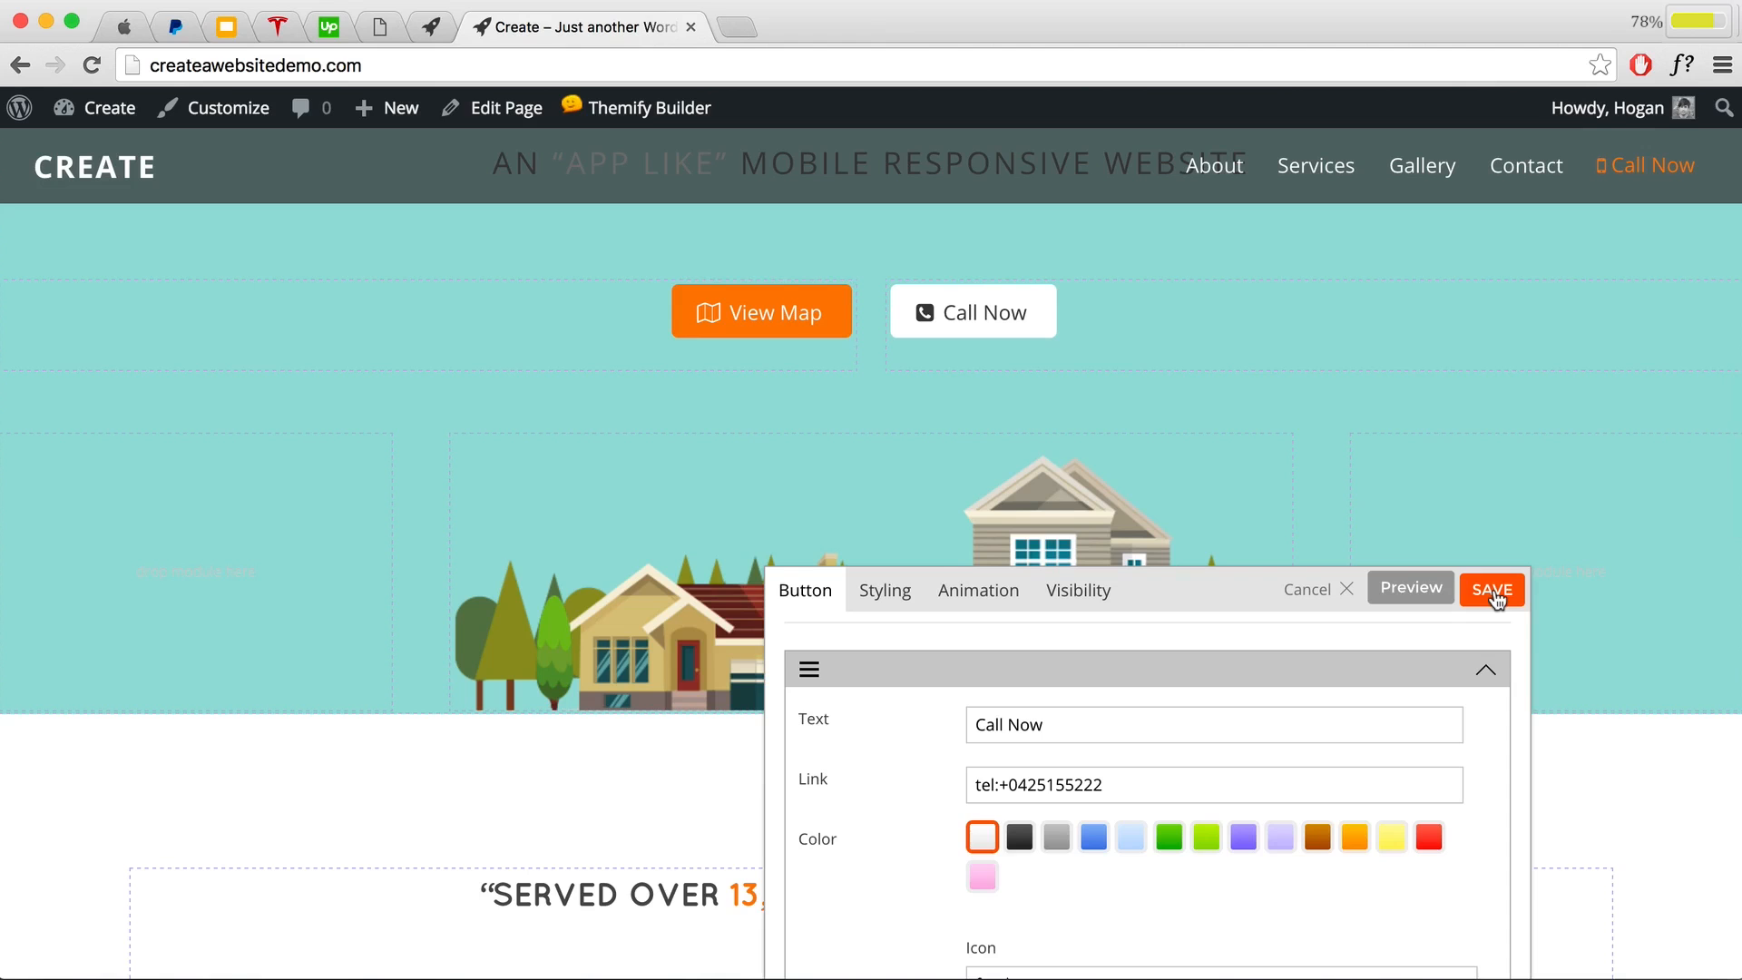
click(1493, 591)
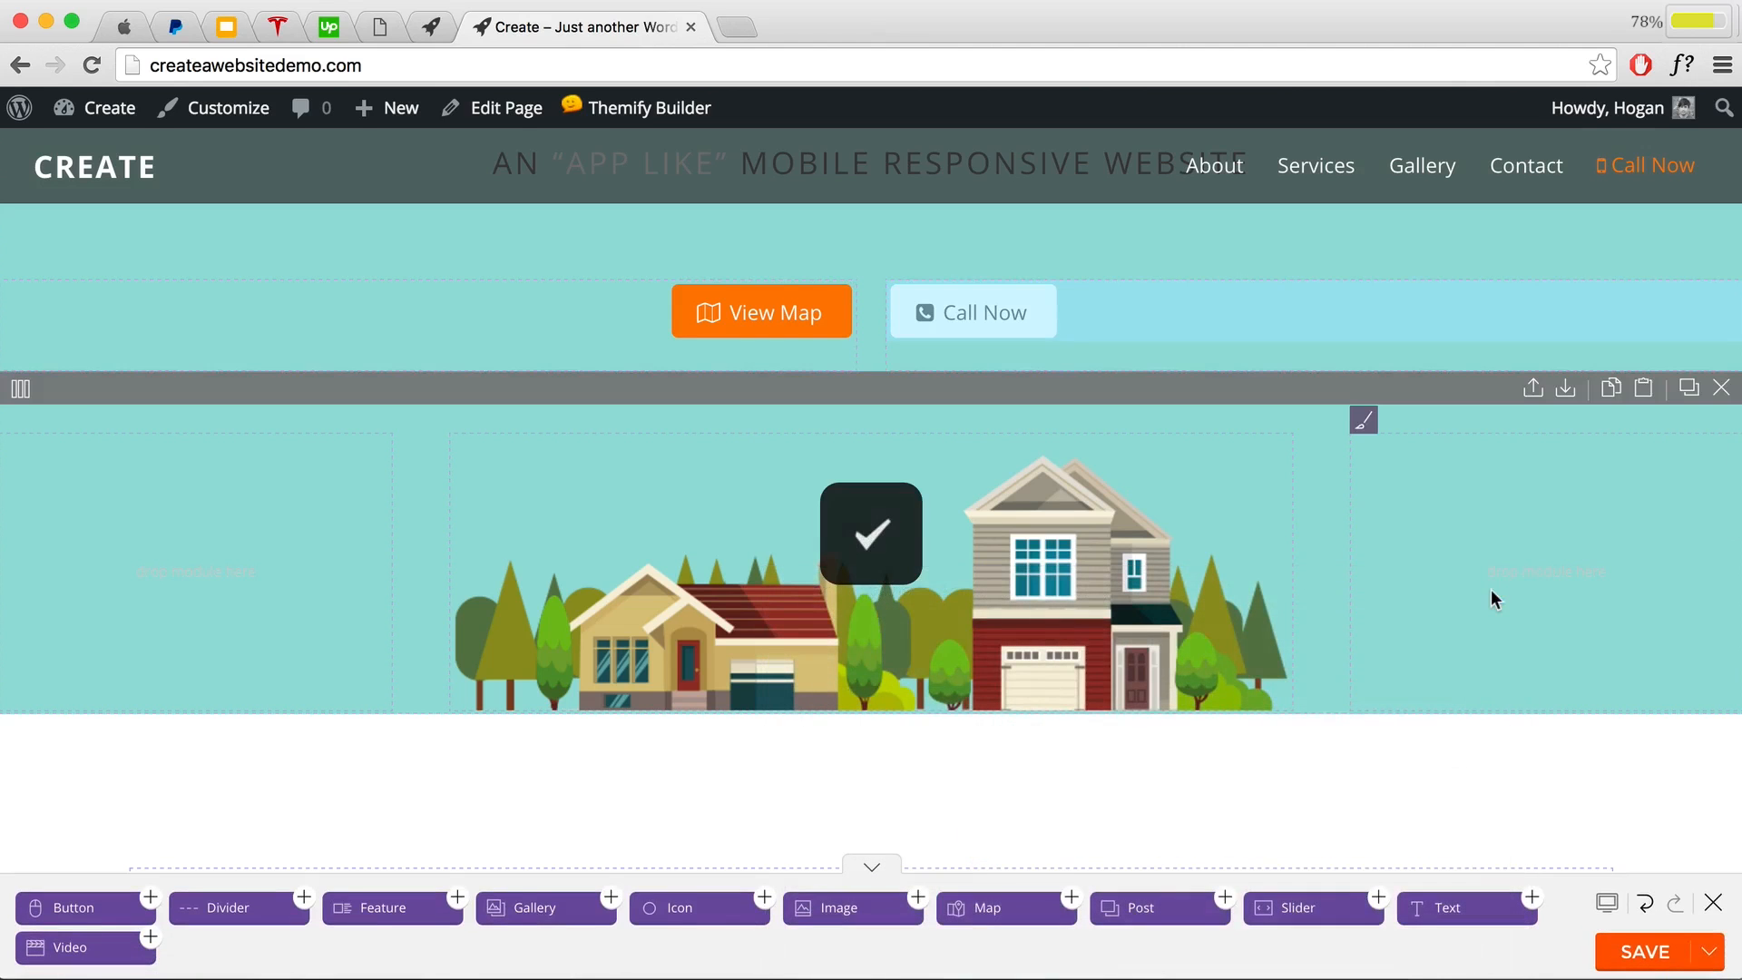
scroll(1496, 590, up, 4)
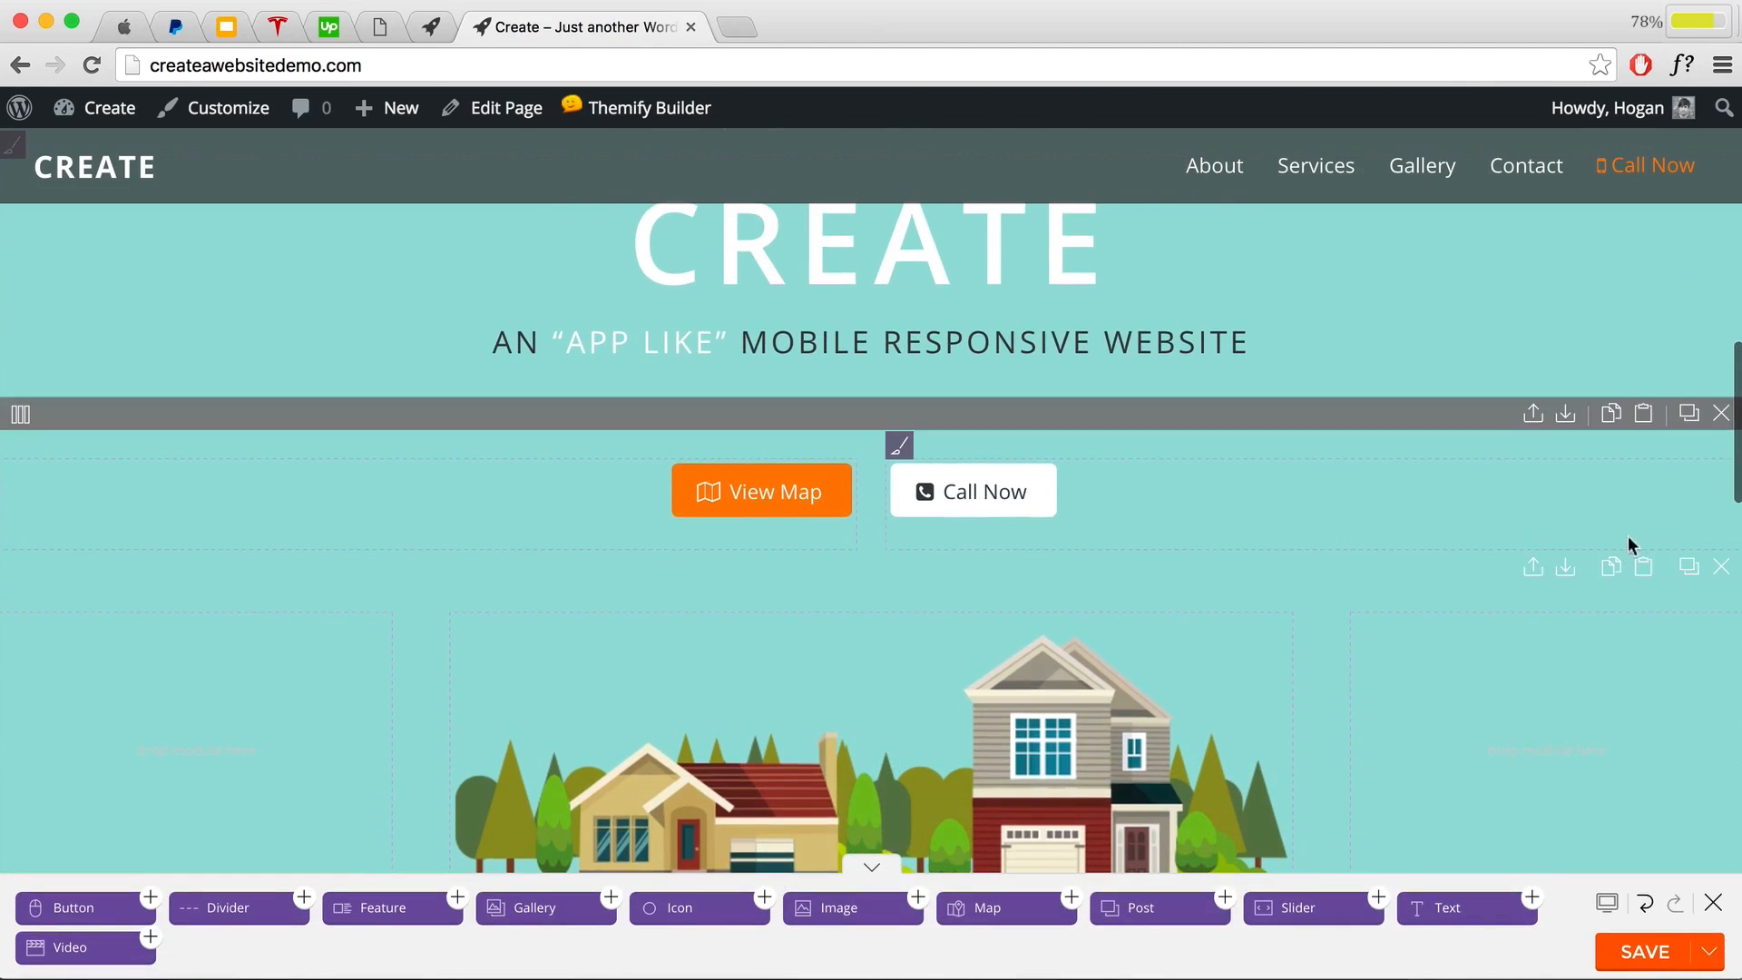
mouse_move(1730, 481)
drag(1735, 490, 793, 467)
scroll(968, 505, up, 5)
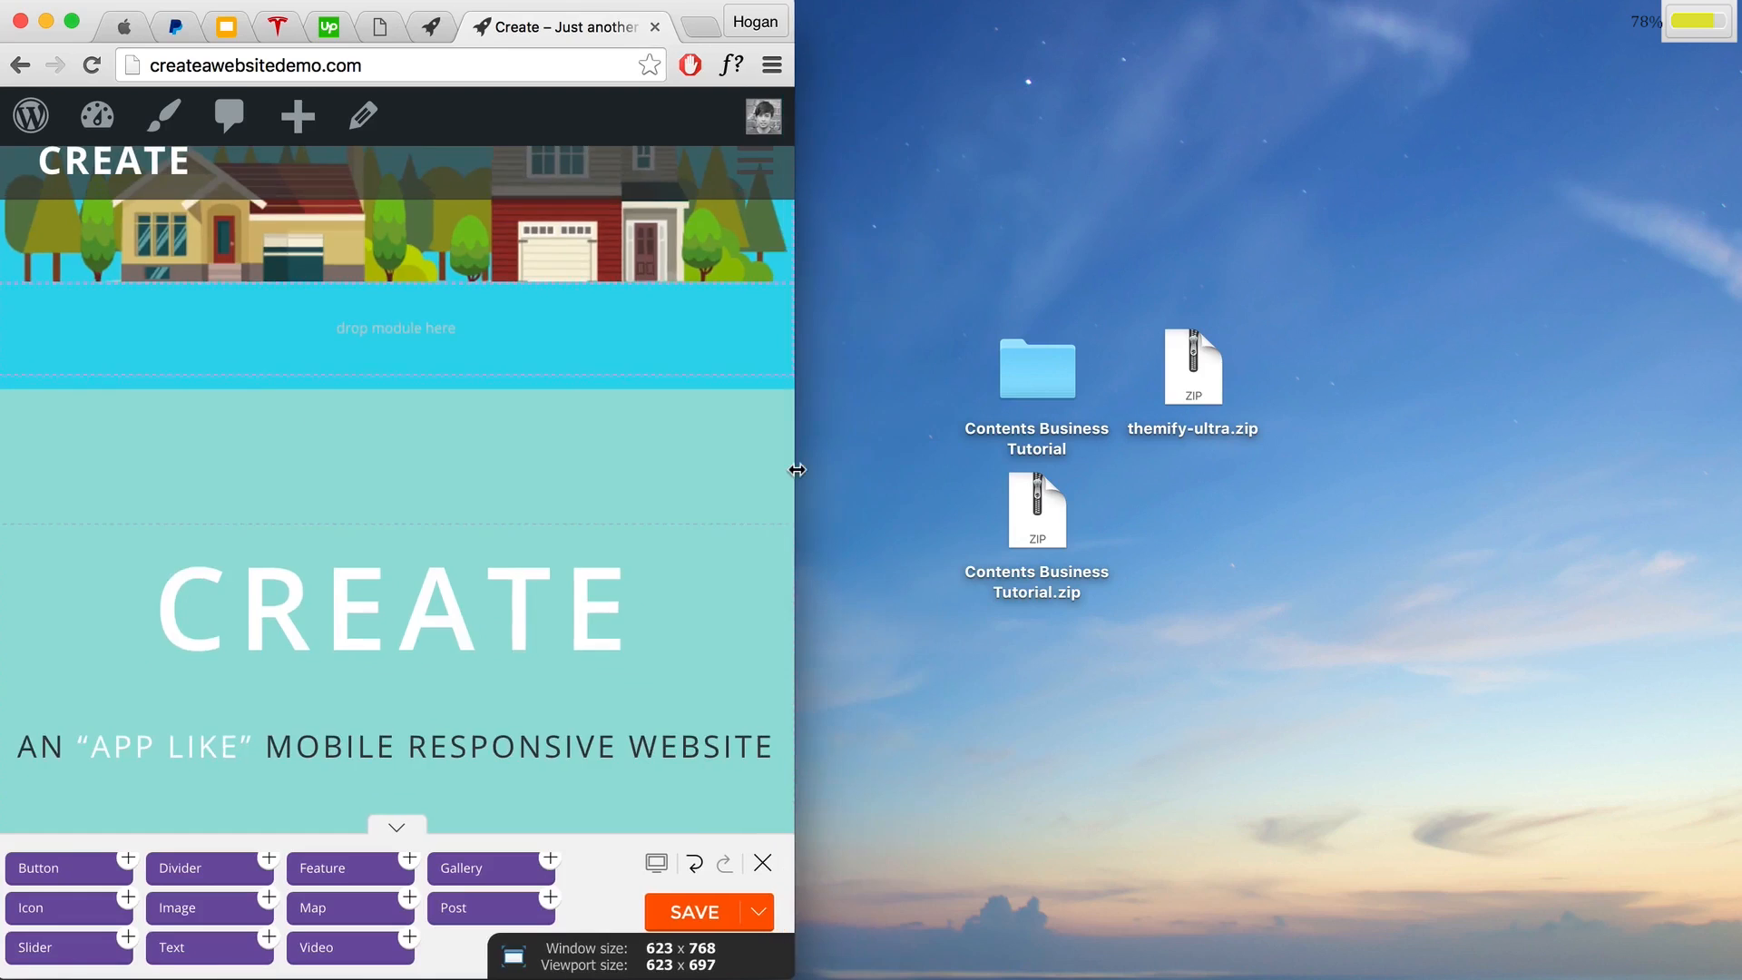
scroll(723, 505, up, 4)
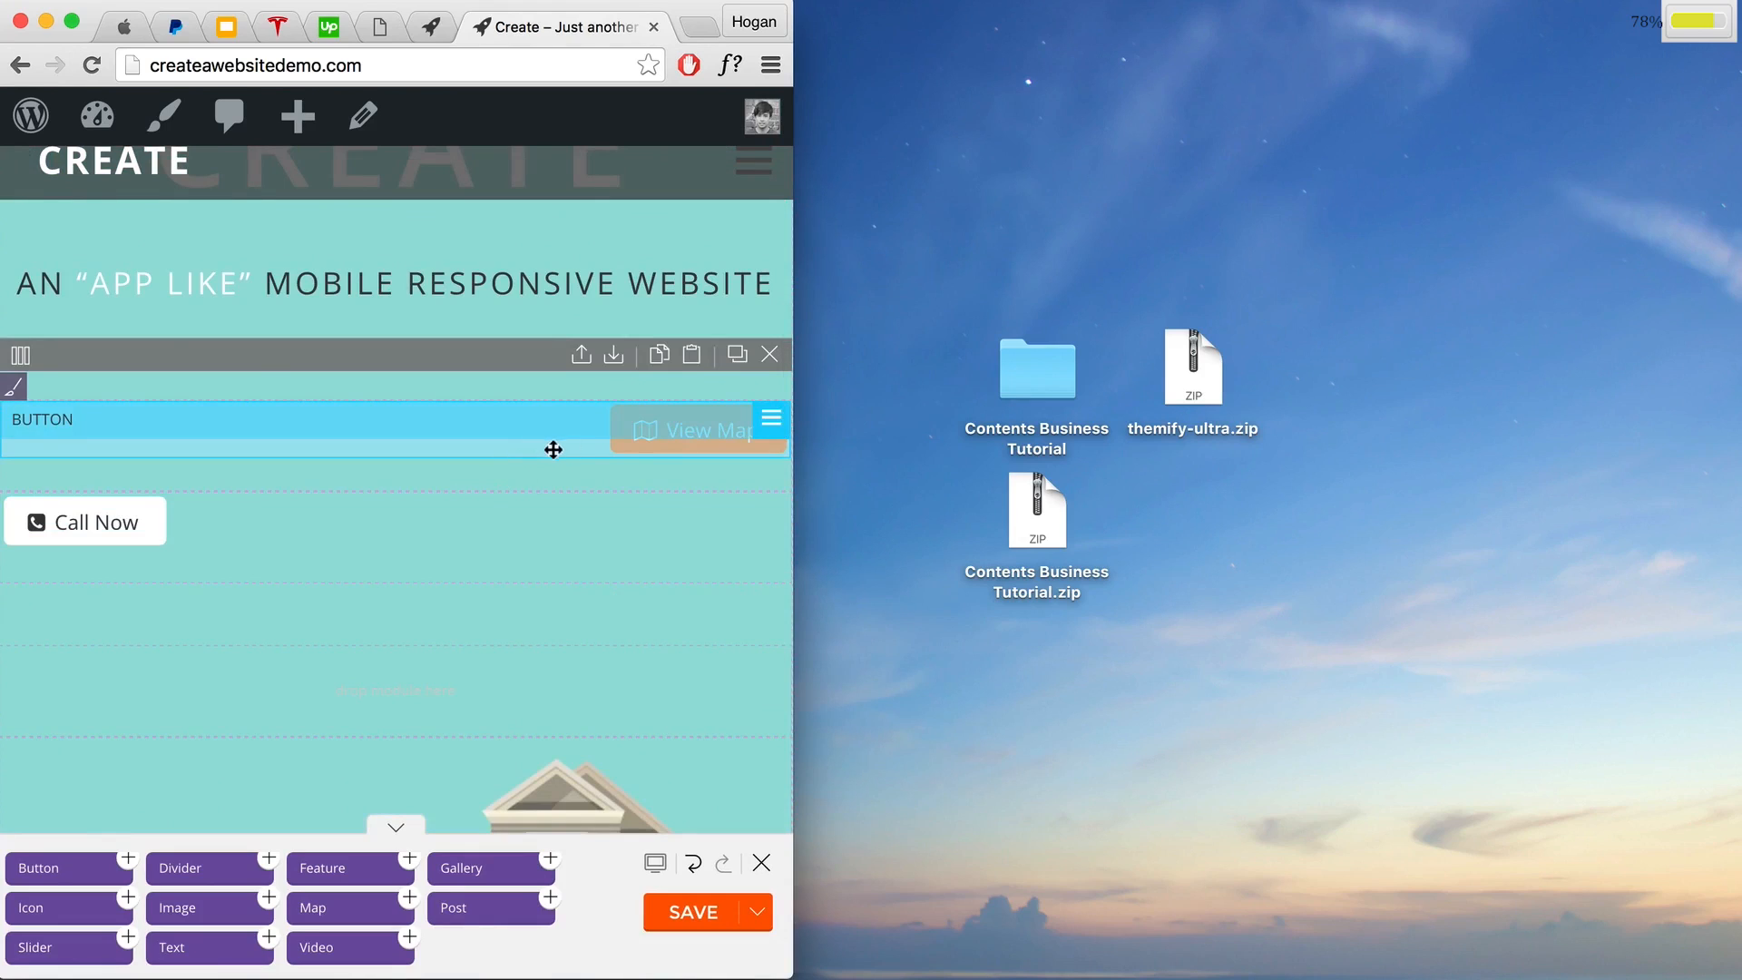
click(773, 71)
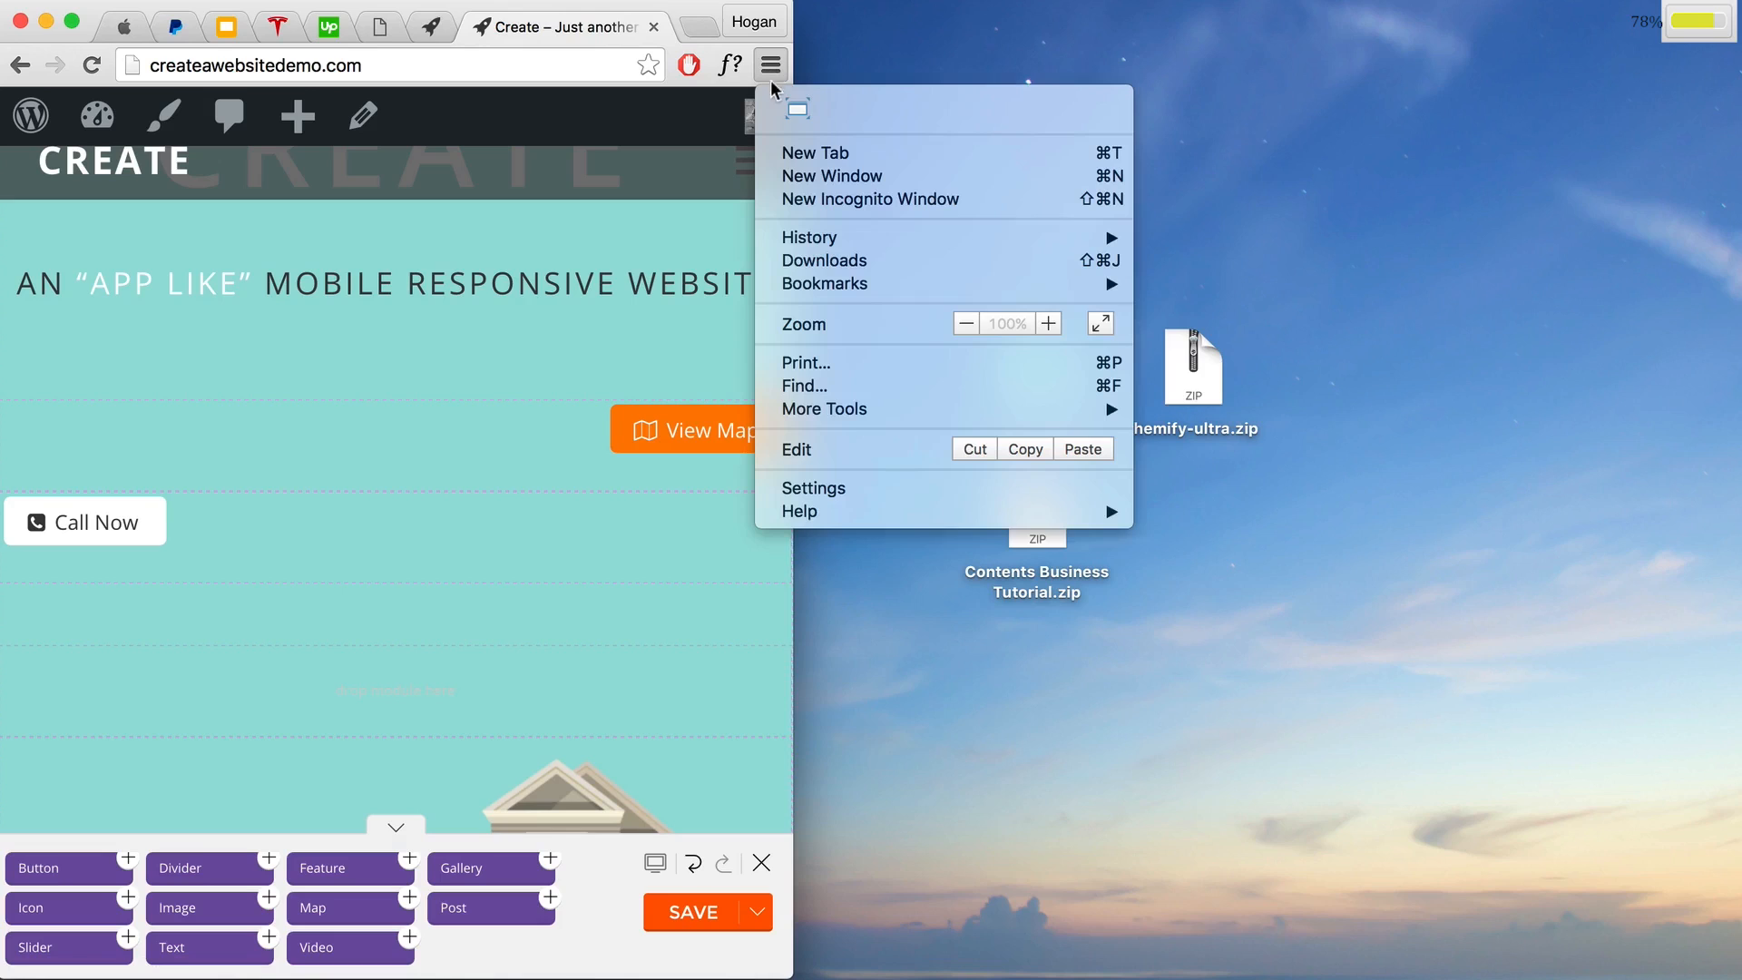
click(793, 119)
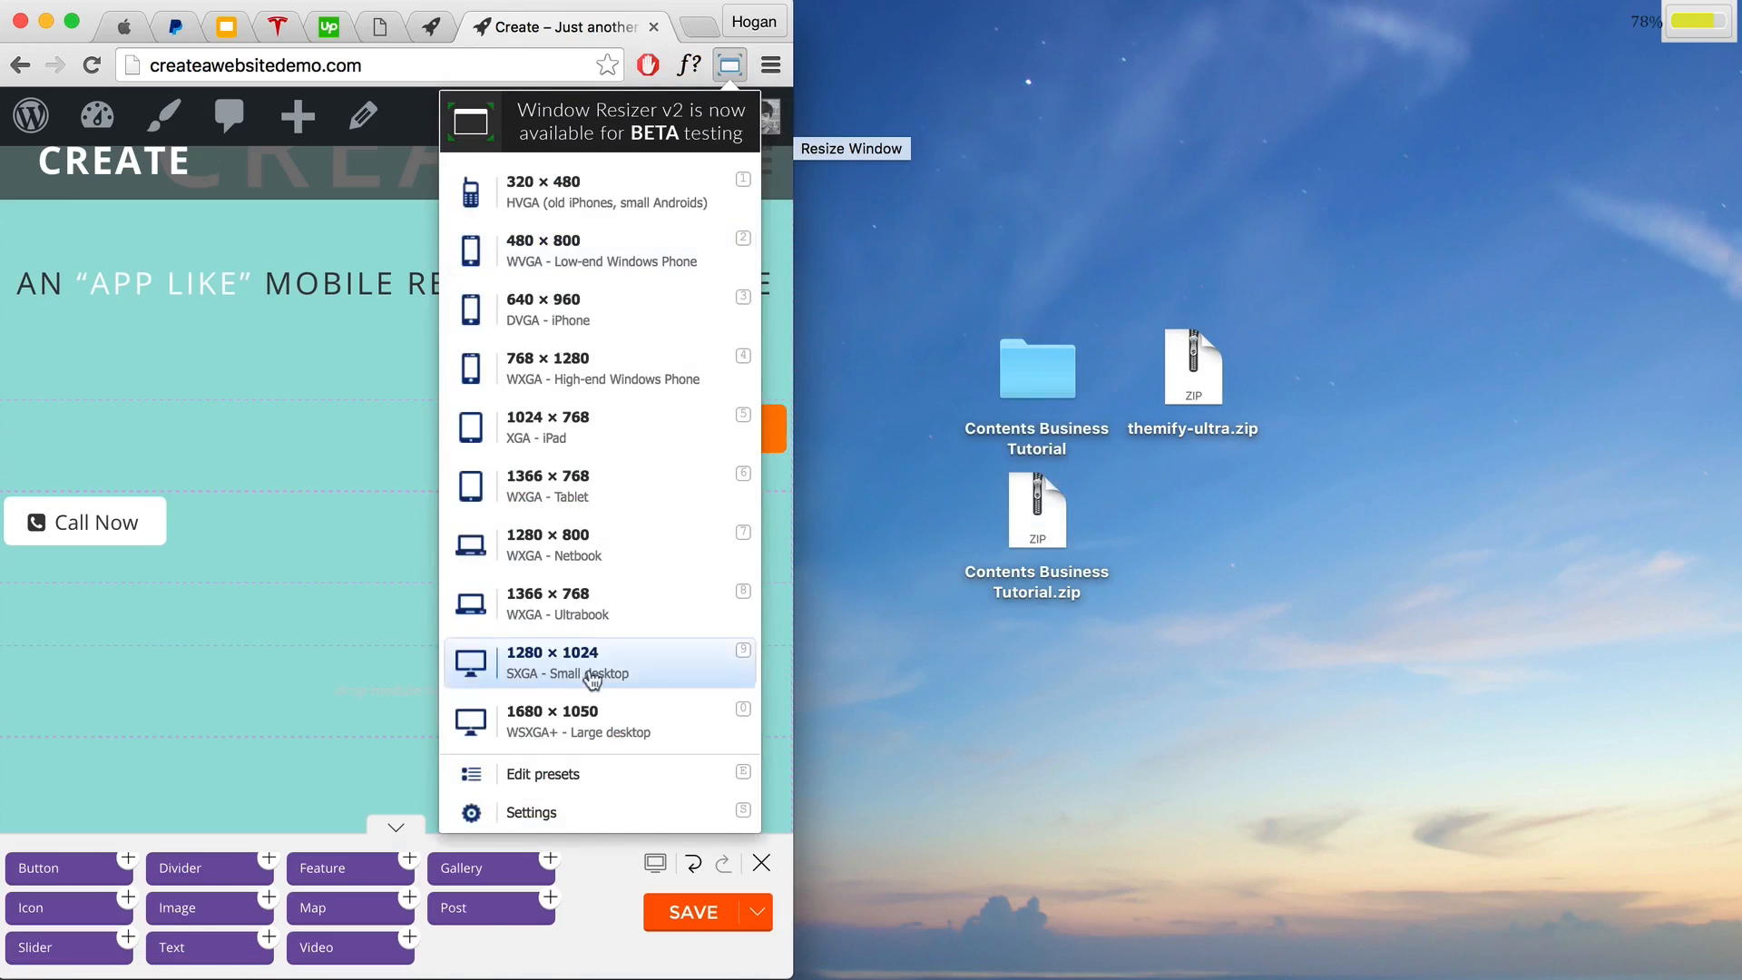
click(602, 604)
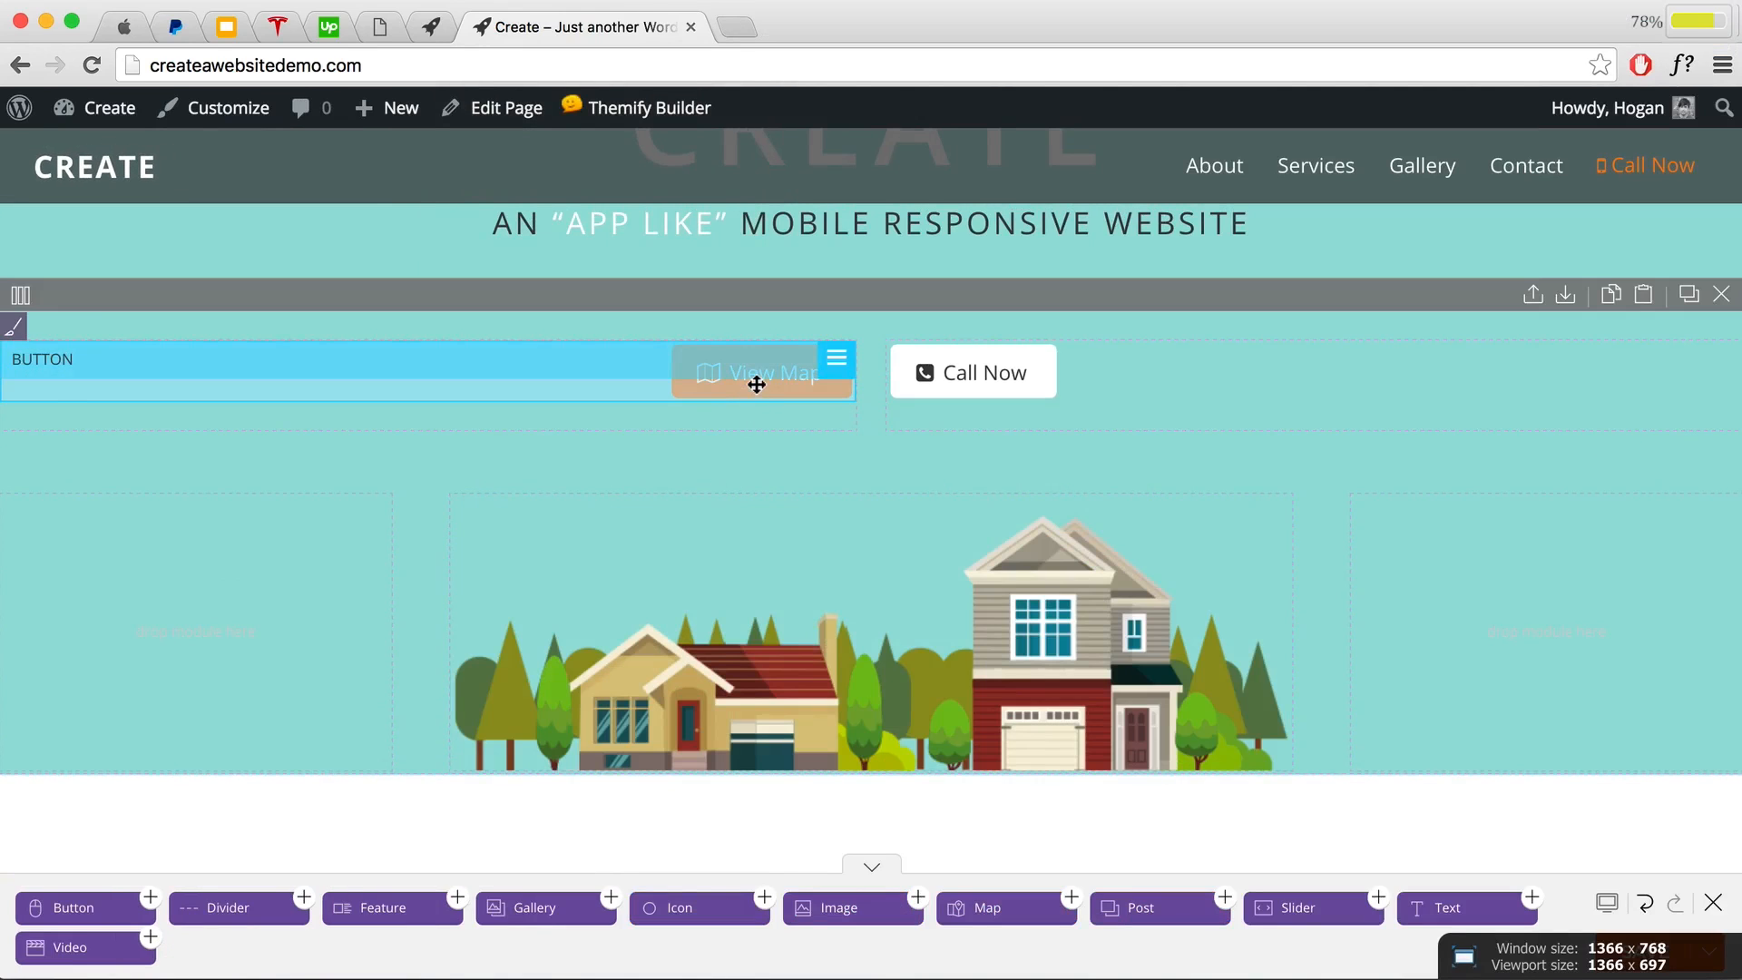
Step: Set the View Map button's text alignment to Center and save it
double_click(758, 377)
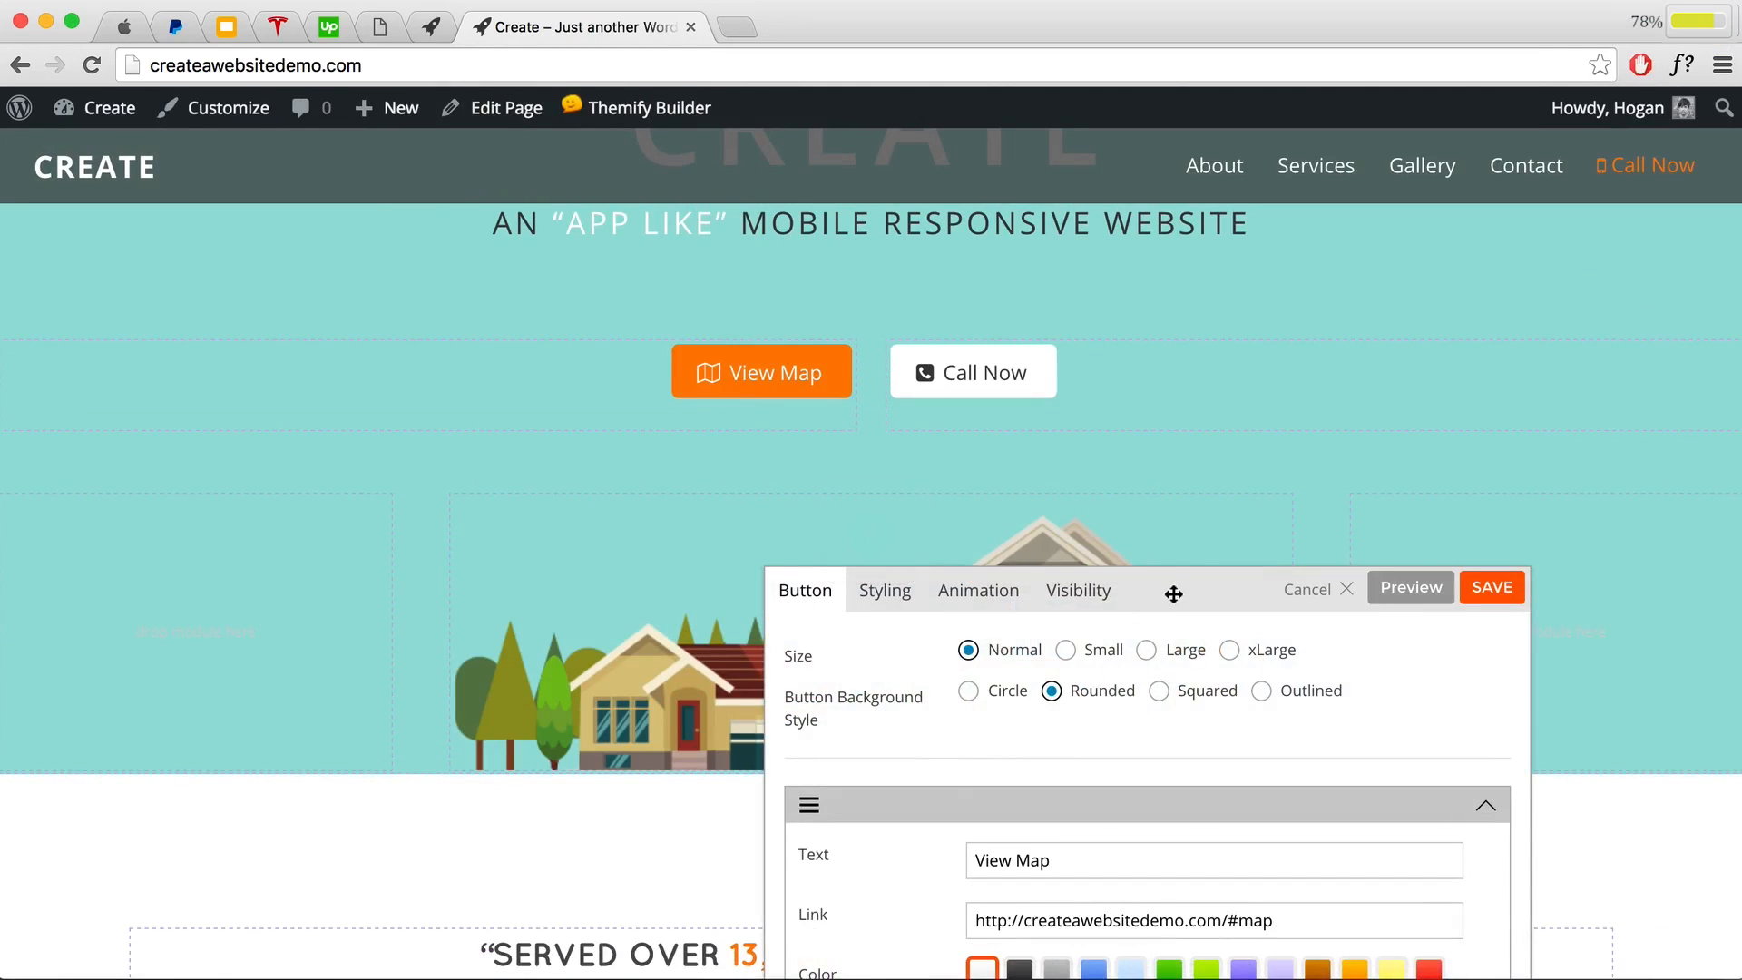
drag(1171, 590, 1179, 354)
click(885, 368)
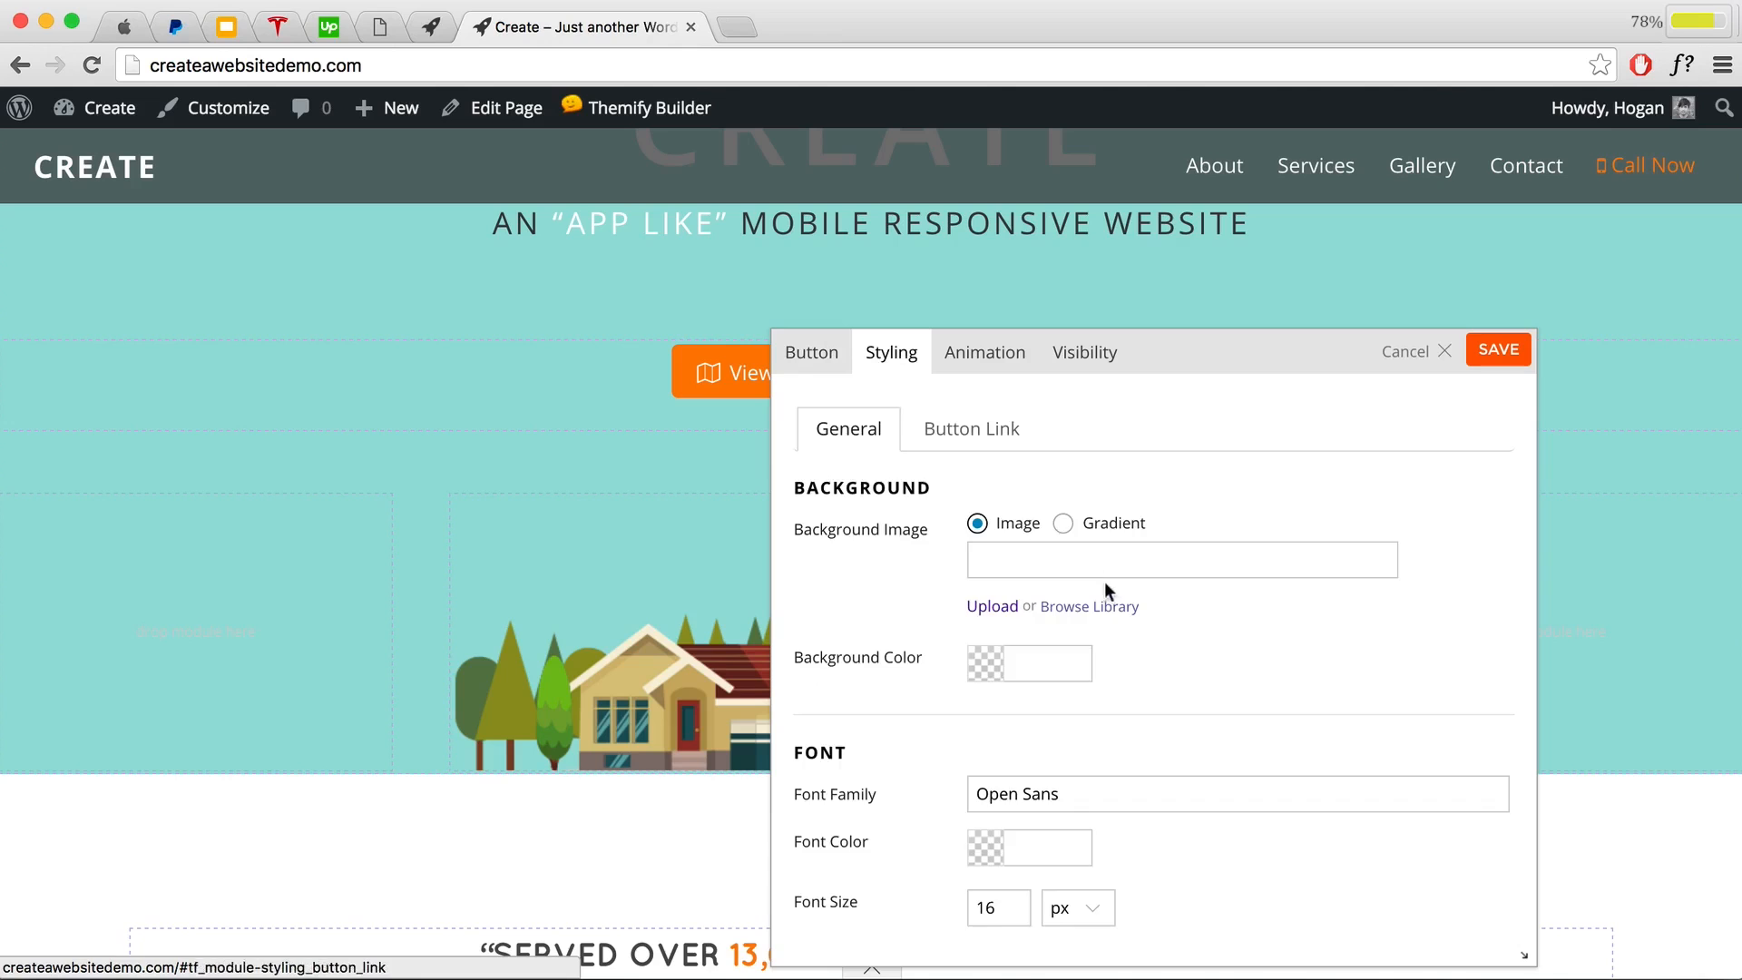
scroll(1106, 585, down, 5)
click(1141, 564)
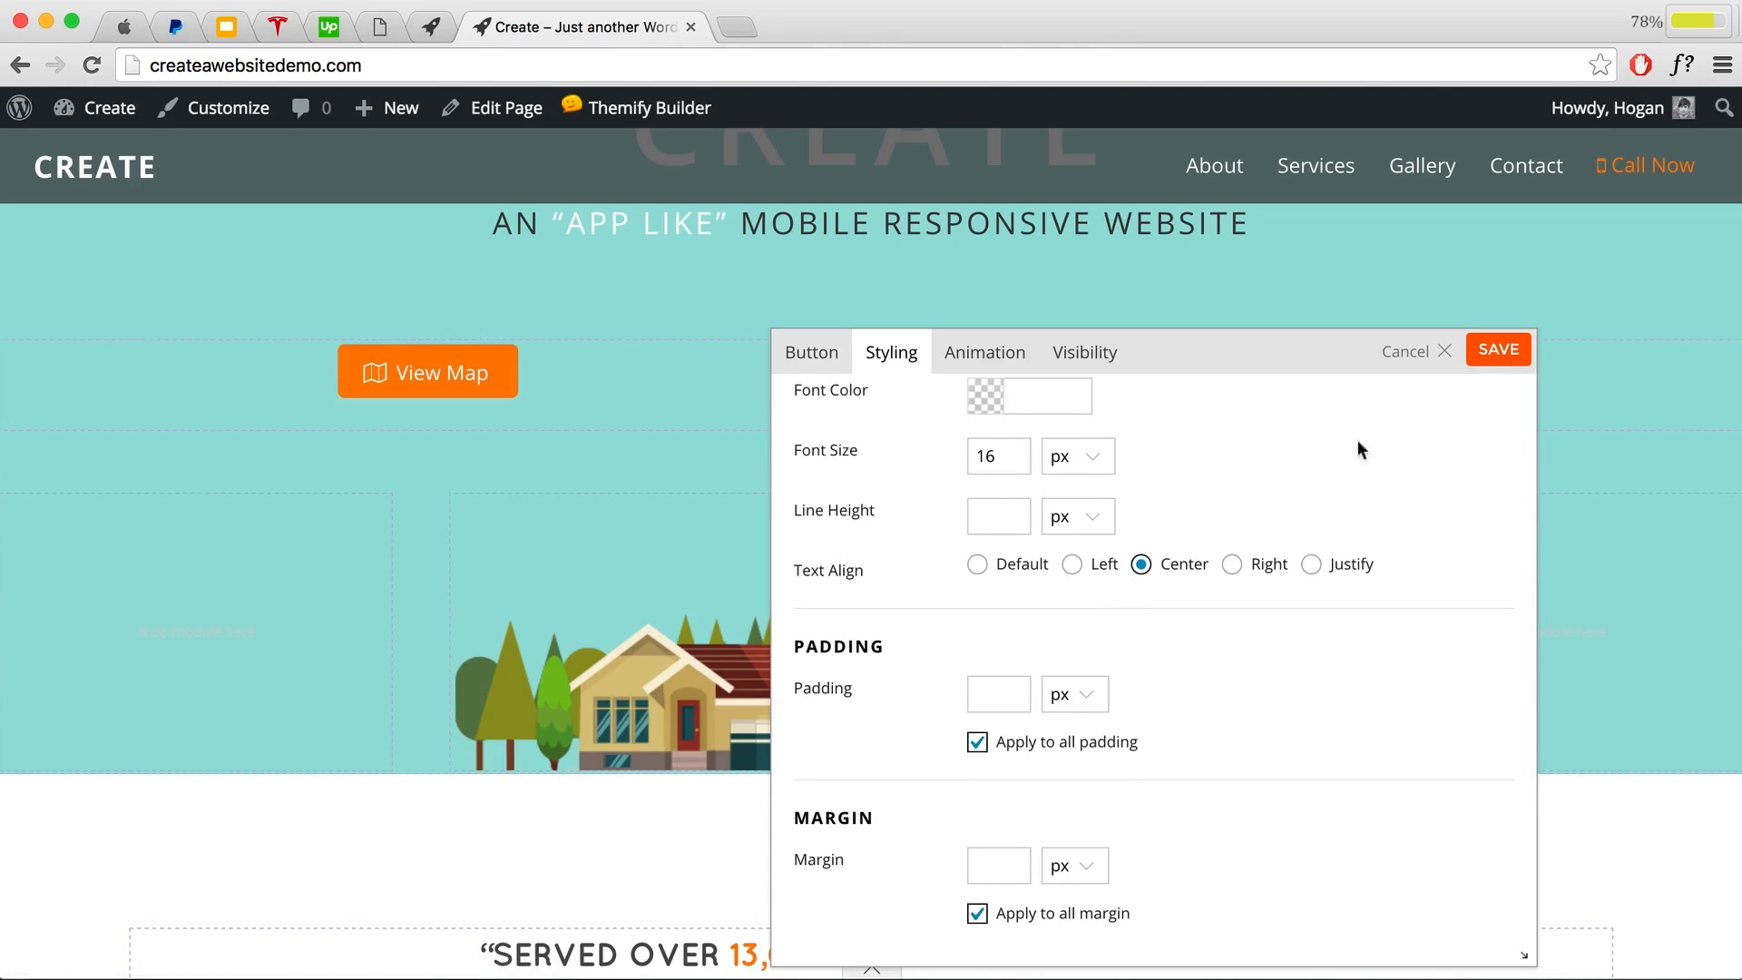
click(1473, 352)
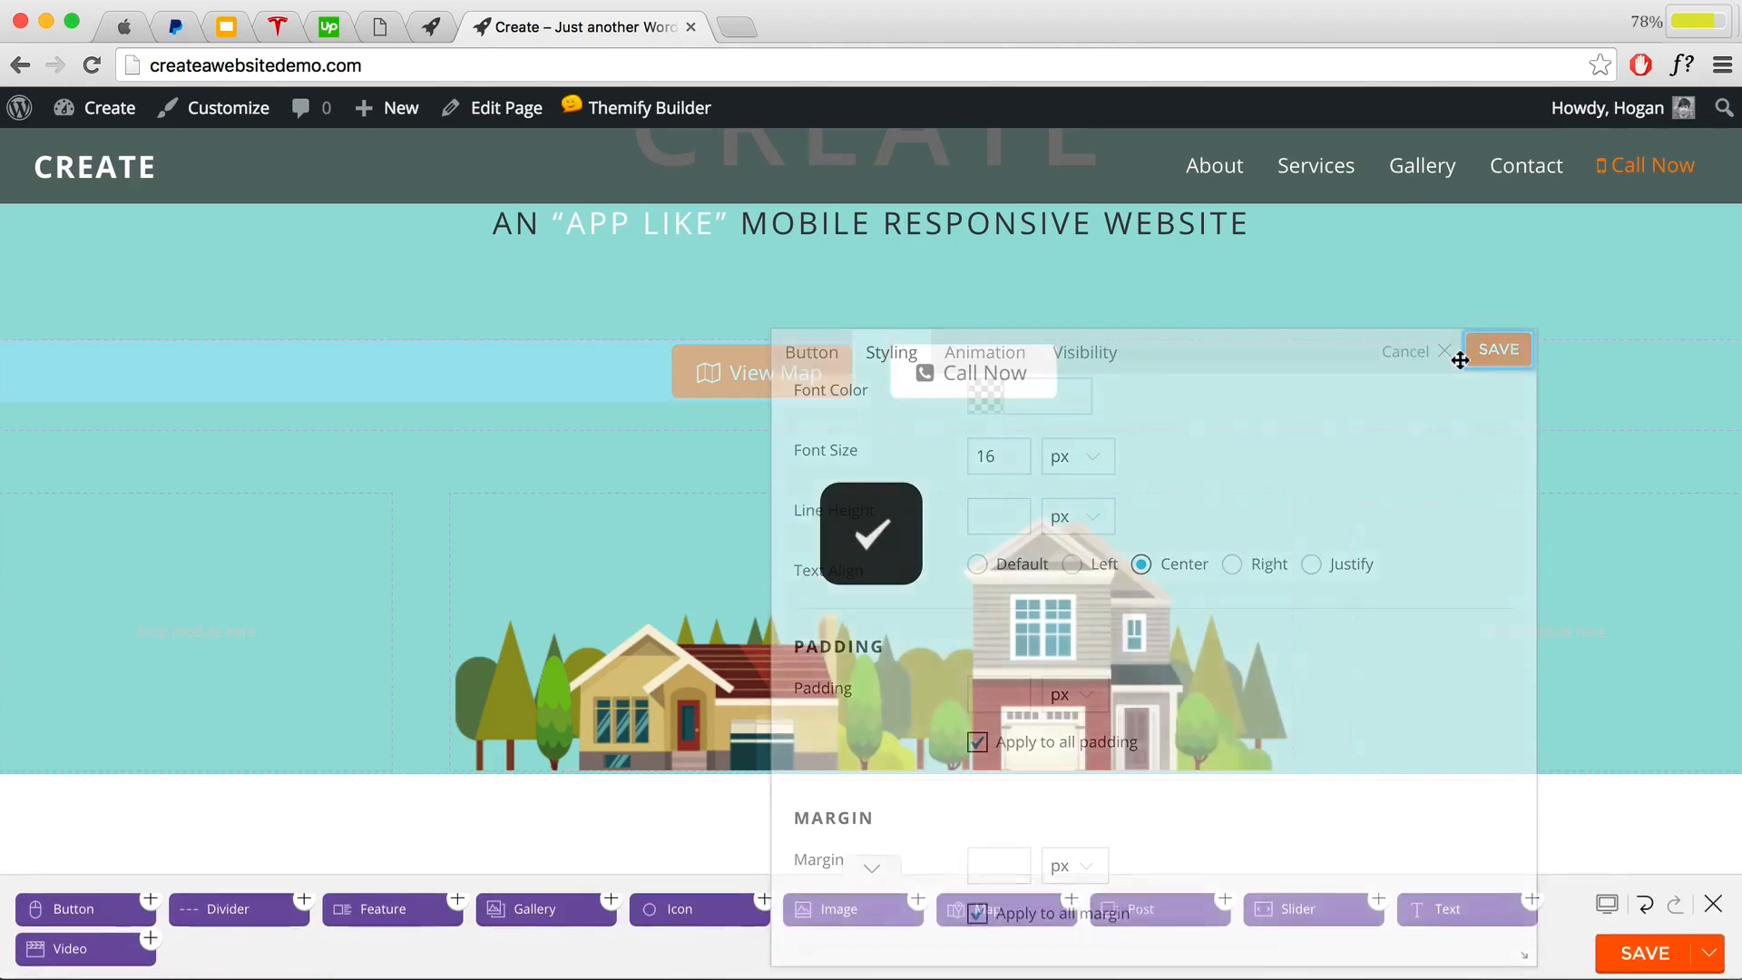
Step: Set the Call Now button's text alignment to Center and save it
double_click(1084, 332)
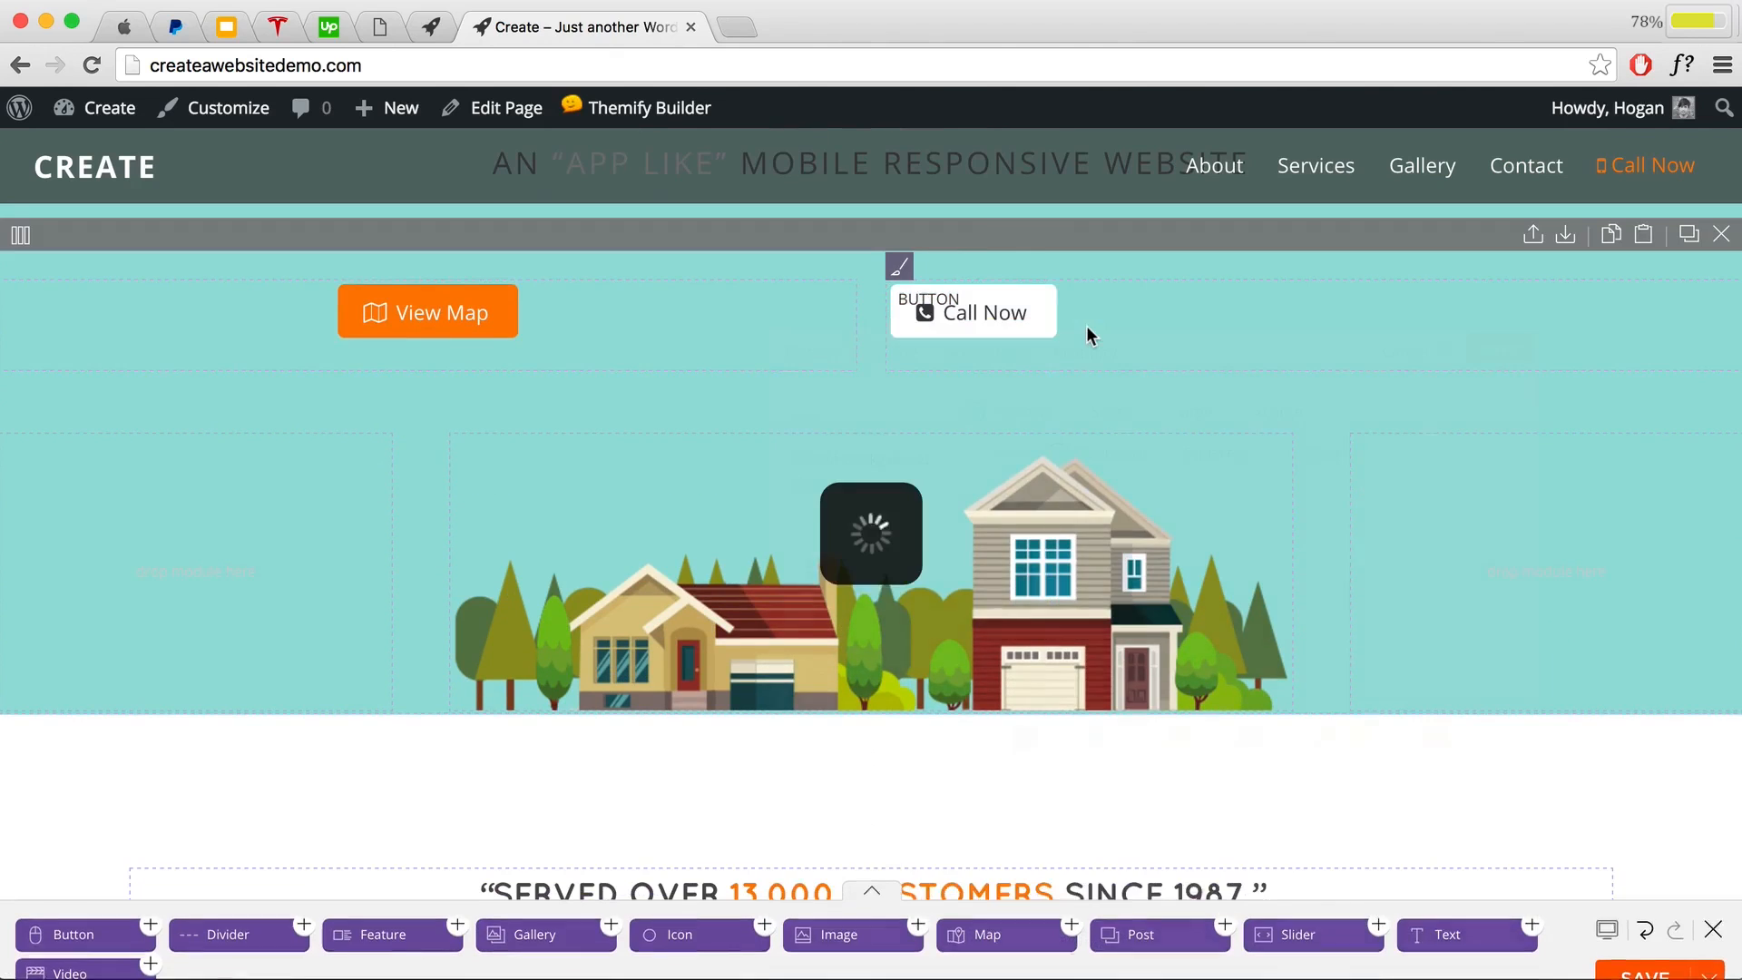
scroll(1128, 602, down, 8)
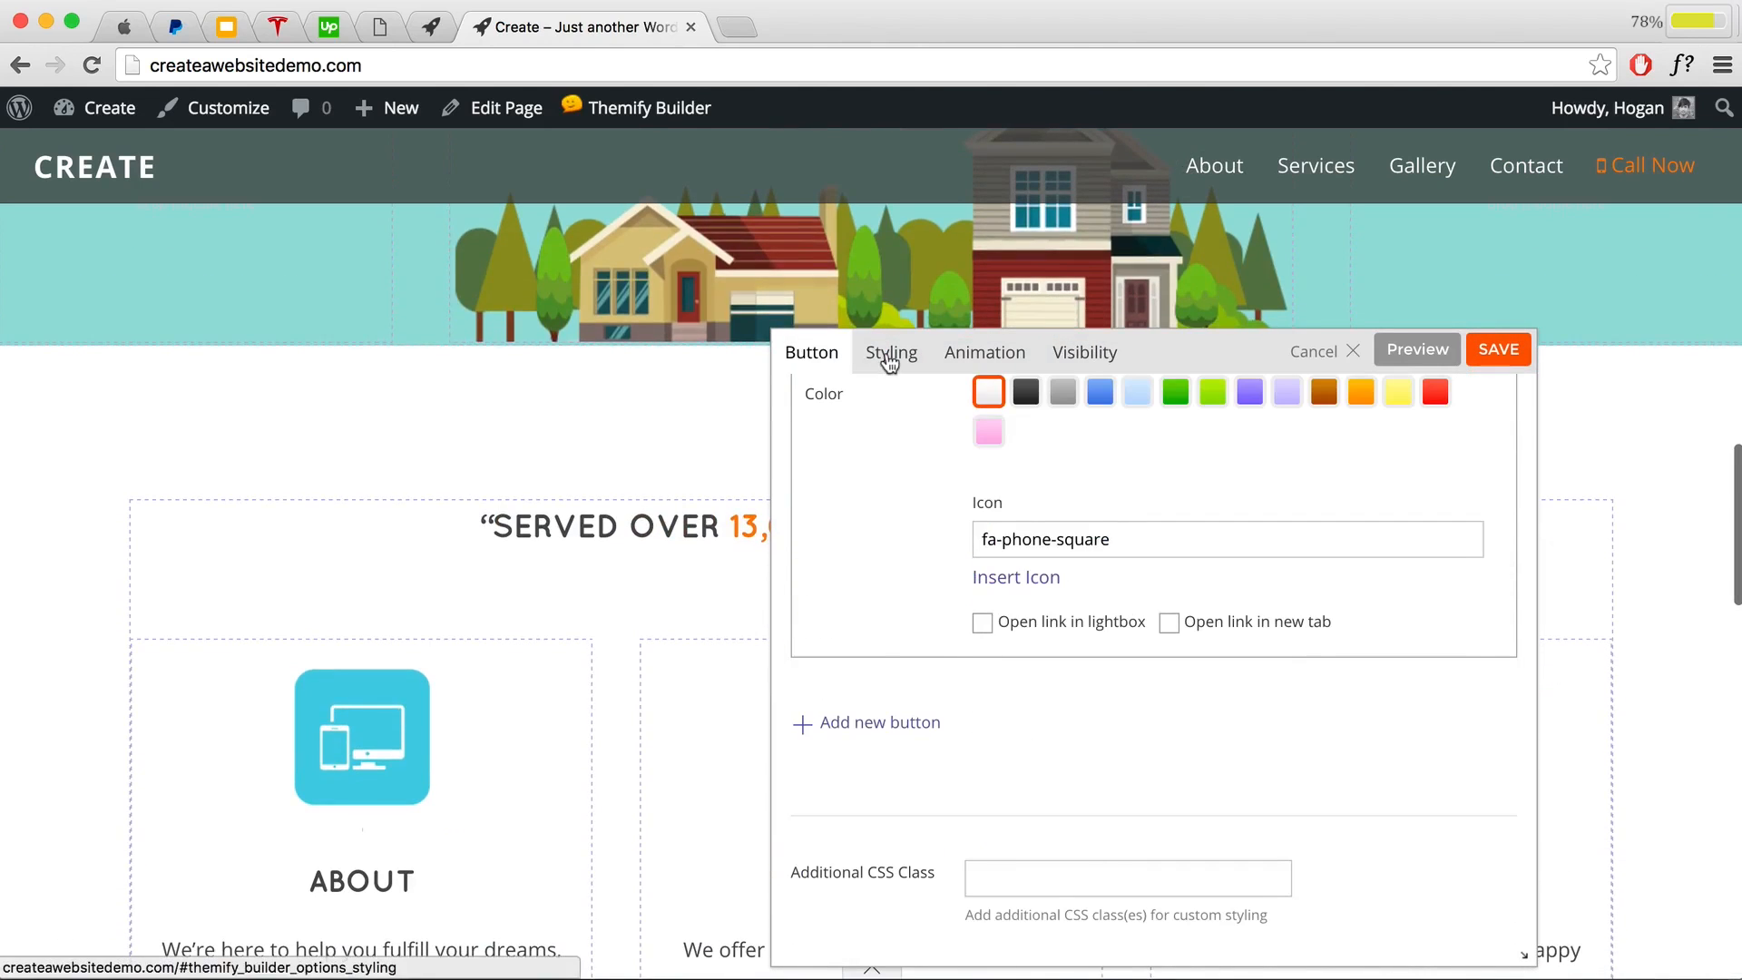
click(889, 361)
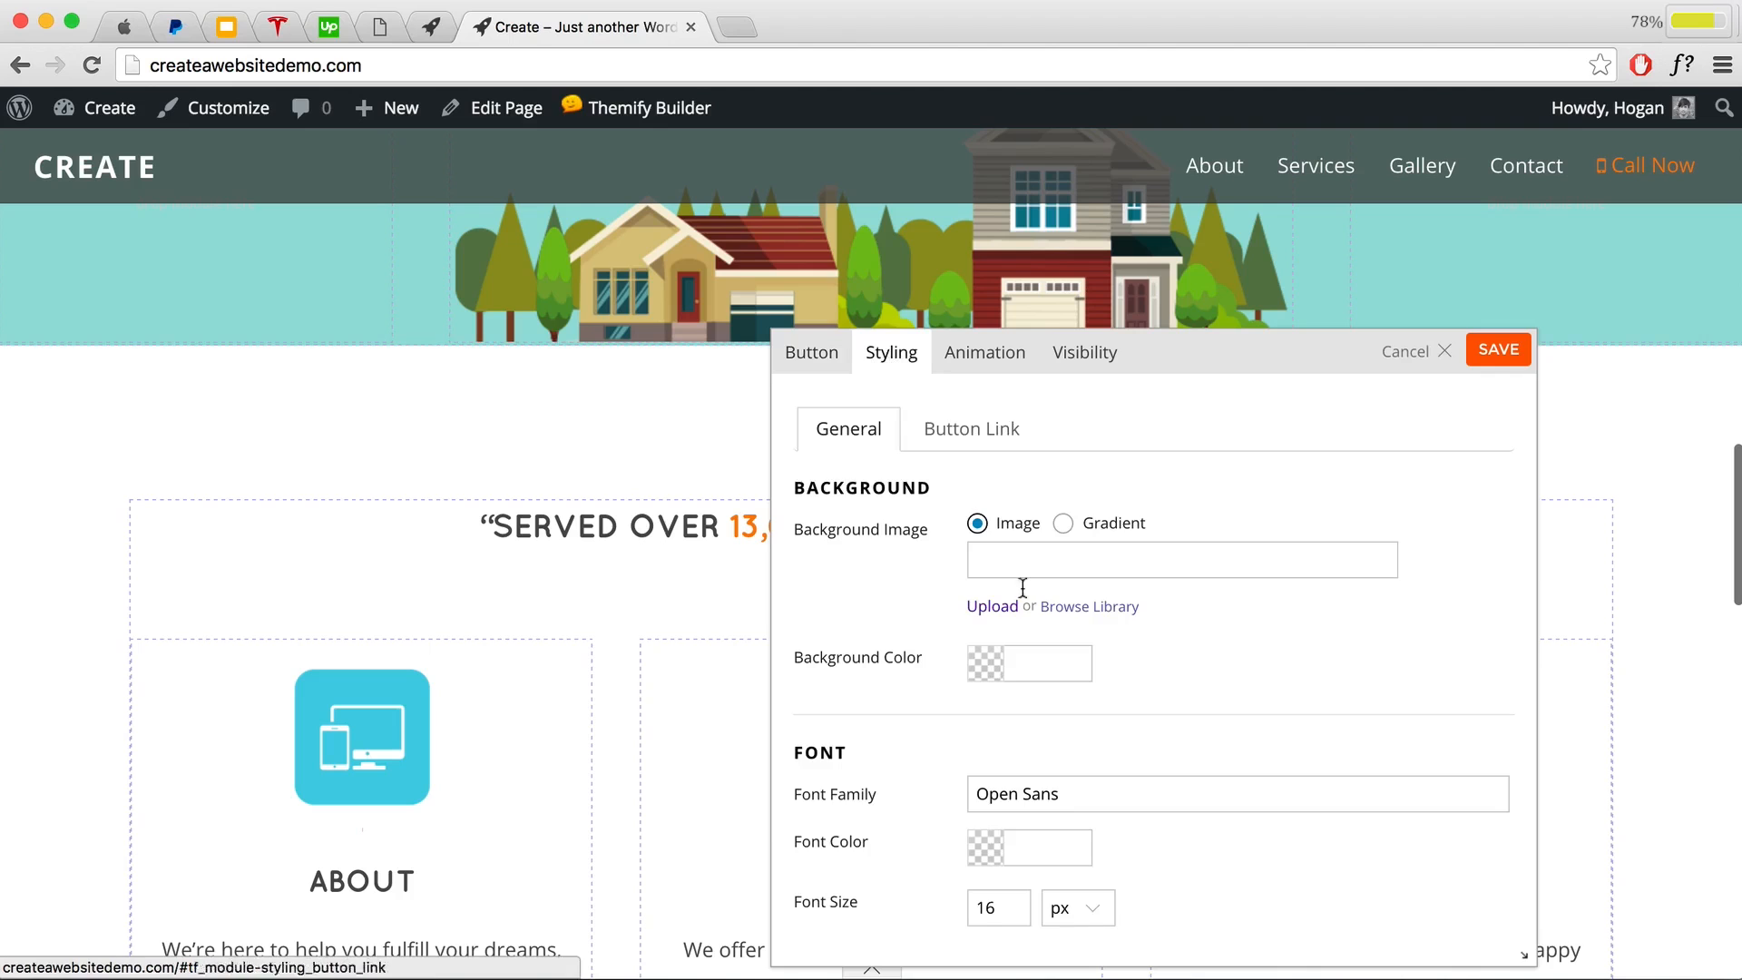
scroll(1053, 634, down, 6)
click(1141, 486)
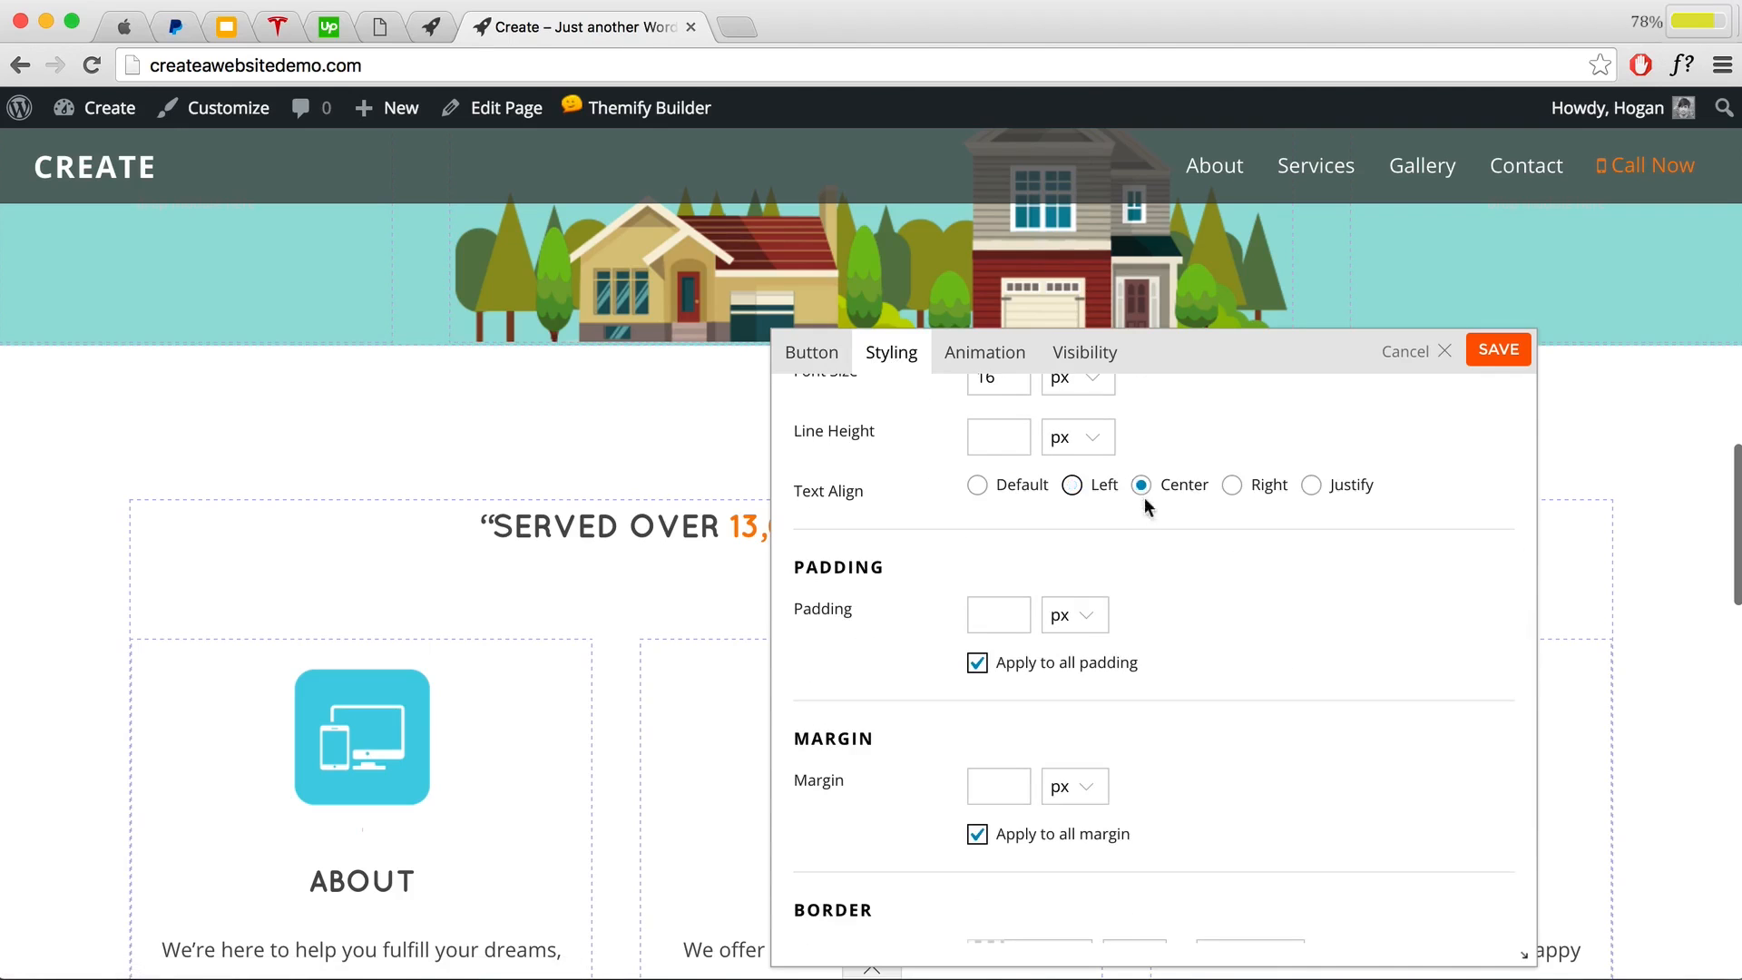
click(1497, 350)
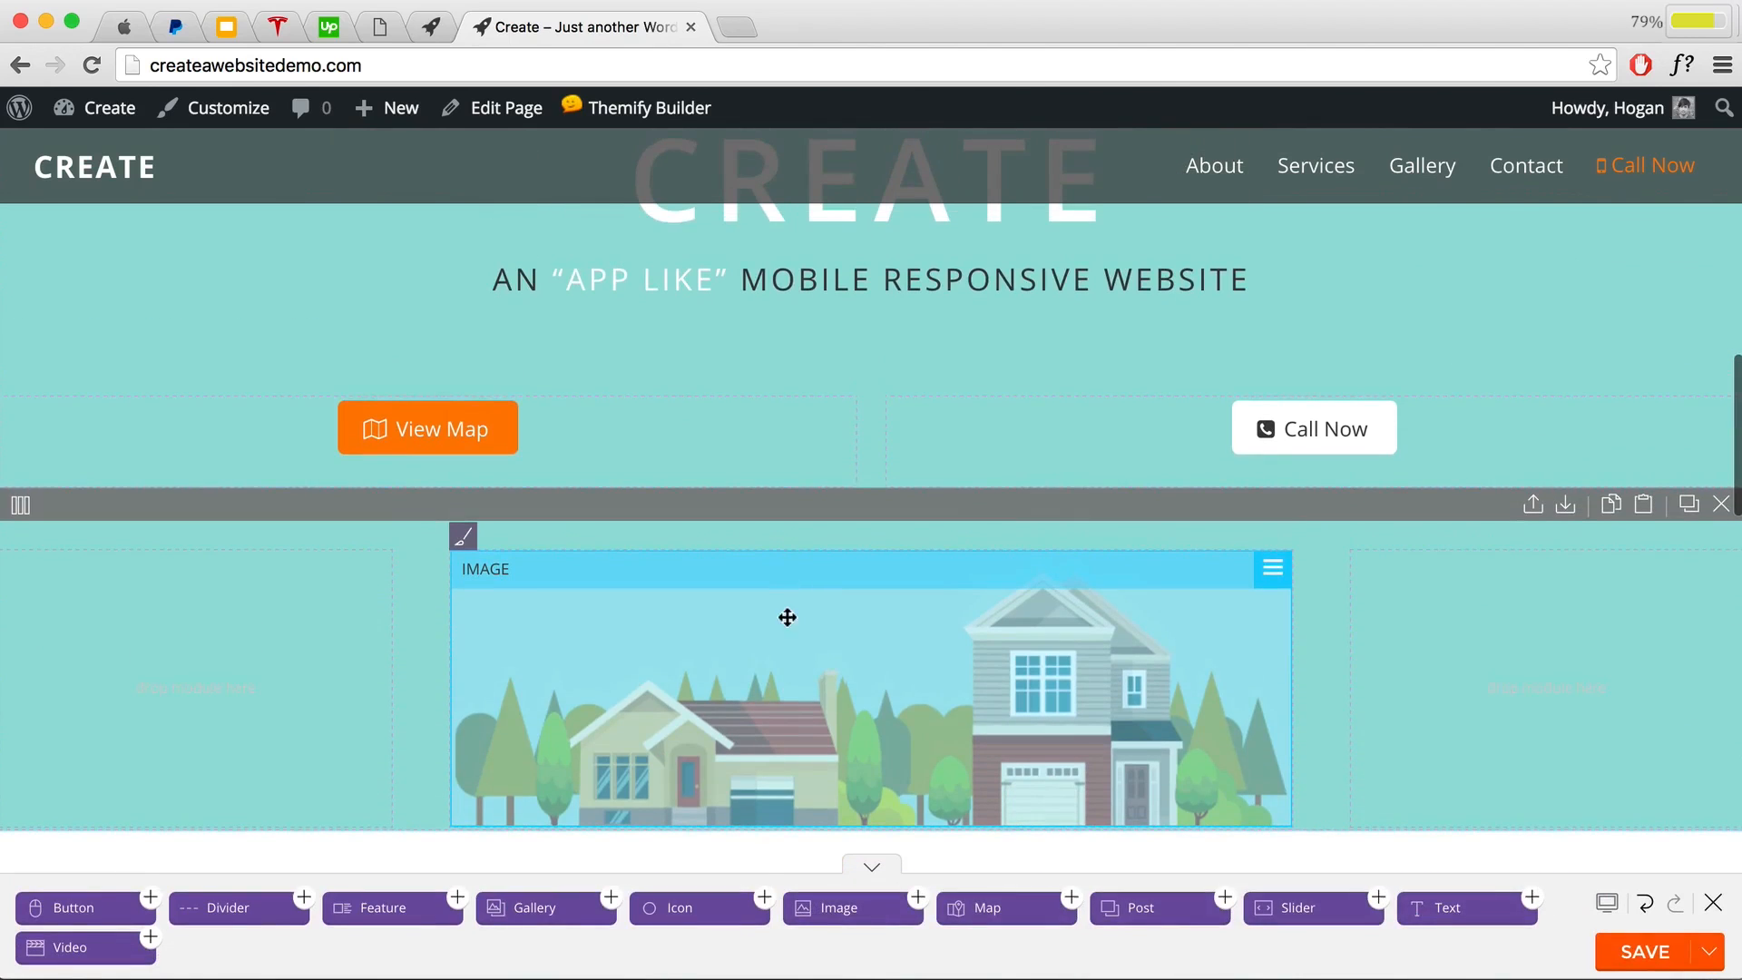
Step: Remove the house image and upload (Mob)-Main-Image.png through the media library
double_click(1214, 599)
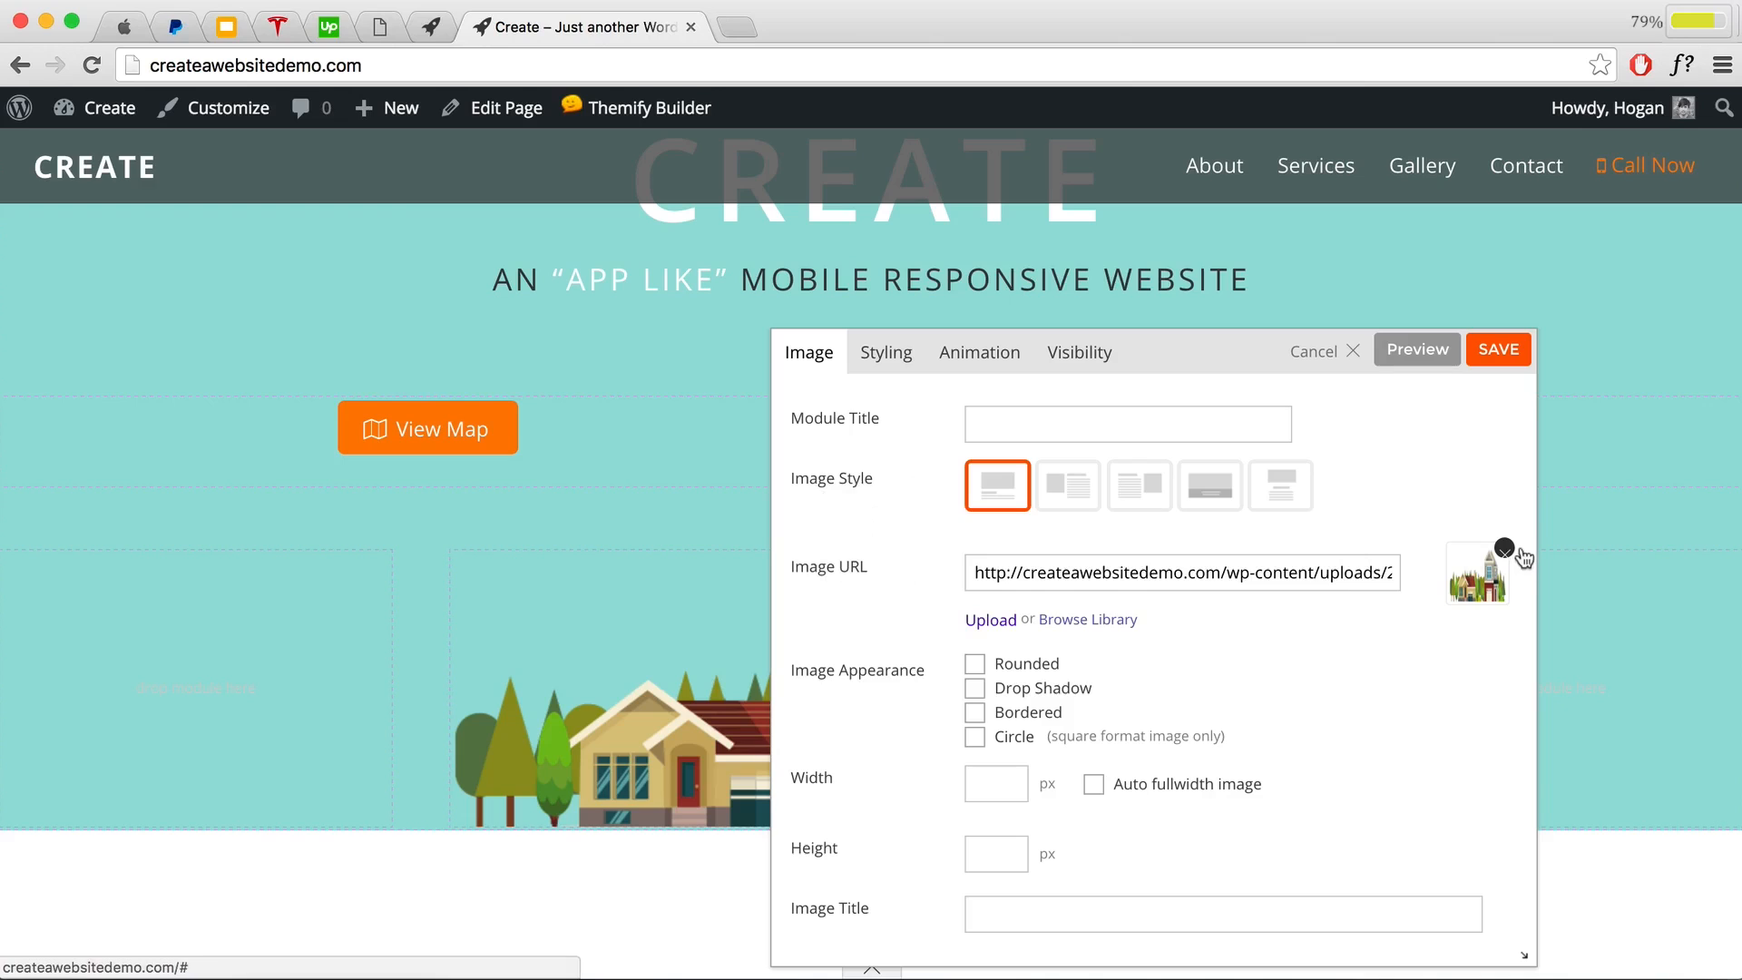
click(1504, 547)
click(1205, 565)
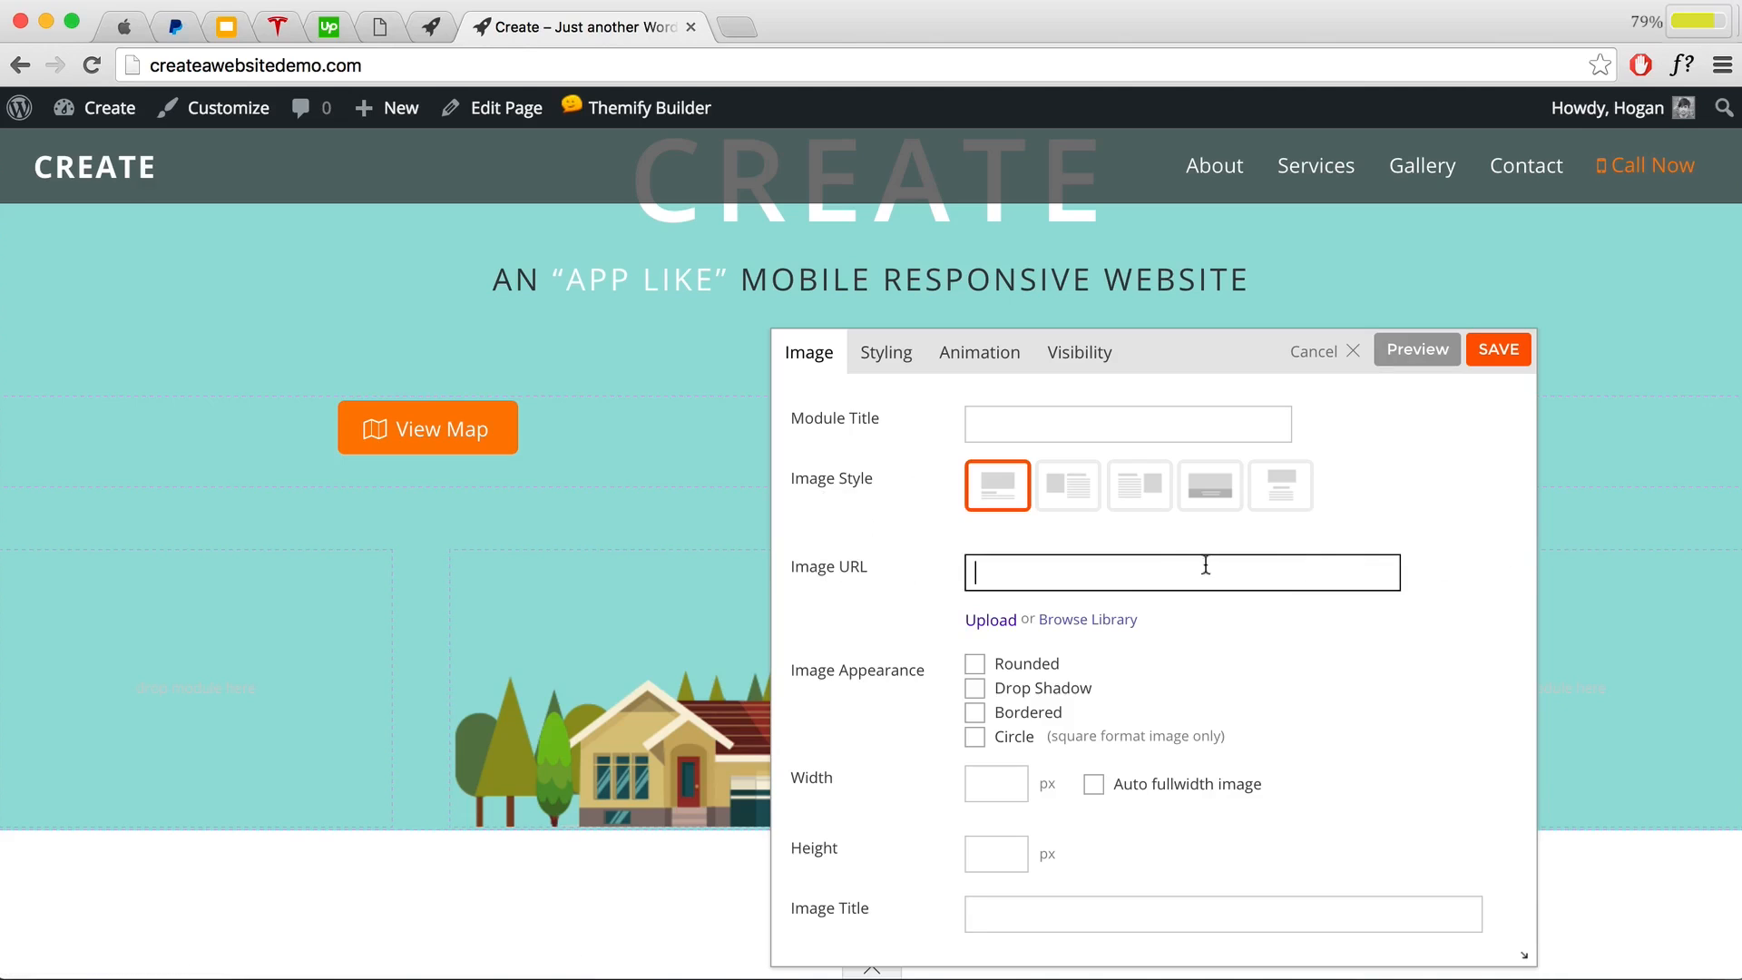
click(1124, 622)
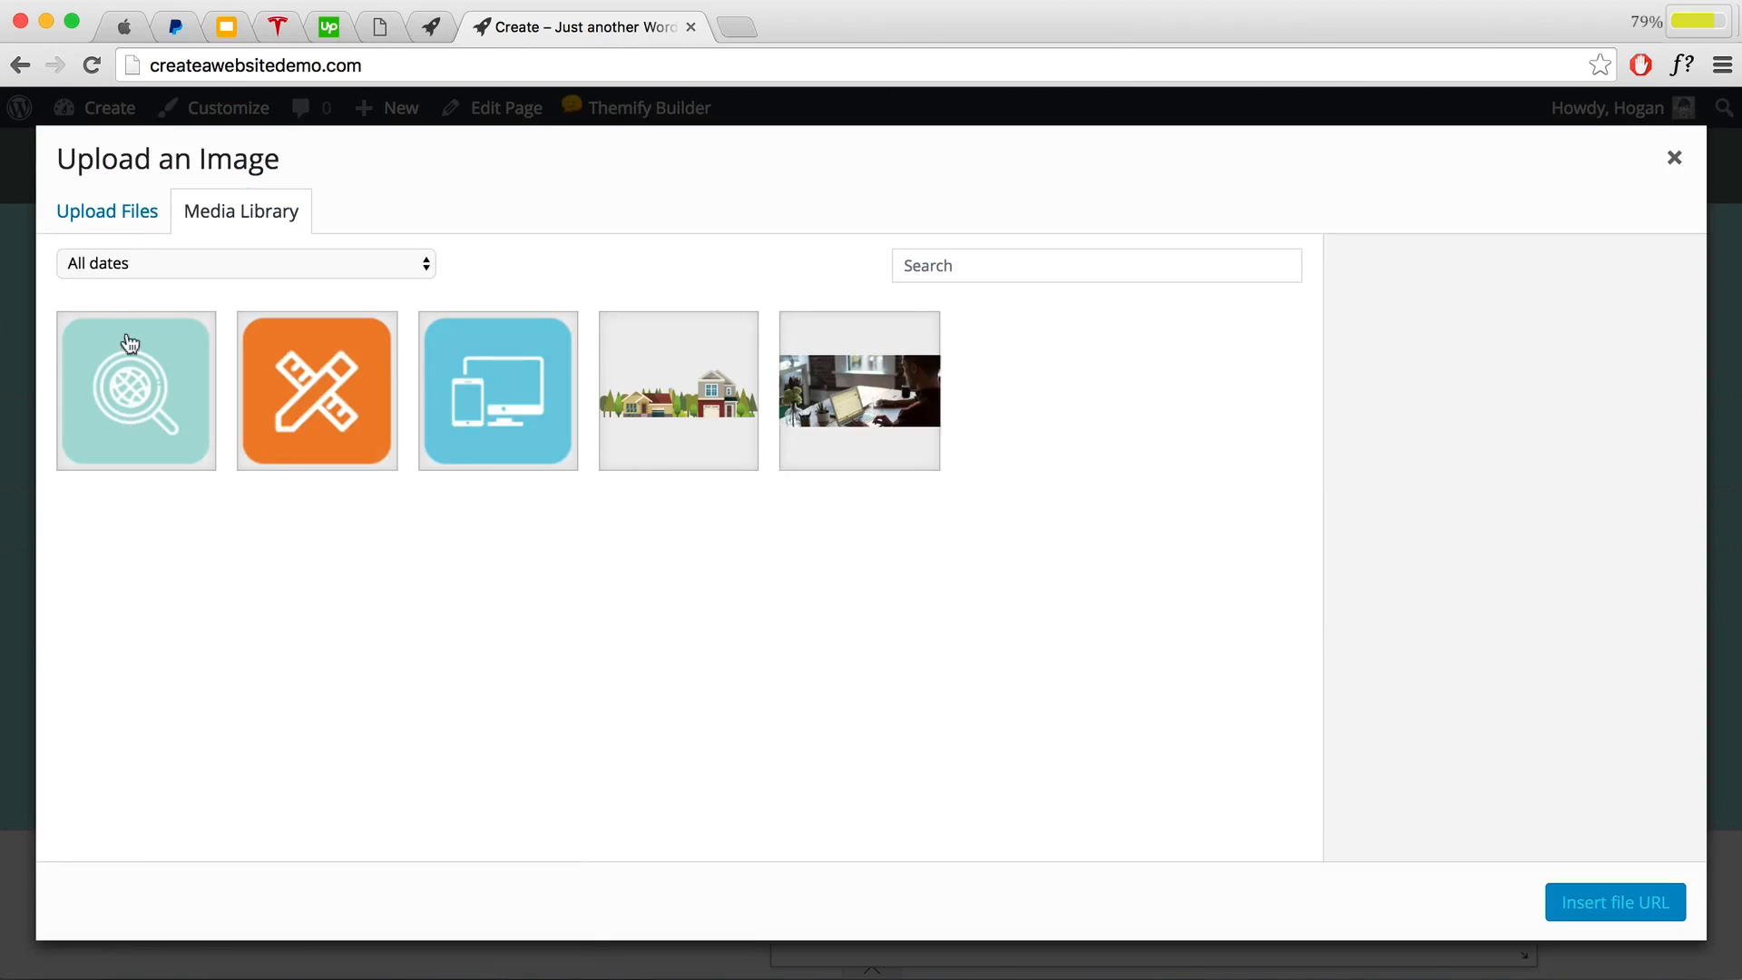
click(133, 218)
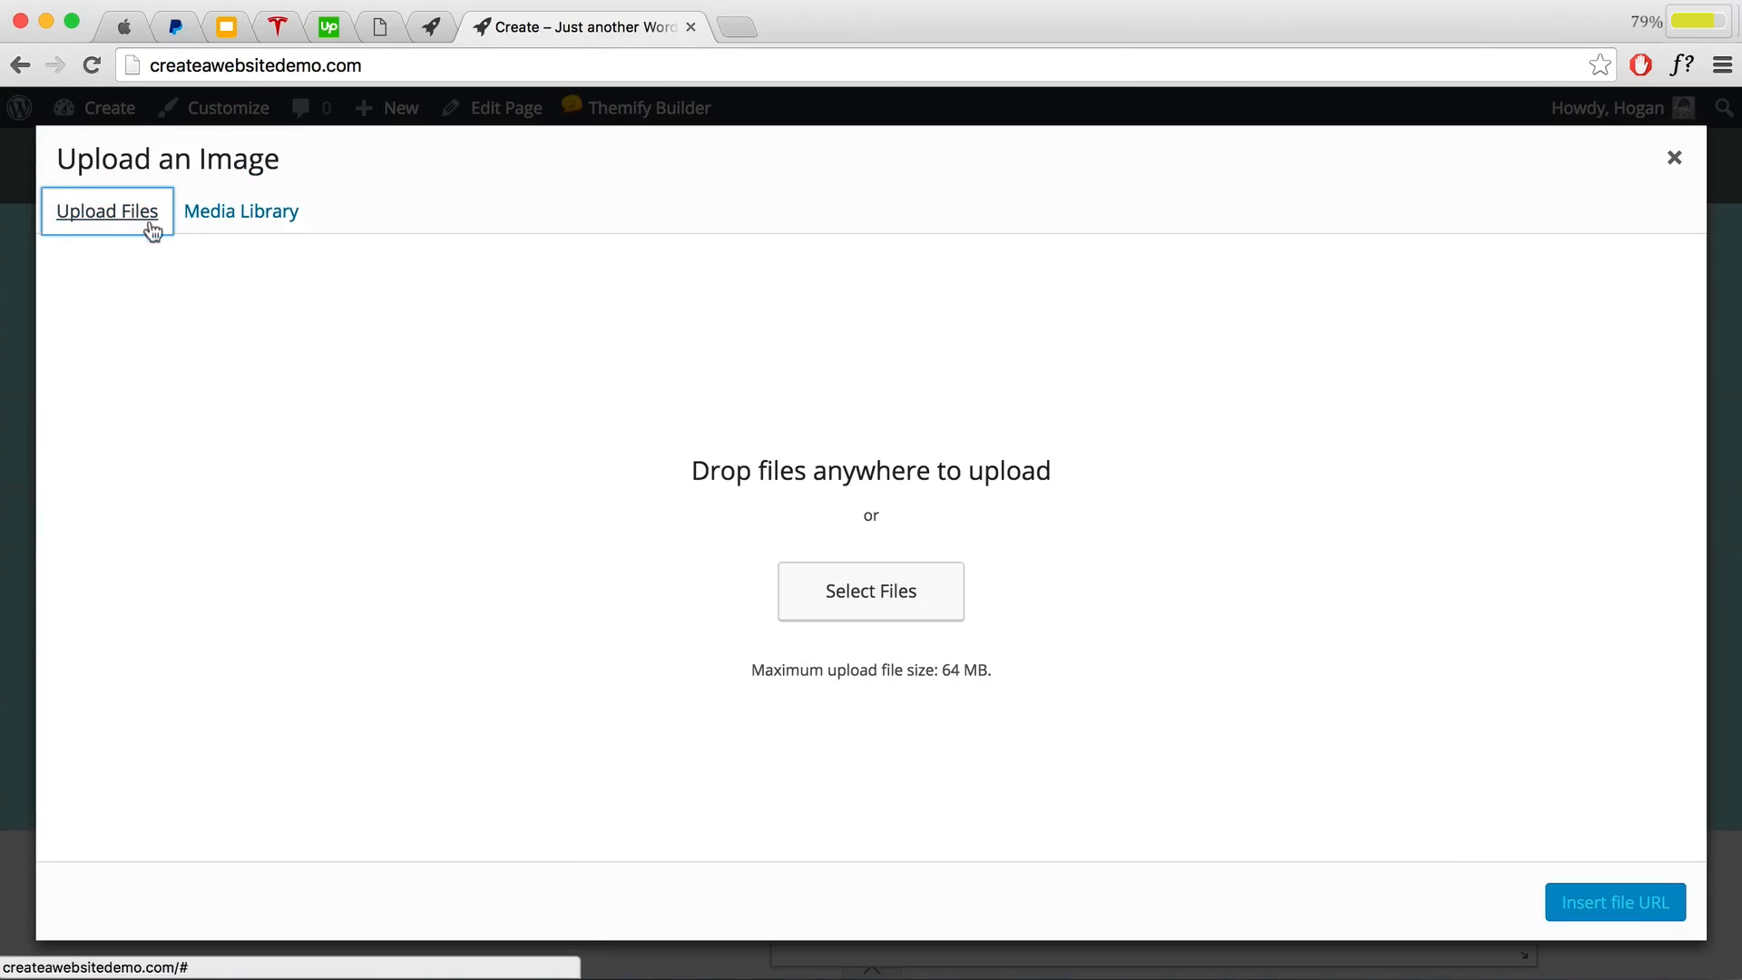
click(869, 600)
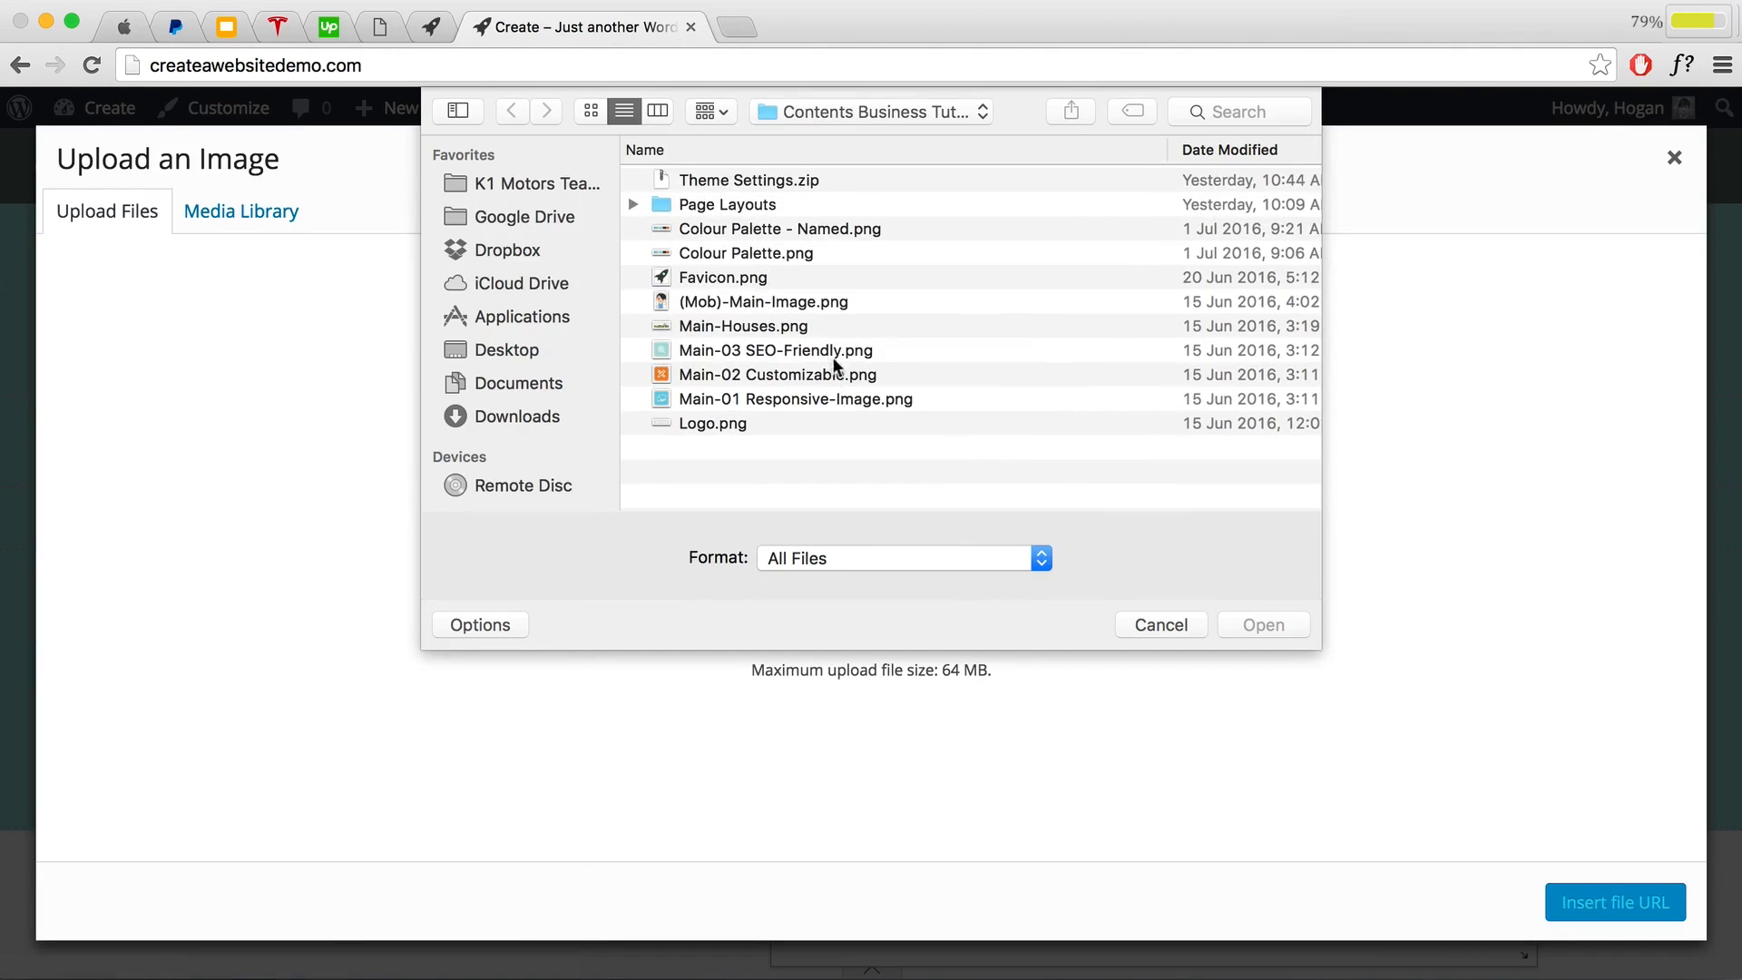
click(744, 304)
click(1287, 622)
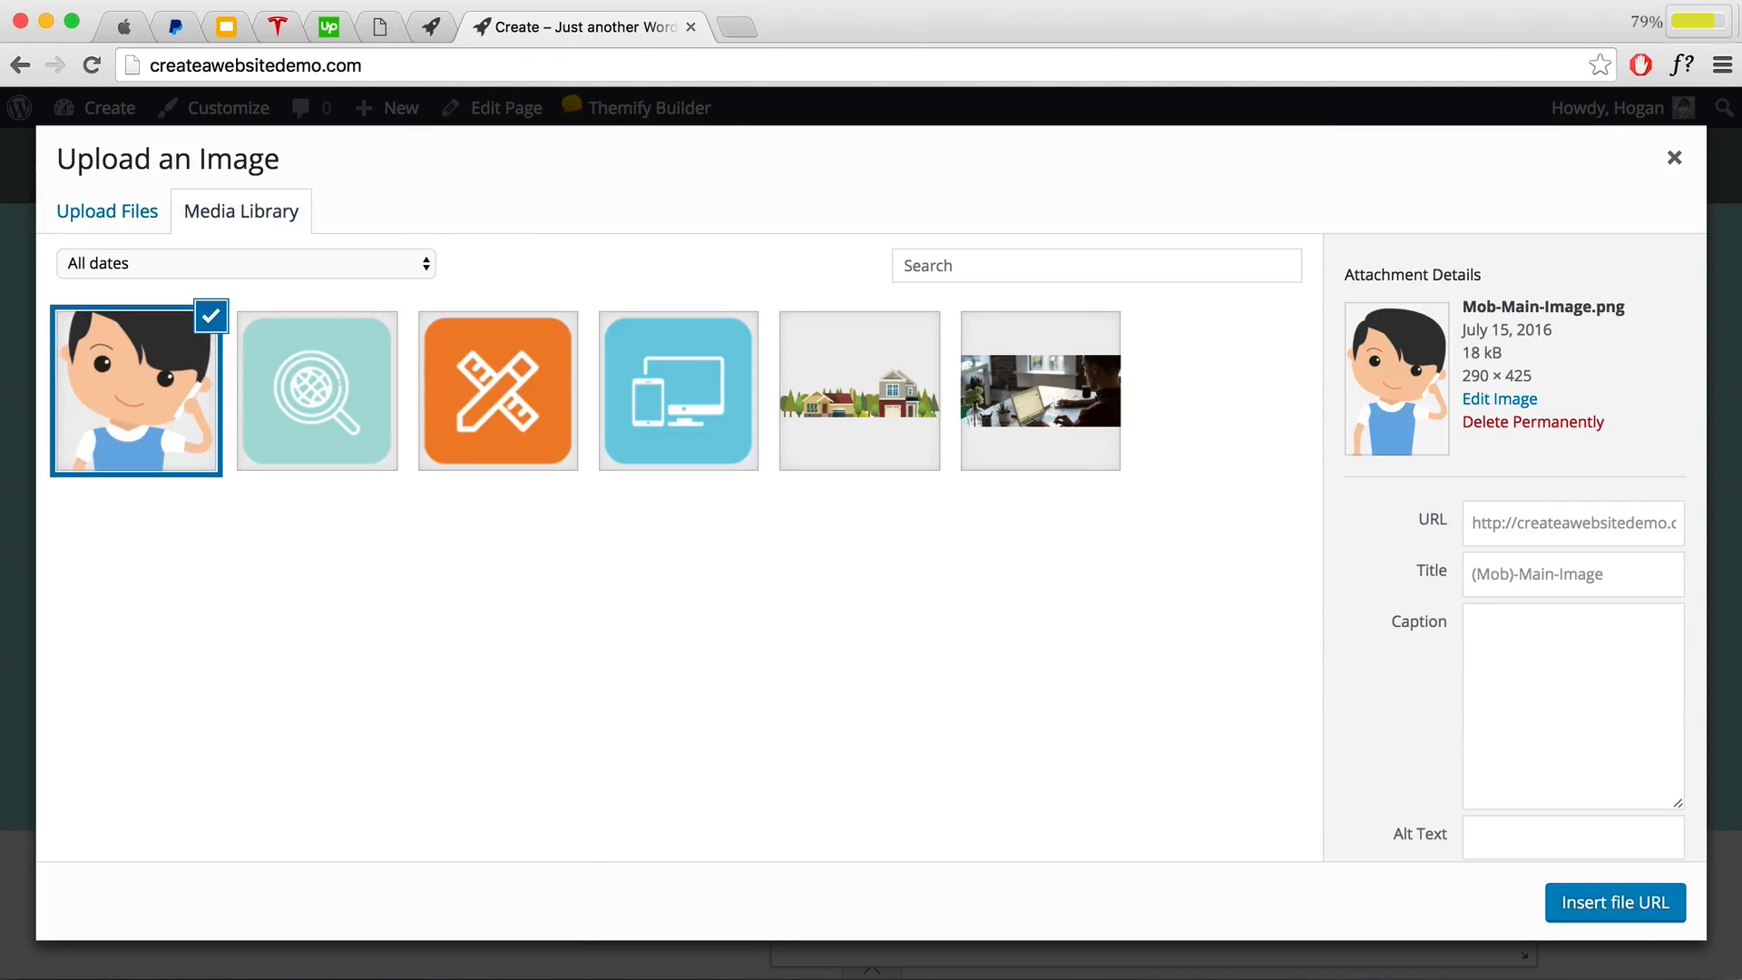
Step: Insert the uploaded character image into the image module and preview it on the page
click(1614, 903)
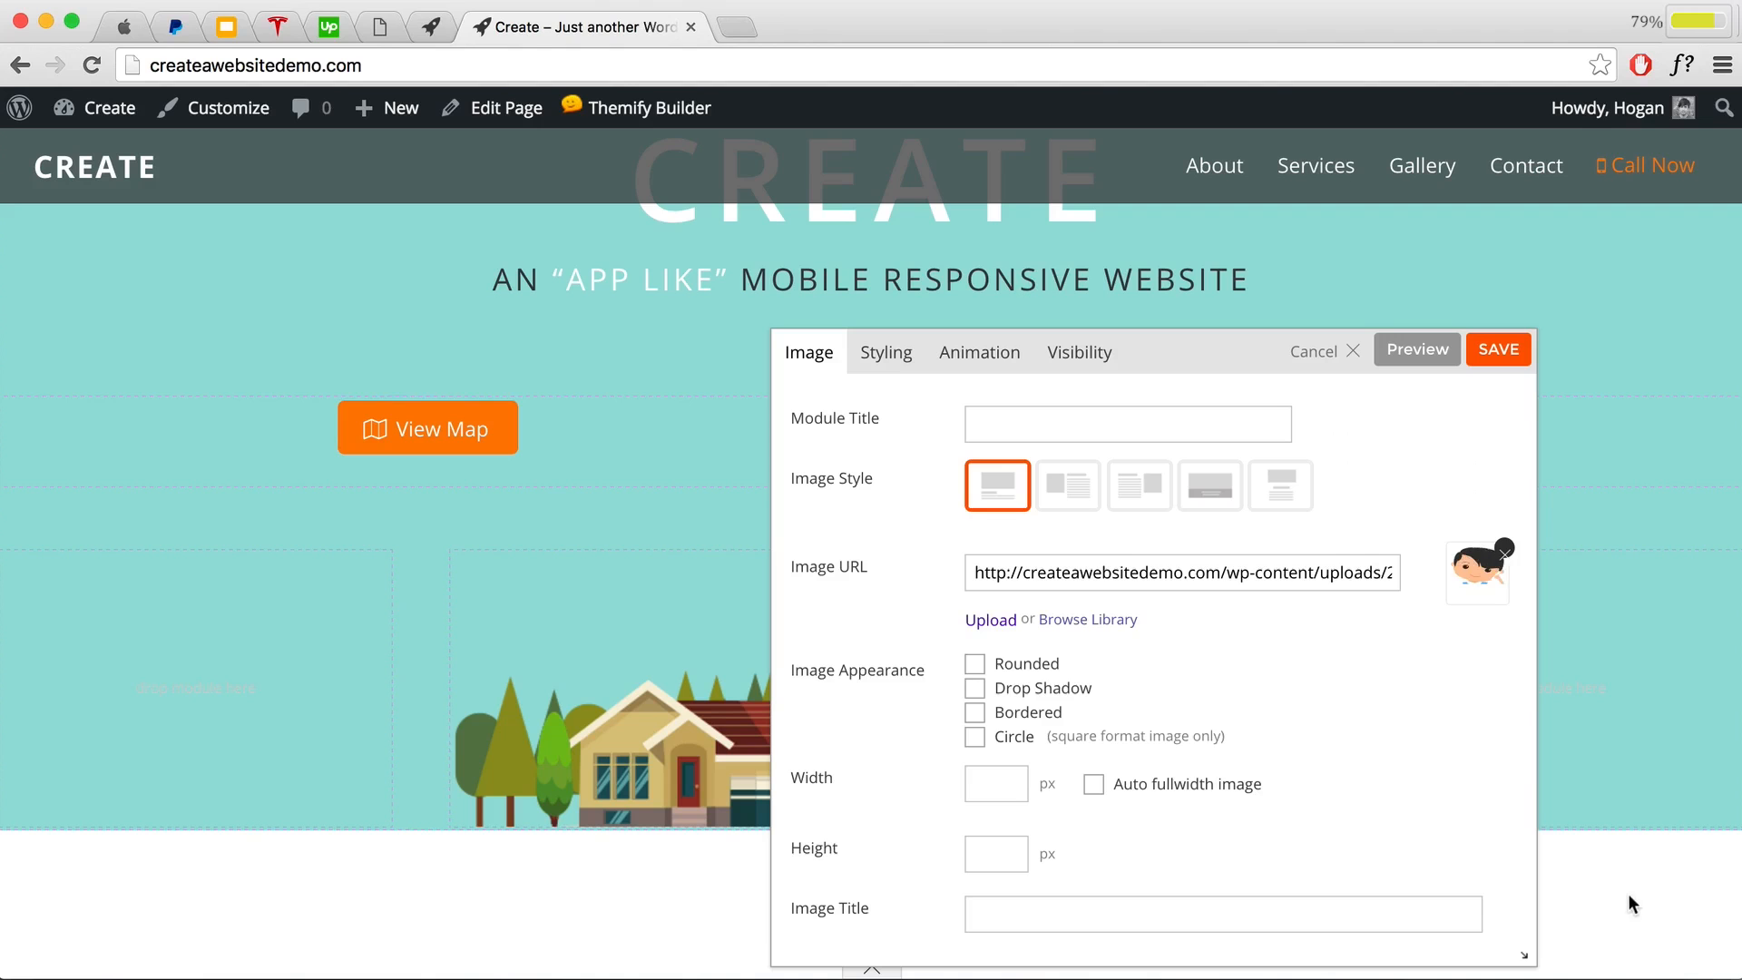
click(1429, 350)
drag(1323, 401, 1294, 224)
drag(1221, 478, 1203, 291)
scroll(678, 426, up, 5)
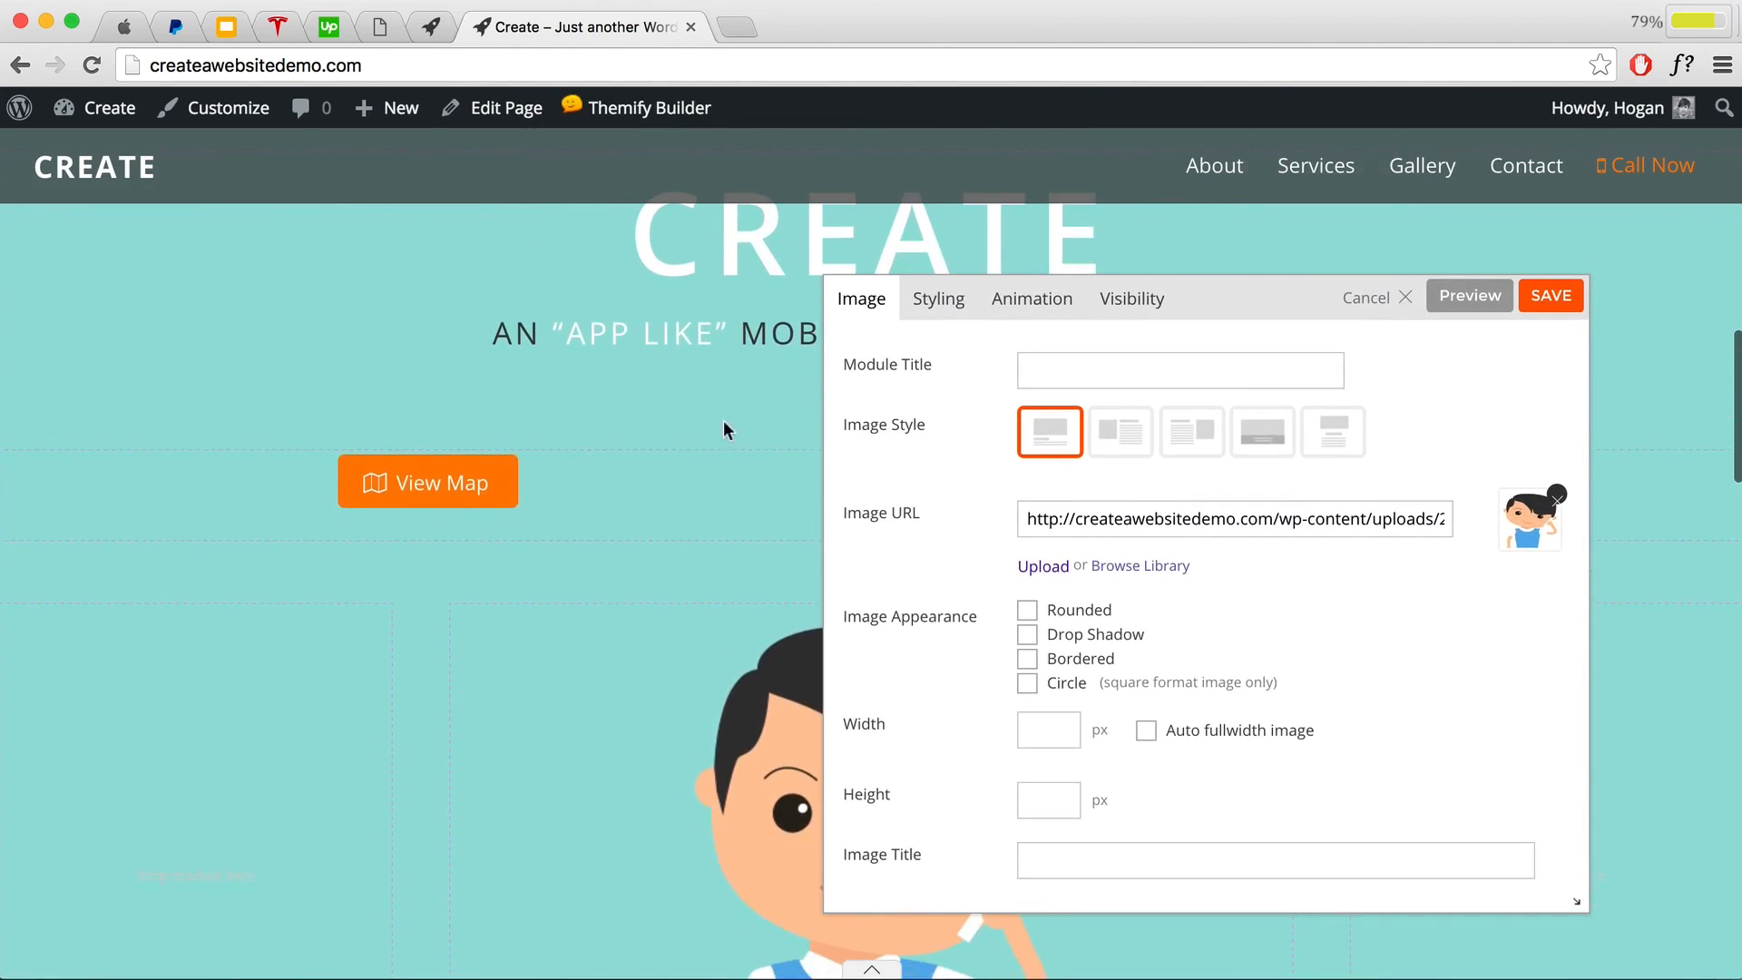
Step: In the image's Styling options, uncheck Apply to all padding and set right padding to 30%
click(948, 310)
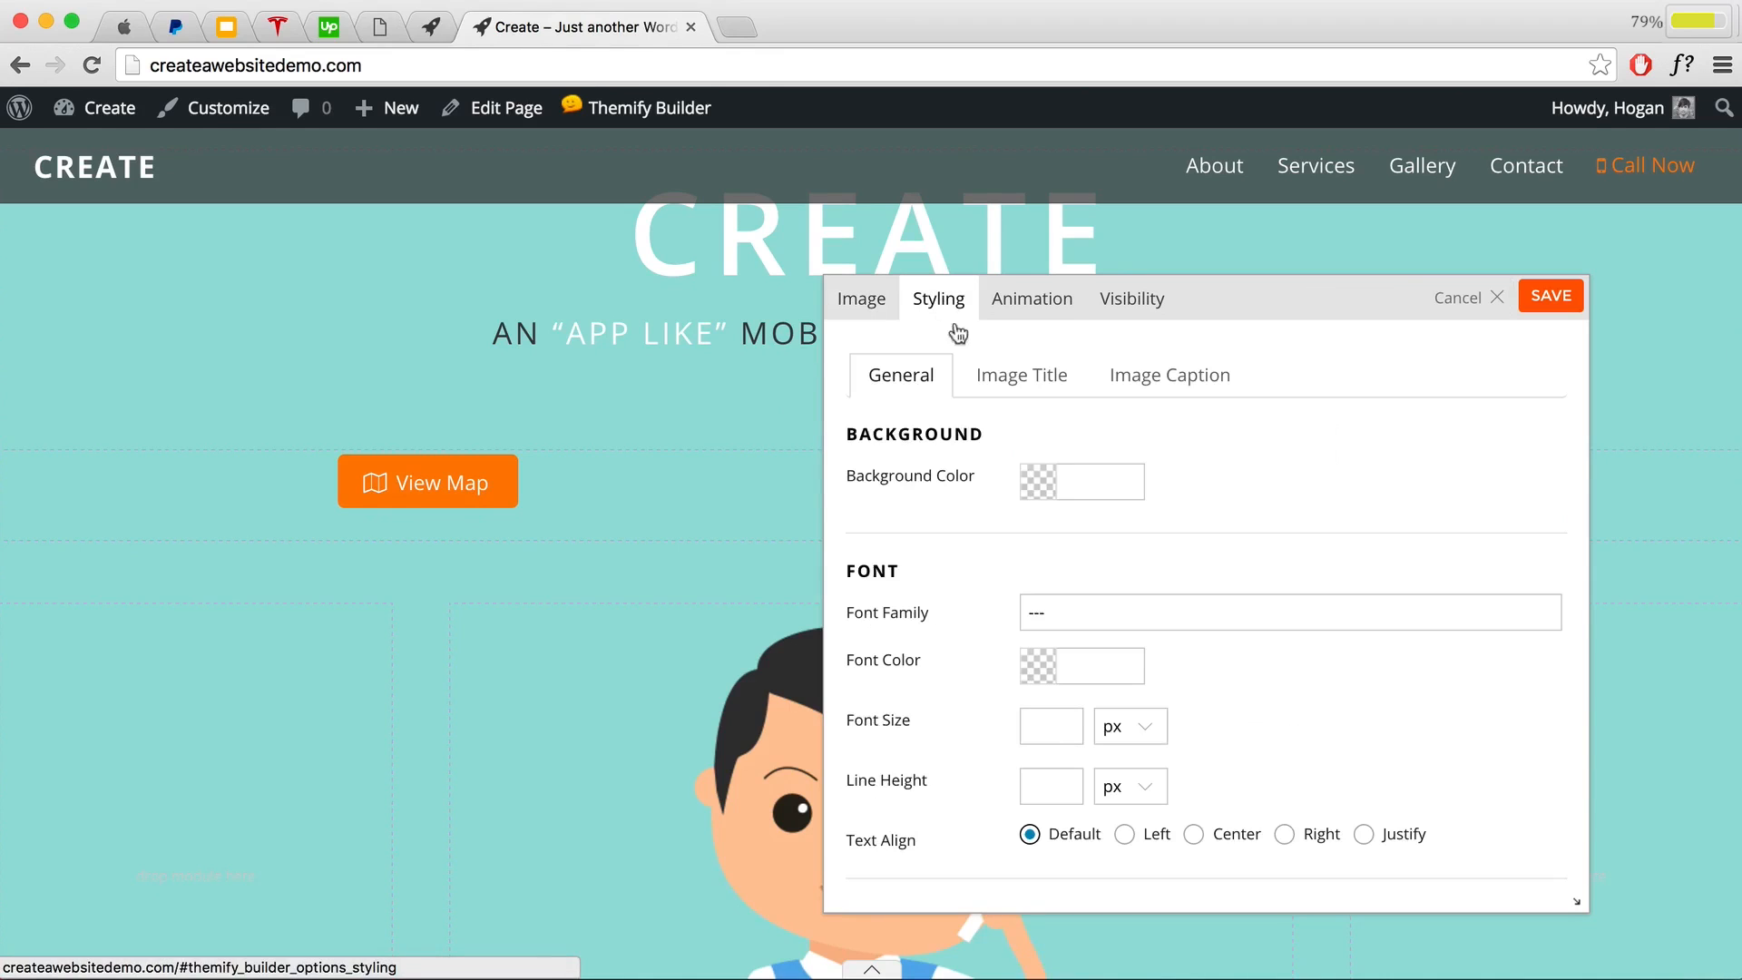
scroll(1097, 536, down, 8)
scroll(1095, 549, down, 2)
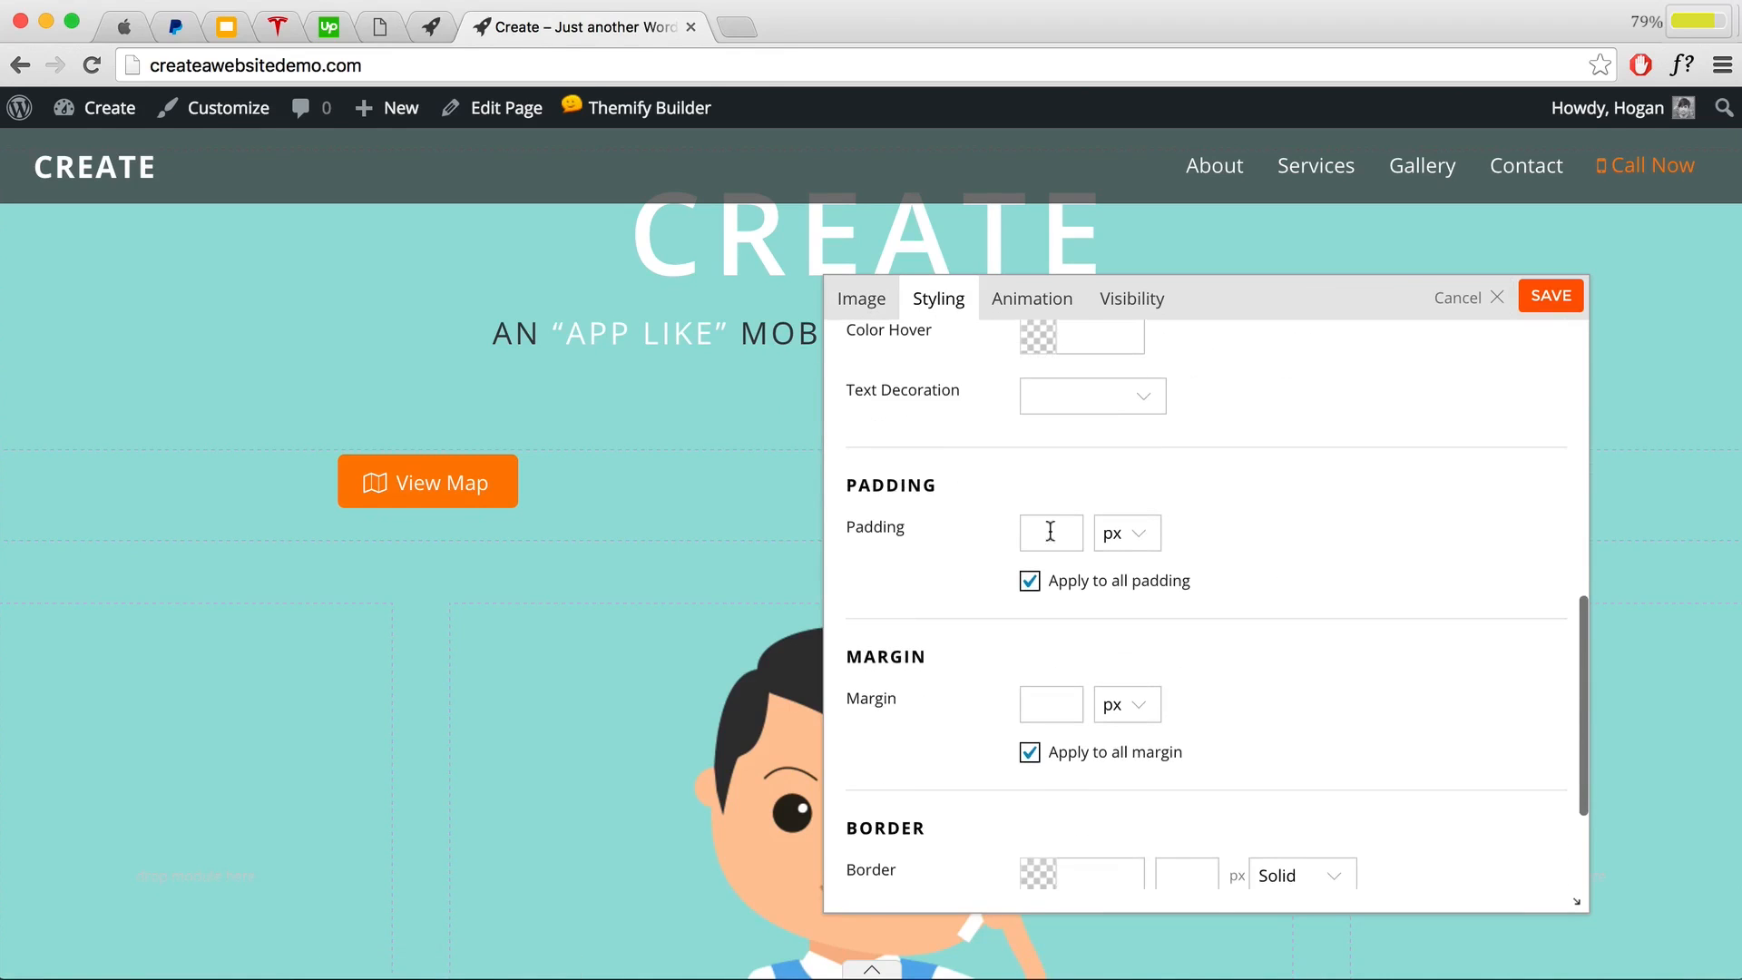
drag(907, 526, 853, 526)
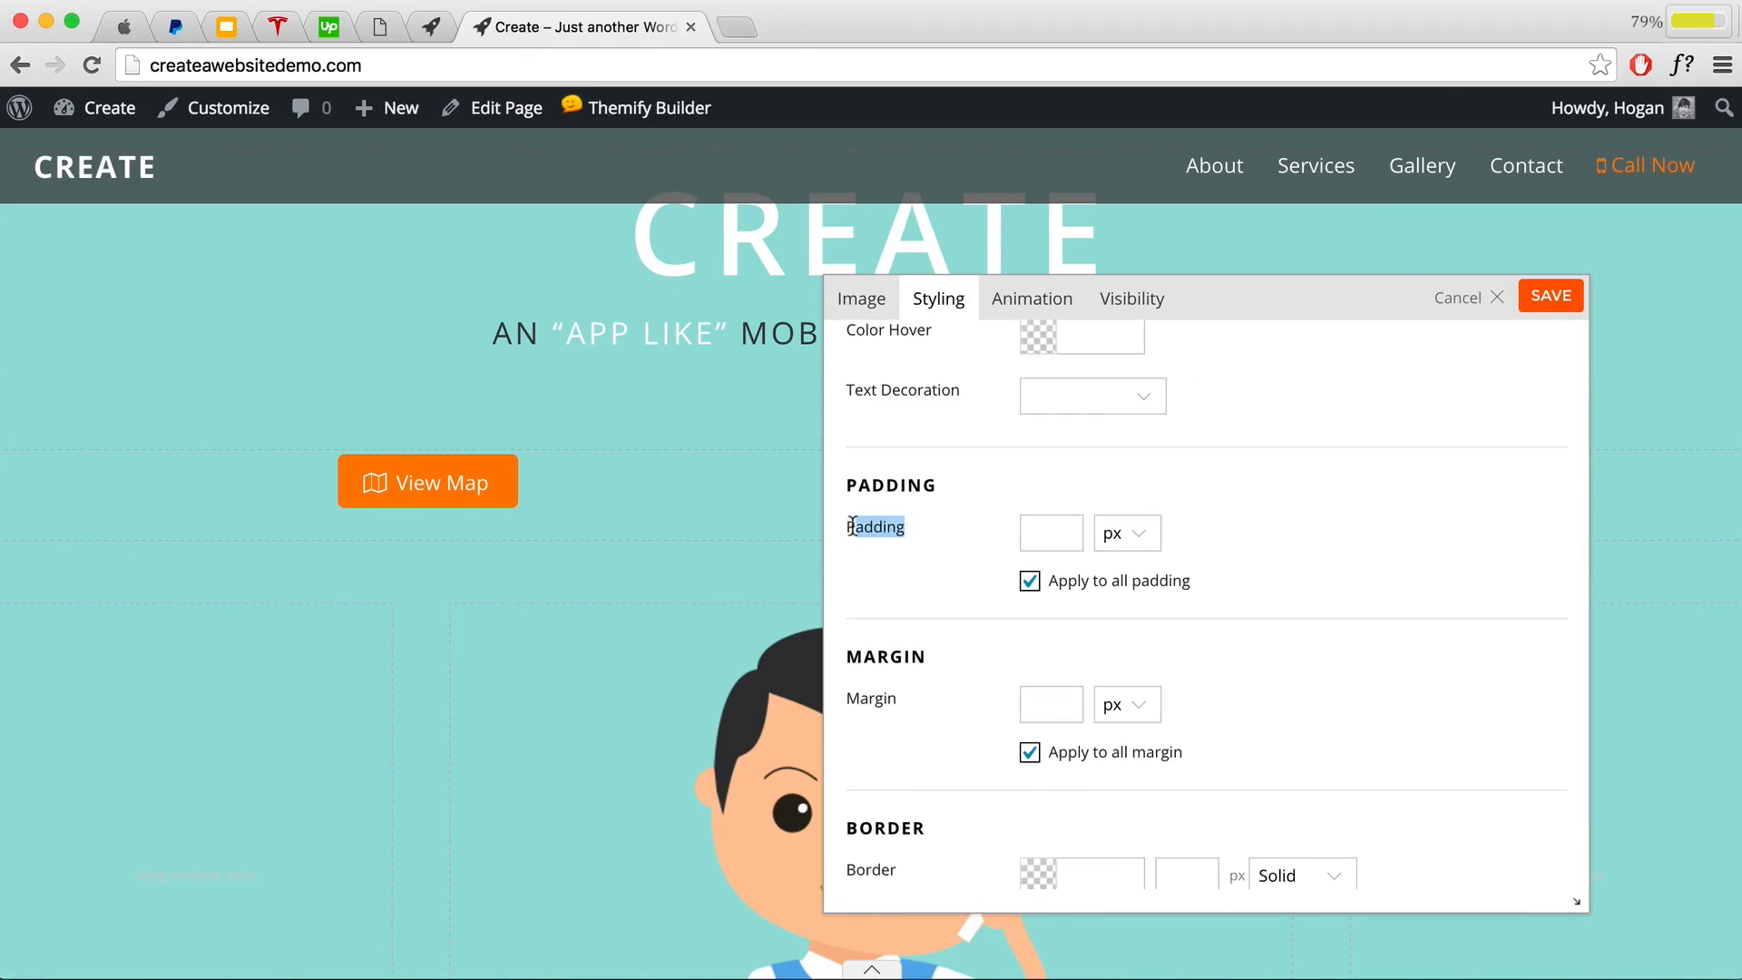
click(1030, 581)
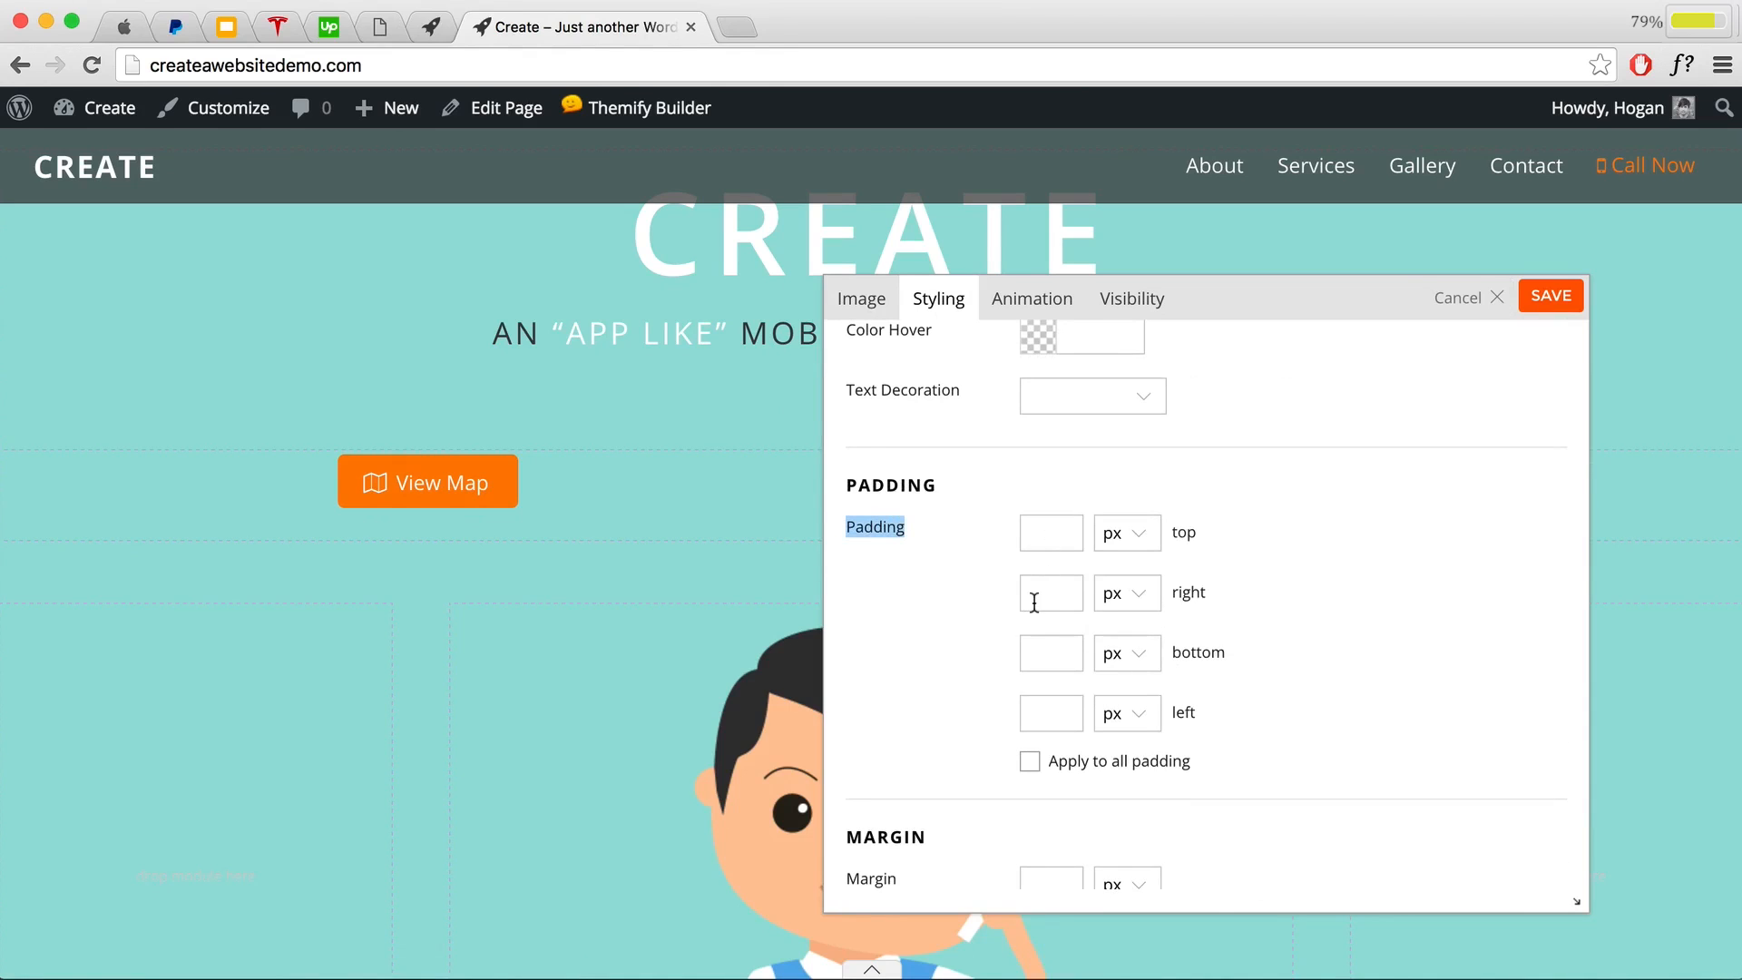
scroll(732, 623, down, 3)
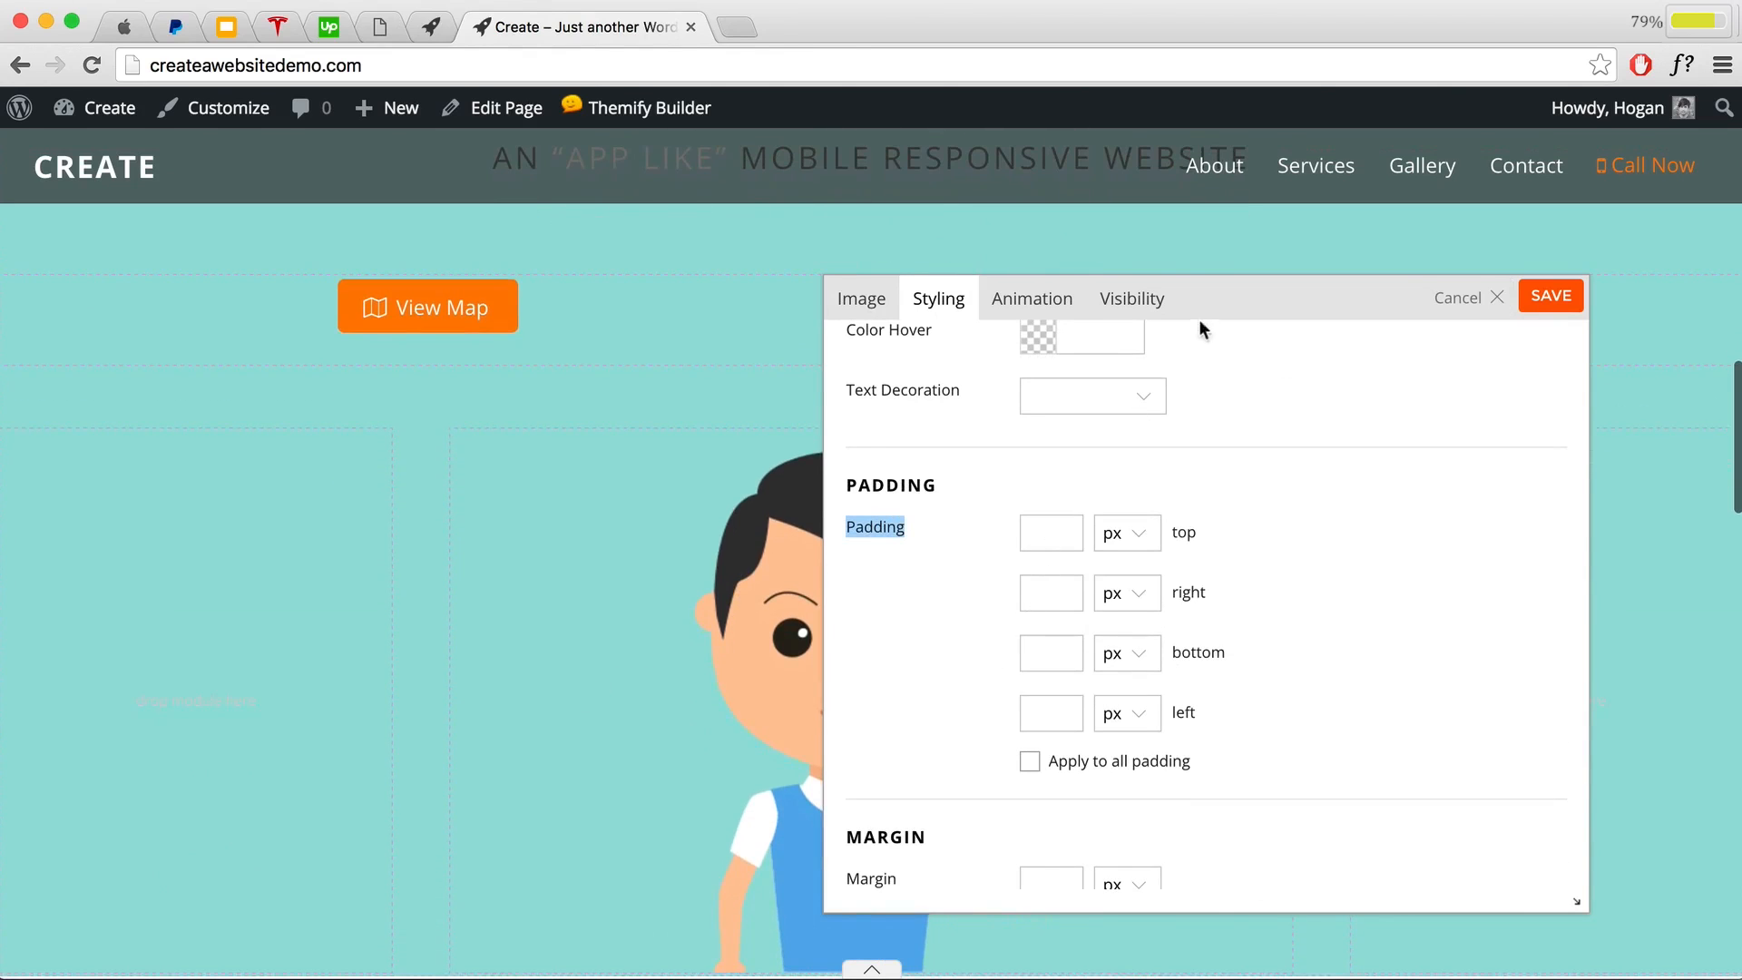
drag(1199, 329, 1381, 297)
click(1241, 550)
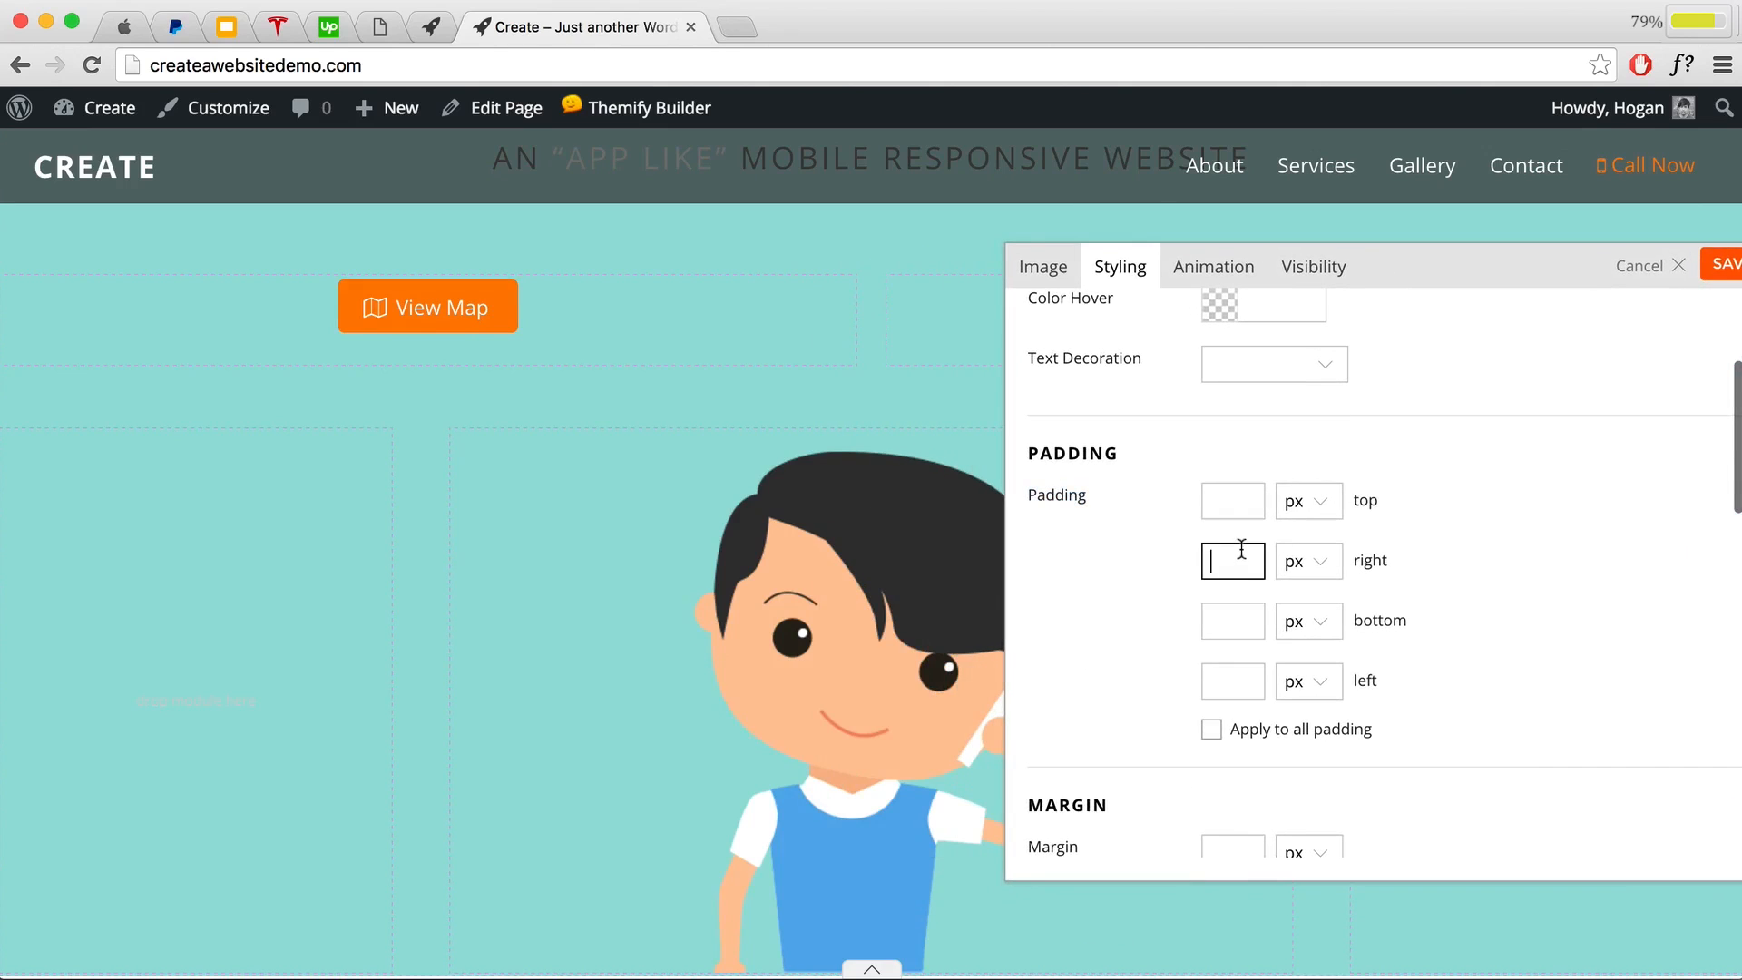
text(30)
click(1307, 562)
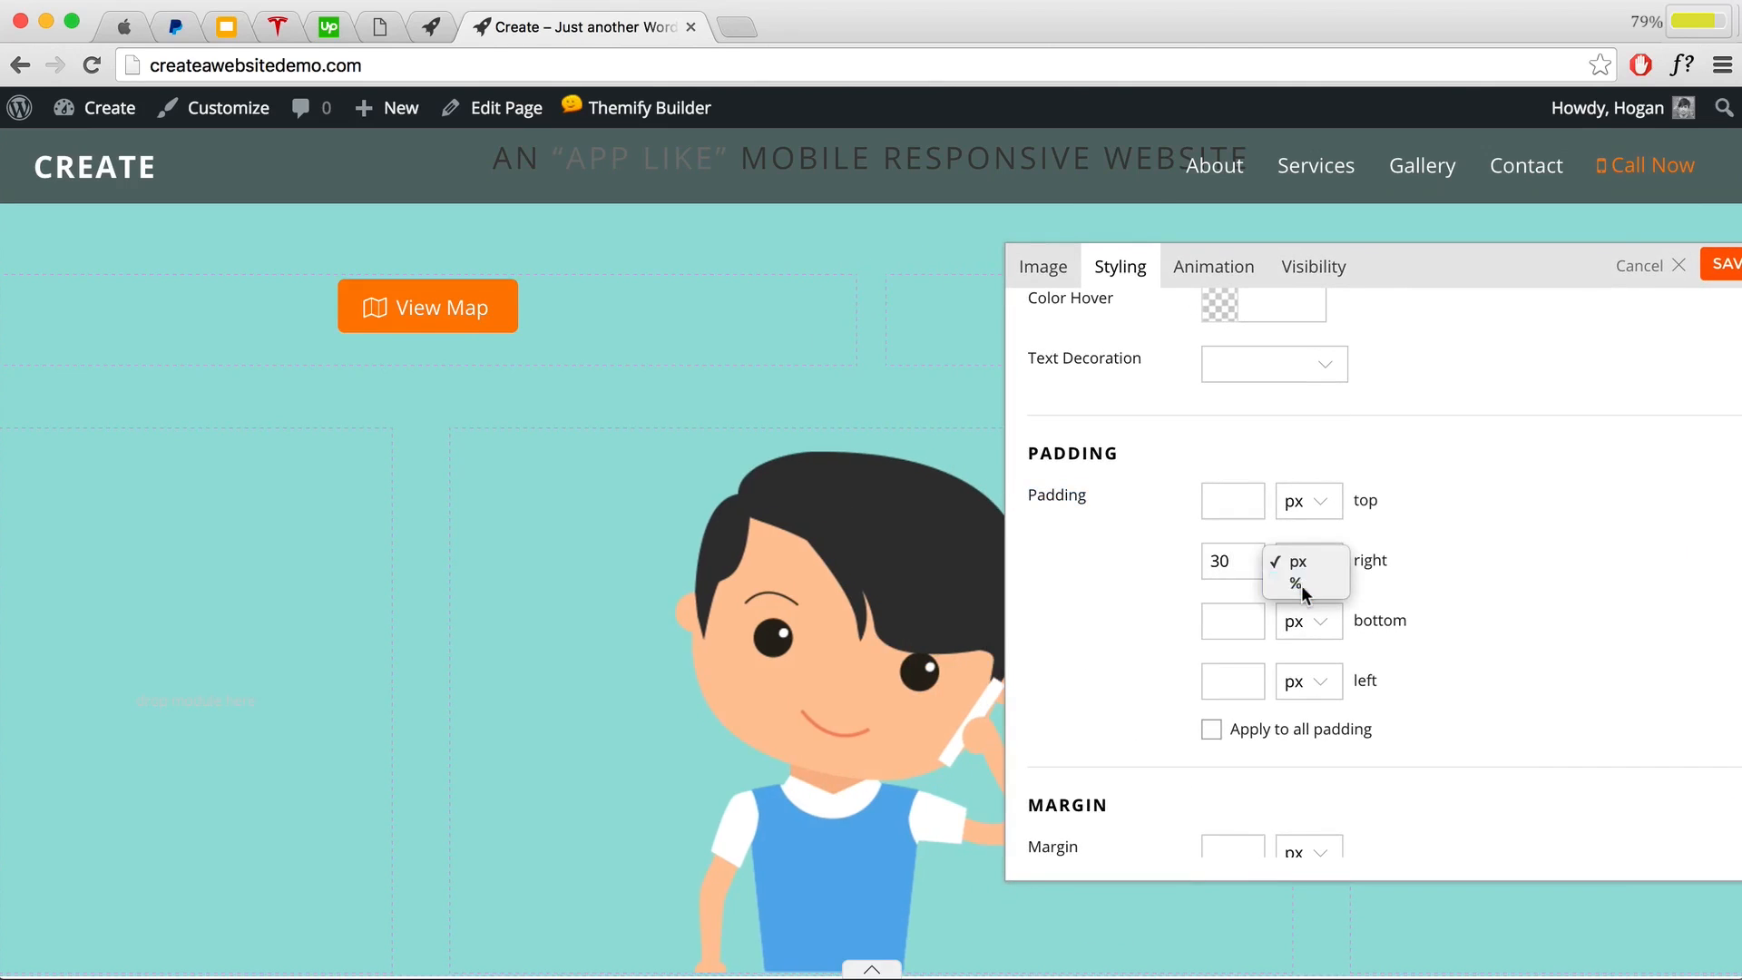
click(1297, 584)
Step: Set the image's left padding to 30% and save the styling
click(1223, 688)
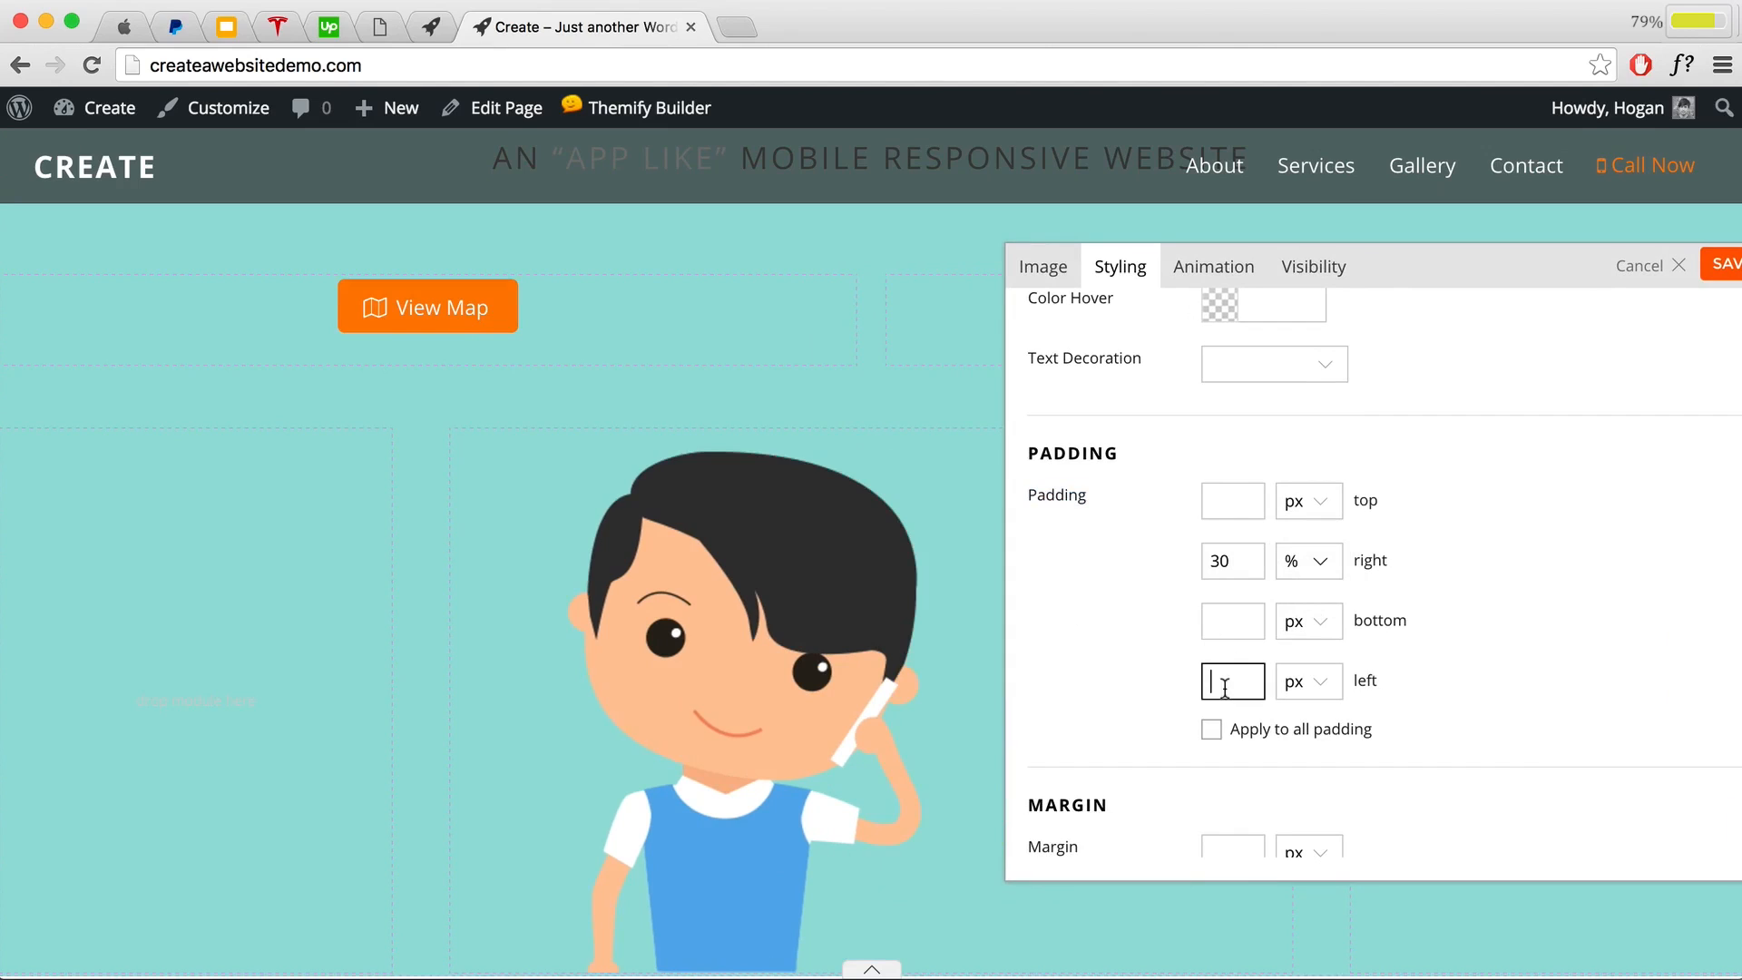
text(30)
click(1308, 685)
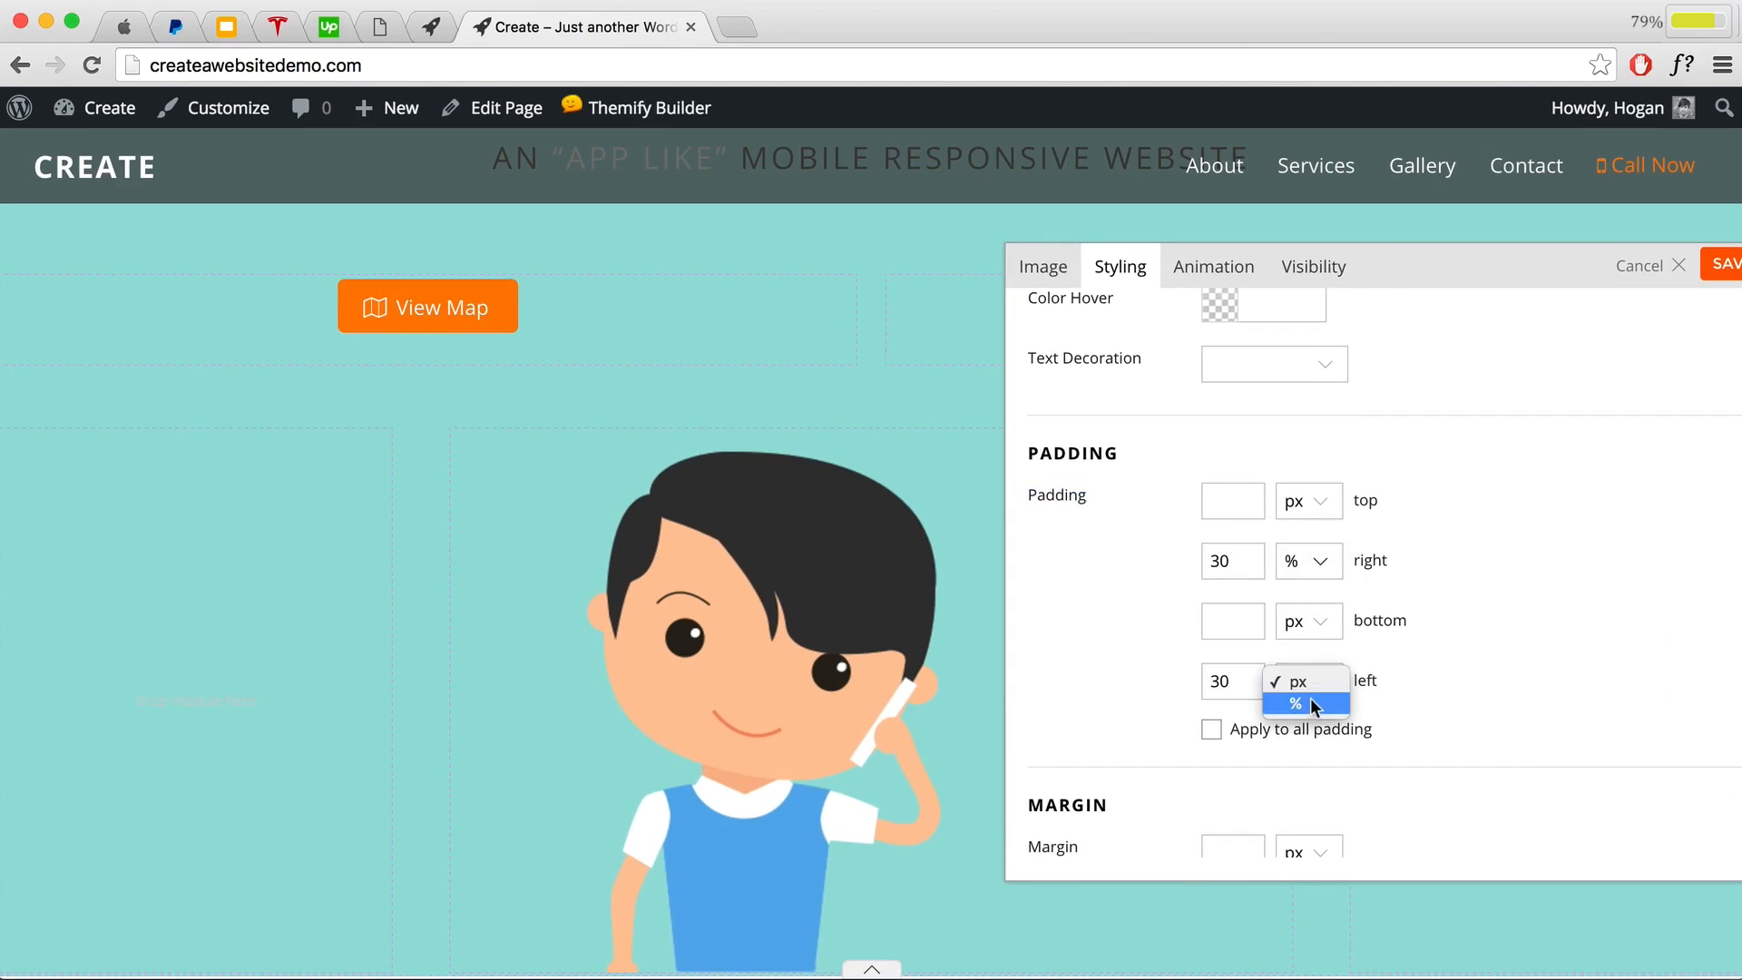
click(1310, 700)
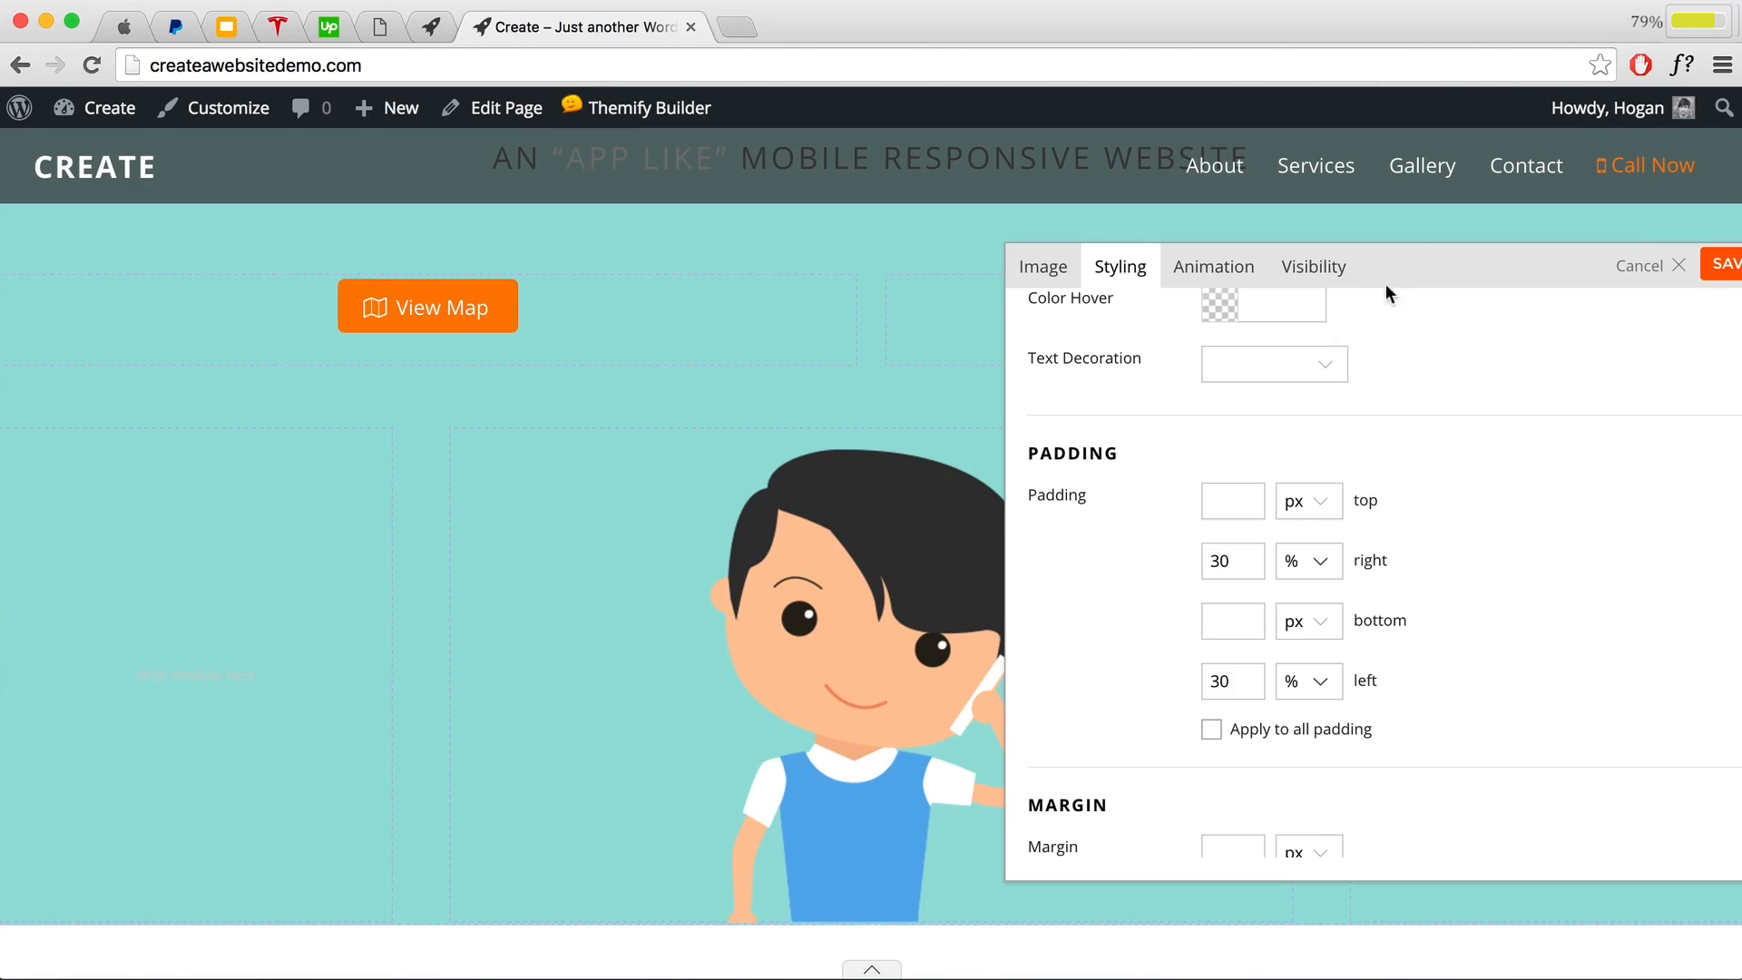
drag(1385, 283, 1133, 334)
click(1485, 314)
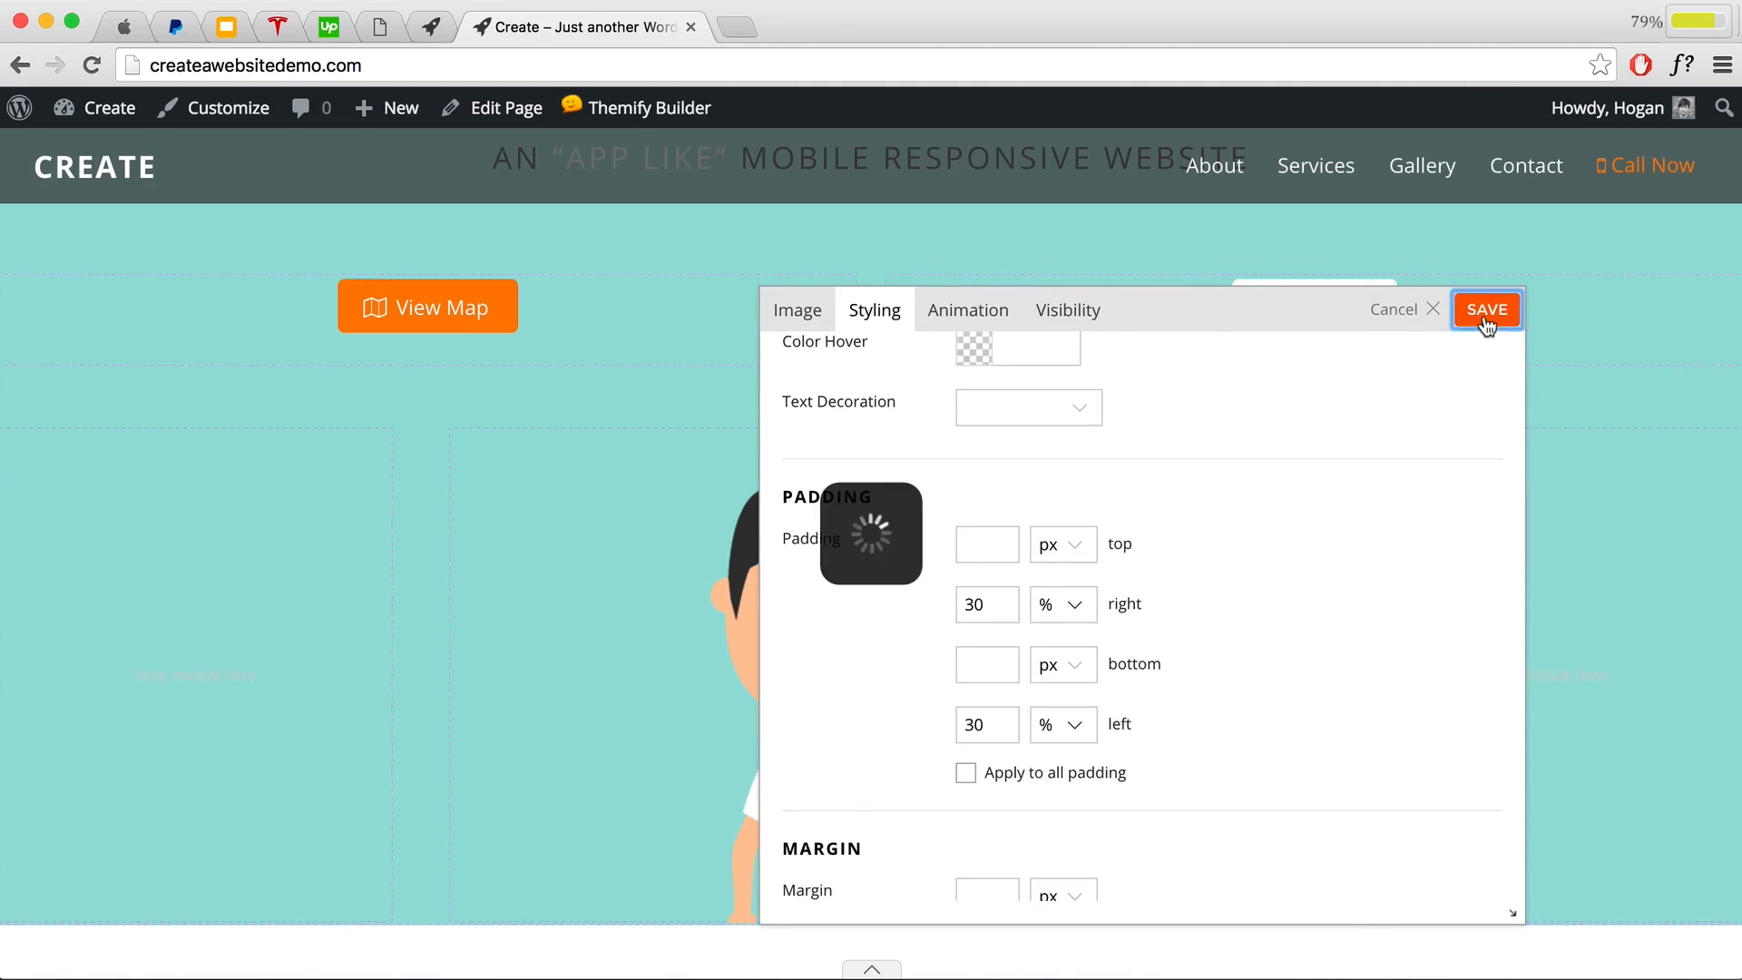
scroll(1337, 399, down, 2)
scroll(1315, 422, up, 1)
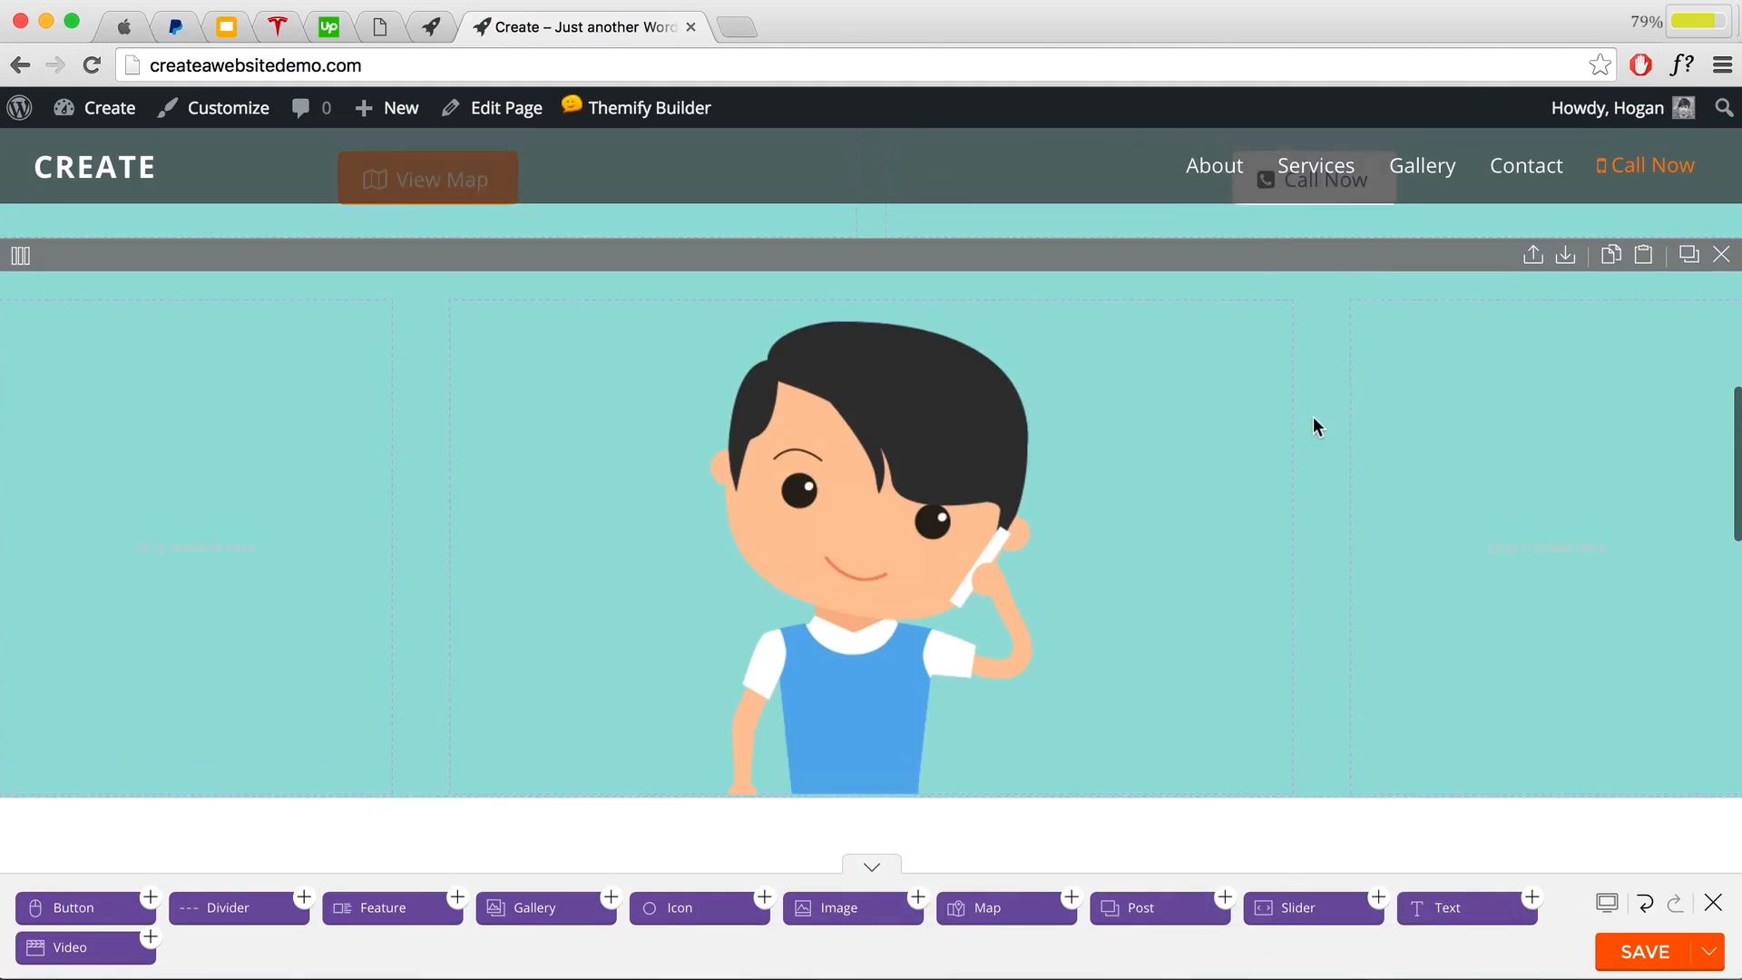
scroll(1314, 417, up, 1)
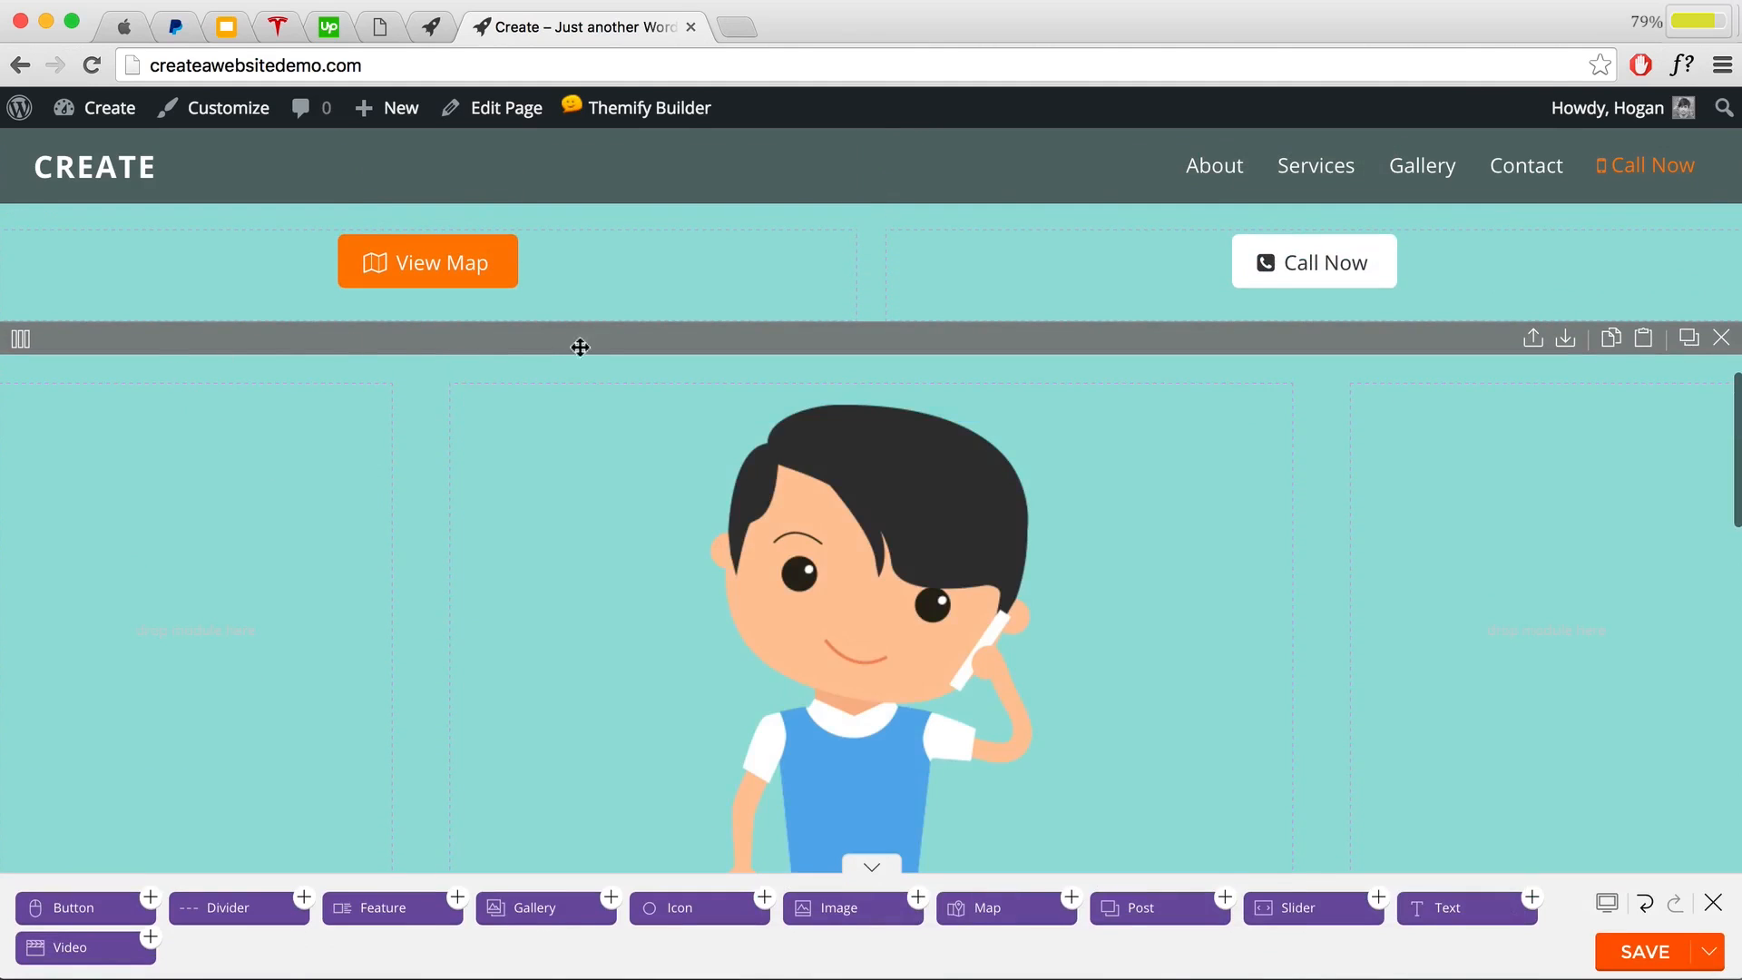
Step: Switch the character row to three equal columns, leaving the image in the middle column
click(20, 341)
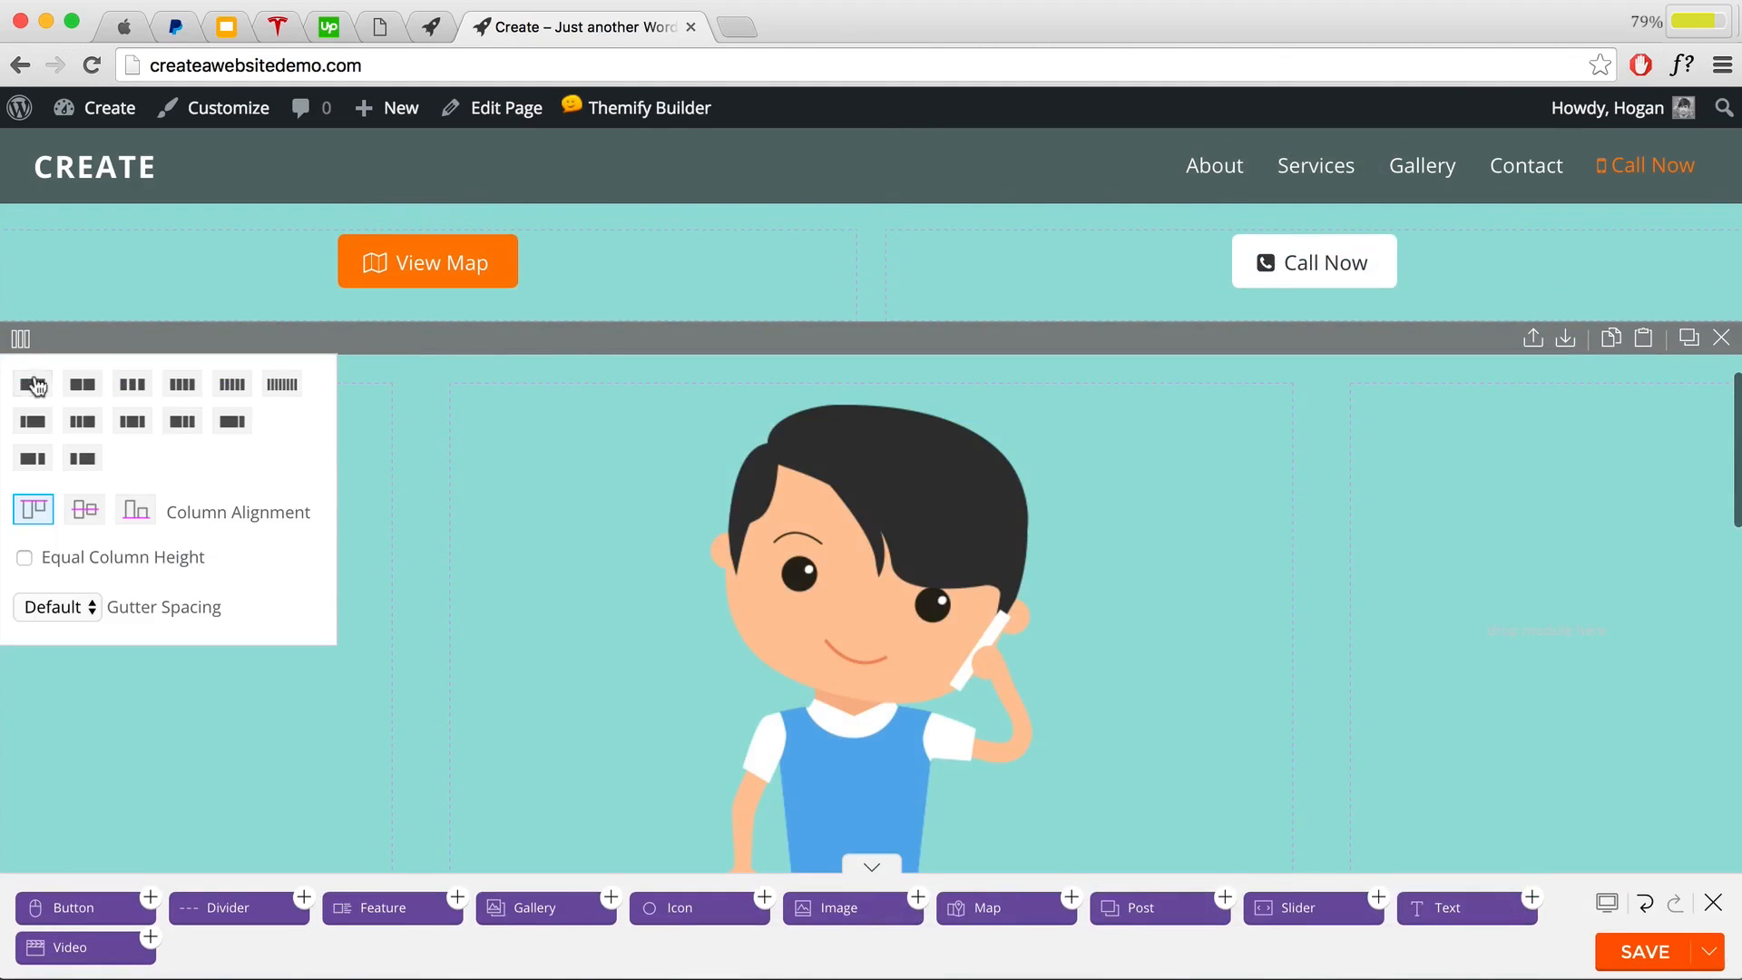
click(131, 390)
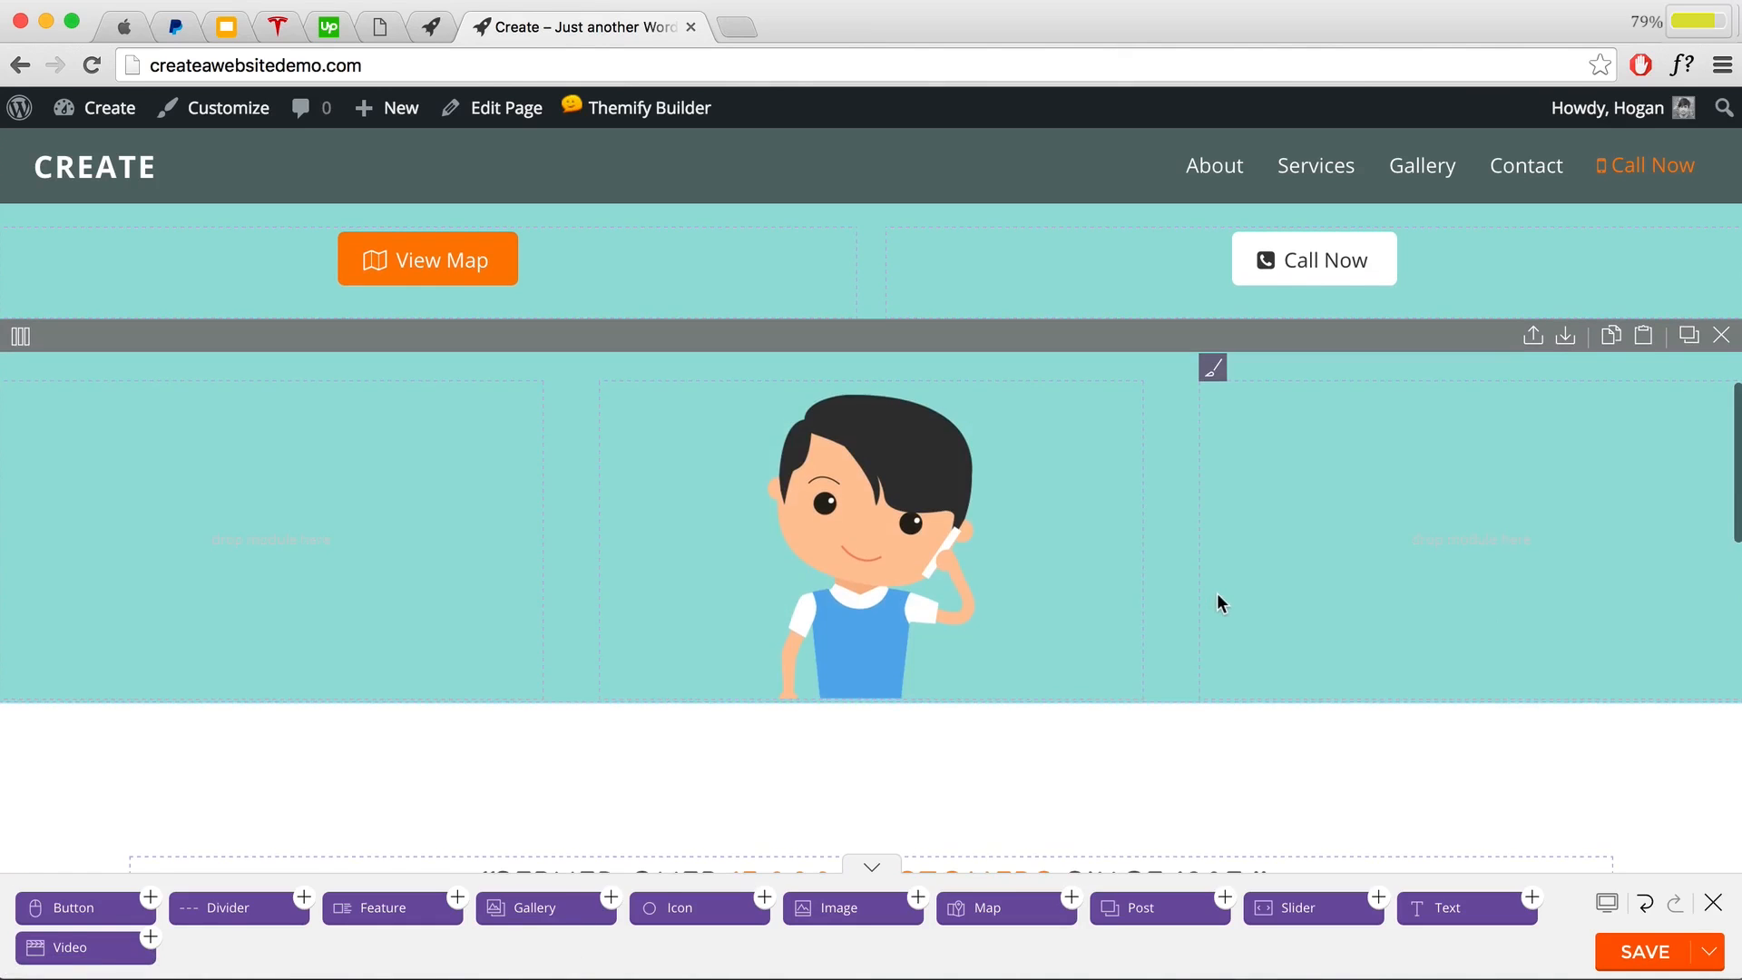
scroll(1217, 597, down, 3)
scroll(1216, 595, down, 10)
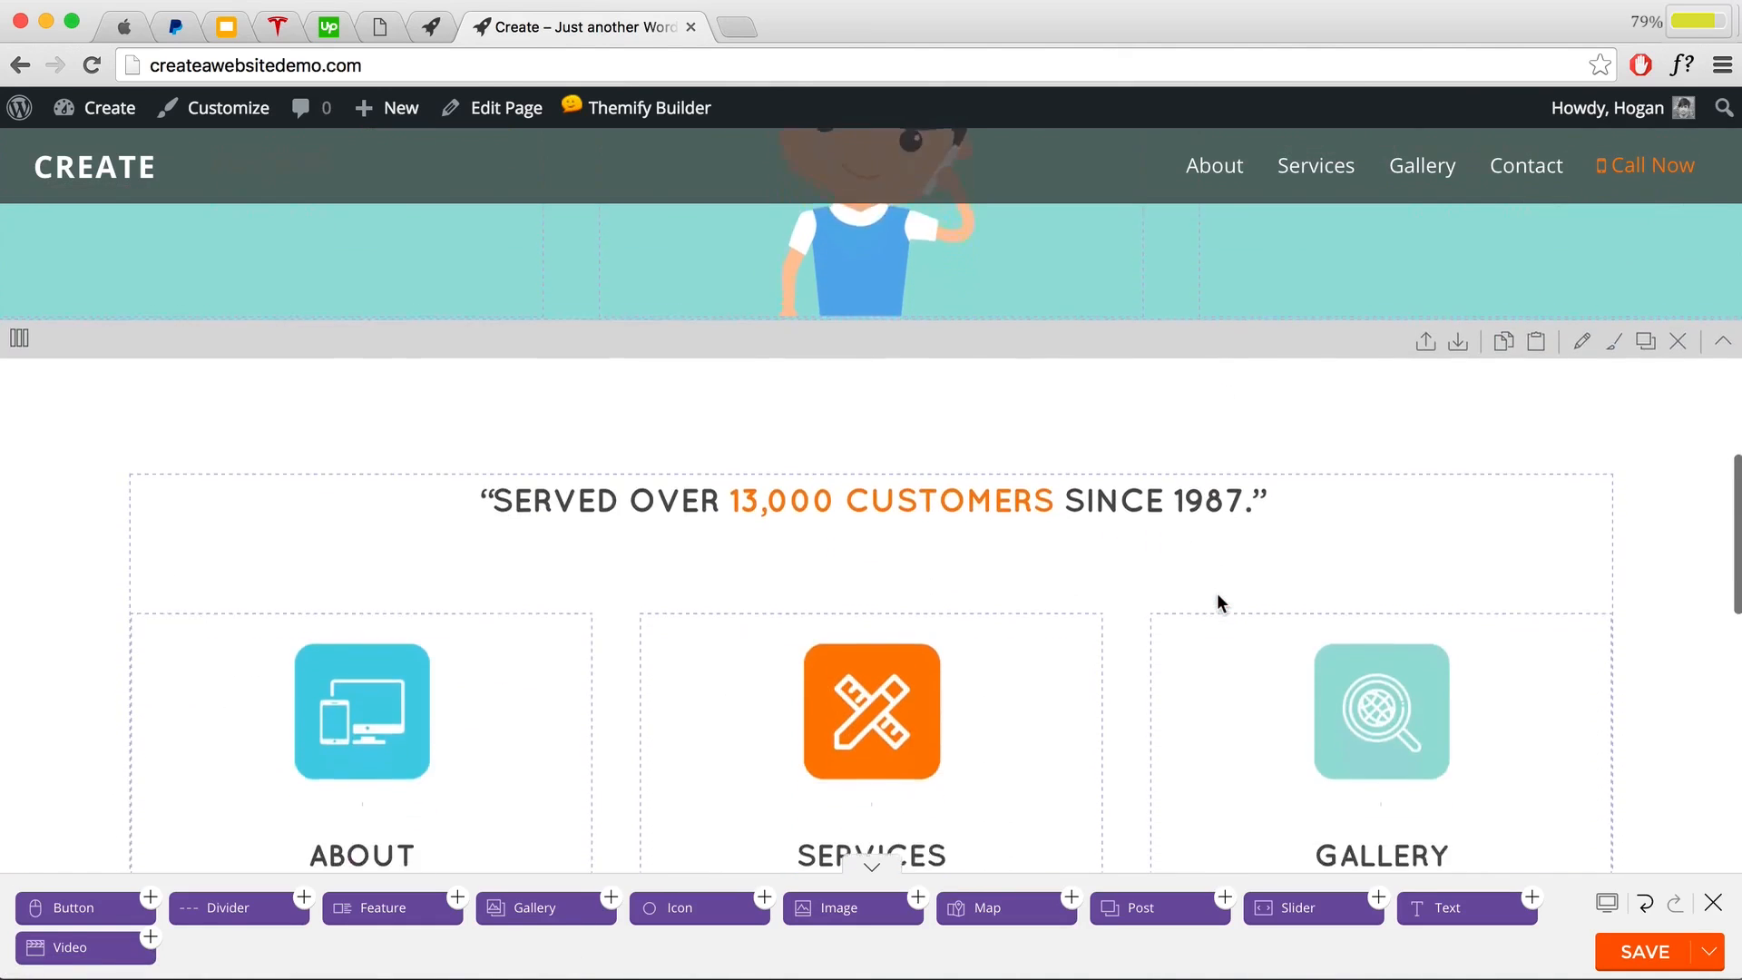
scroll(1217, 591, down, 15)
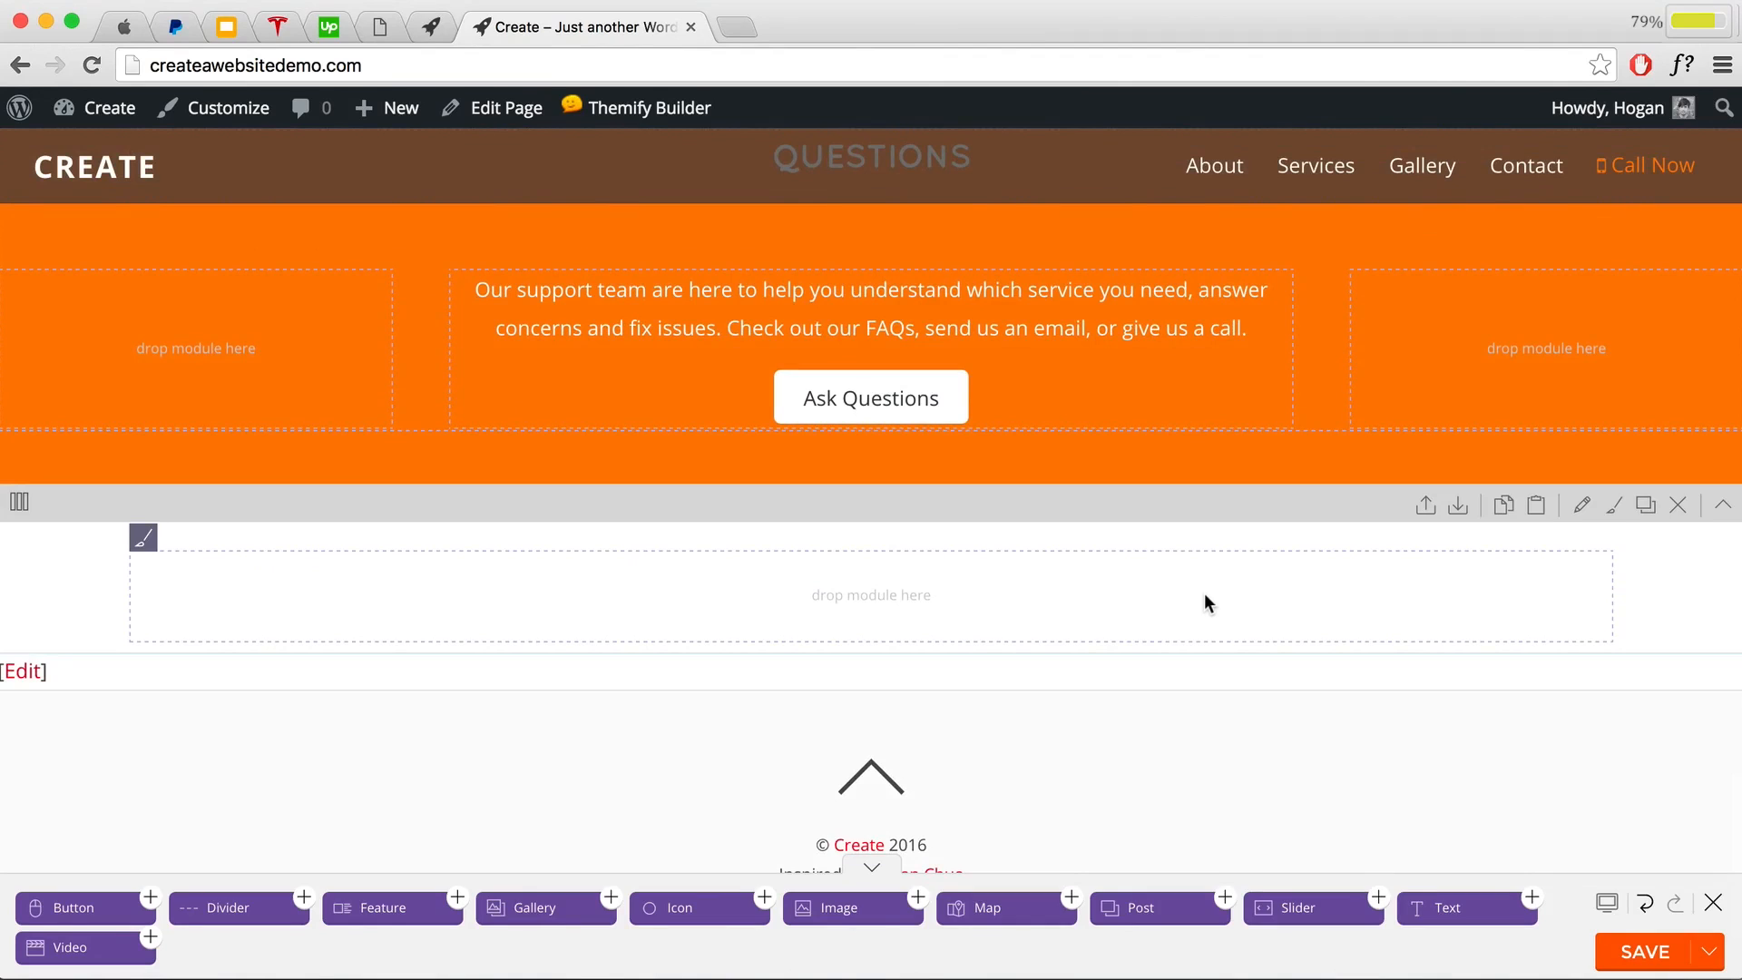
Step: Set the empty bottom row's Row Width to Fullwidth and enter 'map' as its Row Anchor
click(1579, 507)
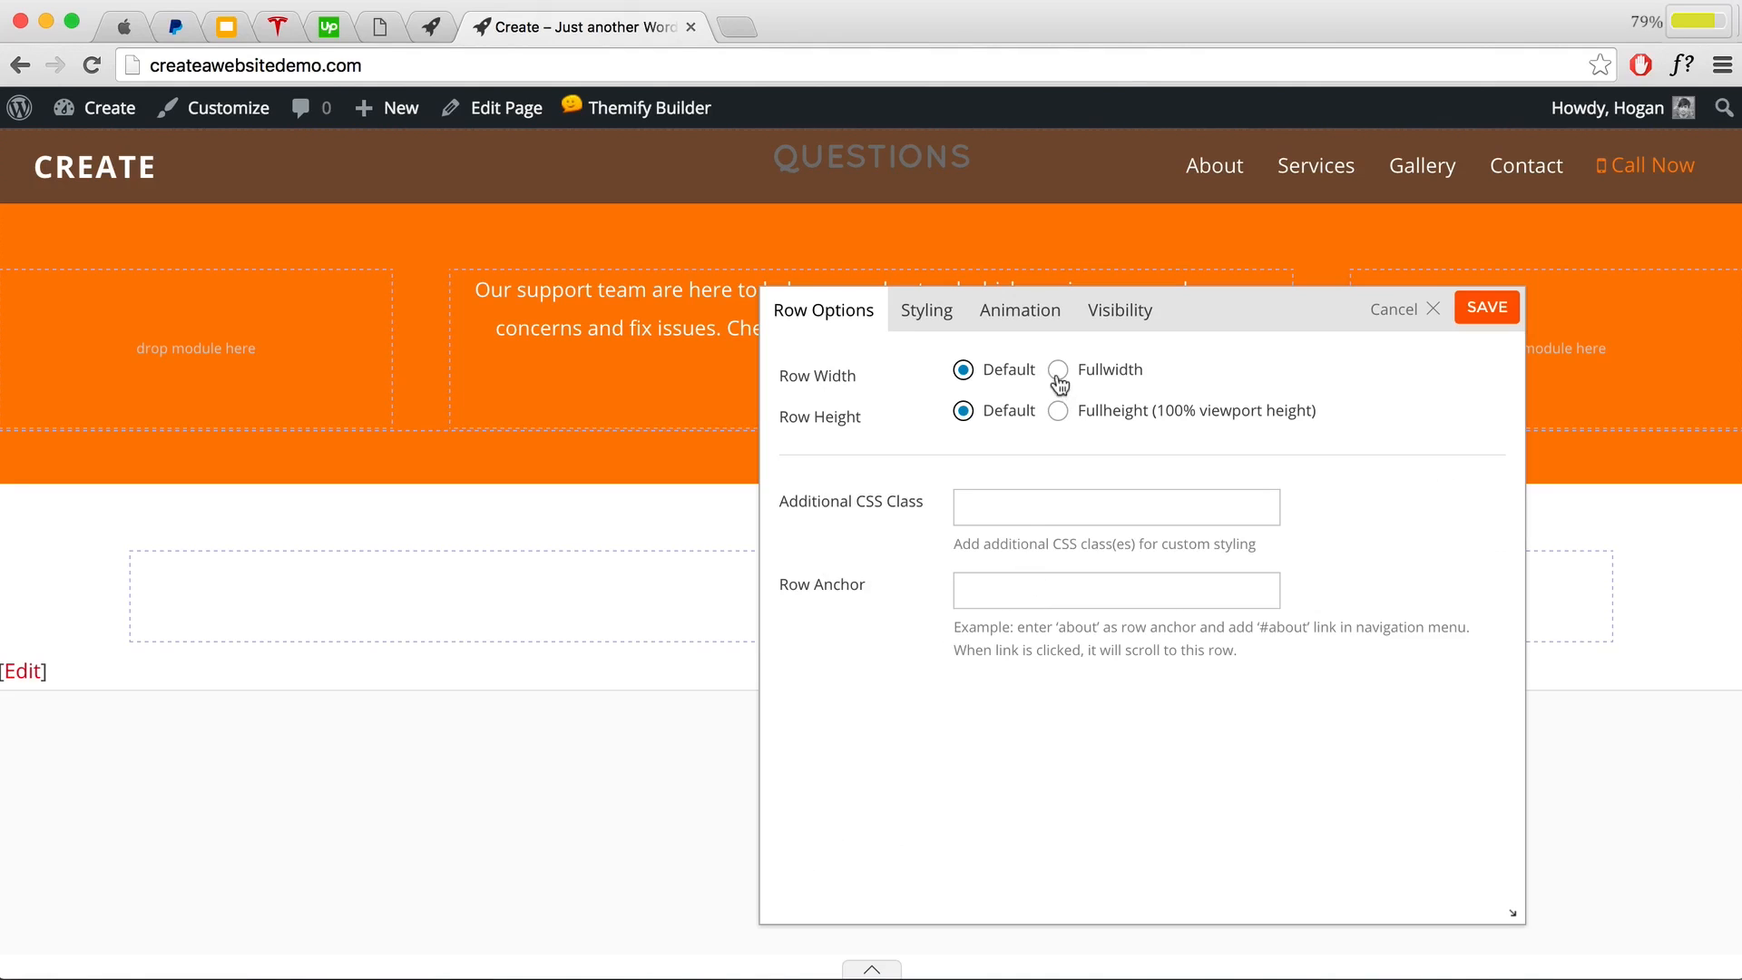
drag(780, 375, 857, 375)
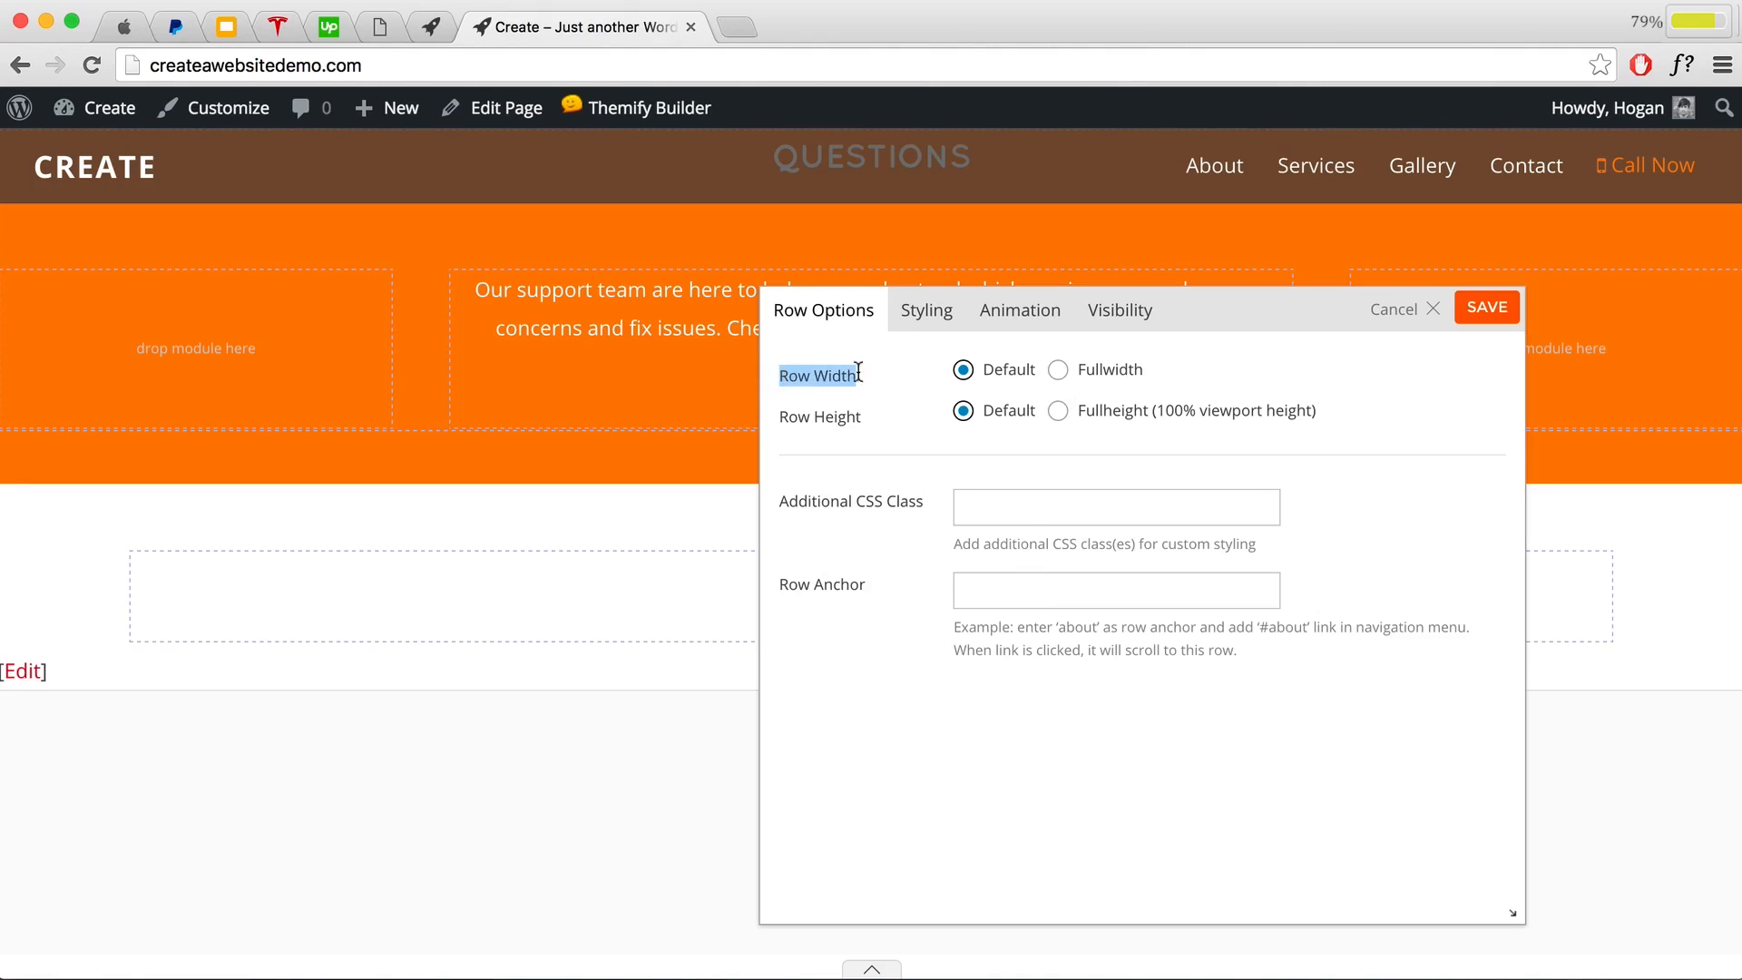
click(1058, 372)
drag(860, 587, 758, 588)
click(1053, 585)
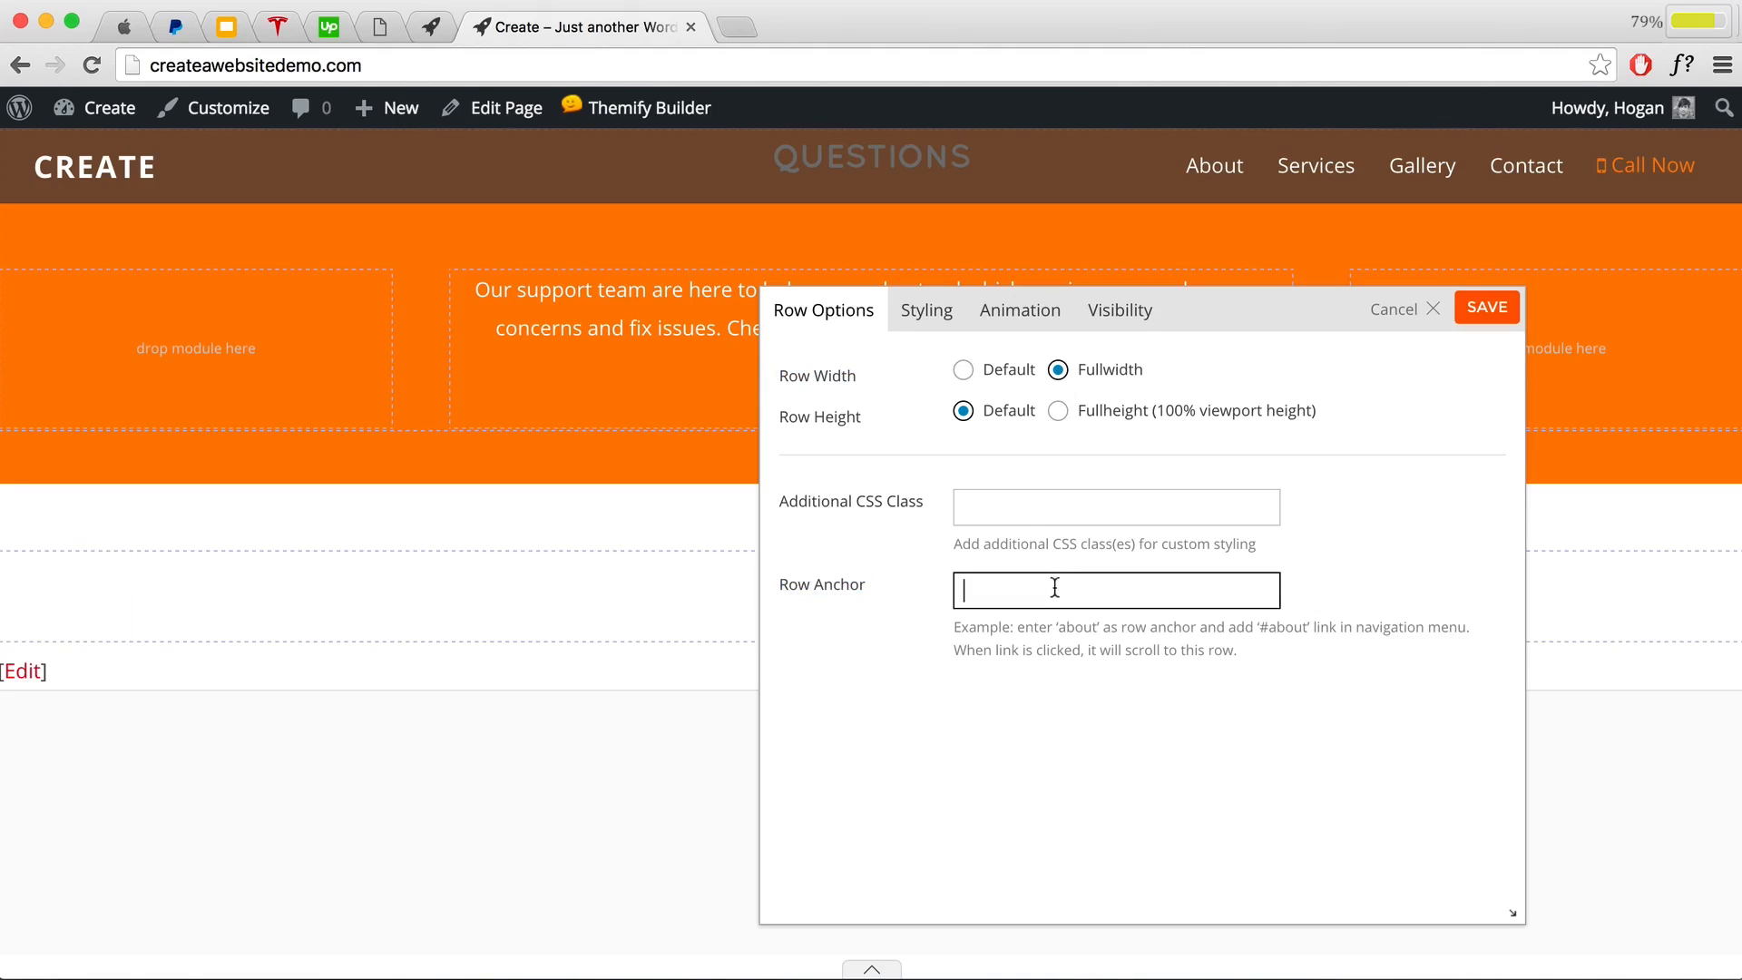
text(map)
Step: Settle the row anchor on lowercase 'map' and save the row settings
double_click(977, 588)
scroll(662, 537, up, 10)
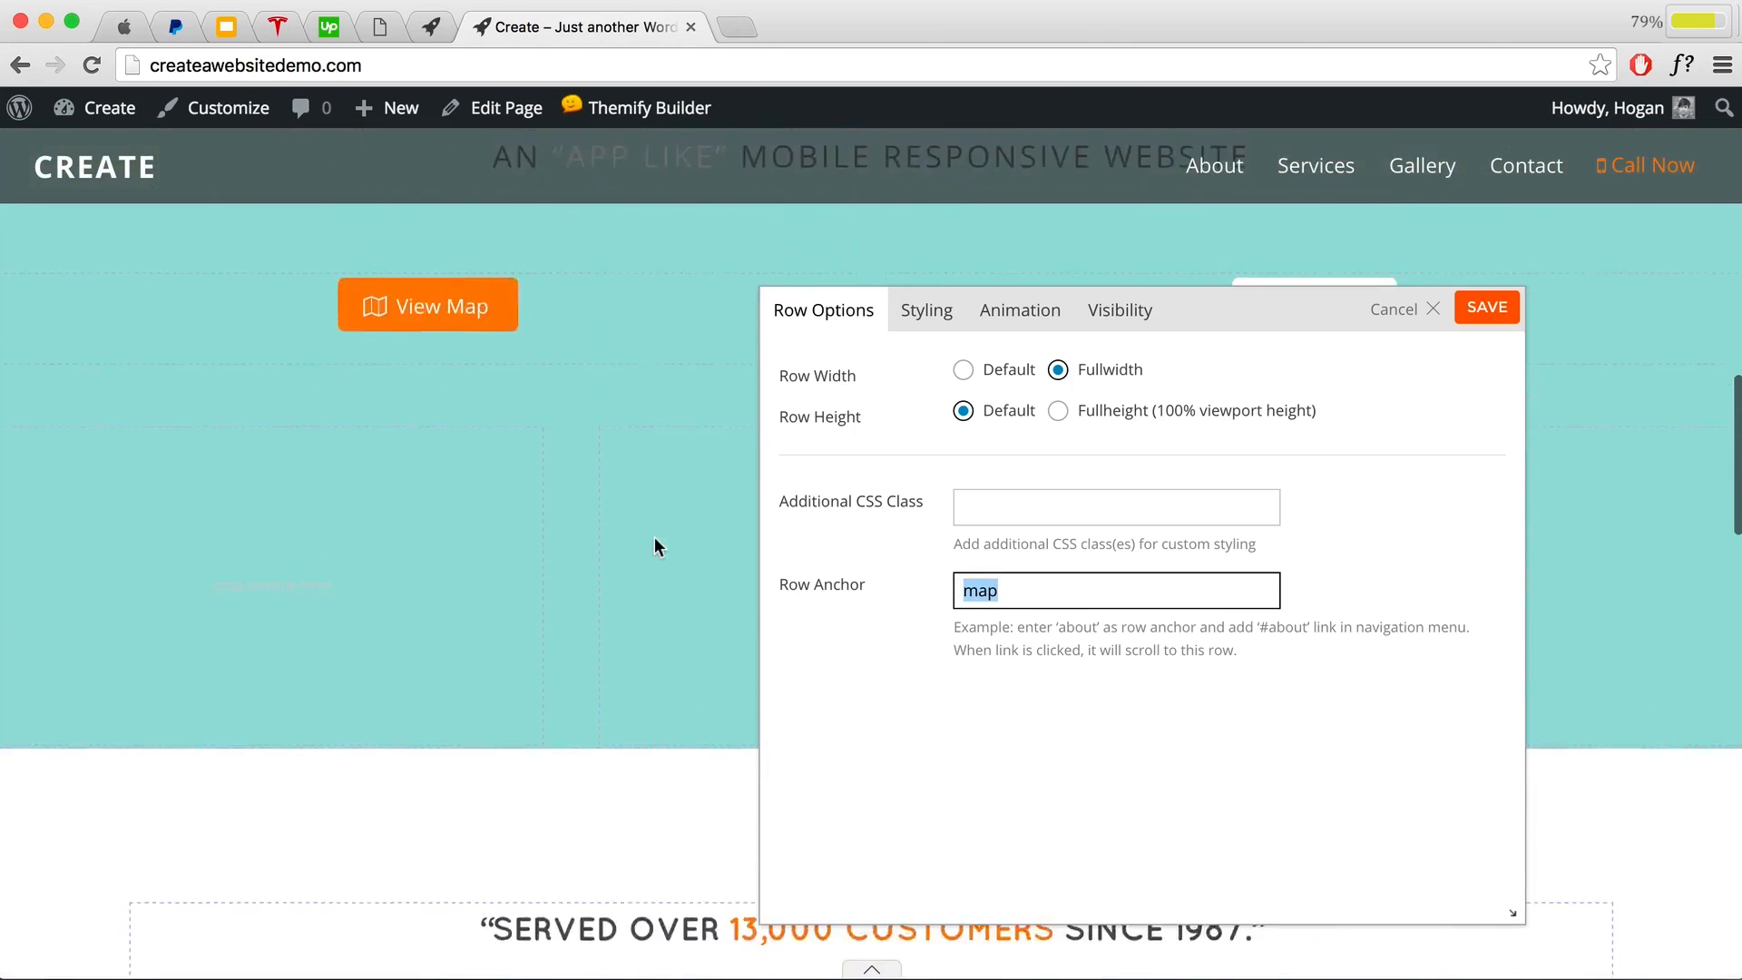
scroll(657, 545, up, 3)
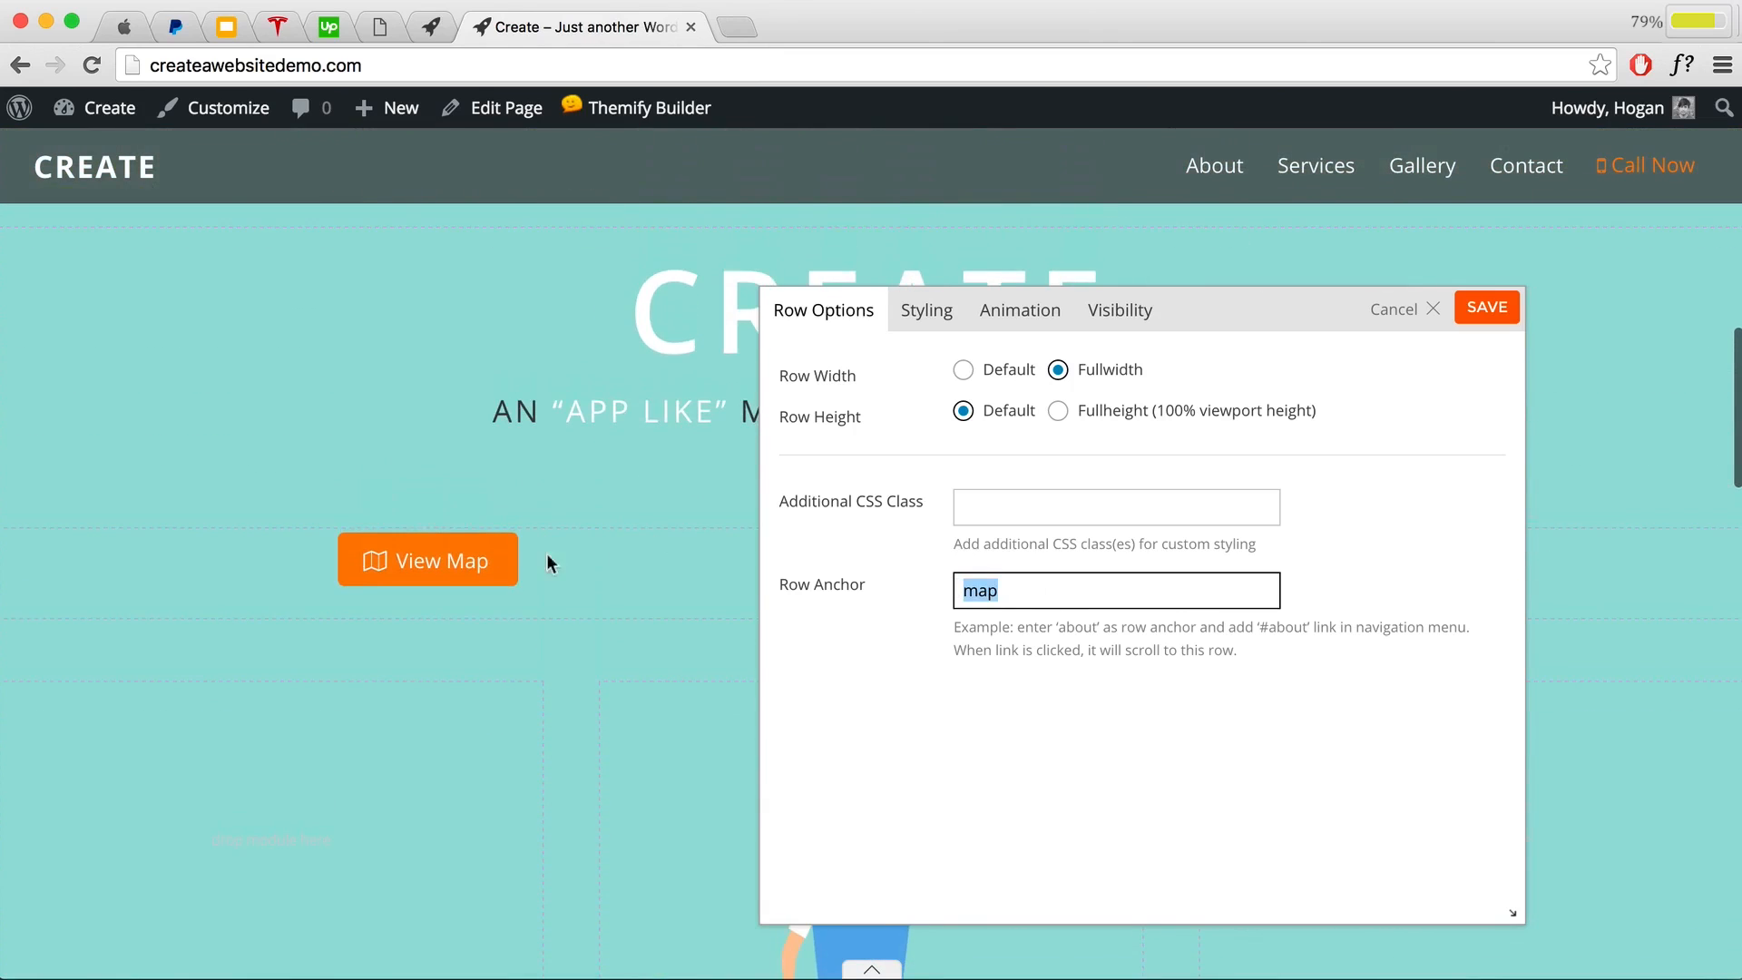
click(1014, 585)
drag(1019, 587, 952, 592)
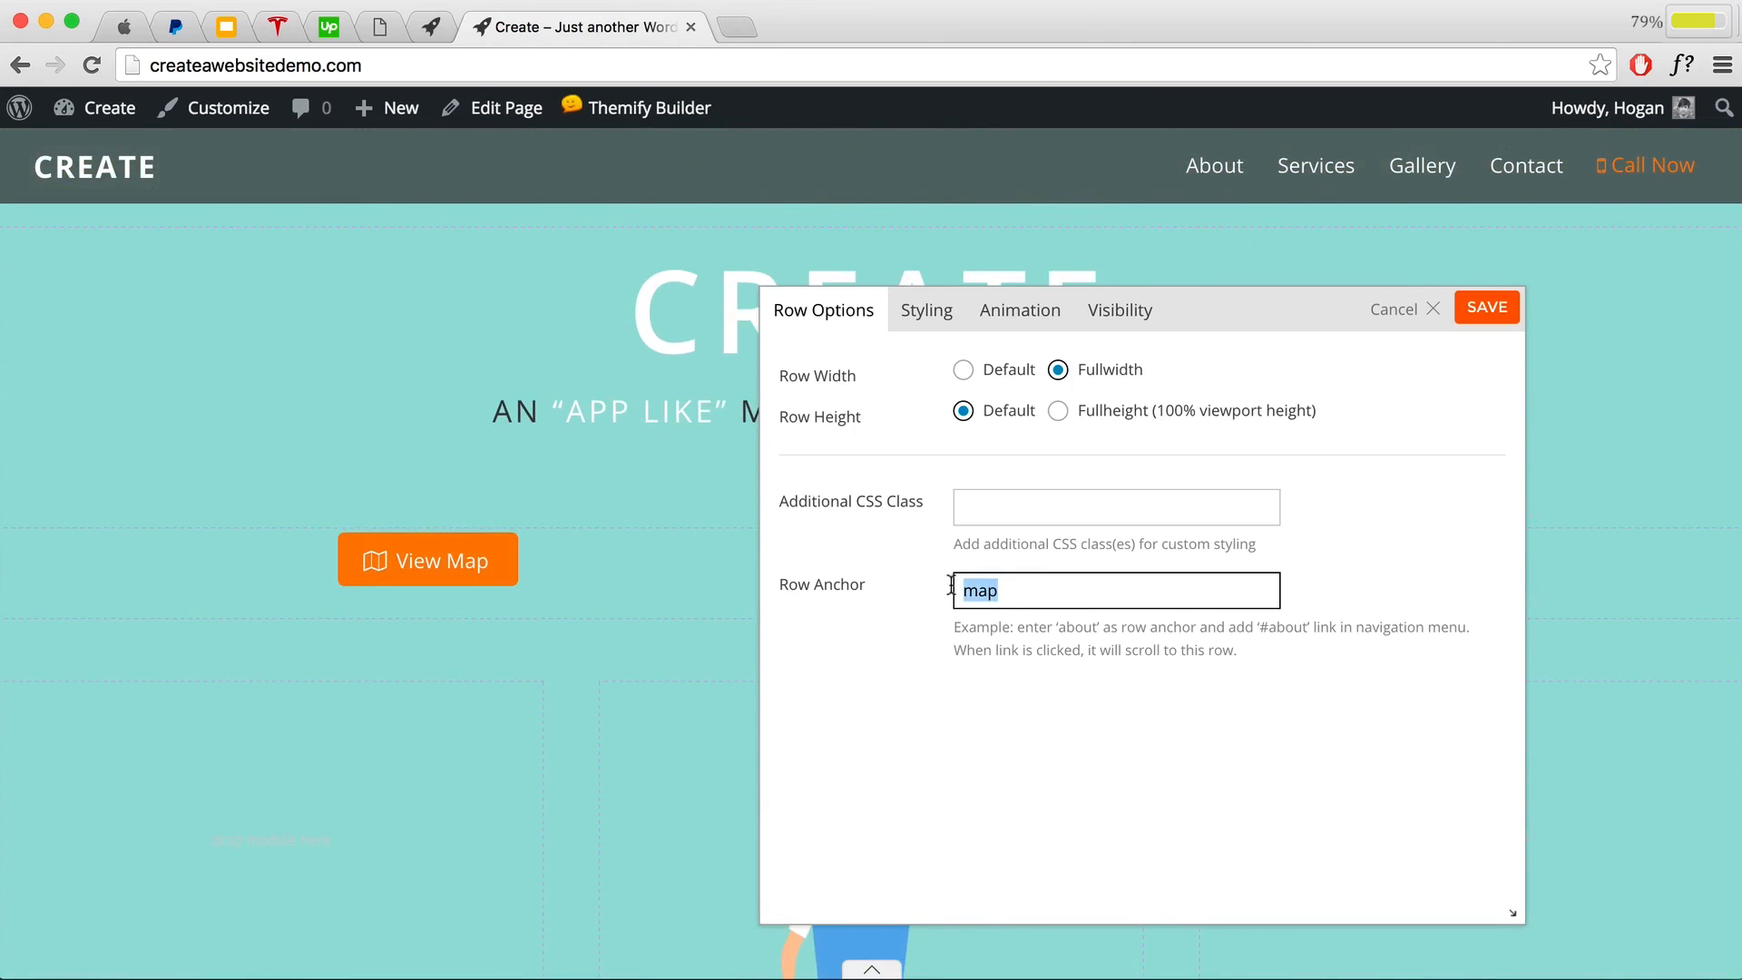
click(1006, 585)
drag(1006, 588, 948, 591)
text(MAP)
key(shift+Left)
key(shift+Left)
key(shift+Left)
text(Map)
key(BackSpace)
key(BackSpace)
key(BackSpace)
key(BackSpace)
text(map)
click(1480, 319)
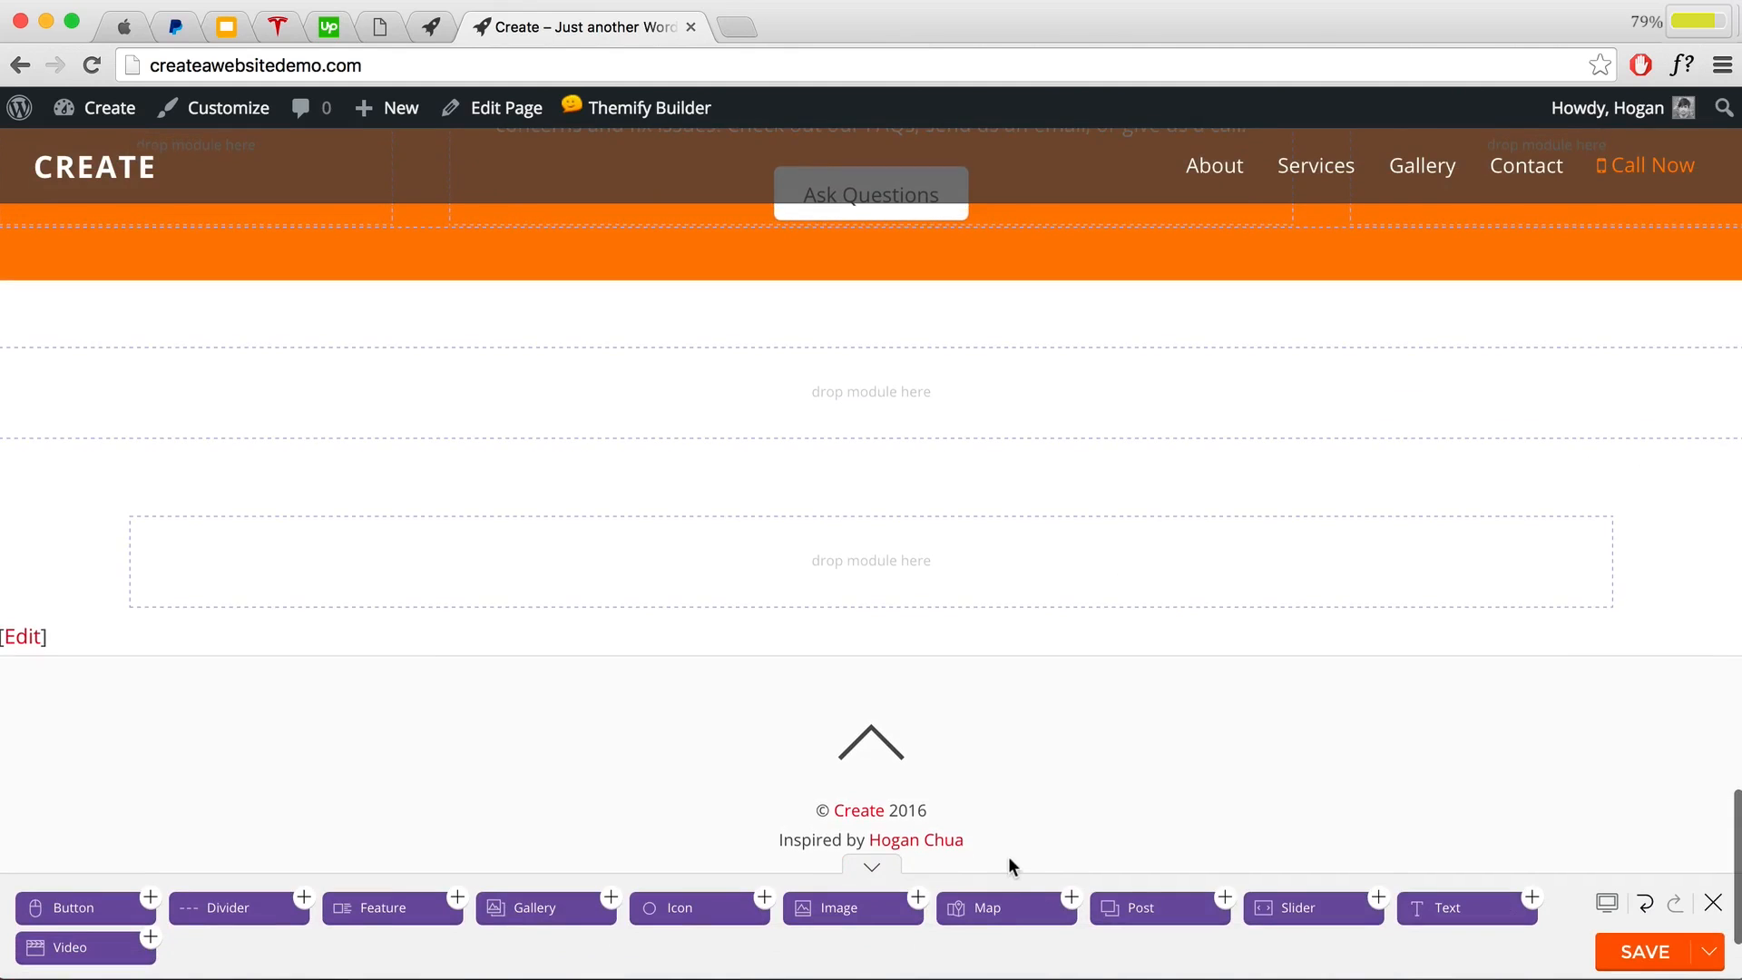
Step: Add a Map module with address 'Melbourne, Australia.', save the page, and close the builder
drag(987, 907, 965, 408)
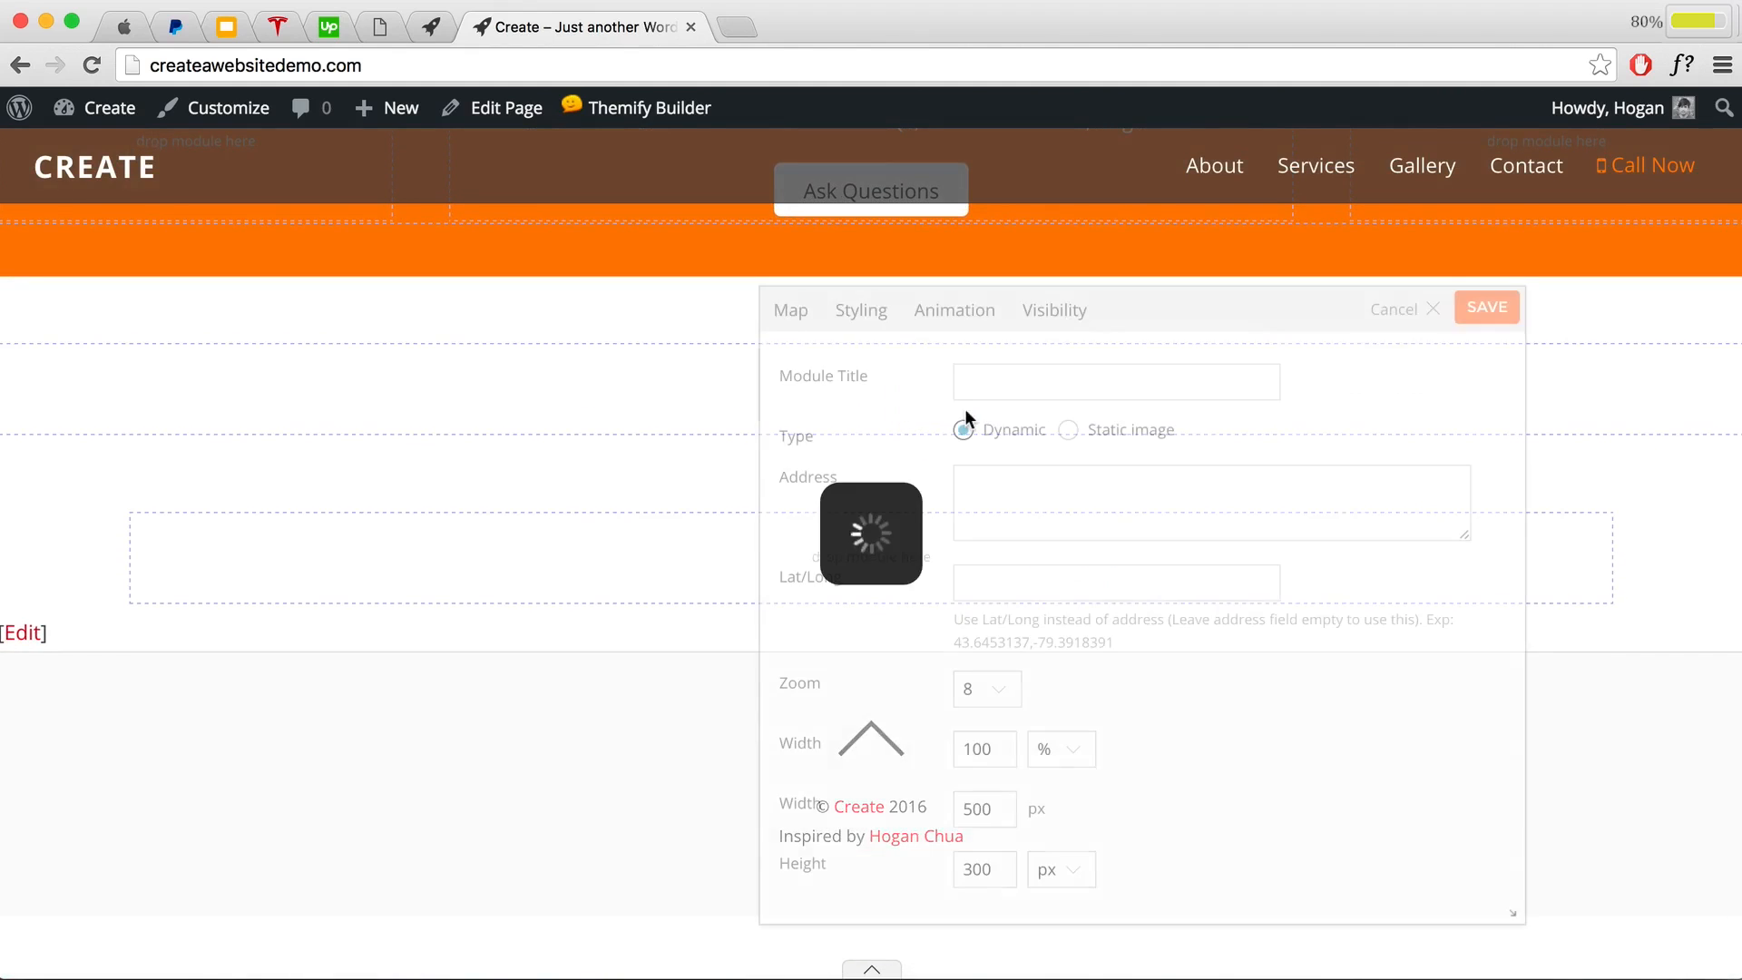
click(1006, 502)
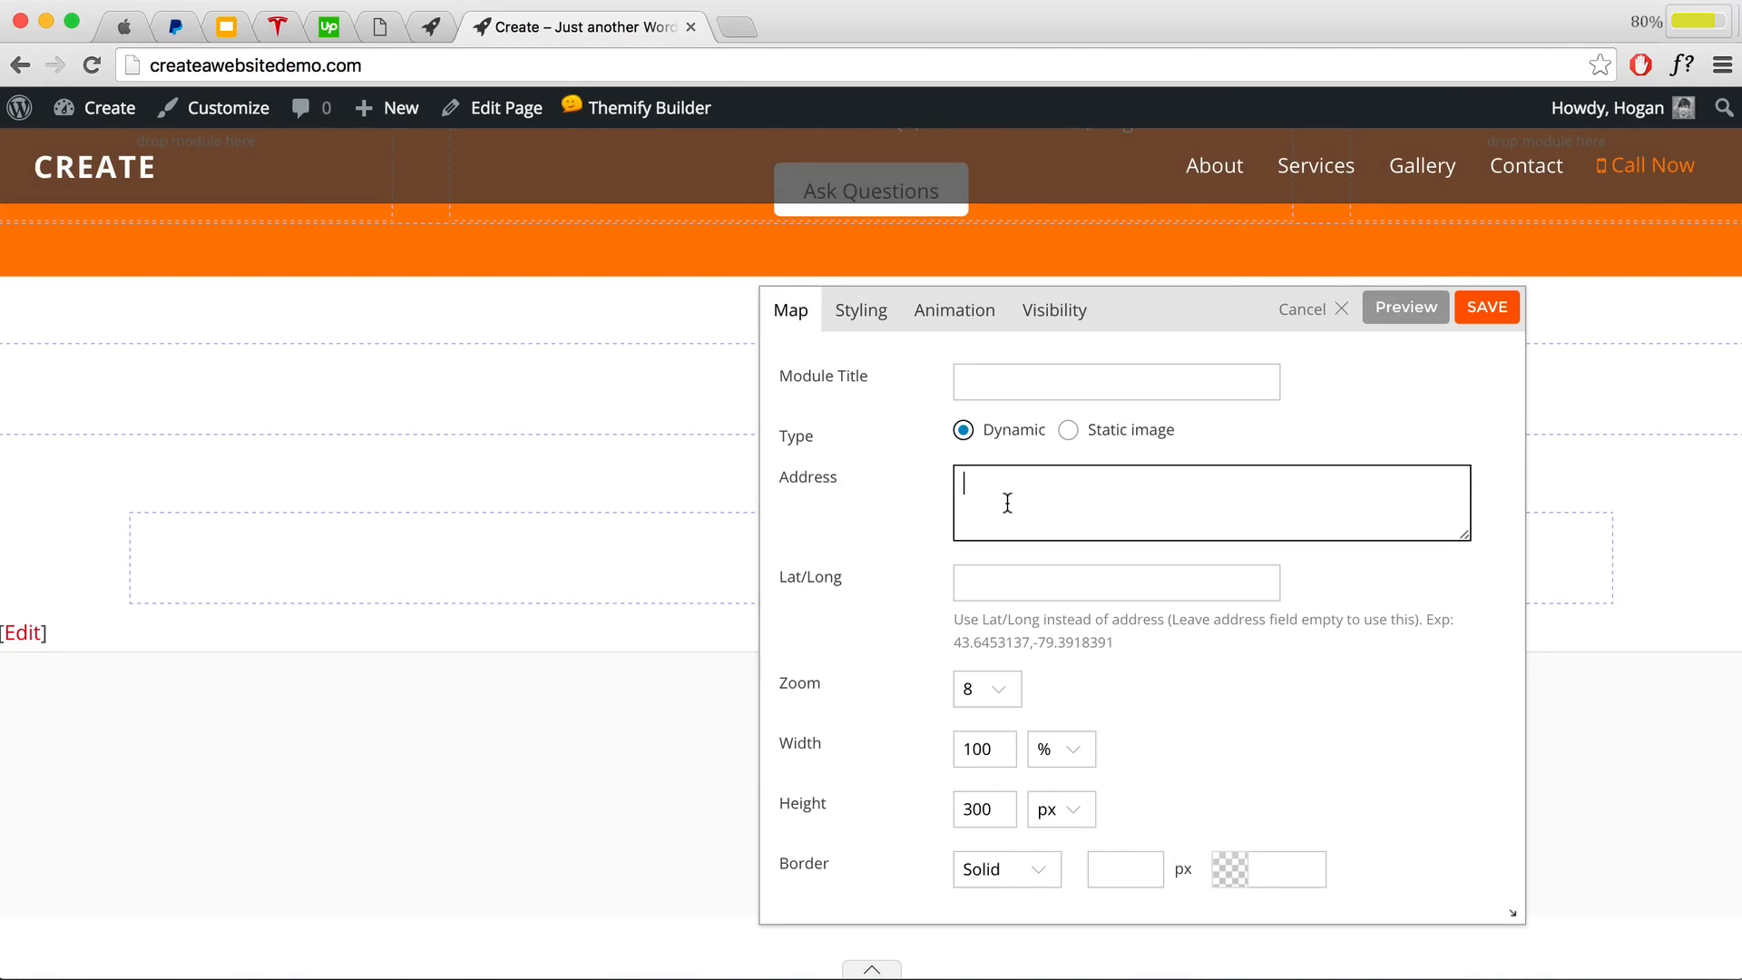
text(Melbourne, Australia.)
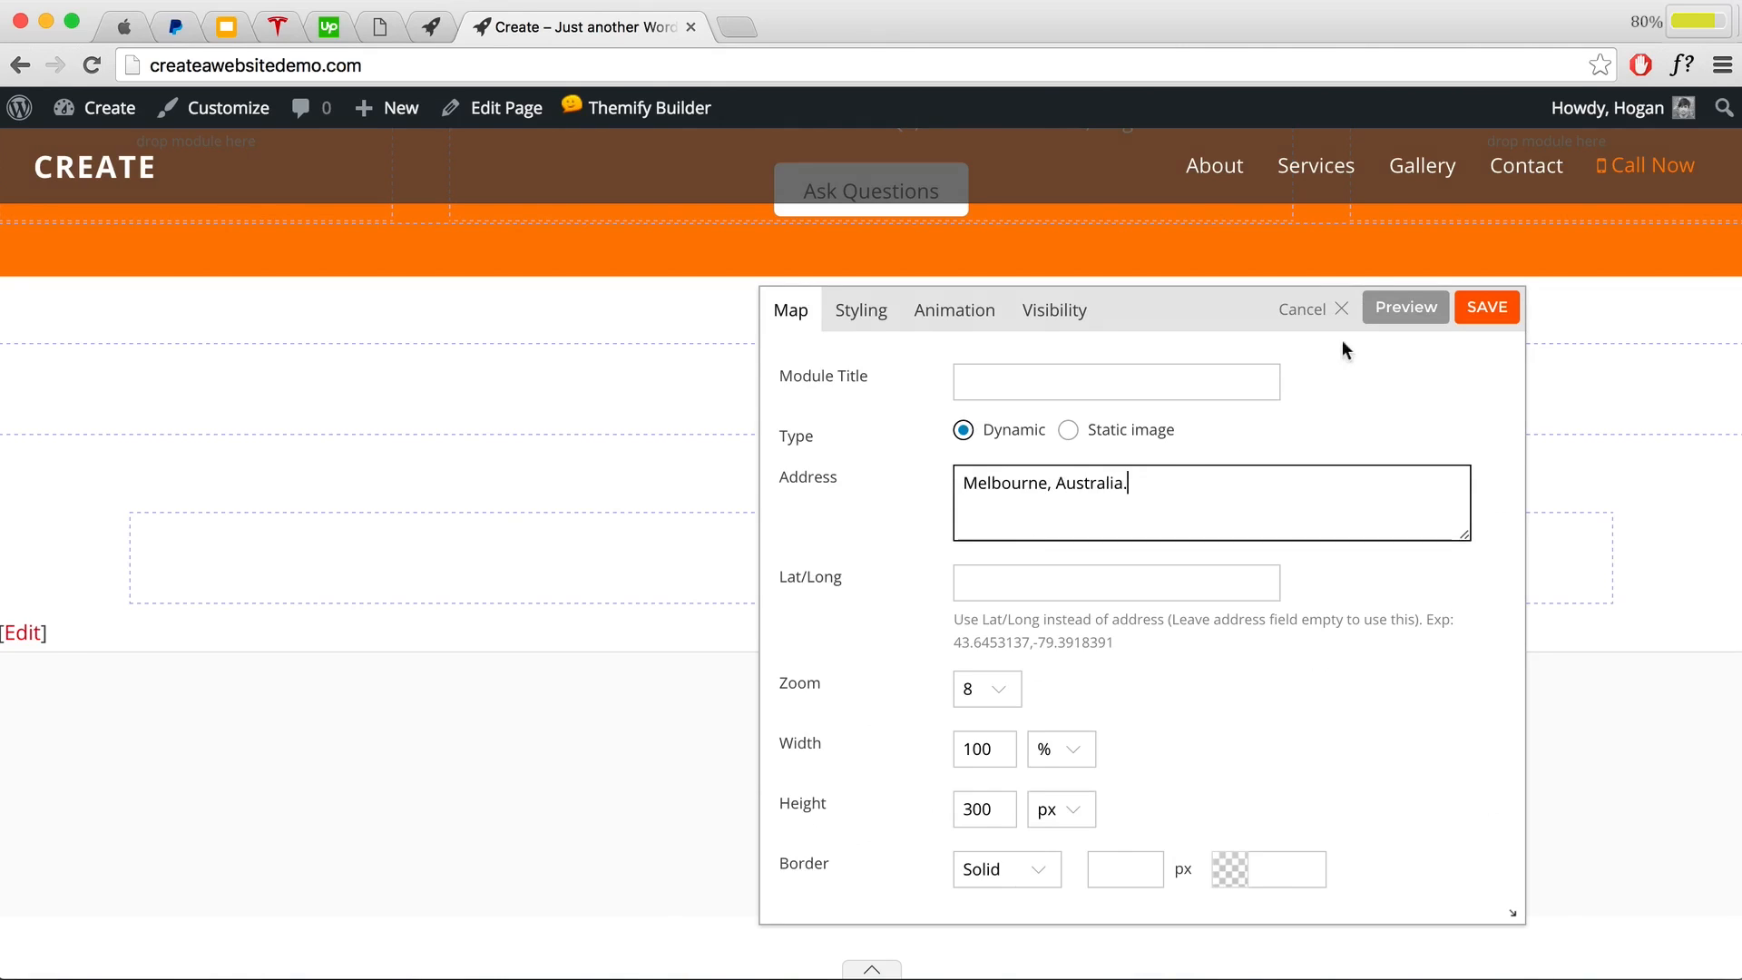
click(1405, 308)
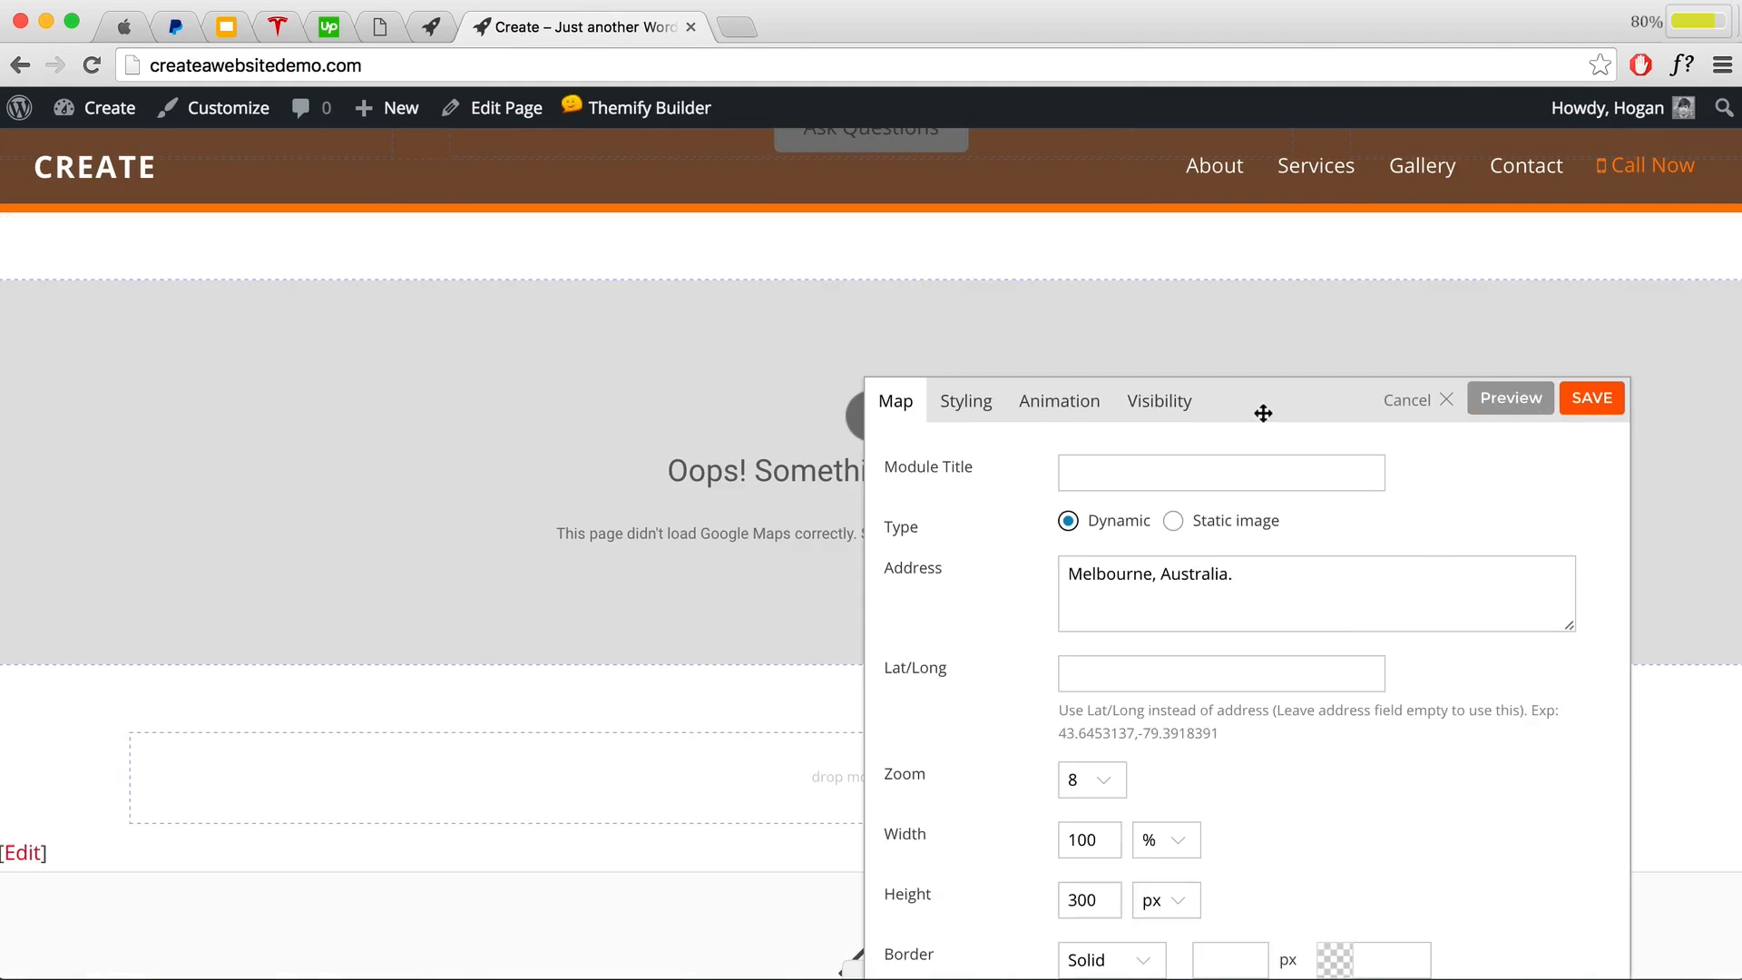
drag(1263, 412, 1501, 336)
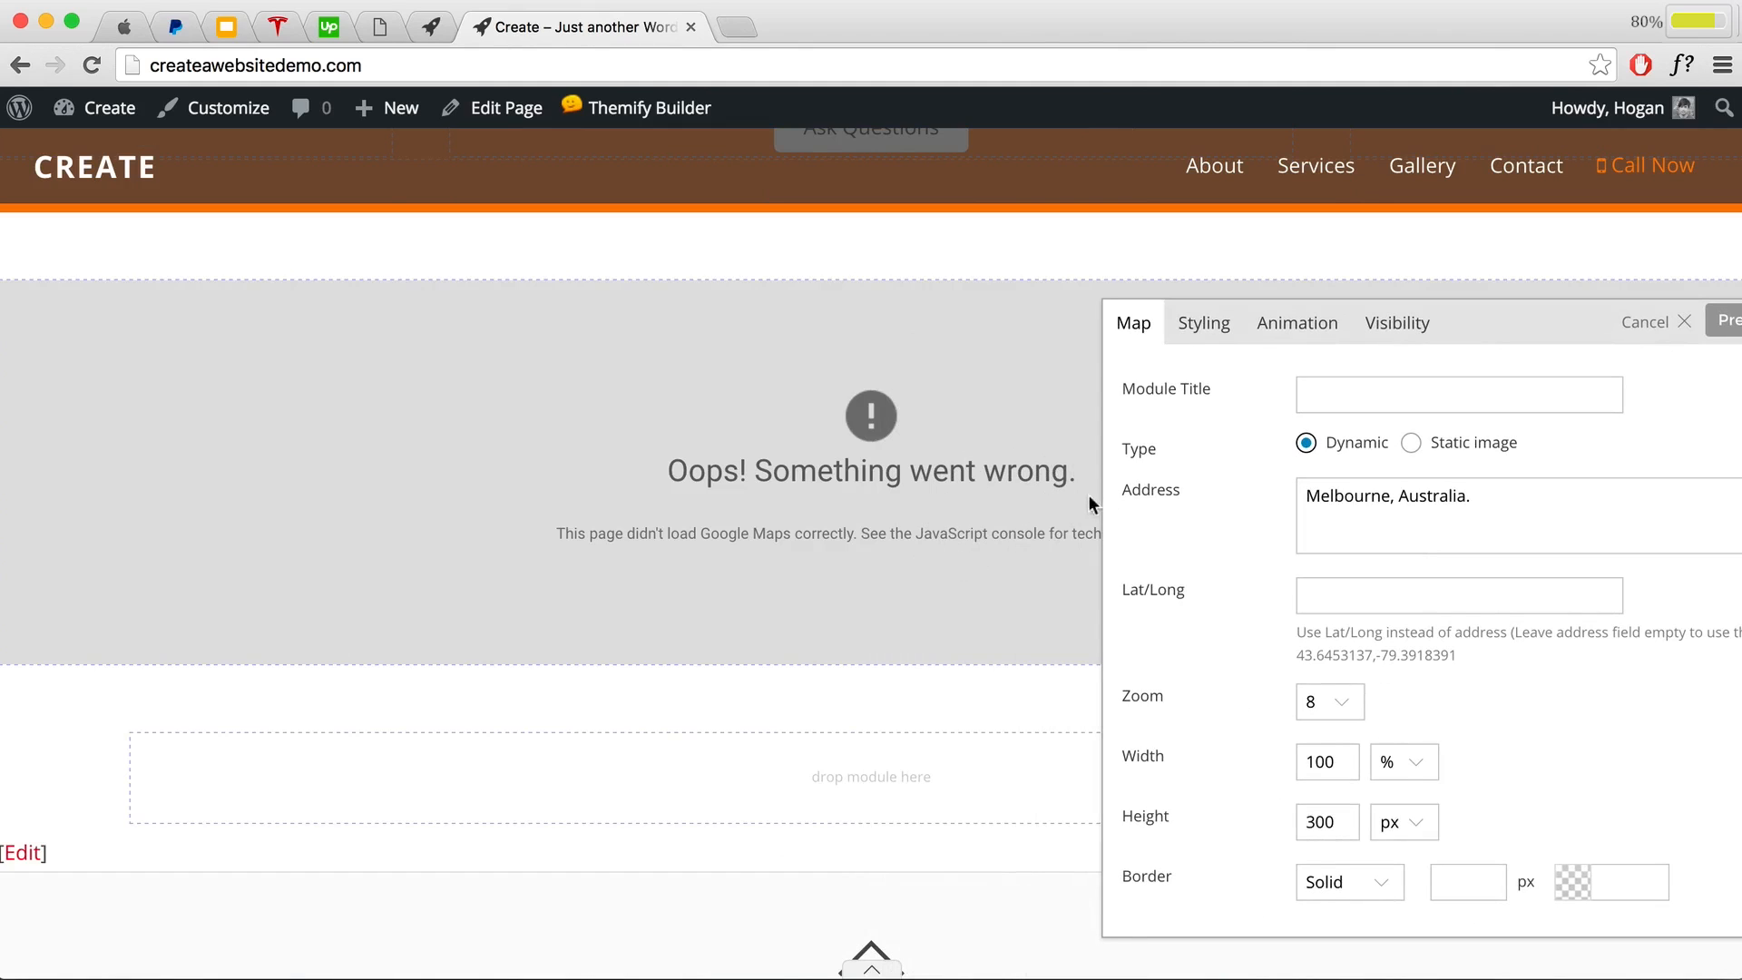
drag(1480, 335, 1289, 268)
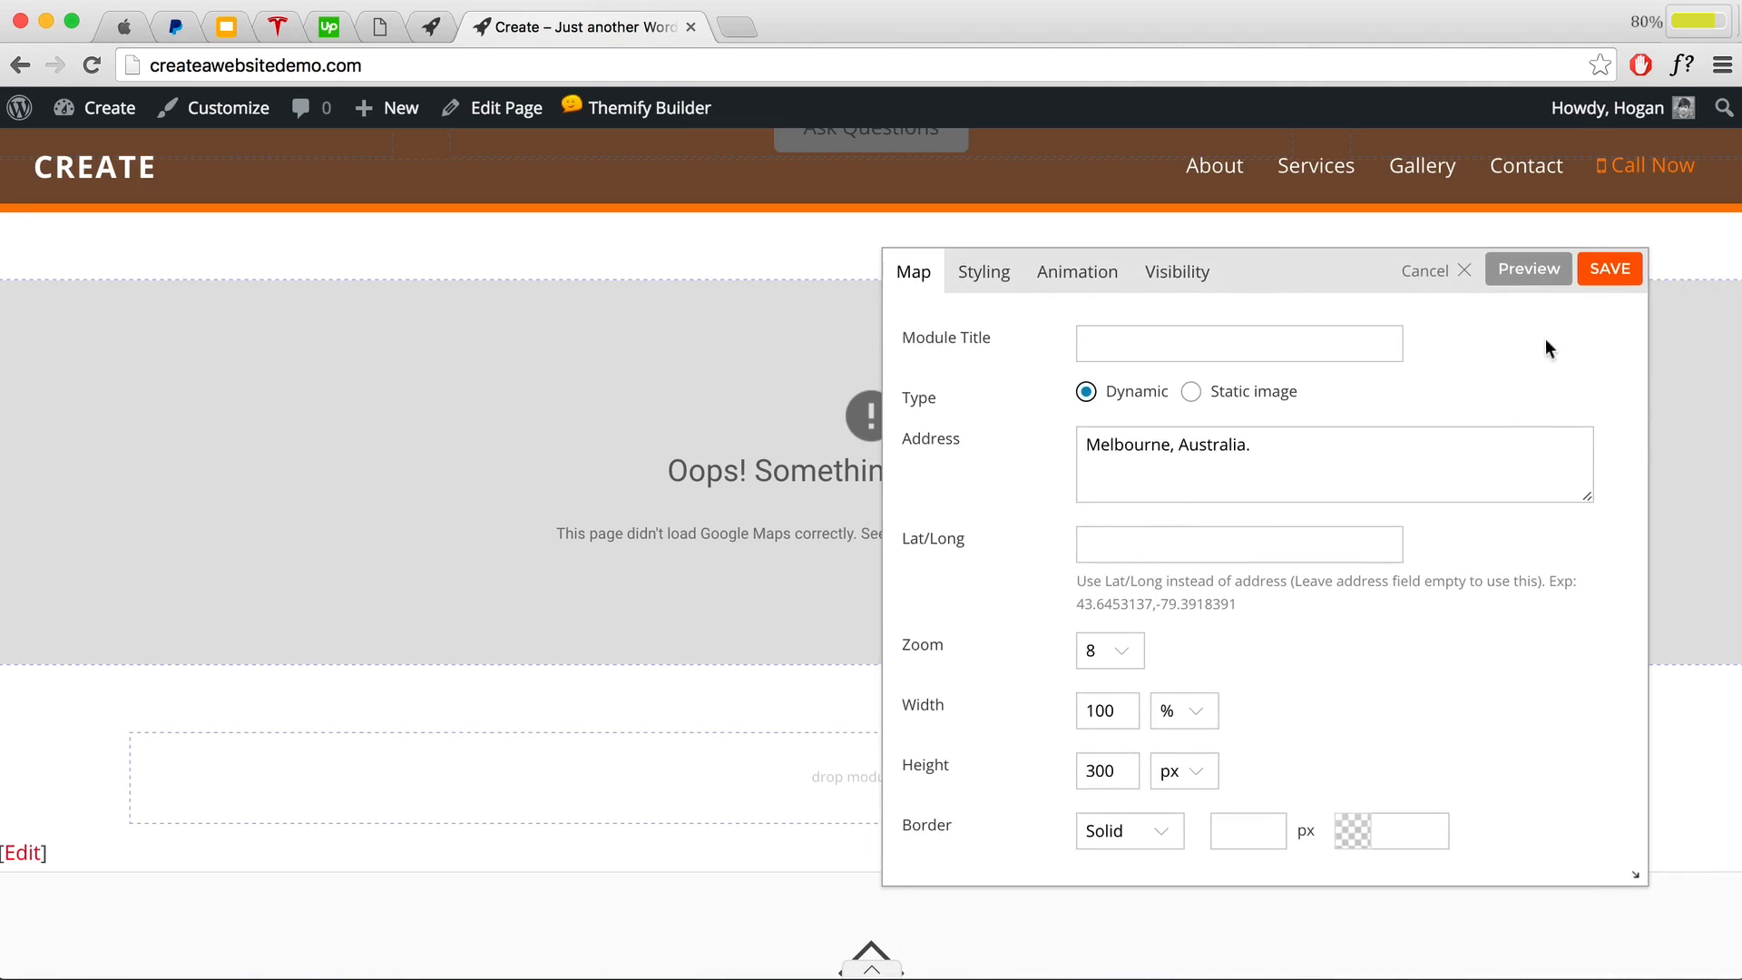
click(1609, 269)
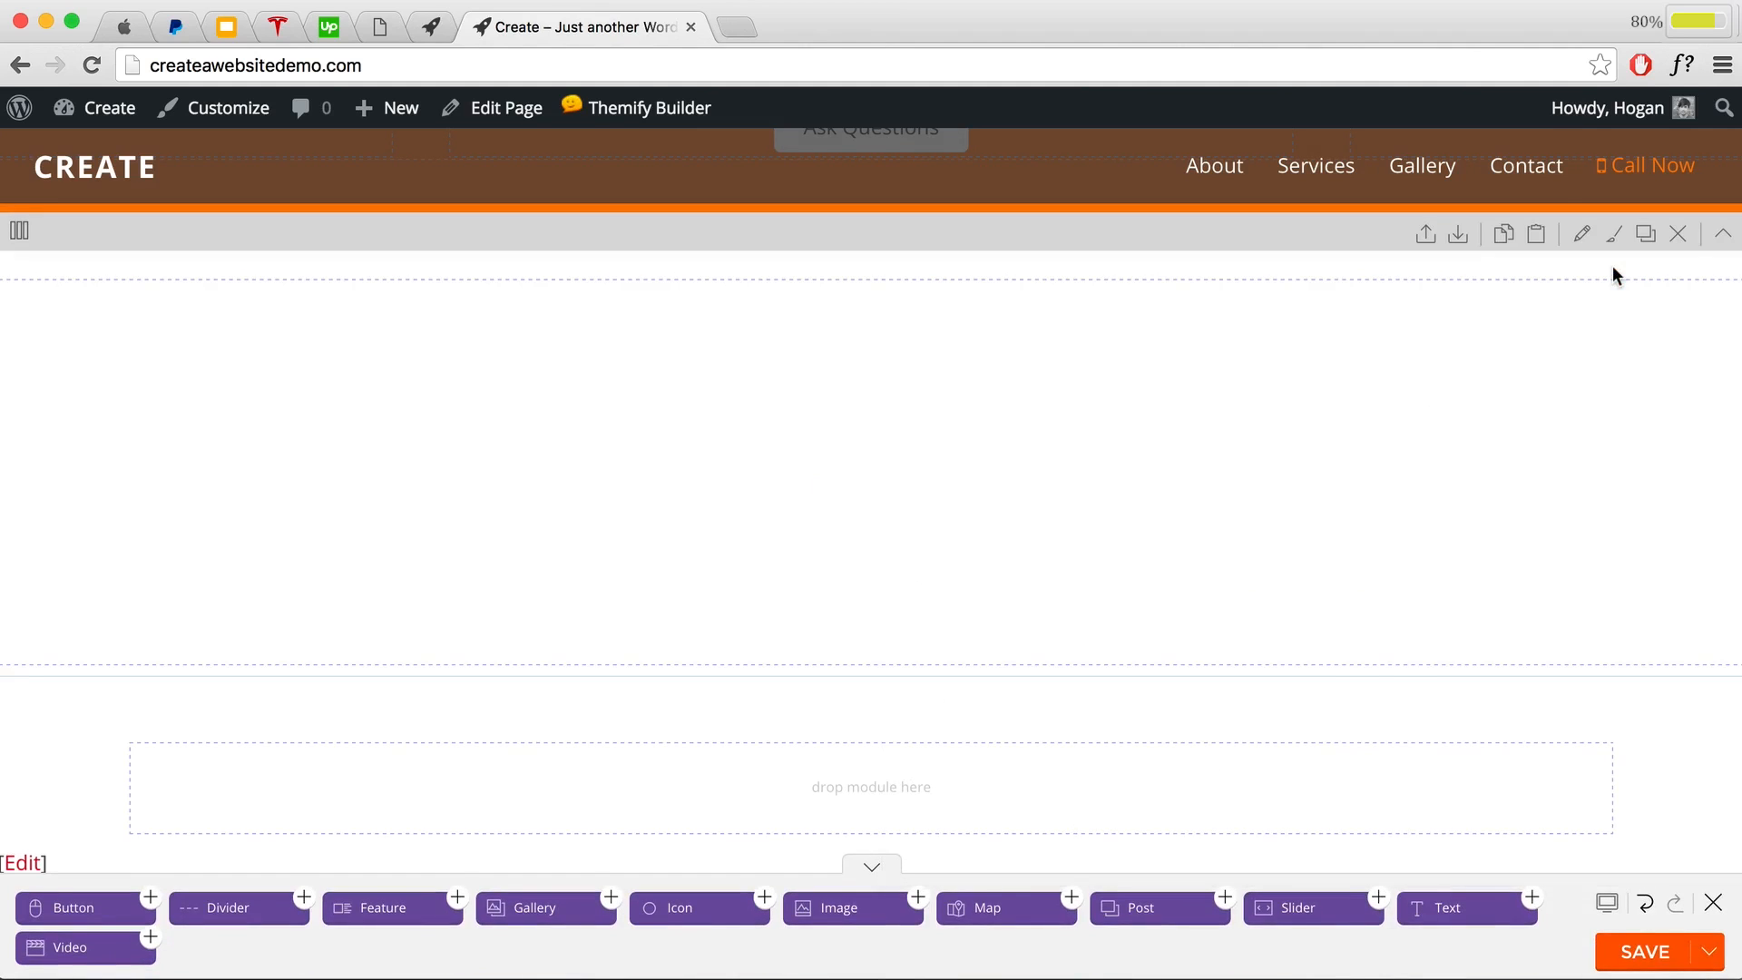
click(1640, 957)
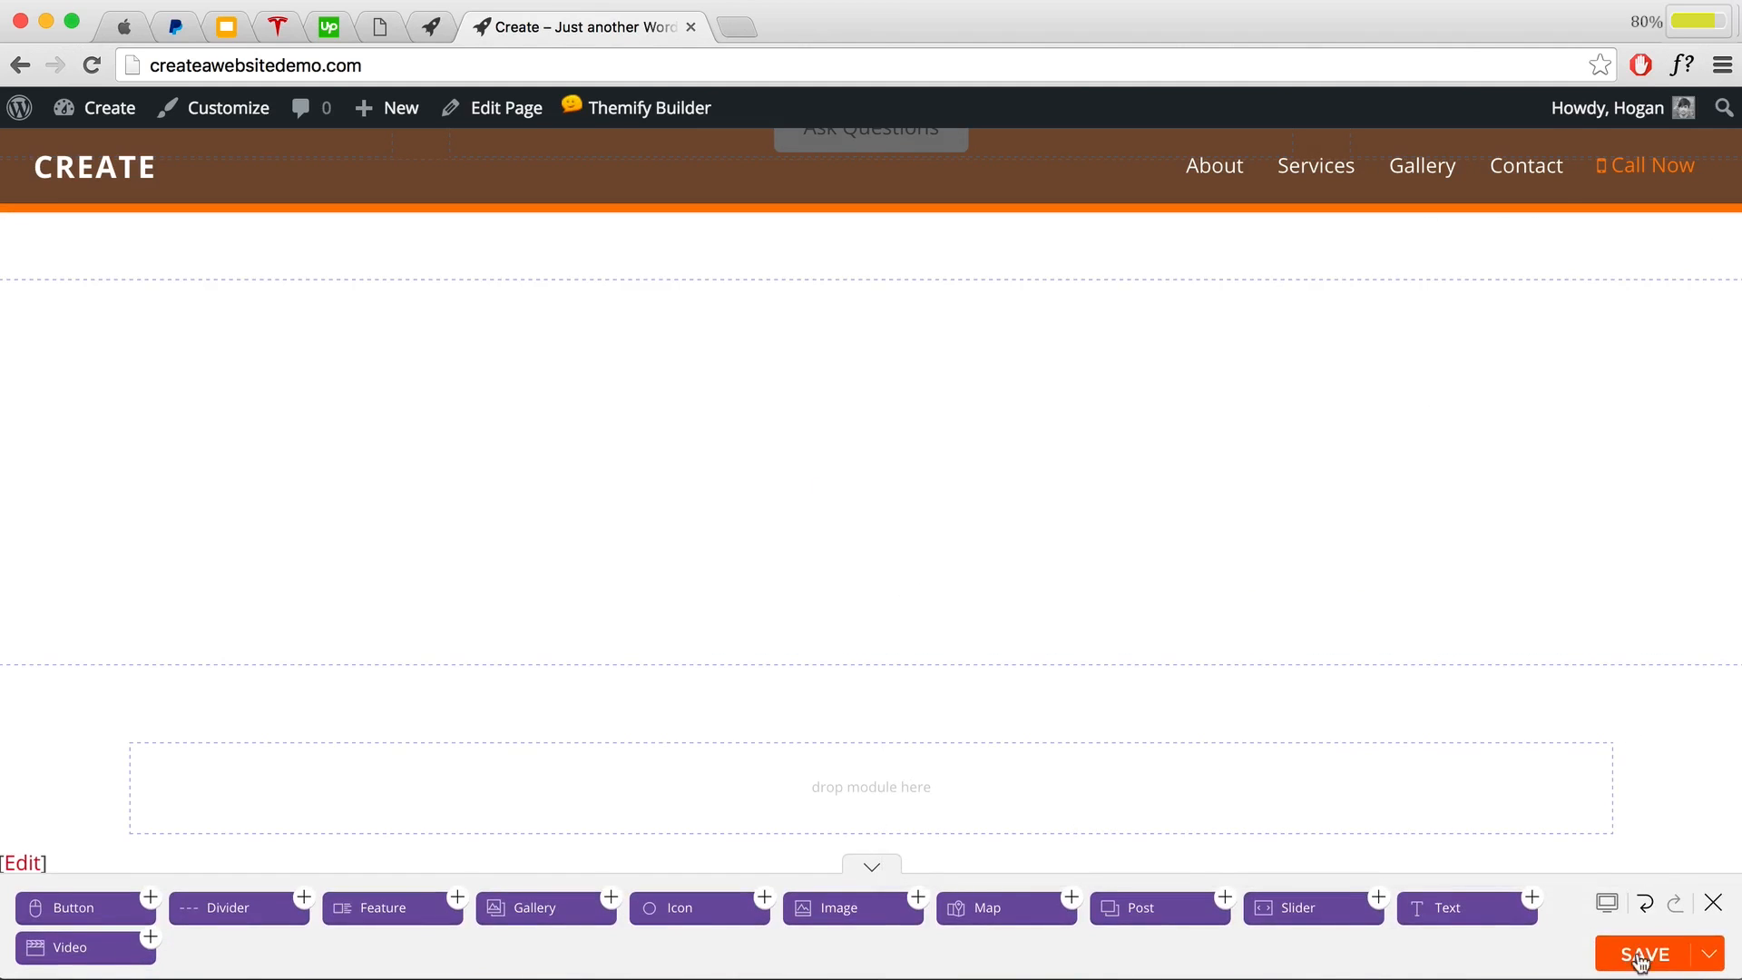
click(1713, 902)
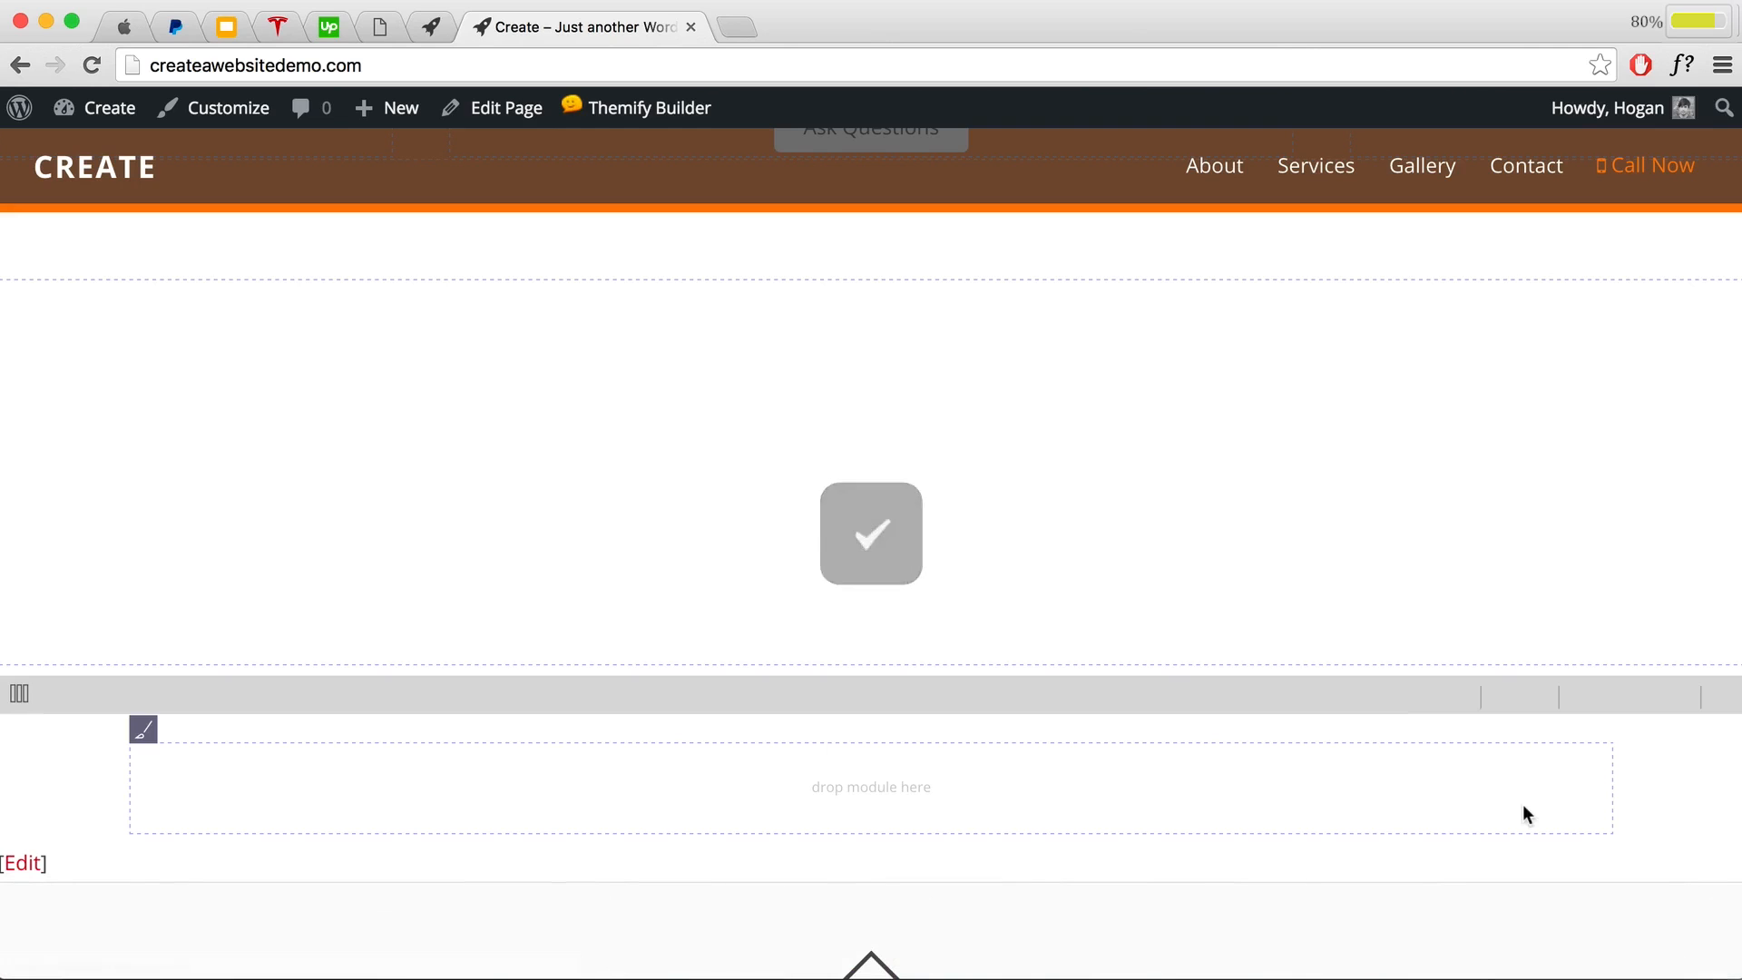
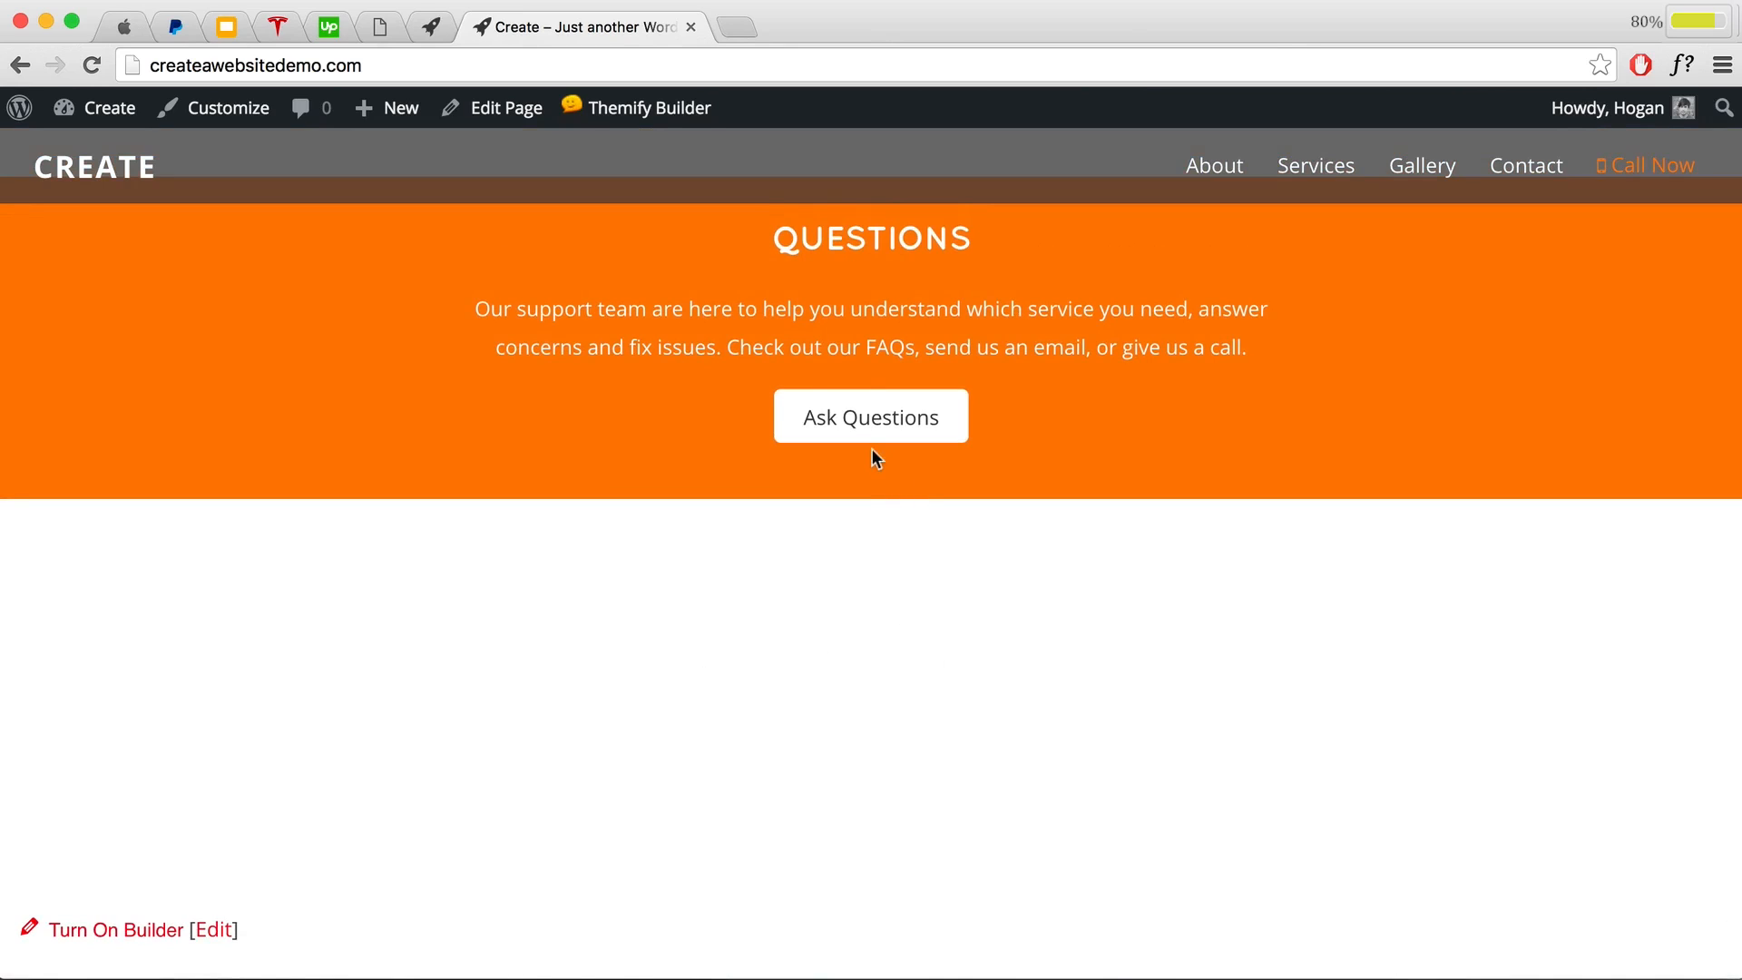
Step: Go to Themify Ultra's Google Map settings and follow the link to Google's API key instructions
click(98, 152)
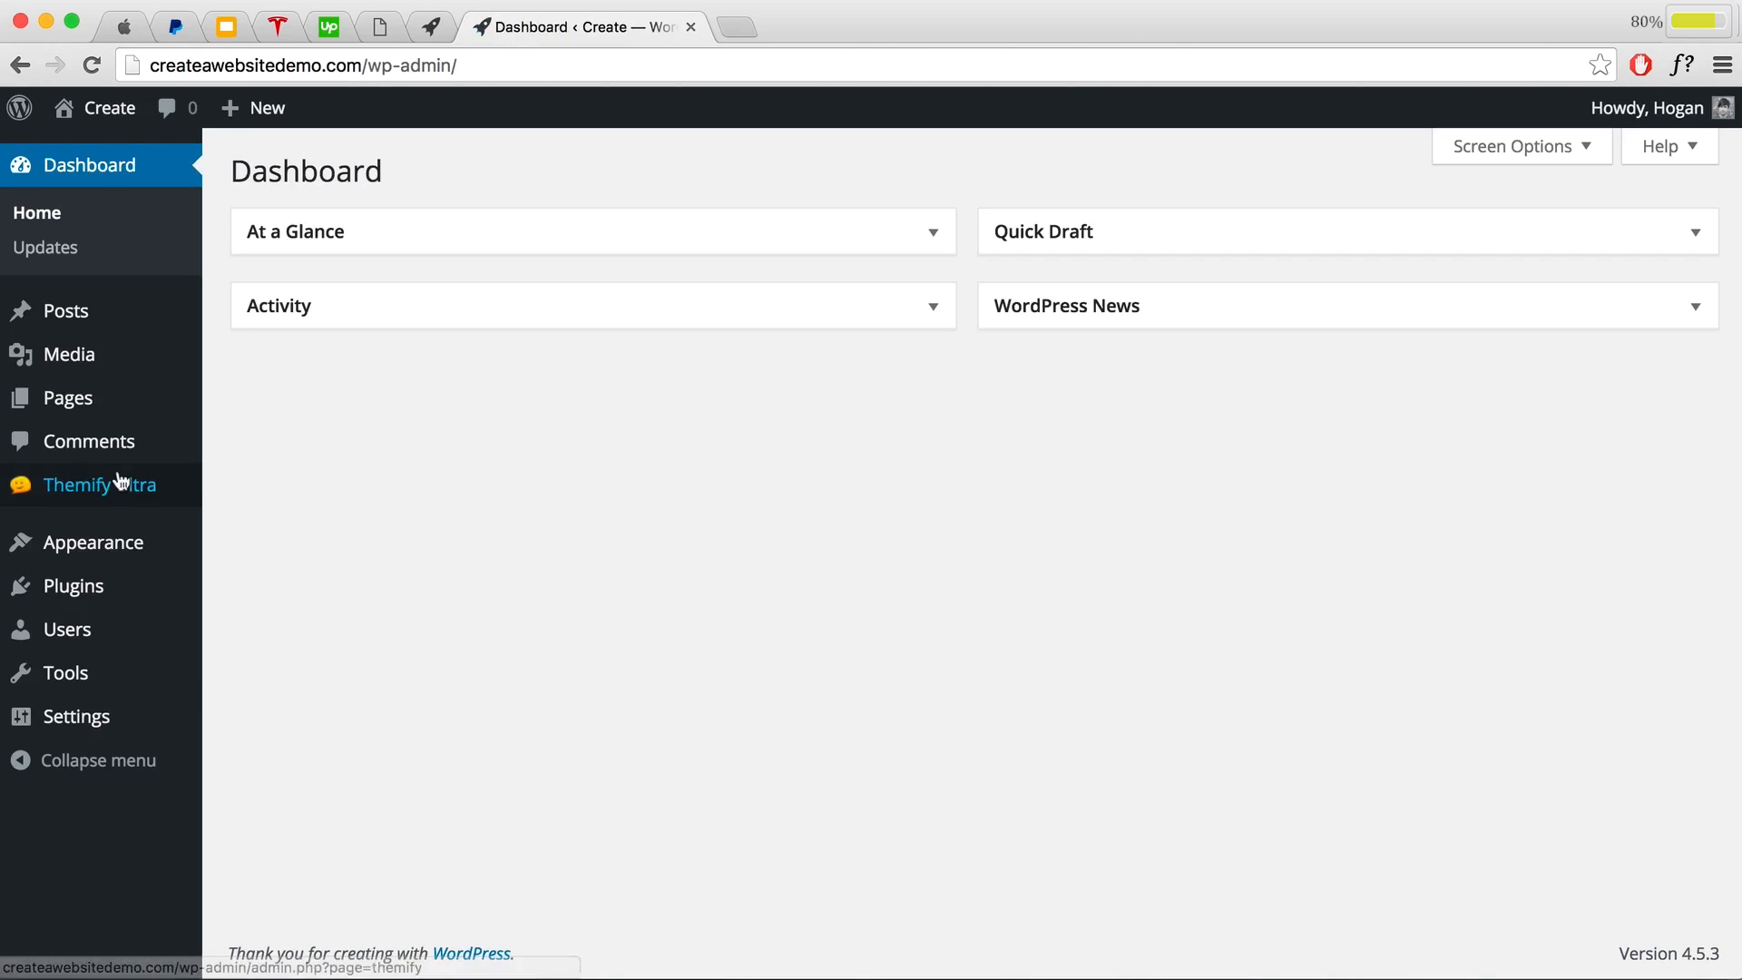
mouse_move(120, 480)
click(280, 490)
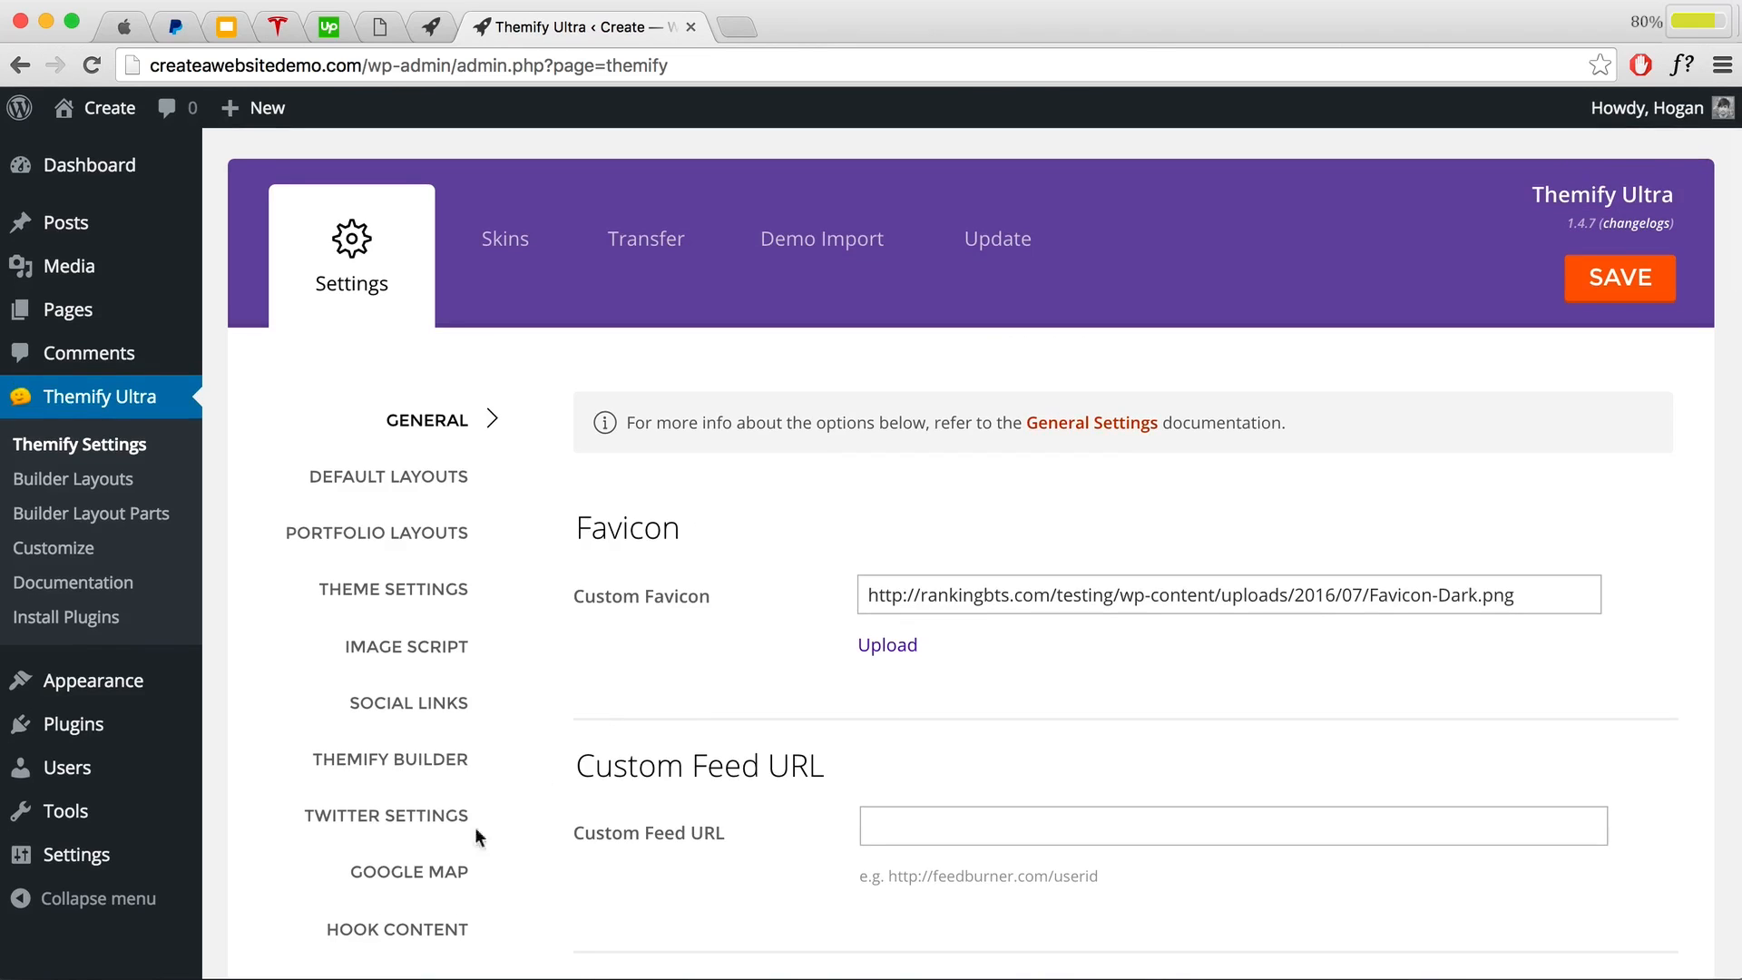
click(411, 874)
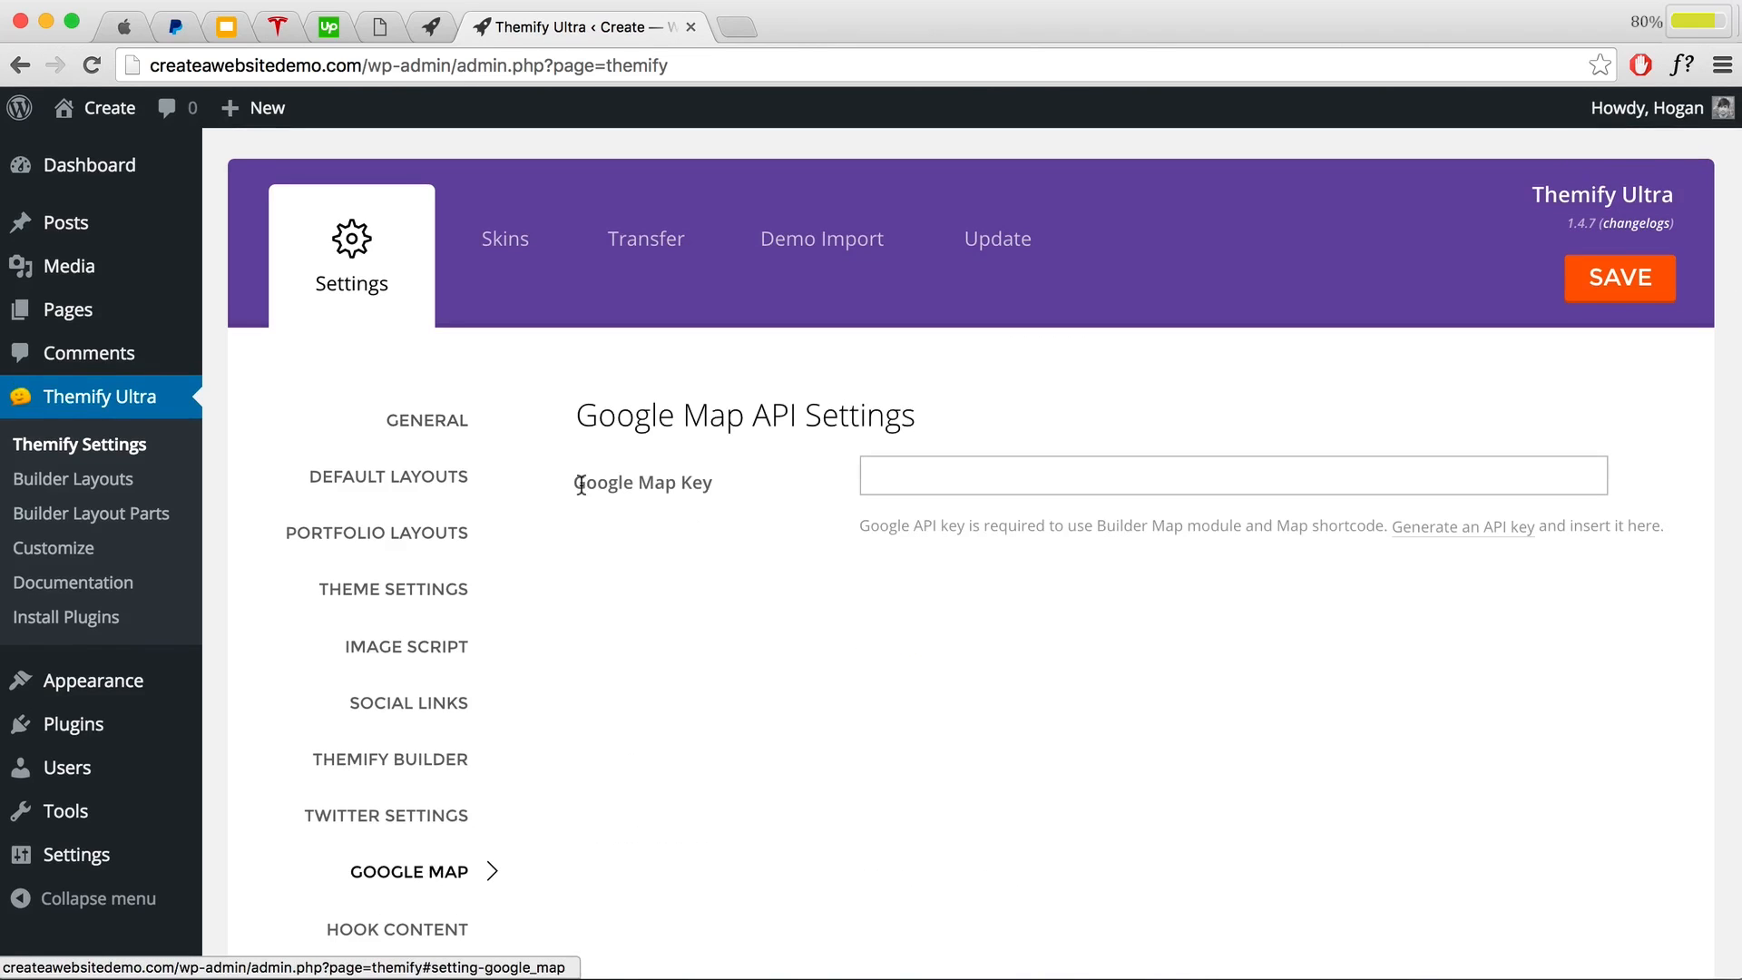
click(887, 478)
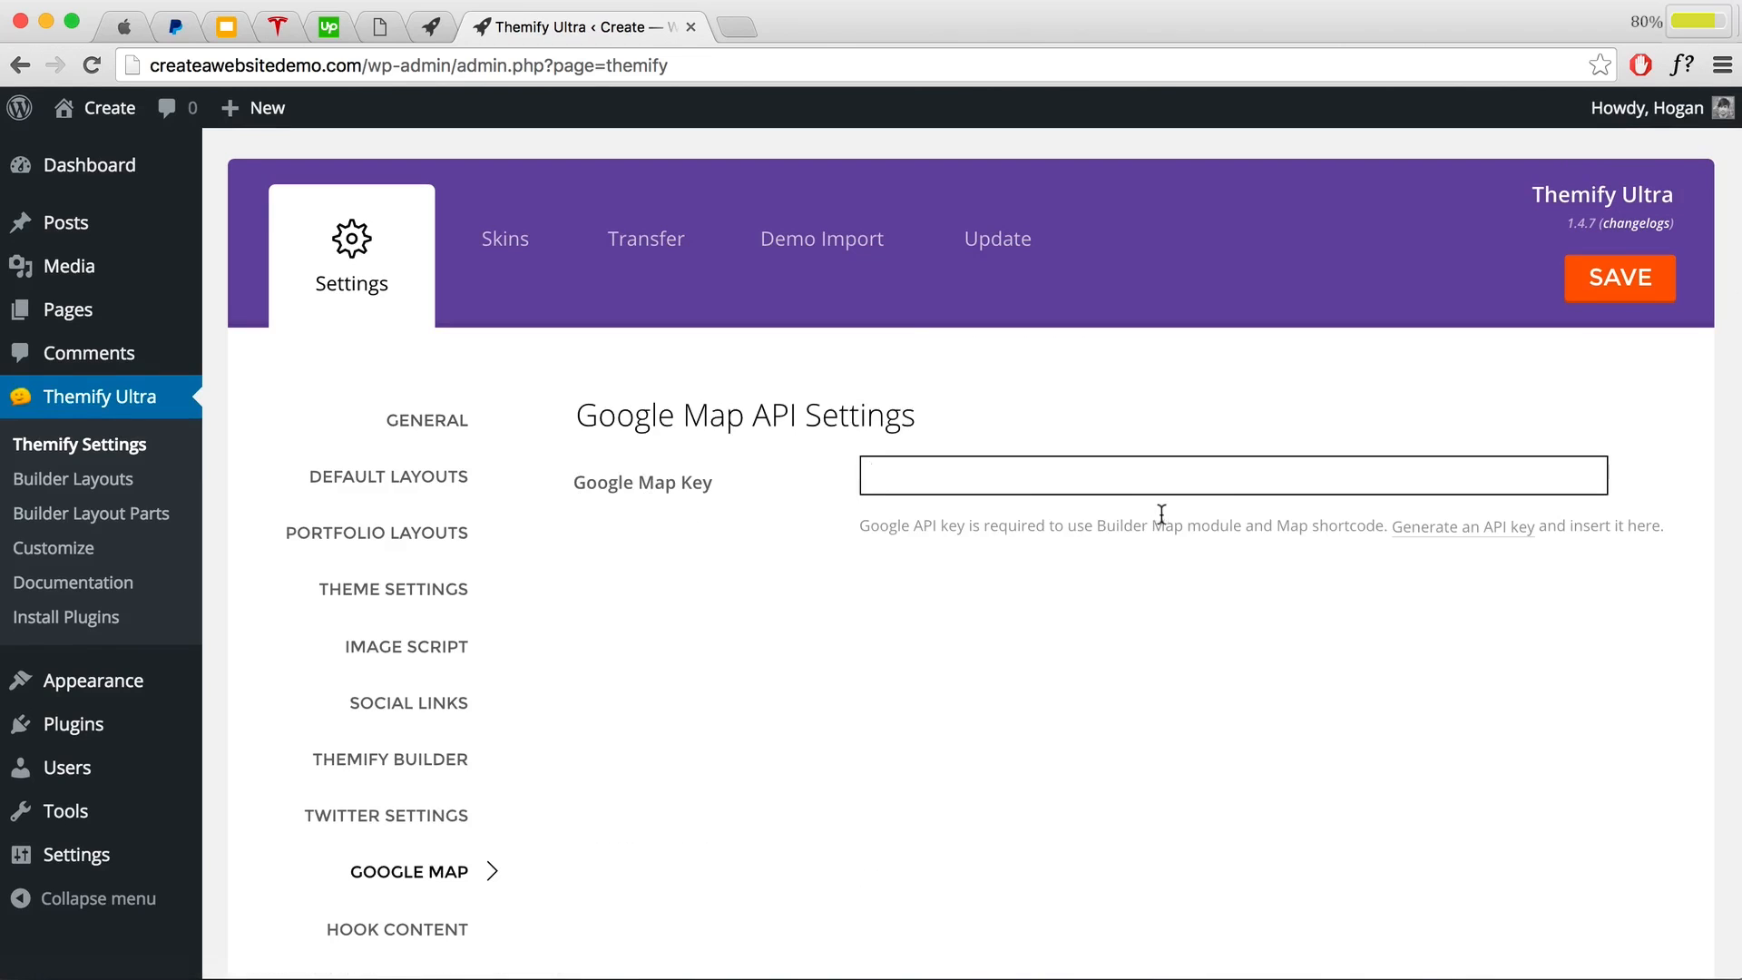
click(1430, 535)
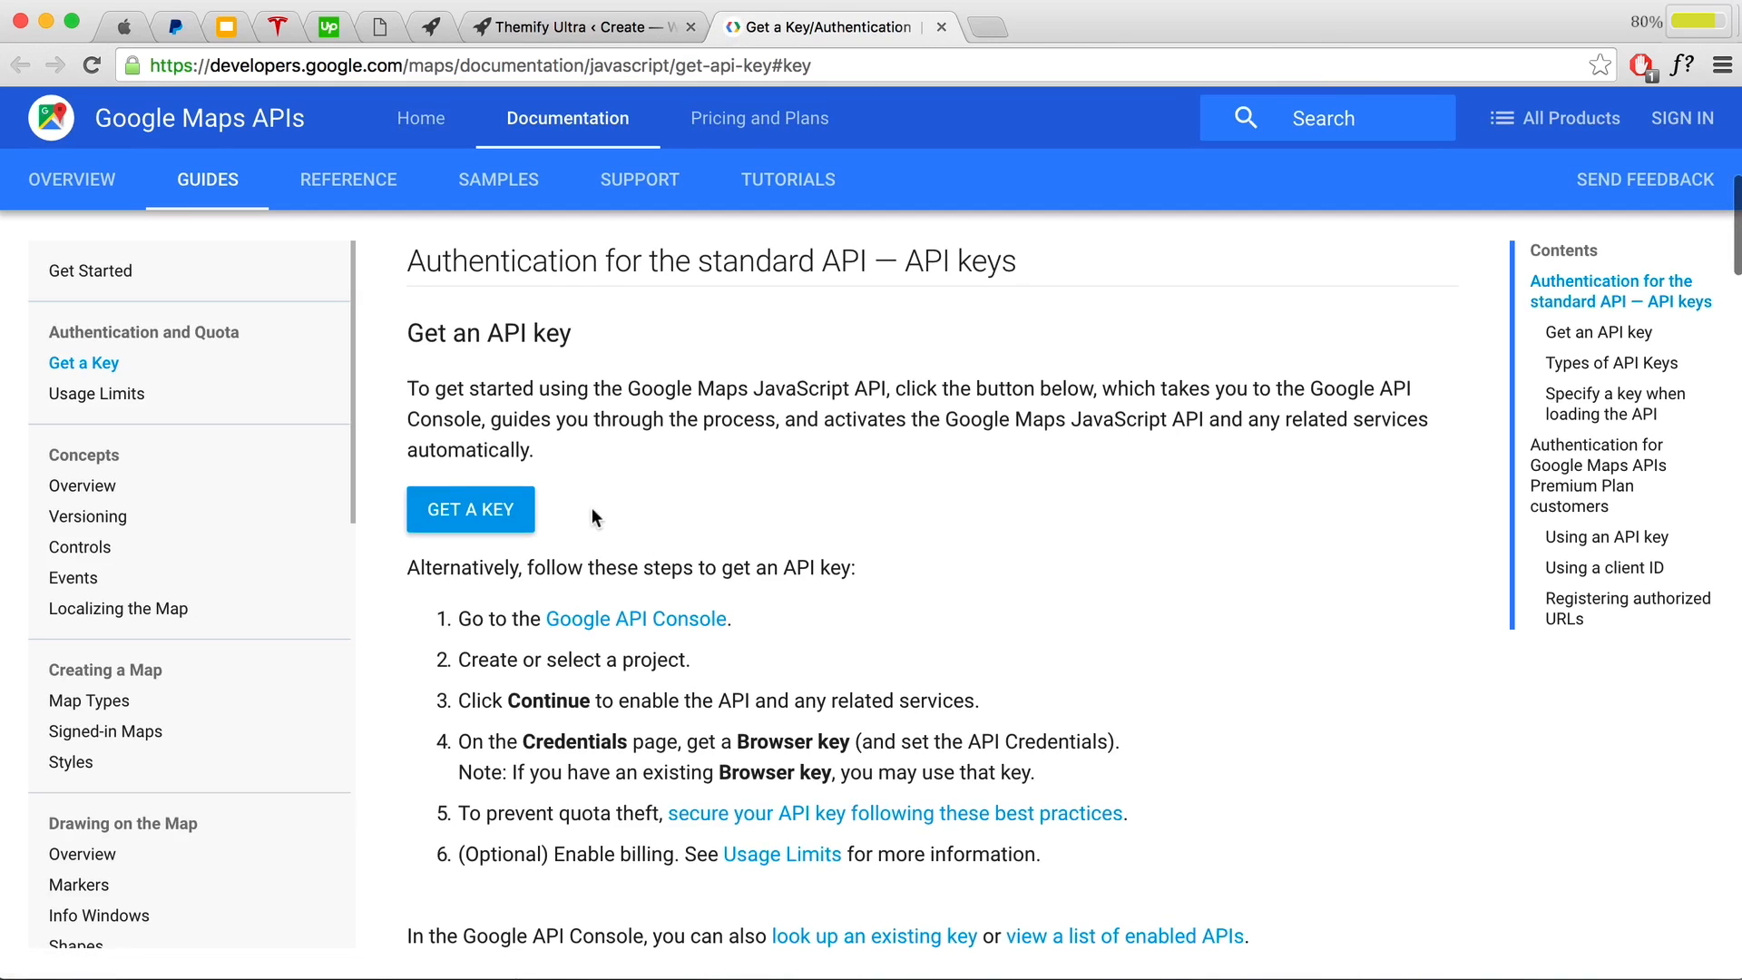
Step: Start getting a key in the Google API Console and sign in with the account password
click(494, 510)
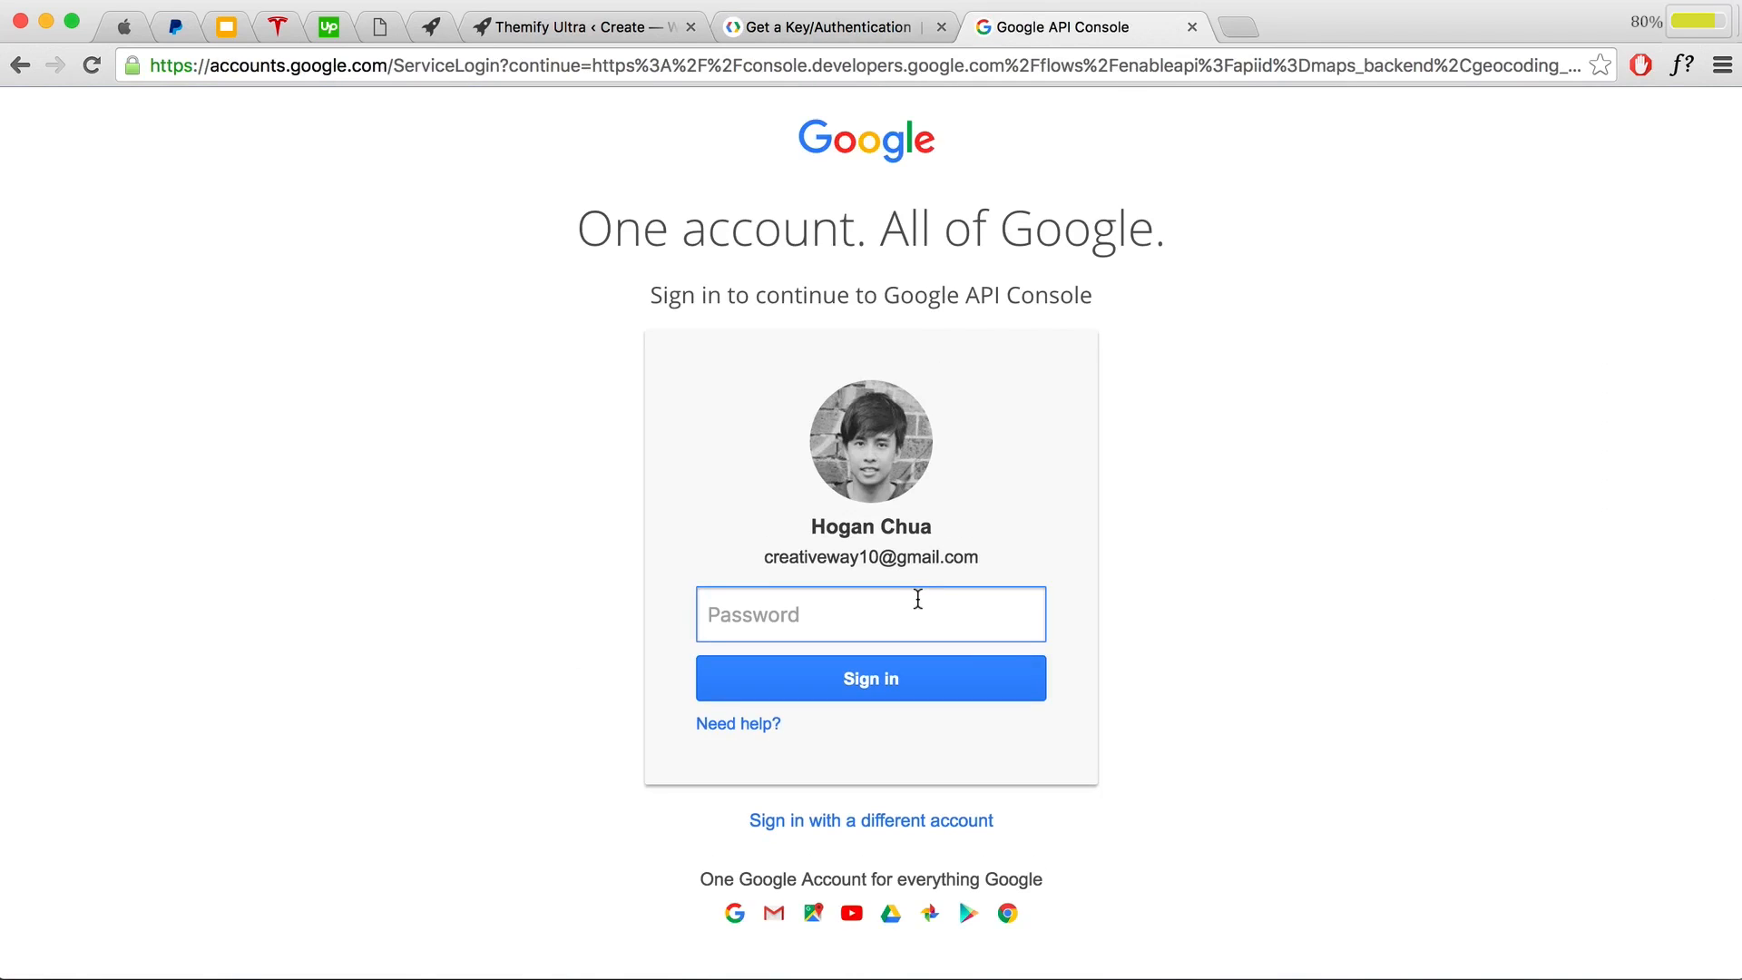
text(********)
click(950, 663)
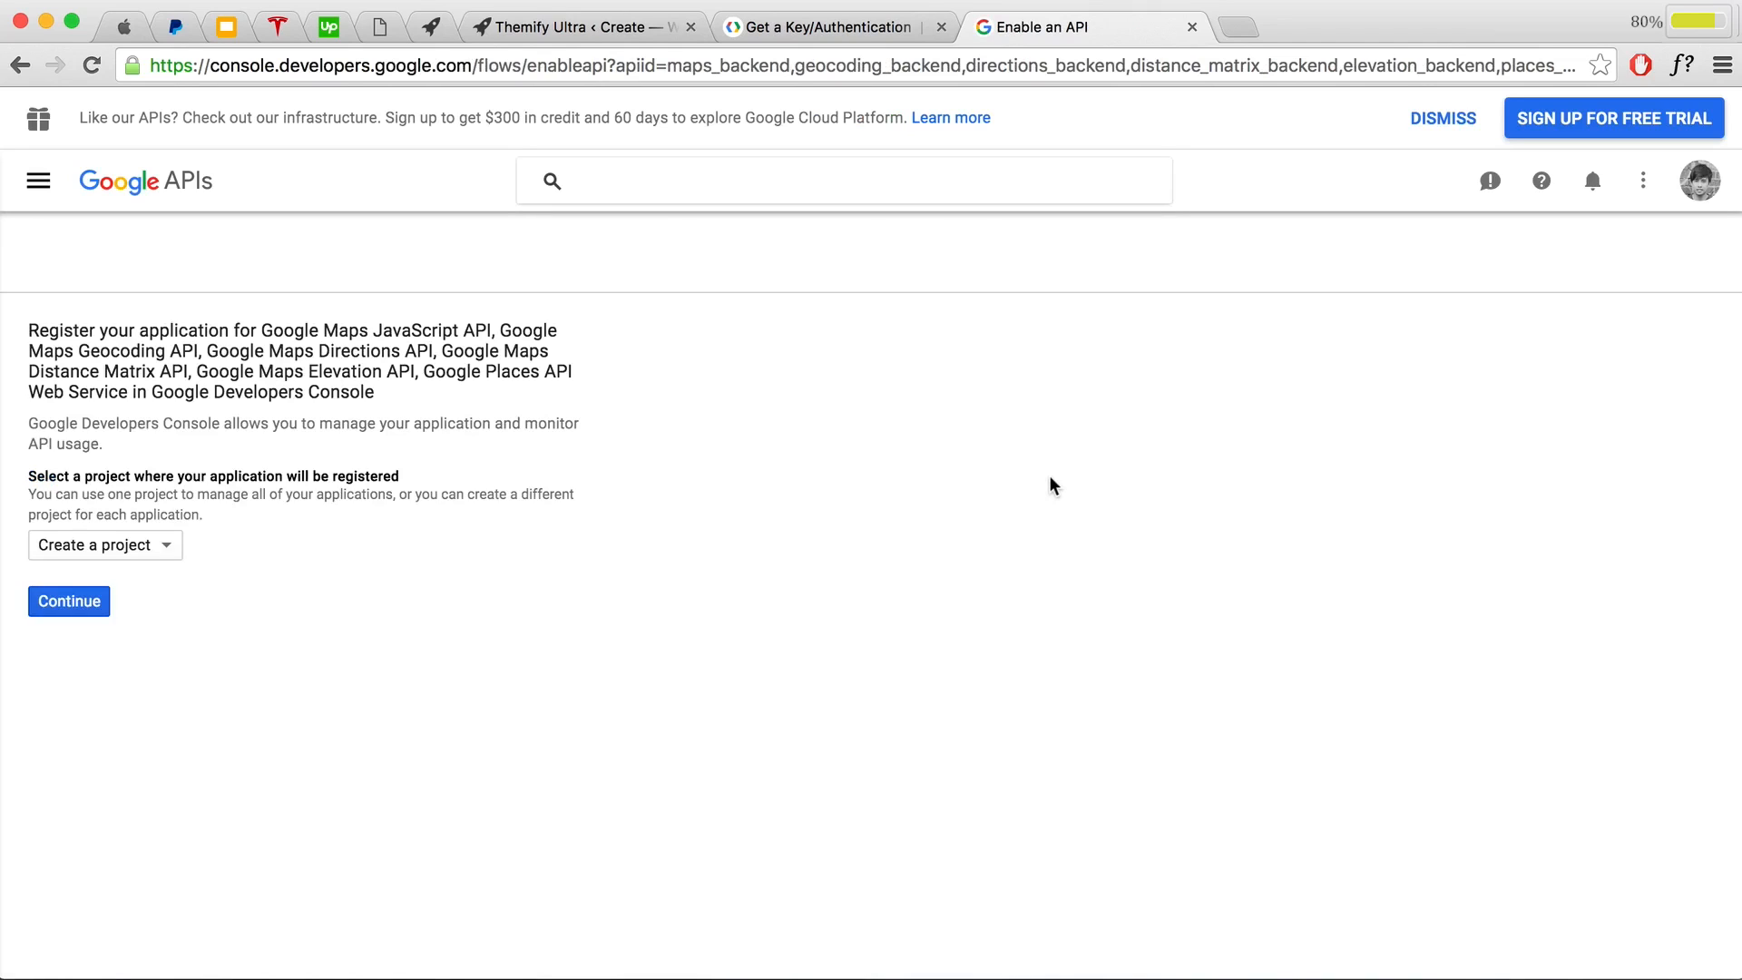
Step: Create the browser API key 'Browser key 1', copy it, and return to the Google Map Key field
click(76, 604)
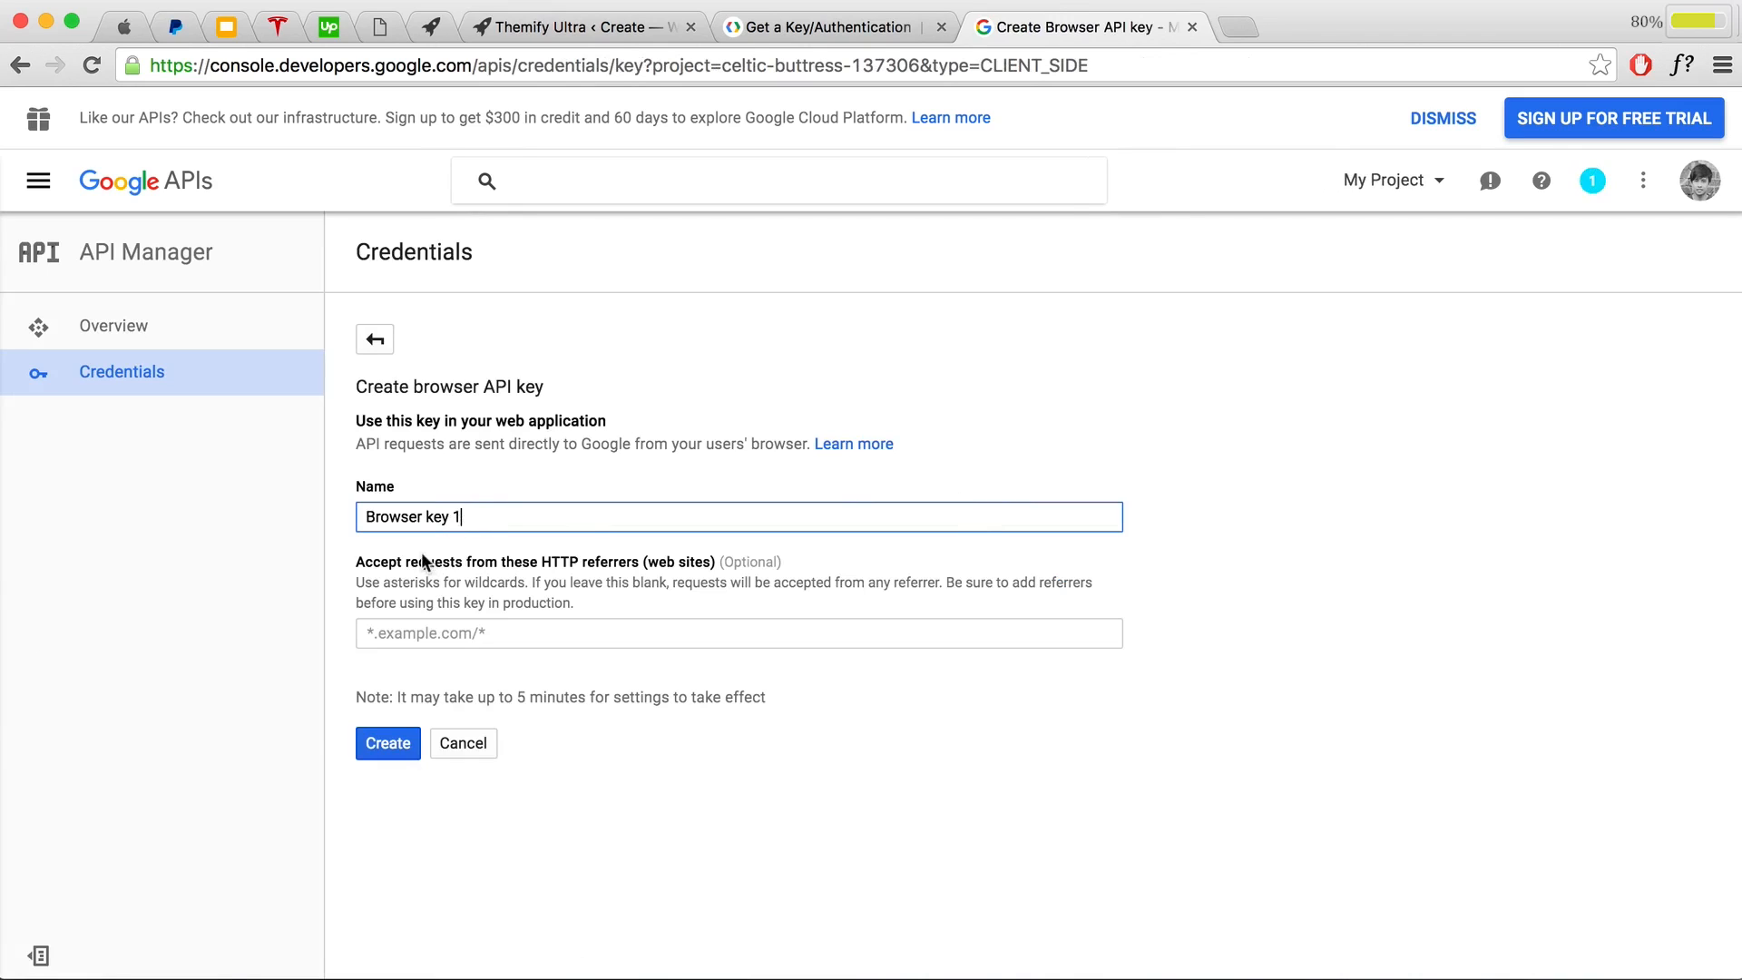
click(388, 755)
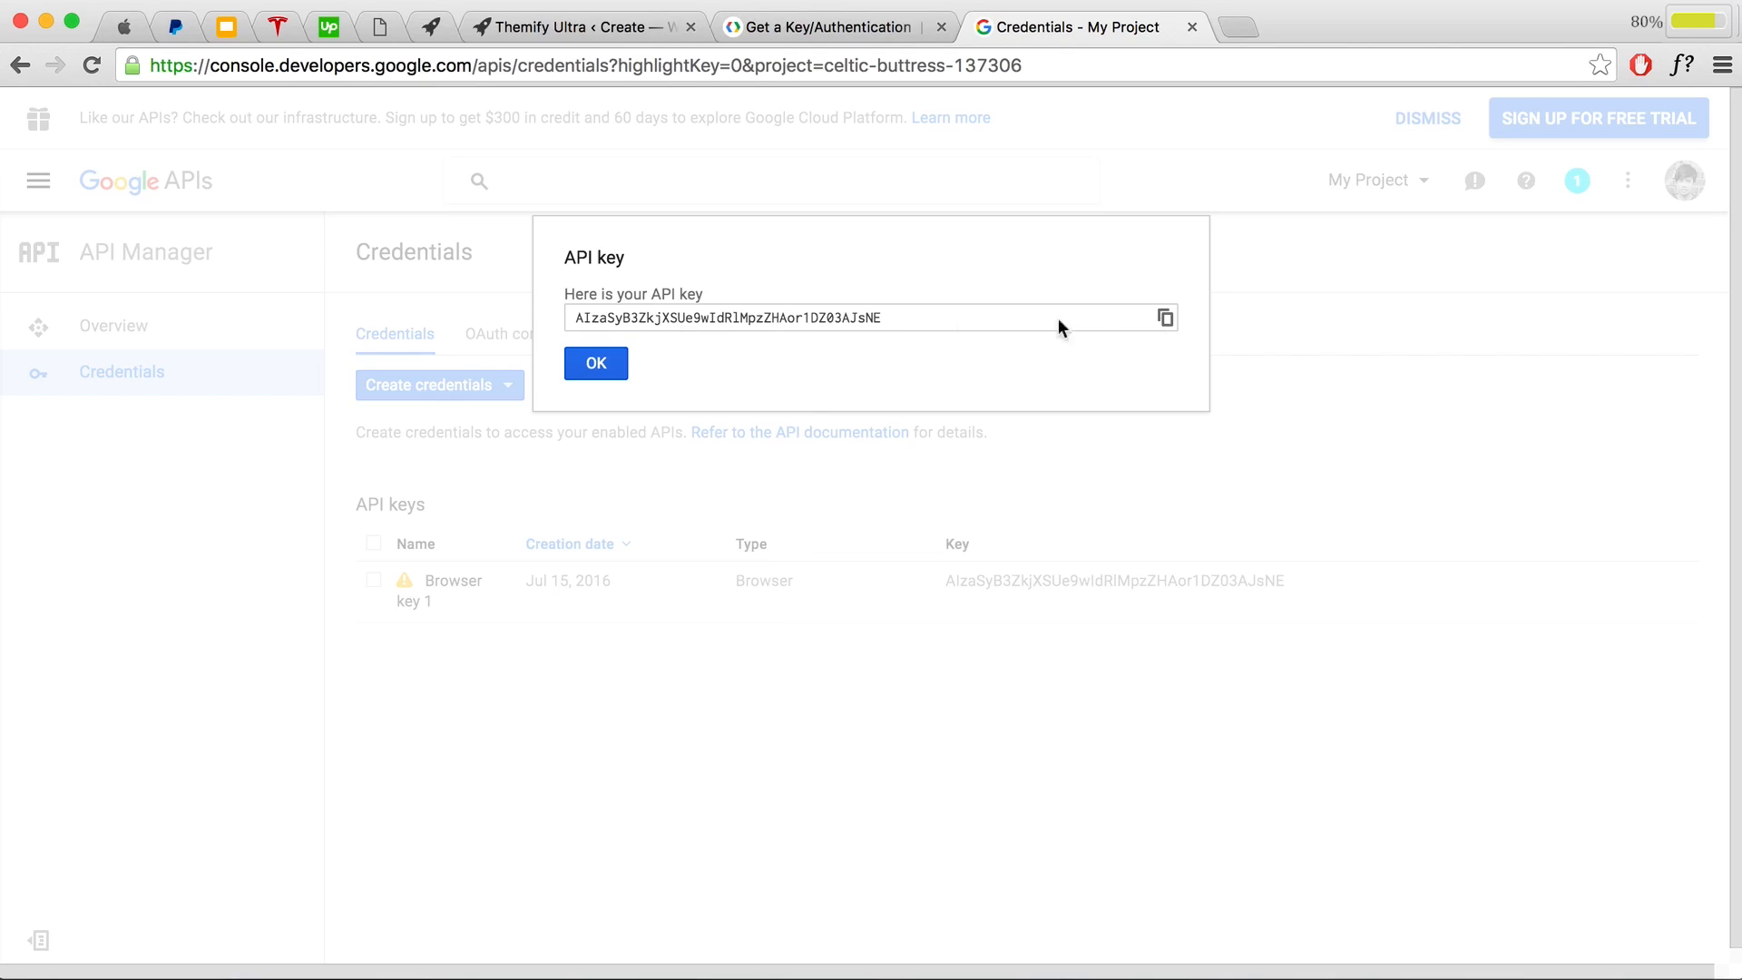
click(1165, 319)
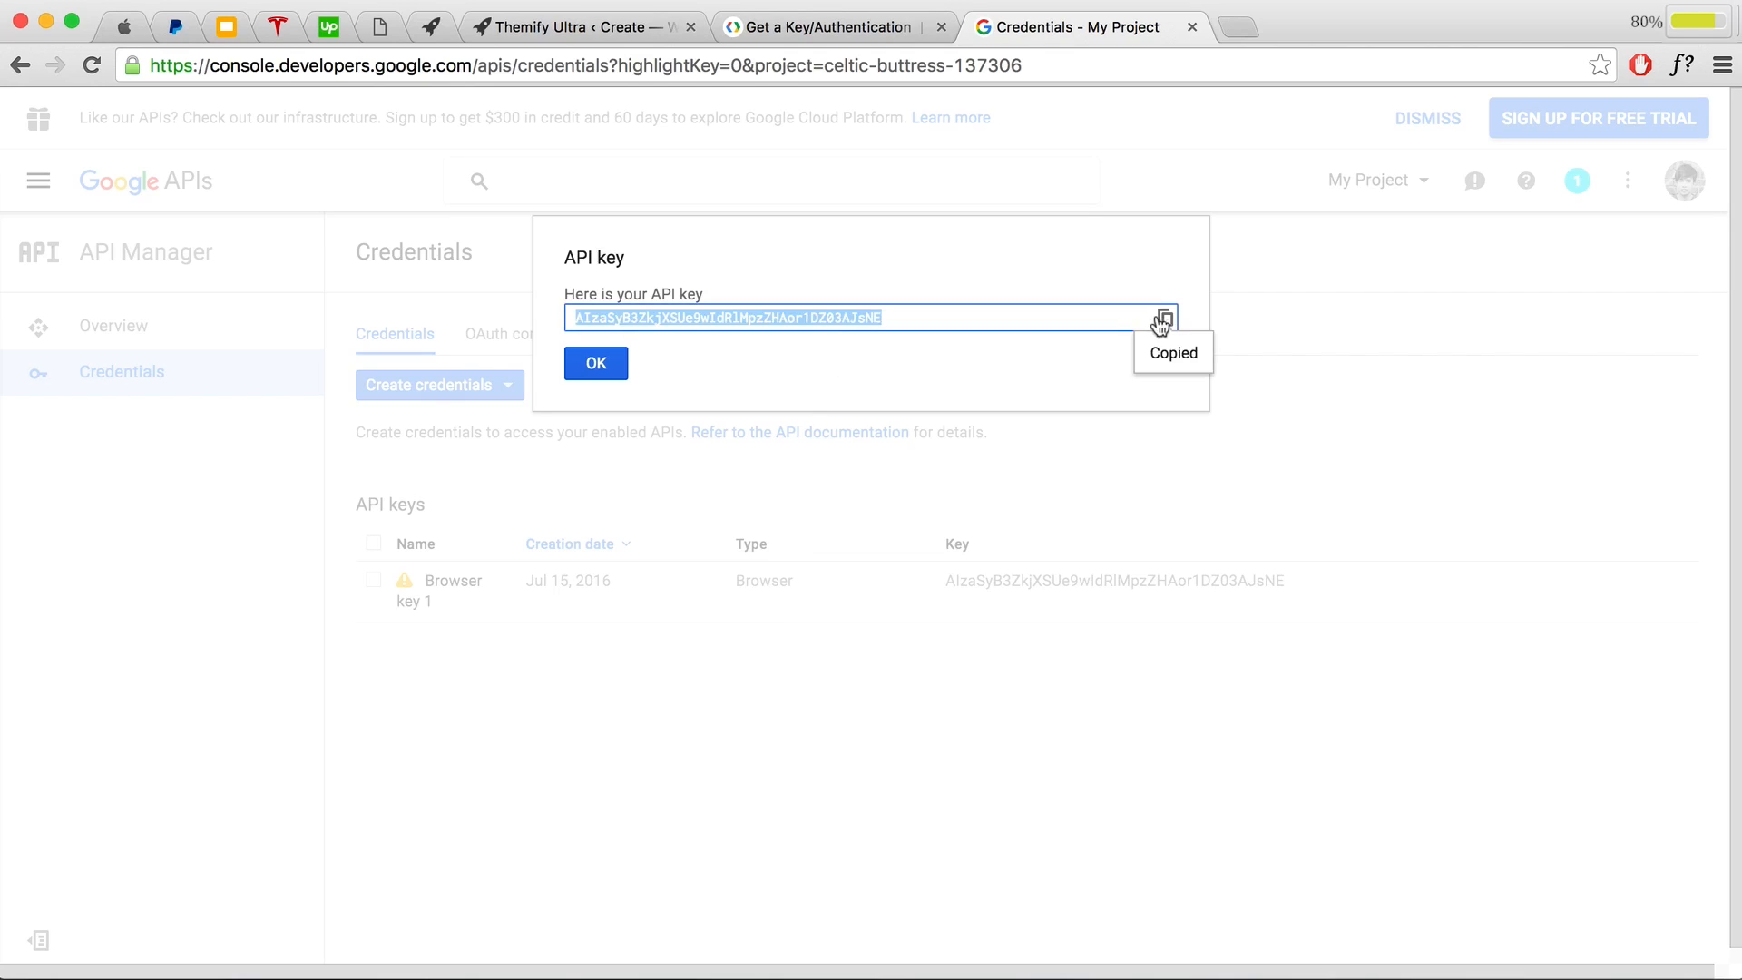
click(597, 365)
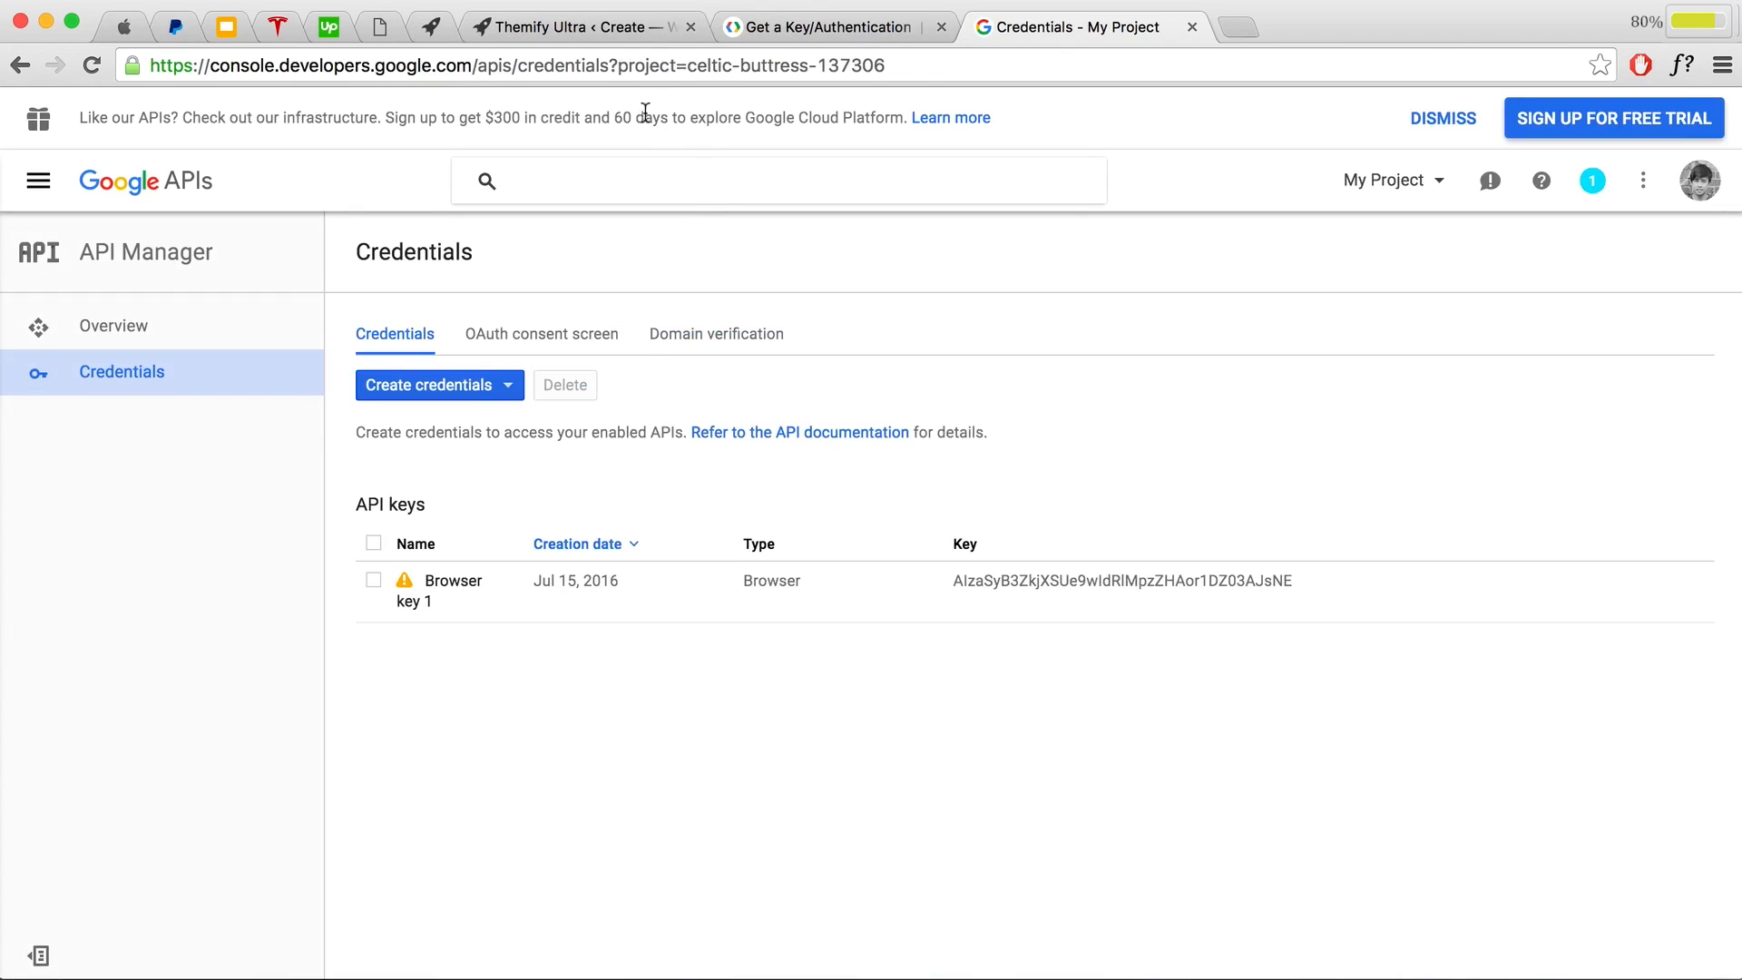
click(607, 31)
click(936, 476)
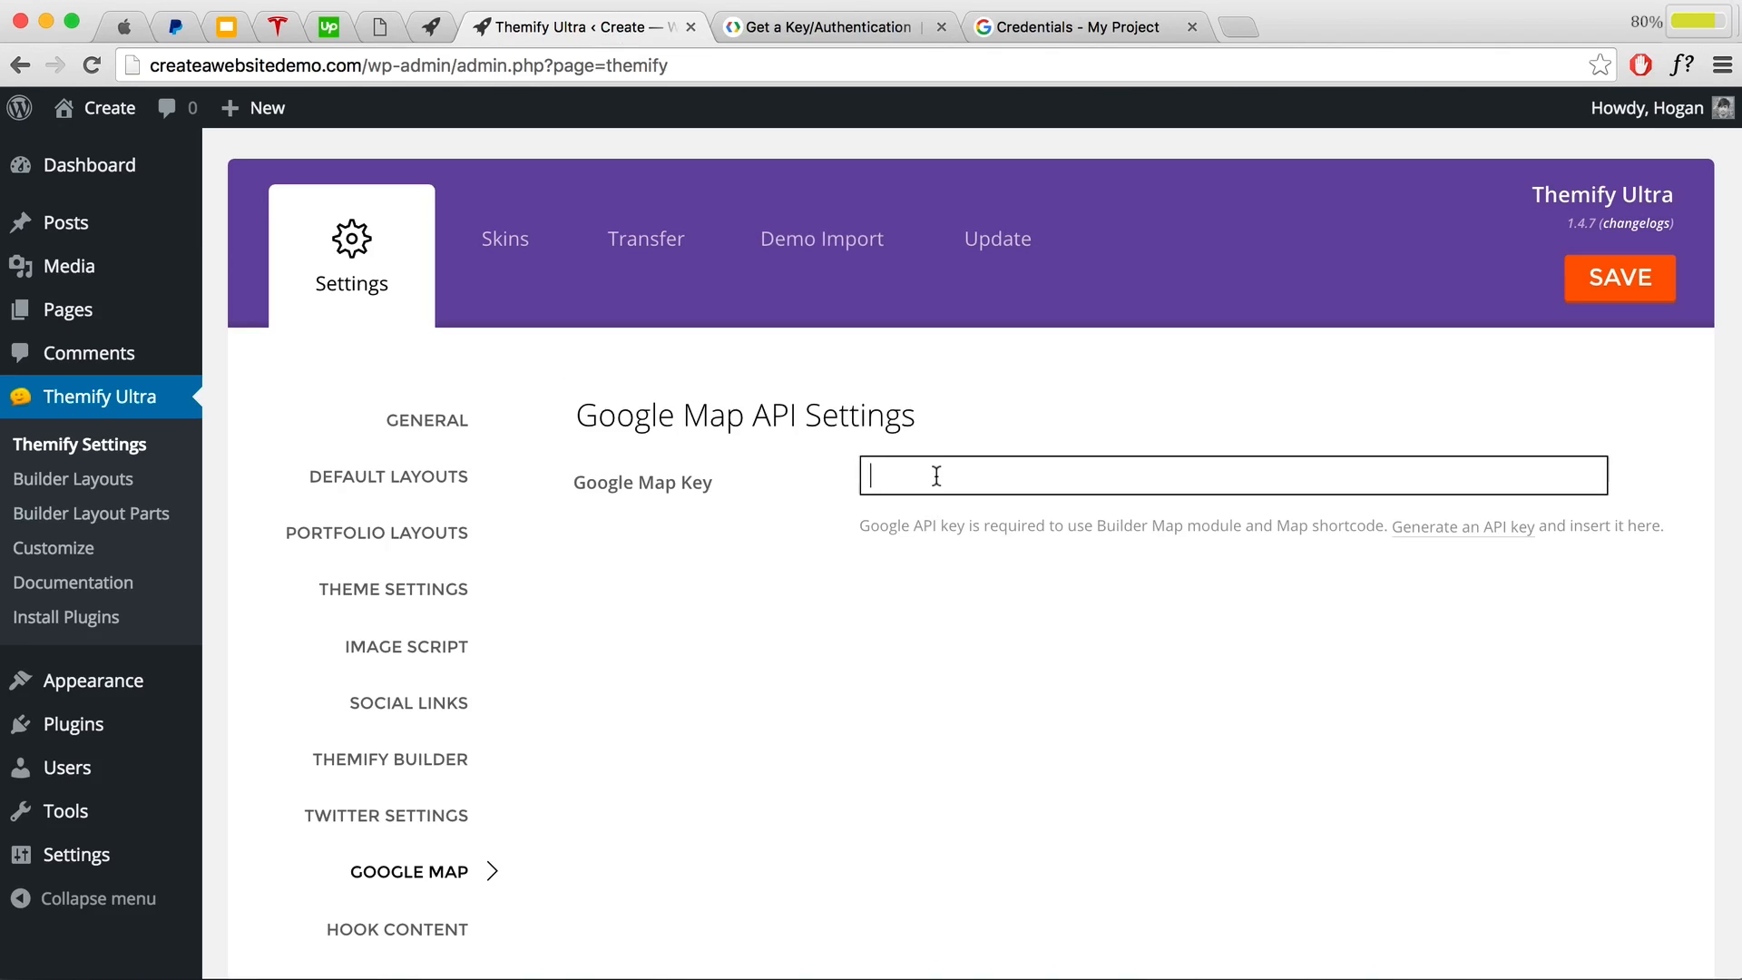
Step: Paste the copied API key as the Google Map Key, save the theme settings, and view the live site
key(super+v)
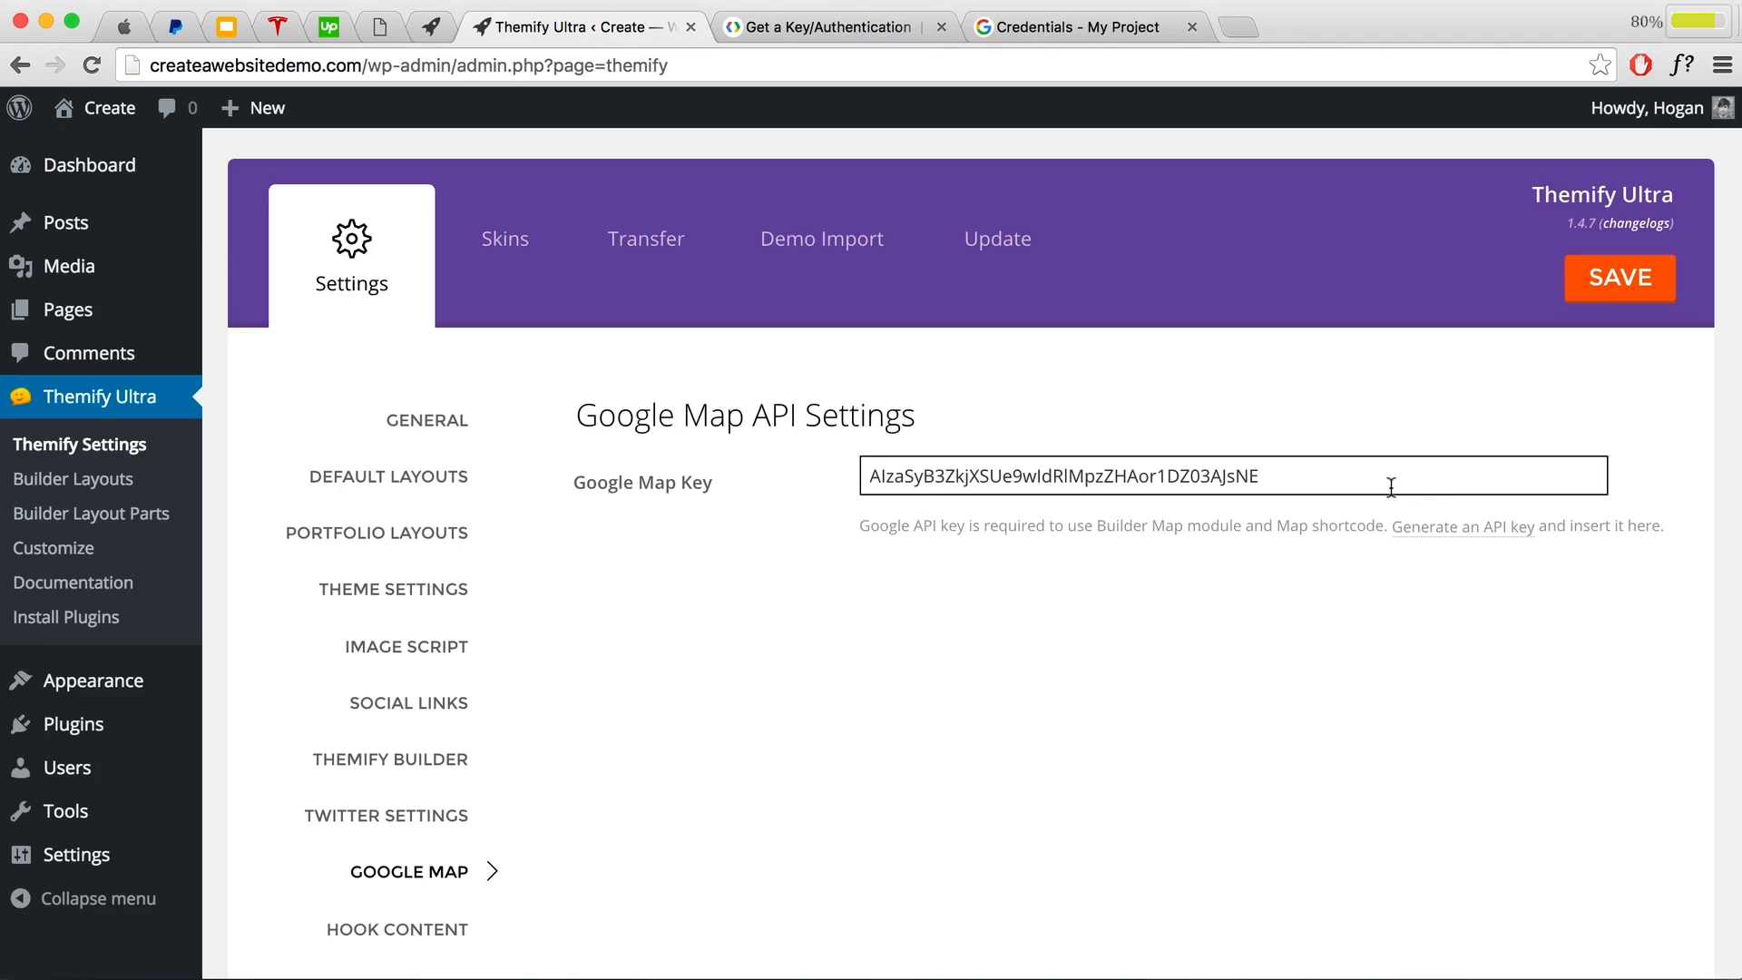
drag(1391, 487, 911, 478)
click(1354, 444)
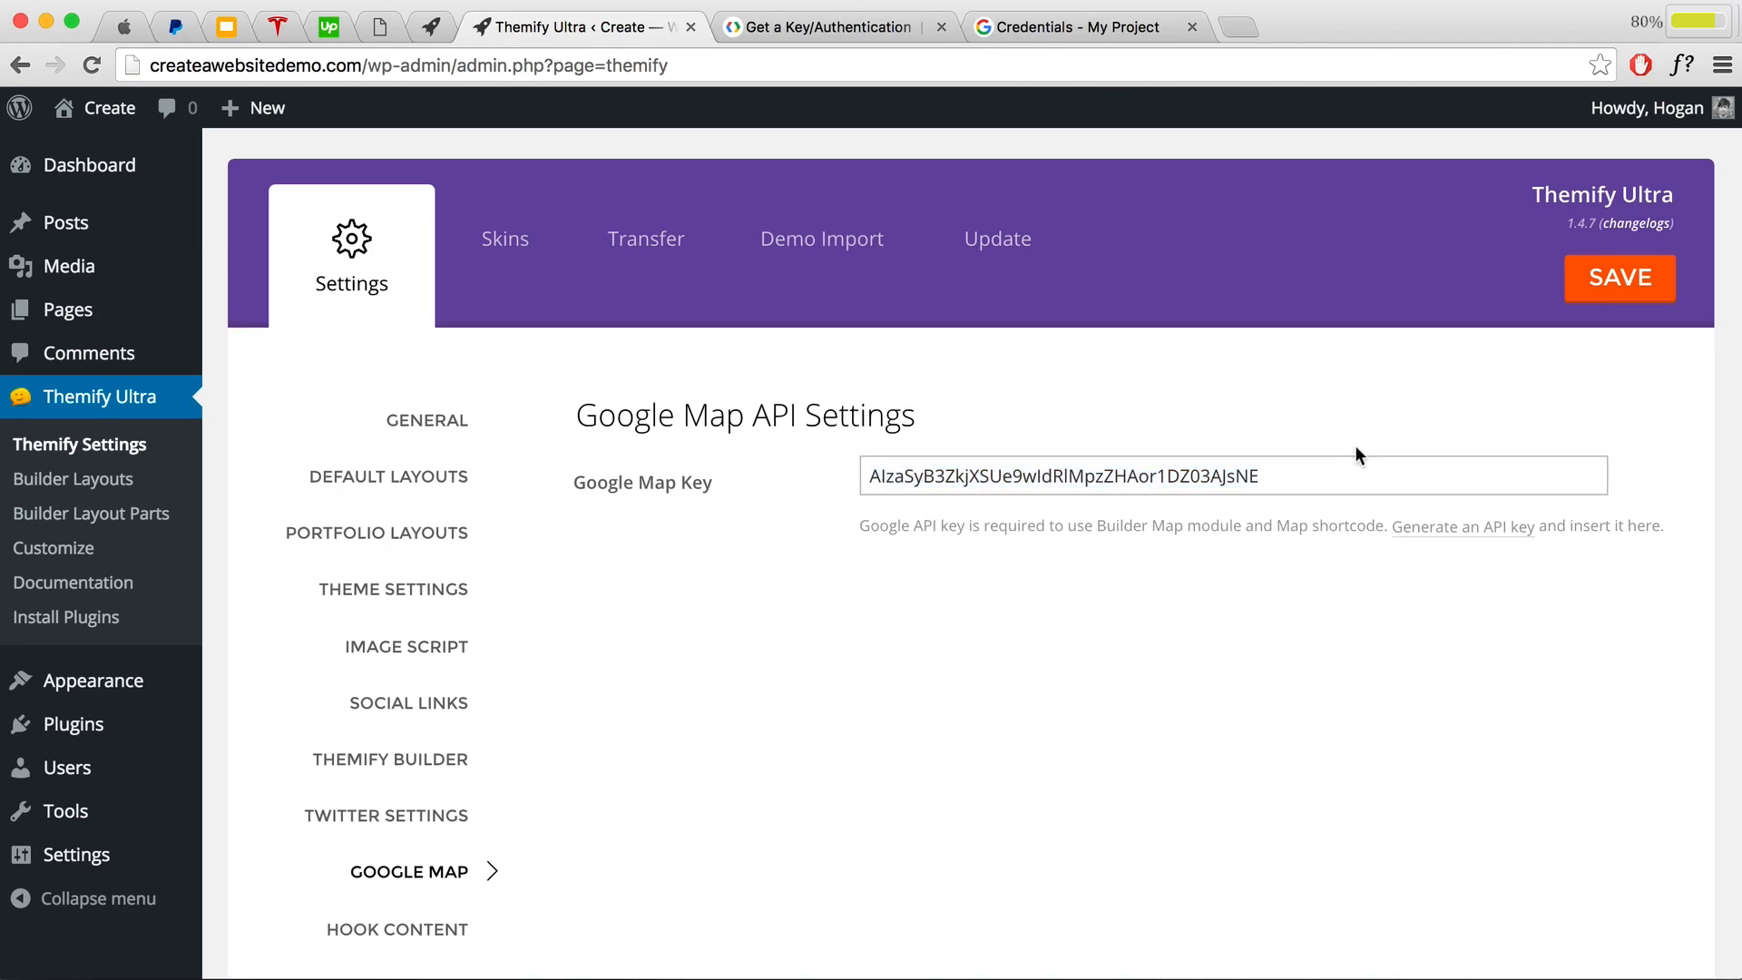
click(1619, 276)
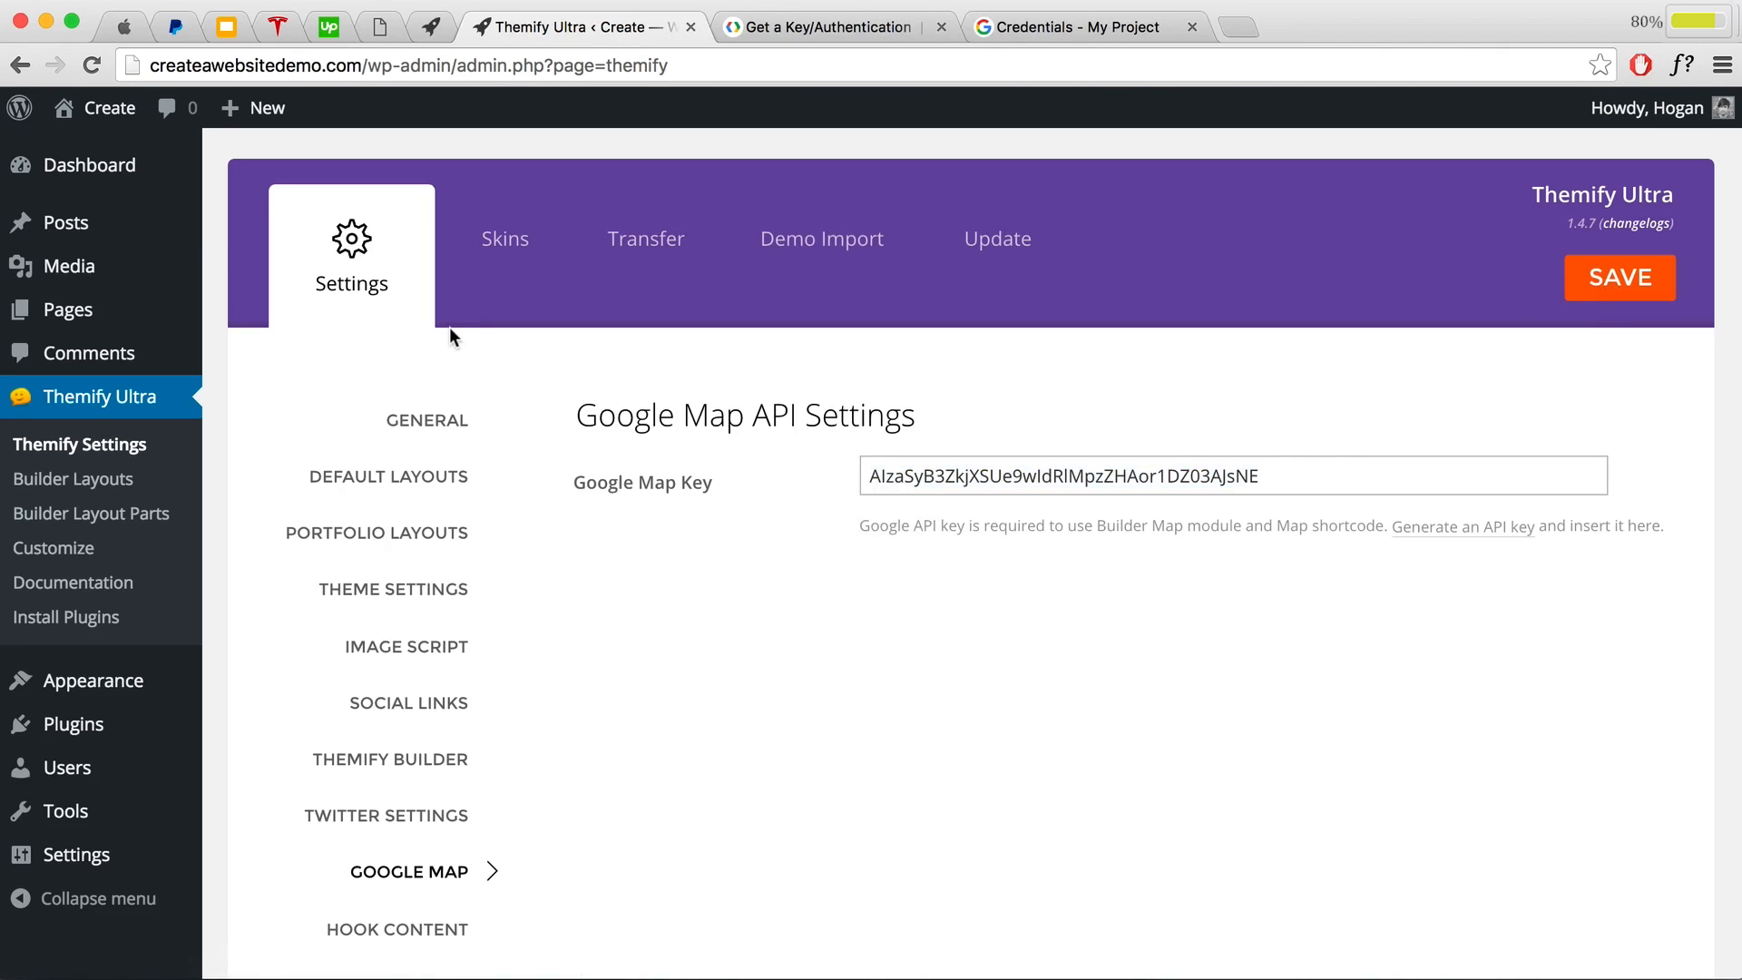
mouse_move(96, 111)
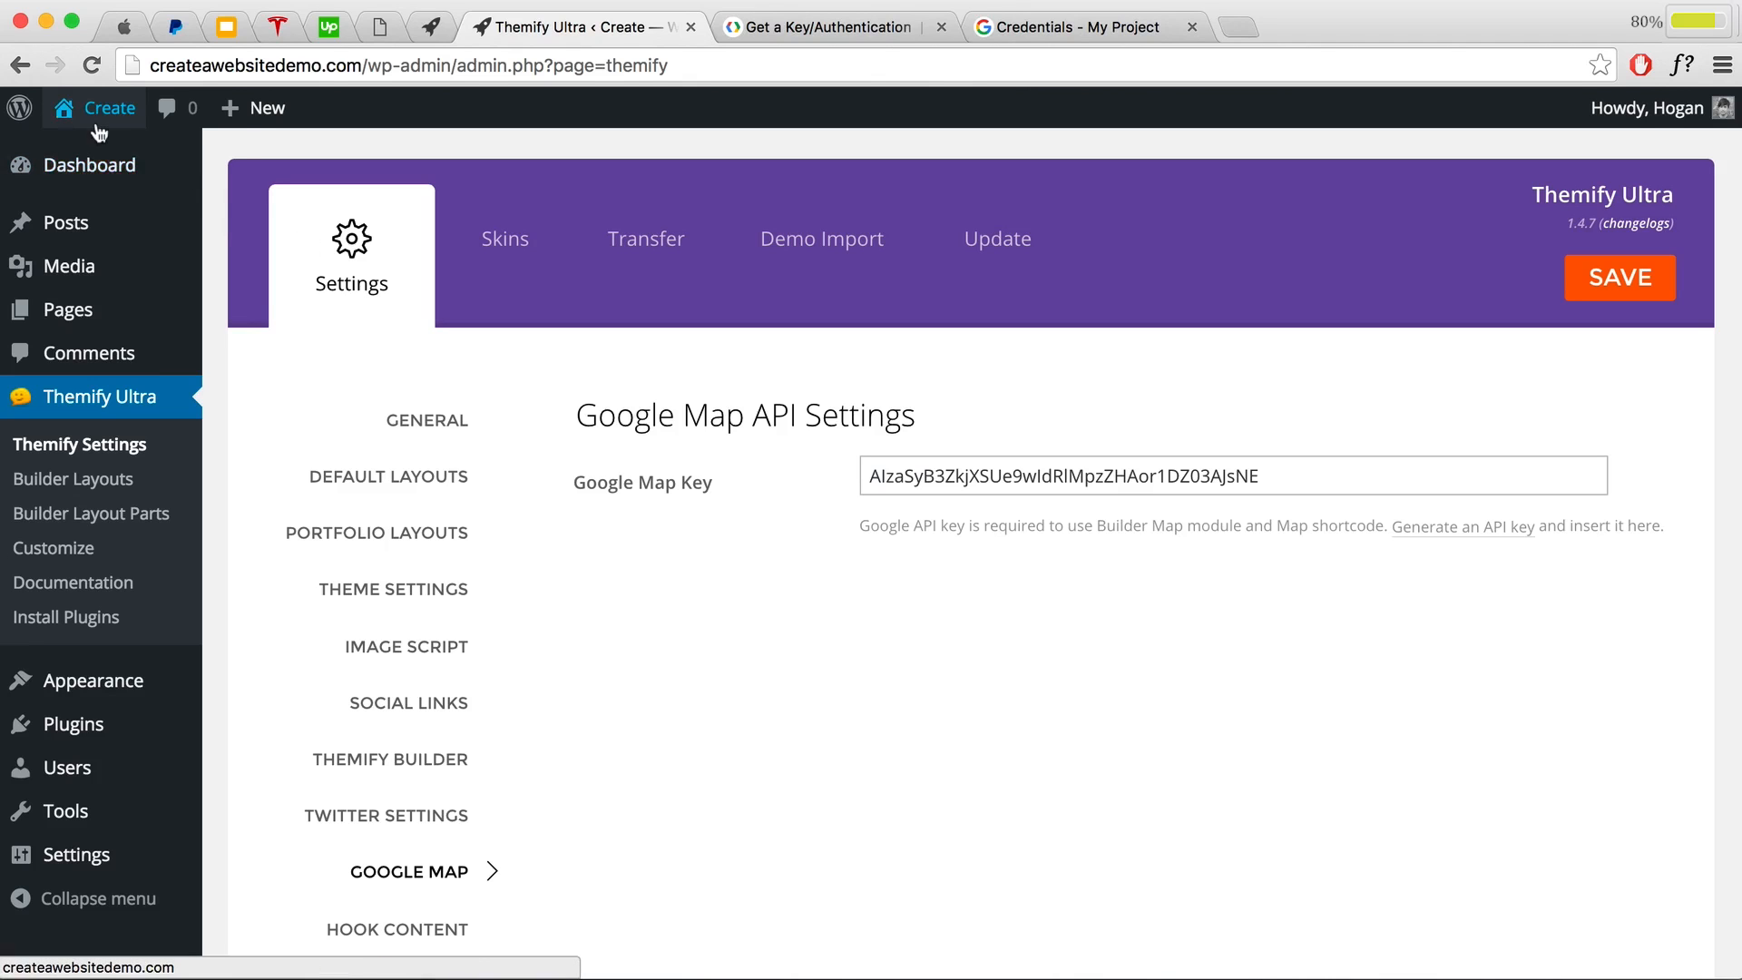
click(92, 153)
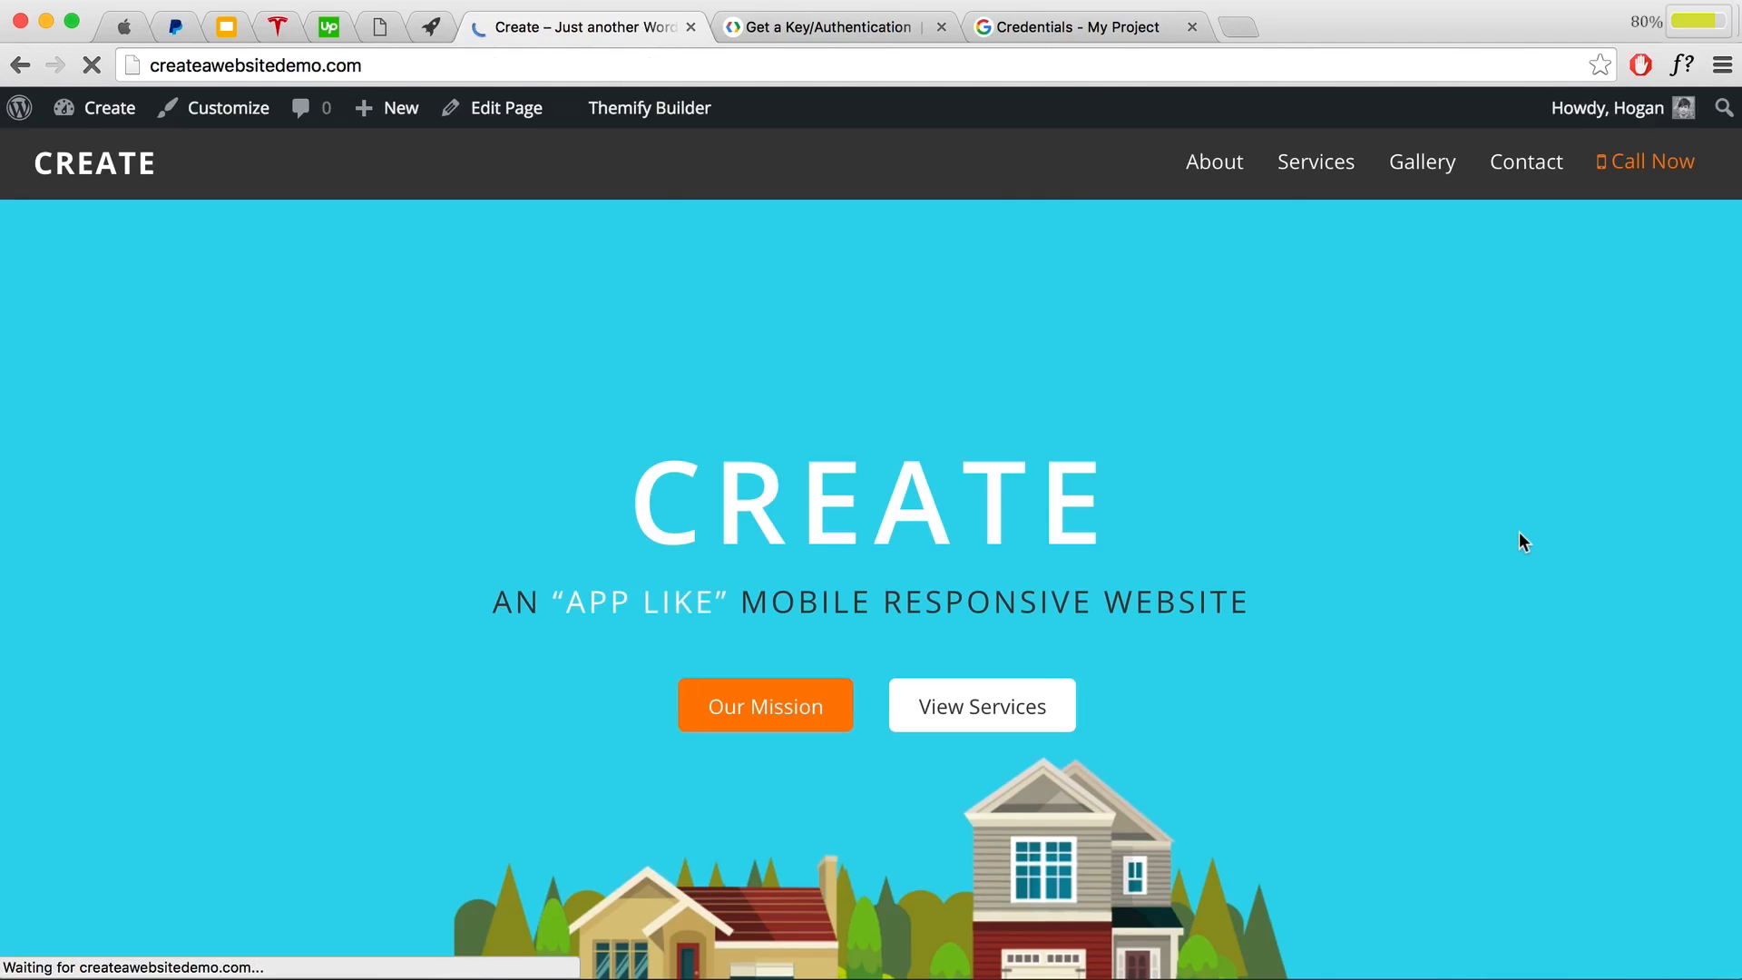
Step: Turn on the Builder for the homepage and open the Map module's settings
scroll(1516, 536, down, 20)
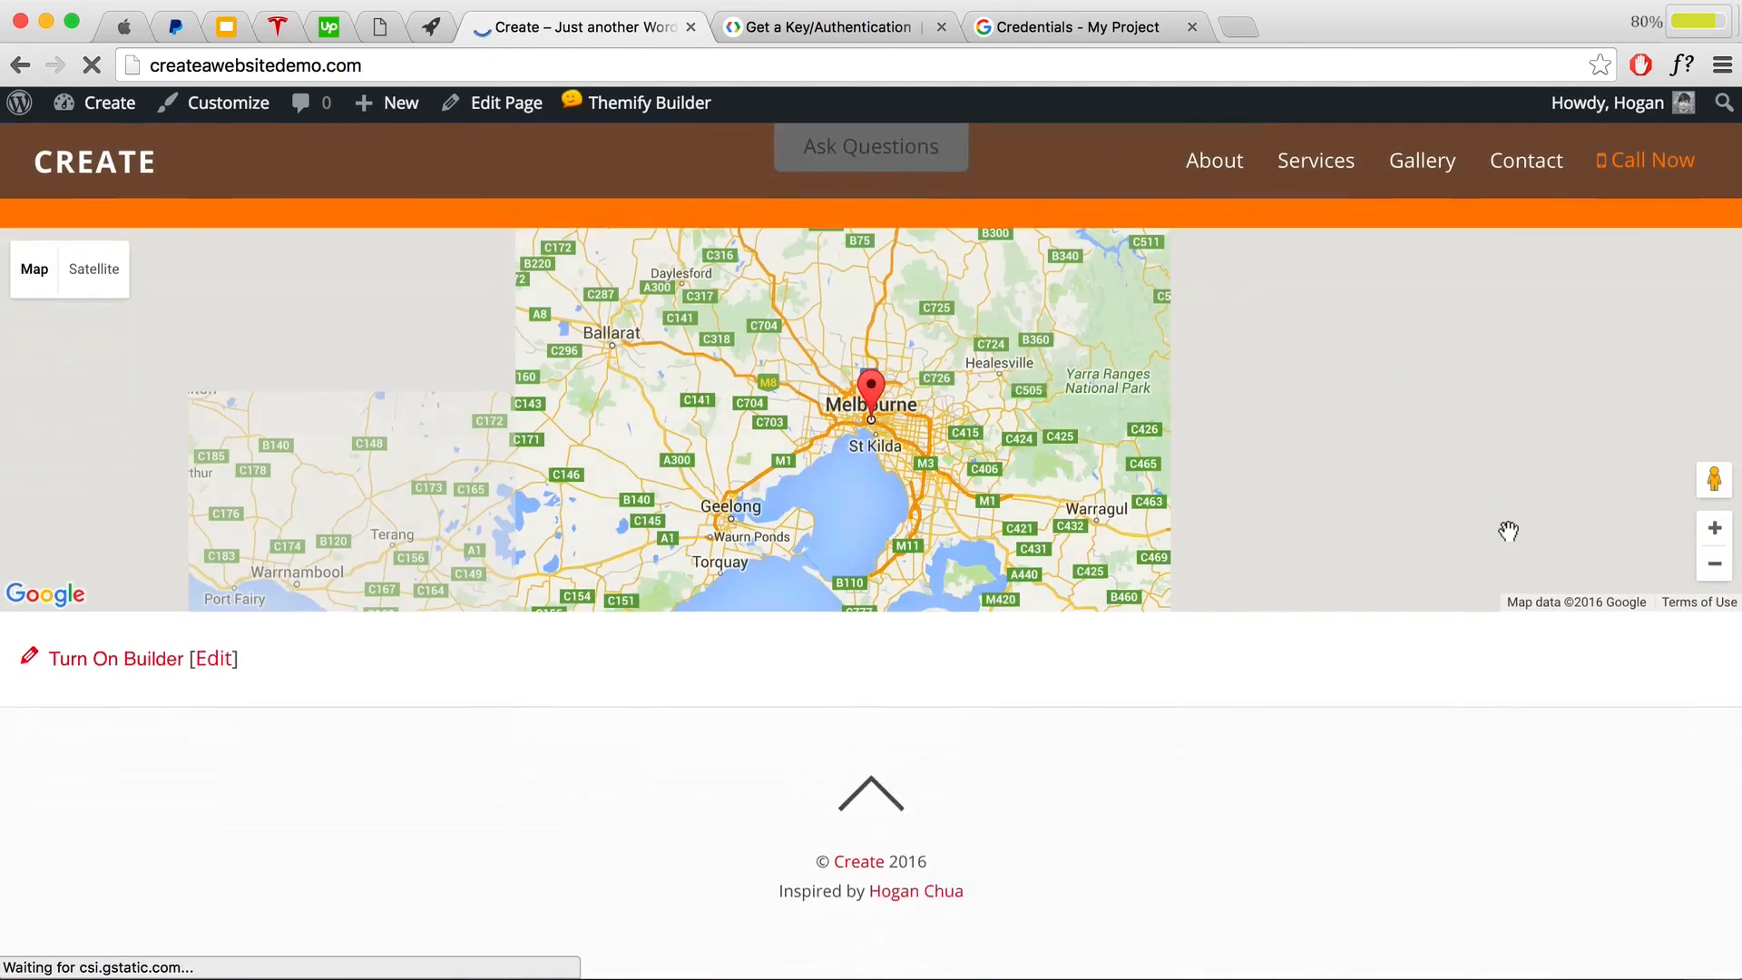
scroll(1508, 533, down, 3)
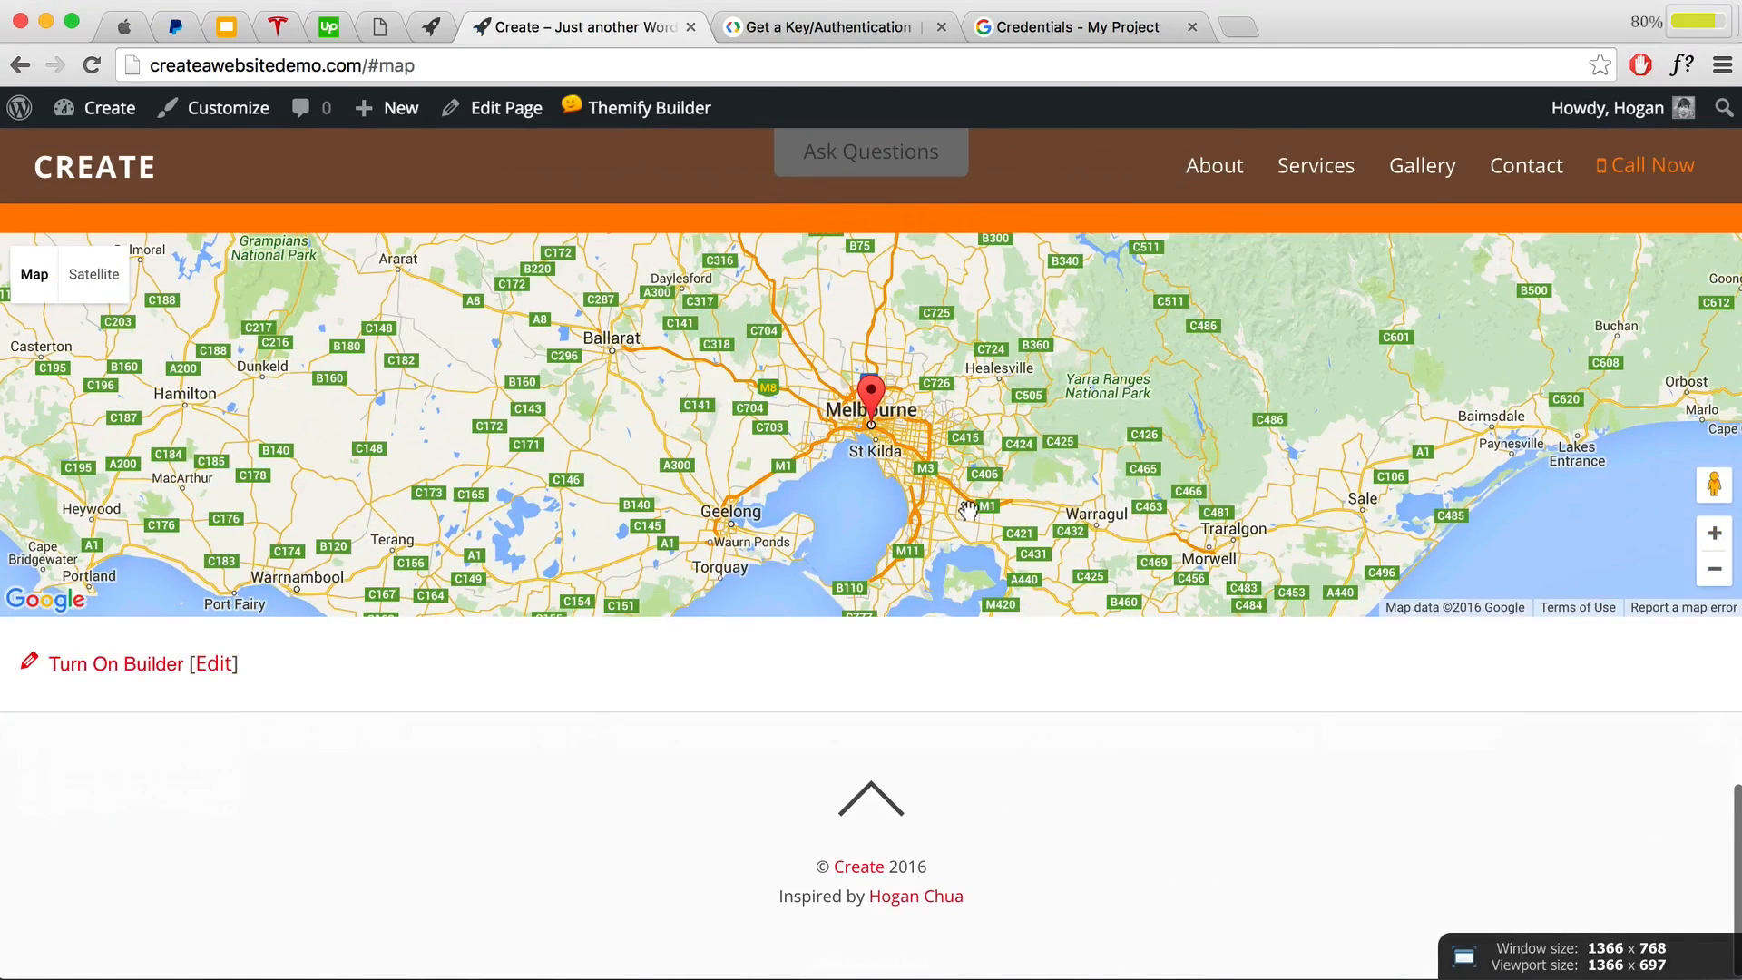
scroll(971, 539, up, 1)
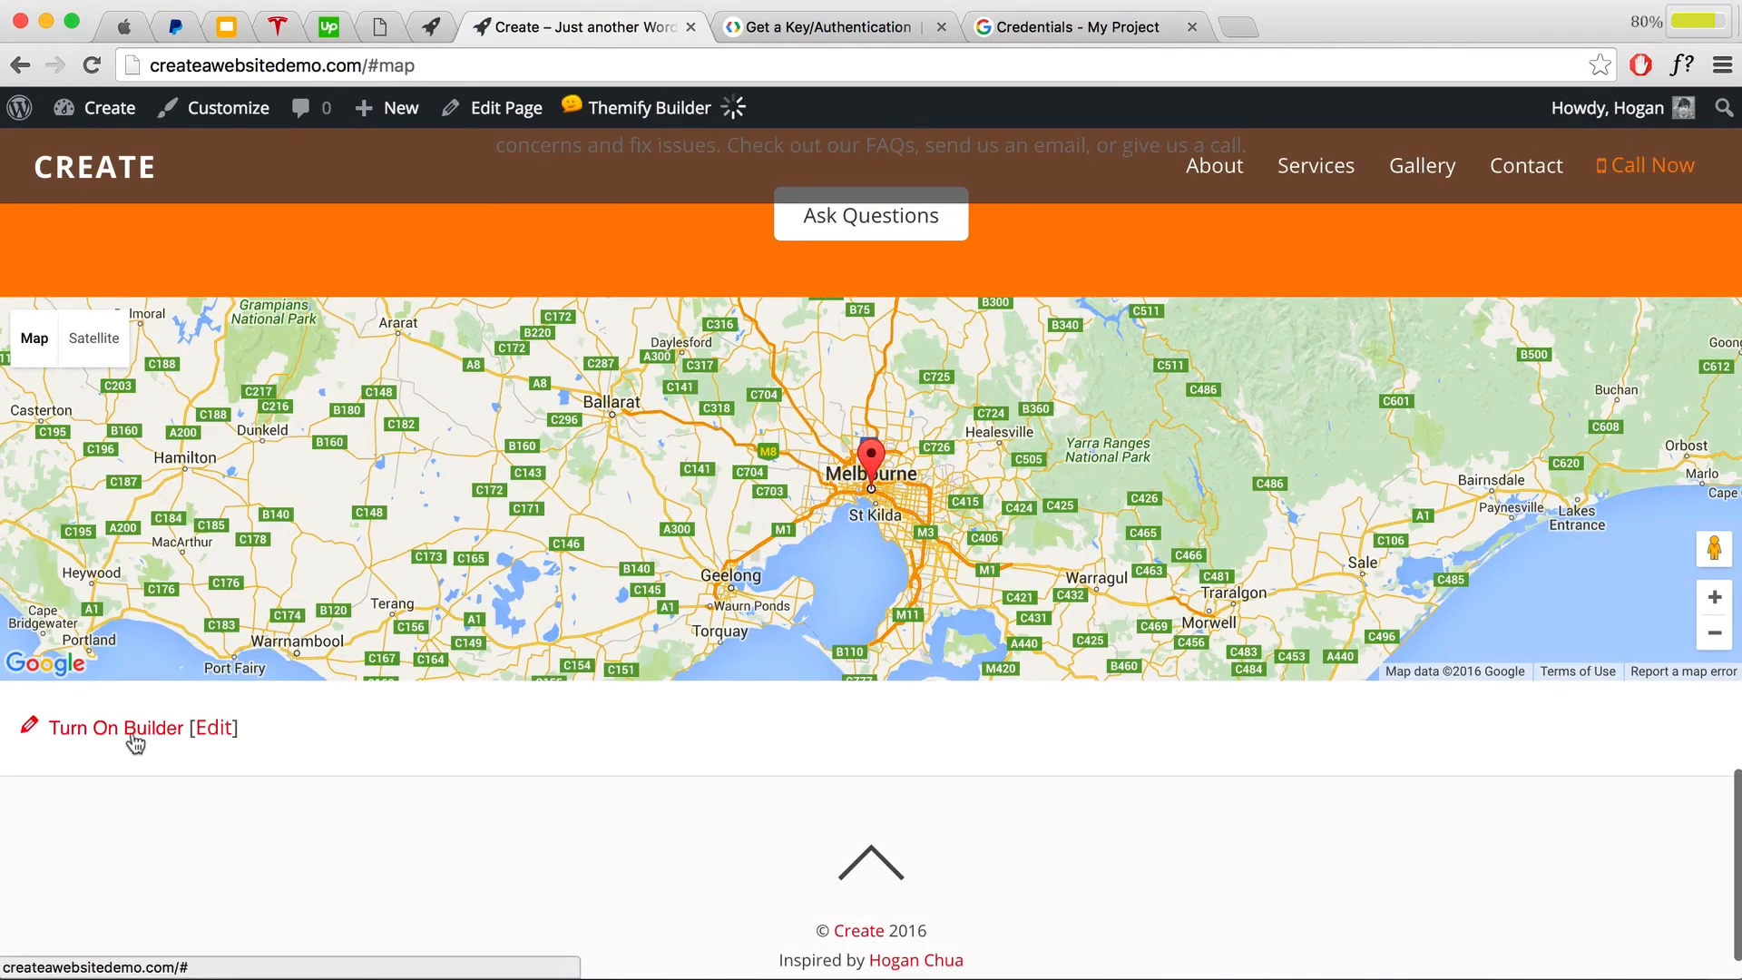
click(153, 735)
click(1005, 616)
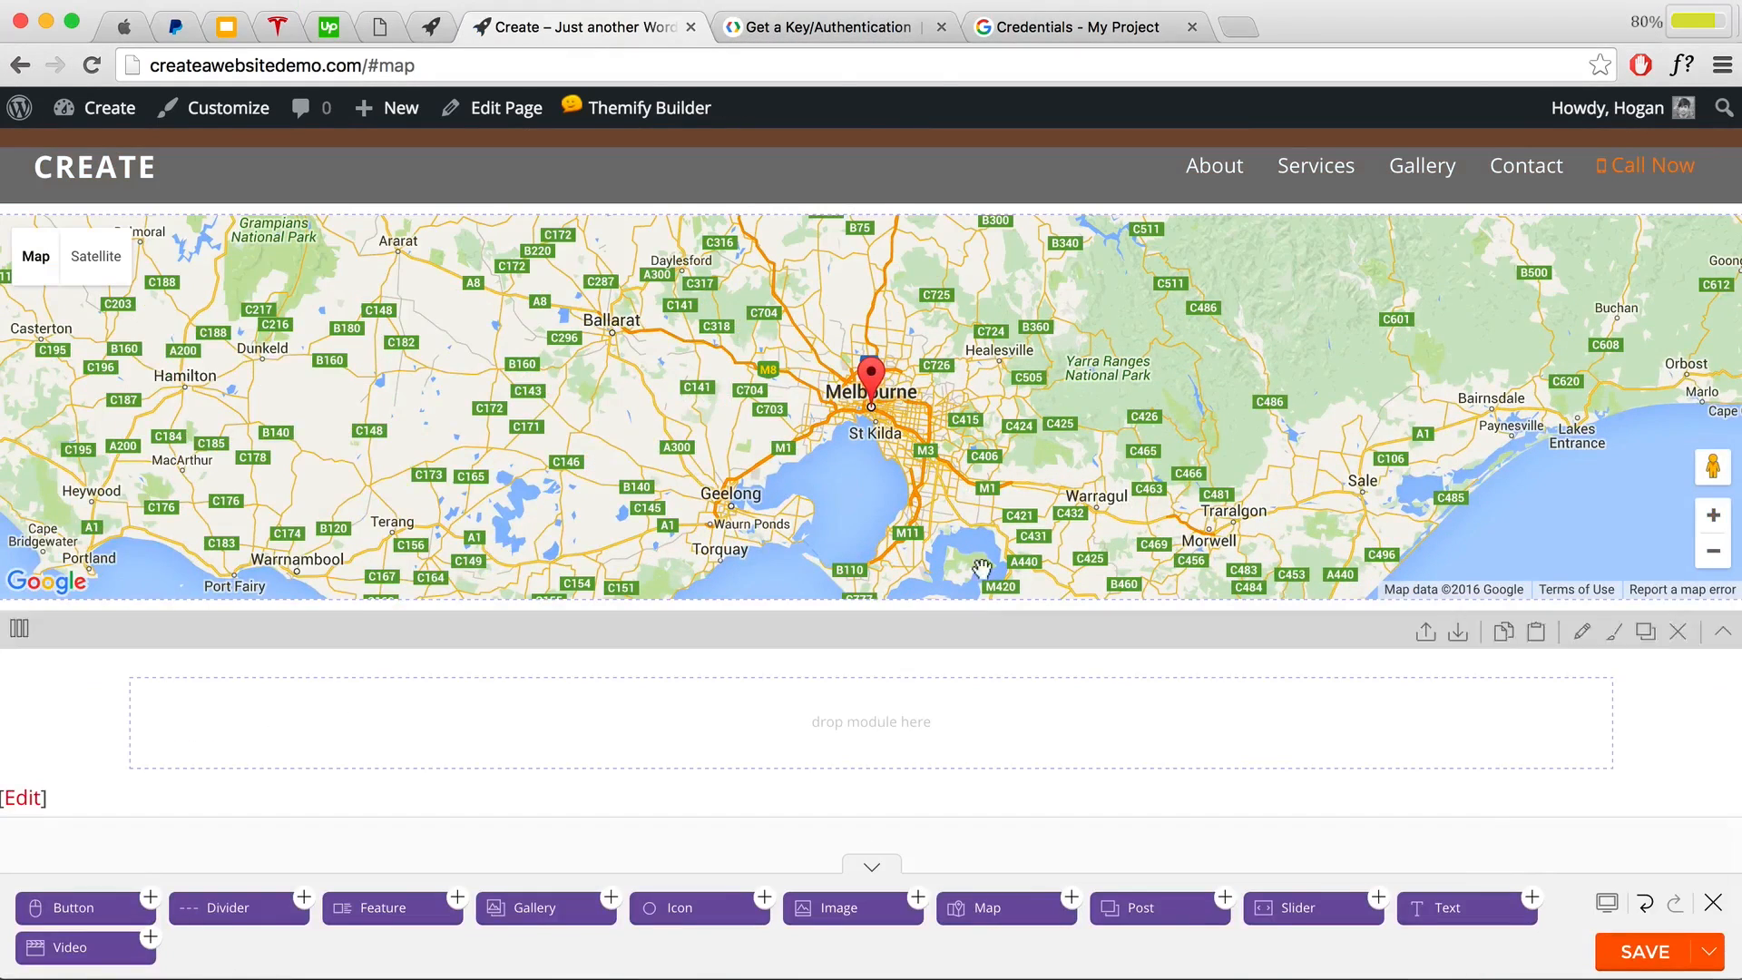
scroll(969, 491, up, 1)
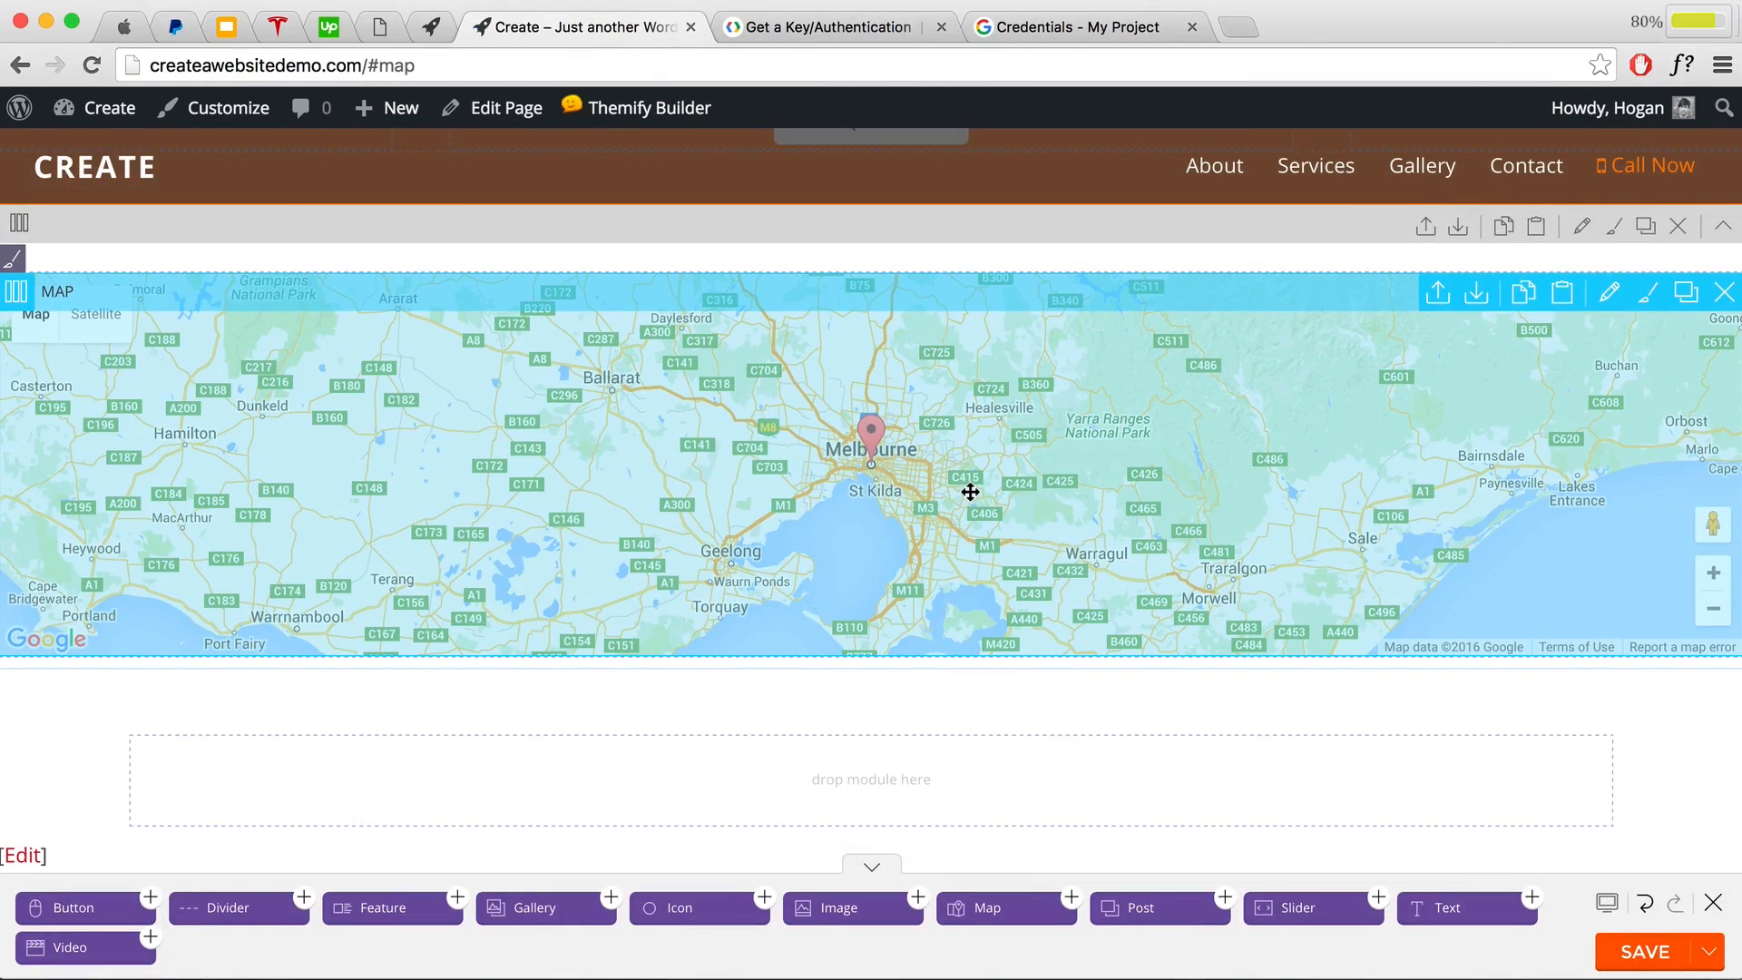
double_click(970, 491)
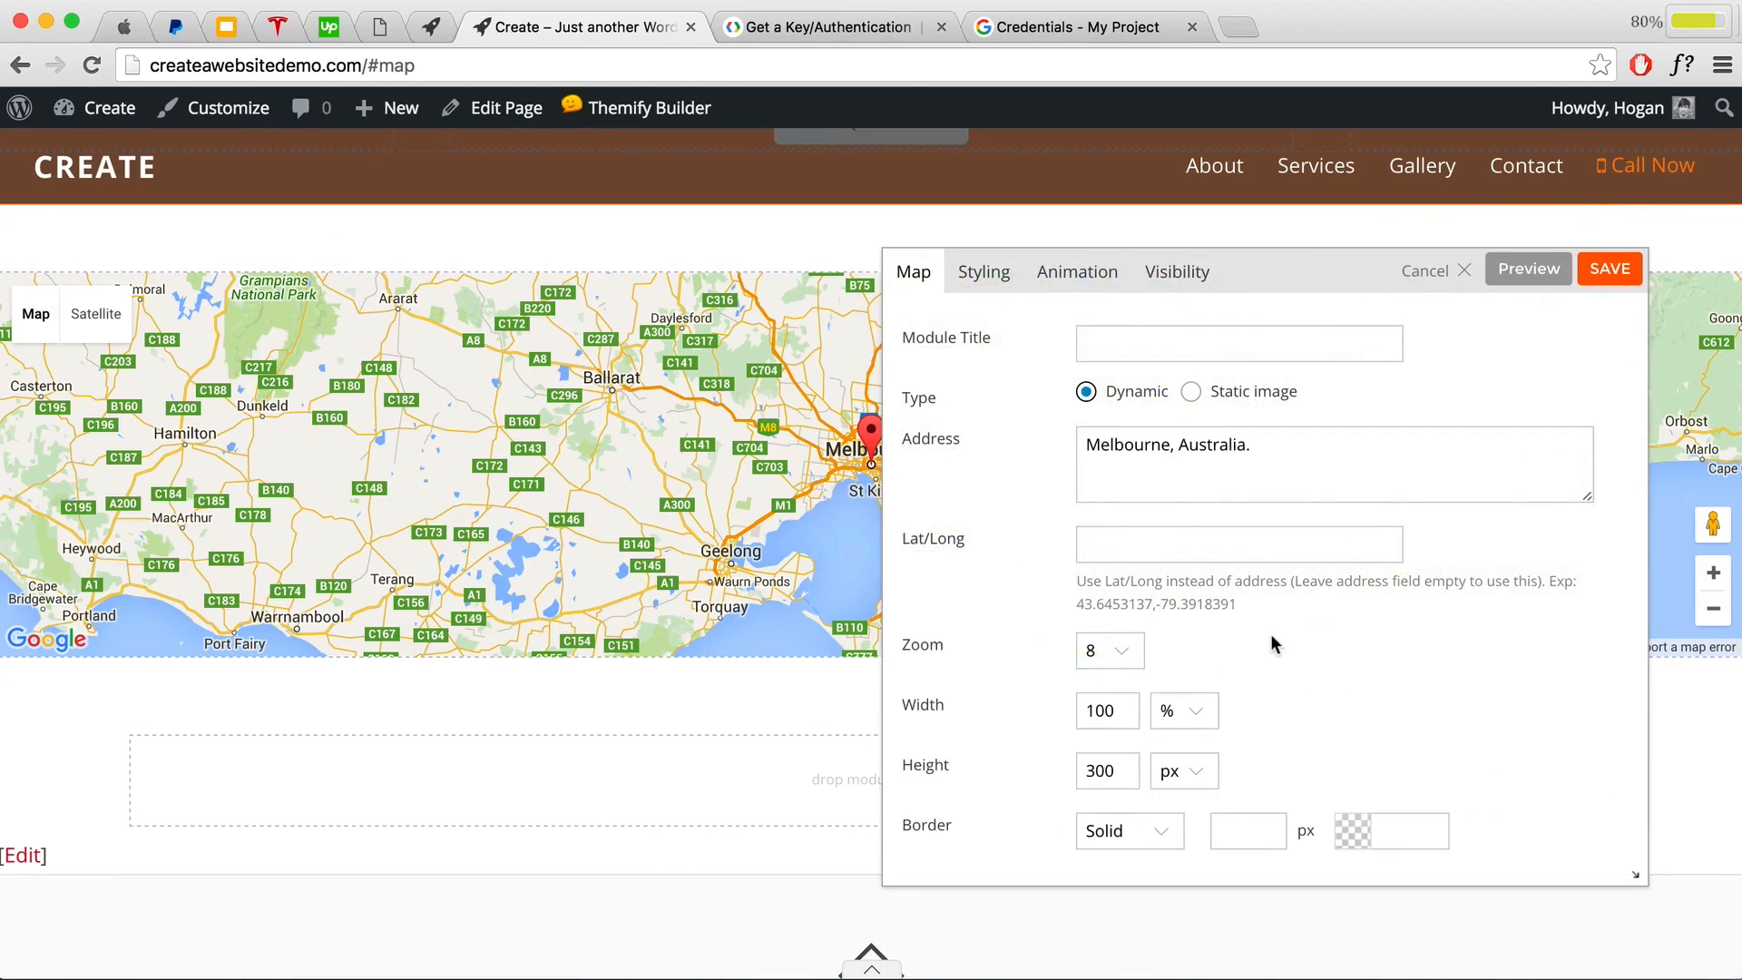
Step: Set the map zoom to 10, preview the closer Melbourne view, and save the module
click(1129, 659)
click(1204, 469)
click(1539, 277)
drag(1280, 285, 1418, 235)
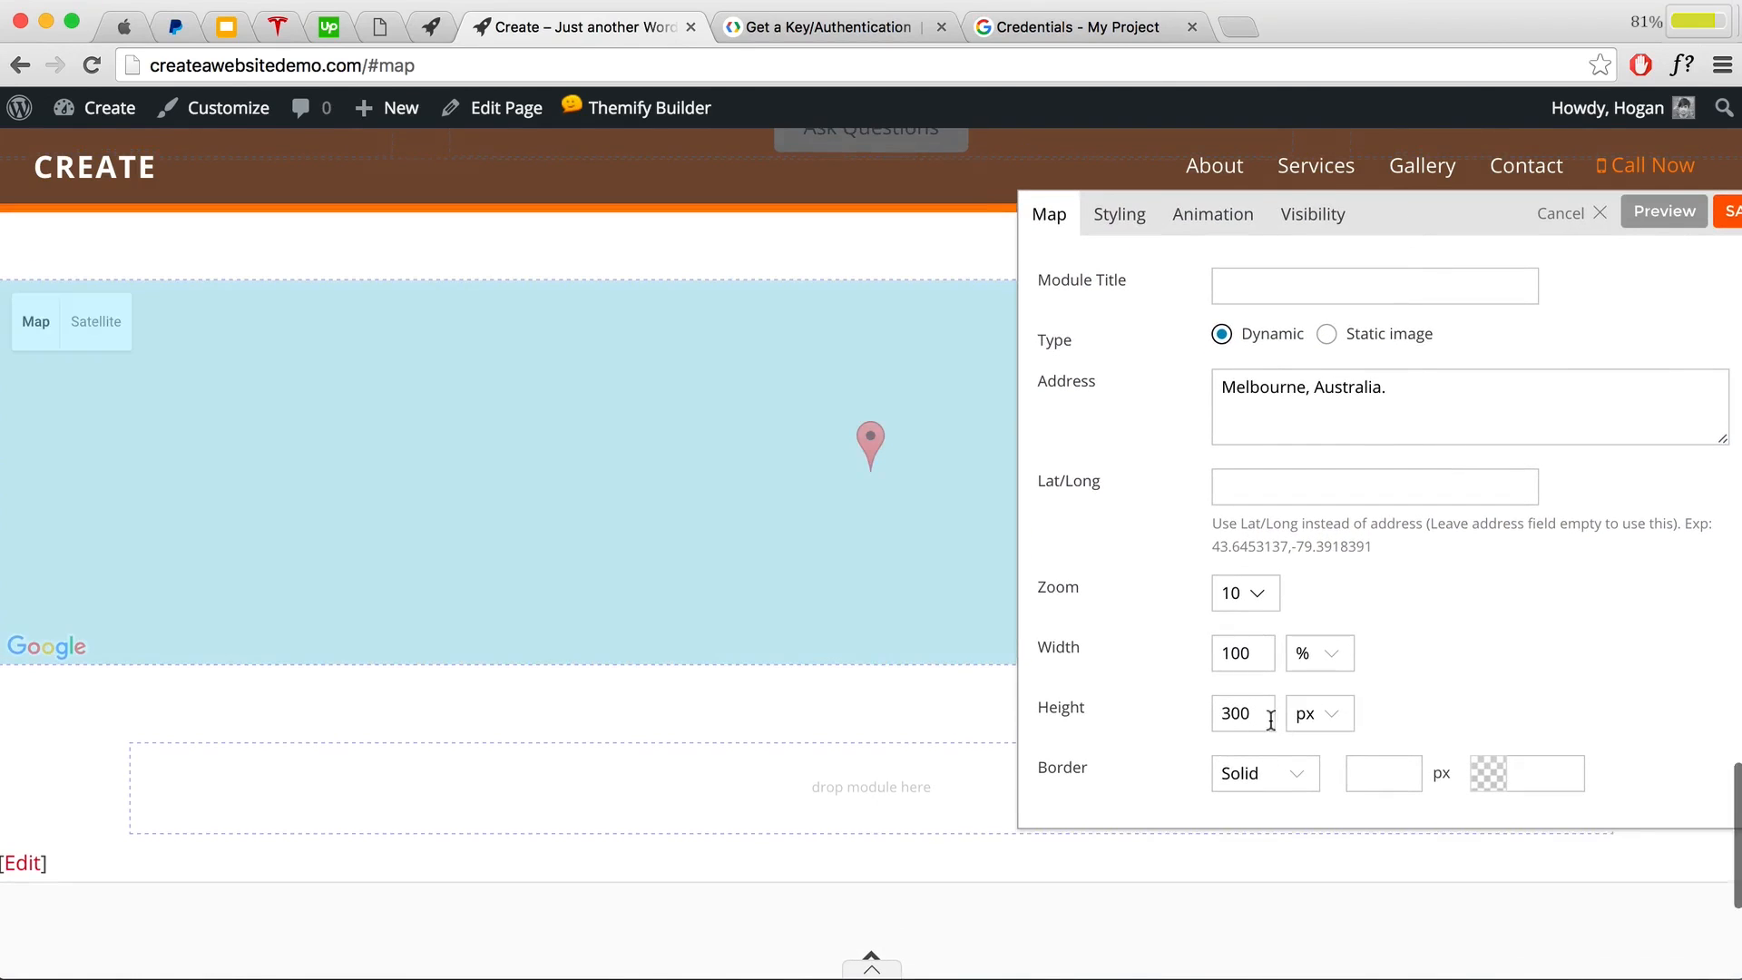
scroll(1323, 679, down, 3)
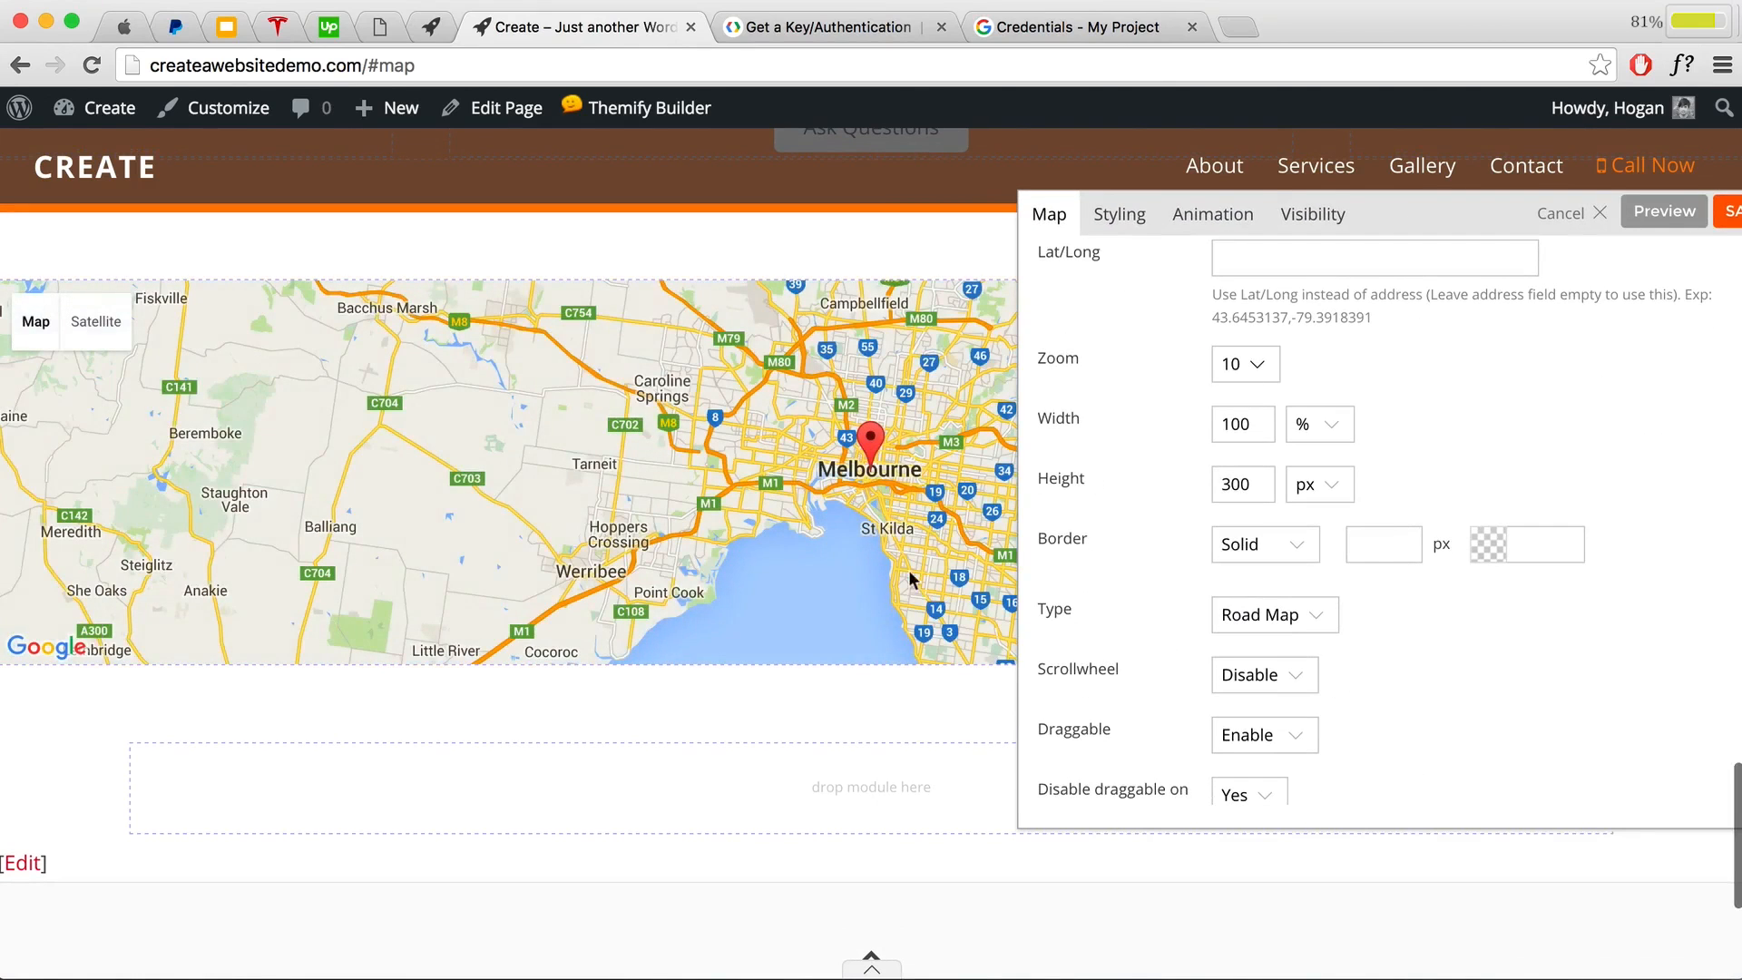
scroll(1465, 423, down, 1)
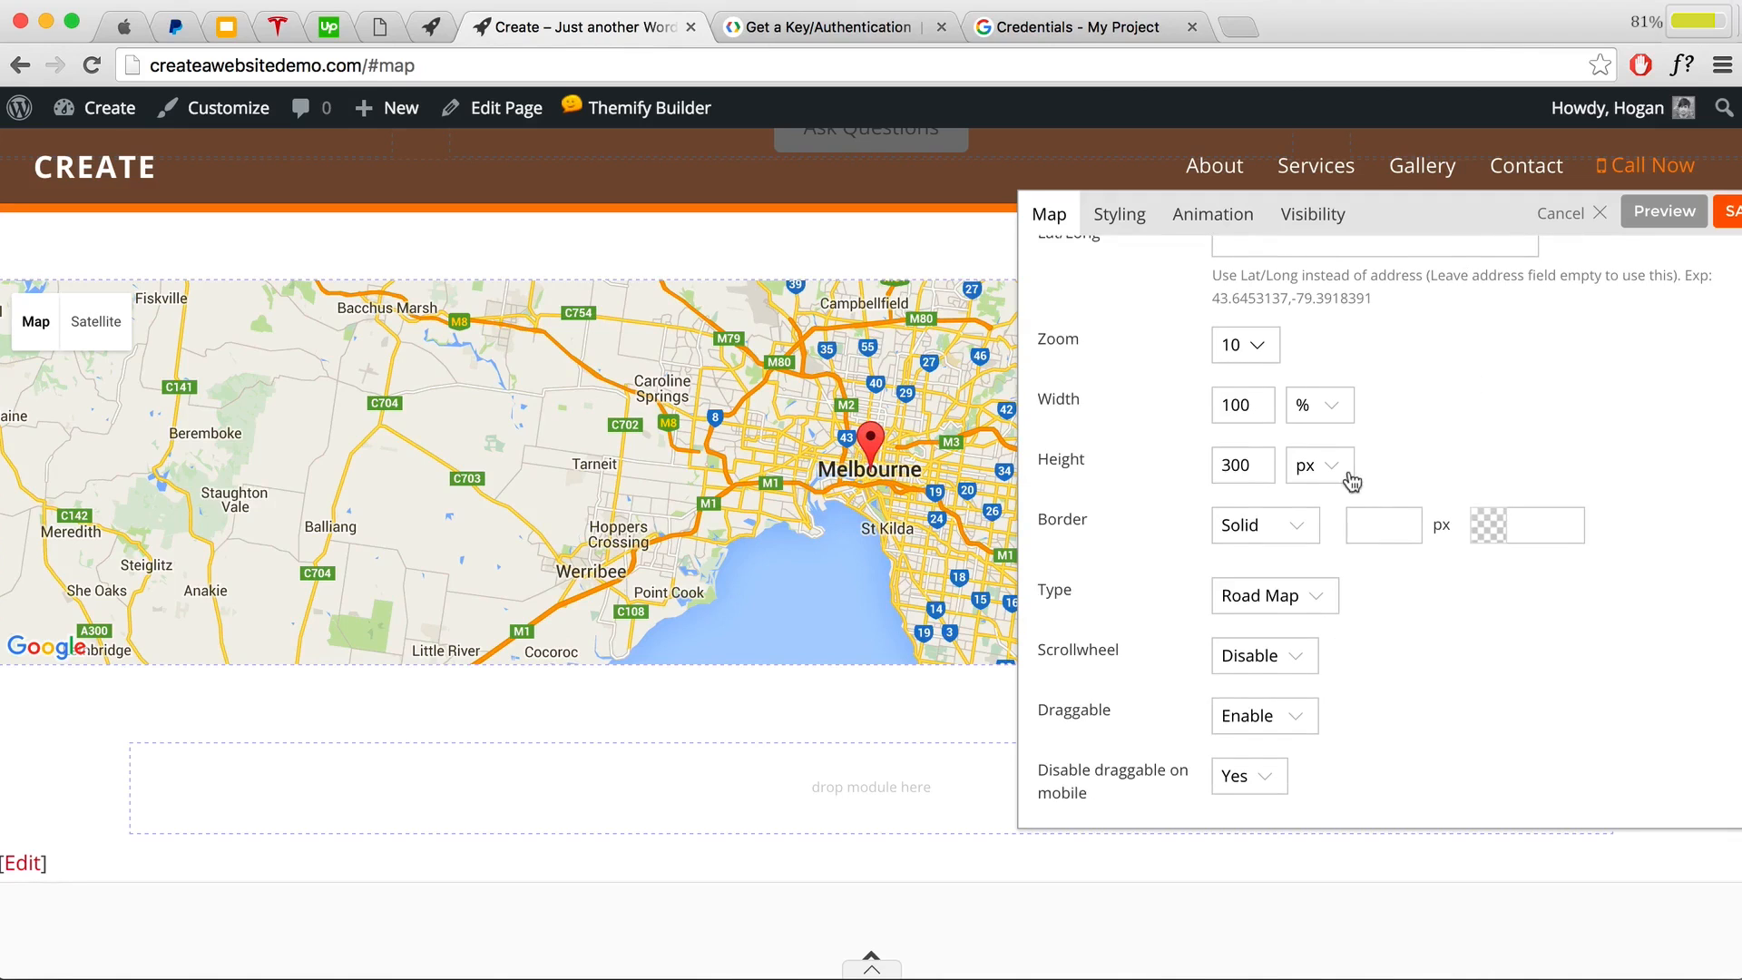
drag(1478, 222, 1155, 455)
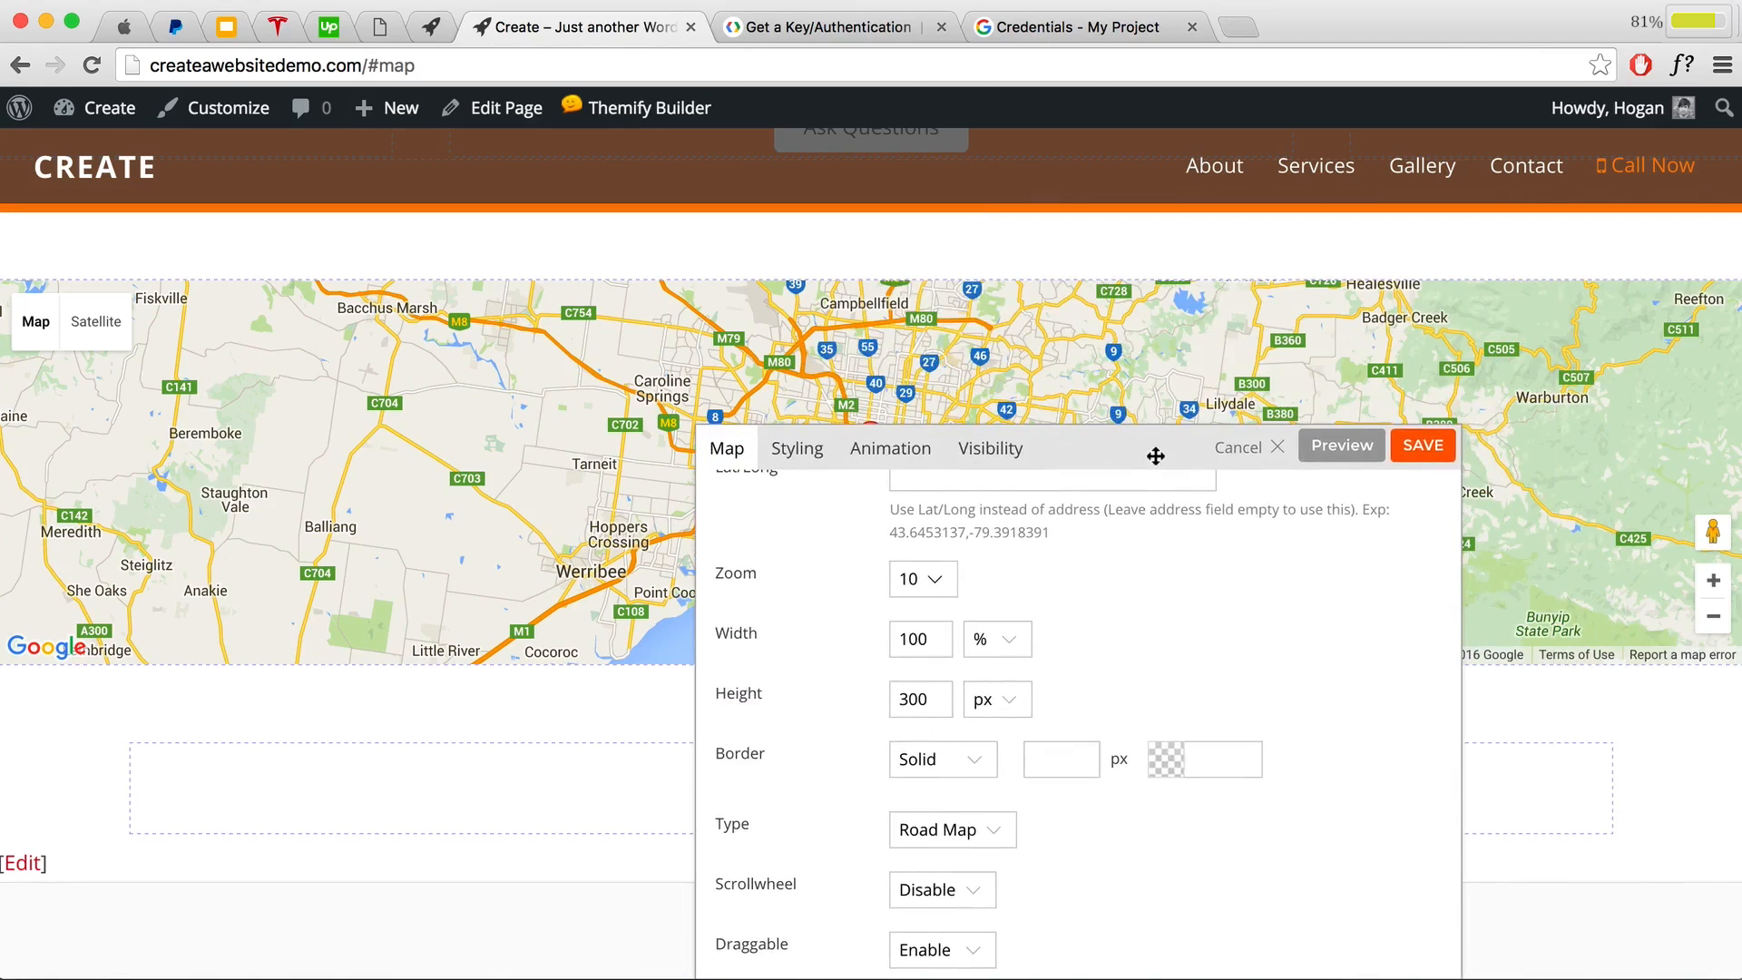
click(1433, 448)
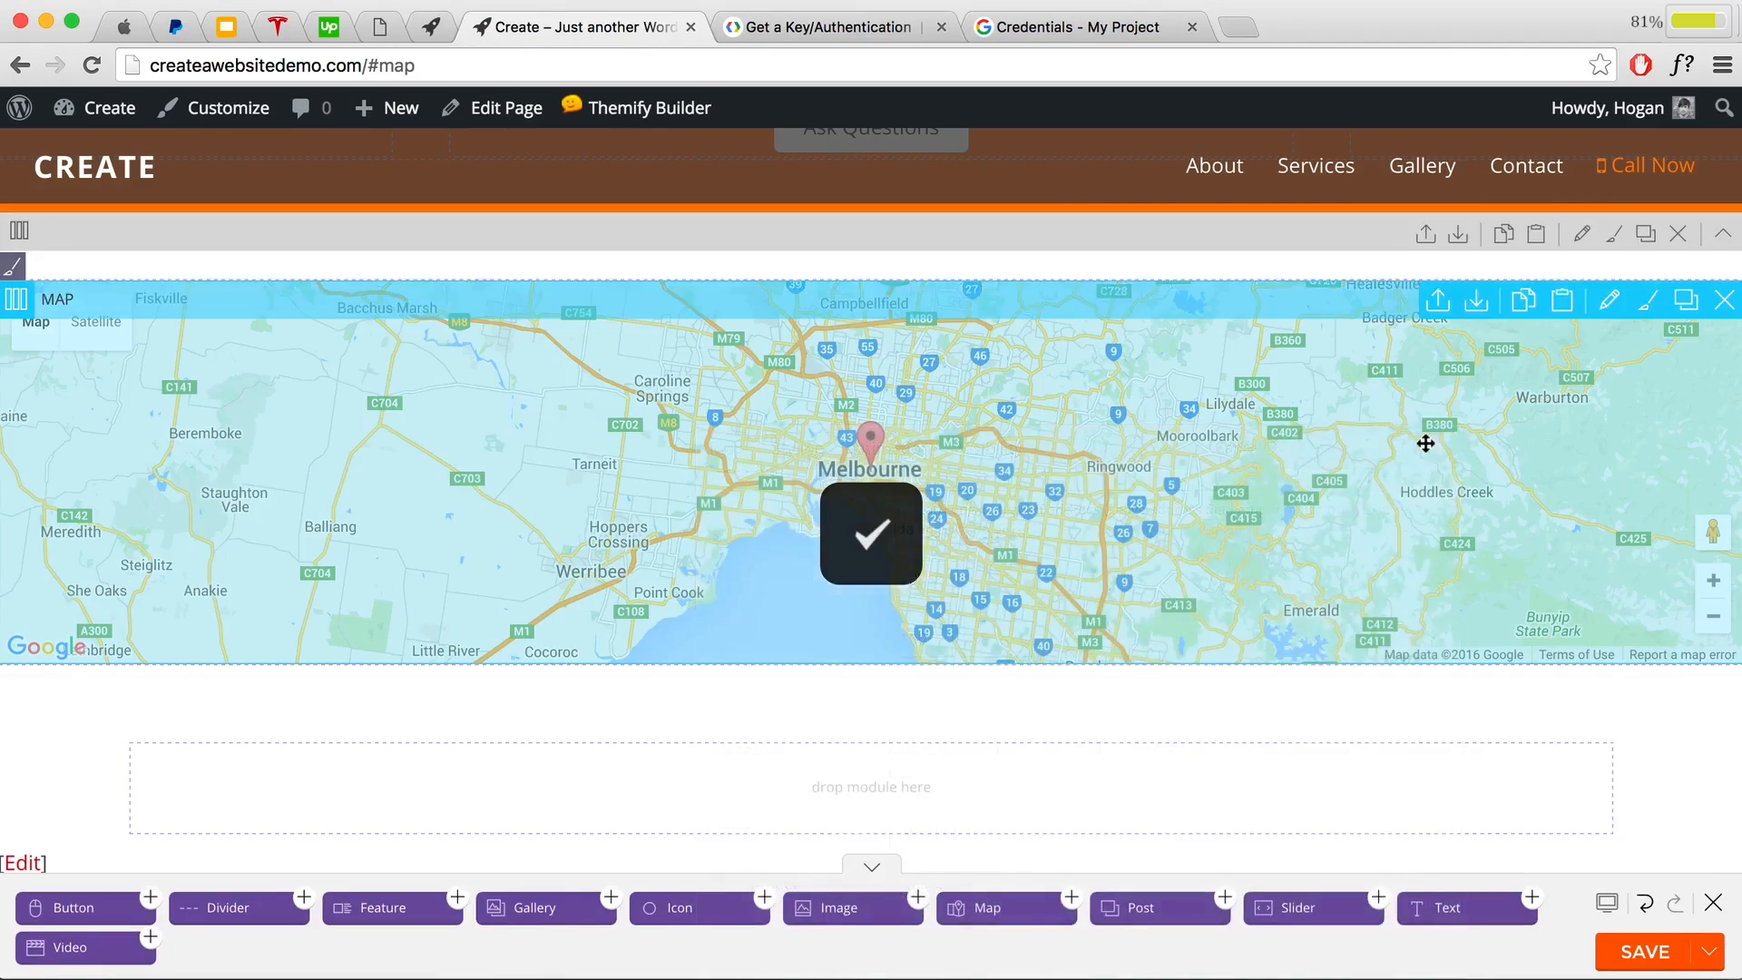
scroll(1426, 488, up, 20)
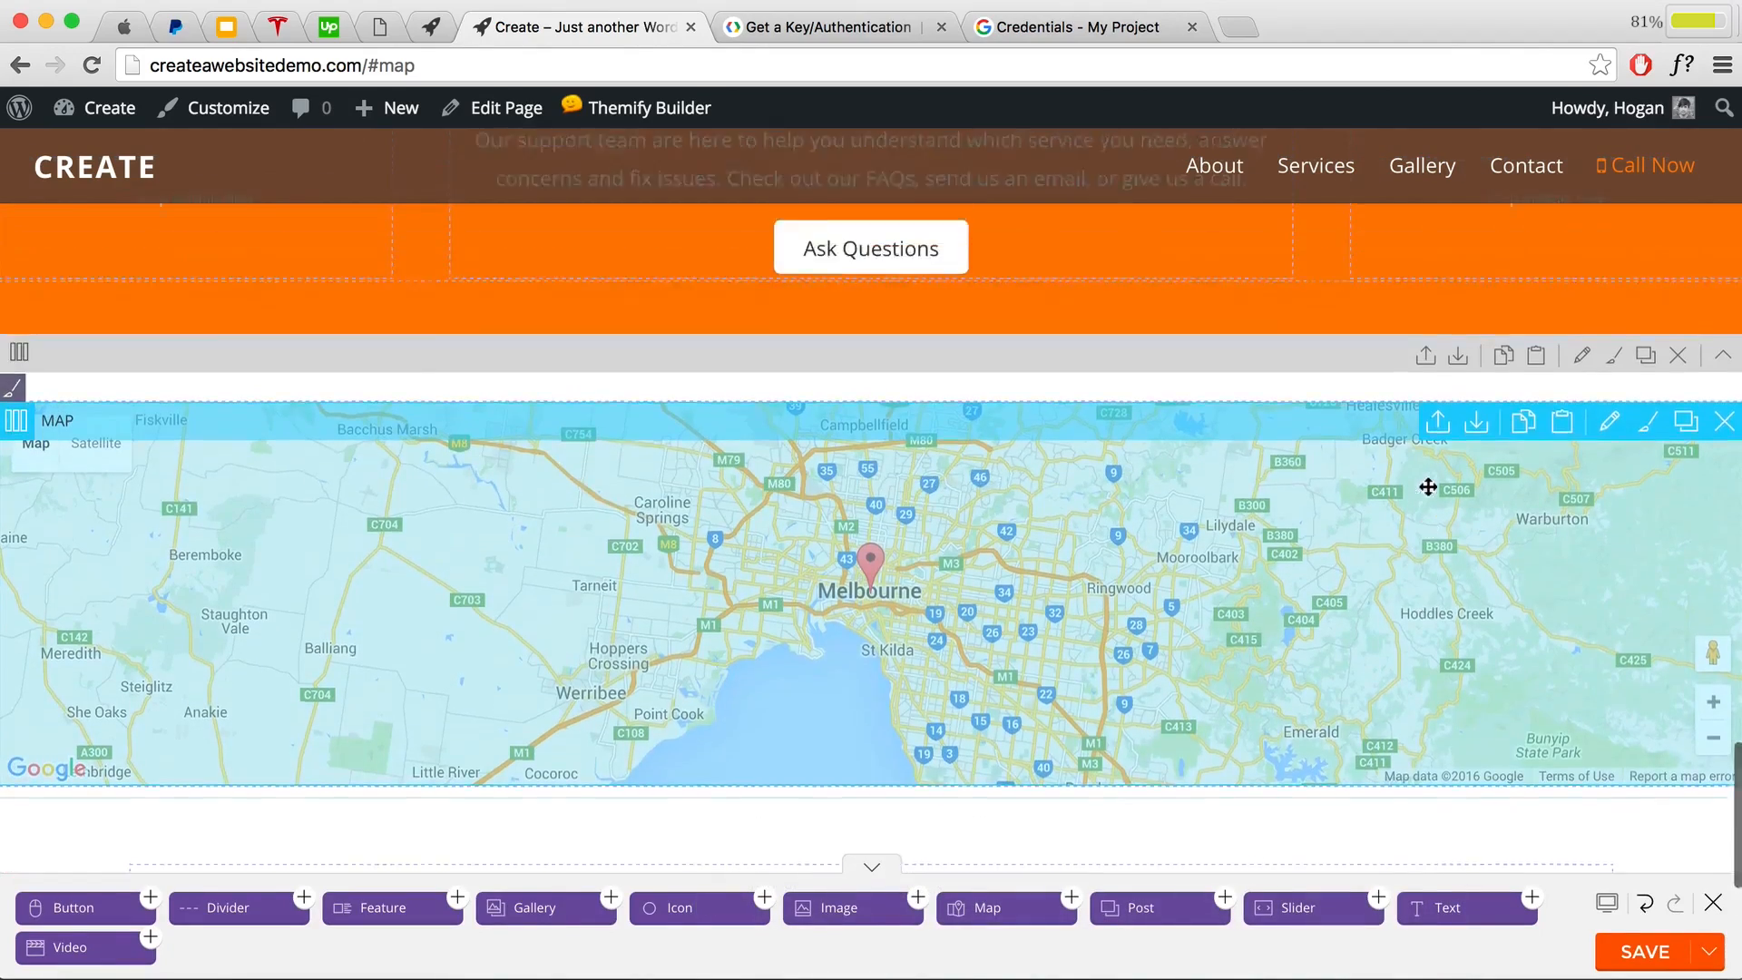
scroll(1429, 482, up, 12)
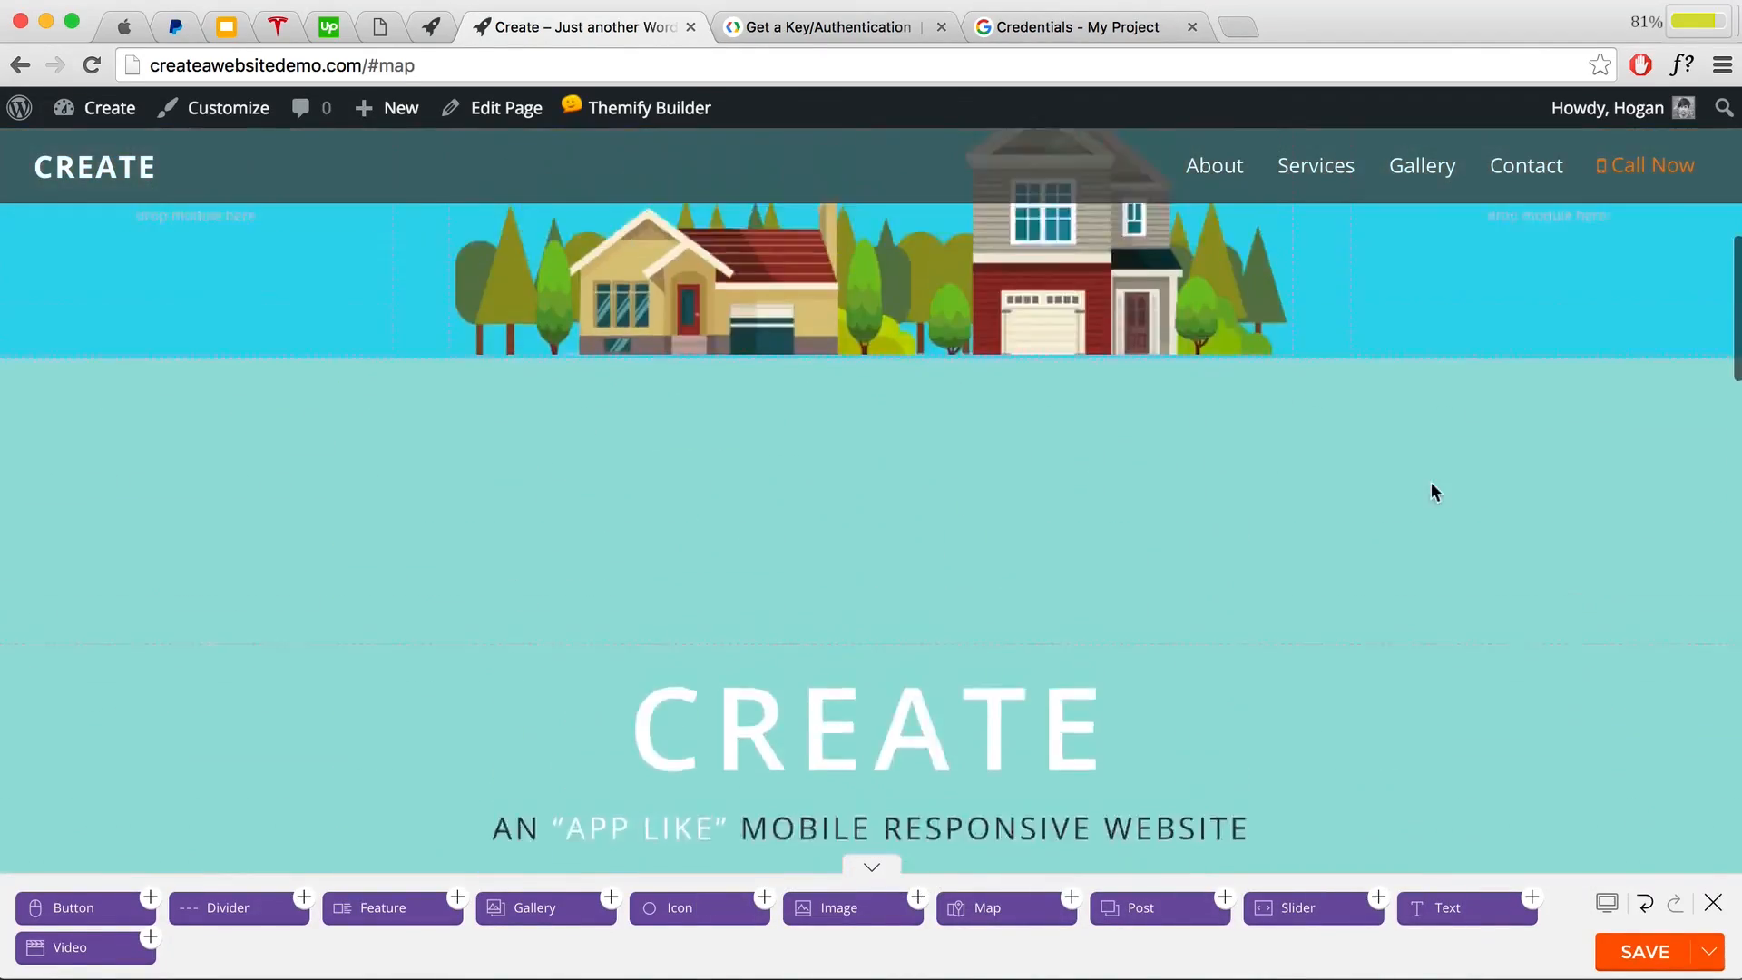
scroll(1428, 487, down, 5)
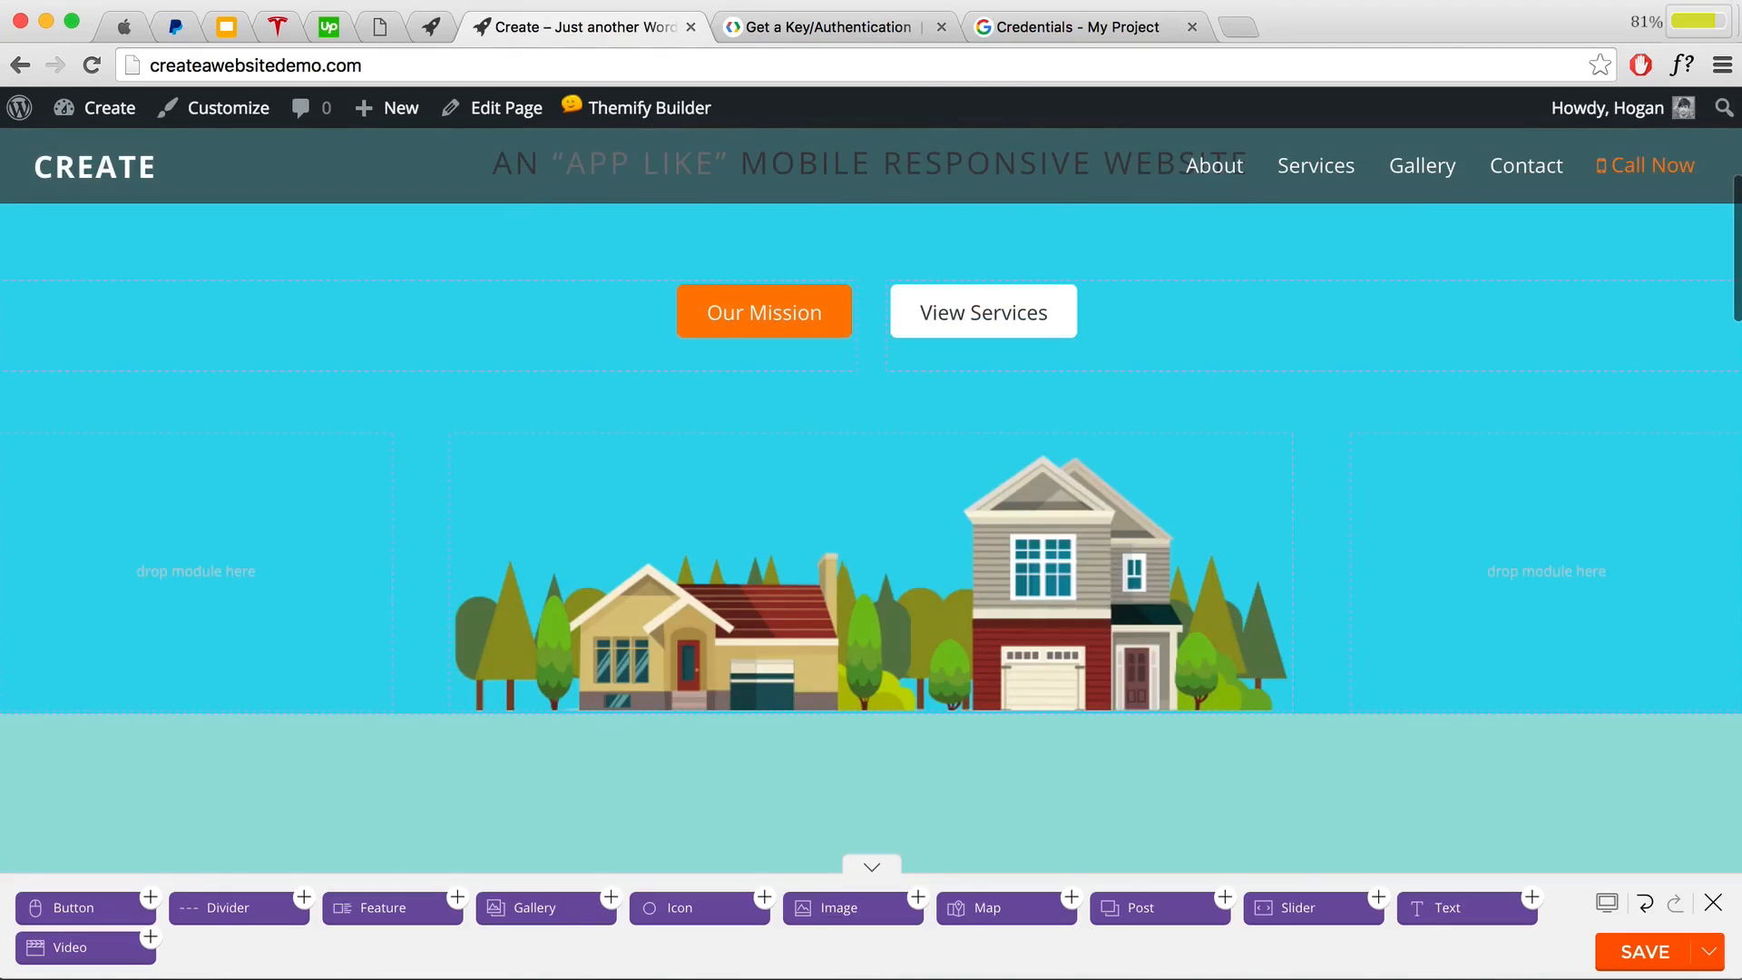
drag(1720, 414, 649, 490)
scroll(376, 449, up, 6)
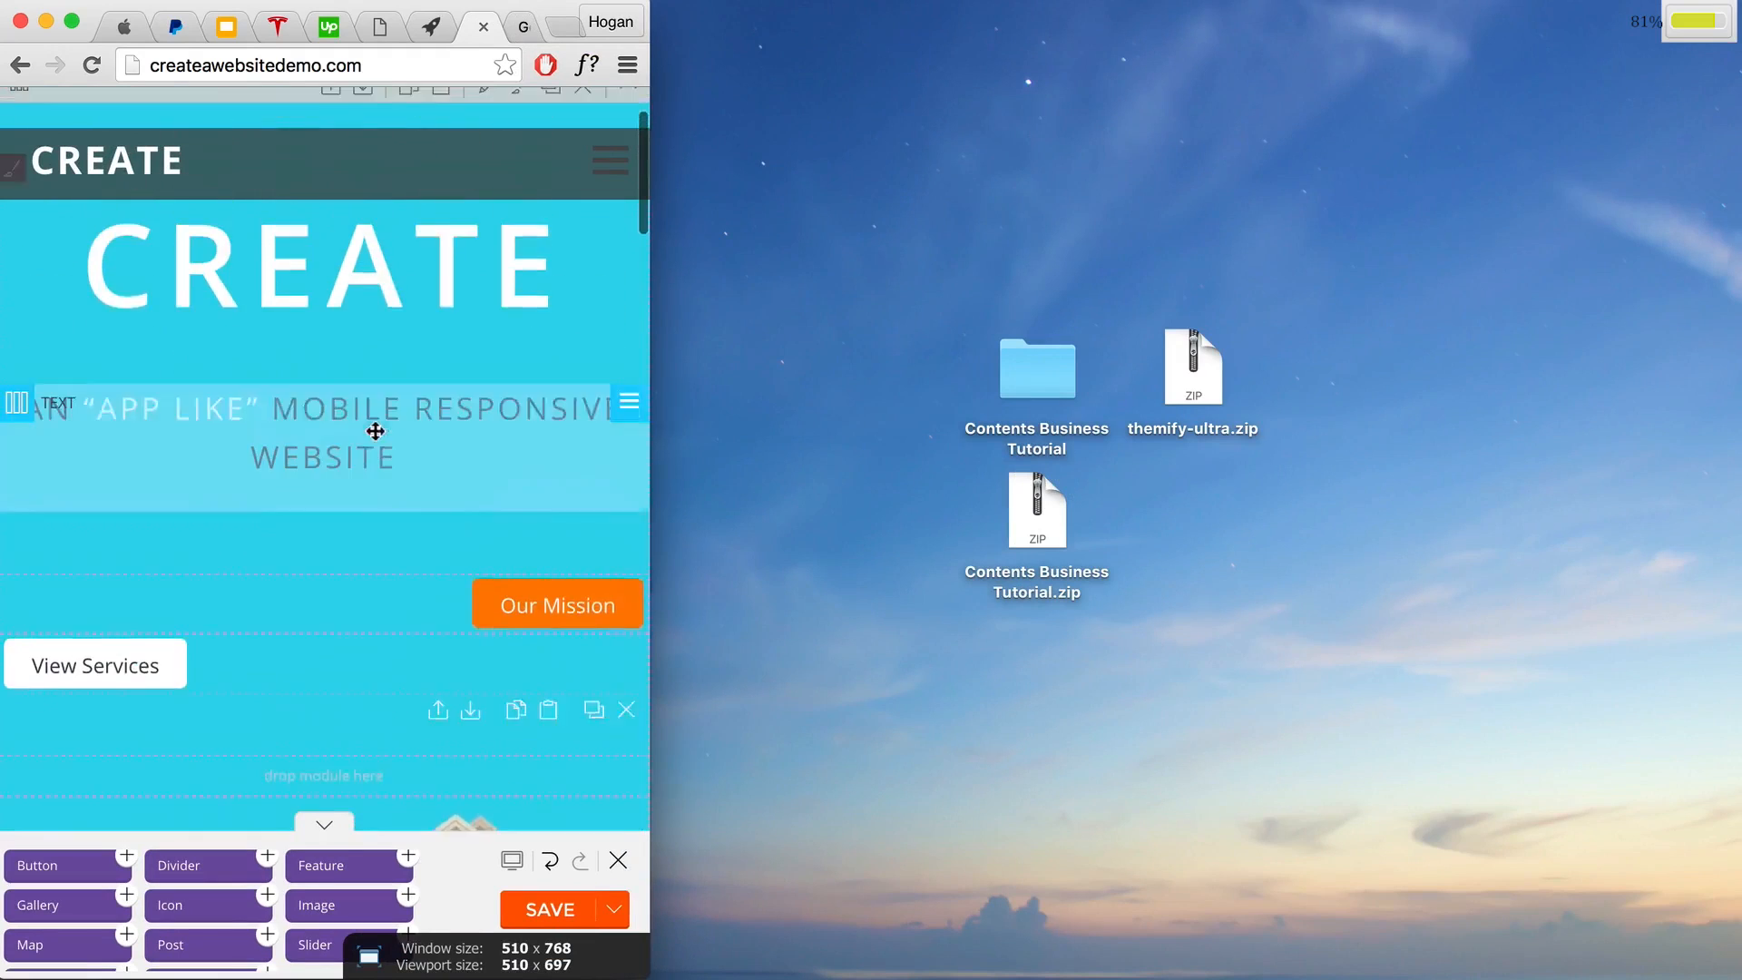
scroll(367, 426, down, 1)
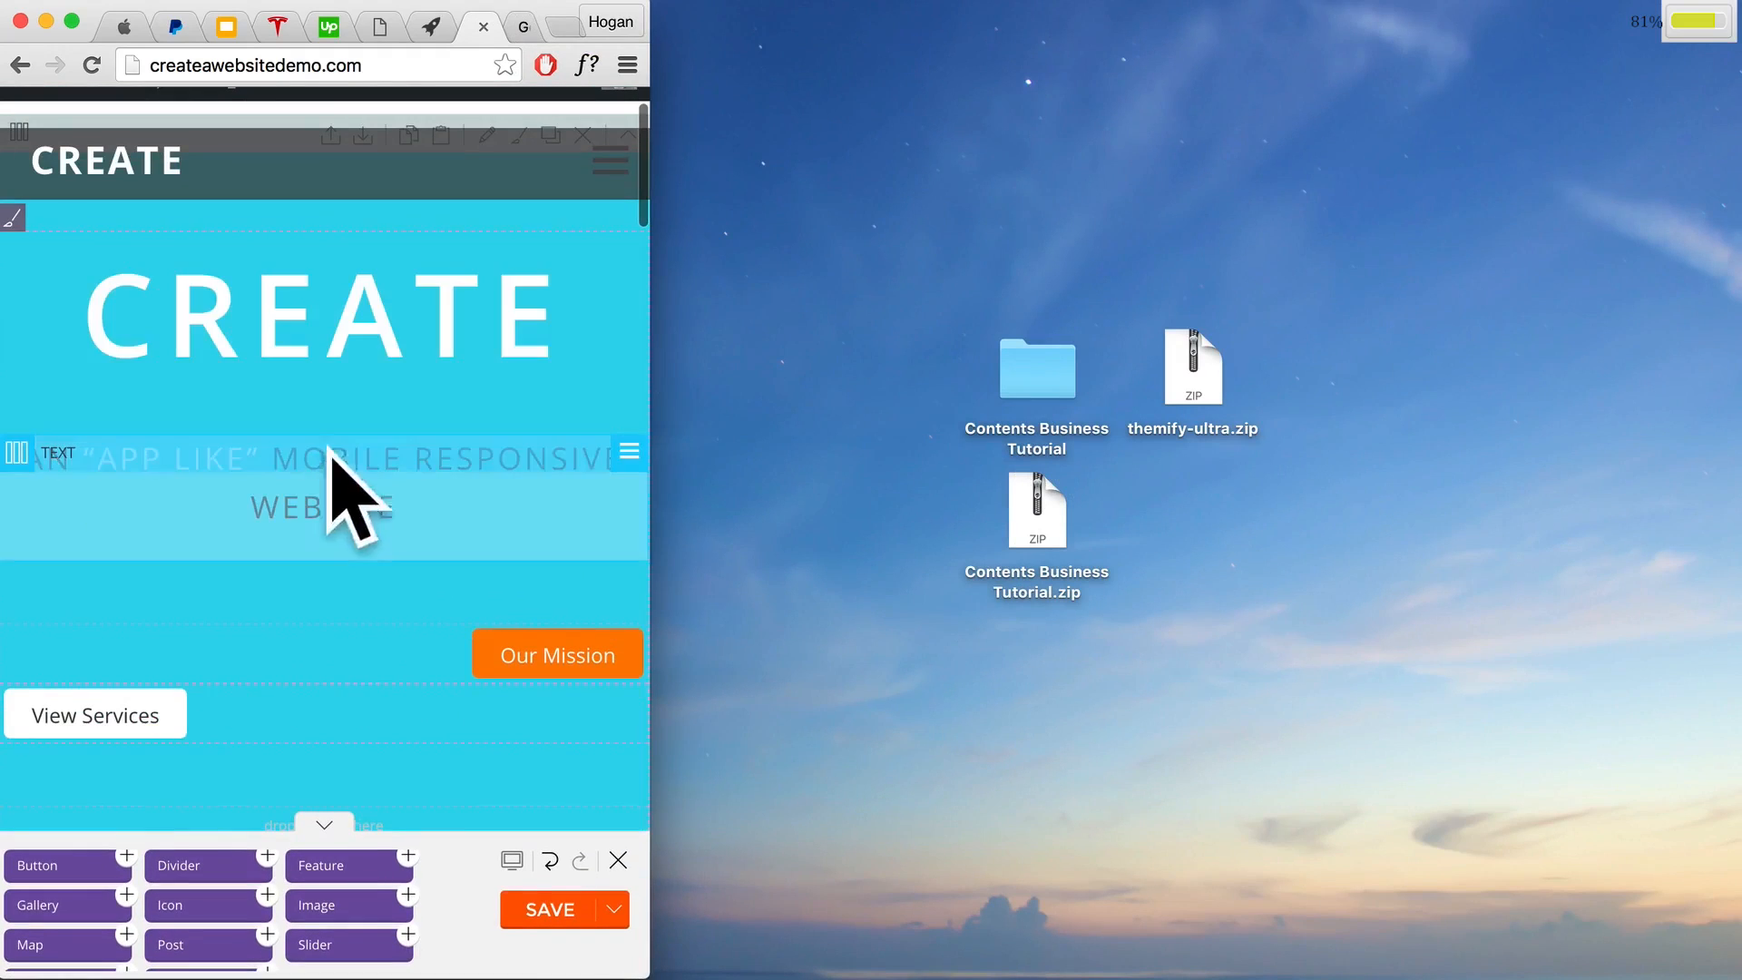
scroll(338, 461, down, 8)
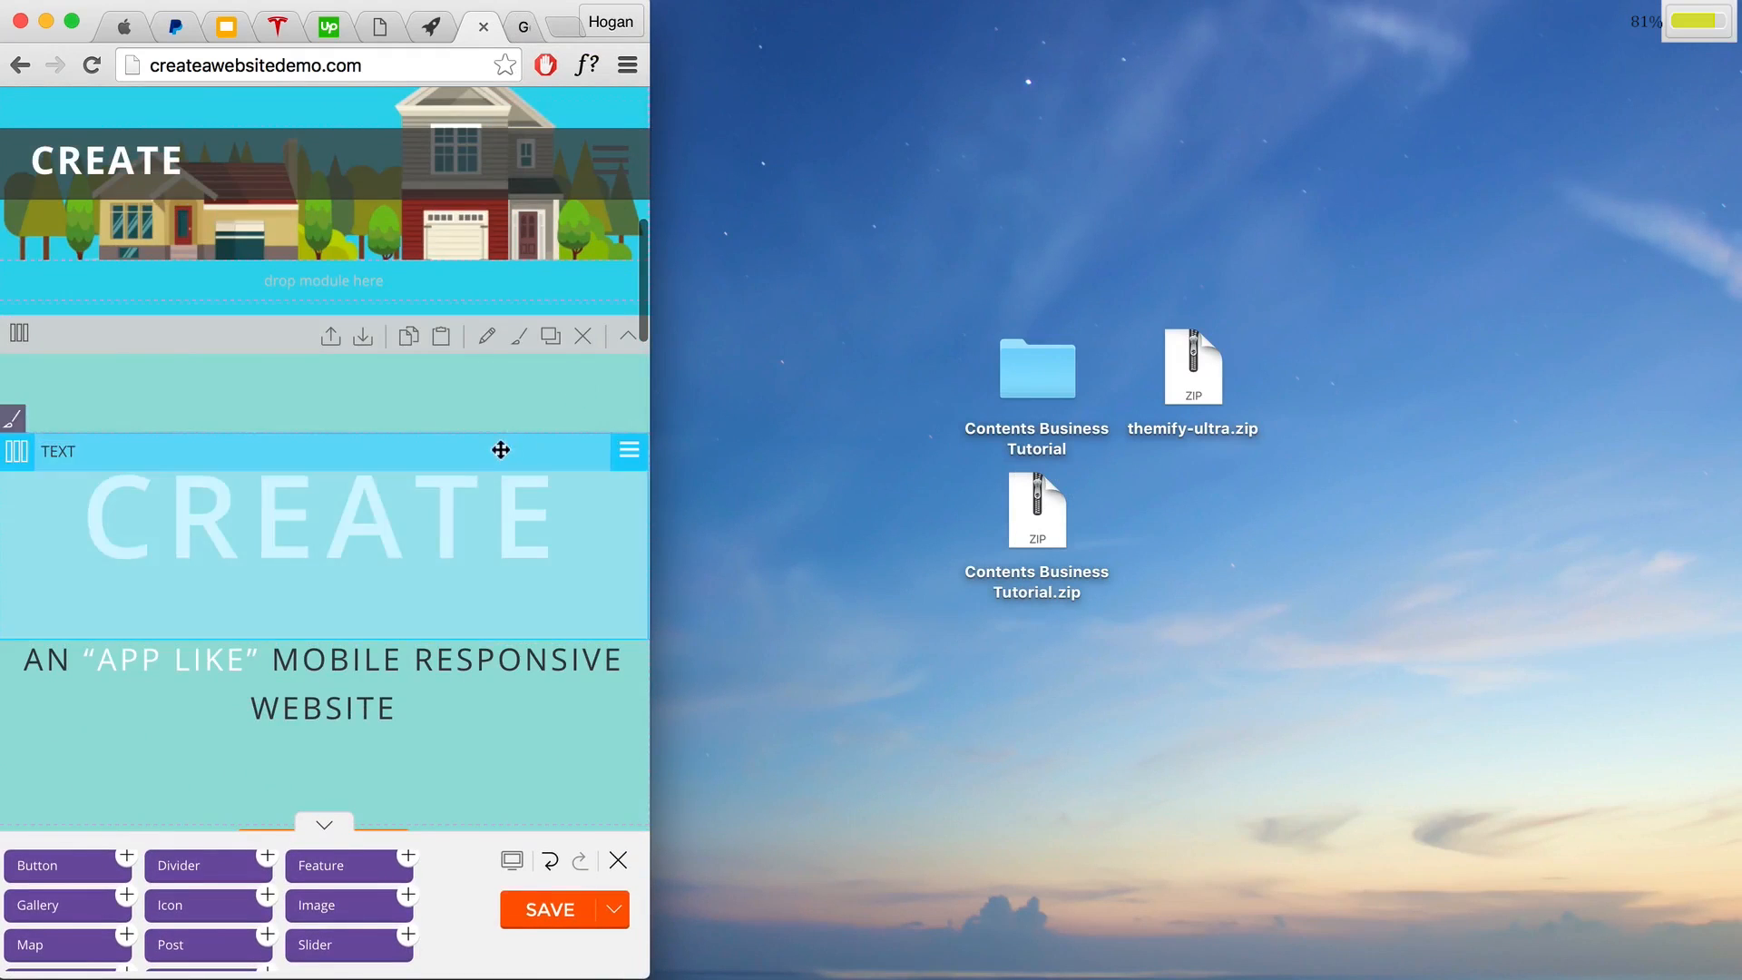
scroll(498, 439, down, 6)
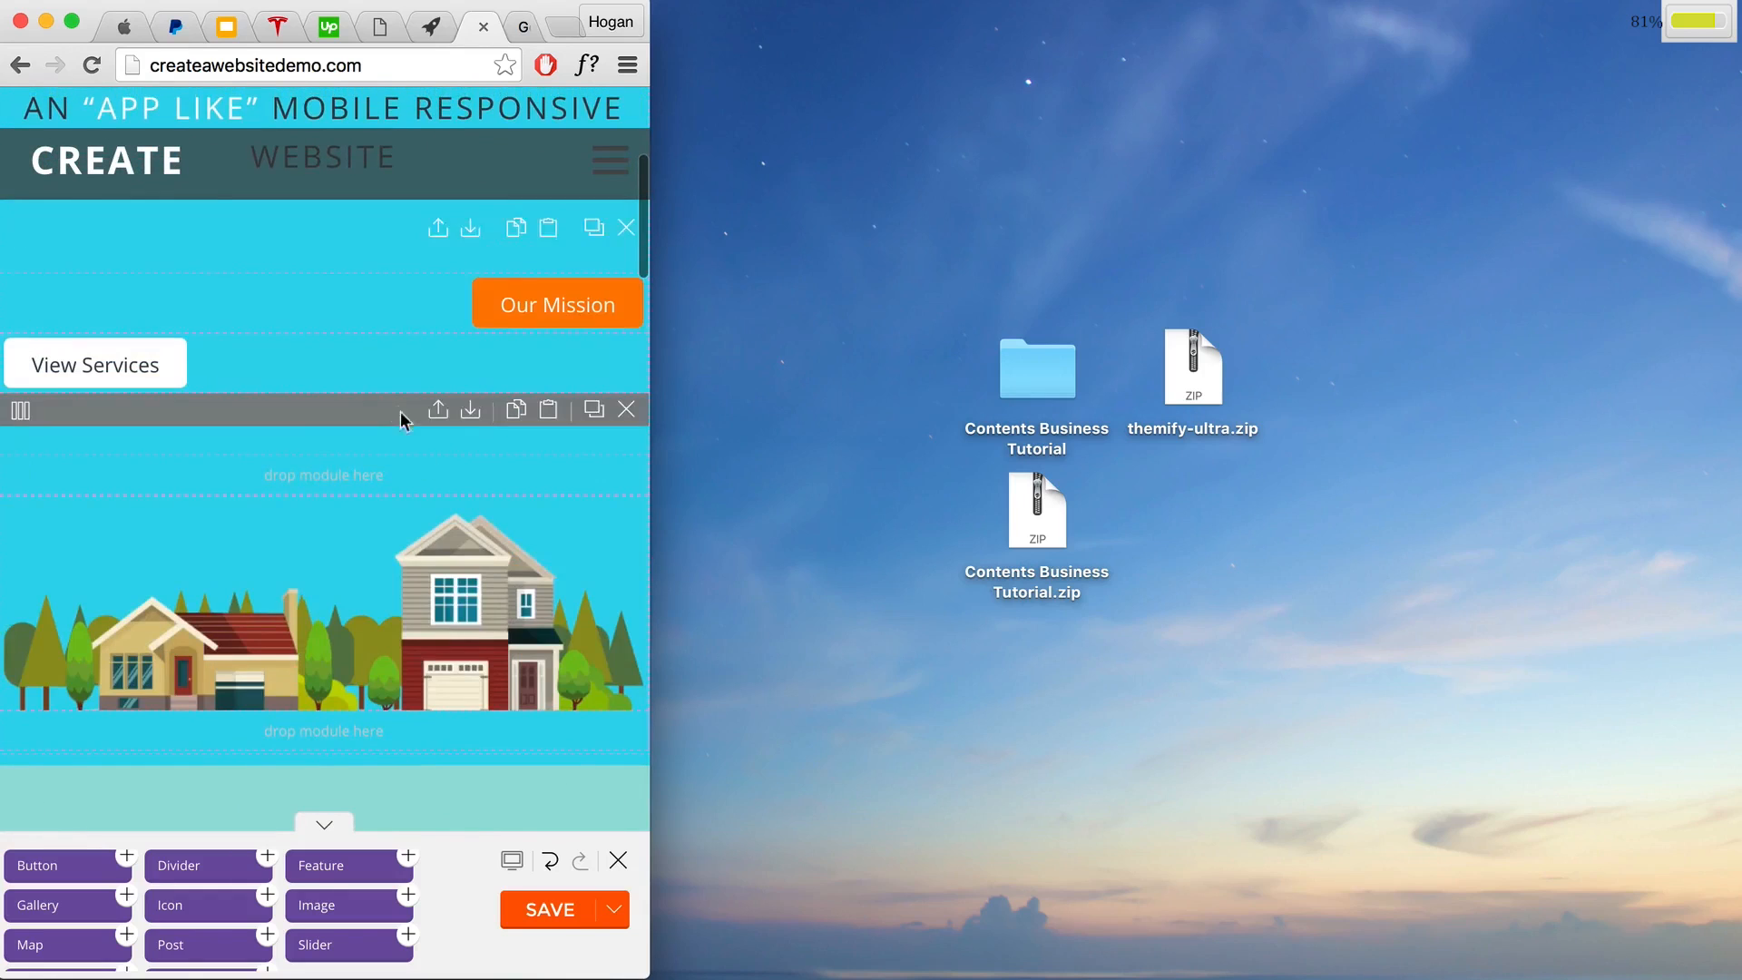
scroll(400, 412, down, 5)
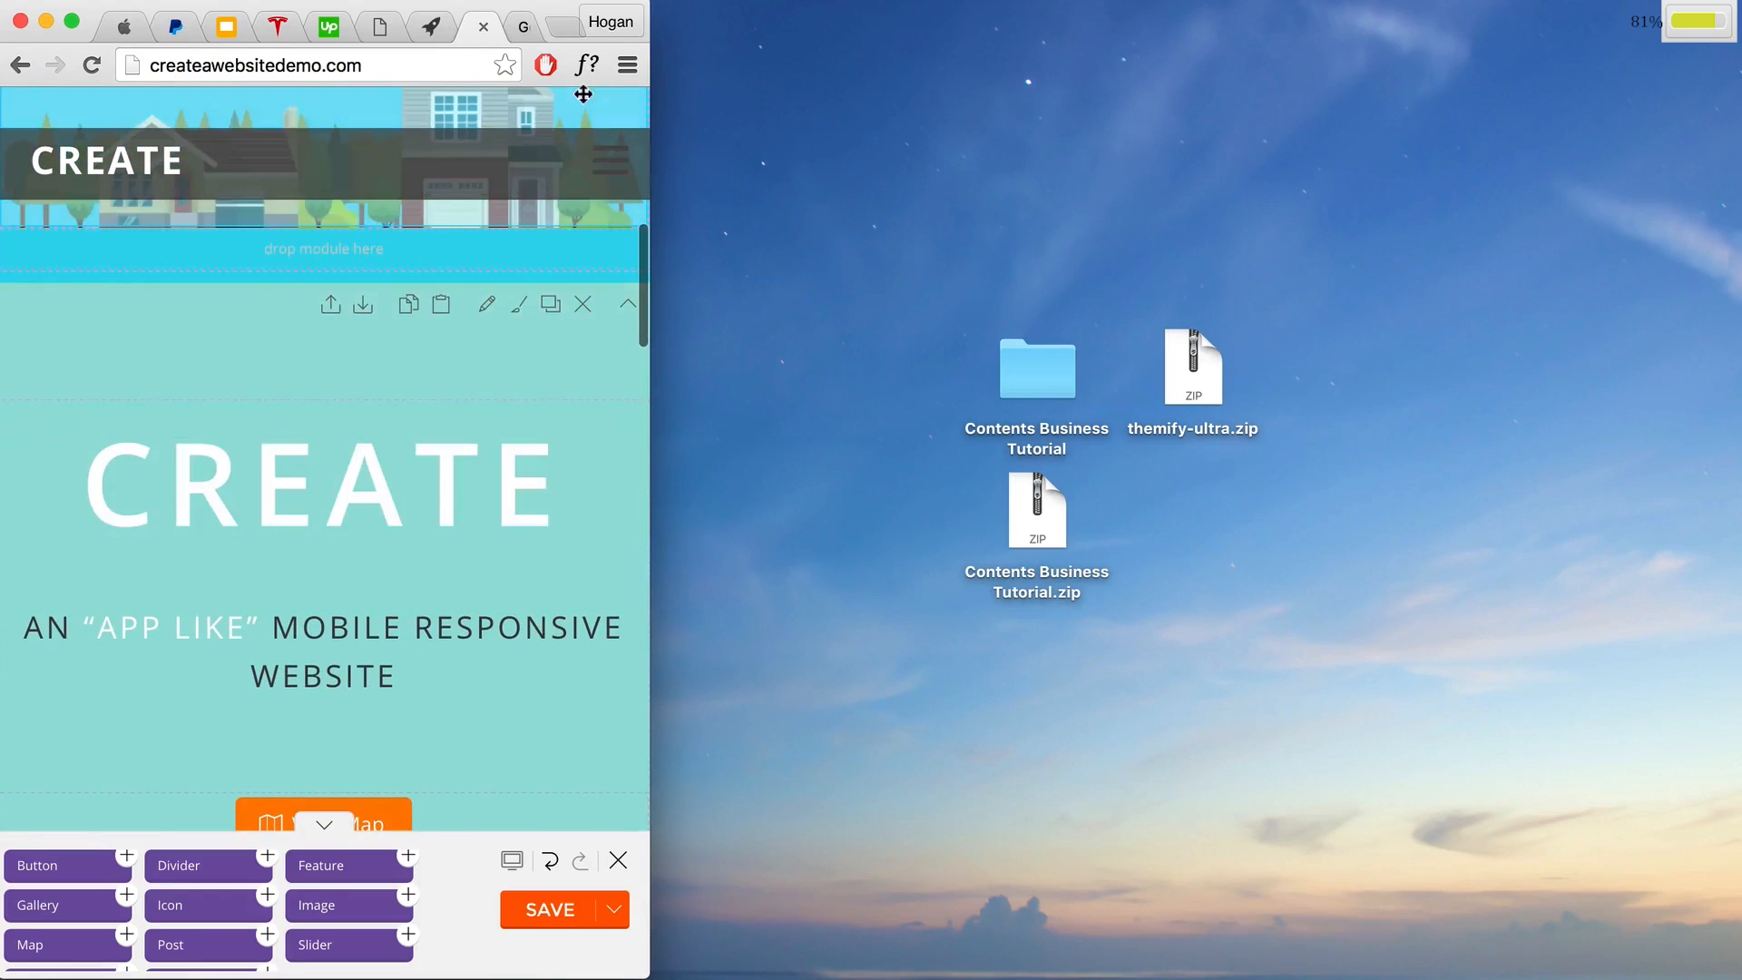
click(627, 65)
click(652, 111)
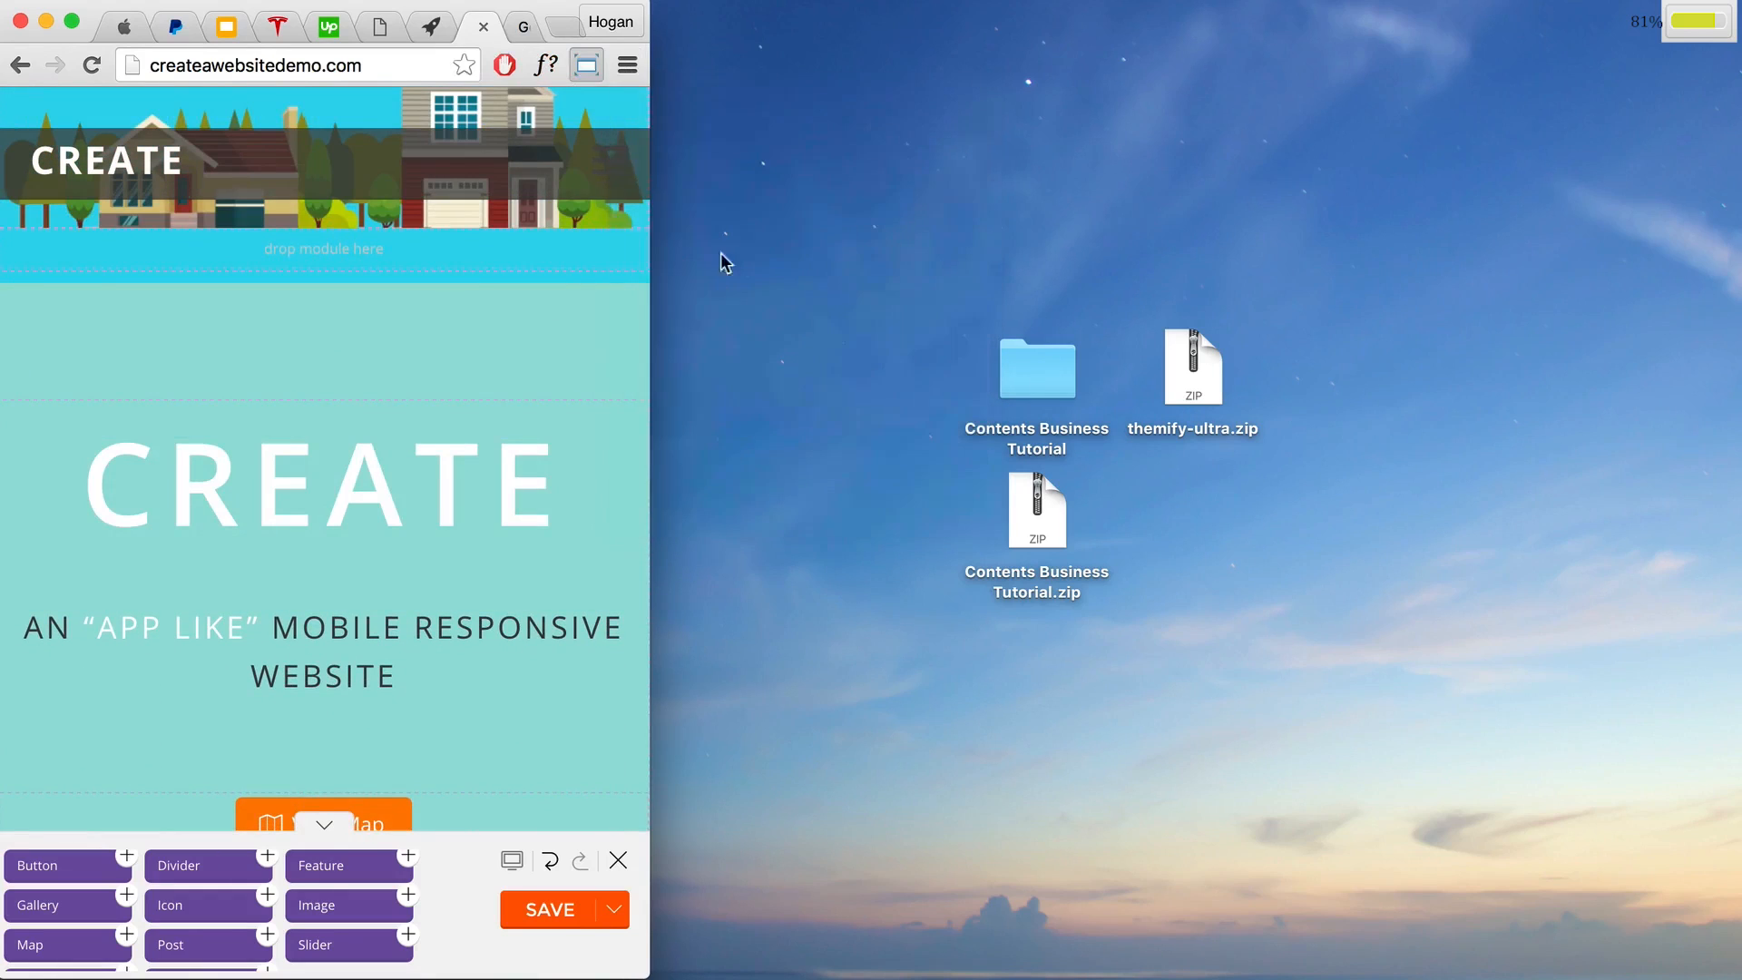
click(390, 607)
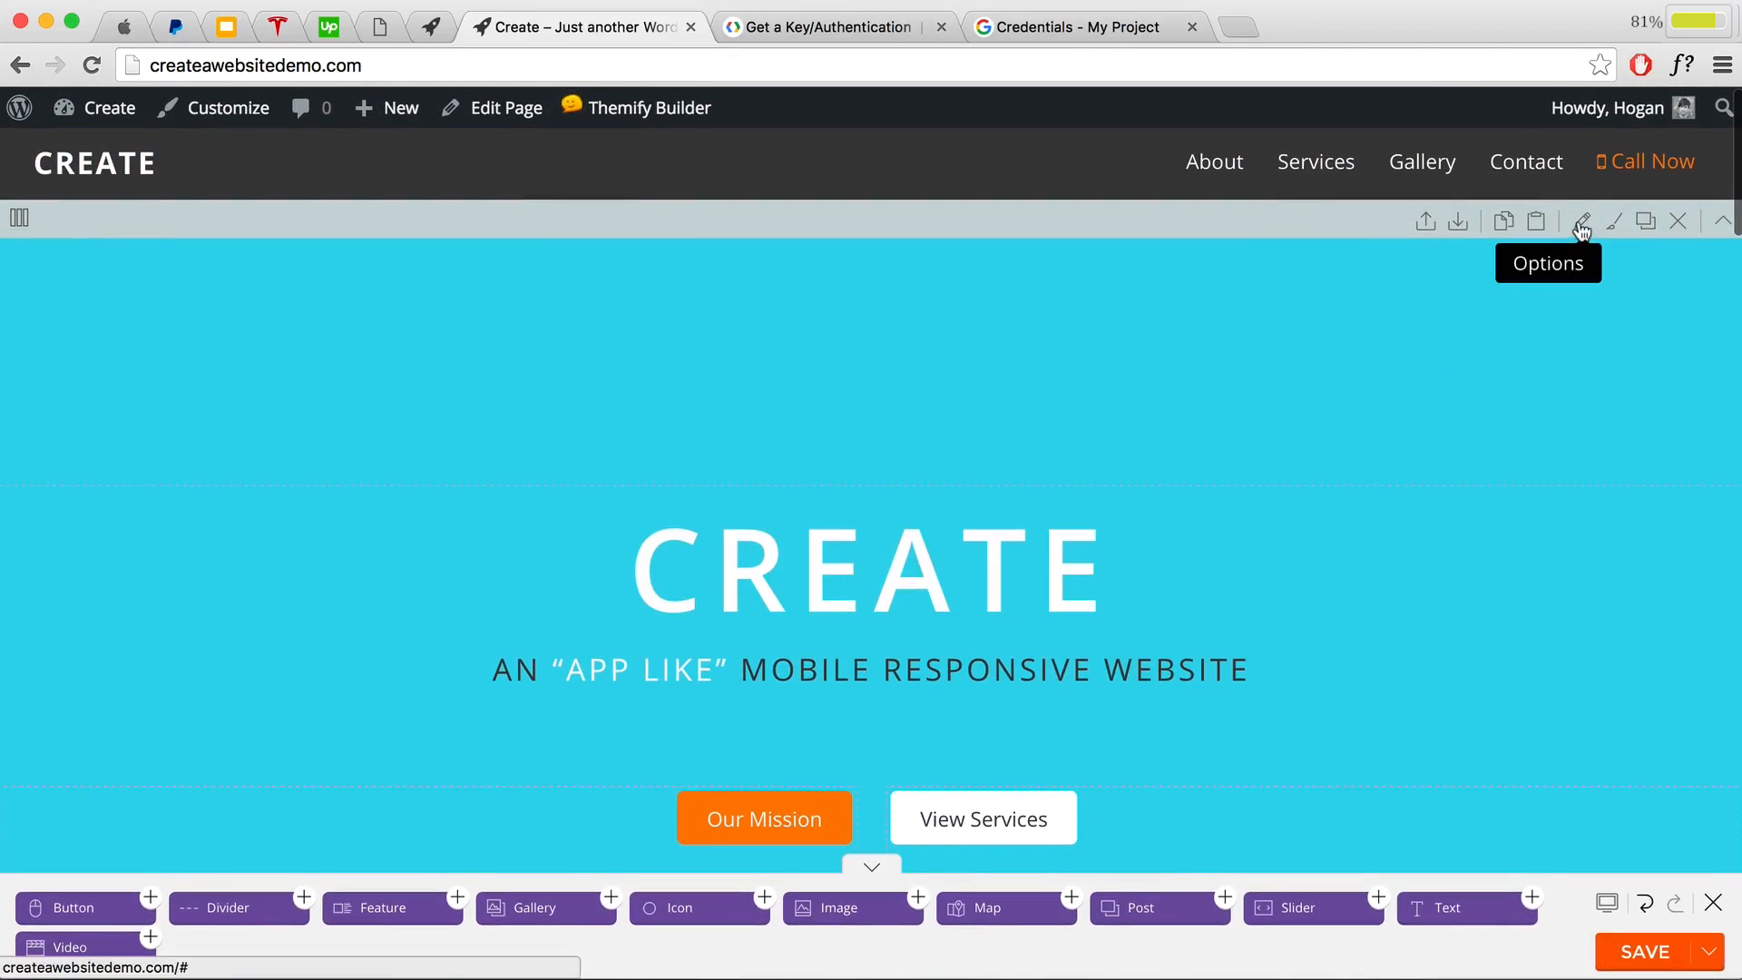
Step: Check the blue hero row's per-device visibility settings and save the row
click(1581, 225)
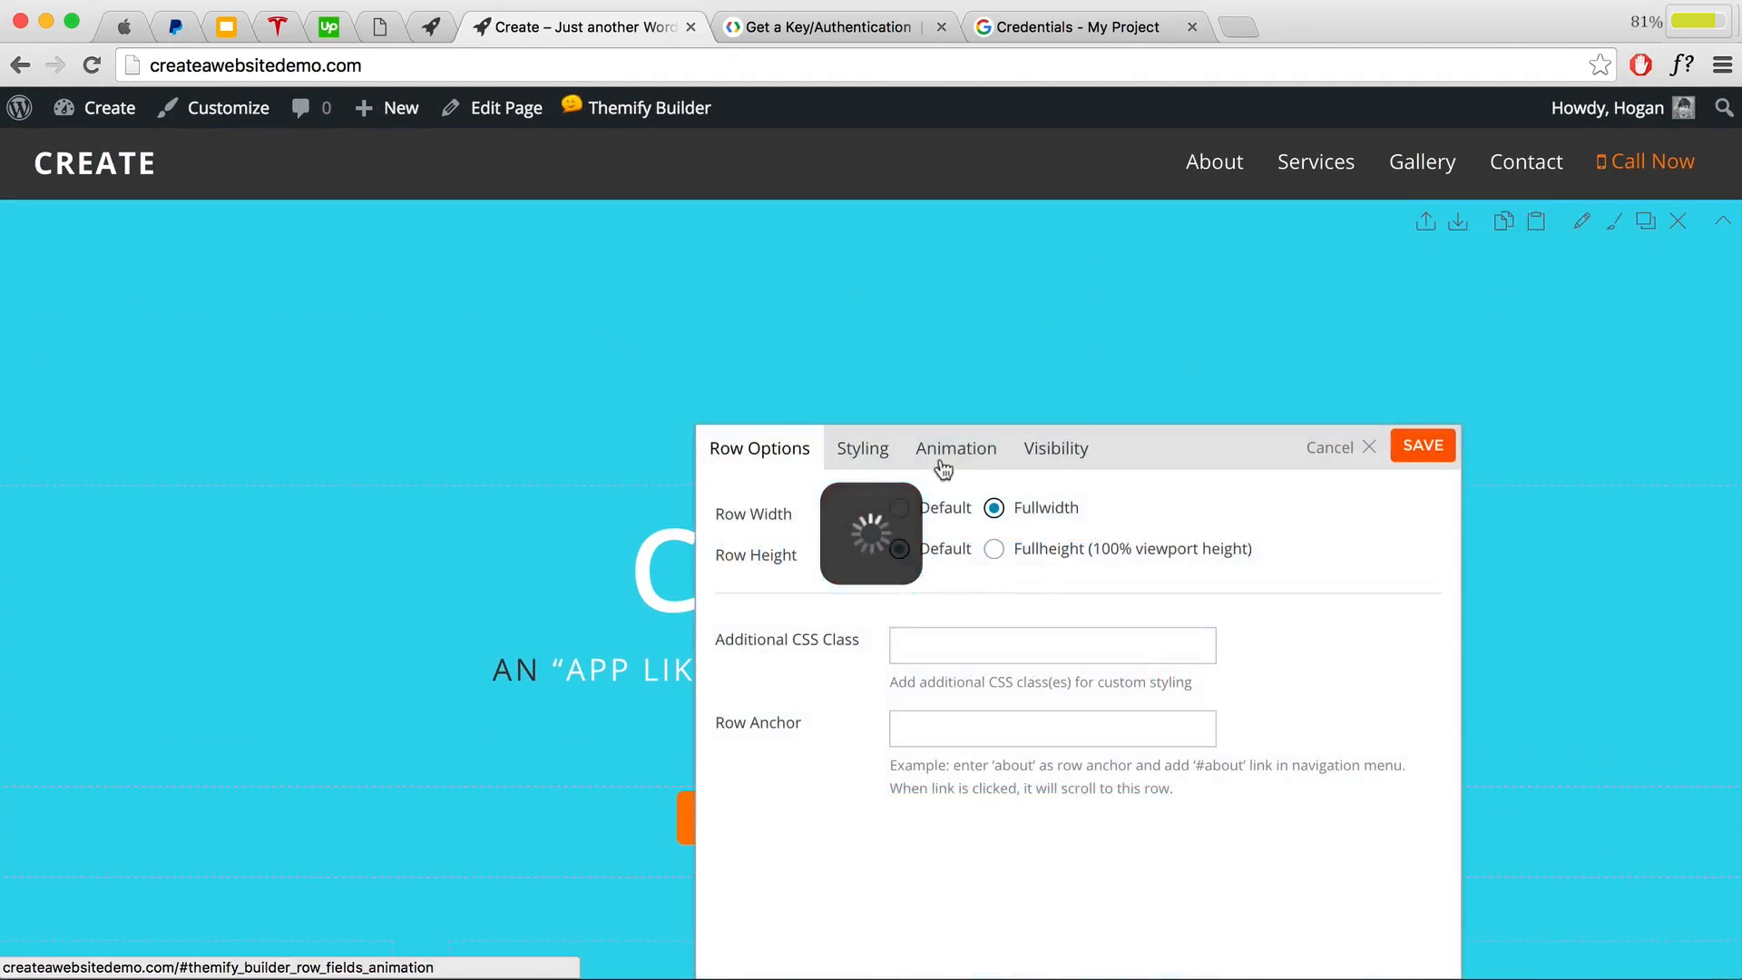
click(1034, 458)
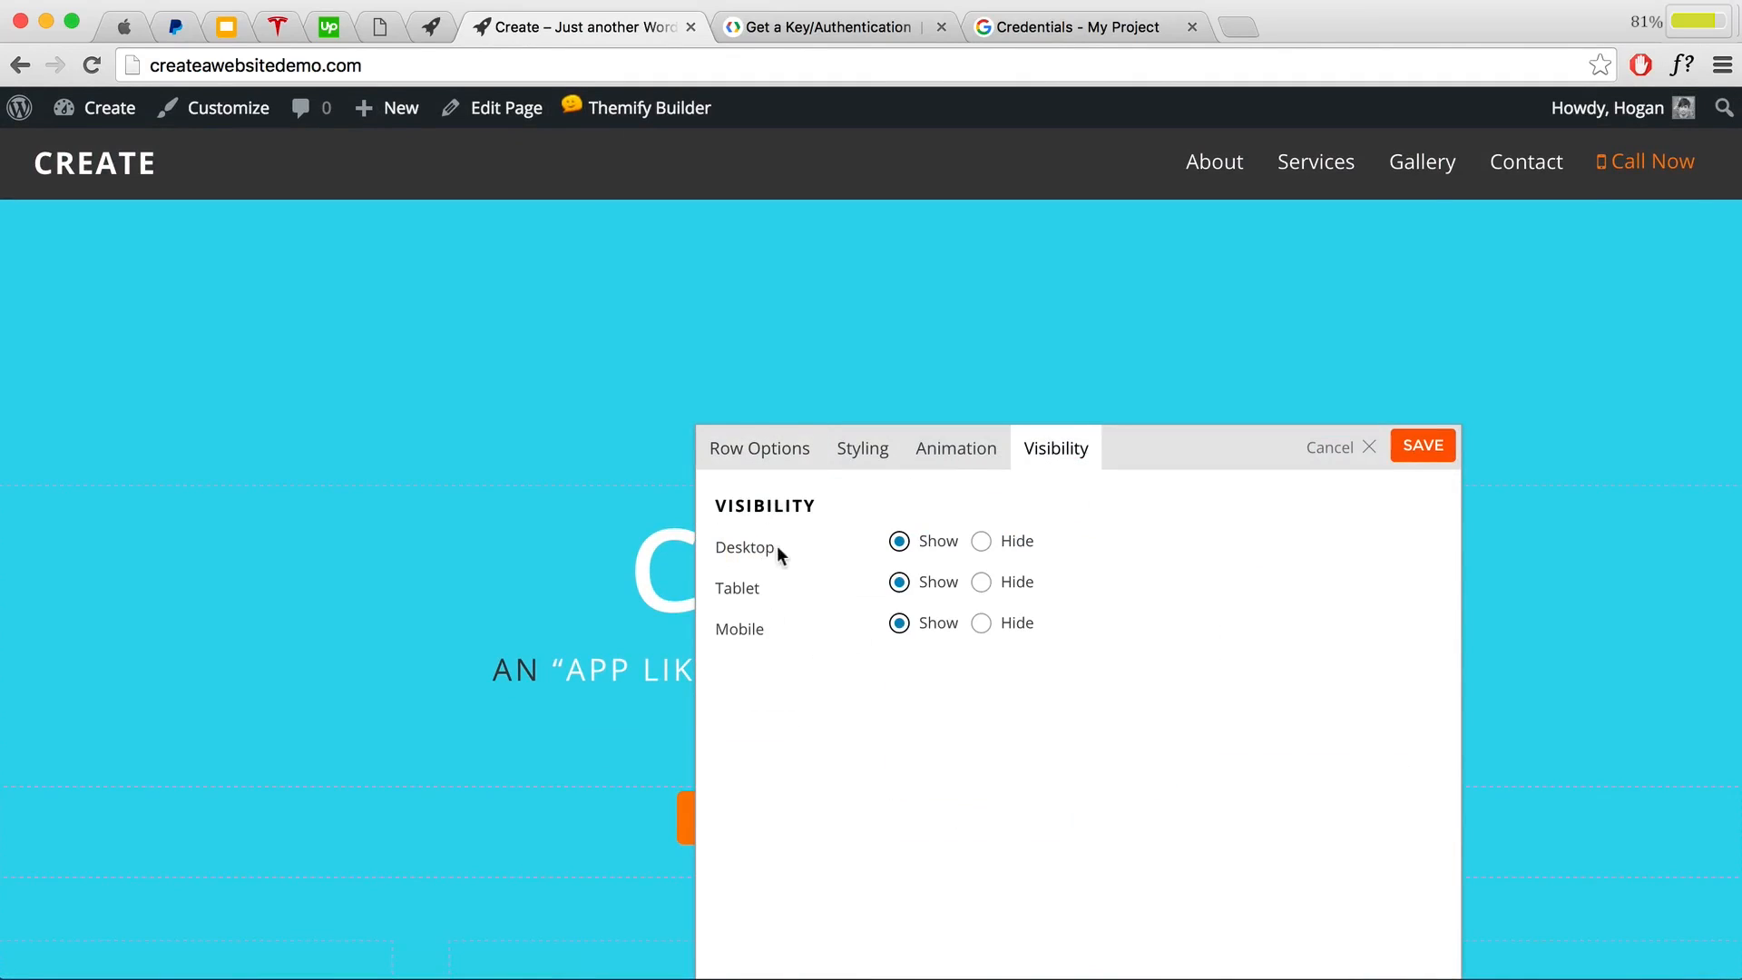
drag(776, 547, 715, 551)
click(1422, 448)
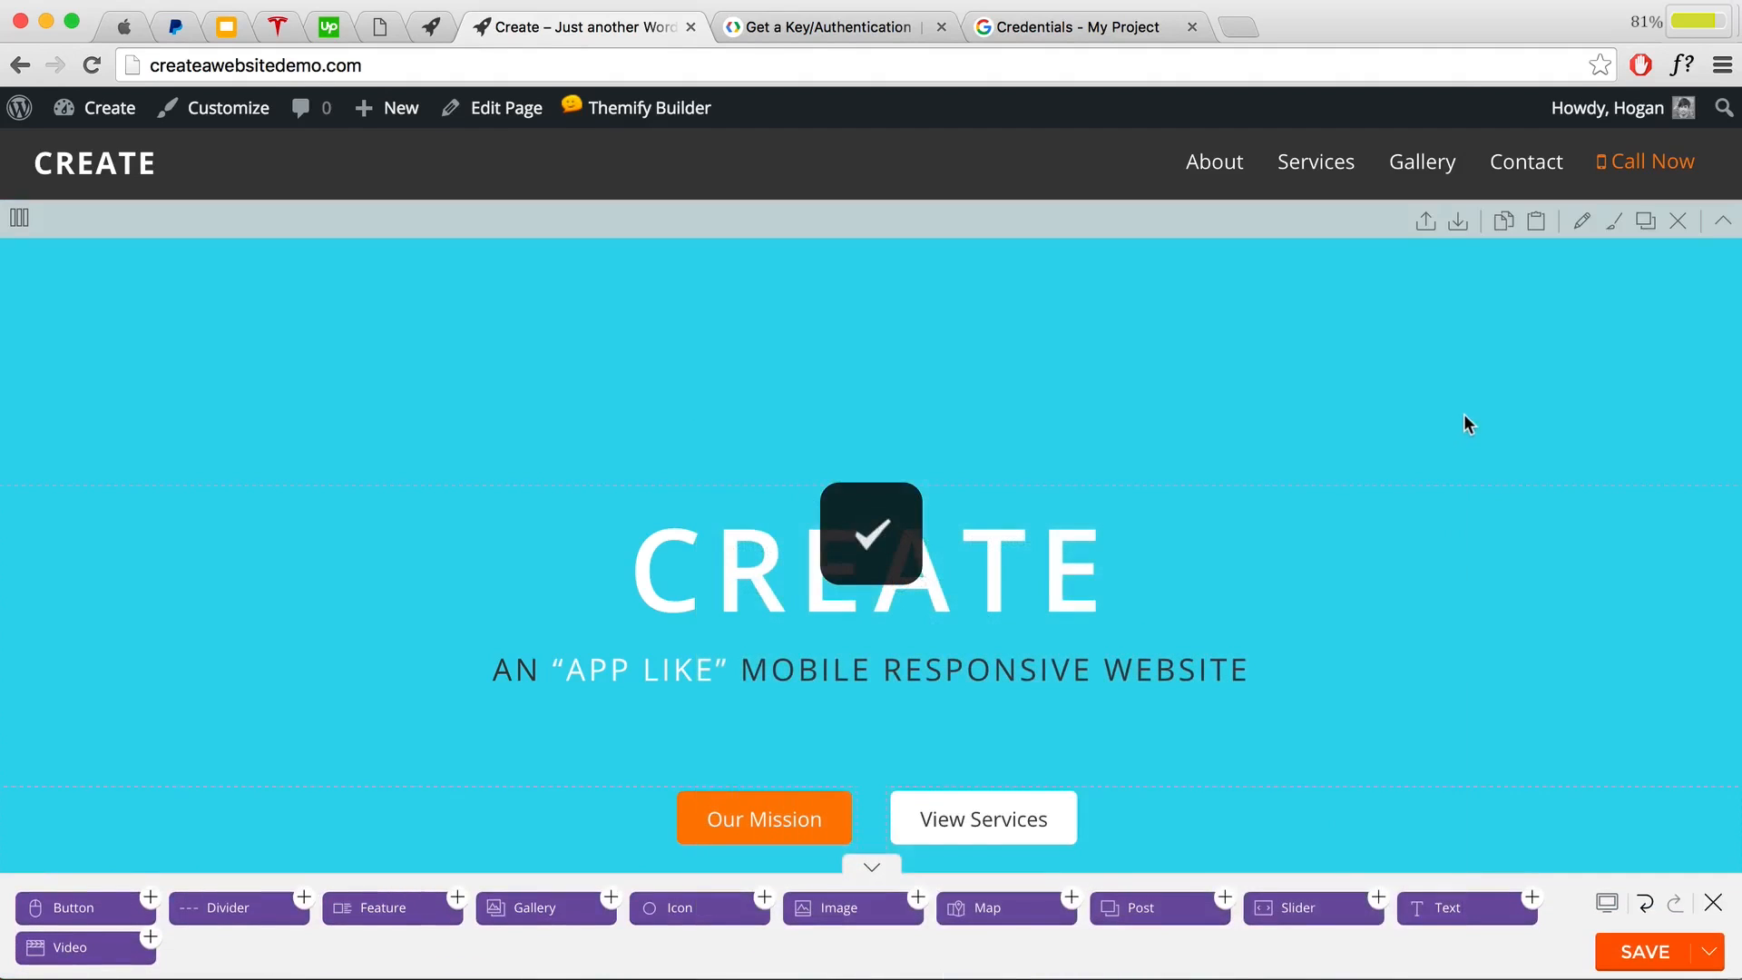
scroll(1460, 415, down, 6)
scroll(1457, 417, down, 4)
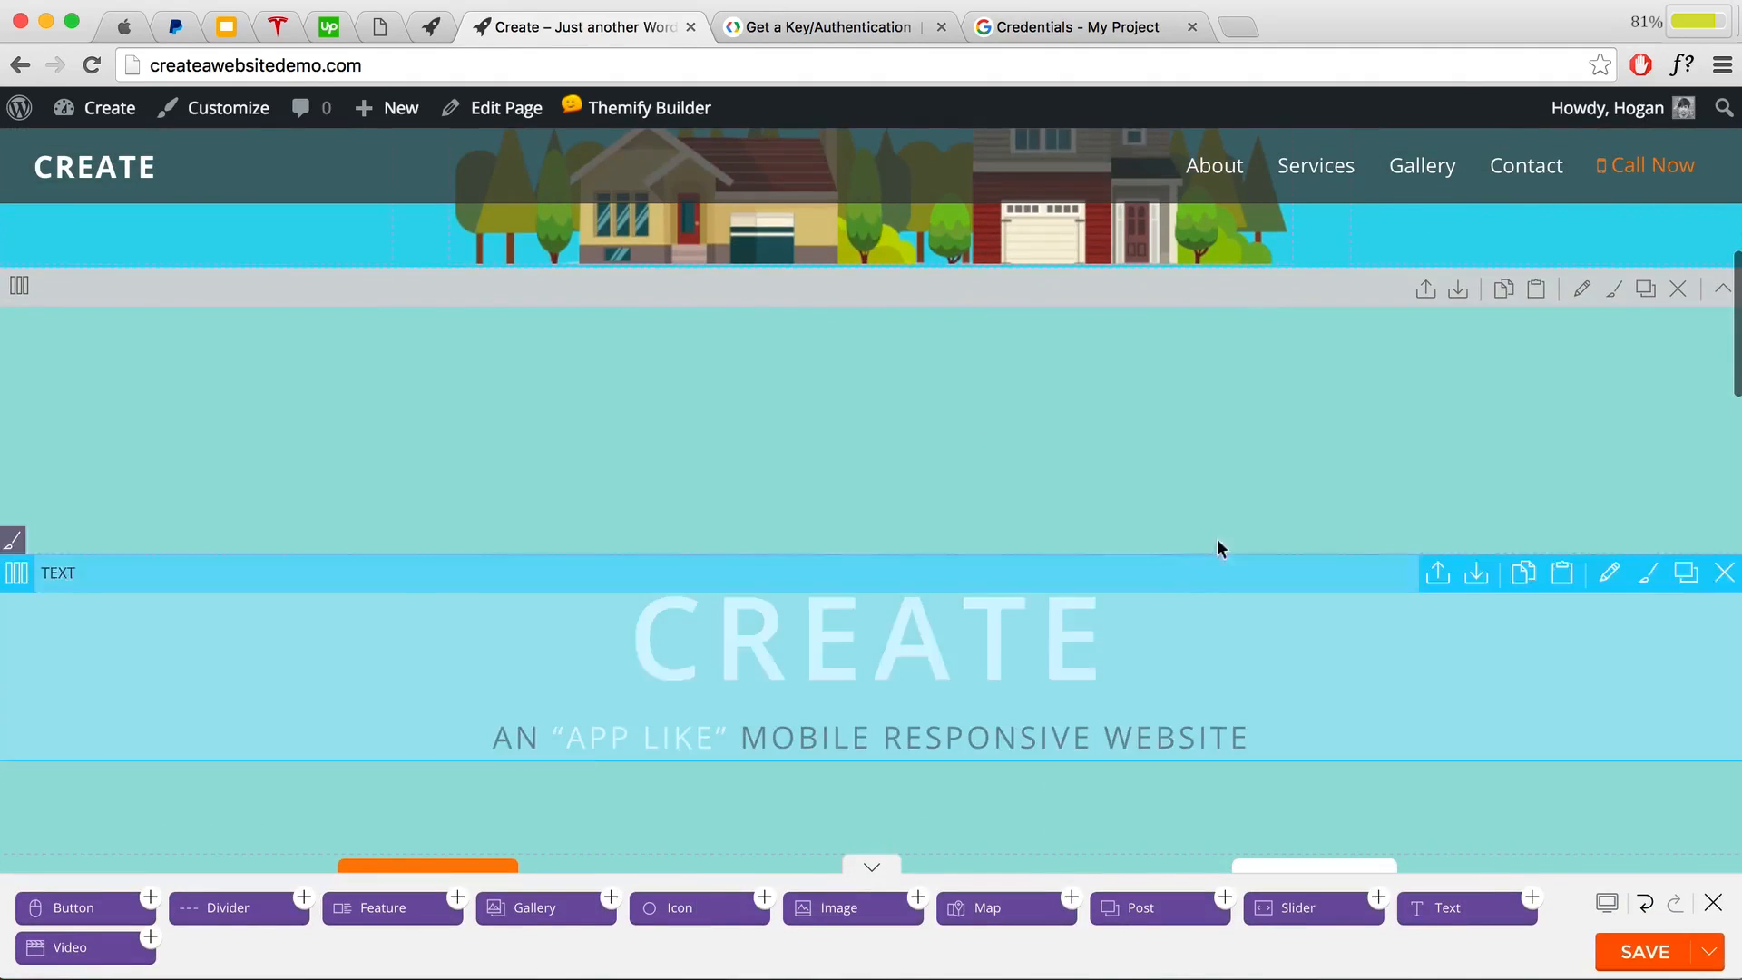
scroll(1220, 541, down, 3)
scroll(1226, 544, up, 6)
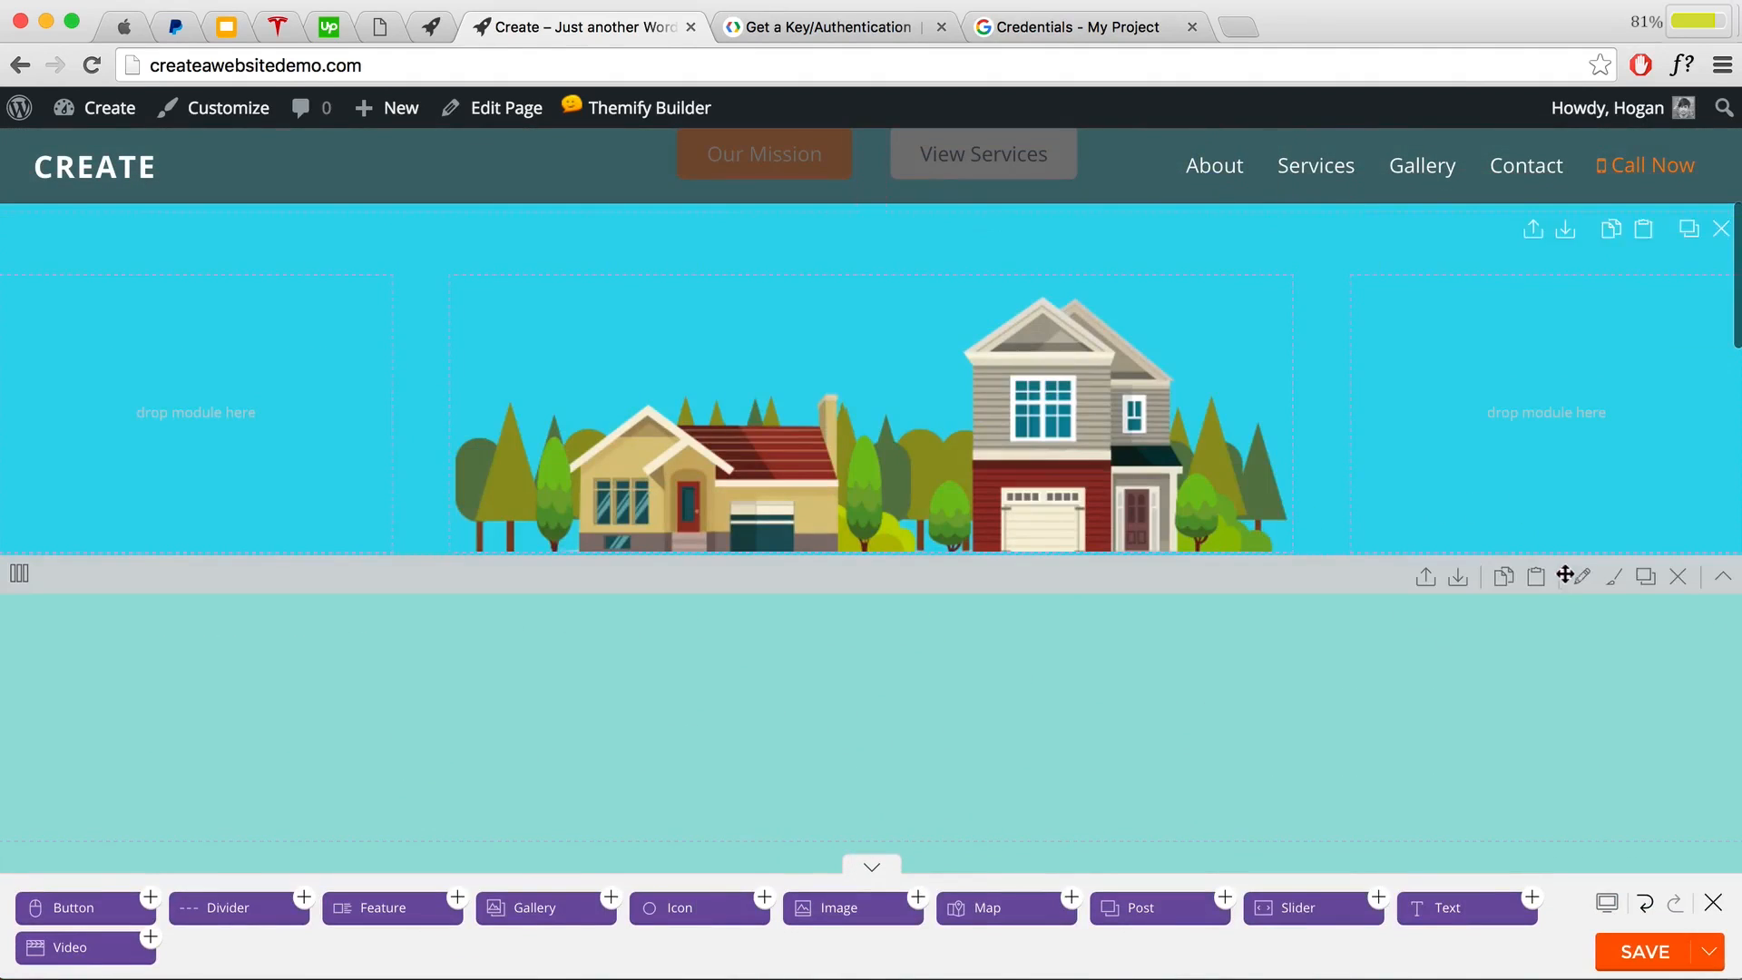
Step: Set the teal CREATE row's visibility to Hide on desktop and save it
click(1582, 581)
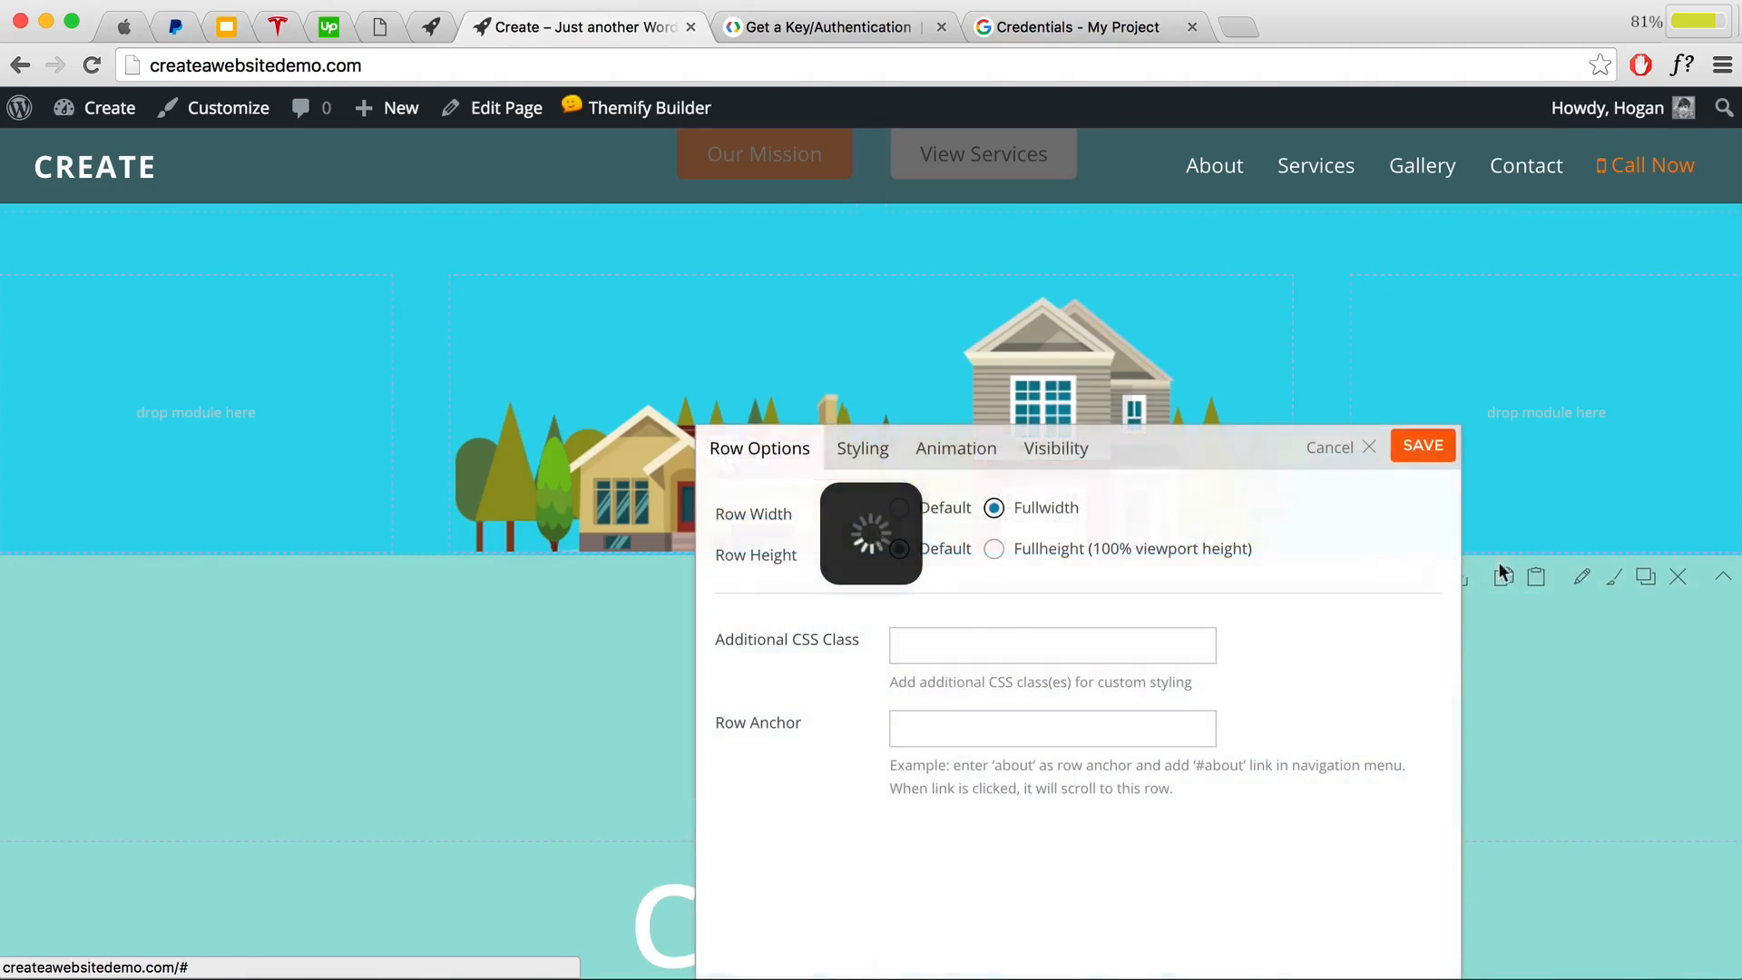
click(1041, 453)
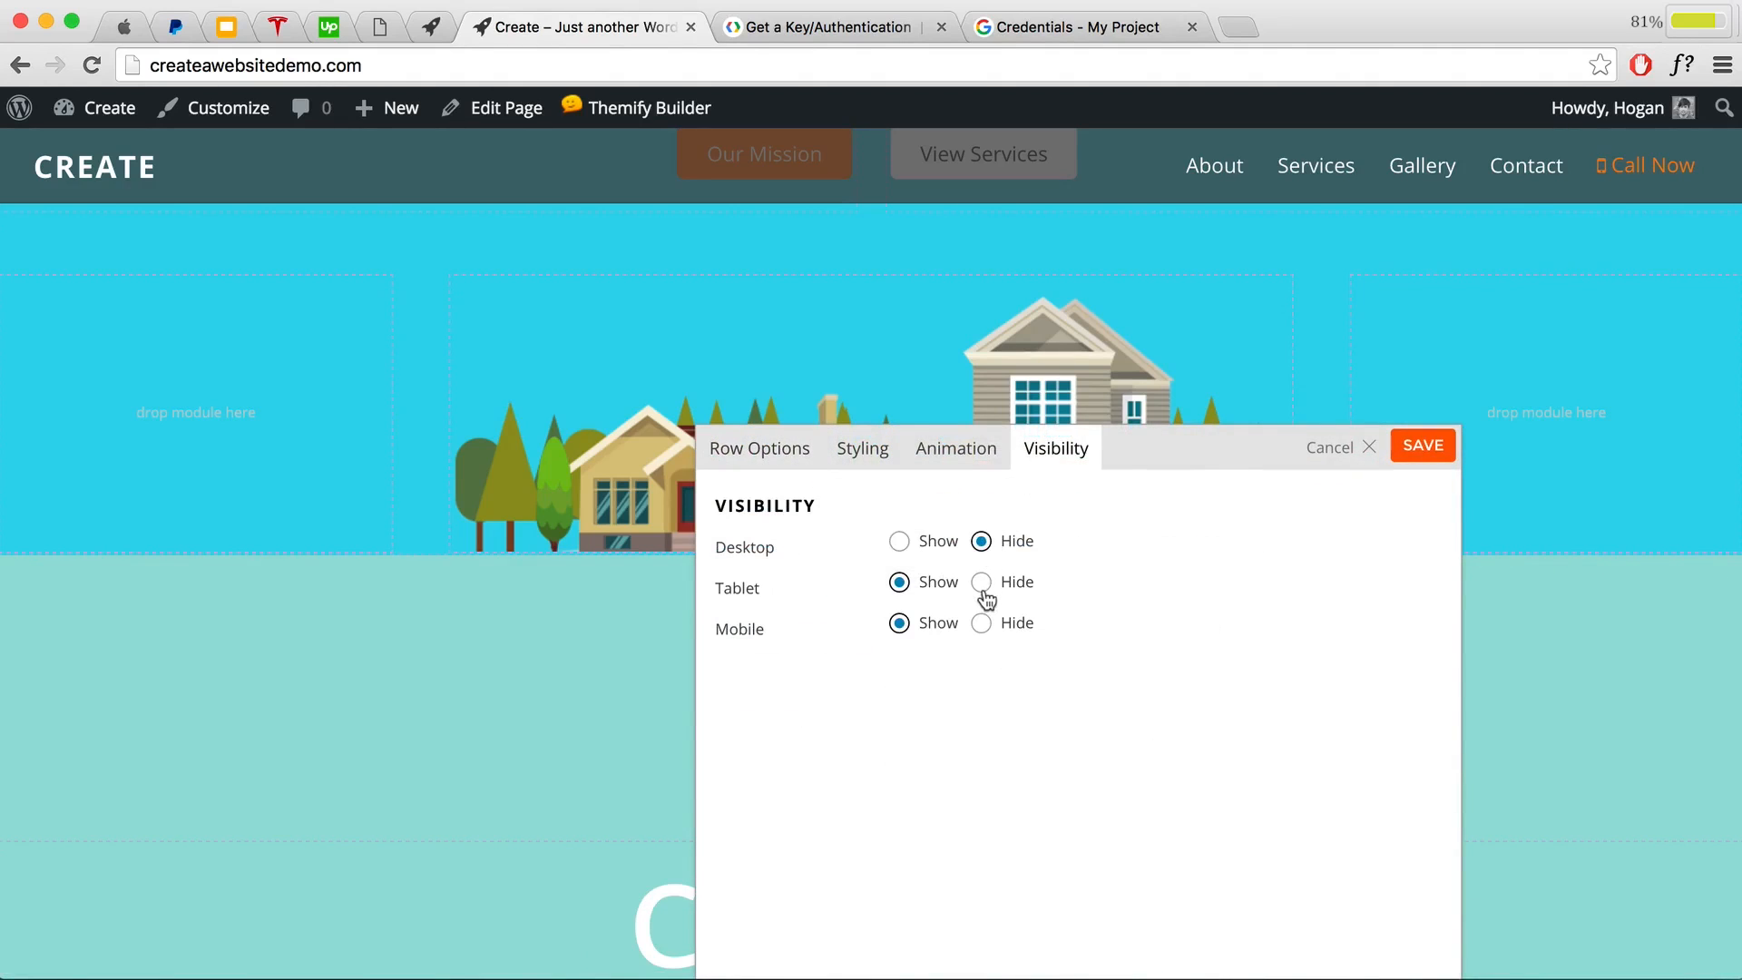
click(1421, 448)
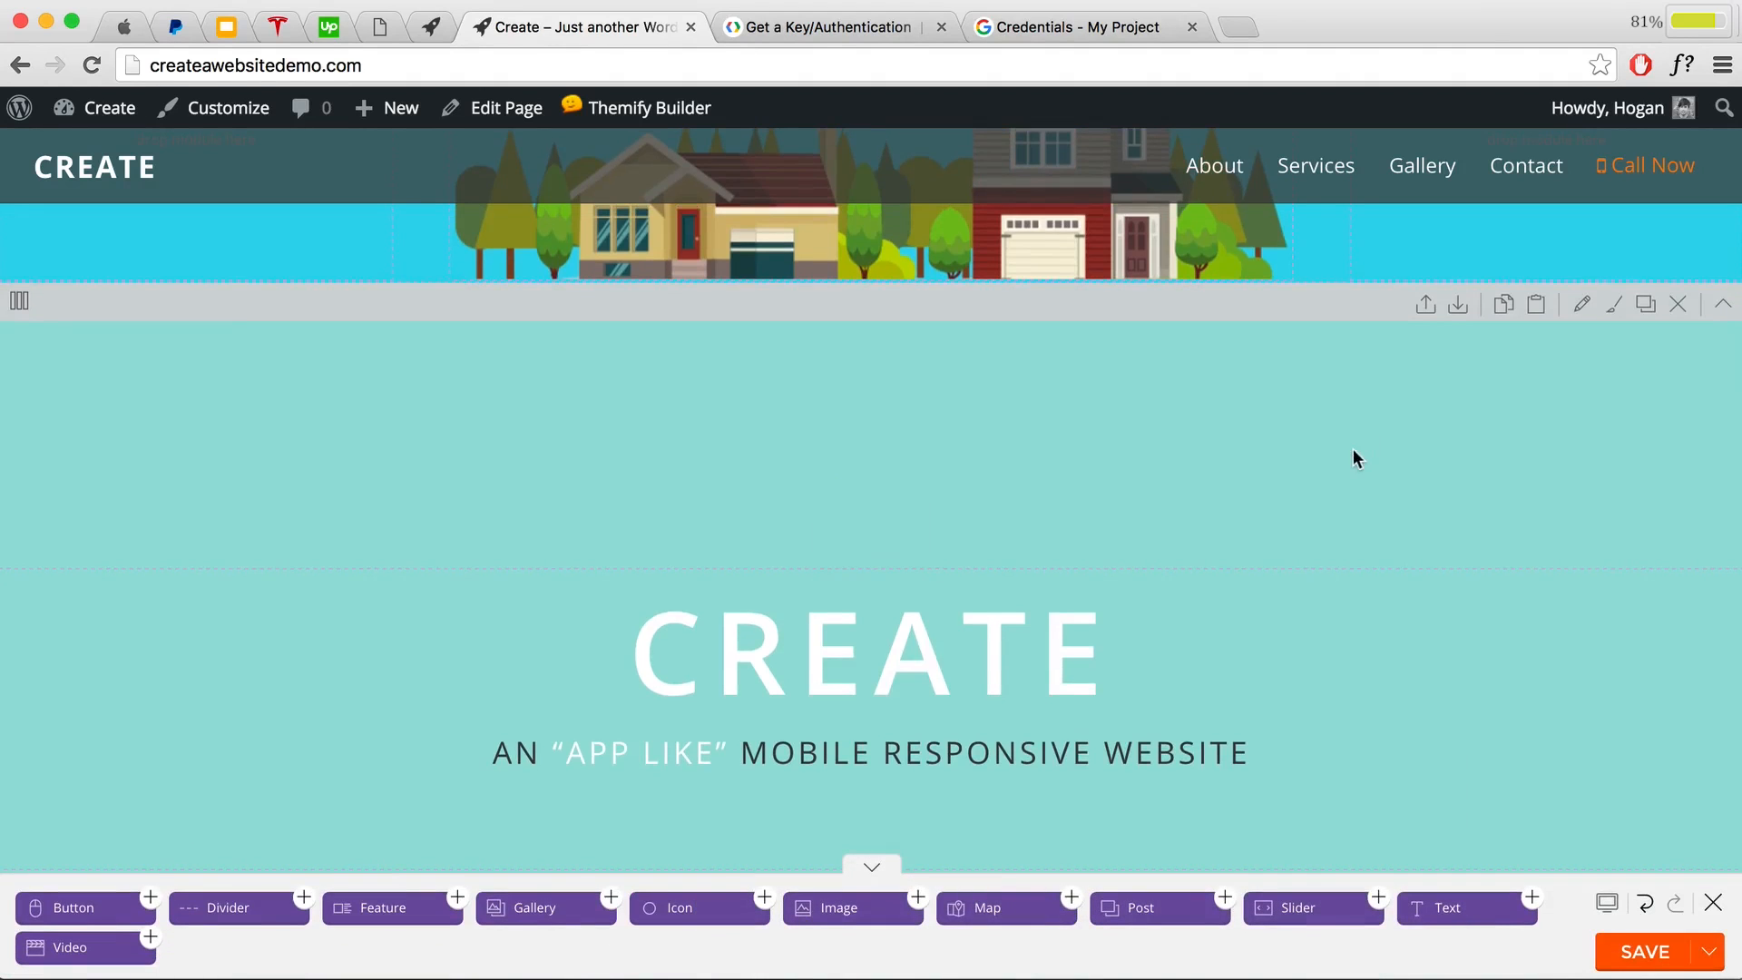
scroll(1352, 450, down, 10)
scroll(1351, 450, down, 15)
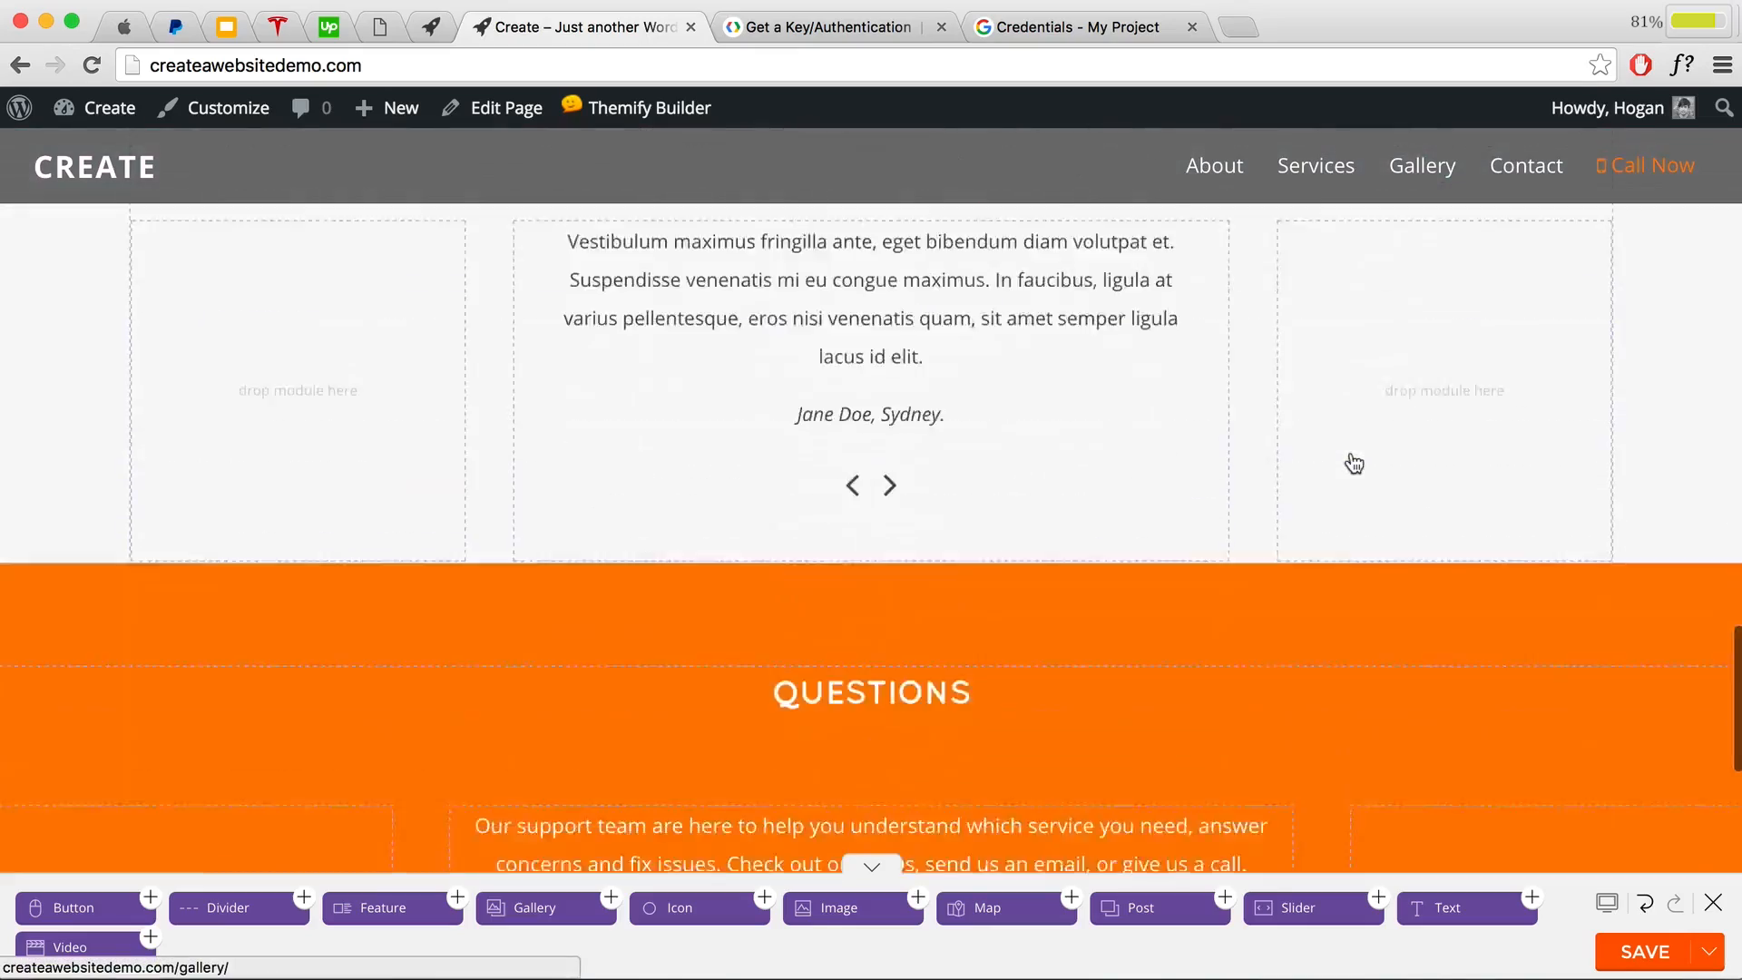
Step: Set the map row's visibility to Hide on desktop and tablet and save it
scroll(1349, 454, up, 5)
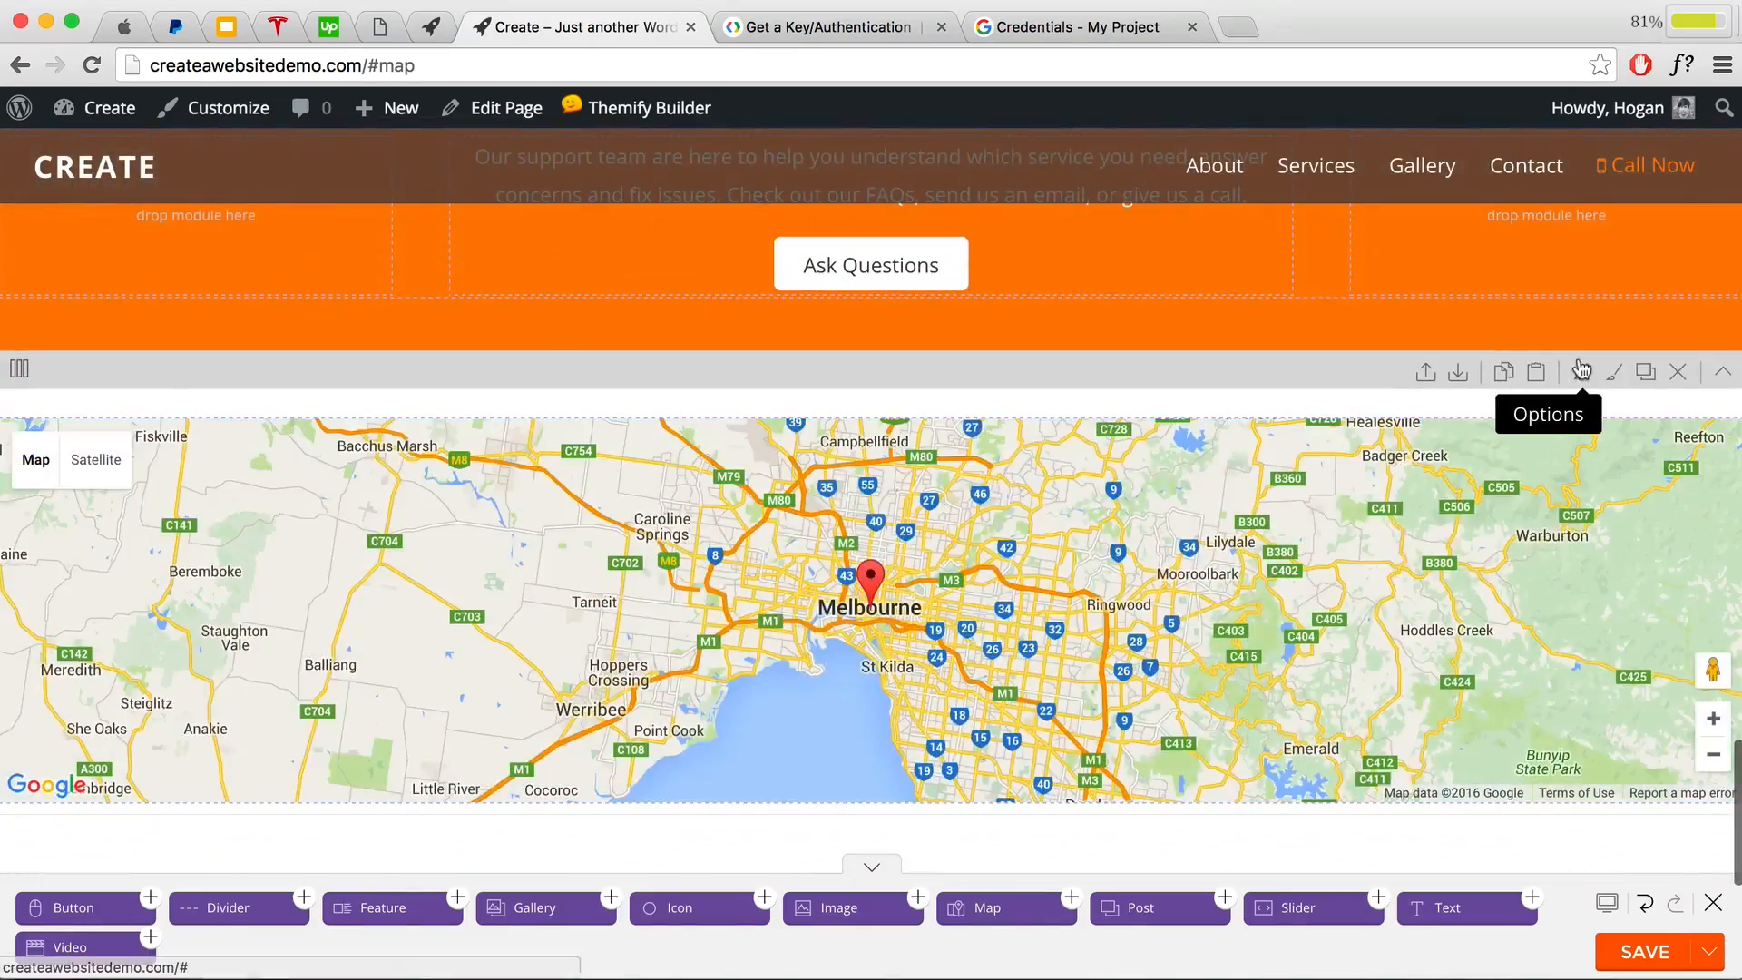
click(1581, 362)
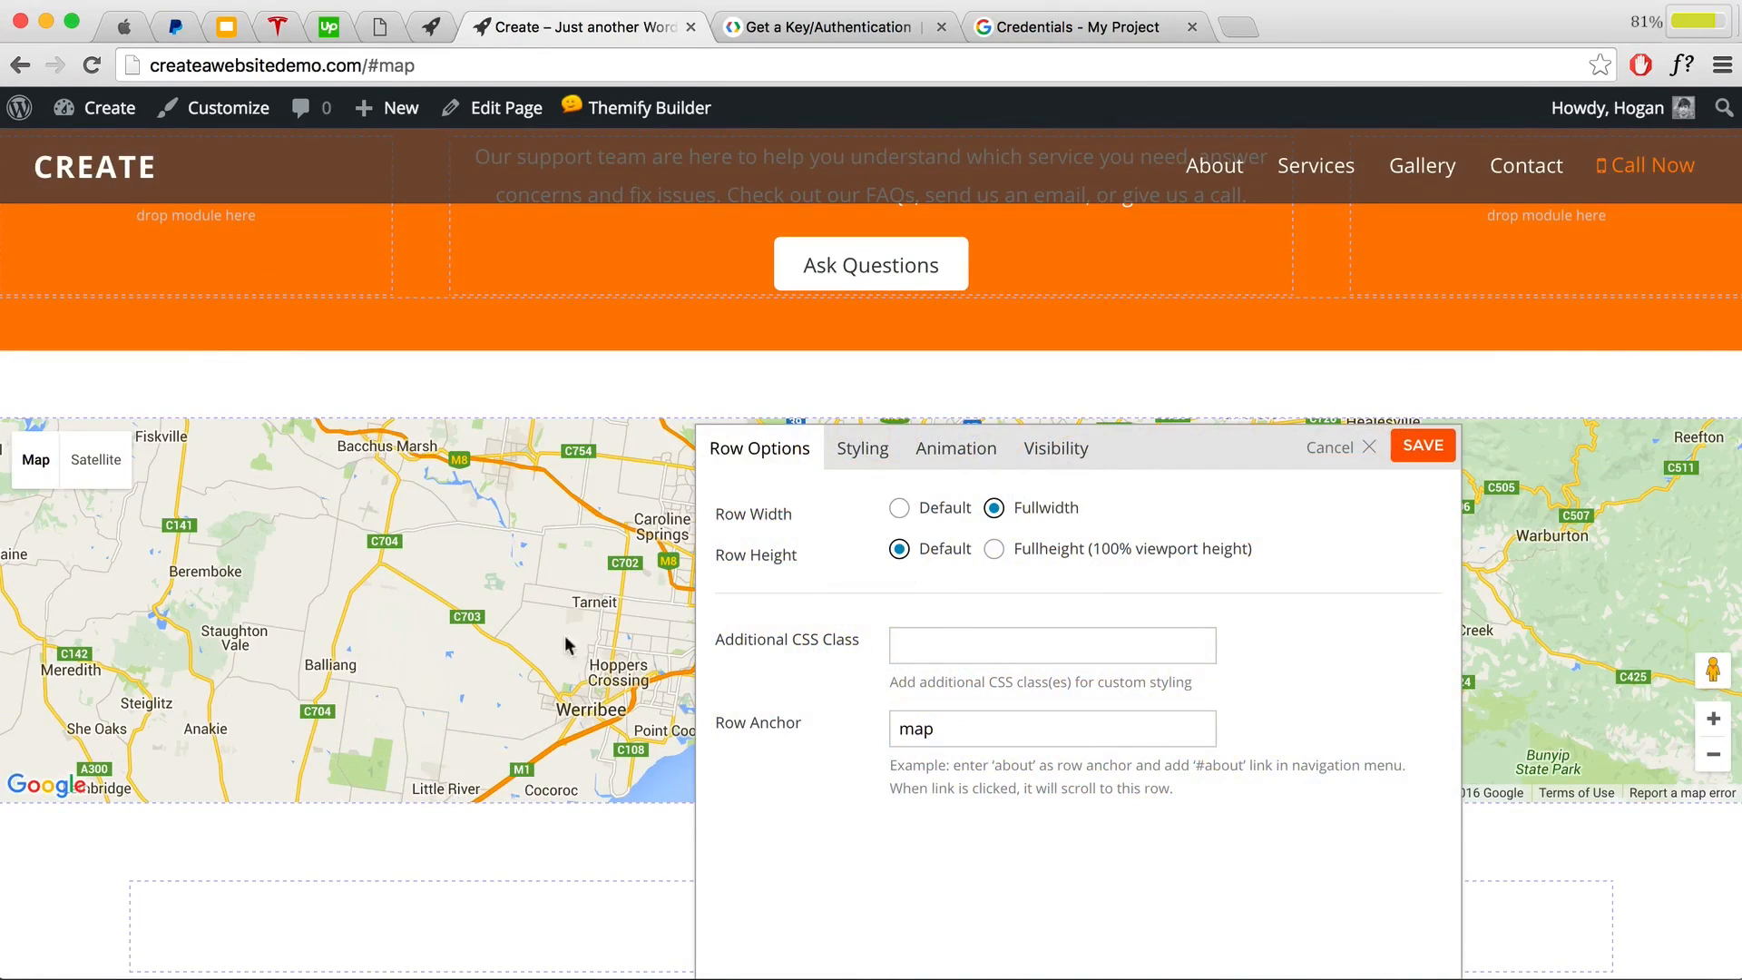
click(1057, 461)
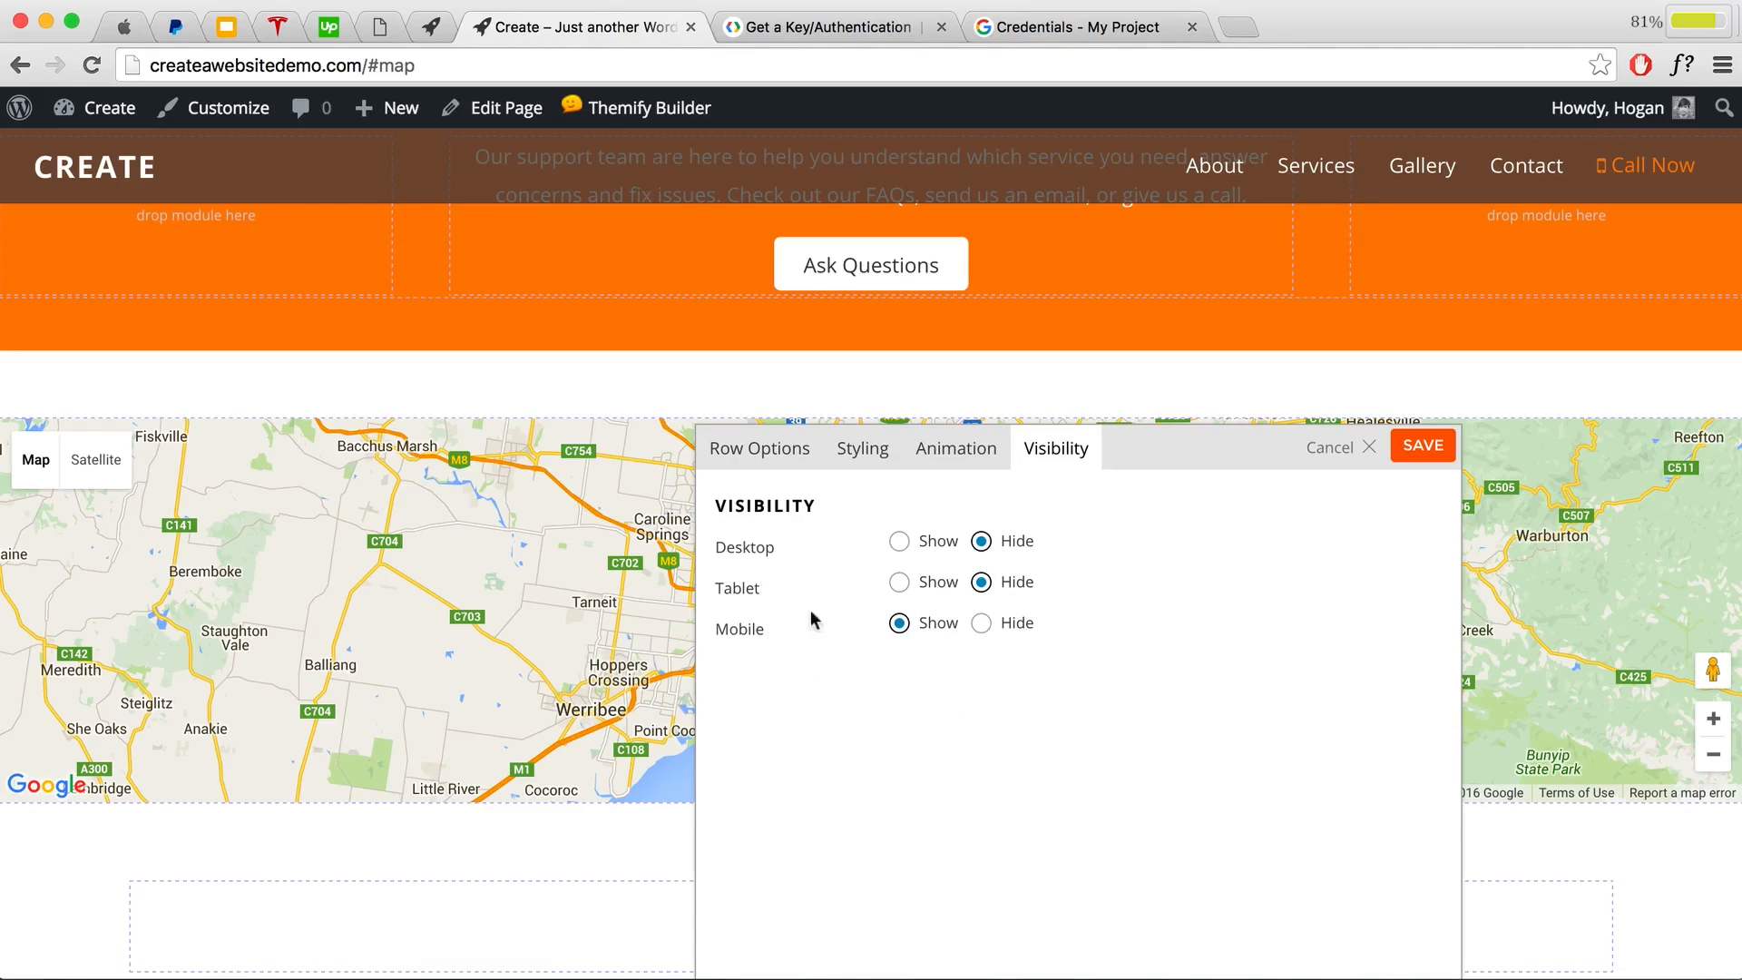
click(1418, 463)
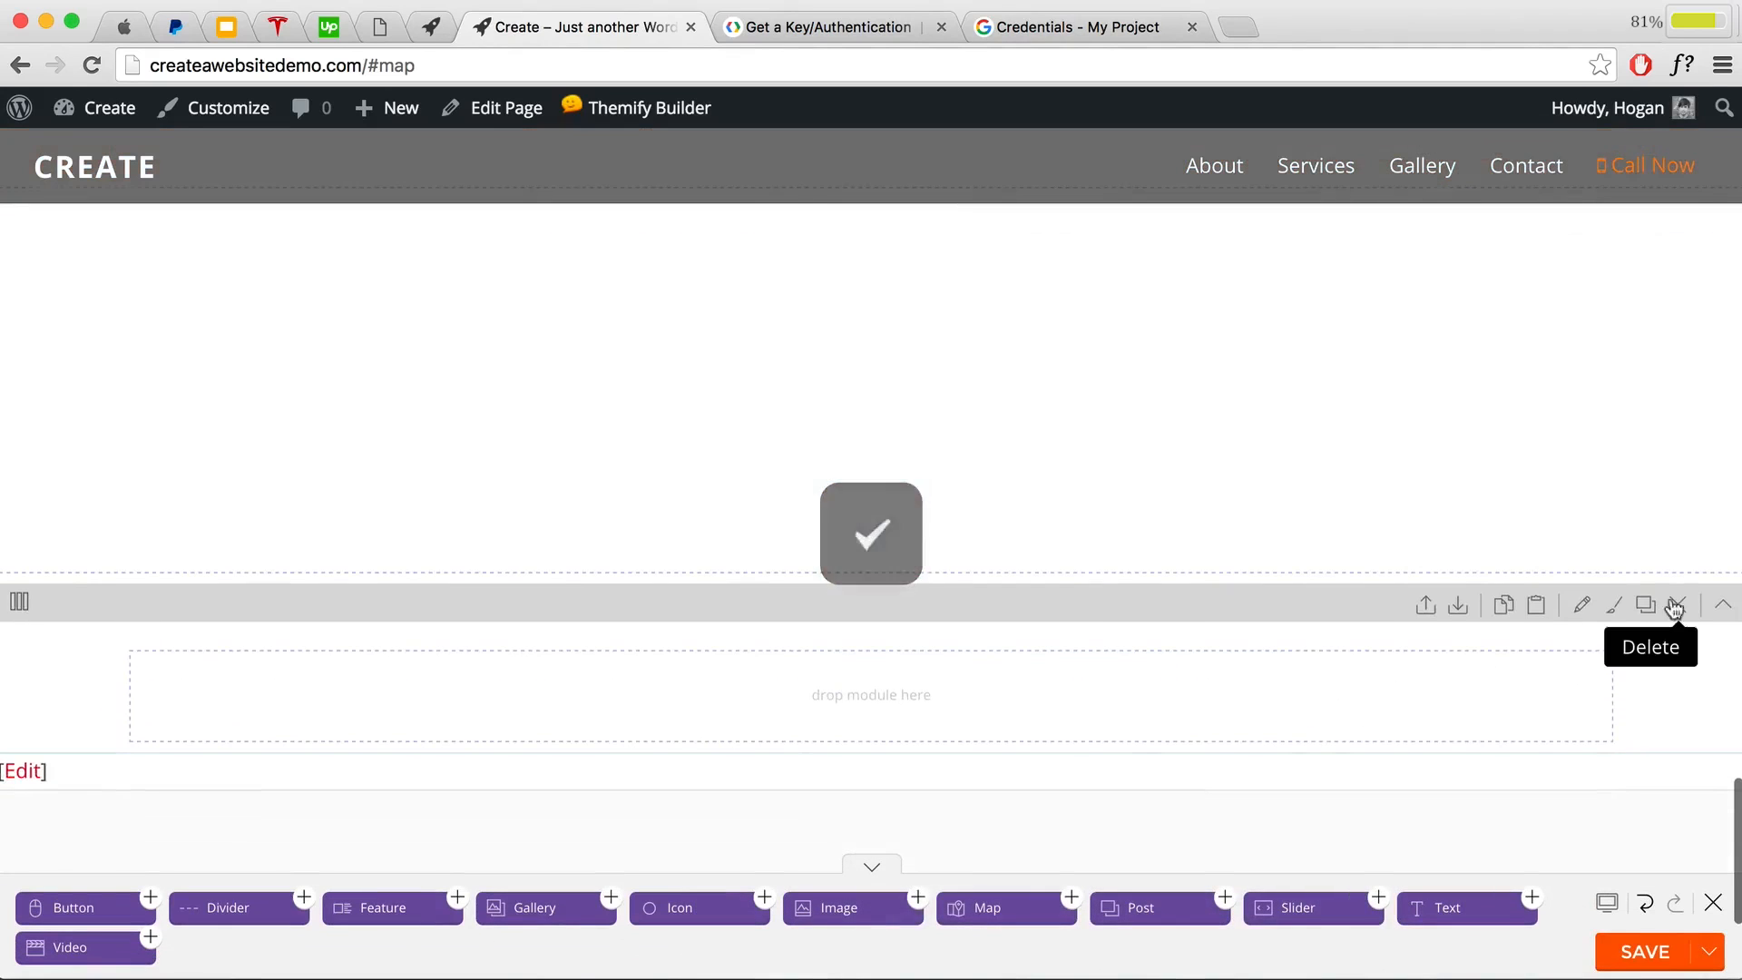
Step: Delete the empty row below the map, save the page, and close the builder
click(1676, 606)
click(1192, 313)
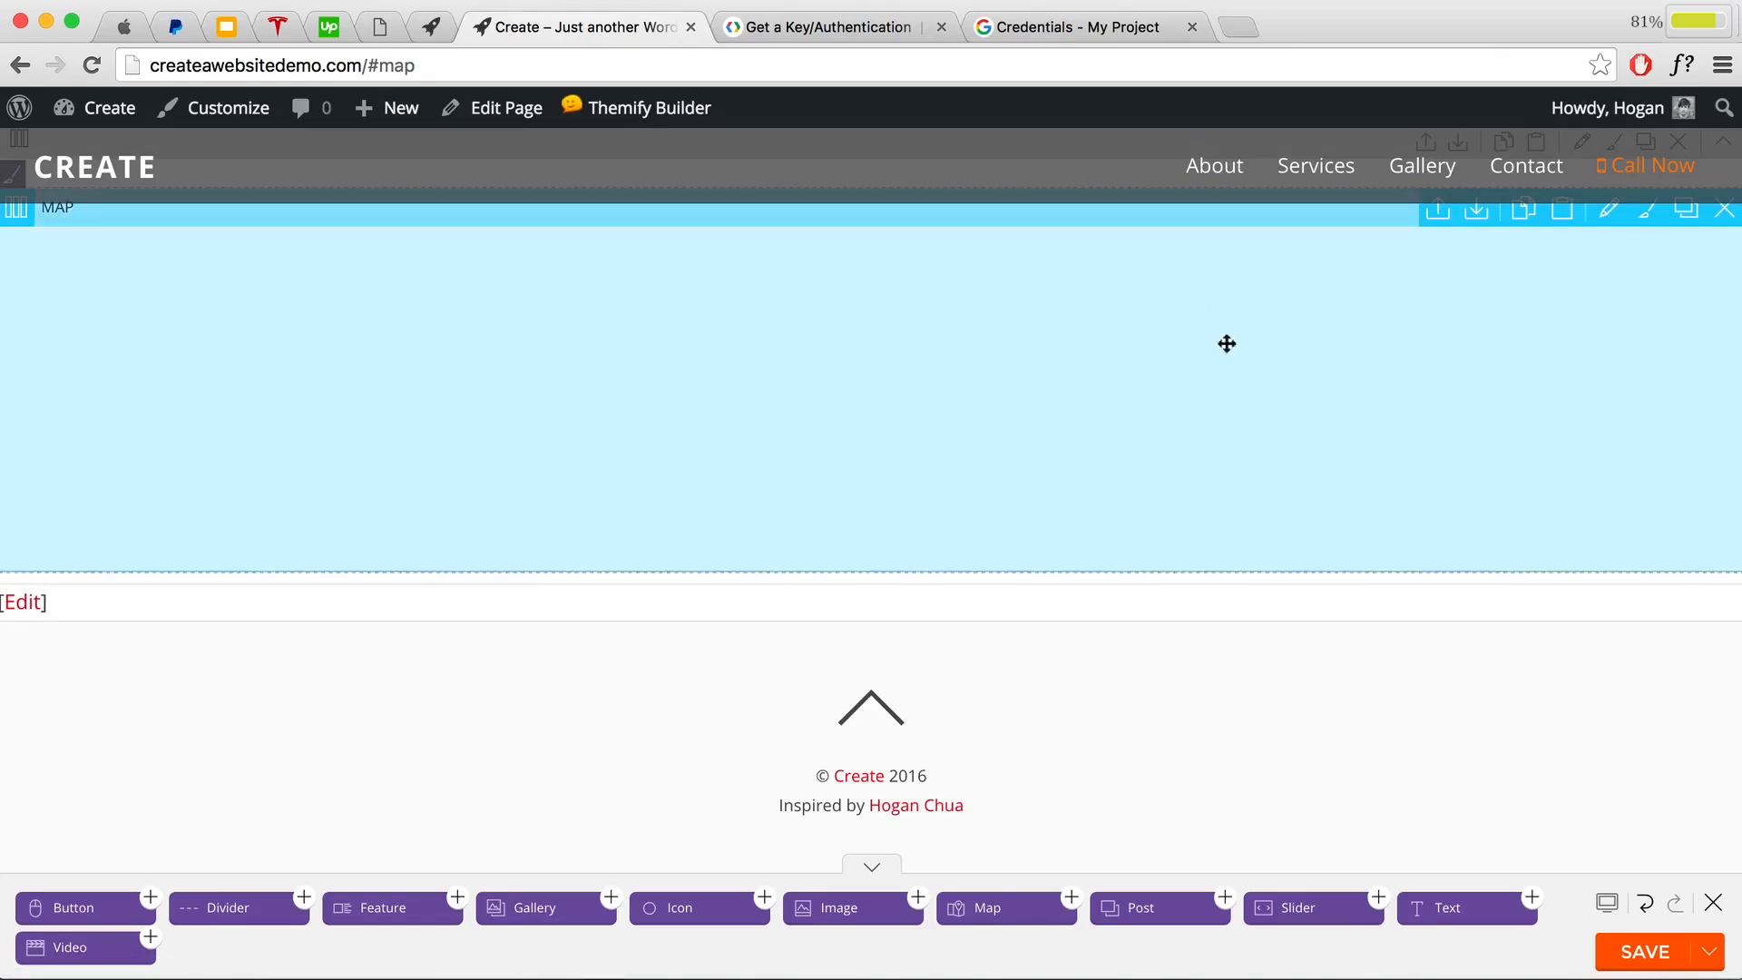
click(1633, 954)
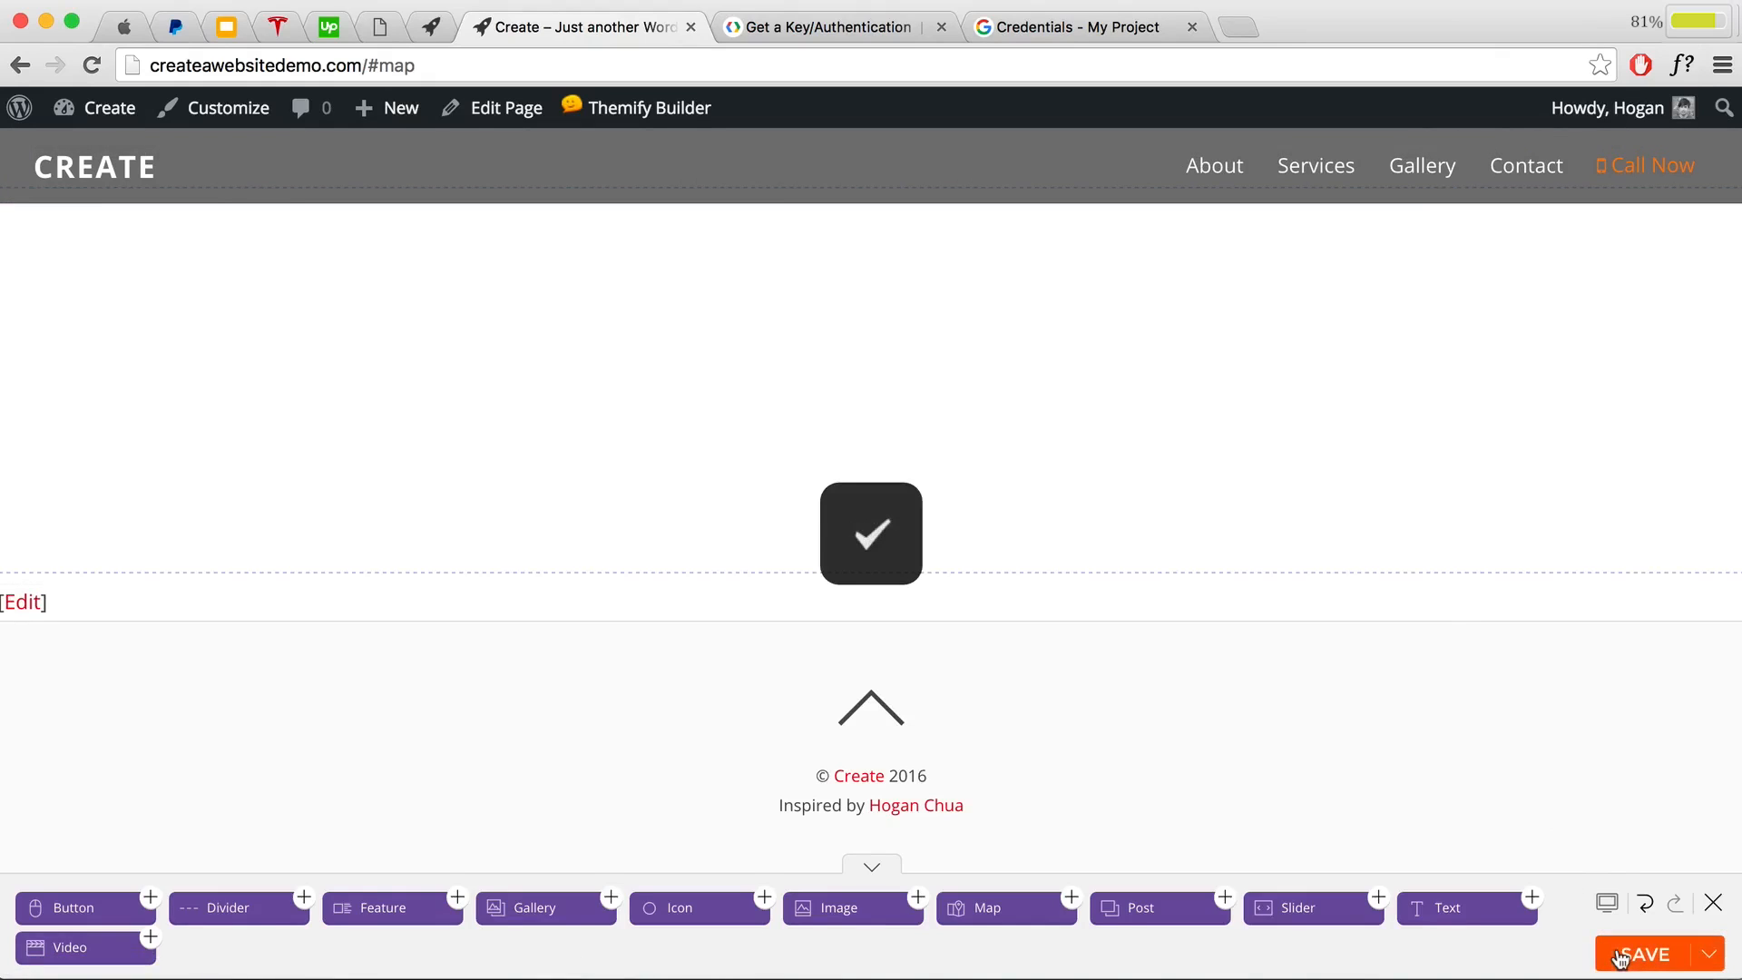
click(1711, 902)
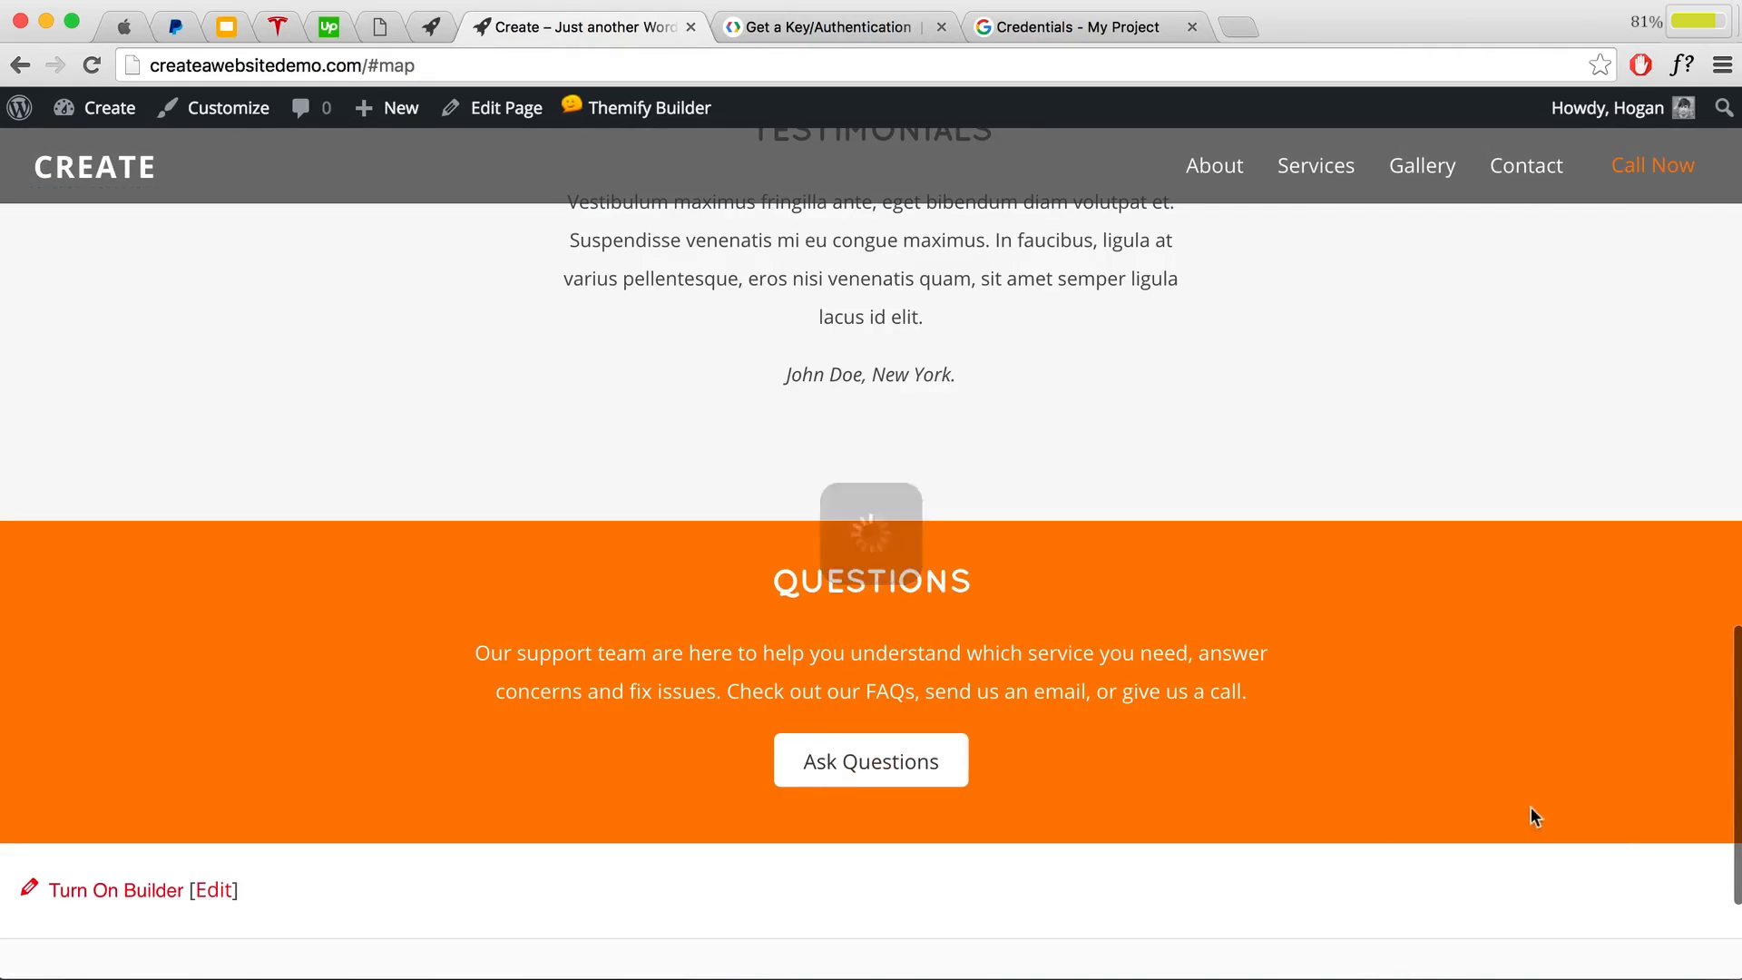
Step: Reload the homepage and check the CREATE banner and map row at a narrow mobile width
scroll(1524, 787, up, 6)
scroll(1520, 780, up, 10)
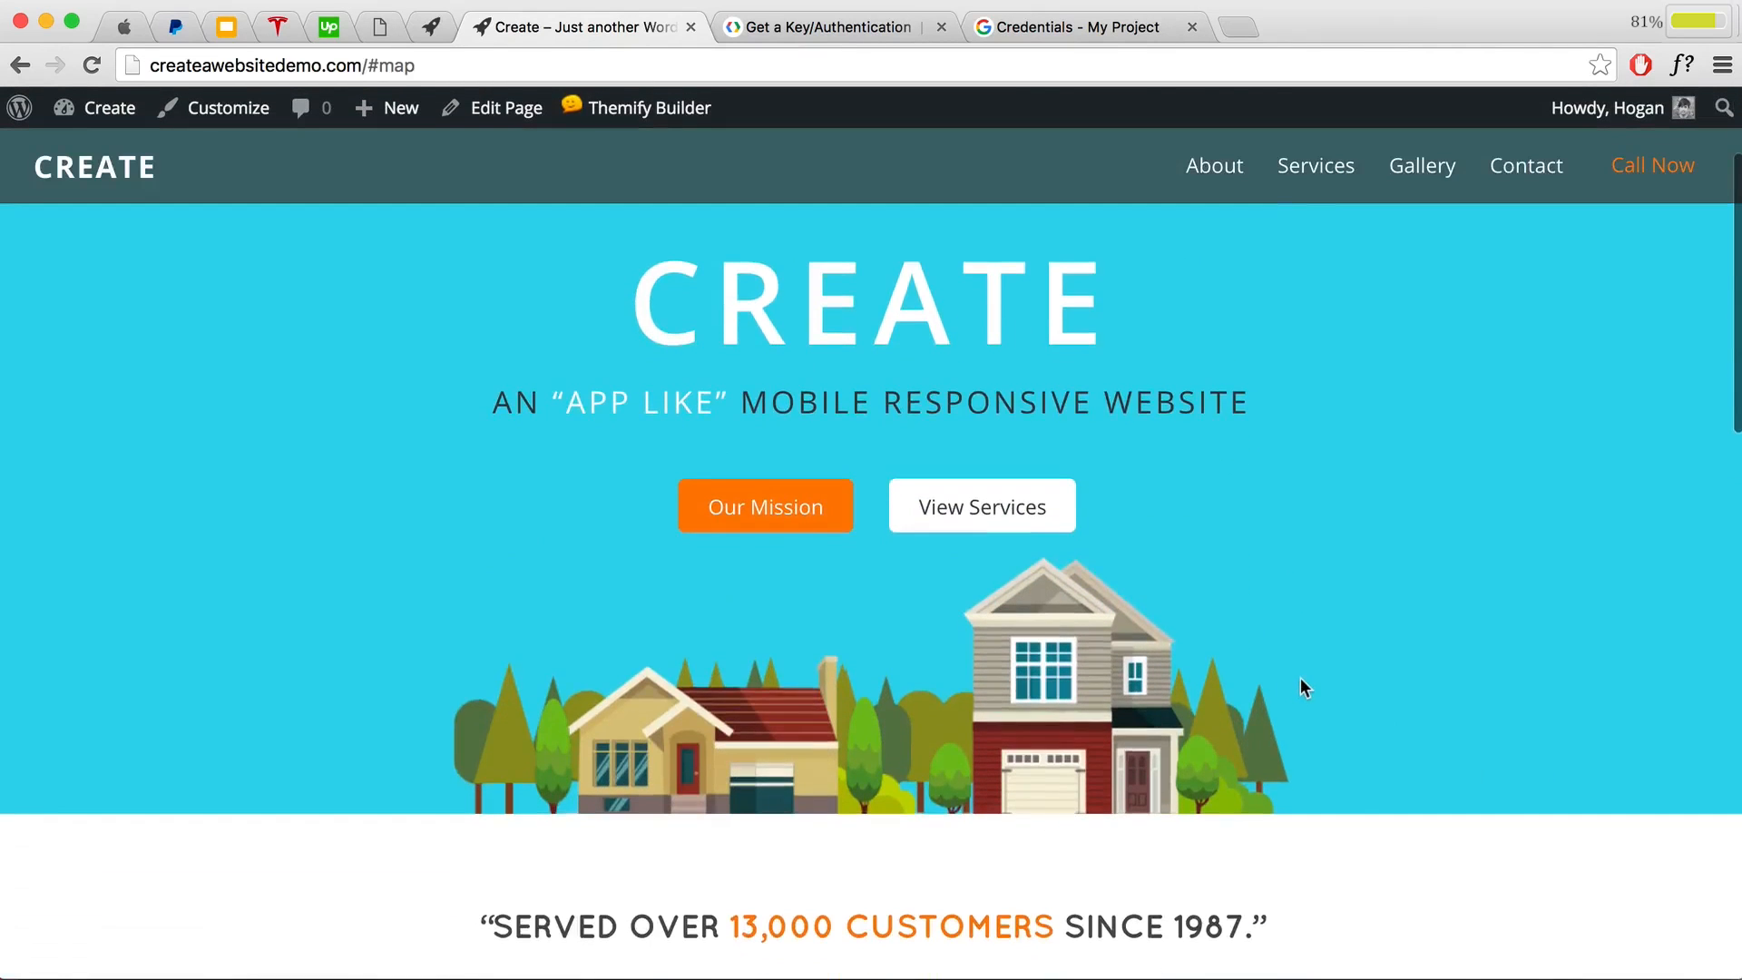
click(94, 69)
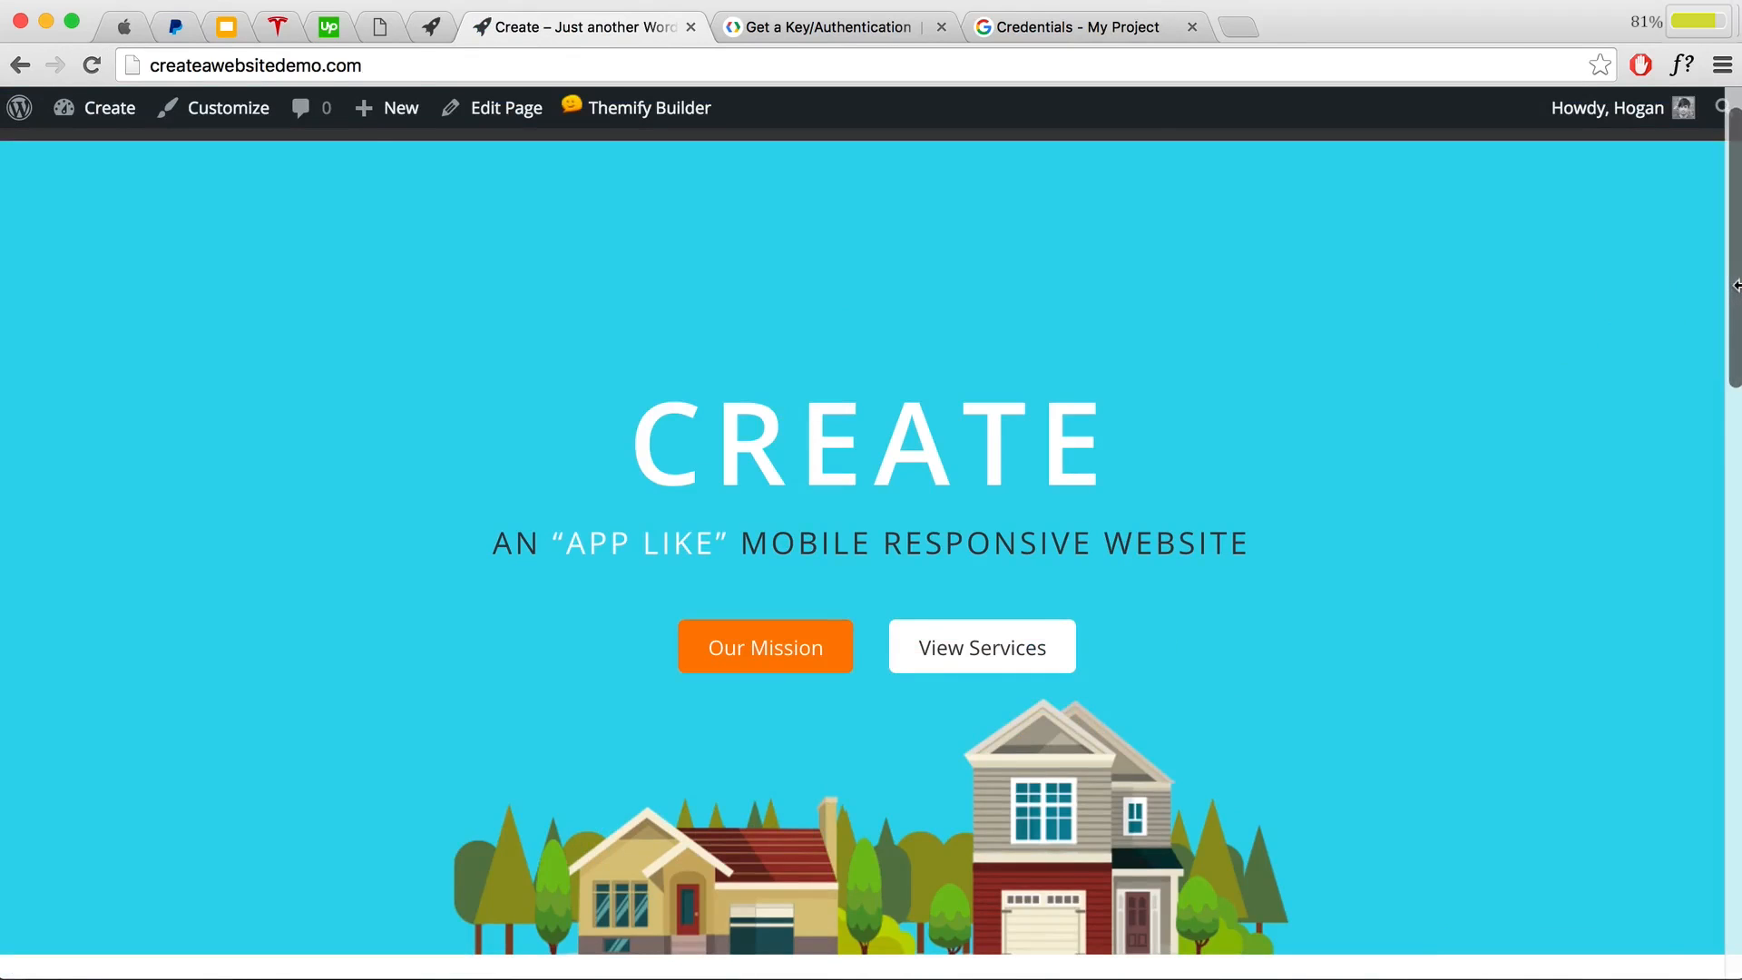
drag(1730, 299, 422, 324)
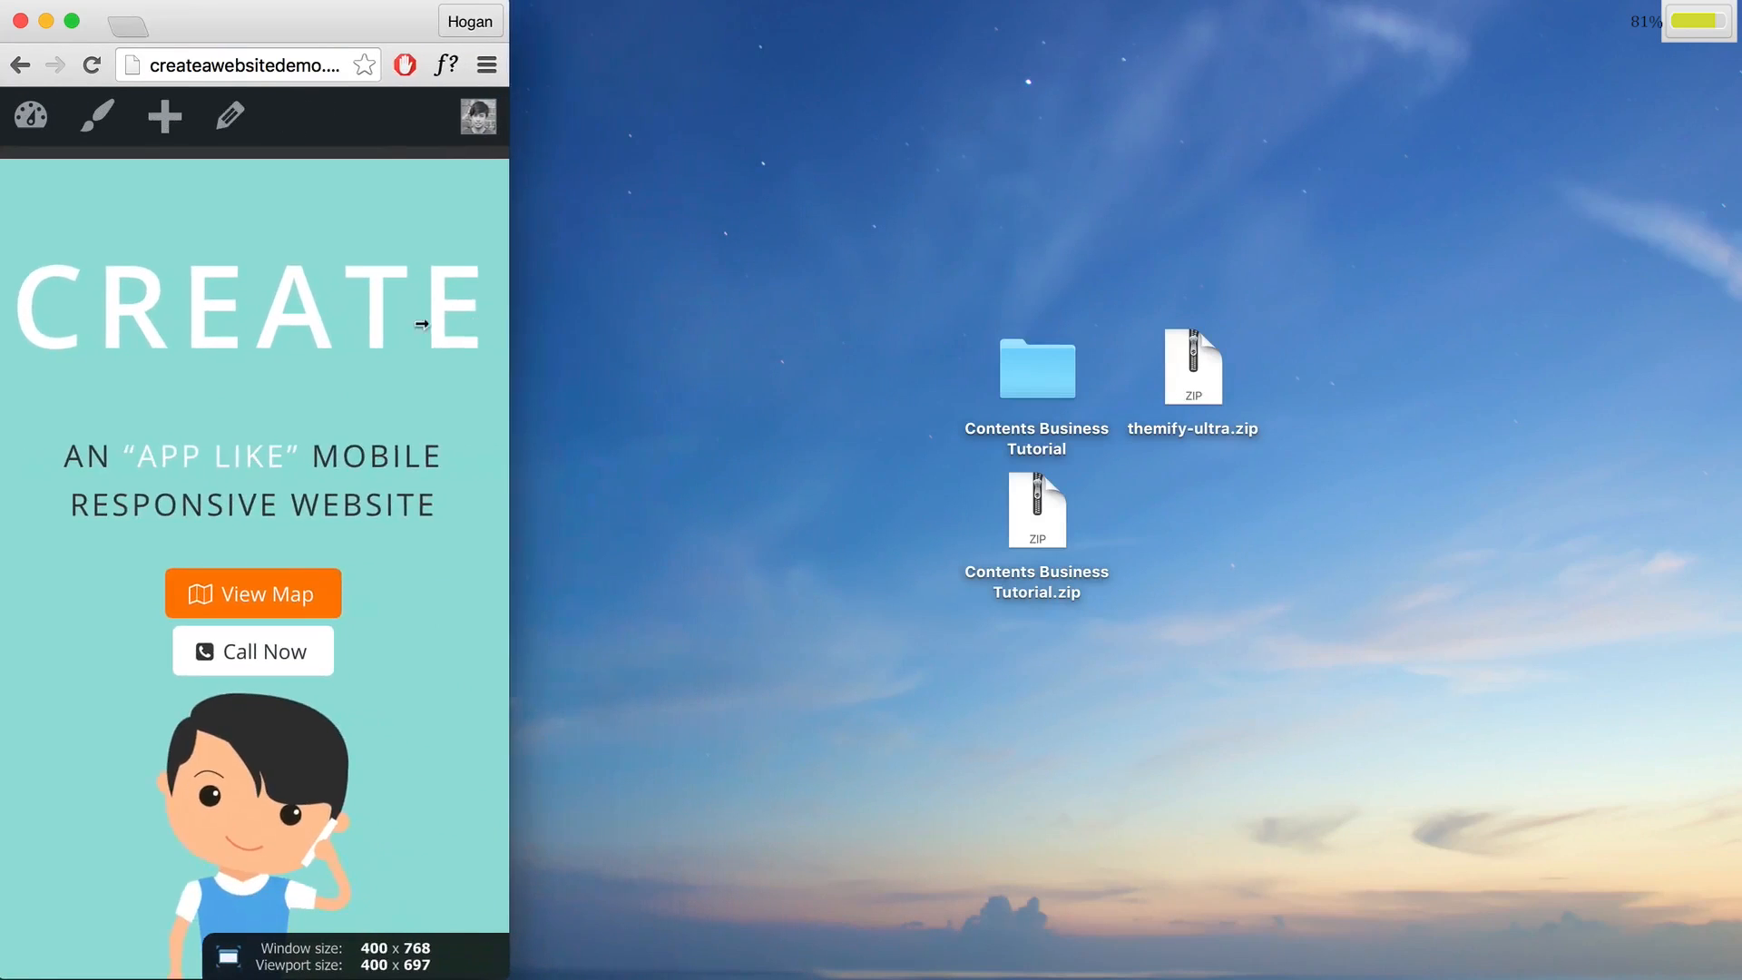
scroll(361, 327, down, 5)
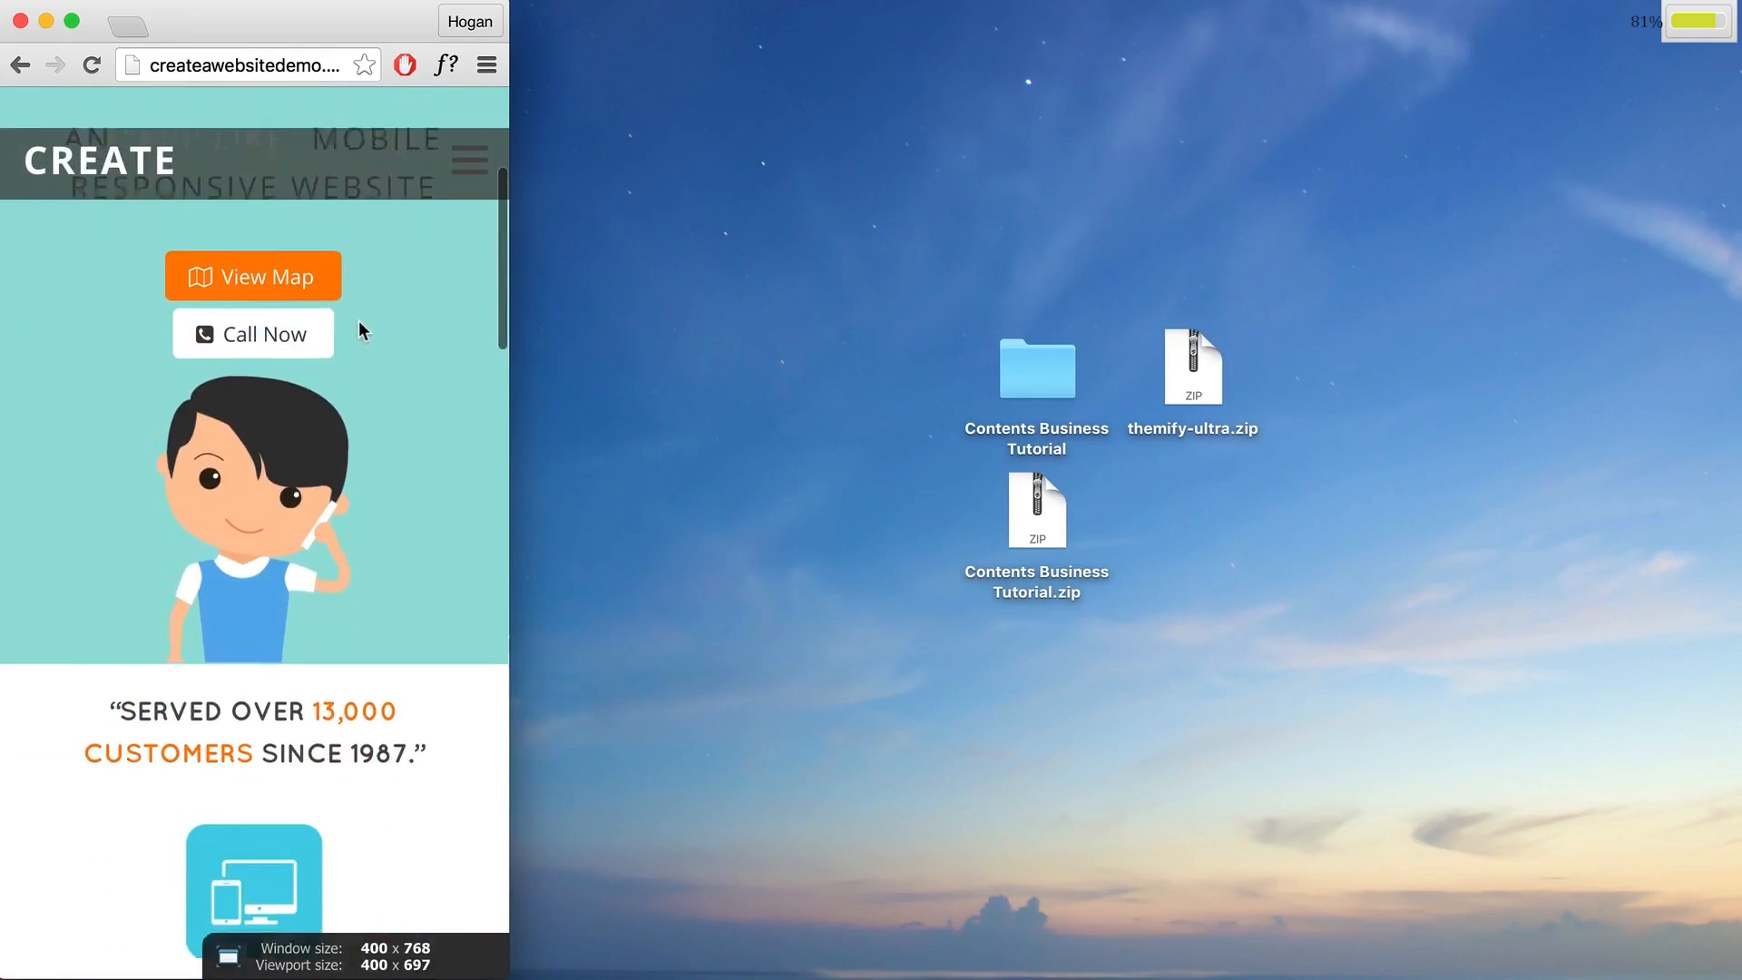
scroll(272, 486, up, 3)
click(264, 488)
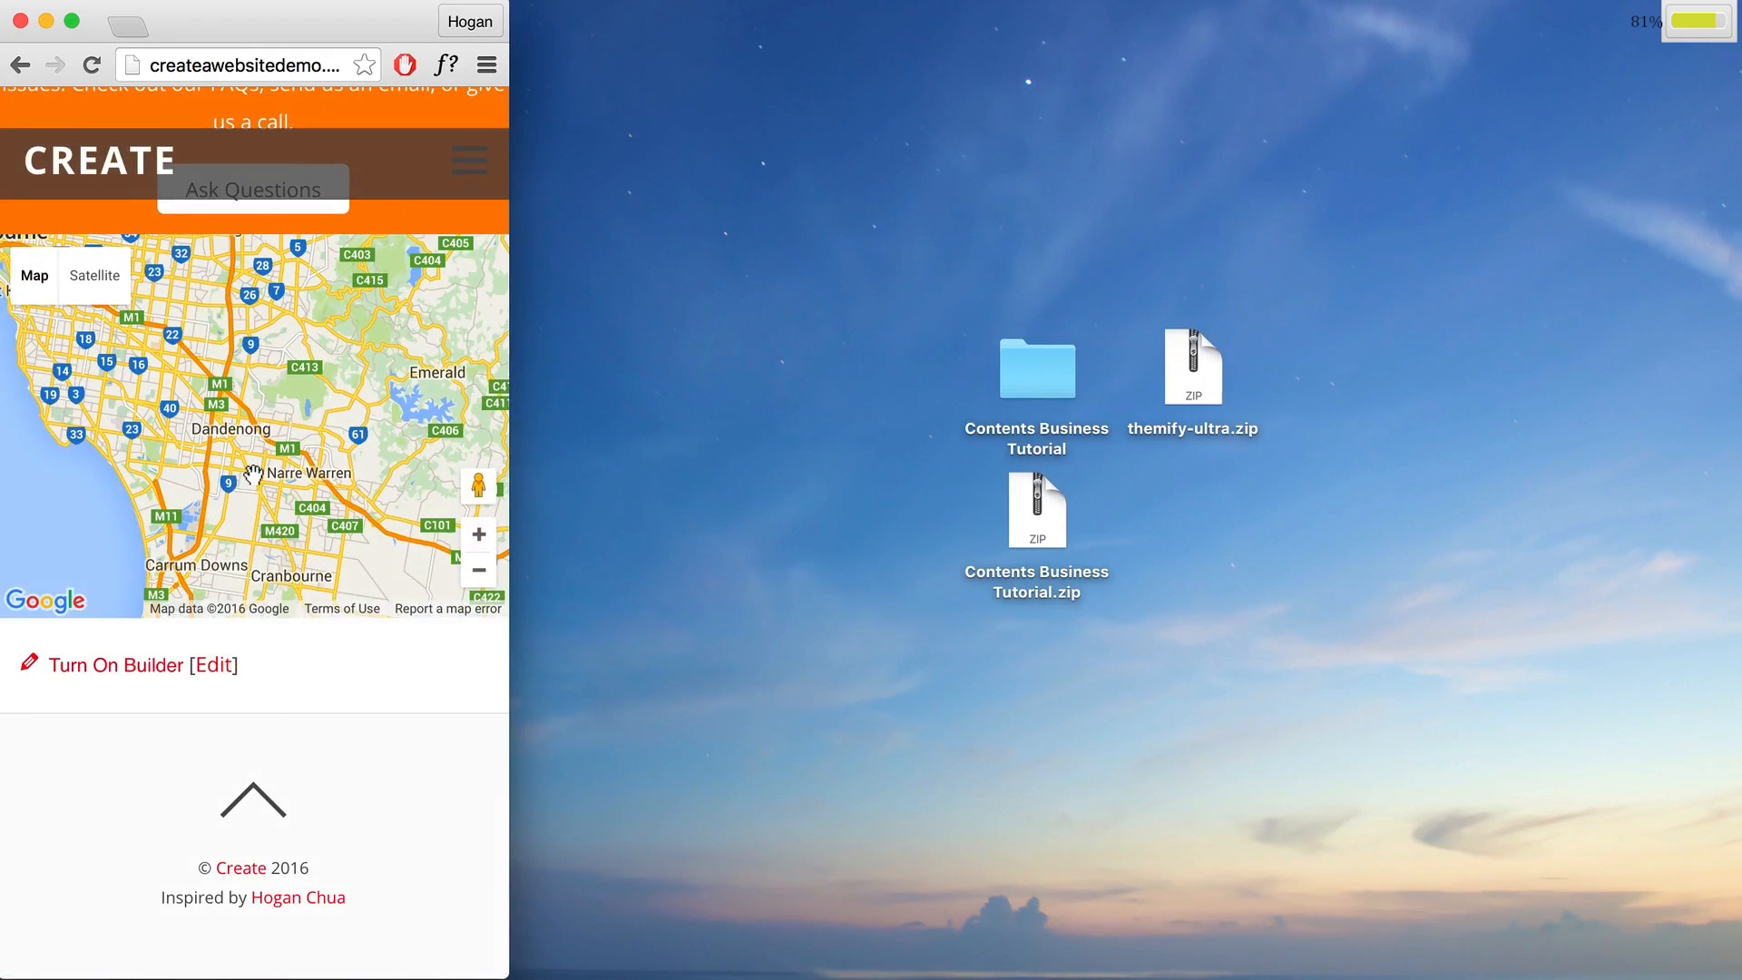
click(253, 791)
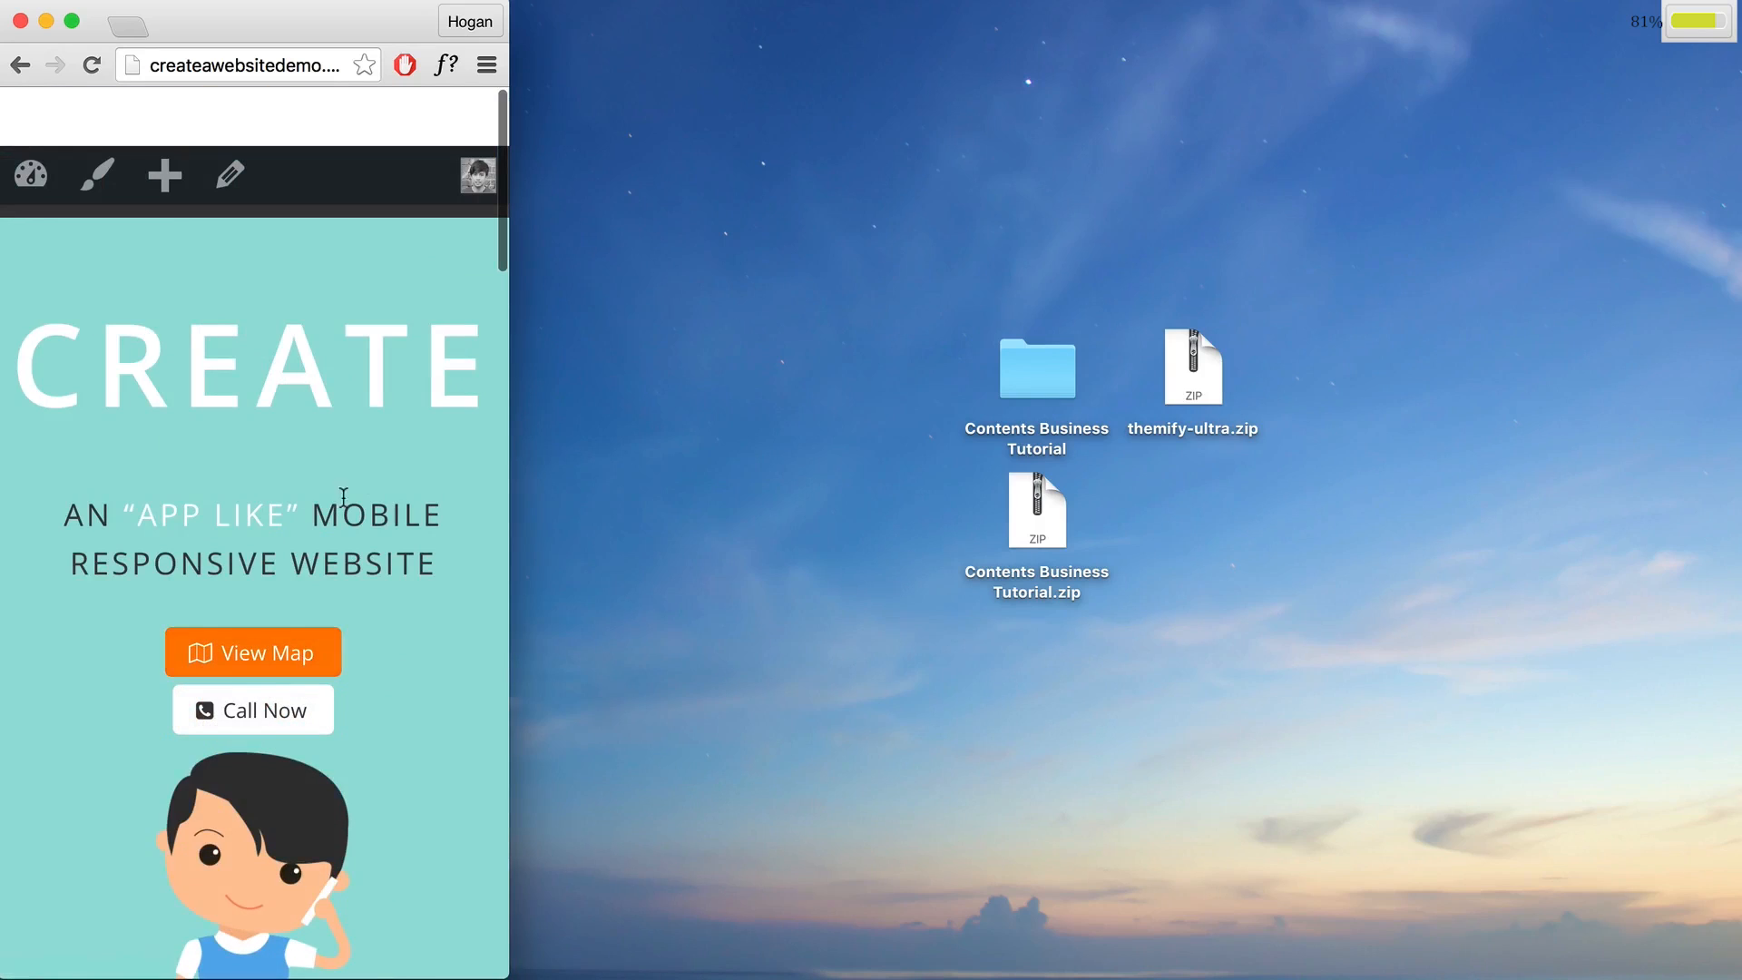
drag(463, 395, 18, 363)
click(32, 367)
click(466, 374)
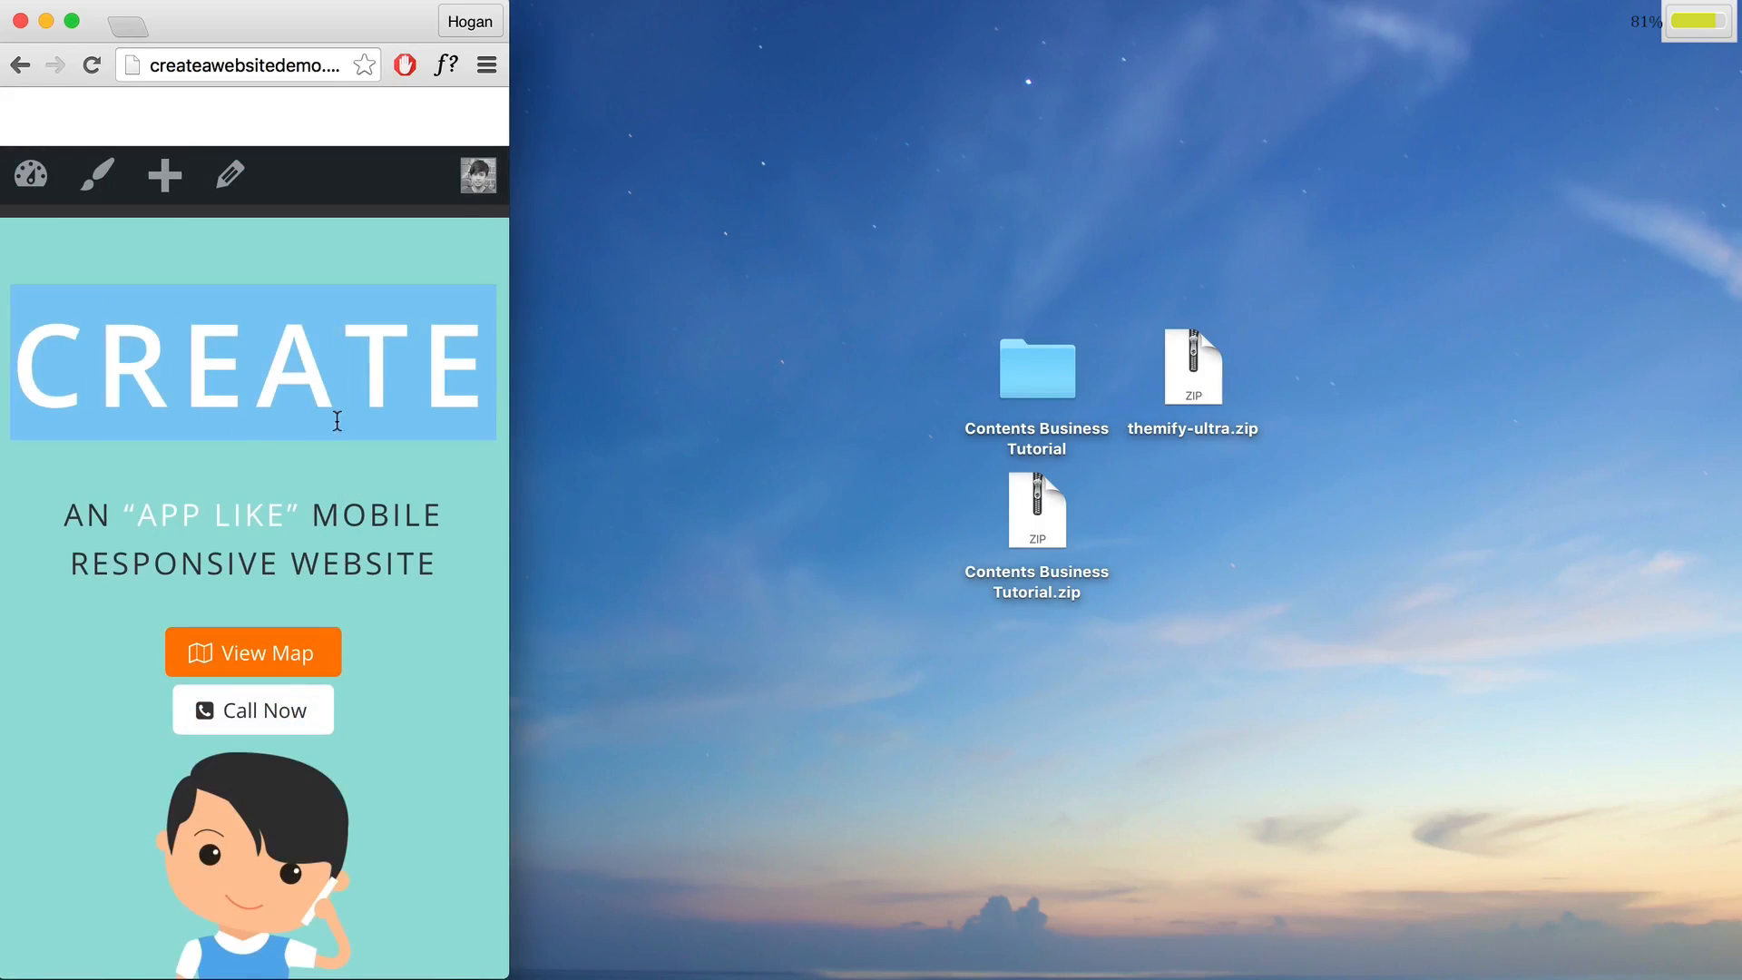
Step: Resize the browser window to the 1366 × 768 Ultrabook preset
click(486, 64)
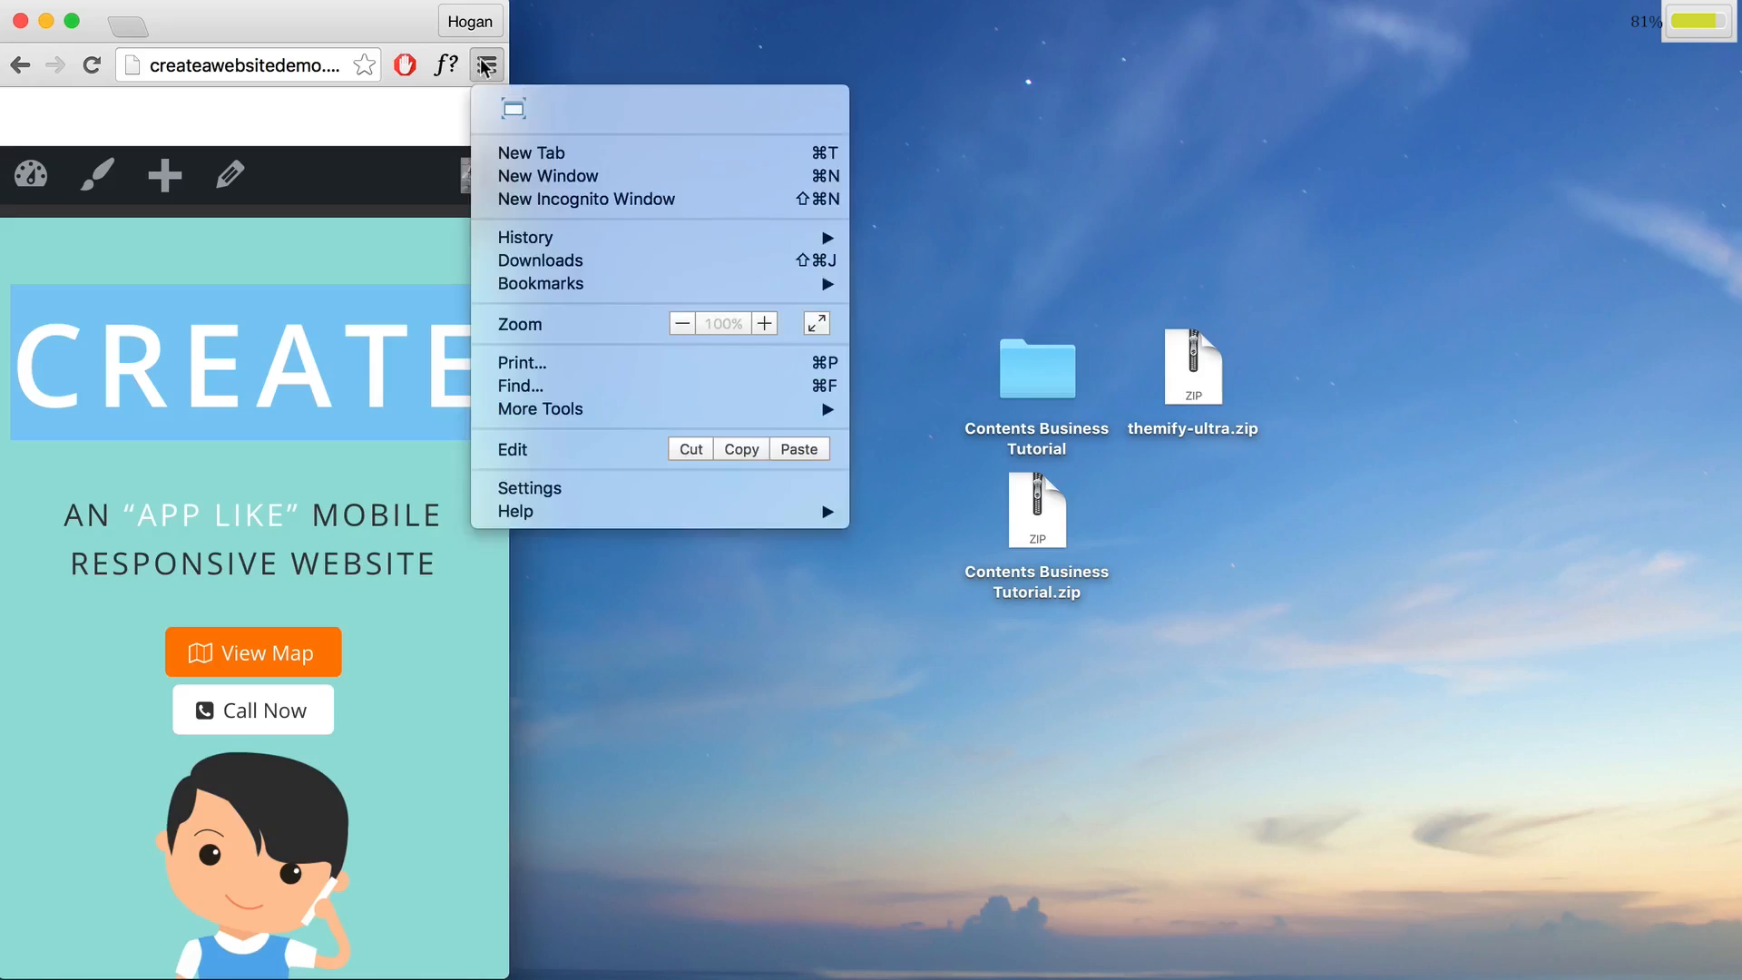
click(505, 109)
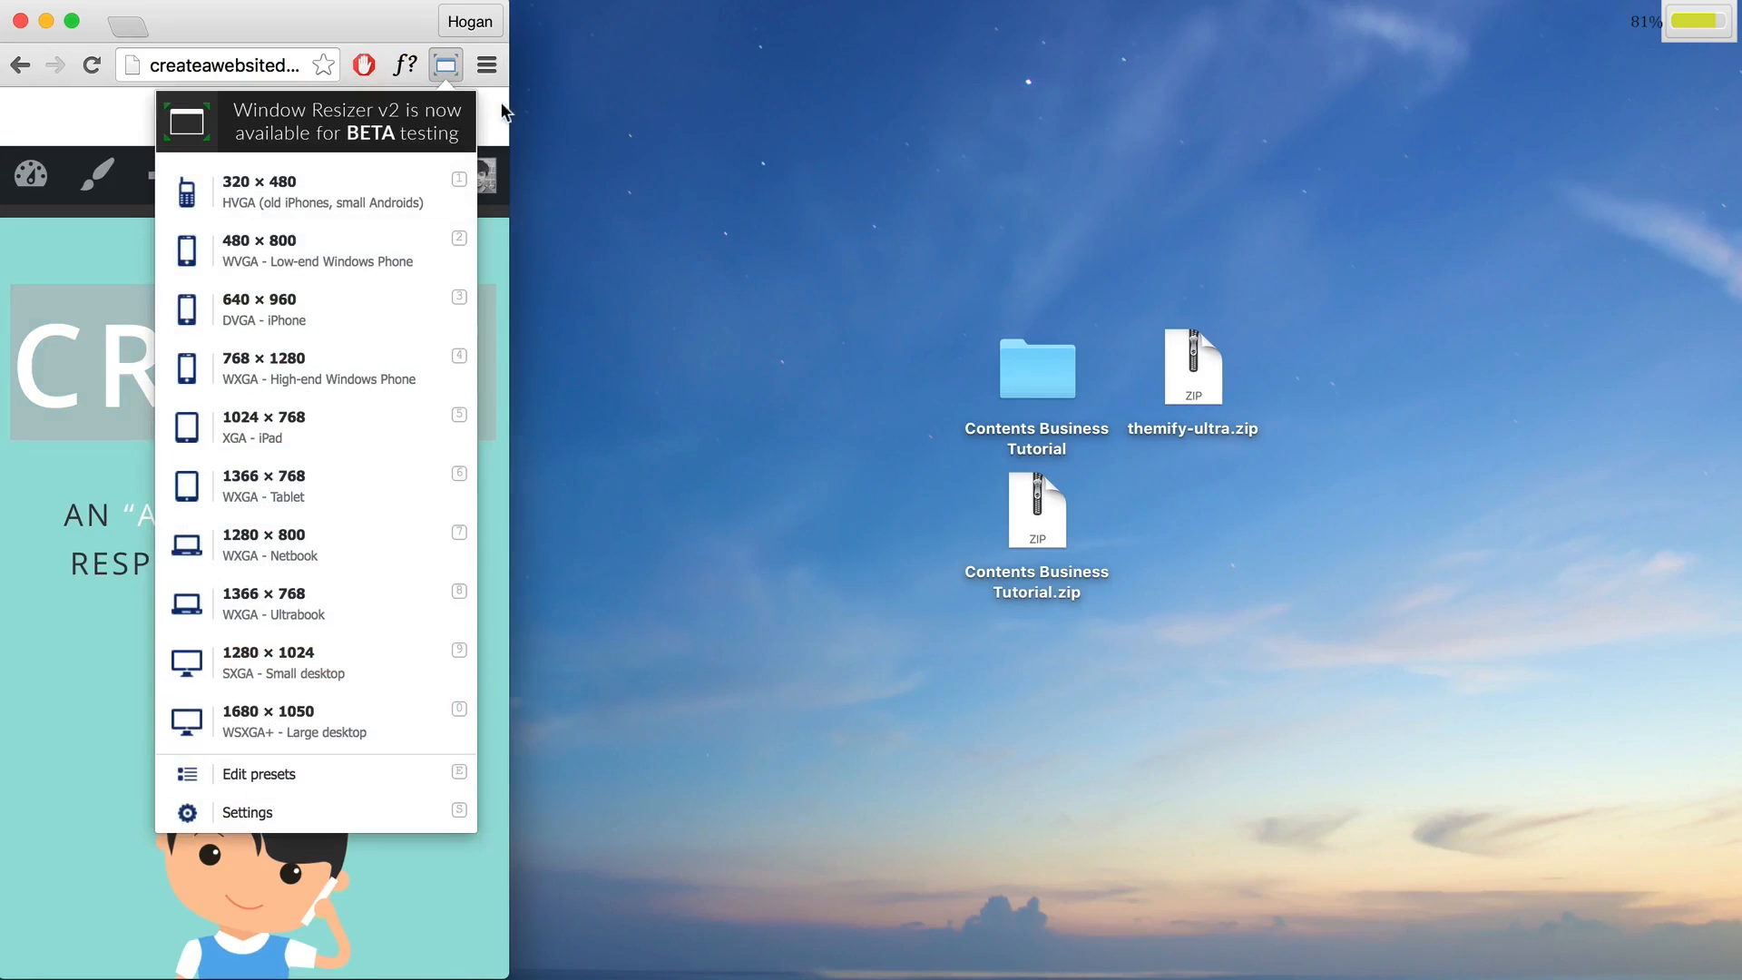
click(295, 603)
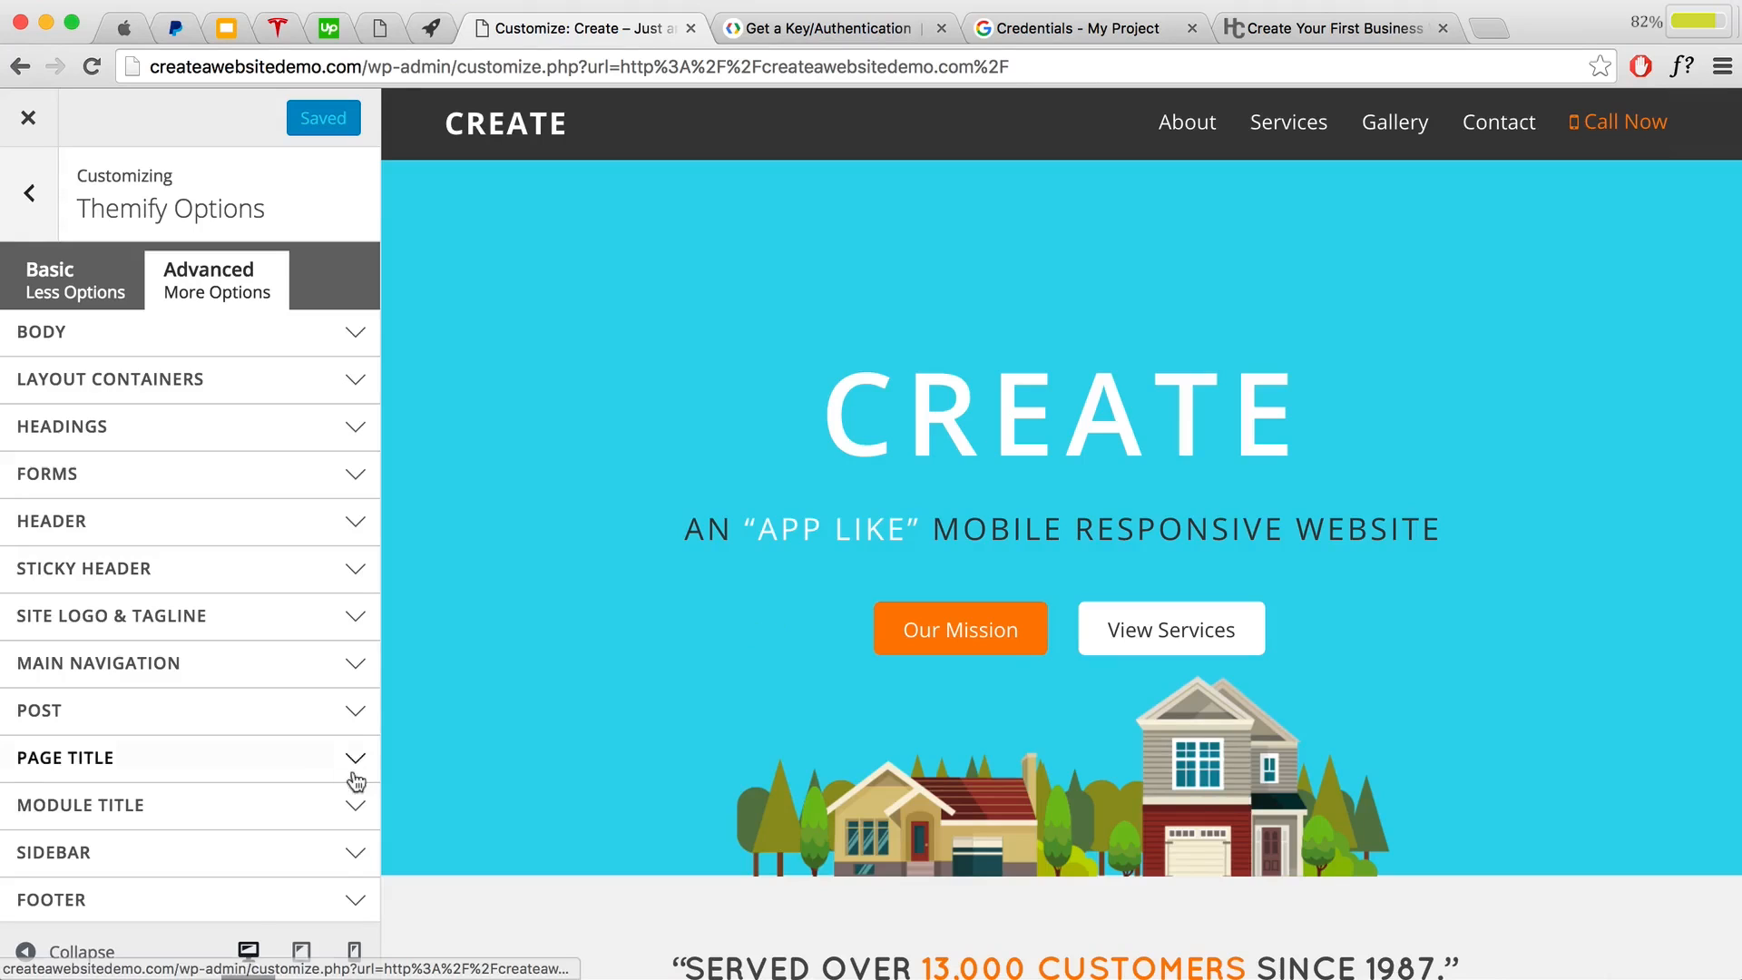
Step: Expand Themify Options' Custom CSS section, place the caret in its code box, then go to the tutorial tab
scroll(308, 694, down, 3)
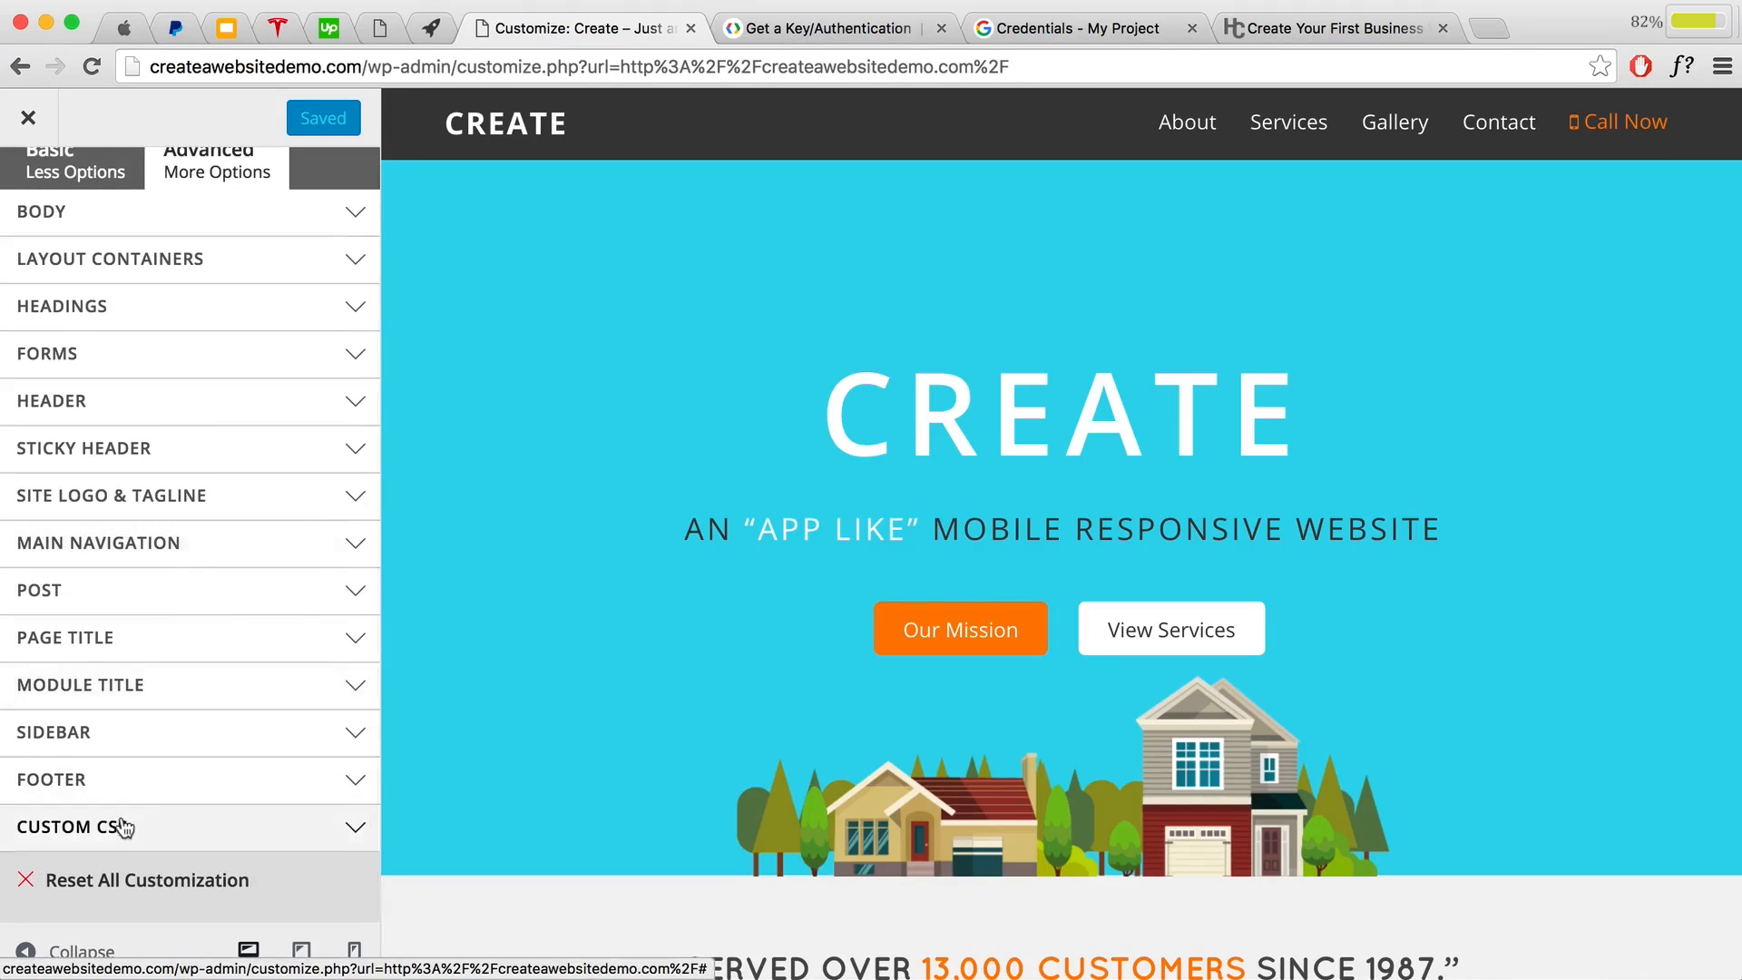
click(132, 825)
scroll(91, 798, down, 4)
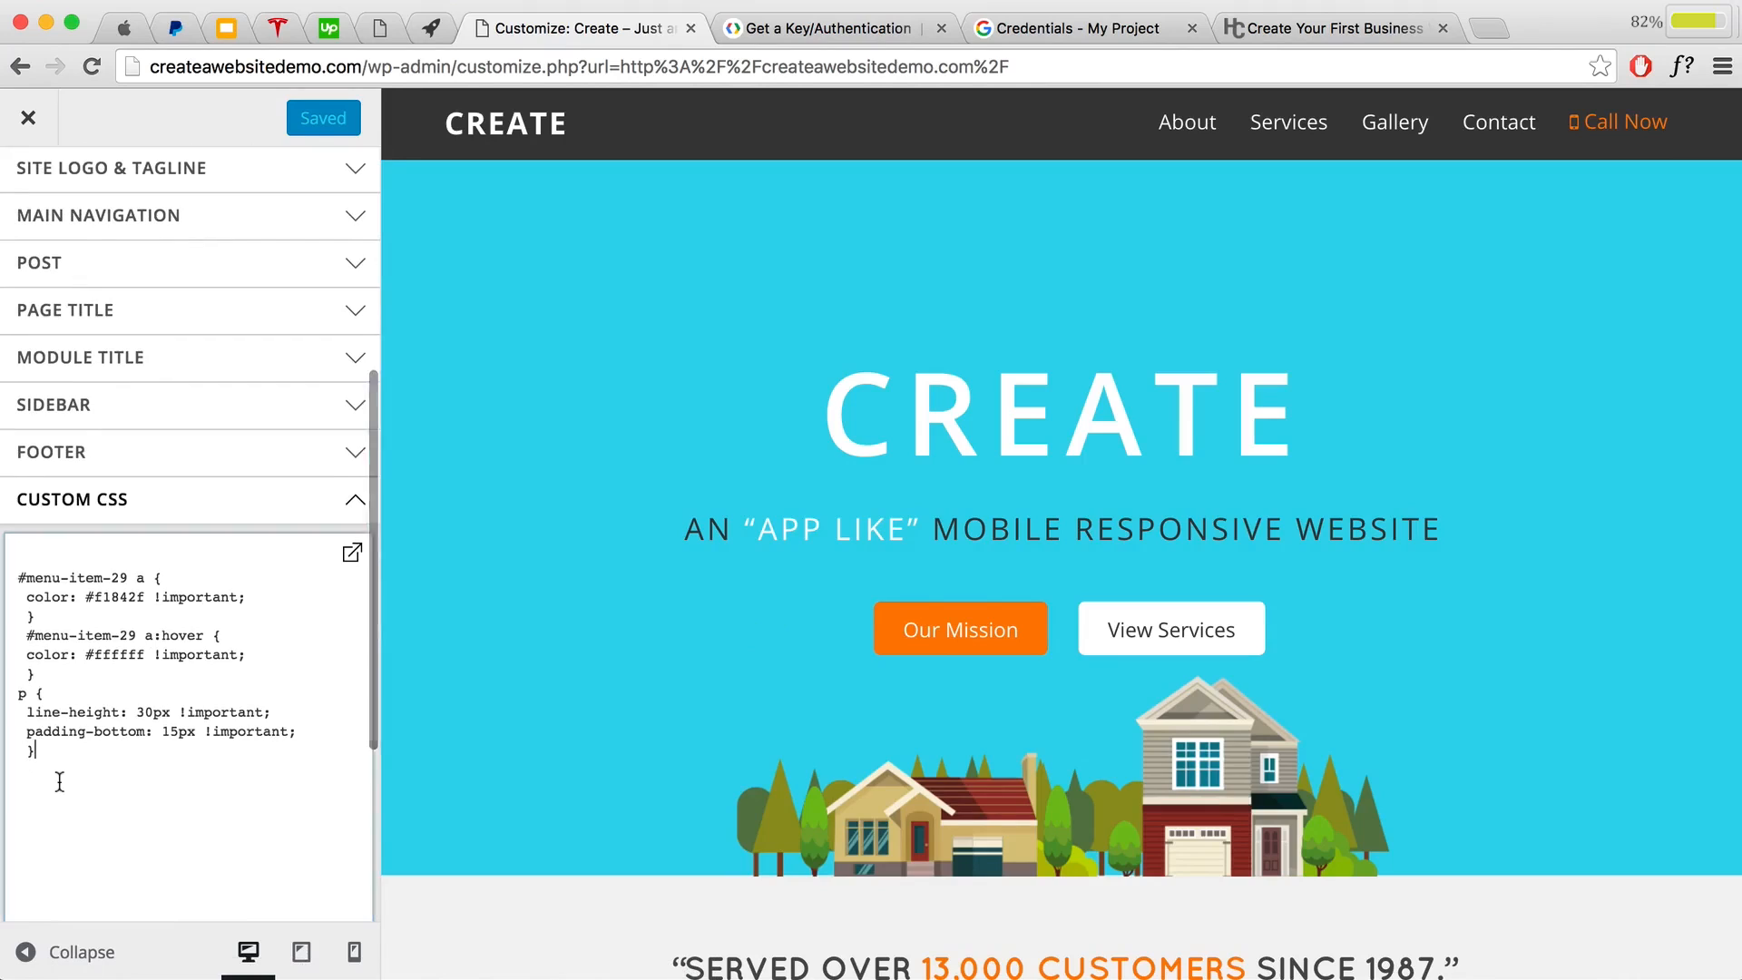
click(51, 771)
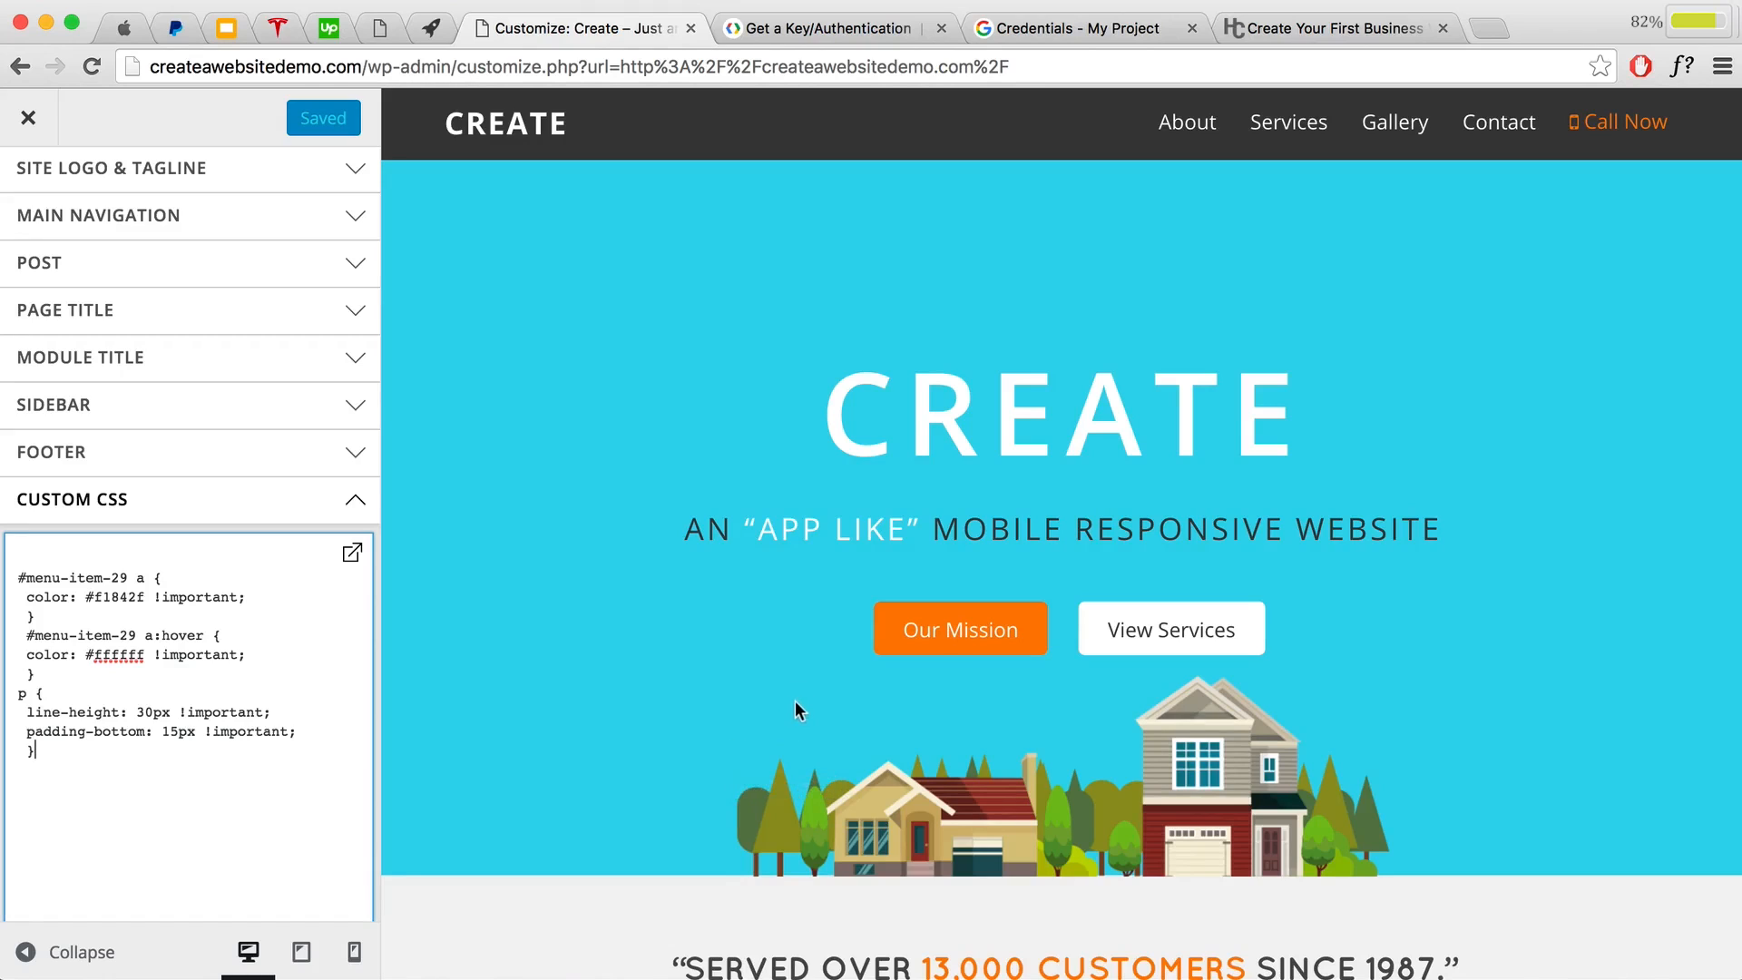
click(1332, 29)
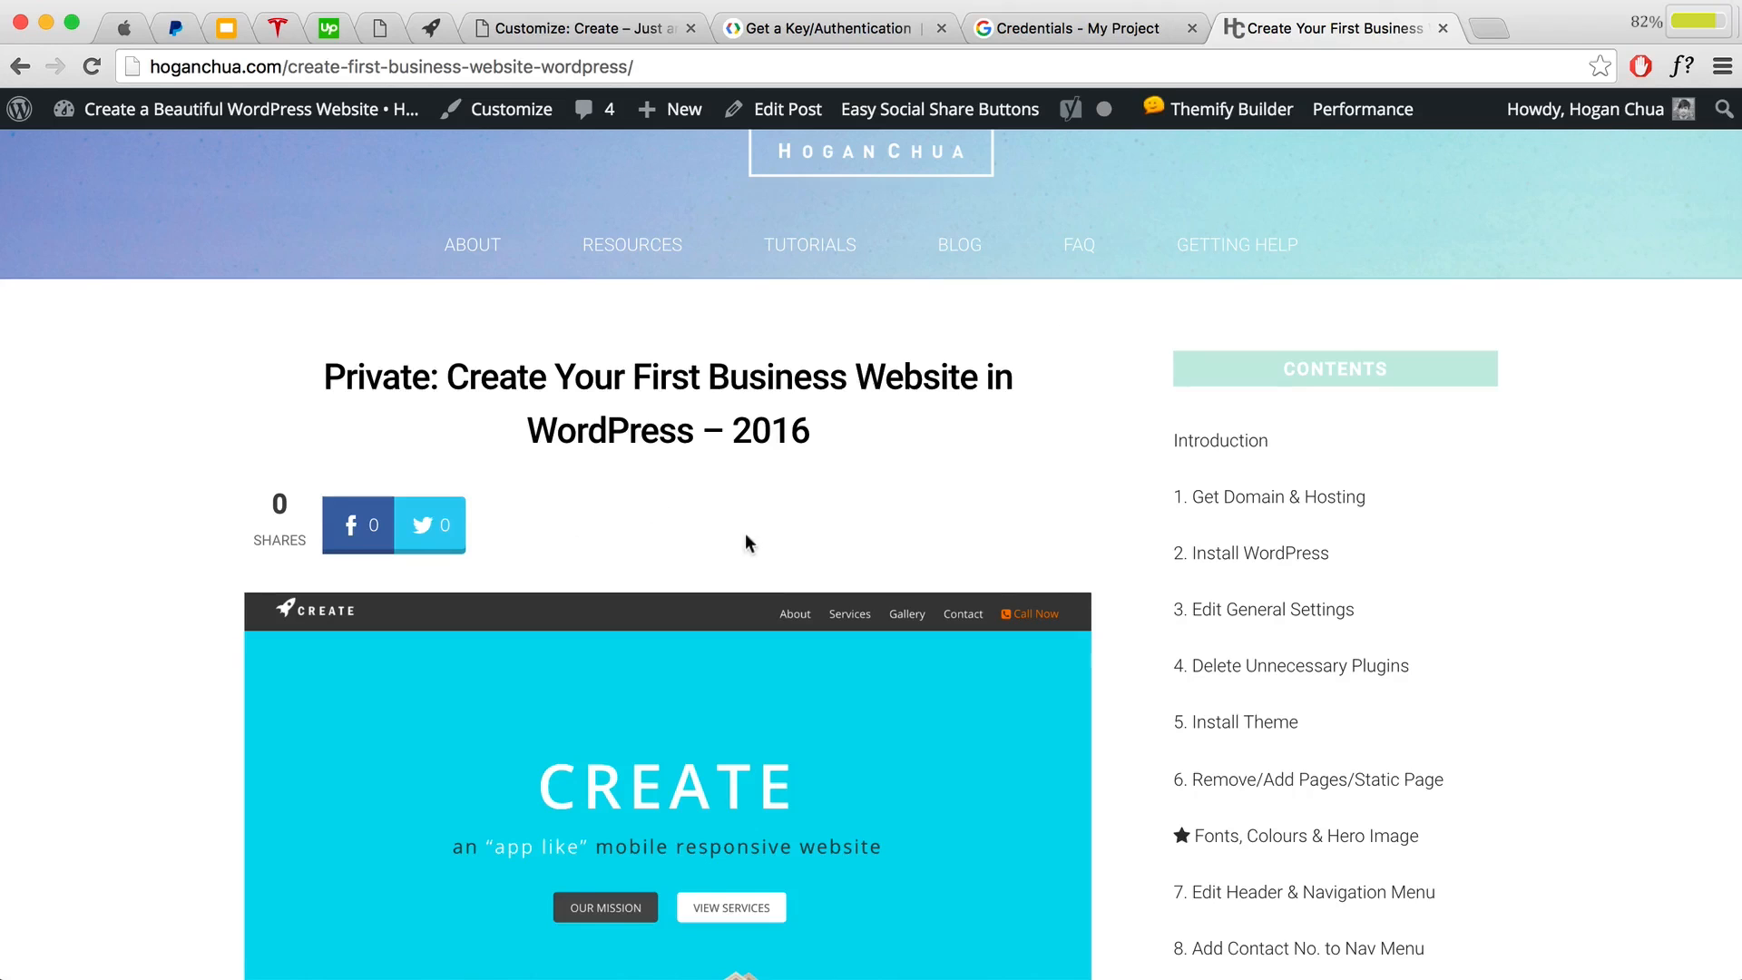
scroll(748, 535, down, 3)
scroll(967, 540, down, 3)
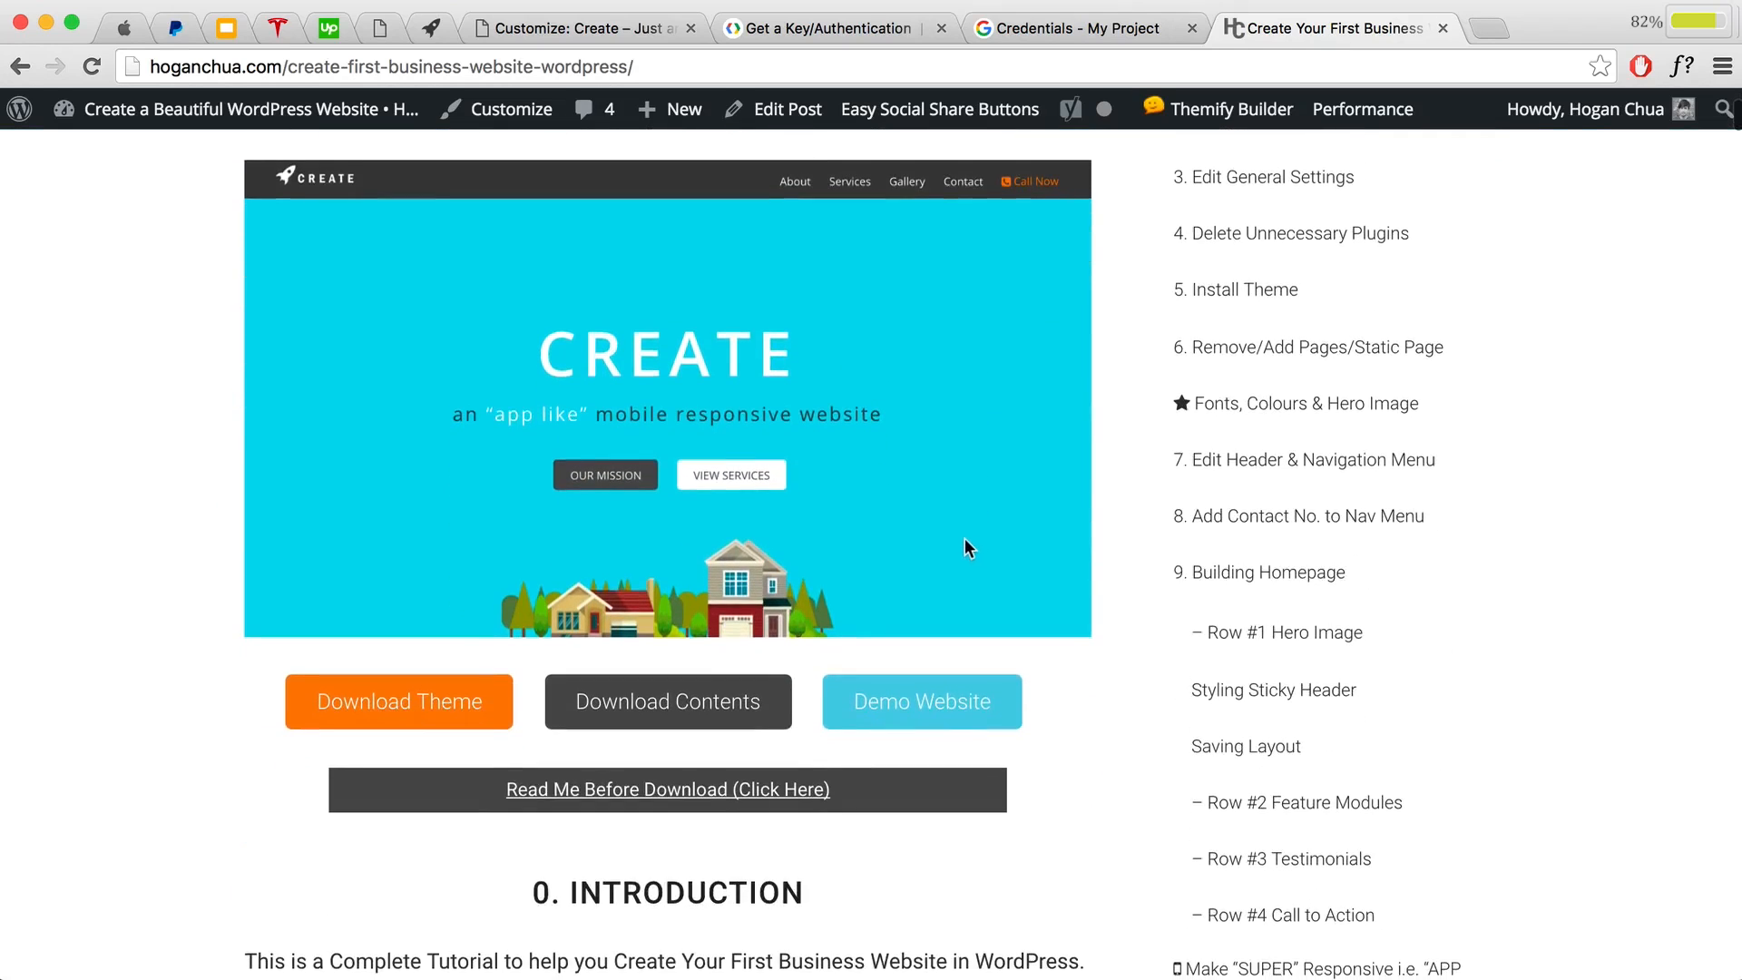
scroll(965, 543, down, 3)
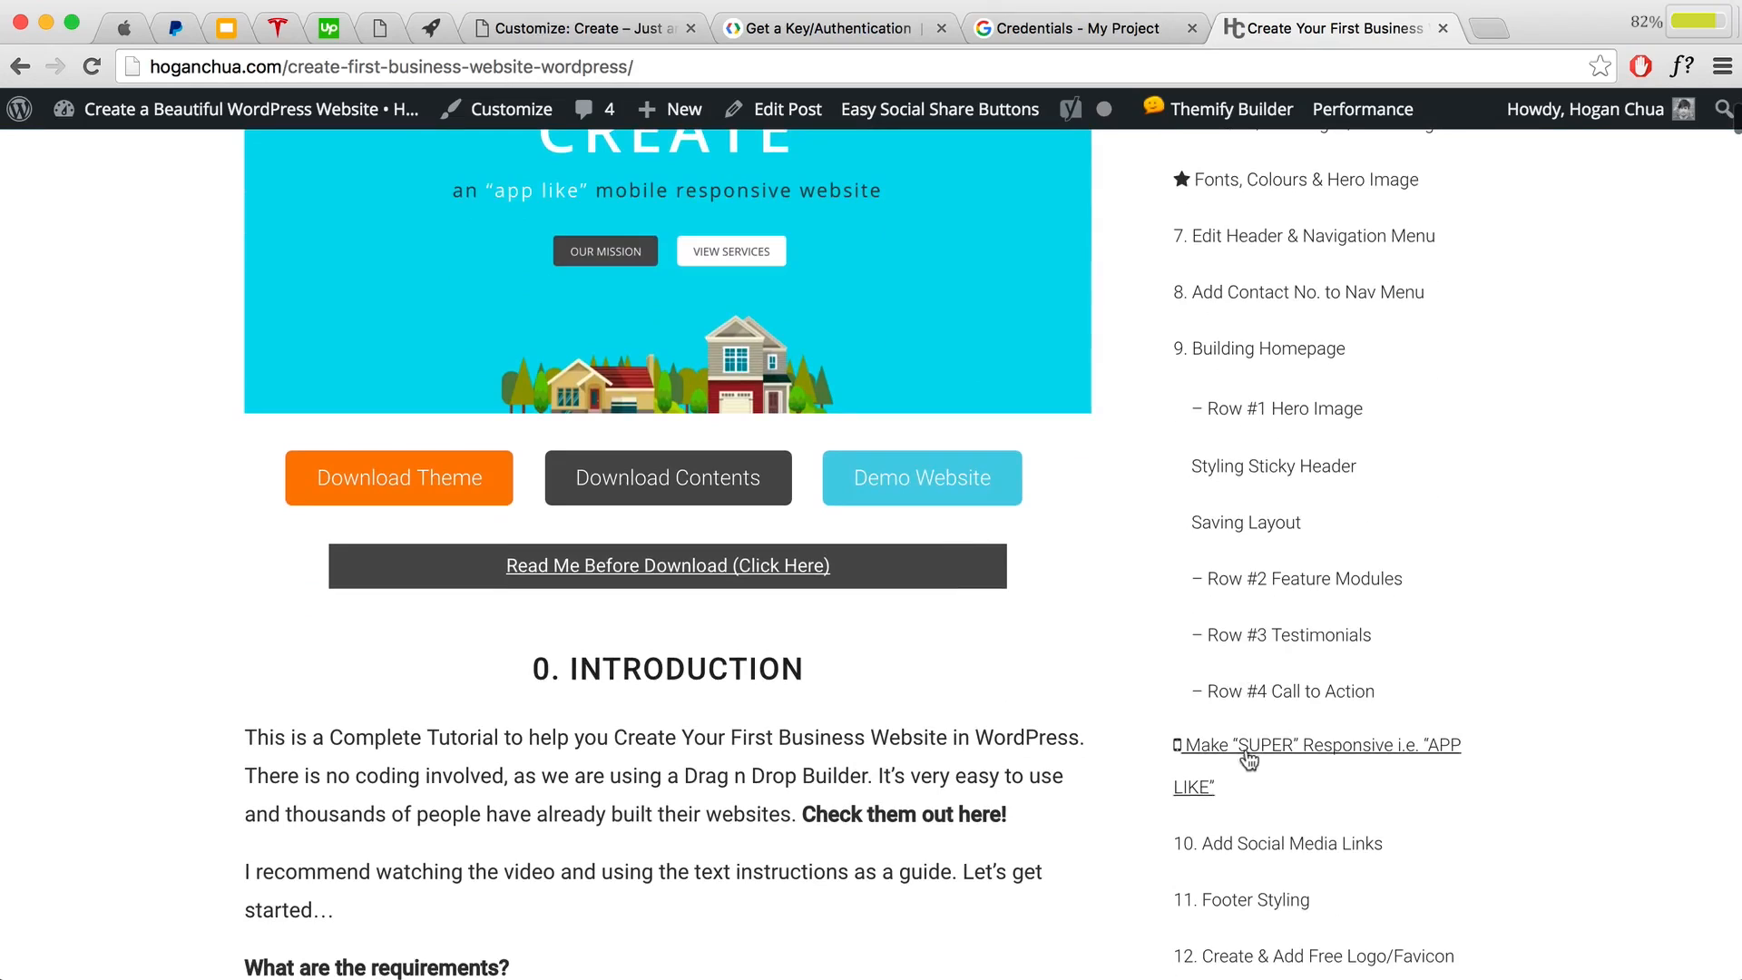
click(1249, 751)
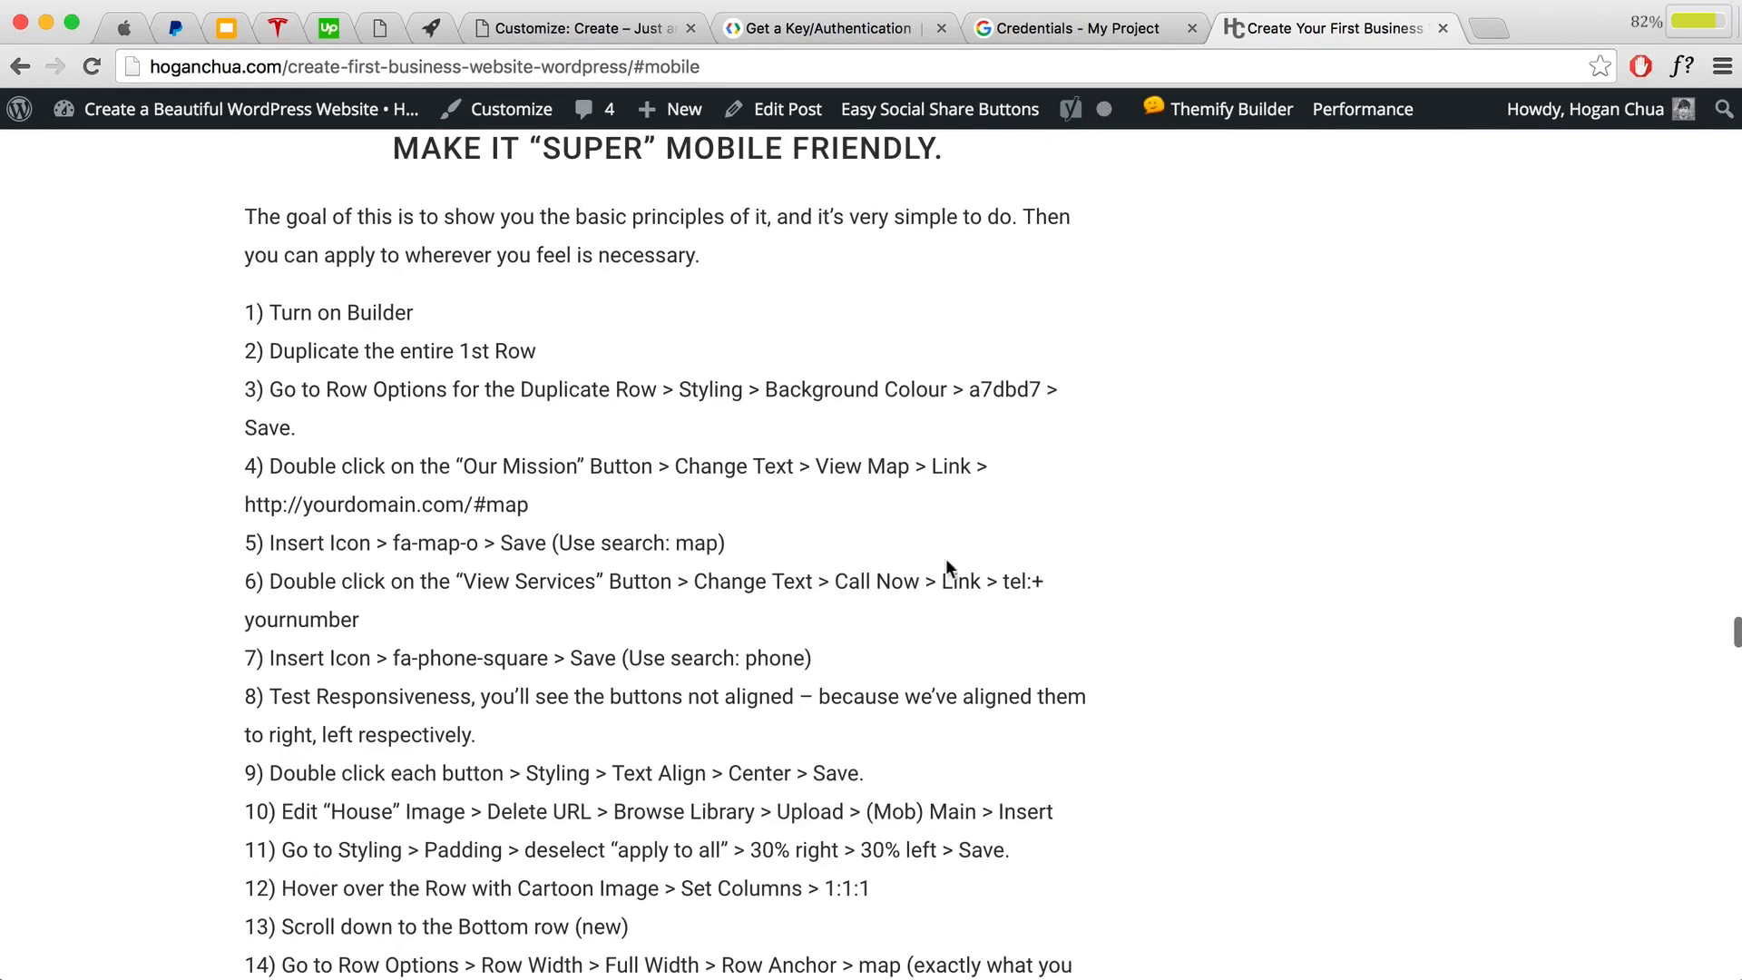
scroll(946, 567, down, 8)
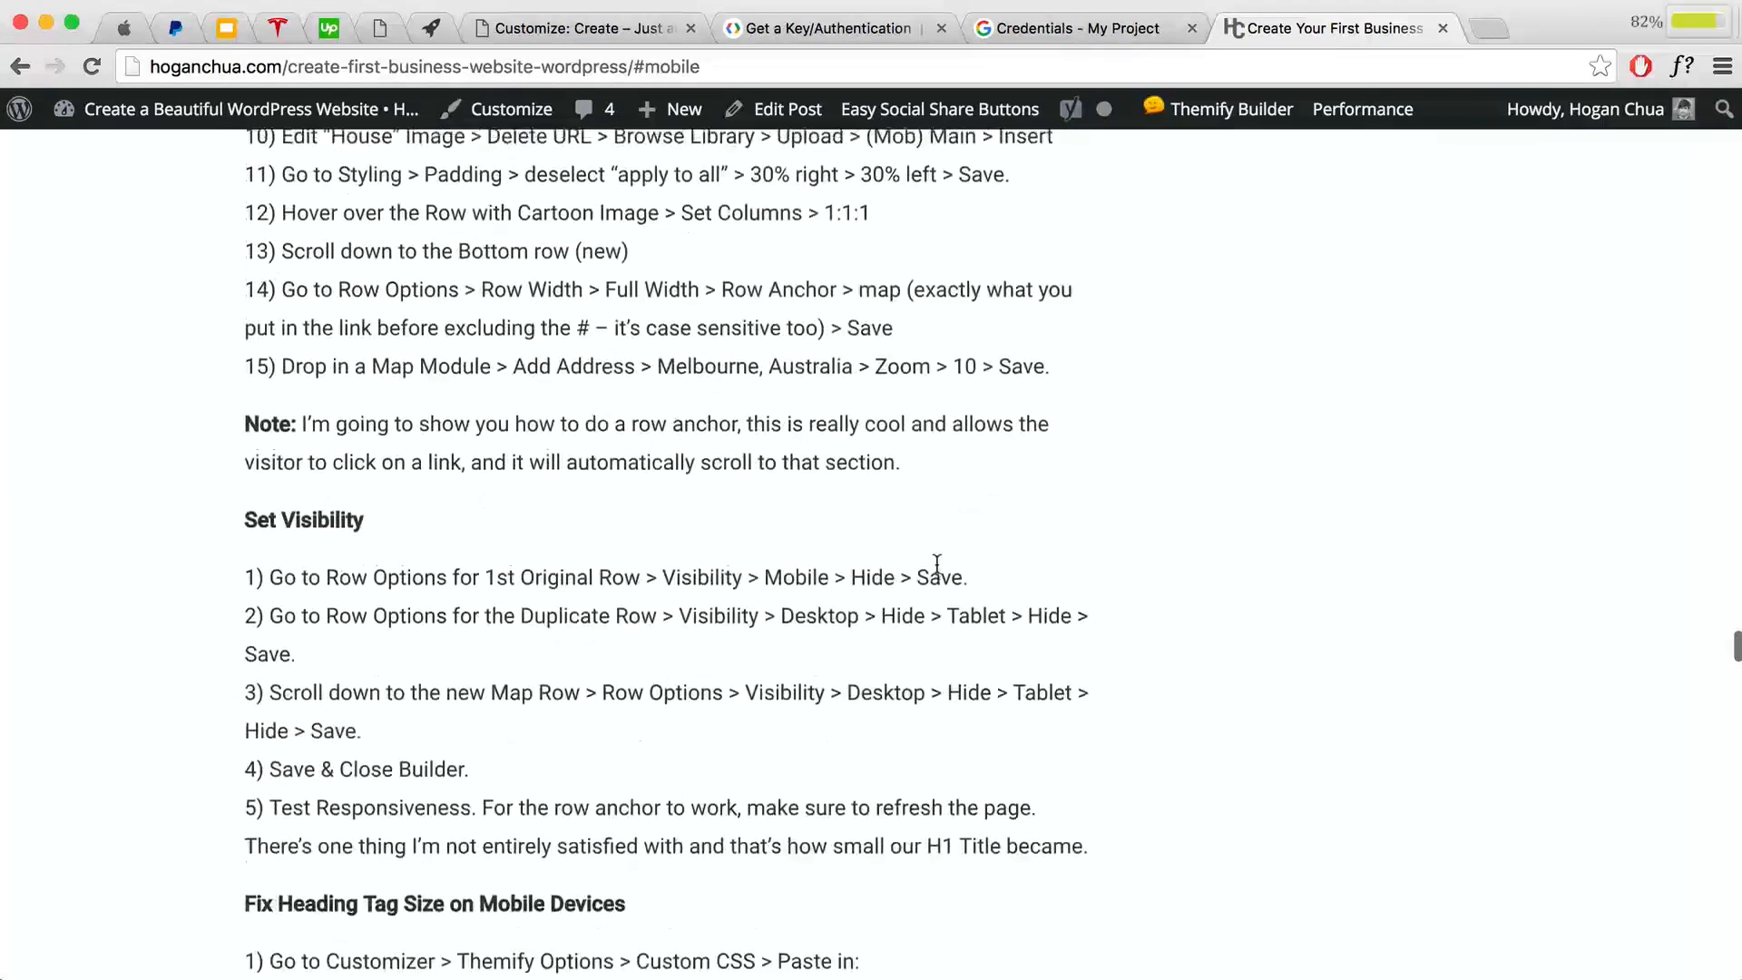
scroll(937, 563, down, 6)
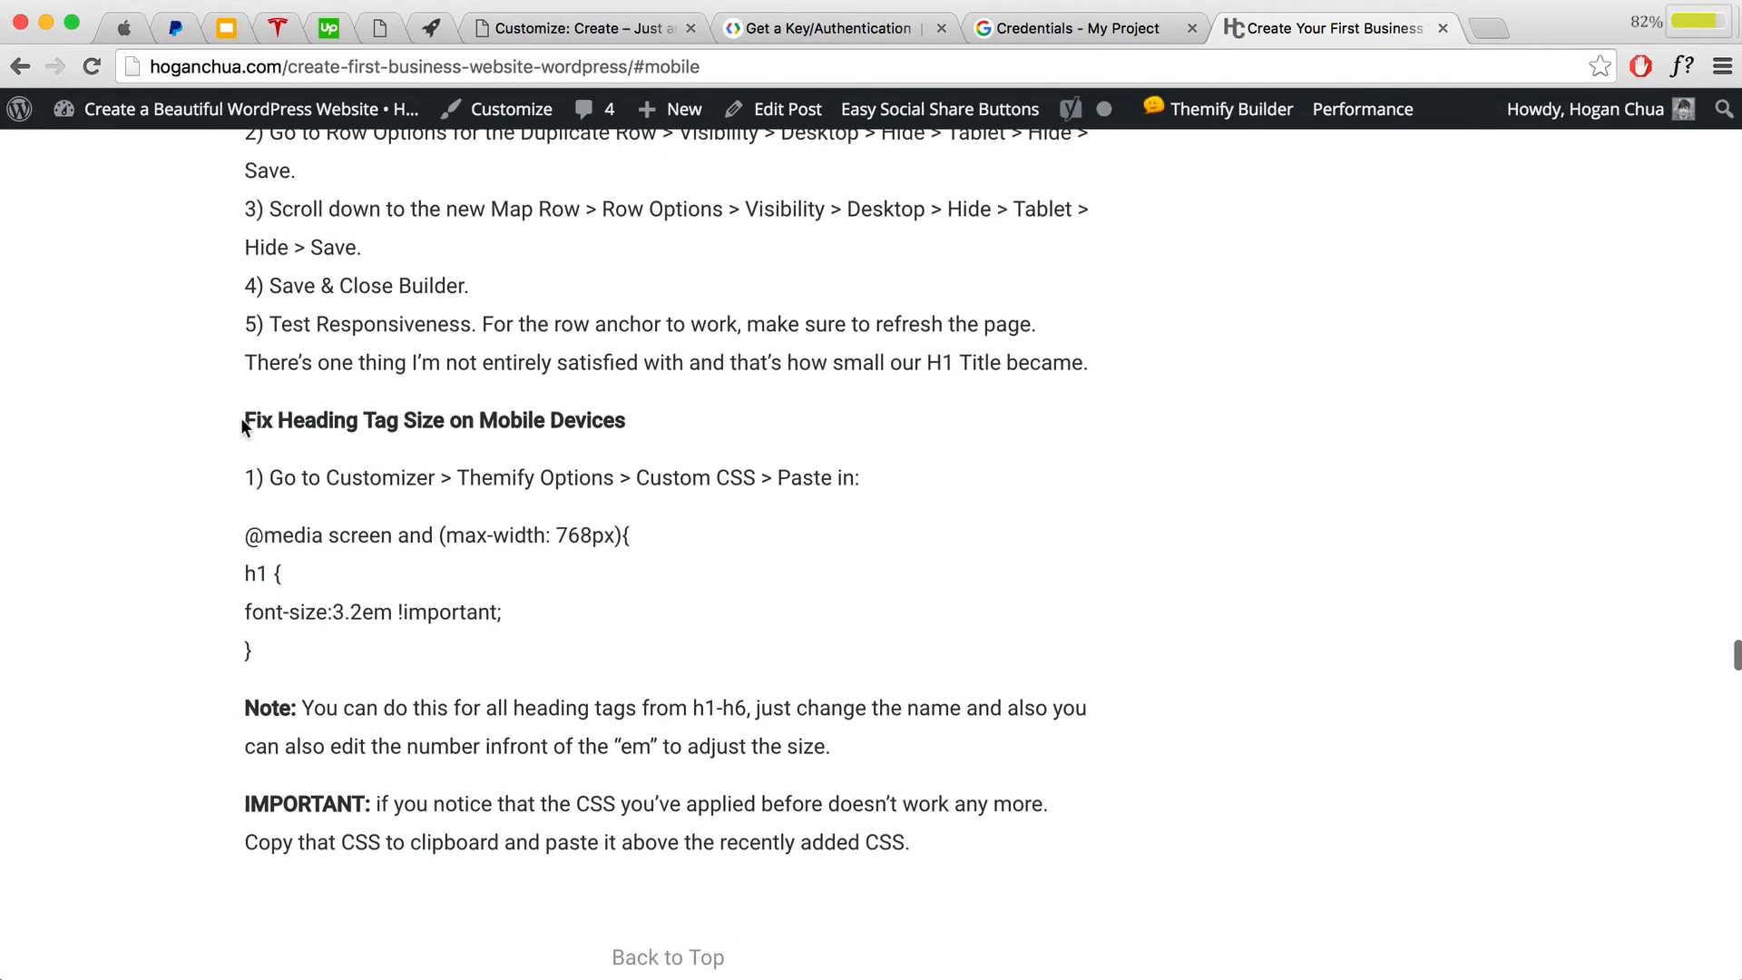
drag(243, 424, 767, 428)
click(272, 645)
drag(280, 541, 307, 654)
right_click(265, 599)
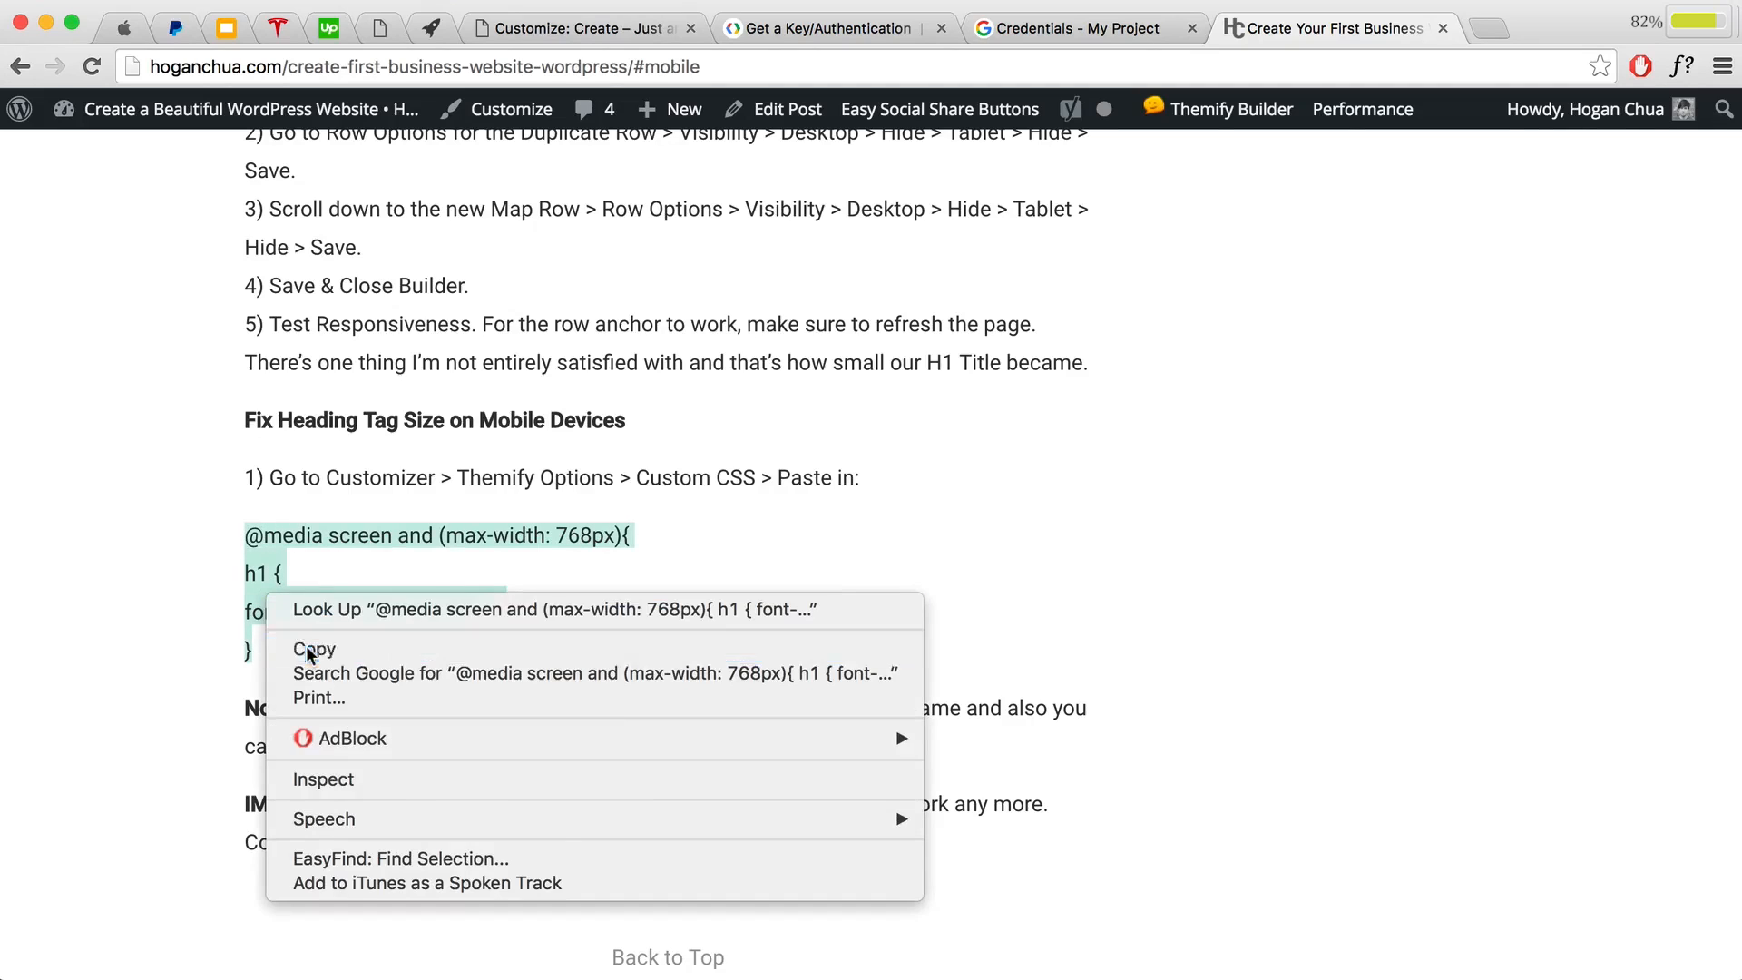
click(306, 645)
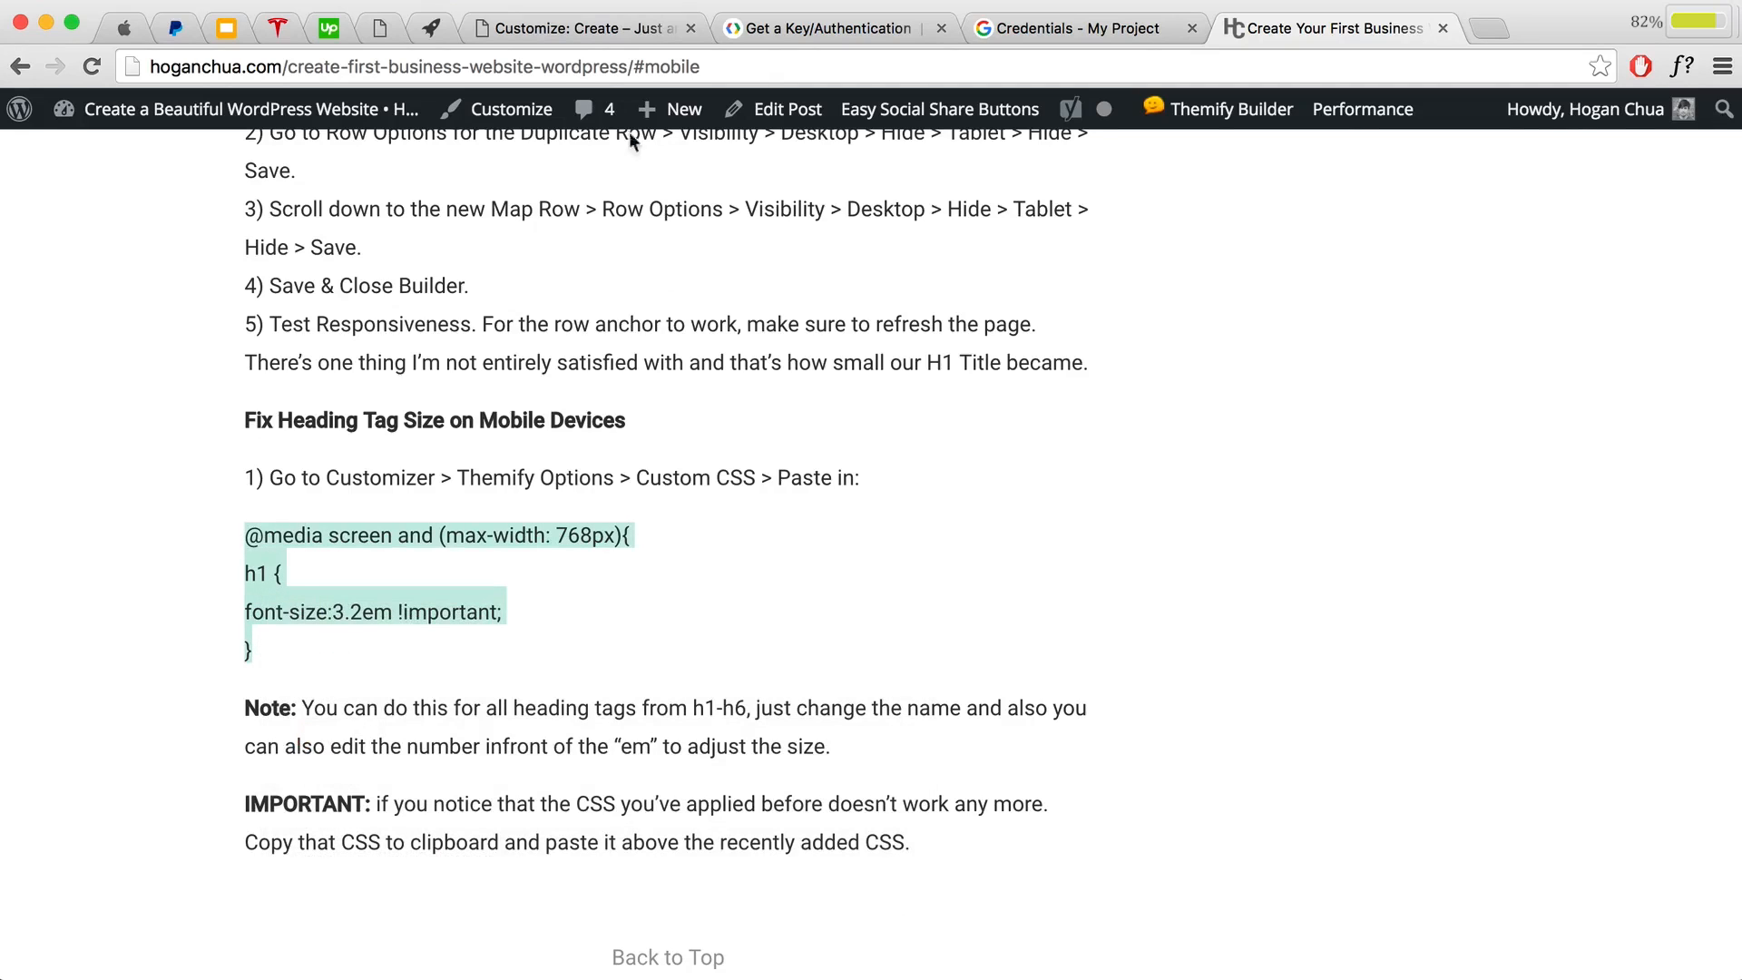
click(574, 28)
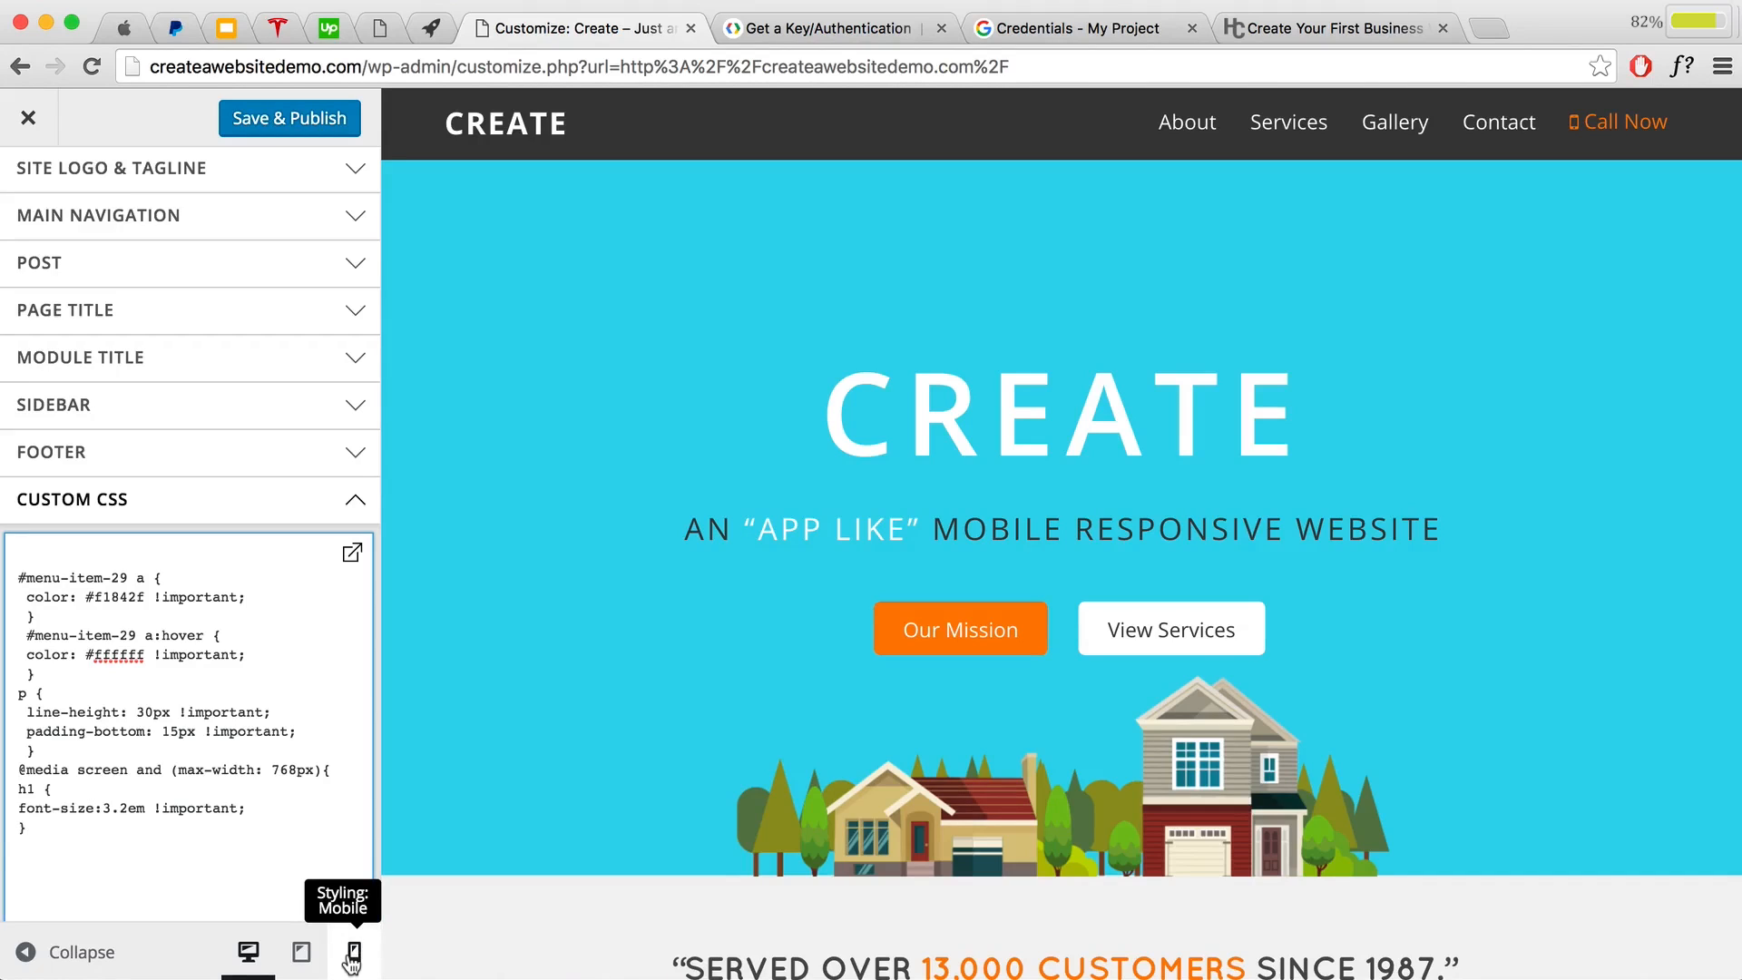
Step: Preview the site at mobile width and compare the CREATE heading with the pasted h1 rule
click(353, 954)
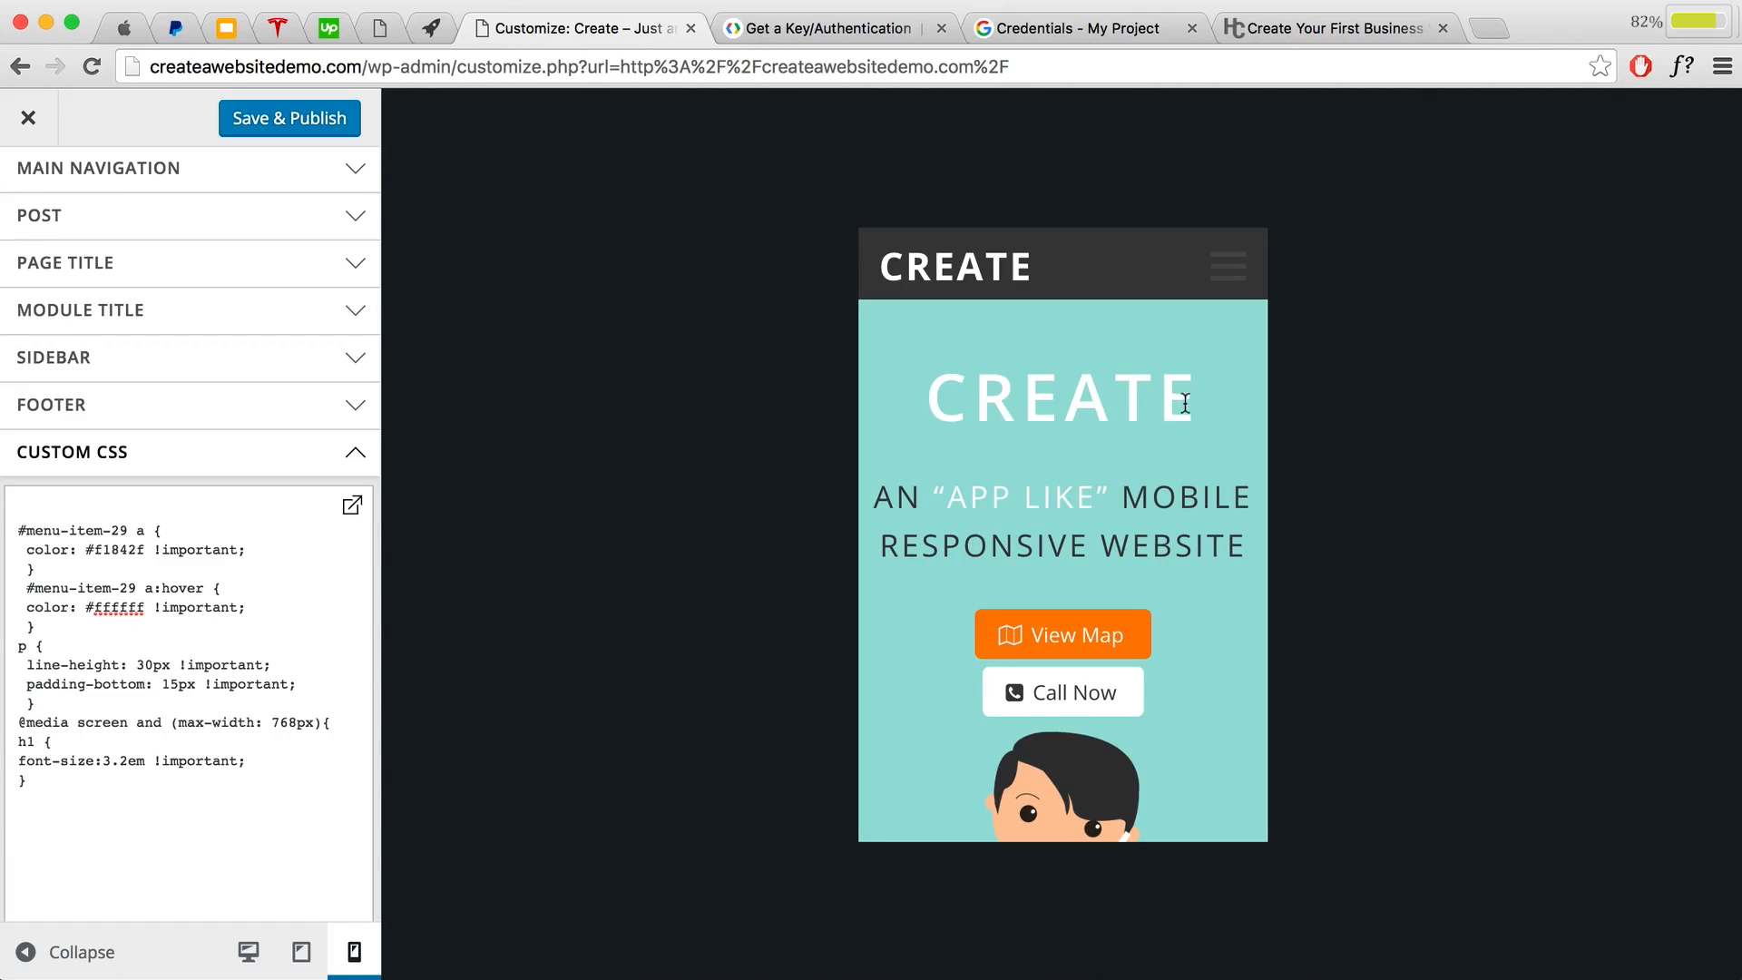
drag(1185, 403, 923, 387)
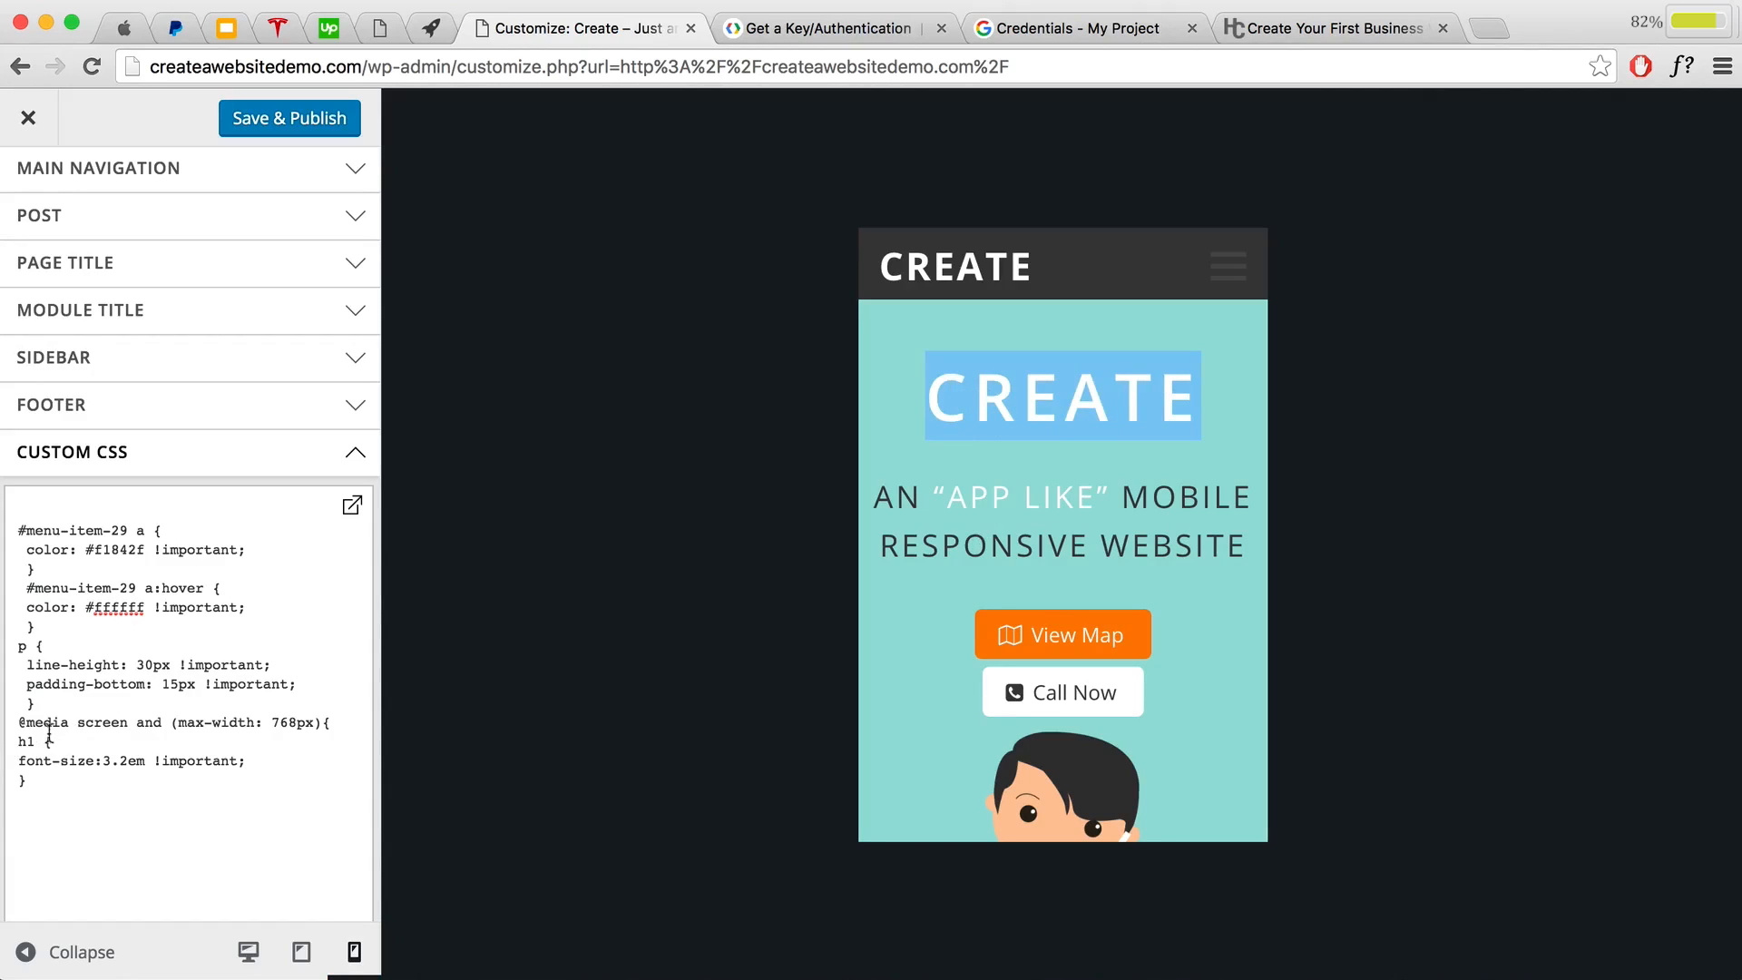
drag(36, 741, 14, 741)
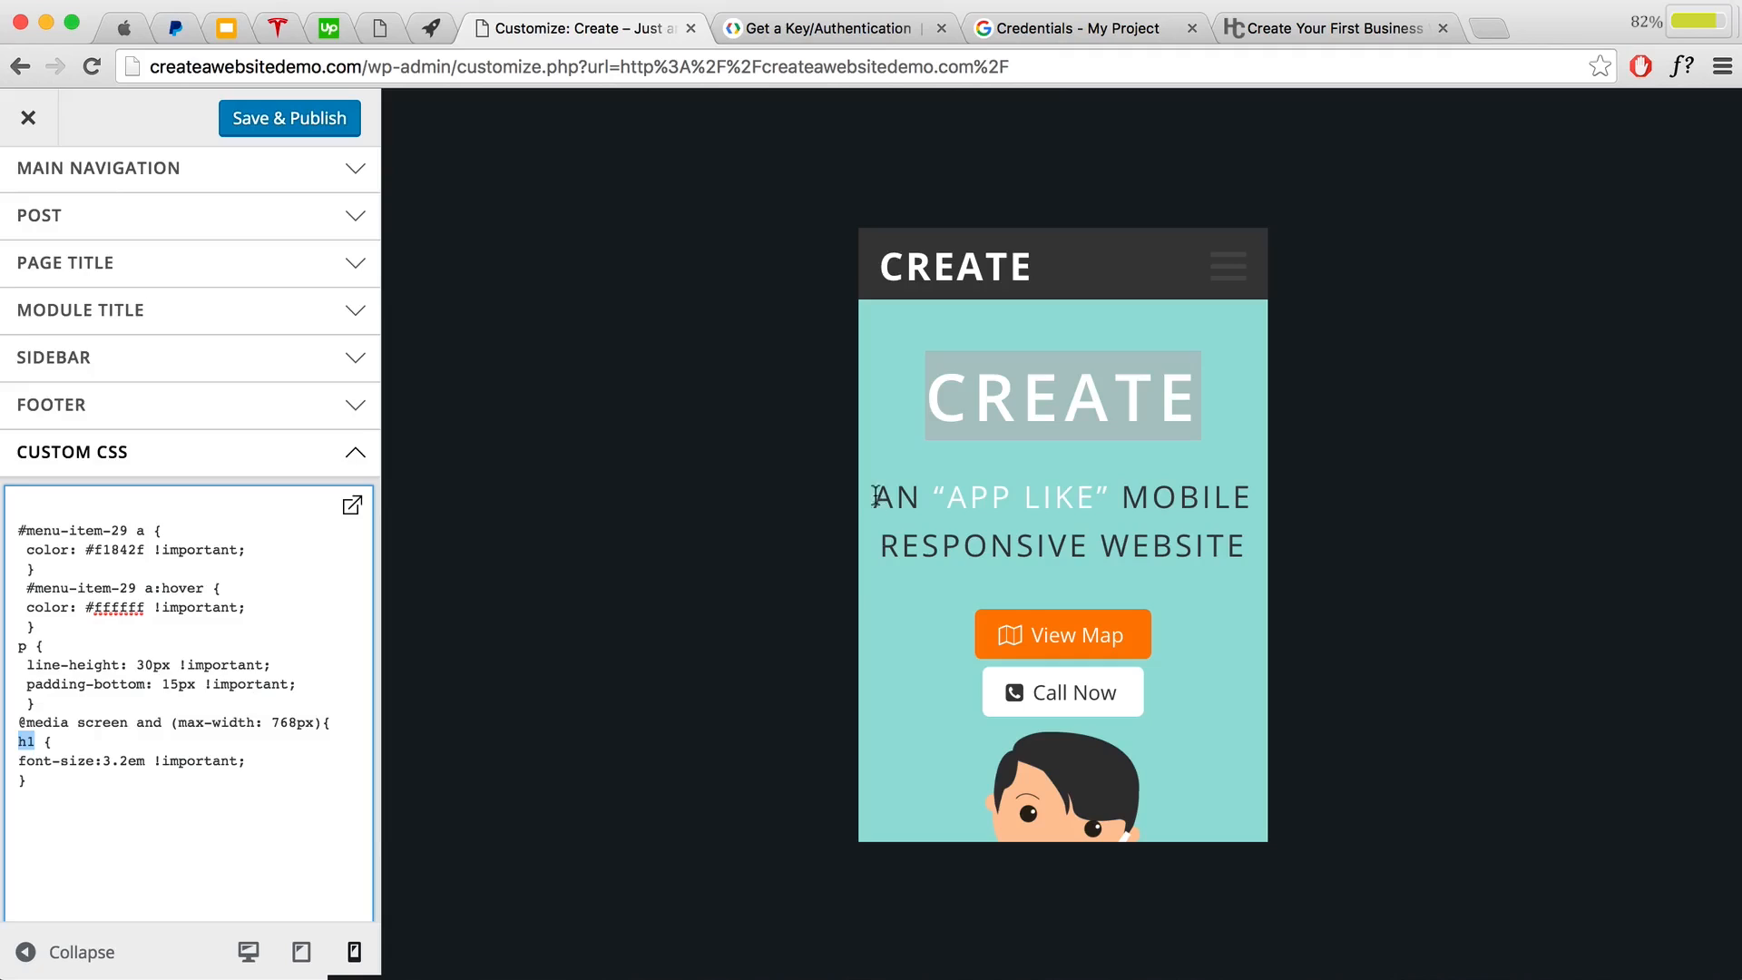
drag(875, 496, 1243, 542)
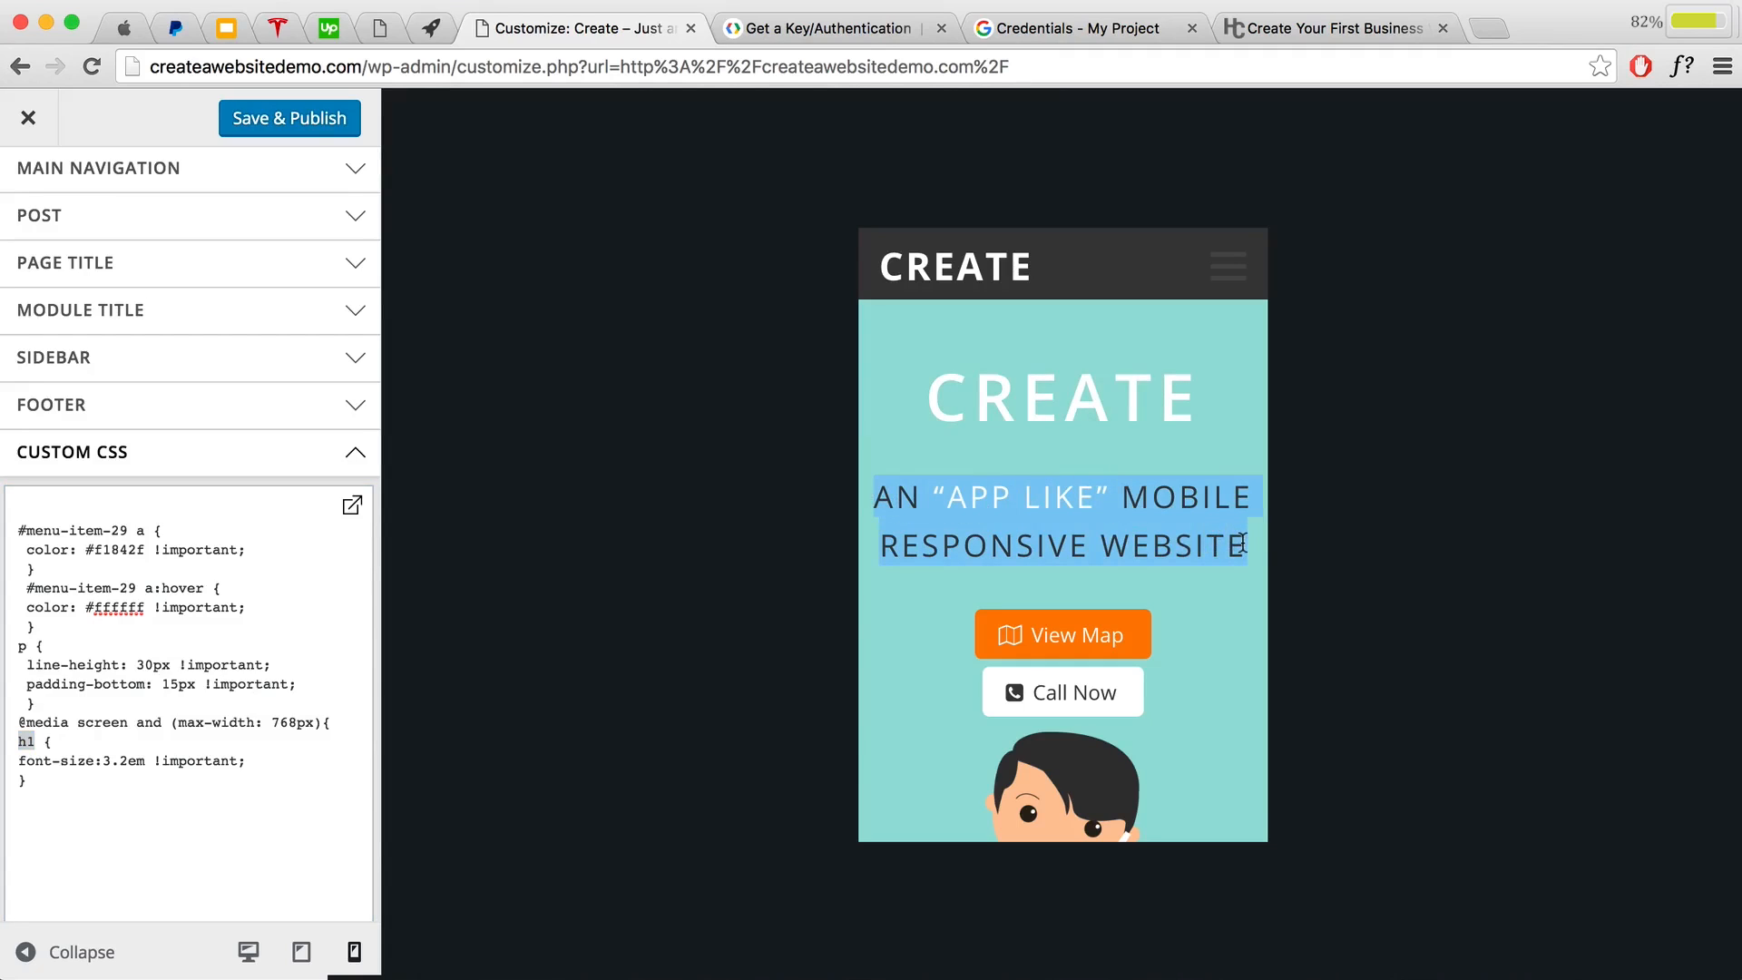
drag(41, 781, 2, 722)
click(23, 798)
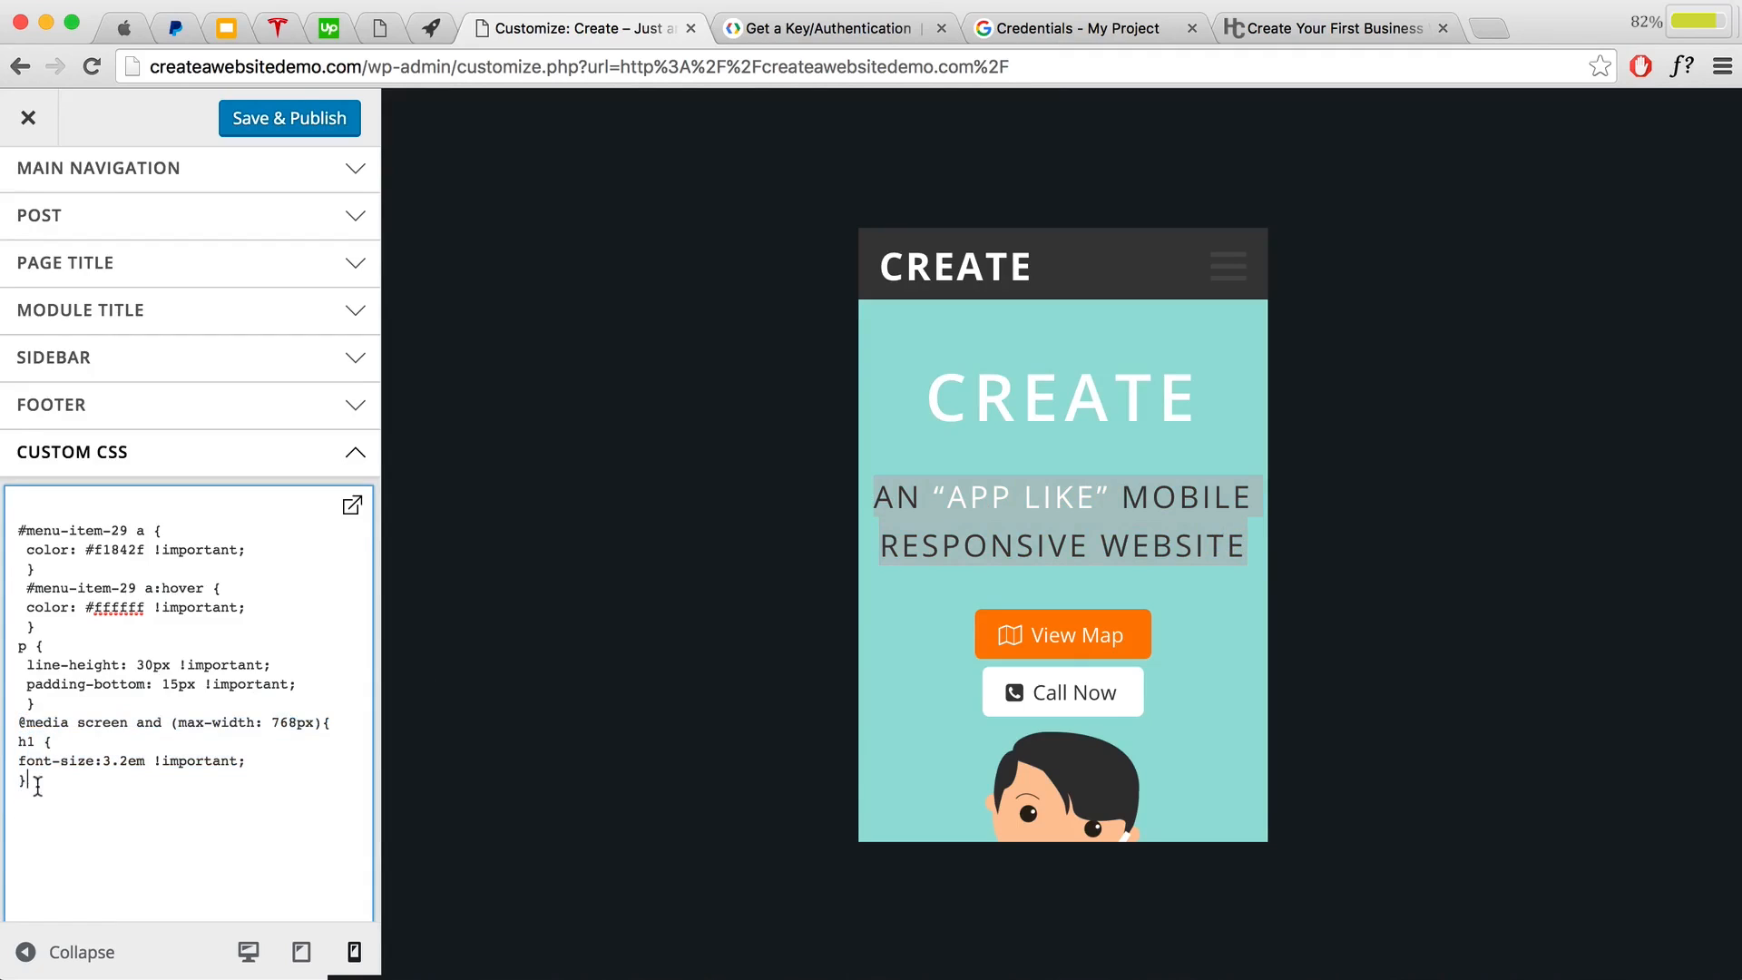
key(Return)
key(super+v)
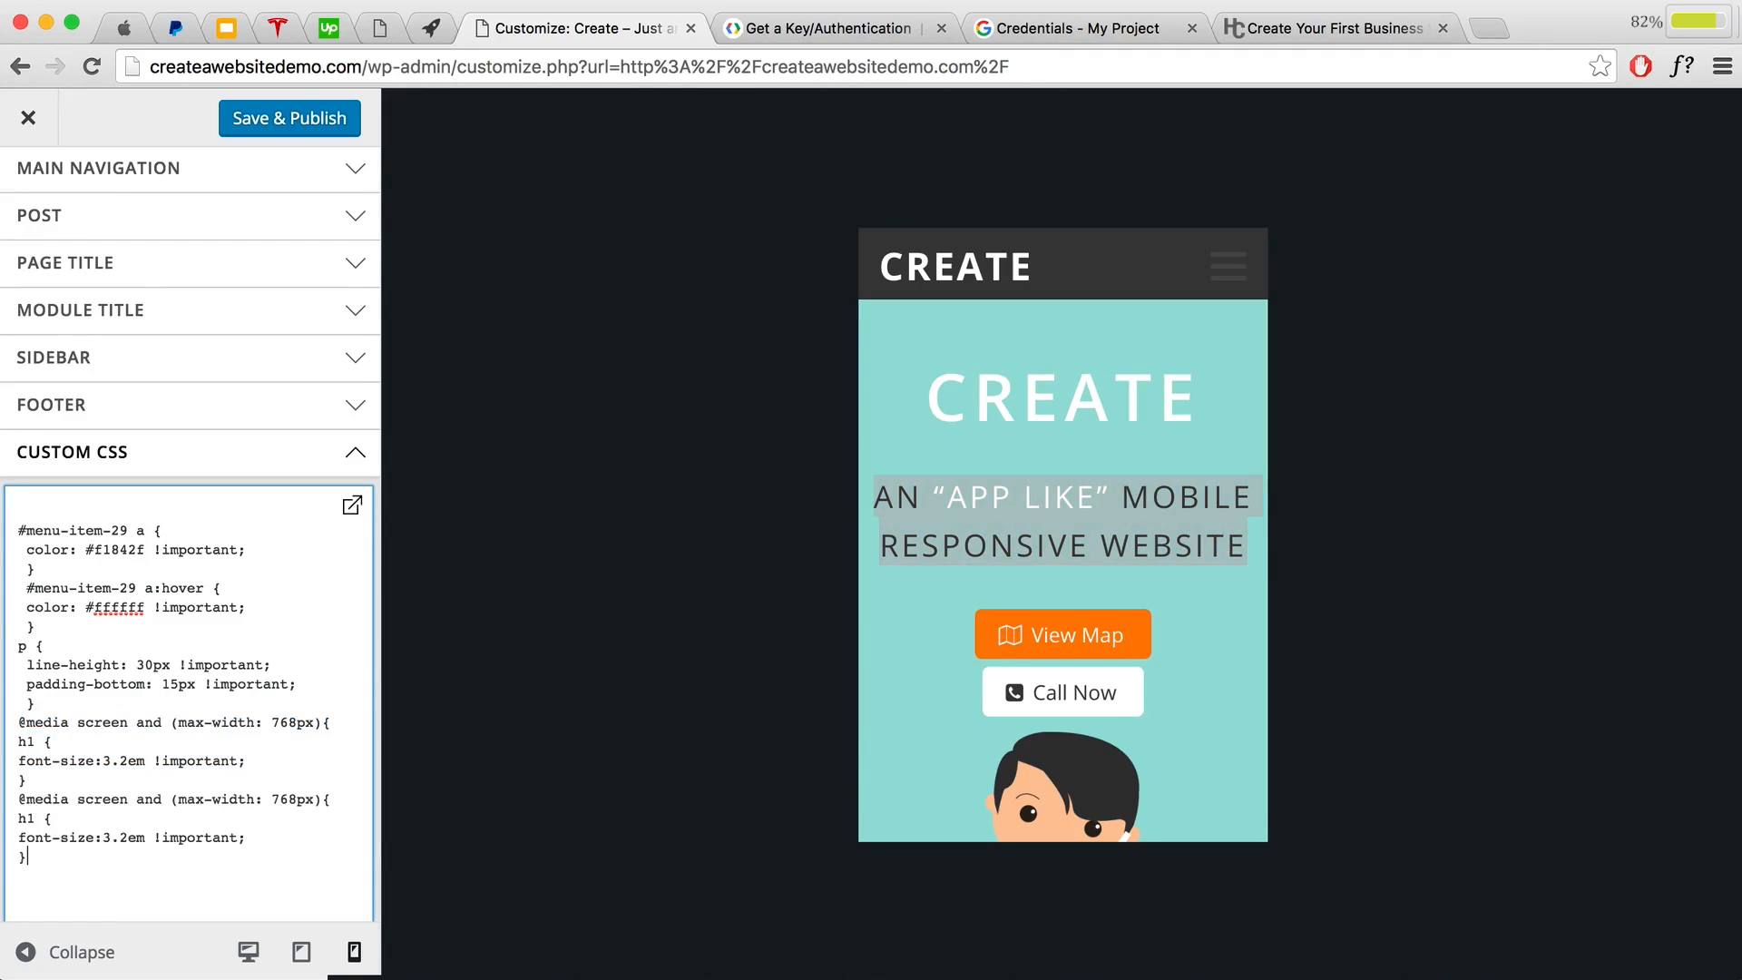
click(34, 818)
key(BackSpace)
text(4)
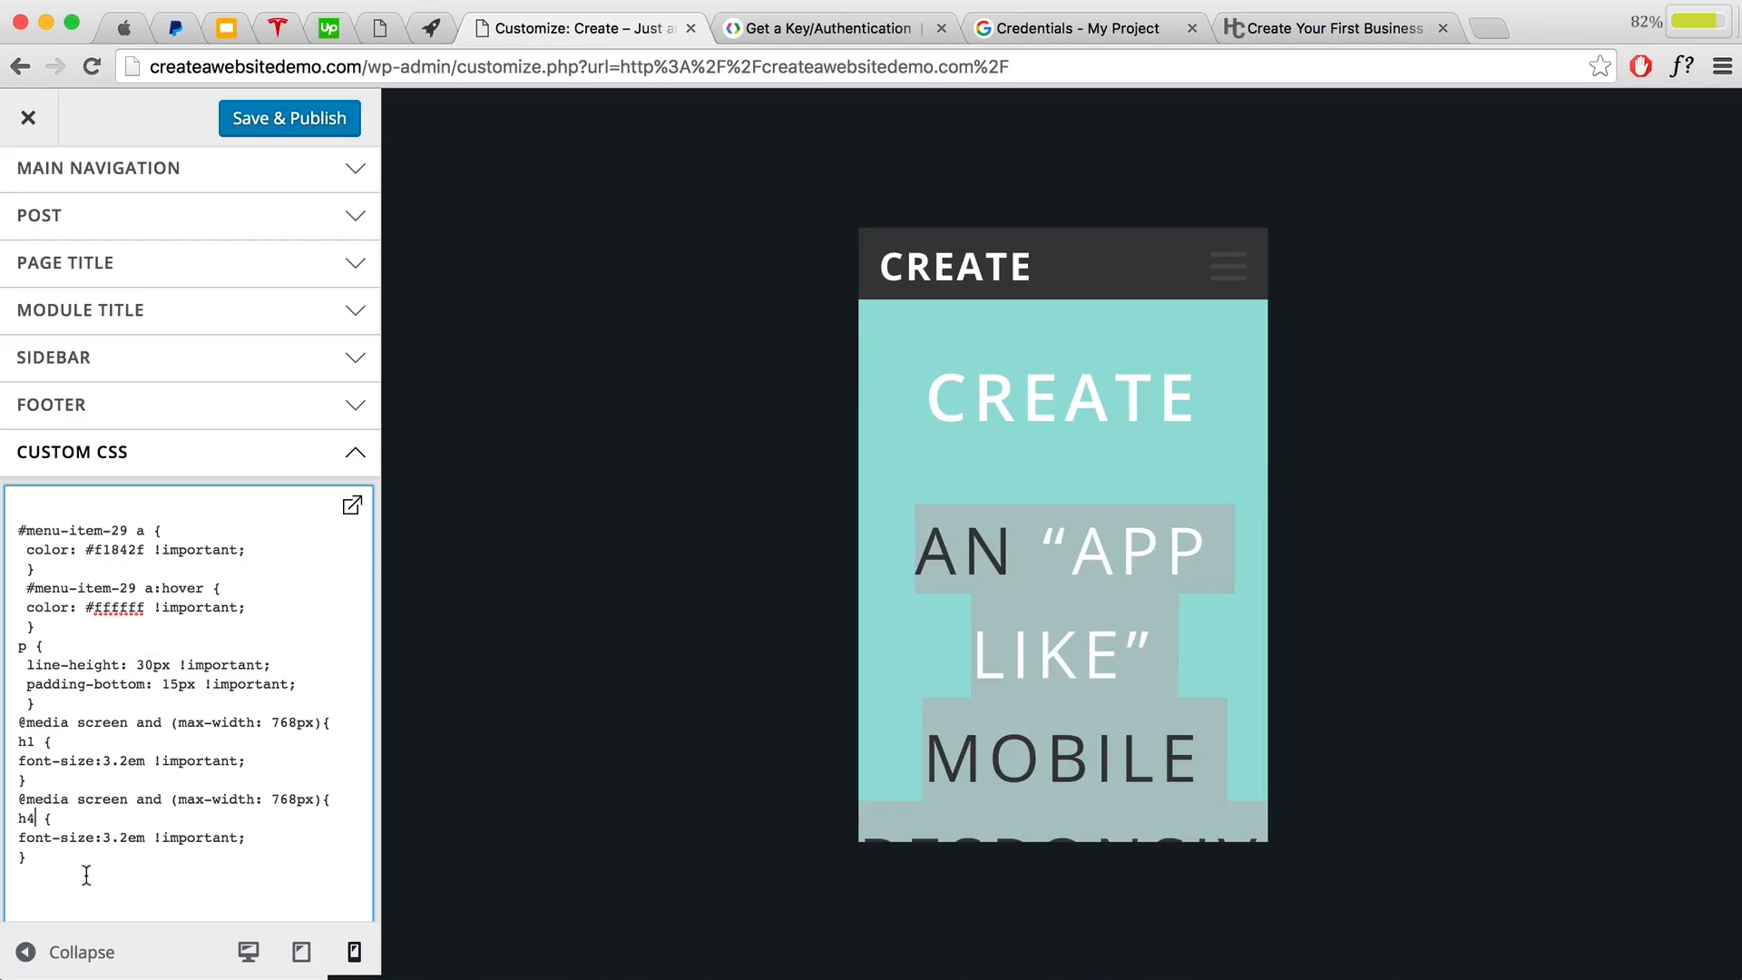
scroll(141, 778, down, 2)
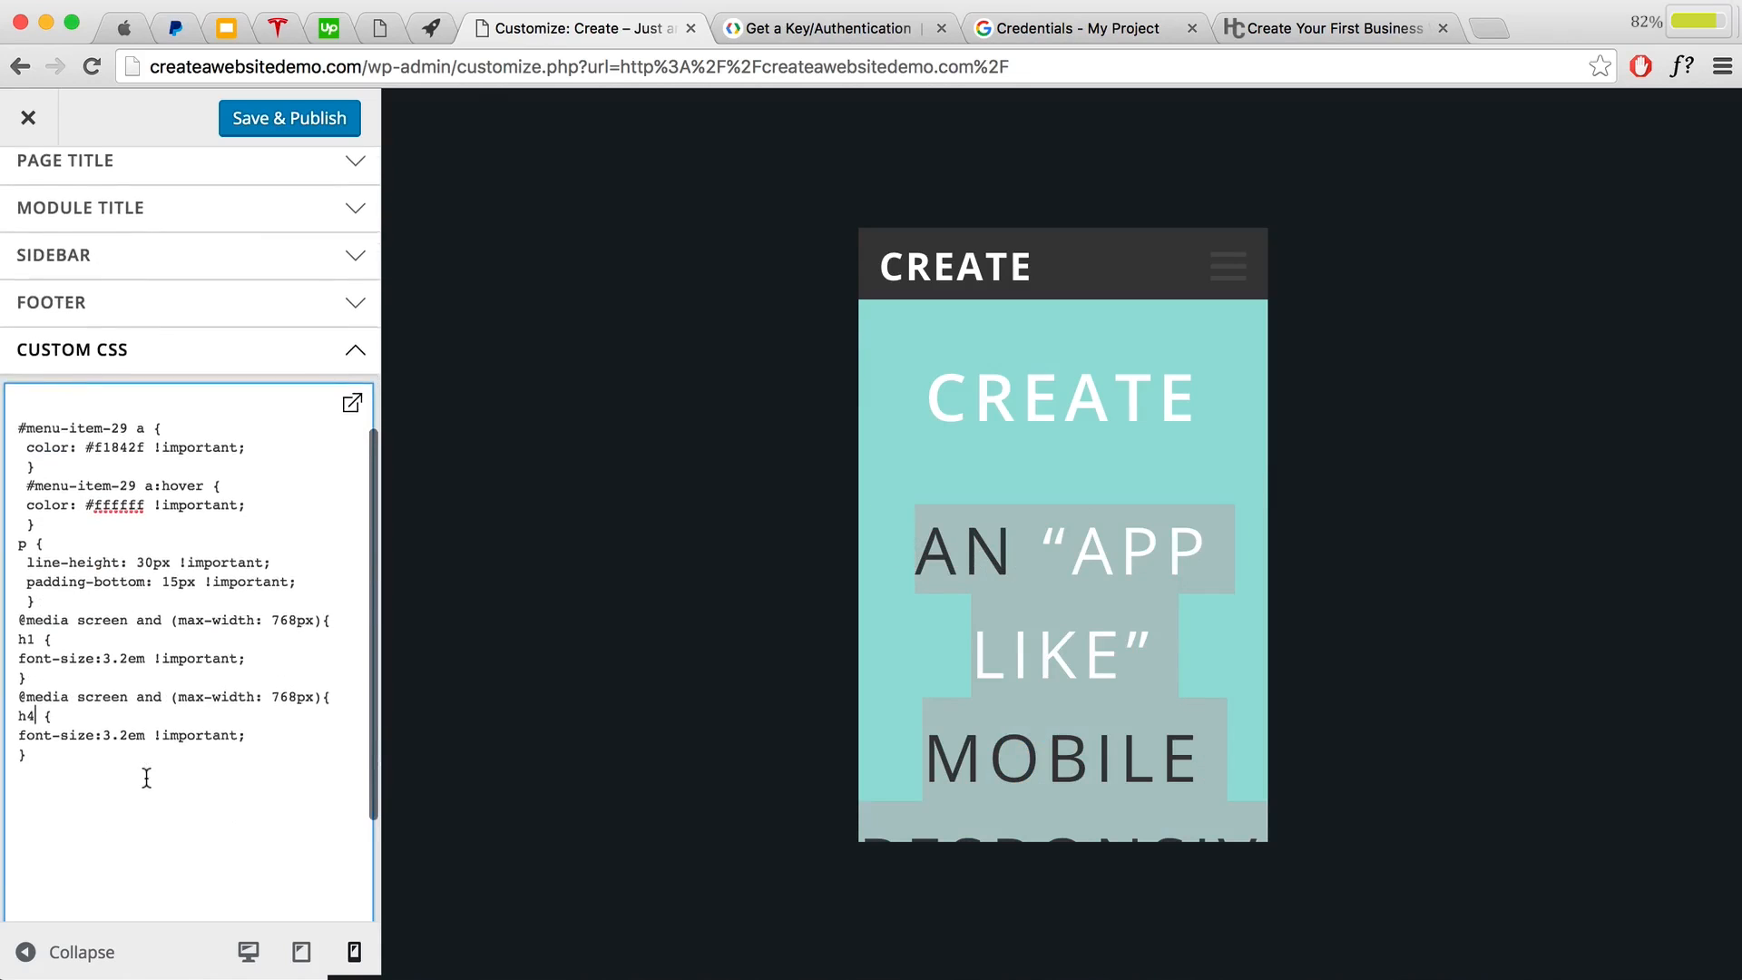
drag(129, 735, 120, 733)
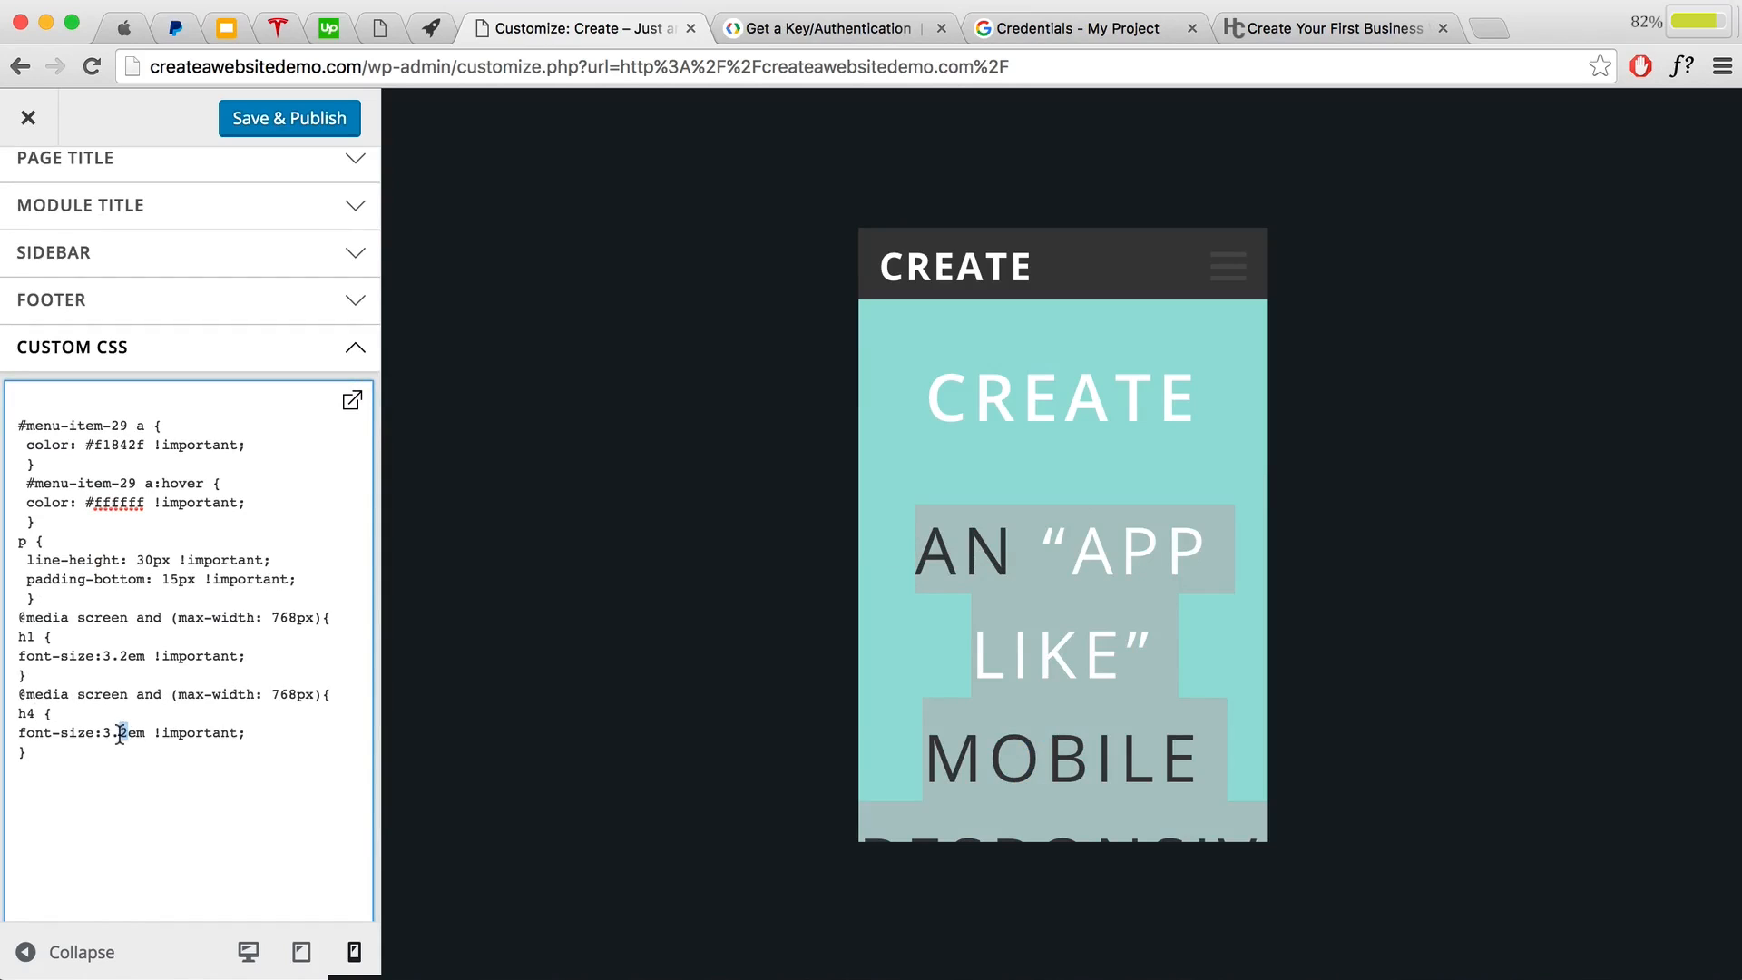
click(113, 738)
click(105, 734)
drag(104, 733, 131, 734)
text(2.2)
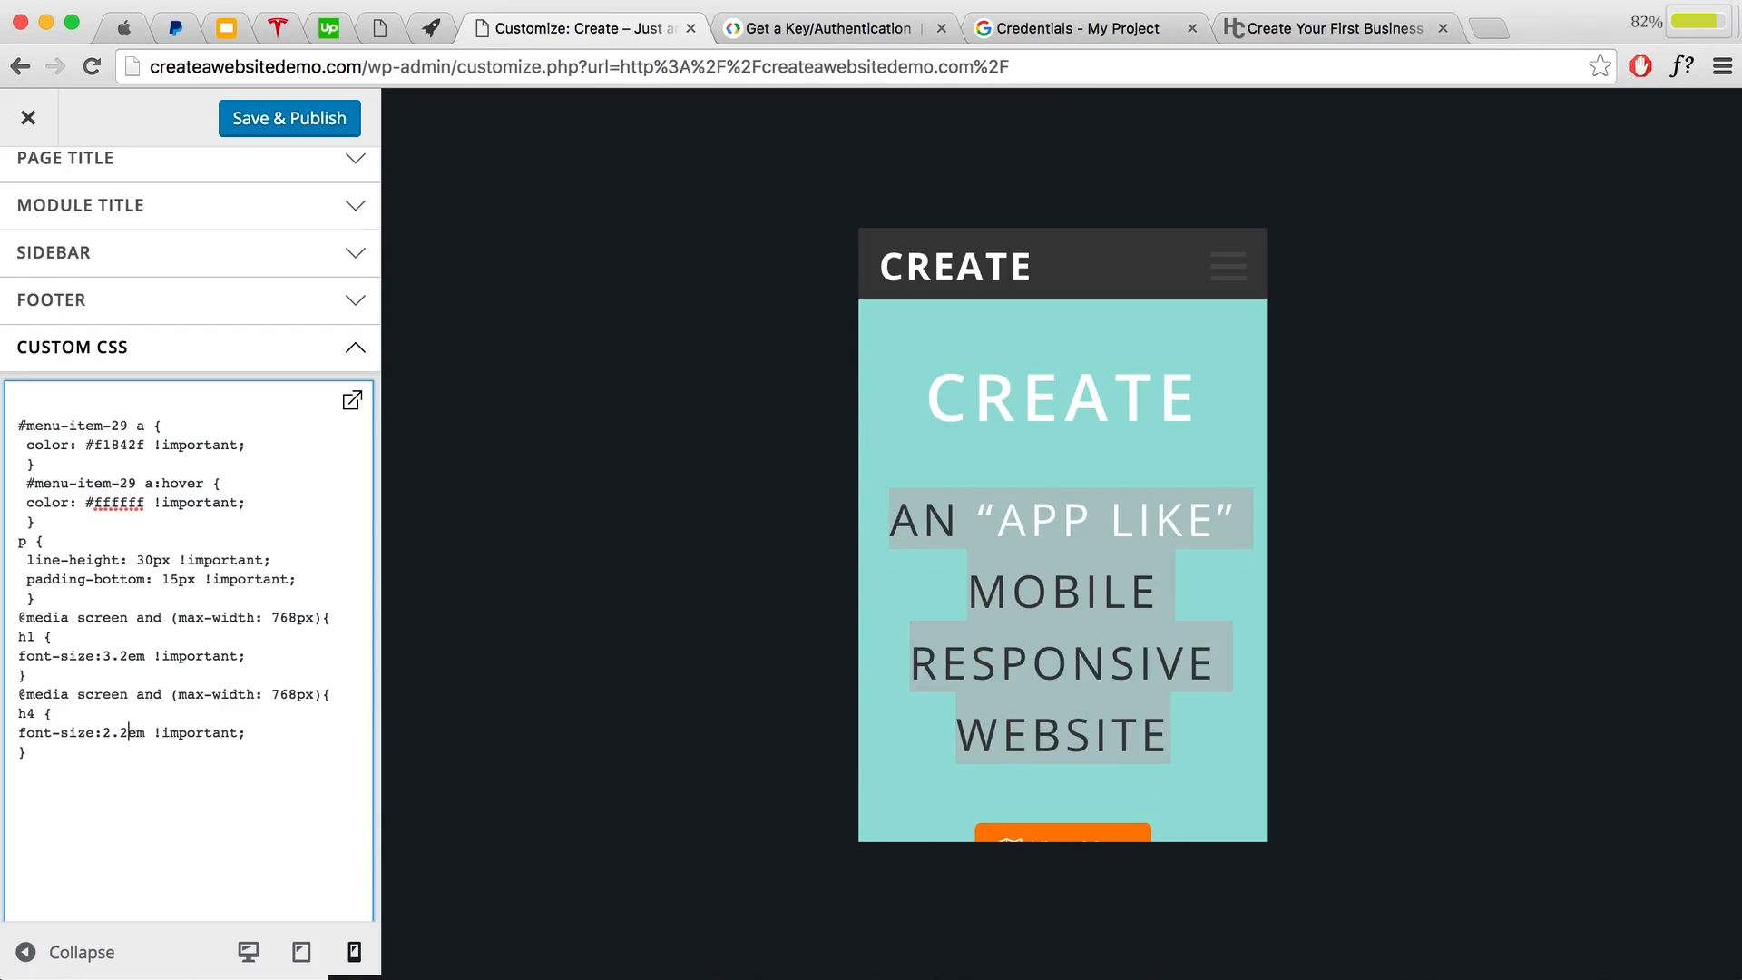
key(BackSpace)
key(BackSpace)
key(BackSpace)
text(1.2)
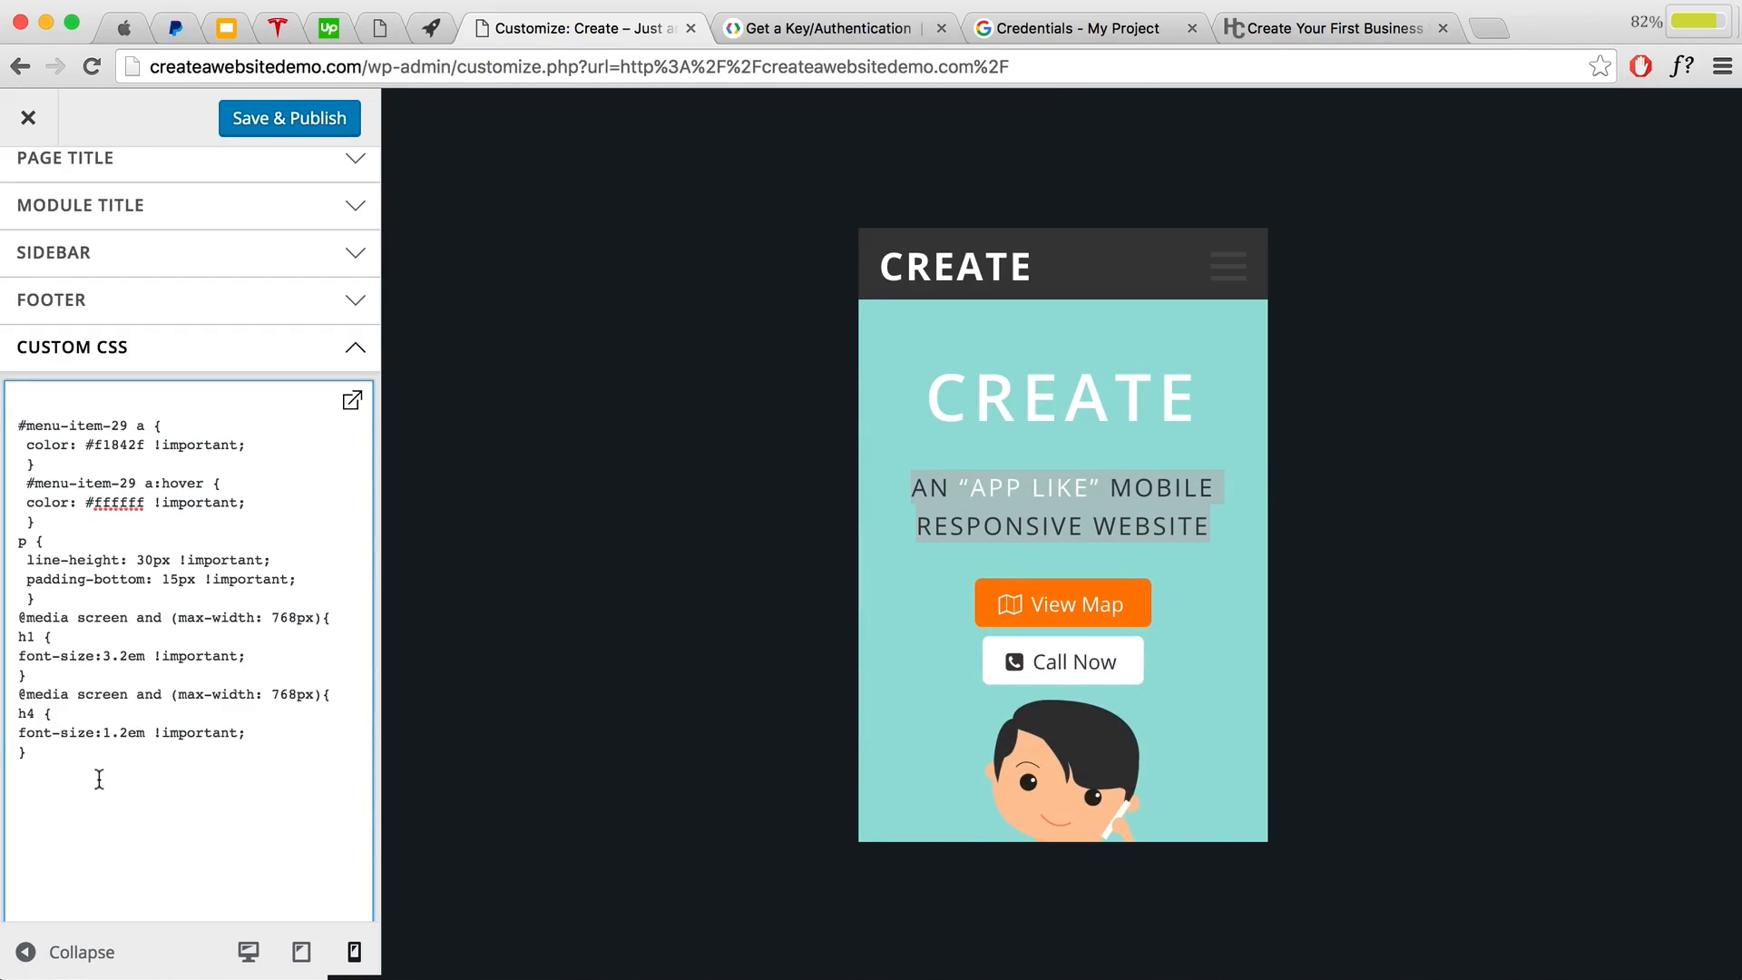
Step: Delete the test h4 rule and Save & Publish the custom CSS
drag(38, 758, 7, 698)
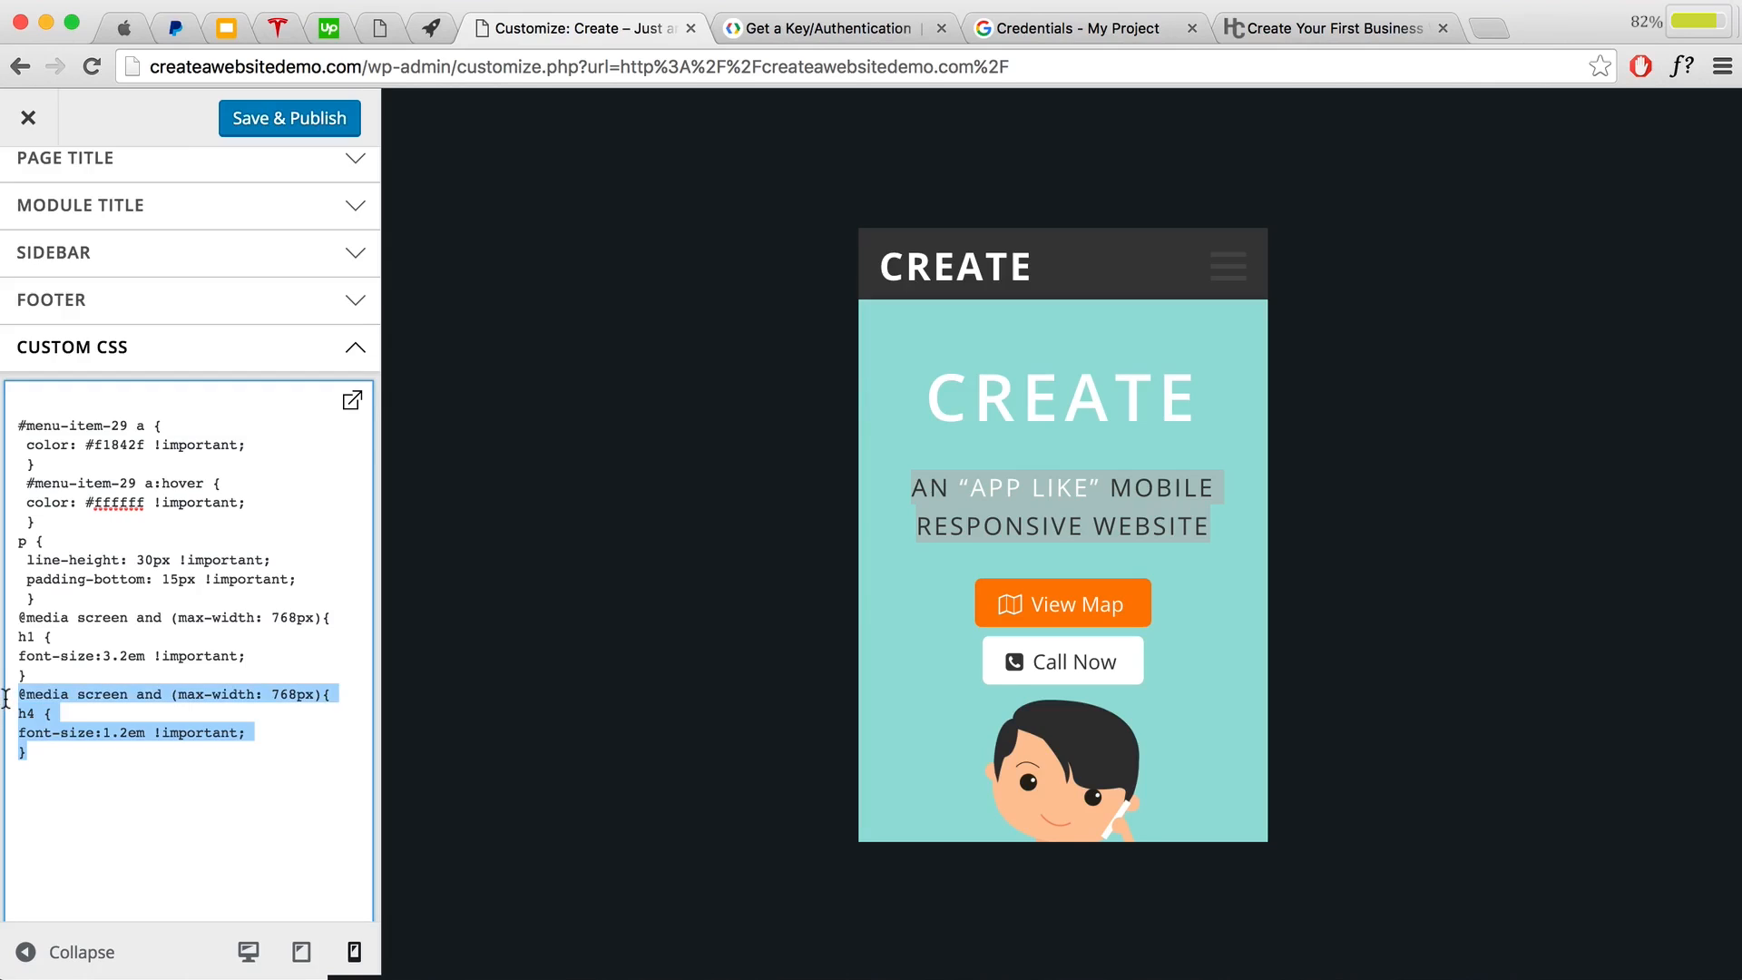
key(BackSpace)
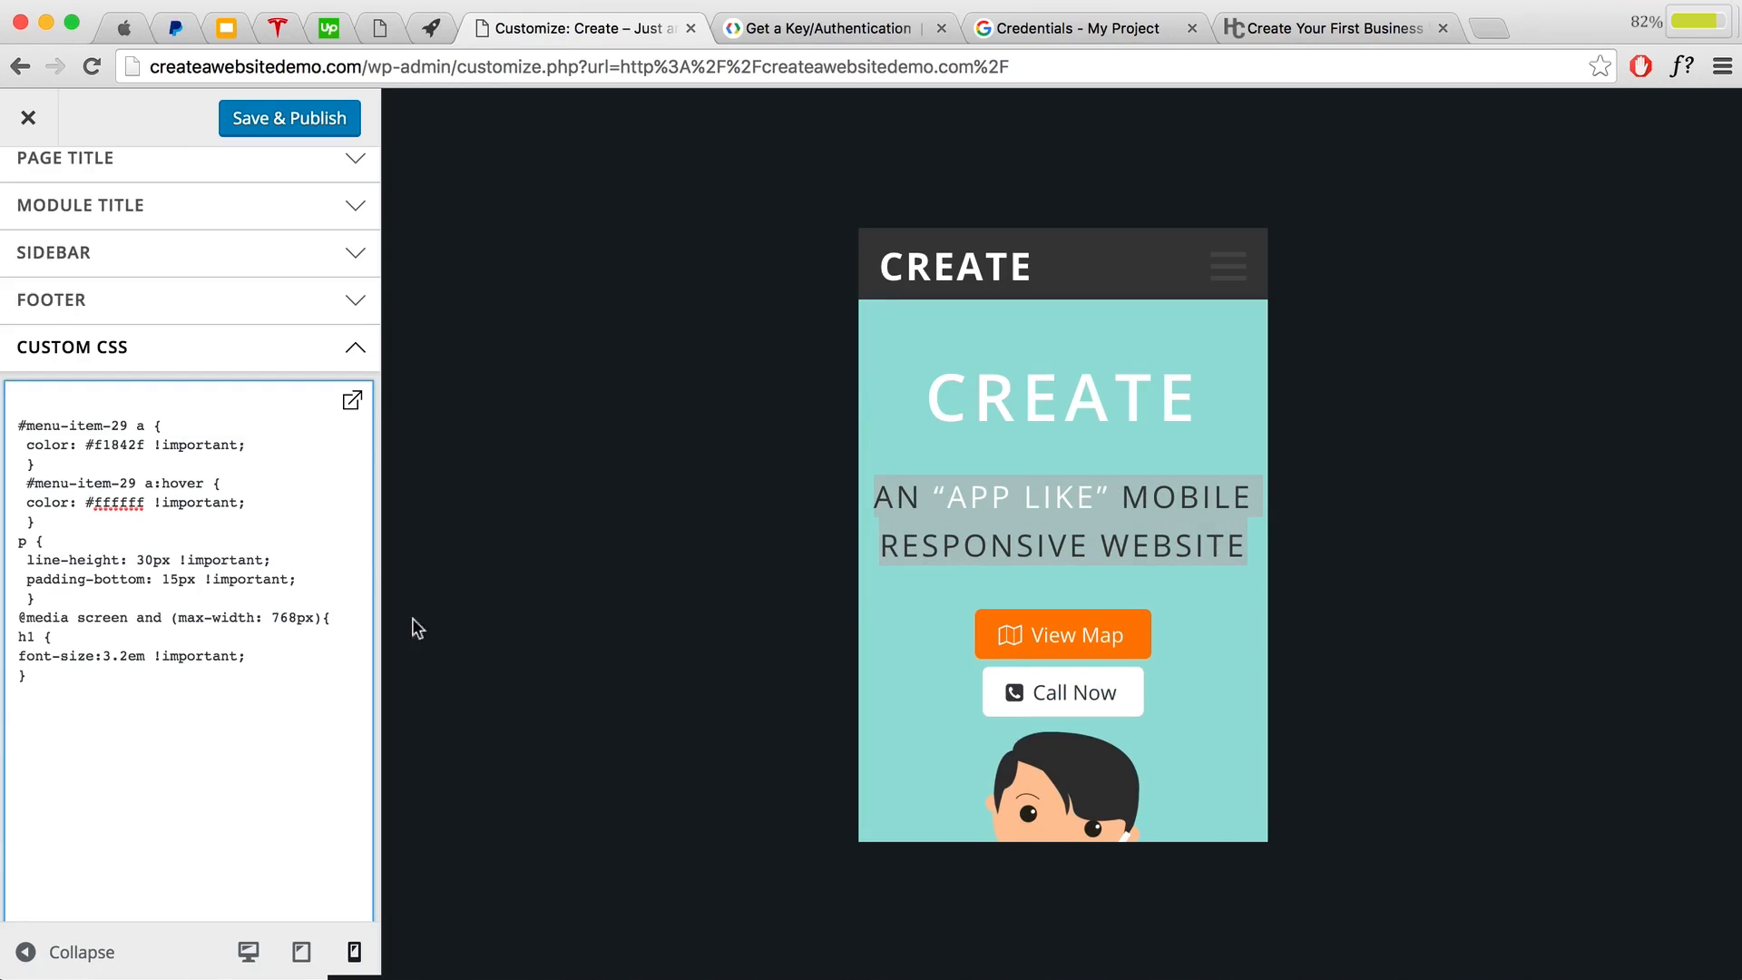
click(1001, 594)
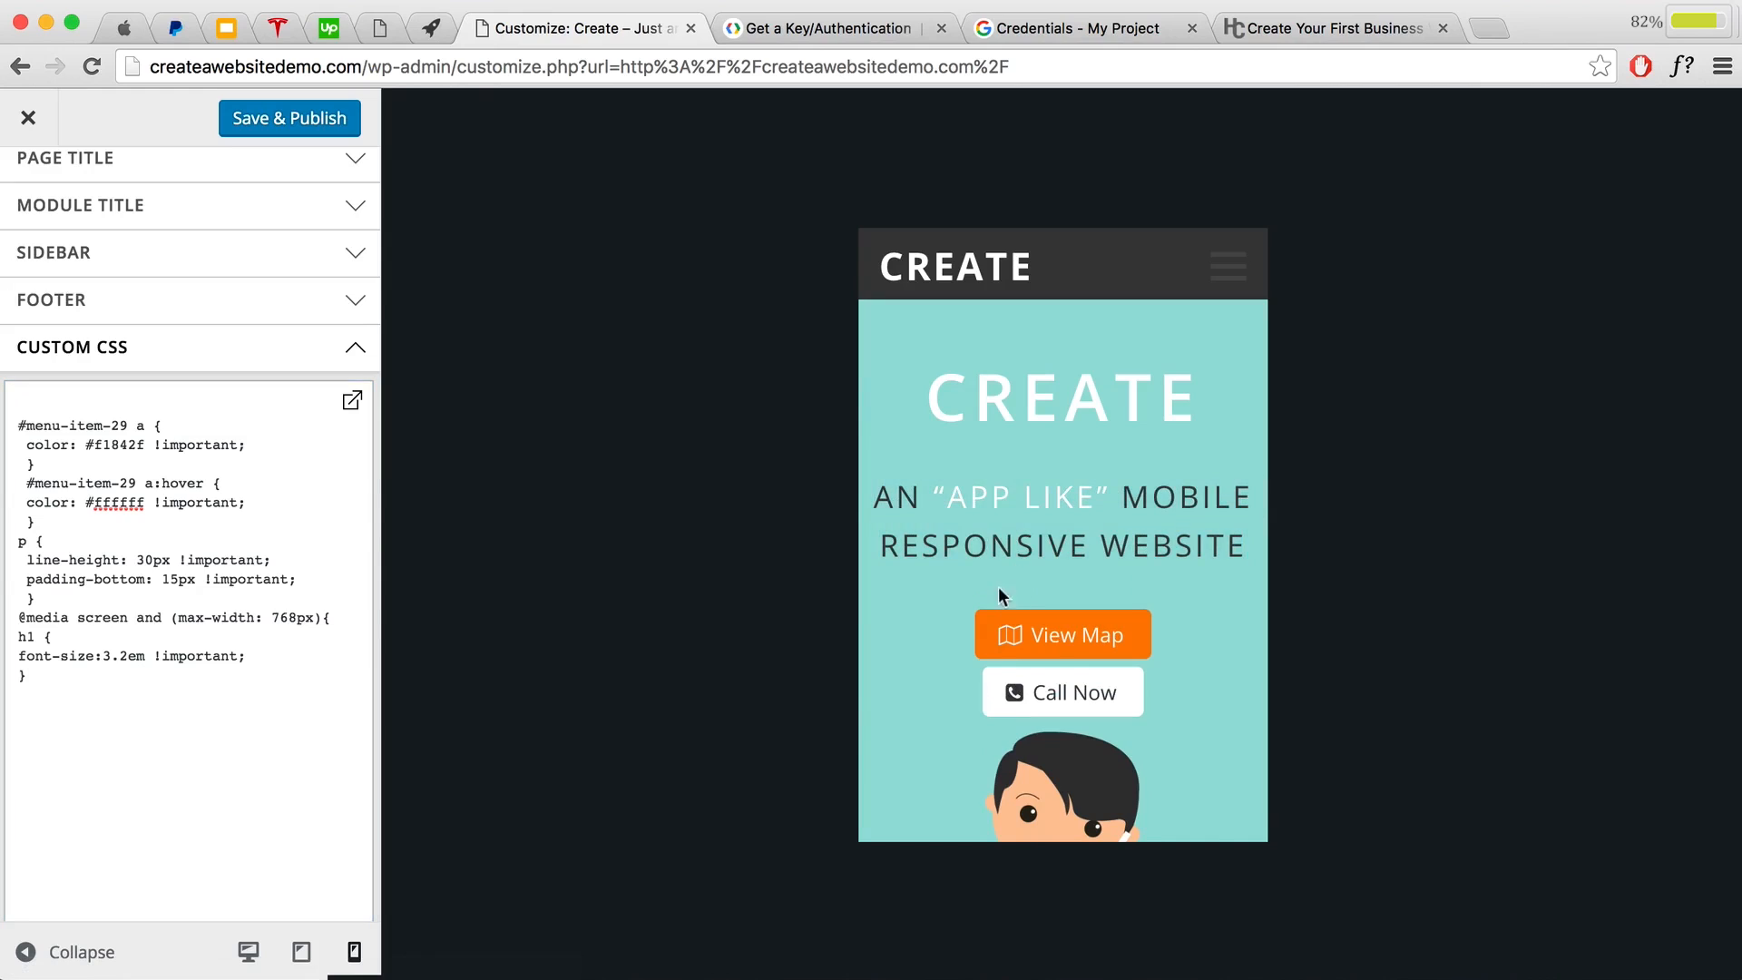
click(302, 136)
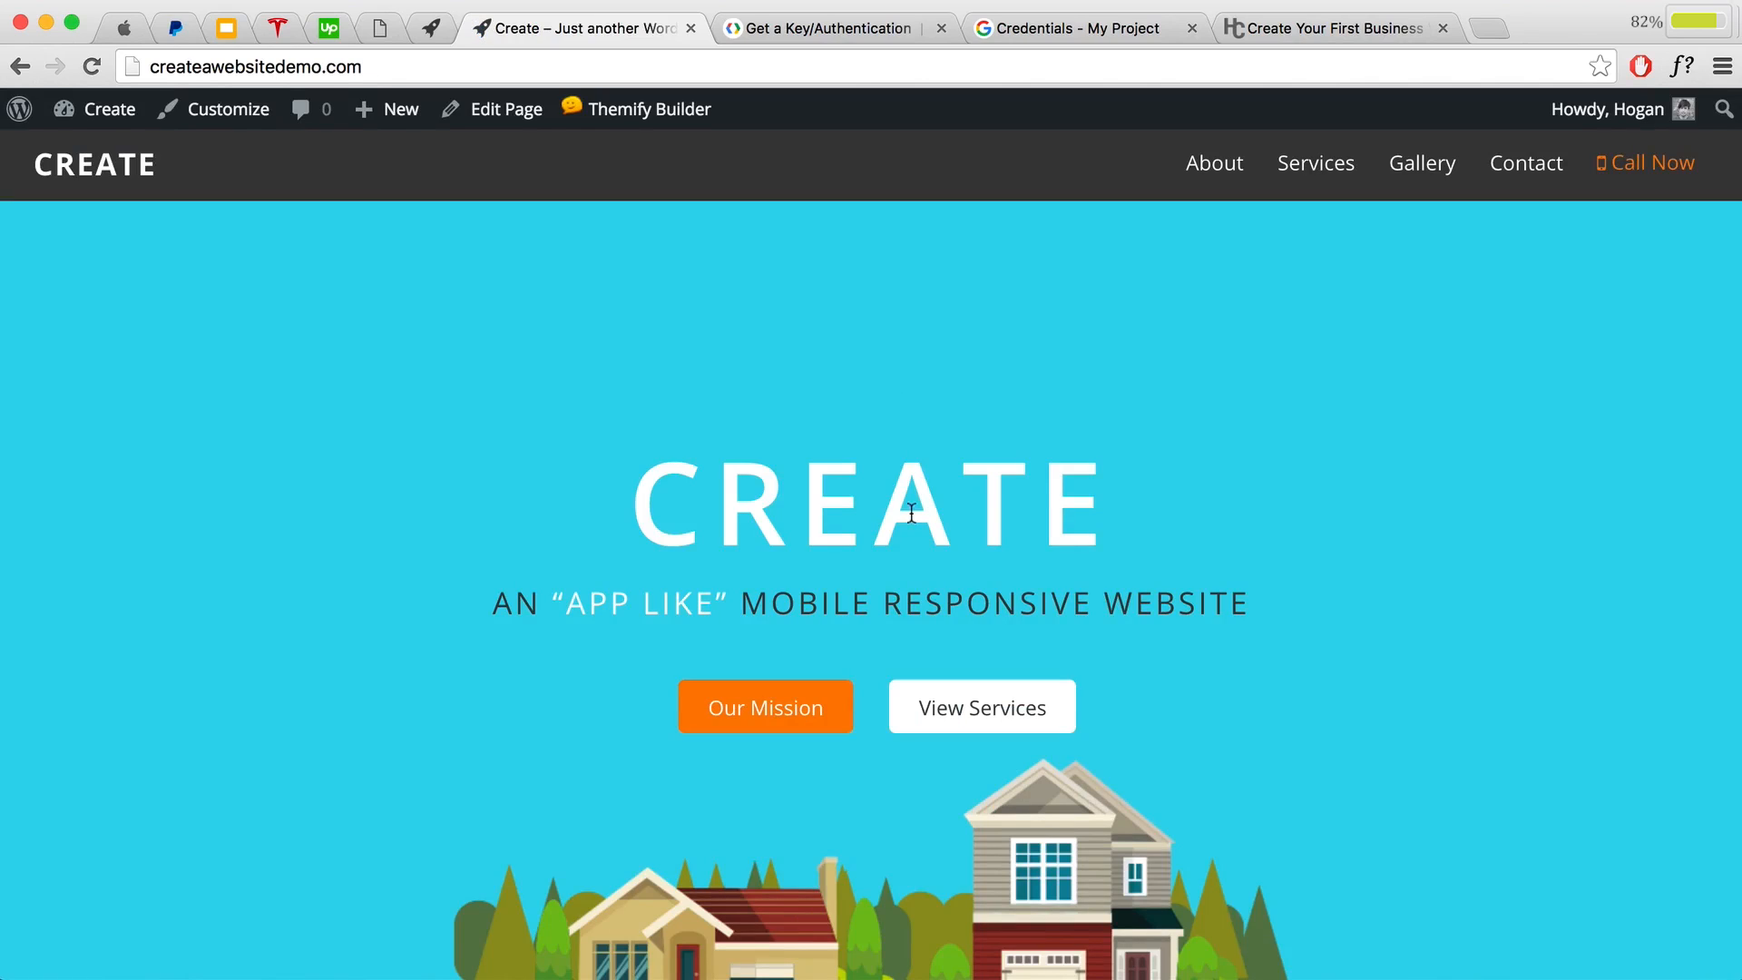
Step: Check the 'Served over' text block's Visibility settings and close it without changes
scroll(790, 337, down, 2)
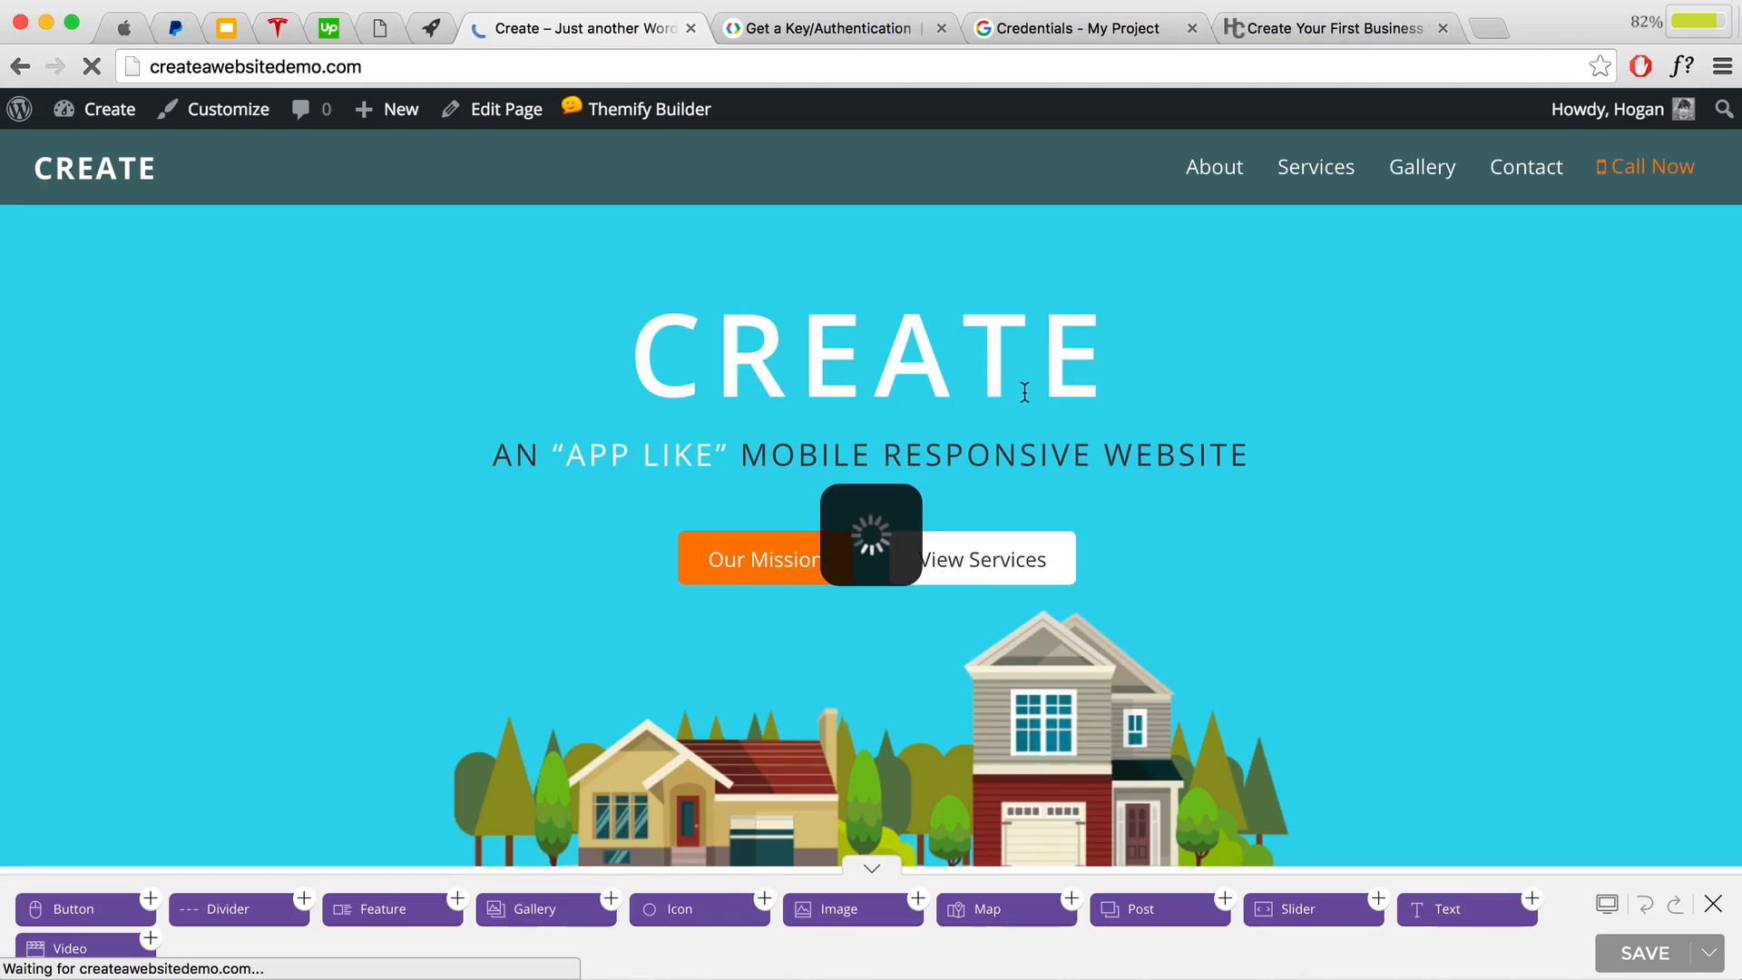
scroll(1029, 413, down, 4)
scroll(1029, 413, down, 12)
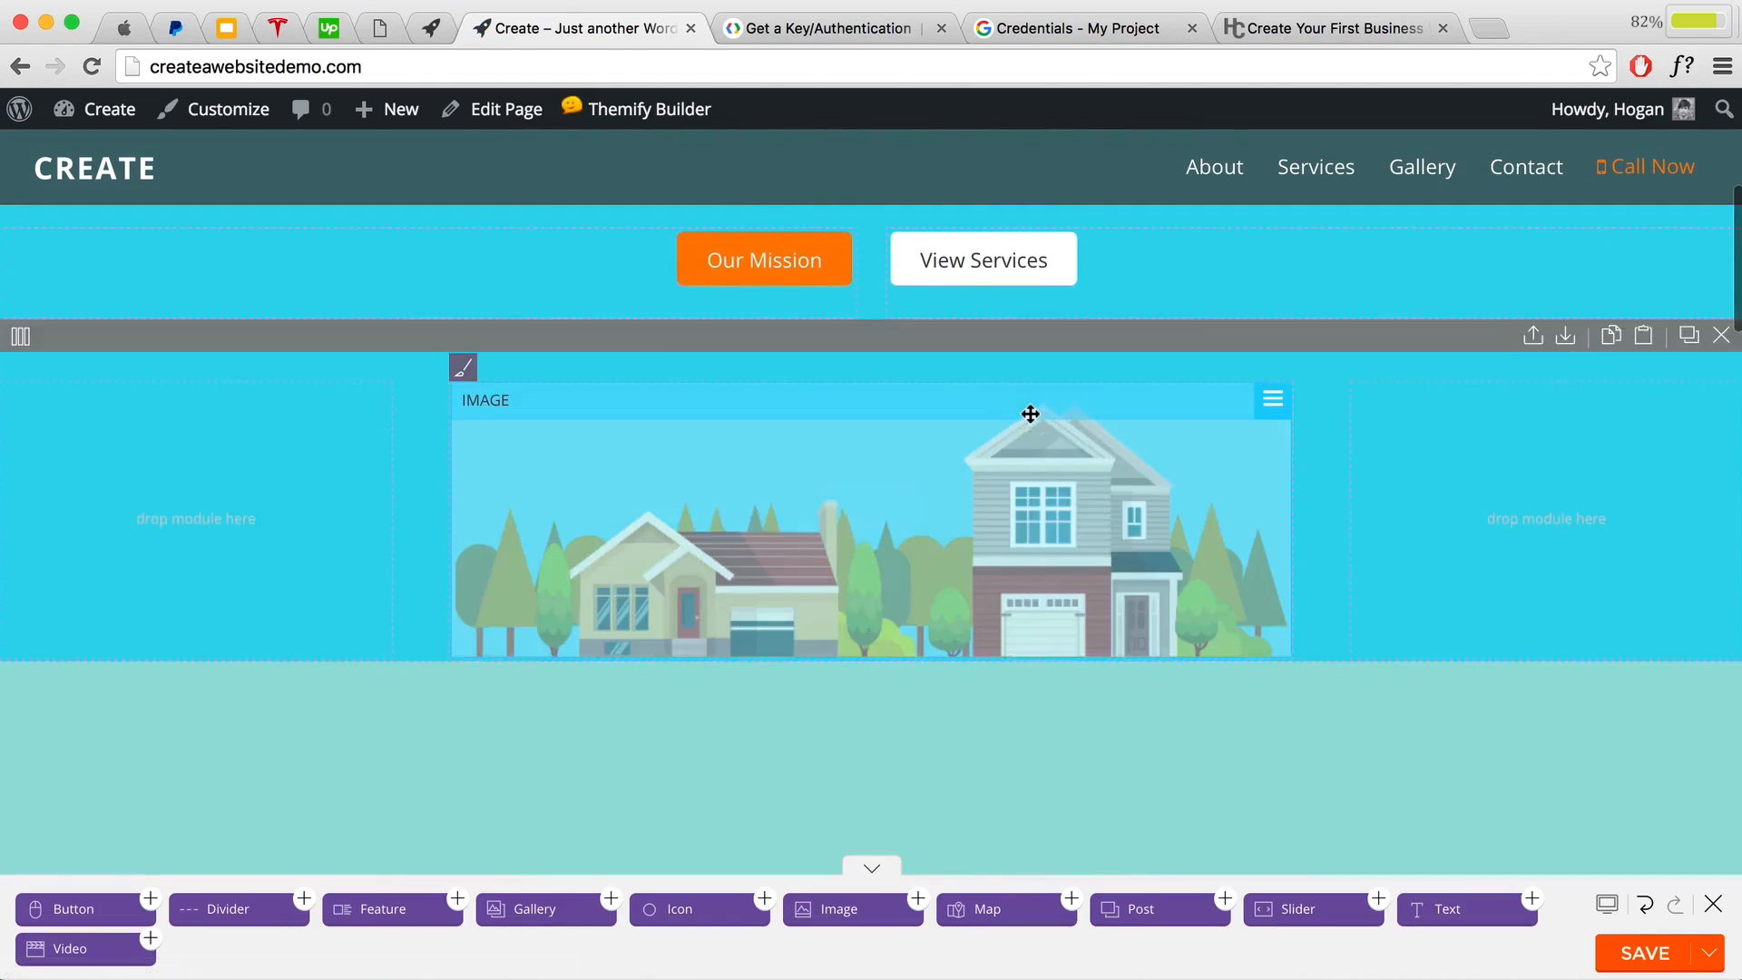
scroll(1031, 410, down, 4)
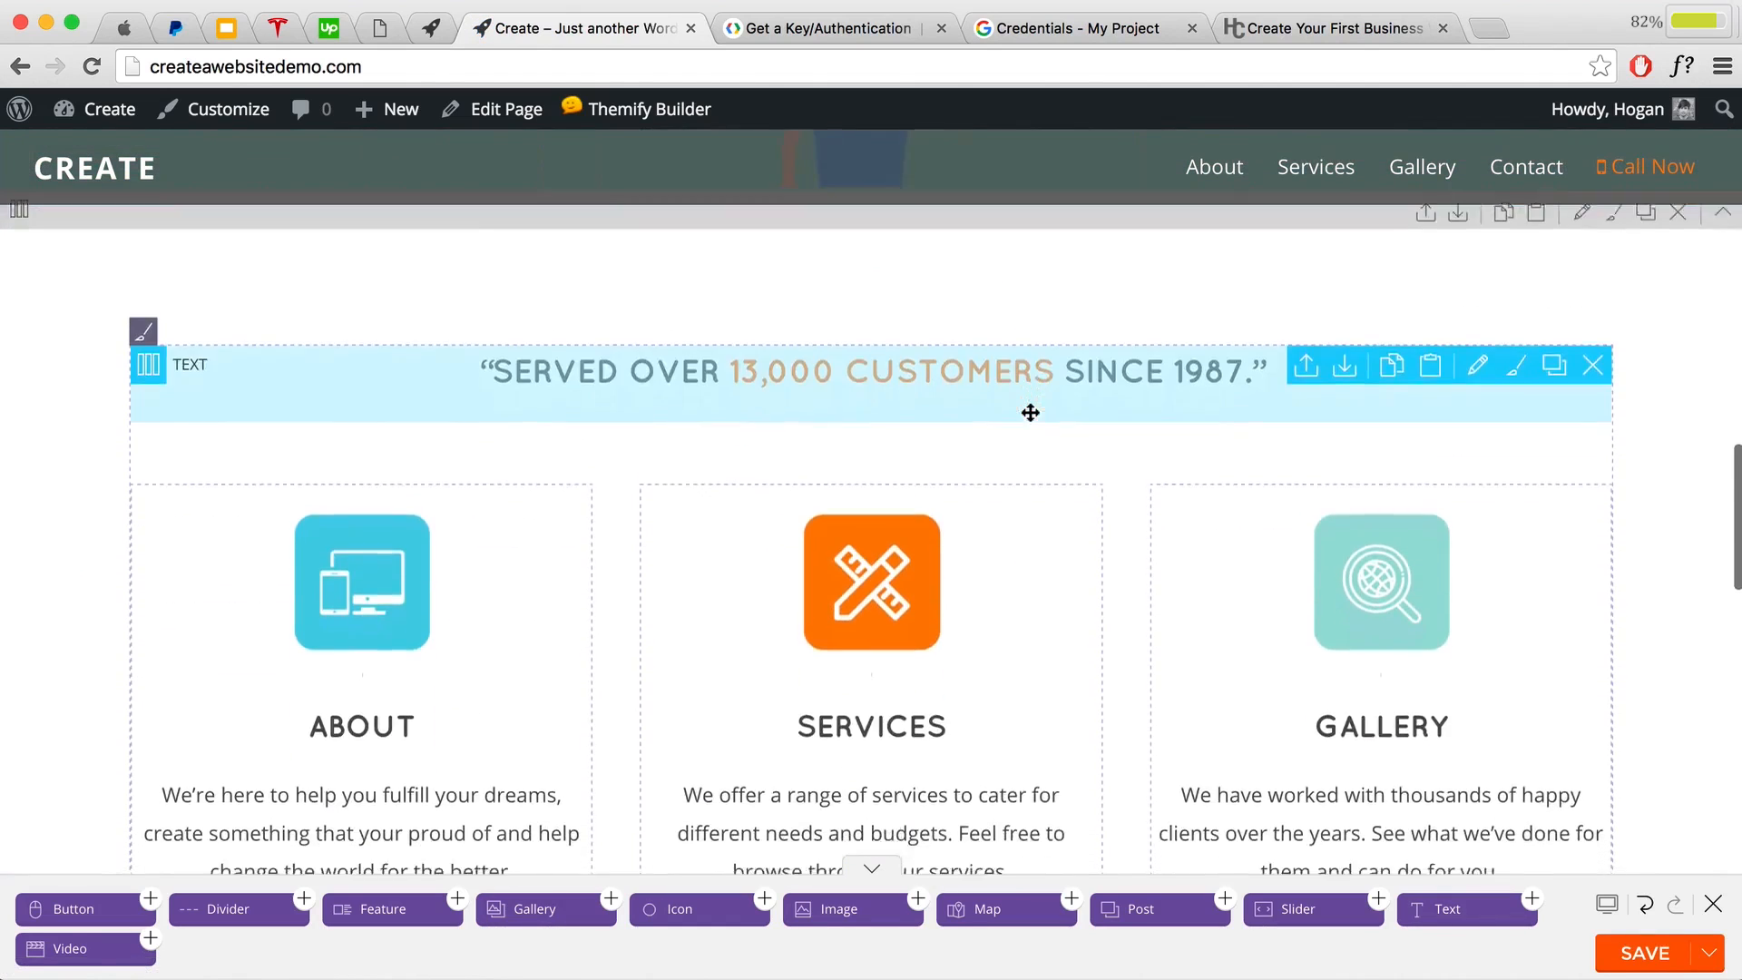
scroll(798, 544, up, 5)
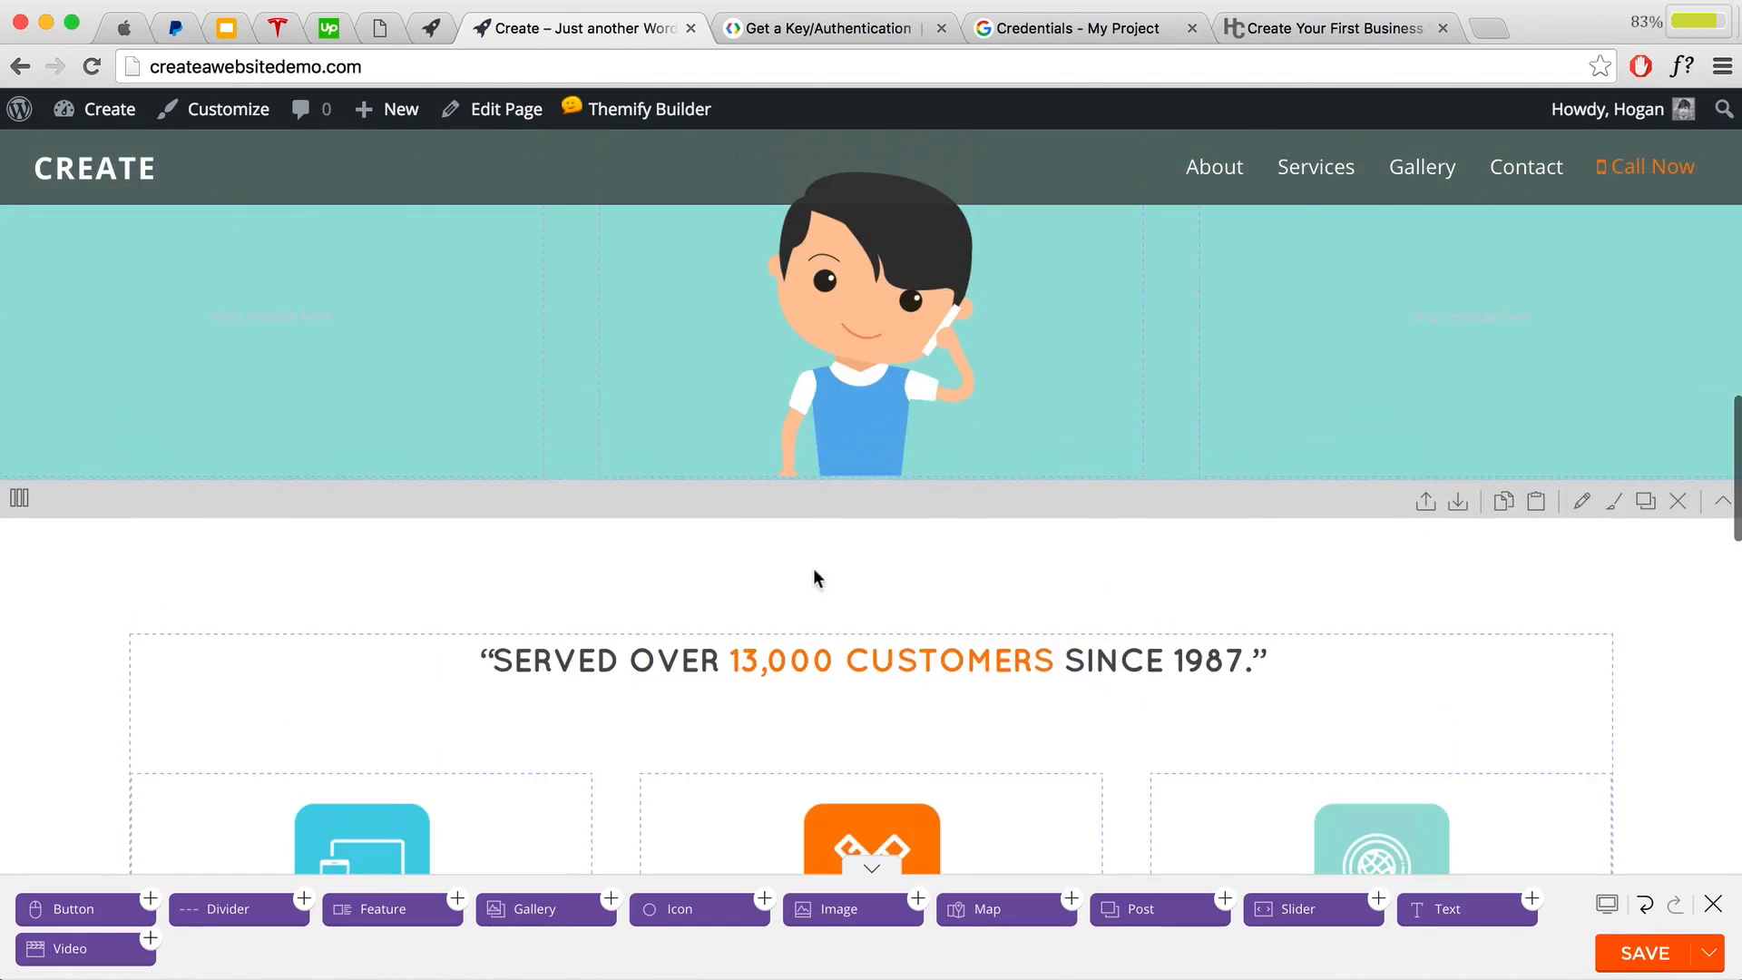
double_click(812, 655)
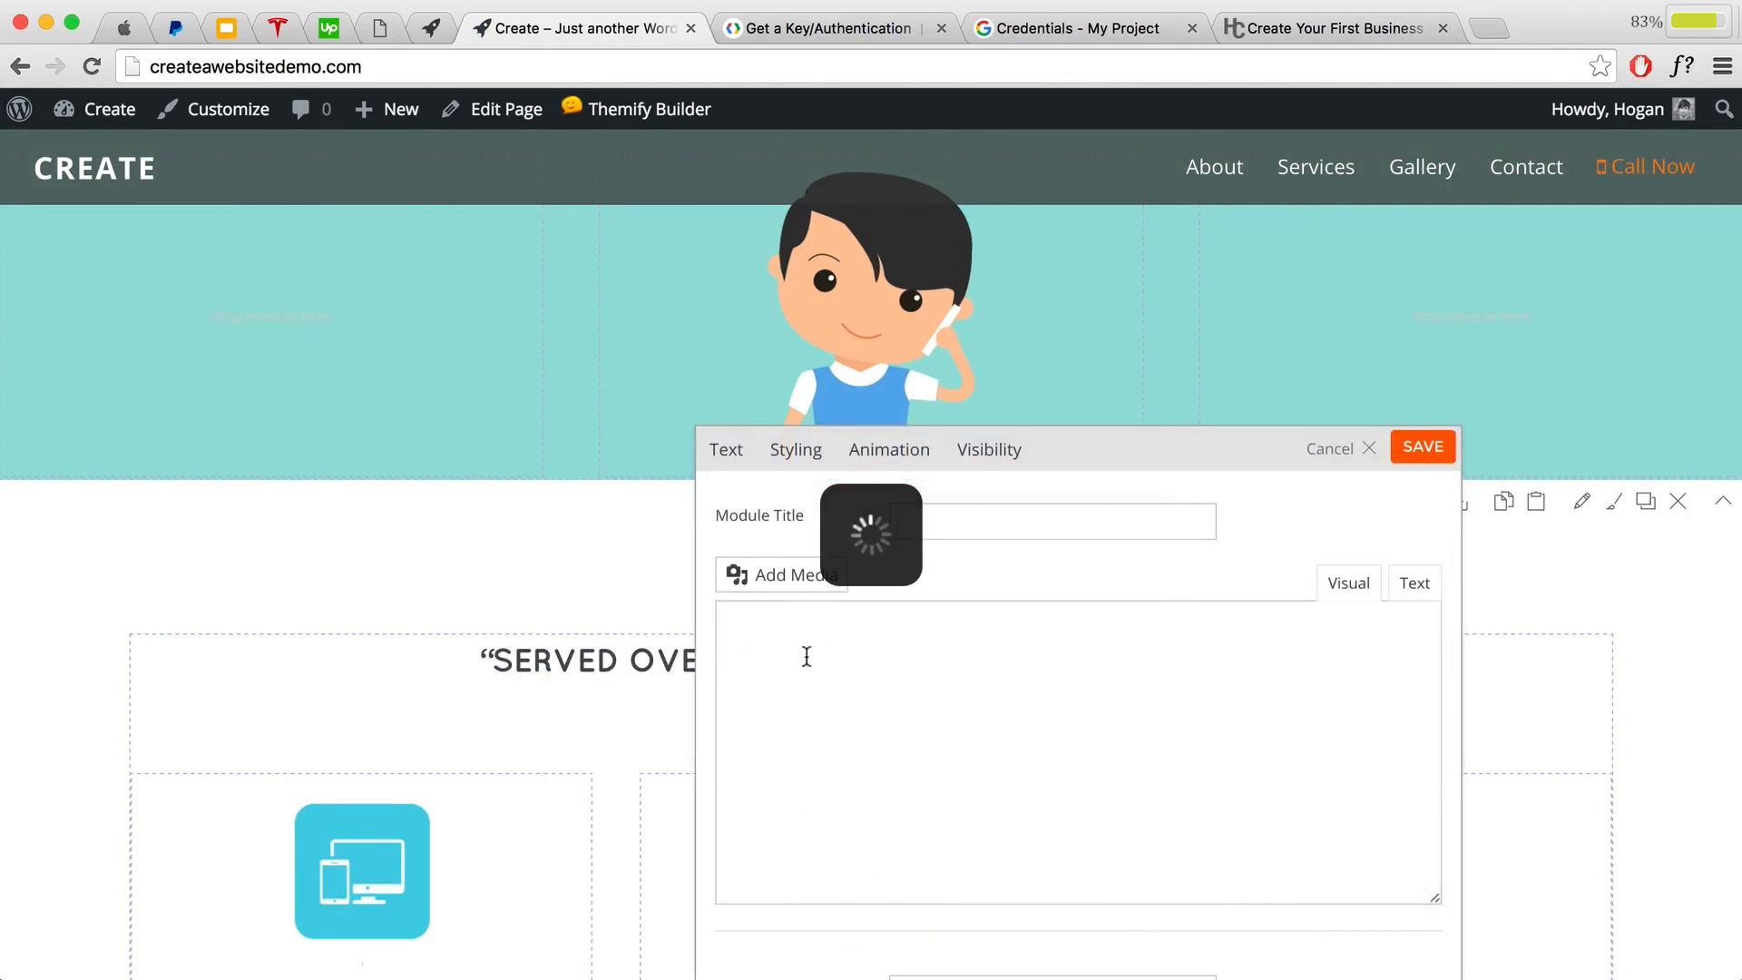
click(969, 459)
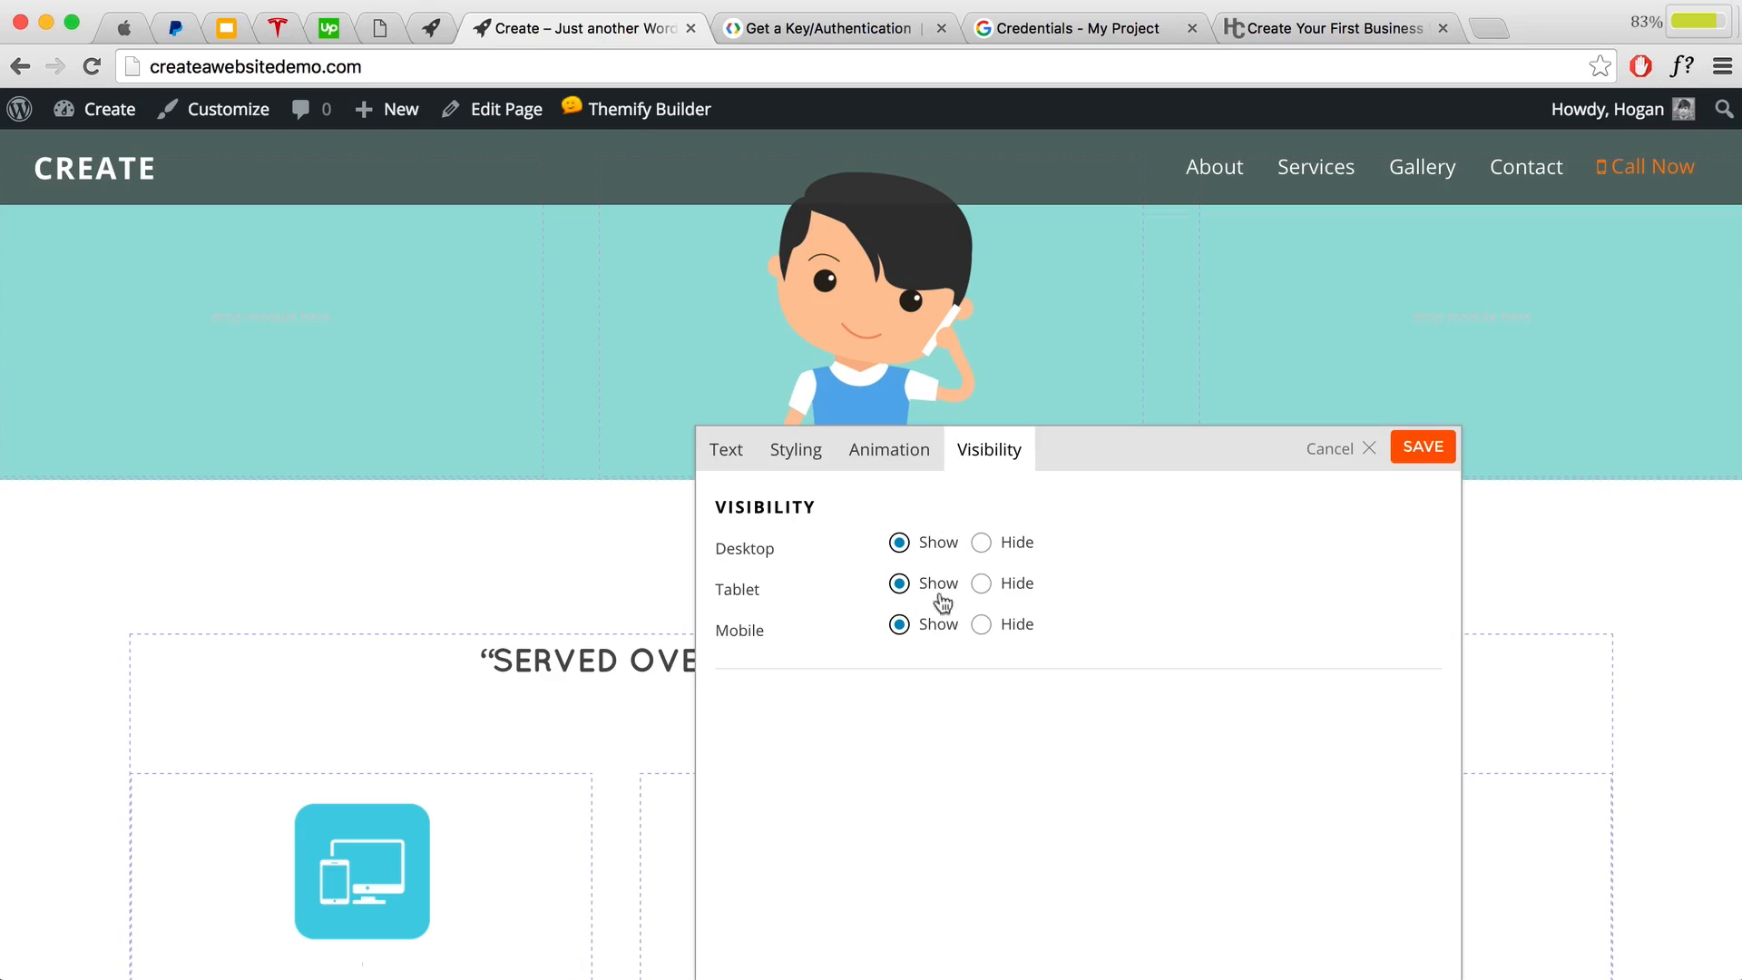
click(1374, 450)
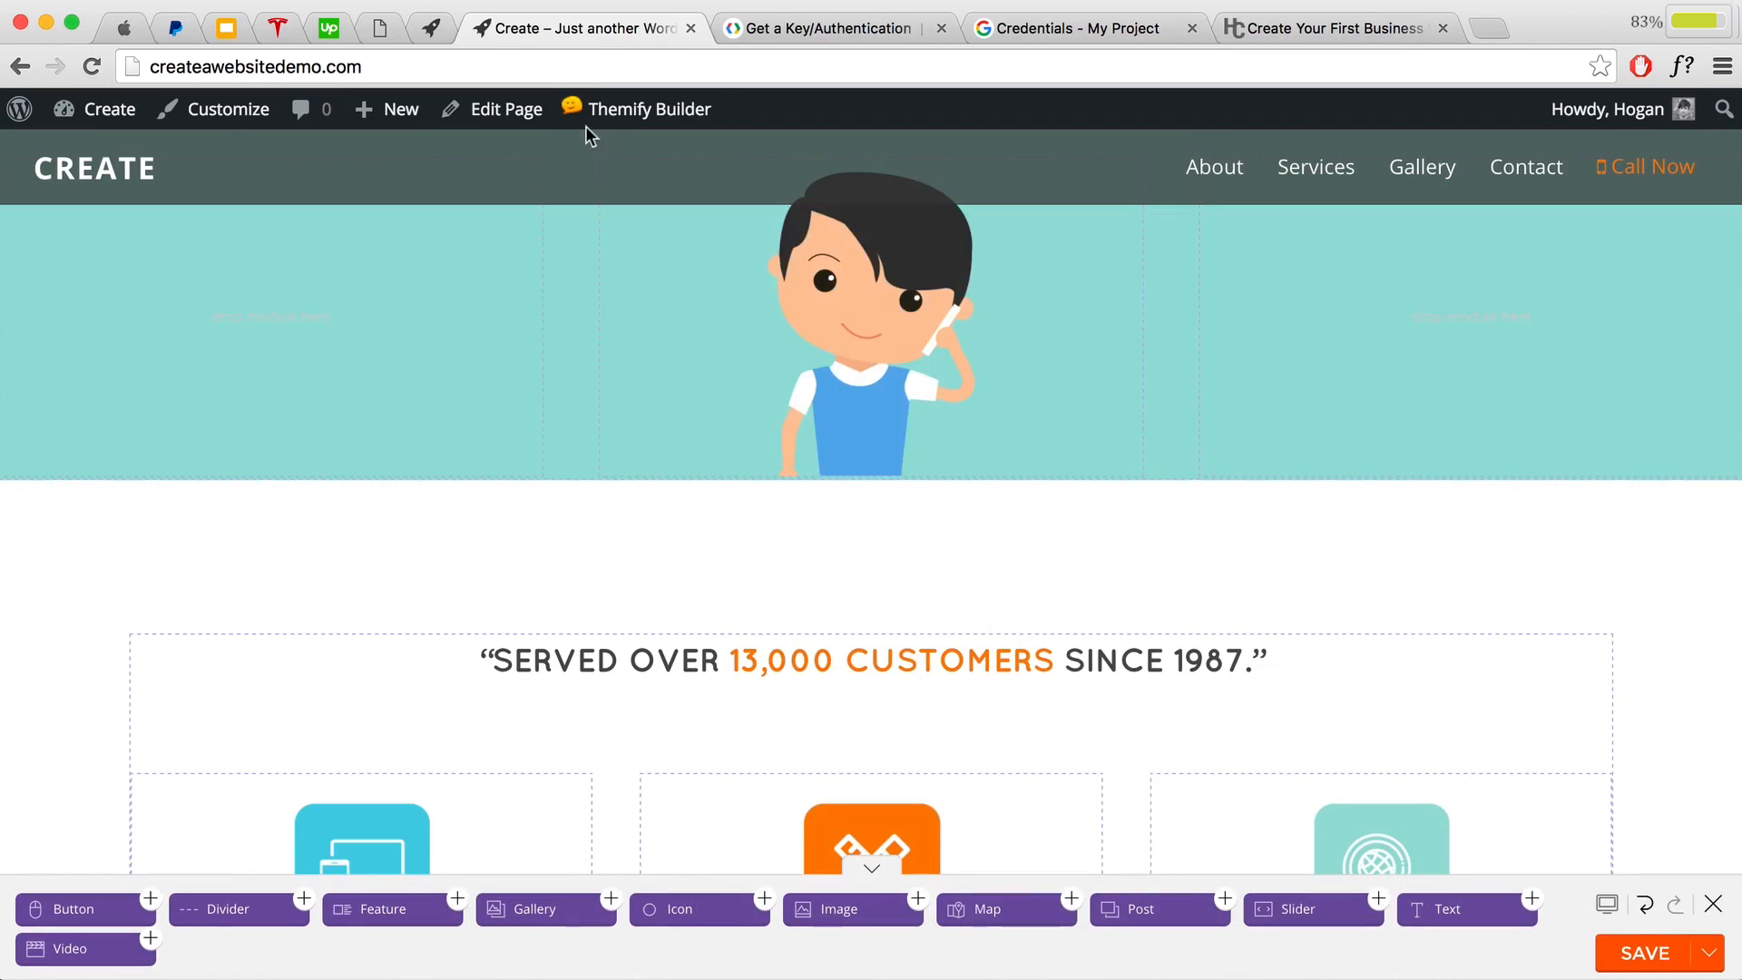
Step: Save the homepage layout and exit the Themify Builder
click(1646, 953)
click(1711, 905)
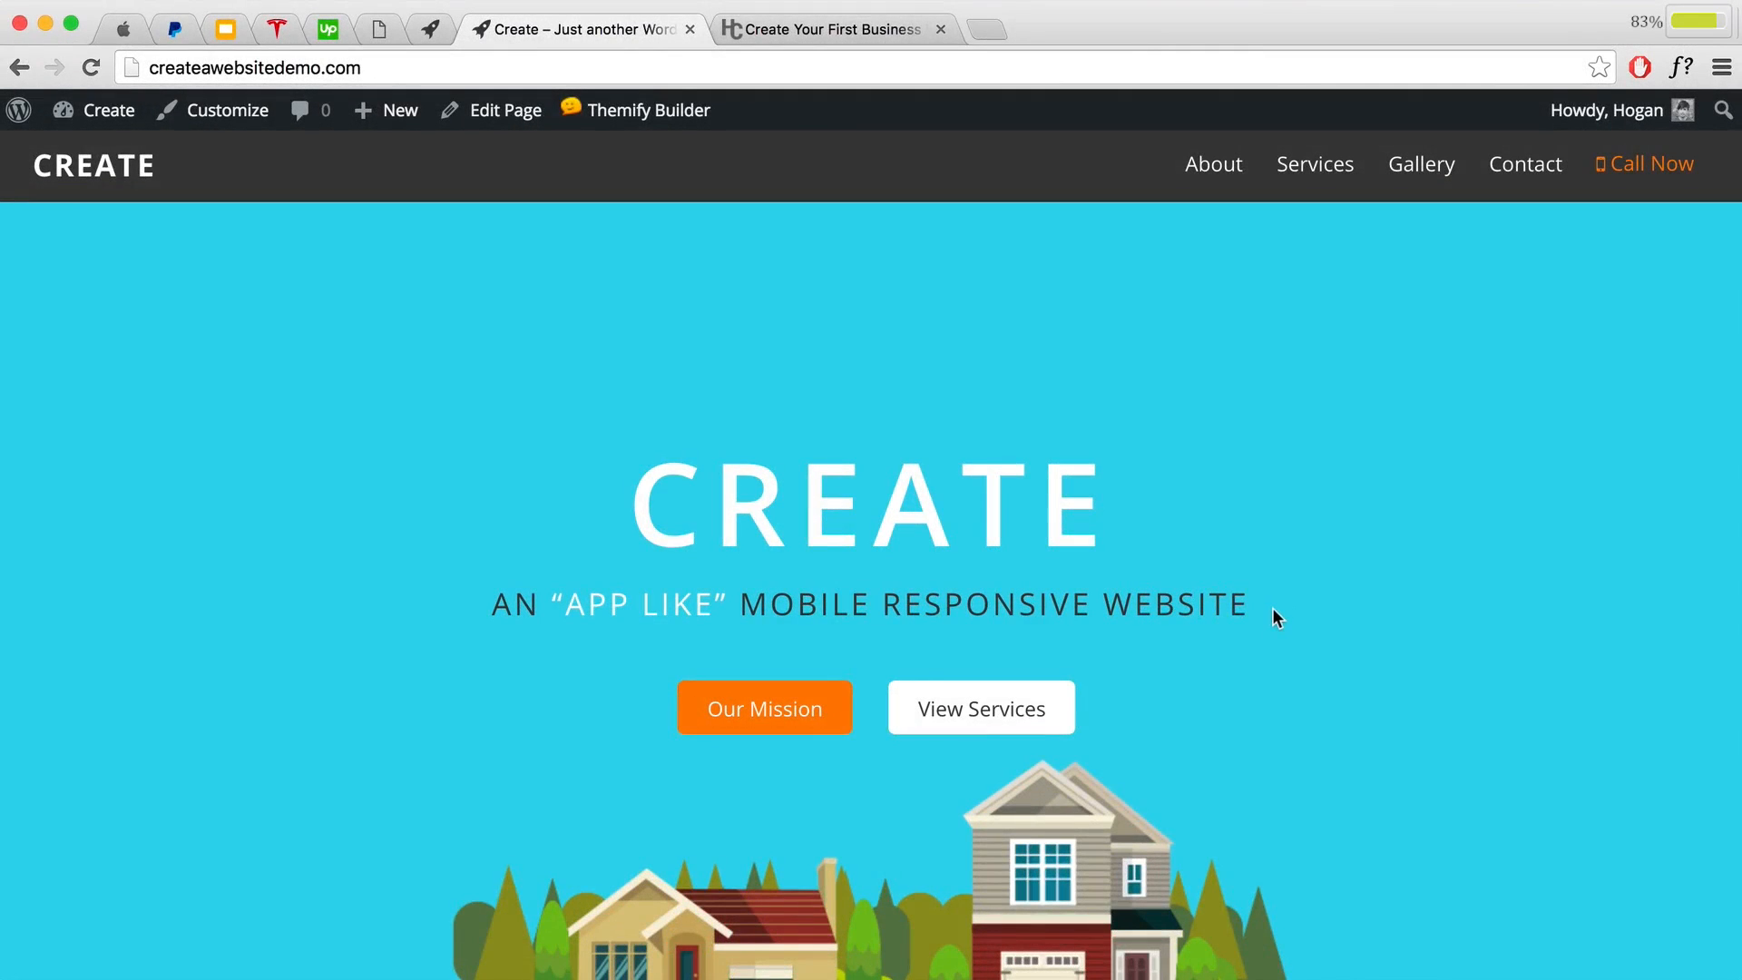
scroll(1264, 625, down, 20)
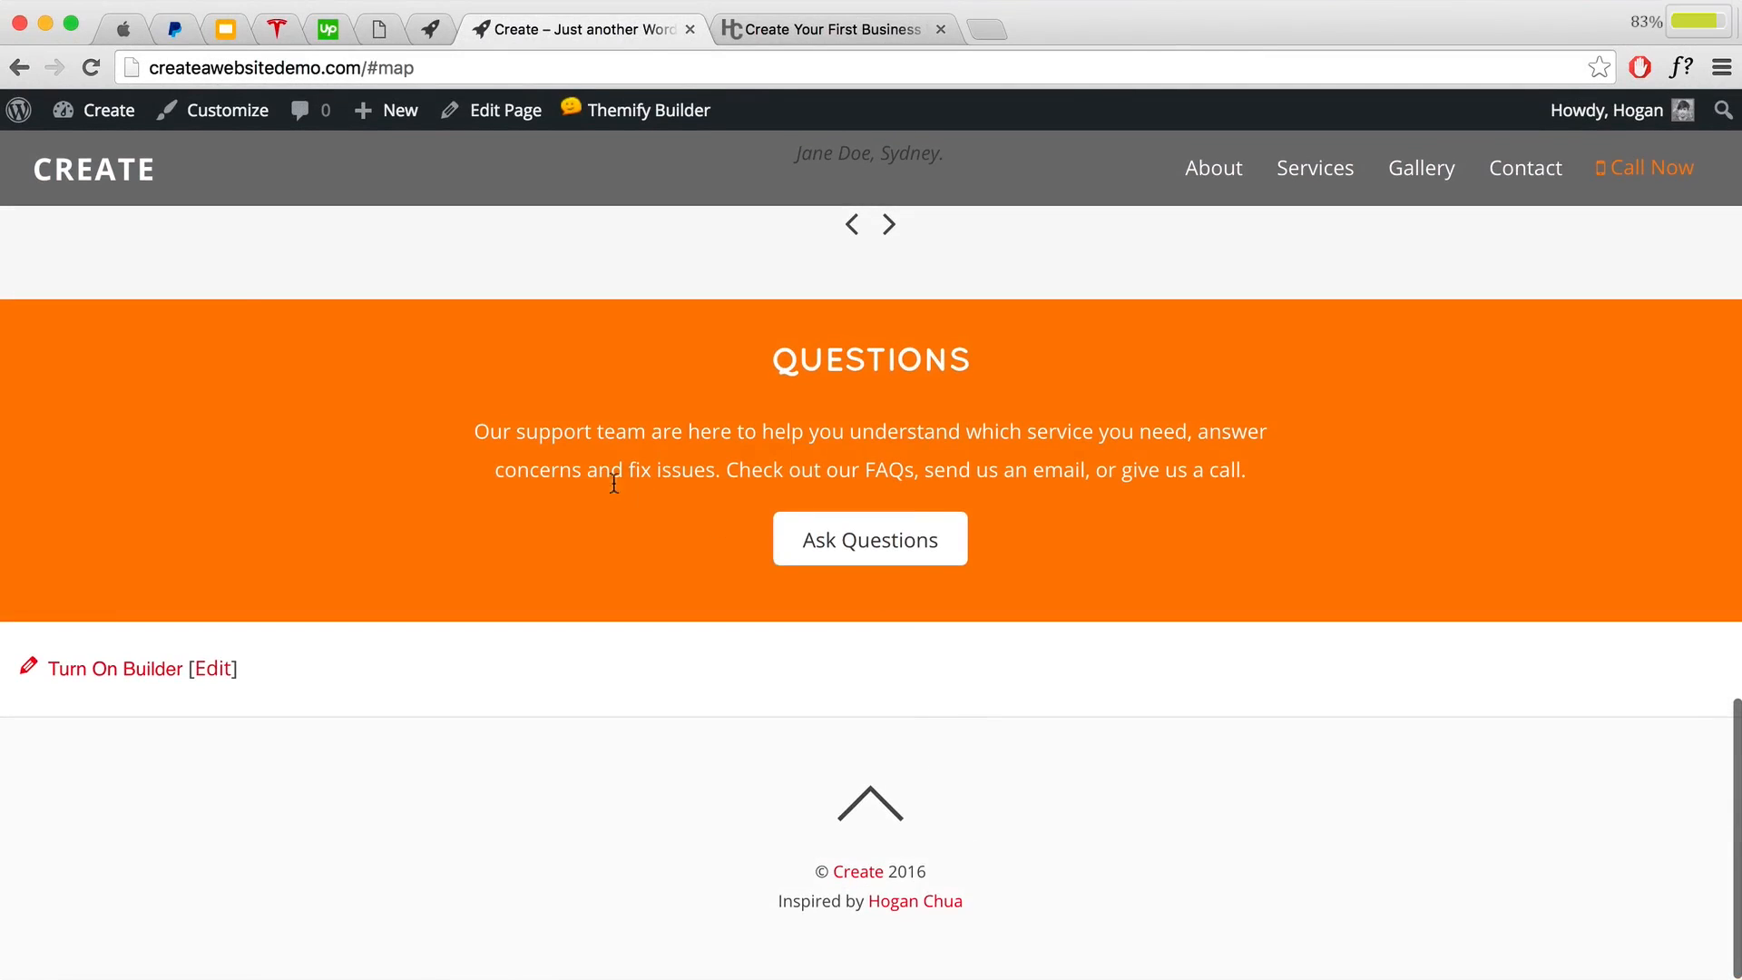
Step: Go to the Dashboard and open Themify Ultra's Social Links settings
mouse_move(95, 110)
click(87, 186)
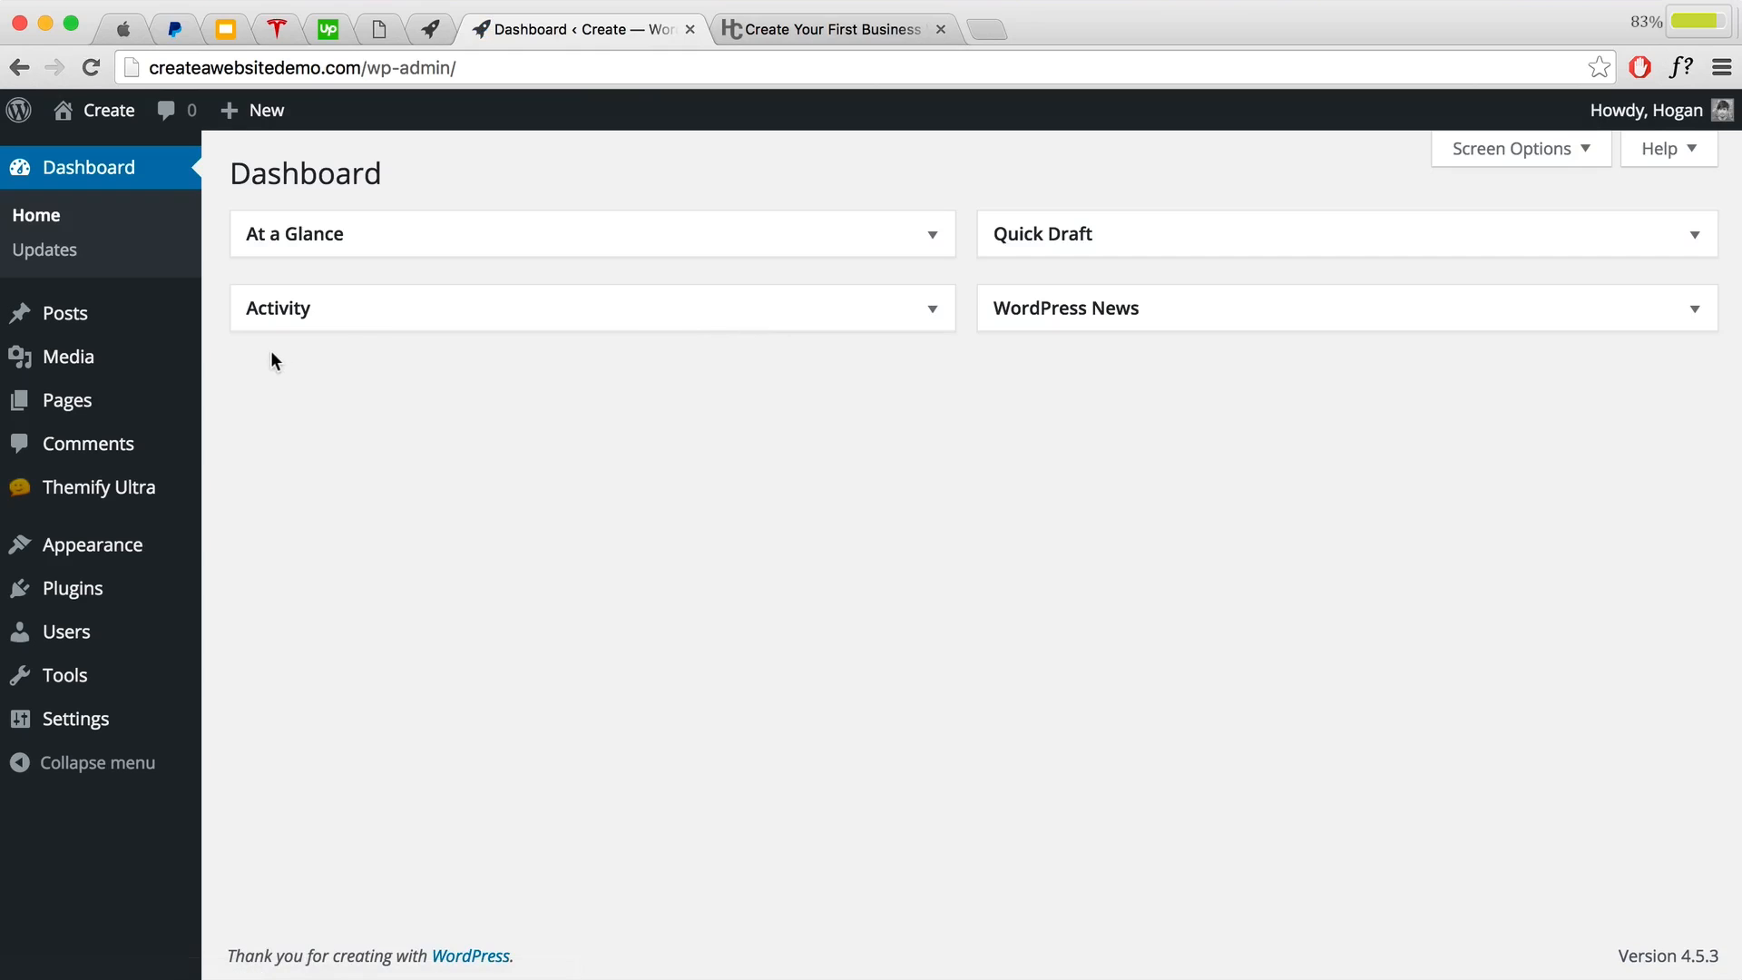
mouse_move(91, 490)
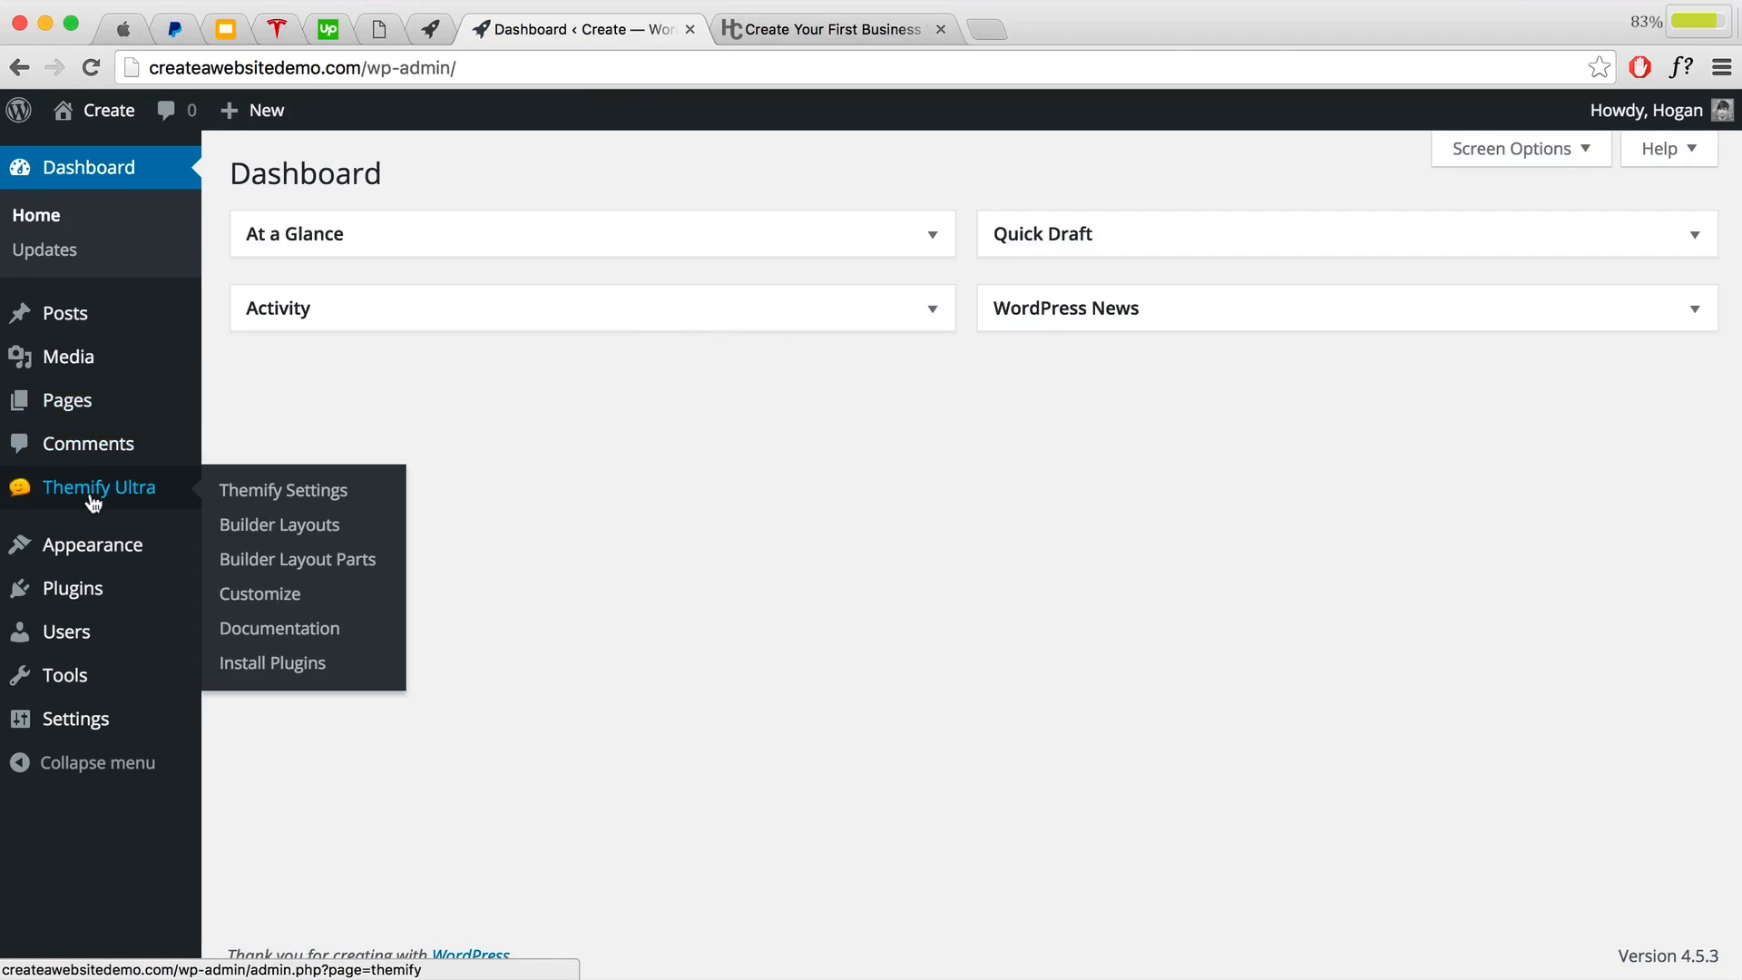
click(243, 498)
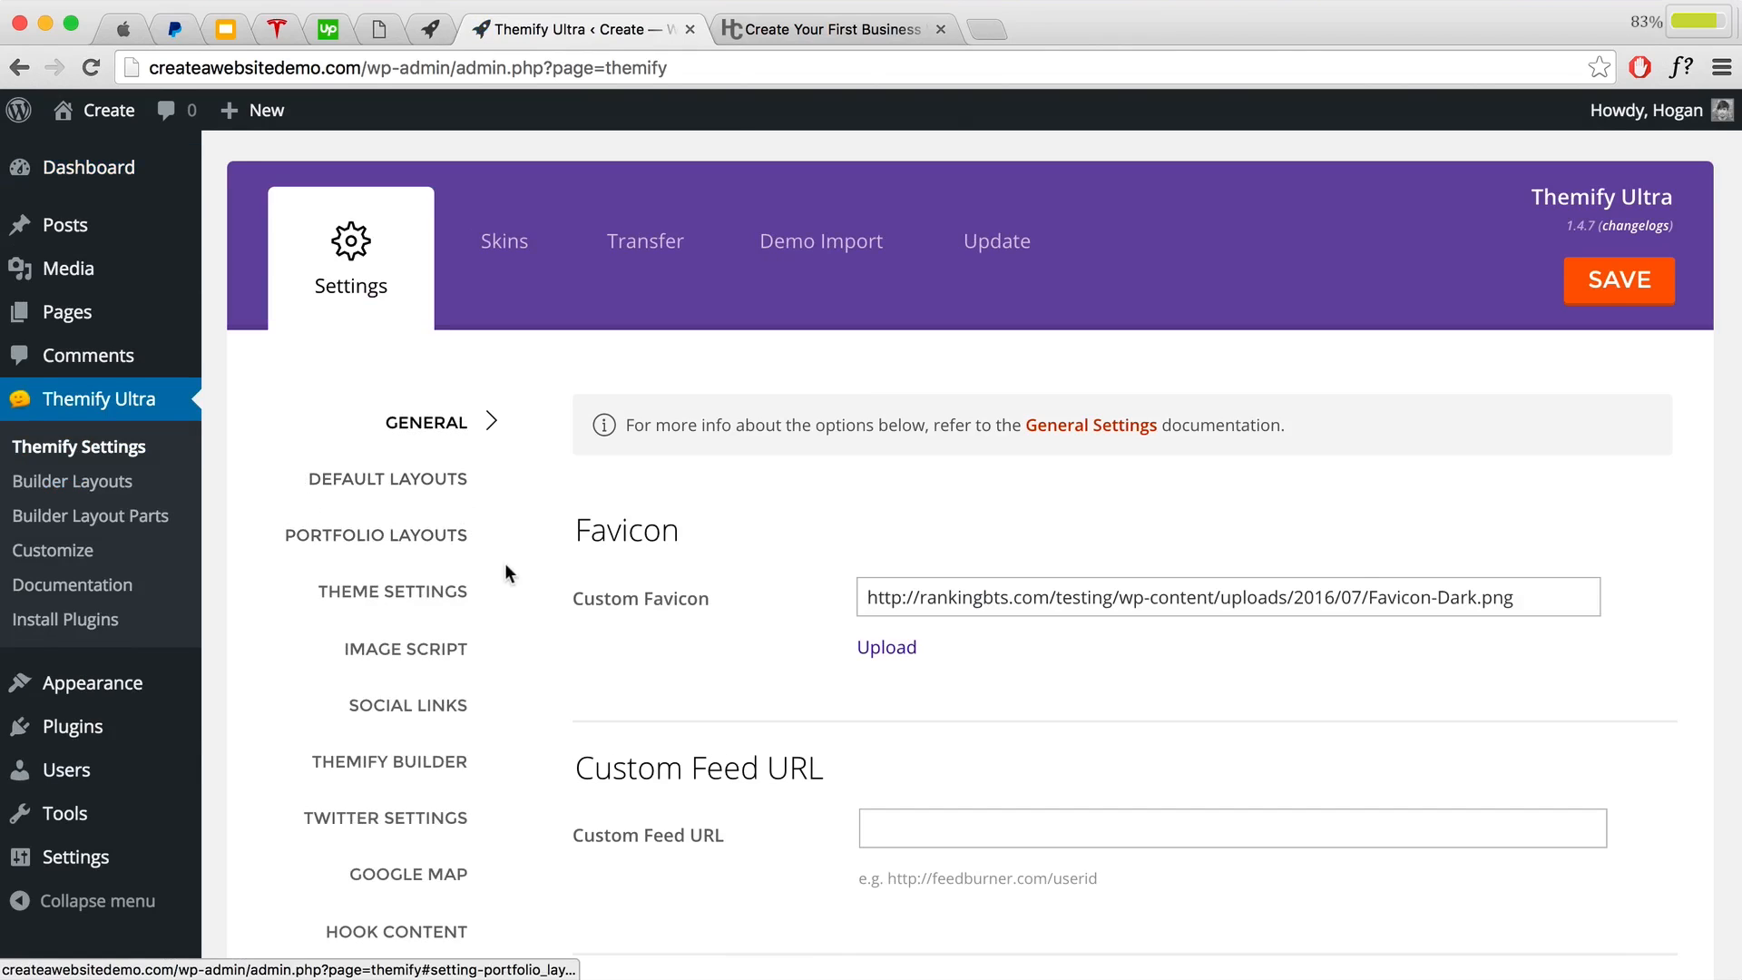
scroll(472, 553, down, 2)
click(442, 533)
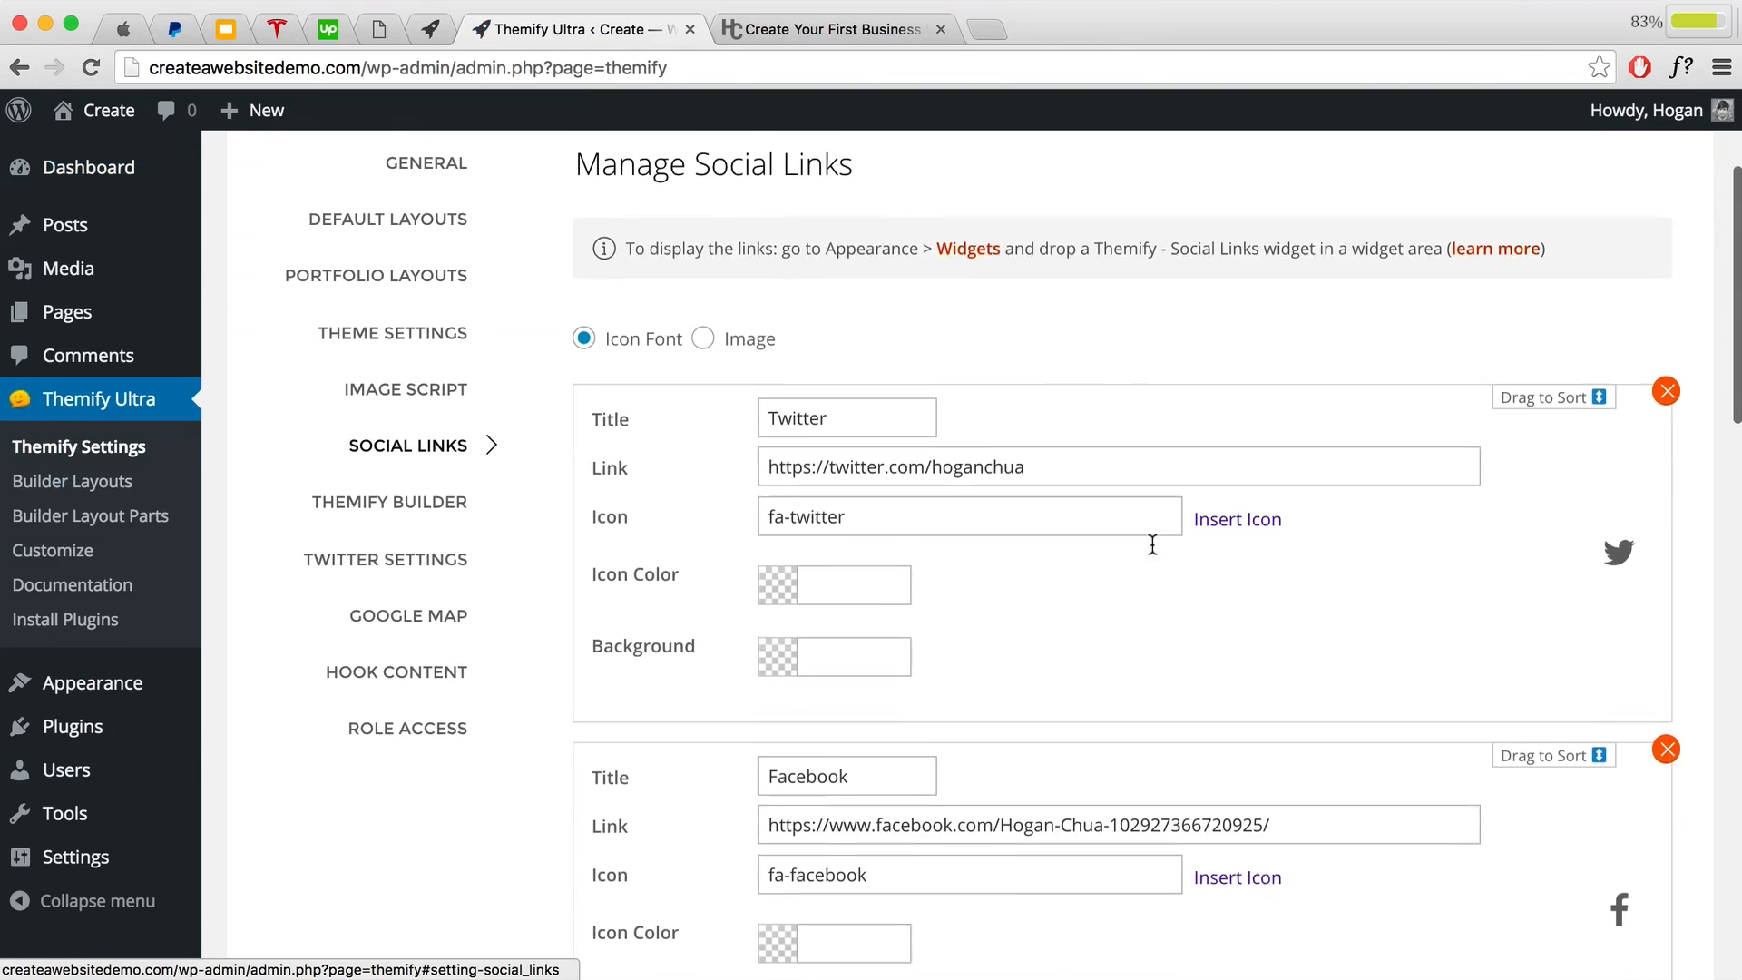
Step: Highlight the Twitter, Facebook and Google+ entry titles
scroll(1125, 553, down, 1)
double_click(840, 393)
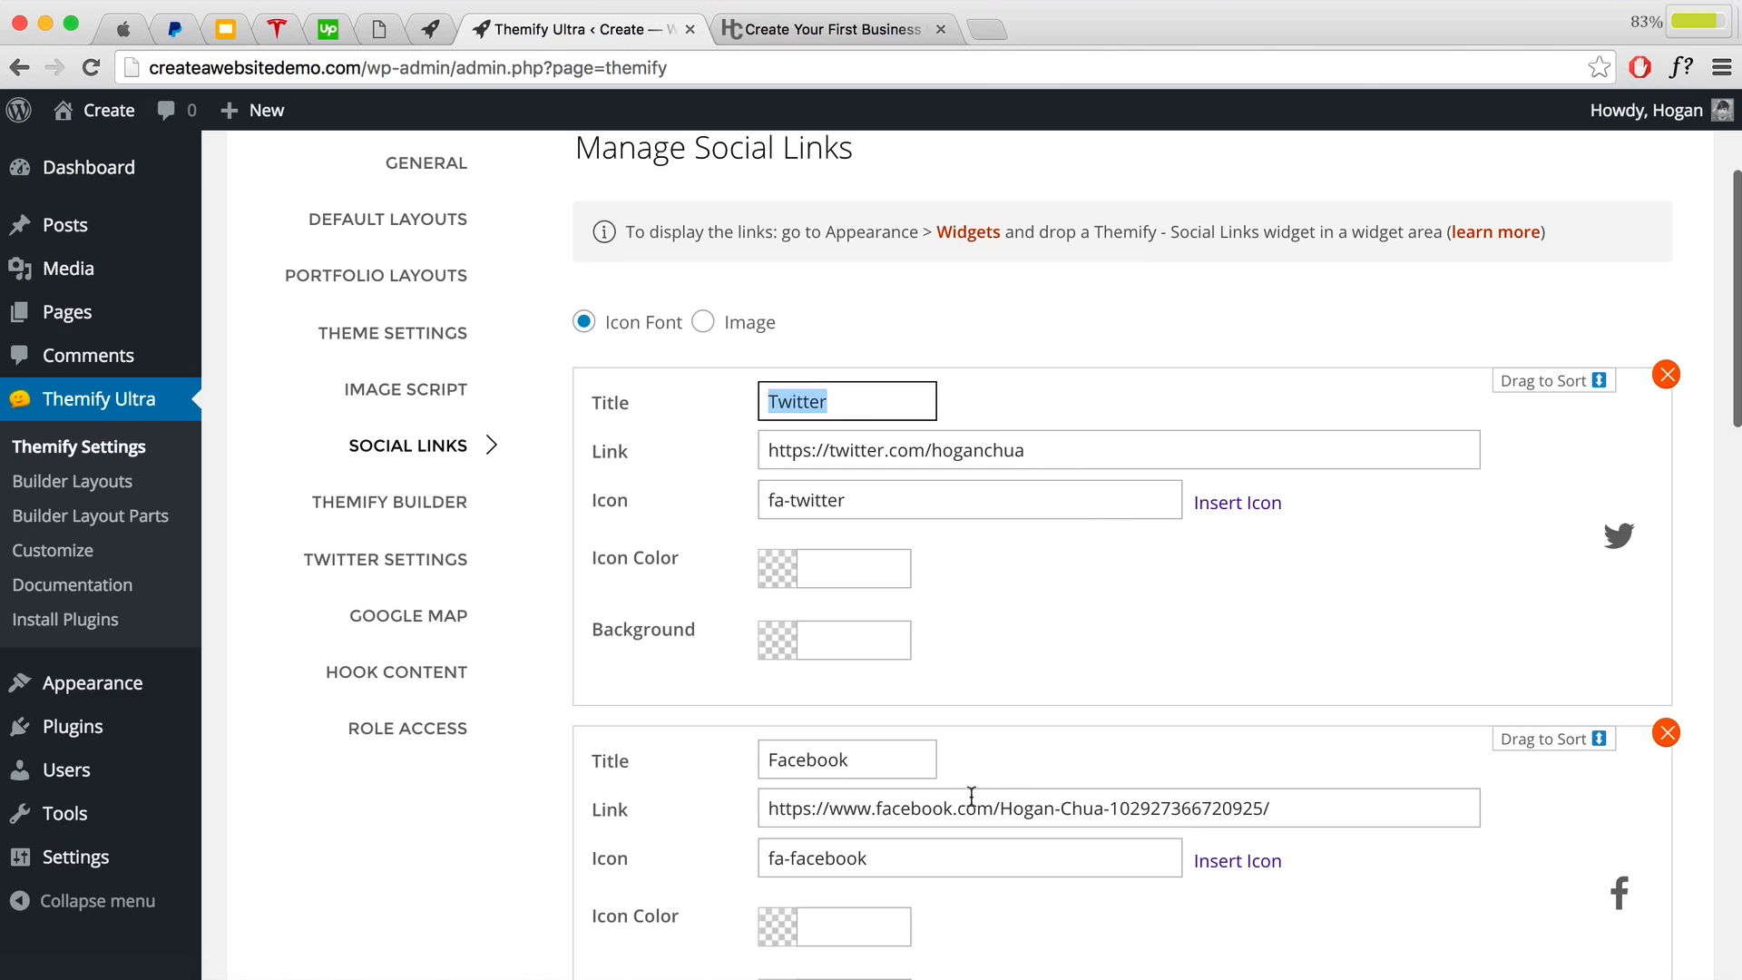
double_click(832, 758)
scroll(987, 767, down, 1)
scroll(980, 771, down, 3)
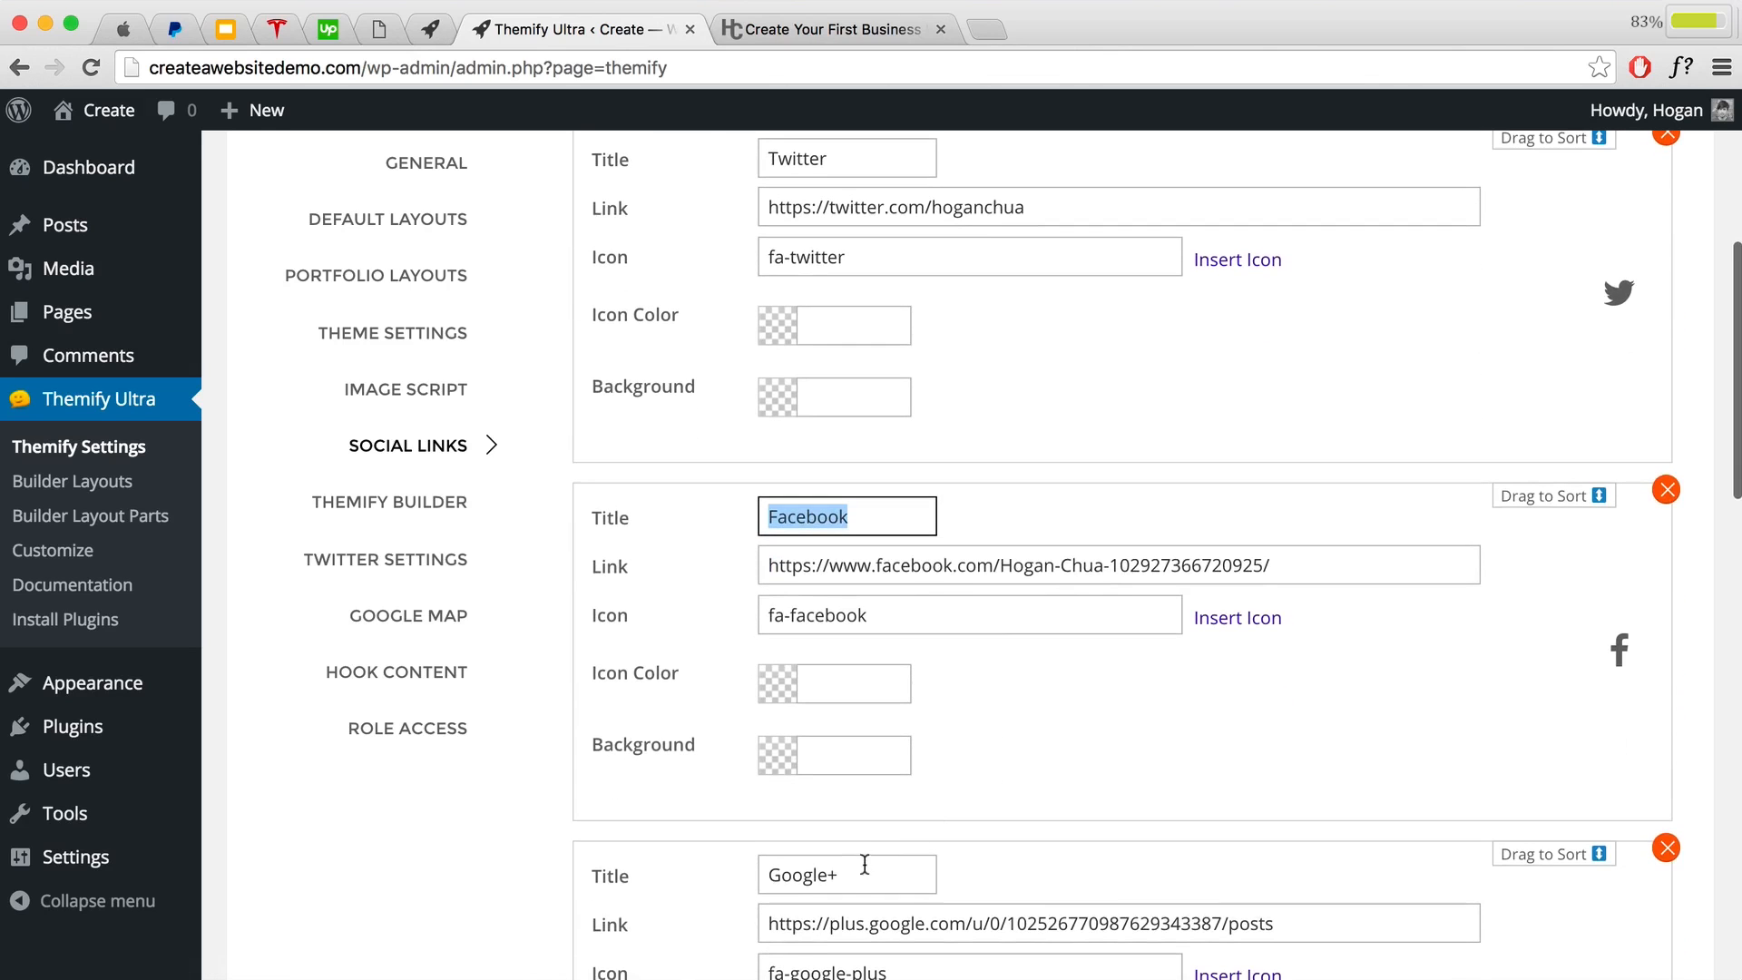
double_click(781, 858)
scroll(899, 744, up, 3)
scroll(899, 744, up, 1)
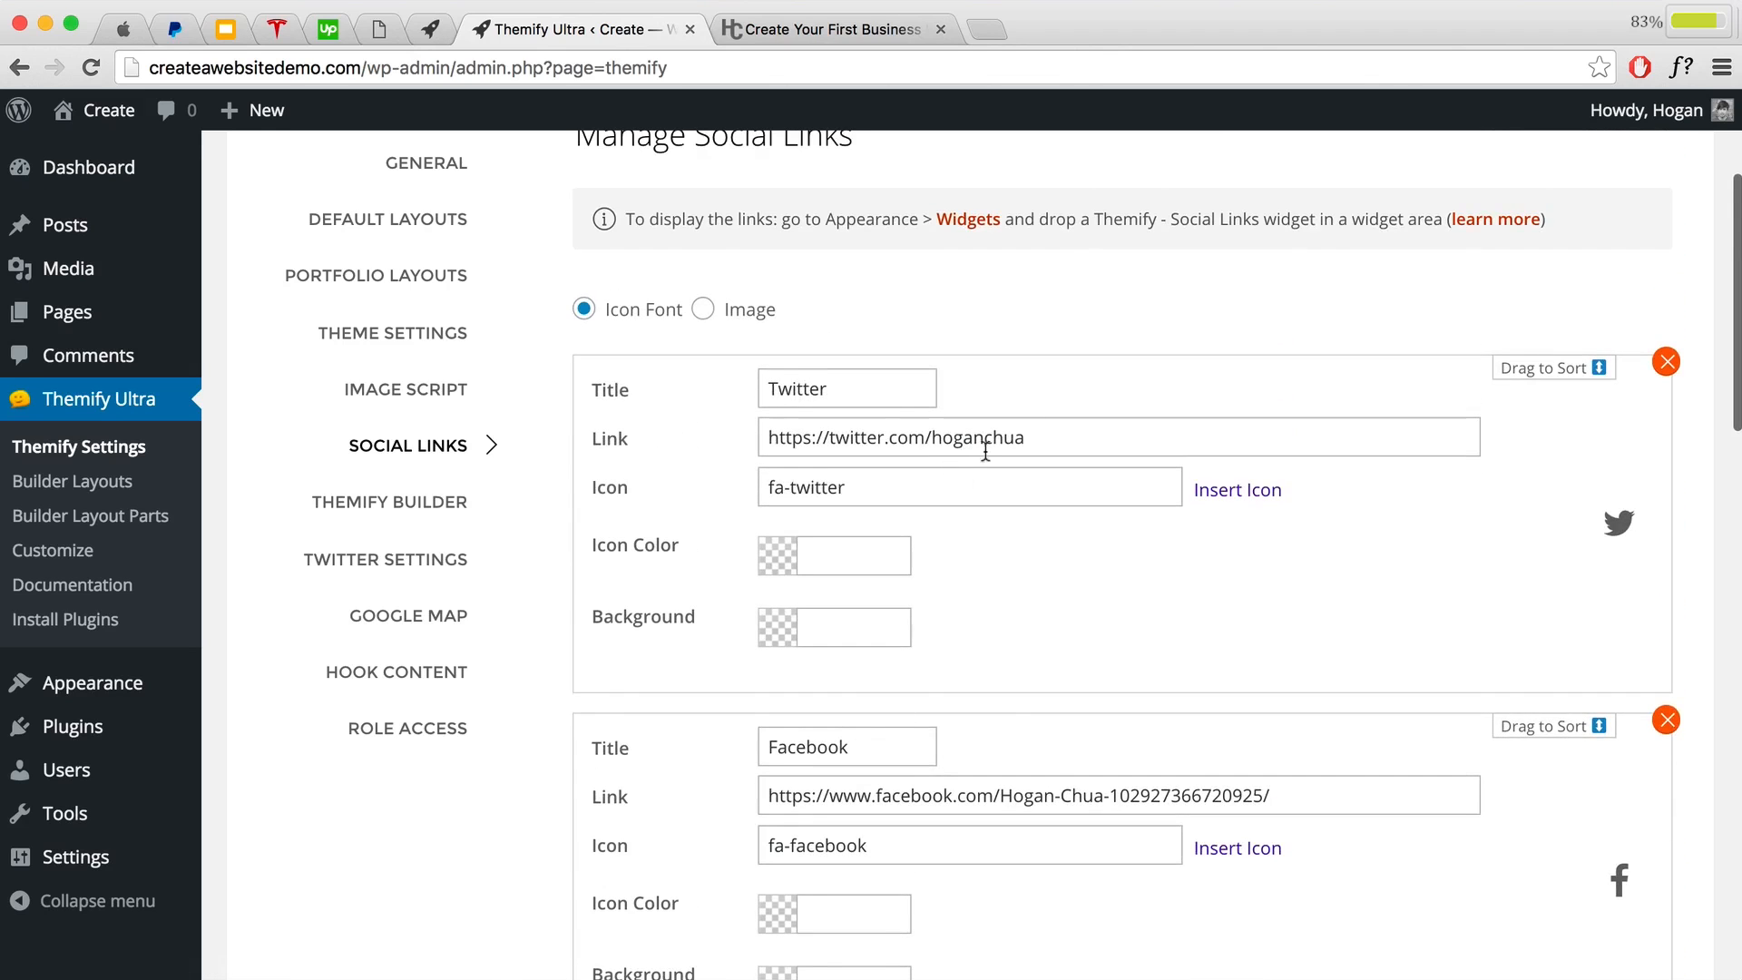
Step: Select the Twitter and Facebook profile URLs to review them
double_click(641, 438)
drag(1121, 430, 760, 430)
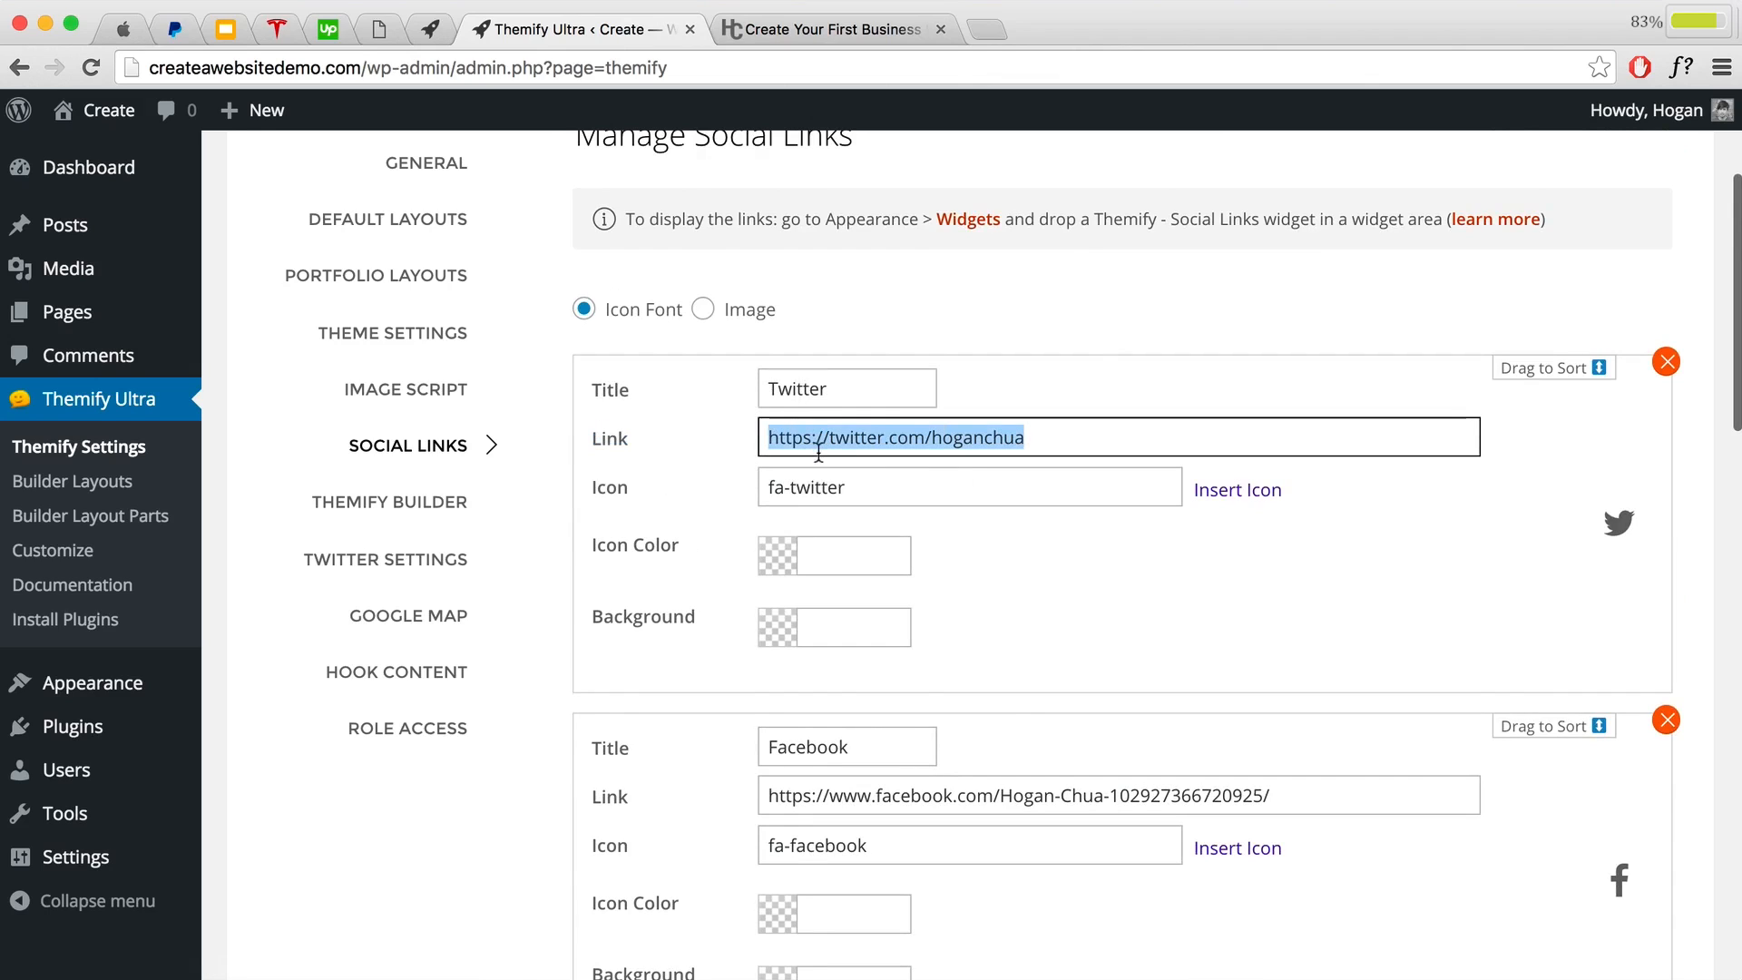
scroll(961, 467, down, 3)
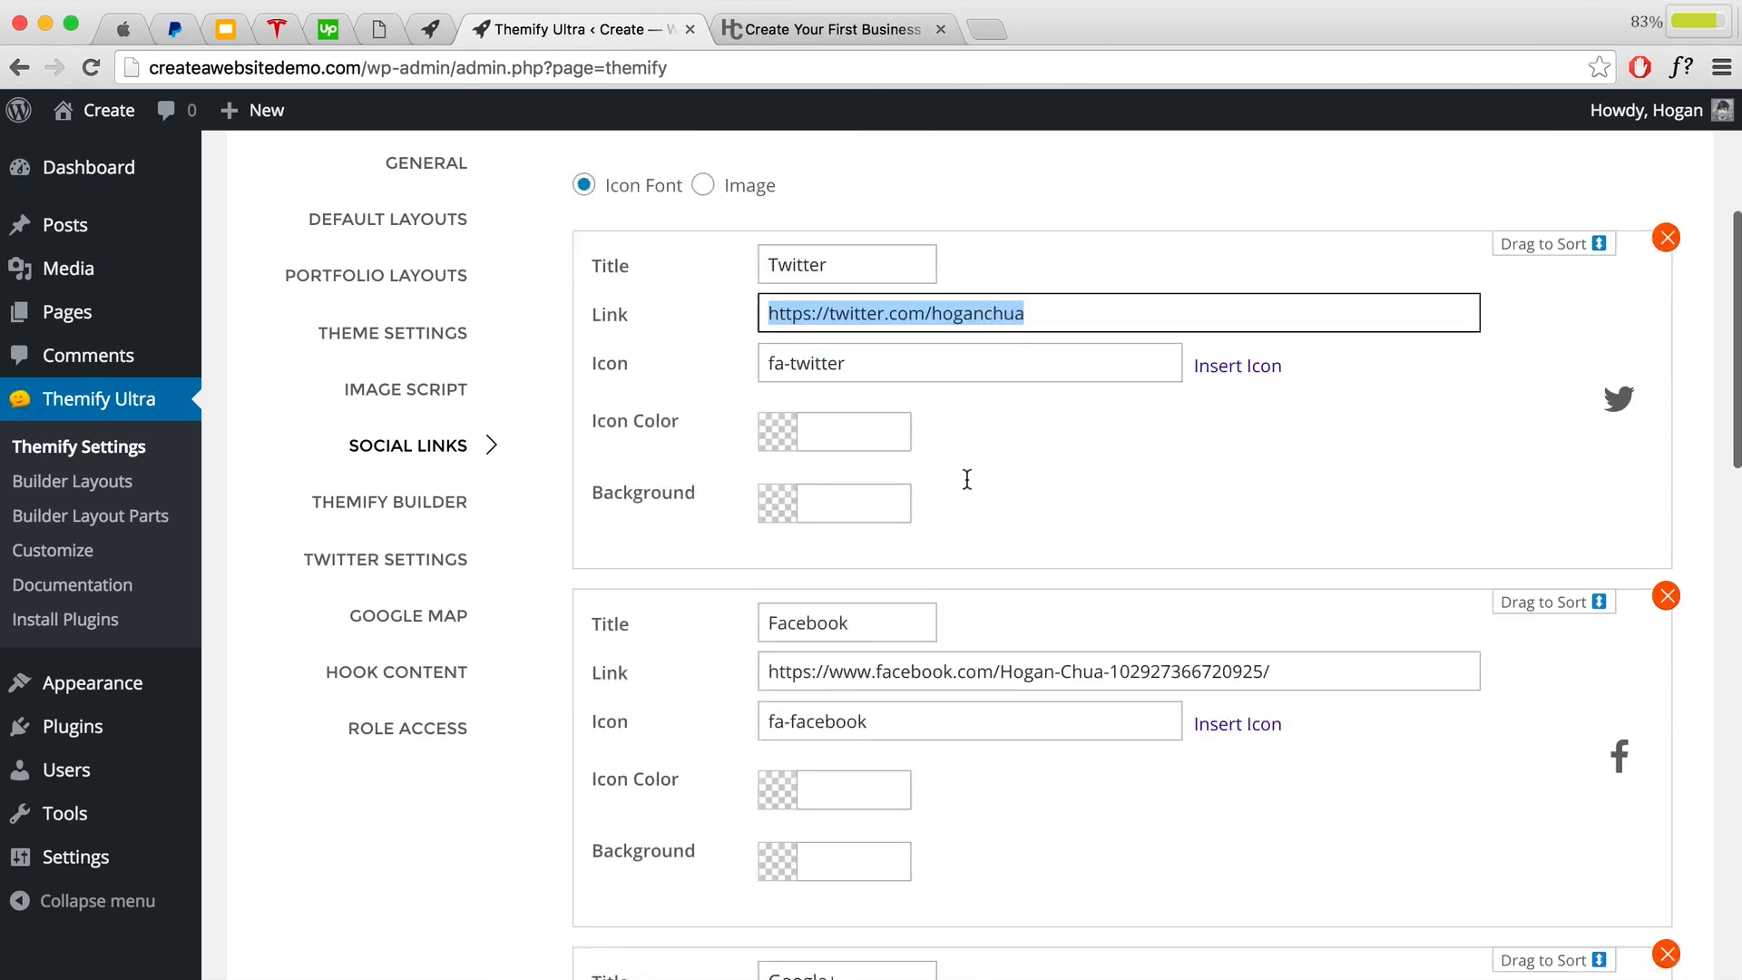
drag(1276, 617, 754, 610)
scroll(869, 624, down, 6)
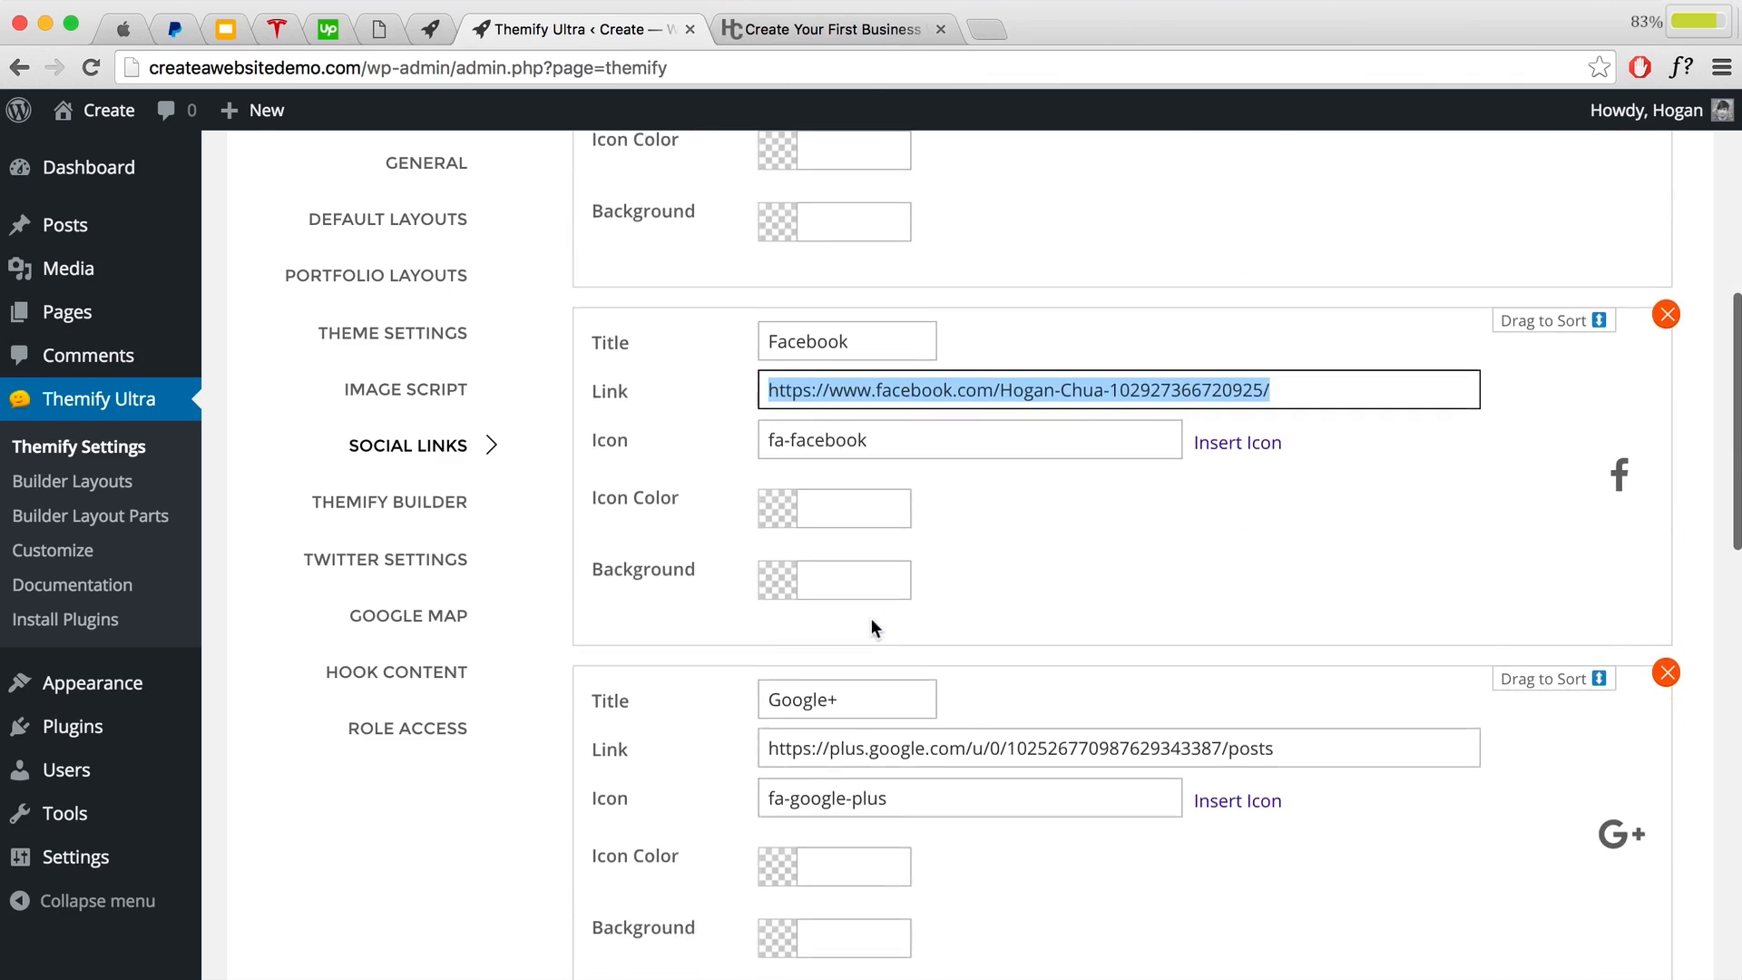
scroll(1042, 669, down, 5)
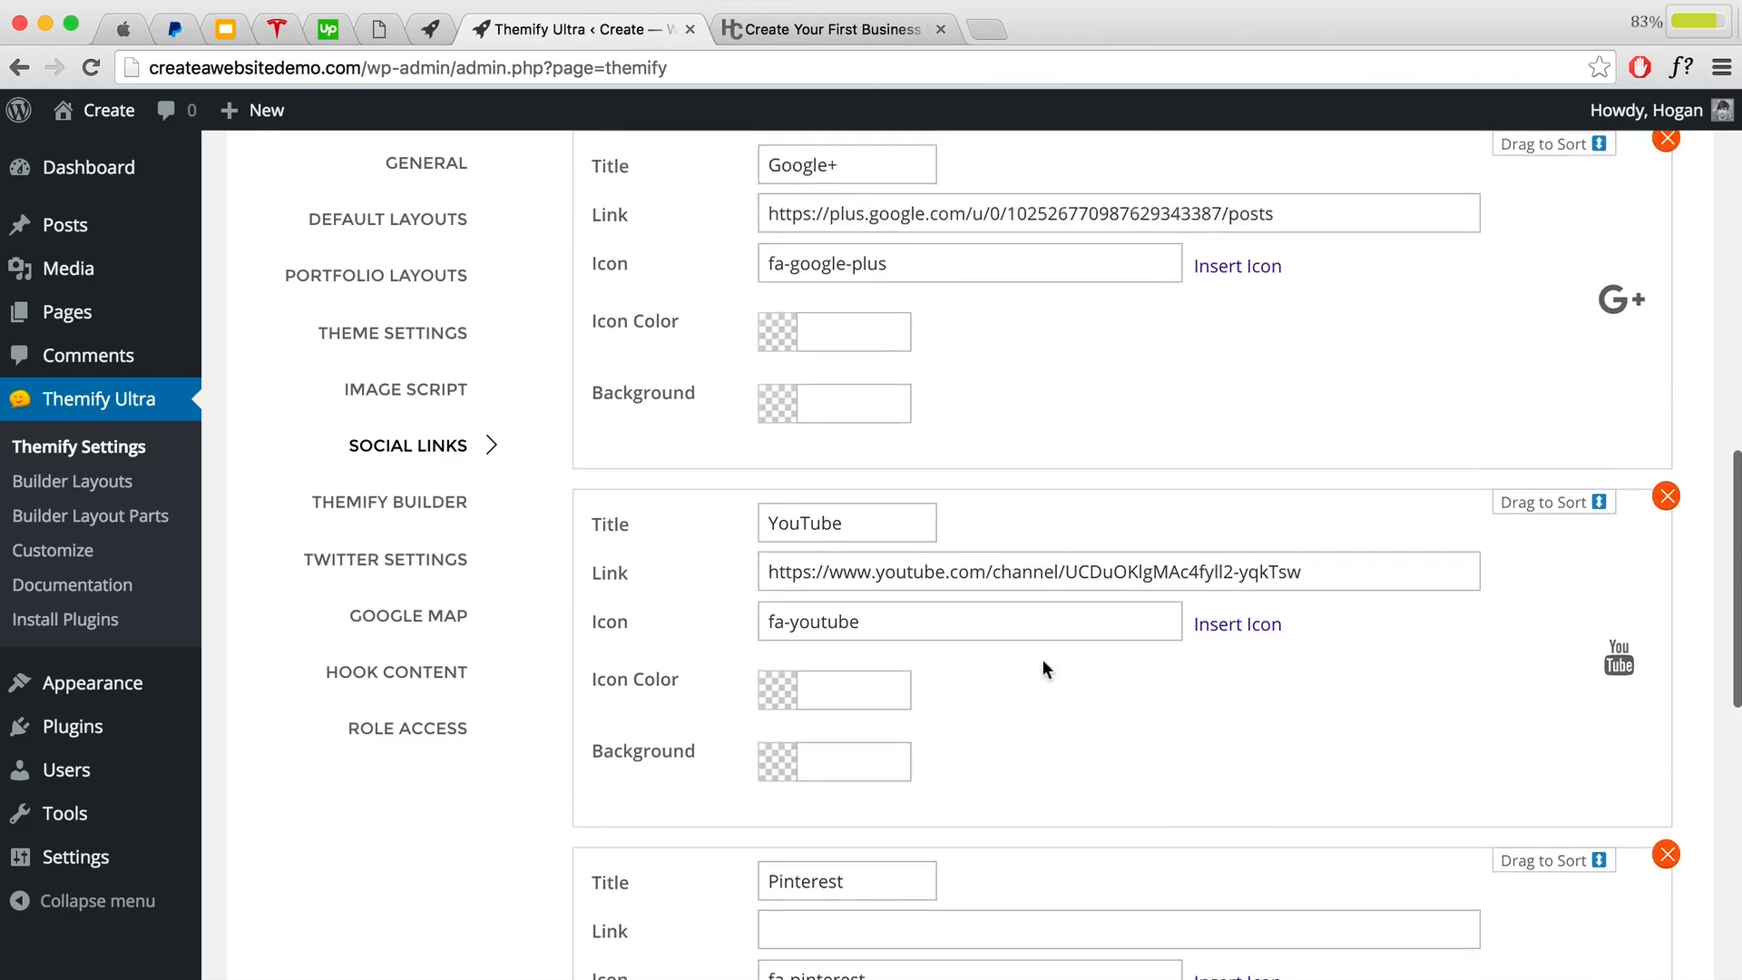
scroll(1043, 666, up, 10)
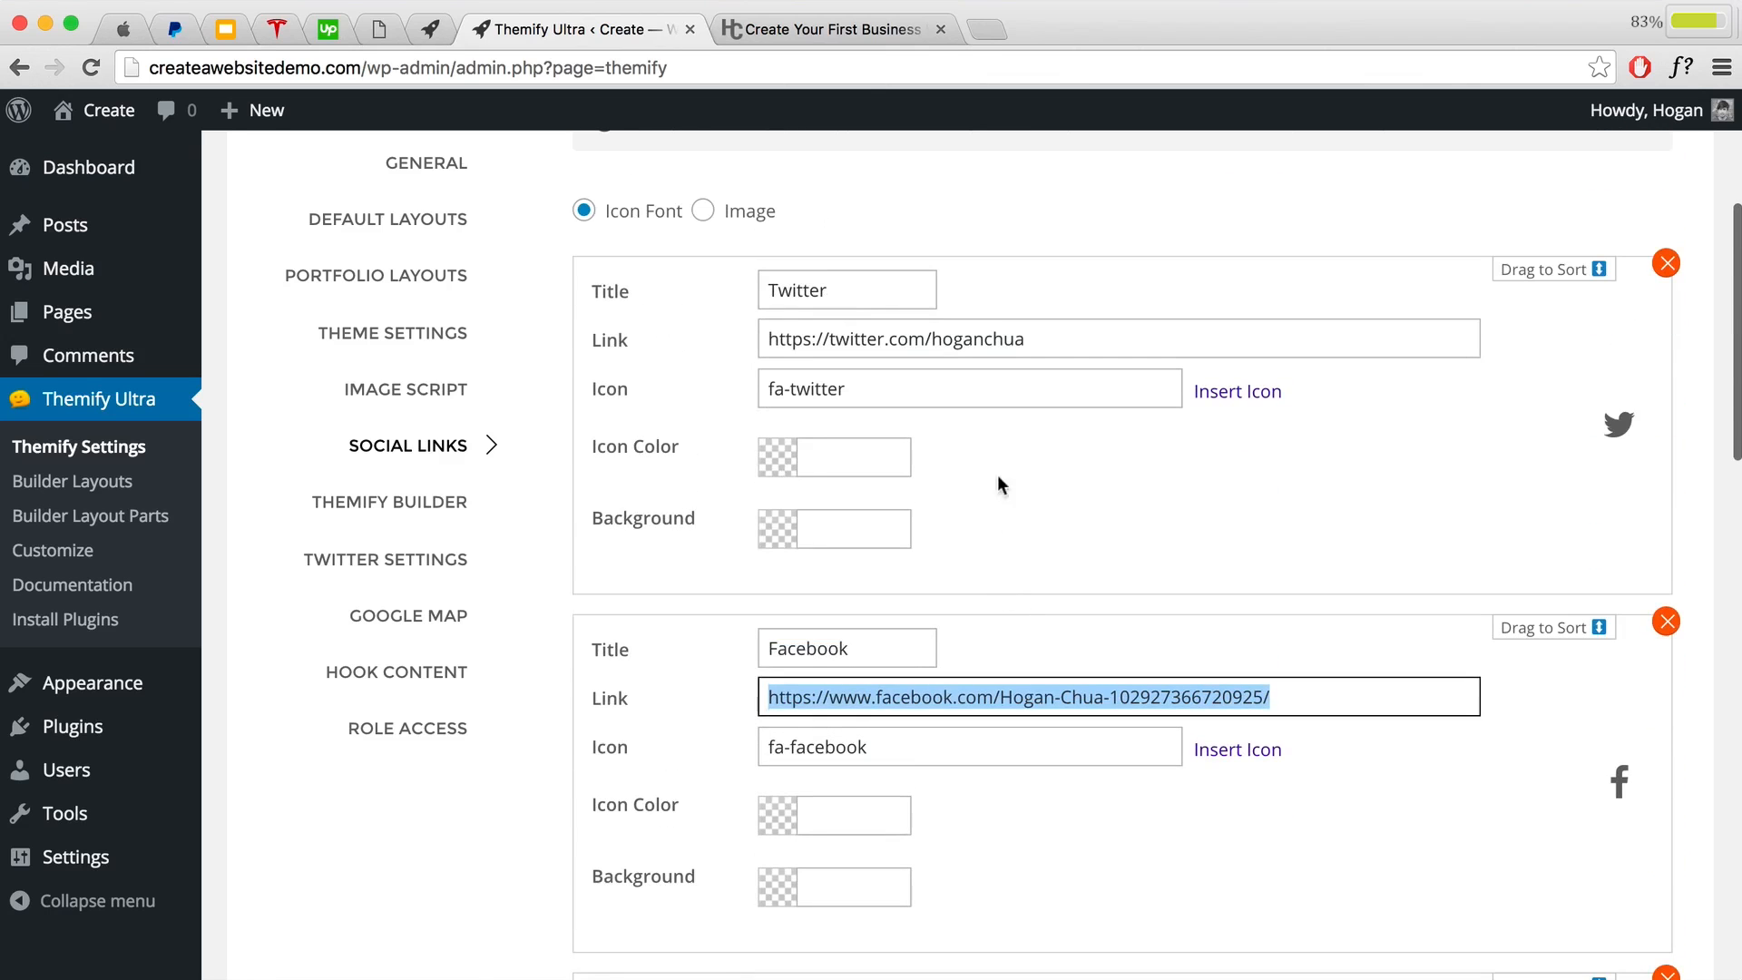
click(1285, 693)
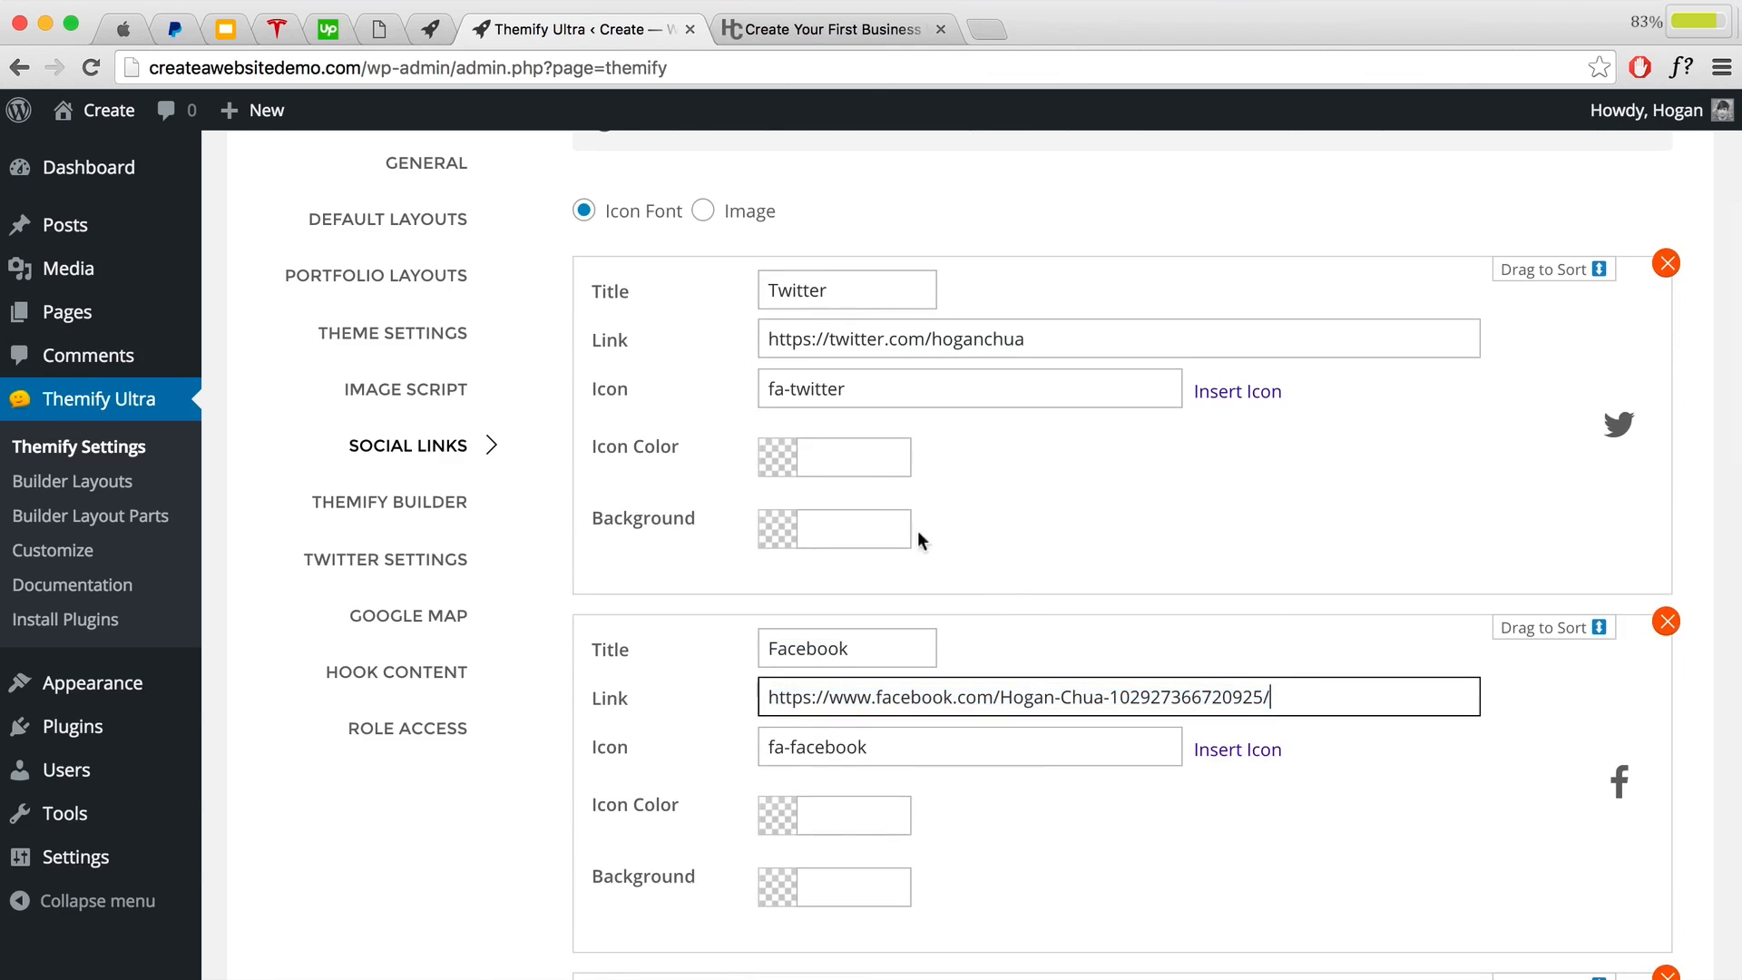
scroll(910, 466, down, 1)
drag(1035, 267, 764, 260)
scroll(871, 293, up, 1)
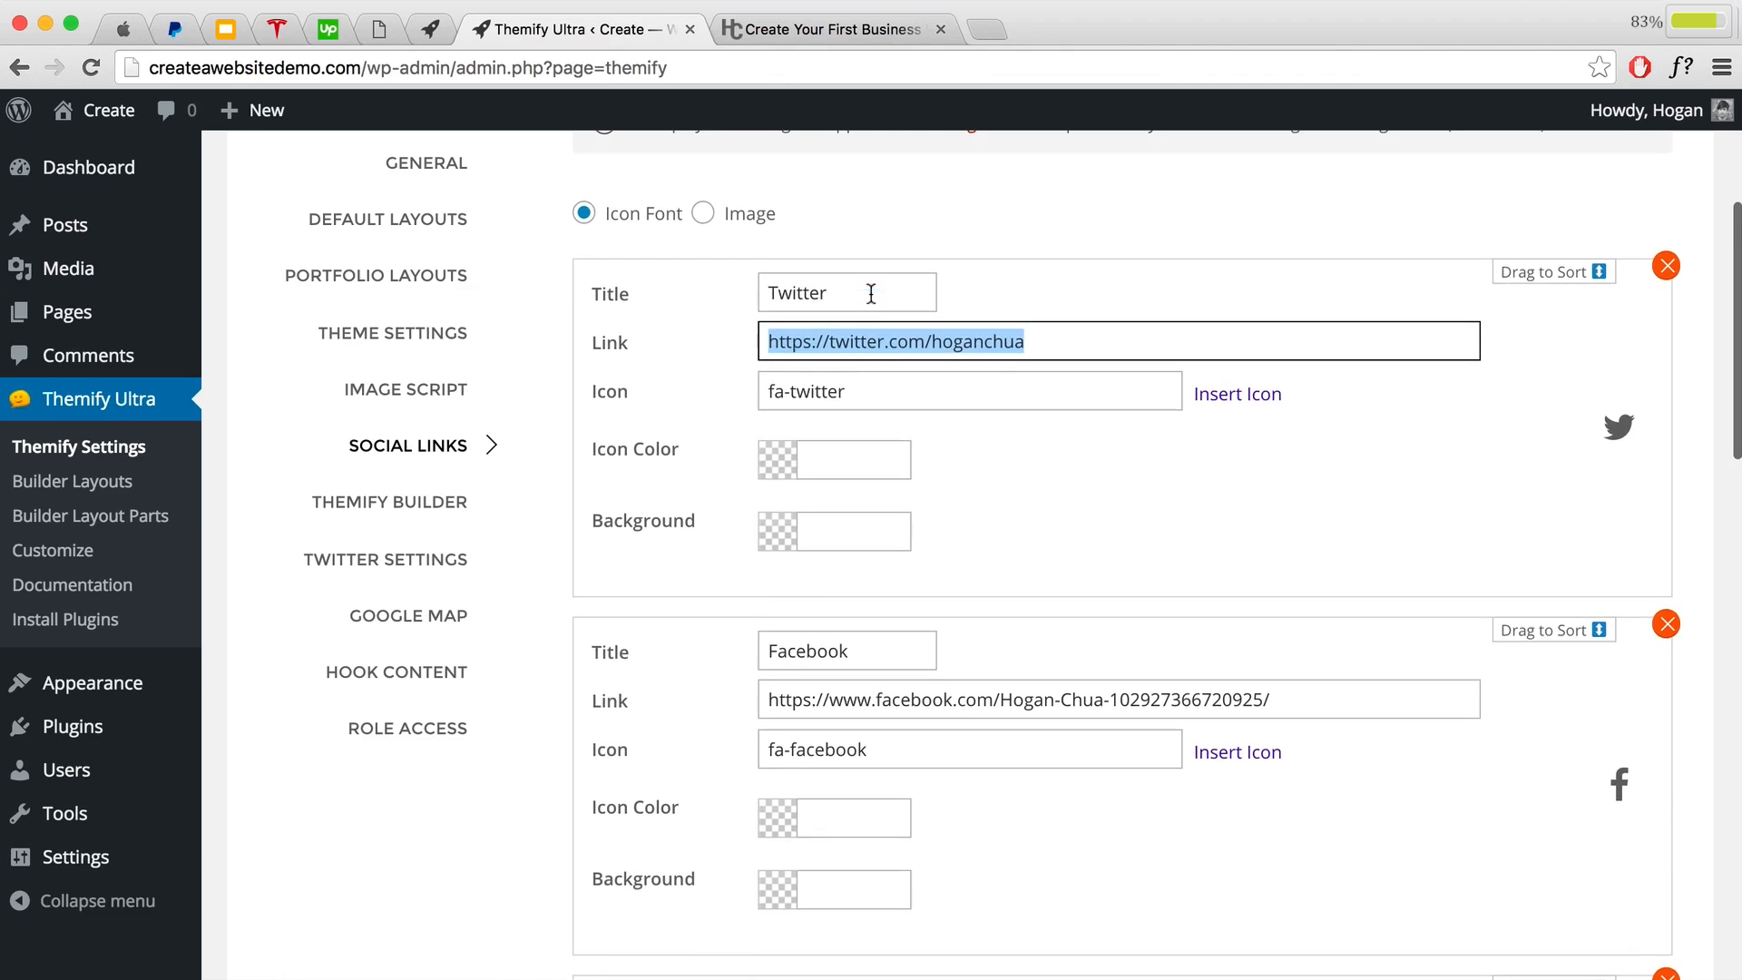
scroll(1619, 433, down, 1)
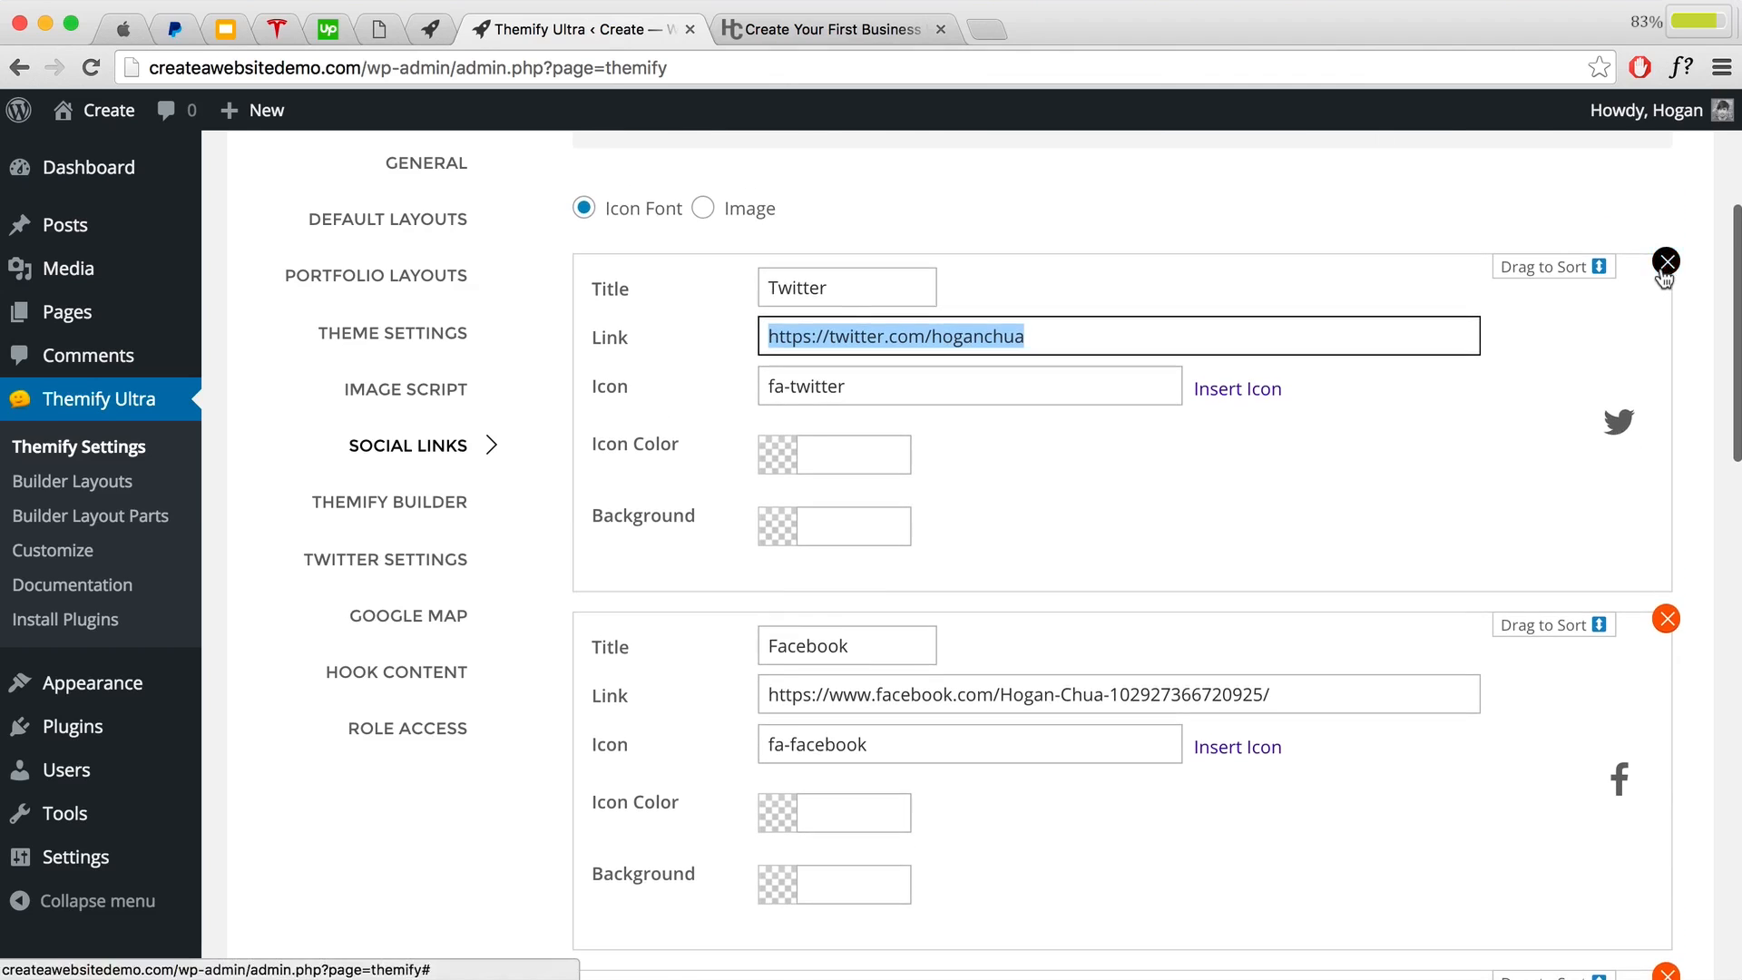
scroll(1201, 443, down, 1)
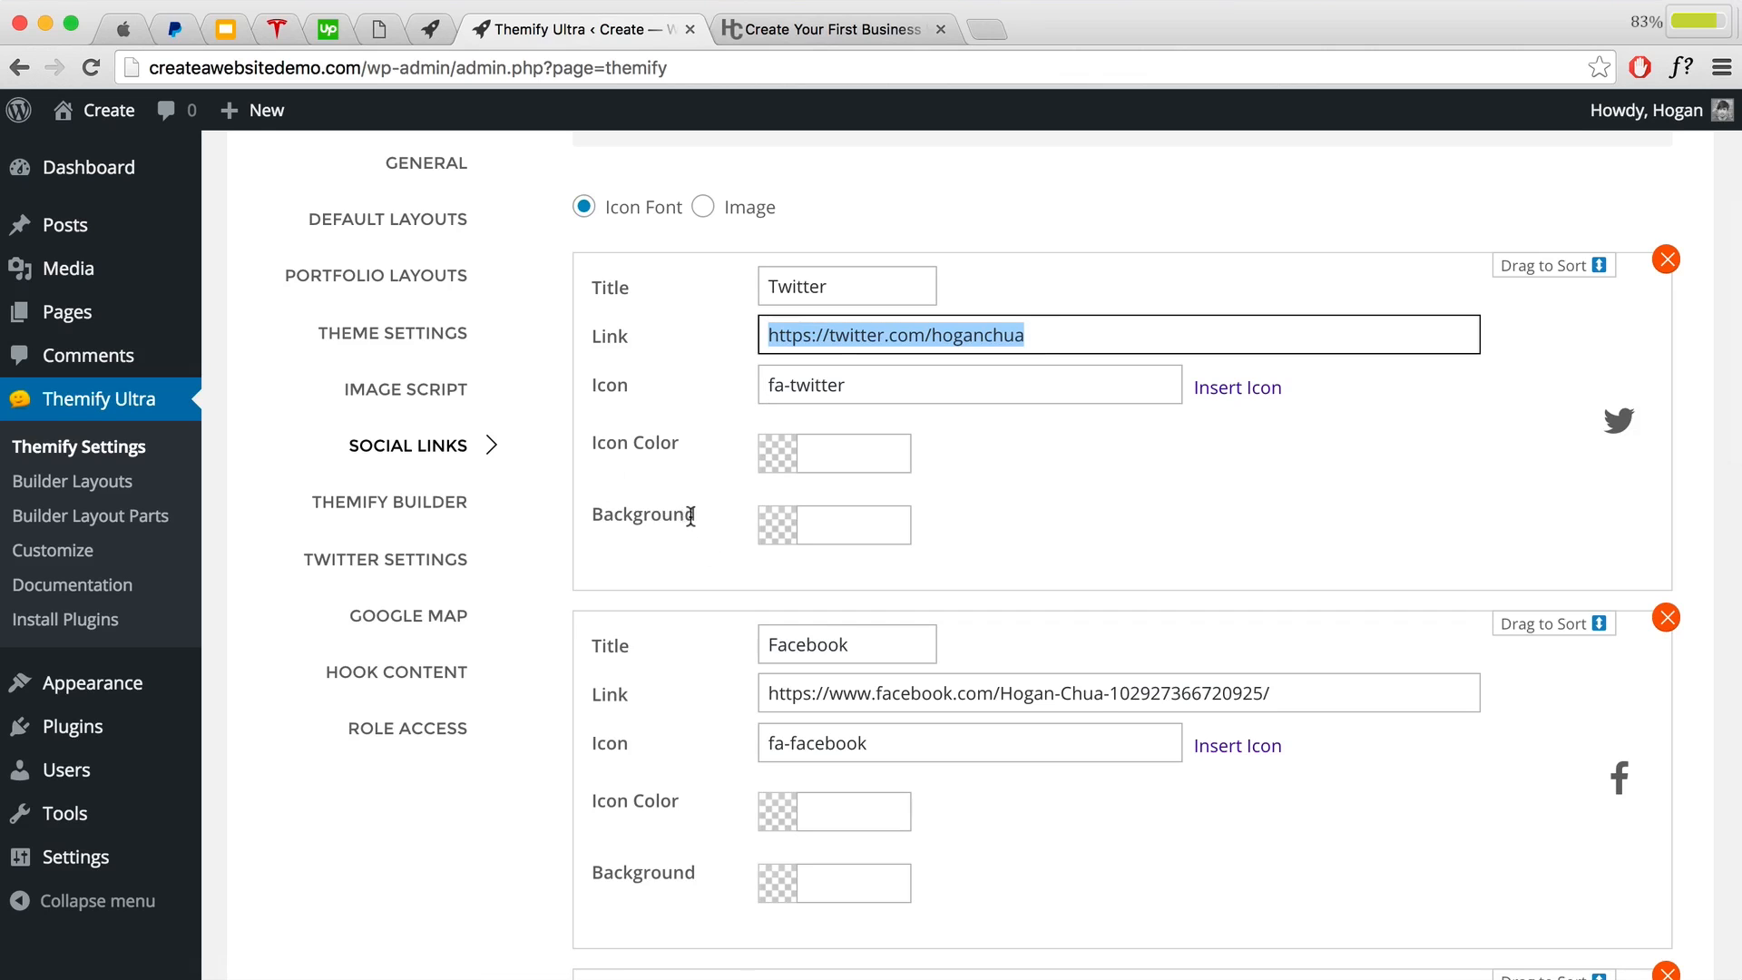
Step: Add a new social link entry titled Tumblr
scroll(851, 594, down, 15)
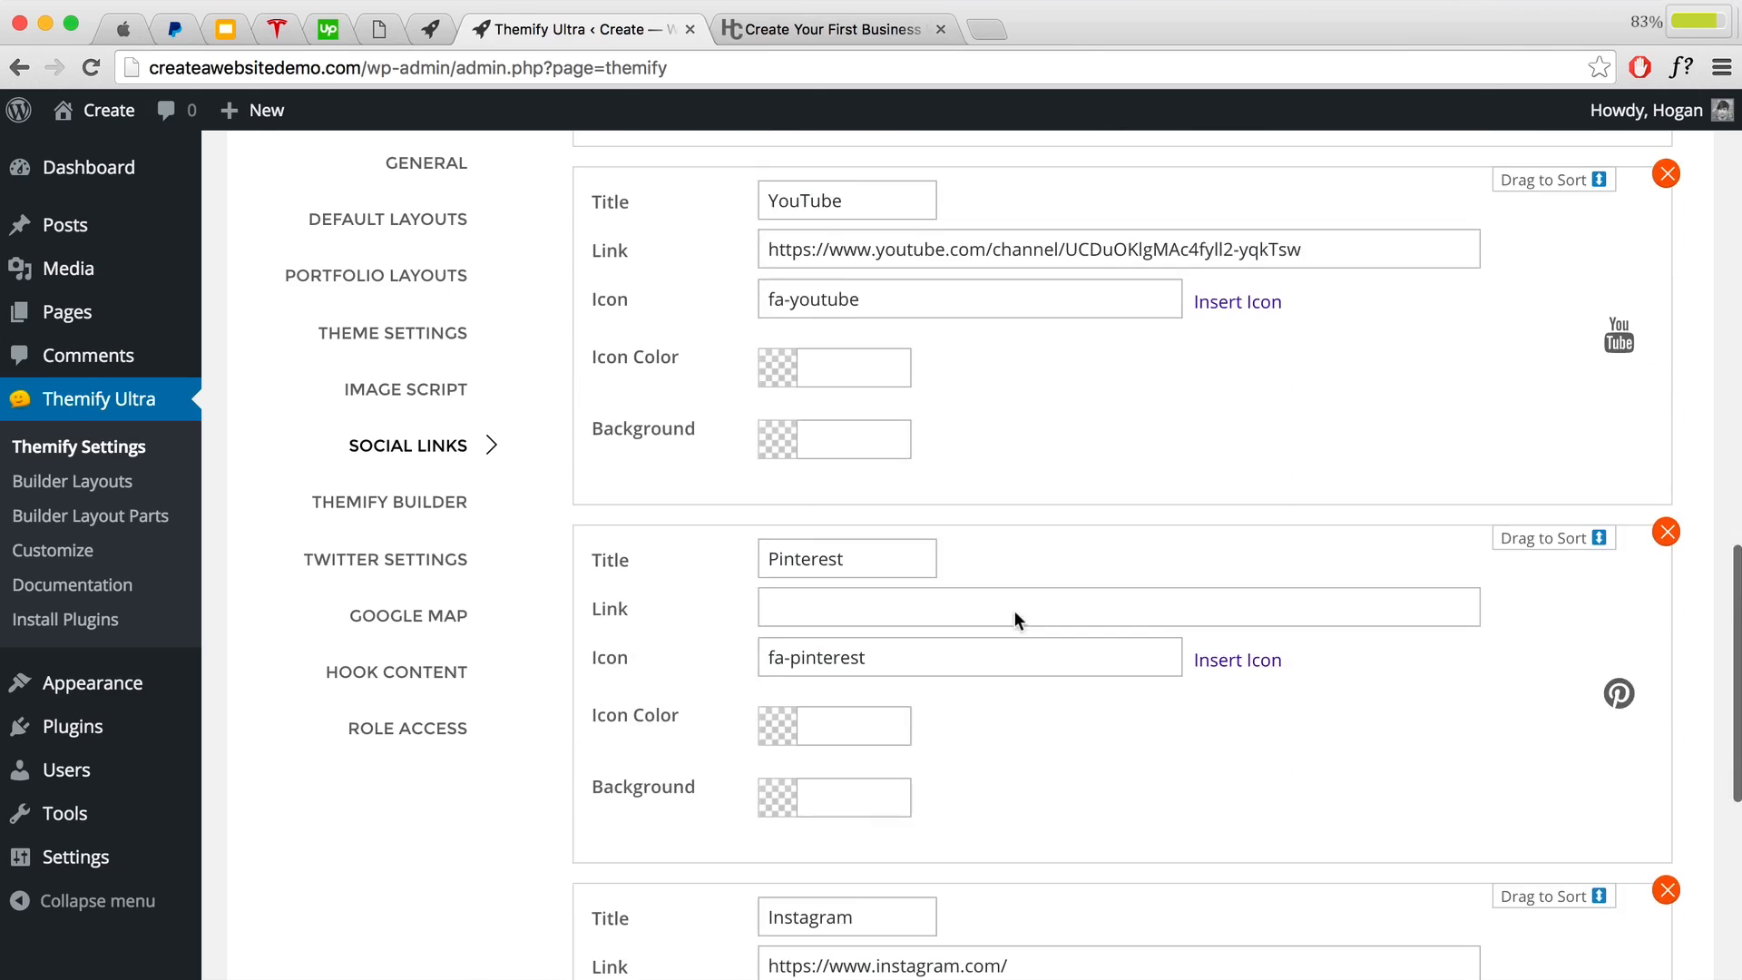
scroll(936, 611, down, 5)
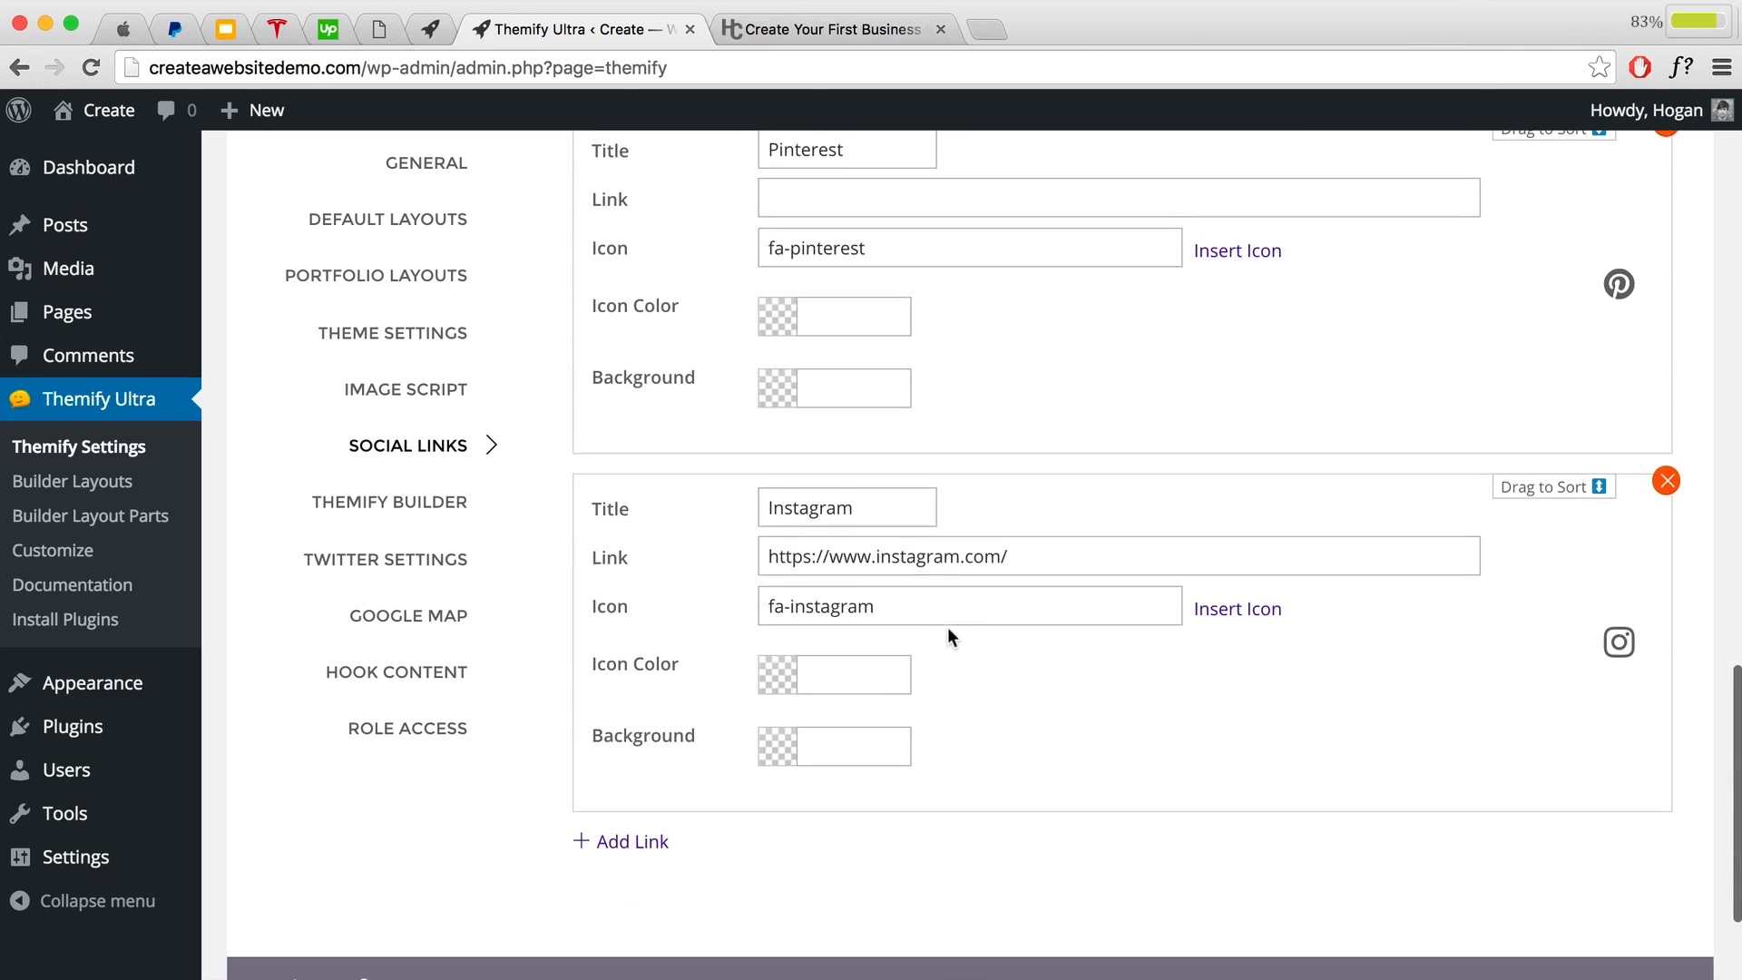
scroll(947, 635, up, 5)
scroll(1145, 610, down, 5)
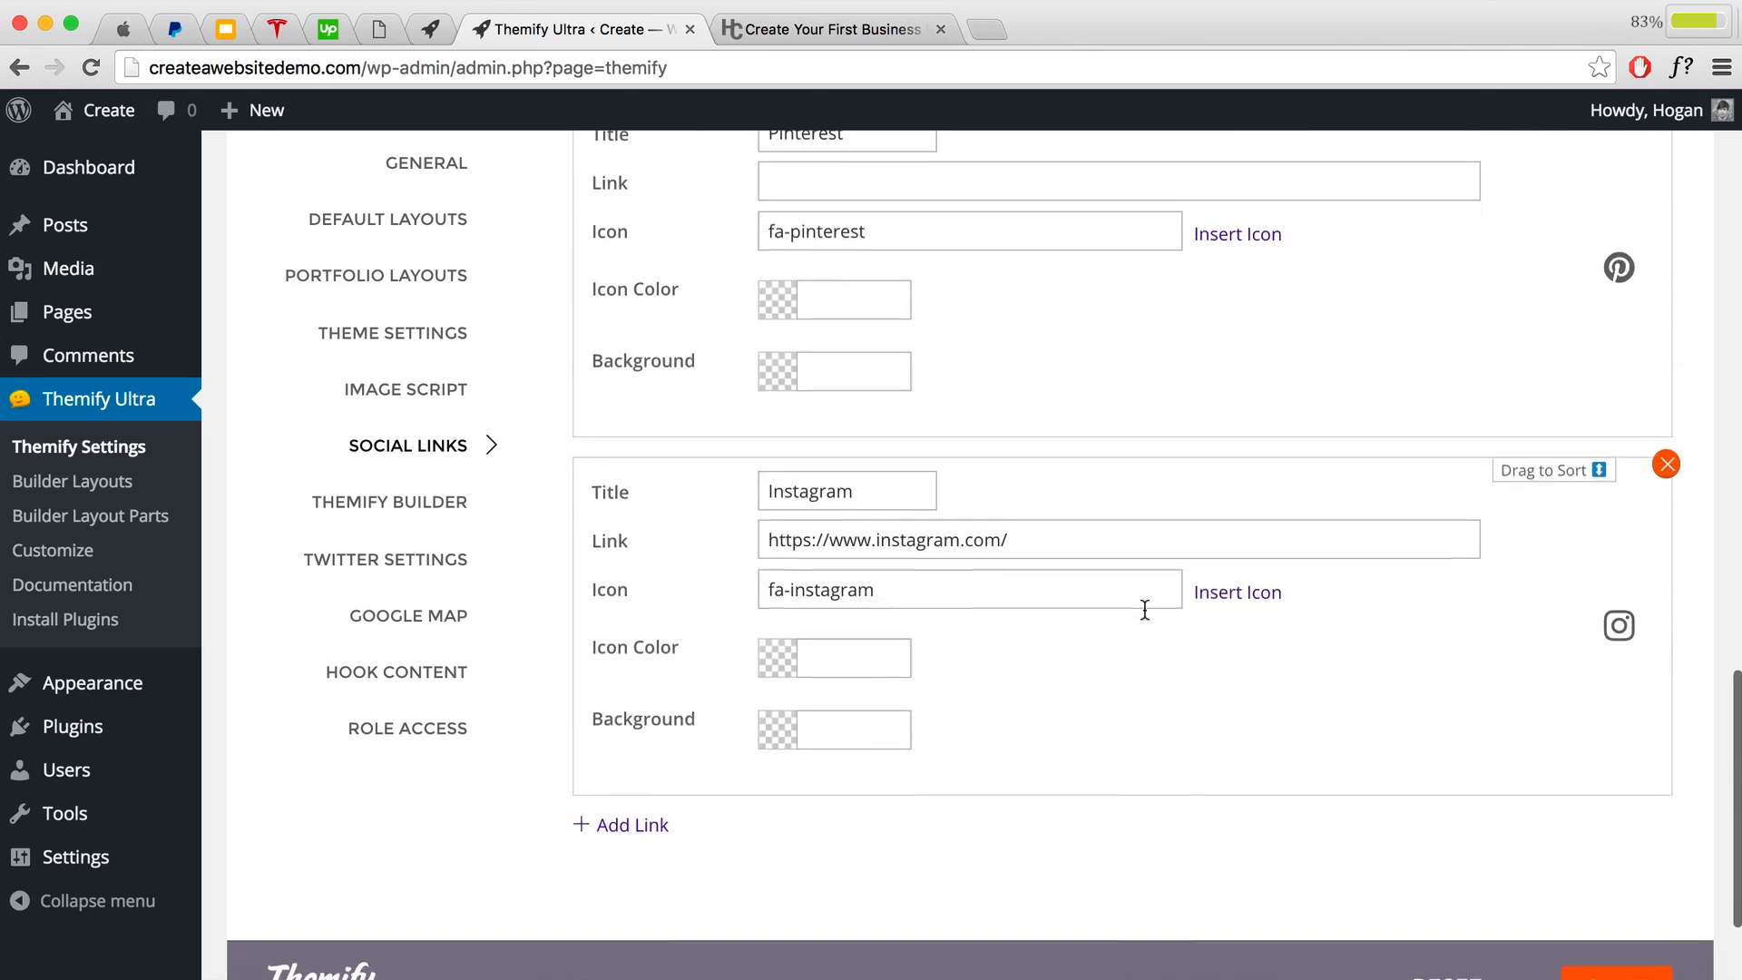
click(615, 813)
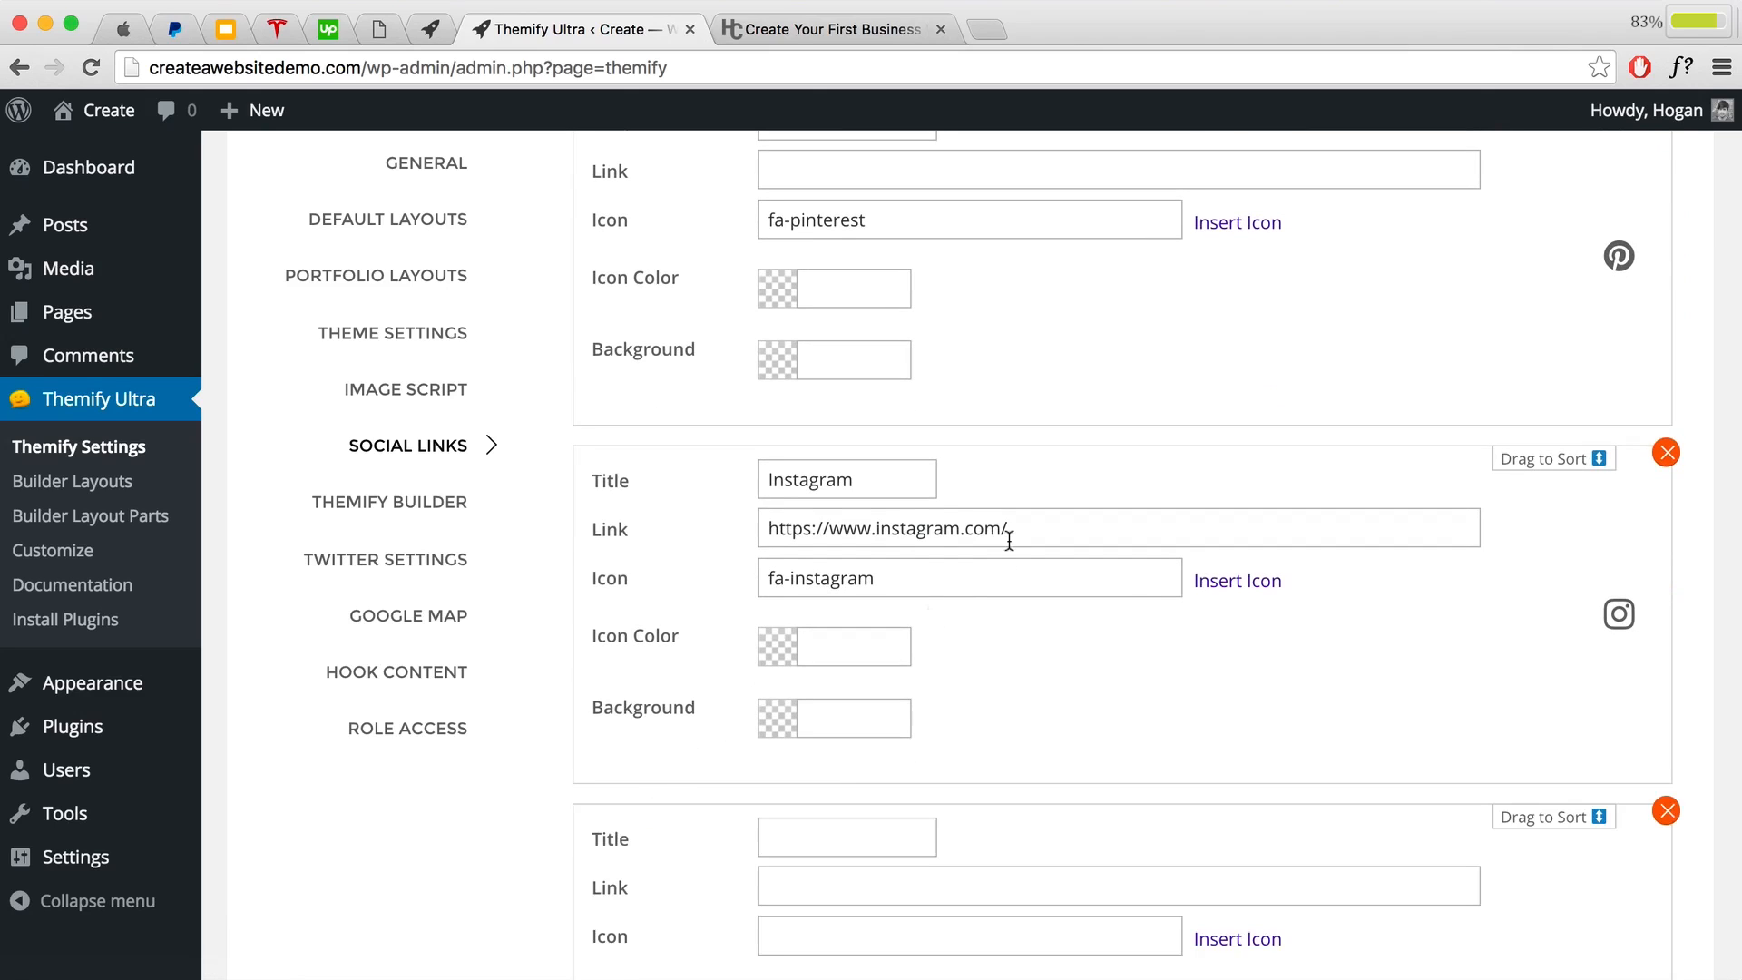
scroll(1002, 522, down, 3)
click(821, 542)
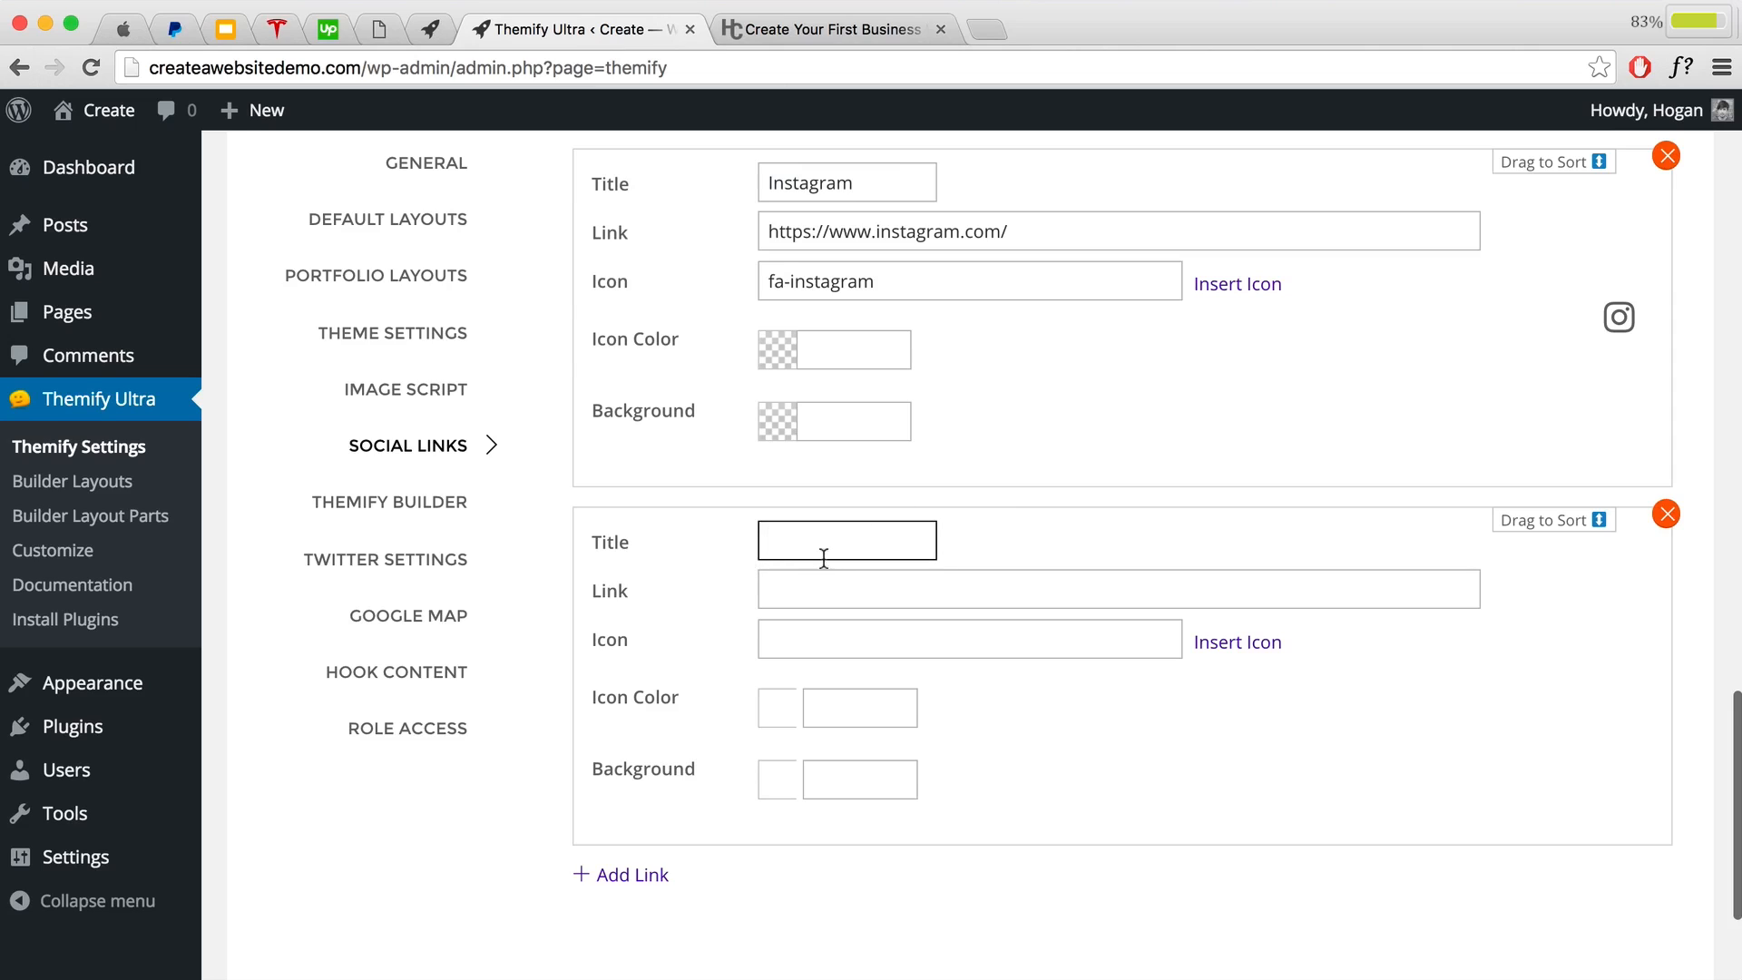
text(Tul)
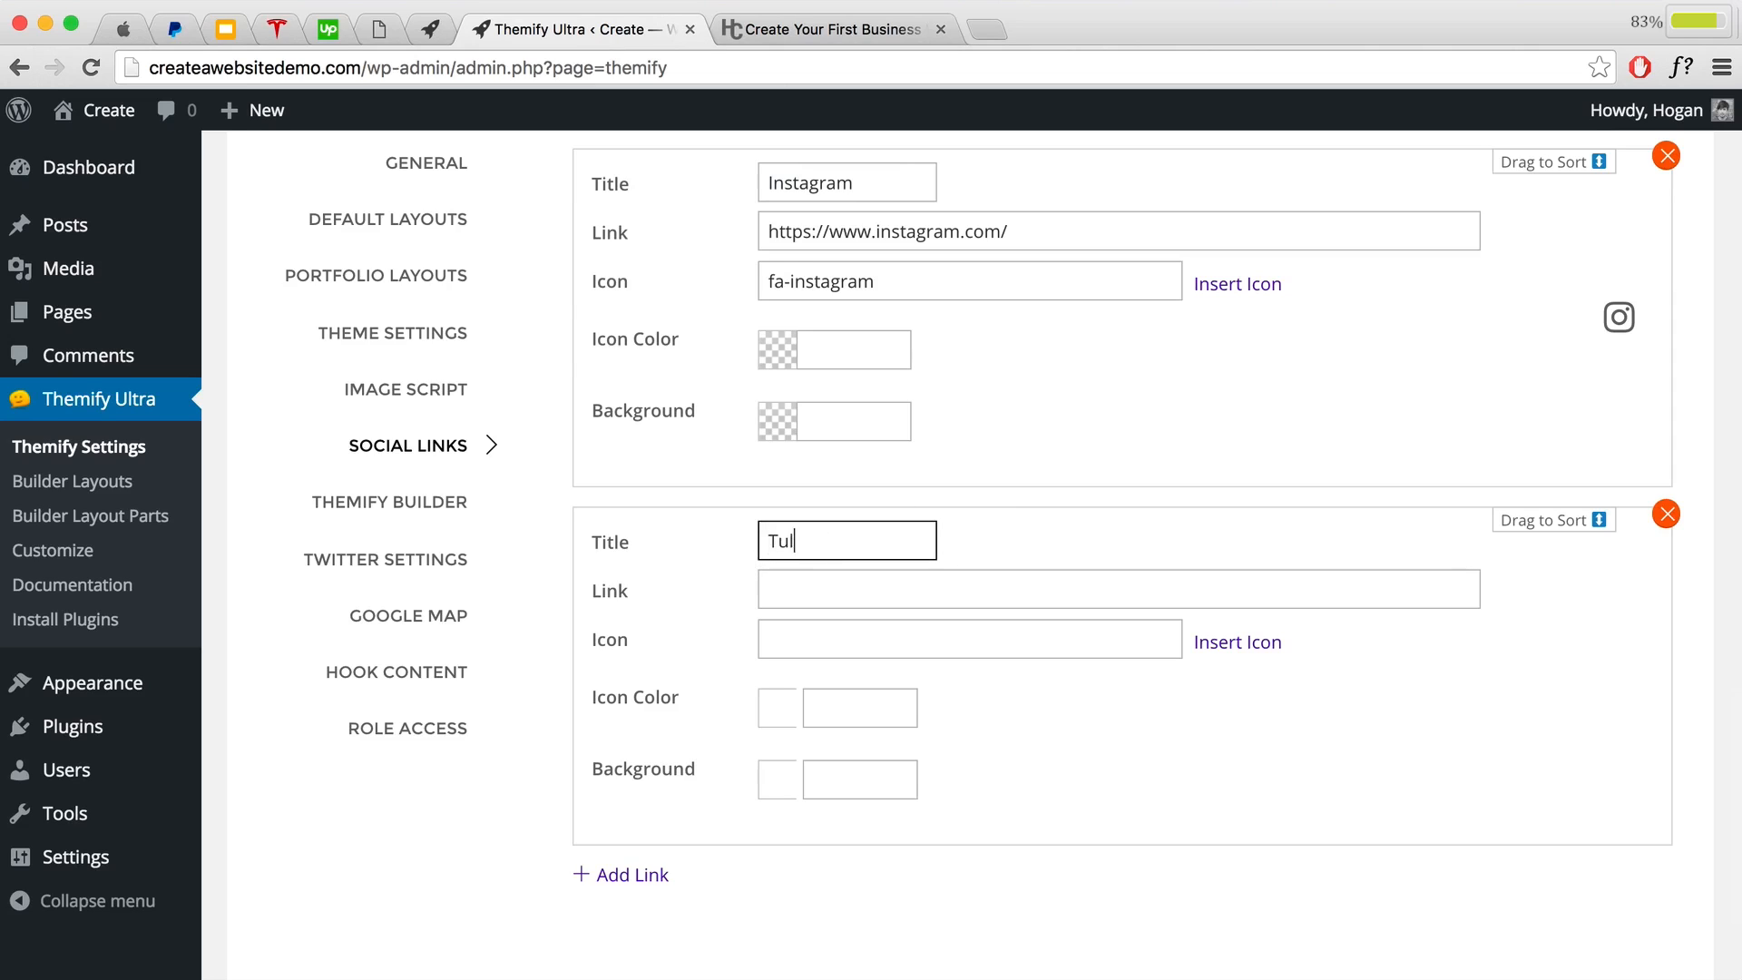
text(br)
key(BackSpace)
key(BackSpace)
key(BackSpace)
text(m)
click(780, 591)
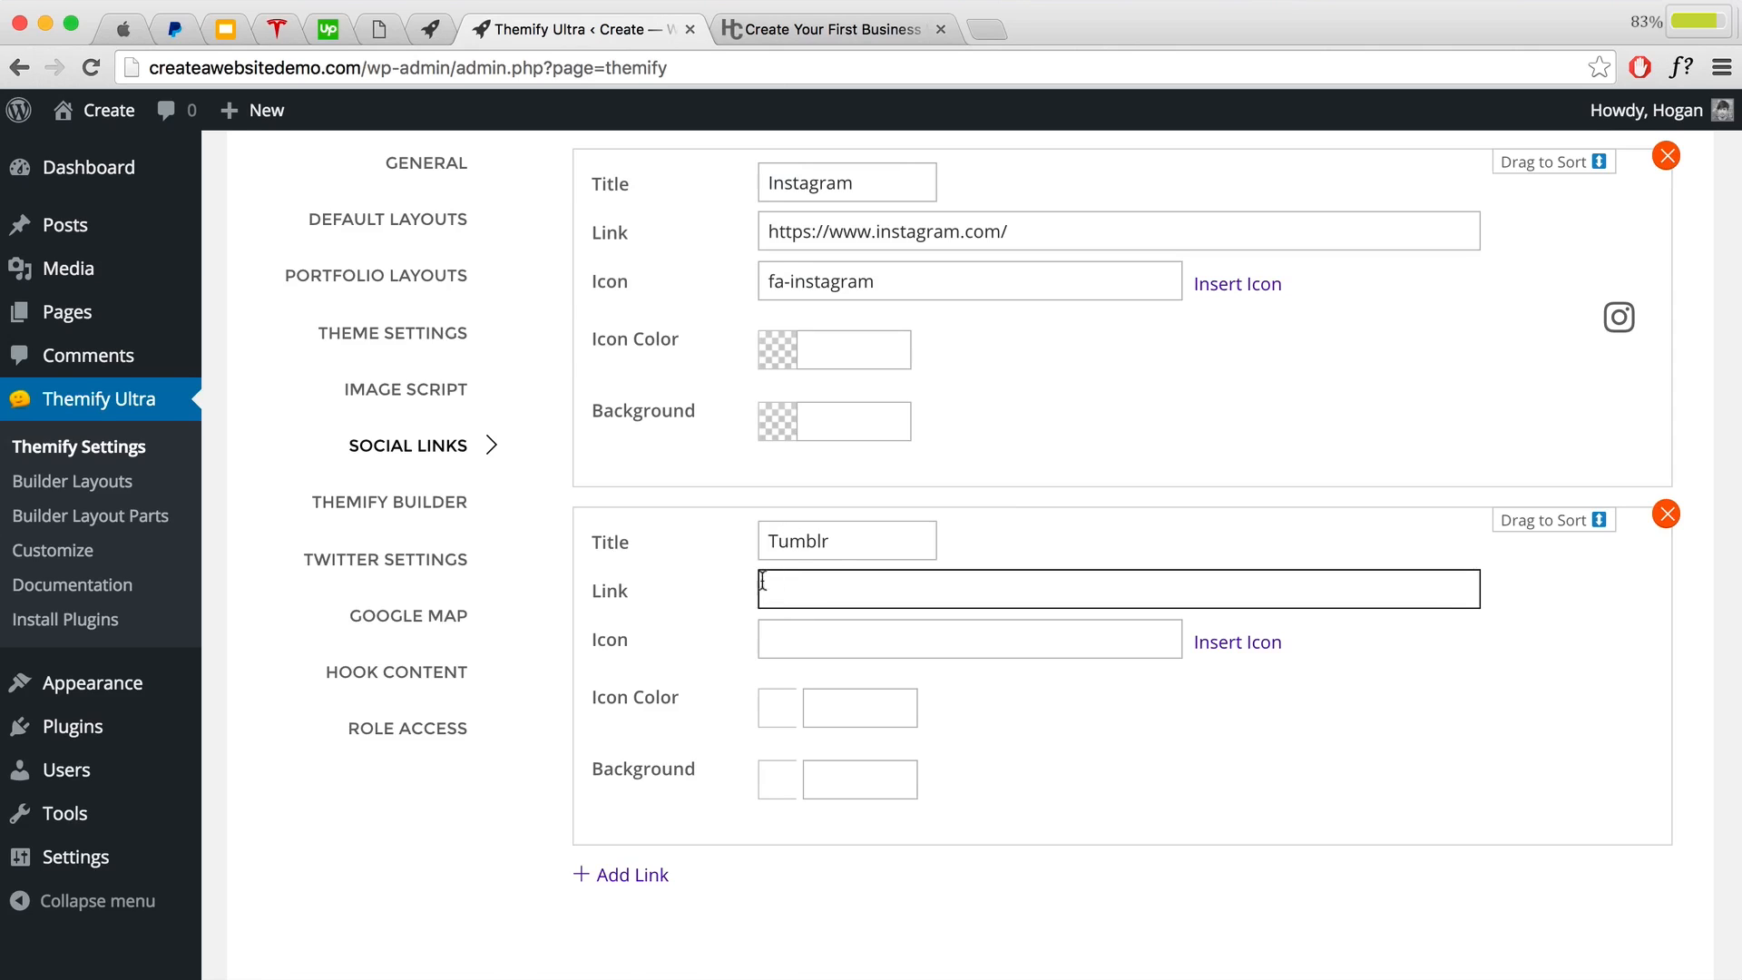
Step: Choose the tumblr icon from the Brand category for the Tumblr link
click(976, 640)
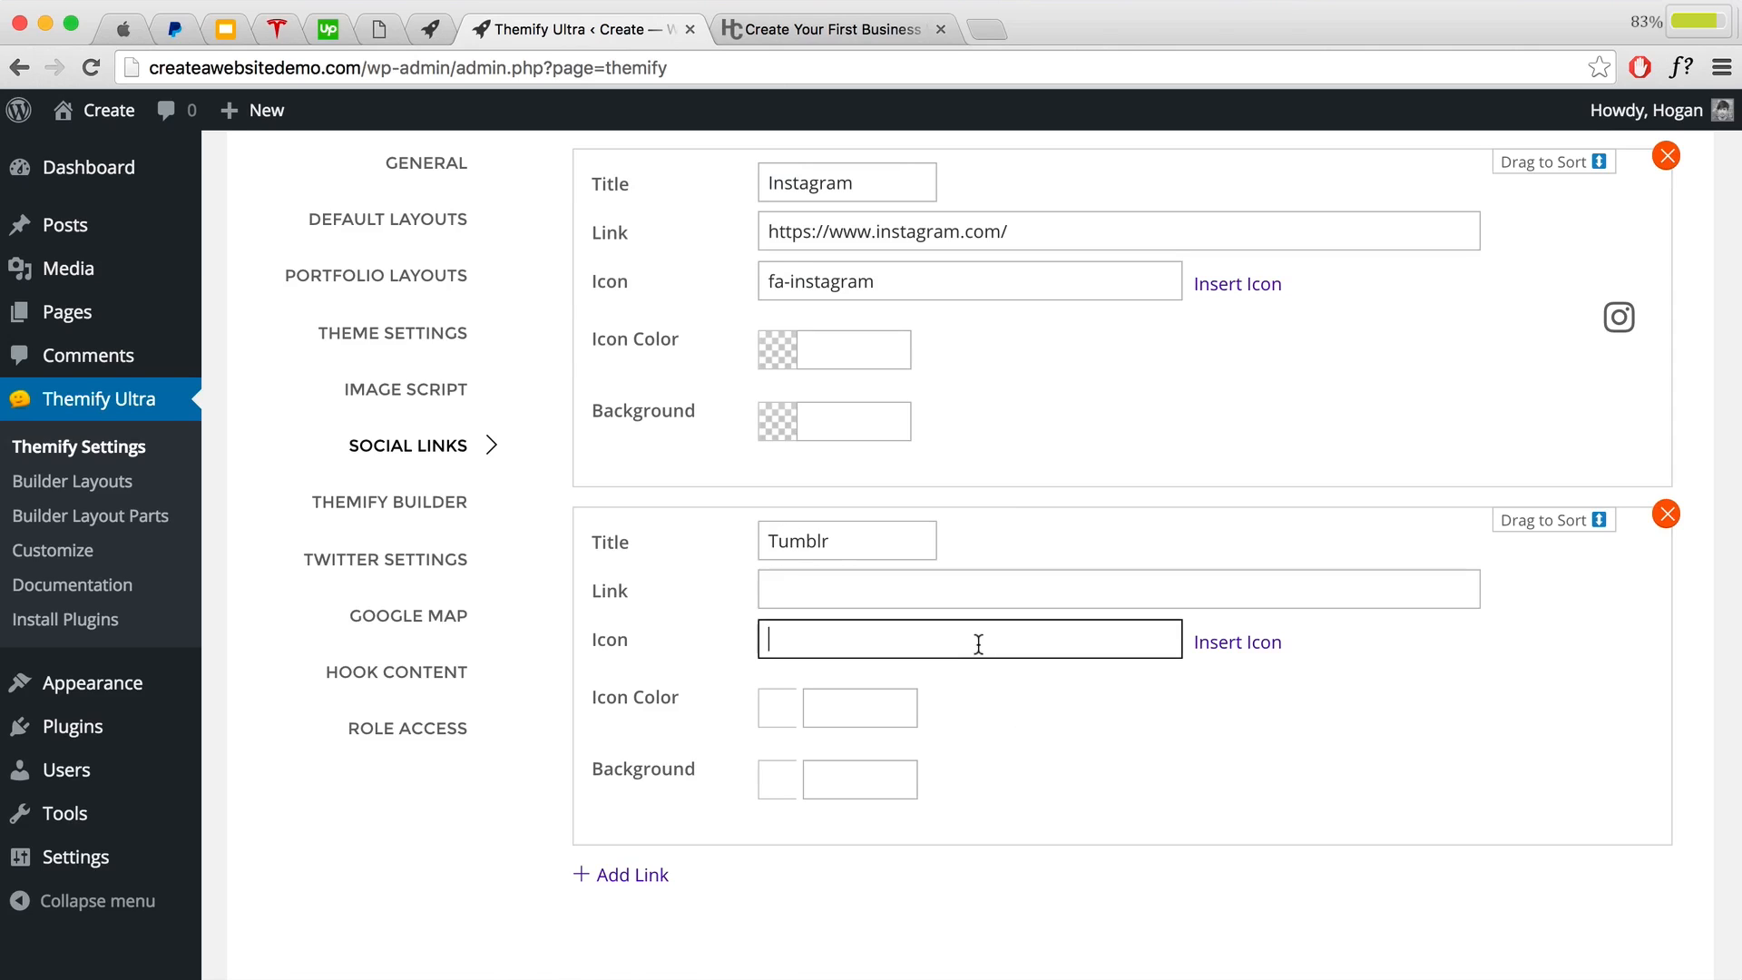
click(1250, 646)
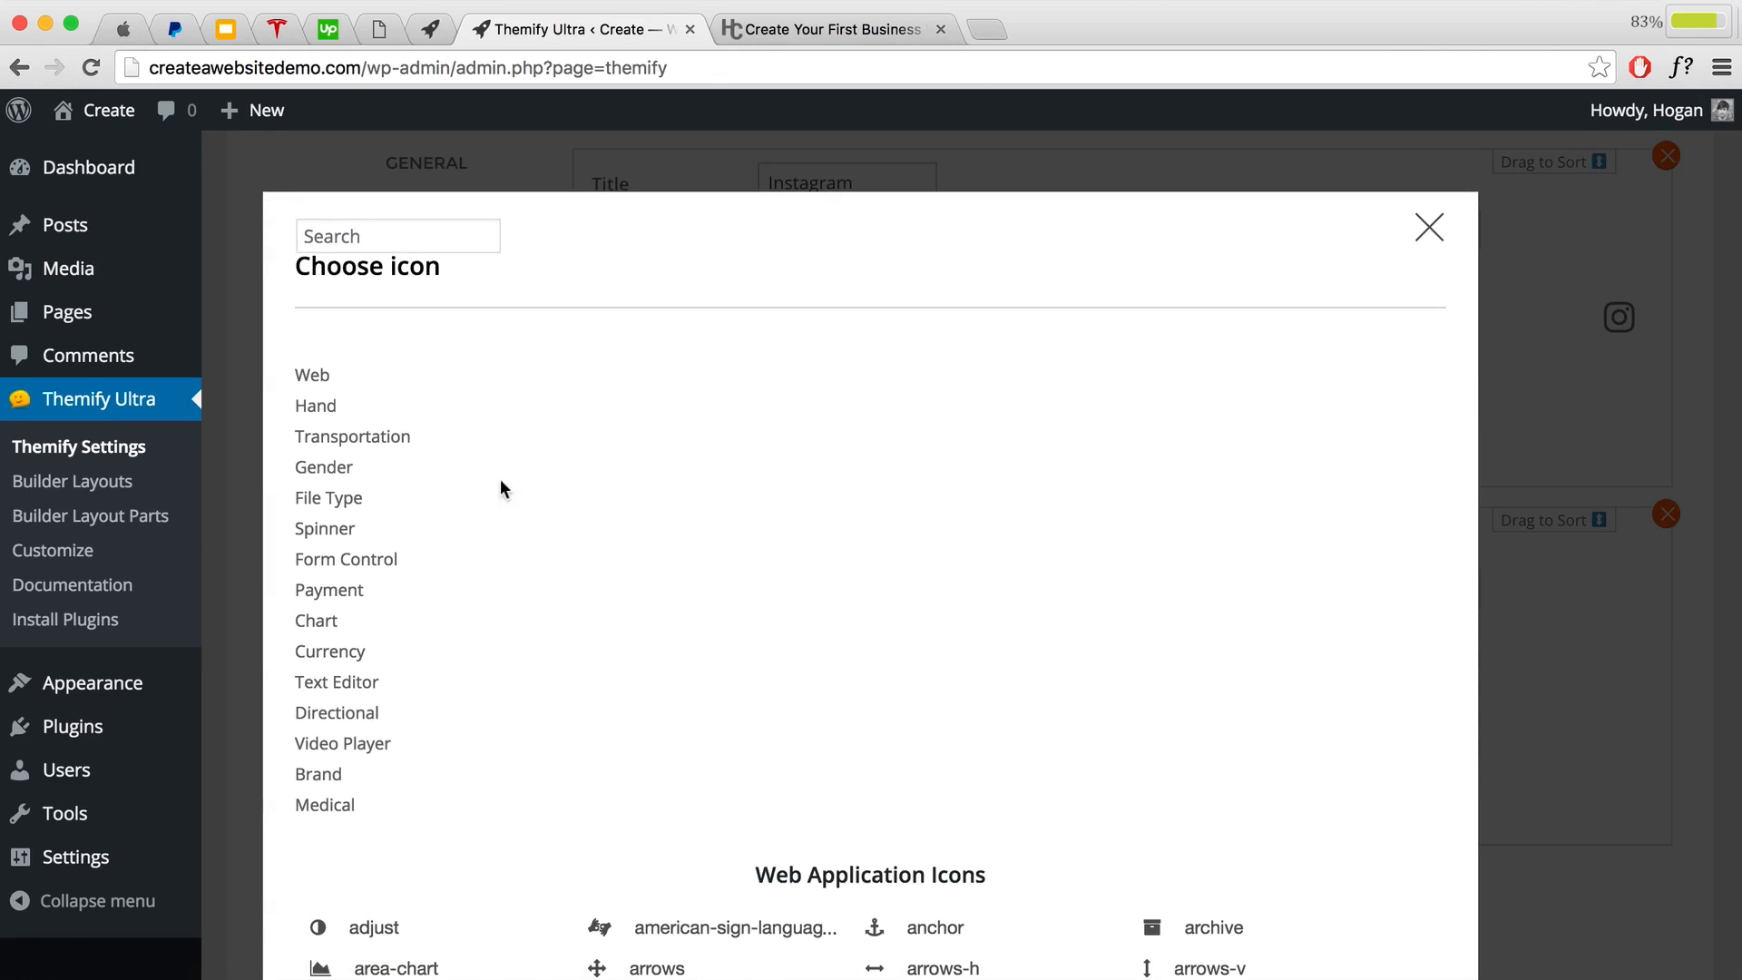
click(316, 775)
scroll(618, 731, down, 5)
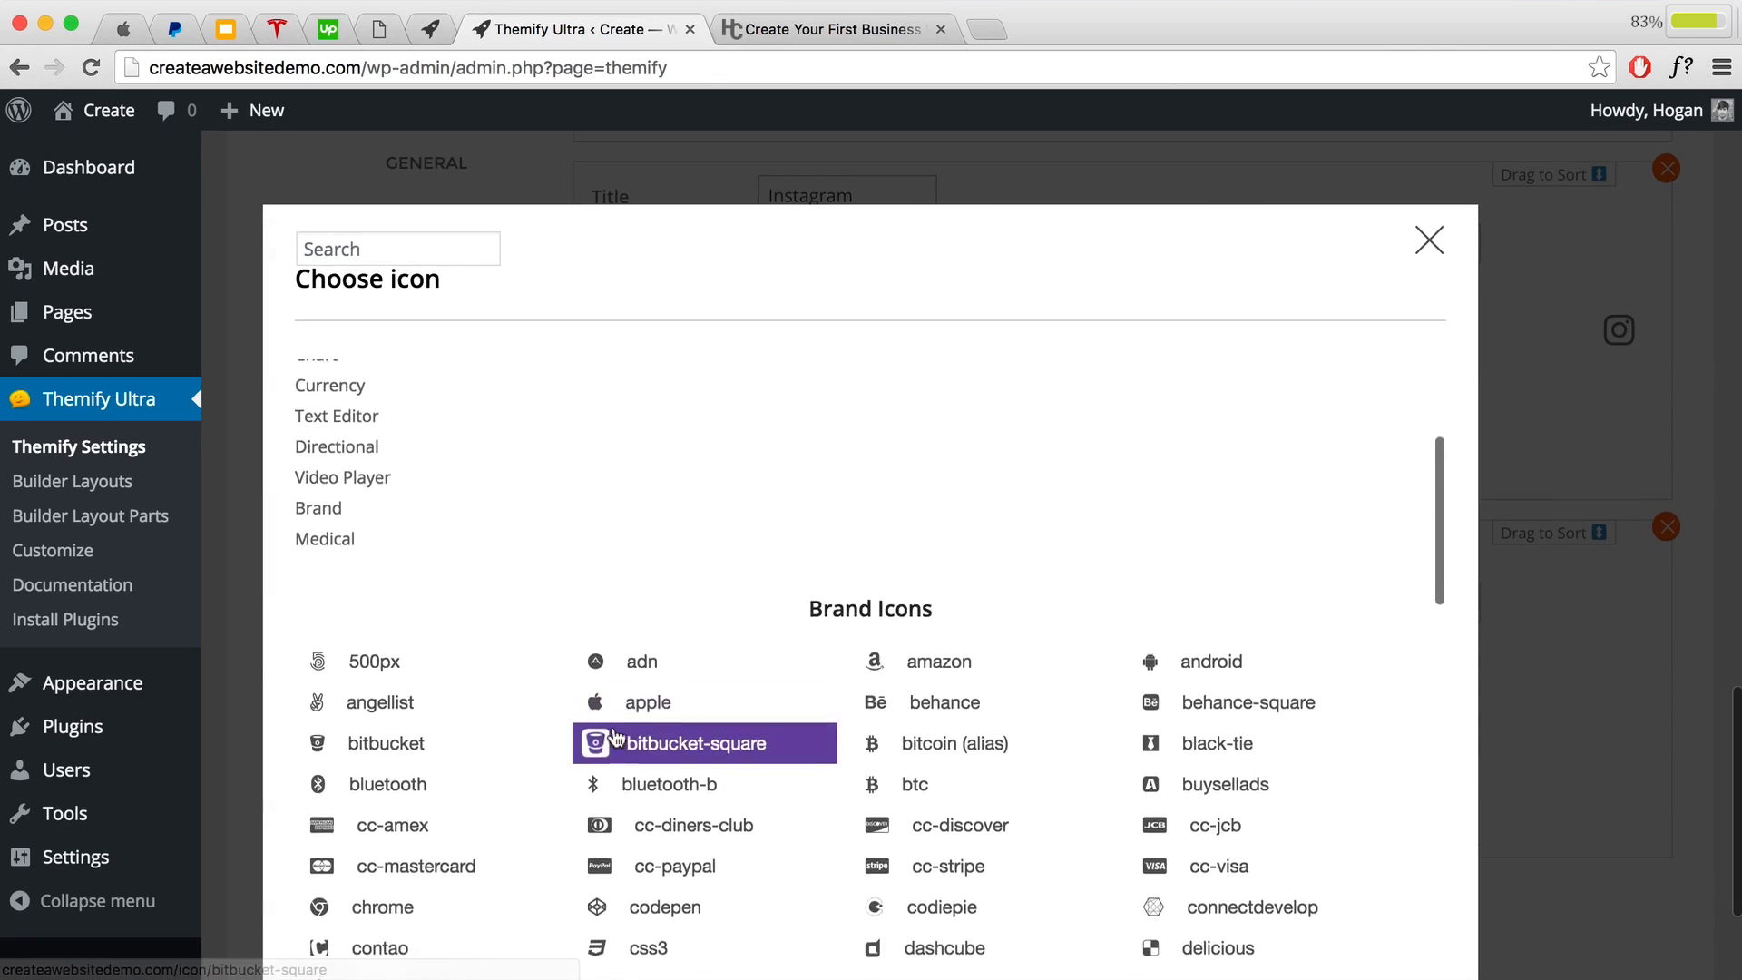
scroll(613, 736, down, 4)
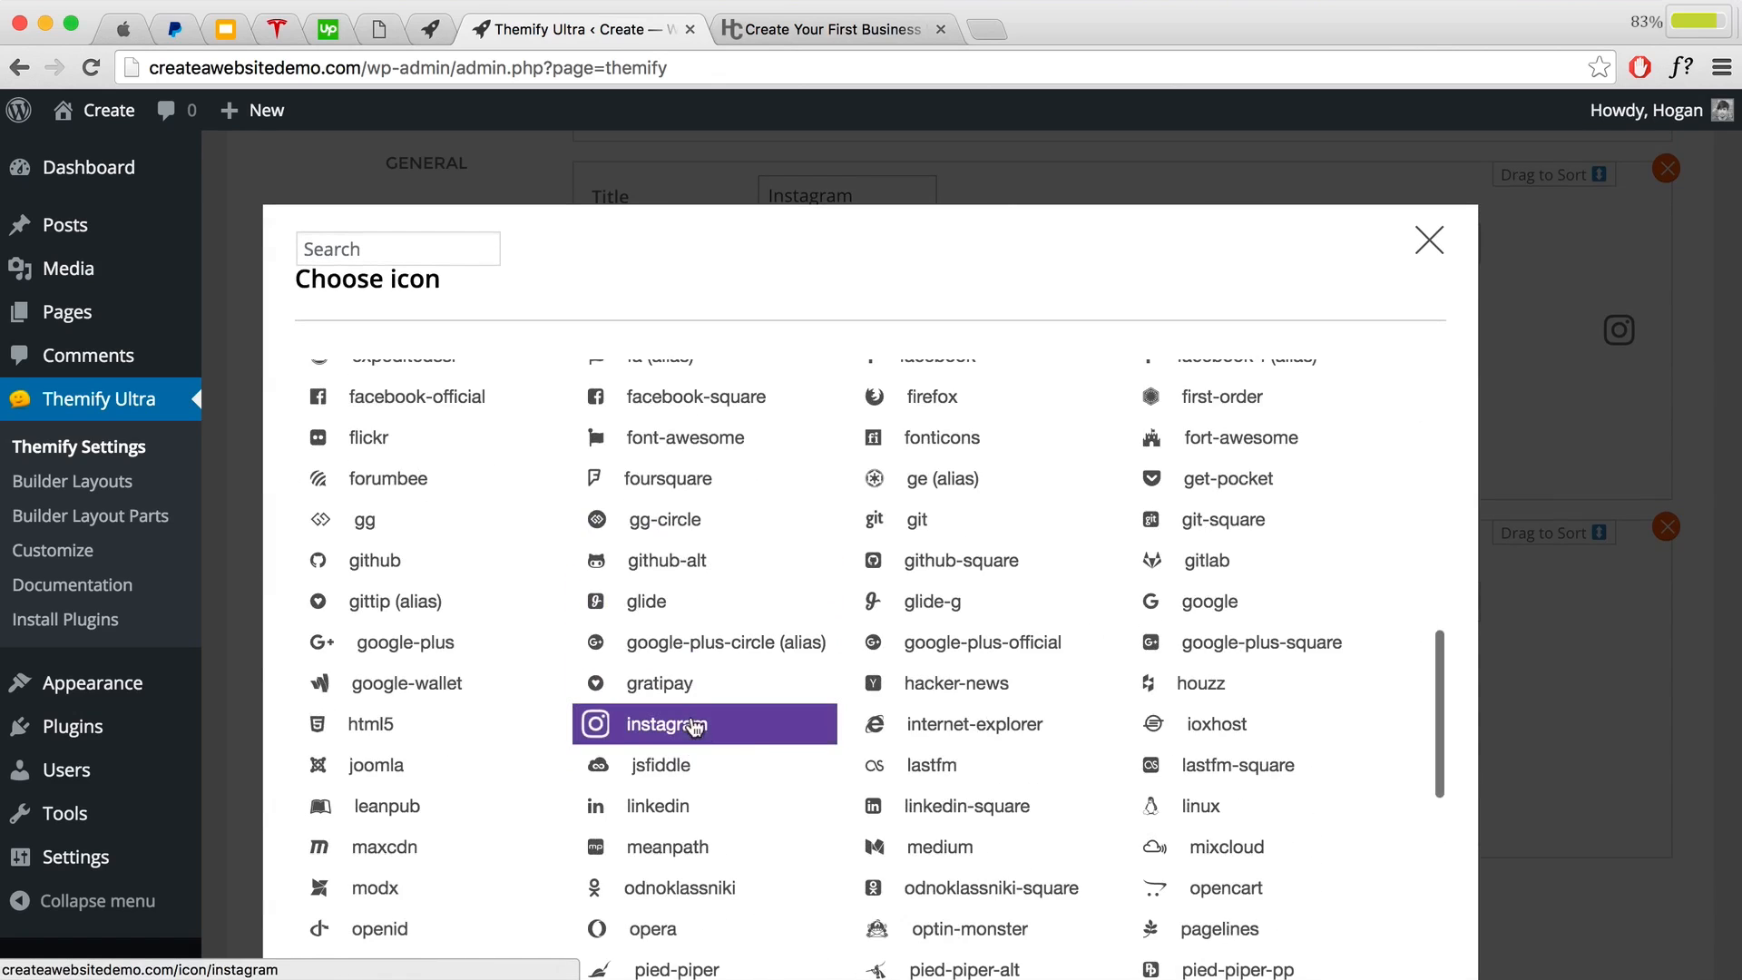
scroll(694, 726, down, 5)
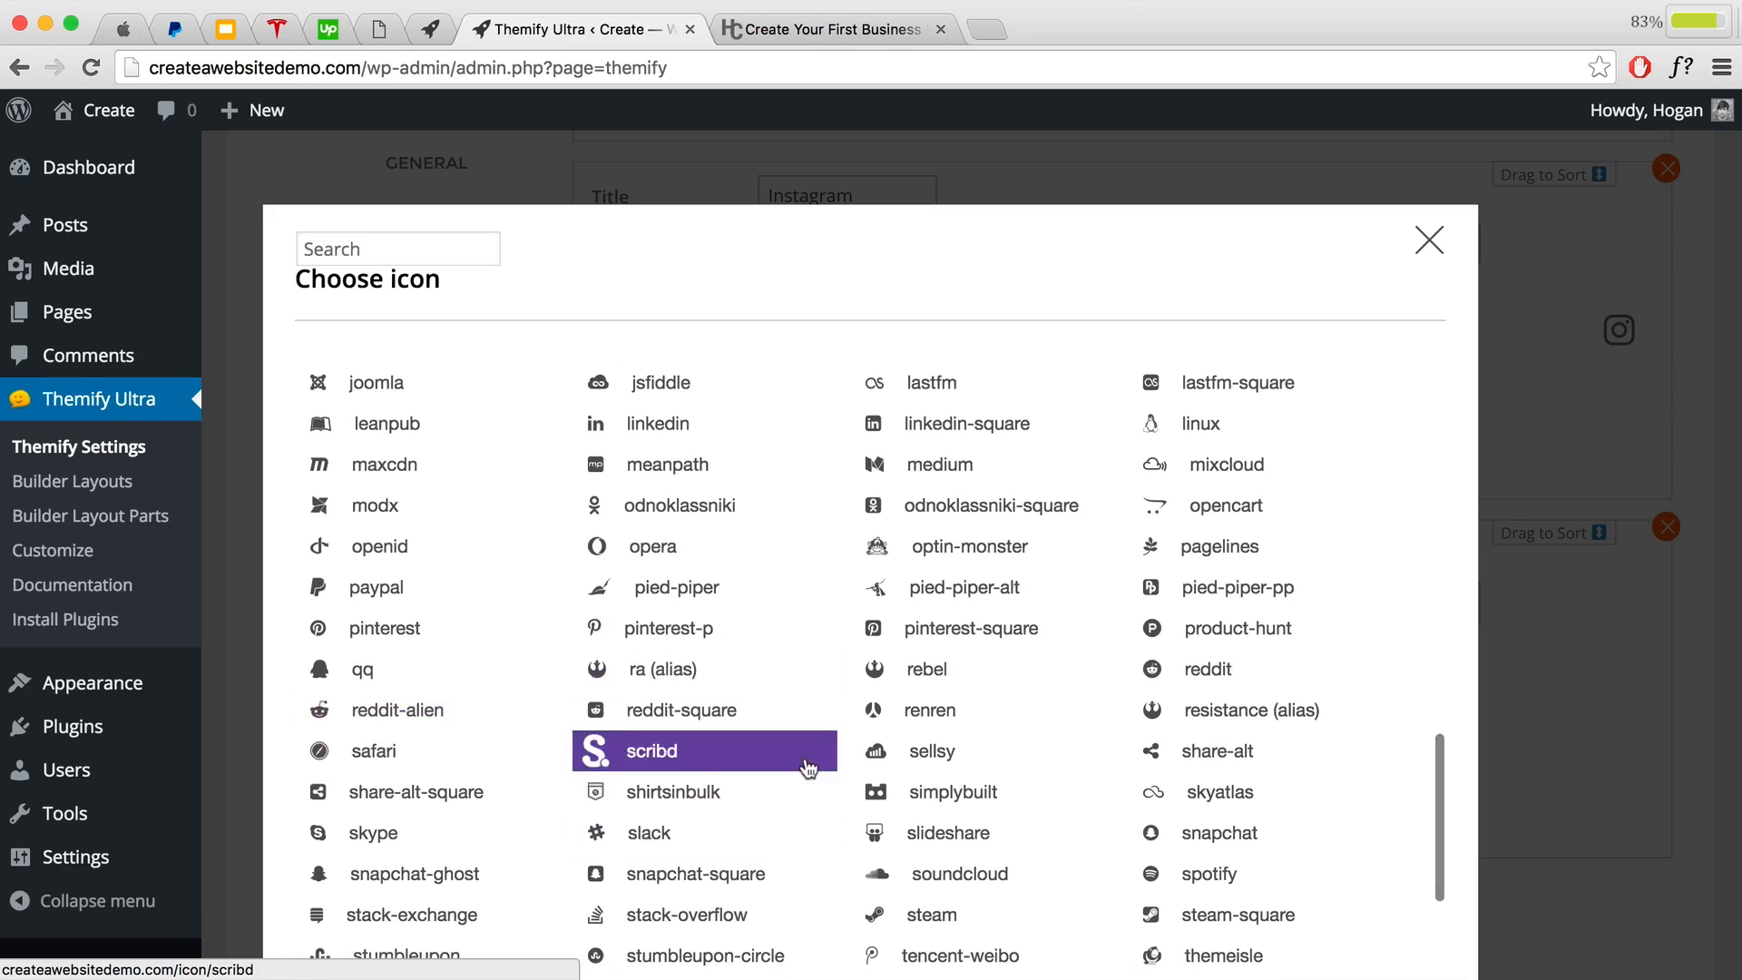
scroll(807, 768, down, 6)
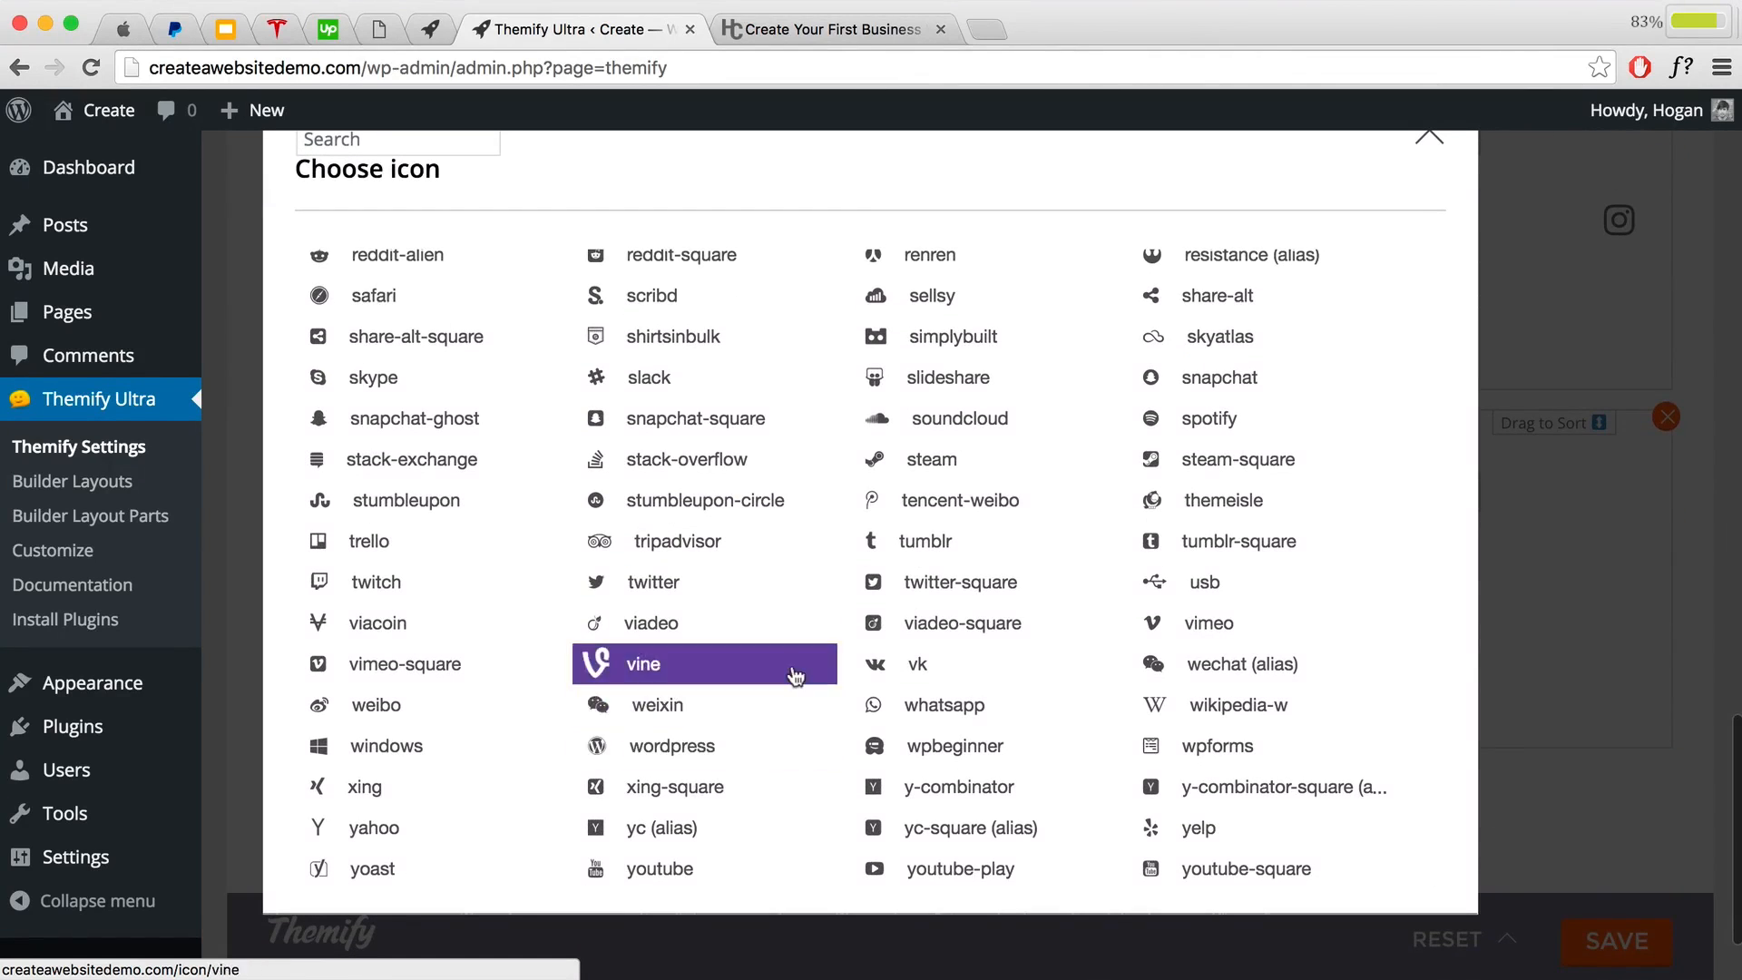
click(925, 543)
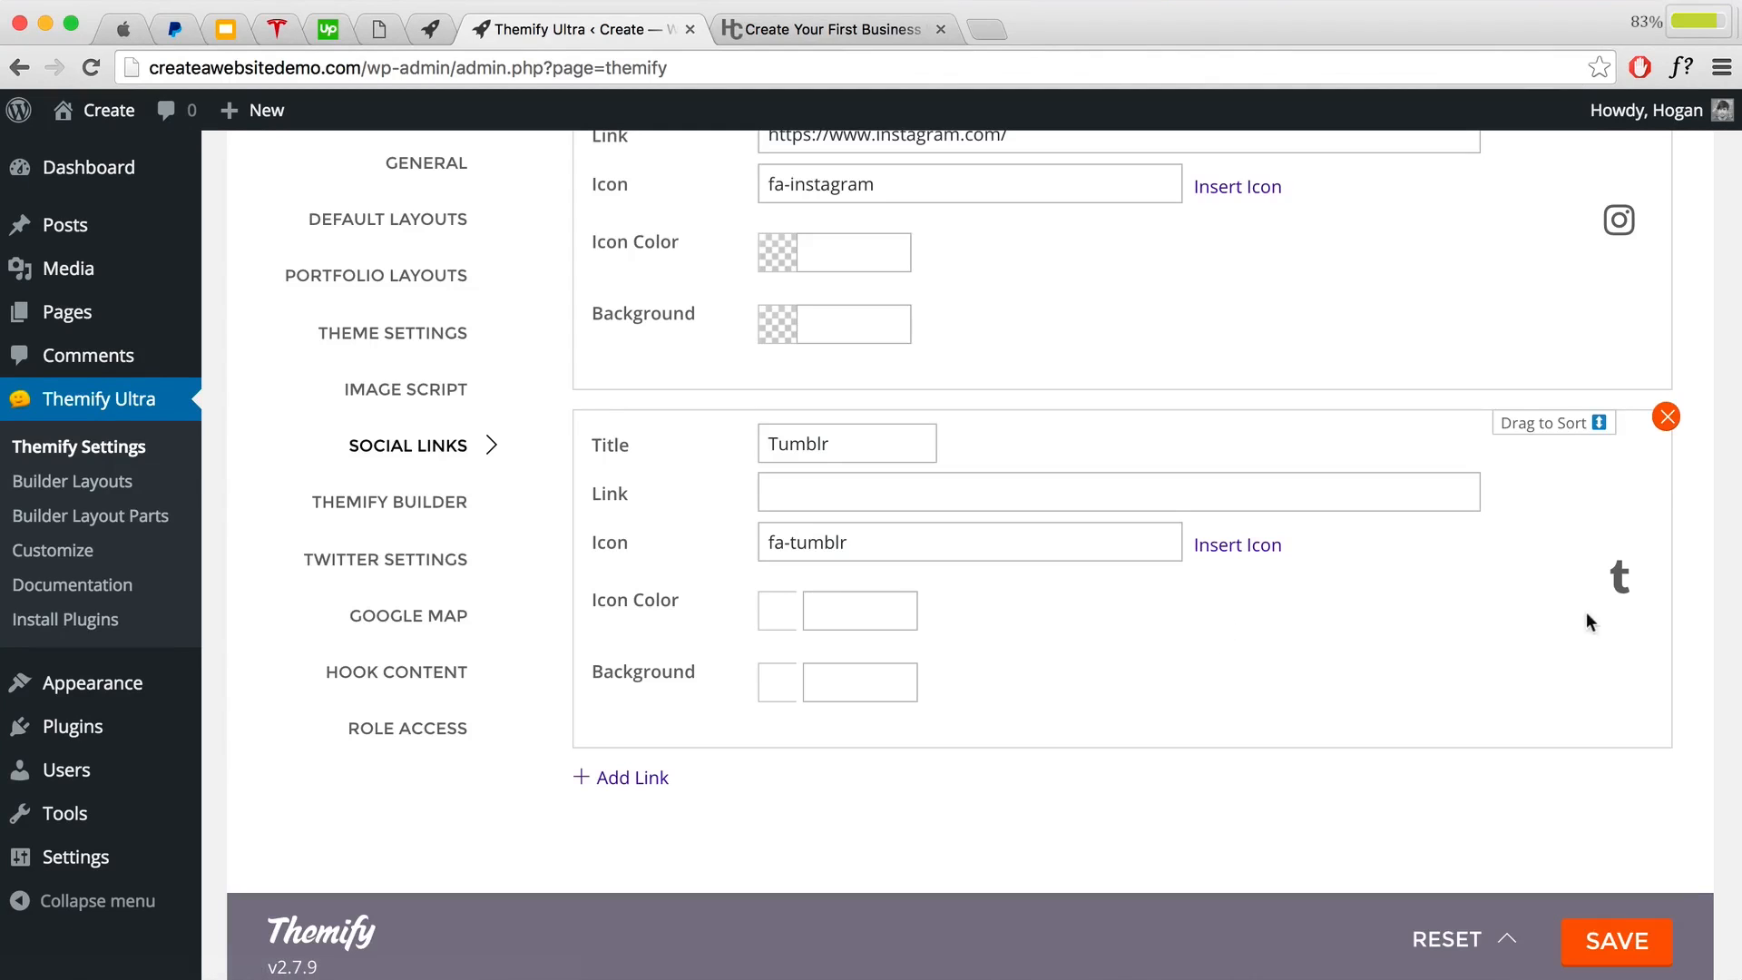
Step: Keep Tumblr listed below Instagram and save the social link settings
scroll(1172, 623, up, 1)
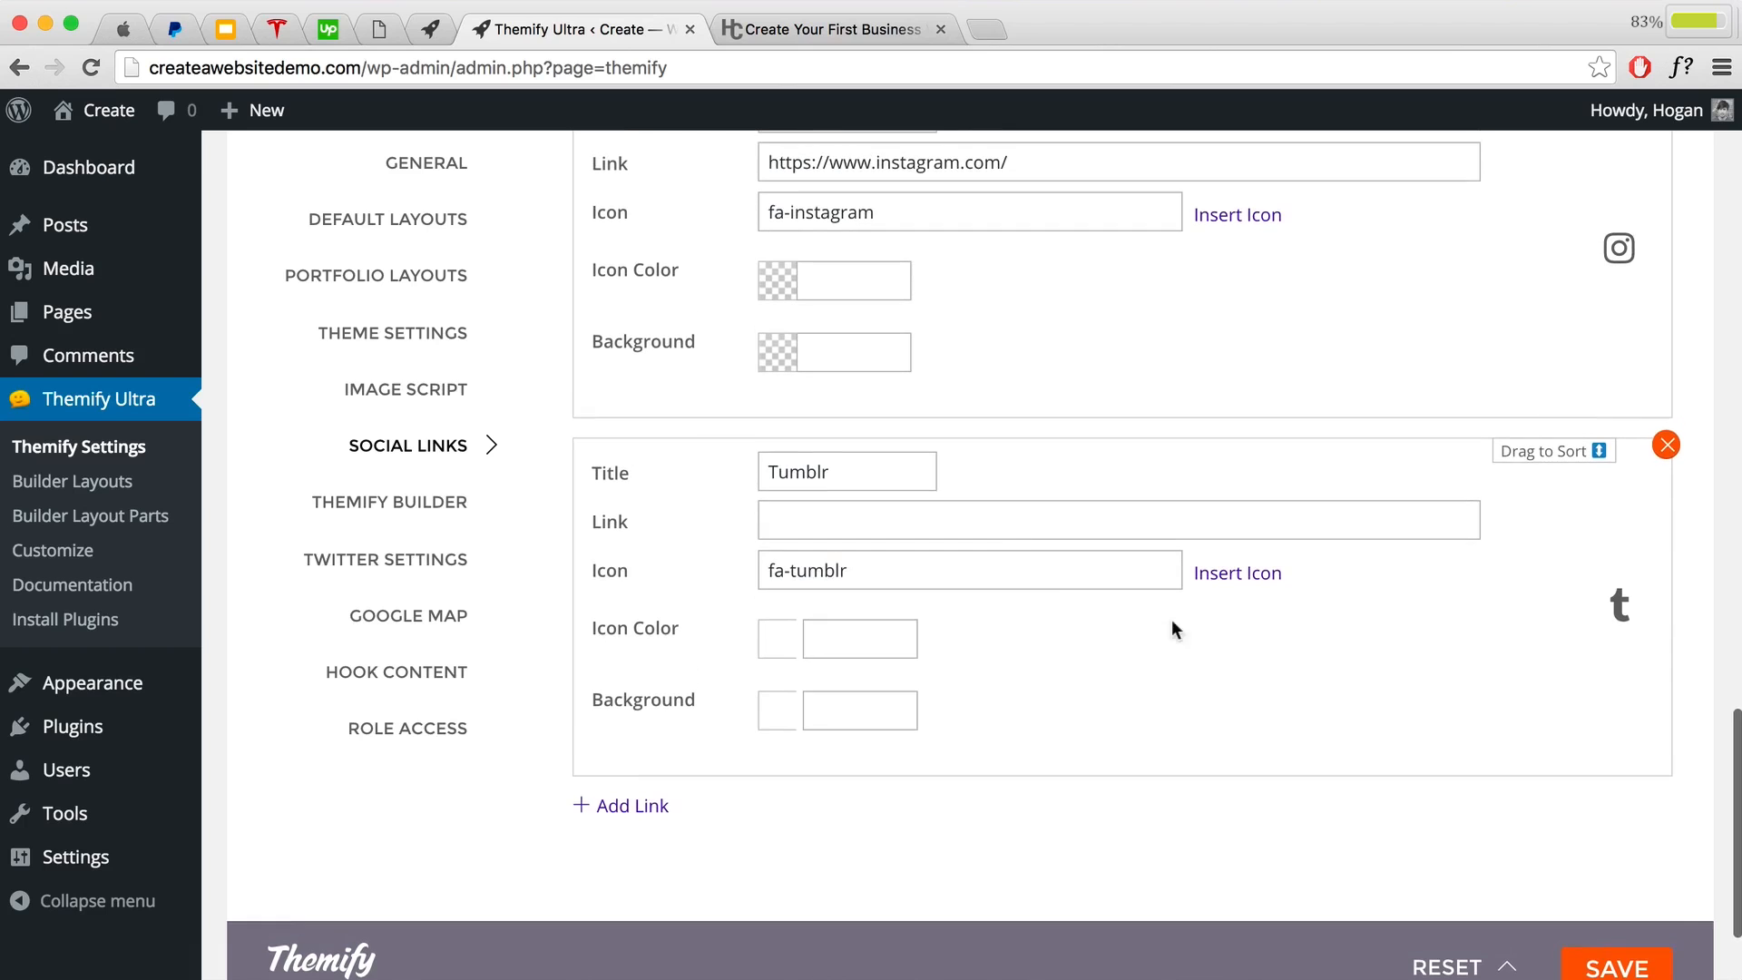
click(1067, 533)
scroll(972, 665, up, 5)
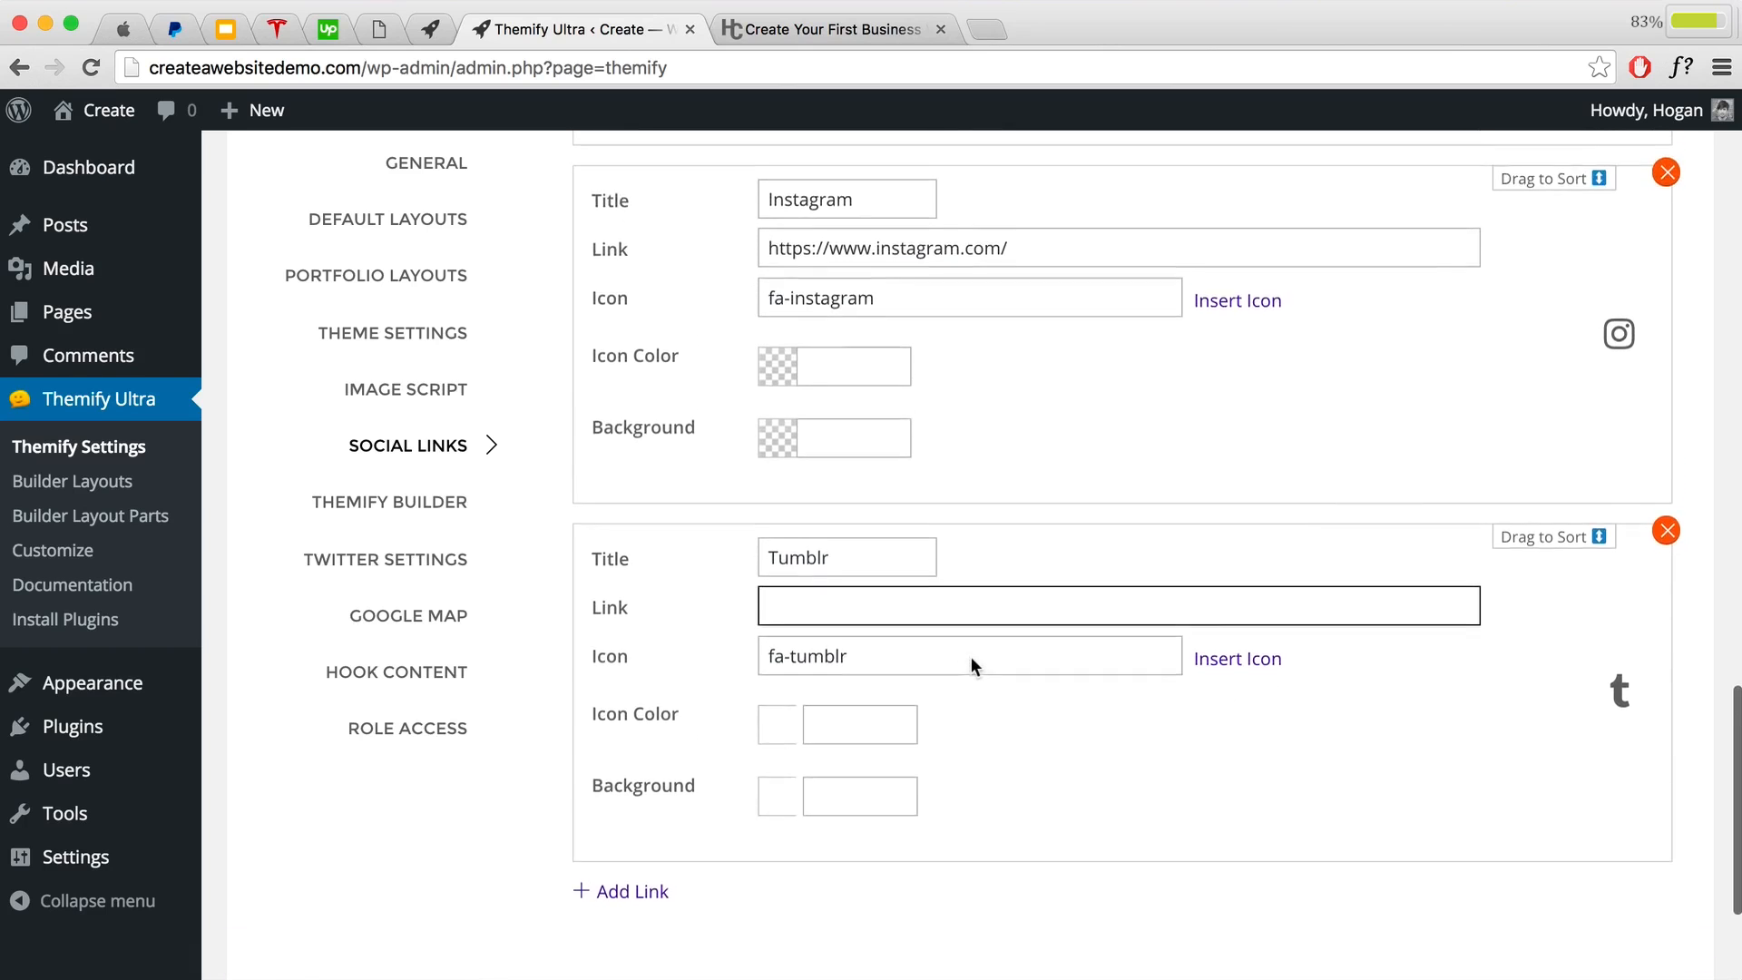
drag(1501, 706, 1547, 702)
drag(1488, 875, 1536, 797)
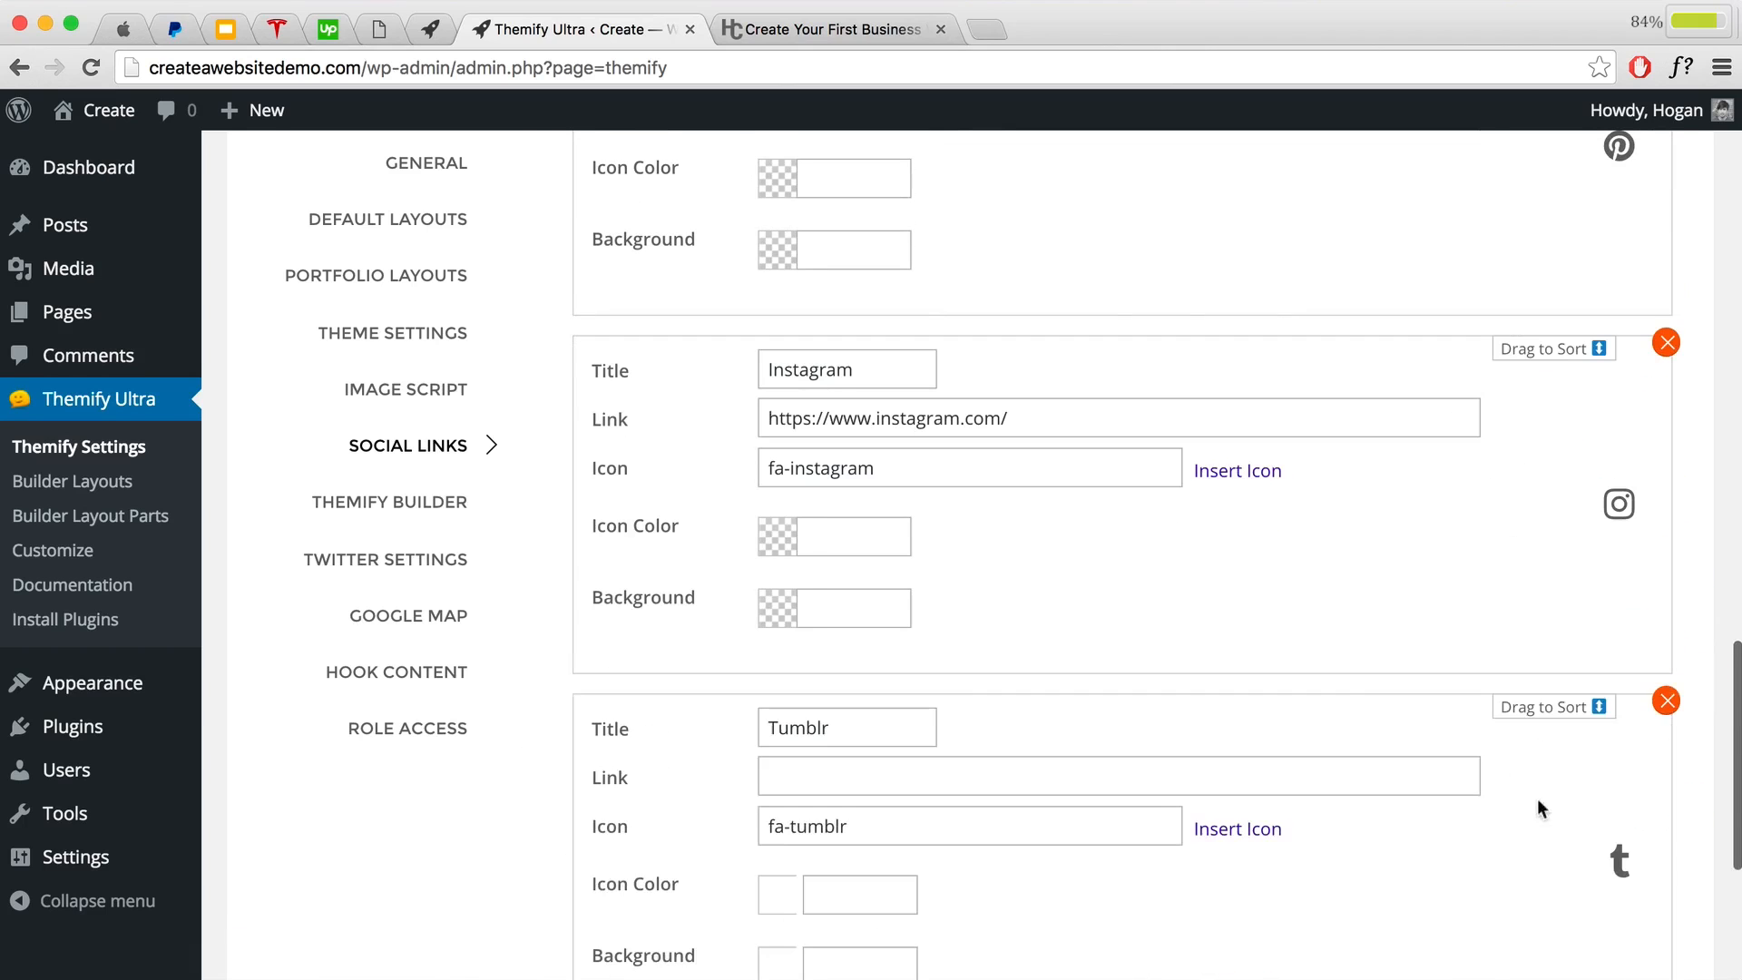
scroll(1352, 704, down, 5)
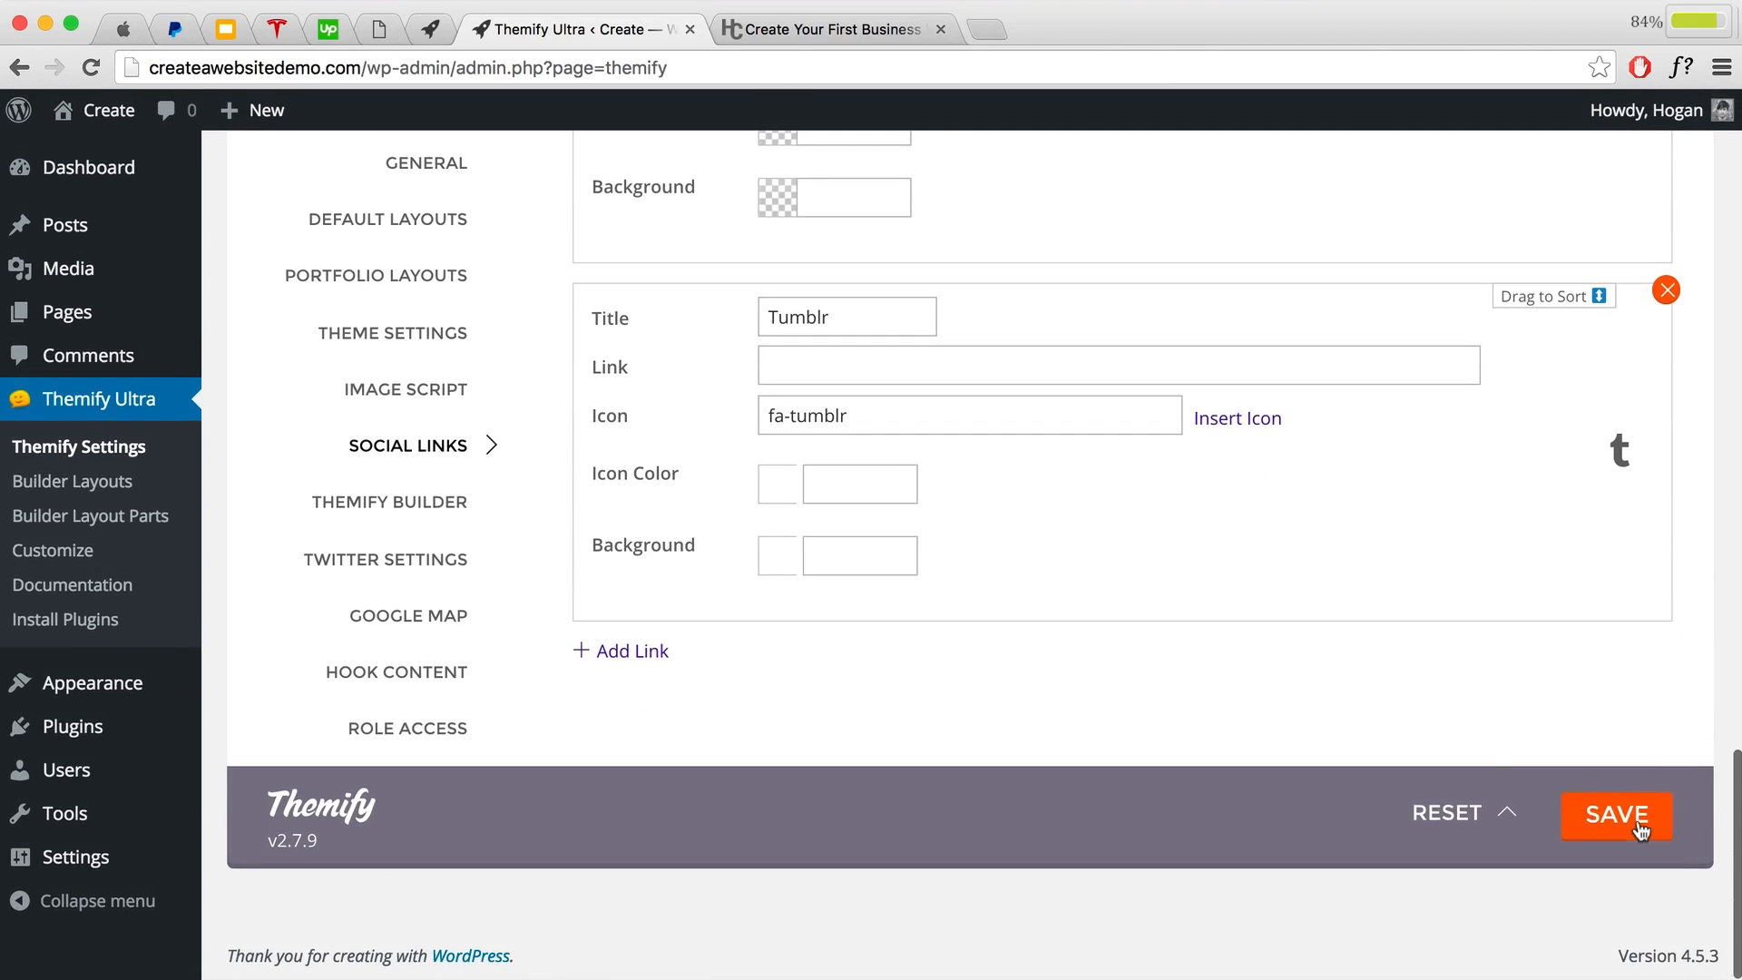
click(1640, 830)
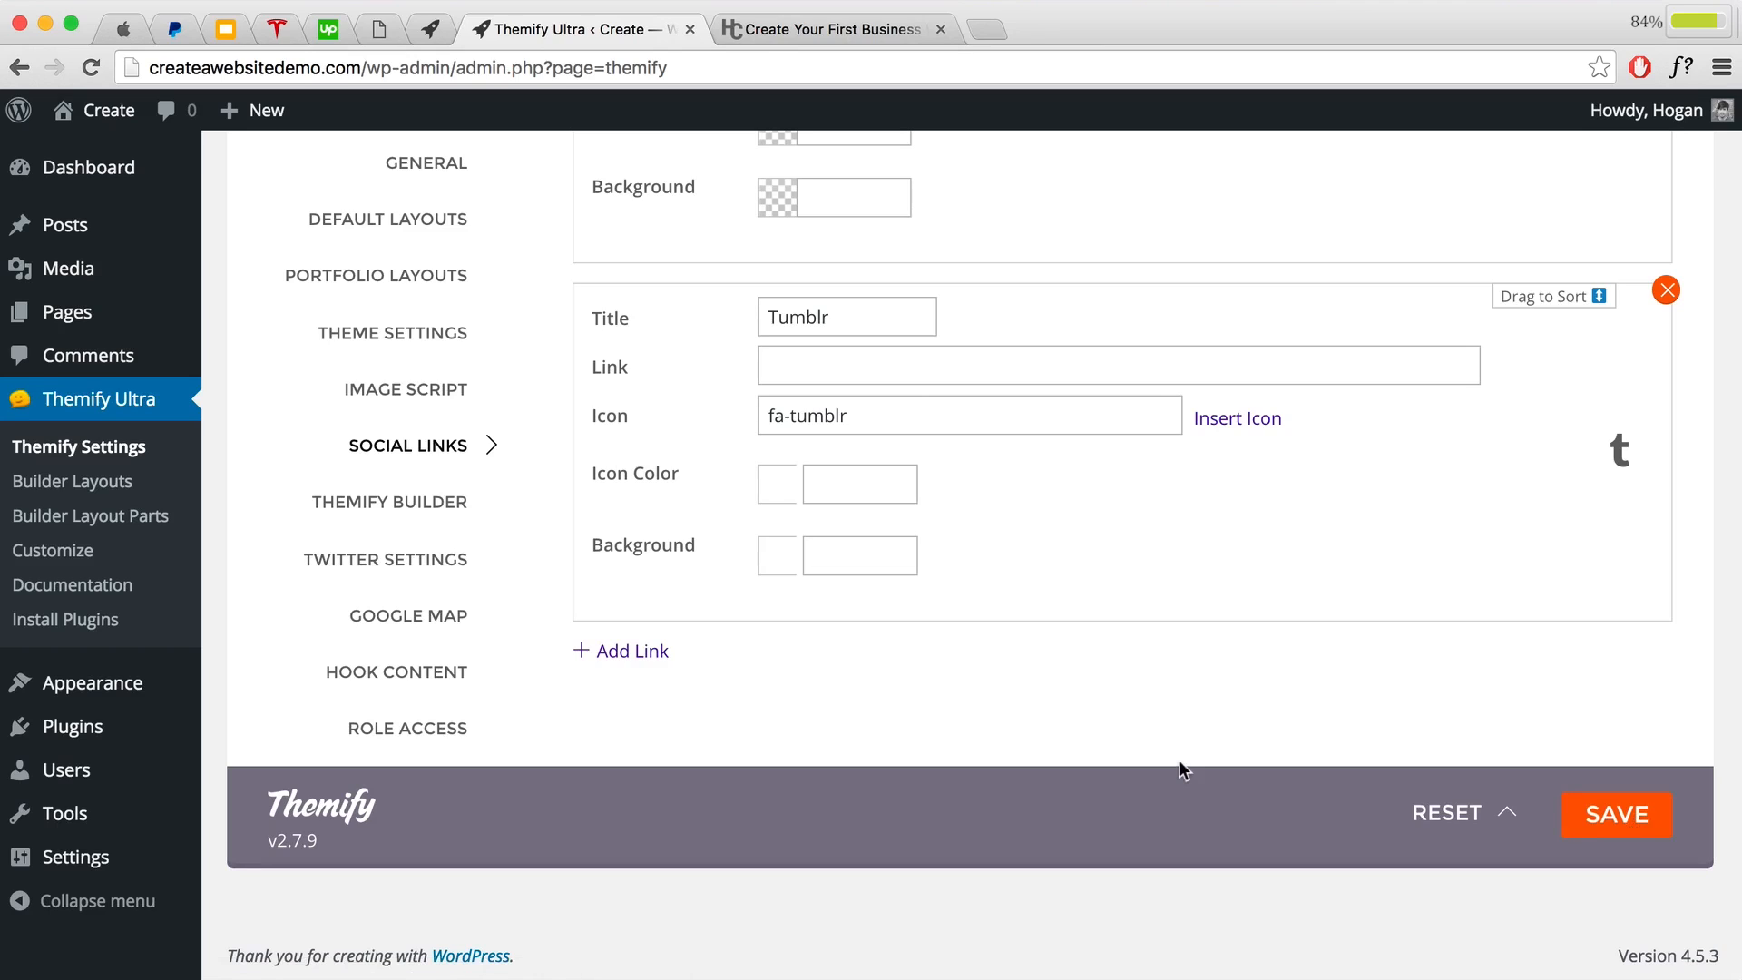
mouse_move(134, 691)
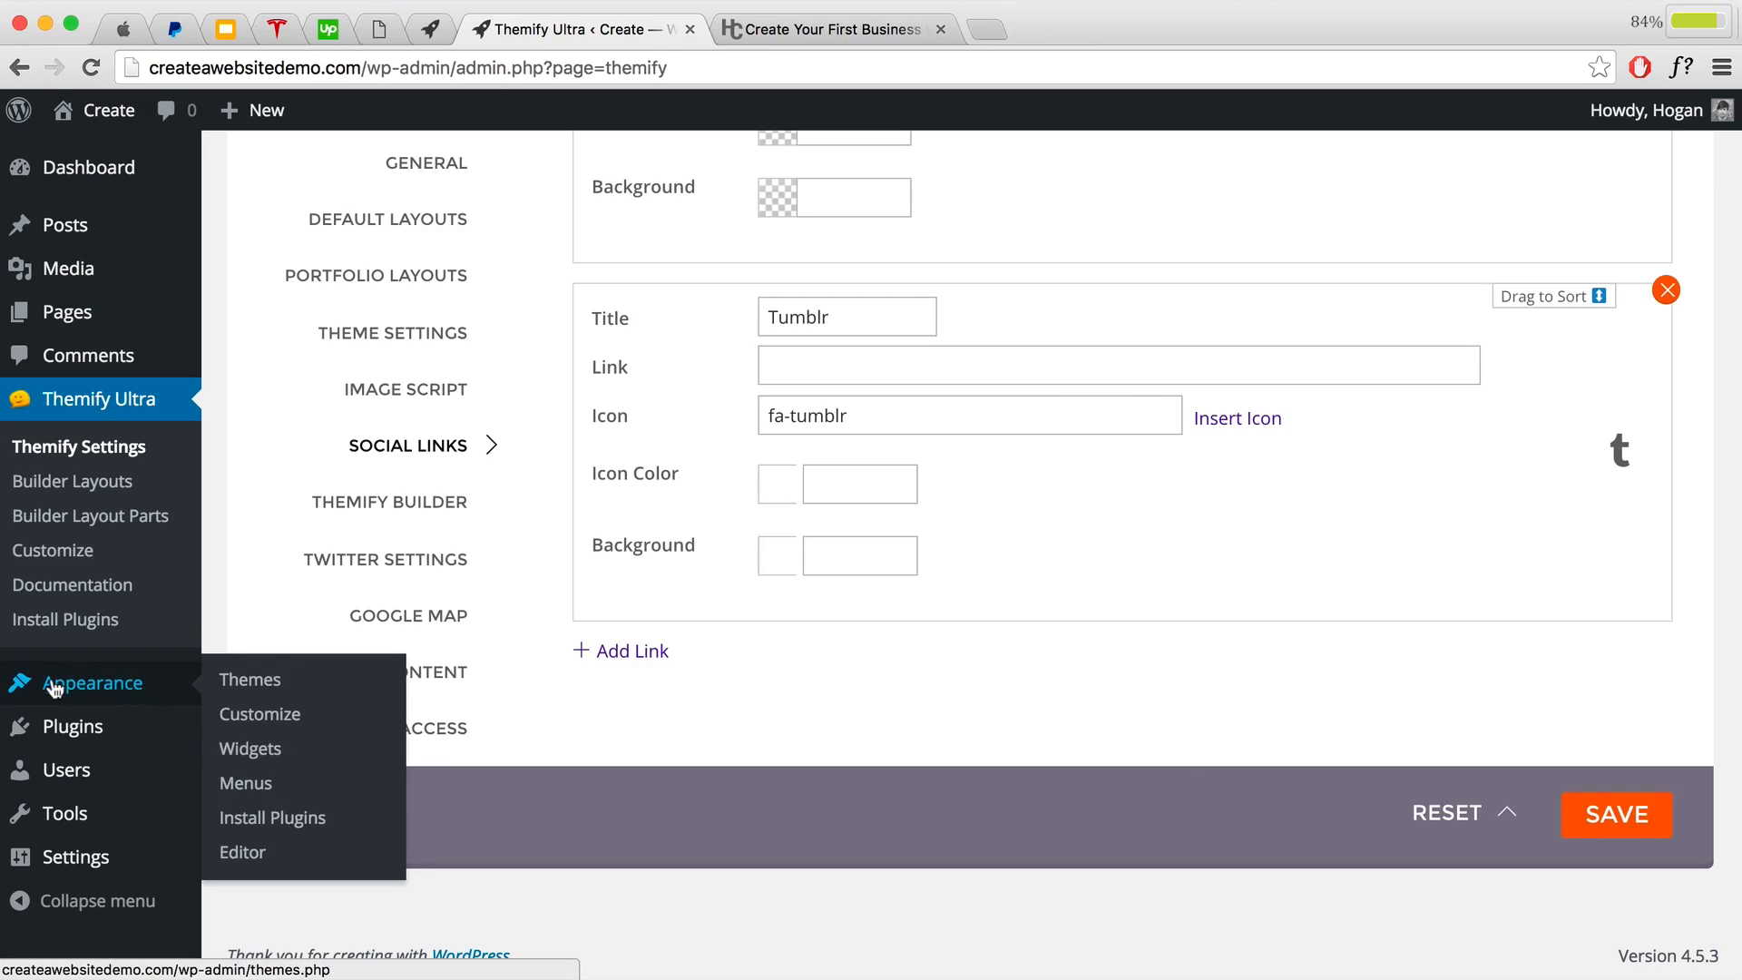
Step: Add the Themify - Social Links widget to the Footer Social Widget area
click(254, 753)
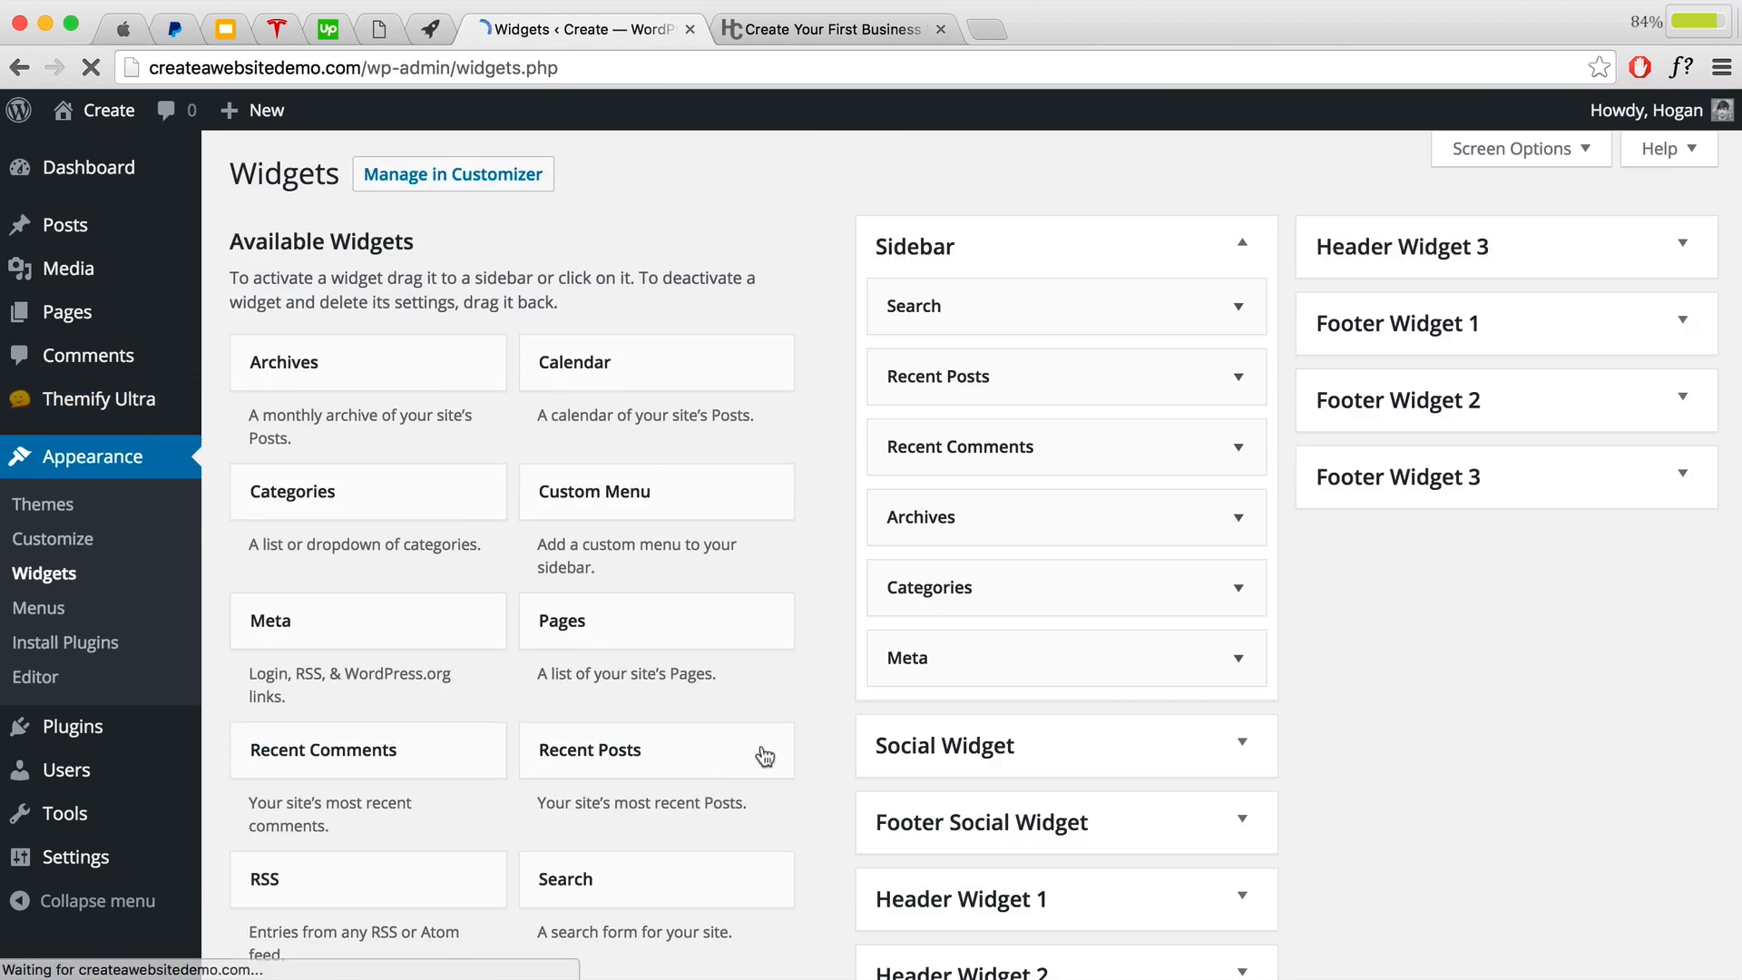
scroll(1074, 648, down, 3)
scroll(746, 669, down, 10)
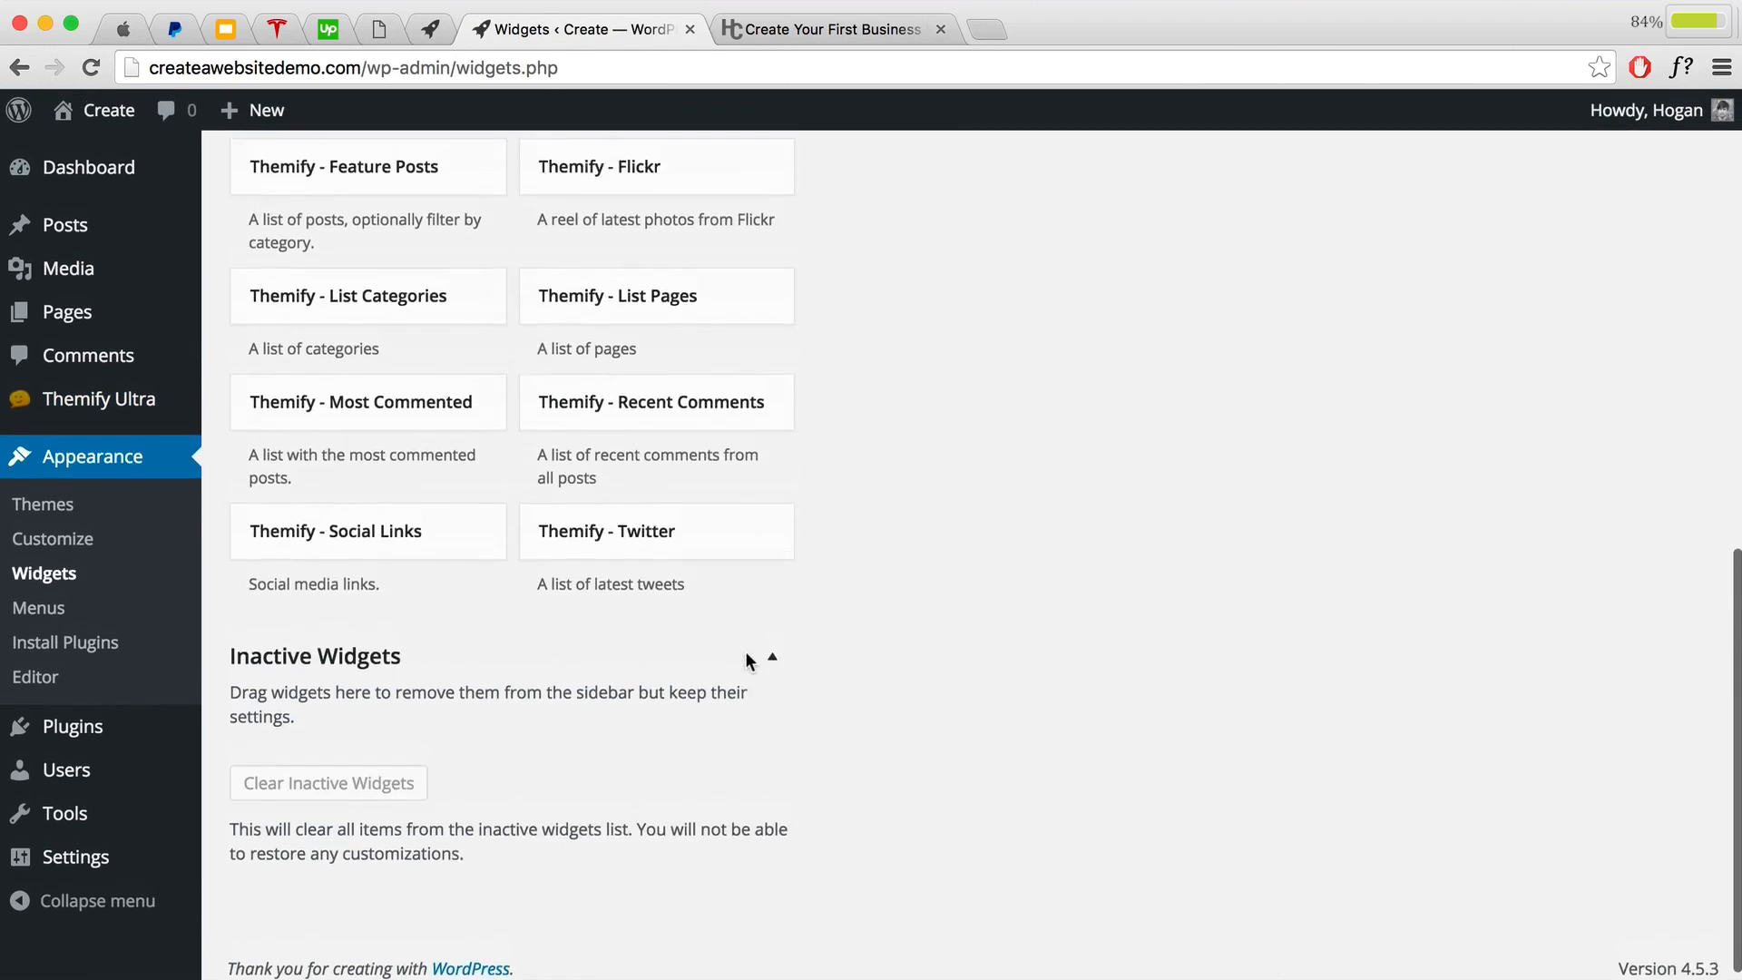
scroll(739, 668, up, 10)
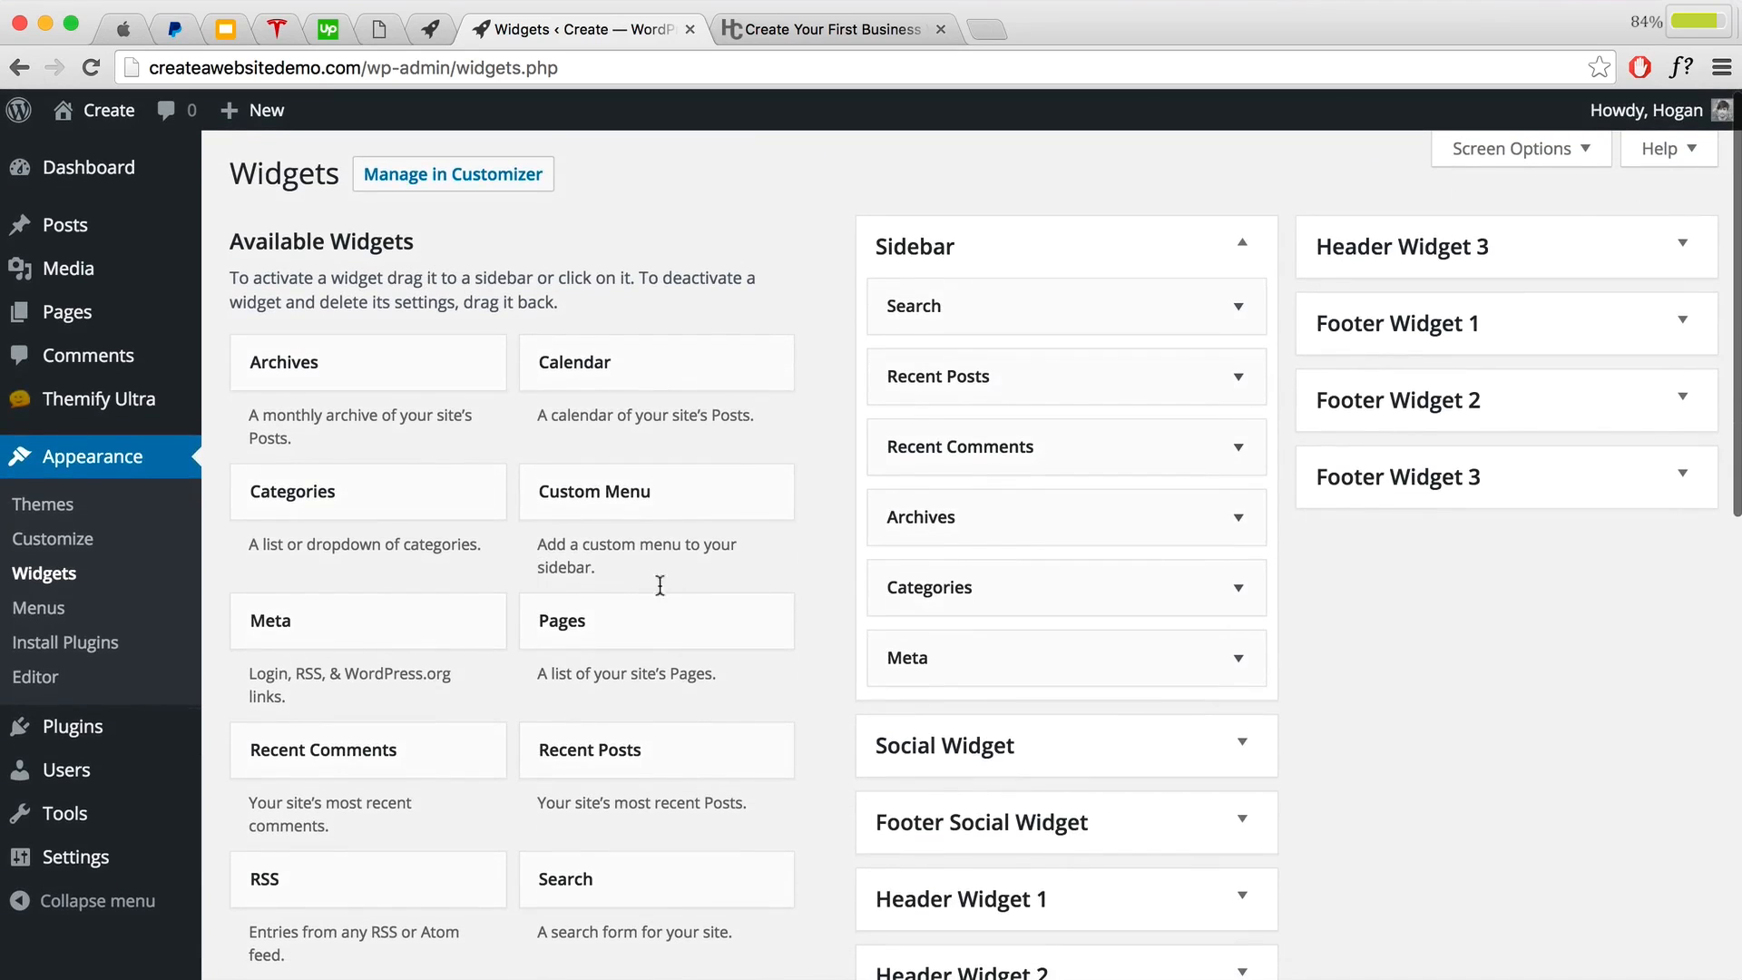
scroll(660, 585, down, 3)
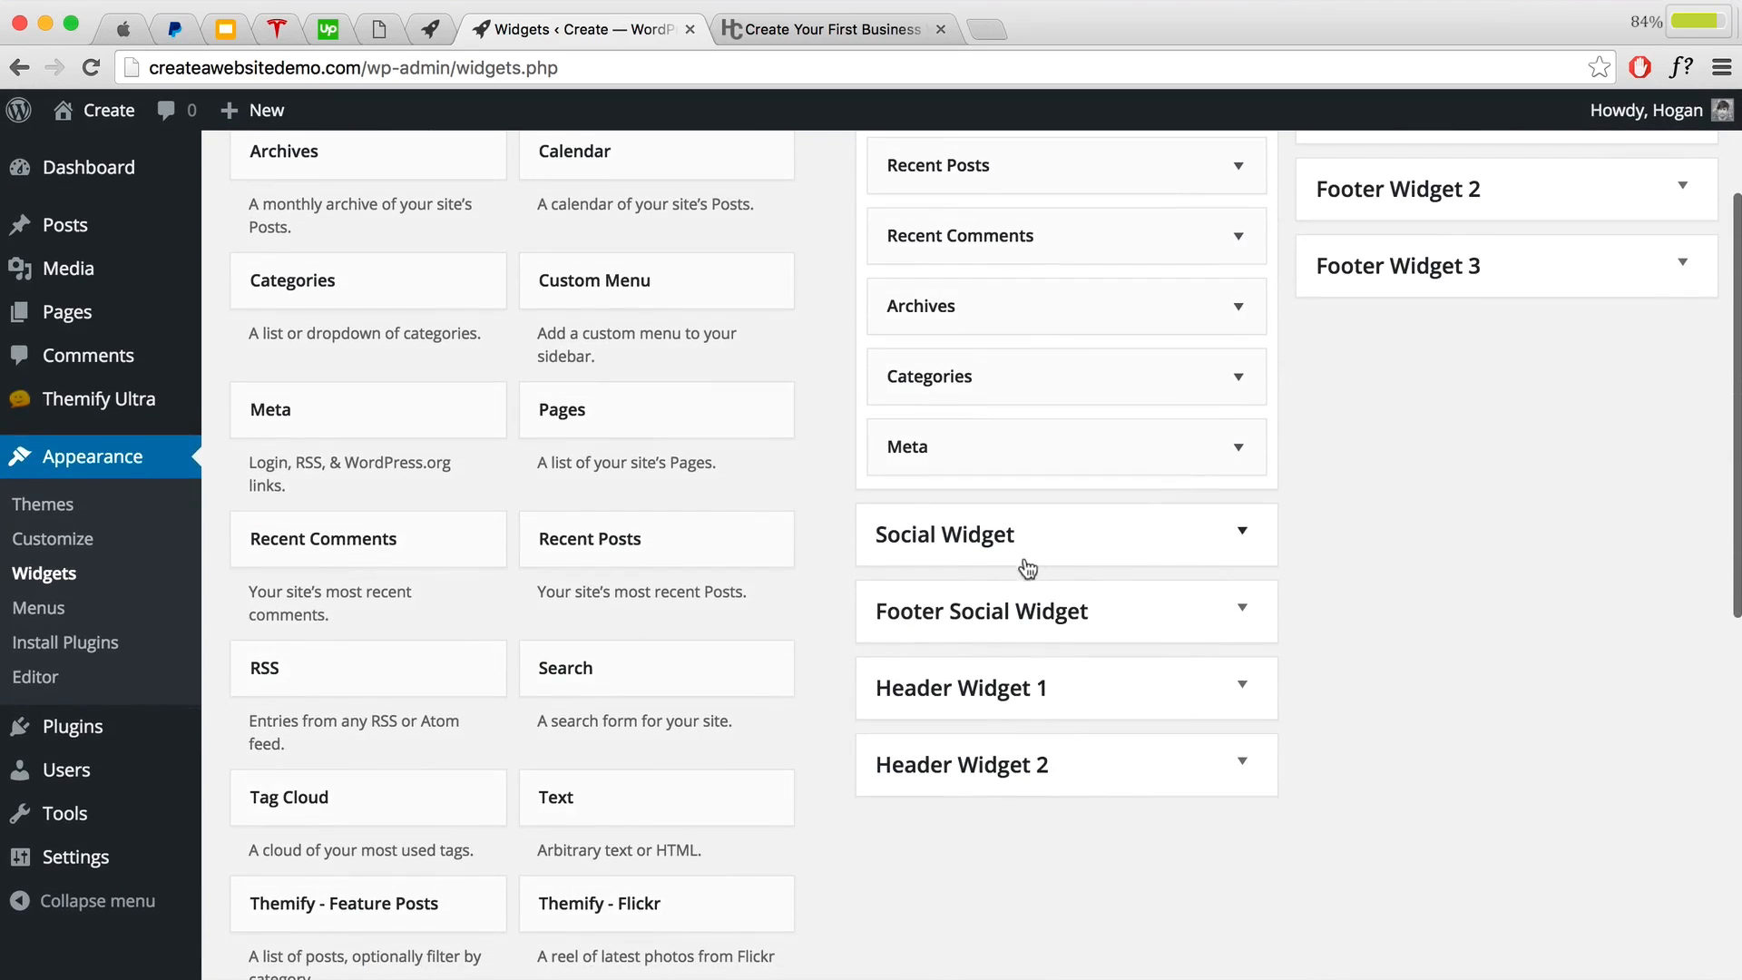
scroll(661, 540, down, 7)
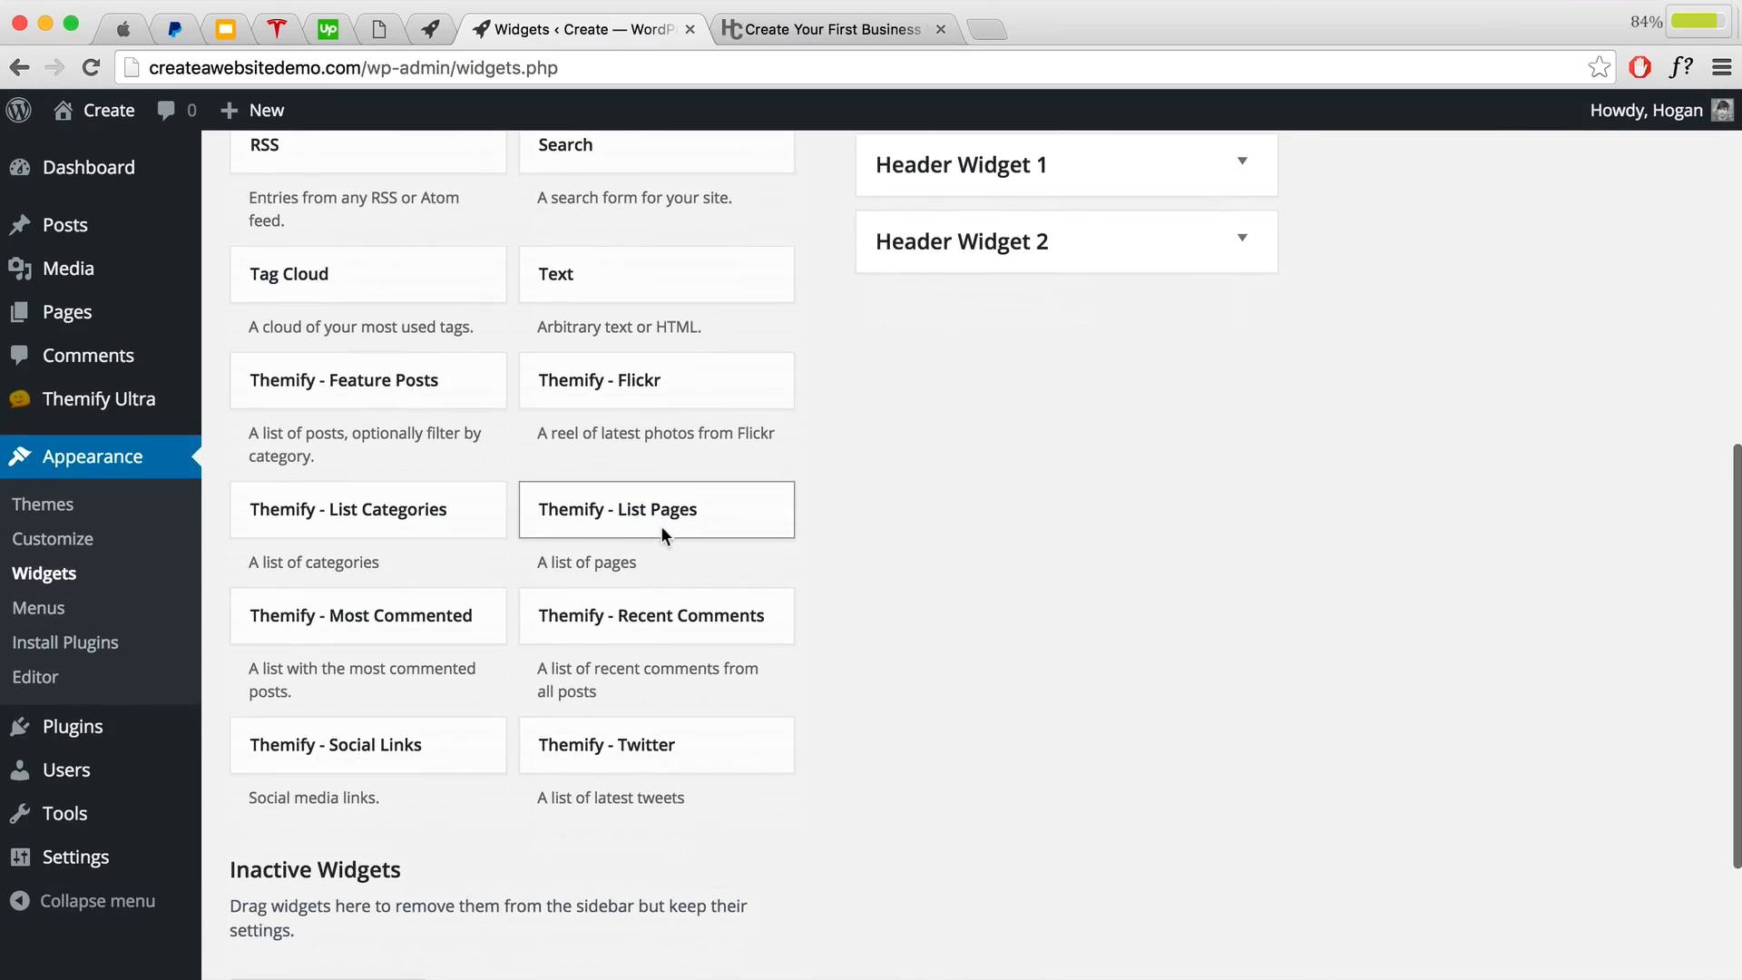
drag(302, 745, 957, 530)
Step: Tick Open link in new window, save the widget, and visit the live site
scroll(1112, 640, down, 1)
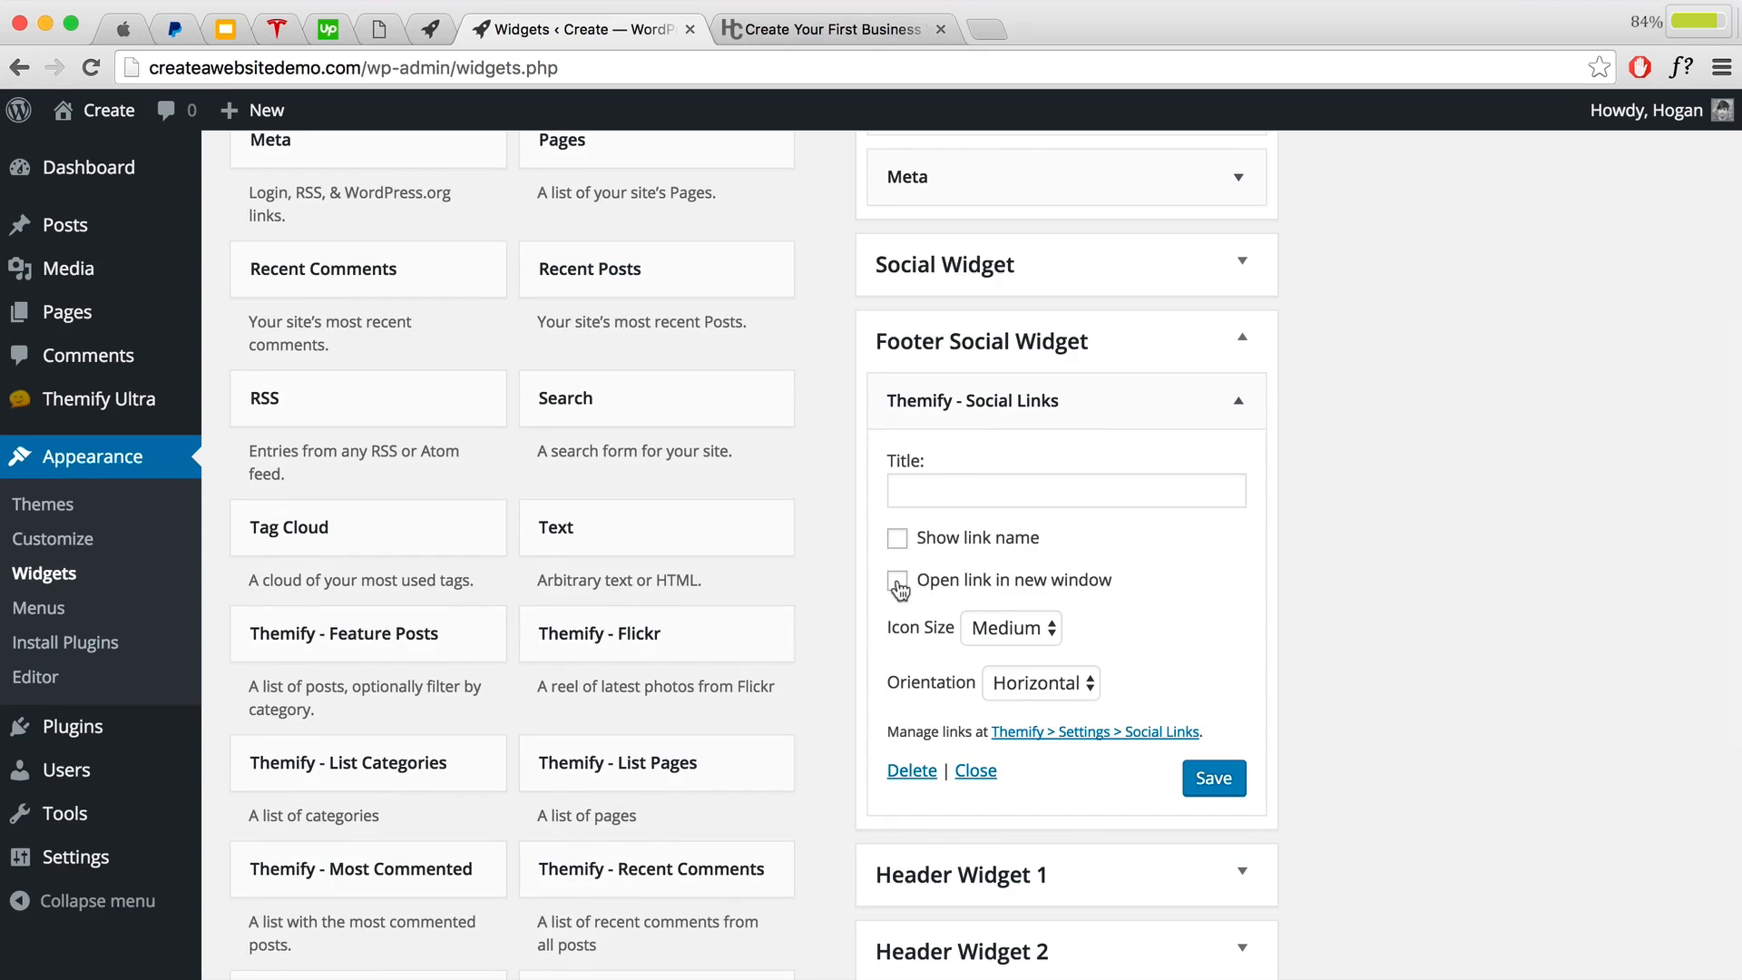
scroll(899, 589, down, 1)
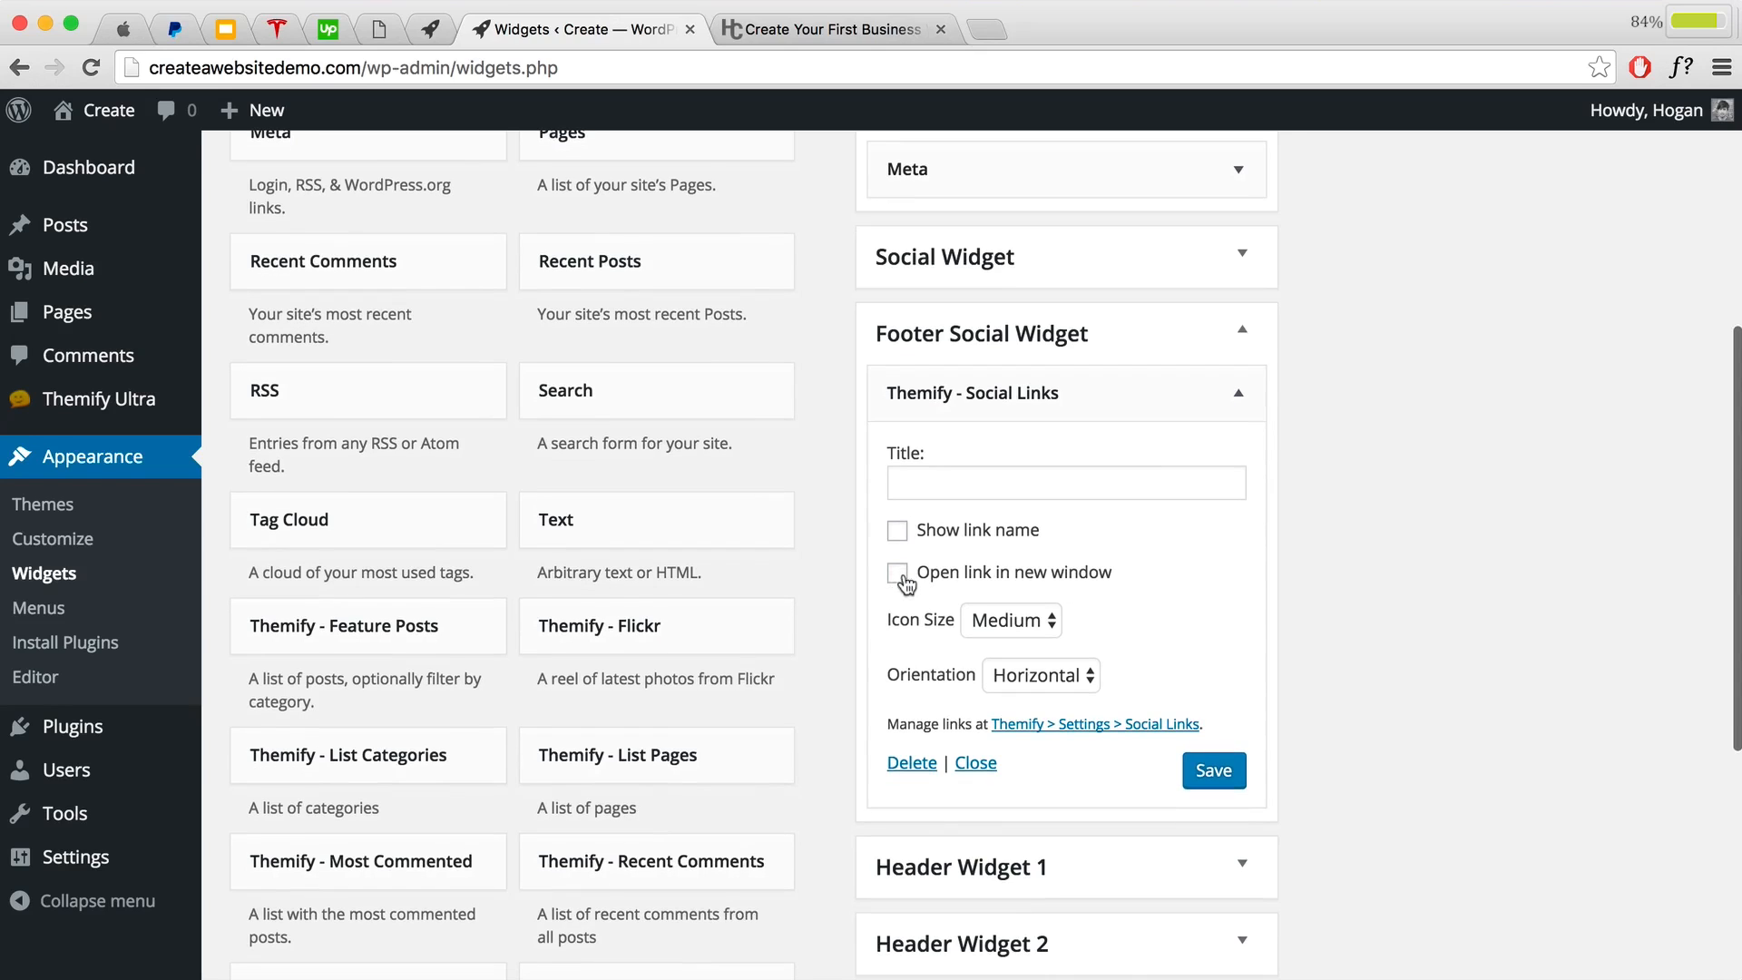
click(897, 580)
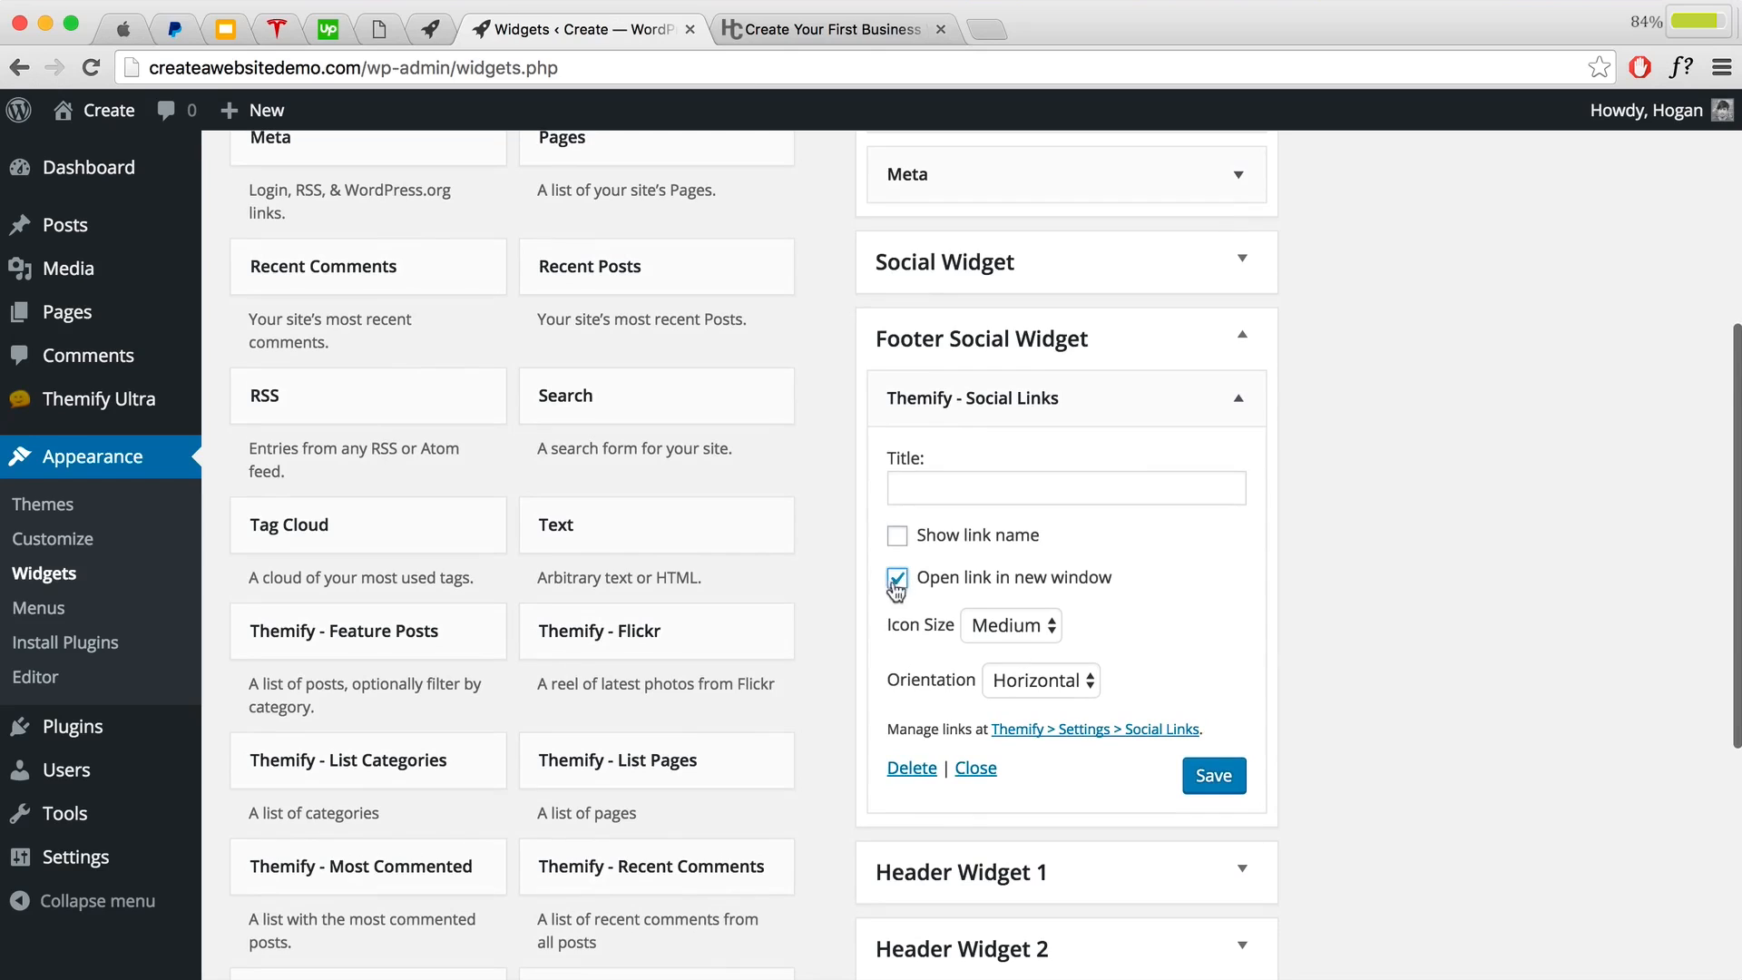
click(1184, 779)
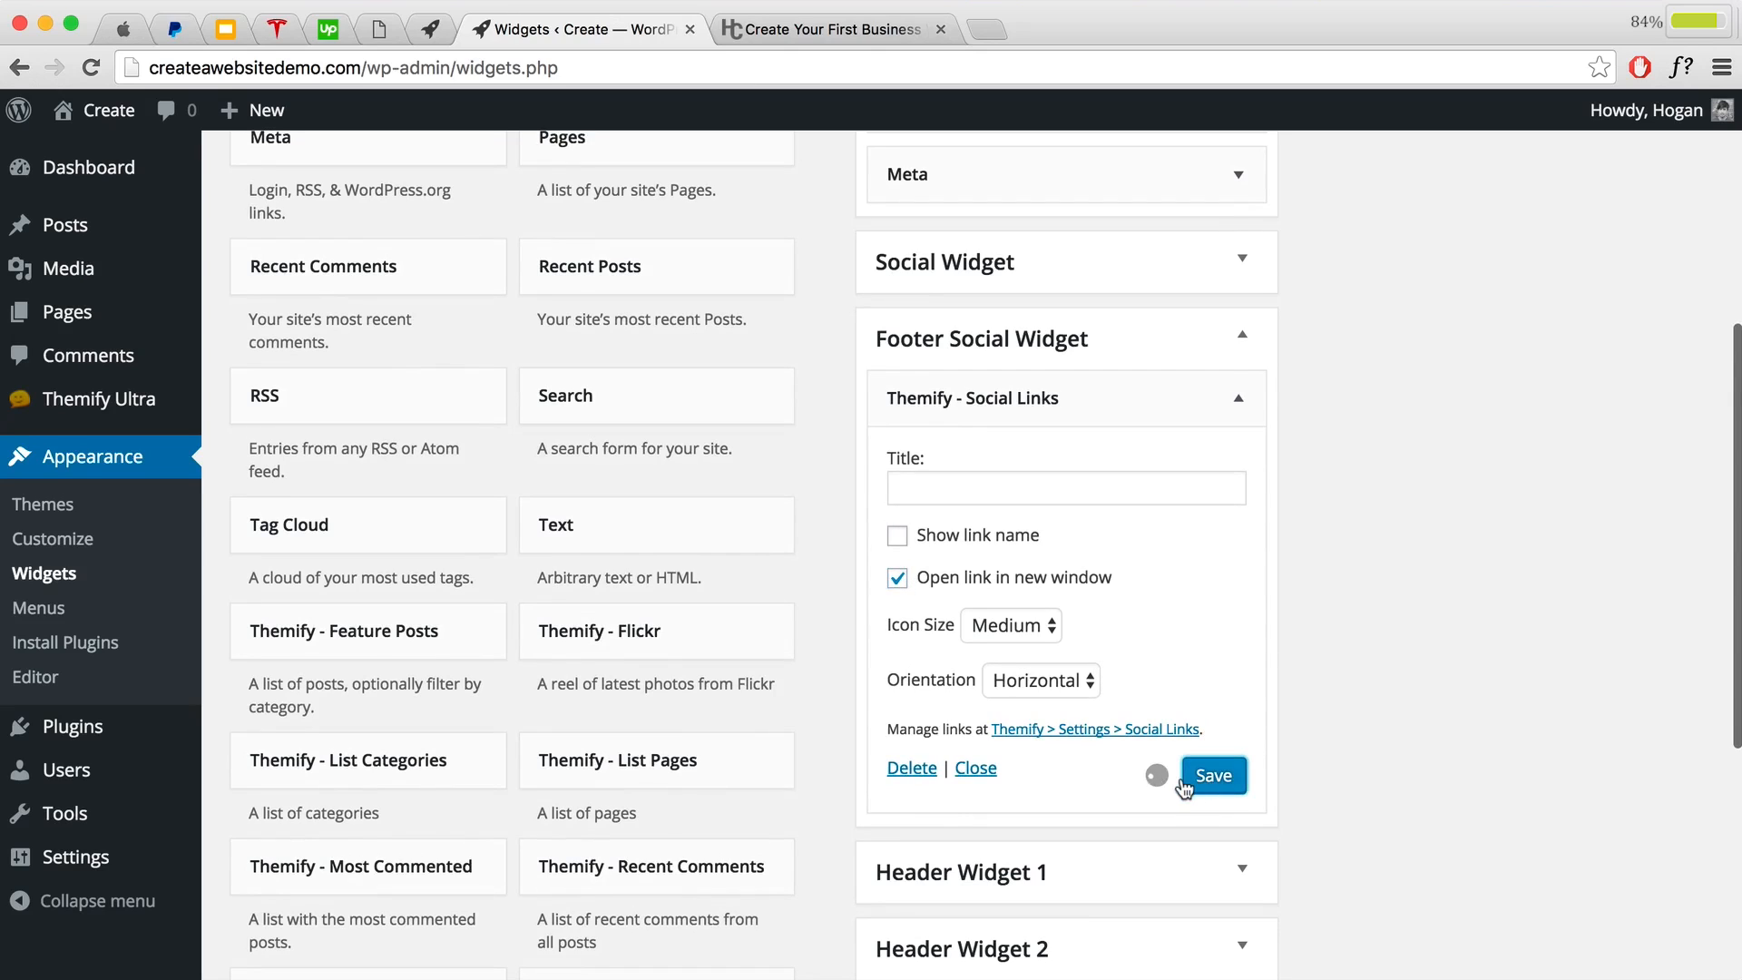
mouse_move(107, 113)
click(89, 161)
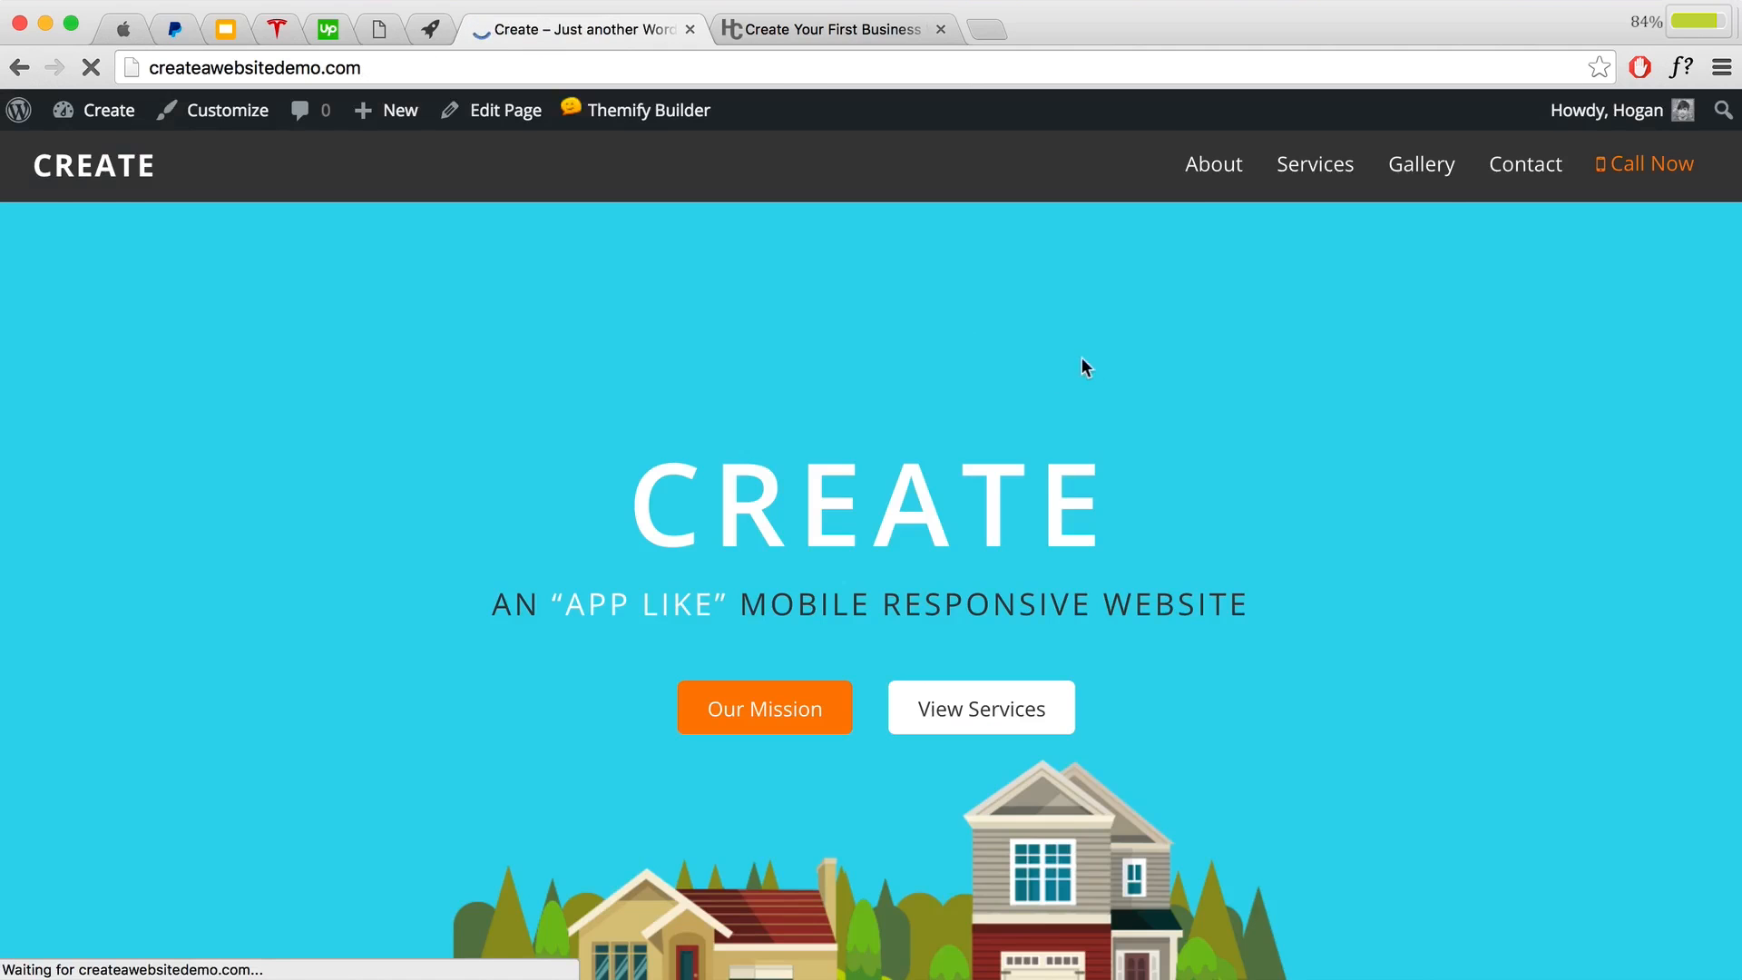
Step: Review the footer's social icons and 'Inspired by' credit line, then return to the Dashboard
scroll(1085, 367, down, 15)
scroll(1084, 374, down, 2)
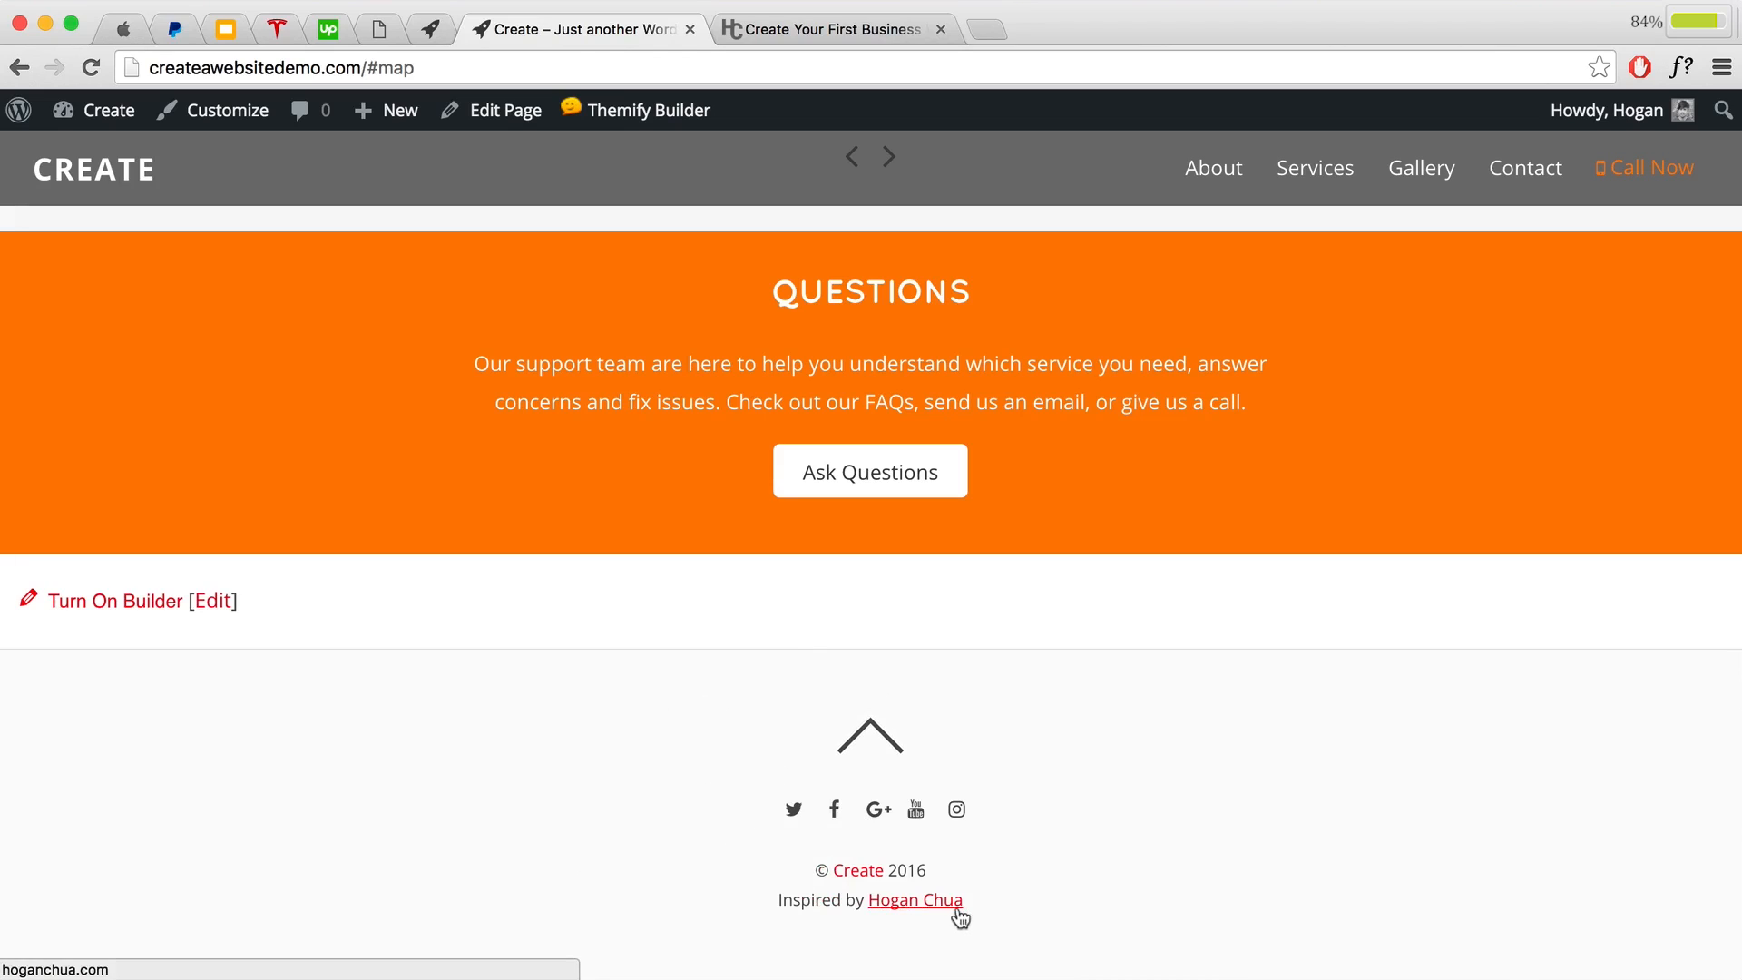
drag(773, 898, 972, 898)
click(810, 901)
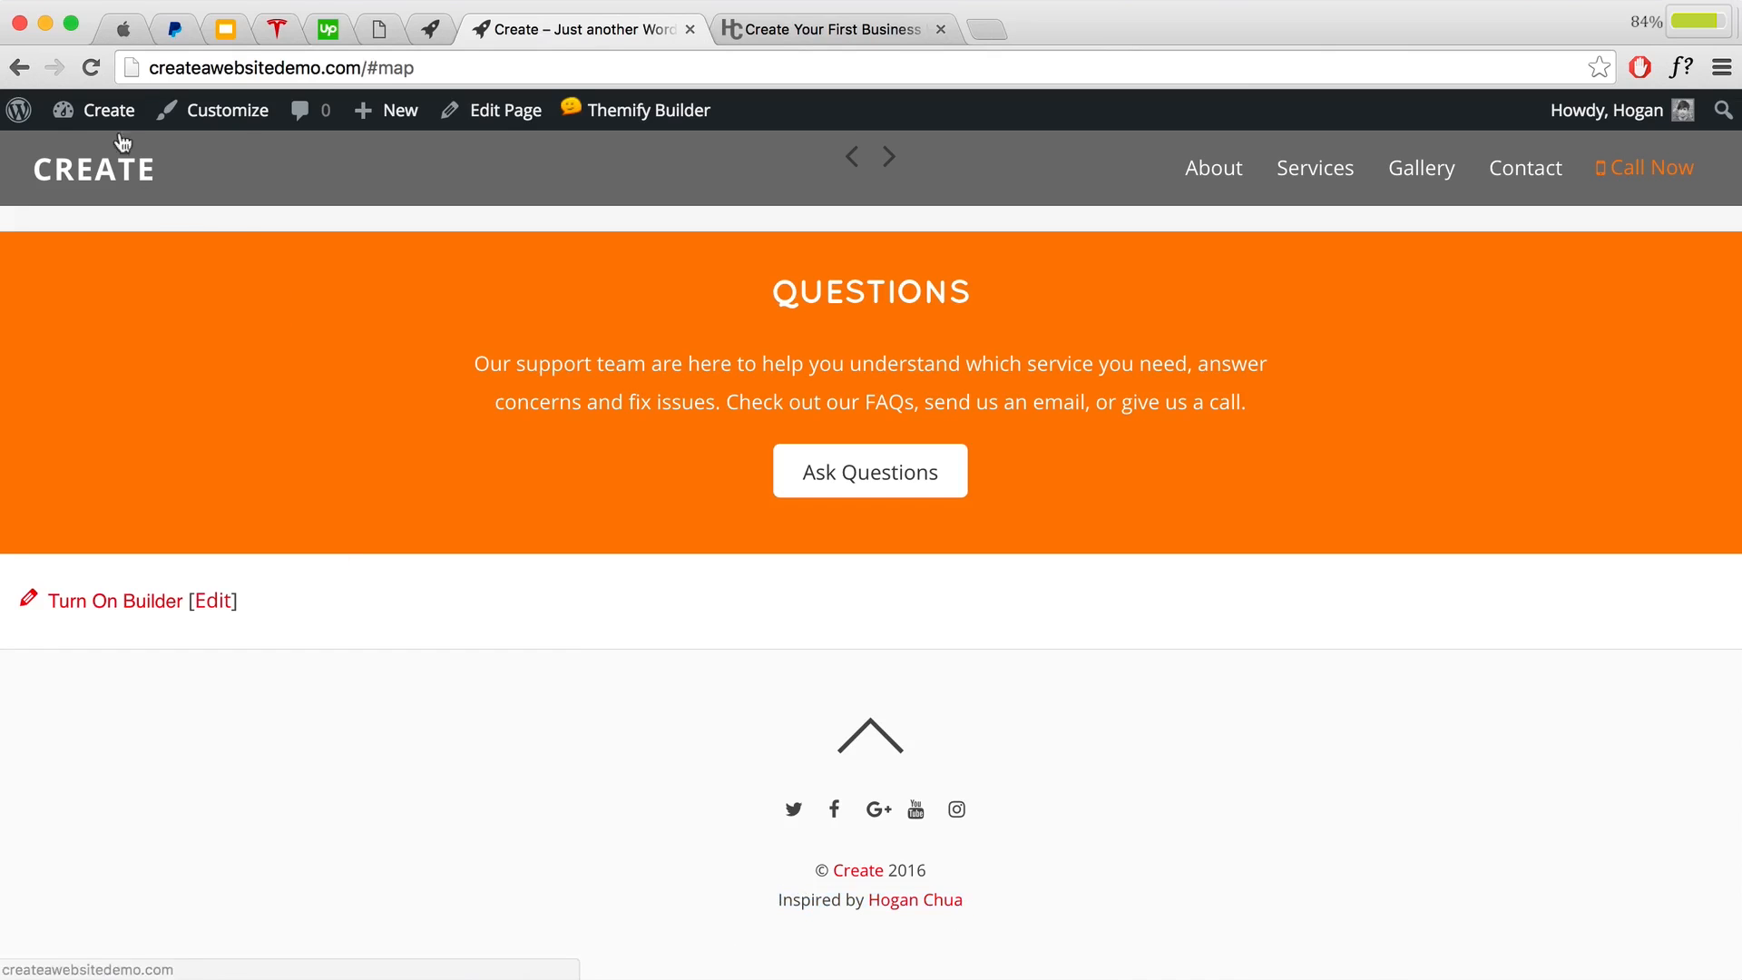
mouse_move(108, 109)
click(141, 162)
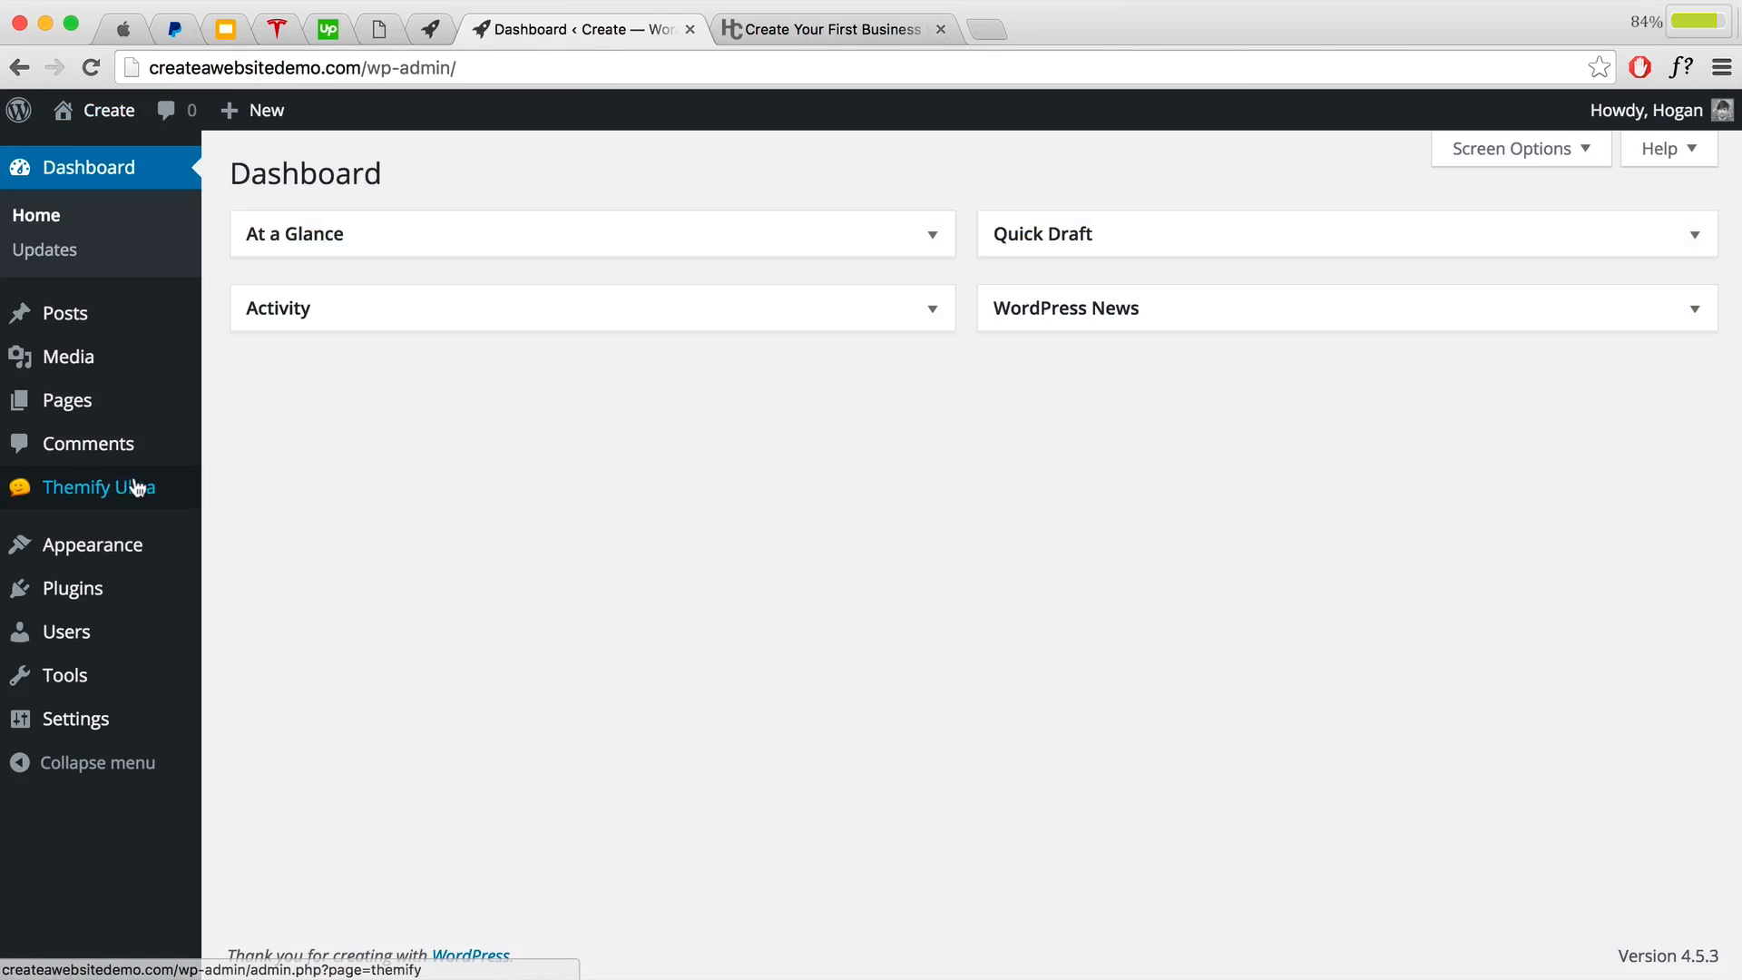
Step: Open the Theme Settings section of Themify Settings
mouse_move(194, 490)
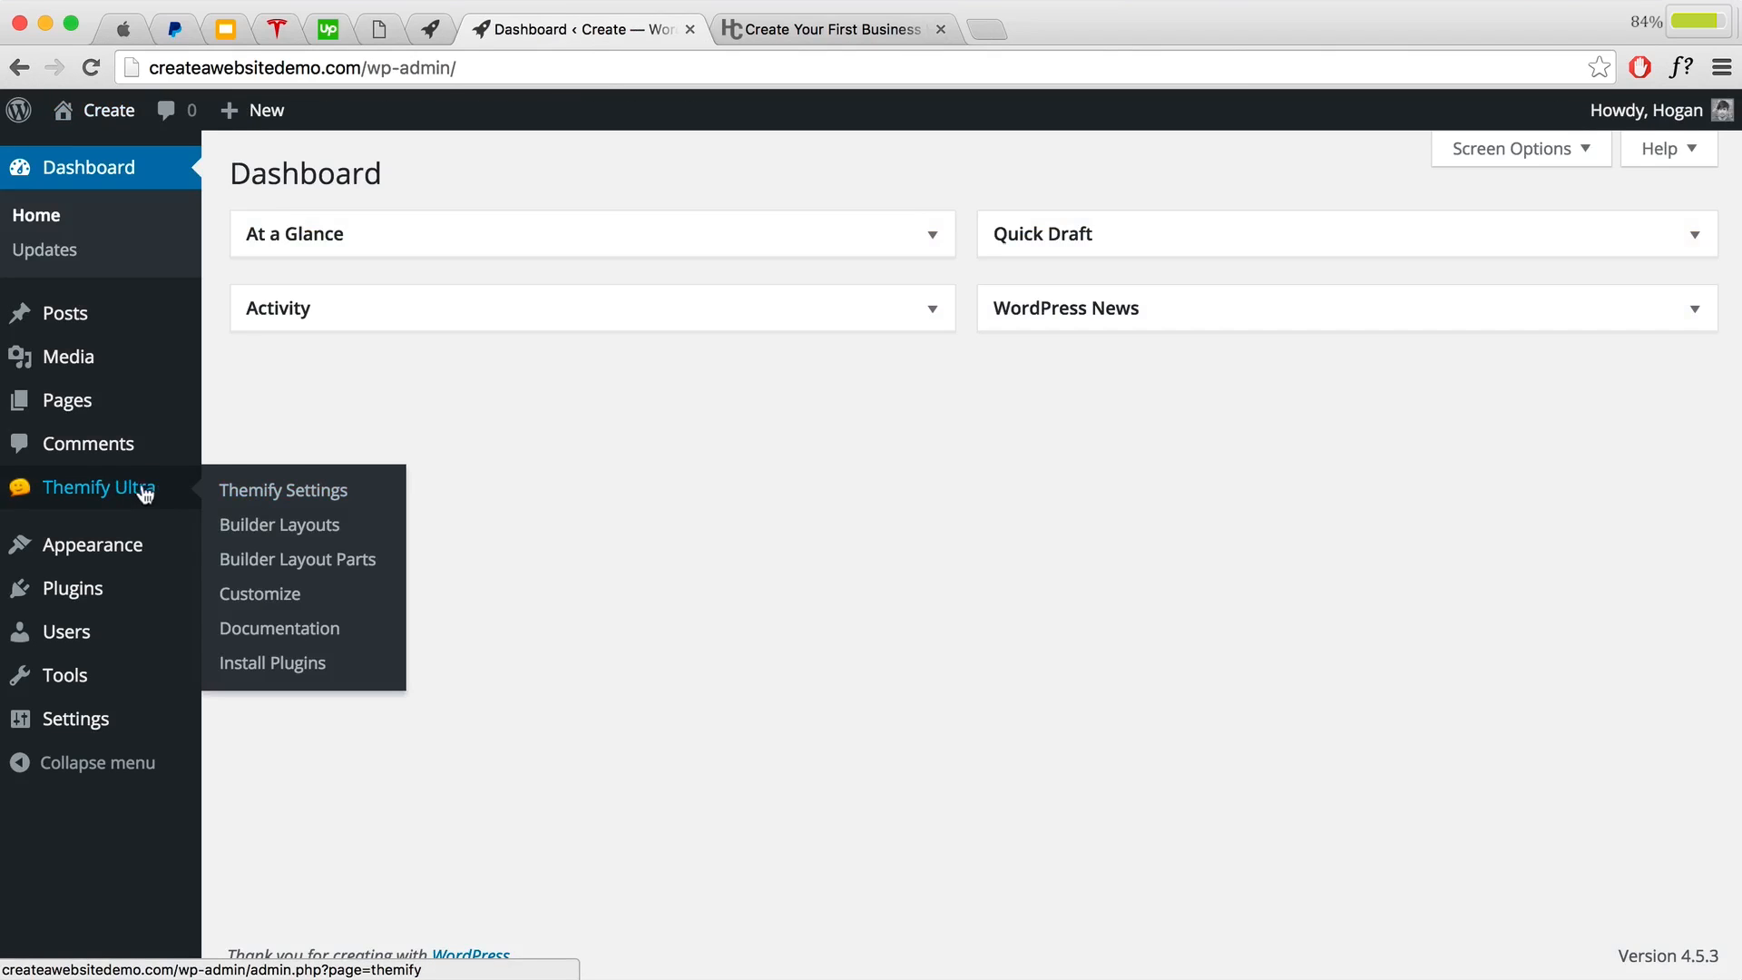
click(249, 490)
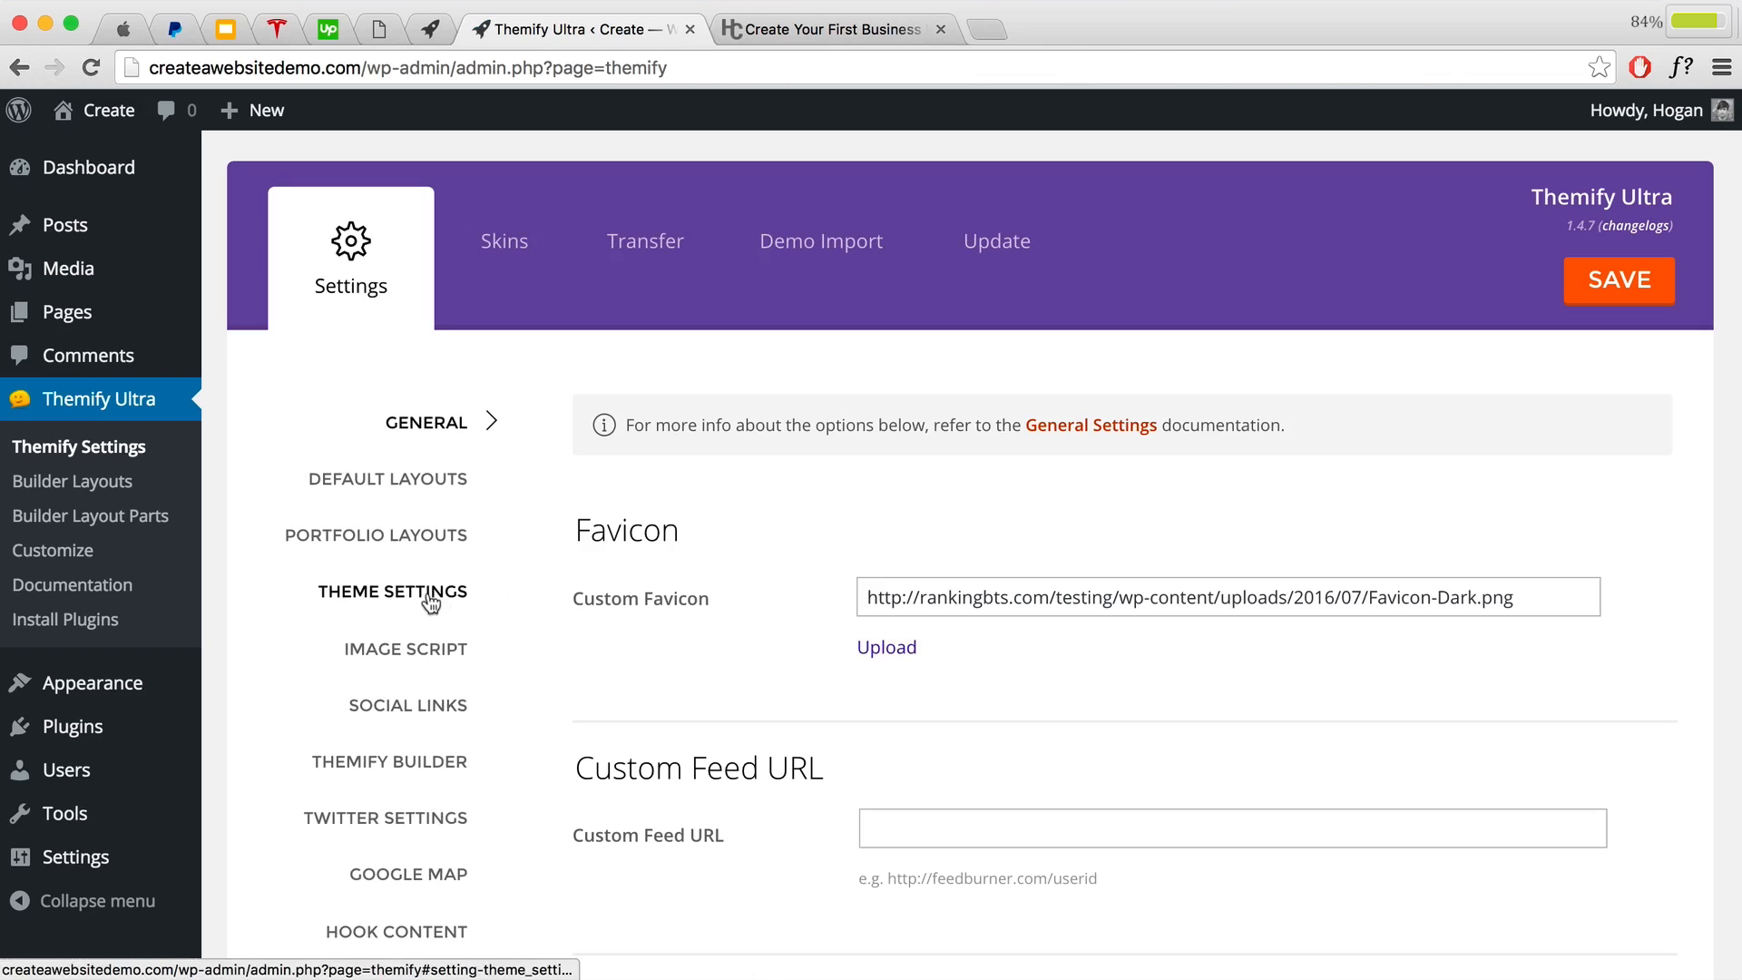
click(424, 595)
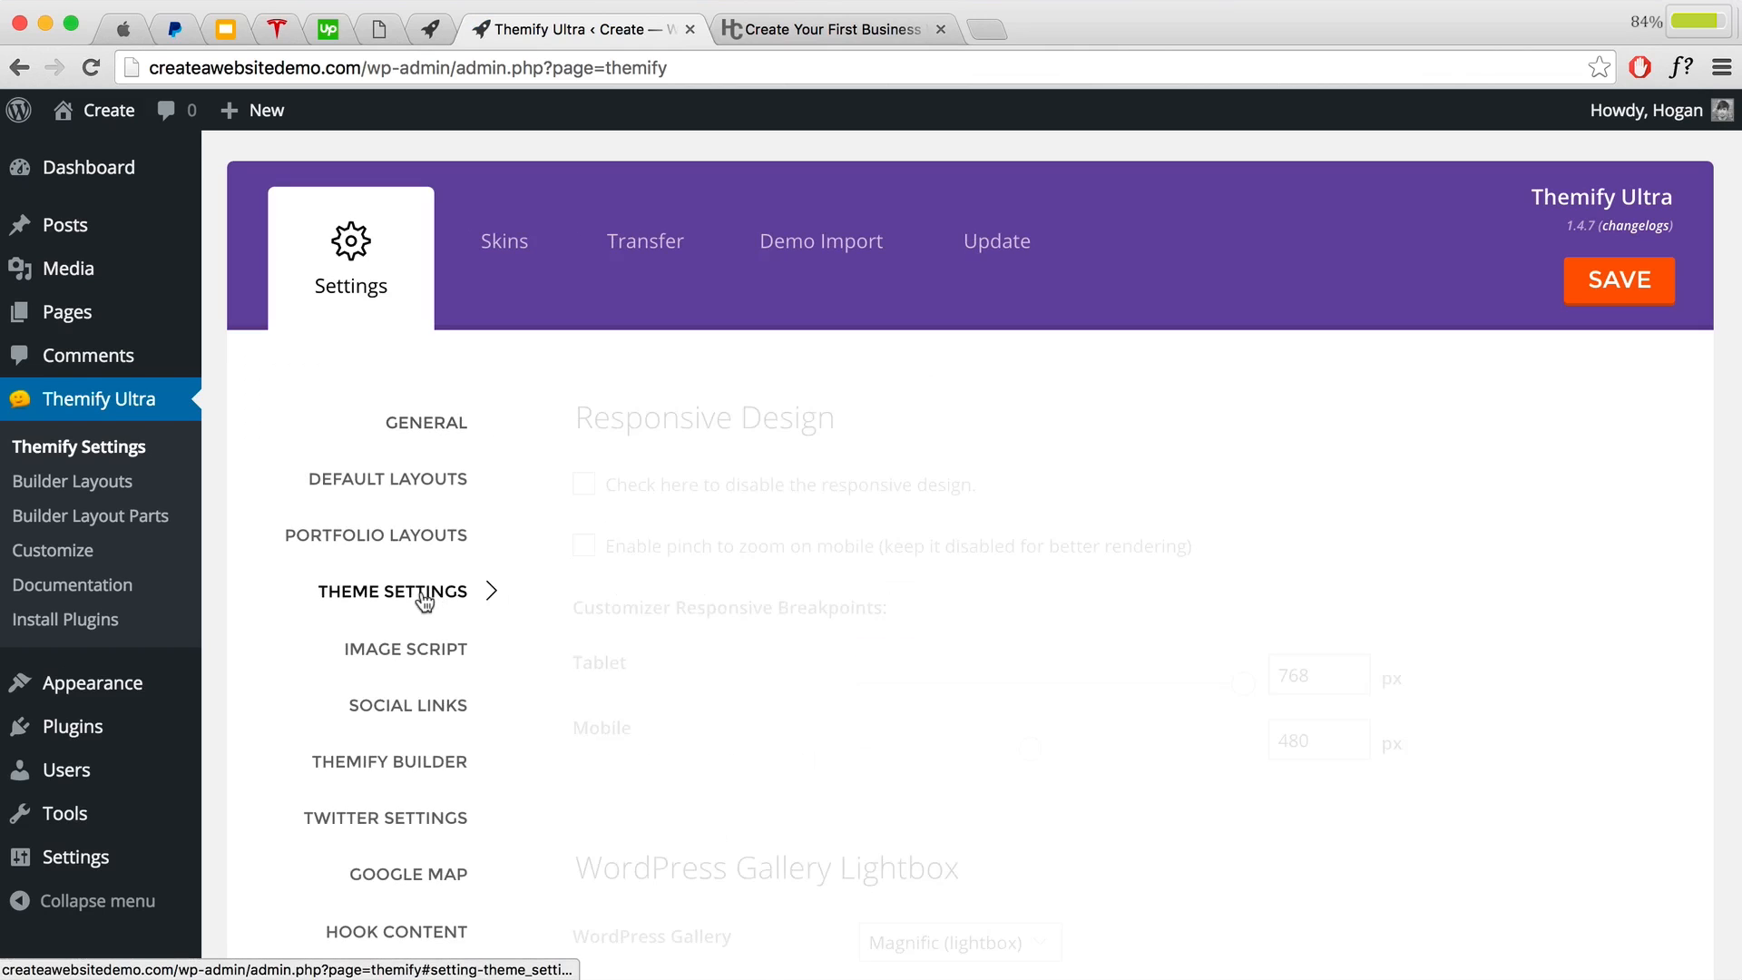
scroll(845, 650, down, 20)
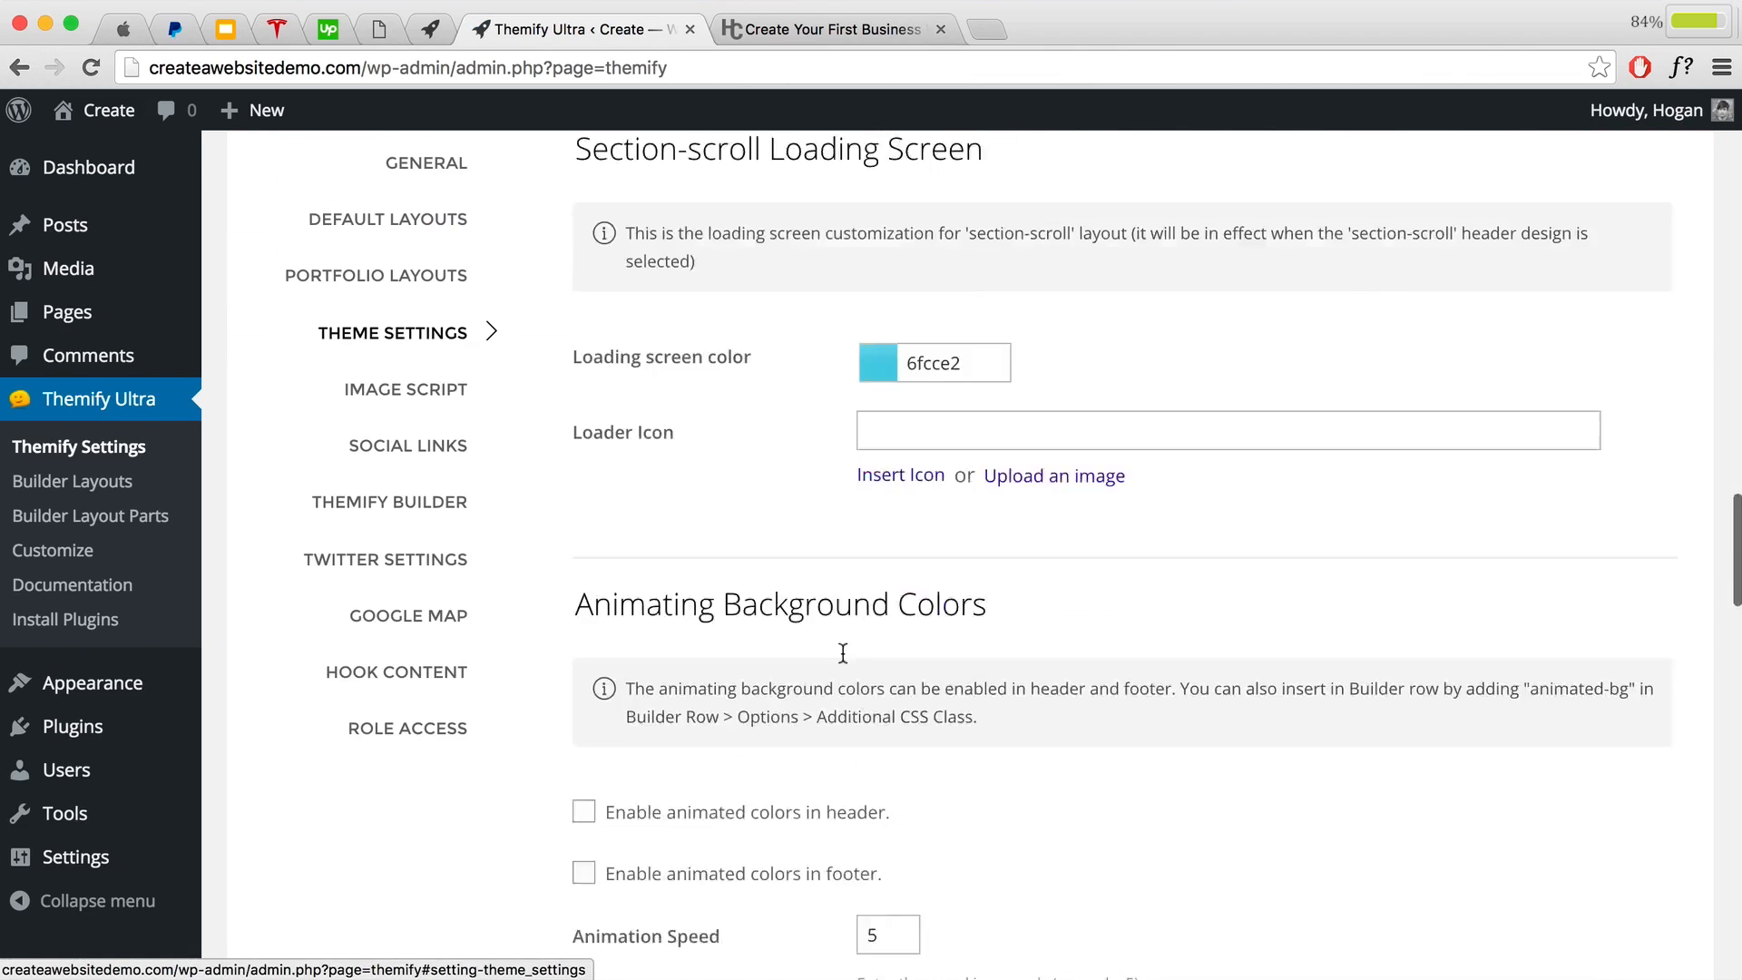
scroll(842, 651, down, 20)
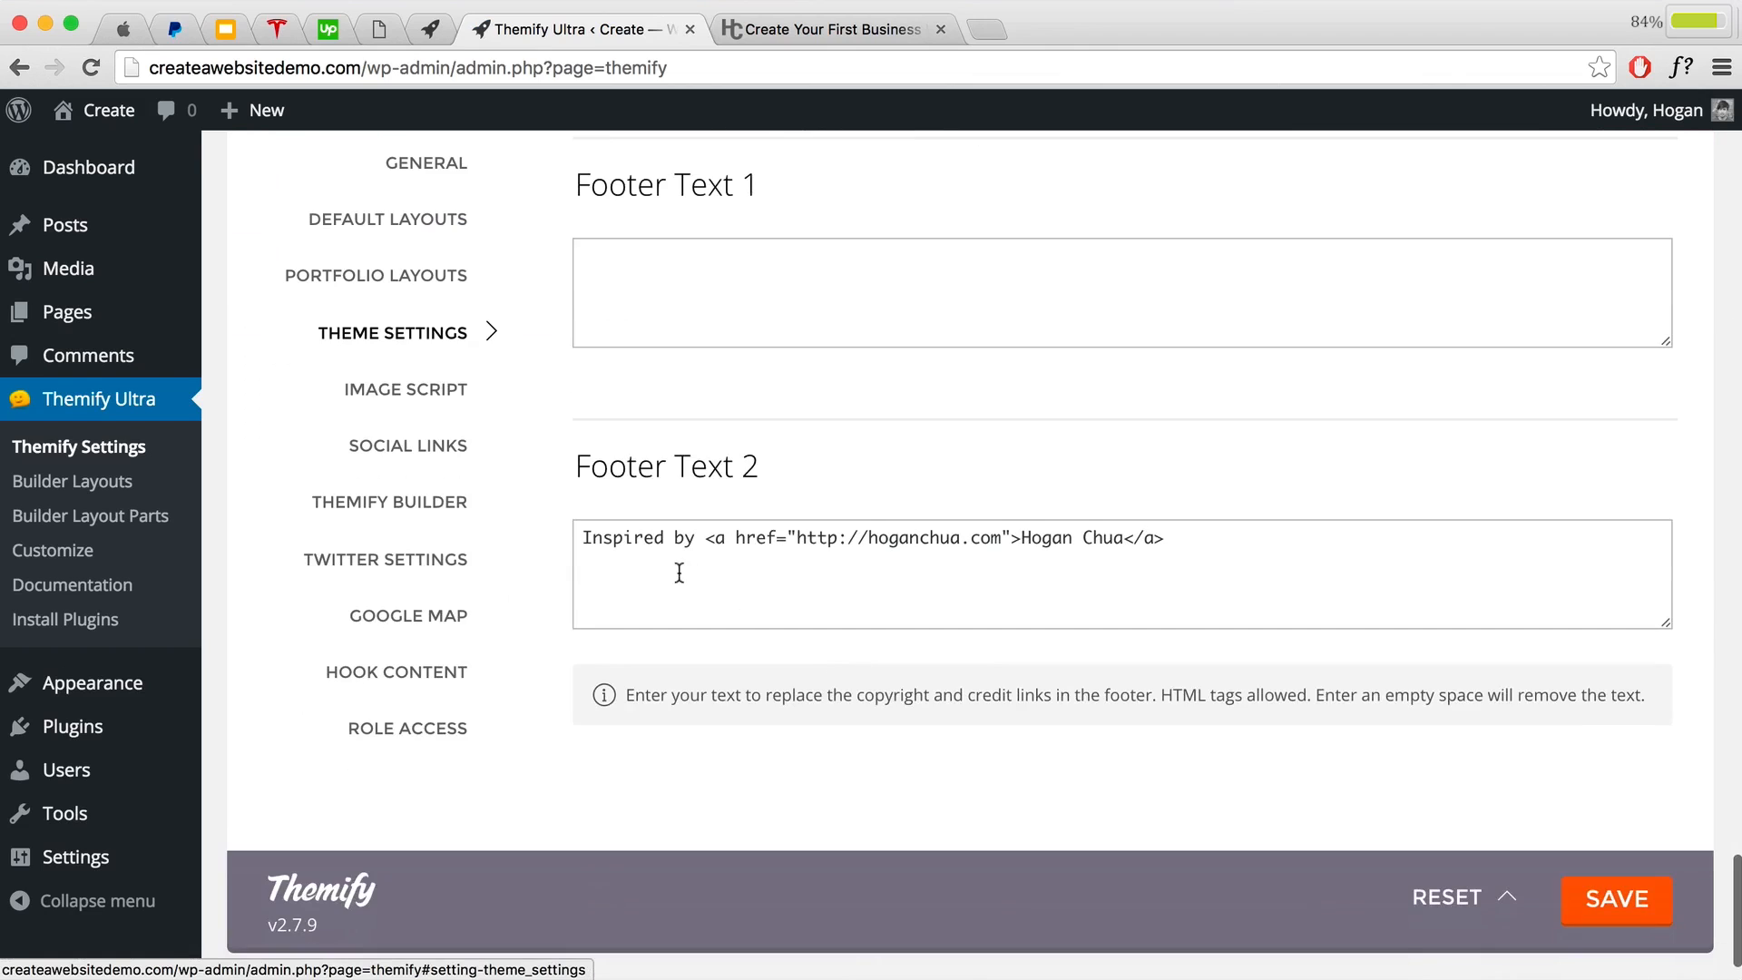
scroll(689, 400, up, 1)
Step: Delete the Footer Text 2 credit line so the field is empty
drag(764, 243, 575, 245)
drag(777, 505, 575, 519)
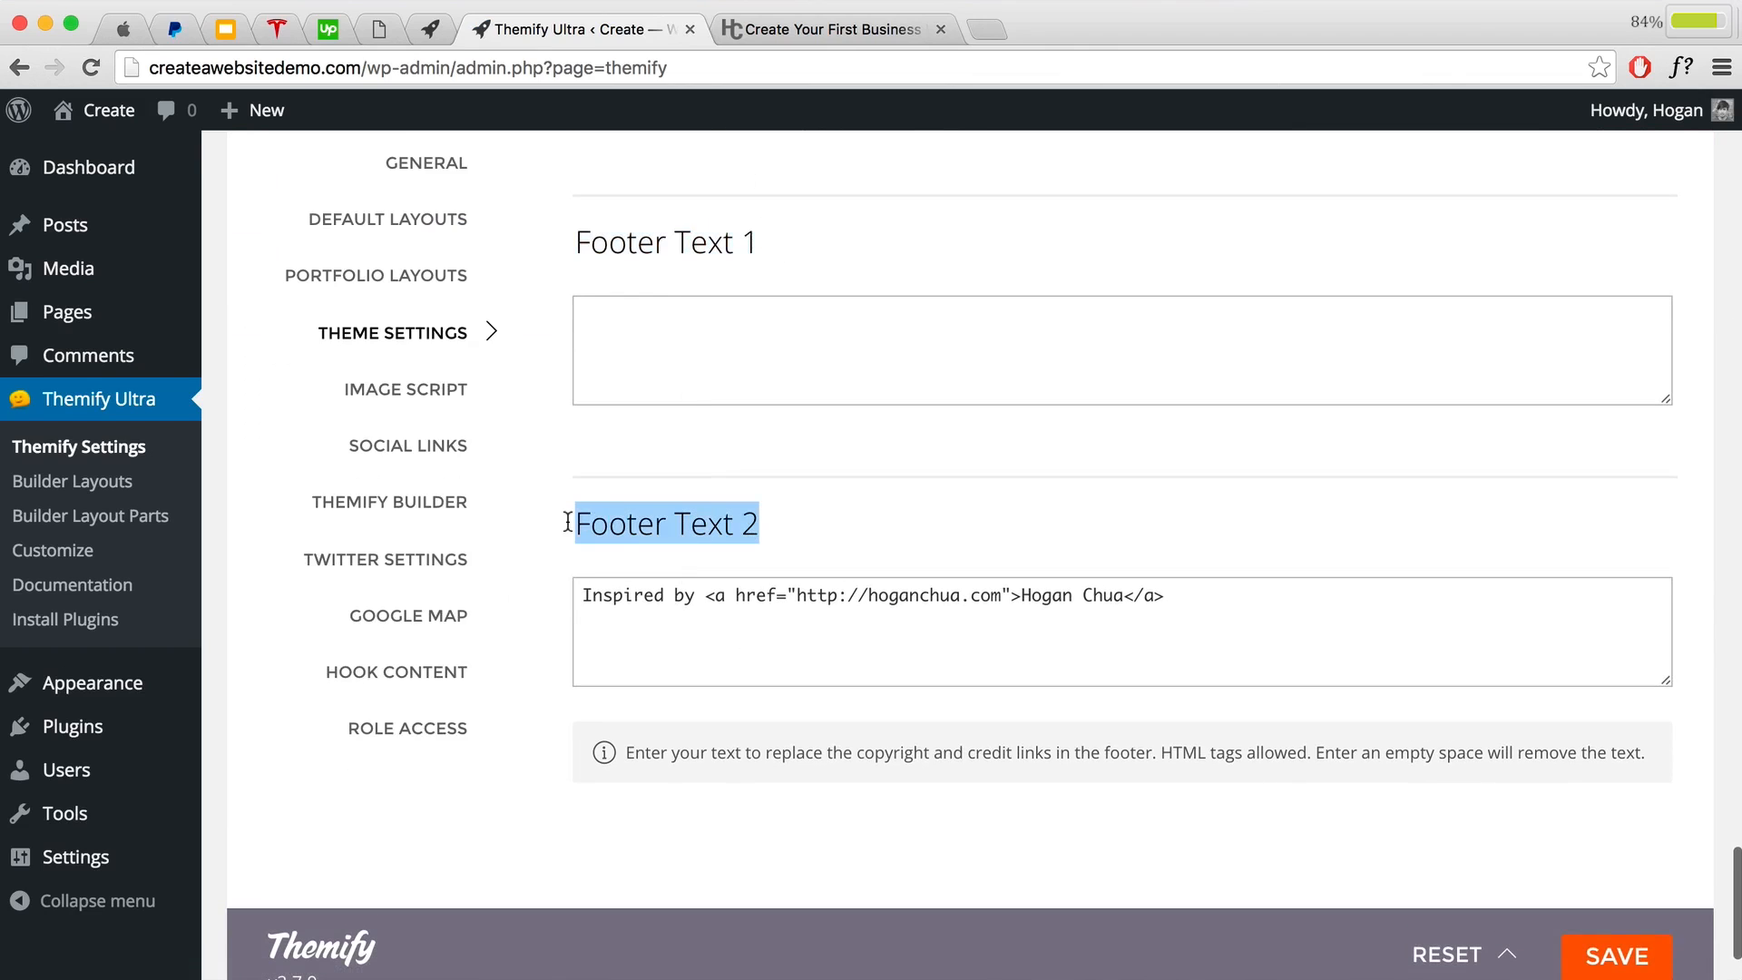
click(639, 364)
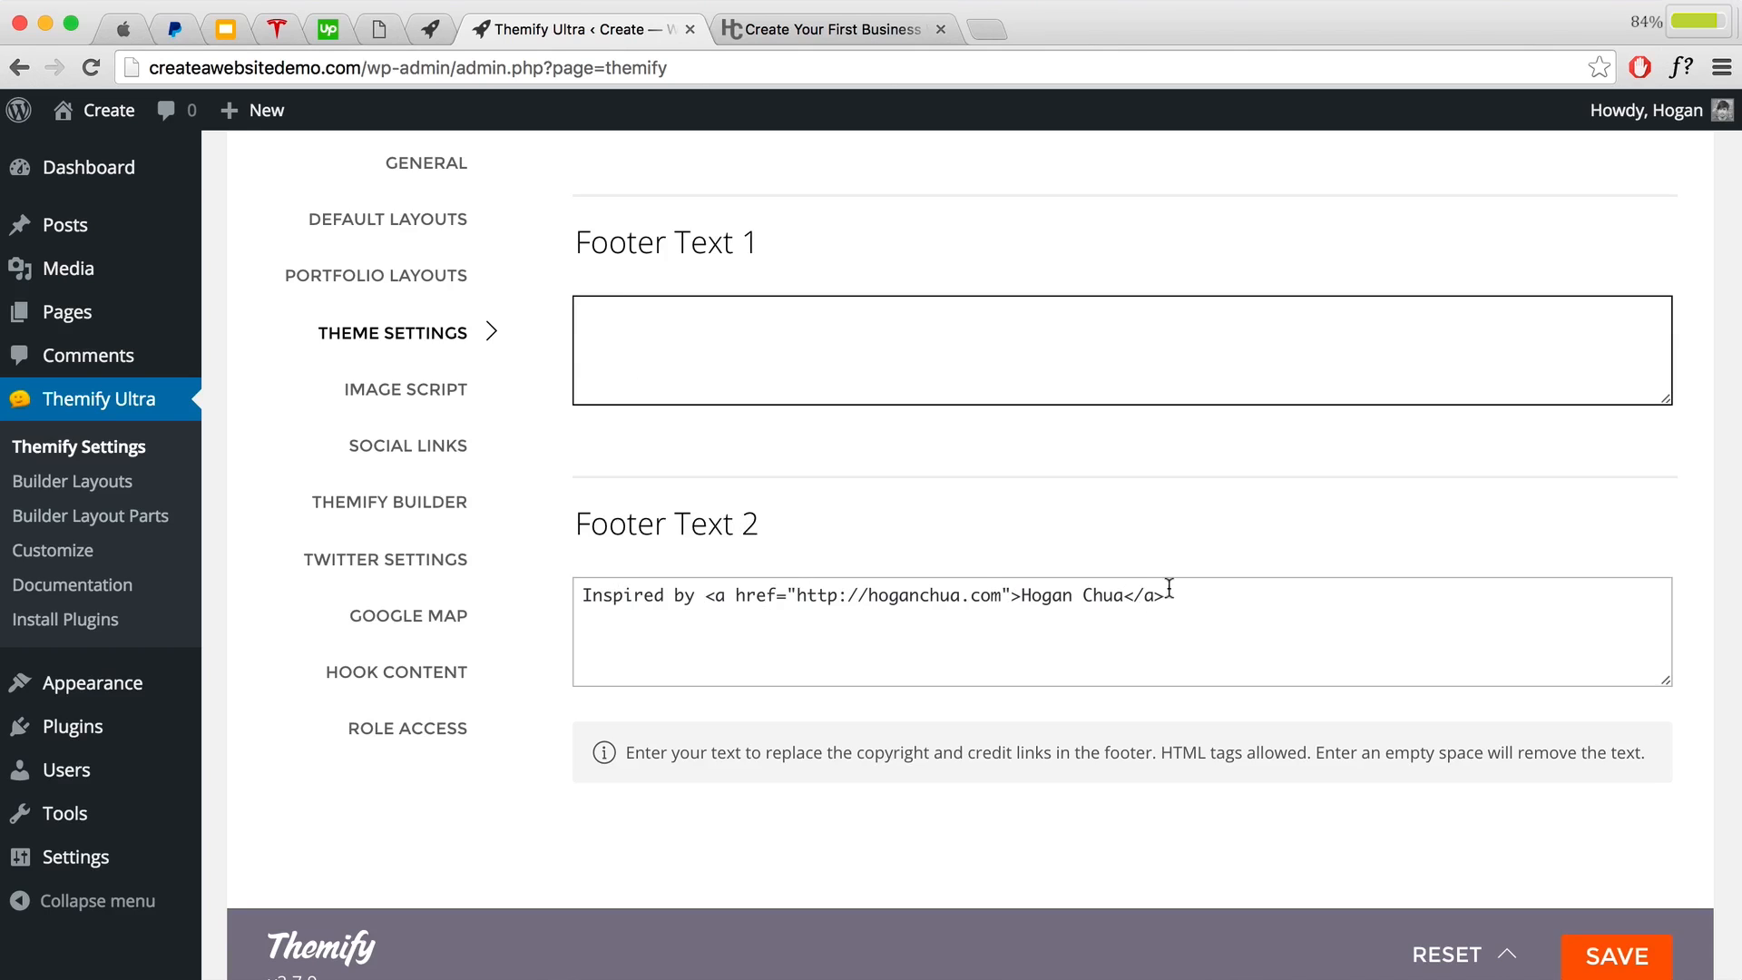
drag(1169, 588, 550, 586)
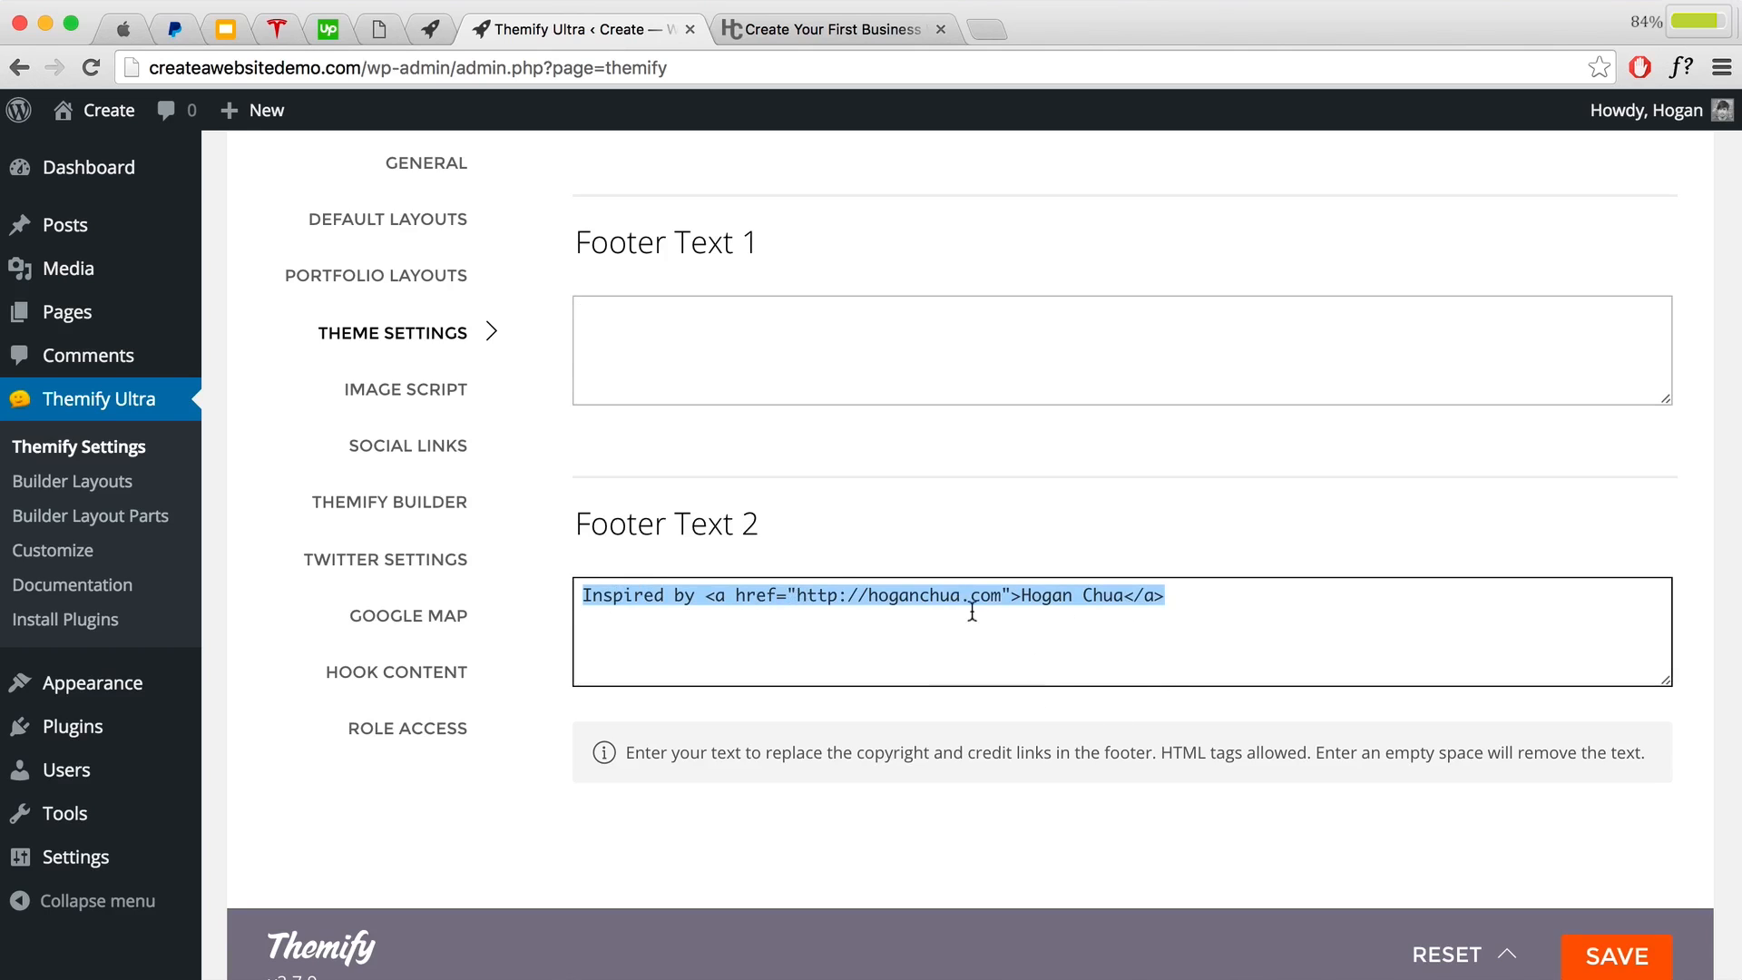
click(1033, 610)
drag(1190, 602, 542, 582)
key(BackSpace)
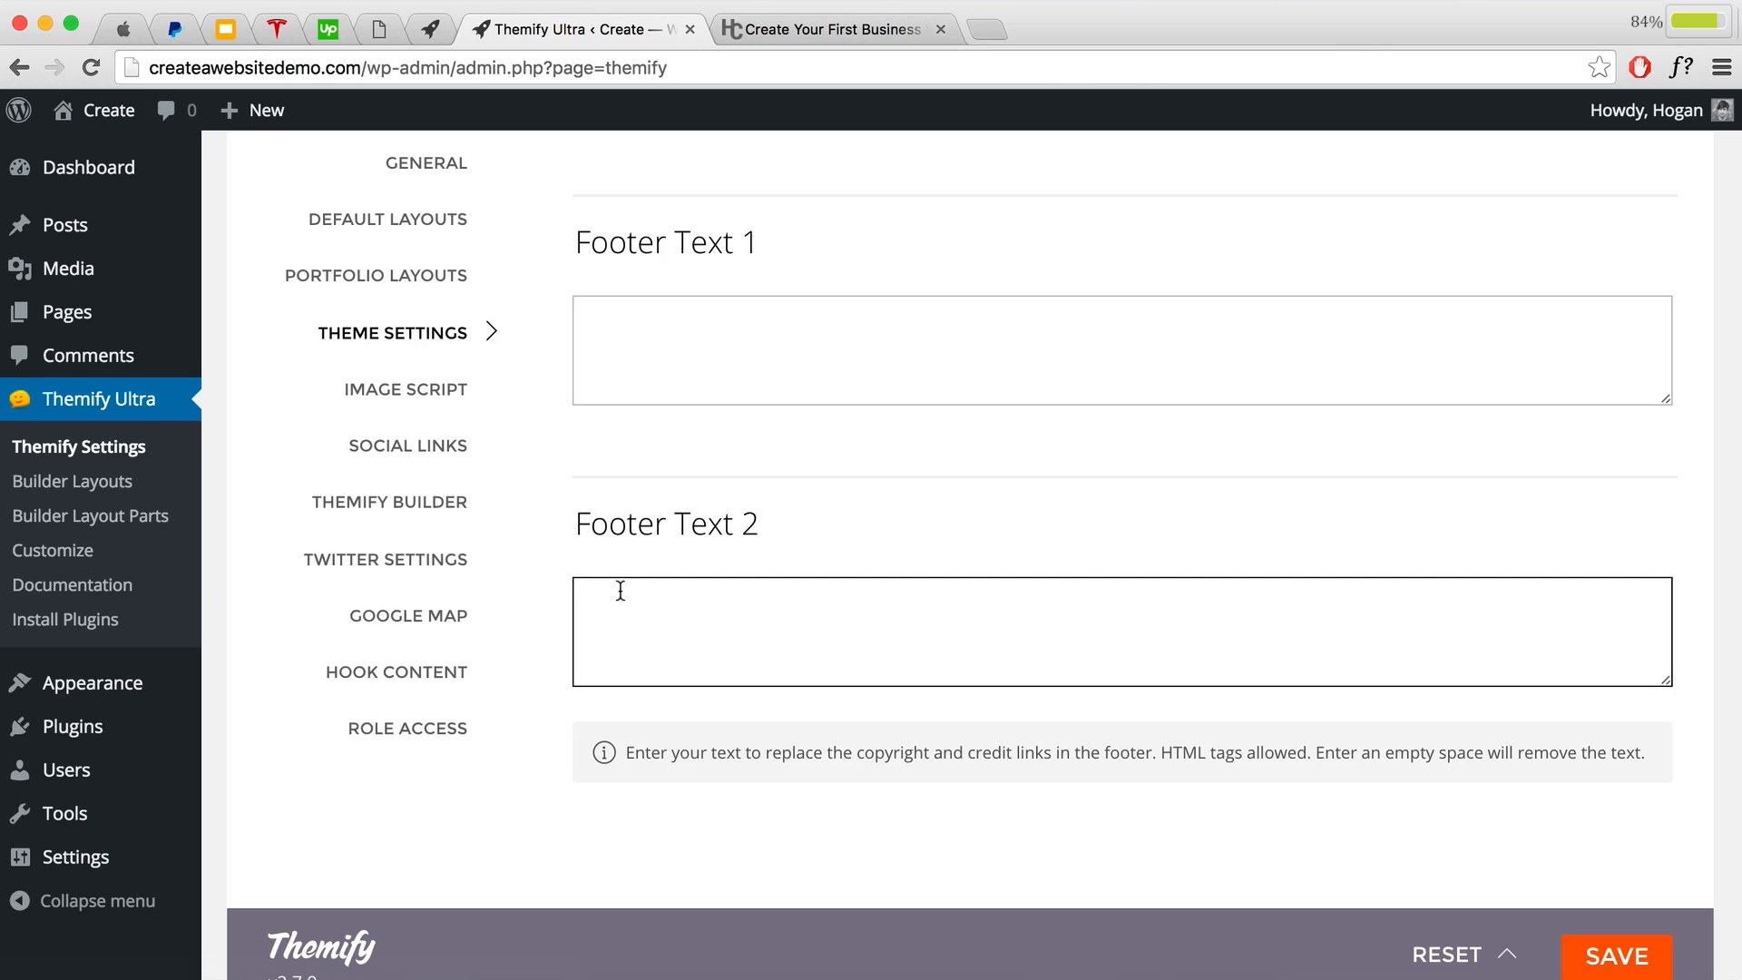
Step: Visit the live site and launch the Customizer
mouse_move(100, 110)
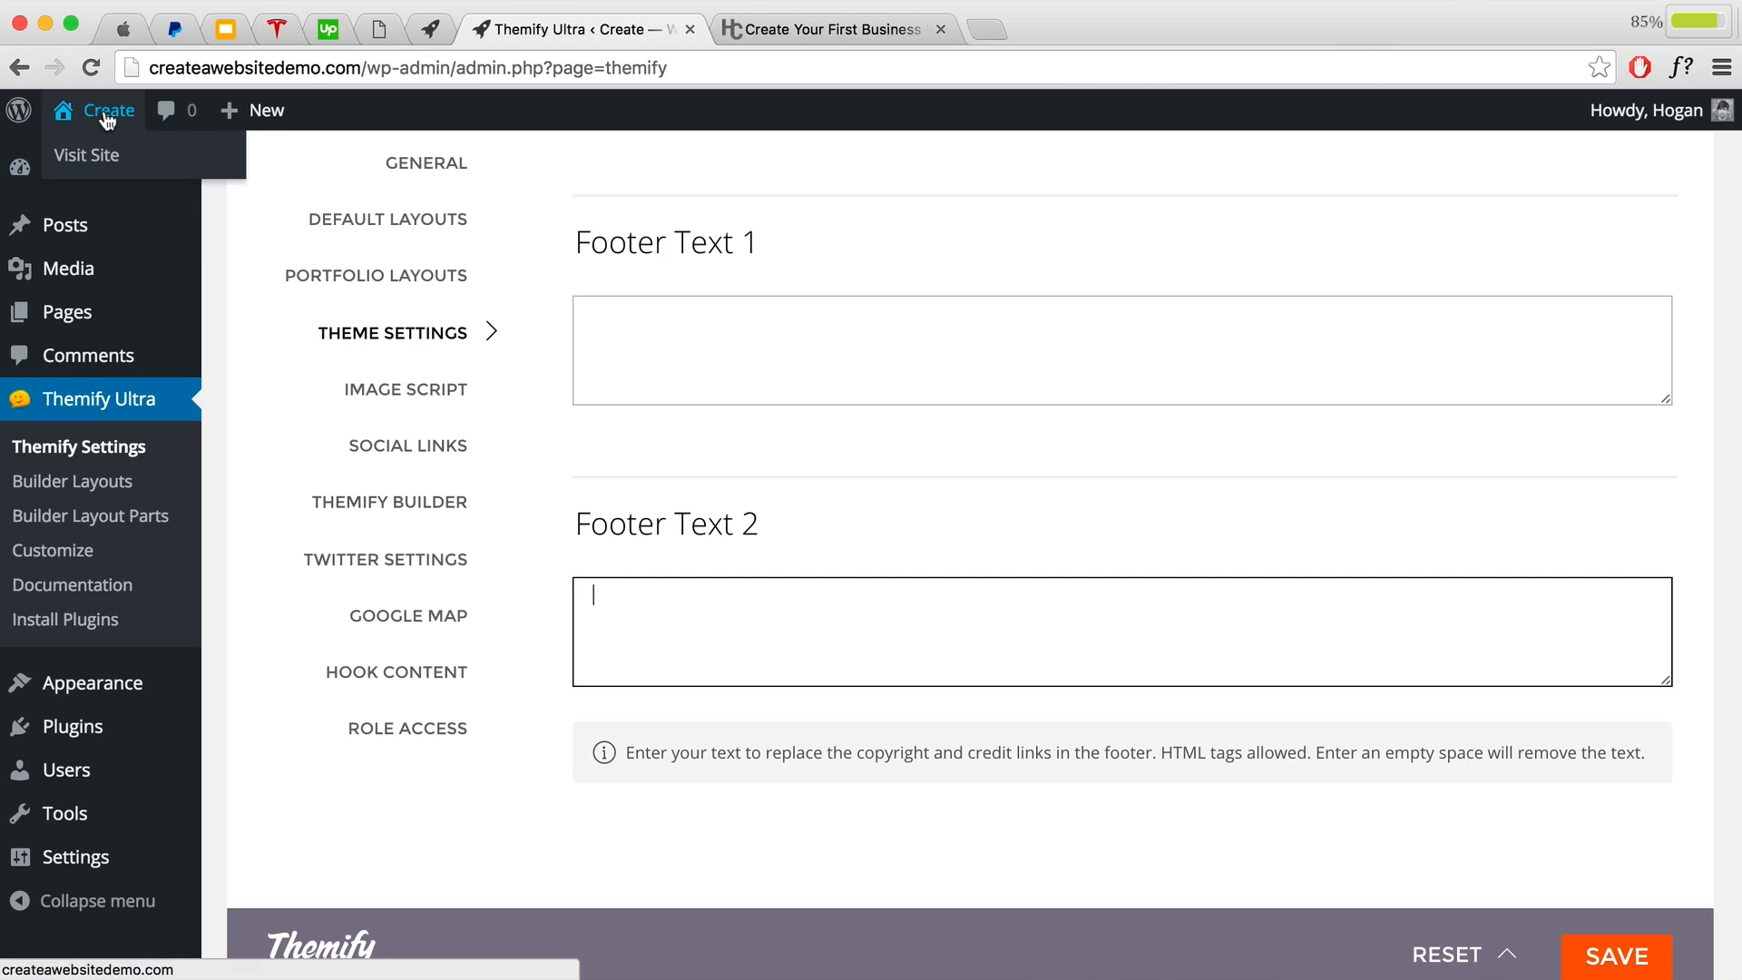
click(95, 152)
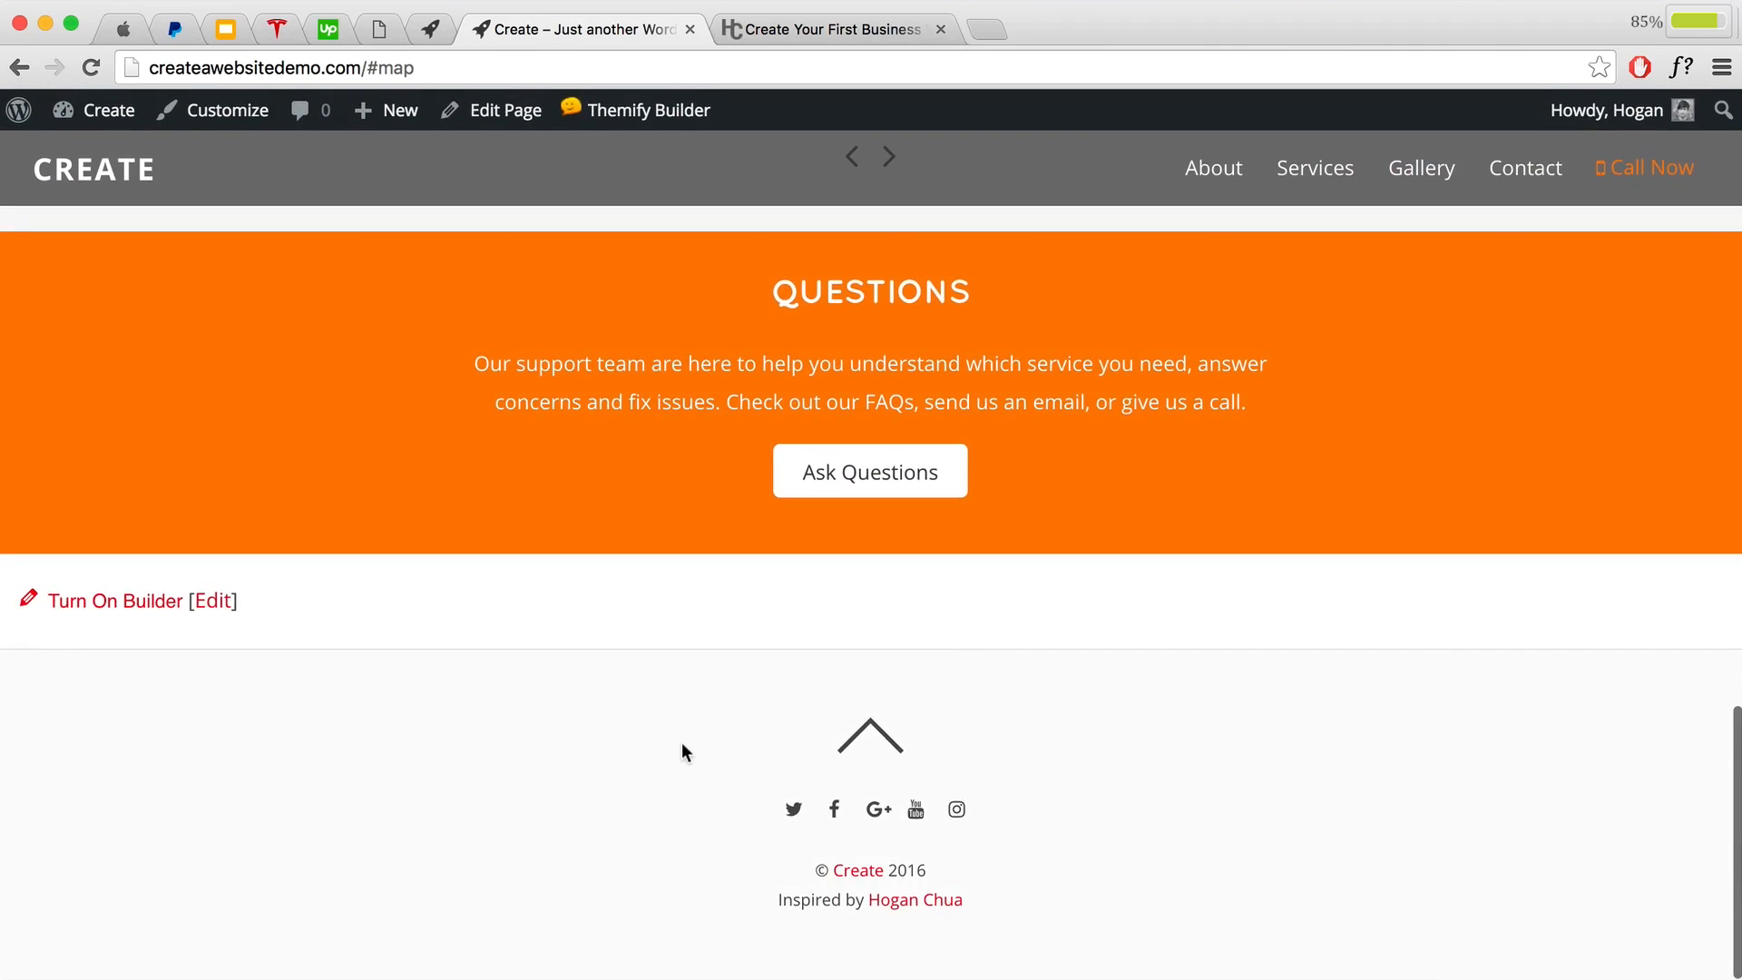
click(236, 127)
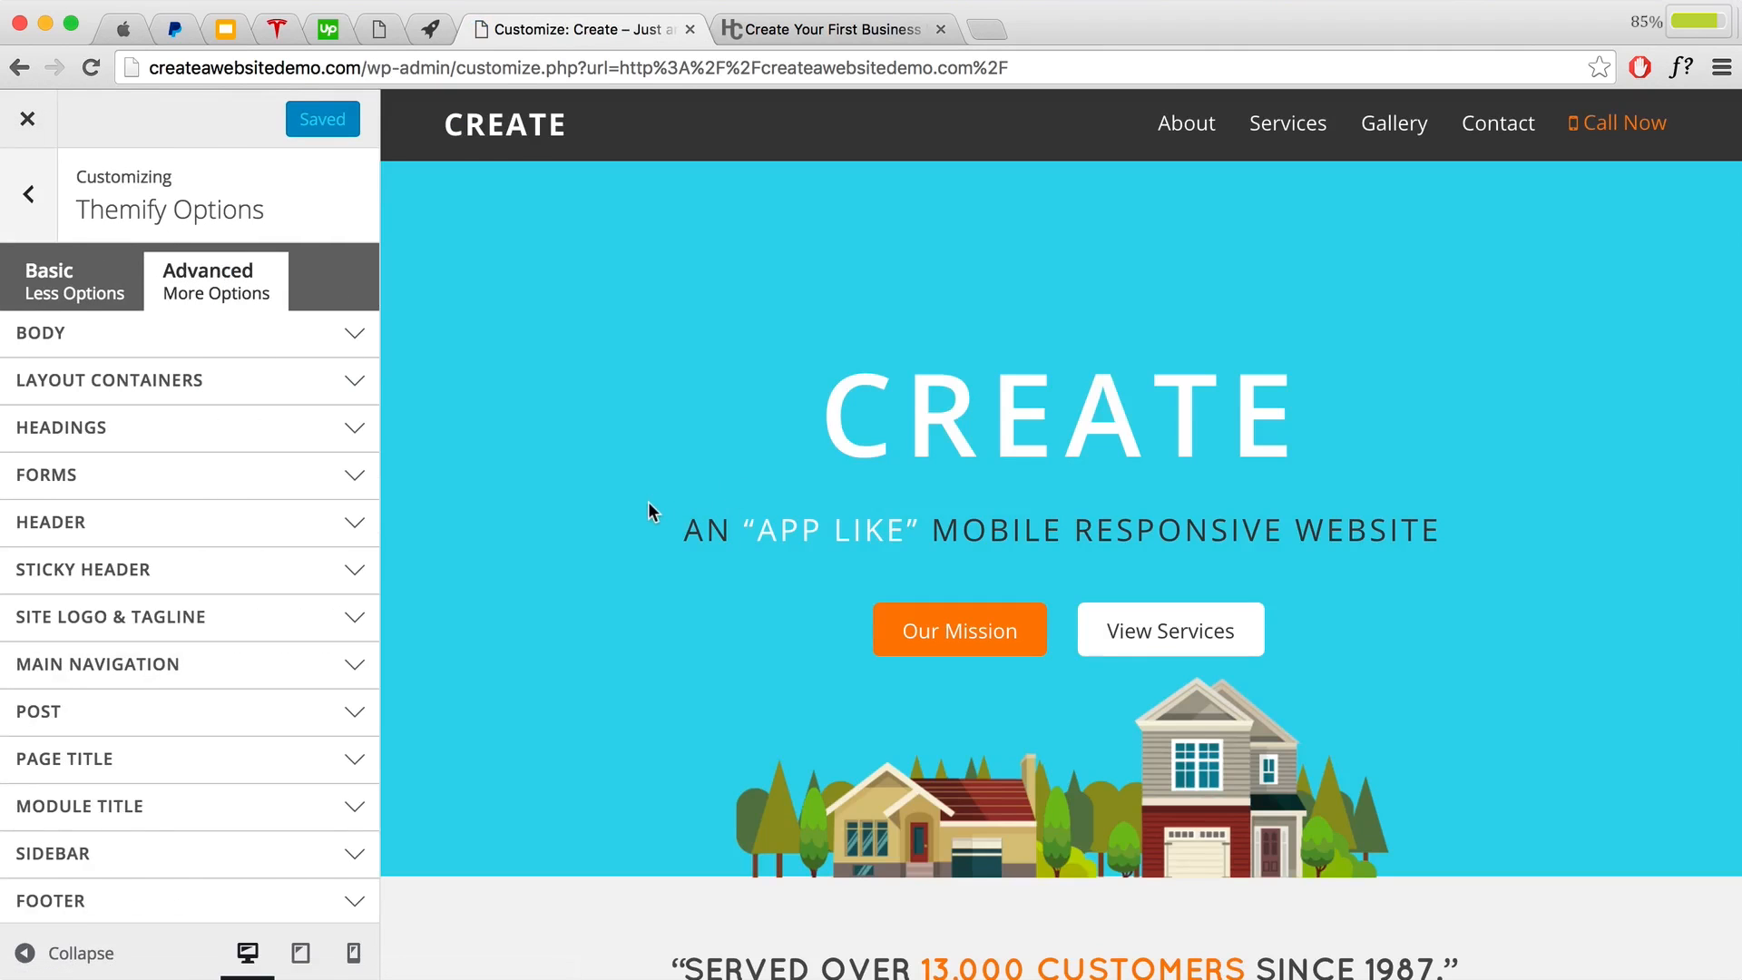
Step: Expand the Customizer's Footer styling options down to Footer Wrap
scroll(149, 562, down, 3)
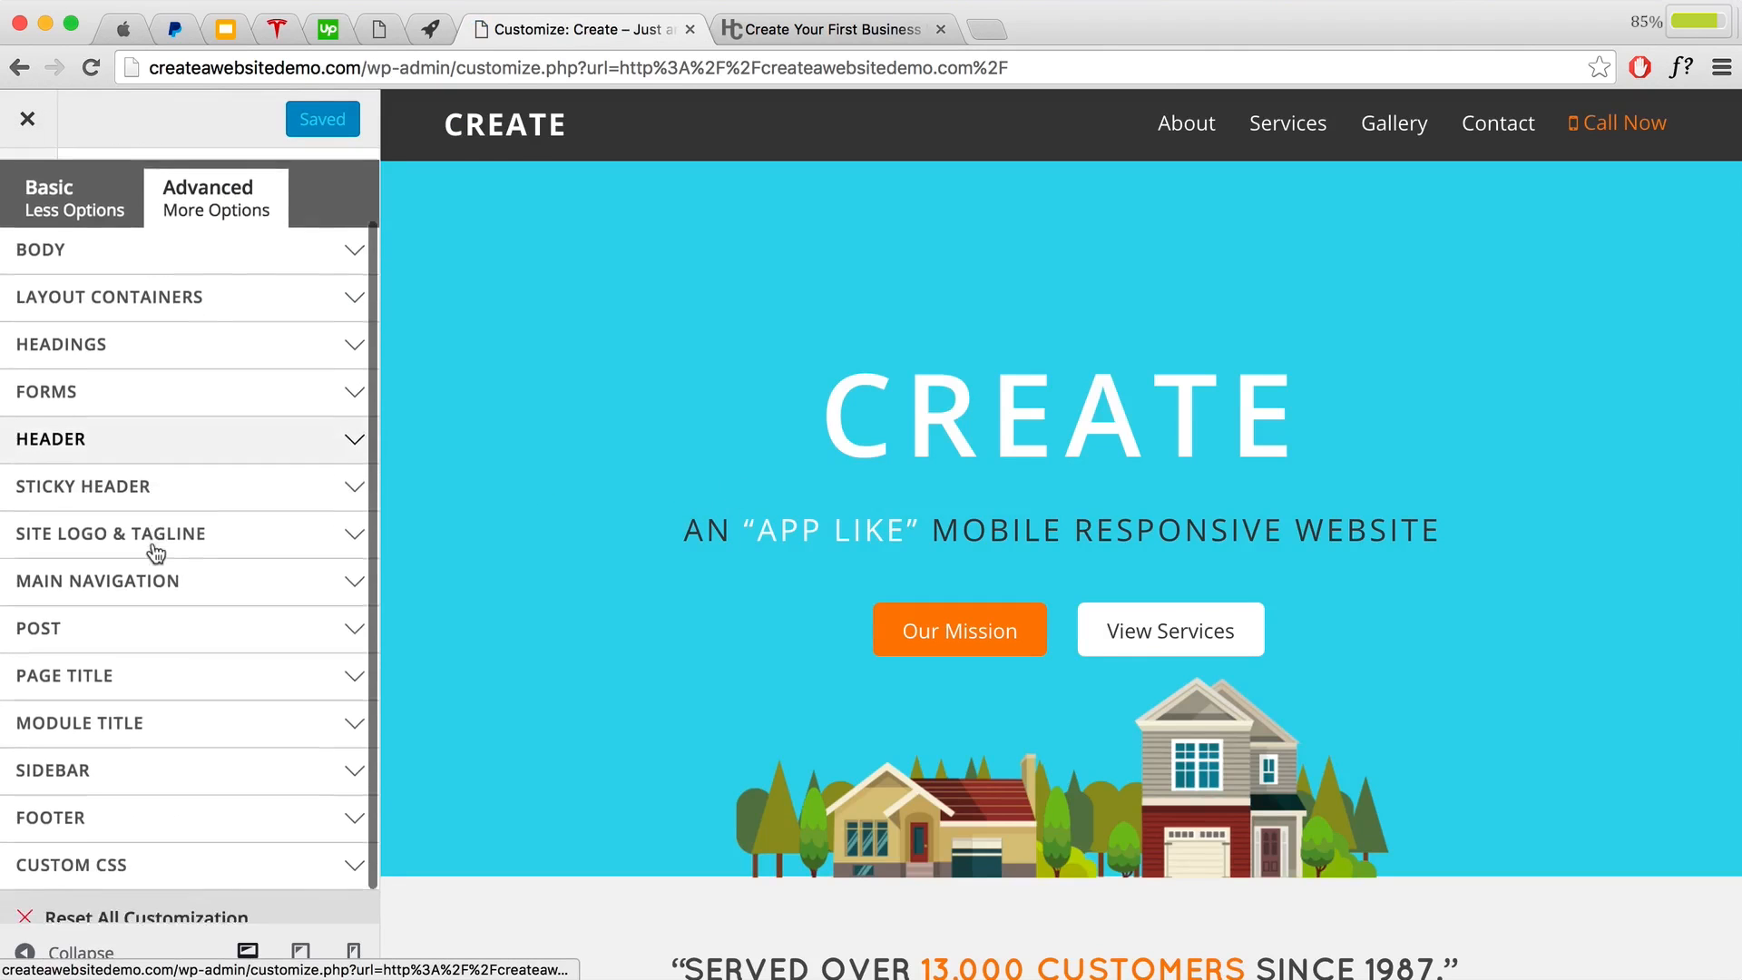
scroll(85, 777, up, 3)
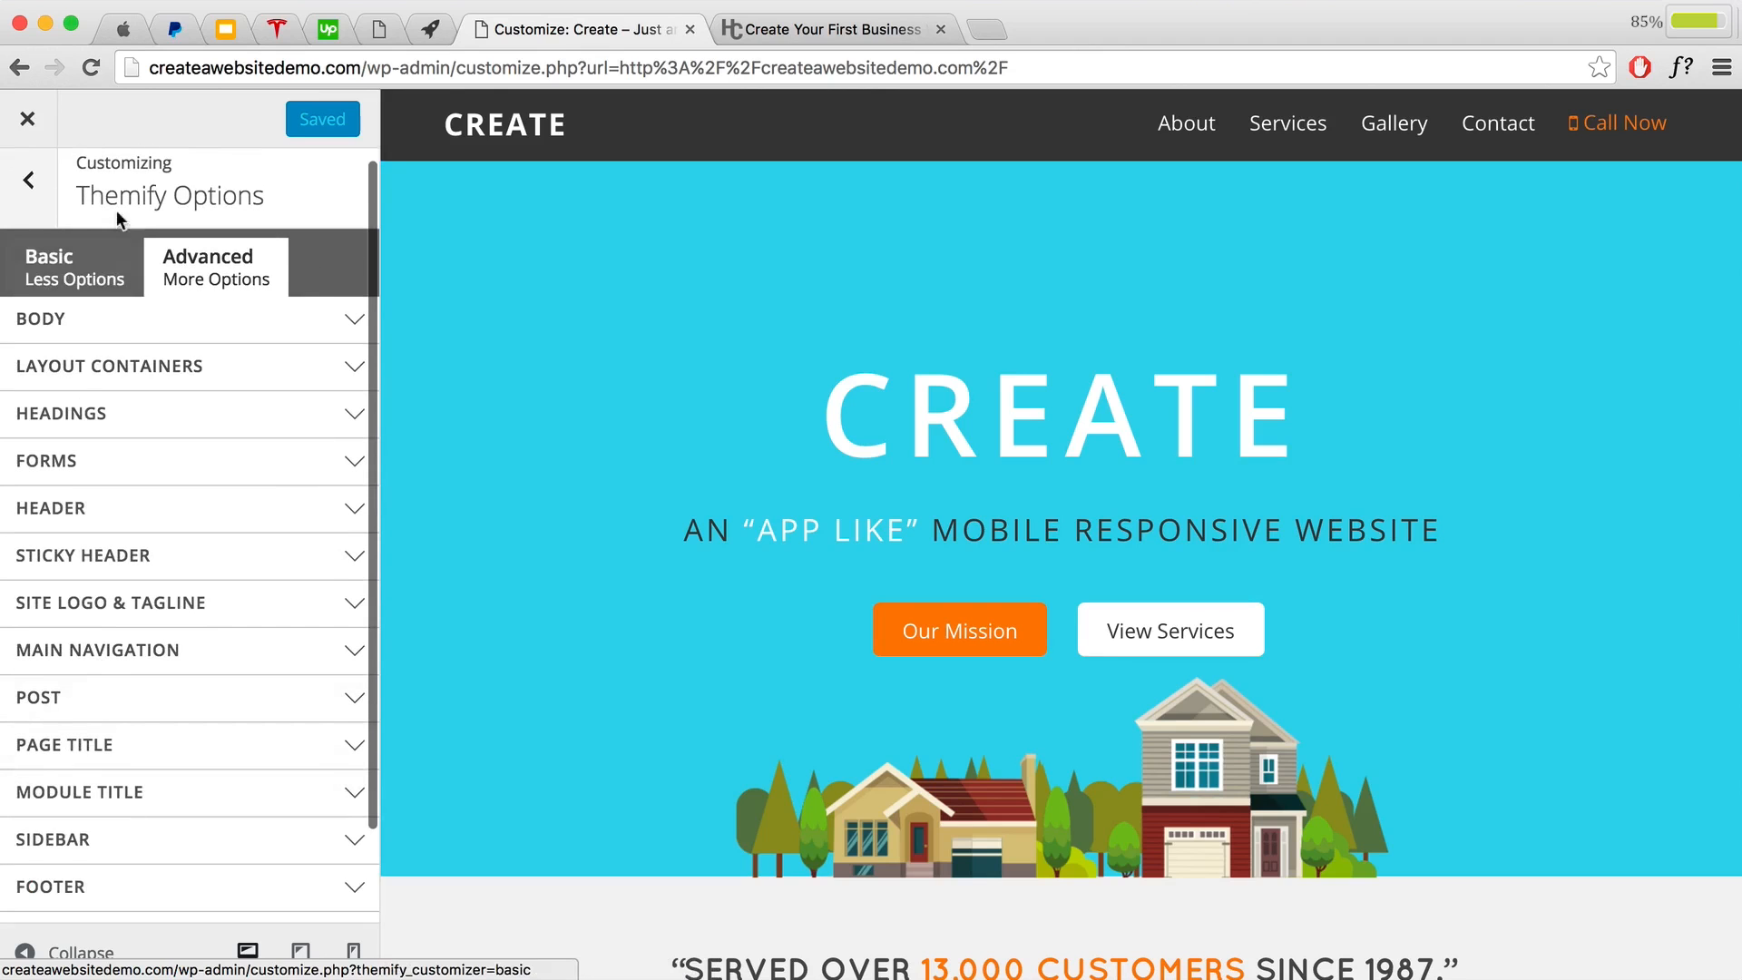
scroll(127, 481, down, 2)
click(117, 784)
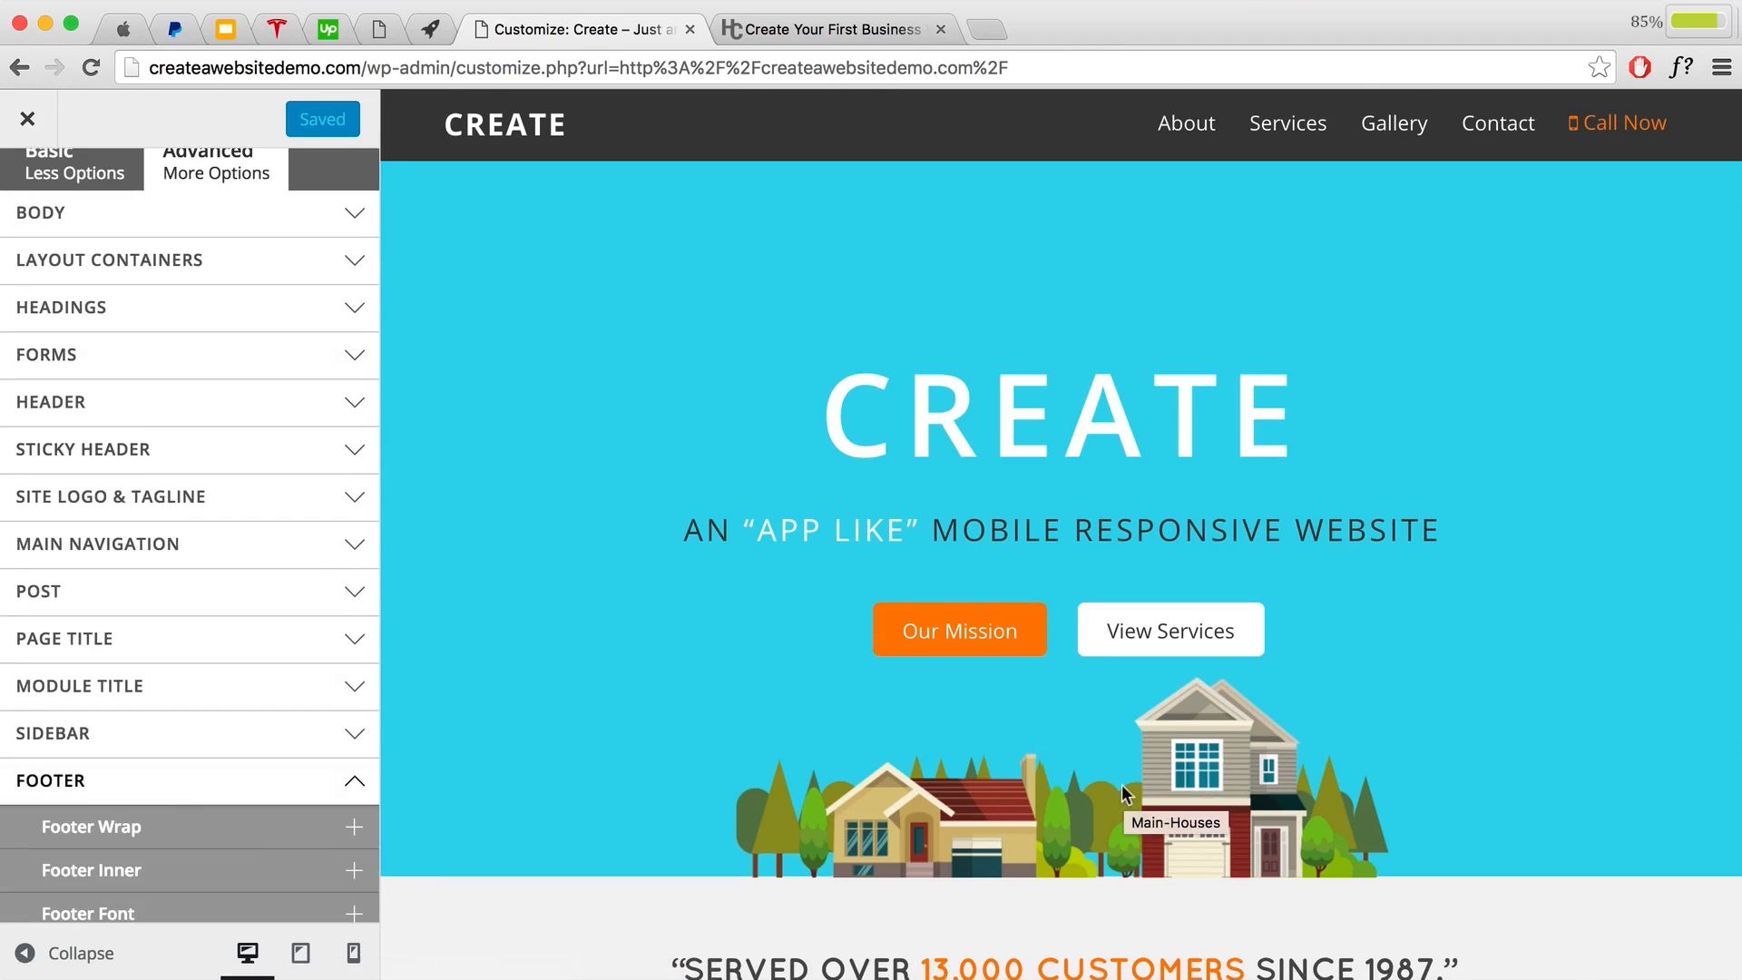
scroll(1119, 784, down, 2)
scroll(1119, 783, down, 20)
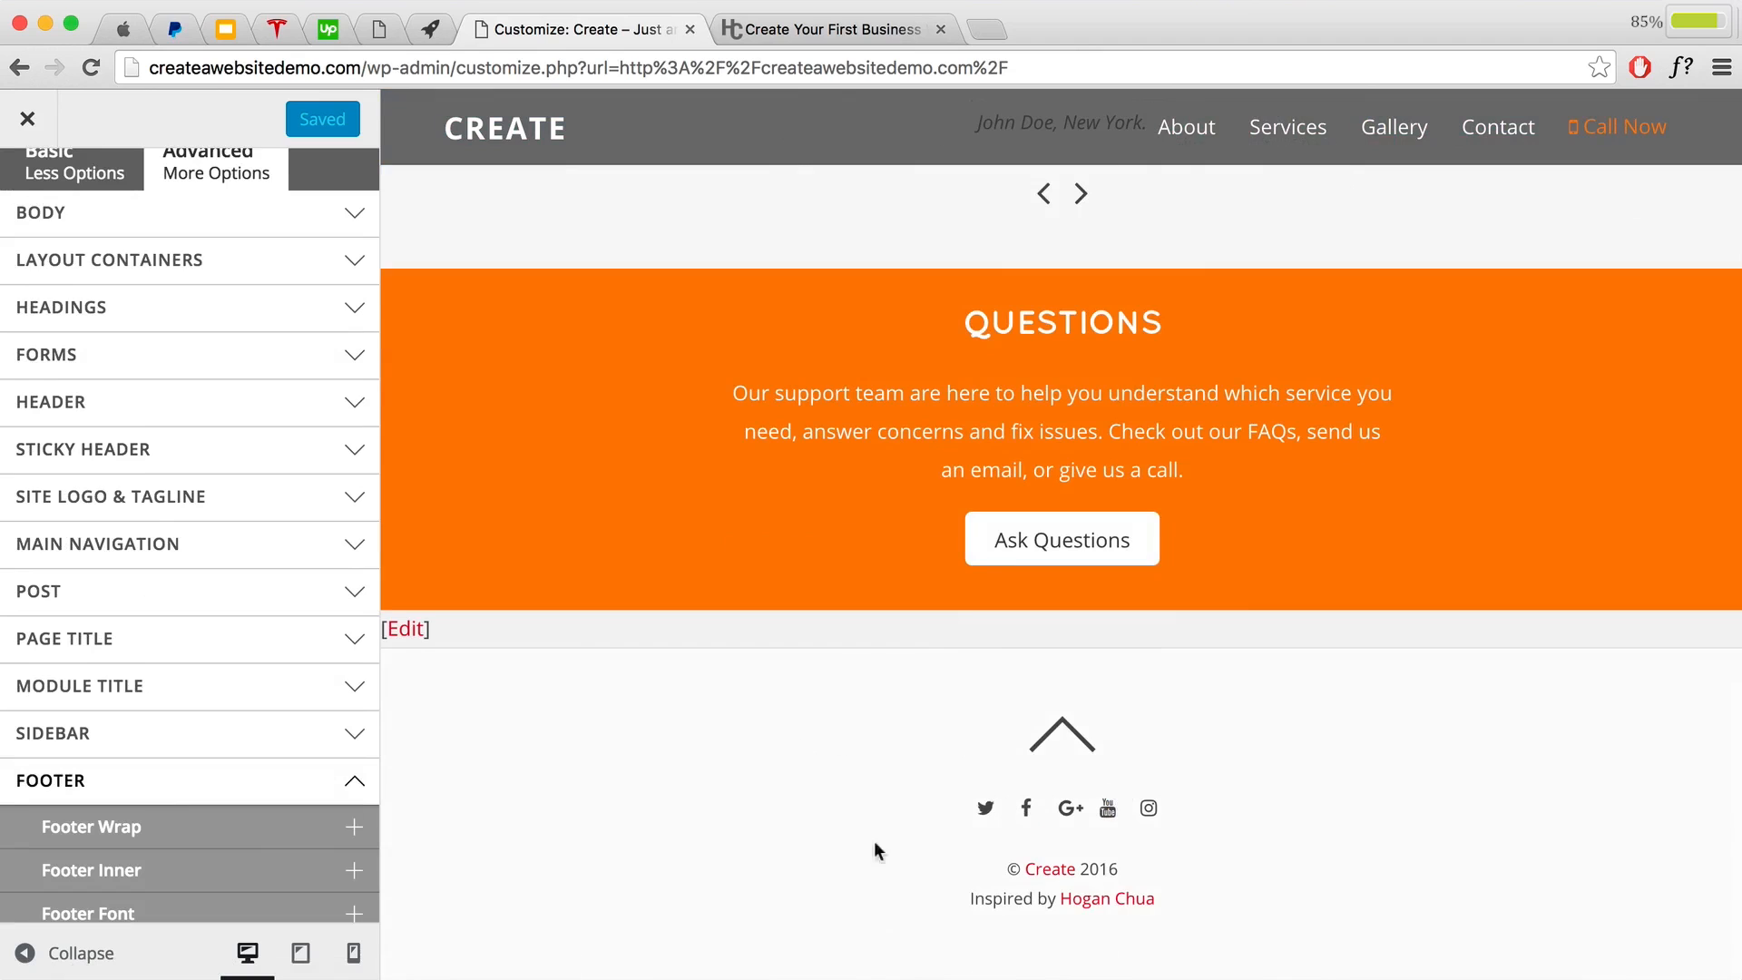
scroll(241, 830, down, 4)
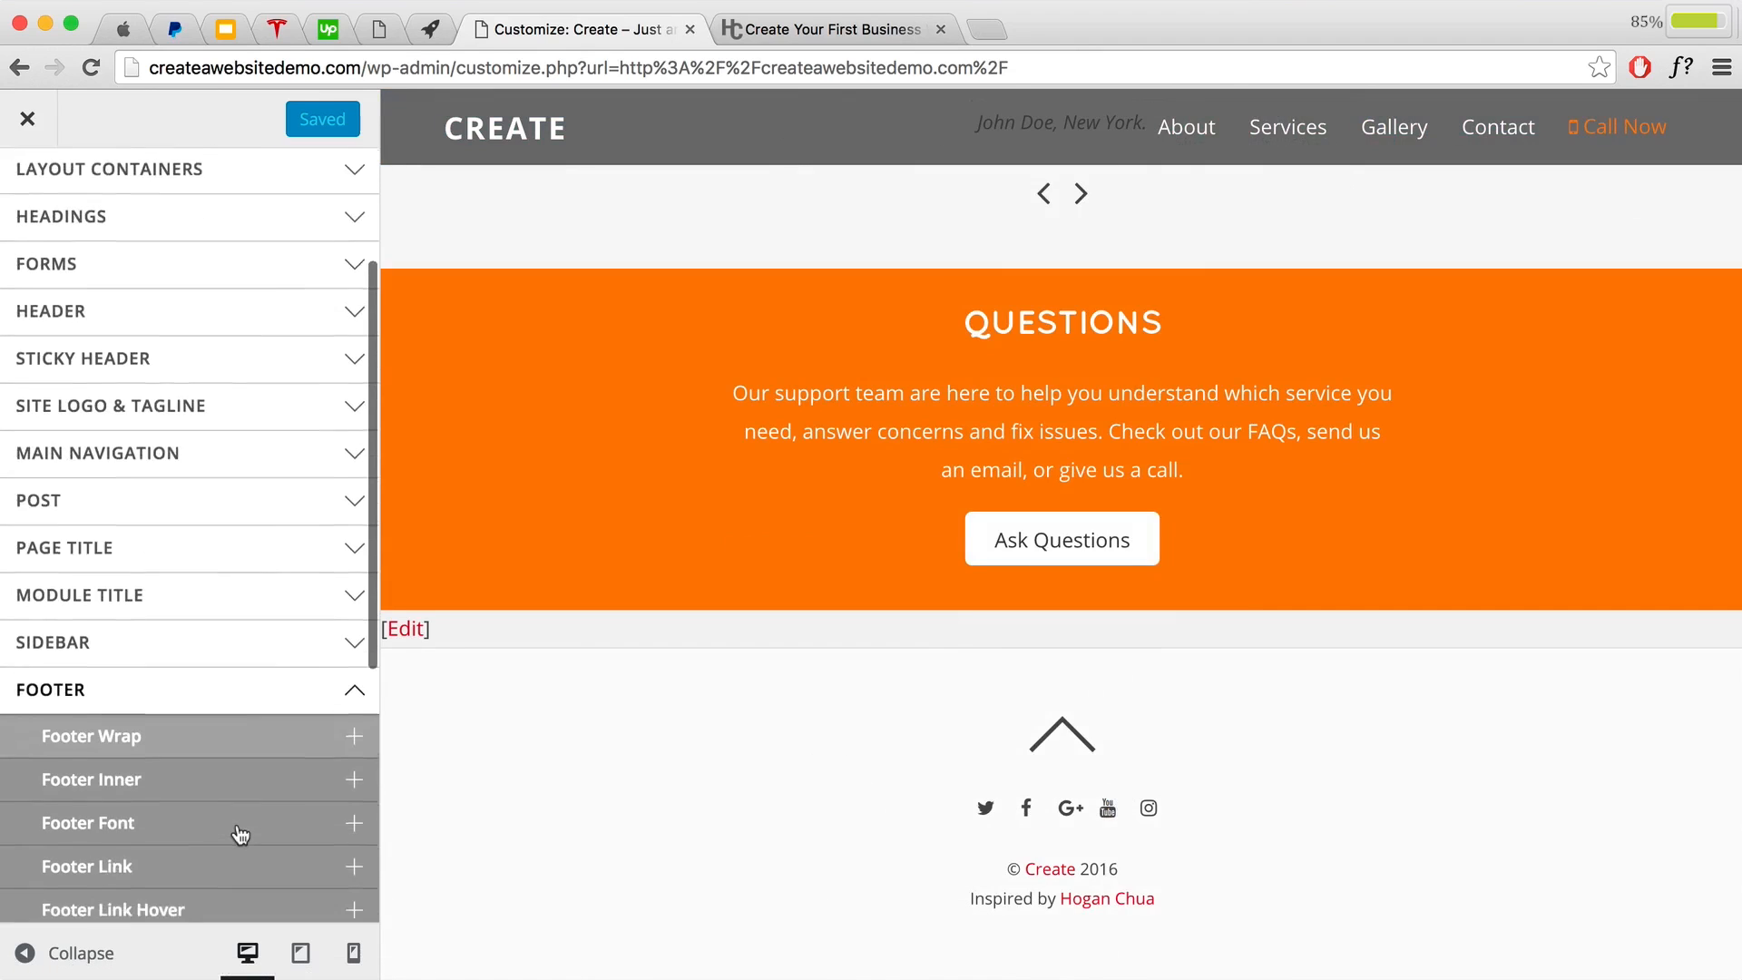
scroll(235, 830, down, 4)
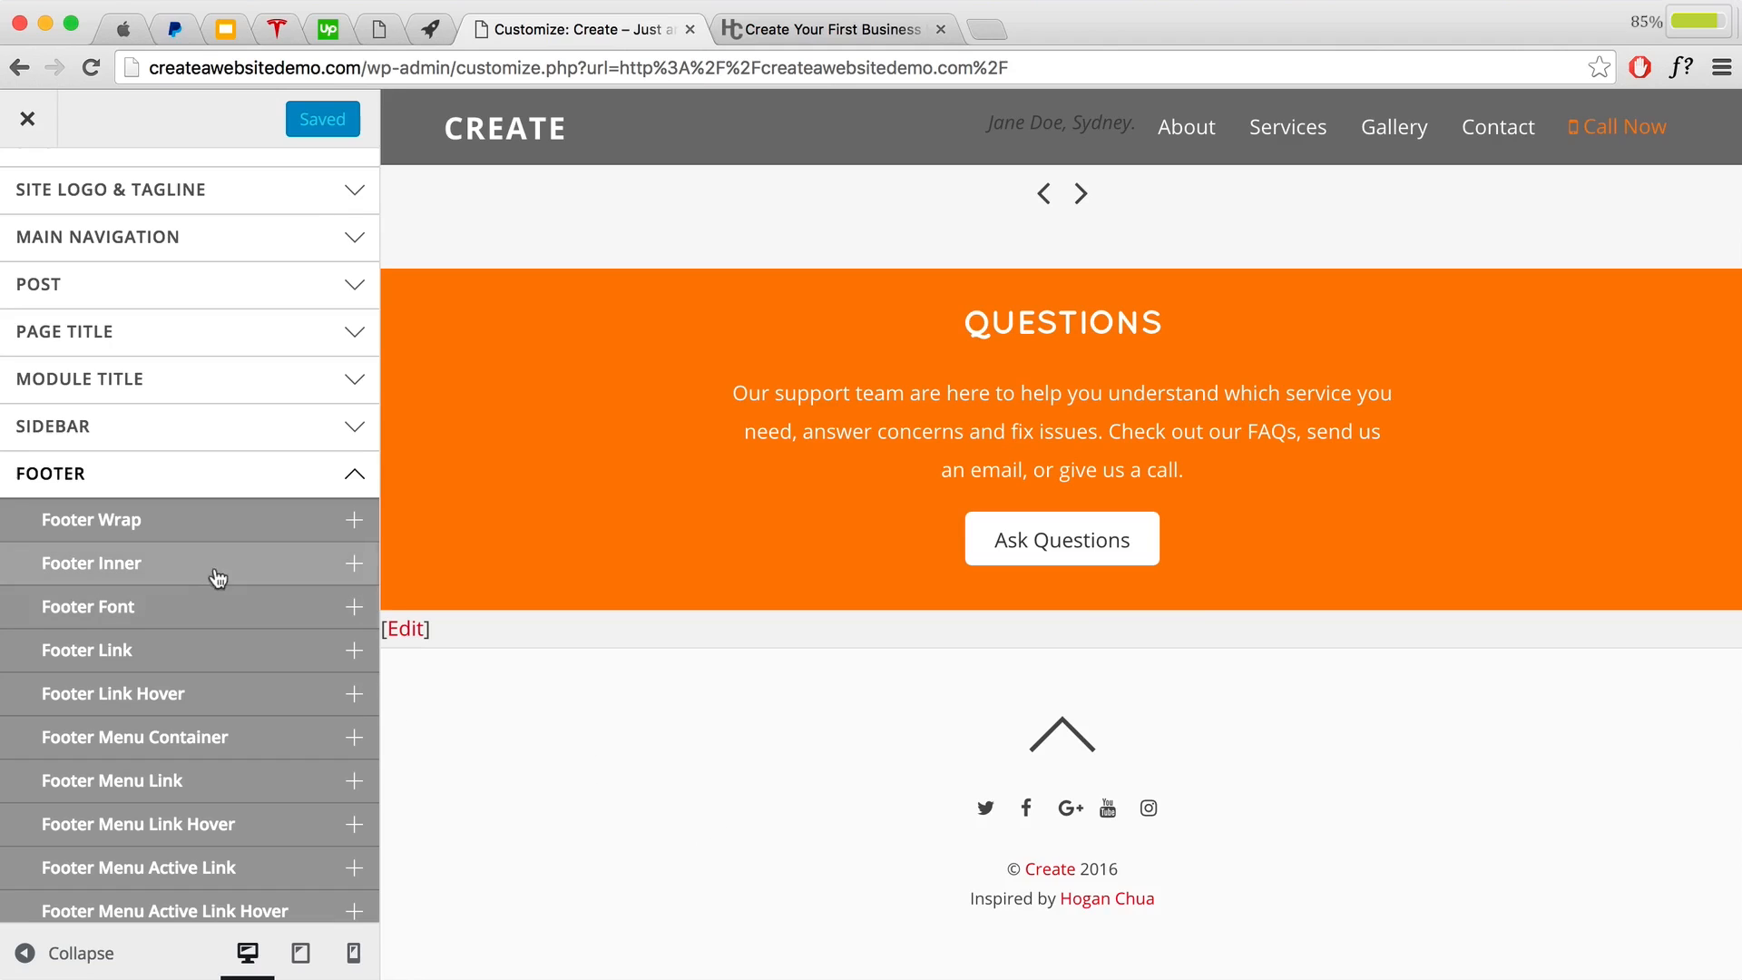
click(192, 531)
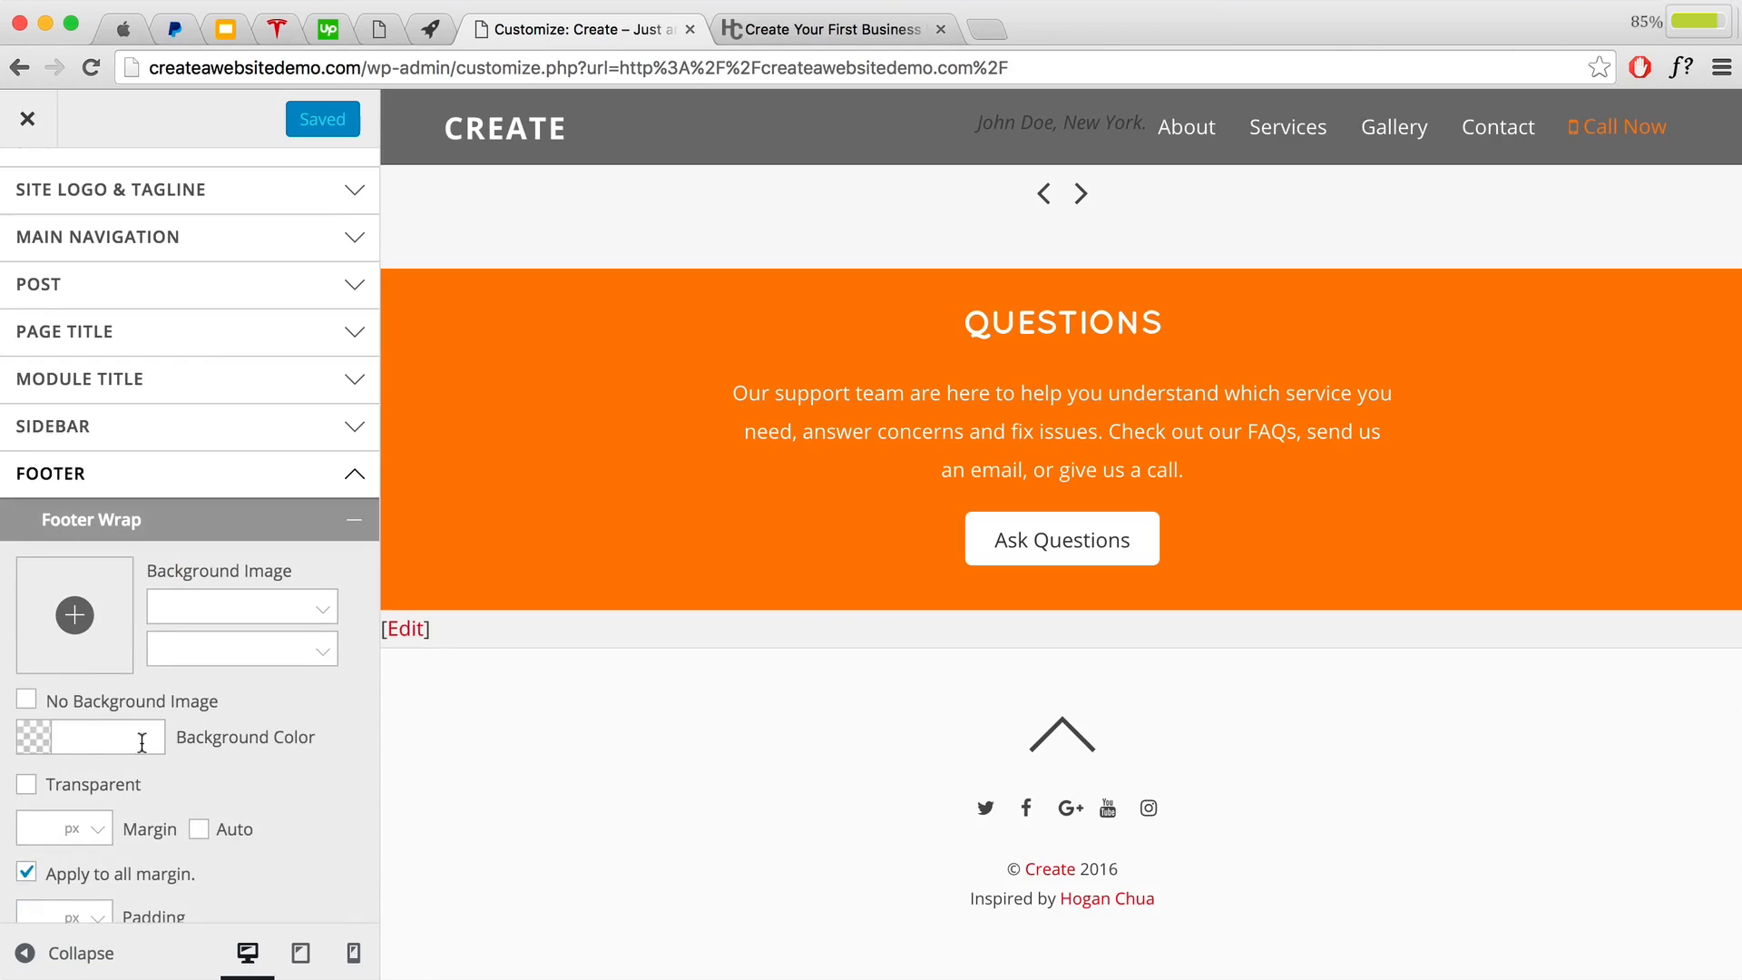
Step: Enter #2a2a2a as the Footer Wrap background colour
click(100, 737)
text(2a2a2a)
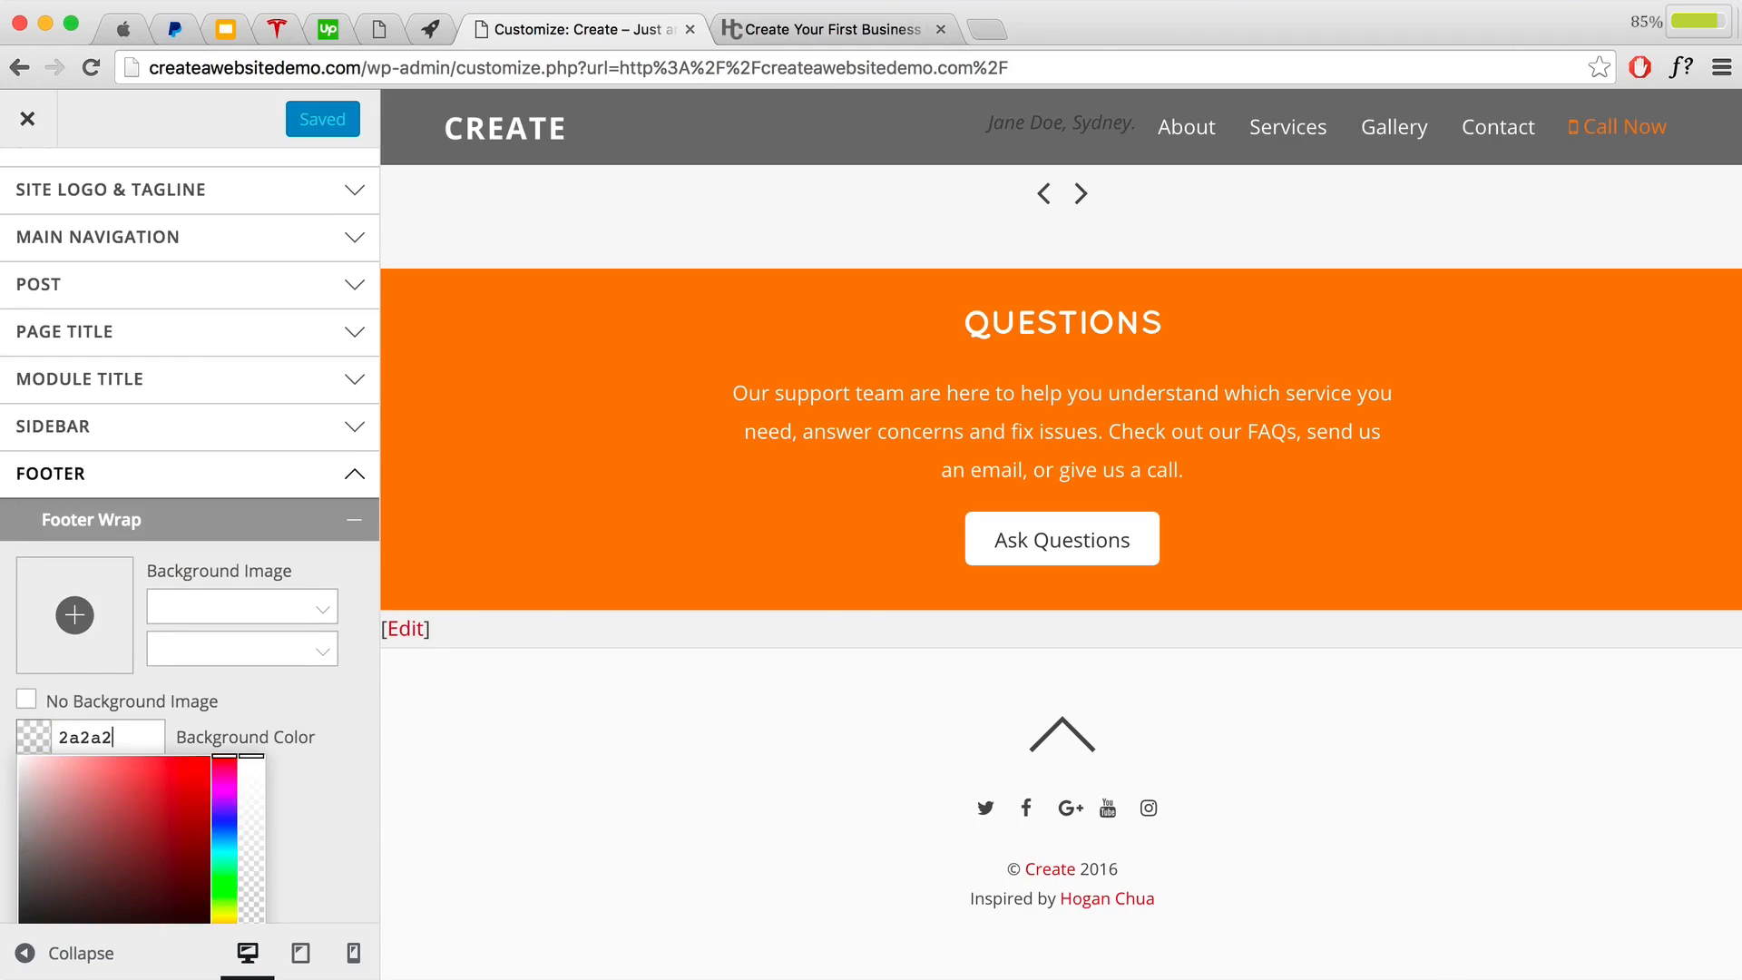
click(302, 723)
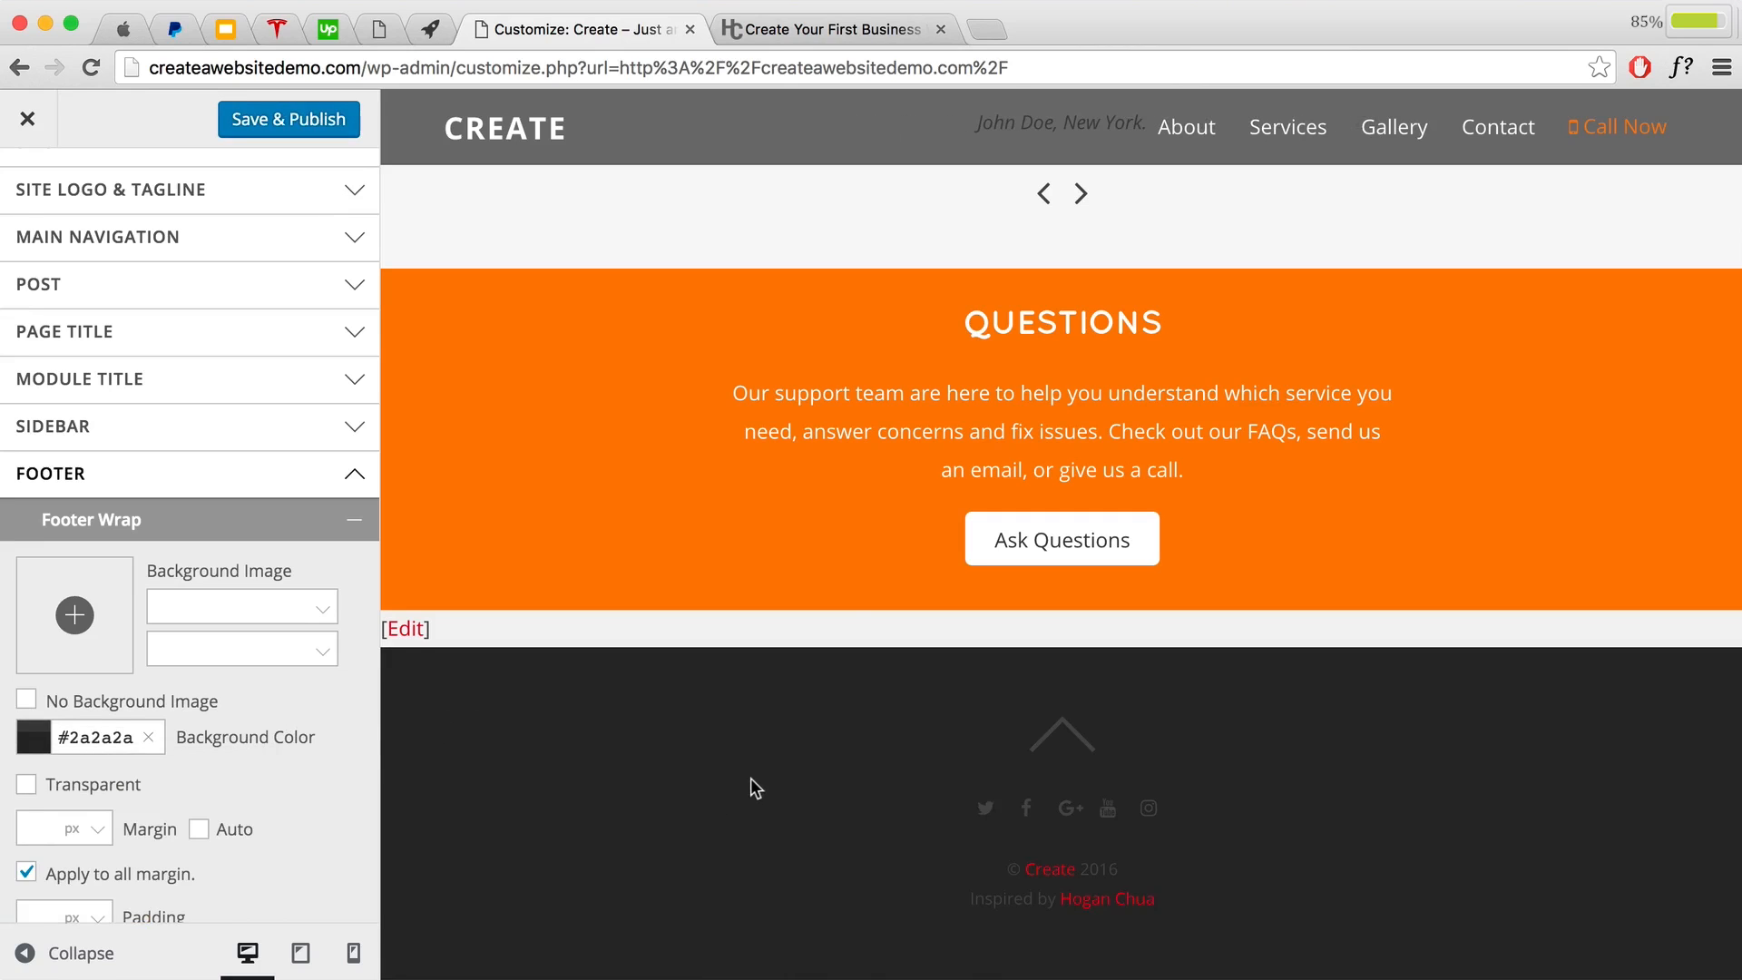
scroll(809, 599, up, 15)
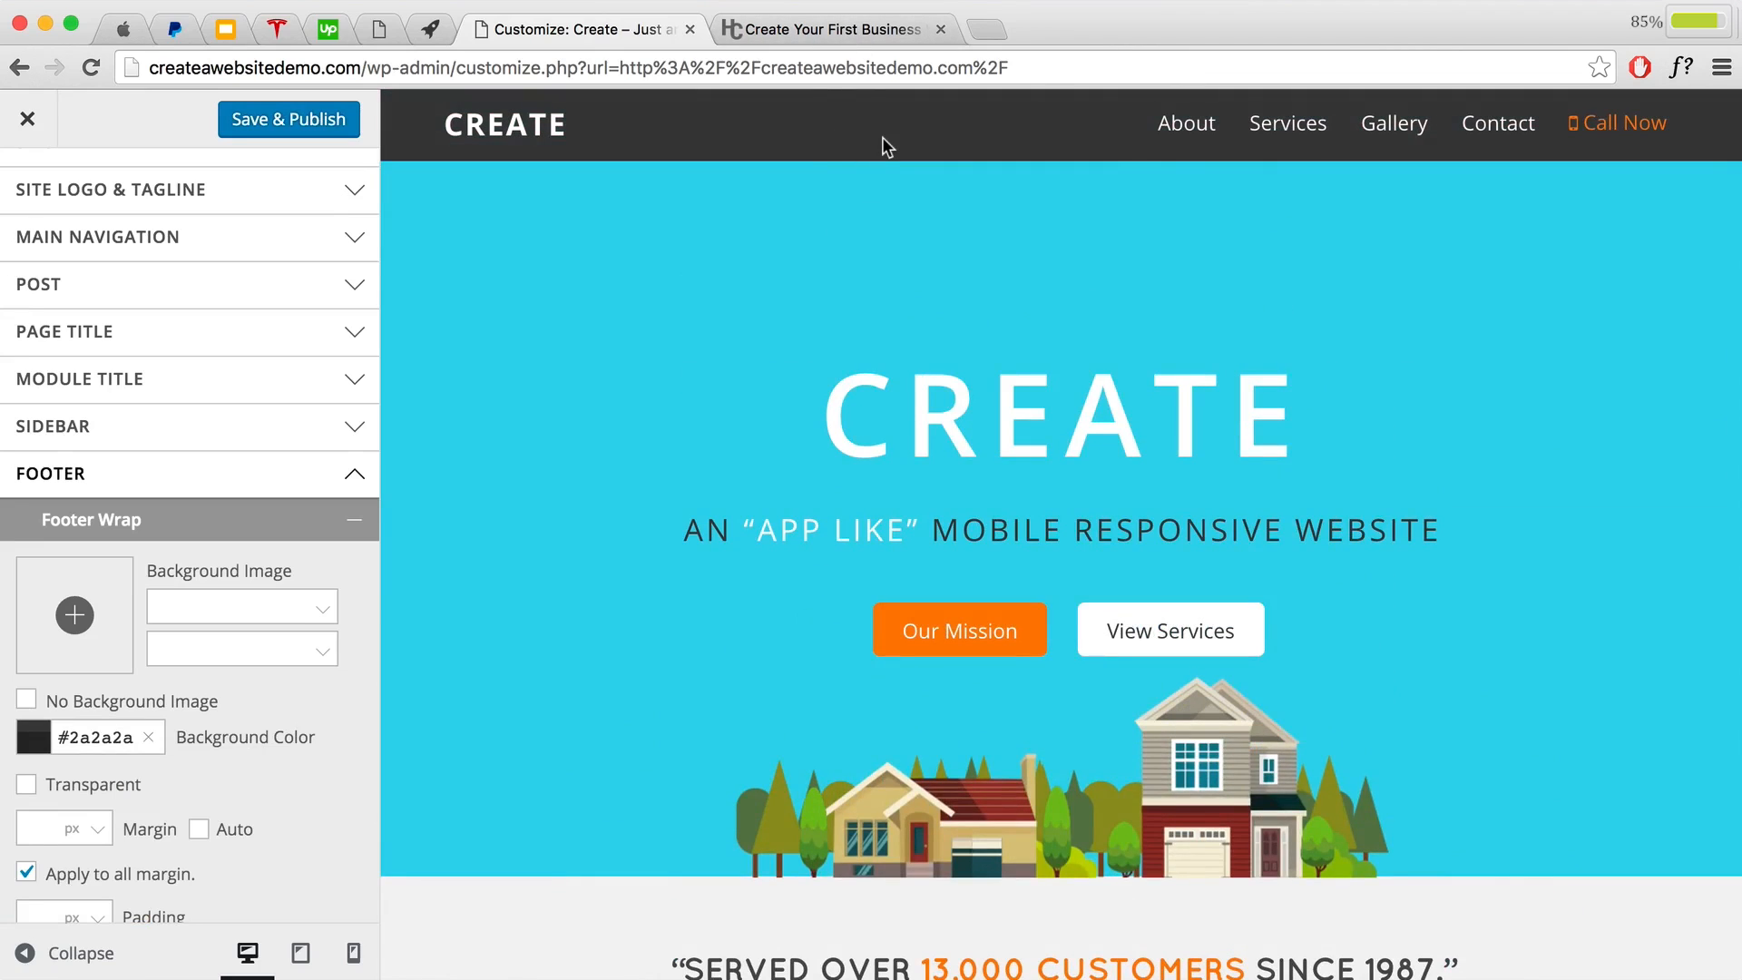
click(981, 29)
Step: Look up the shade variations of #3b3b3b on 0to255, then compare with the customizer and Apple's site
click(273, 115)
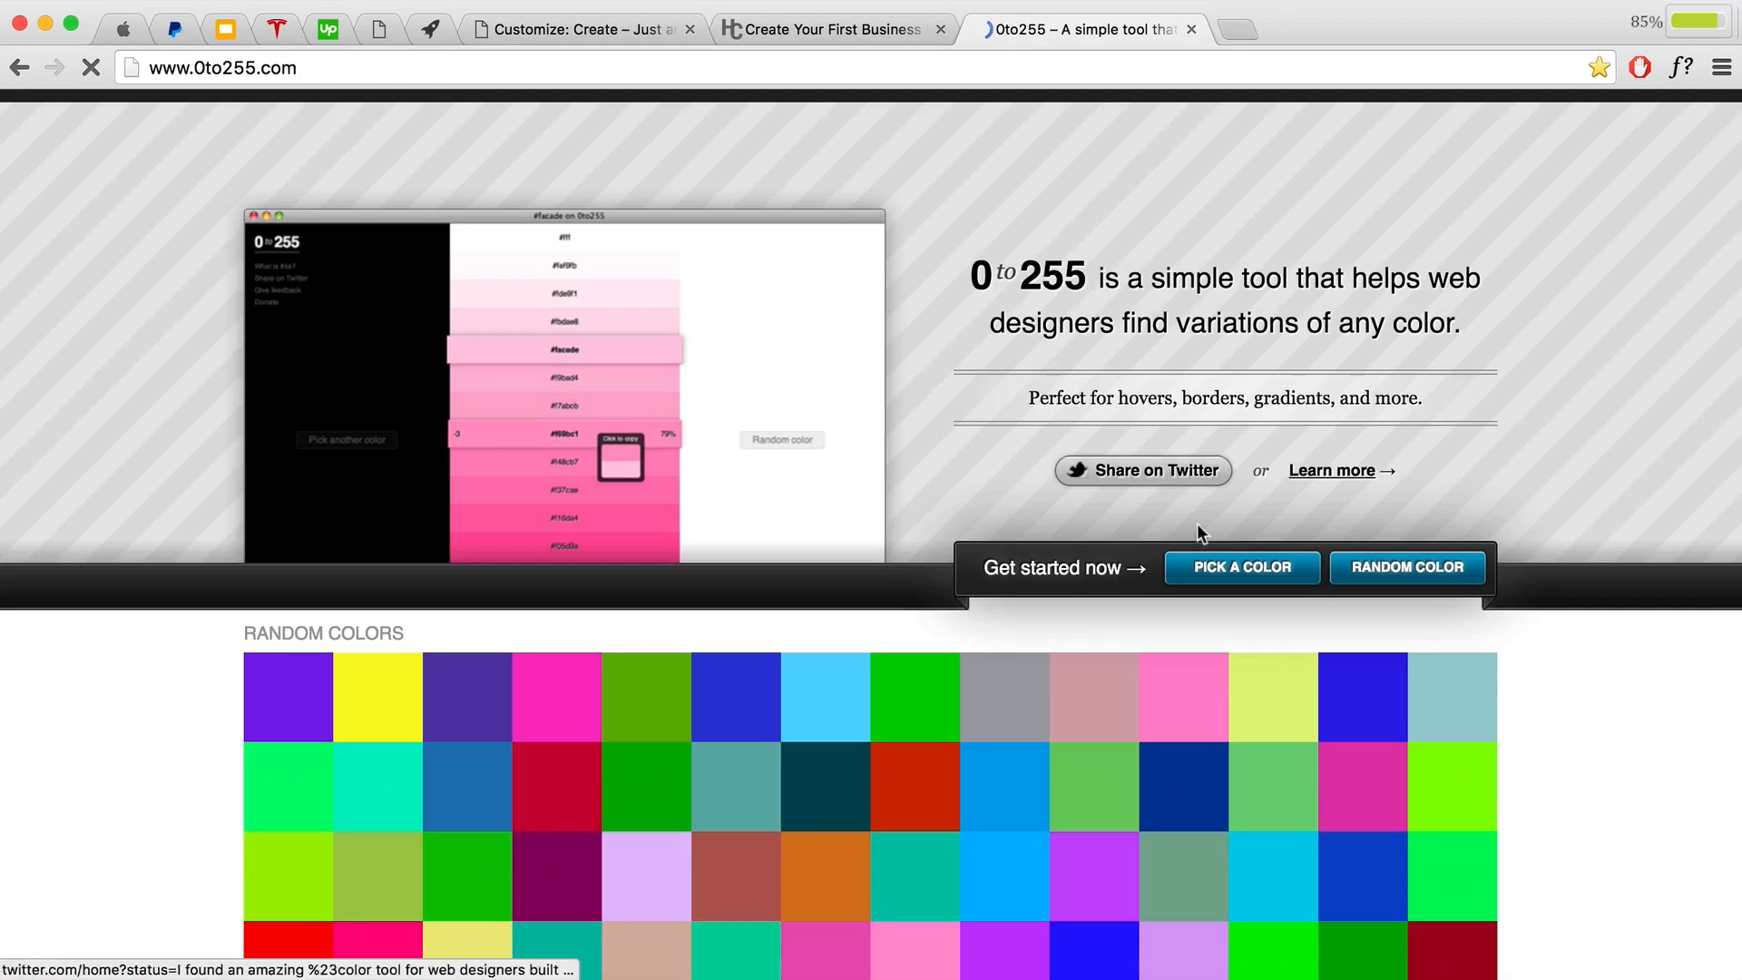
click(1211, 568)
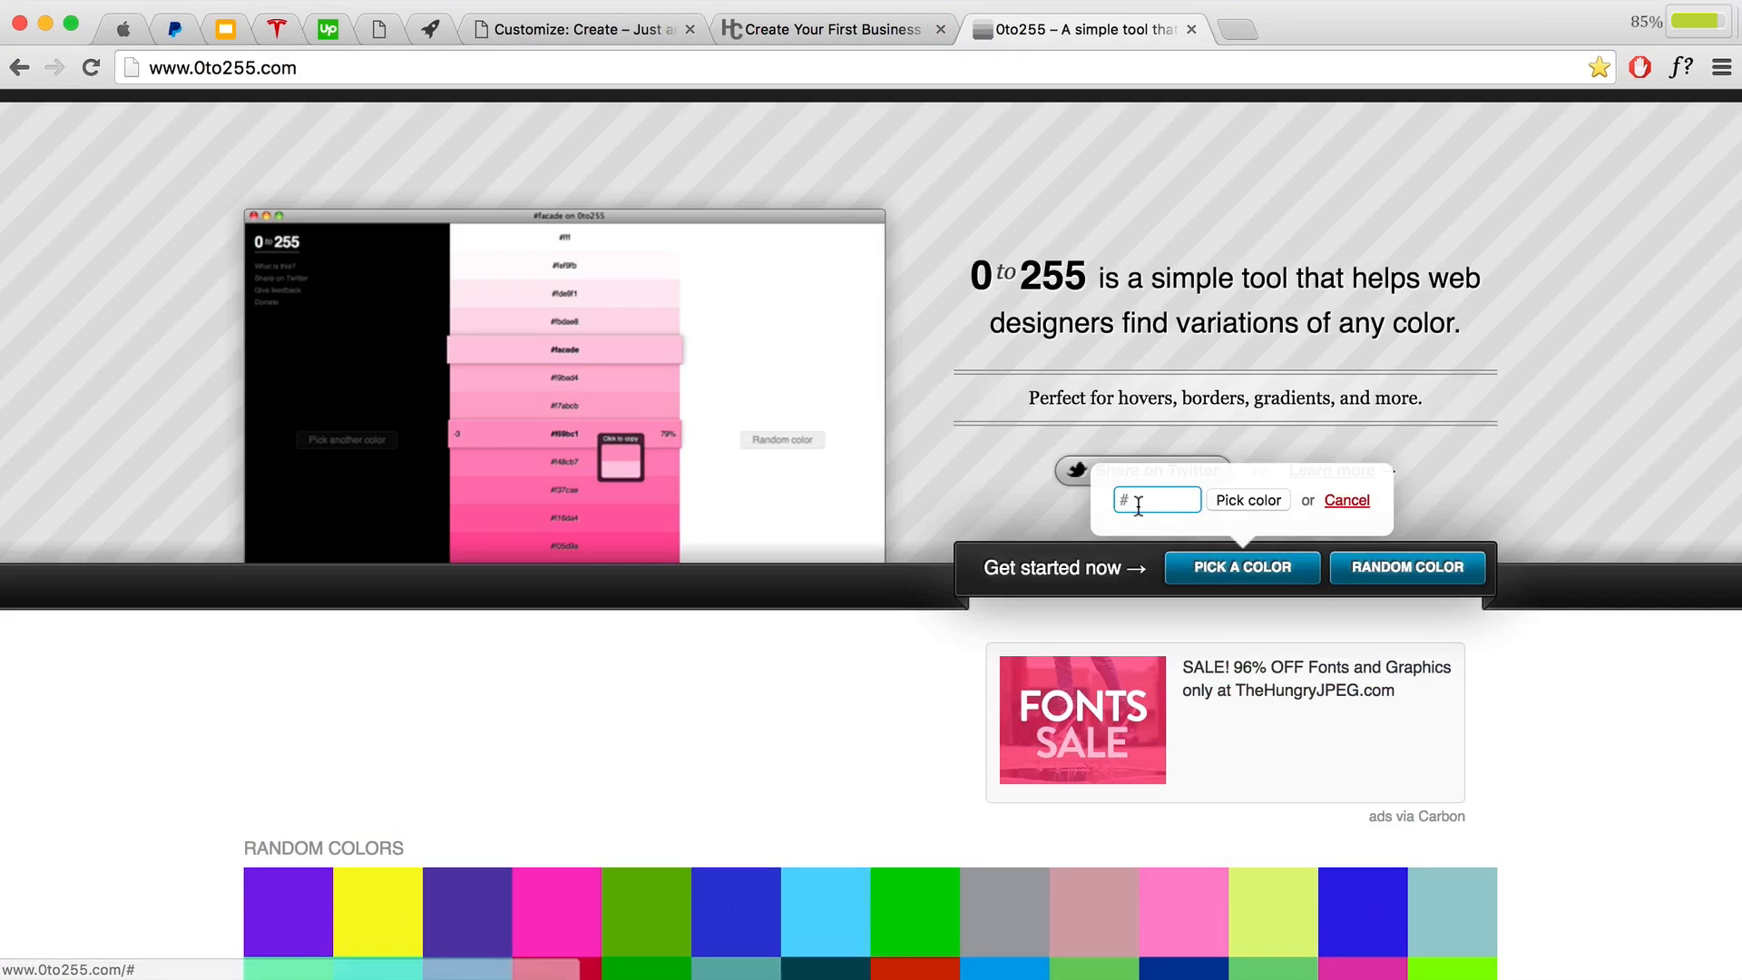
text(3b3b3b)
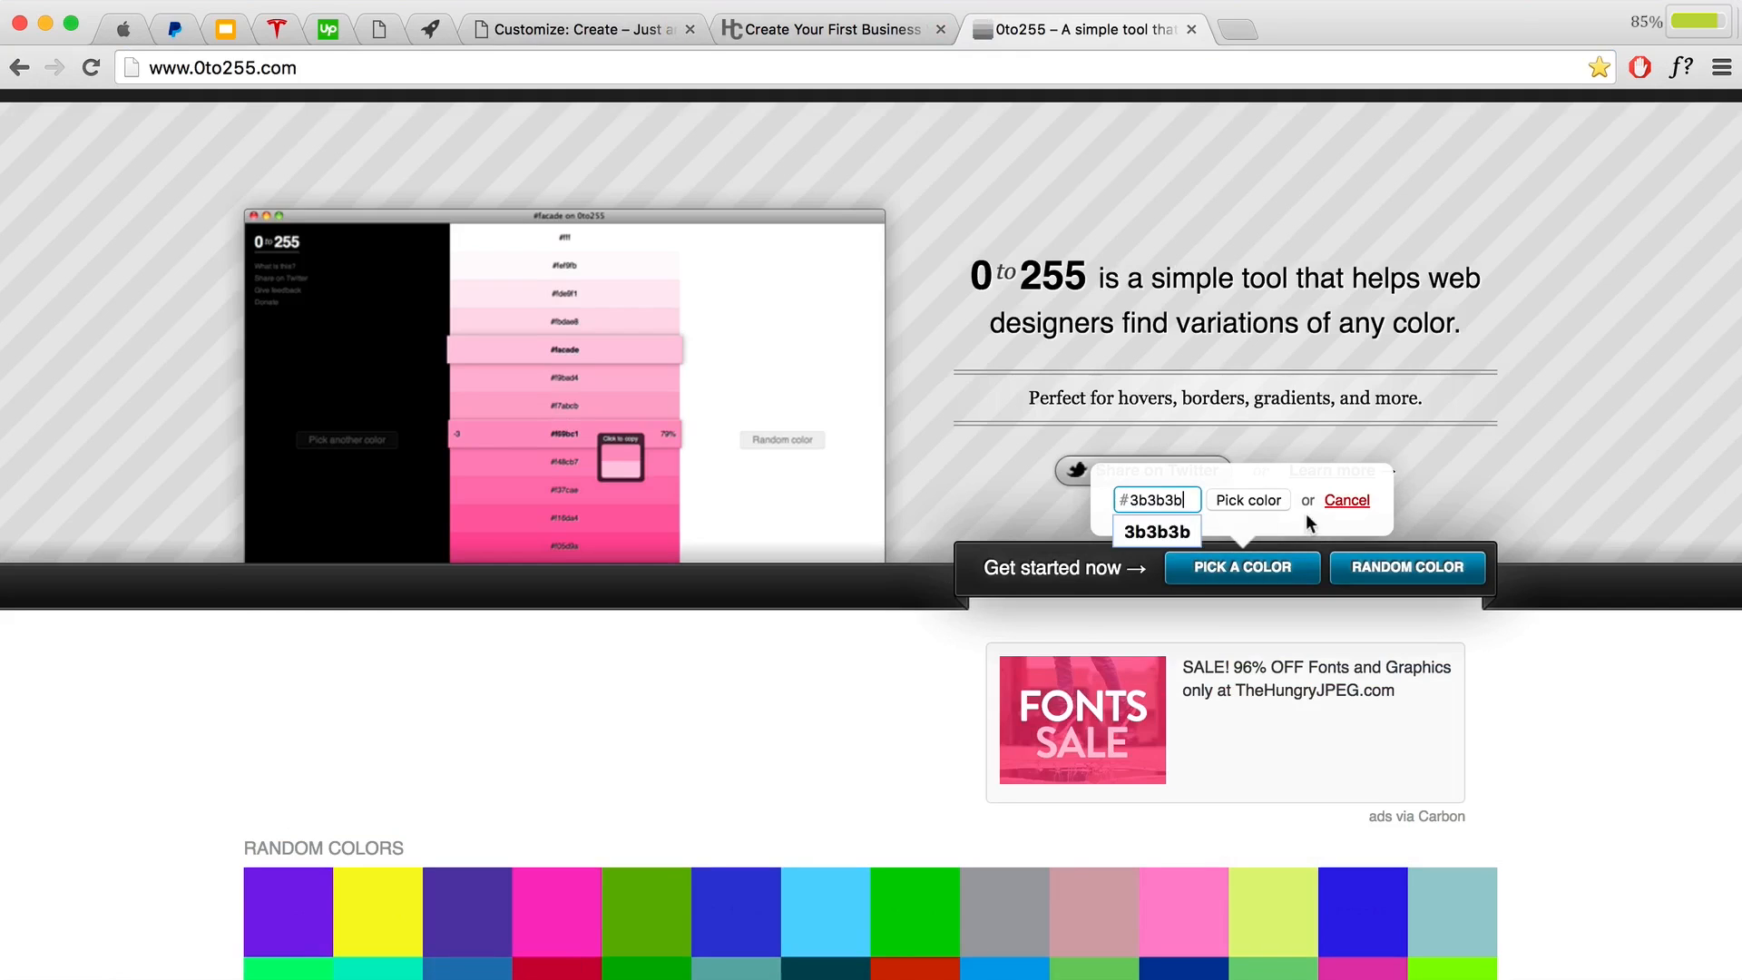
click(1250, 499)
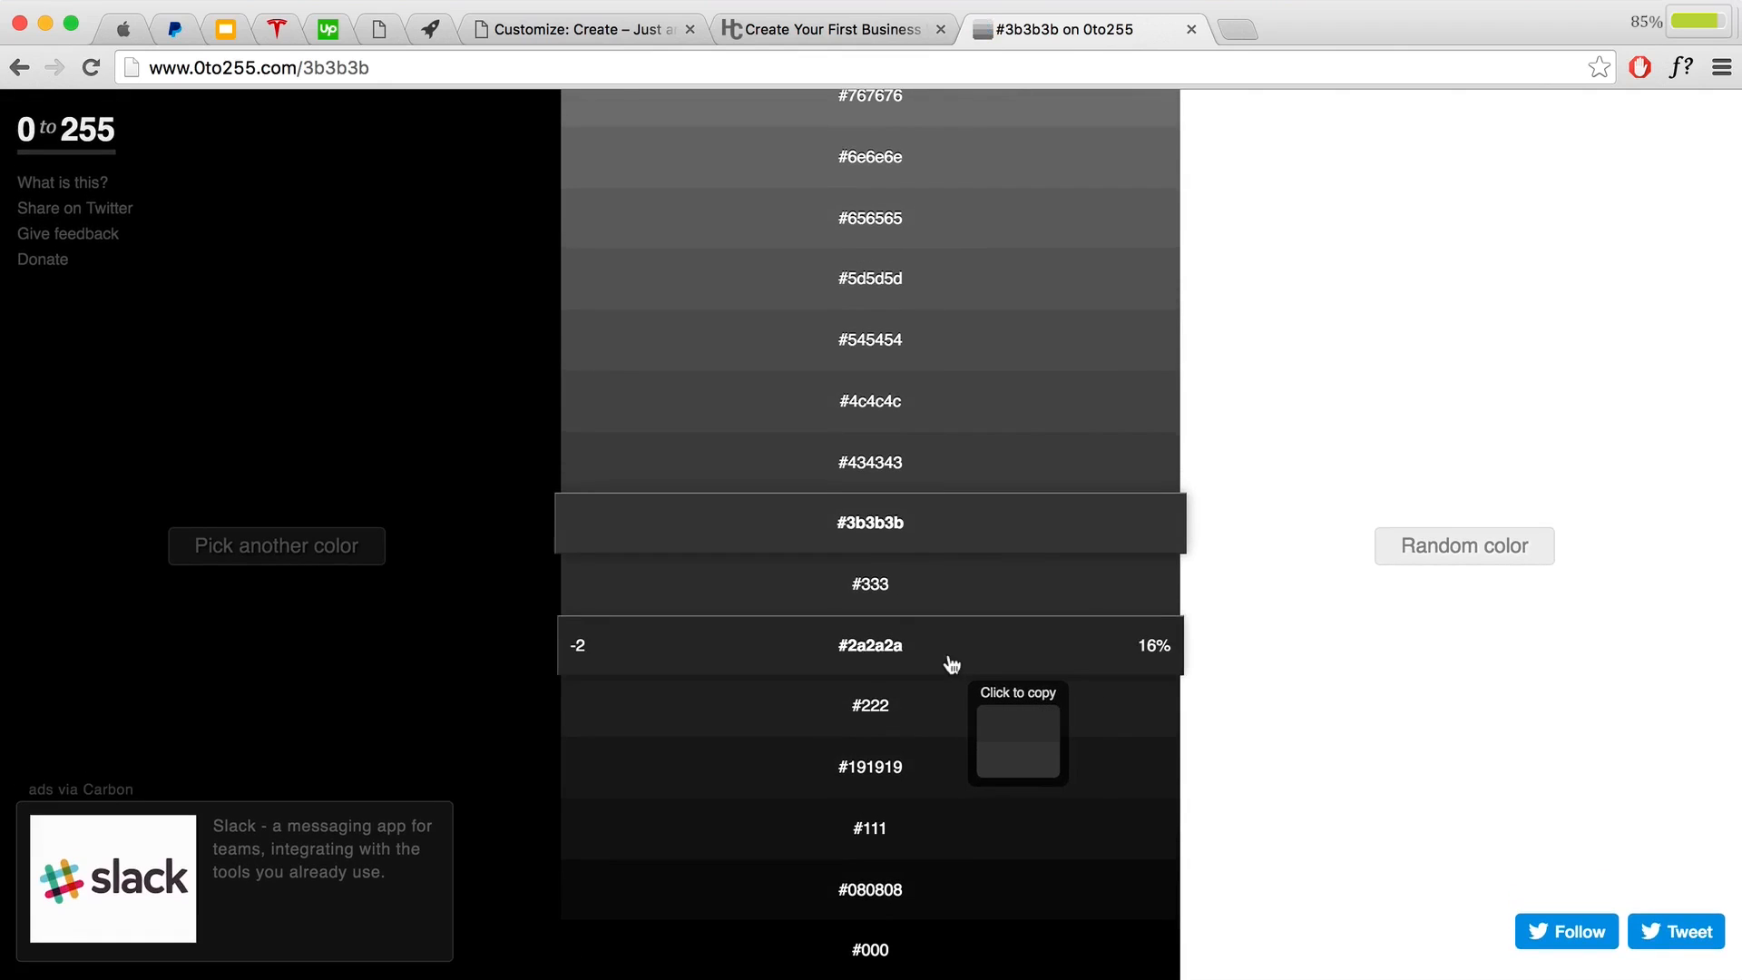
click(505, 35)
scroll(860, 533, down, 15)
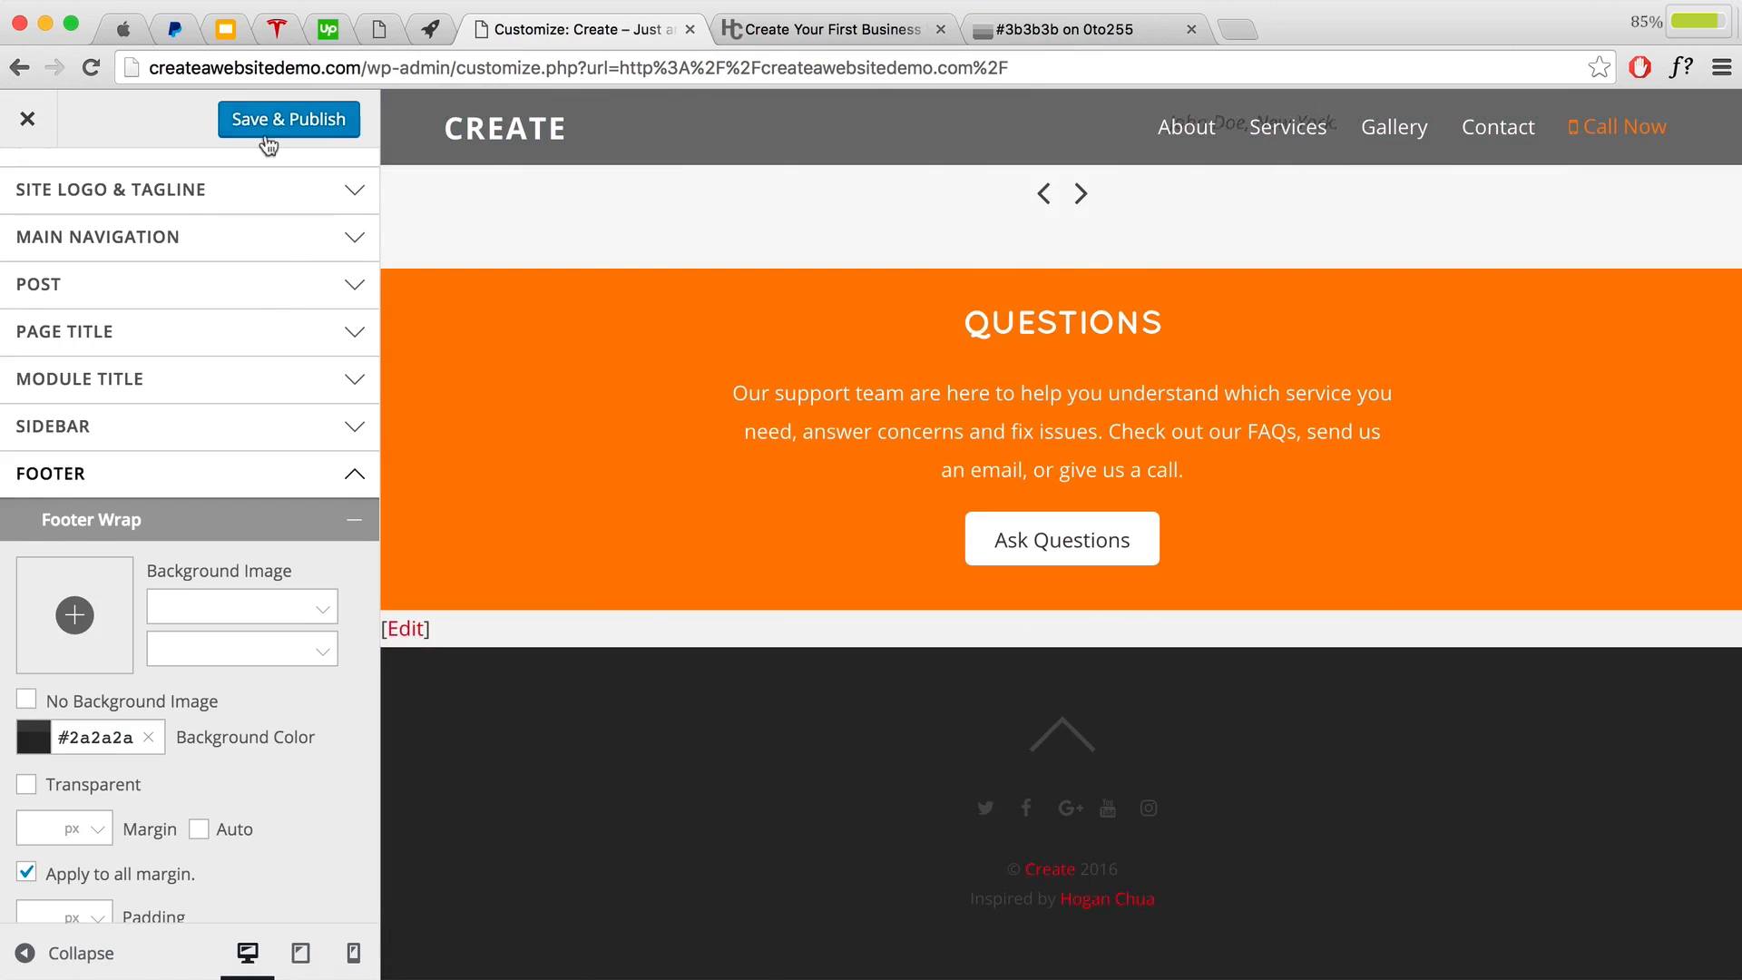
click(122, 29)
scroll(793, 617, down, 10)
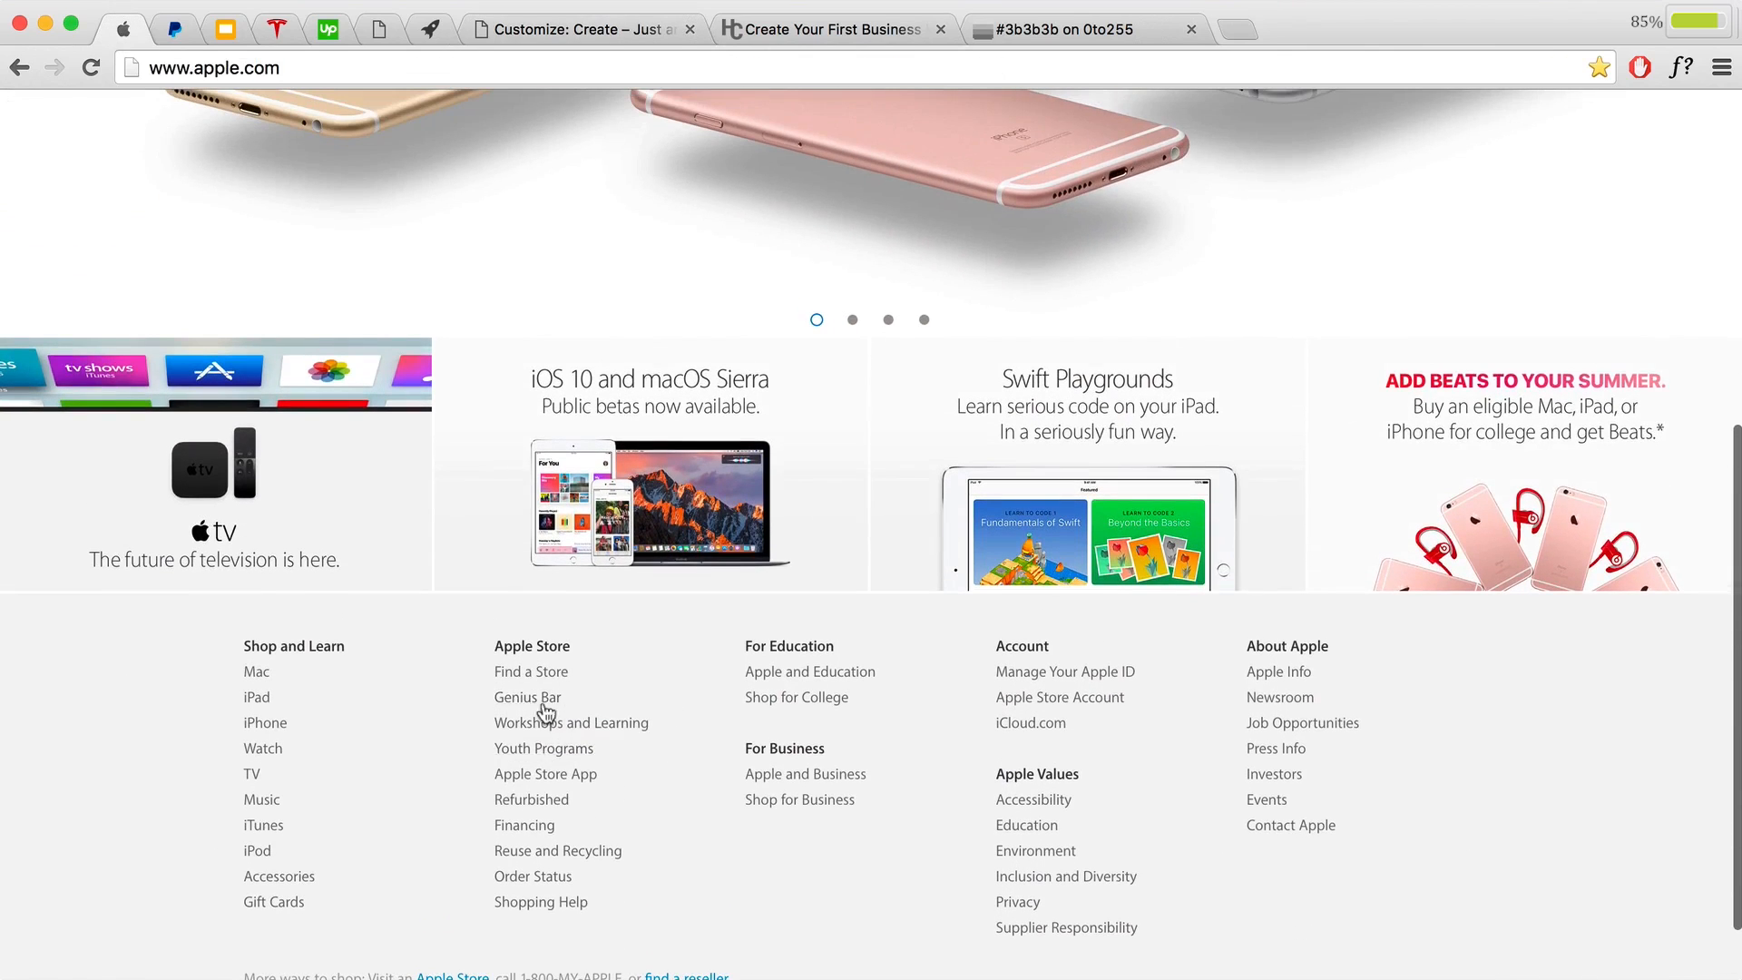
scroll(502, 733, up, 3)
scroll(521, 716, up, 6)
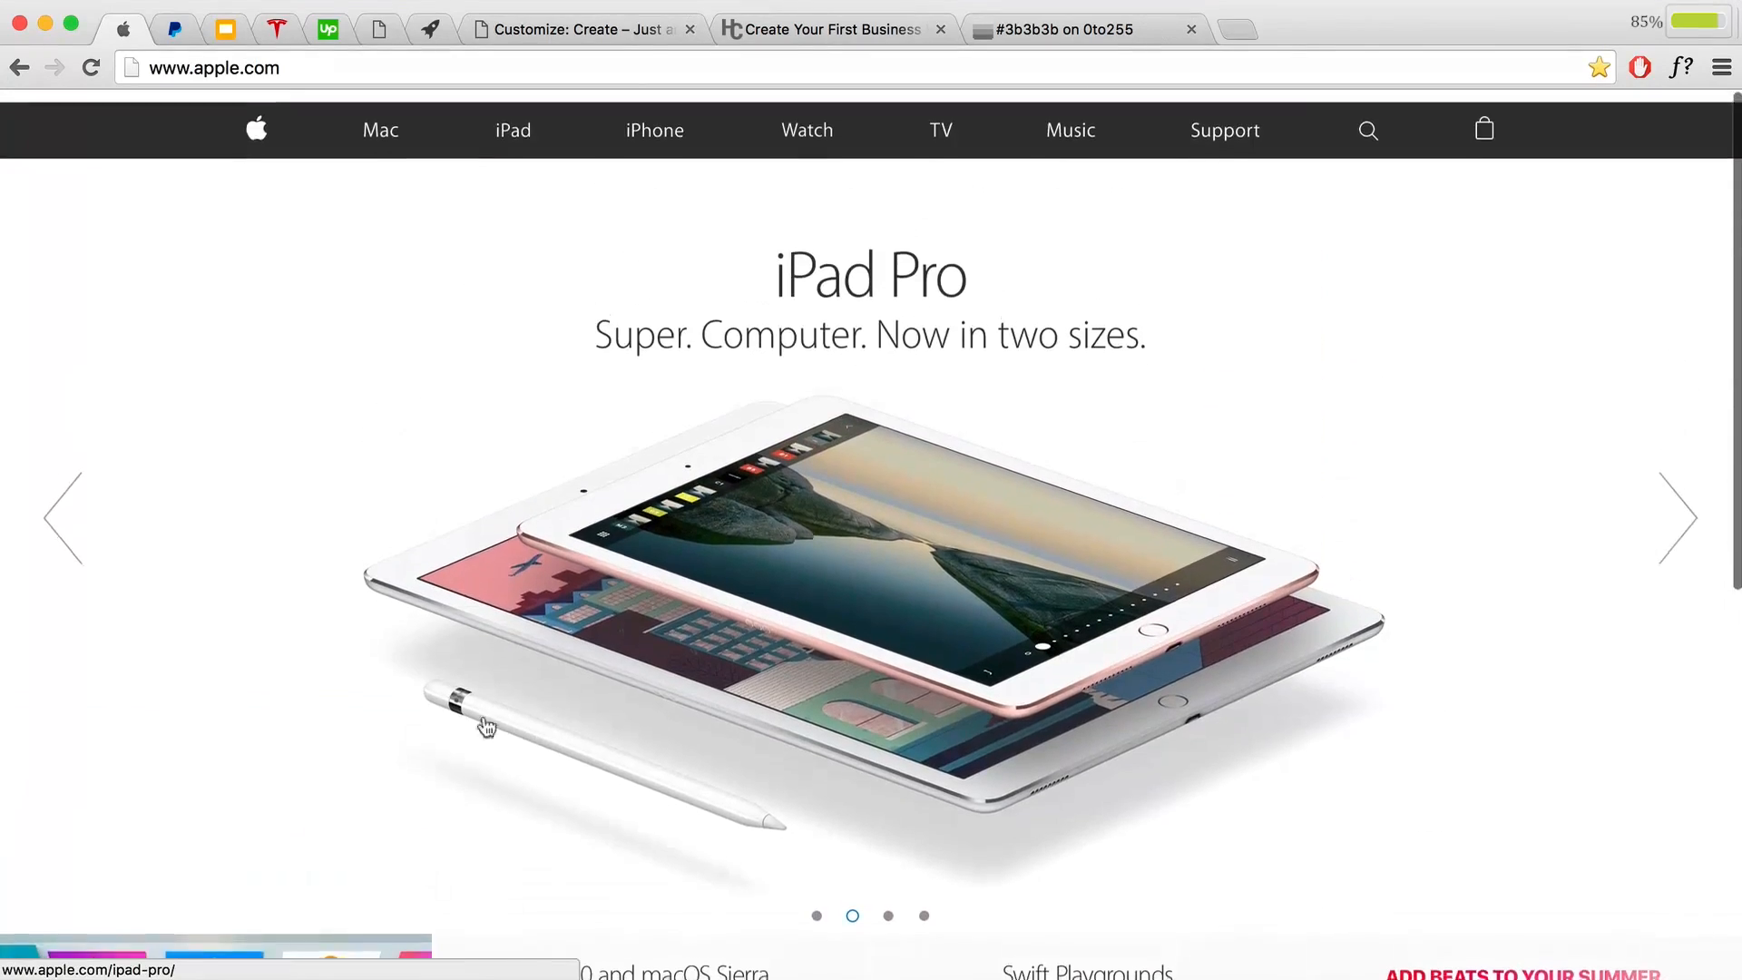
click(198, 27)
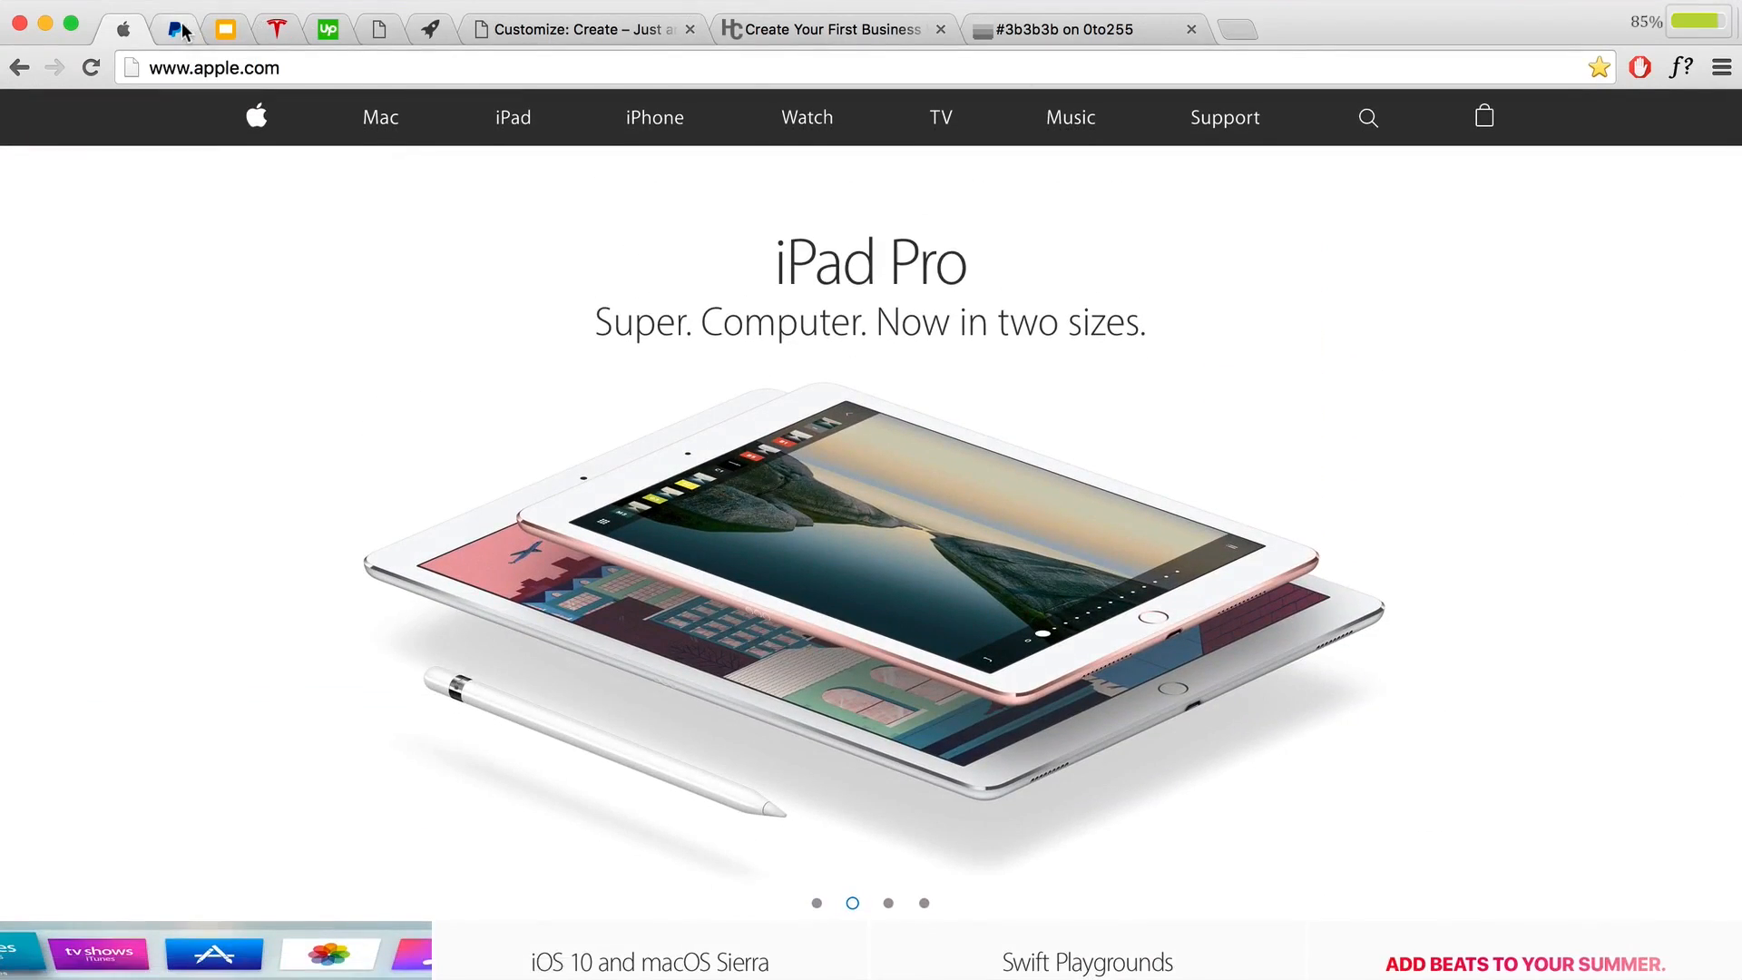
scroll(698, 438, down, 15)
scroll(697, 439, down, 7)
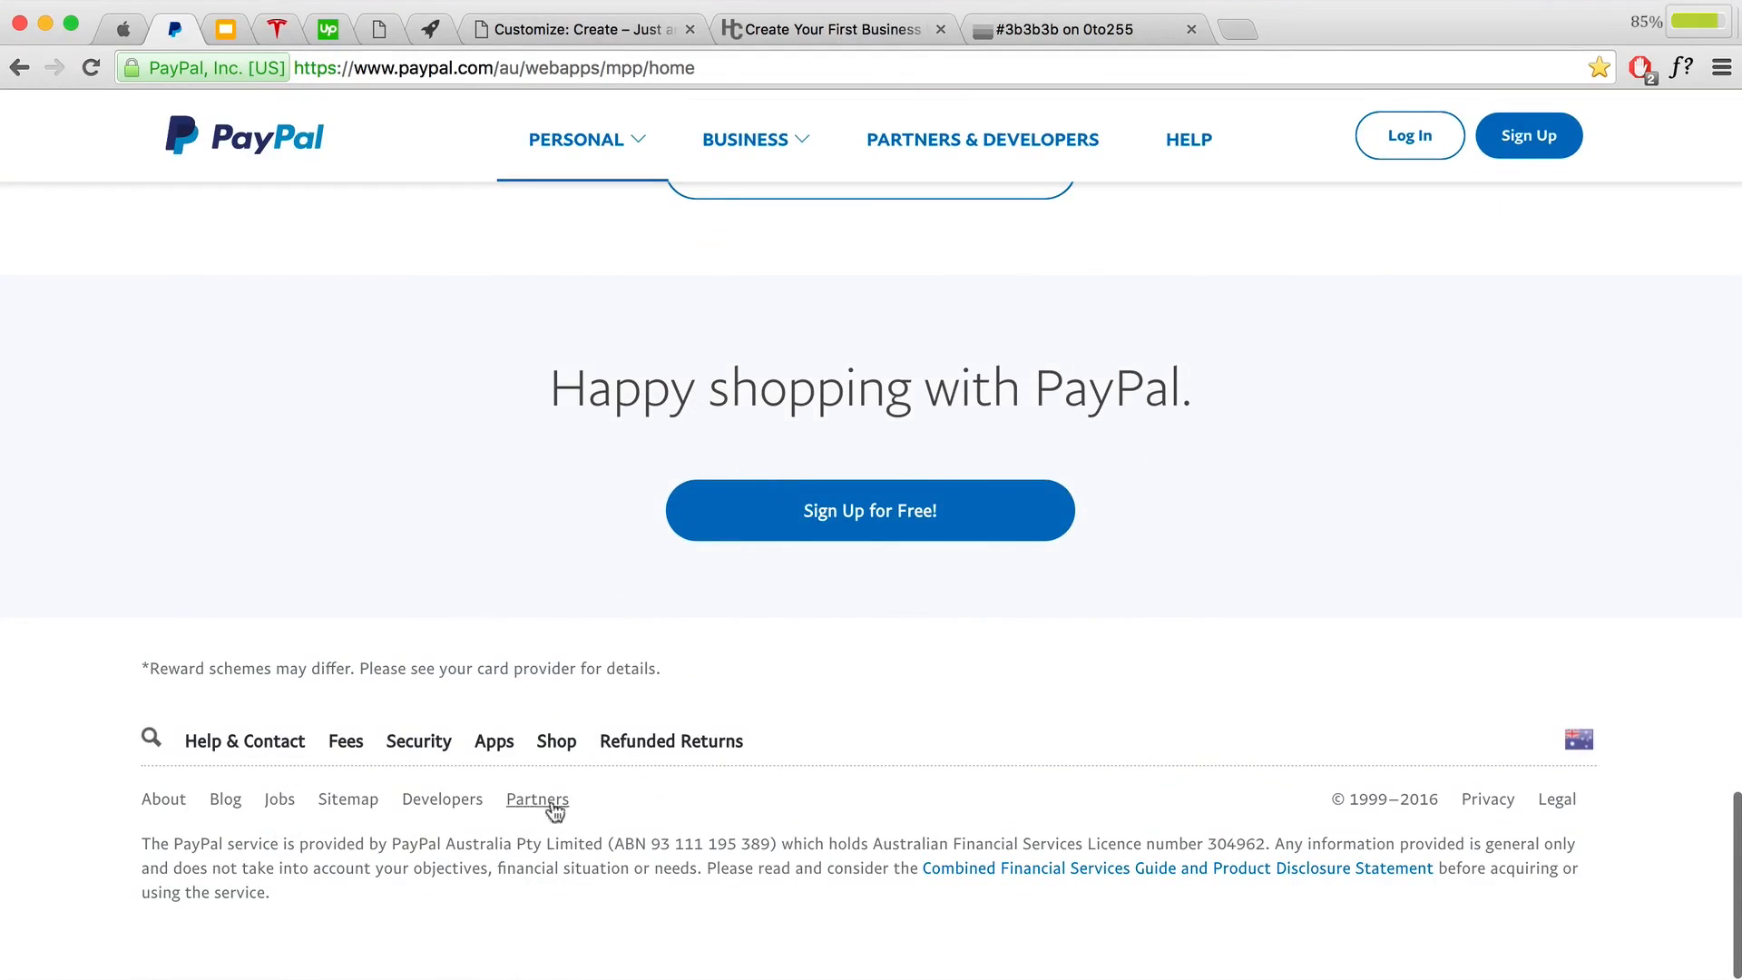
click(226, 29)
scroll(683, 390, down, 10)
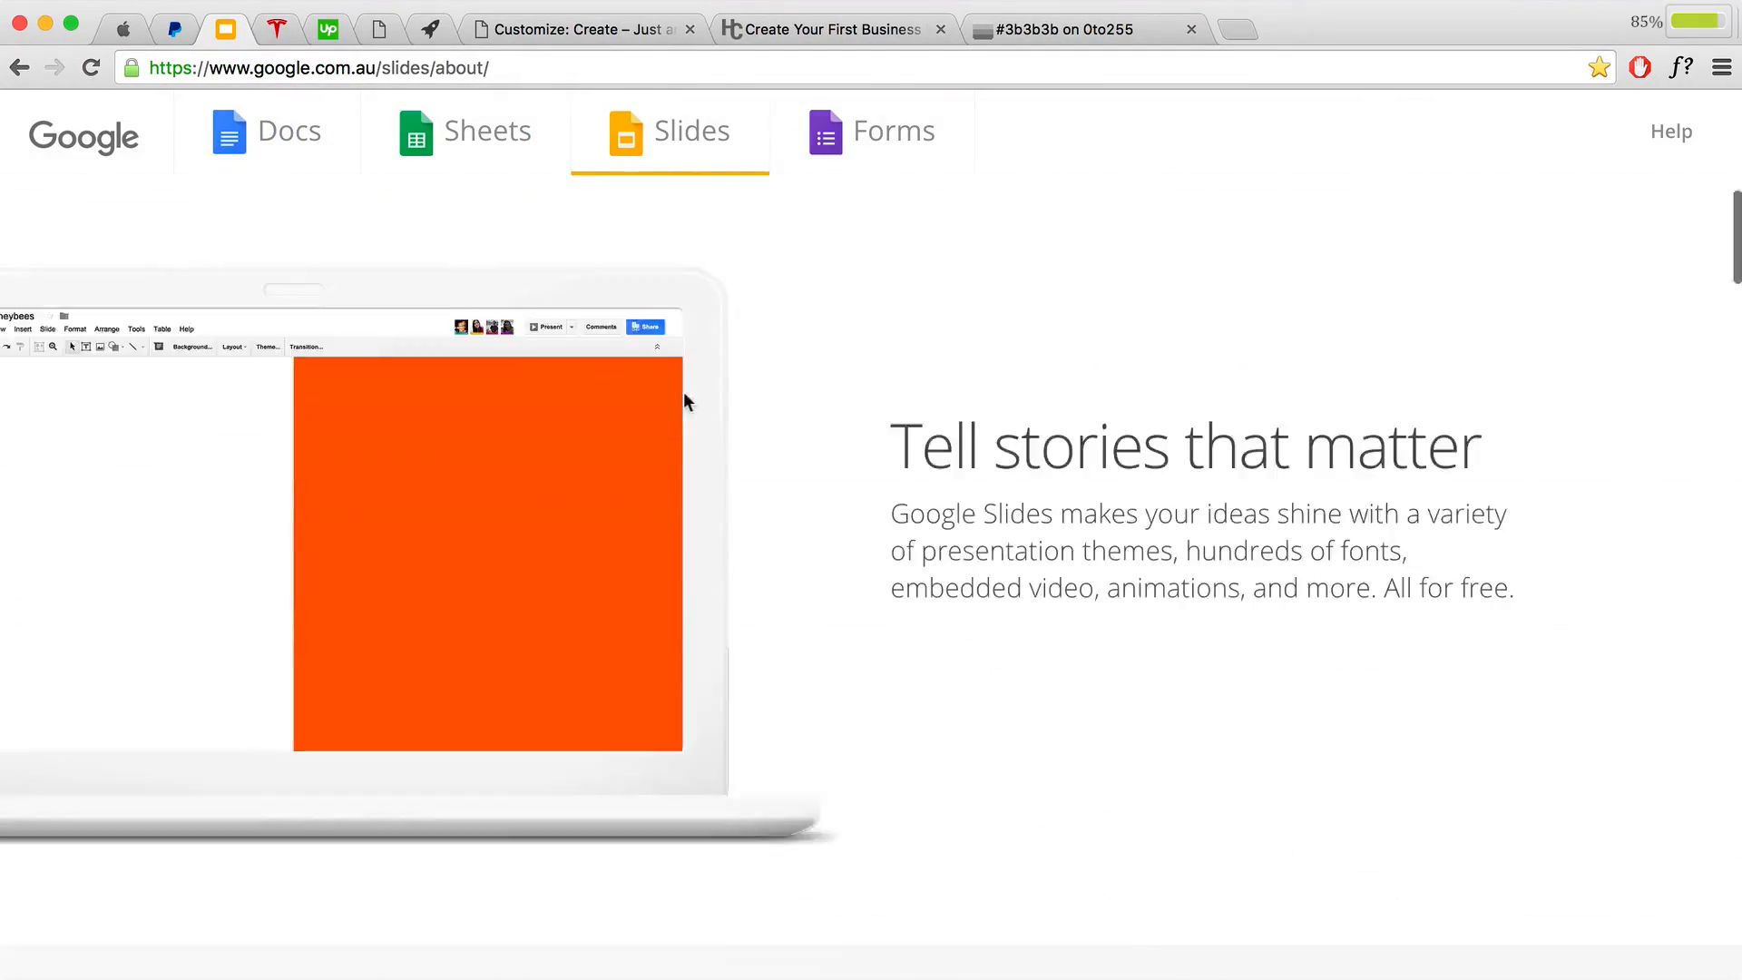
scroll(682, 404, down, 15)
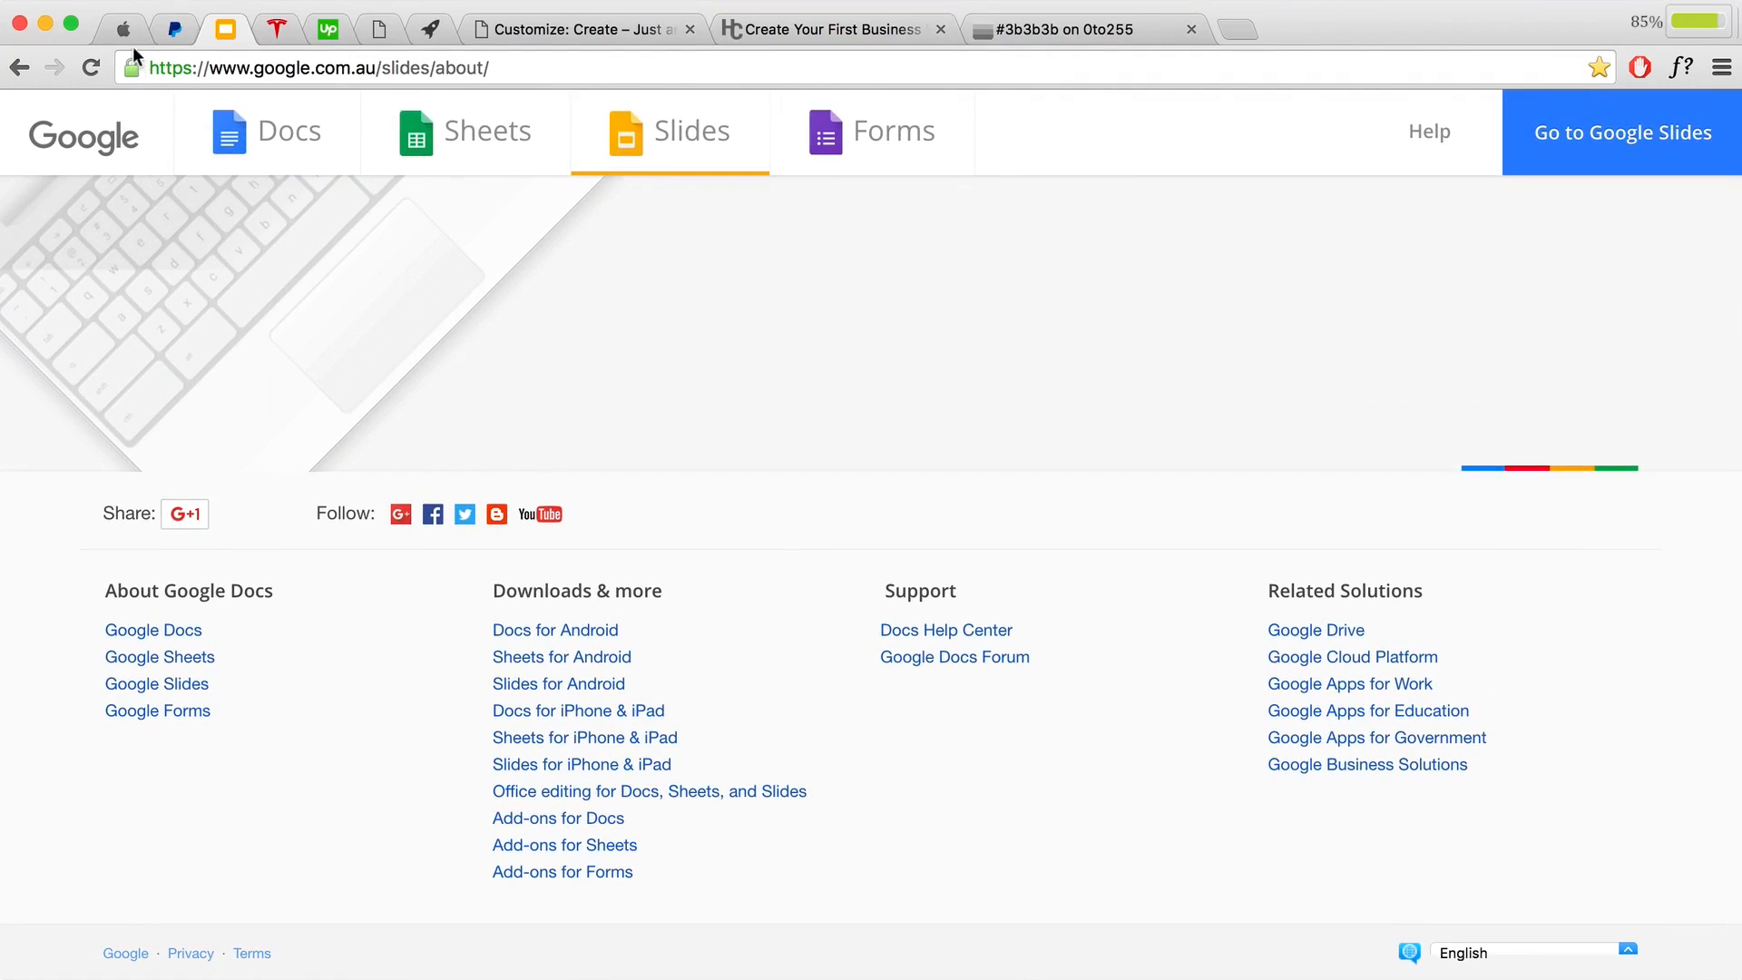
click(575, 32)
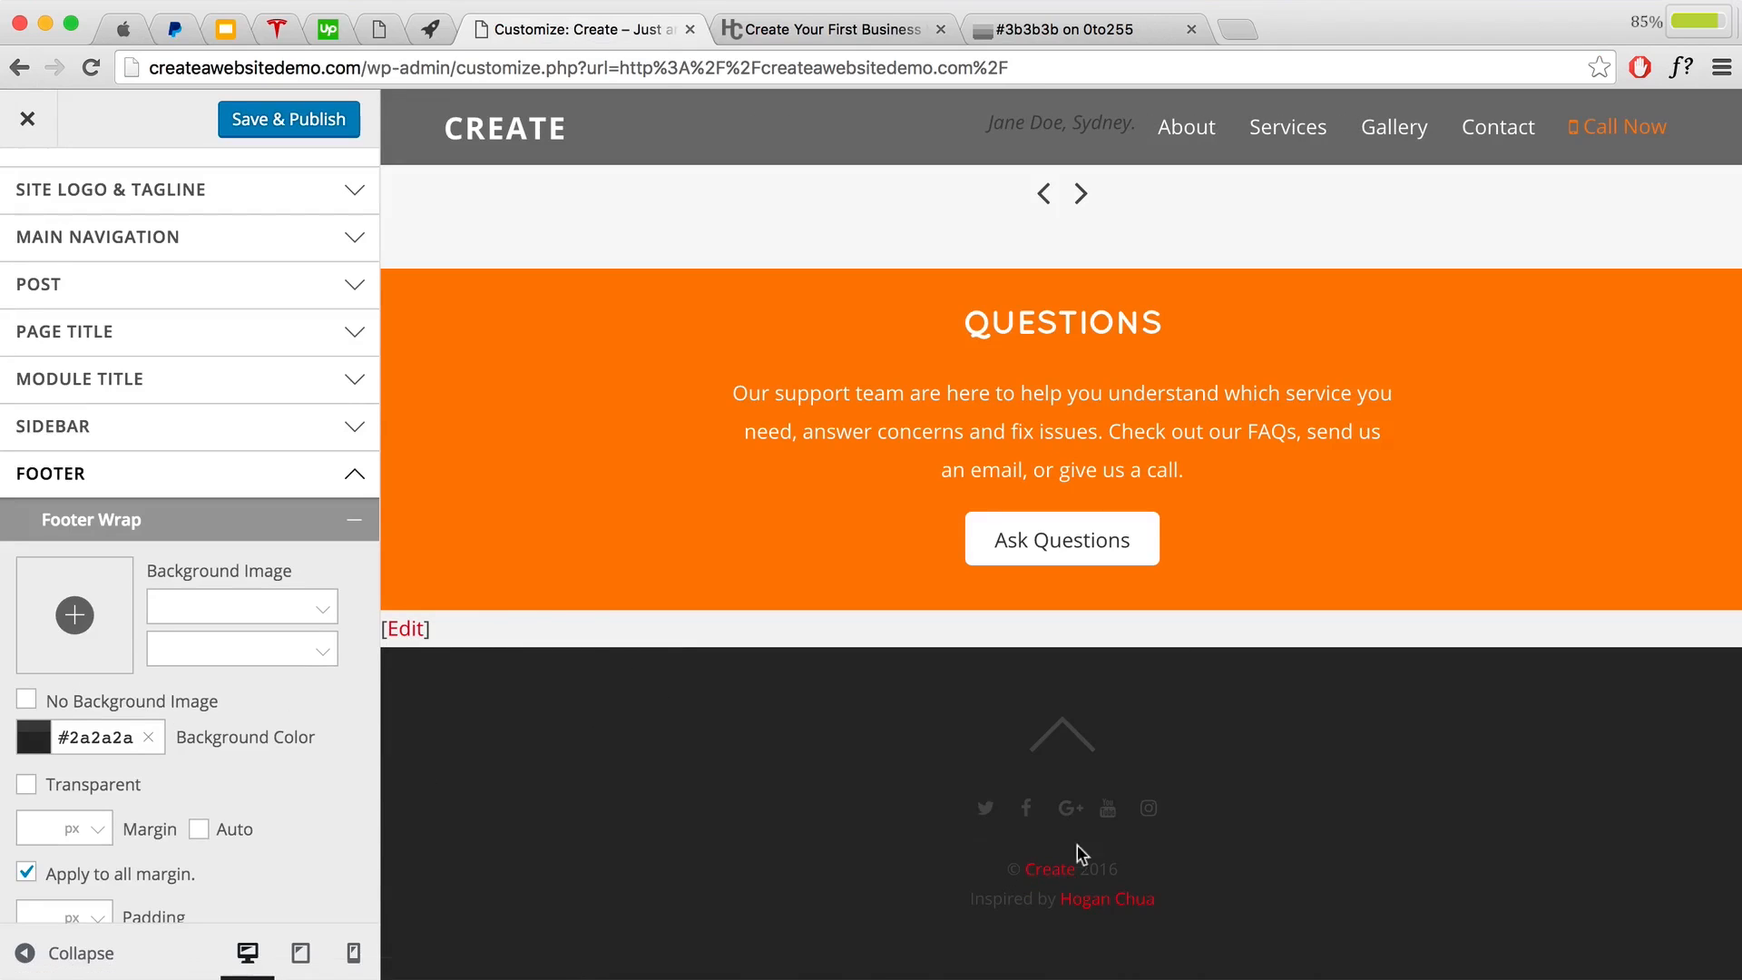
Step: Set the Footer Font colour to #cccccc
click(218, 519)
scroll(264, 645, down, 2)
scroll(264, 642, down, 2)
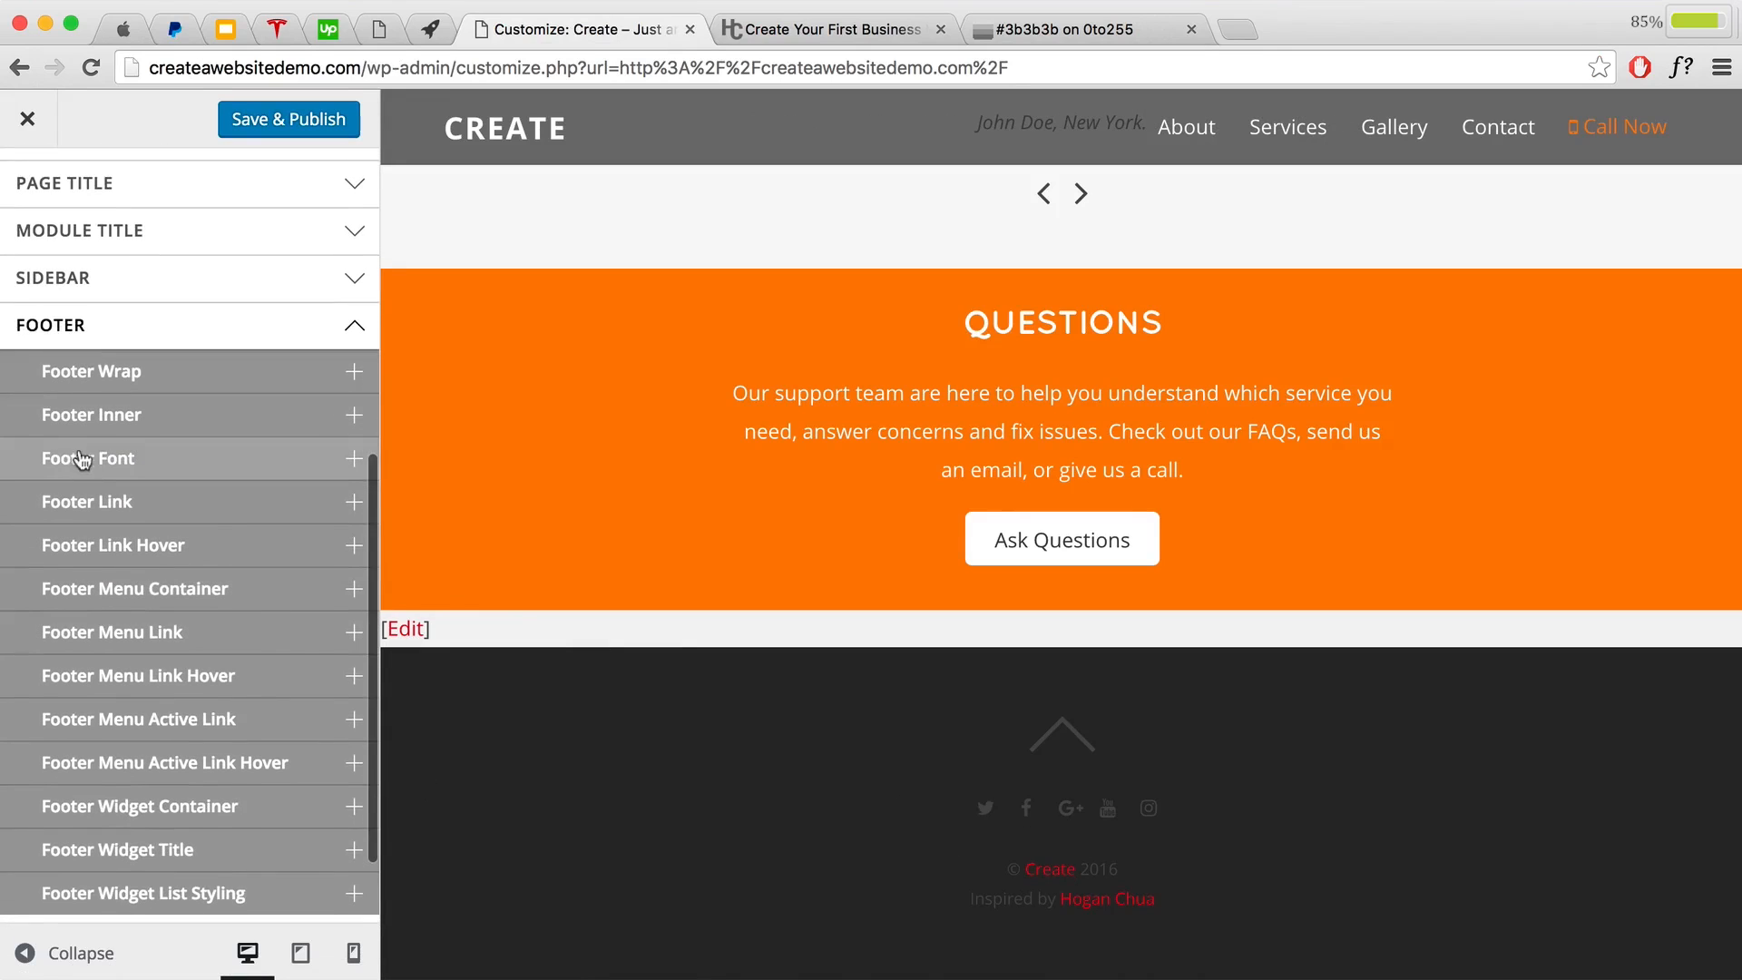
double_click(978, 902)
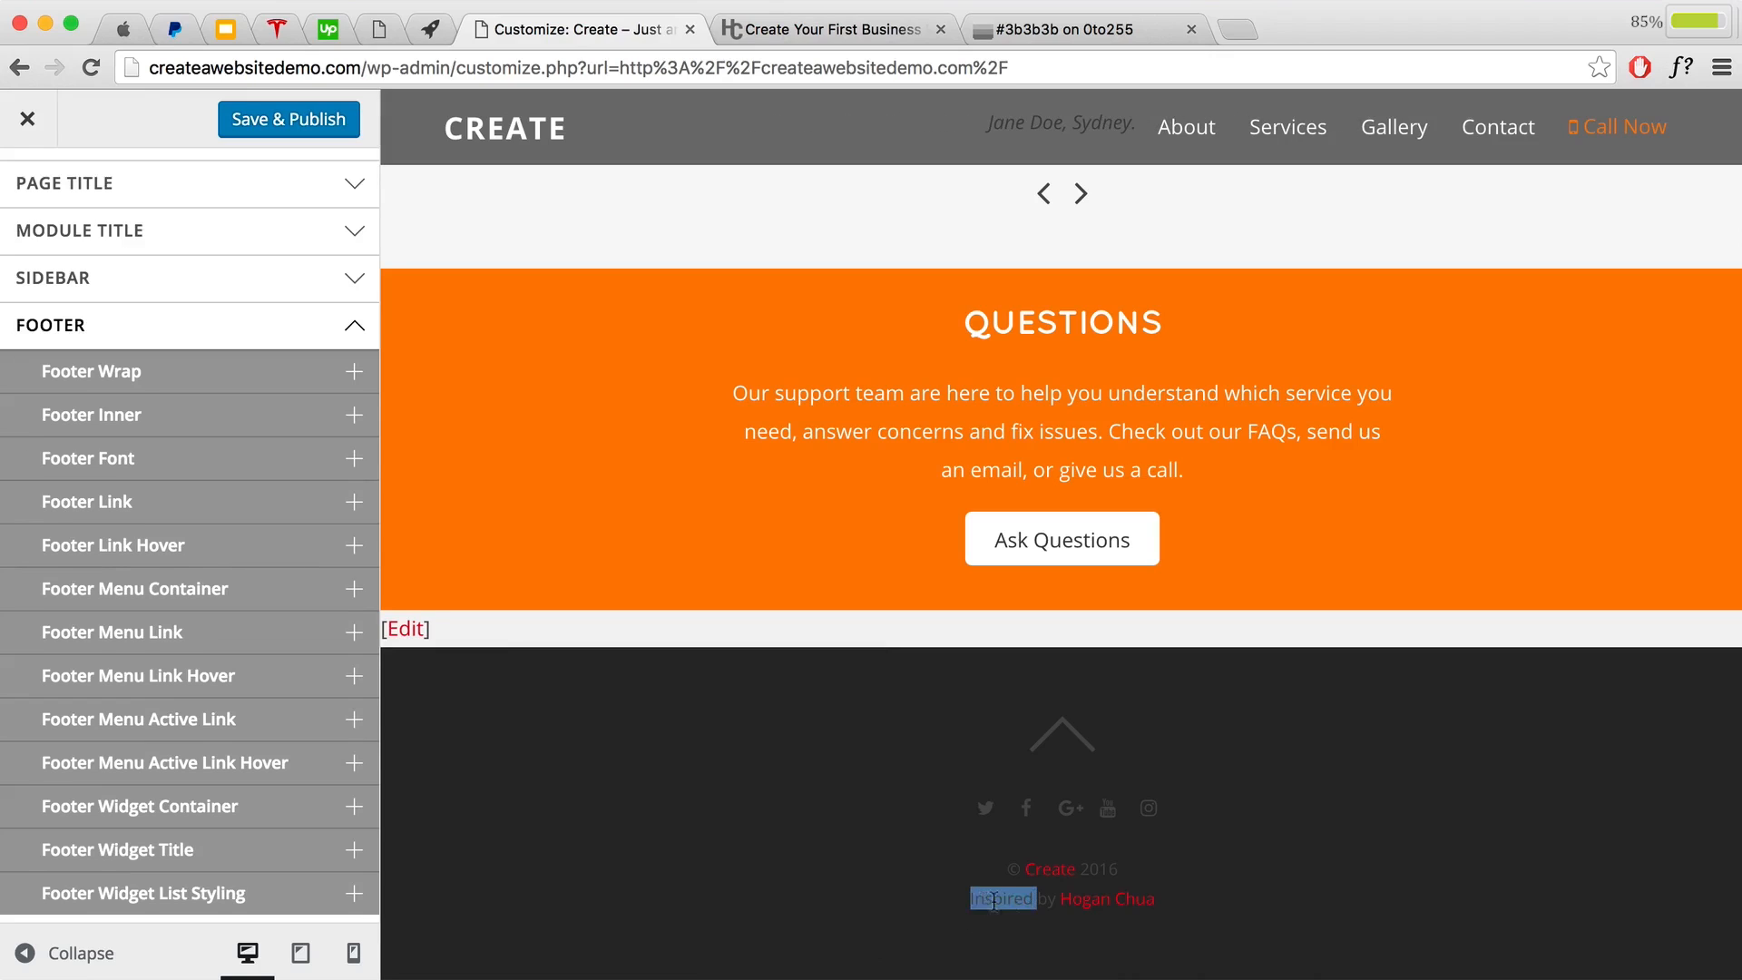
click(174, 458)
click(129, 513)
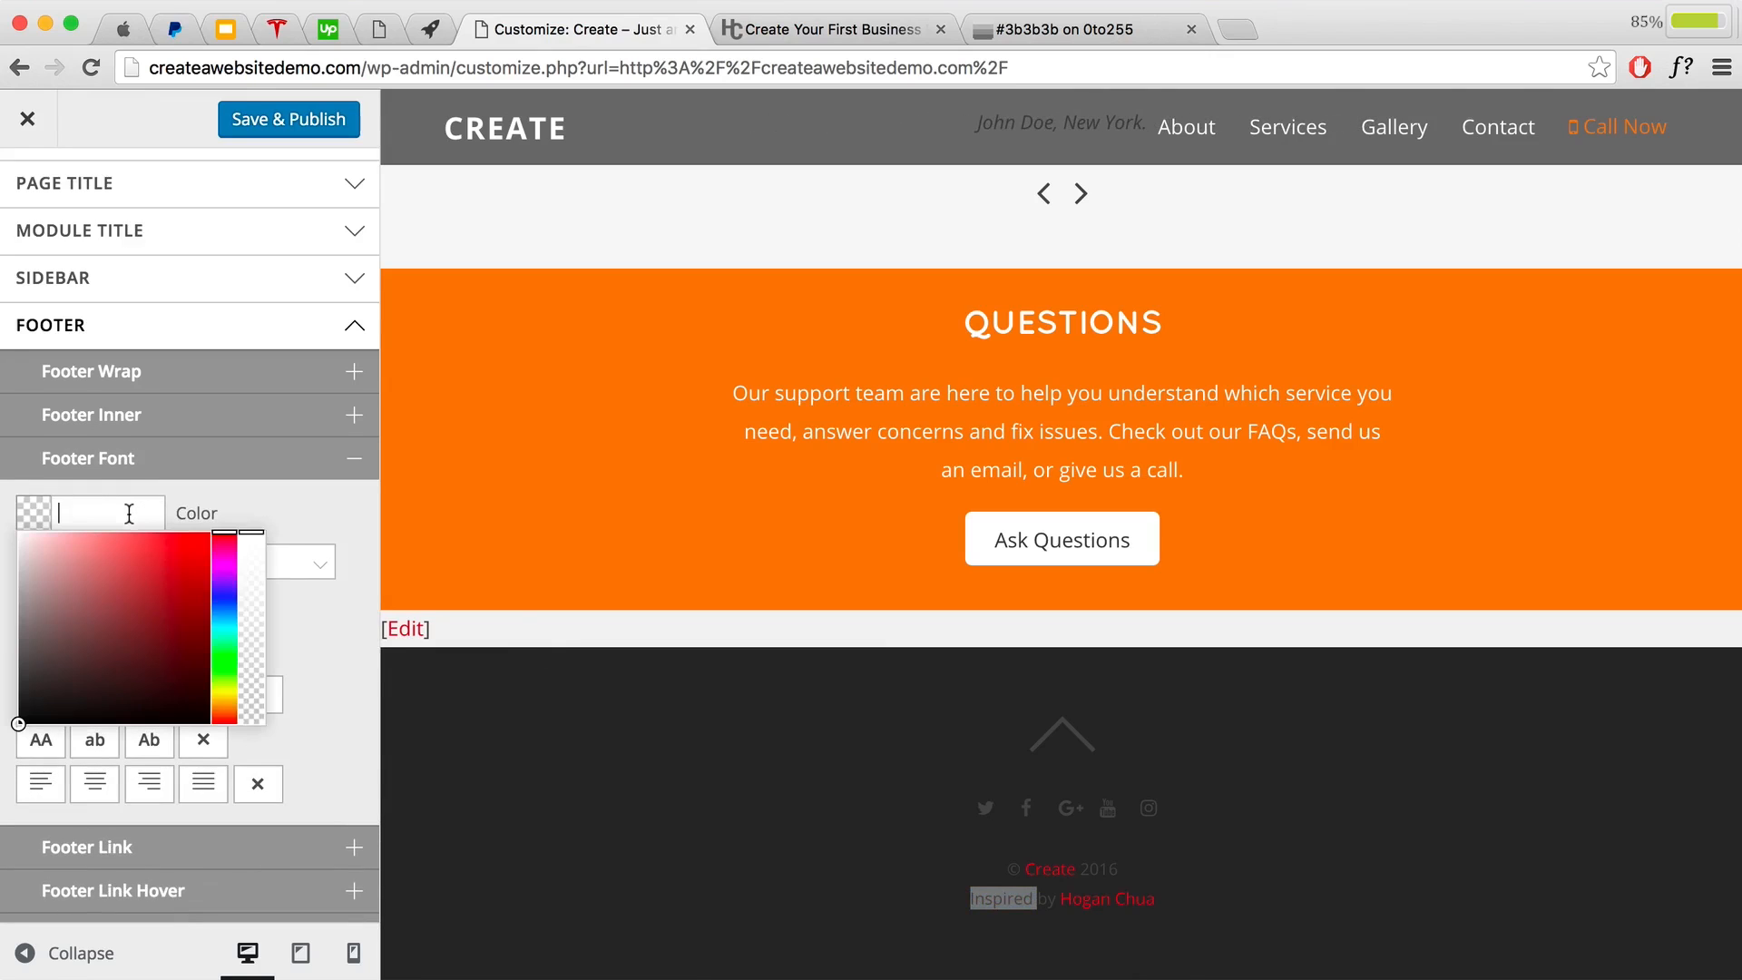
text(cccccc)
click(258, 509)
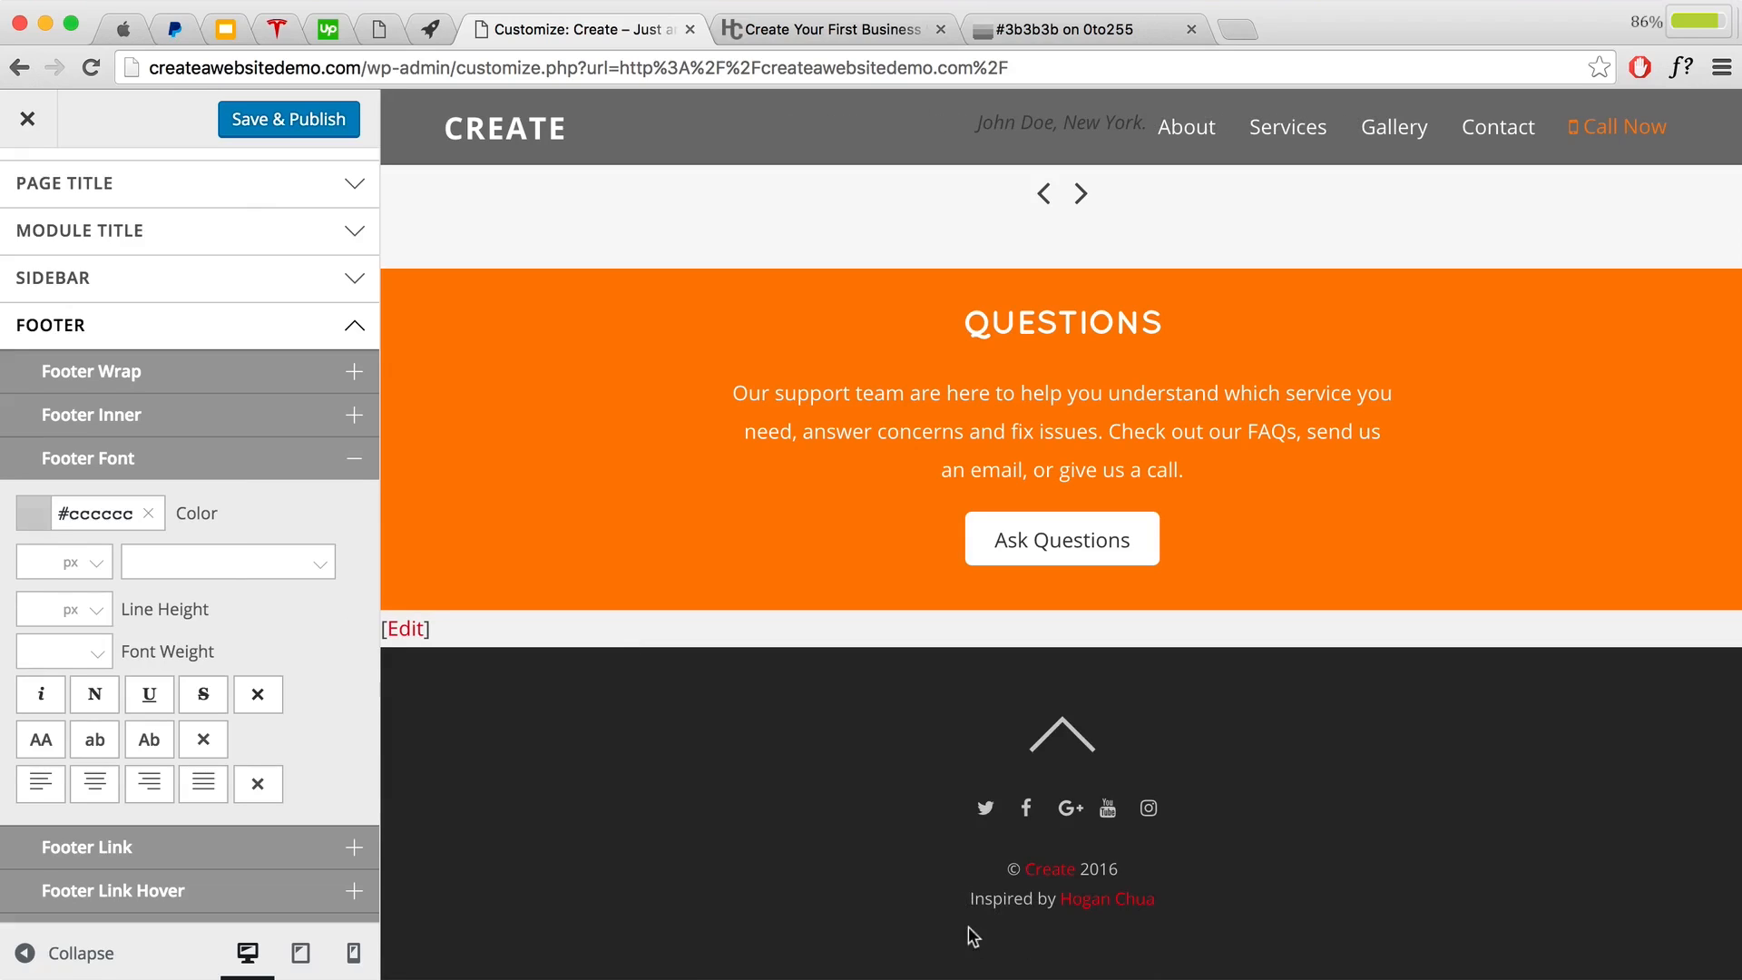
Step: Set the Footer Link colour to #cccccc
drag(967, 901, 1048, 904)
click(624, 814)
scroll(182, 694, down, 4)
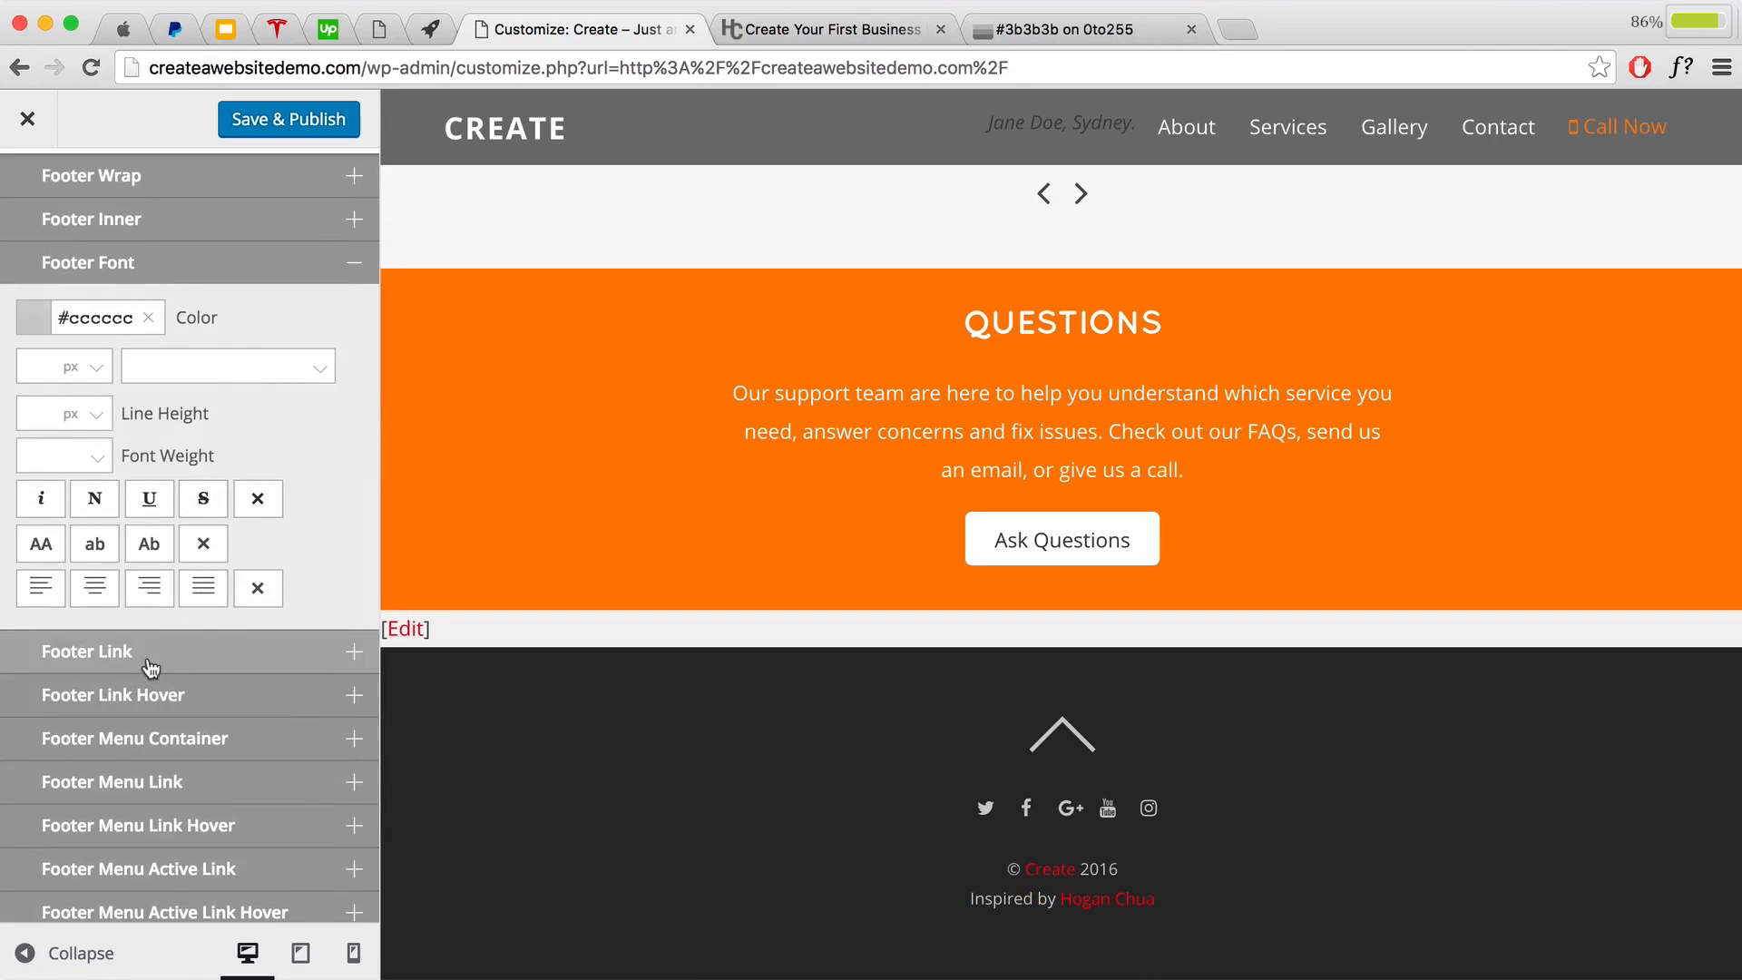
click(148, 669)
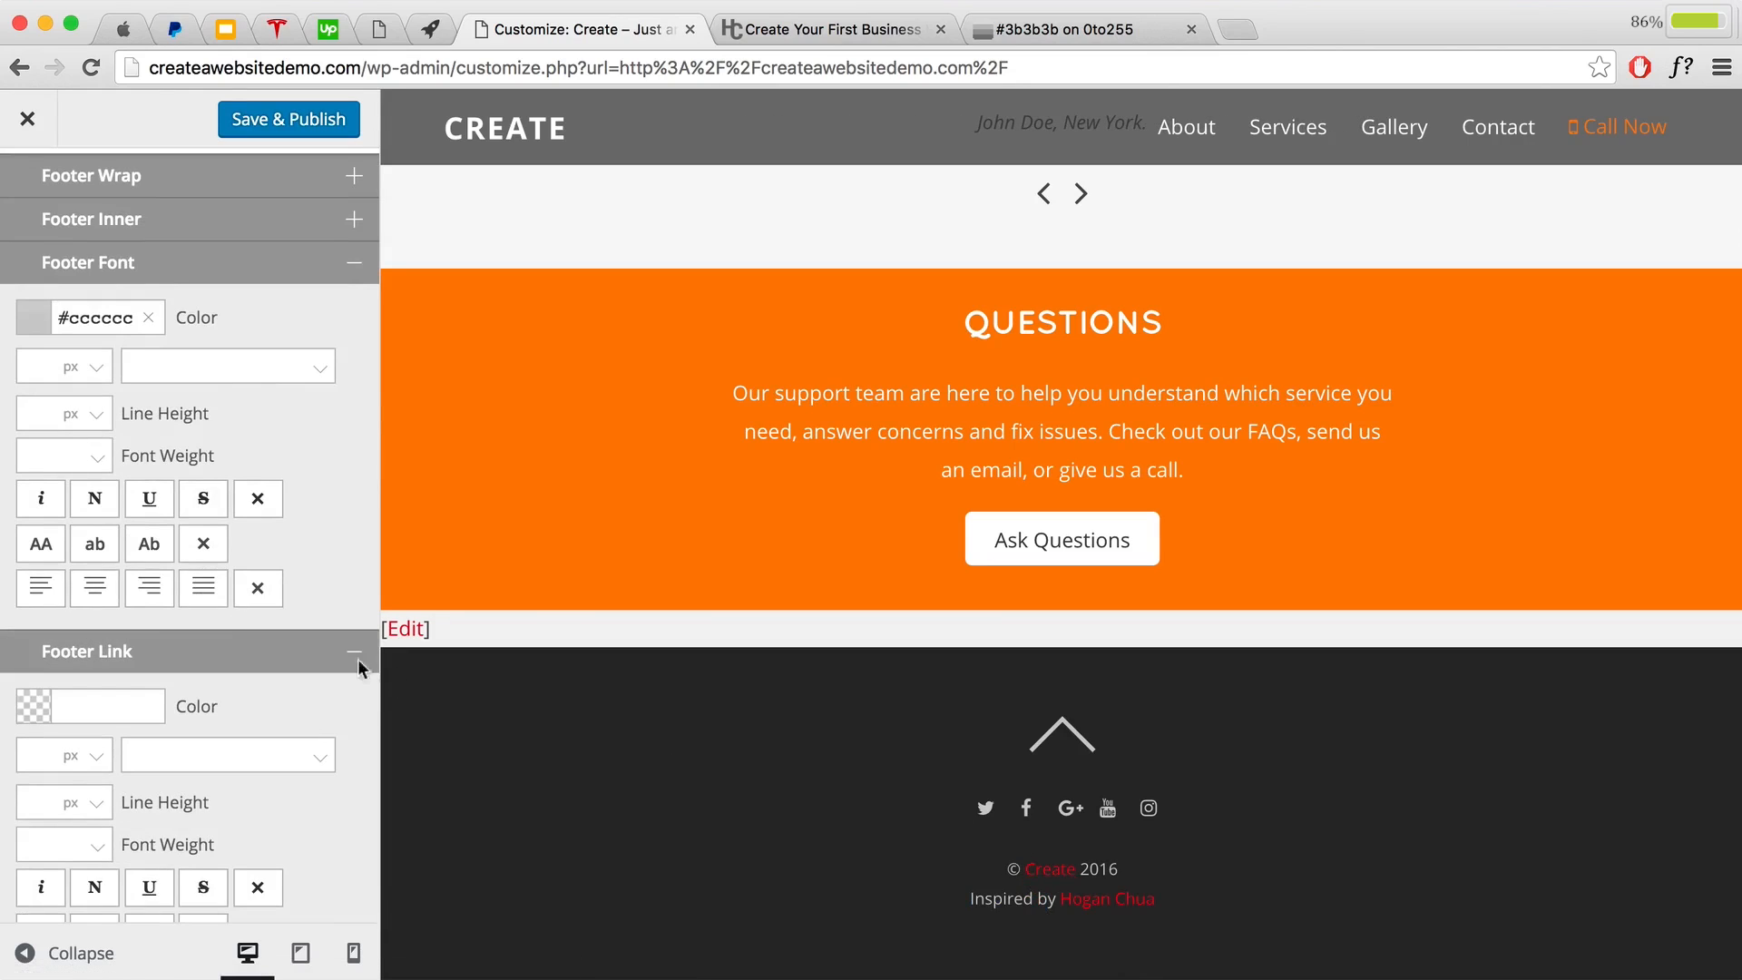
click(71, 705)
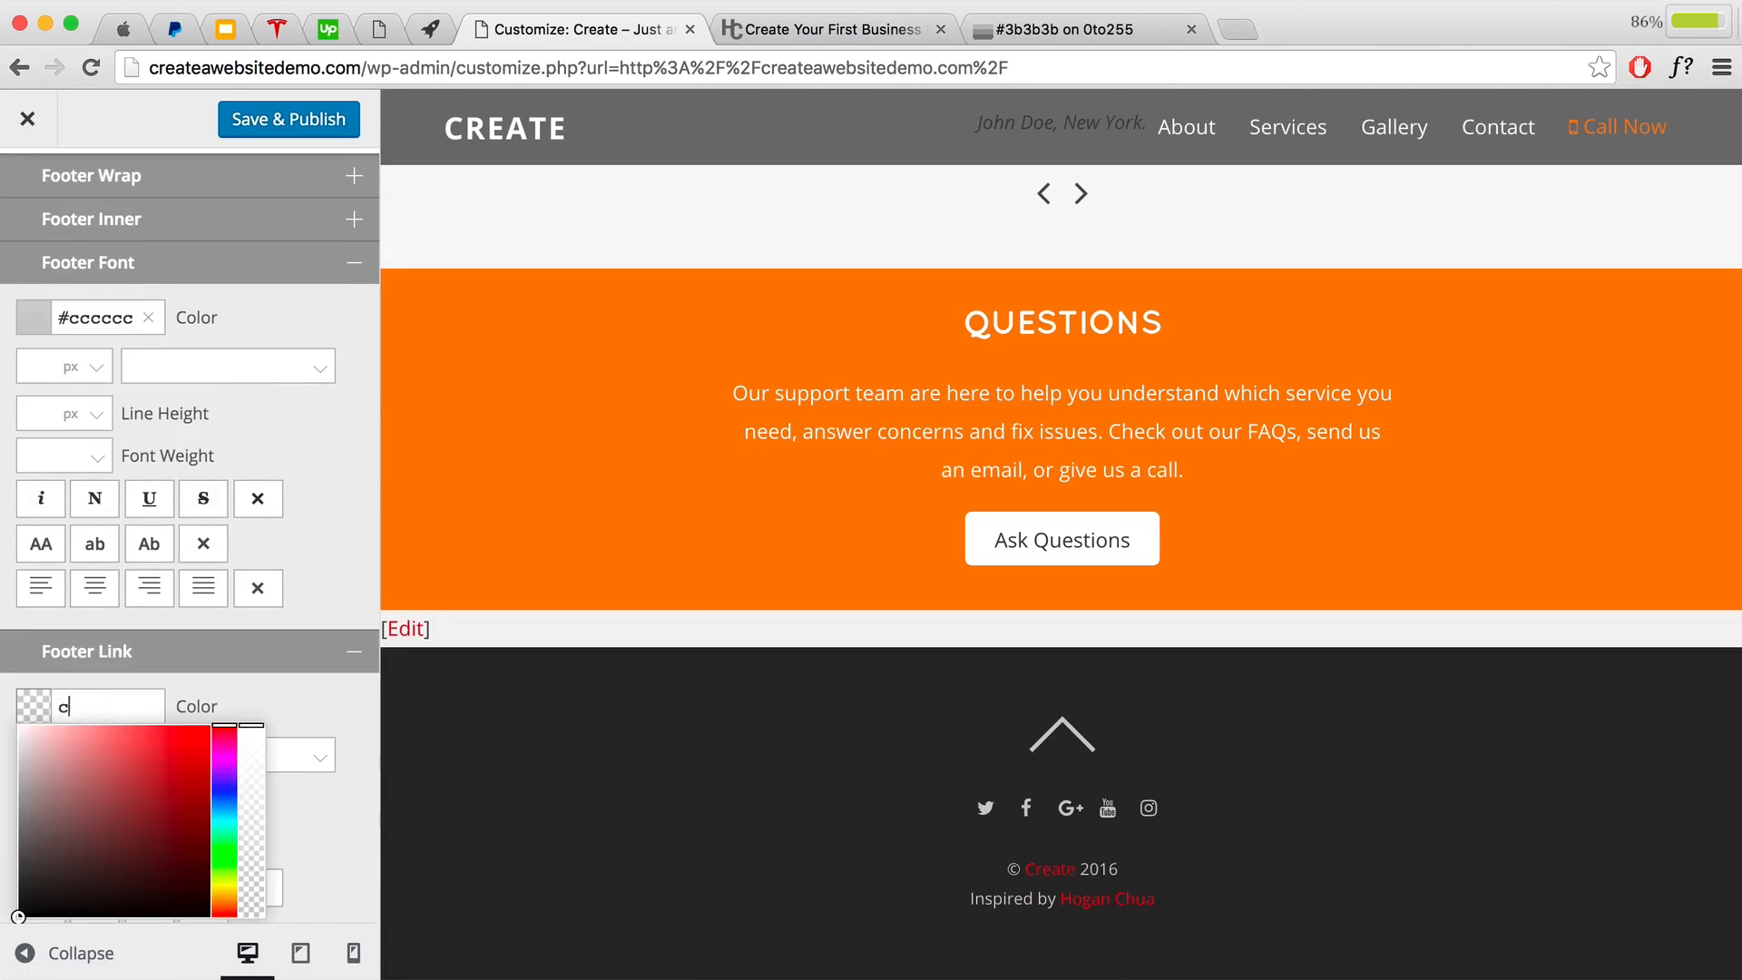
text(cccccc)
click(264, 699)
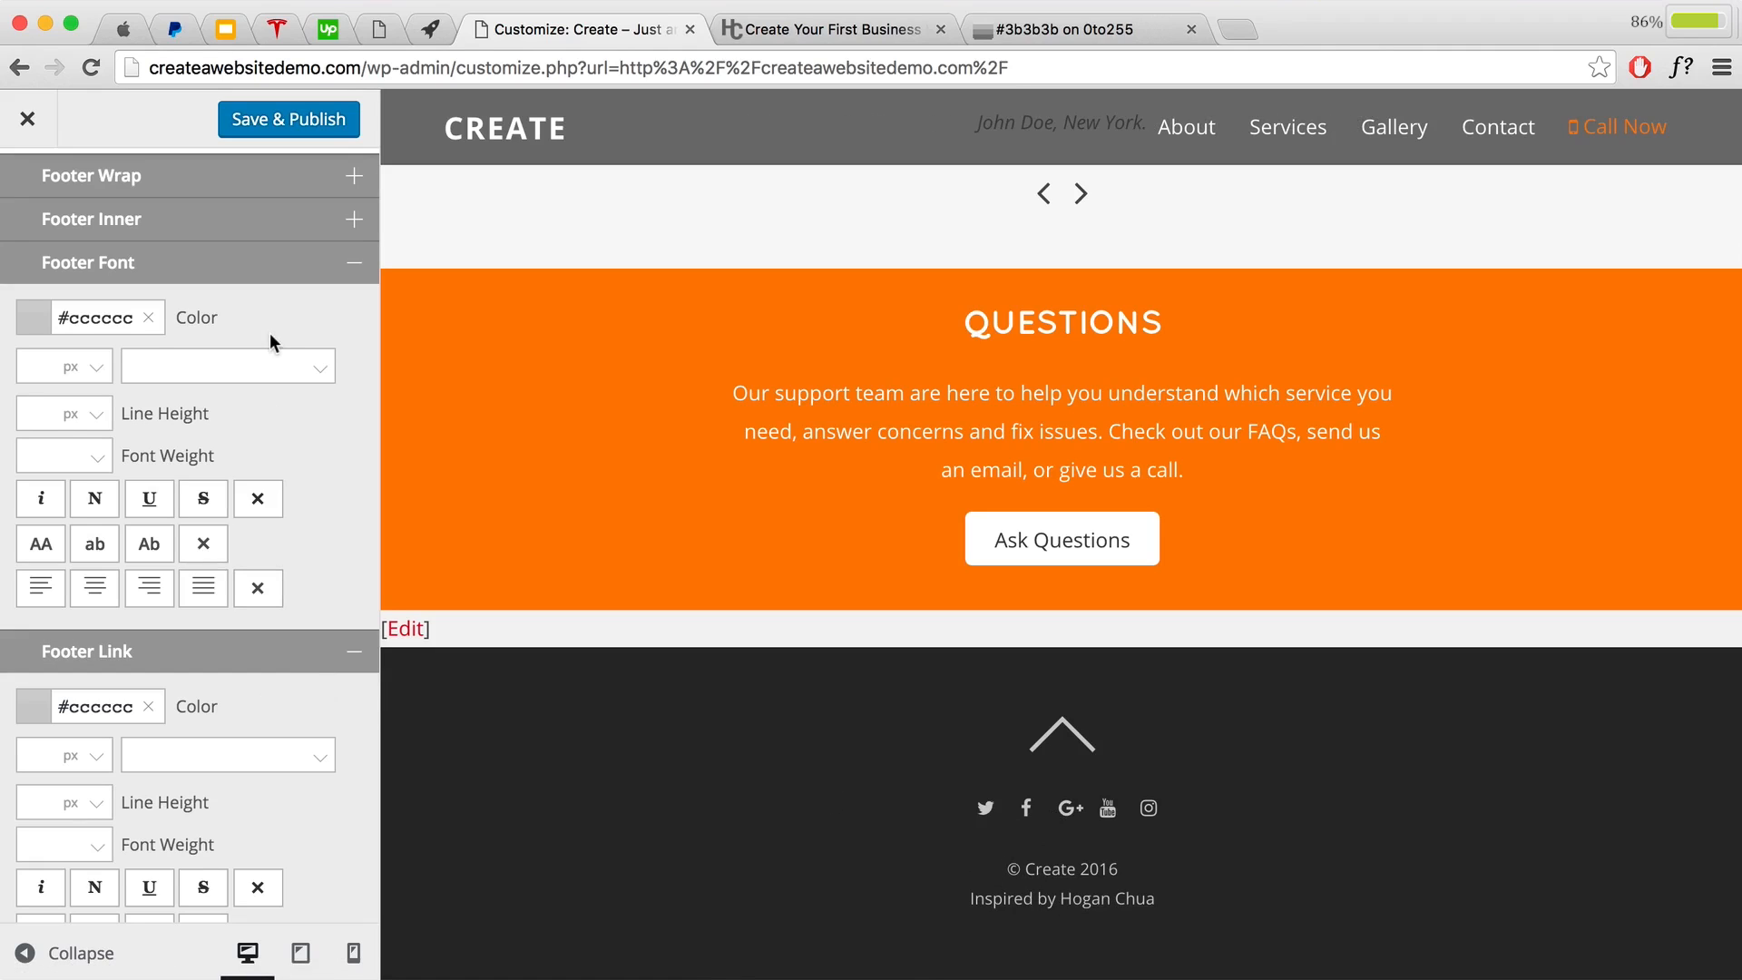
Step: Save & Publish the footer colour changes and close the Customizer
click(261, 119)
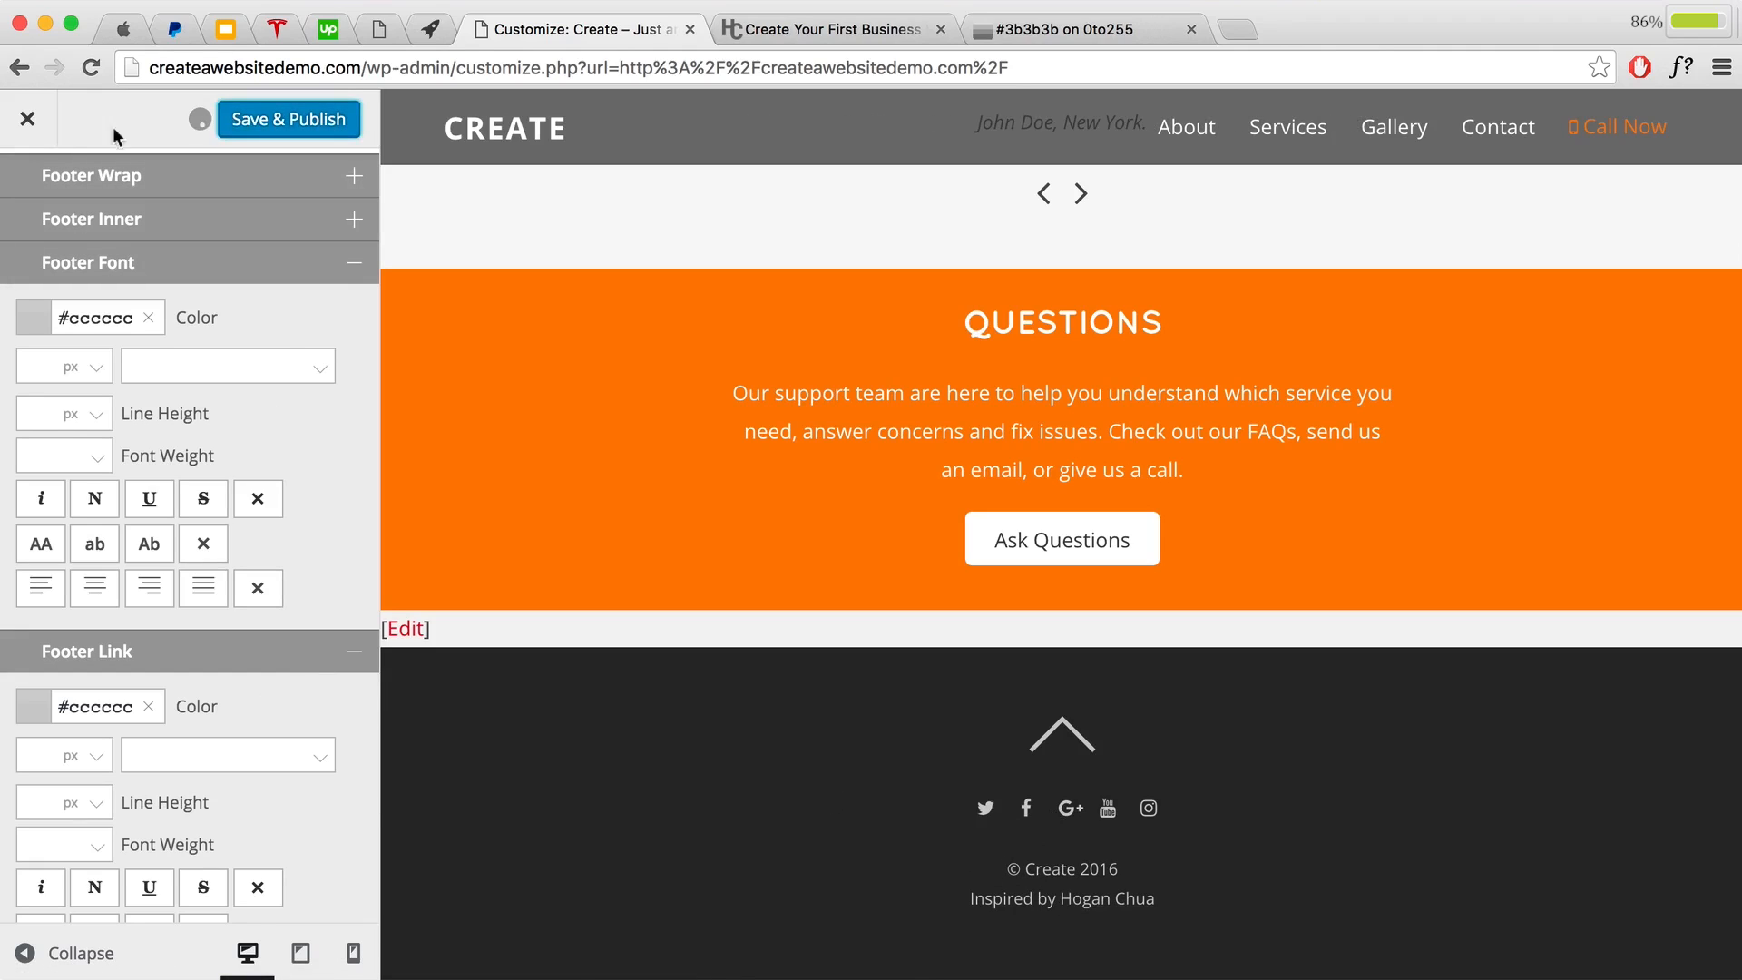
click(27, 119)
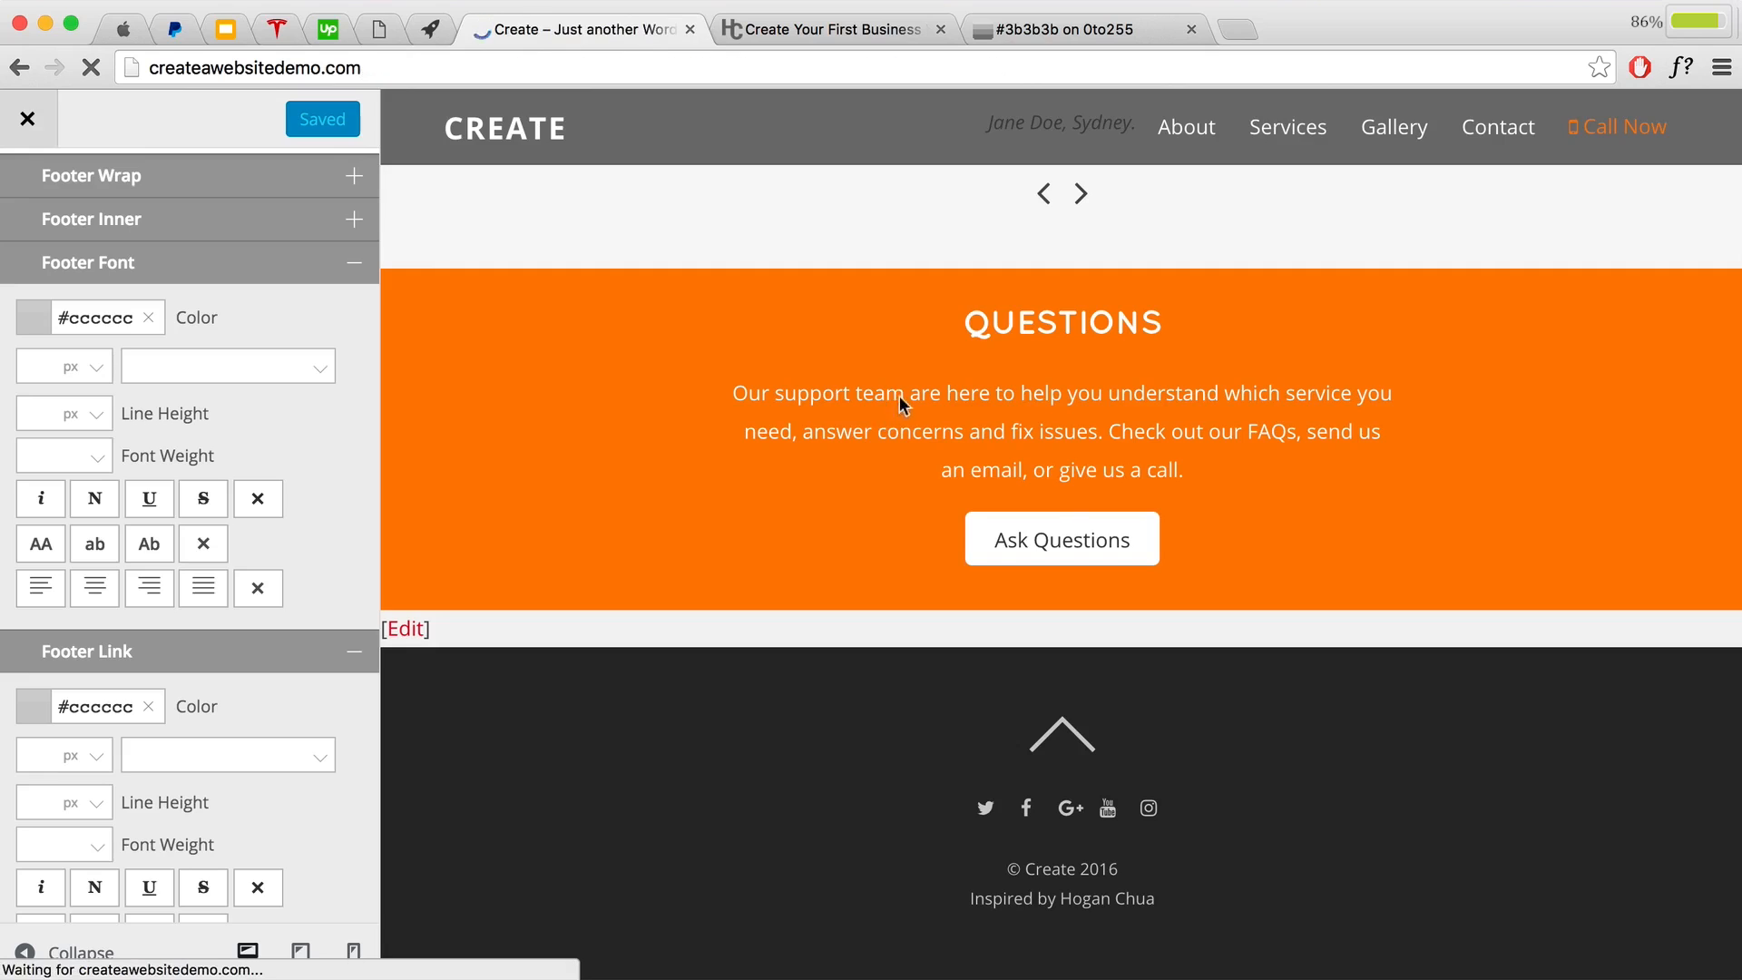
scroll(1168, 600, down, 10)
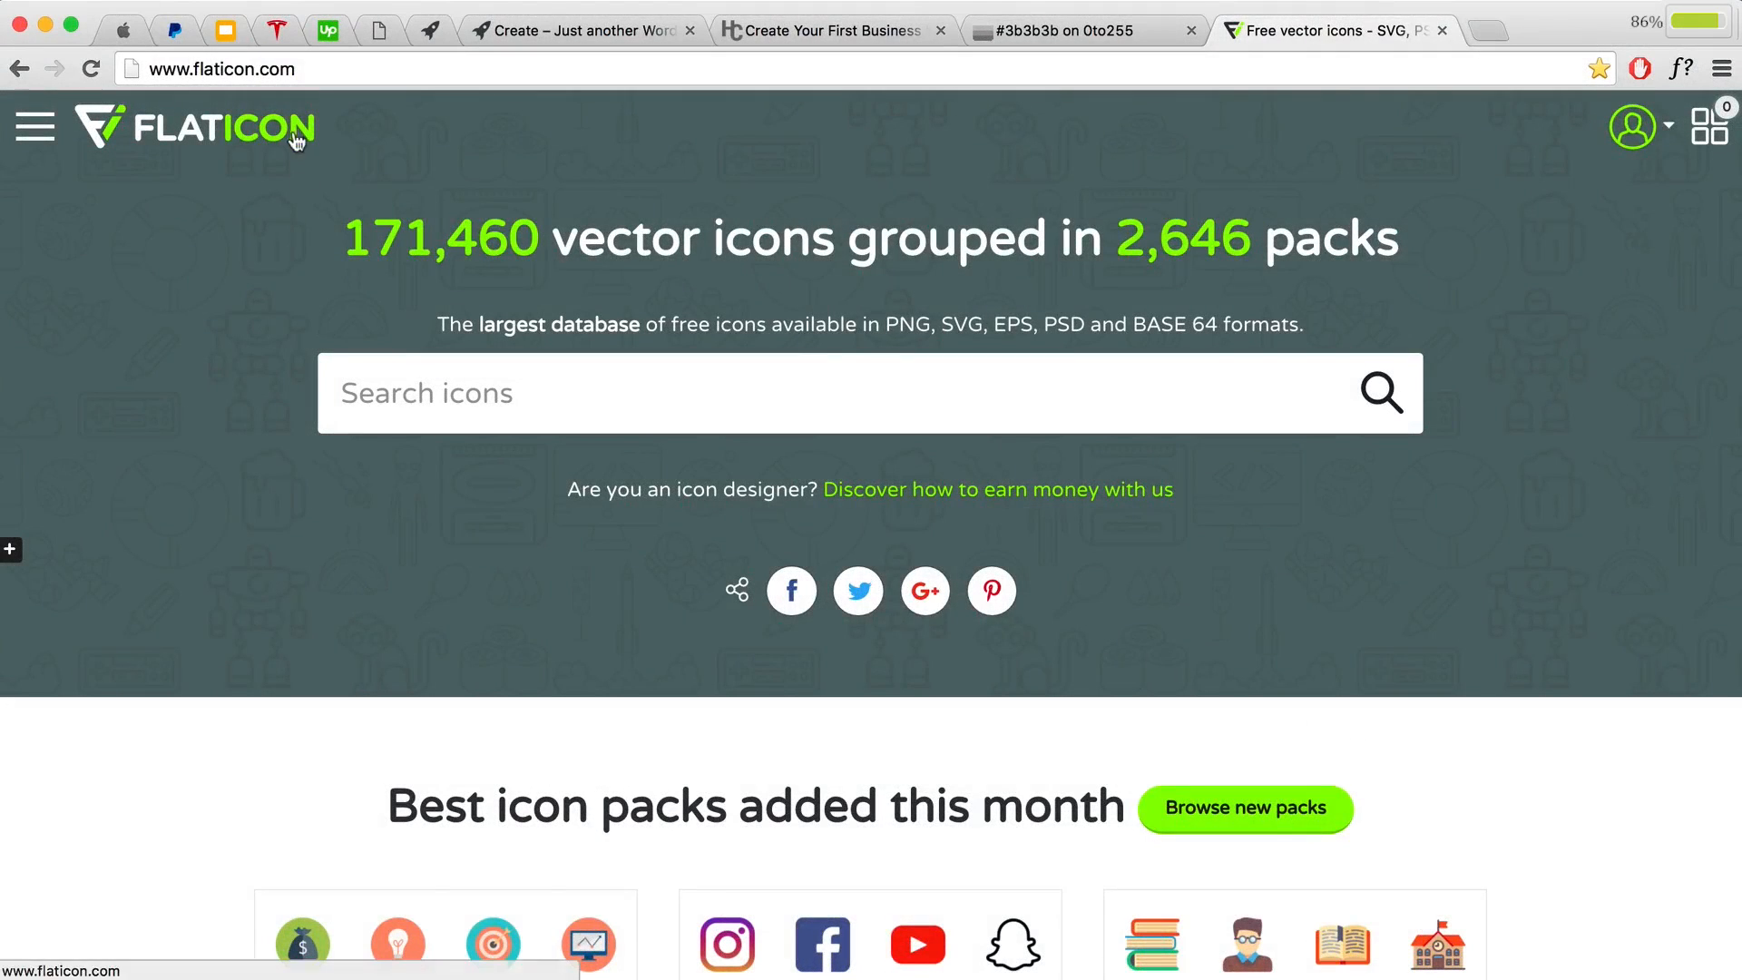
Step: Search Flaticon for 'rocket' and browse the 340 rocket icon results
click(307, 68)
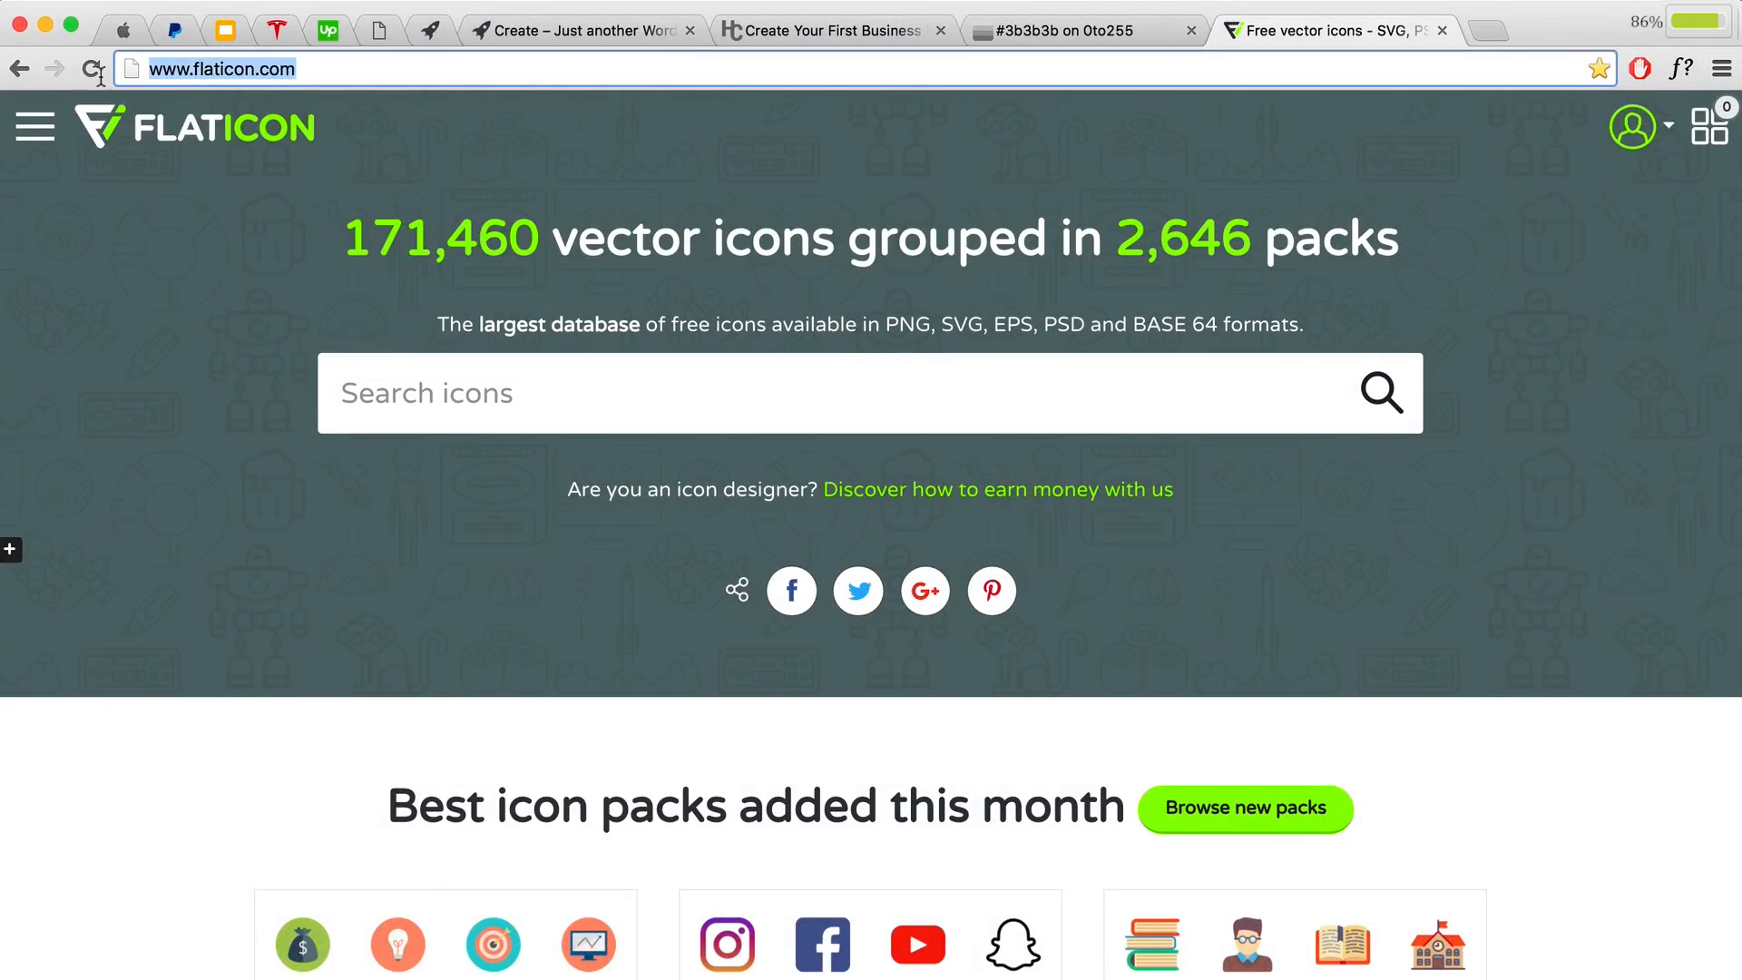
click(921, 403)
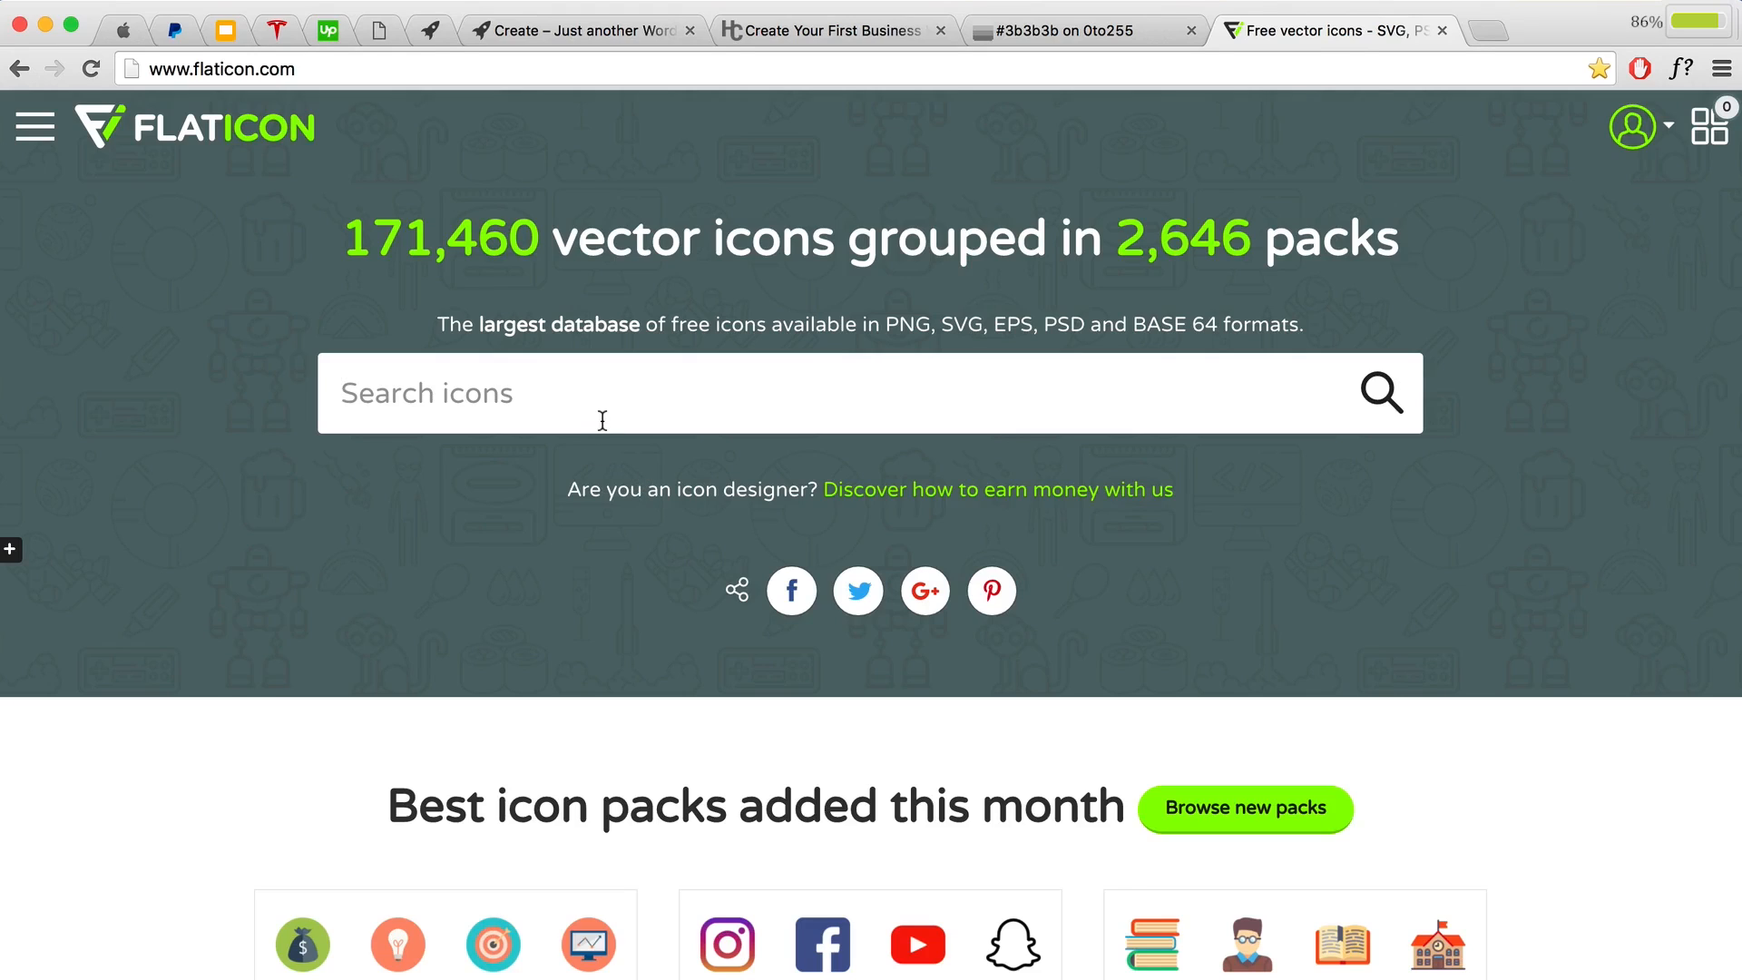
text(rocker)
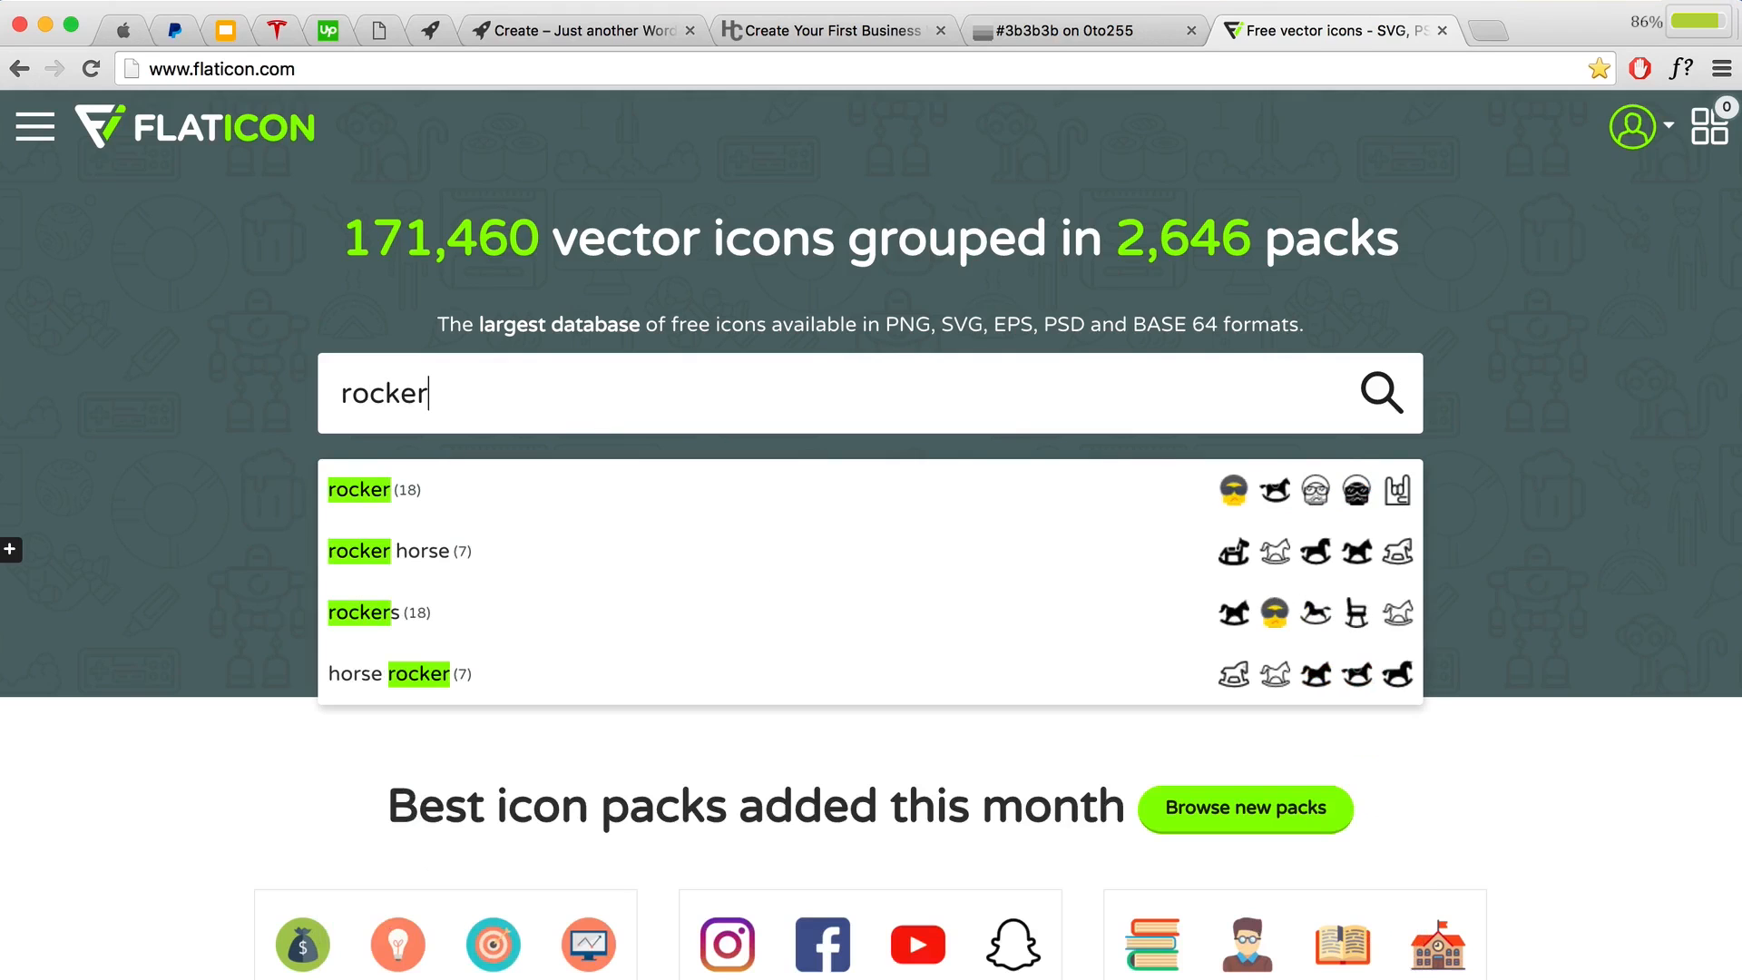
key(BackSpace)
text(t)
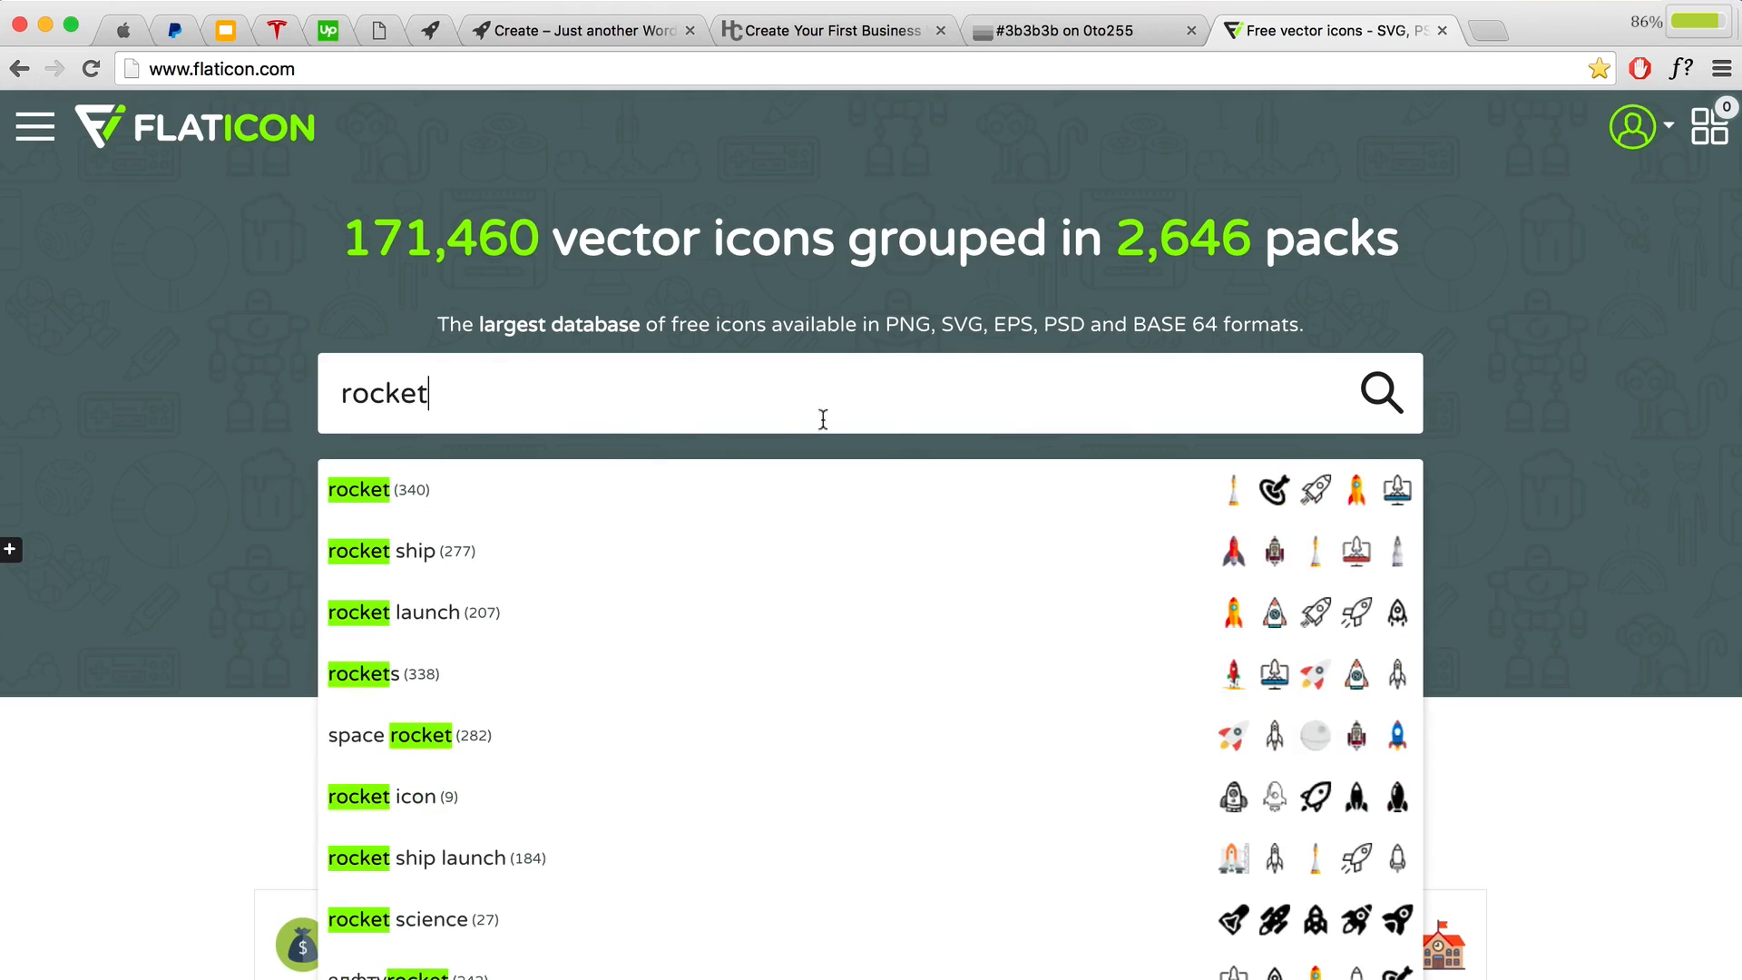
click(1377, 388)
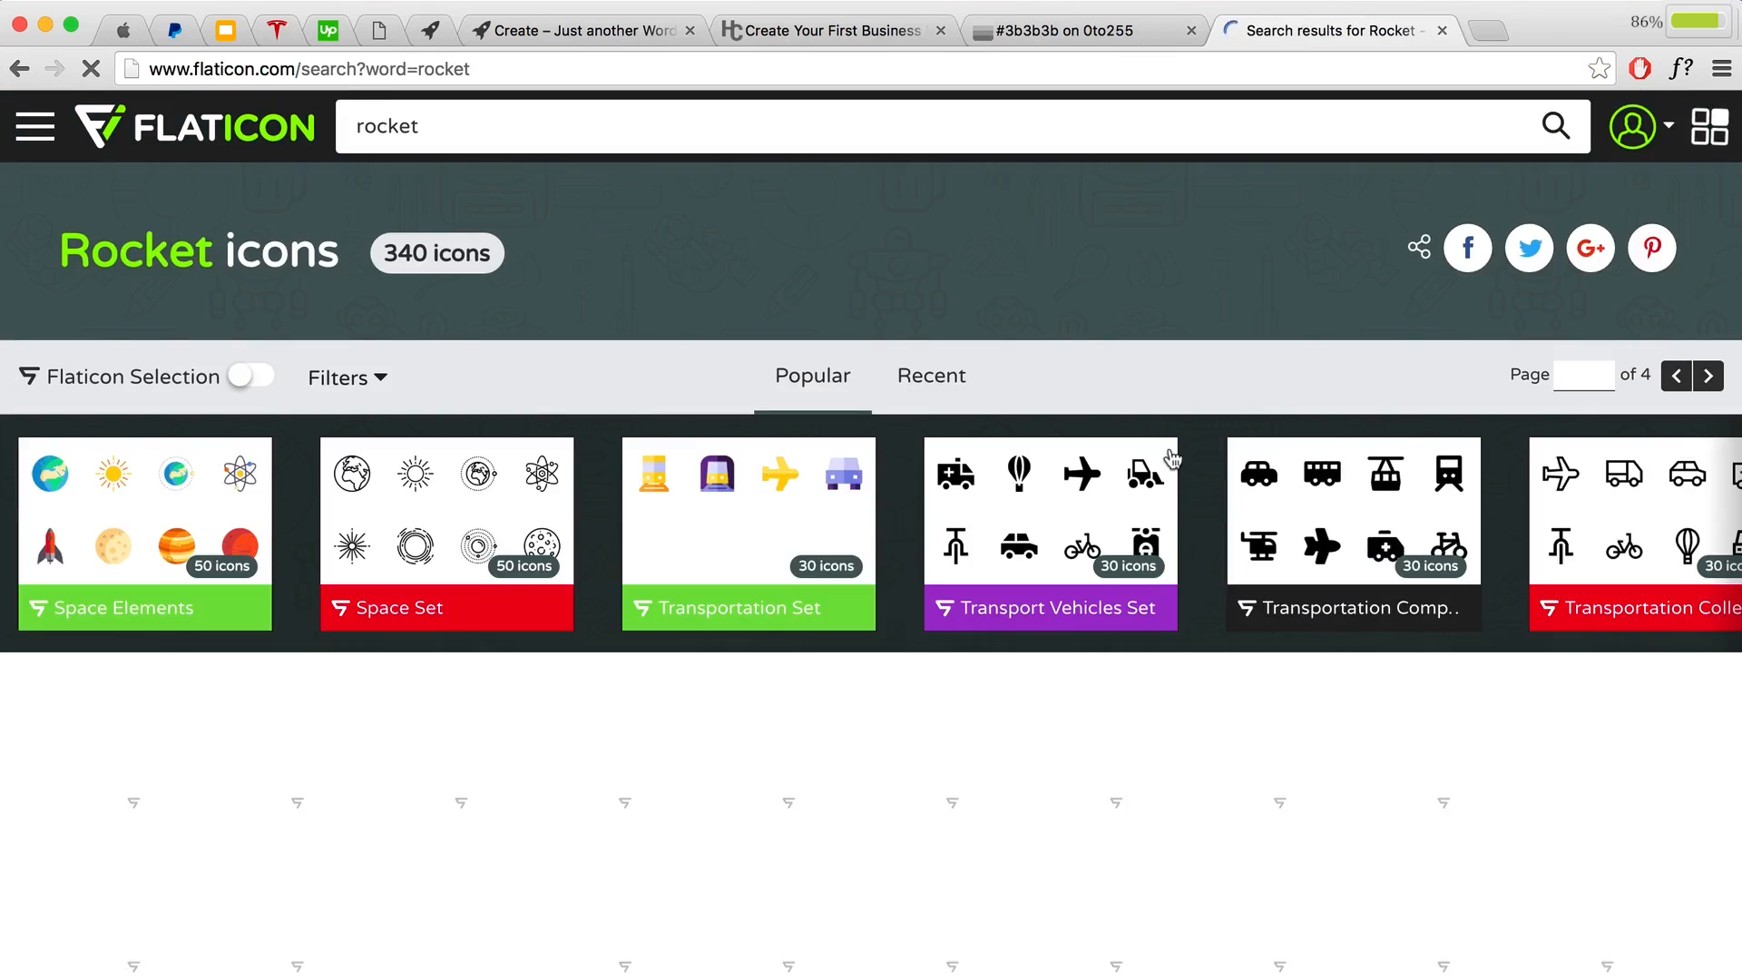
scroll(1214, 617, down, 3)
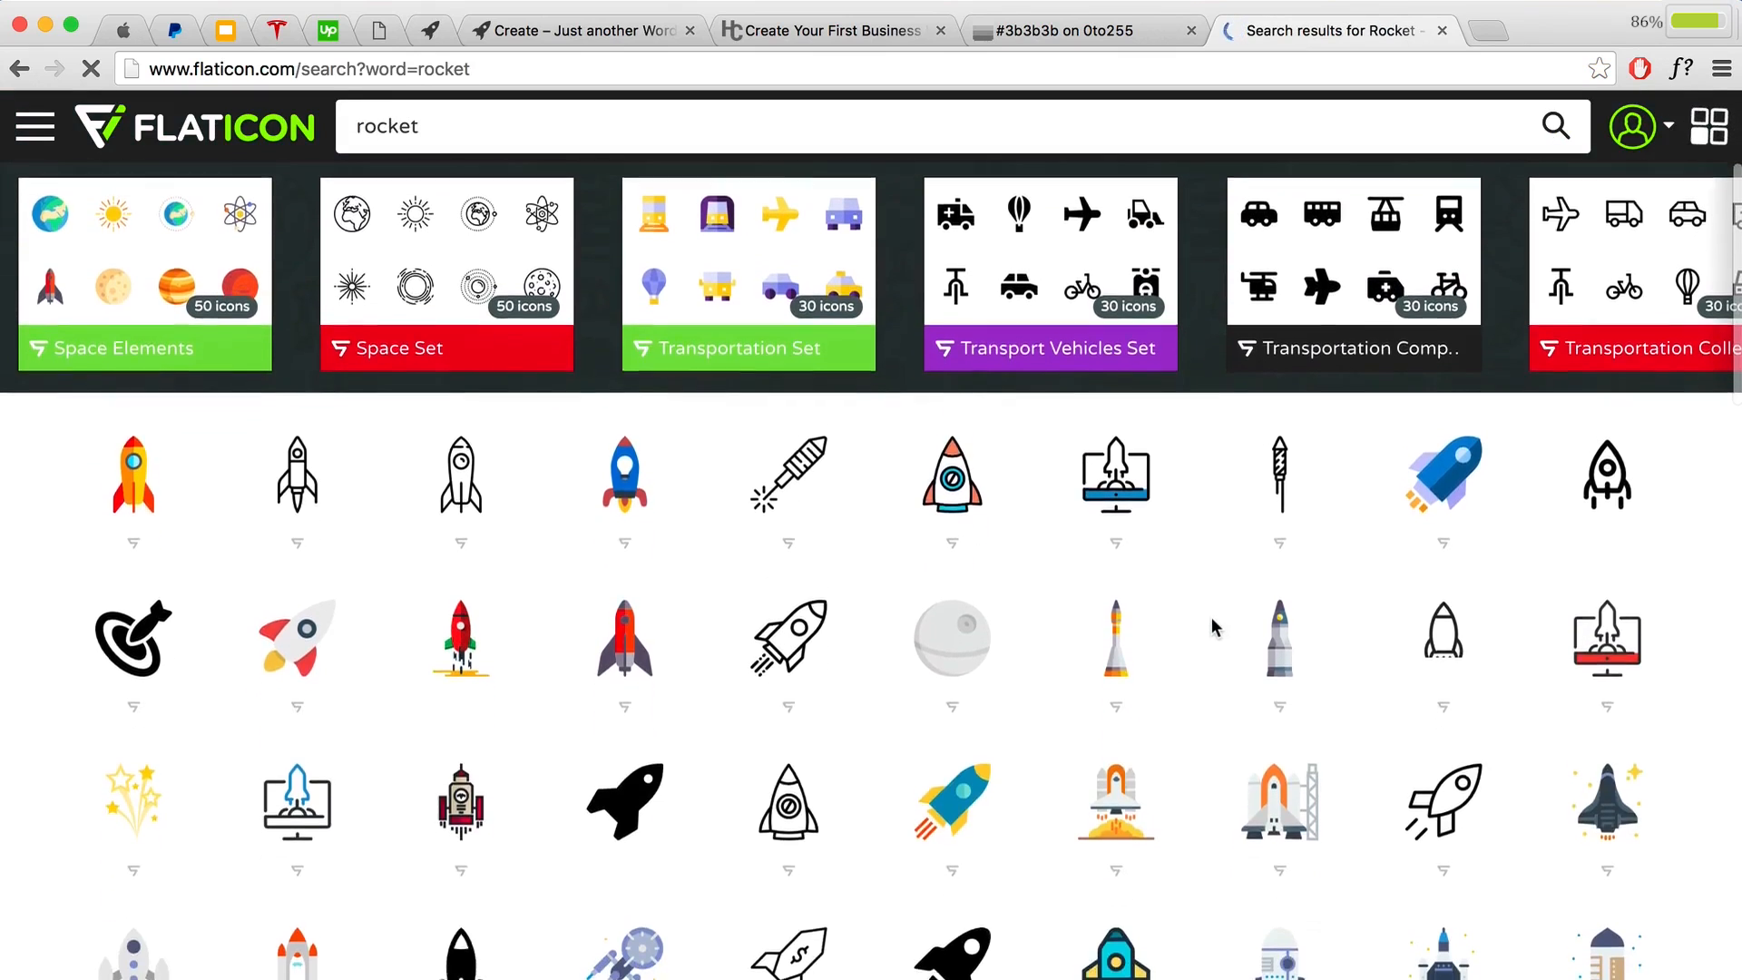
scroll(1211, 620, down, 3)
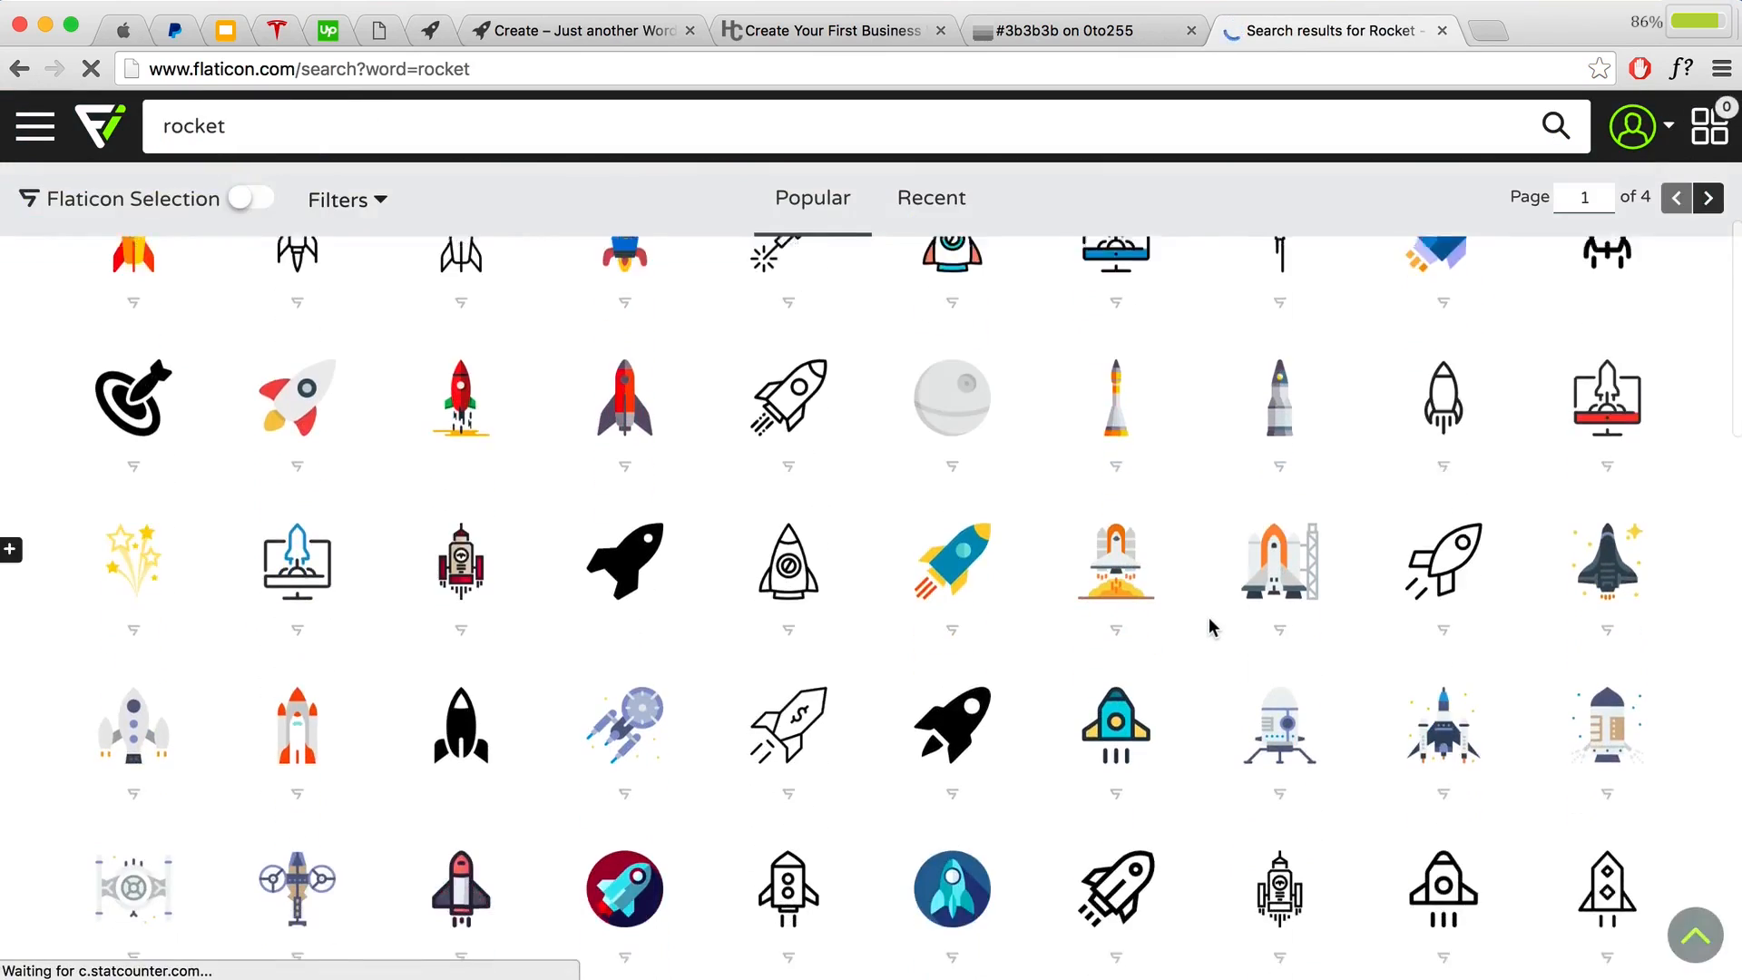
scroll(1211, 626, down, 5)
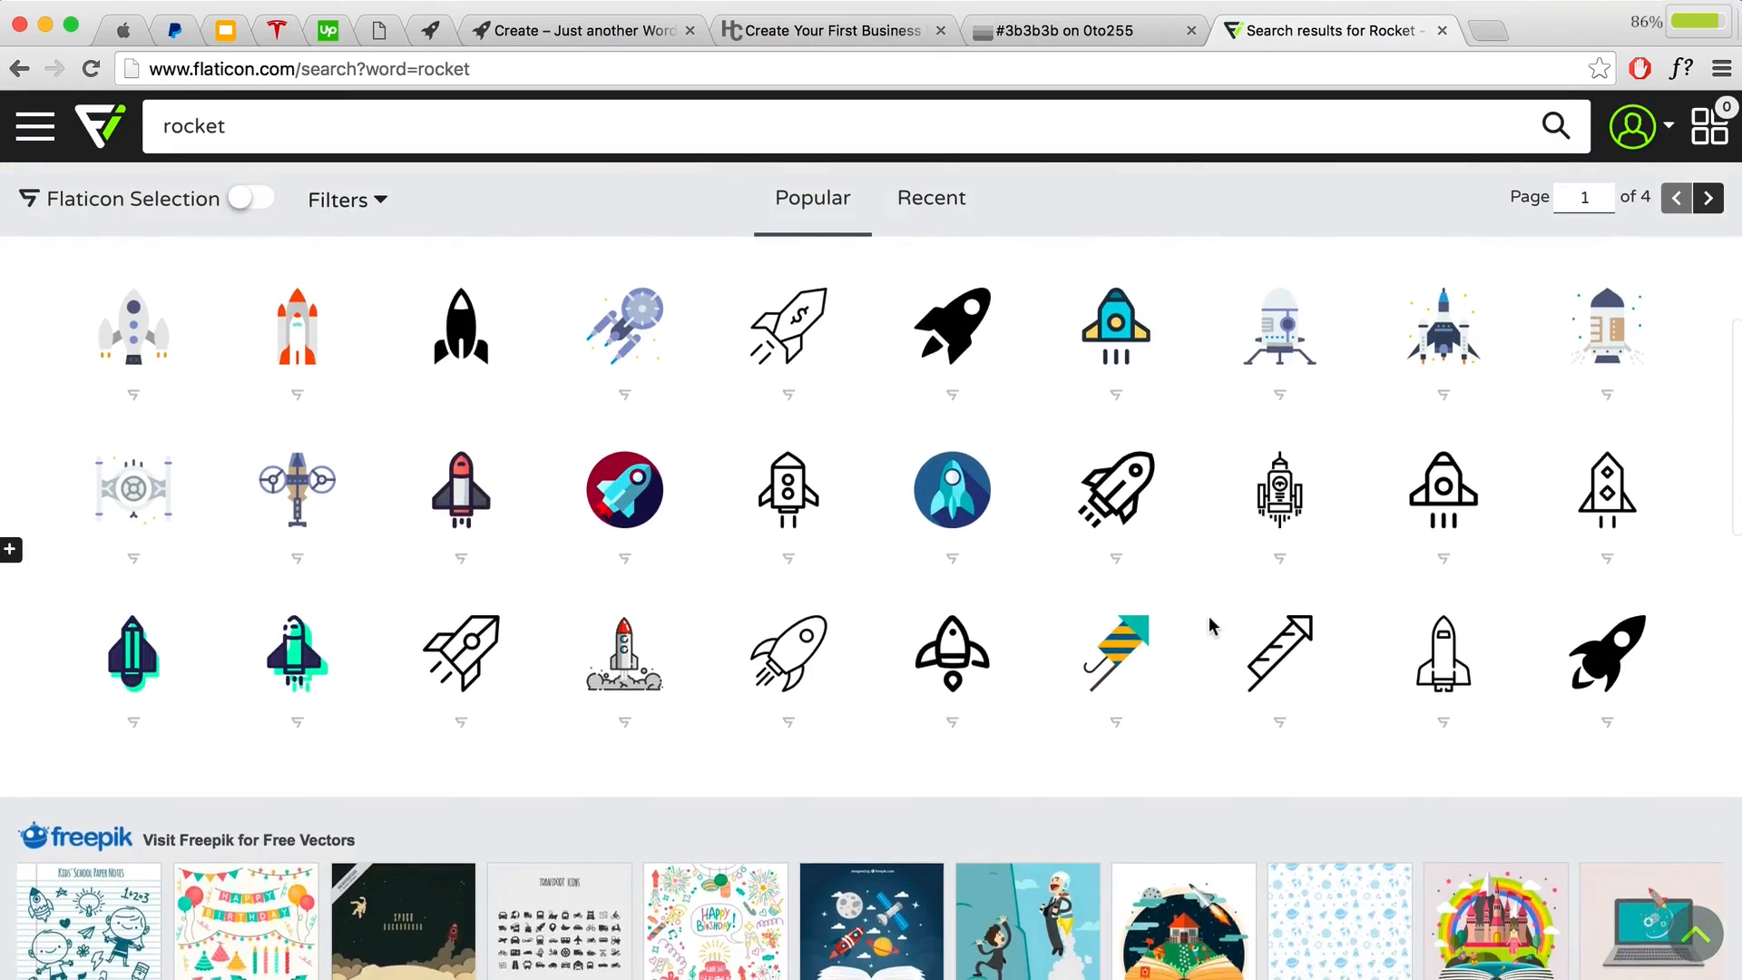
scroll(1211, 626, up, 3)
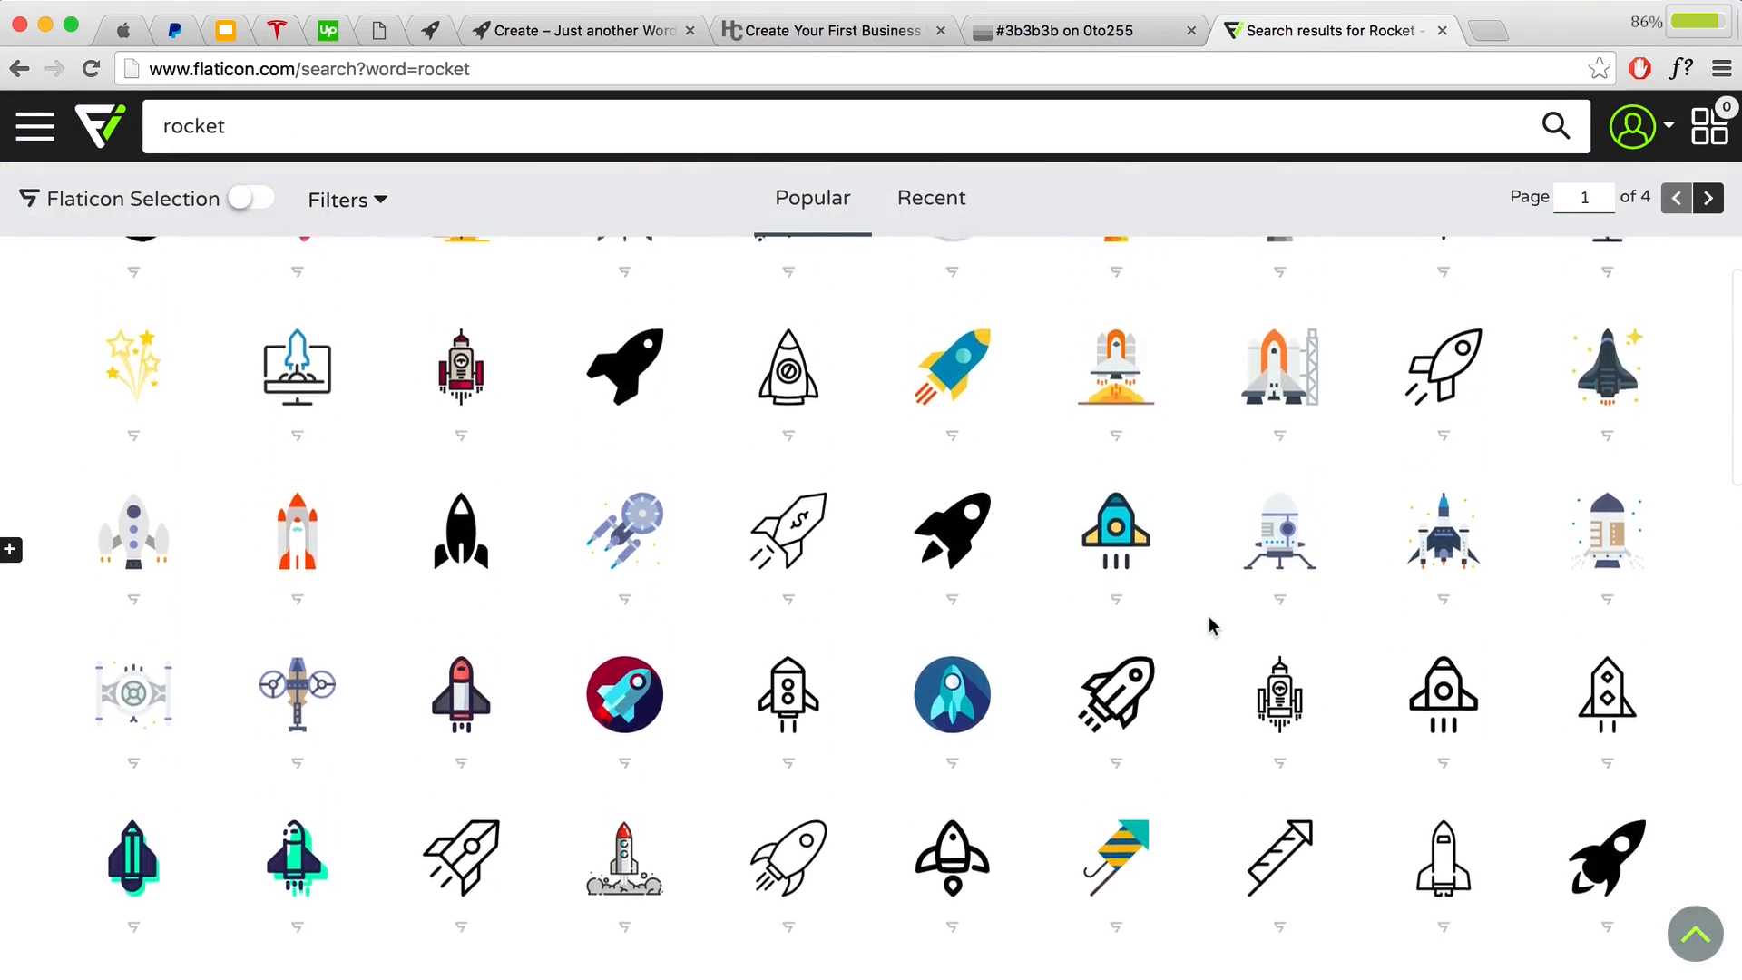
scroll(1212, 624, up, 3)
mouse_move(959, 776)
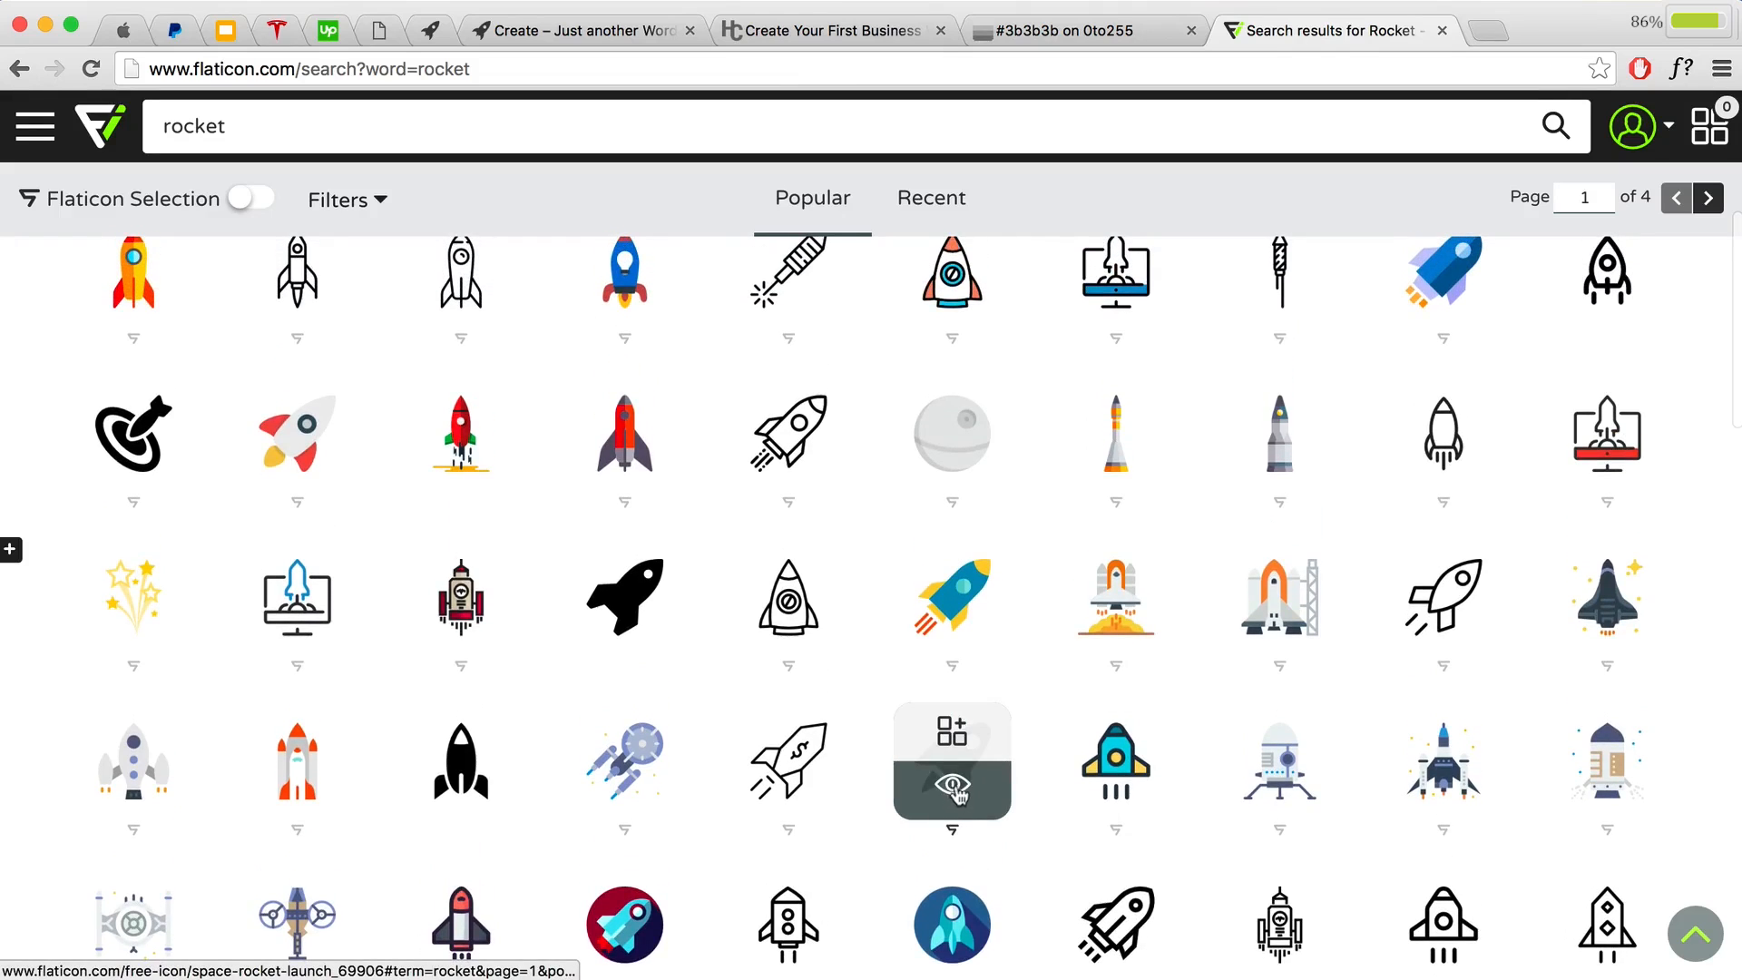
Step: Open the black Space Rocket Launch icon and dismiss the Shutterstock ad popup
click(952, 789)
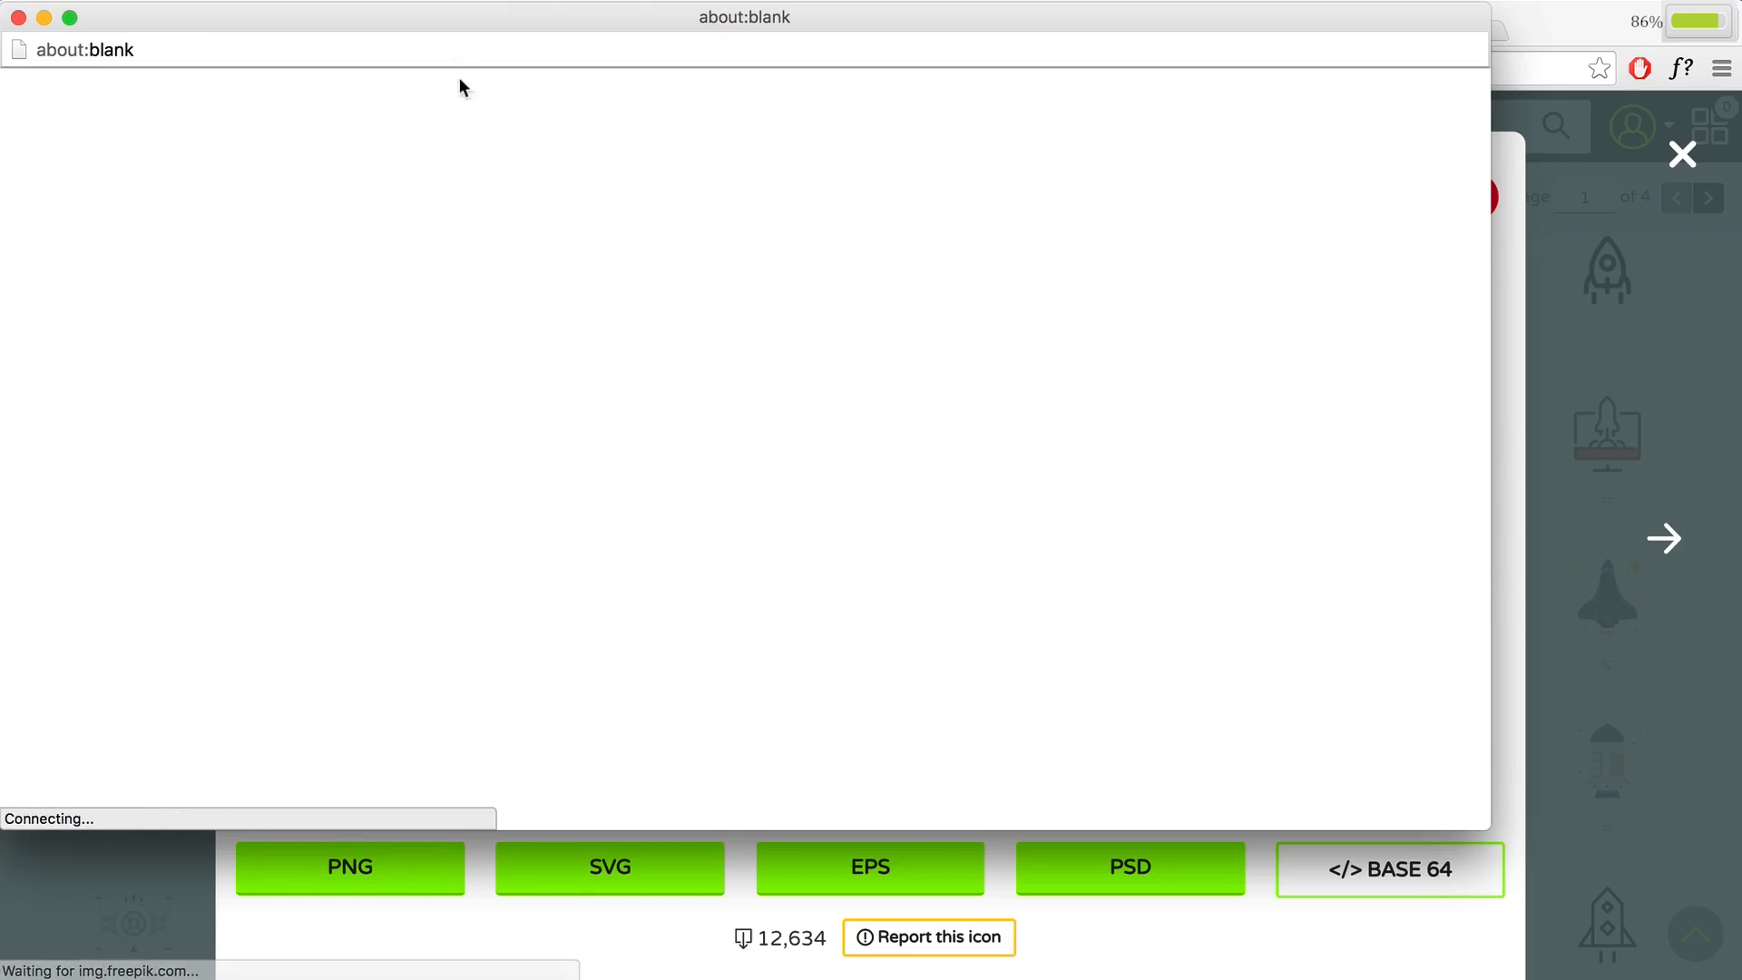
drag(436, 17, 604, 82)
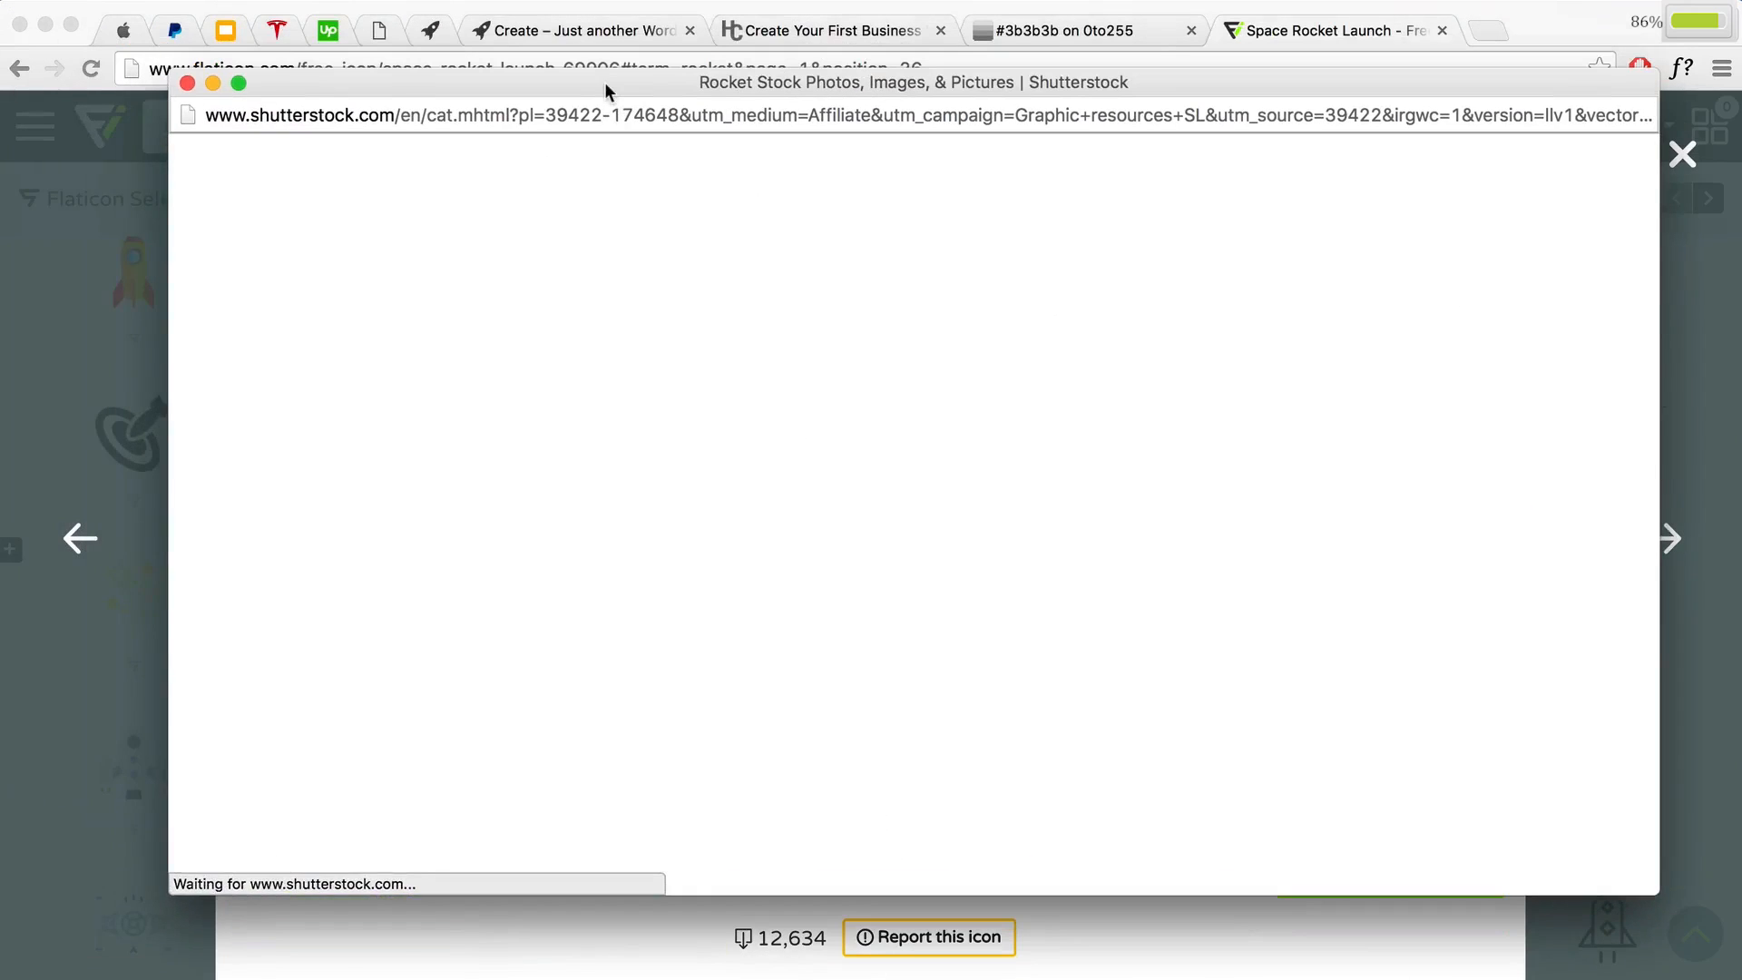
click(188, 82)
scroll(773, 356, down, 3)
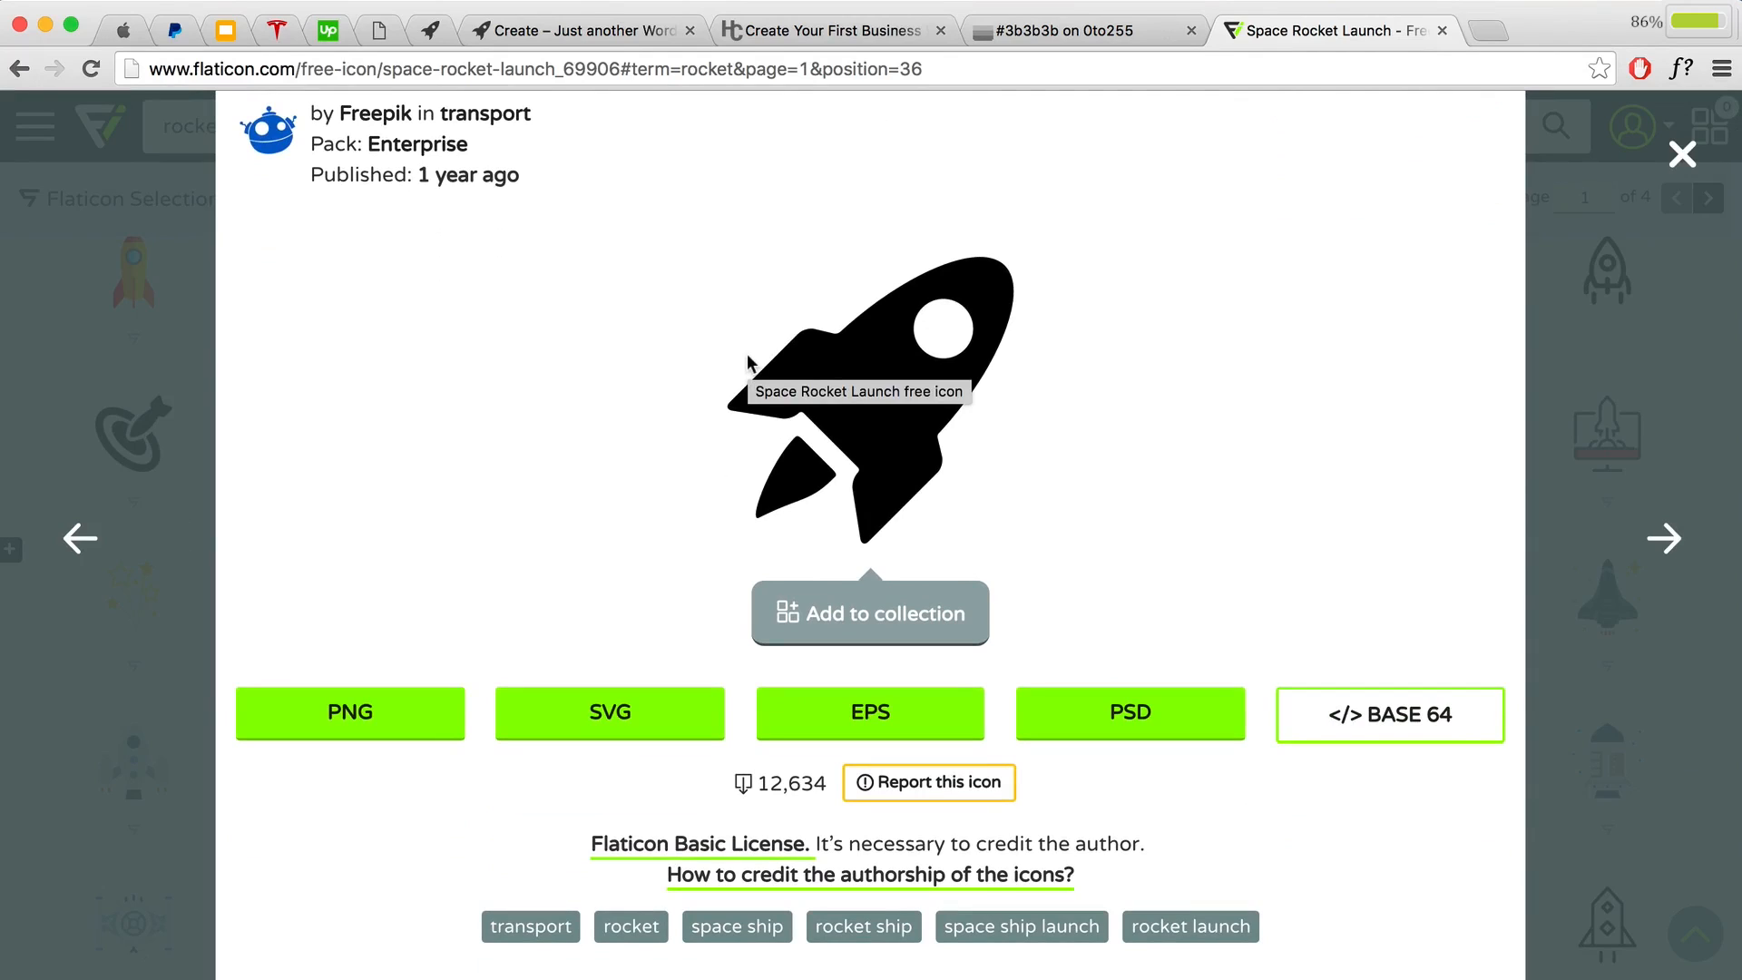
Step: Set the rocket PNG's custom colour to dark grey #3b3b3b
click(353, 721)
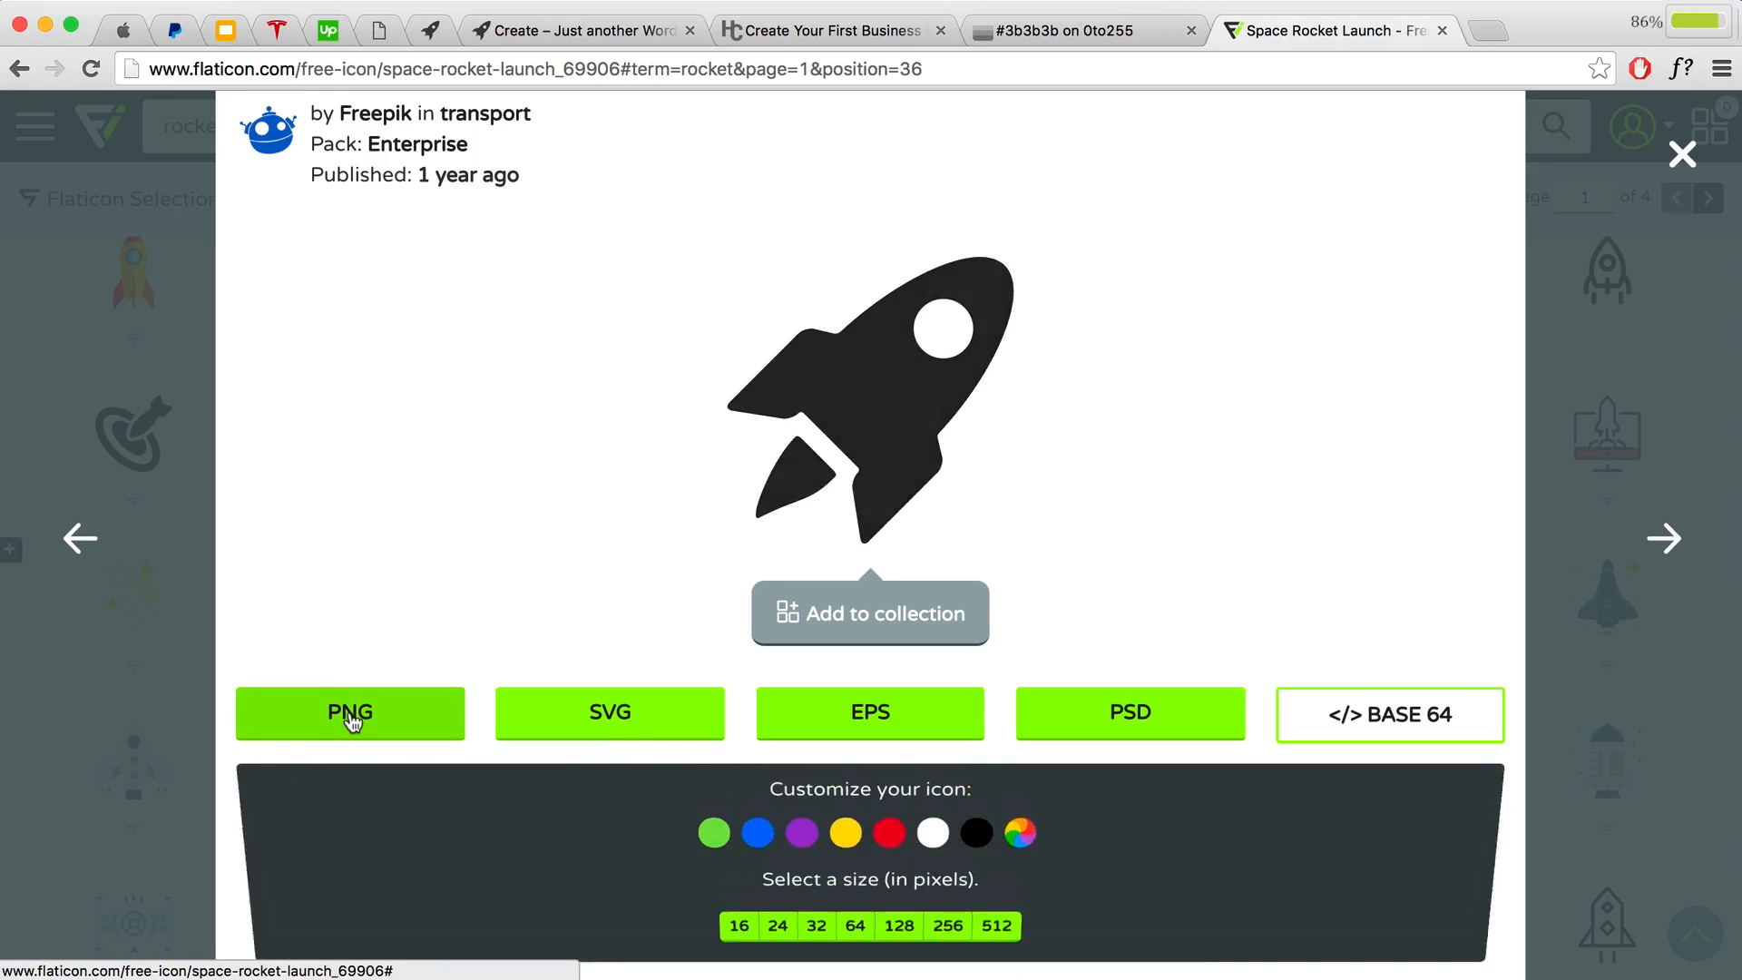
scroll(614, 558, down, 2)
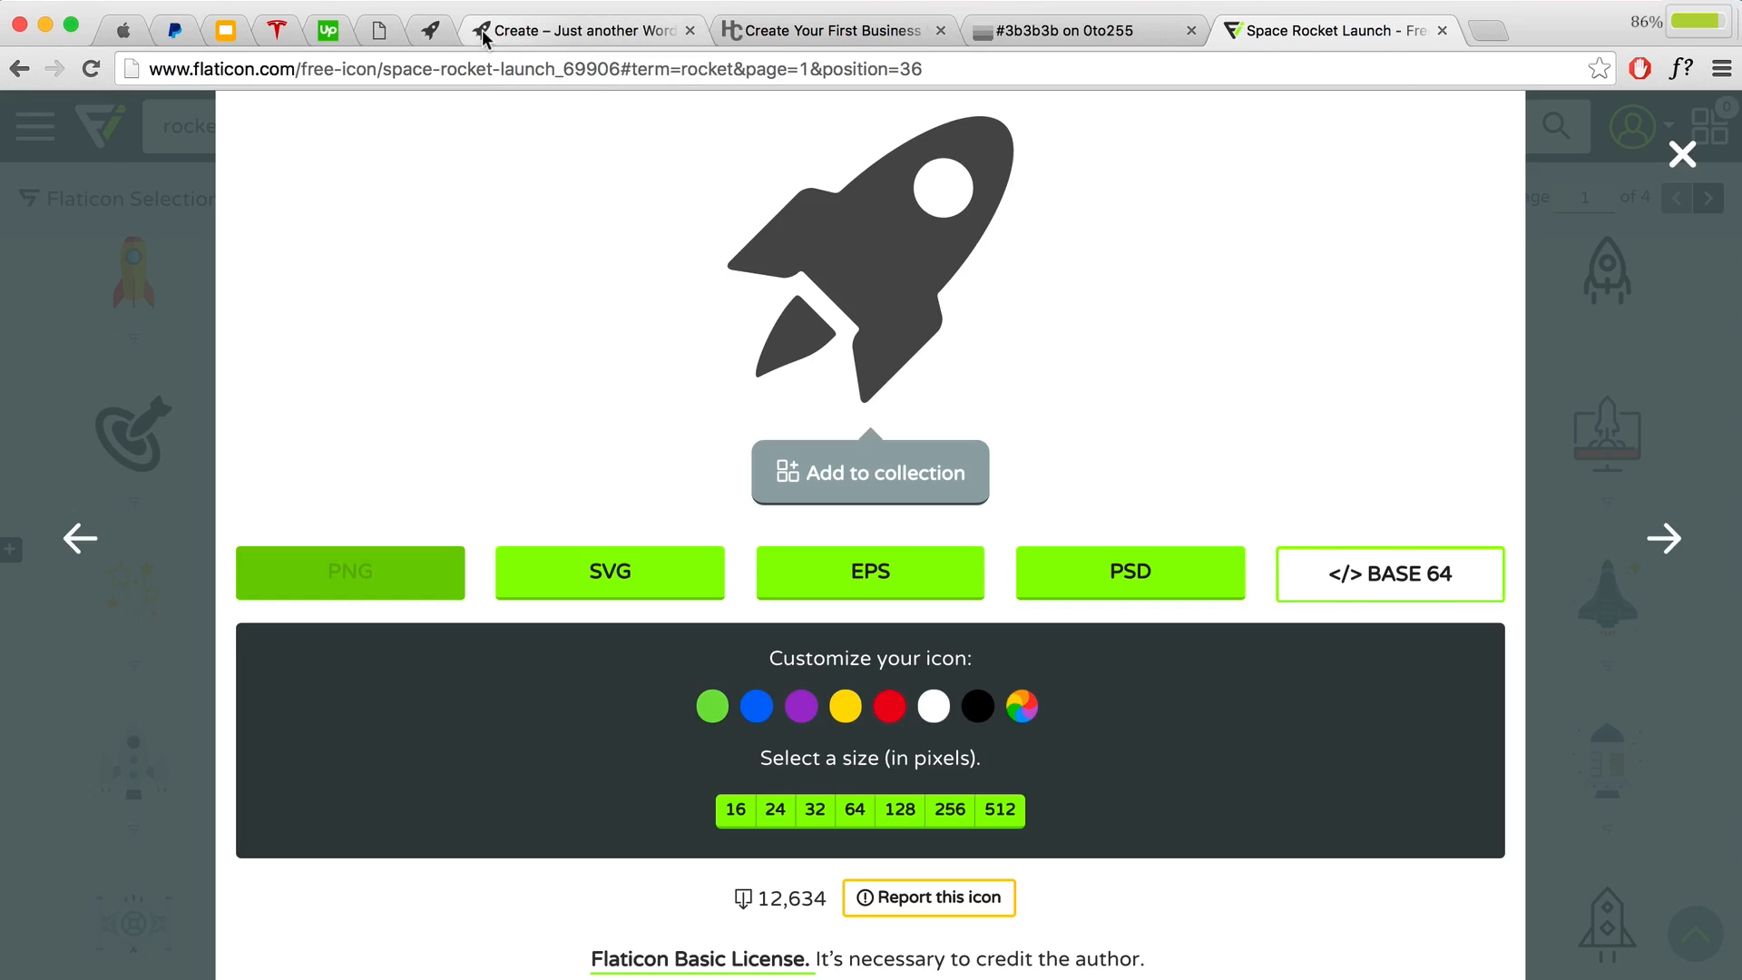
click(1021, 709)
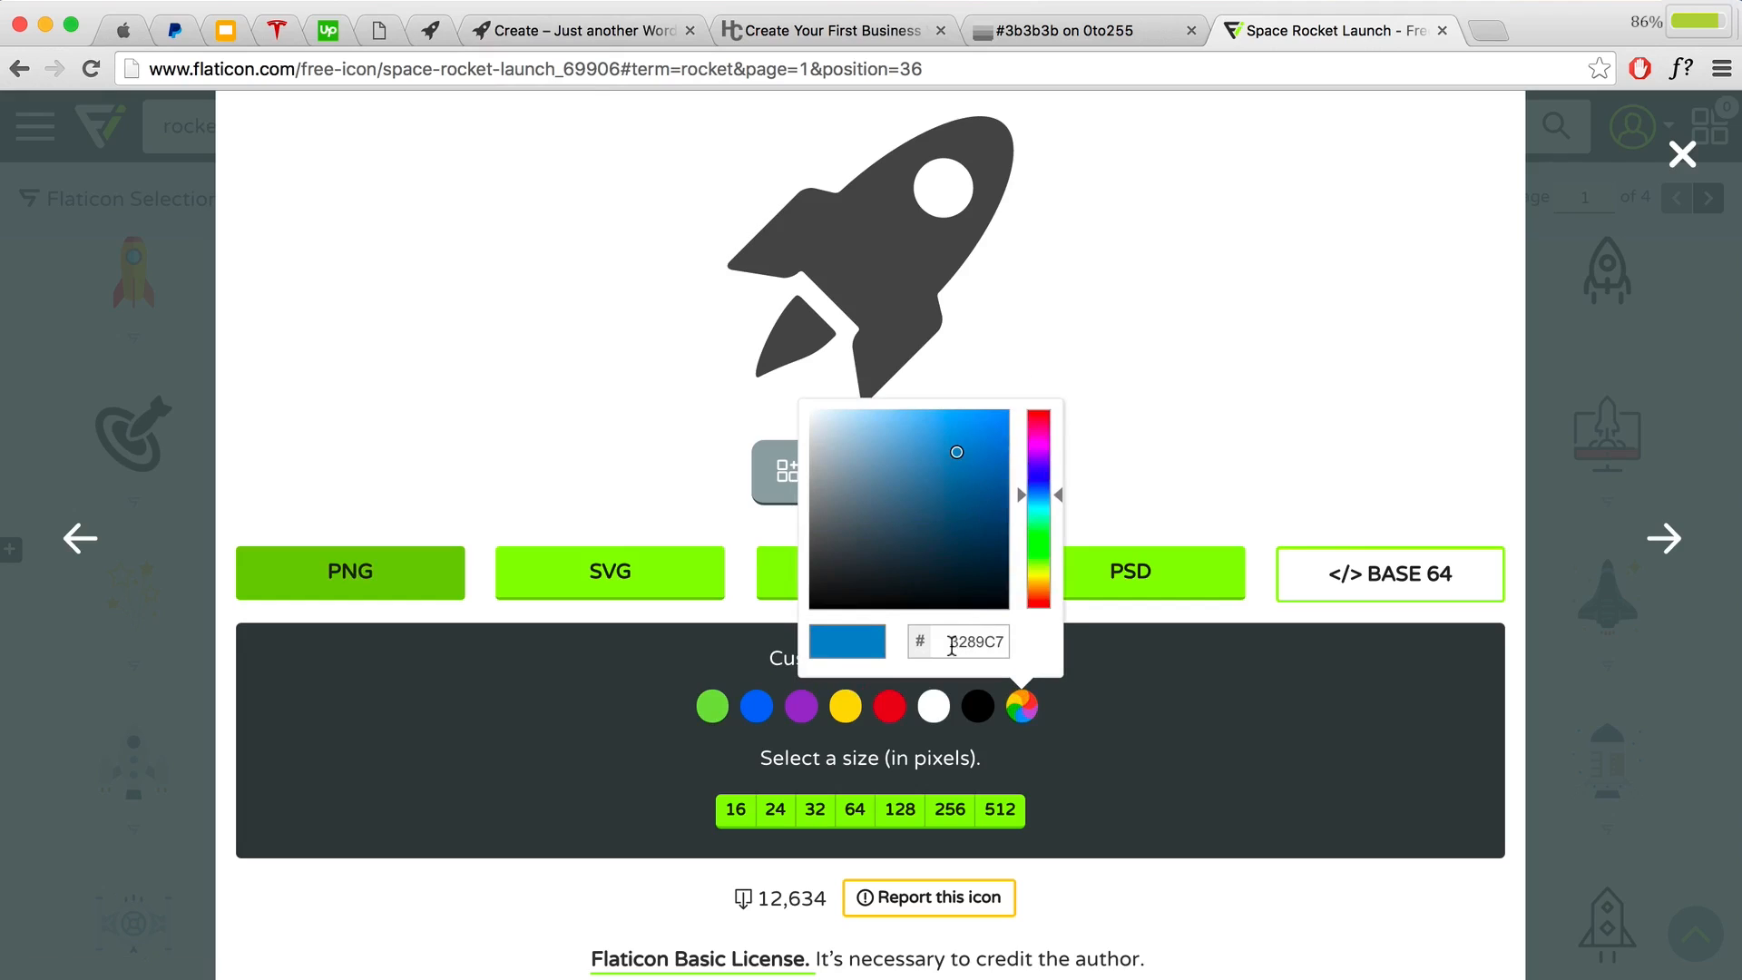
drag(952, 646, 1008, 643)
text(3b3b3b)
key(Return)
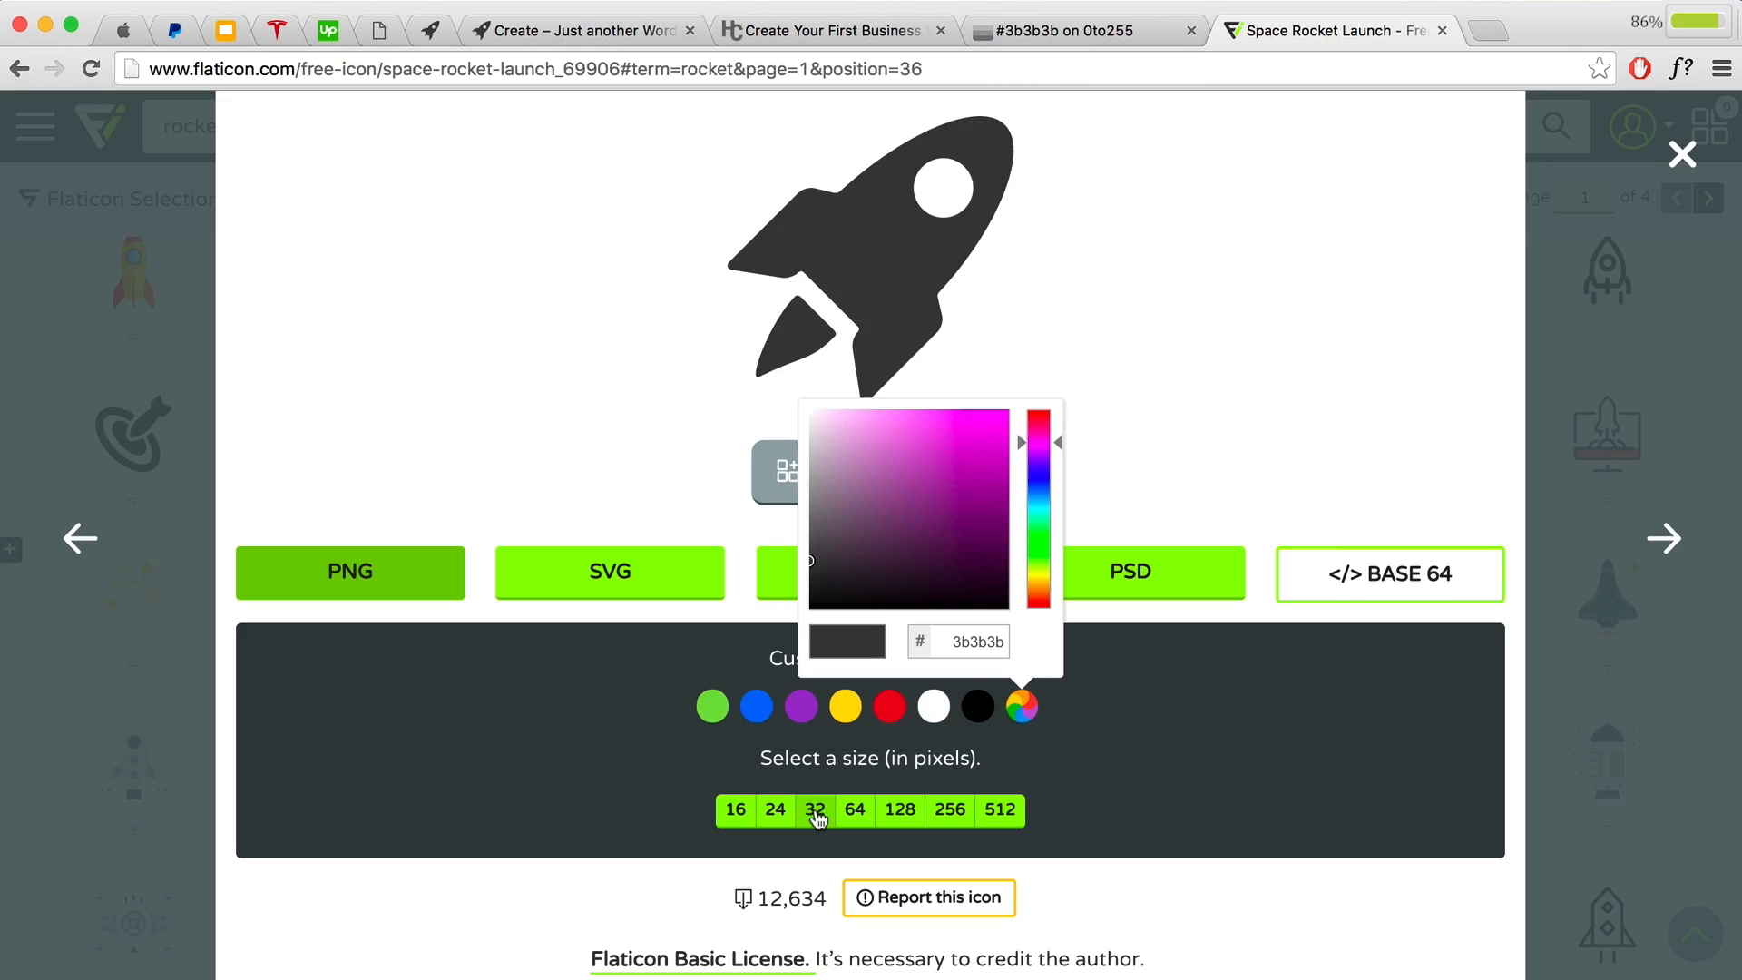
Step: Save the 32 px dark rocket PNG to Desktop > Images as space-rocket-launch-favicon
click(815, 810)
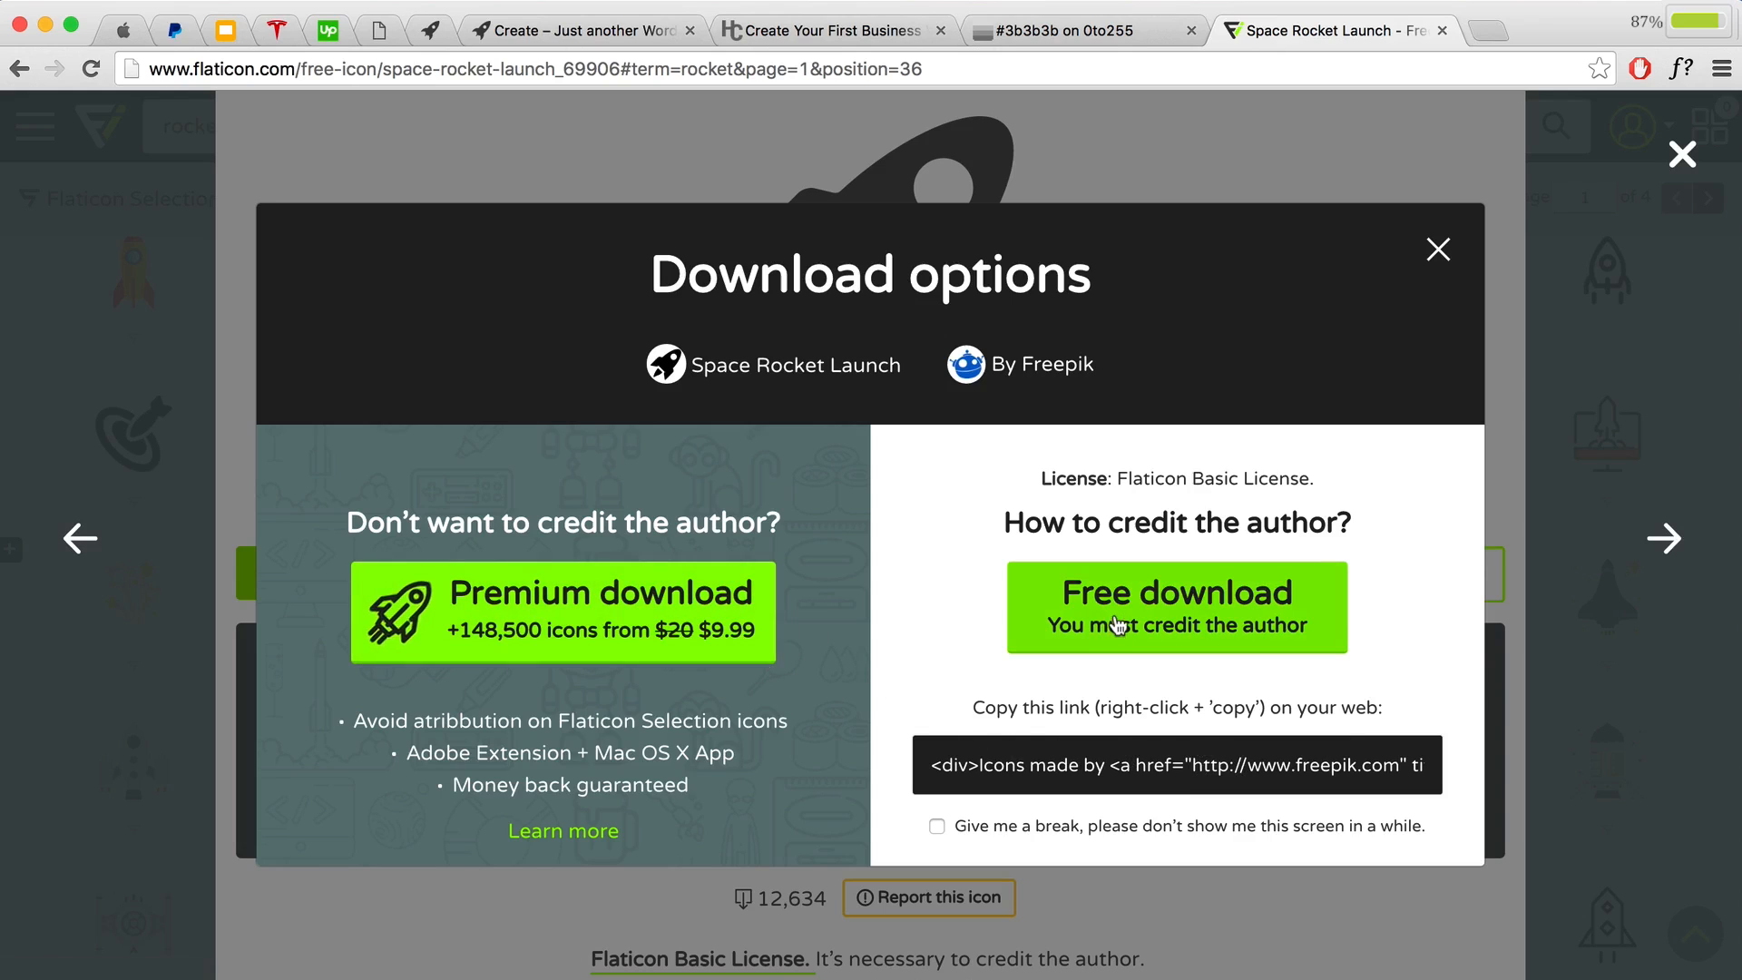
click(1104, 641)
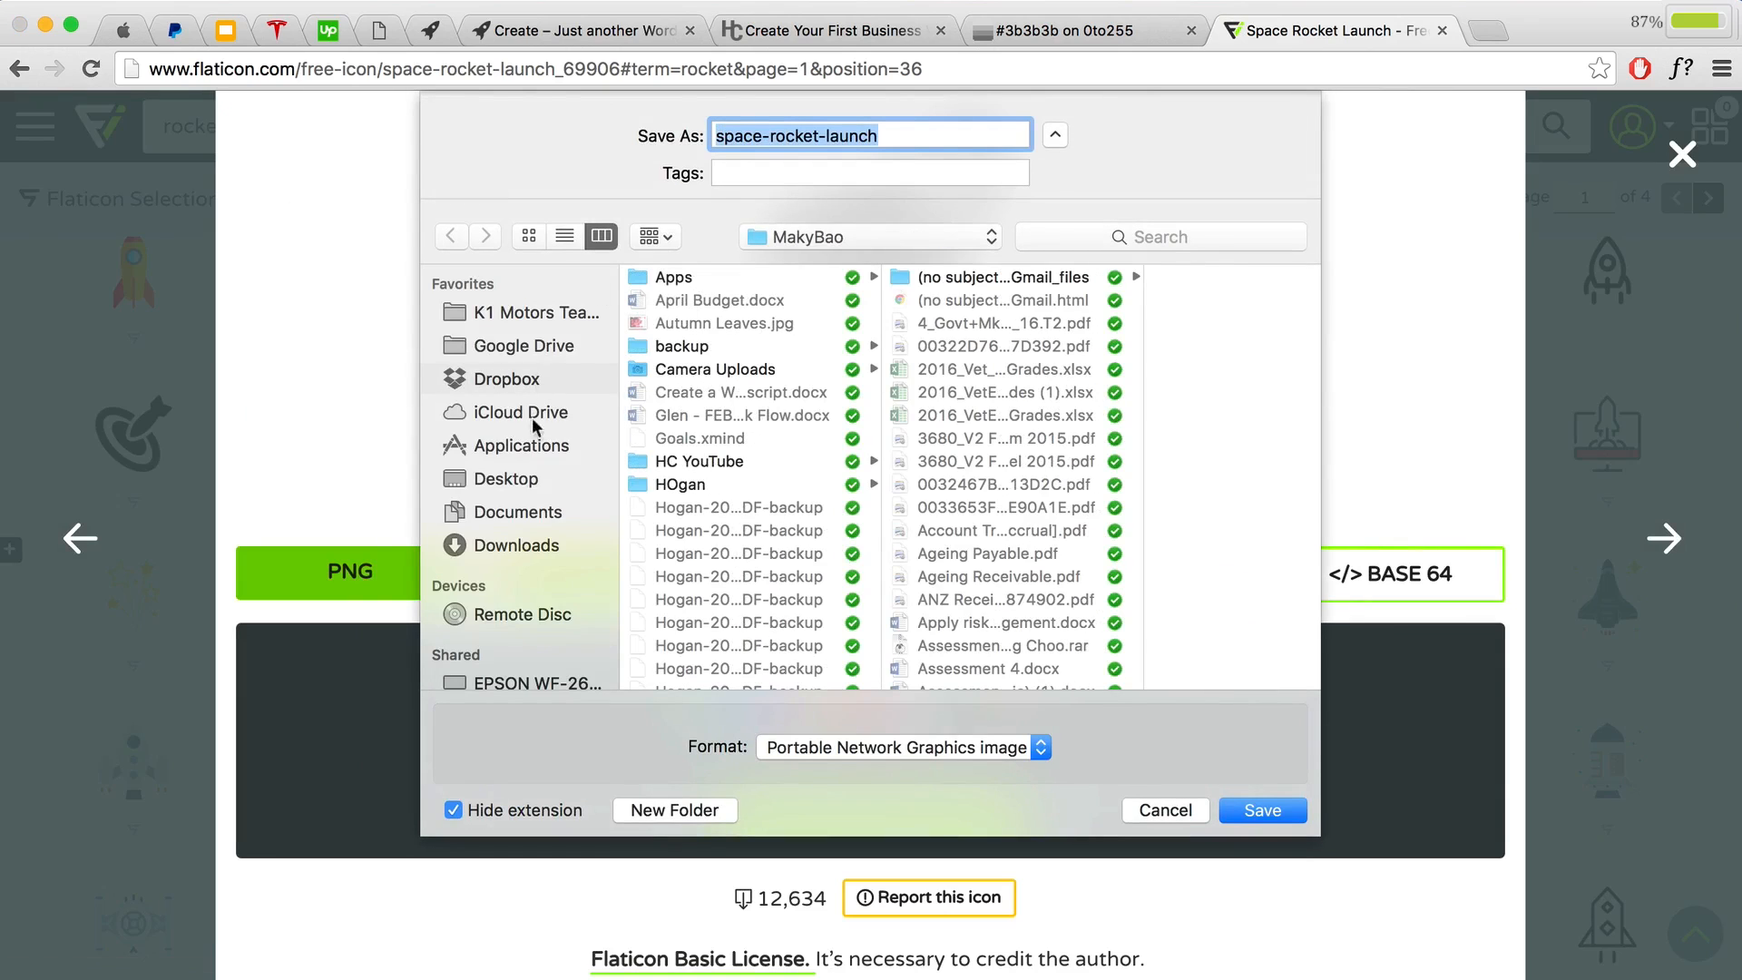
click(505, 479)
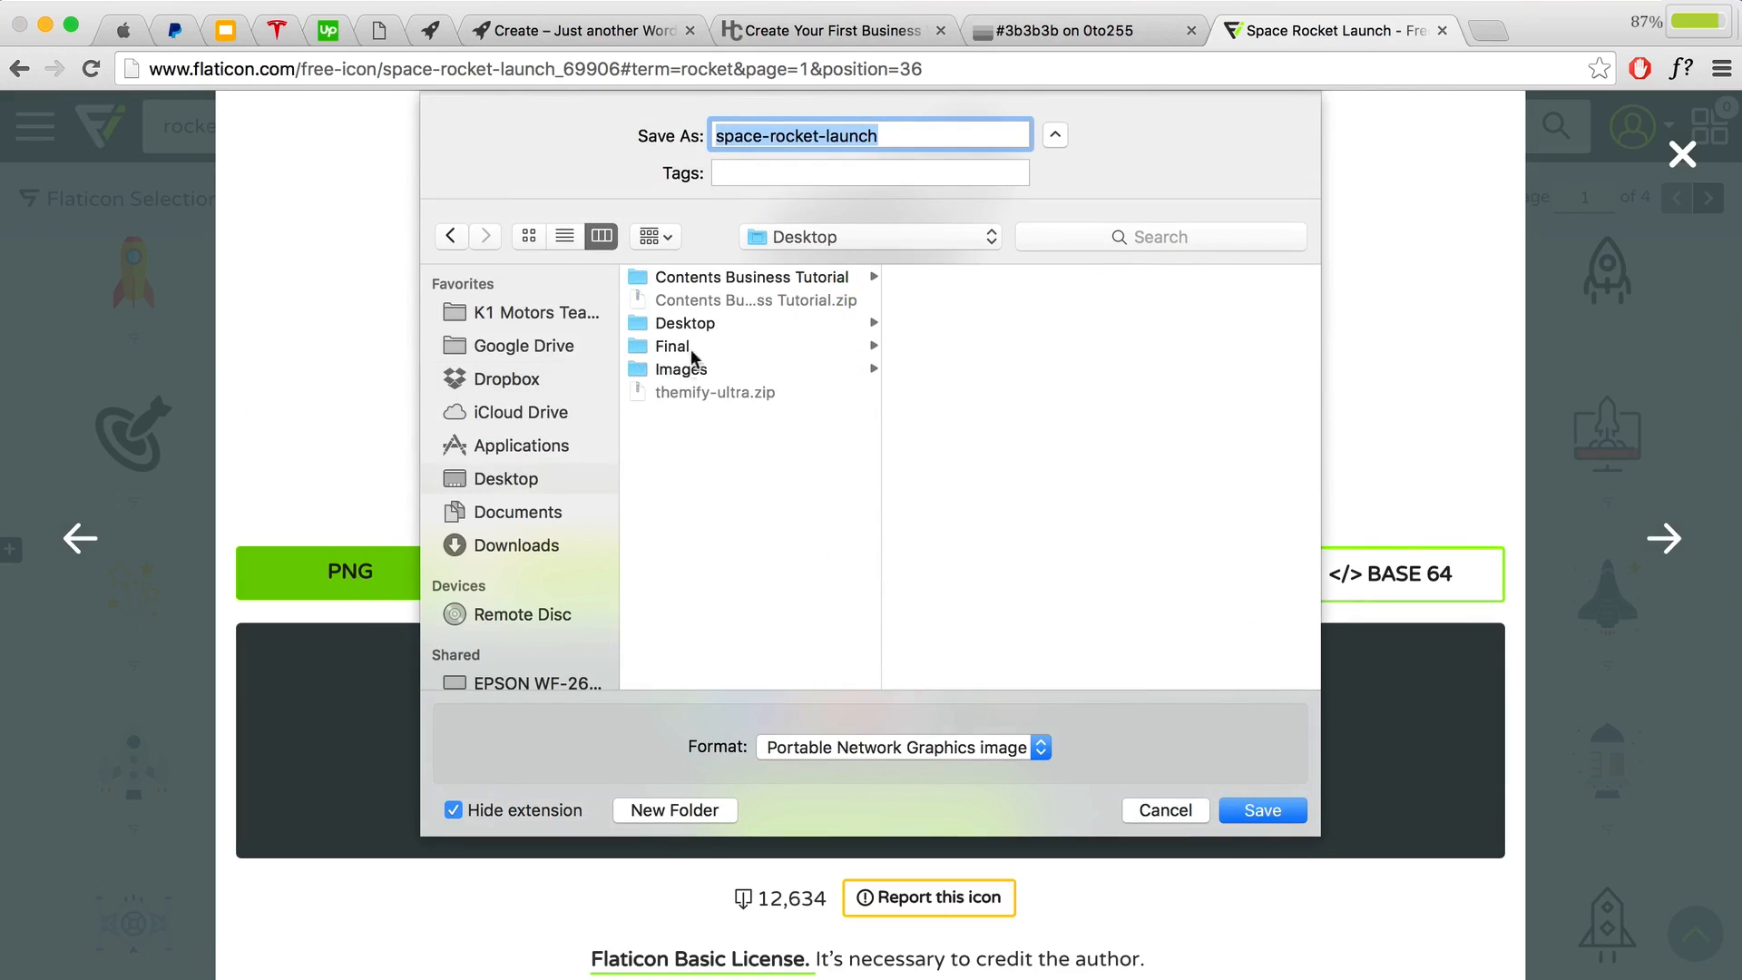
click(688, 372)
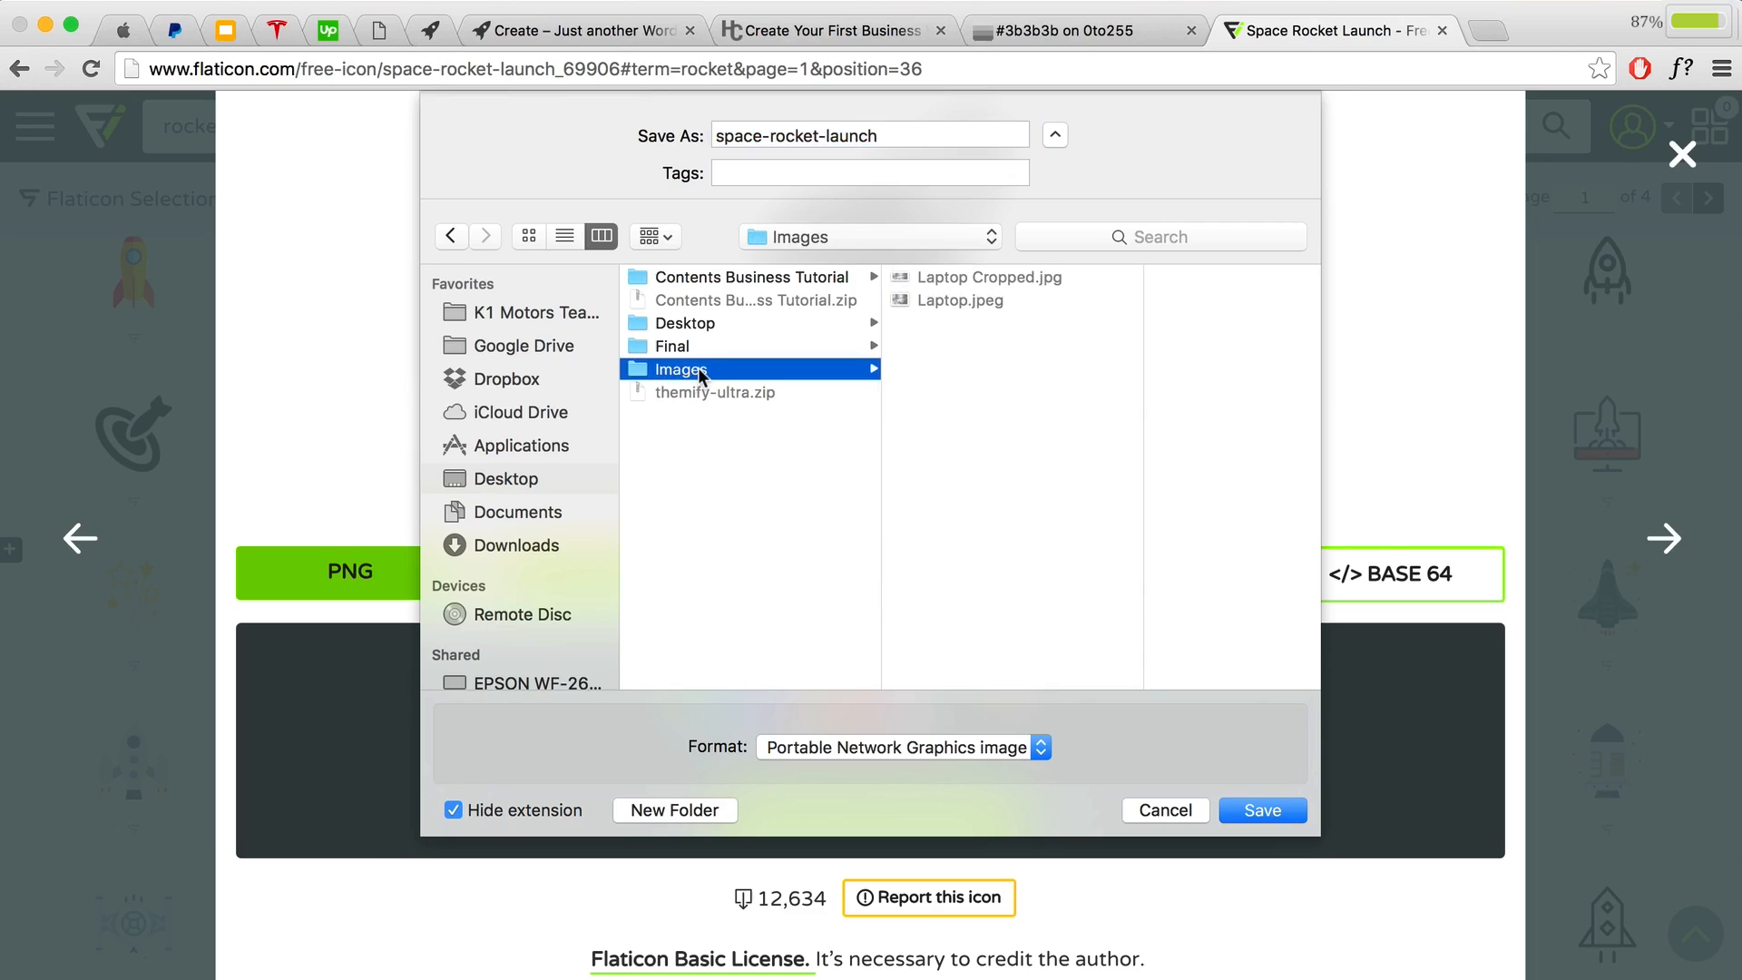
click(904, 138)
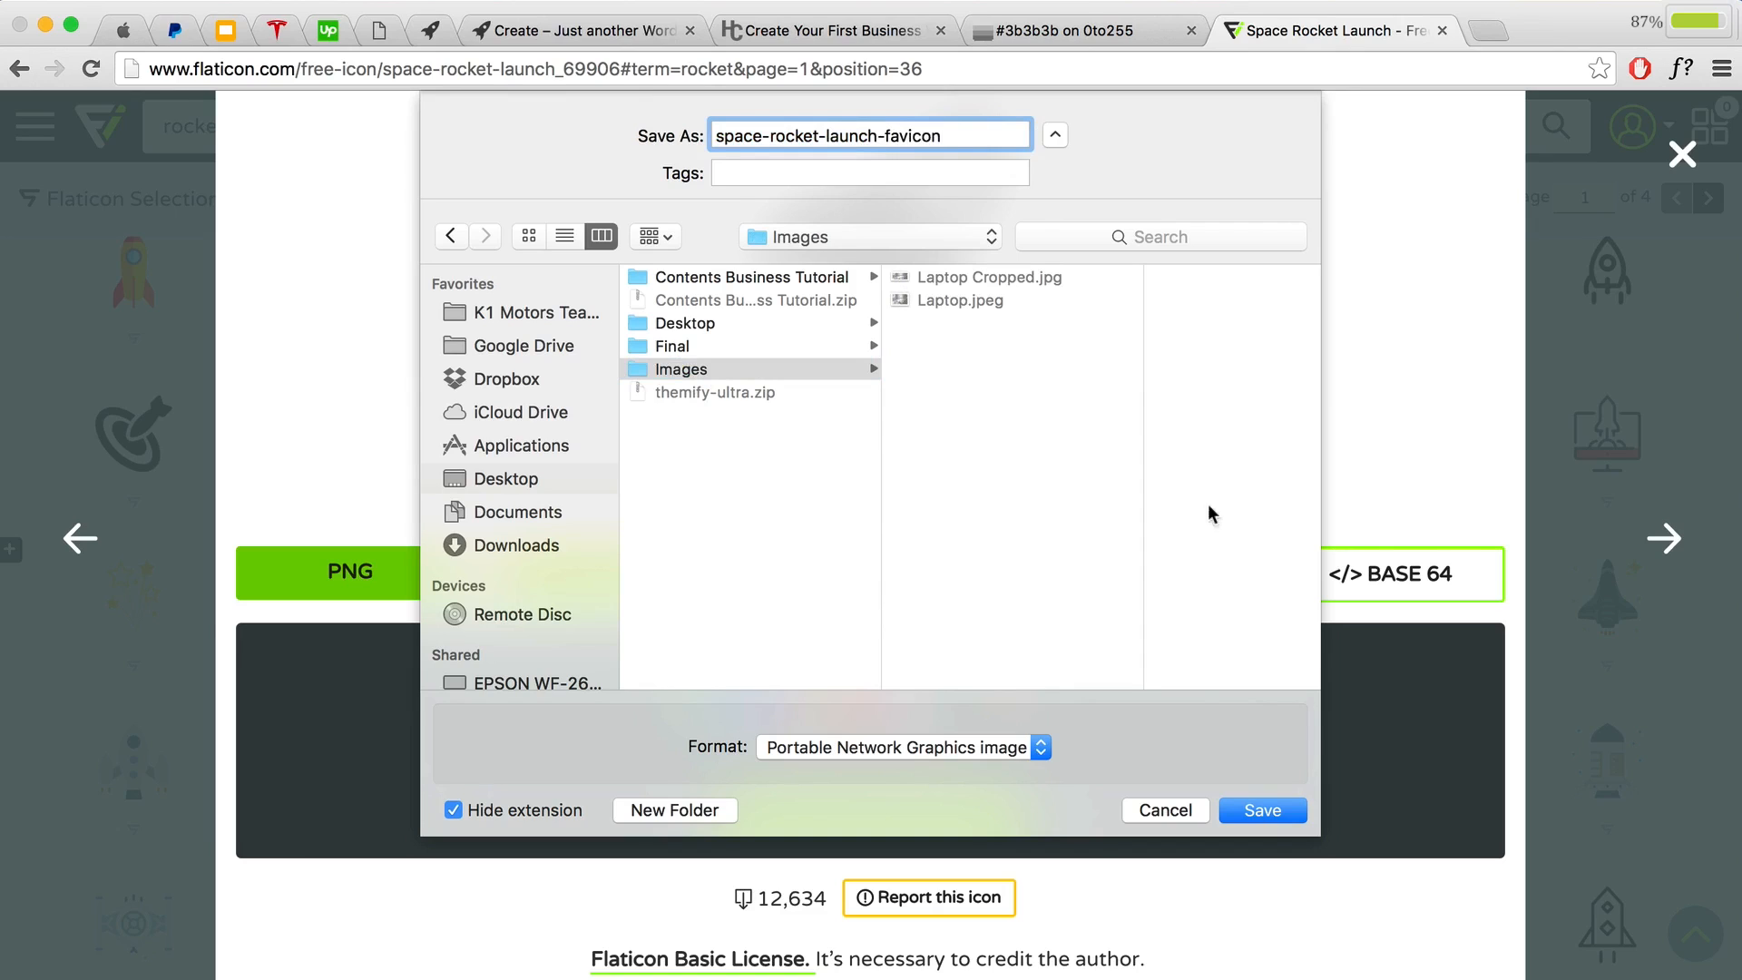
click(1257, 809)
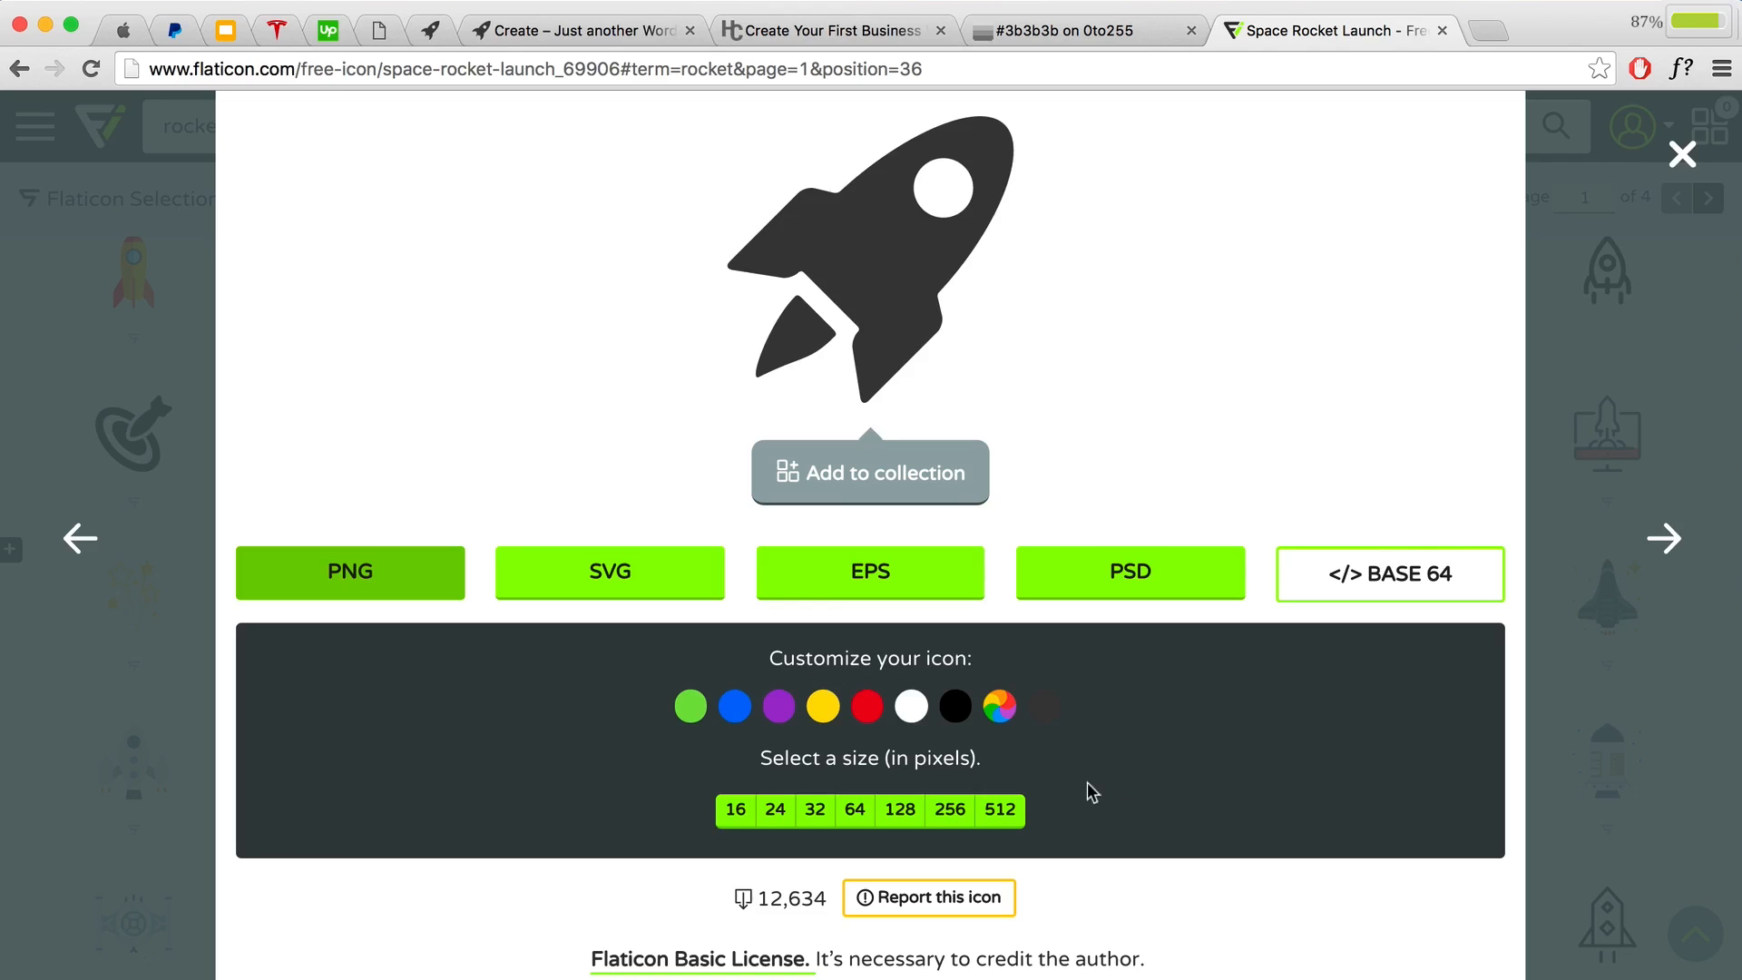
Step: Check the WordPress site and 0to255 colour tabs, then return to the rocket icon page
click(537, 30)
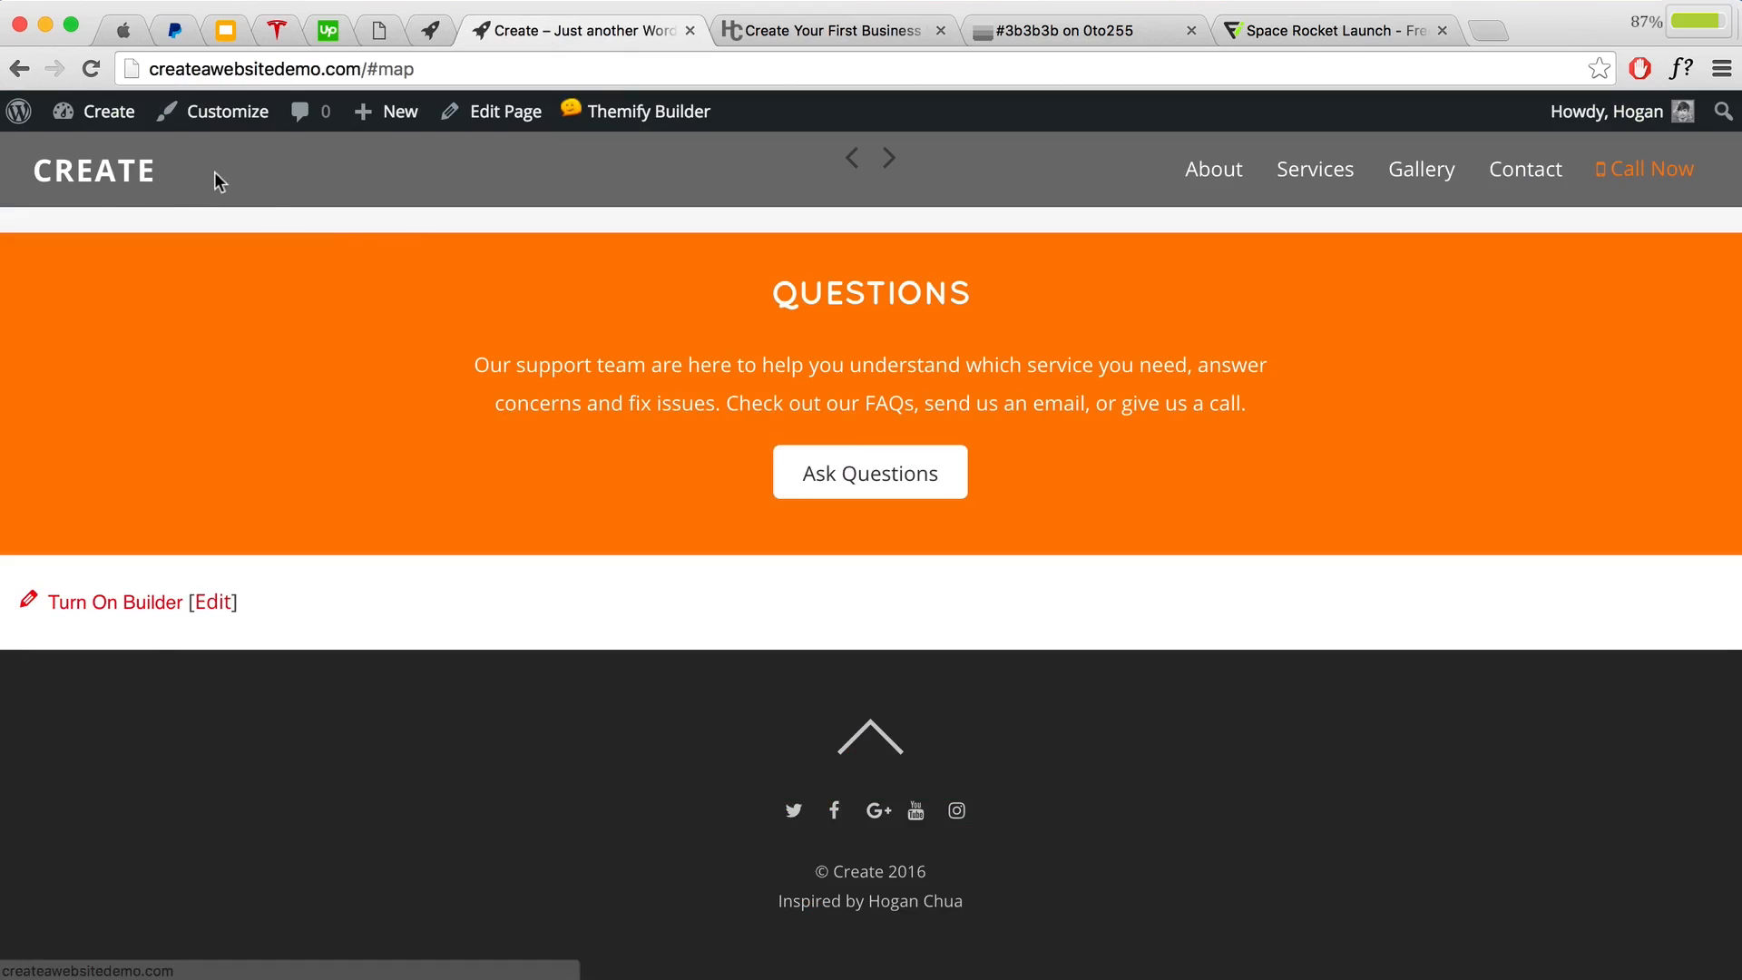
click(1022, 29)
click(1352, 30)
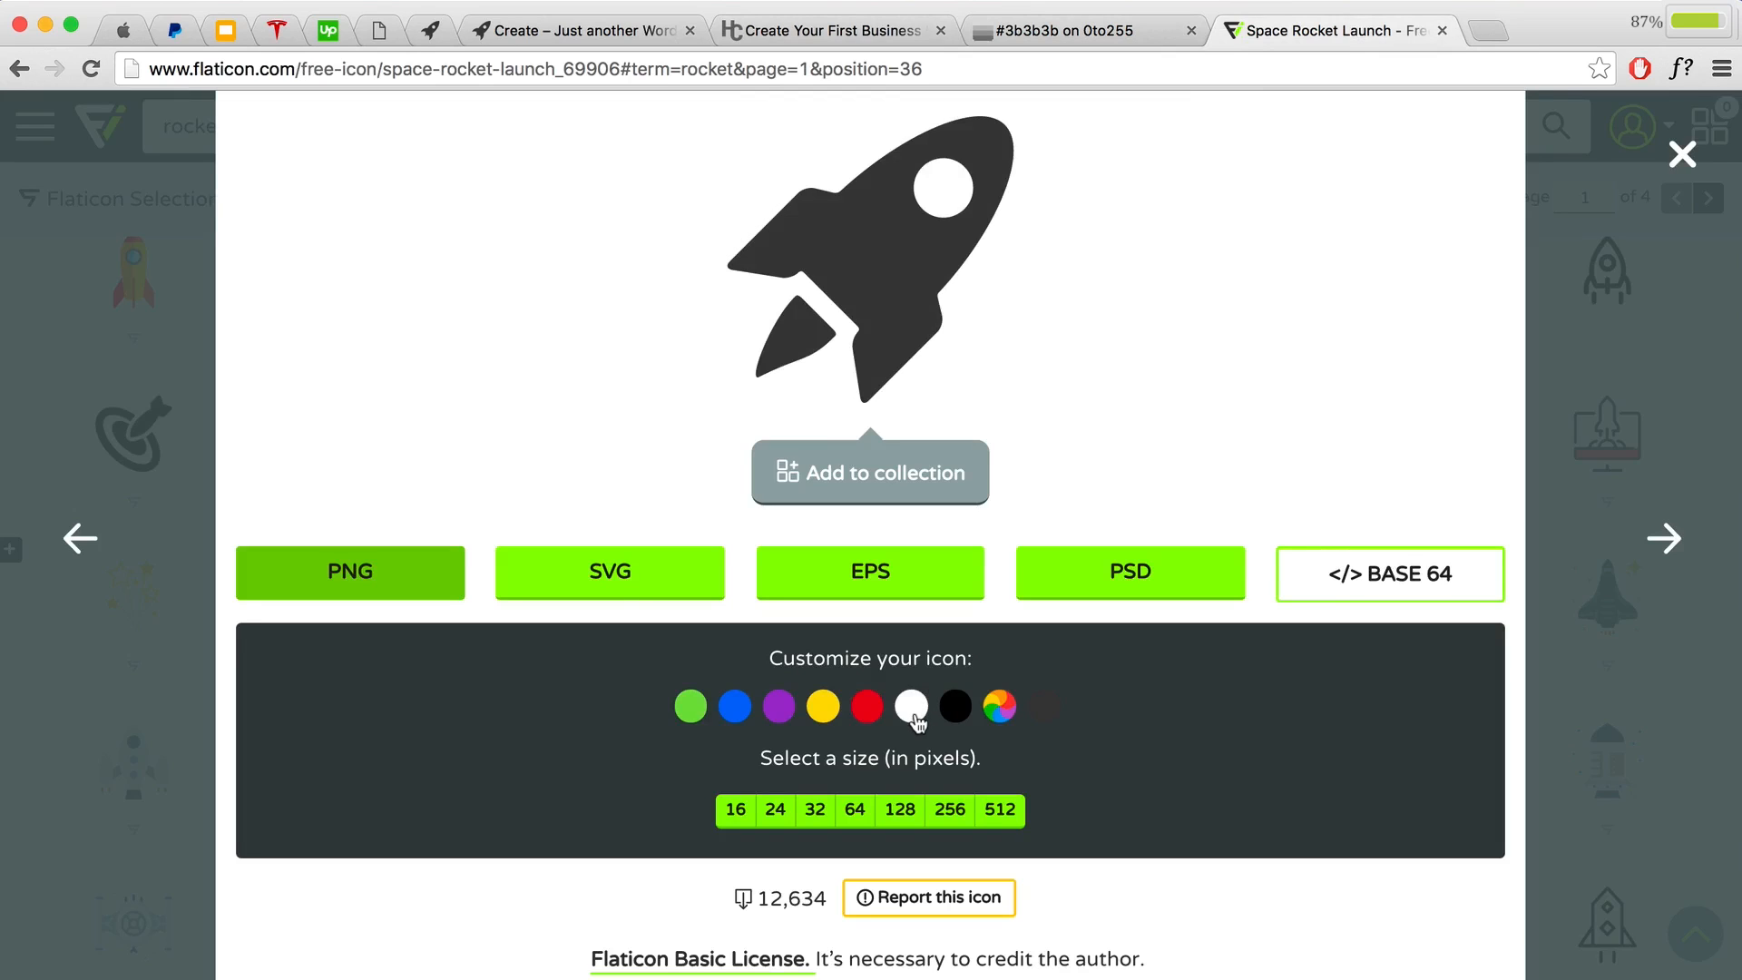
scroll(455, 148, up, 20)
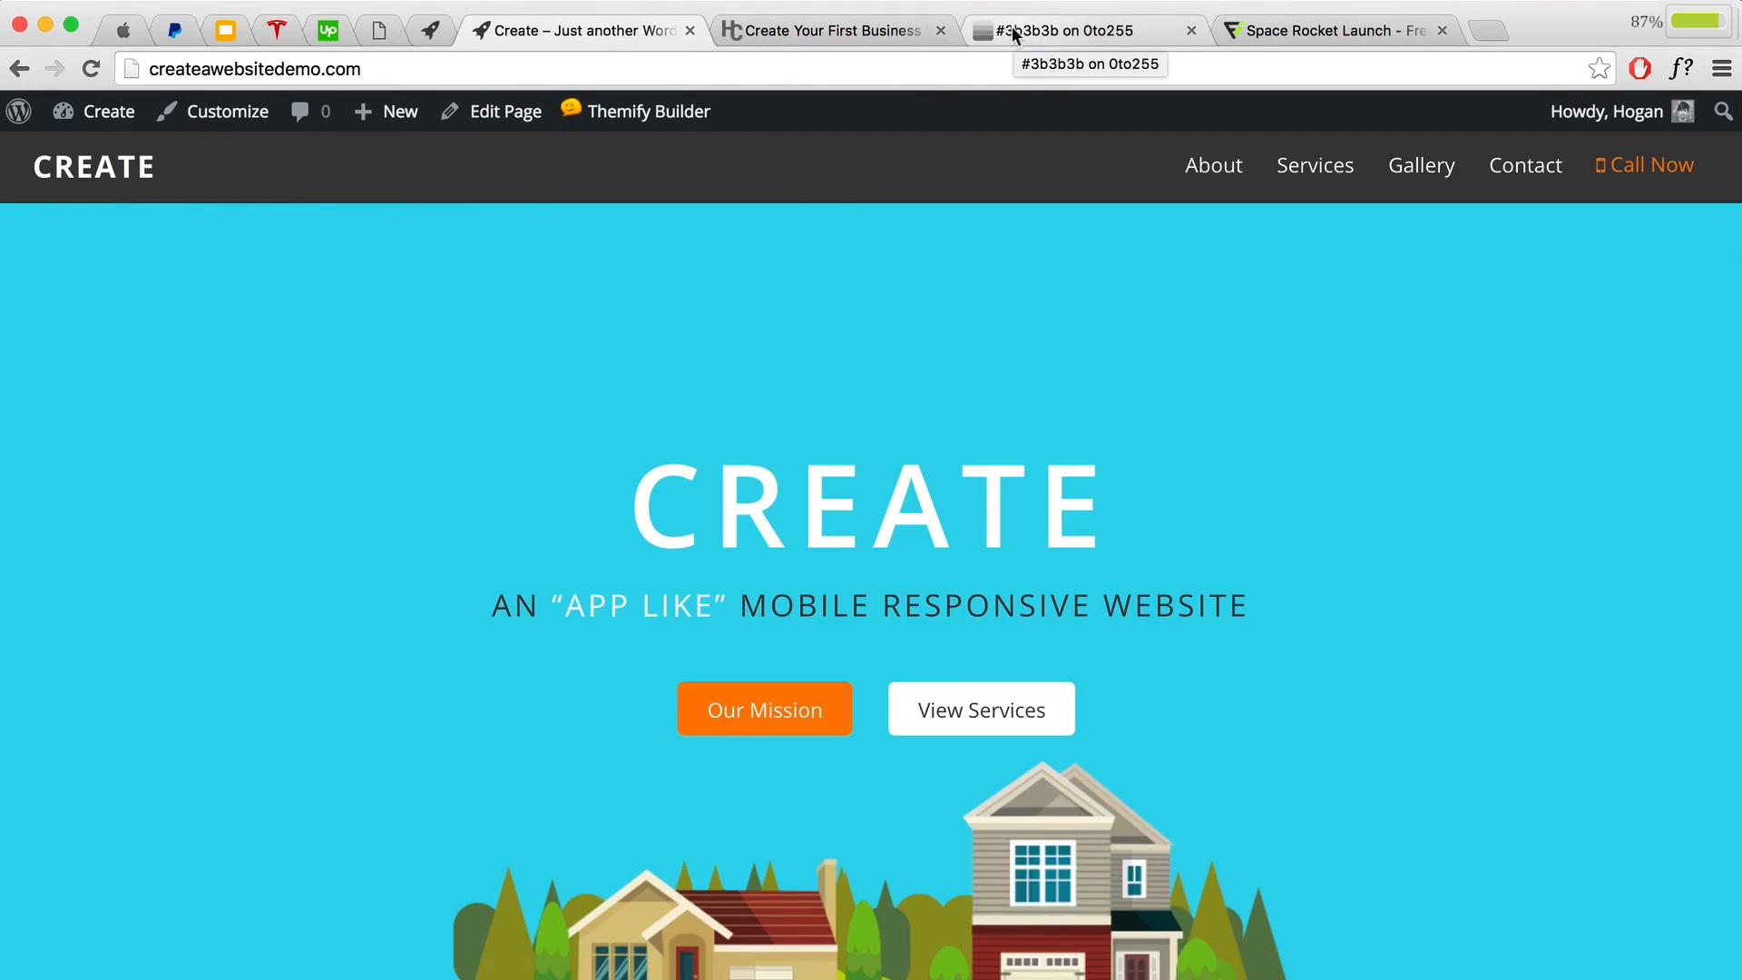
click(1266, 32)
Step: Download the white rocket at 128 px as space-rocket-launch-logo, then open Pixlr in a new tab
click(912, 705)
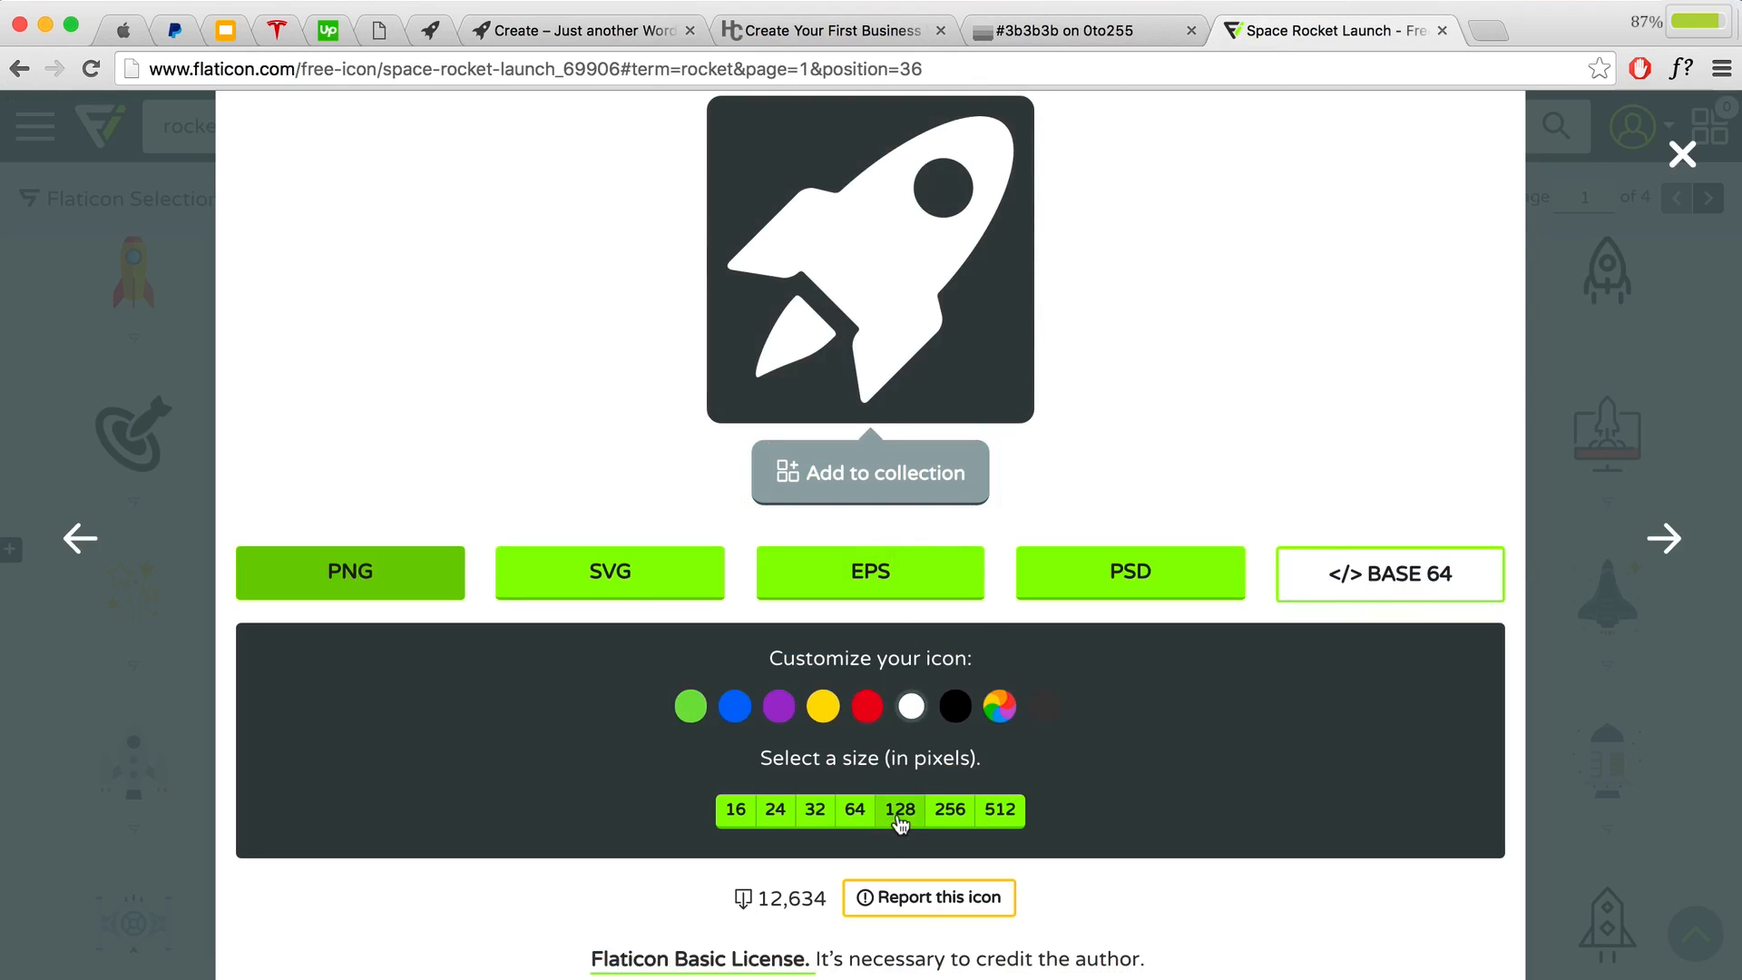
click(901, 811)
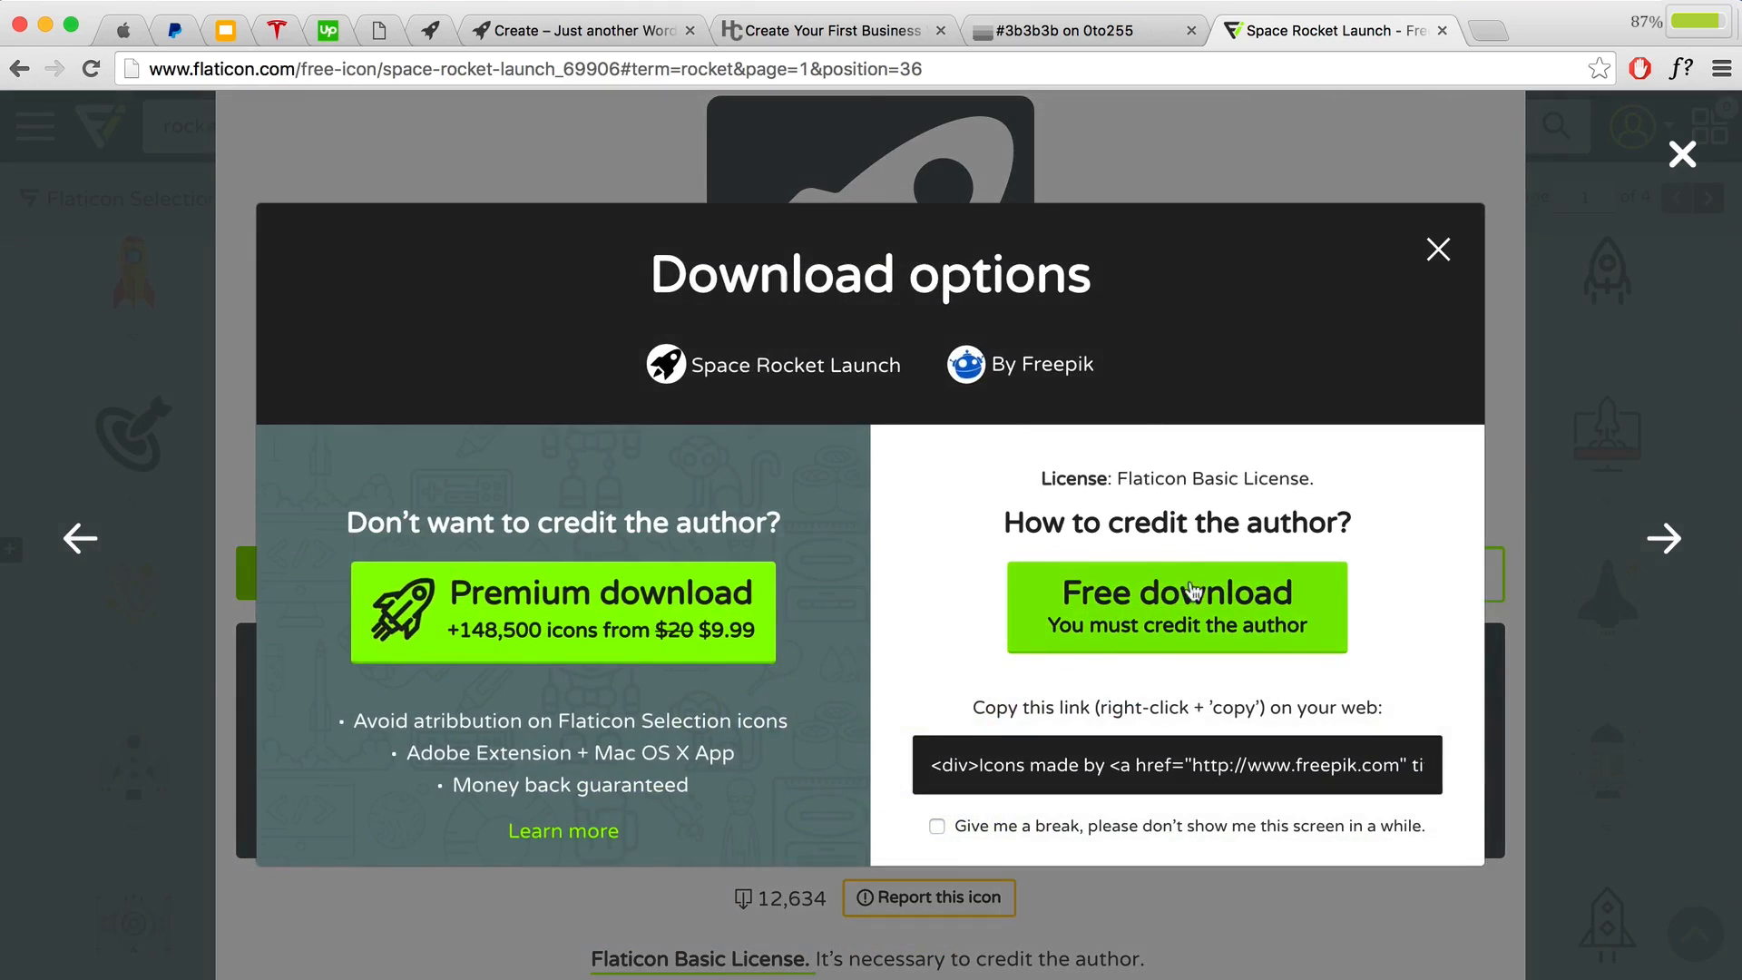
click(1169, 601)
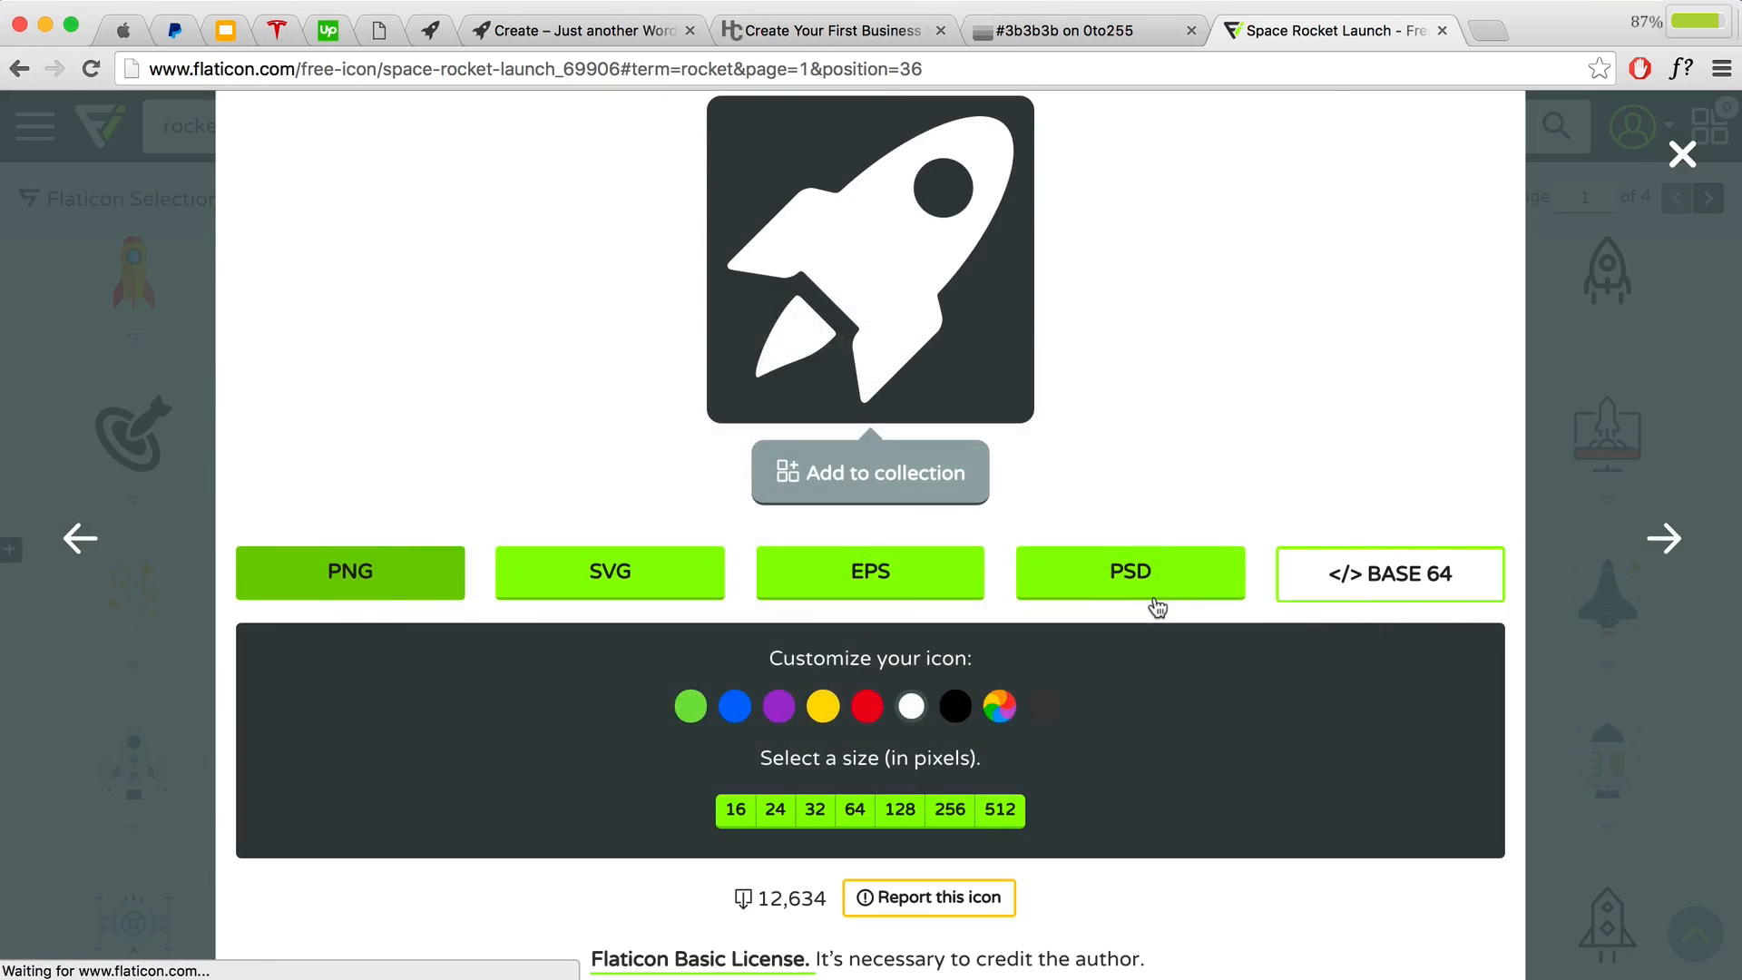
click(933, 137)
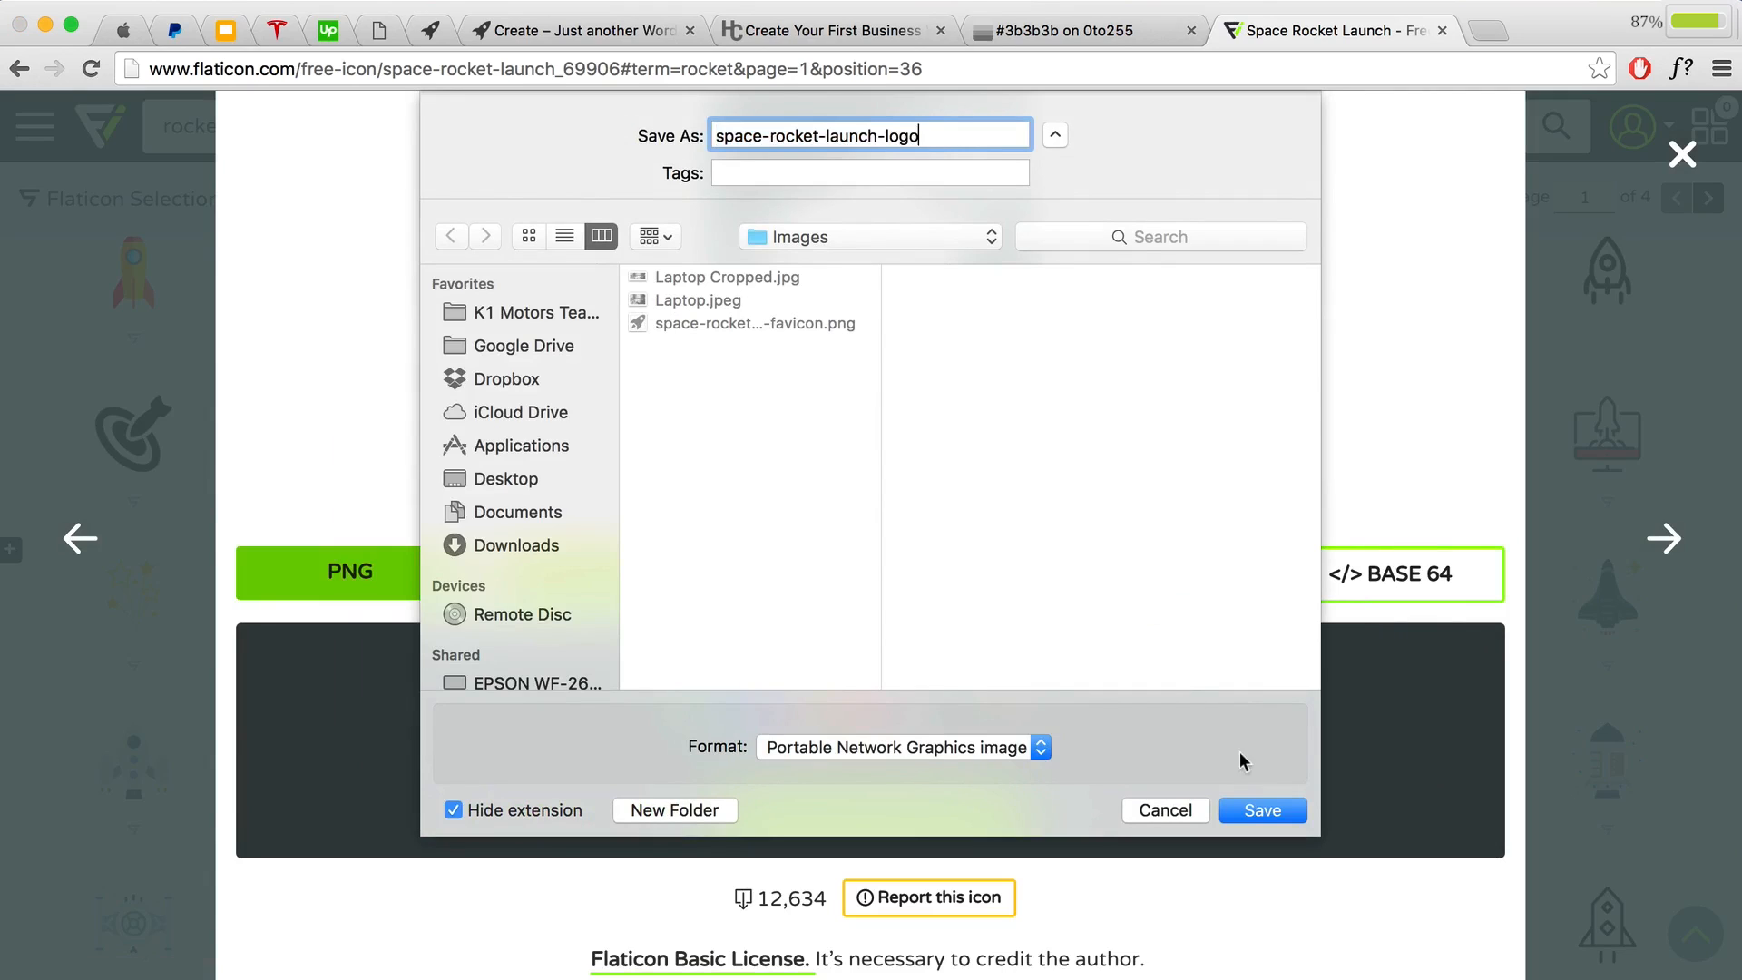
click(1262, 810)
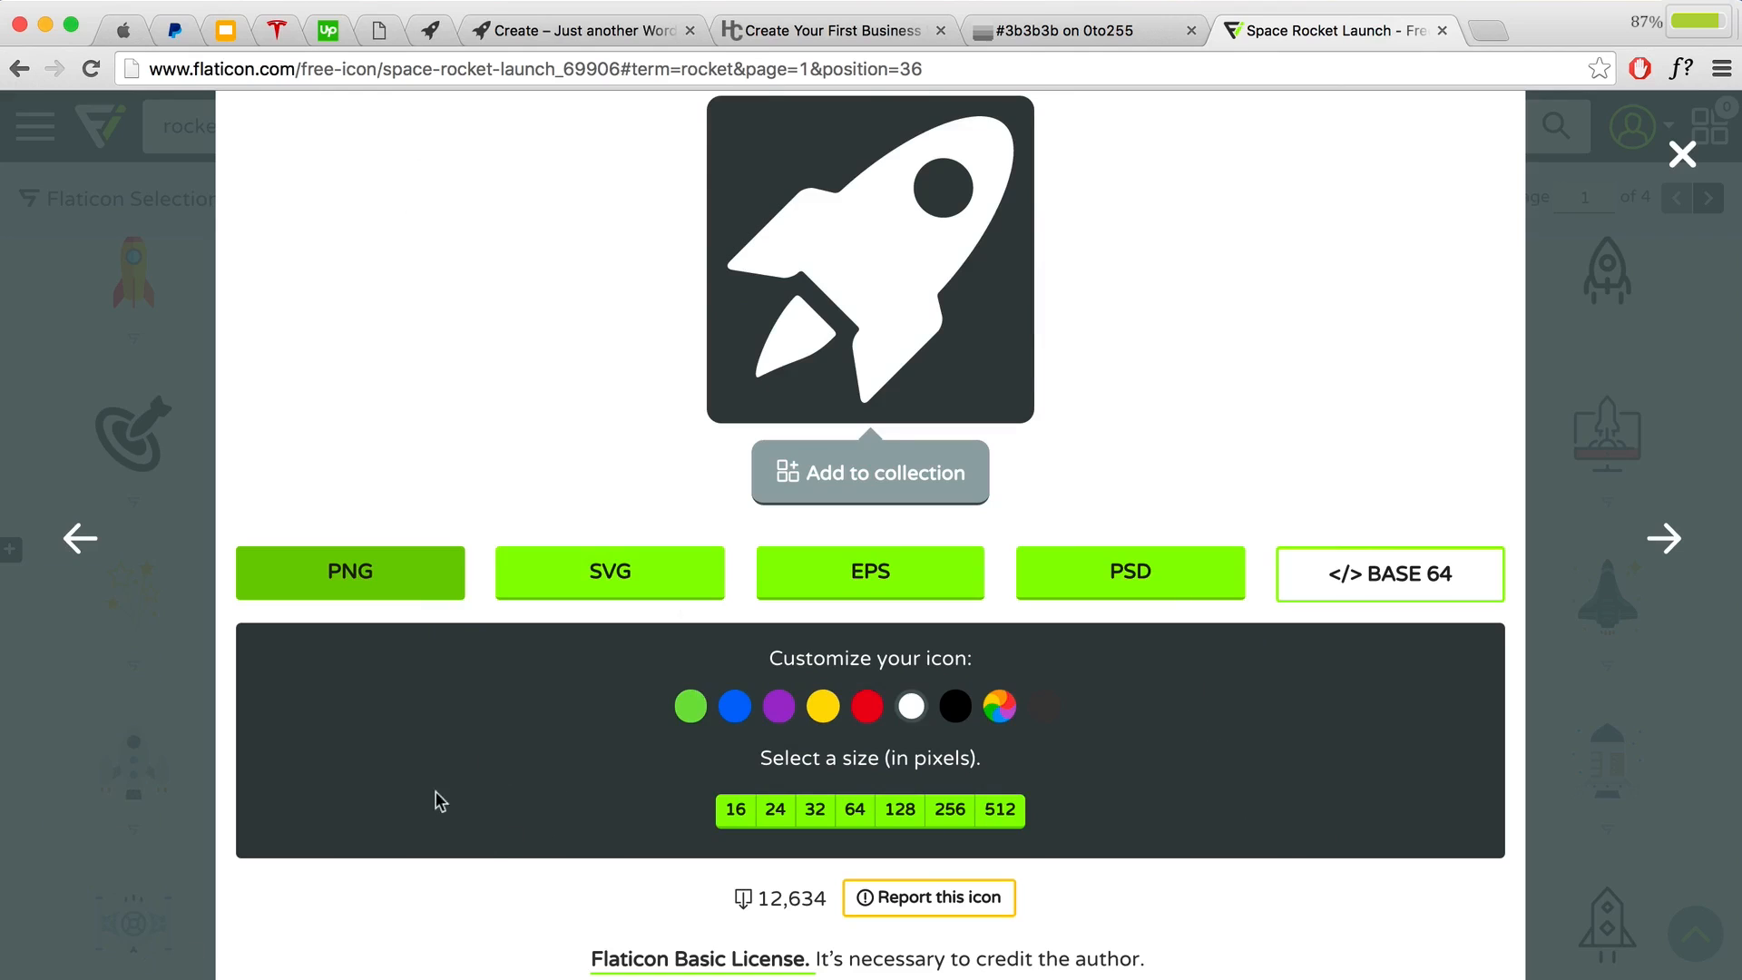
click(1488, 31)
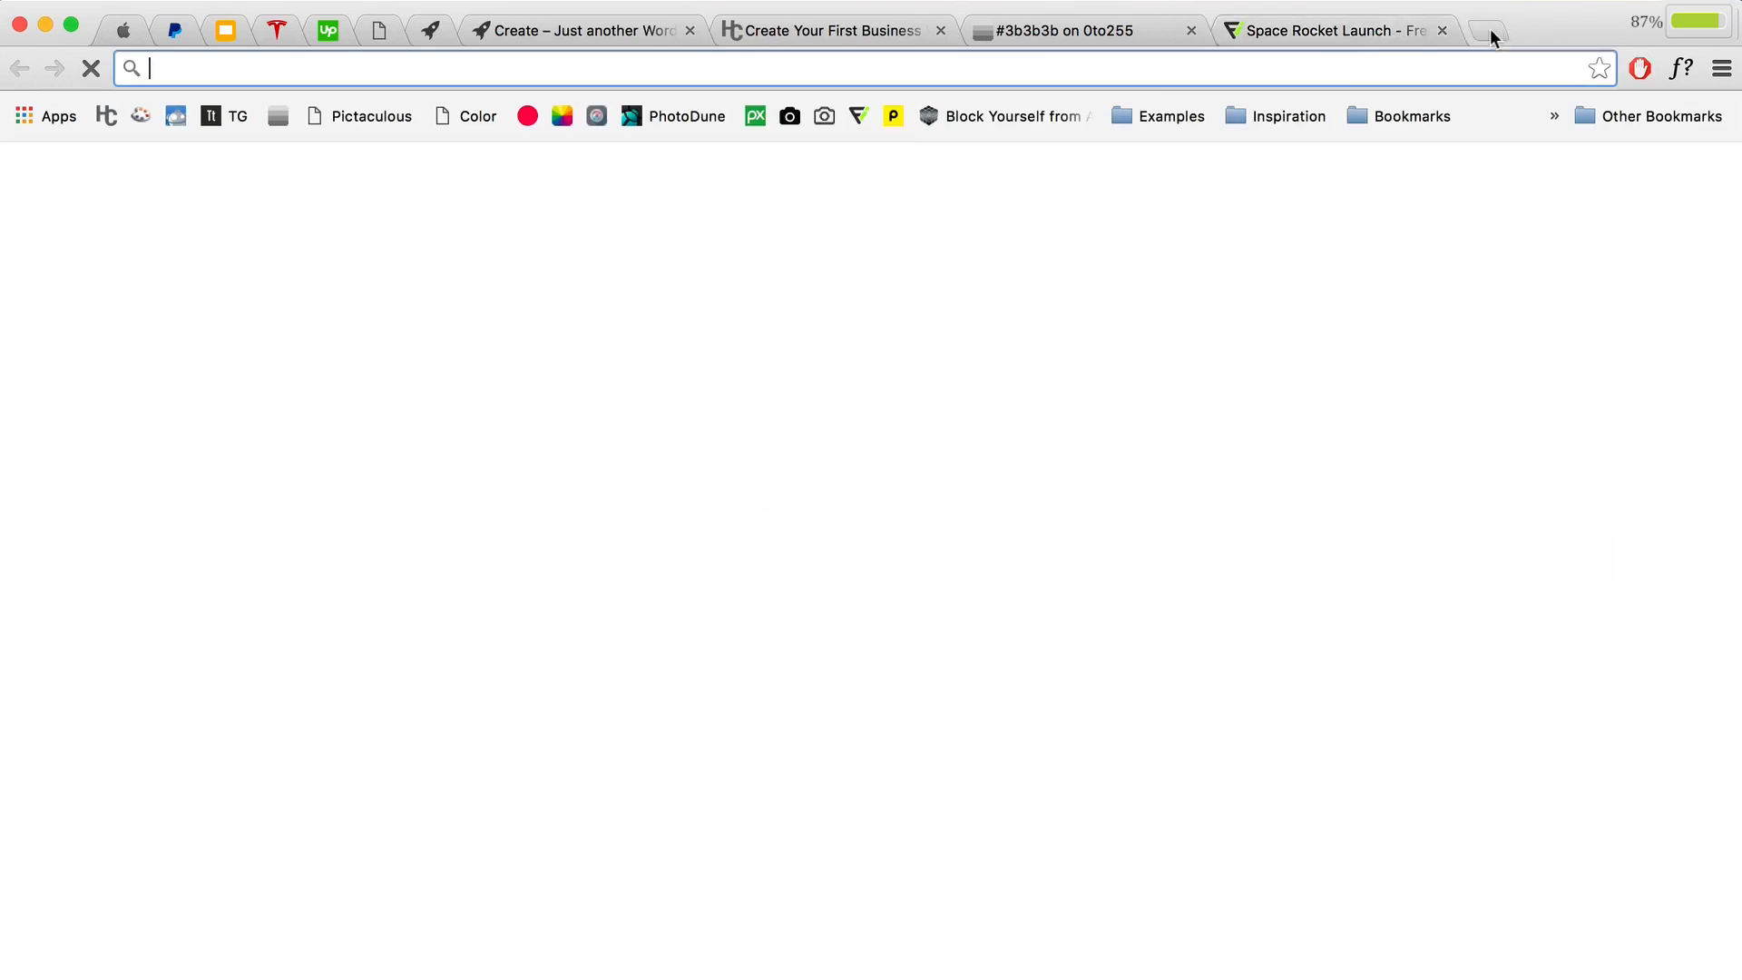
click(597, 118)
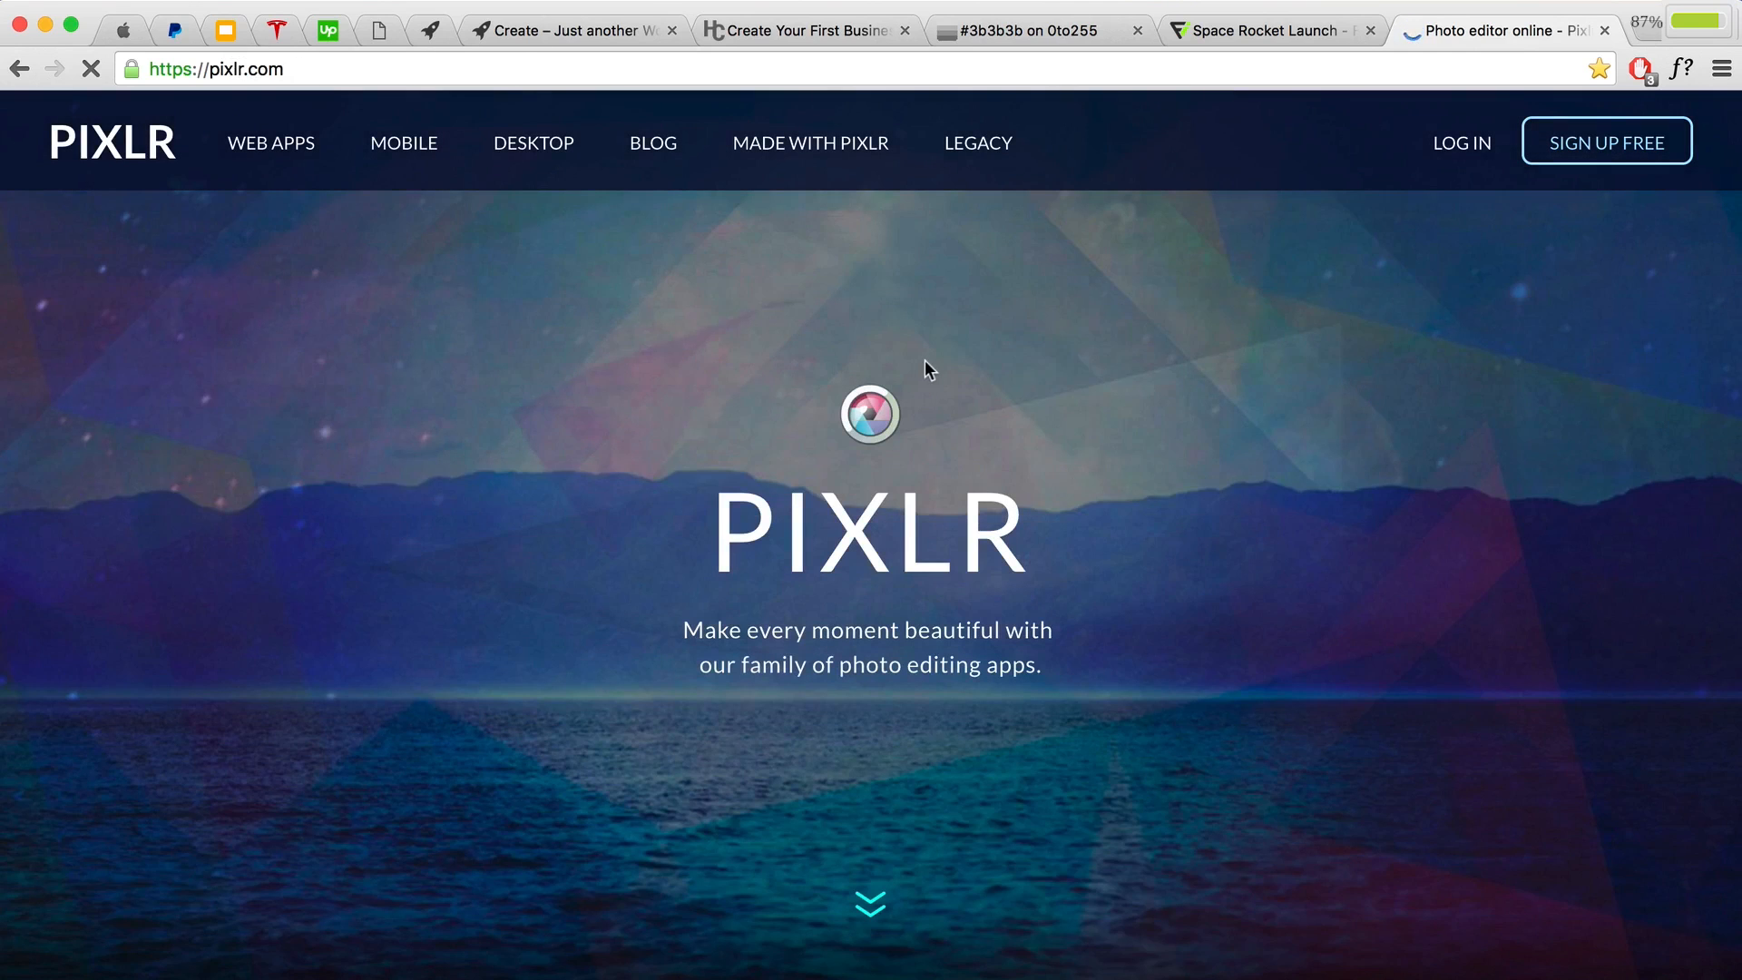
Step: In Pixlr Editor, create a transparent 512×128 px White Logo canvas and begin opening an image file
scroll(898, 321, down, 5)
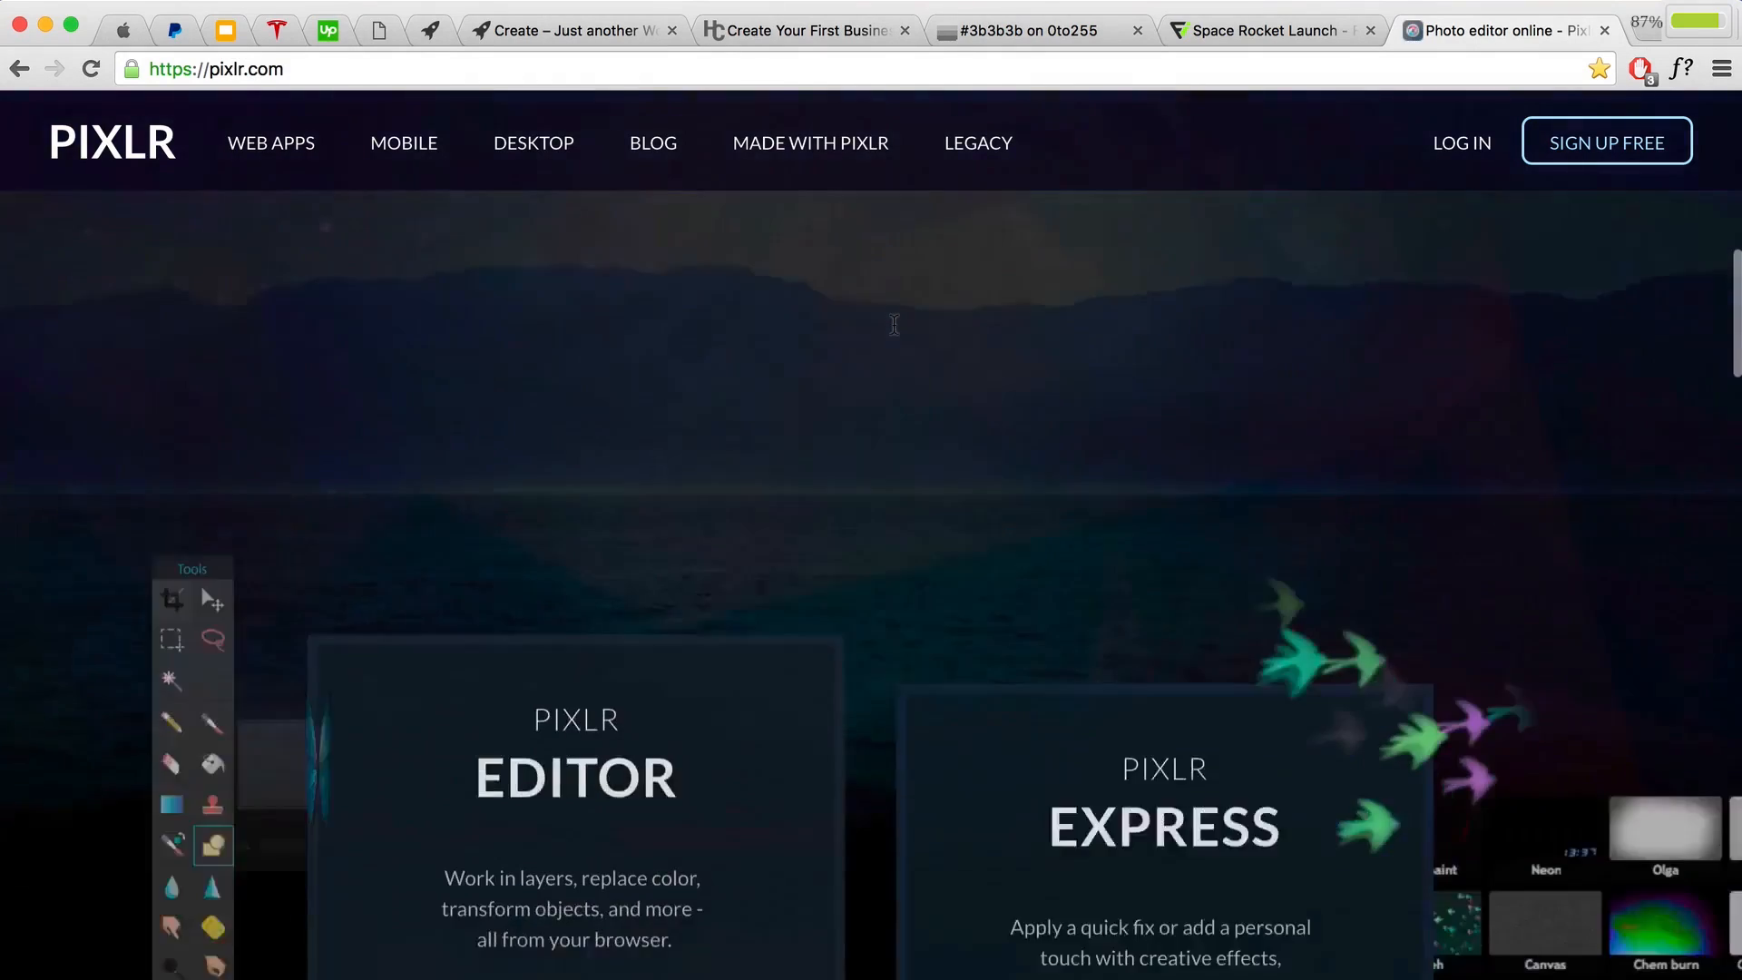
scroll(893, 324, down, 3)
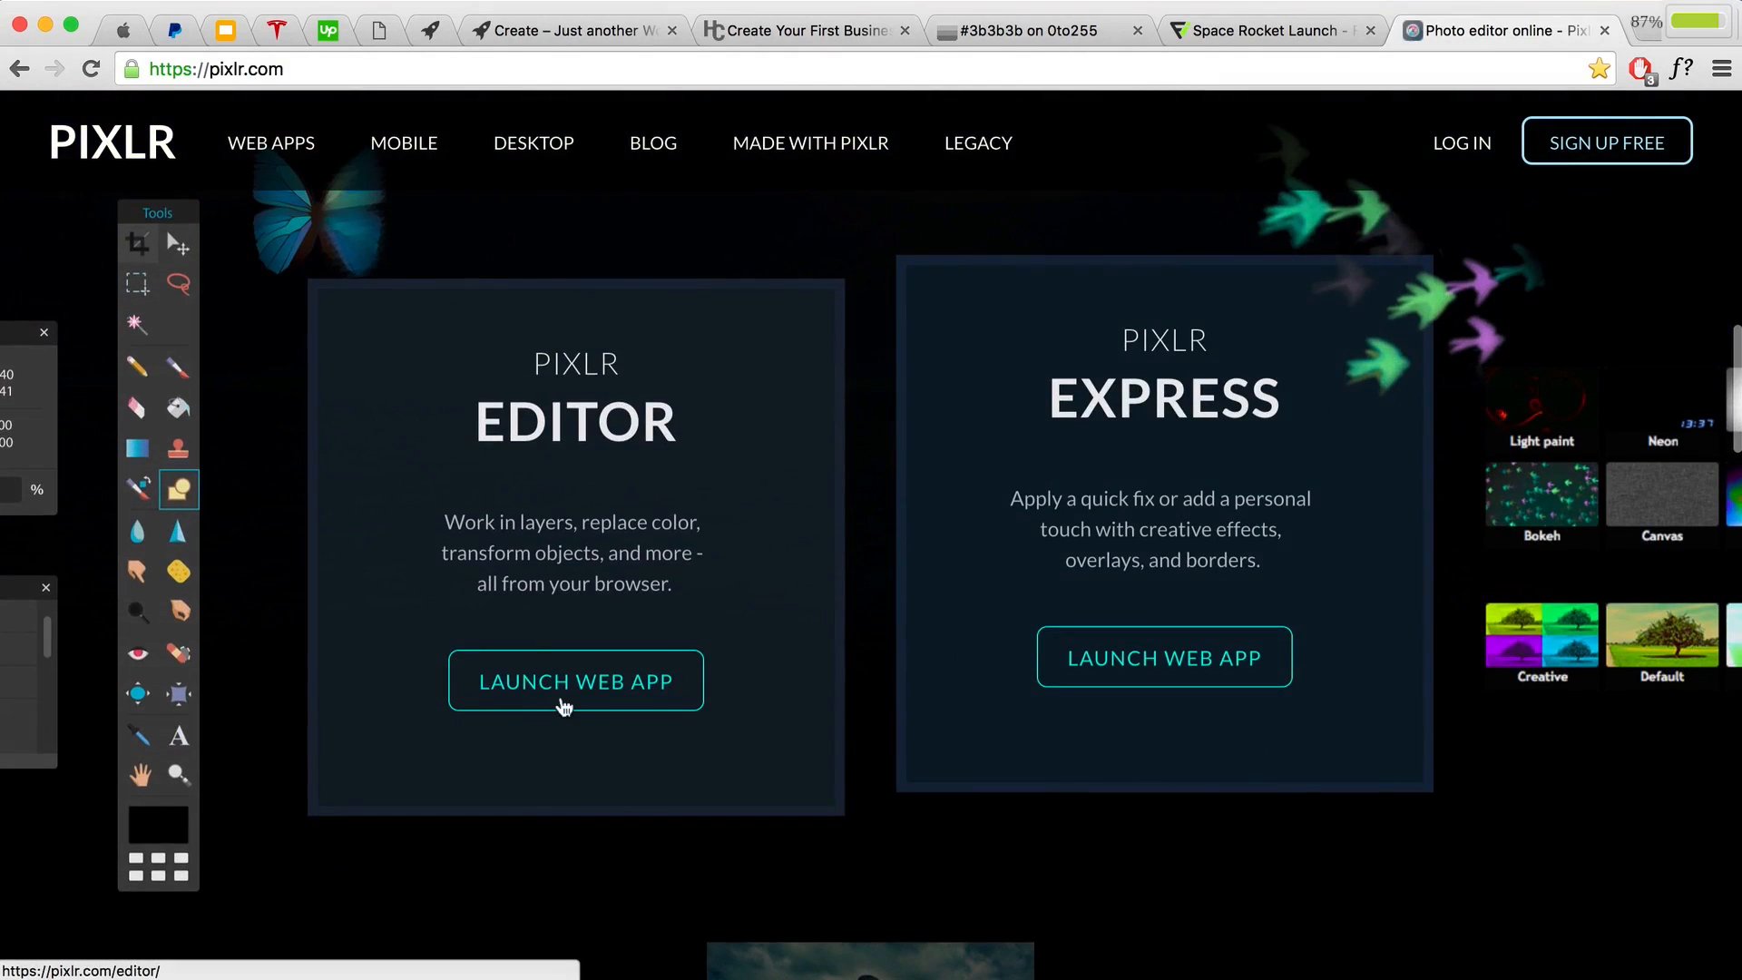
click(567, 690)
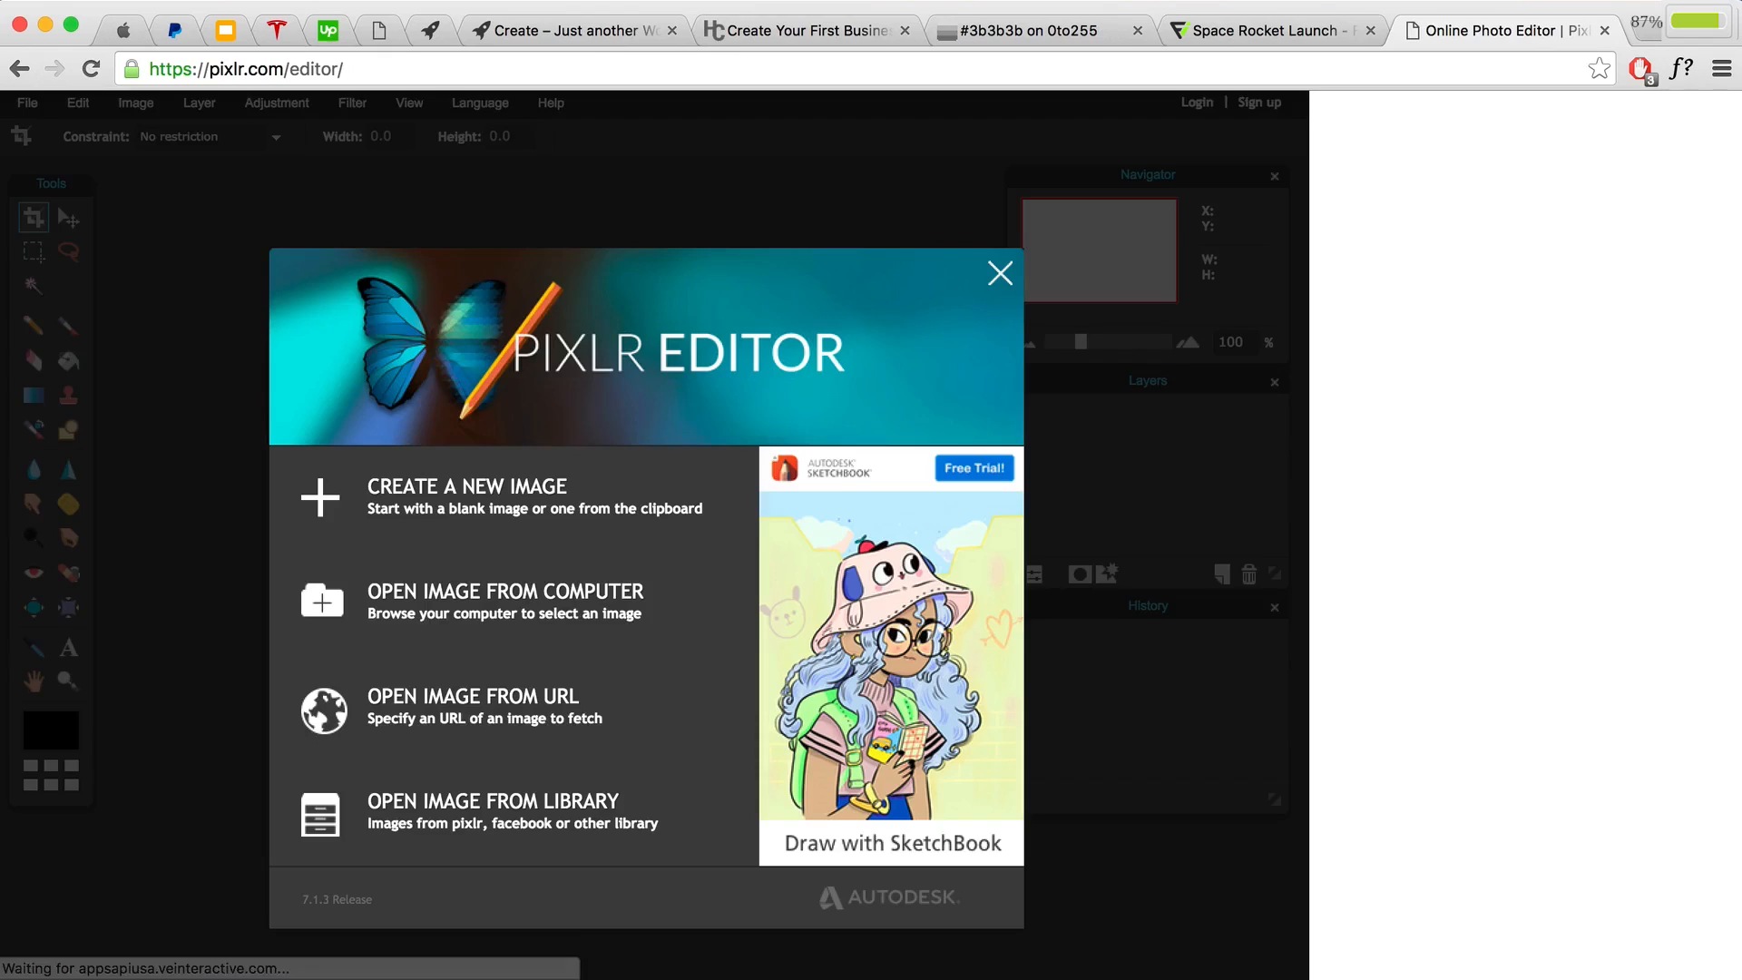
click(509, 513)
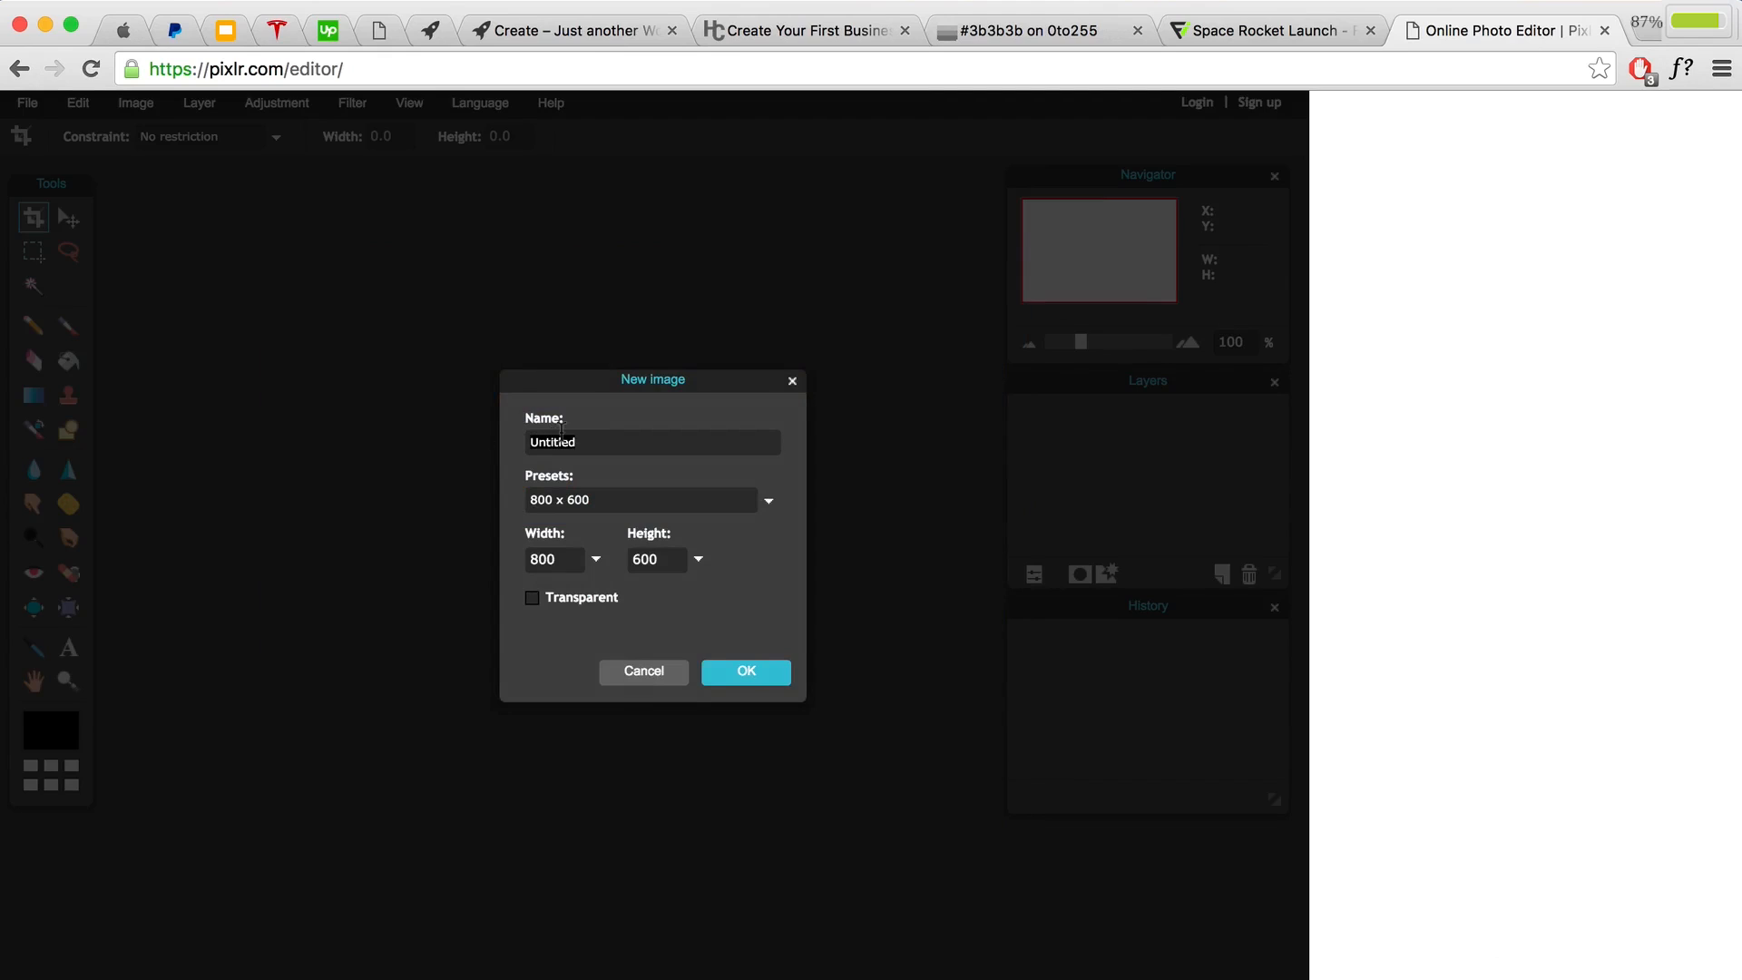
text(W)
text(512)
click(723, 672)
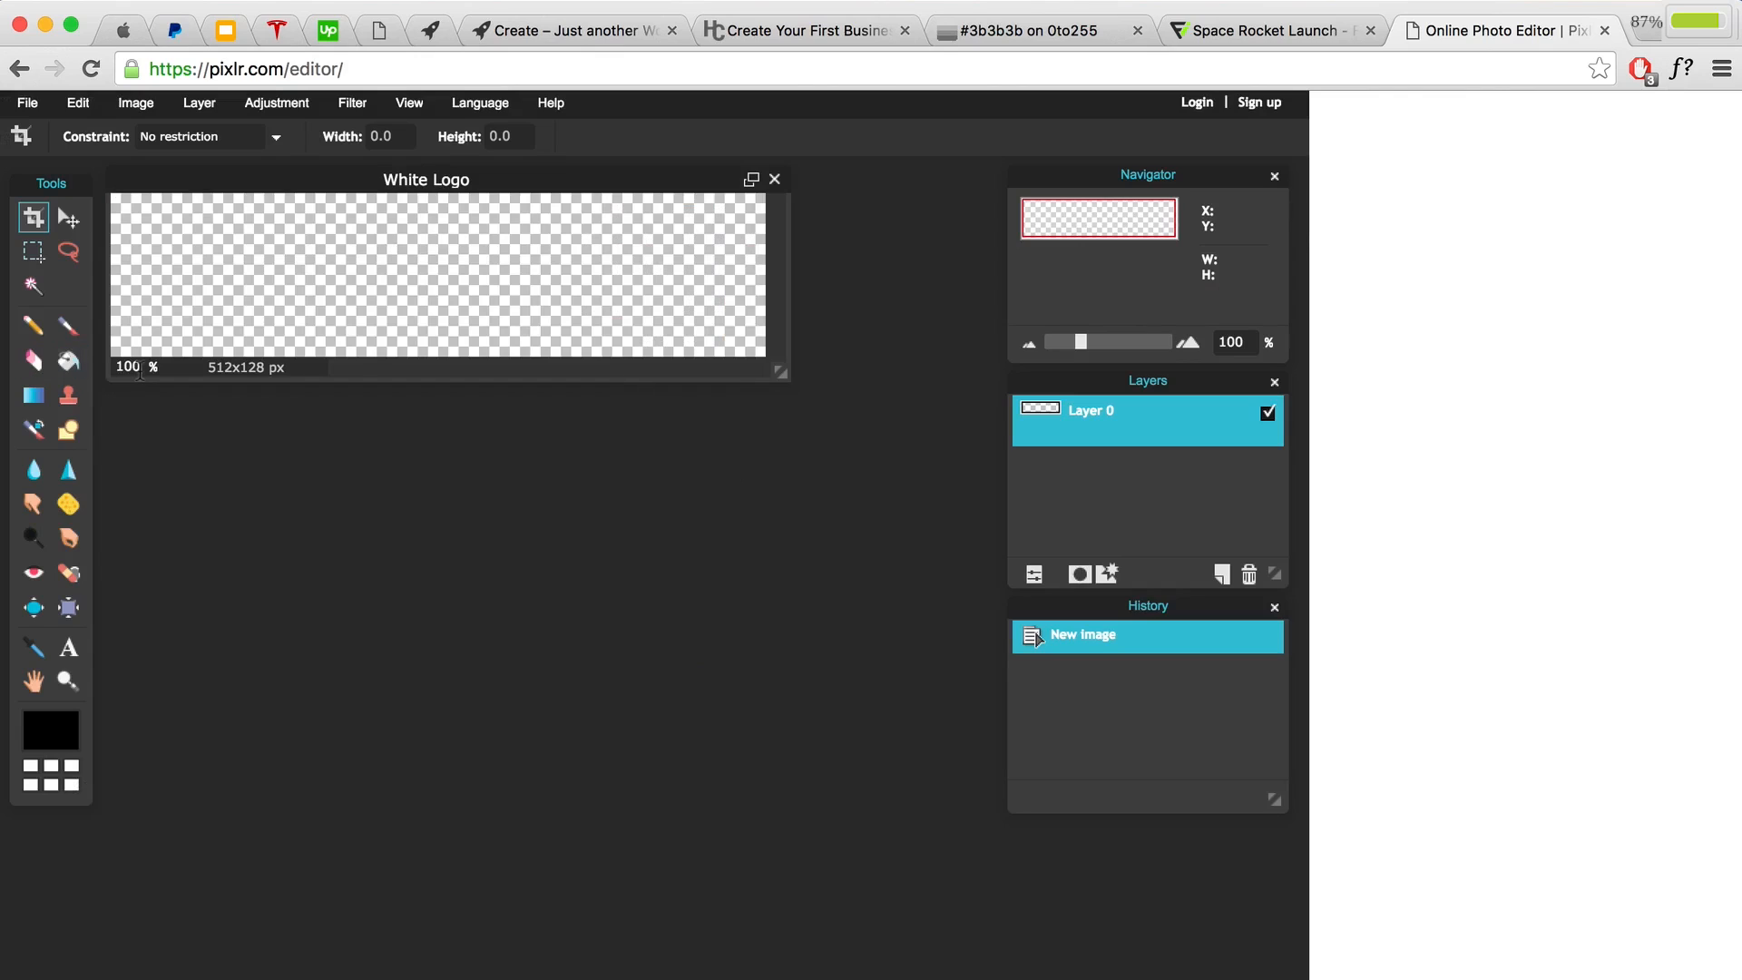
text(125)
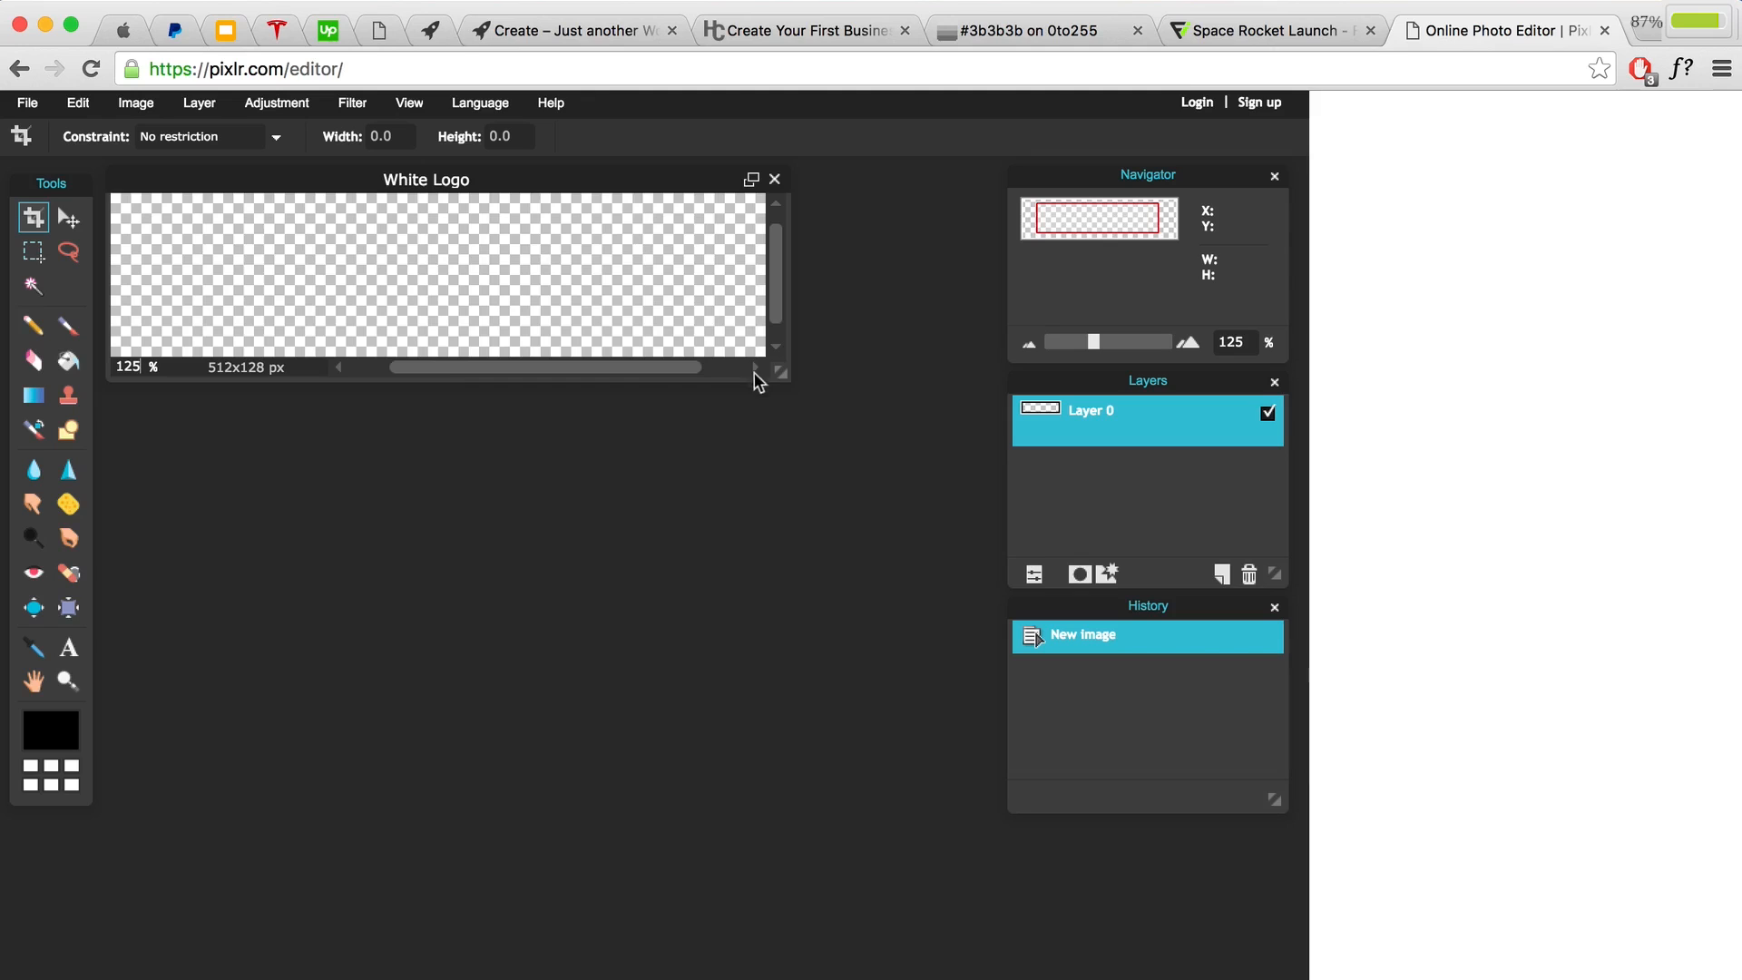
drag(776, 374, 994, 498)
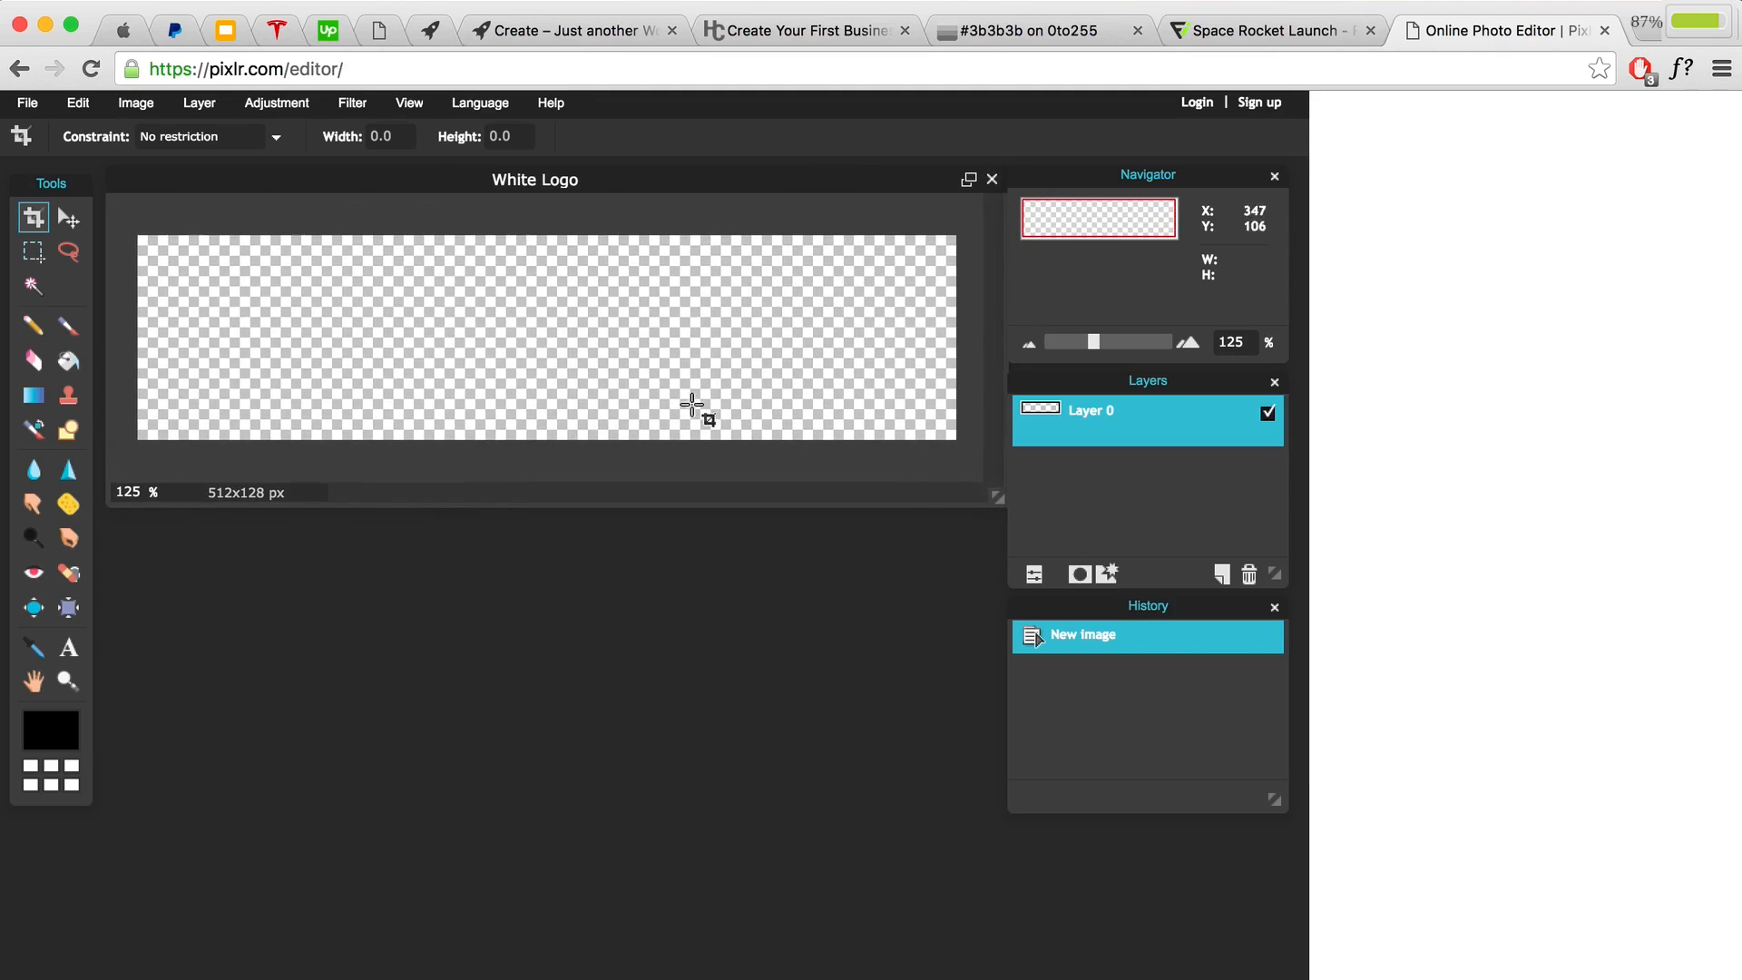
click(27, 103)
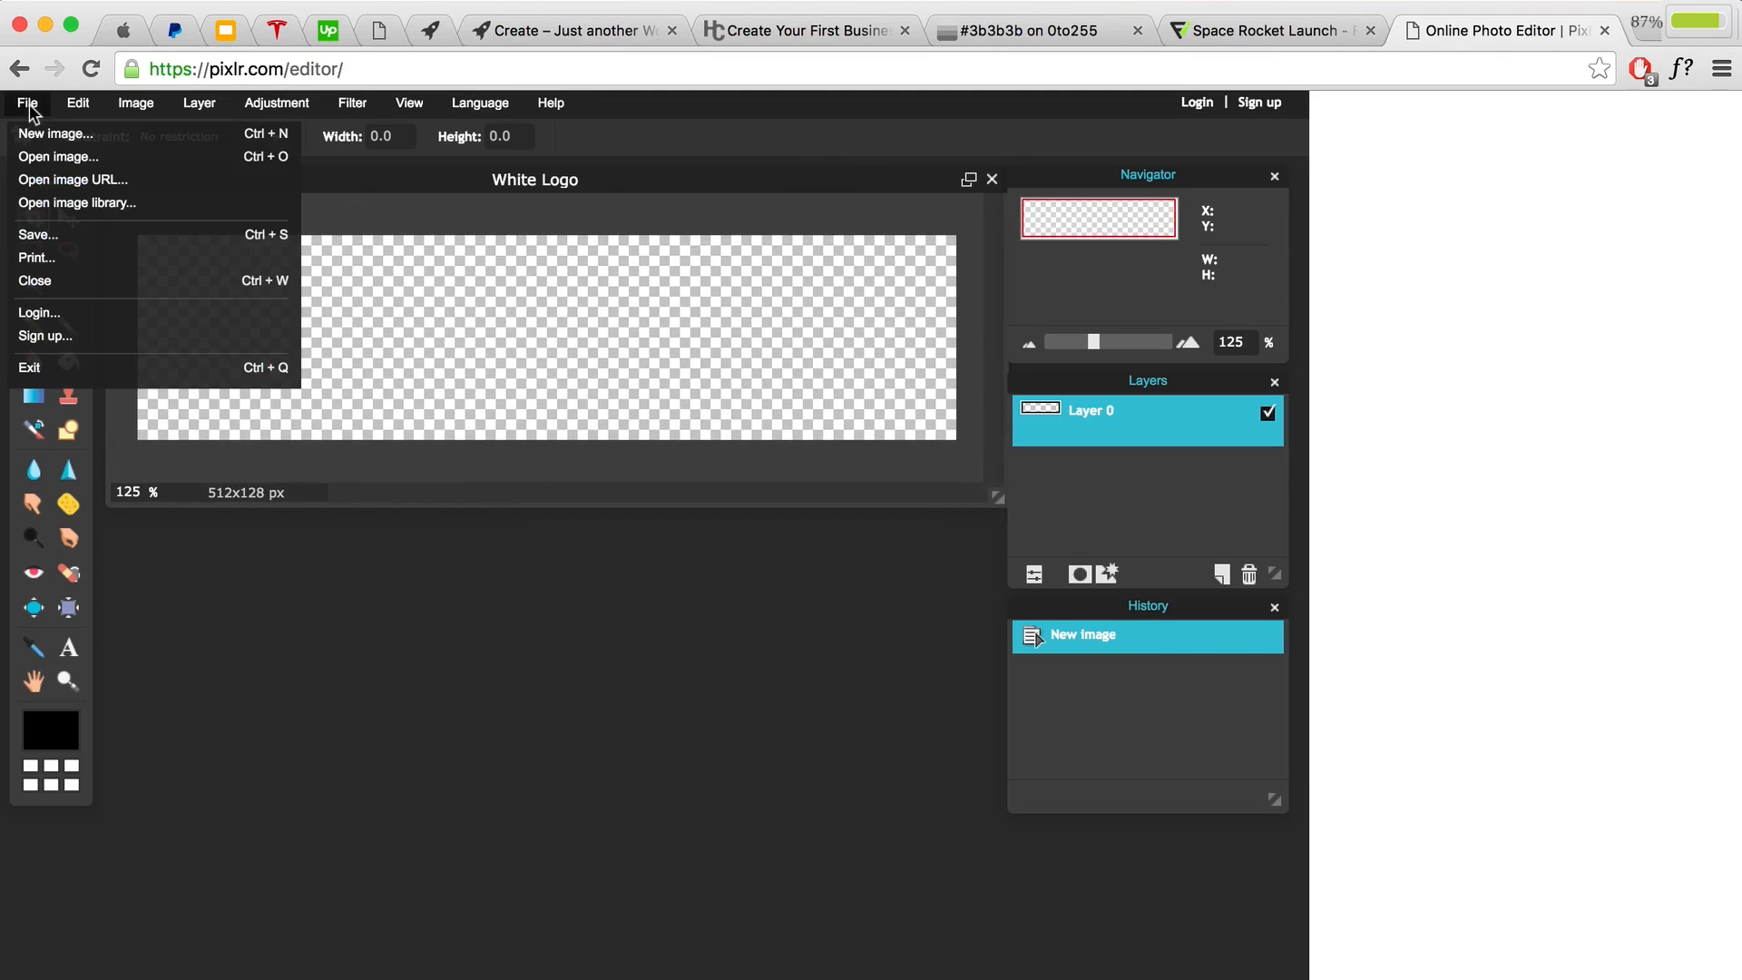
click(41, 158)
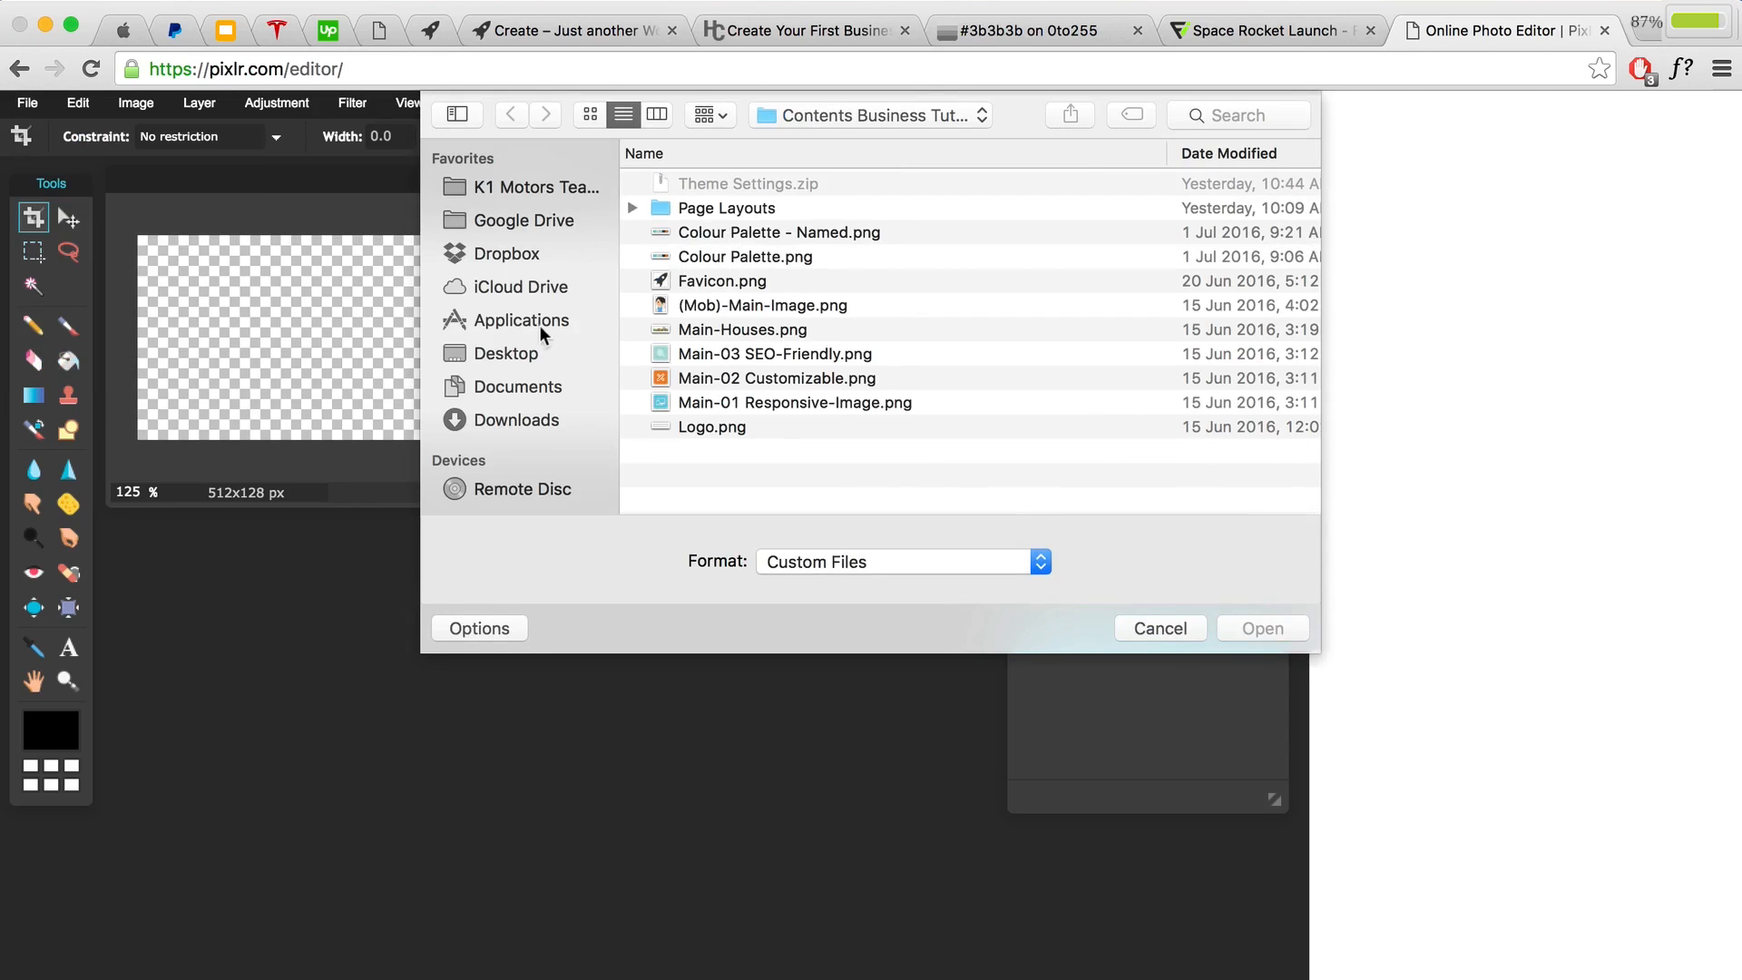
Step: Open space-rocket-launch-logo.png from Desktop > Images and enlarge its window
click(535, 356)
click(707, 185)
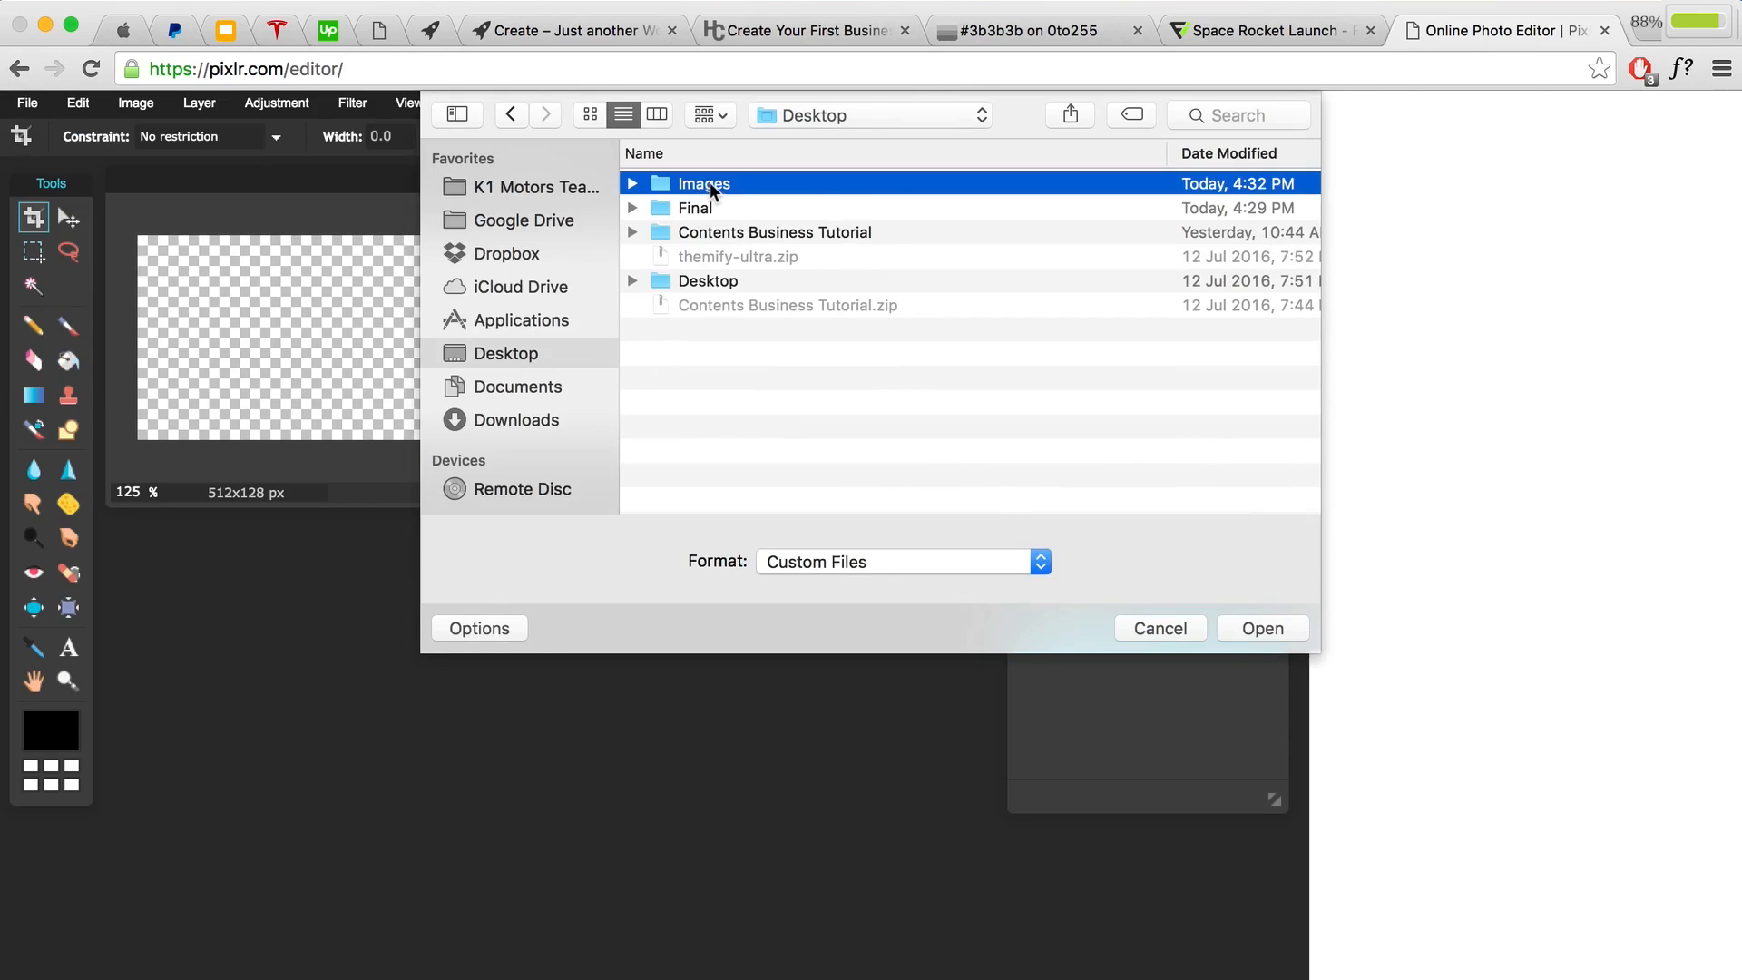
double_click(710, 186)
click(850, 186)
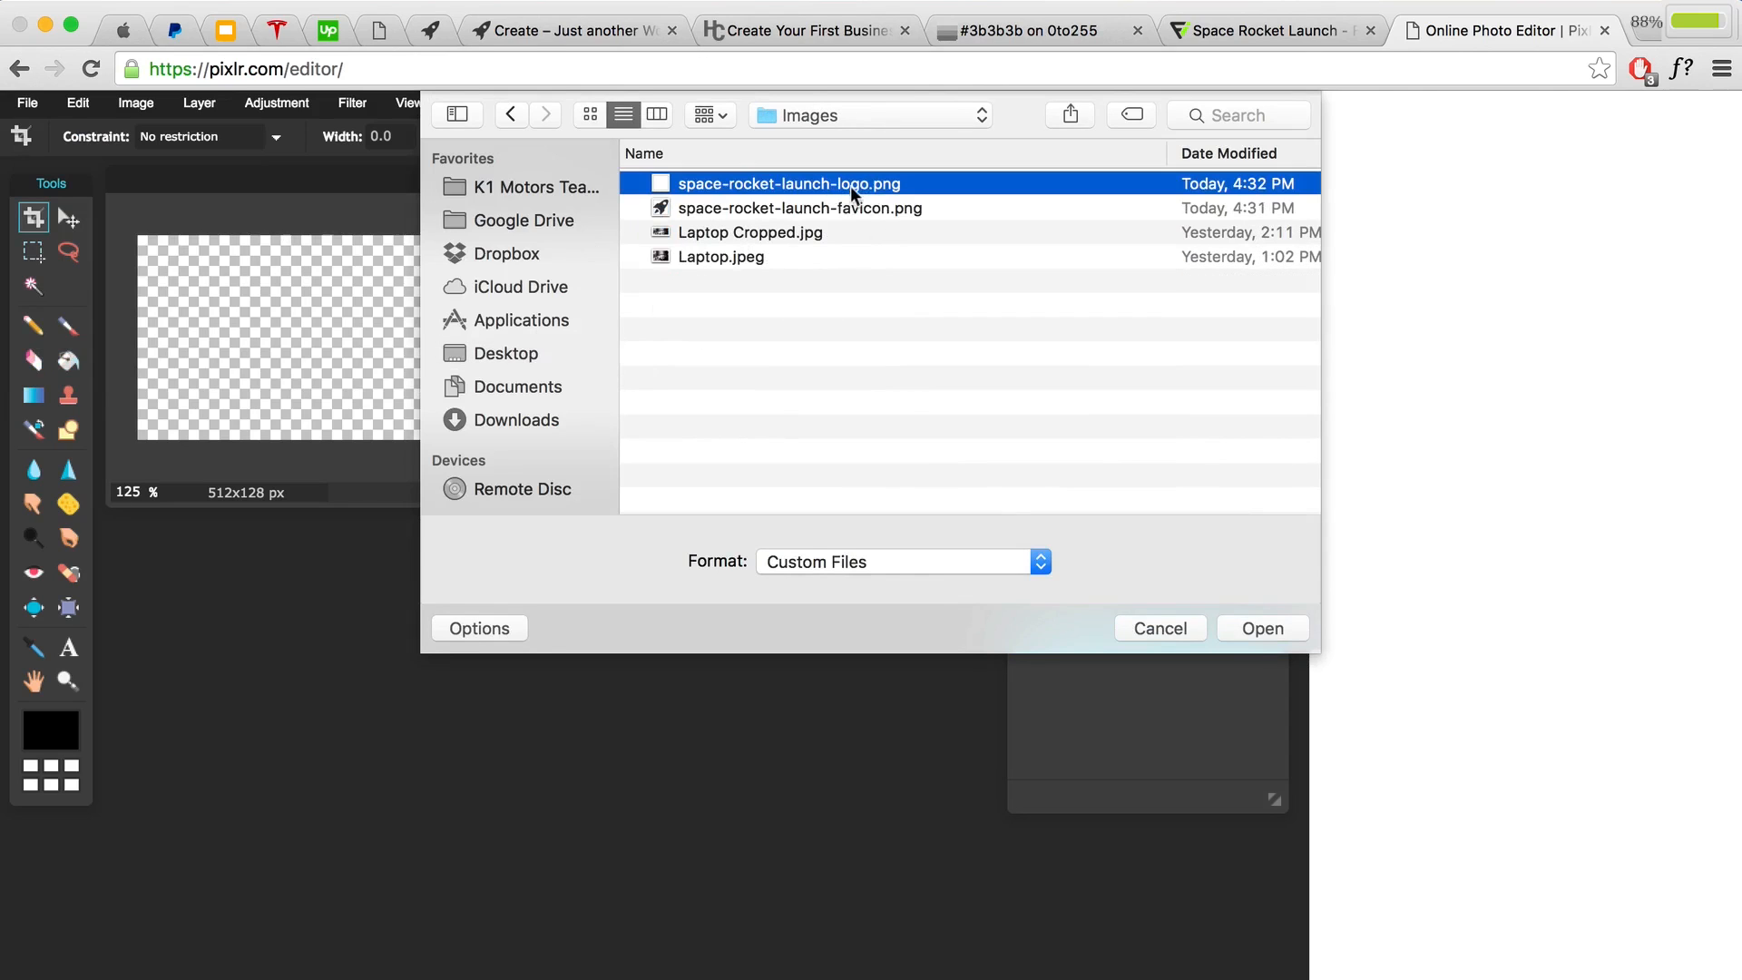
click(1255, 627)
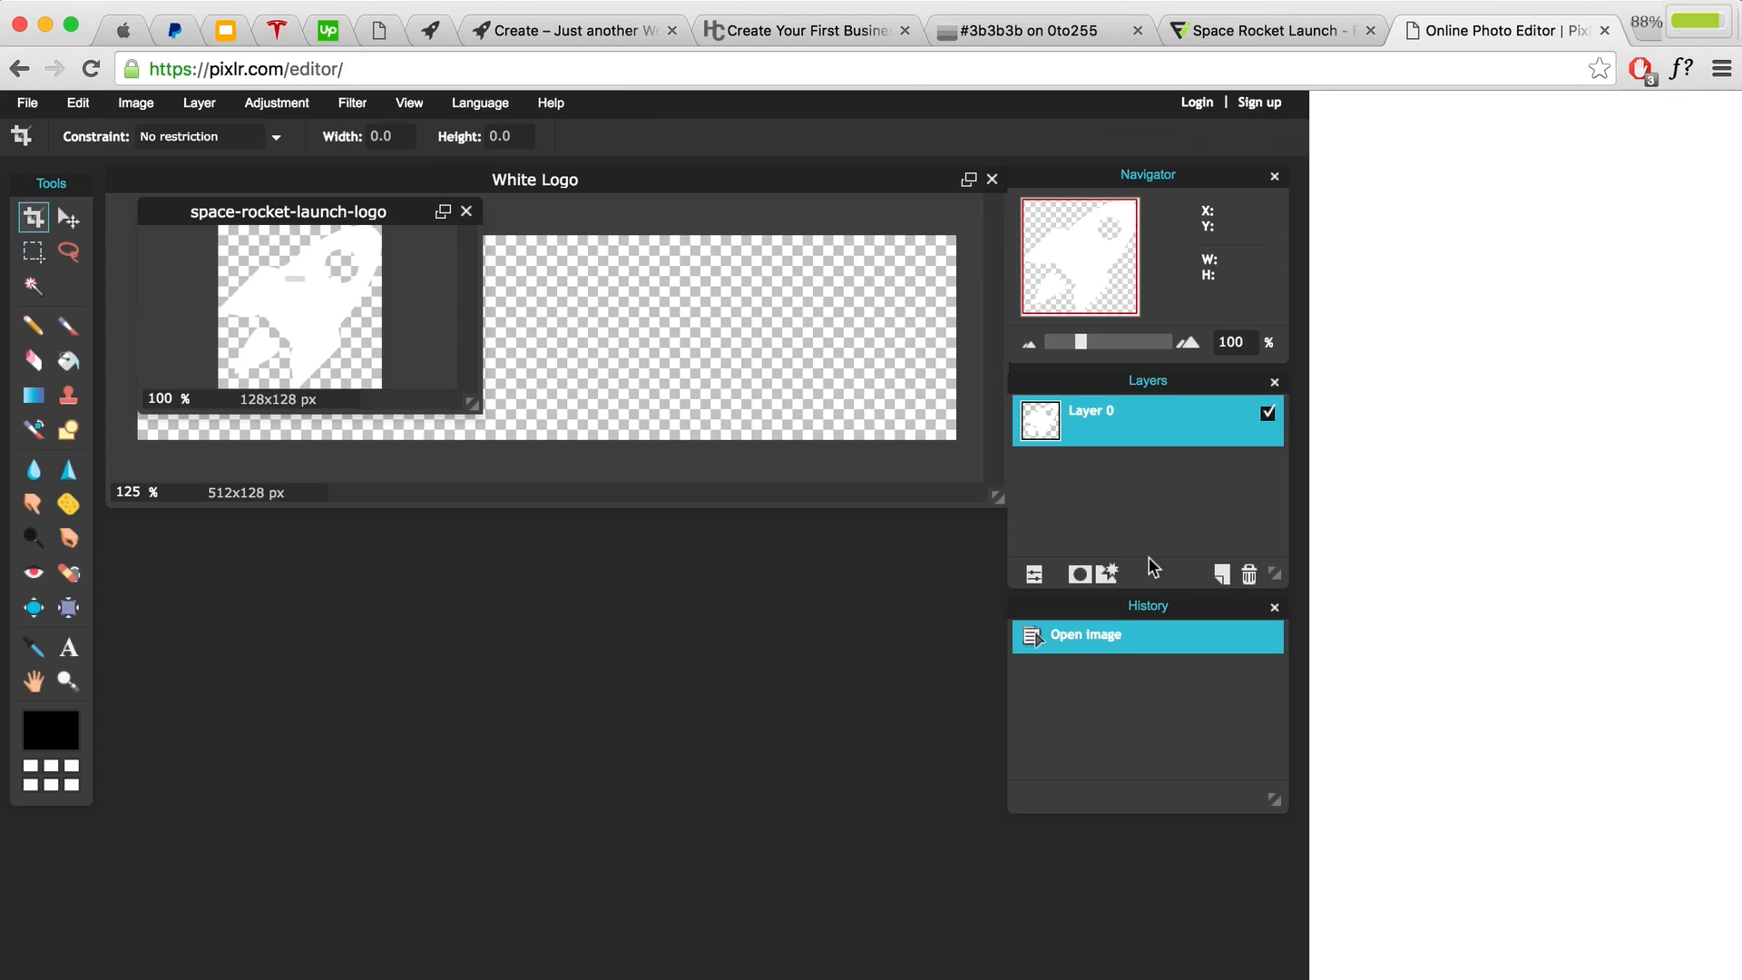
drag(385, 212, 538, 580)
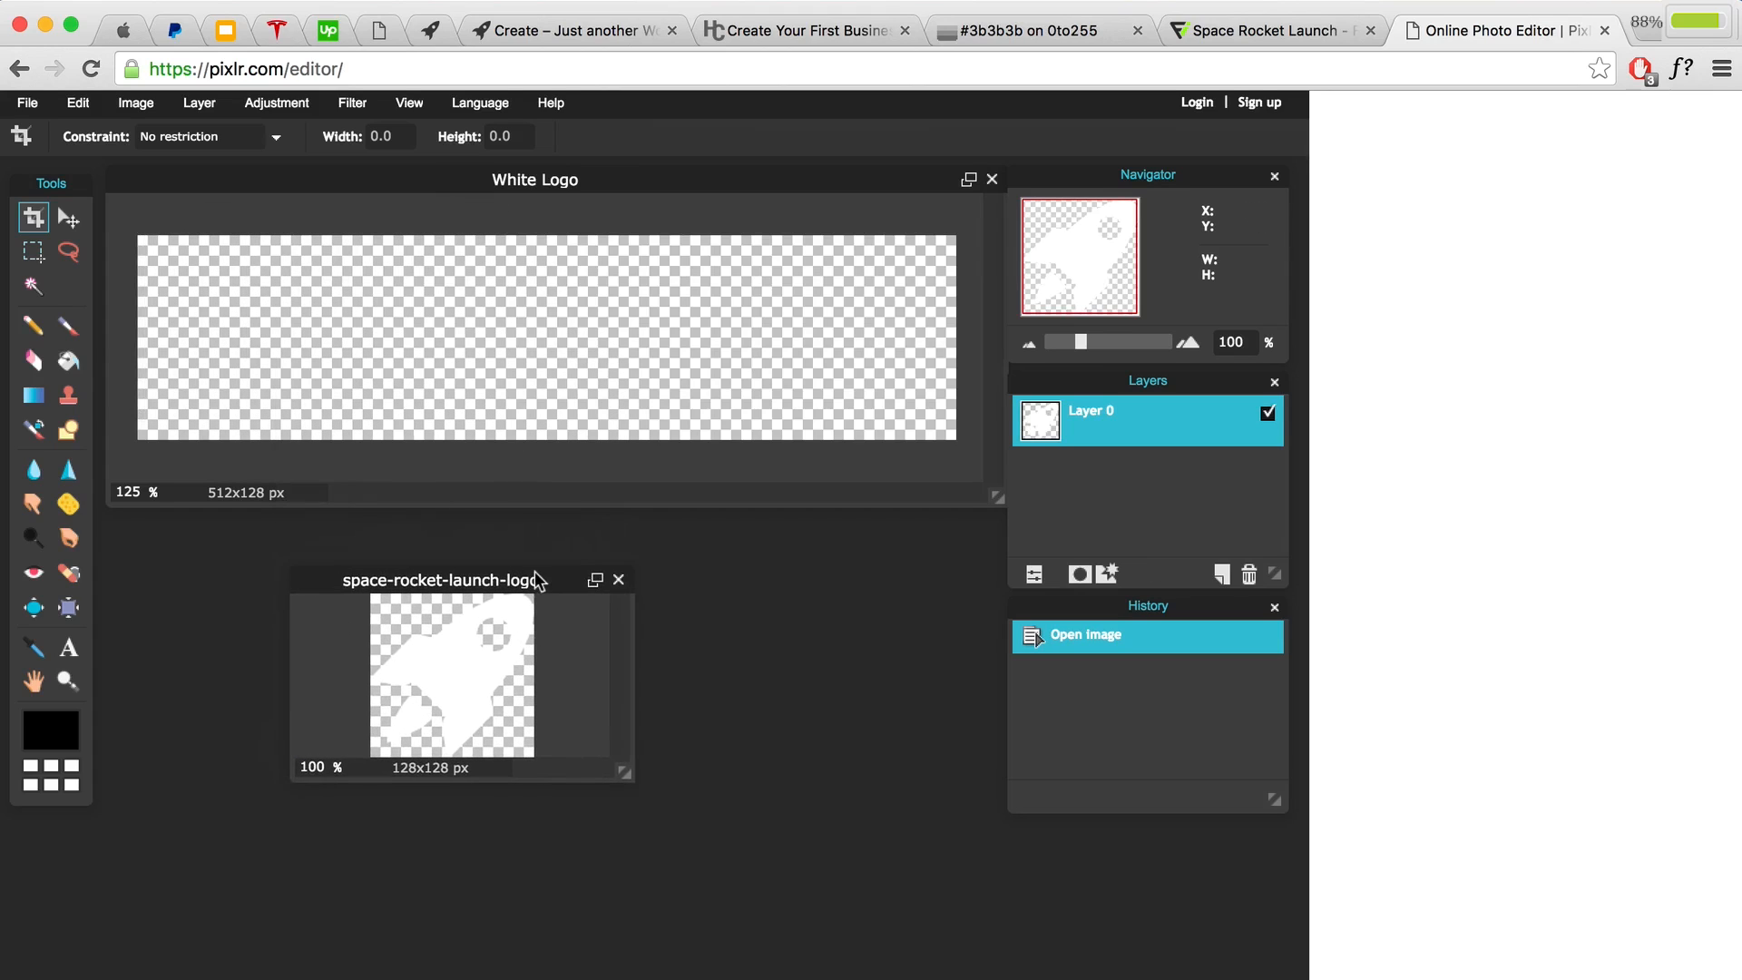
drag(622, 769, 905, 944)
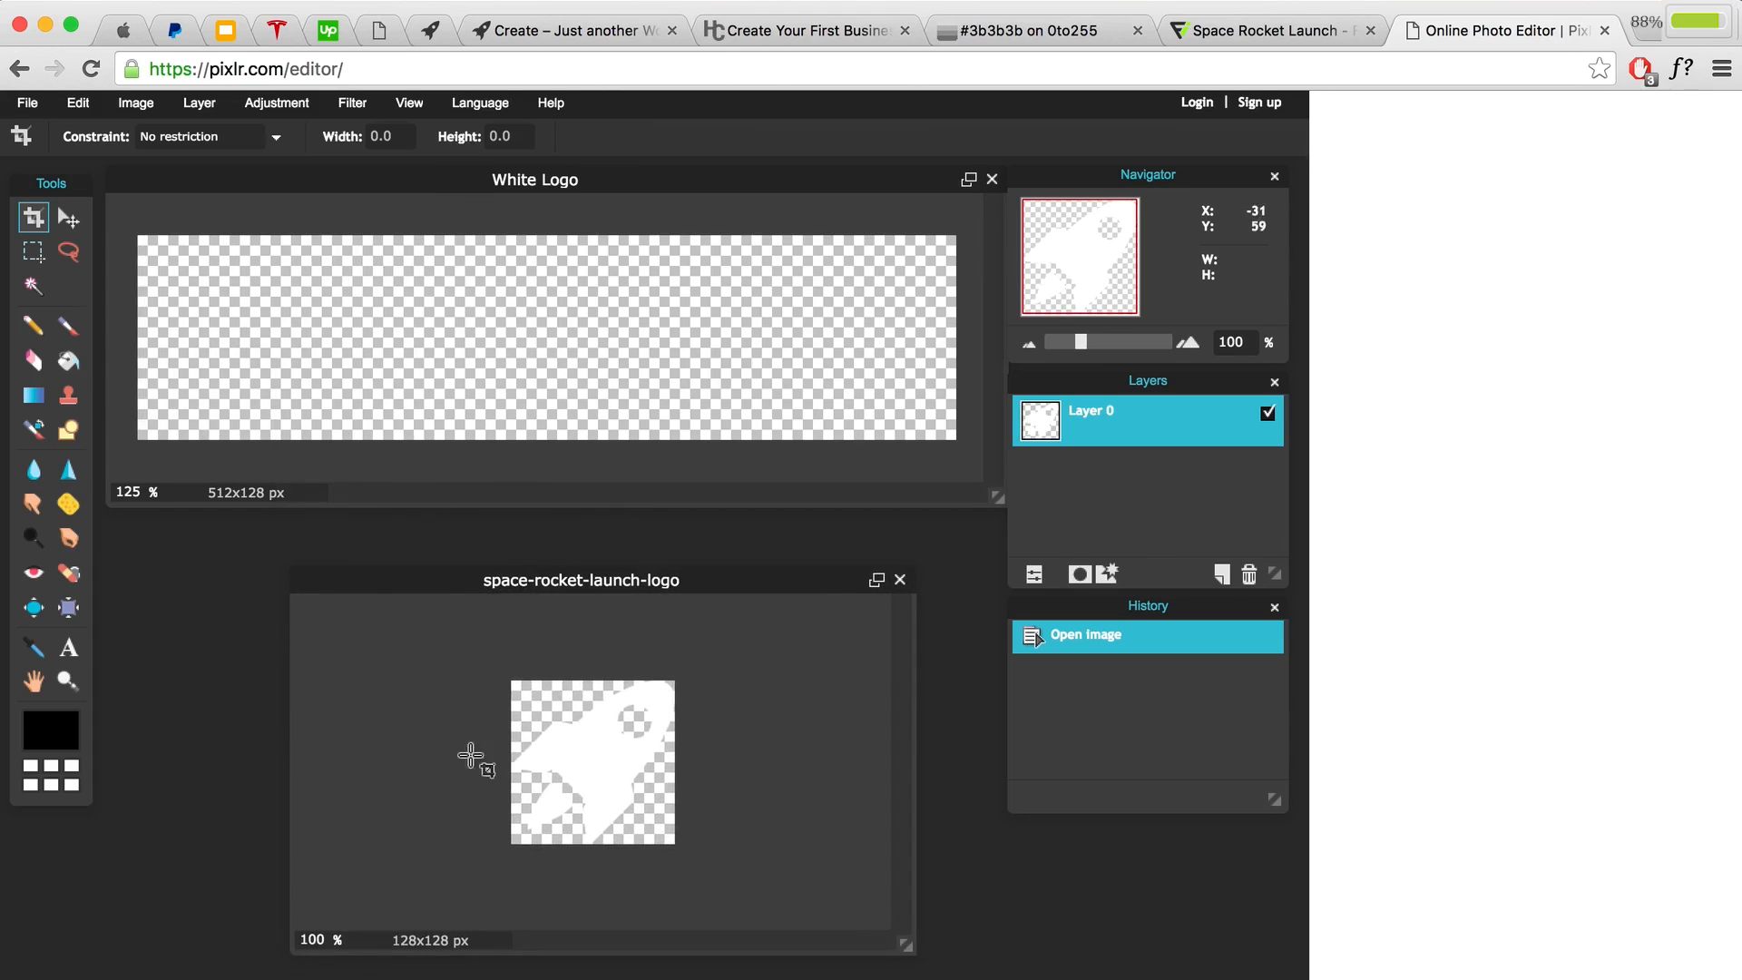
Step: Select and cut the white rocket out of the square logo image
click(32, 254)
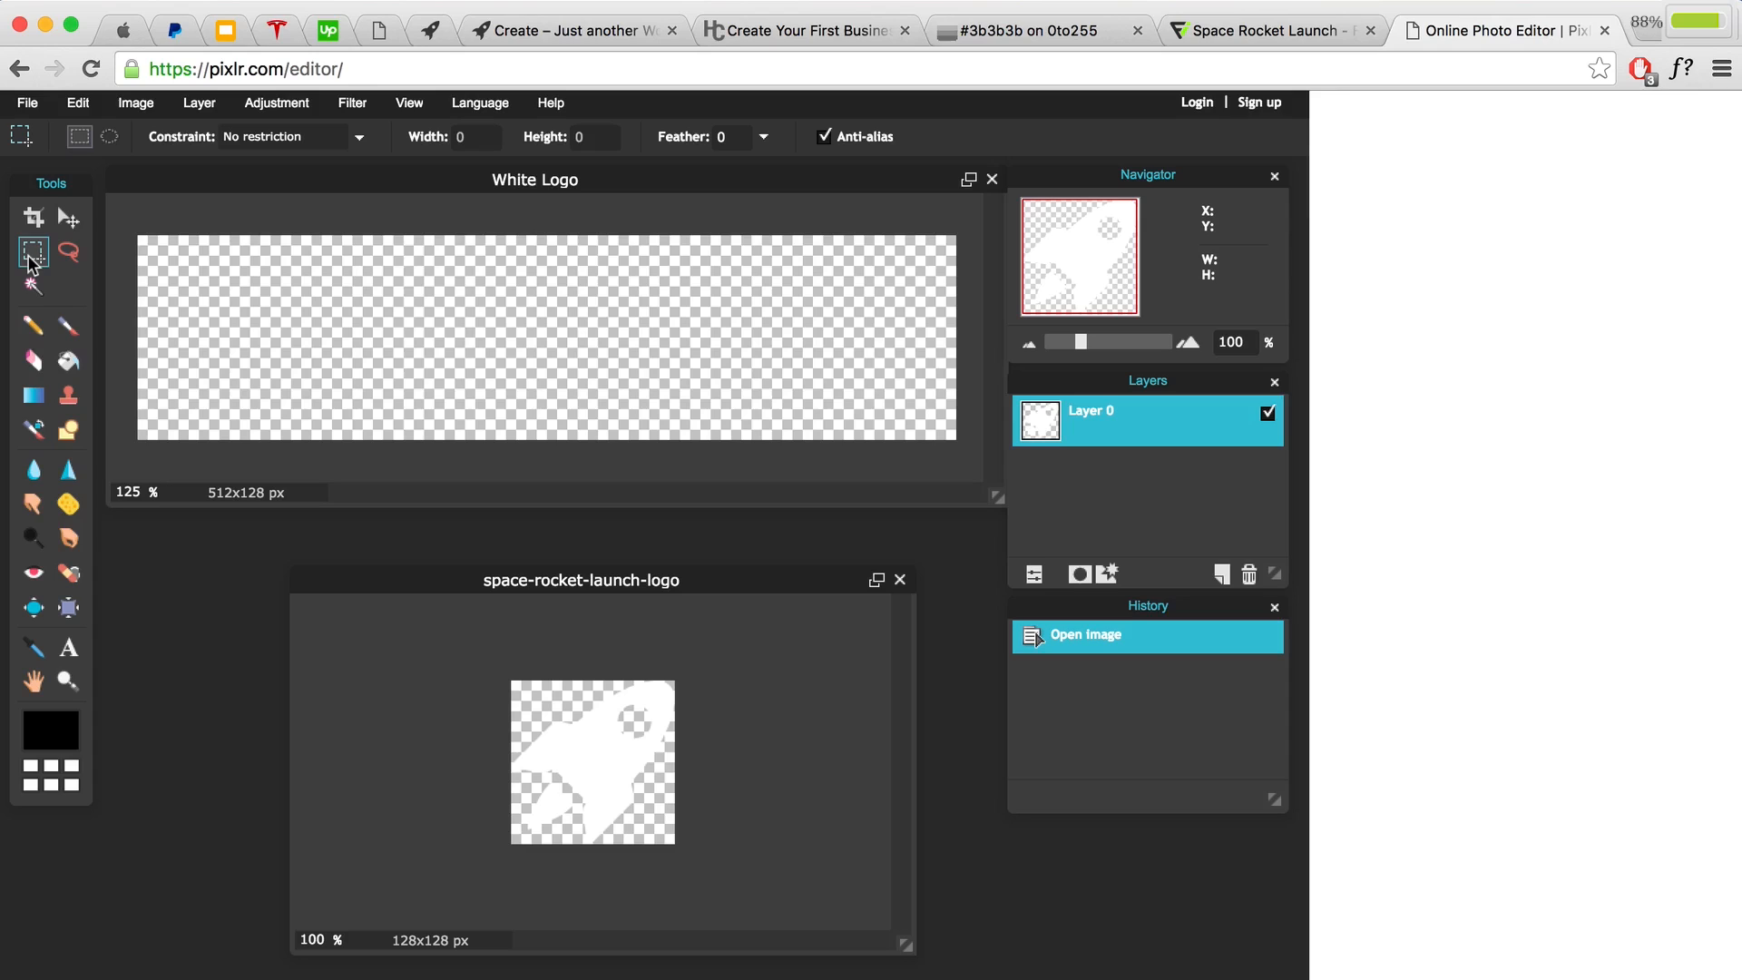
drag(494, 669, 854, 906)
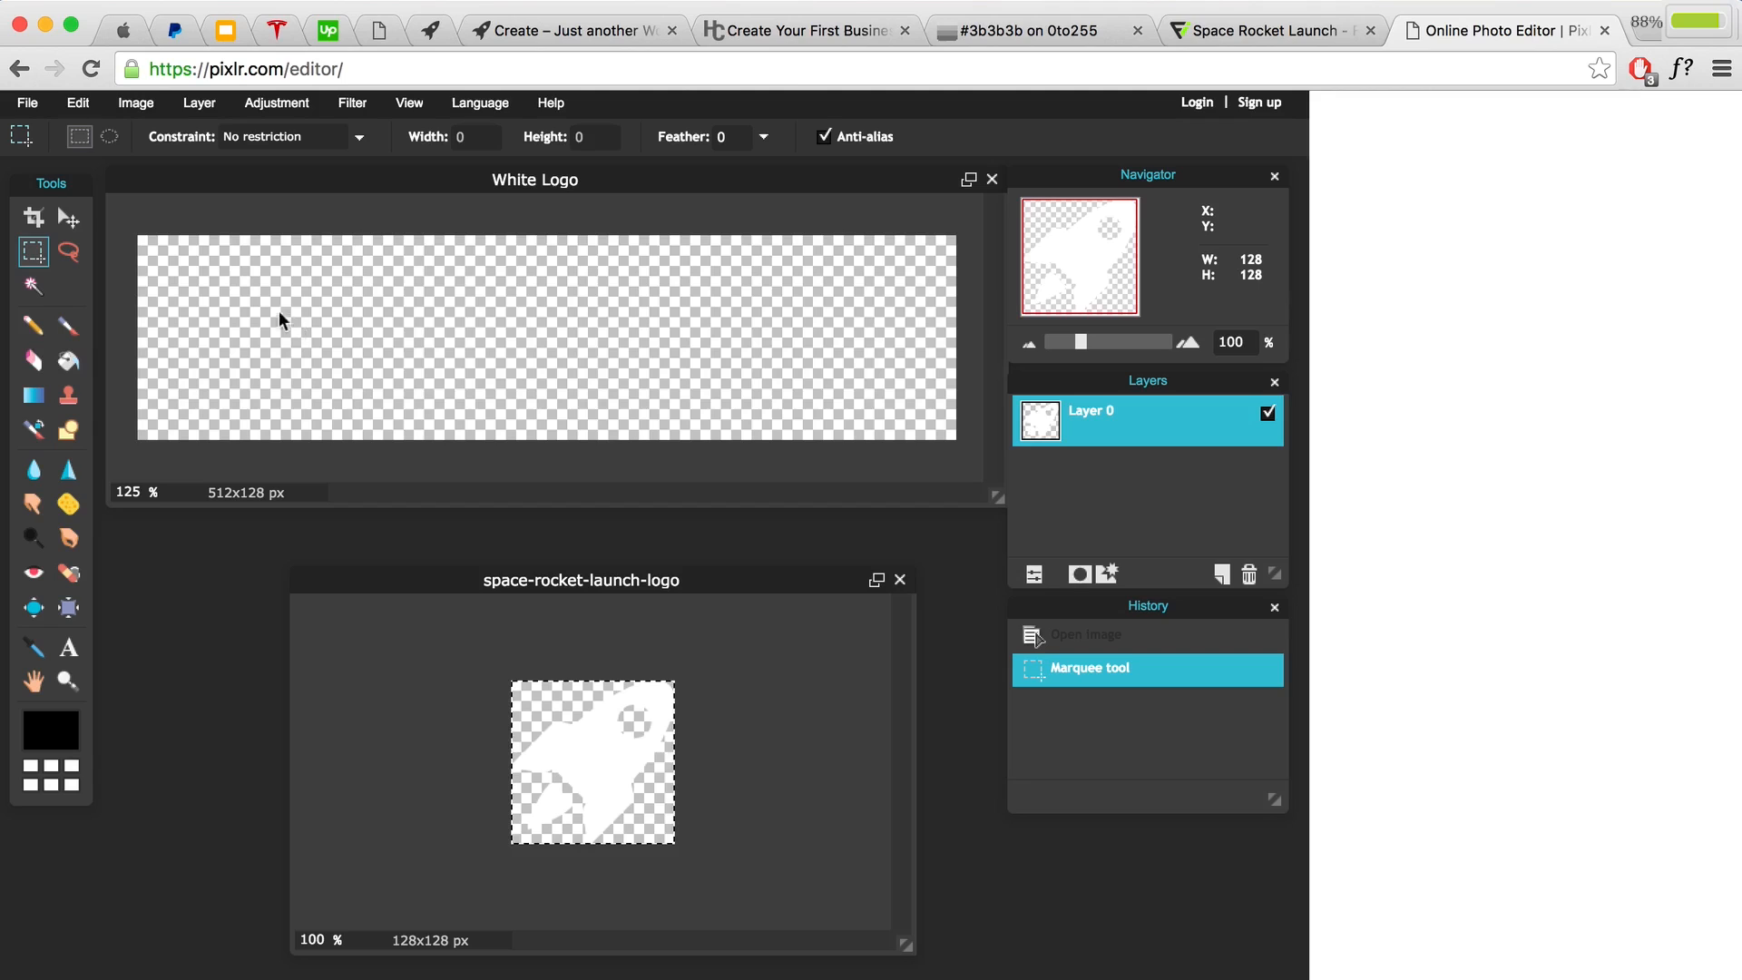
click(78, 103)
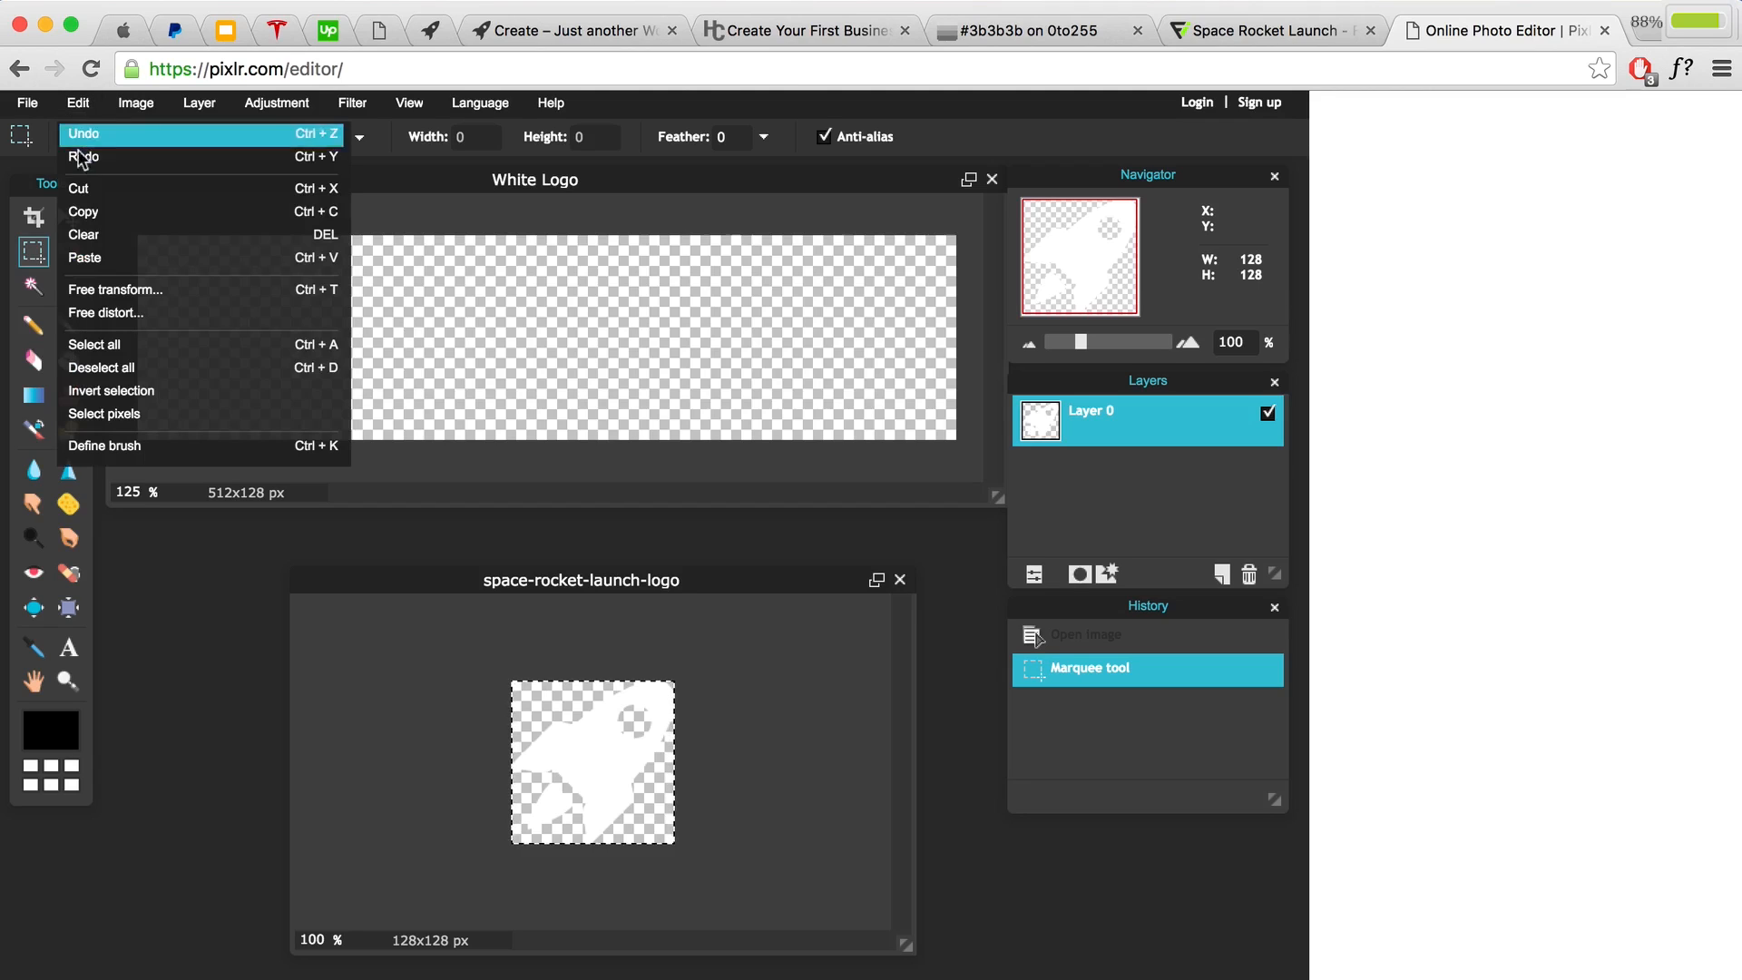
click(78, 188)
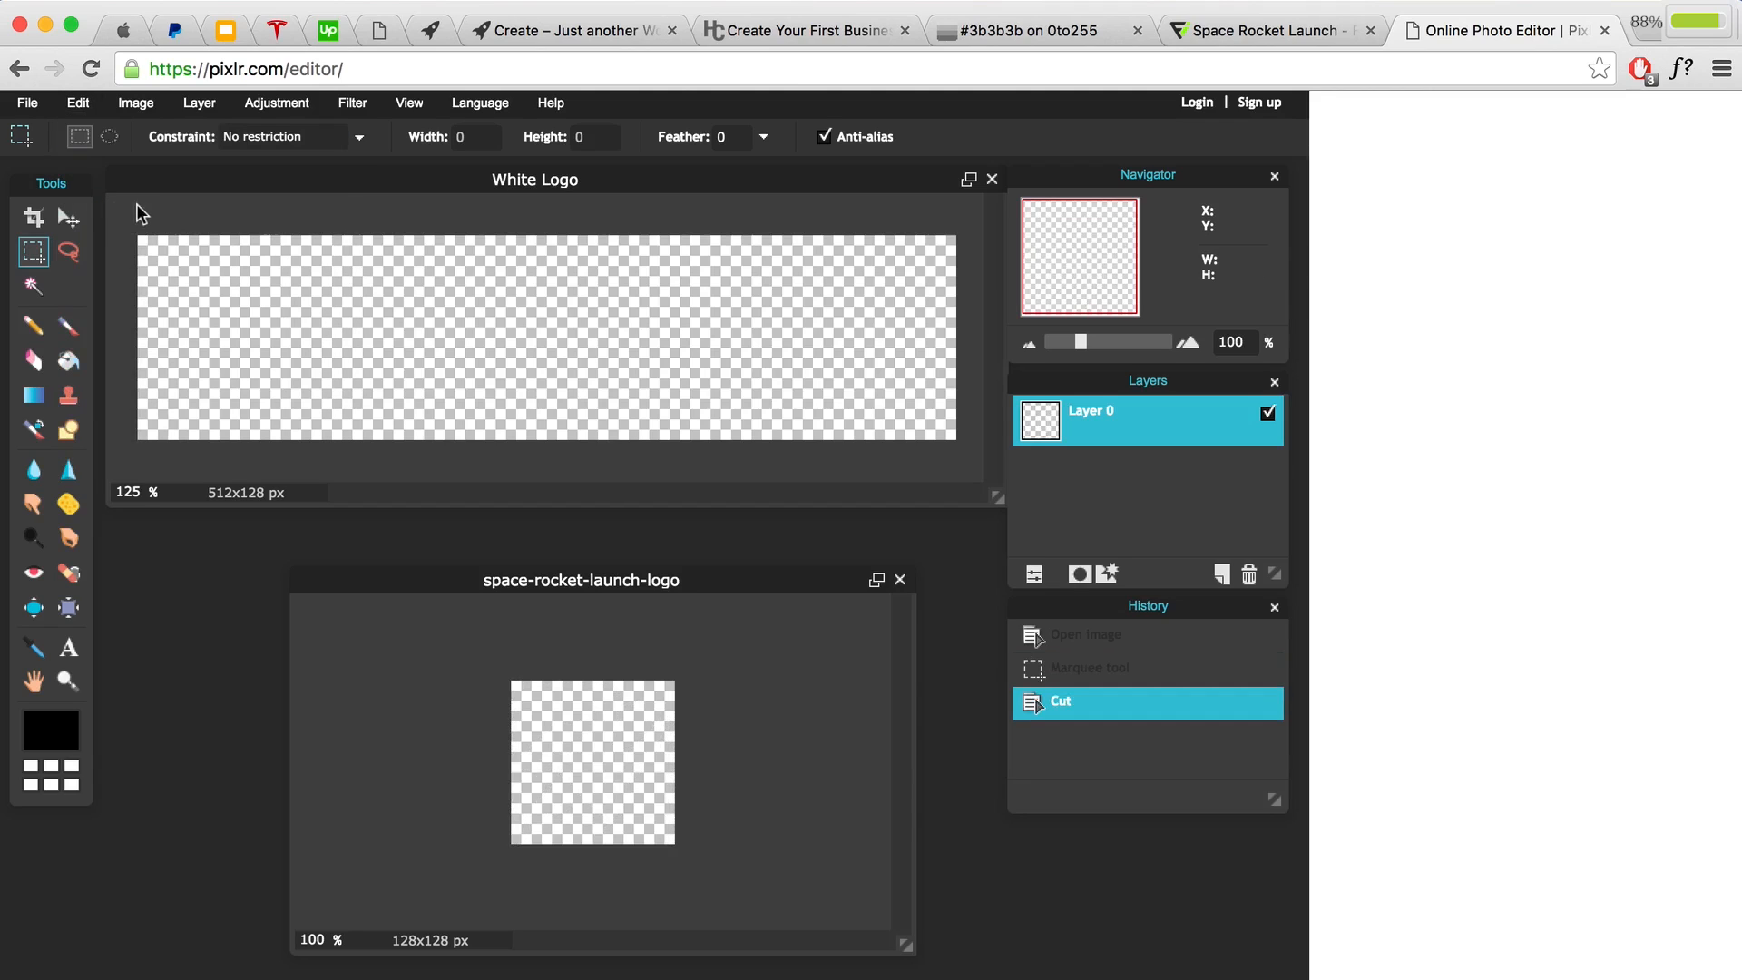
Step: Paste the rocket into the White Logo banner and slide it to the left end
click(69, 218)
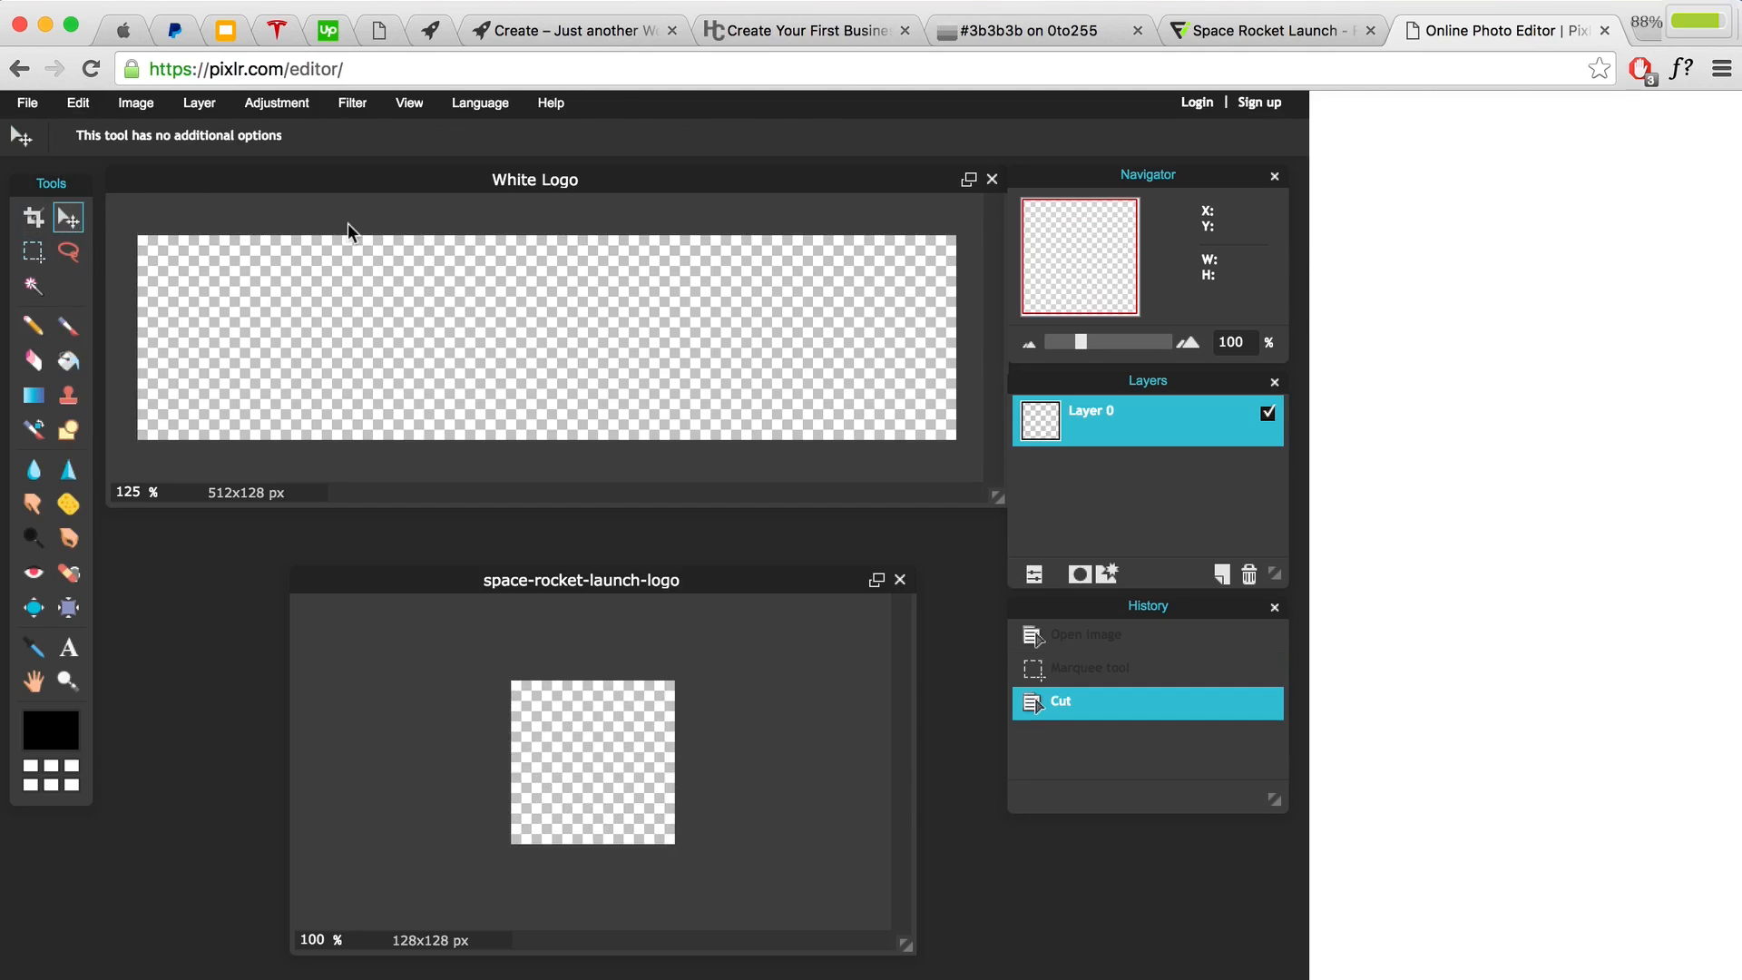
click(352, 228)
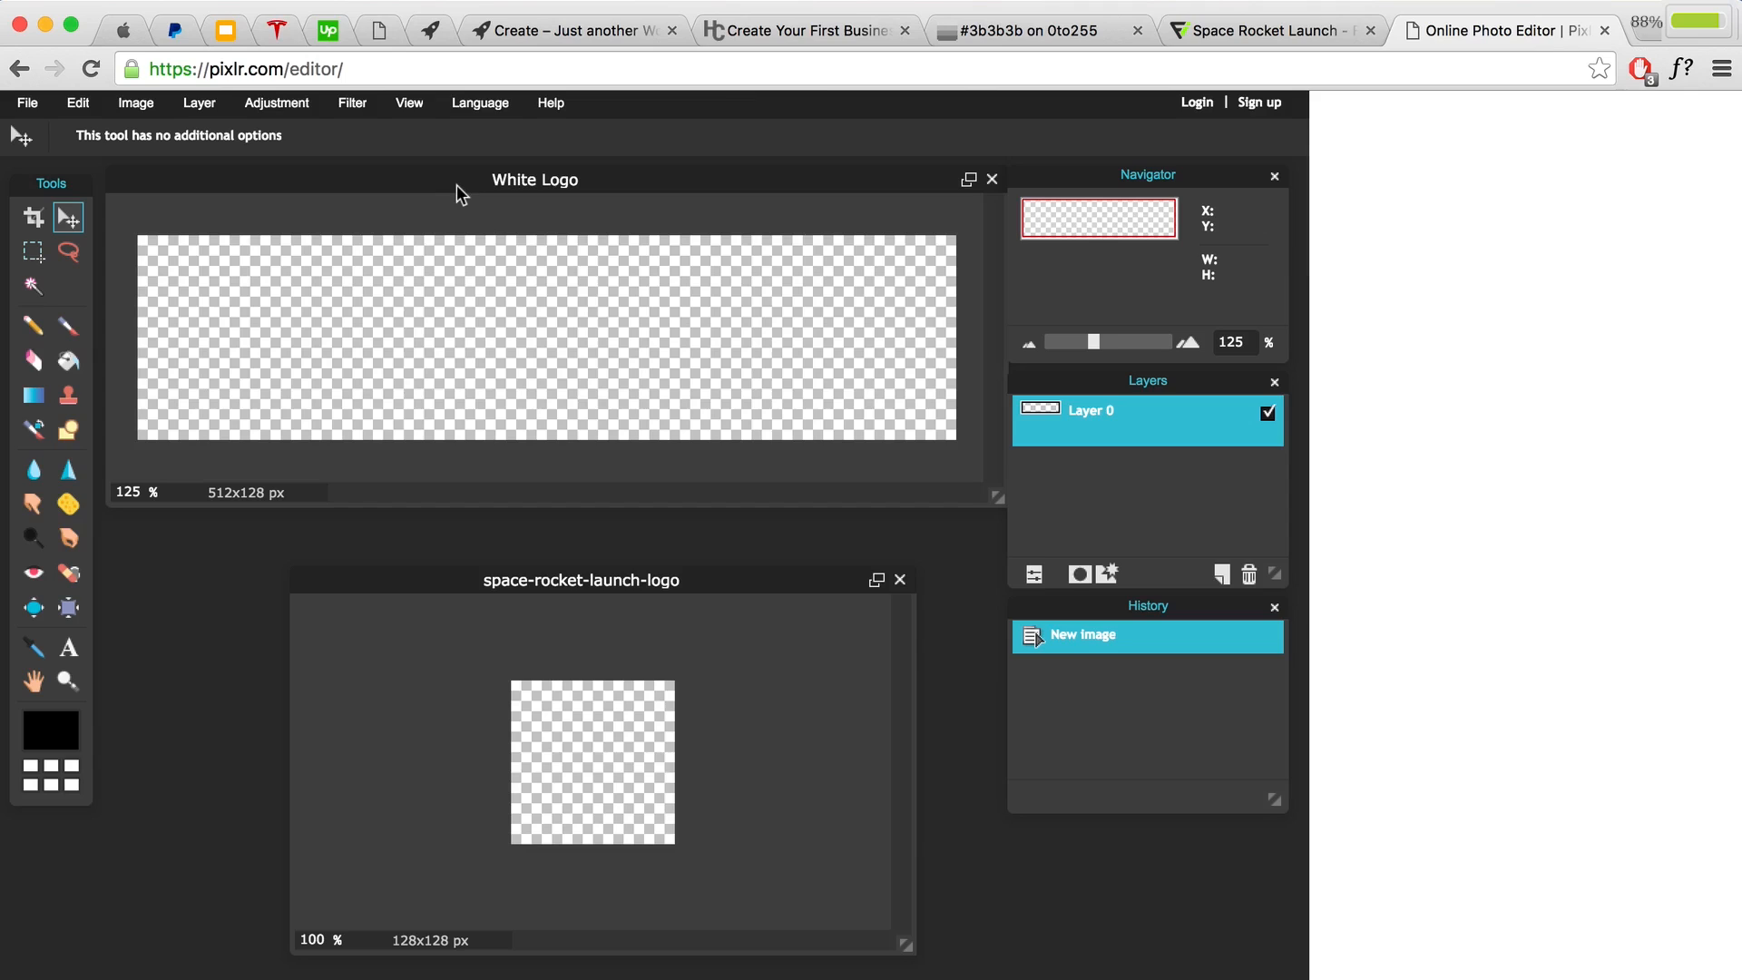
click(78, 103)
click(105, 258)
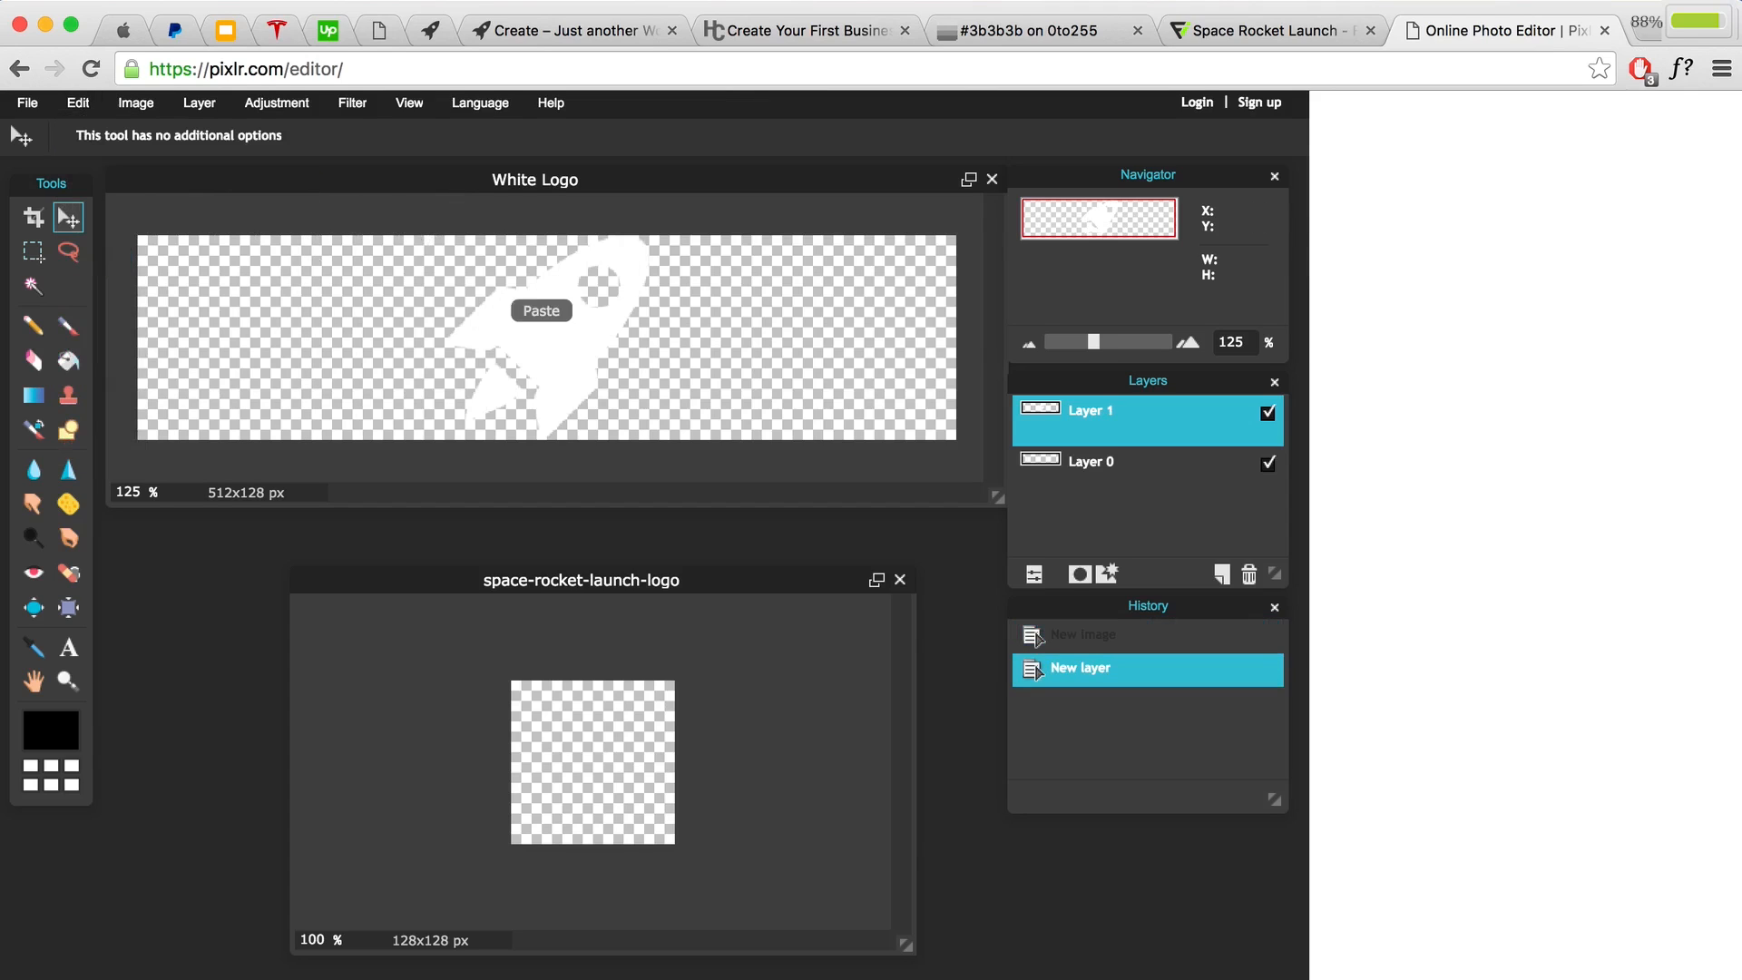
drag(582, 332, 303, 342)
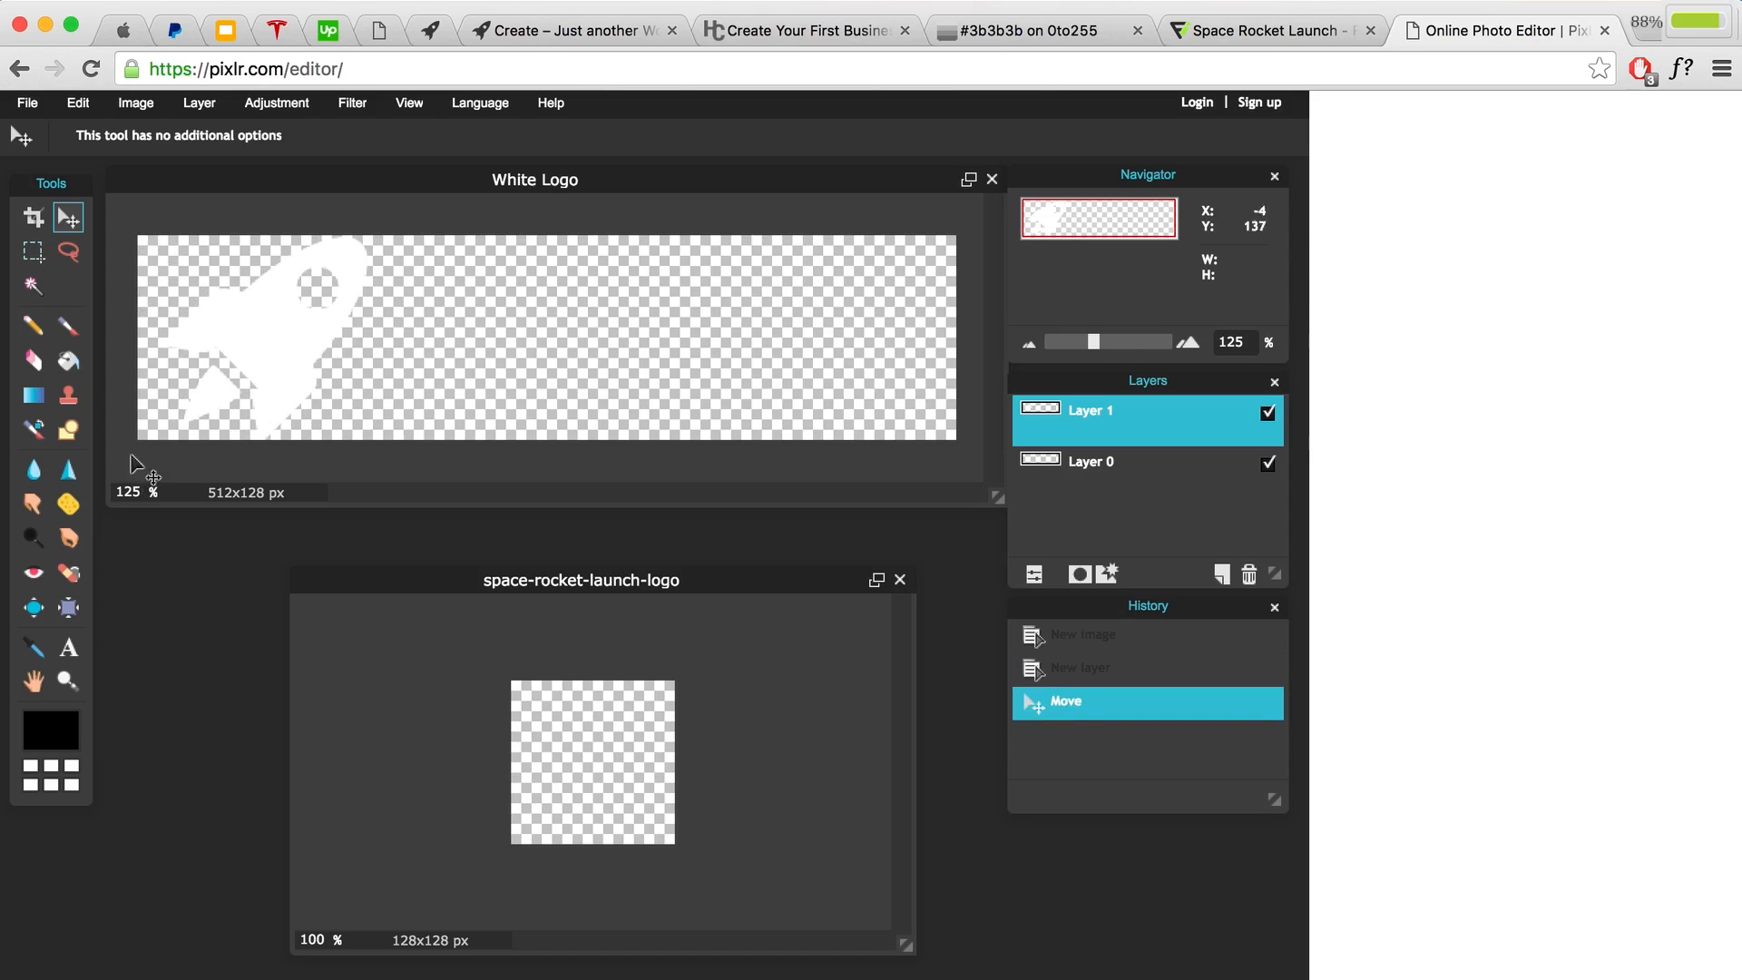
click(64, 650)
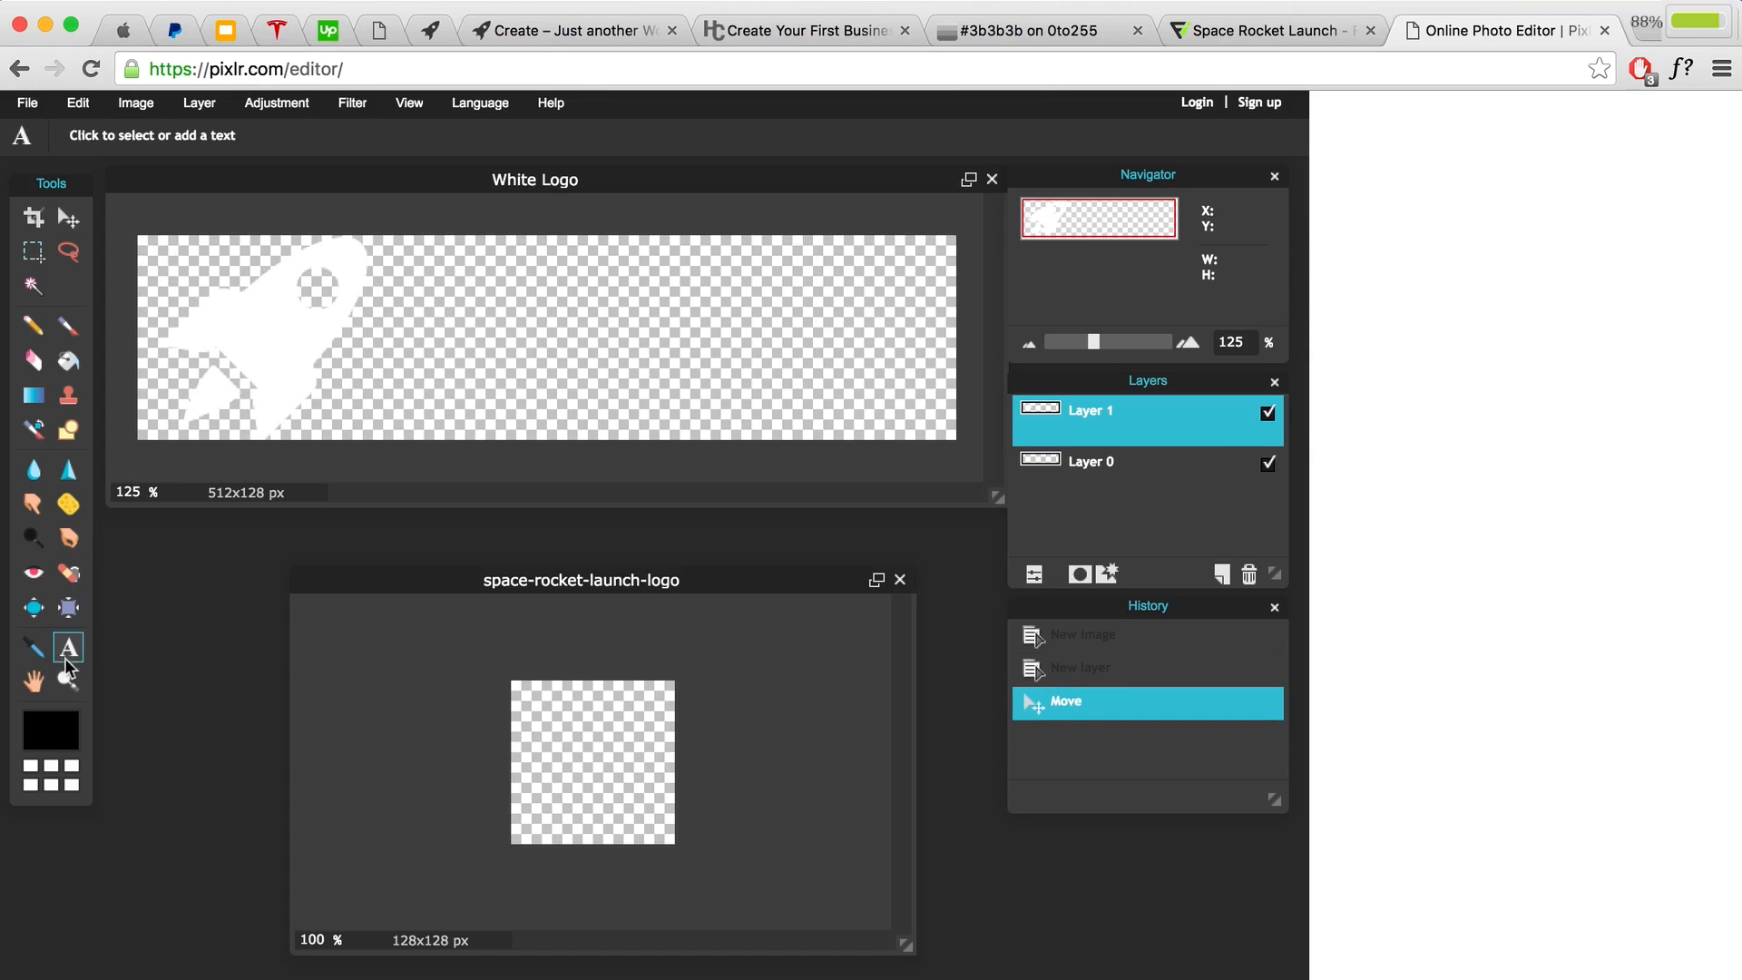
Step: Add a text box beside the rocket reading CREATE at size 90
click(450, 341)
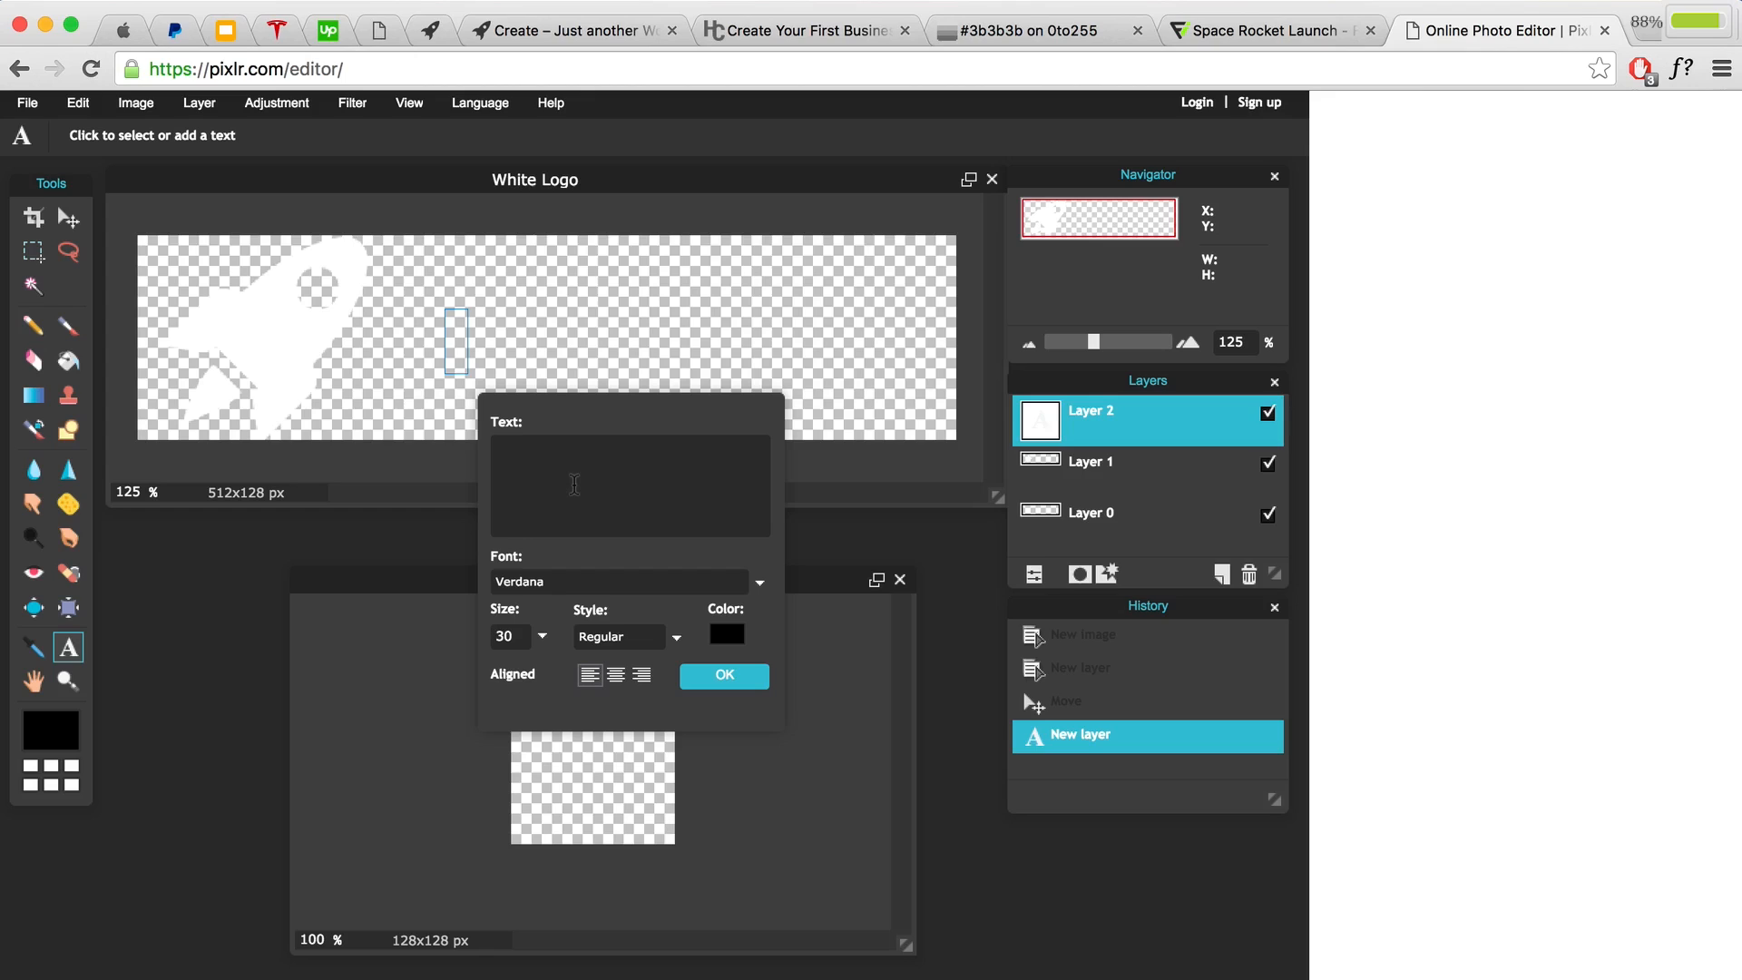
text(Create)
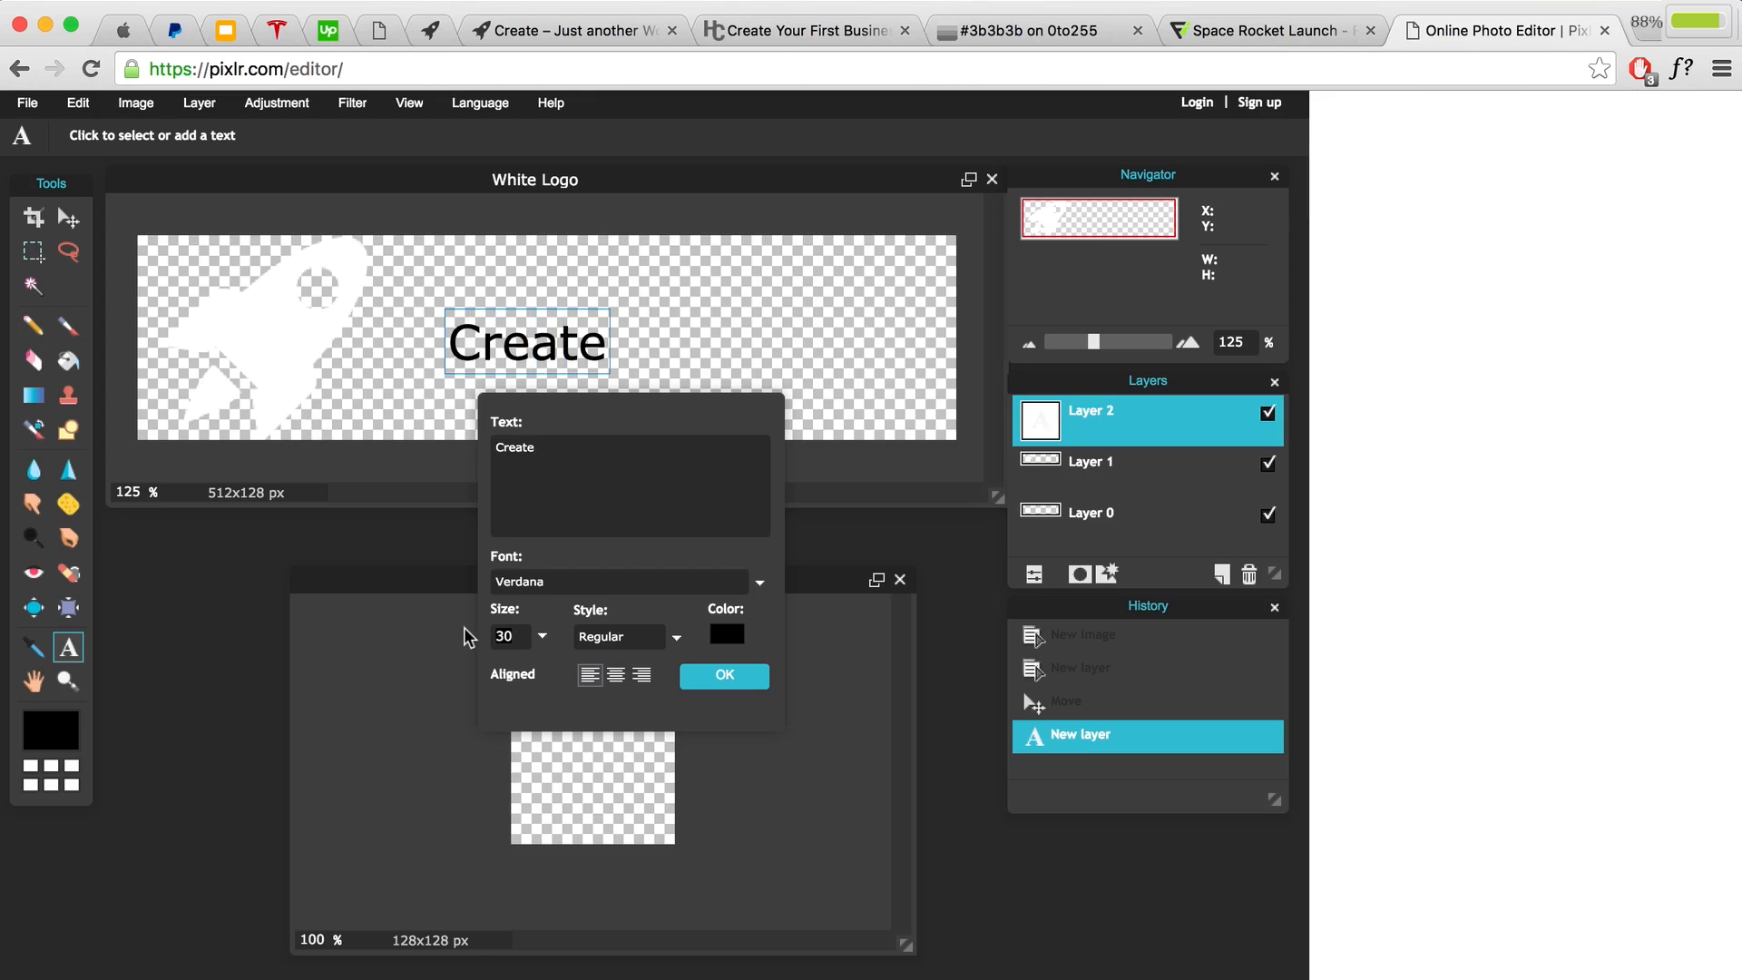
double_click(504, 636)
text(90)
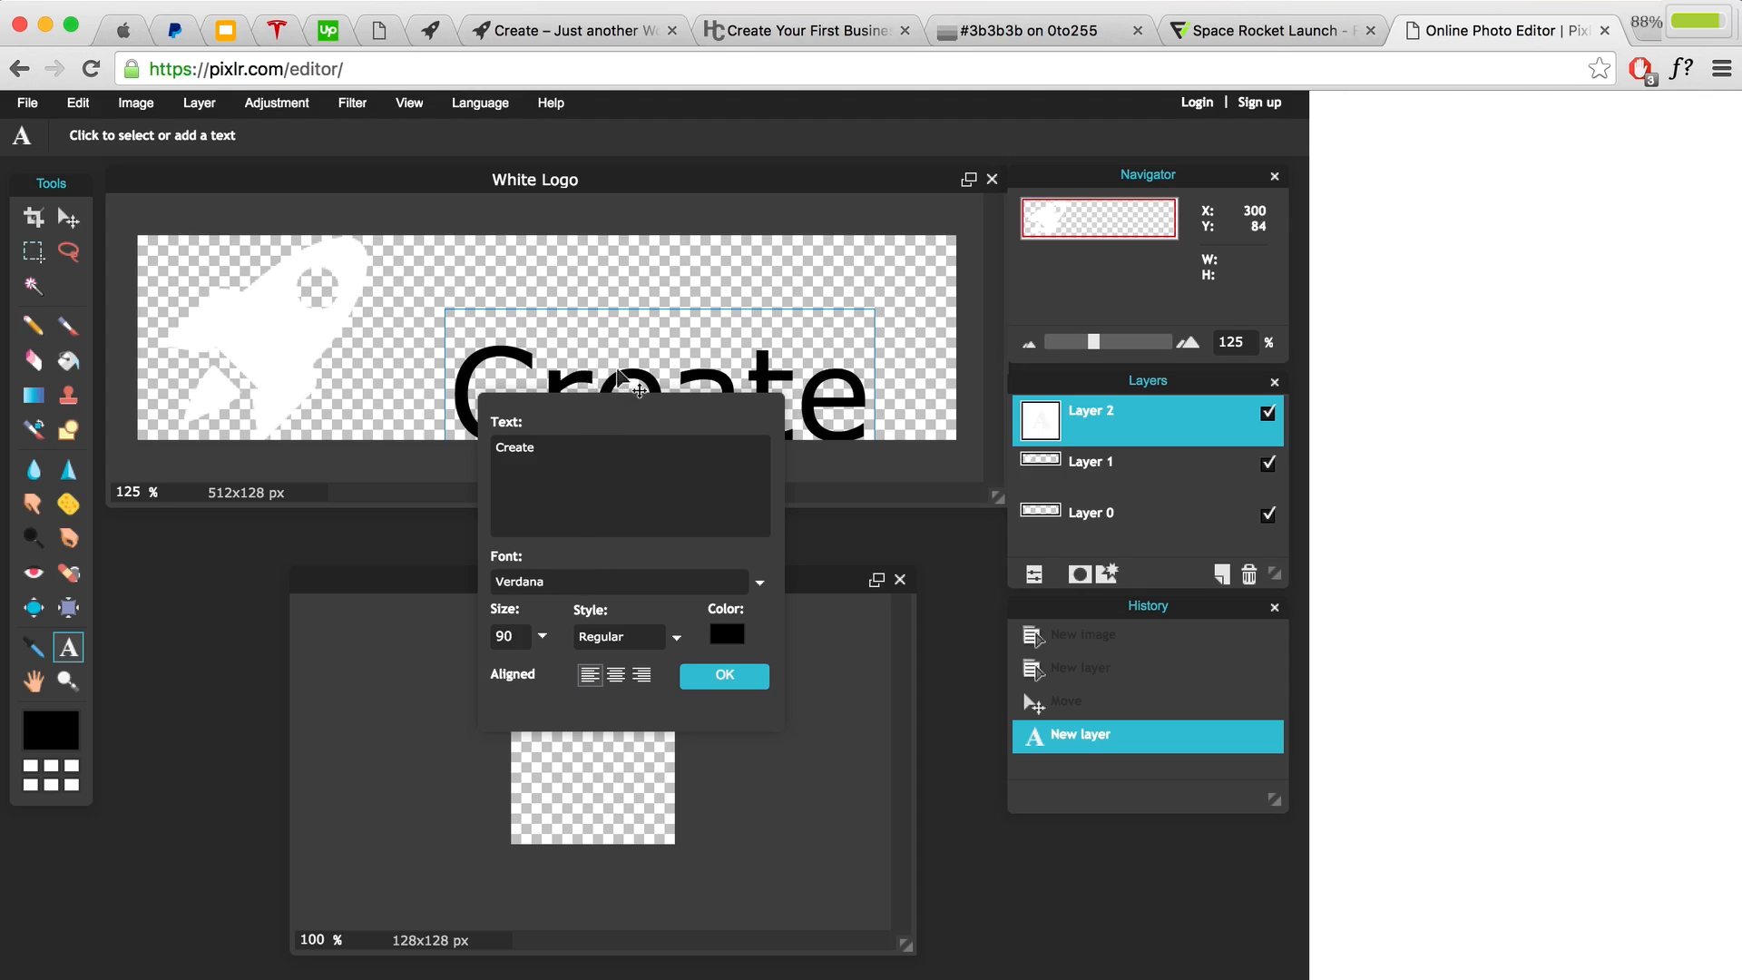
drag(623, 380, 585, 327)
drag(564, 452, 483, 452)
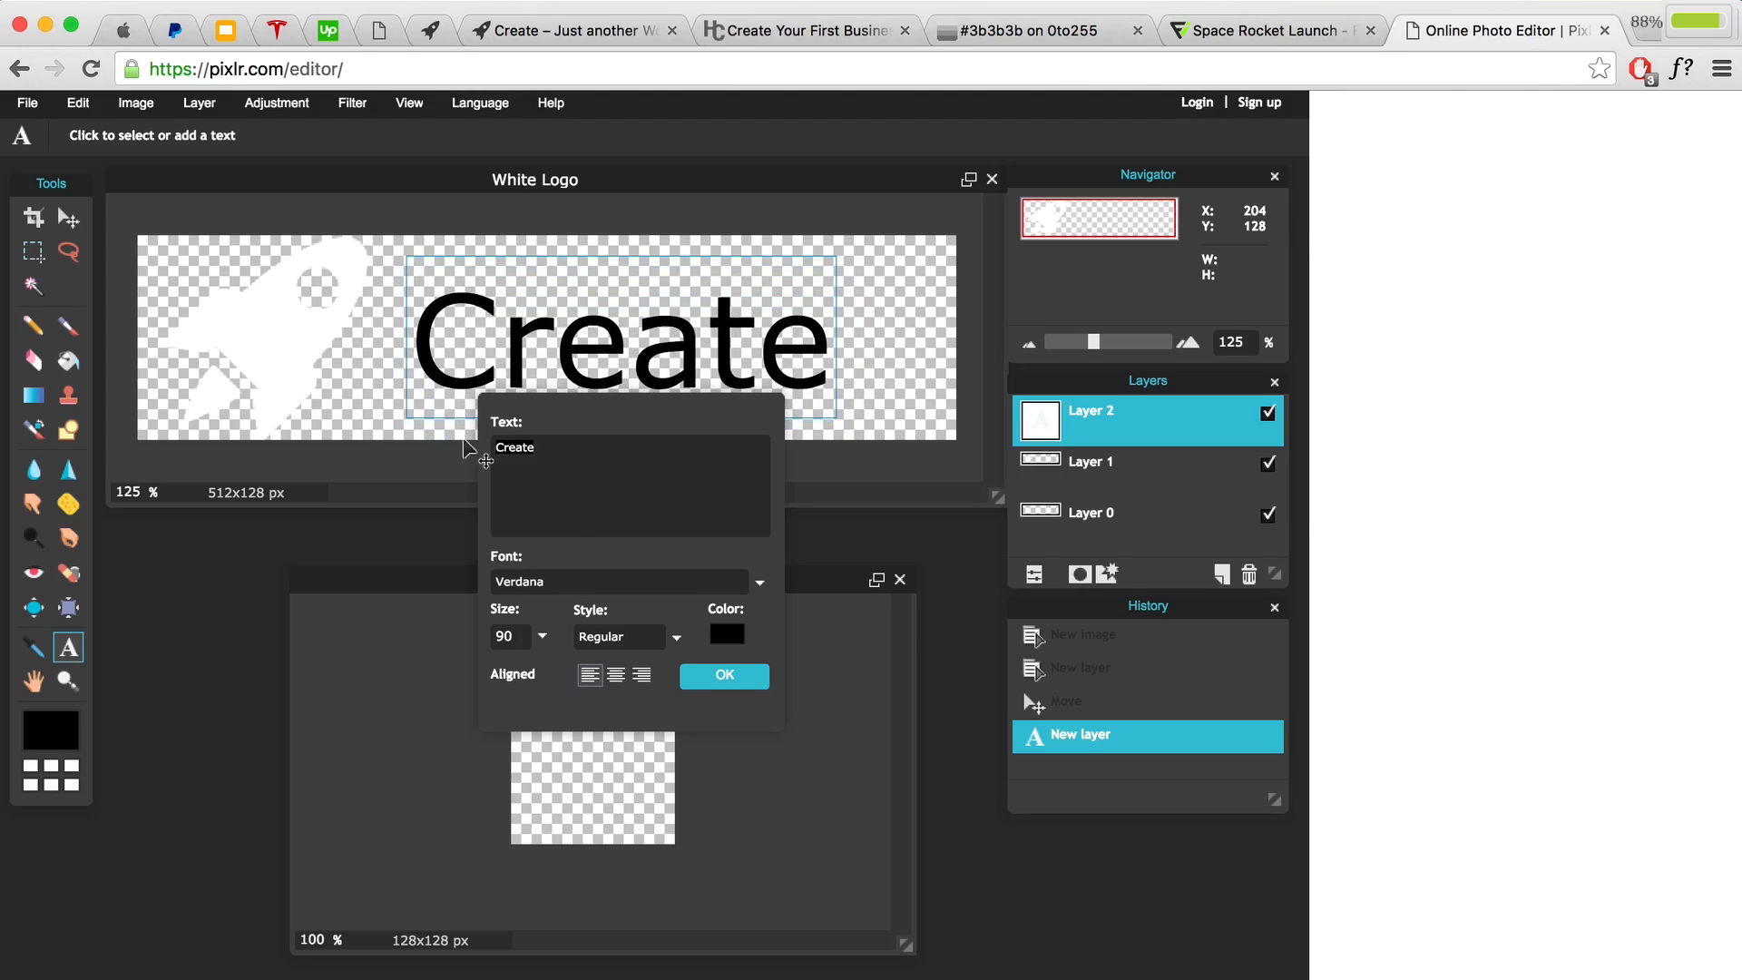
text(CREATE)
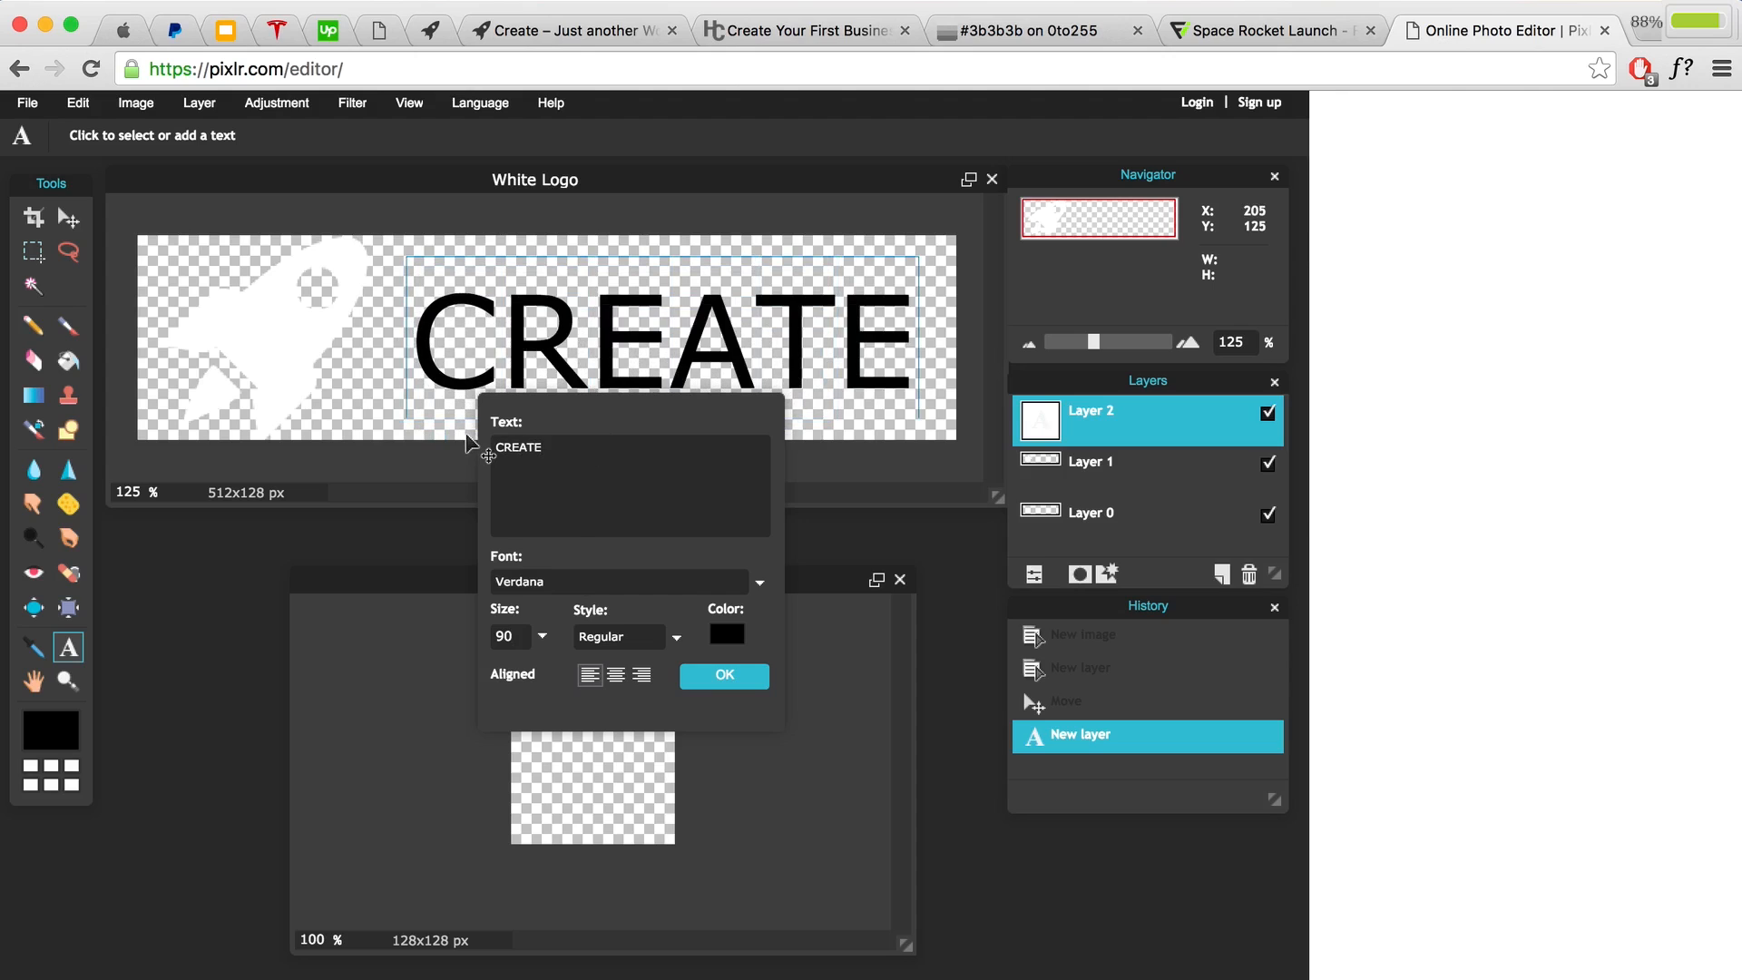
Step: Set the CREATE text font to Helvetica Neue Bold
click(622, 582)
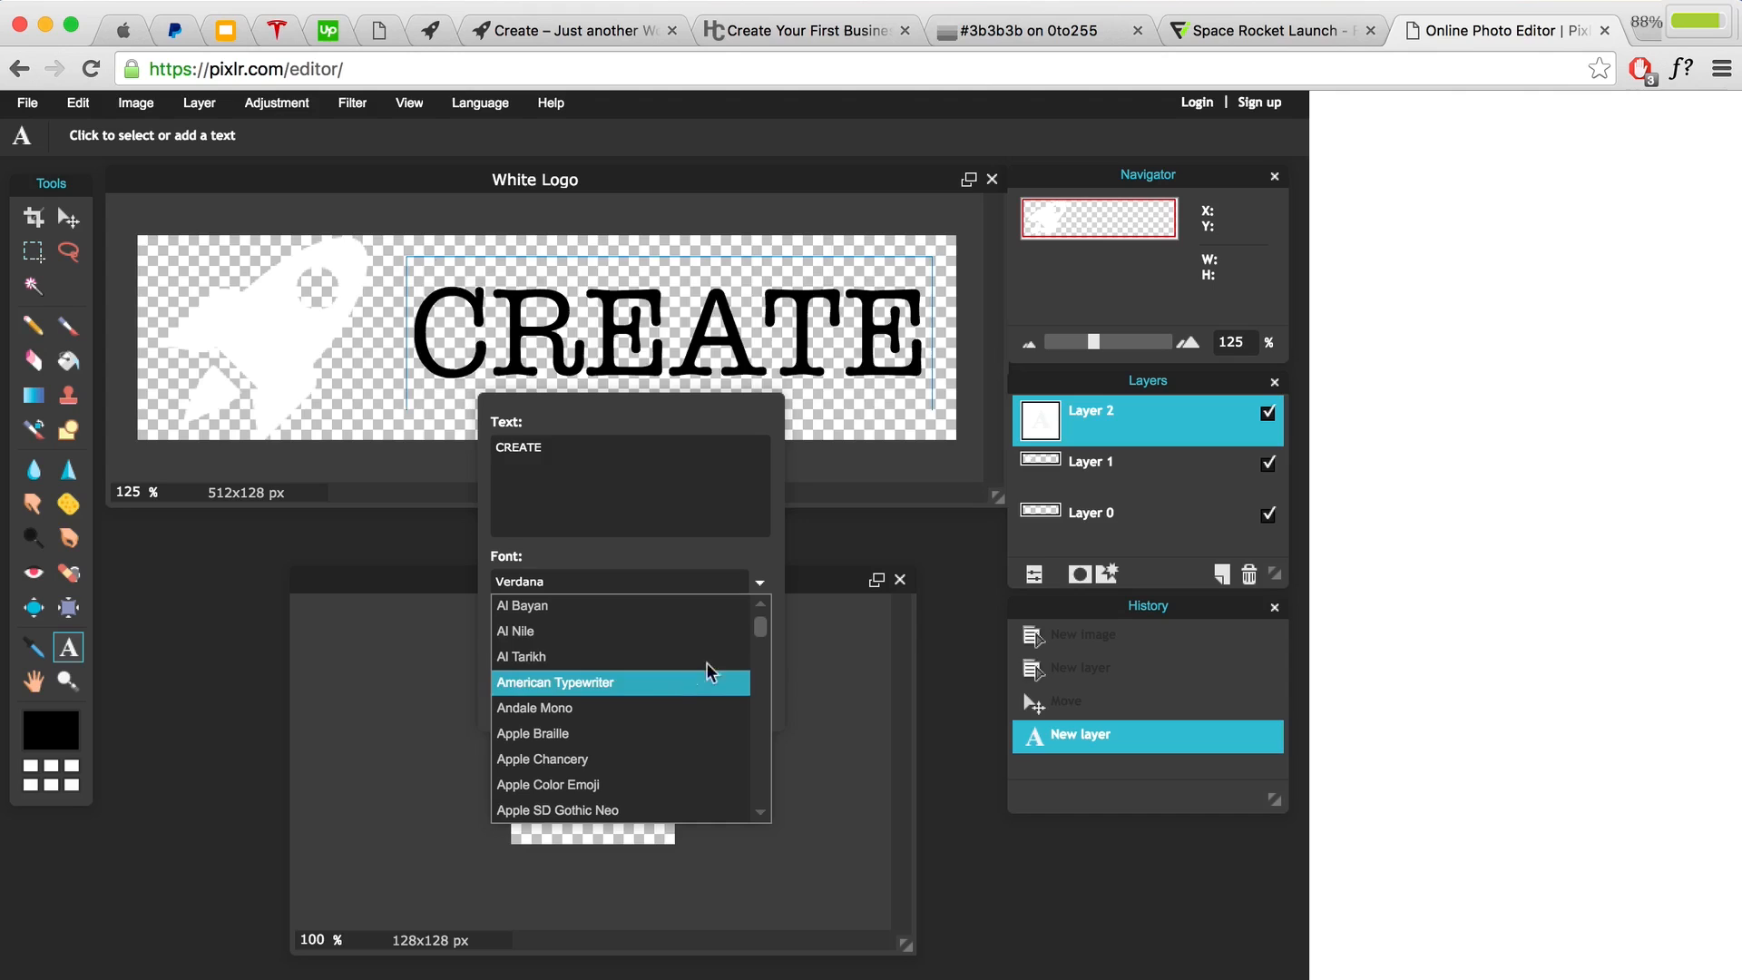
drag(760, 632, 751, 694)
scroll(751, 694, down, 5)
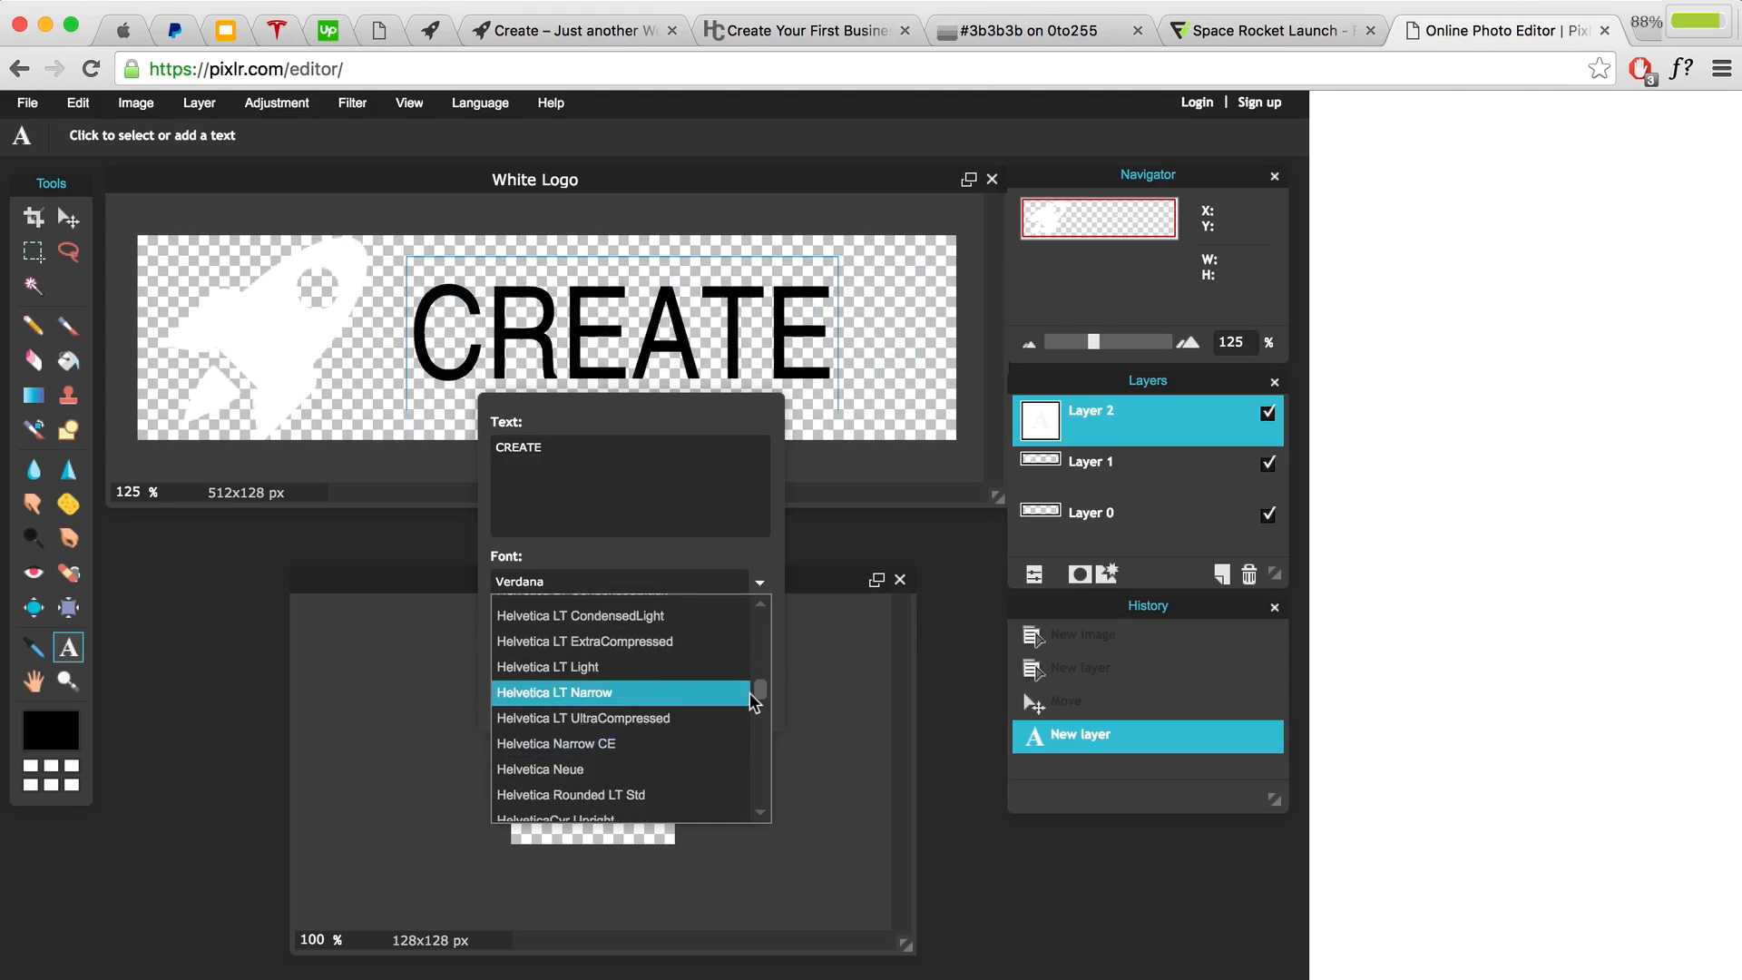
click(599, 773)
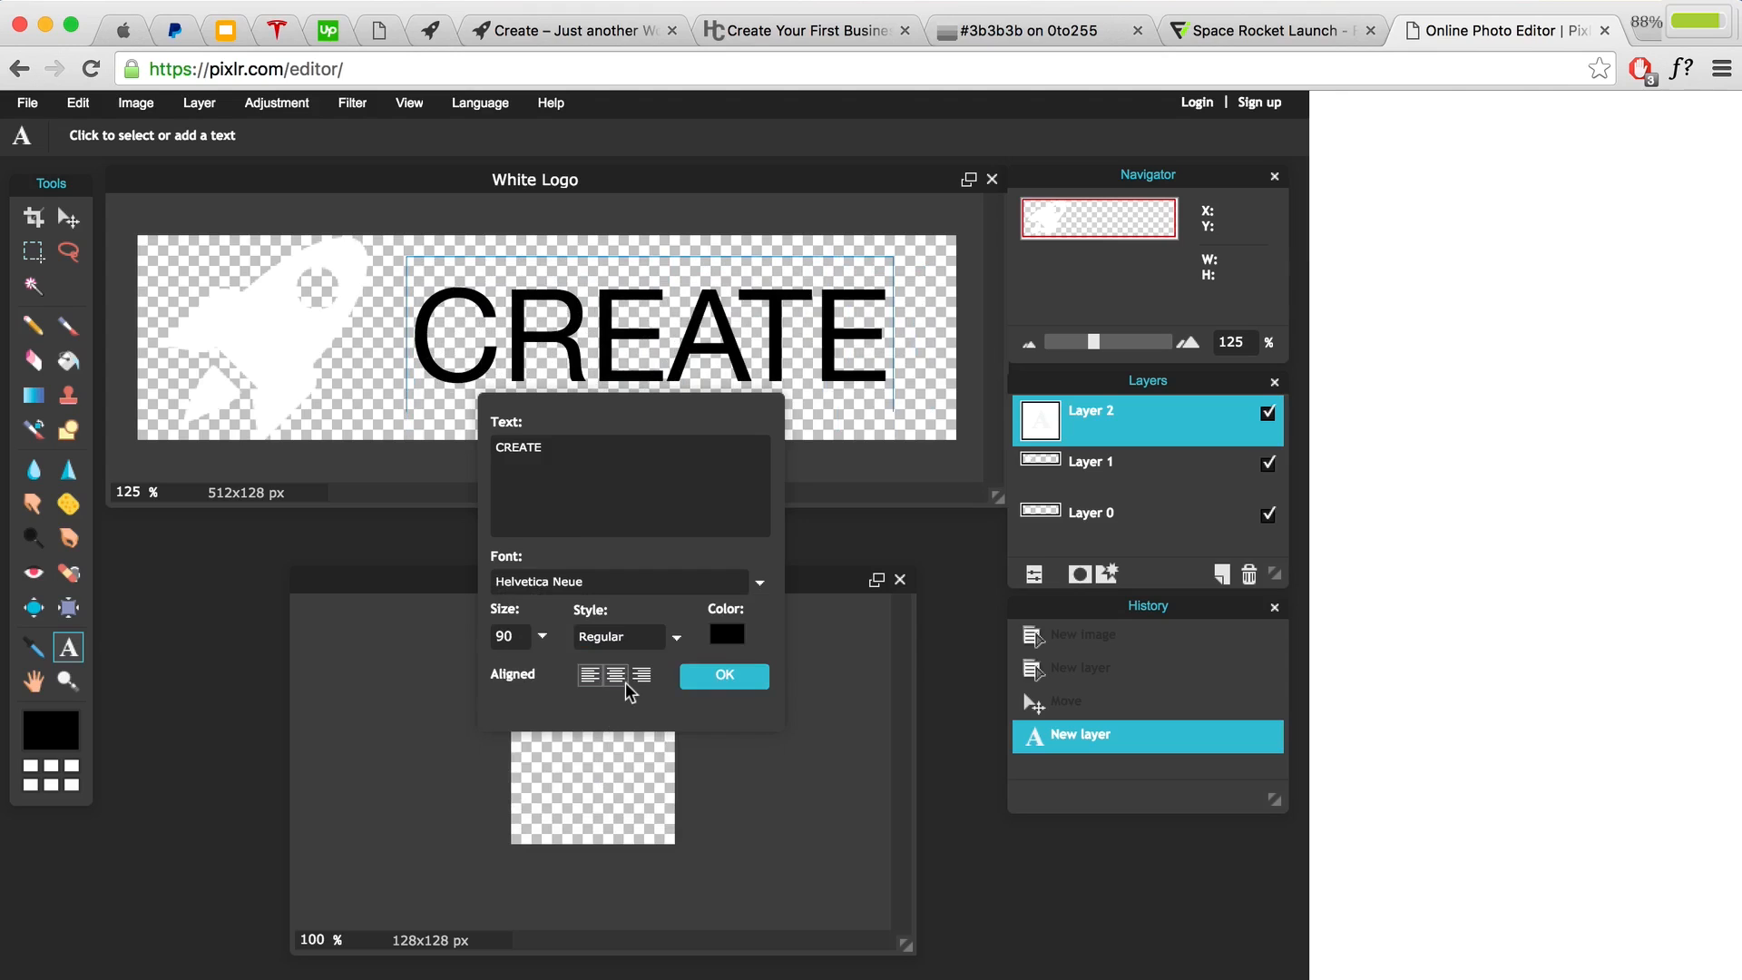
click(651, 642)
click(638, 686)
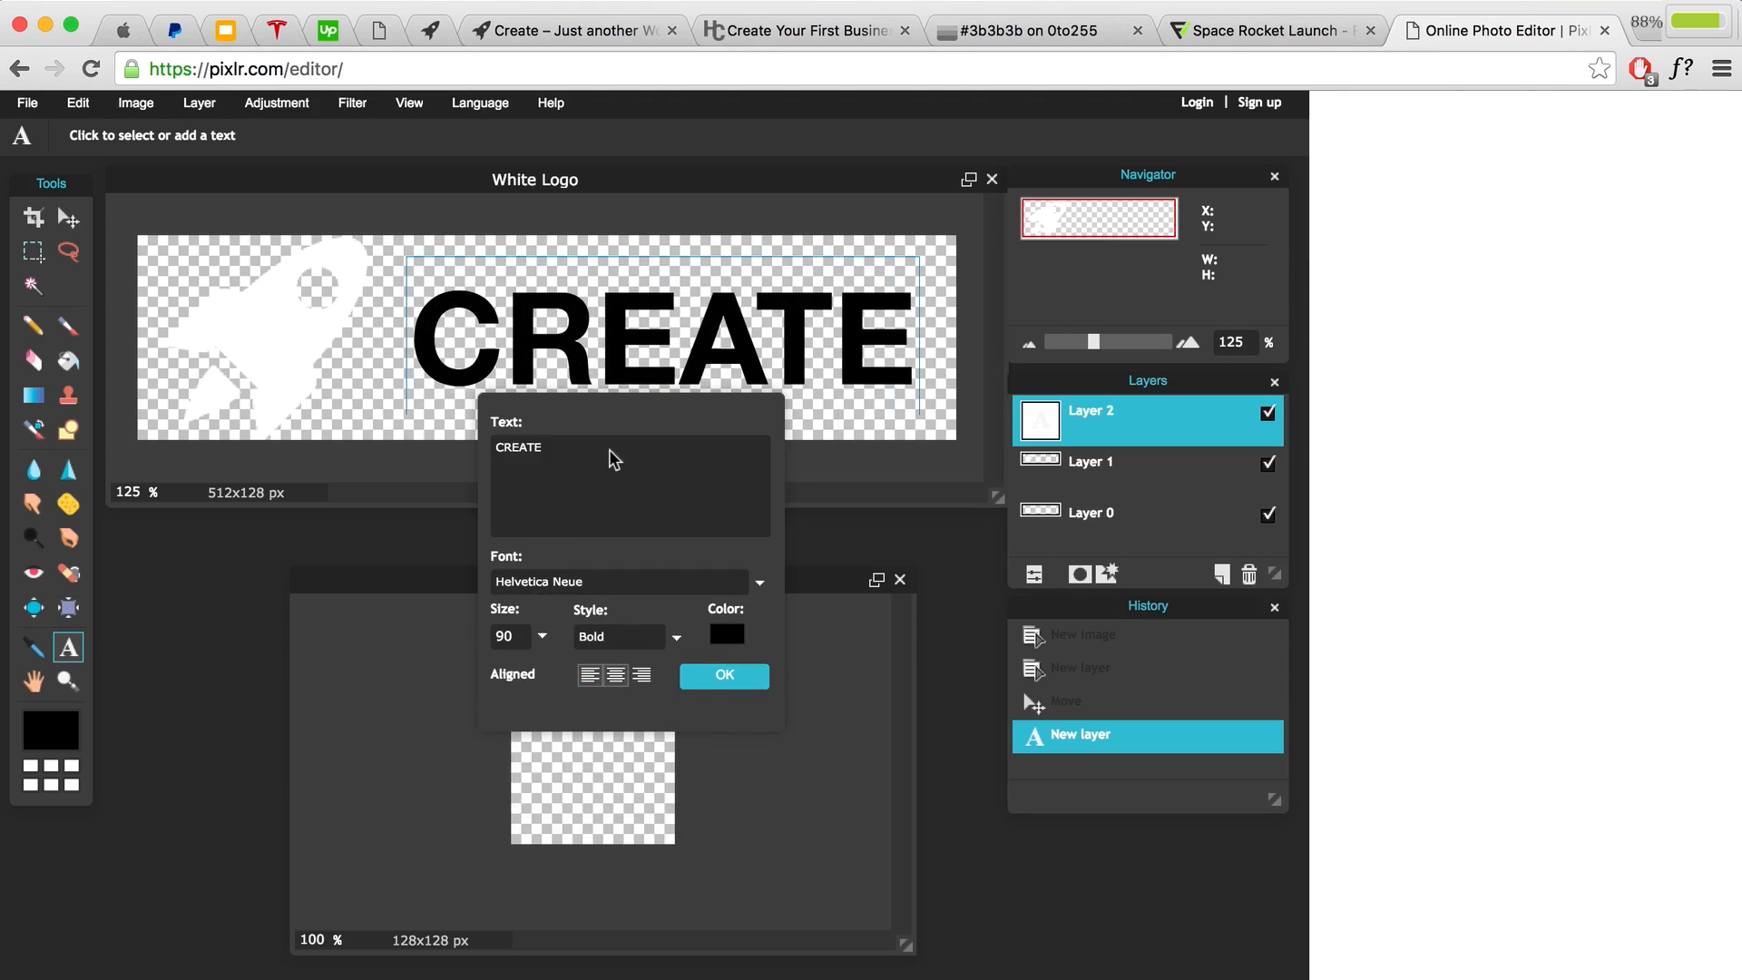
Step: Colour the CREATE text white (ffffff), apply it, and lower it slightly beside the rocket
drag(601, 310, 606, 305)
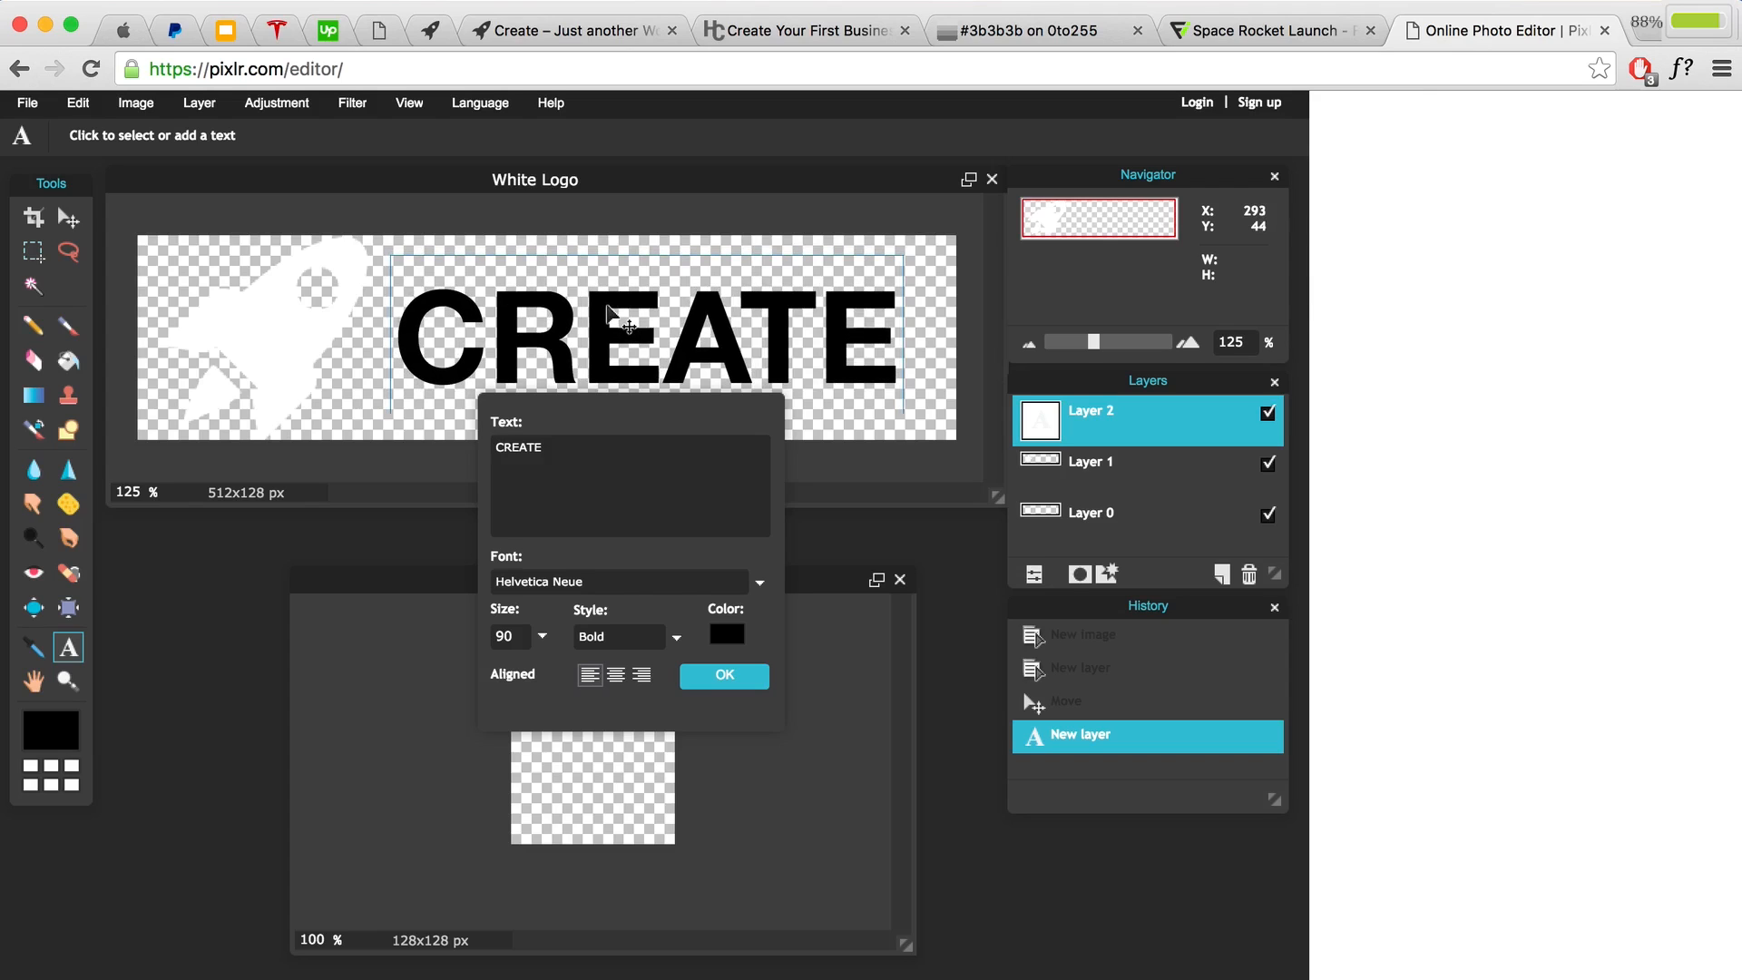
click(726, 634)
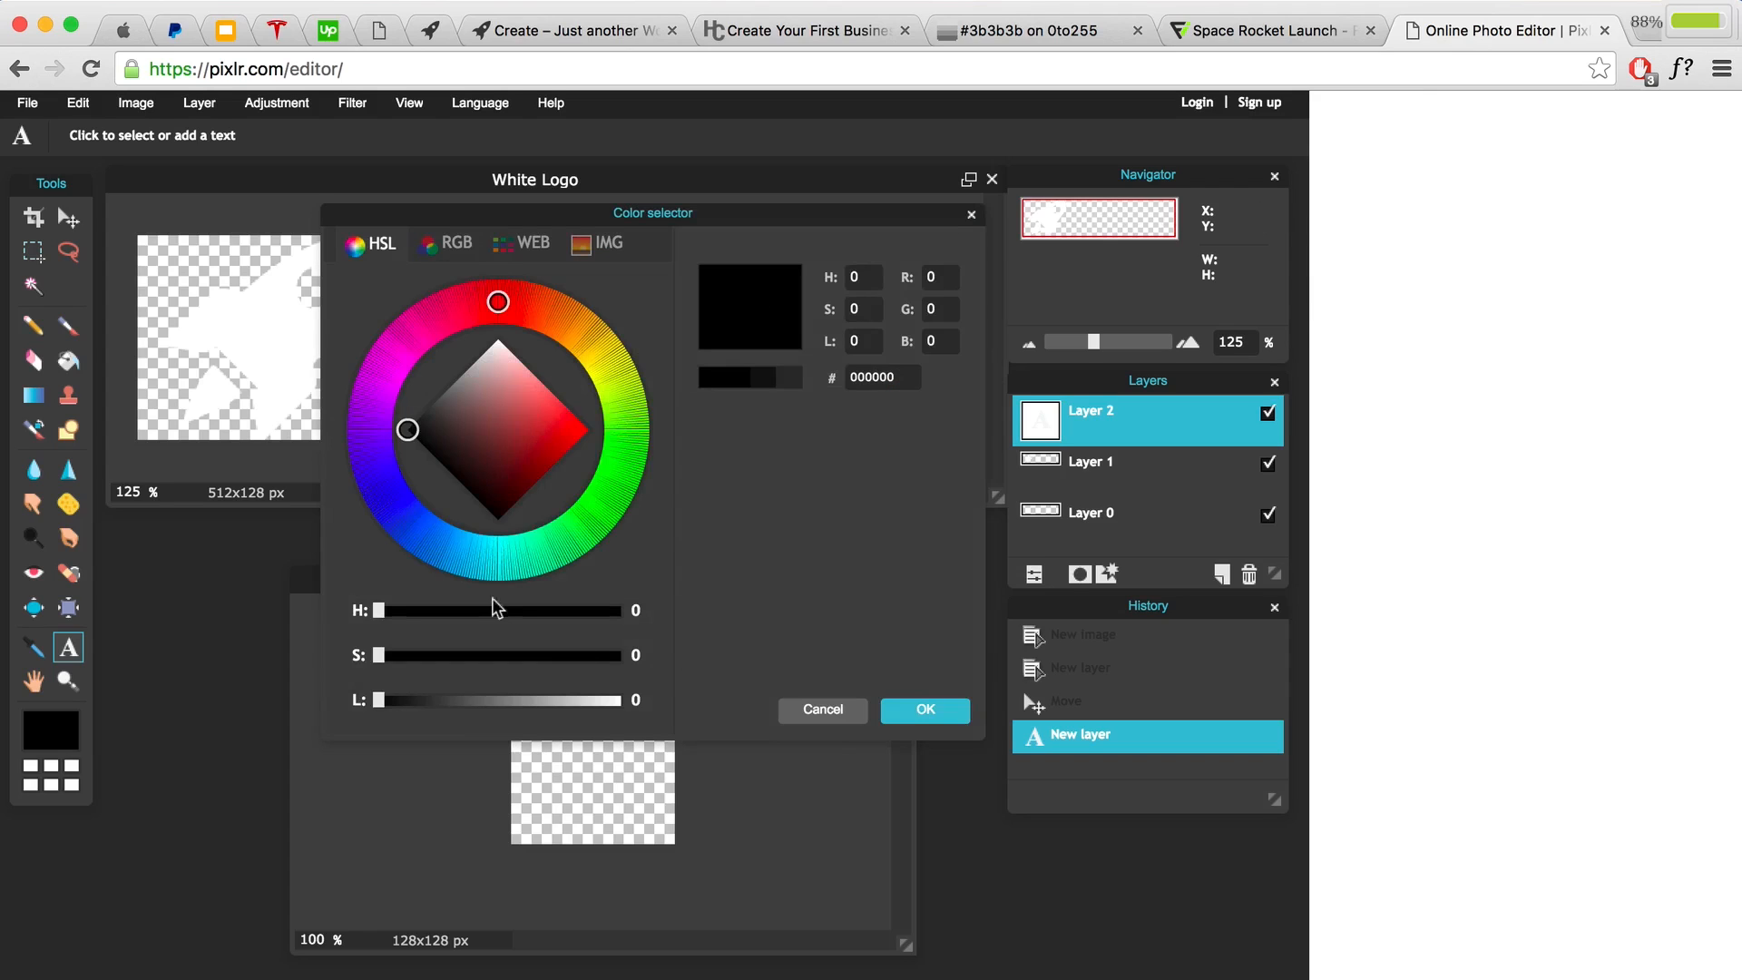
click(506, 415)
click(497, 341)
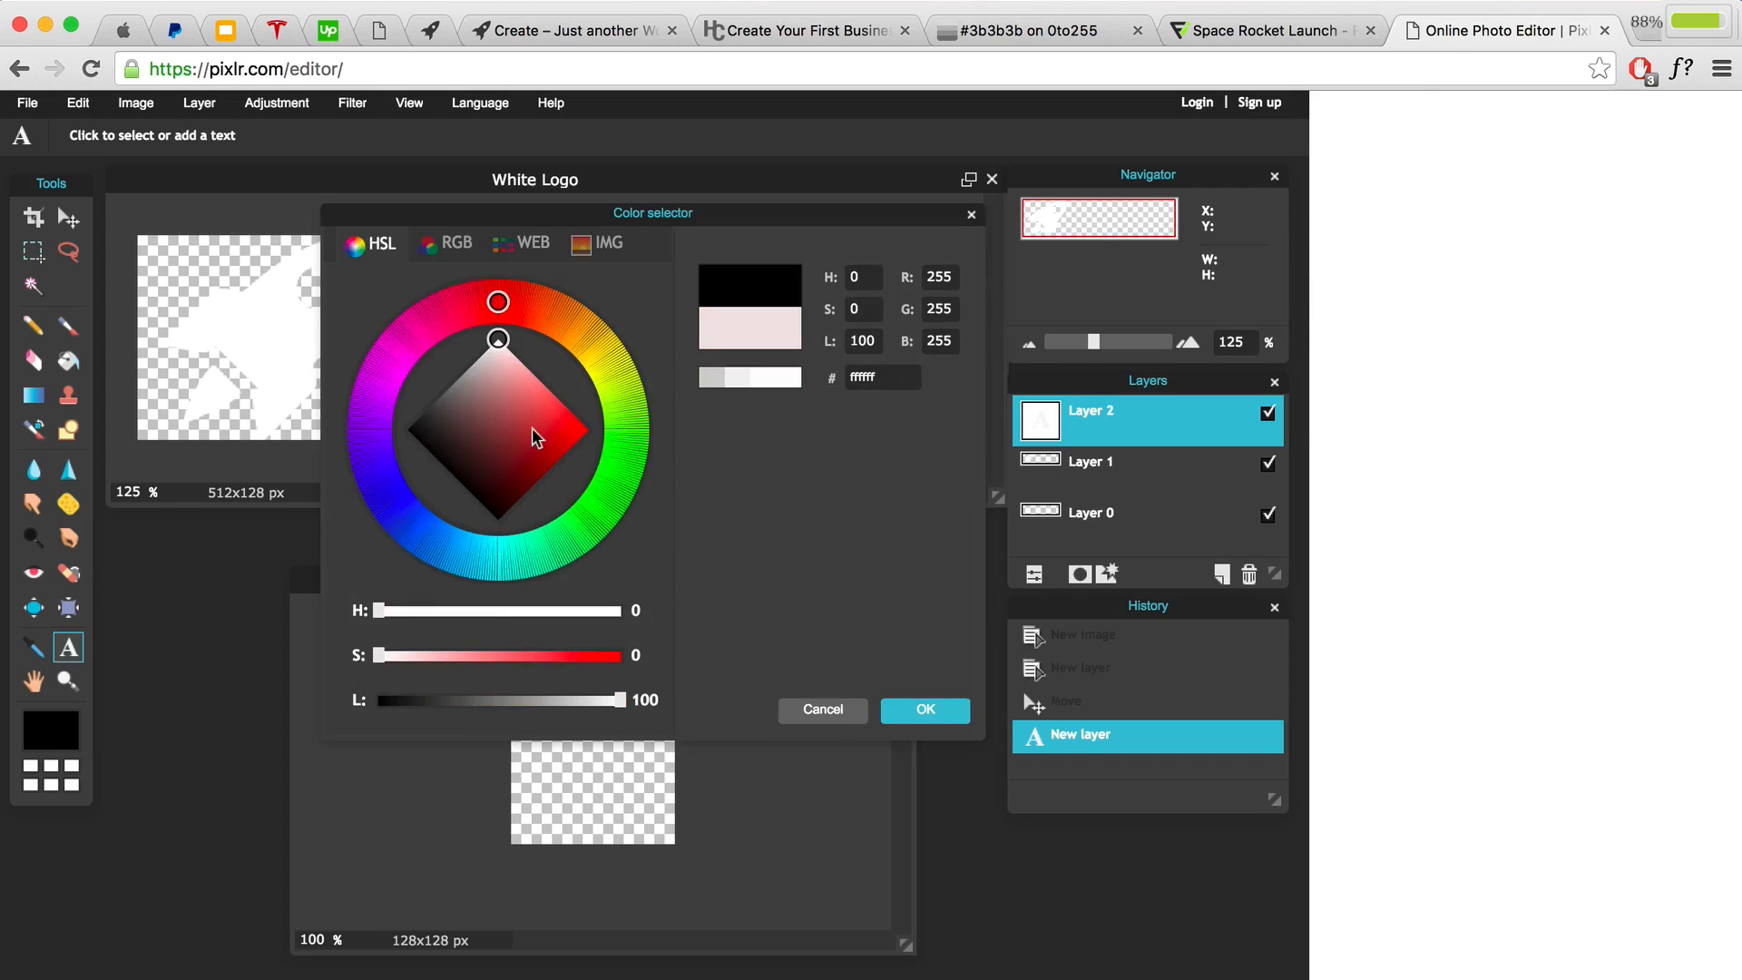
click(913, 714)
click(730, 675)
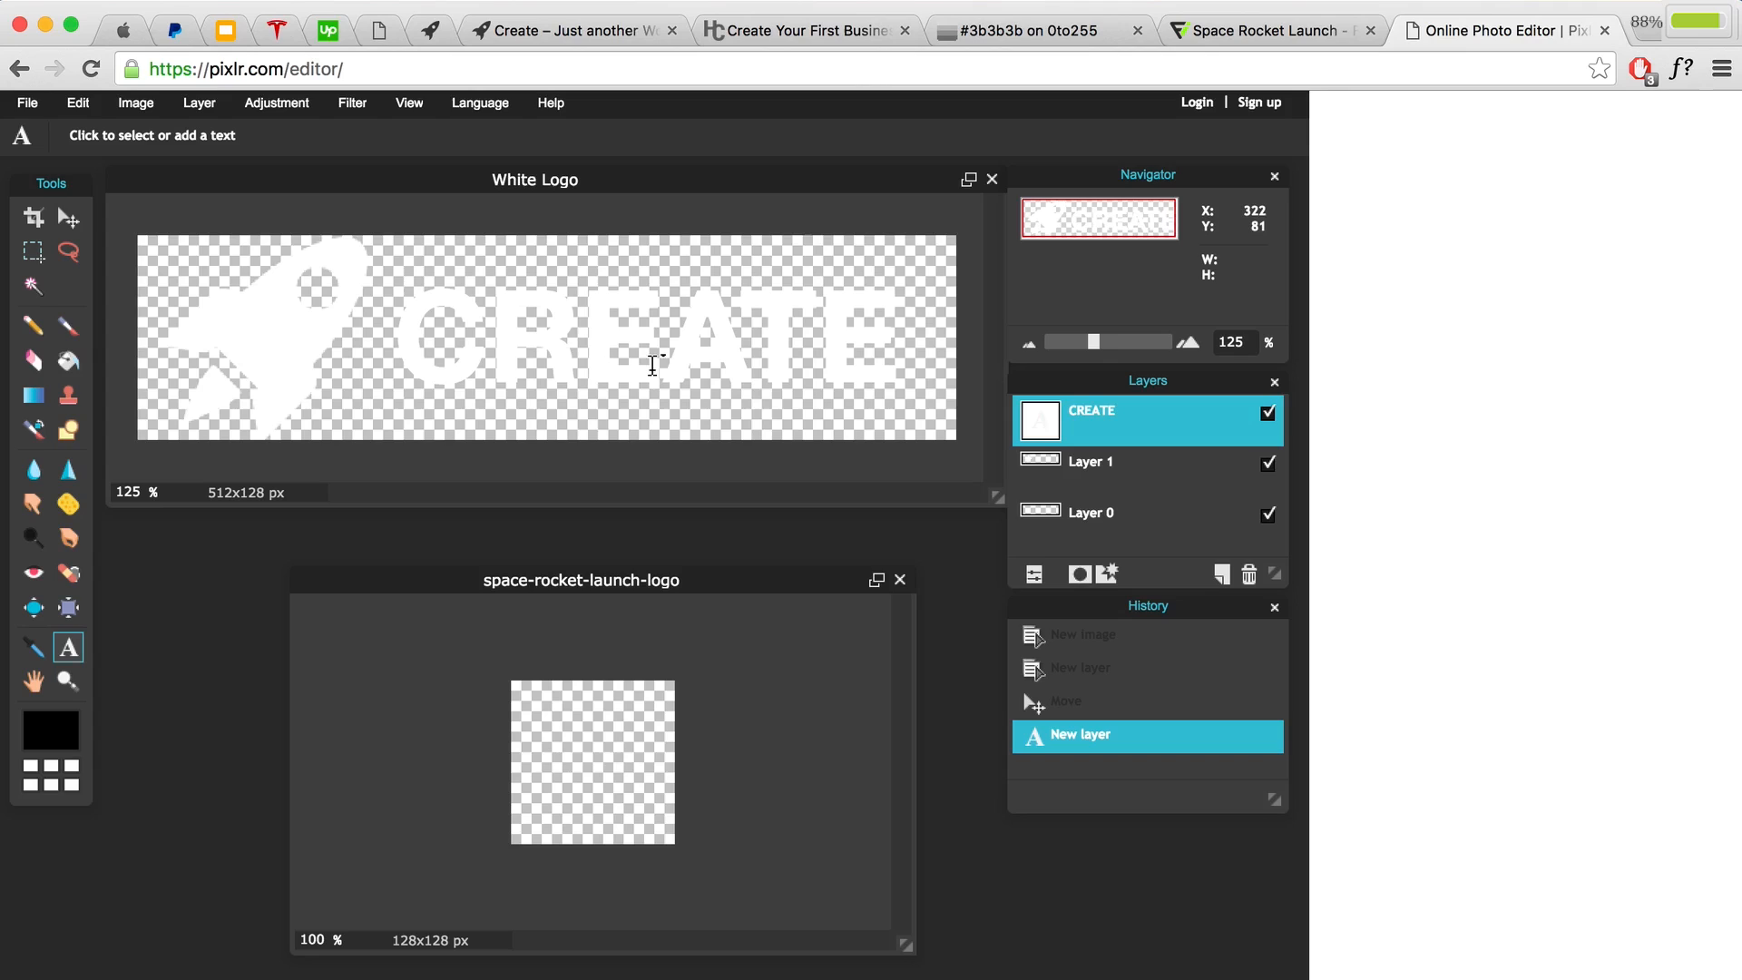
click(68, 217)
drag(570, 344, 569, 353)
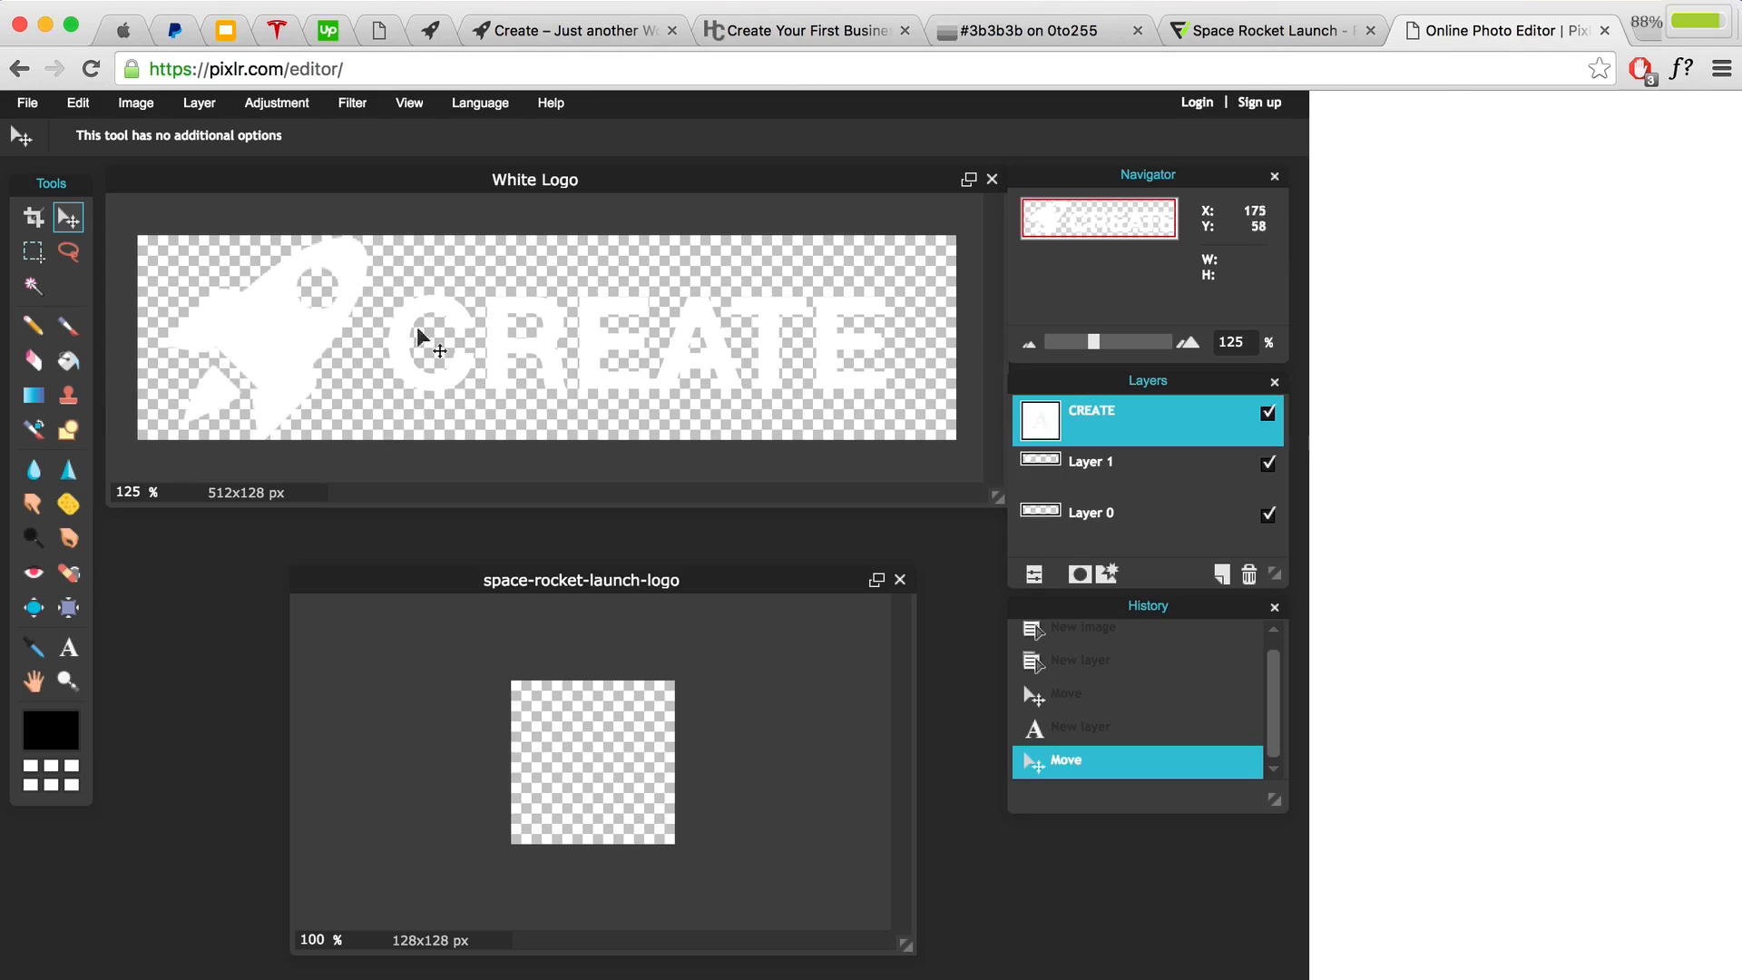
click(27, 102)
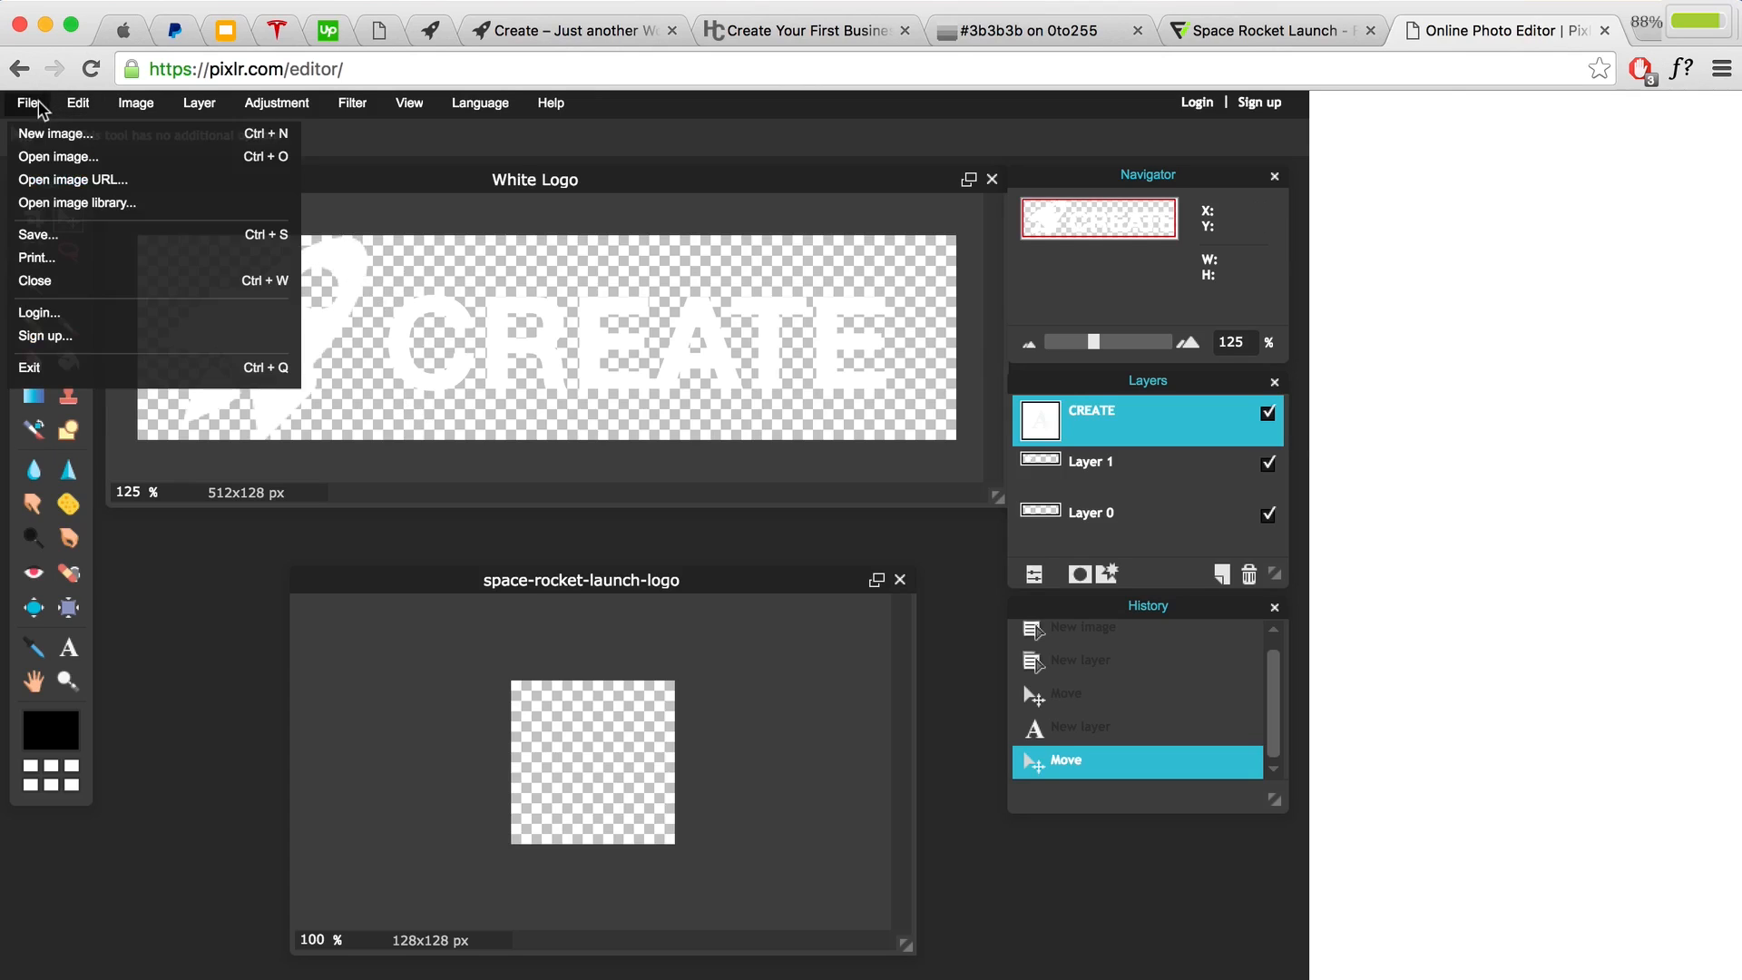
Step: Export White Logo as a transparent full-quality PNG into the Images folder
click(67, 237)
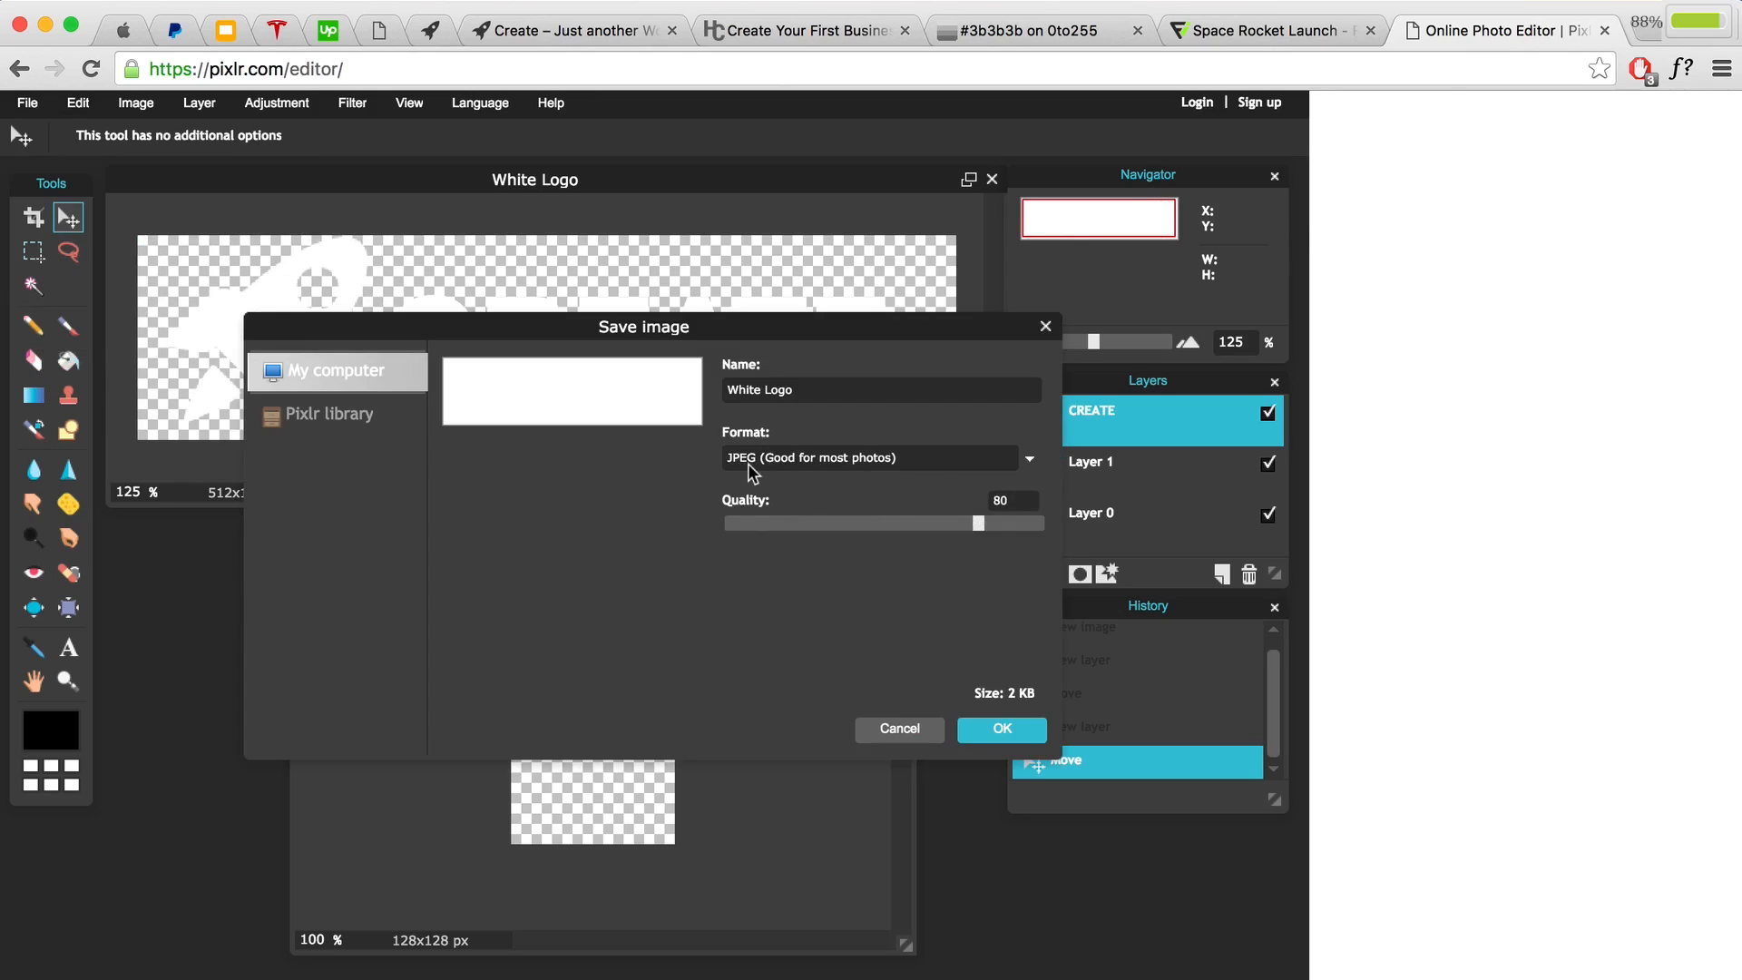
click(1031, 460)
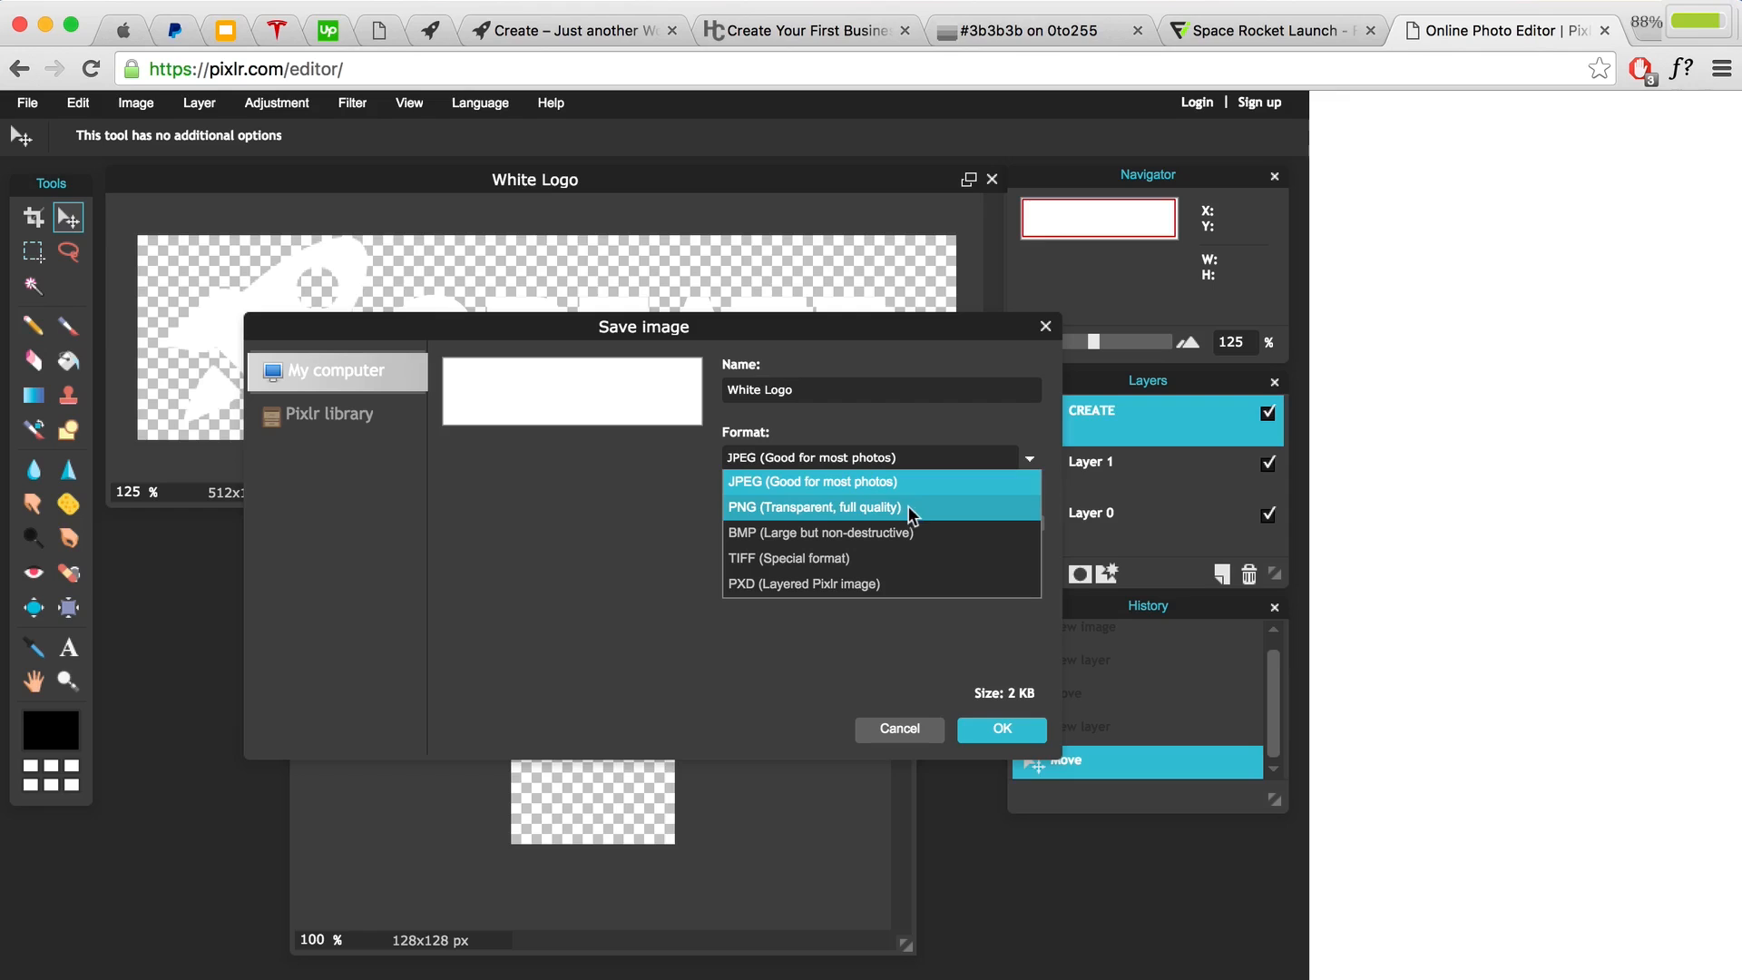
click(785, 508)
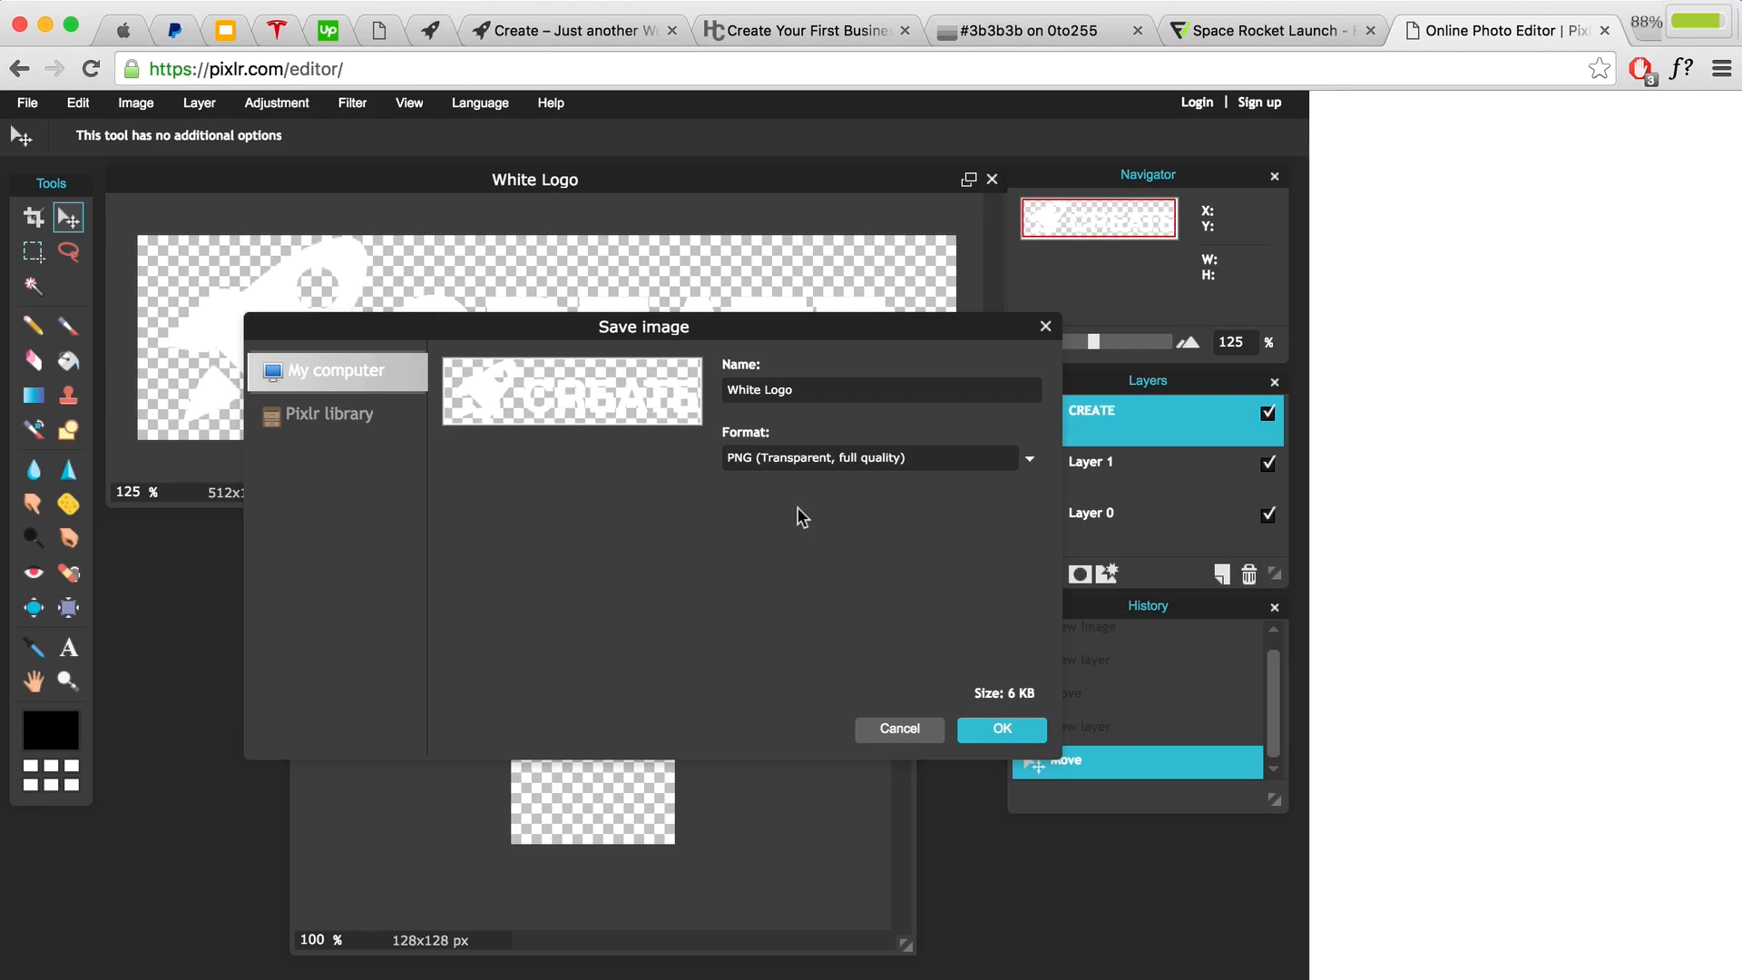
click(1013, 744)
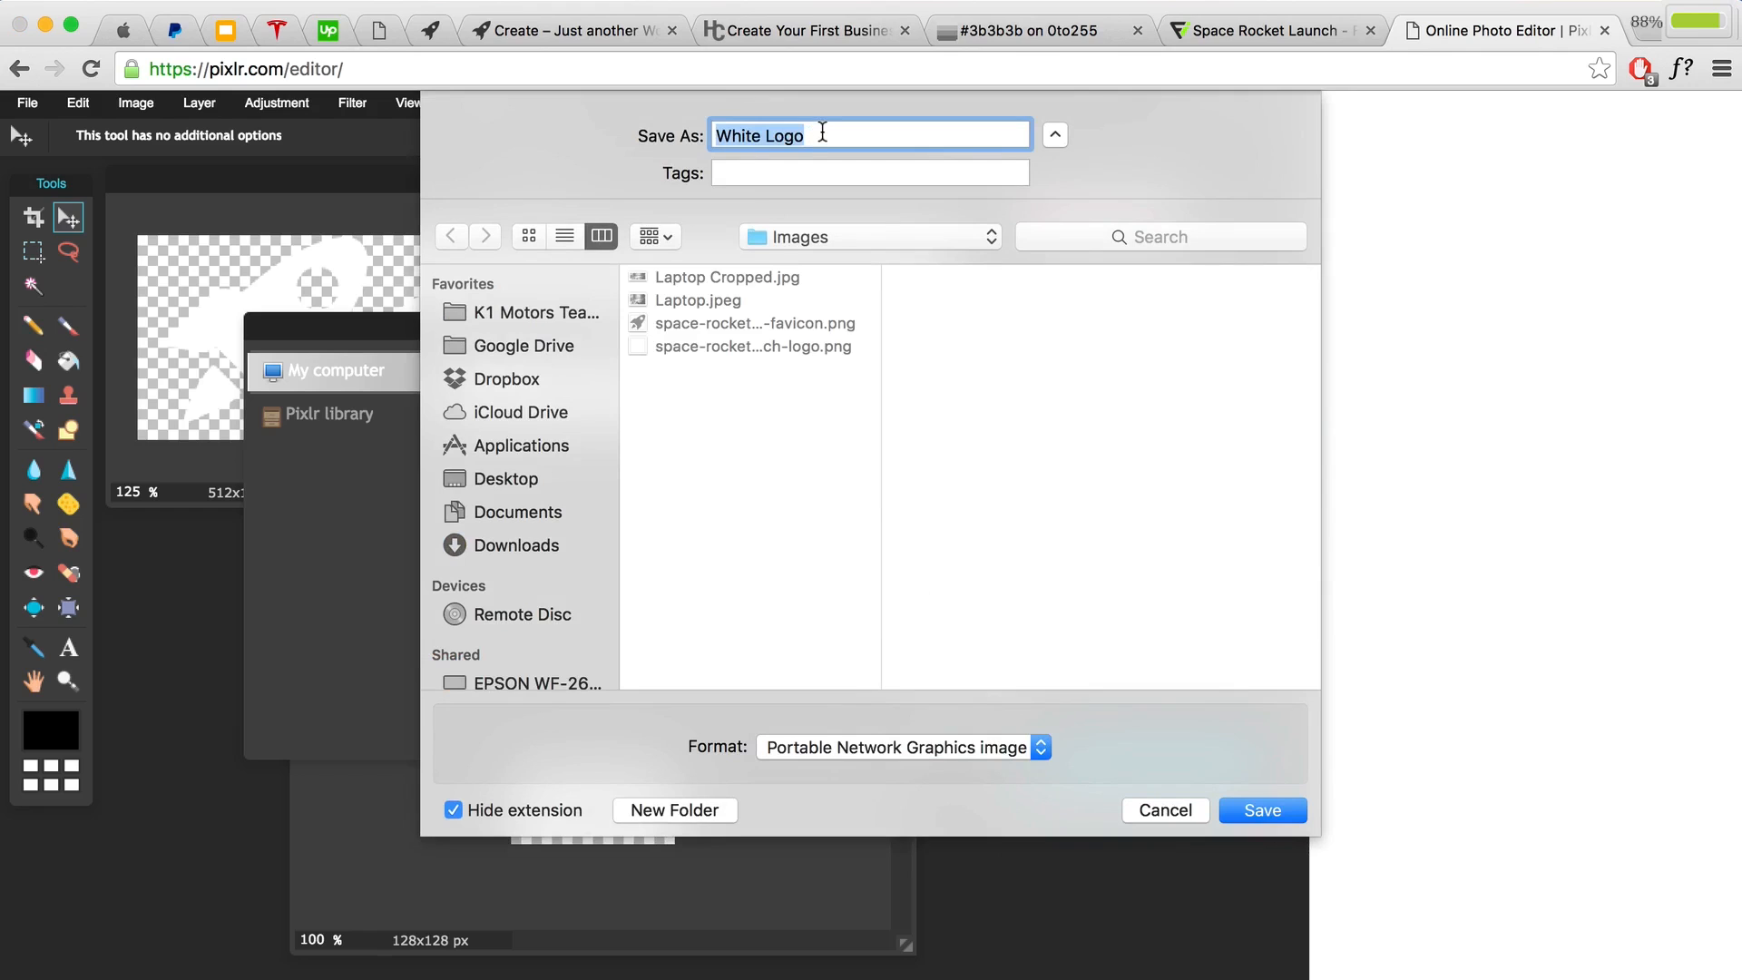
click(1263, 810)
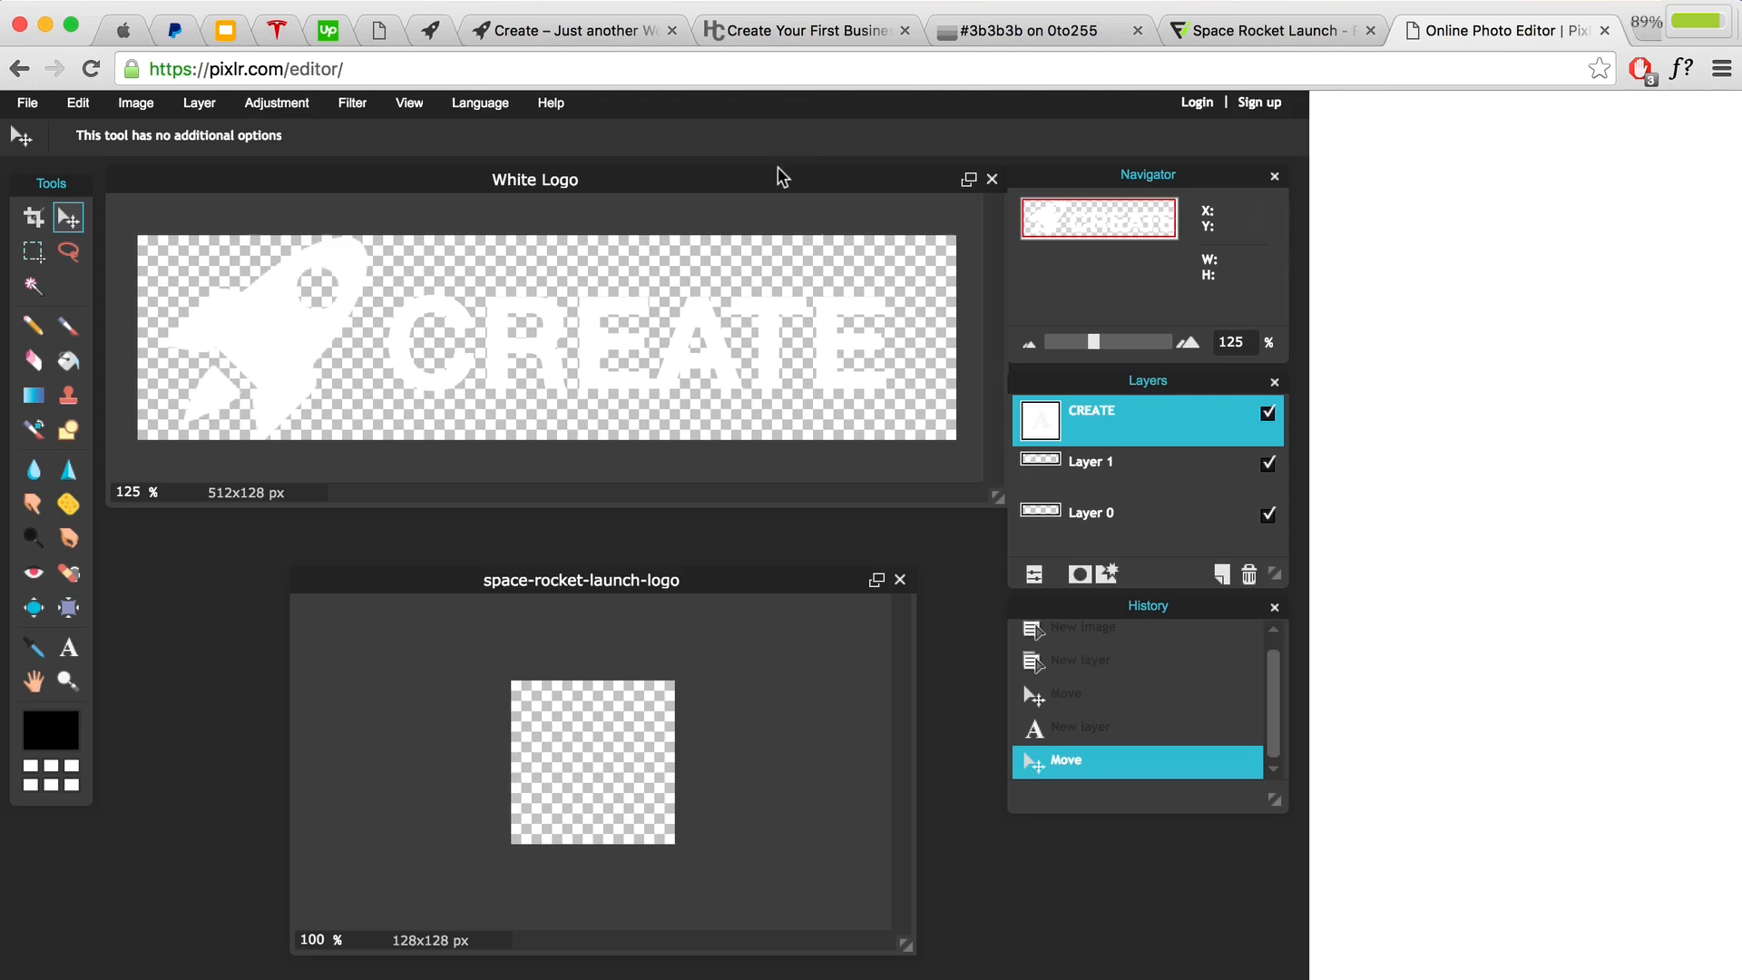
click(556, 36)
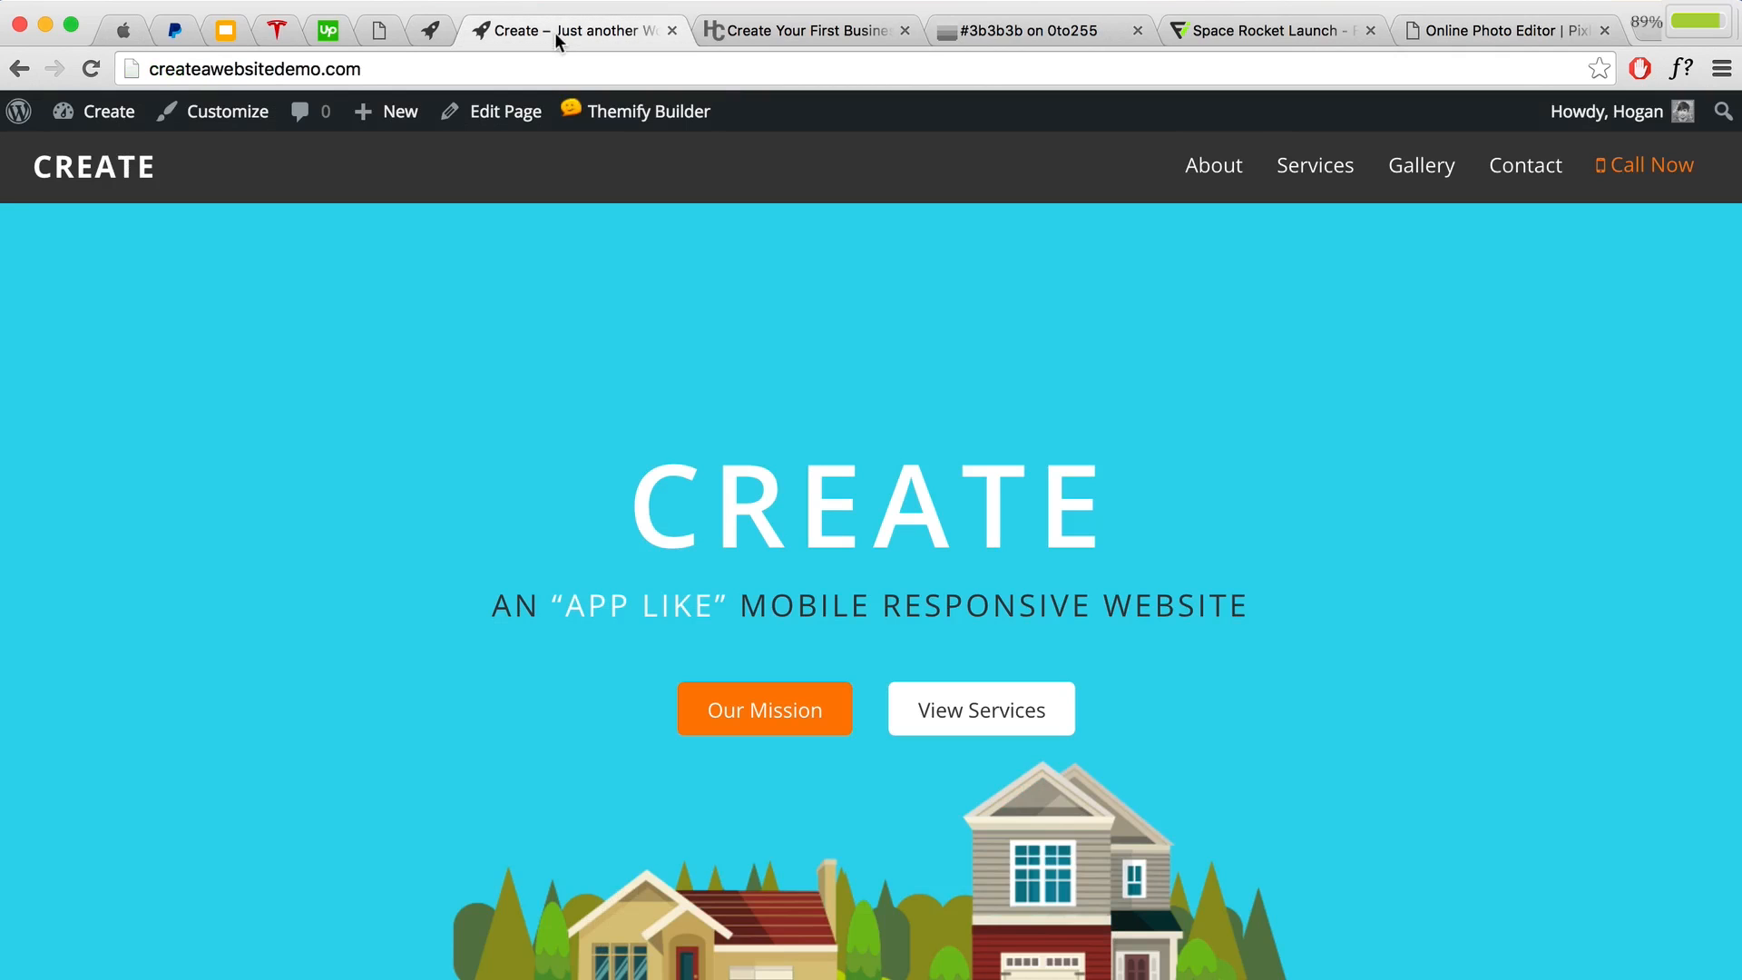
Step: In the customizer's Themify Options, switch the Site Logo to use a logo image
mouse_move(100, 113)
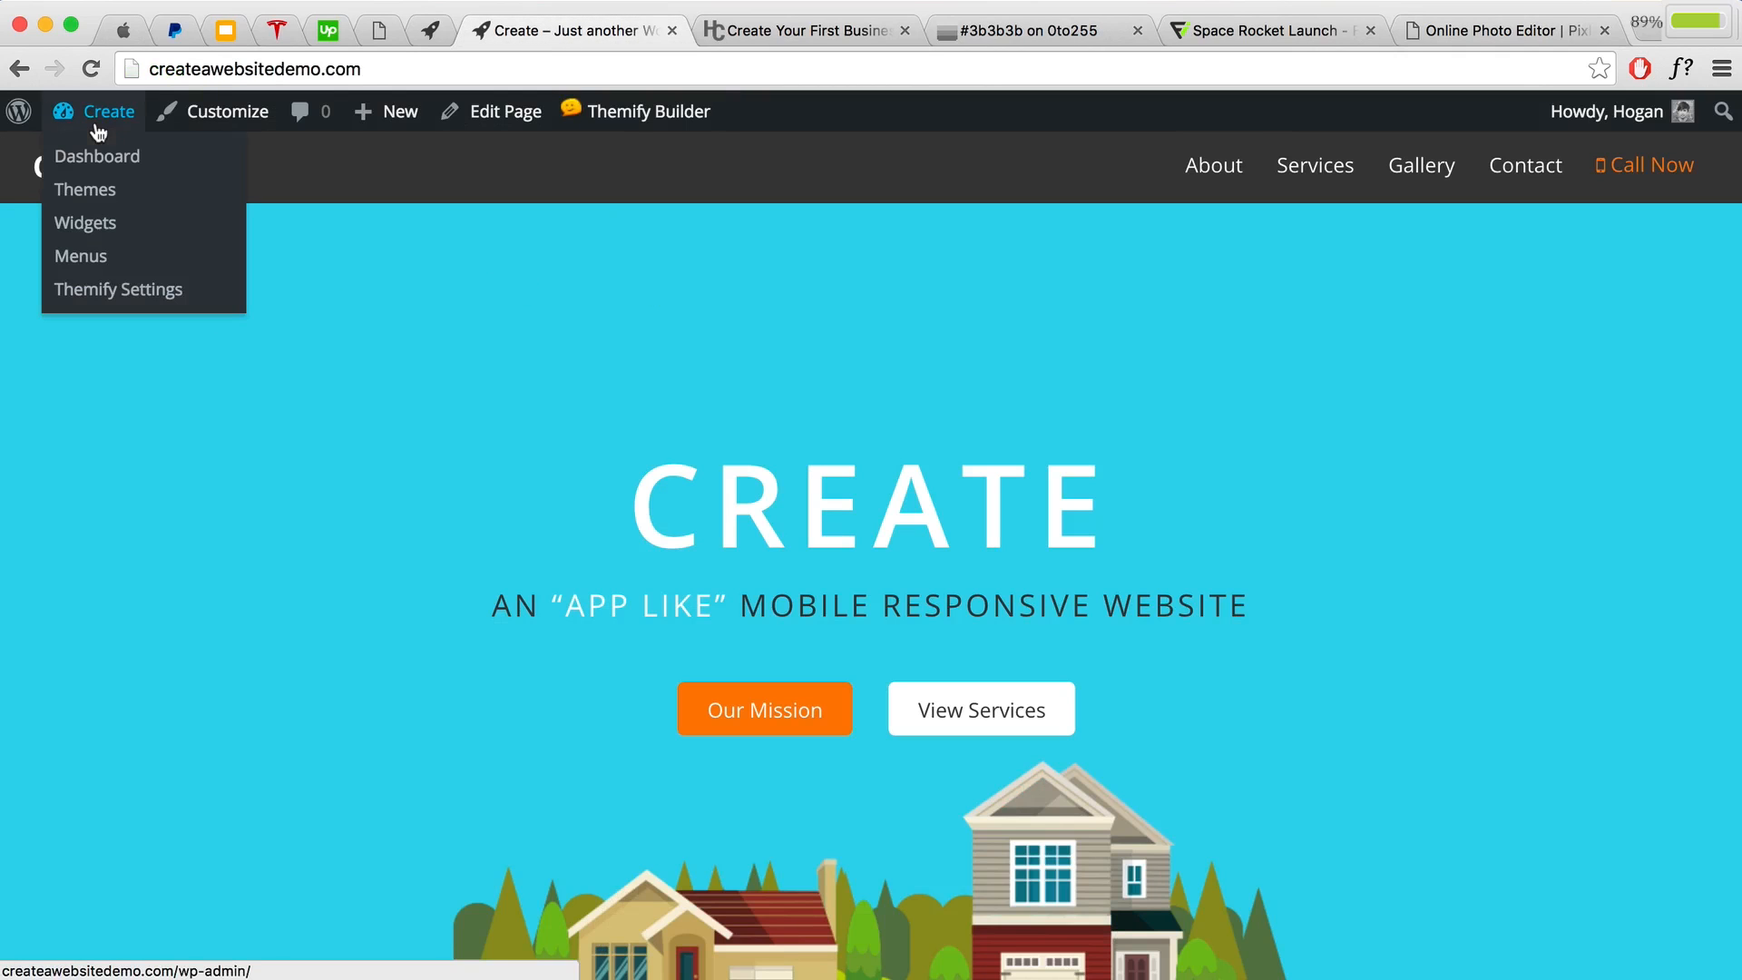
click(227, 110)
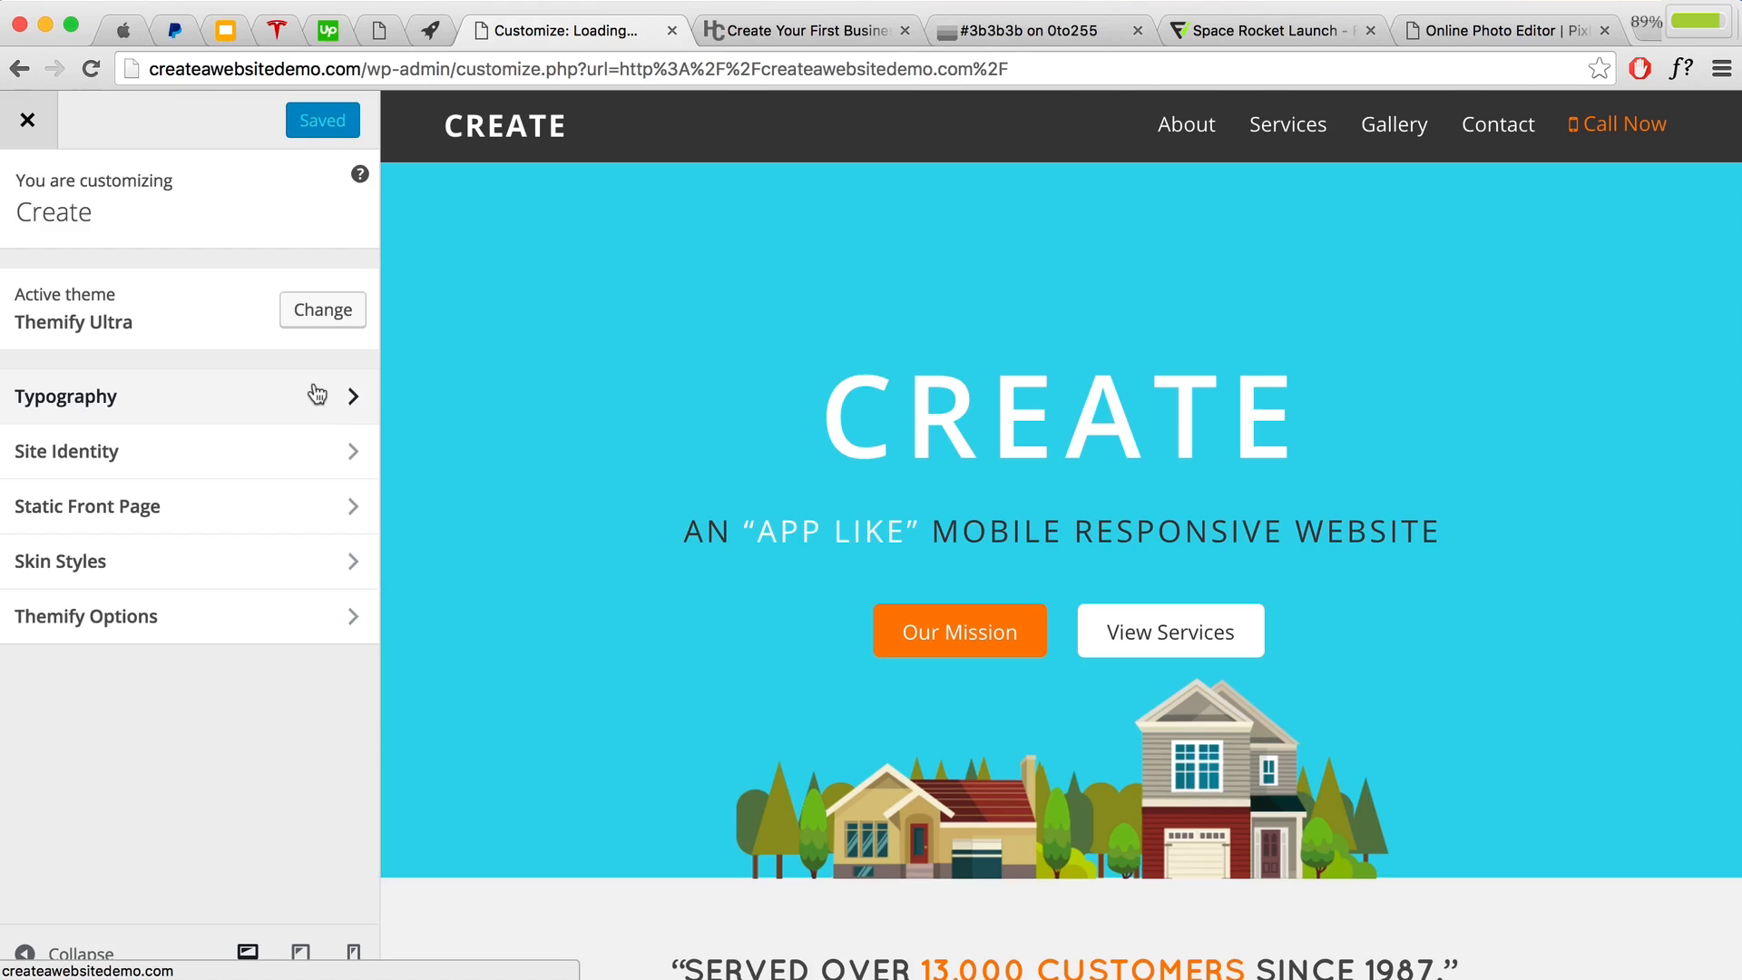
click(300, 616)
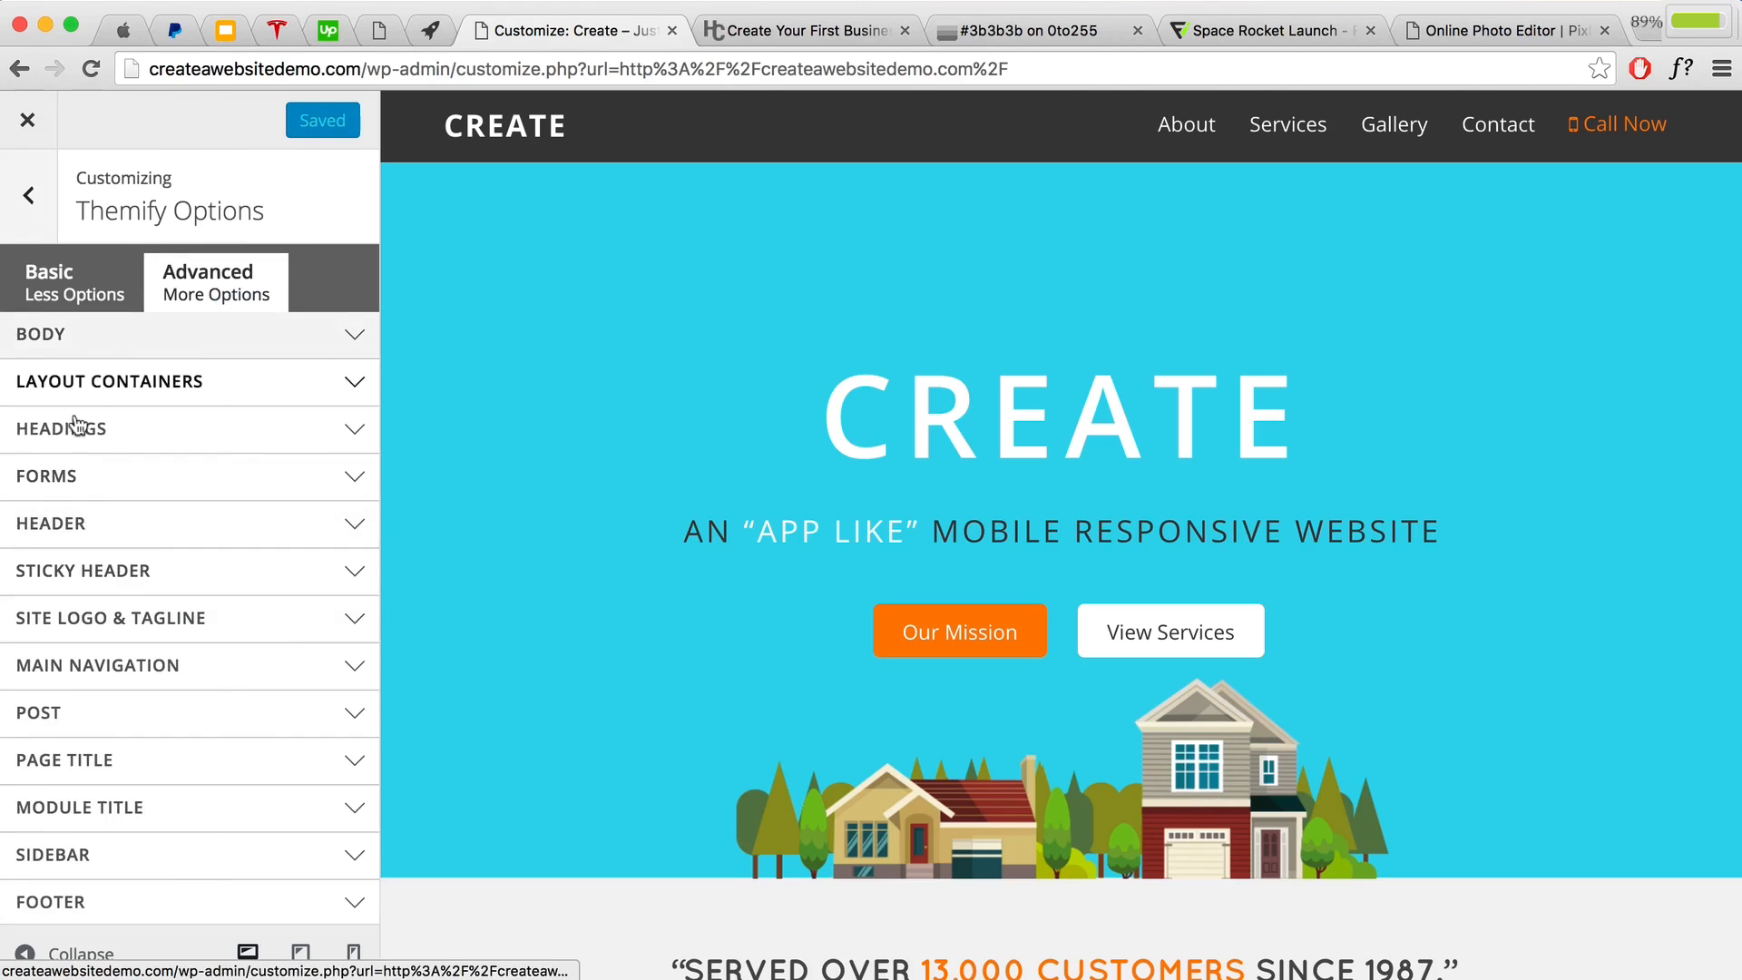
click(99, 621)
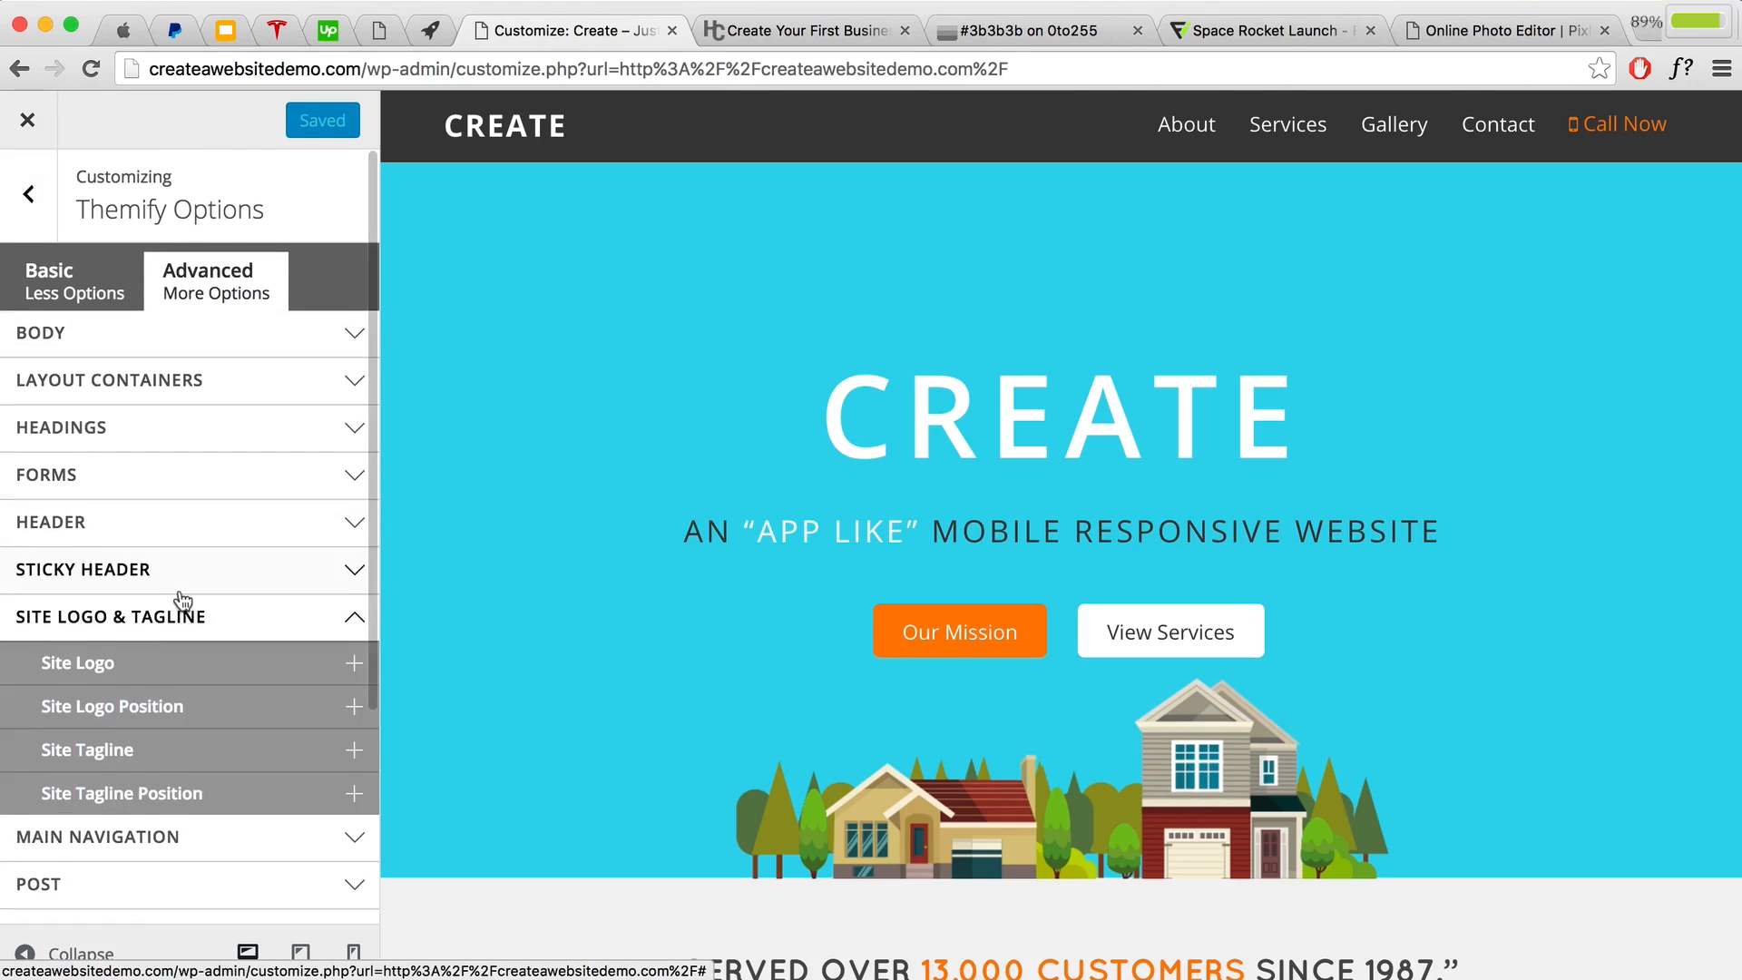
scroll(154, 562, down, 3)
click(127, 537)
scroll(123, 544, down, 3)
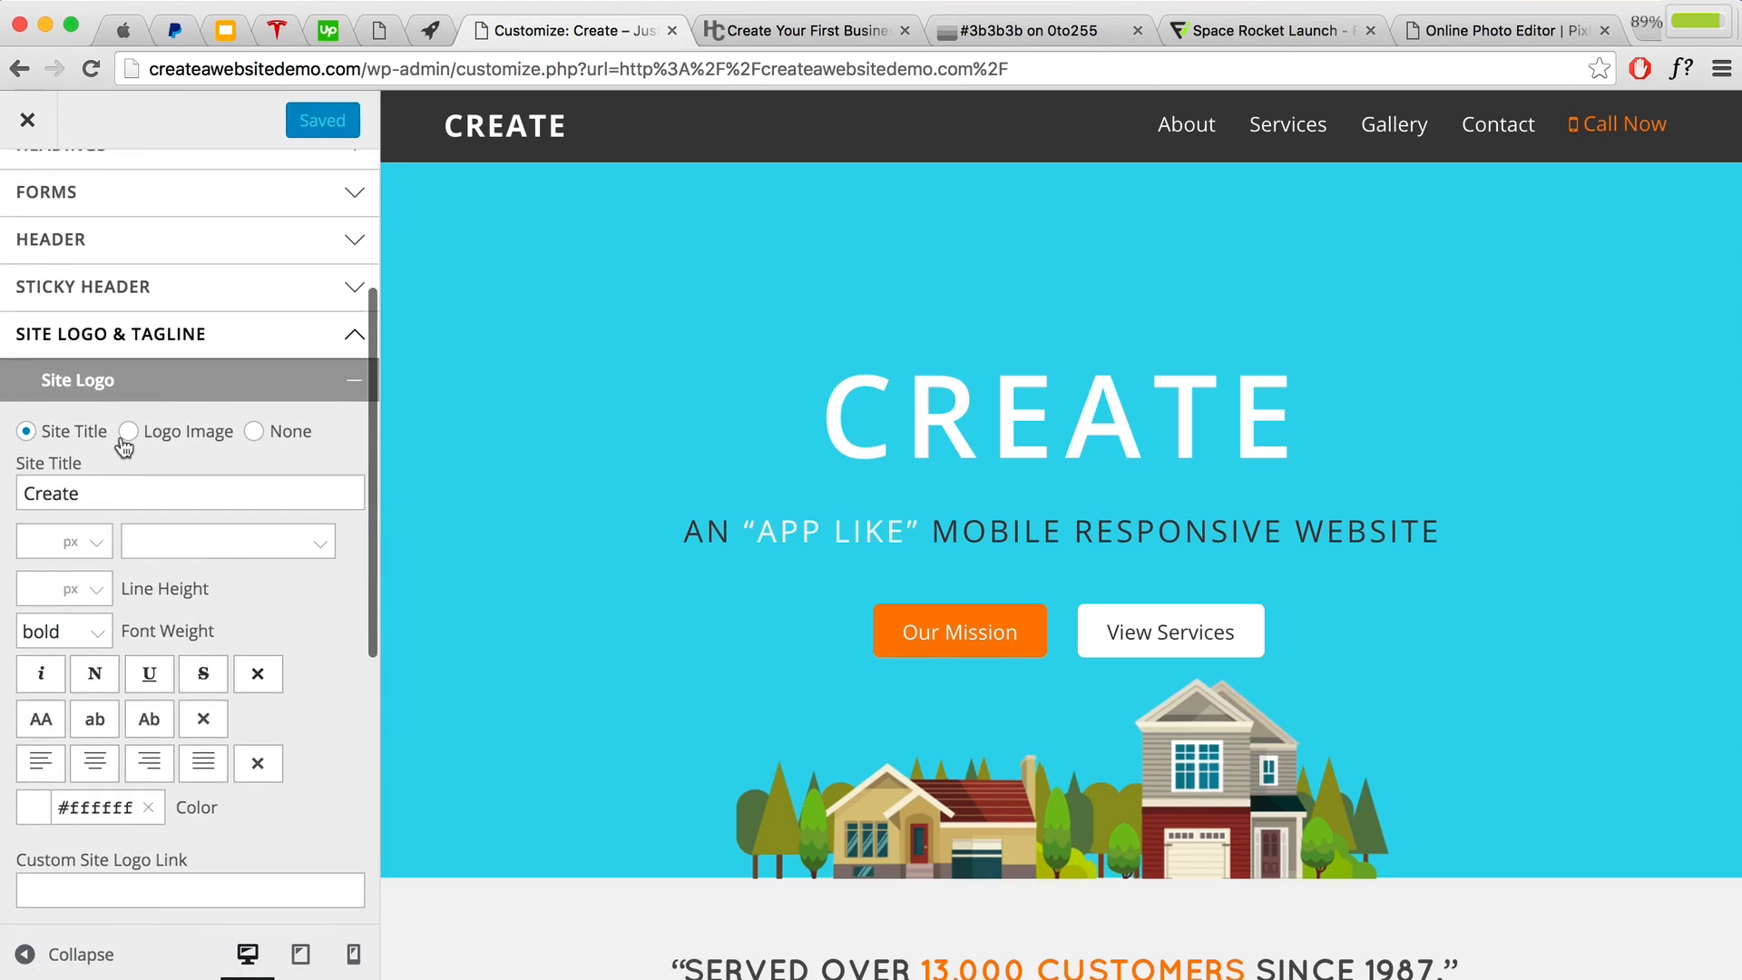
click(128, 431)
Step: Upload White Logo.png and insert it as the site logo
click(70, 508)
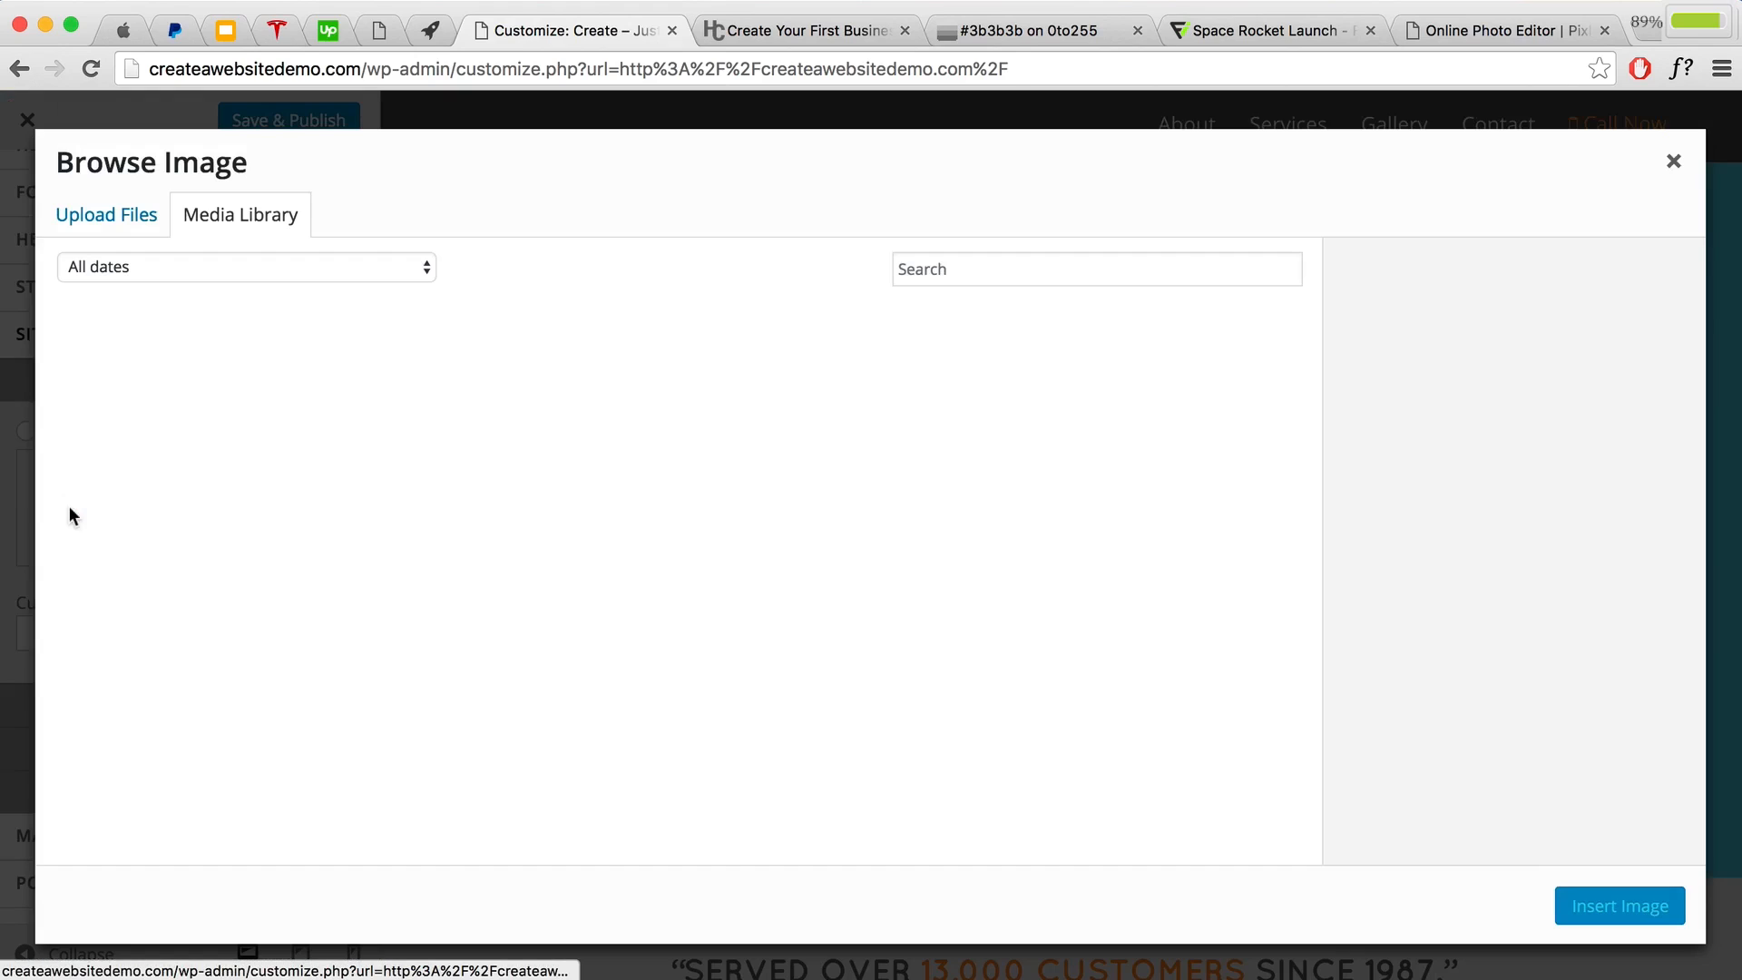
click(111, 232)
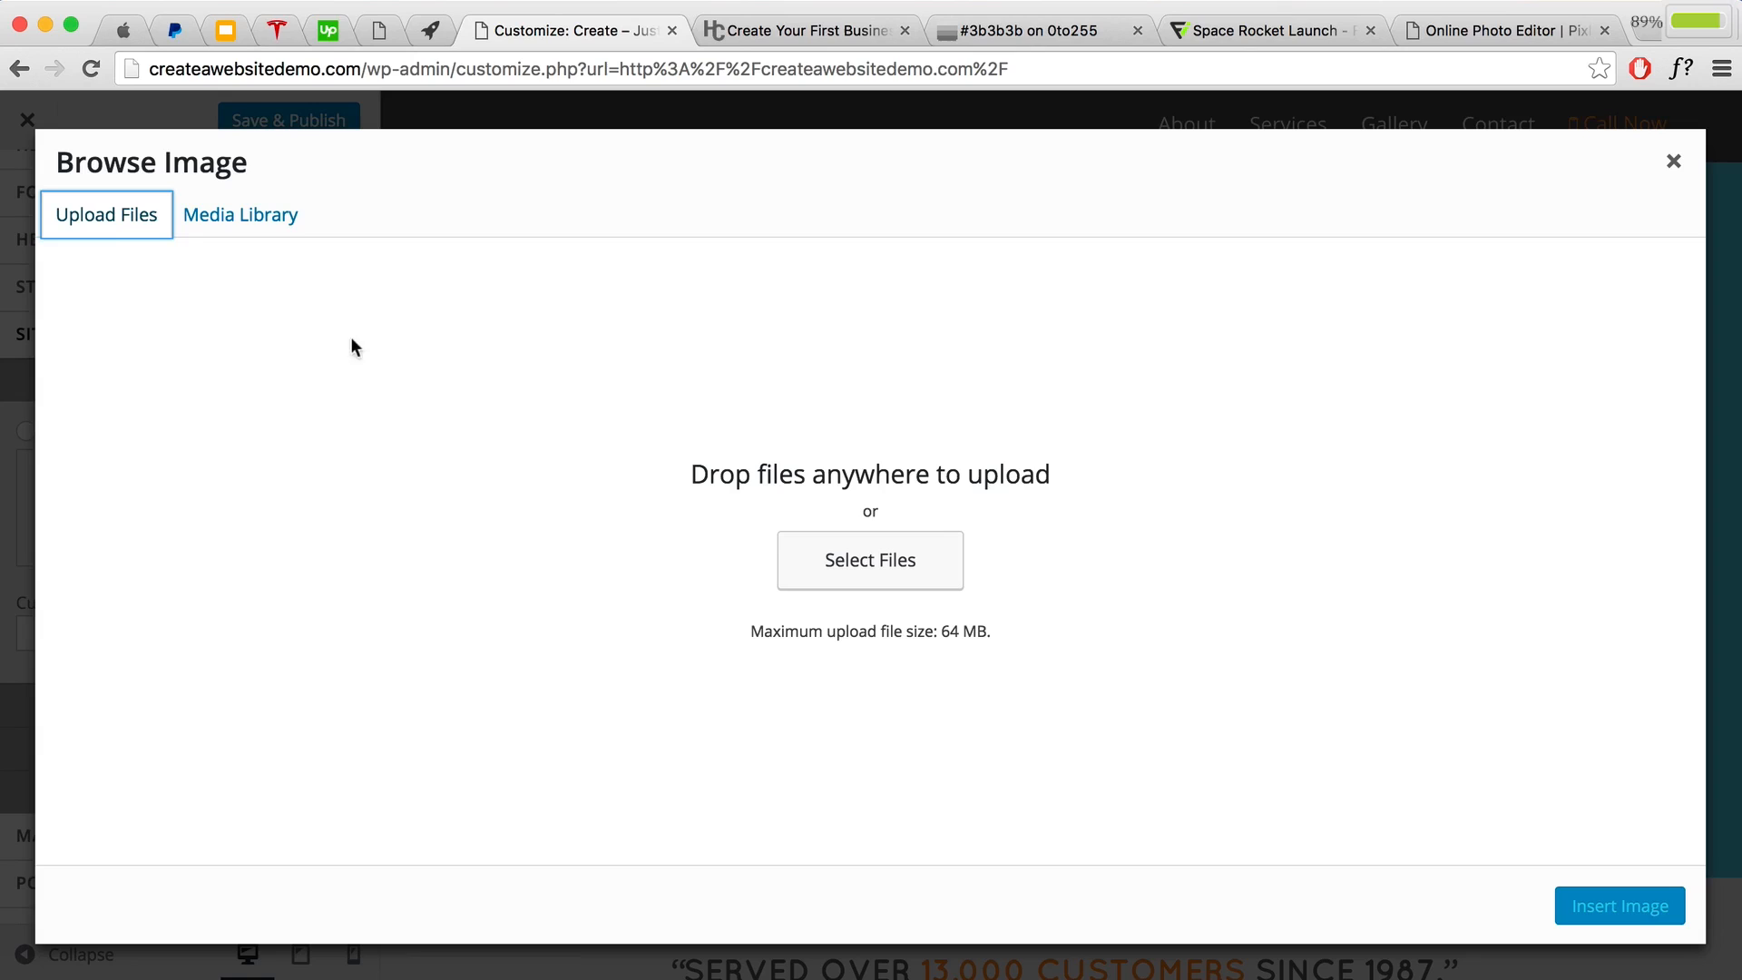
click(831, 570)
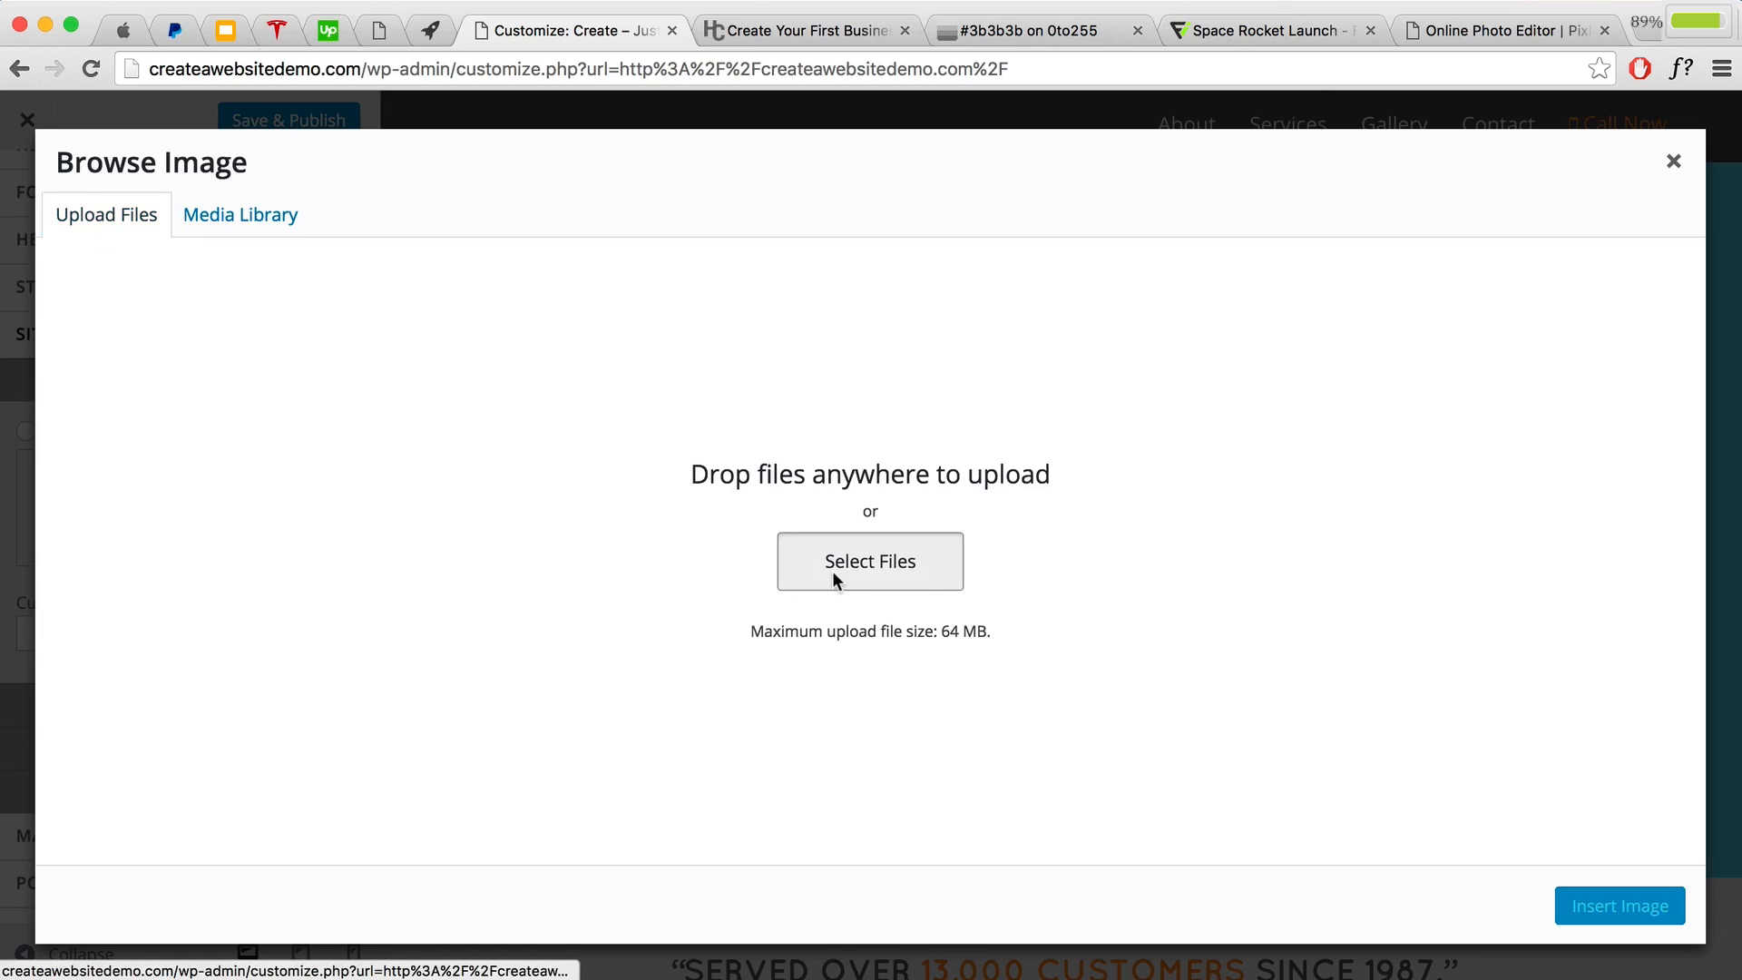
click(751, 185)
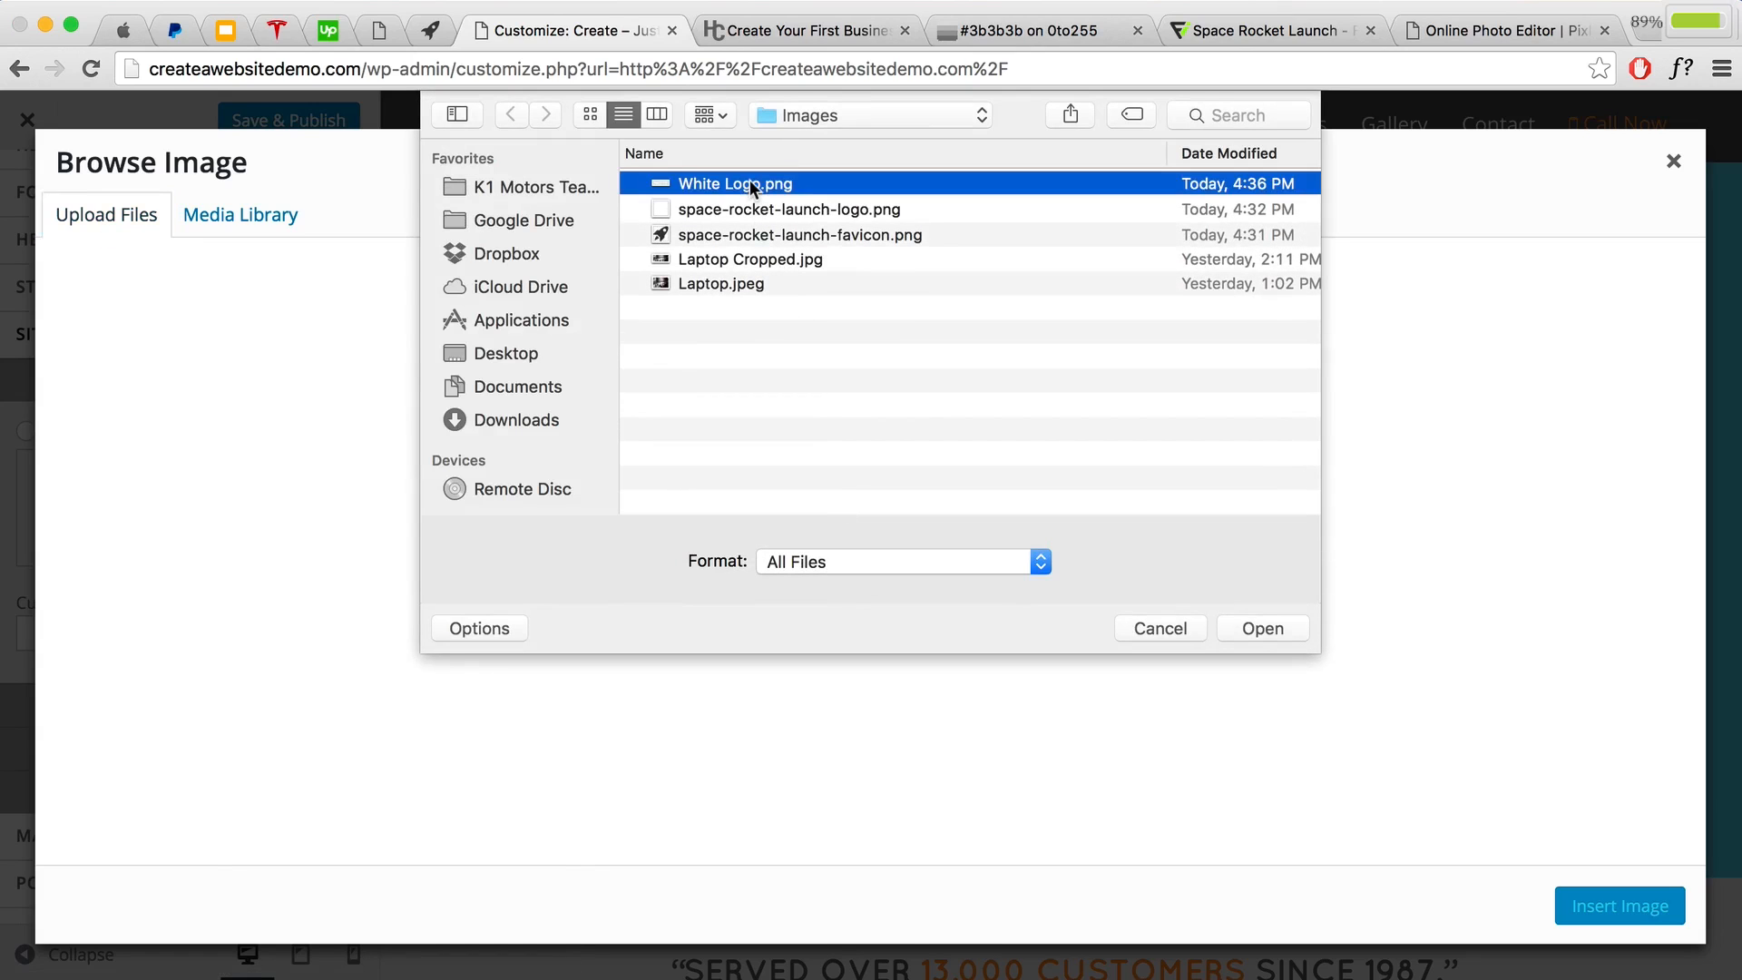
click(1258, 632)
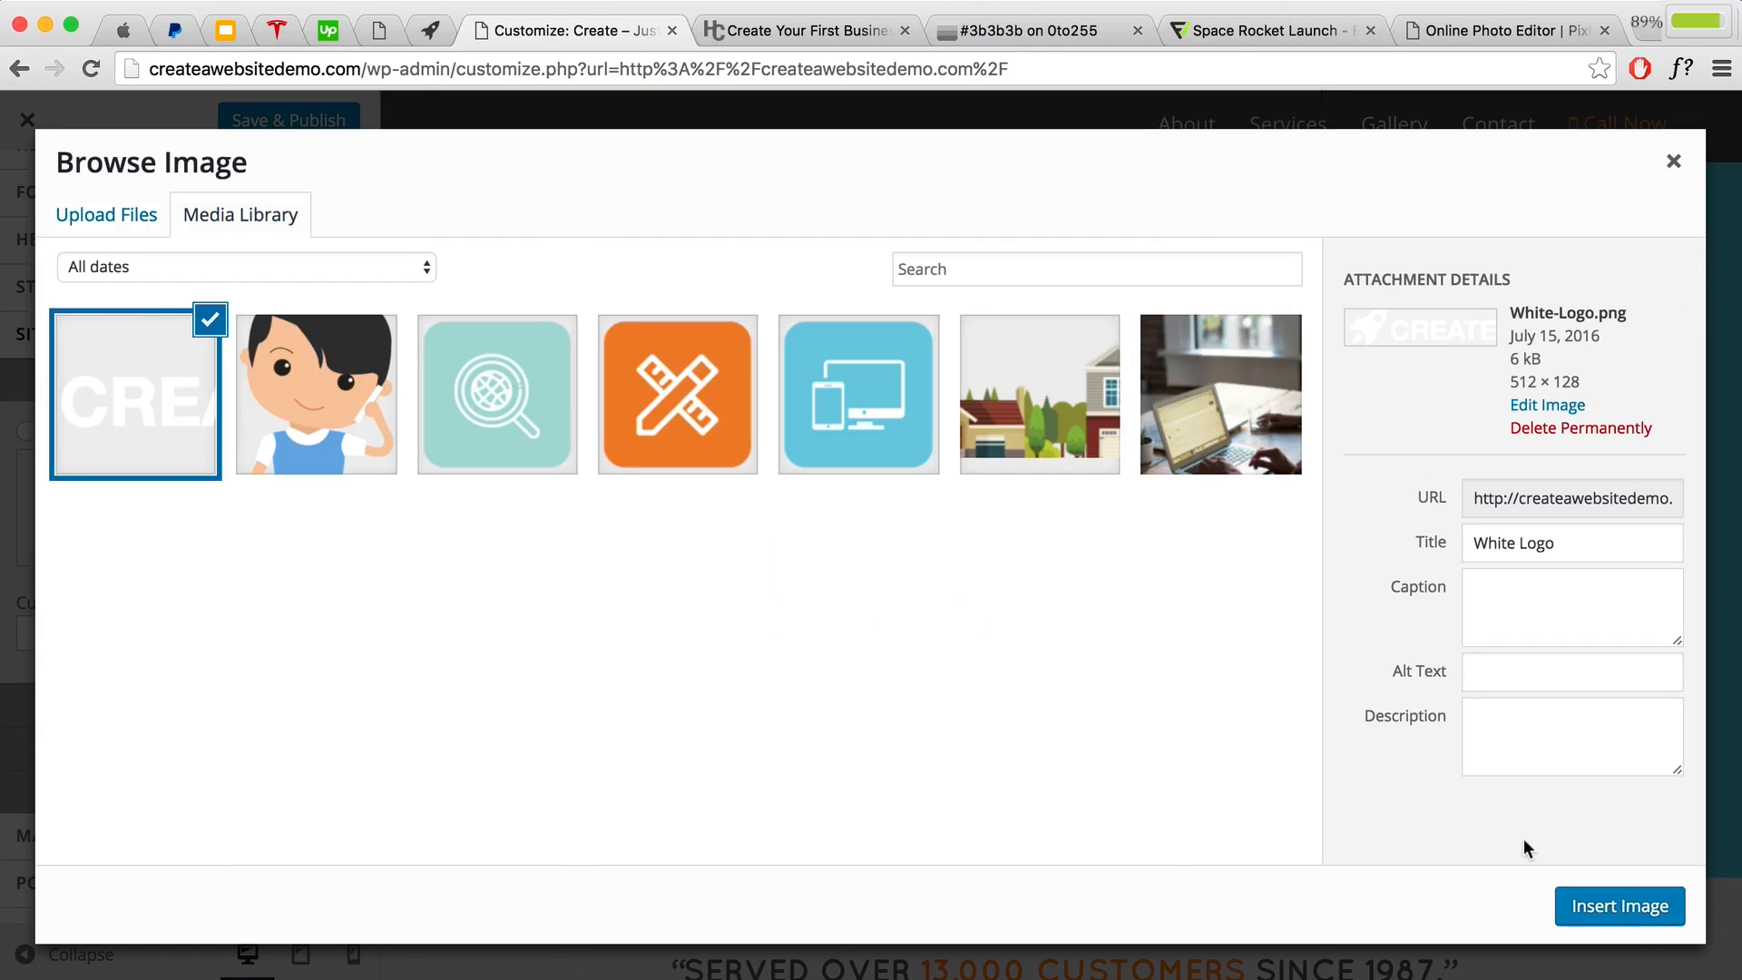
click(1664, 924)
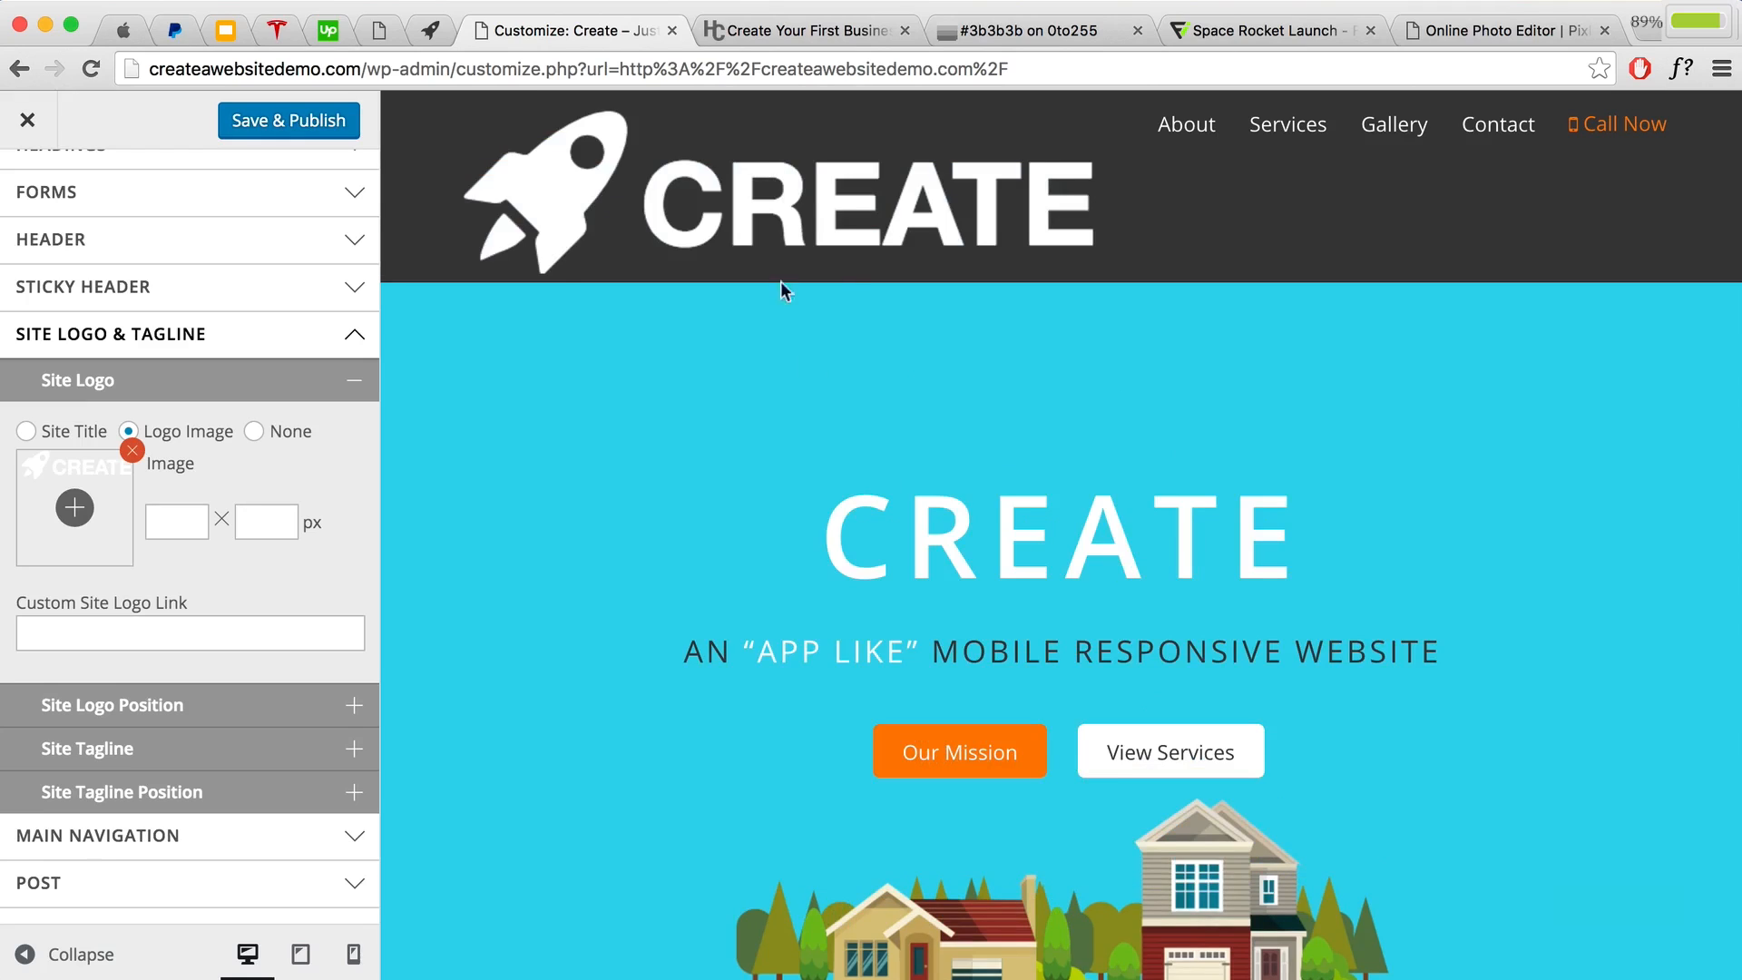
Step: Set the logo width to 128 px and its position type to Relative
click(167, 524)
text(12)
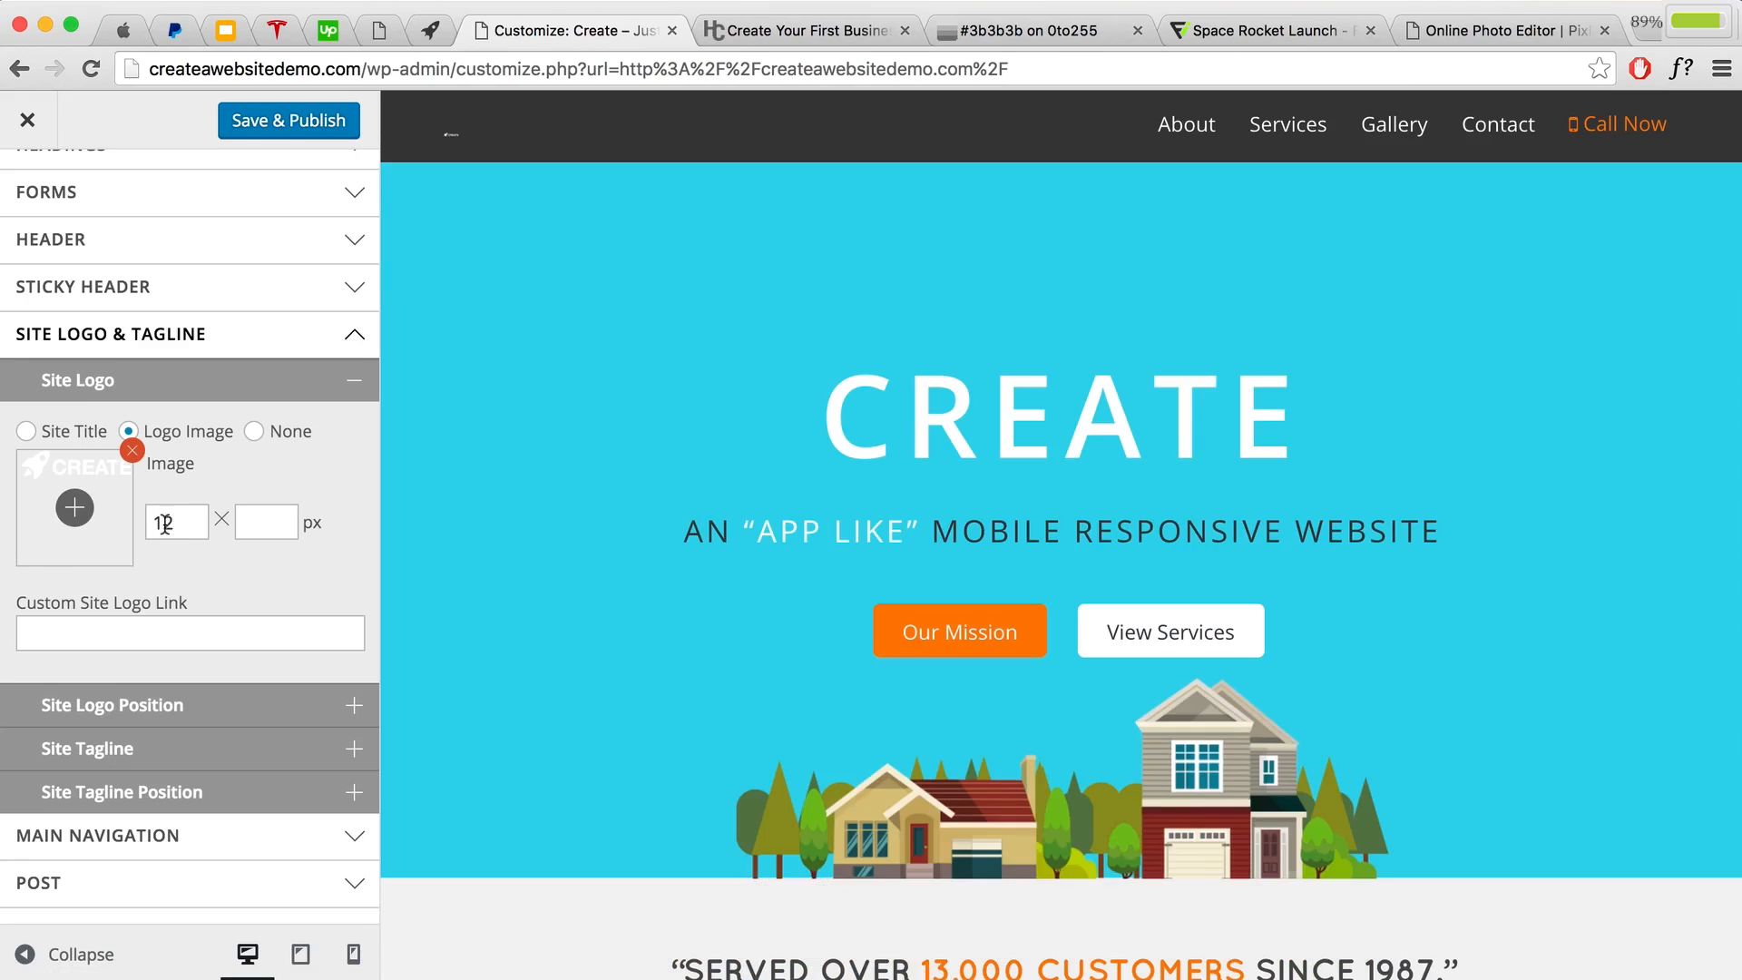
text(8)
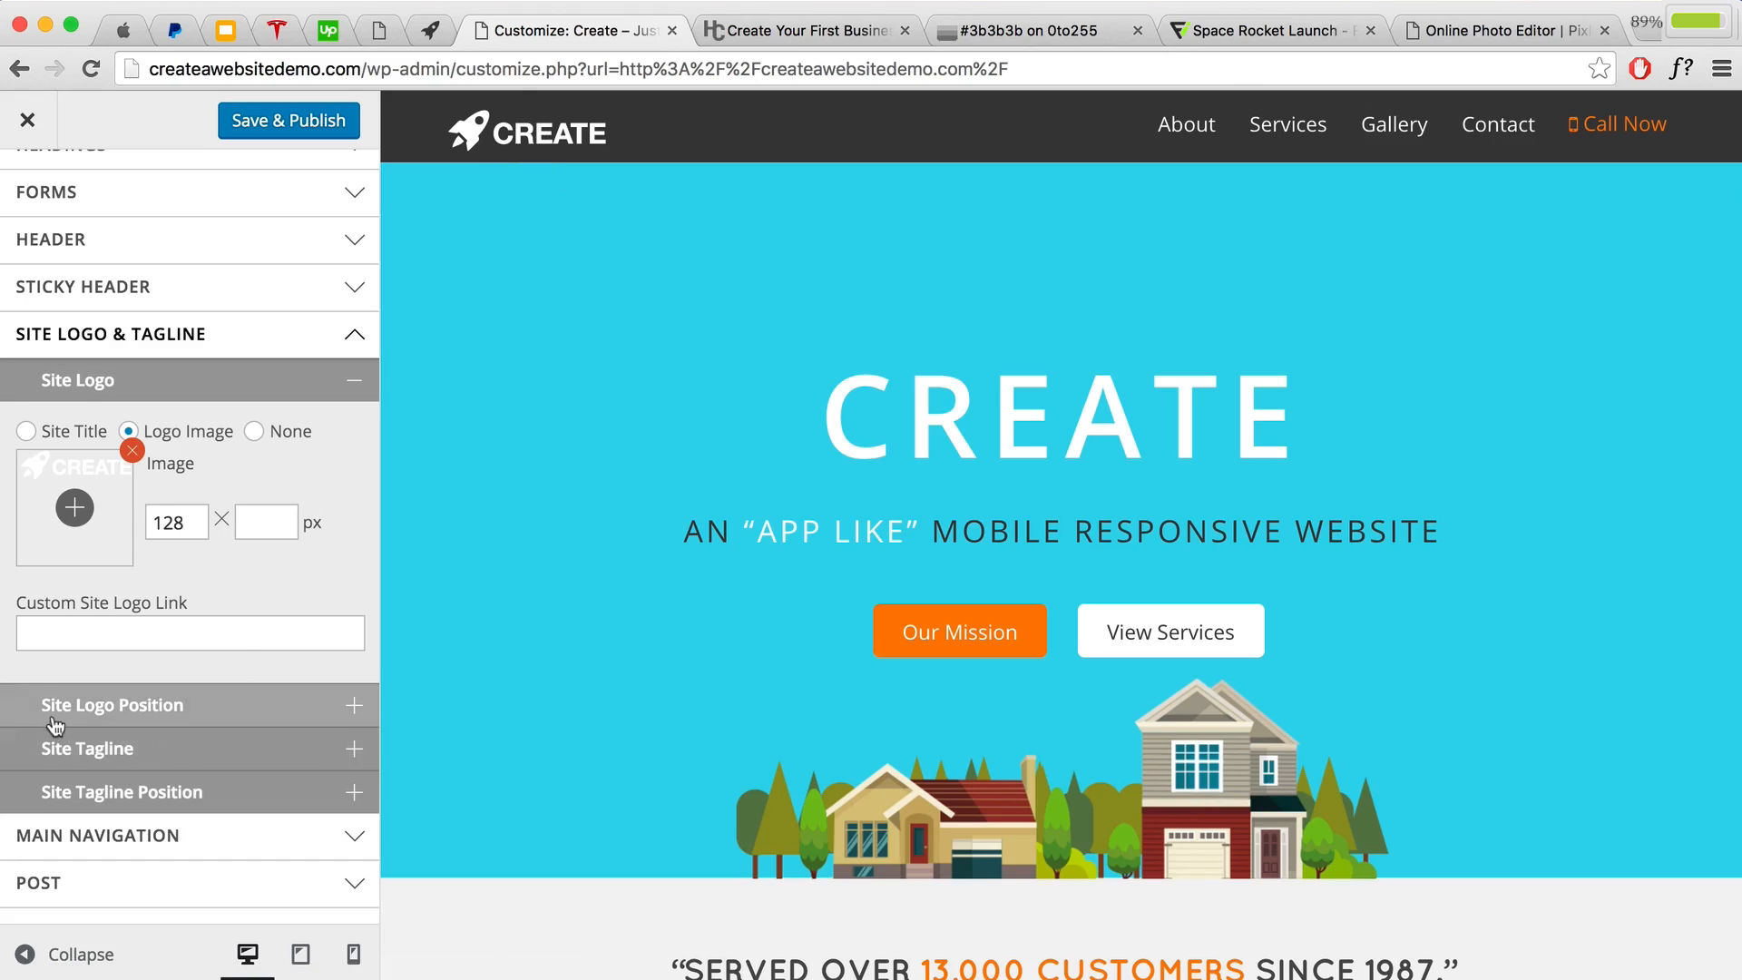
click(195, 712)
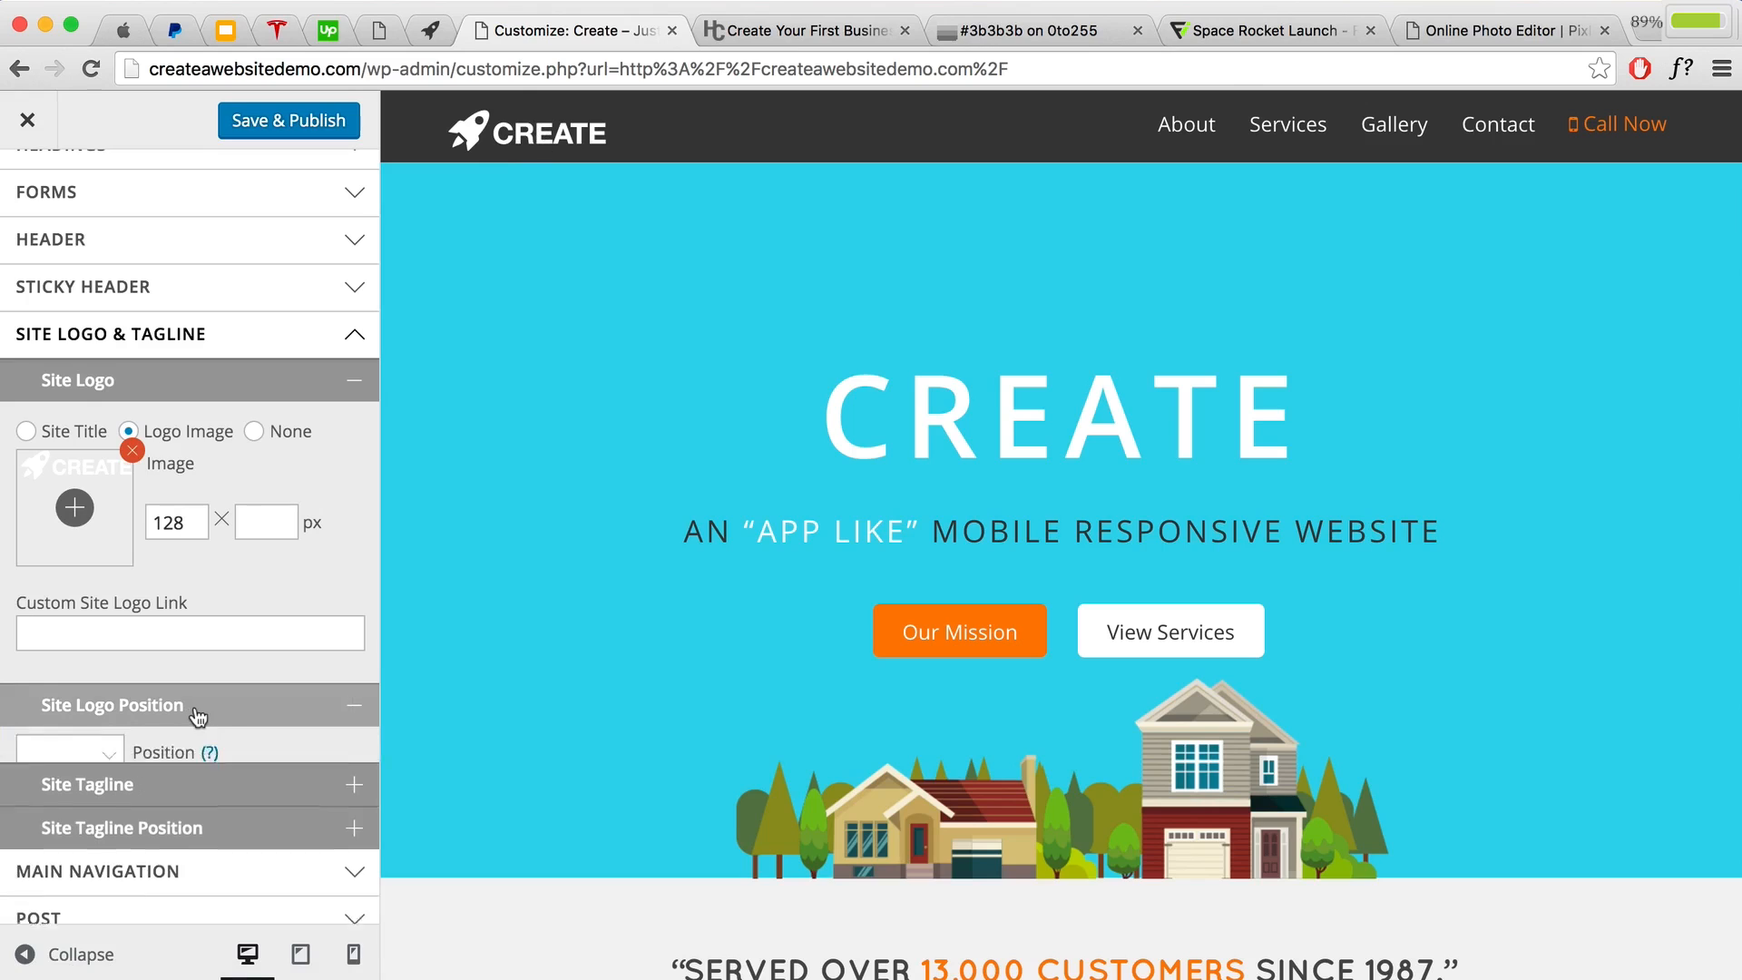
scroll(201, 724, down, 3)
click(94, 623)
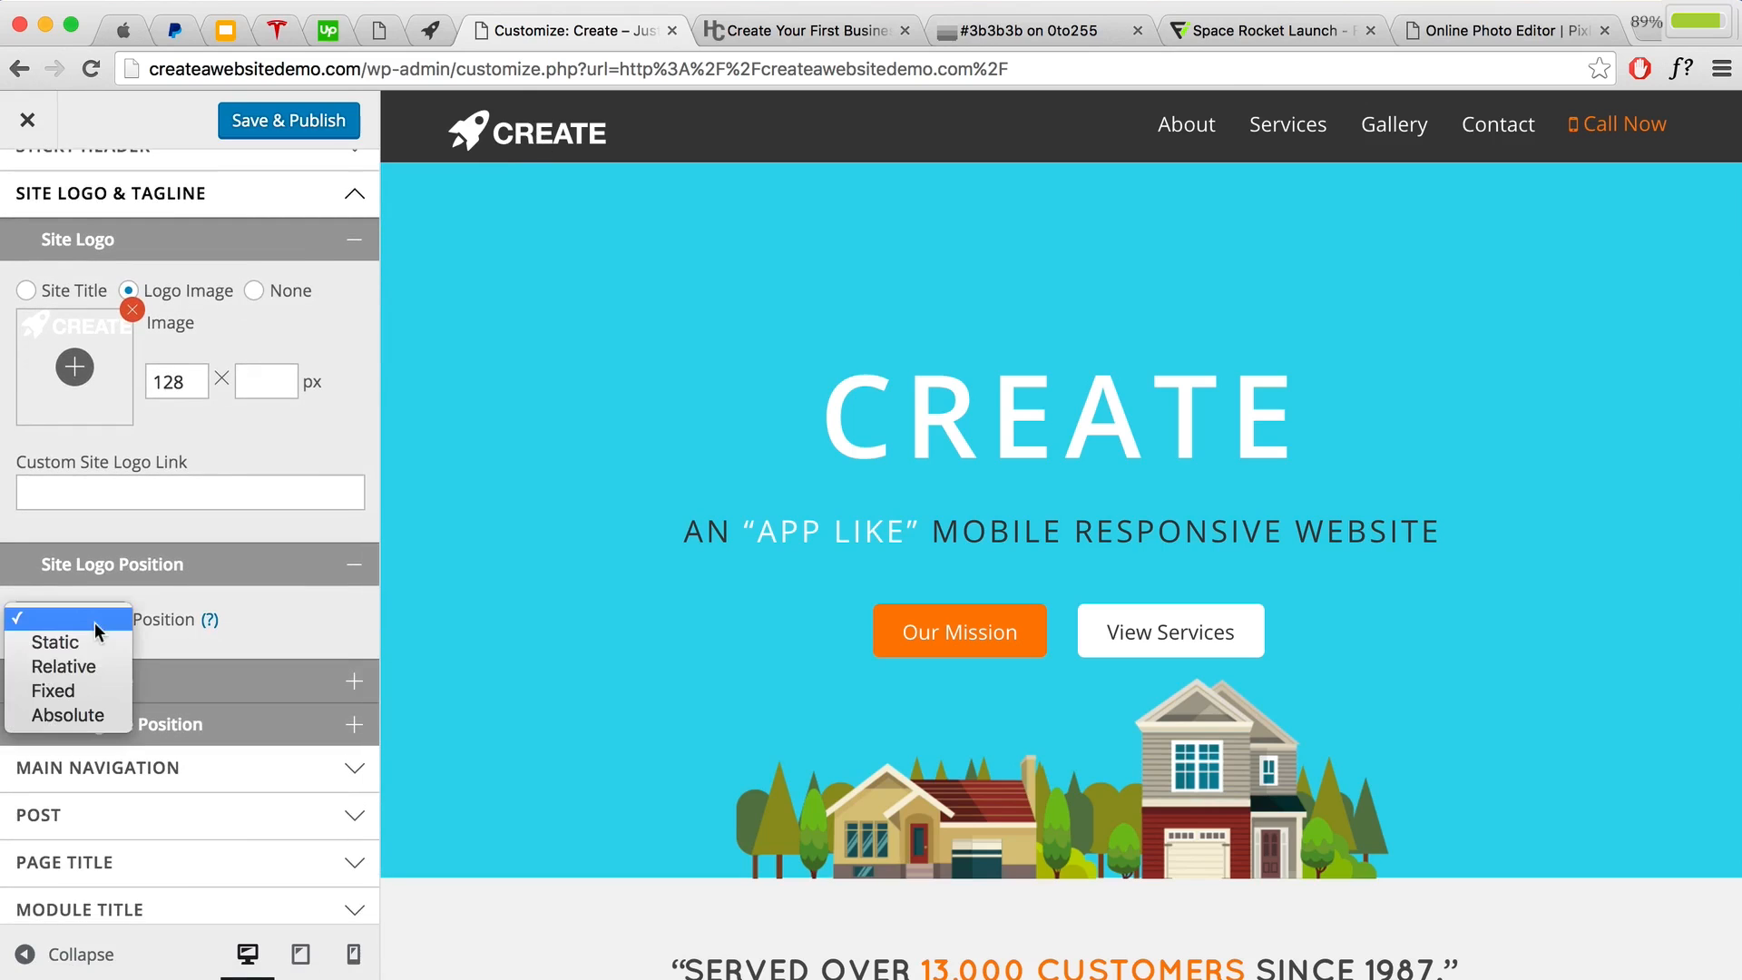
click(95, 664)
Step: Adjust the logo offsets to a 4 px bottom offset and Save & Publish
scroll(100, 657, down, 1)
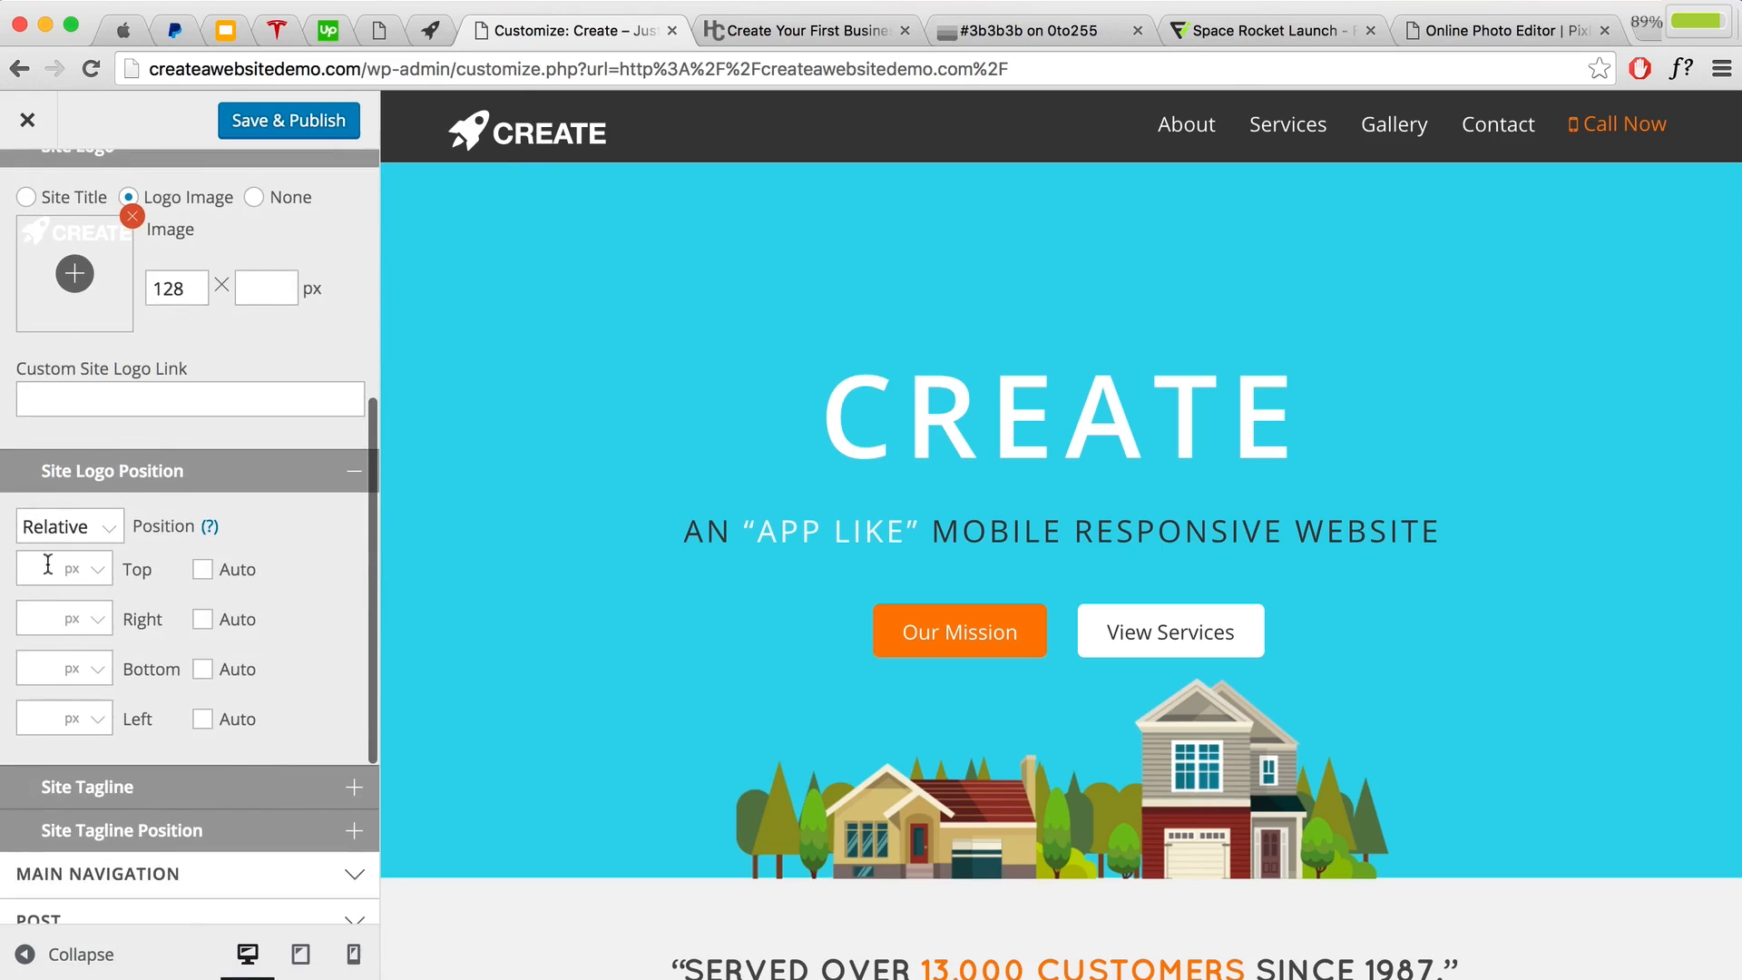
click(47, 564)
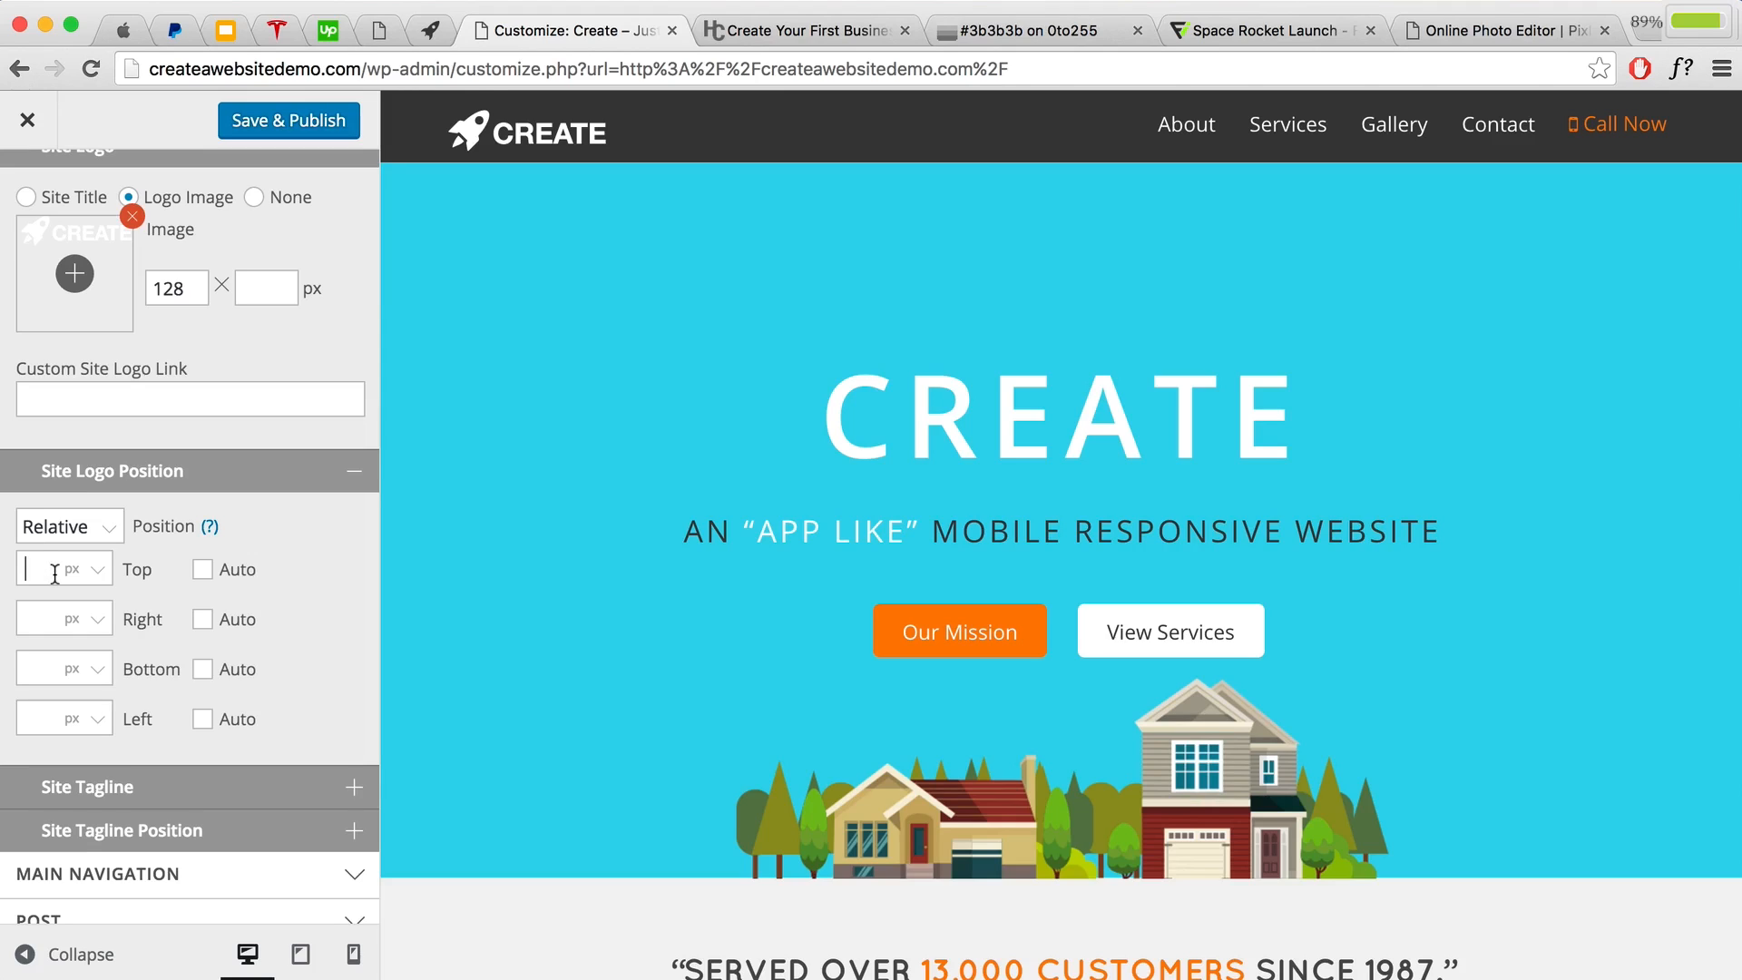
text(2)
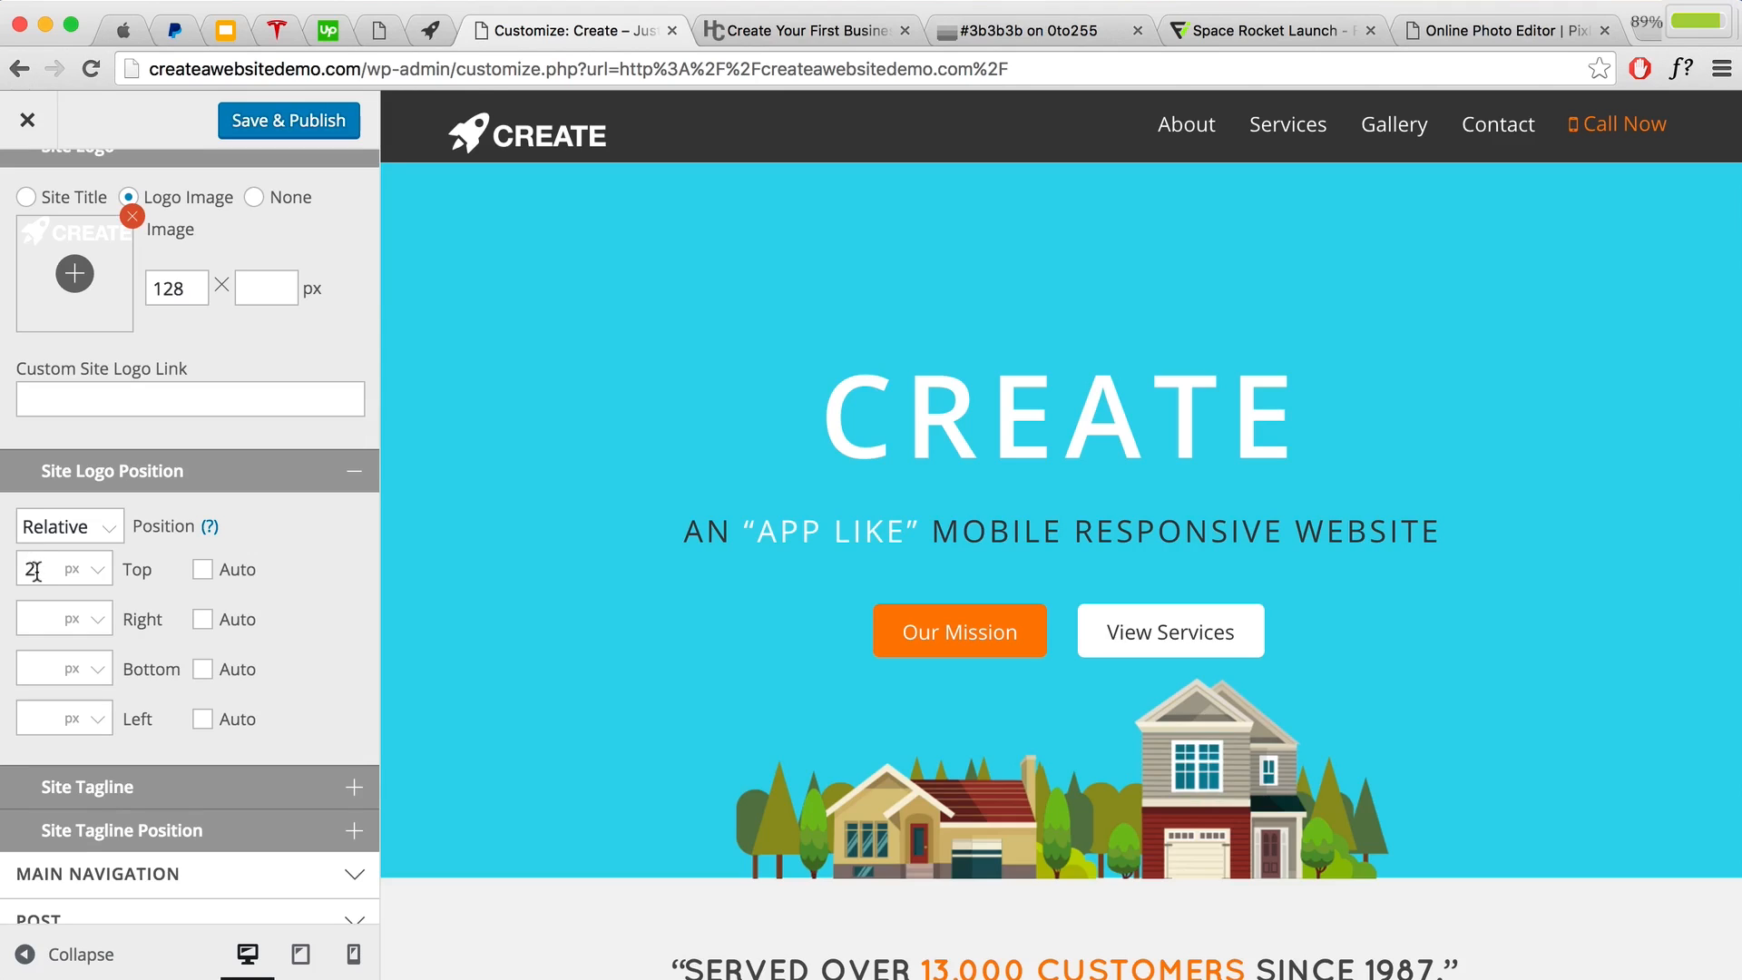
drag(37, 571, 10, 560)
key(BackSpace)
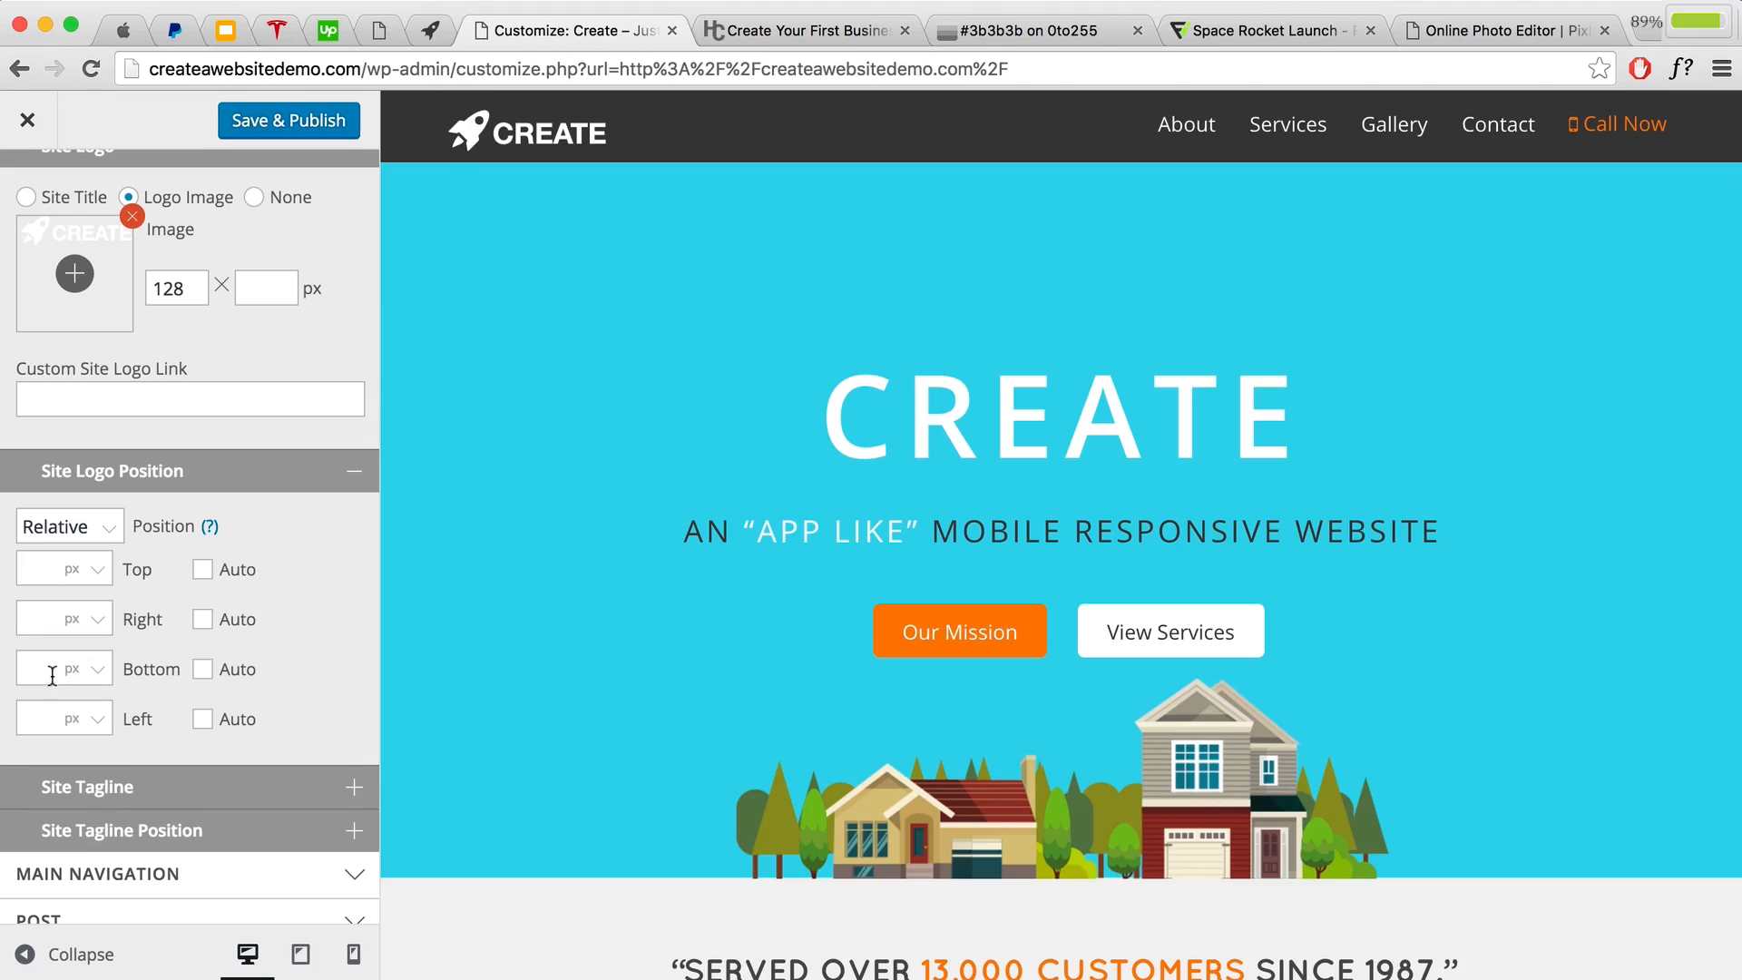
text(3)
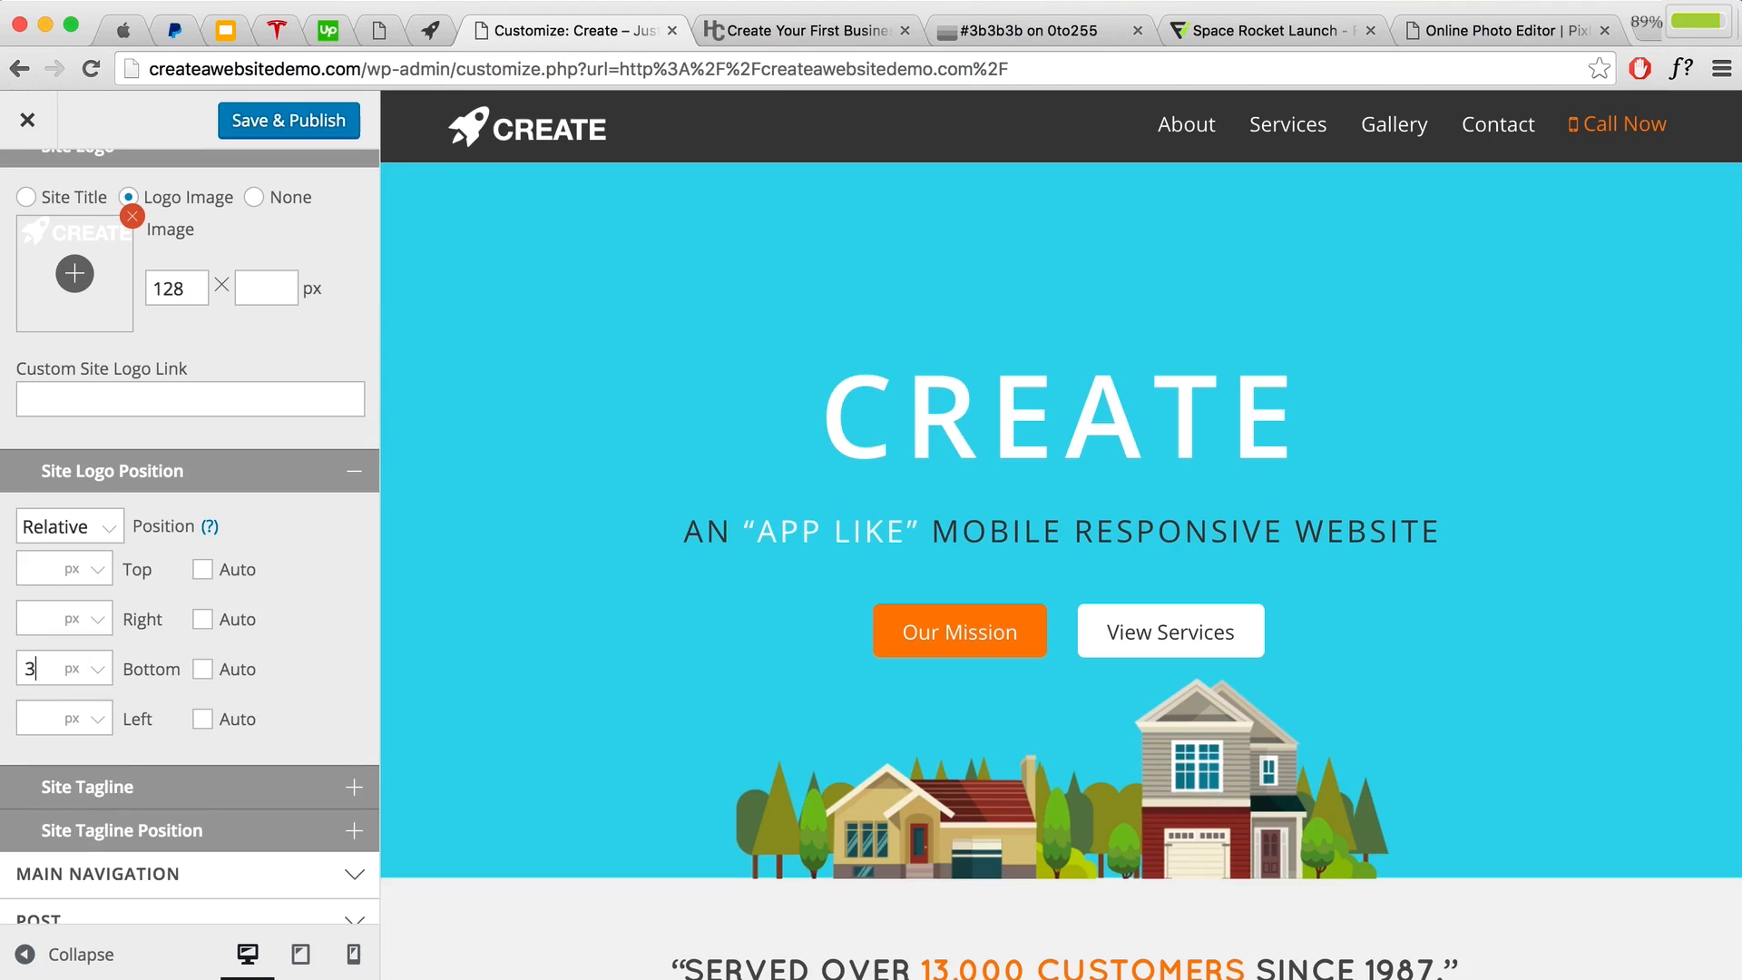
drag(58, 669, 10, 671)
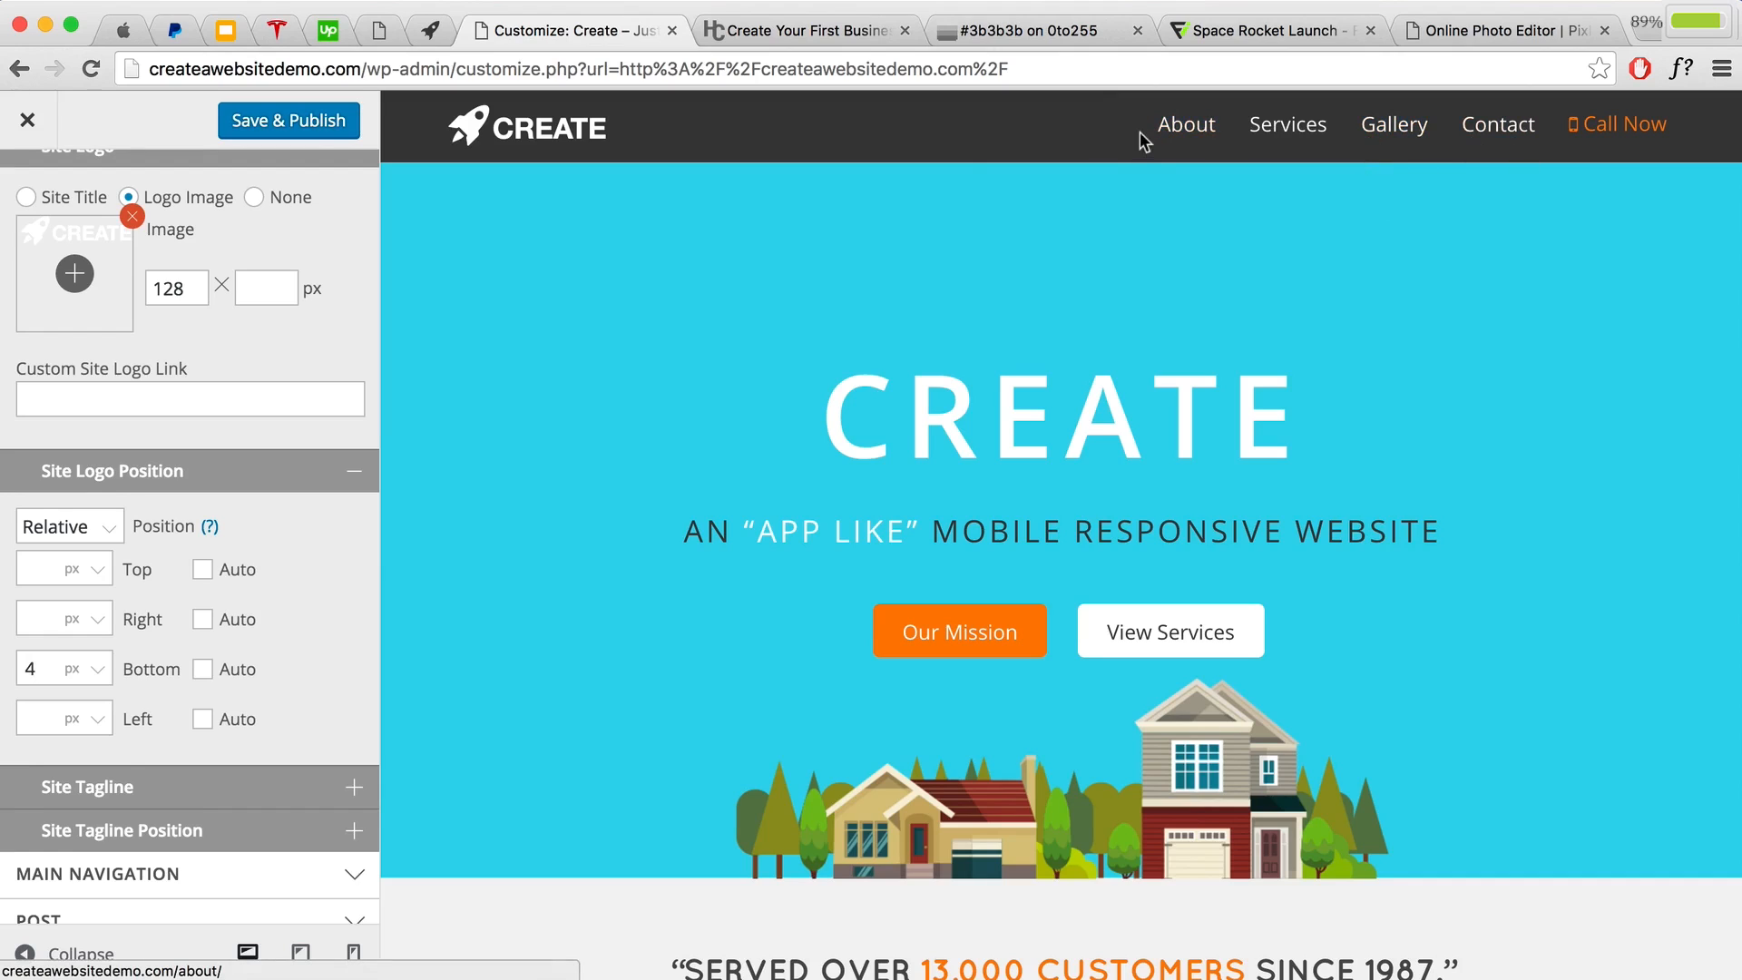
click(276, 133)
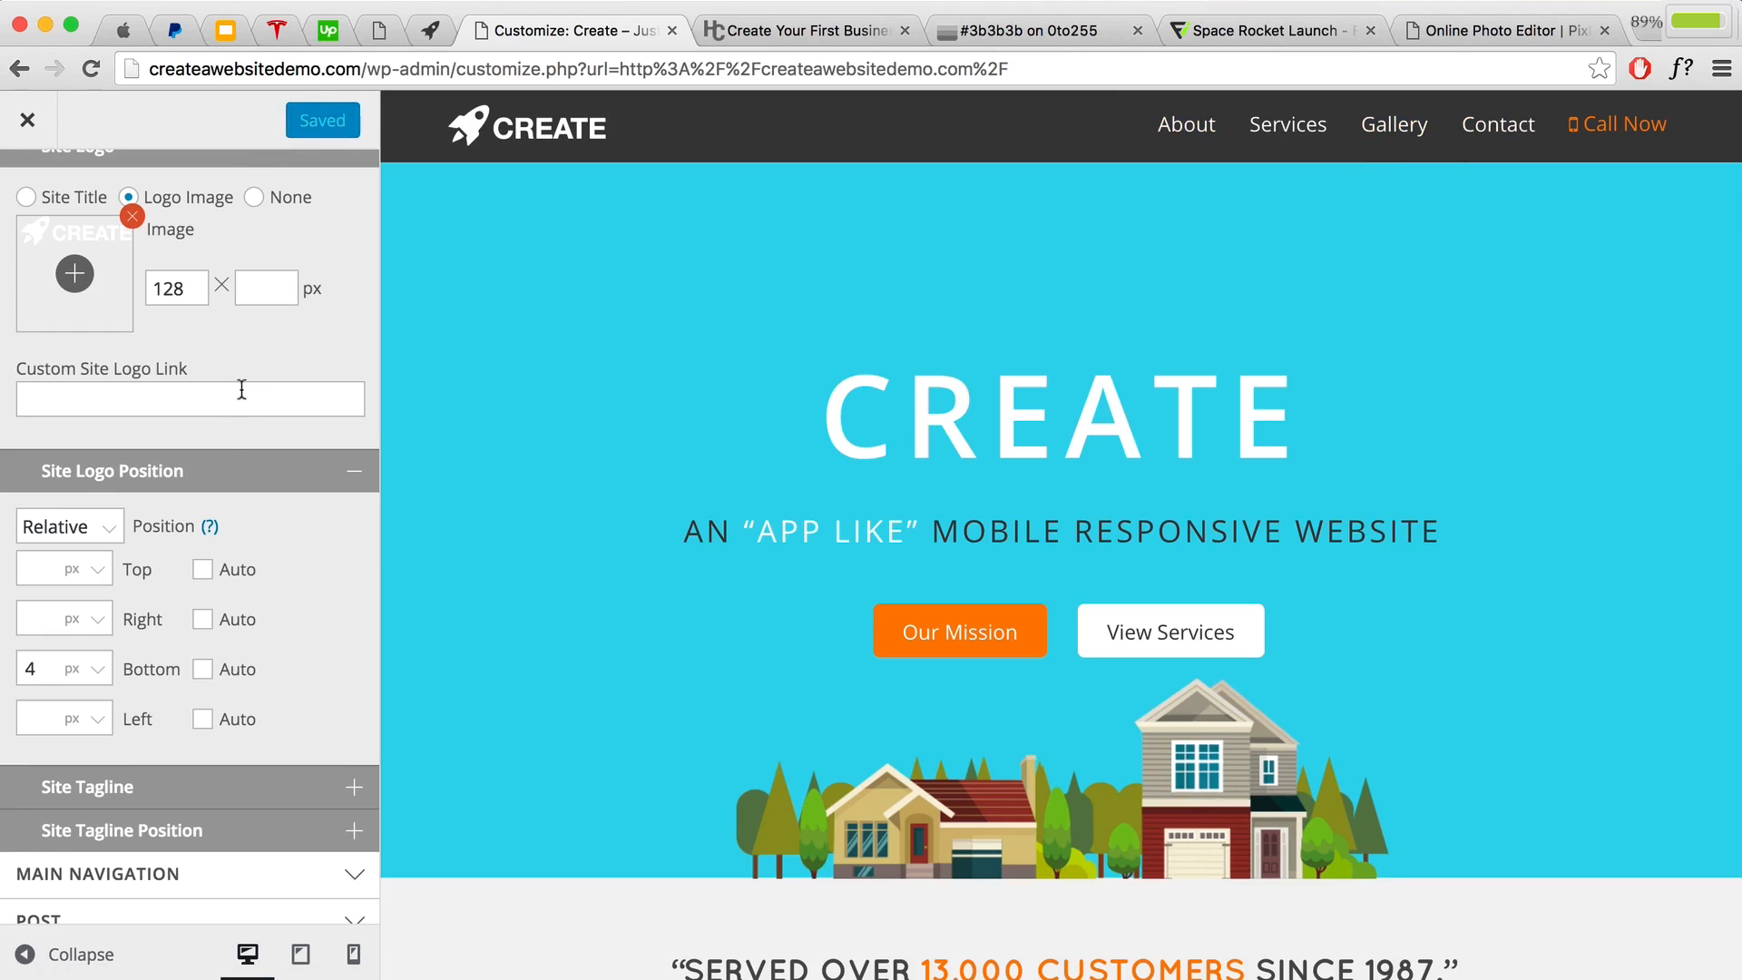
Step: Set the Main Navigation Menu Container to Relative with a 3 px top offset, publish, and close the customizer
scroll(241, 388, down, 5)
click(211, 651)
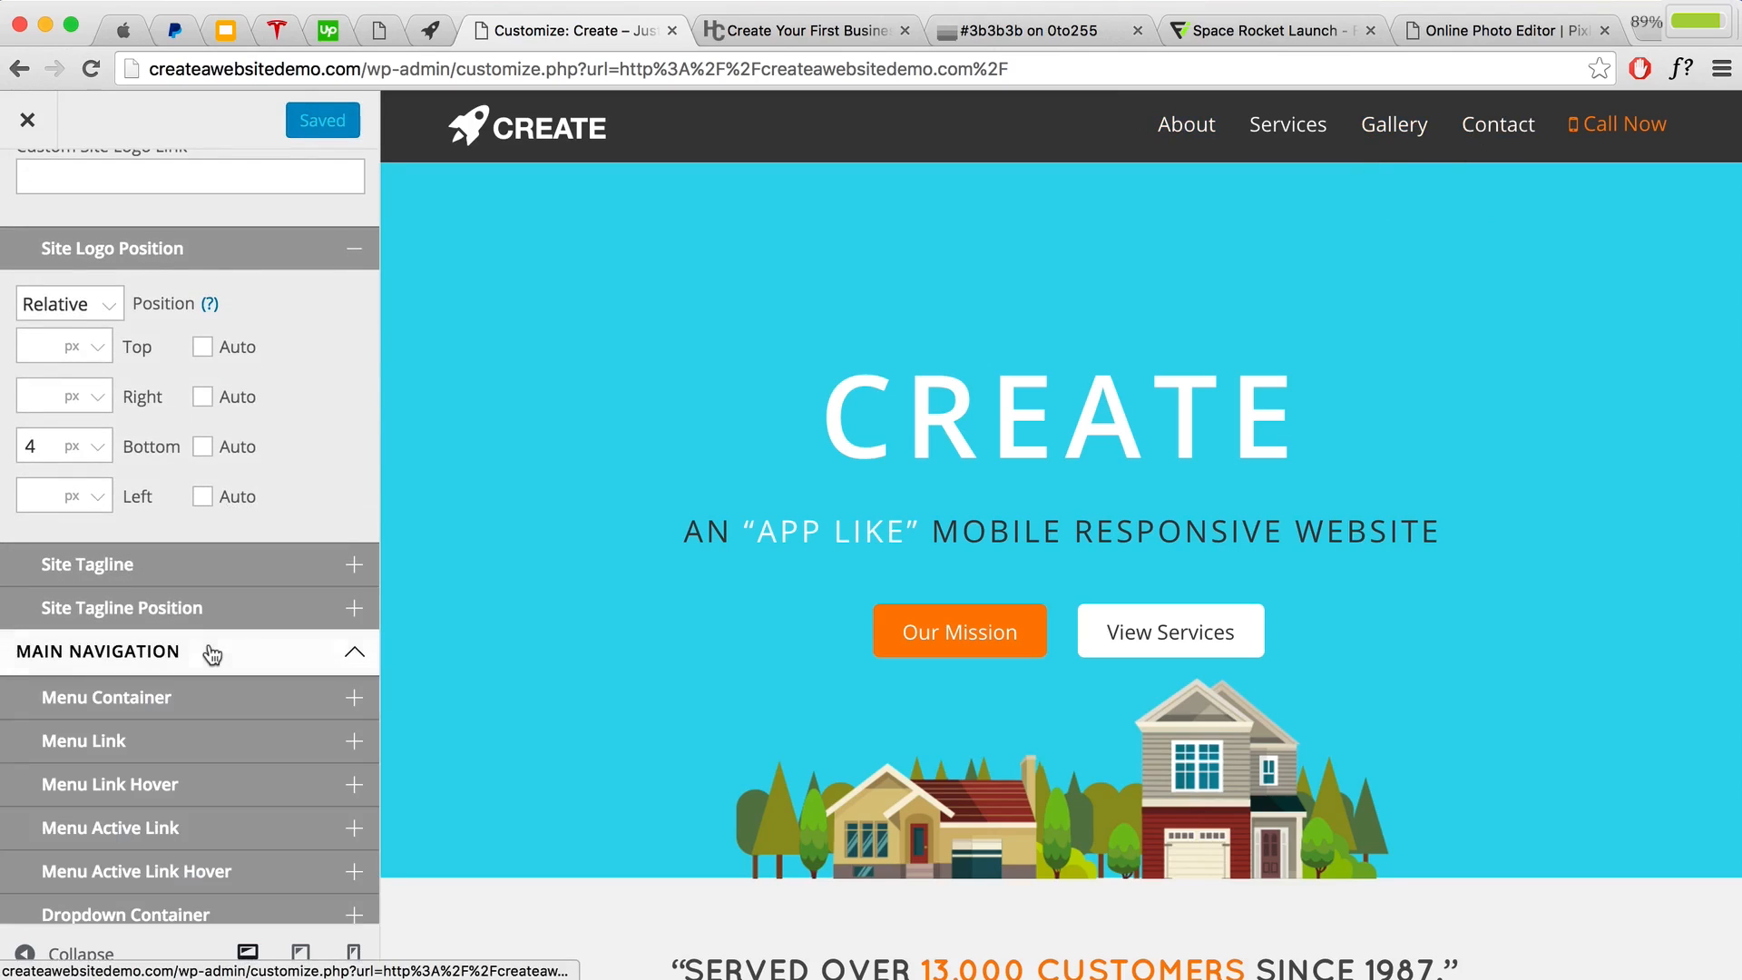
scroll(173, 635, down, 3)
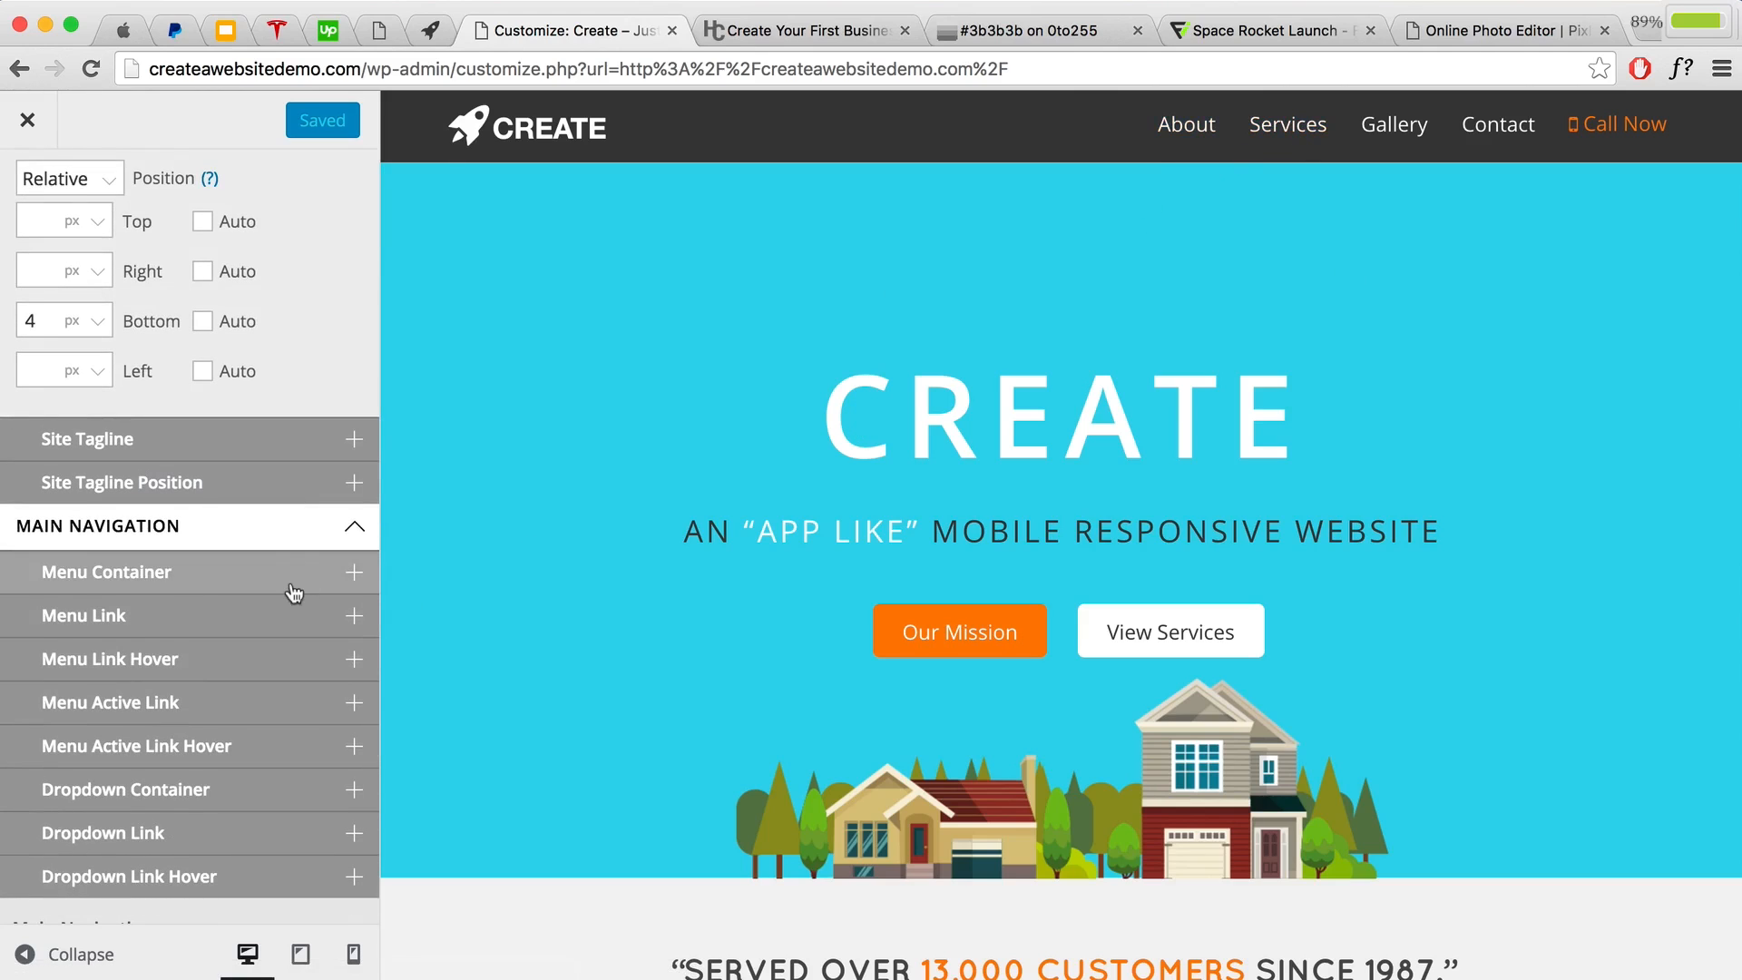
click(142, 575)
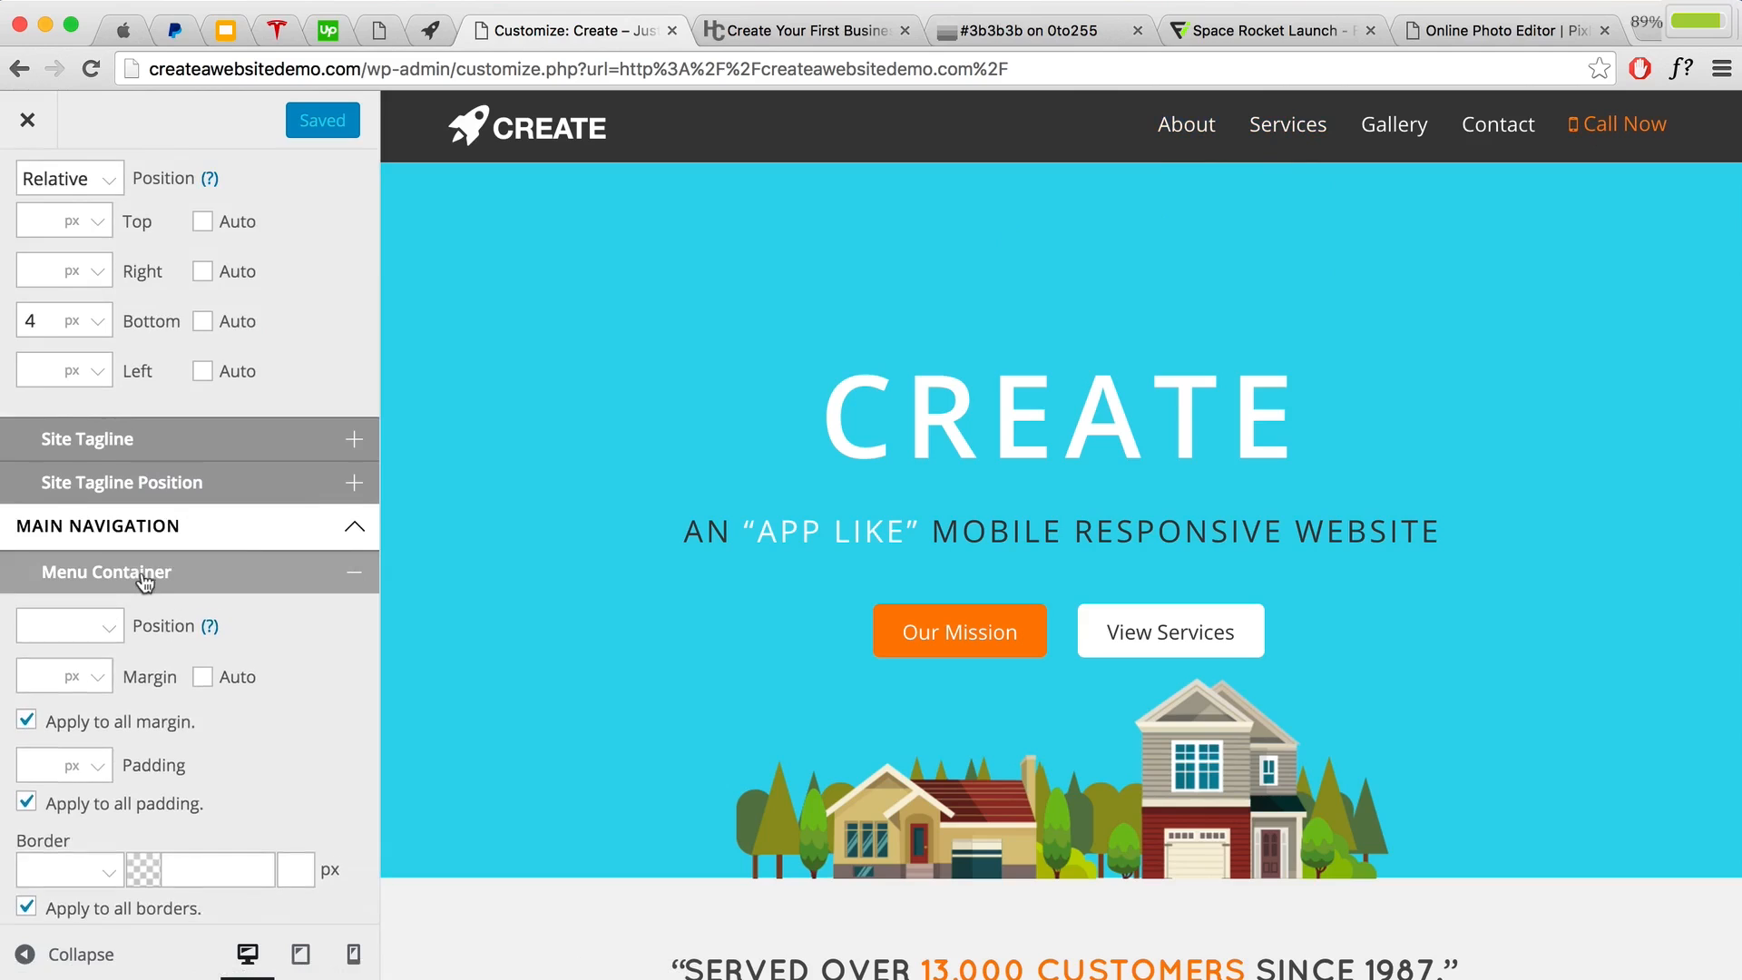
scroll(144, 581, down, 4)
click(101, 478)
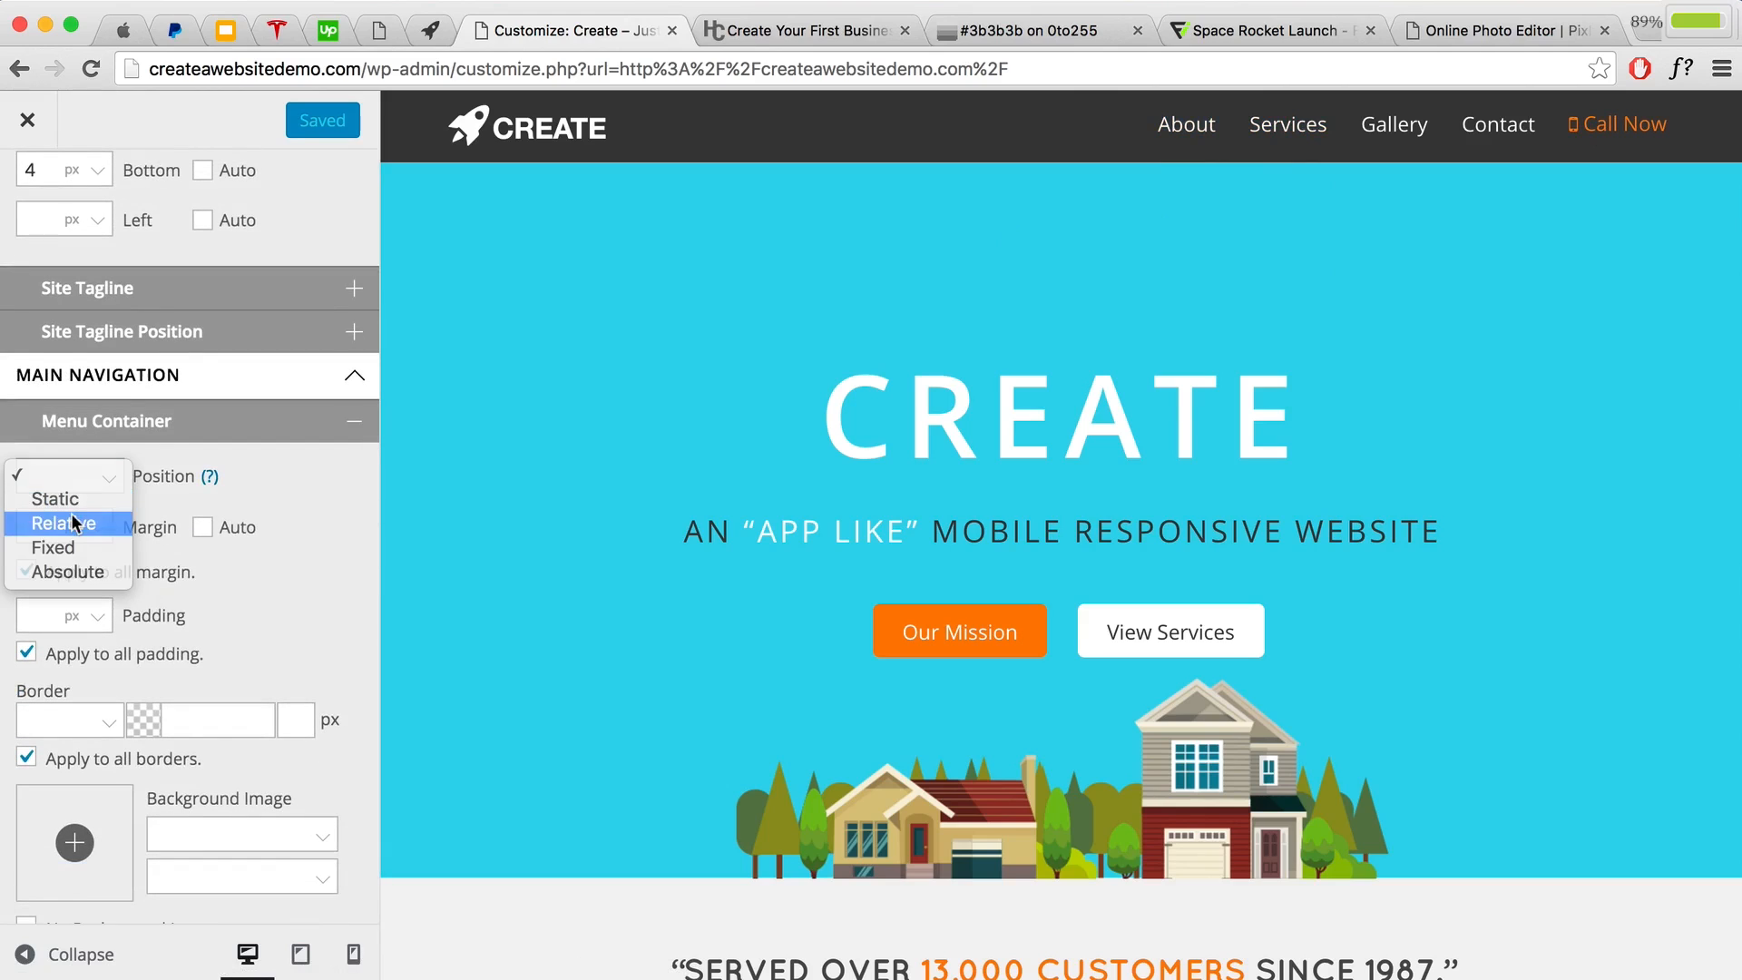
click(76, 523)
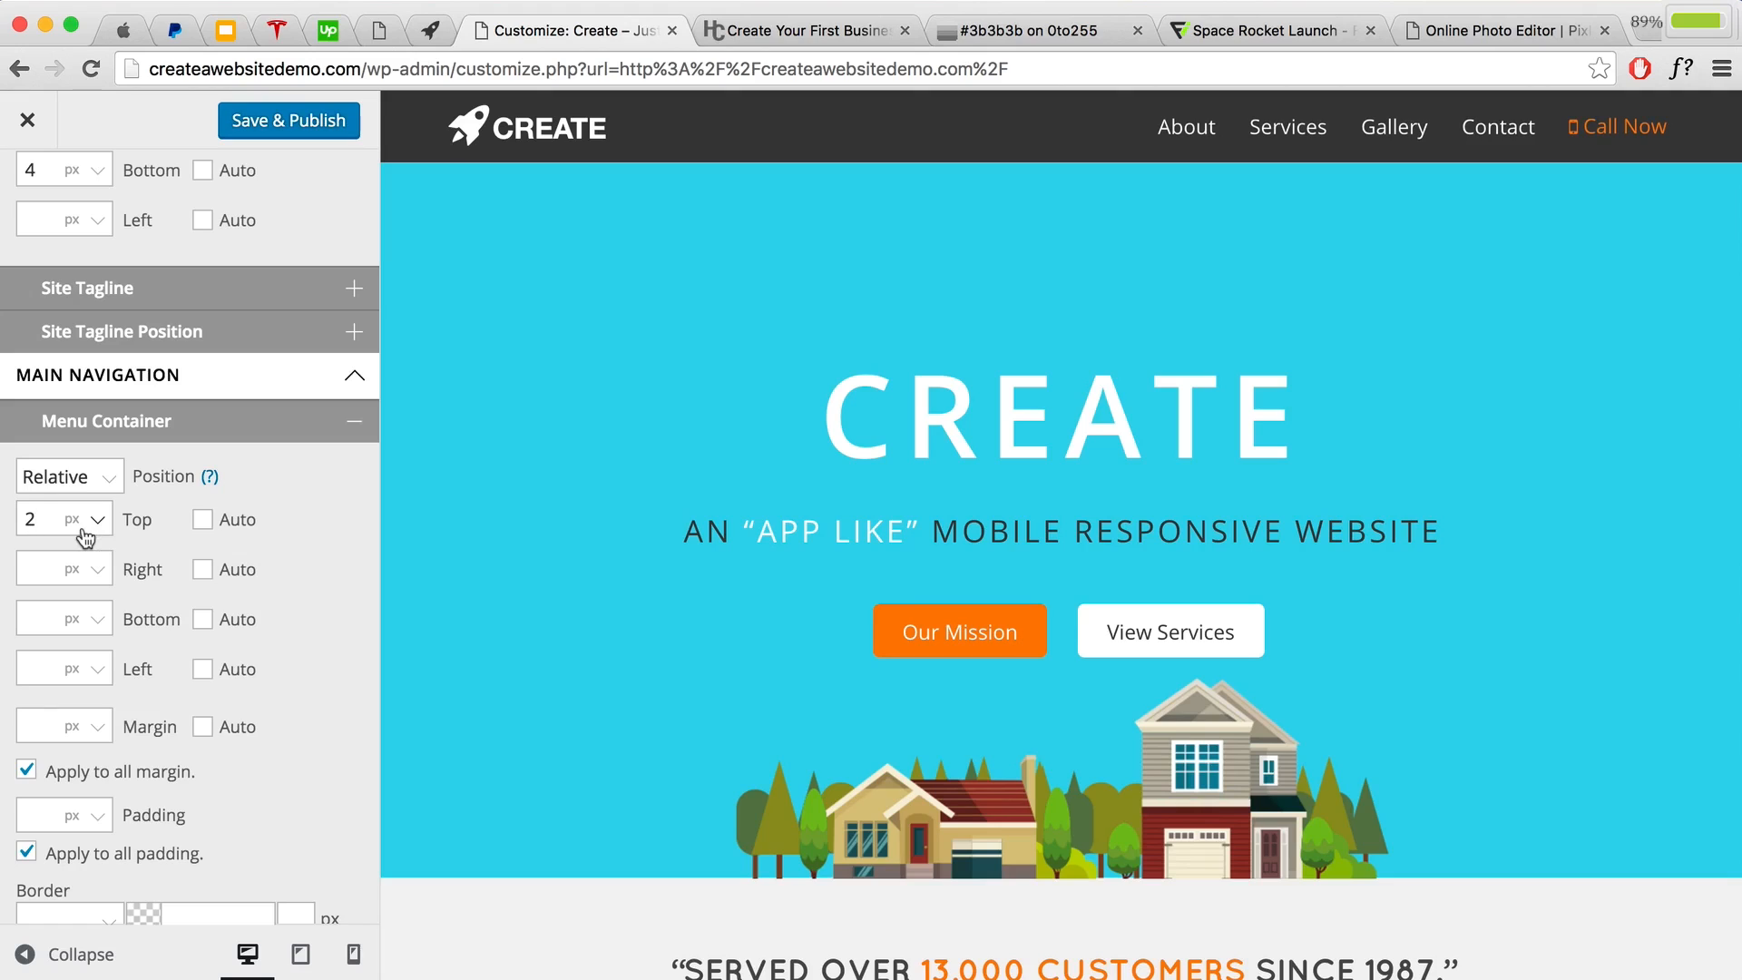
text(3)
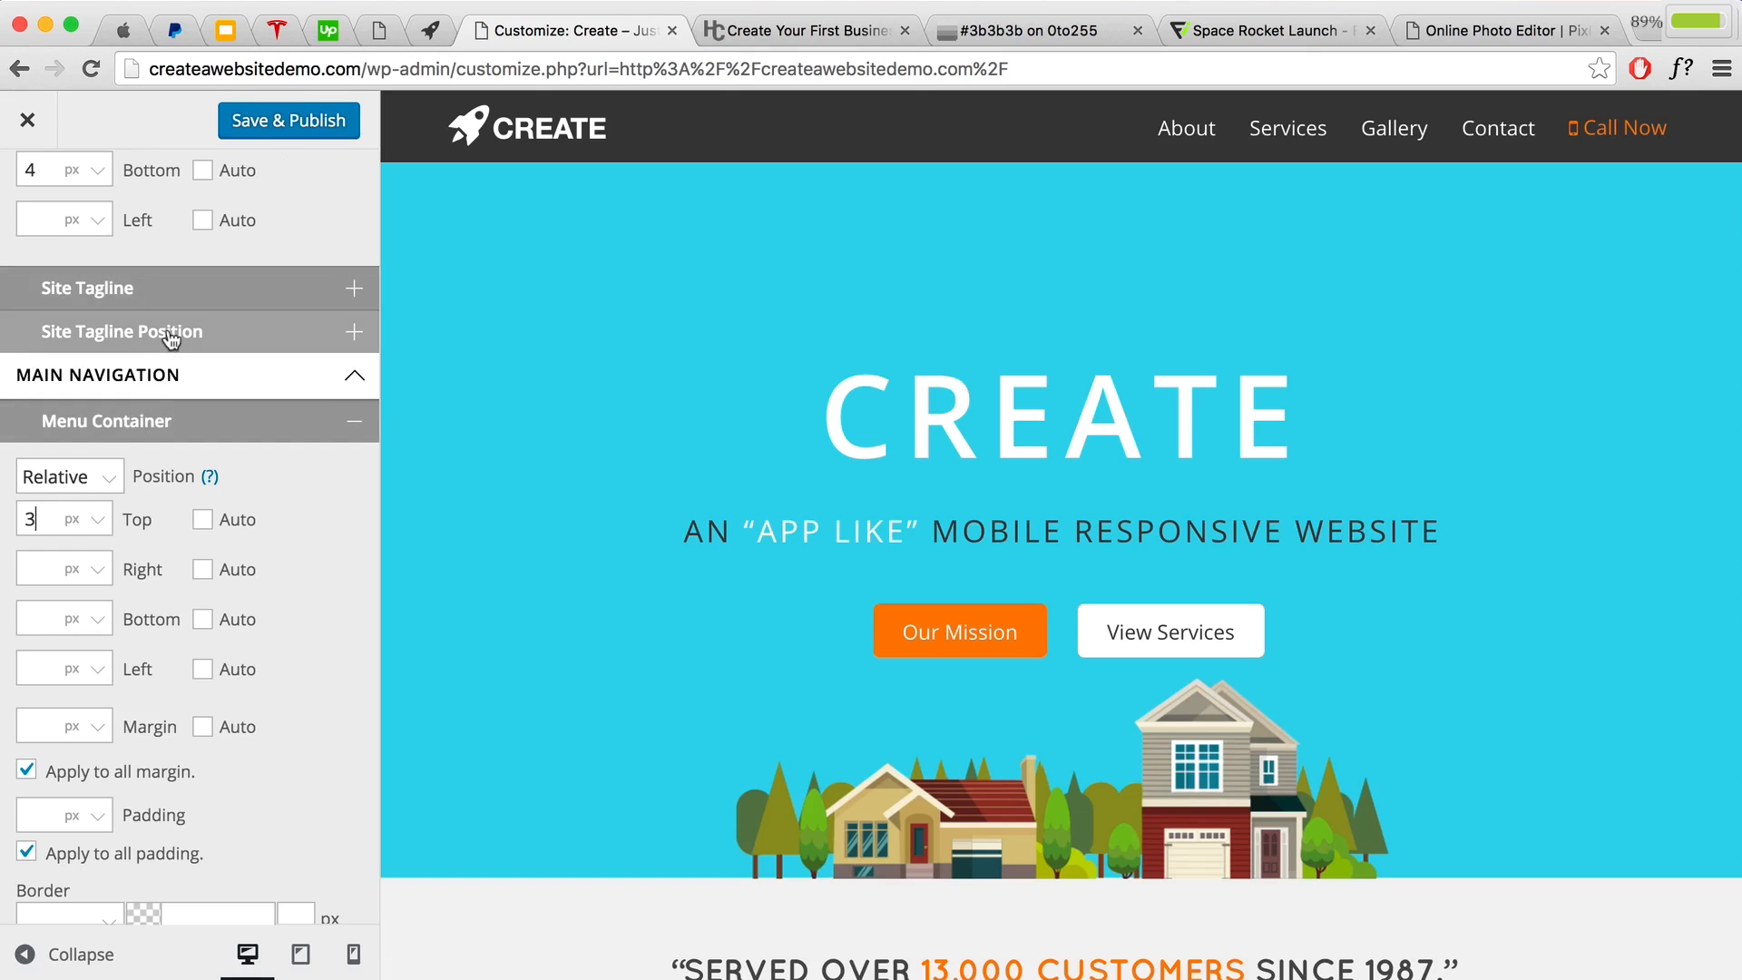
click(272, 119)
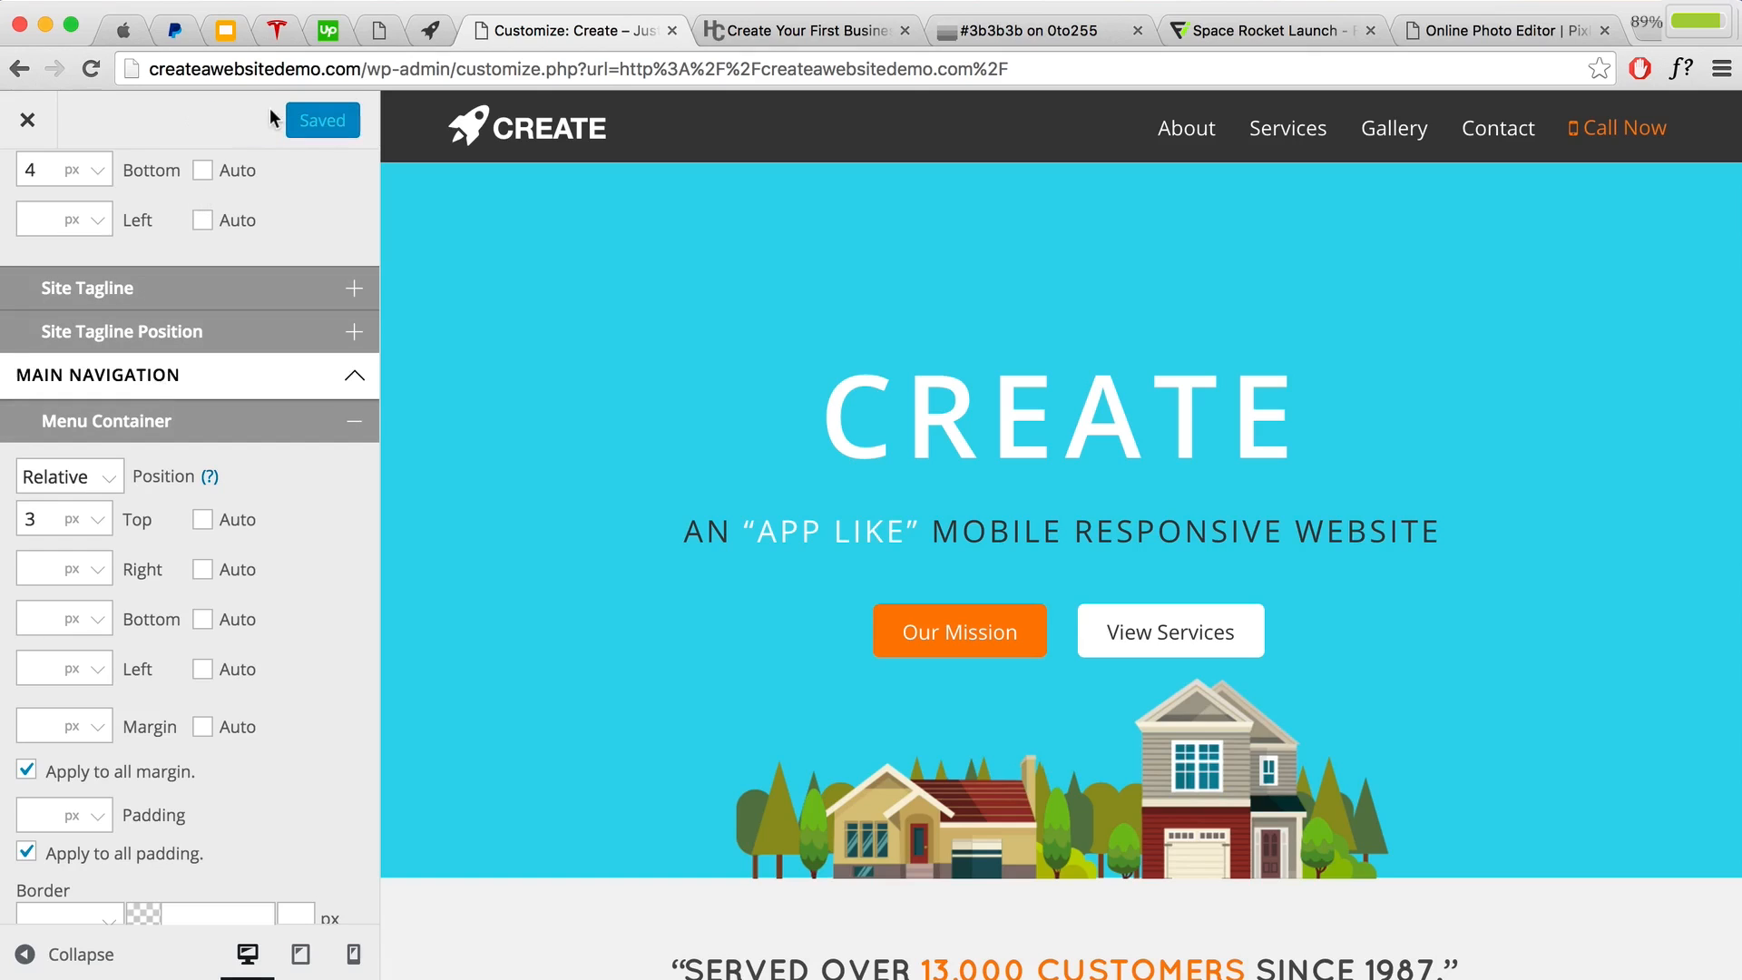
click(30, 129)
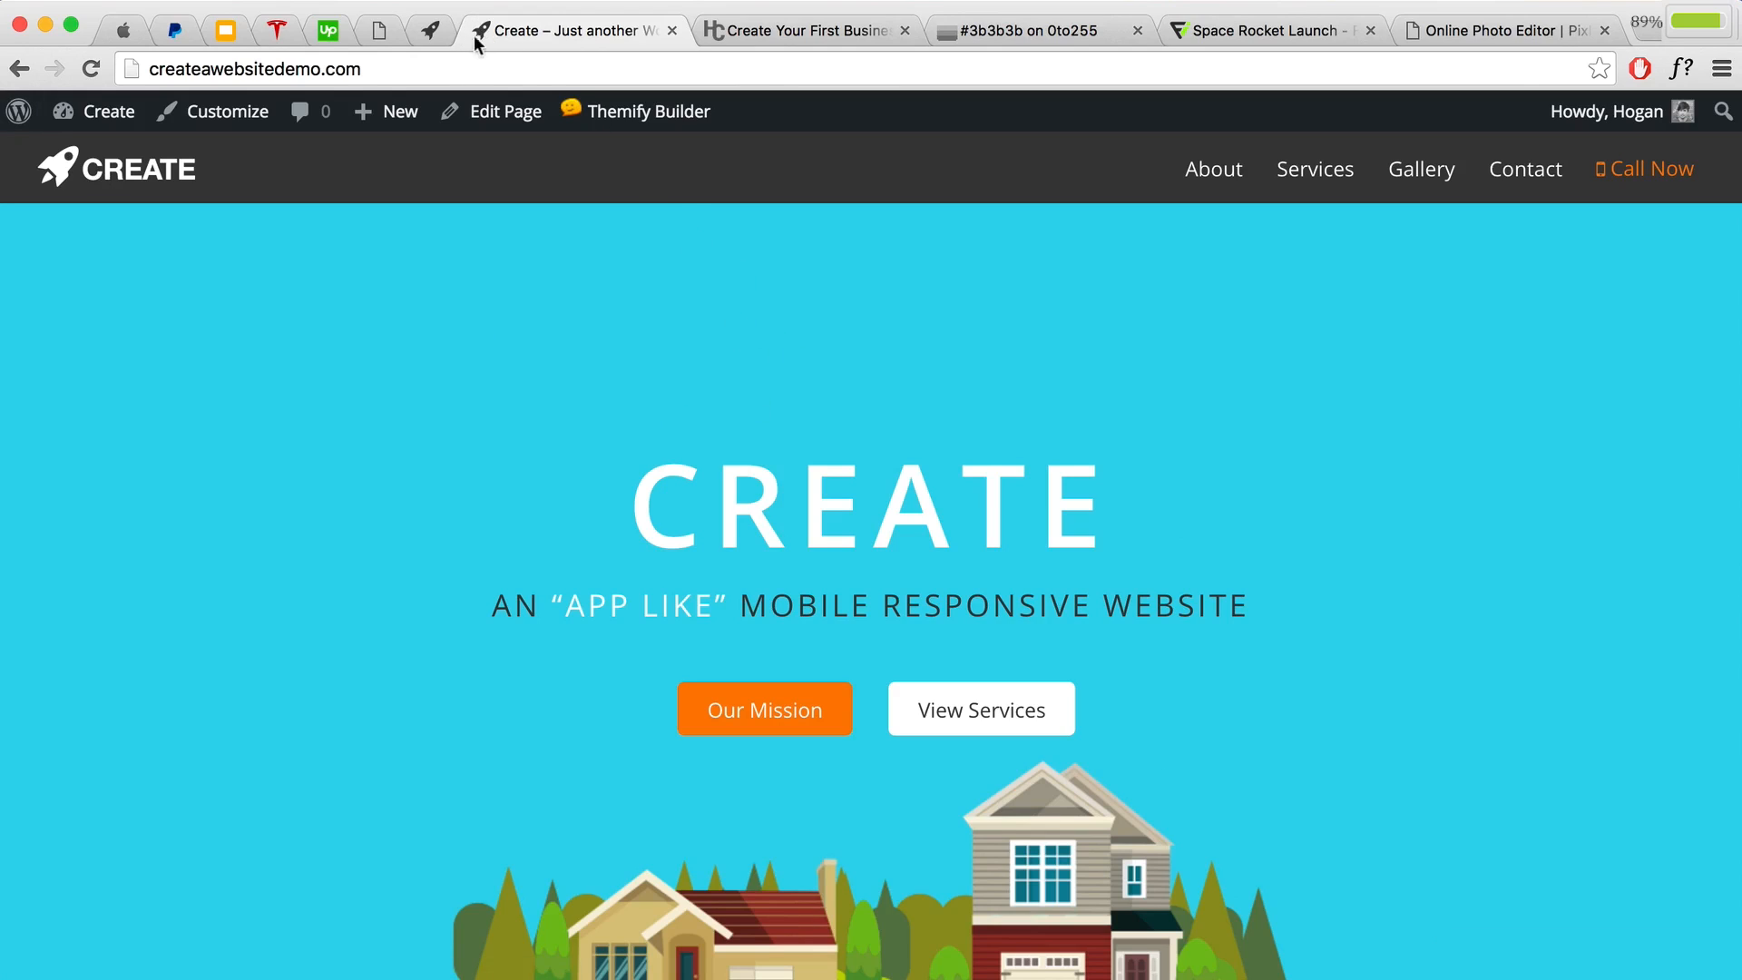
Step: Set space-rocket-launch-favicon.png as the Themify Custom Favicon, save, and show the Theme Settings section
click(105, 159)
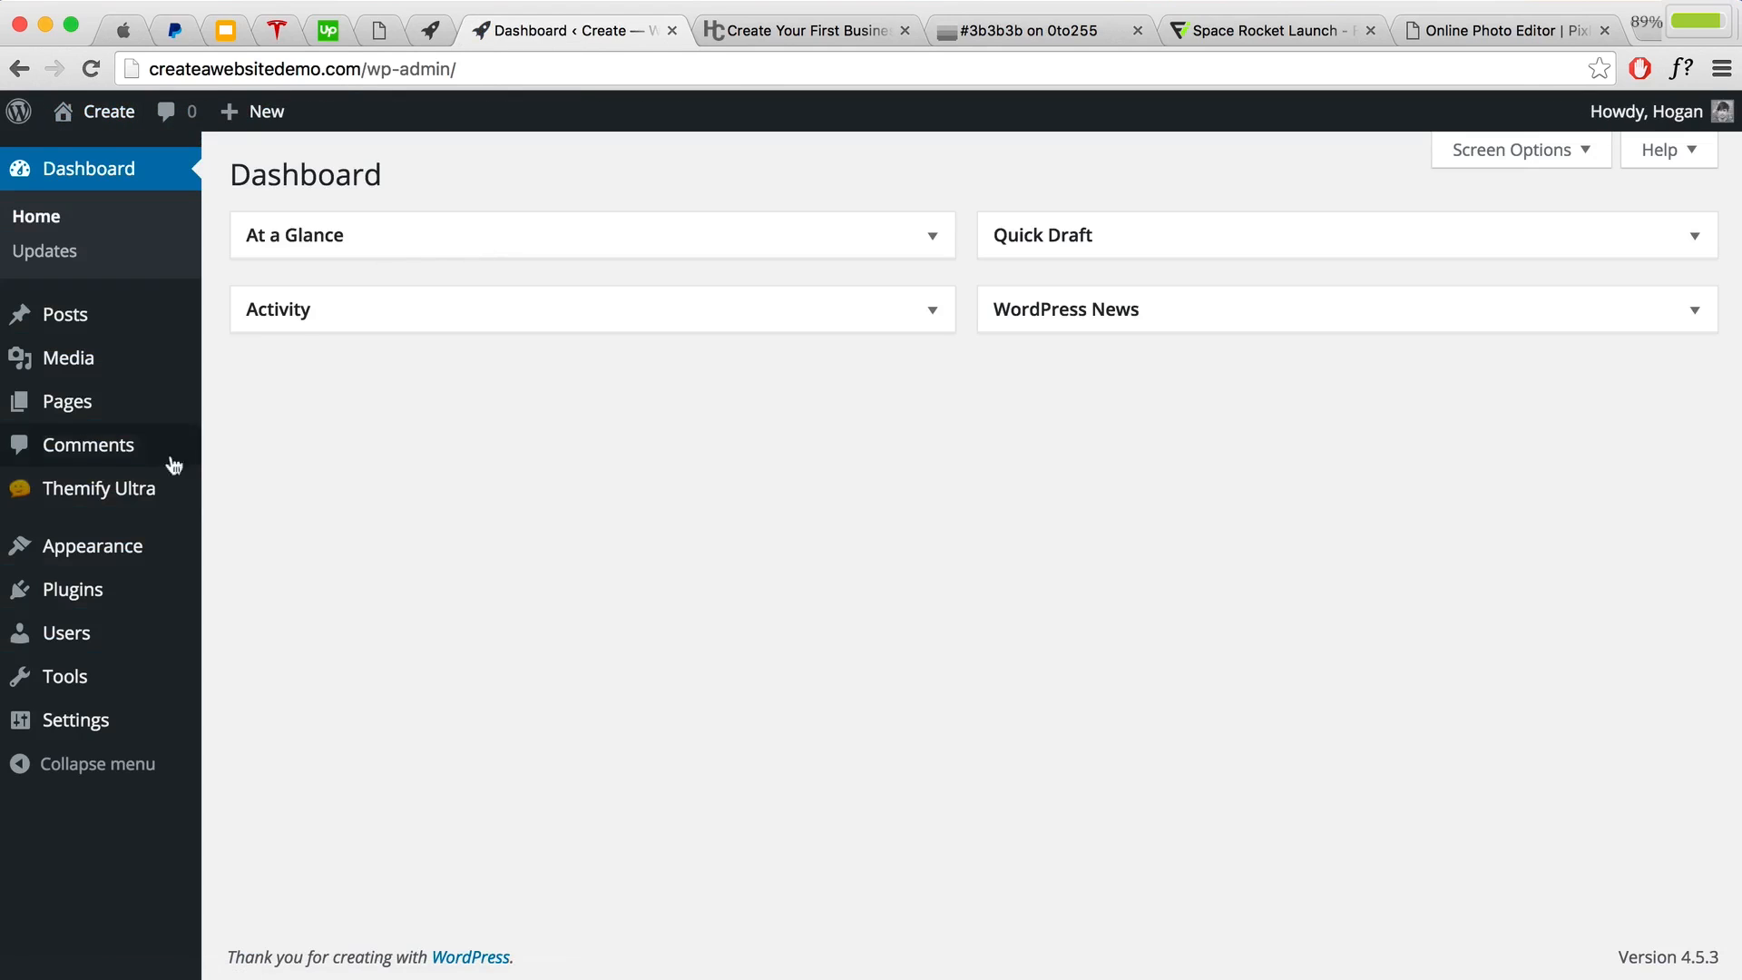
mouse_move(140, 493)
click(241, 489)
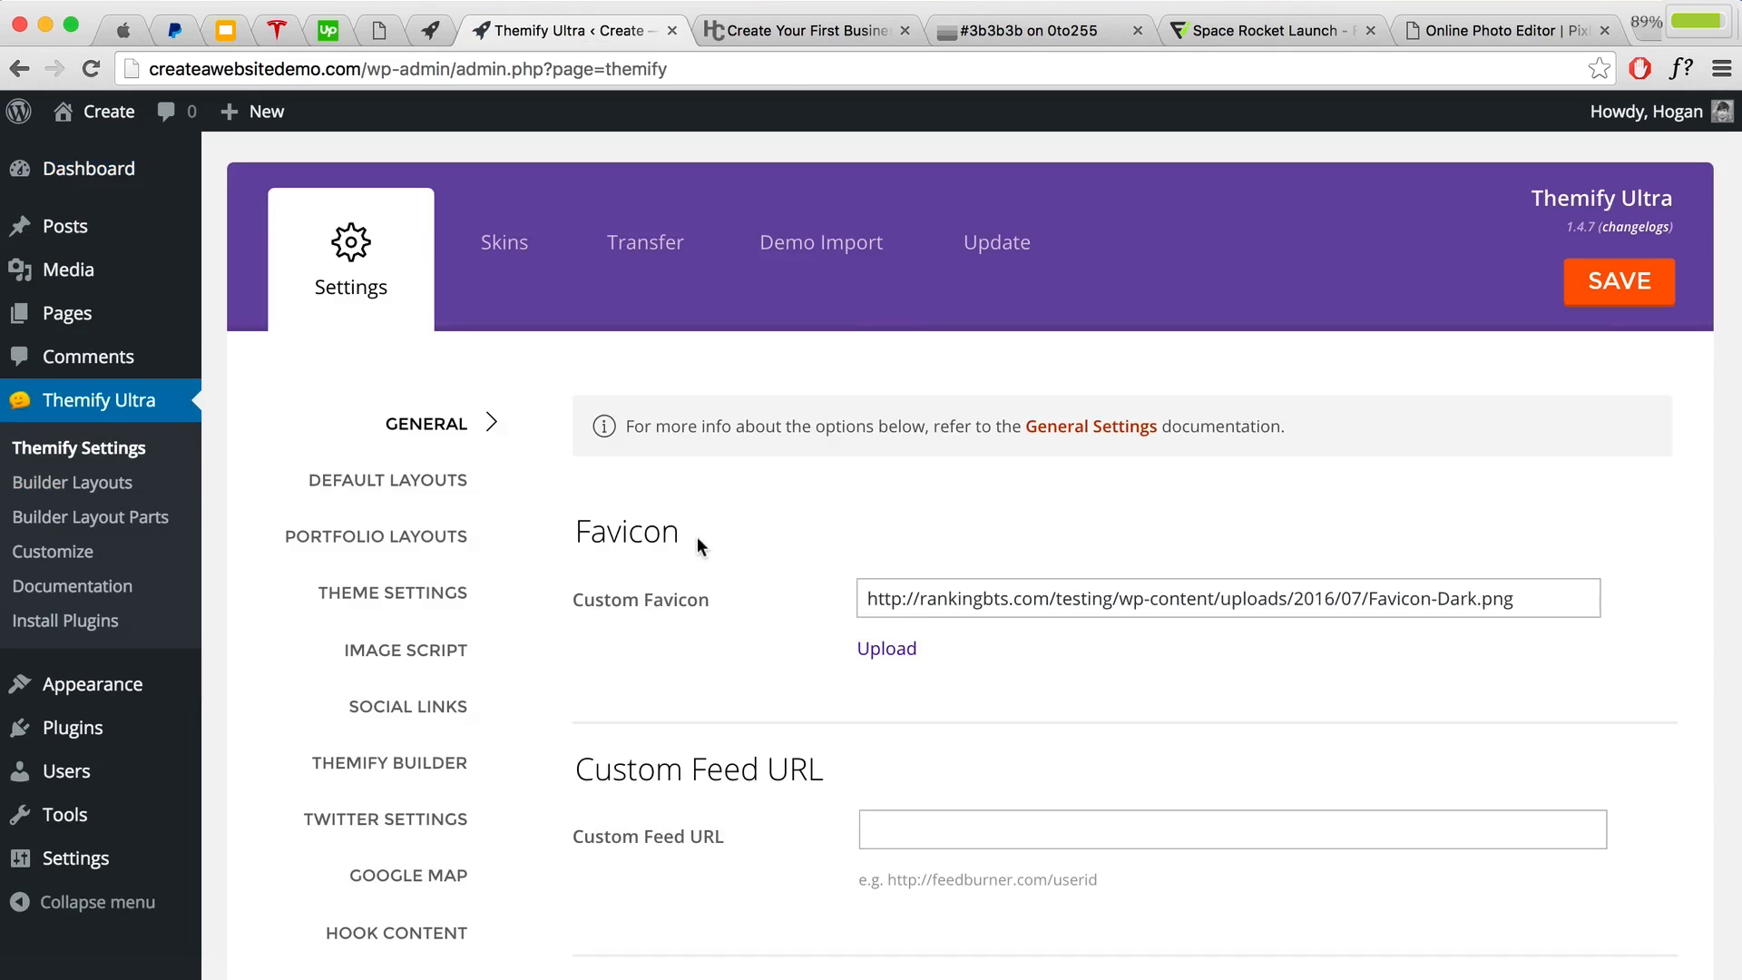
drag(697, 538, 578, 532)
drag(1094, 552, 1336, 592)
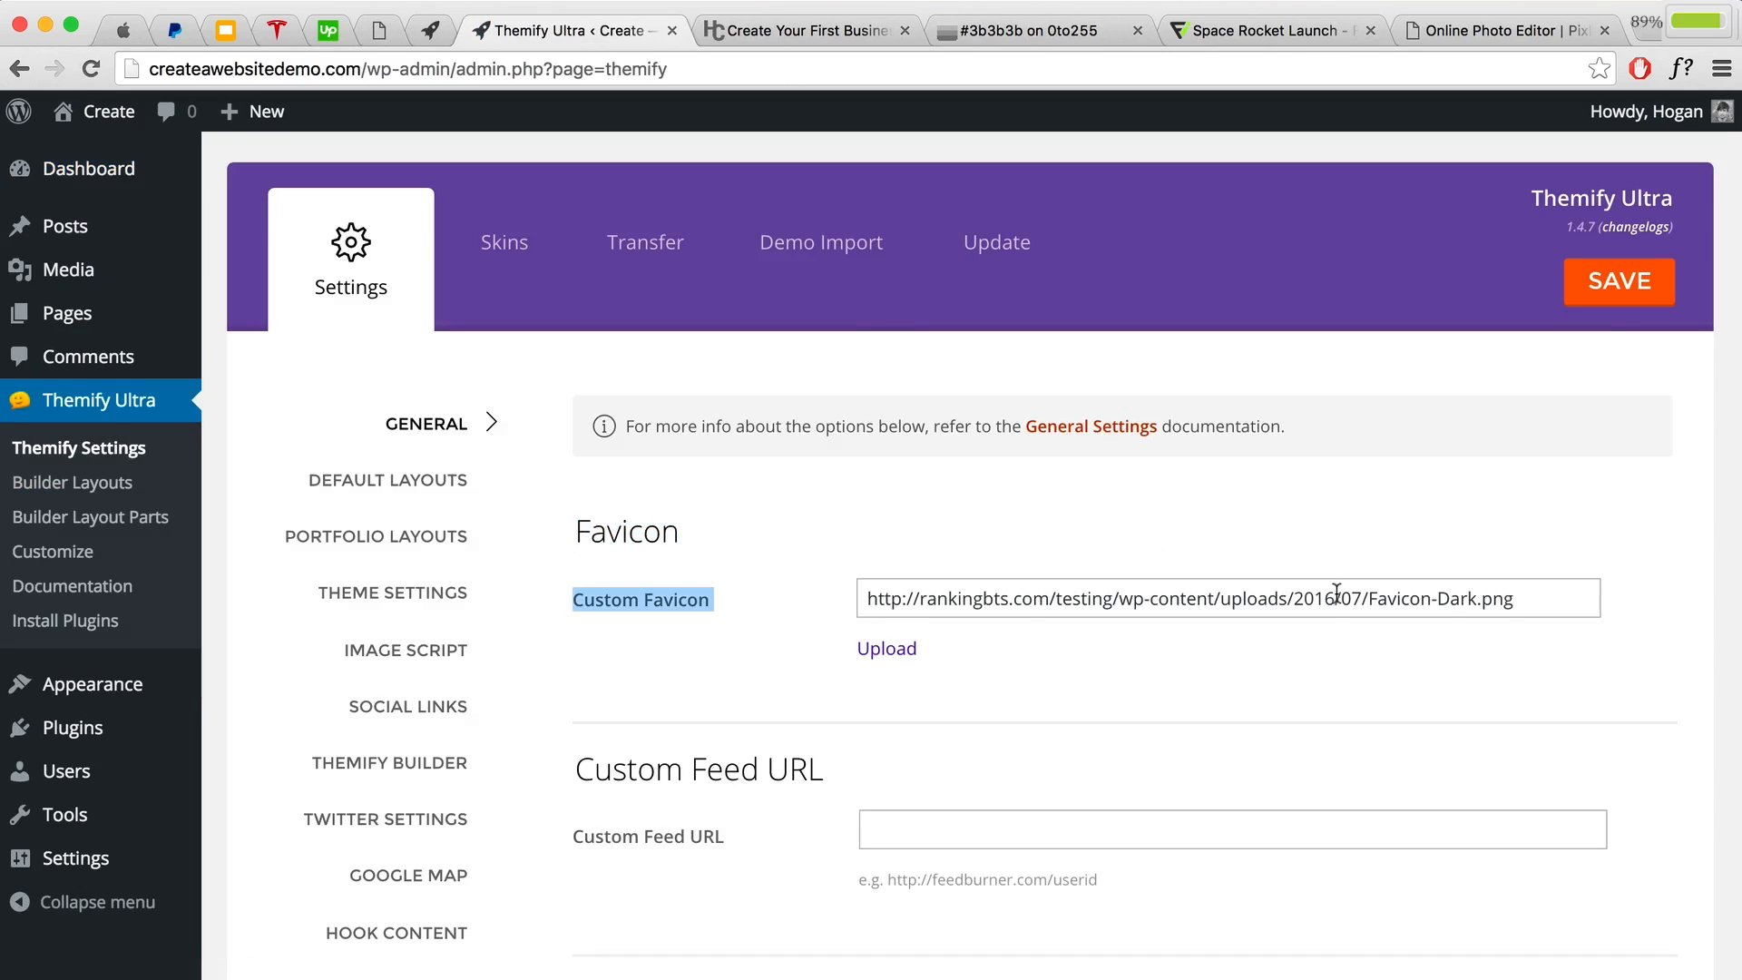
click(889, 662)
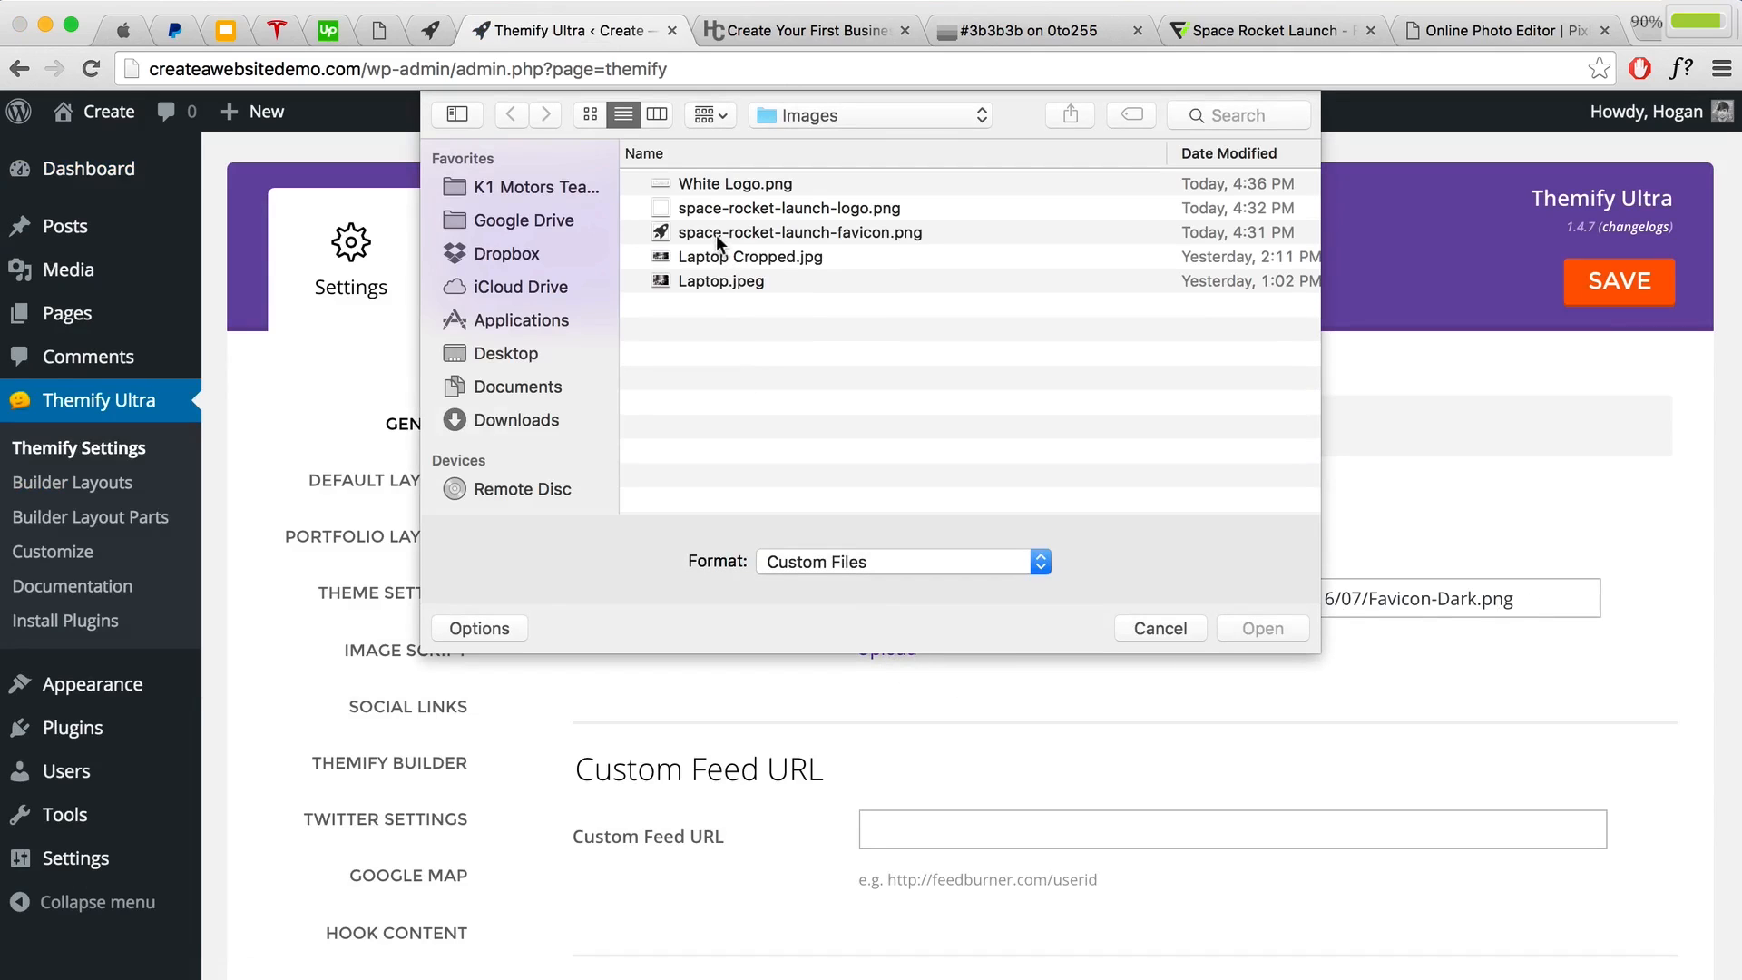
click(716, 234)
click(1234, 628)
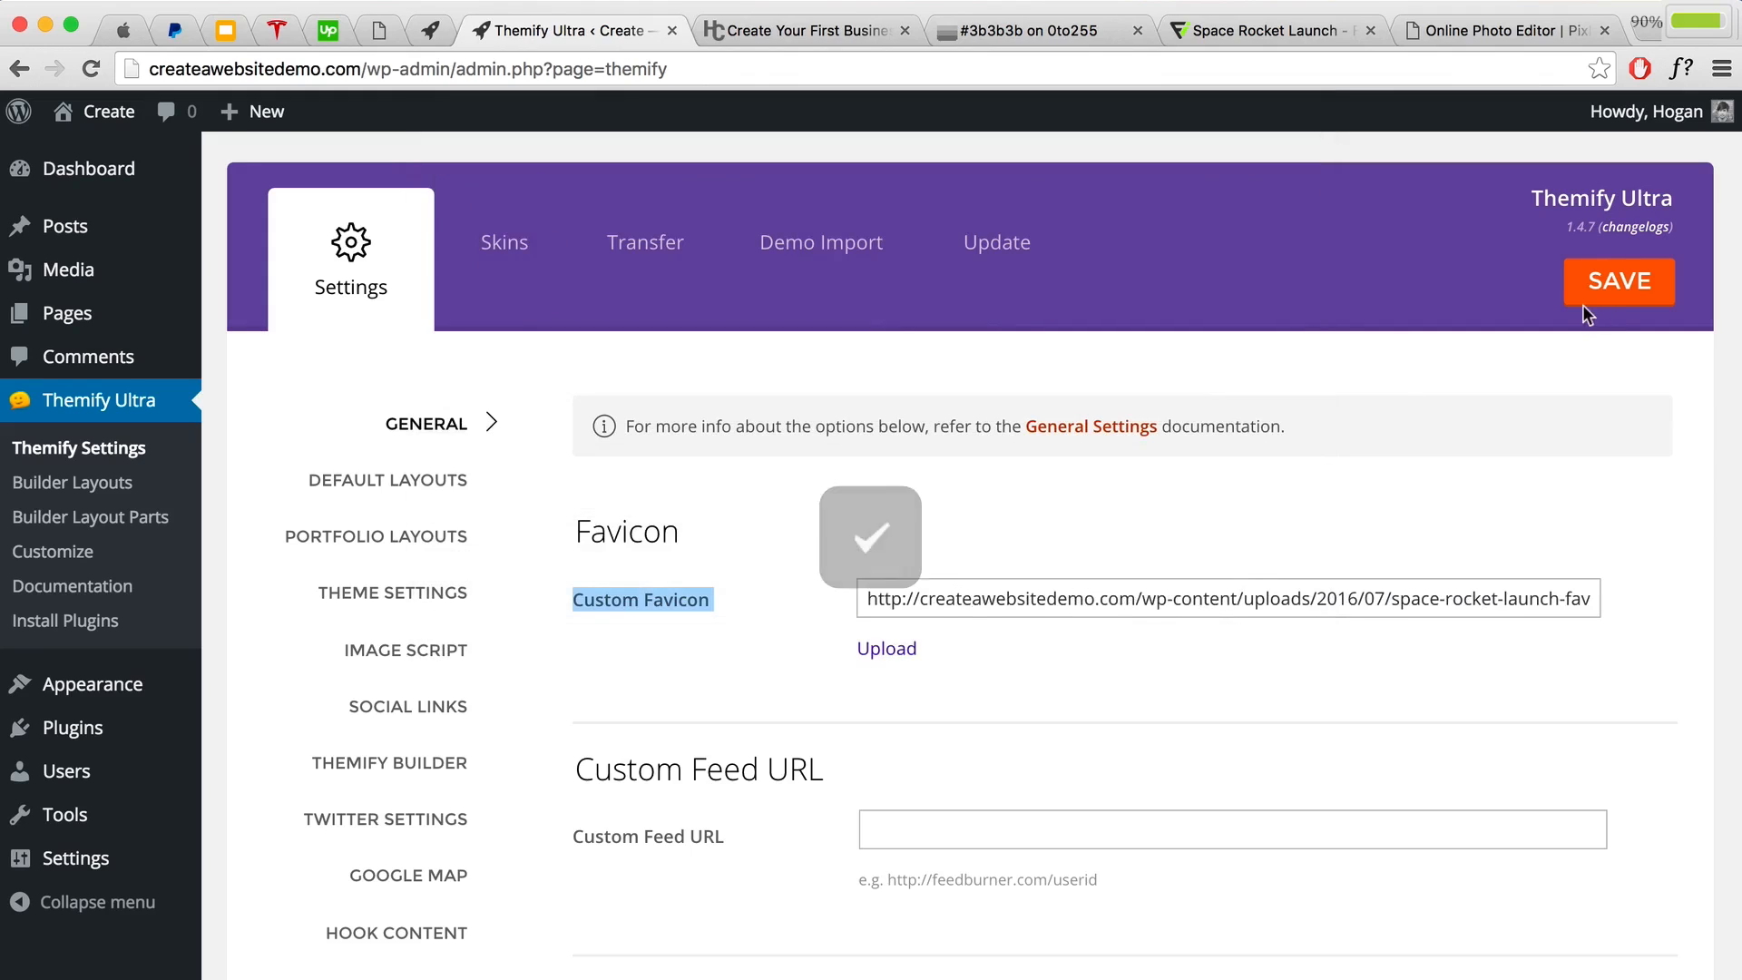
click(1604, 292)
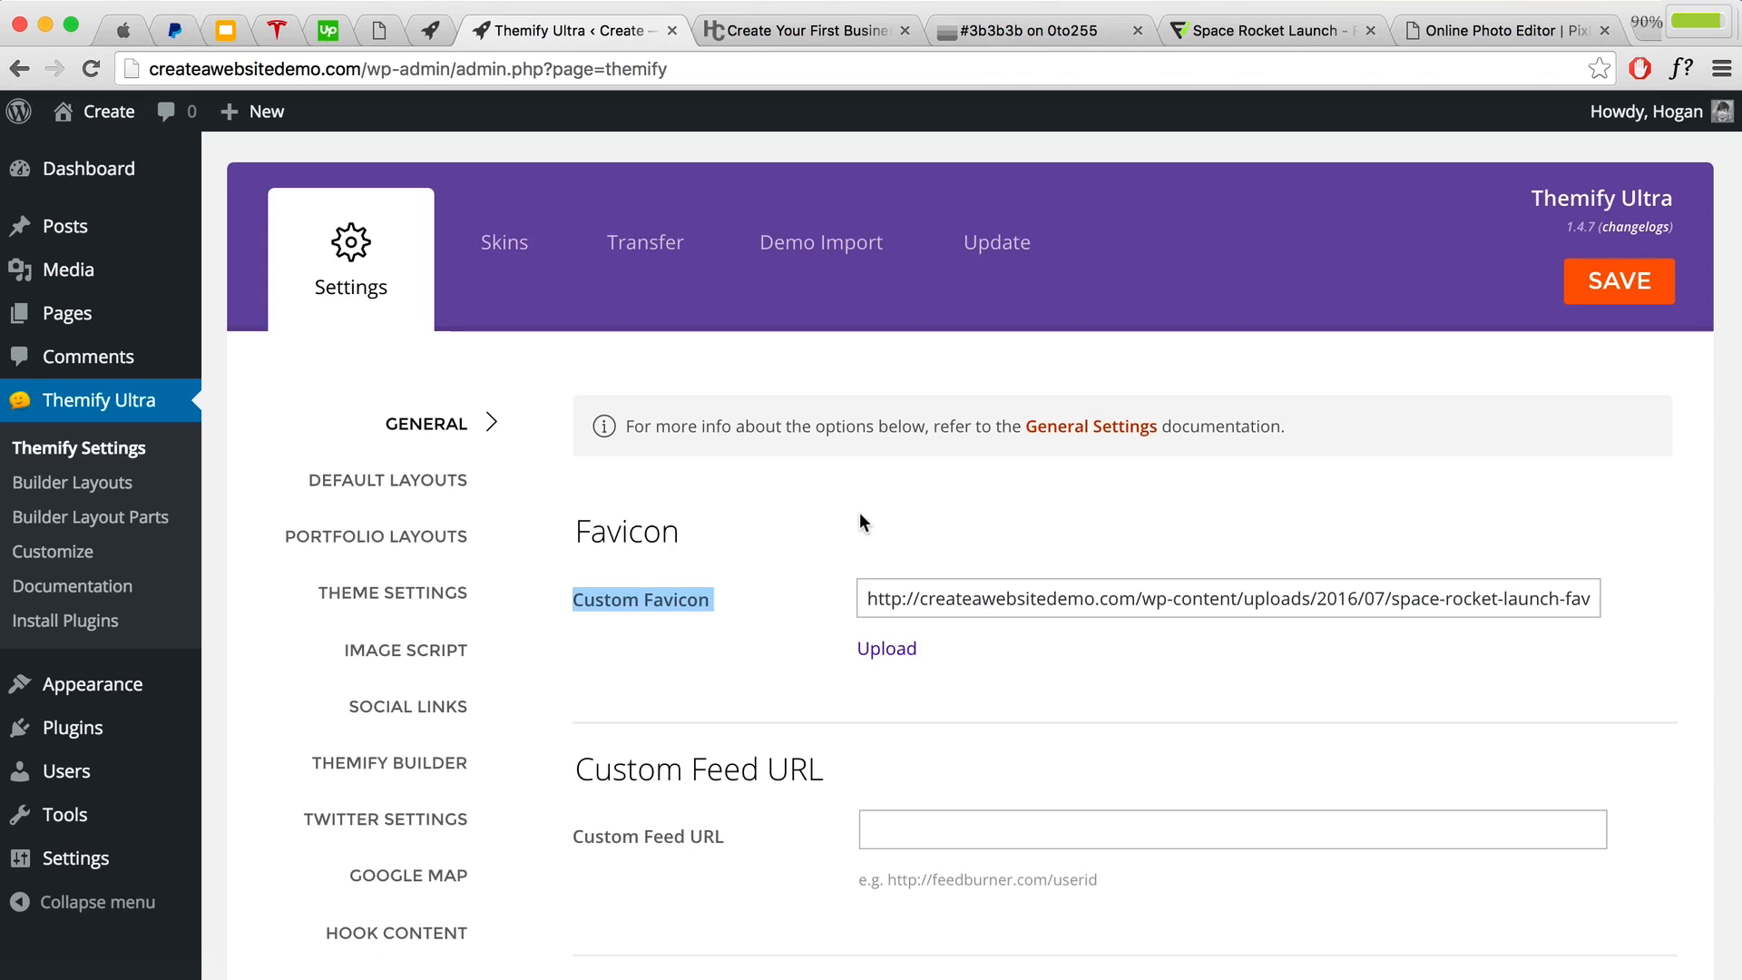
scroll(844, 435, down, 2)
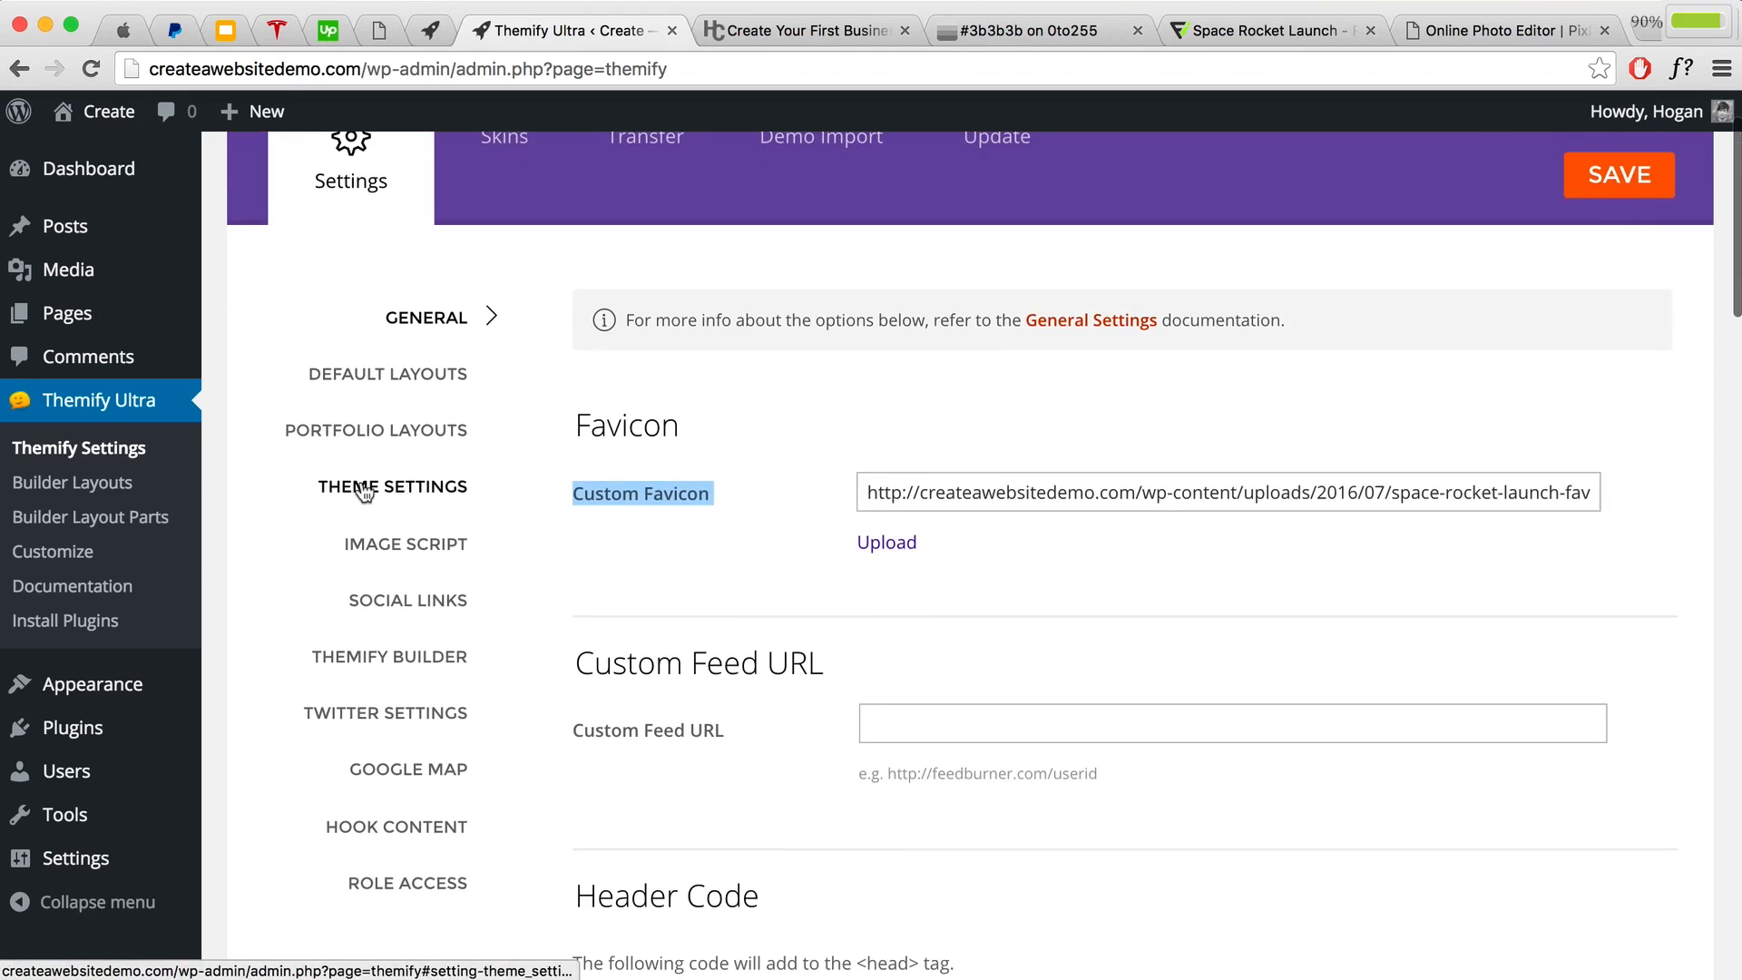
click(406, 490)
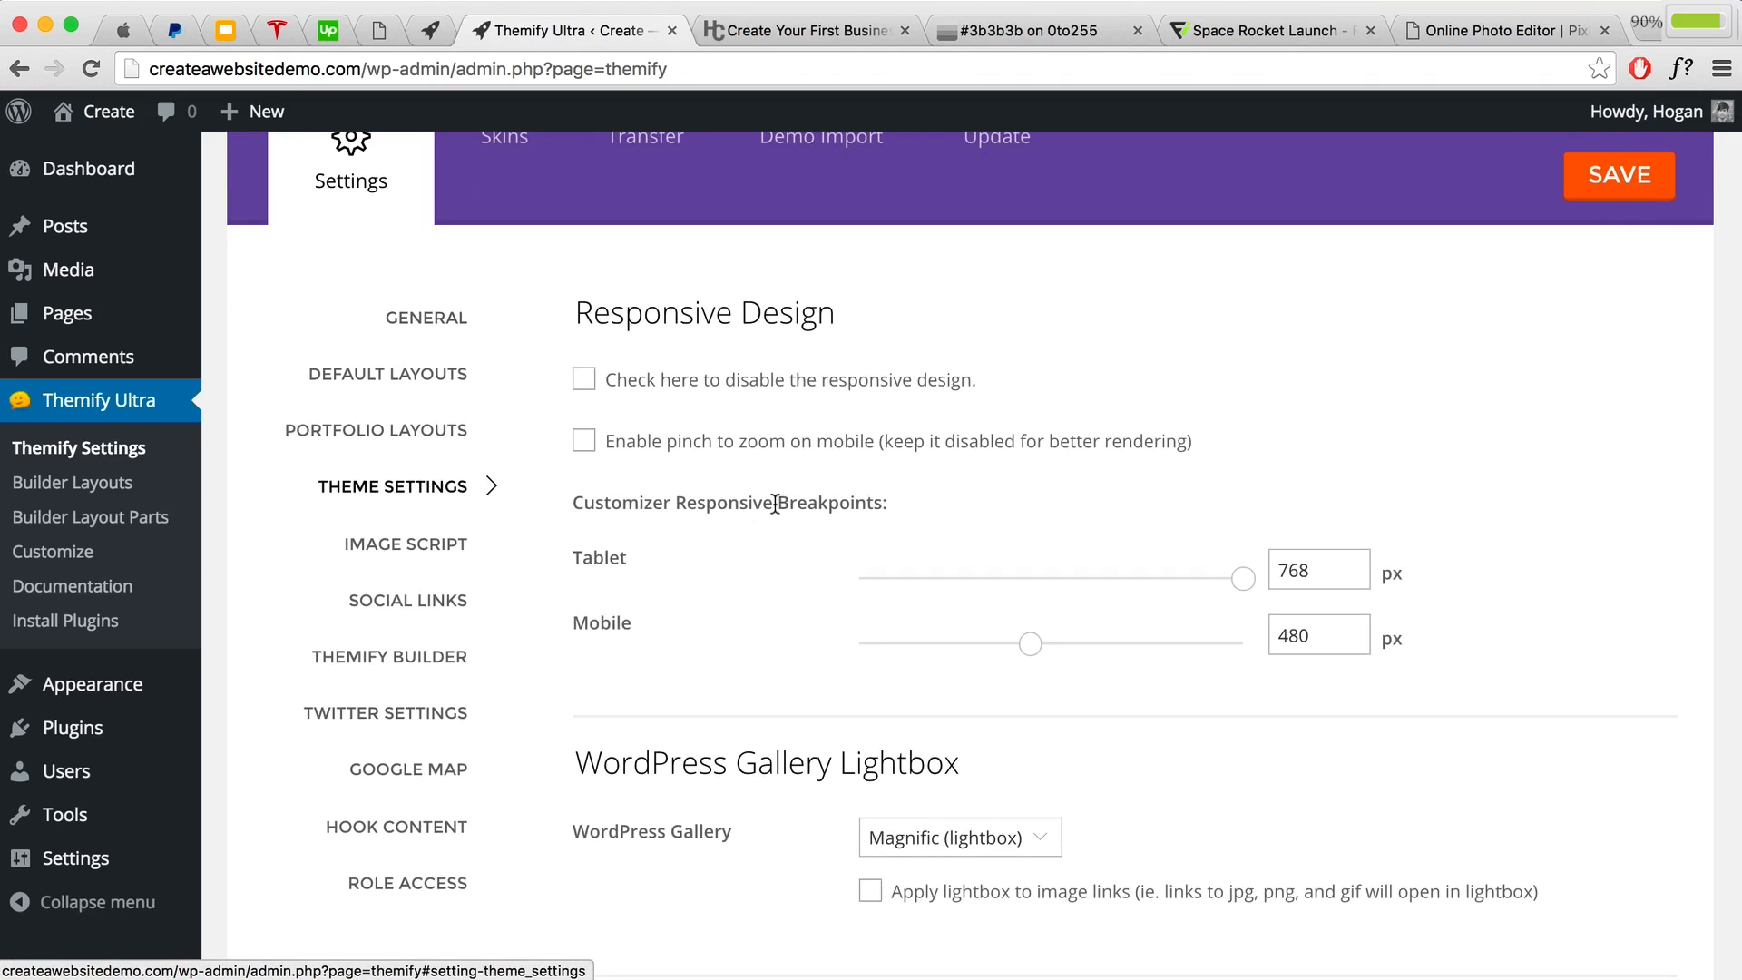
Step: Copy the attribution HTML for the 128 px PNG Space Rocket Launch icon on Flaticon
click(1234, 30)
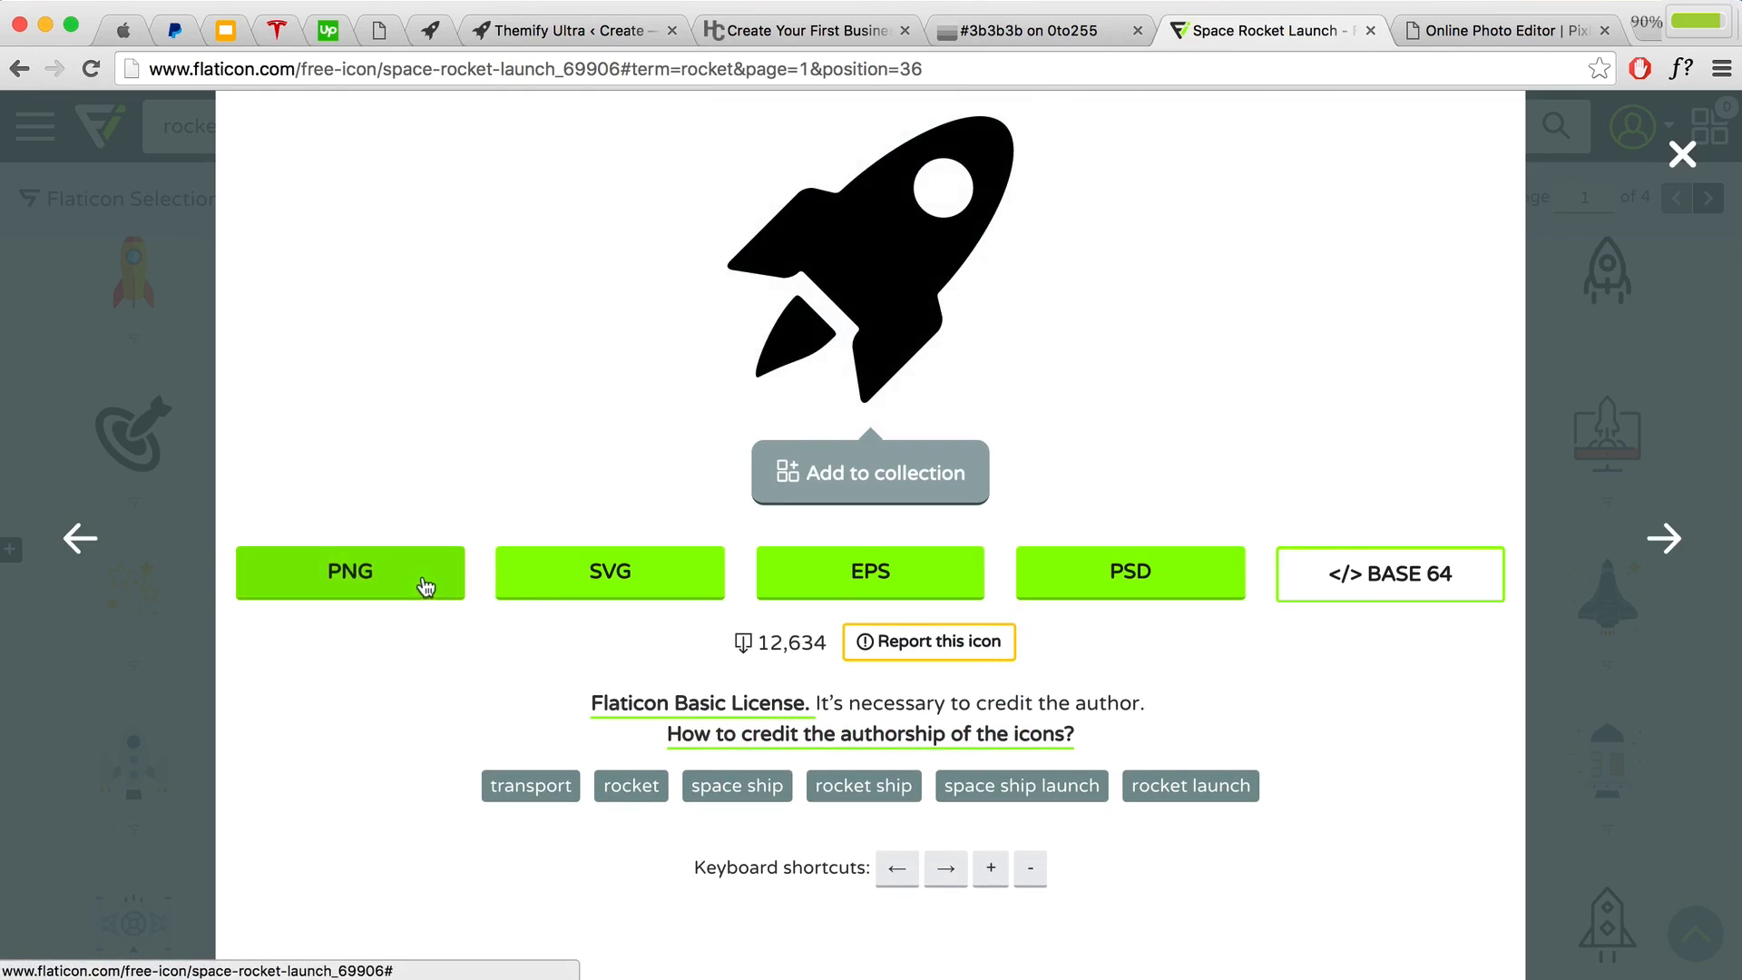
click(418, 584)
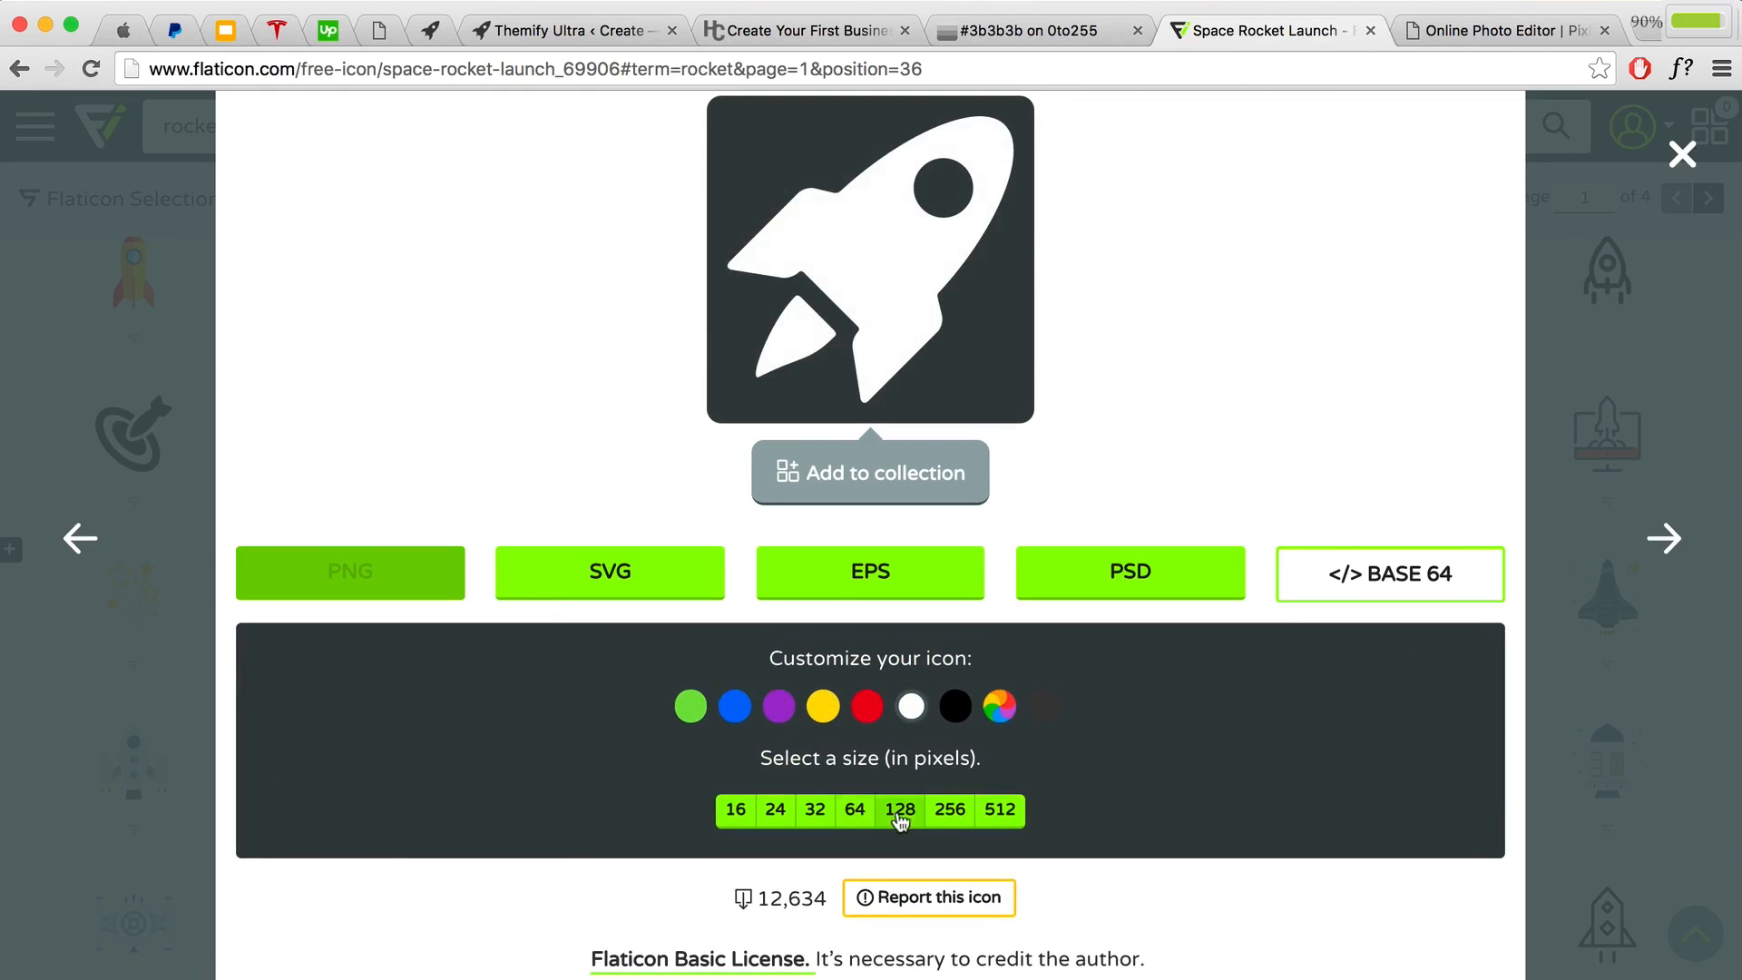
click(897, 814)
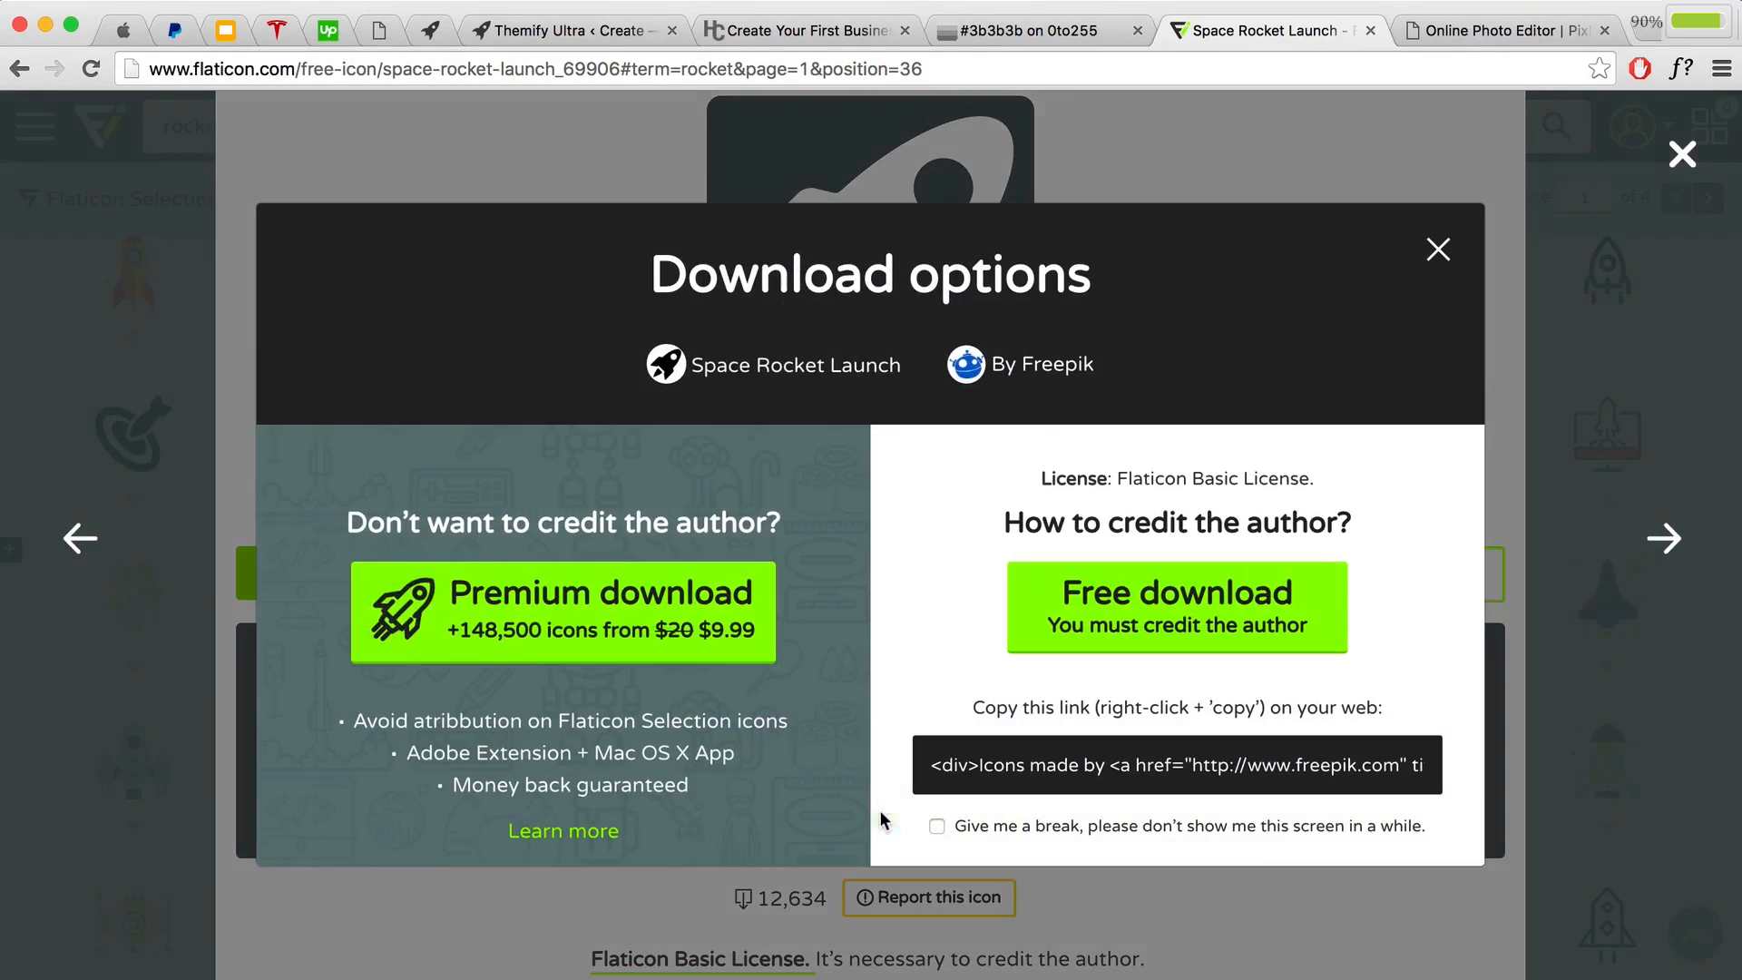
click(996, 762)
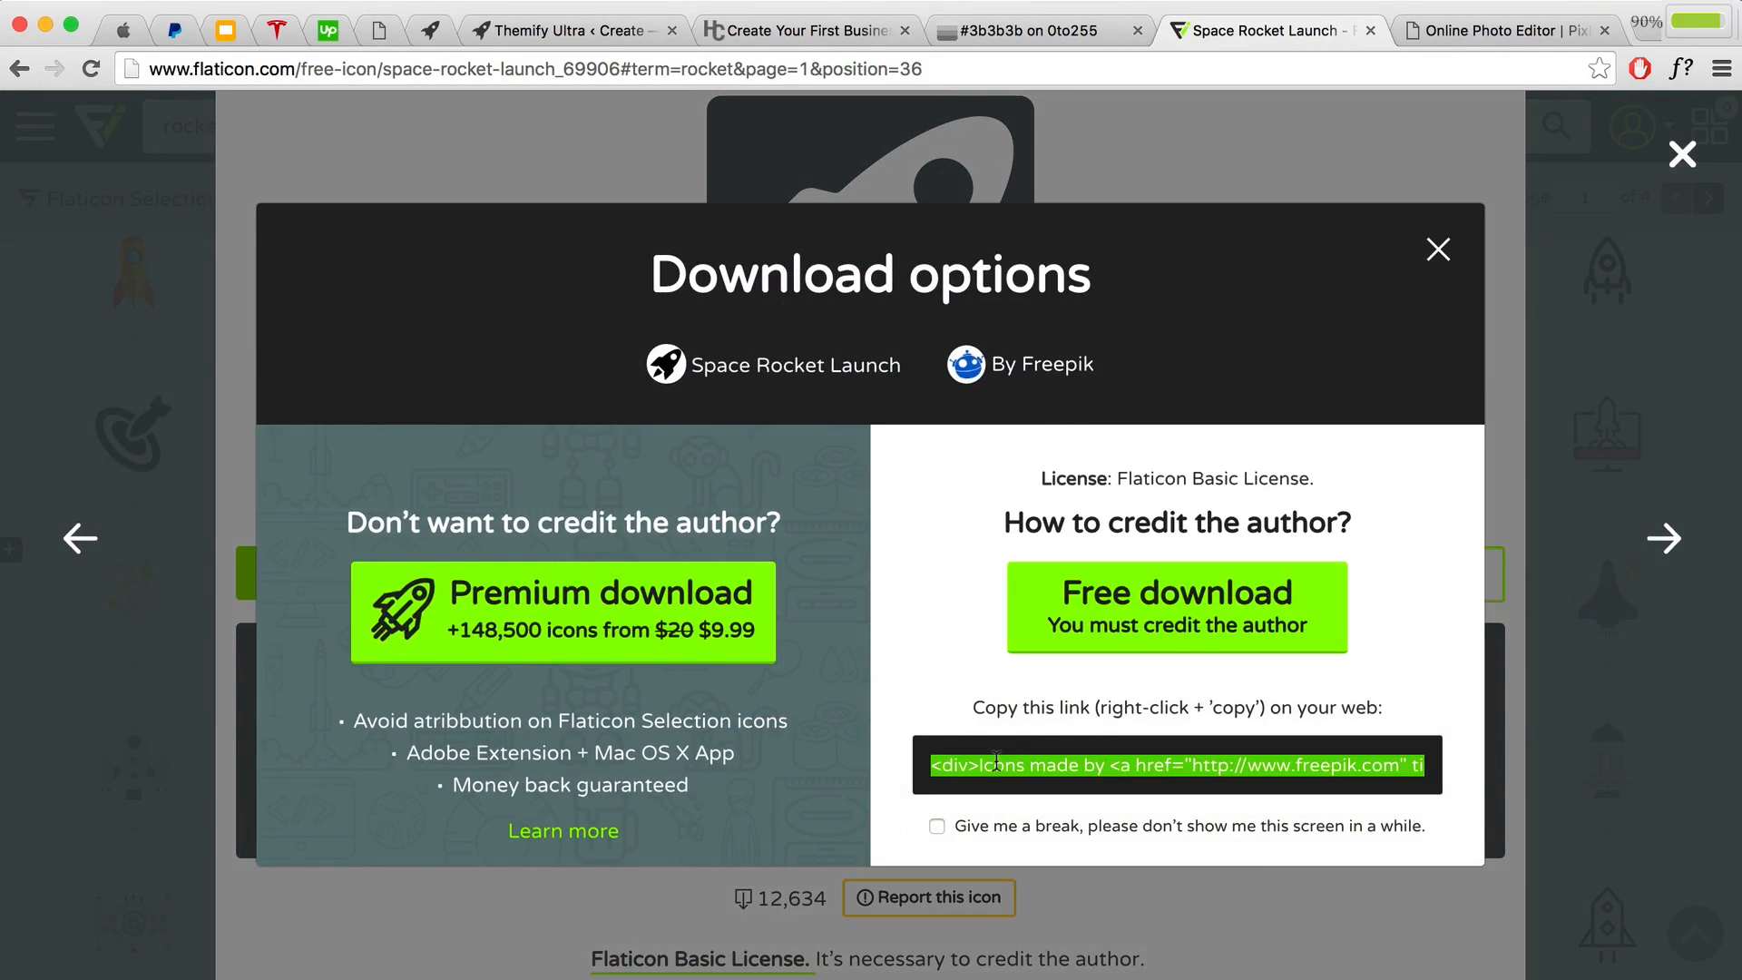
right_click(1056, 765)
click(1102, 784)
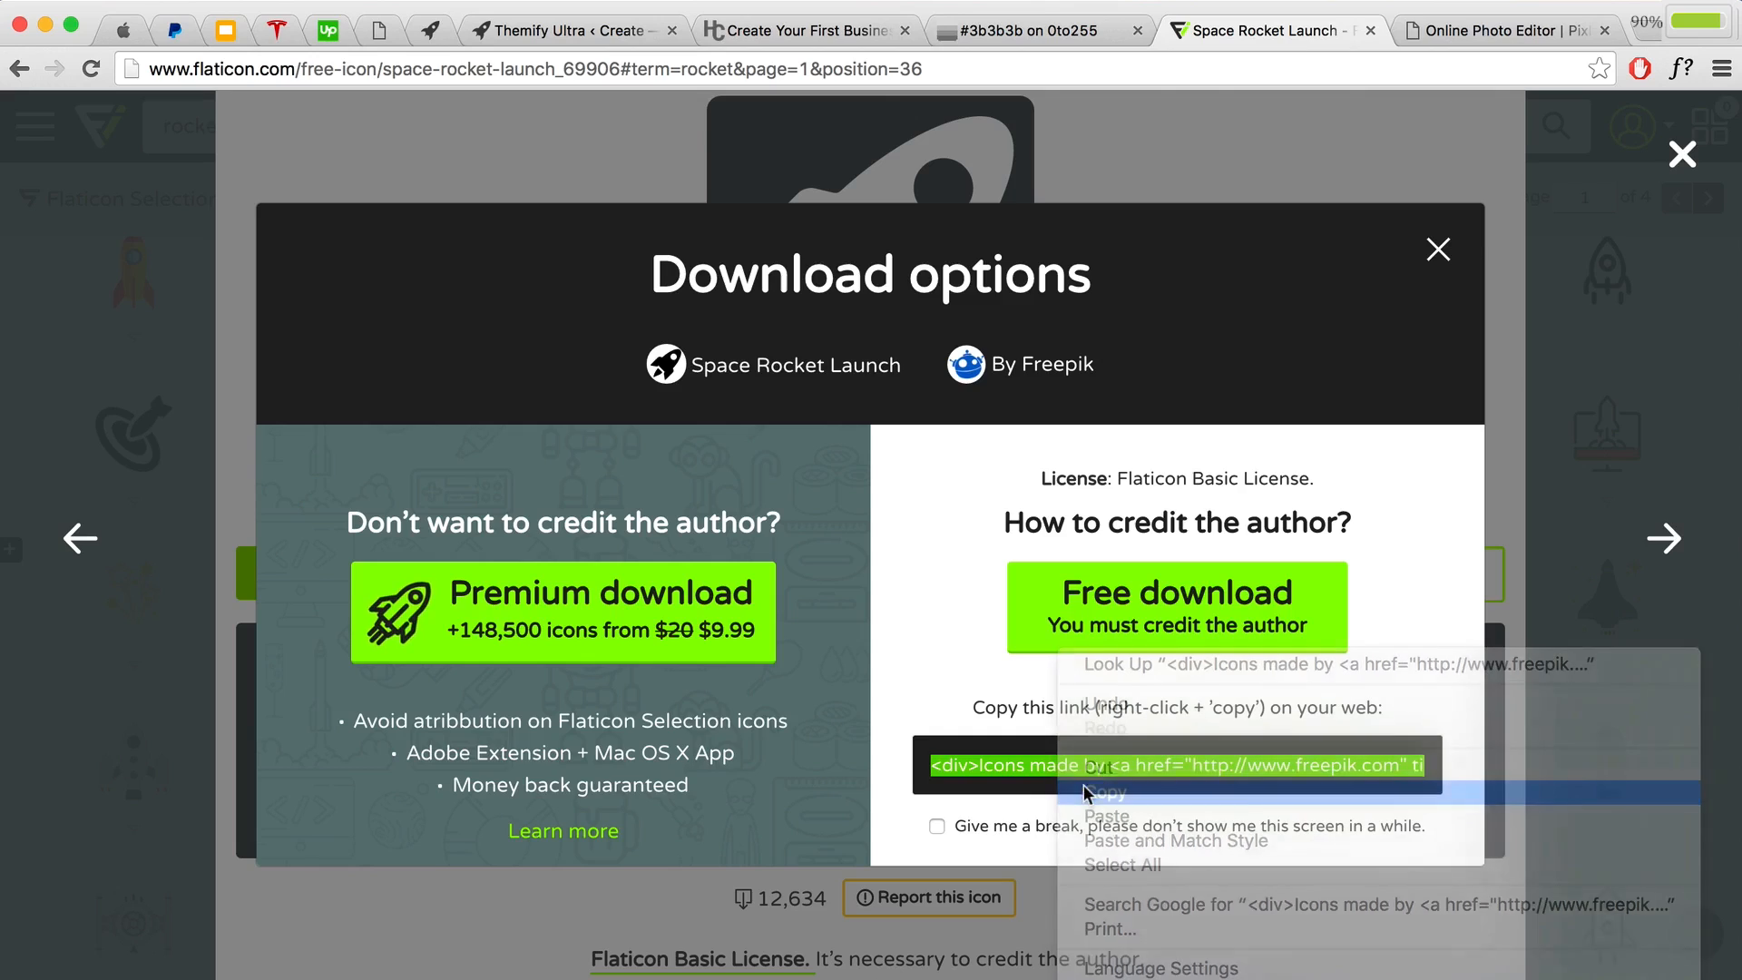
click(606, 30)
scroll(1443, 599, down, 10)
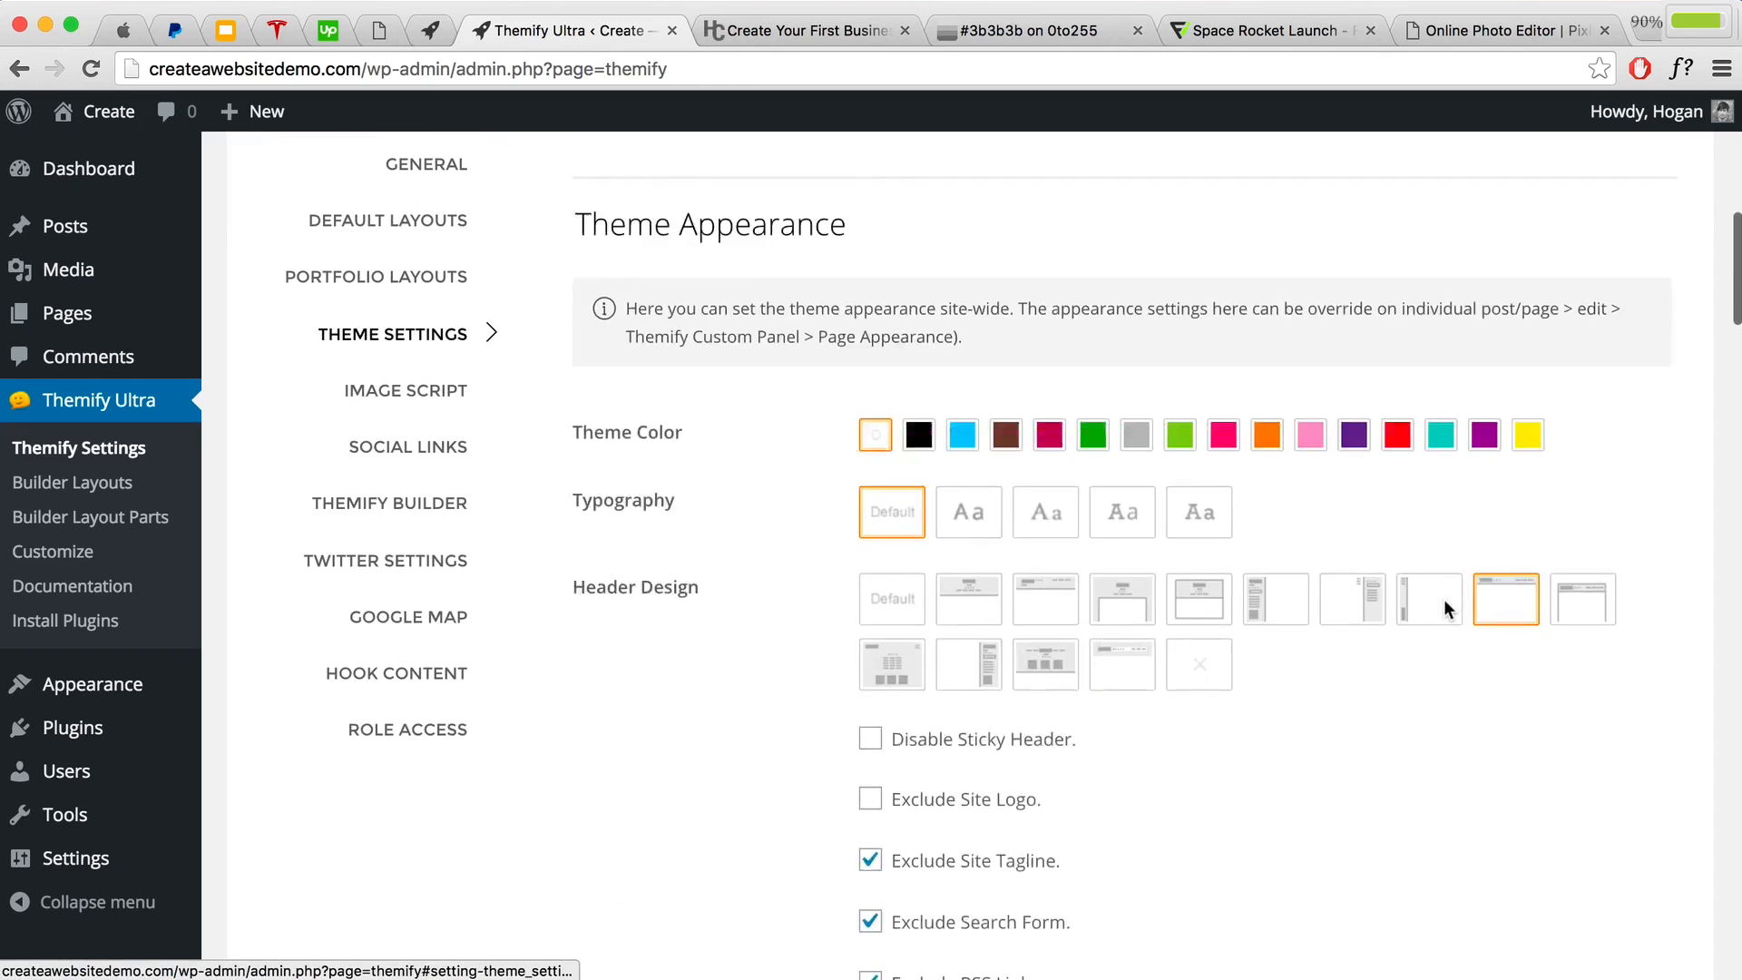
Step: Append the Flaticon credit after the existing Footer Text 2 line, save, and visit the live site
scroll(1442, 608, down, 20)
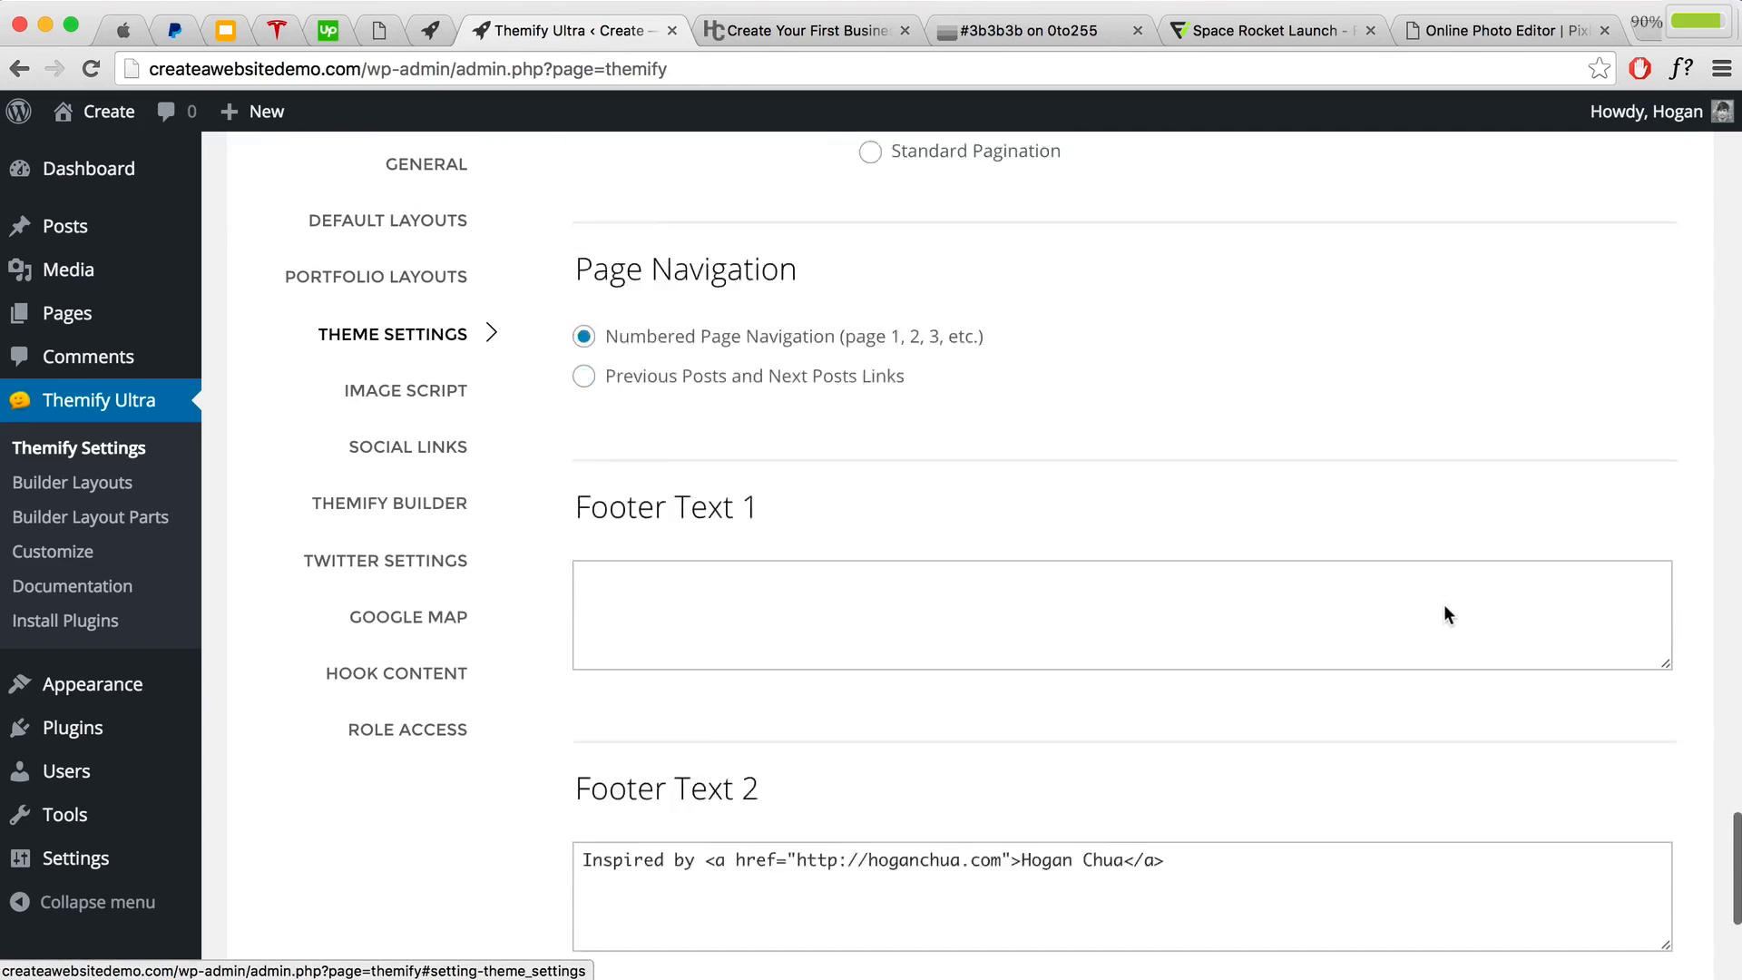
click(1239, 459)
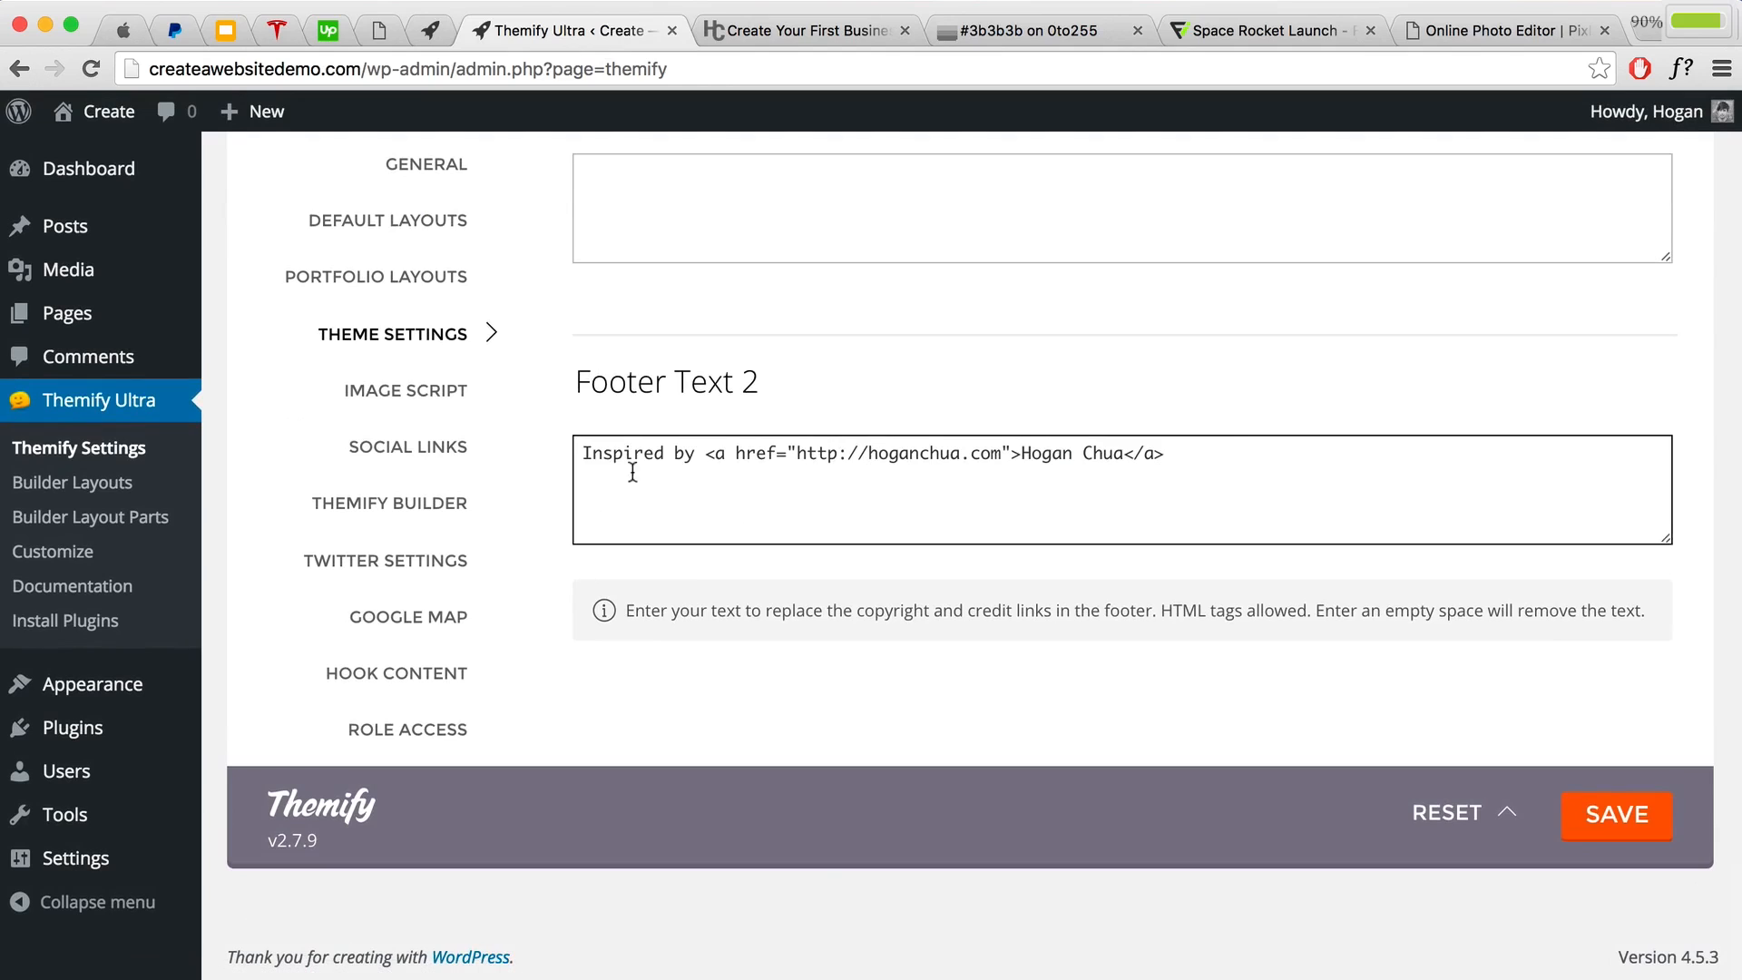
drag(580, 452, 1202, 461)
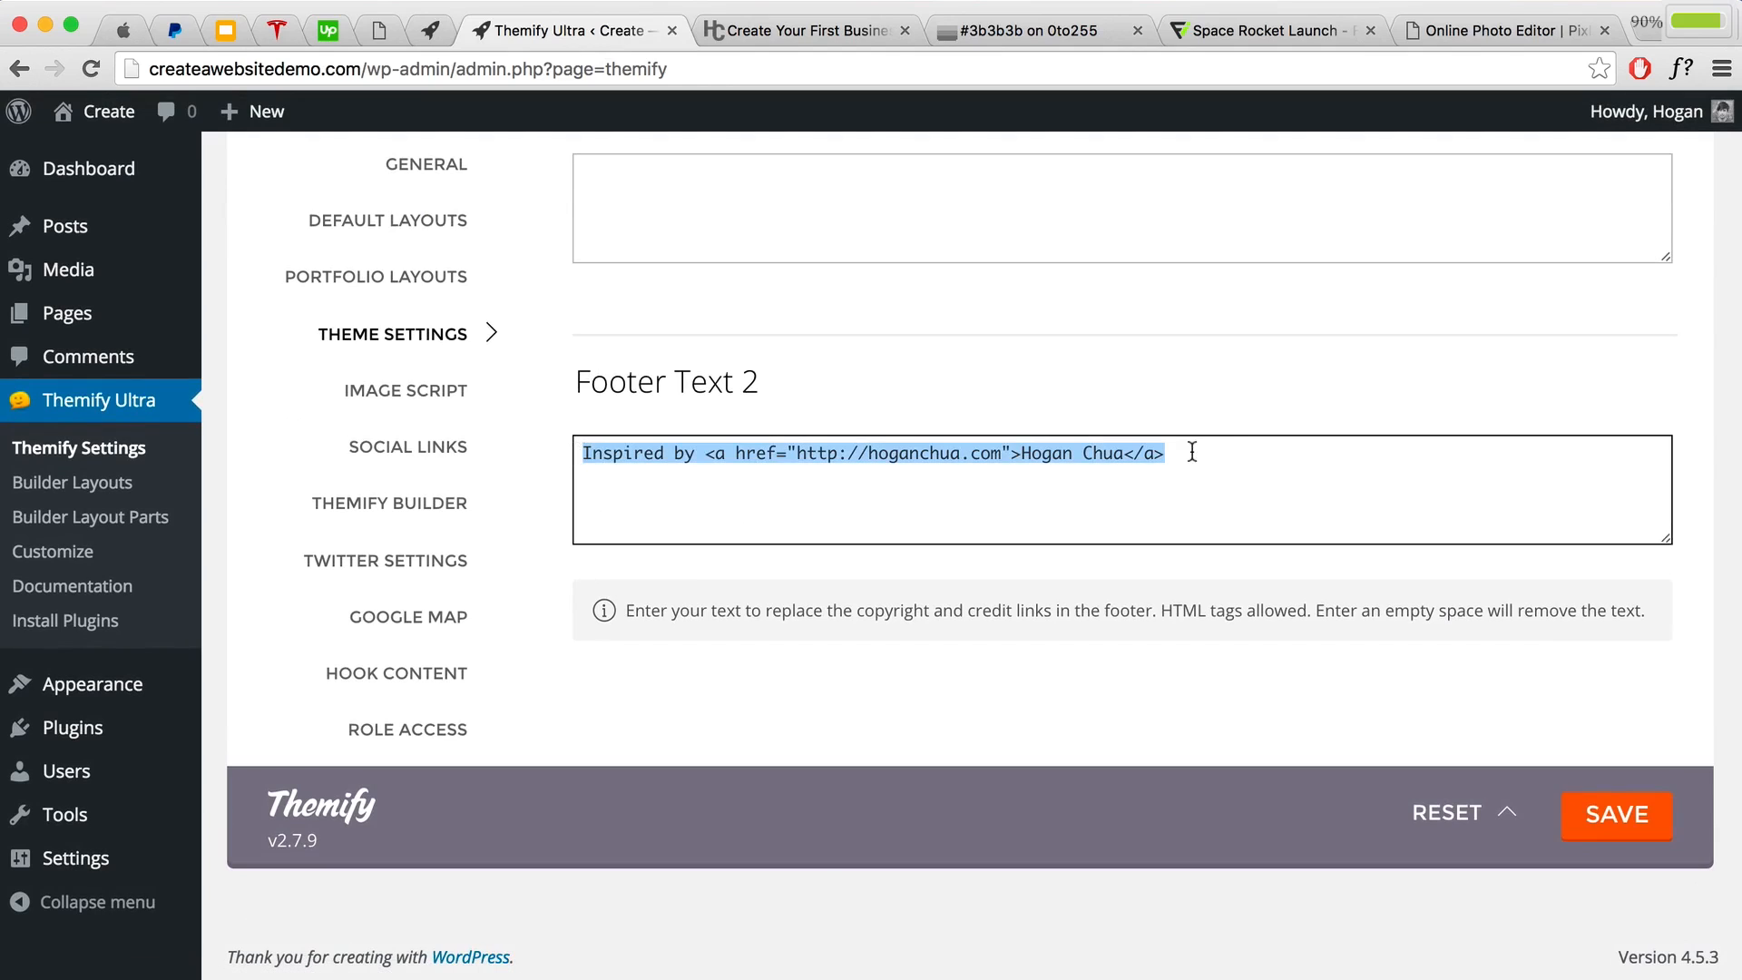
click(1192, 452)
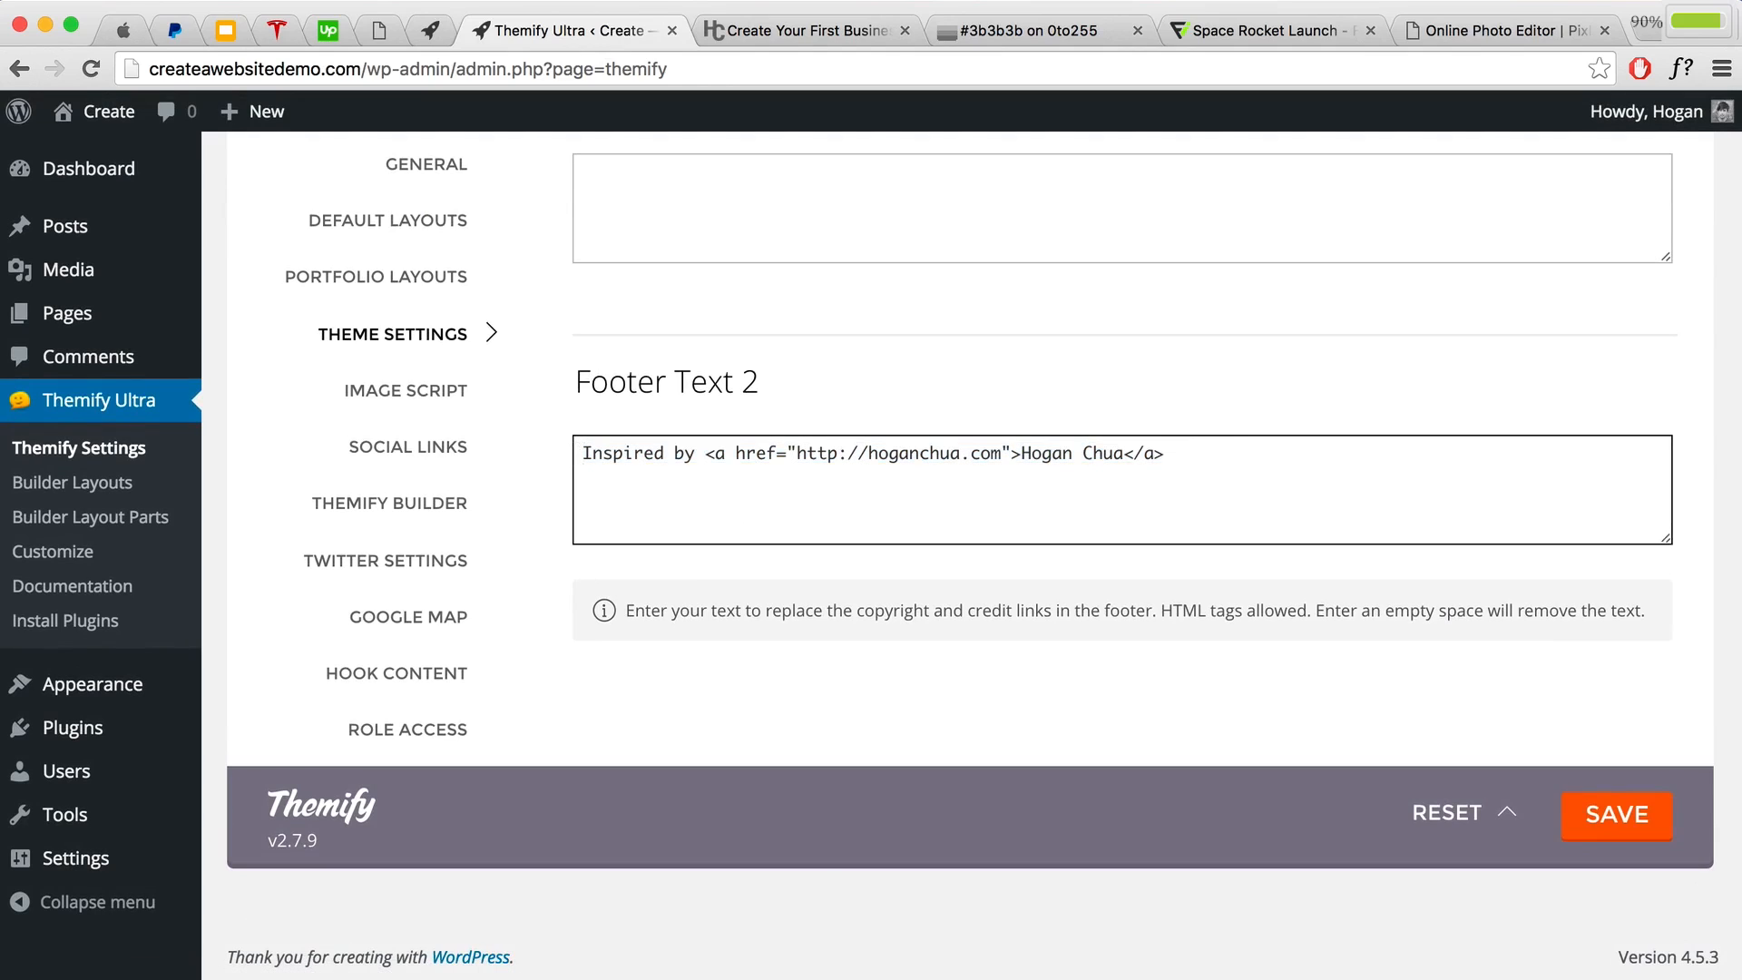
key(super+v)
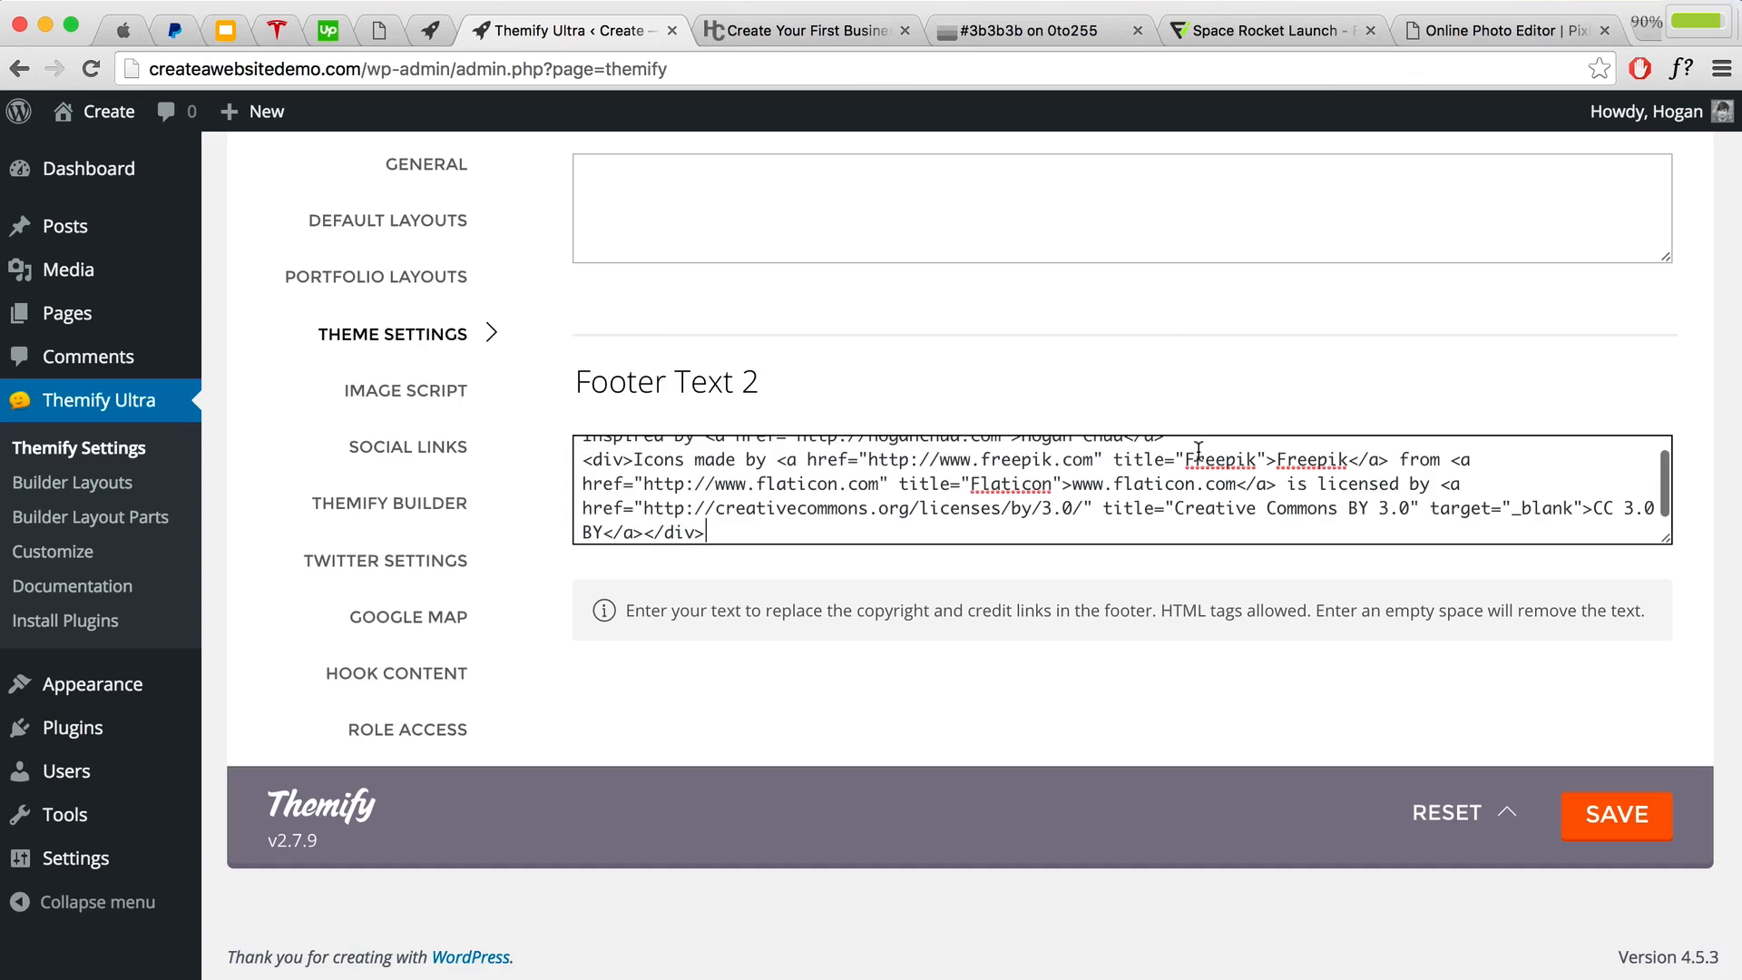
click(1649, 827)
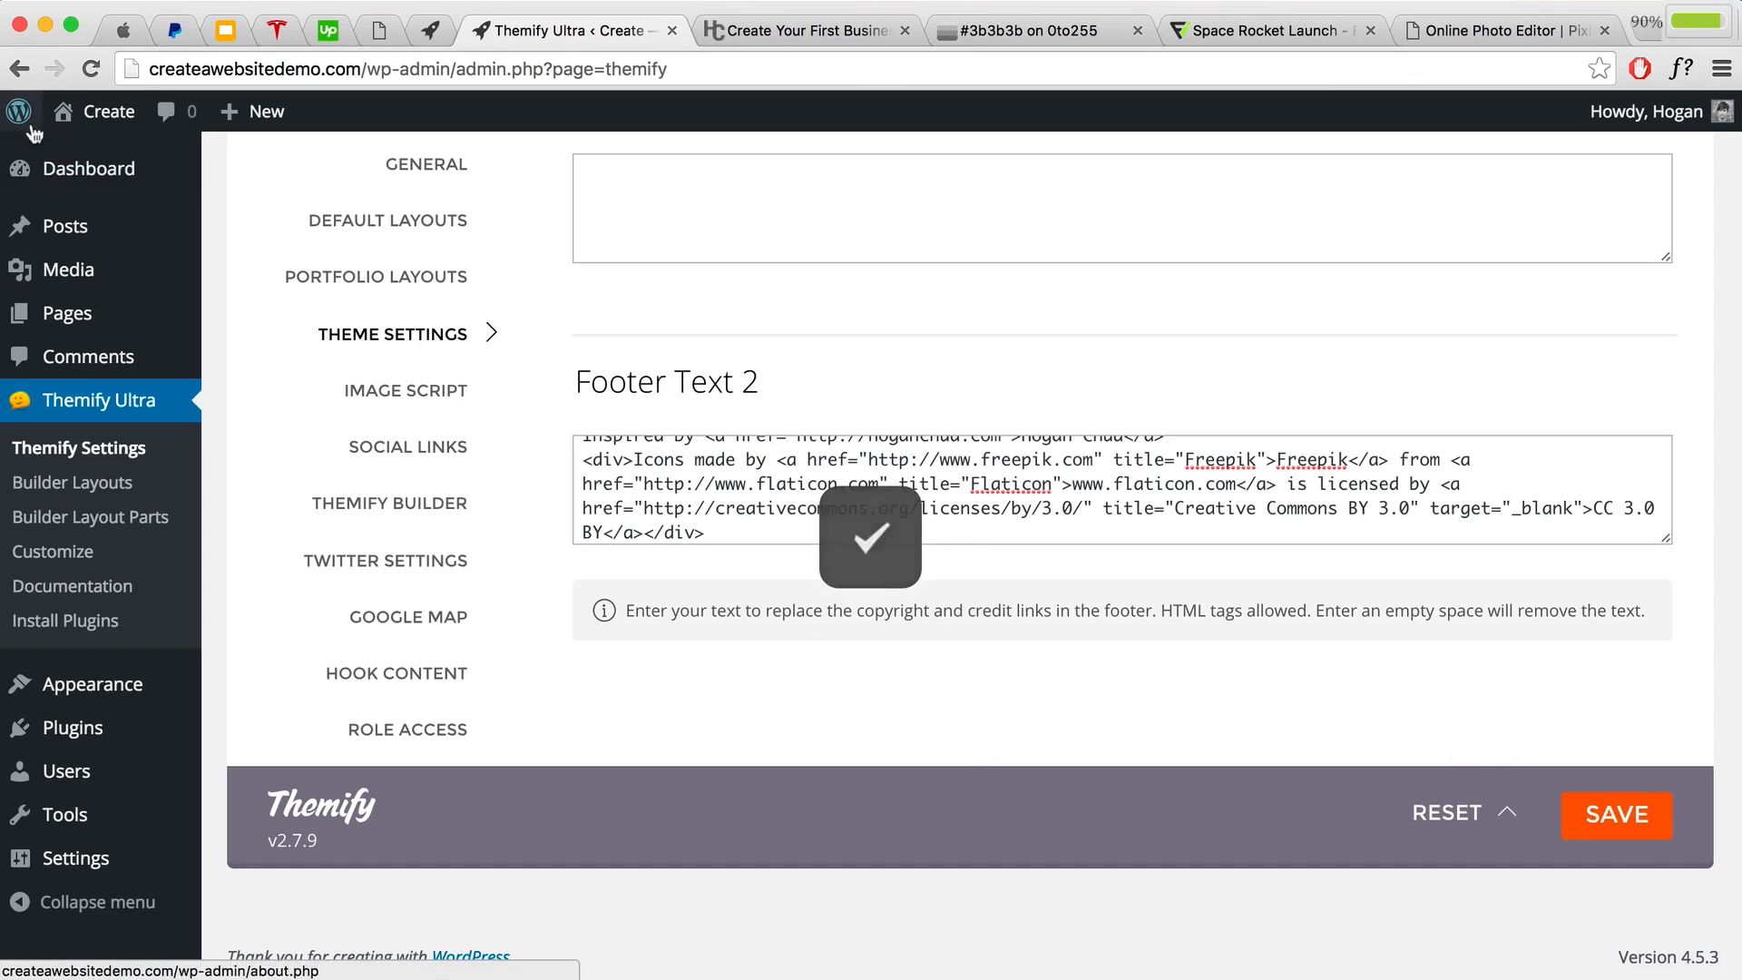
mouse_move(100, 112)
click(84, 154)
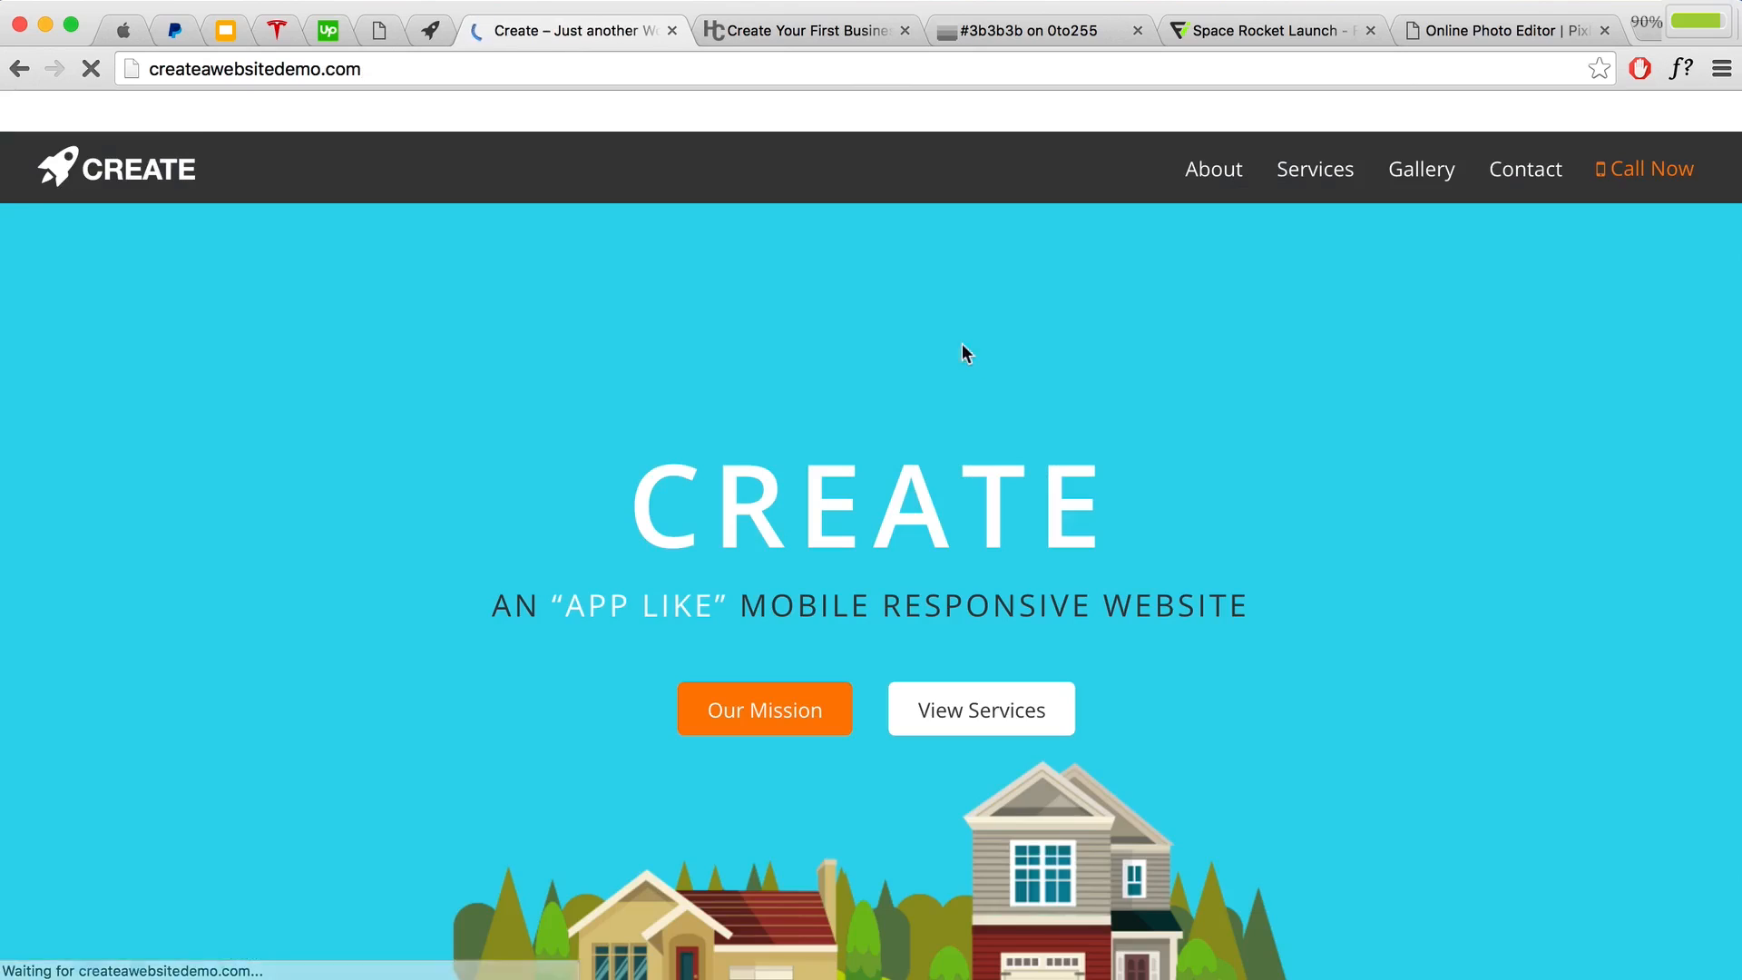
scroll(1050, 357, down, 20)
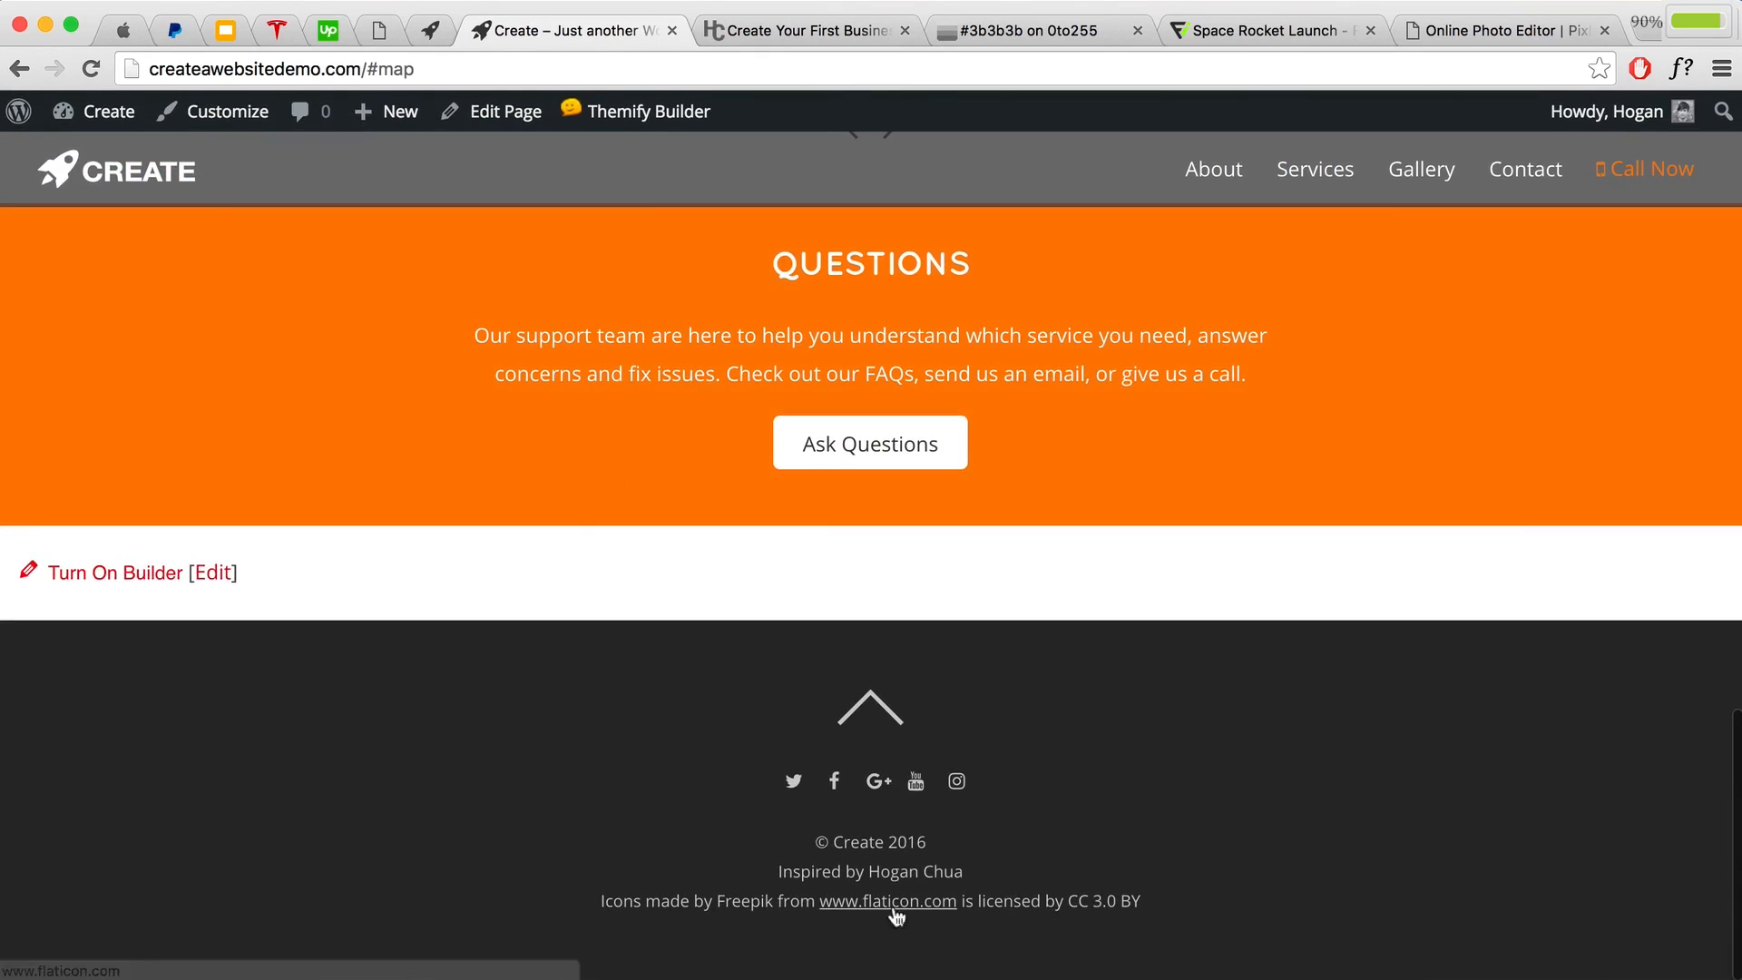
scroll(1167, 896, up, 20)
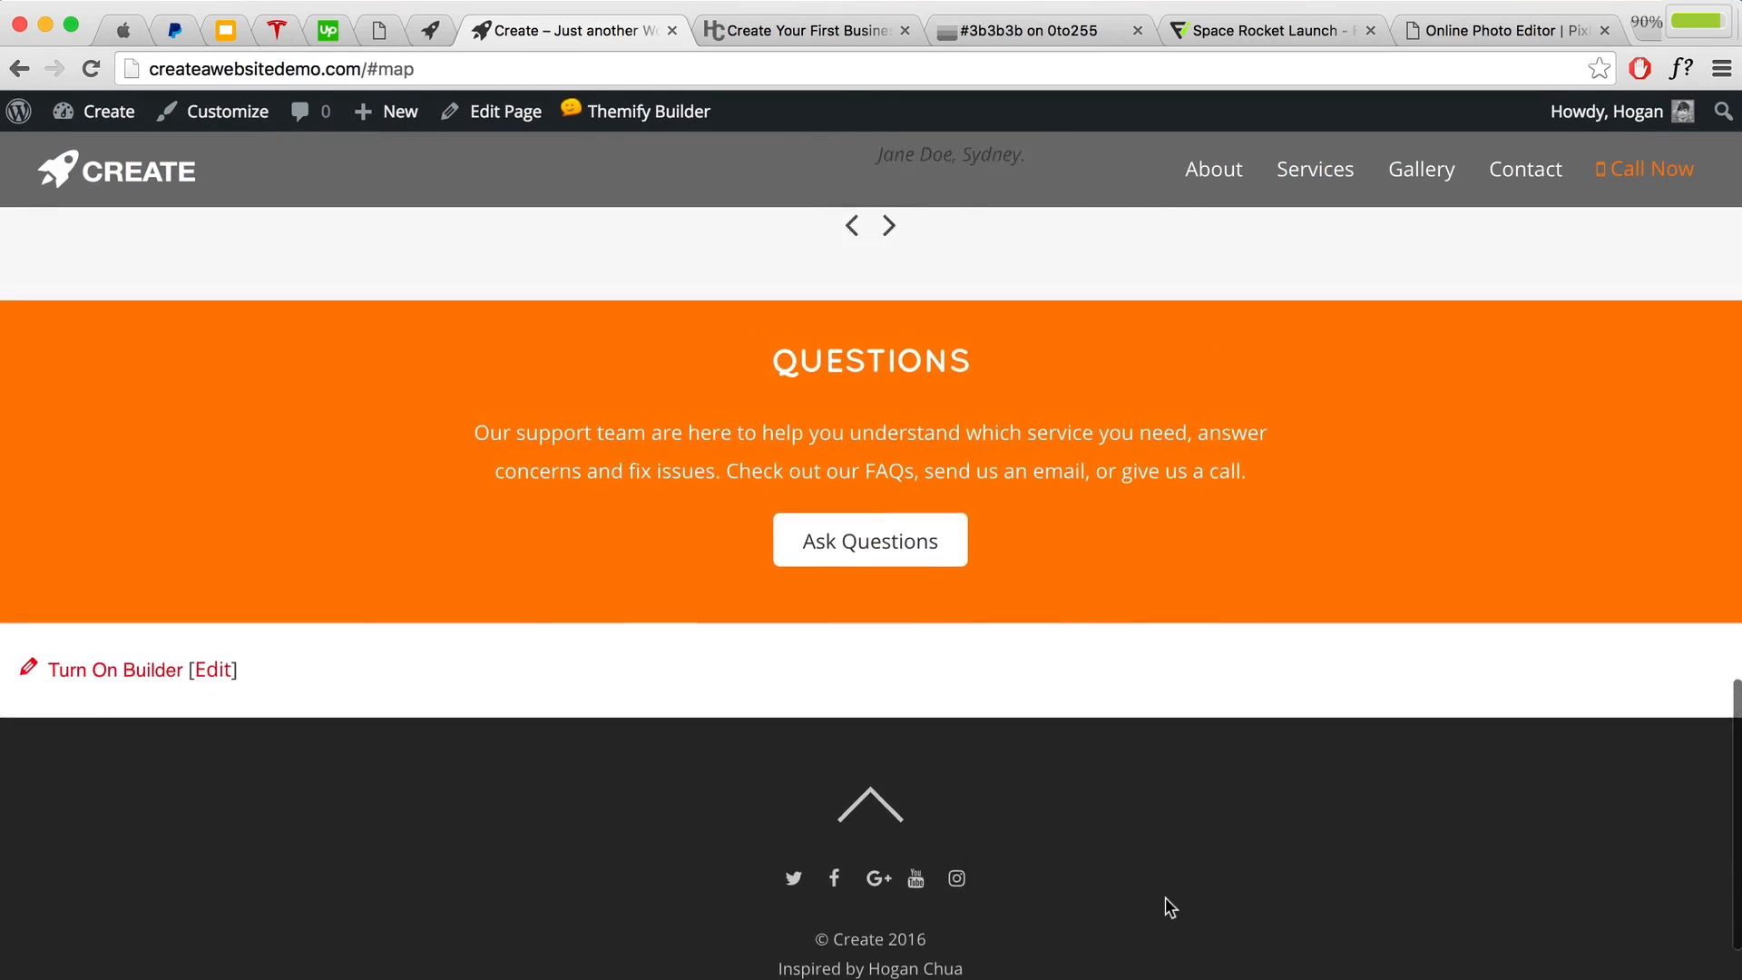
scroll(1165, 894, up, 5)
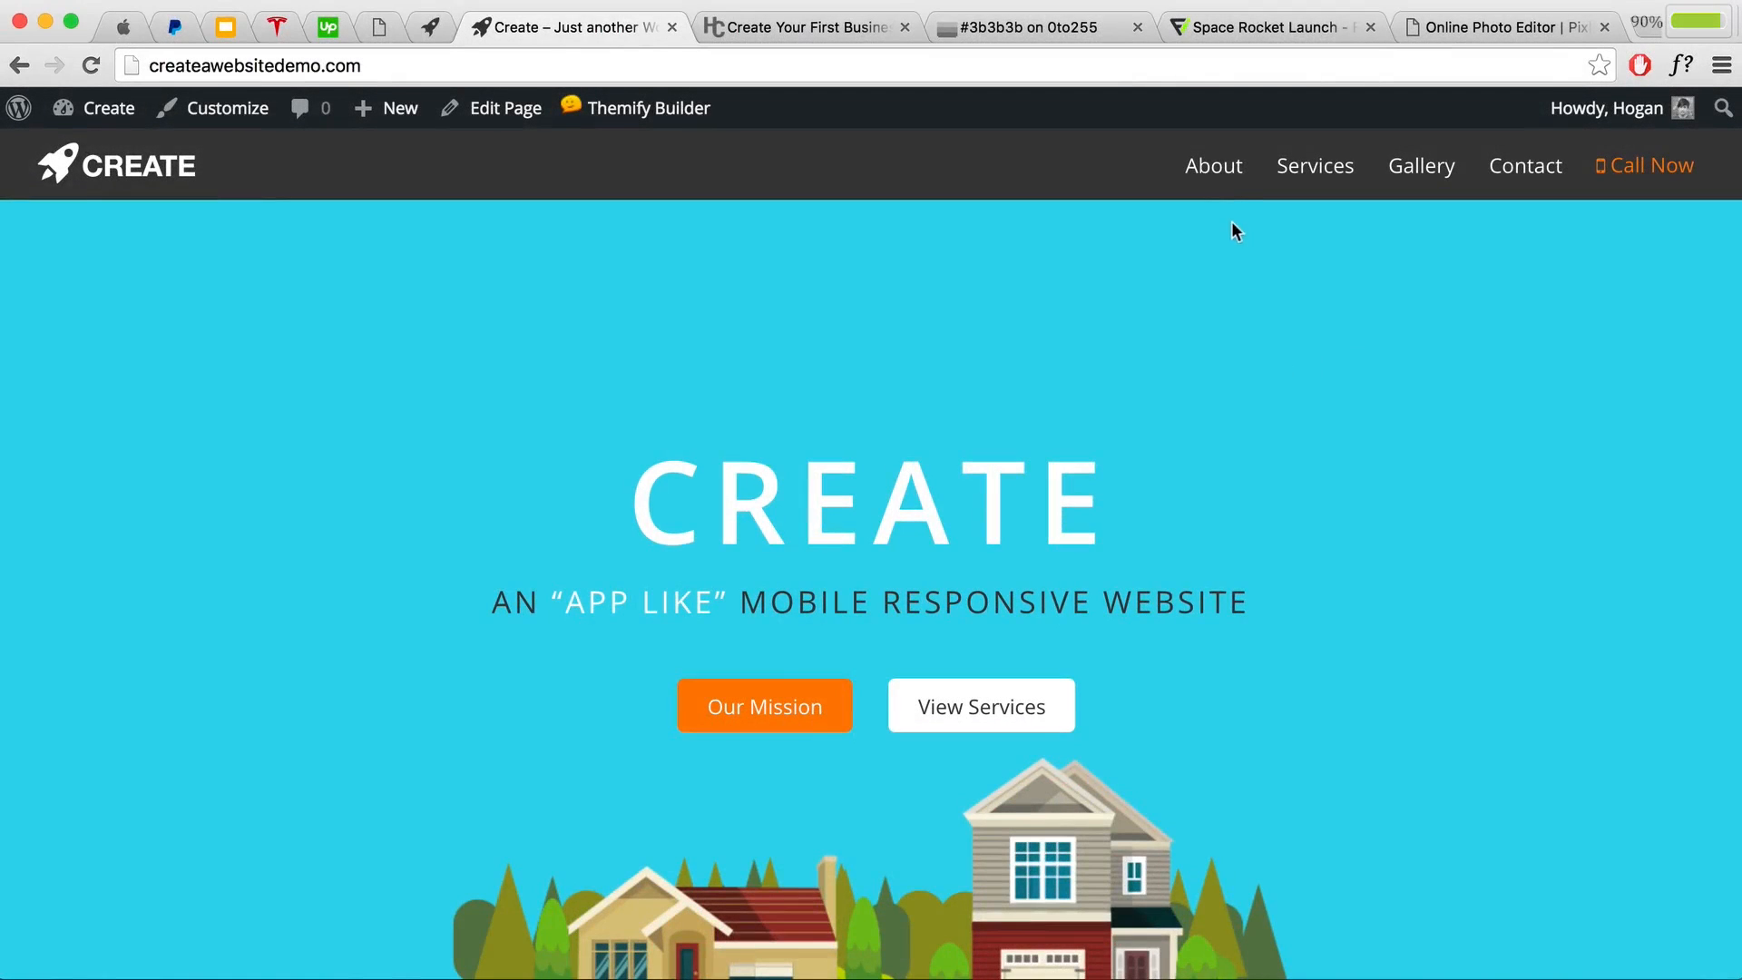
click(1209, 174)
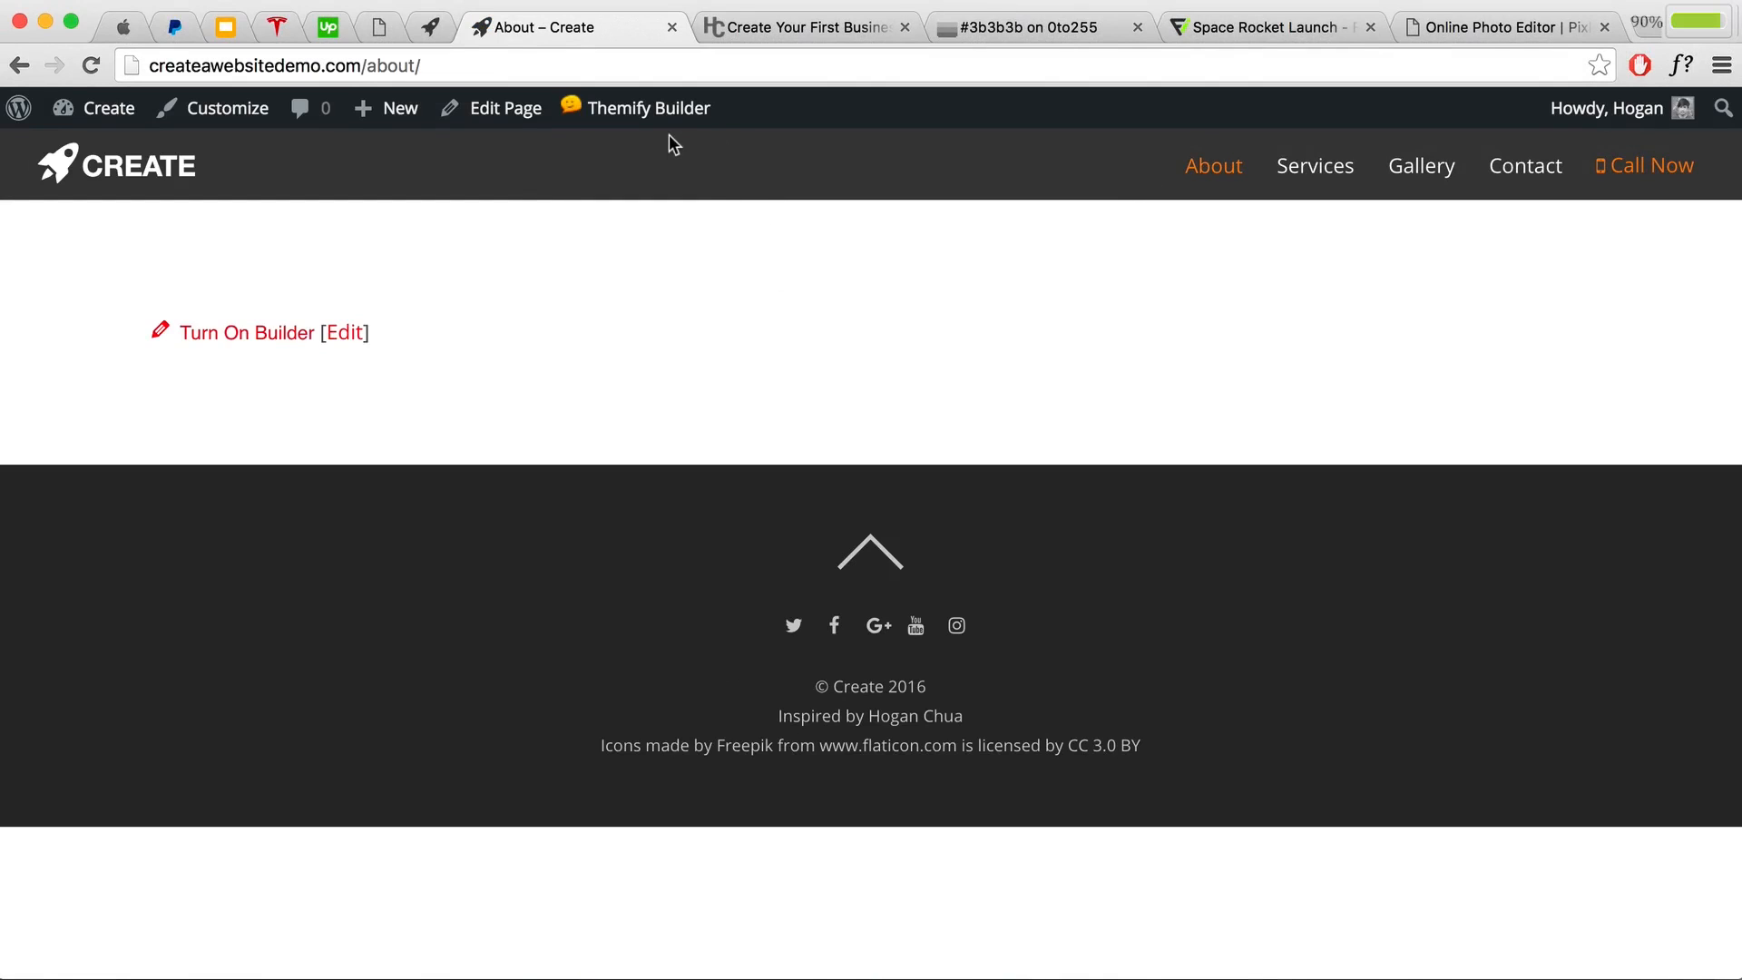
Step: Turn on Themify Builder for the About page and start an import, overriding existing builder data
mouse_move(648, 110)
click(624, 154)
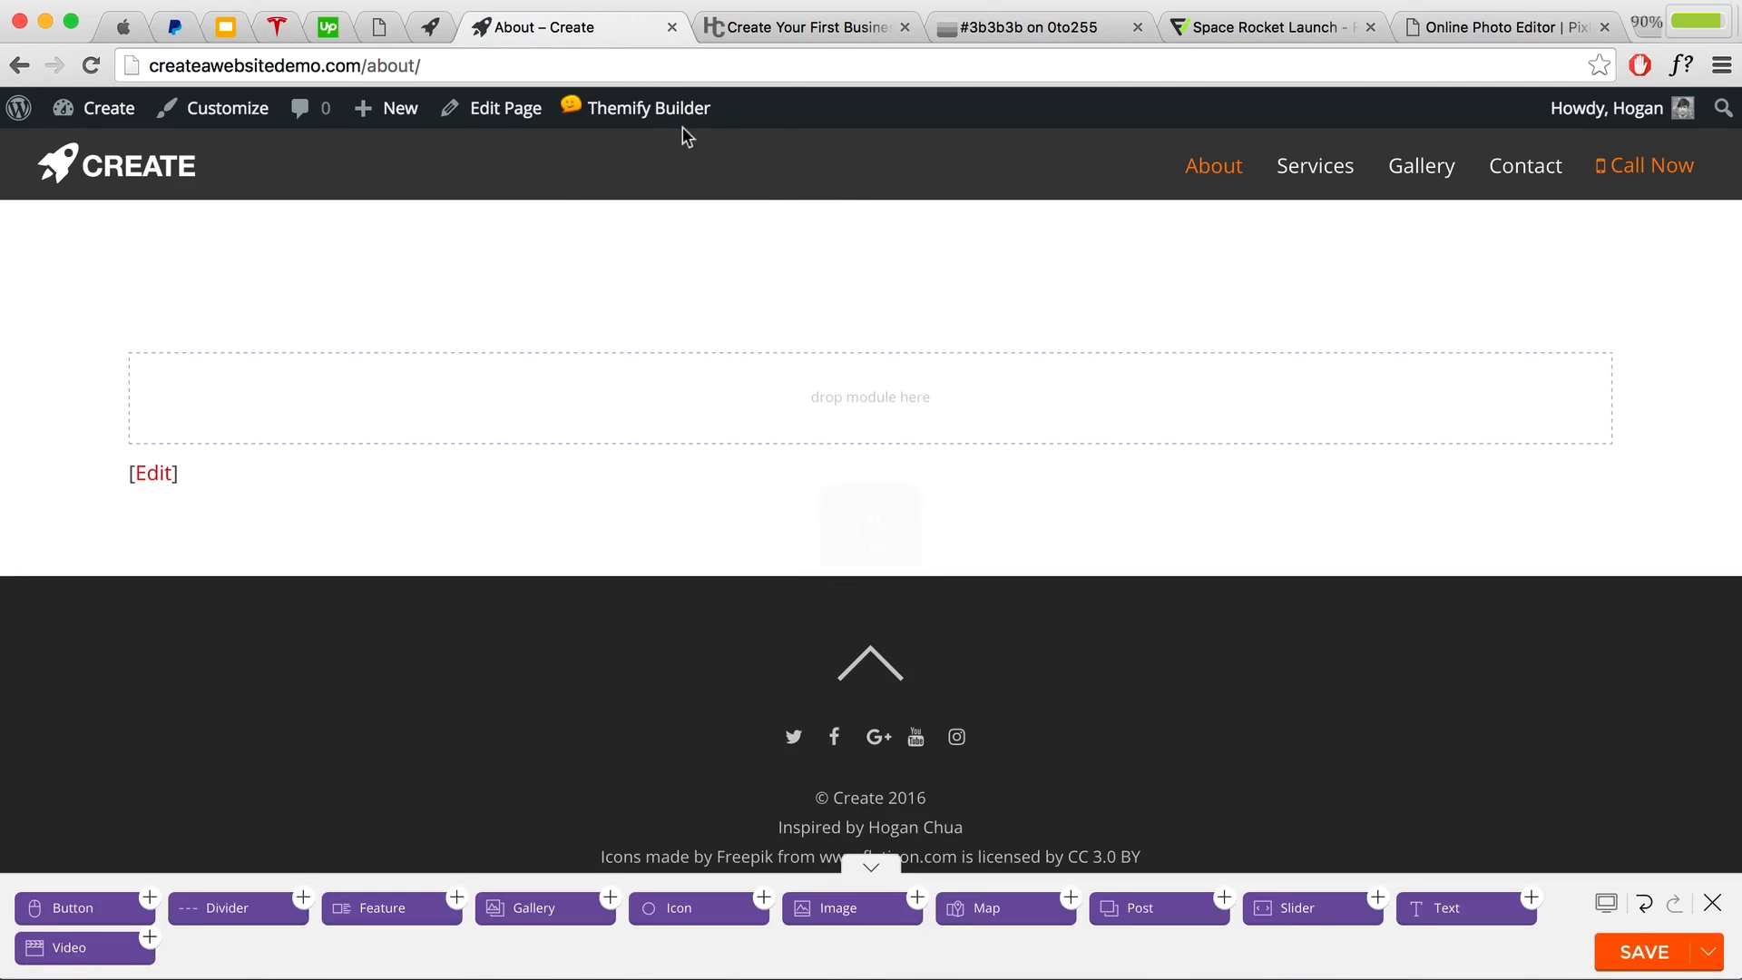
mouse_move(671, 120)
mouse_move(647, 264)
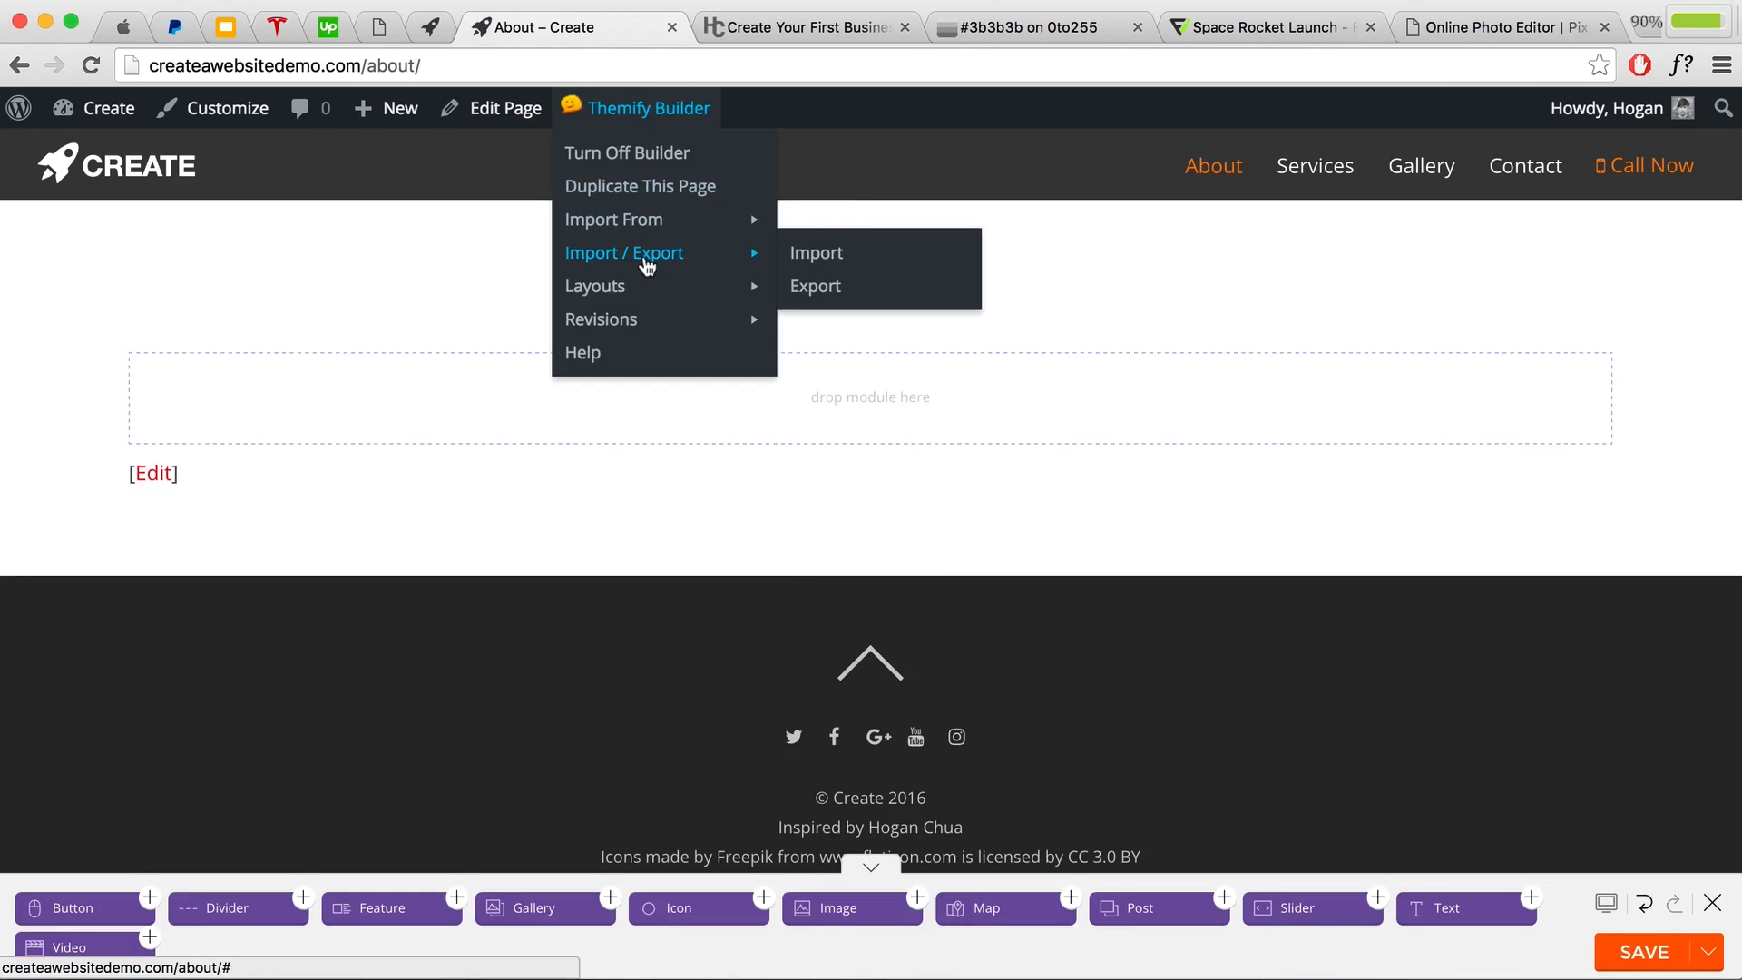
click(824, 255)
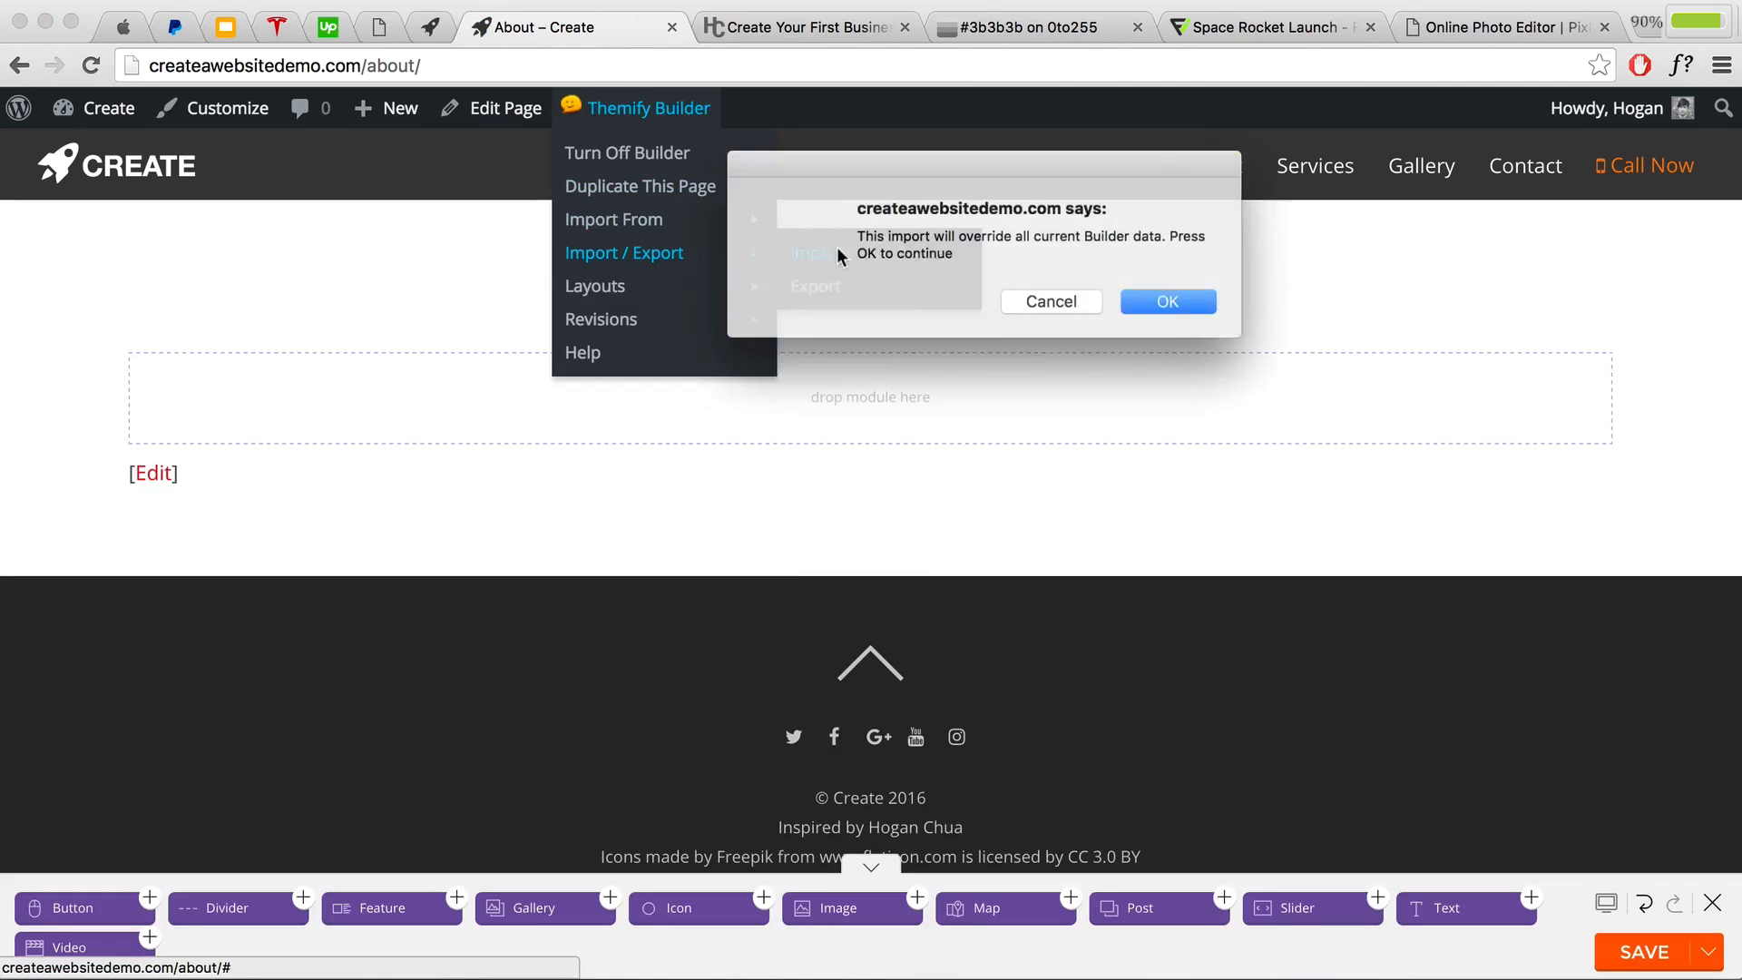
click(1136, 305)
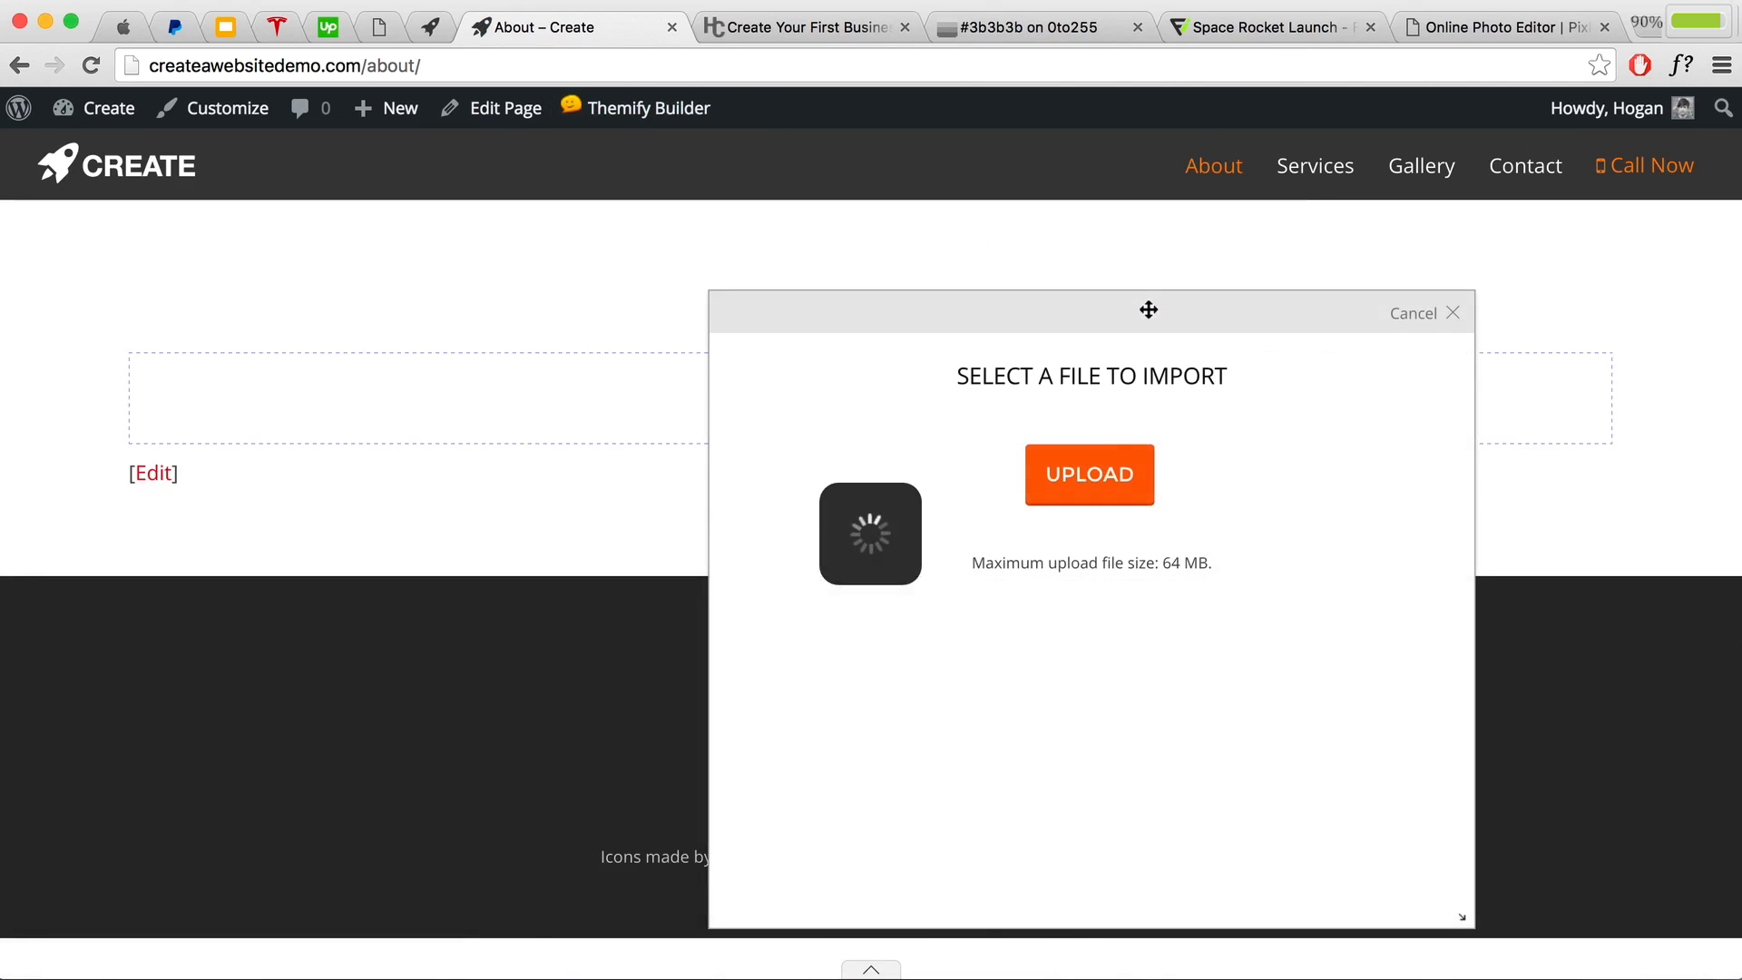
Step: Upload Page Layouts/About Page.zip from the Contents Business Tutorial folder as the About layout
click(1106, 473)
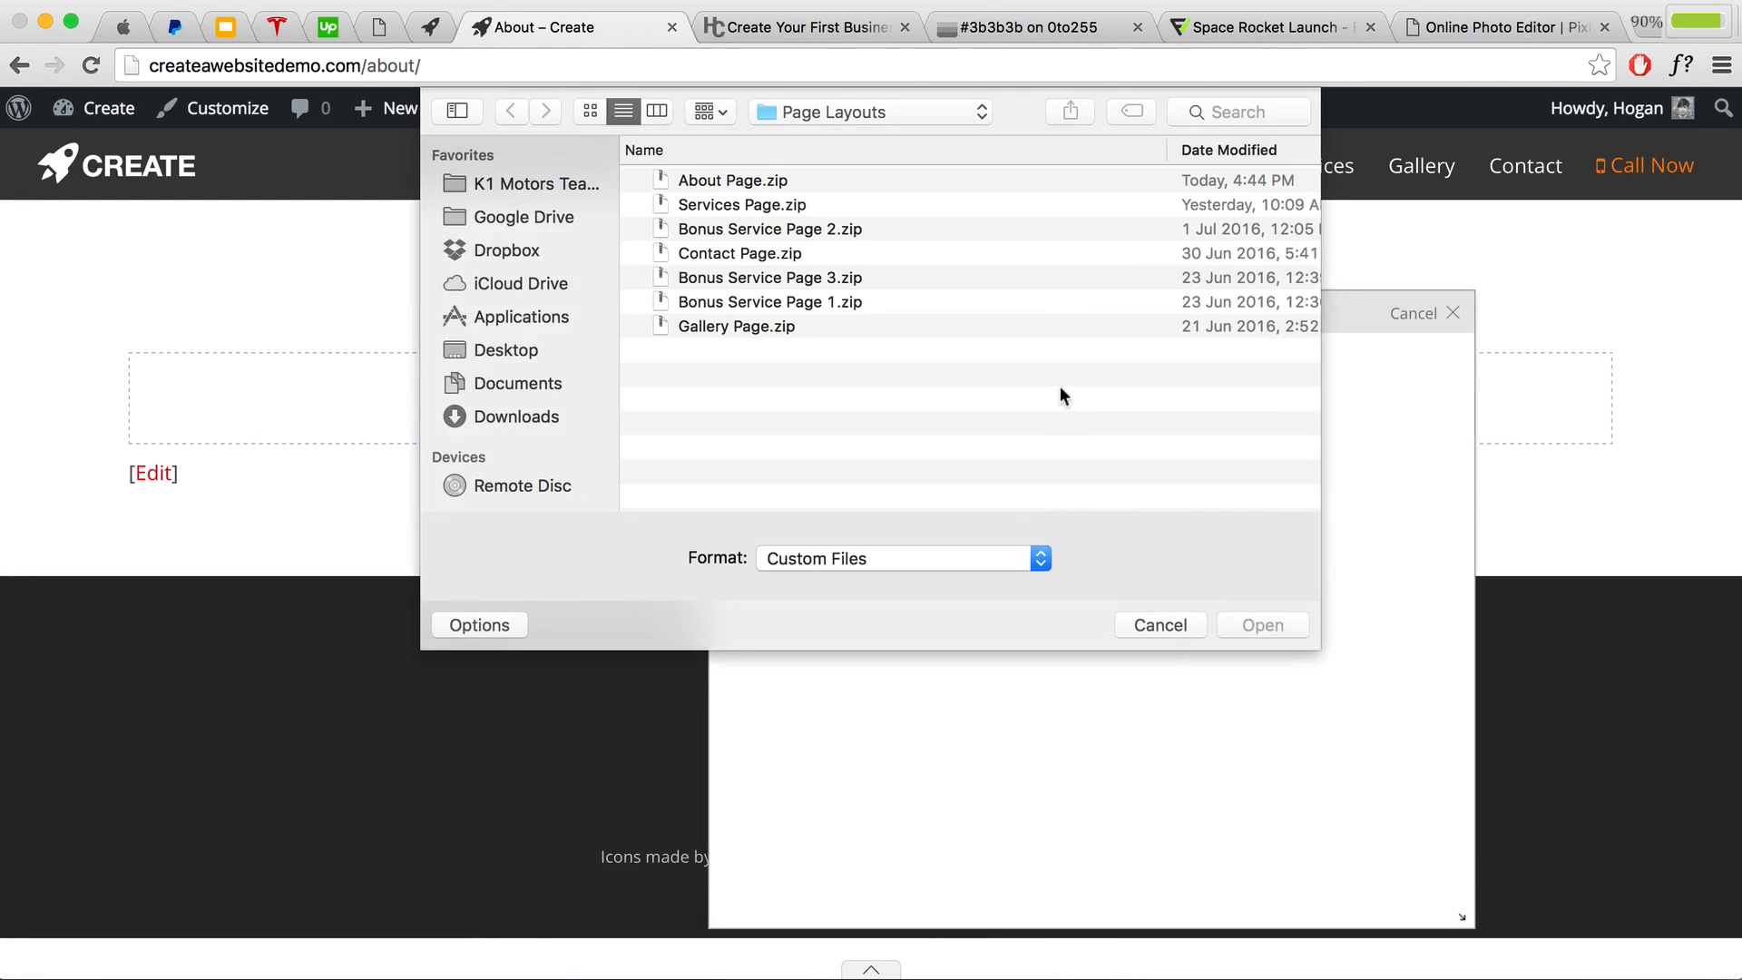
click(850, 112)
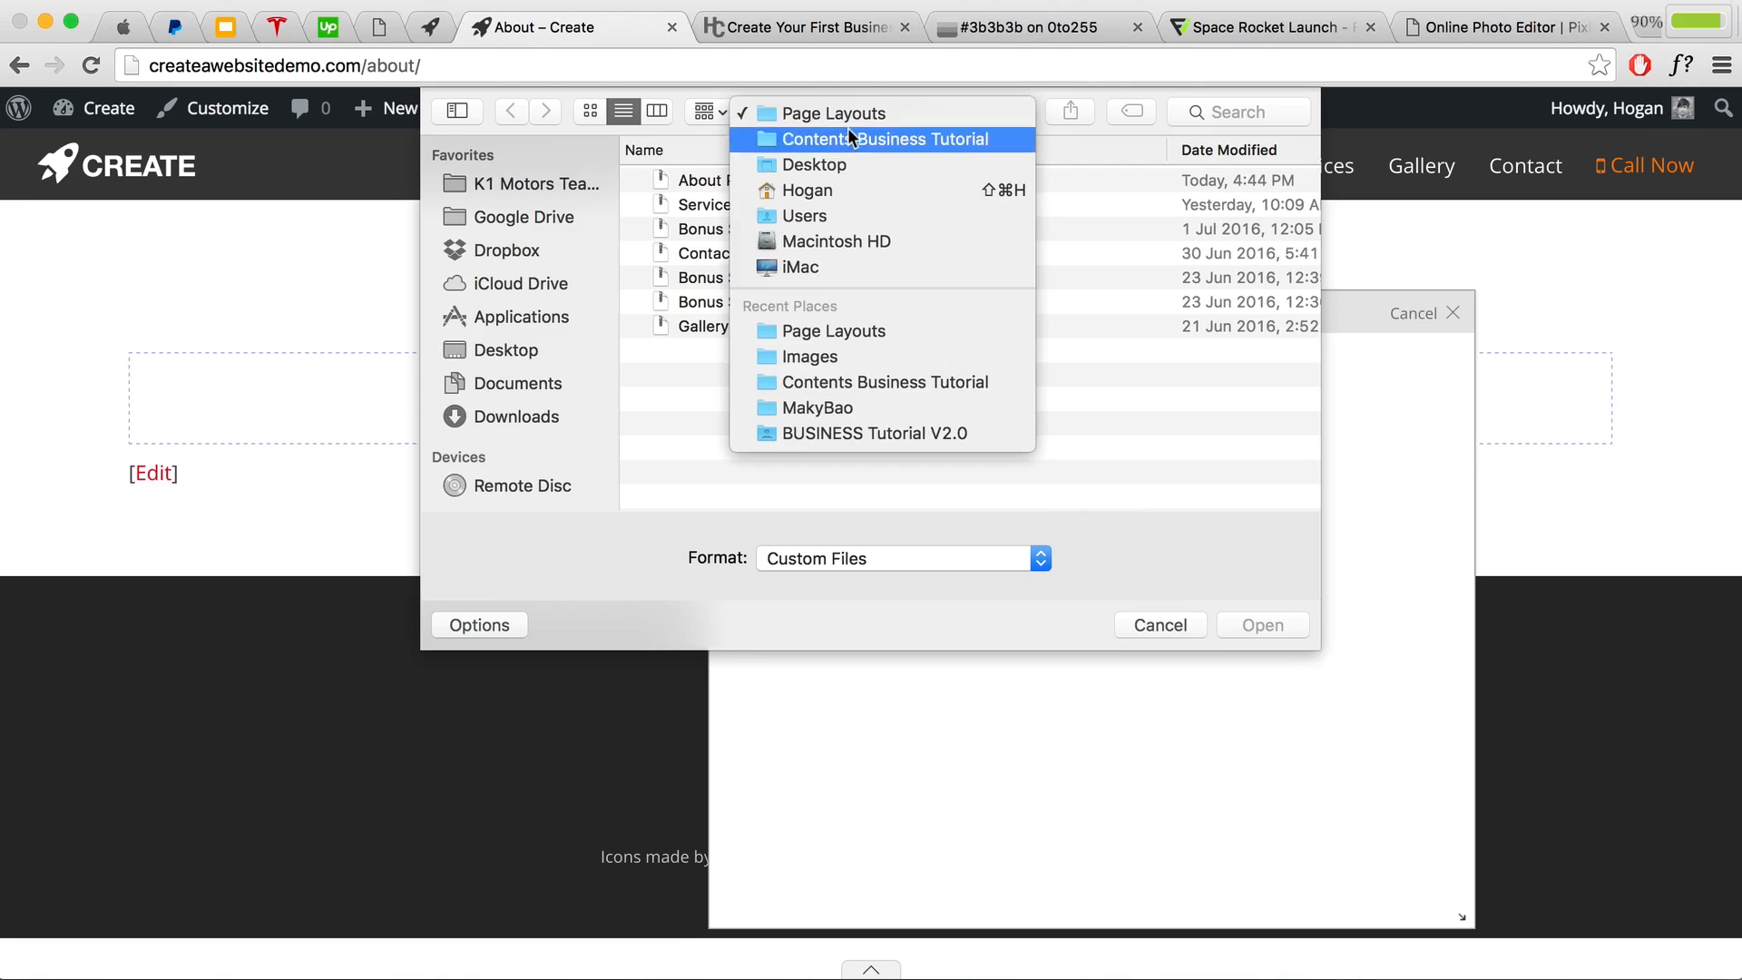
click(847, 129)
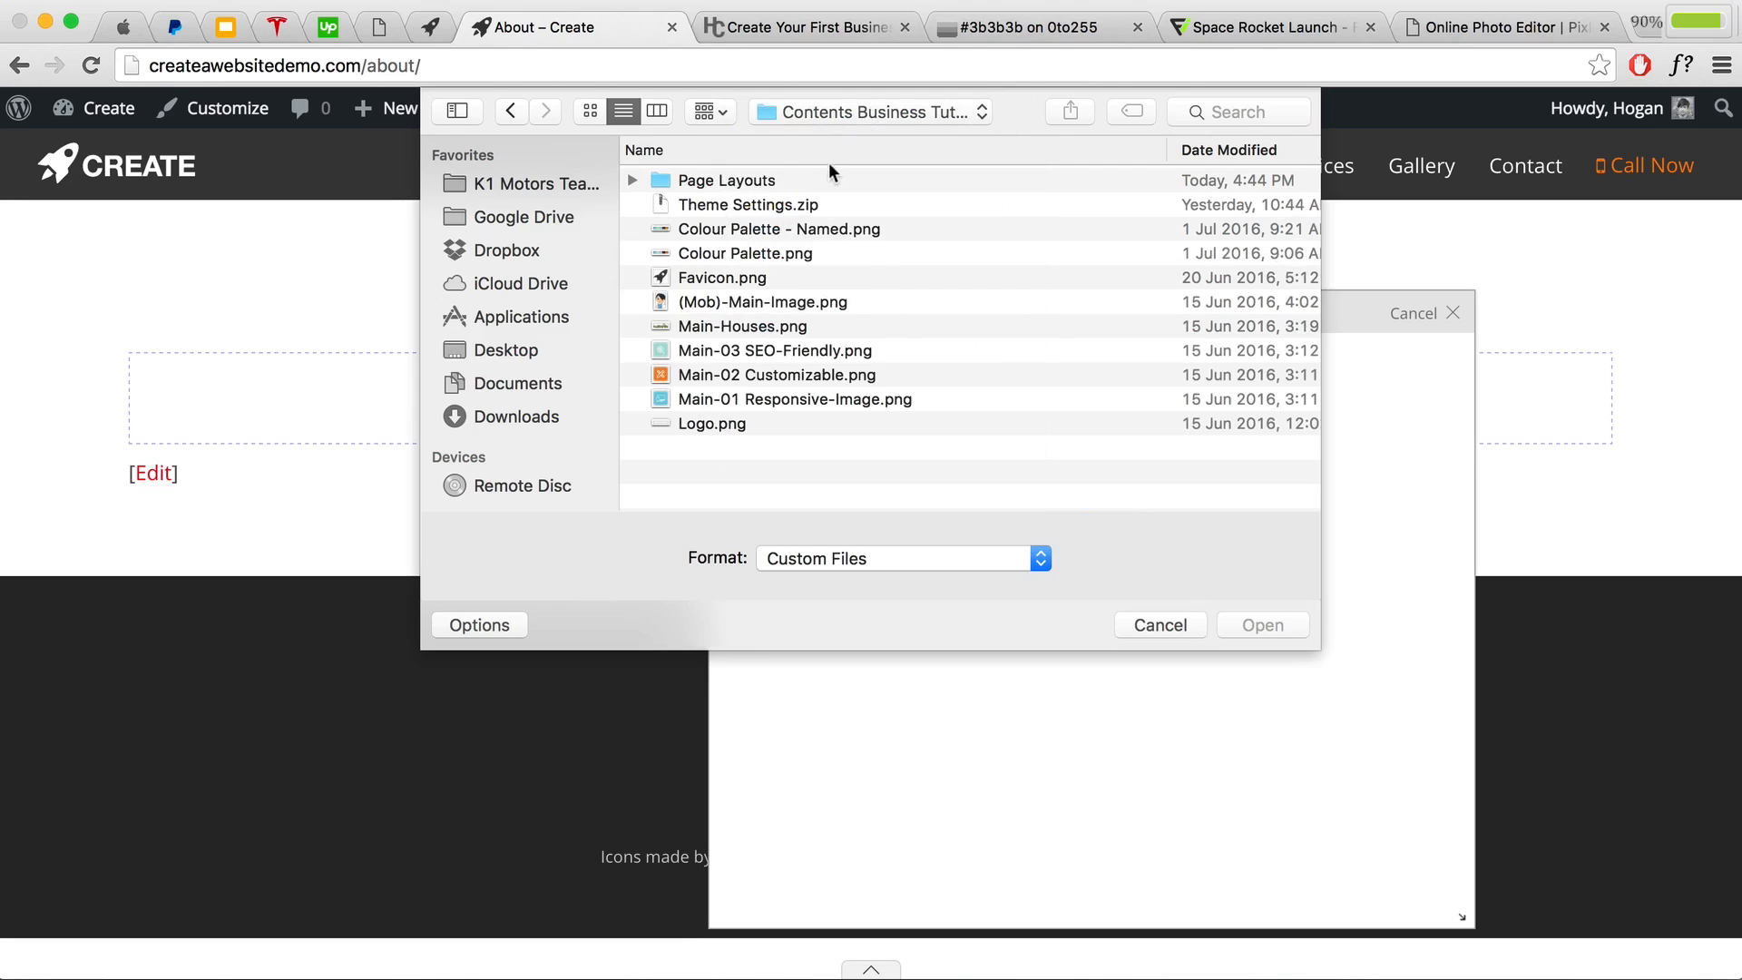
click(663, 183)
double_click(663, 184)
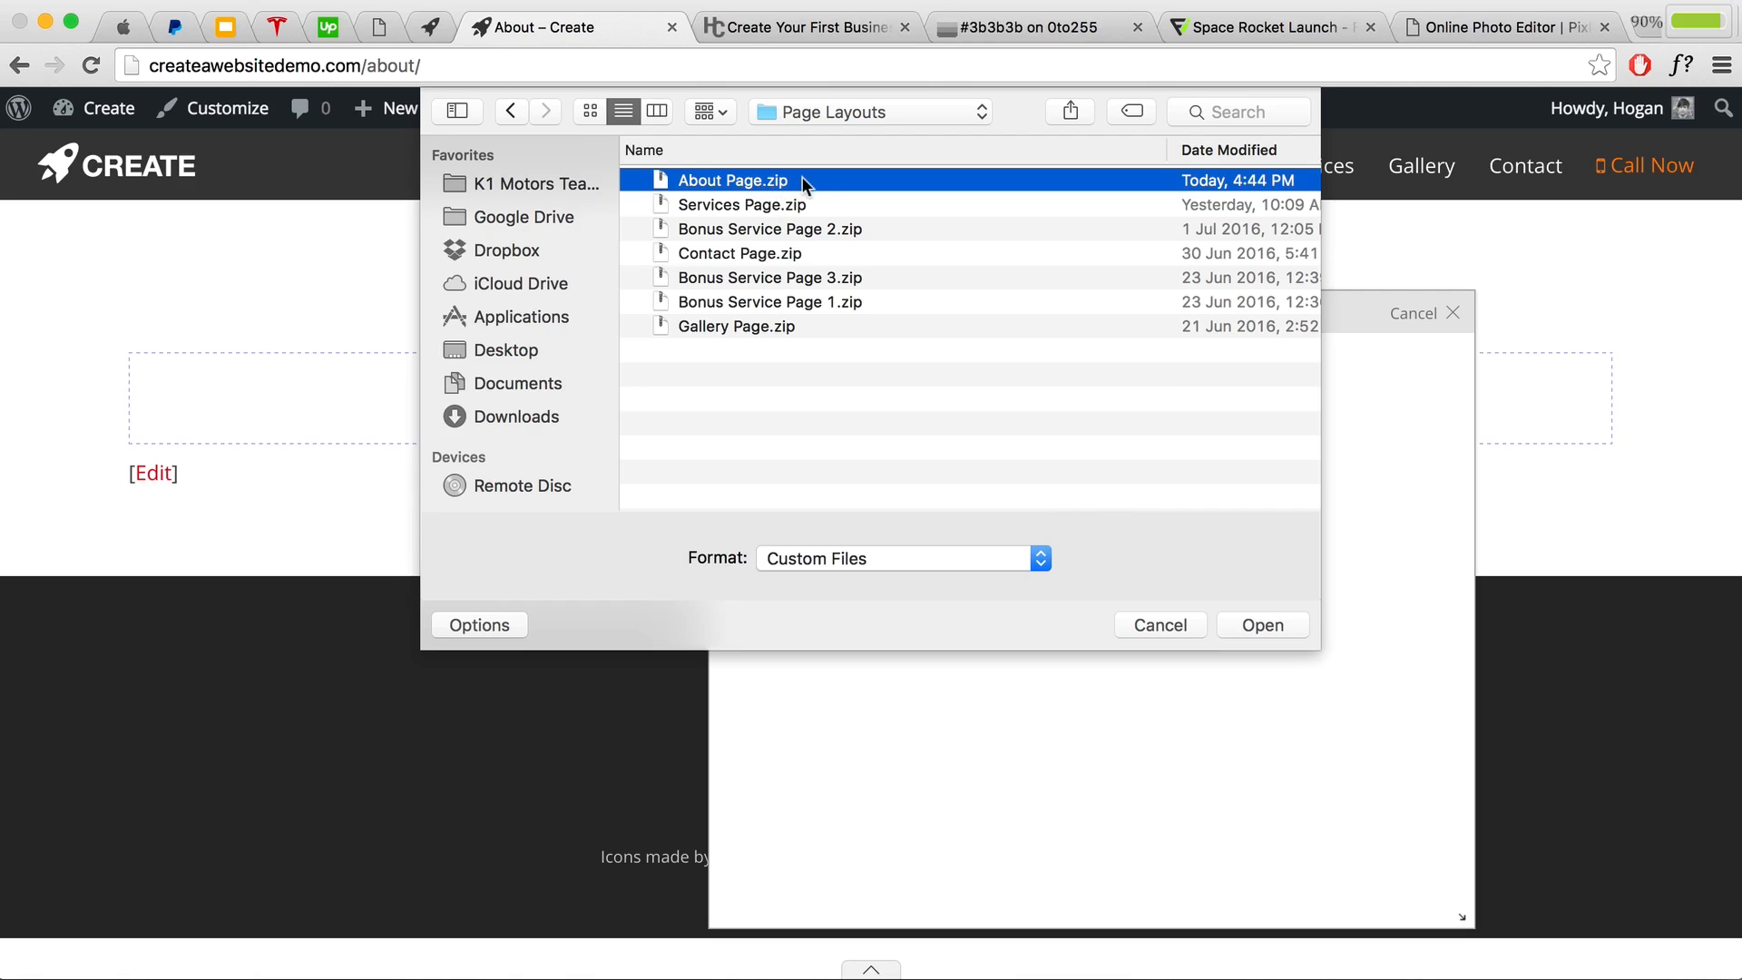
click(1250, 622)
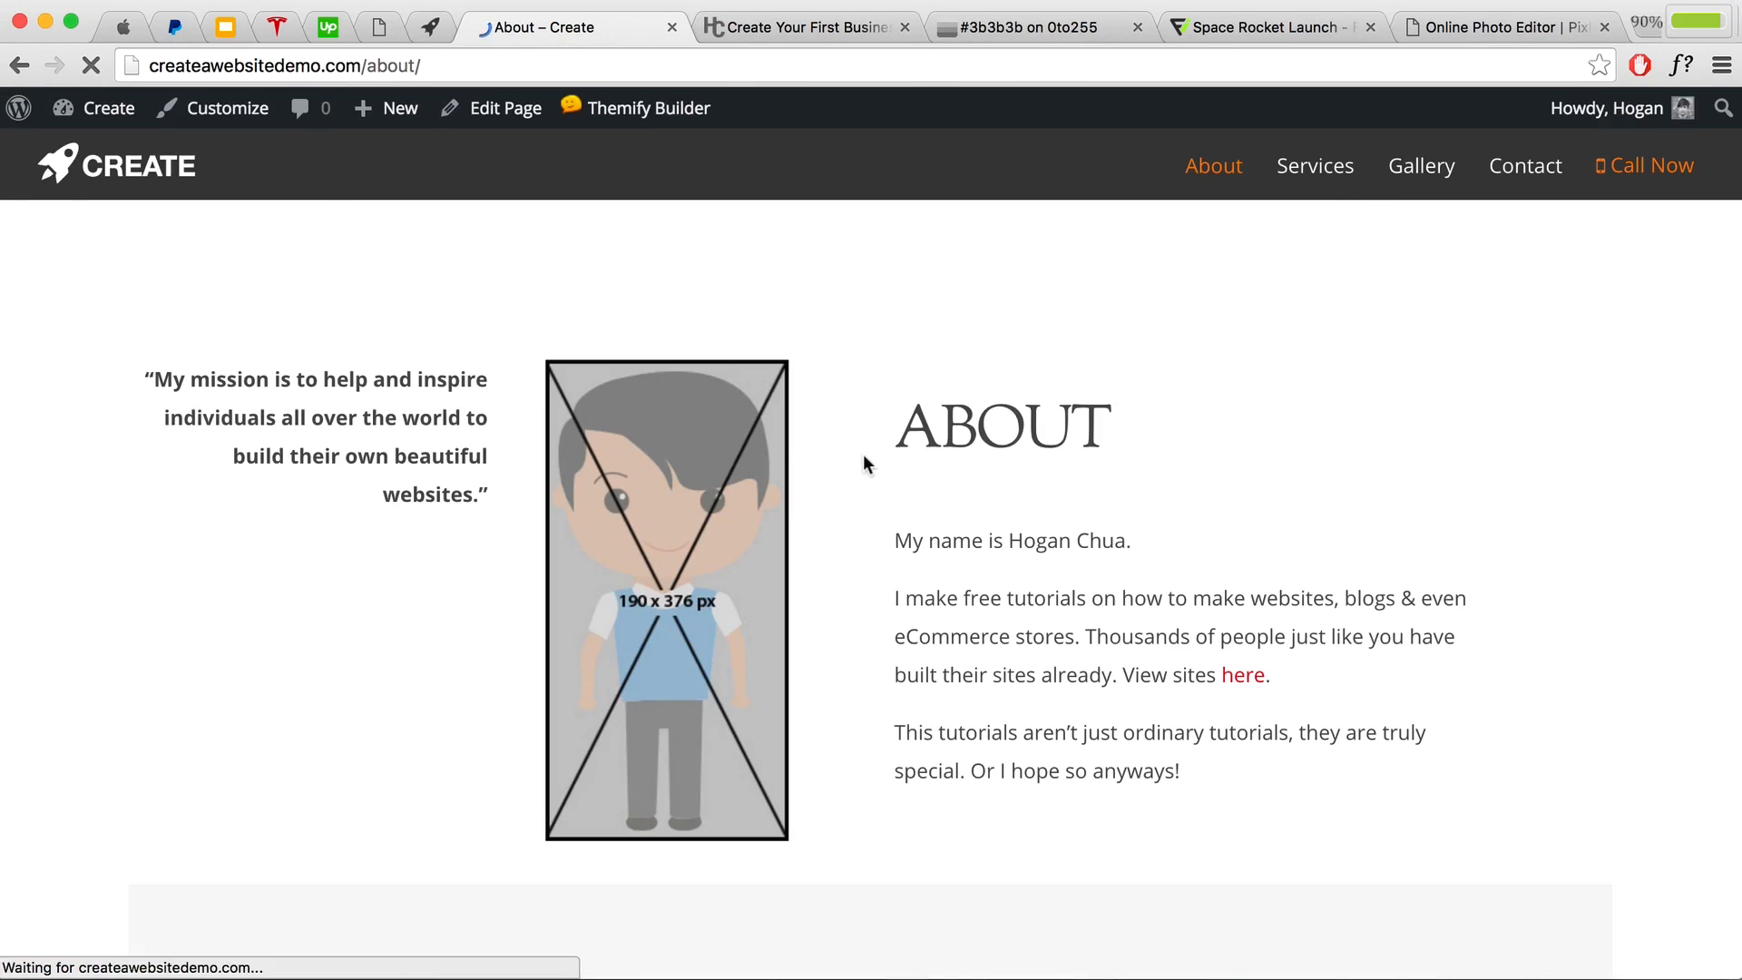
Step: Review the live About page, including the 'How it all began…' section, then edit it
scroll(879, 459, down, 5)
scroll(871, 460, down, 5)
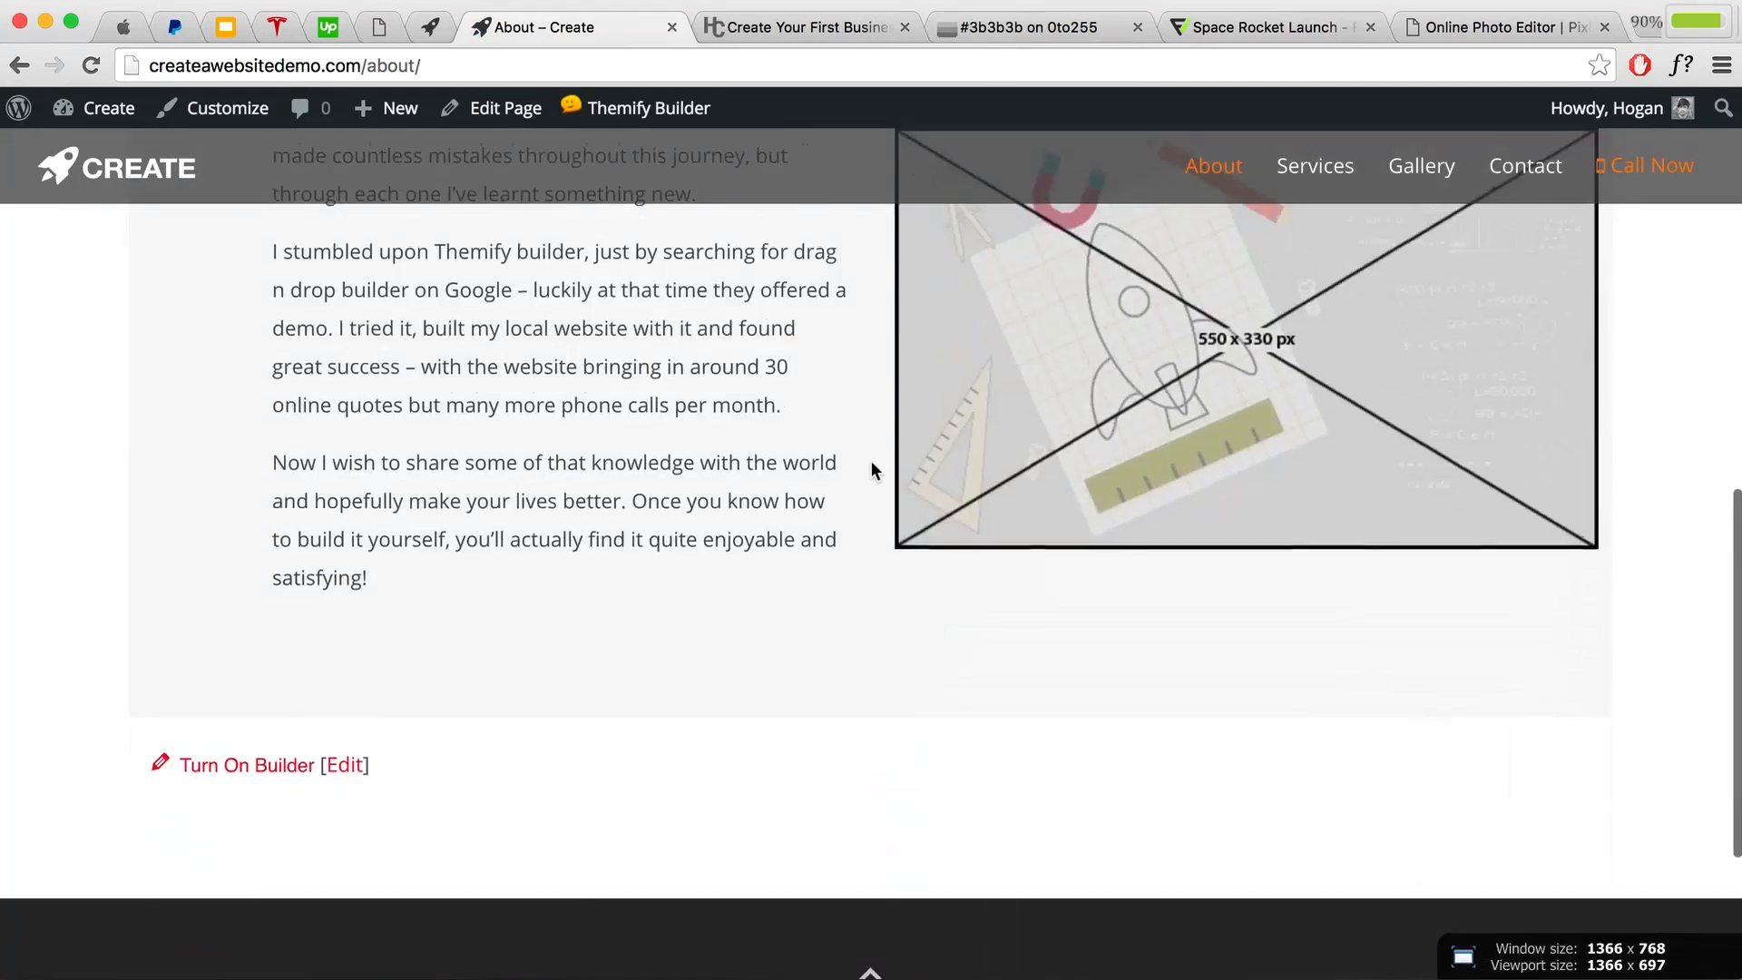
scroll(871, 460, up, 10)
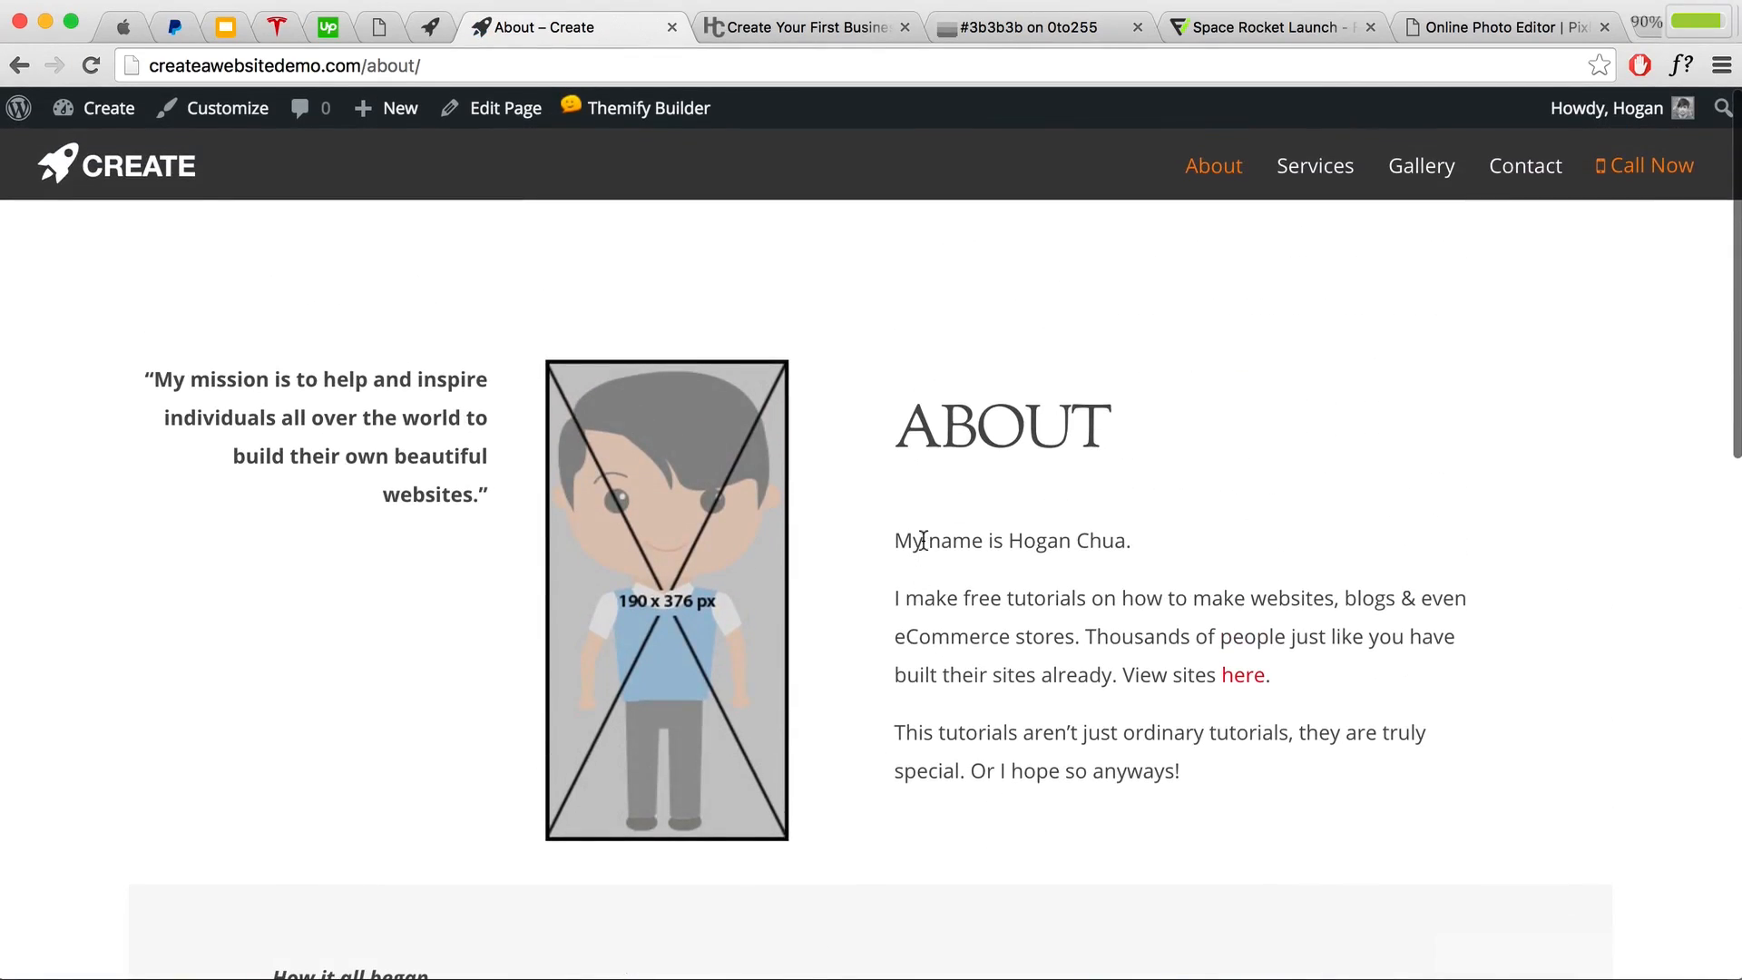
scroll(922, 537, down, 3)
scroll(698, 542, up, 3)
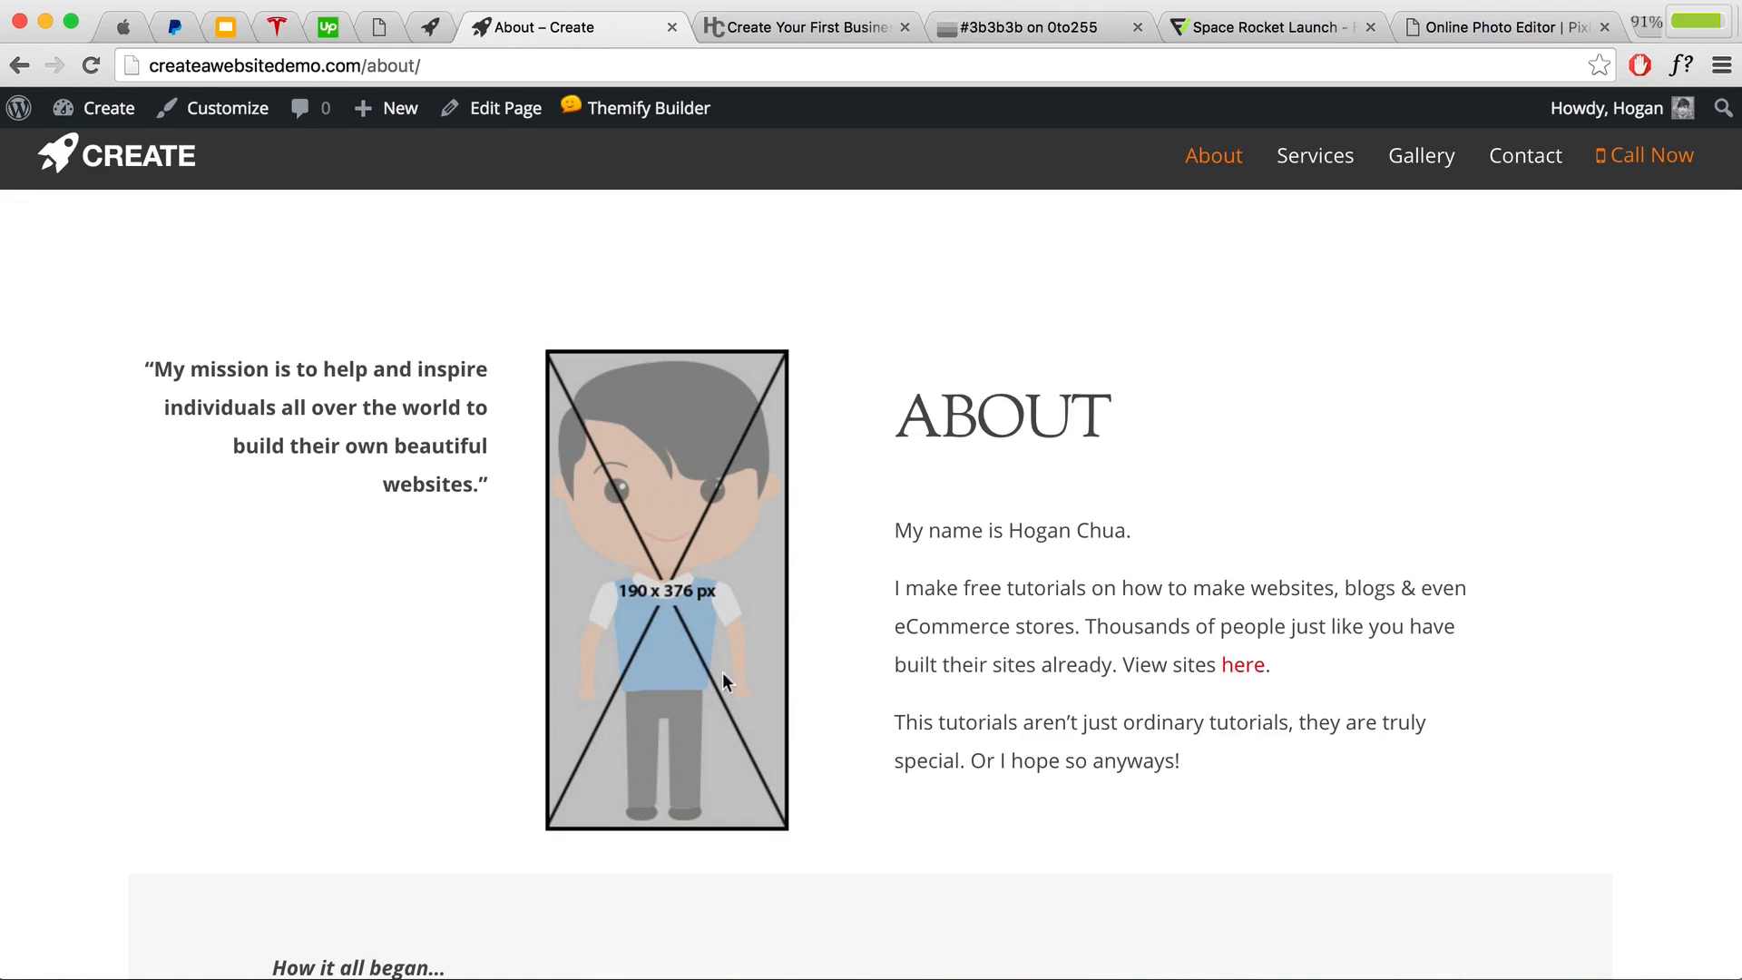
scroll(670, 568, down, 1)
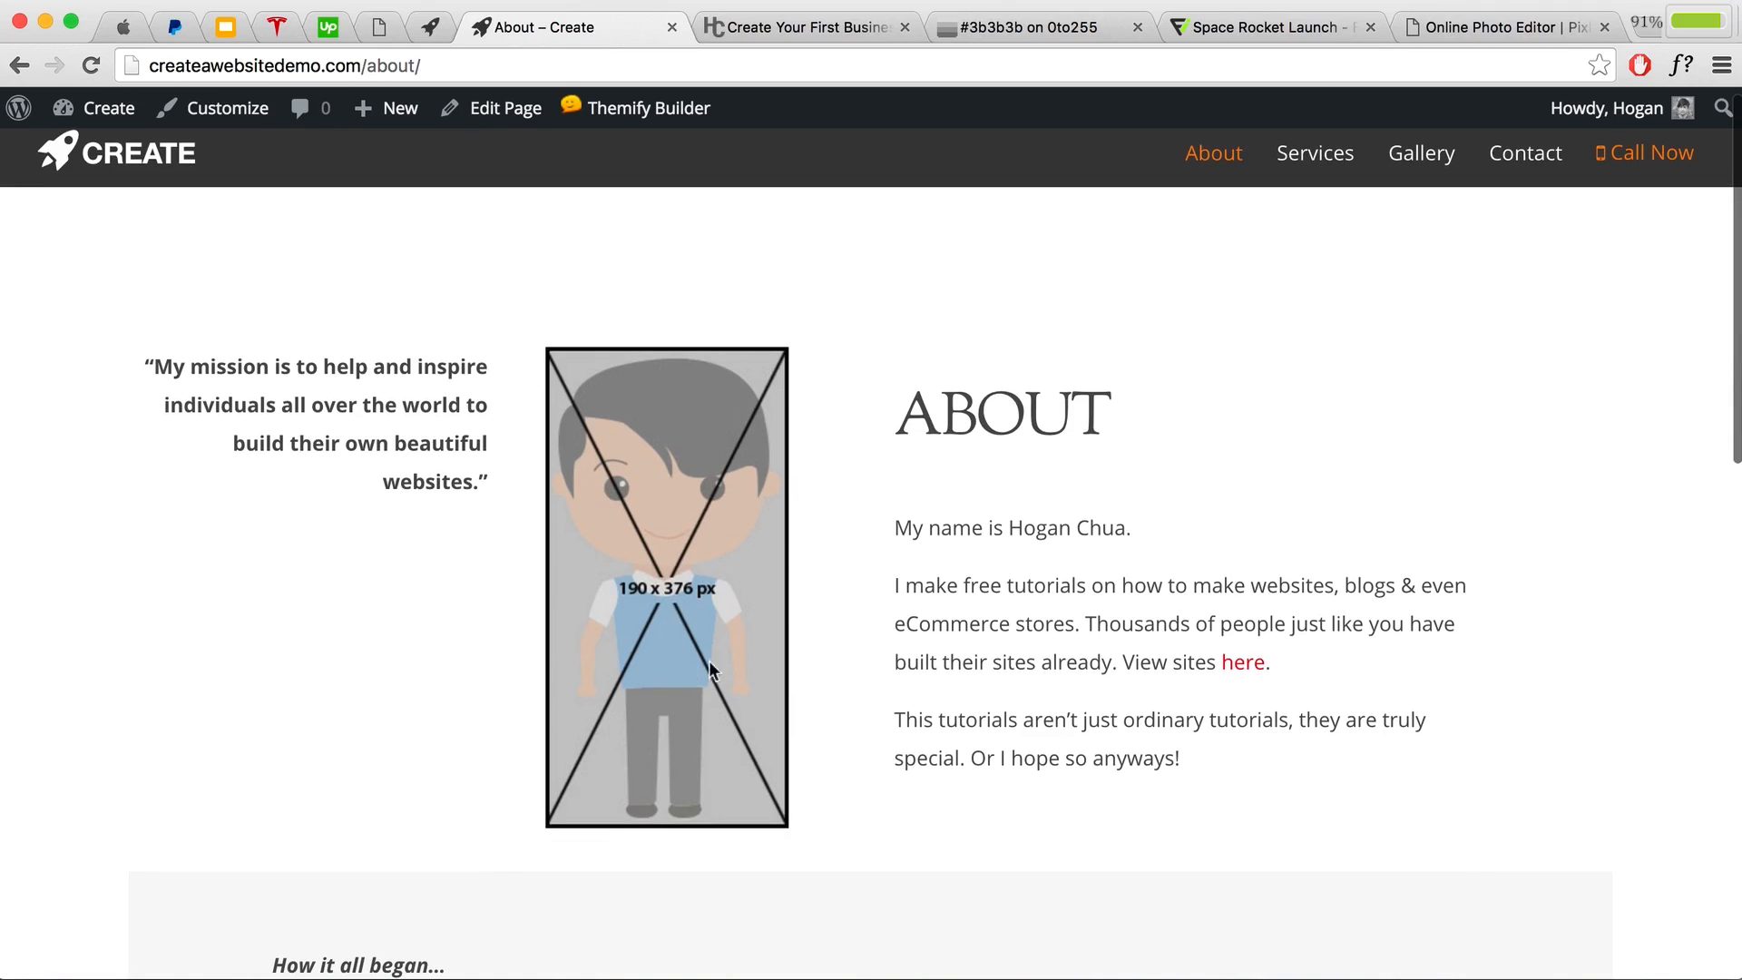
scroll(745, 655, down, 1)
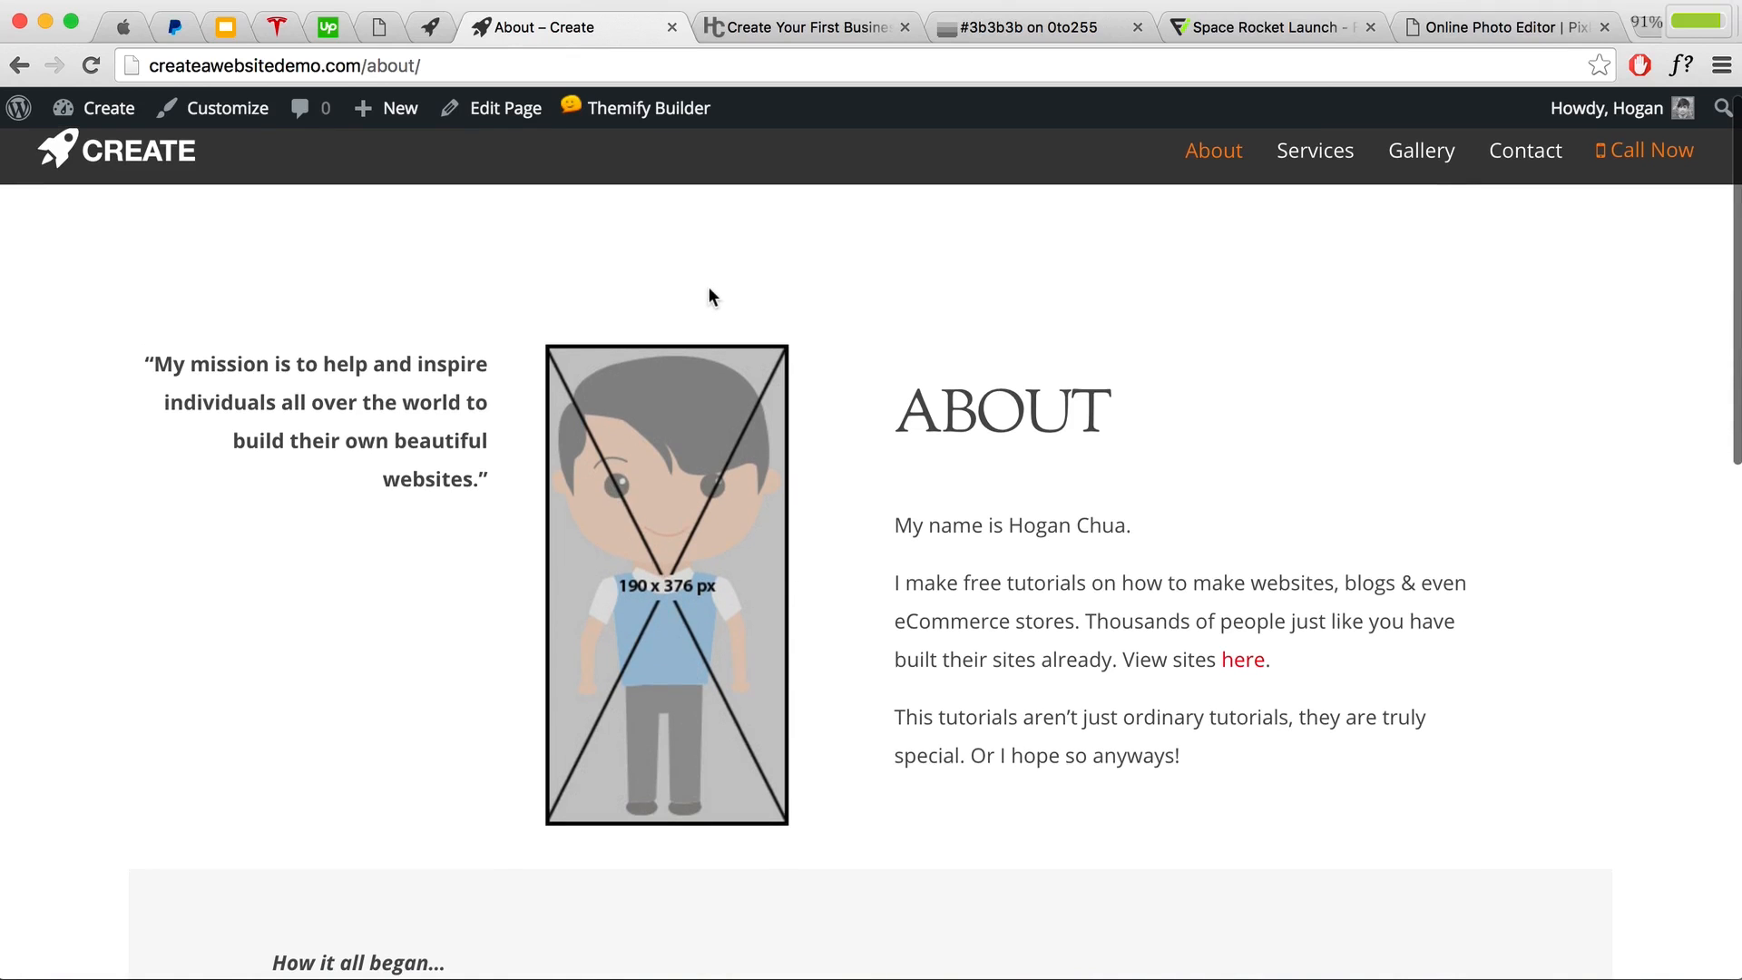
scroll(837, 313, down, 5)
scroll(796, 300, up, 5)
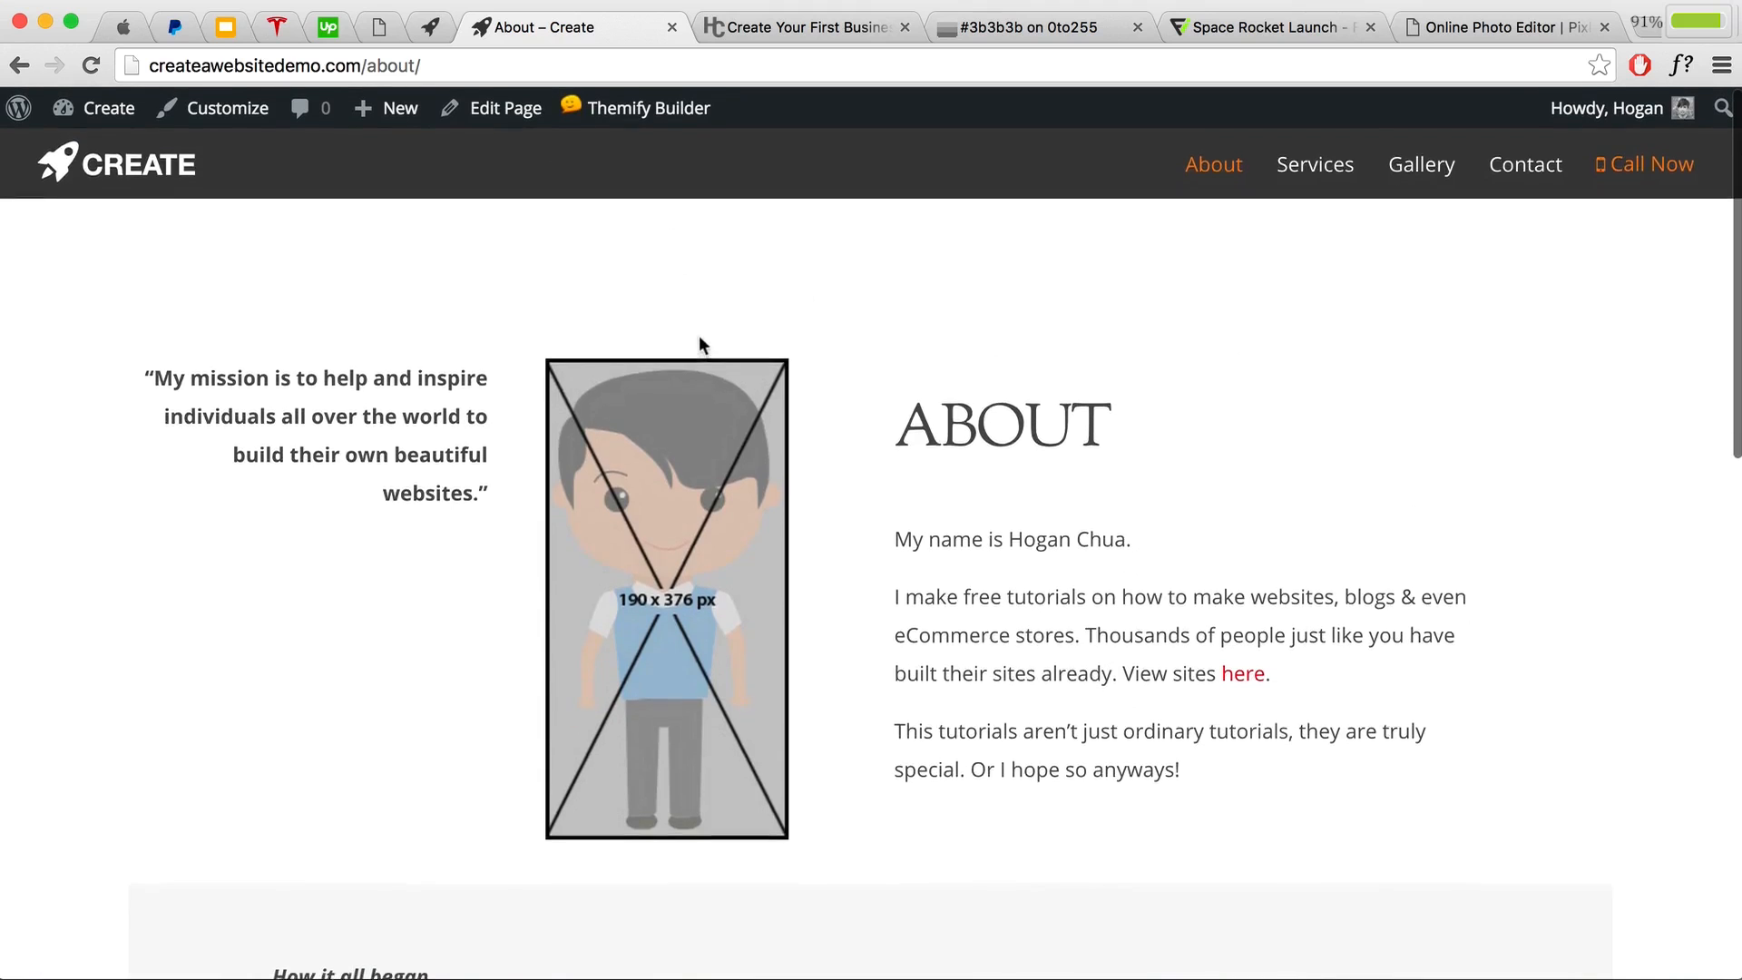
scroll(589, 381, down, 5)
scroll(487, 415, down, 3)
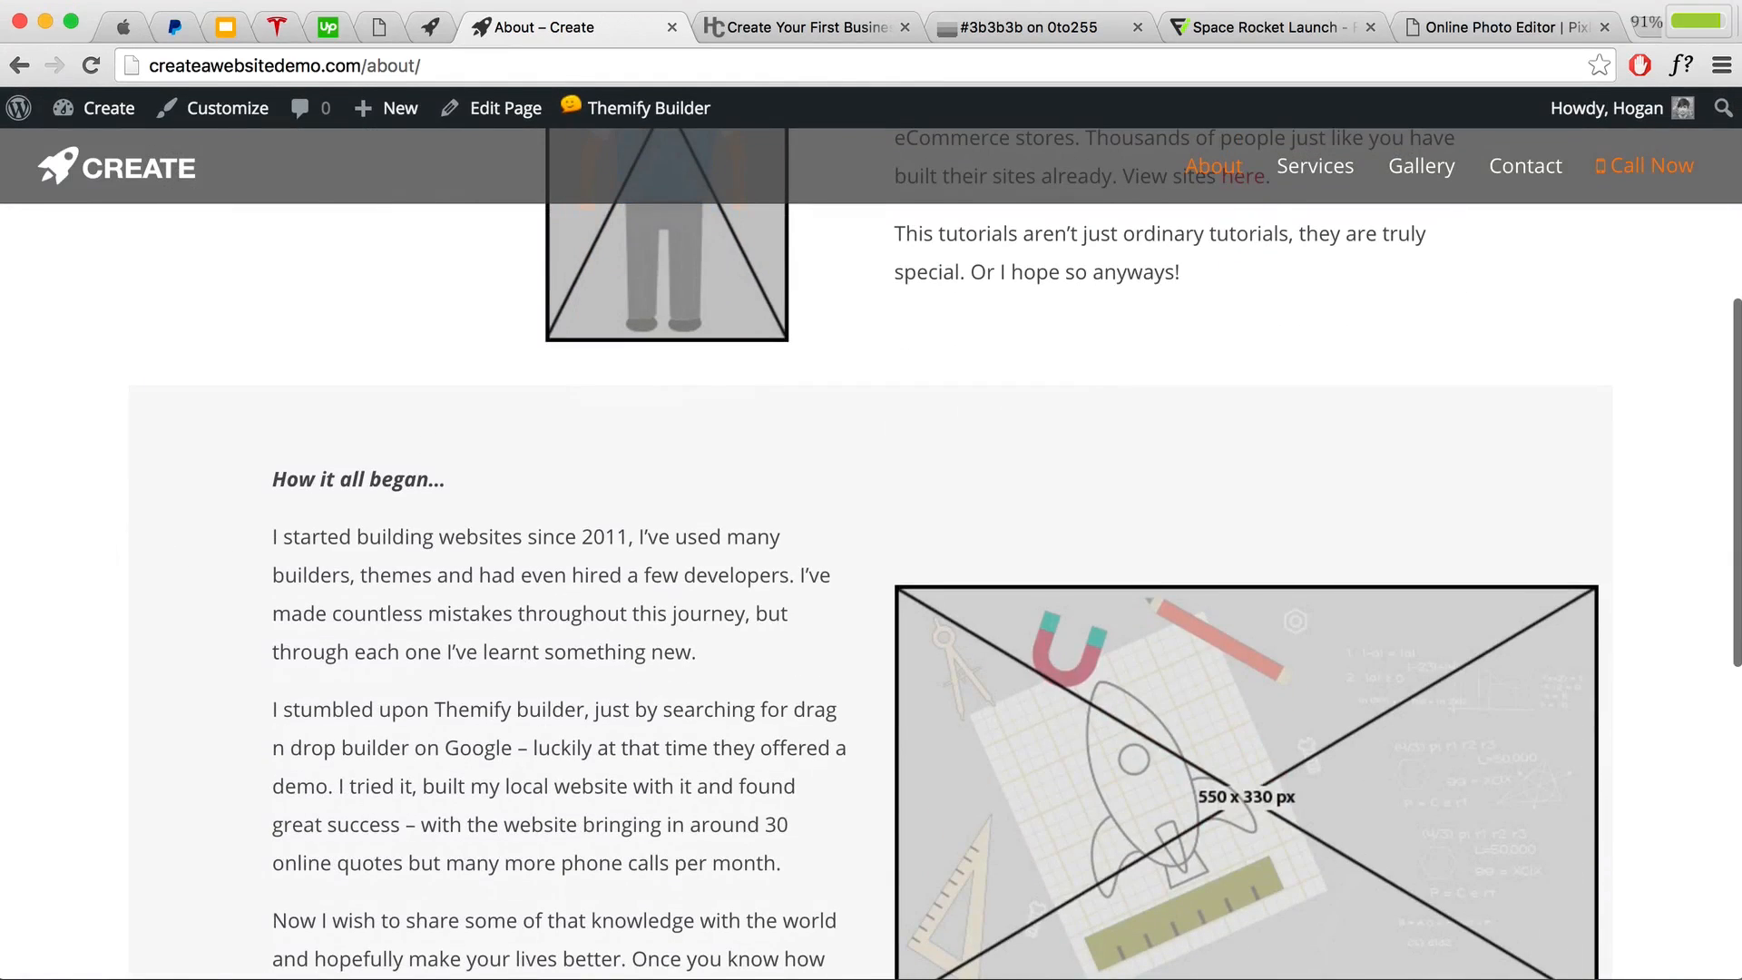
scroll(147, 497, up, 7)
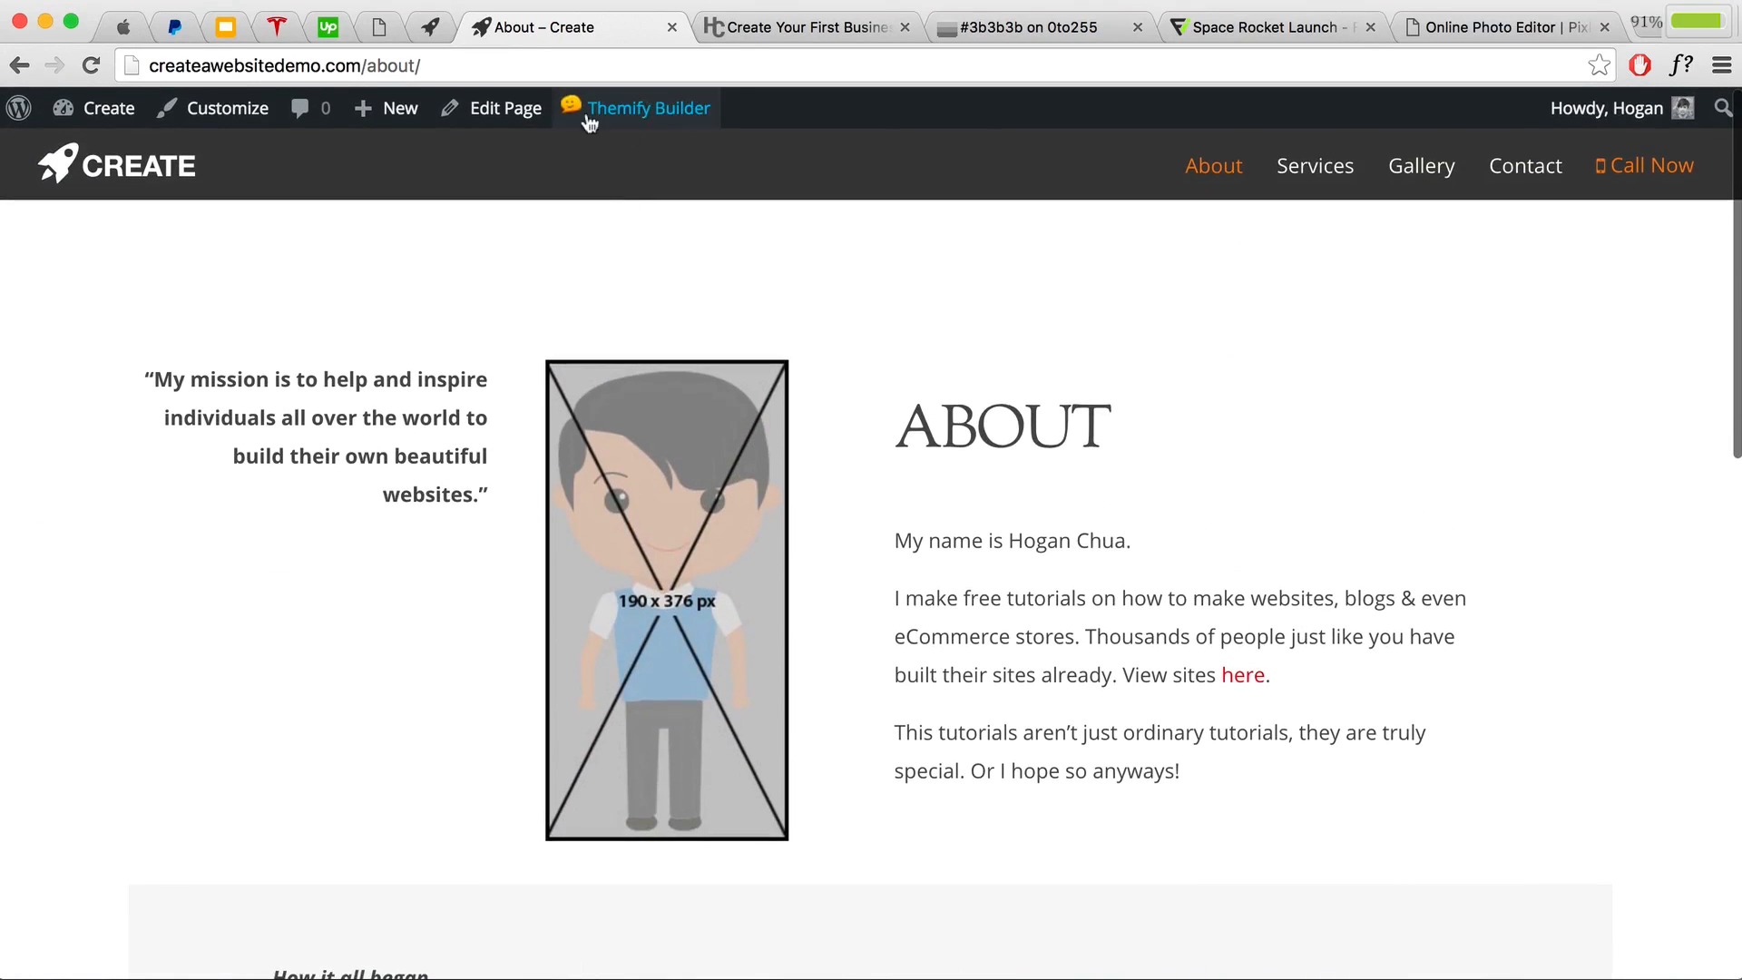
click(499, 108)
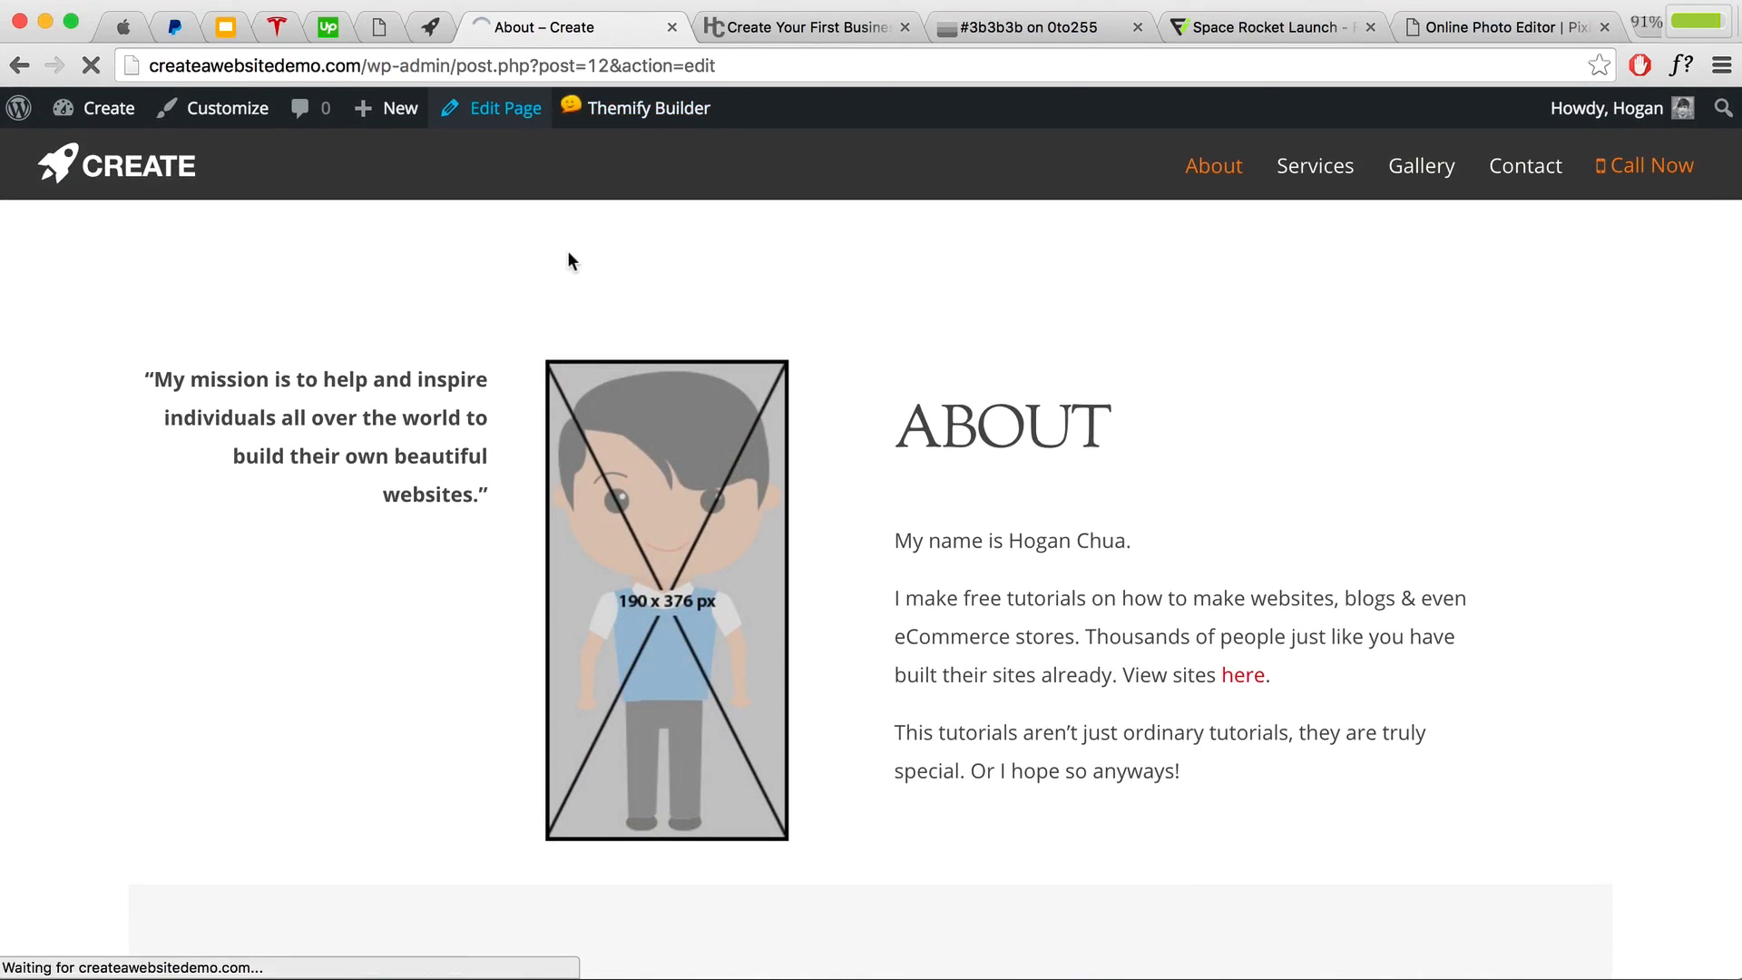
Step: Set the About page's Content Width to full width in the Themify Custom Panel and update
scroll(850, 443, down, 2)
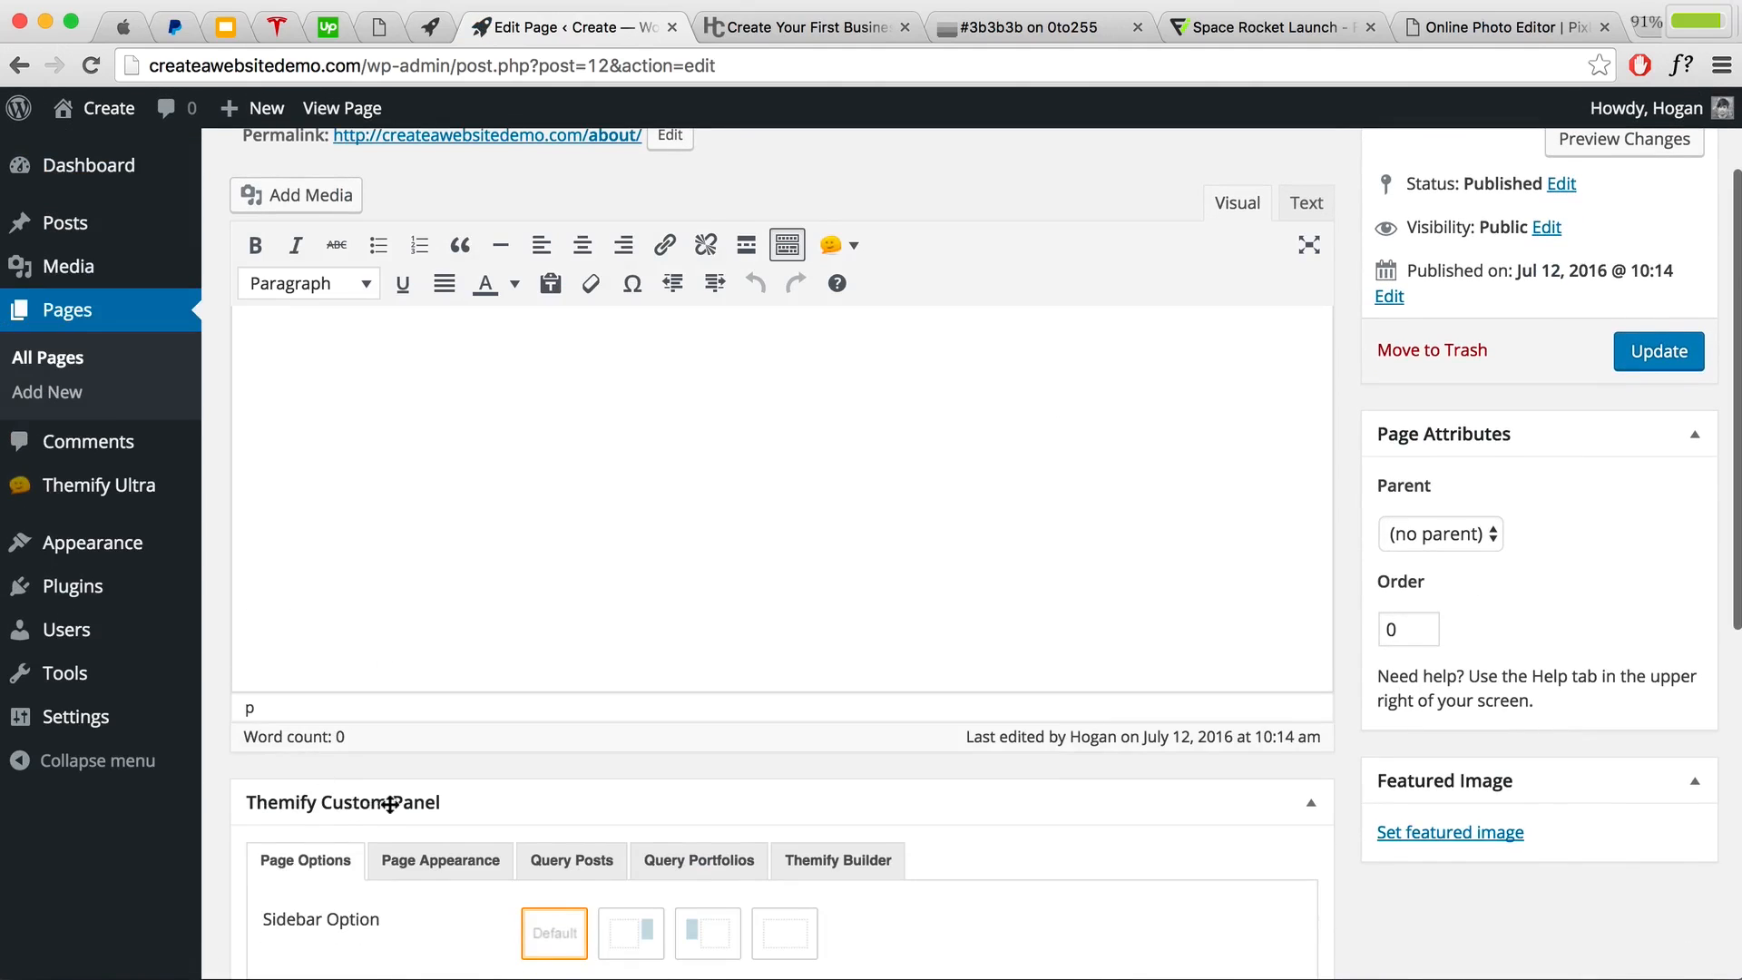
scroll(391, 804, down, 3)
drag(393, 704, 267, 698)
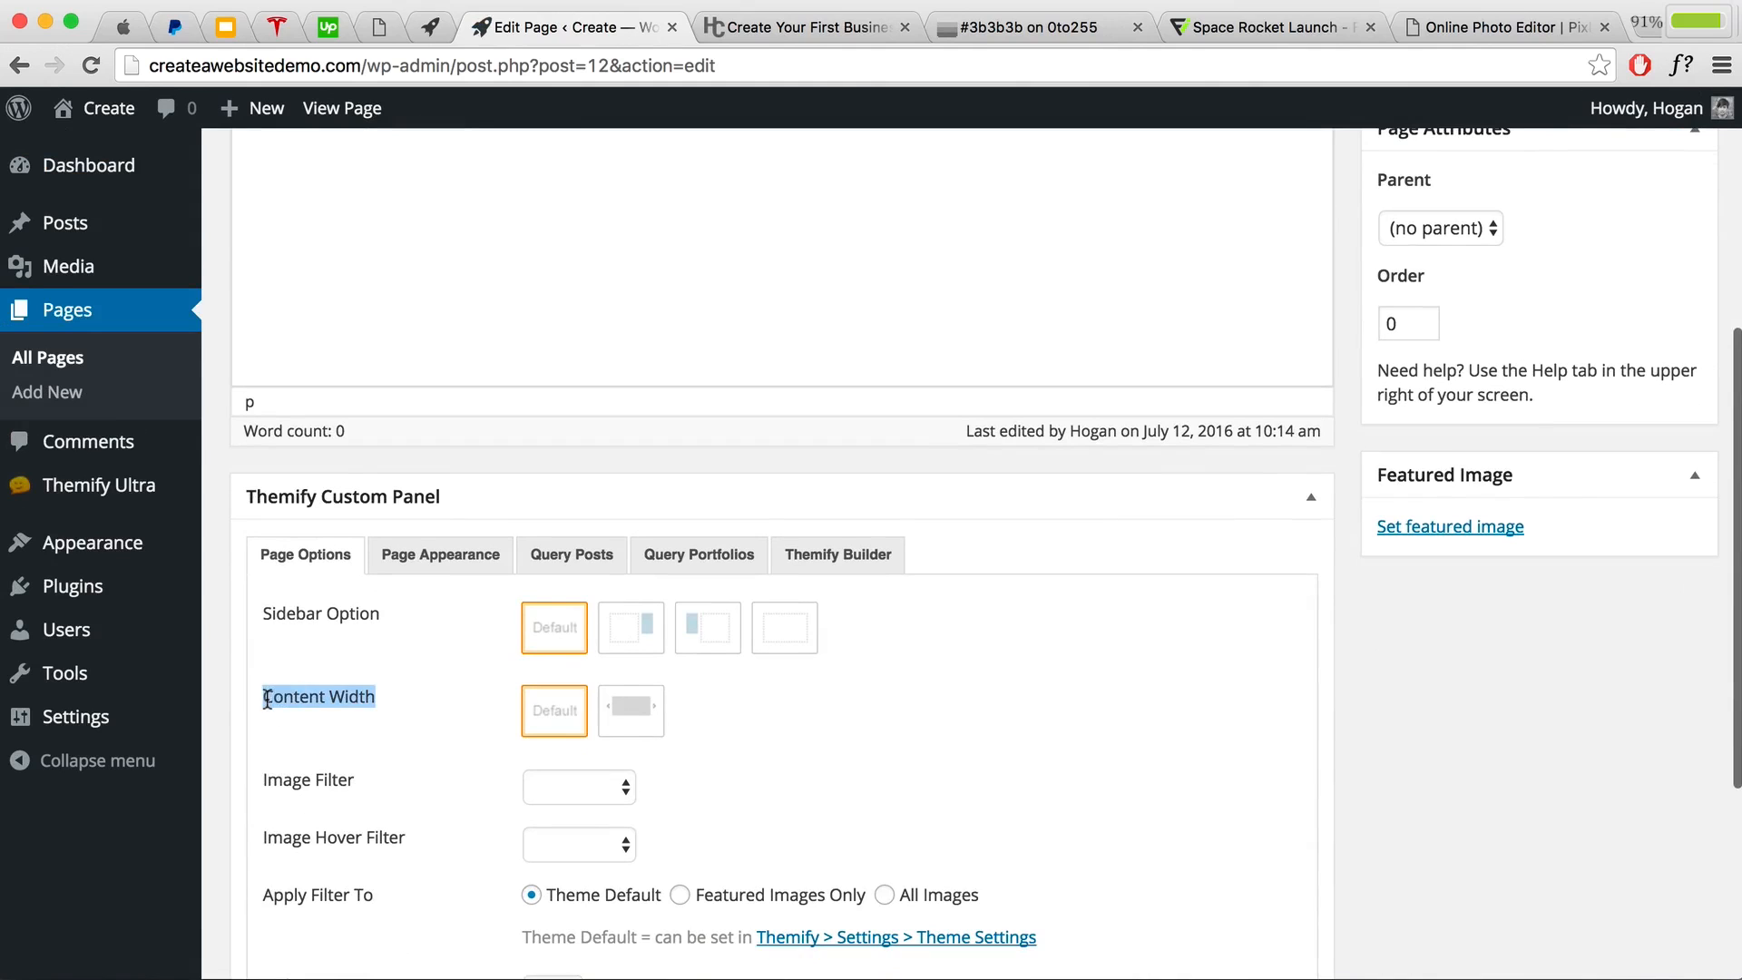
click(613, 721)
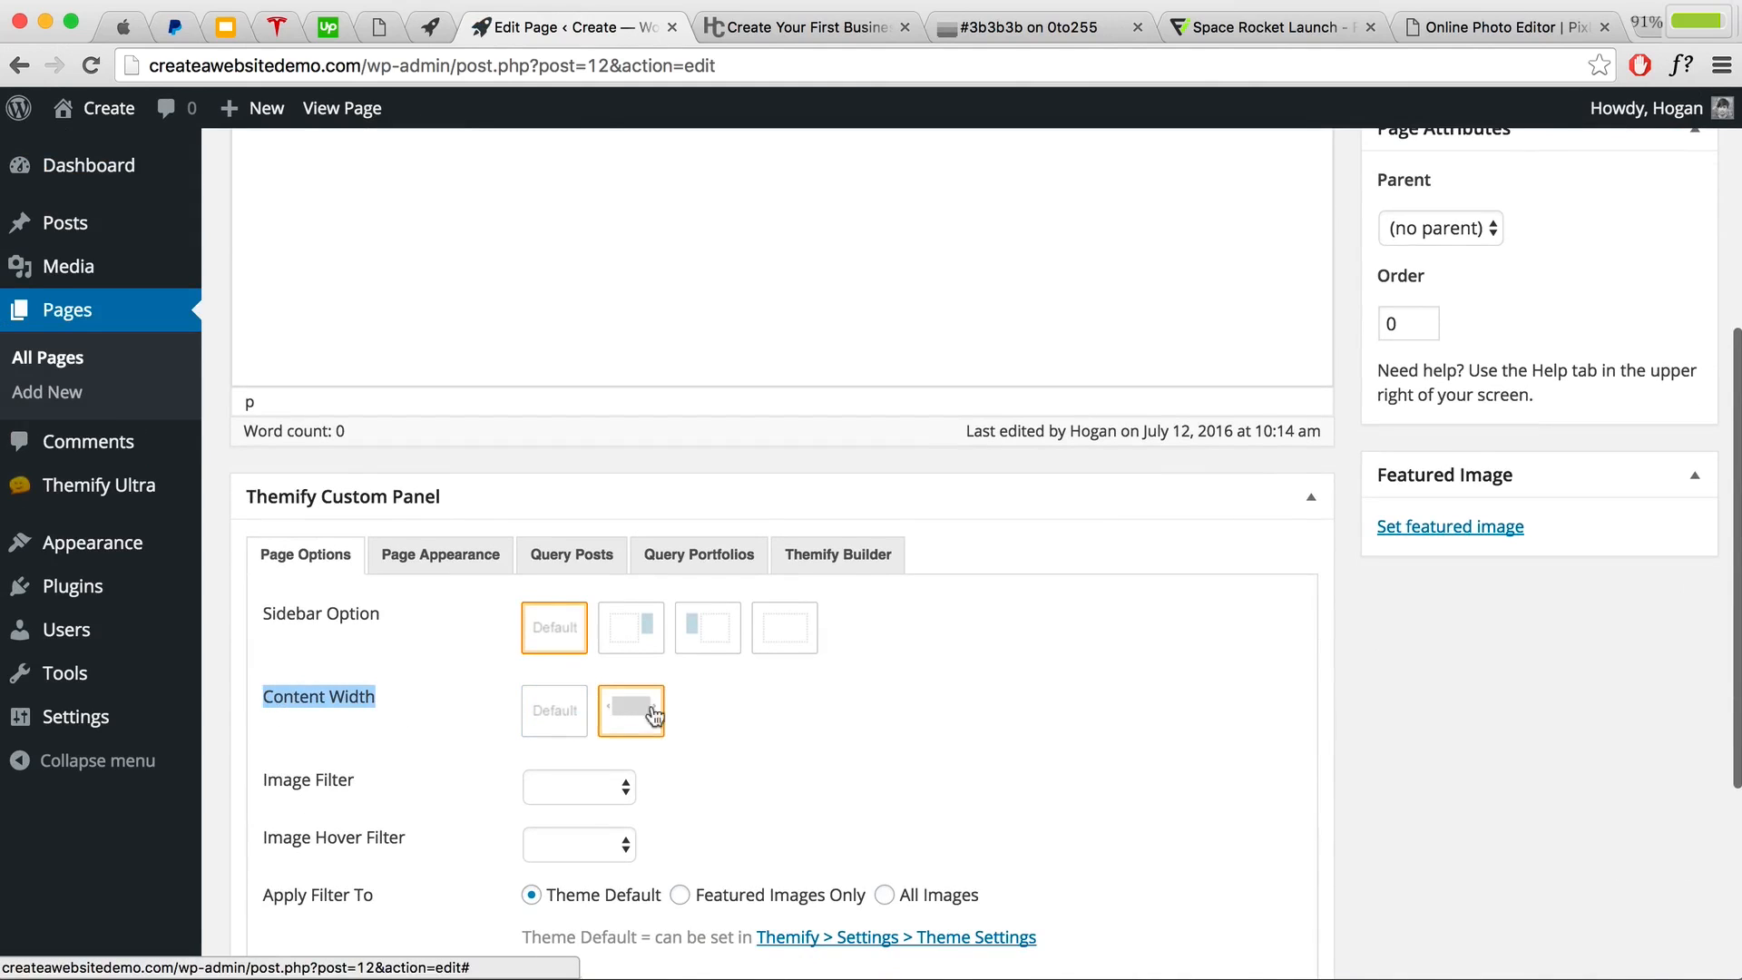
scroll(653, 716, up, 5)
click(1628, 505)
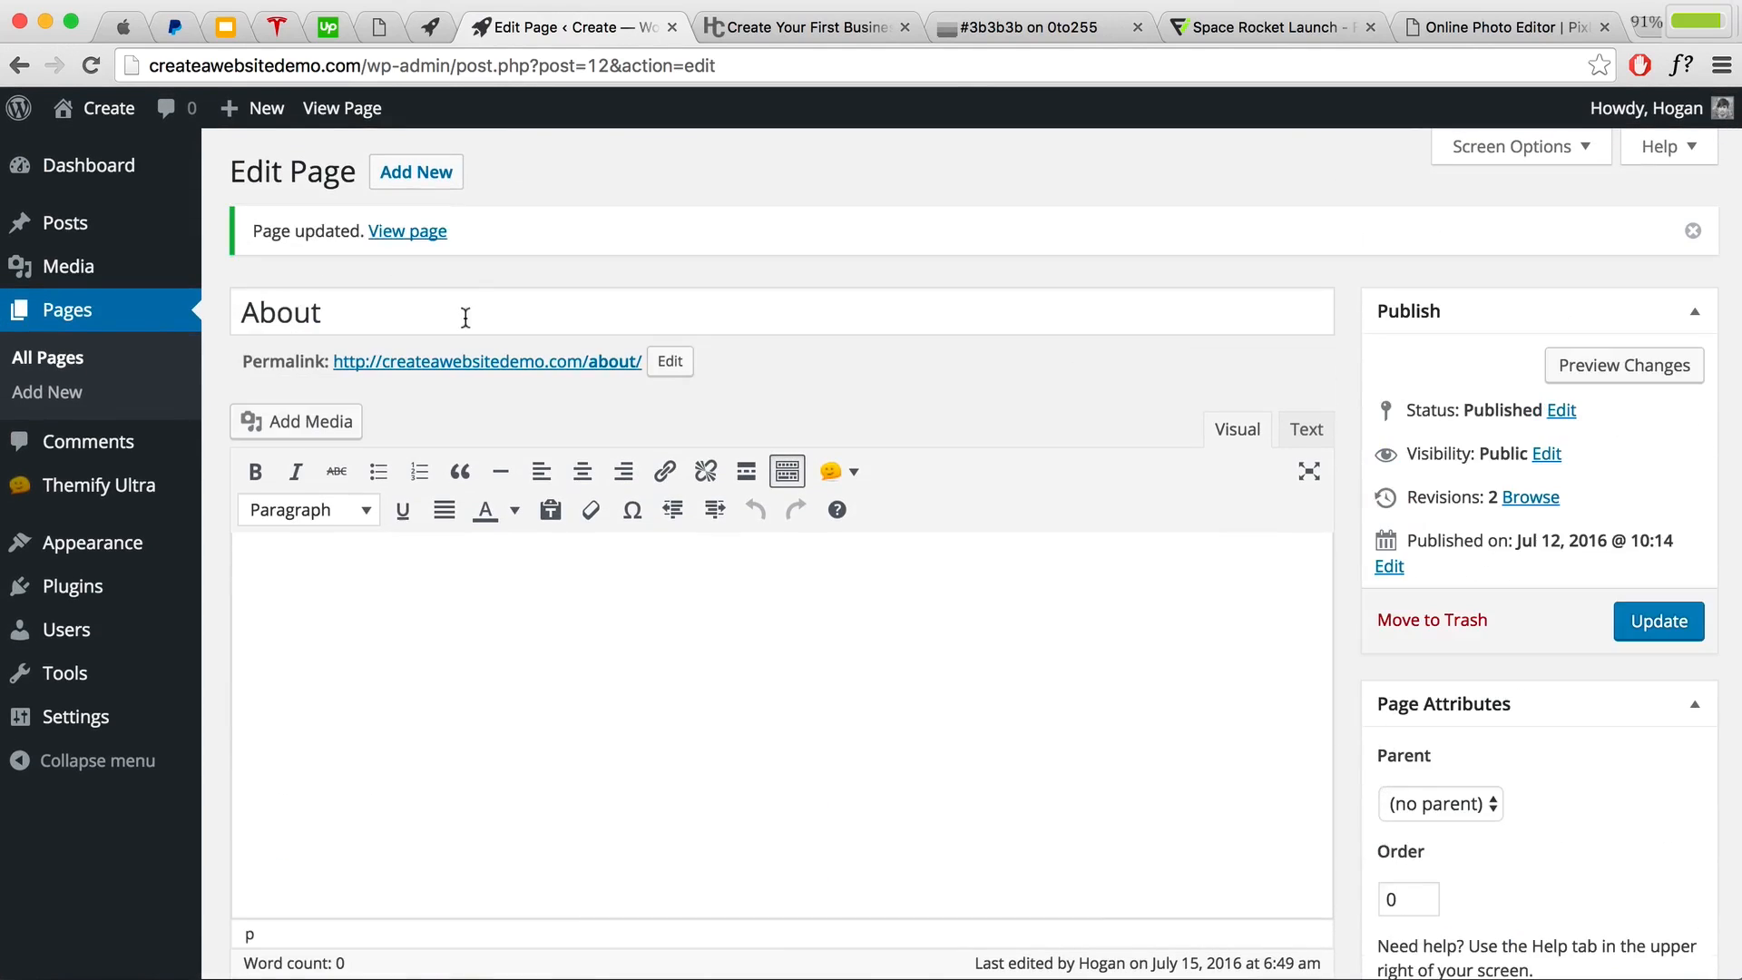
Step: Check the updated About page live, then open the customizer for it
click(410, 234)
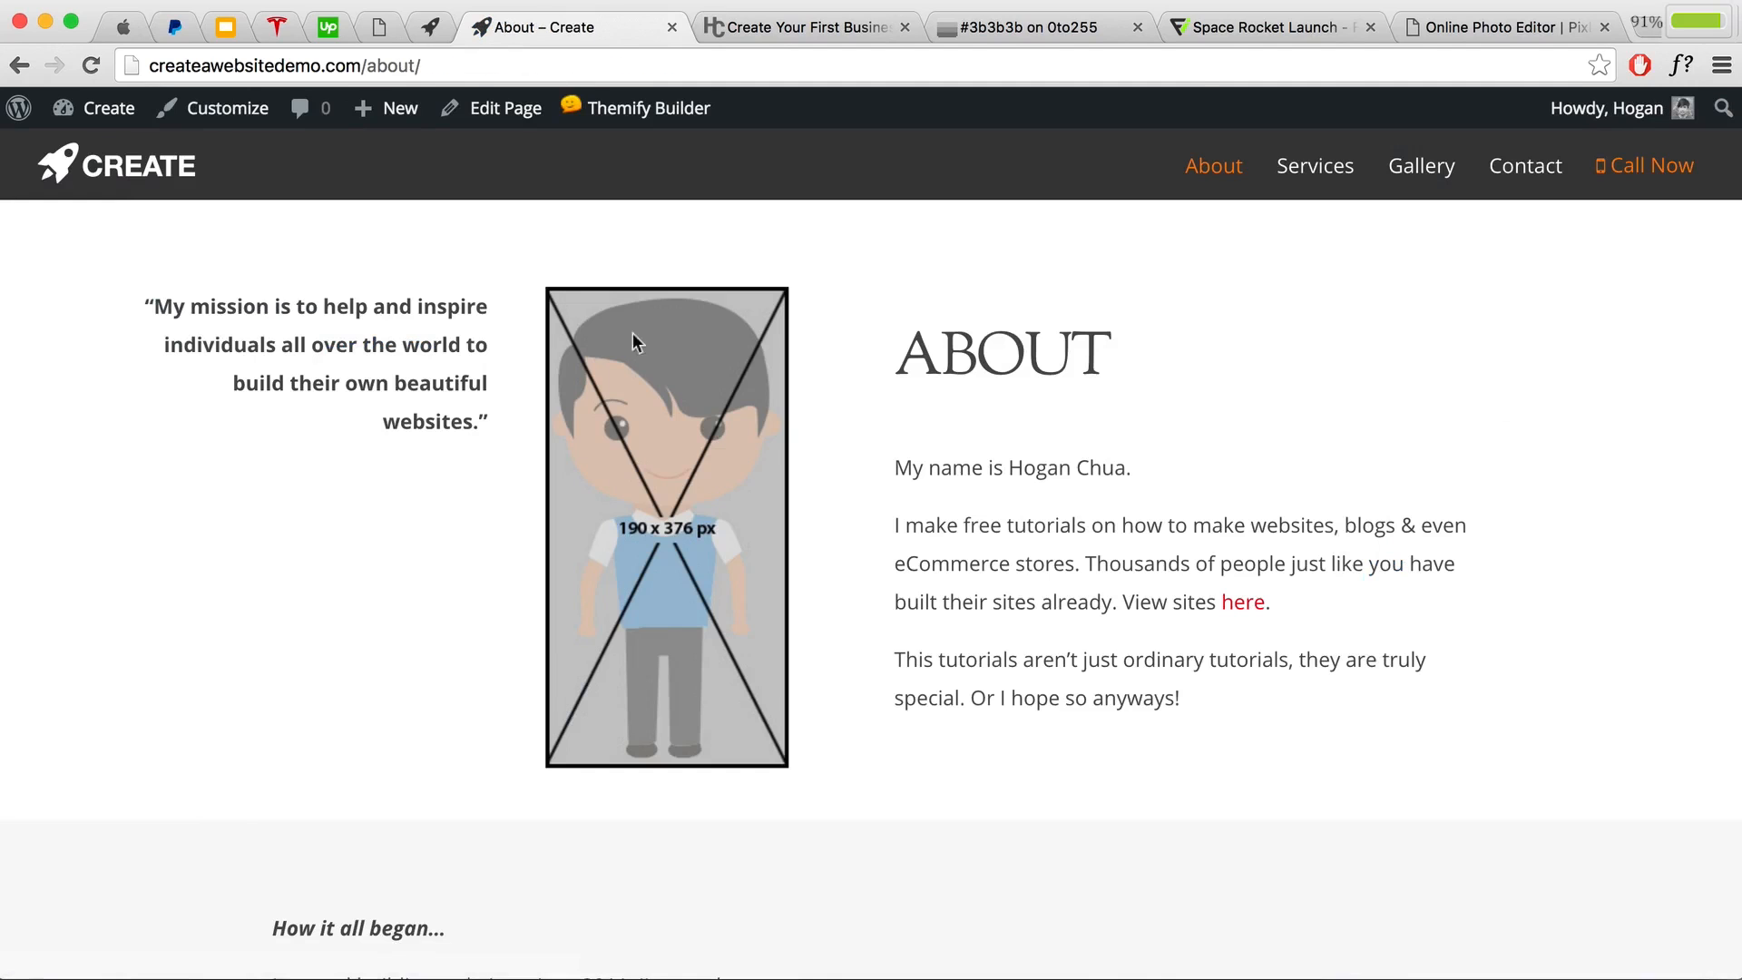
scroll(871, 420, down, 10)
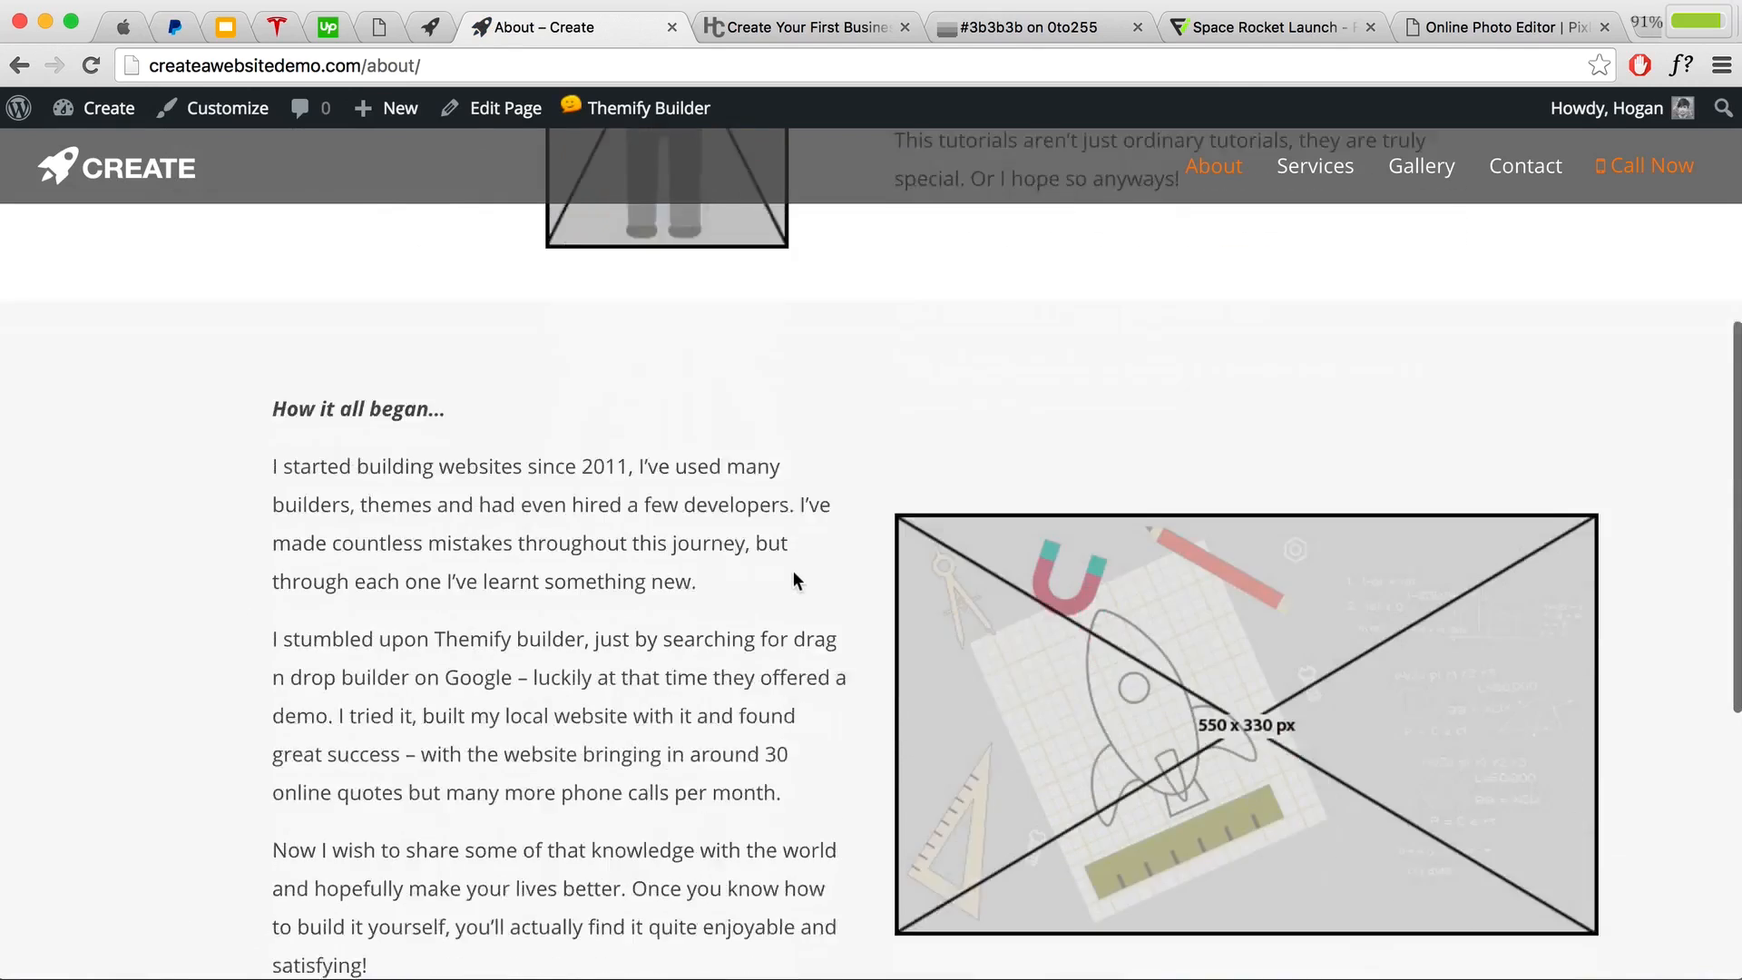
scroll(793, 570, up, 10)
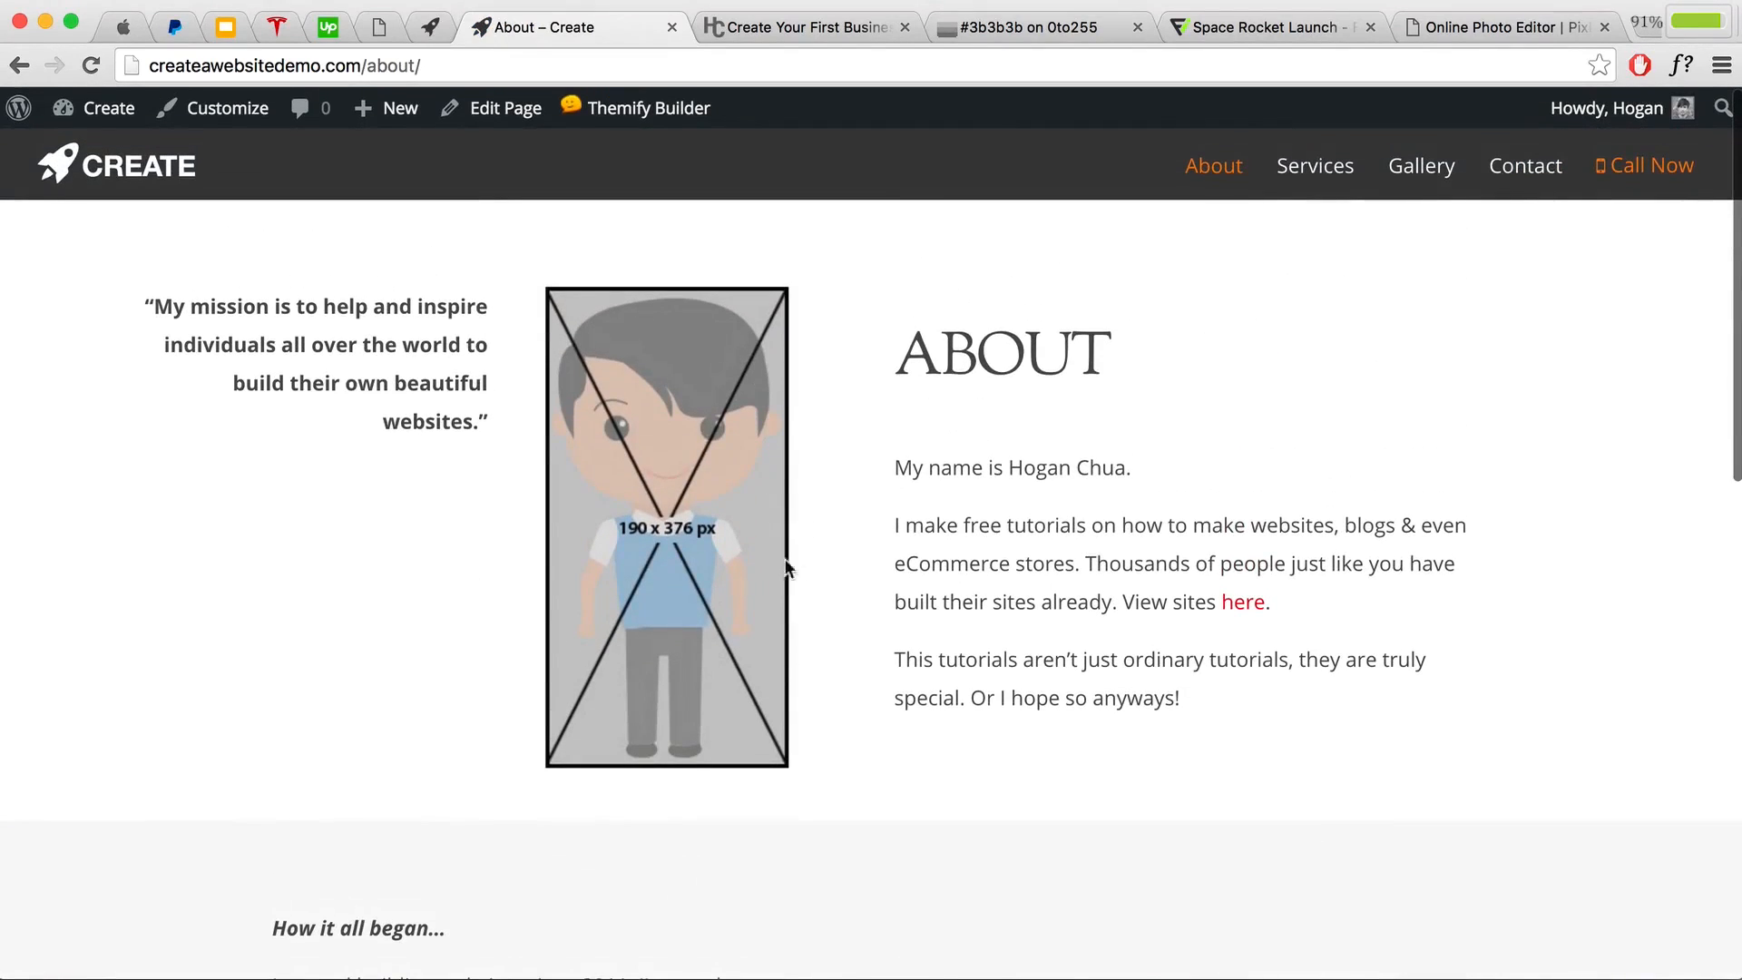
drag(1111, 353, 898, 354)
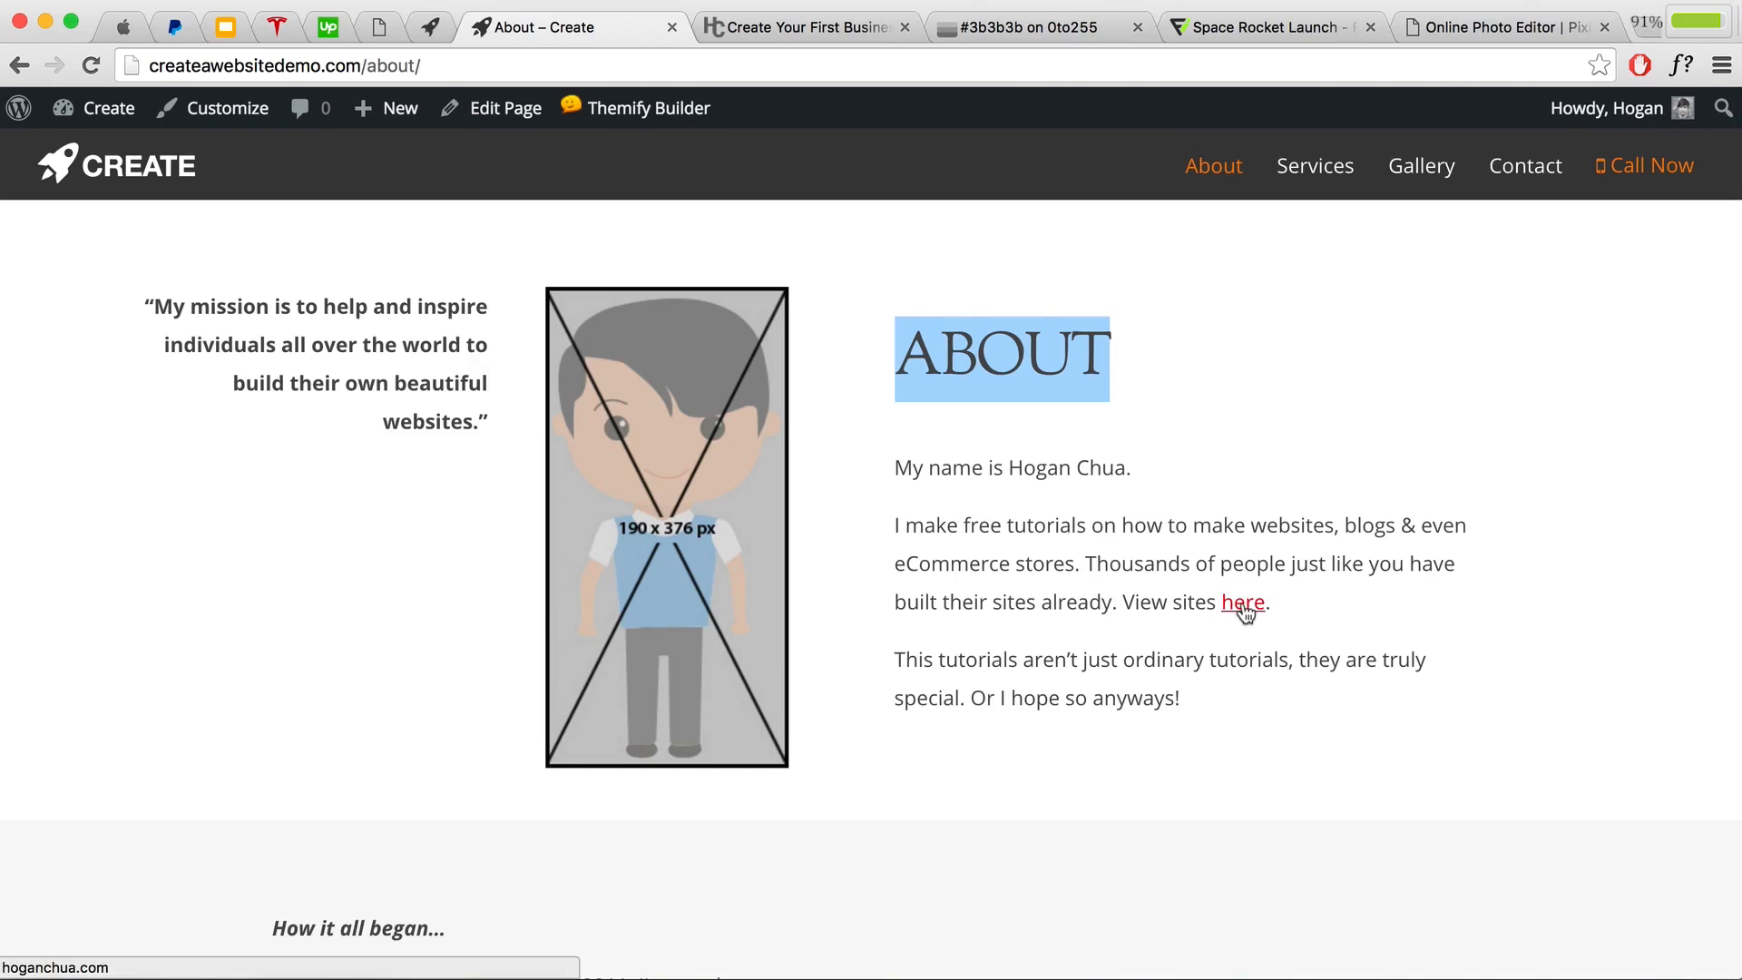
click(231, 125)
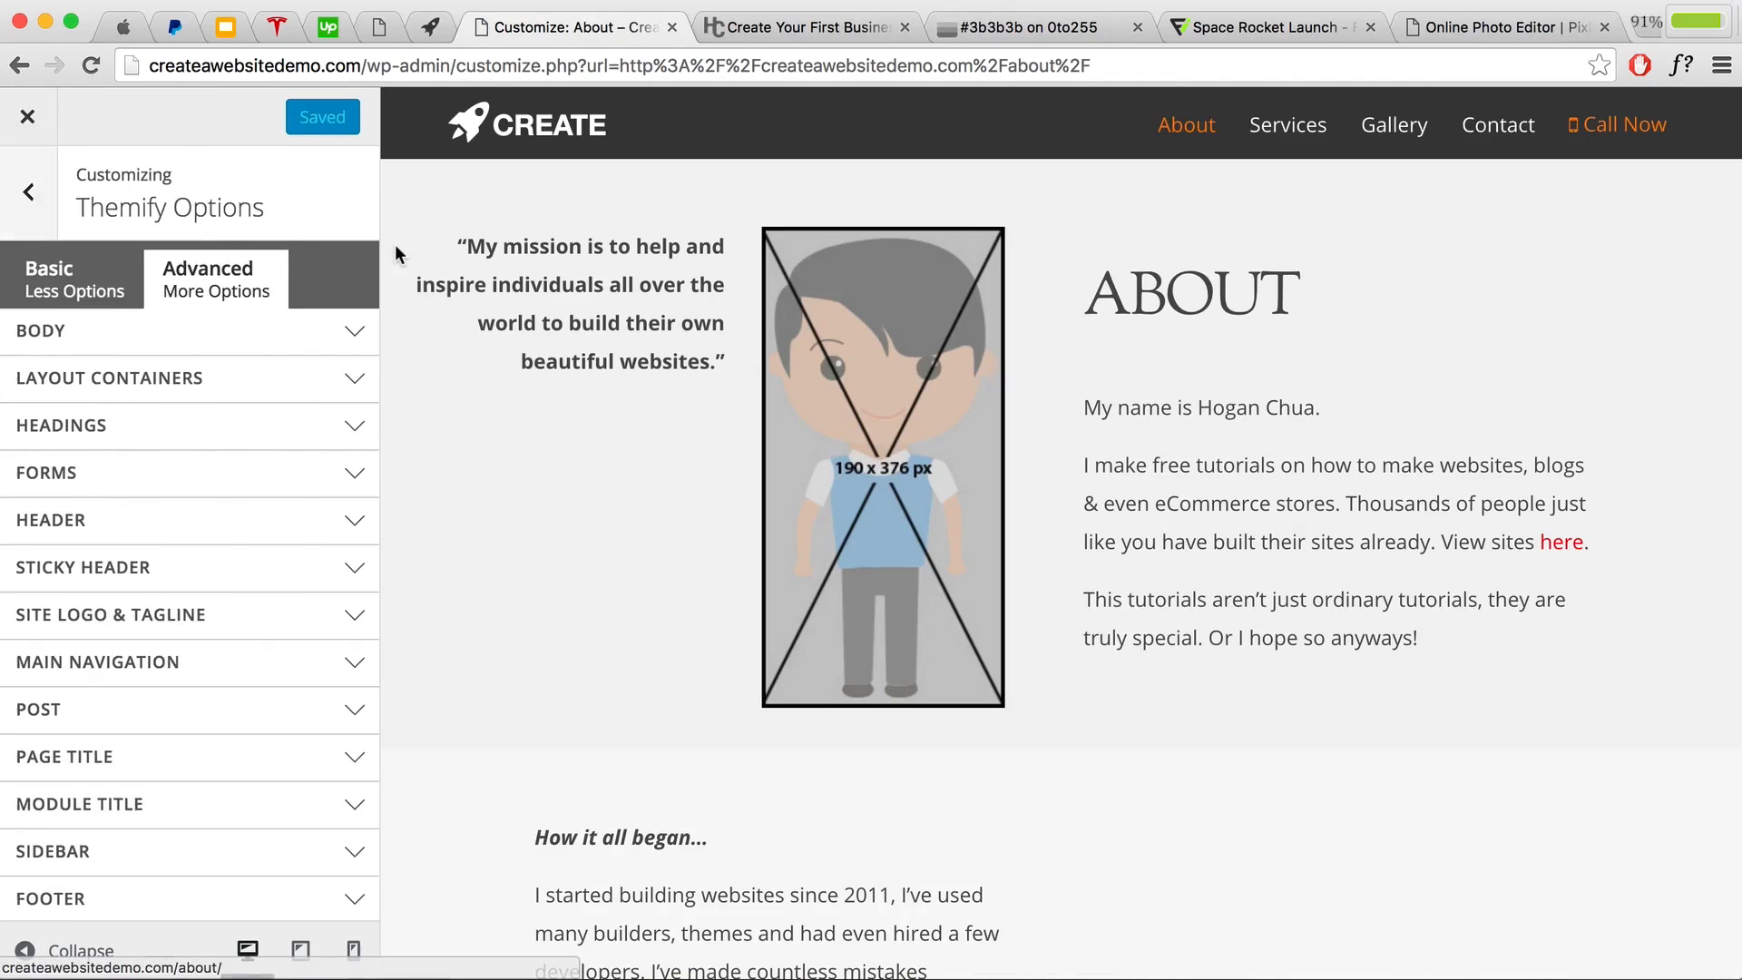
Step: Open Default Typography and inspect the ABOUT heading to confirm it is an h2
click(28, 204)
click(162, 392)
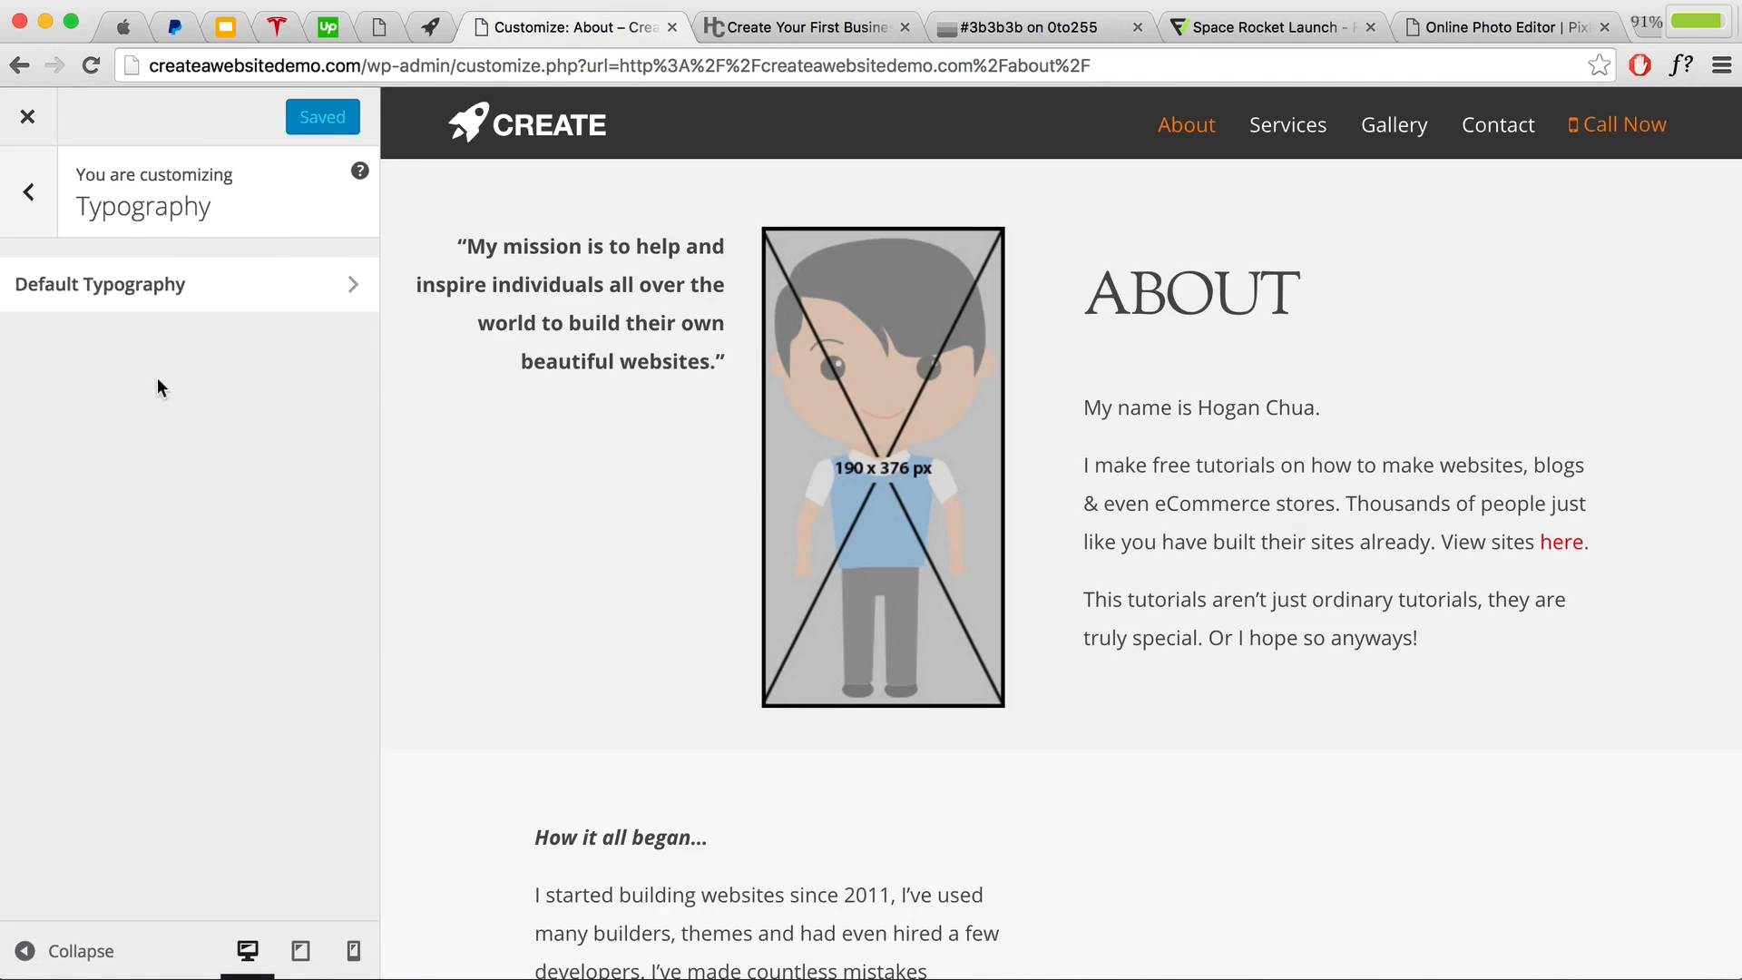
click(171, 298)
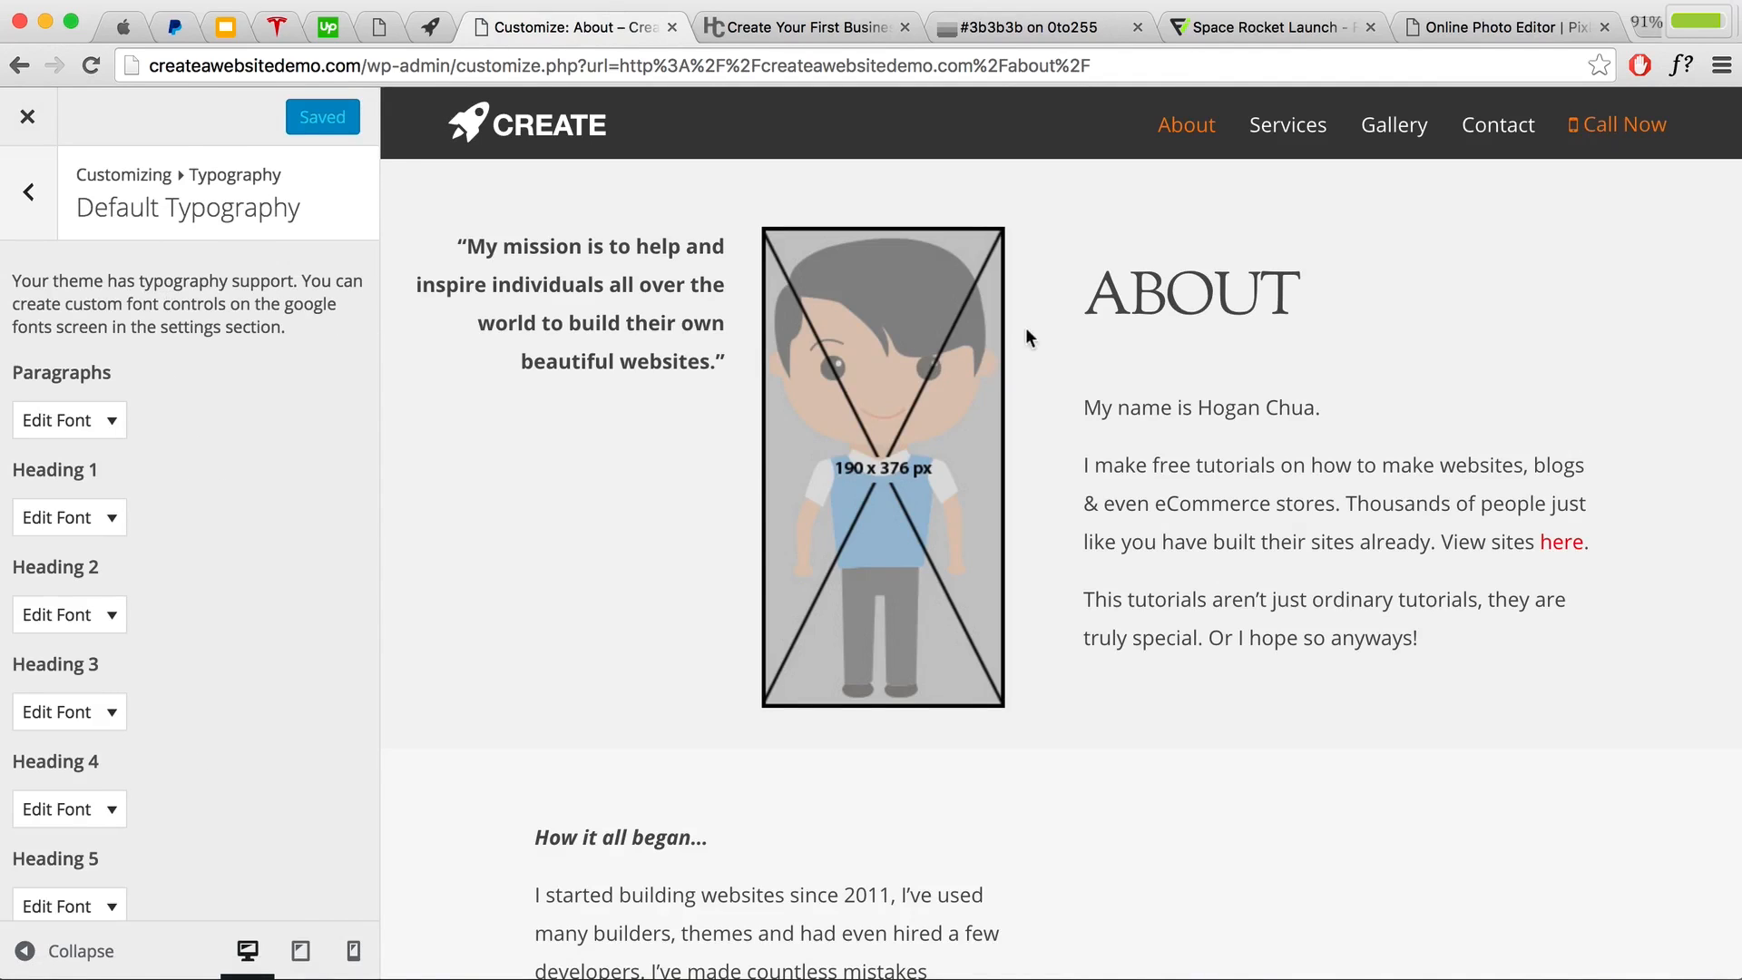
drag(1290, 288, 1084, 289)
right_click(1134, 292)
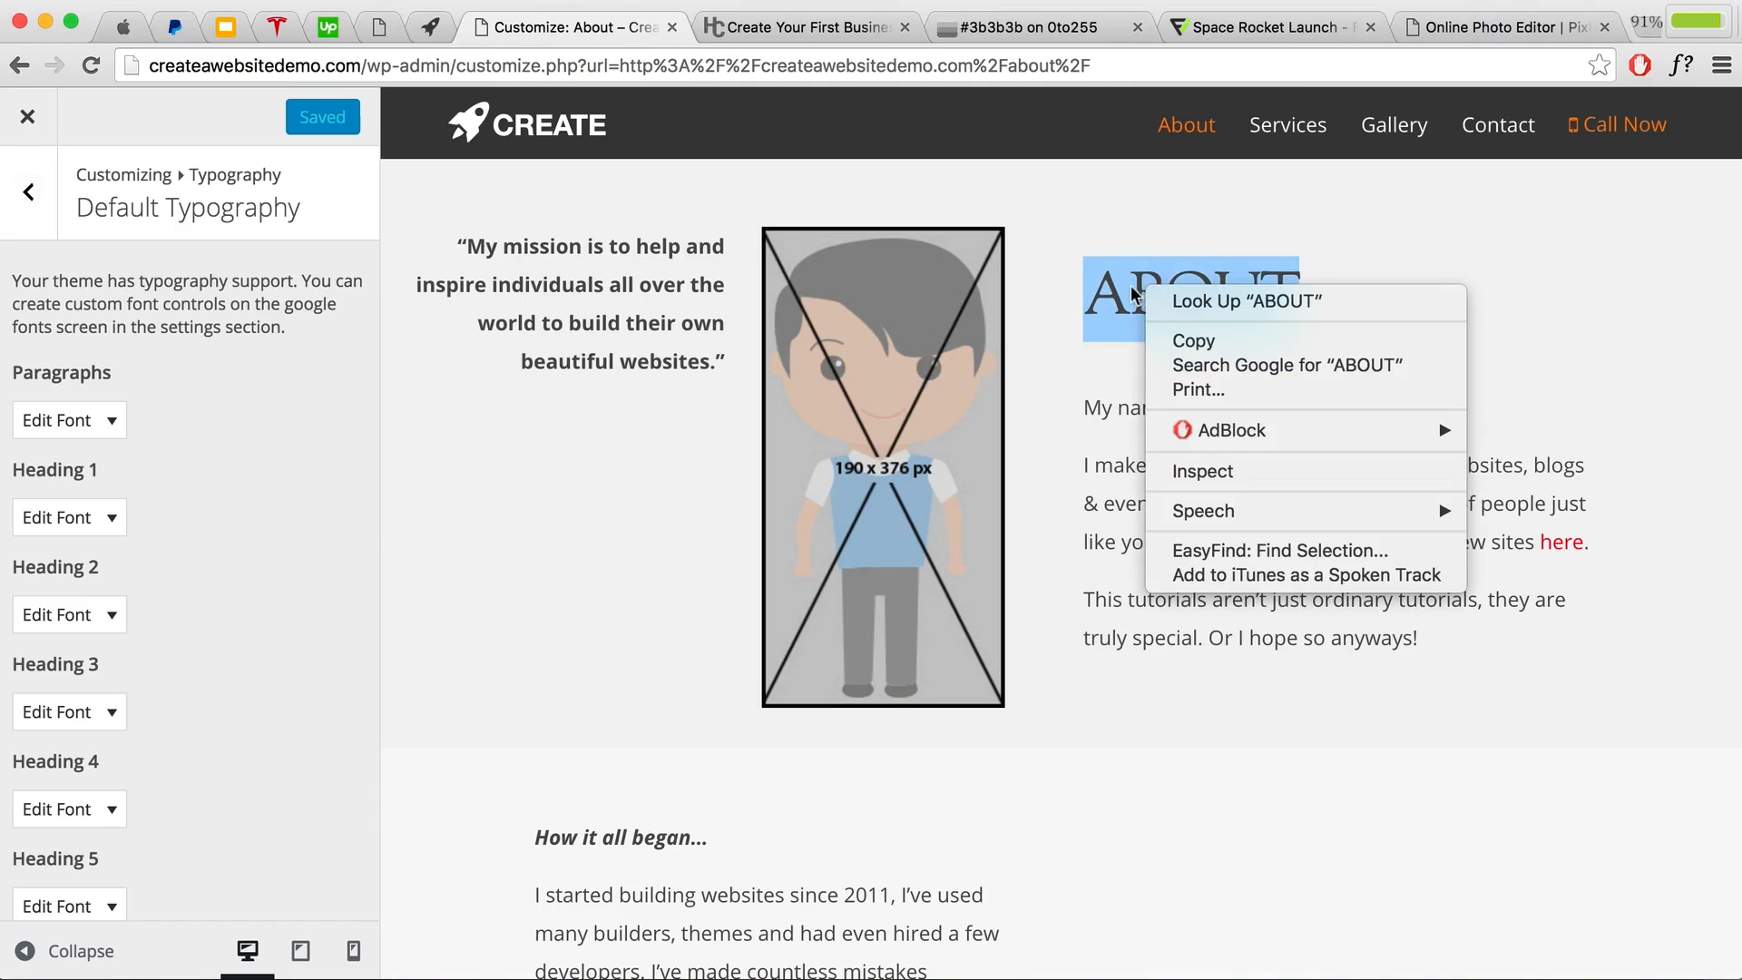
click(1202, 471)
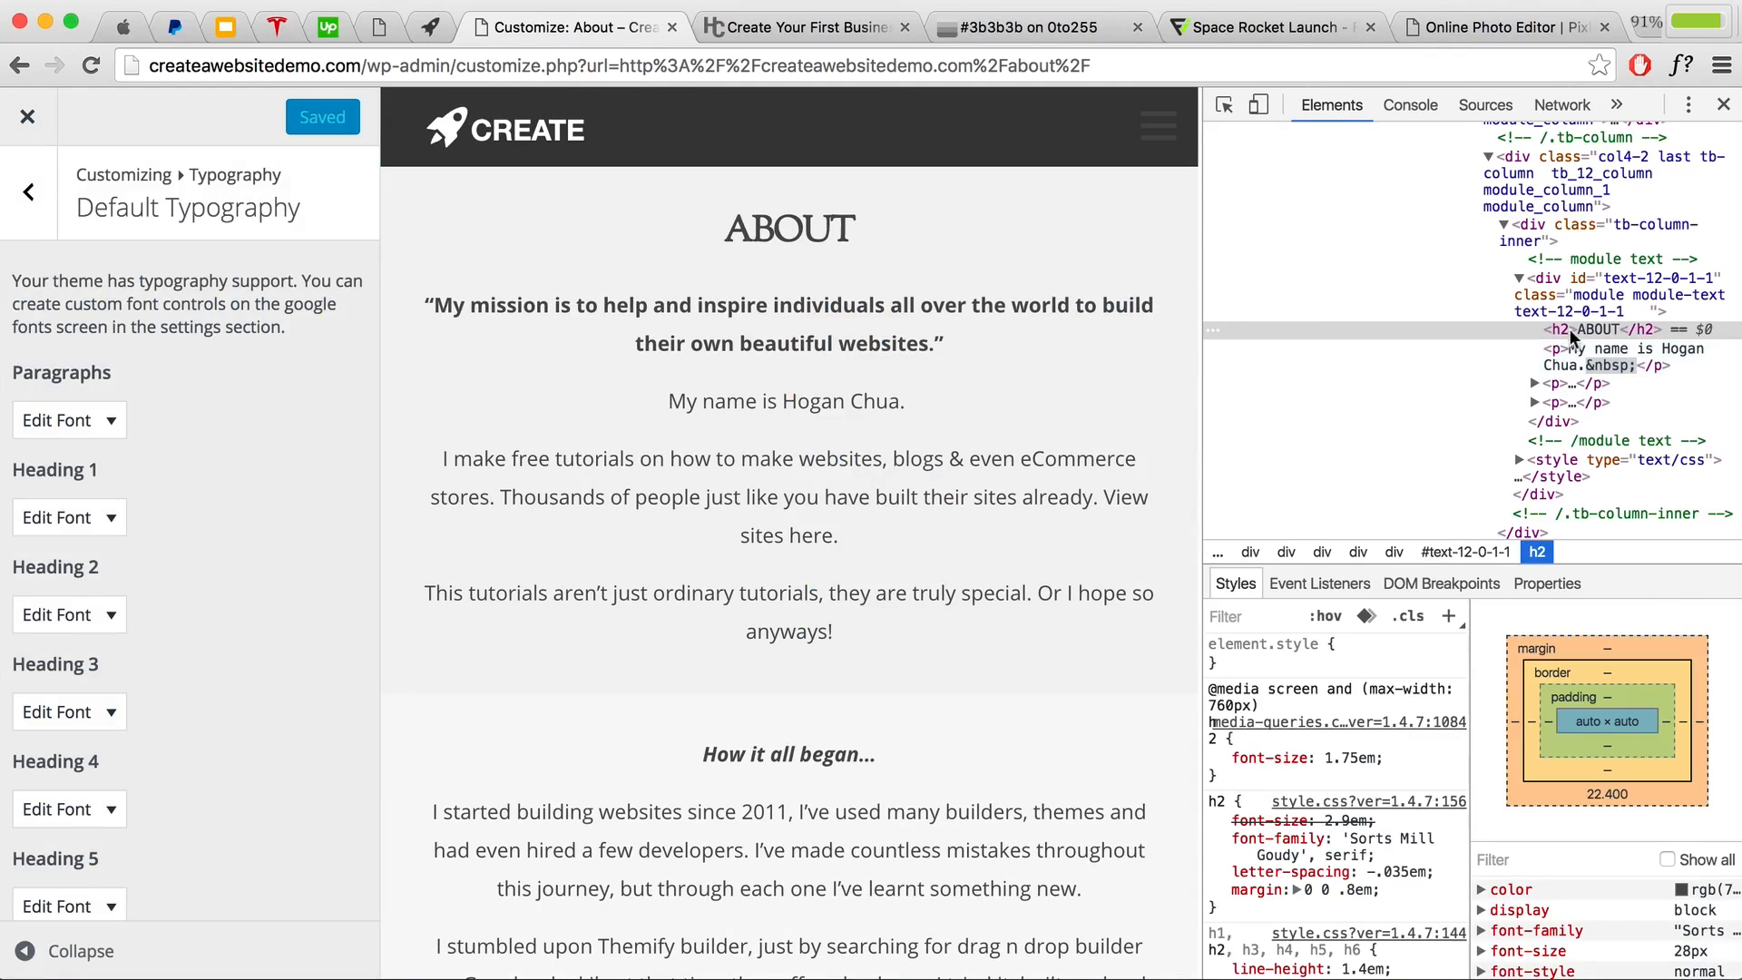
click(1724, 104)
Step: Set Heading 2 to Quicksand at weight 700 and publish the change
scroll(85, 502, down, 3)
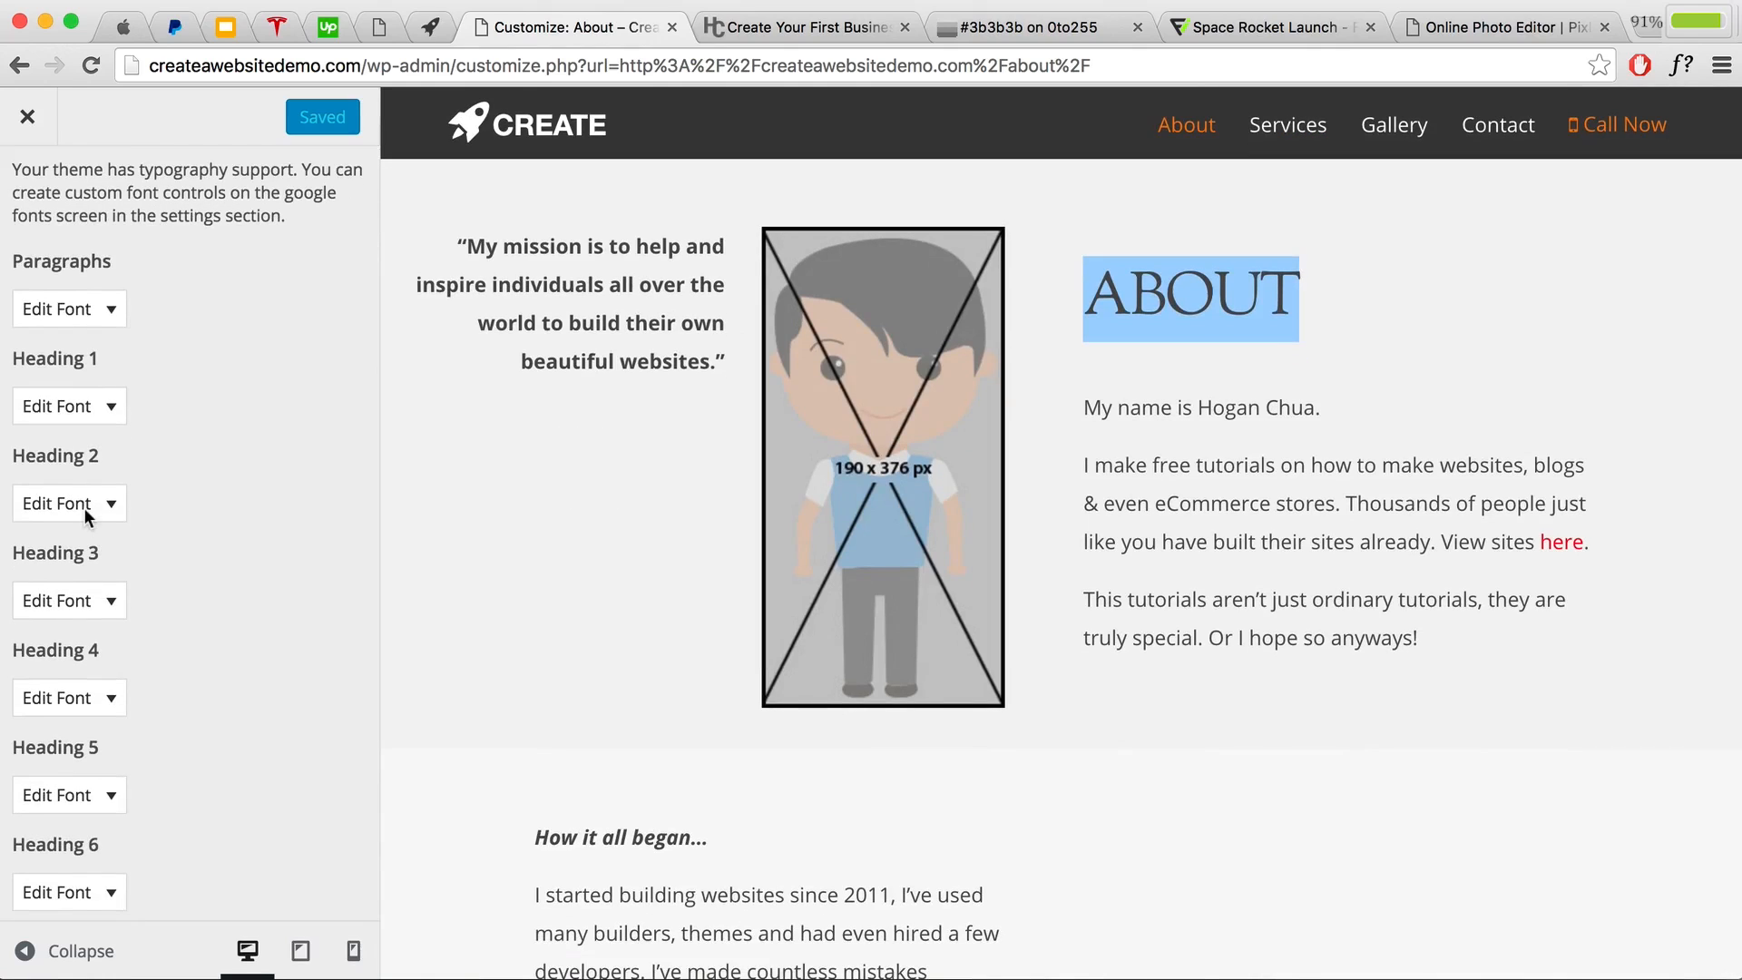
click(84, 510)
scroll(85, 518, down, 5)
click(91, 513)
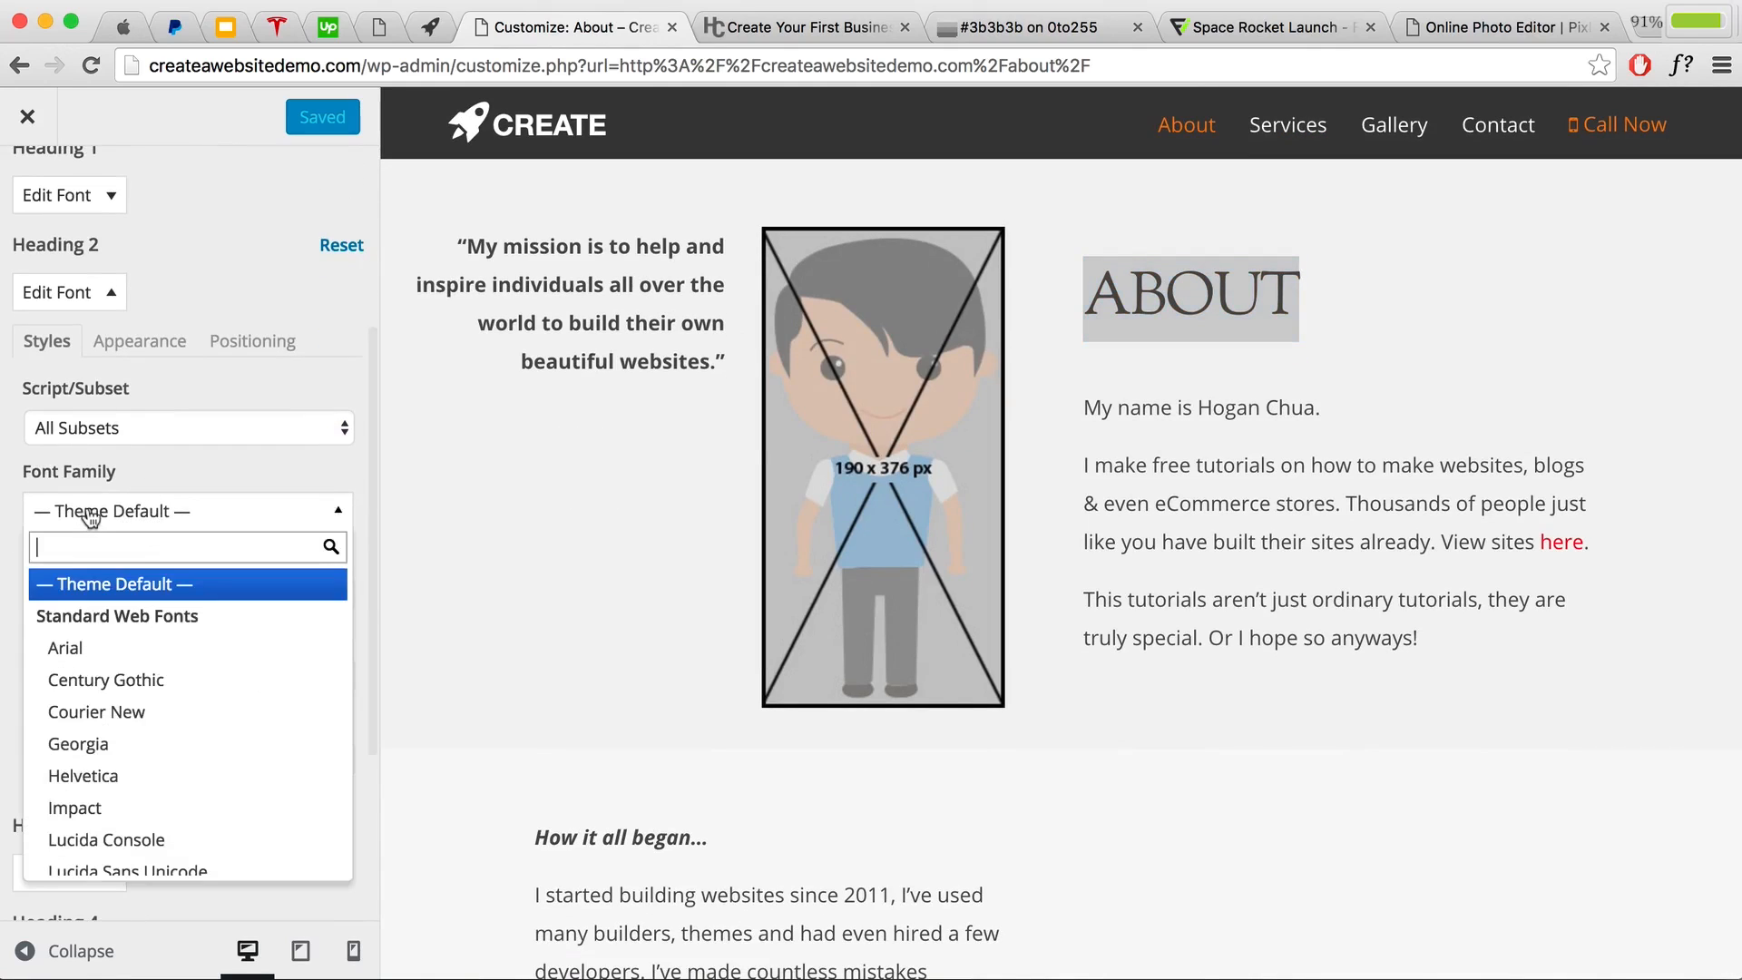
text(QUi)
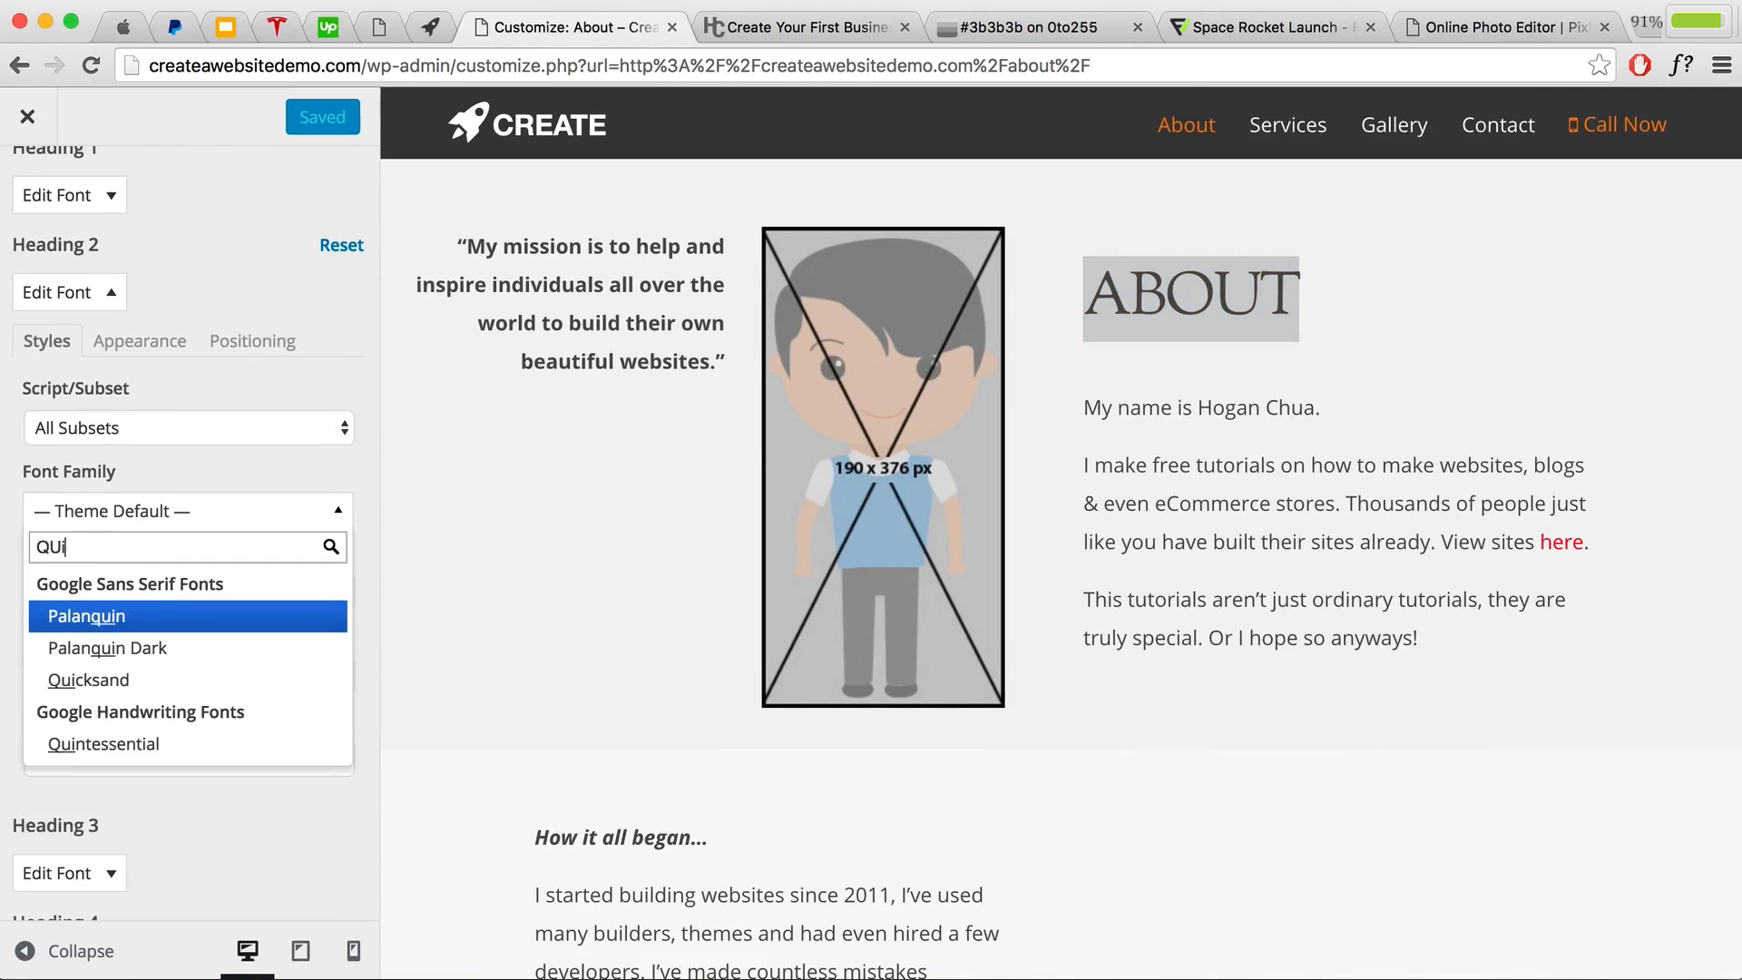
text(ck)
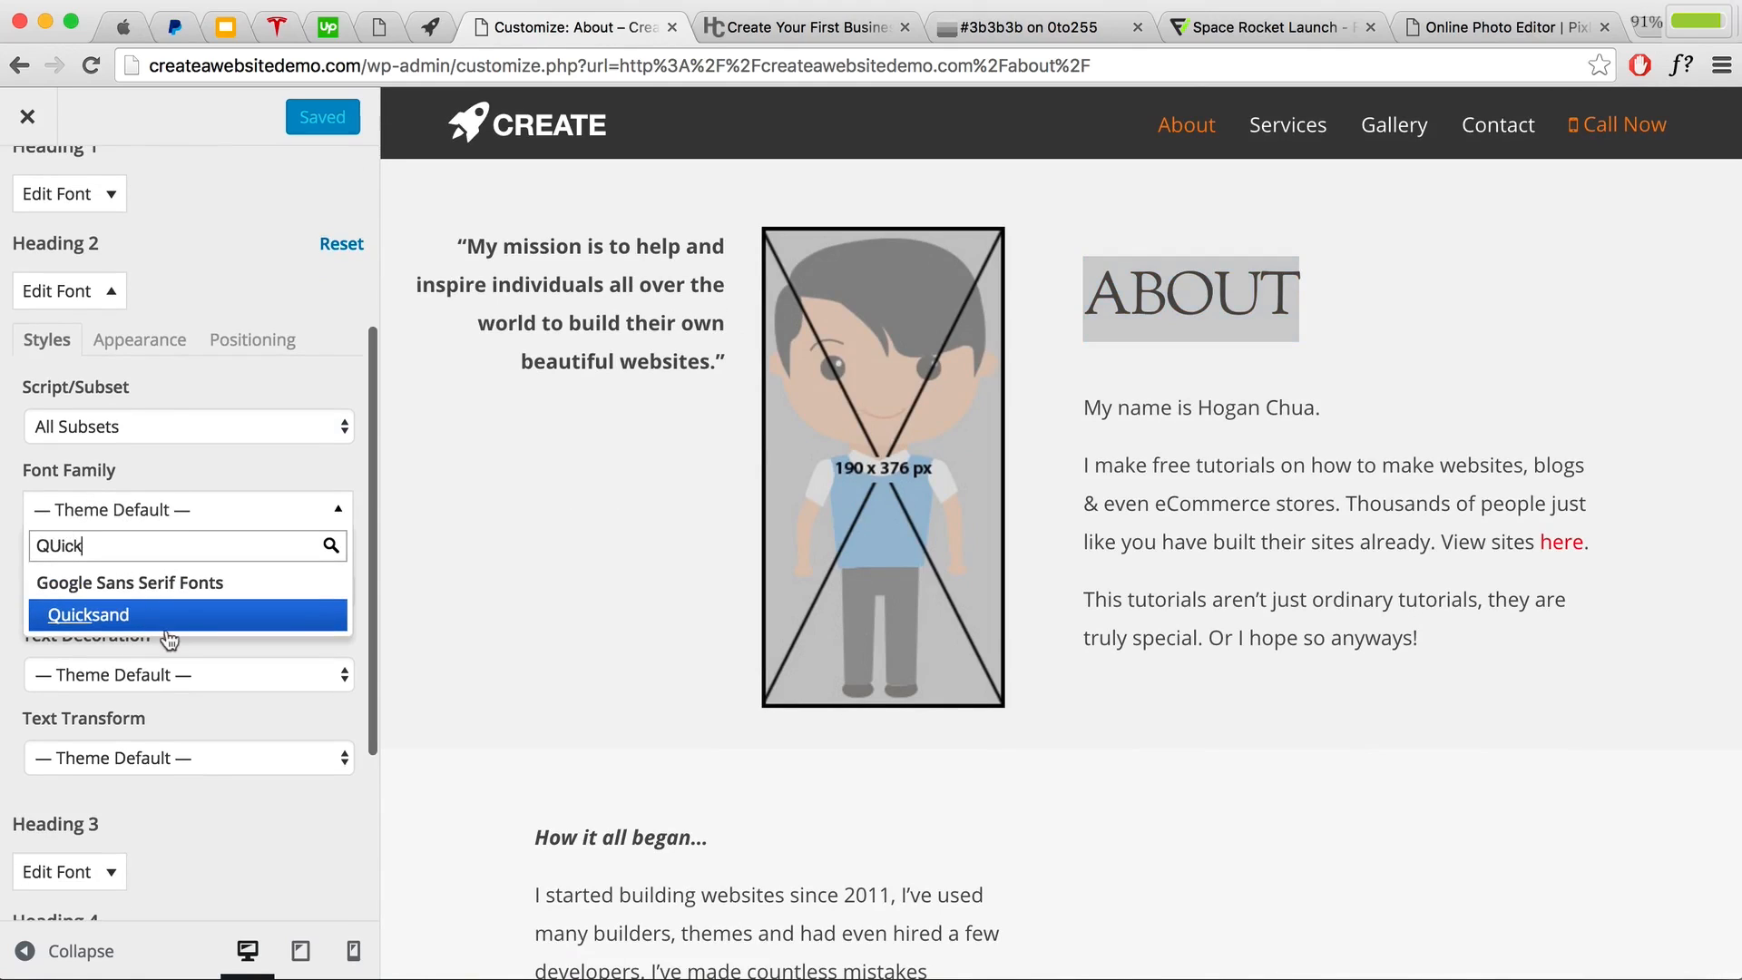
click(163, 626)
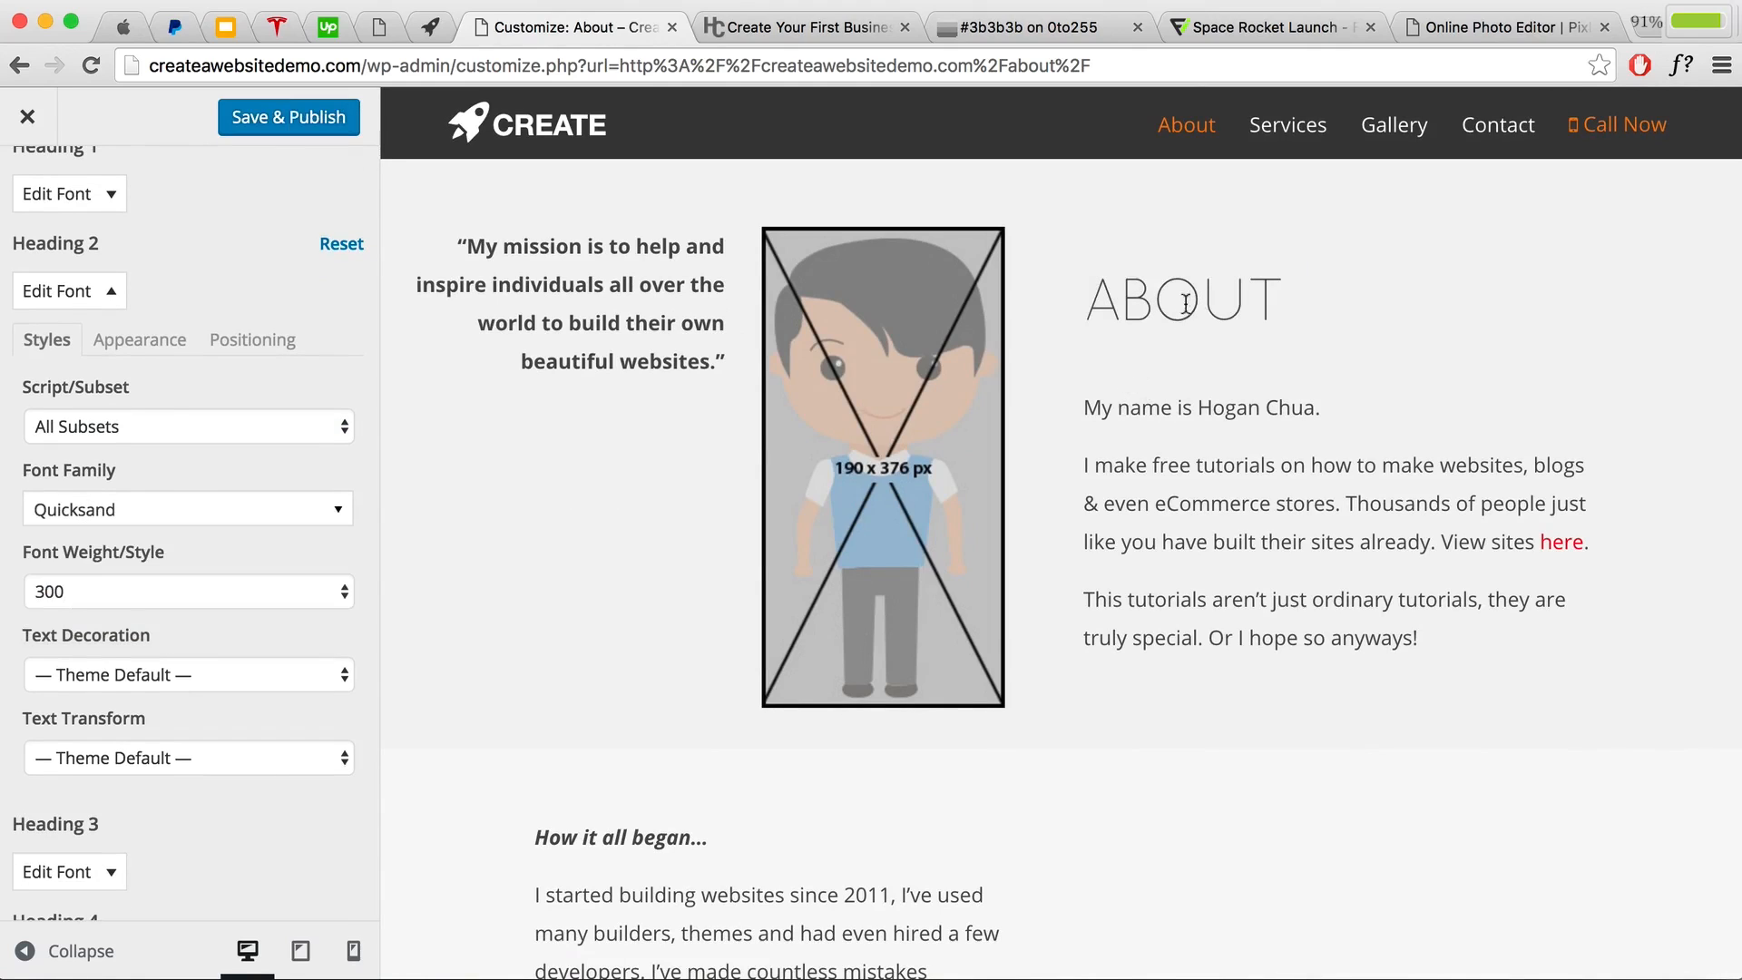
click(182, 590)
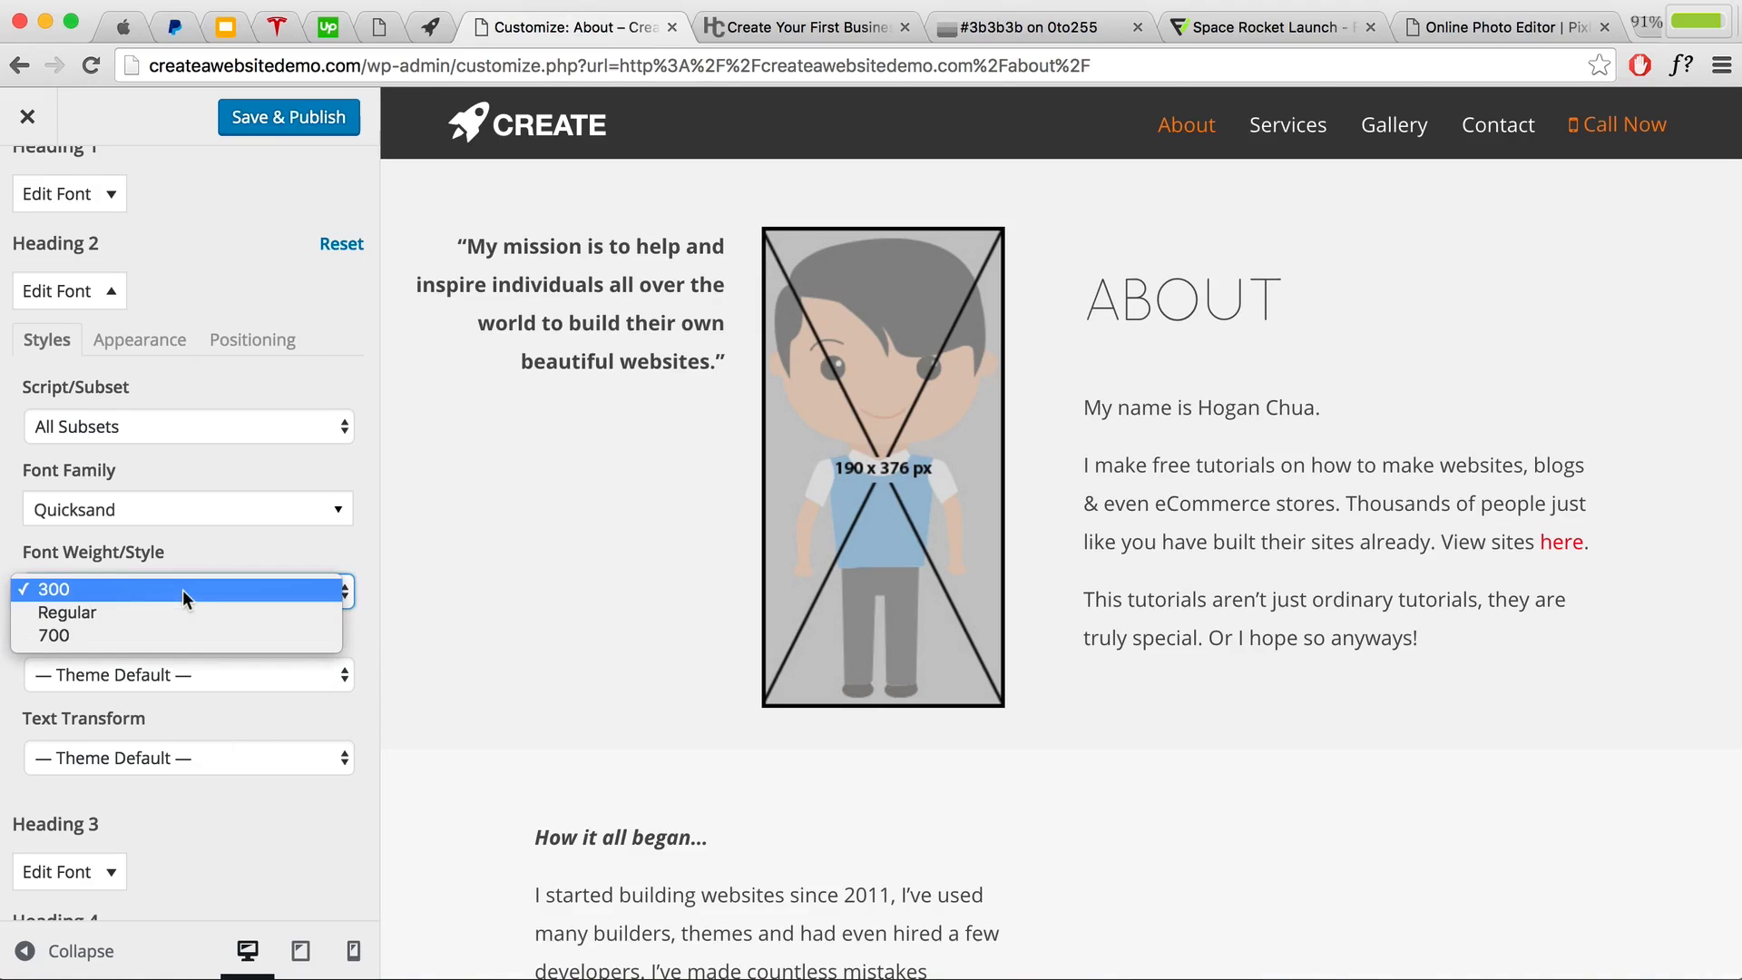
click(141, 635)
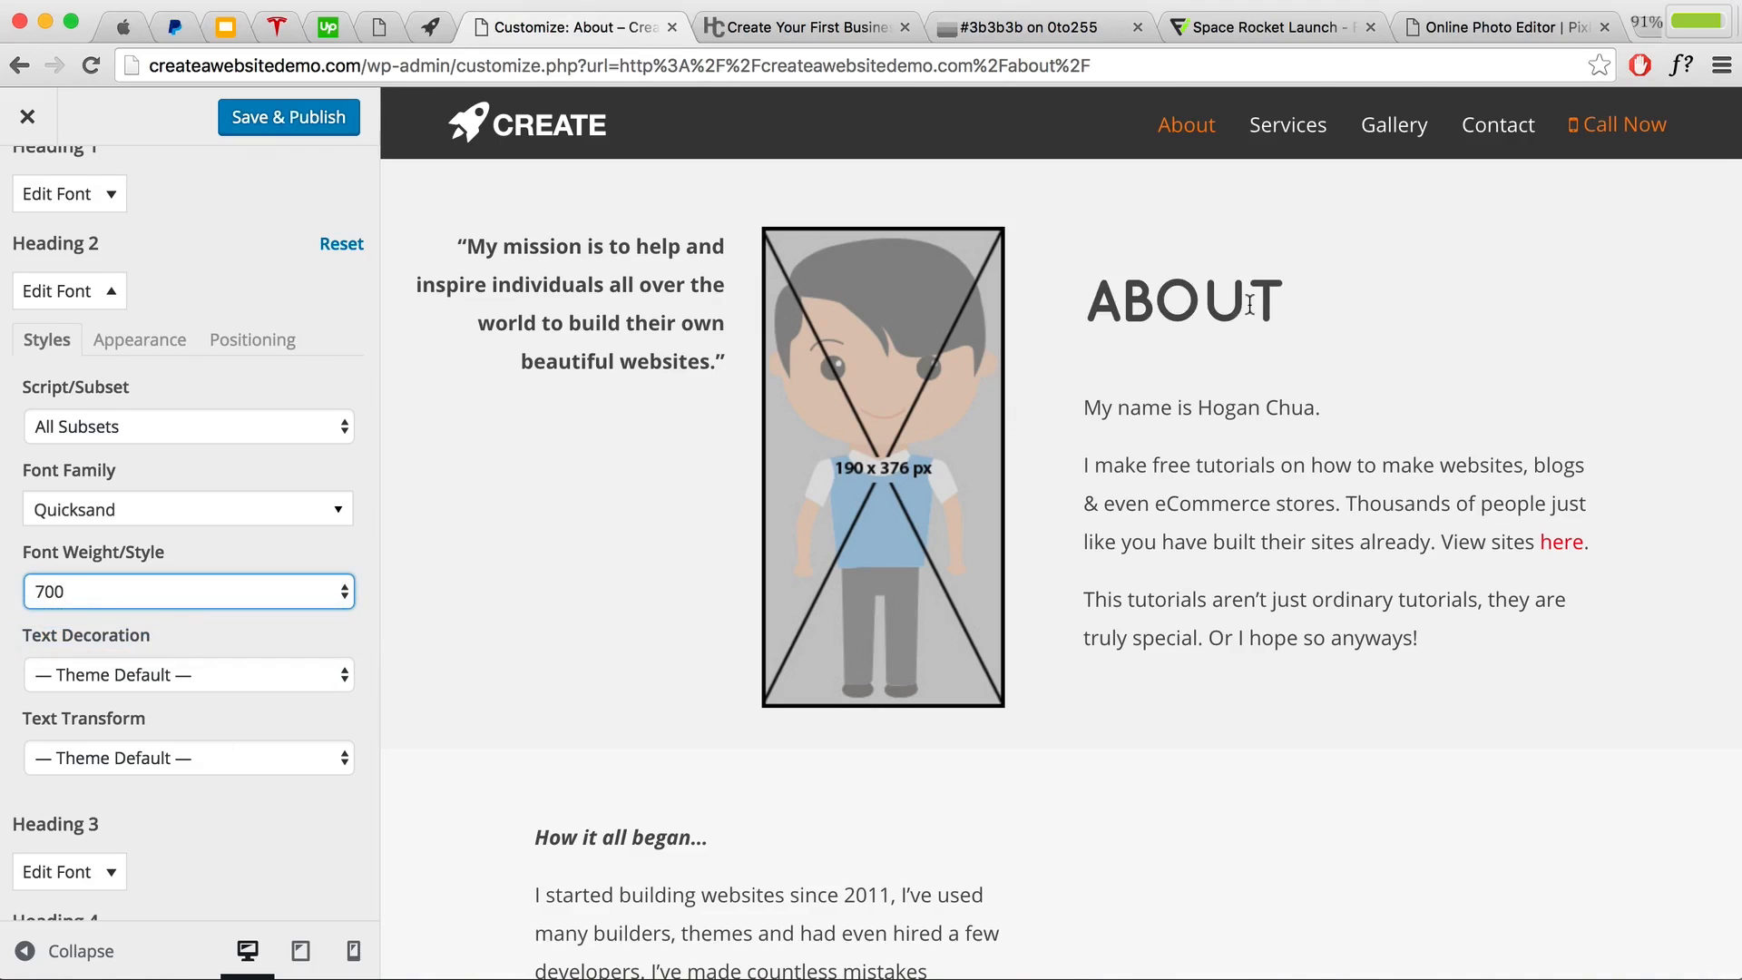
drag(1299, 306, 1098, 295)
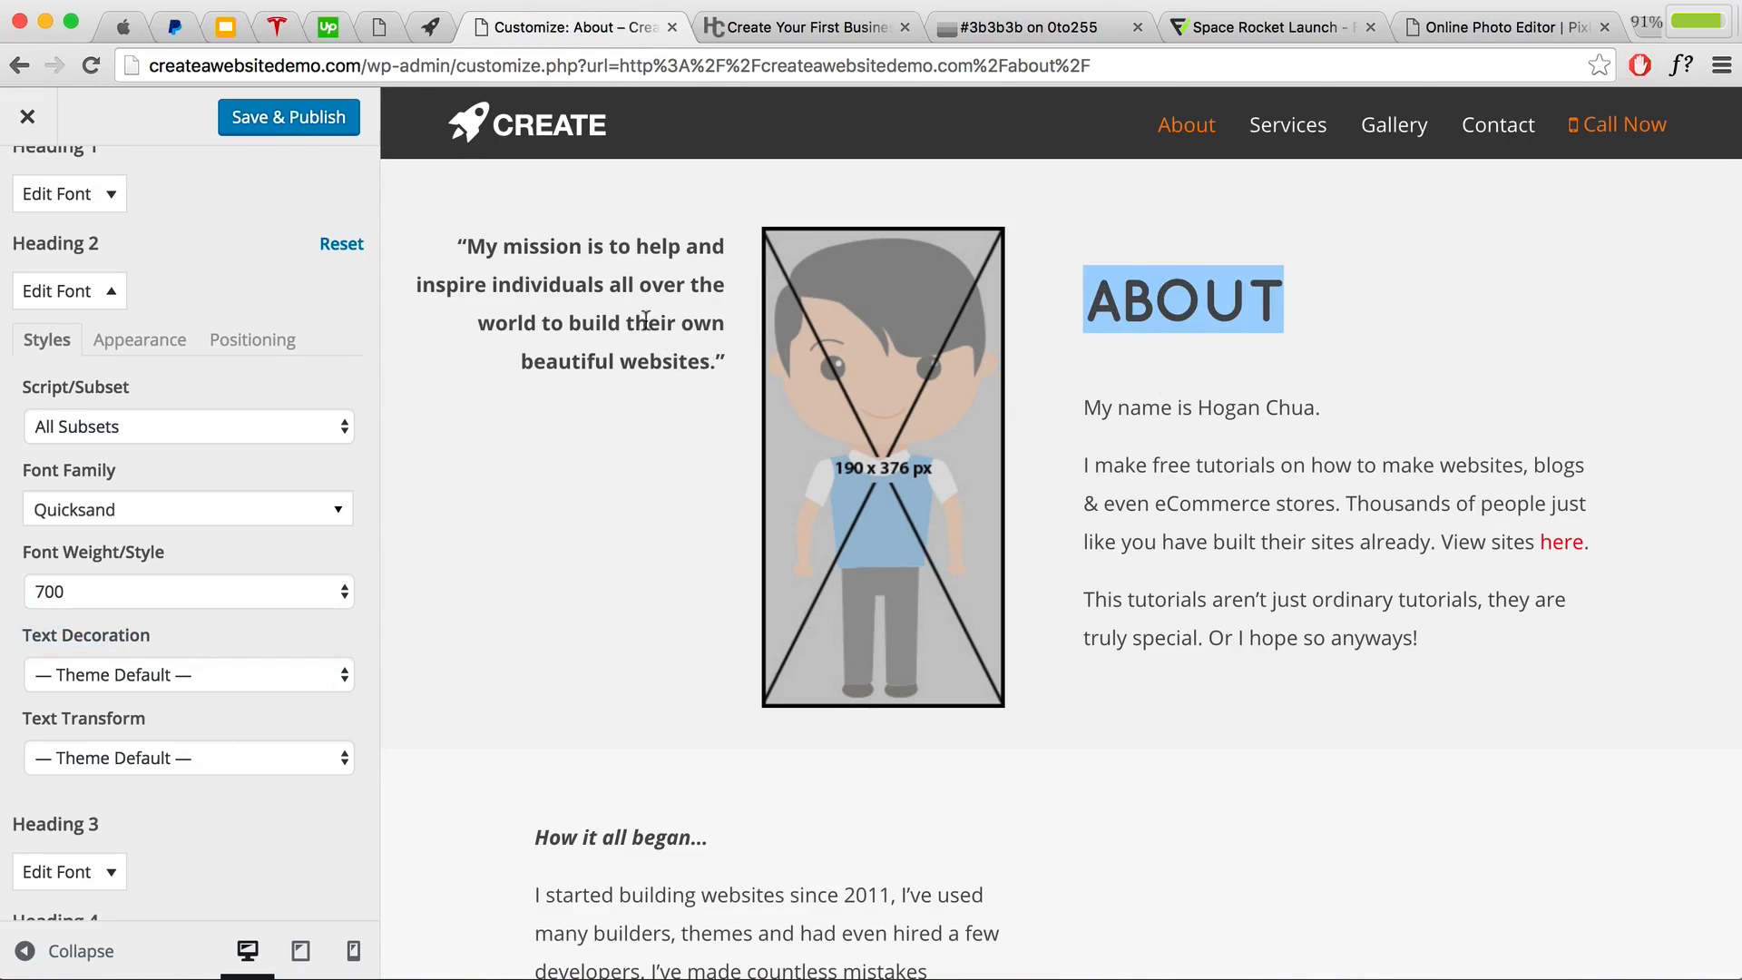
click(308, 122)
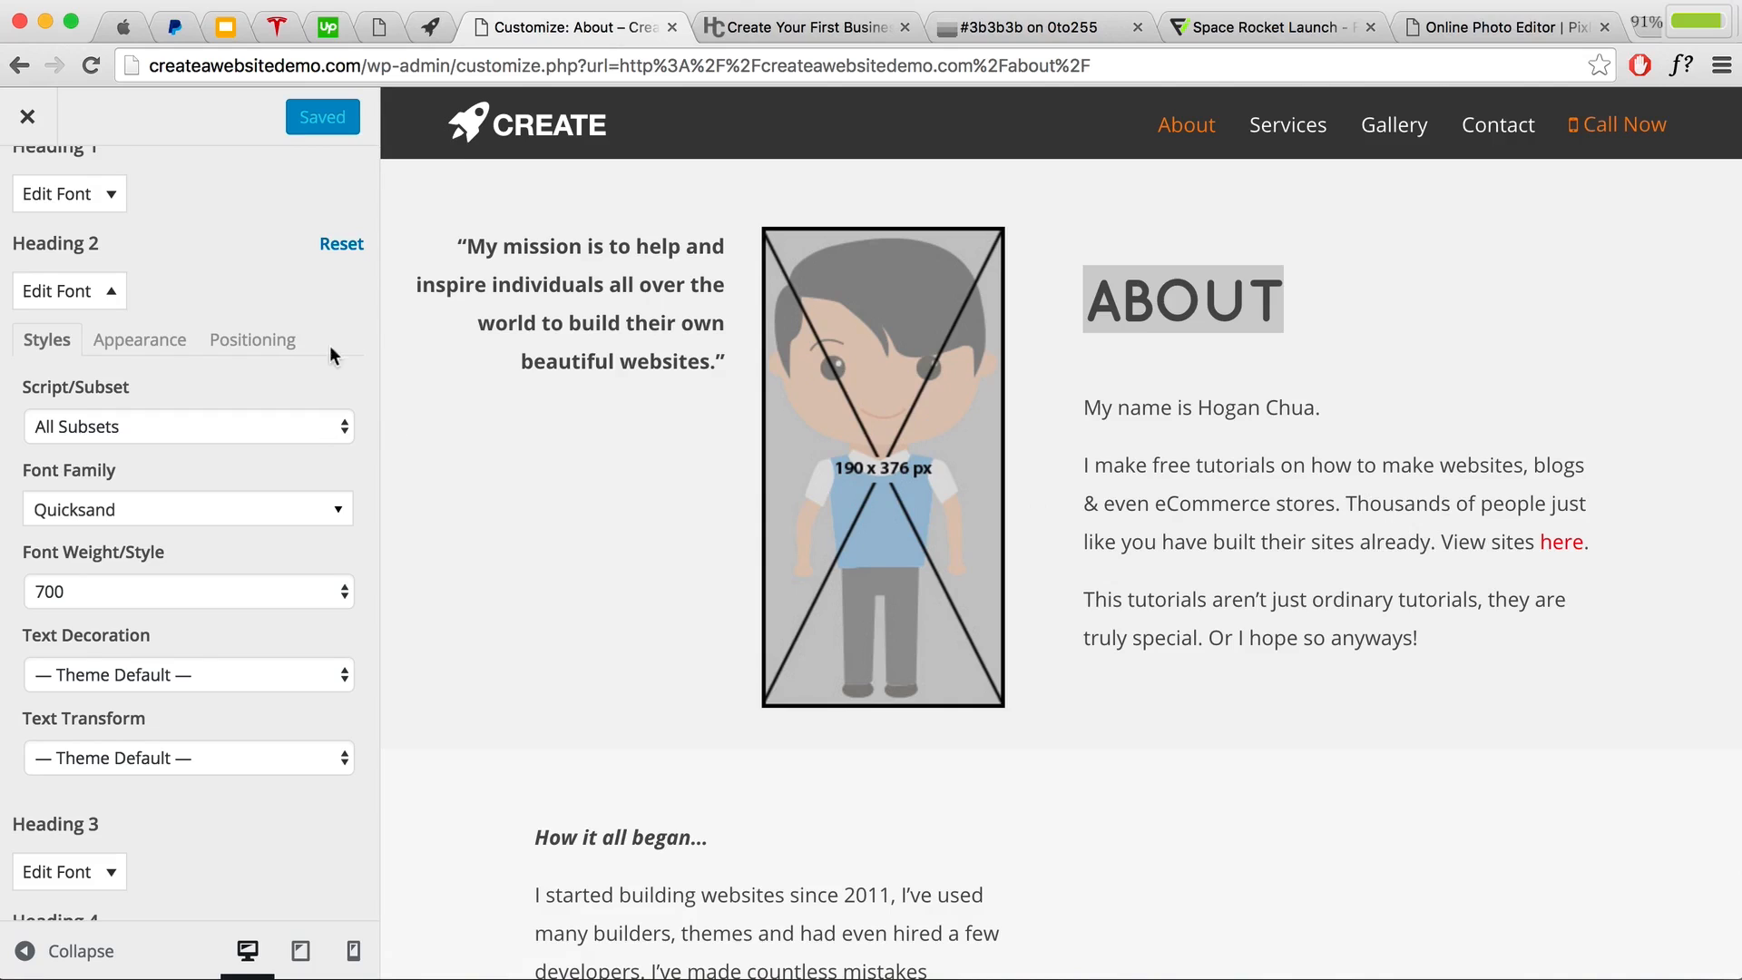
scroll(171, 274, up, 5)
Step: Expand Themify Options > Body > Body Link and view its colour picker, then go to apple.com
click(29, 196)
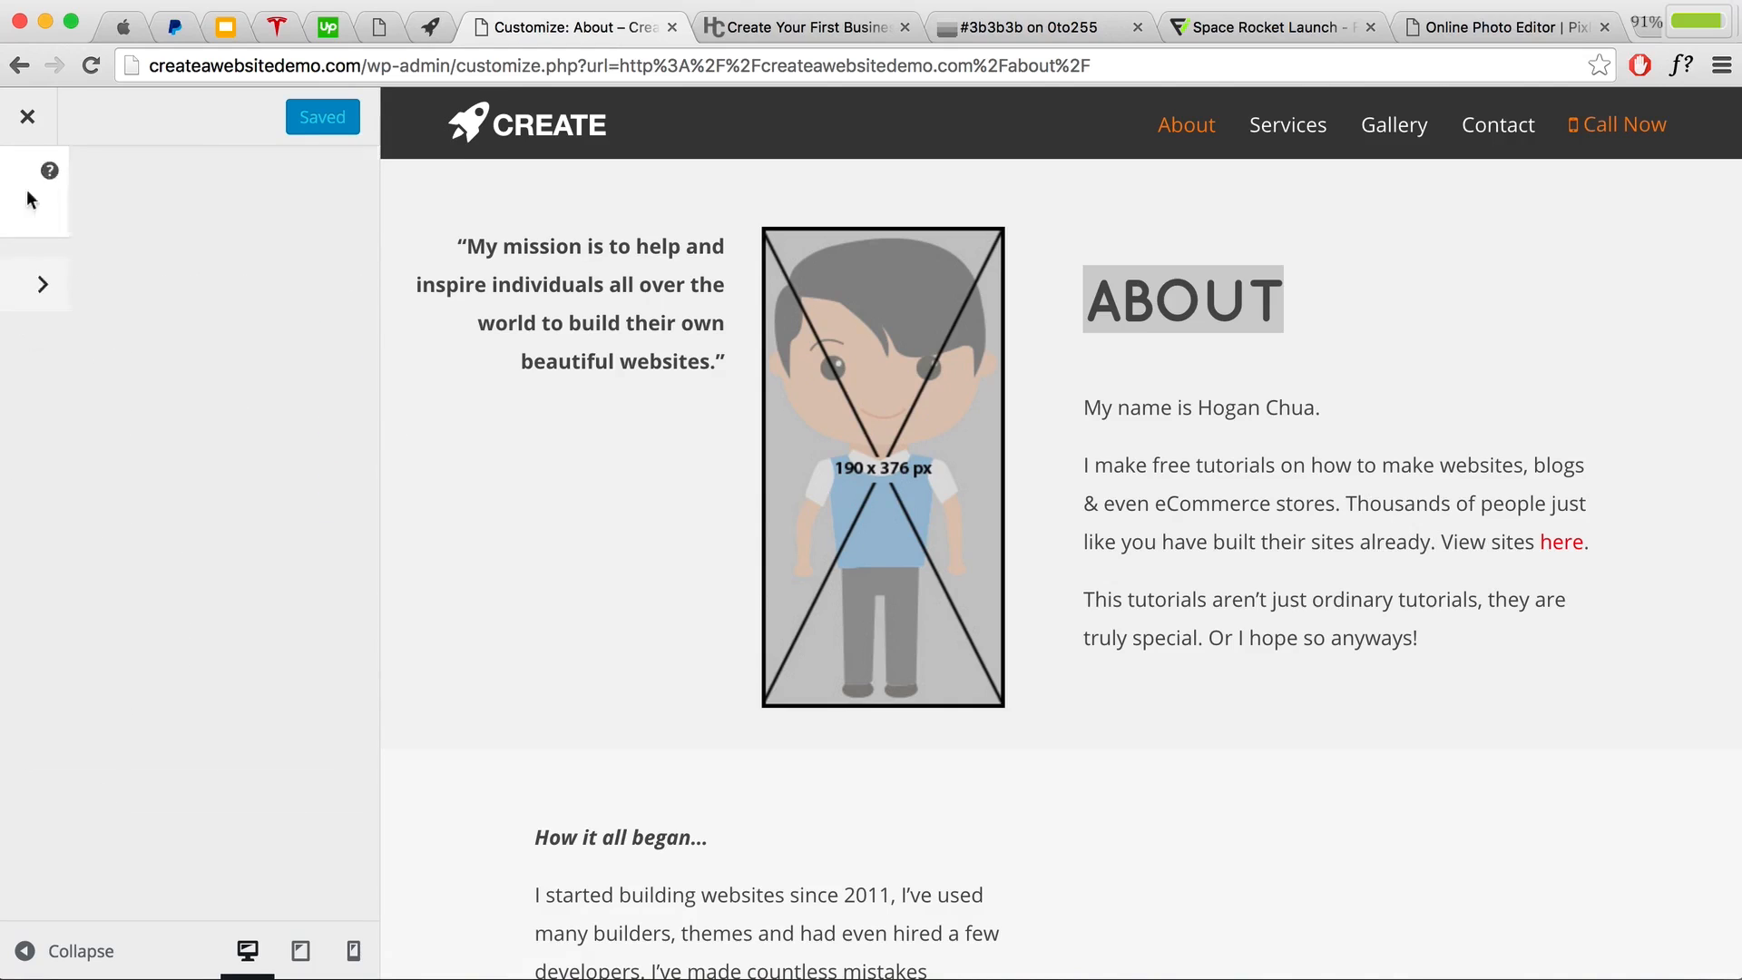
click(28, 196)
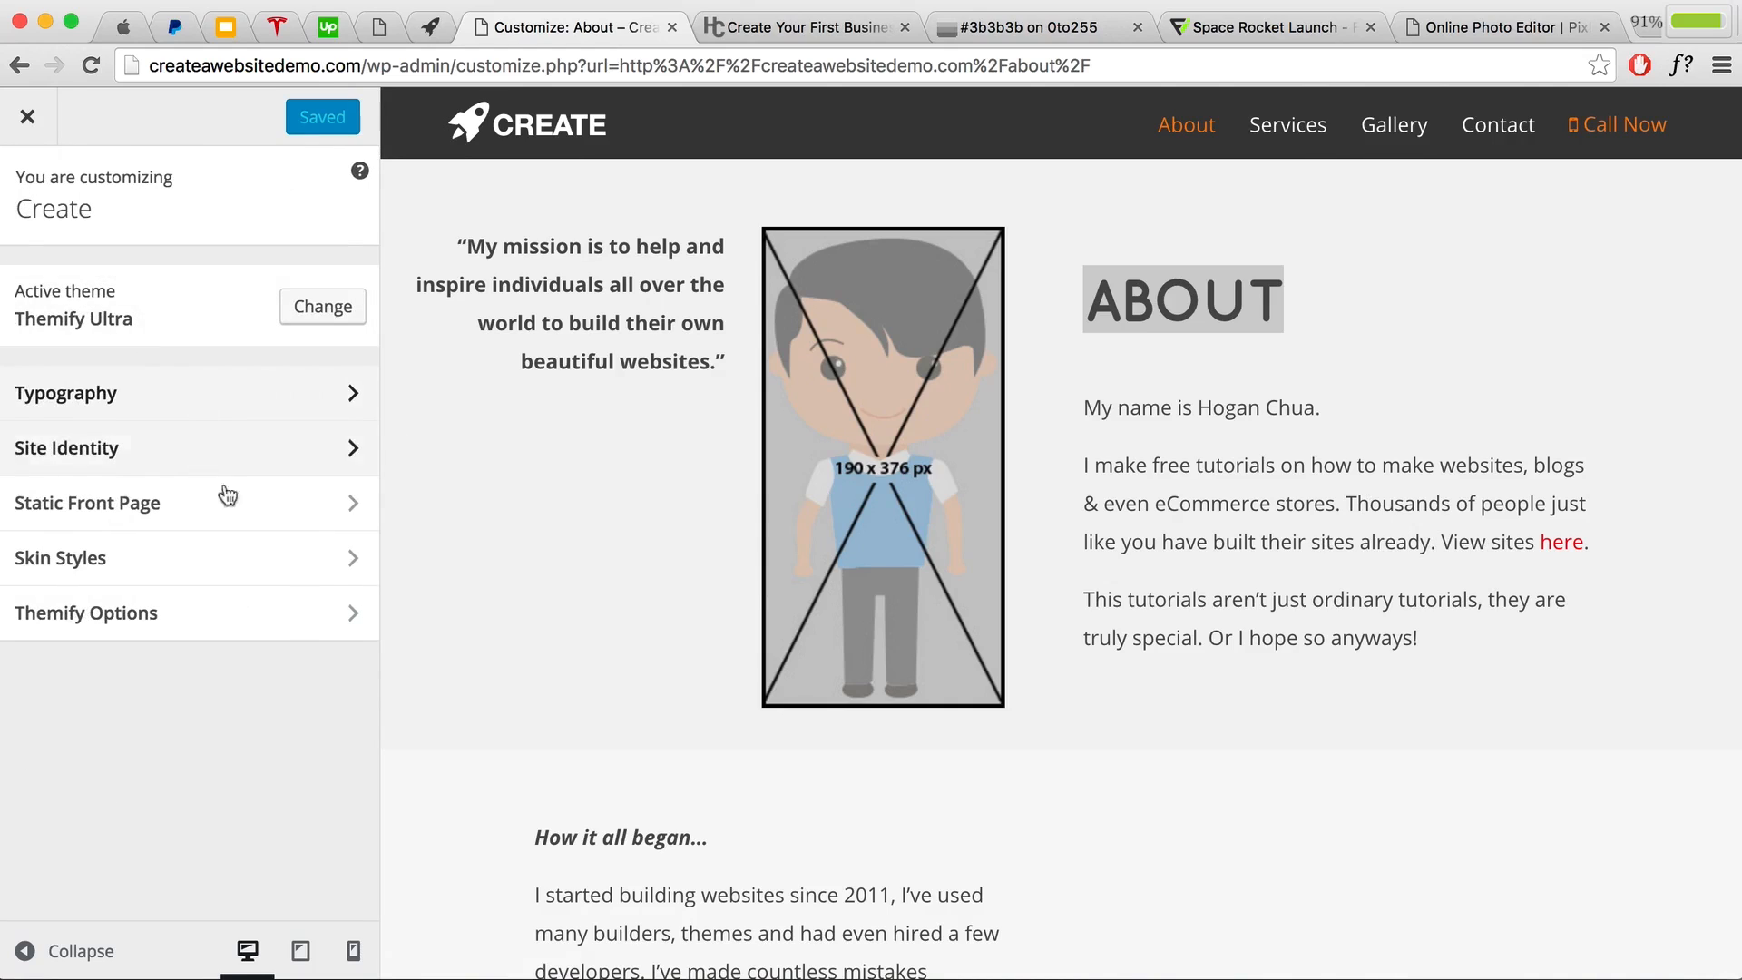
click(206, 631)
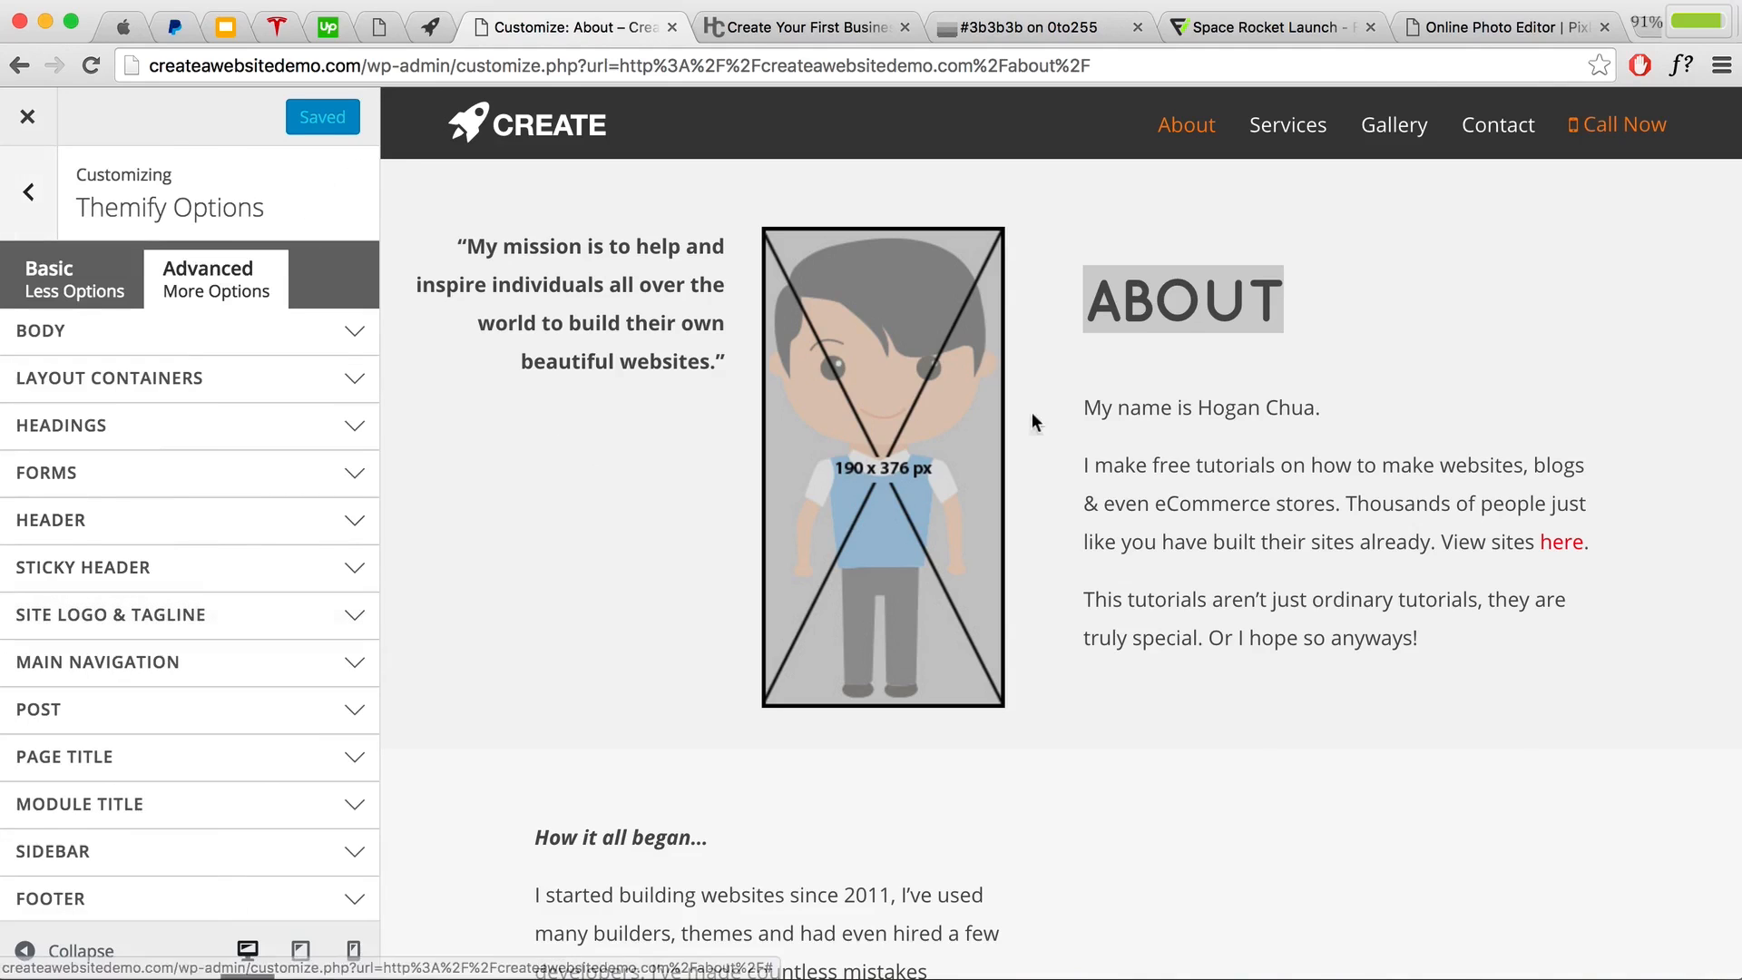
drag(1082, 408, 1001, 556)
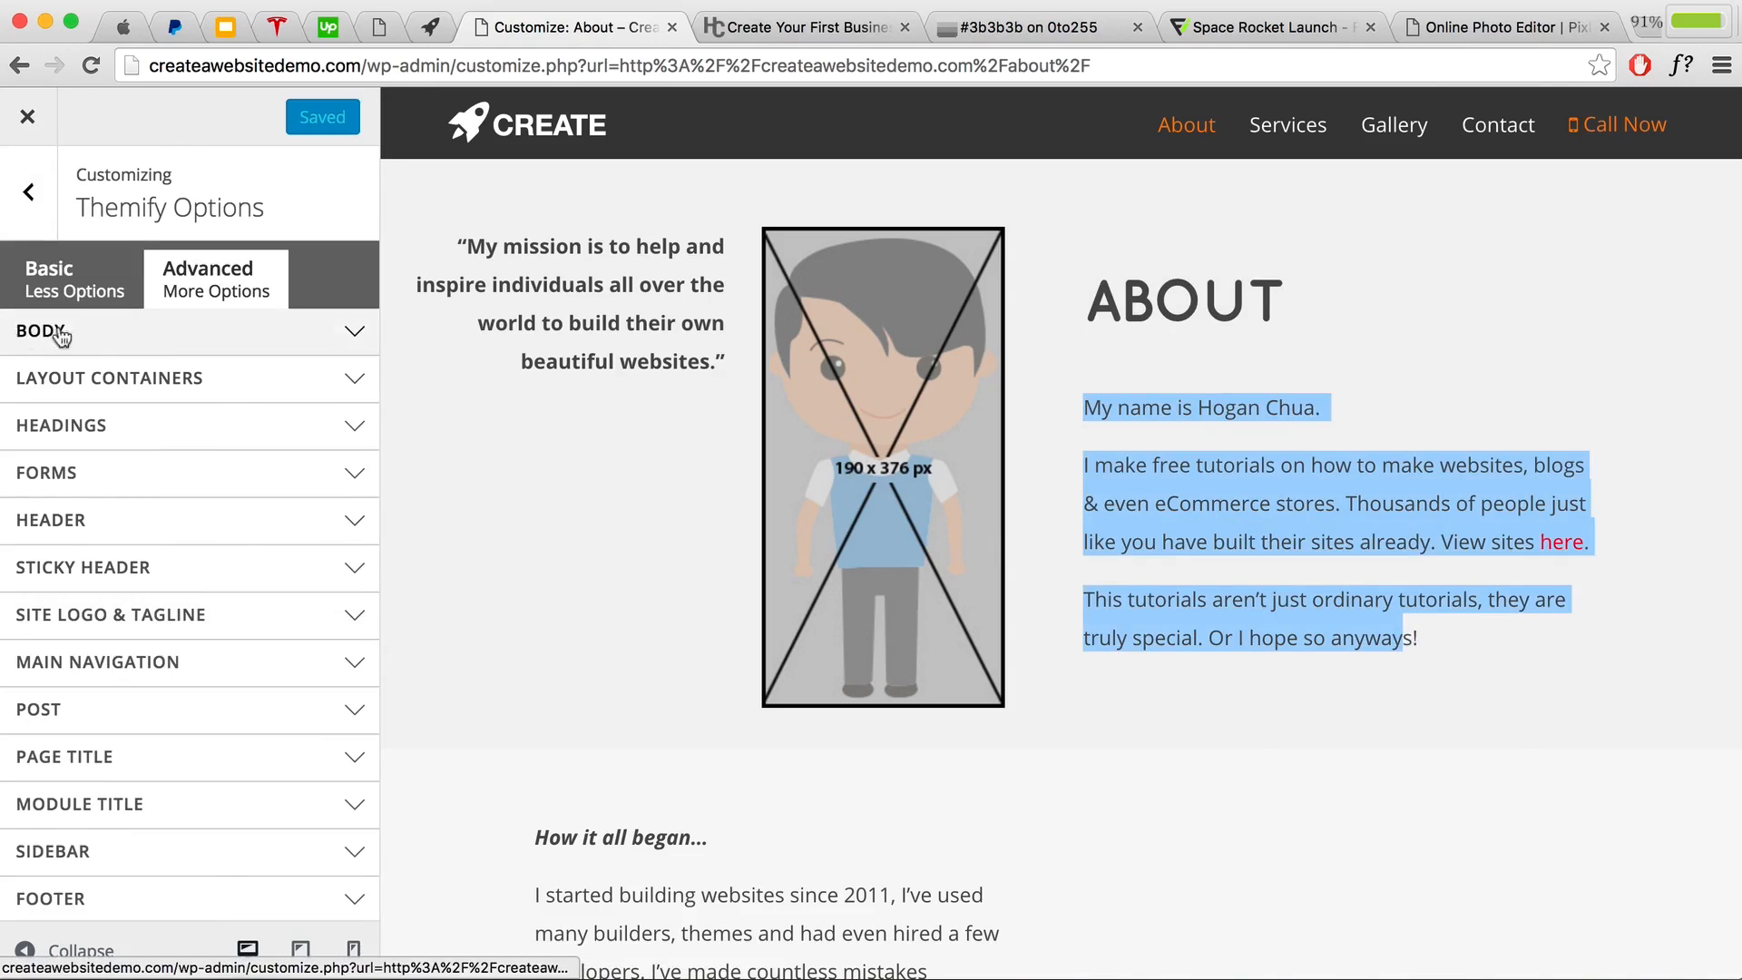
click(169, 338)
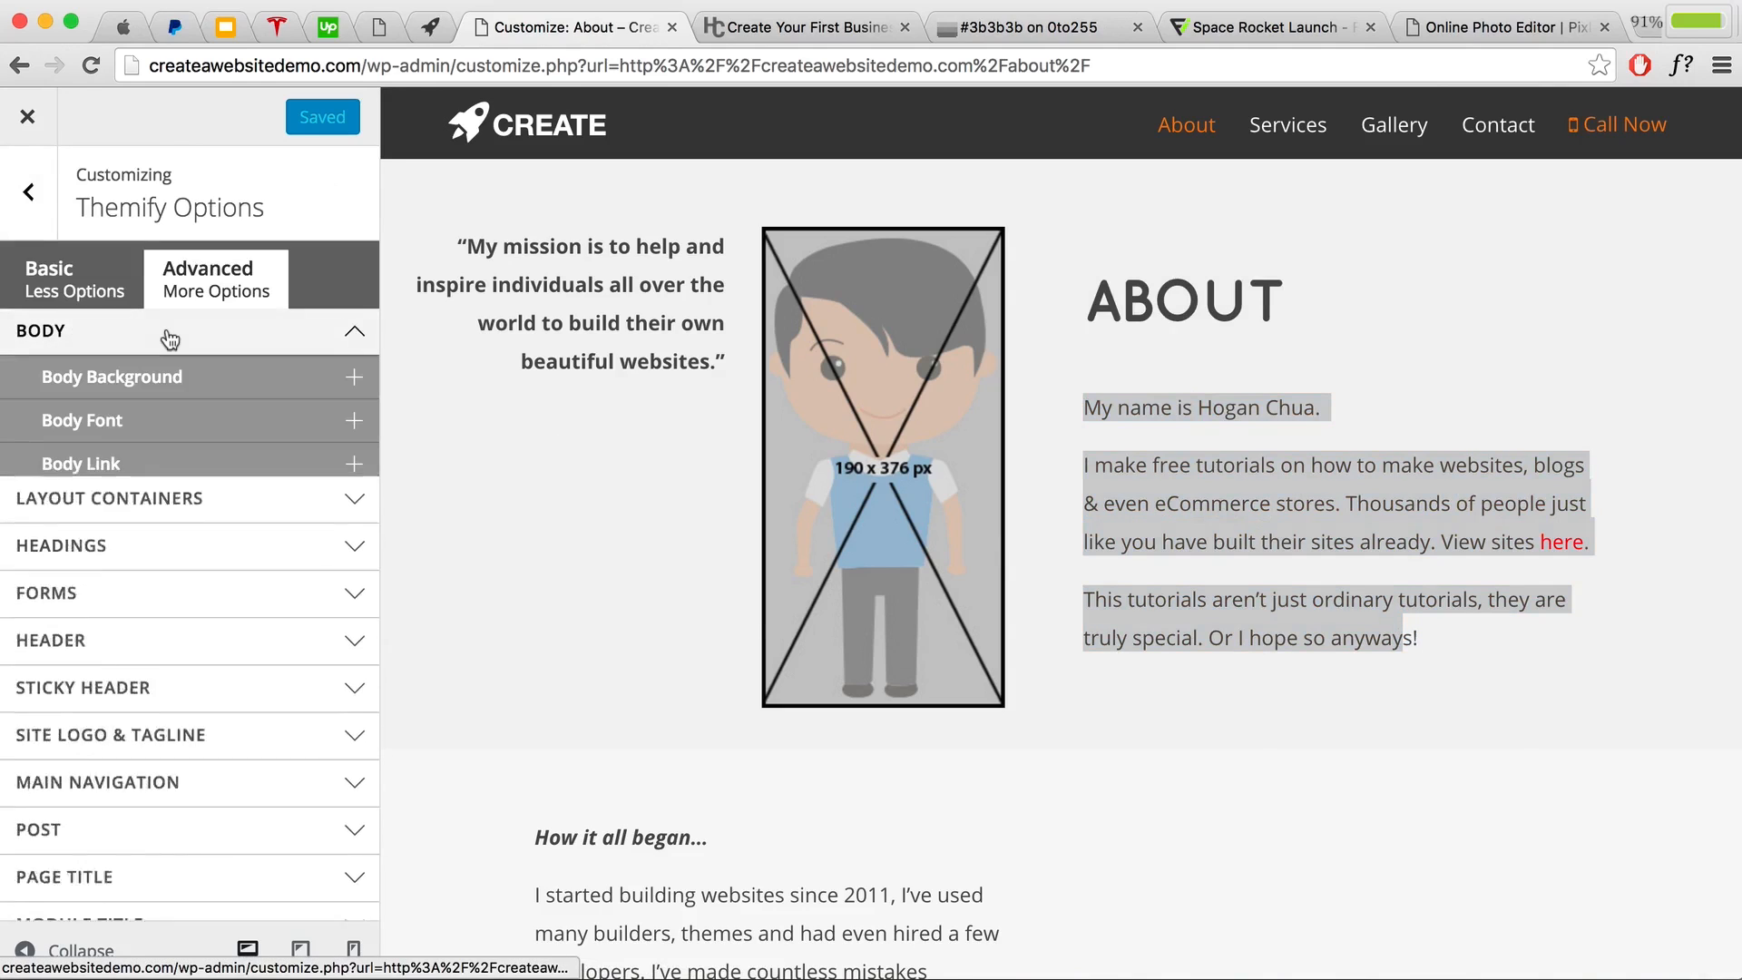
click(156, 464)
click(107, 568)
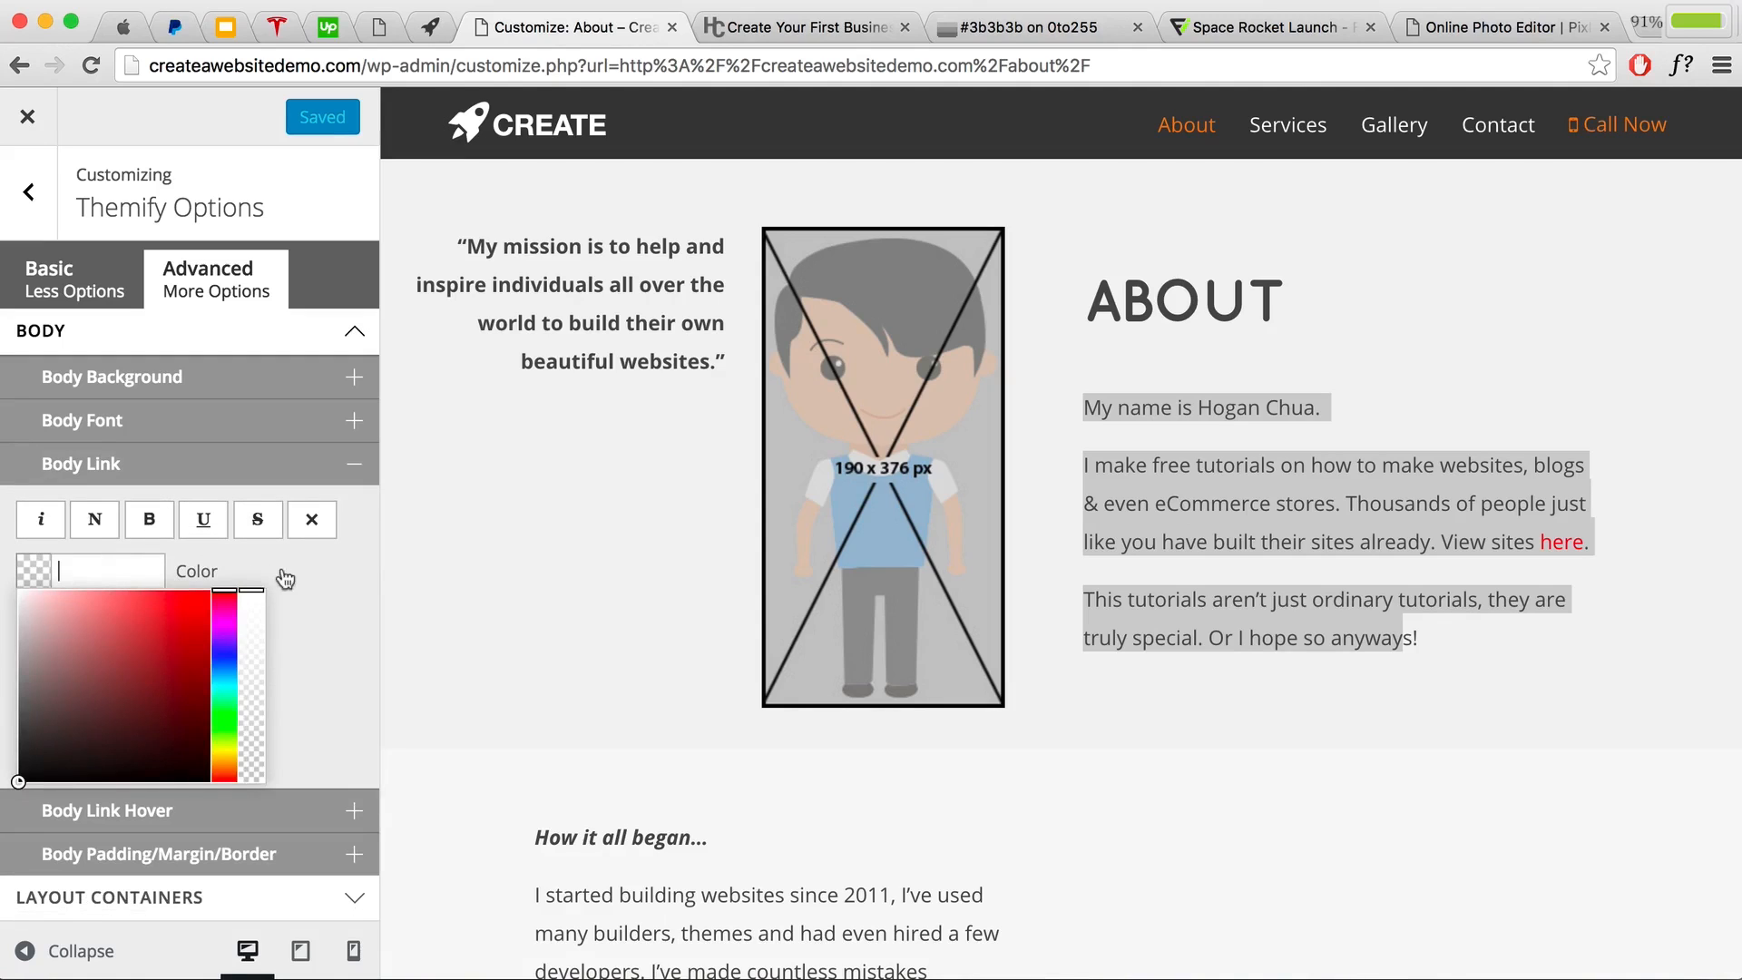
click(319, 160)
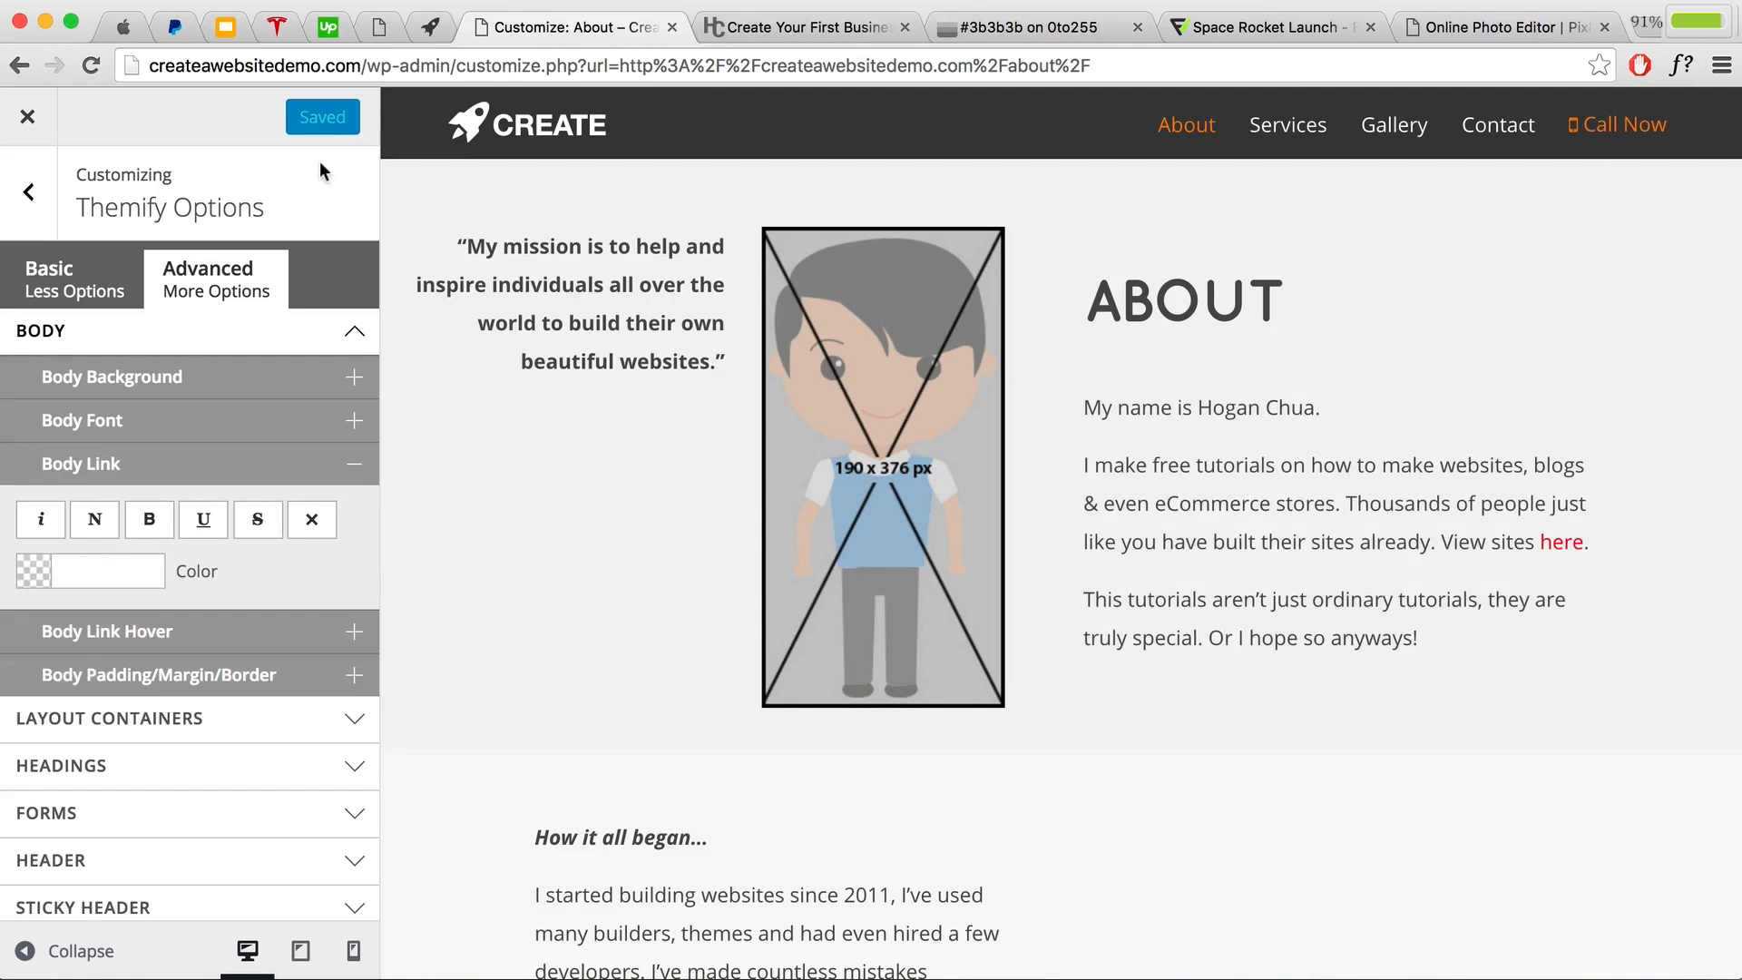
click(108, 33)
scroll(1049, 475, down, 5)
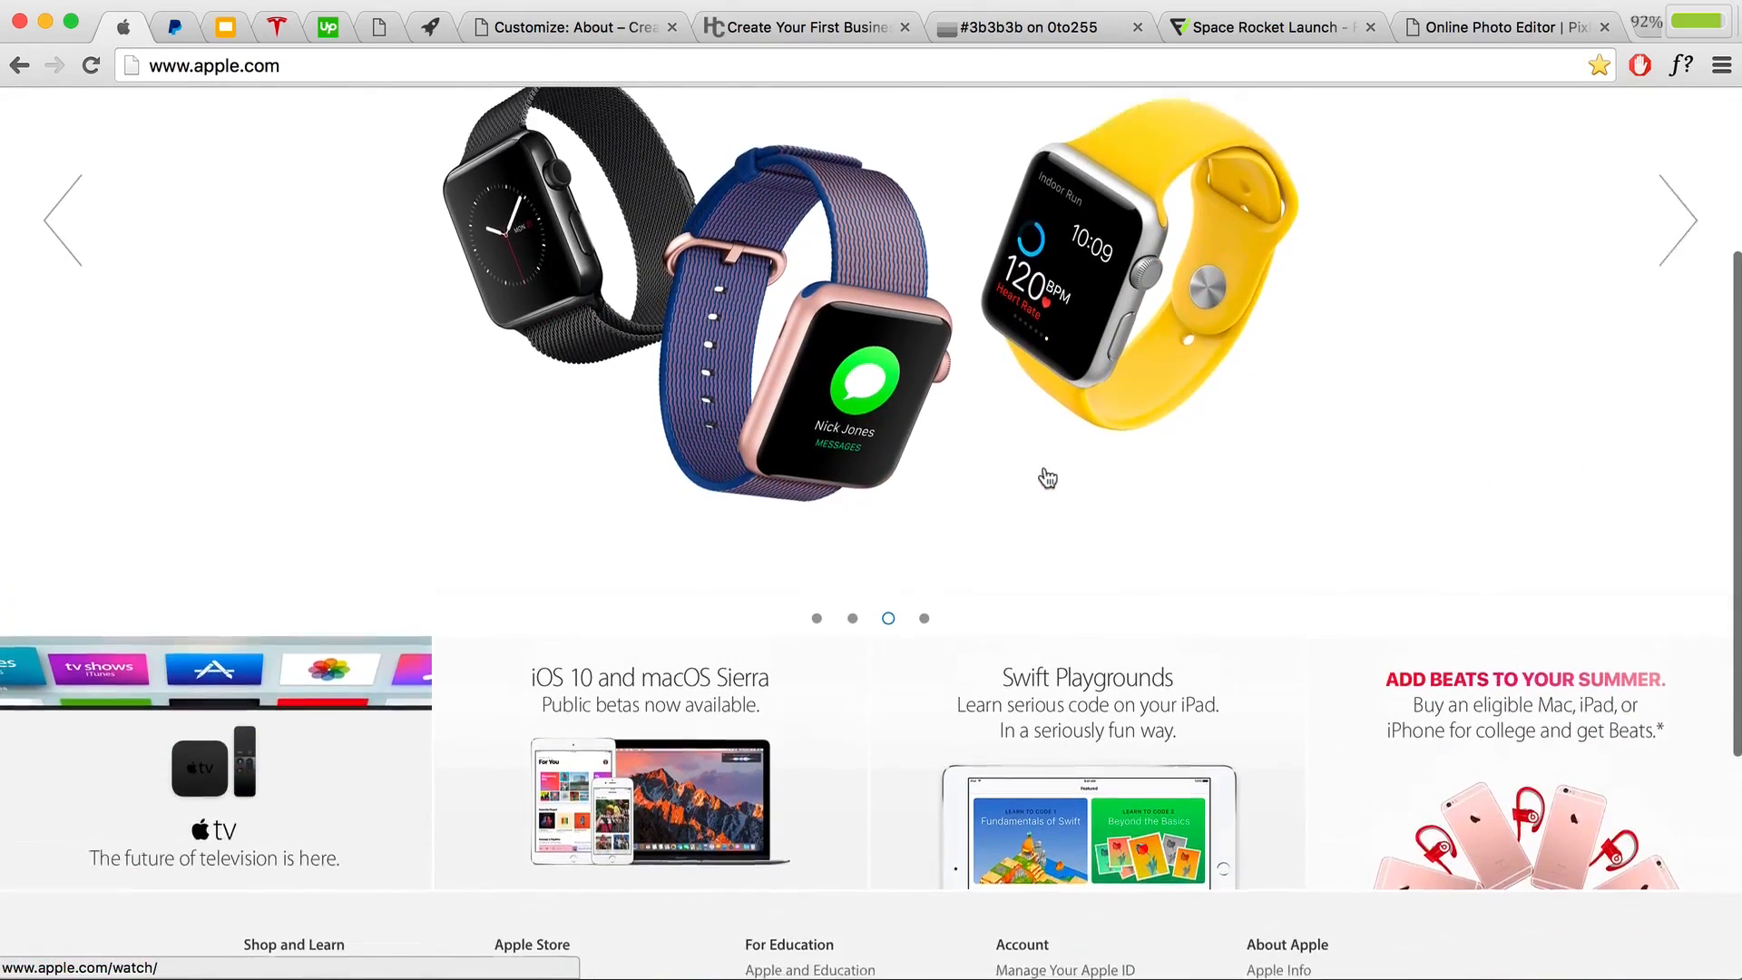
scroll(1048, 478, up, 2)
click(1696, 325)
click(1696, 325)
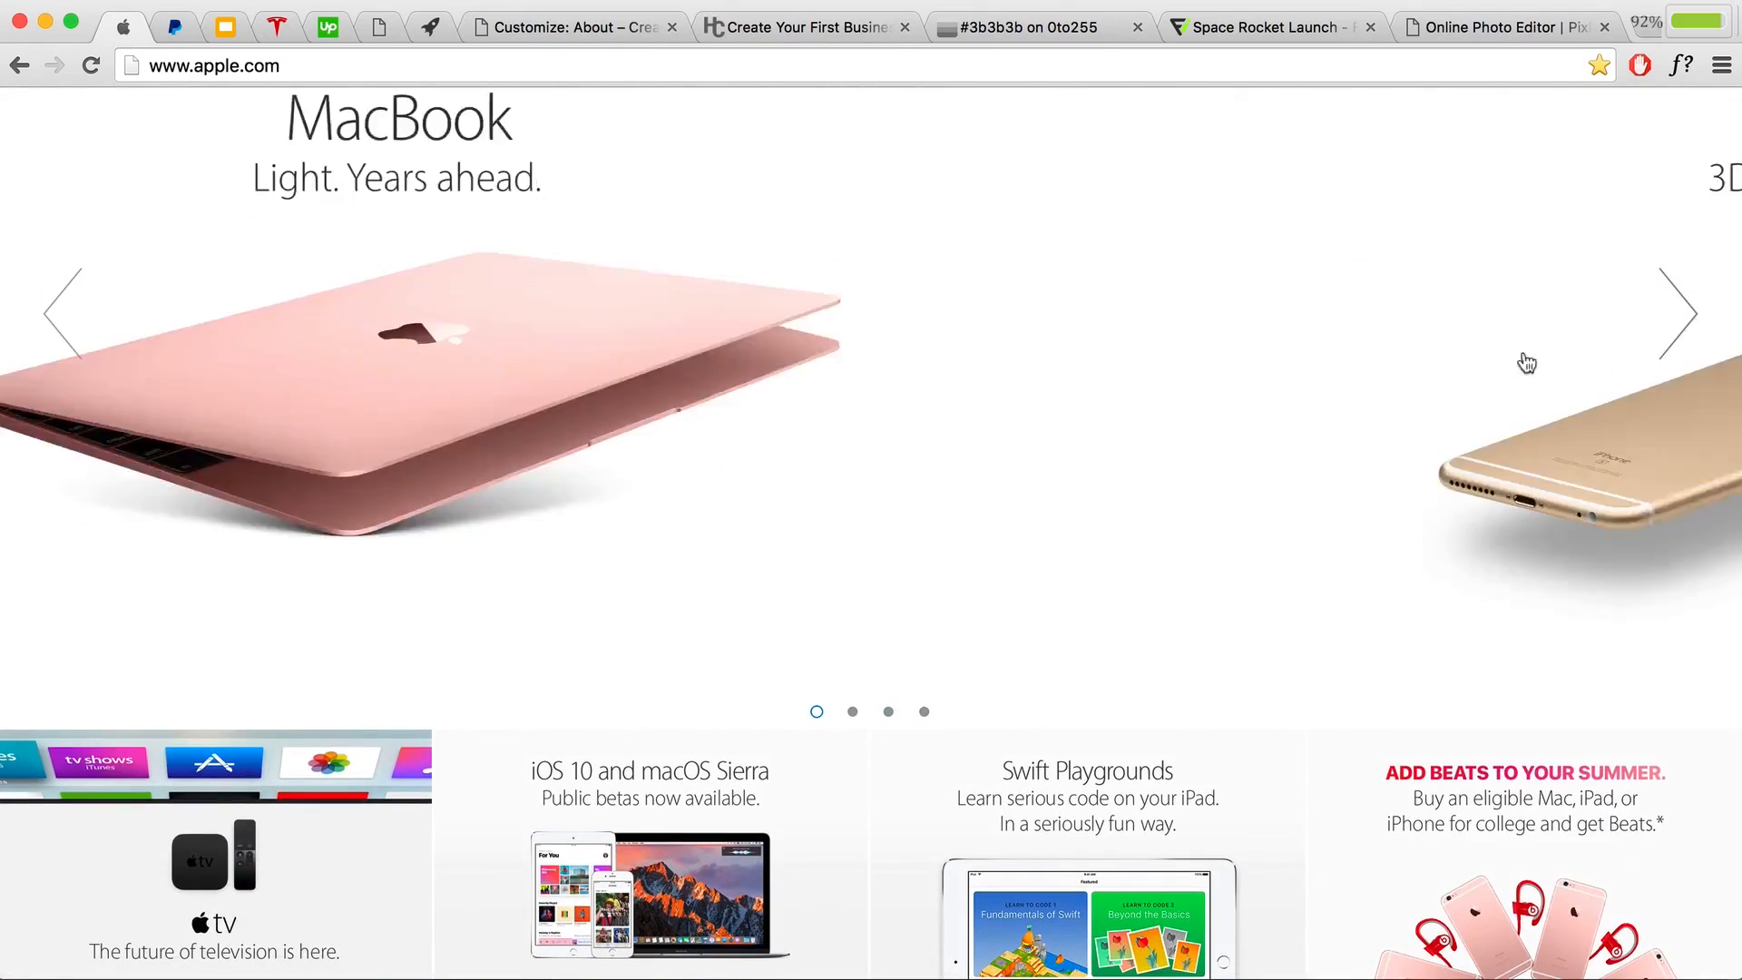
scroll(1526, 363, up, 2)
click(417, 105)
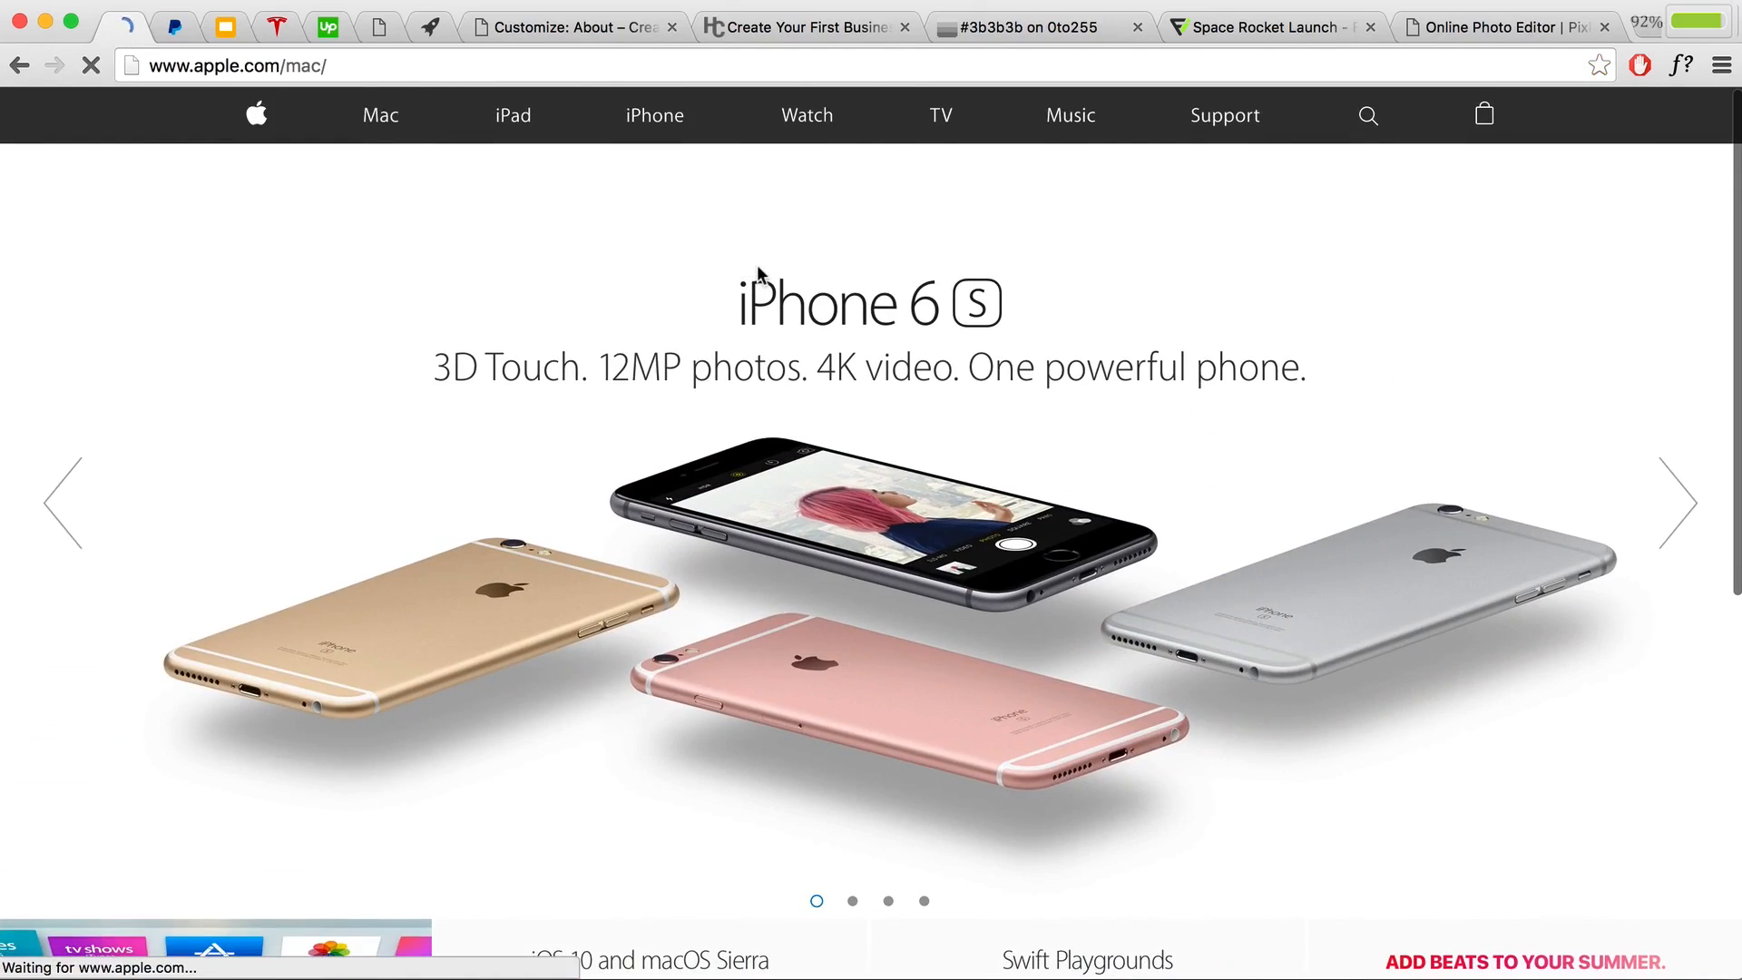
scroll(1128, 454, down, 3)
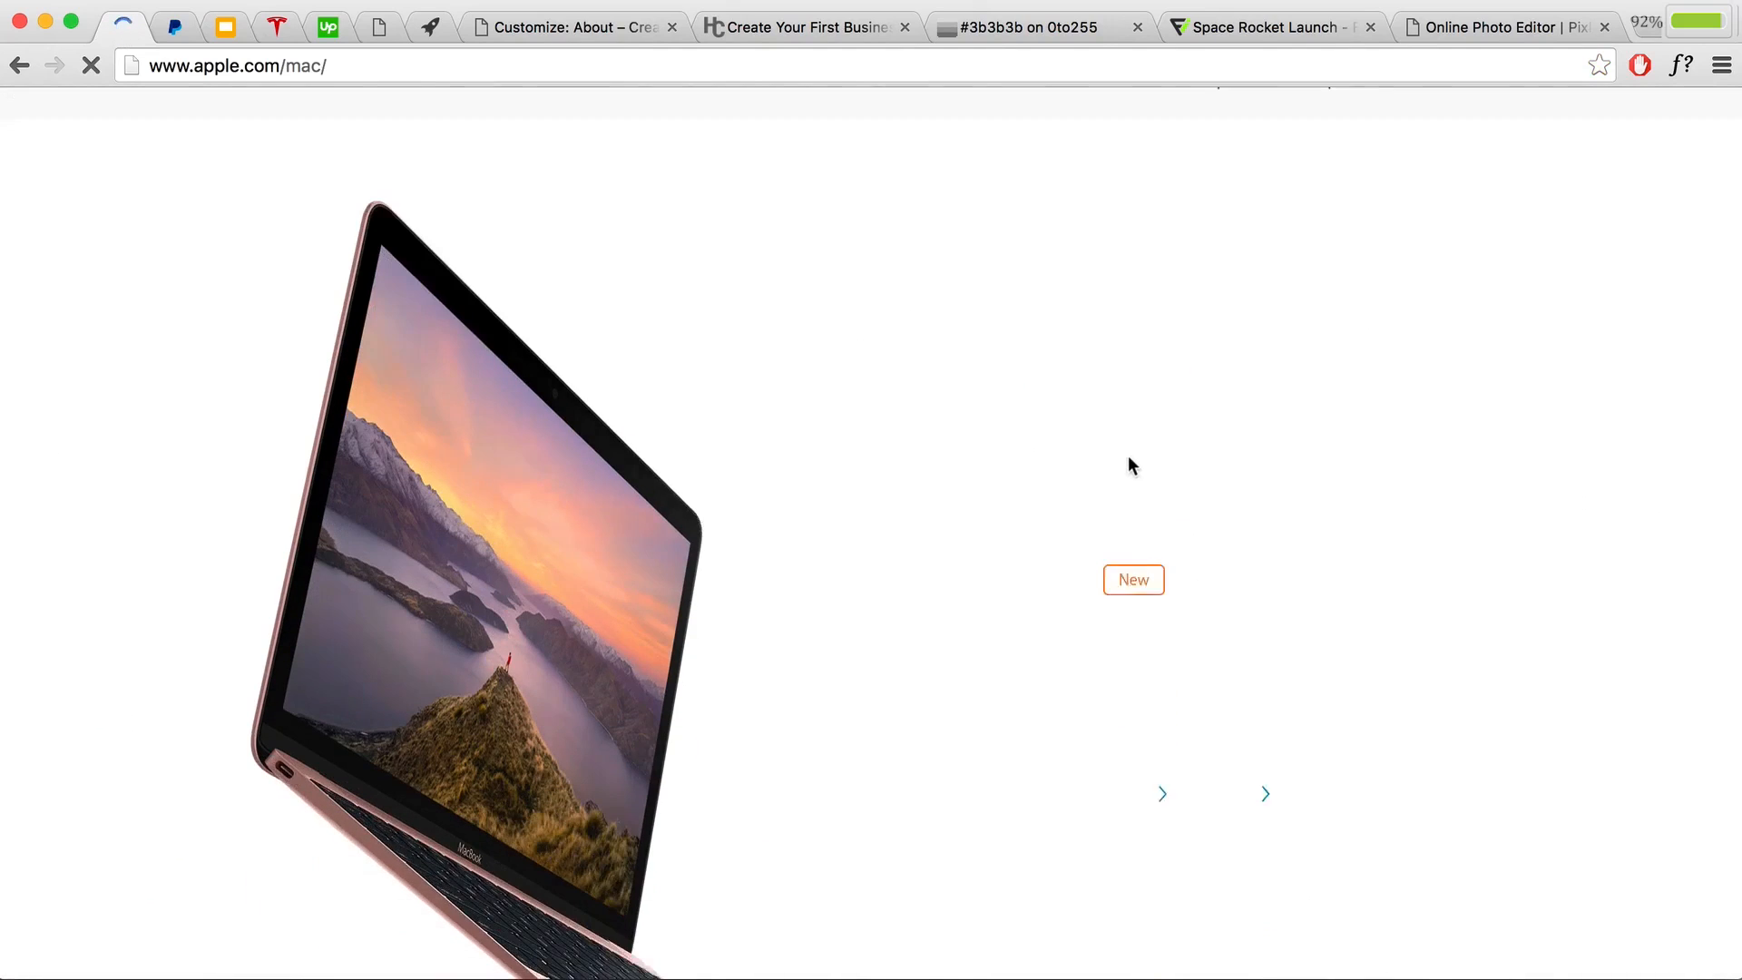
scroll(1128, 465, down, 3)
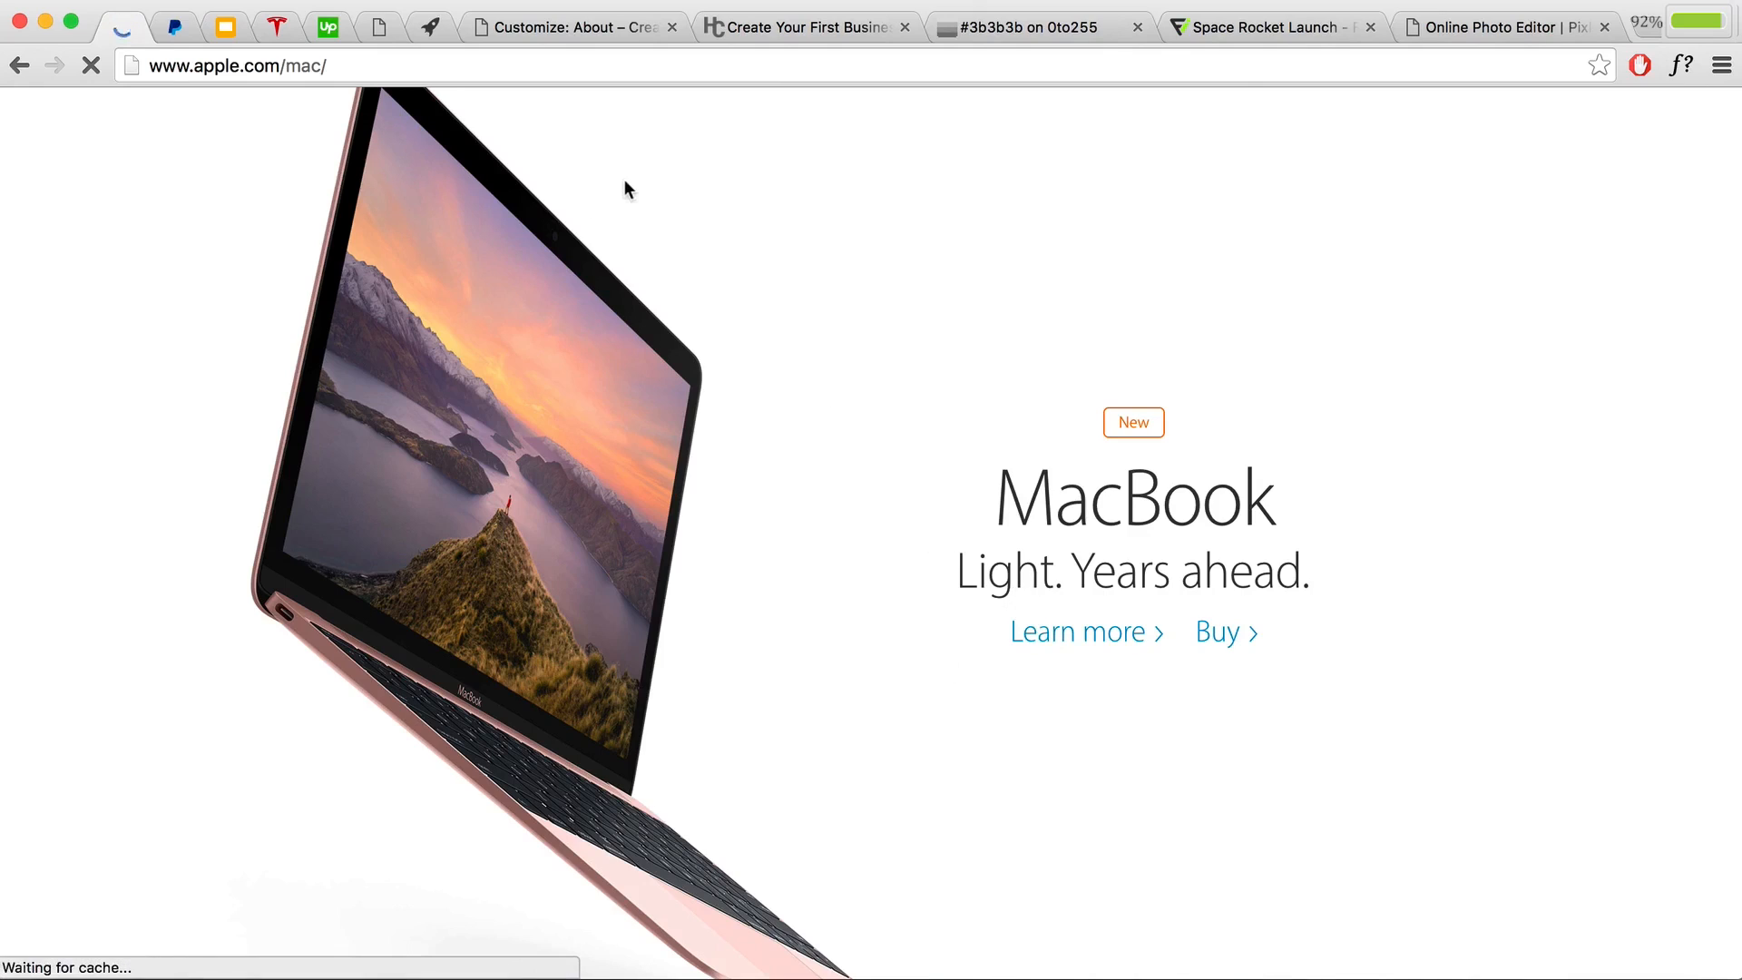
Step: Set the Body Link colour to #008acf in the customizer
click(568, 25)
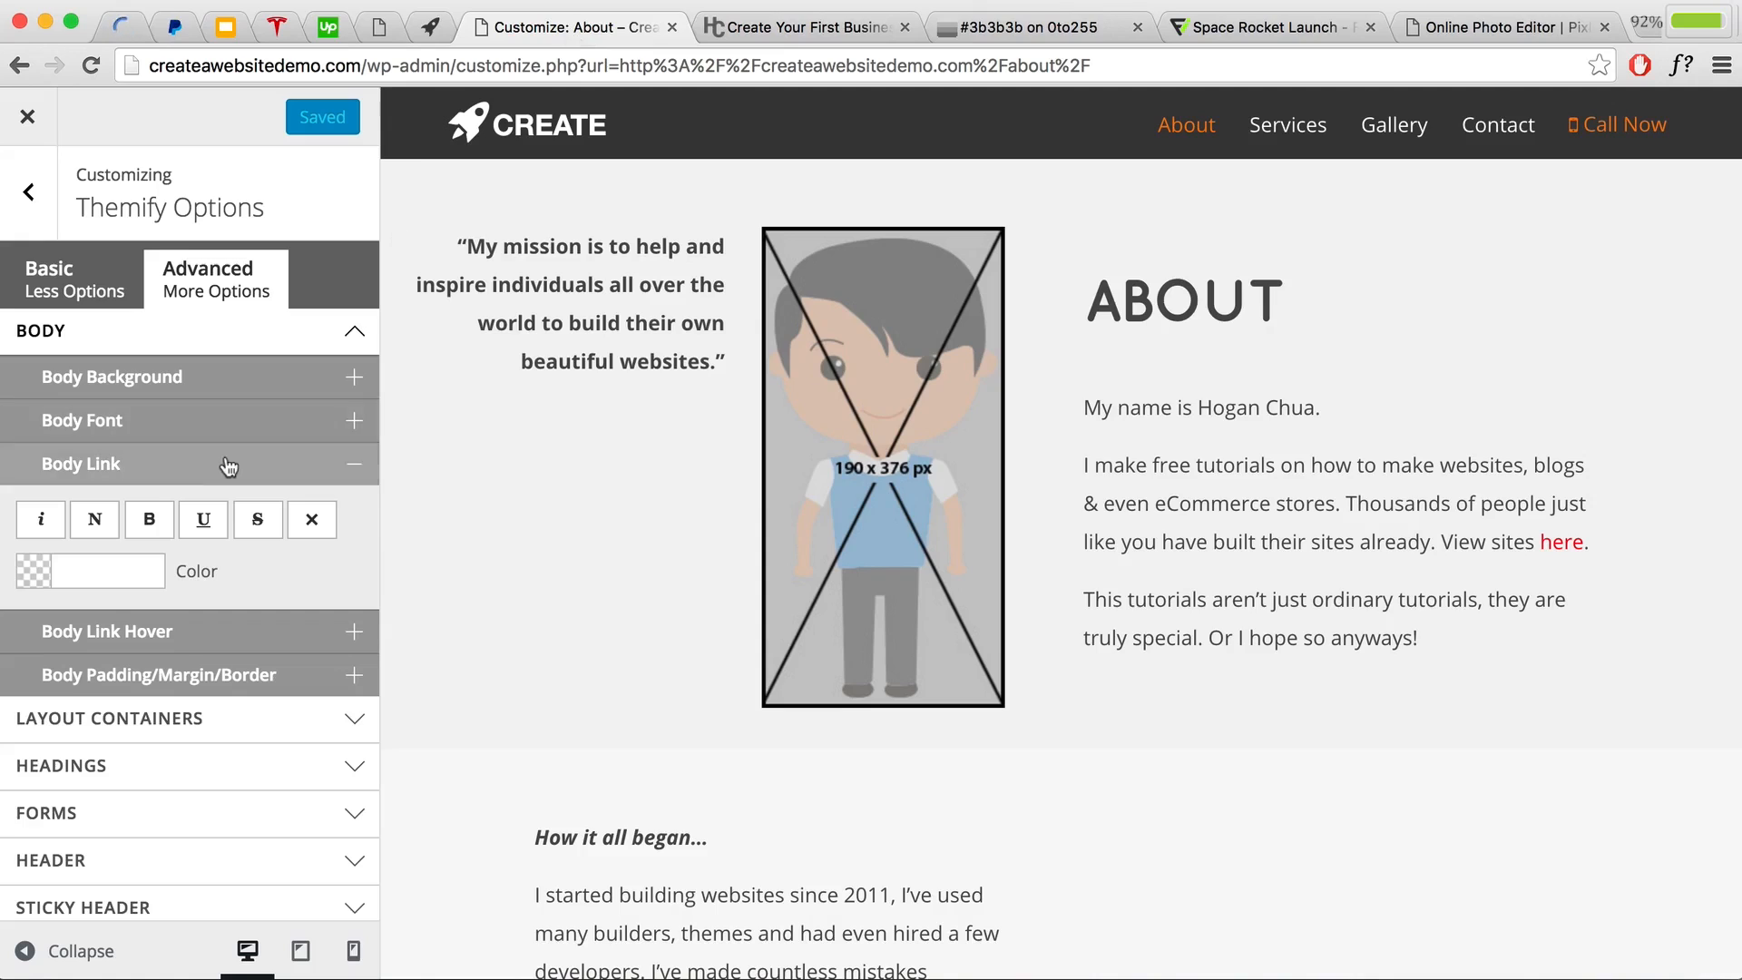
click(94, 572)
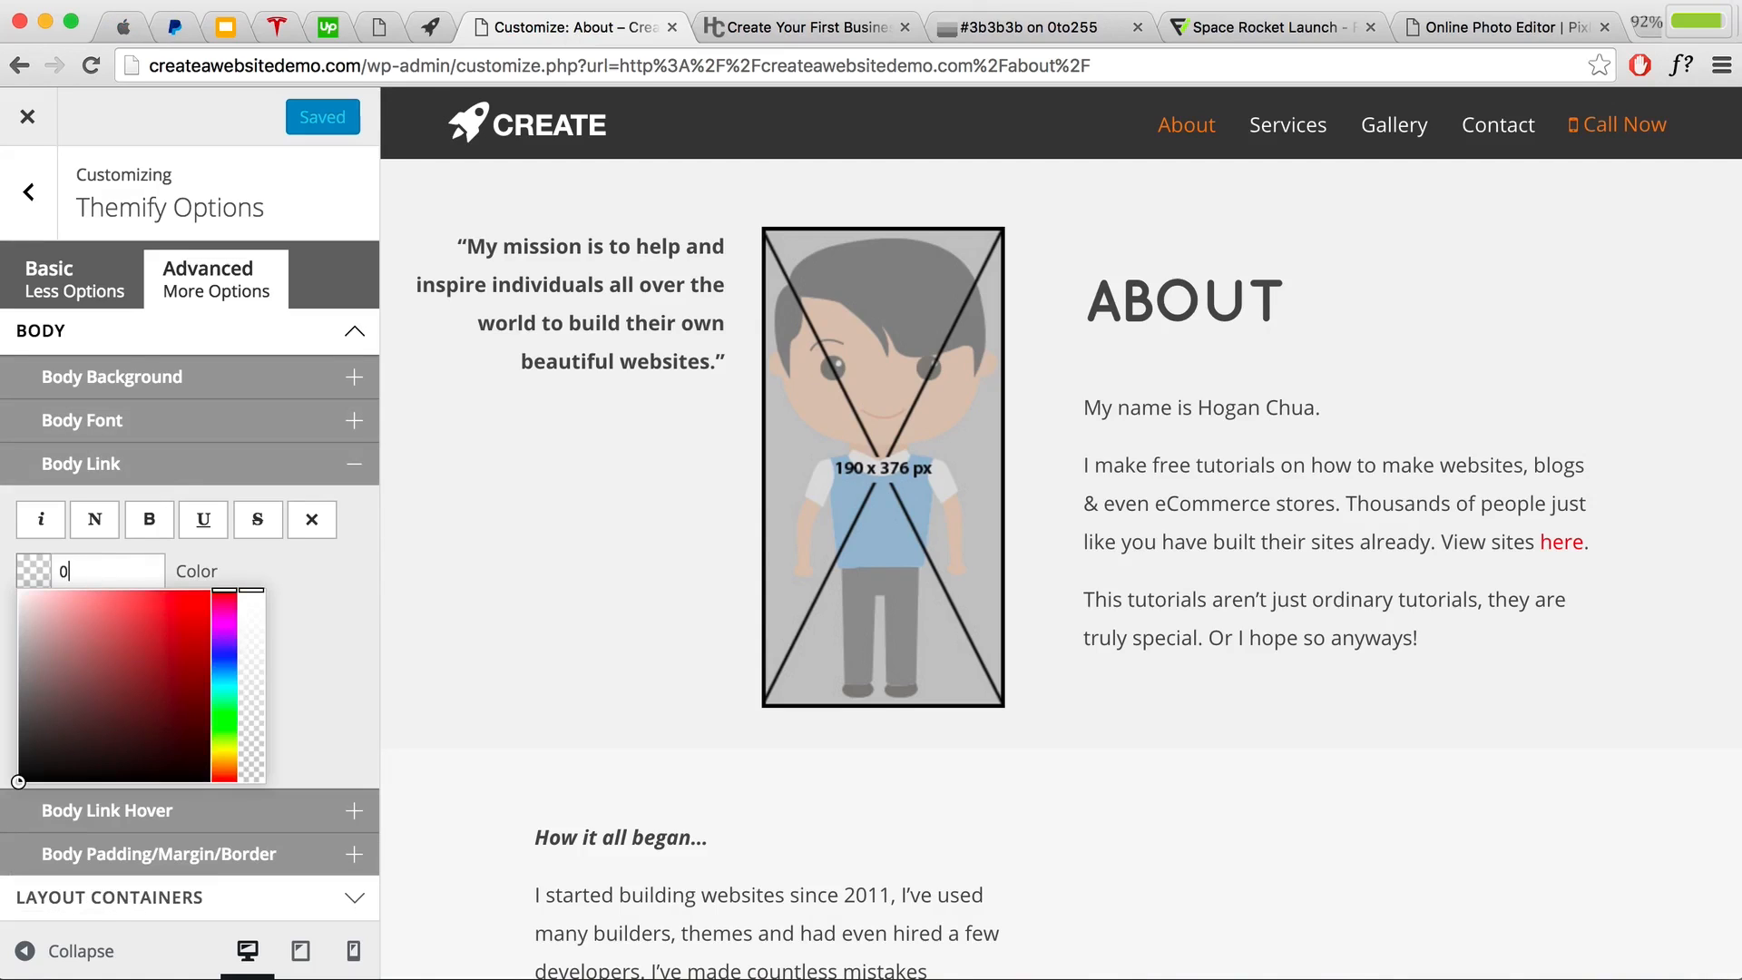
text(008acf)
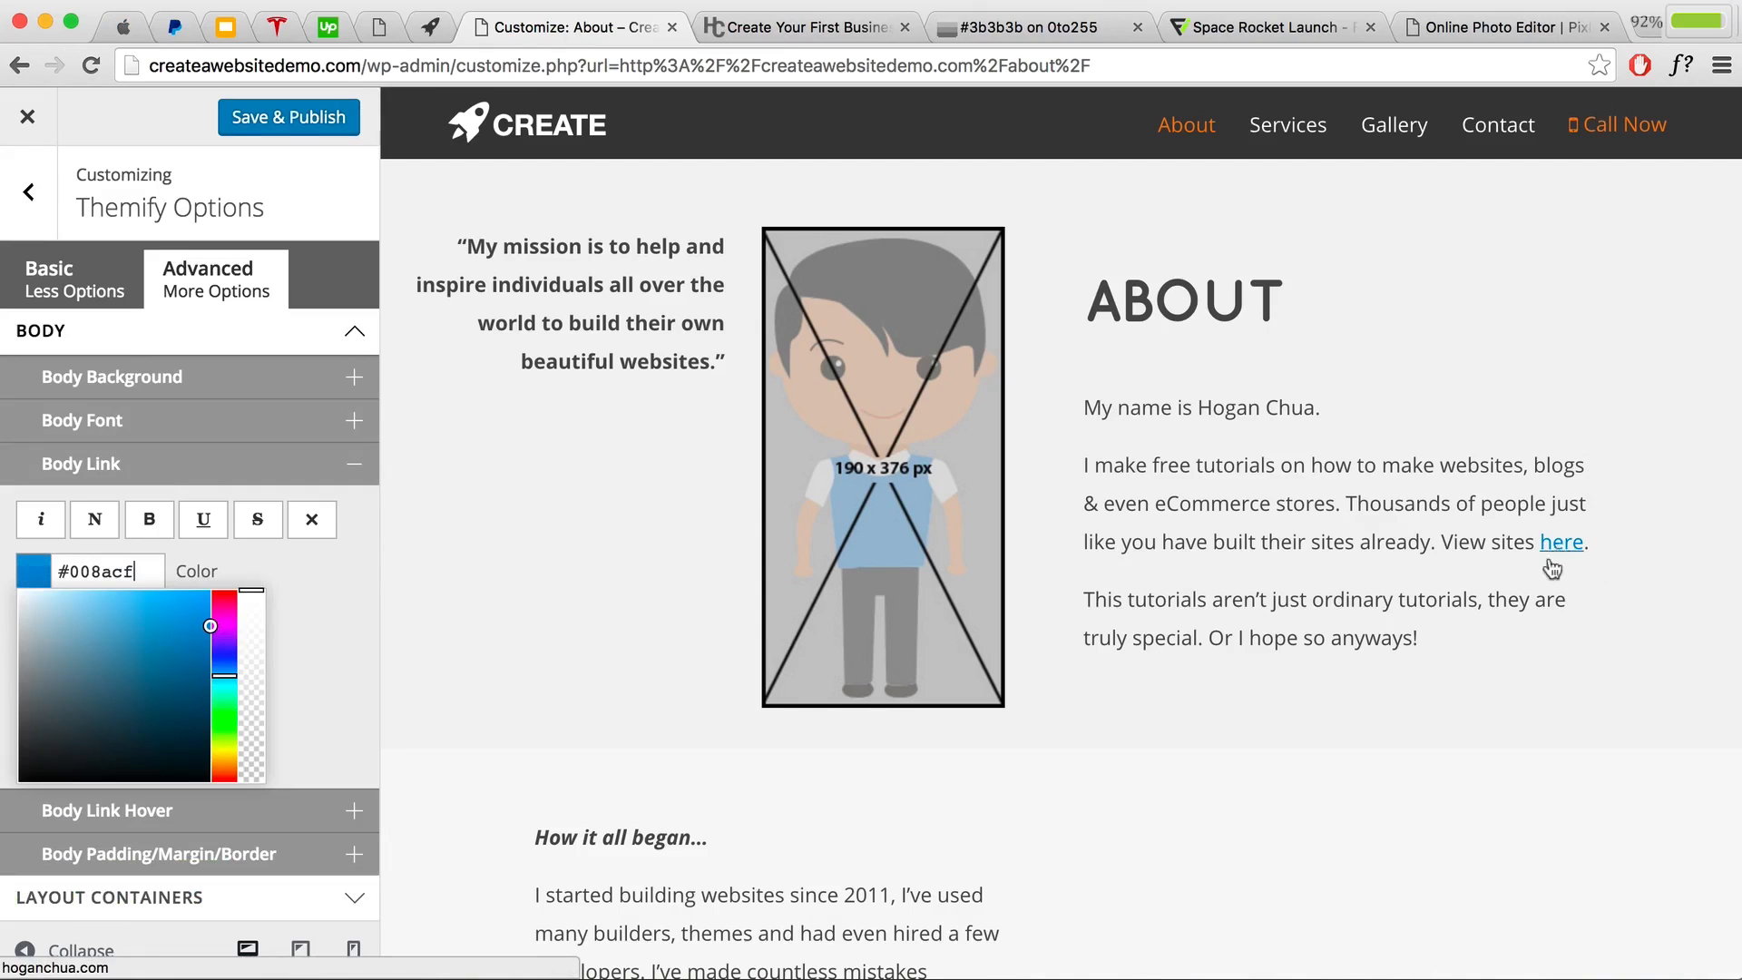
click(353, 585)
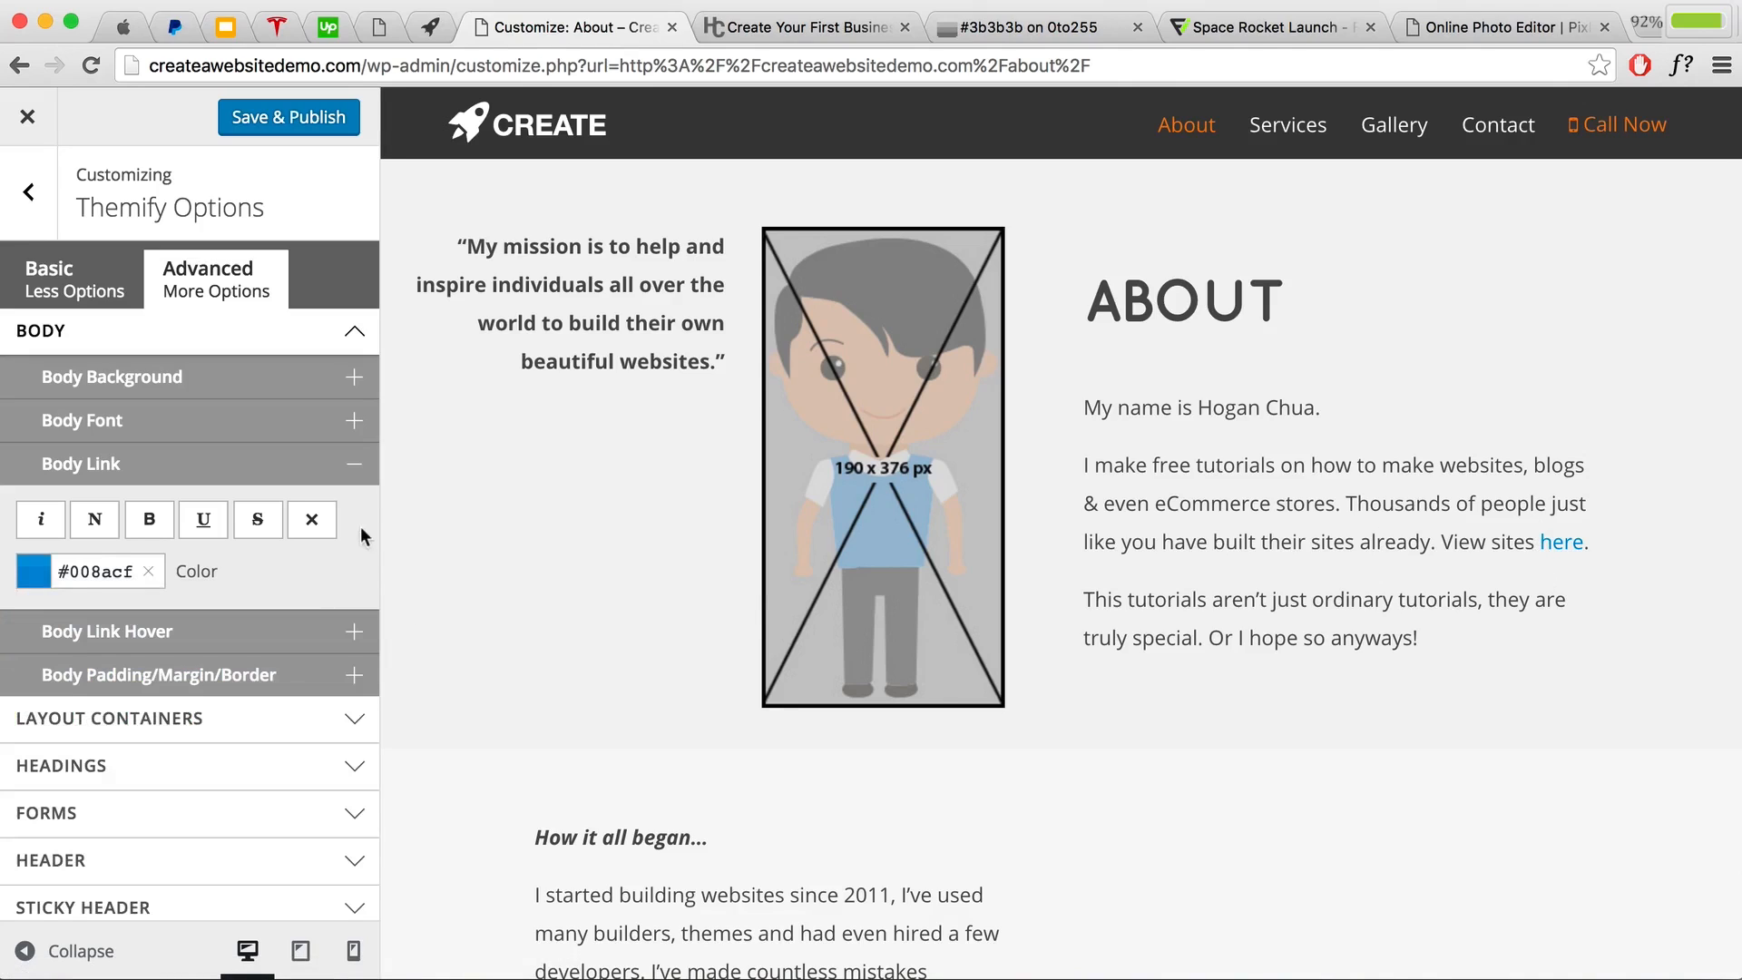
Step: Expand Body Link Hover and copy the 008acf colour code
click(194, 632)
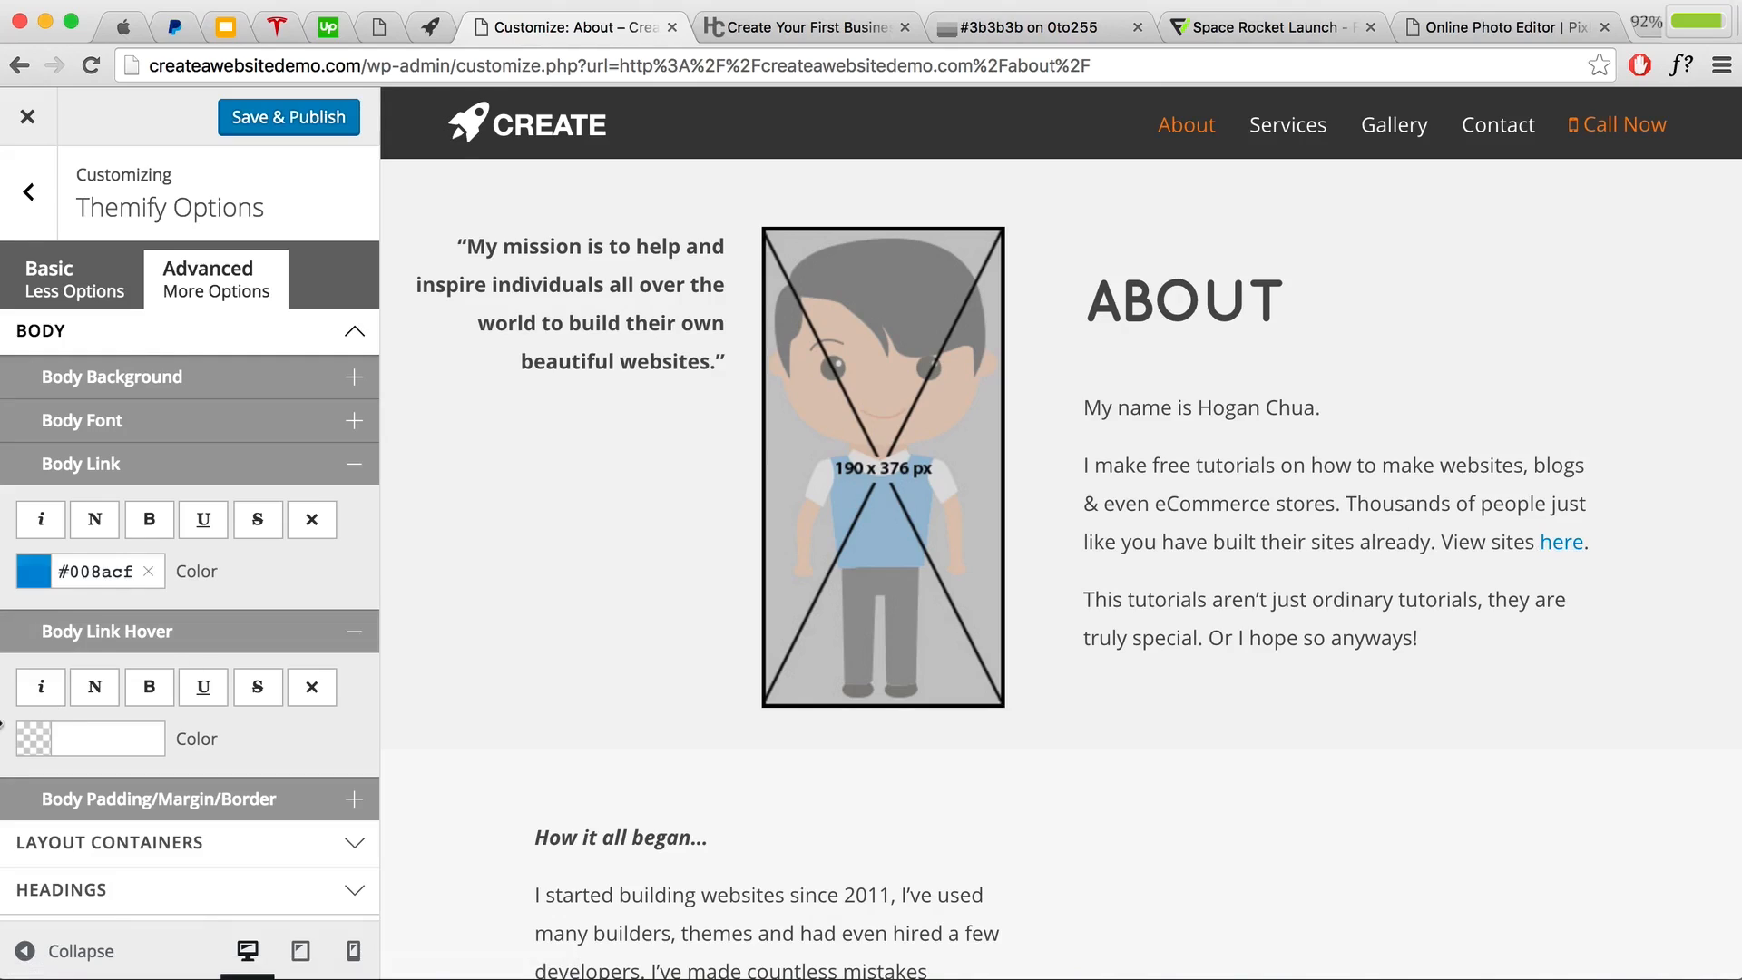
double_click(121, 572)
right_click(85, 571)
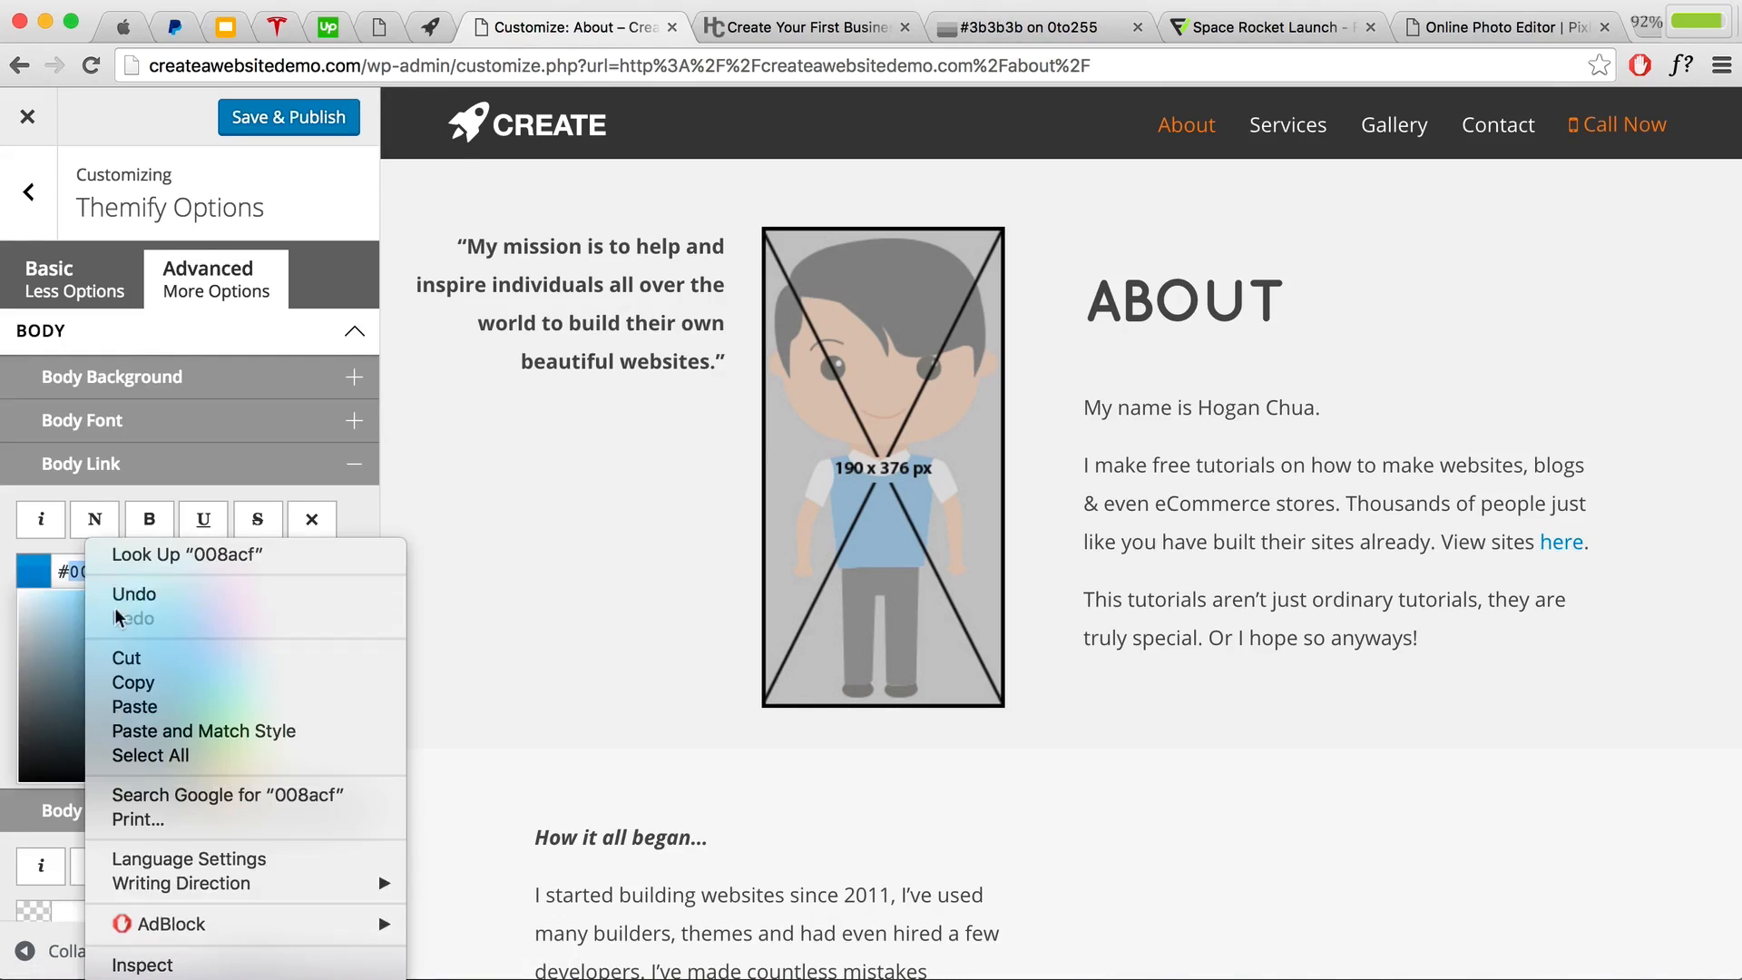
click(127, 685)
click(1034, 27)
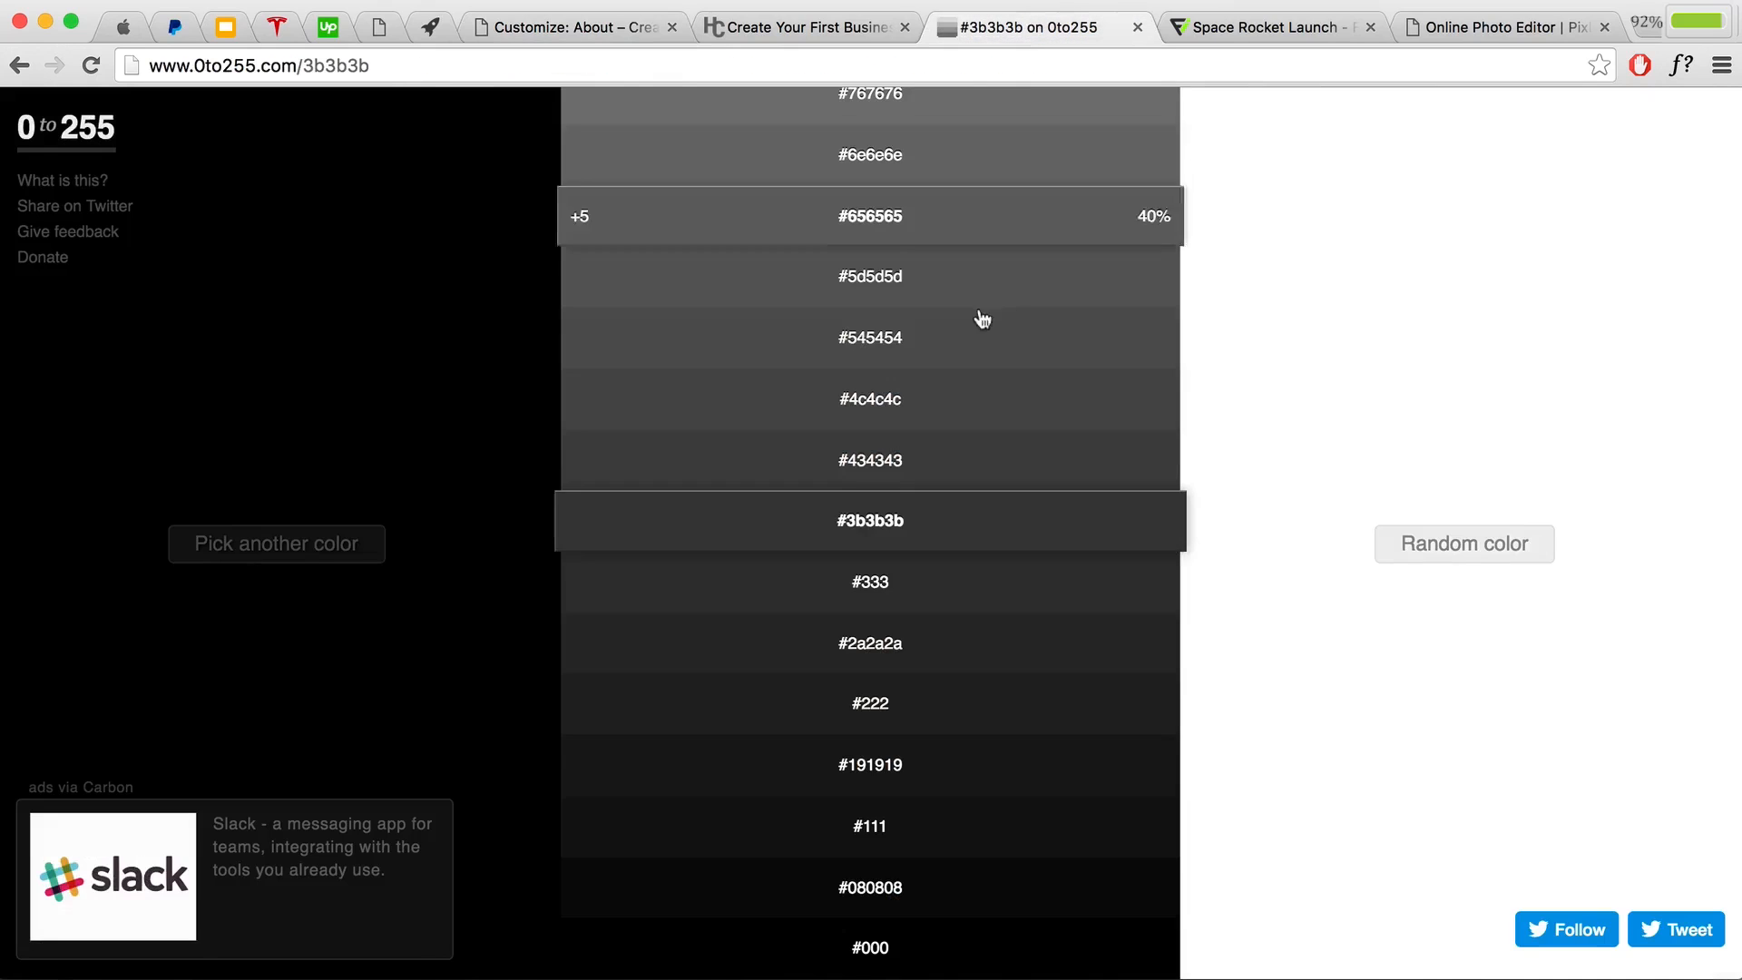
Step: Show 0to255's shade range for the pasted #008acf, then return to the customizer
scroll(952, 399, up, 10)
click(306, 563)
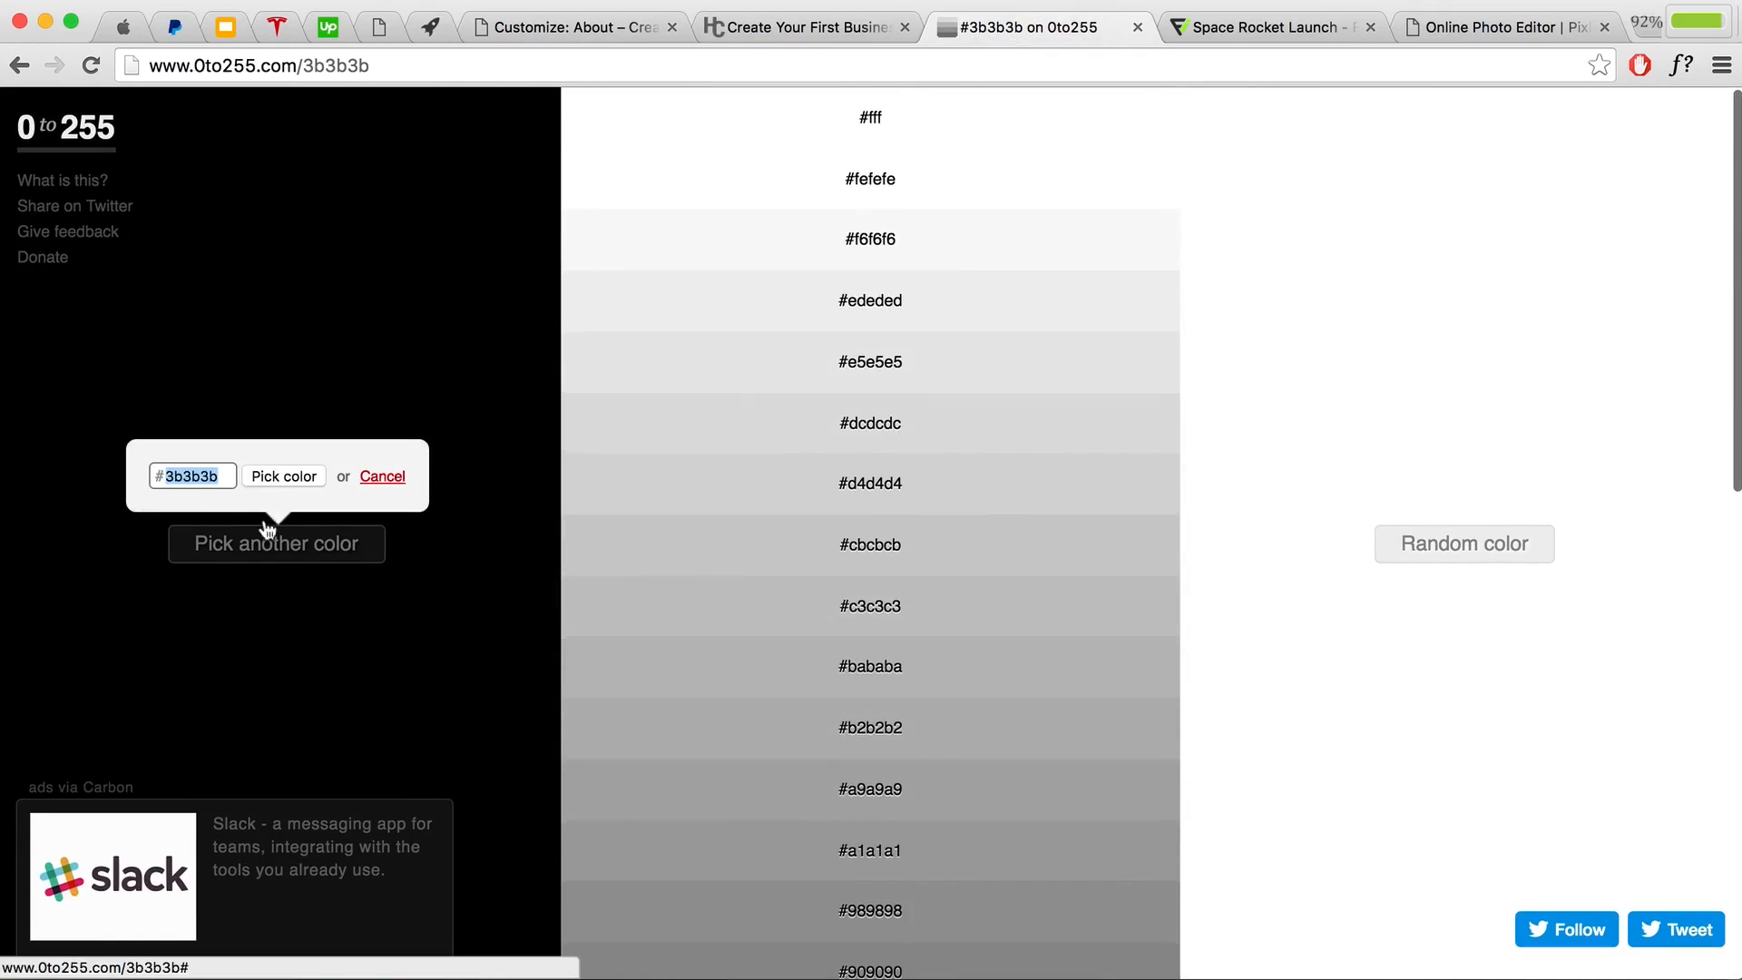
key(super+v)
click(277, 477)
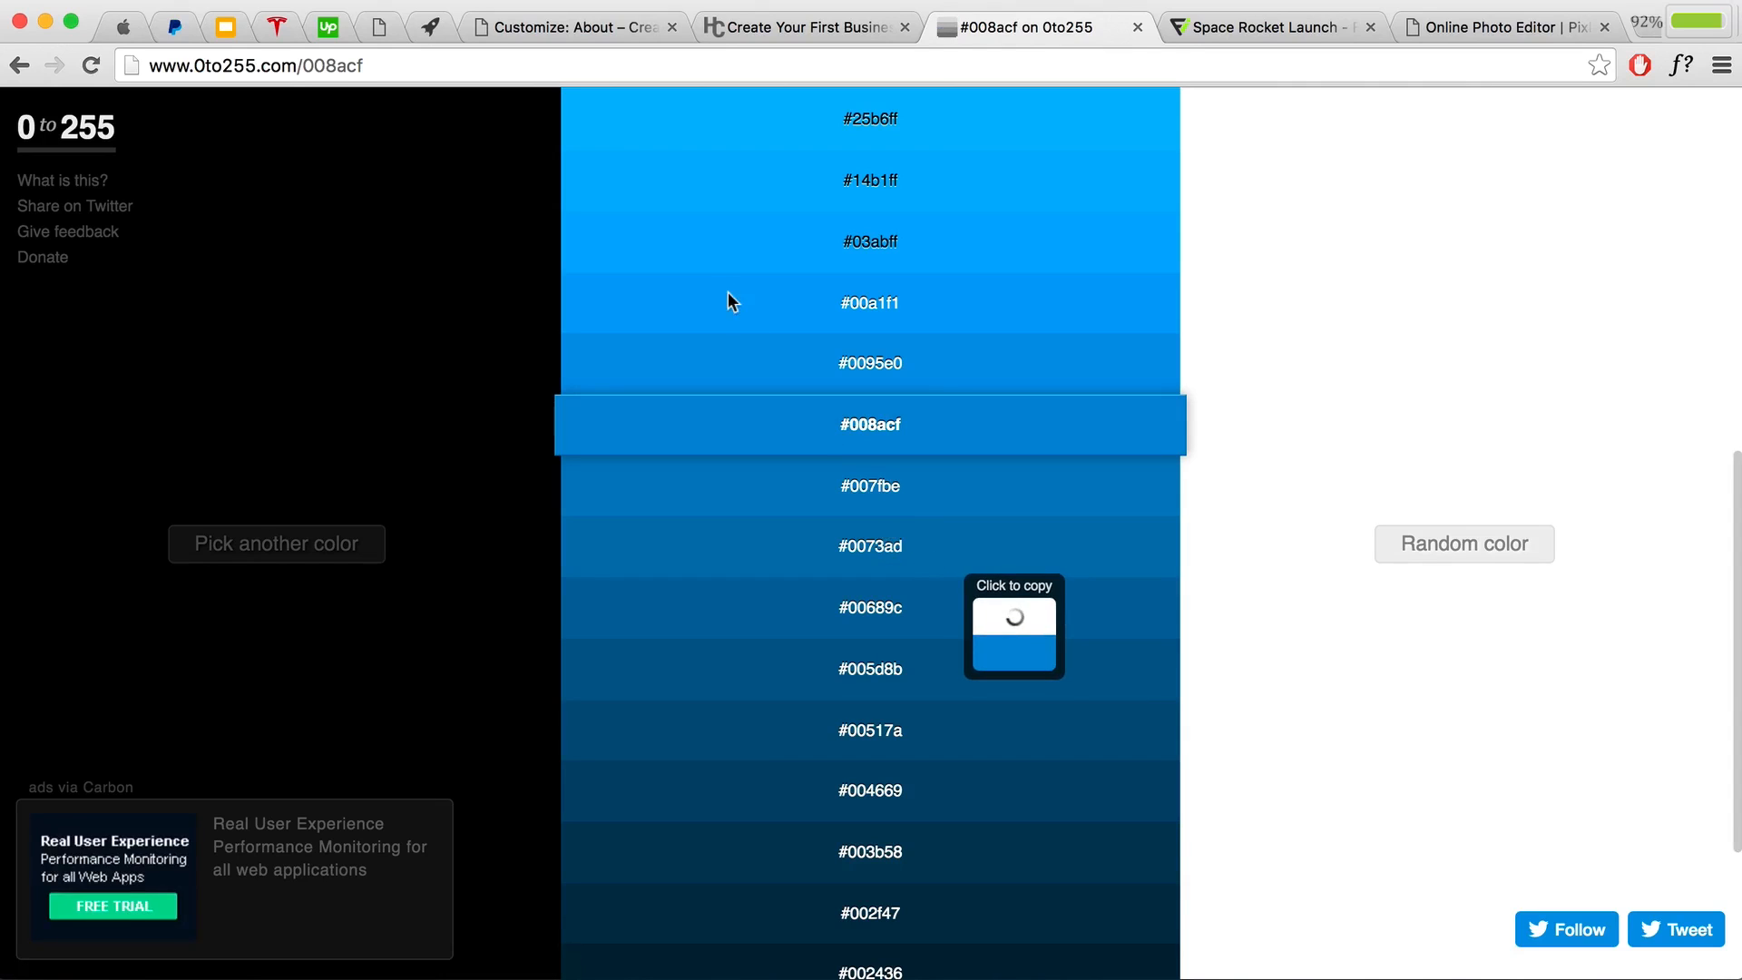
click(575, 27)
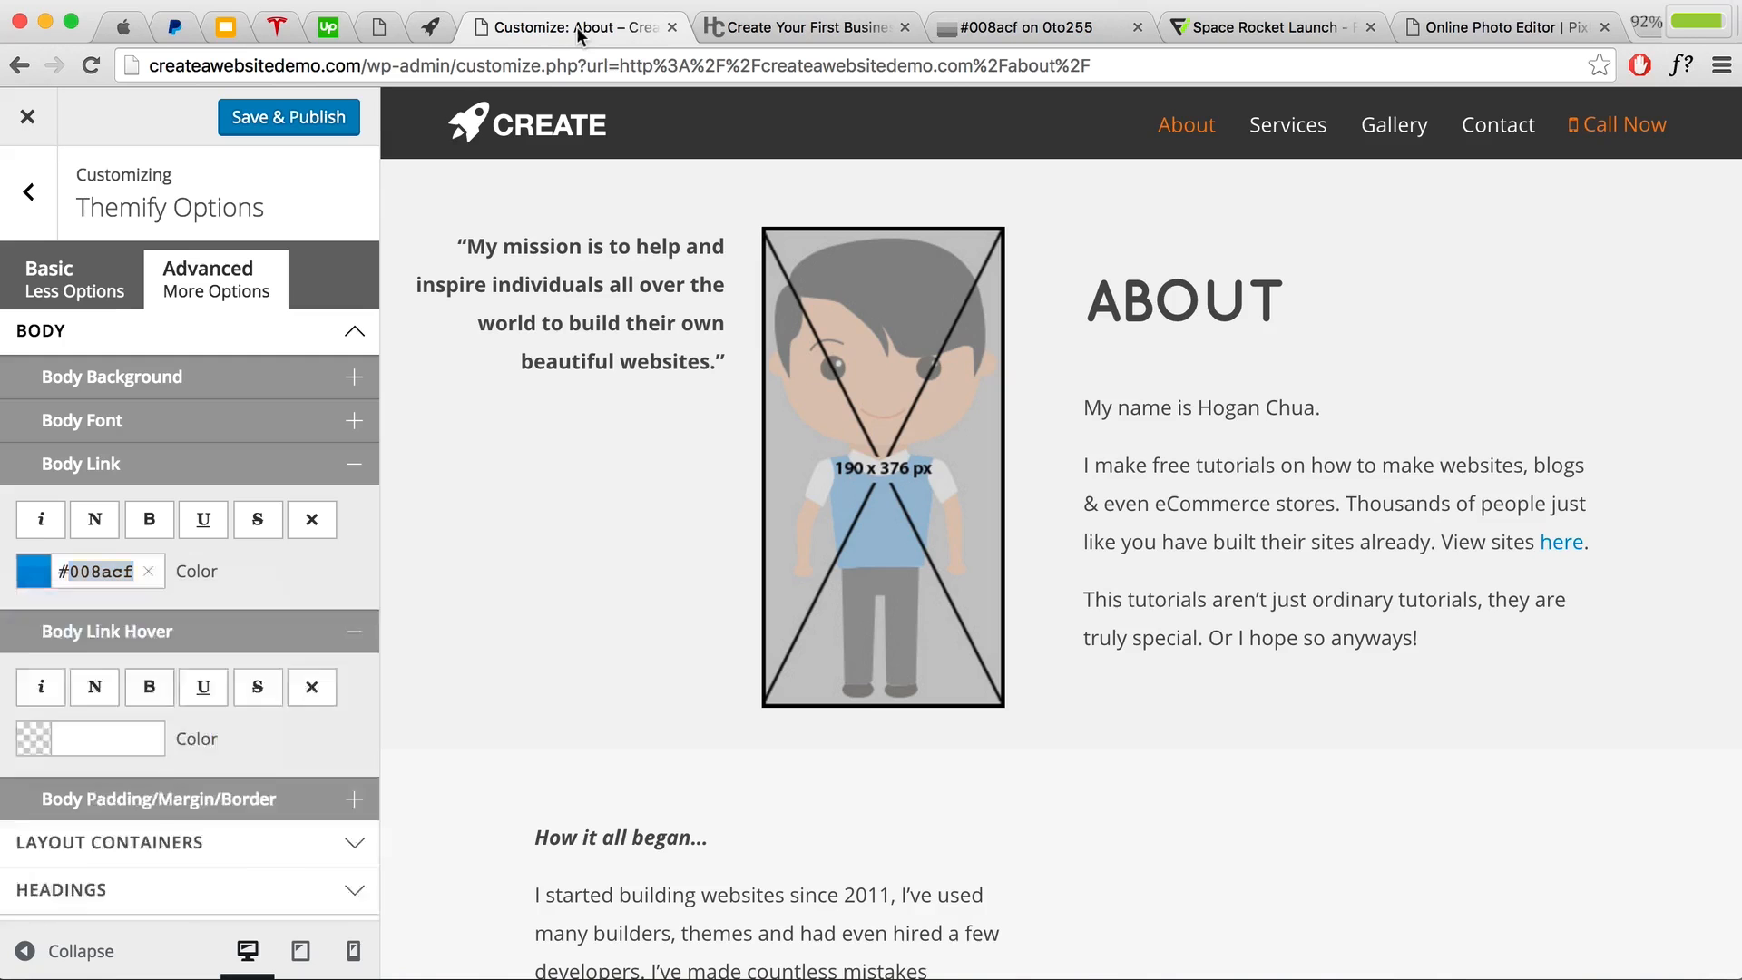
Step: Close the link colour picker and publish the customizer's colour changes
click(325, 591)
click(287, 127)
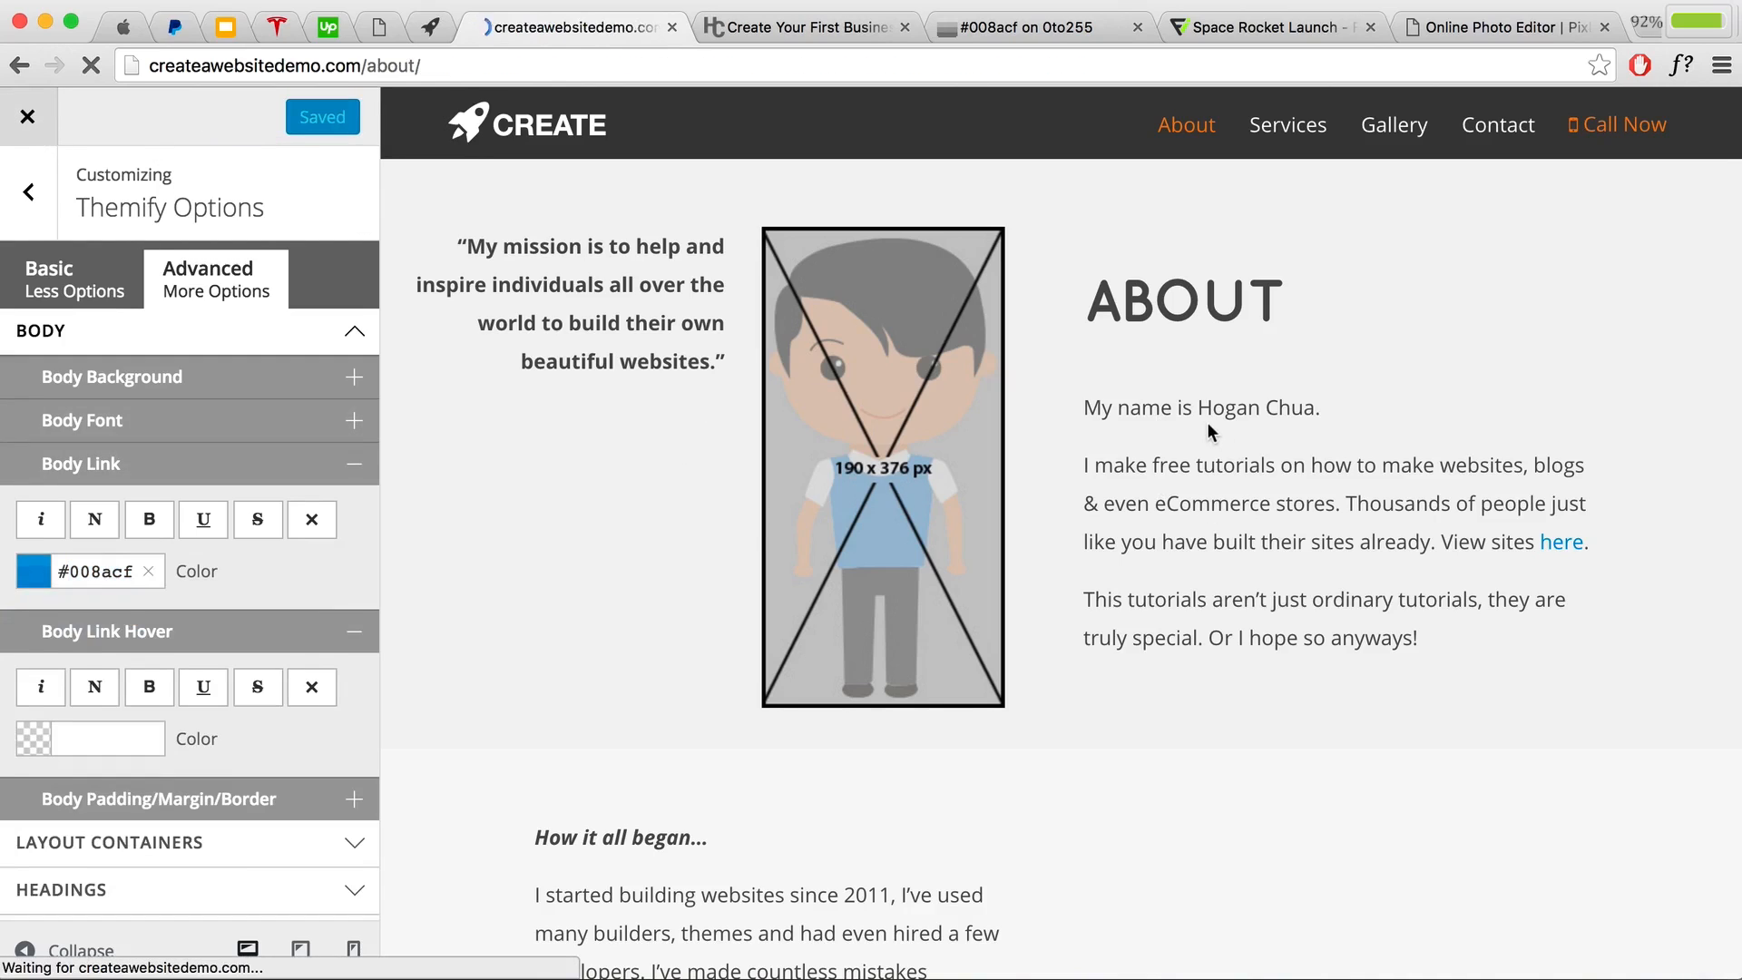
scroll(1145, 457, down, 10)
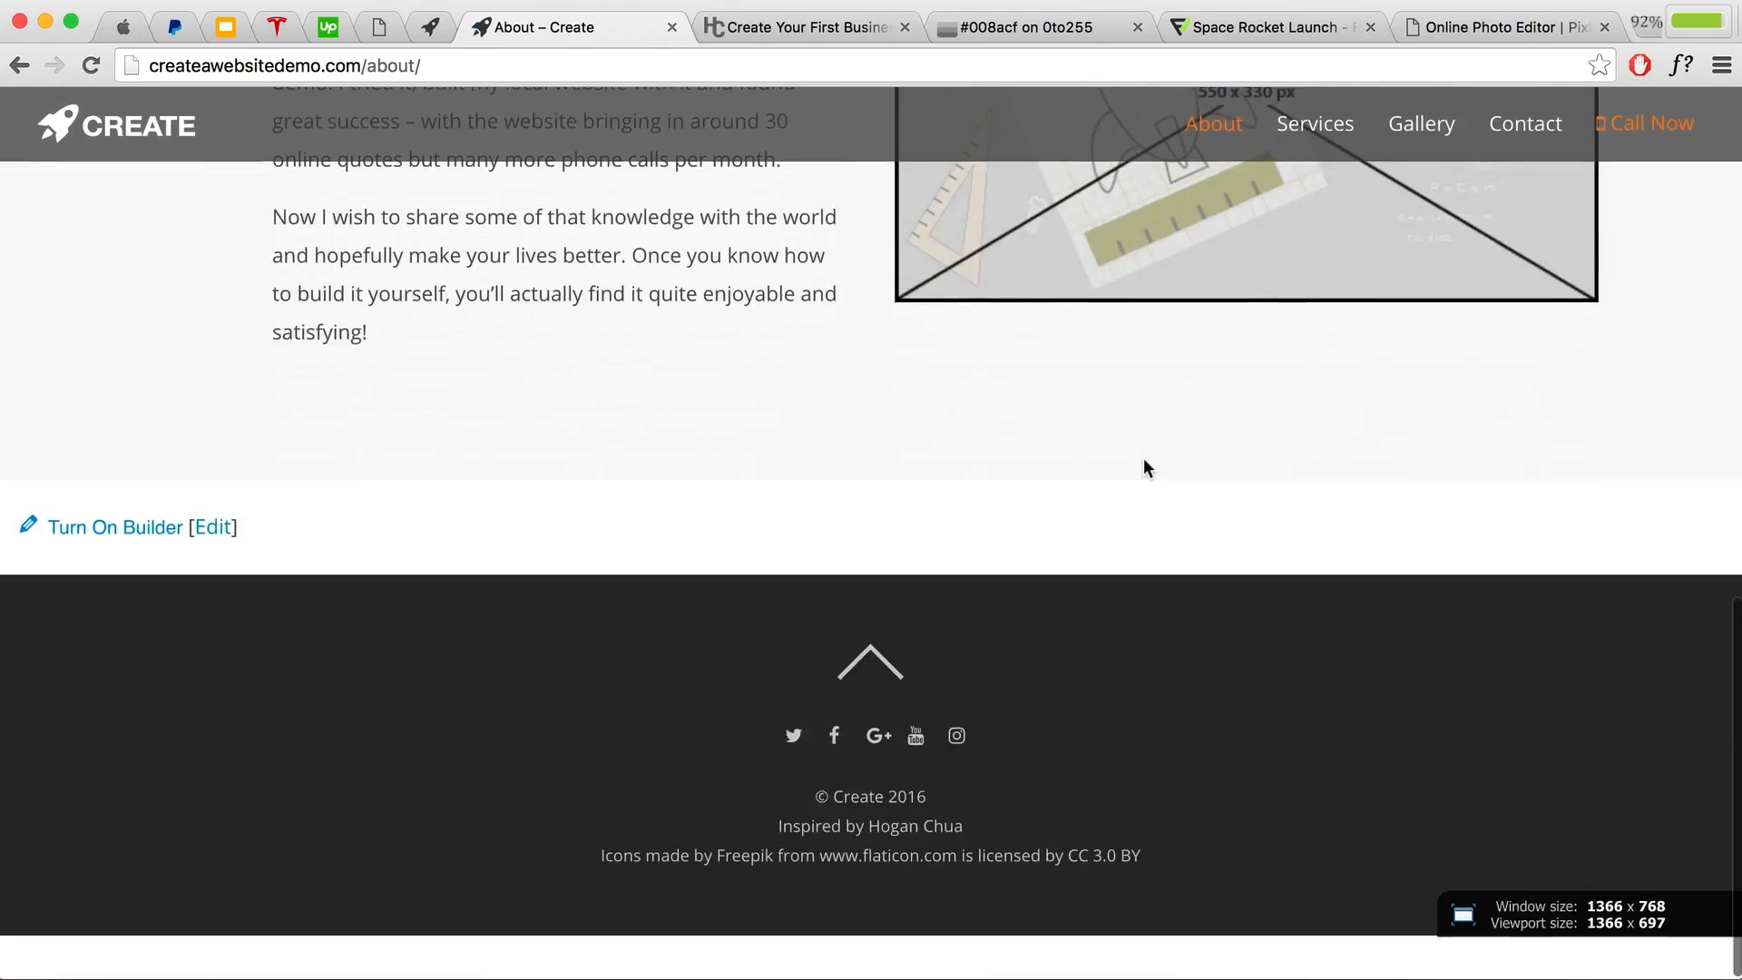
scroll(1141, 455, up, 7)
Step: Switch the About page into the builder and review the character image's settings, keeping the image
mouse_move(669, 116)
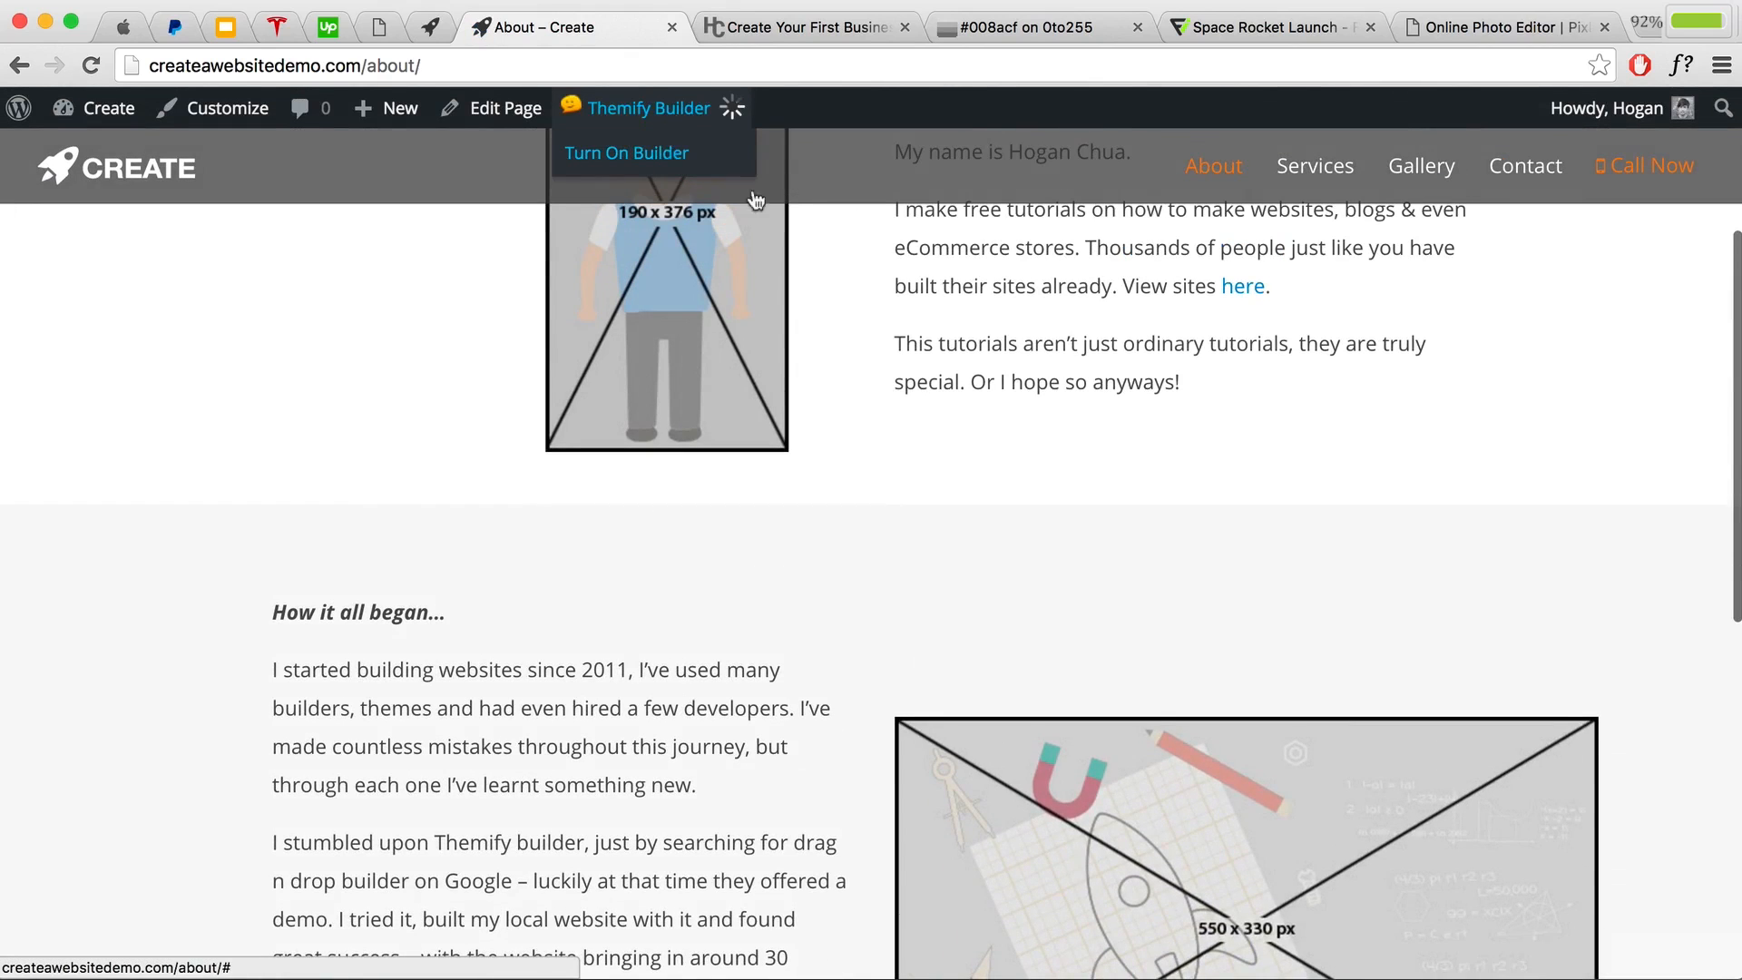
click(717, 152)
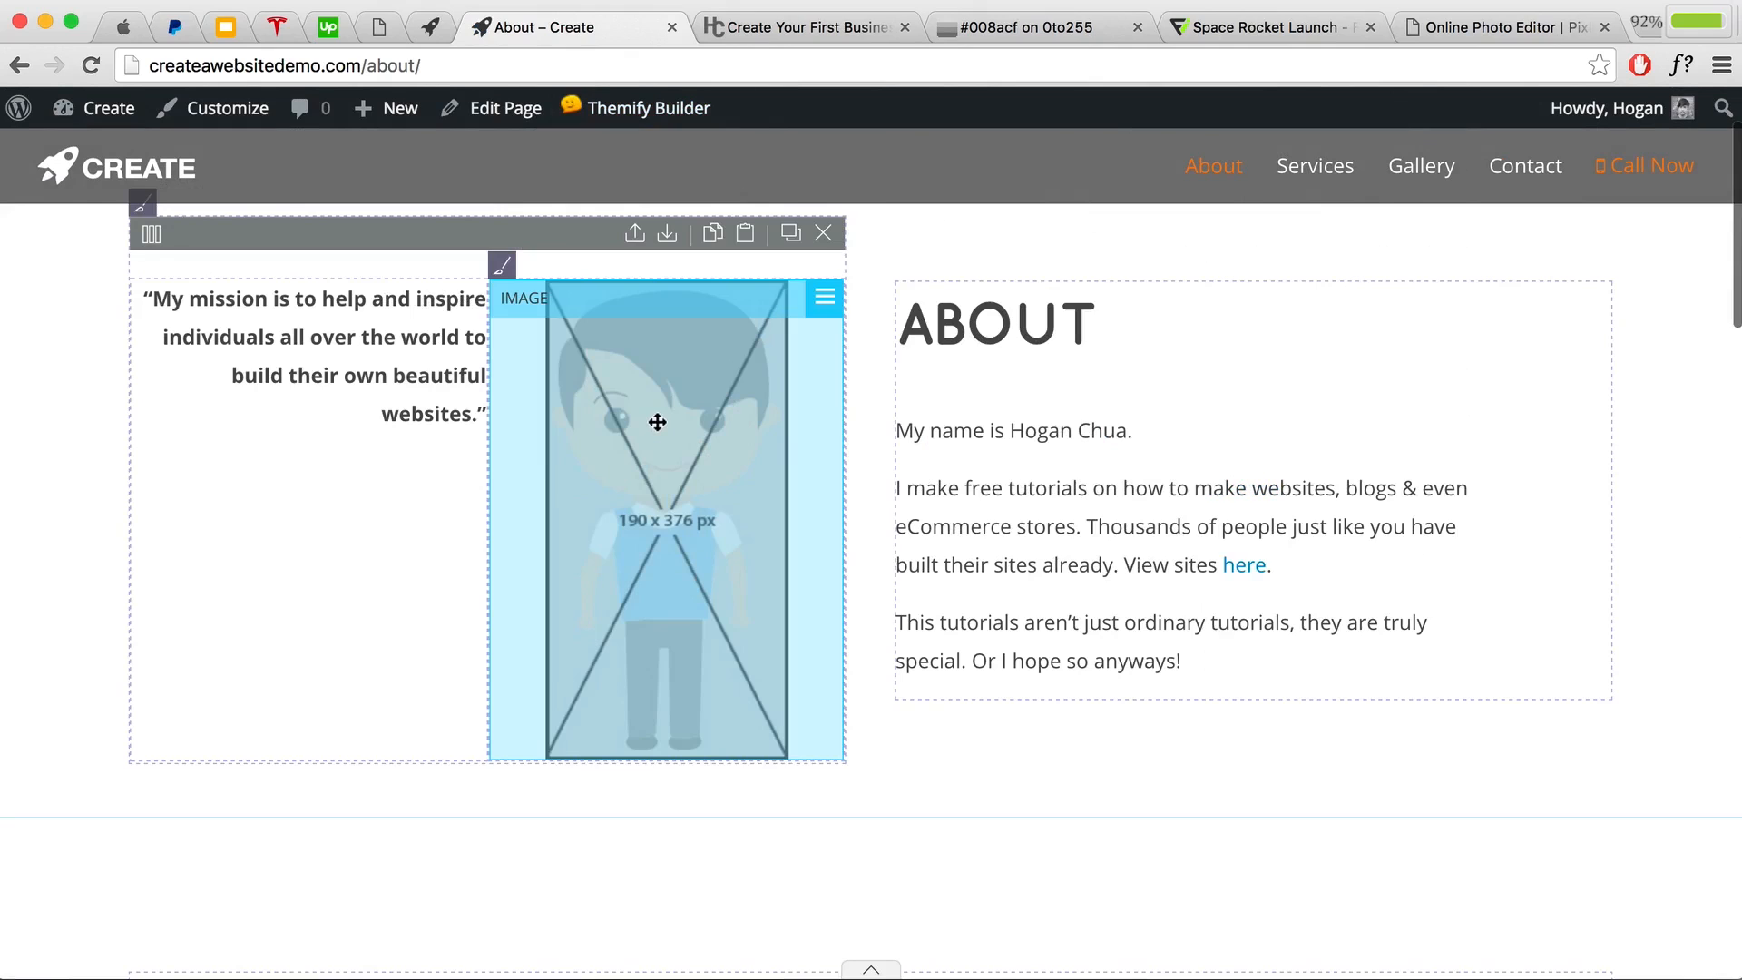
double_click(648, 475)
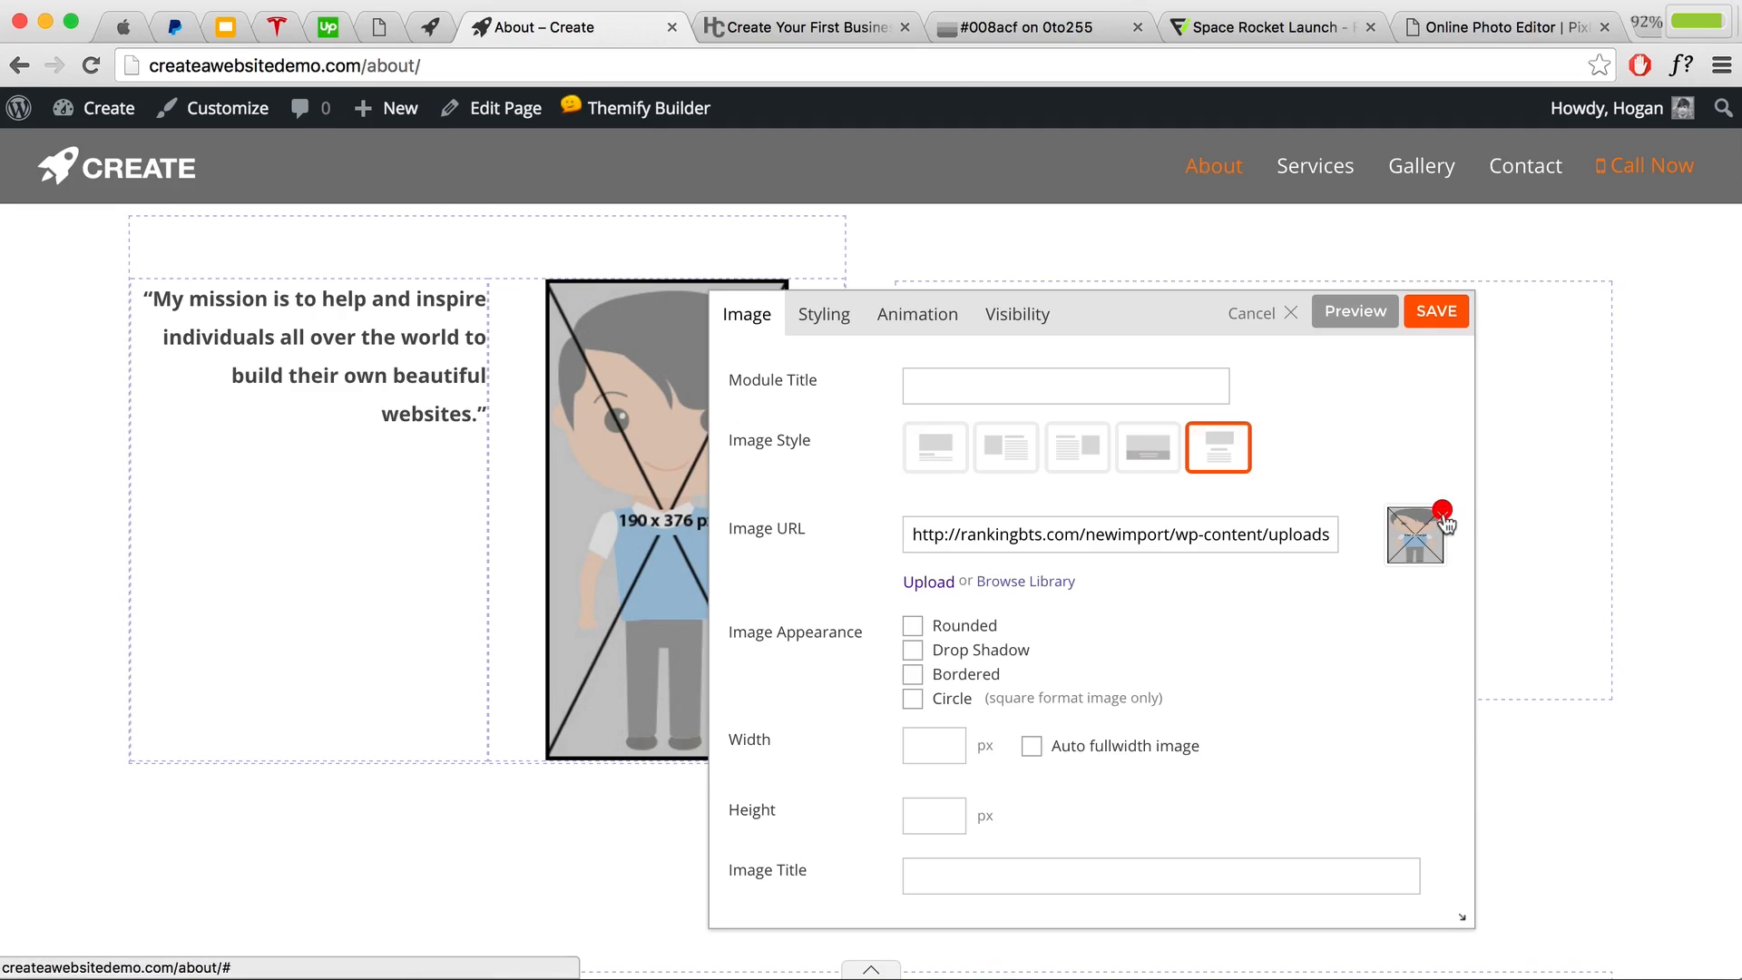
click(1013, 591)
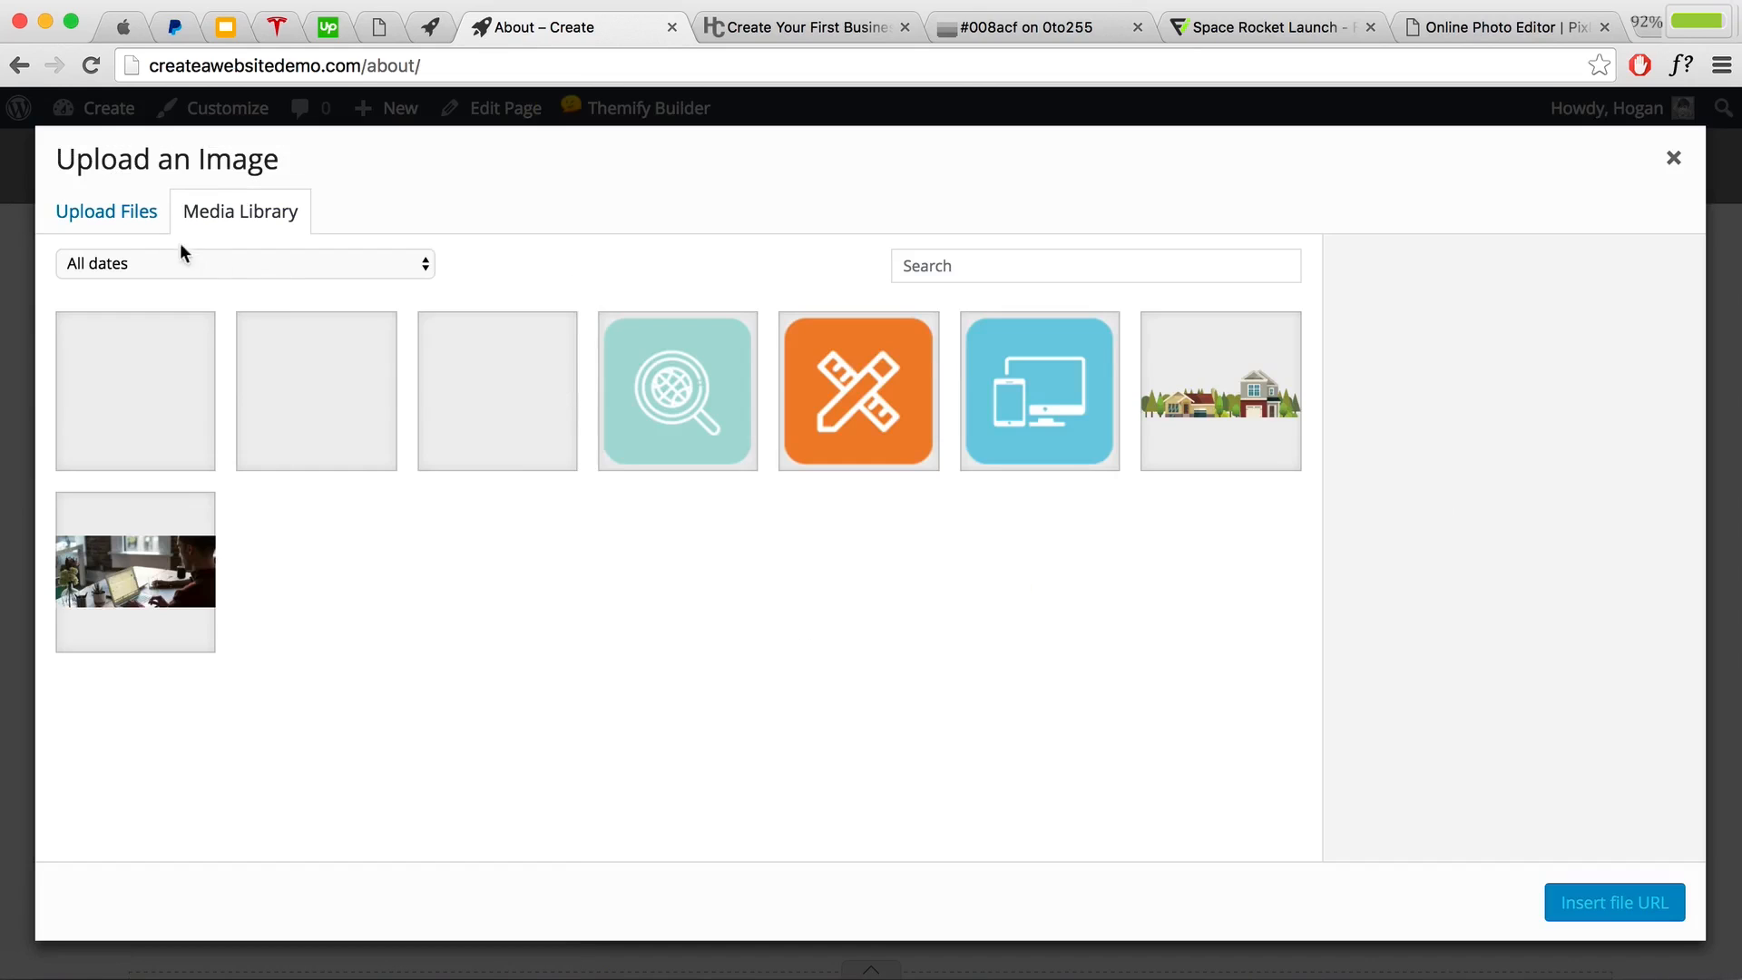
click(127, 218)
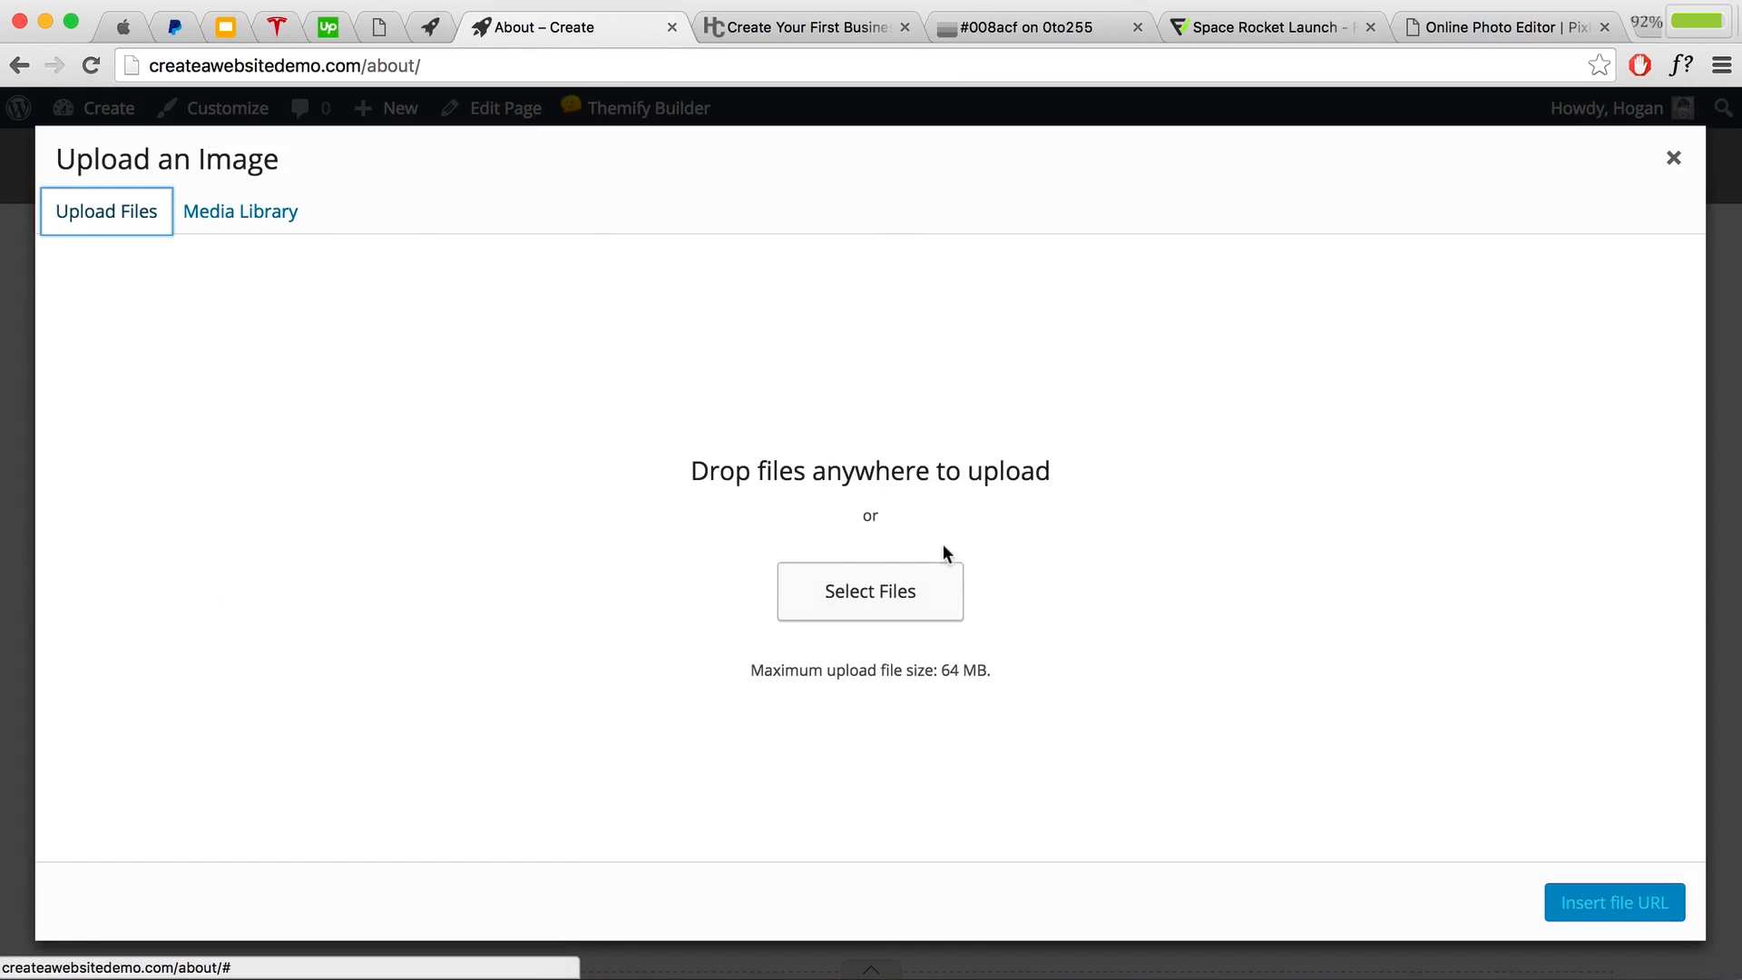
click(1674, 158)
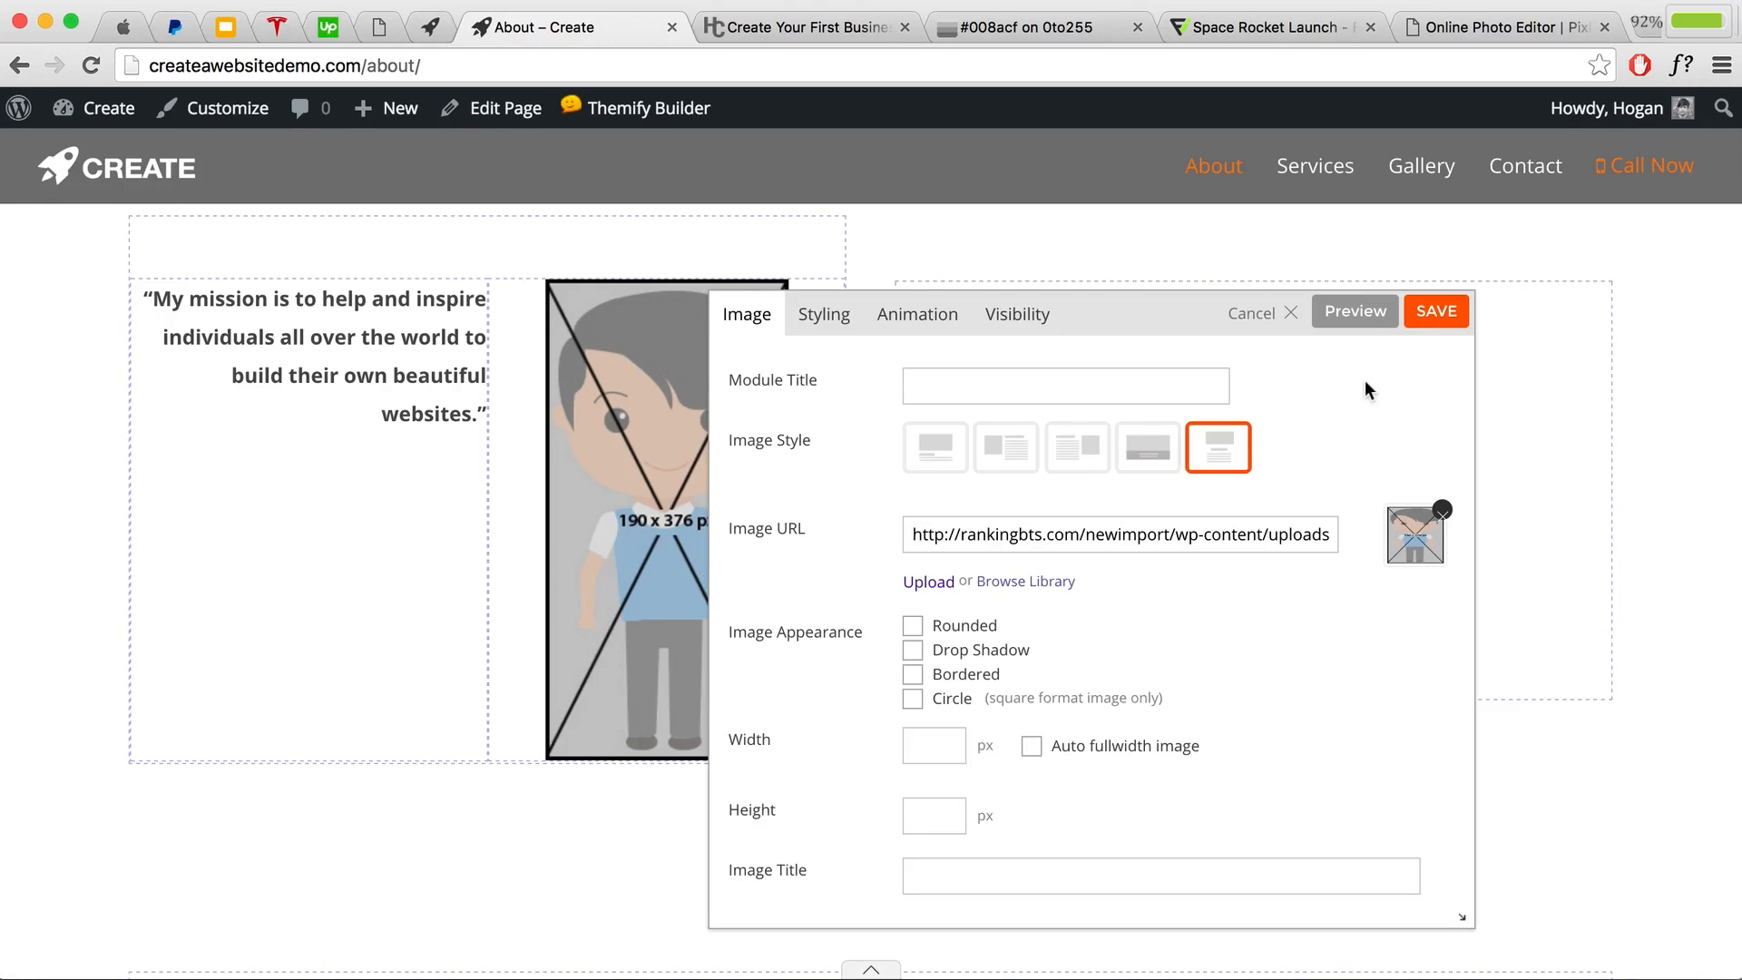
click(1443, 313)
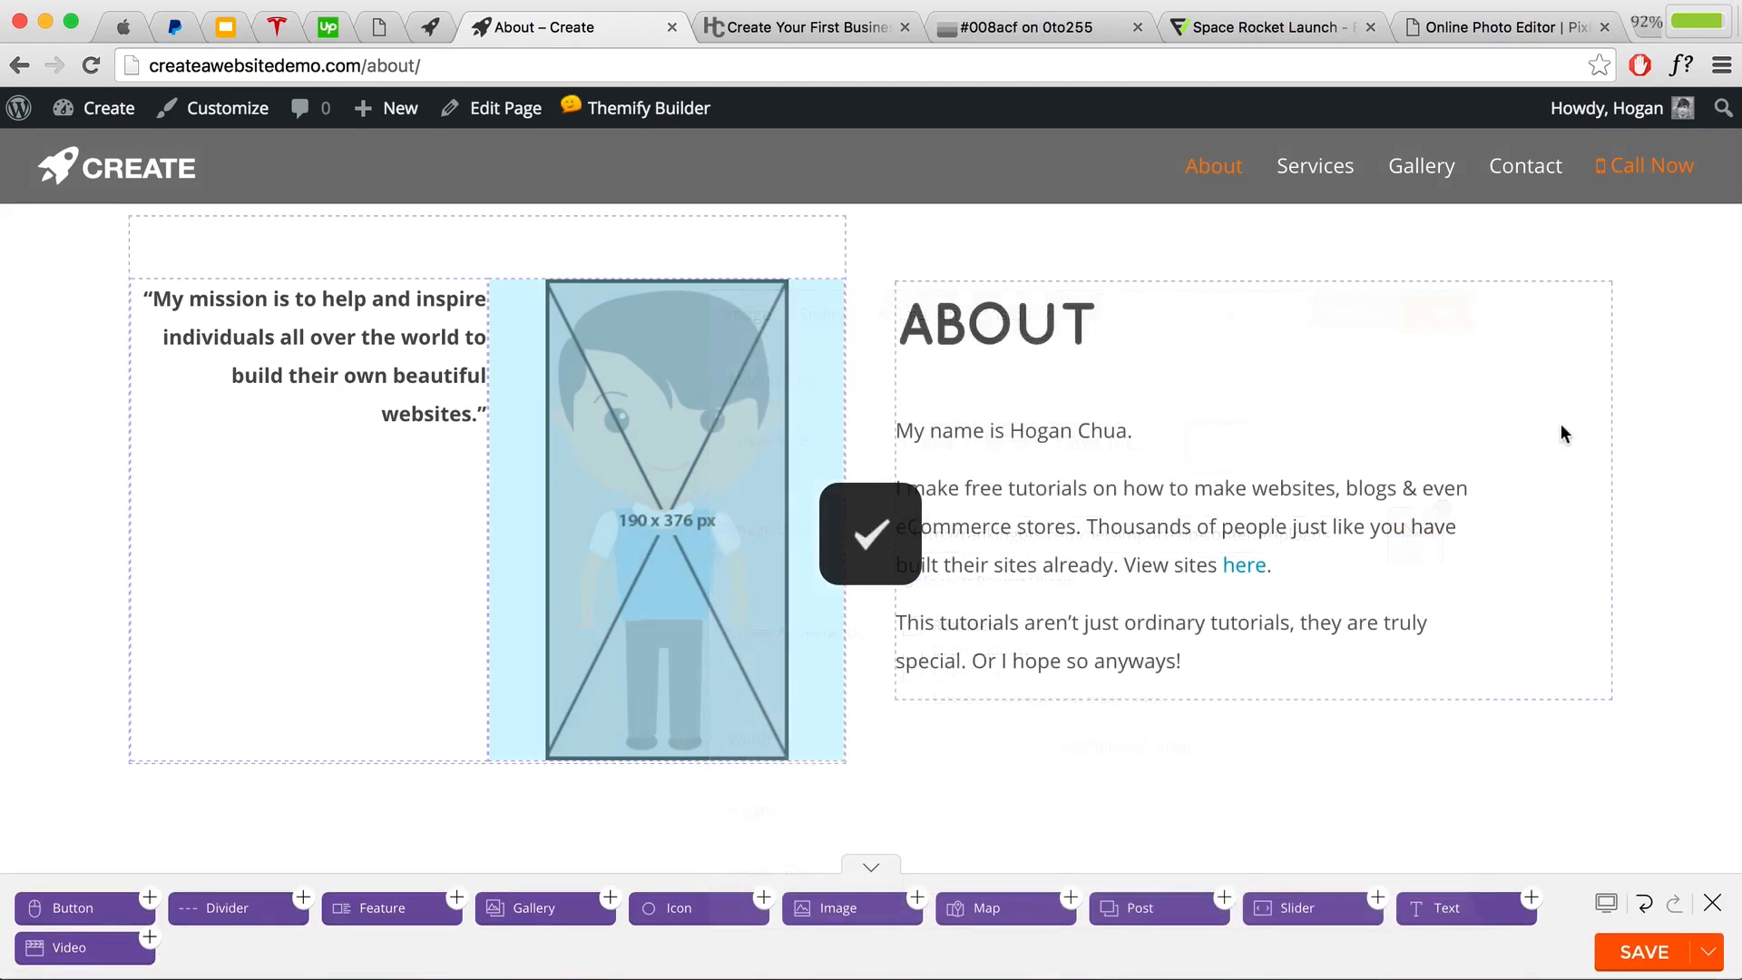
Step: Move the ABOUT text module into the empty column beside the character image
scroll(1290, 444, down, 3)
scroll(1290, 443, down, 5)
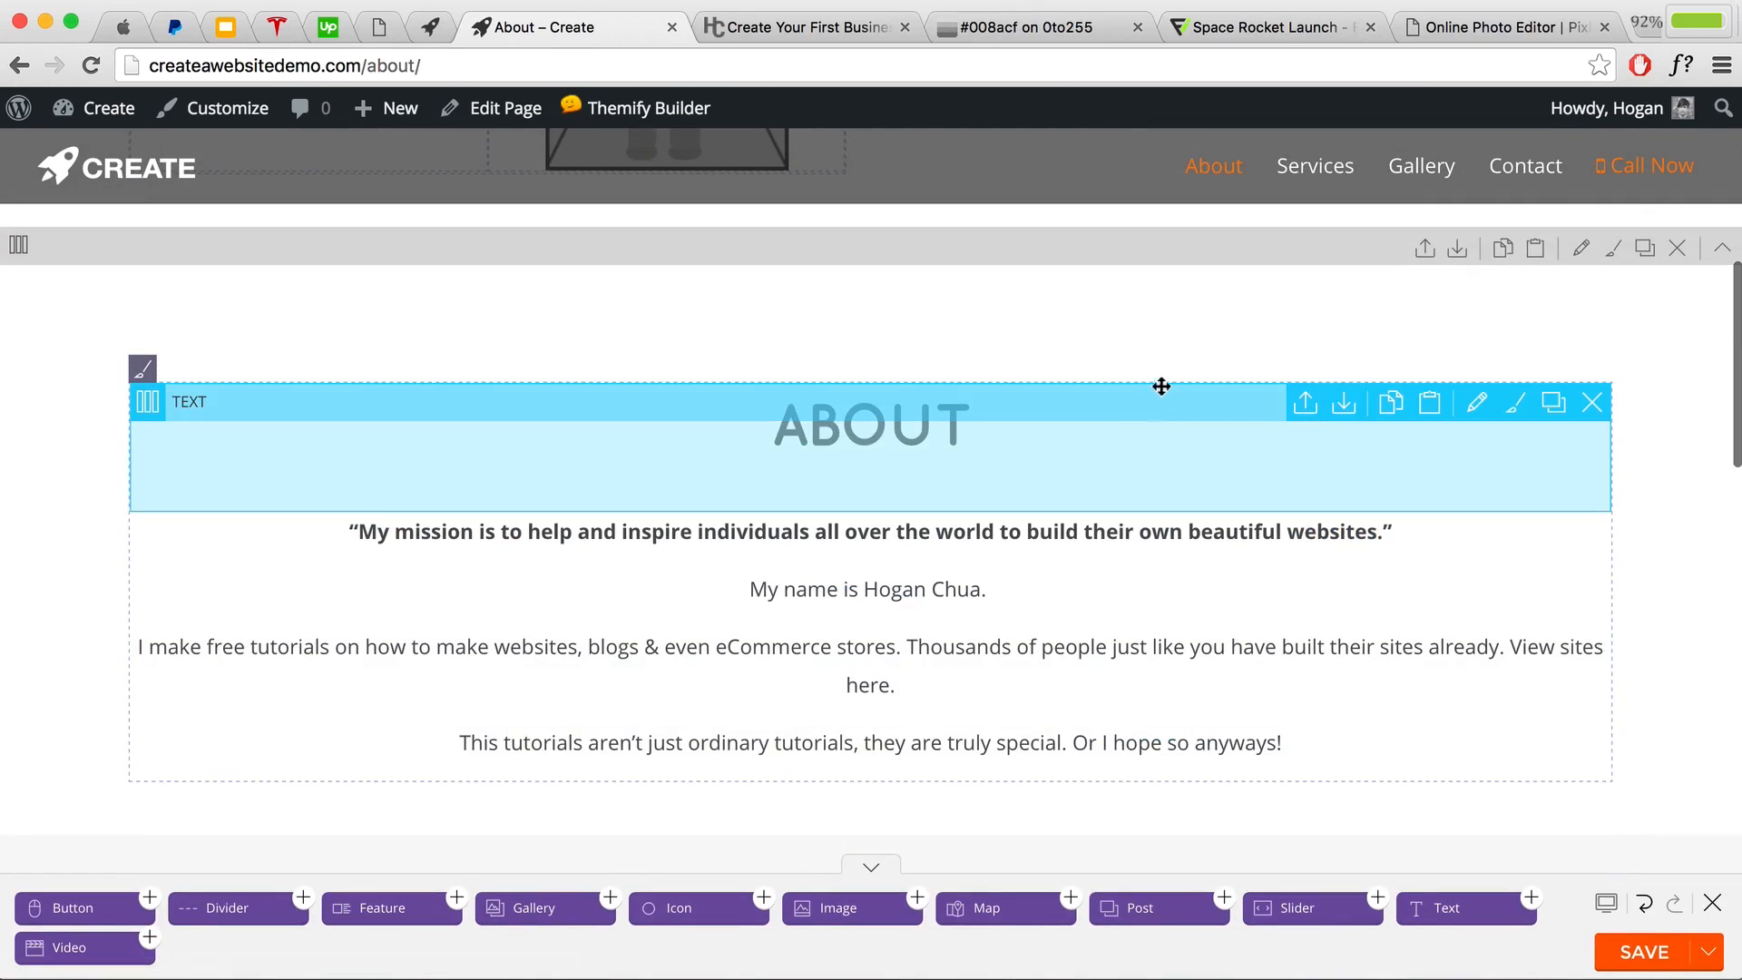
scroll(1135, 603, down, 1)
scroll(1080, 506, up, 5)
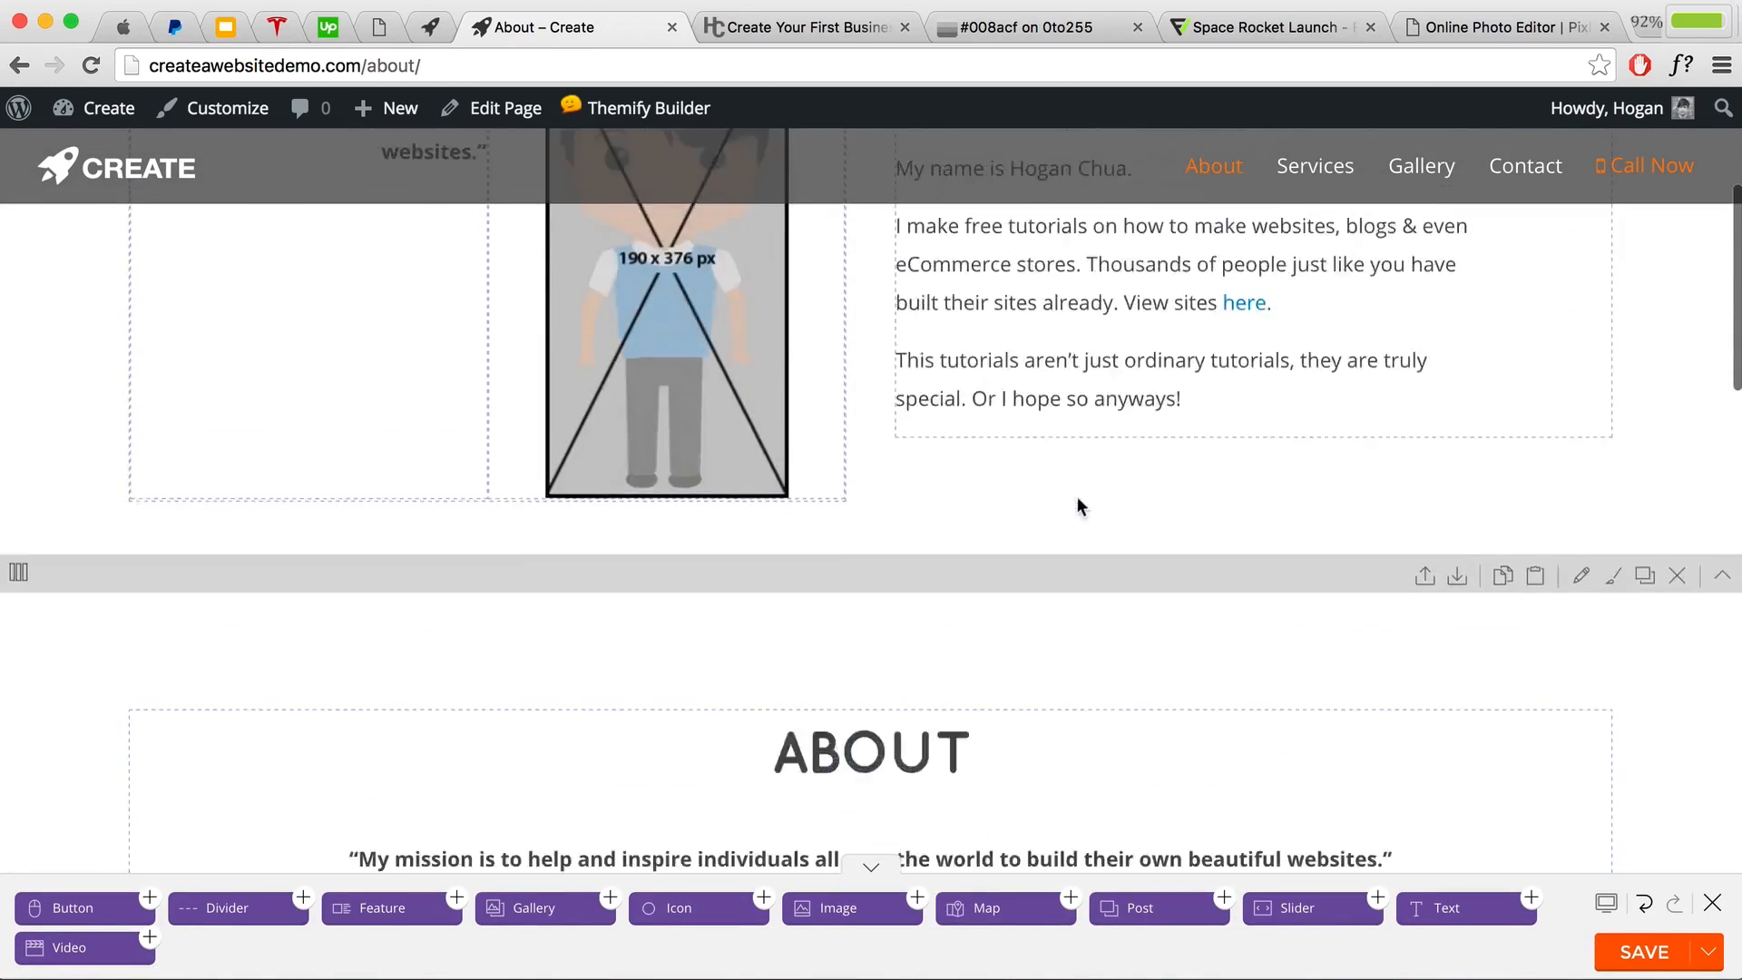
scroll(1079, 506, up, 4)
scroll(1127, 486, down, 7)
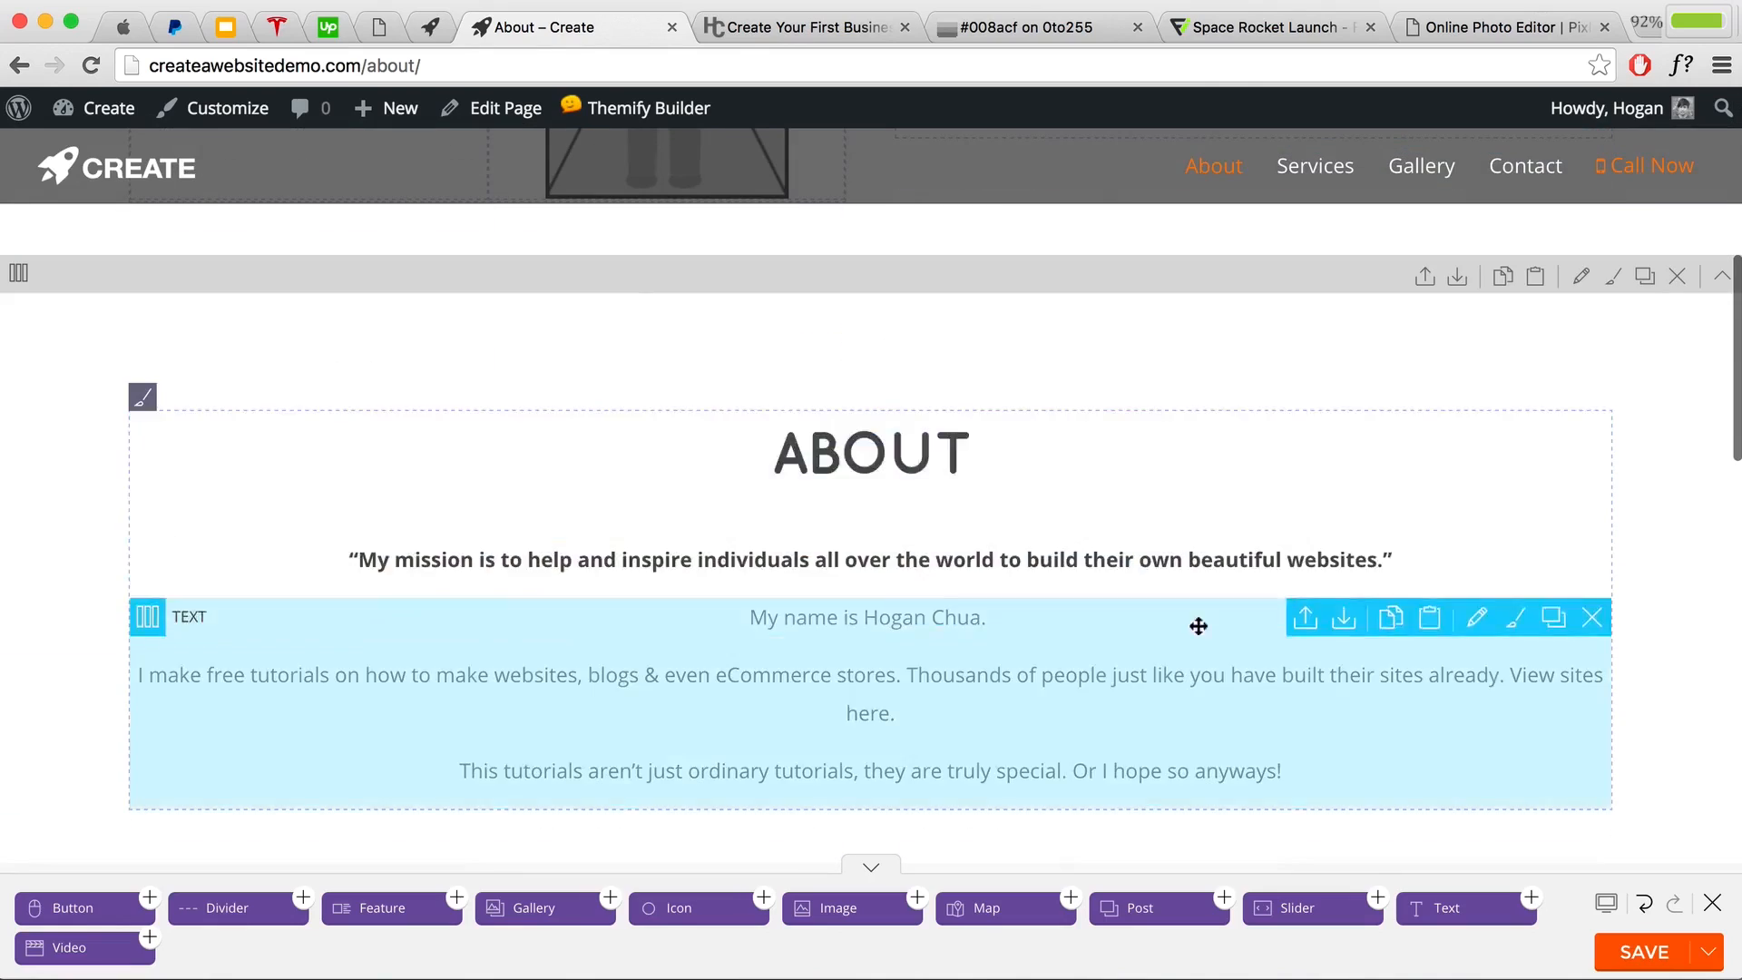
scroll(1095, 622, down, 10)
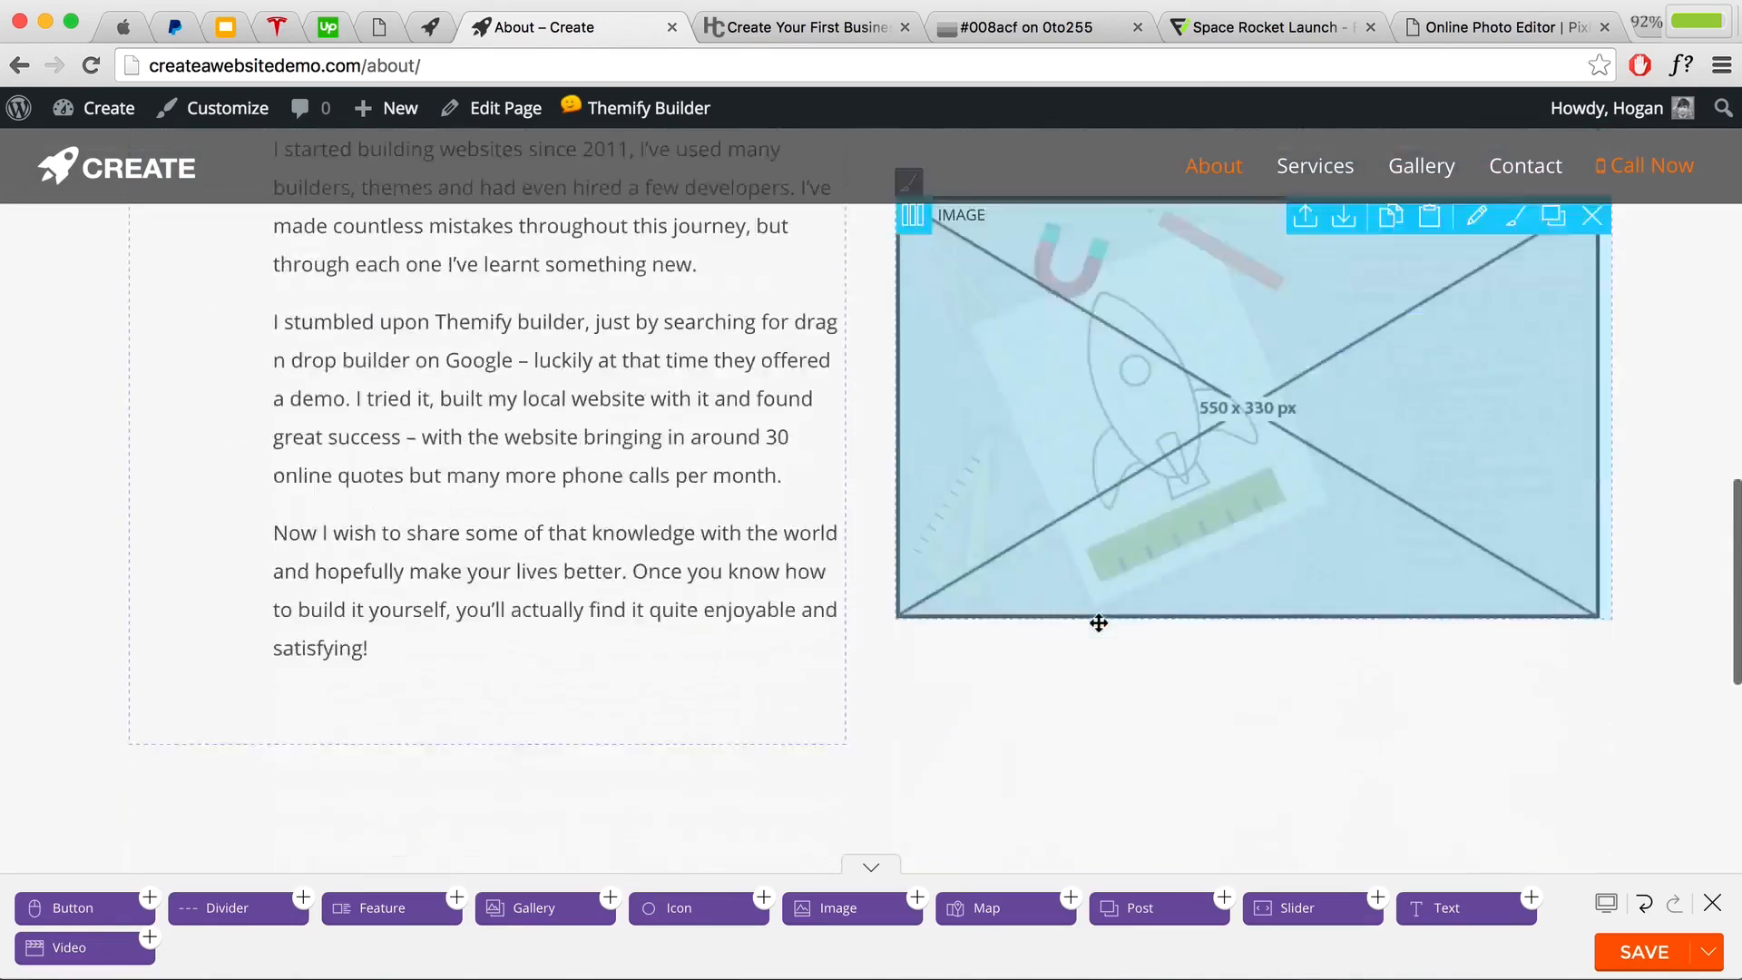
scroll(1099, 622, down, 6)
scroll(1007, 692, up, 4)
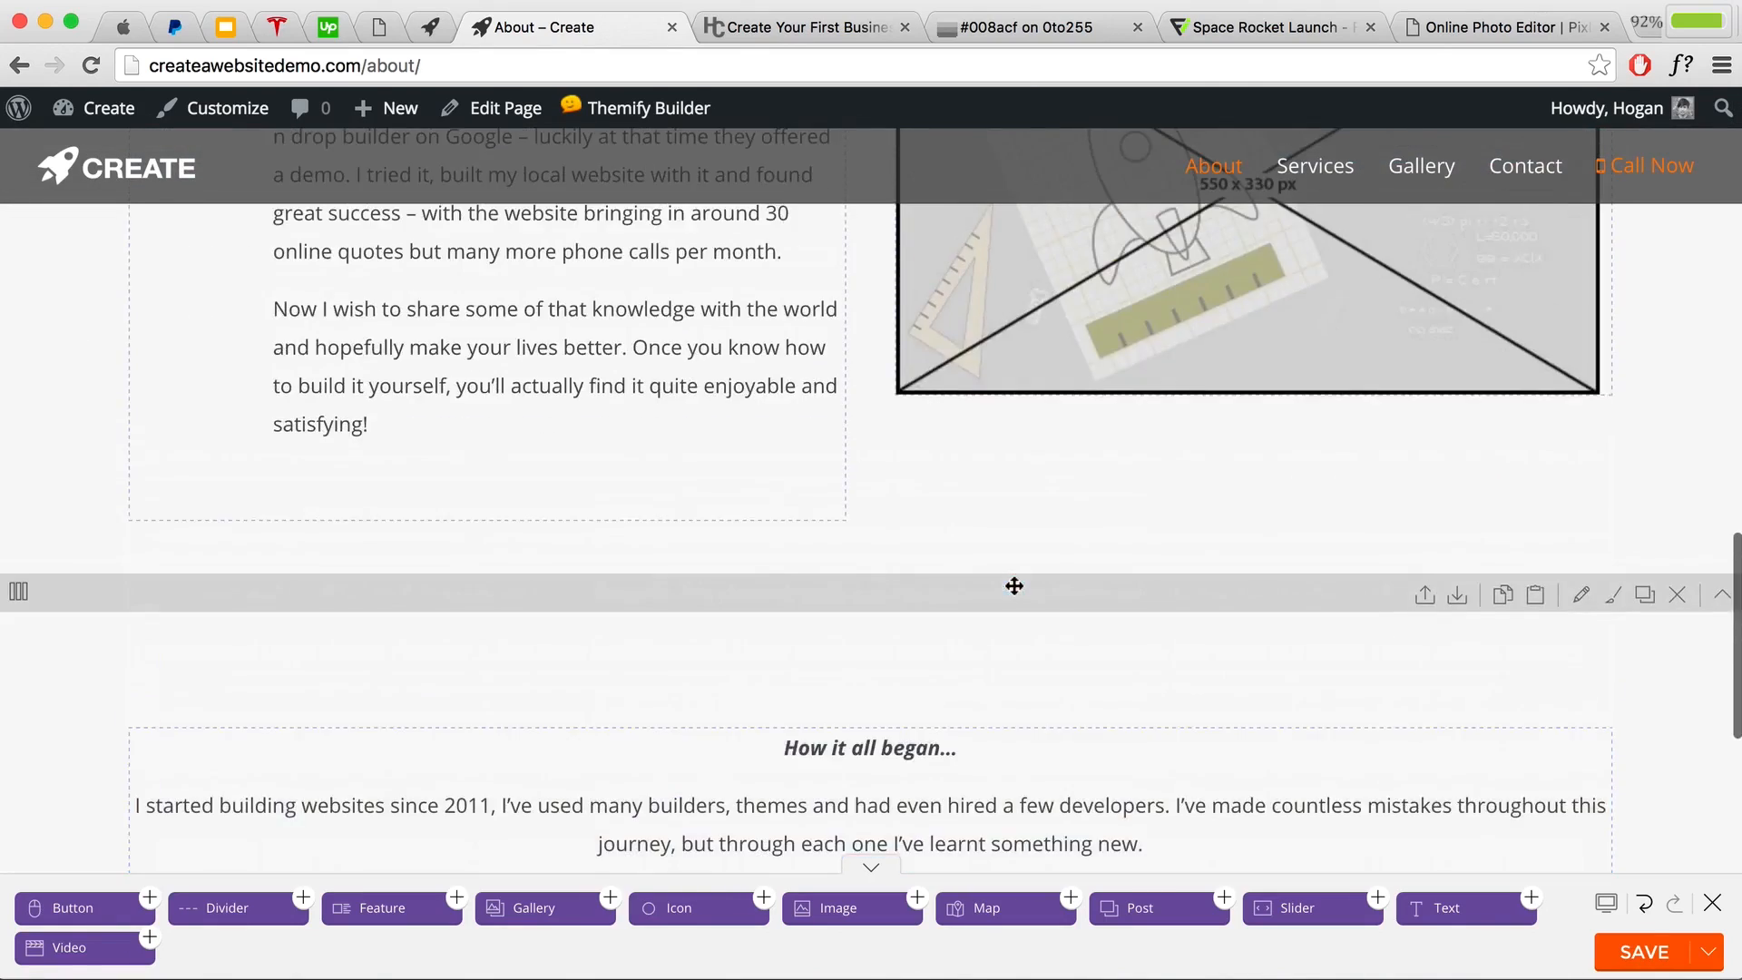
scroll(1014, 586, up, 4)
scroll(1016, 590, down, 6)
scroll(868, 739, up, 5)
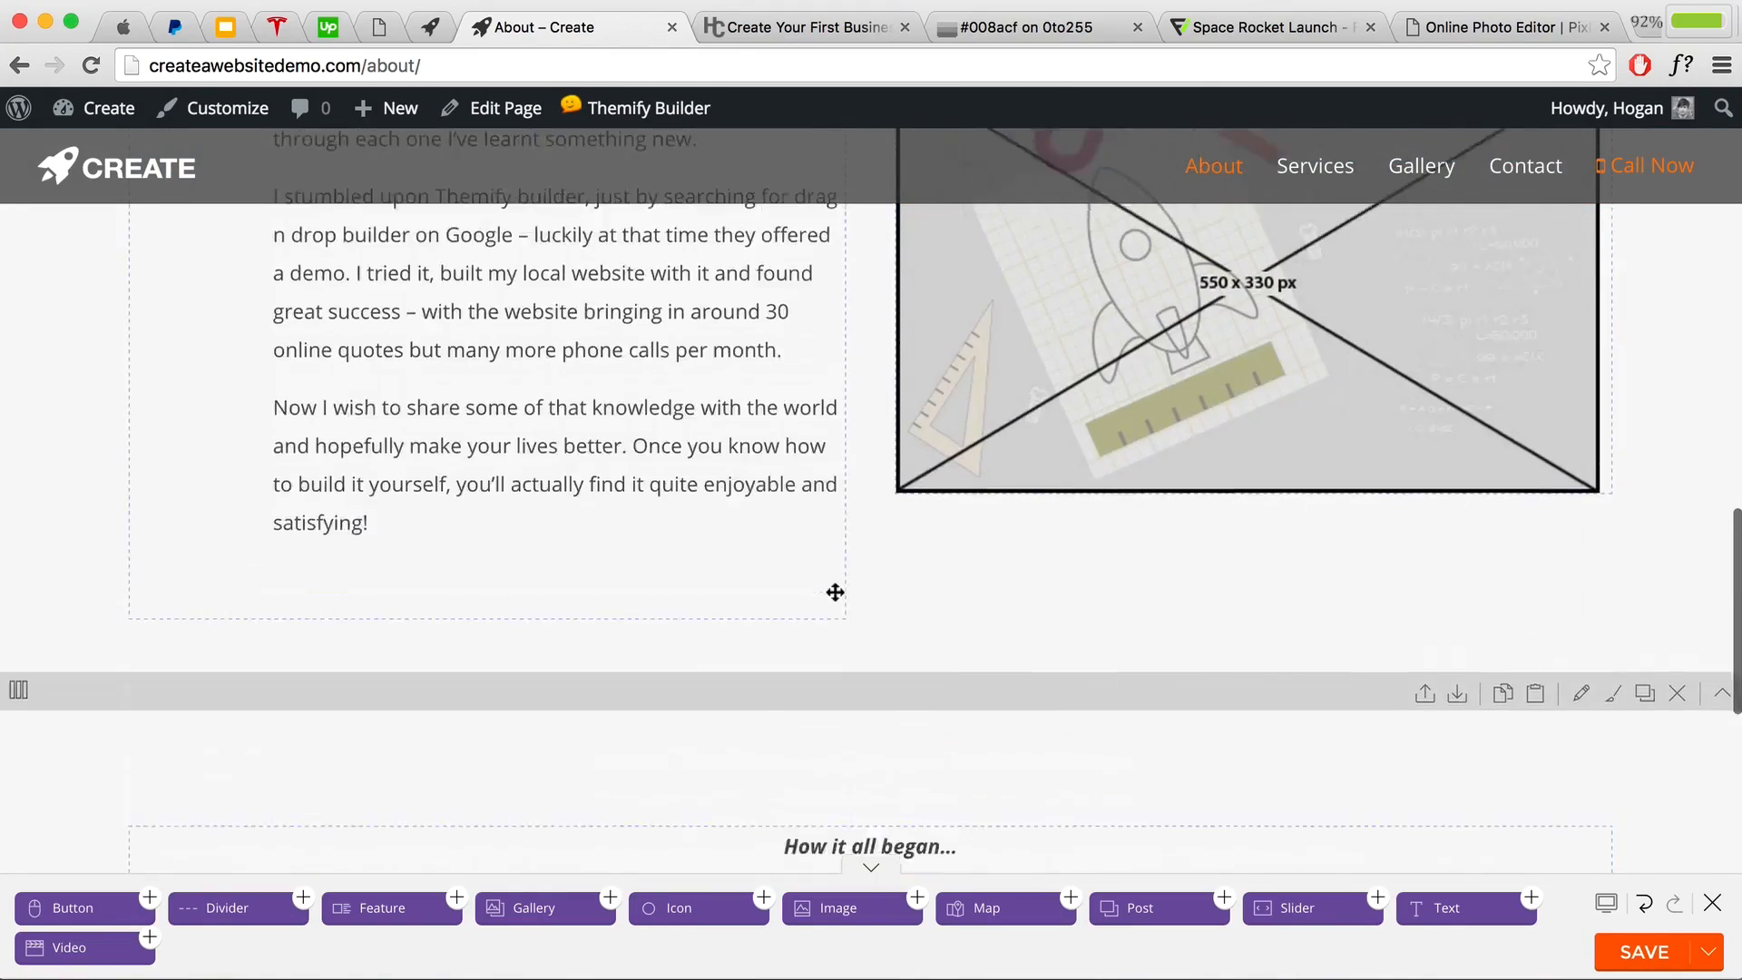
scroll(635, 453, up, 2)
scroll(581, 435, up, 7)
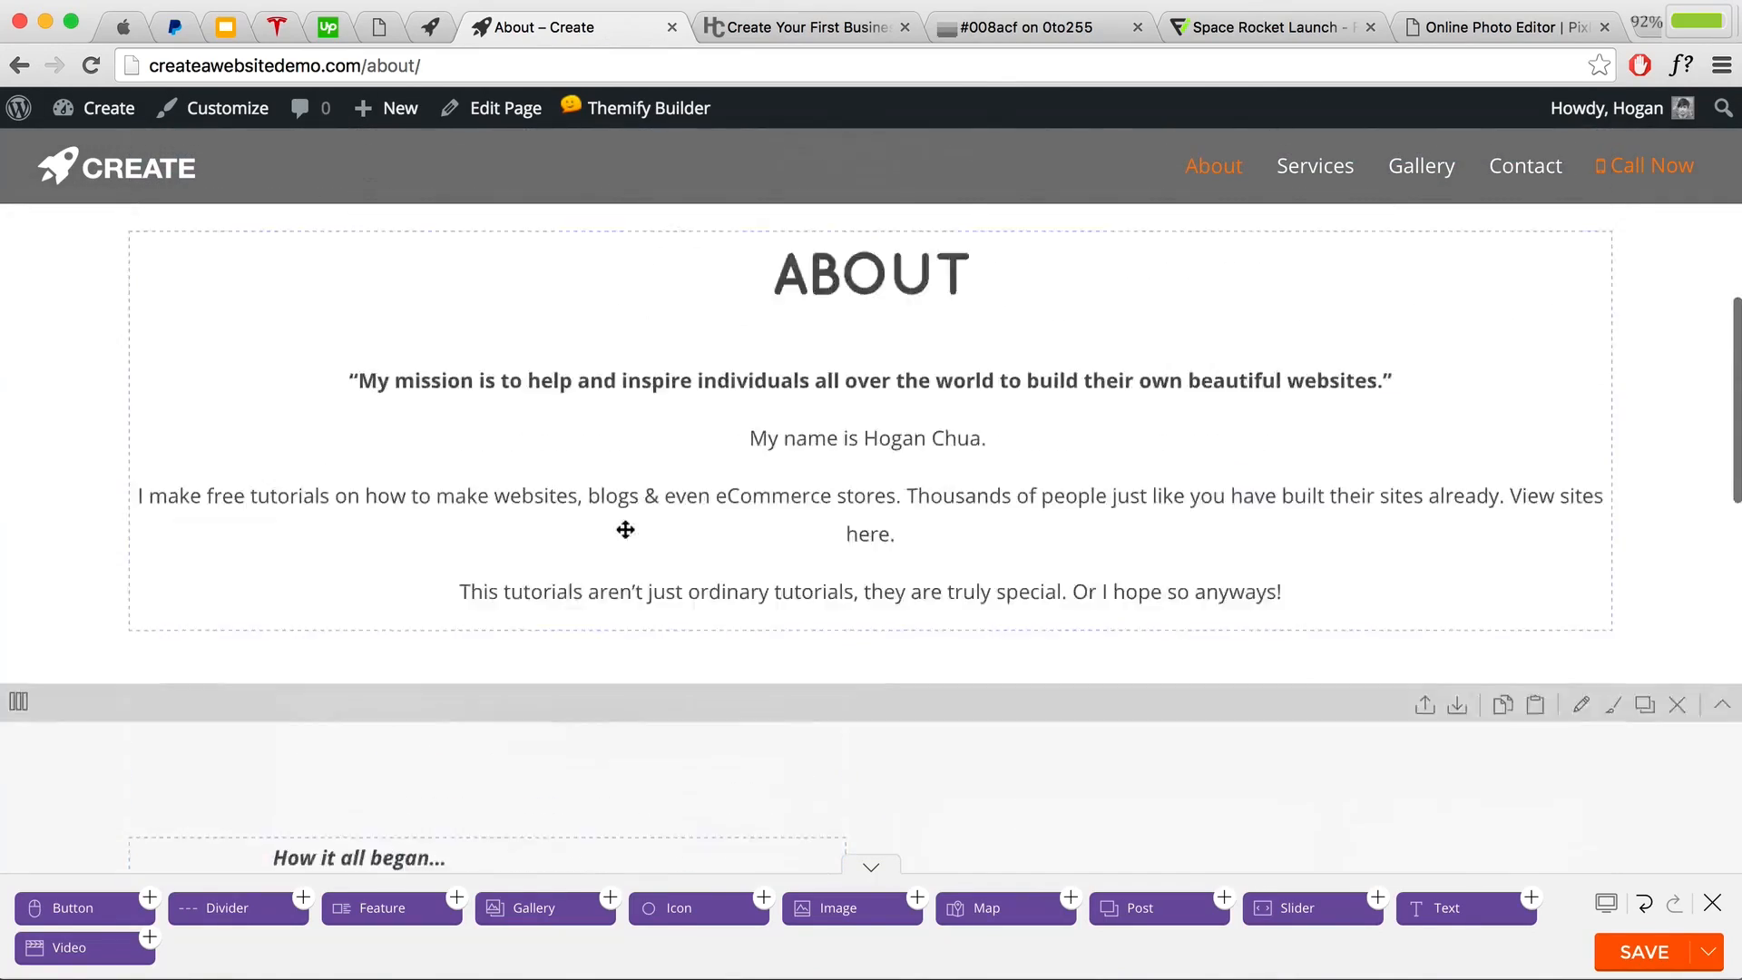
drag(625, 528, 1034, 494)
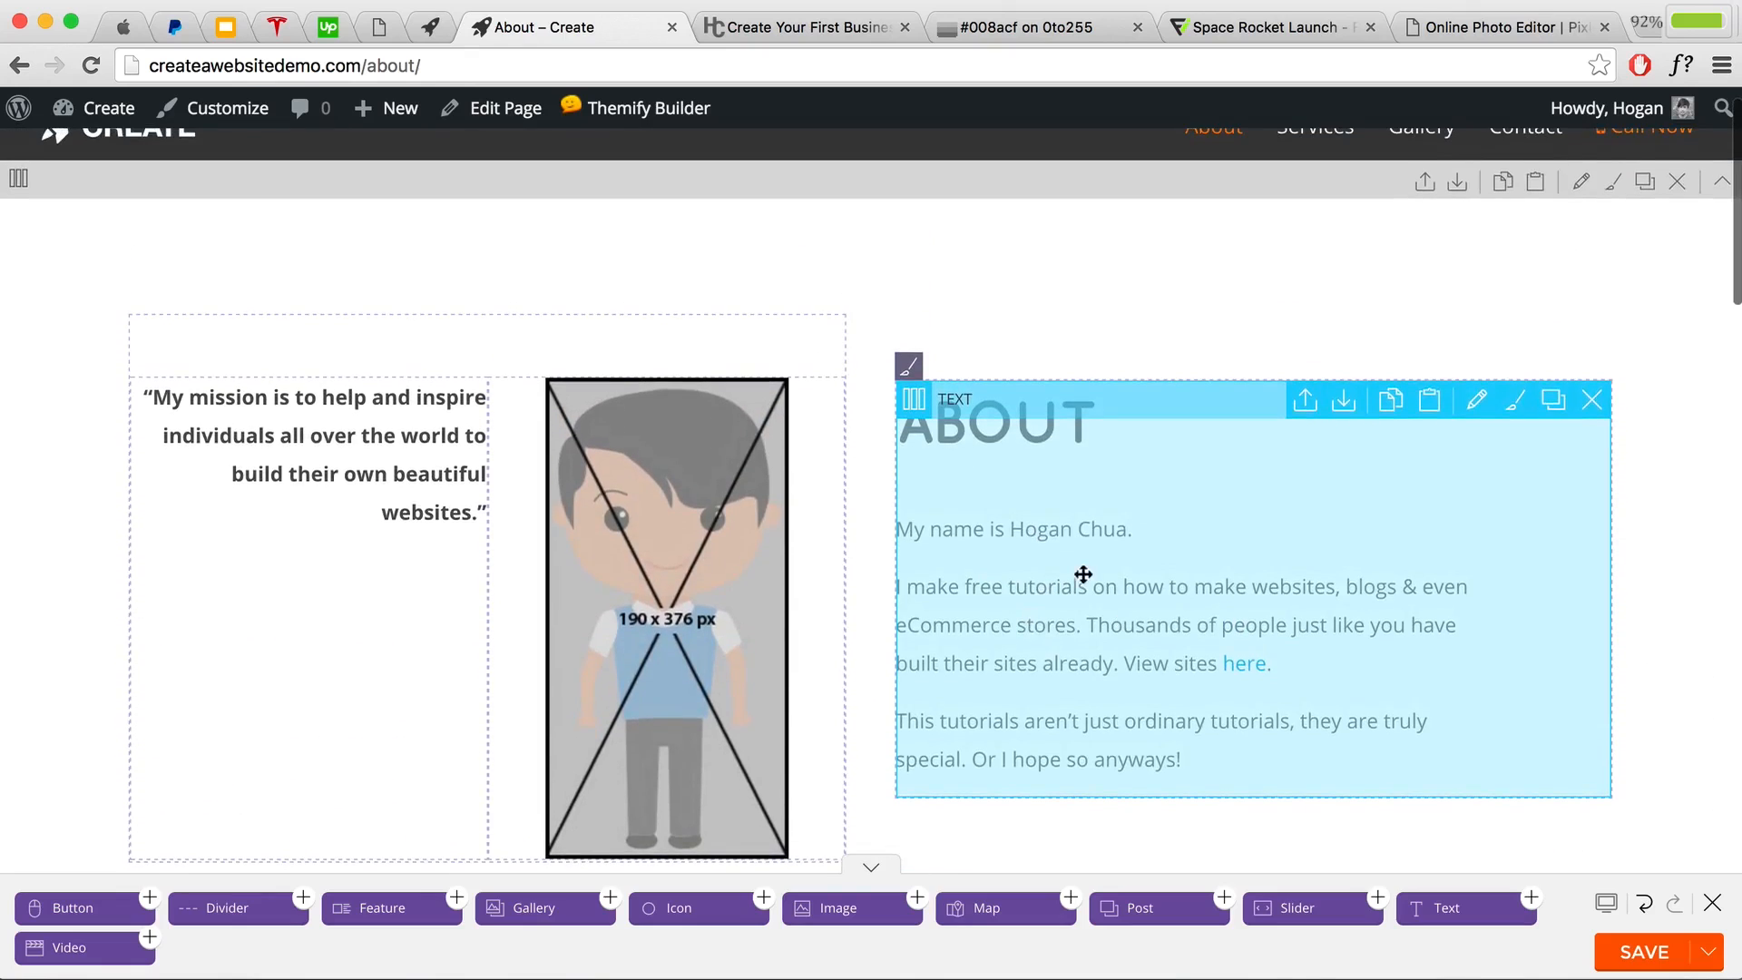
Step: Save the About page layout and exit the builder
scroll(1083, 574, down, 8)
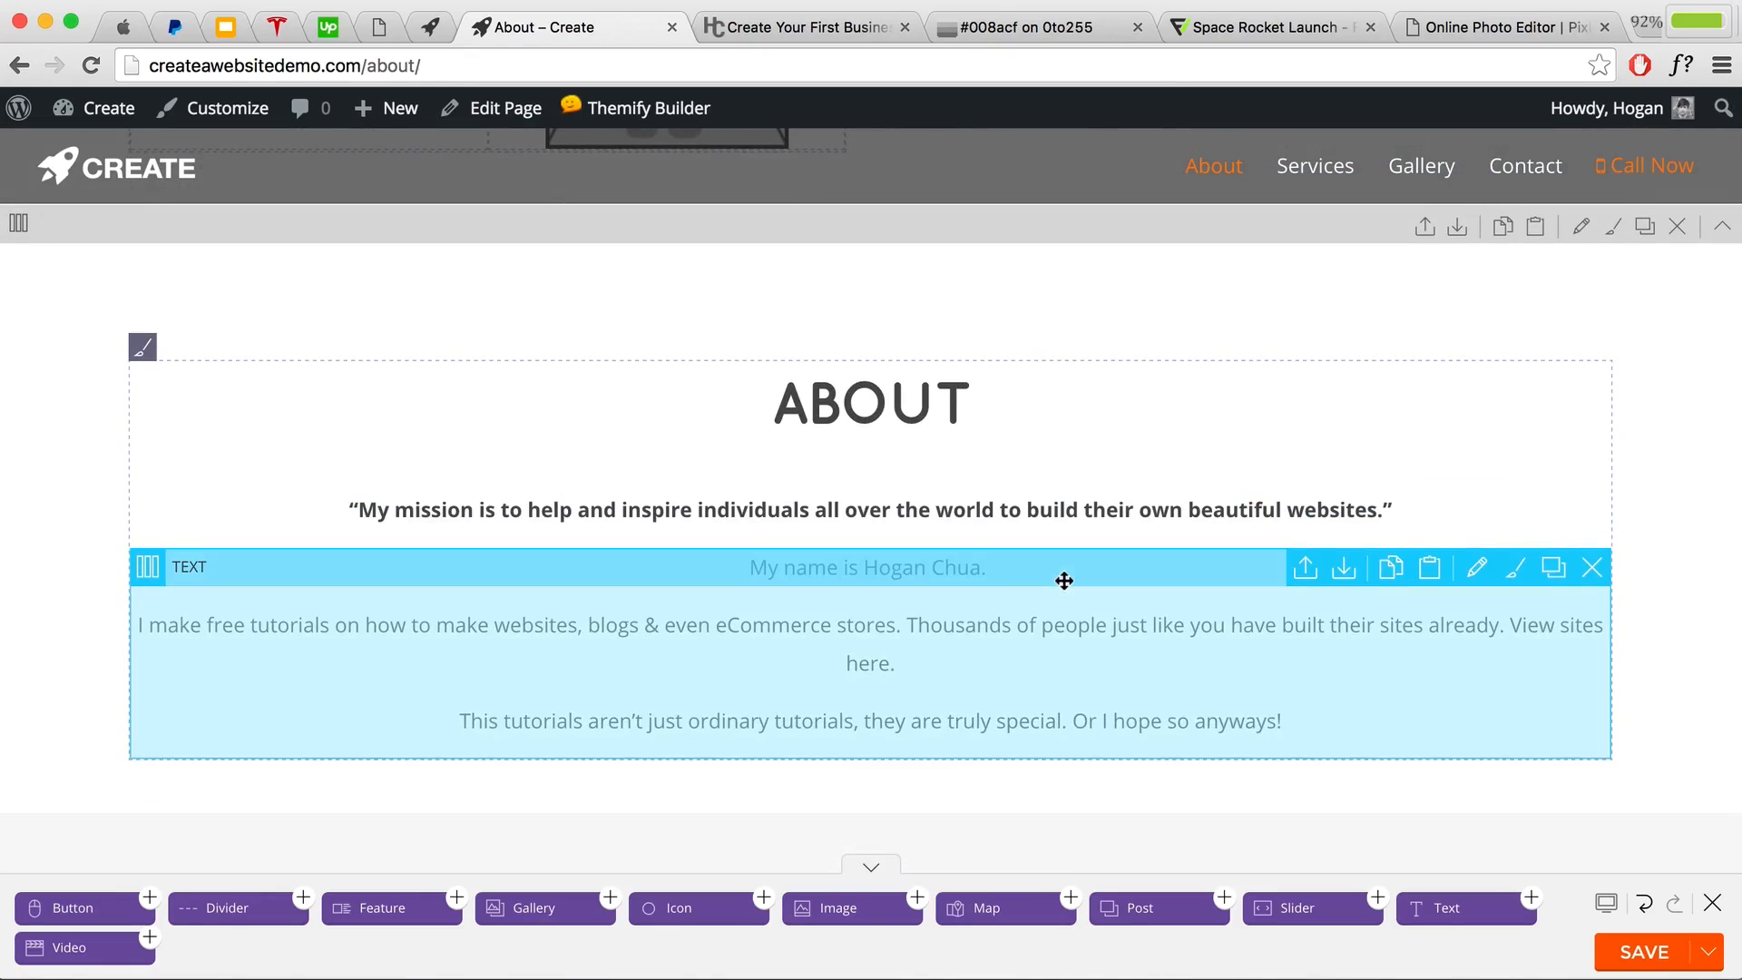
scroll(1064, 580, up, 1)
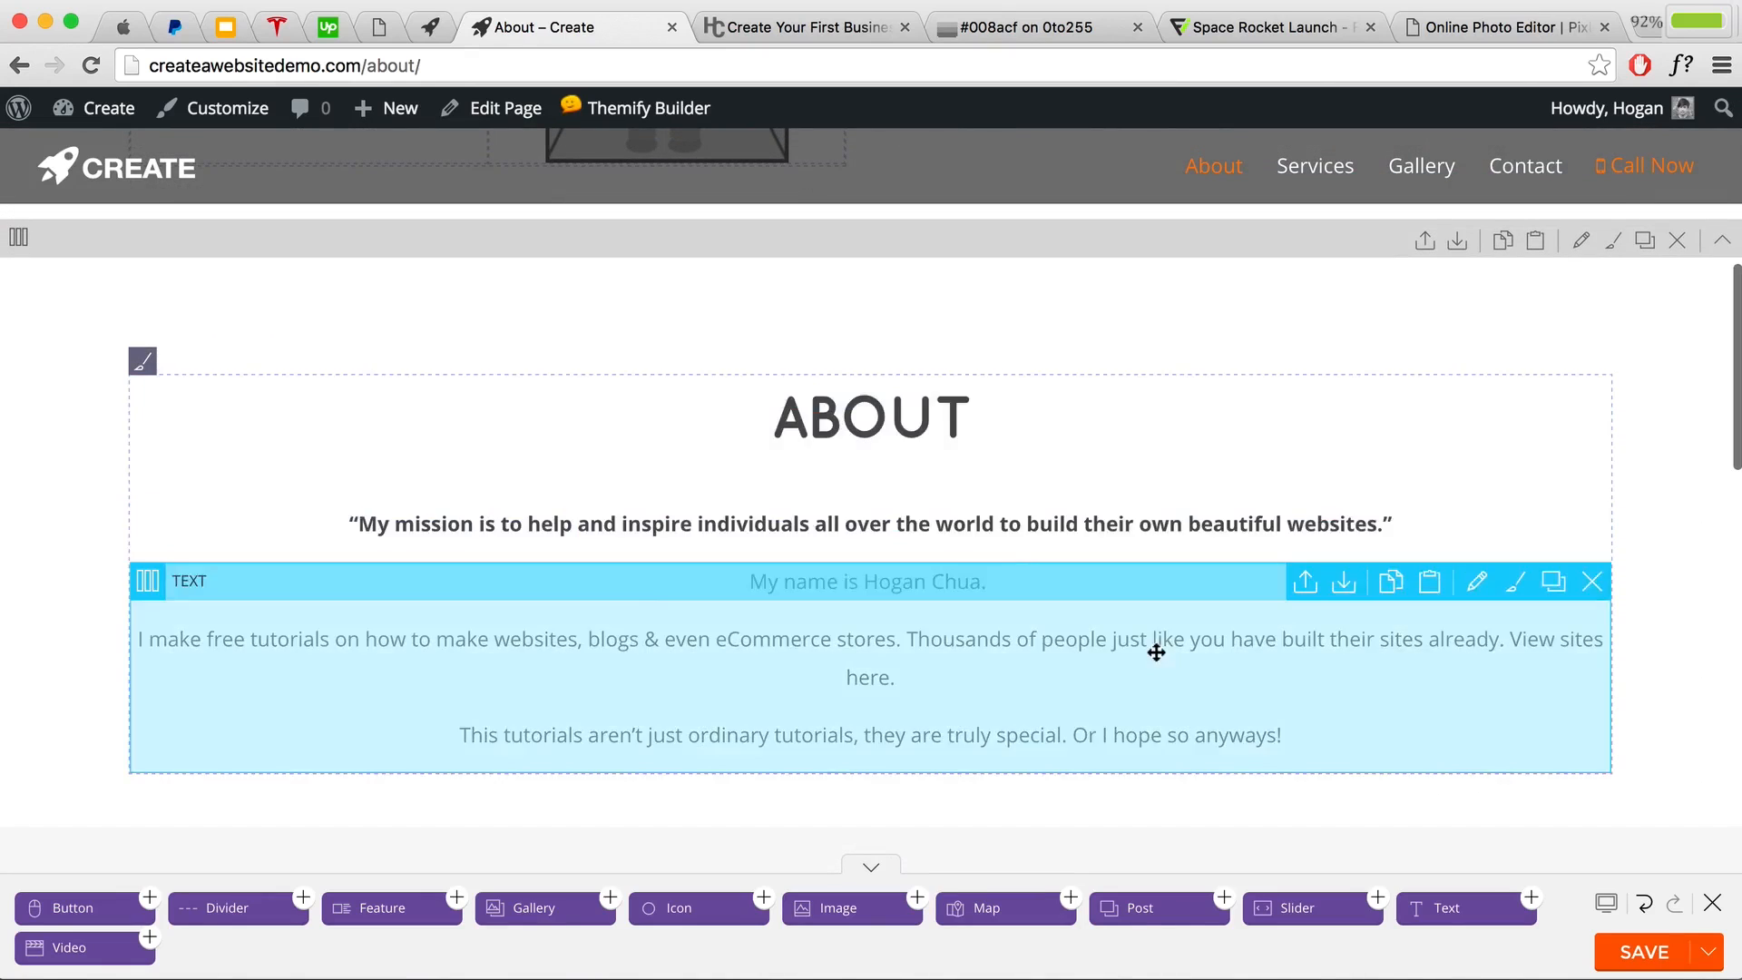
scroll(934, 557, up, 8)
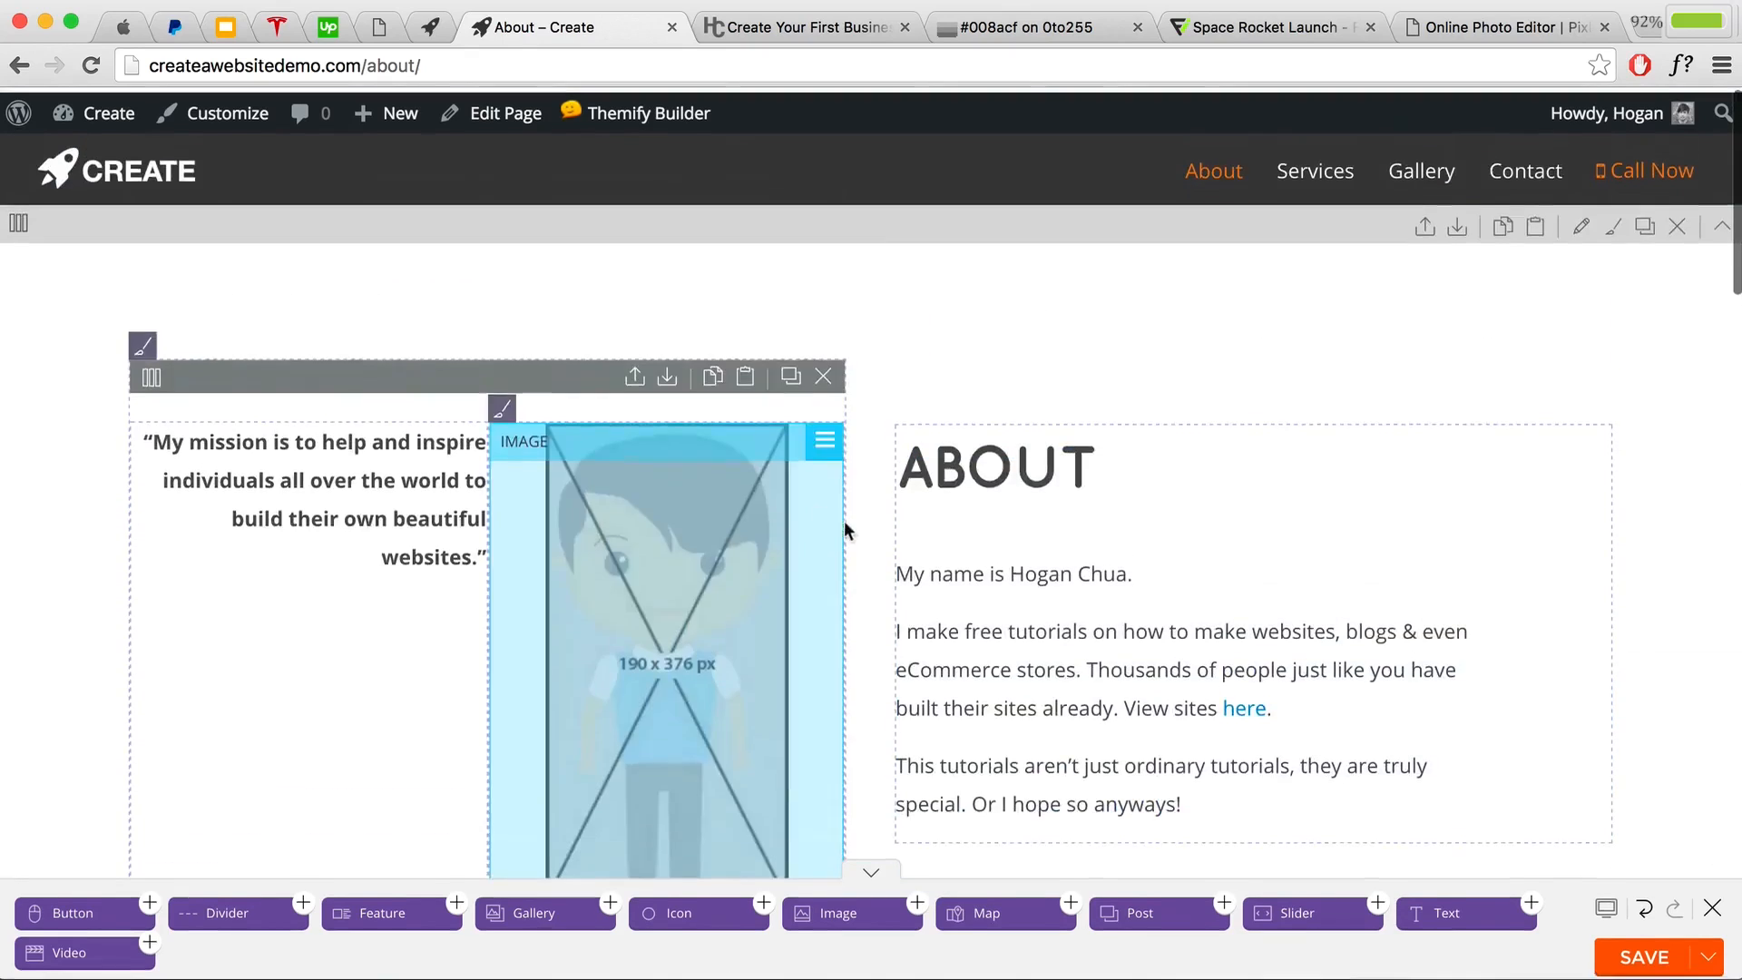
scroll(849, 533, down, 9)
scroll(872, 519, up, 8)
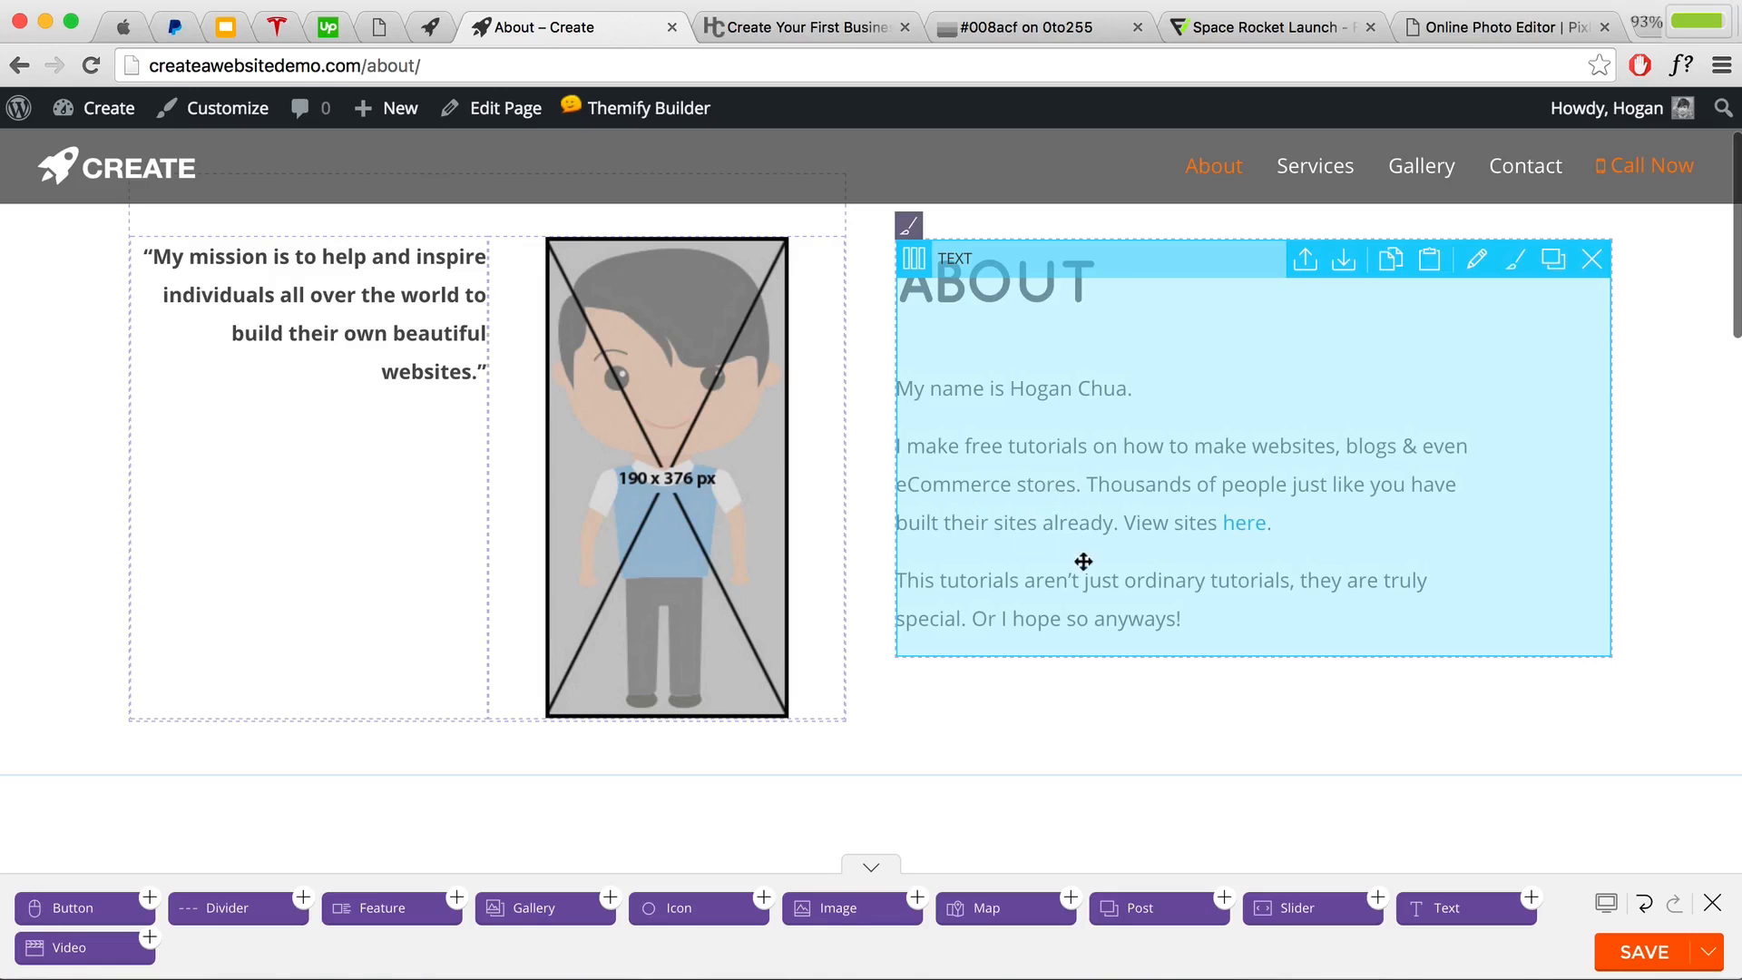
scroll(1071, 548, down, 9)
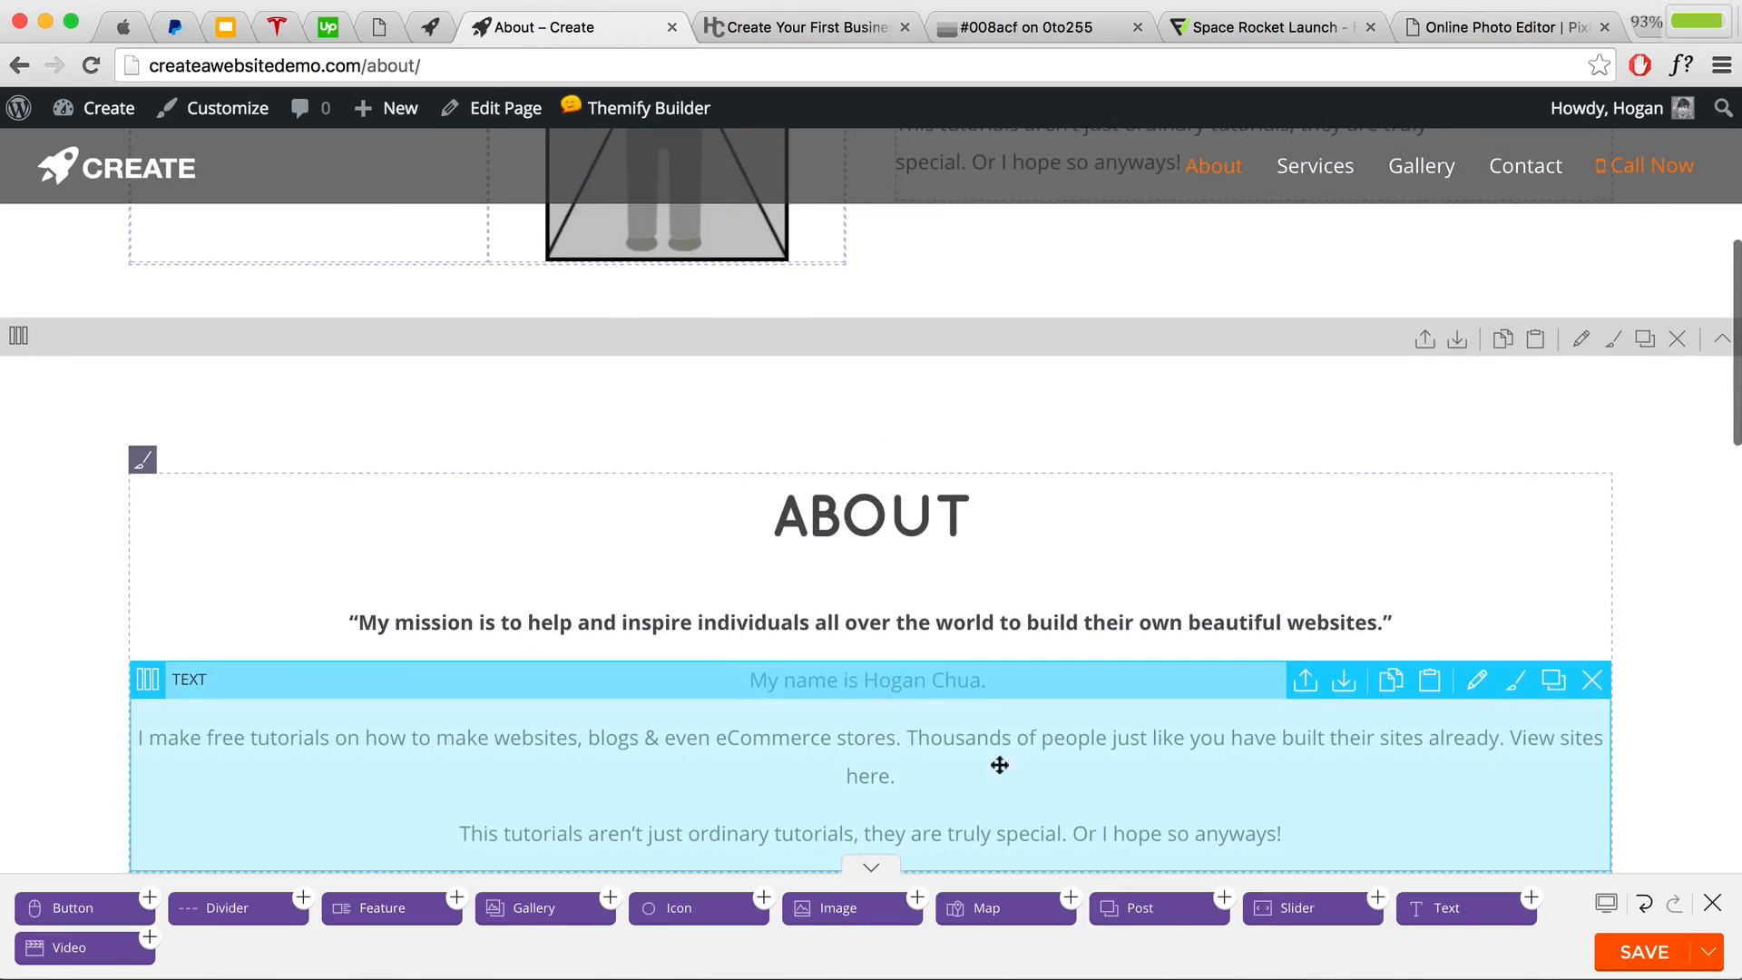
click(1636, 960)
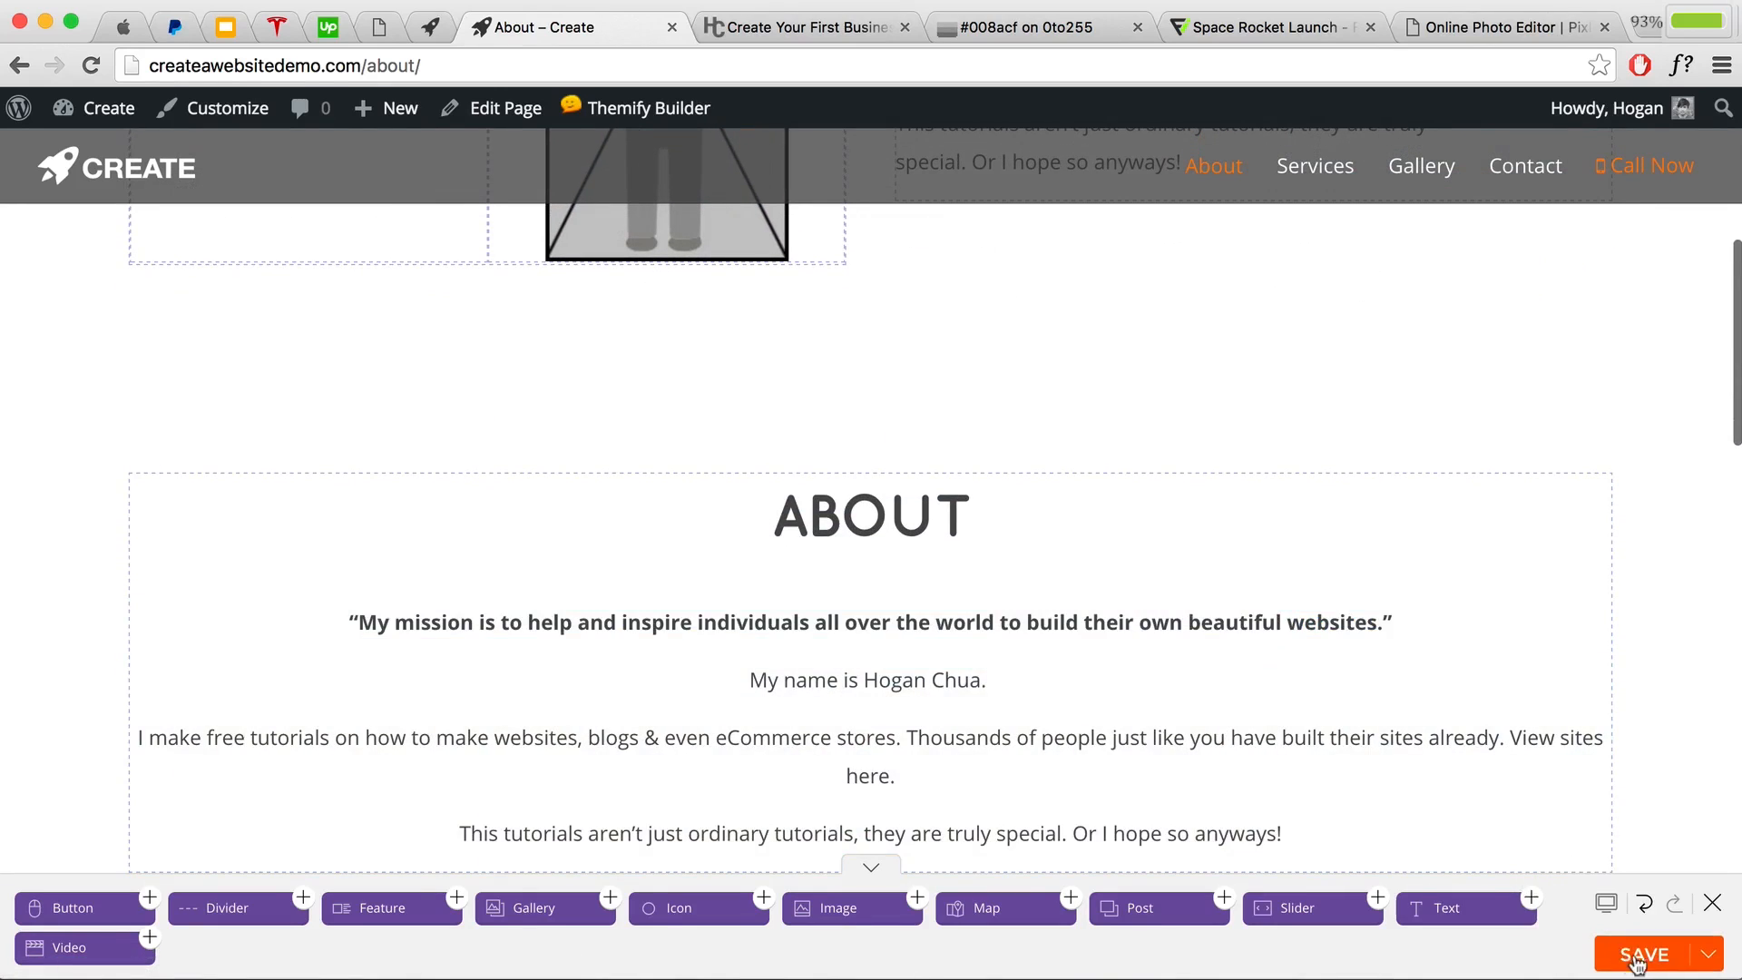
click(1712, 905)
scroll(1671, 669, down, 8)
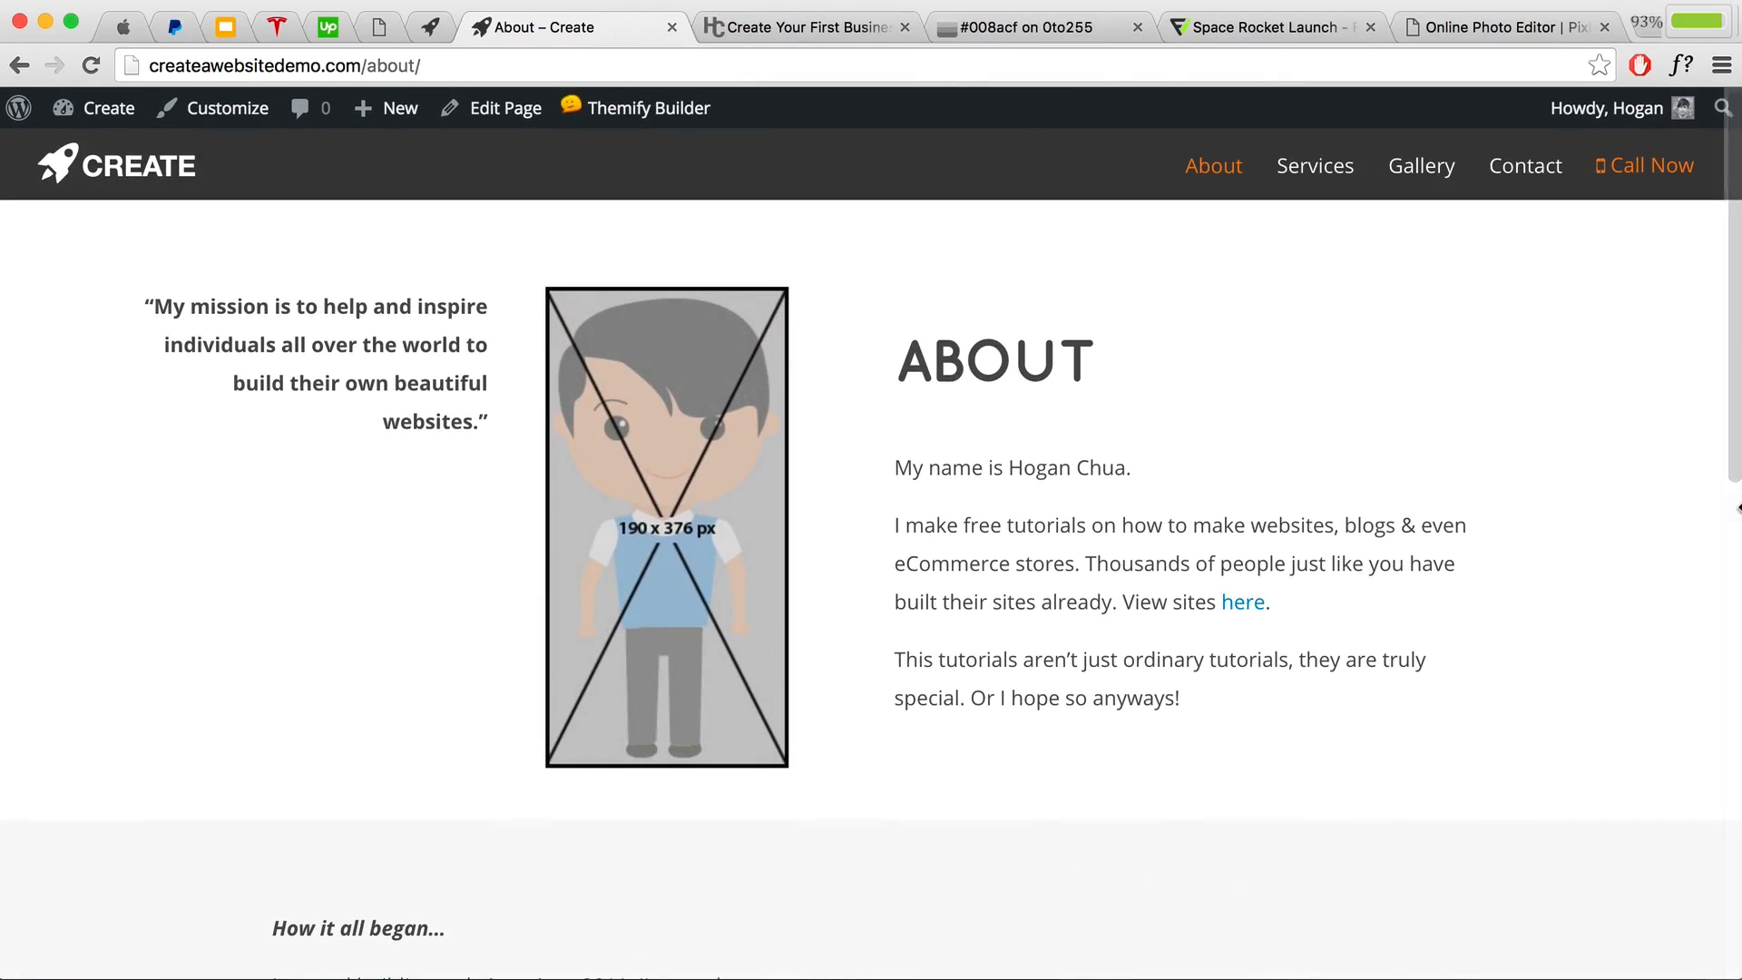
drag(1738, 508, 464, 524)
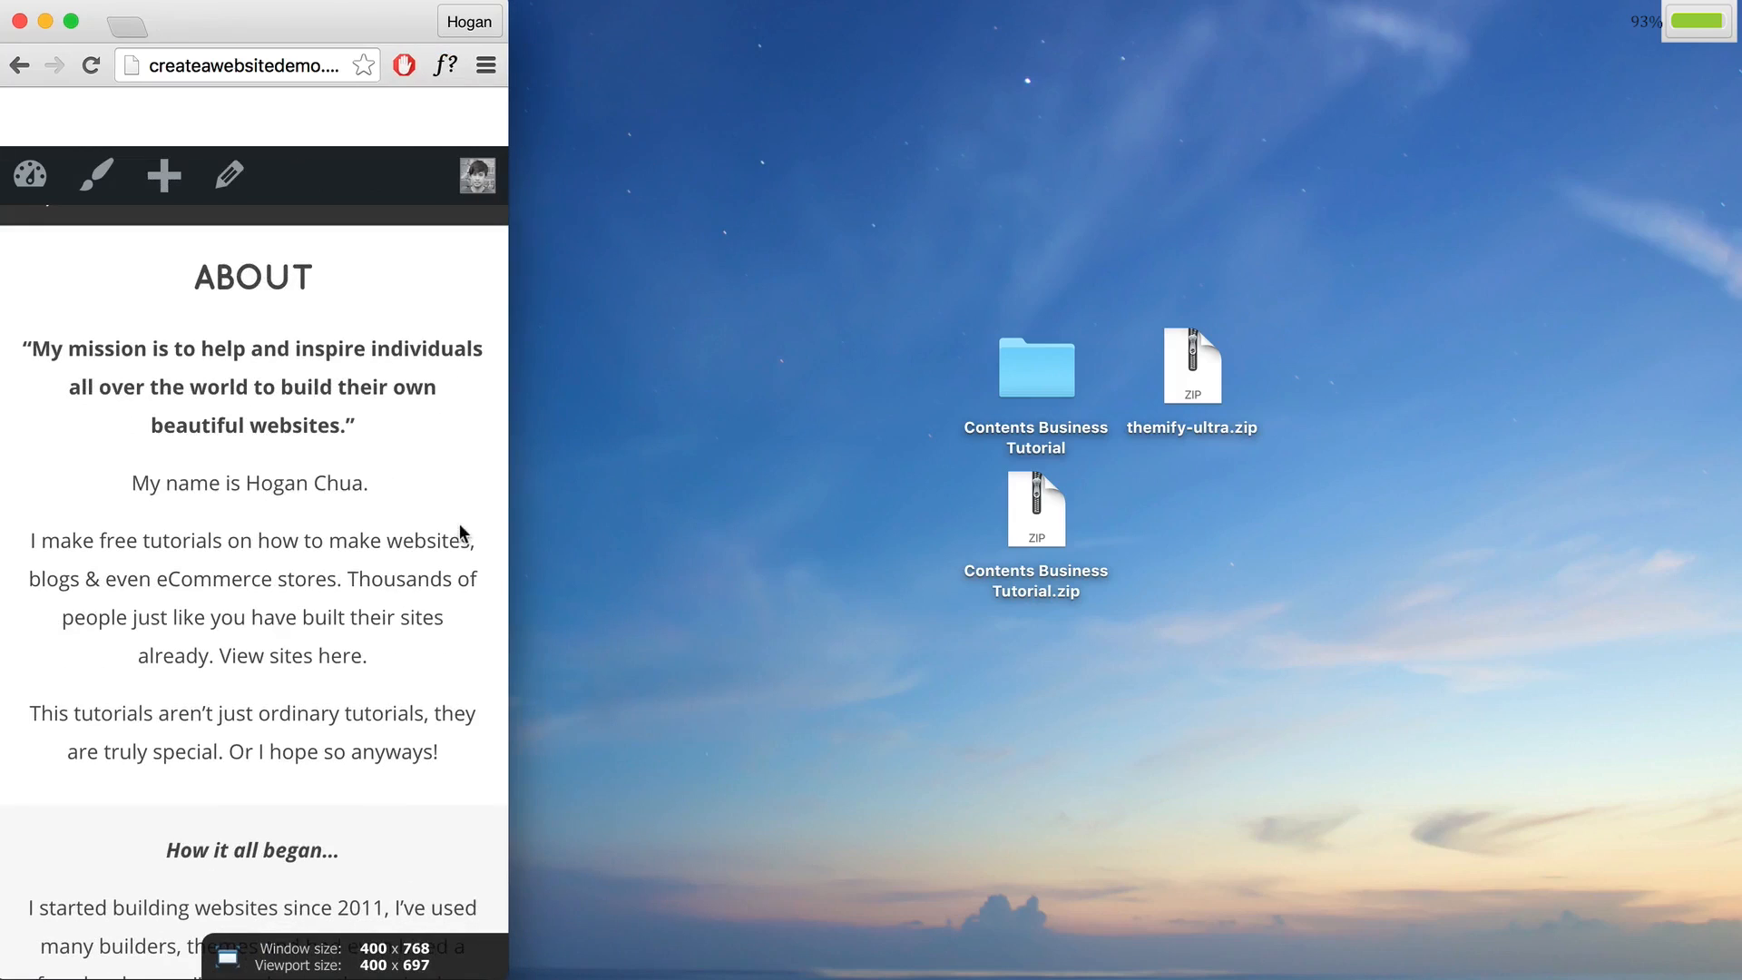
scroll(432, 510, down, 15)
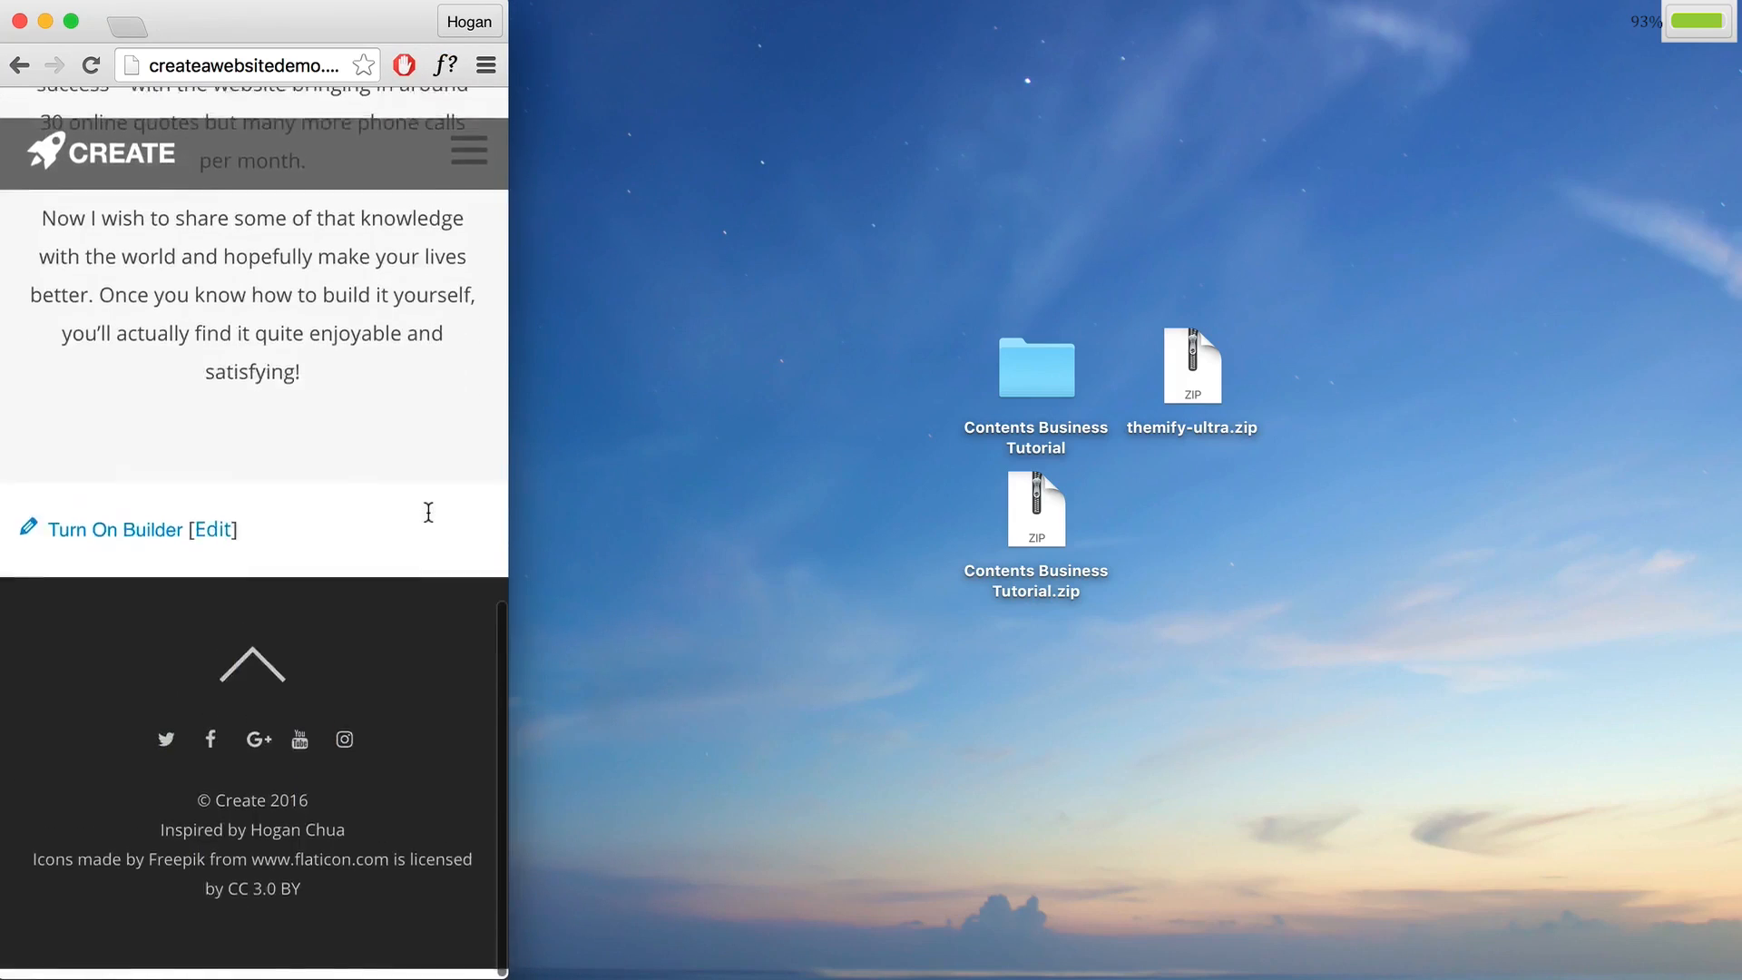
scroll(427, 509, up, 15)
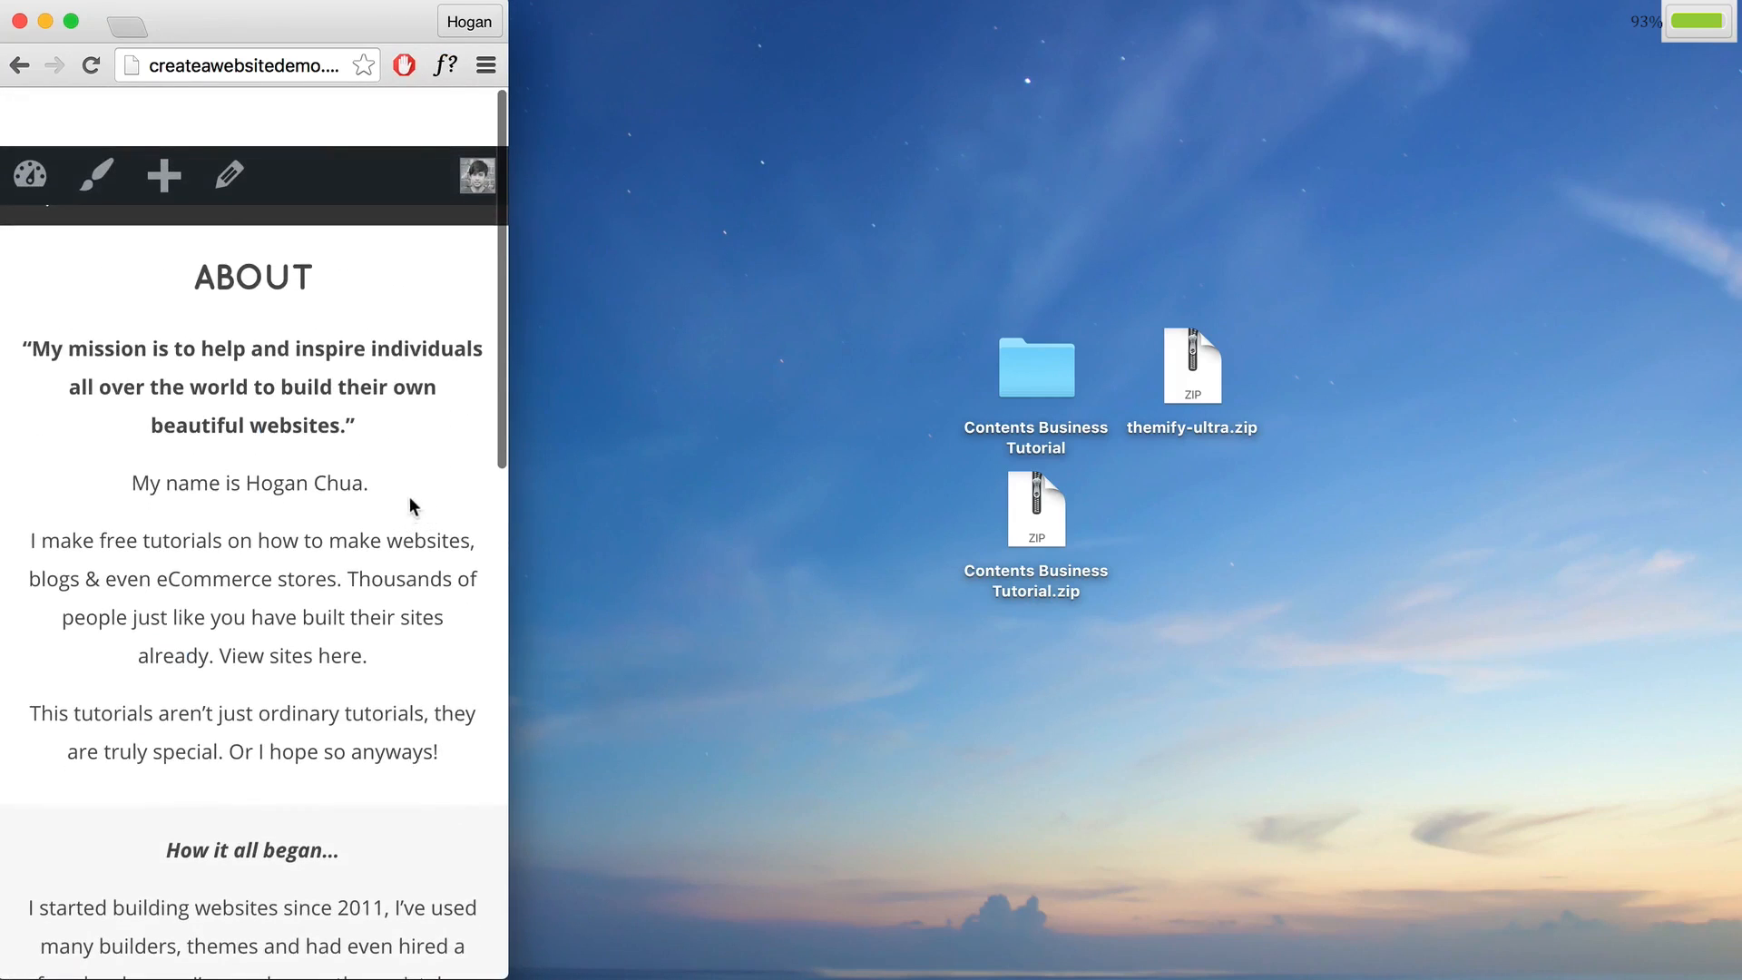
scroll(385, 508, down, 5)
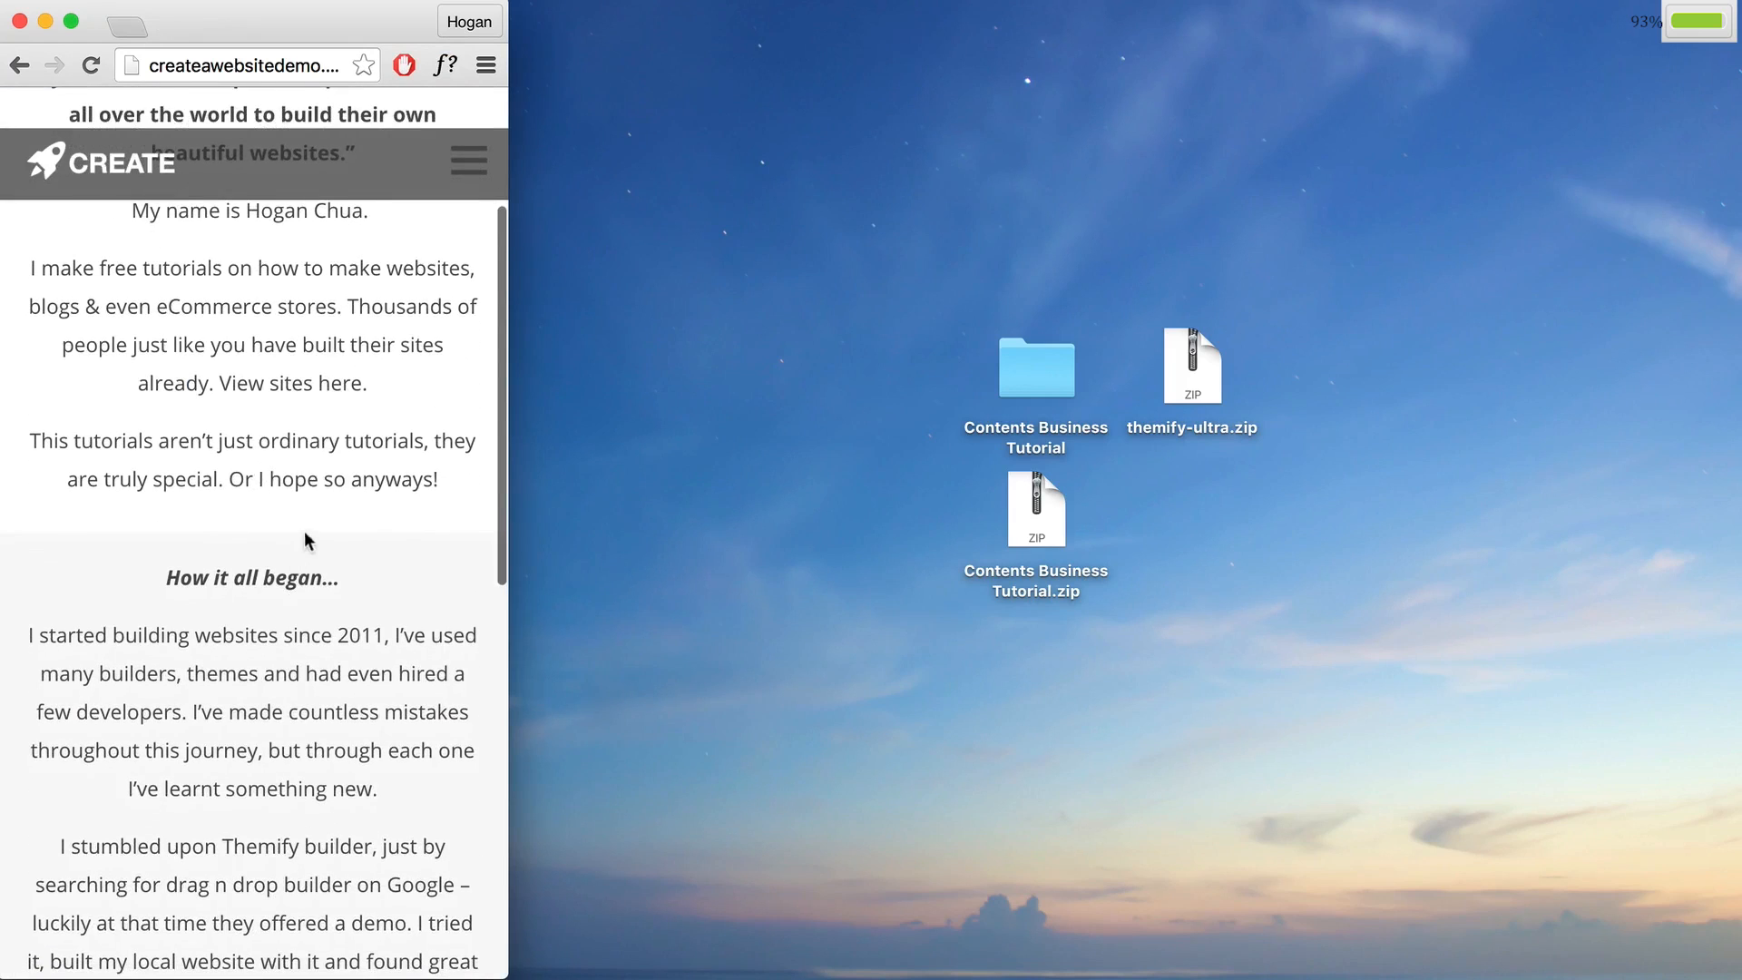
scroll(300, 532, up, 5)
click(485, 64)
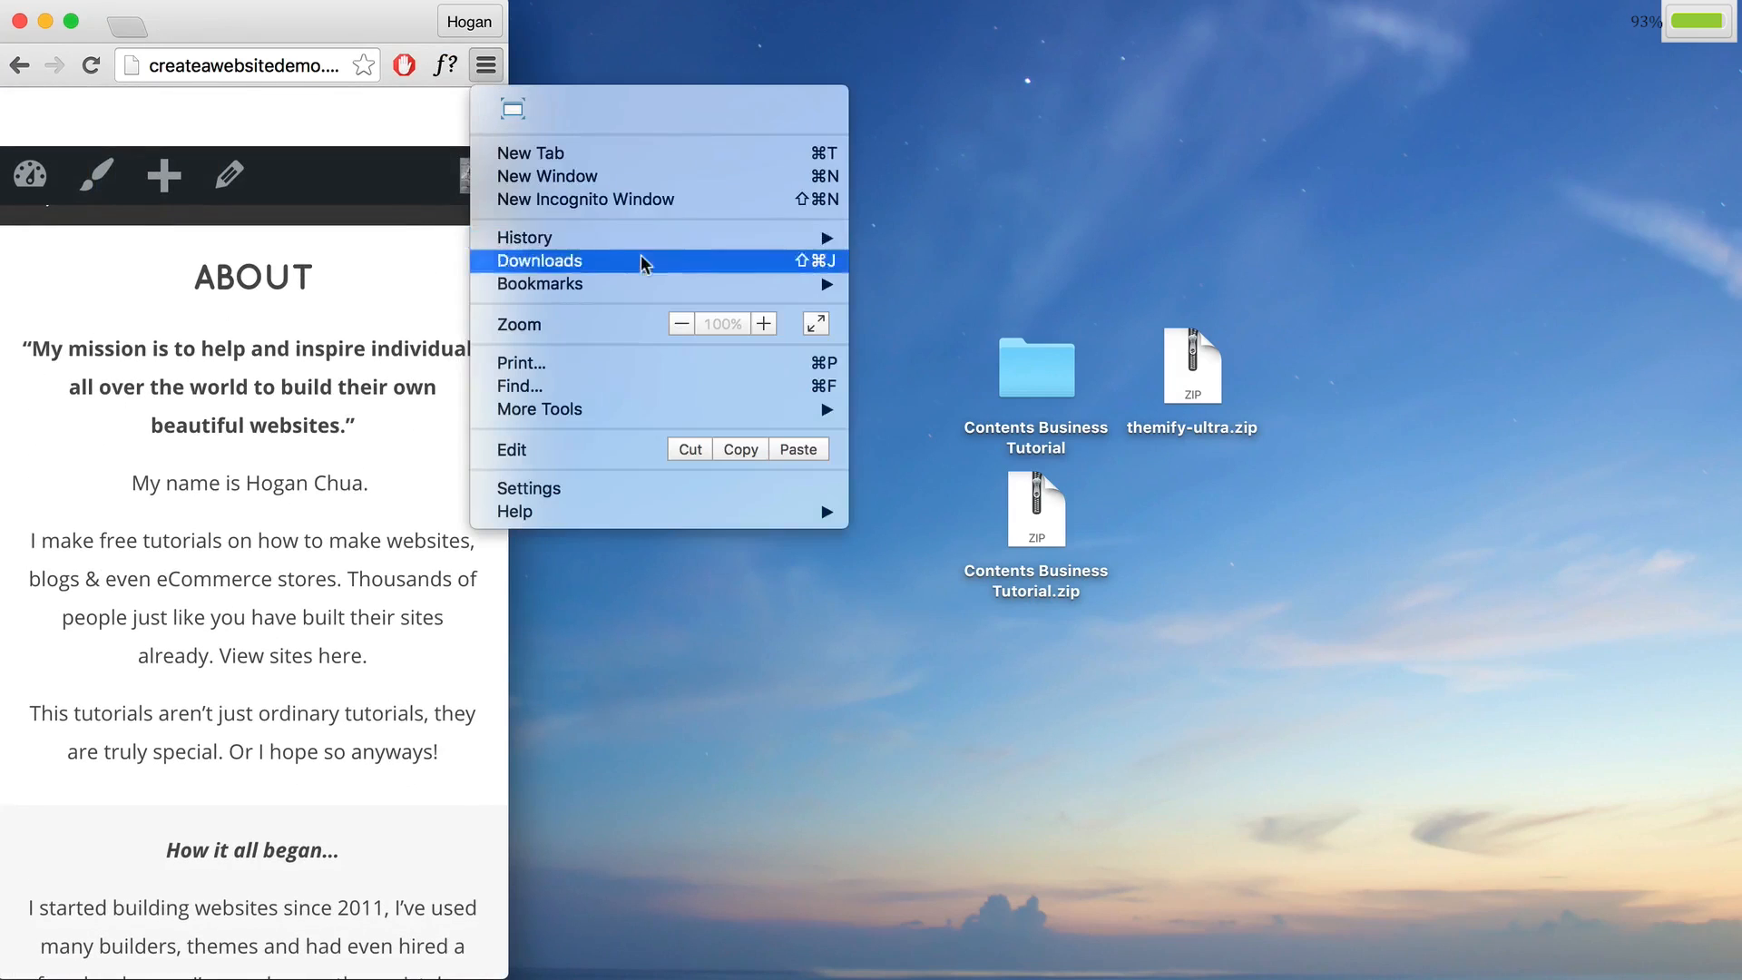
click(511, 112)
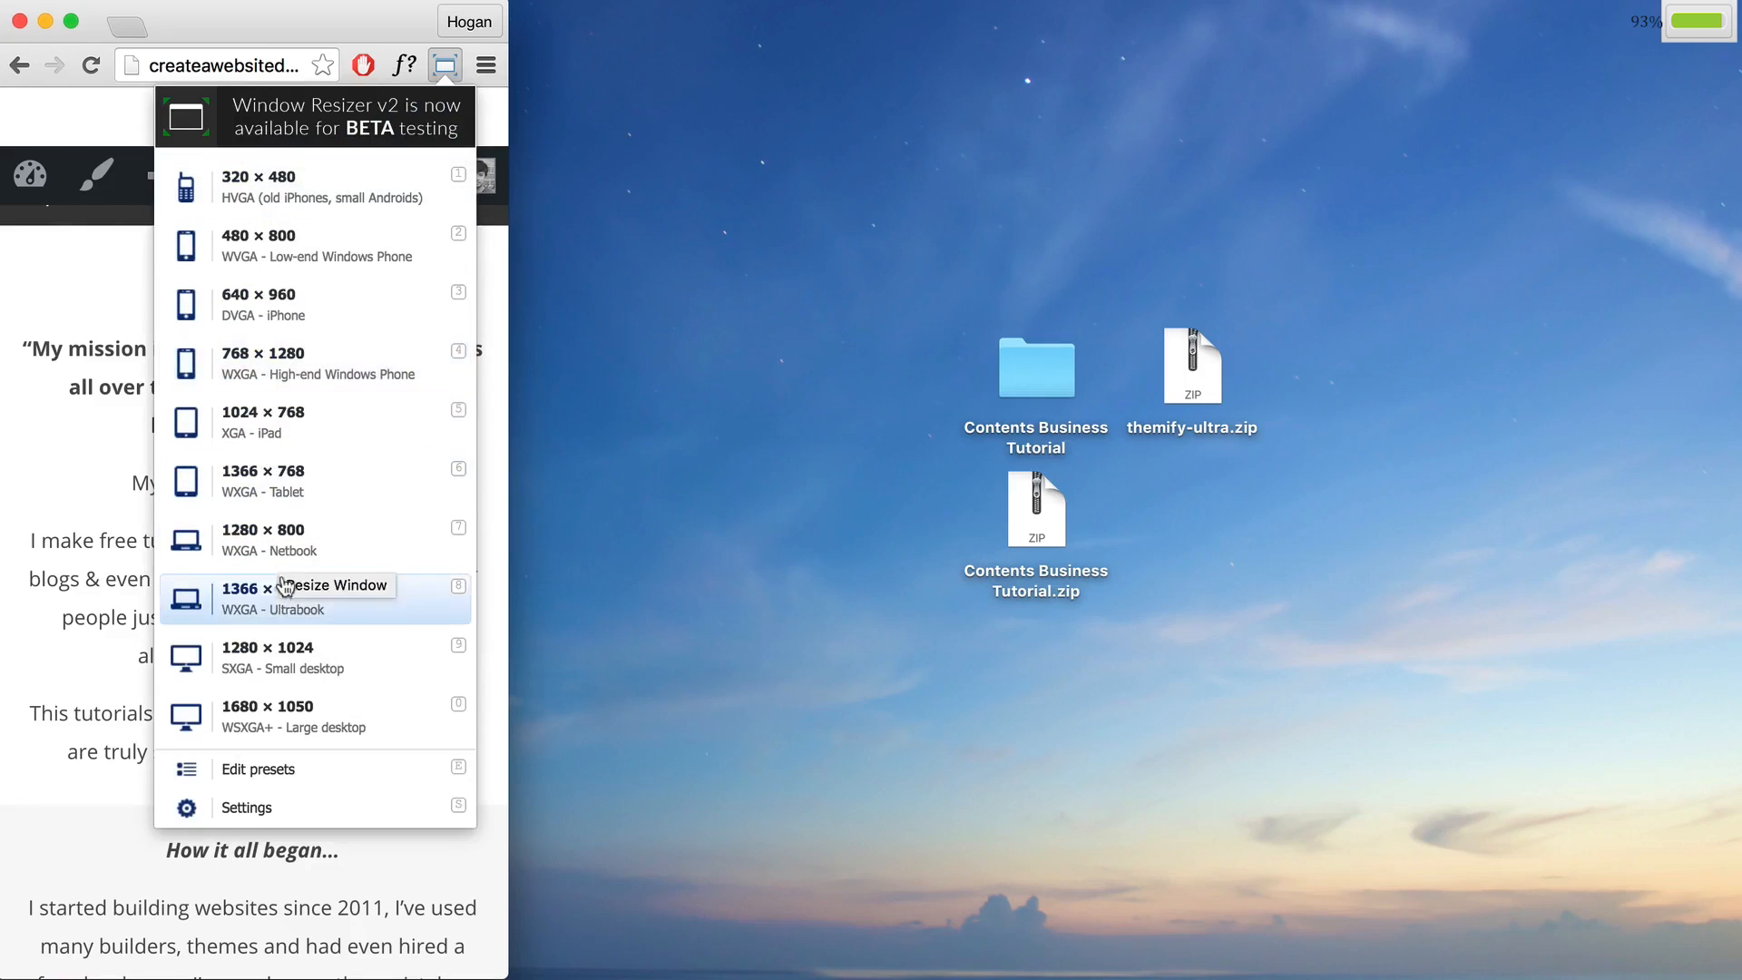
click(323, 594)
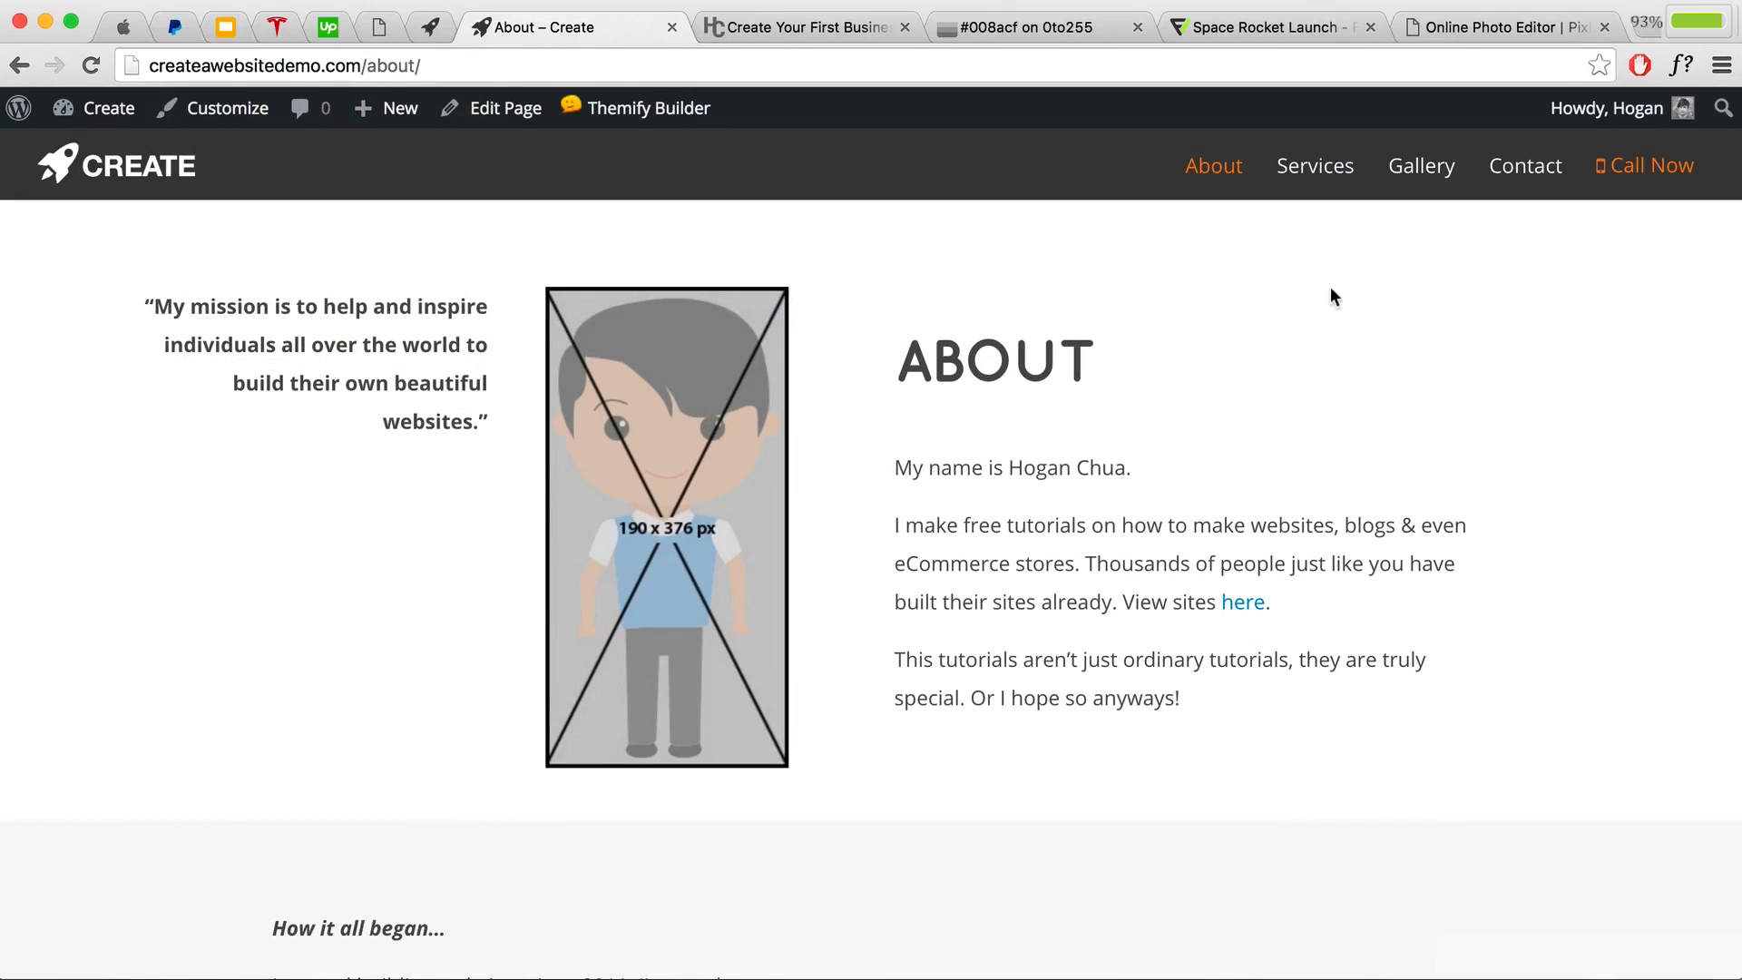
click(1309, 194)
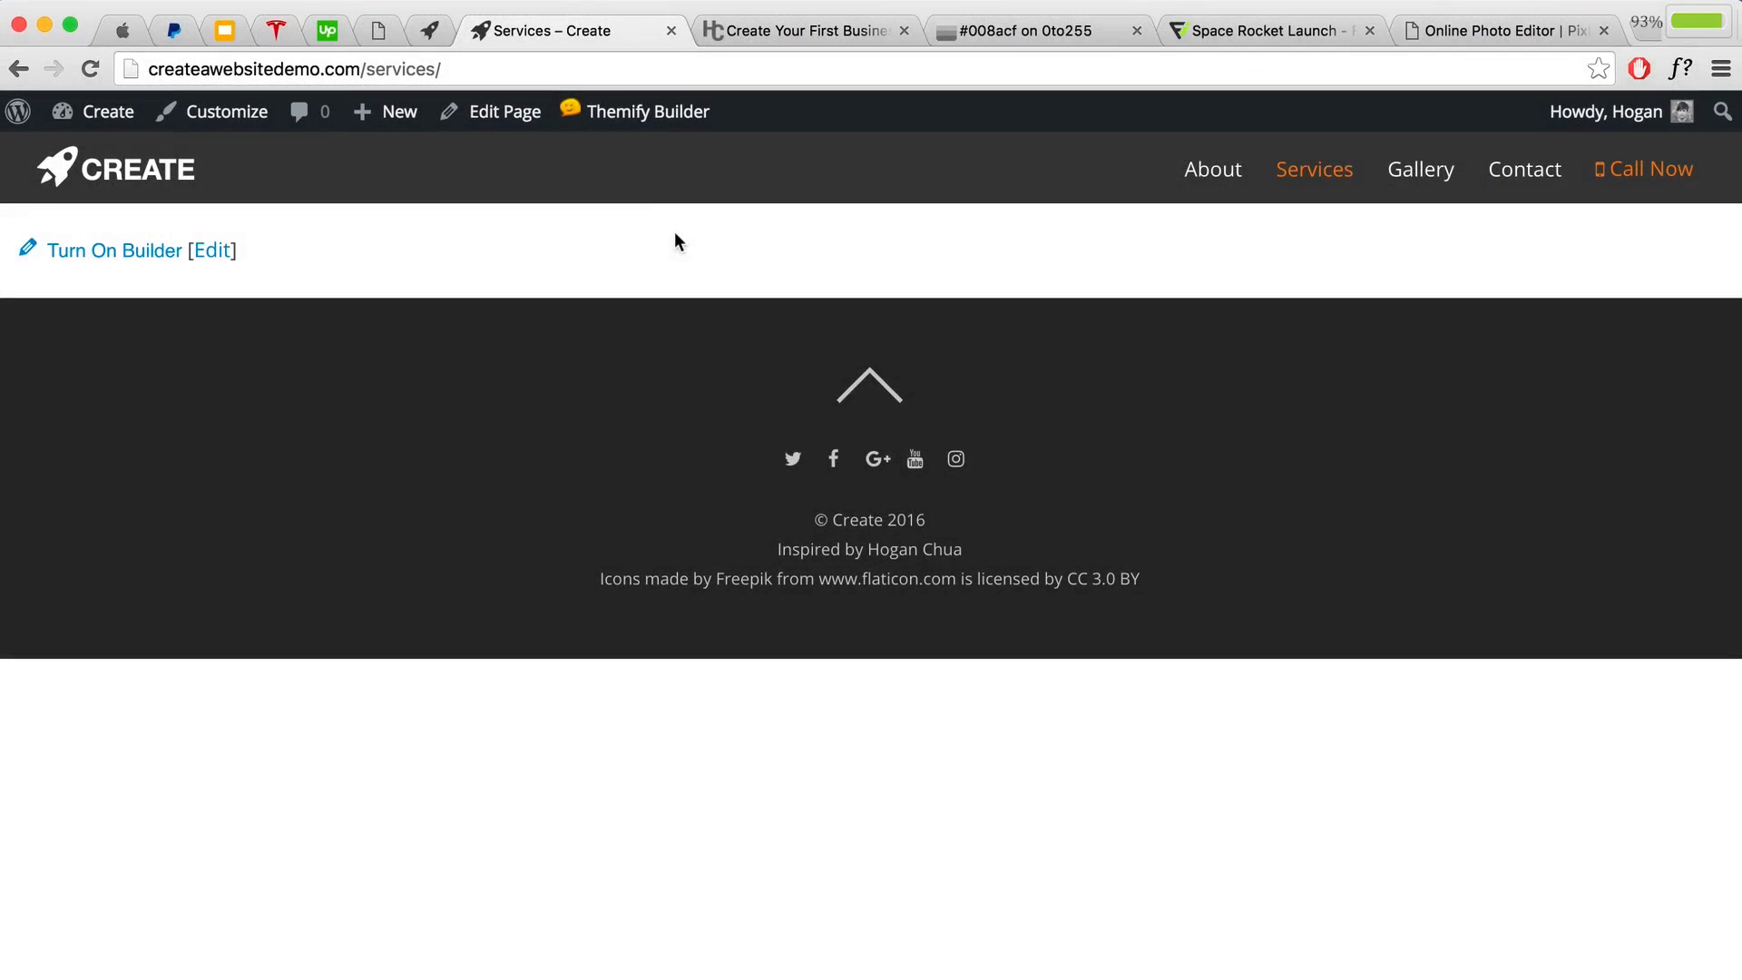
Step: Turn on the builder for Services and import Services Page.zip, confirming the content overwrite
mouse_move(635, 111)
click(623, 155)
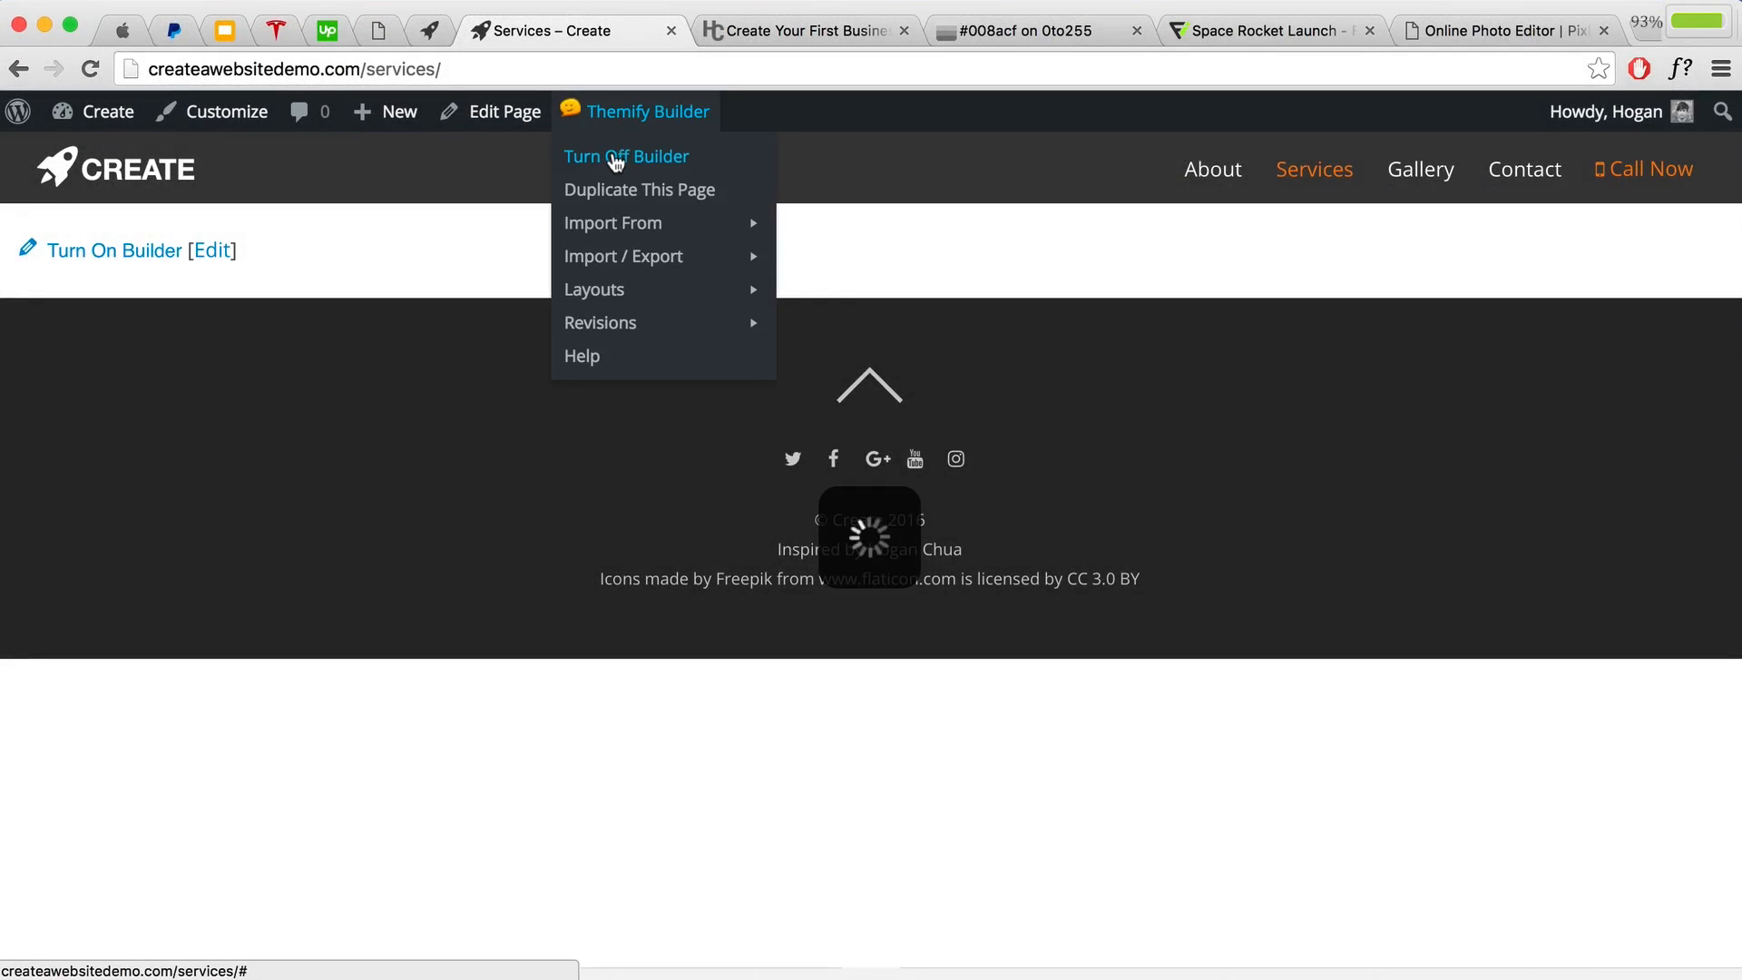
mouse_move(731, 270)
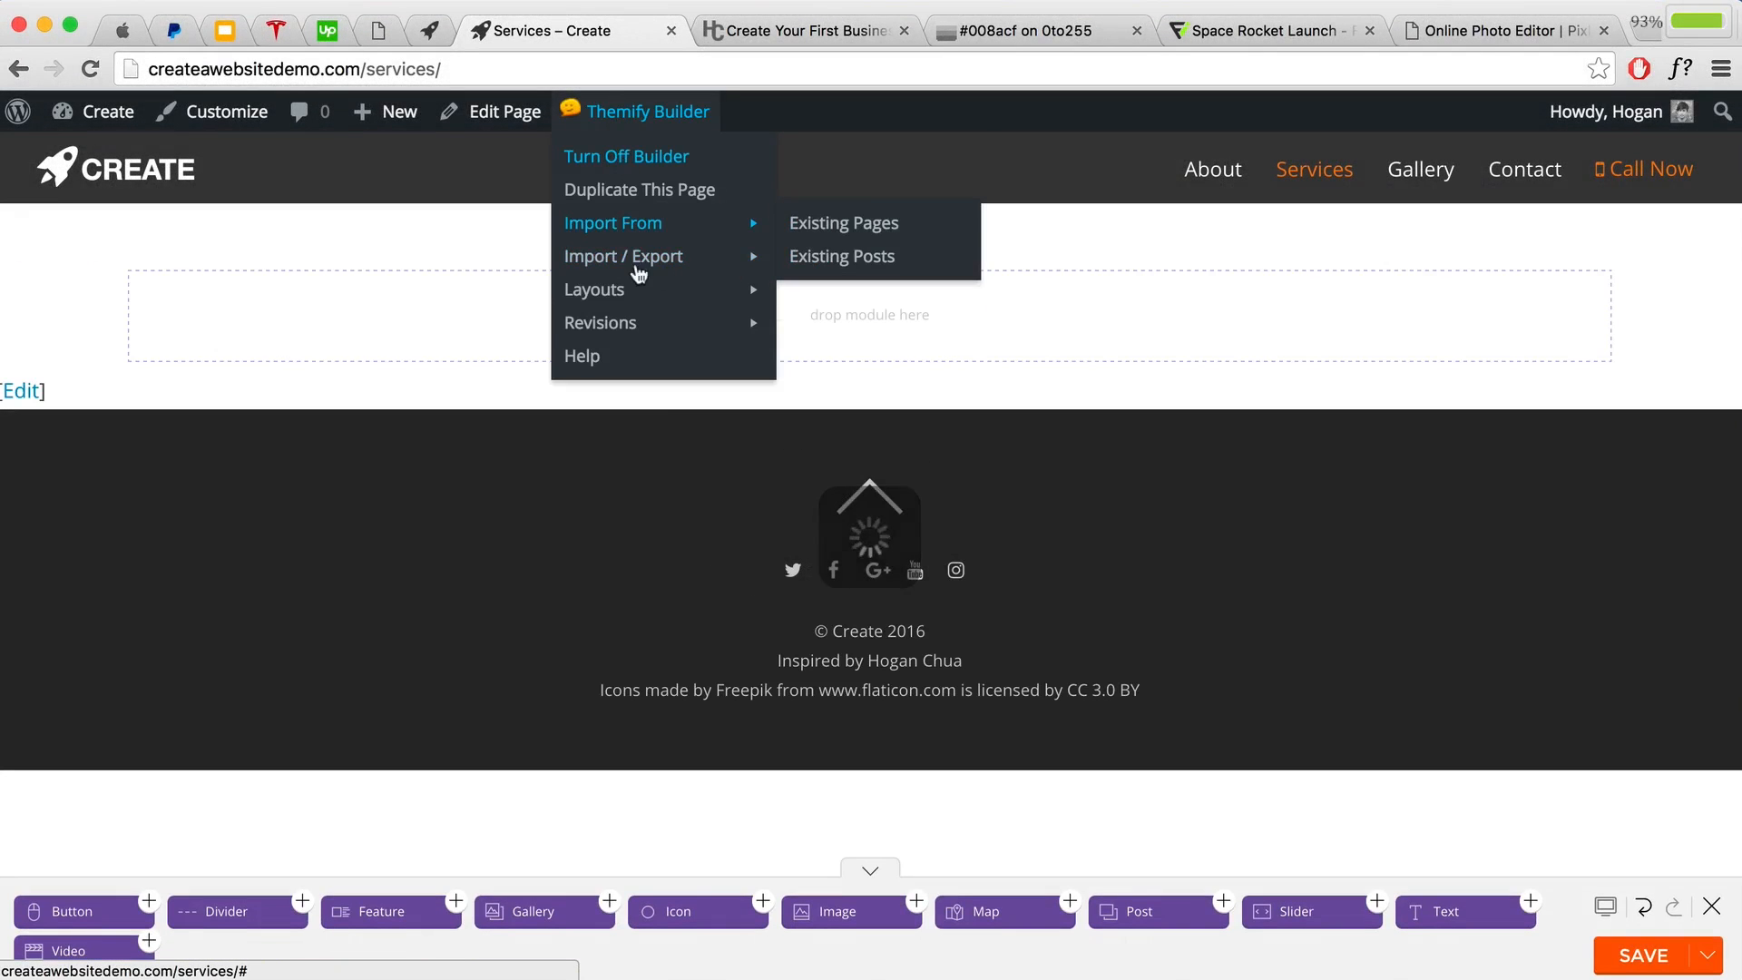
click(808, 258)
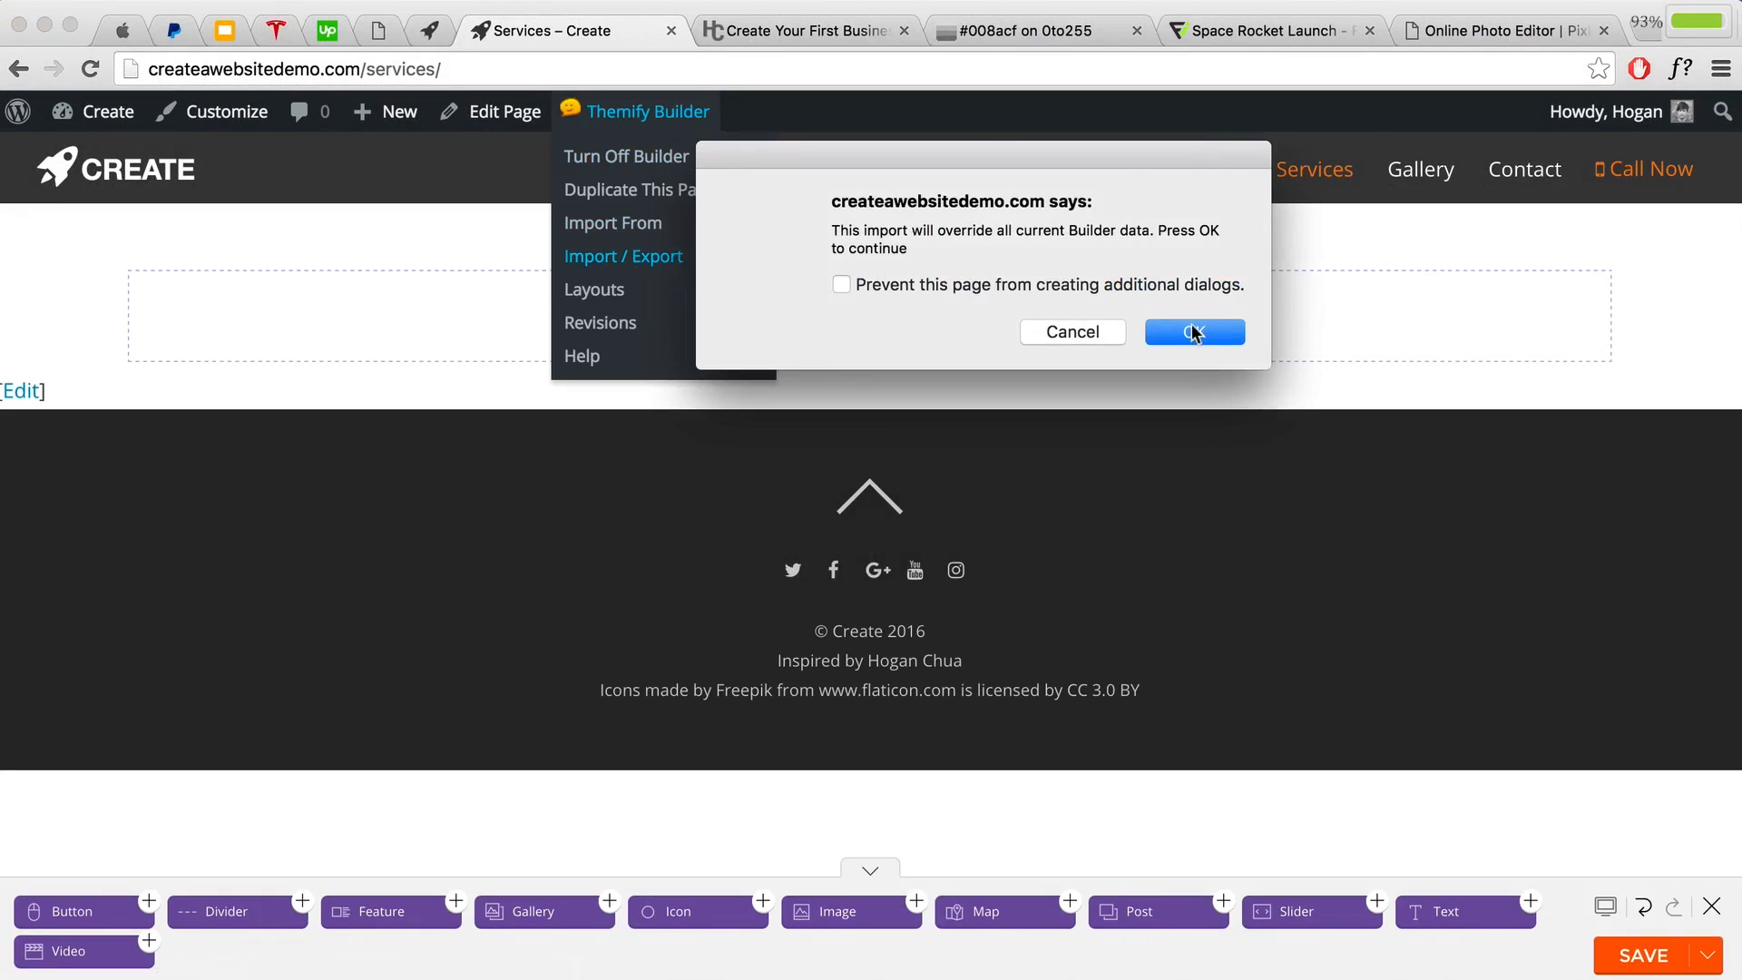
click(1191, 330)
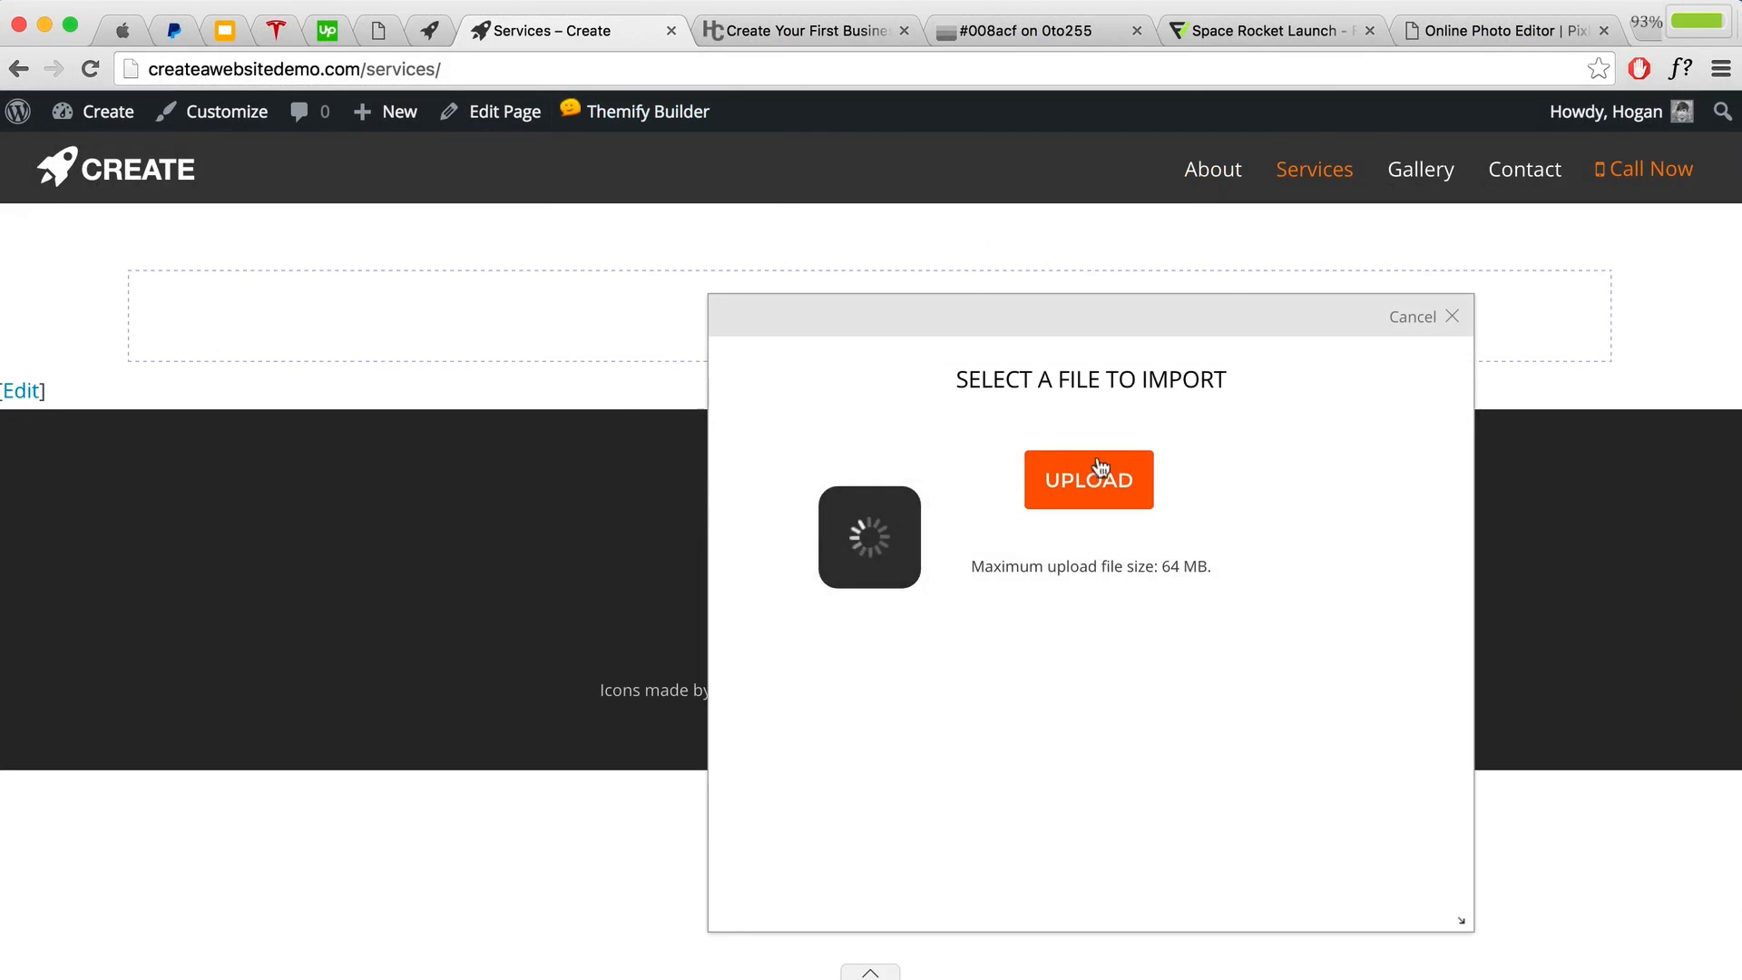
click(1083, 472)
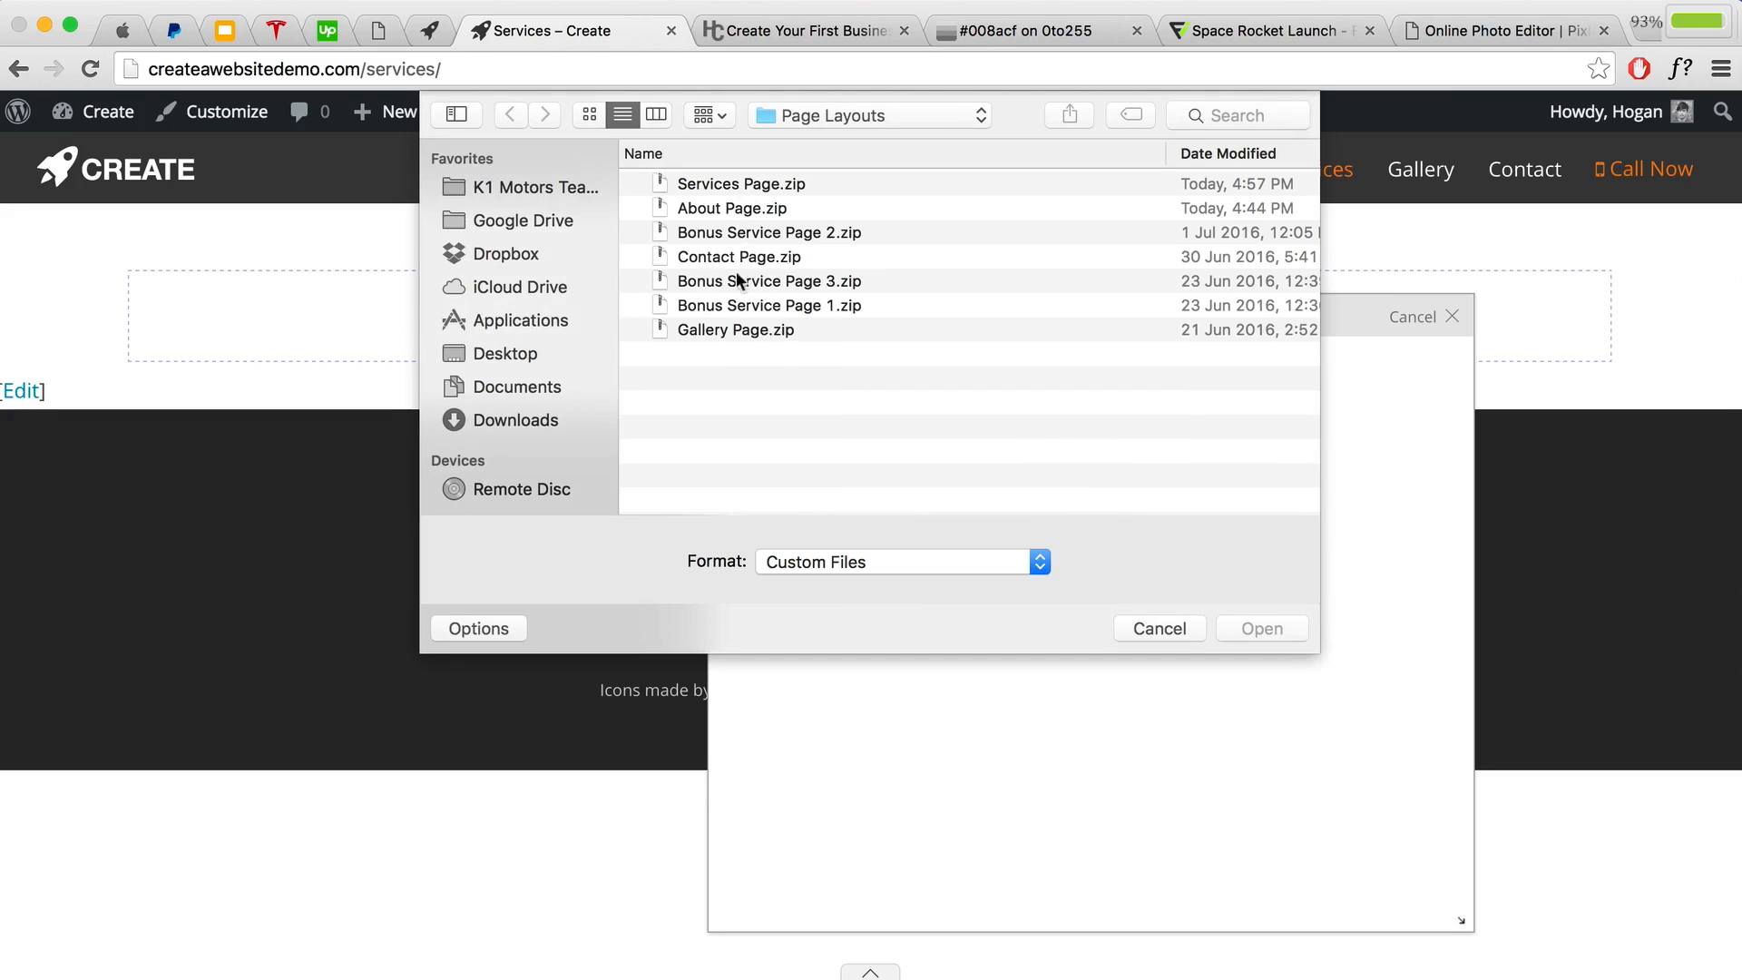
click(736, 181)
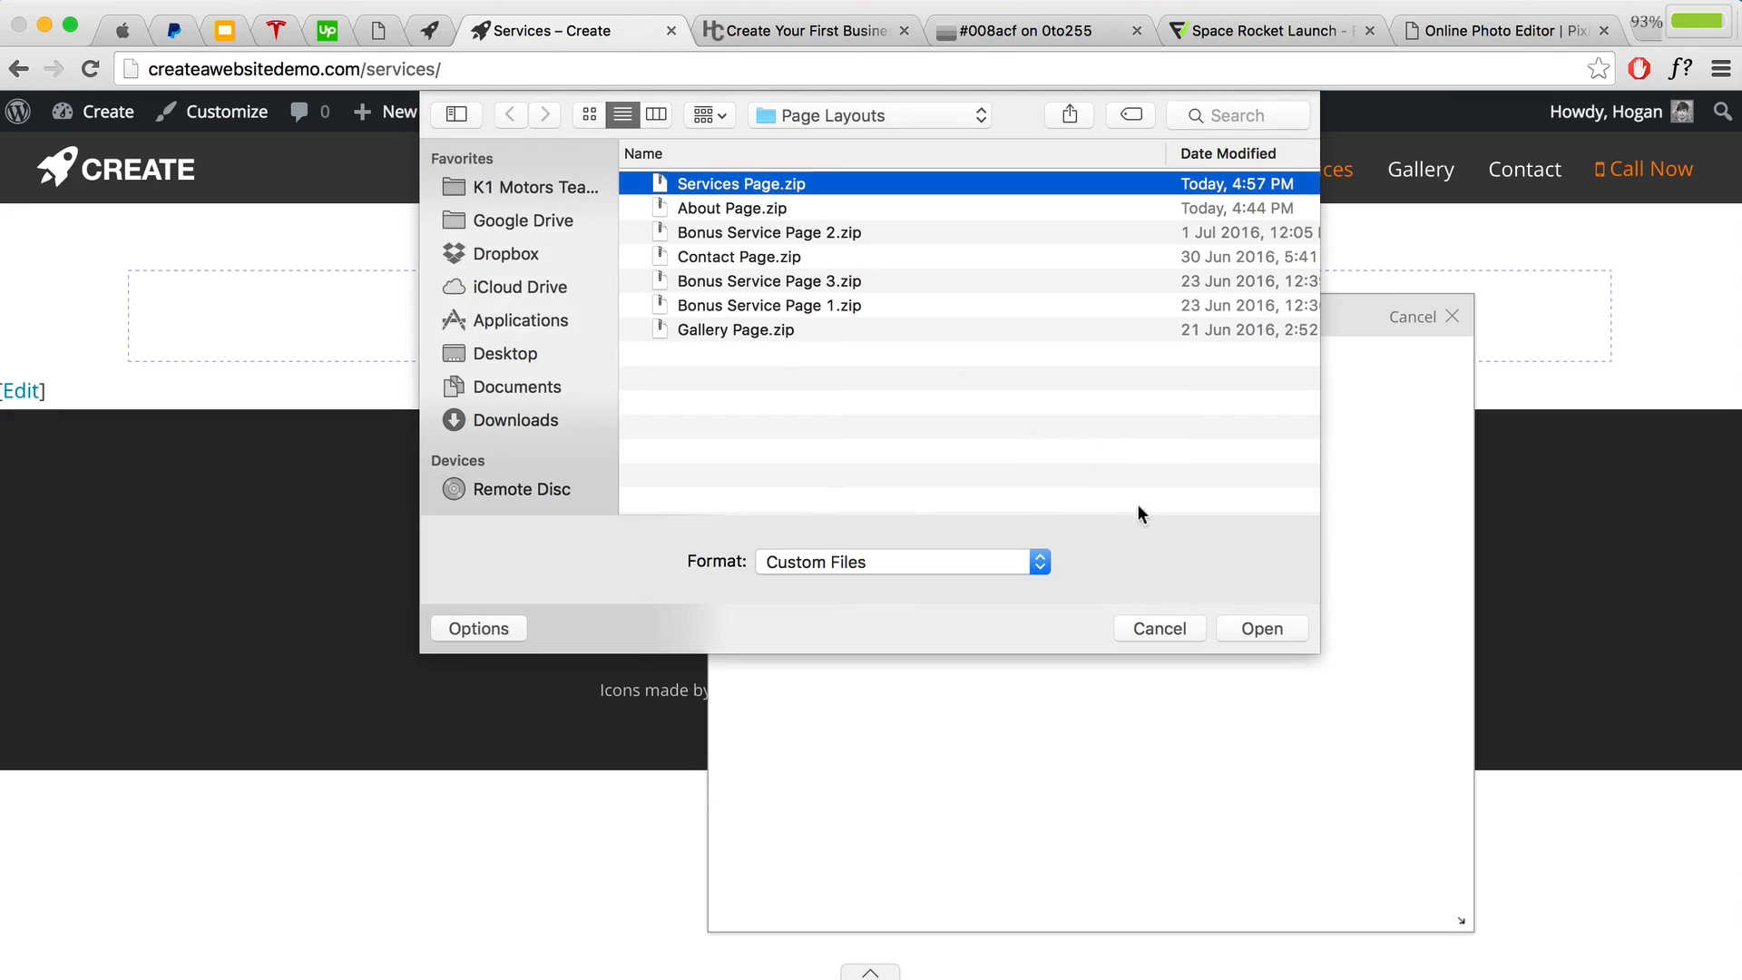
click(1258, 632)
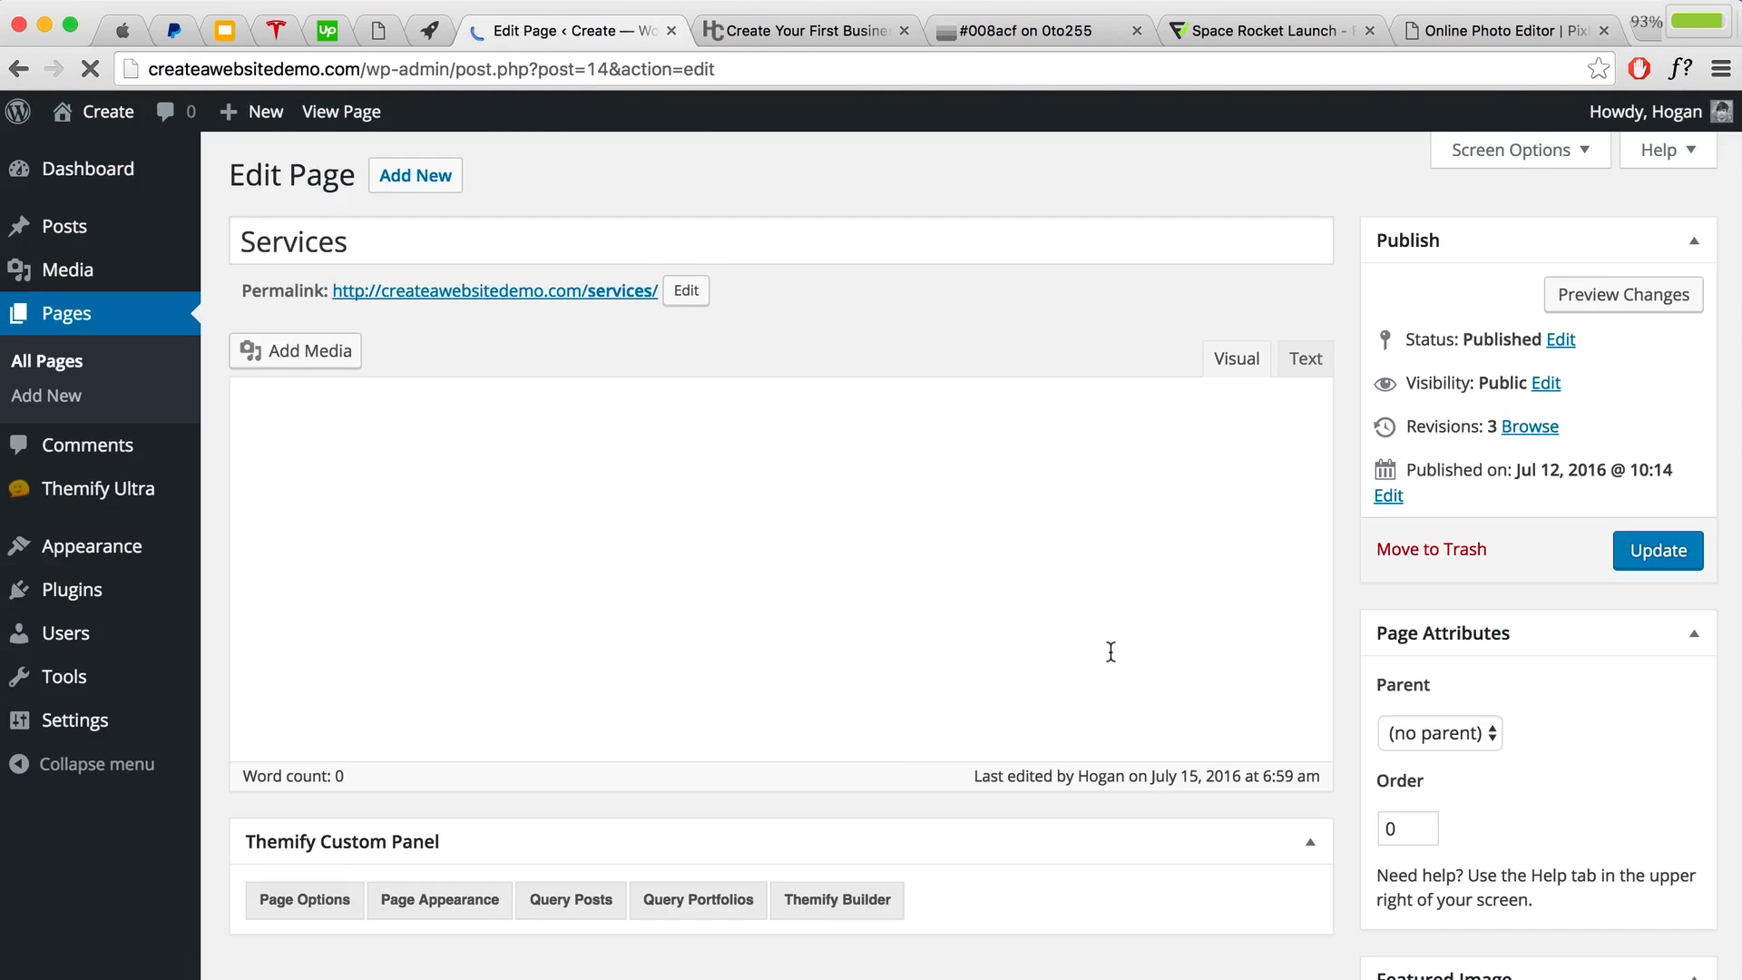
Step: Update the Services page with full-width content, view it live, and reopen the builder
scroll(1110, 651, down, 5)
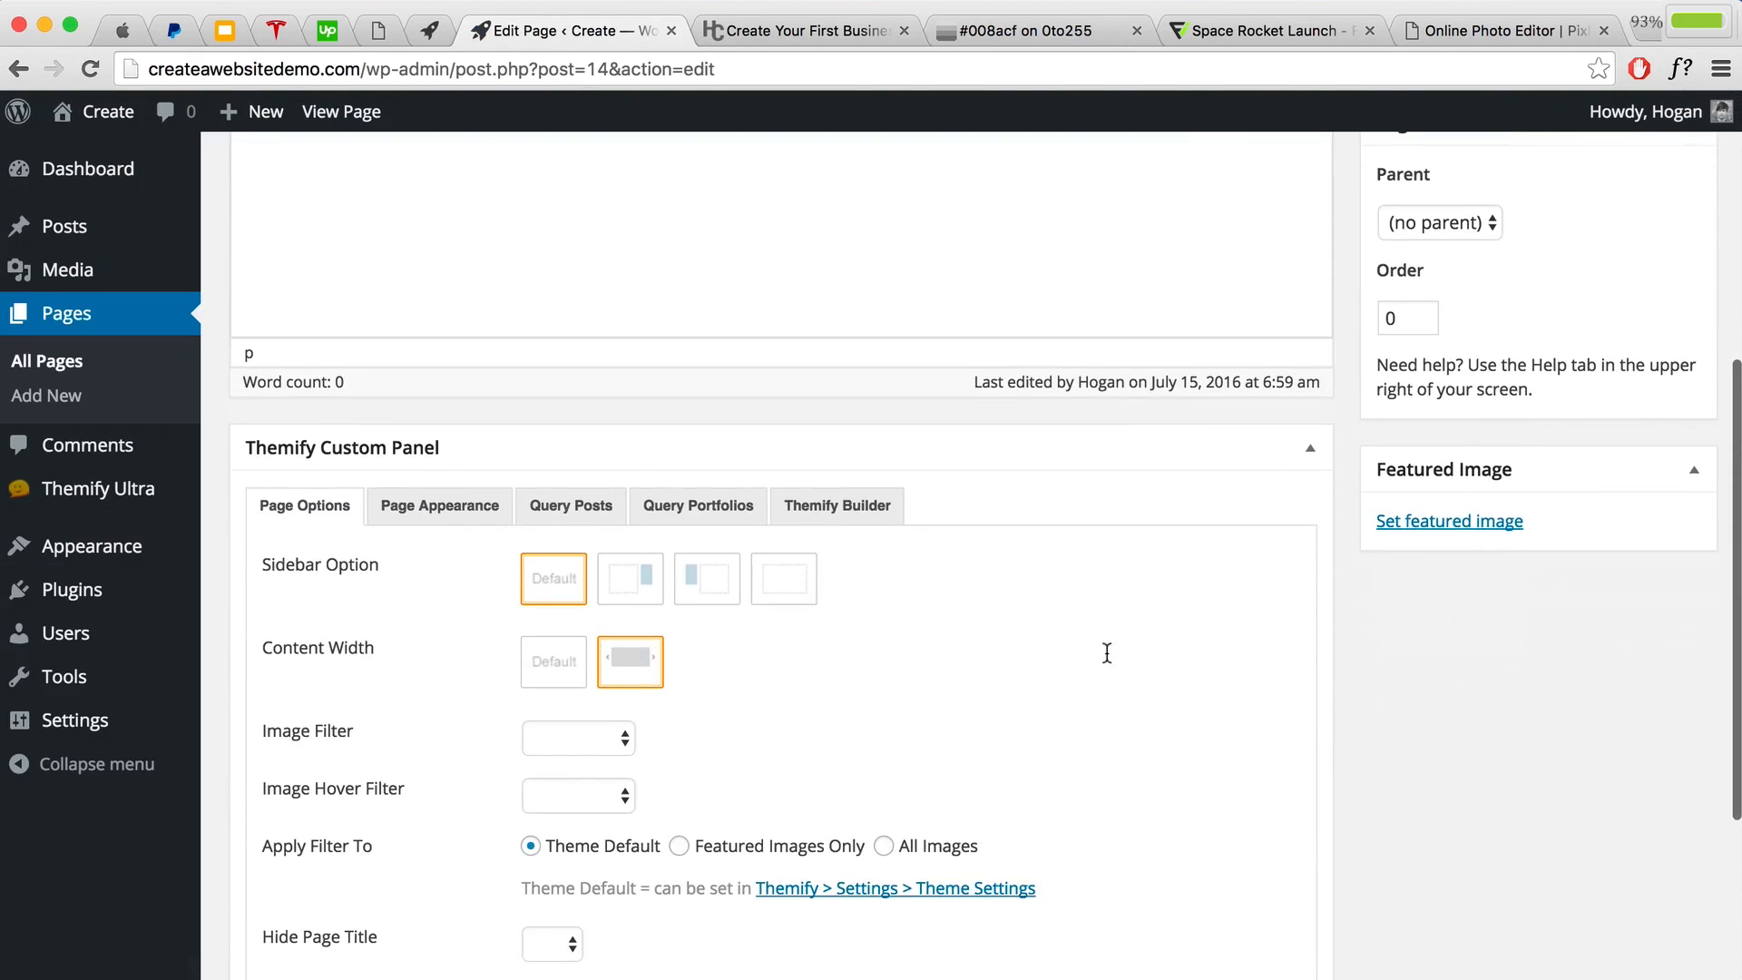
drag(388, 652, 234, 646)
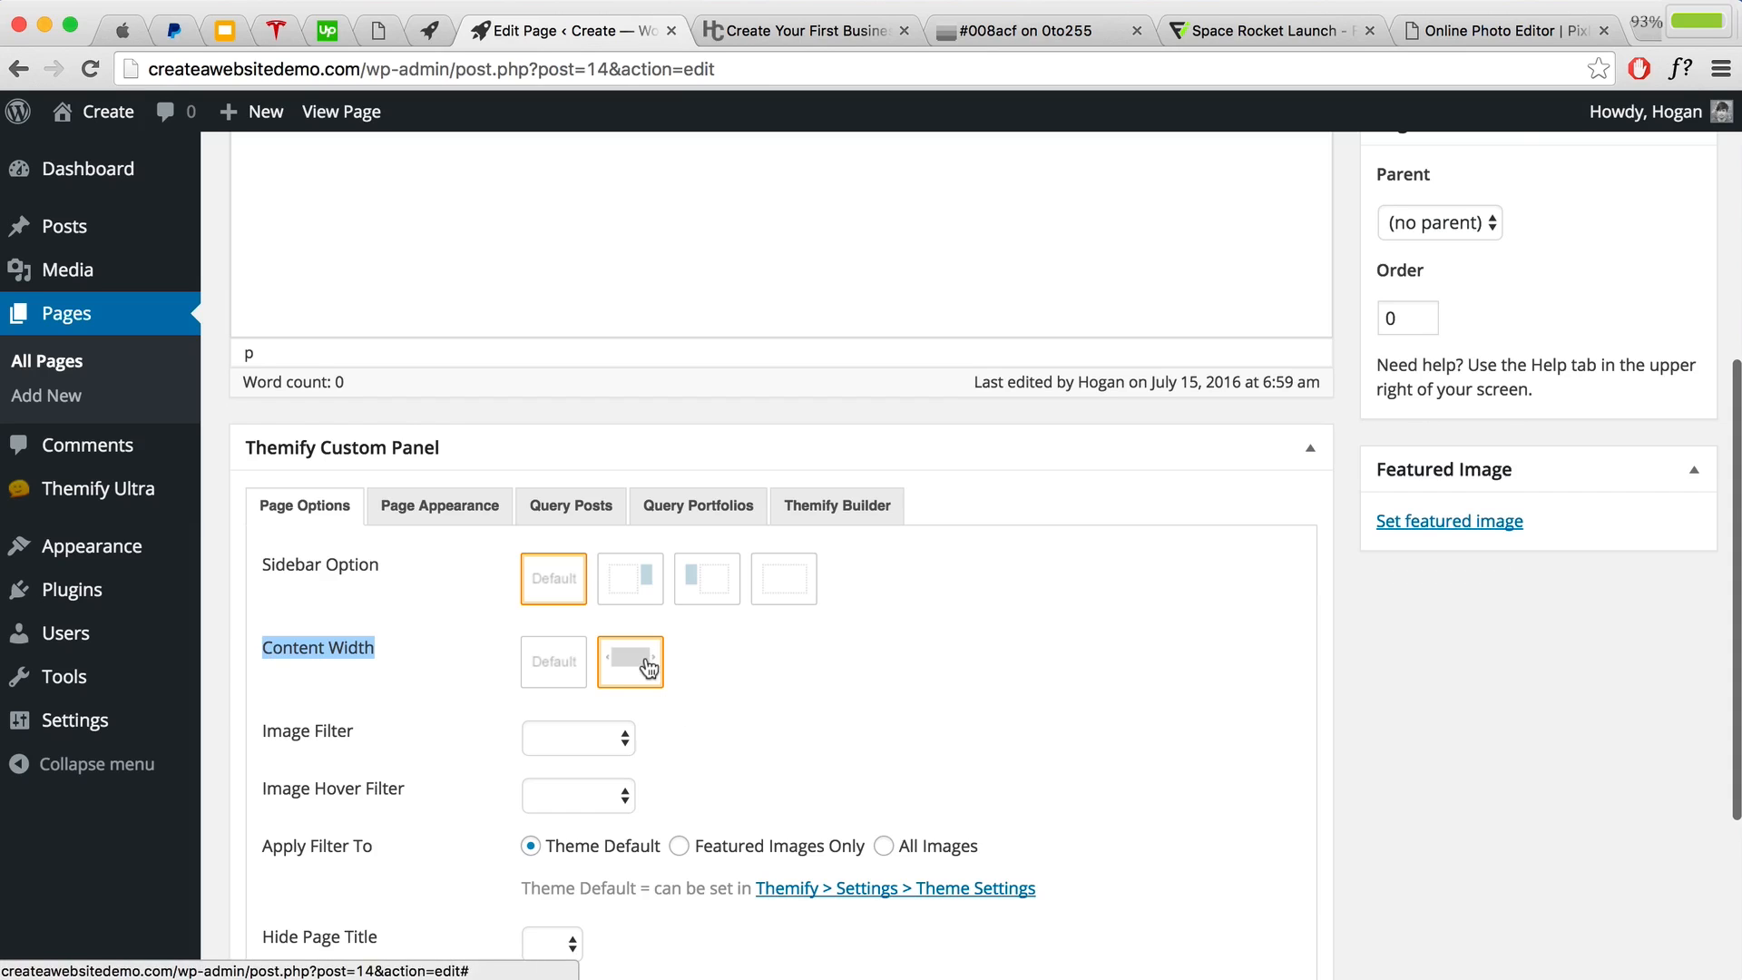
scroll(1261, 484, up, 2)
scroll(1261, 484, up, 4)
click(1660, 490)
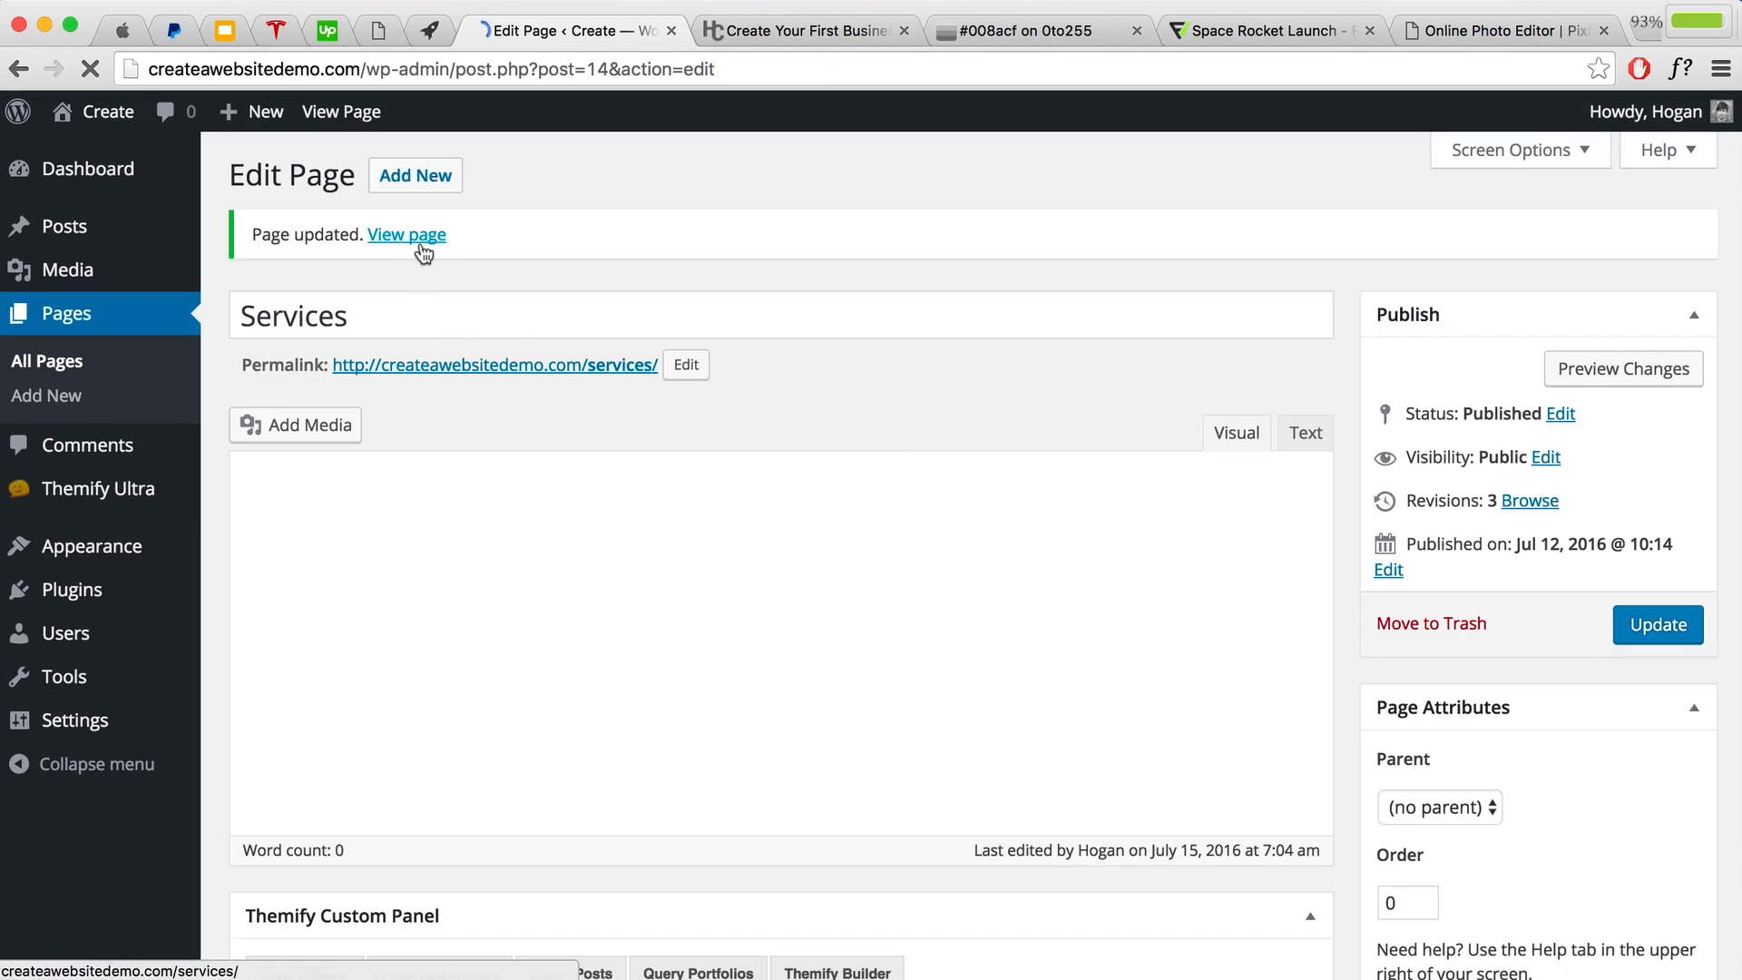
click(413, 237)
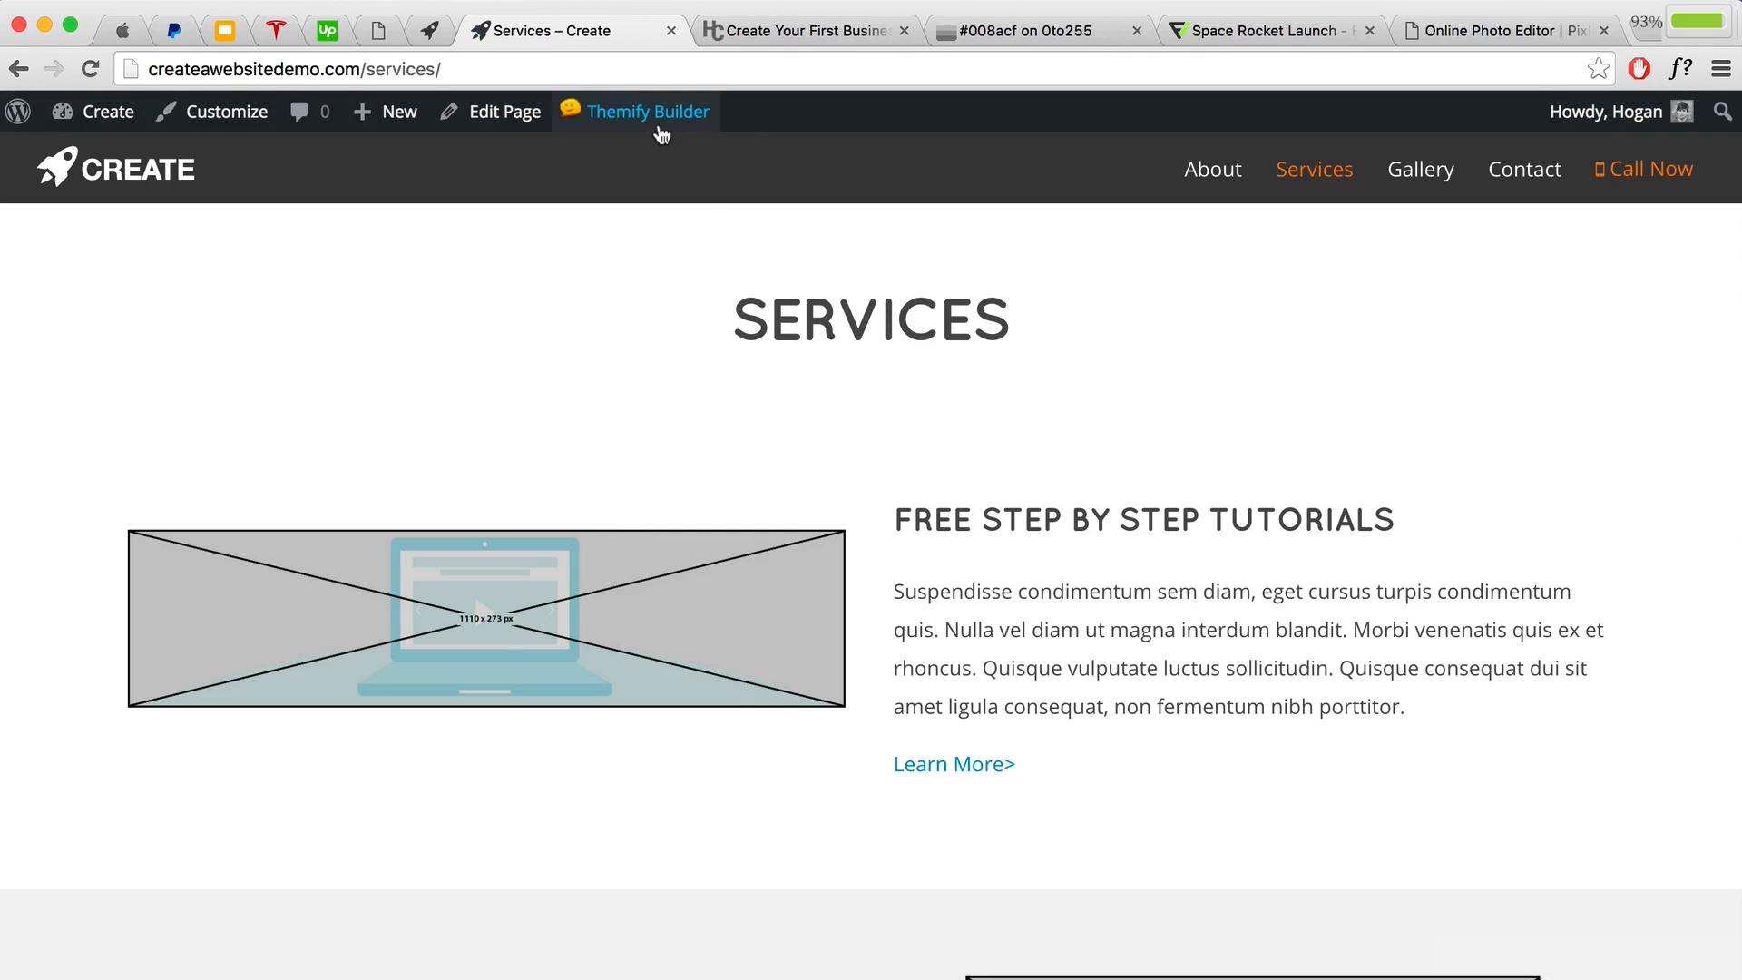
mouse_move(660, 110)
click(626, 156)
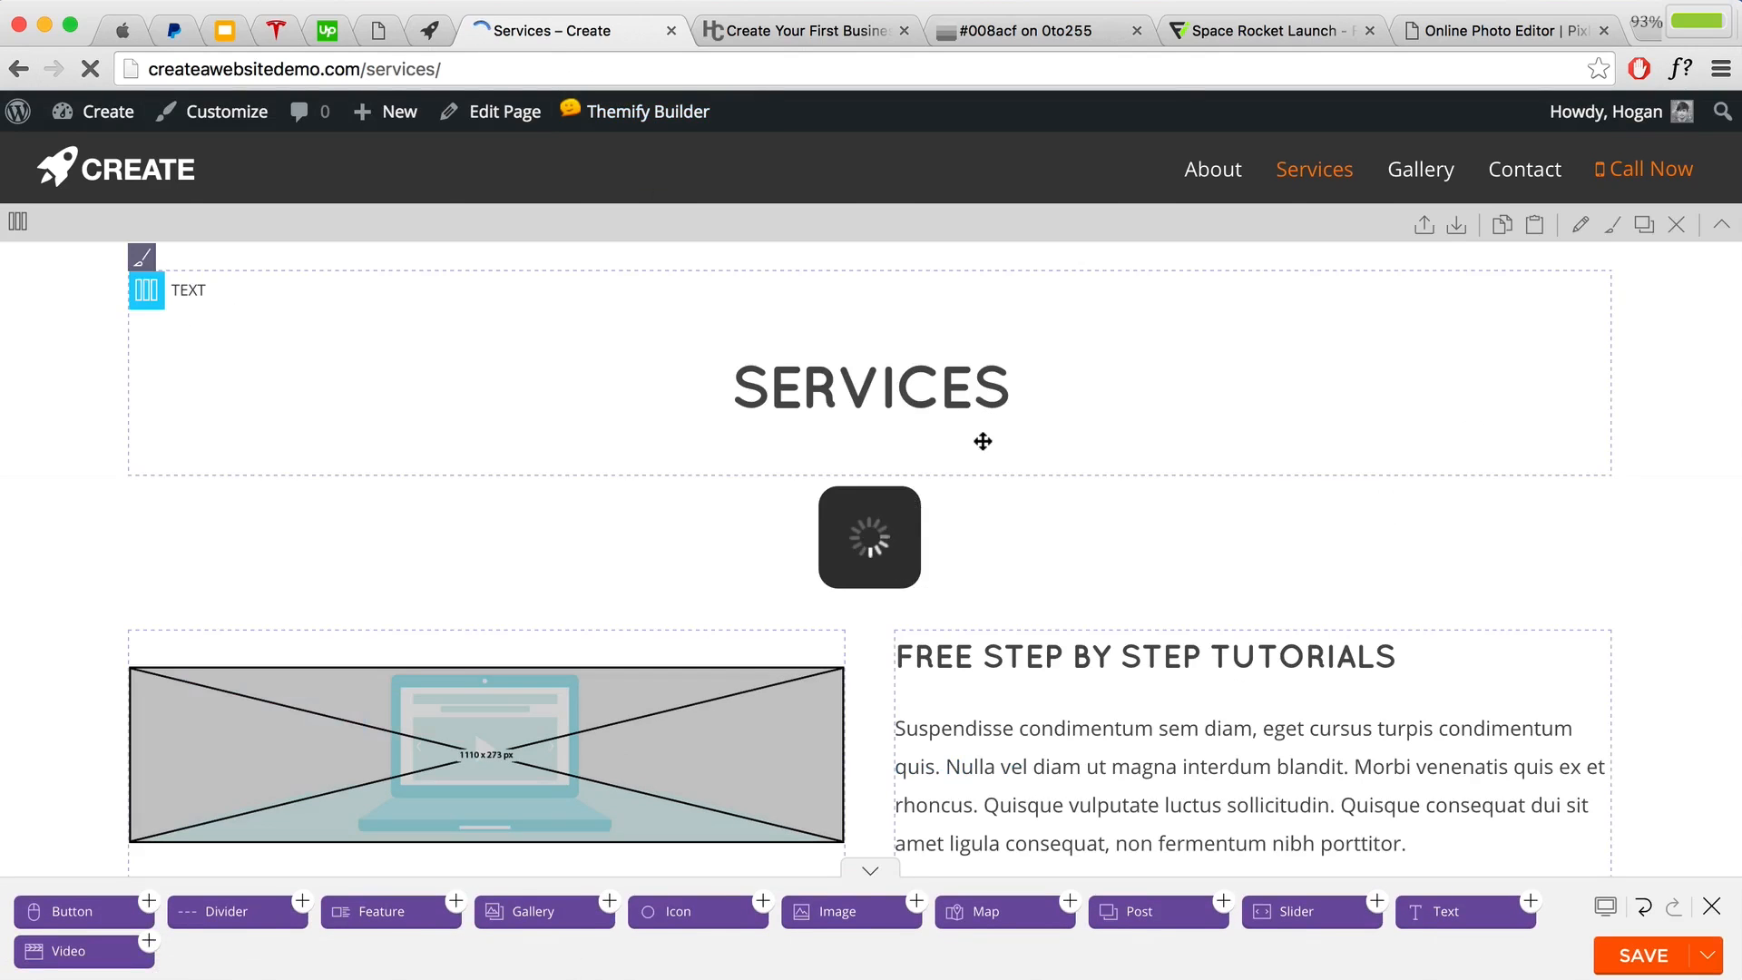
Step: Set middle column alignment on the Free Step By Step Tutorials row
scroll(984, 440, down, 2)
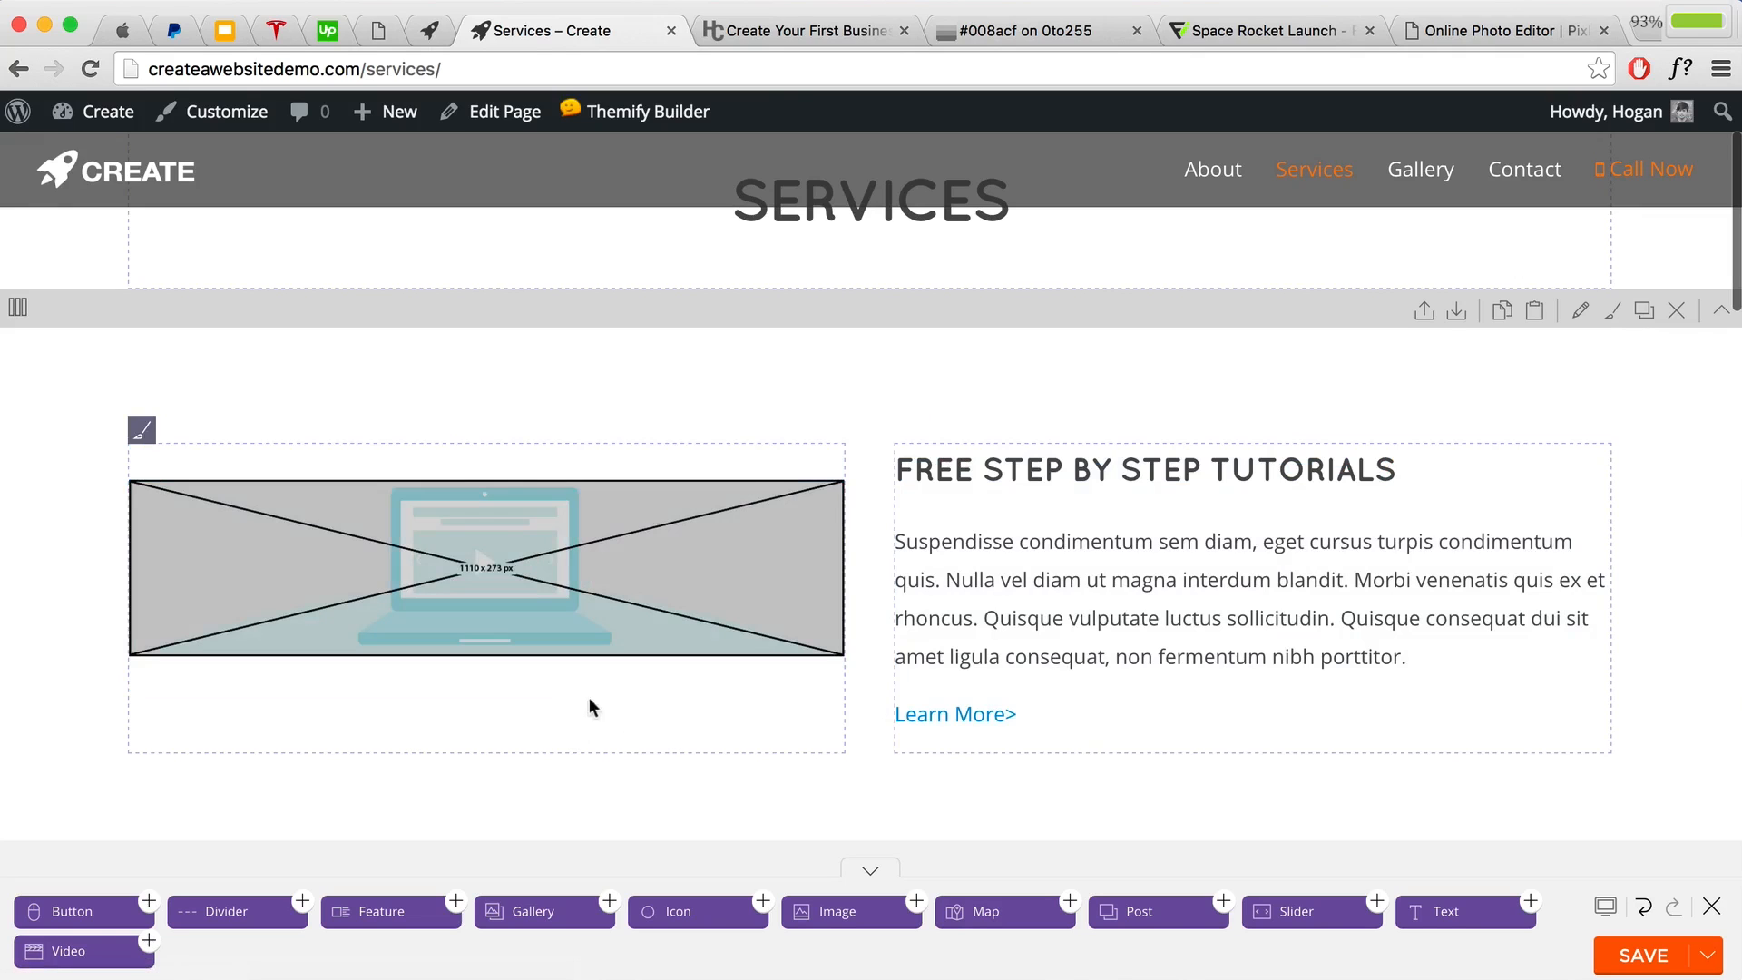
scroll(894, 701, down, 6)
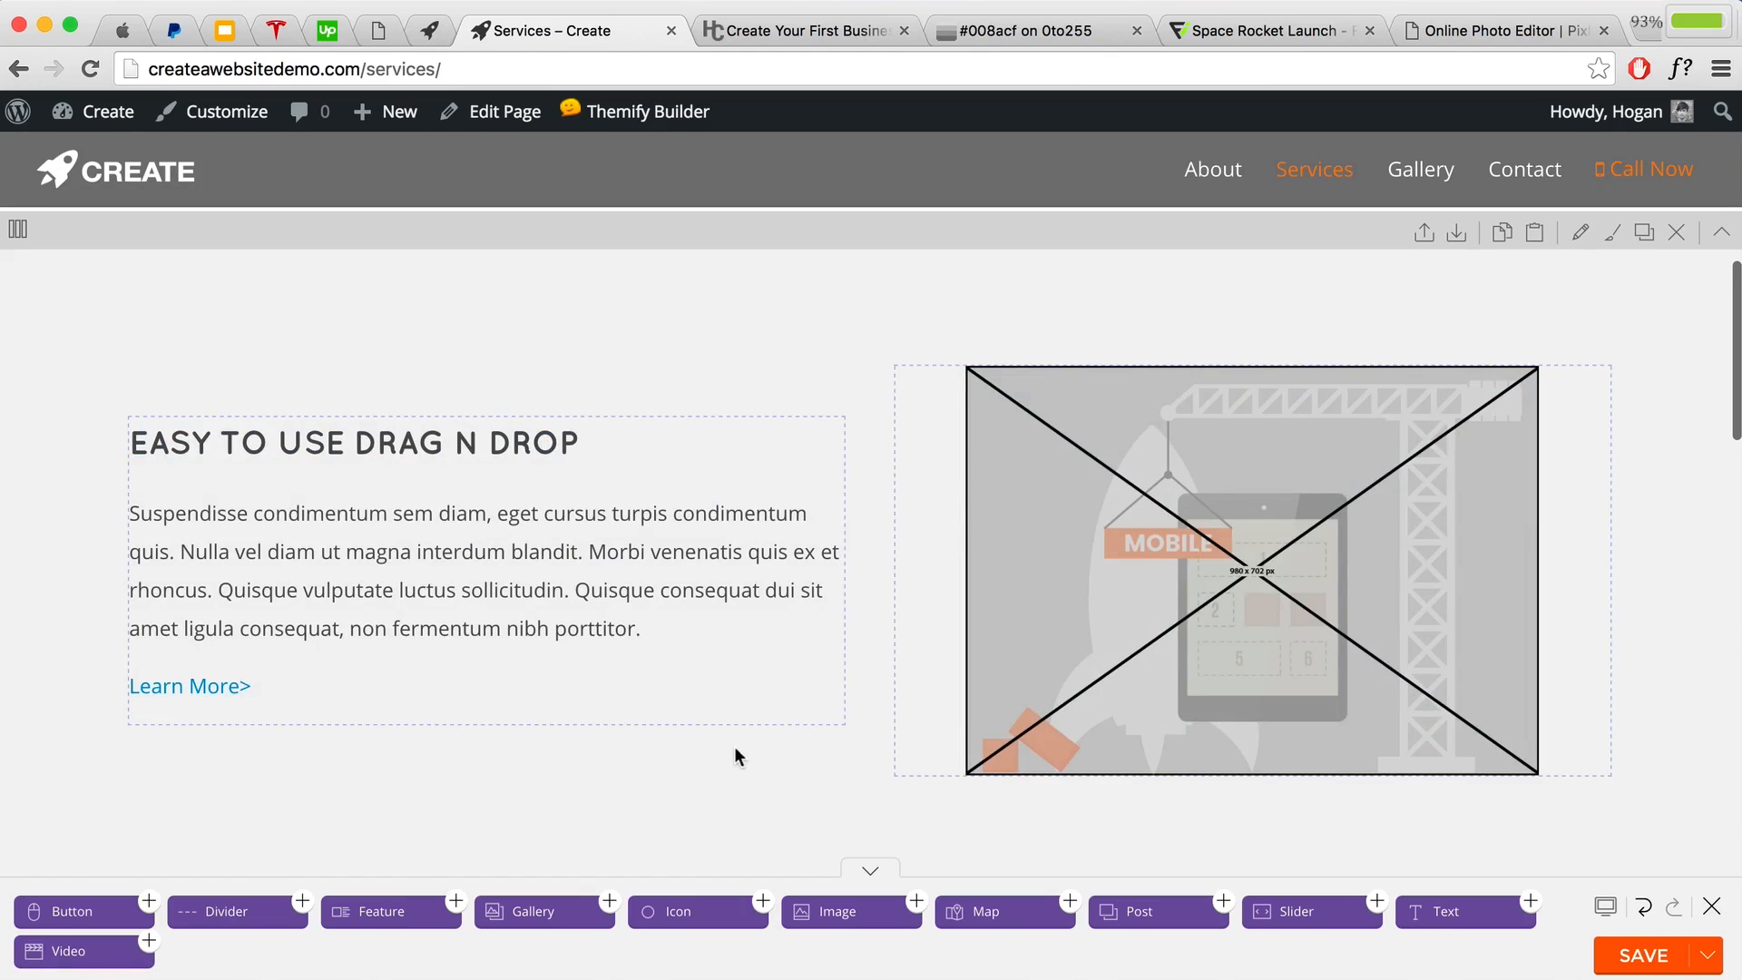
scroll(732, 745, up, 10)
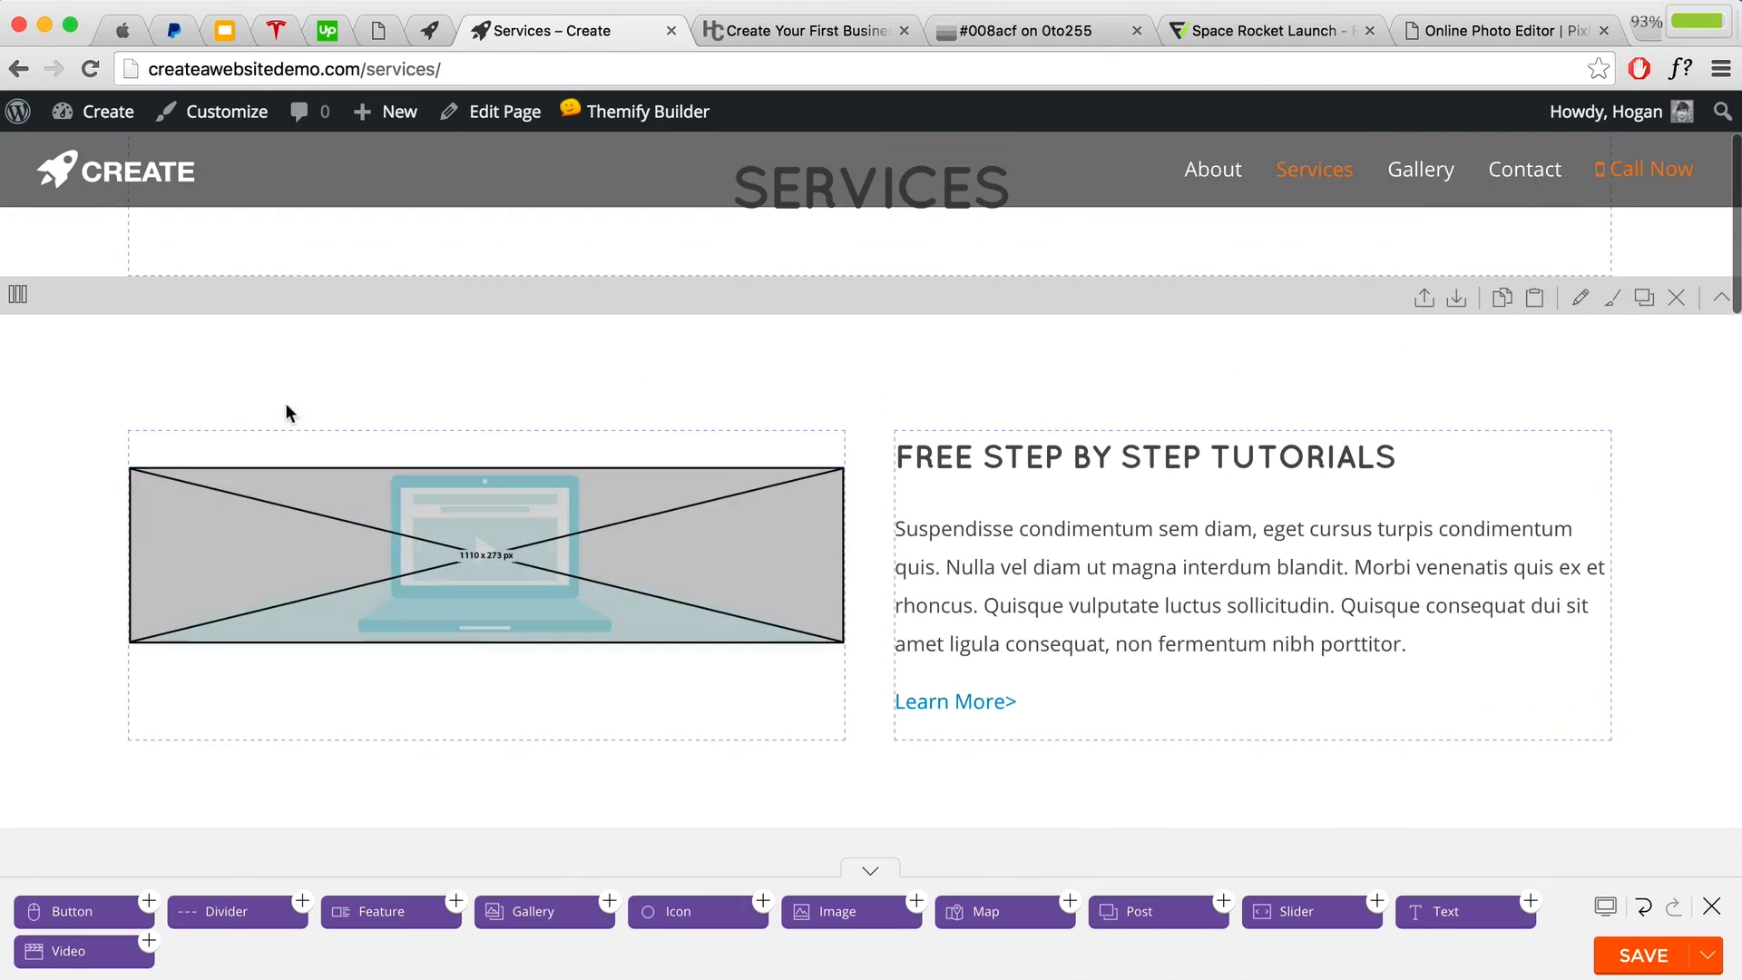
scroll(253, 377, up, 2)
mouse_move(14, 348)
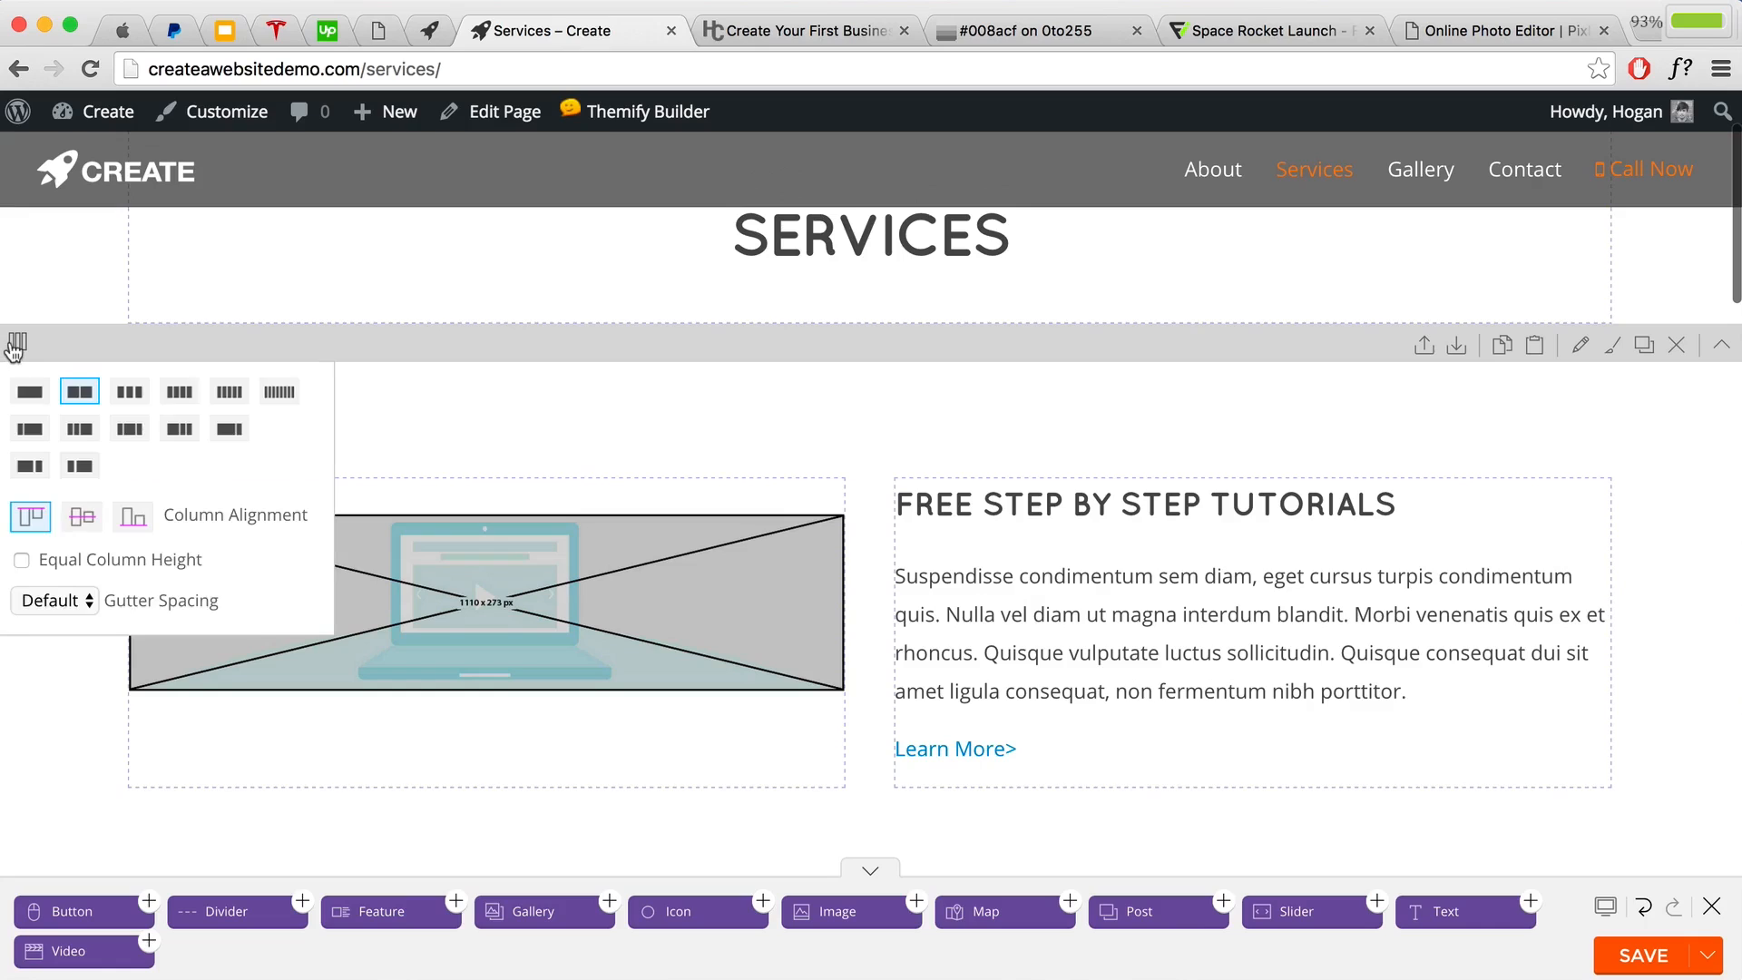
click(83, 518)
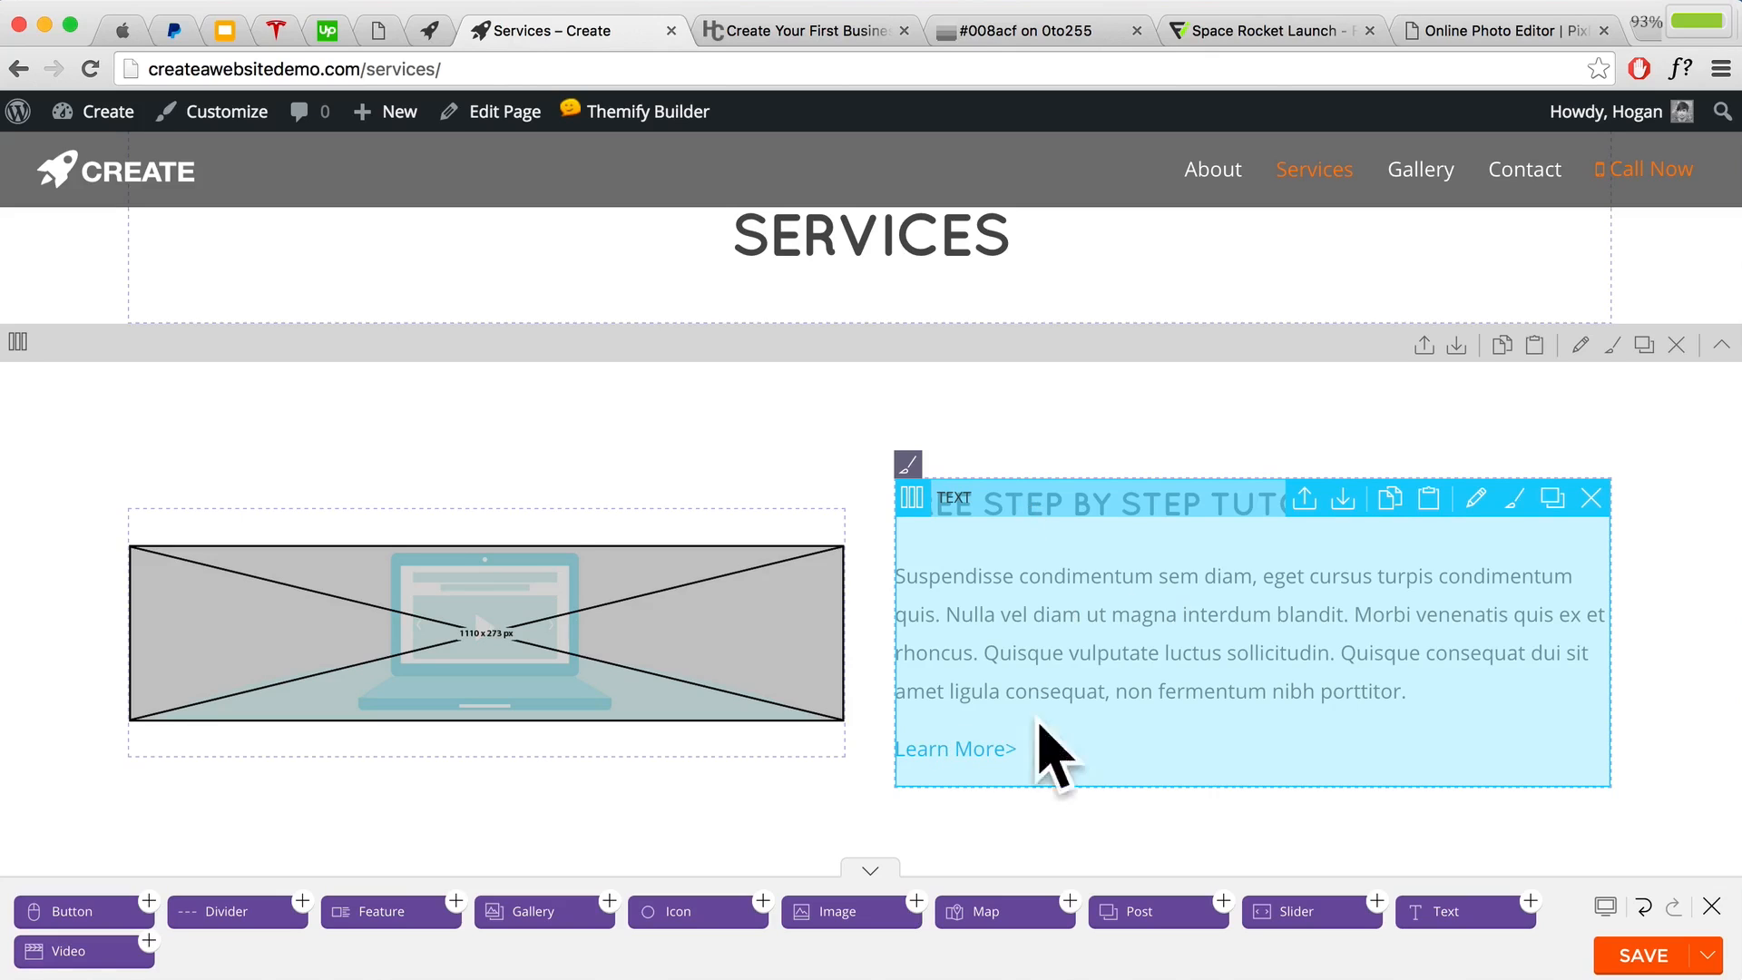
Step: Check the orange Ready to Get Started? row's f18425 background styling and save its options
scroll(1111, 649, down, 2)
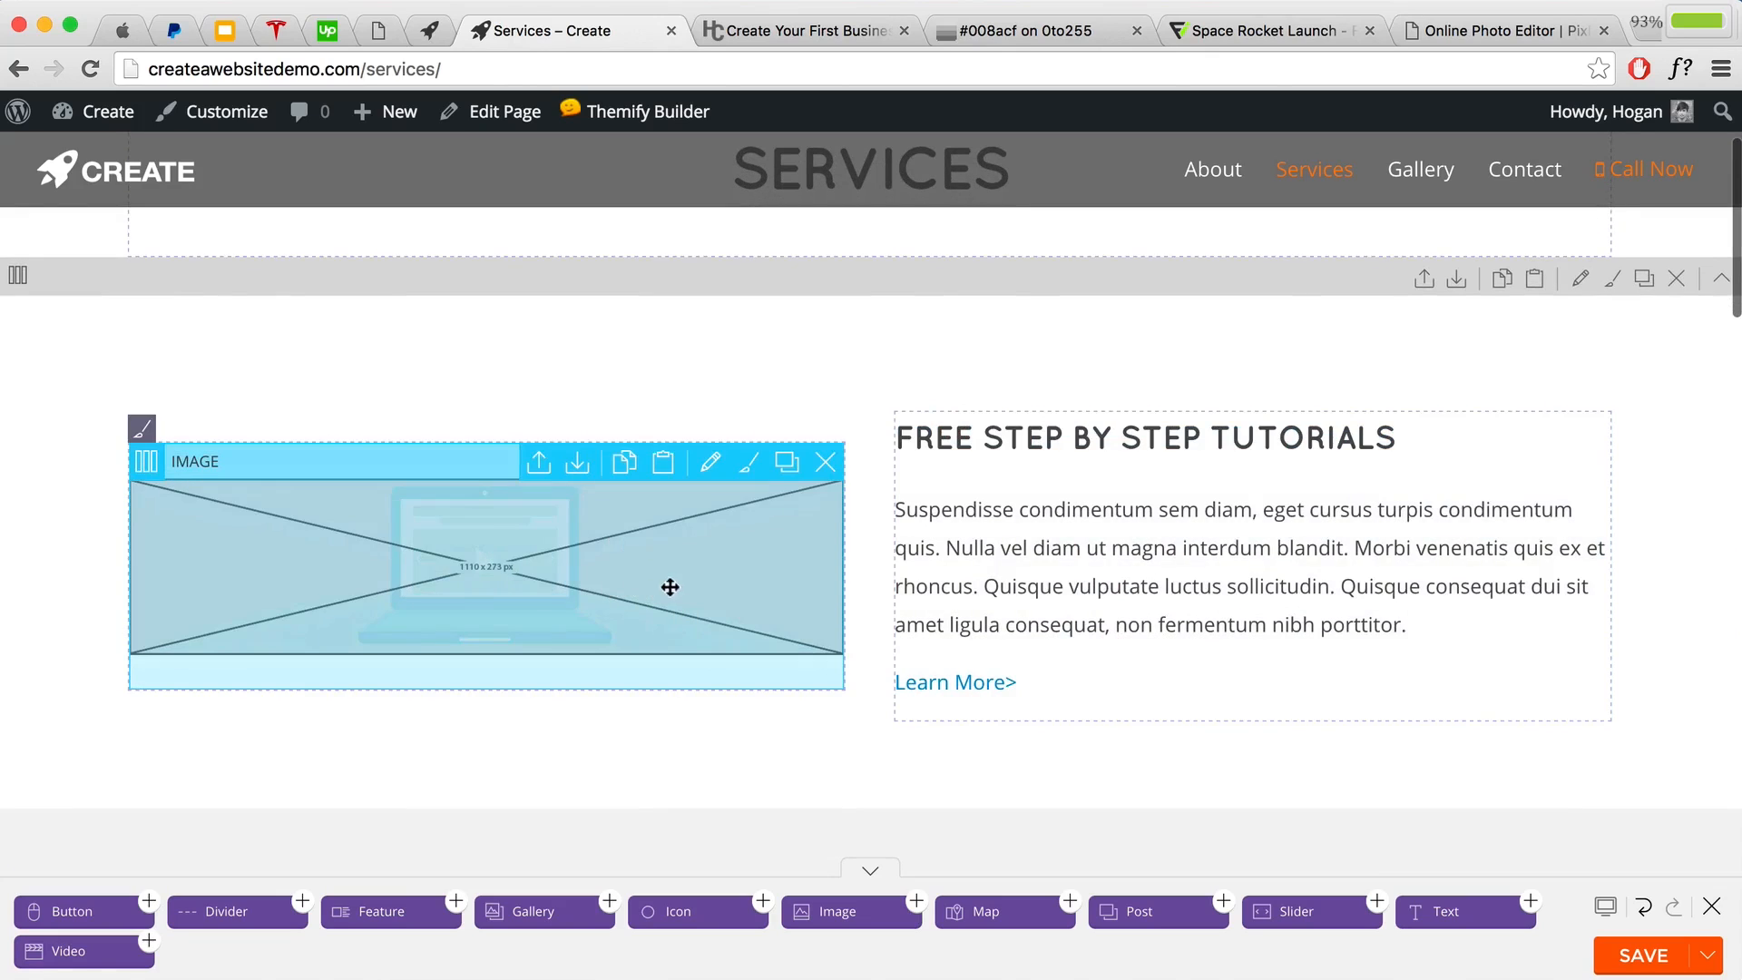
scroll(813, 595, down, 20)
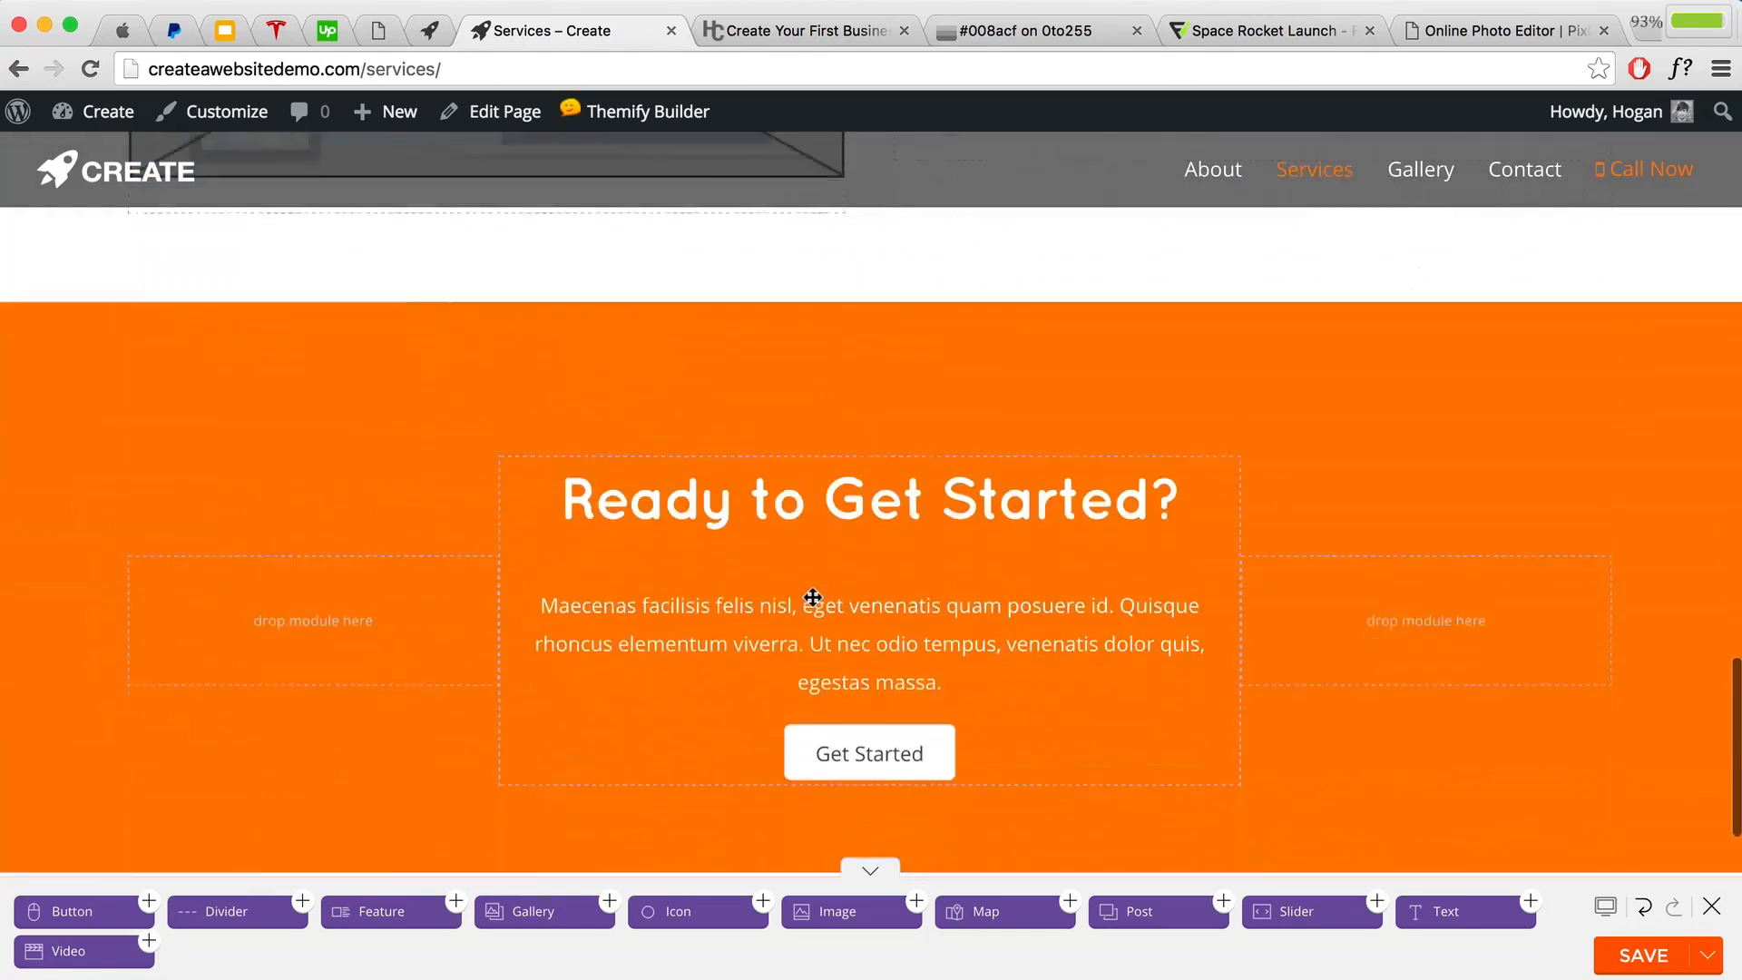
scroll(813, 595, down, 3)
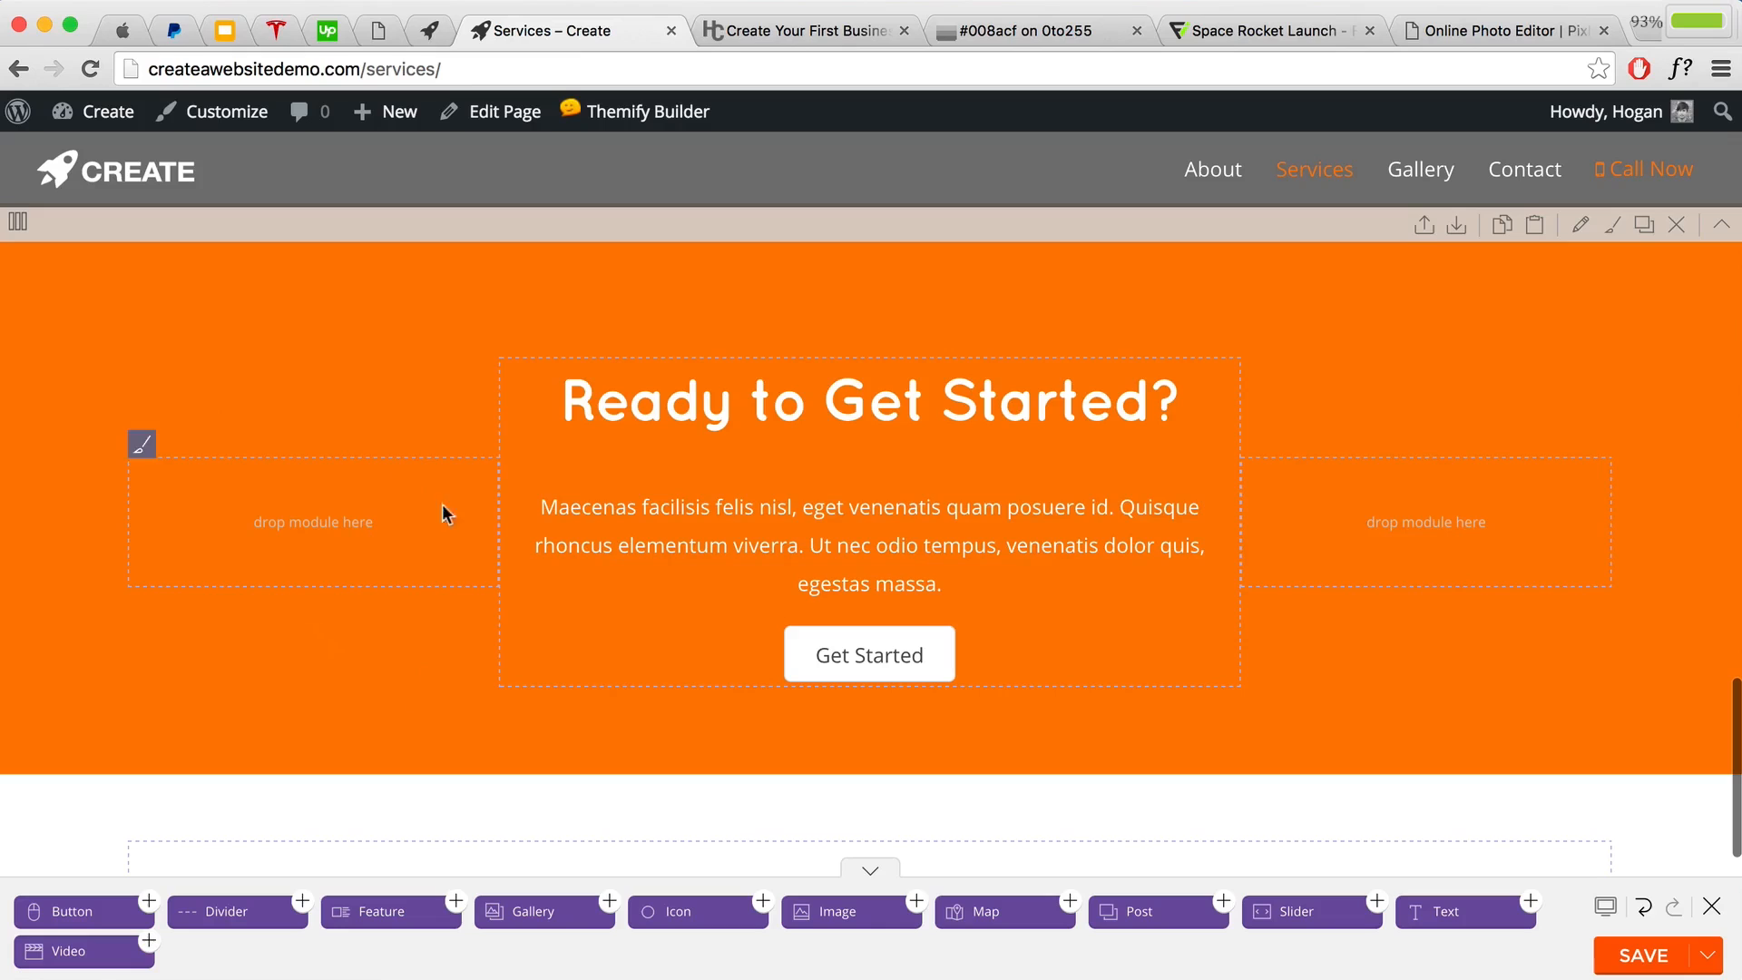
click(1580, 226)
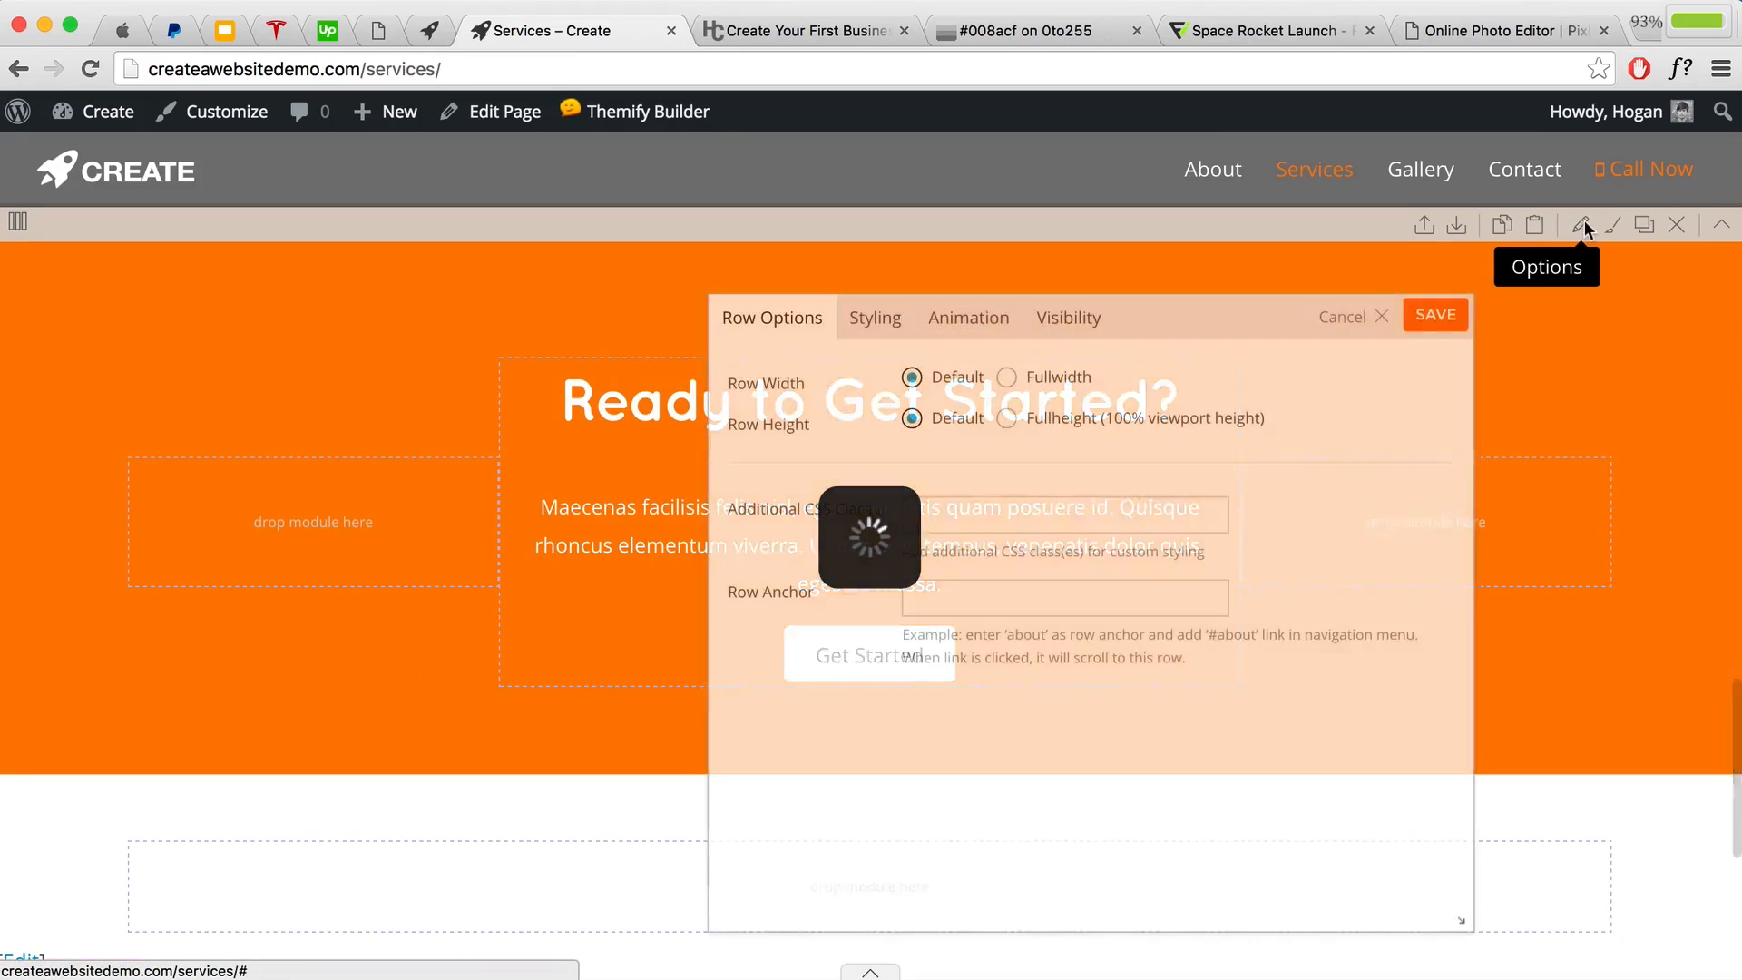
click(875, 320)
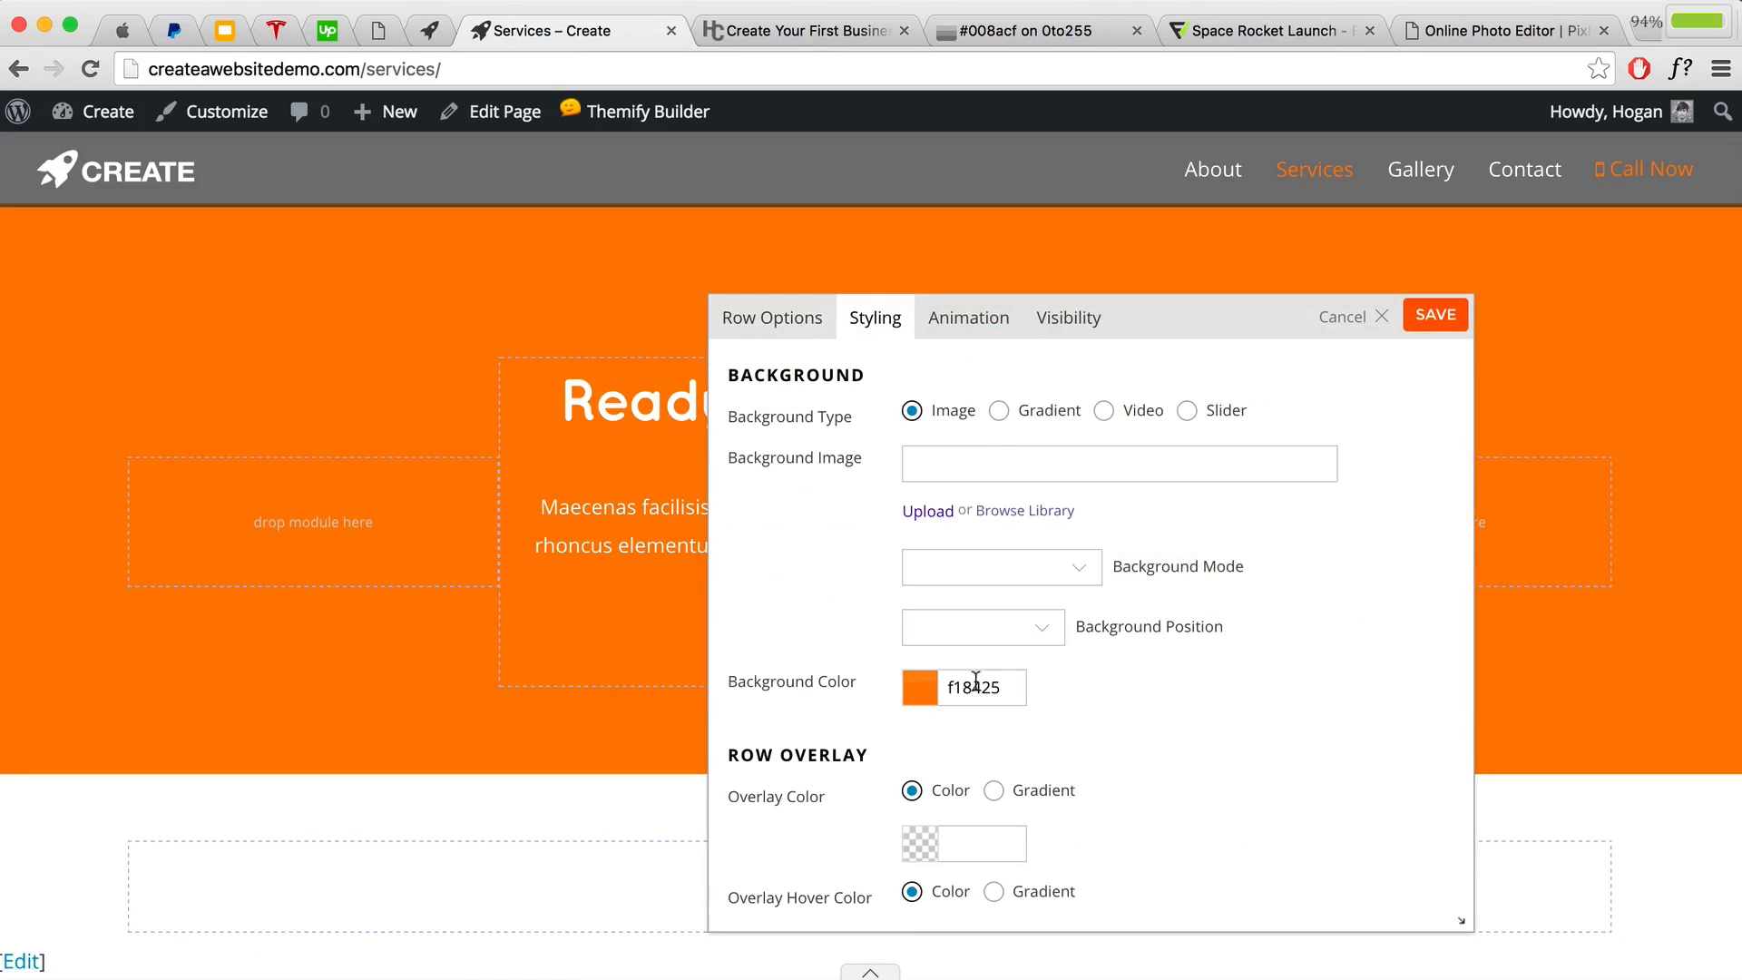
click(1435, 316)
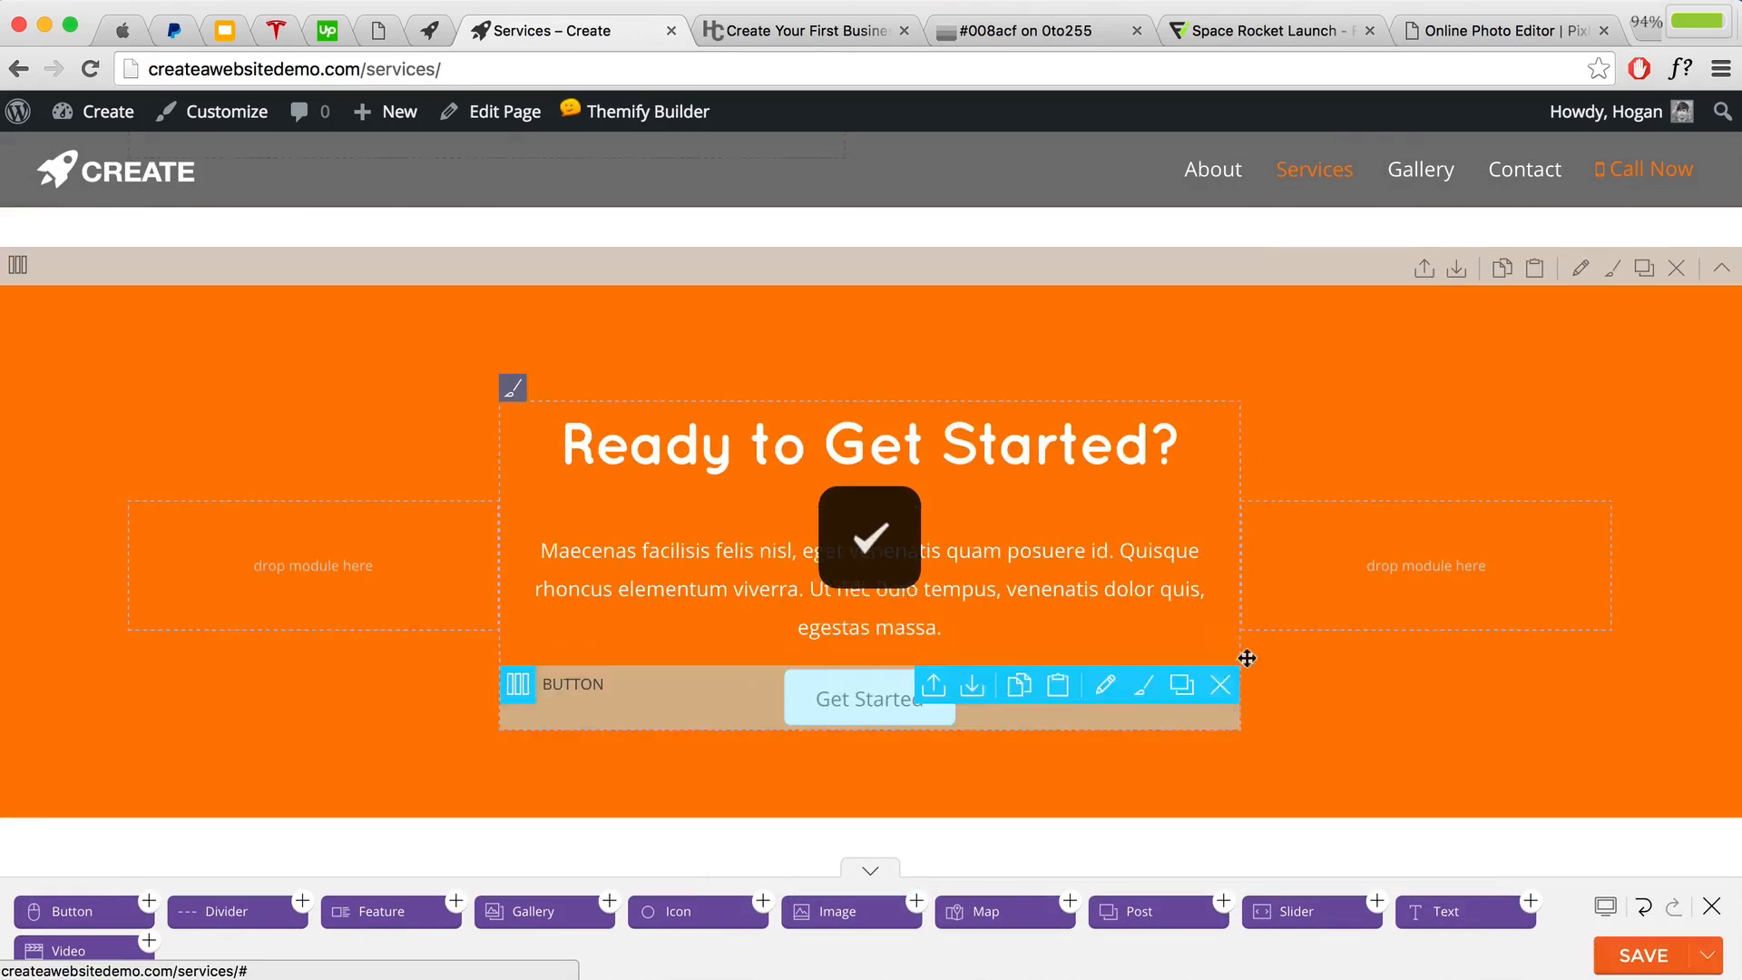
scroll(1303, 626, up, 10)
scroll(1302, 626, up, 10)
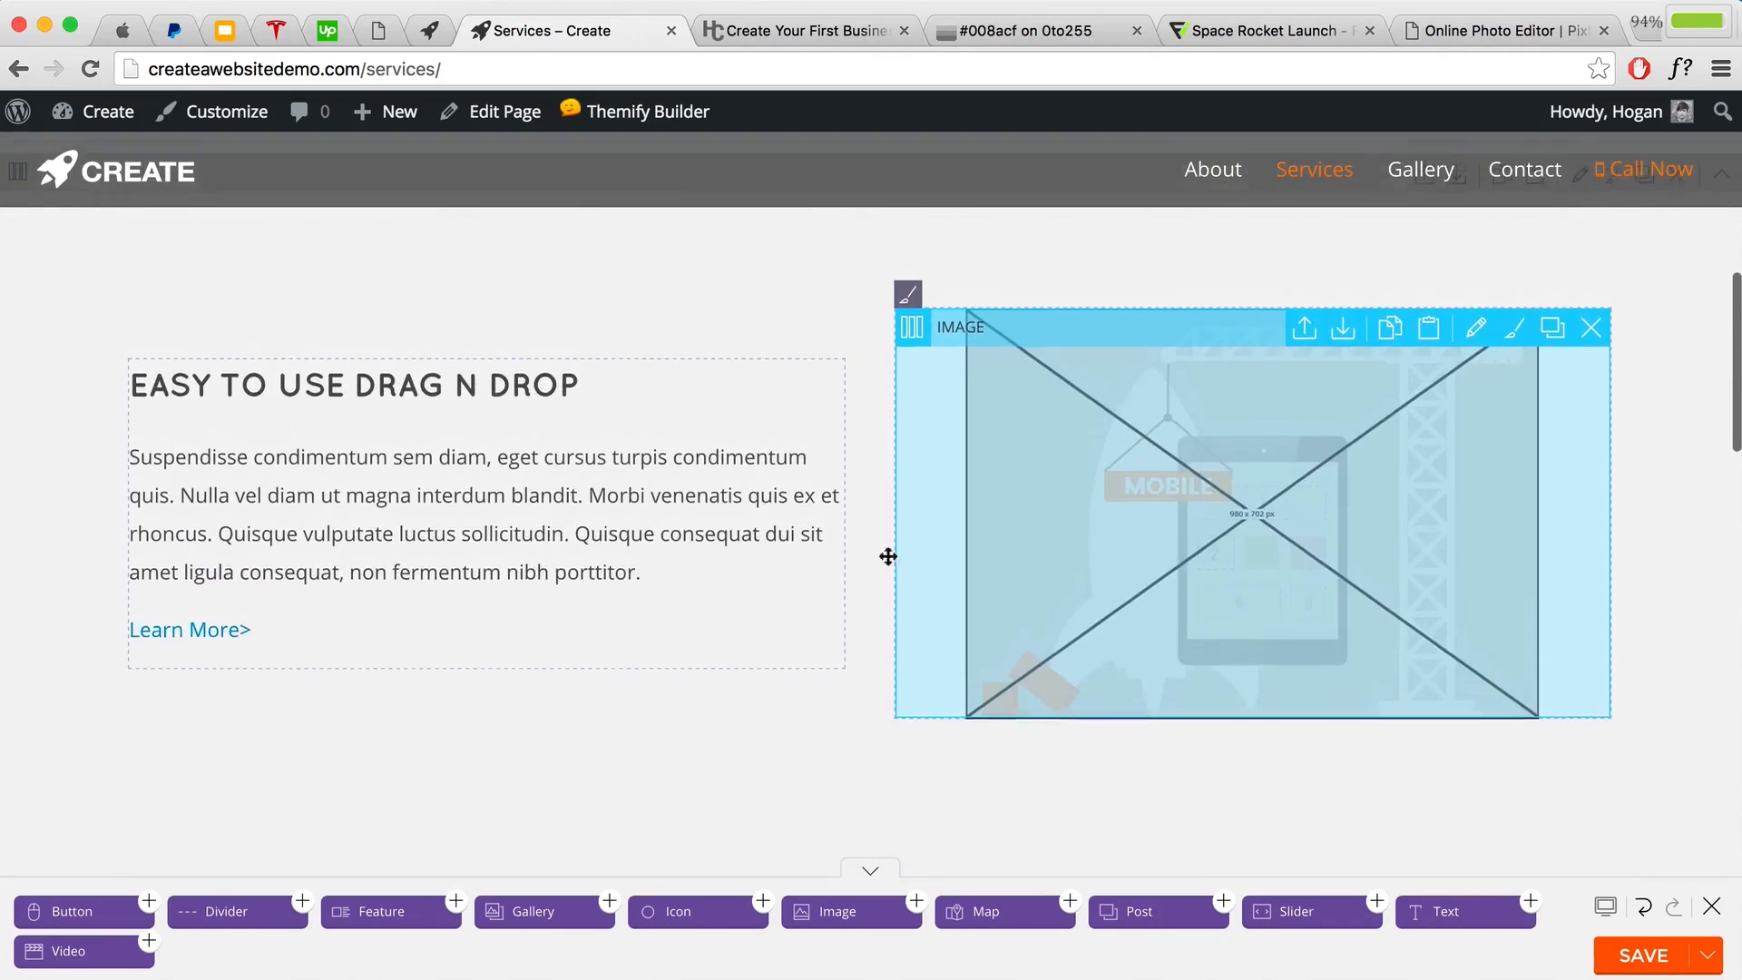
scroll(750, 420, up, 3)
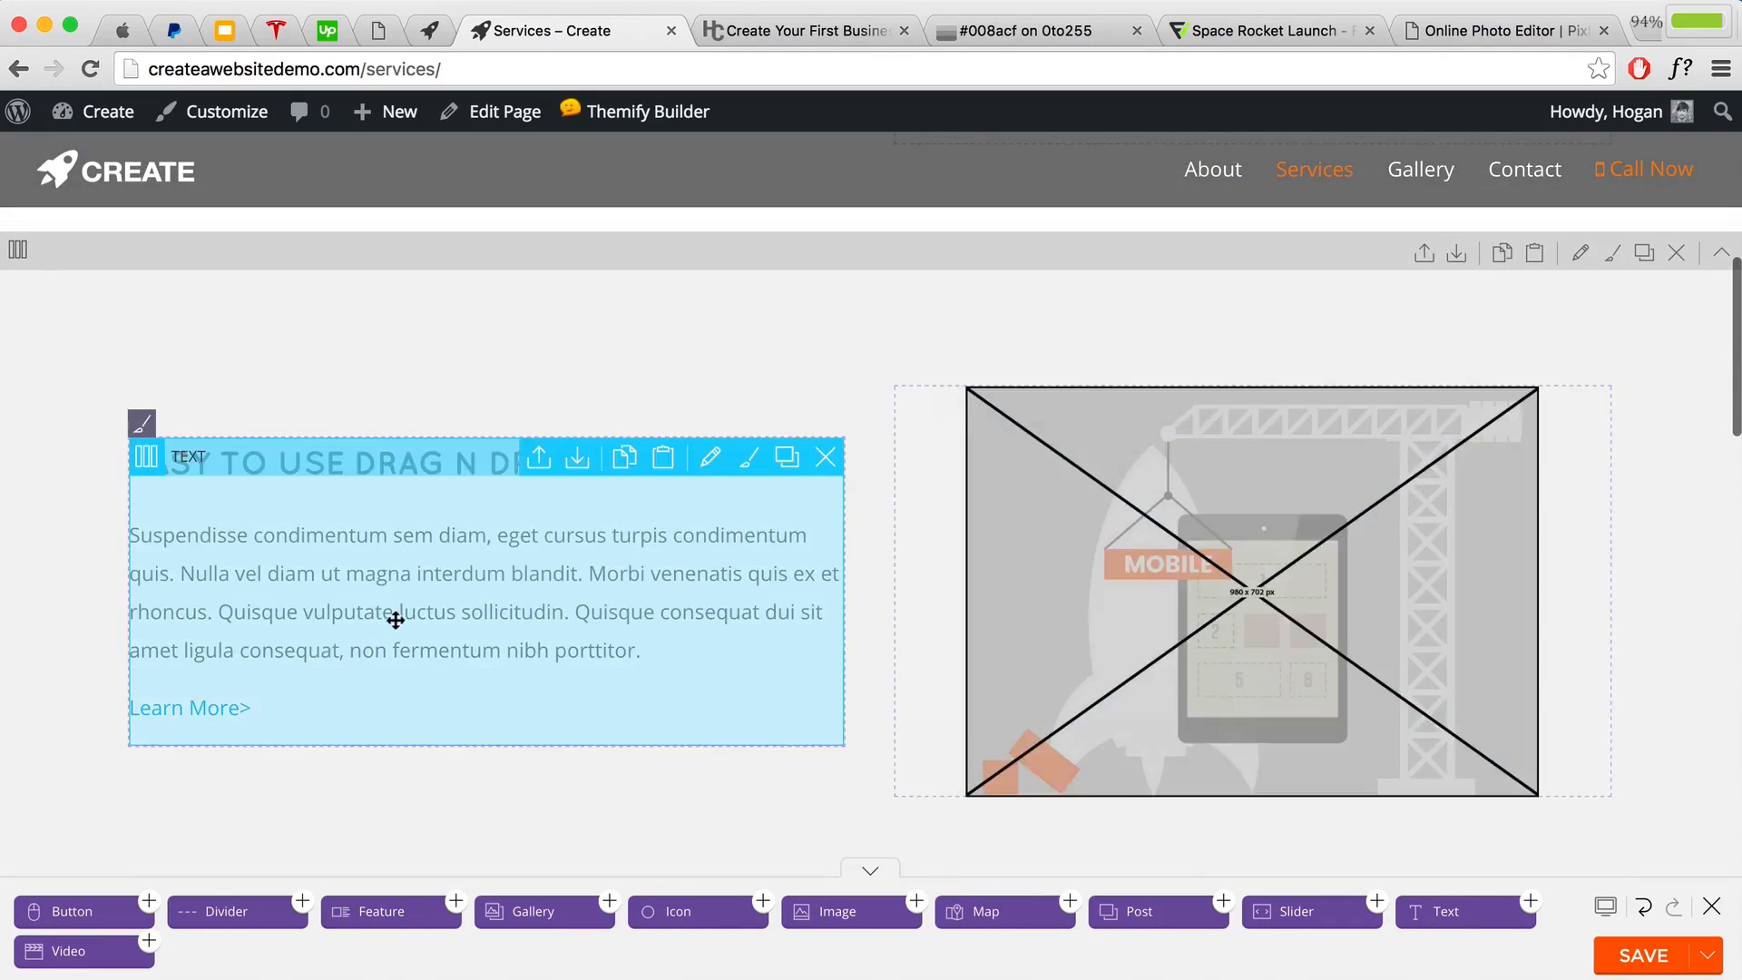
scroll(405, 618, down, 10)
scroll(405, 618, up, 5)
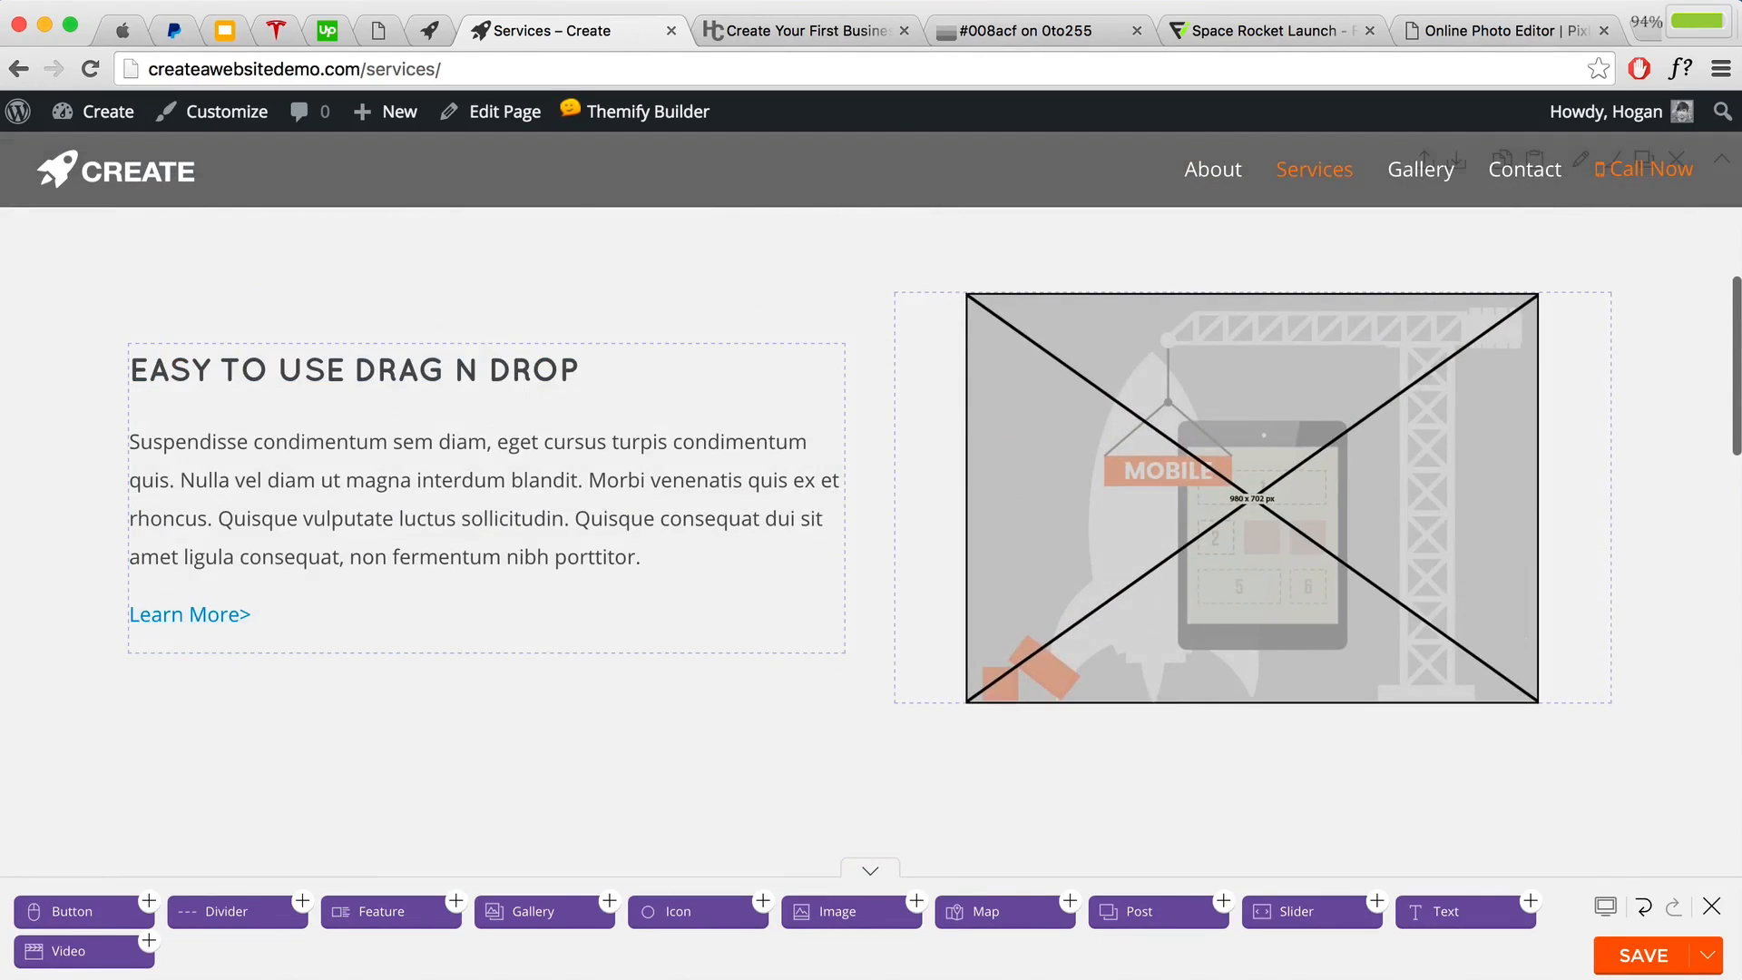
Step: Shrink the browser to a 400 px phone width and scroll through the stacked layout
drag(1739, 653, 508, 621)
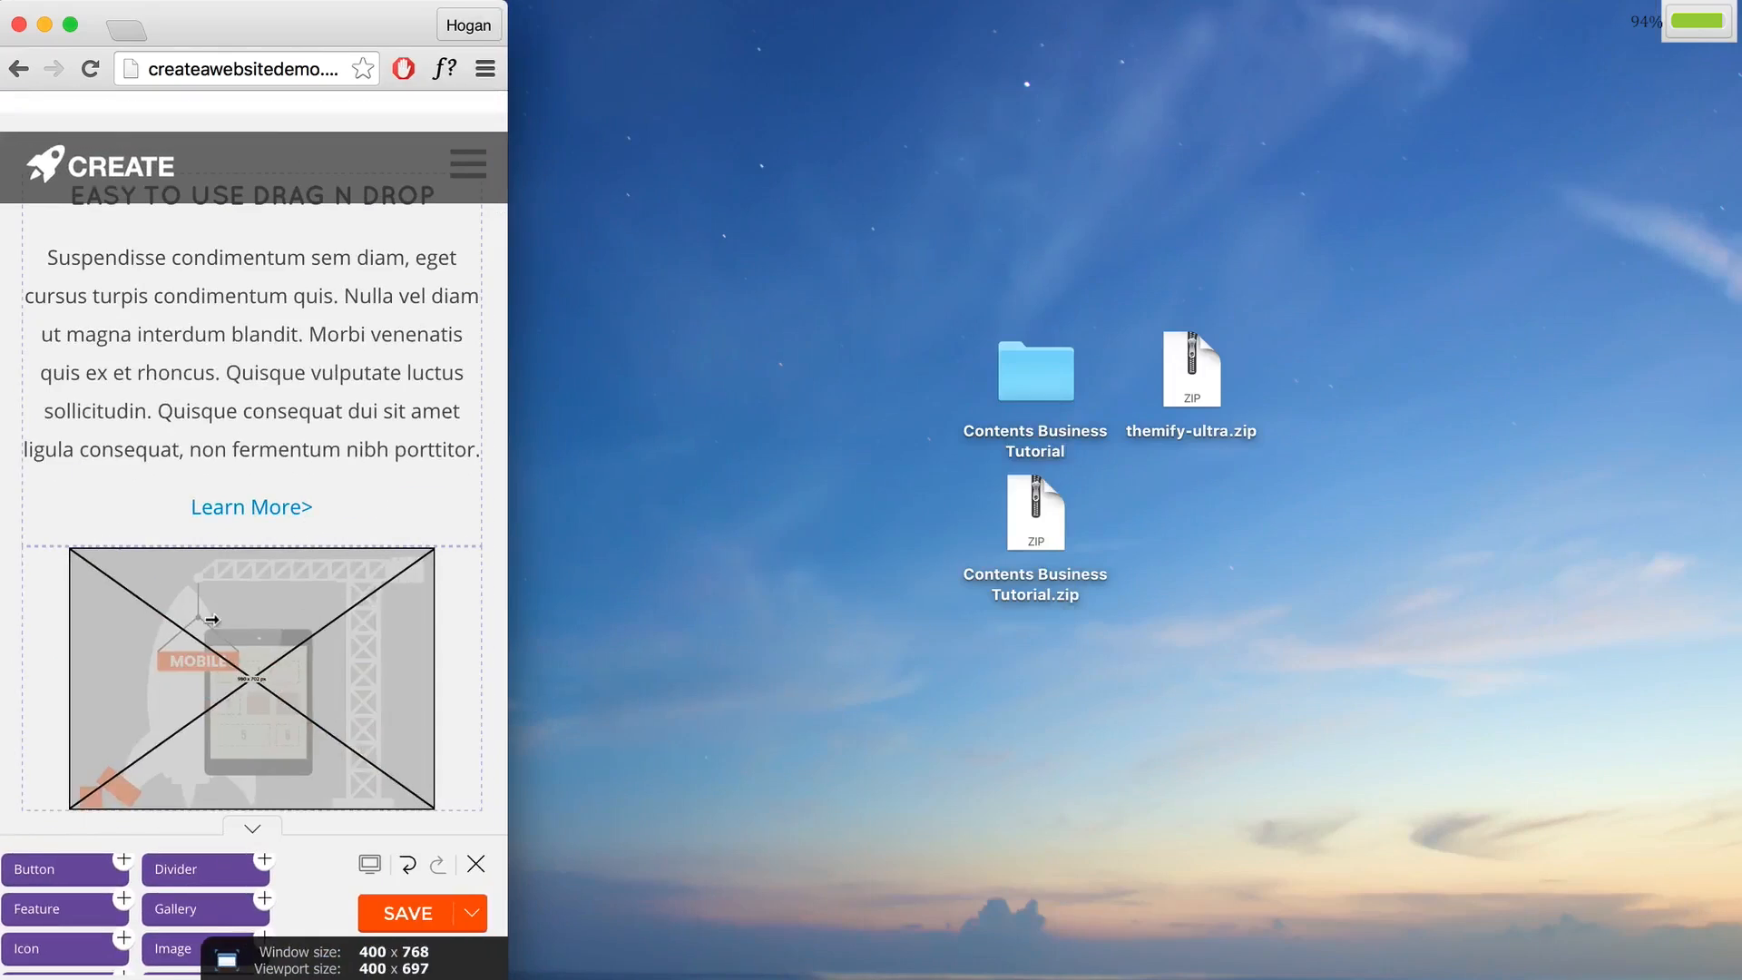
scroll(211, 625, up, 6)
scroll(225, 604, down, 2)
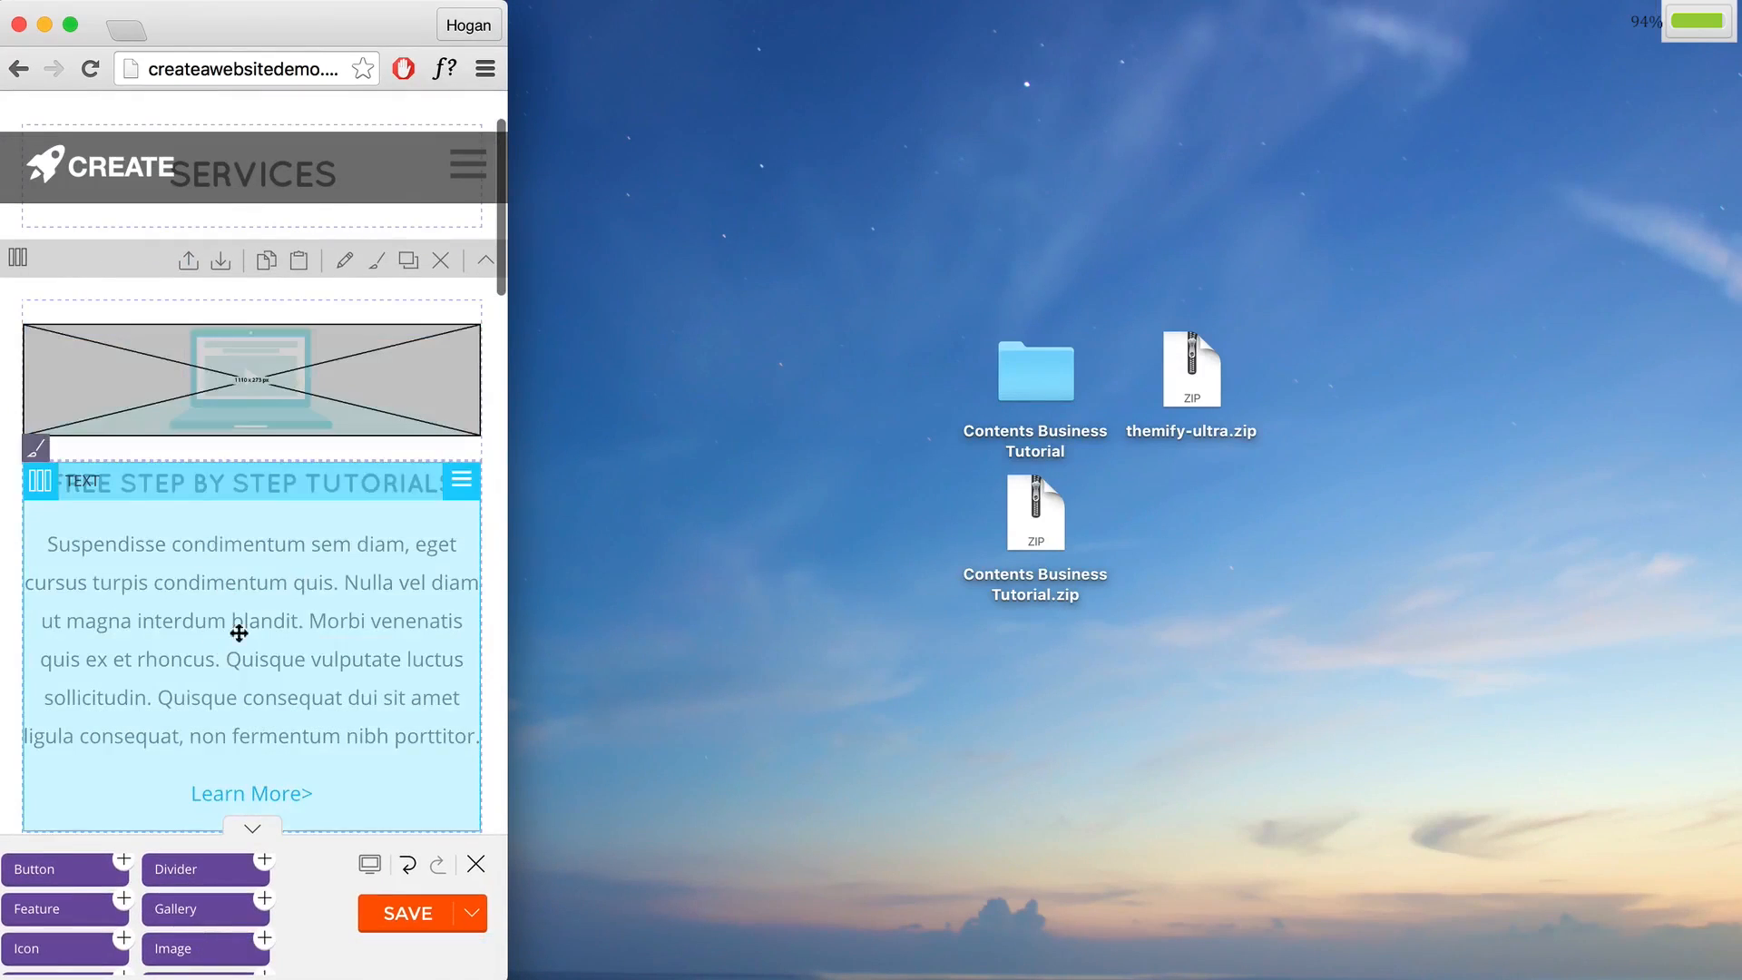
scroll(248, 578, down, 6)
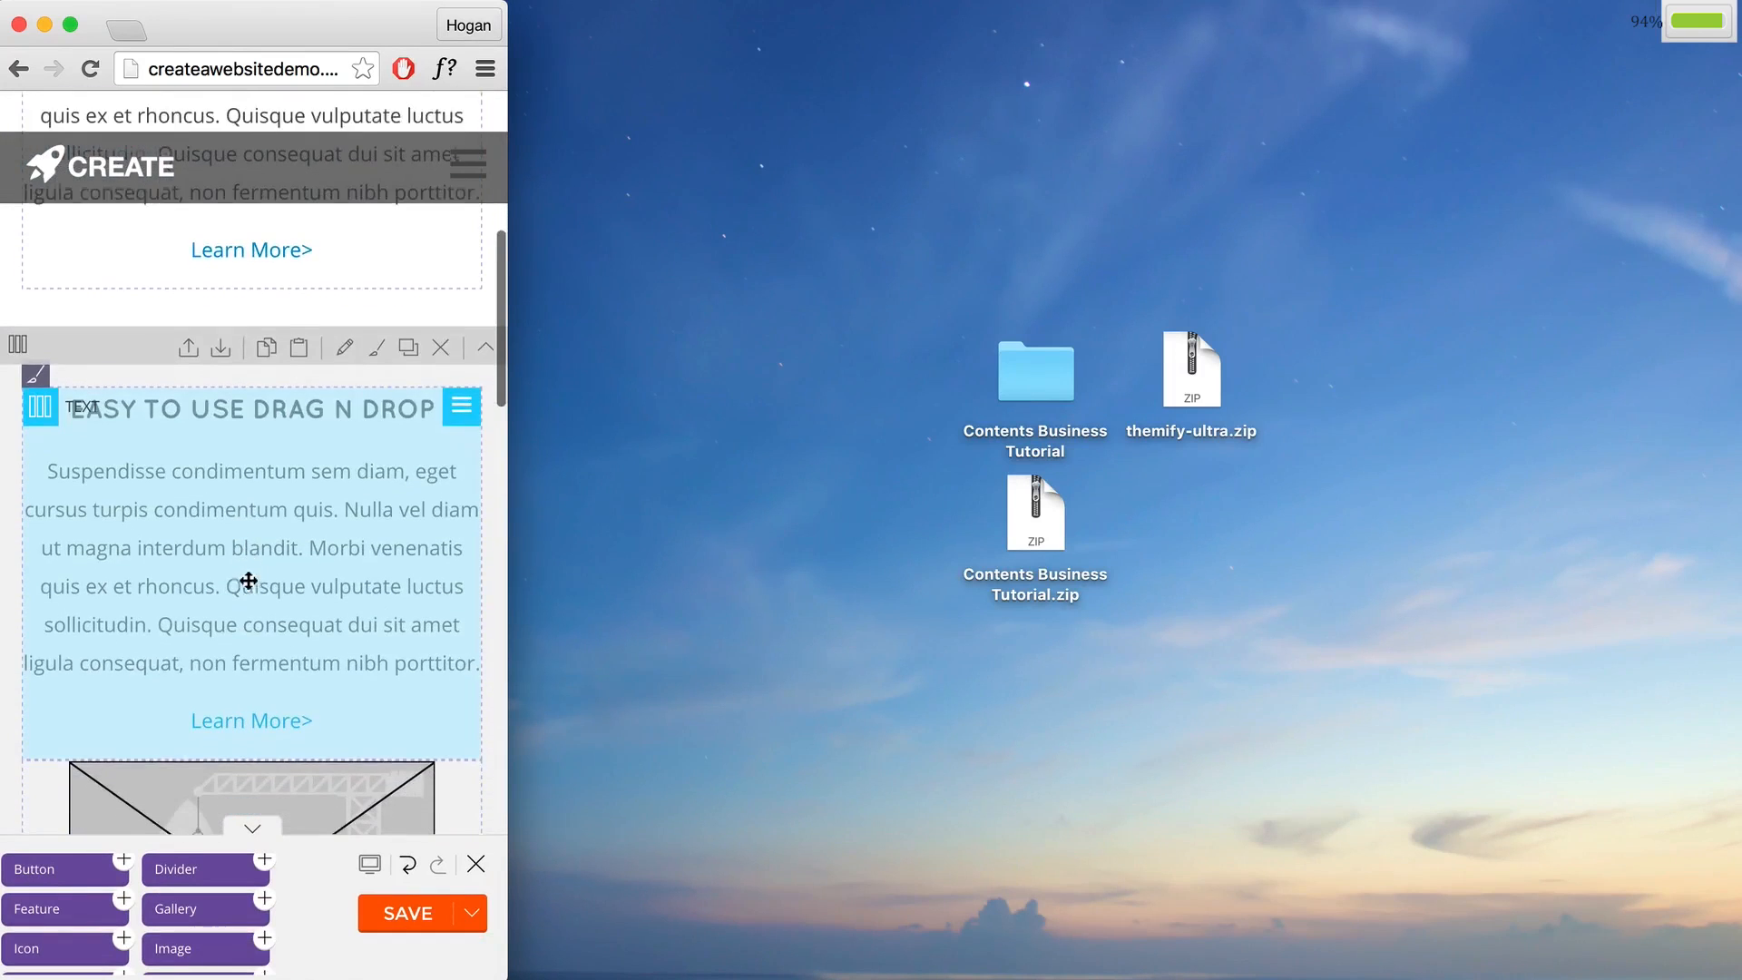
scroll(173, 447, down, 1)
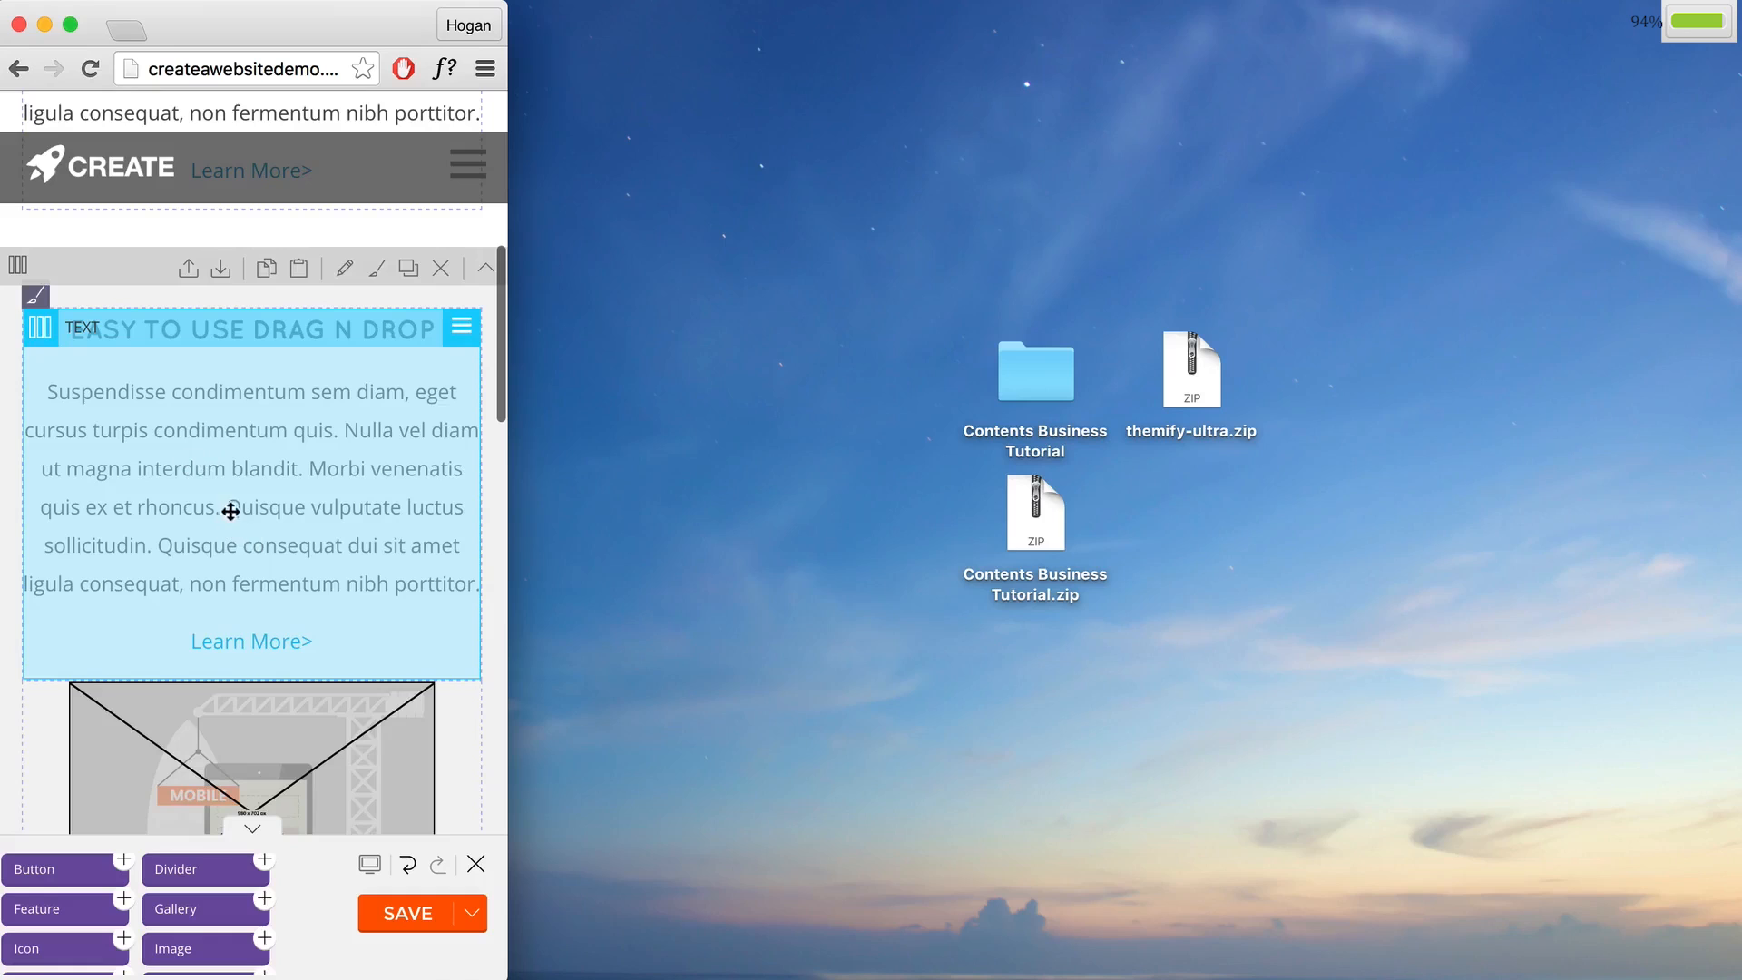
scroll(231, 510, down, 2)
scroll(247, 606, down, 5)
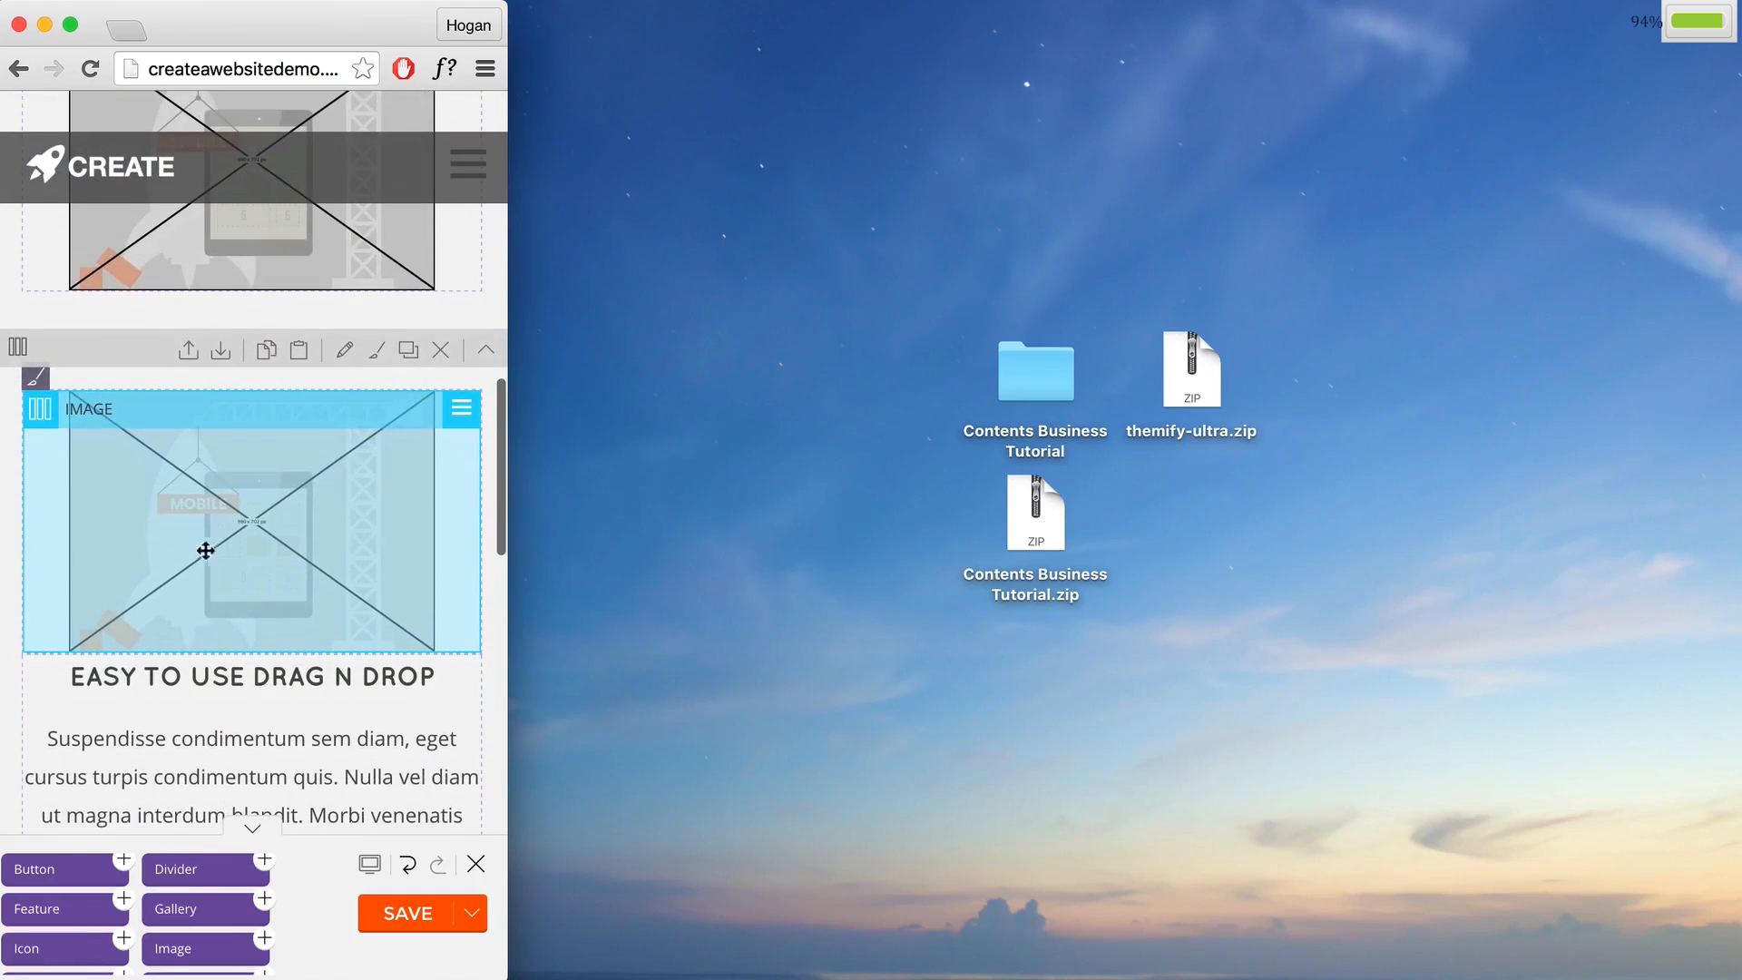
scroll(247, 583, down, 8)
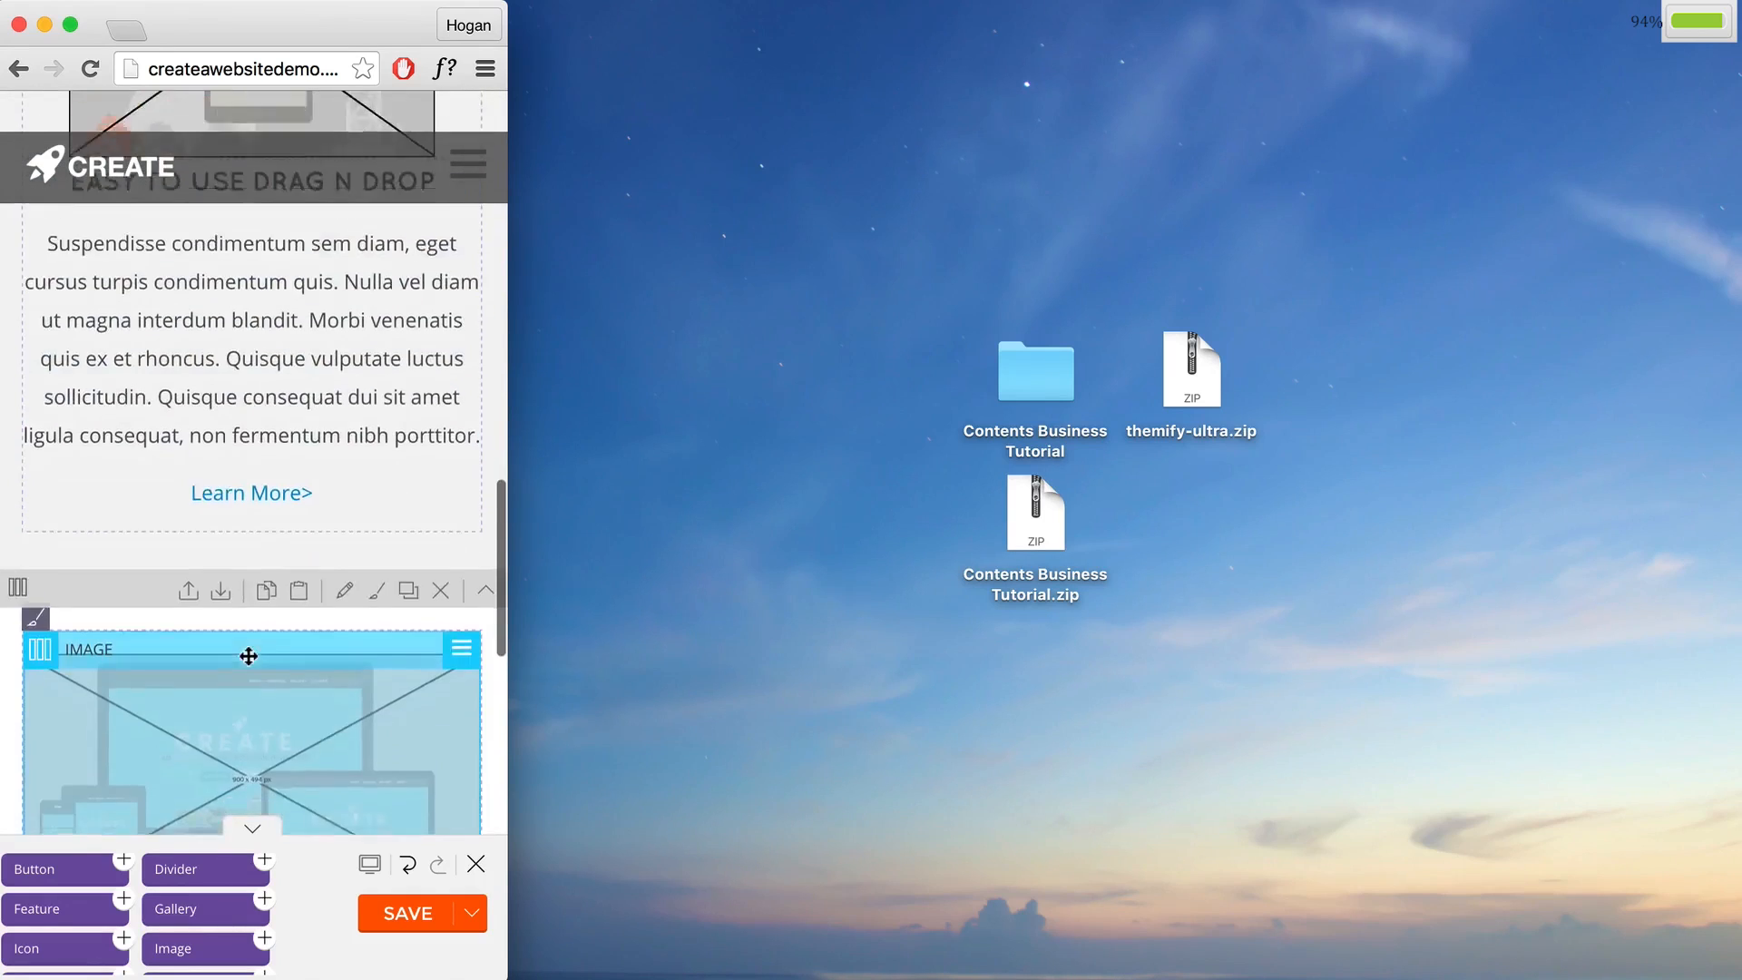
scroll(243, 650, down, 4)
scroll(234, 645, down, 8)
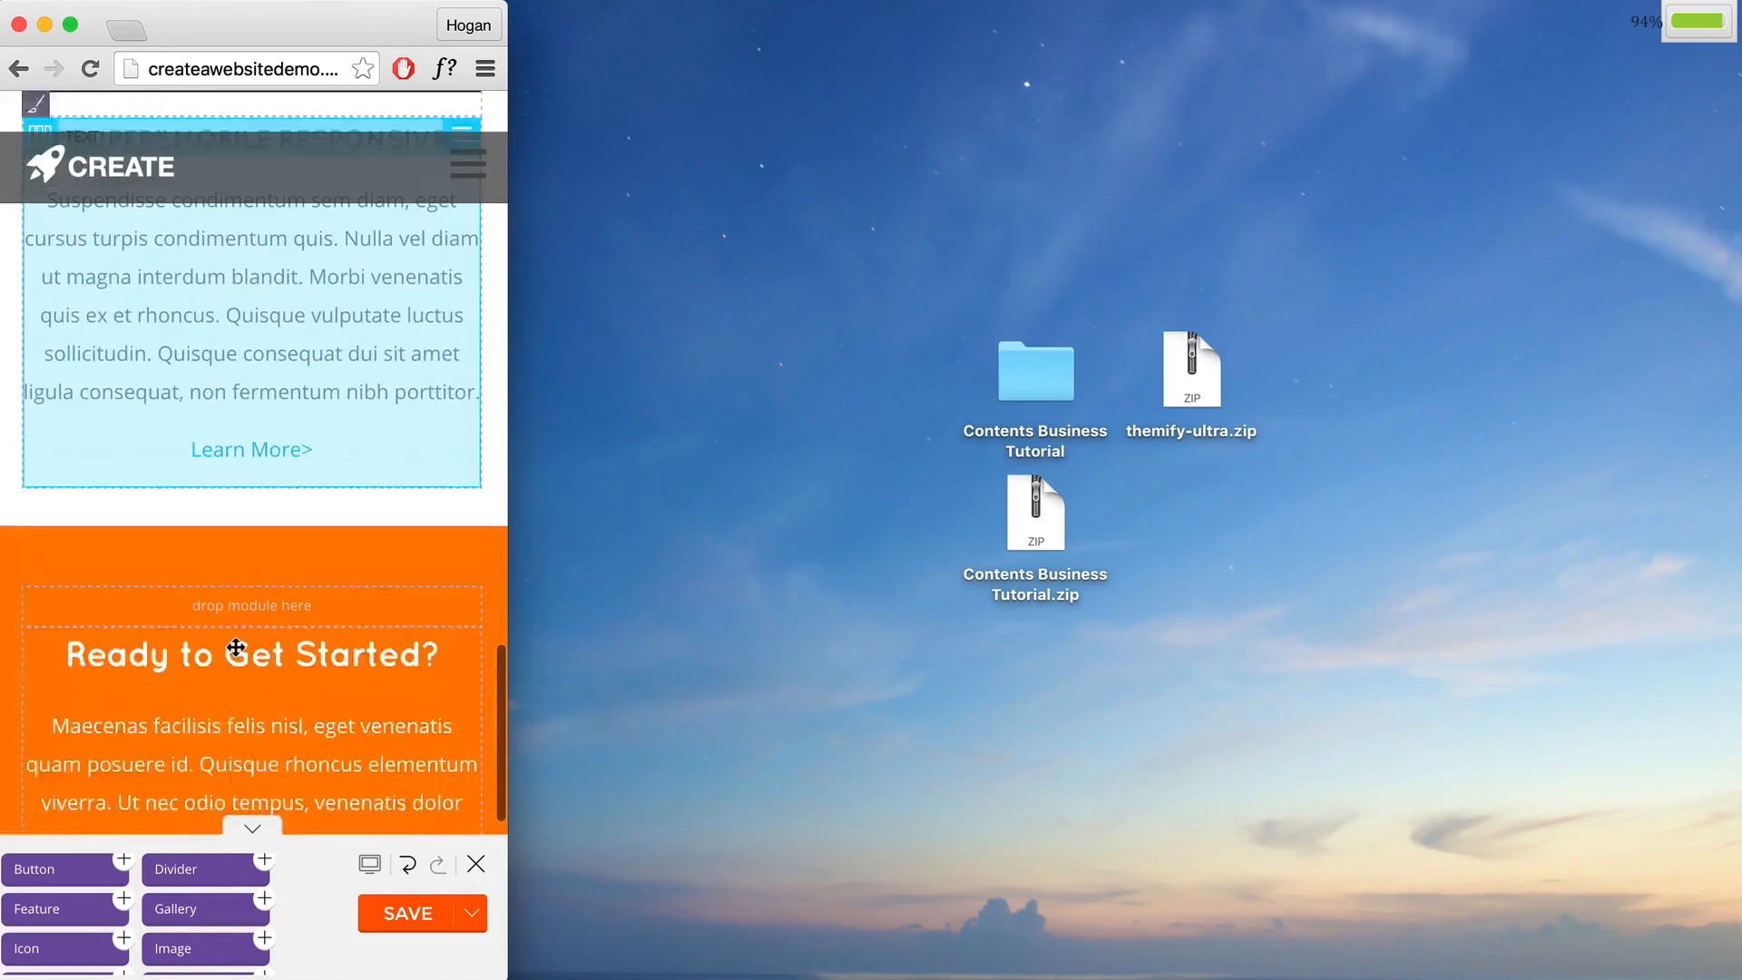
Step: Finish checking the mobile layout, save it, and leave the builder for the live page
scroll(259, 644, up, 16)
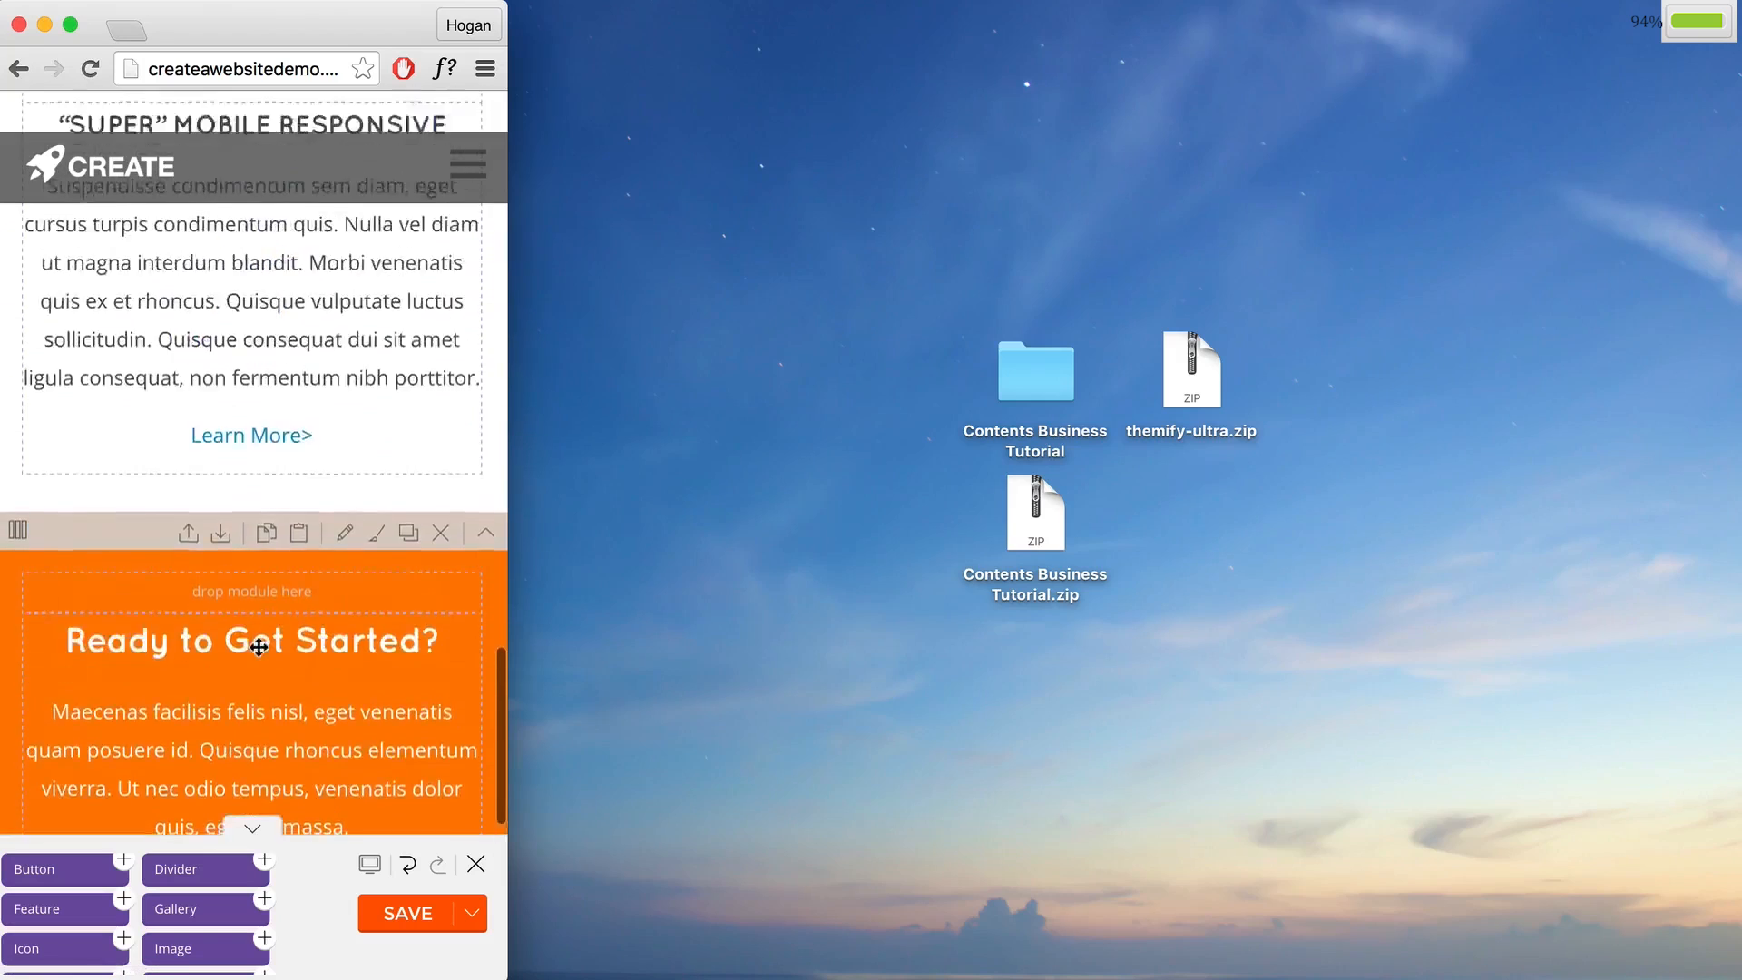
scroll(258, 645, down, 8)
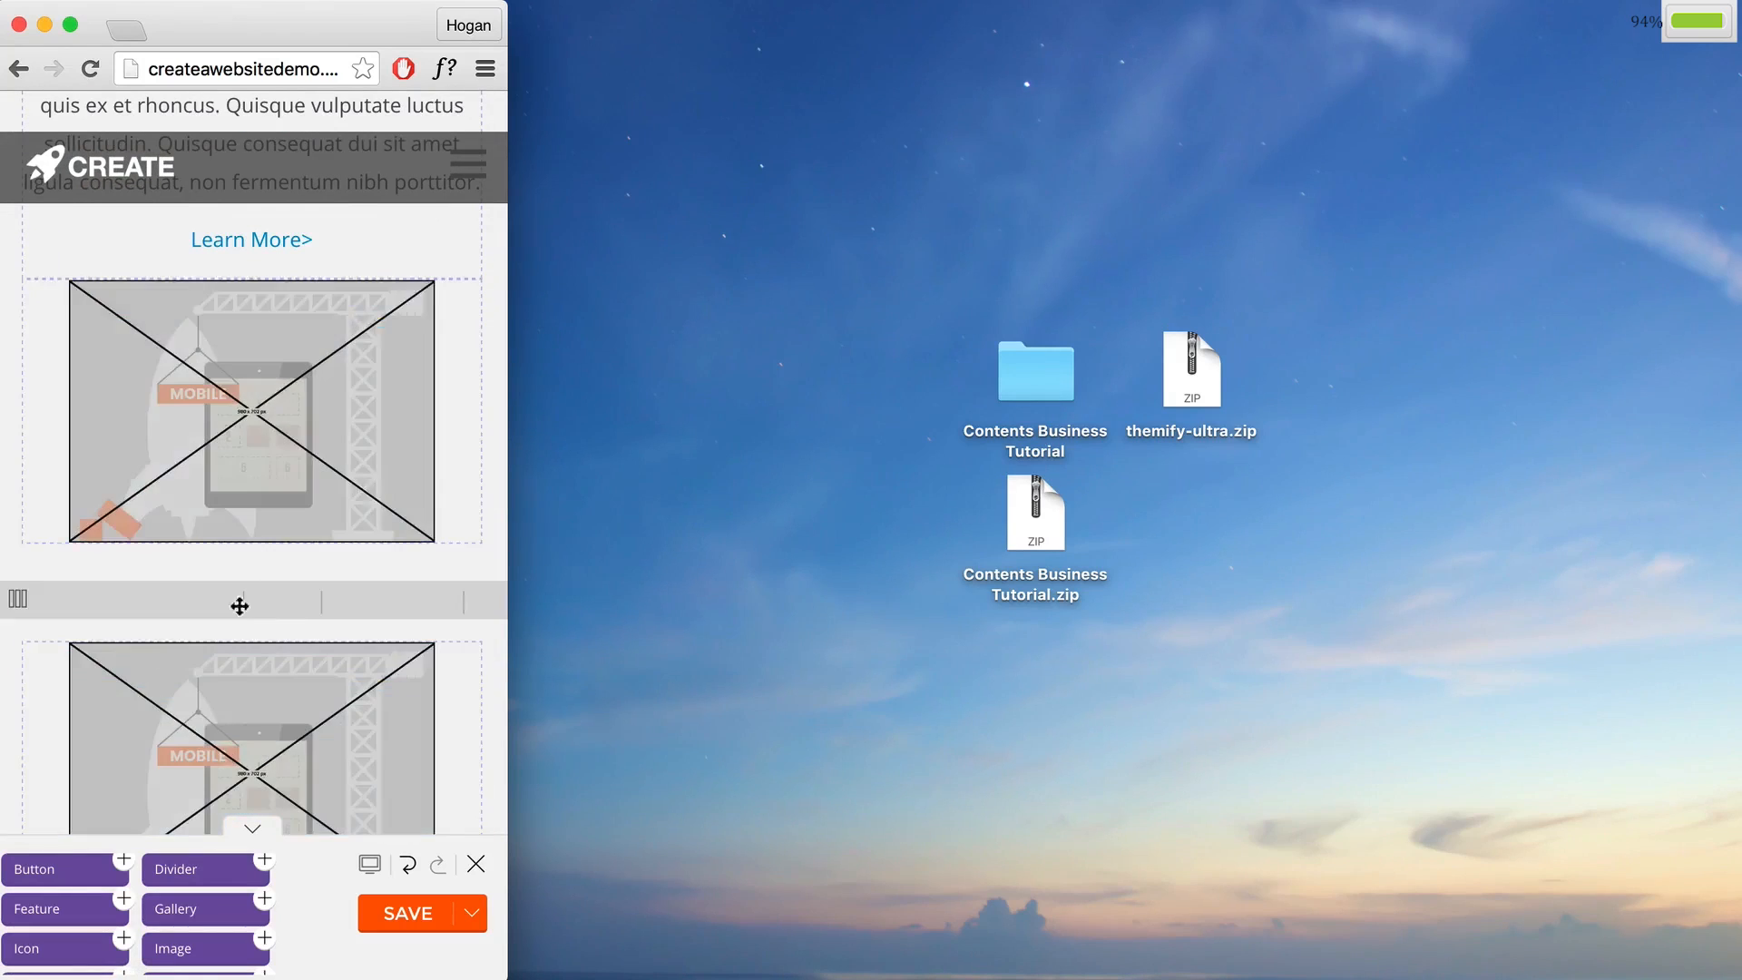
scroll(229, 669, down, 3)
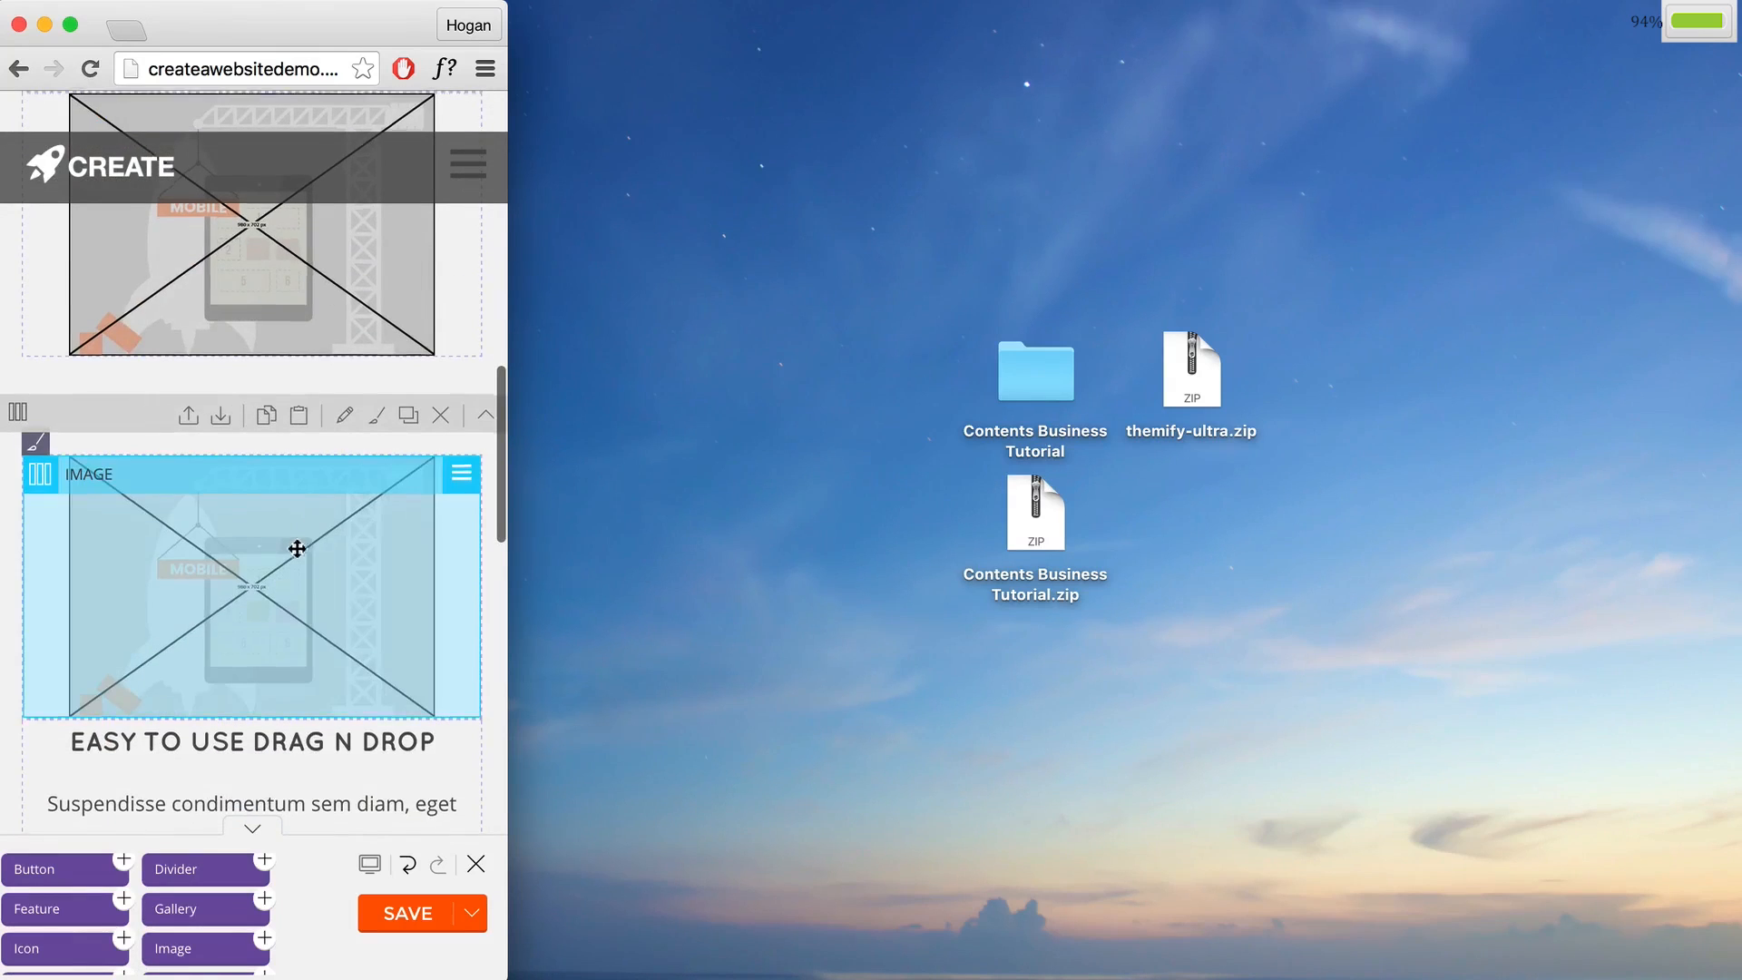
scroll(296, 544, down, 4)
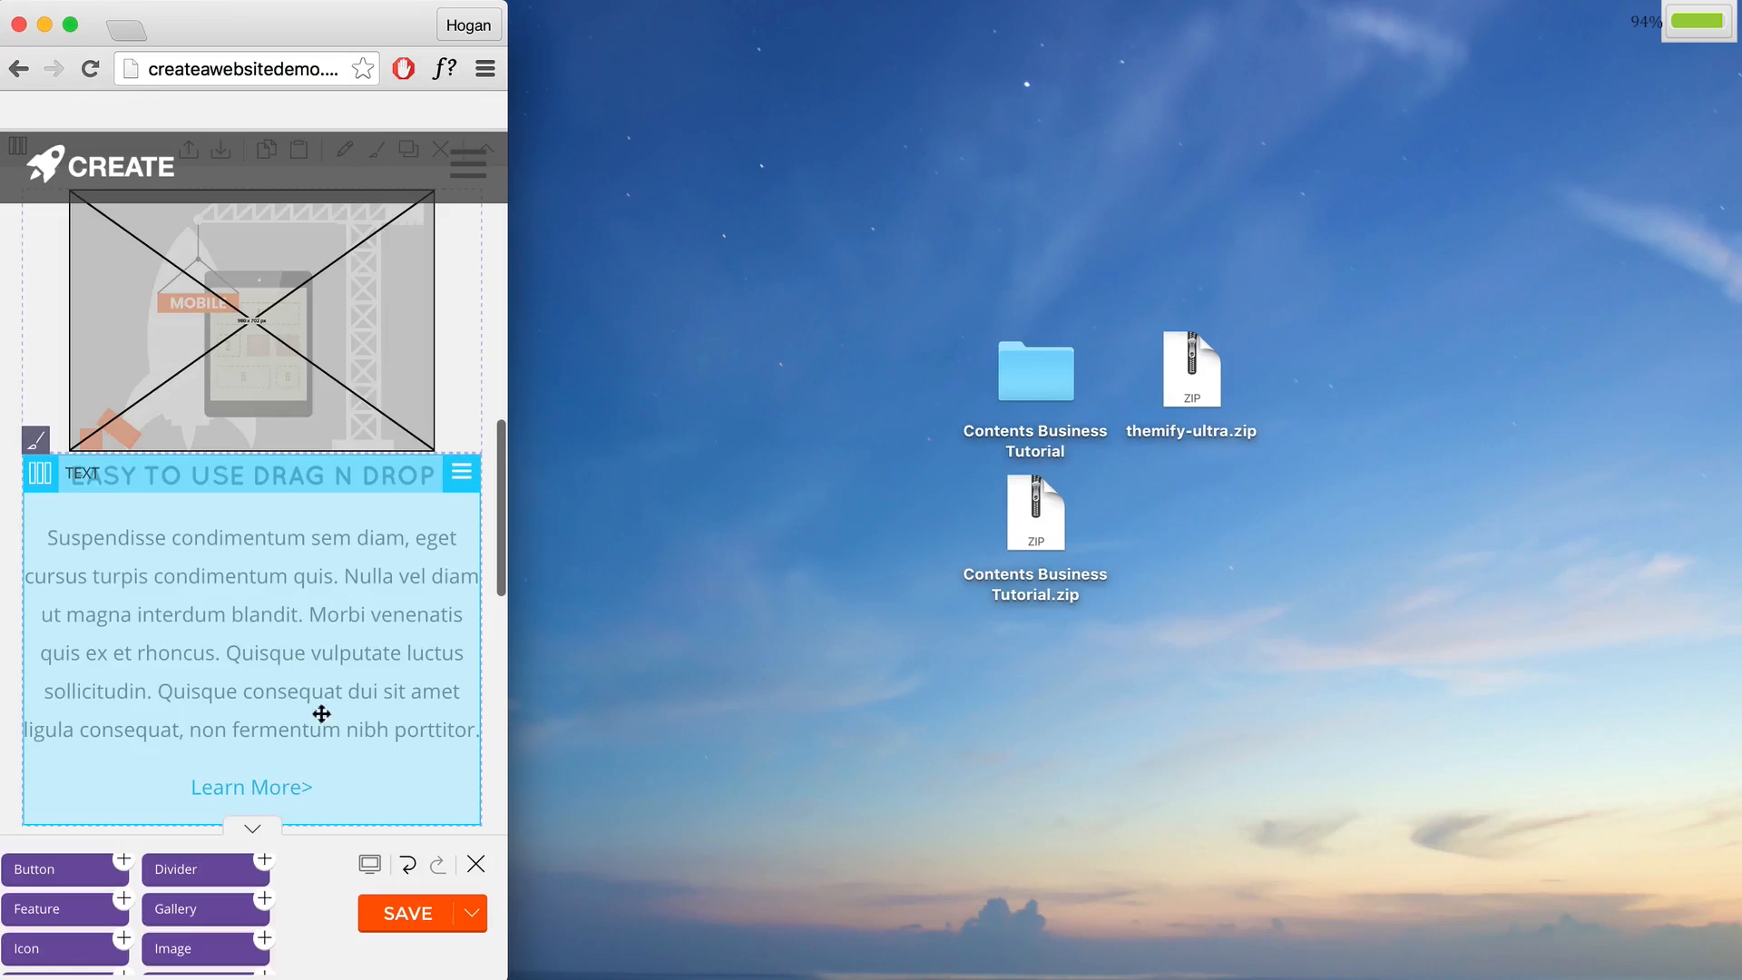
click(392, 914)
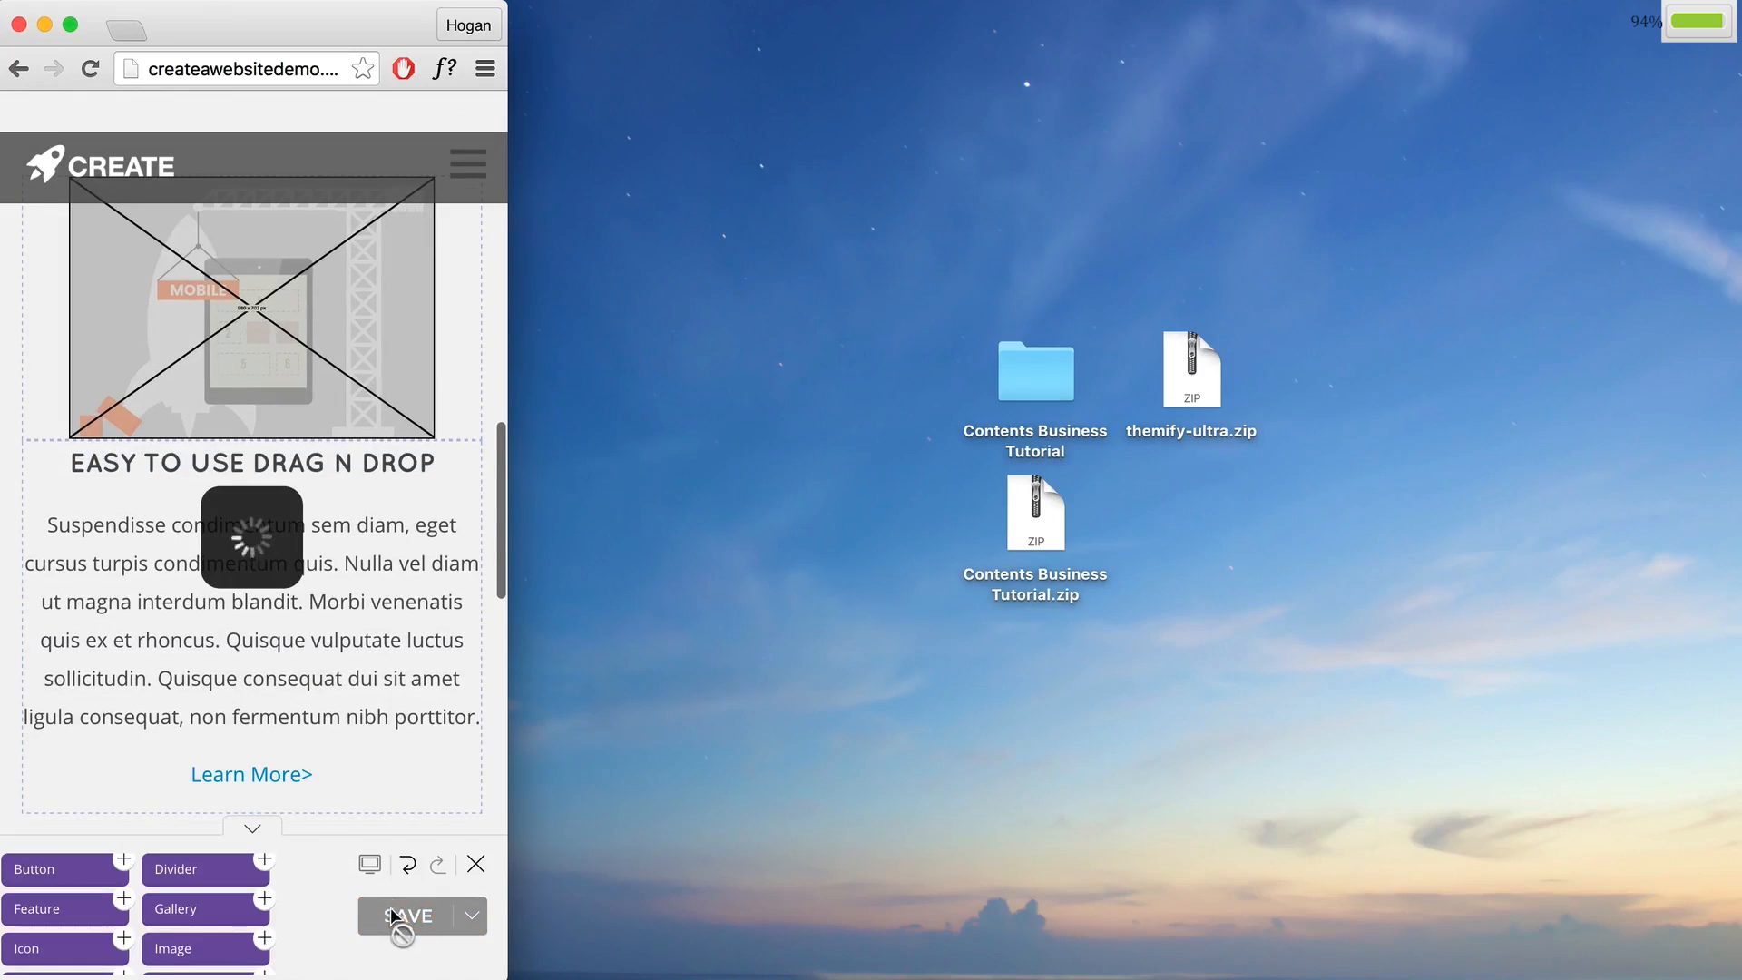
click(477, 867)
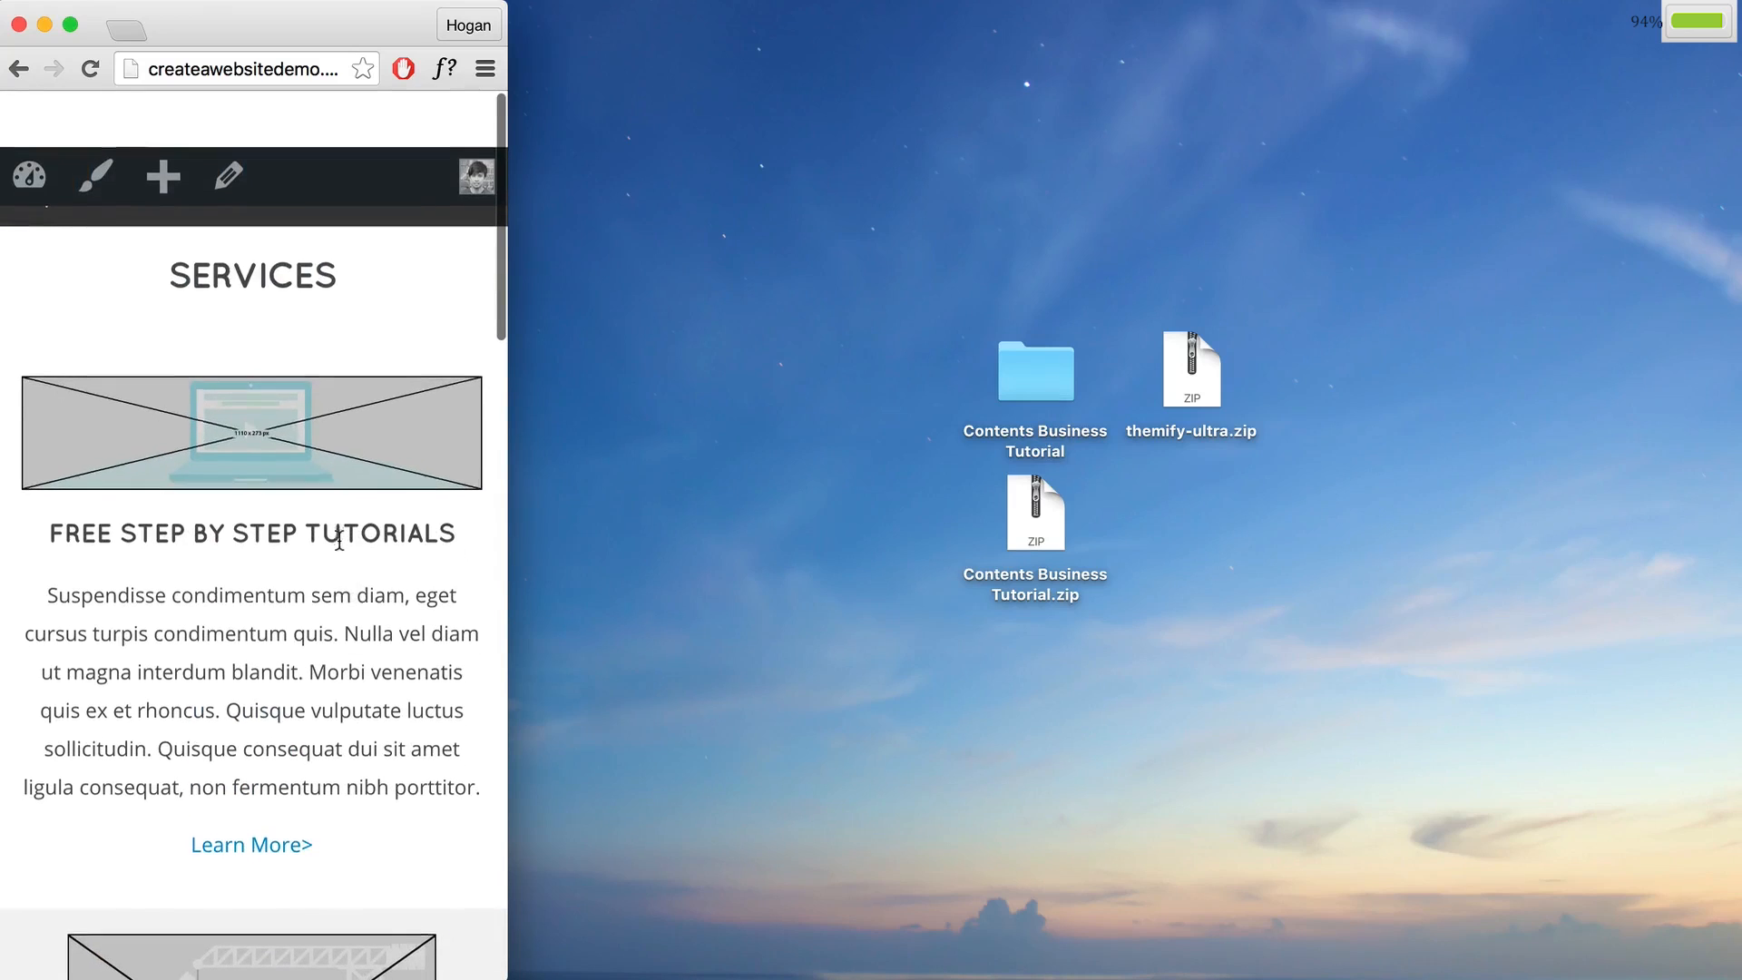
Step: Review the Services page, then resize the browser back to 1366×768
scroll(286, 401, down, 2)
scroll(277, 513, down, 8)
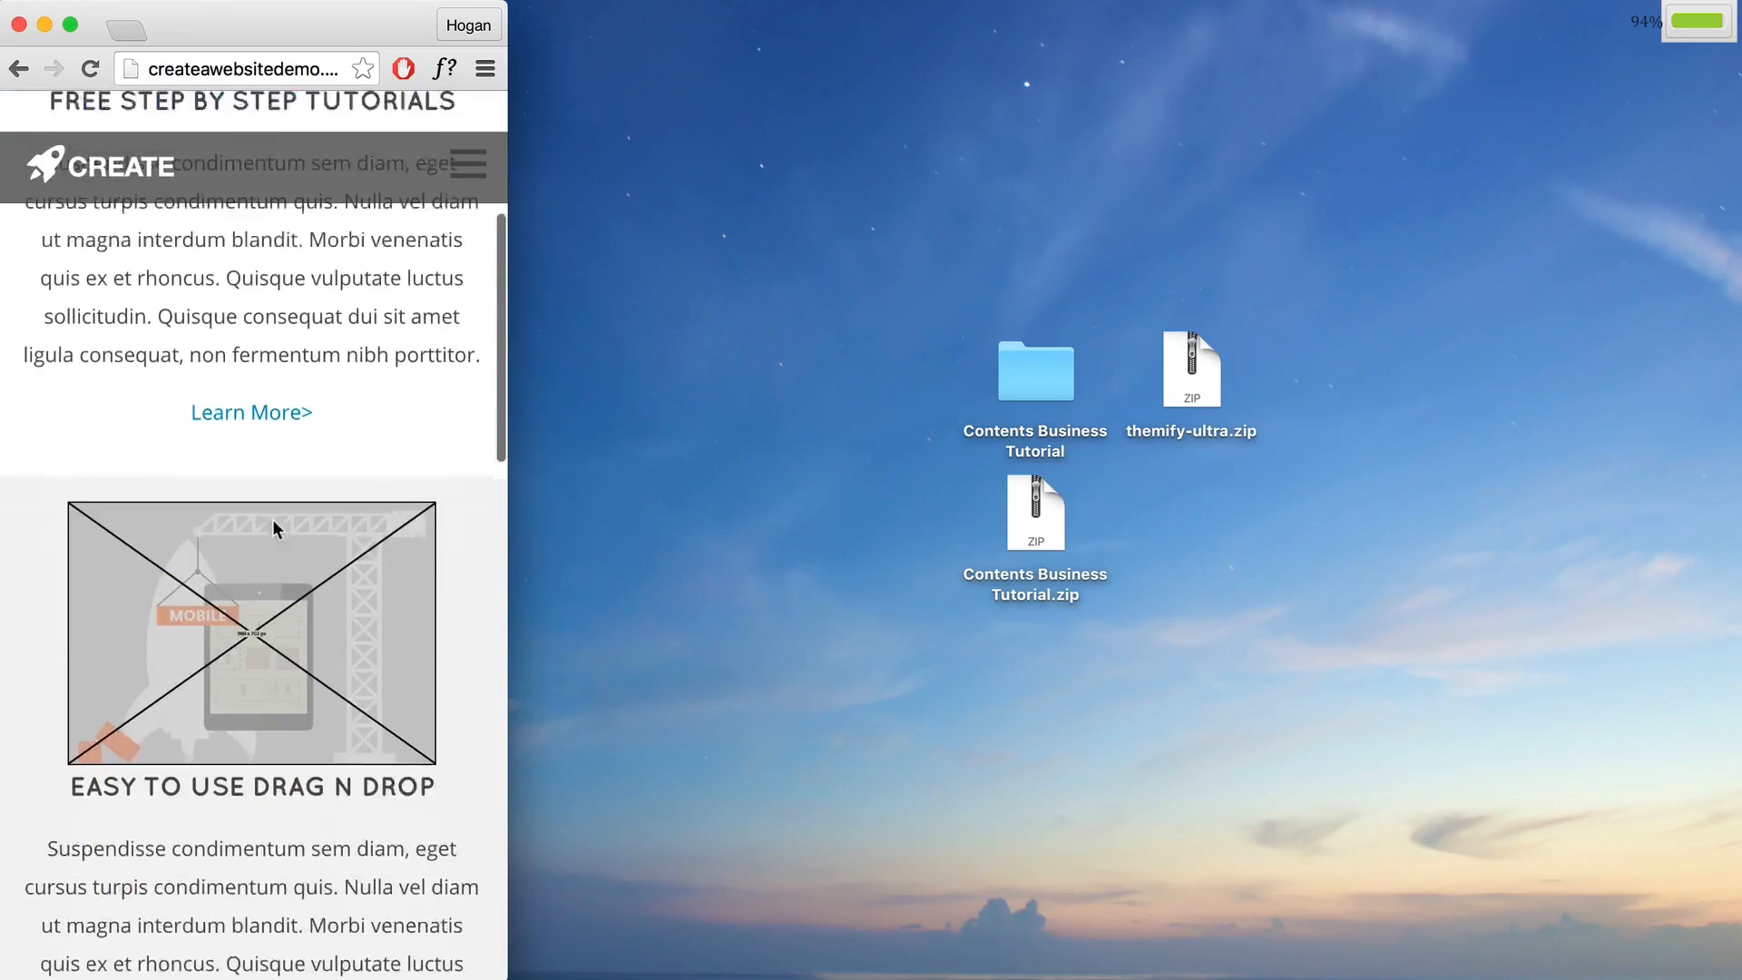
scroll(255, 555, down, 10)
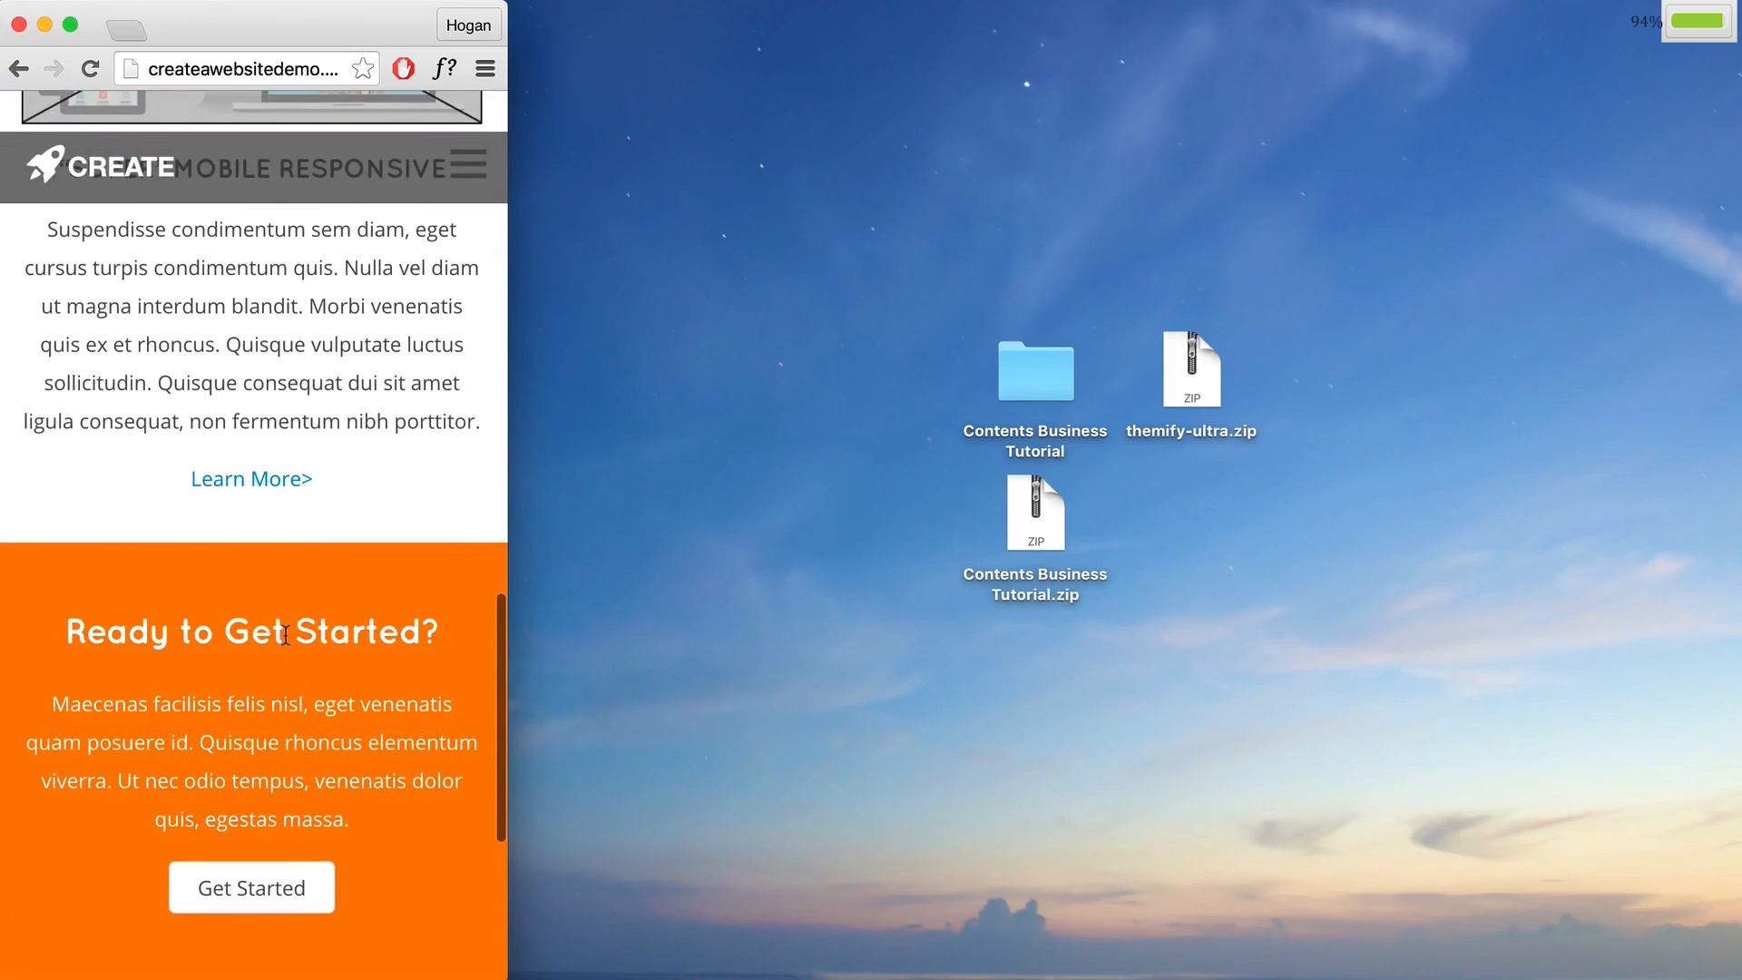
scroll(293, 630, up, 20)
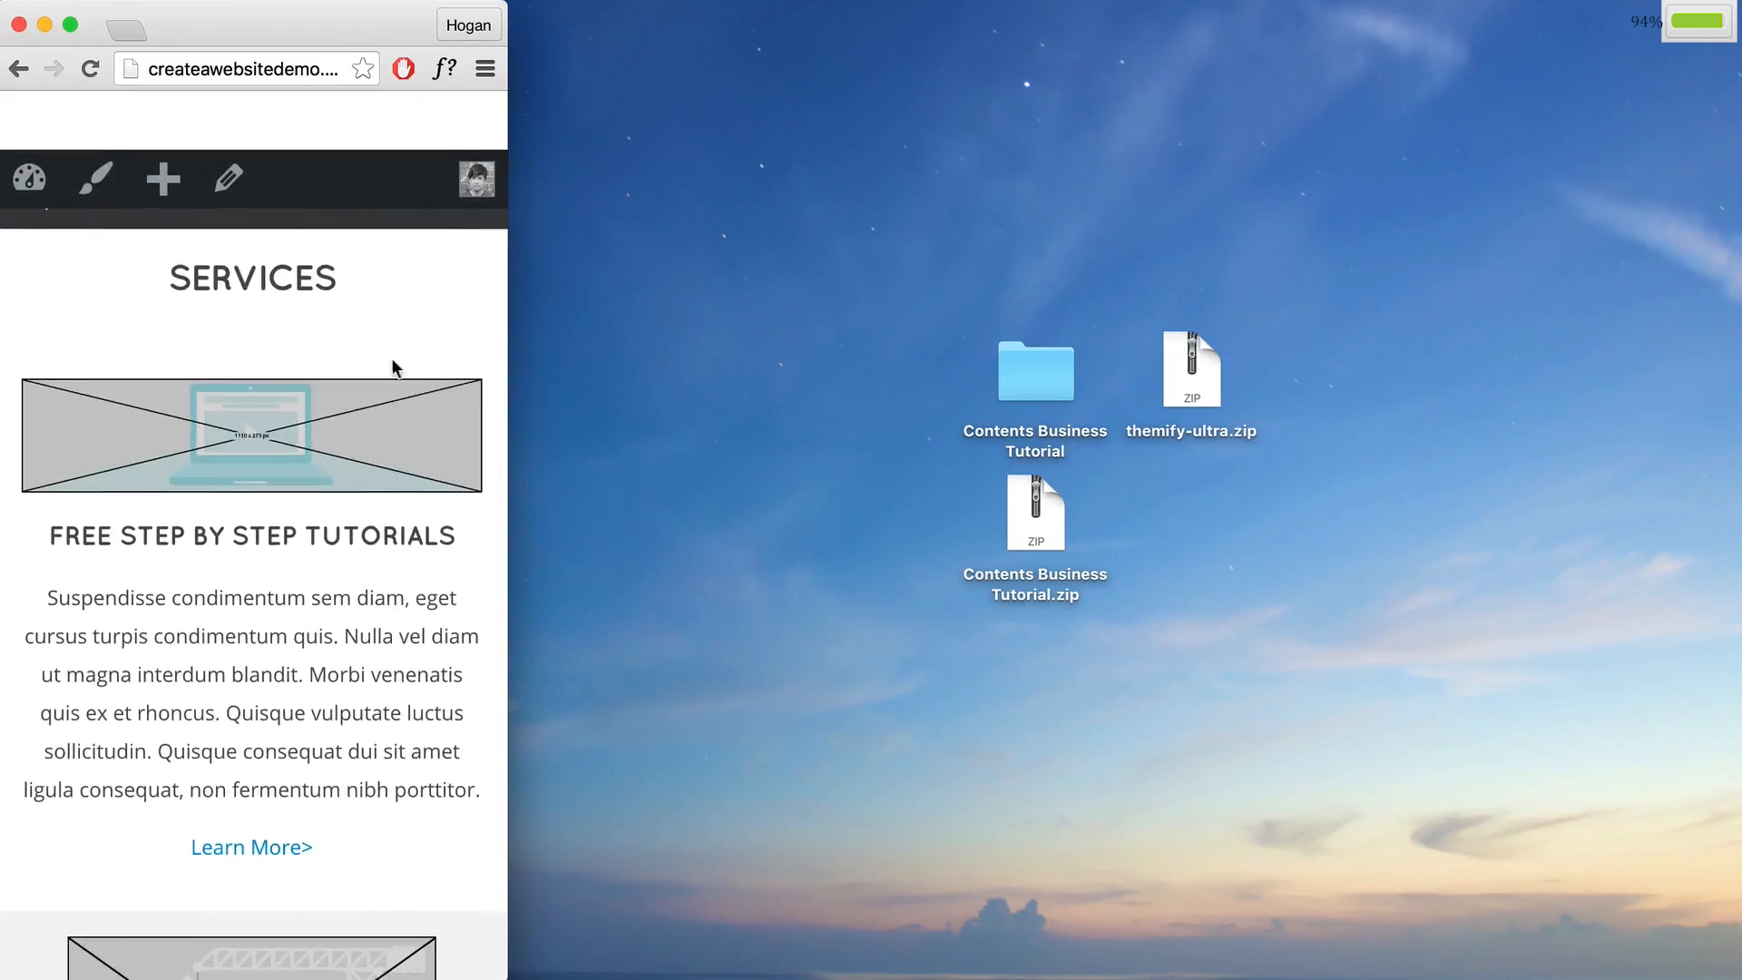
click(486, 73)
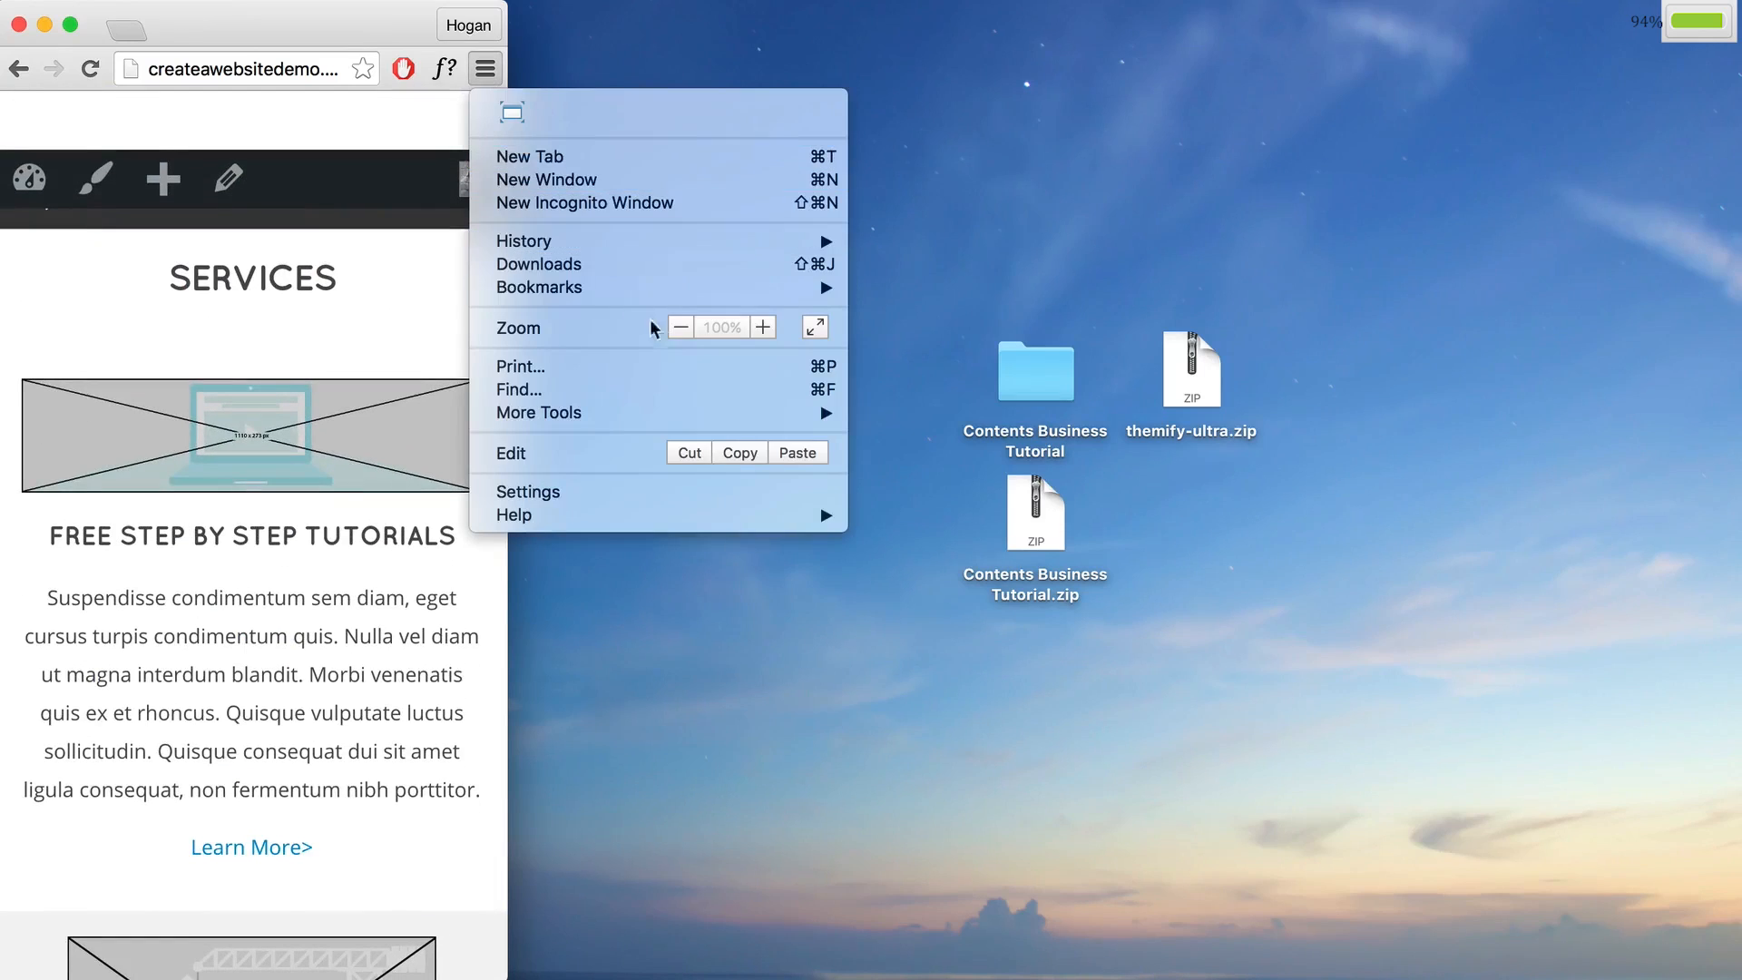
click(515, 115)
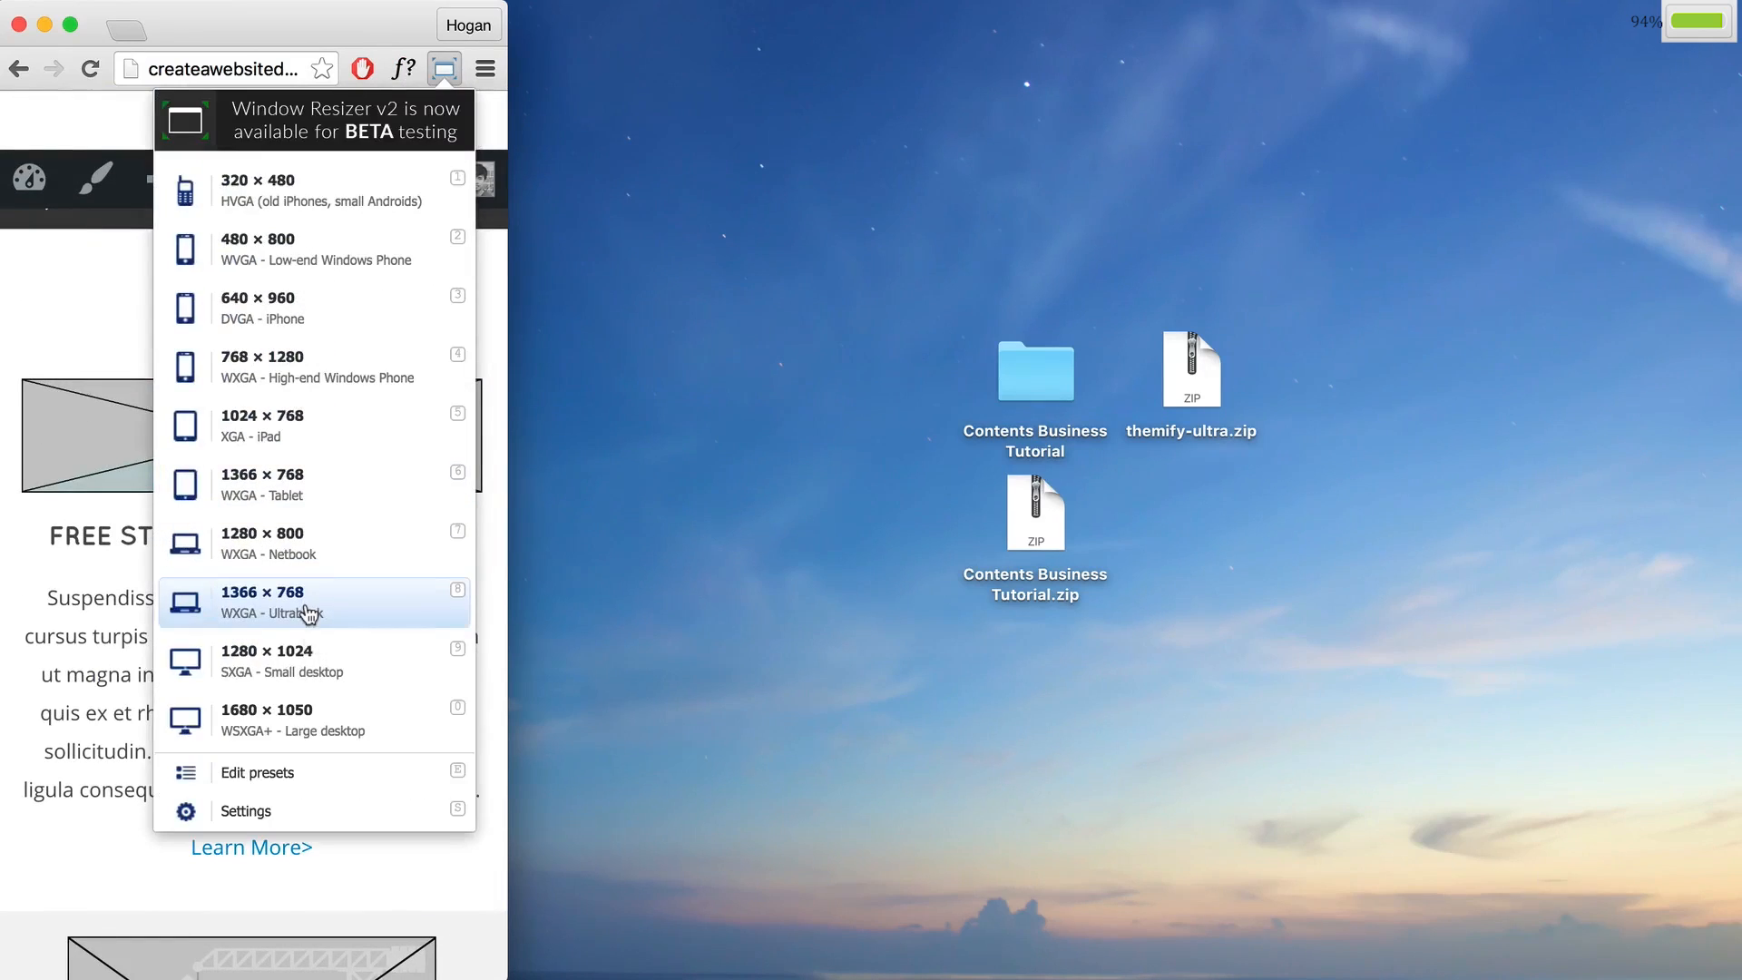
click(308, 613)
Step: Check the desktop layout again and go to the Gallery page
scroll(1315, 506, down, 10)
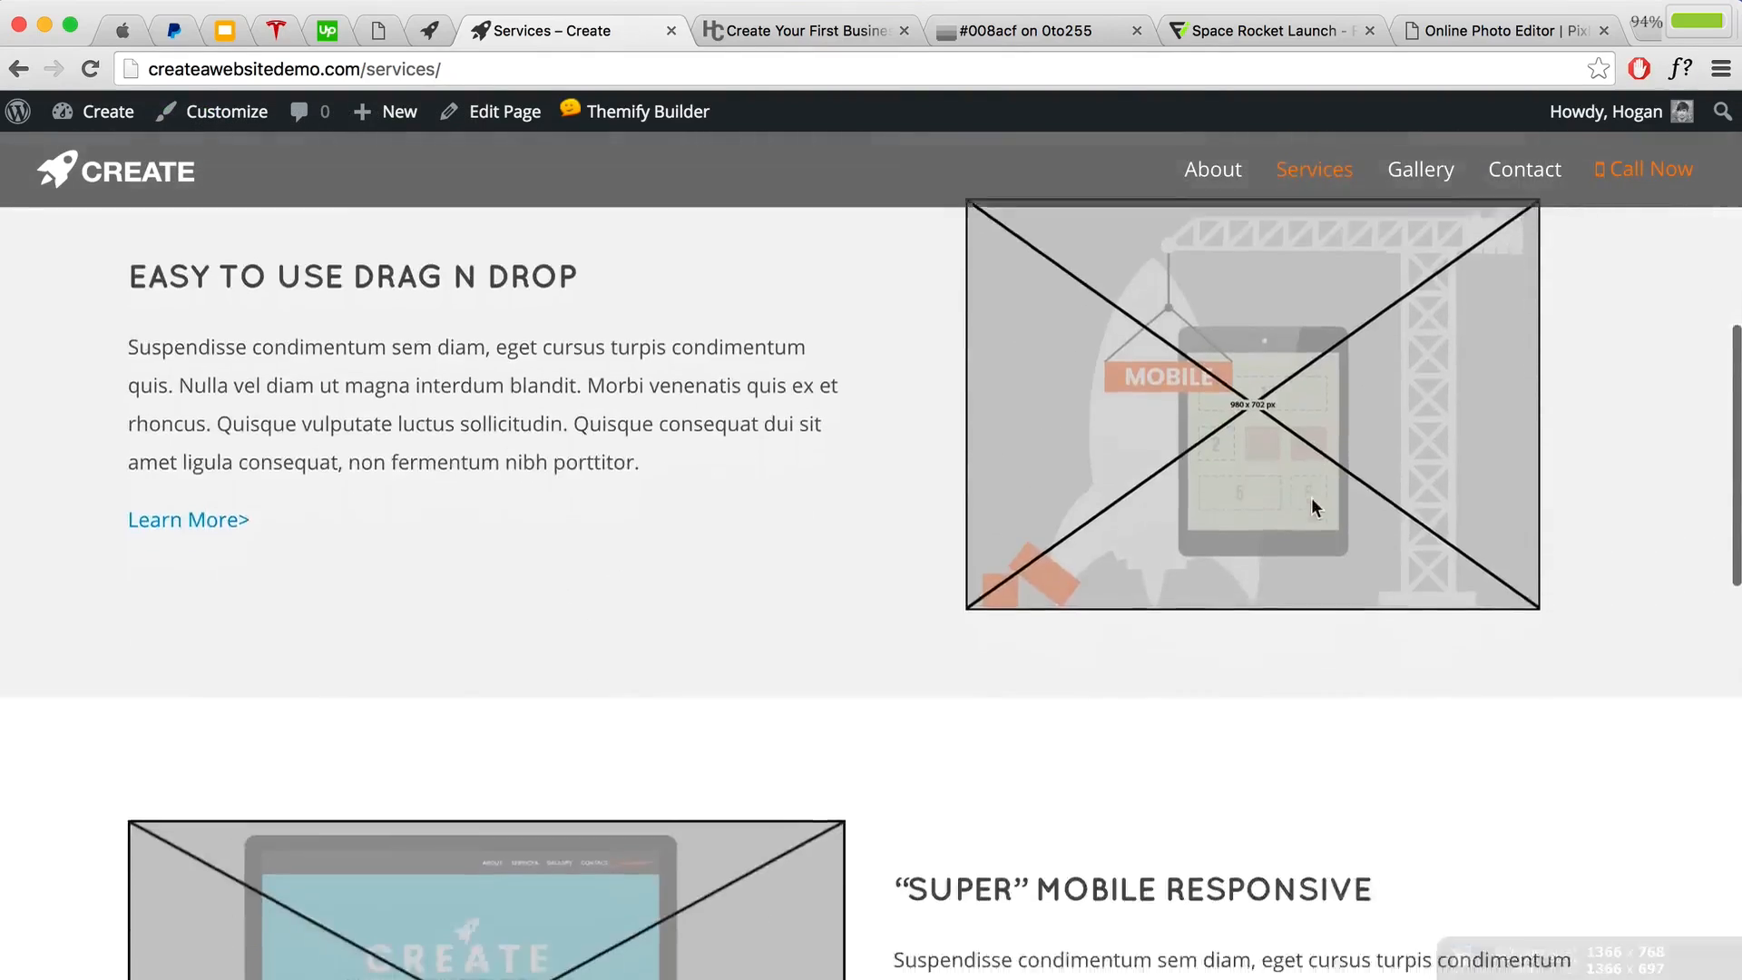
scroll(1315, 506, down, 10)
scroll(1315, 508, up, 5)
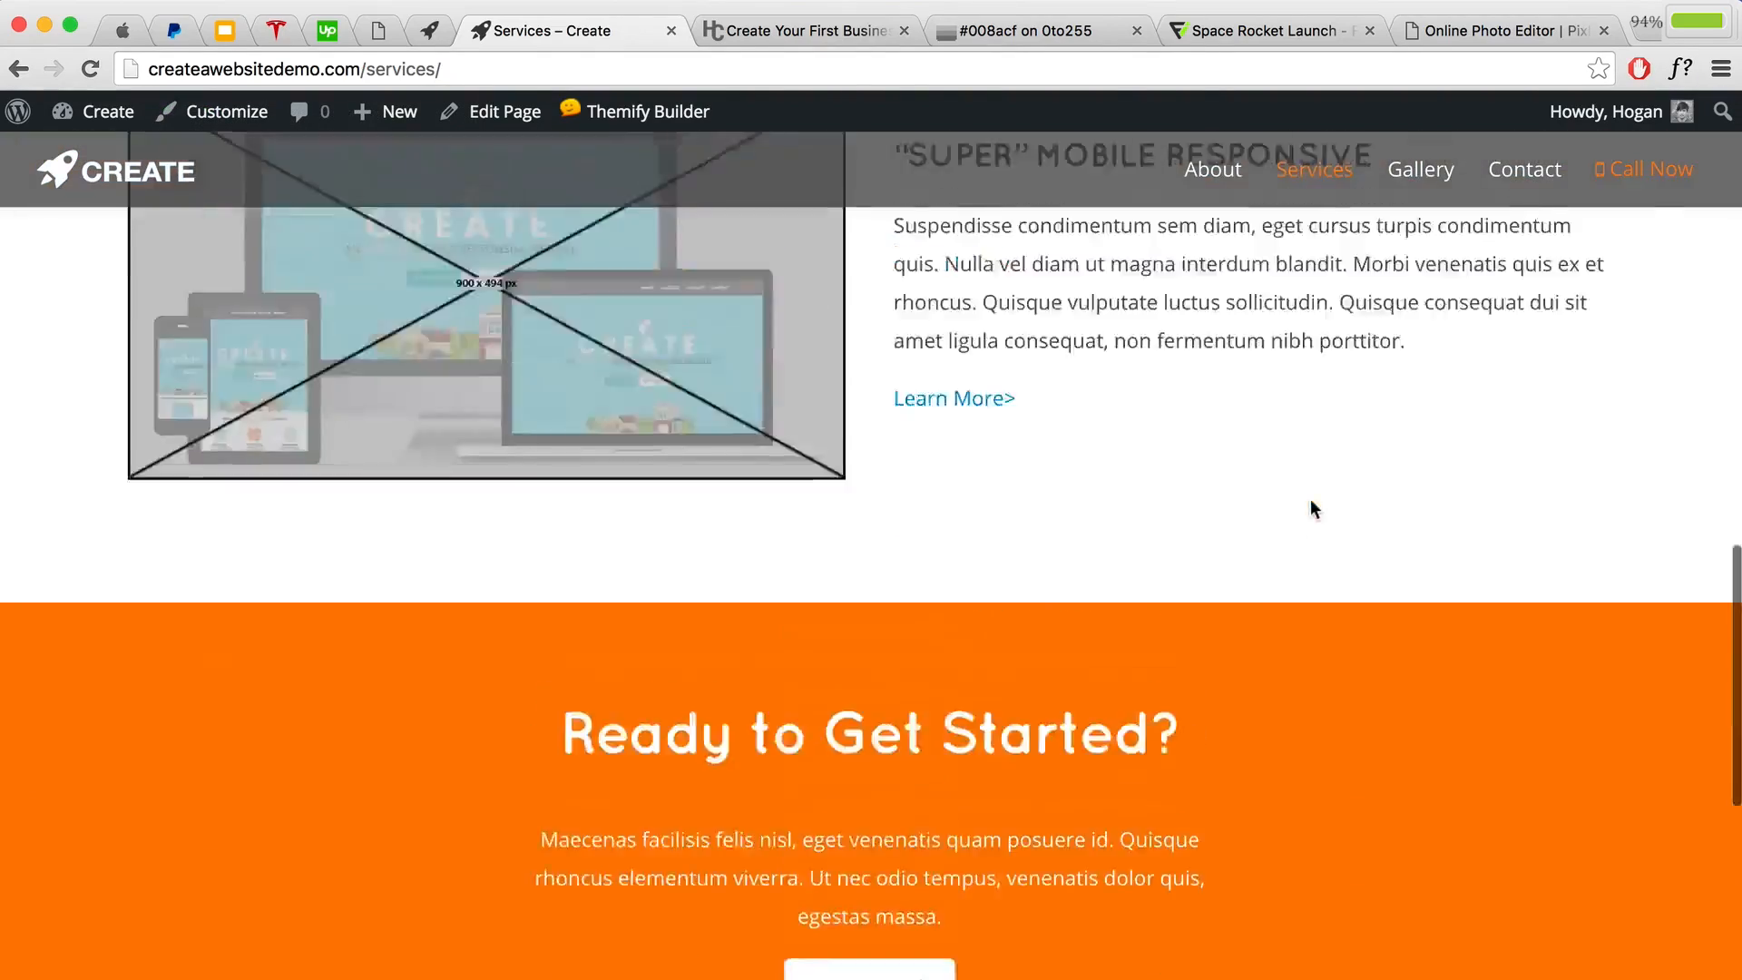
scroll(1316, 508, up, 10)
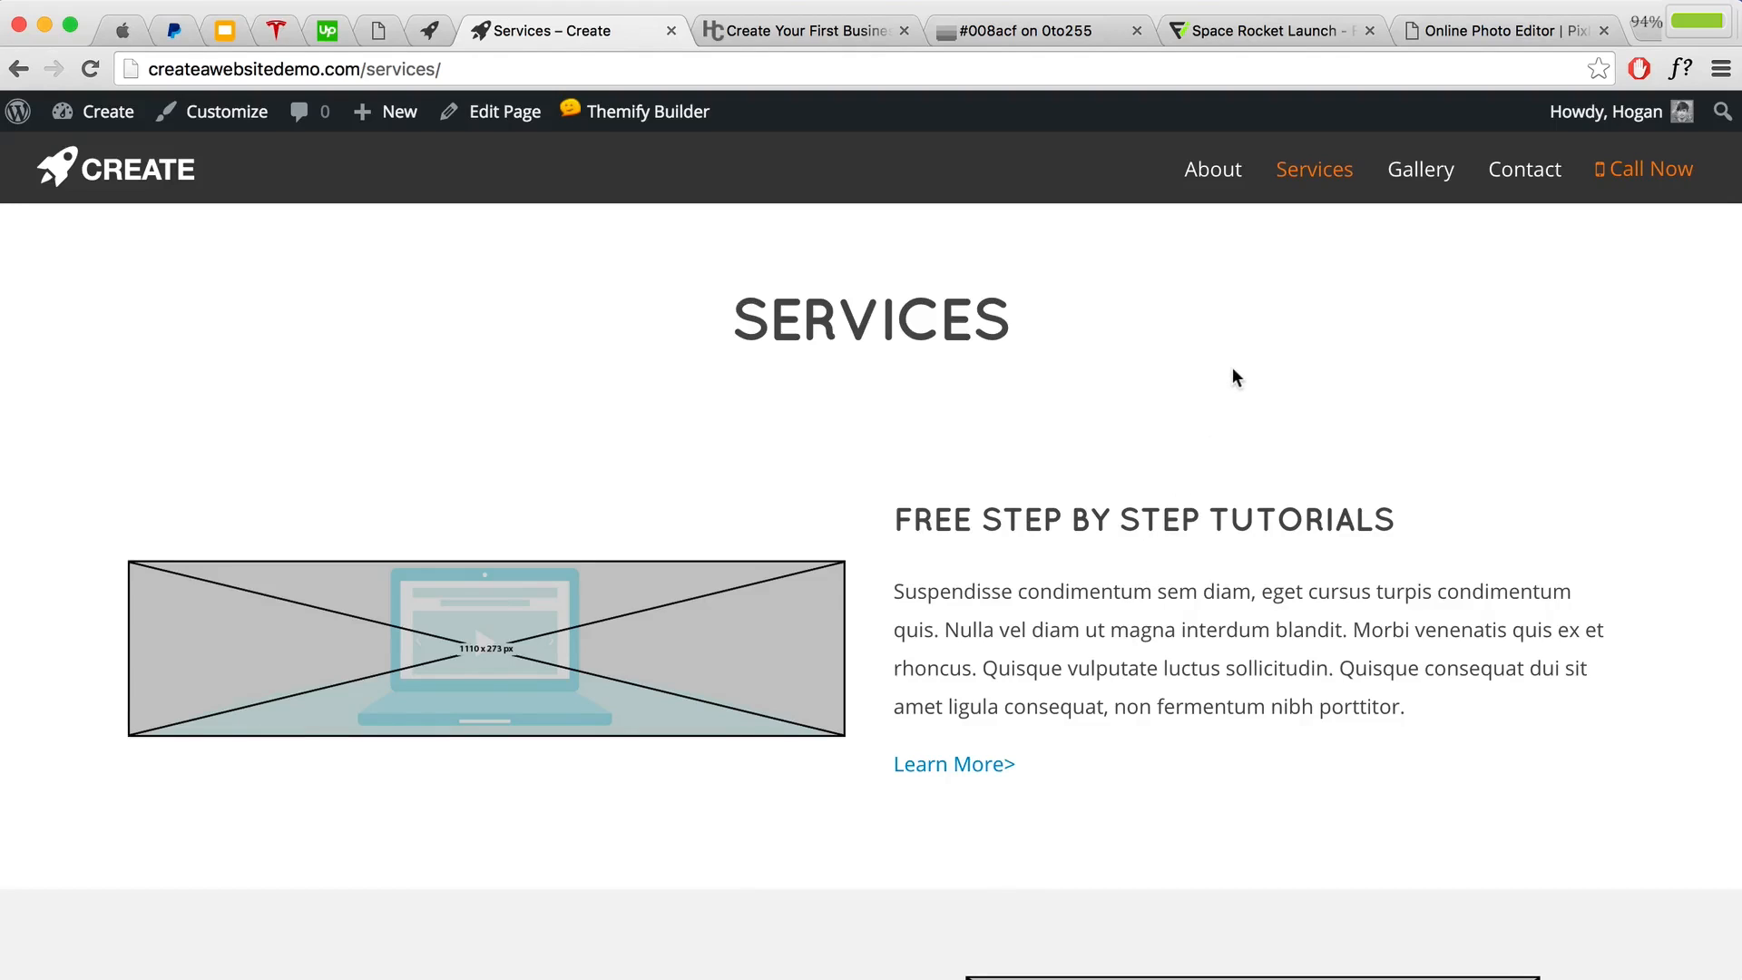
click(1418, 186)
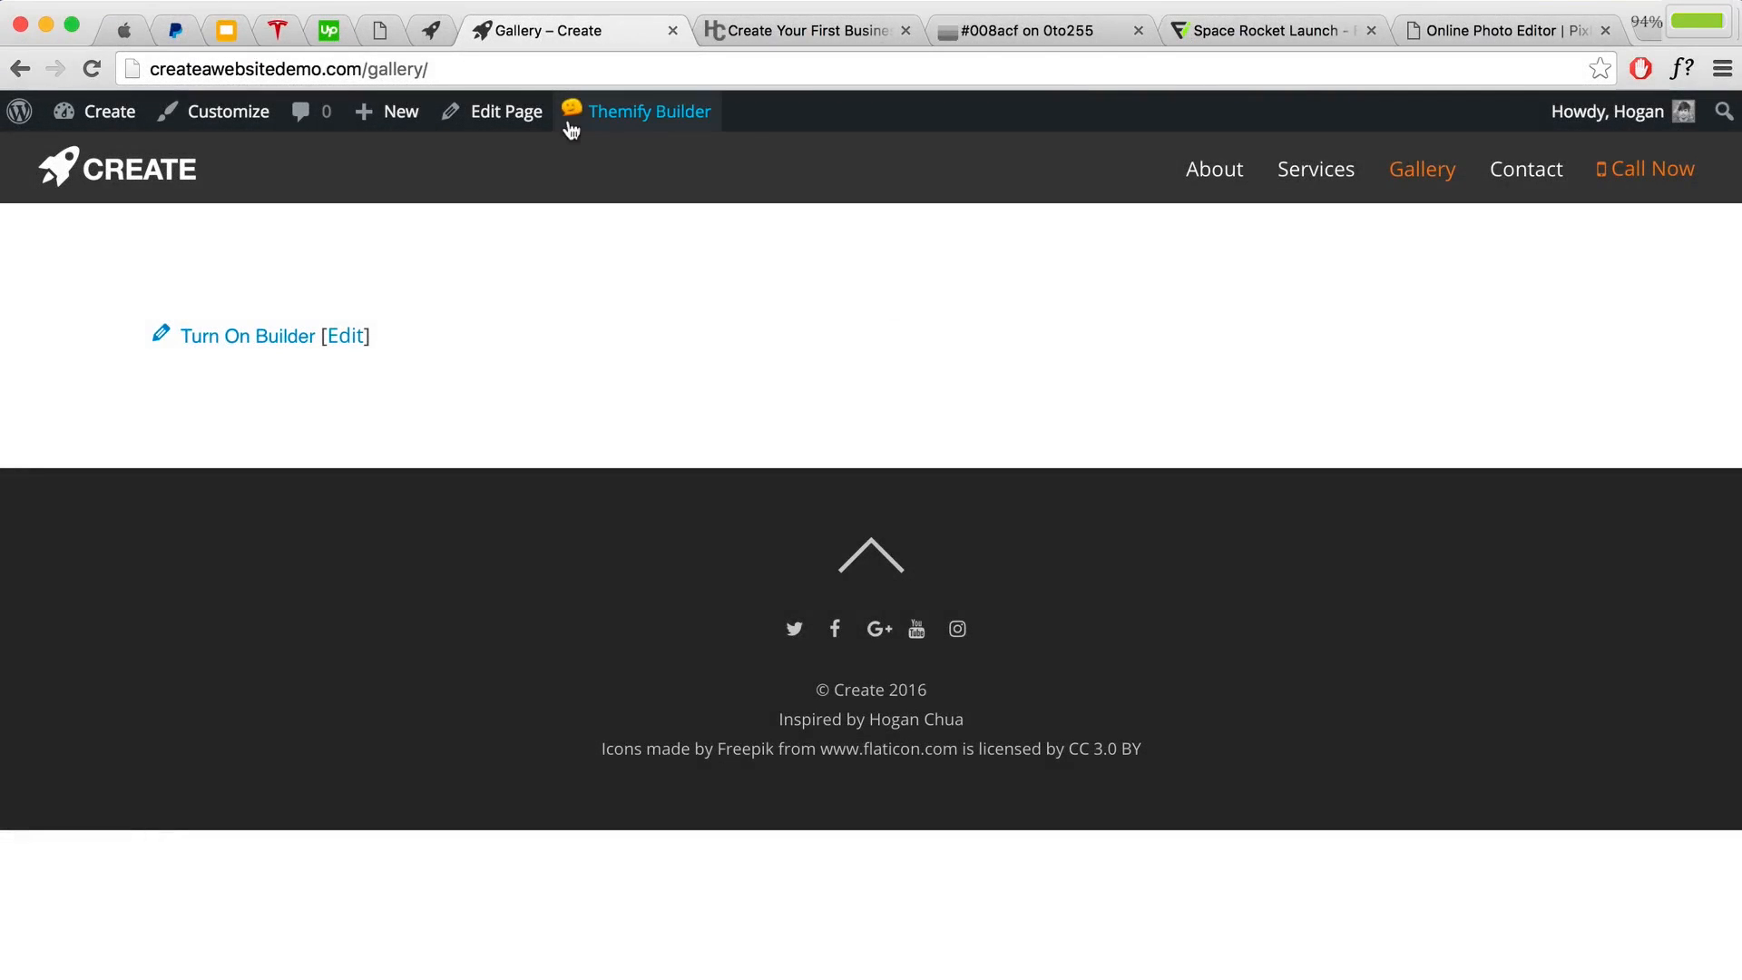
Step: Import Gallery Page.zip through Themify Builder, replacing the current builder content
mouse_move(601, 117)
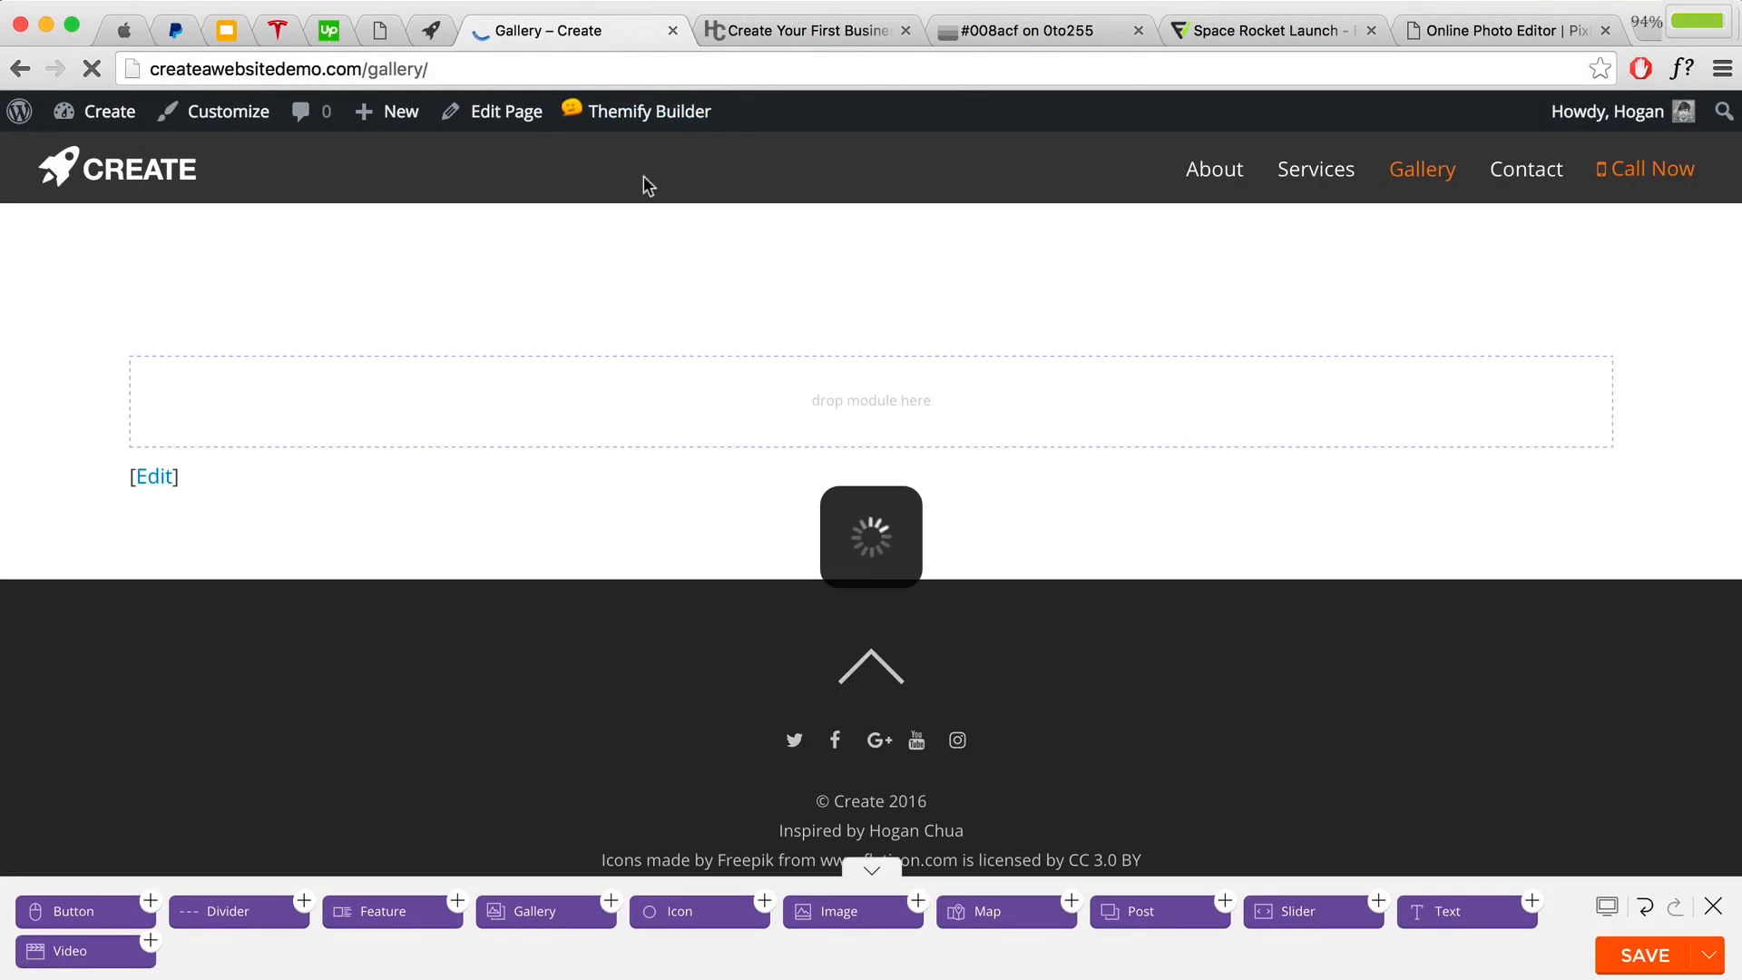
mouse_move(655, 263)
click(833, 272)
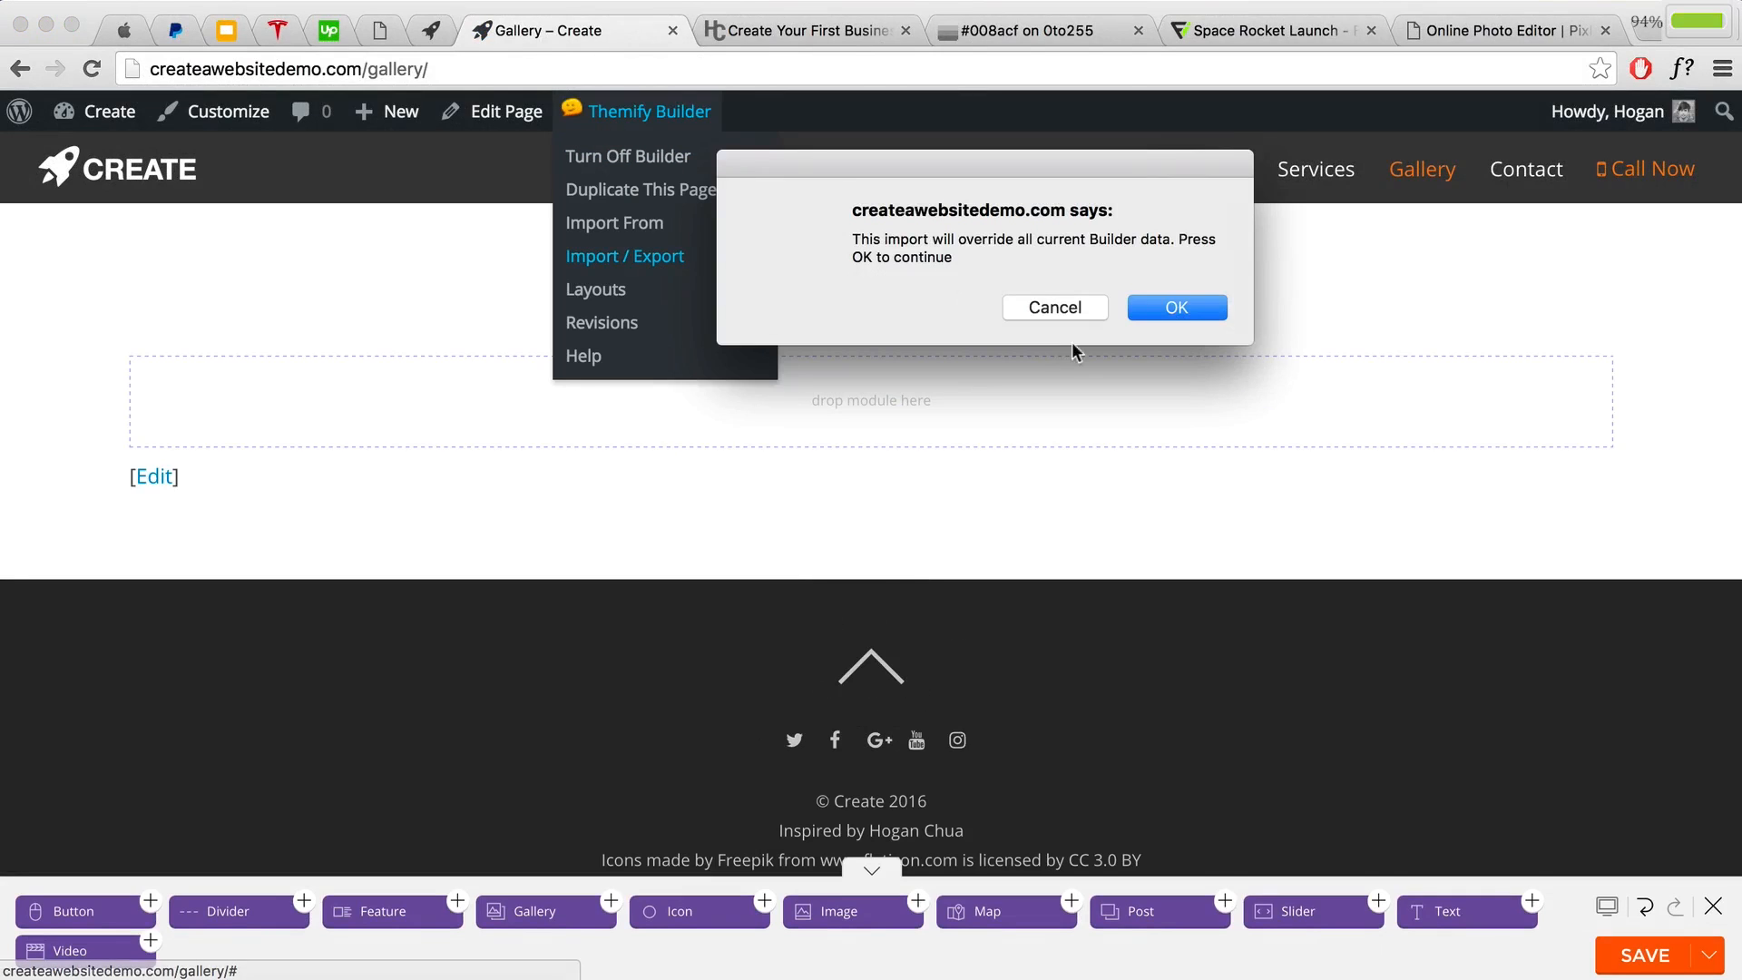
click(1150, 306)
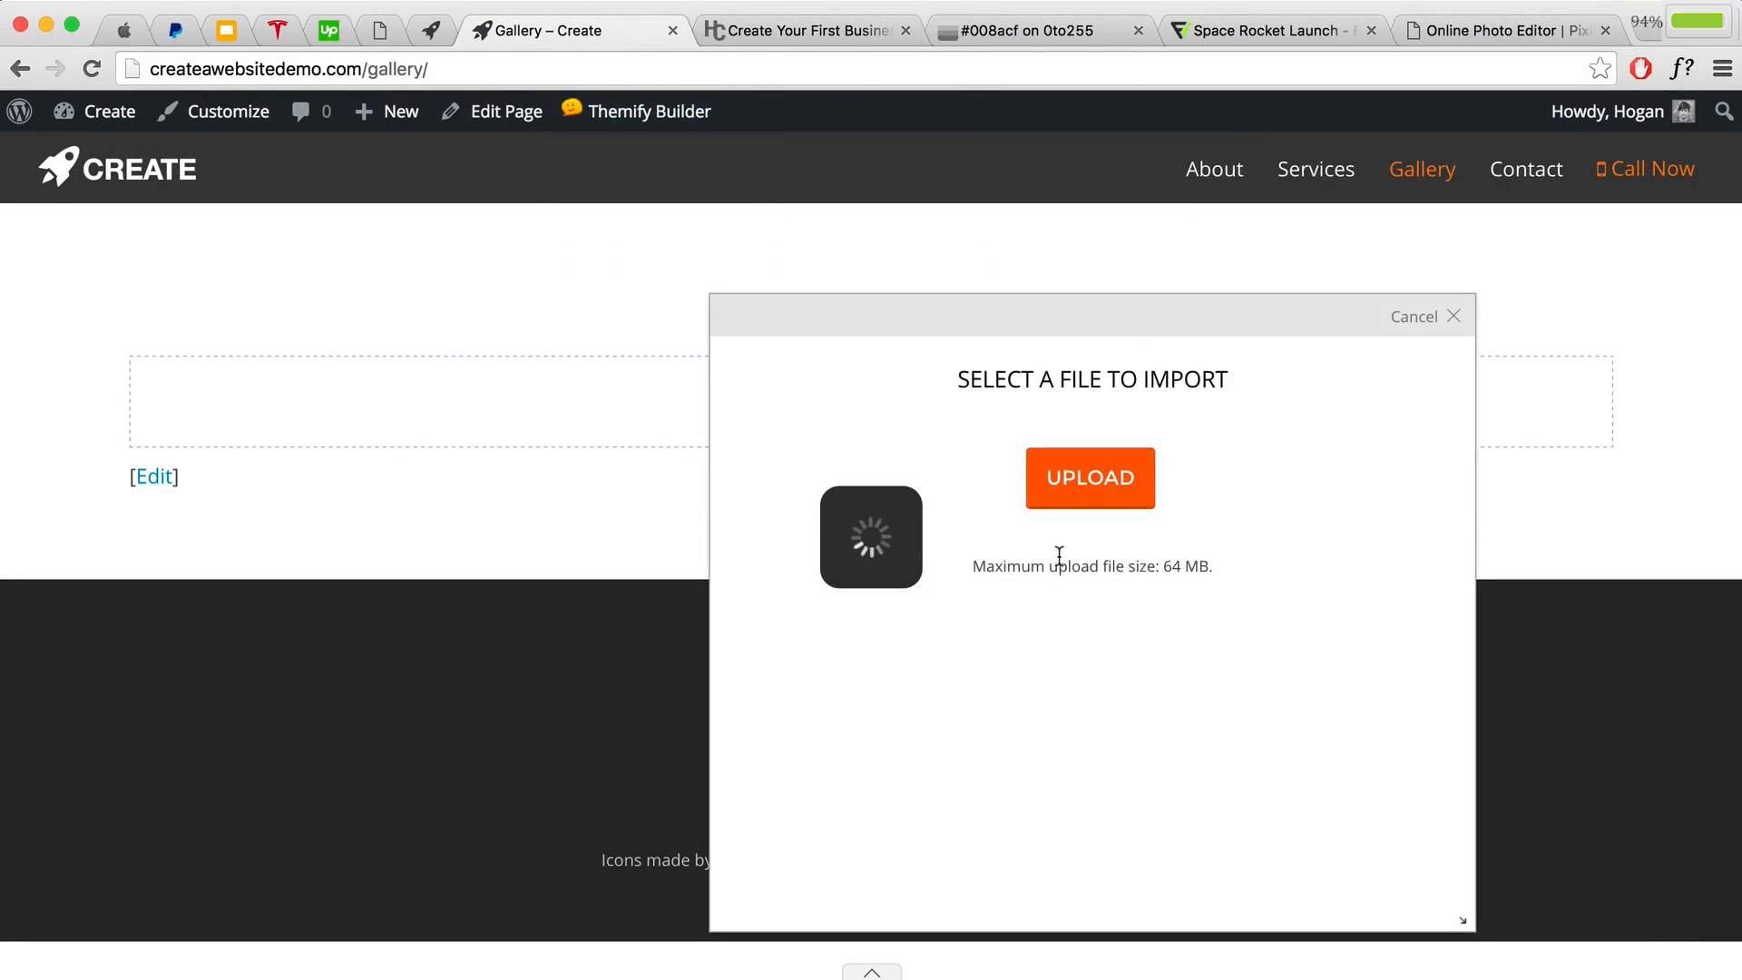
click(1100, 481)
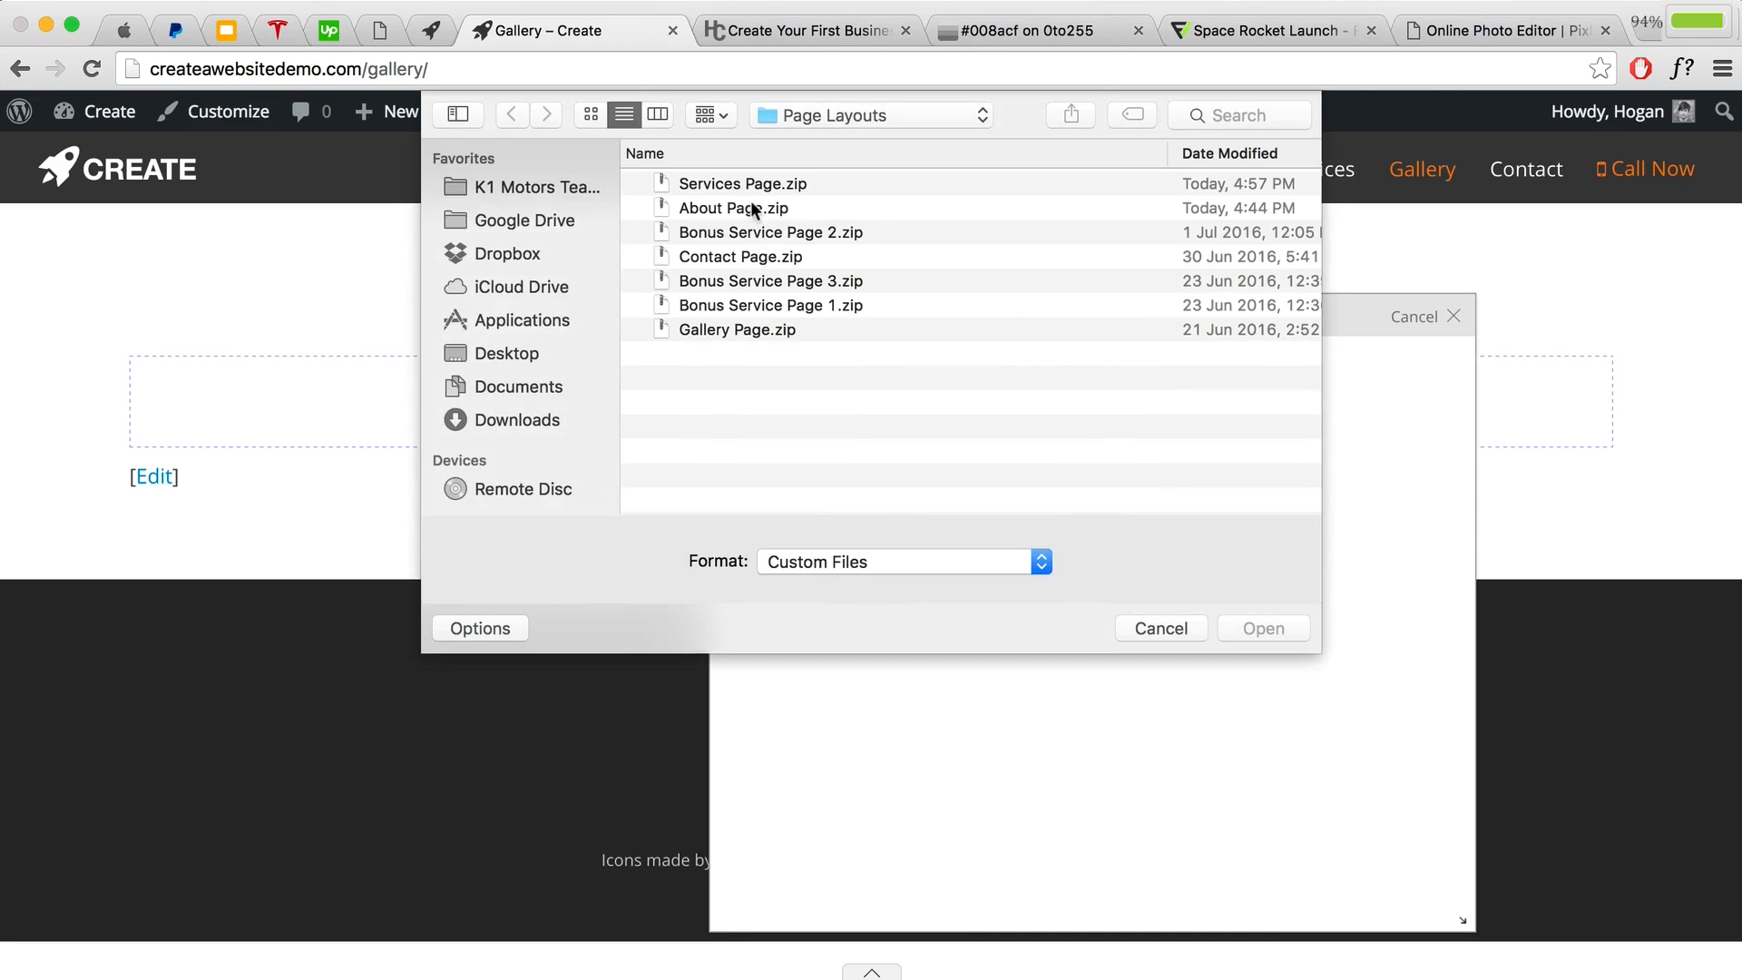
click(724, 331)
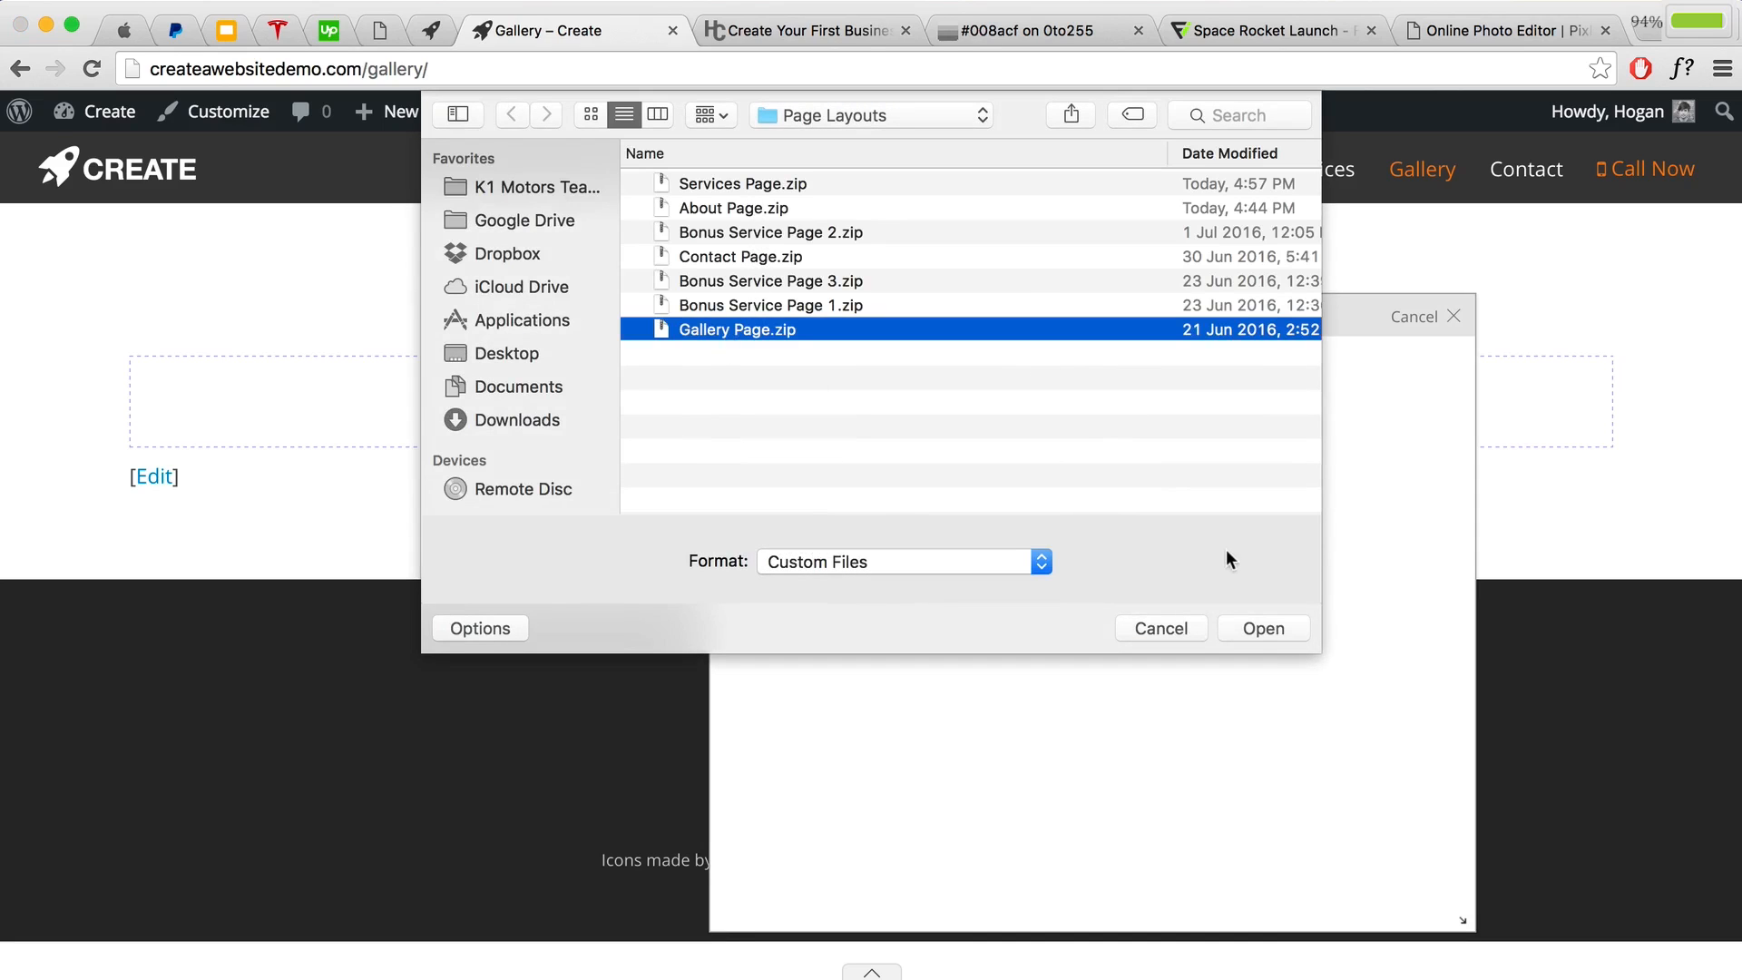
click(1261, 627)
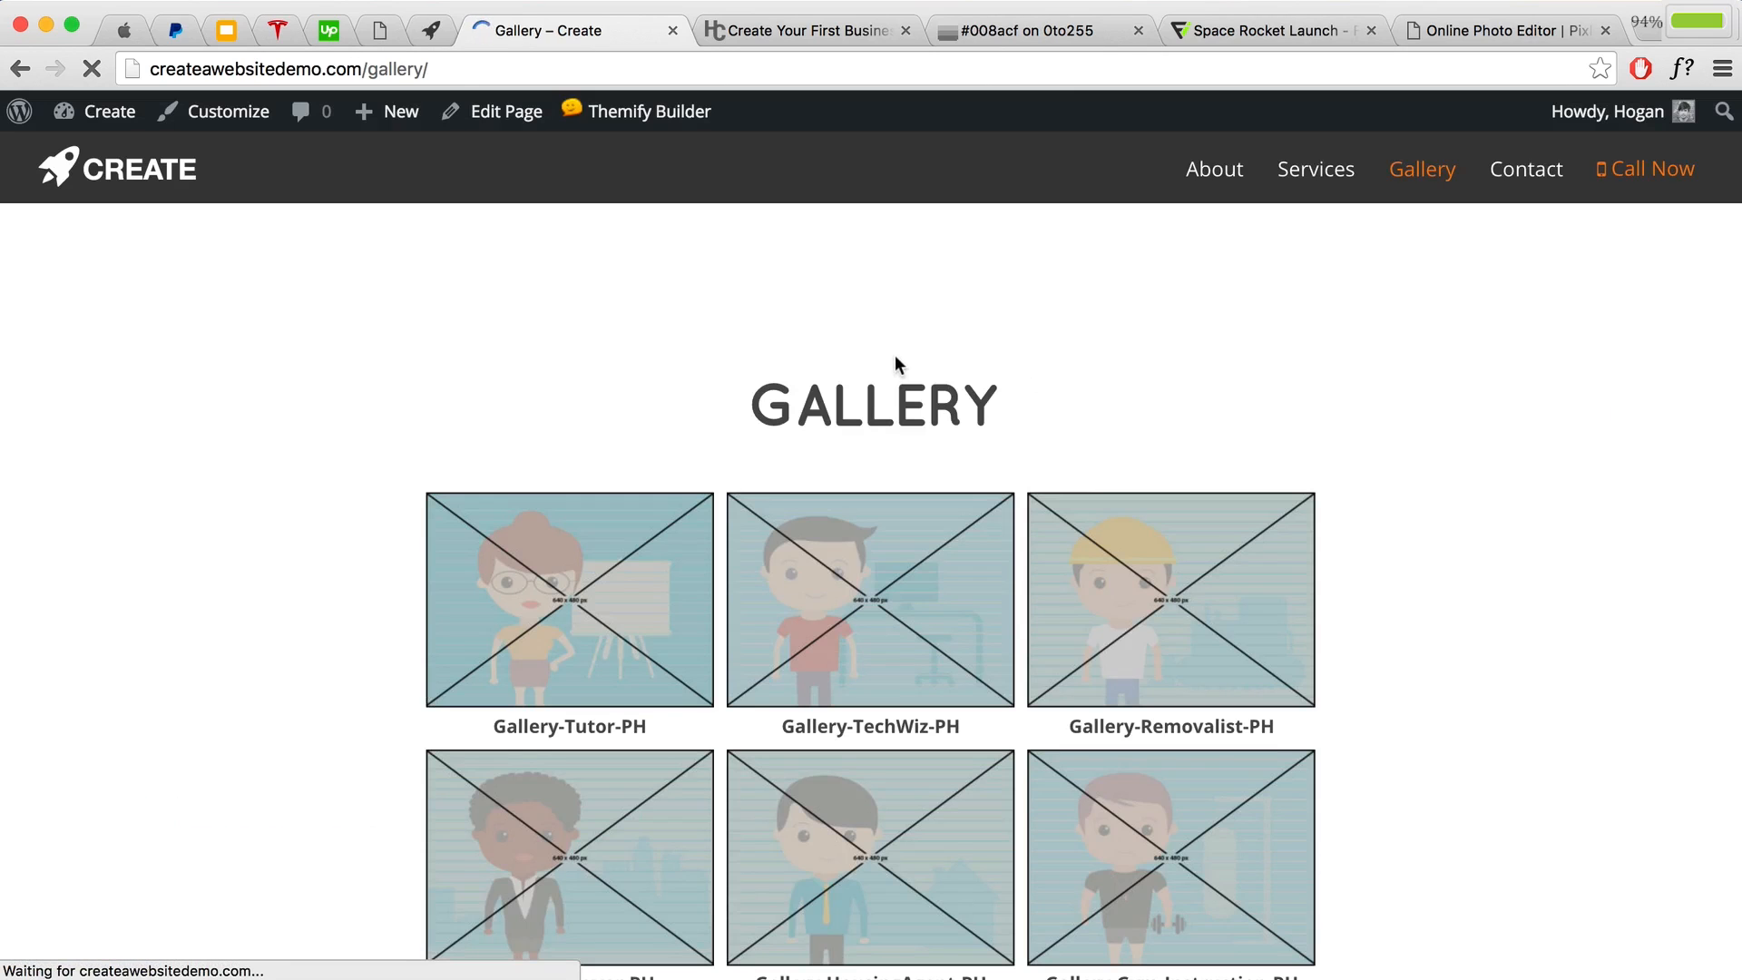
scroll(877, 346, down, 4)
scroll(875, 346, up, 4)
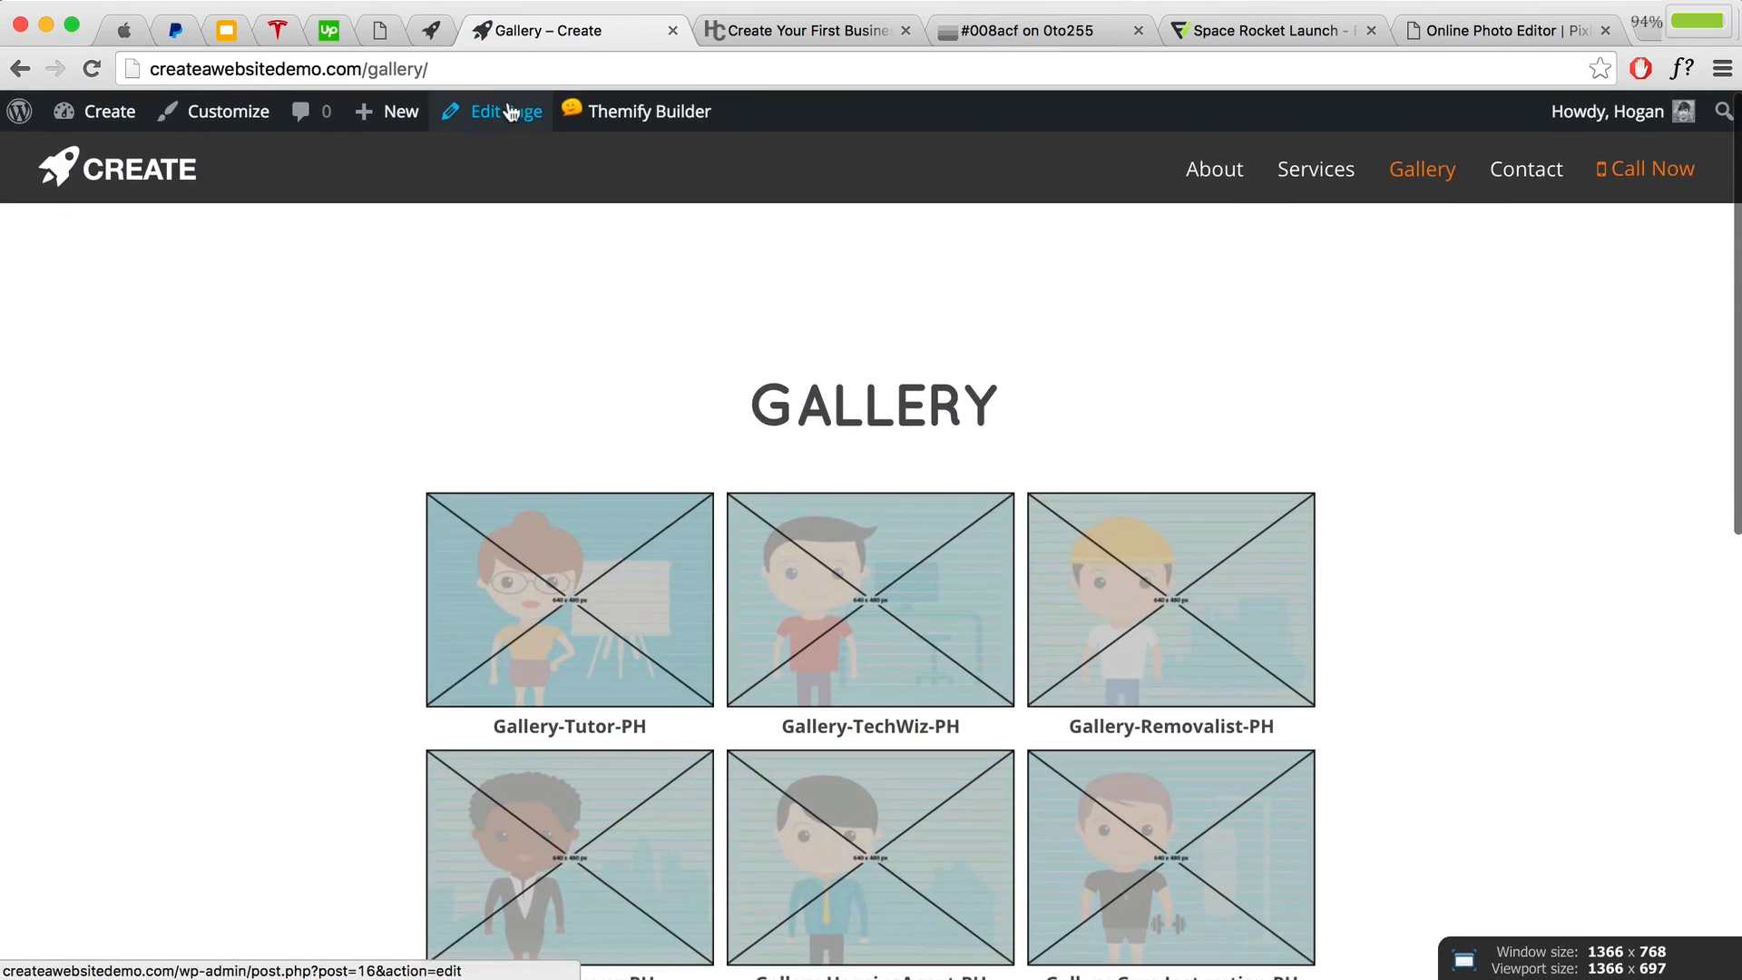
Step: Set the Gallery page's Content Width to full-width, update it, and return to the live page
click(499, 110)
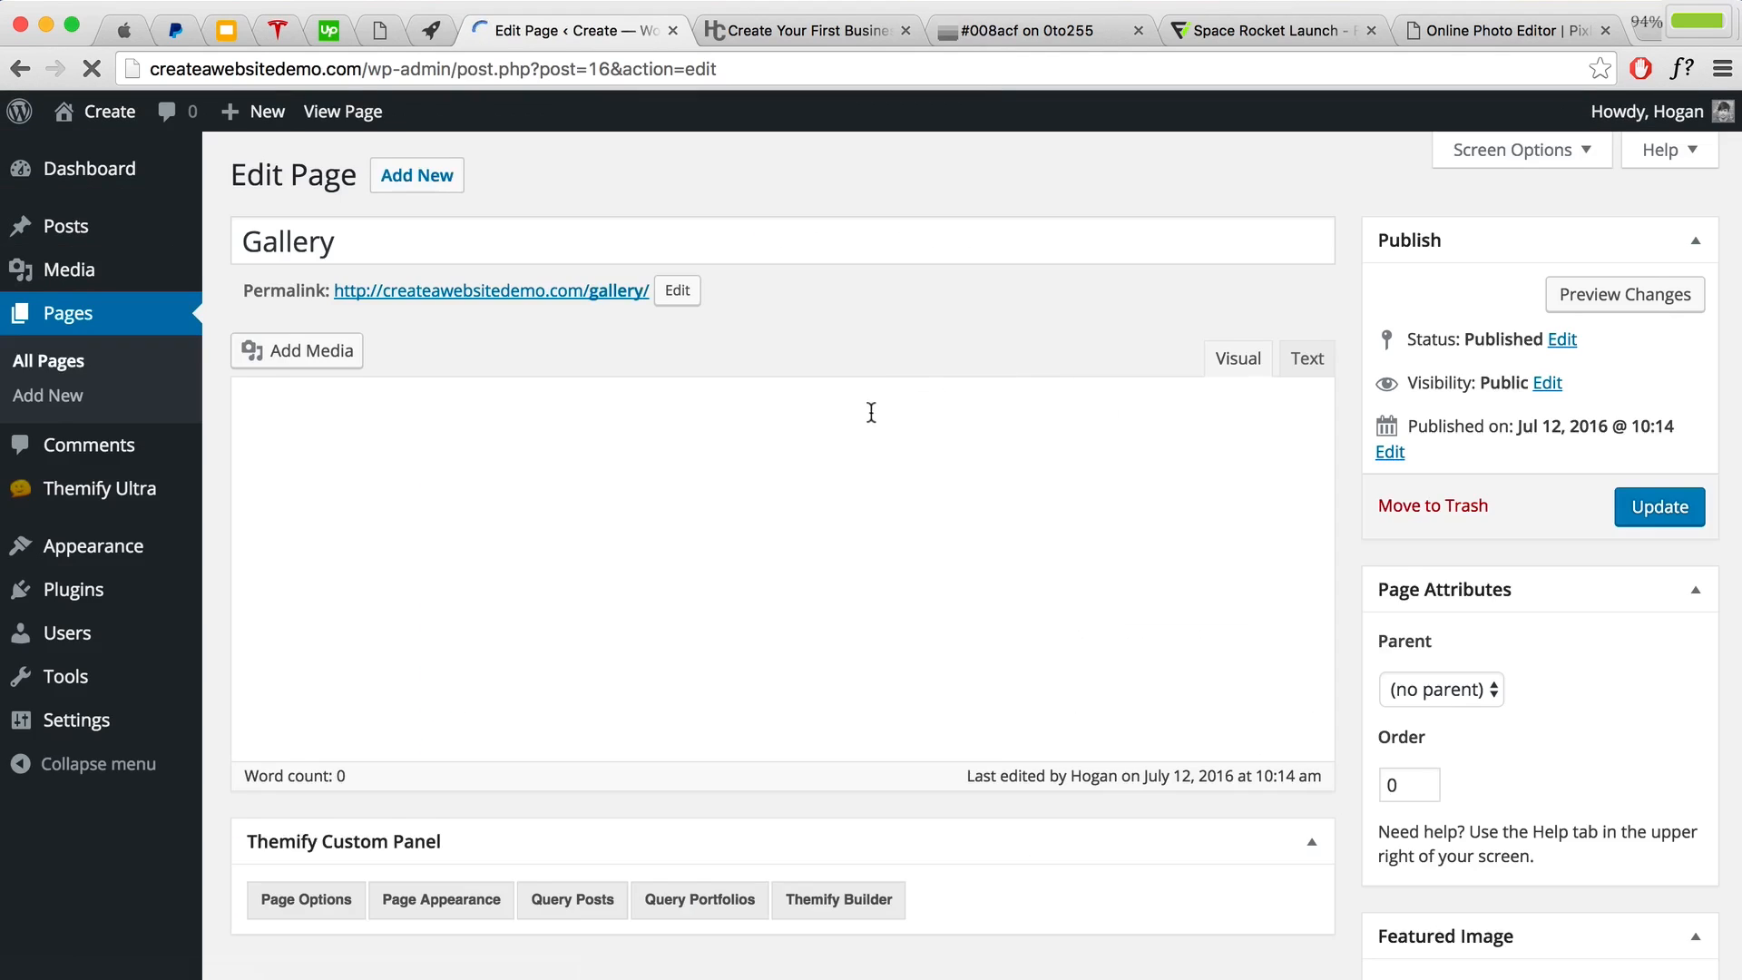
scroll(867, 409, down, 2)
scroll(845, 412, down, 5)
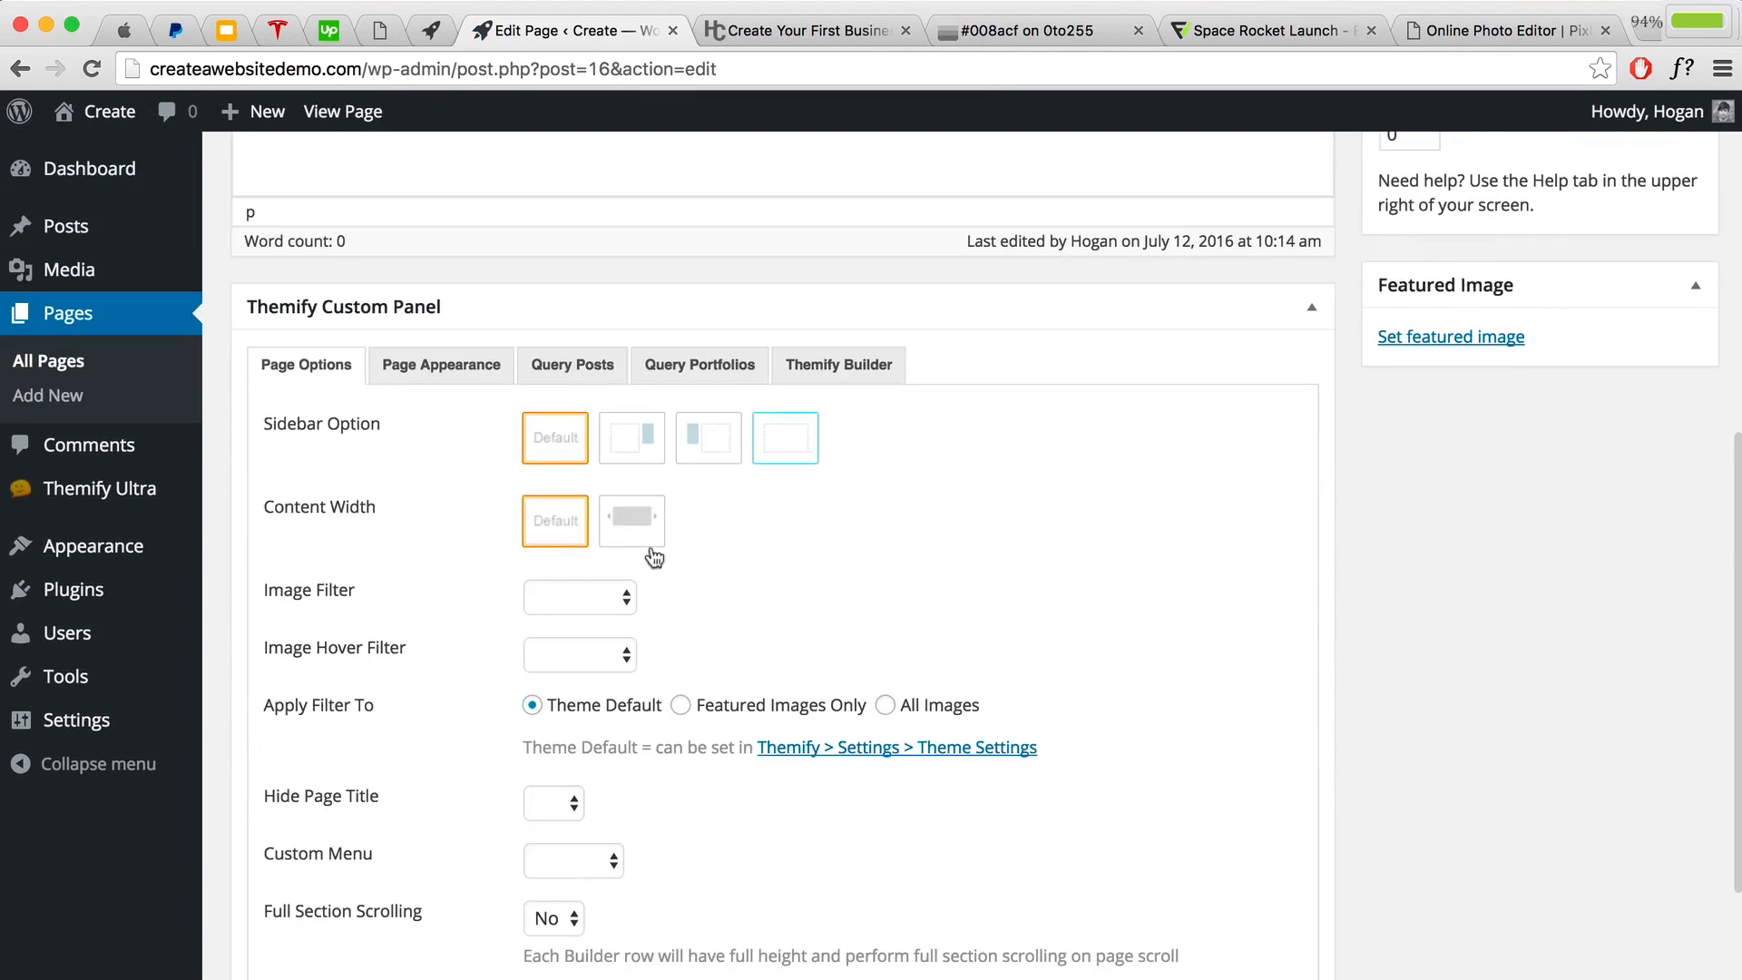
click(639, 526)
scroll(907, 528, up, 5)
click(1643, 379)
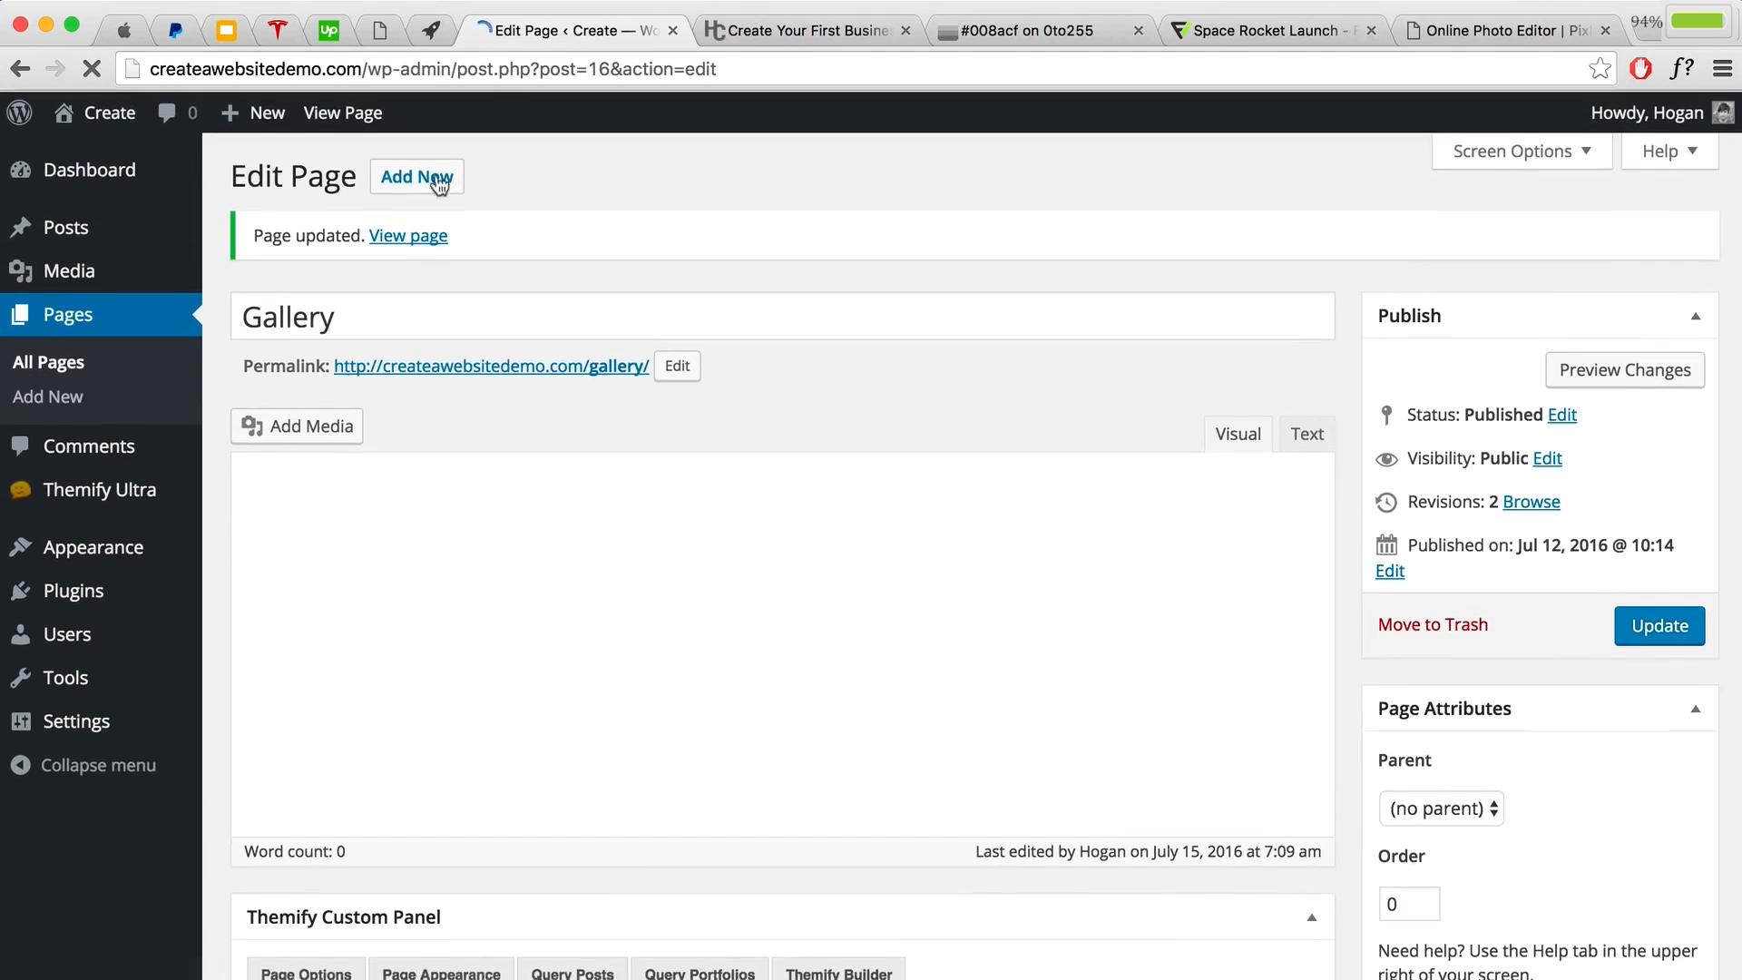
click(396, 234)
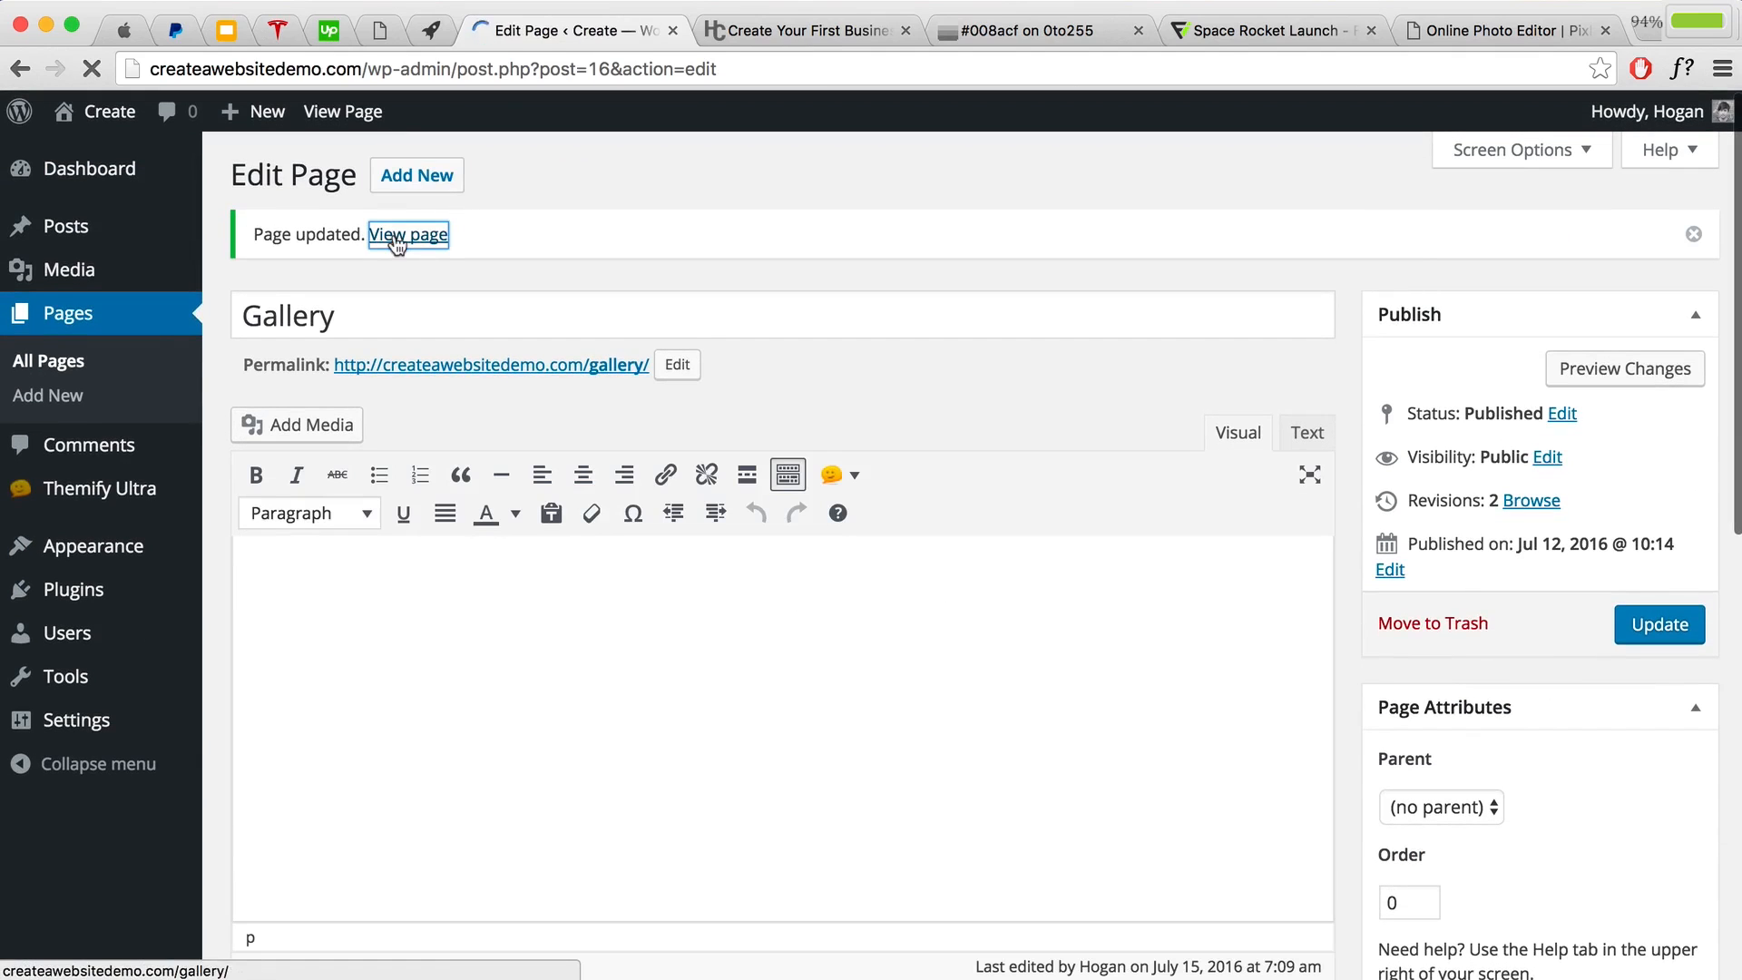
scroll(1107, 512, down, 3)
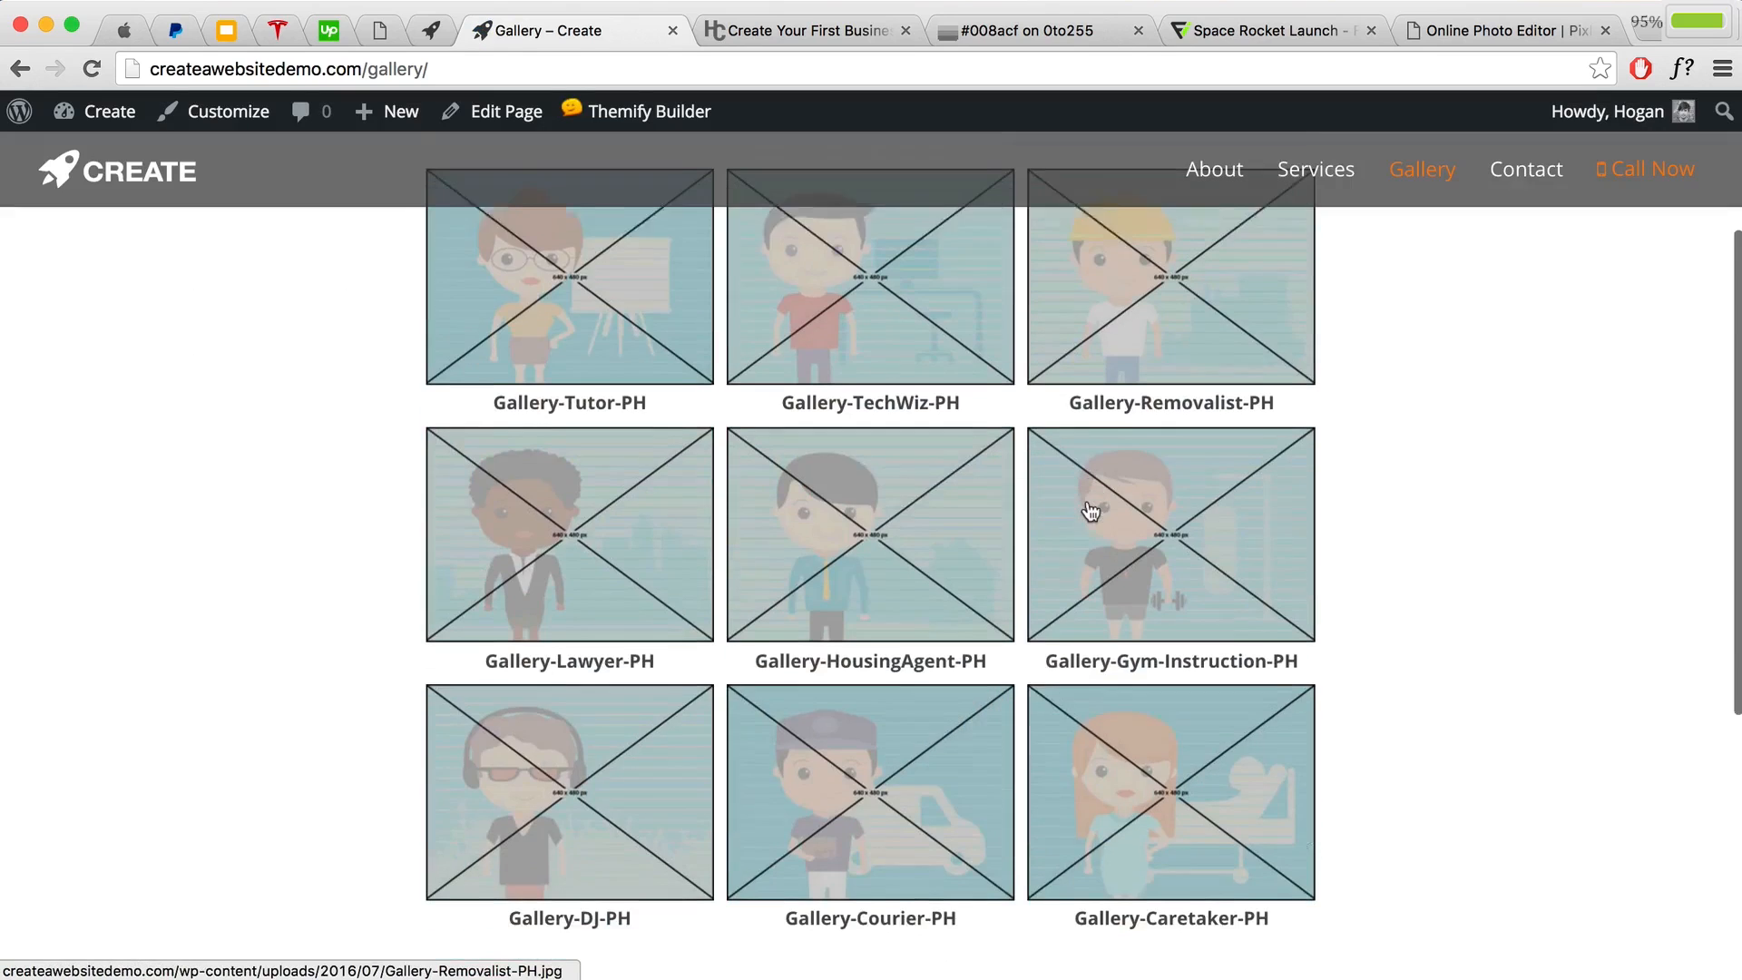
Step: Turn on the builder and open the Gallery module's nine-image set from its shortcode
scroll(770, 378, up, 2)
click(619, 160)
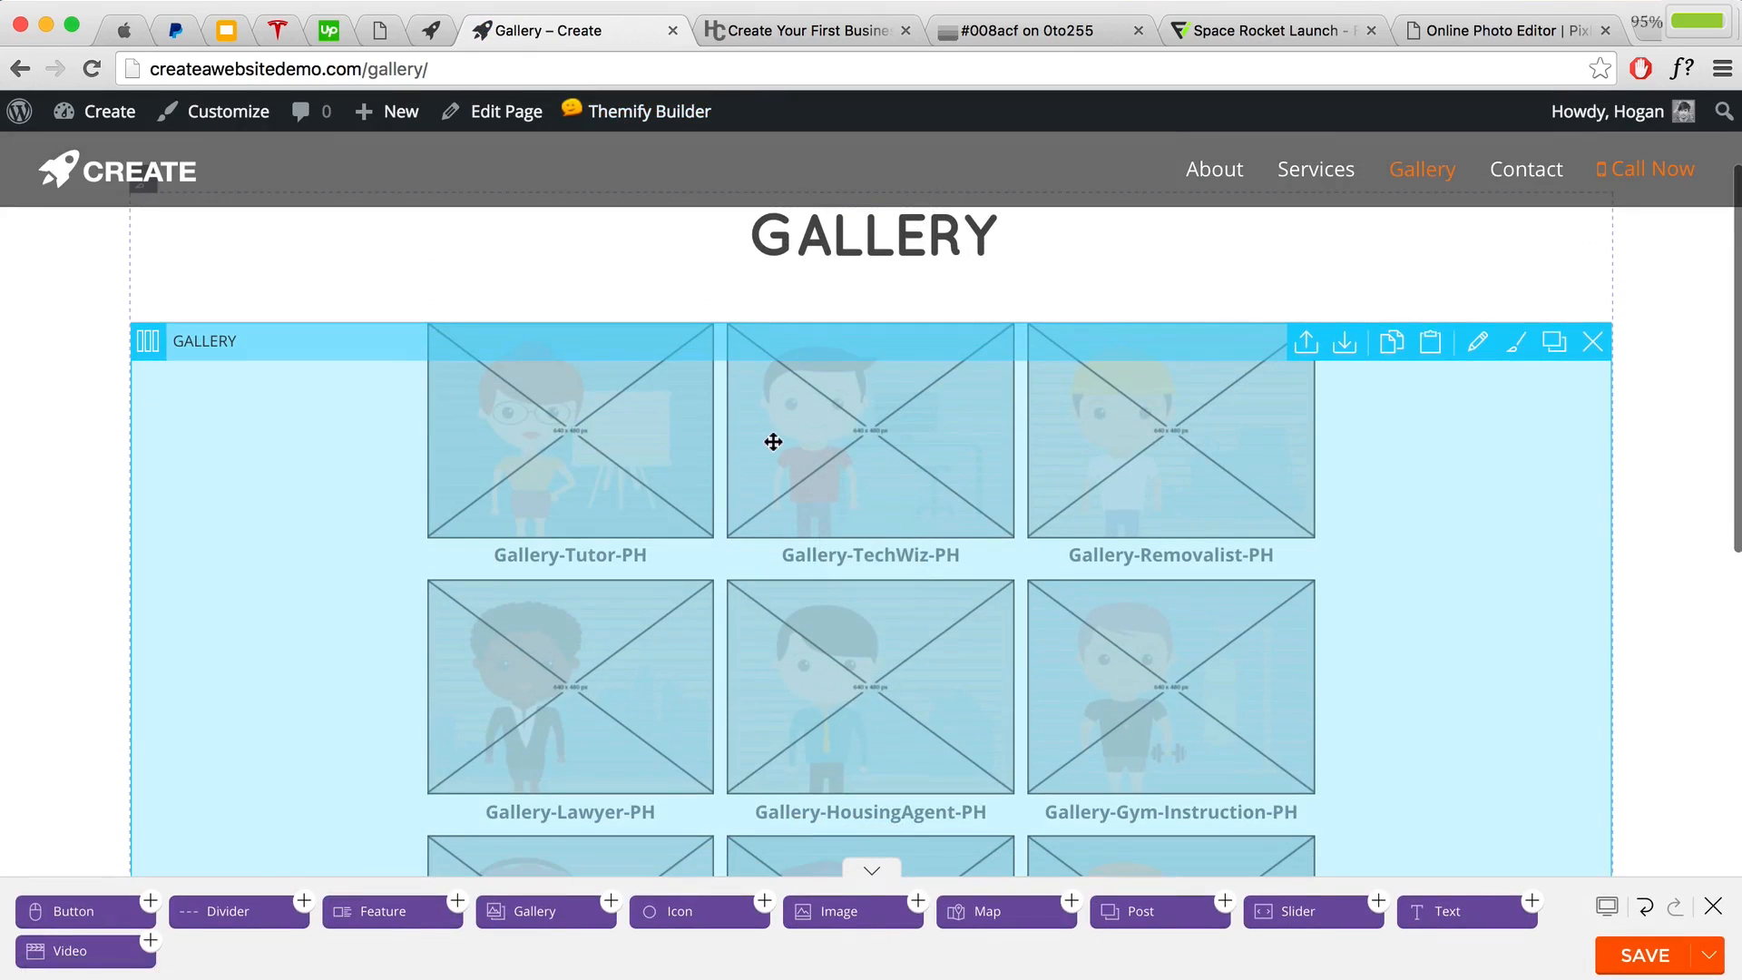
double_click(778, 438)
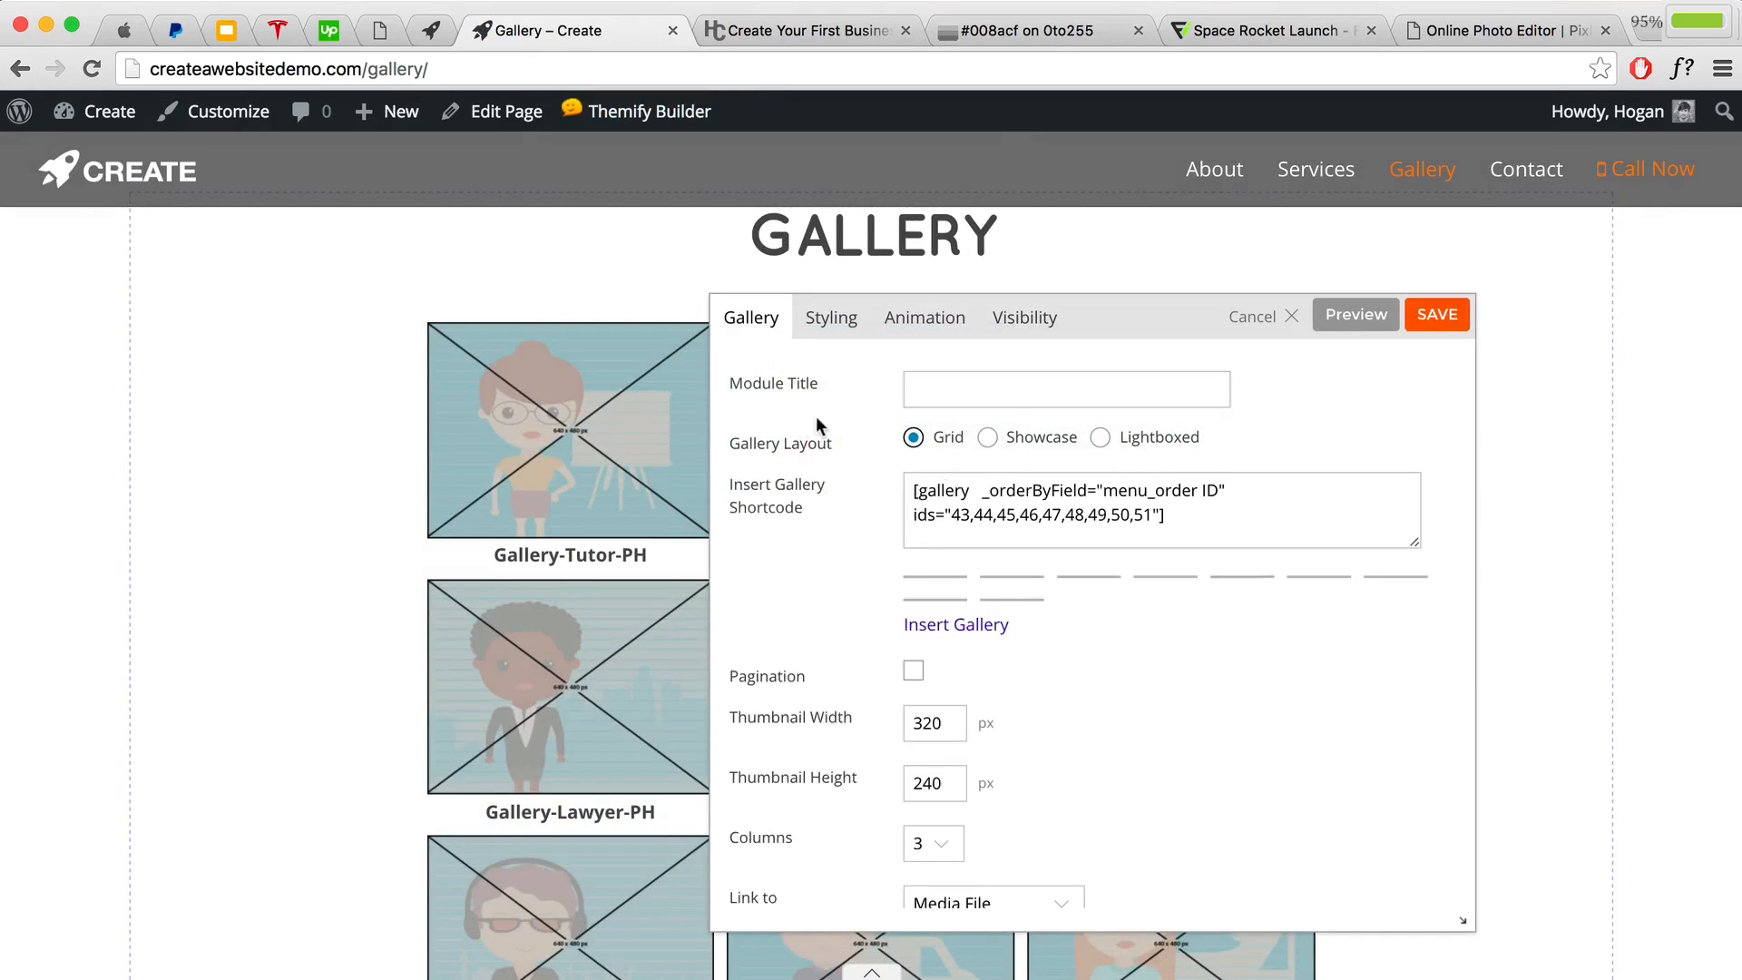
drag(1165, 515, 893, 485)
click(996, 717)
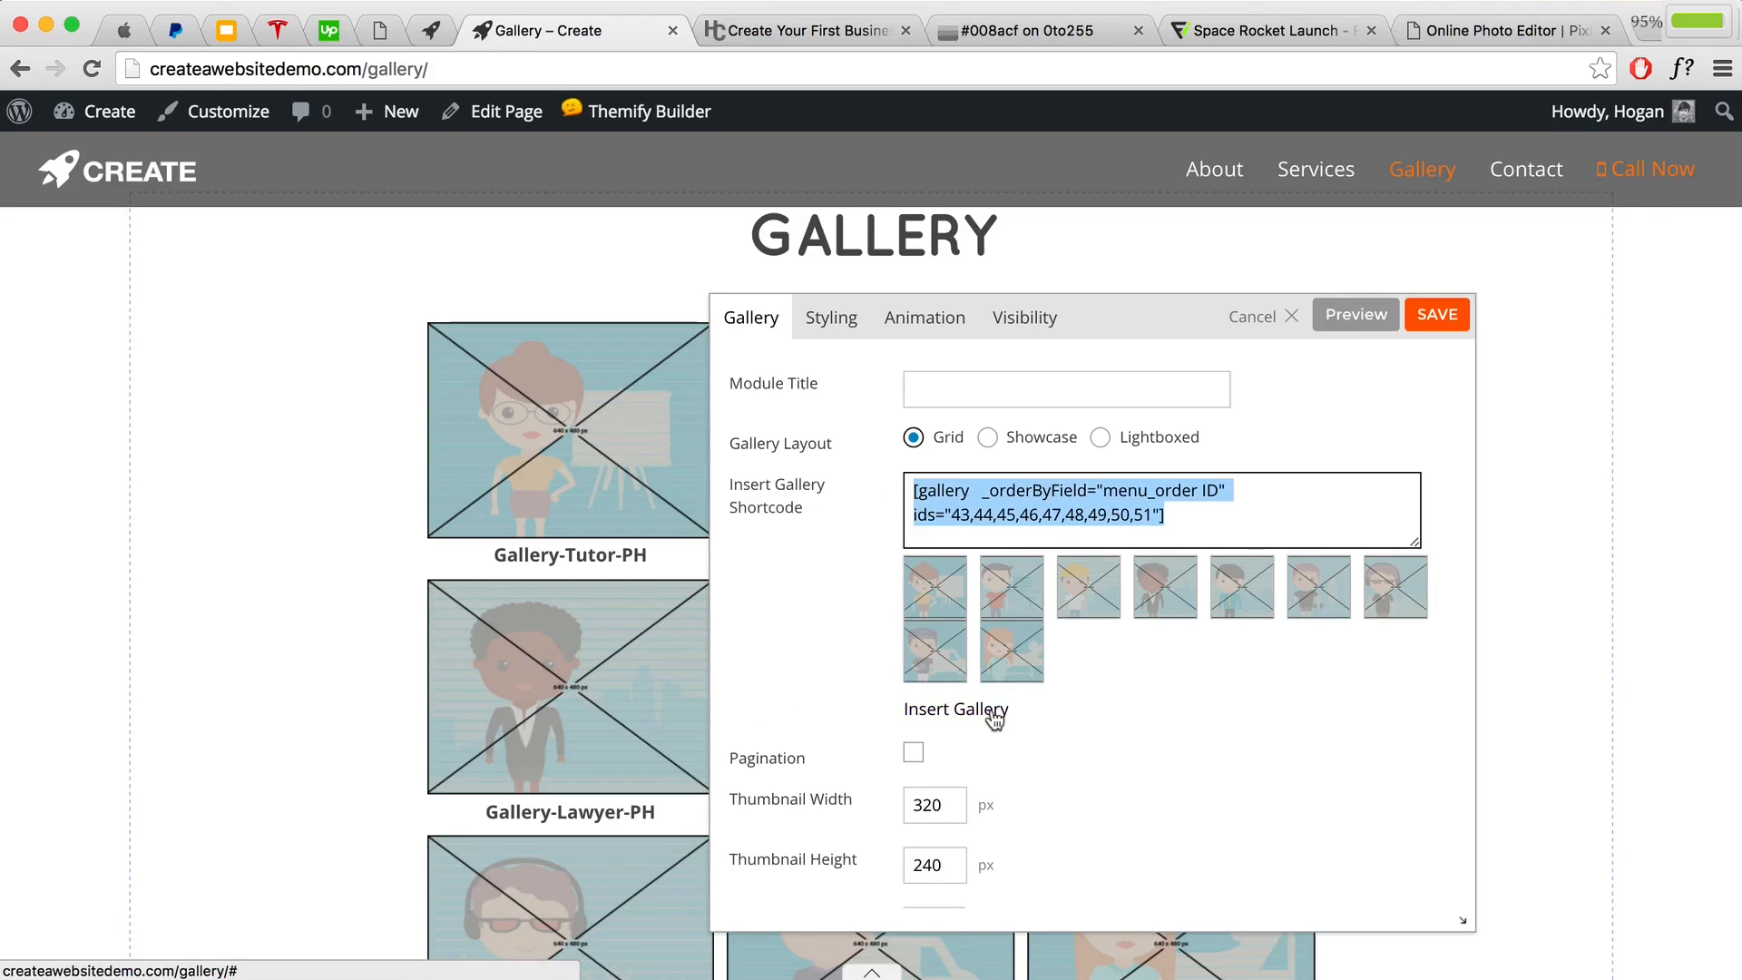
click(993, 711)
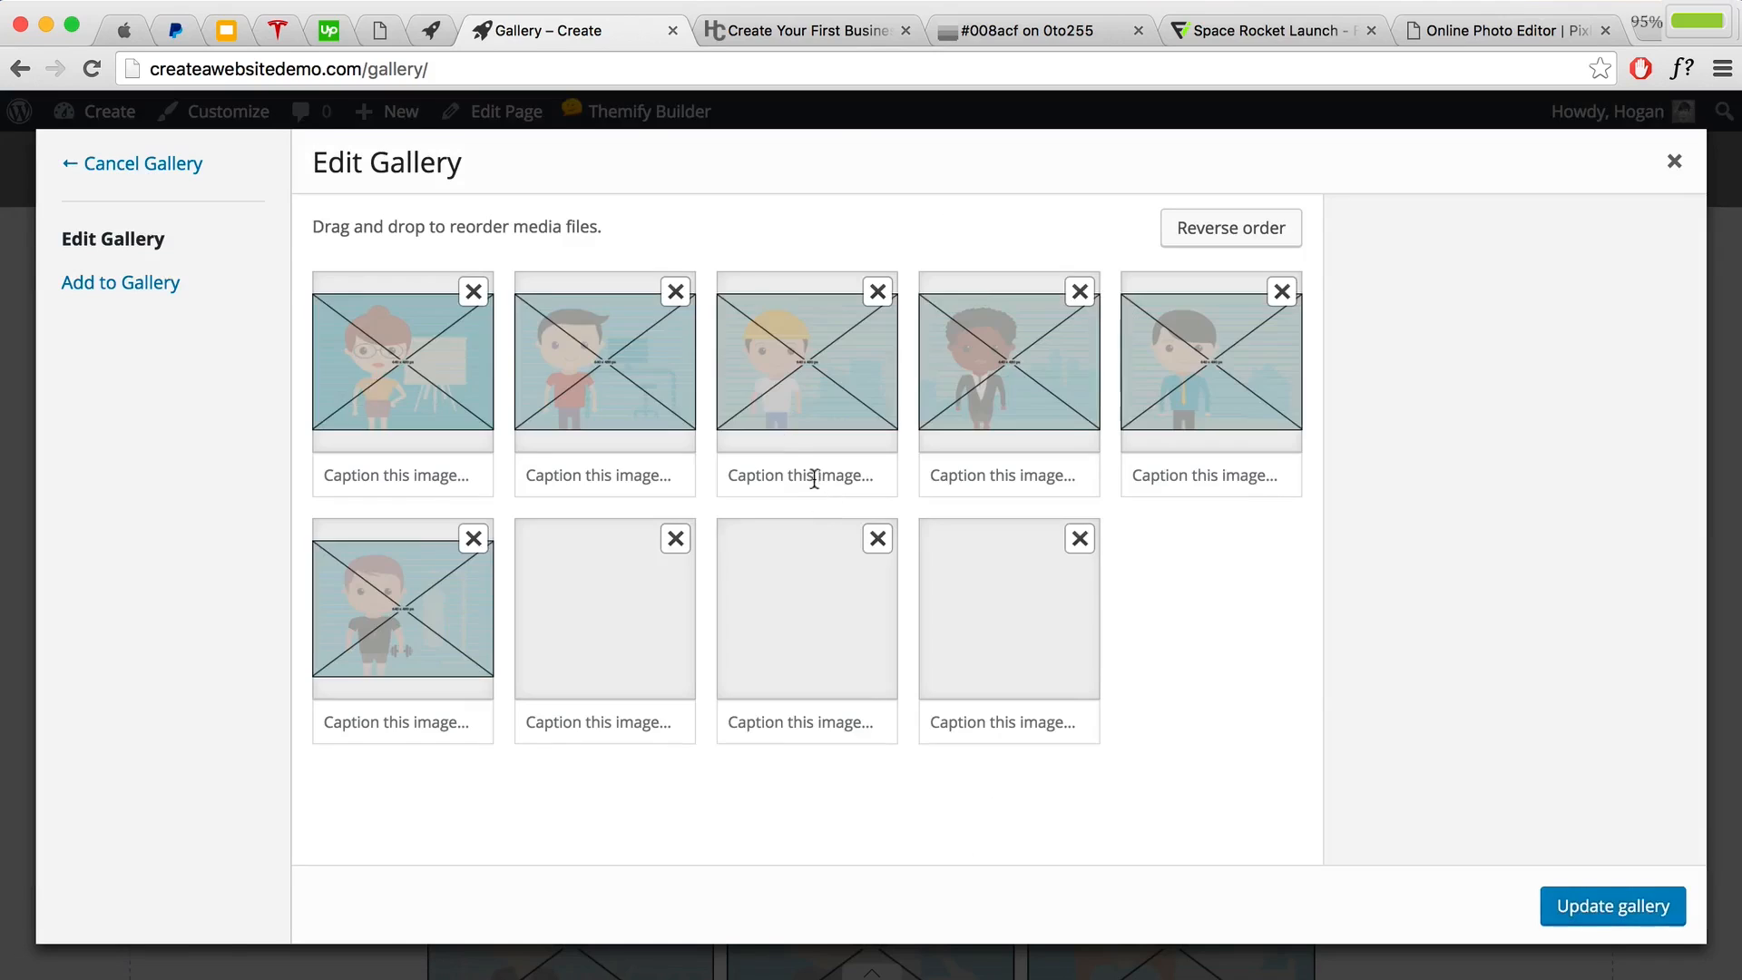
Step: Switch to the Add to Gallery upload view, dismissing the file picker without choosing files
click(138, 290)
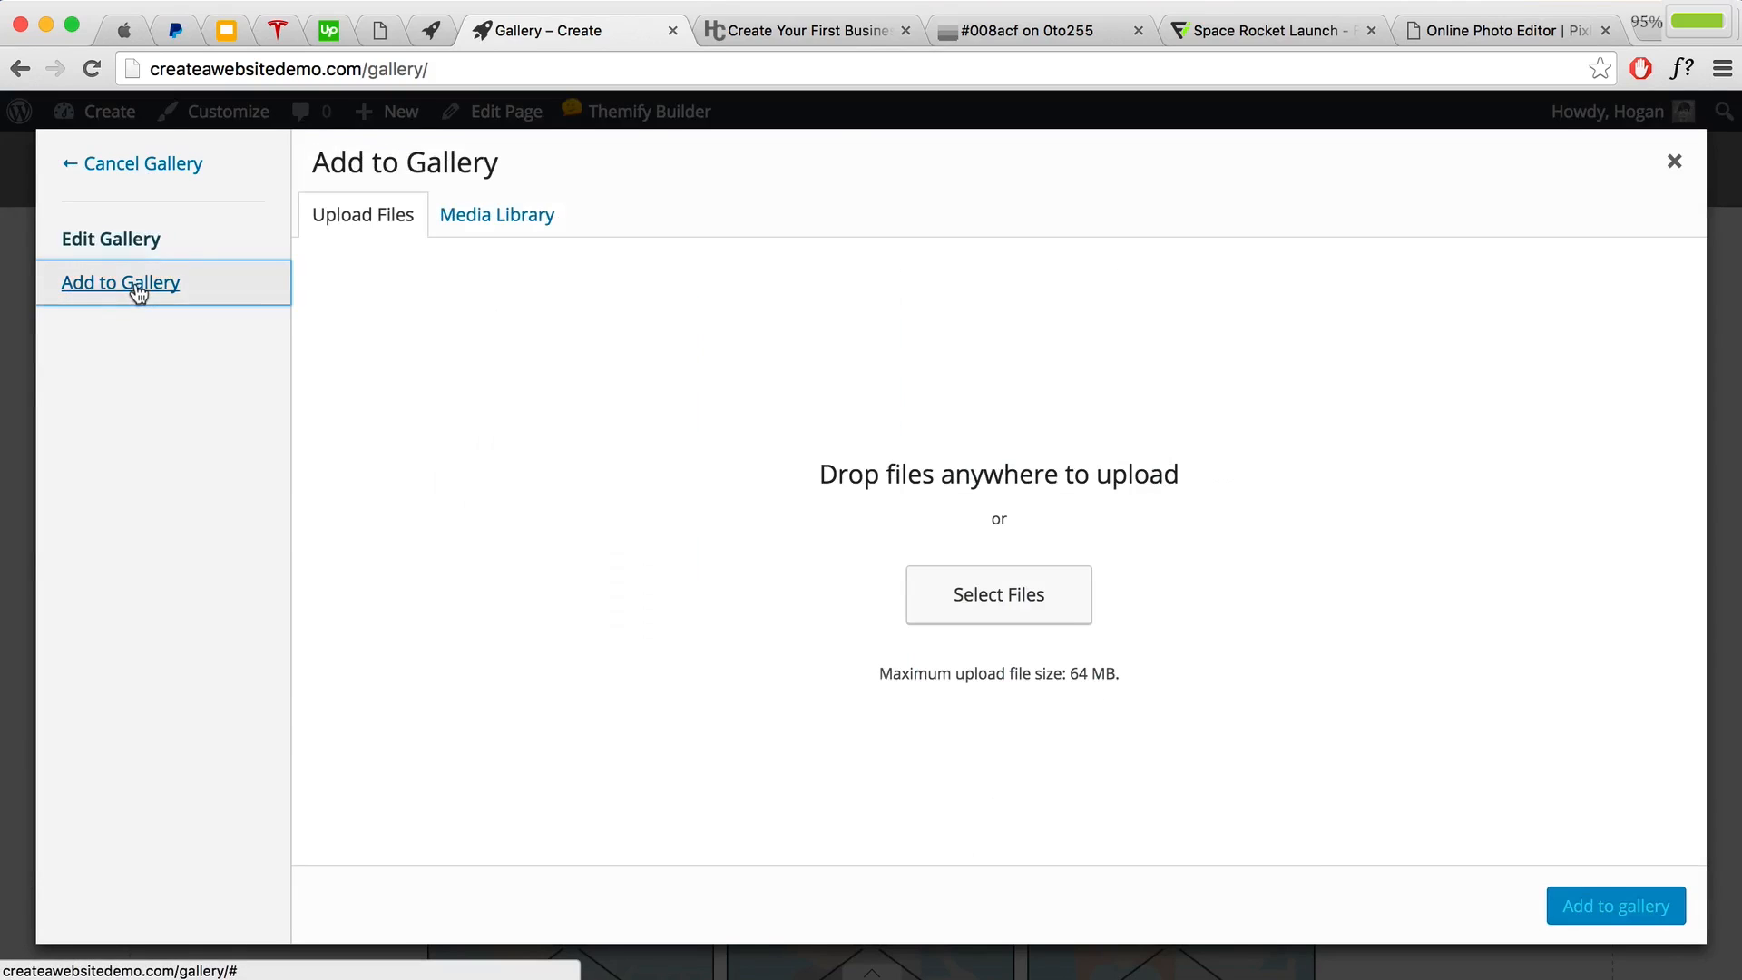
click(931, 605)
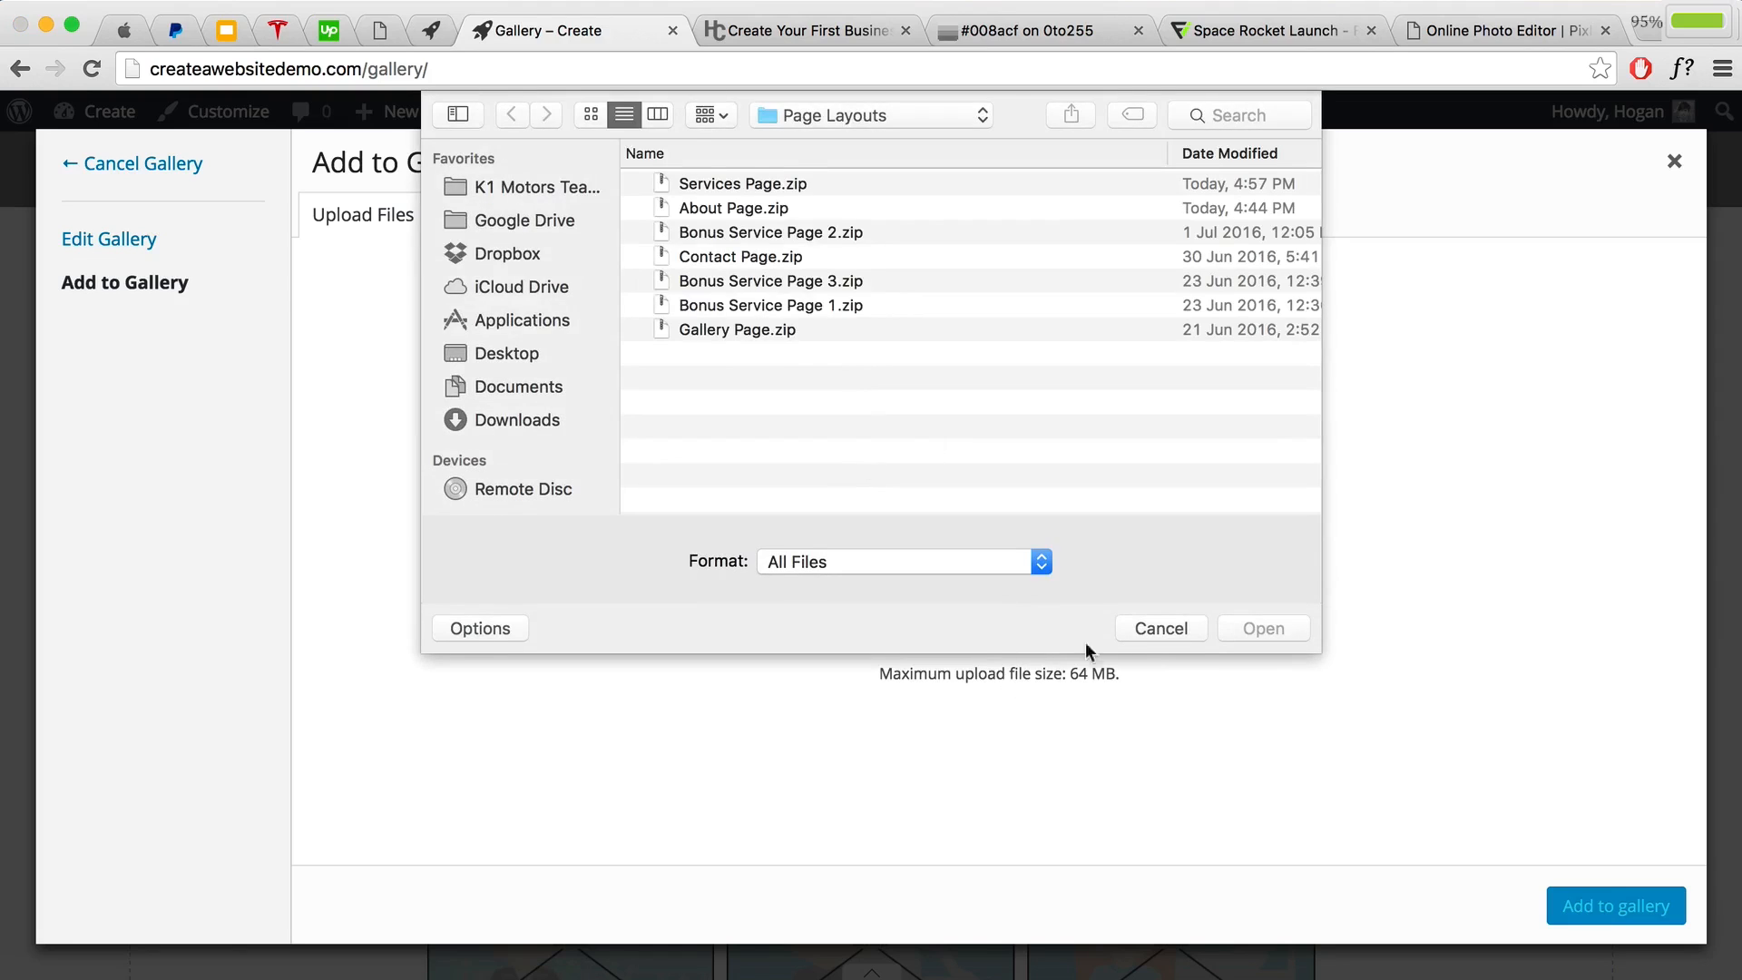
key(Escape)
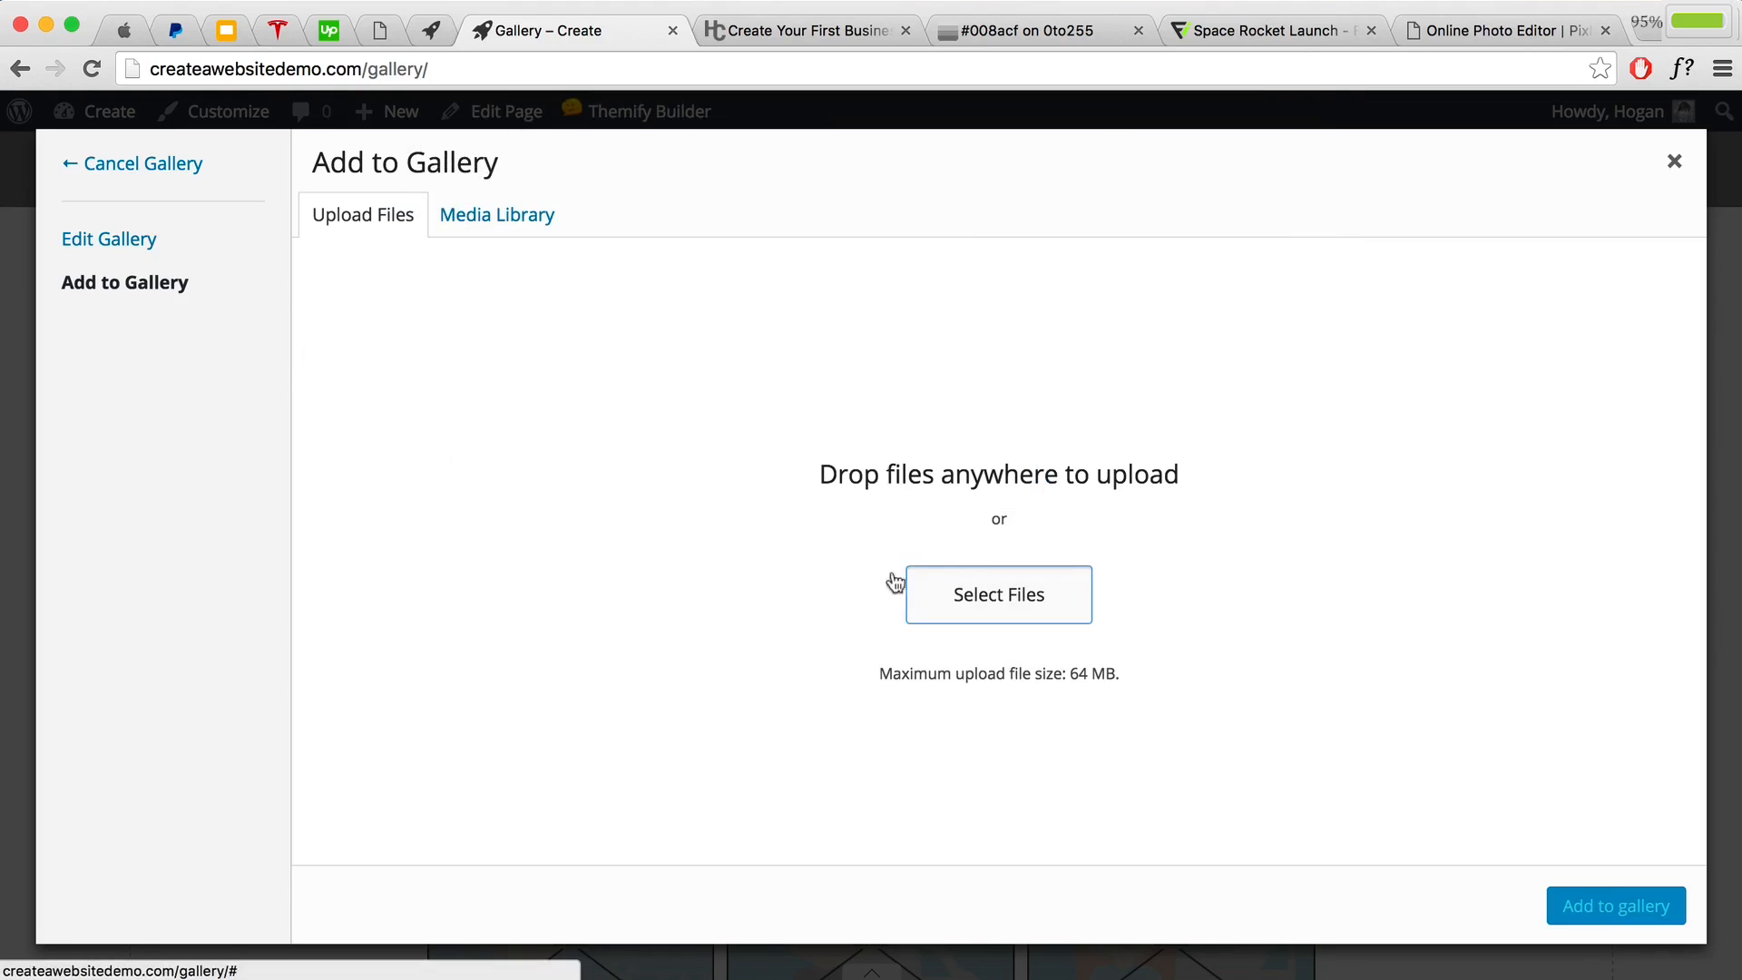
click(896, 582)
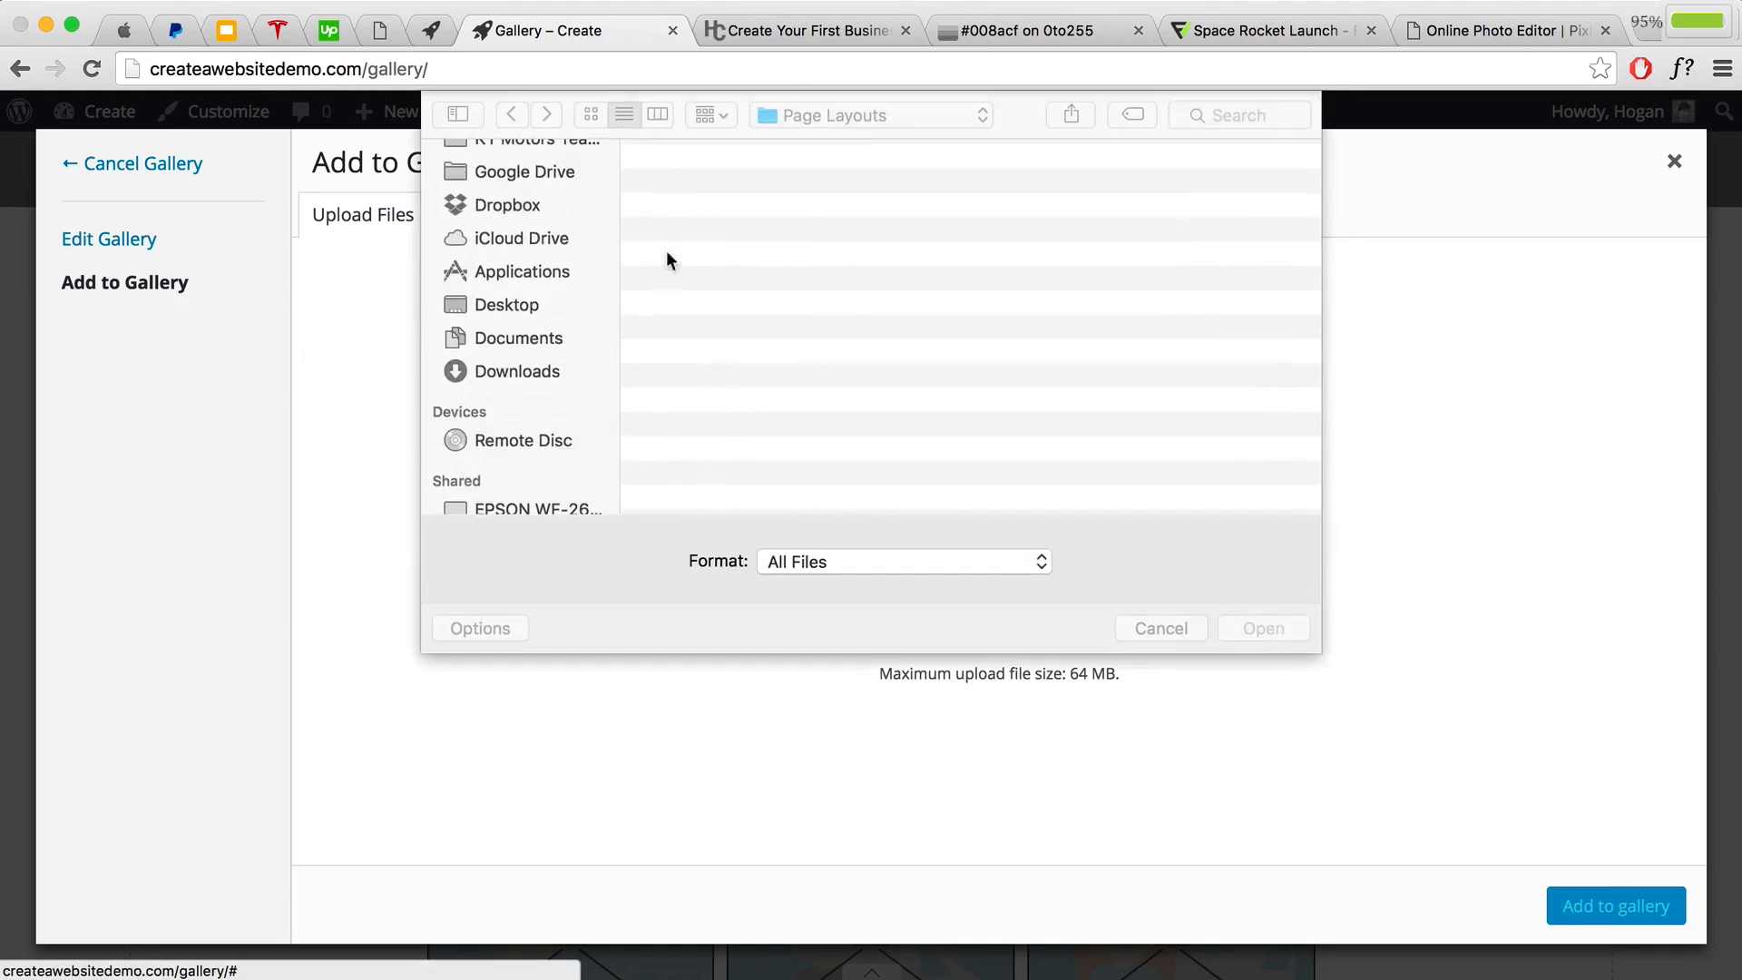
click(1178, 626)
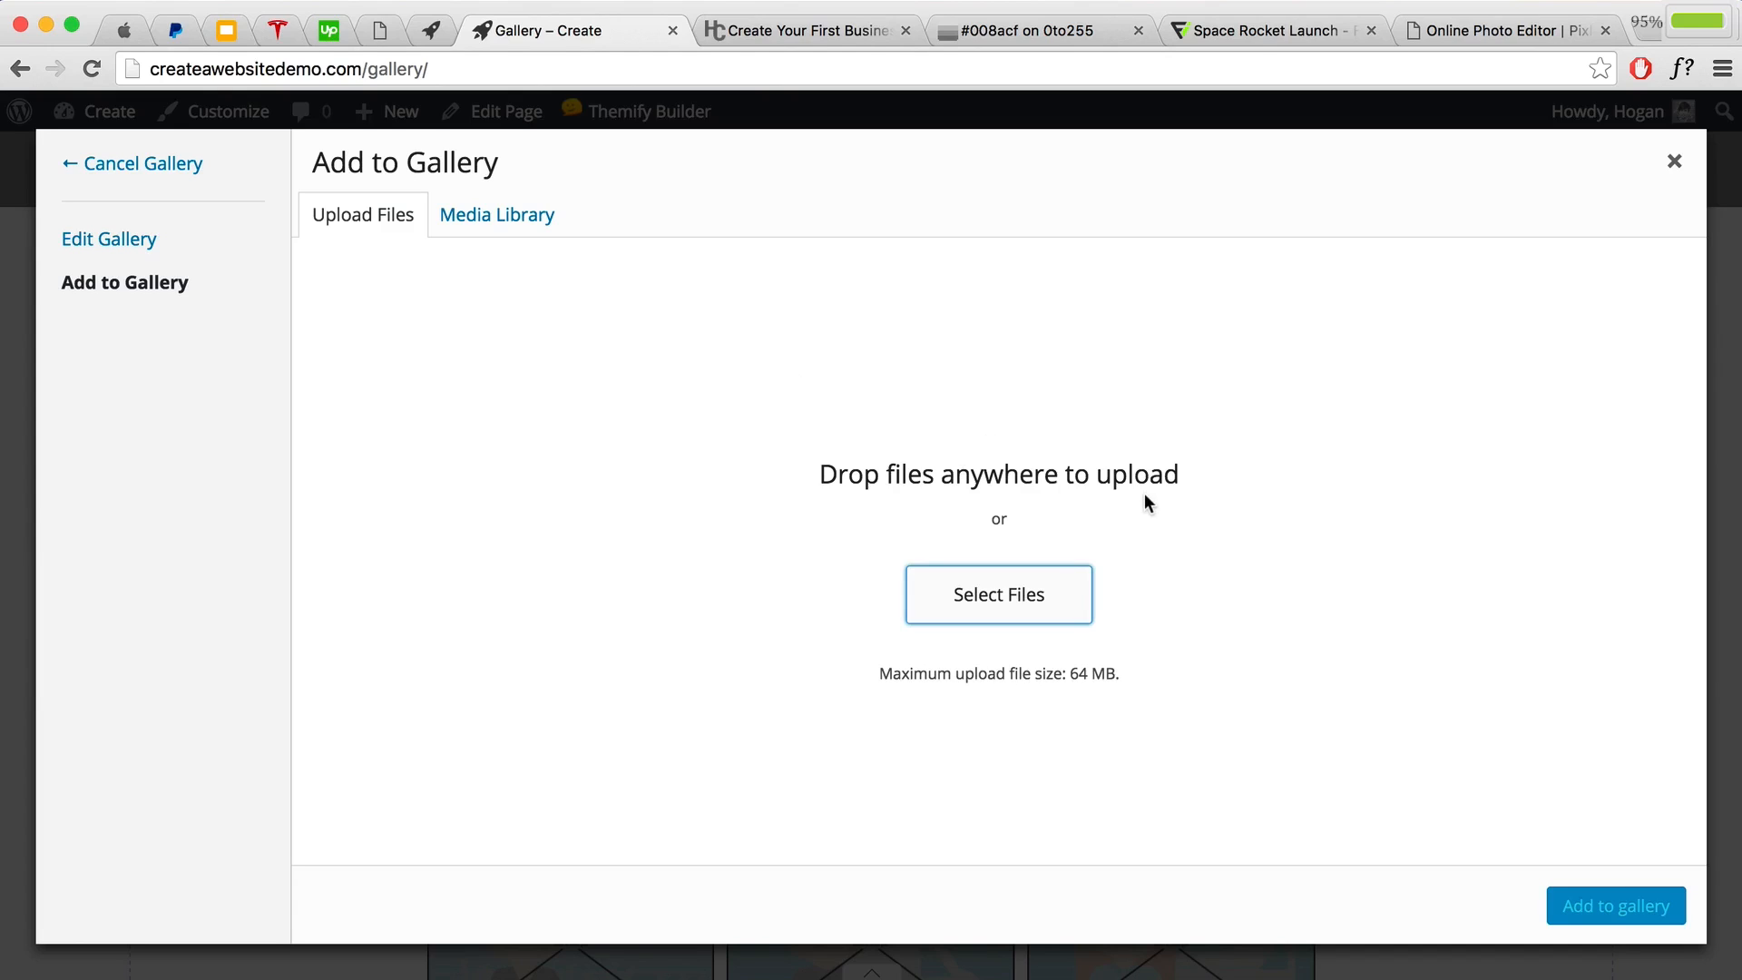
Step: Open the gallery's images and confirm the first image is 640 pixels wide
click(83, 239)
click(415, 402)
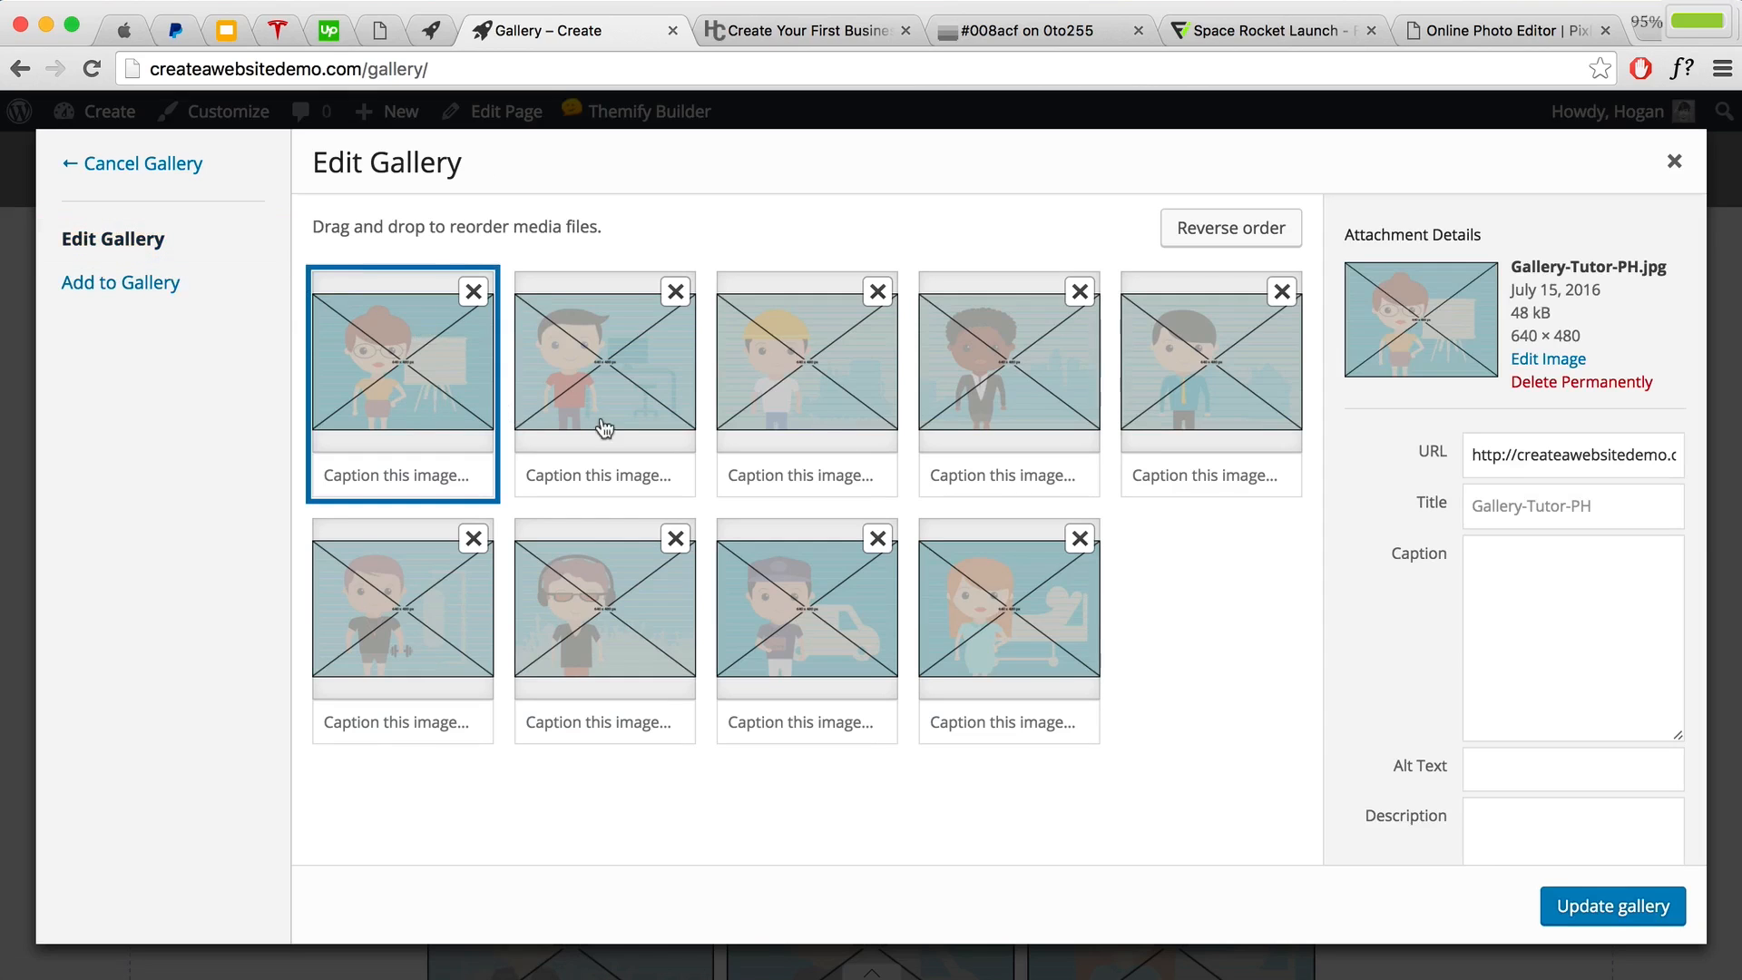
double_click(1521, 337)
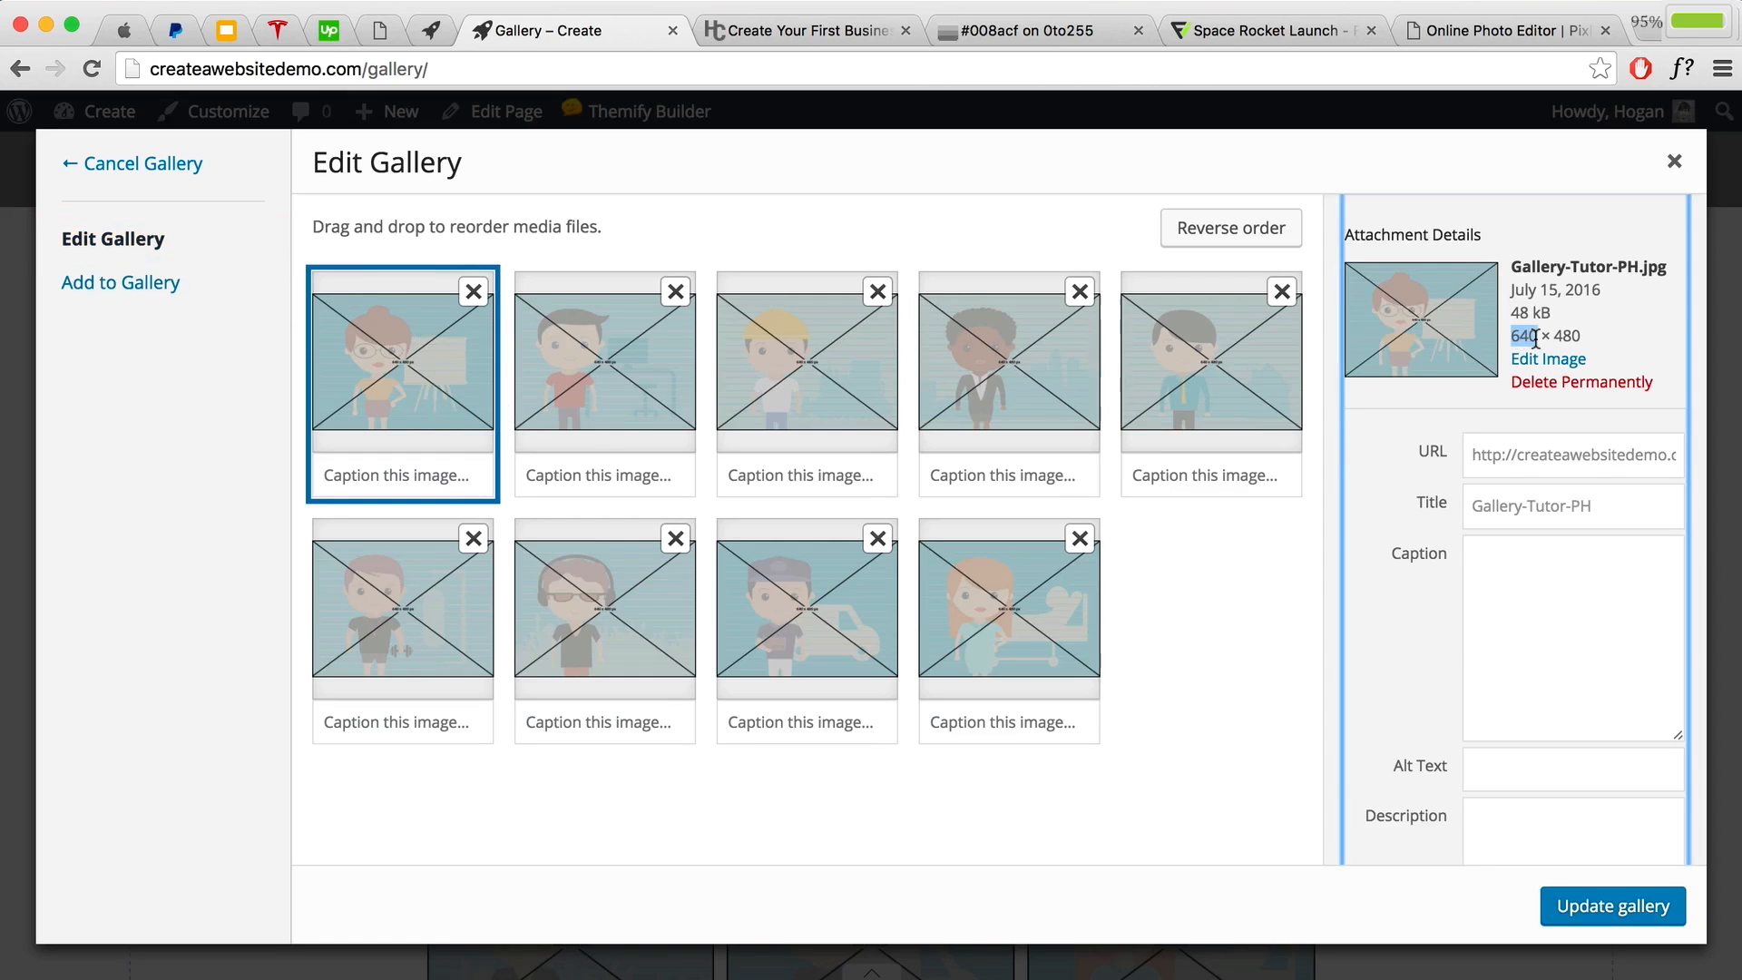
drag(1585, 337, 1527, 338)
Step: Check the other eight images' details, confirming 640 × 480, then close the gallery editor
click(582, 413)
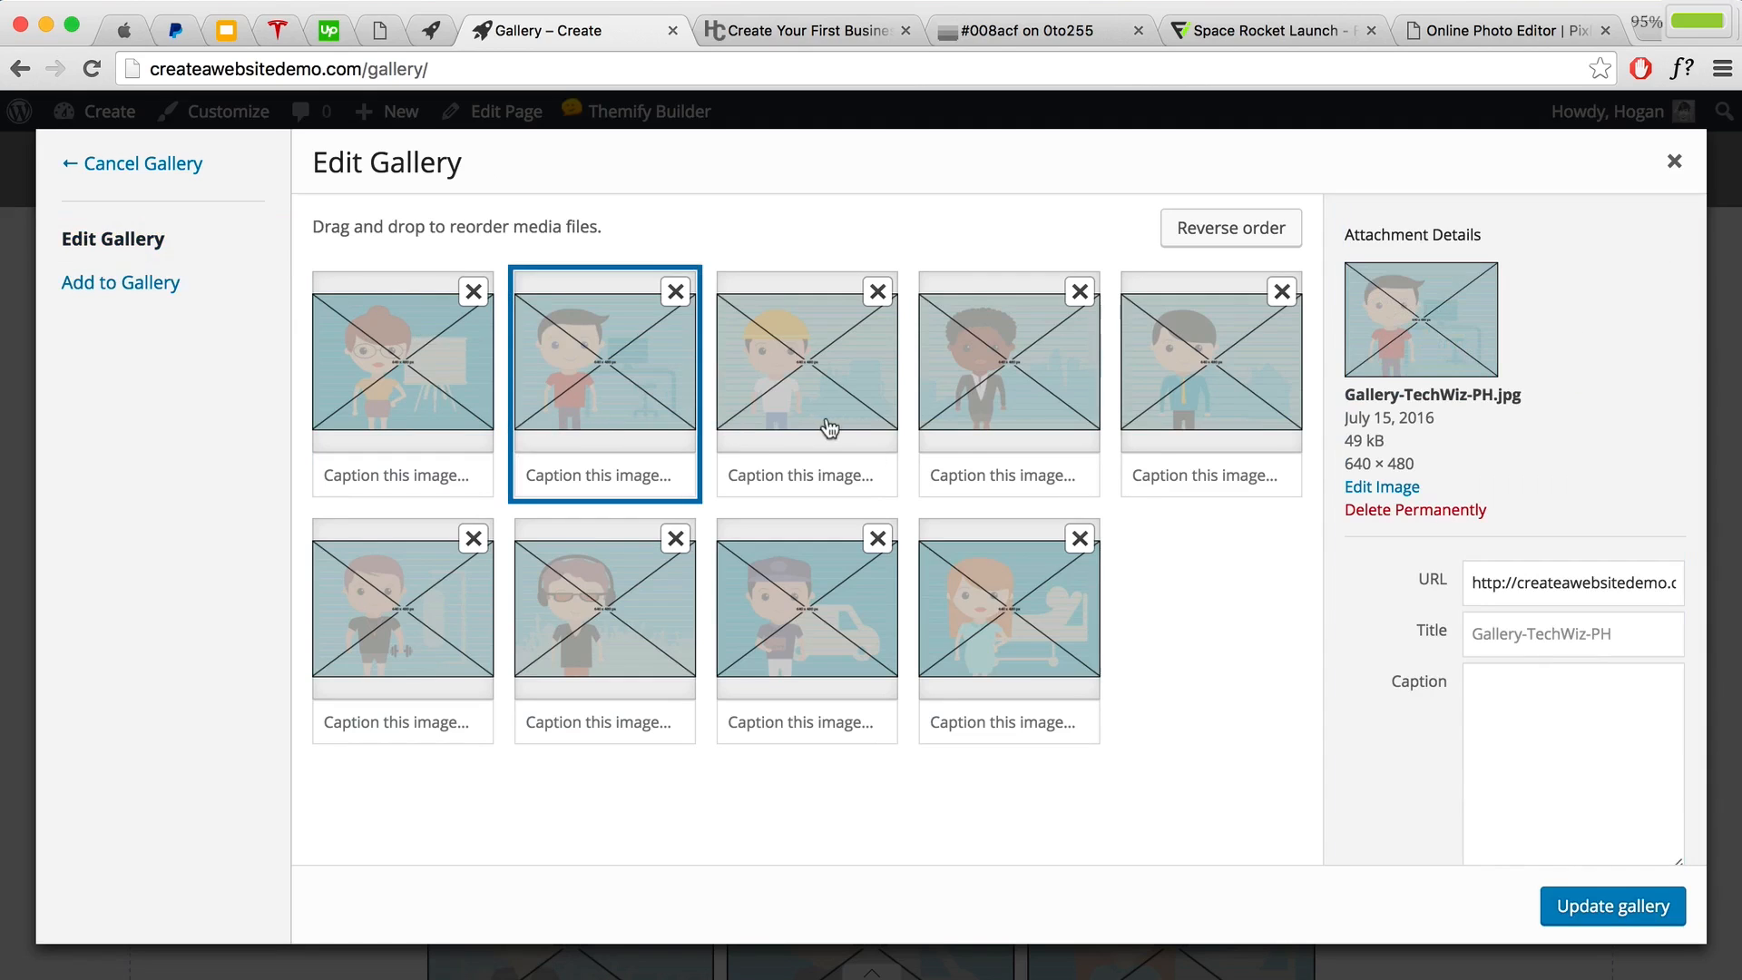
click(819, 410)
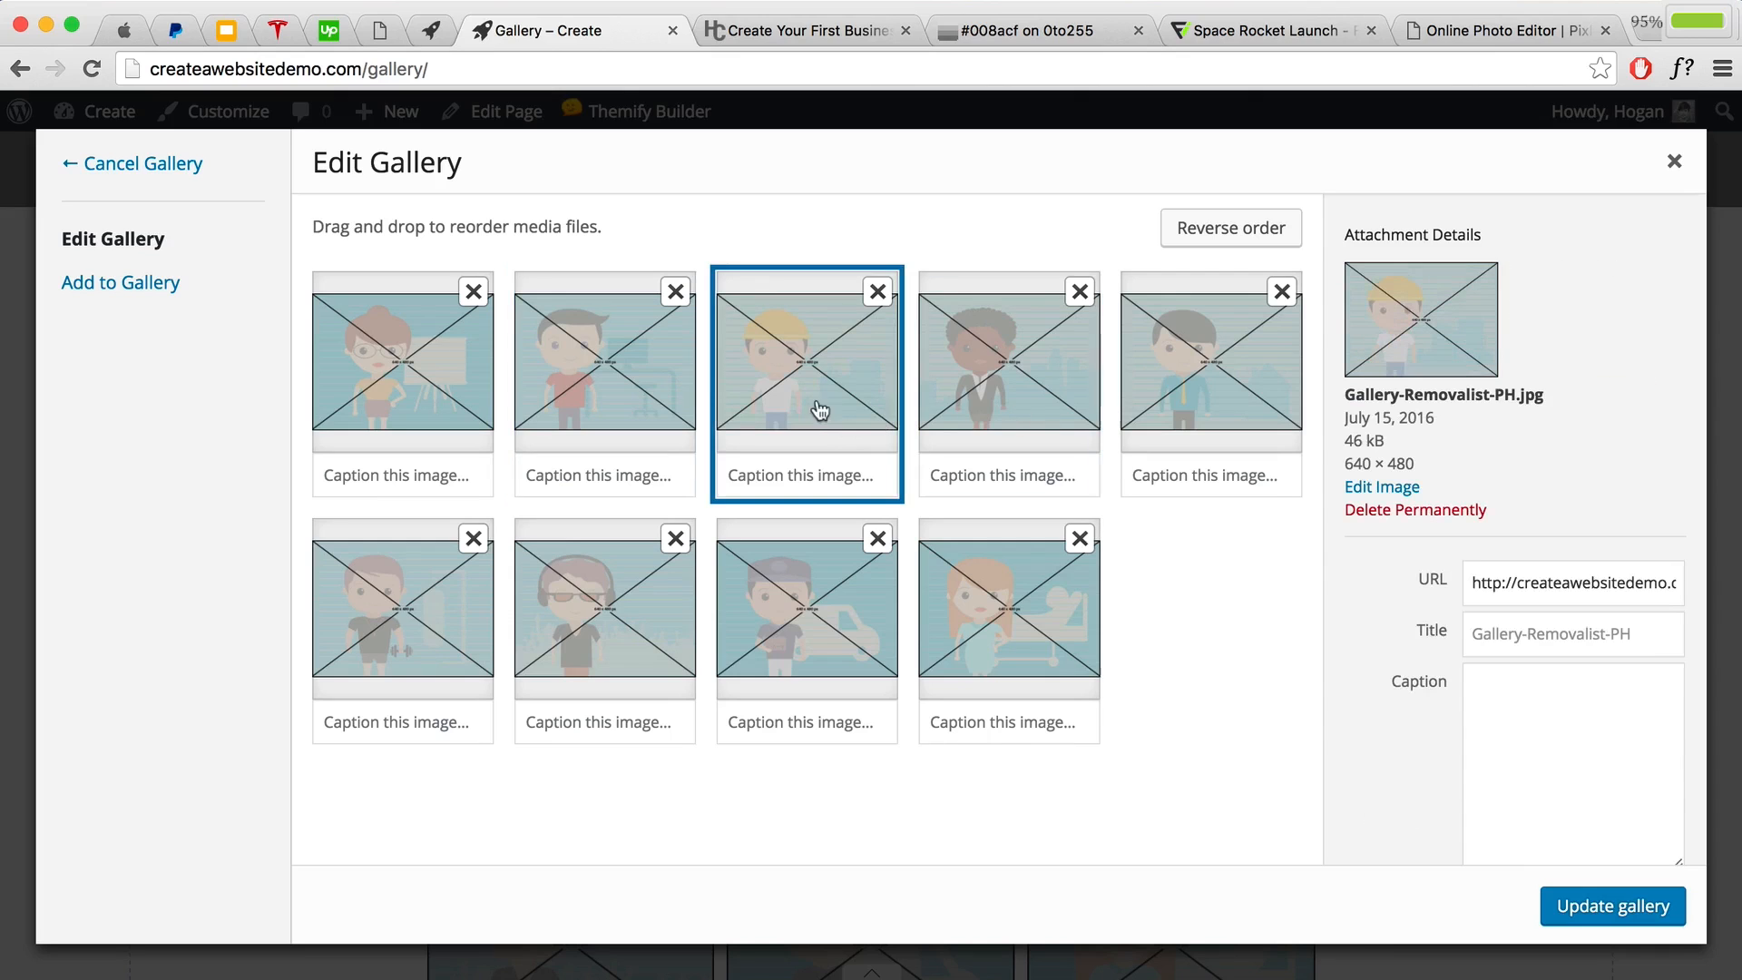
click(1214, 408)
click(978, 397)
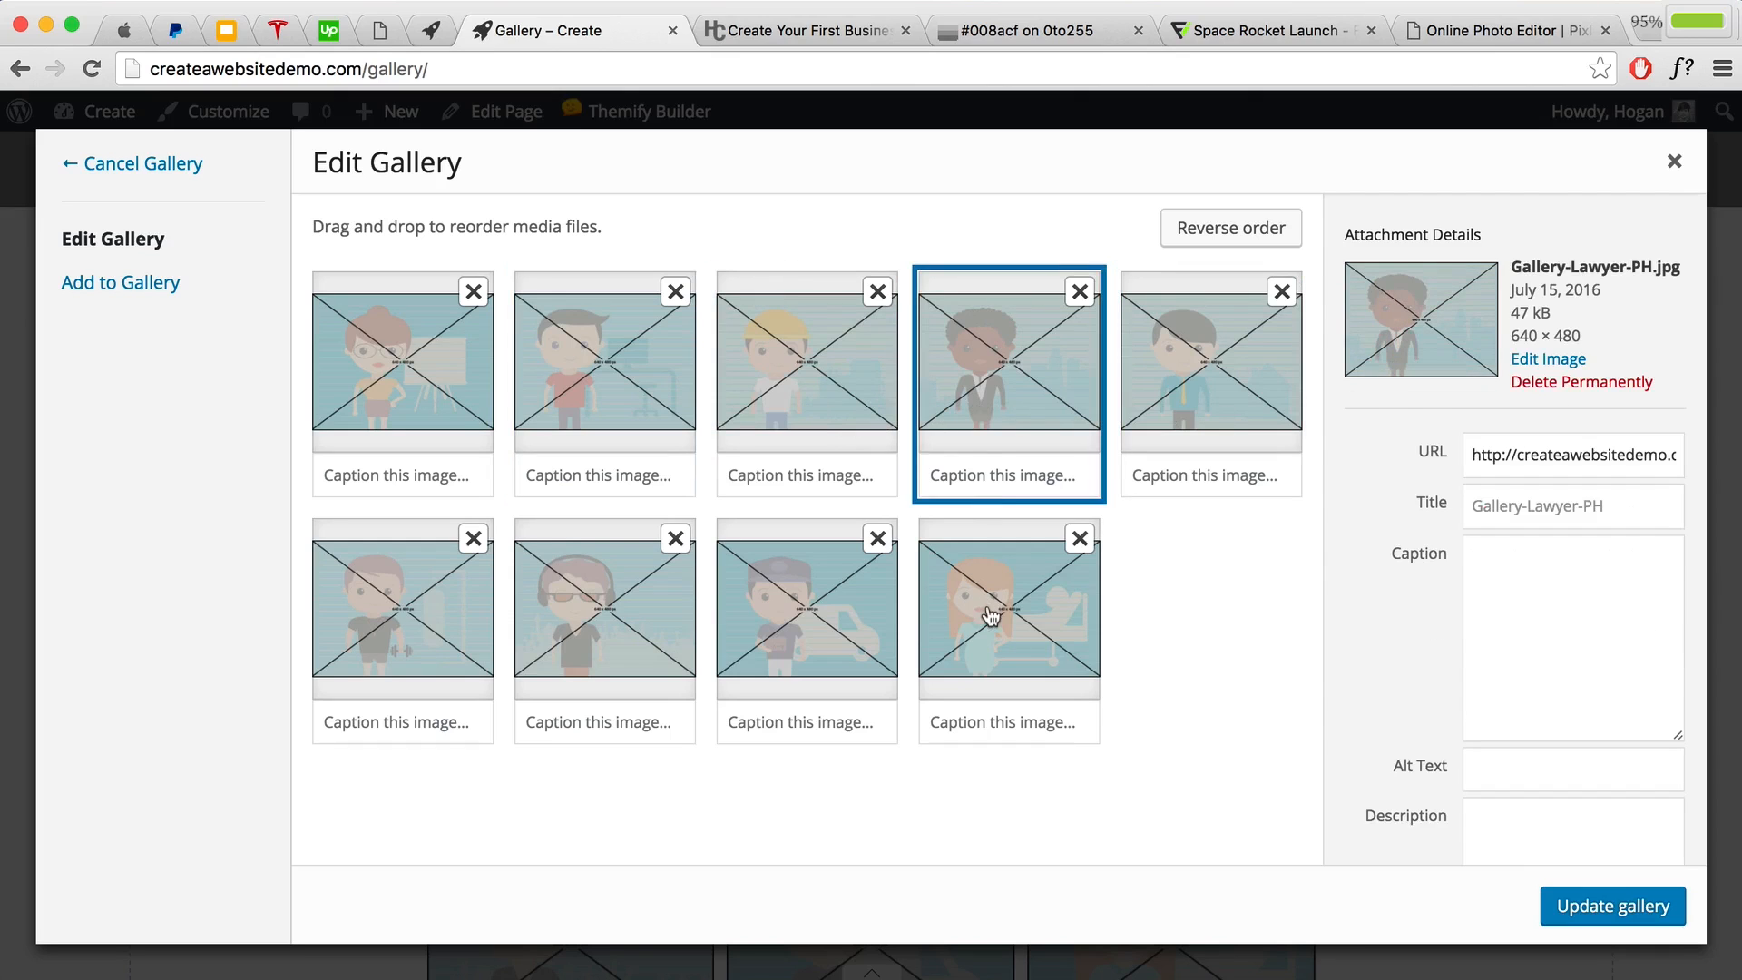
click(990, 617)
click(787, 628)
click(602, 641)
click(419, 640)
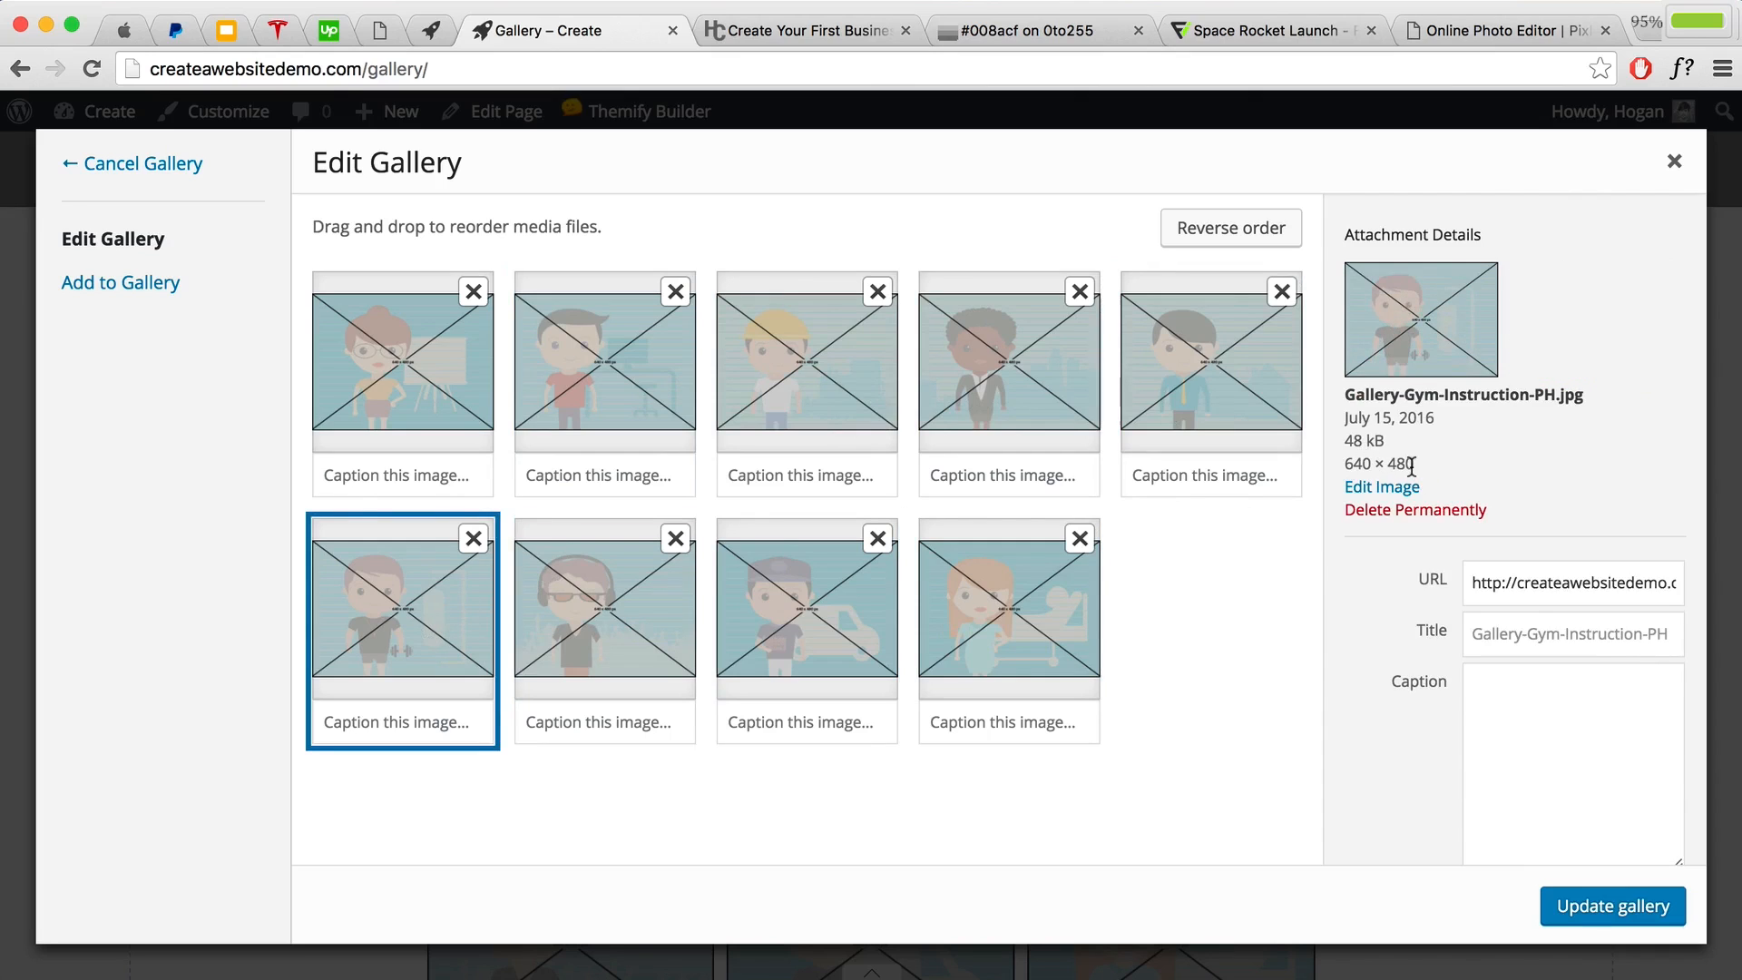
click(1350, 459)
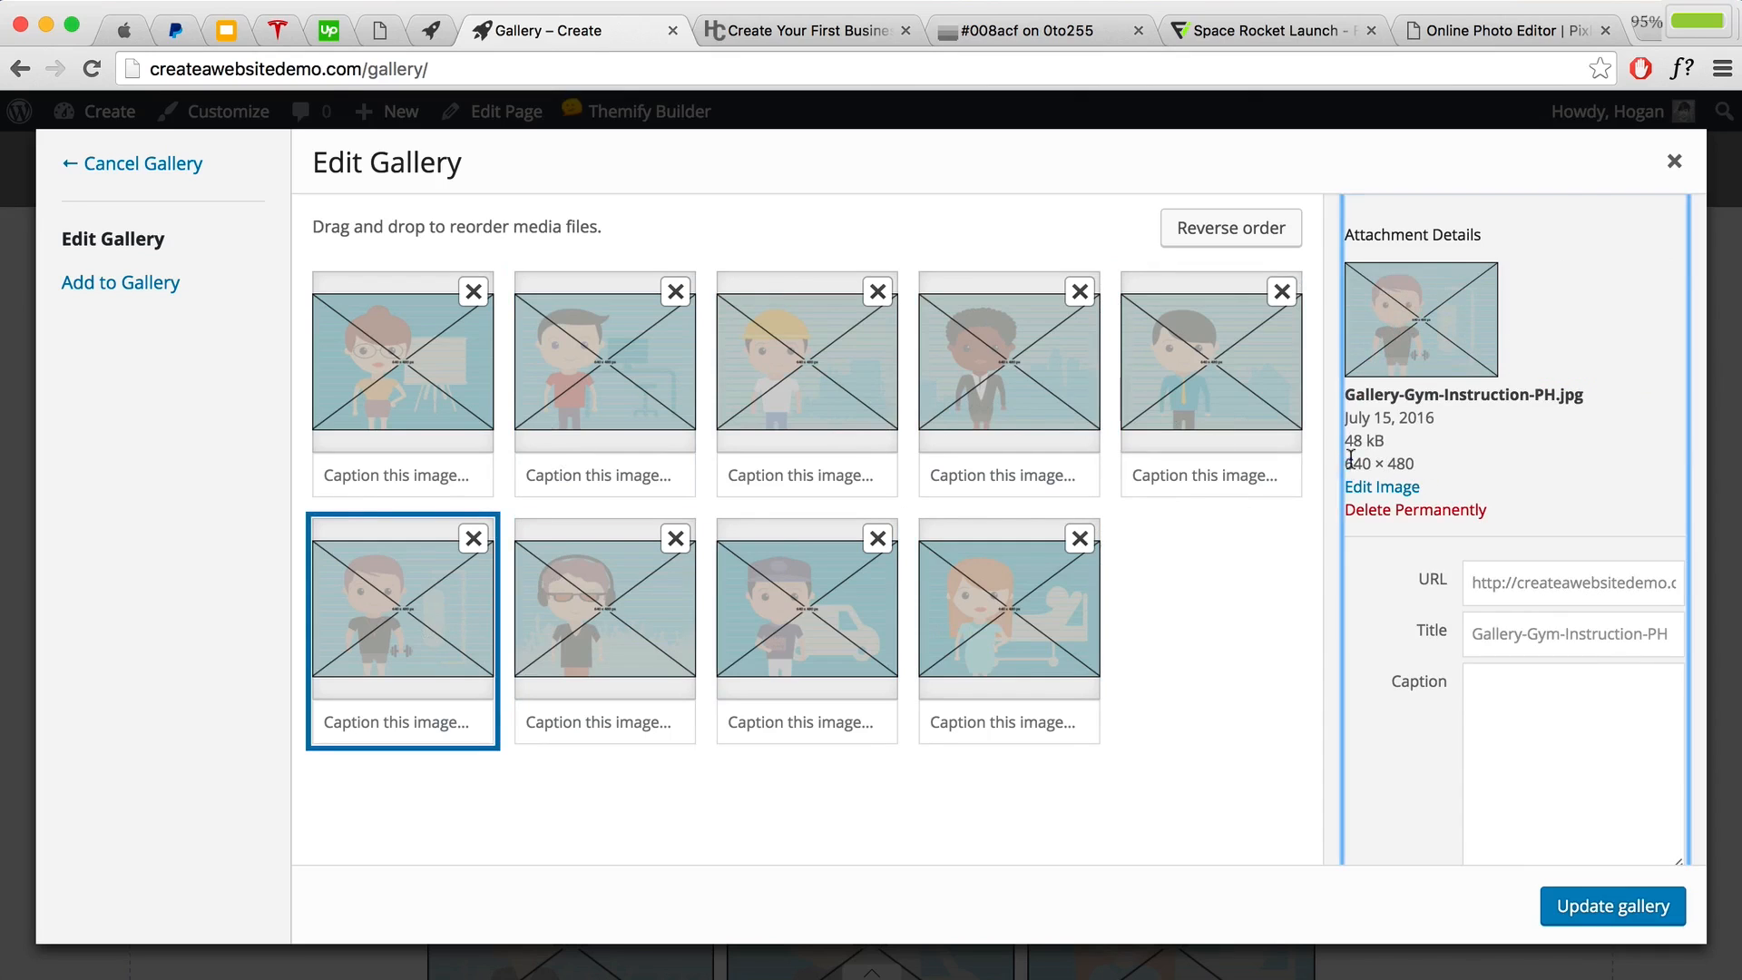
drag(1346, 461, 1416, 462)
click(1450, 467)
click(1675, 166)
scroll(1115, 635, down, 5)
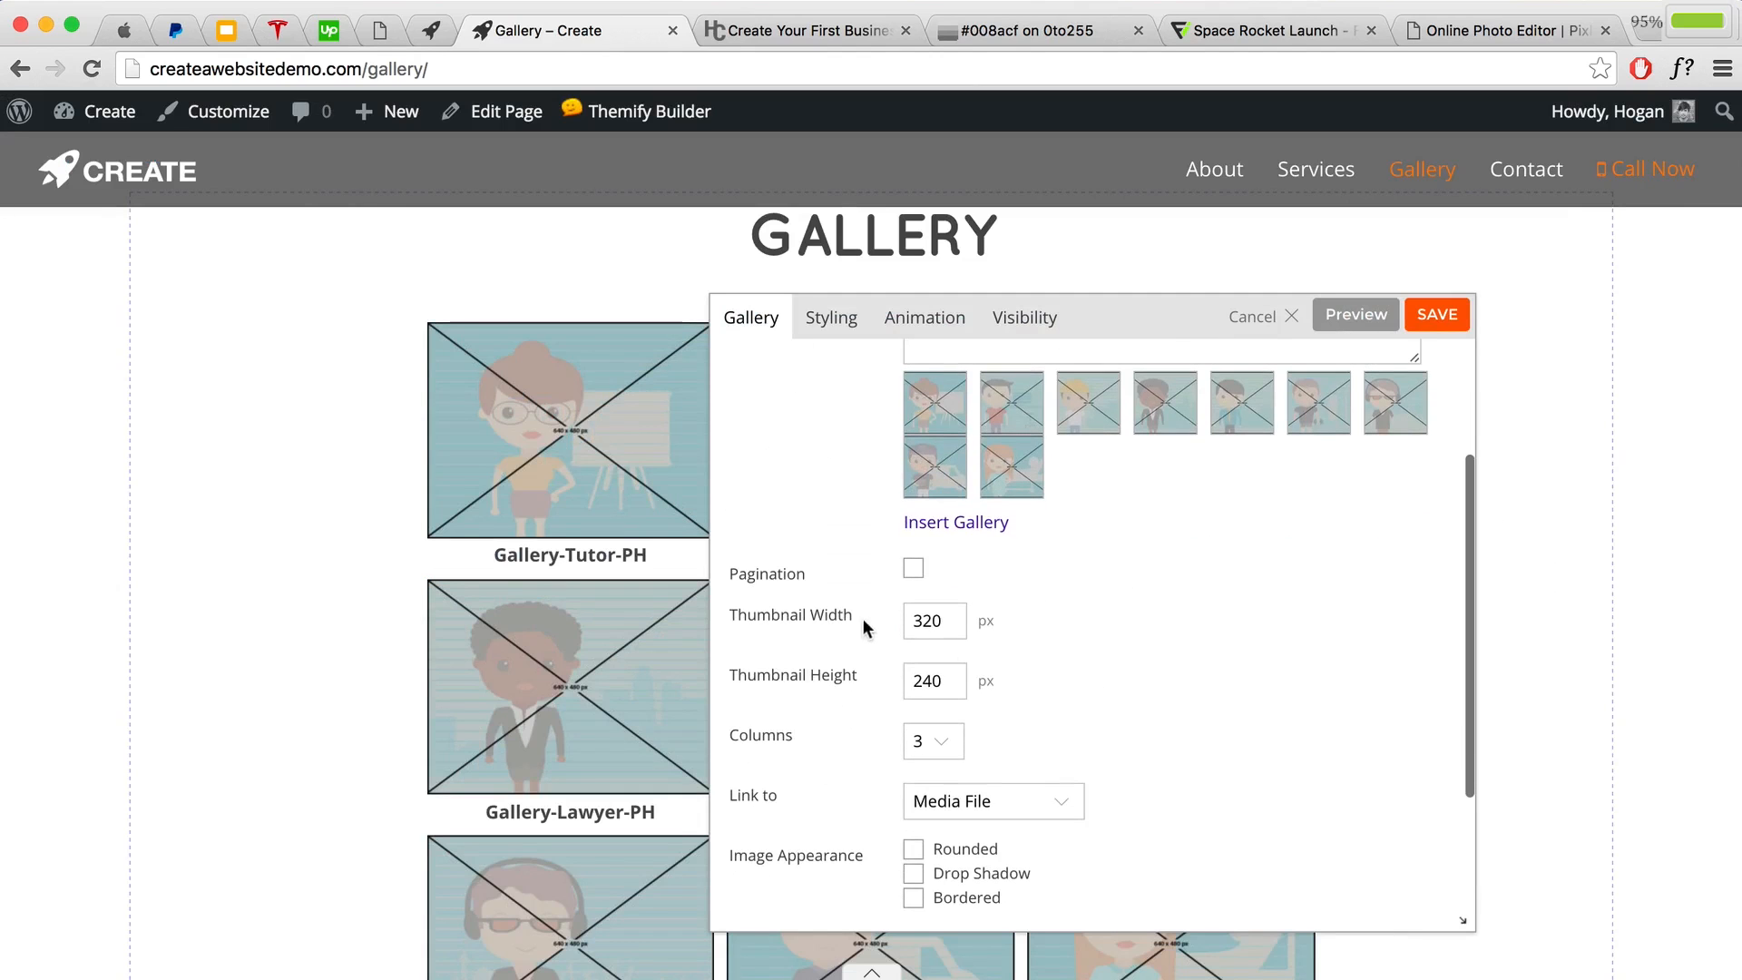
Step: Highlight the Thumbnail Width 320 and Thumbnail Height 240 settings
drag(861, 618, 713, 608)
drag(872, 684, 714, 665)
click(810, 662)
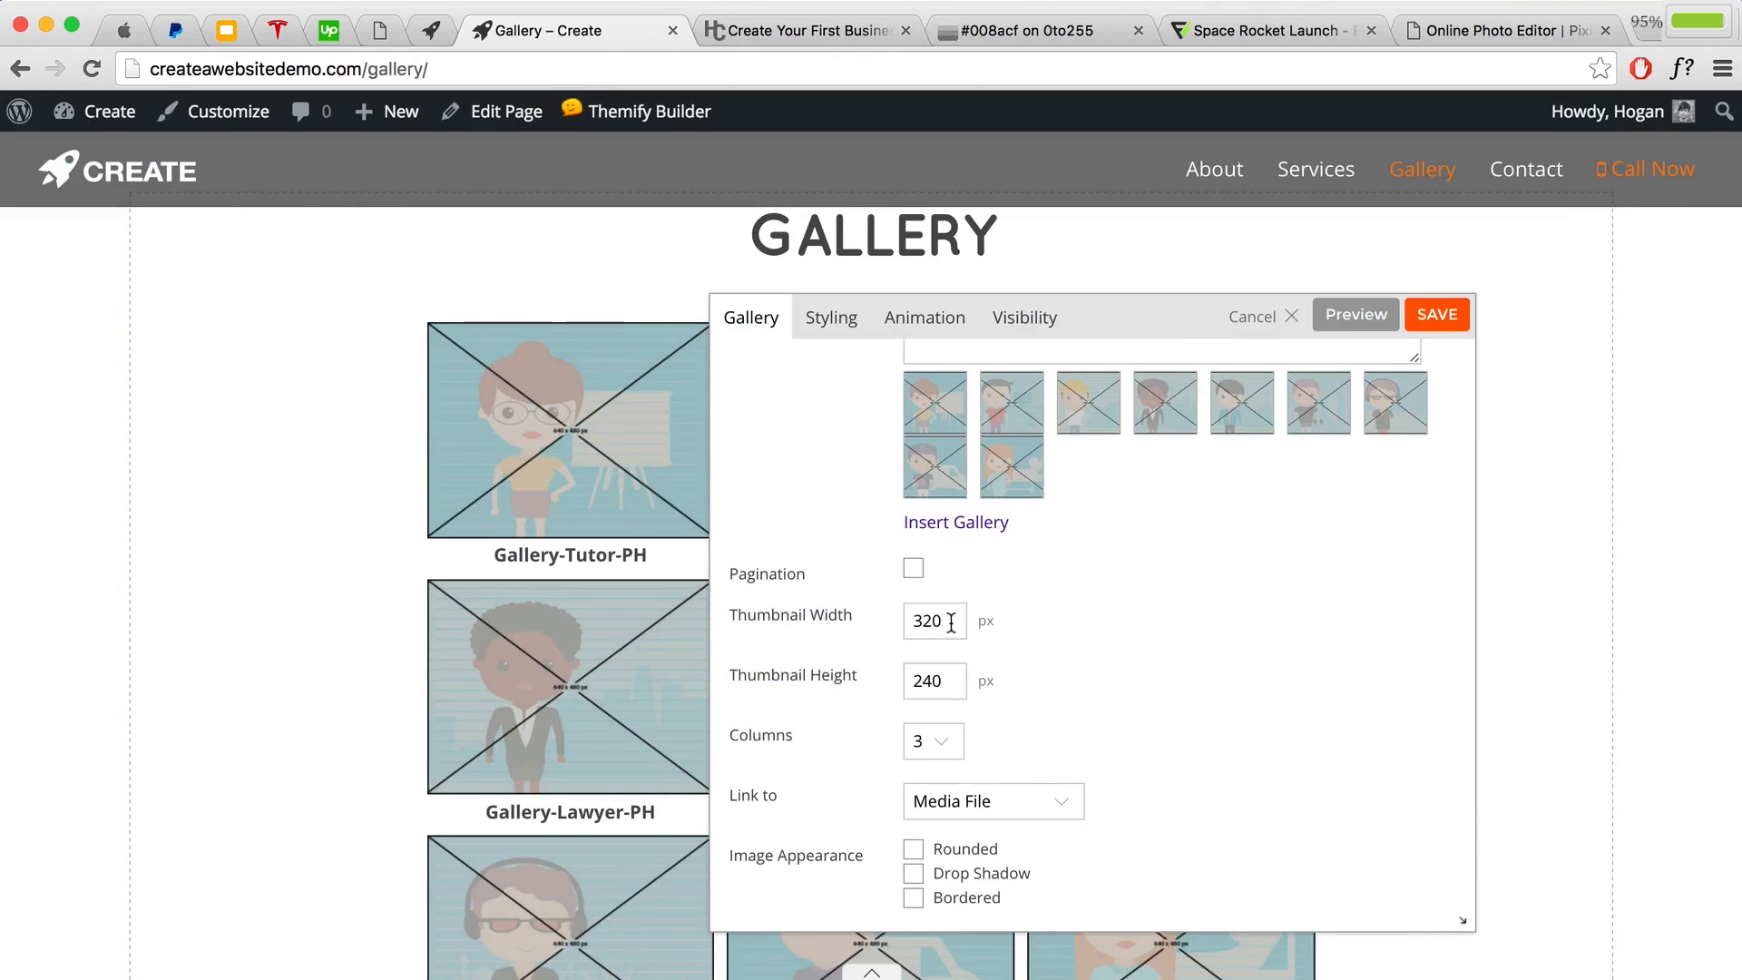
drag(948, 622, 902, 622)
drag(953, 680, 885, 680)
scroll(955, 436, up, 3)
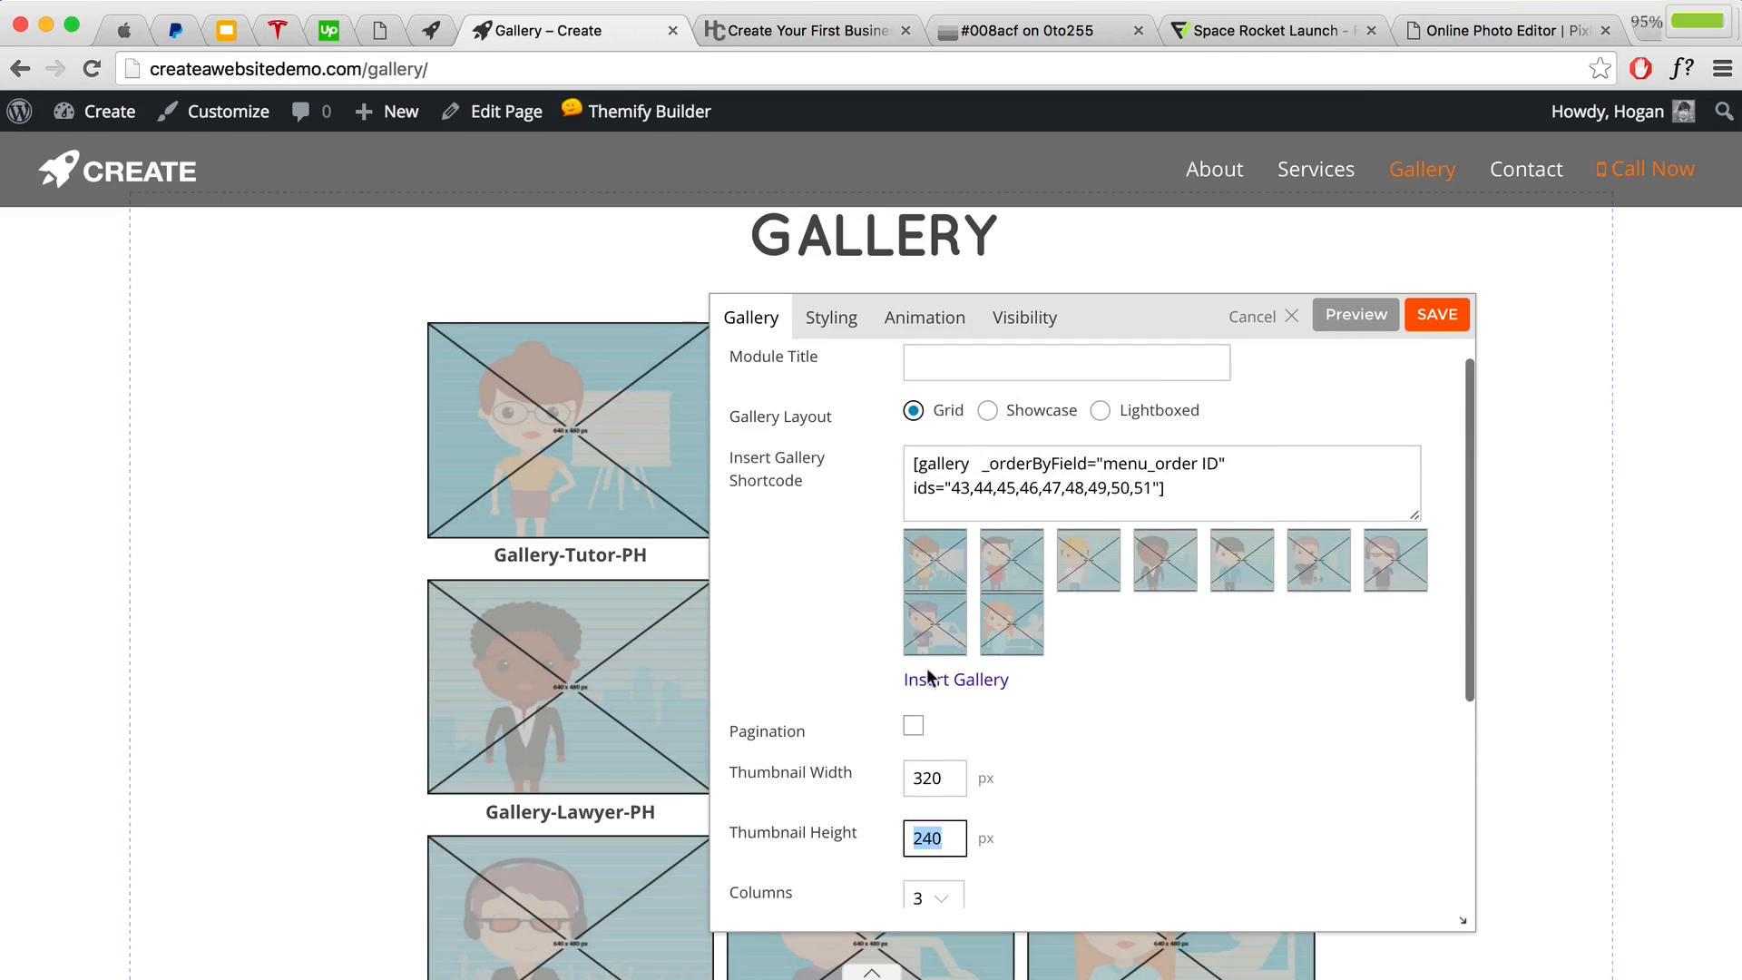
Step: Reopen the gallery editor to confirm the first image is 640 wide, then close it
click(966, 687)
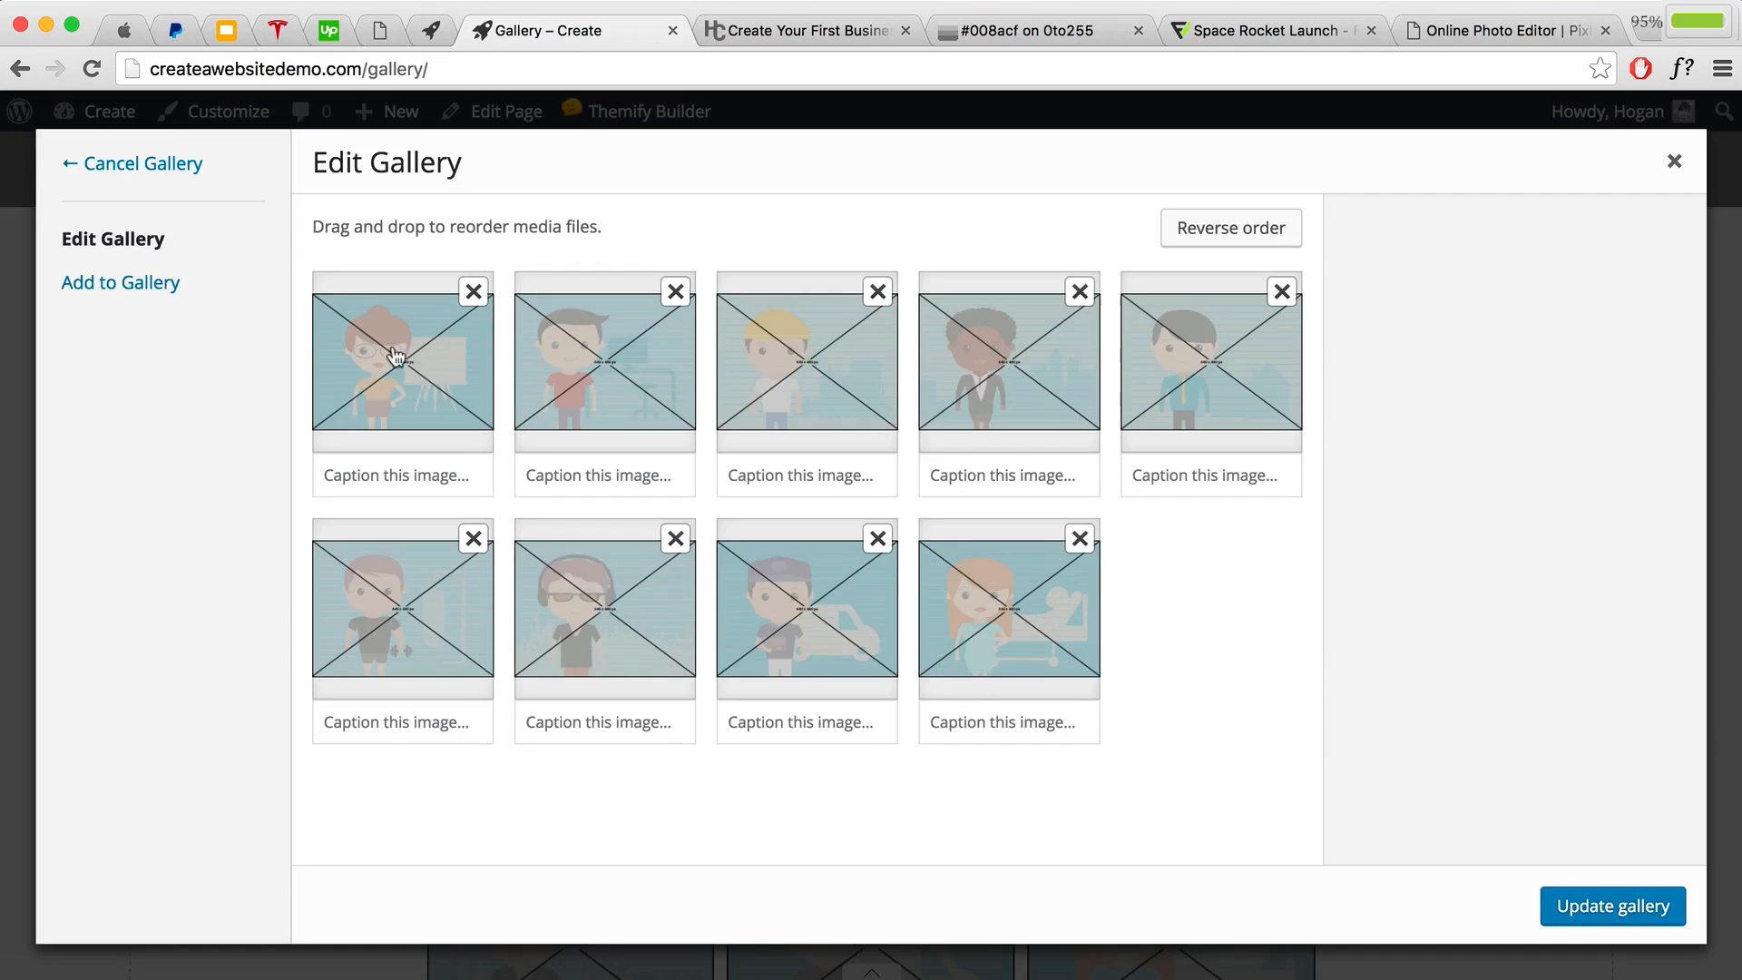
click(396, 360)
drag(1511, 334, 1579, 338)
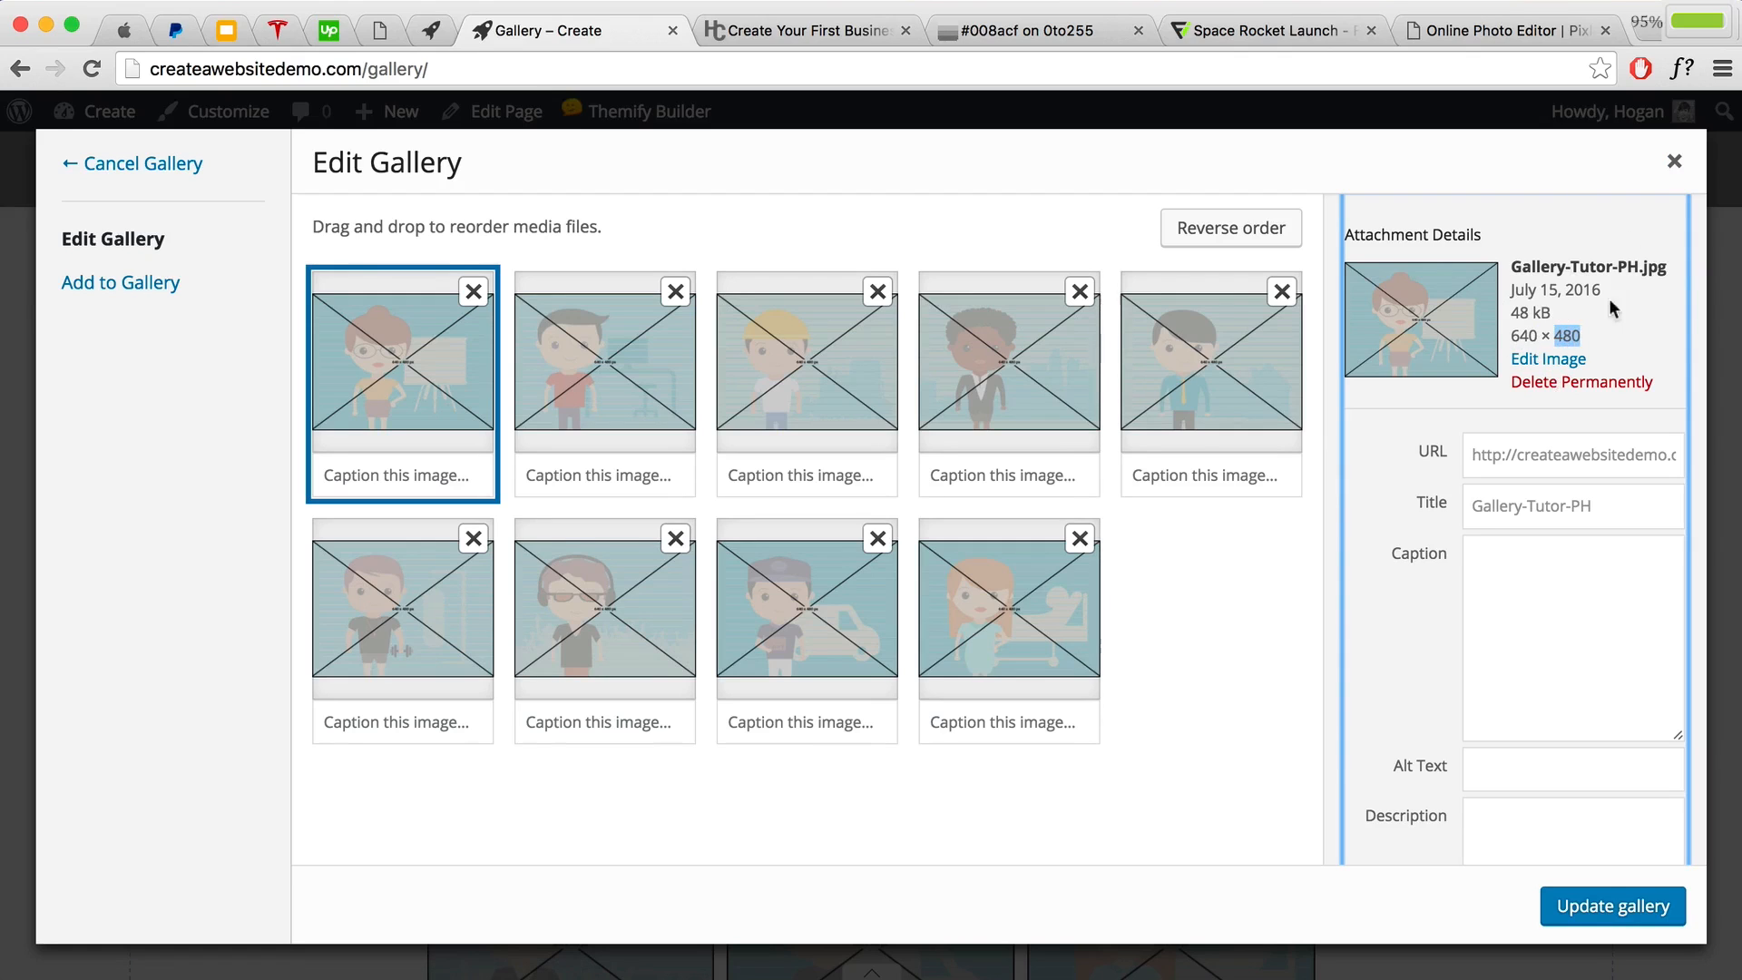
click(1673, 161)
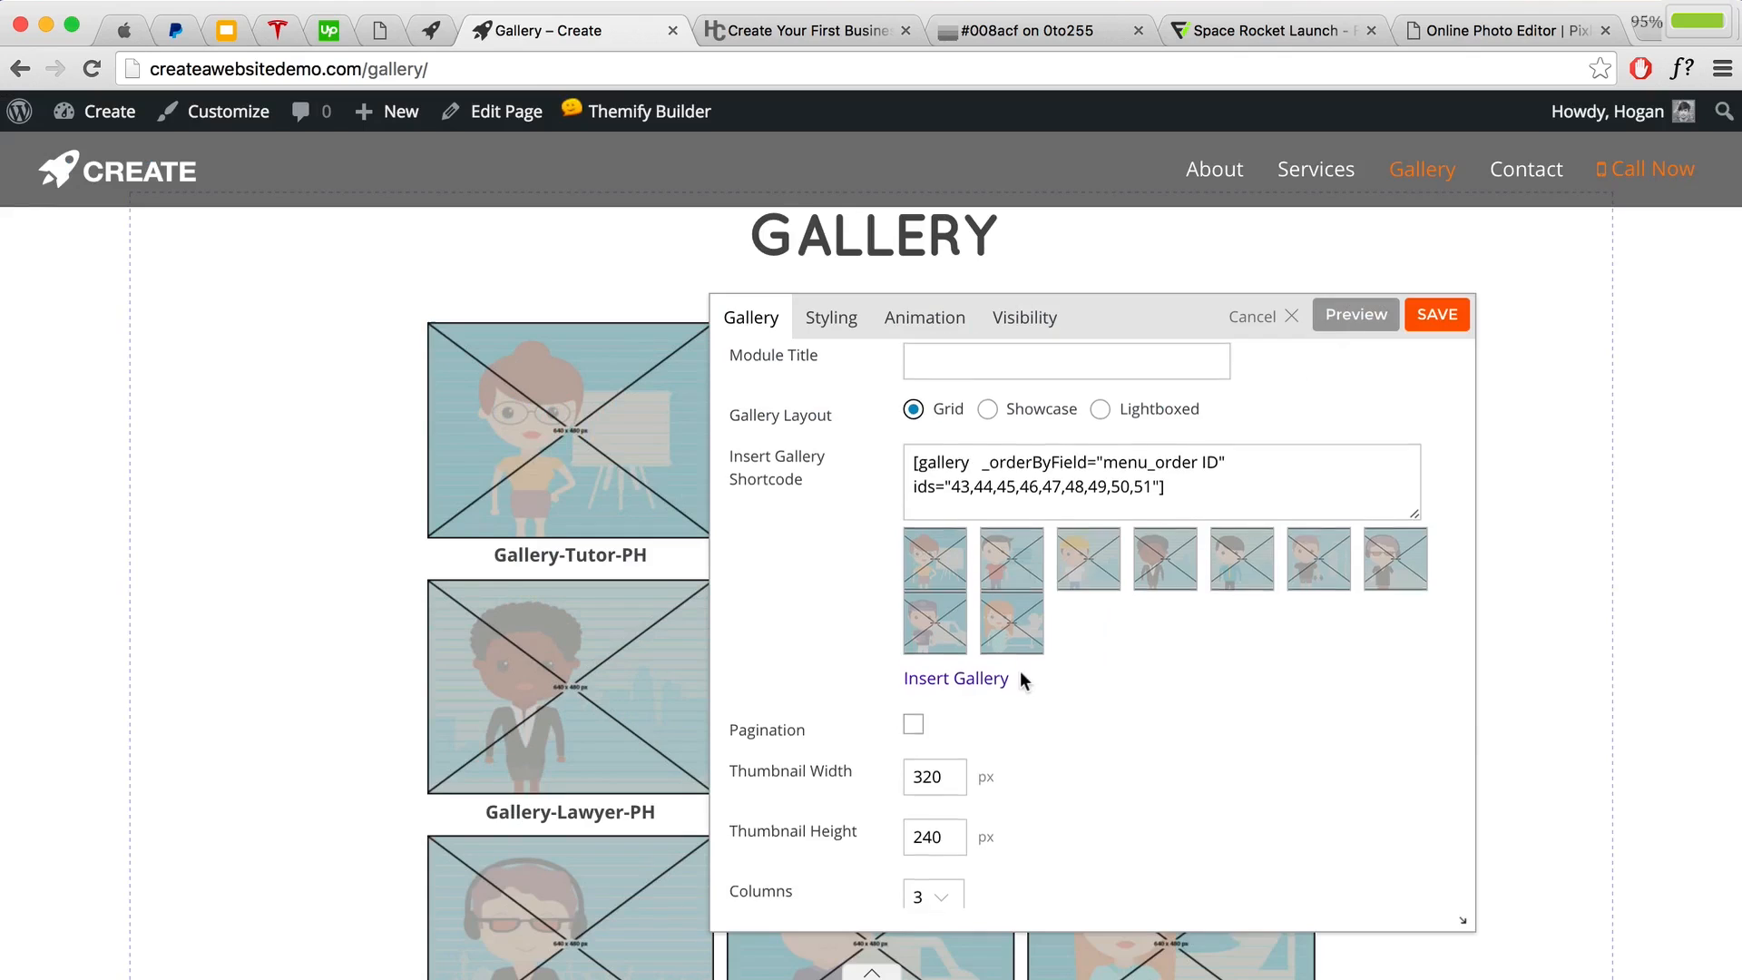
scroll(1021, 681, down, 2)
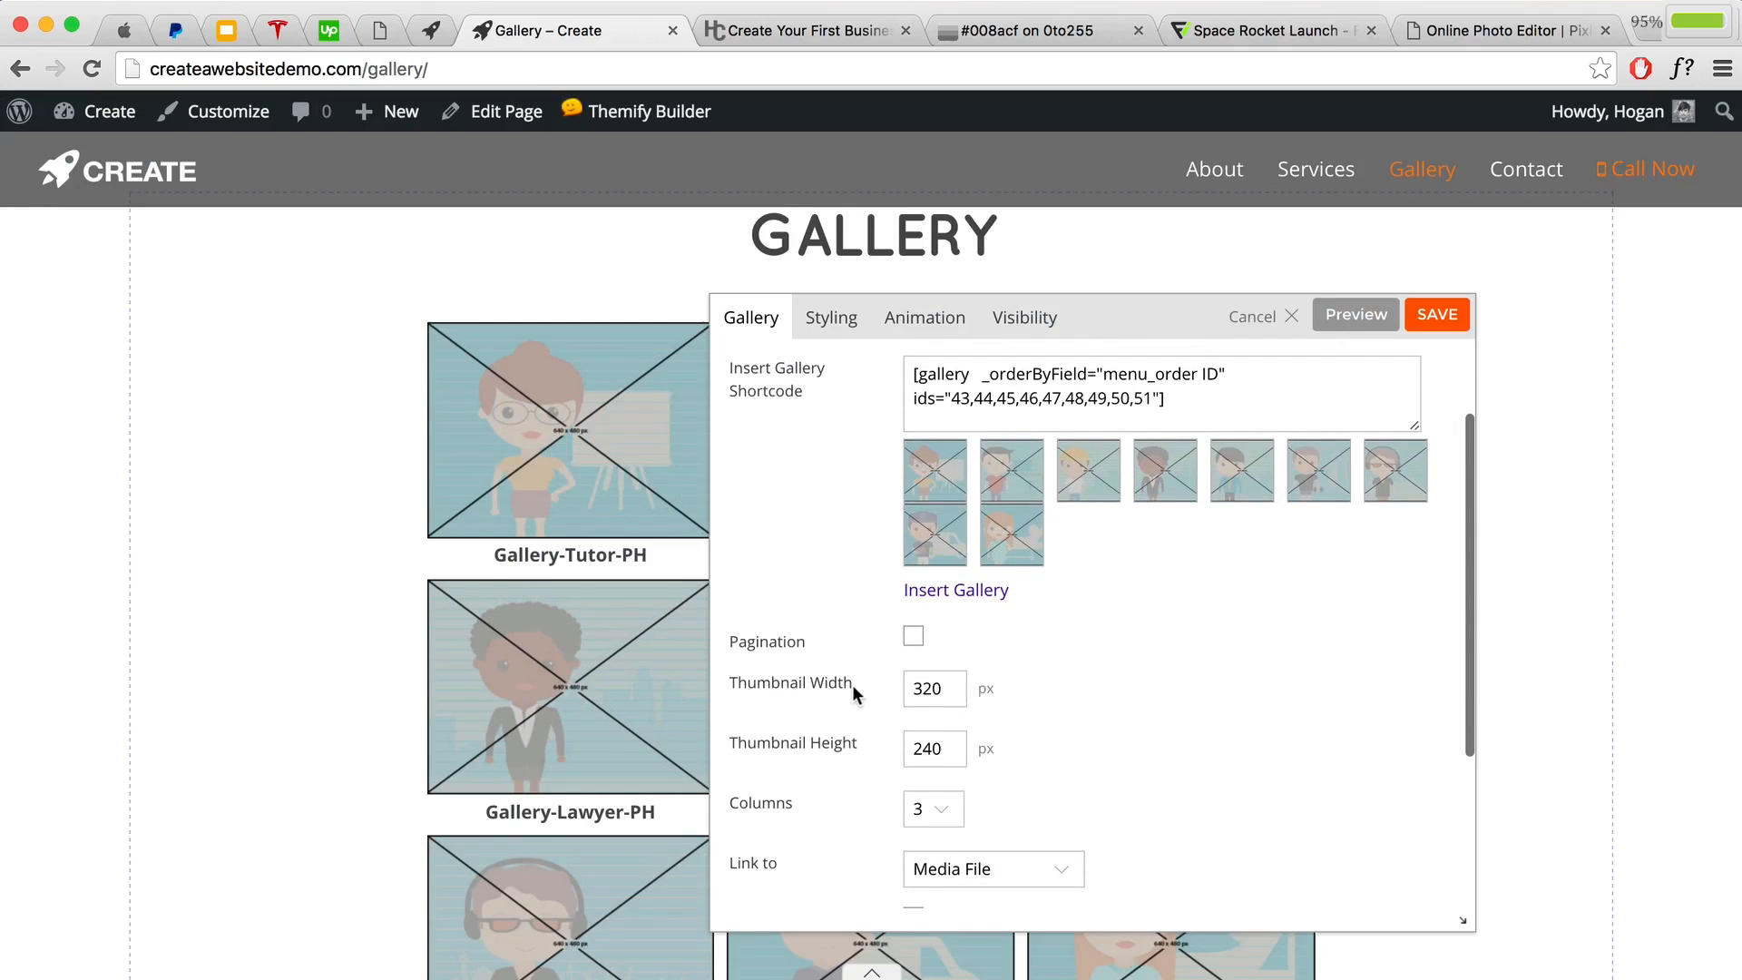
Step: Point out the 320 px thumbnail width and 240 px height once more
drag(852, 683, 727, 679)
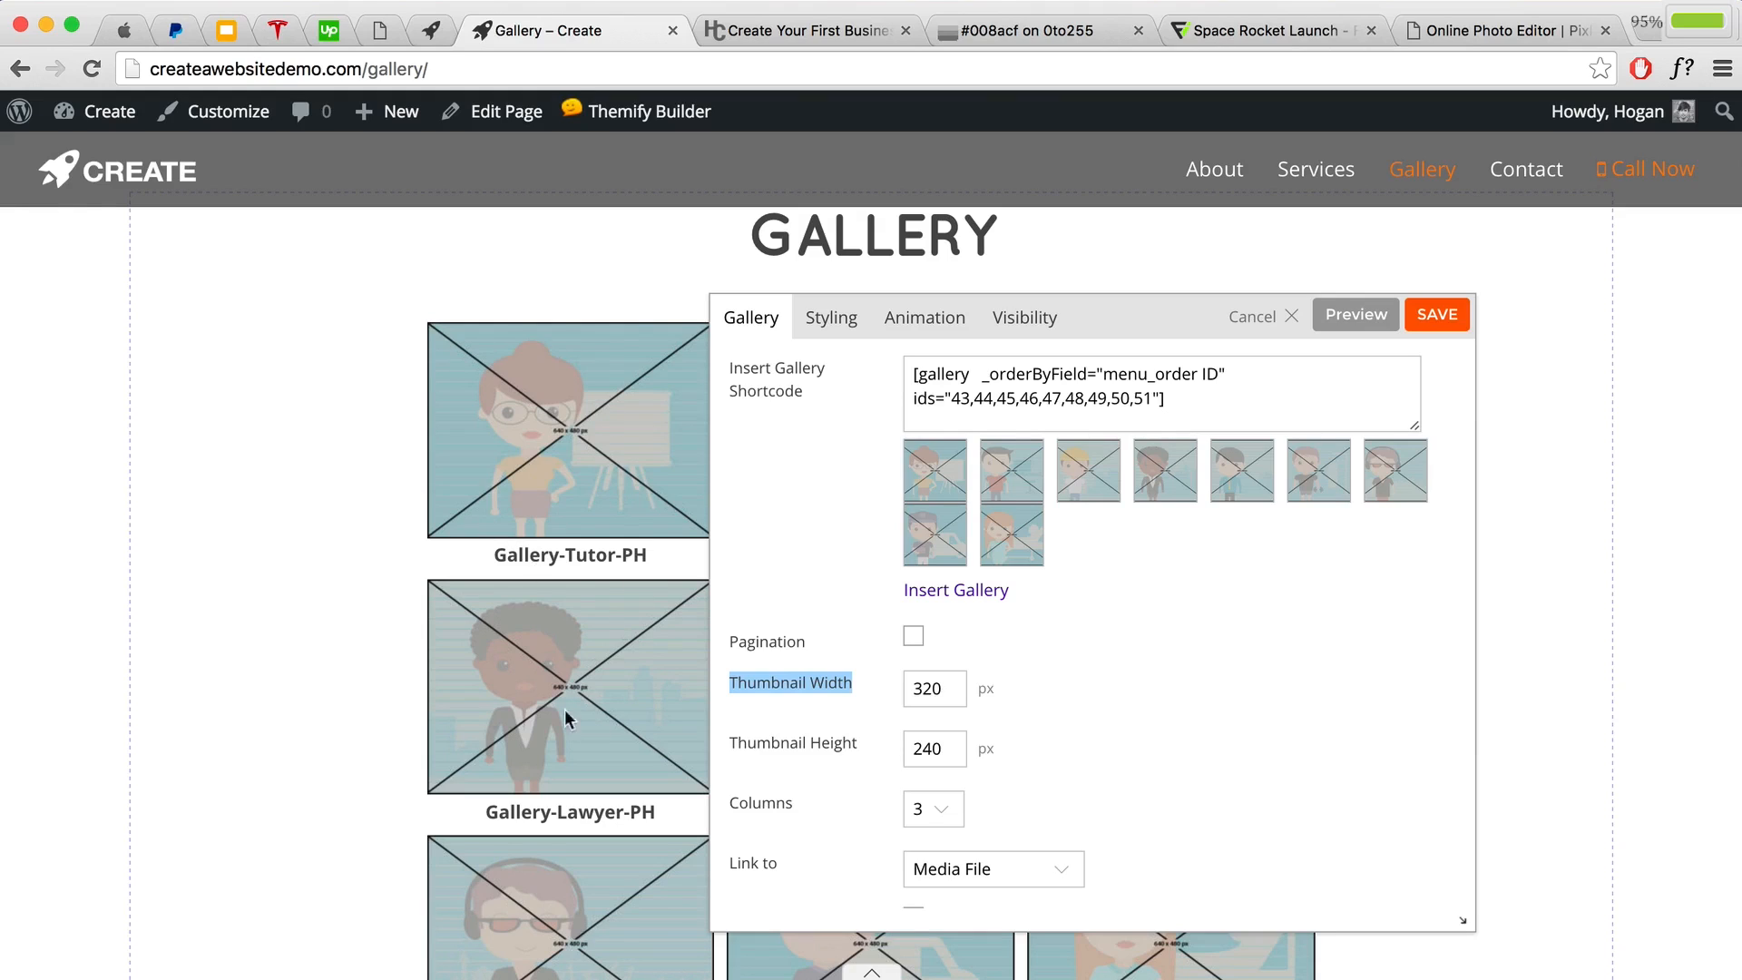
click(856, 682)
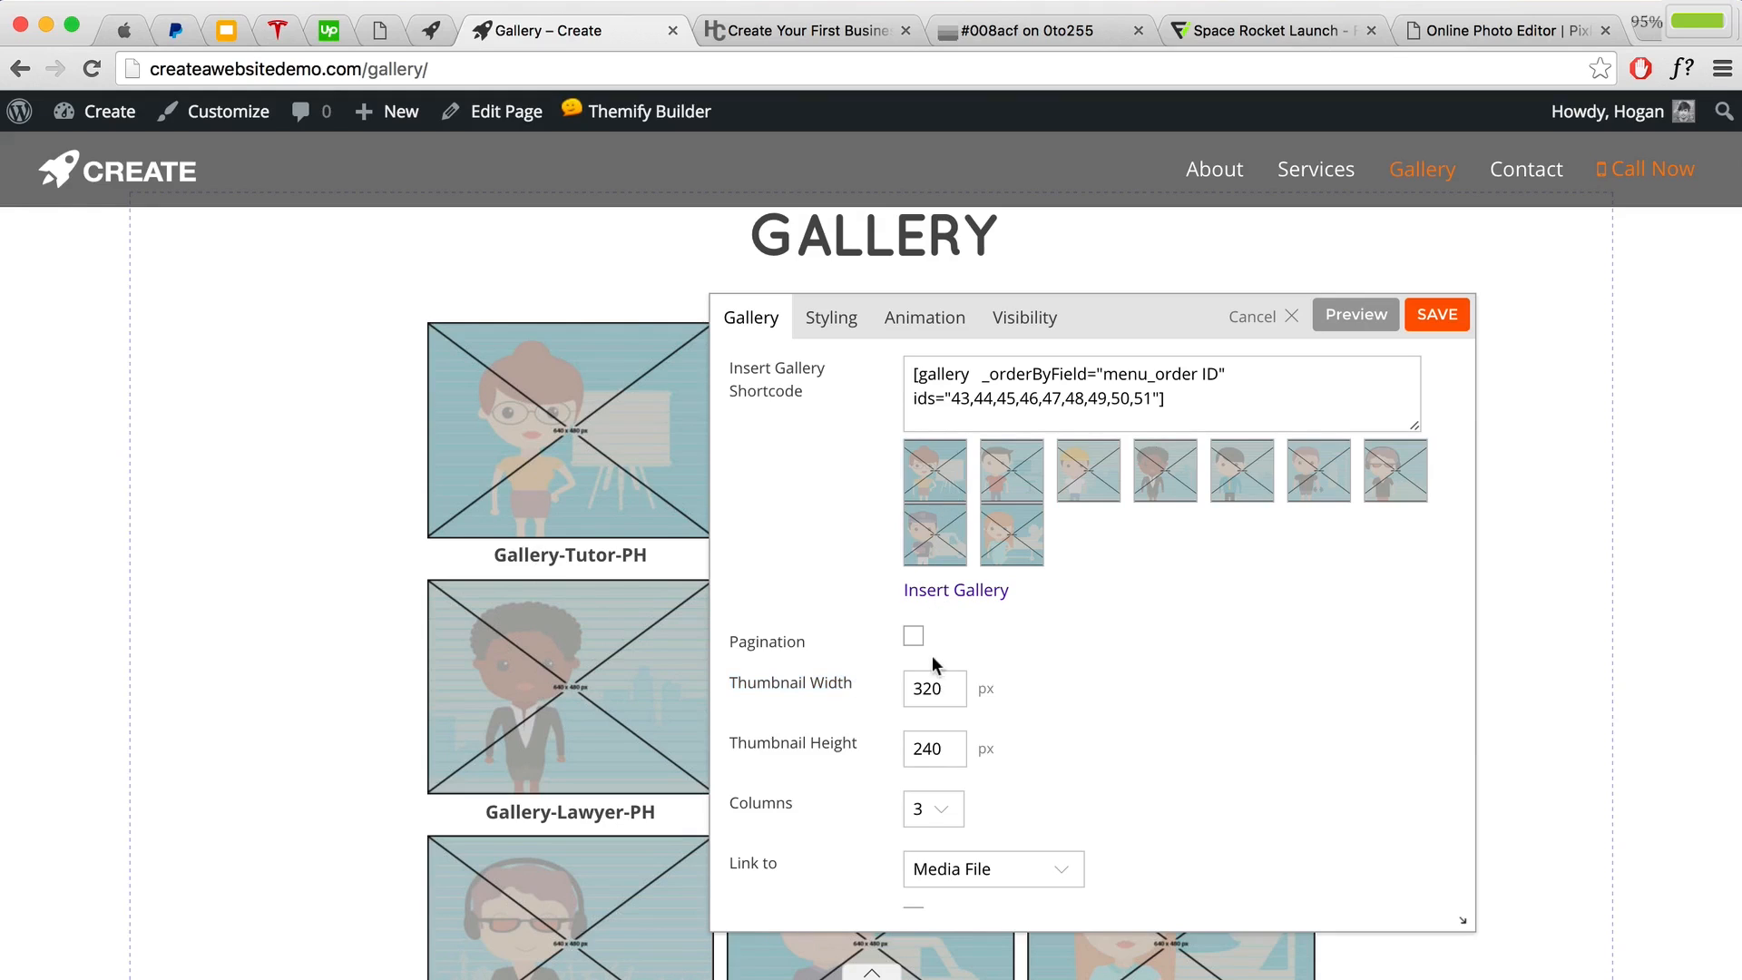
drag(945, 691, 916, 687)
drag(944, 748, 904, 747)
click(932, 745)
Step: Recheck the first image's 640 × 480 size in the gallery editor and close it
click(954, 592)
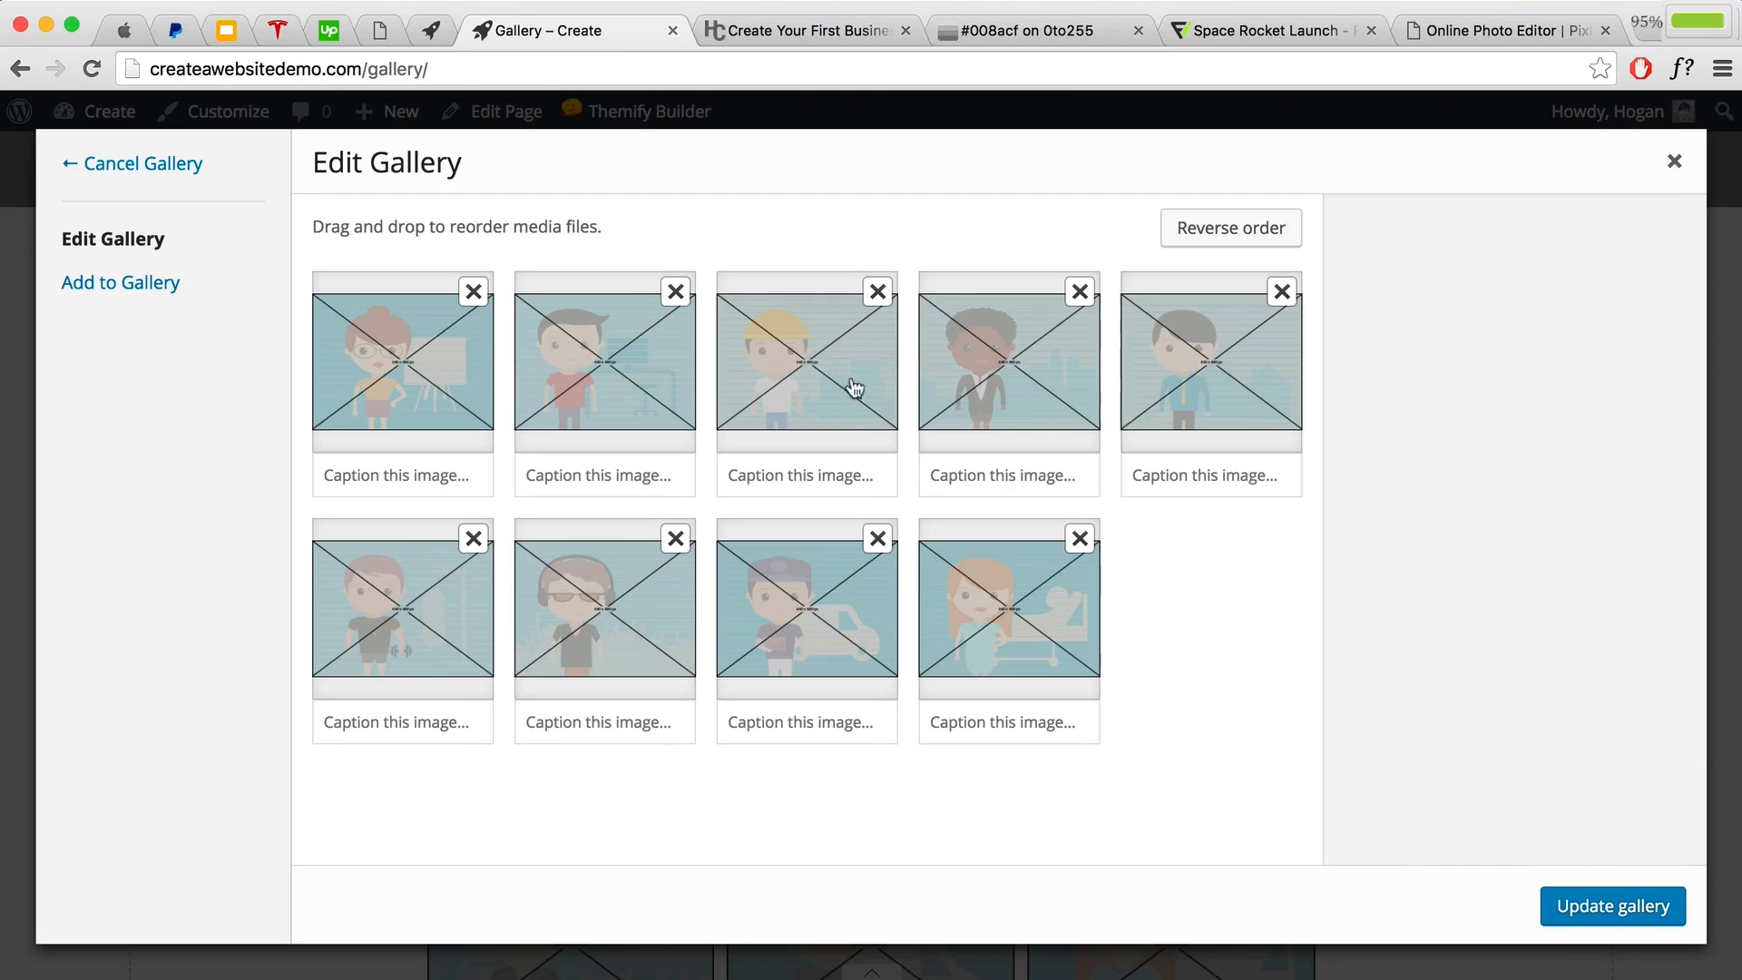
click(363, 372)
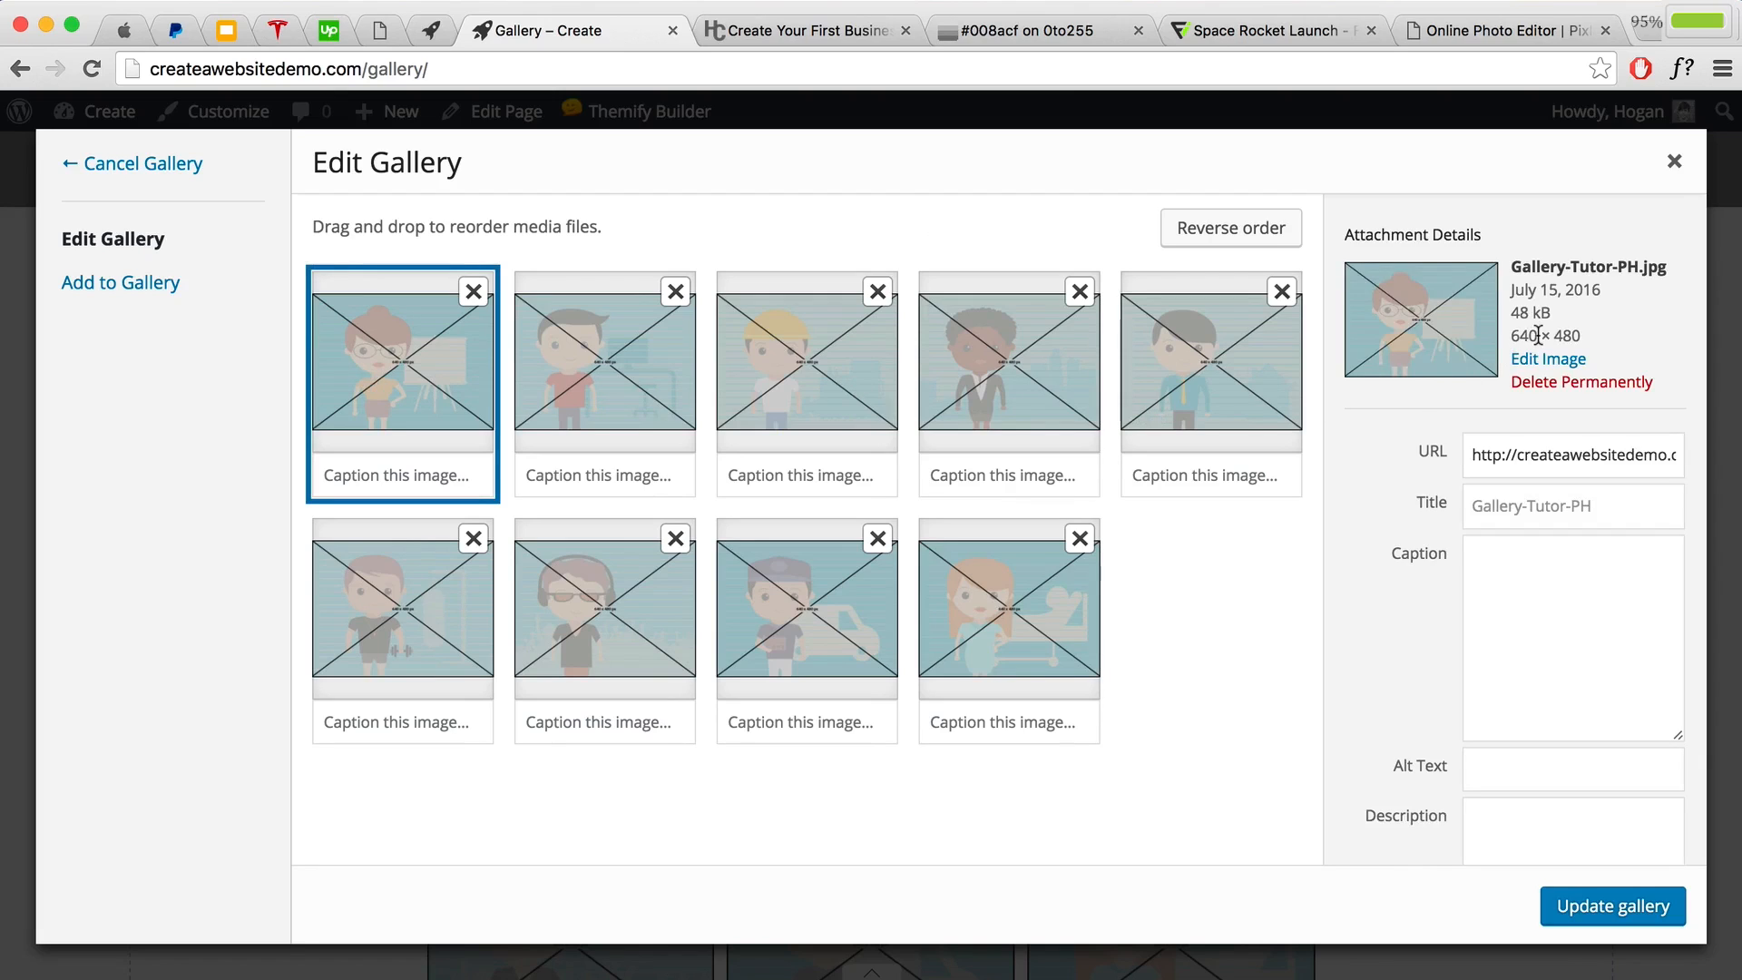
drag(1537, 335, 1513, 336)
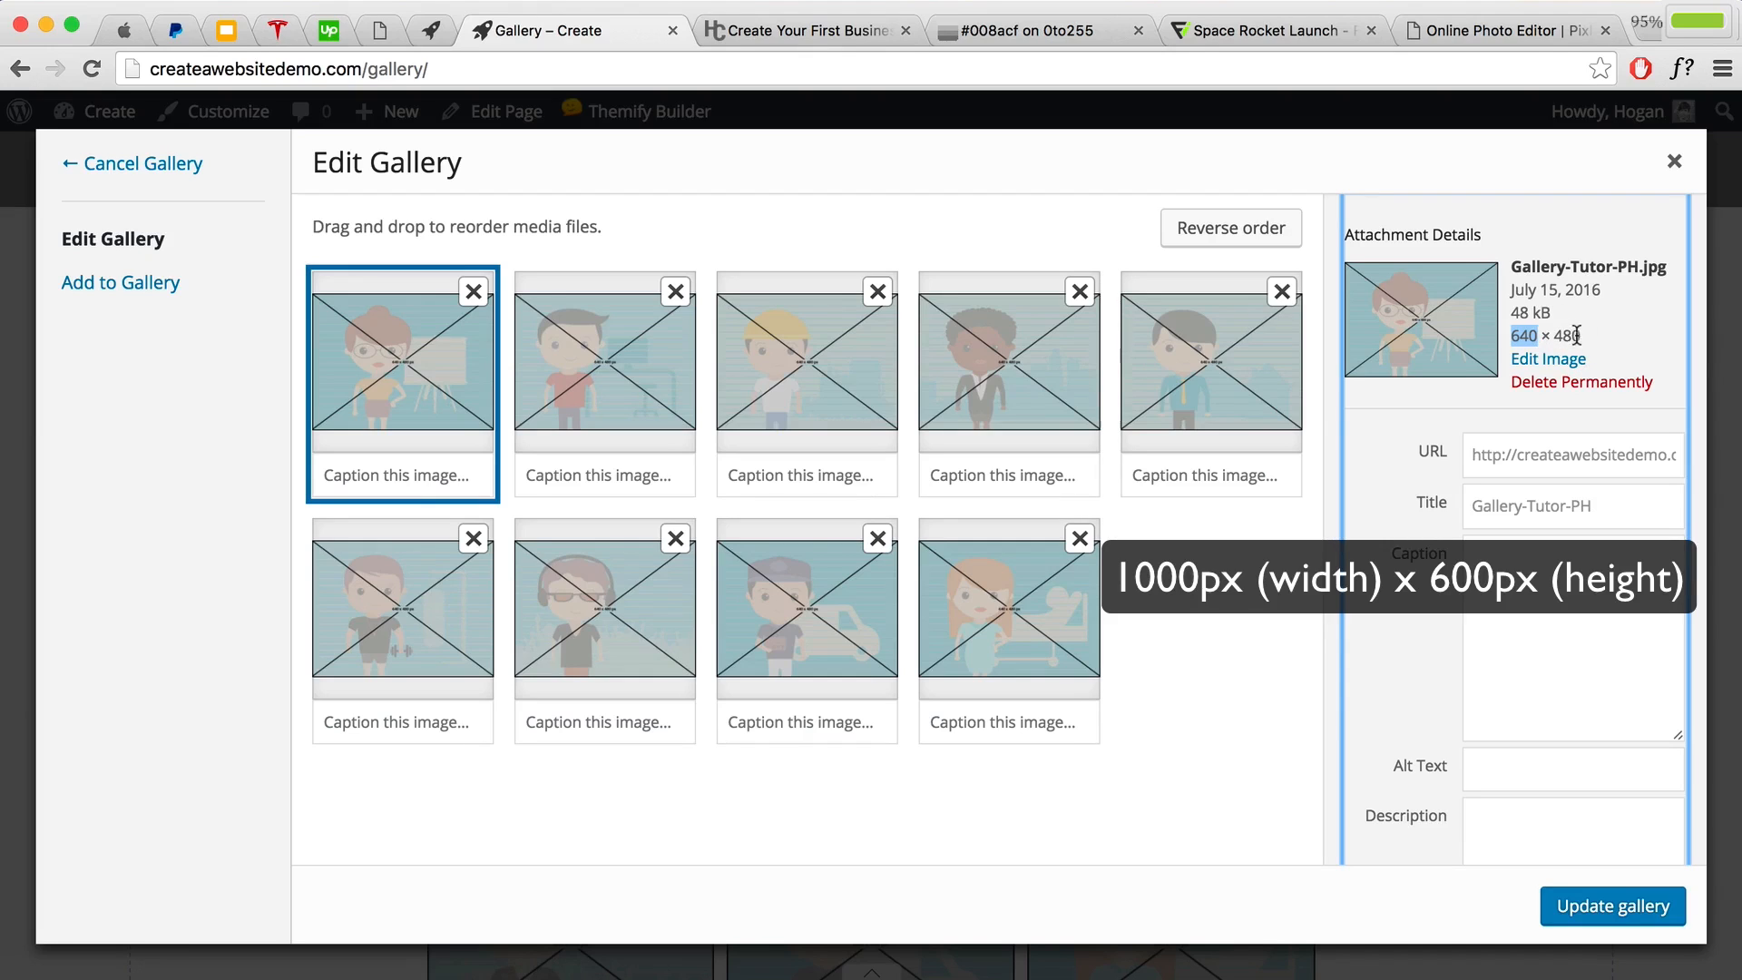
click(1676, 168)
Step: Try a 250 × 150 thumbnail size for the gallery
drag(948, 687, 874, 682)
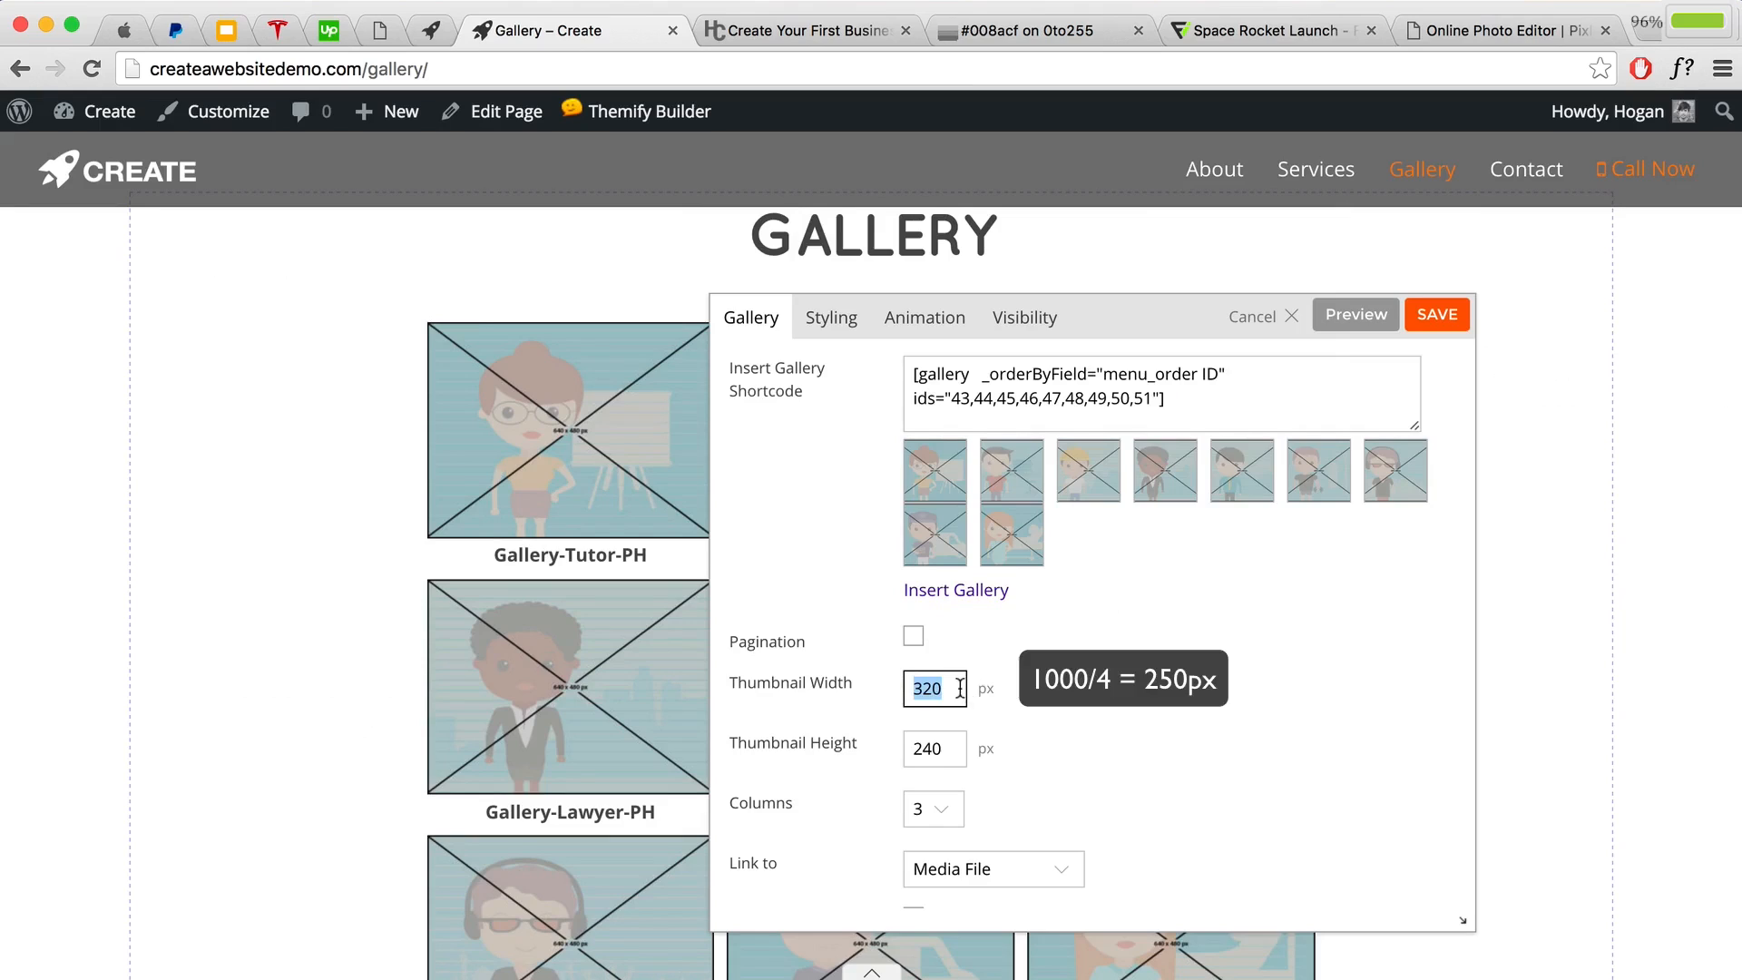
text(250)
key(Tab)
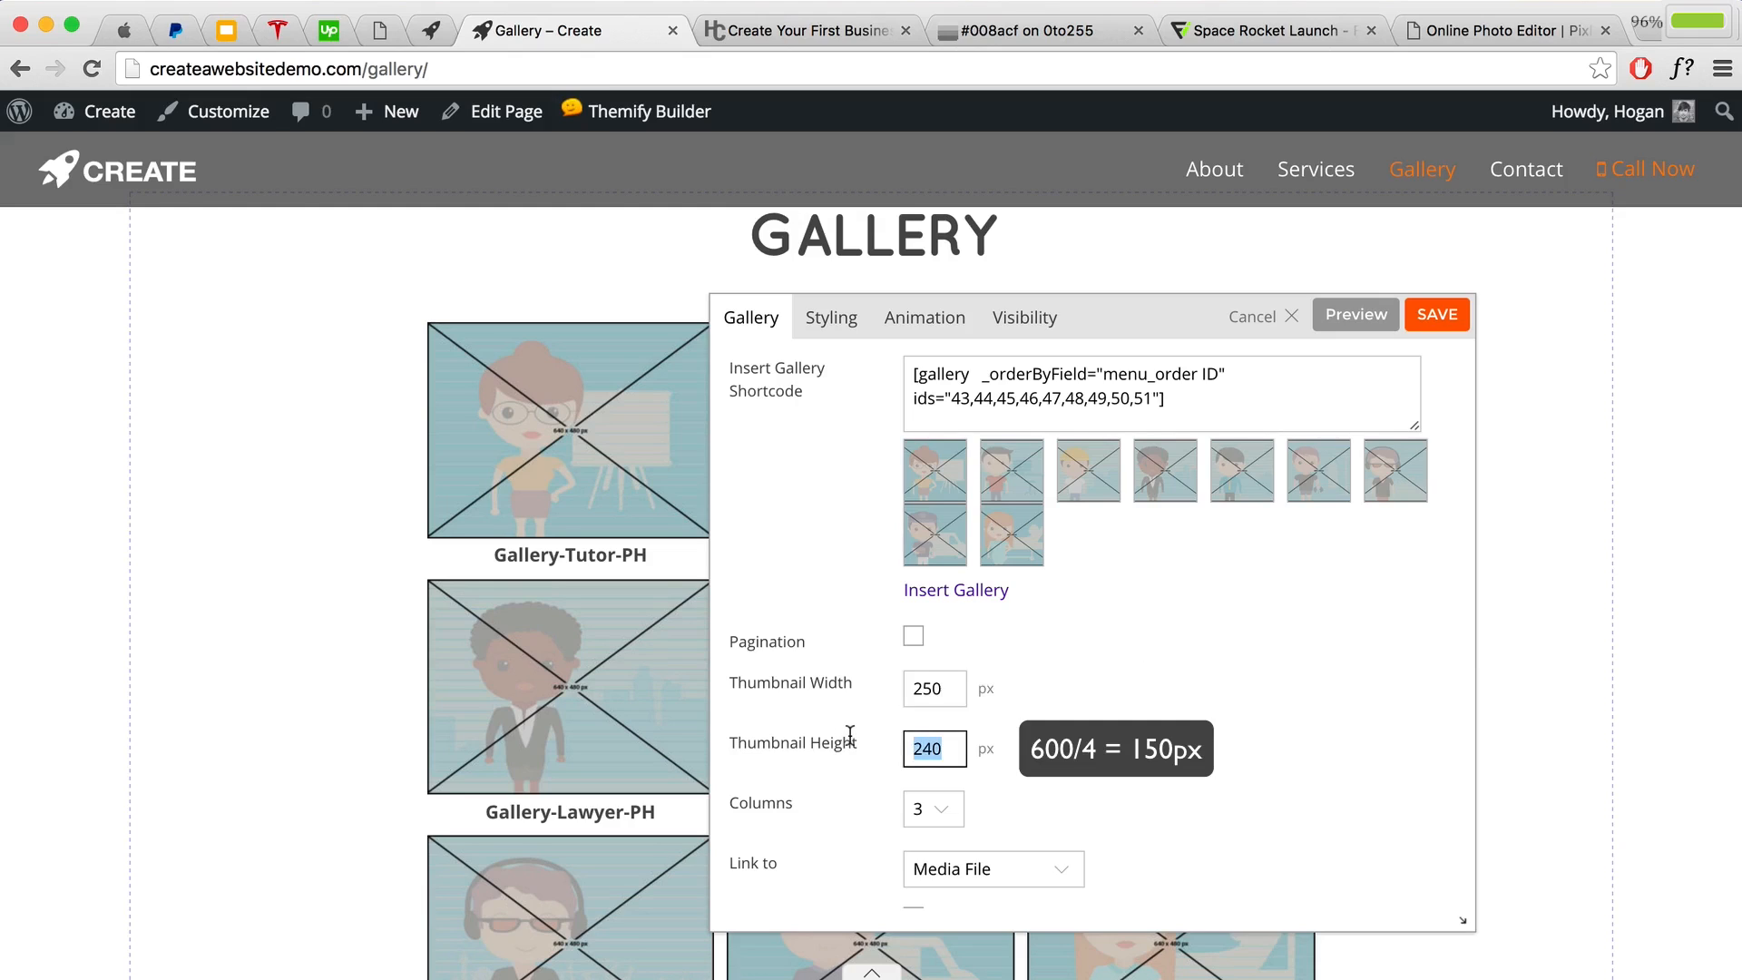
text(150)
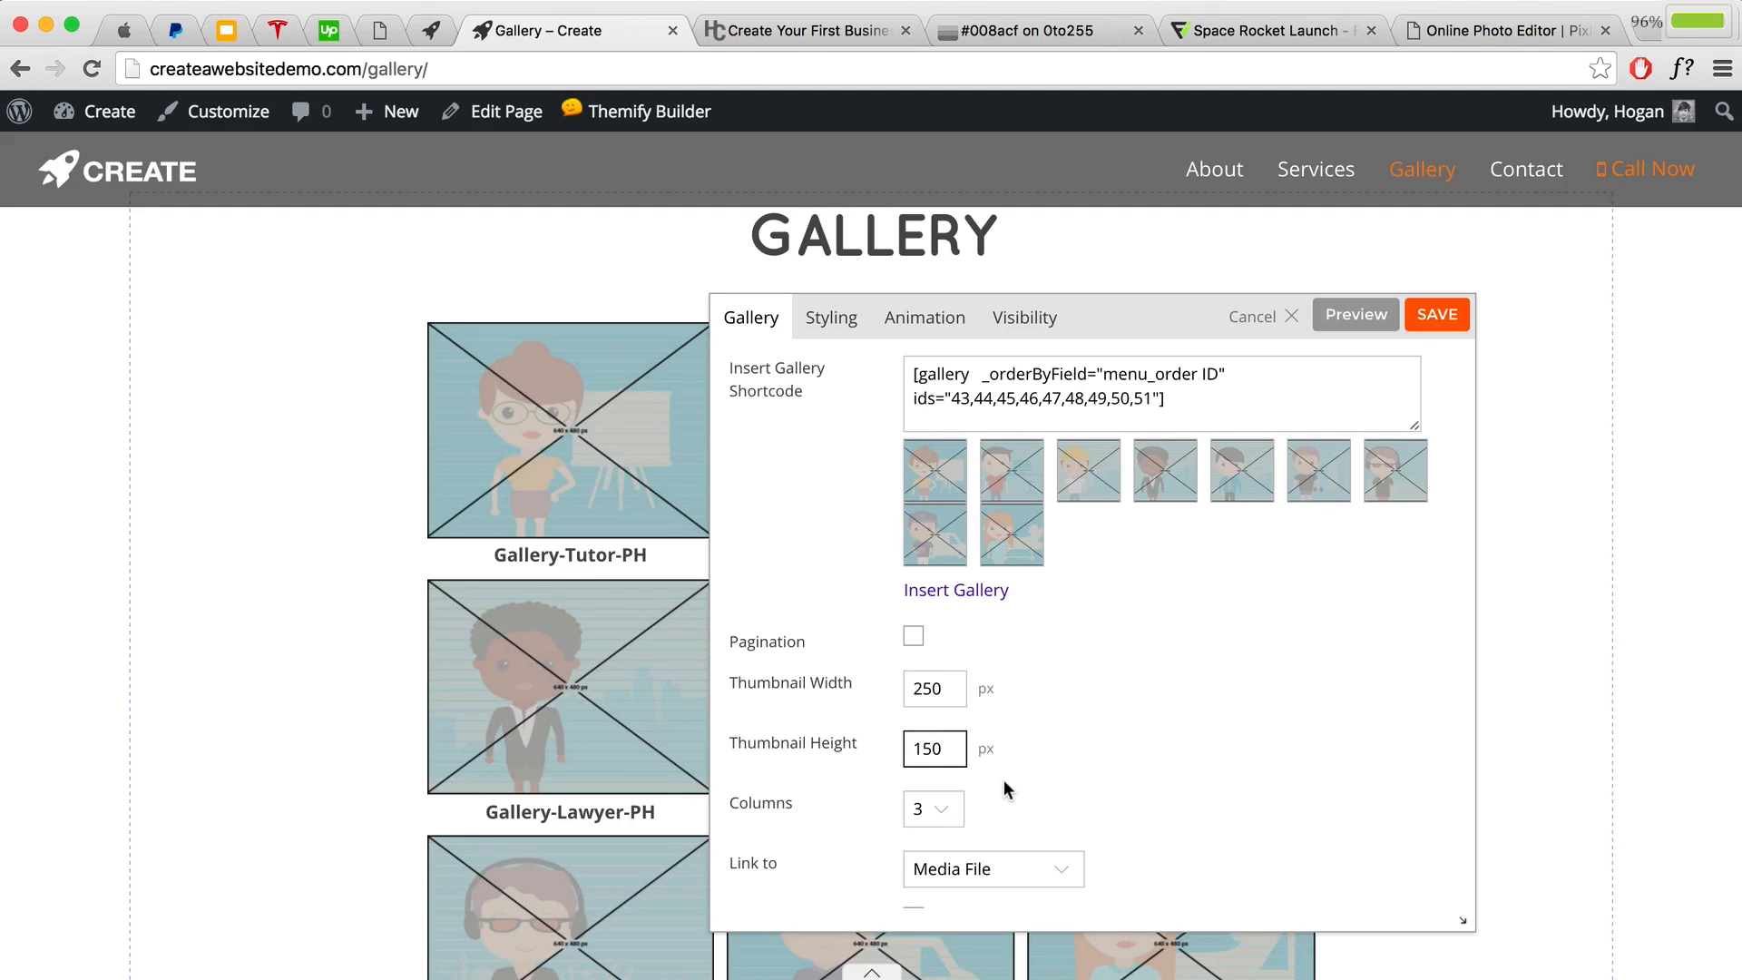
scroll(1003, 780, down, 3)
scroll(994, 630, up, 2)
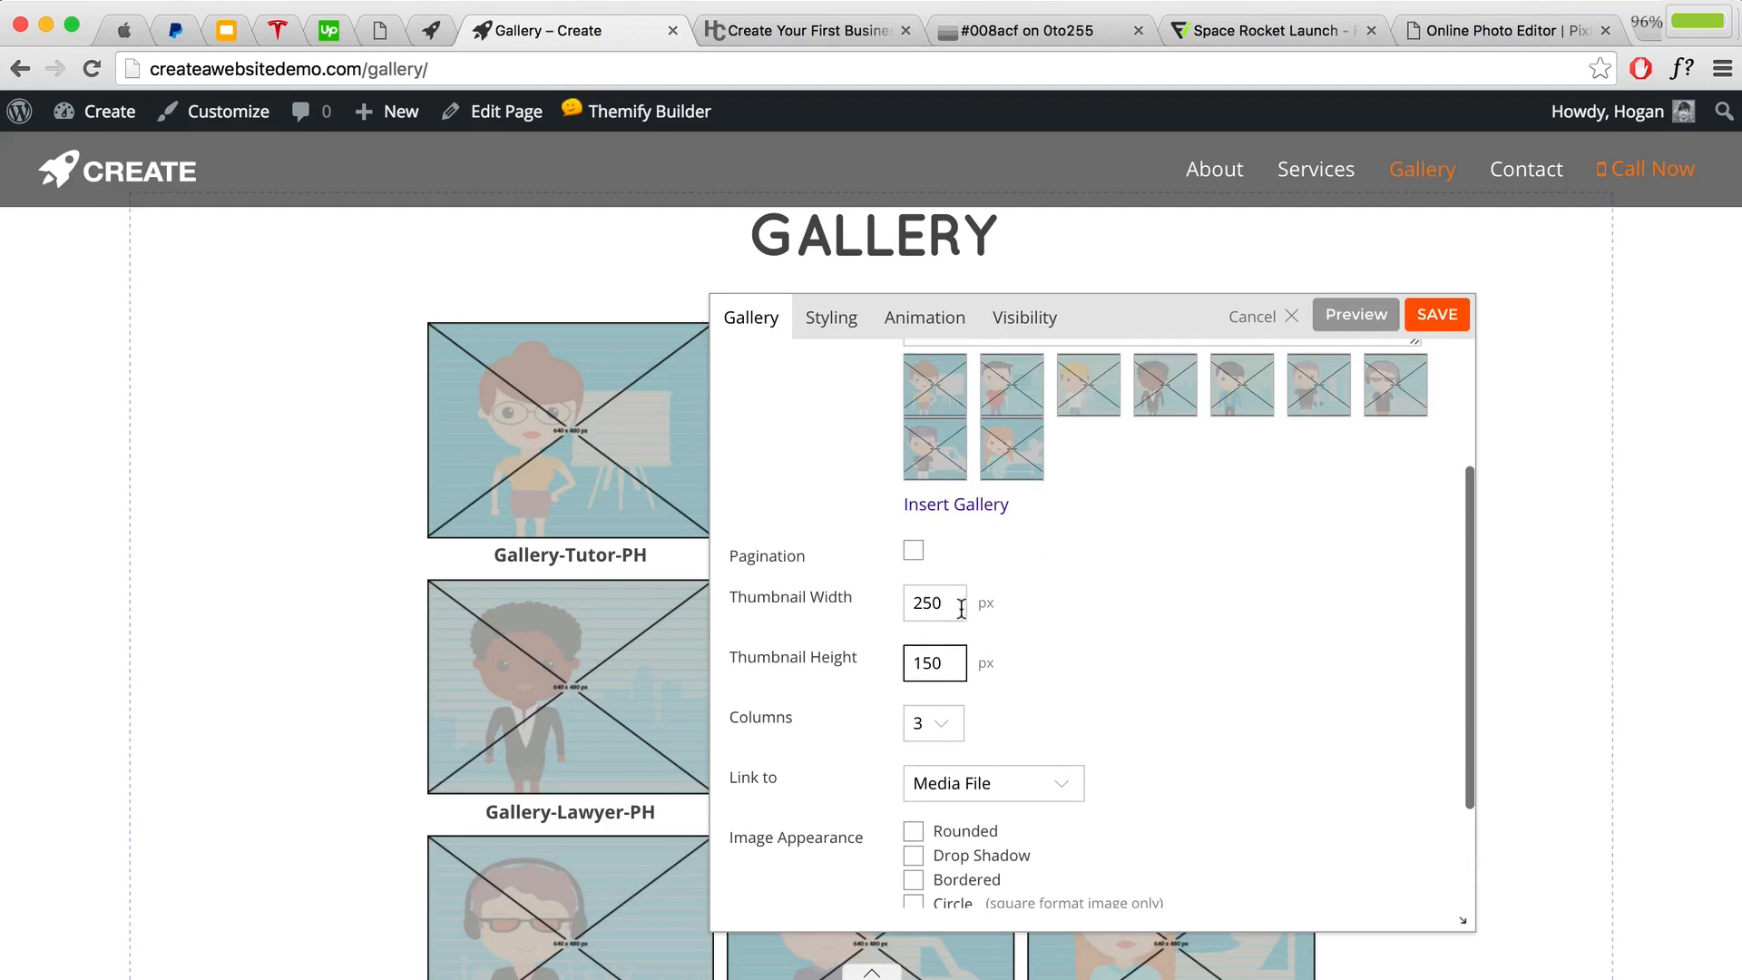
Step: Restore the gallery thumbnails to 320 × 240 px
drag(962, 608, 840, 594)
text(320)
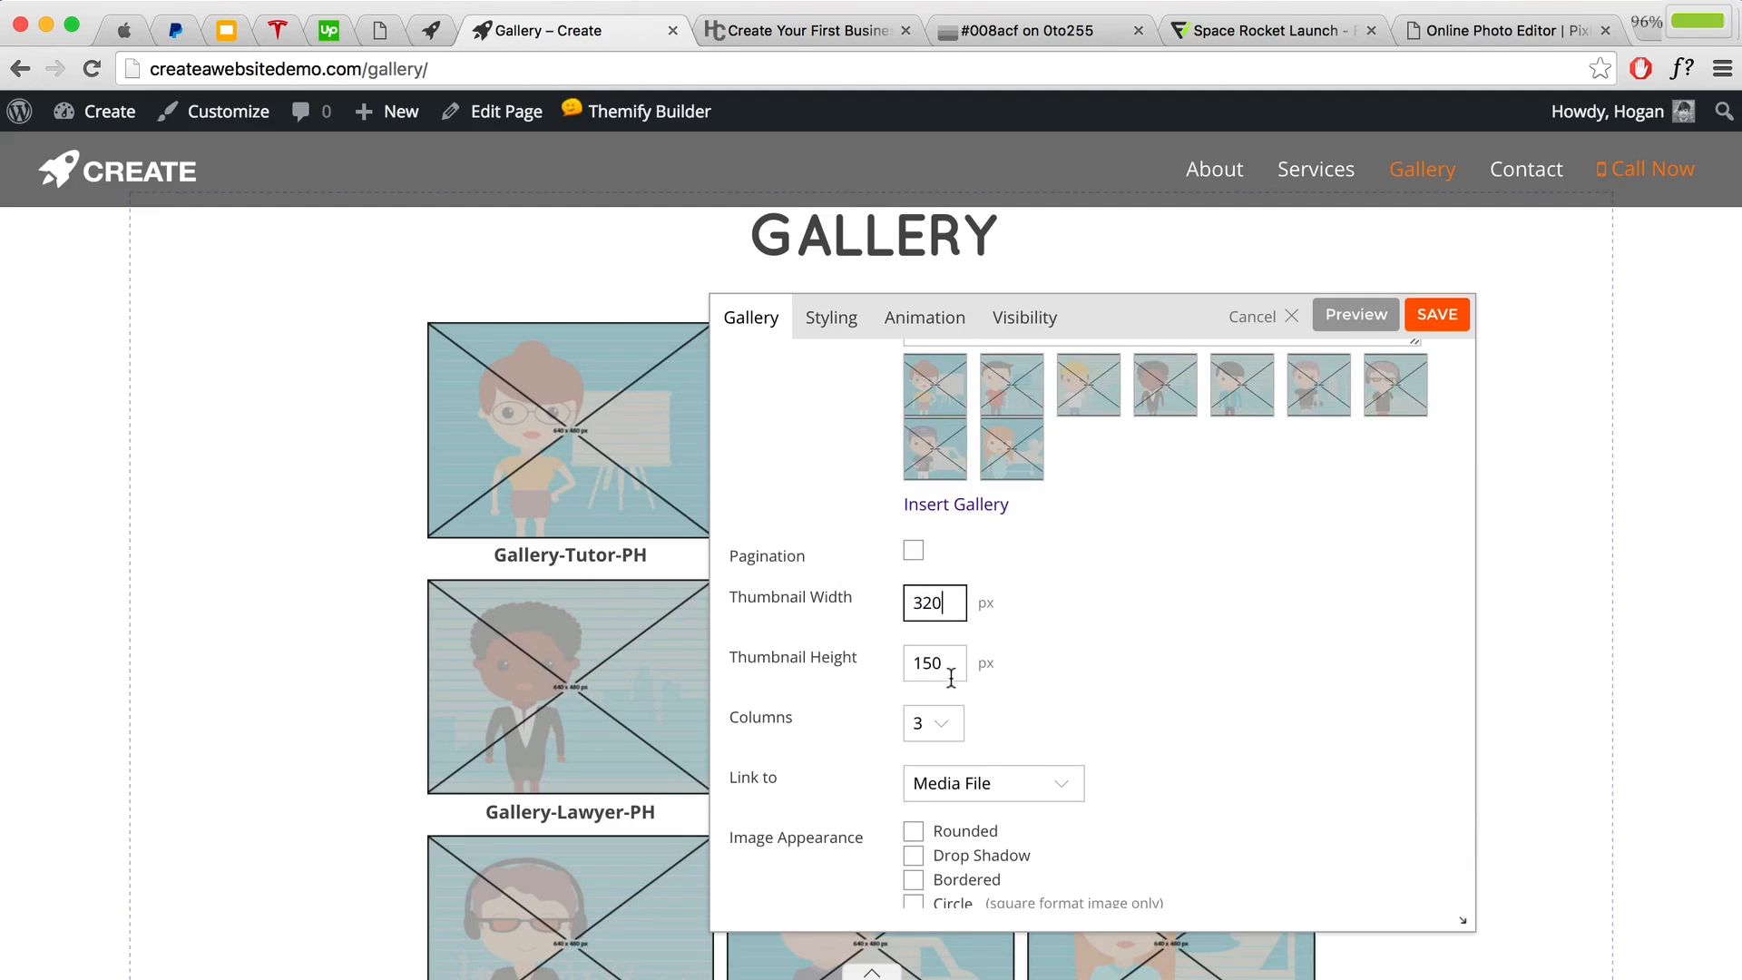
drag(948, 671, 810, 661)
text(240)
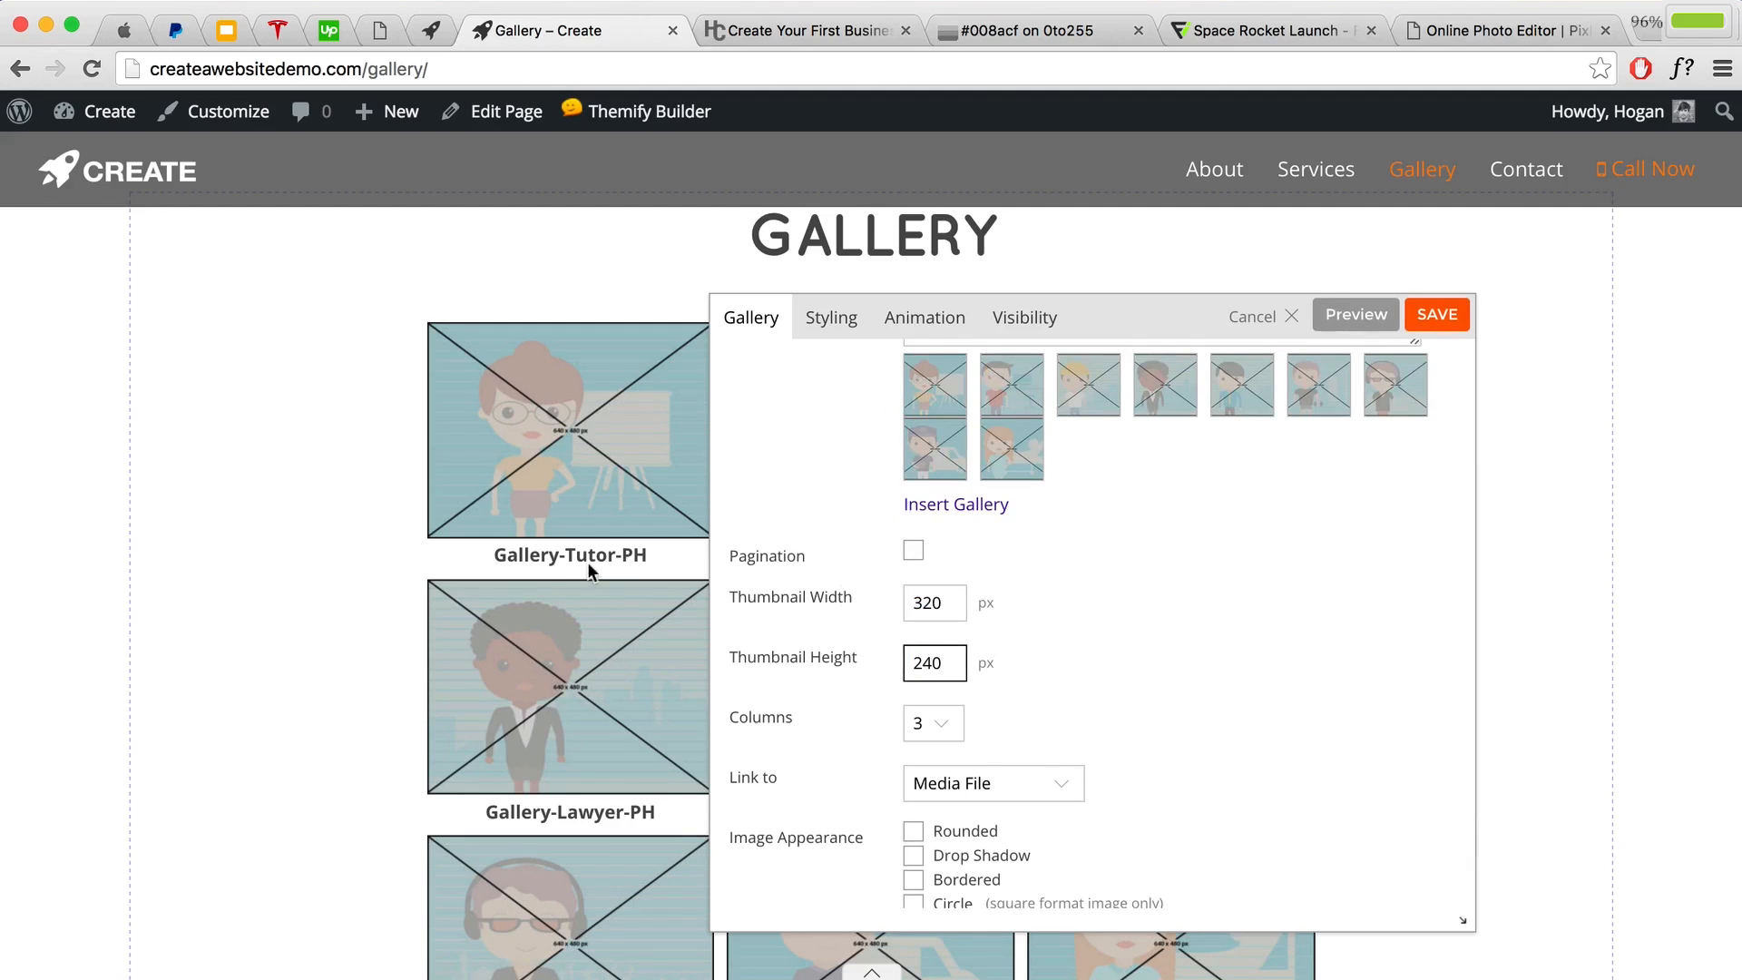
scroll(1071, 562, up, 3)
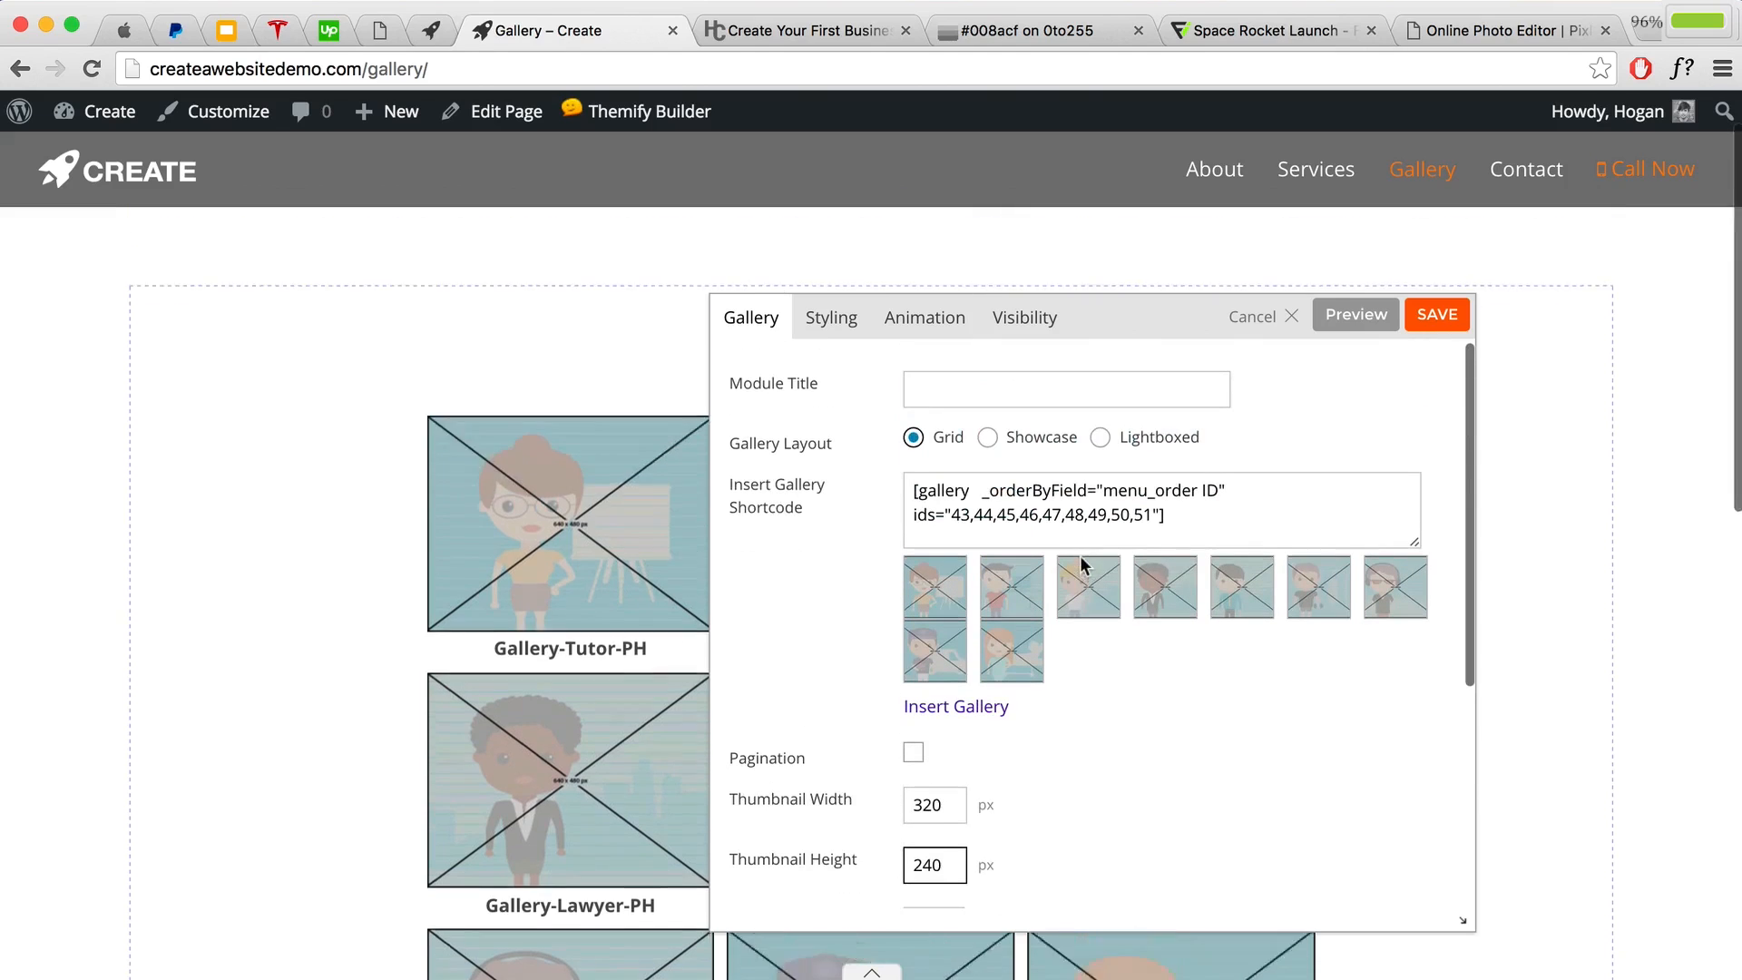
click(831, 318)
Step: Clear the gallery module's white ffffff font colour and save the module
scroll(1052, 490, down, 2)
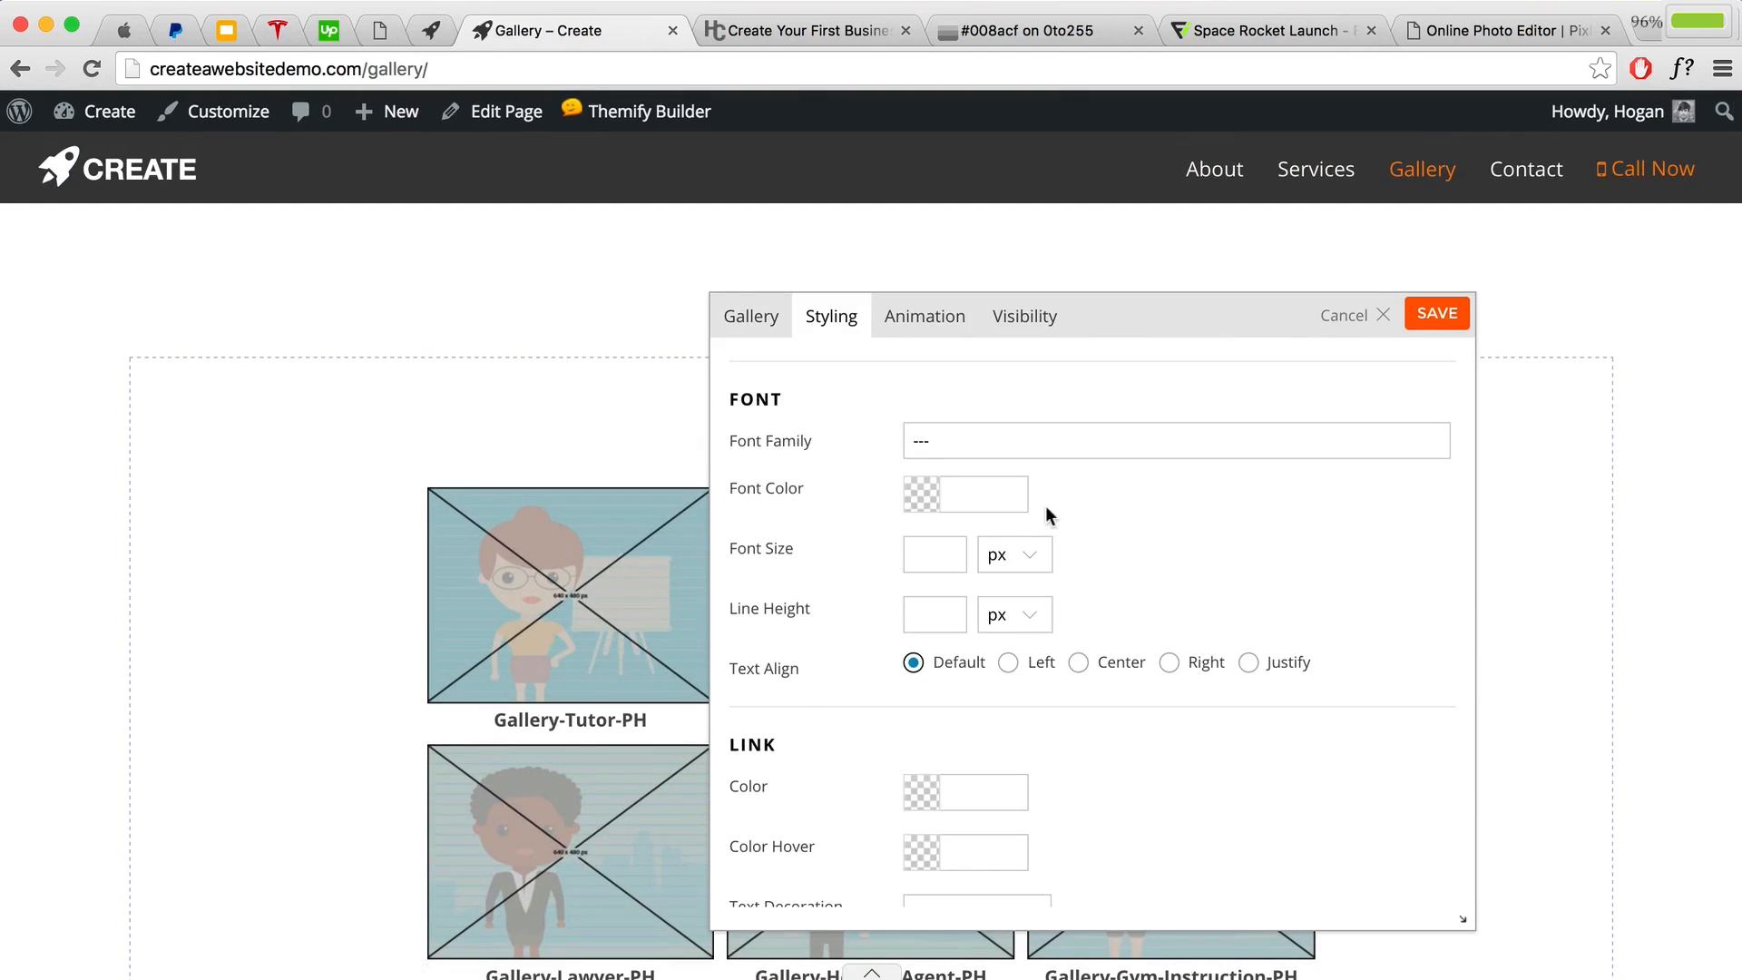
scroll(1056, 504, down, 1)
click(930, 436)
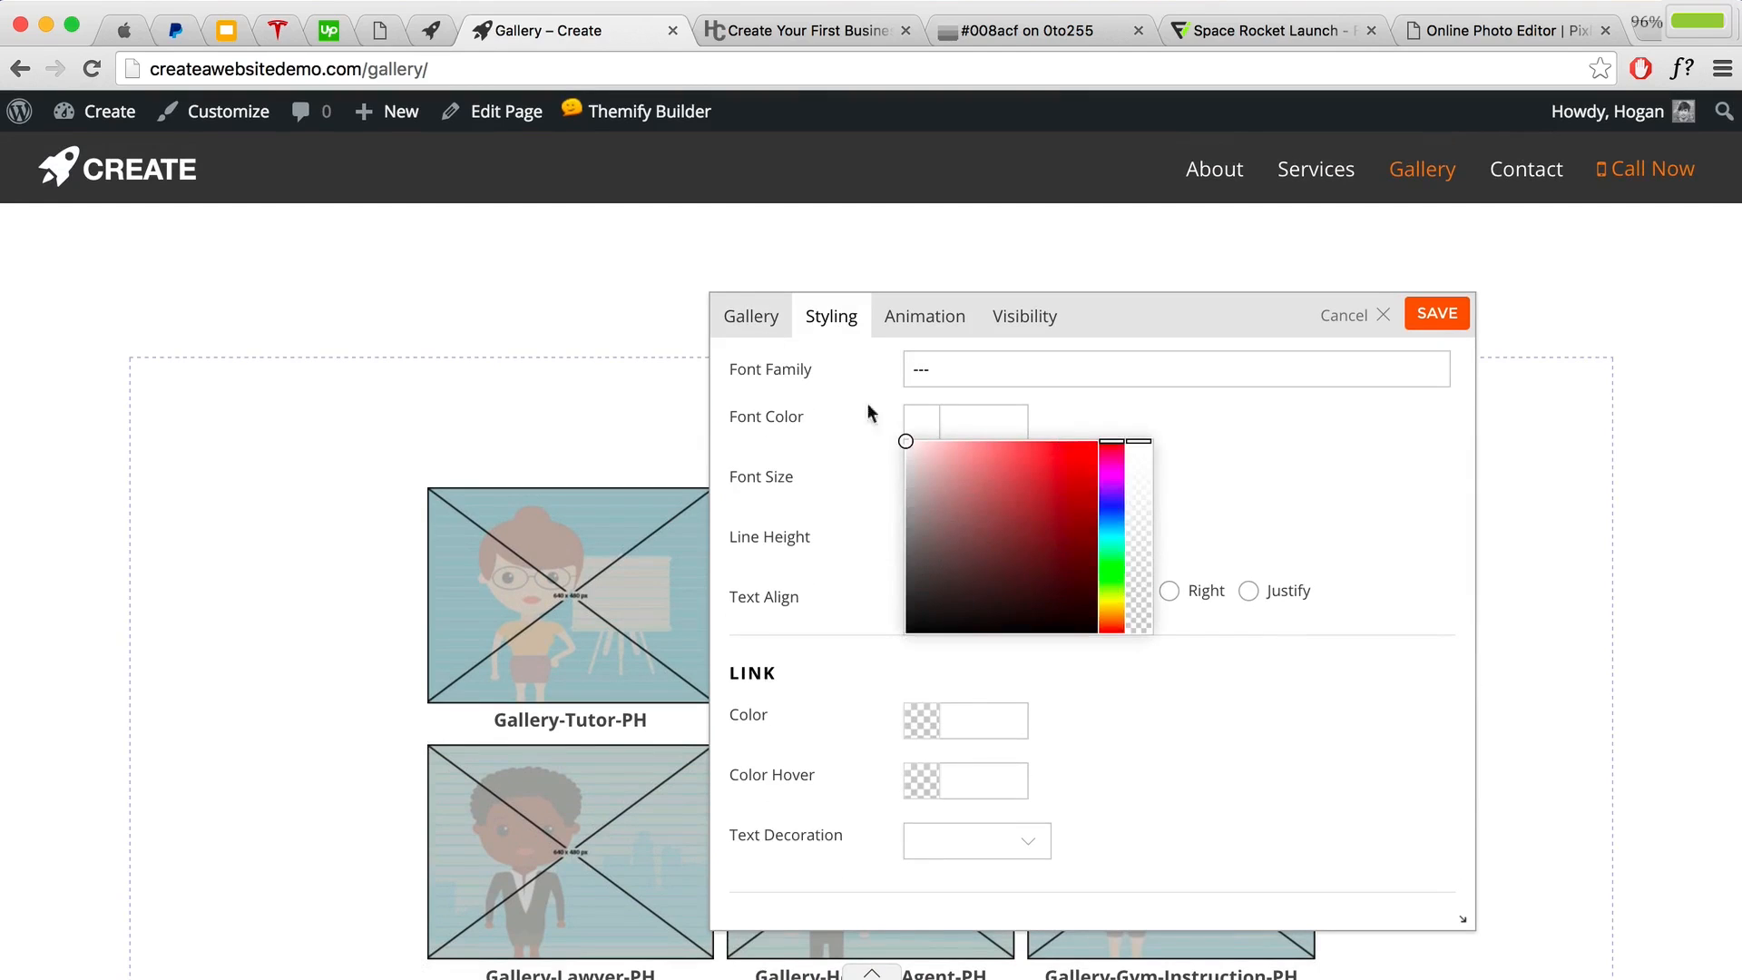
click(1213, 436)
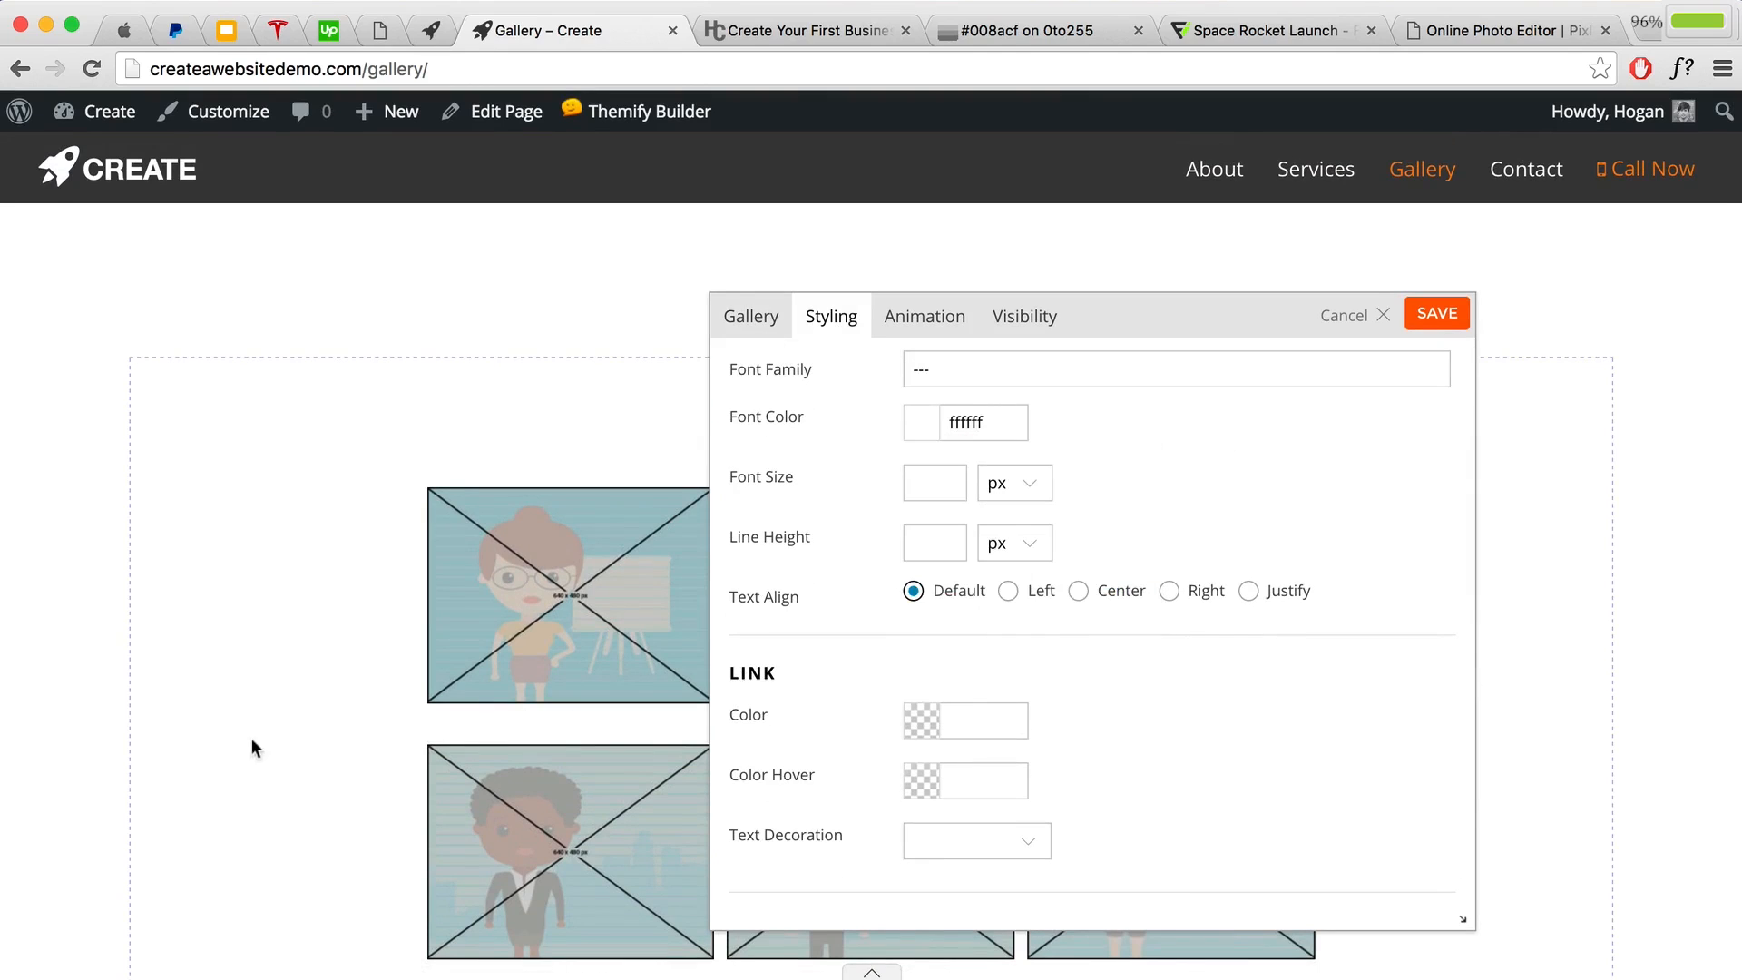
scroll(318, 751, down, 3)
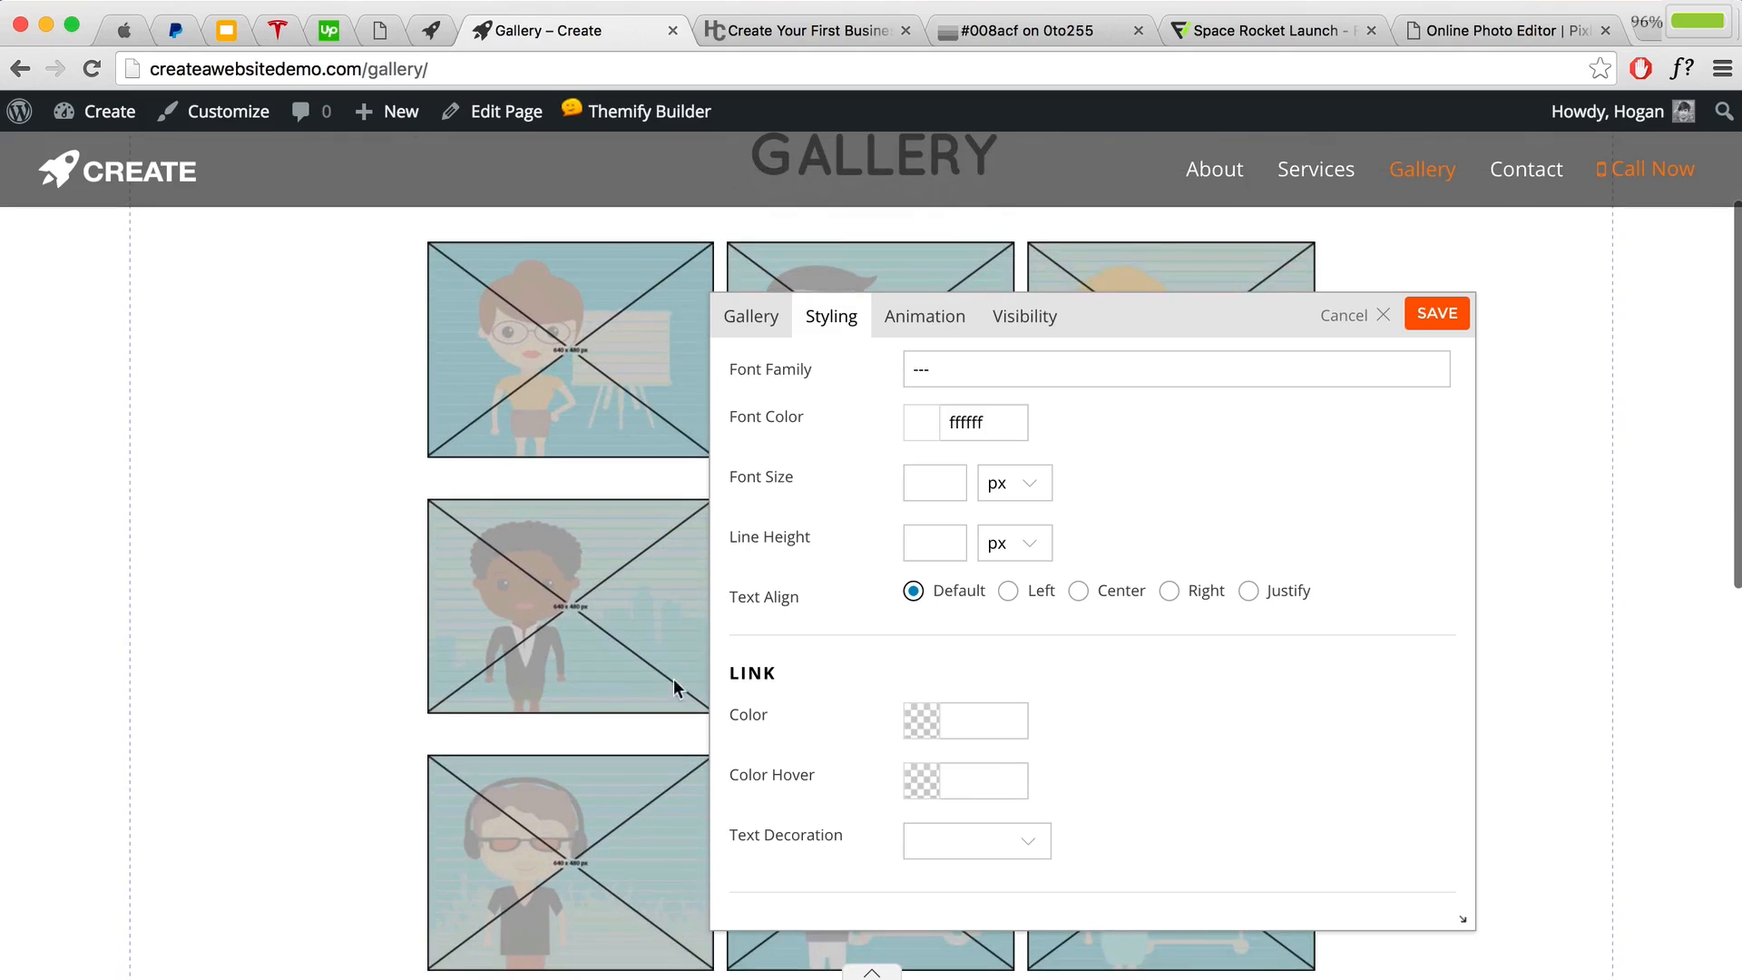
scroll(983, 544, up, 2)
drag(996, 499, 882, 493)
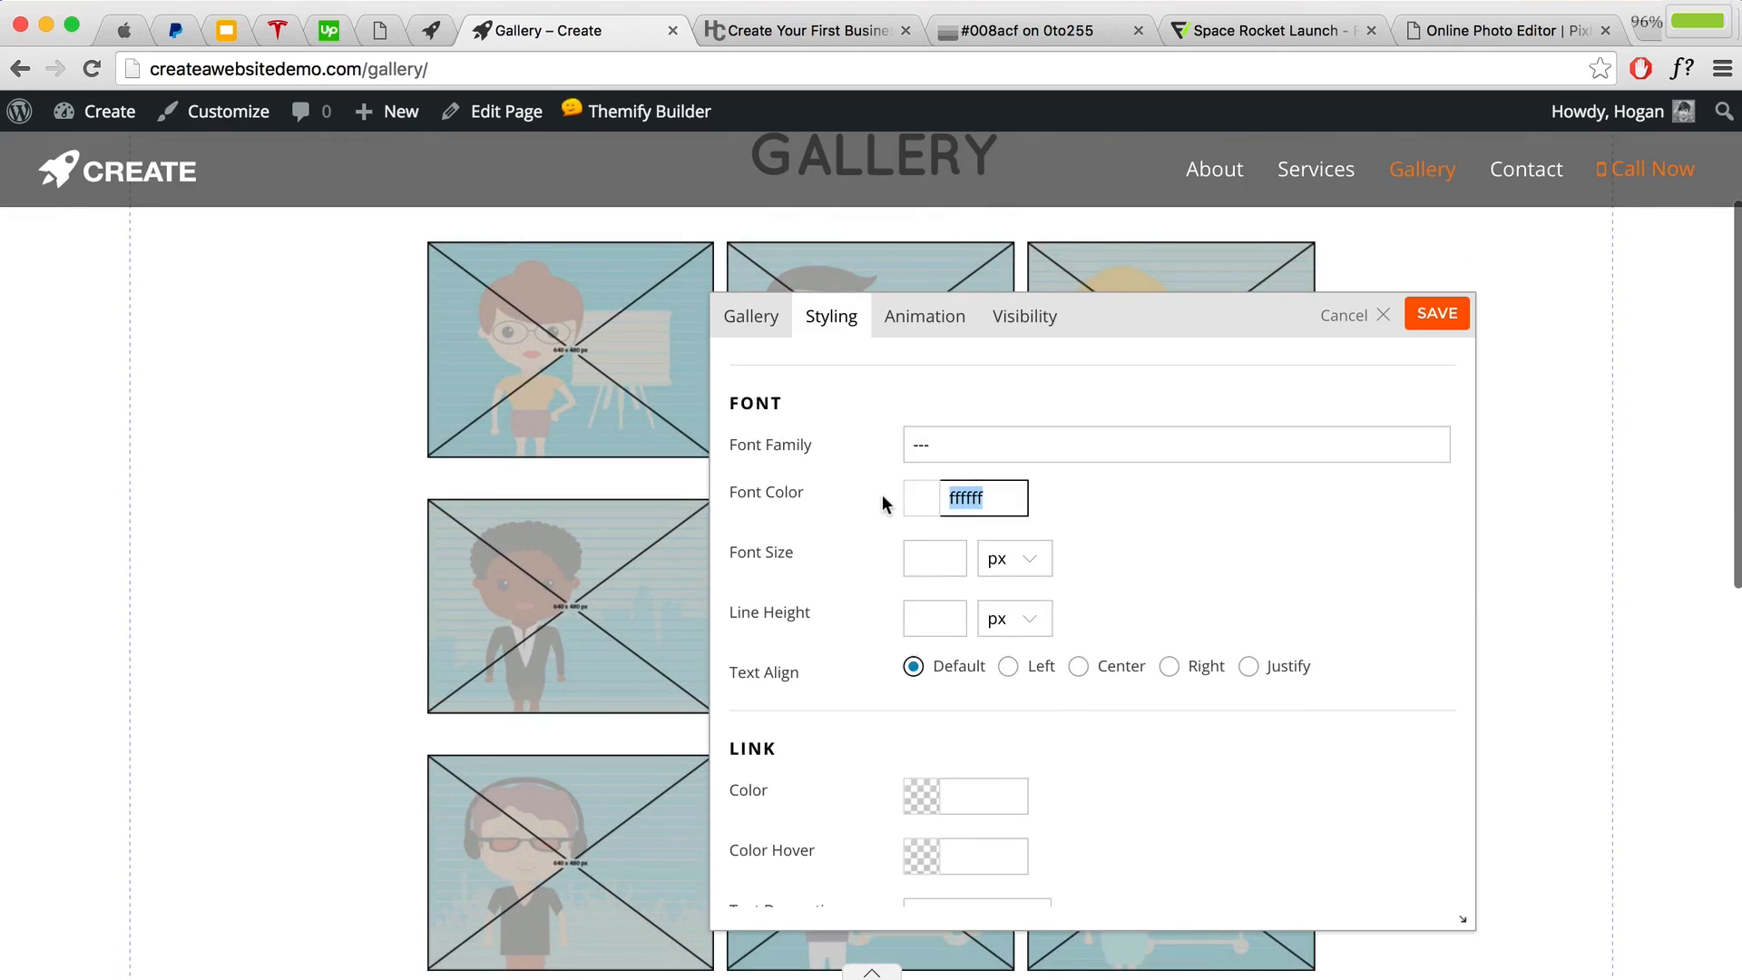
key(BackSpace)
click(1440, 315)
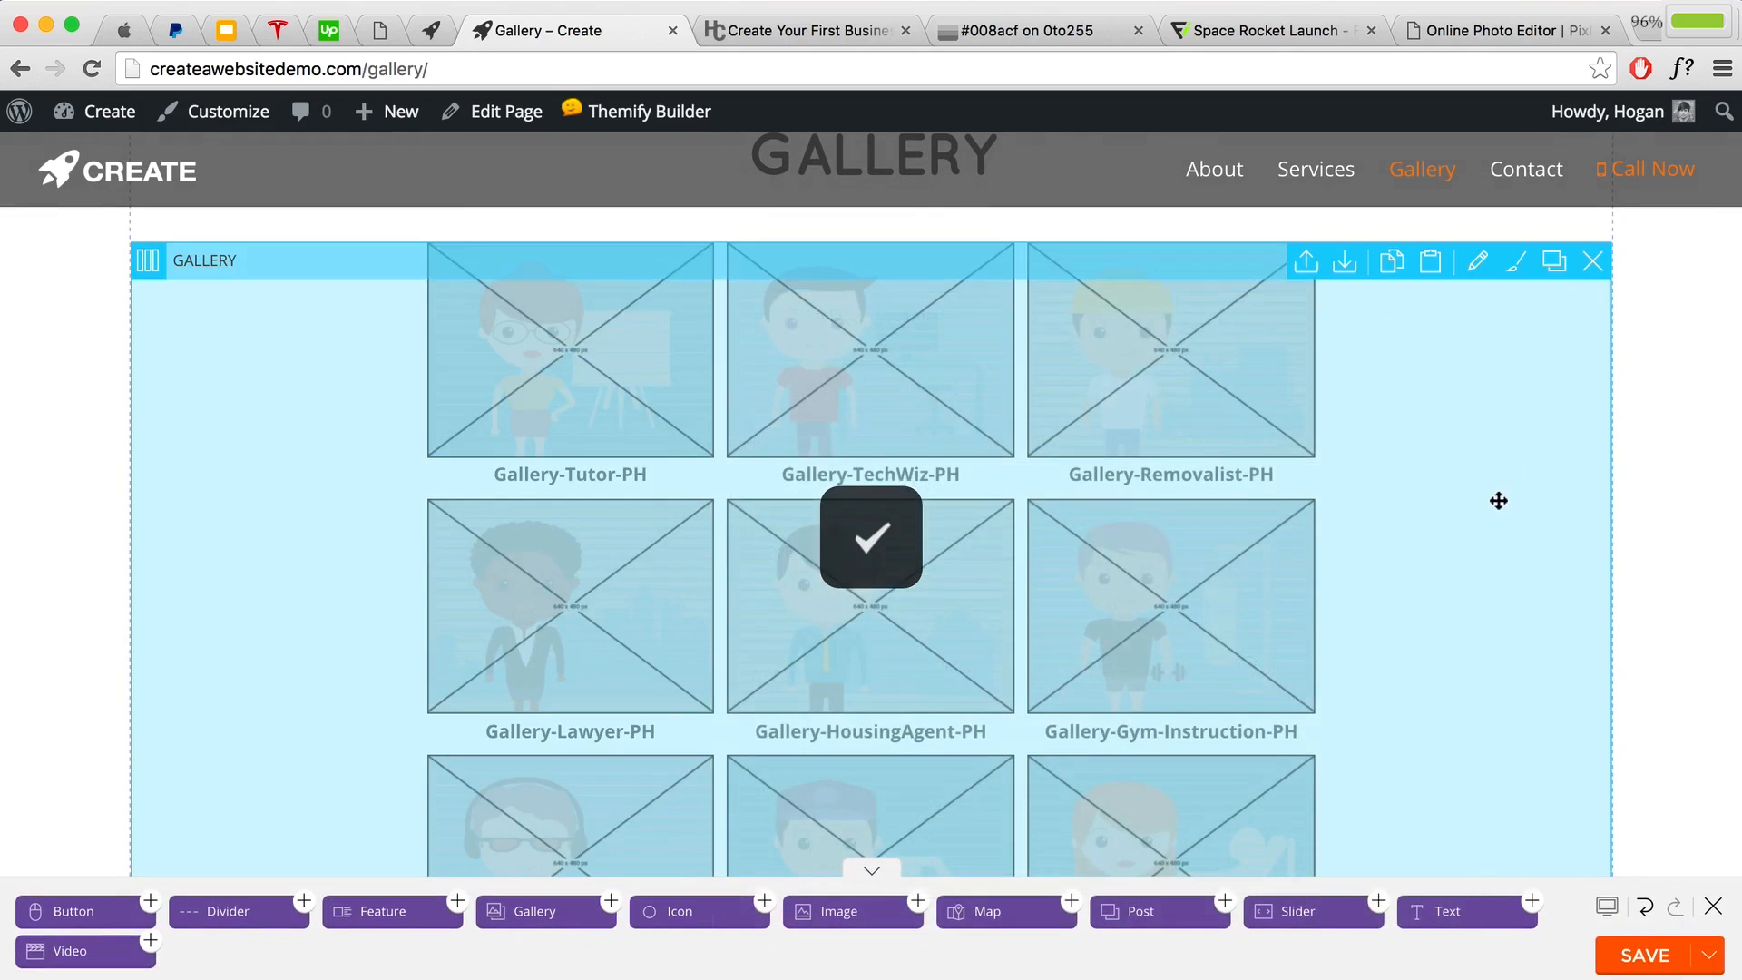
Step: Delete the empty row below the gallery, save the page, and turn off the builder
scroll(1571, 591, down, 10)
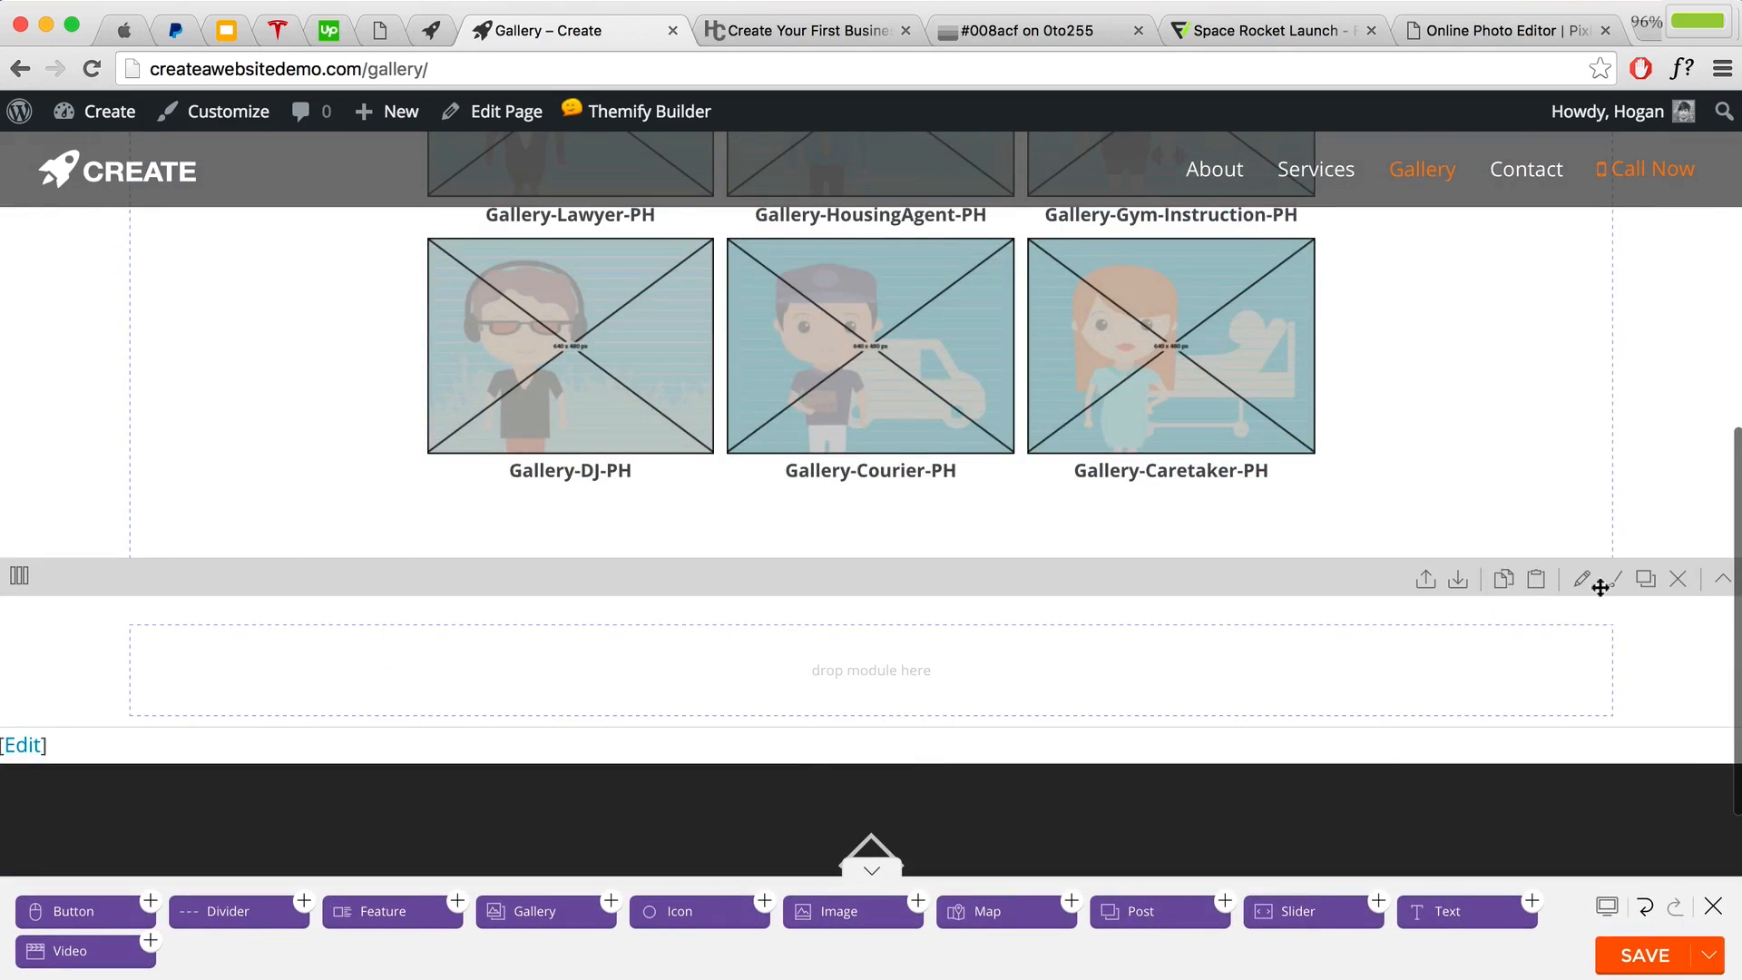
click(1678, 578)
click(1189, 303)
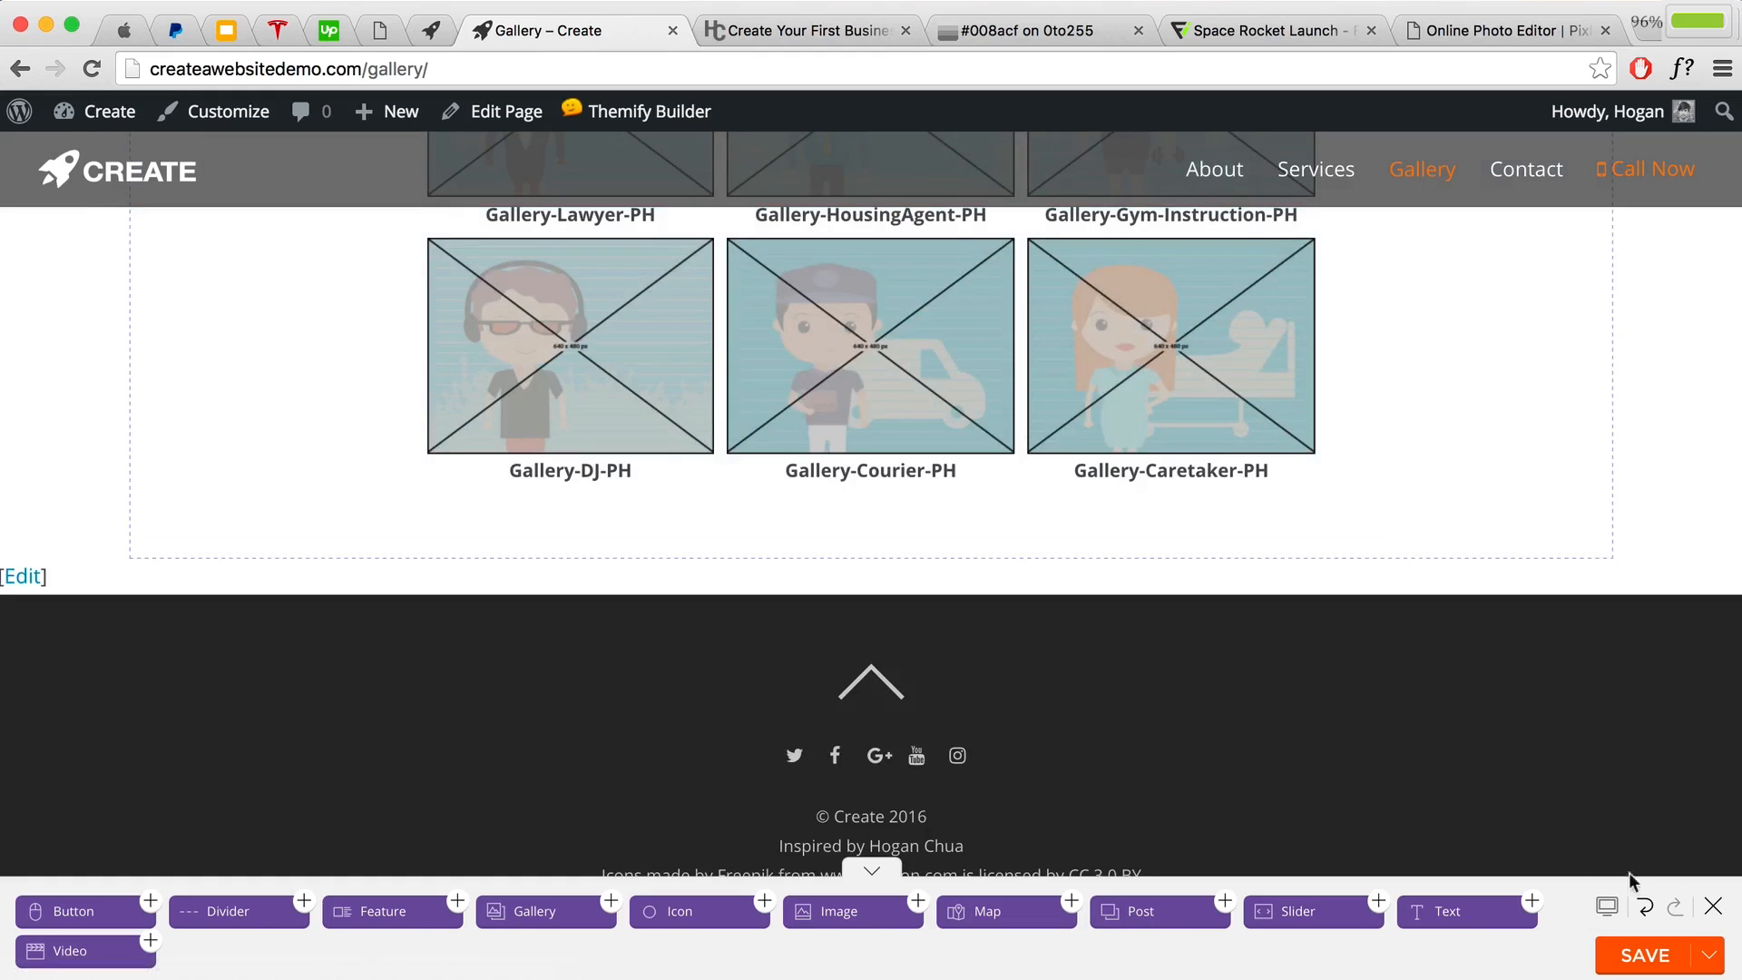
click(1641, 955)
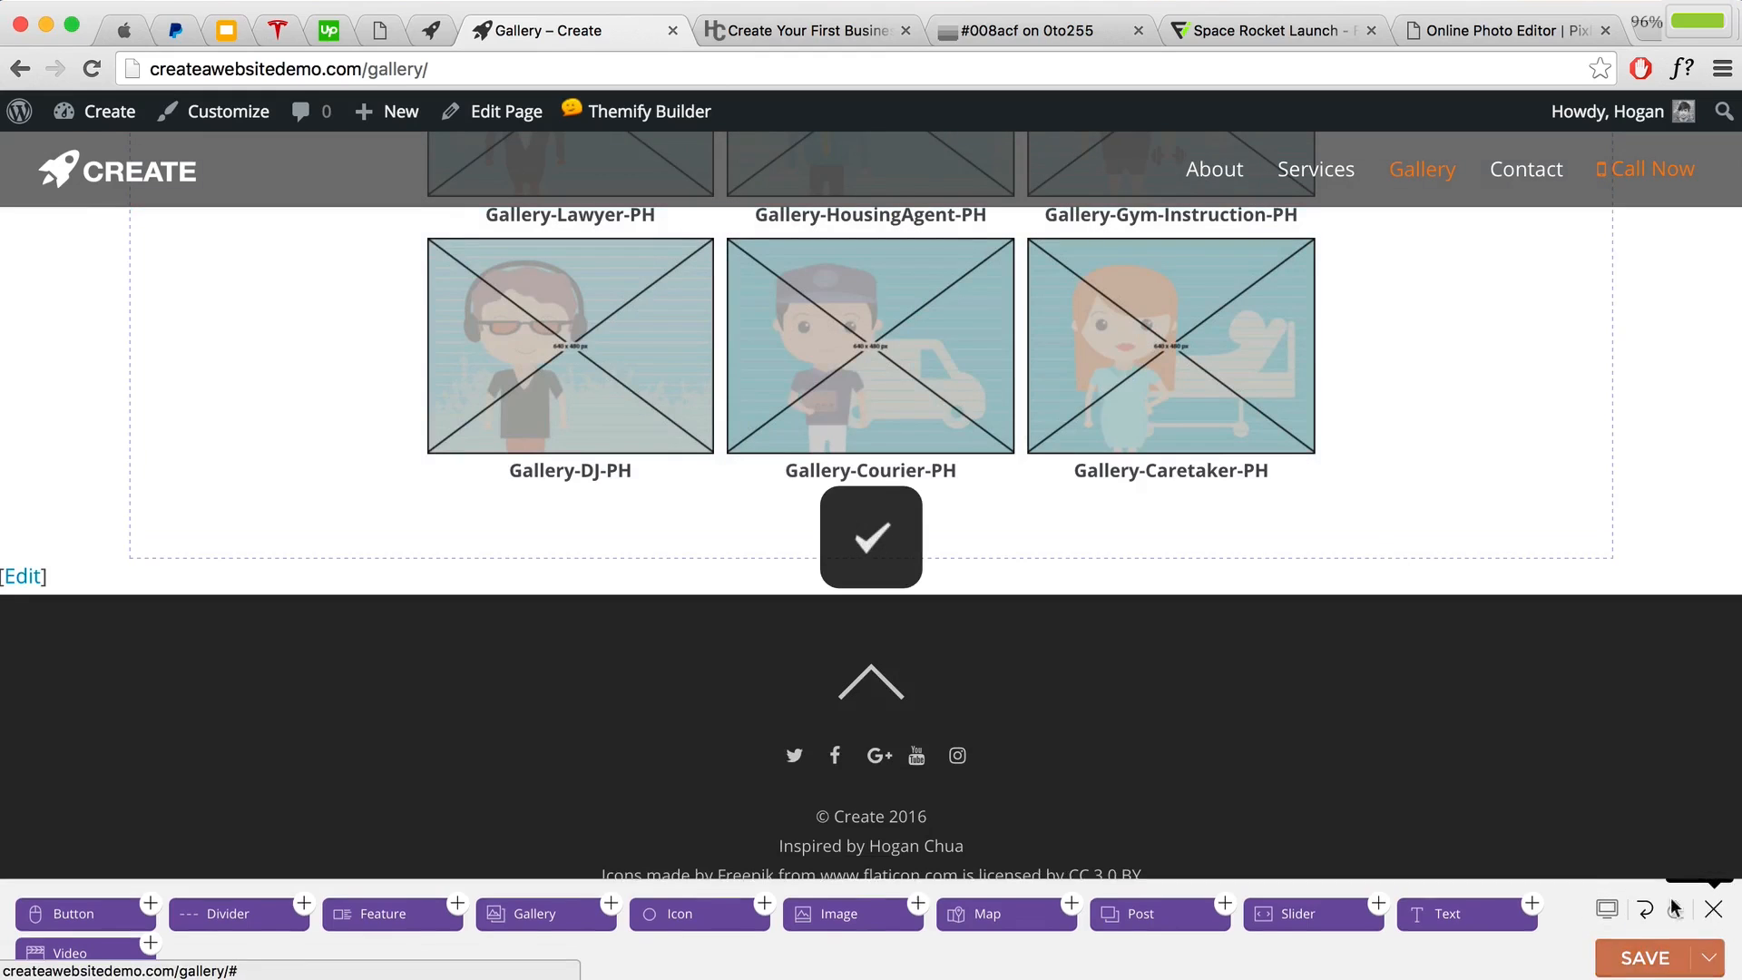
click(1711, 908)
scroll(1375, 537, up, 10)
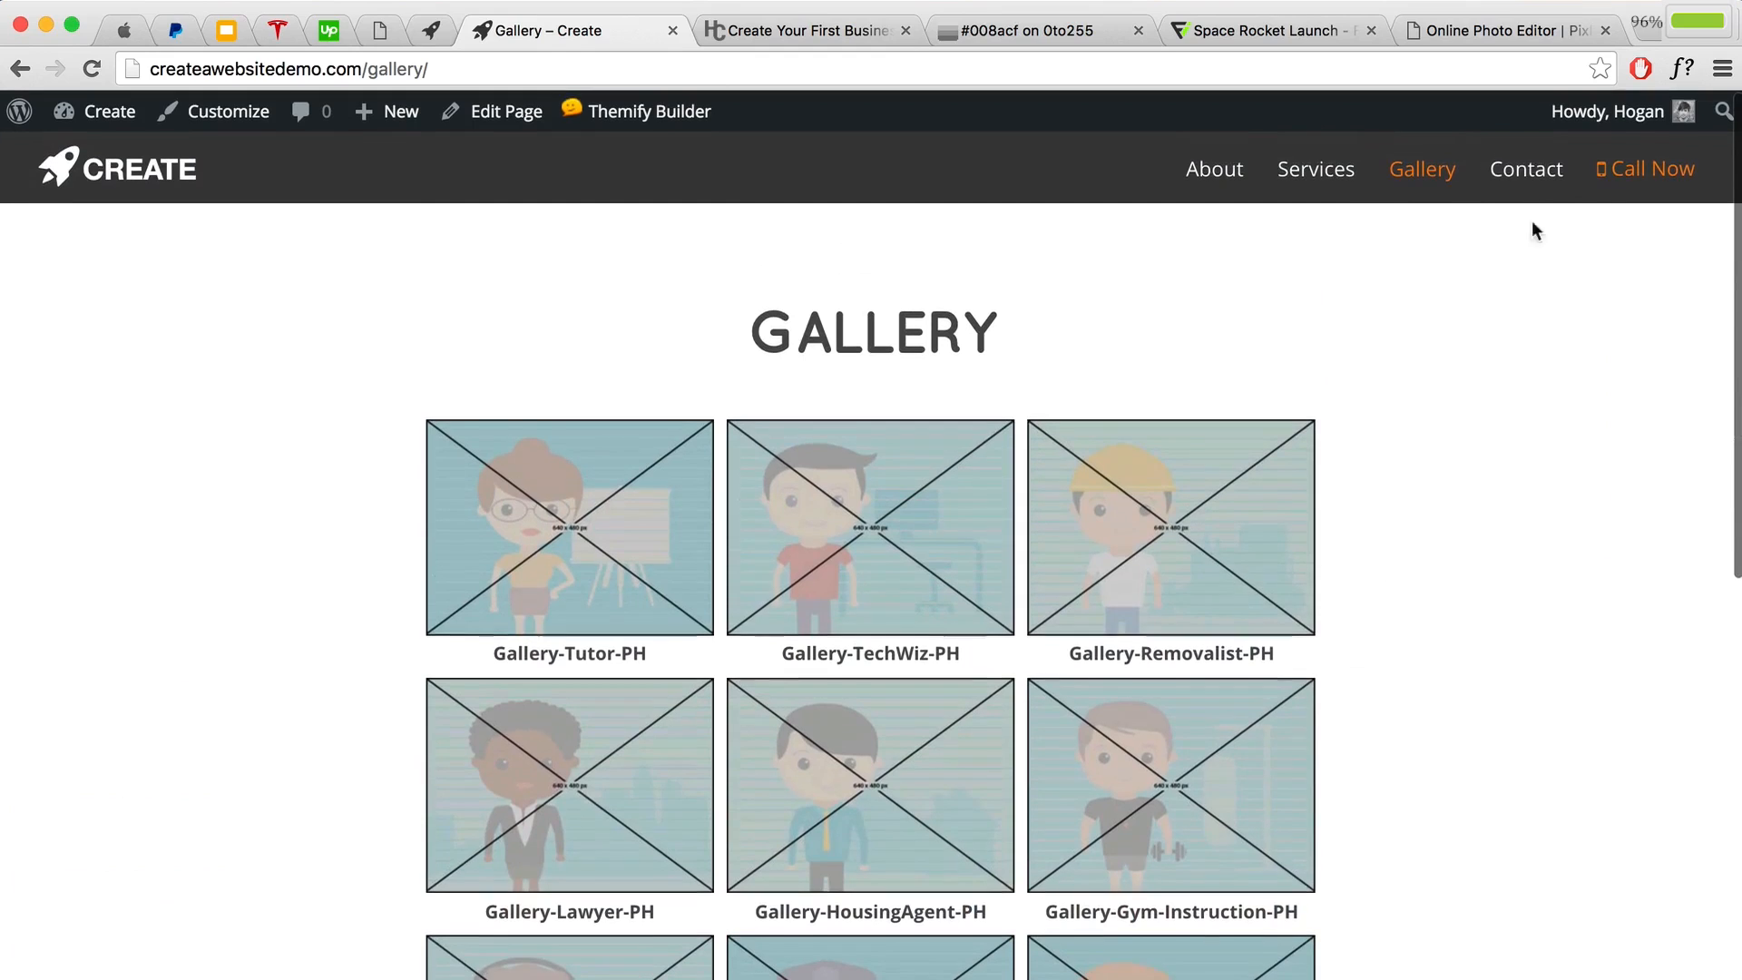
click(1531, 177)
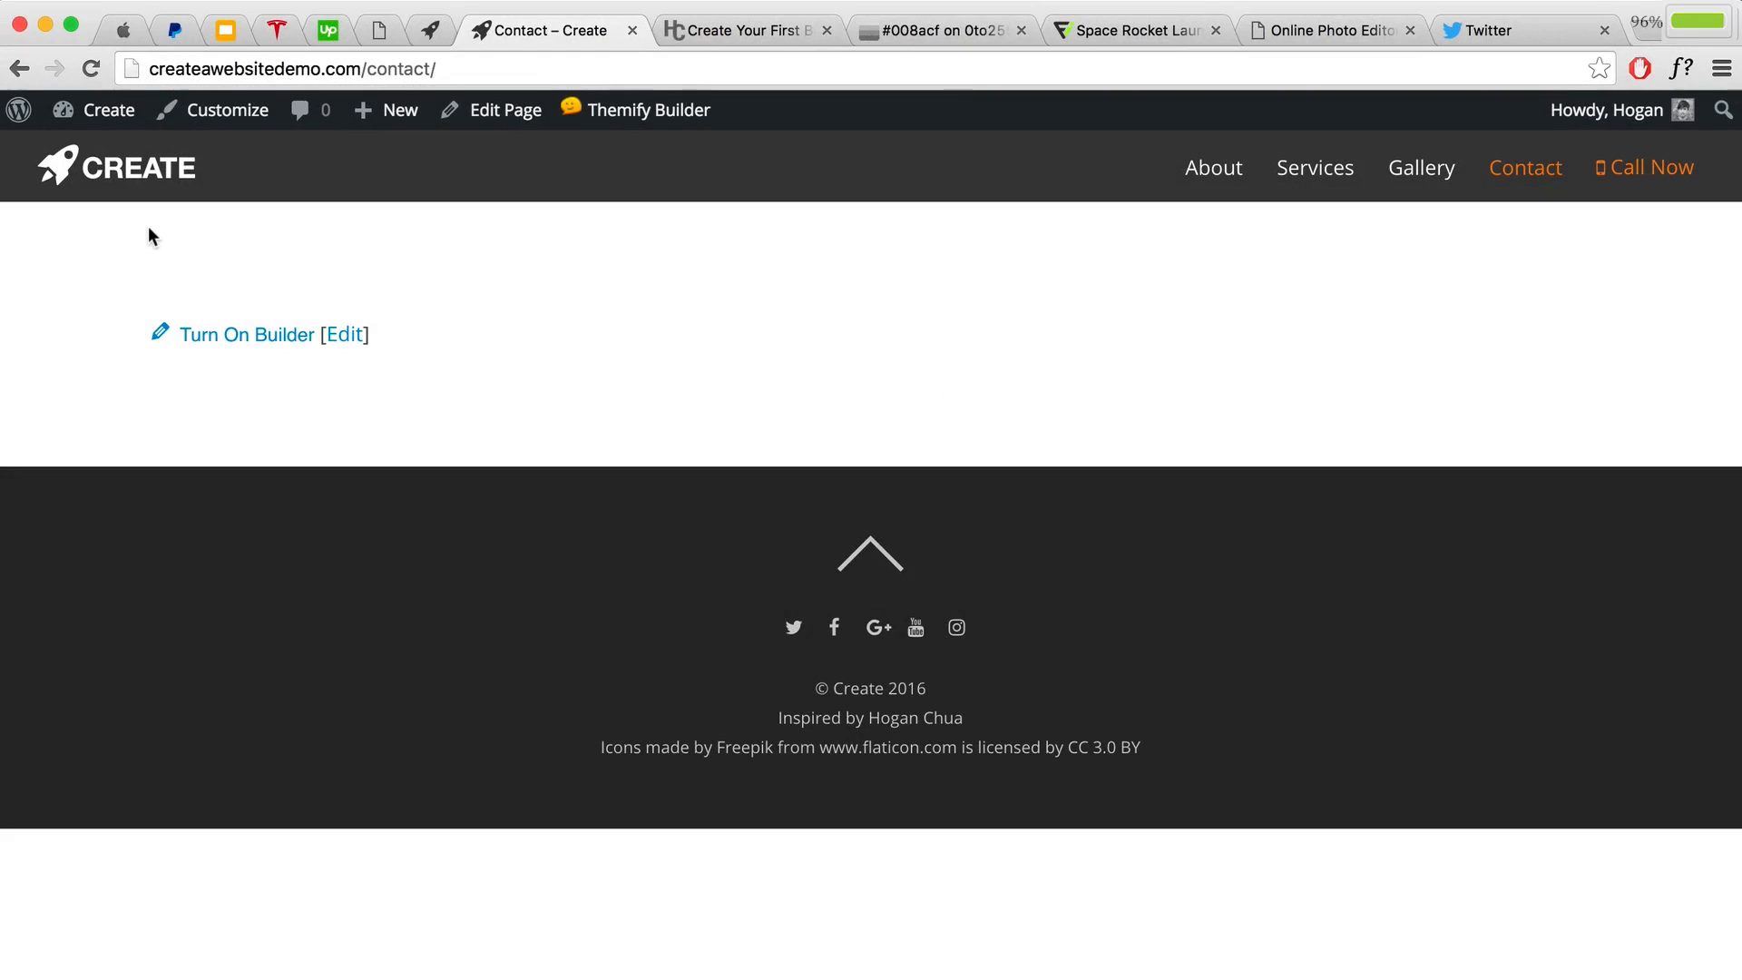
Step: Go to the admin Dashboard and open the Add New Plugins page
mouse_move(78, 116)
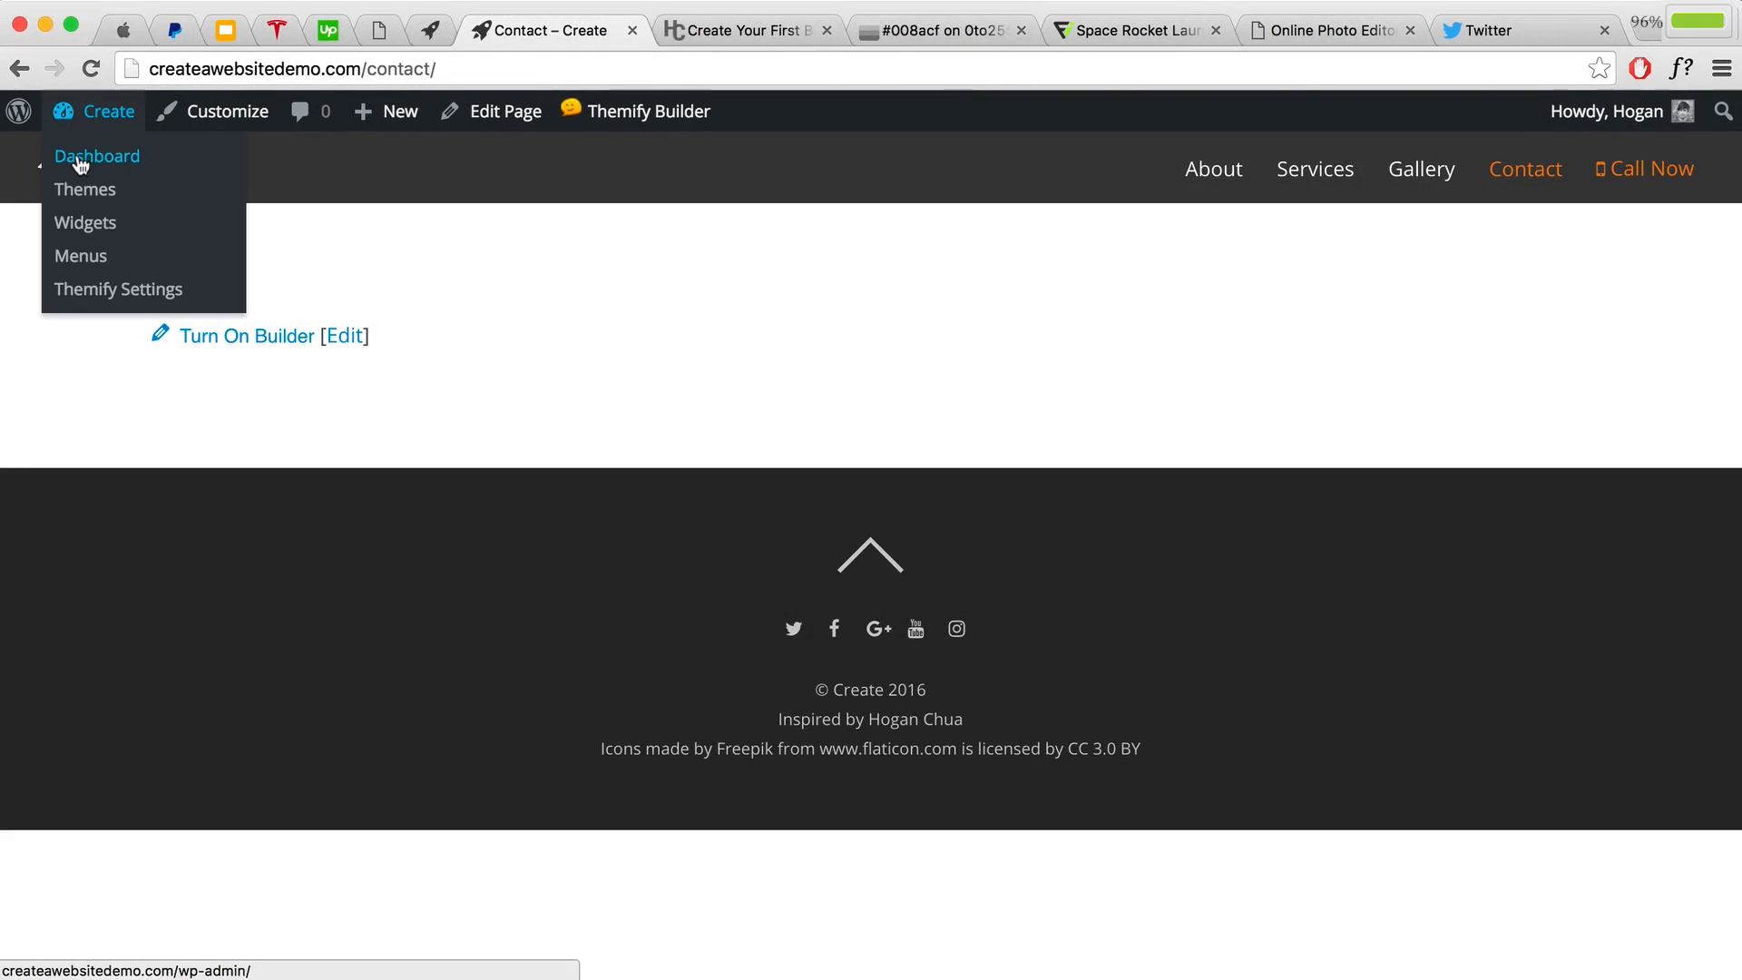
click(78, 157)
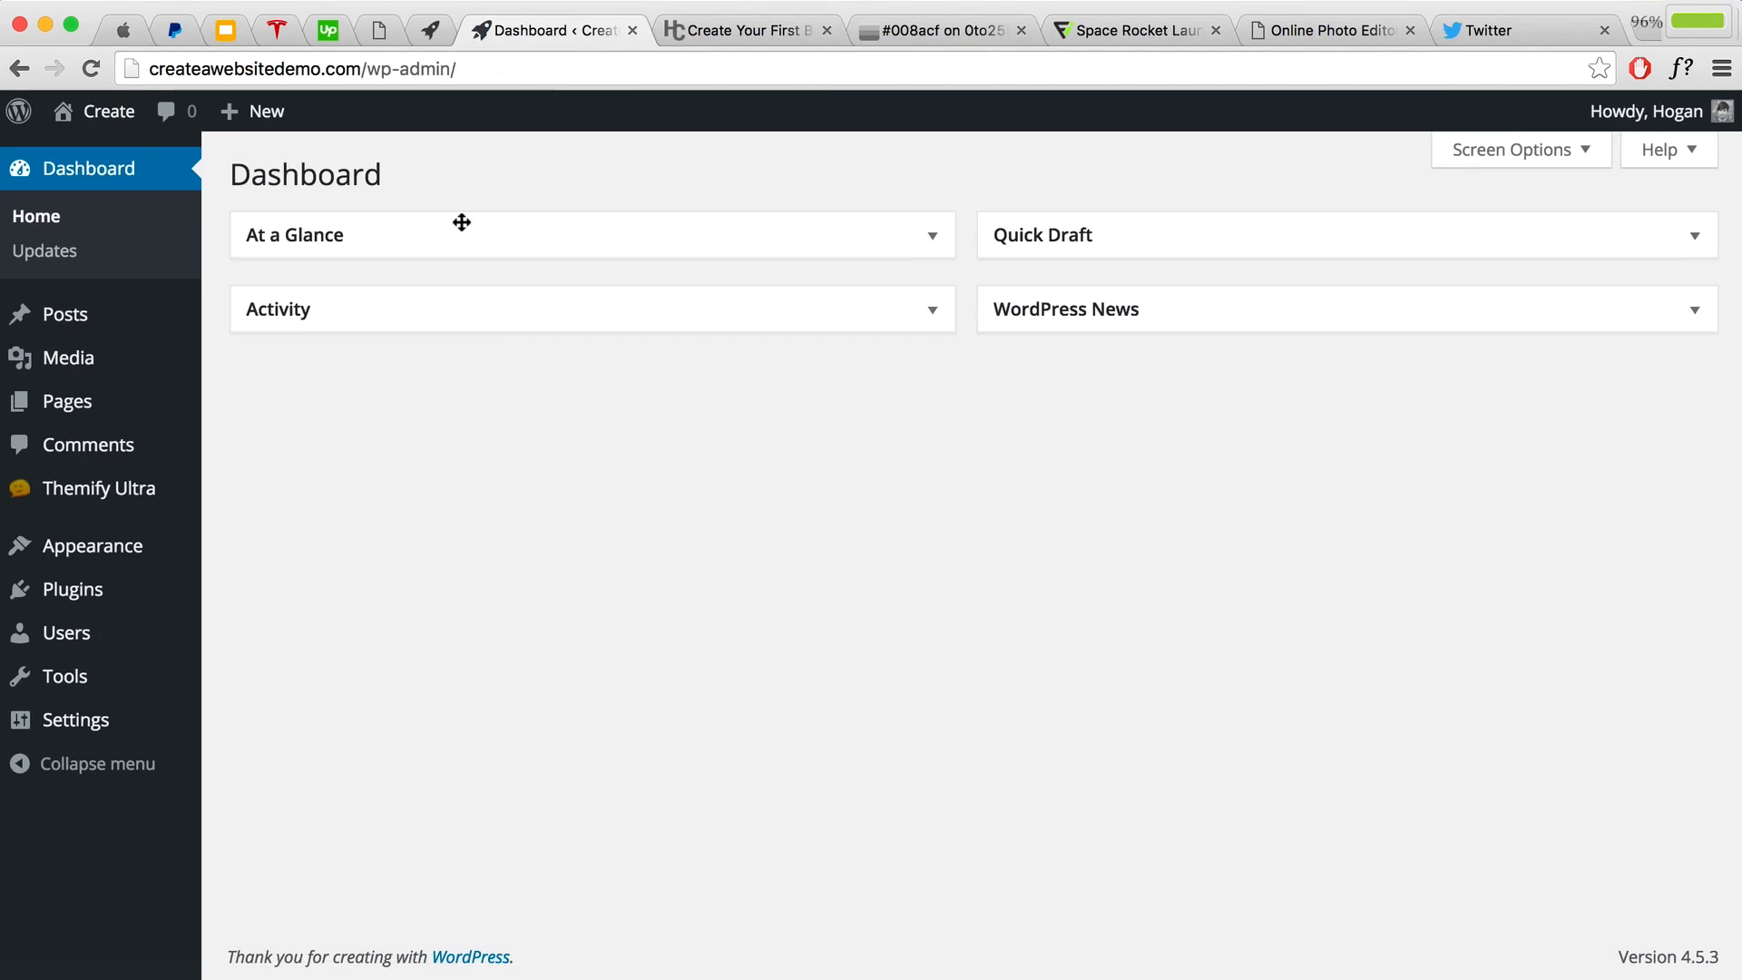
mouse_move(83, 608)
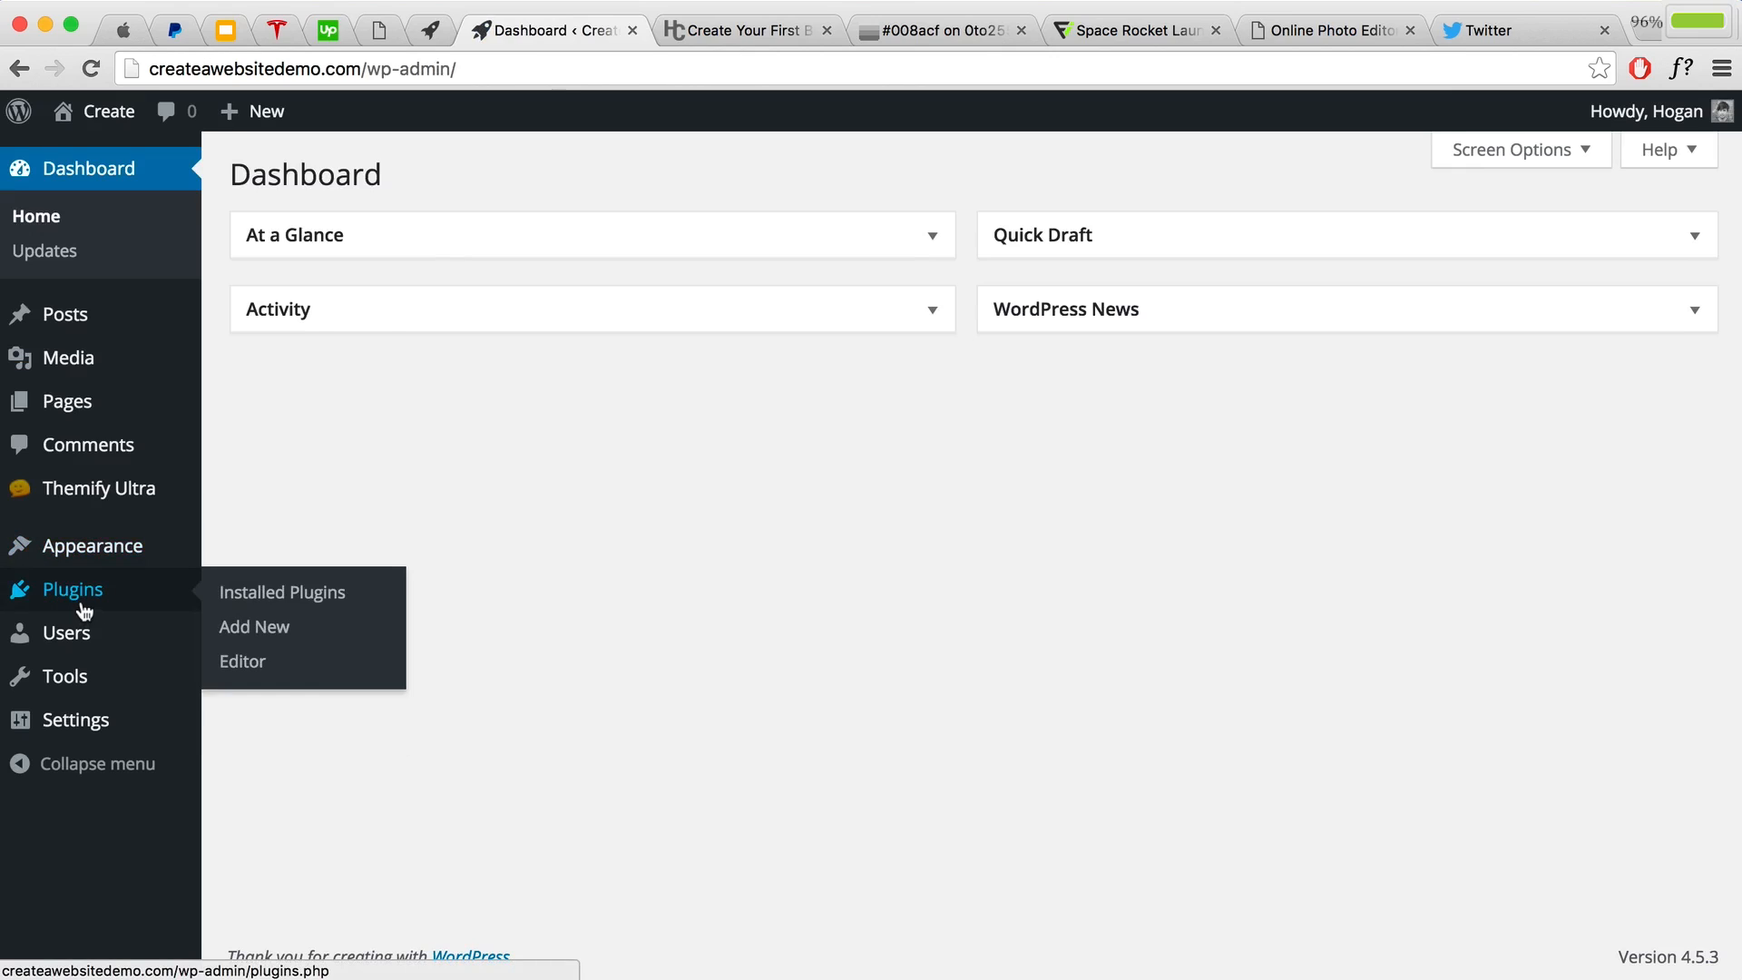
click(256, 626)
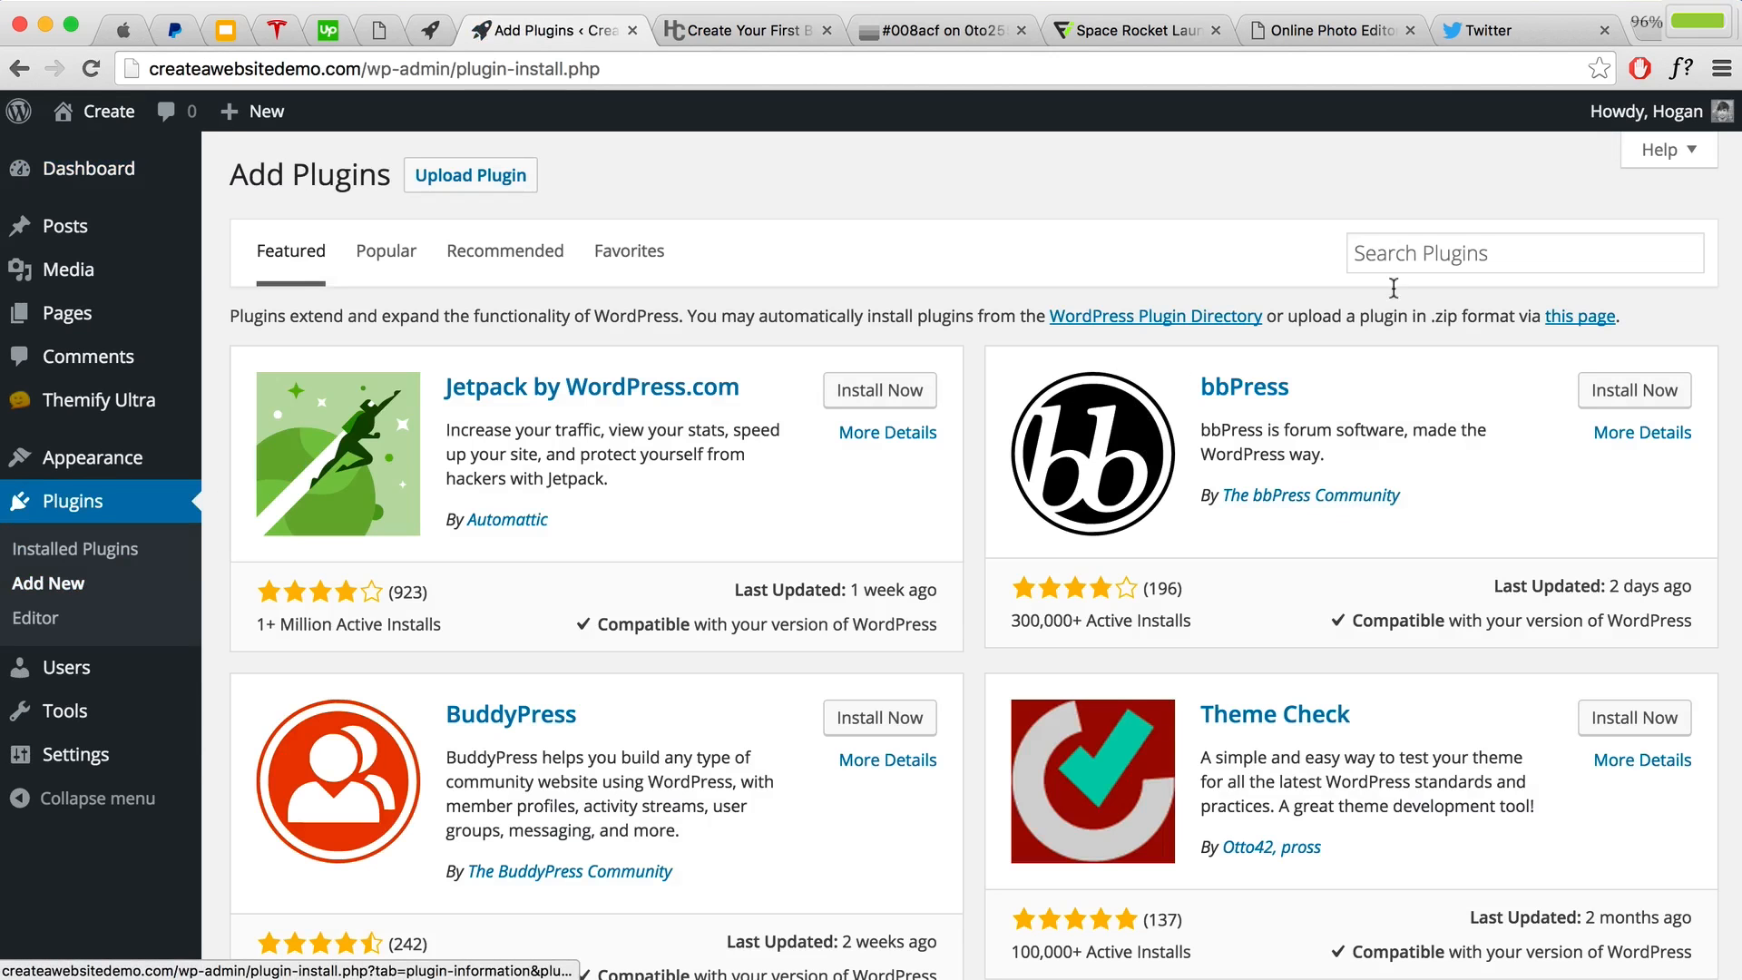
Step: Search for 'contact', then install and activate the Contact Form 7 plugin
click(1462, 252)
text(cont)
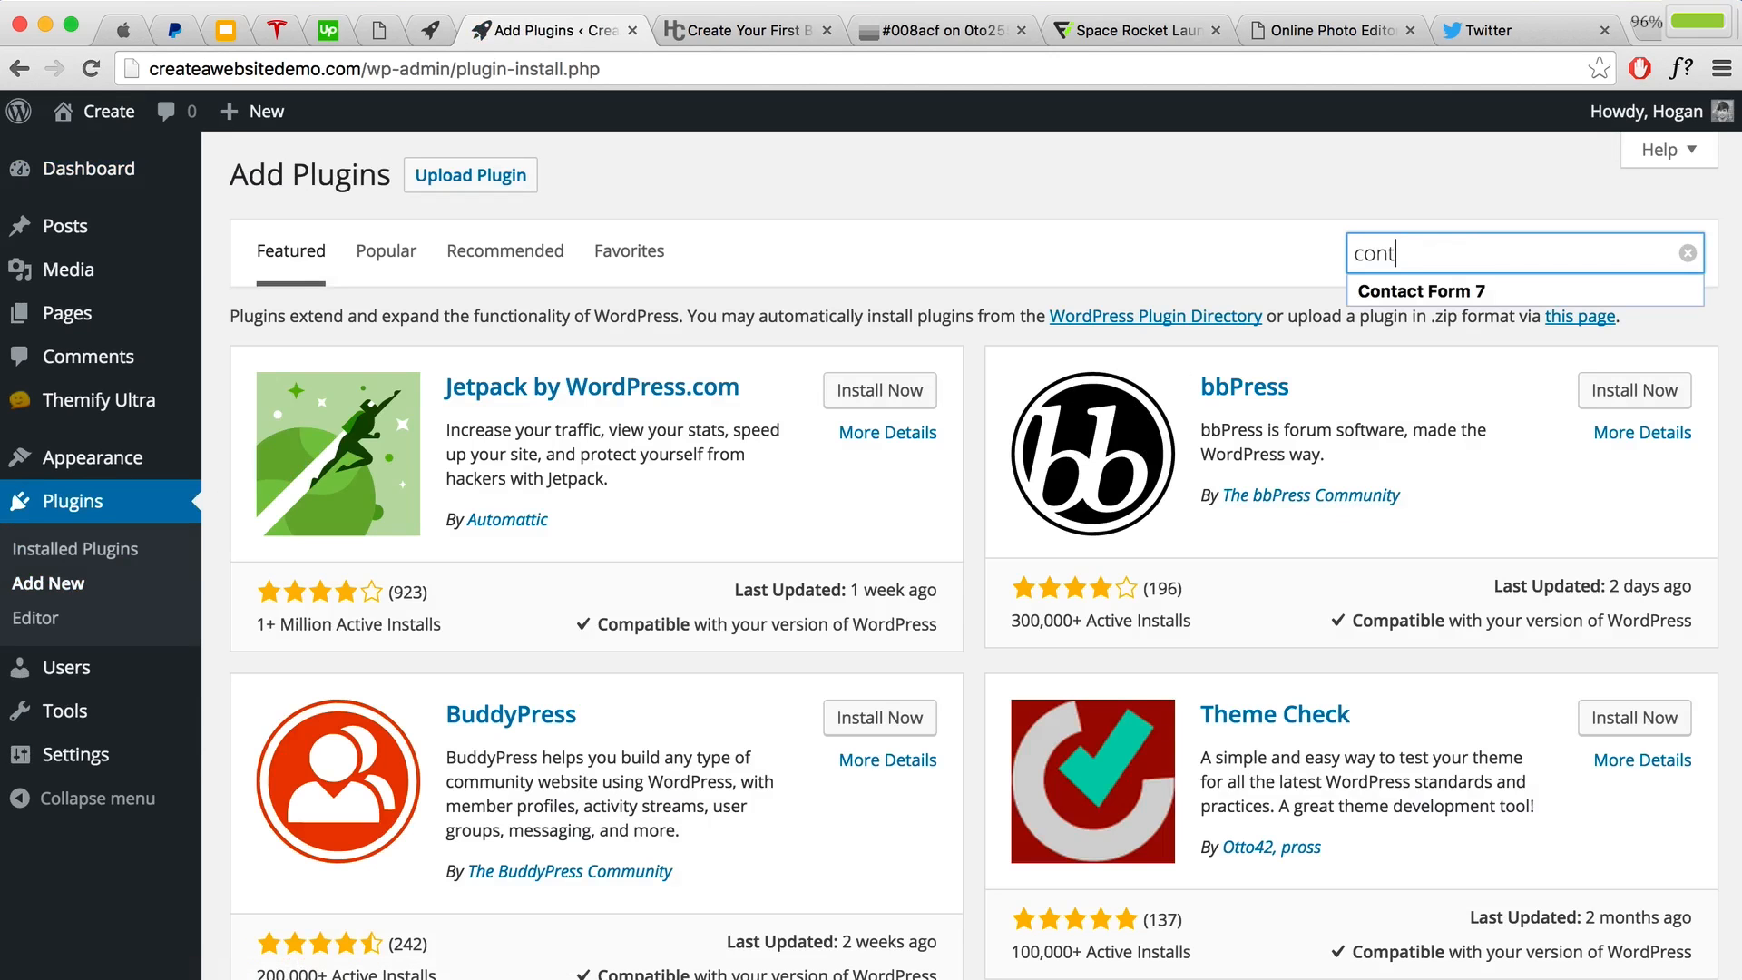
text(act)
key(Down)
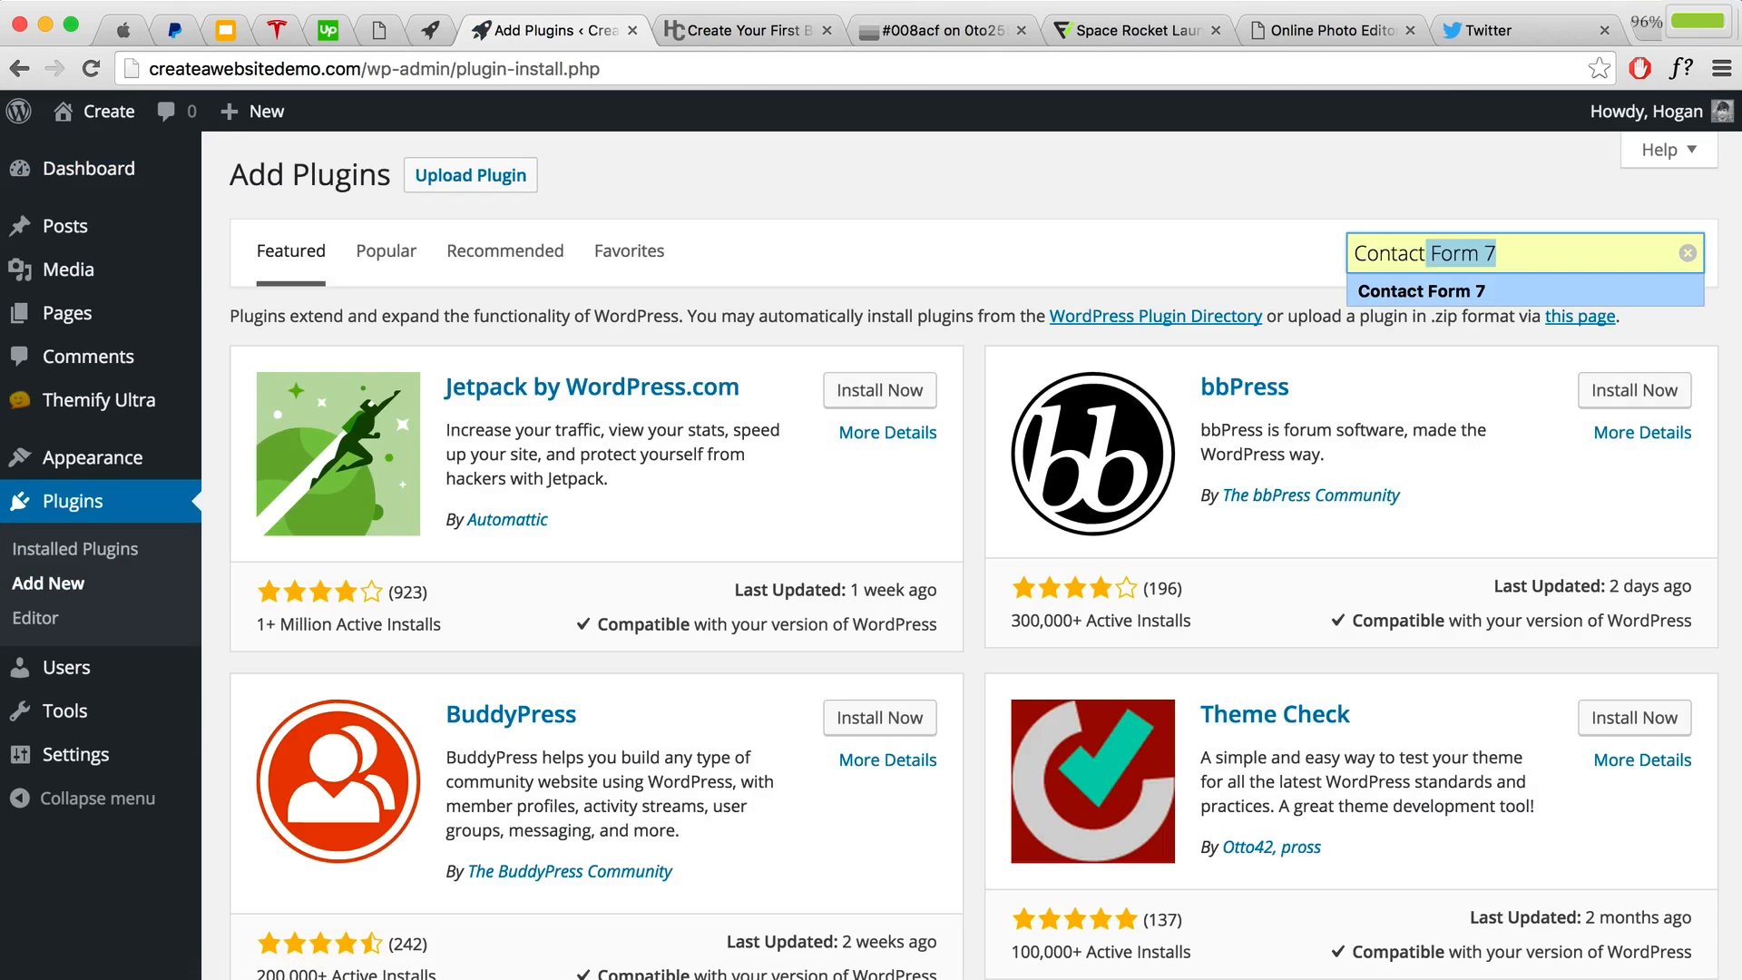
key(Return)
key(Return)
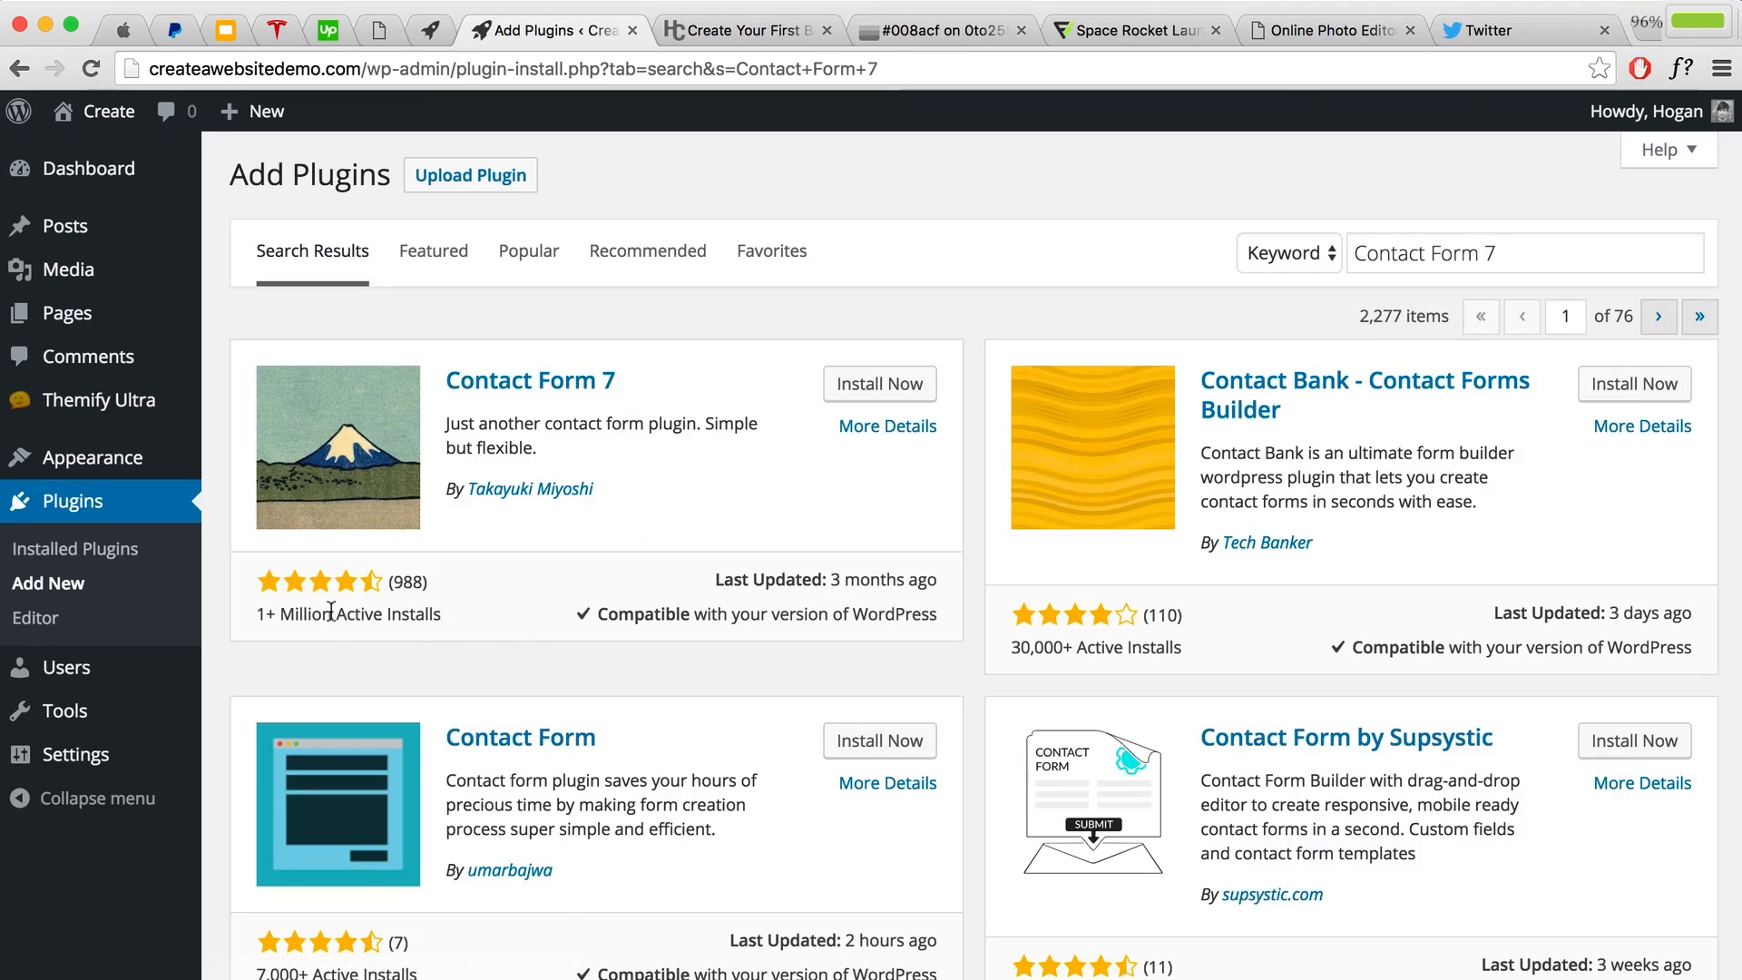
click(873, 392)
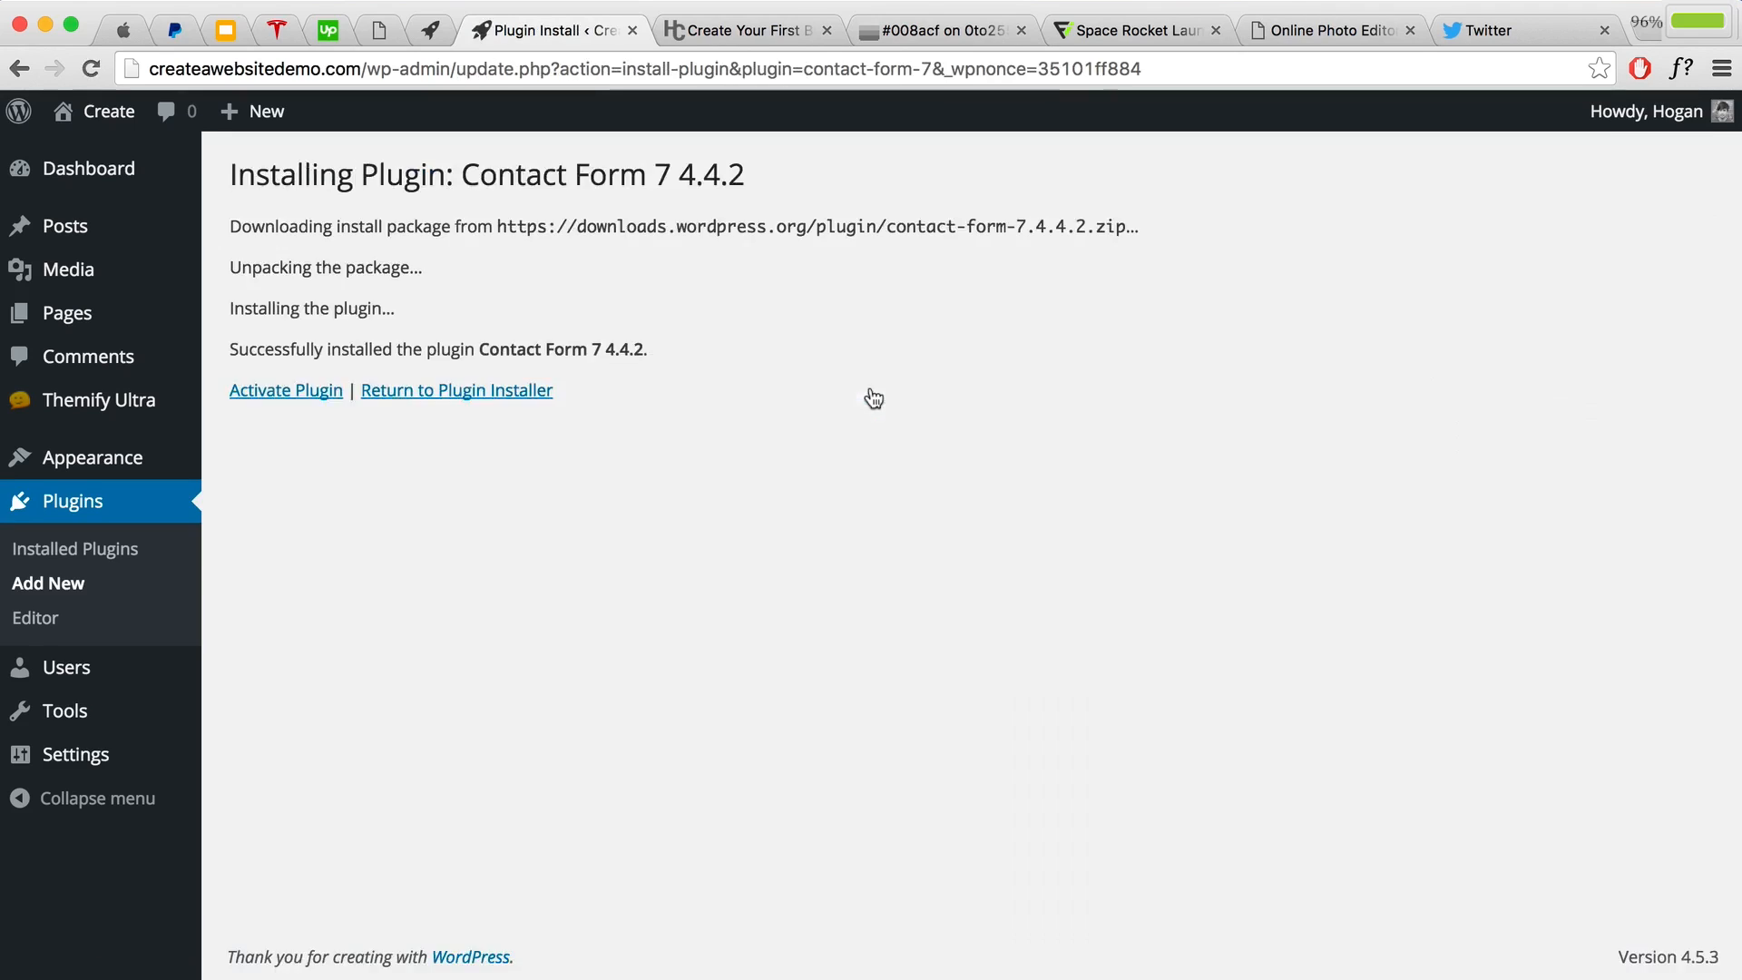
click(324, 392)
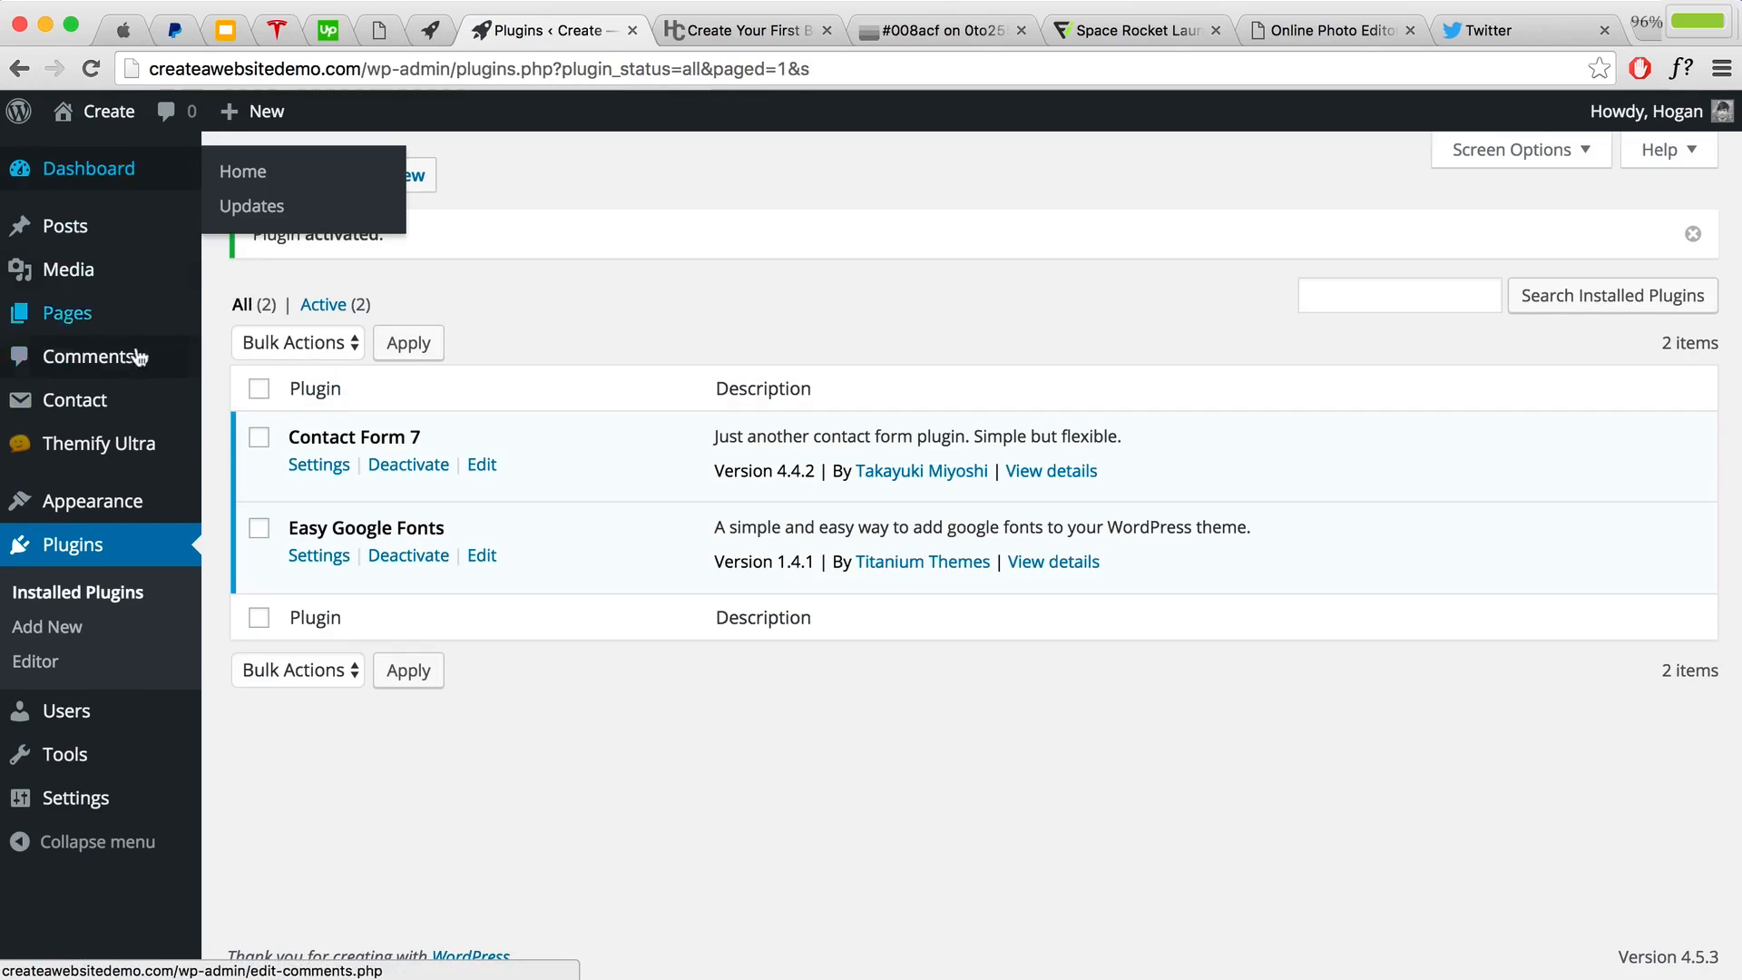
Step: Review Contact form 1's Mail tab recipient and save the form
mouse_move(80, 408)
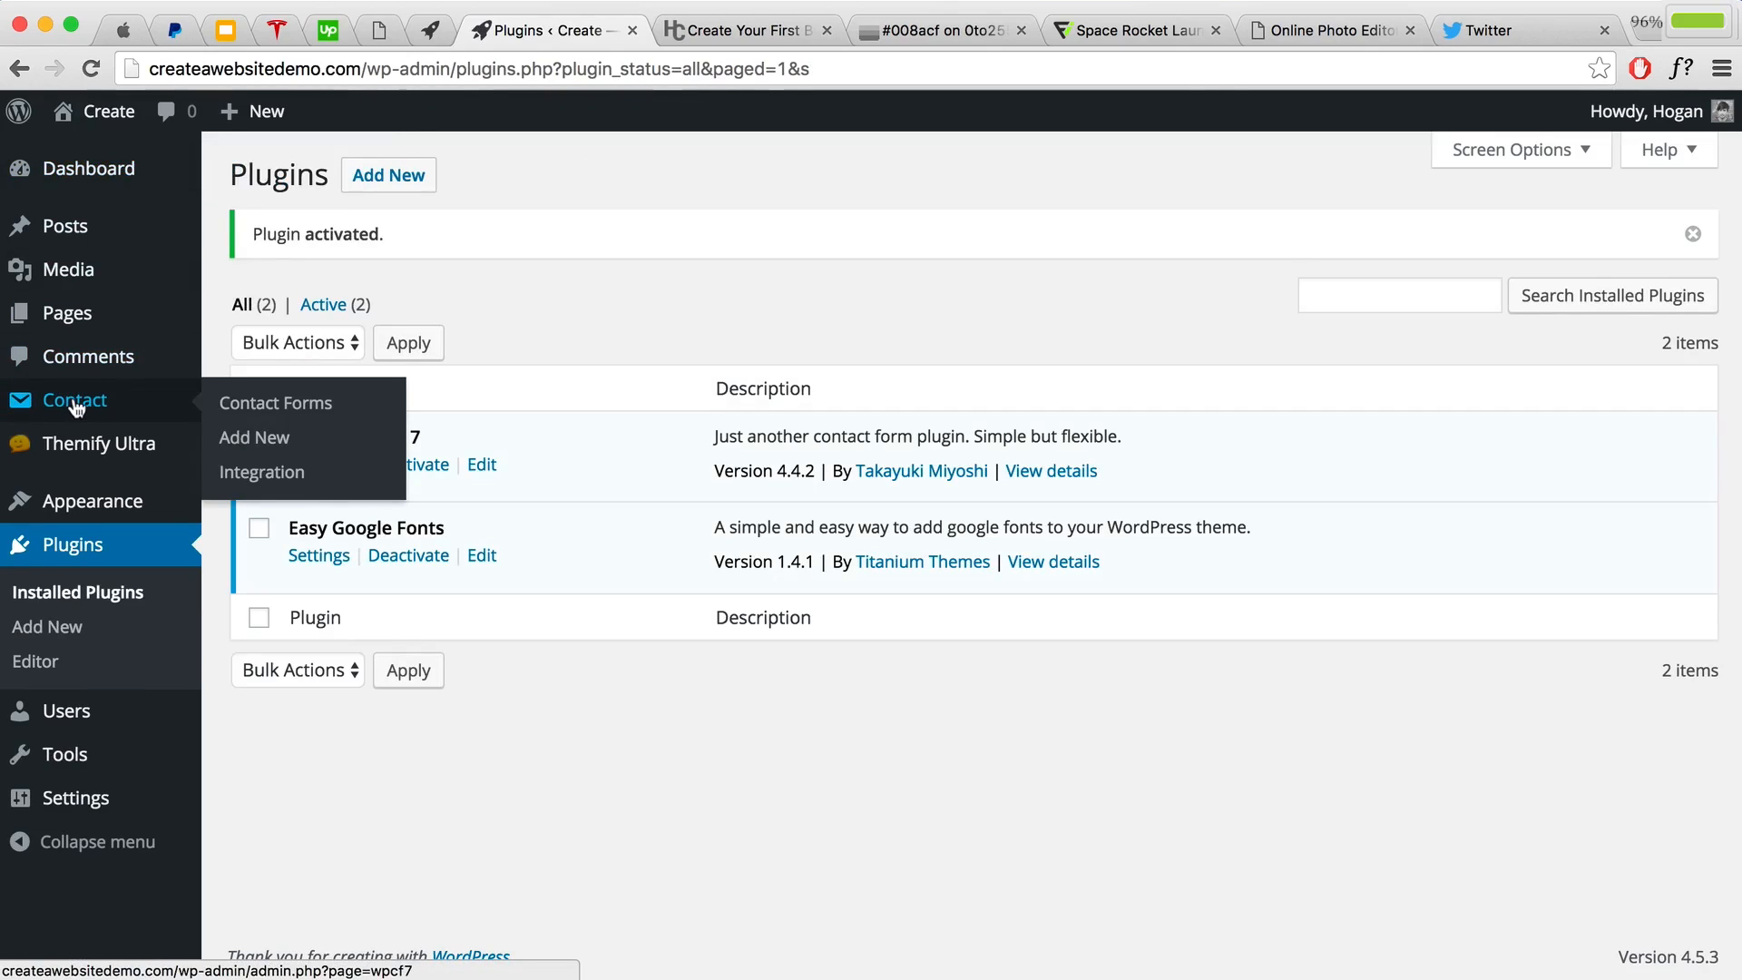
click(77, 408)
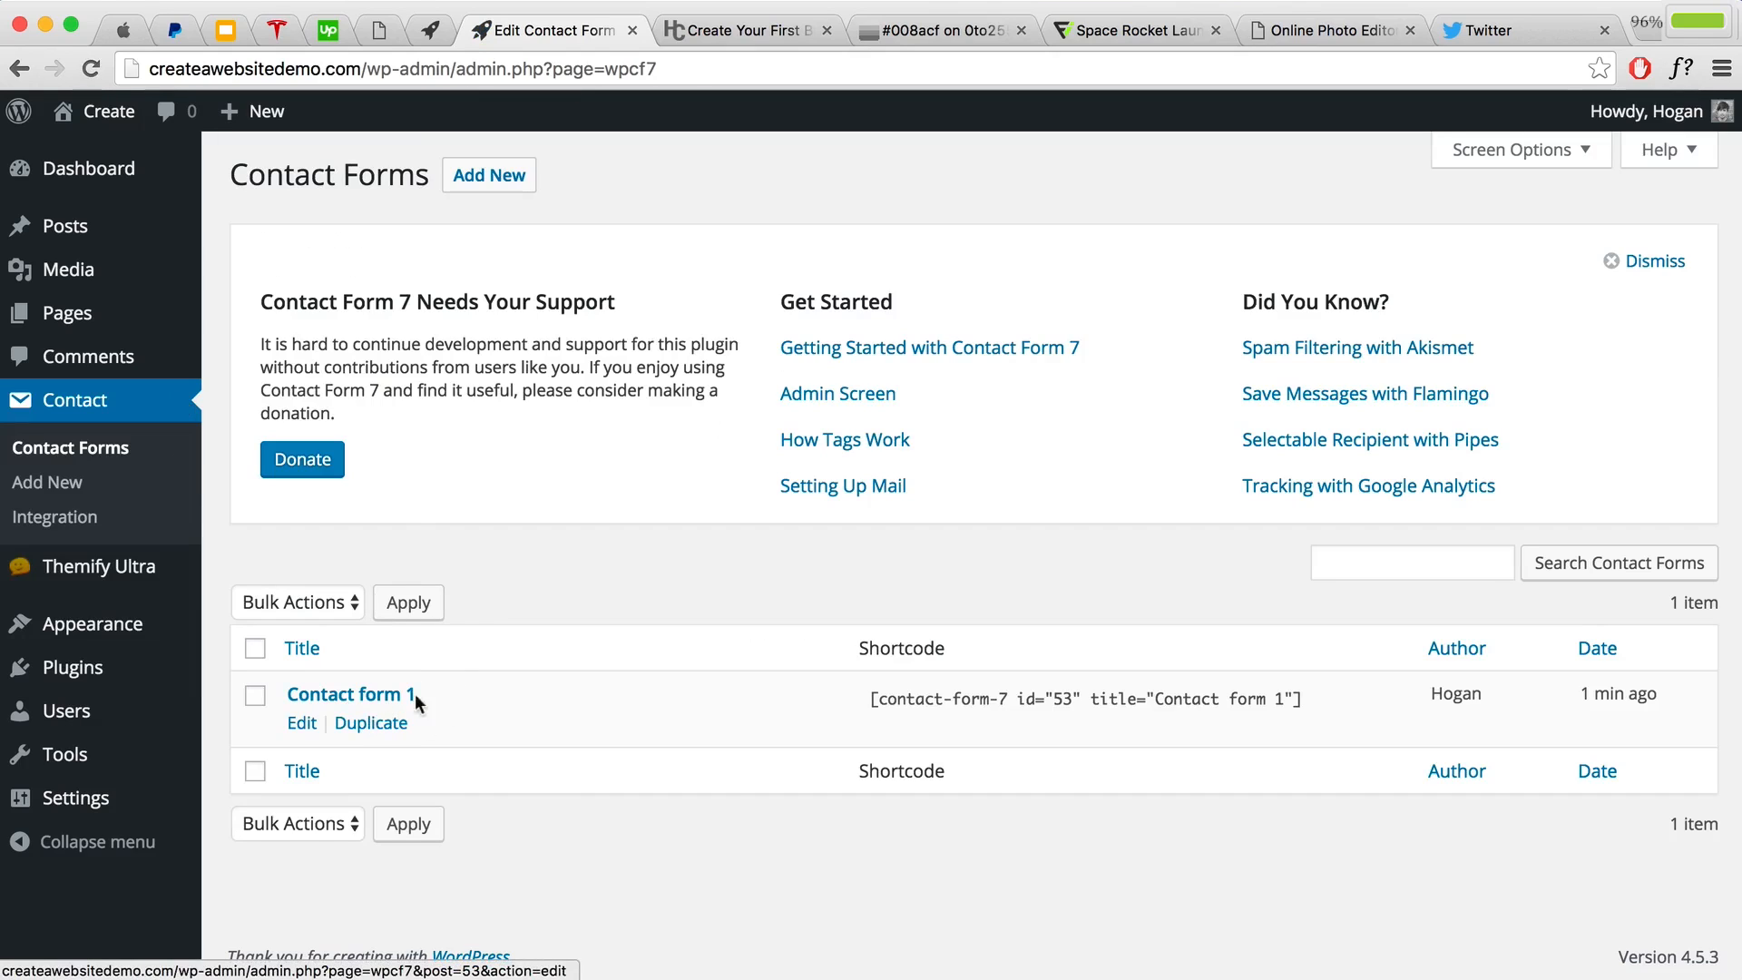
click(304, 726)
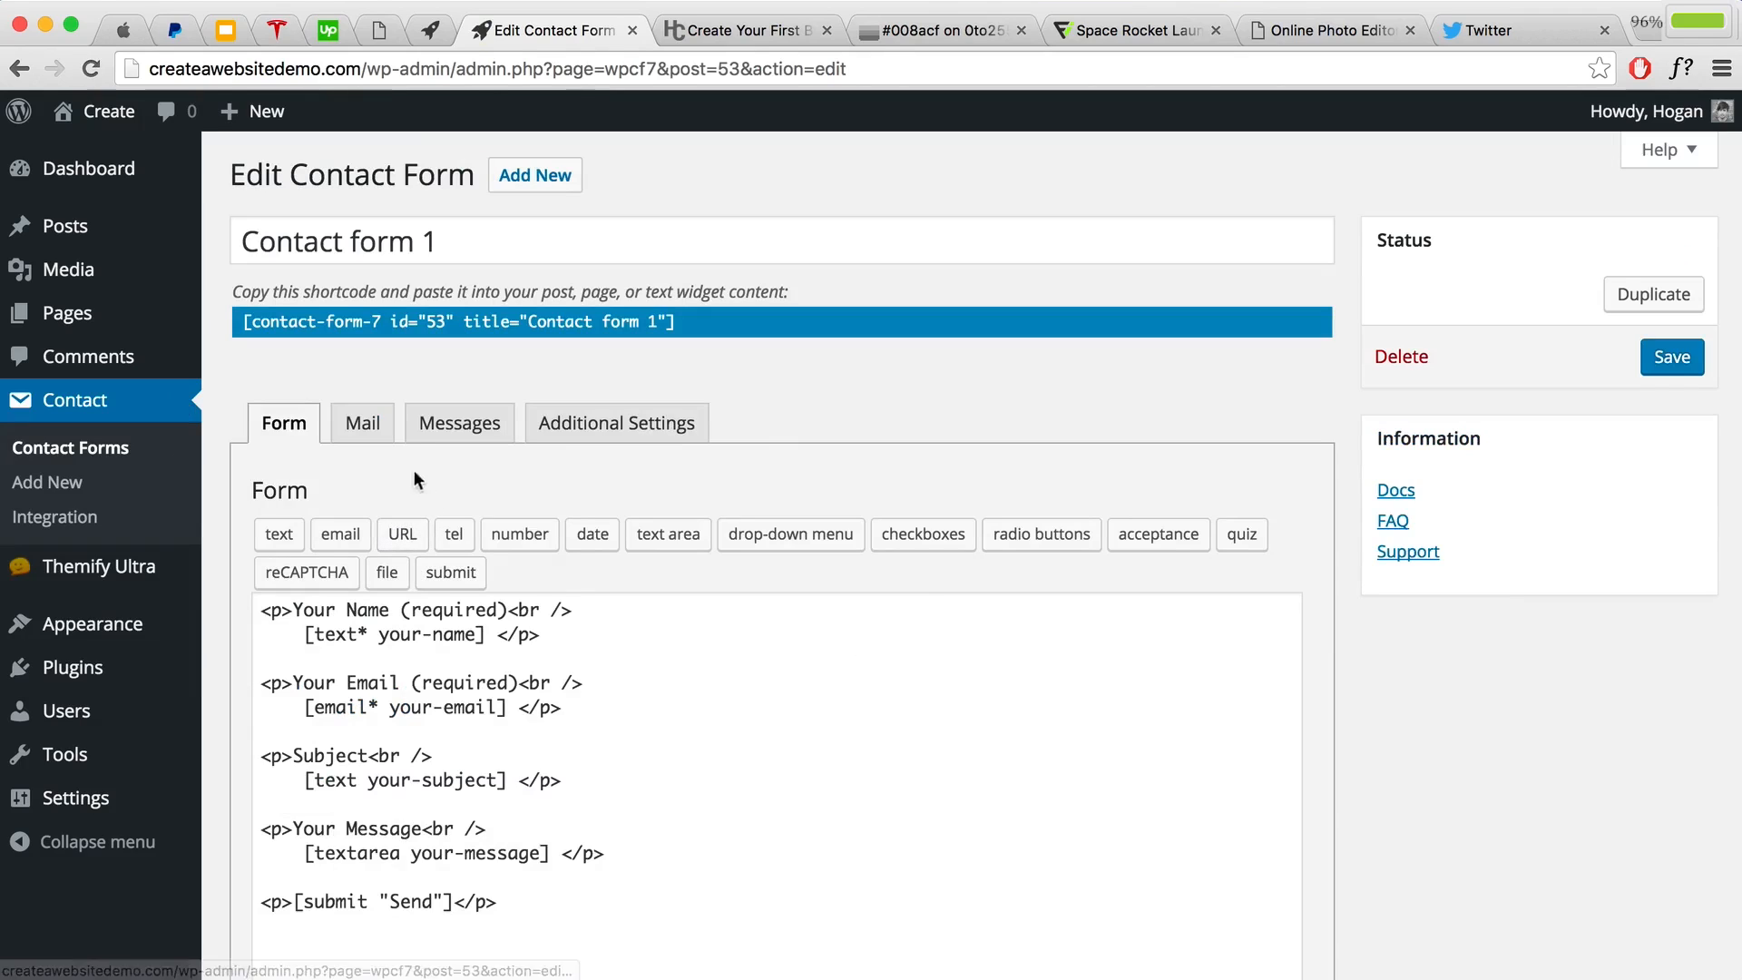
click(356, 432)
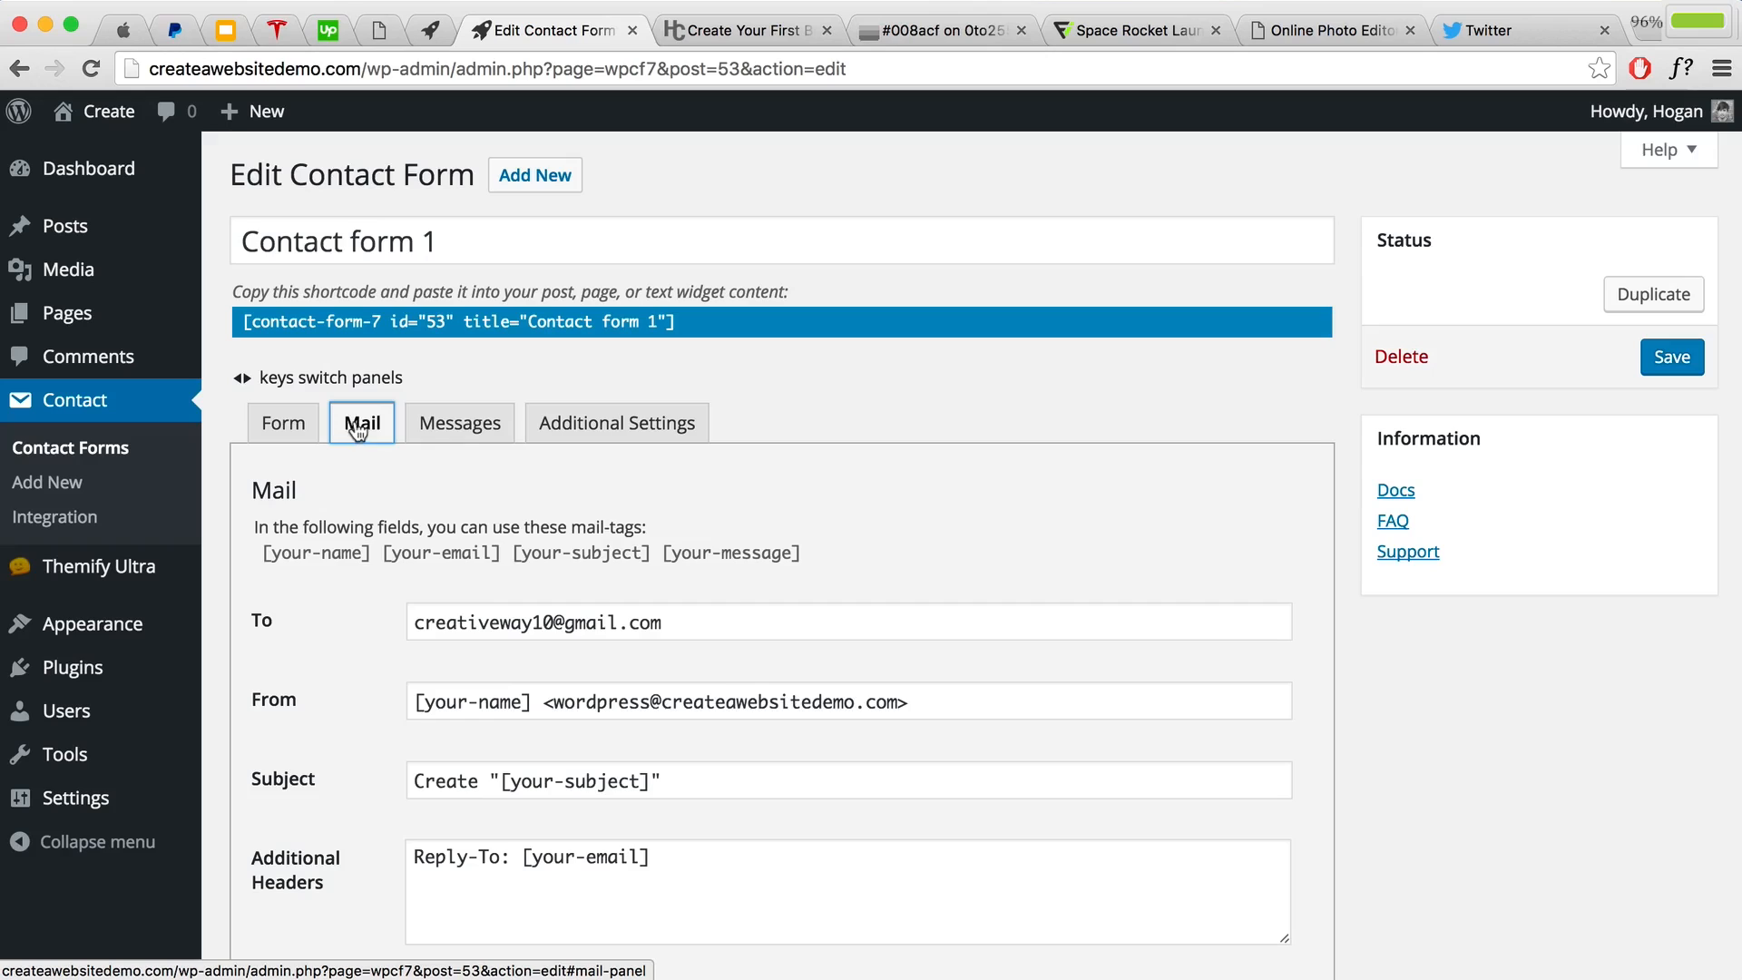
drag(688, 622, 384, 616)
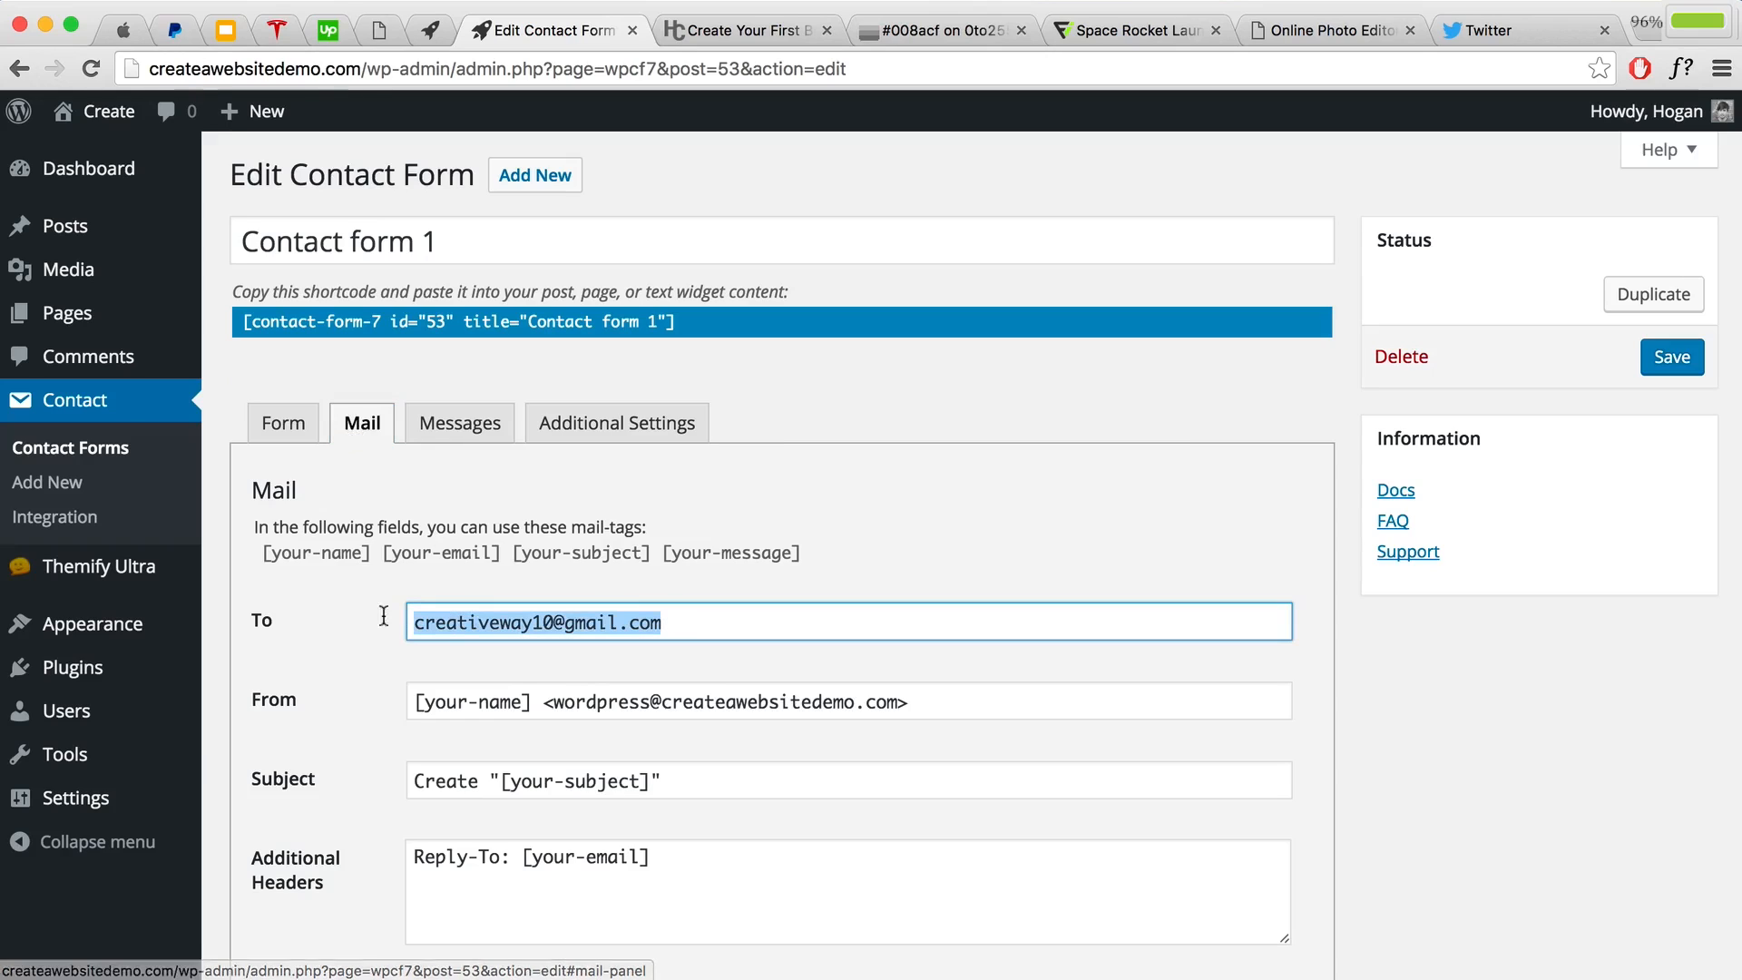
click(302, 624)
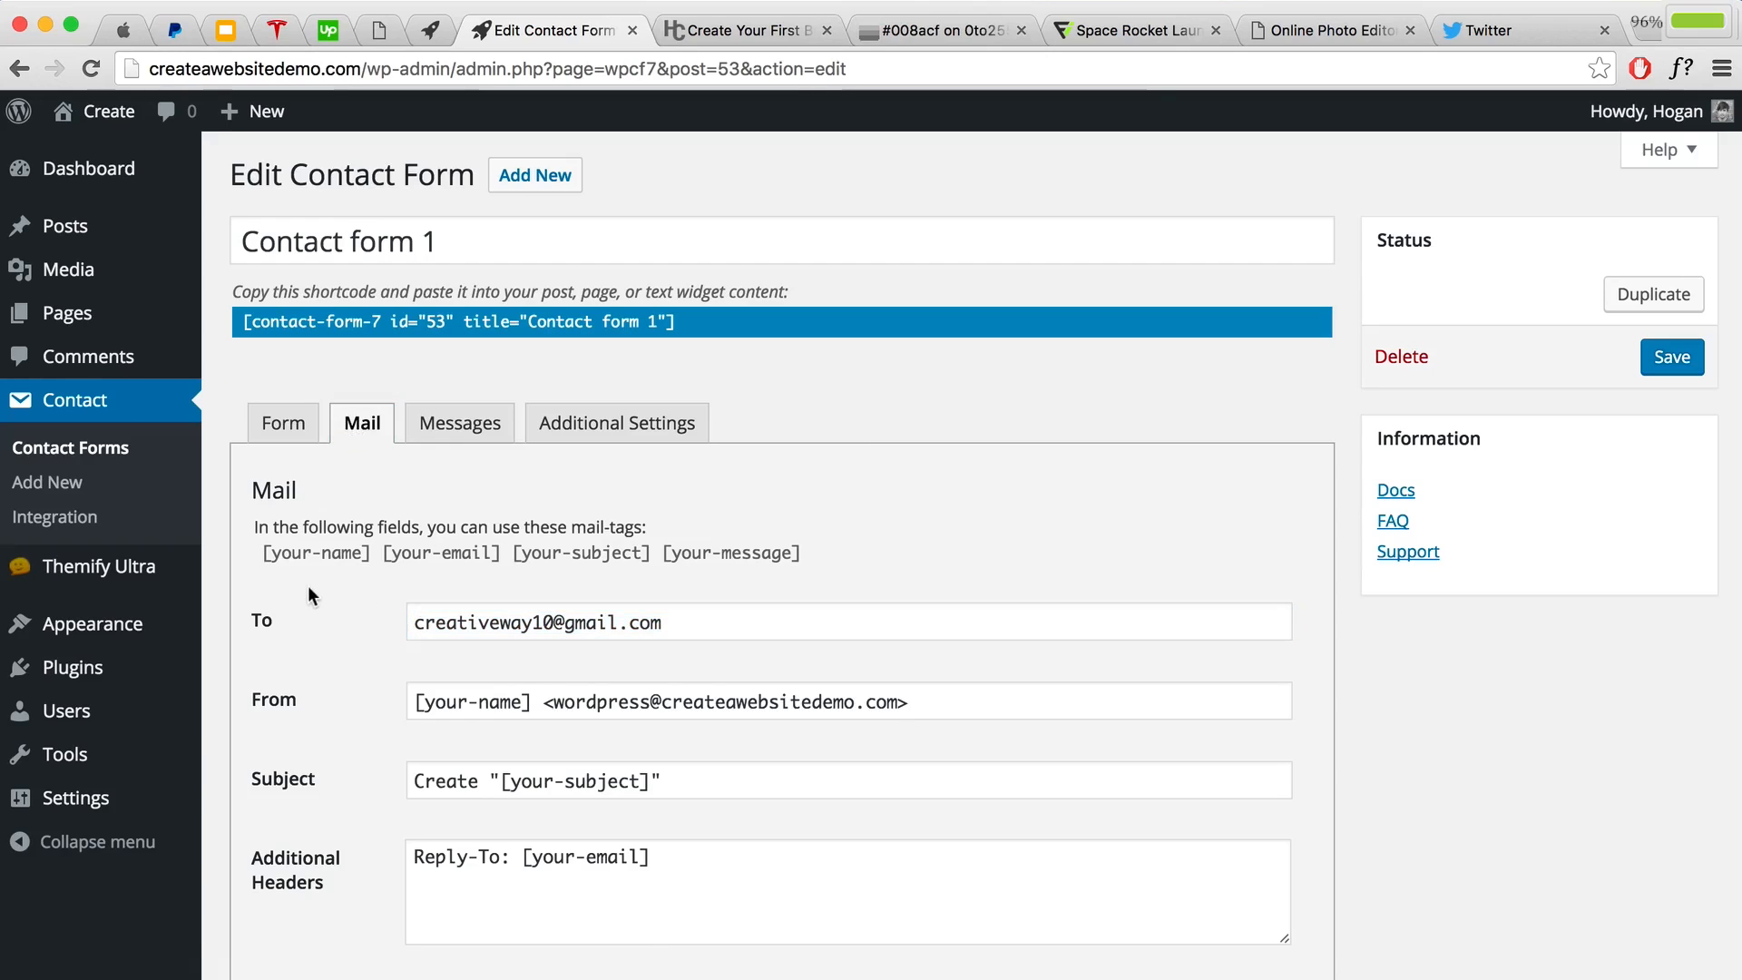
drag(682, 622, 328, 615)
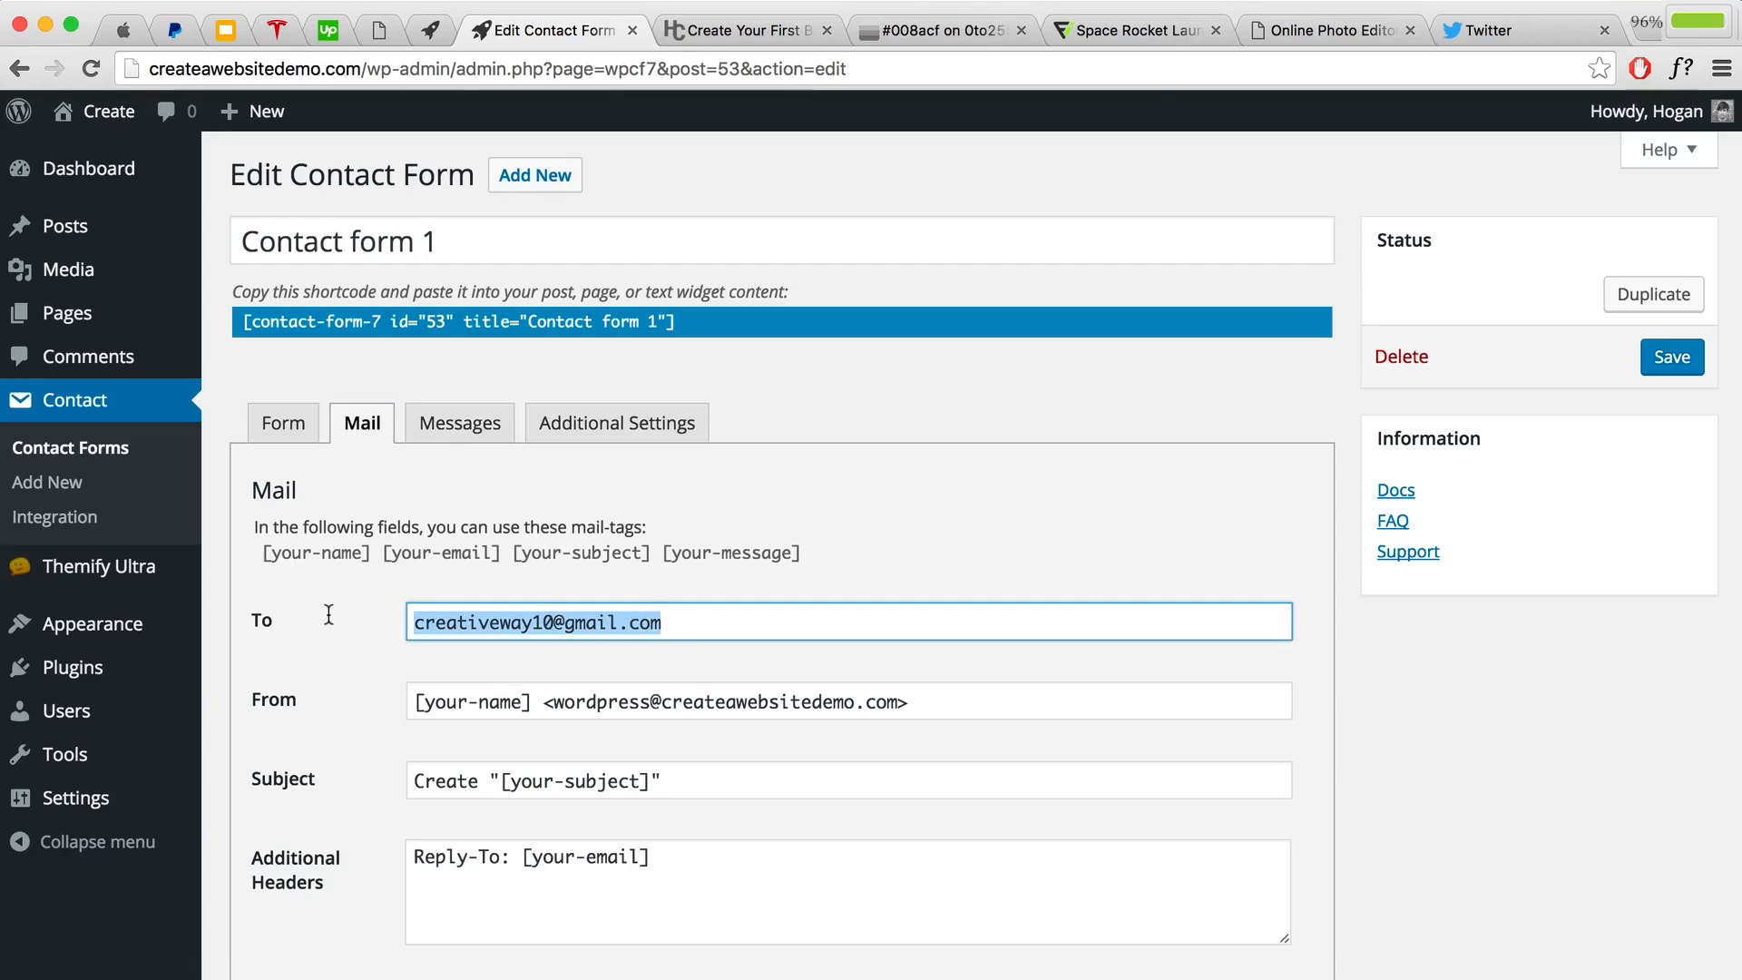
scroll(525, 564, down, 2)
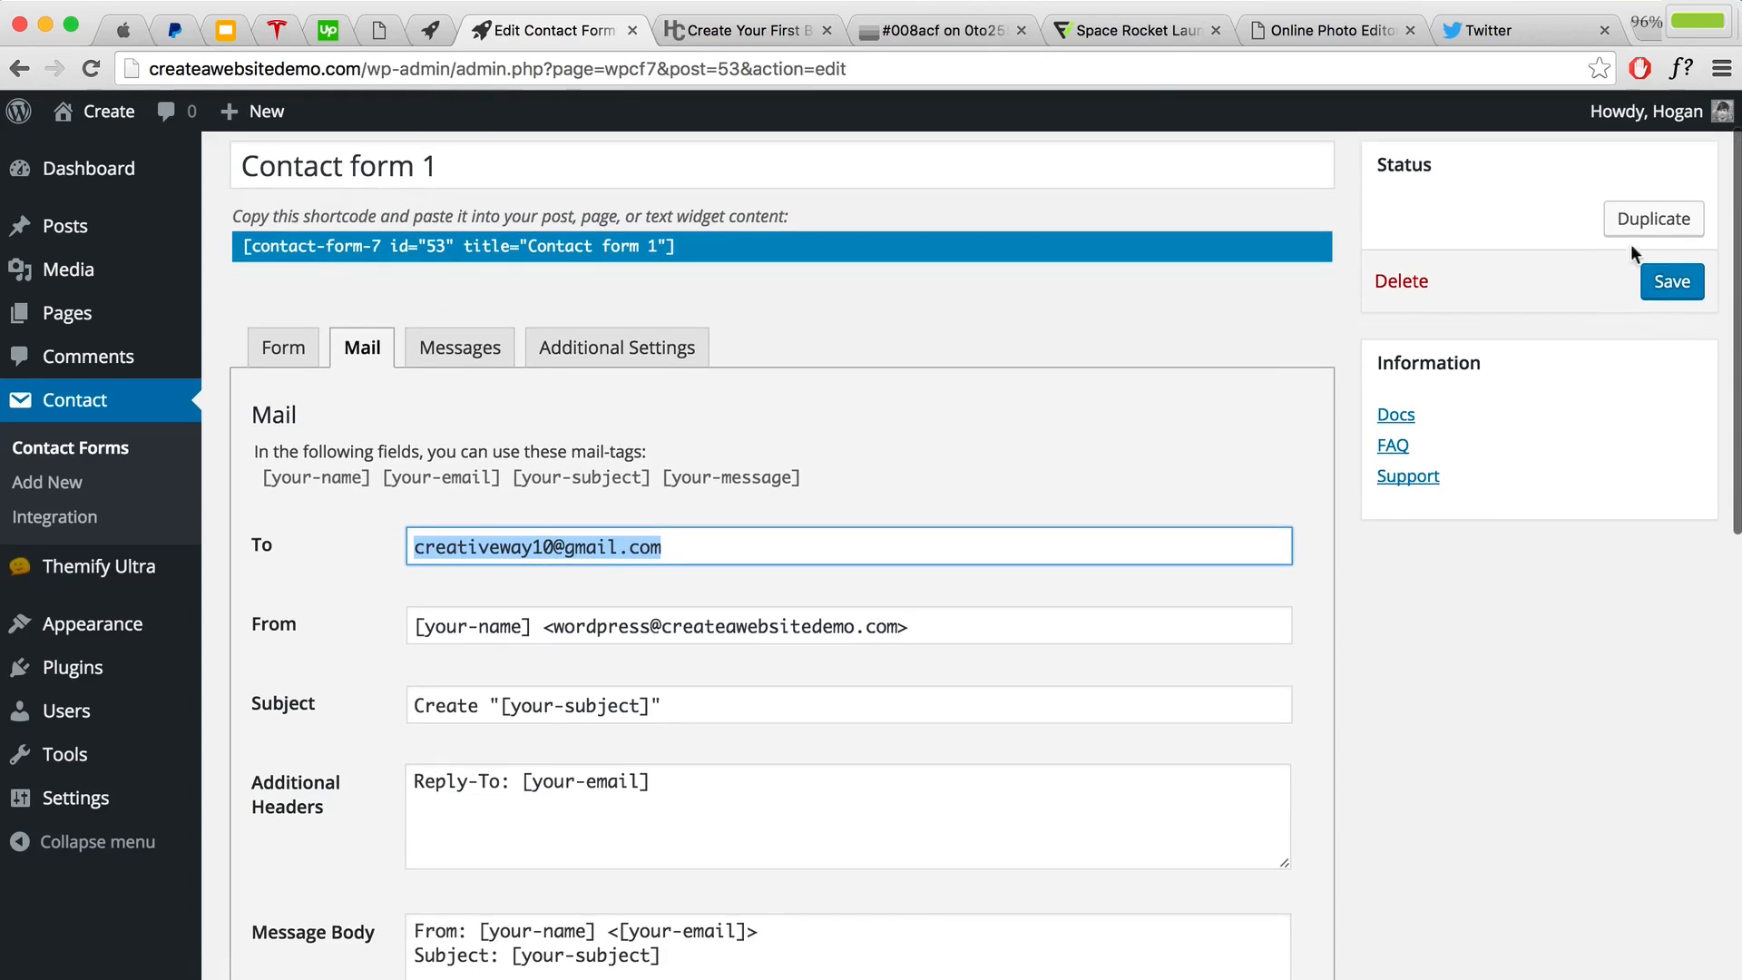
click(1658, 284)
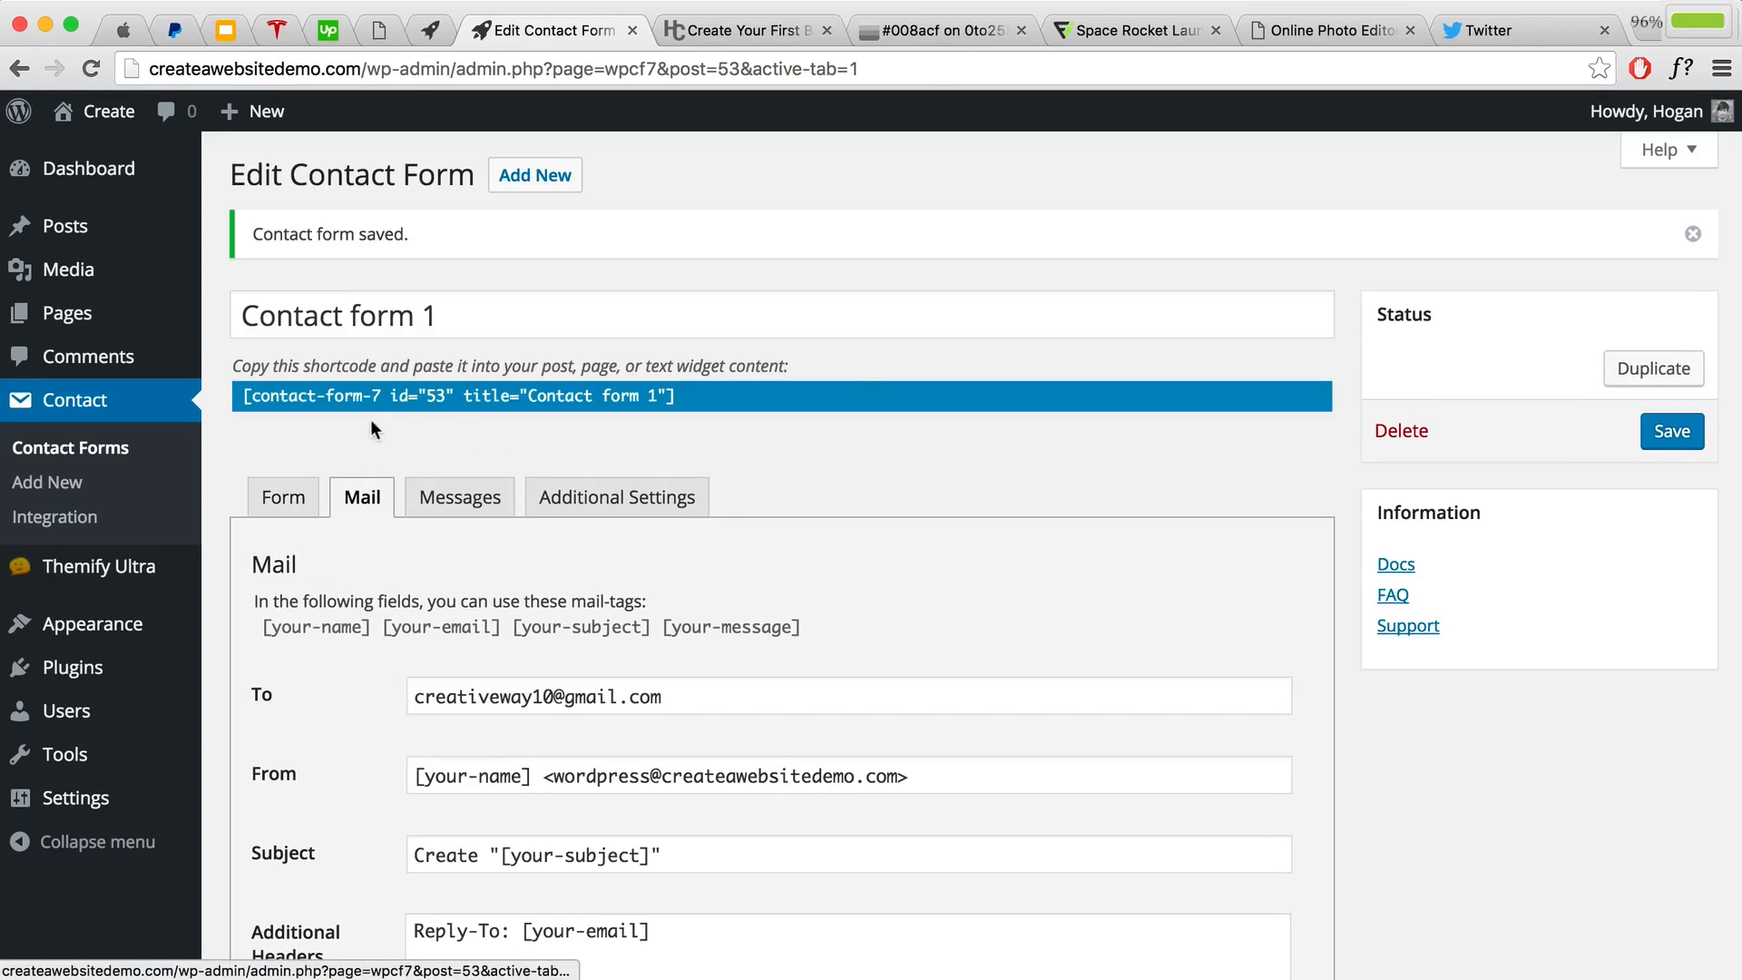
Step: Copy Contact form 1's shortcode and go to the live site homepage
click(406, 397)
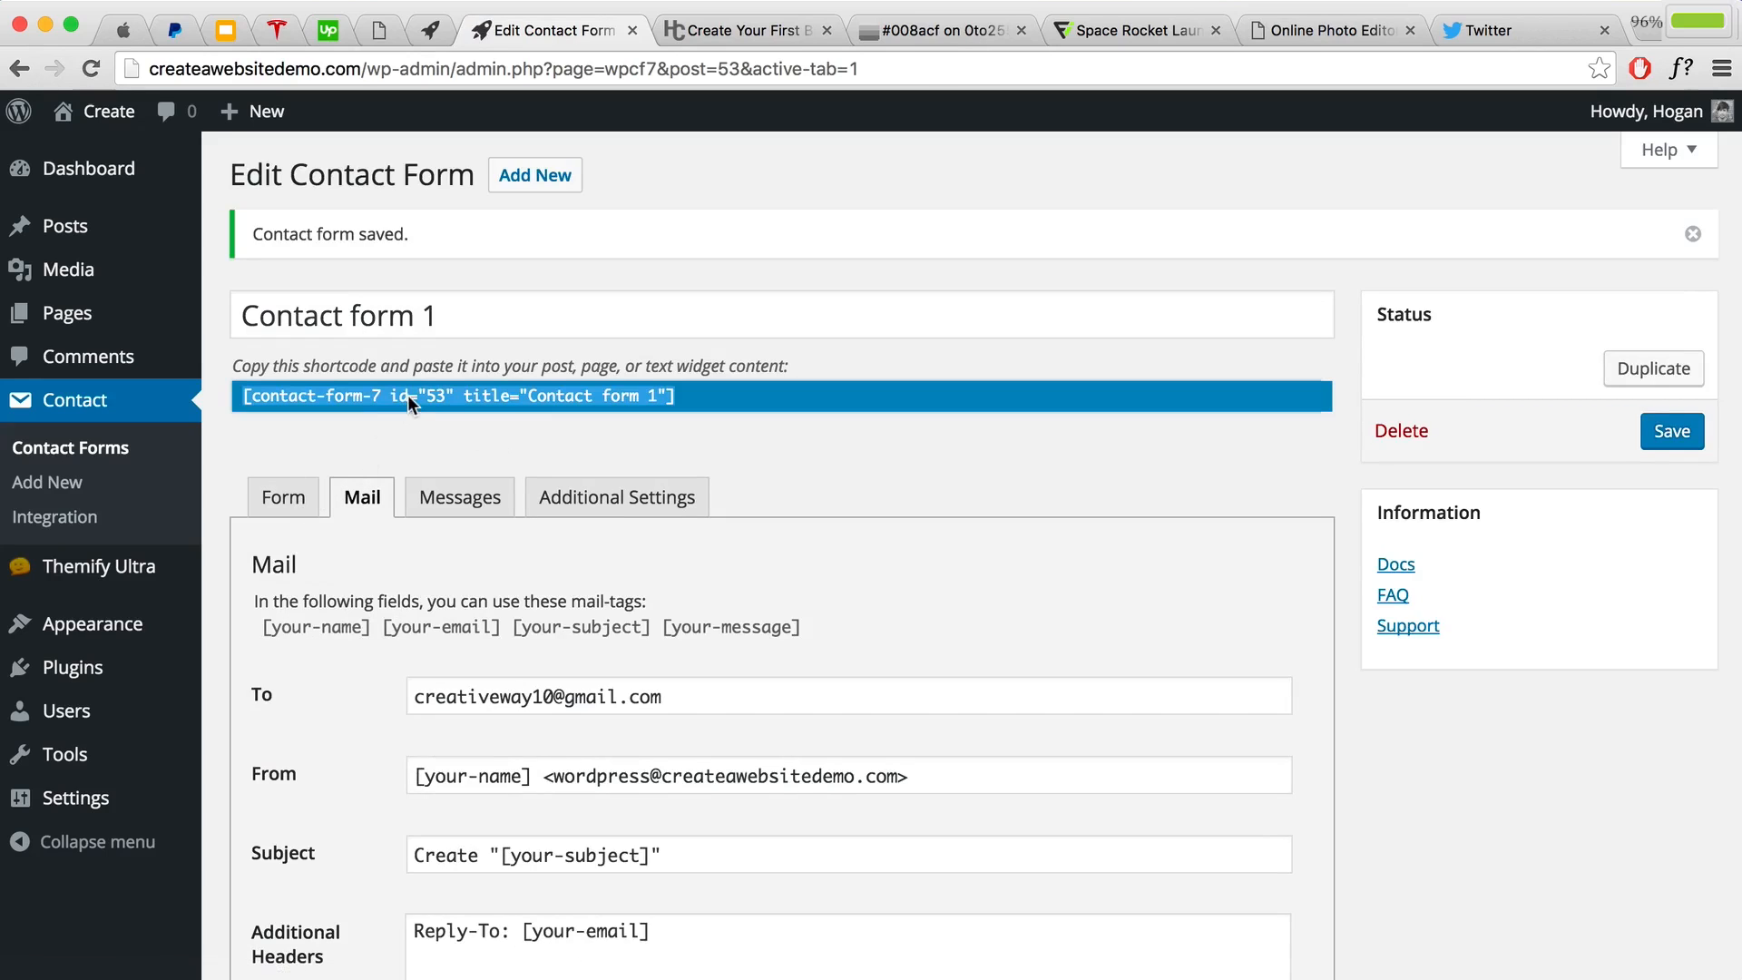
right_click(465, 399)
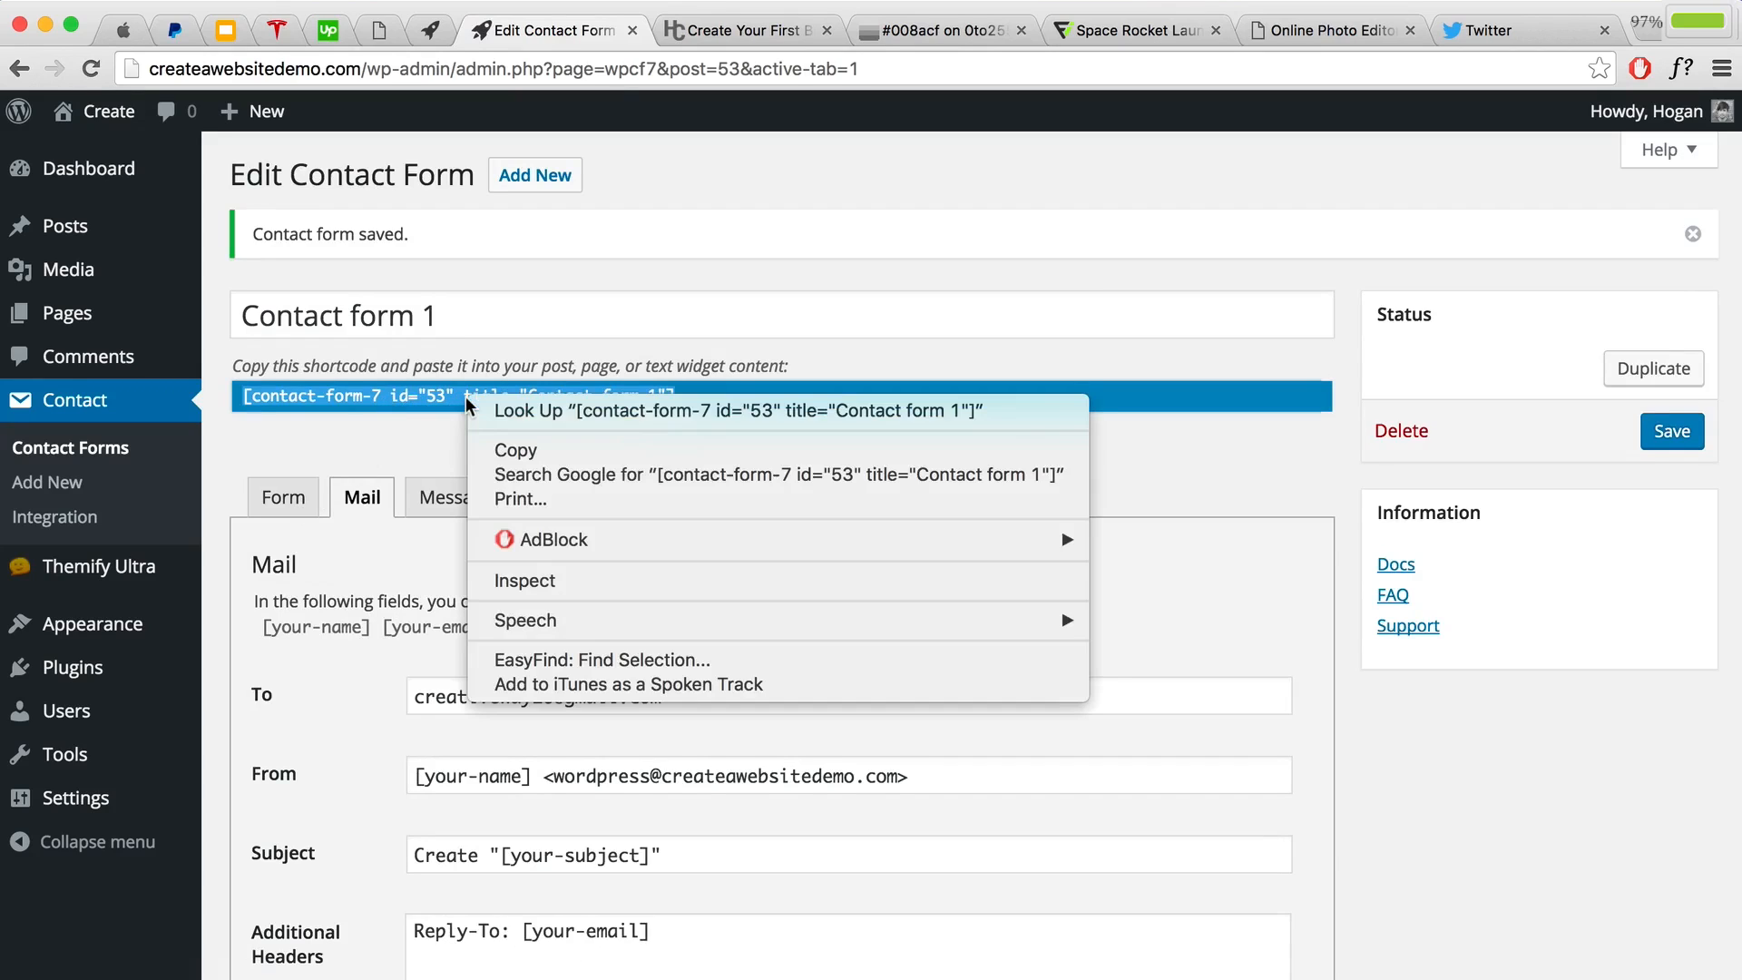
click(495, 450)
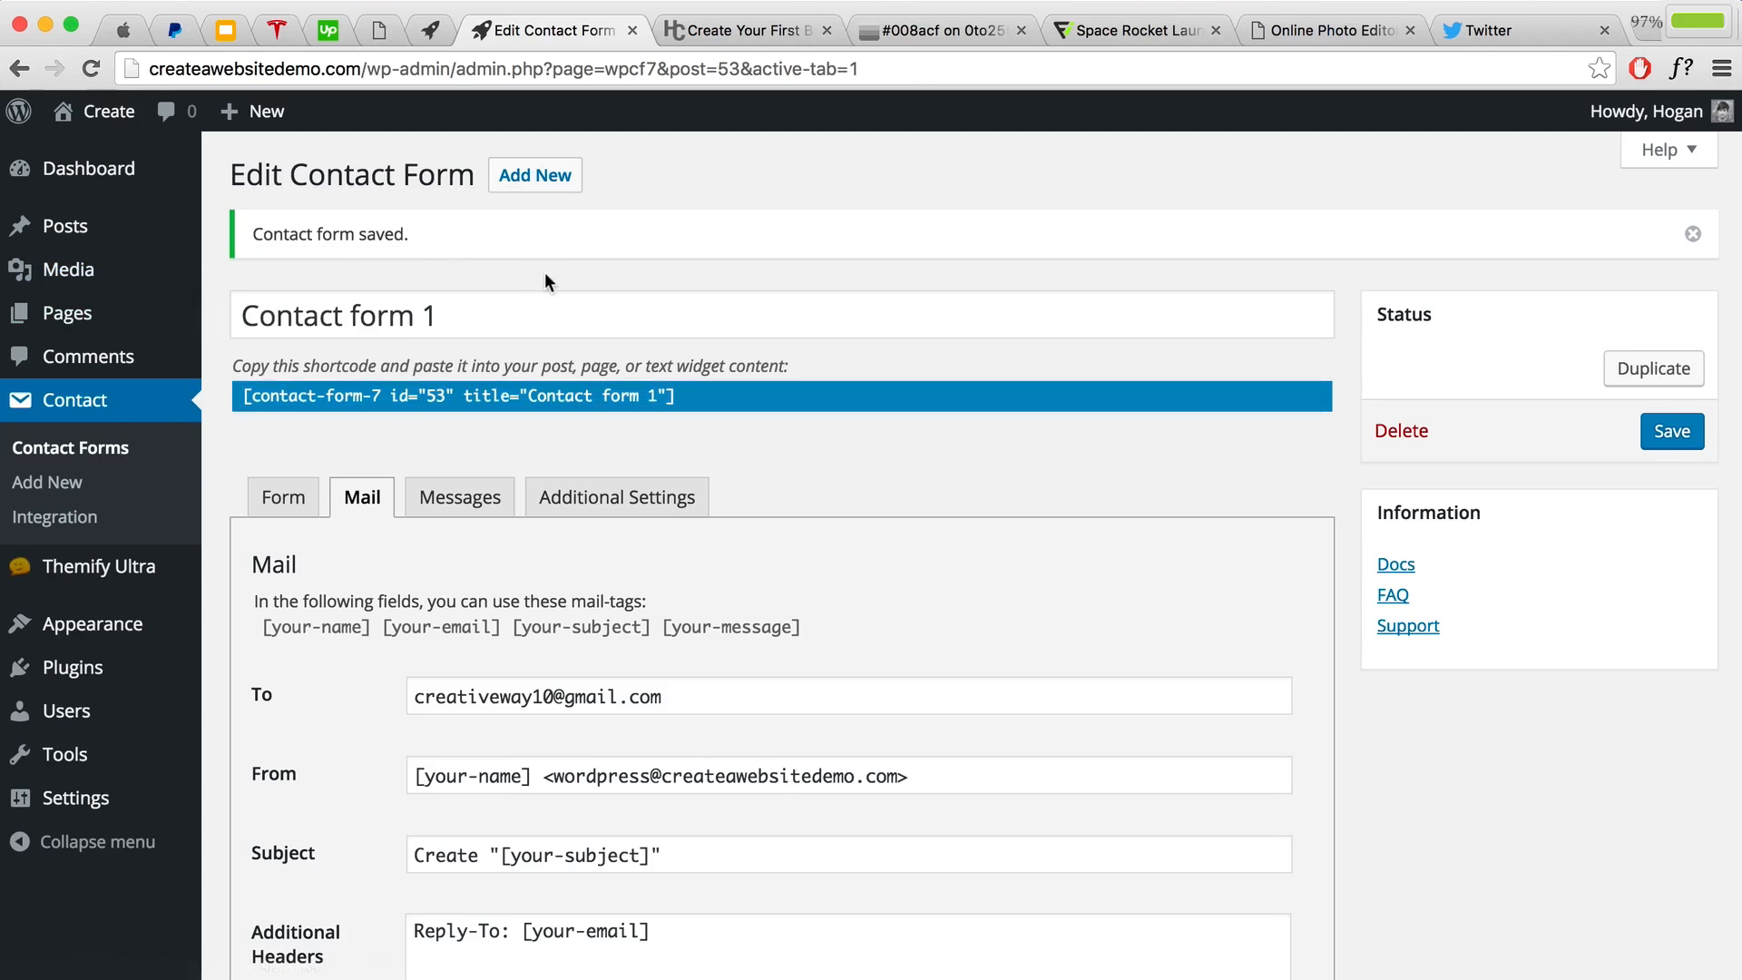
mouse_move(84, 331)
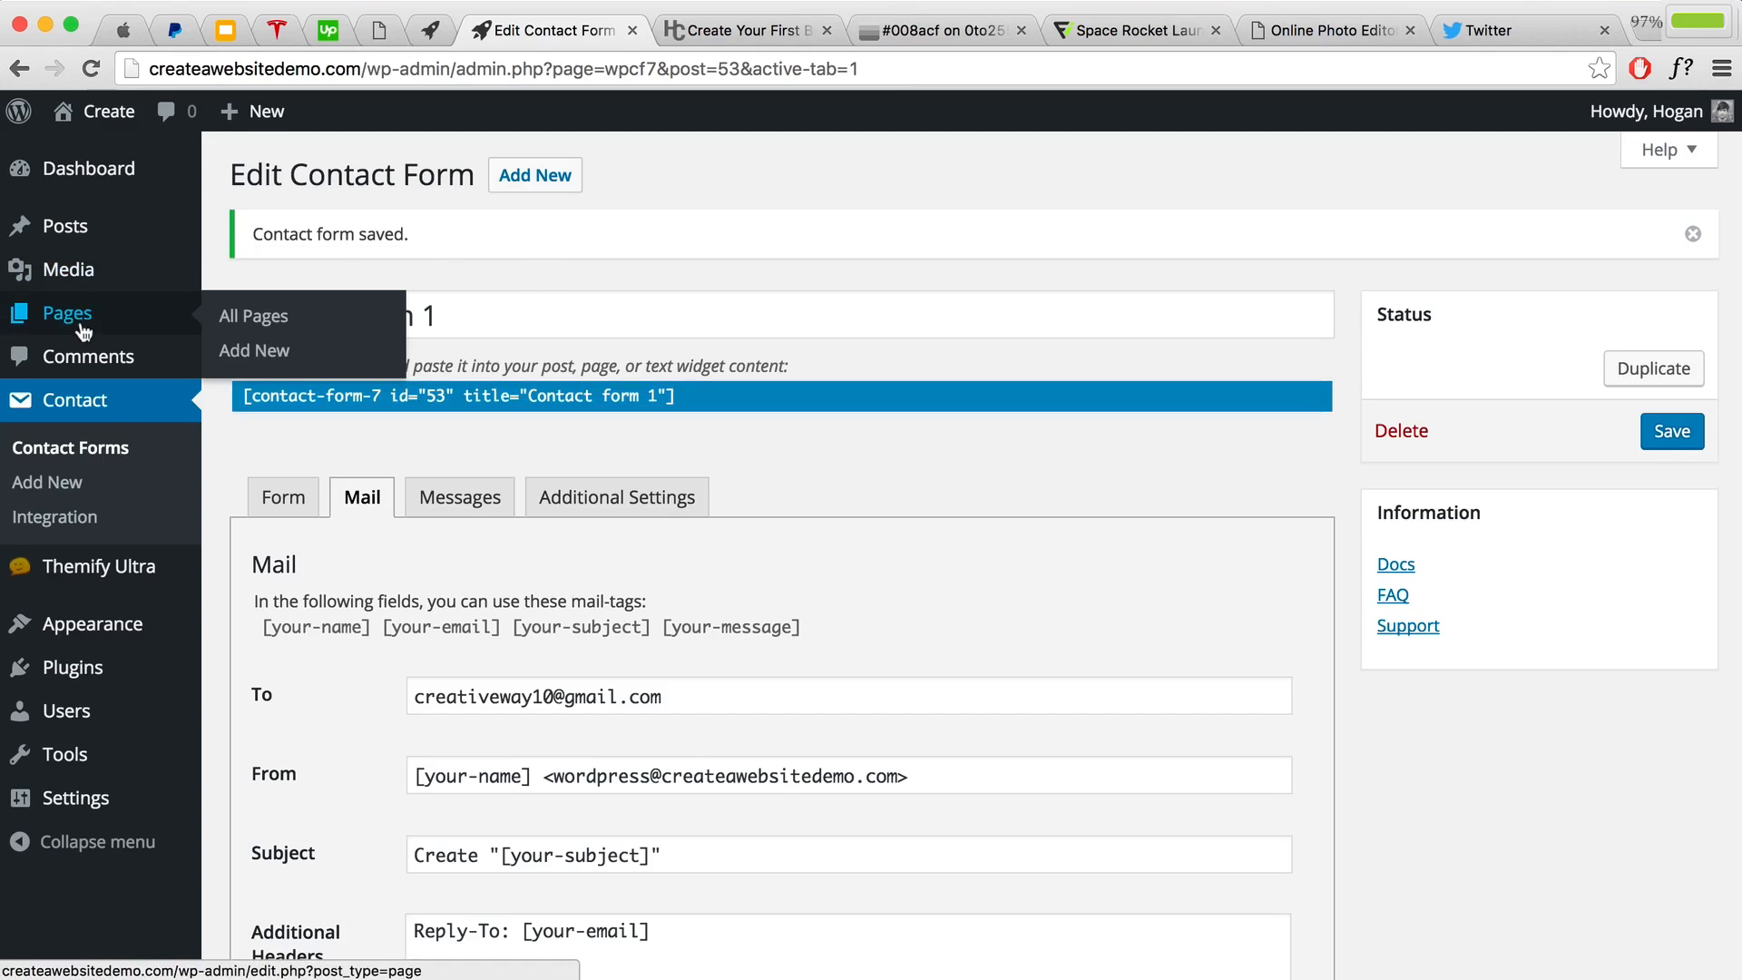
click(100, 111)
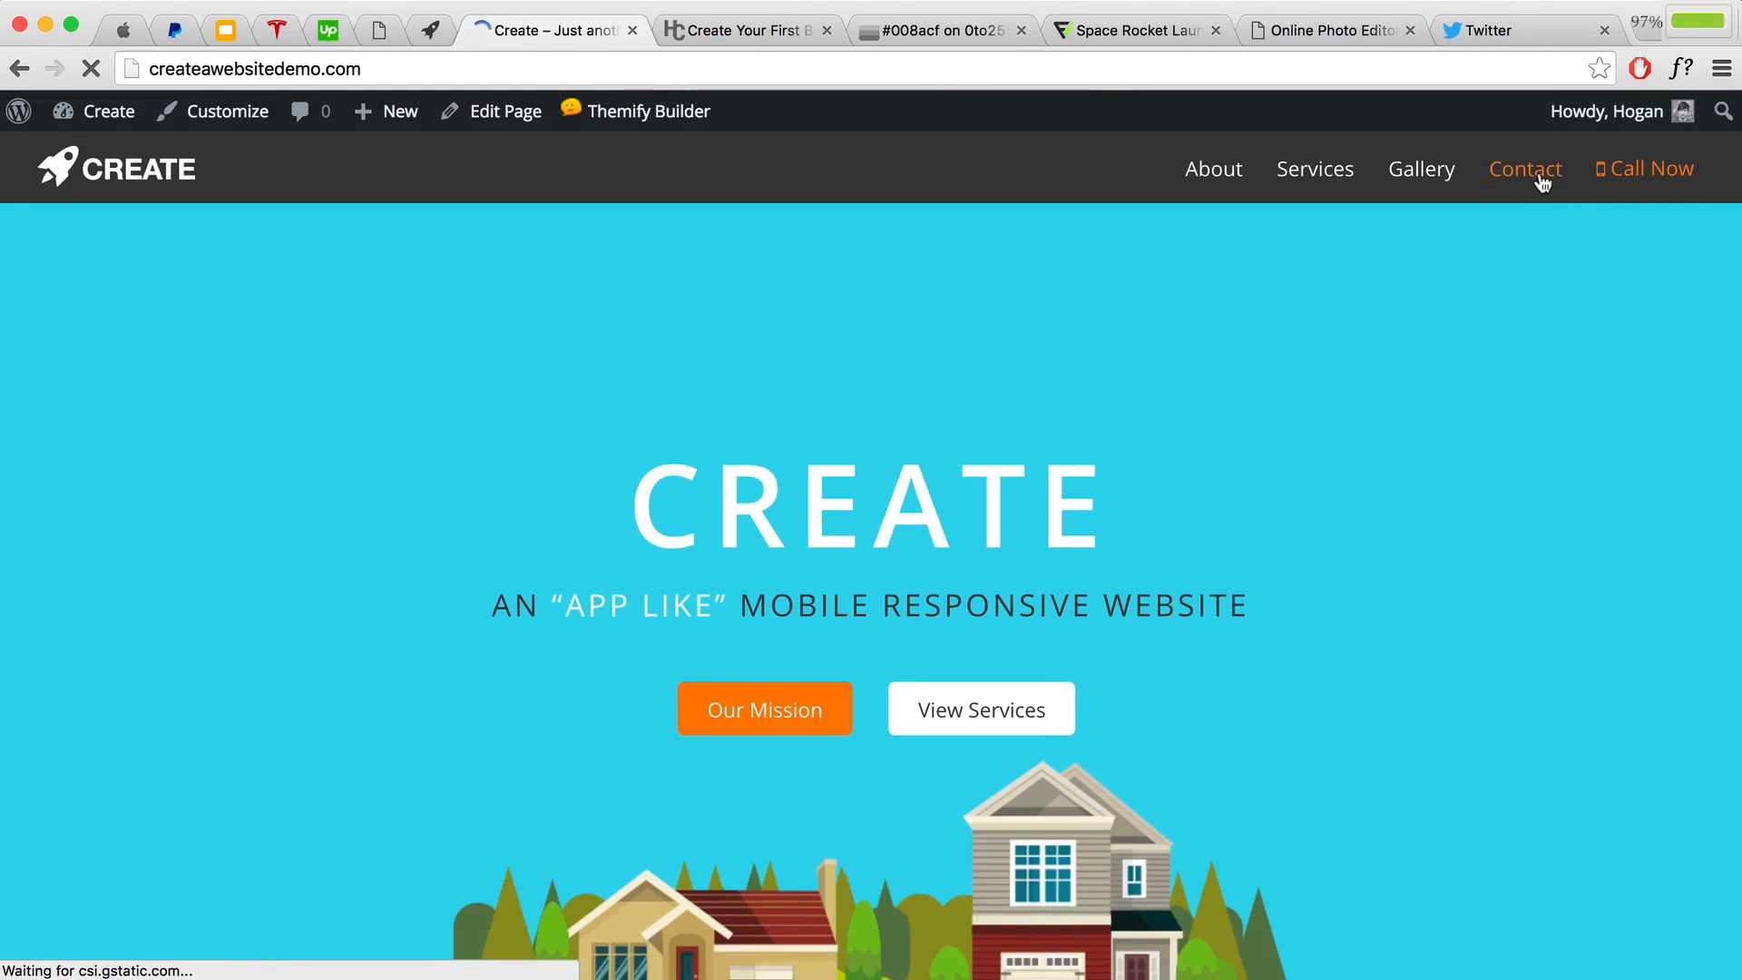
Step: Turn on the builder for the Contact page and import the Contact Page.zip layout
click(1525, 170)
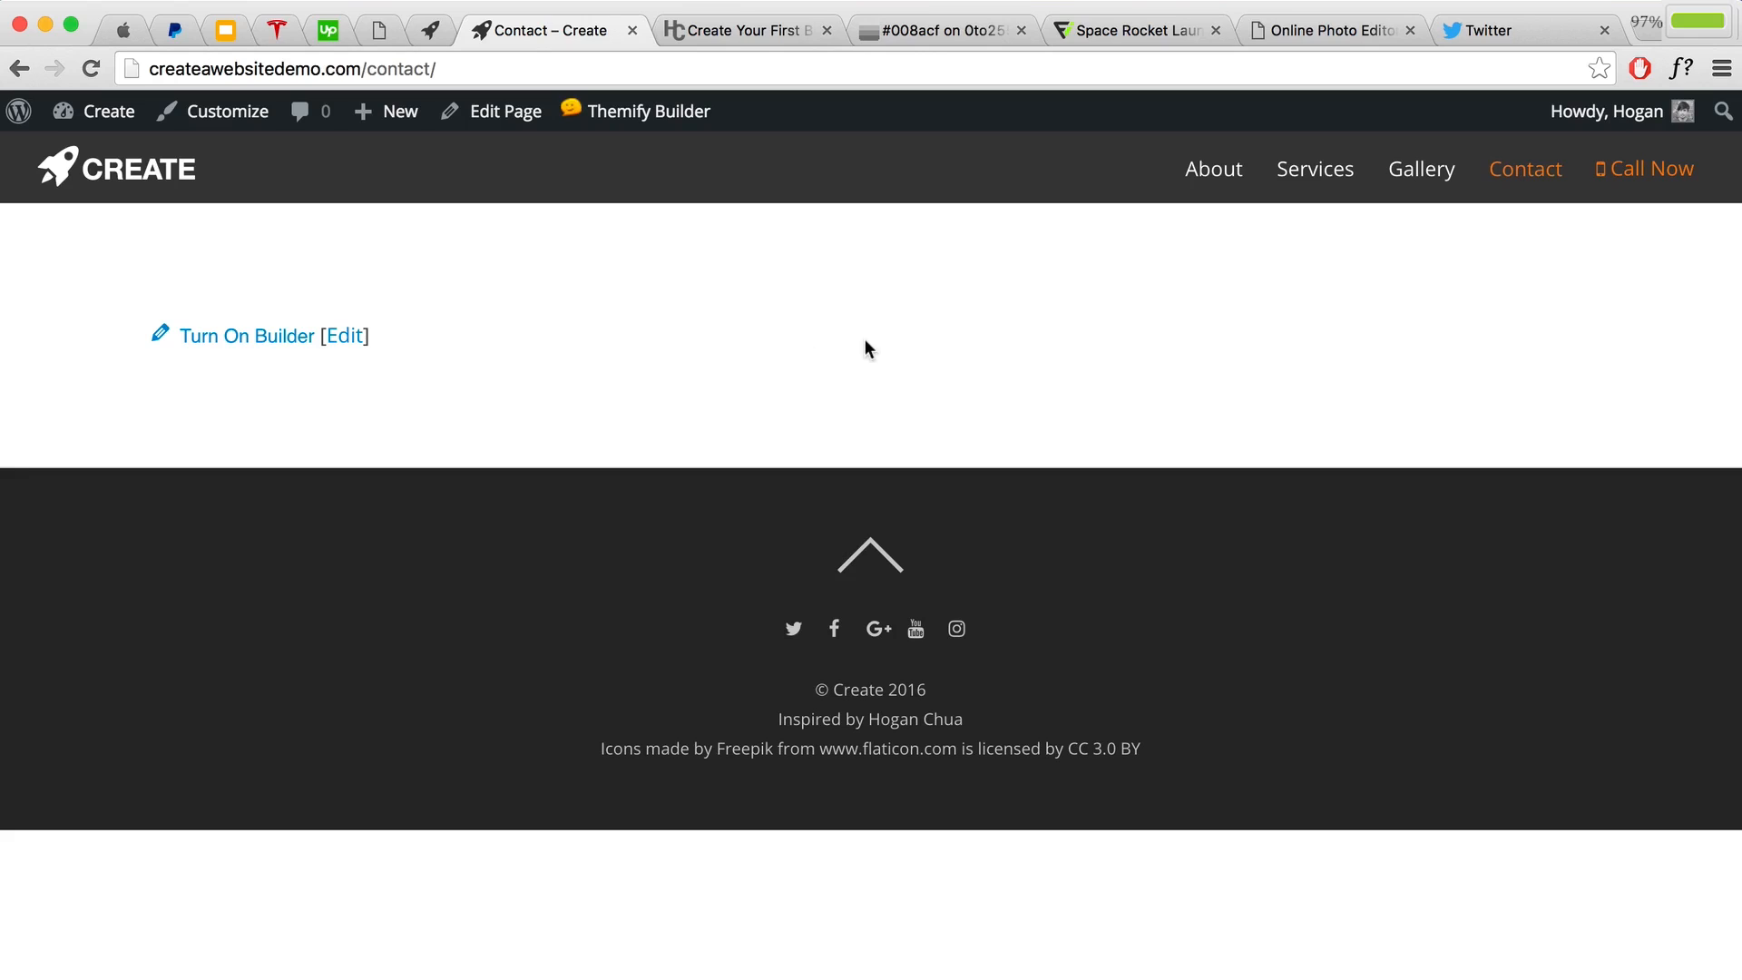
mouse_move(634, 127)
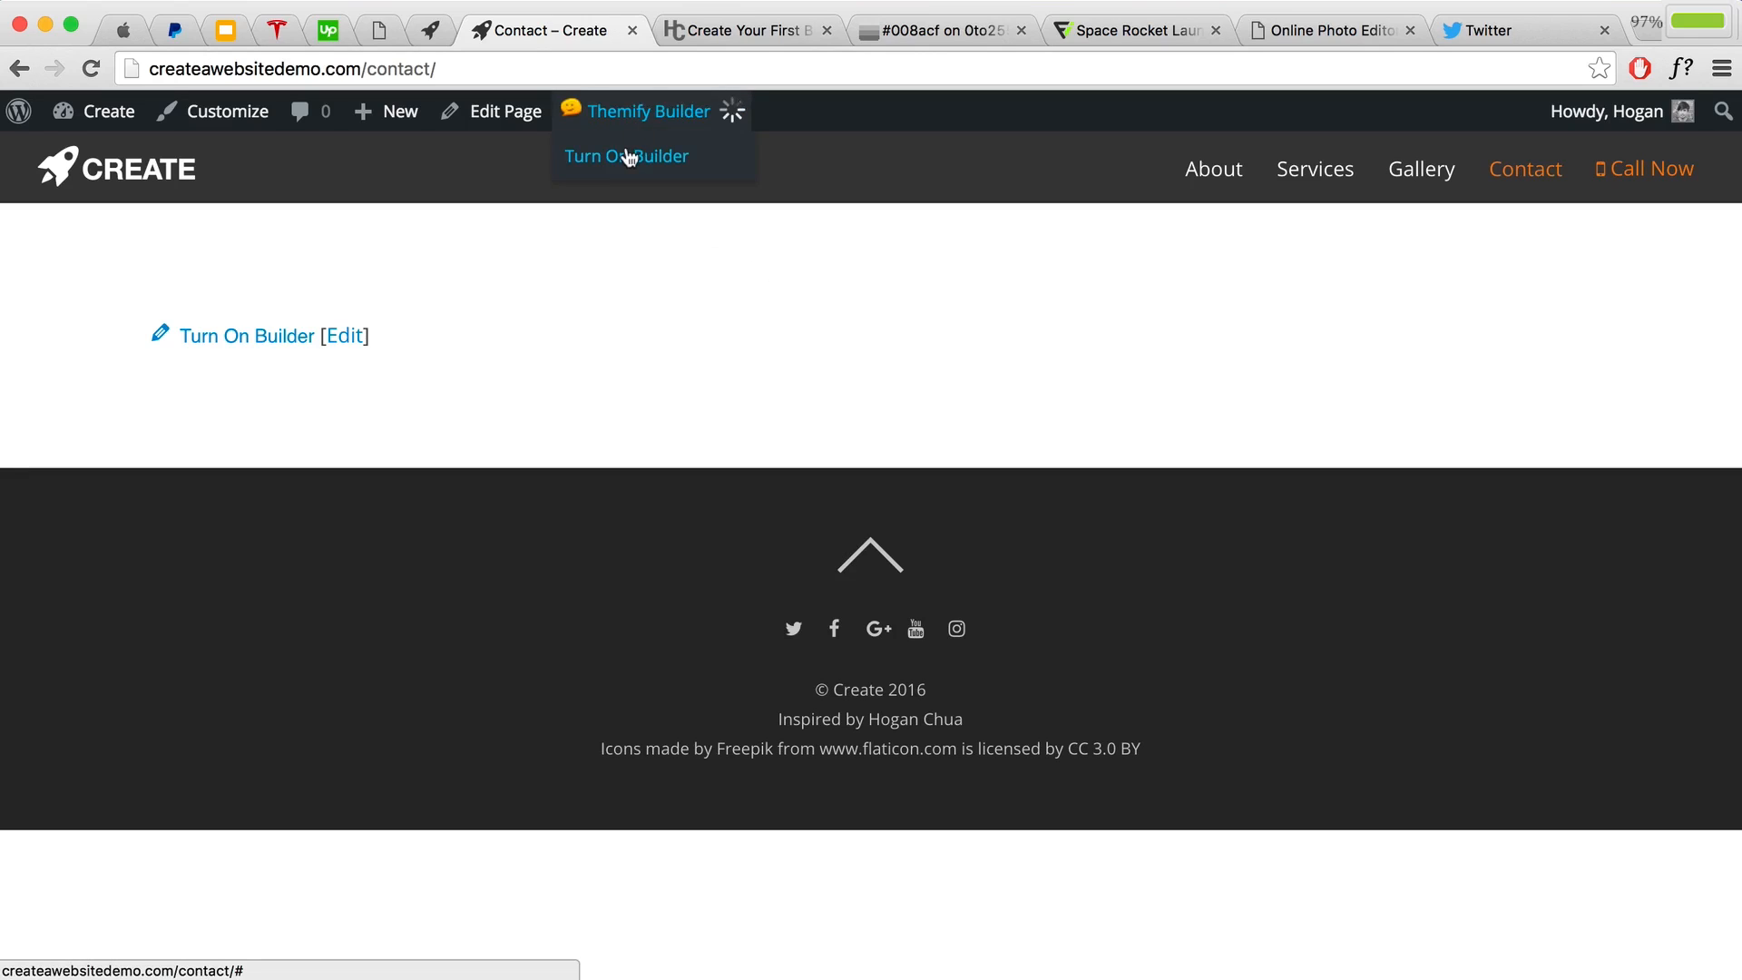
click(628, 157)
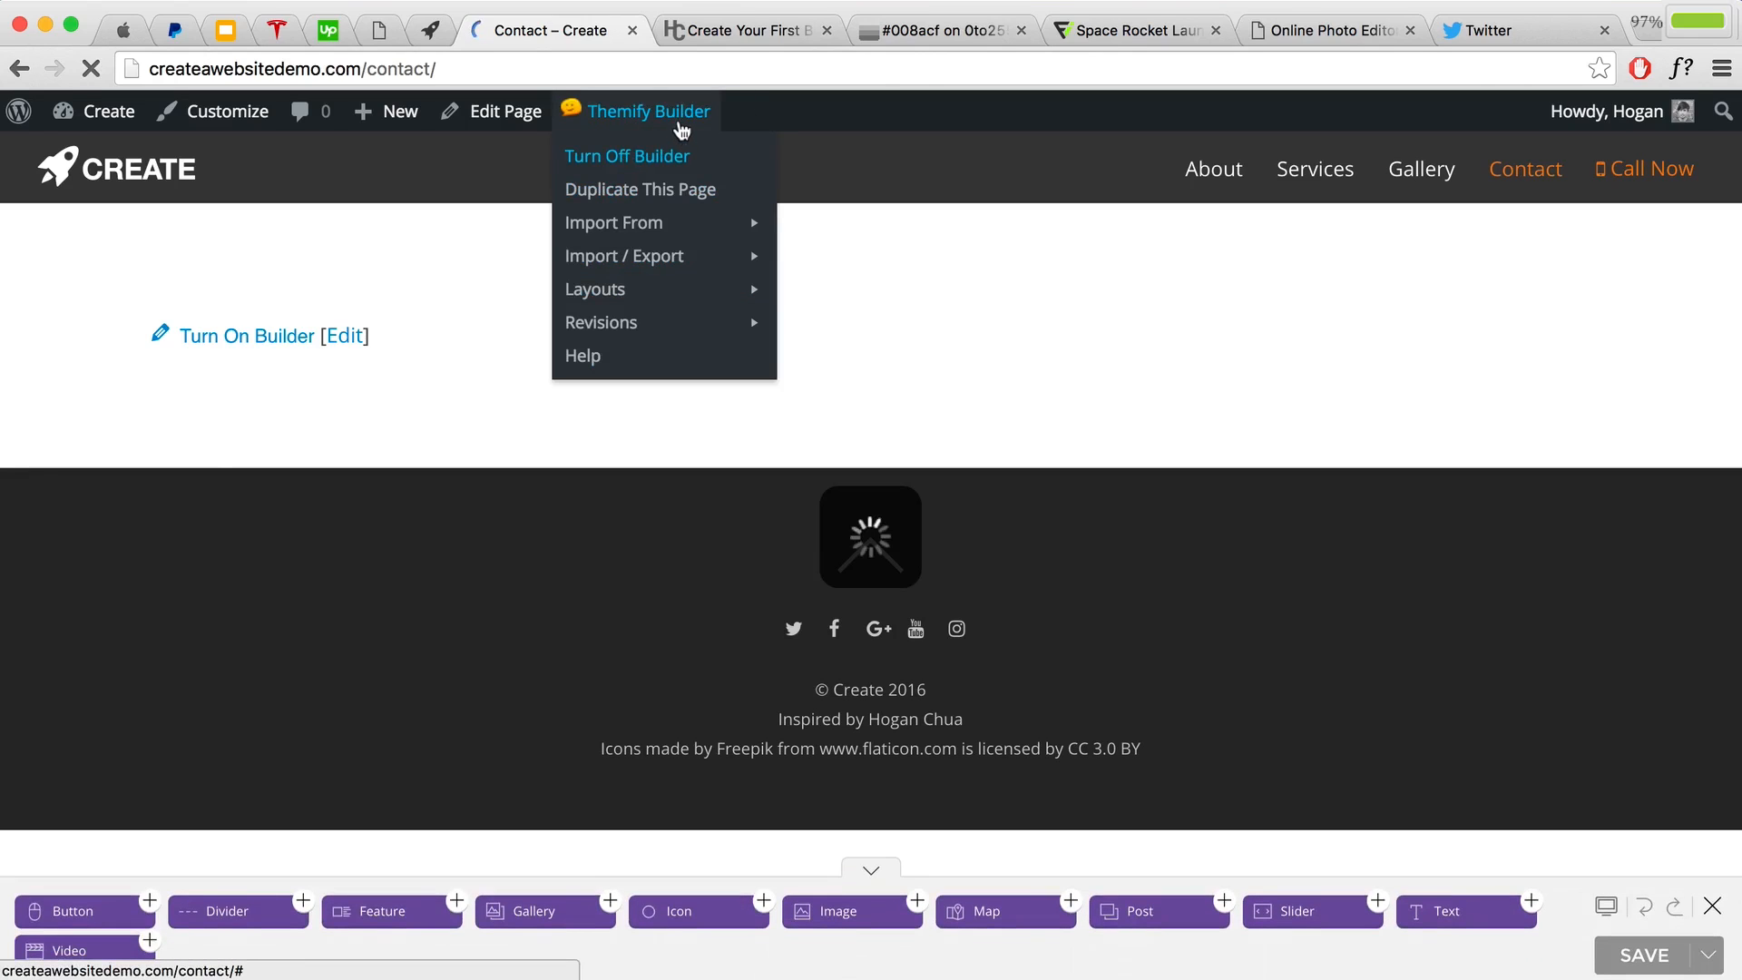
mouse_move(640, 263)
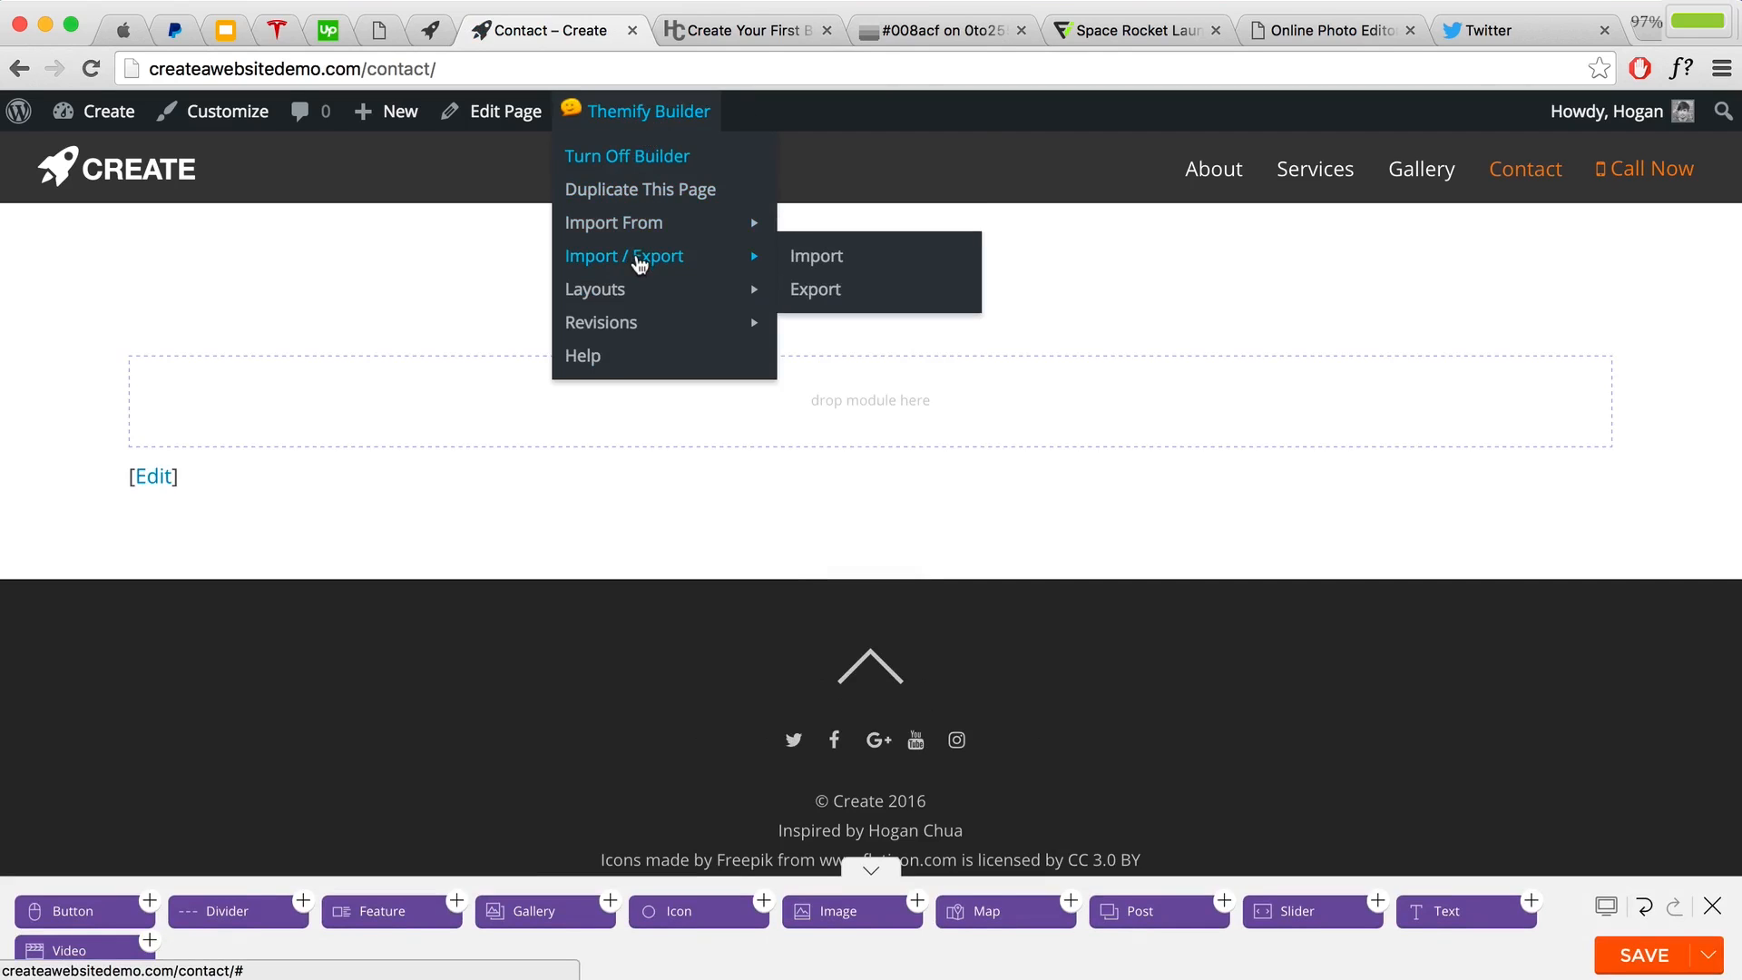
click(812, 259)
click(1145, 307)
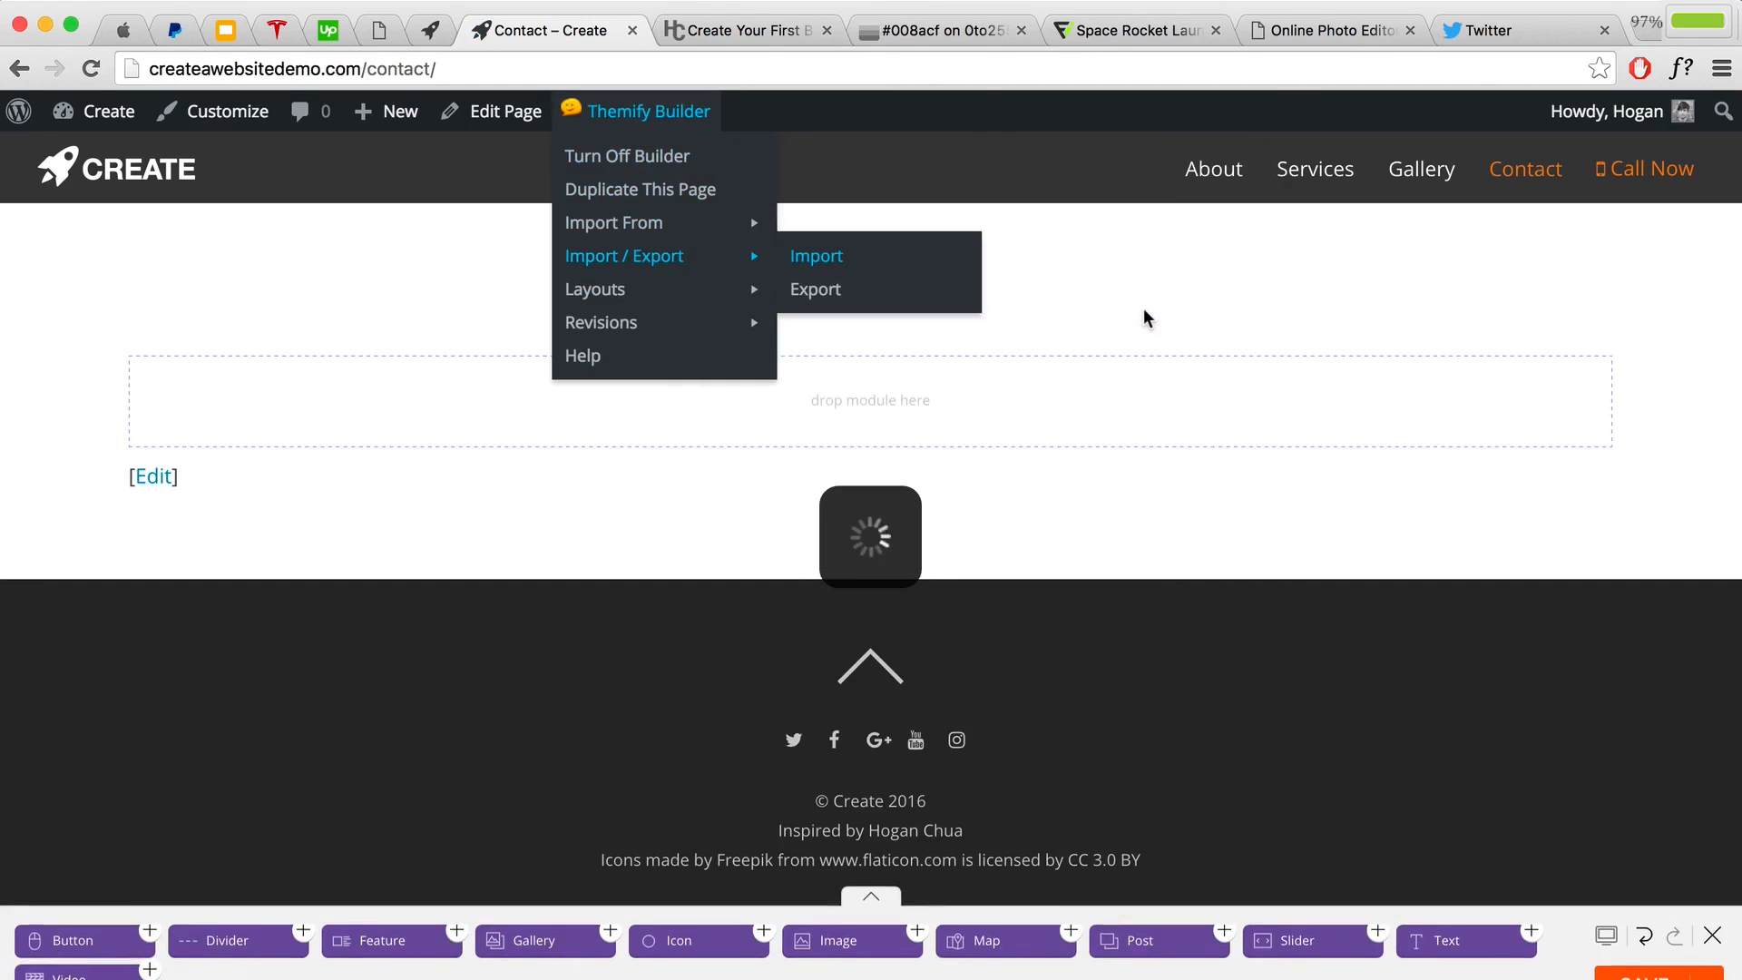
click(1088, 491)
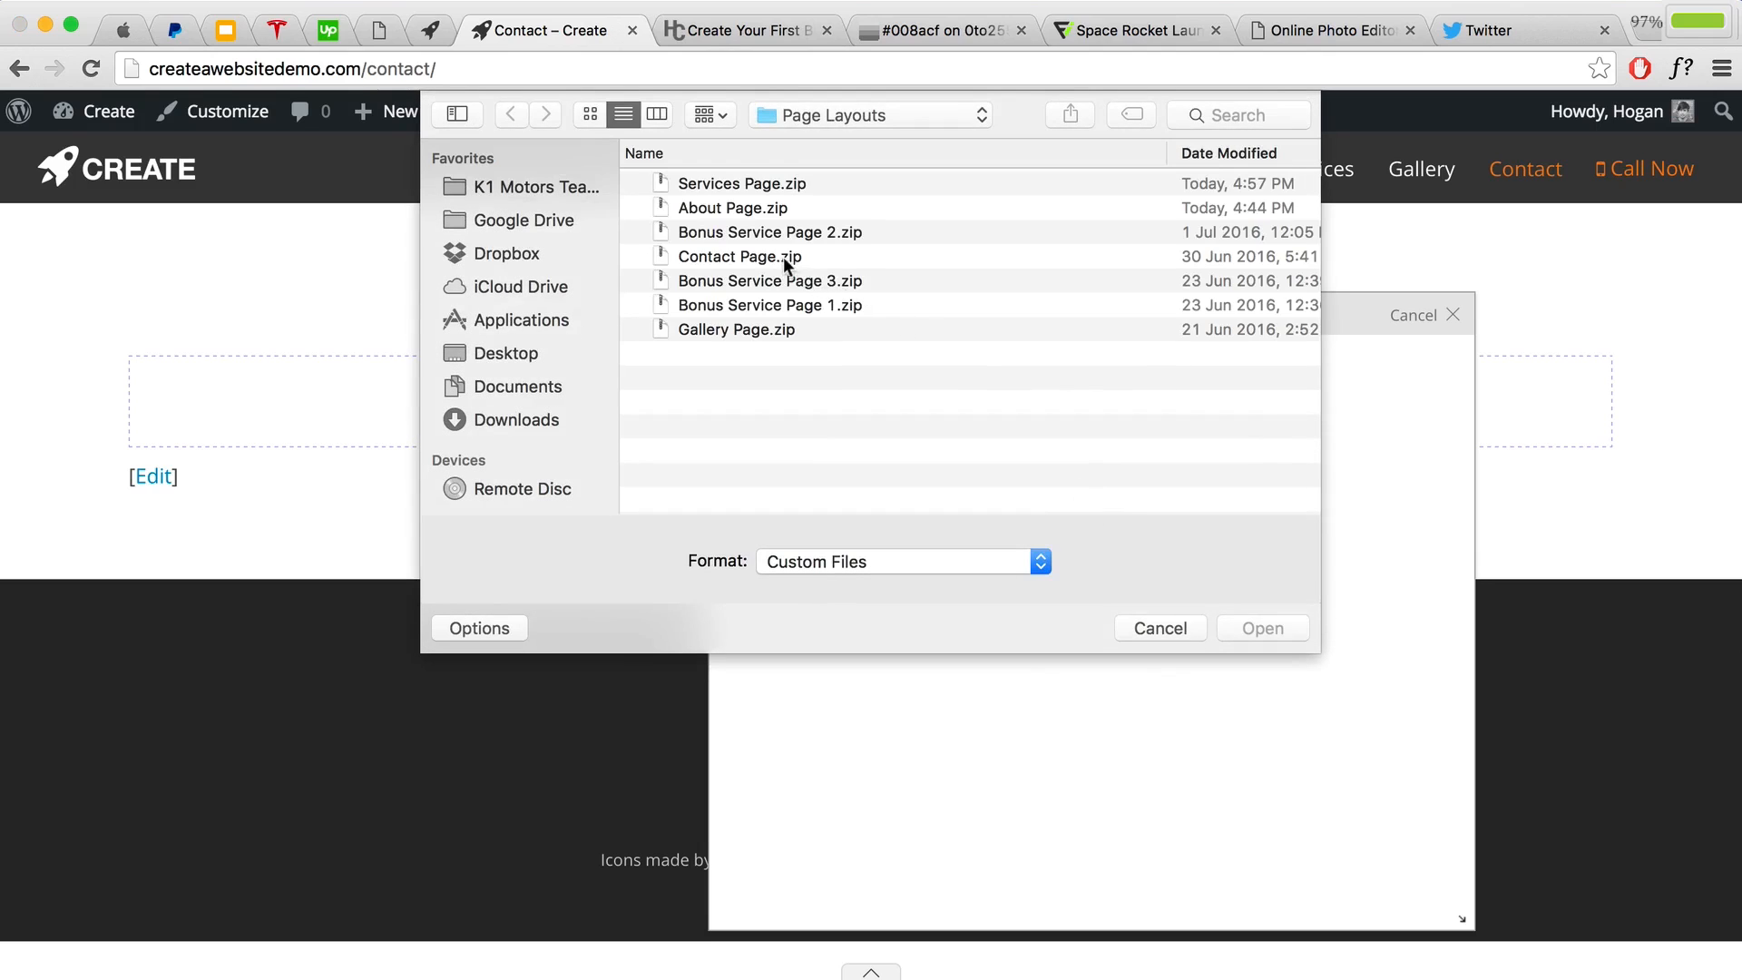
click(771, 257)
click(1232, 622)
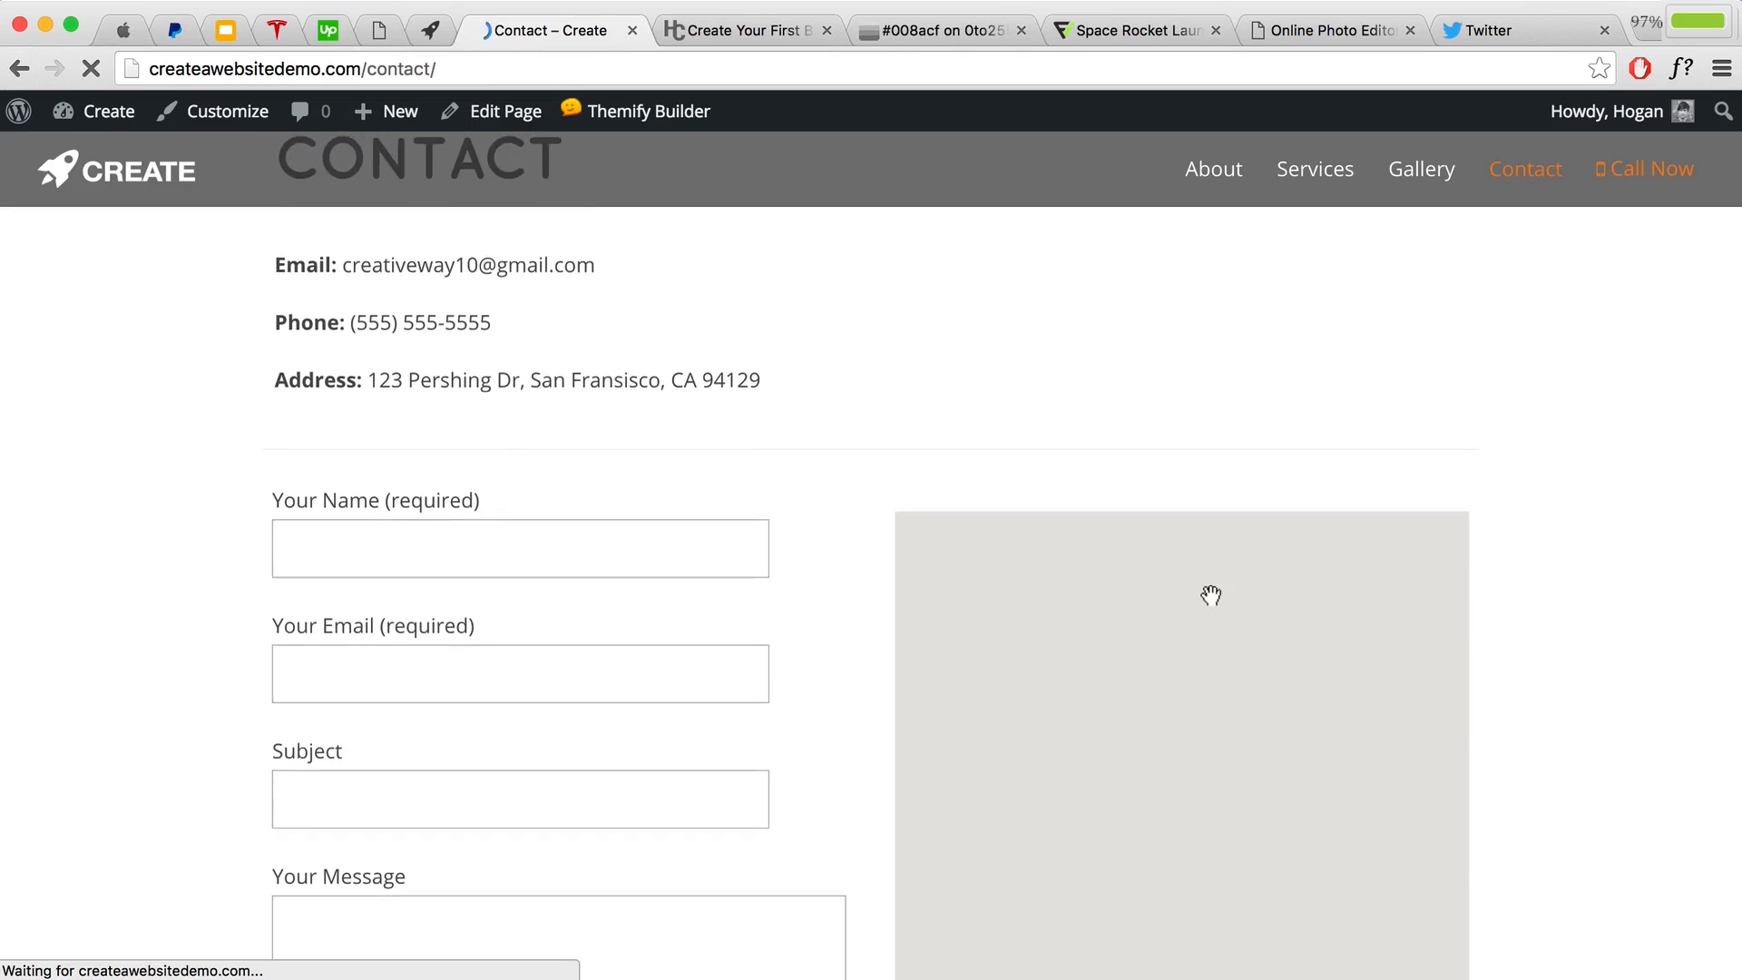
Step: Turn the builder back on and review the contact form and map module settings
scroll(1178, 577, down, 5)
scroll(535, 464, up, 2)
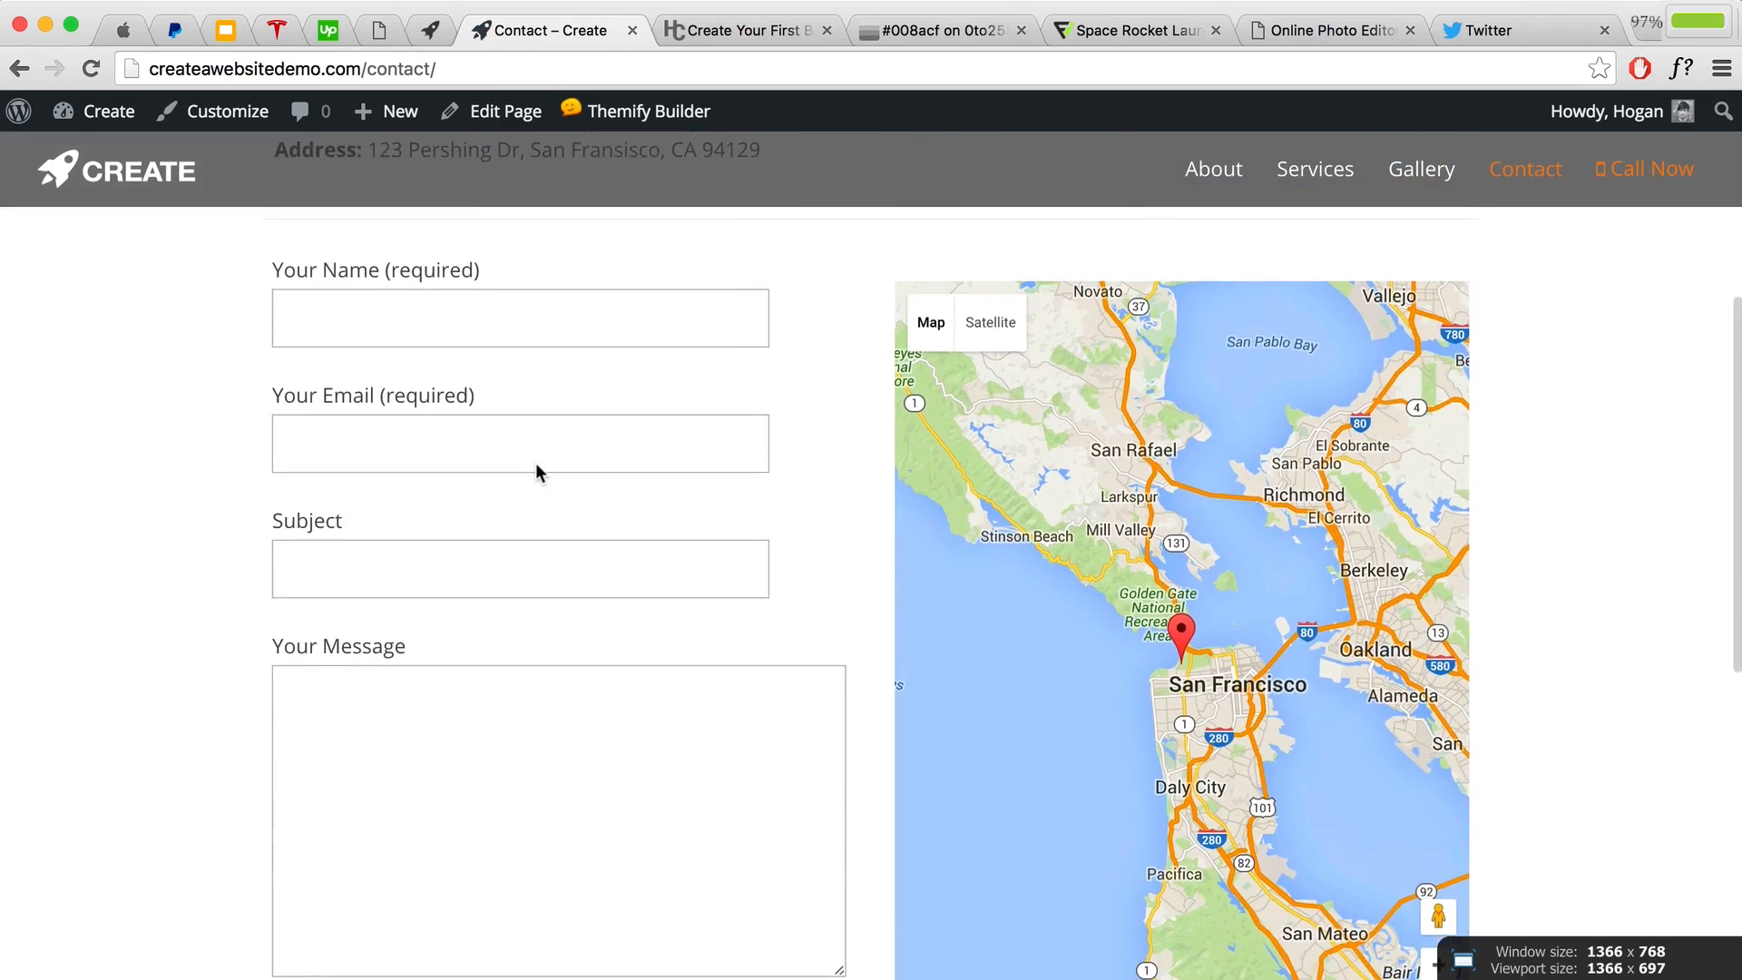
scroll(536, 472, up, 3)
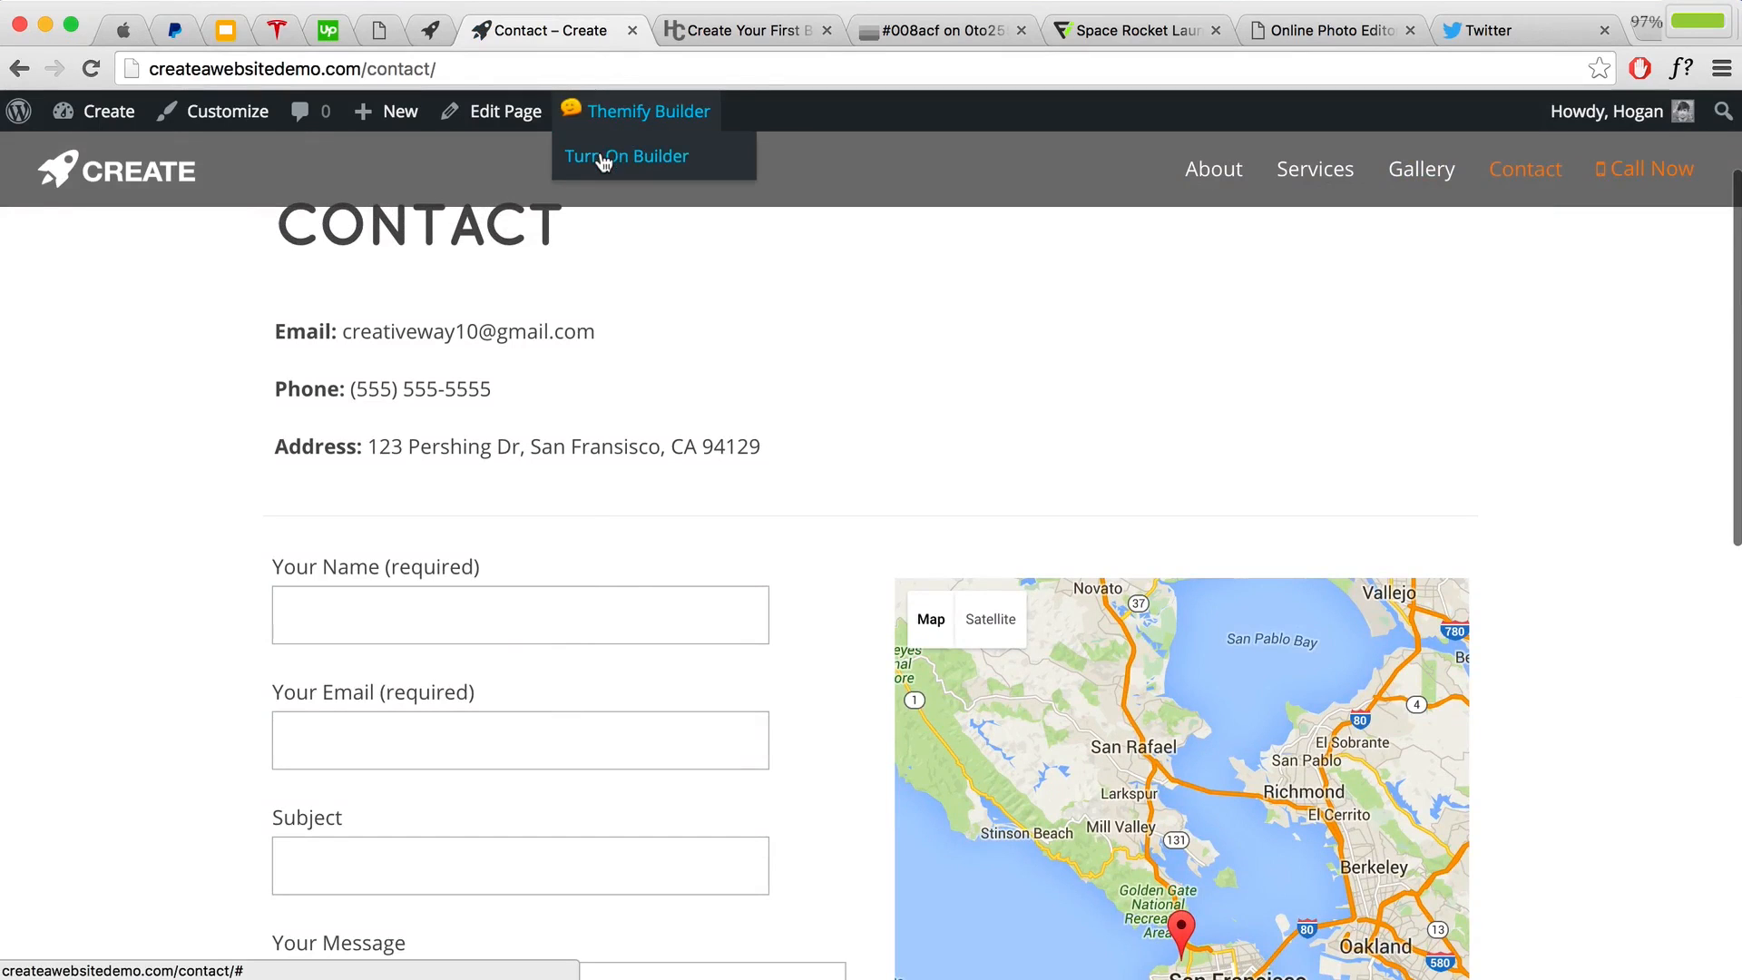
click(603, 158)
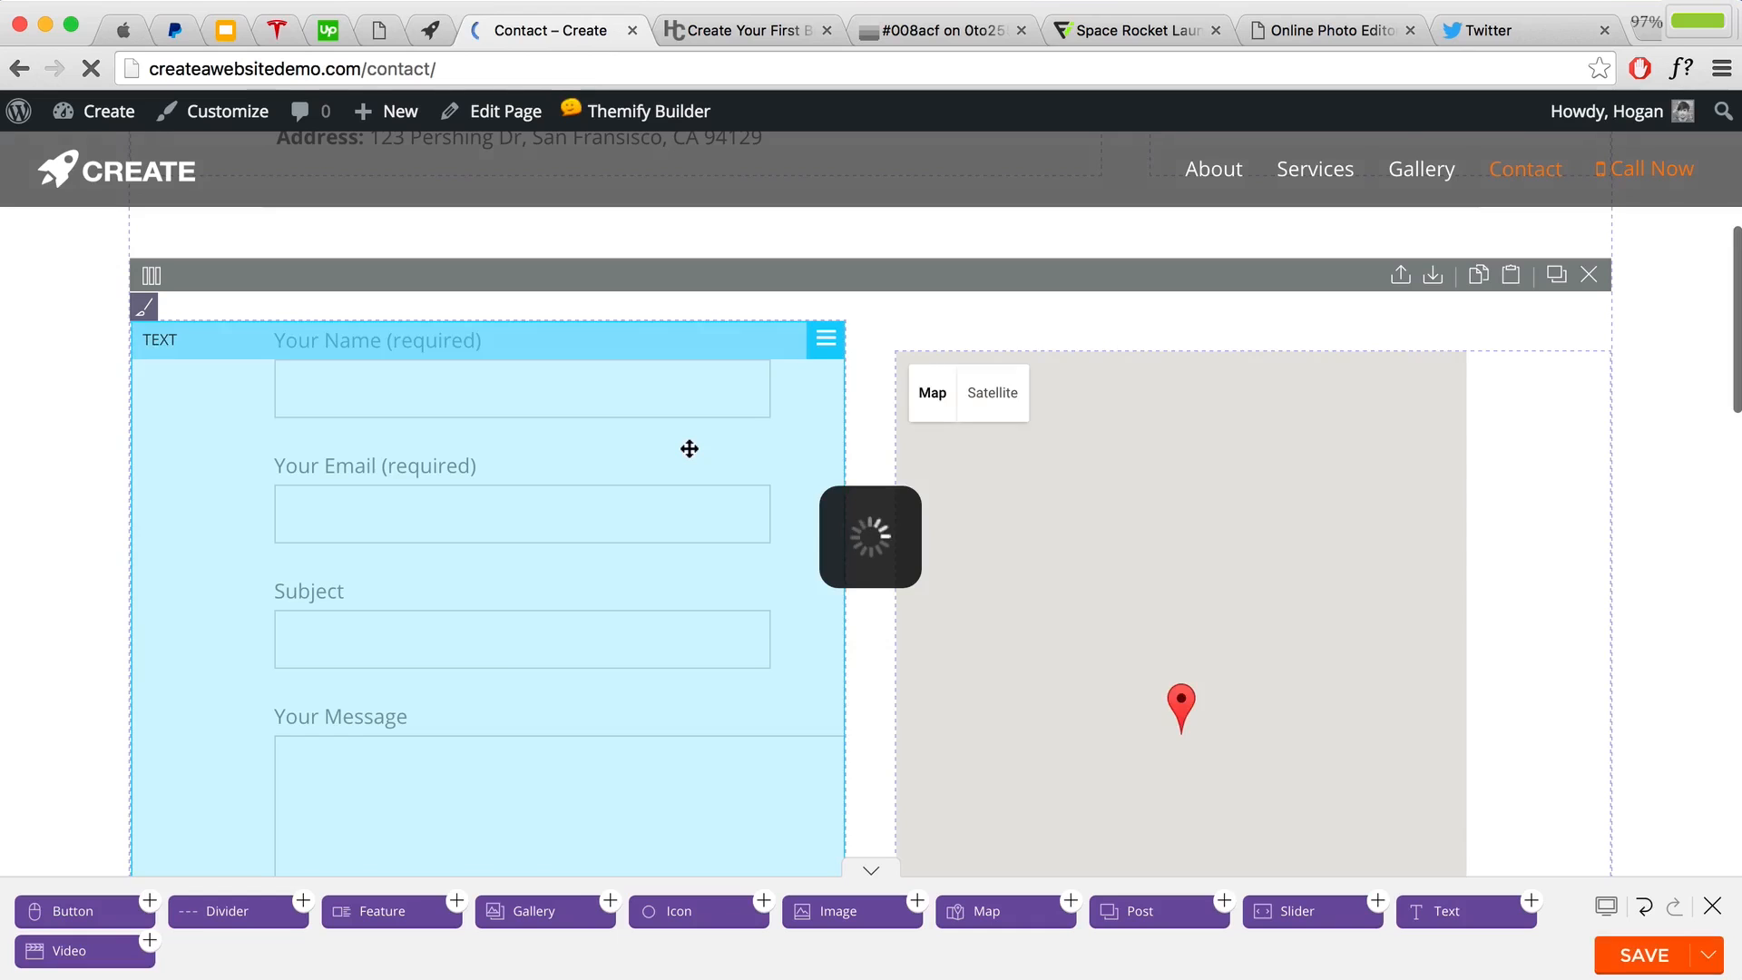
double_click(688, 454)
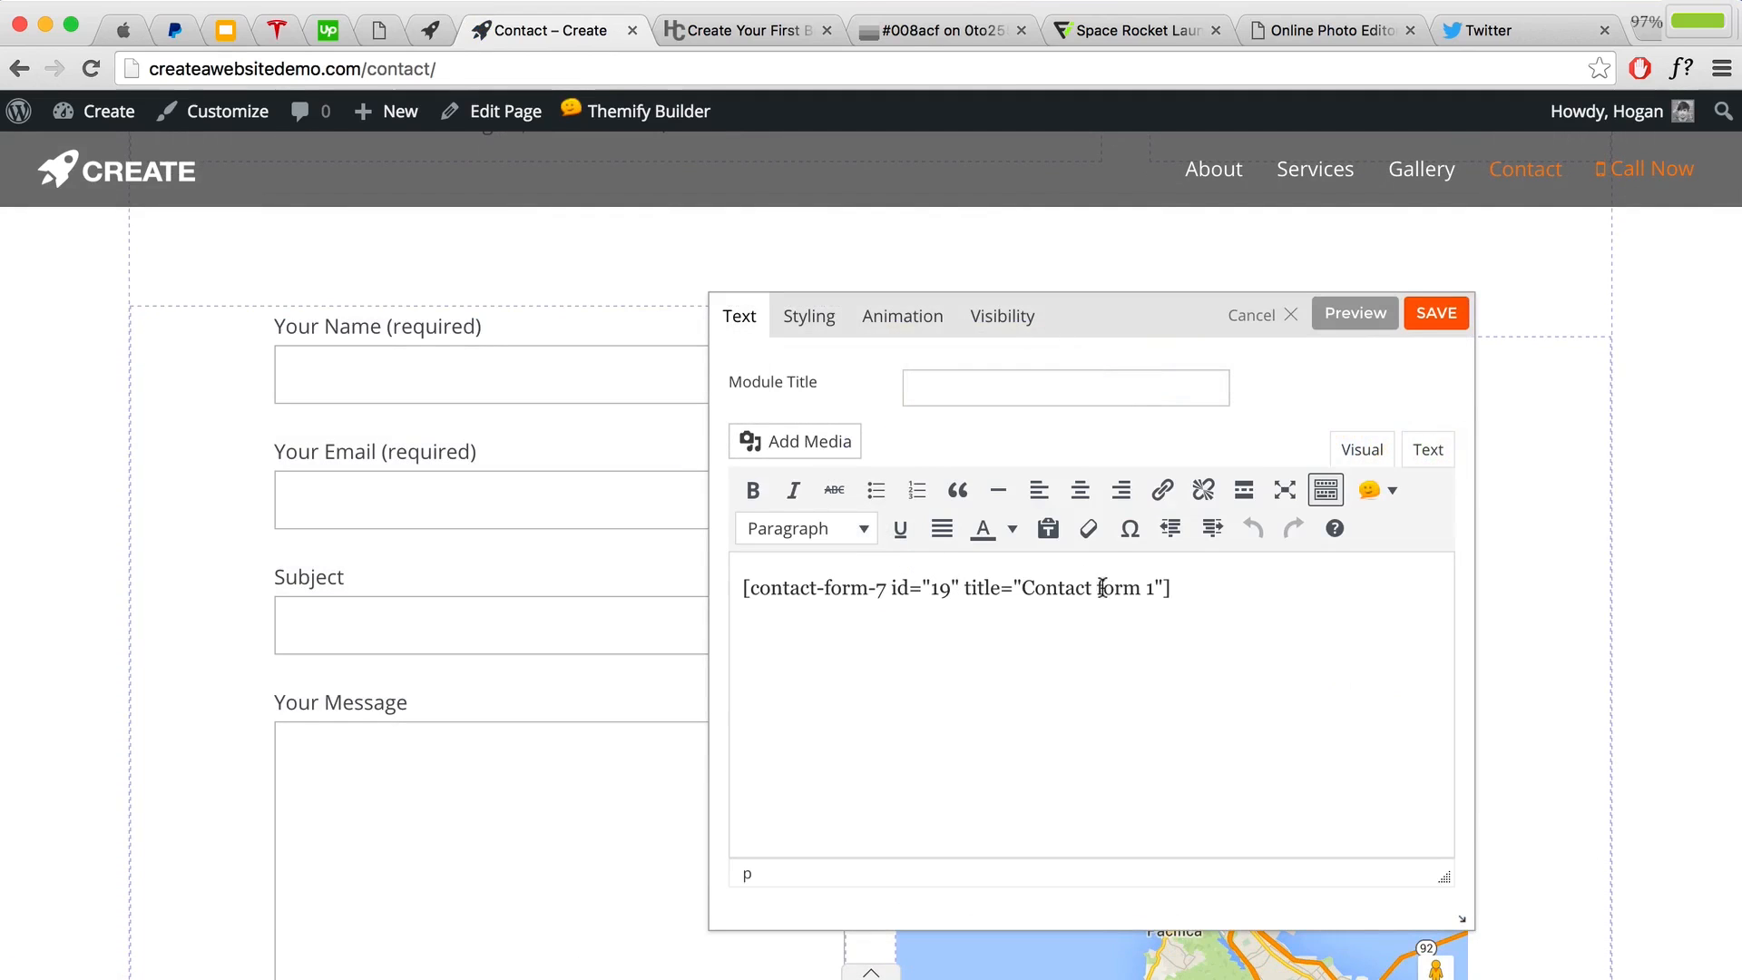
click(1292, 315)
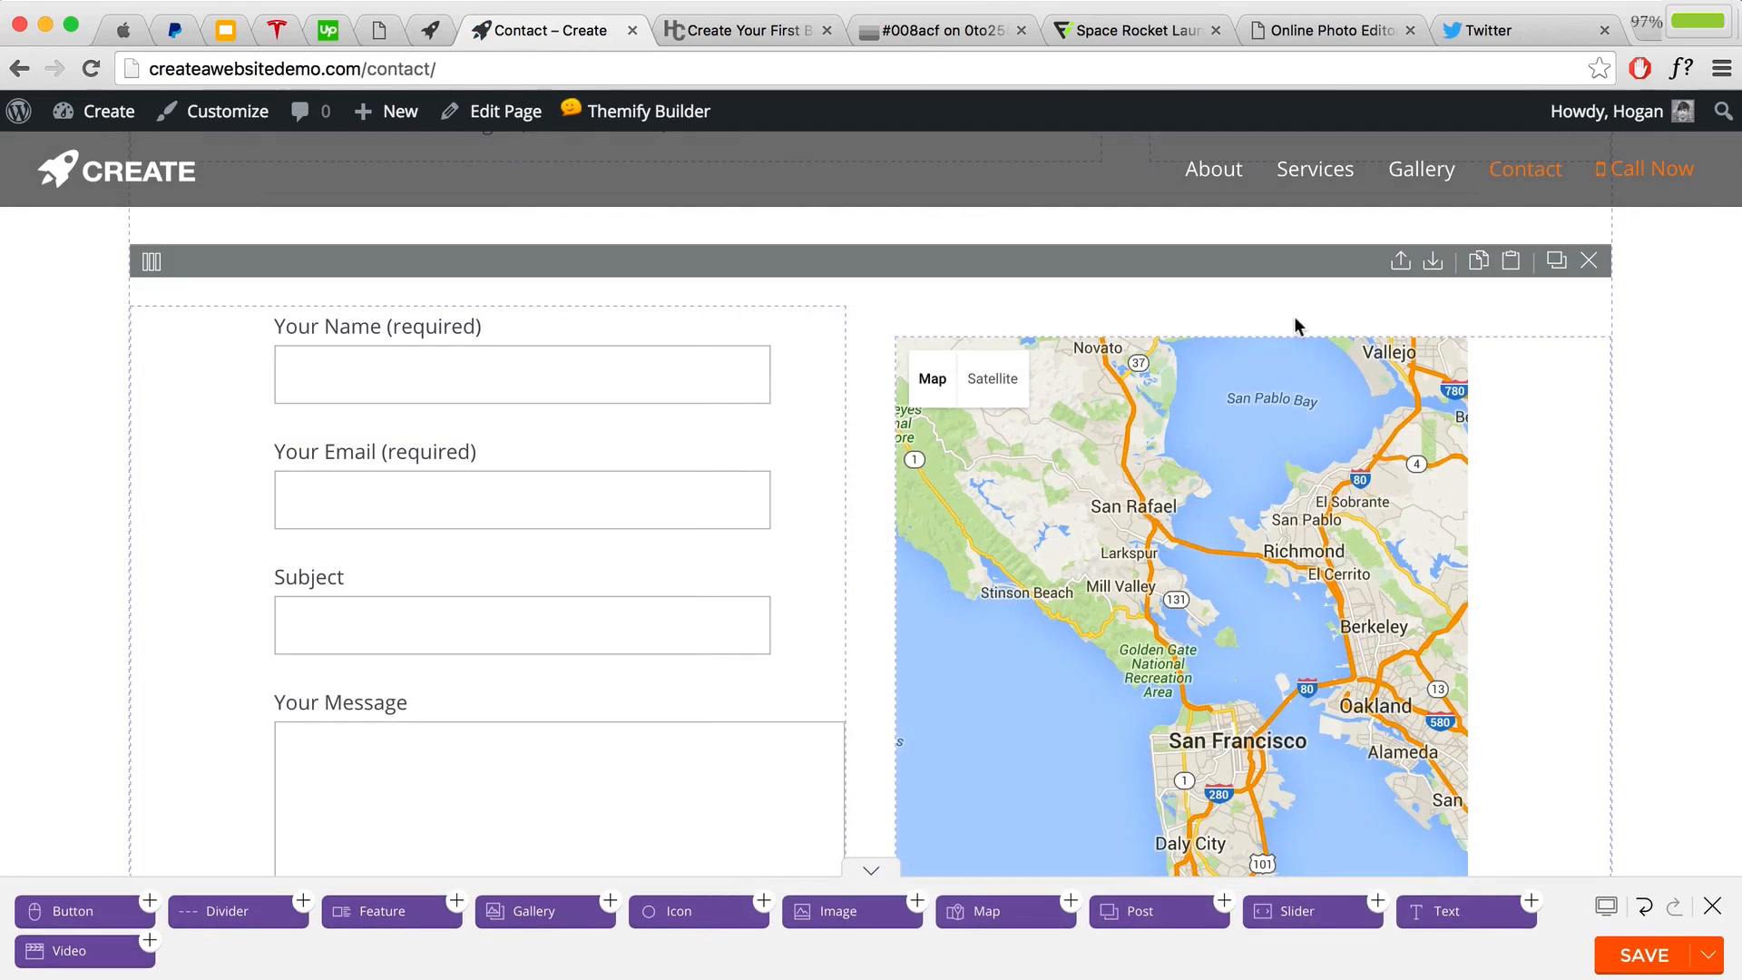
scroll(1613, 555, down, 5)
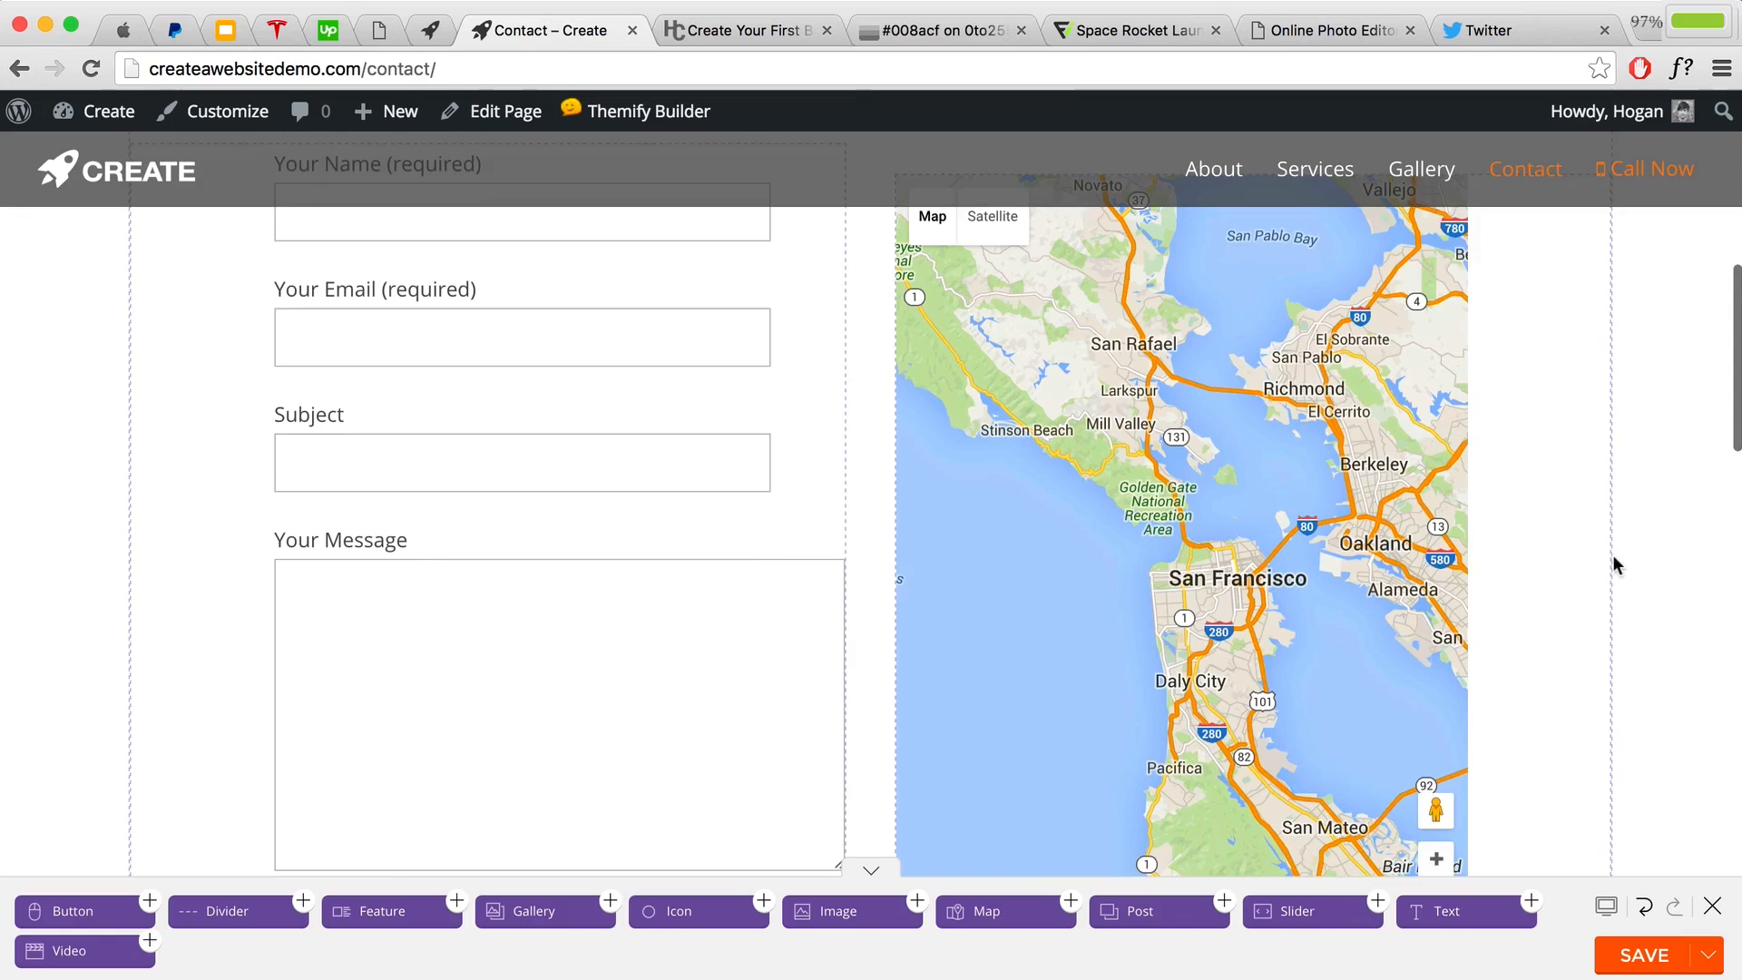
scroll(1611, 555, up, 8)
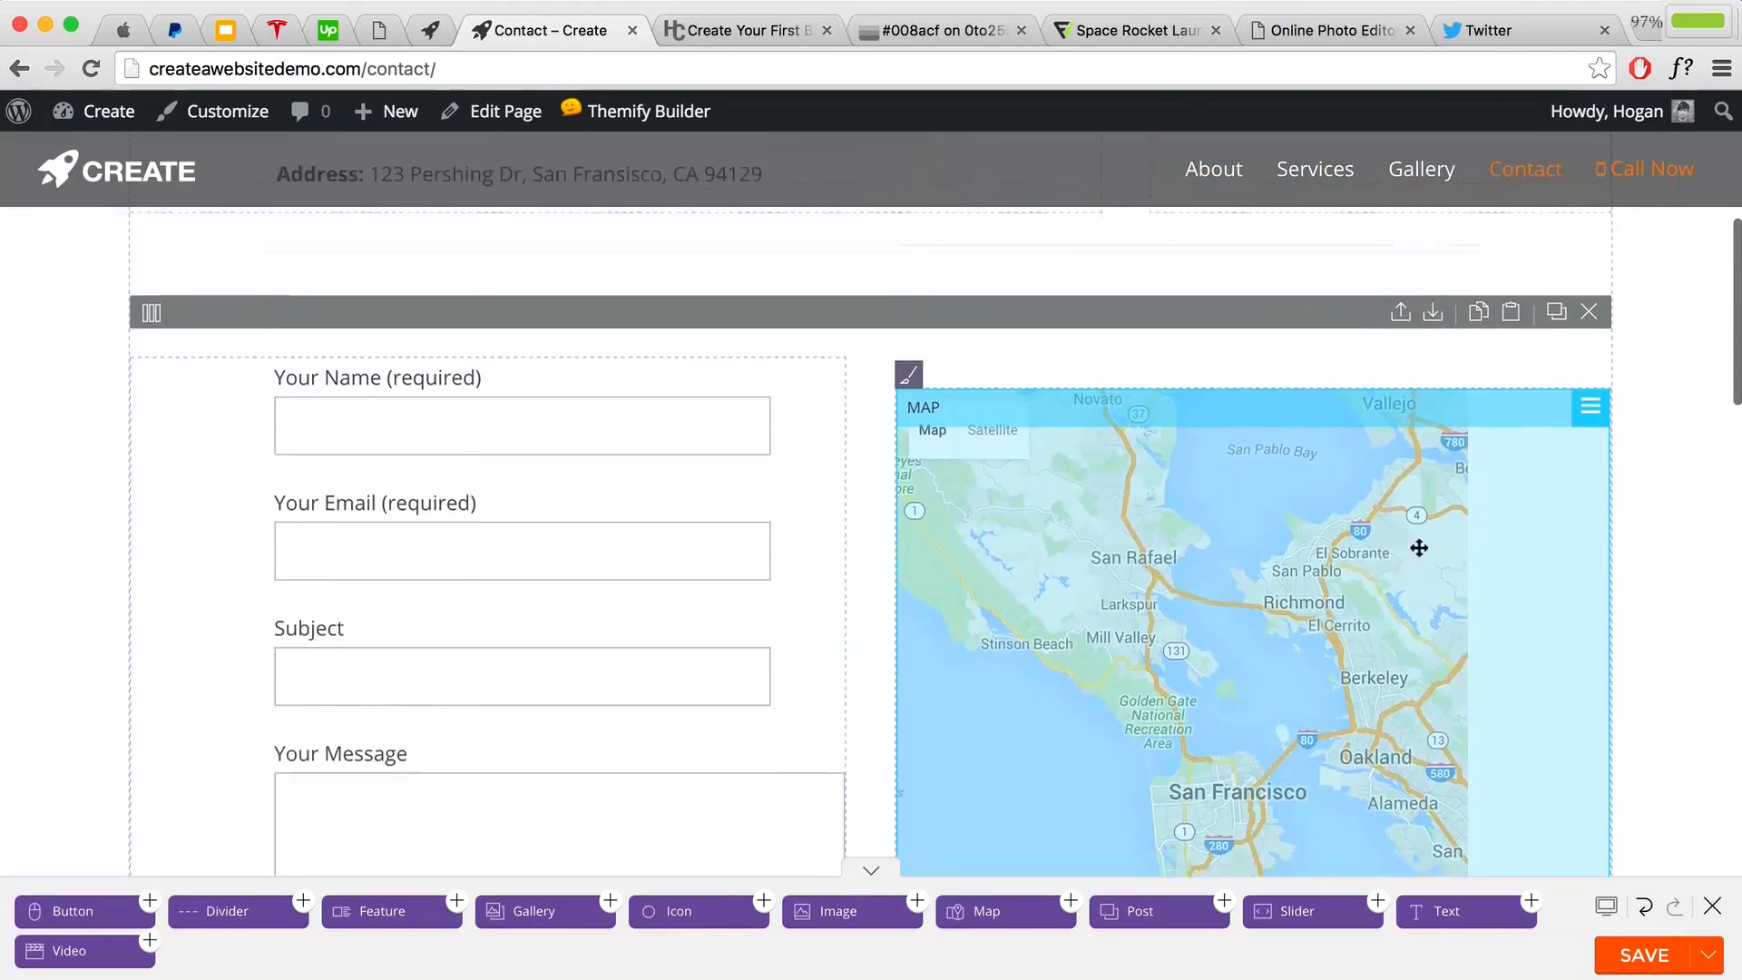
double_click(1362, 583)
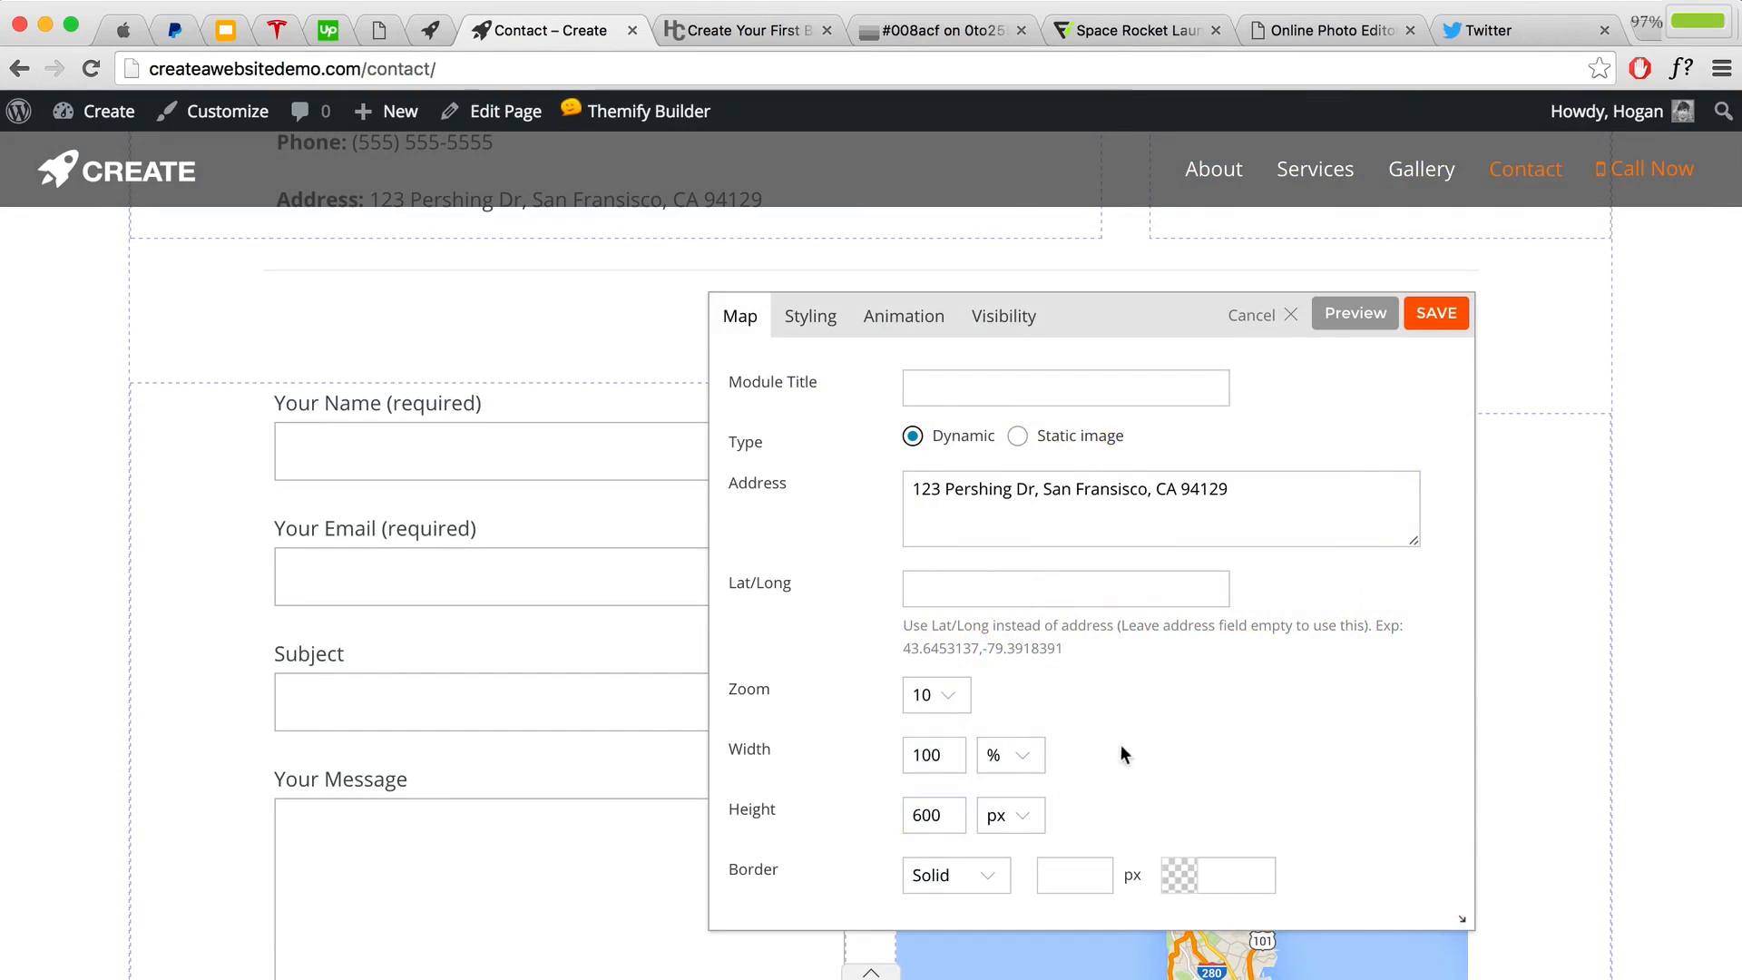
scroll(1125, 751, down, 4)
scroll(1360, 453, up, 3)
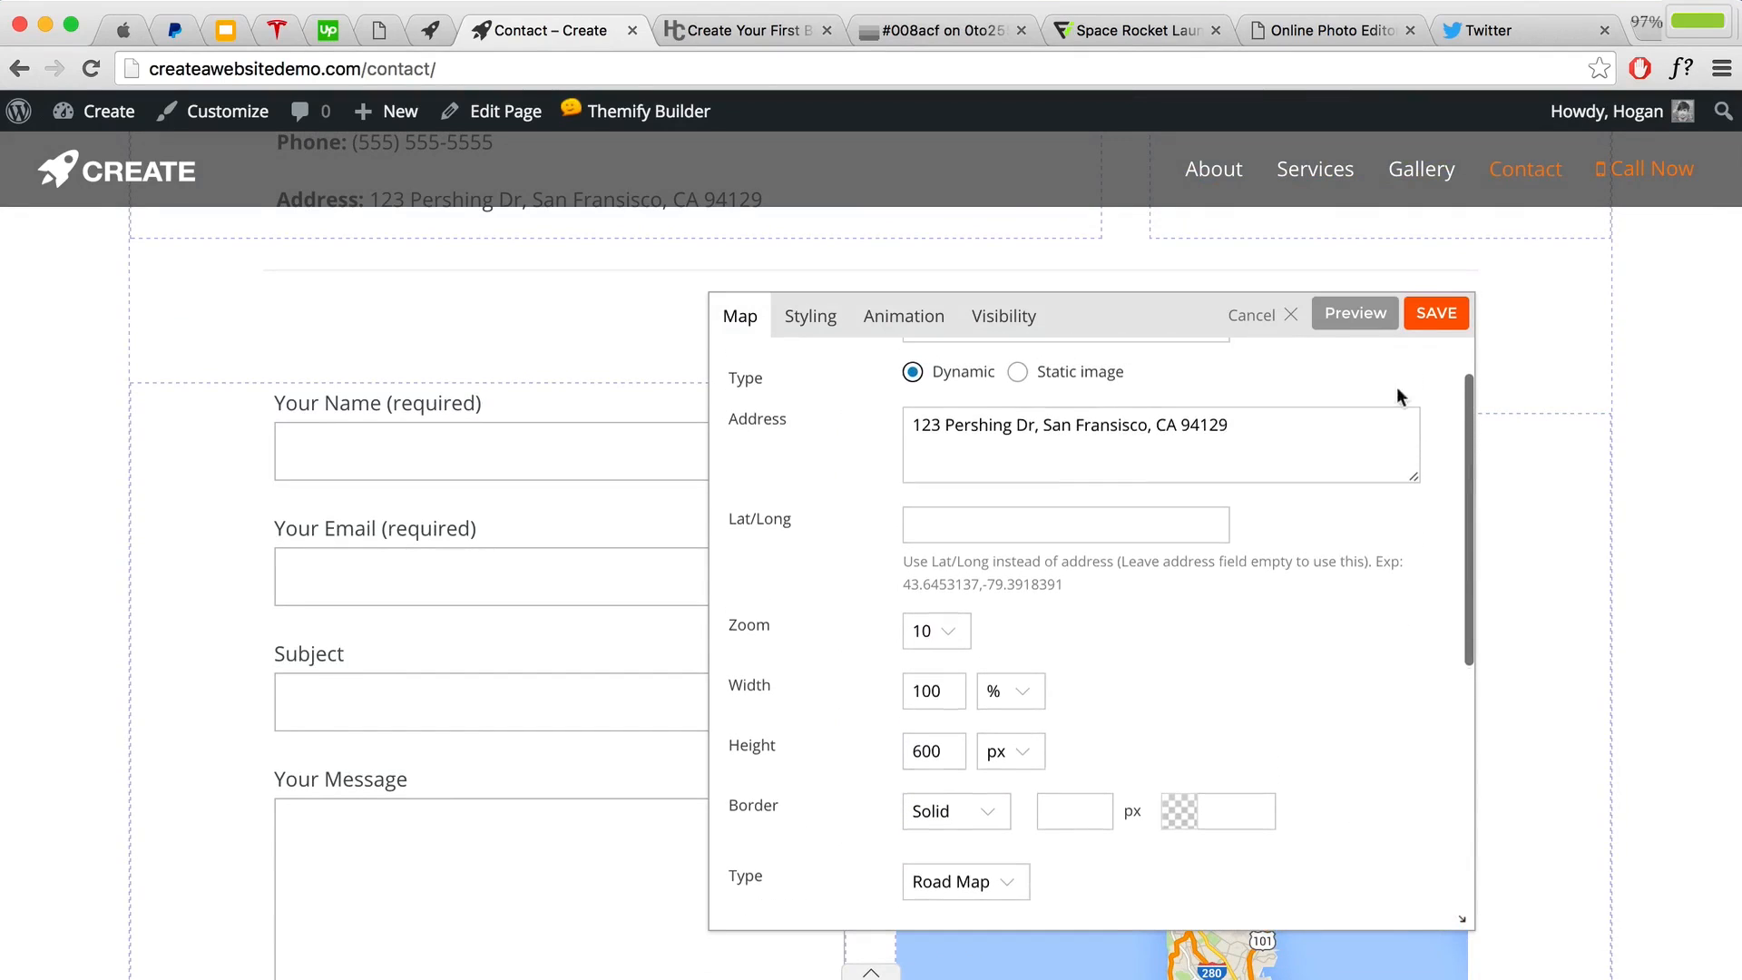
click(1436, 315)
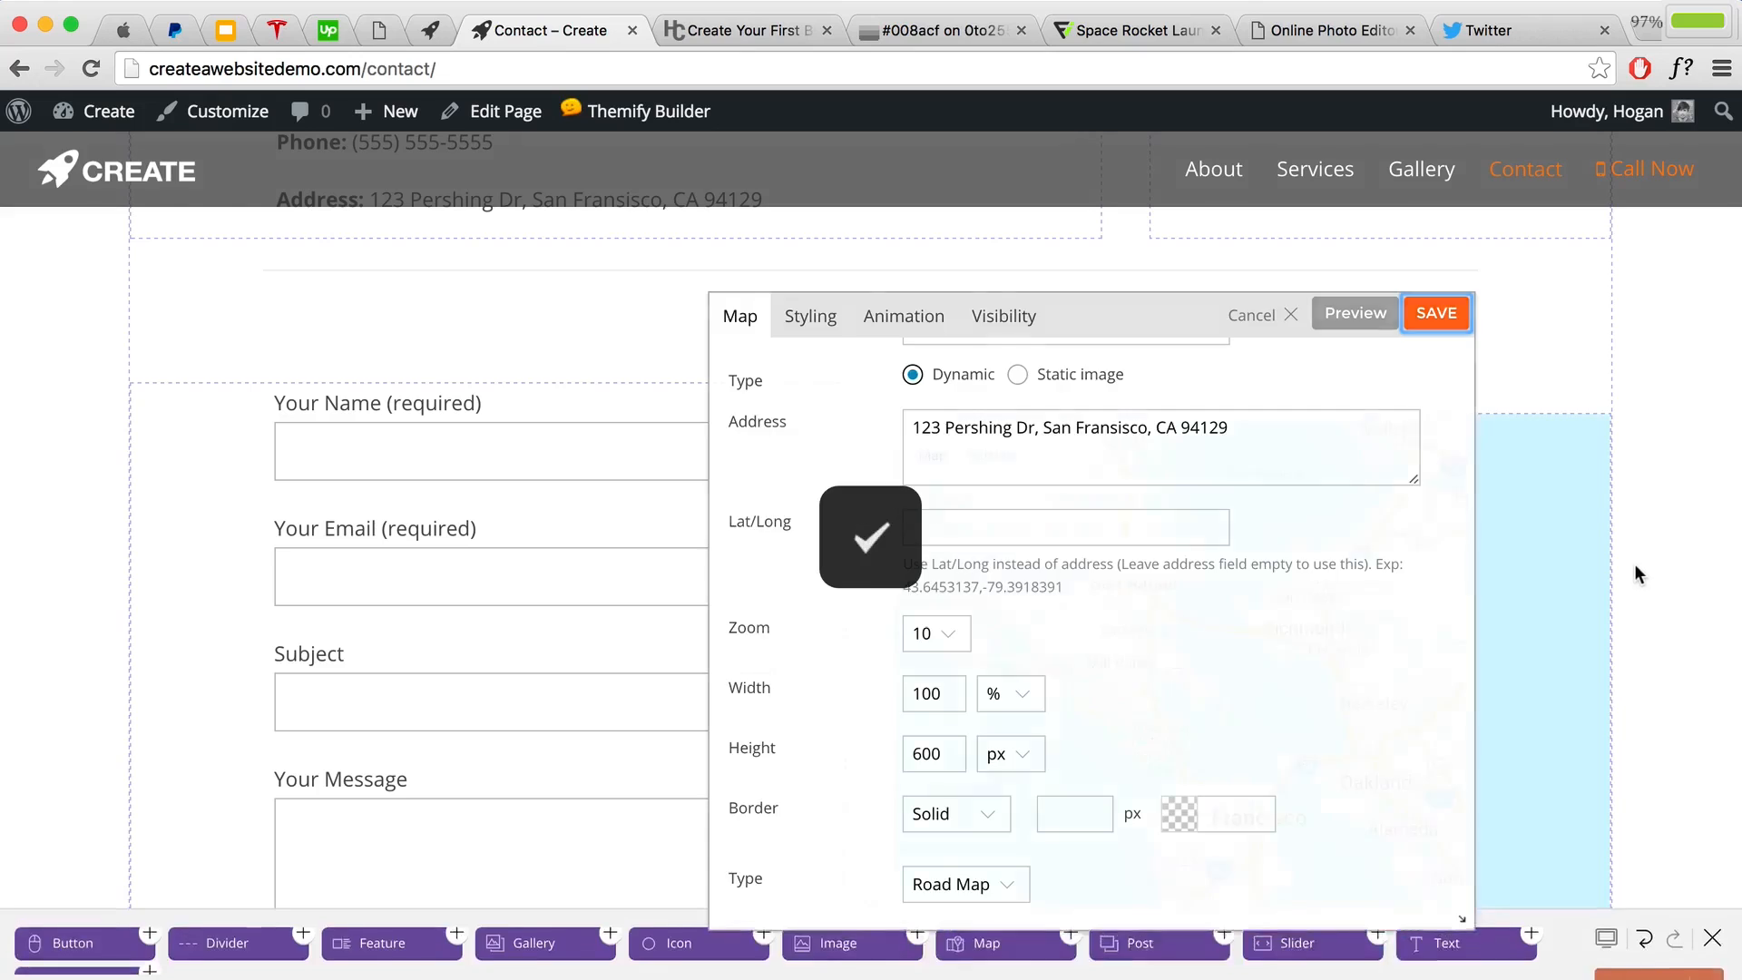
Step: Delete the empty row below the form, save the Contact layout, and close the builder
scroll(1633, 564, down, 5)
scroll(1629, 564, down, 12)
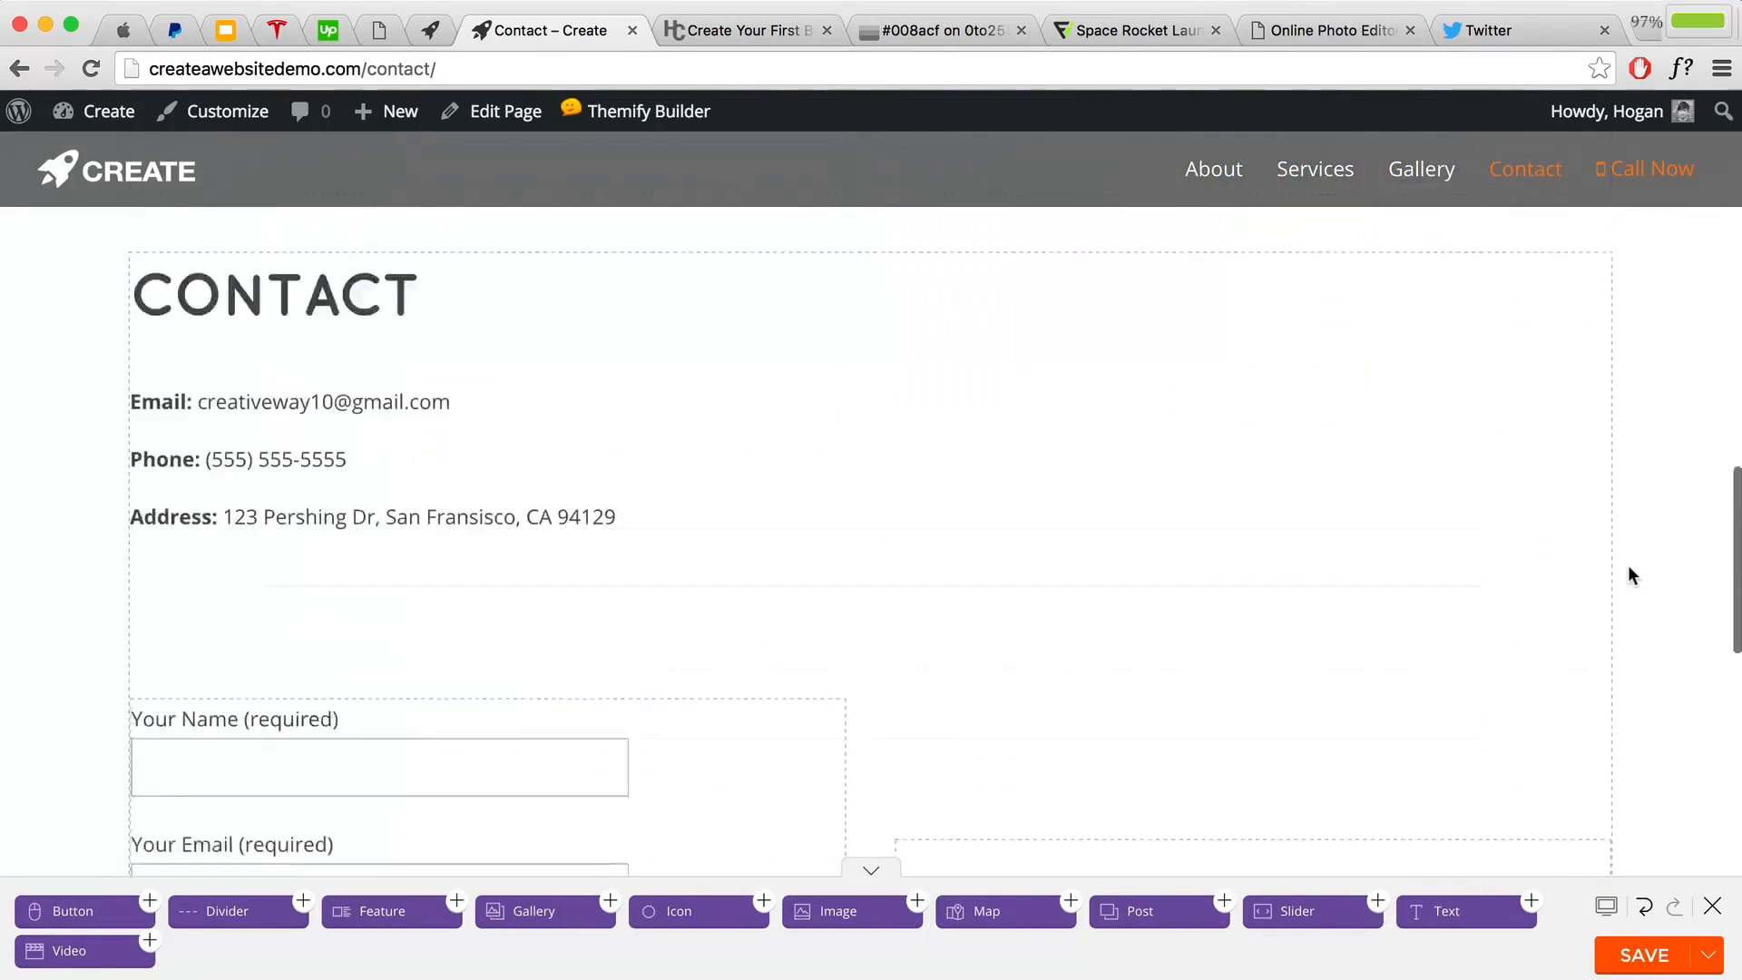
scroll(581, 515, down, 7)
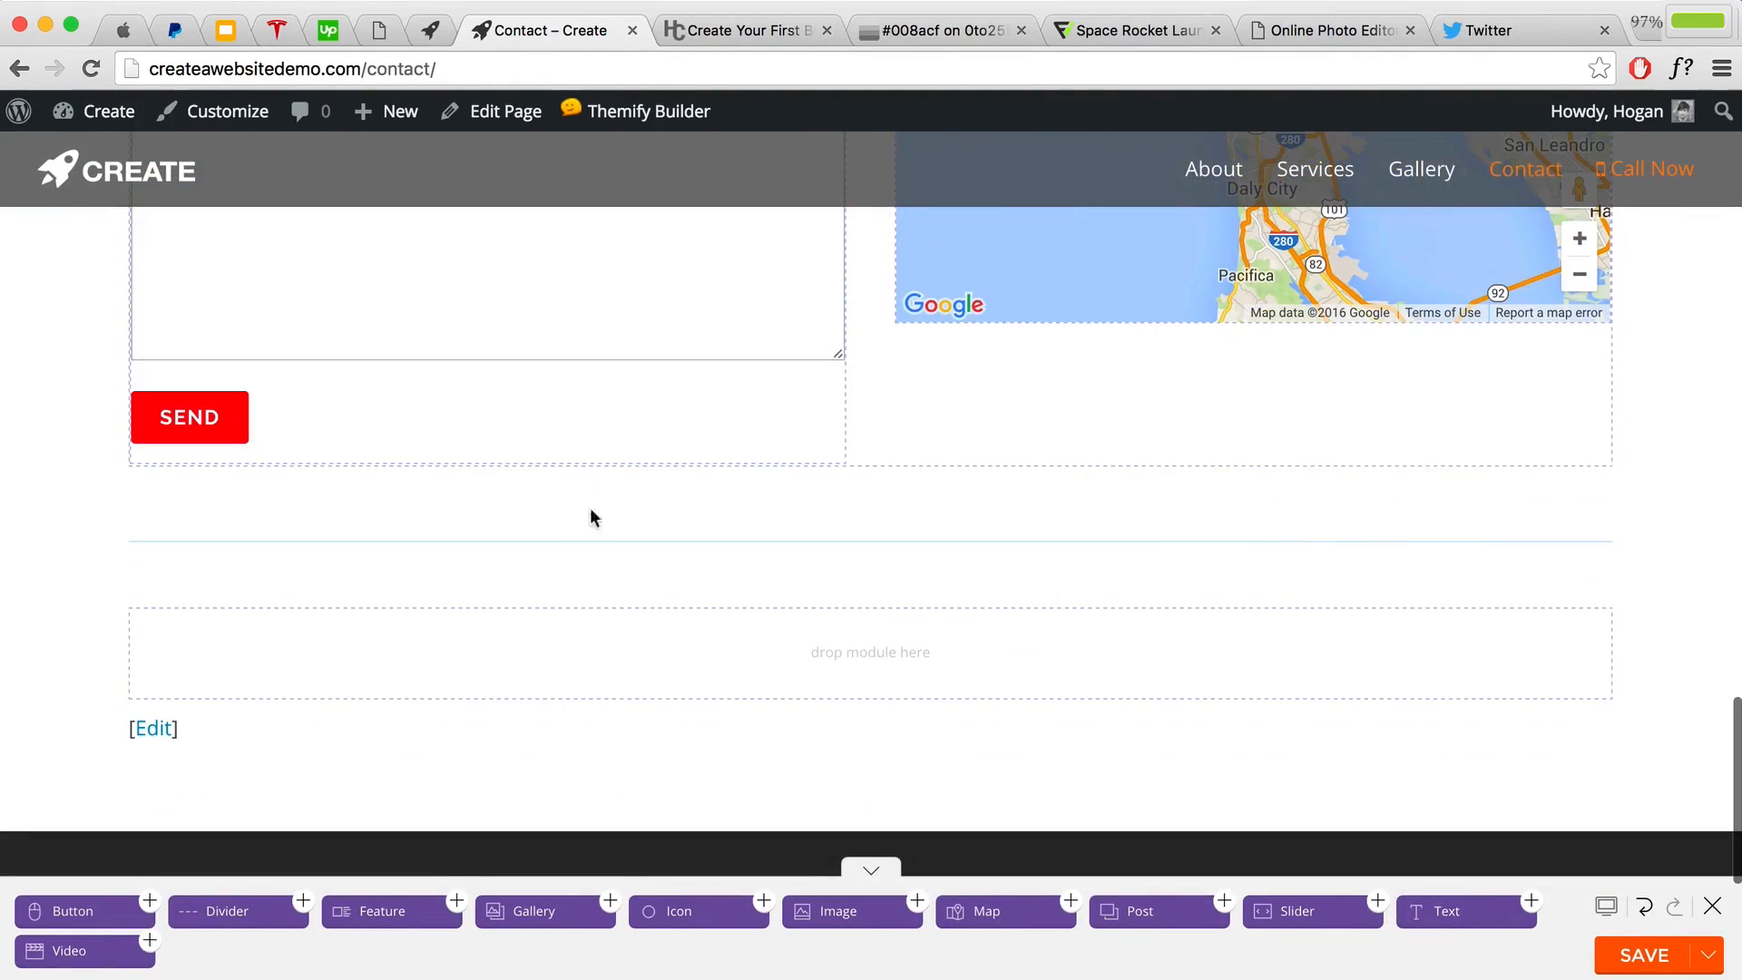
click(1545, 564)
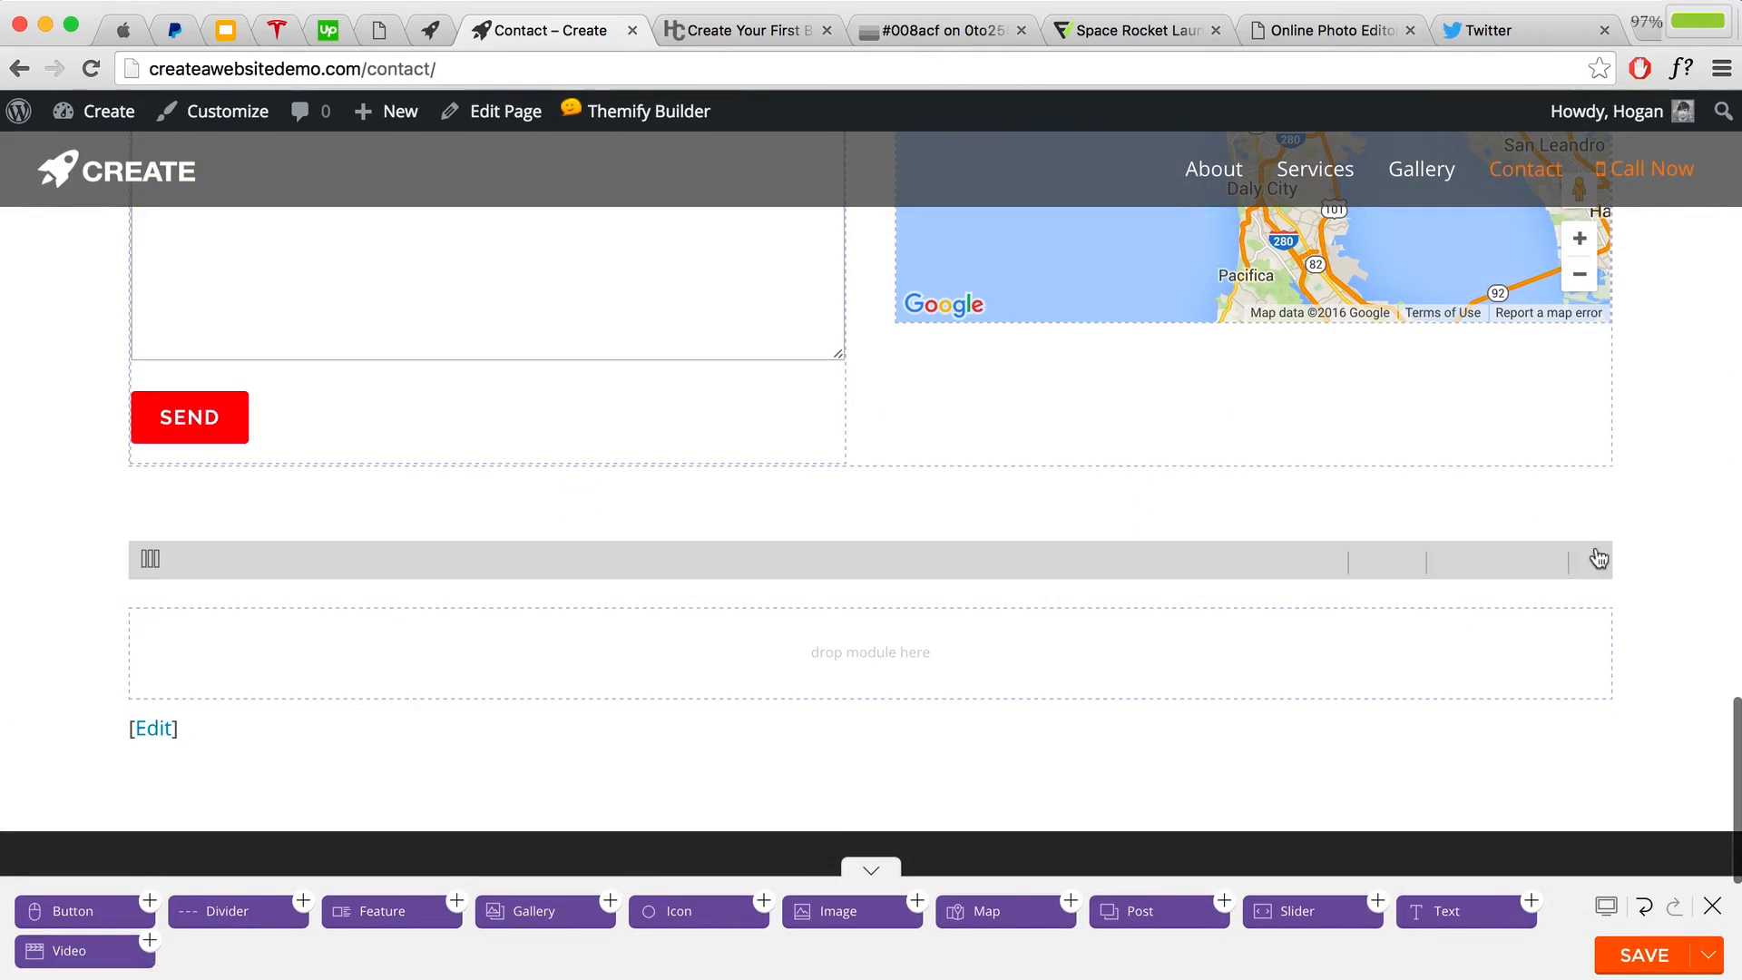
click(1545, 561)
click(1221, 320)
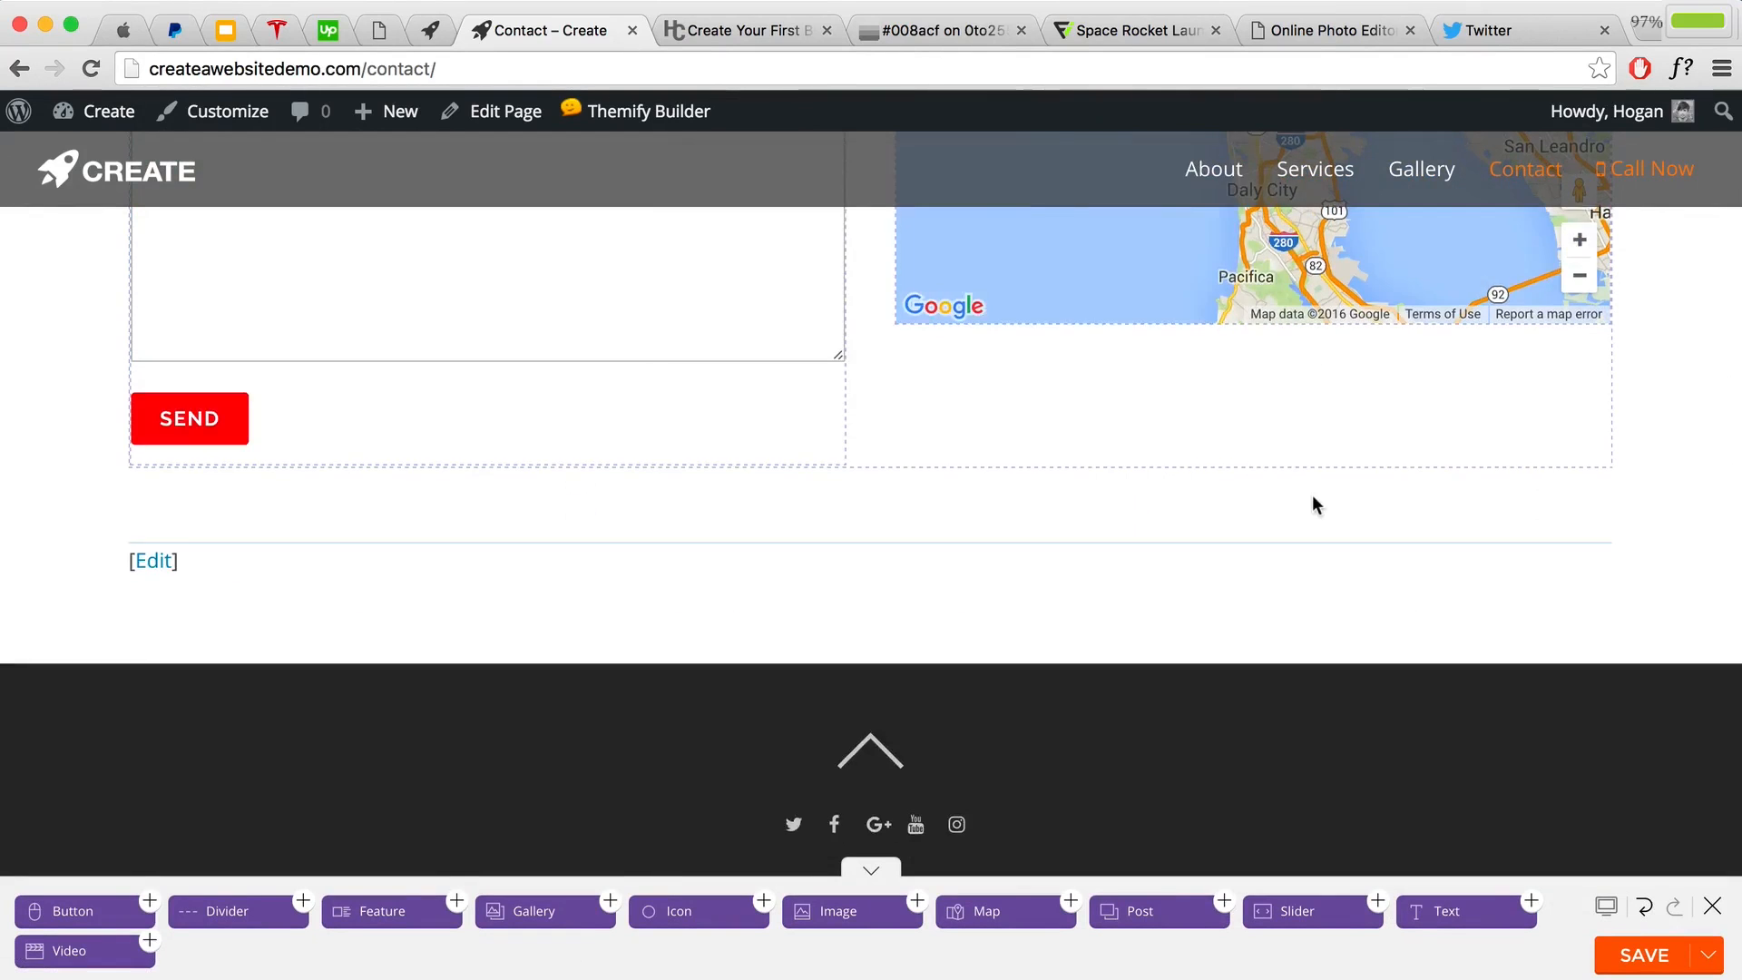
scroll(1311, 493, up, 10)
scroll(1311, 493, down, 5)
scroll(485, 535, up, 1)
scroll(484, 535, down, 2)
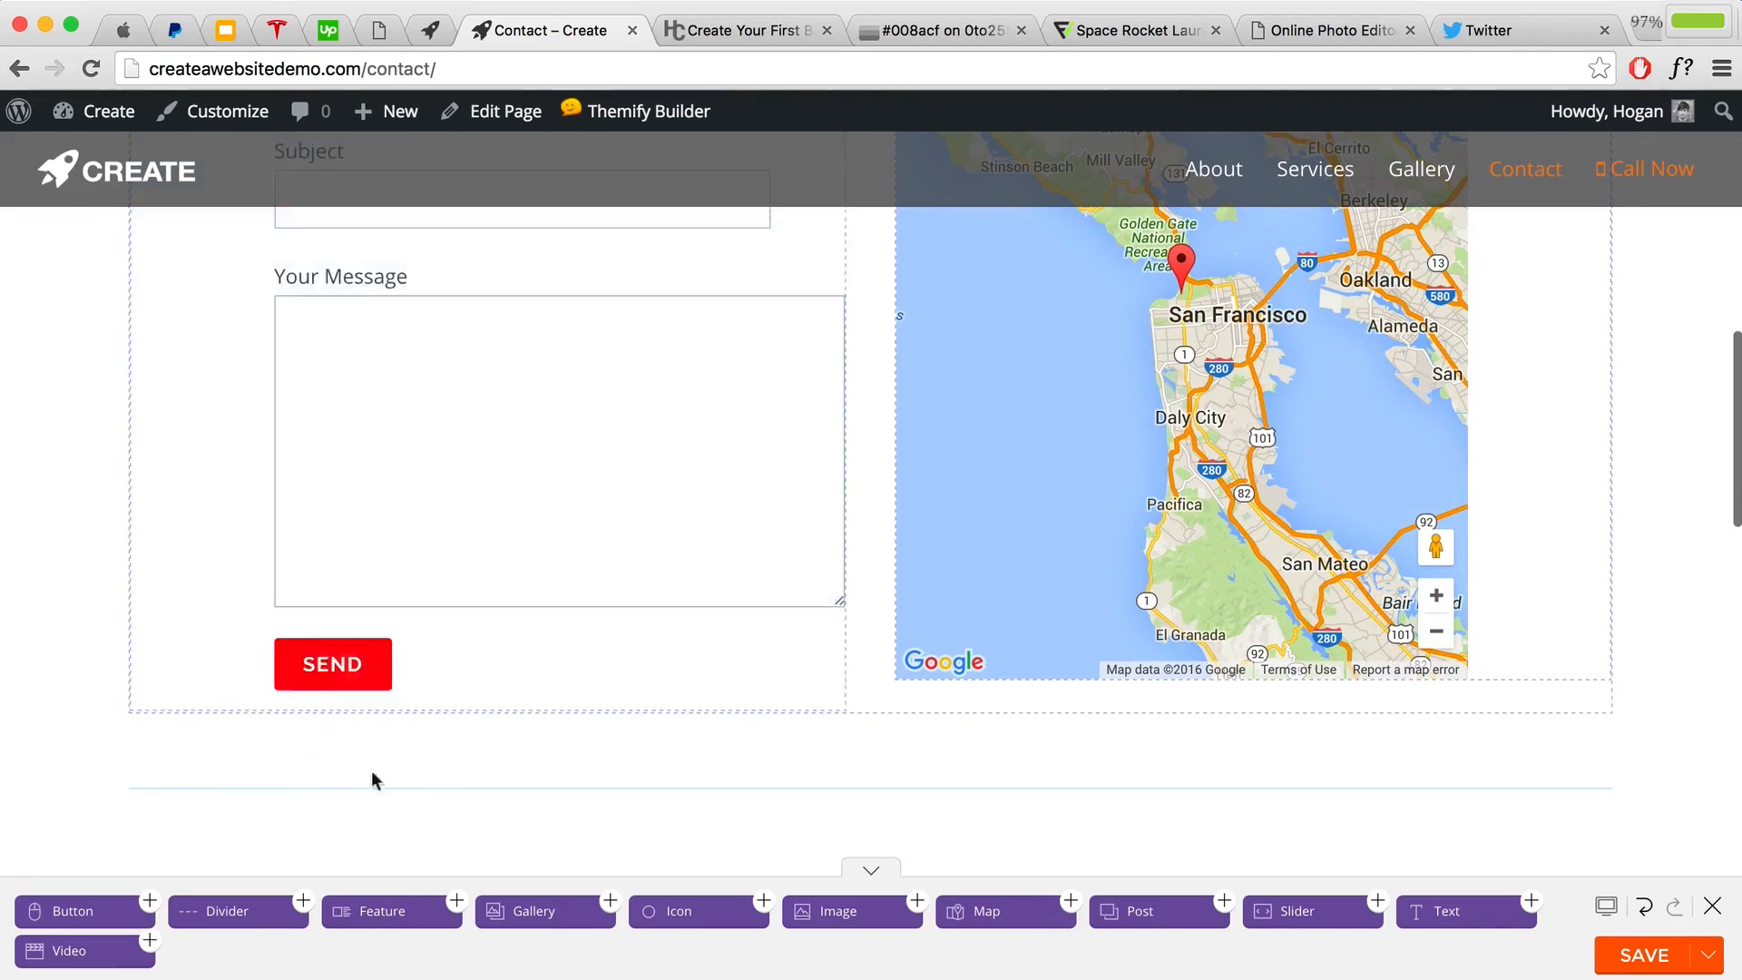
click(1644, 956)
click(1712, 906)
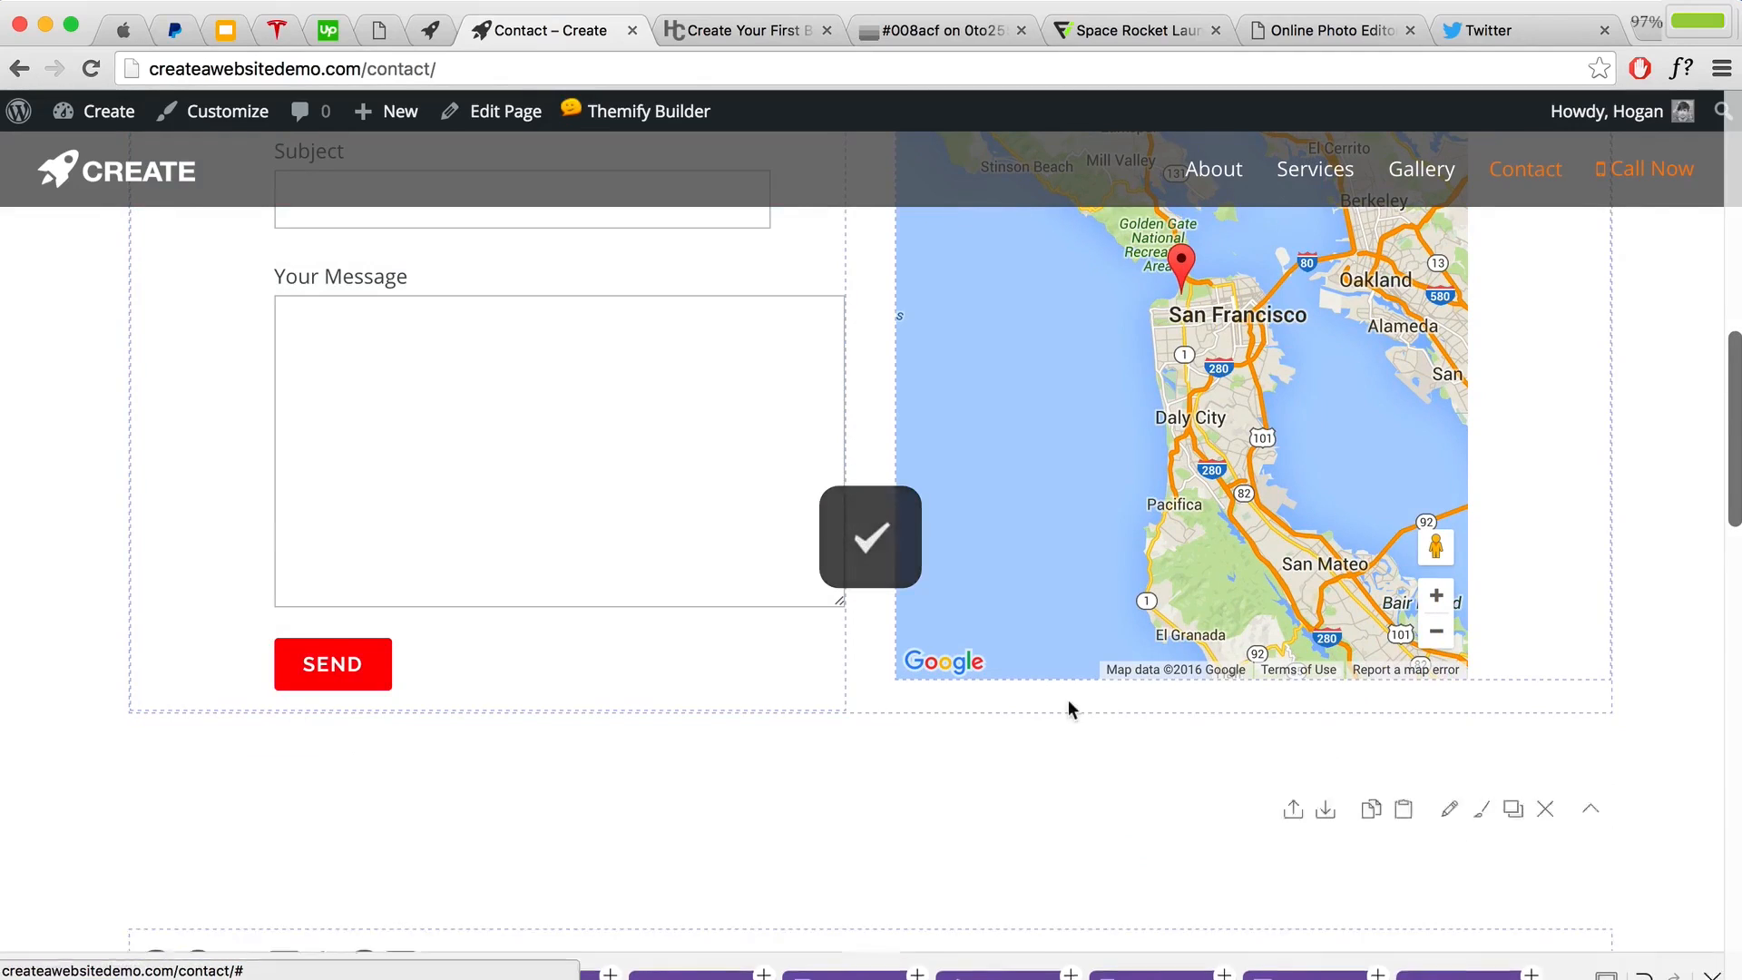
click(223, 111)
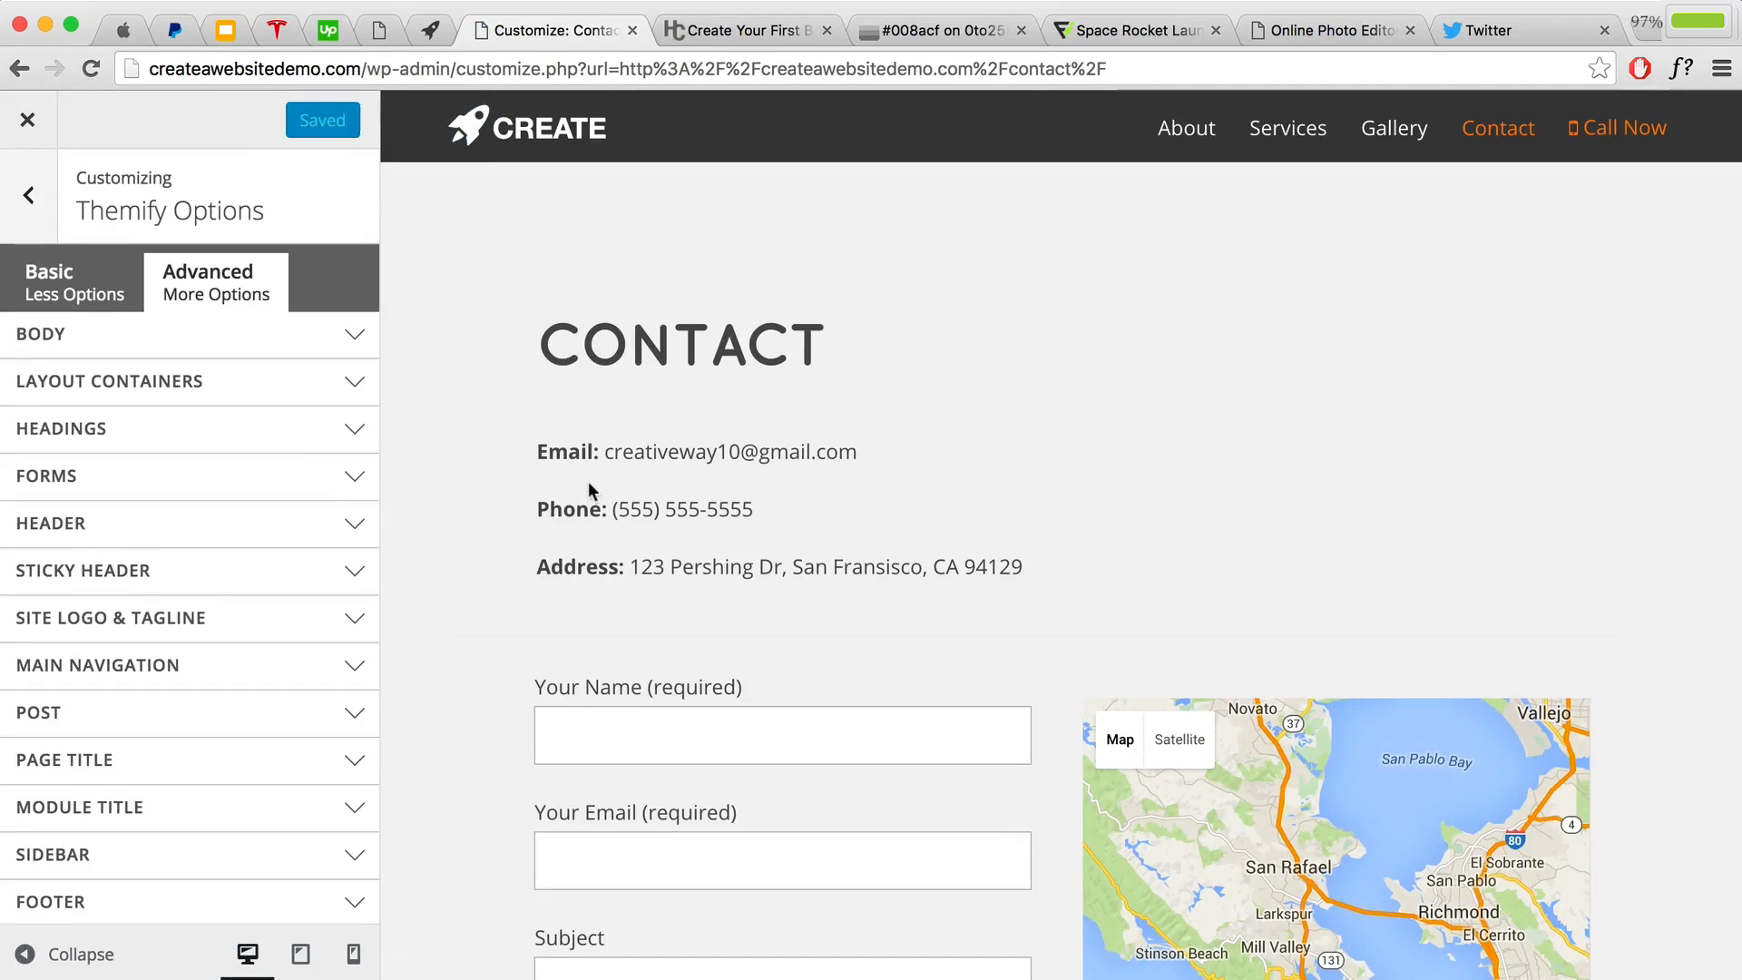
Step: Set the Form Buttons background colour to #4d4d4d and copy that value
click(172, 482)
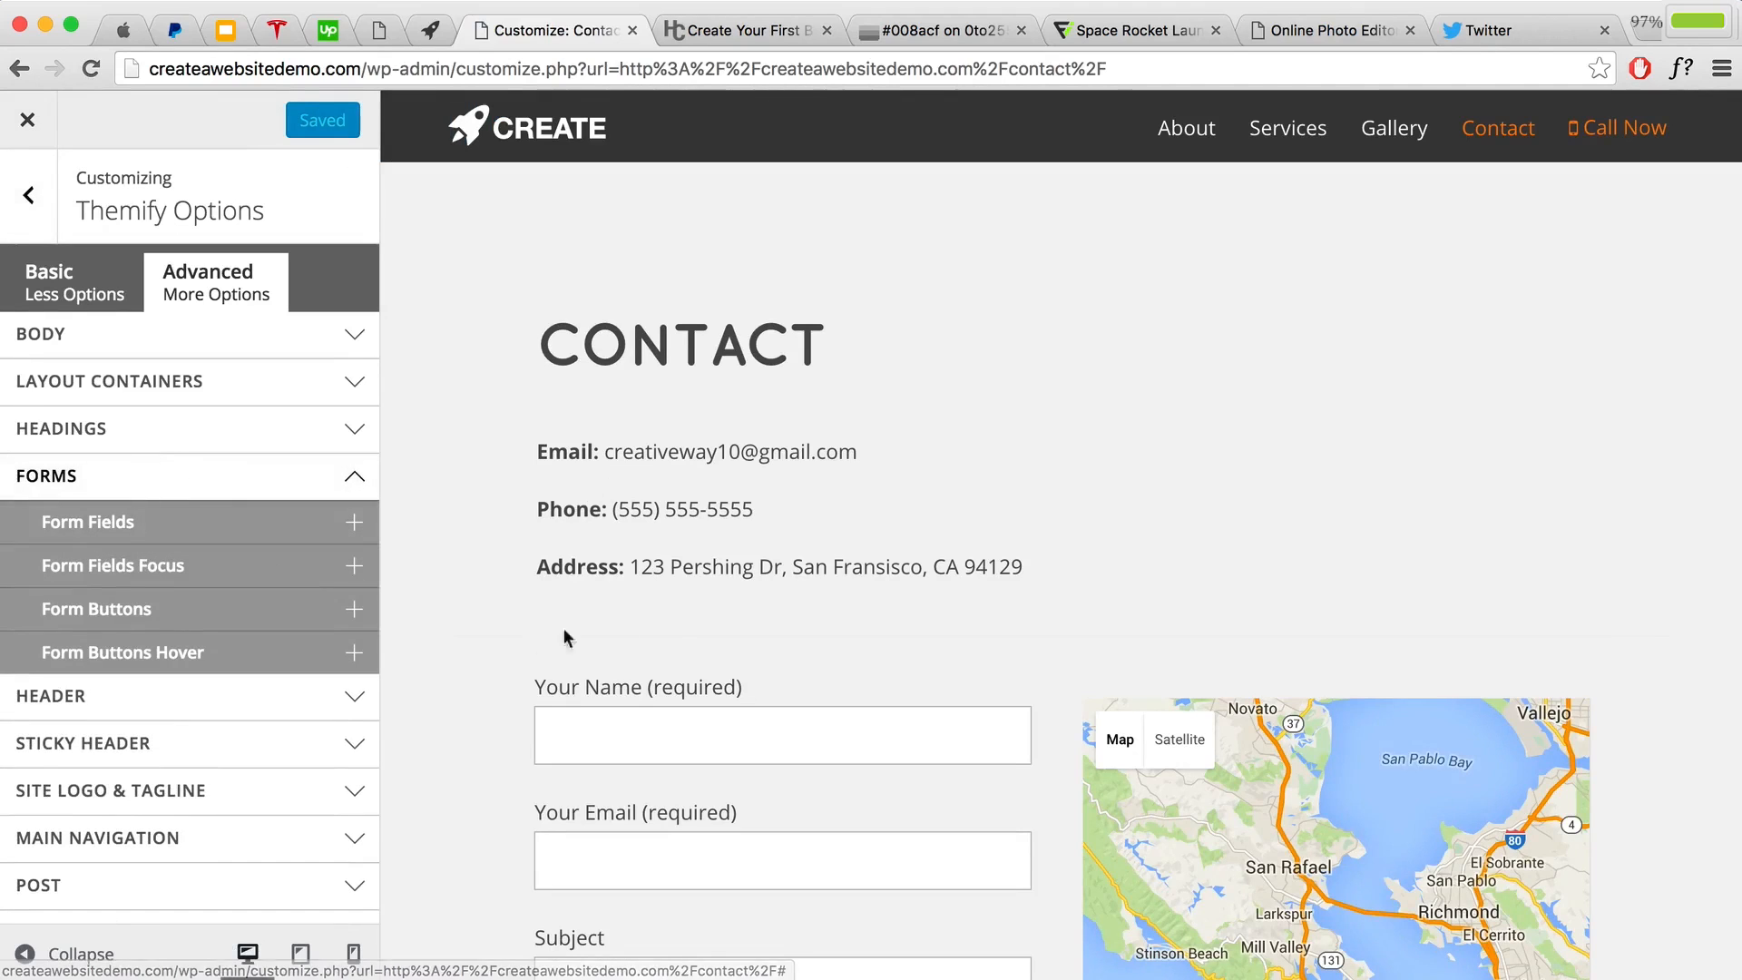
scroll(662, 623, down, 4)
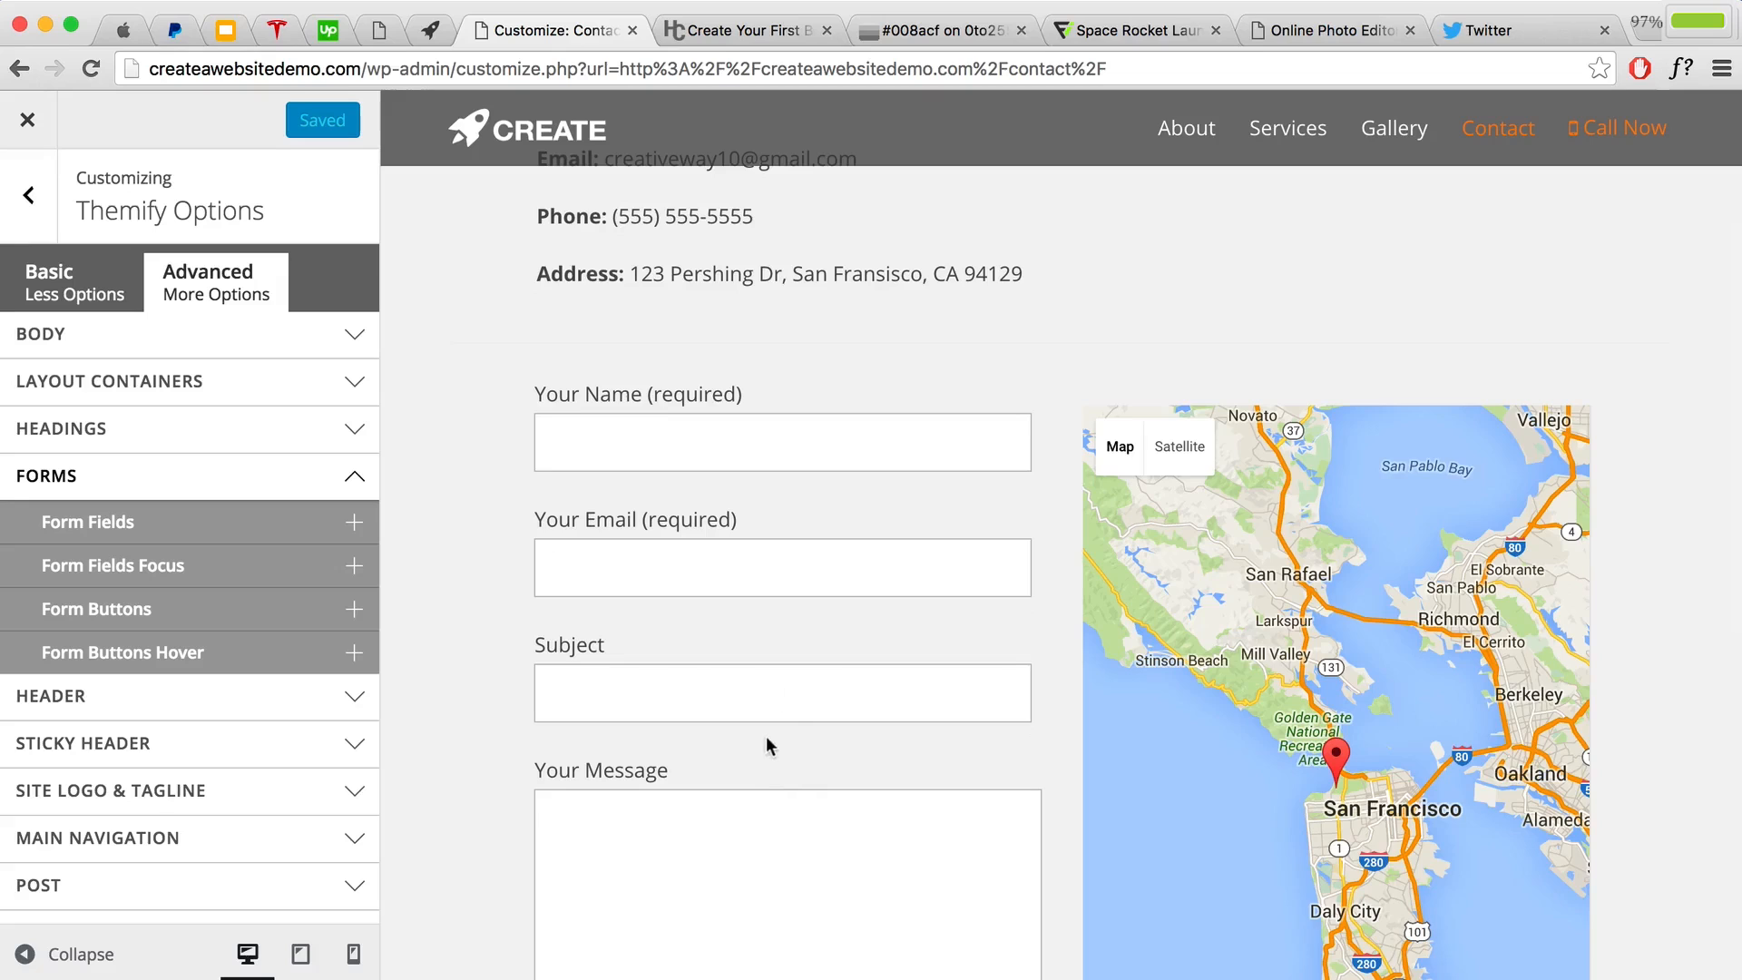
scroll(779, 706, down, 5)
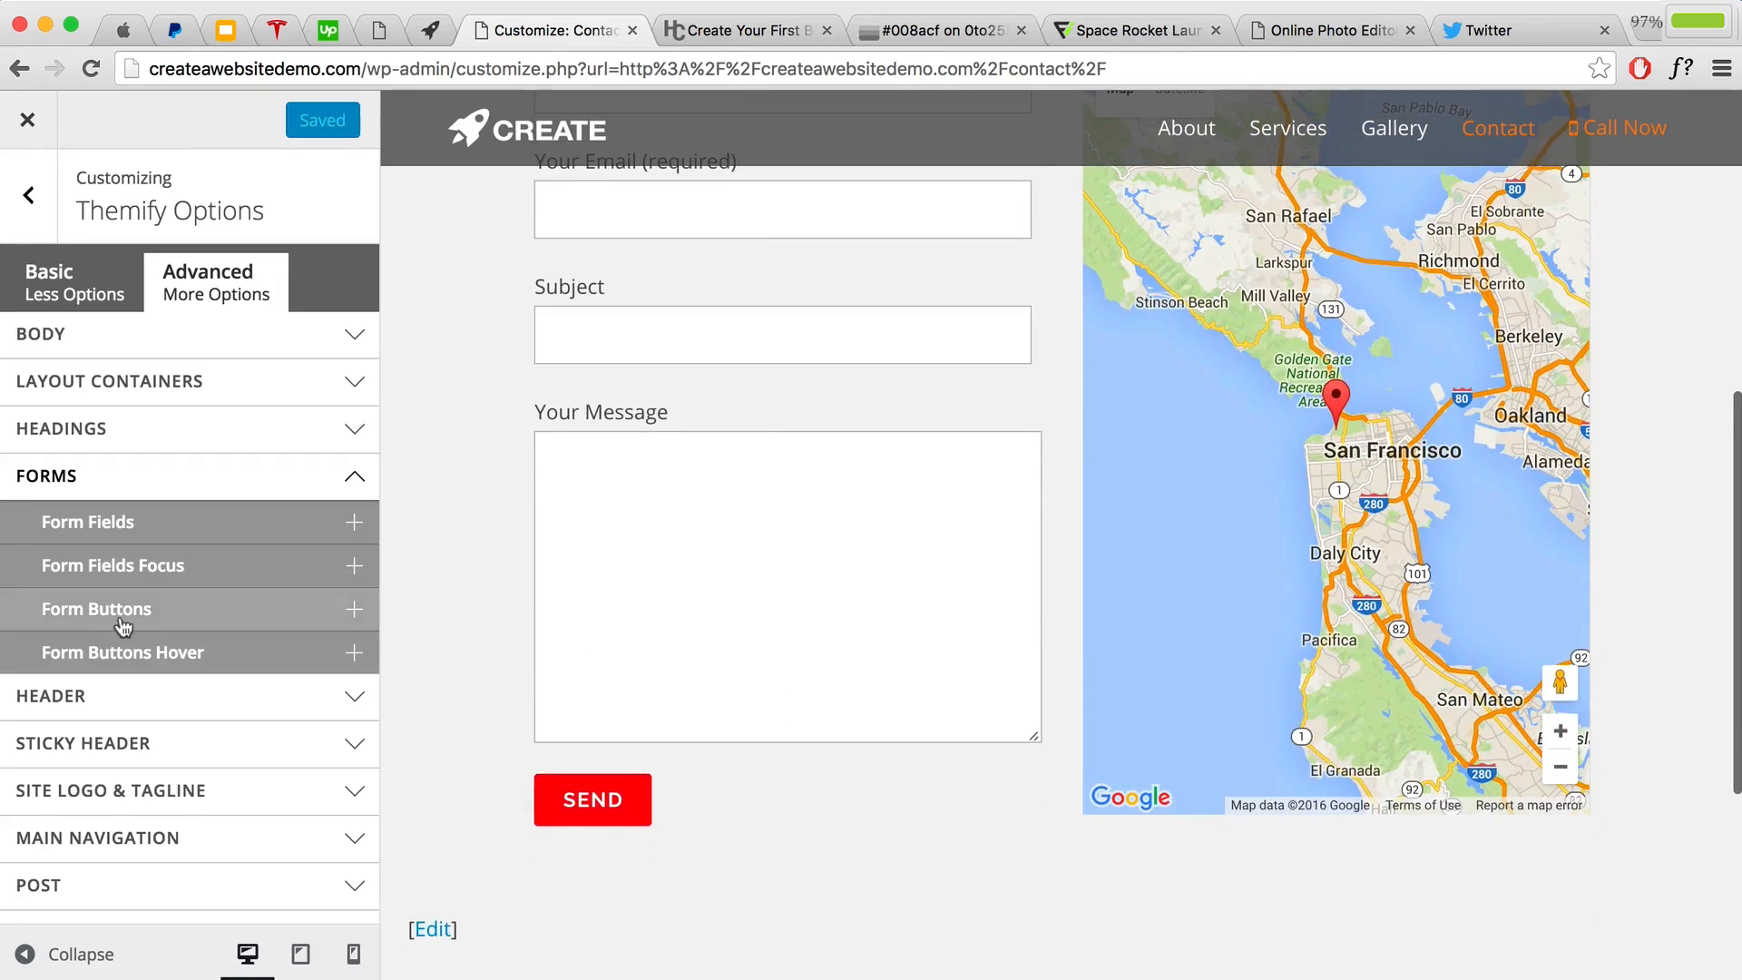
click(193, 613)
scroll(187, 616, down, 3)
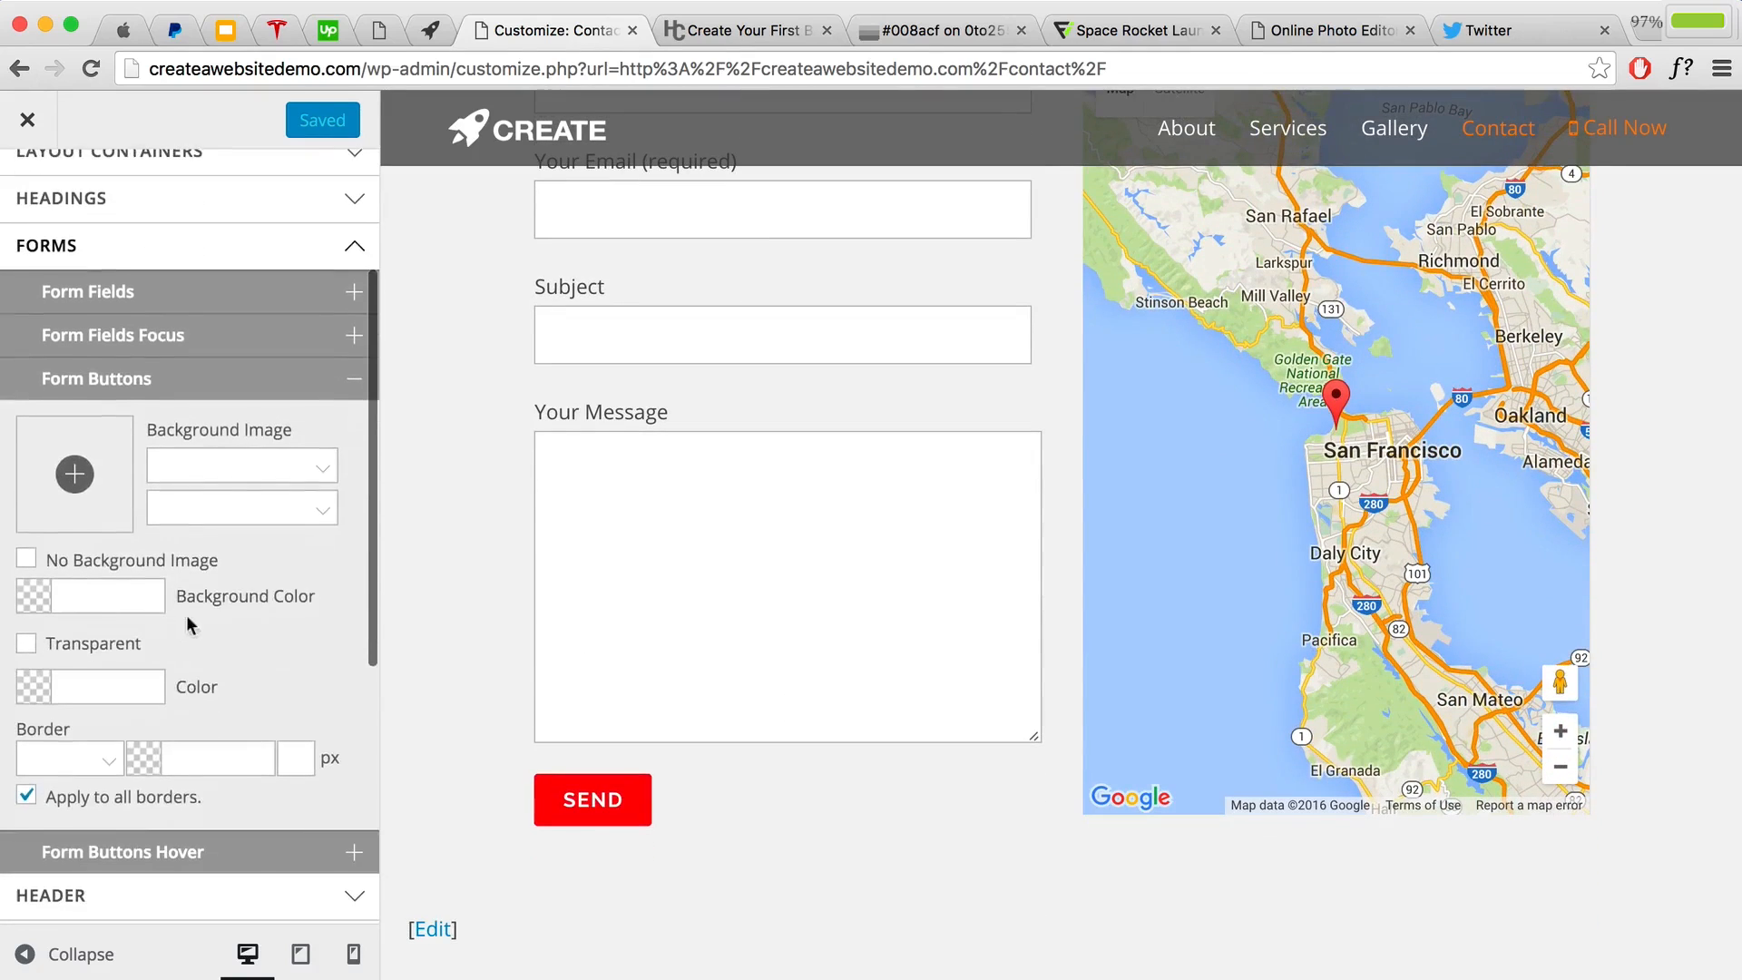
click(119, 590)
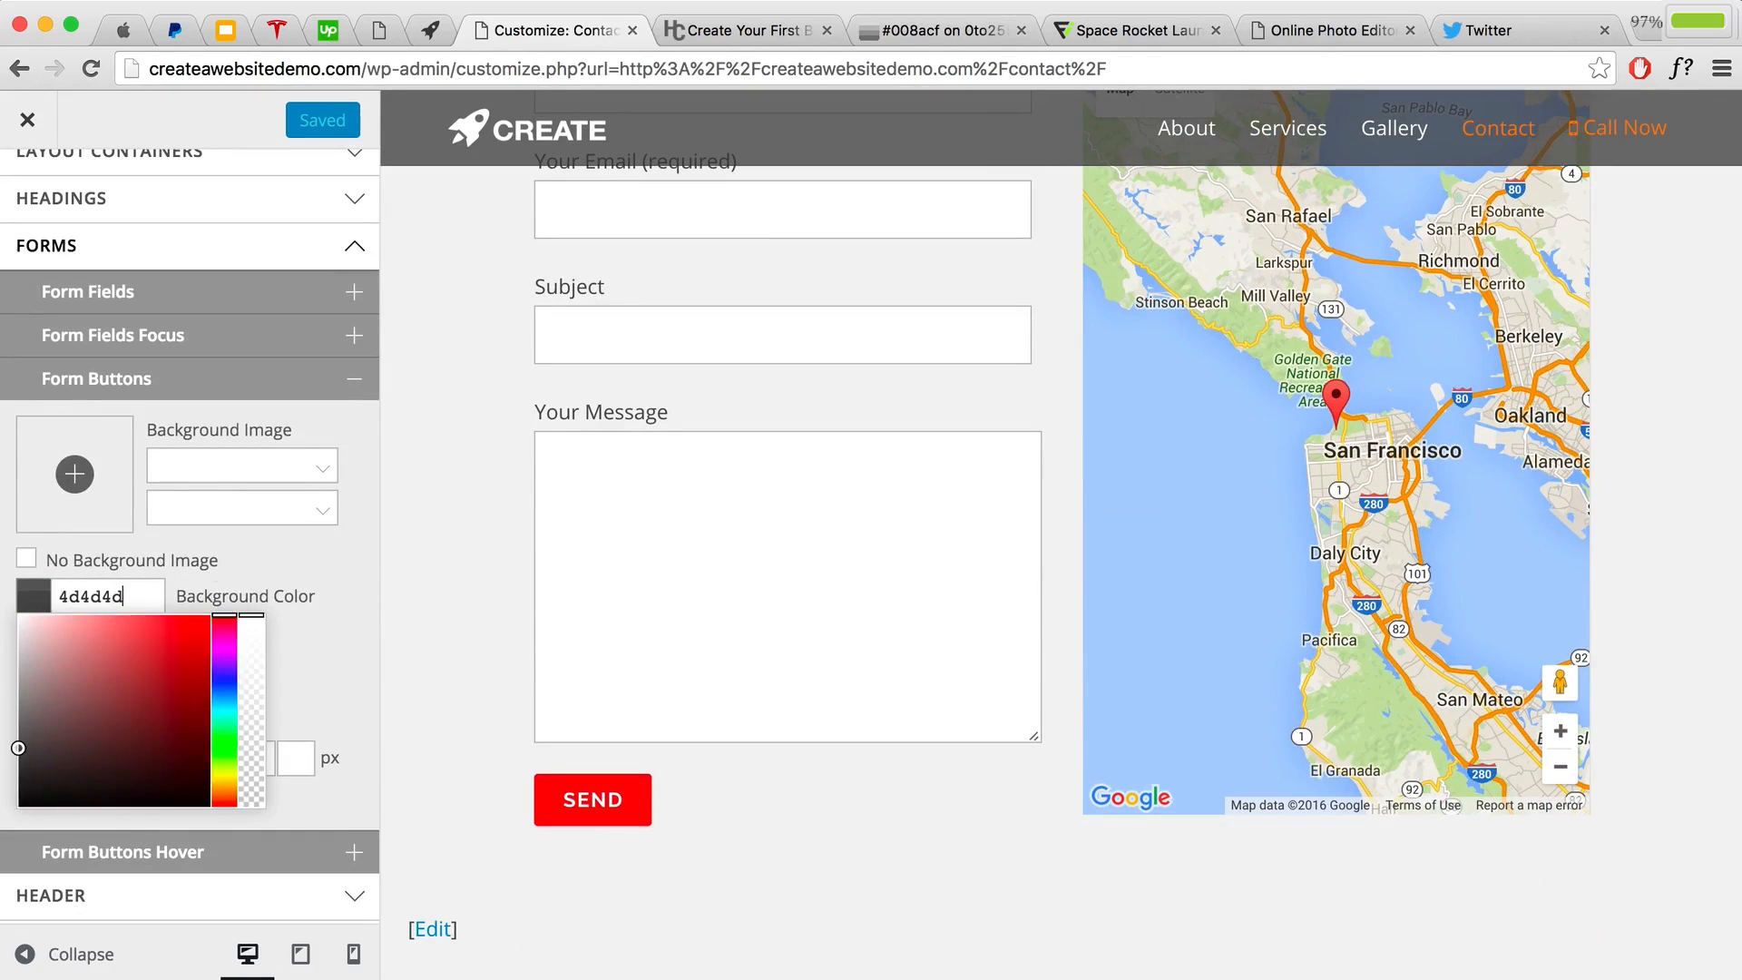
key(Return)
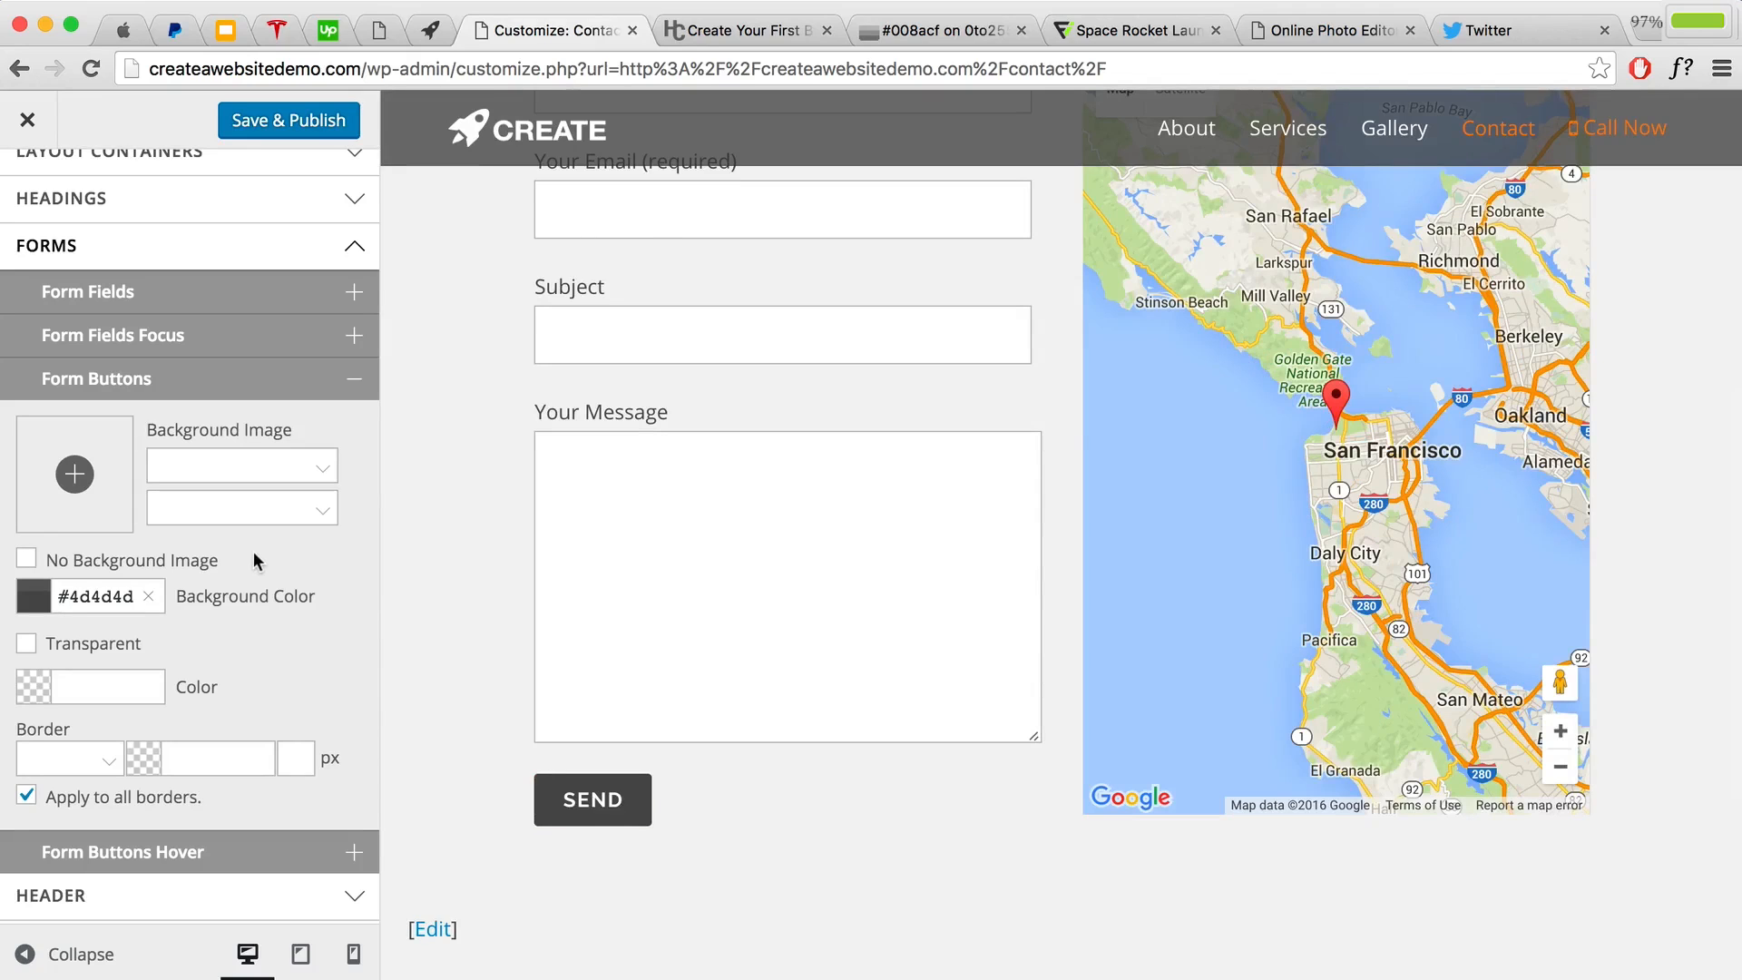
triple_click(120, 595)
right_click(76, 595)
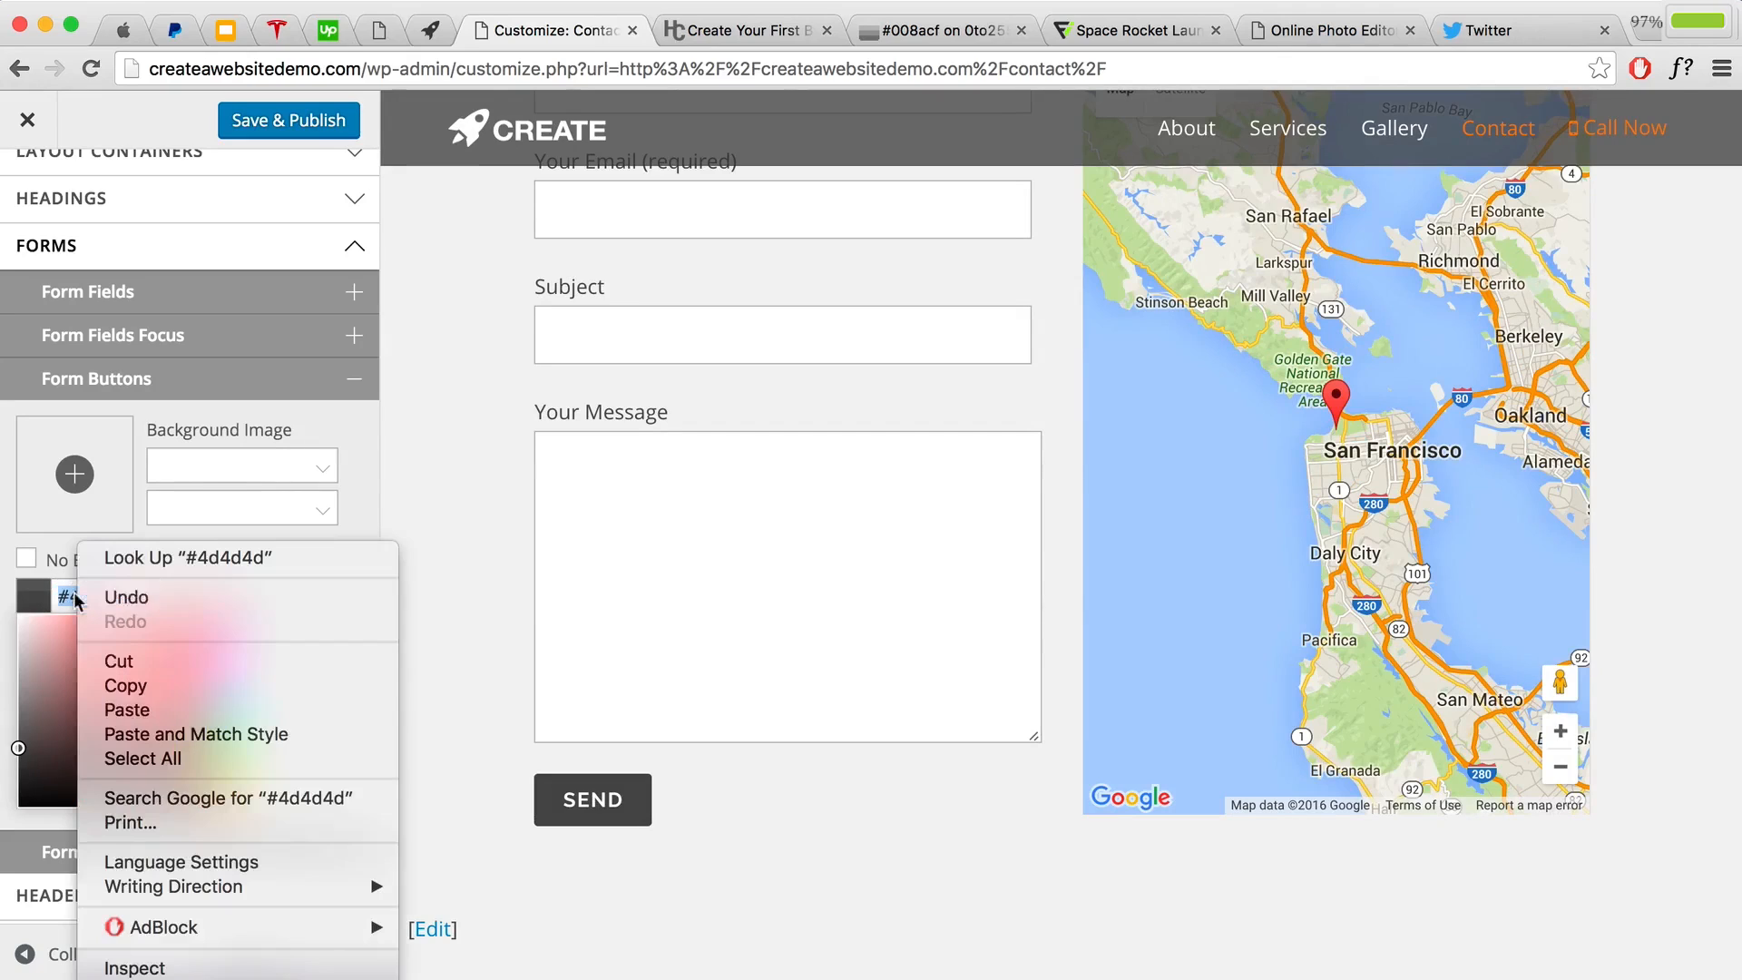
Step: Copy #4d4d4d, look up its shades in 0to255, and copy the darker #3c3c3c
click(156, 687)
click(934, 30)
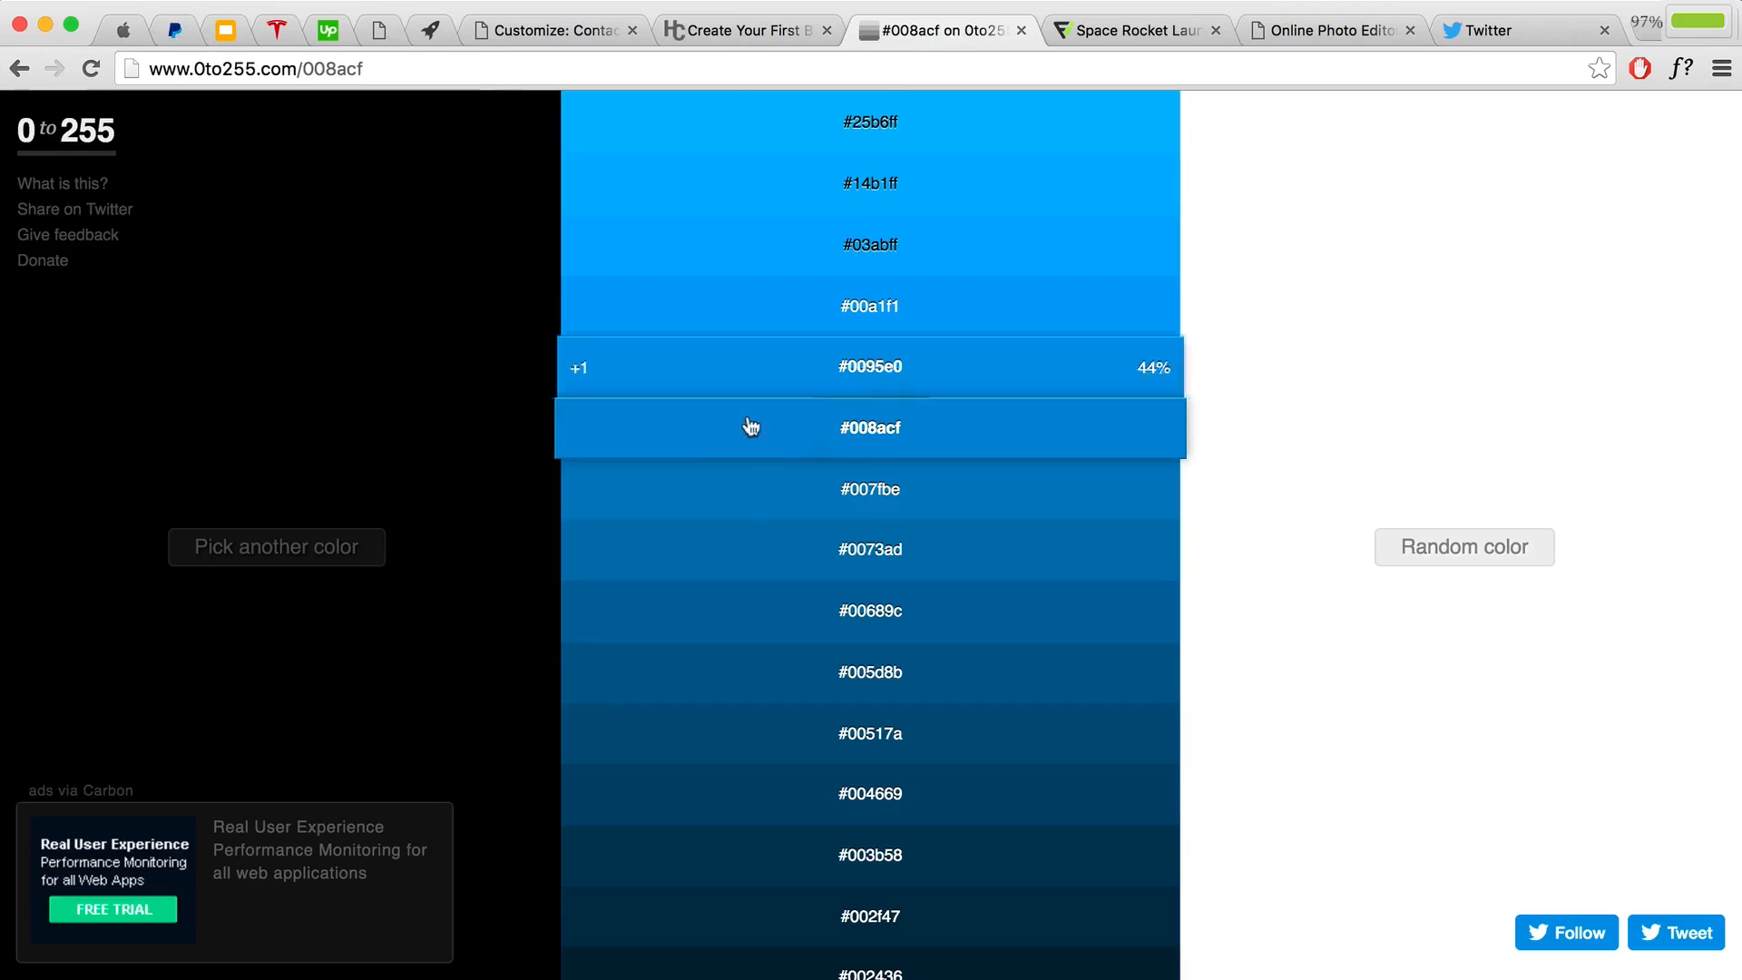
click(345, 549)
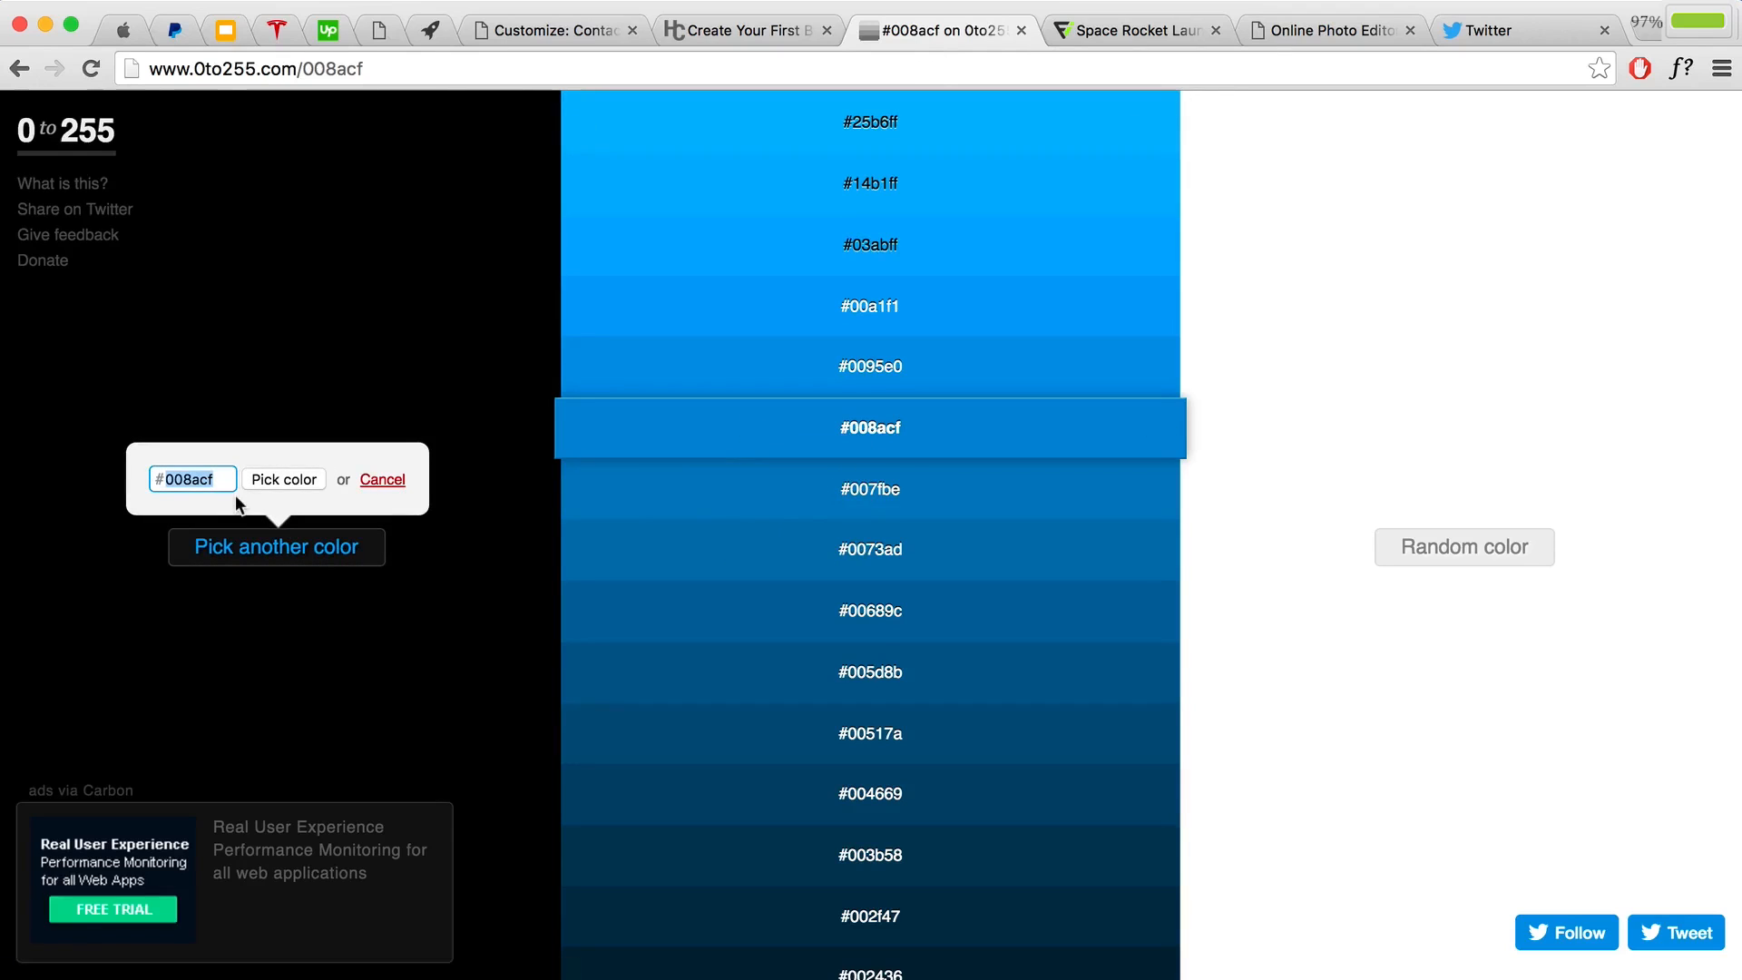
key(super+v)
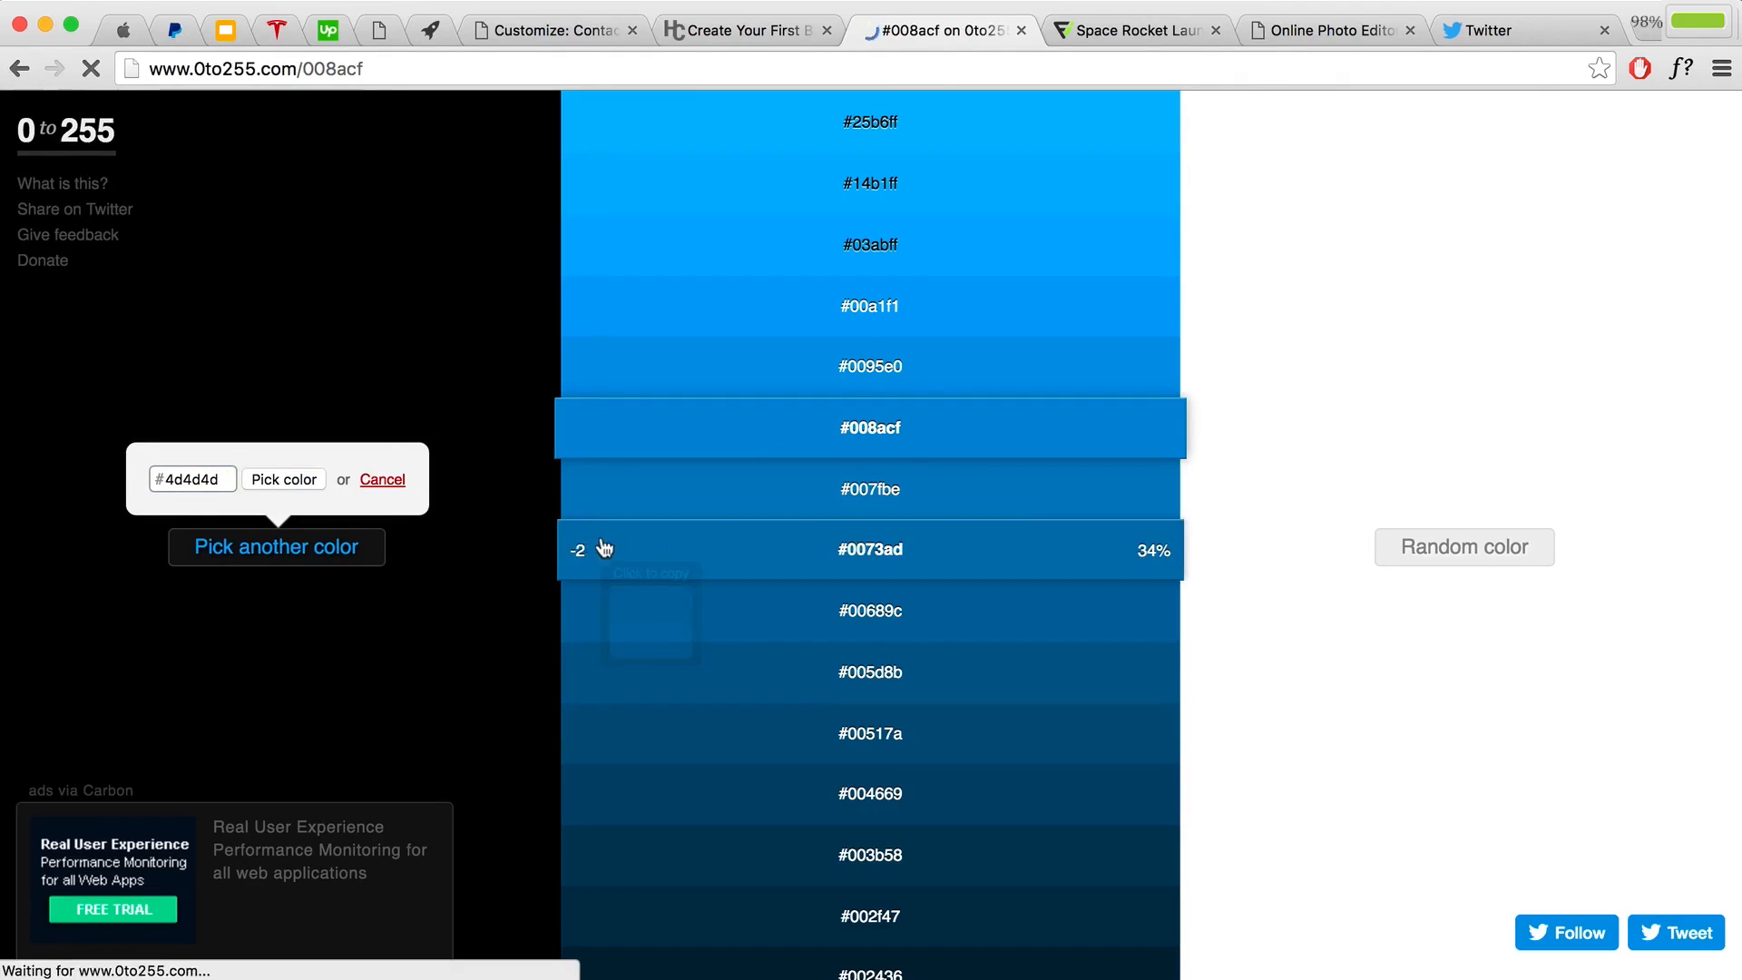
scroll(1145, 592, down, 2)
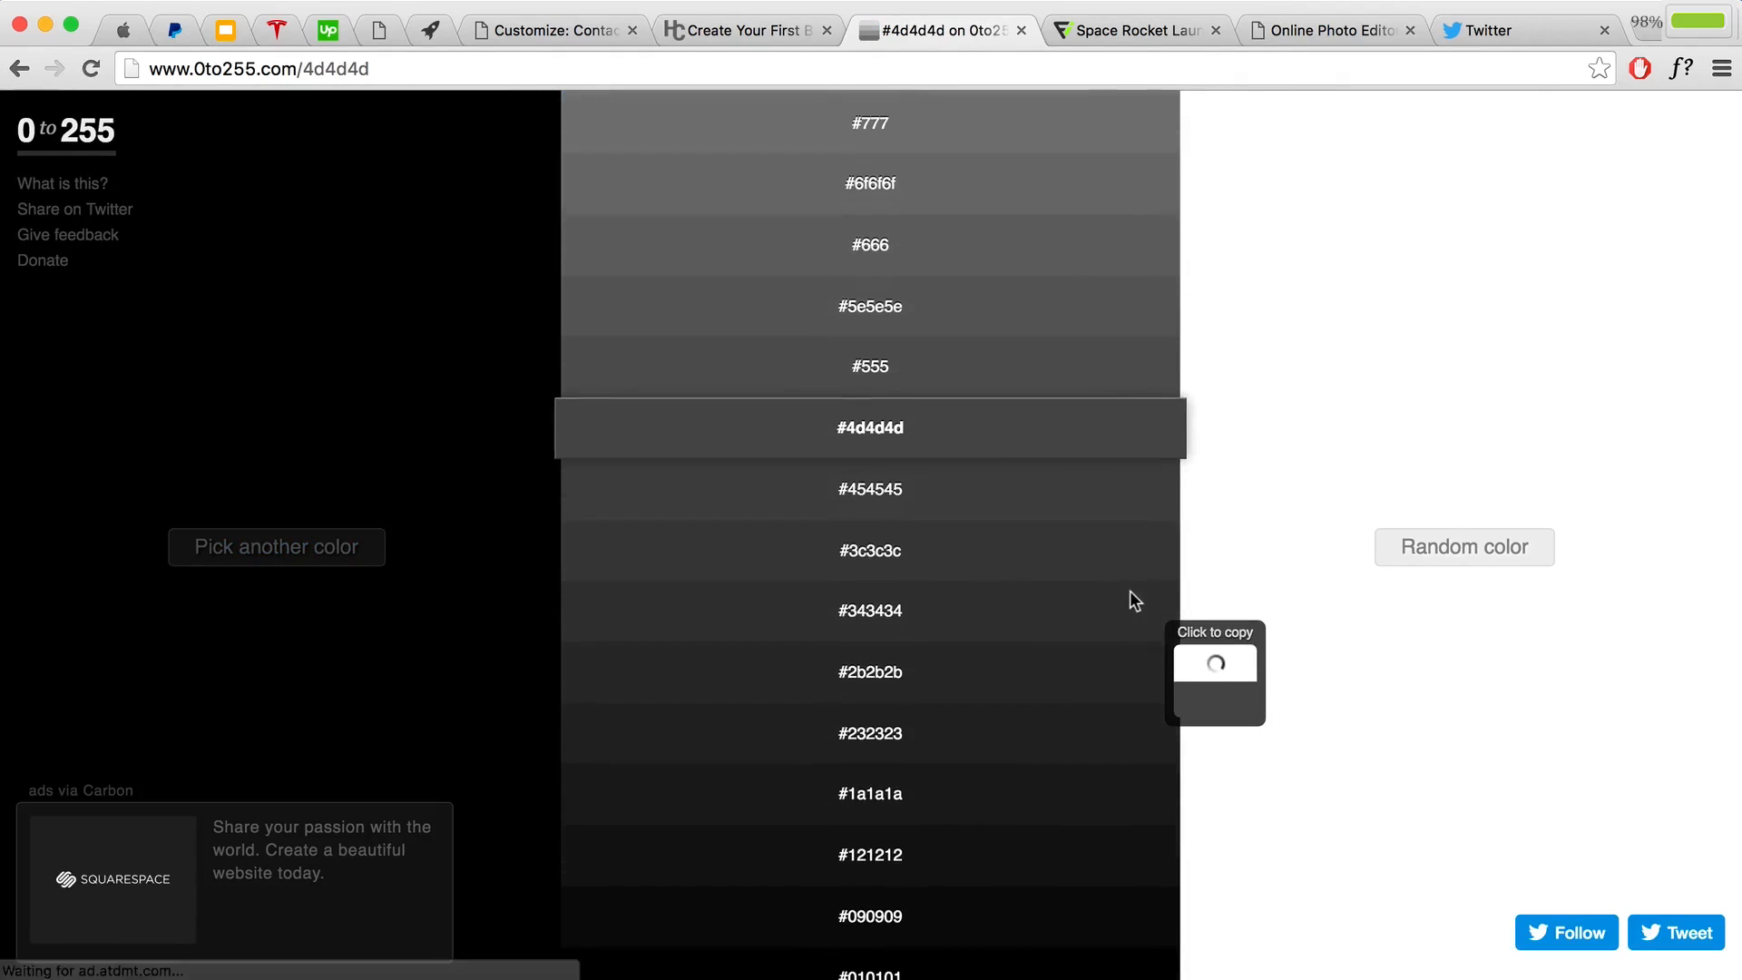
click(983, 536)
click(501, 30)
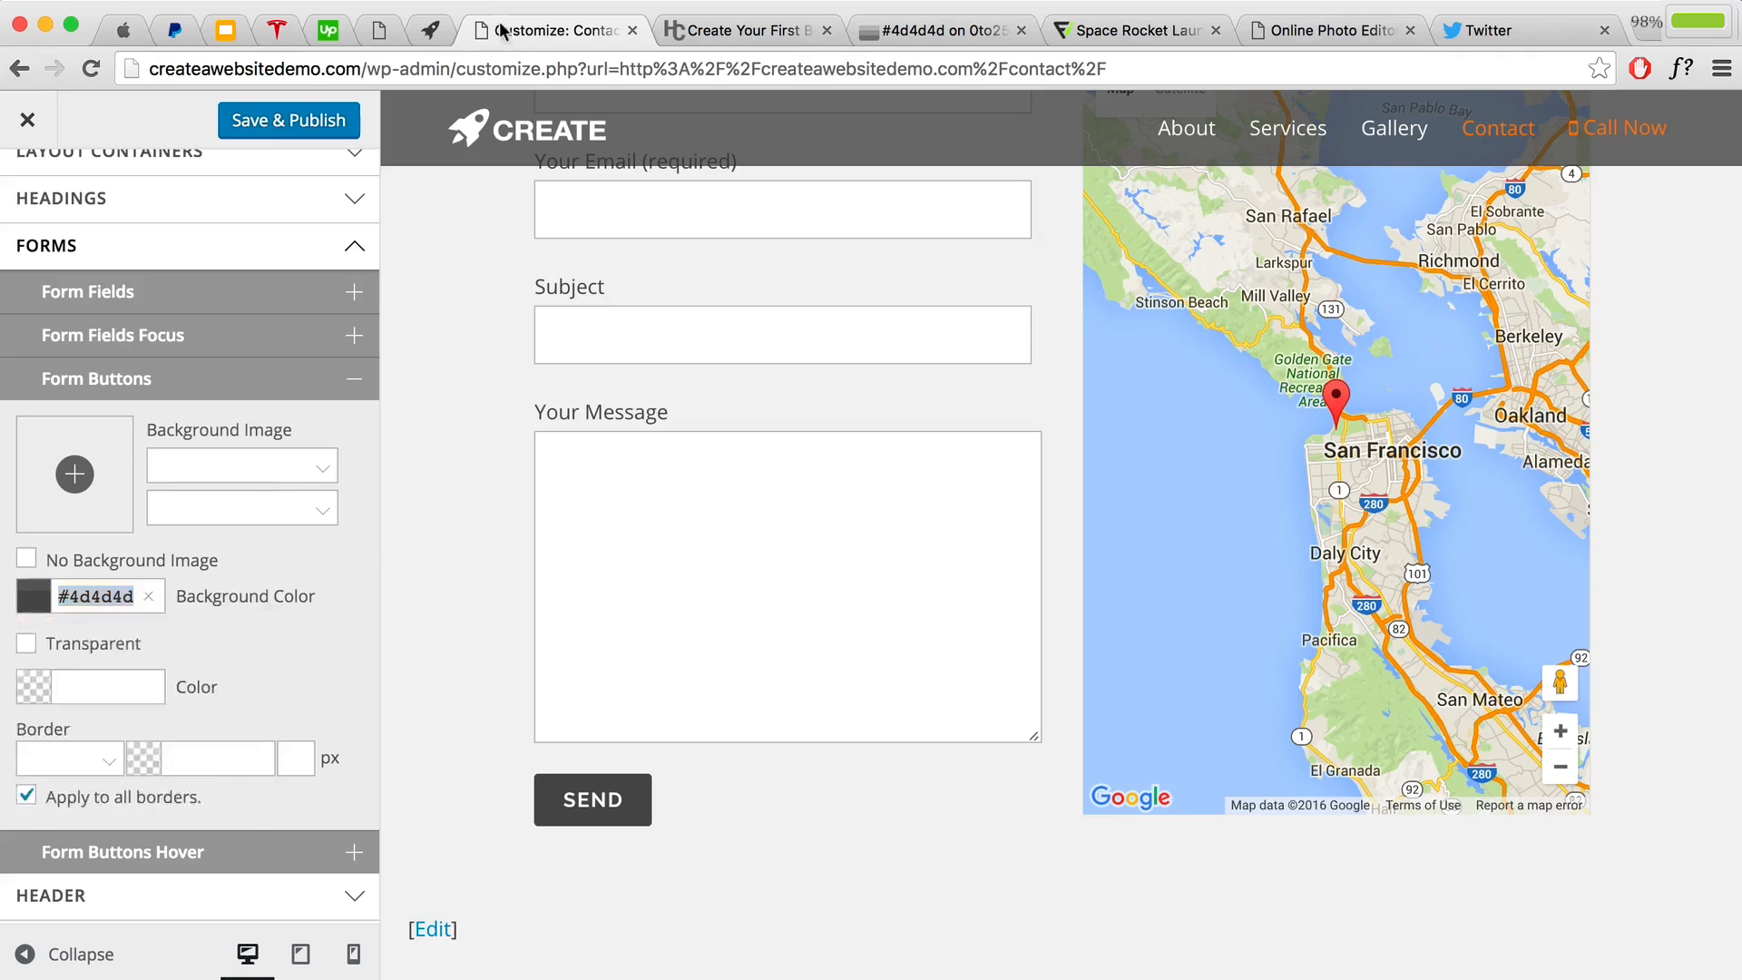
Step: Set the Form Buttons Hover background colour to #3c3c3c
click(303, 563)
scroll(194, 635, down, 5)
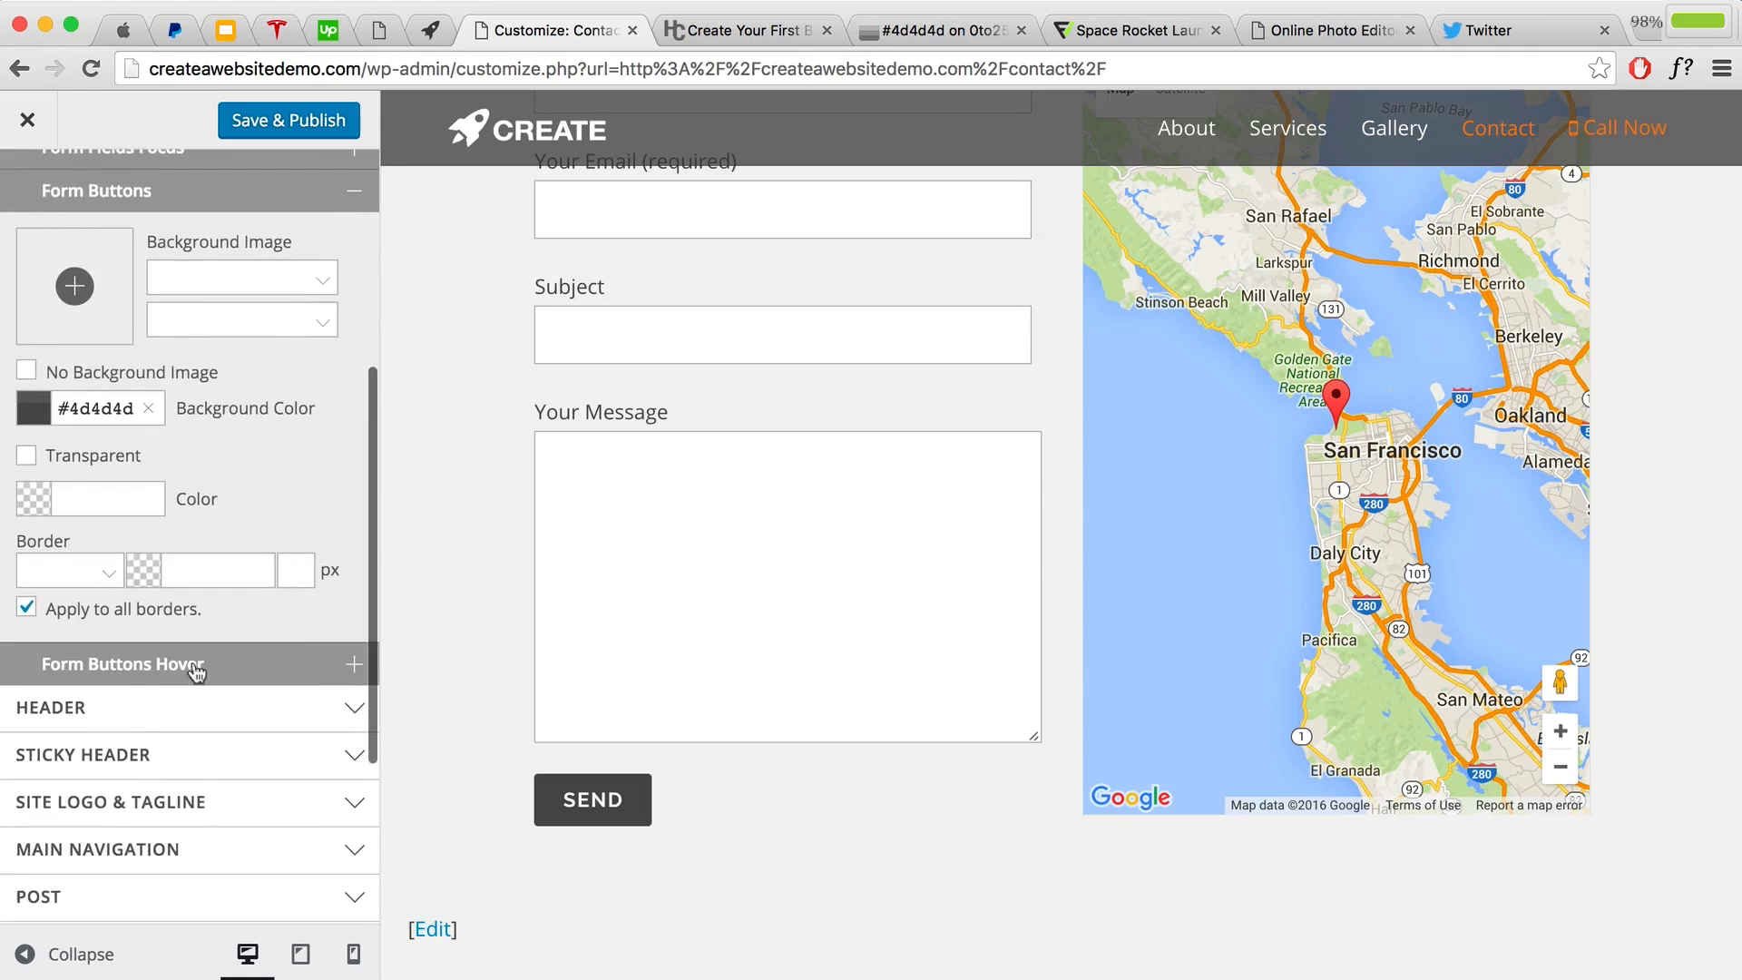
click(149, 624)
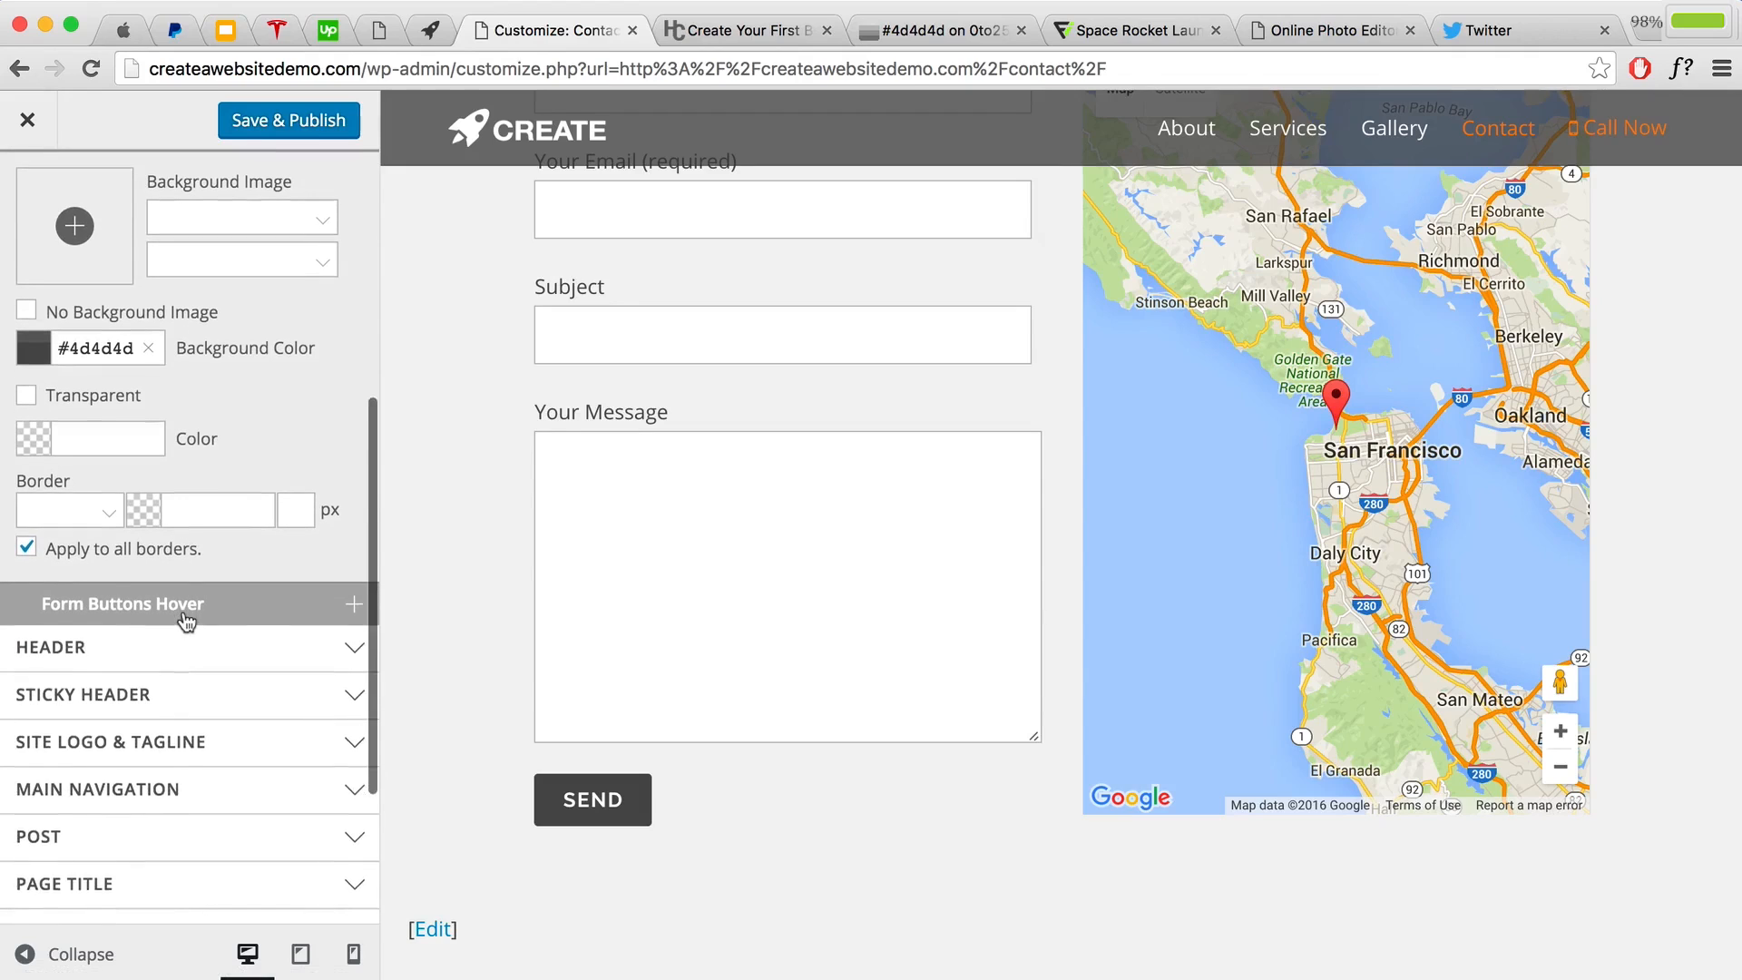
scroll(136, 725, down, 3)
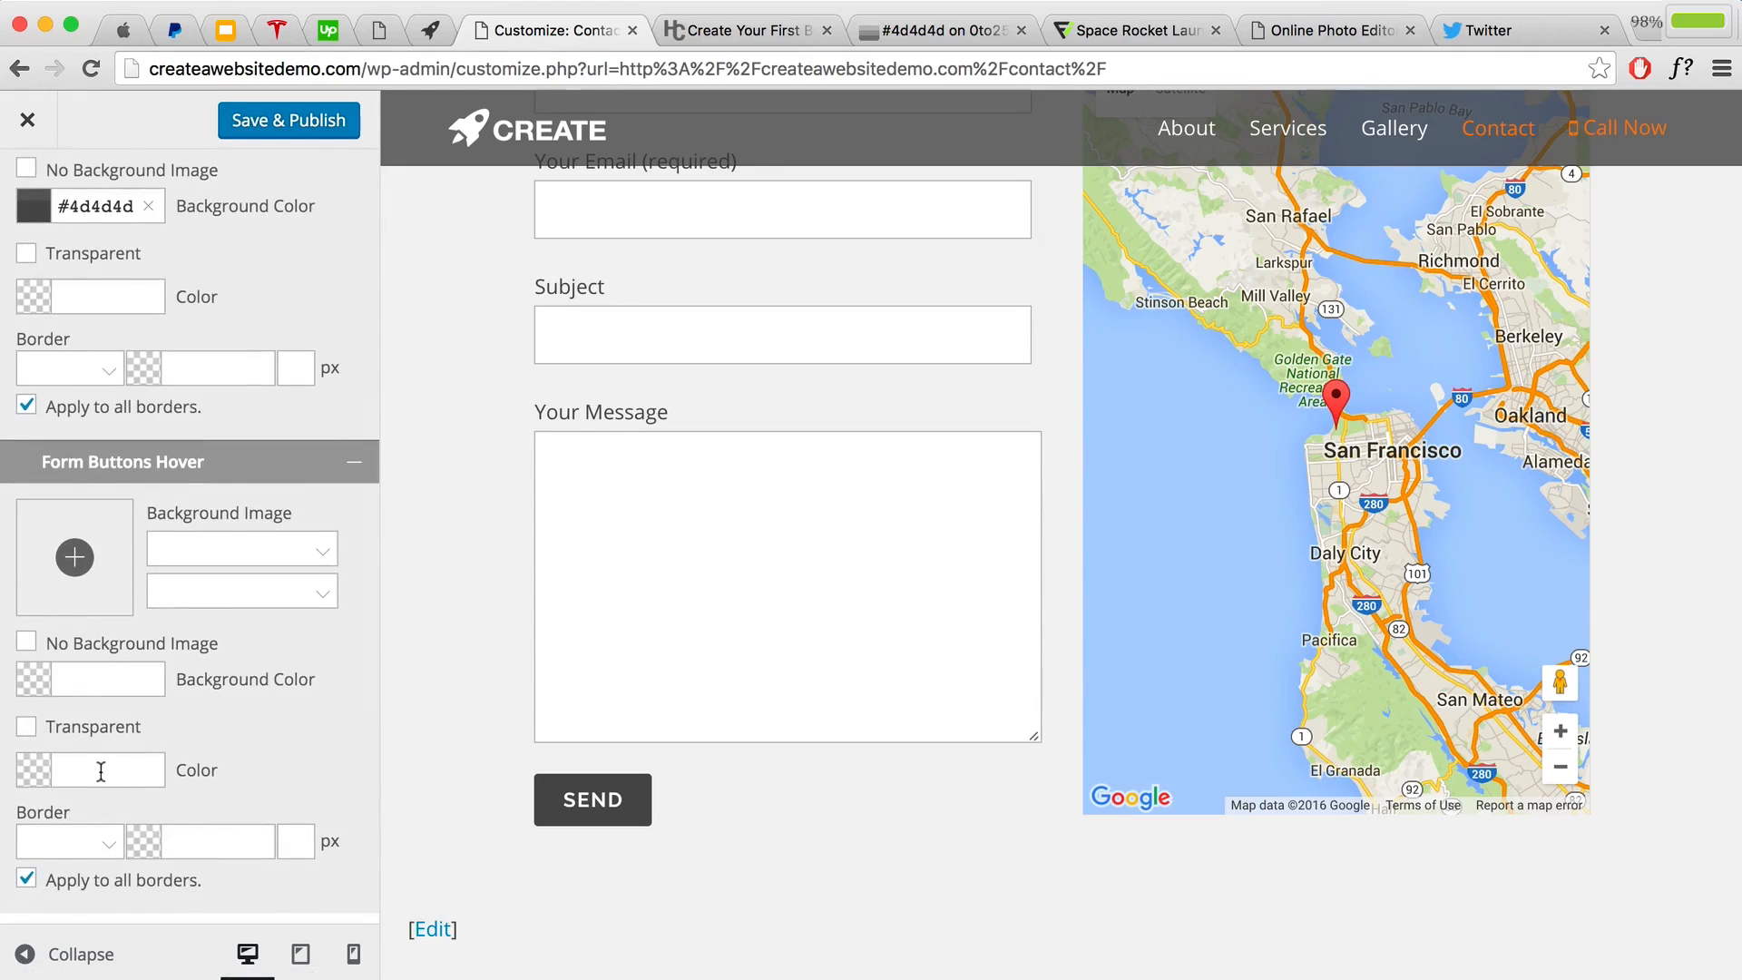
scroll(90, 726, down, 2)
click(102, 595)
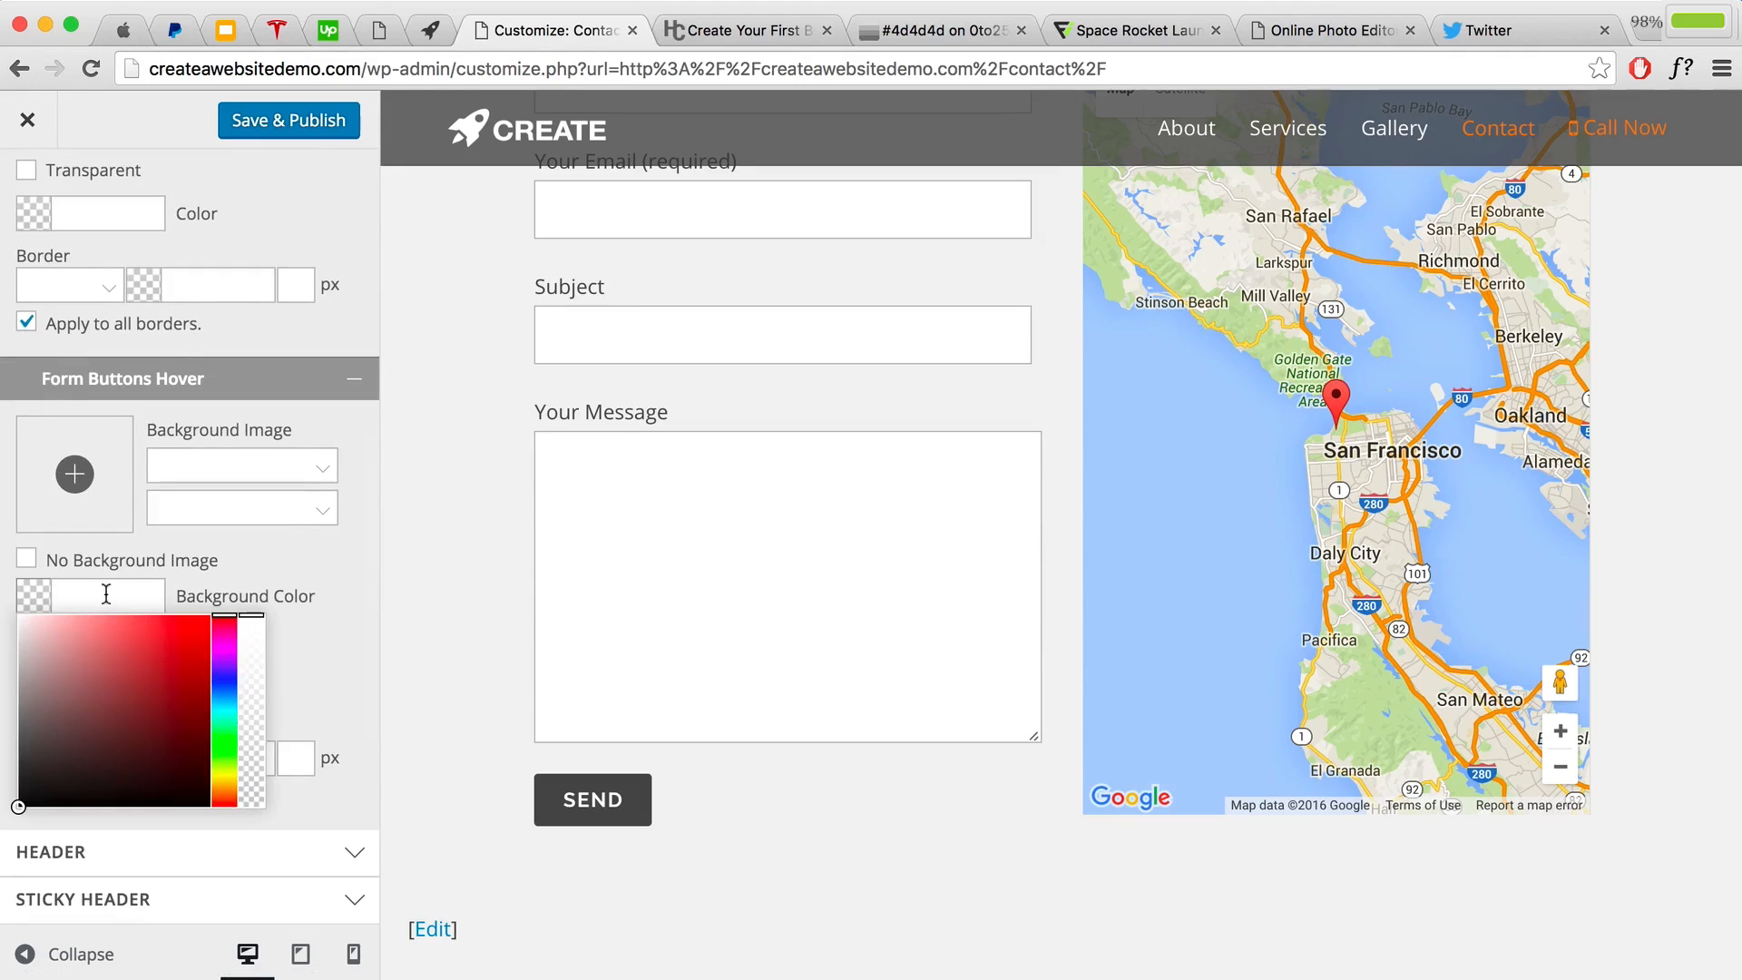
key(super+v)
click(278, 562)
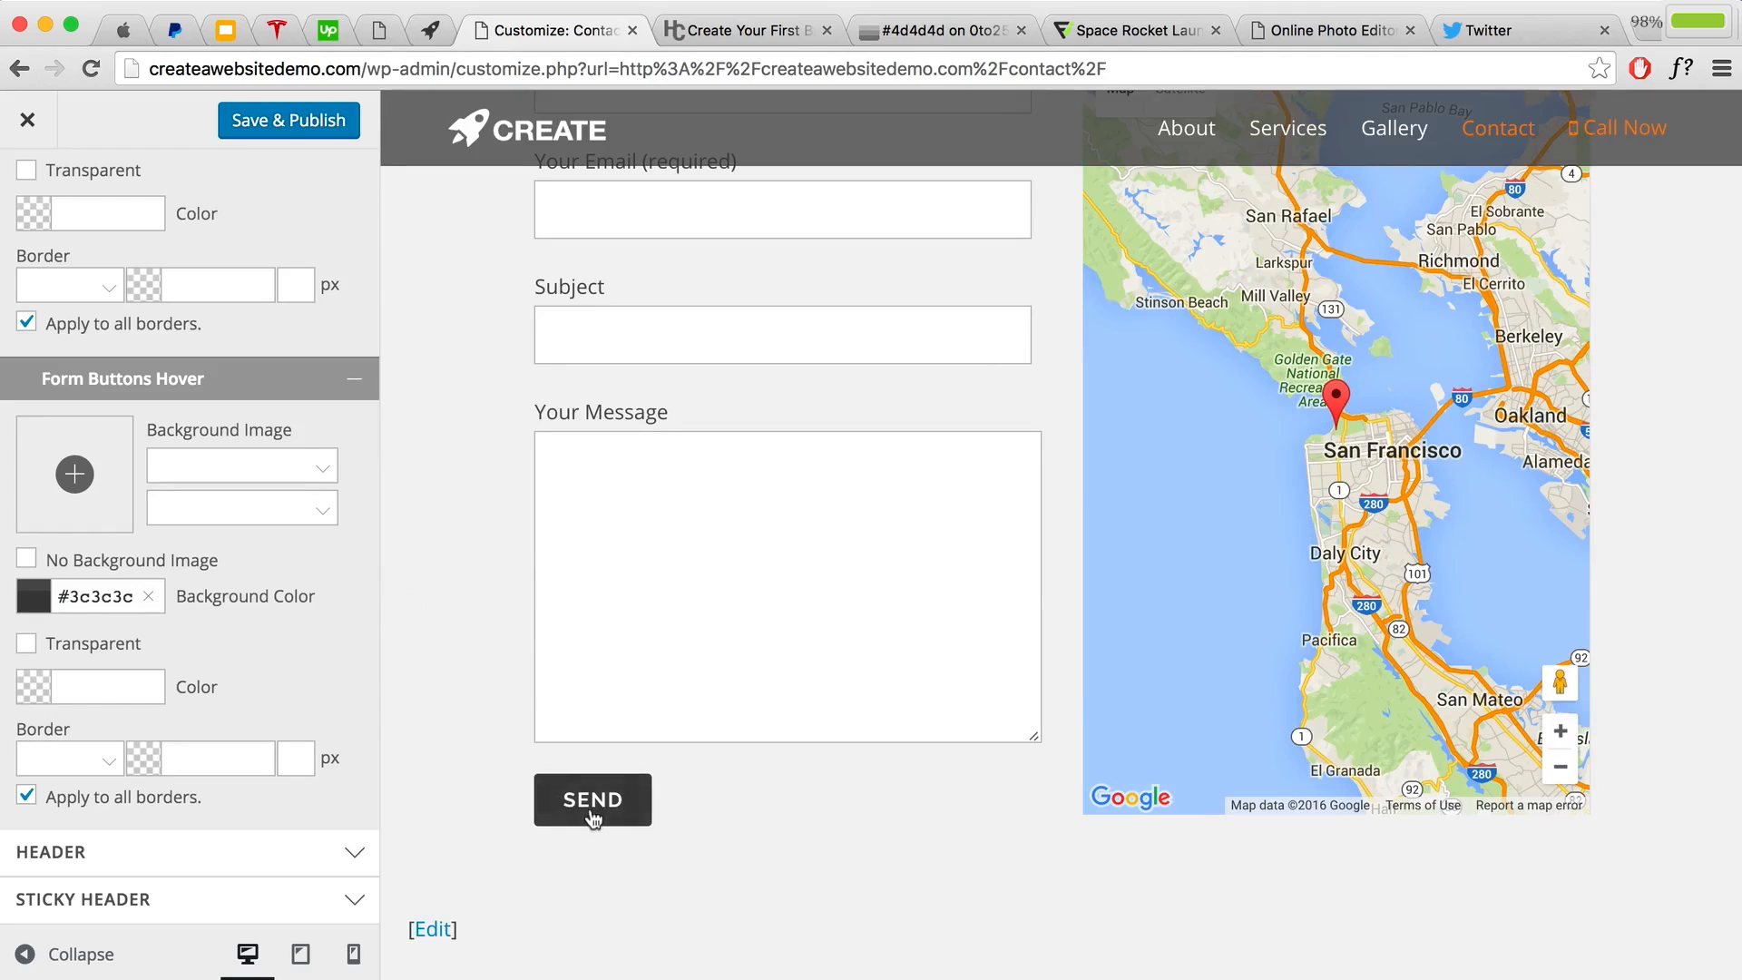
Step: Save & Publish the customizer changes and close the customizer
scroll(644, 758, up, 10)
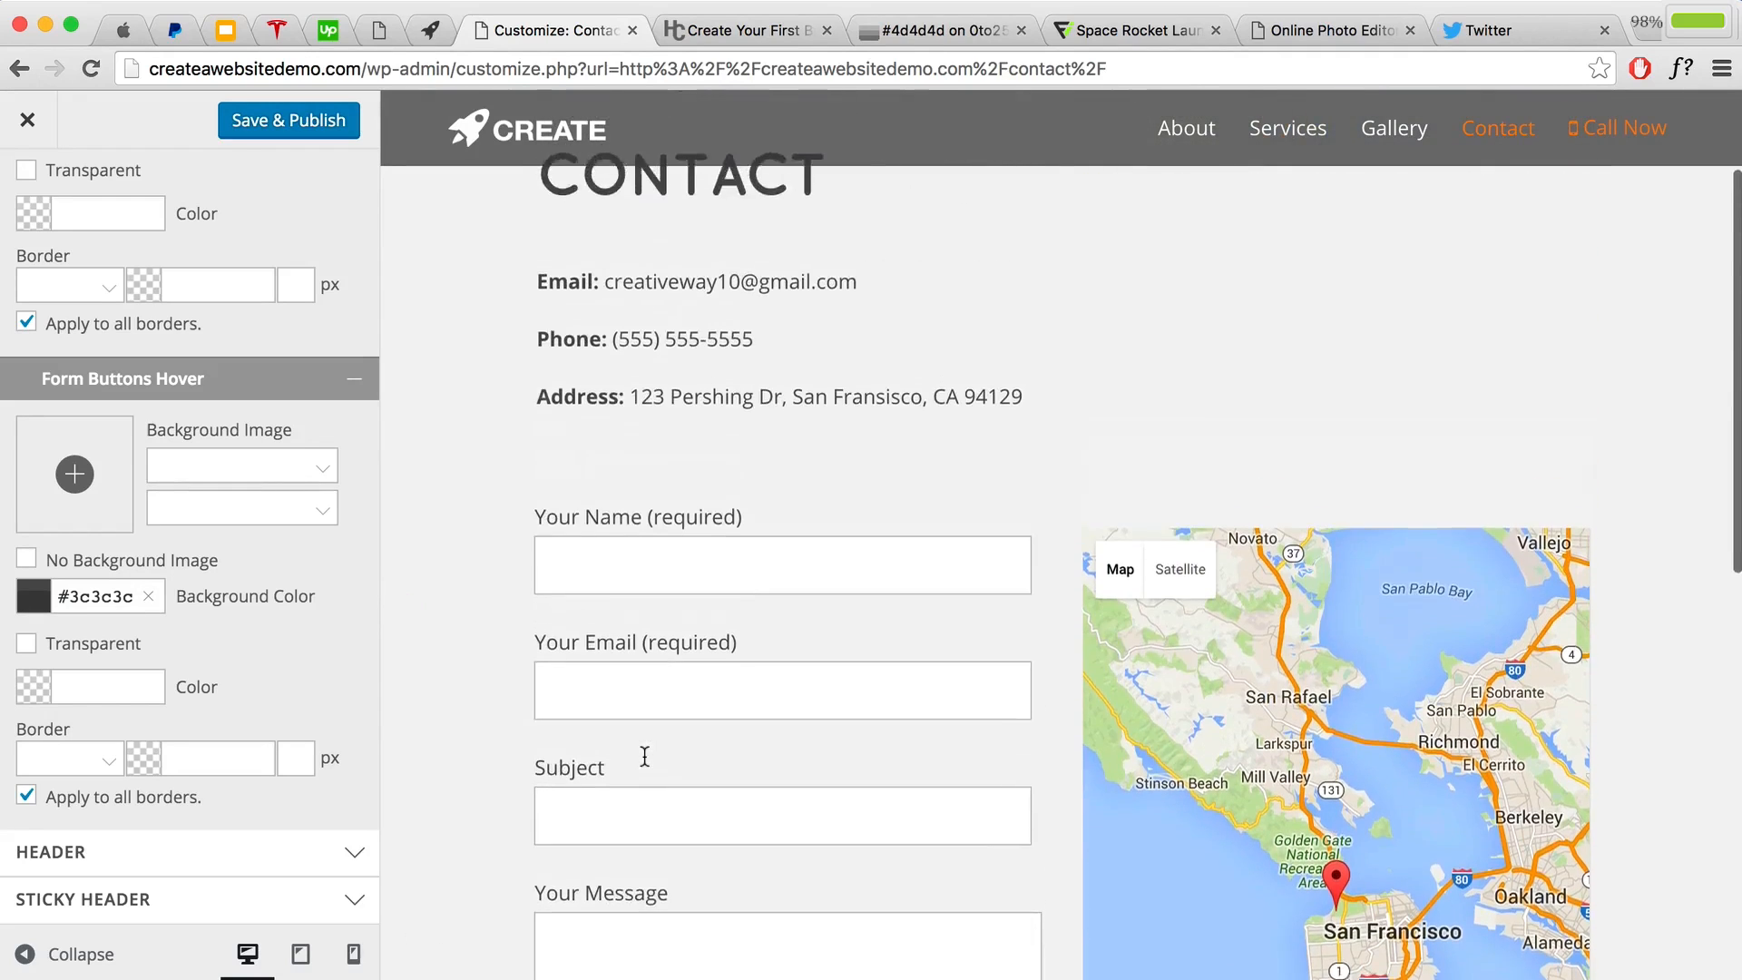
click(291, 127)
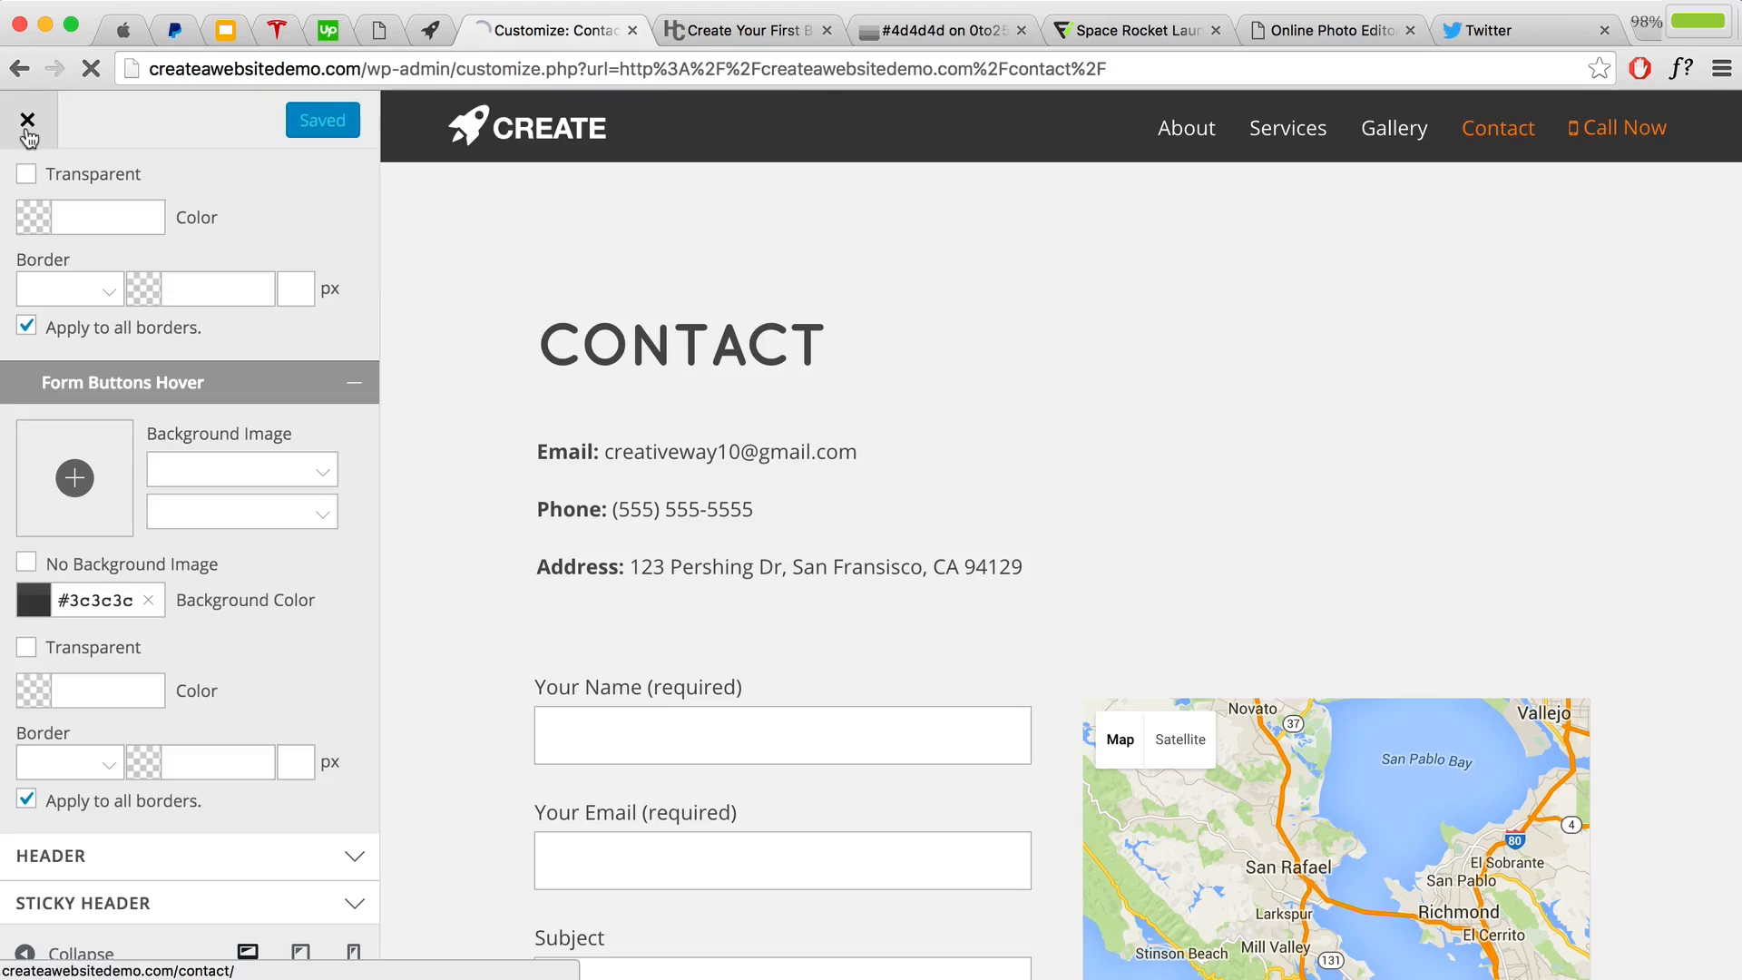
click(26, 130)
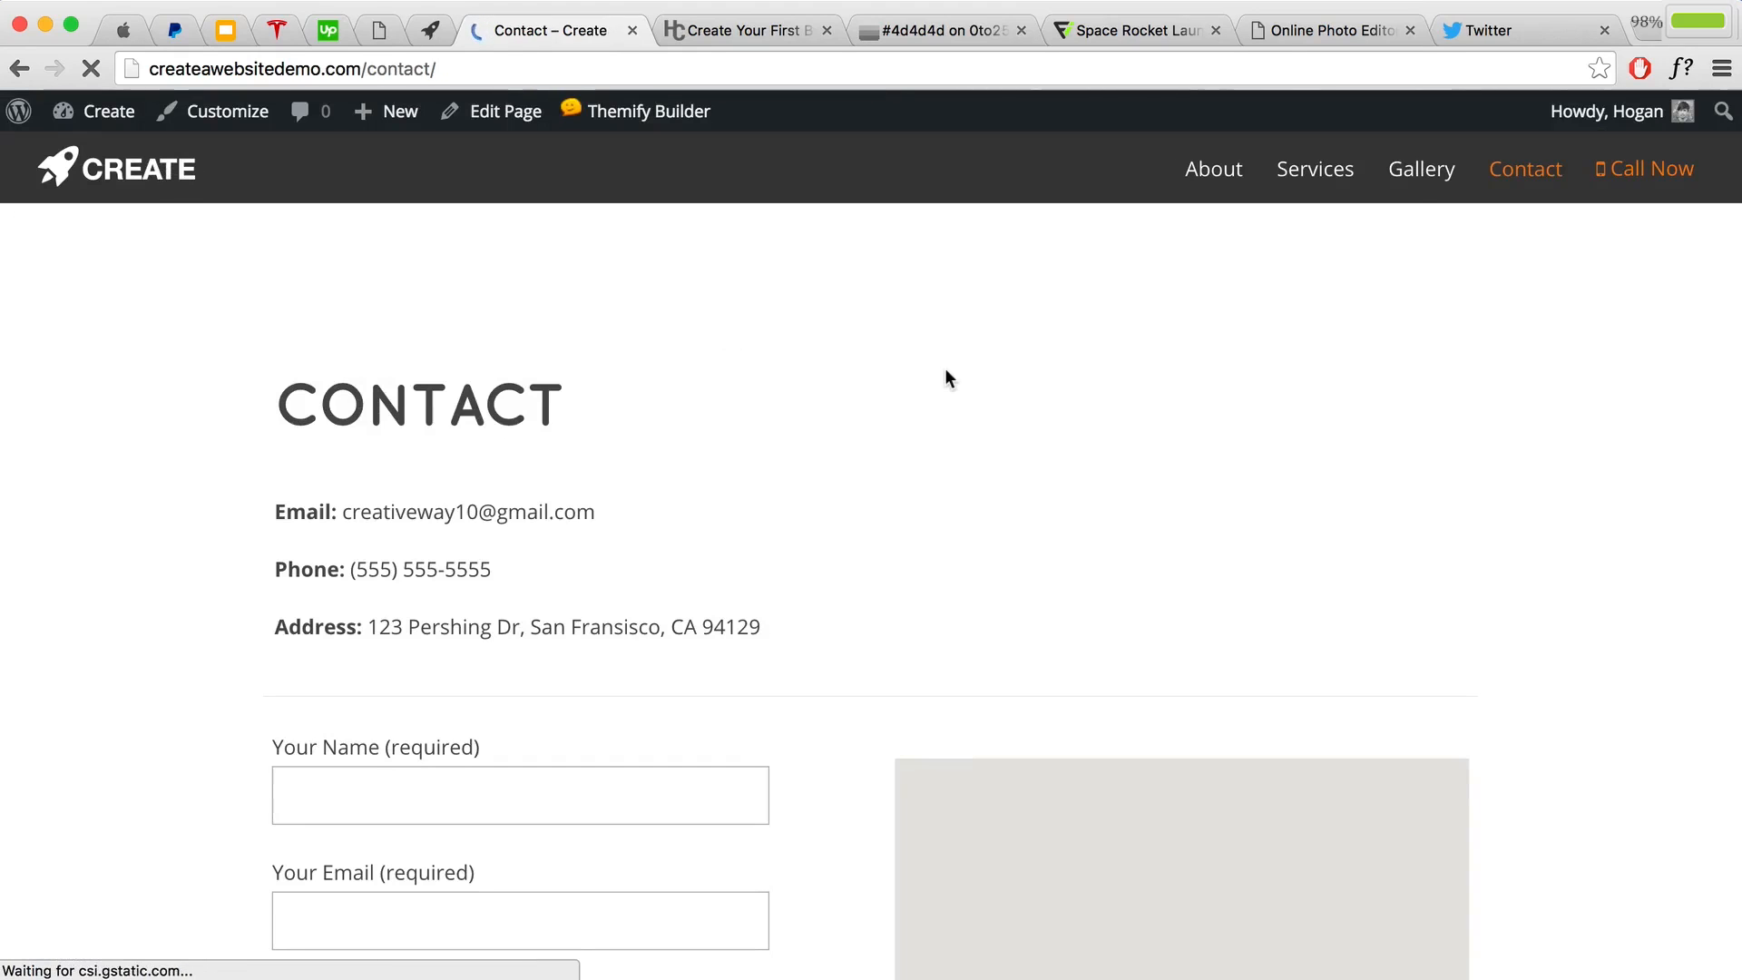
Step: Update the Contact page and view it on the live site
scroll(929, 367, down, 10)
scroll(930, 368, up, 10)
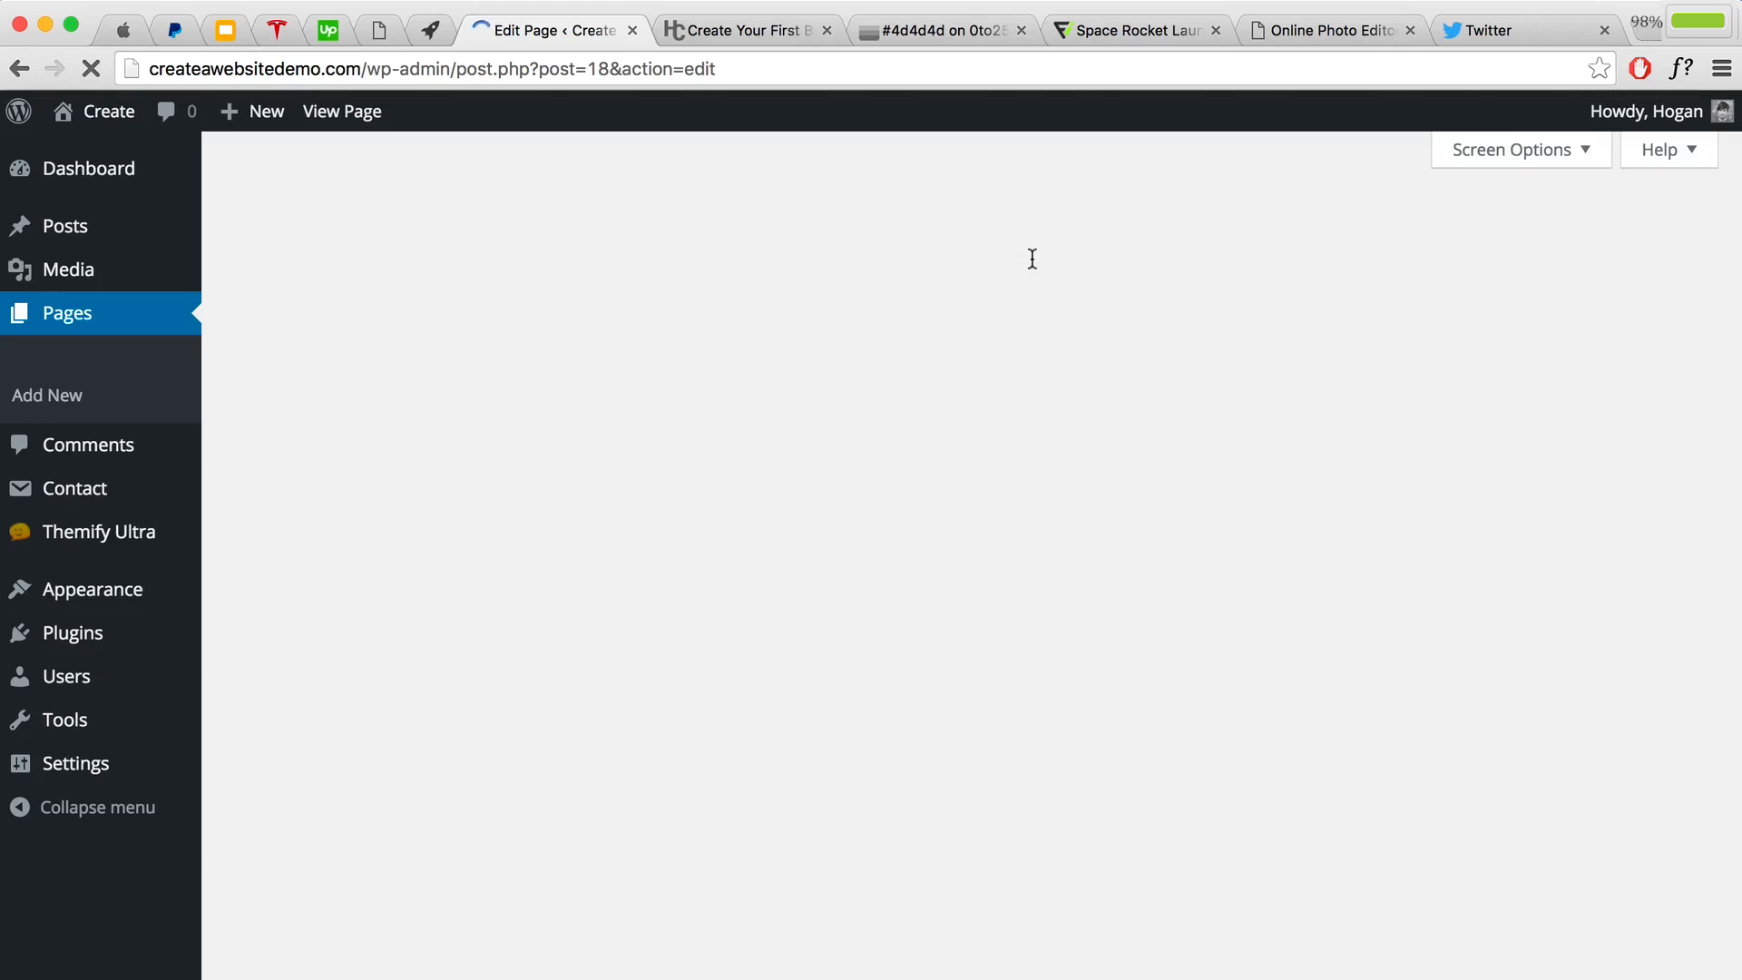
scroll(967, 377, down, 6)
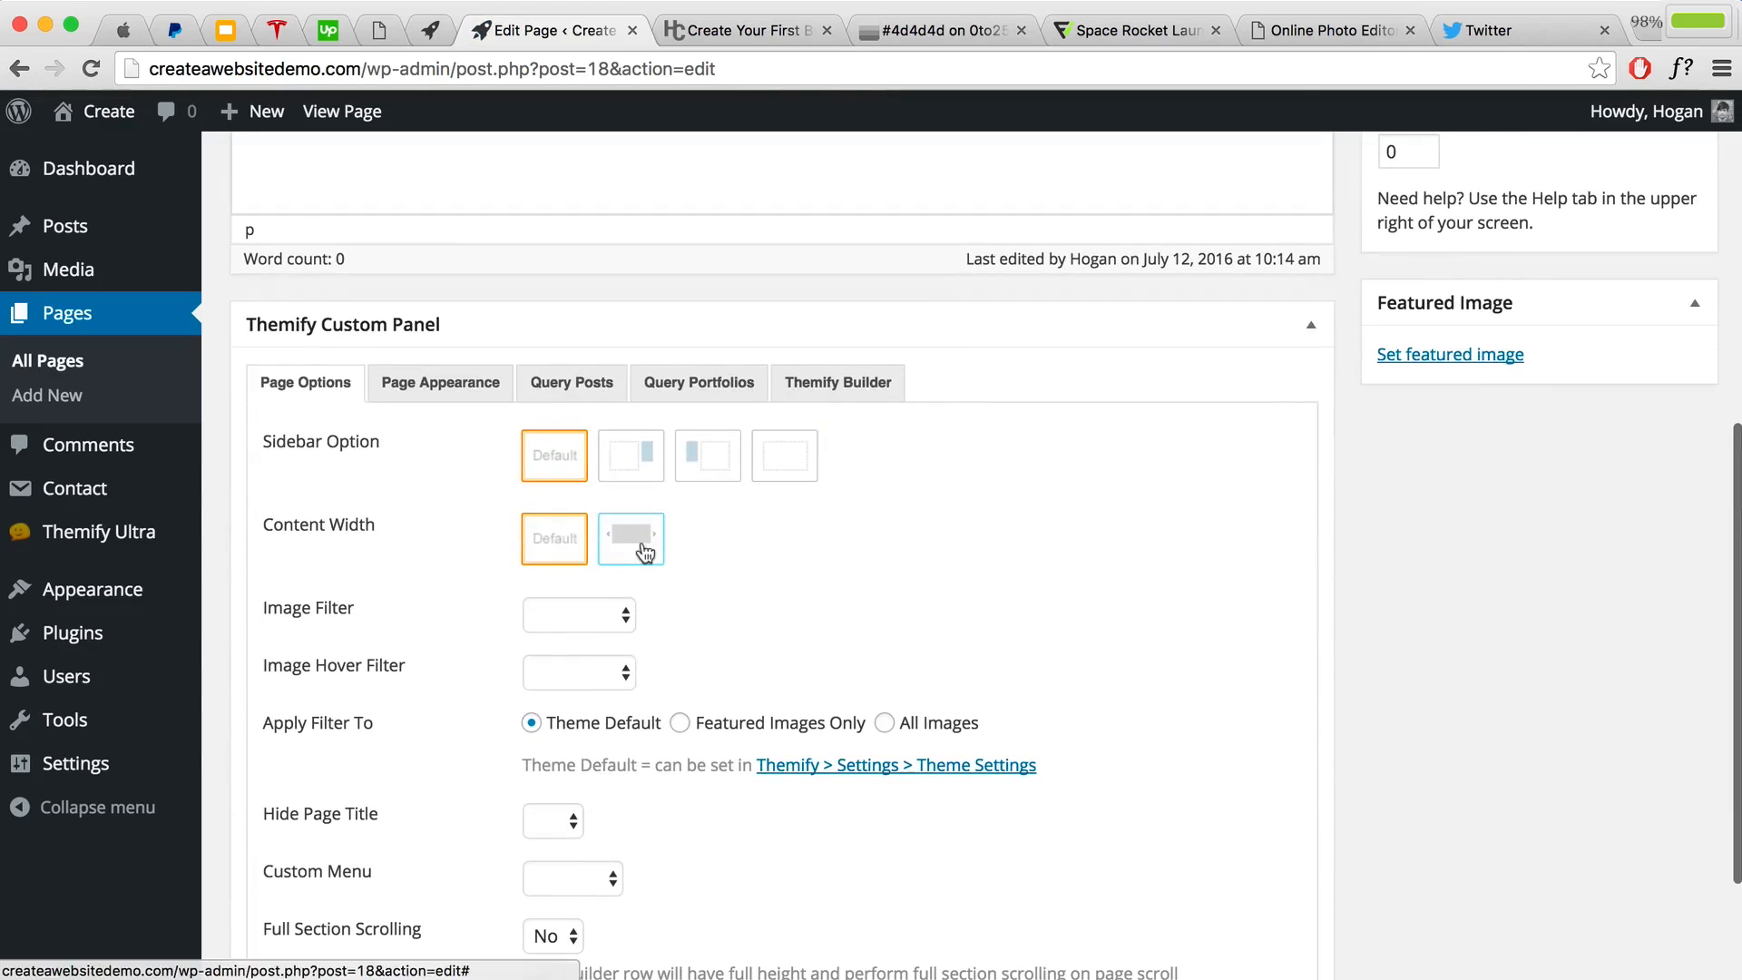
scroll(1125, 416, up, 6)
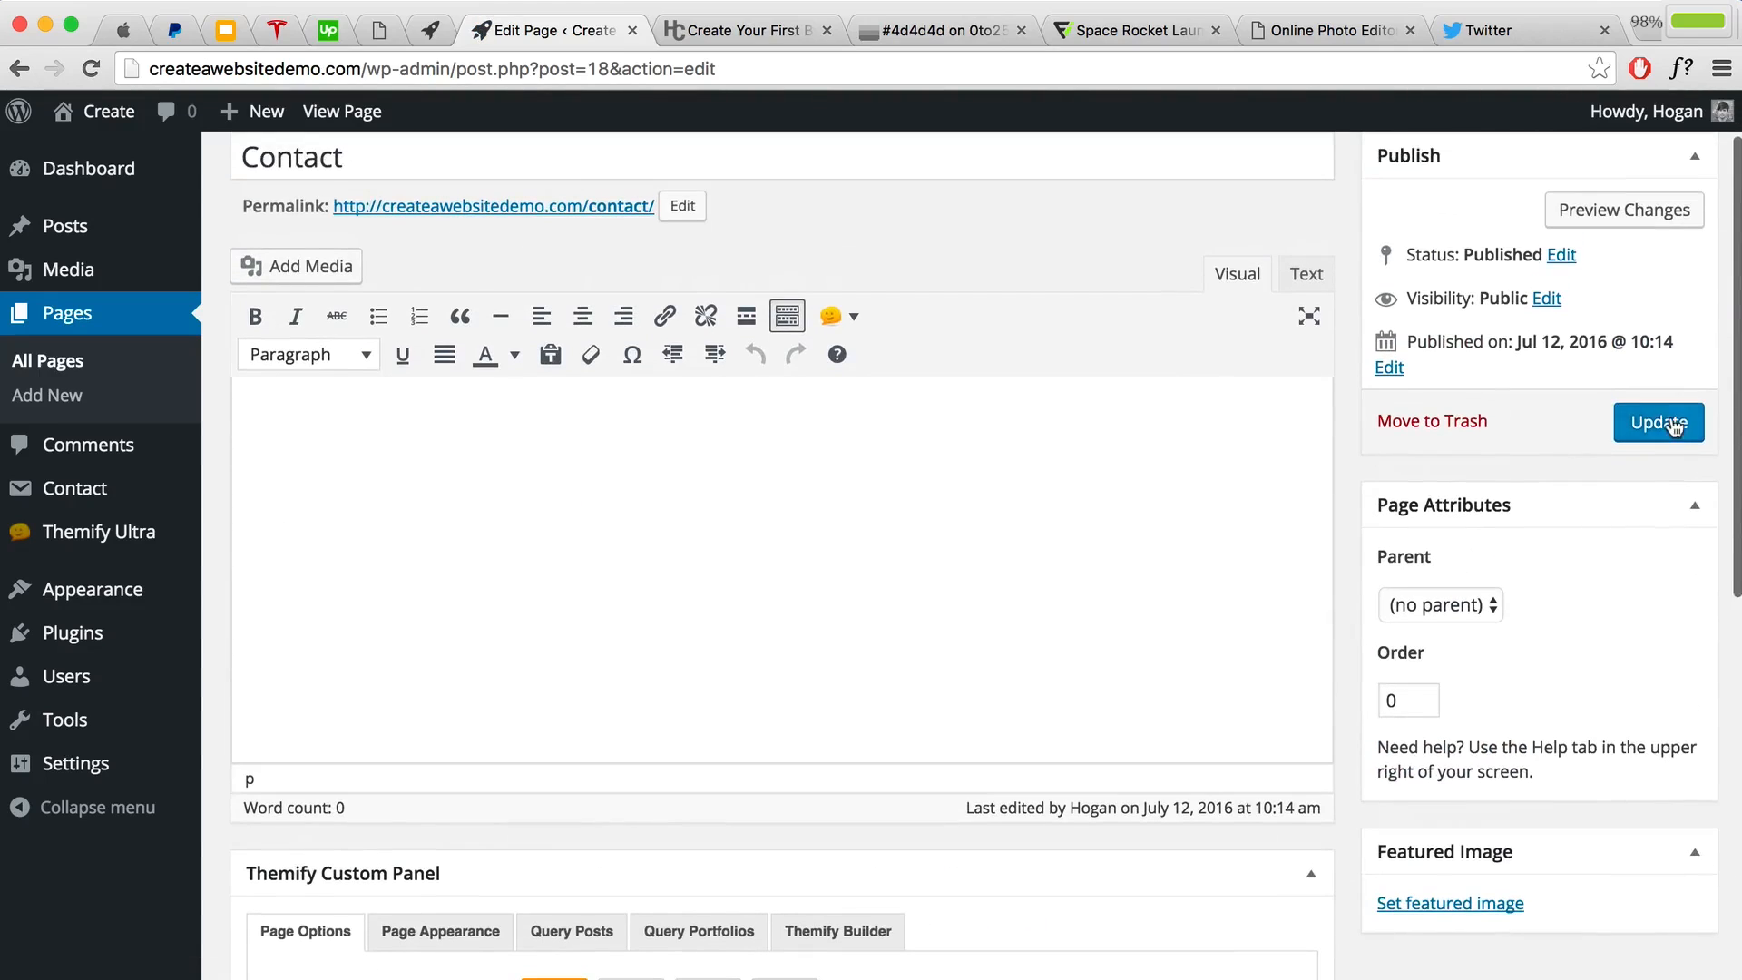
click(1674, 425)
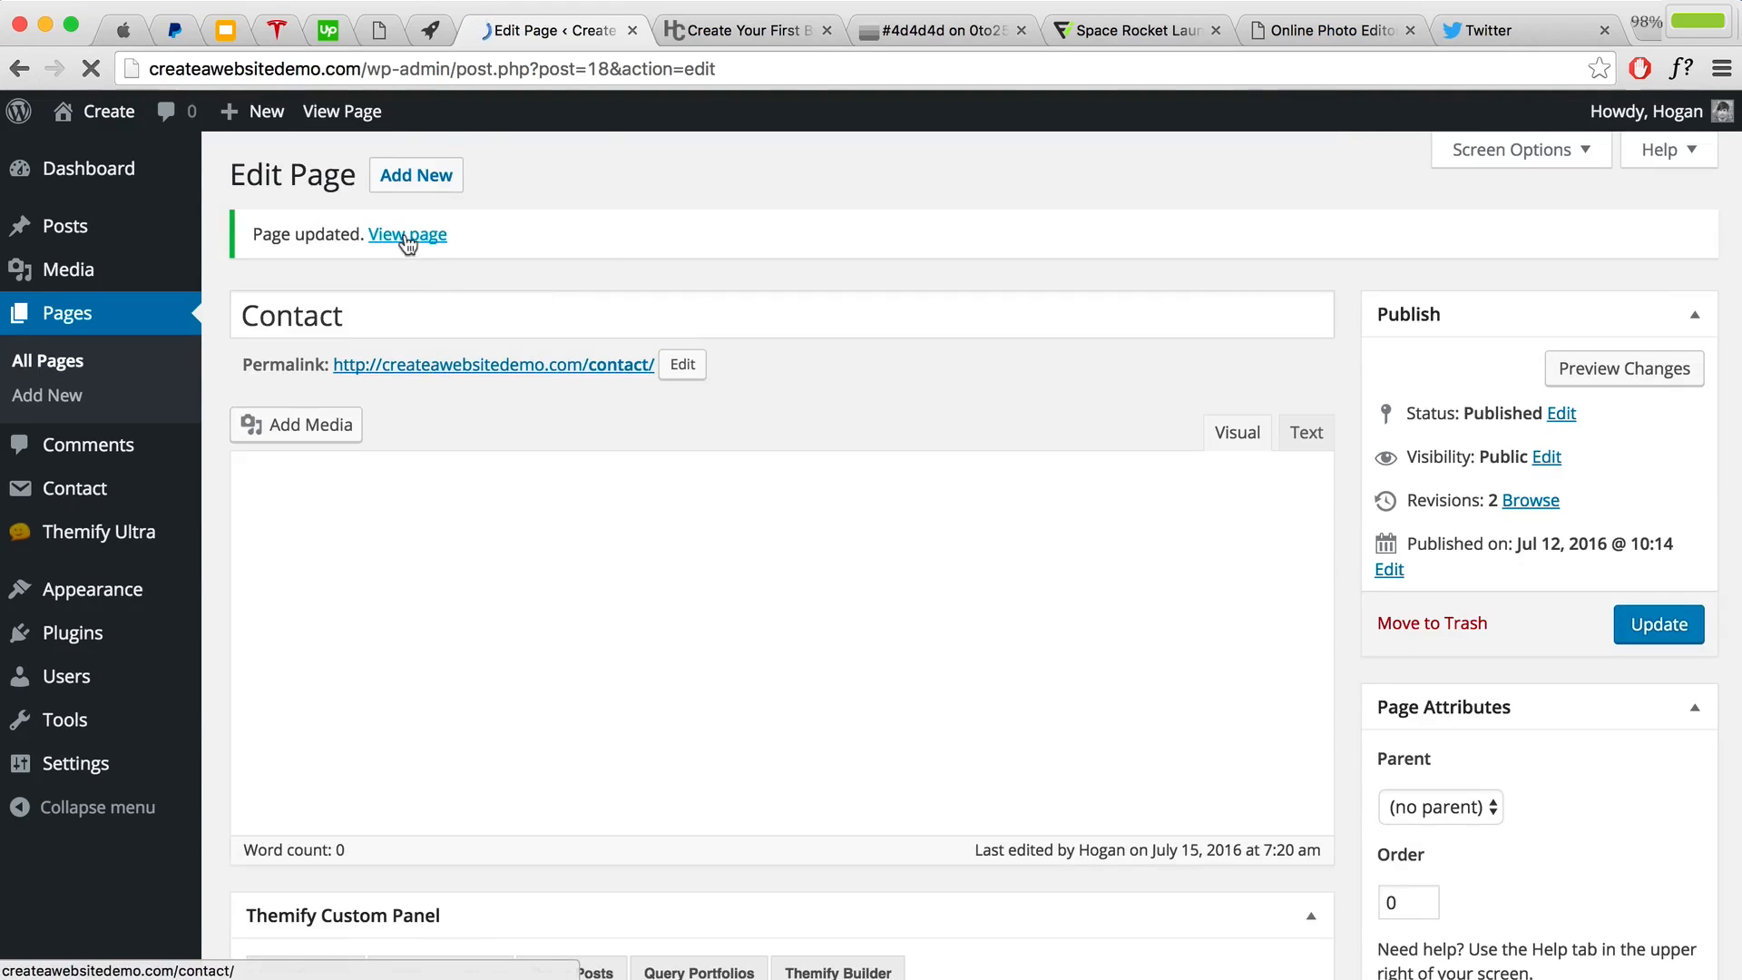
click(404, 238)
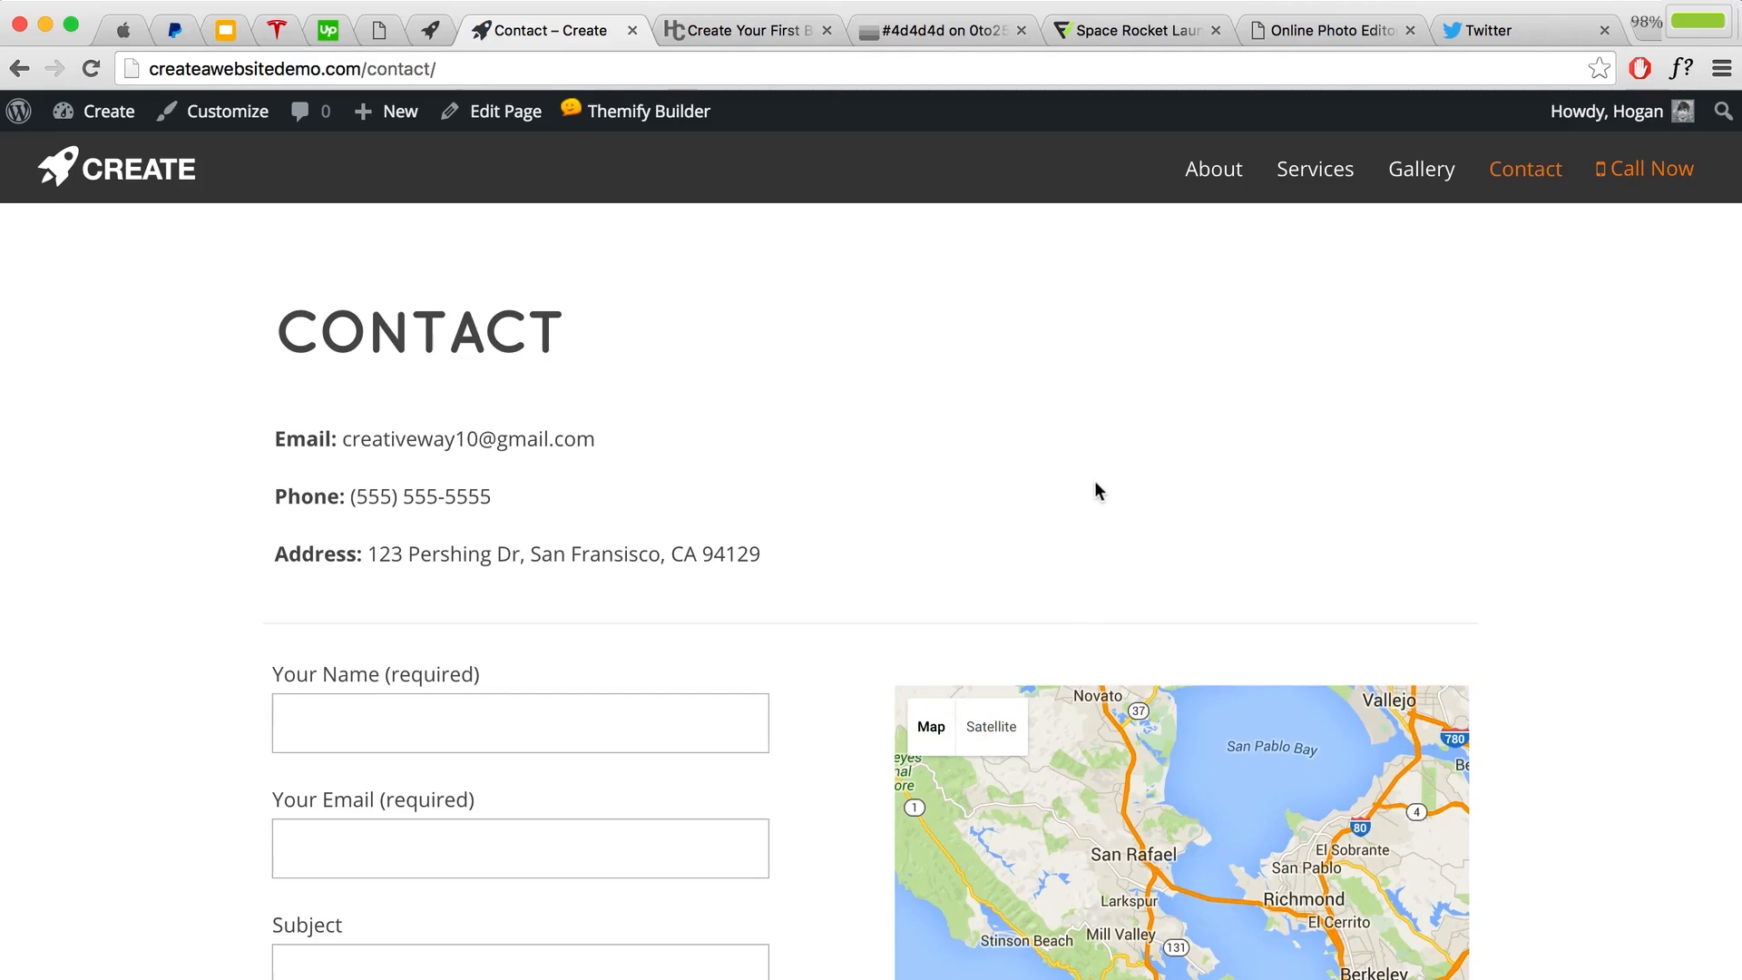
scroll(1094, 482, down, 5)
scroll(1096, 485, down, 7)
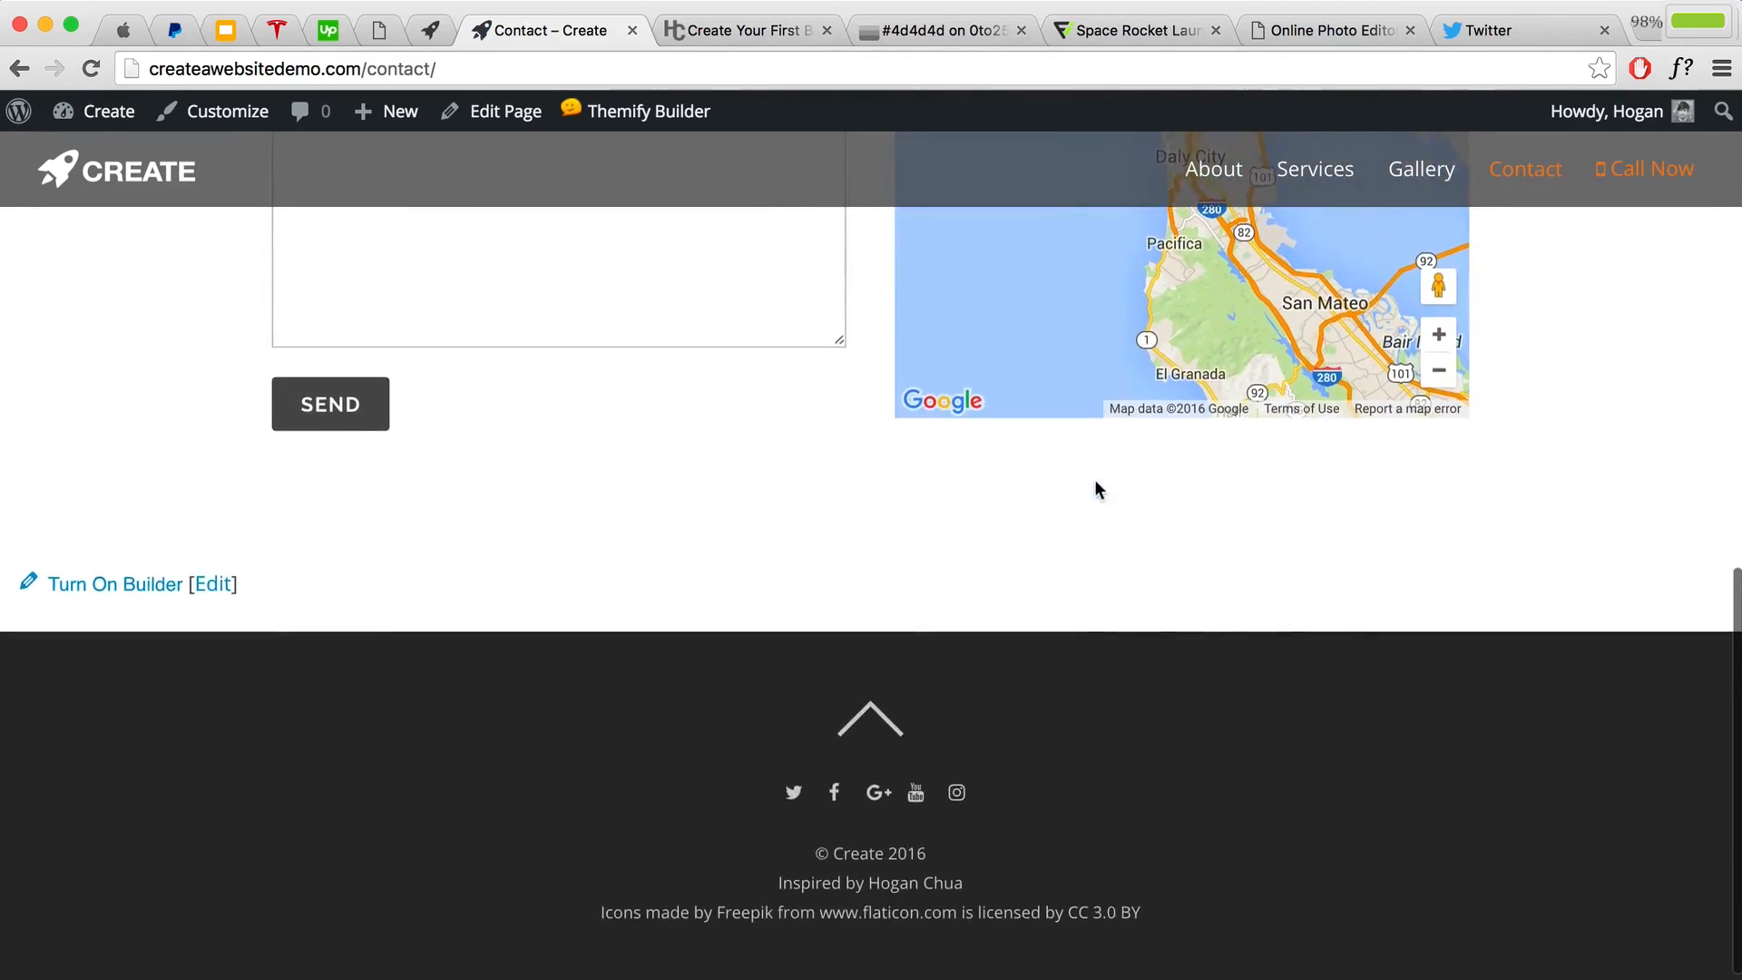
scroll(1094, 481, up, 4)
scroll(1091, 474, up, 8)
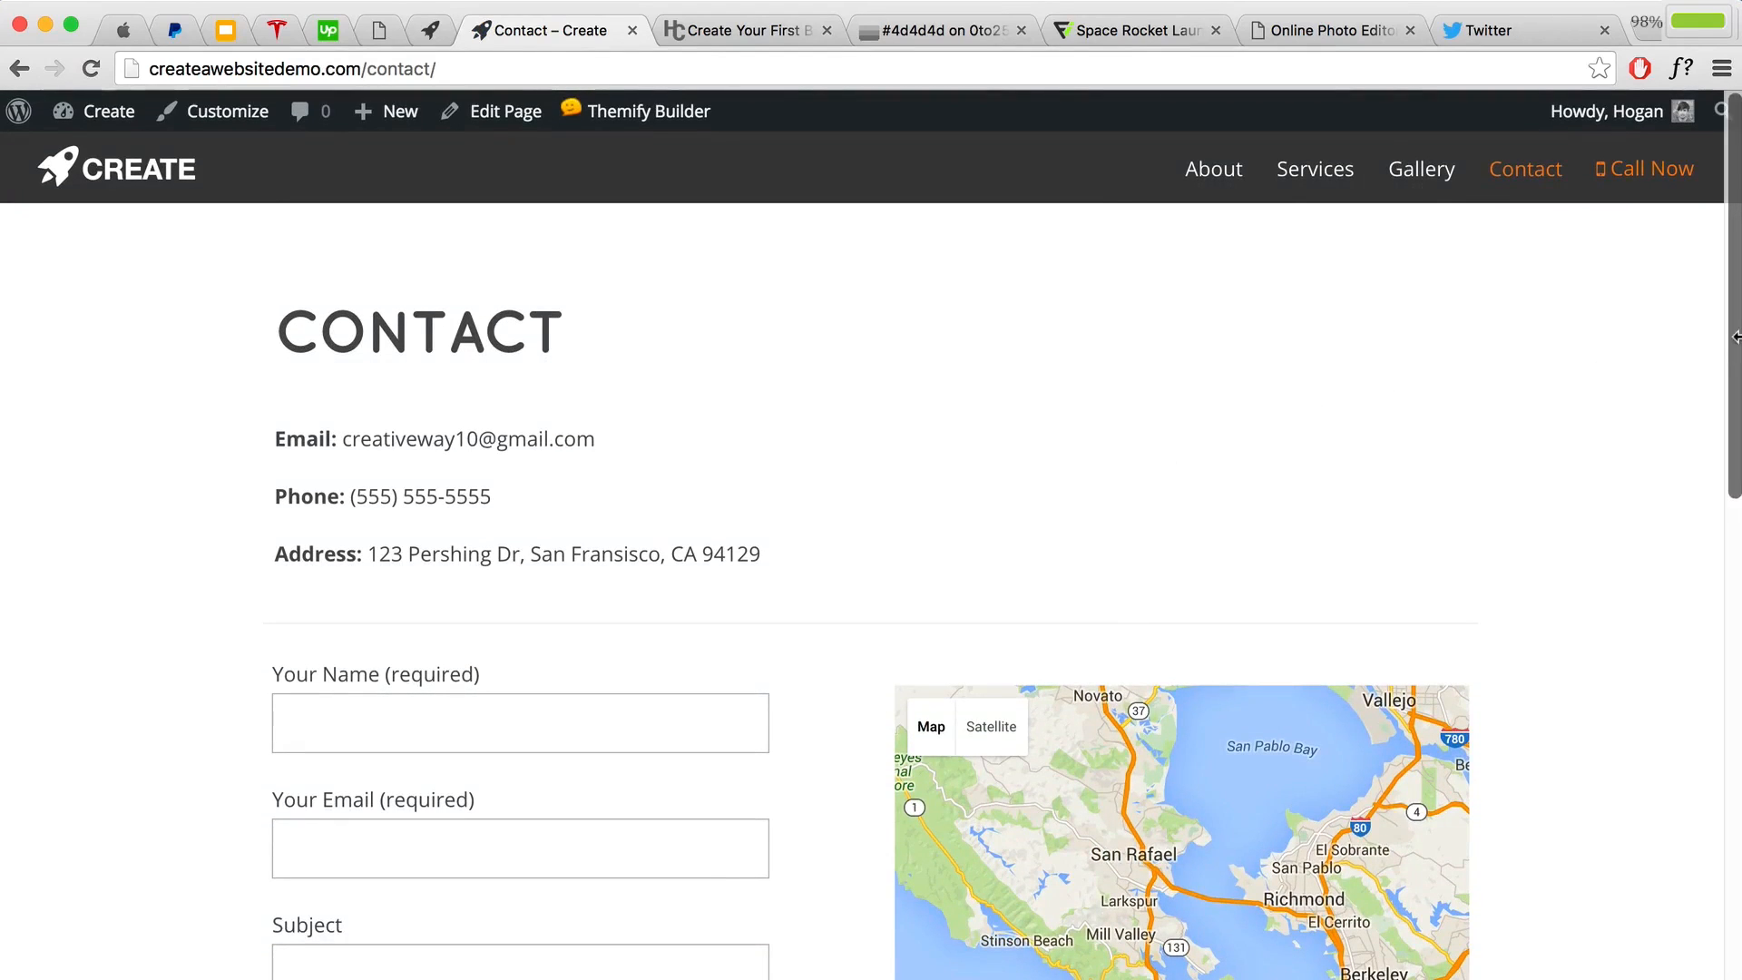
drag(1735, 336, 726, 409)
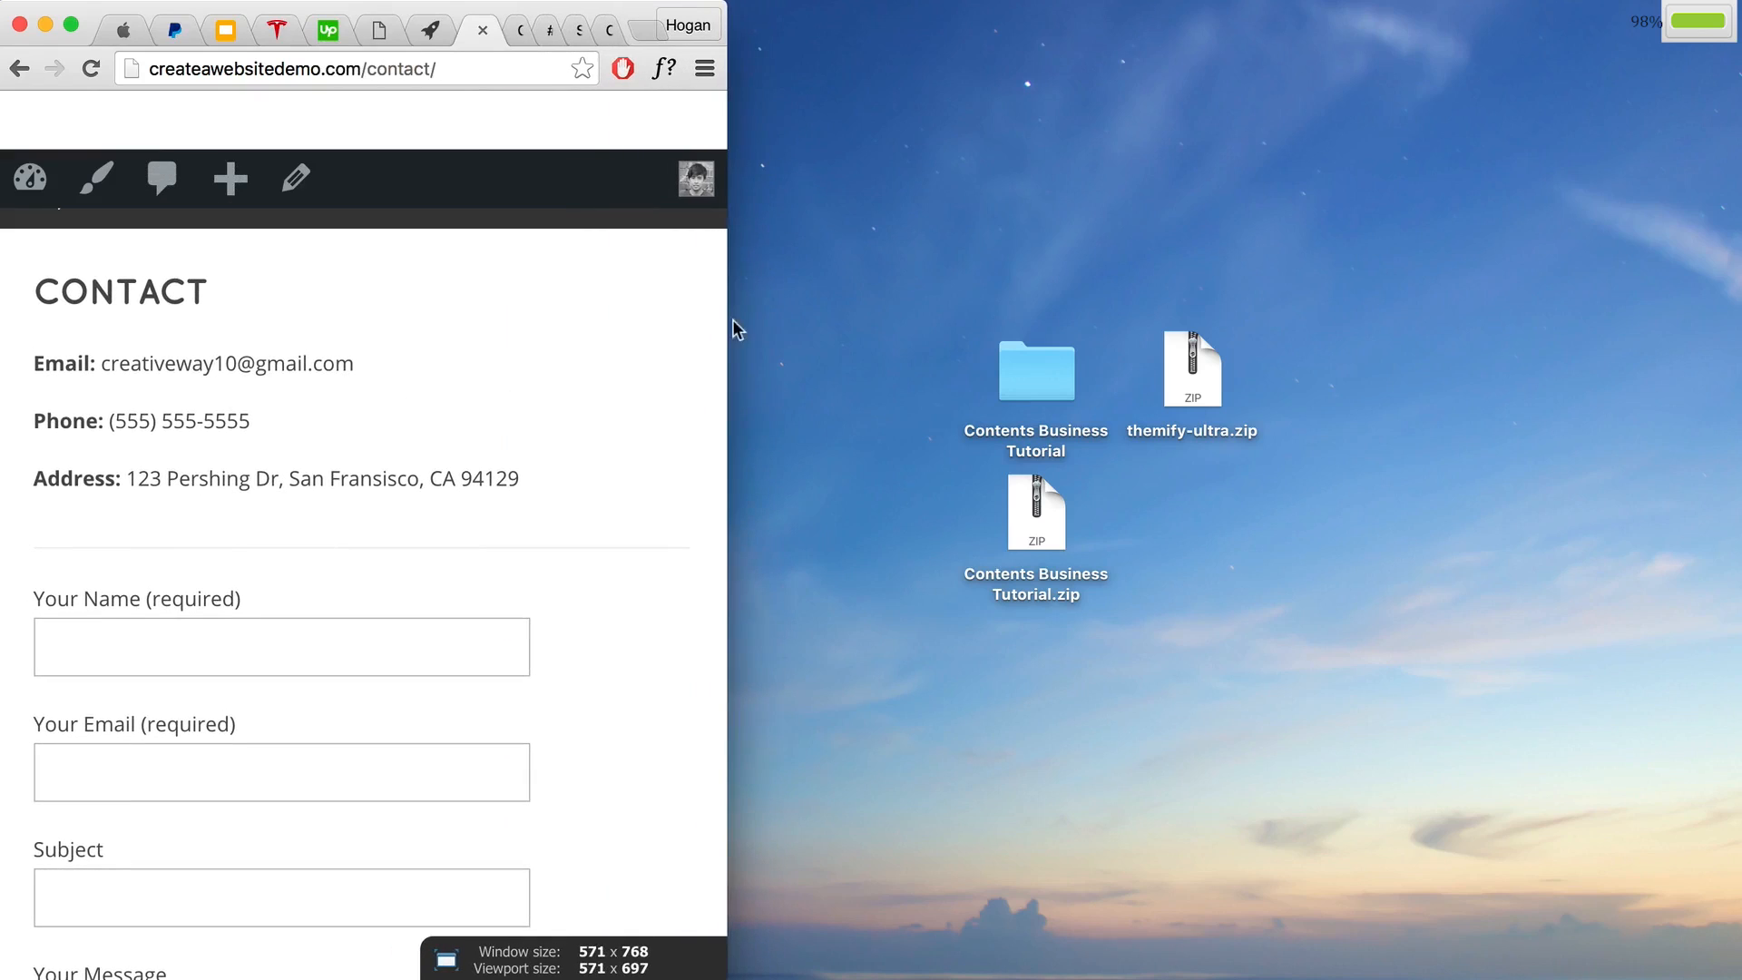
drag(733, 323, 952, 320)
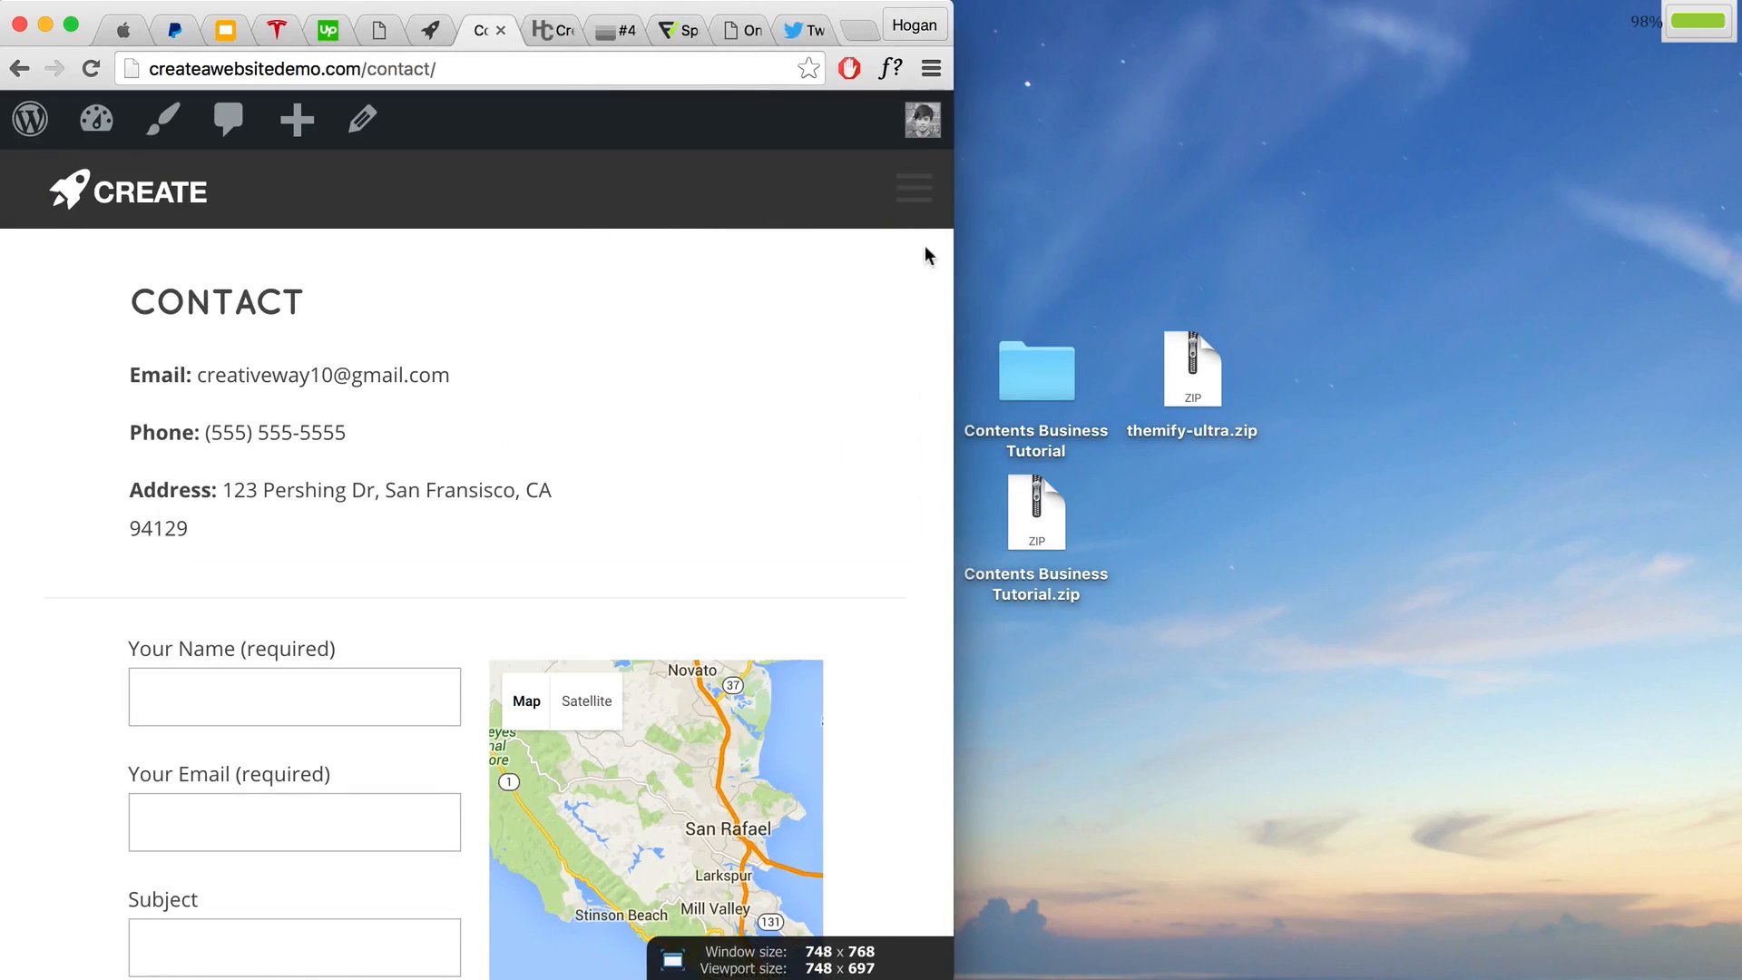
click(909, 200)
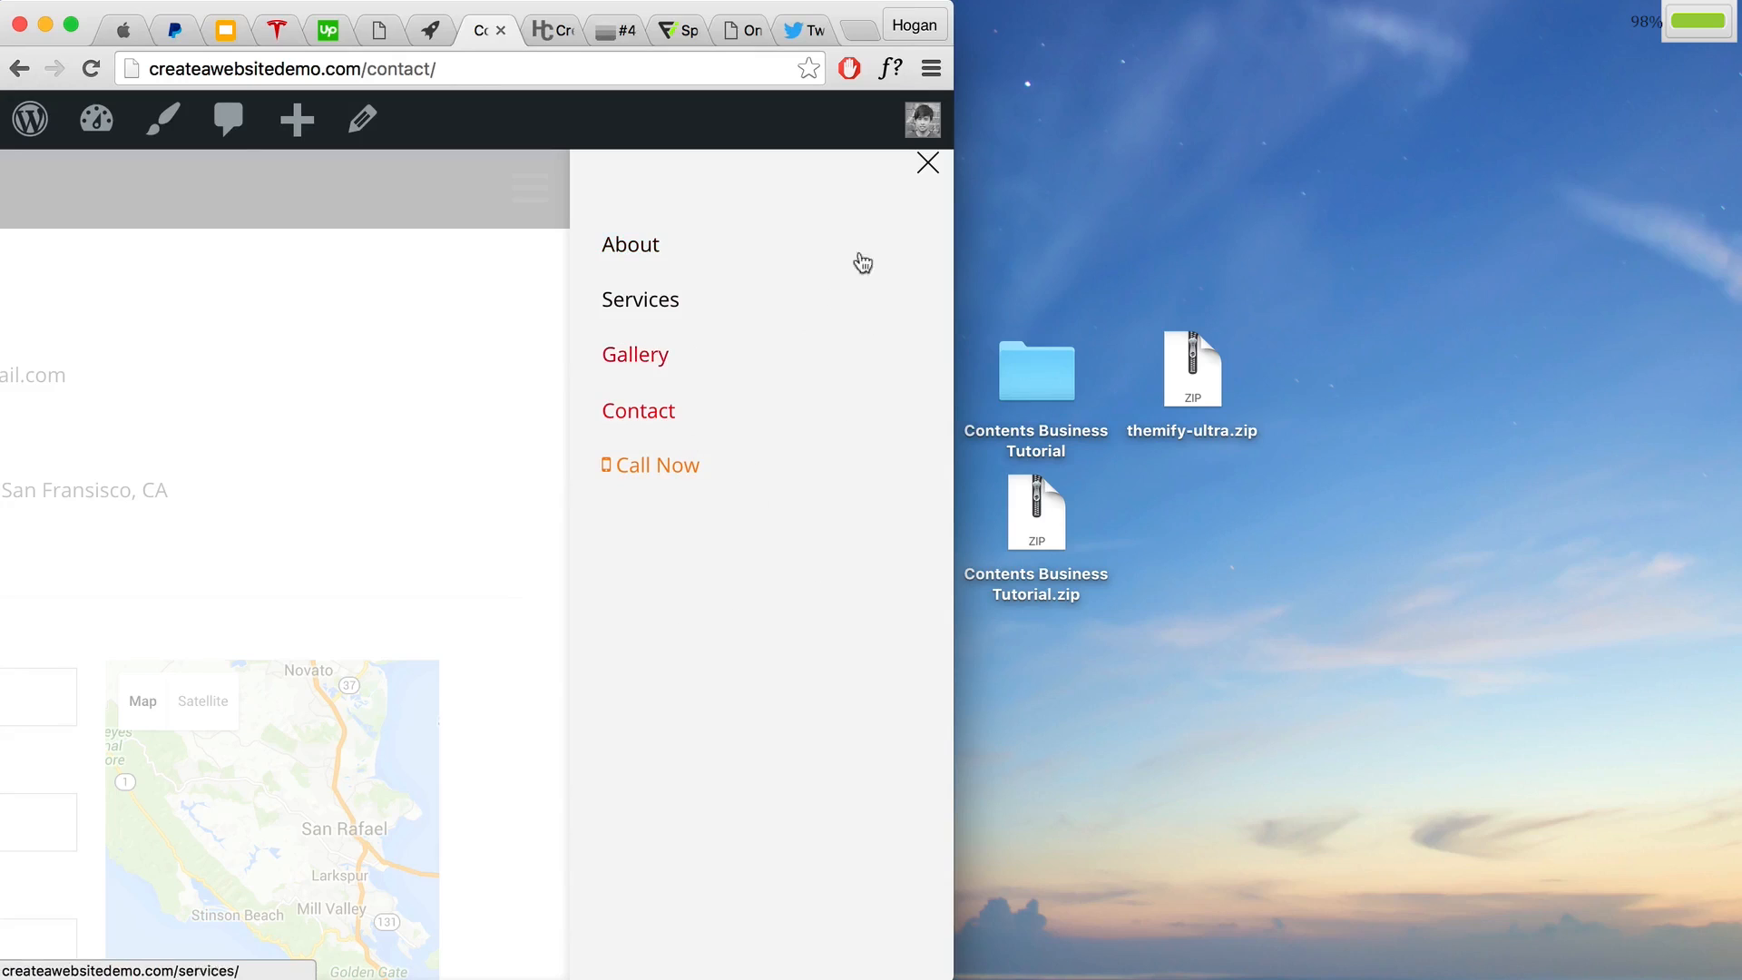
click(927, 169)
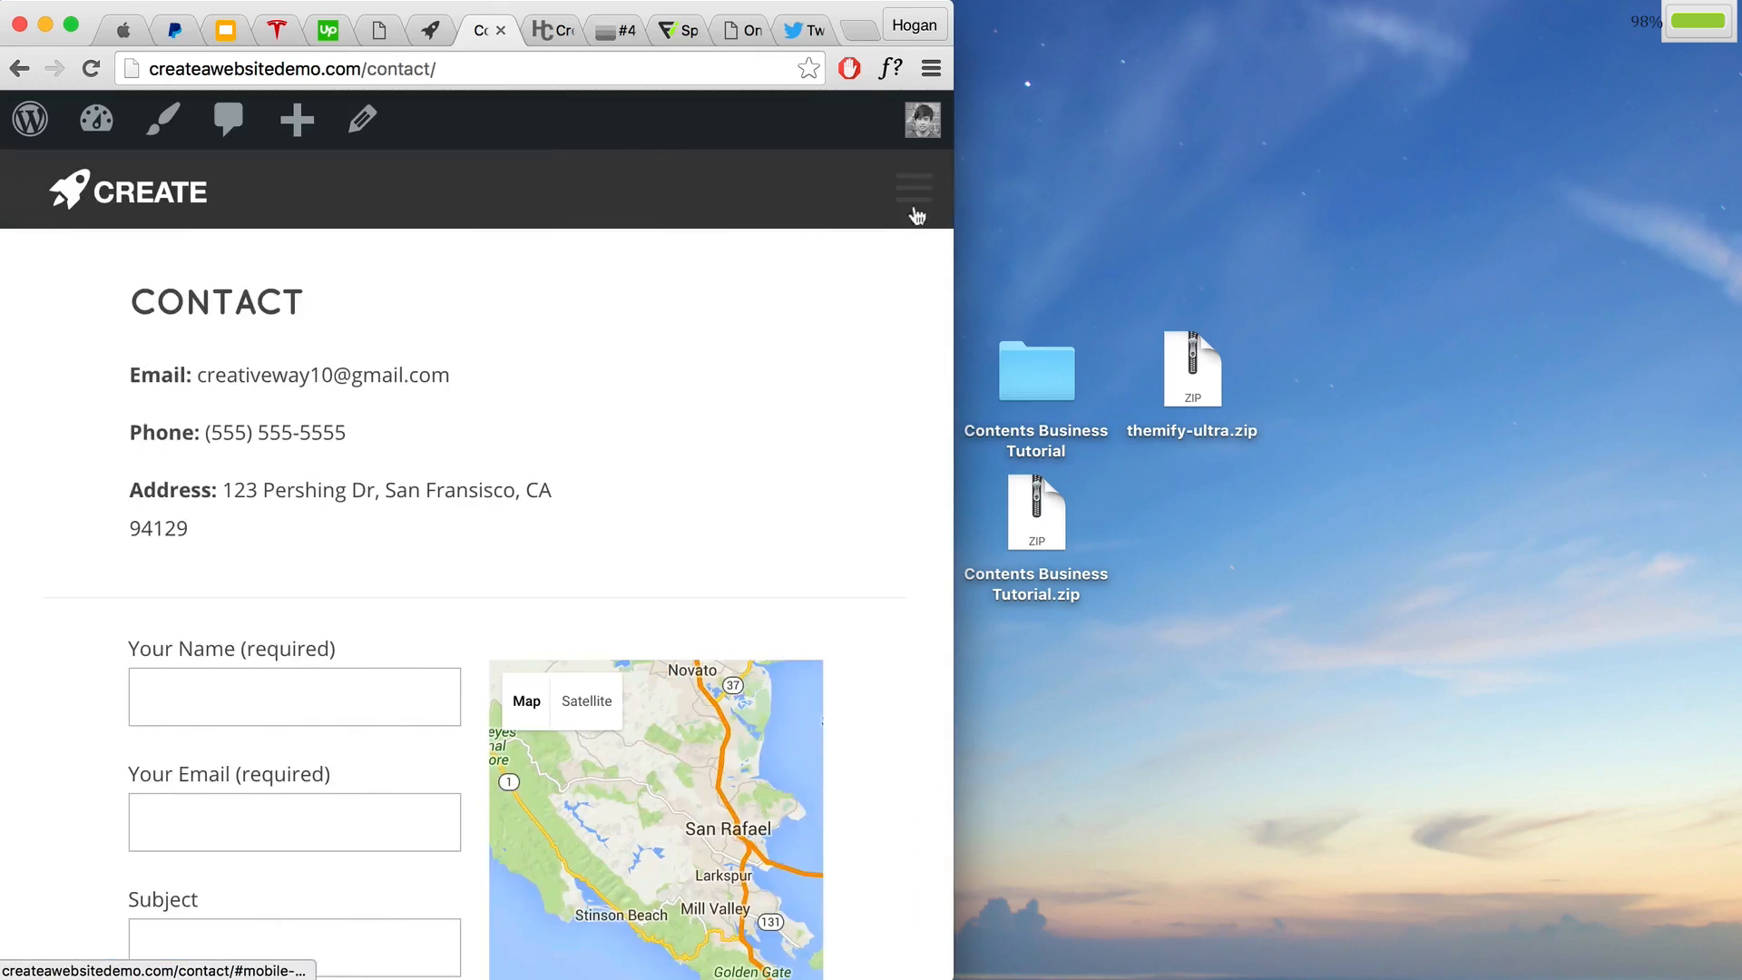
click(930, 71)
click(957, 112)
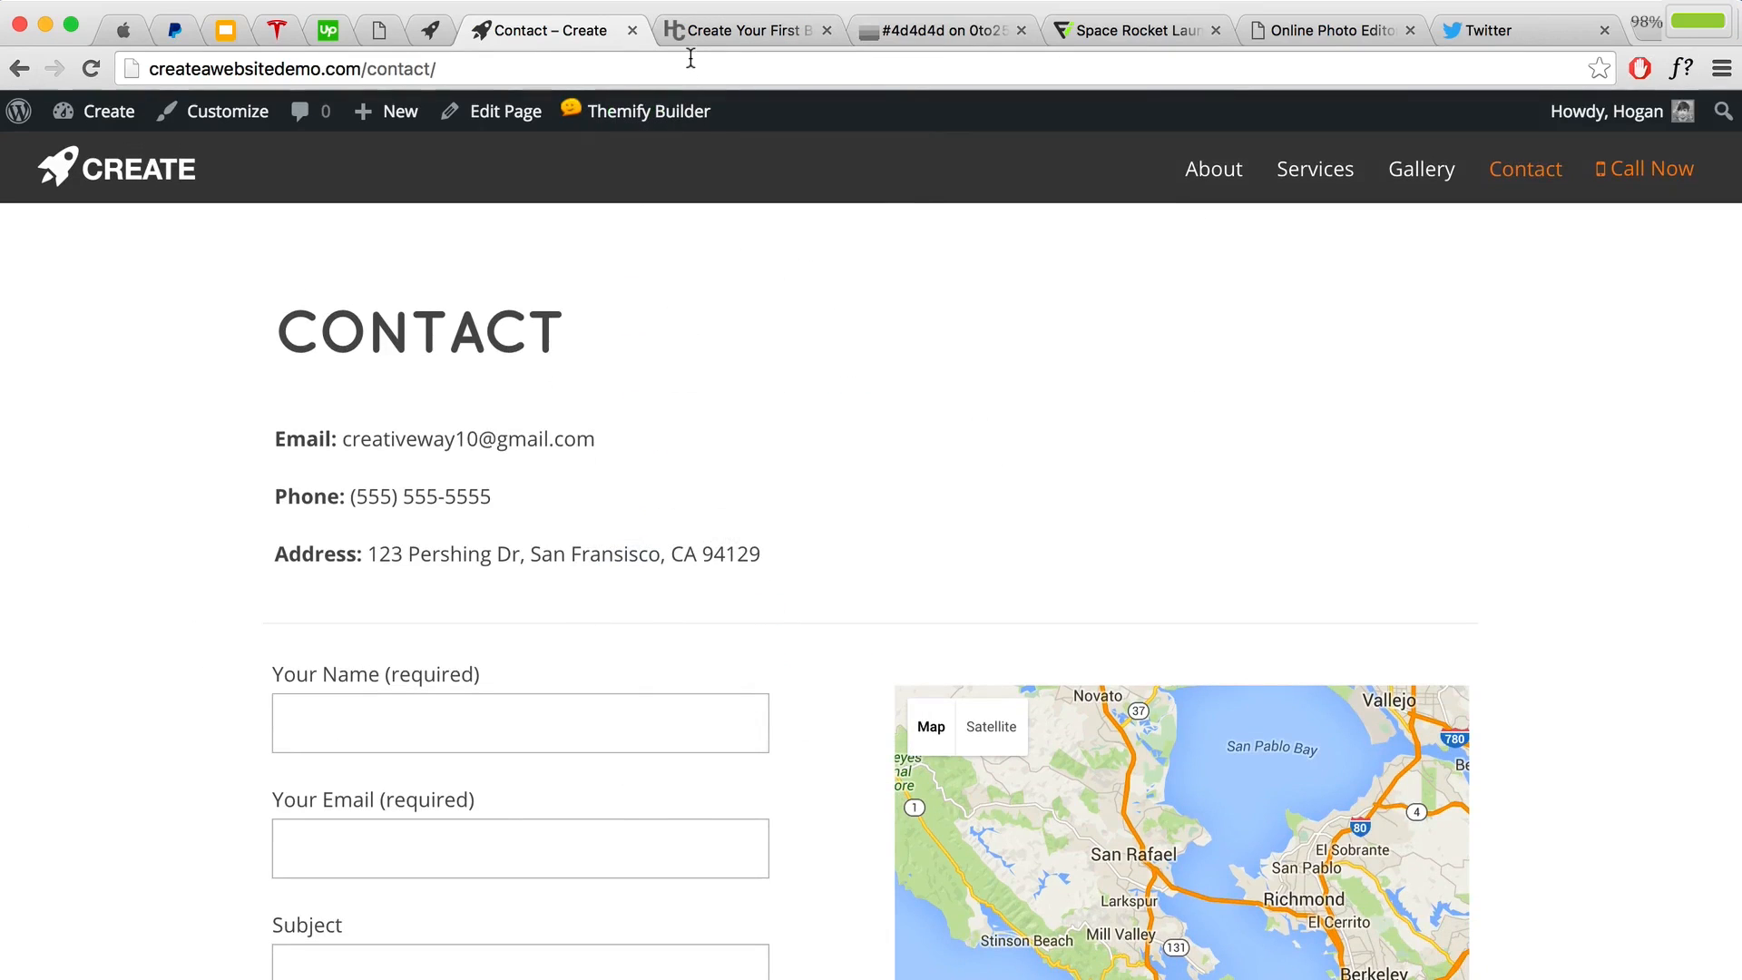
Step: In the tutorial article, jump to the '17. Cool Tips & Tricks' section
click(694, 28)
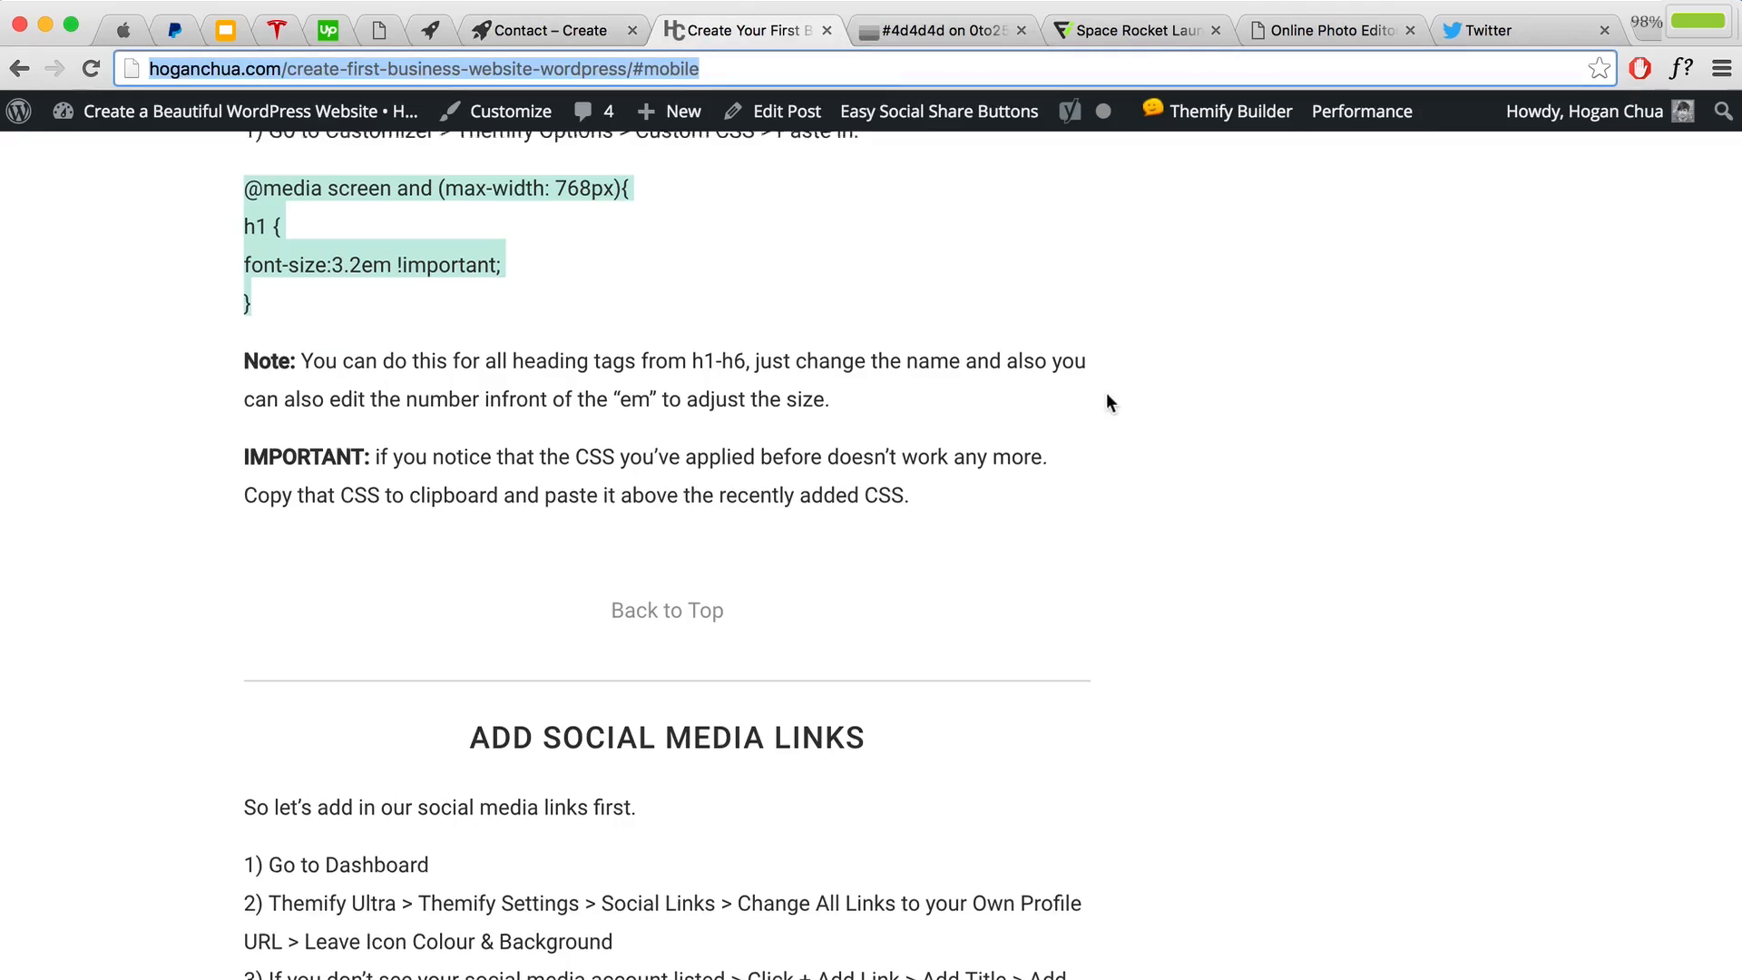
scroll(1107, 392, up, 20)
scroll(1102, 395, up, 5)
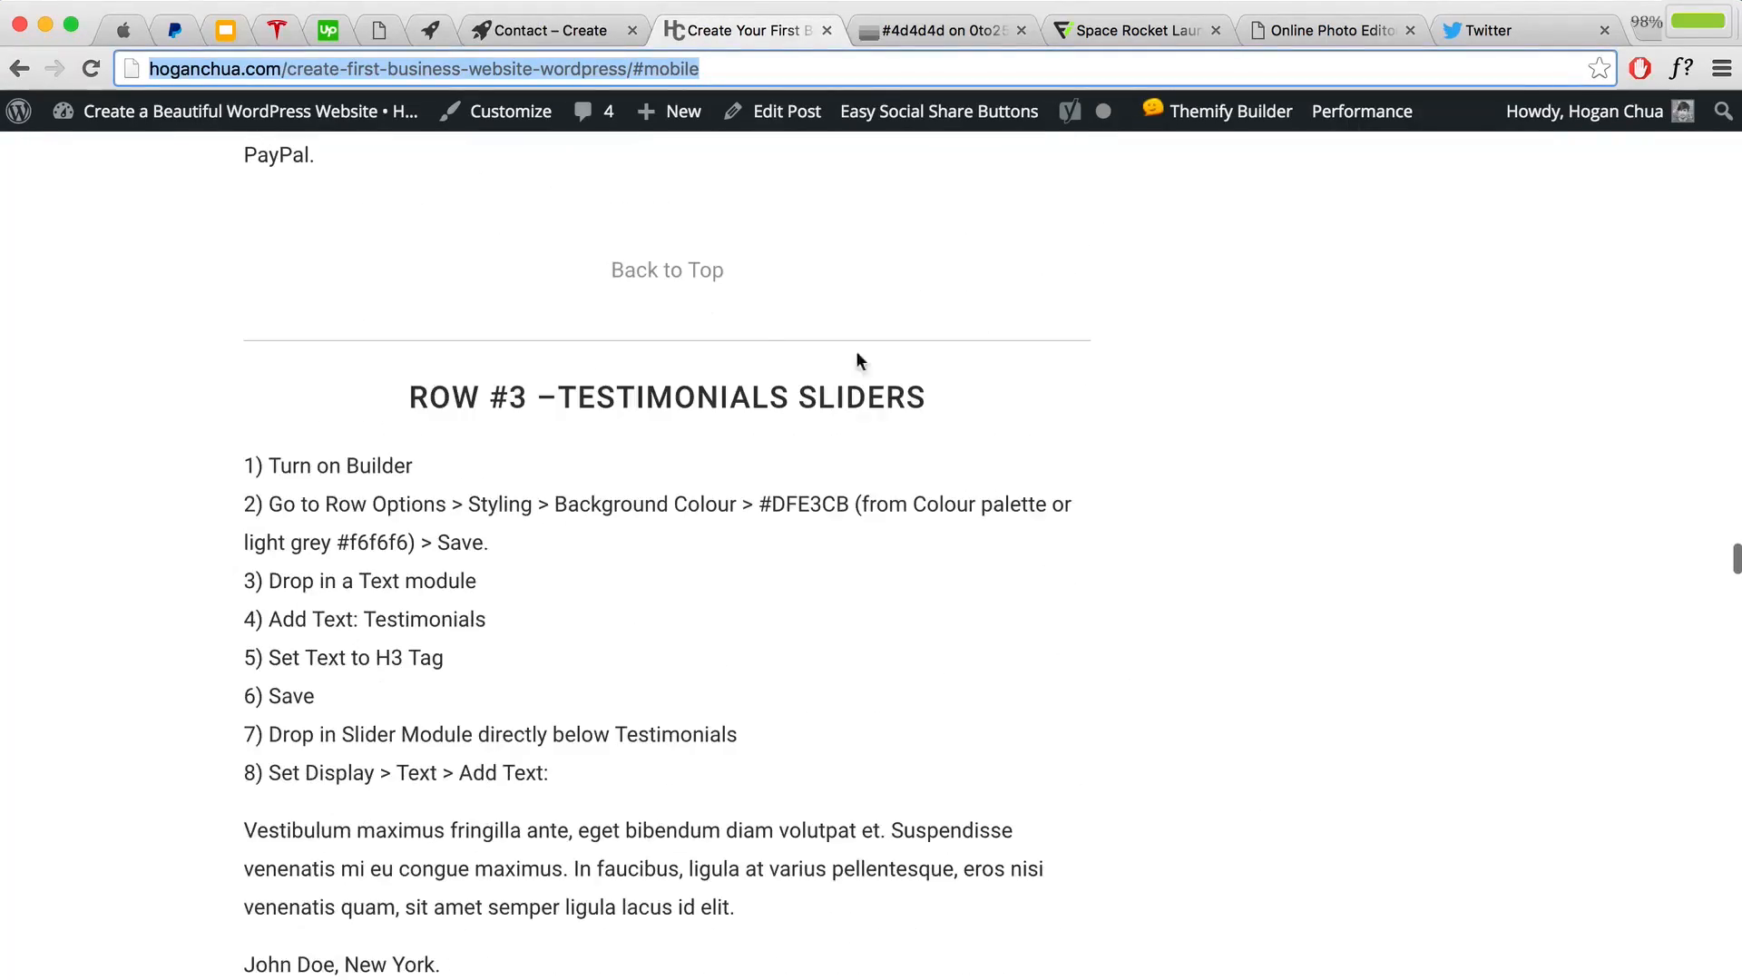
click(669, 273)
scroll(1451, 508, down, 4)
scroll(1517, 526, down, 8)
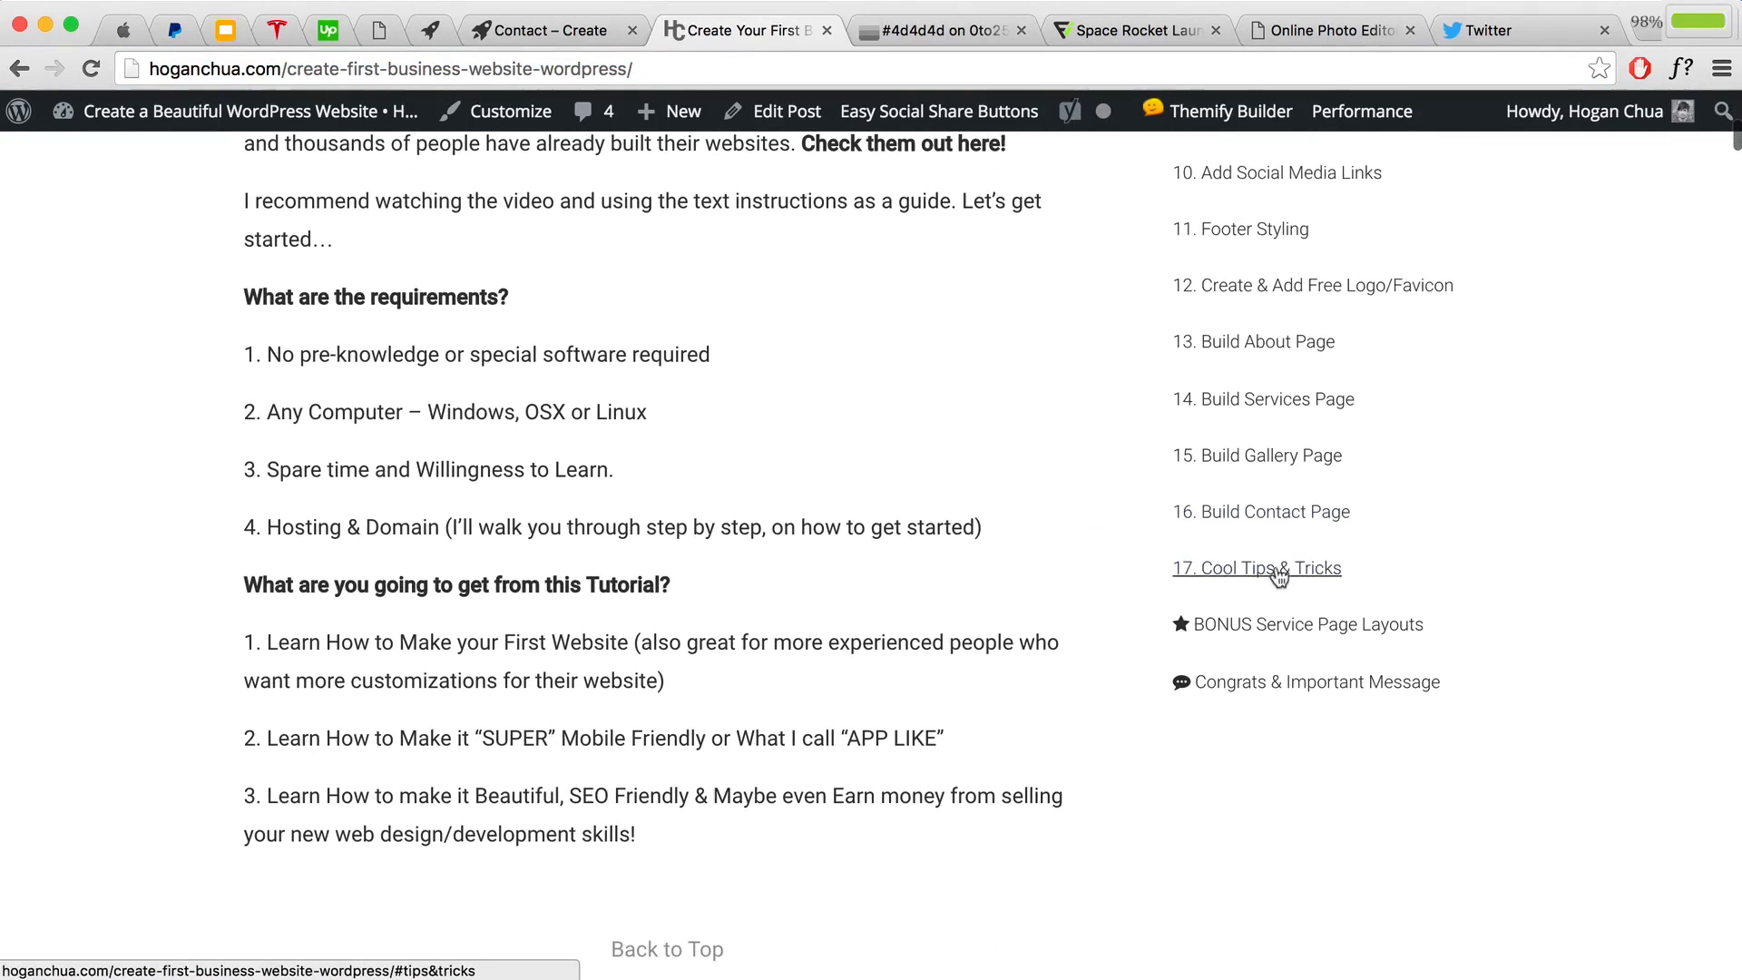
click(1237, 567)
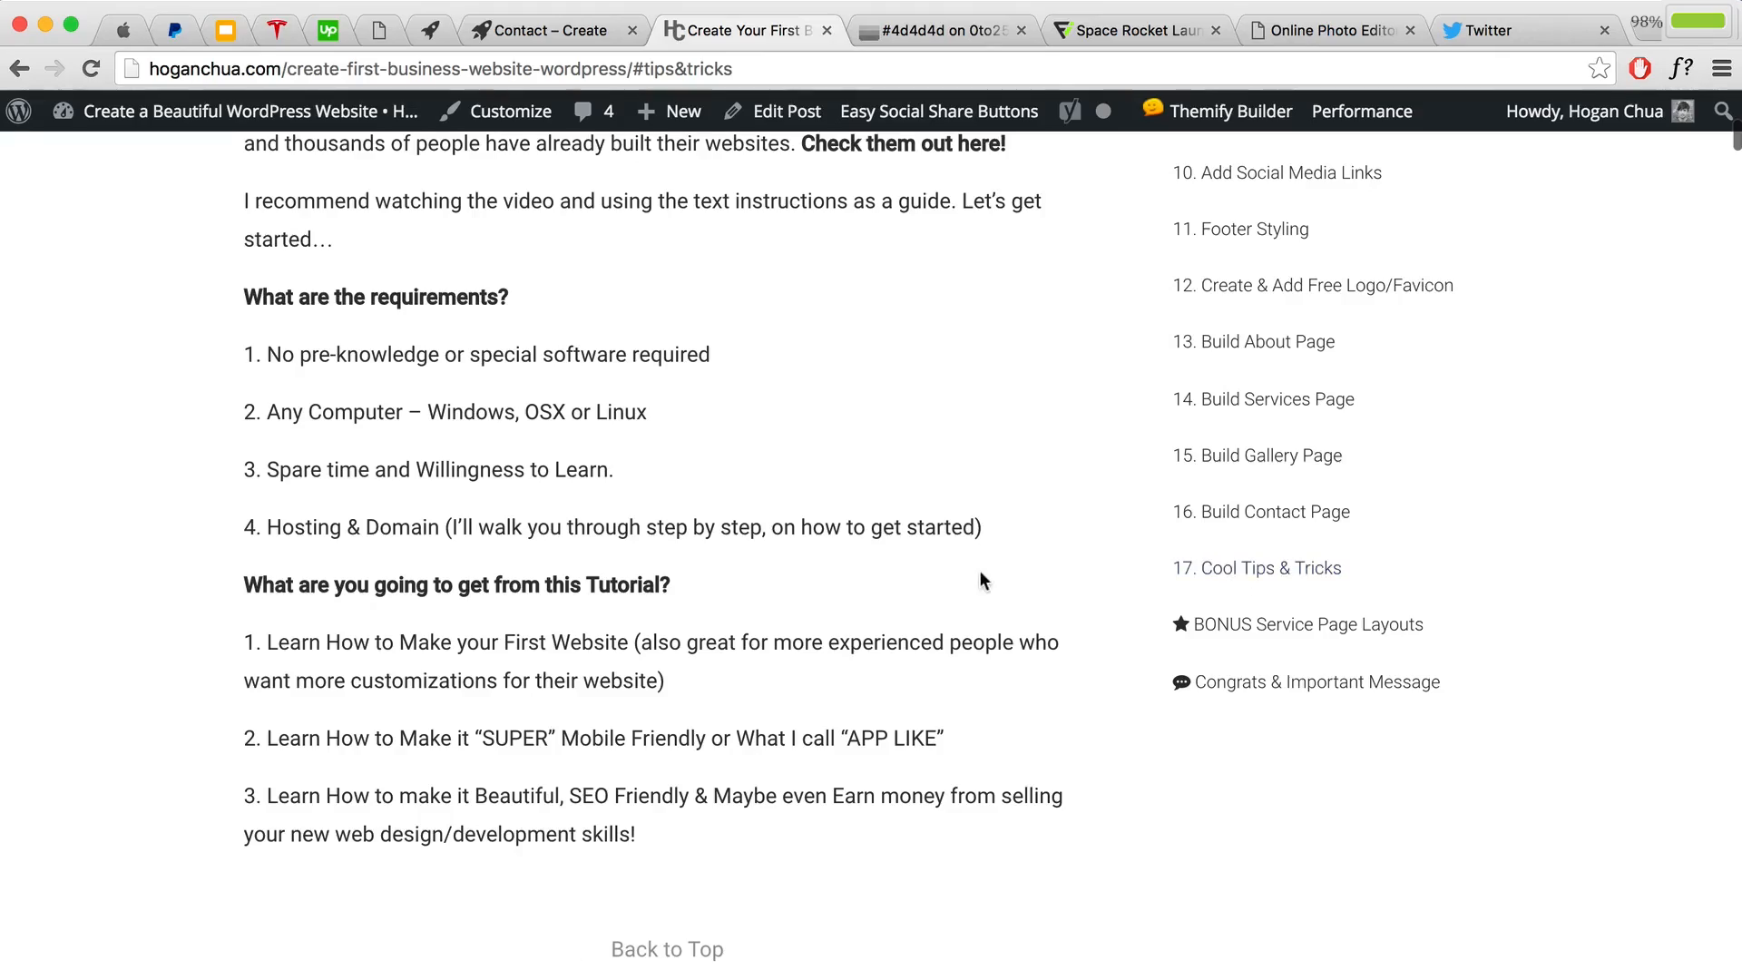
scroll(980, 562, down, 20)
scroll(1000, 590, down, 20)
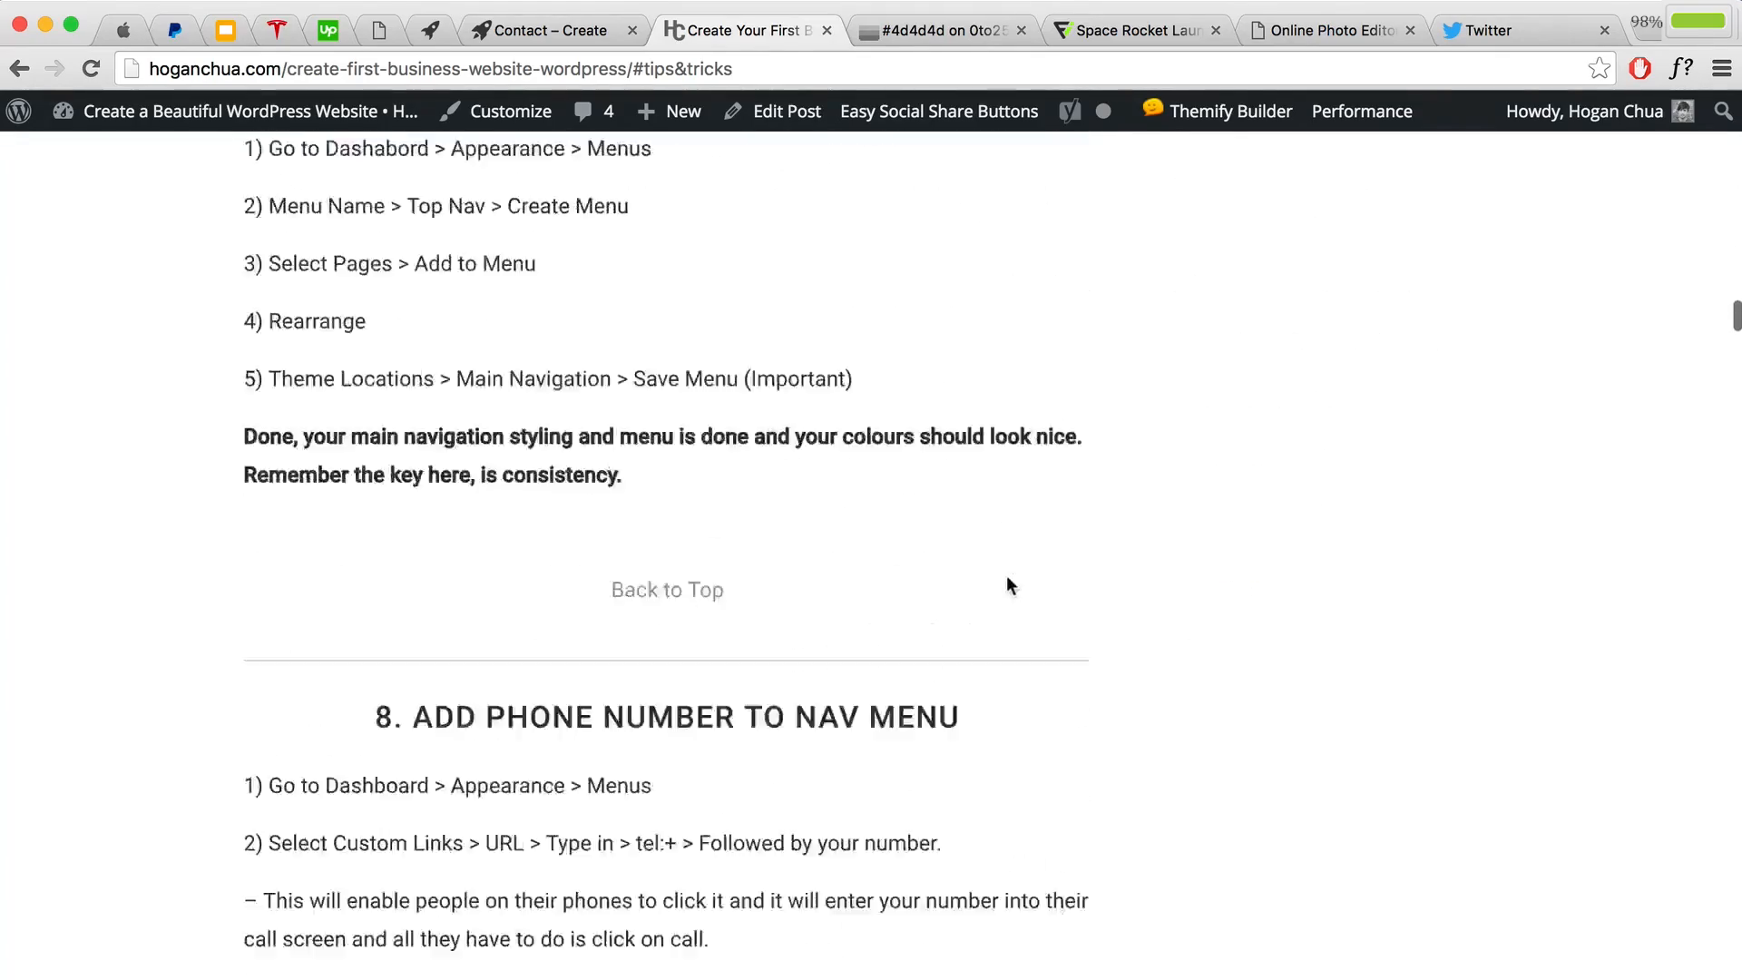
scroll(1044, 590, down, 20)
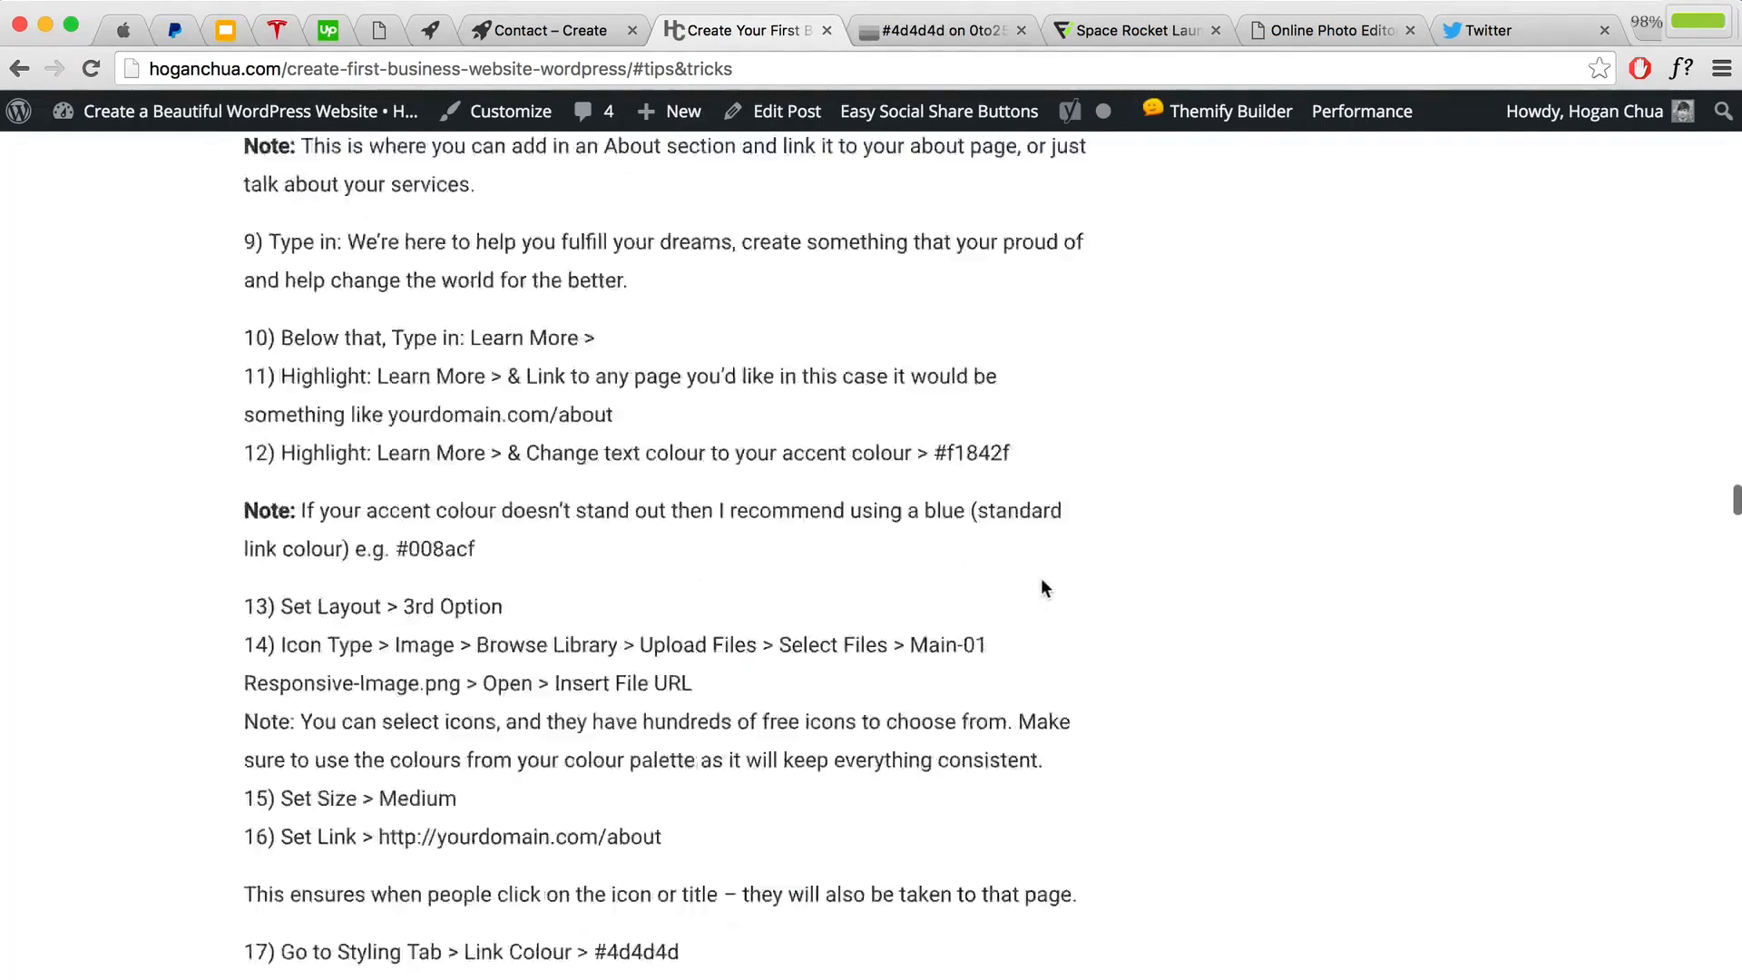
scroll(1045, 591, down, 20)
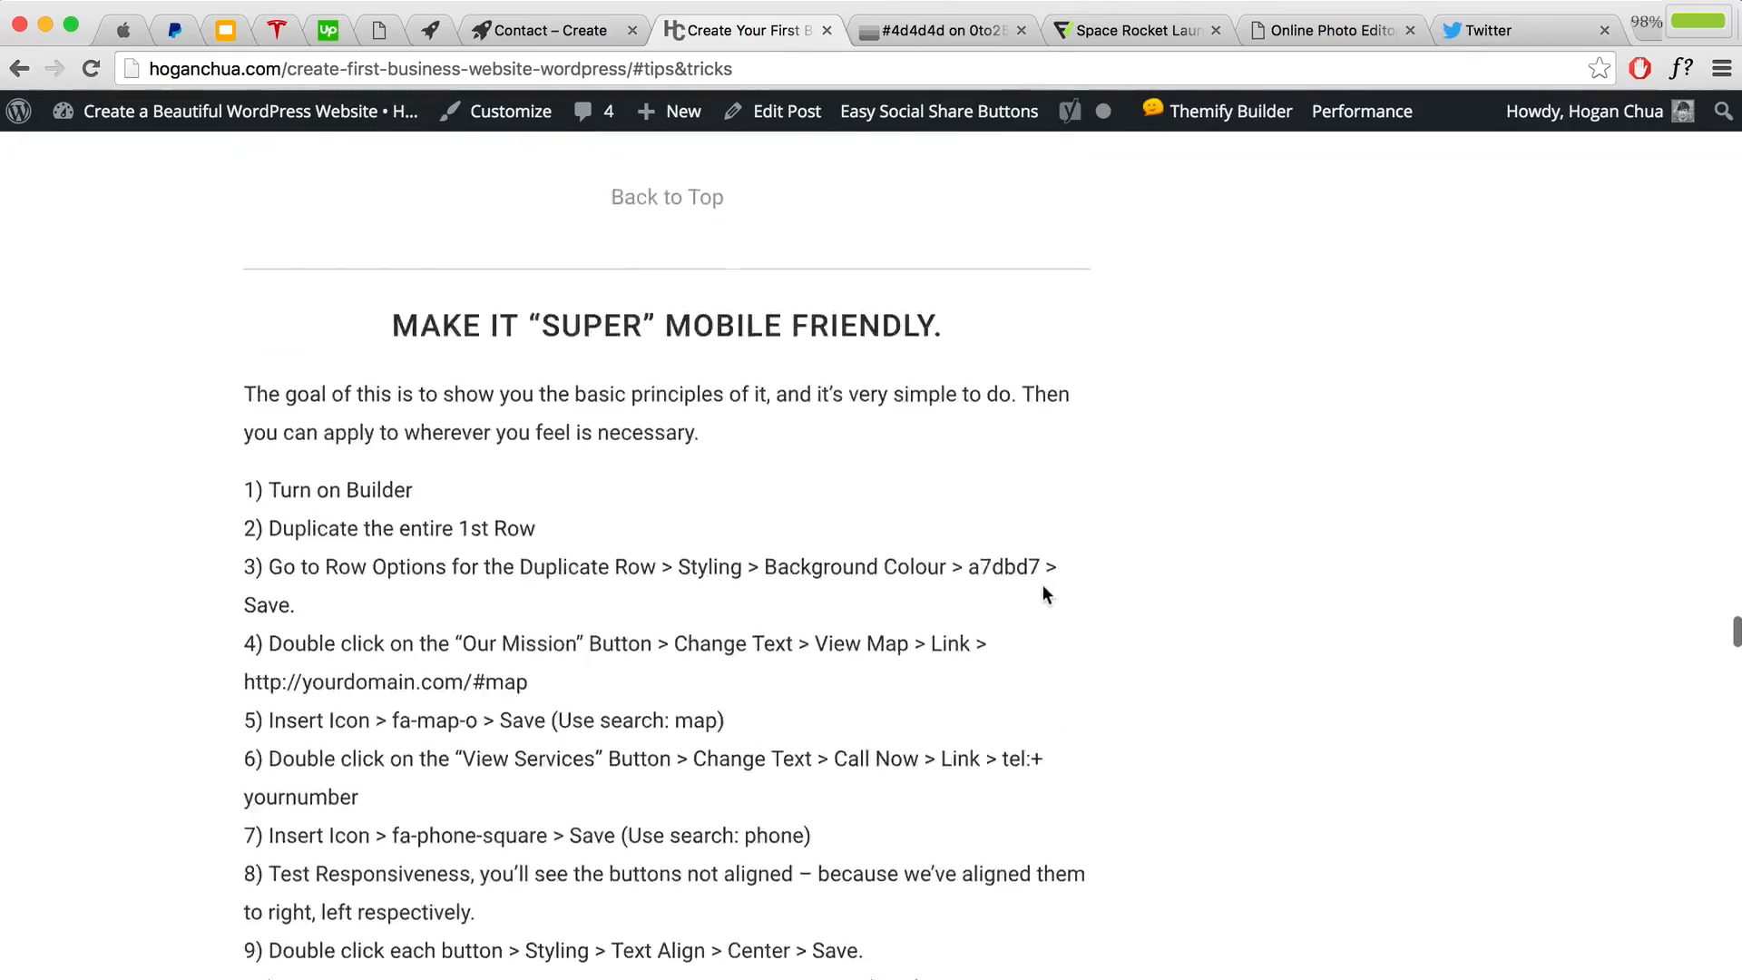
scroll(1050, 602, down, 20)
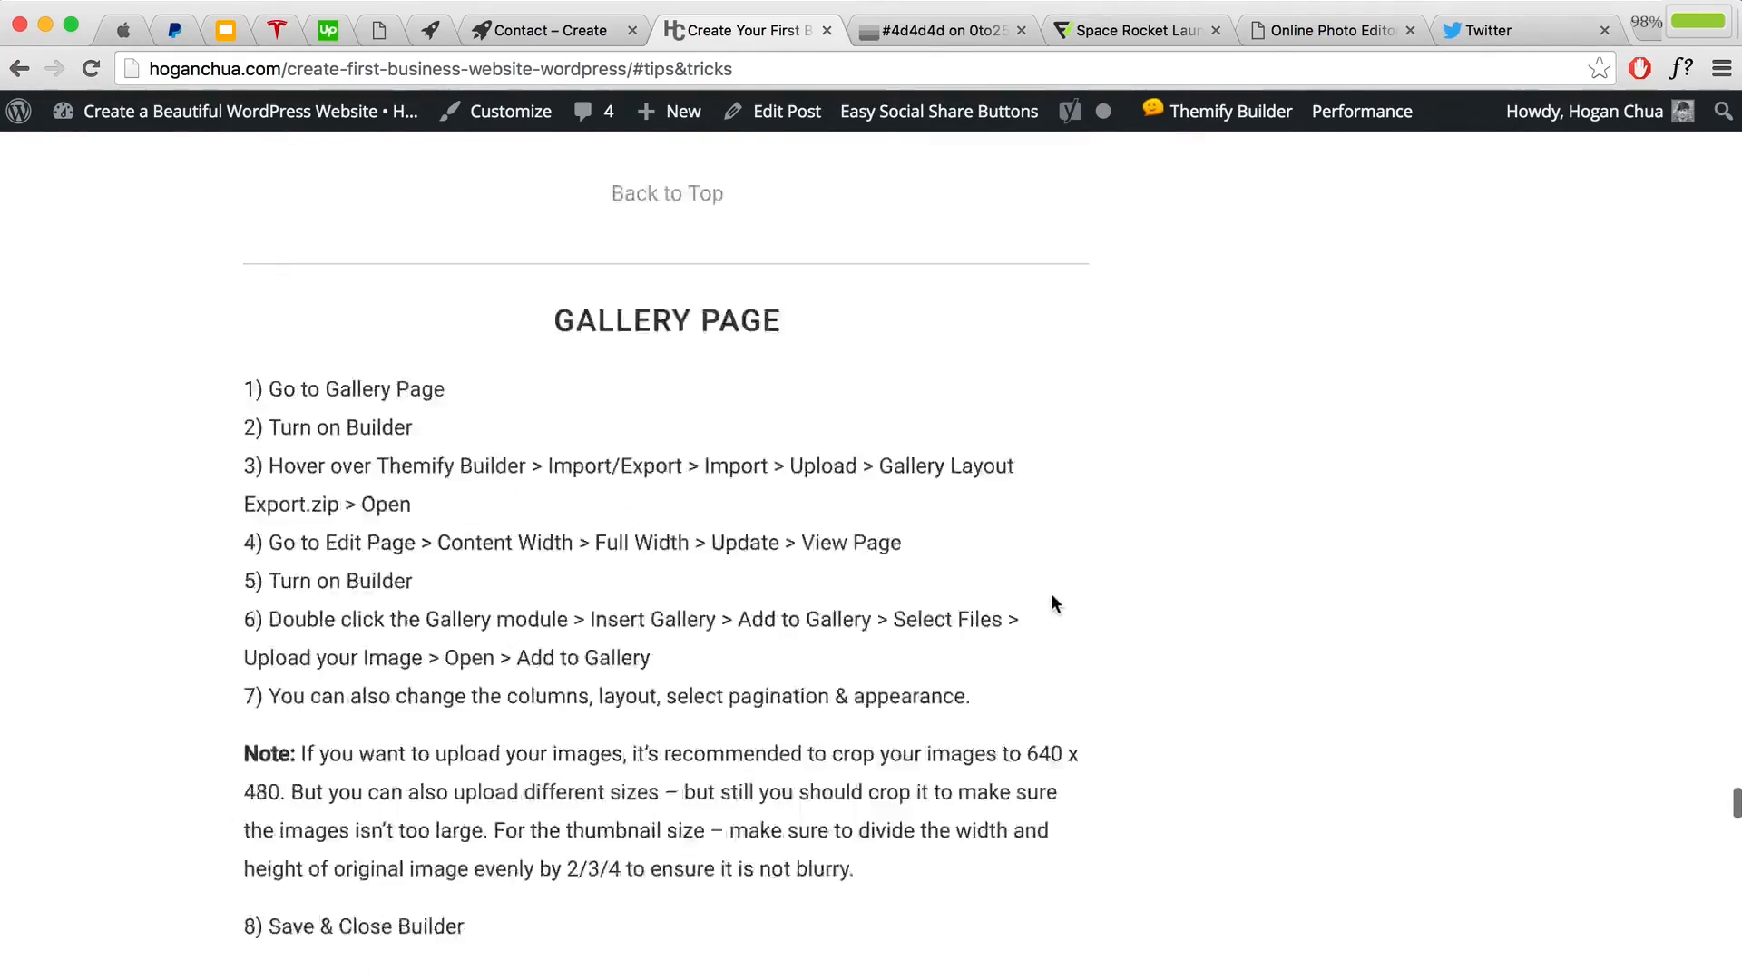
scroll(1050, 589, down, 5)
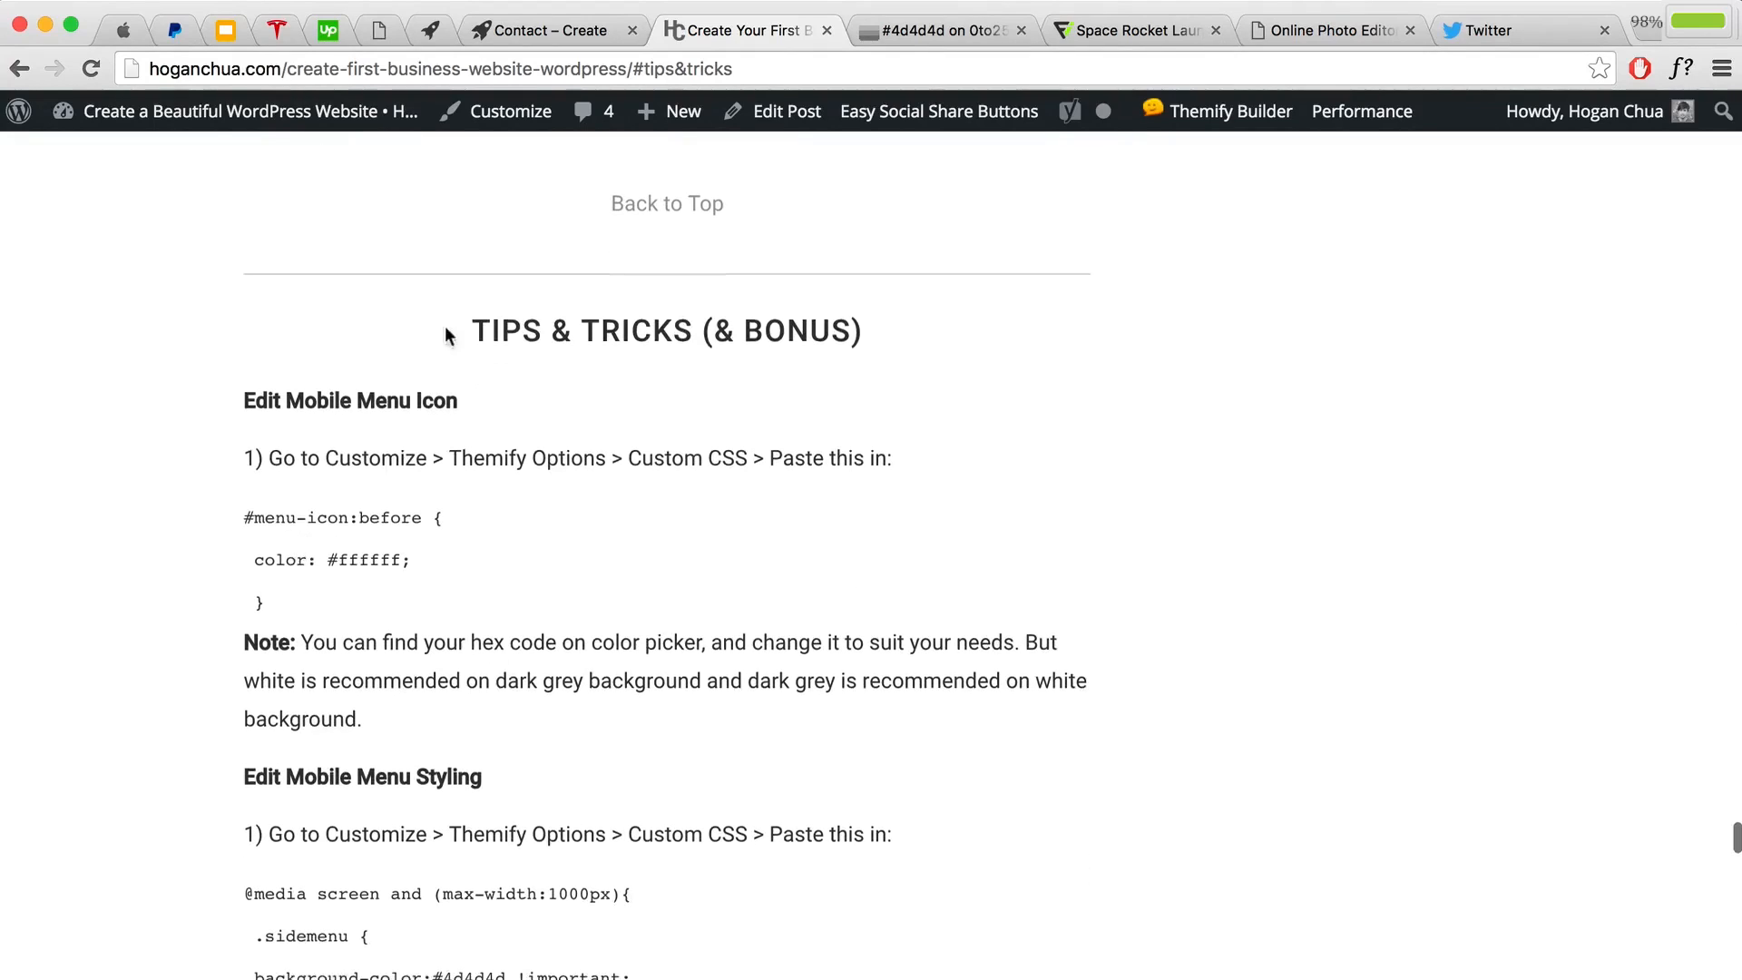
Step: Copy the Edit Mobile Menu Icon #menu-icon:before CSS snippet
drag(458, 336, 855, 331)
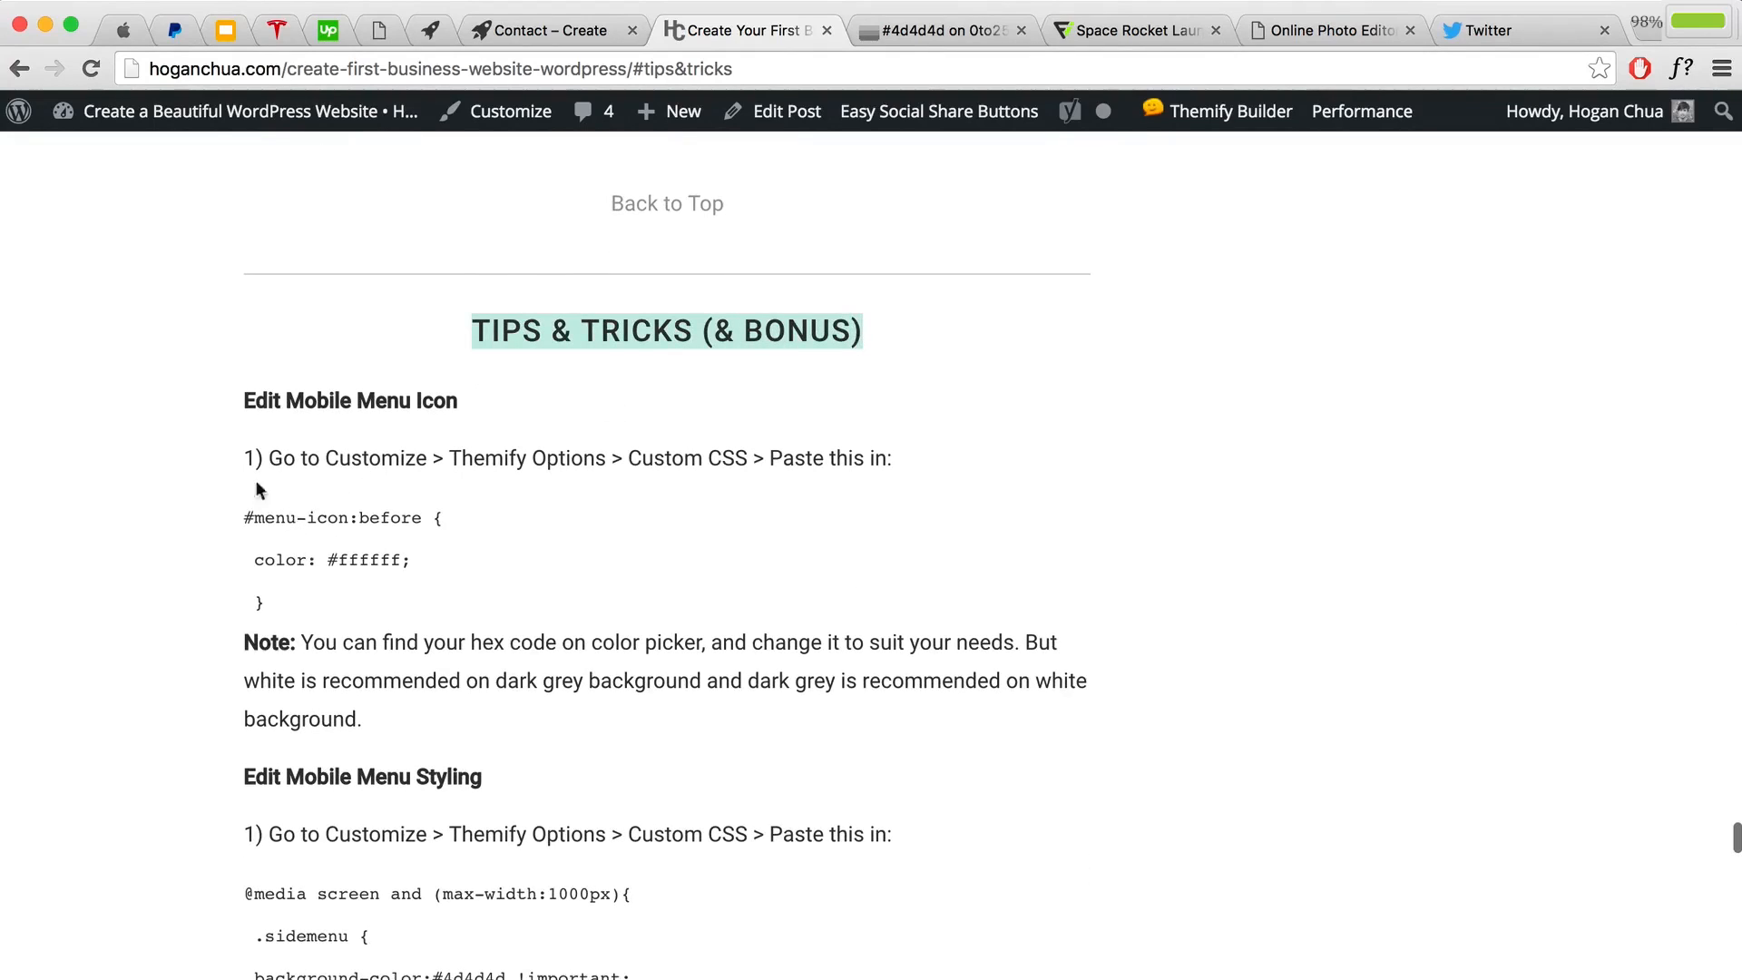
drag(240, 399, 483, 400)
drag(243, 517, 305, 602)
right_click(297, 536)
click(329, 594)
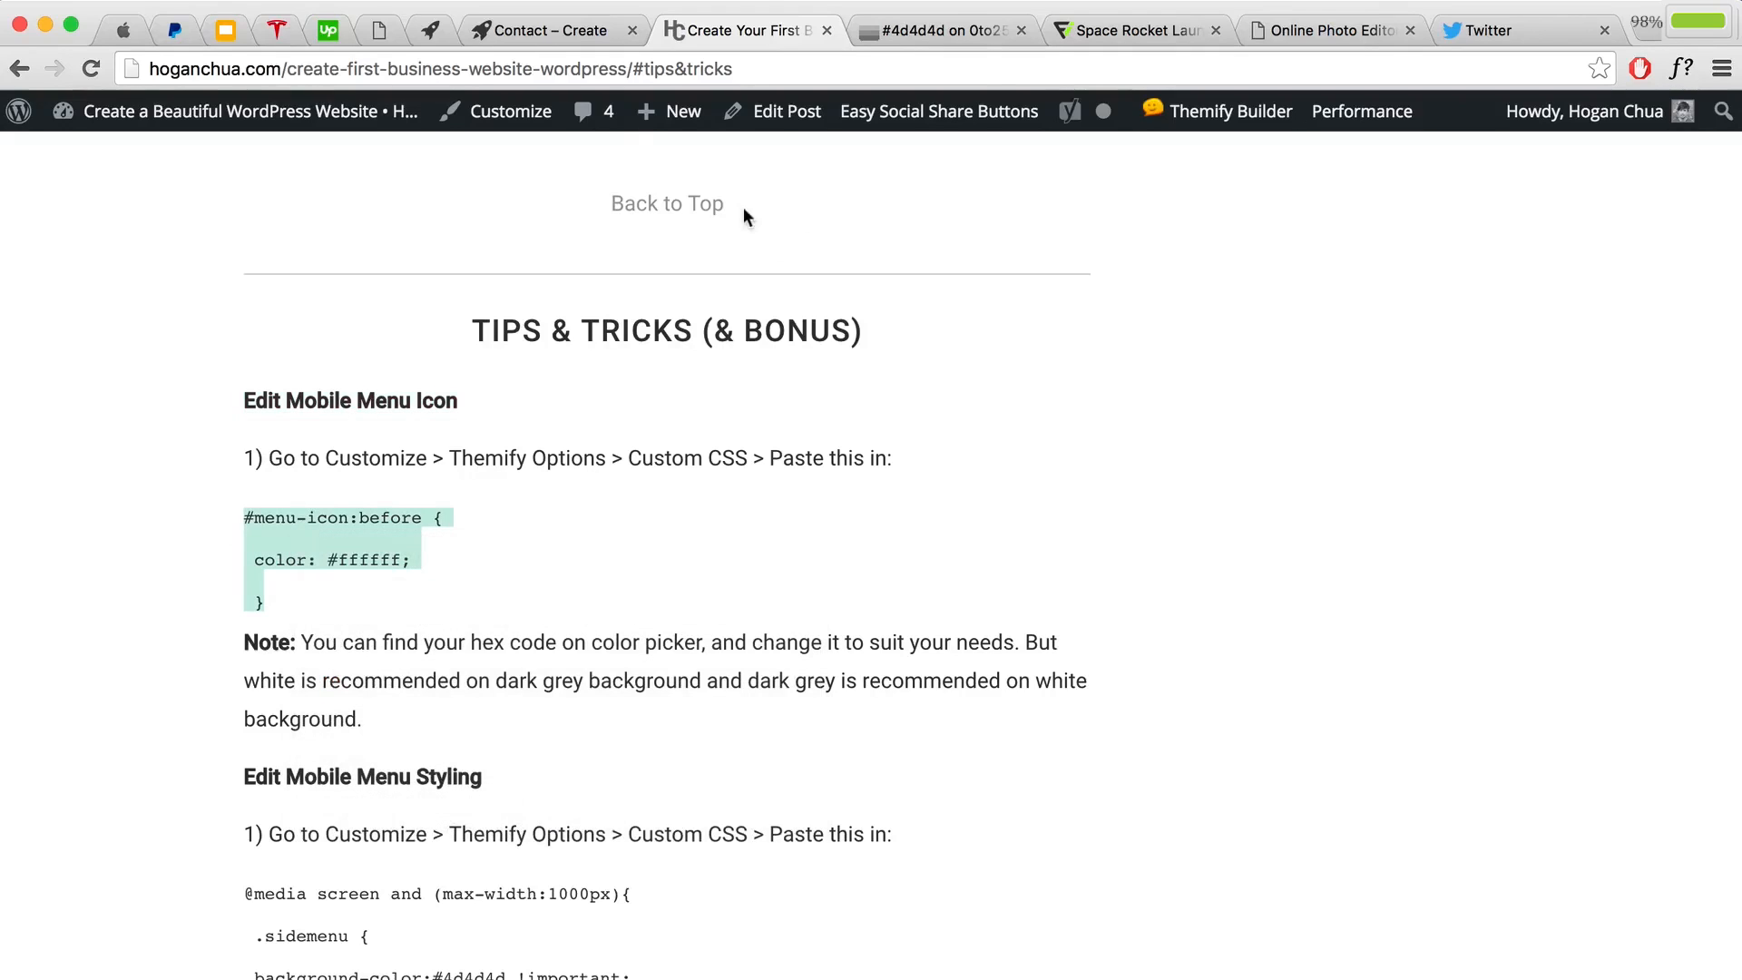
click(542, 32)
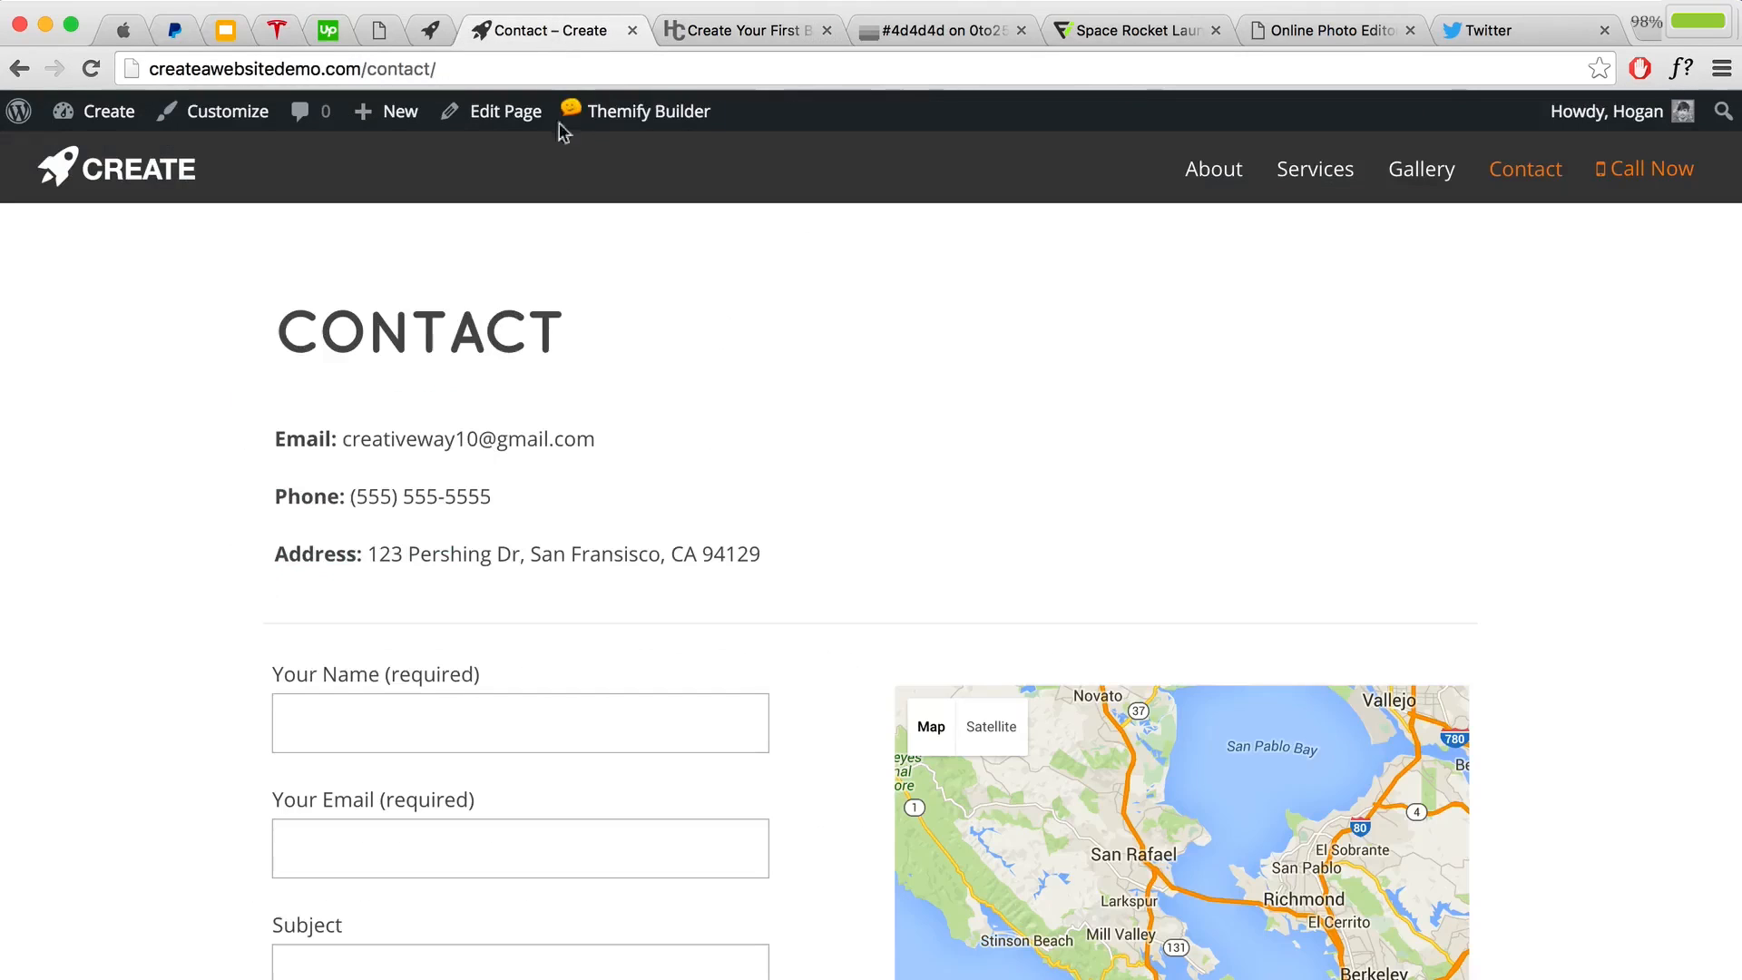
Step: Paste the #menu-icon rule at the end of Themify Options Custom CSS
click(253, 129)
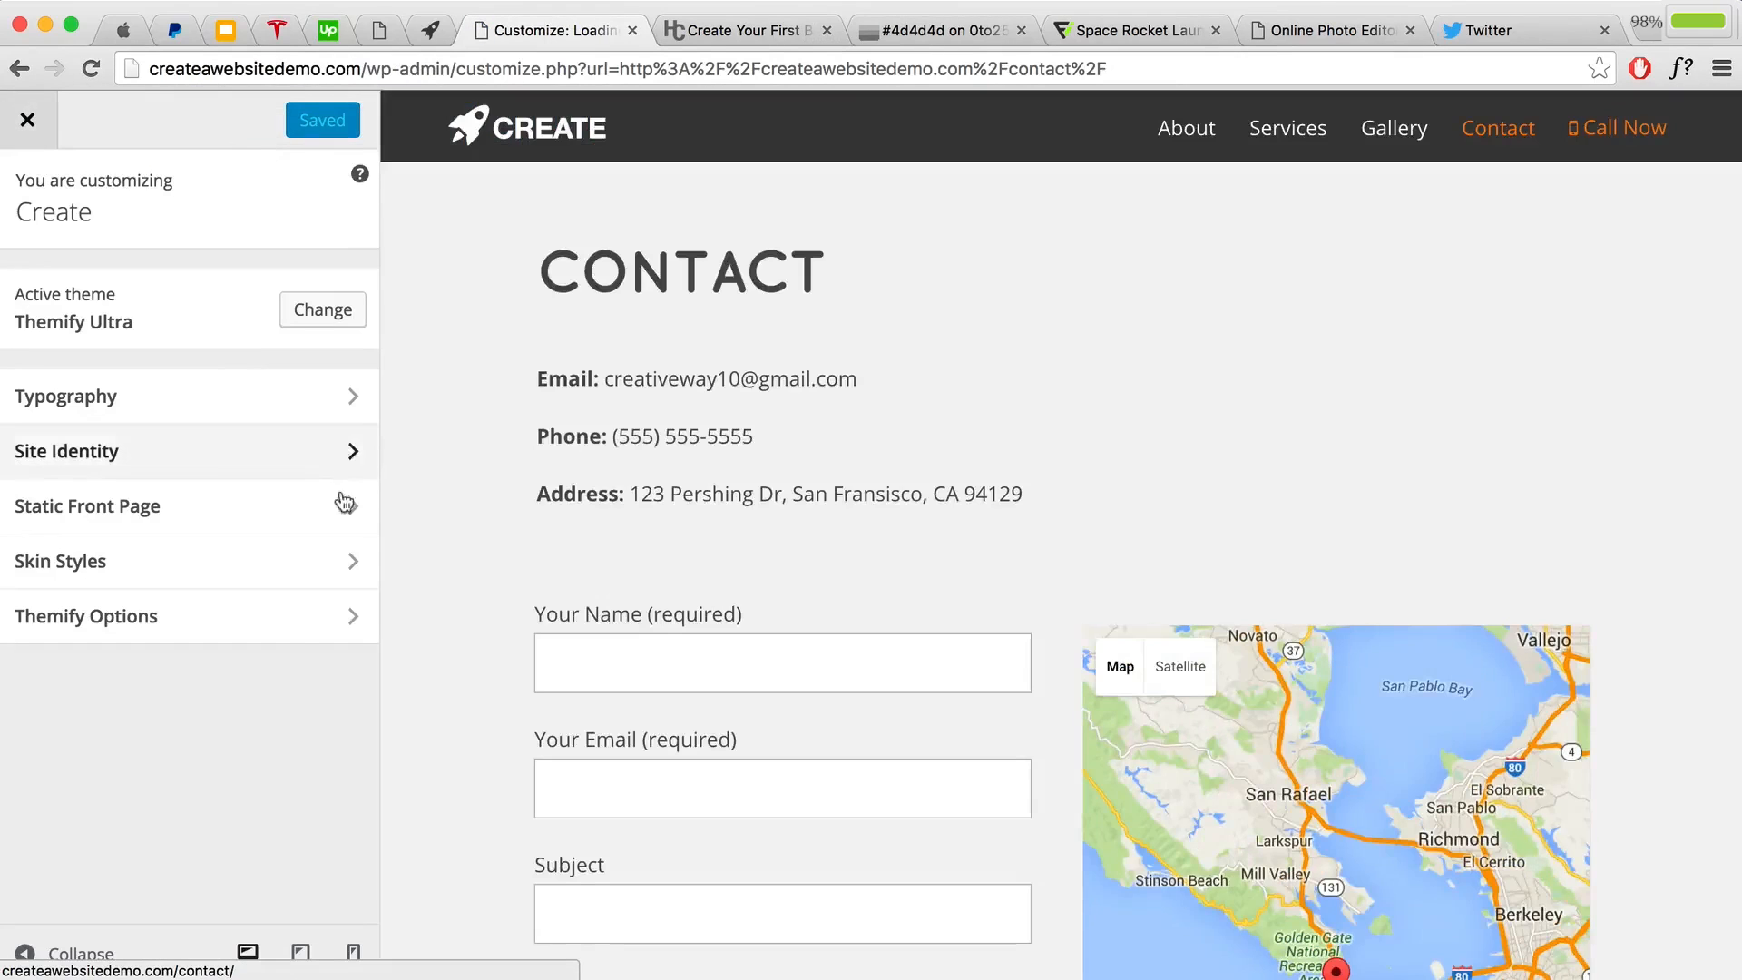
click(348, 609)
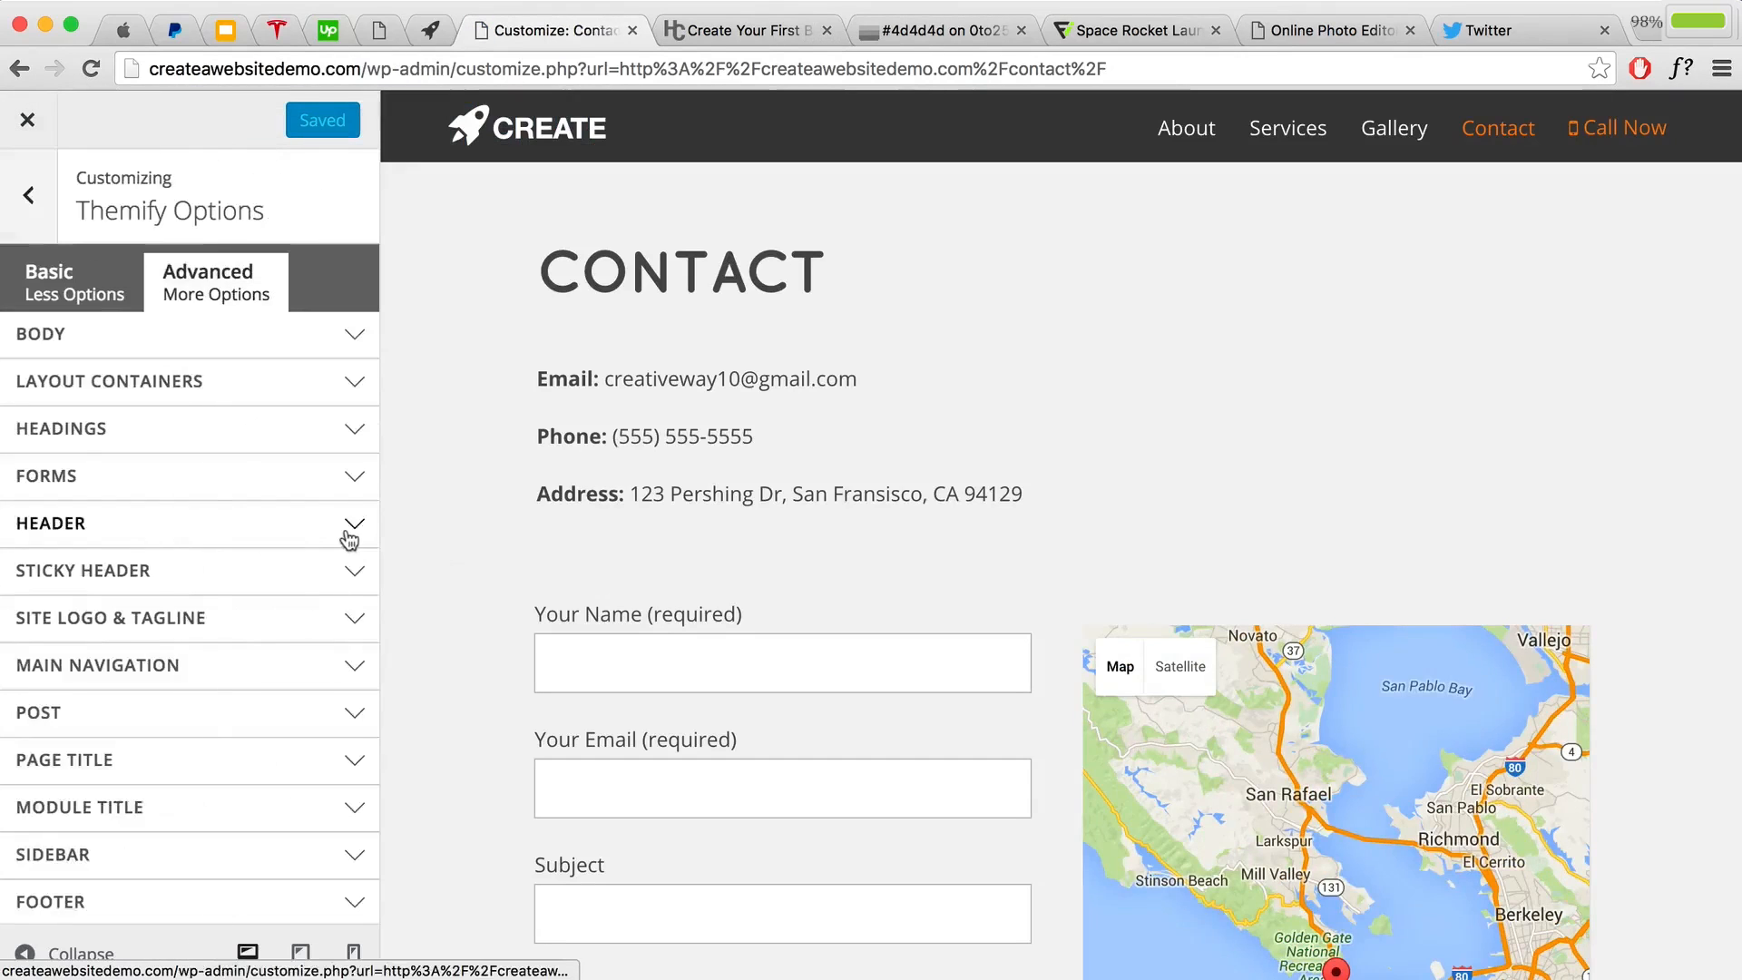
scroll(237, 746, down, 3)
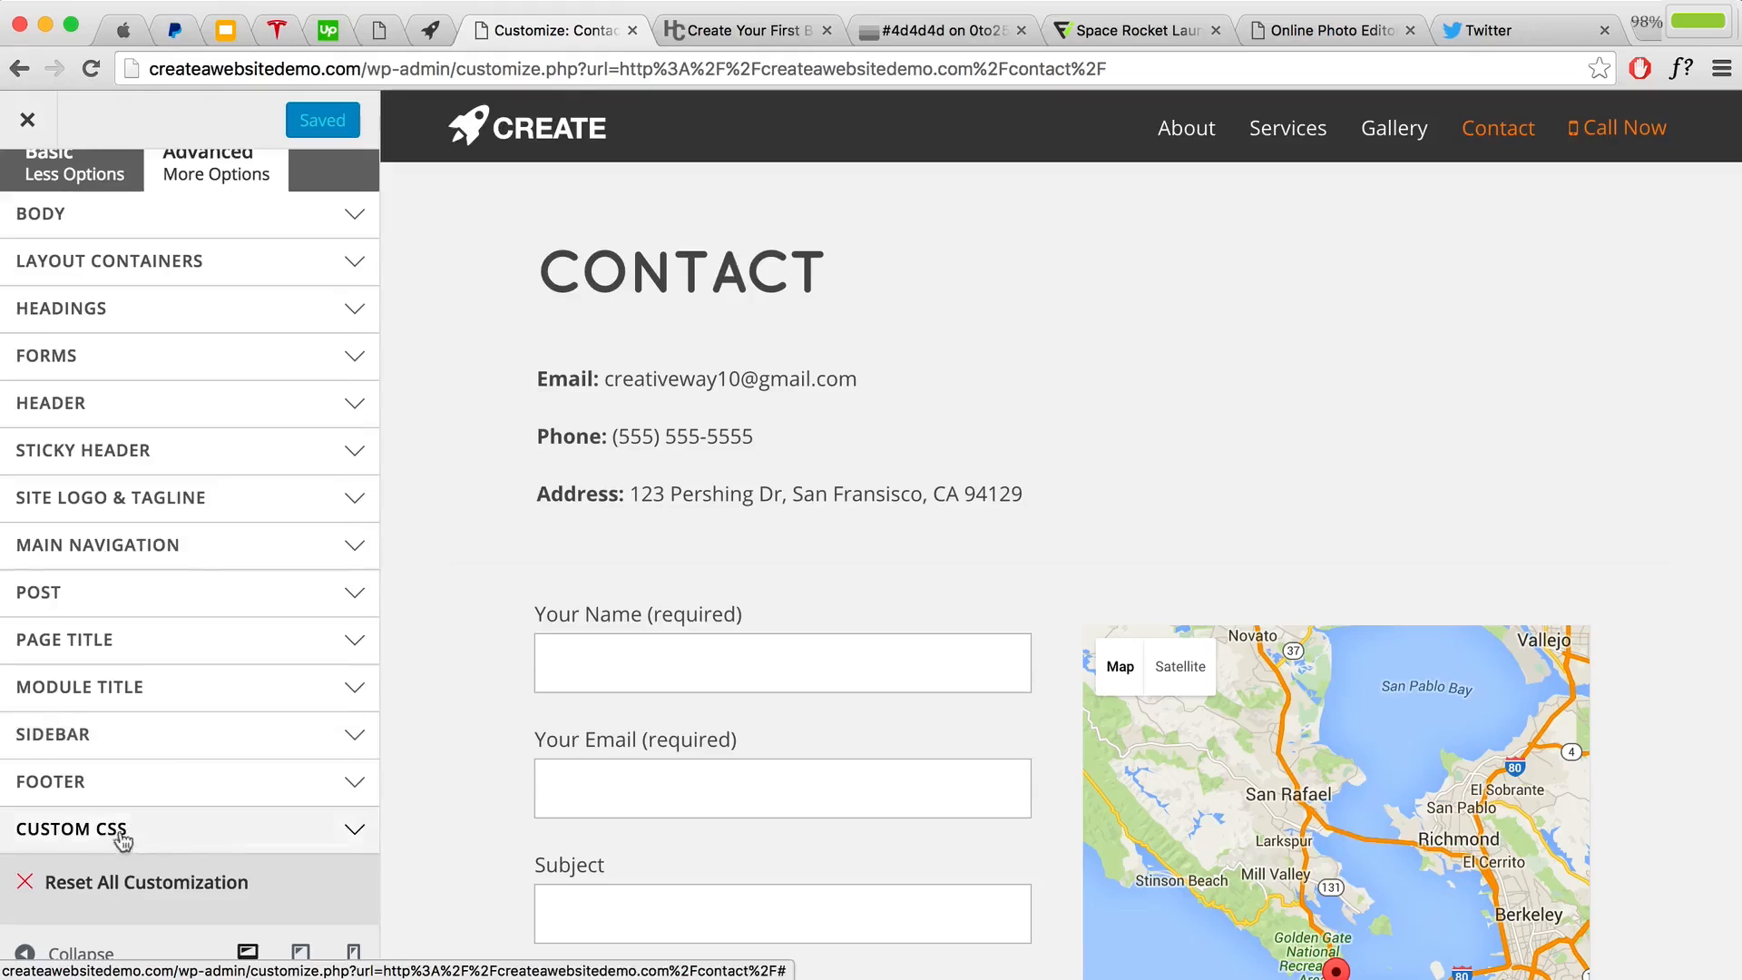
click(204, 839)
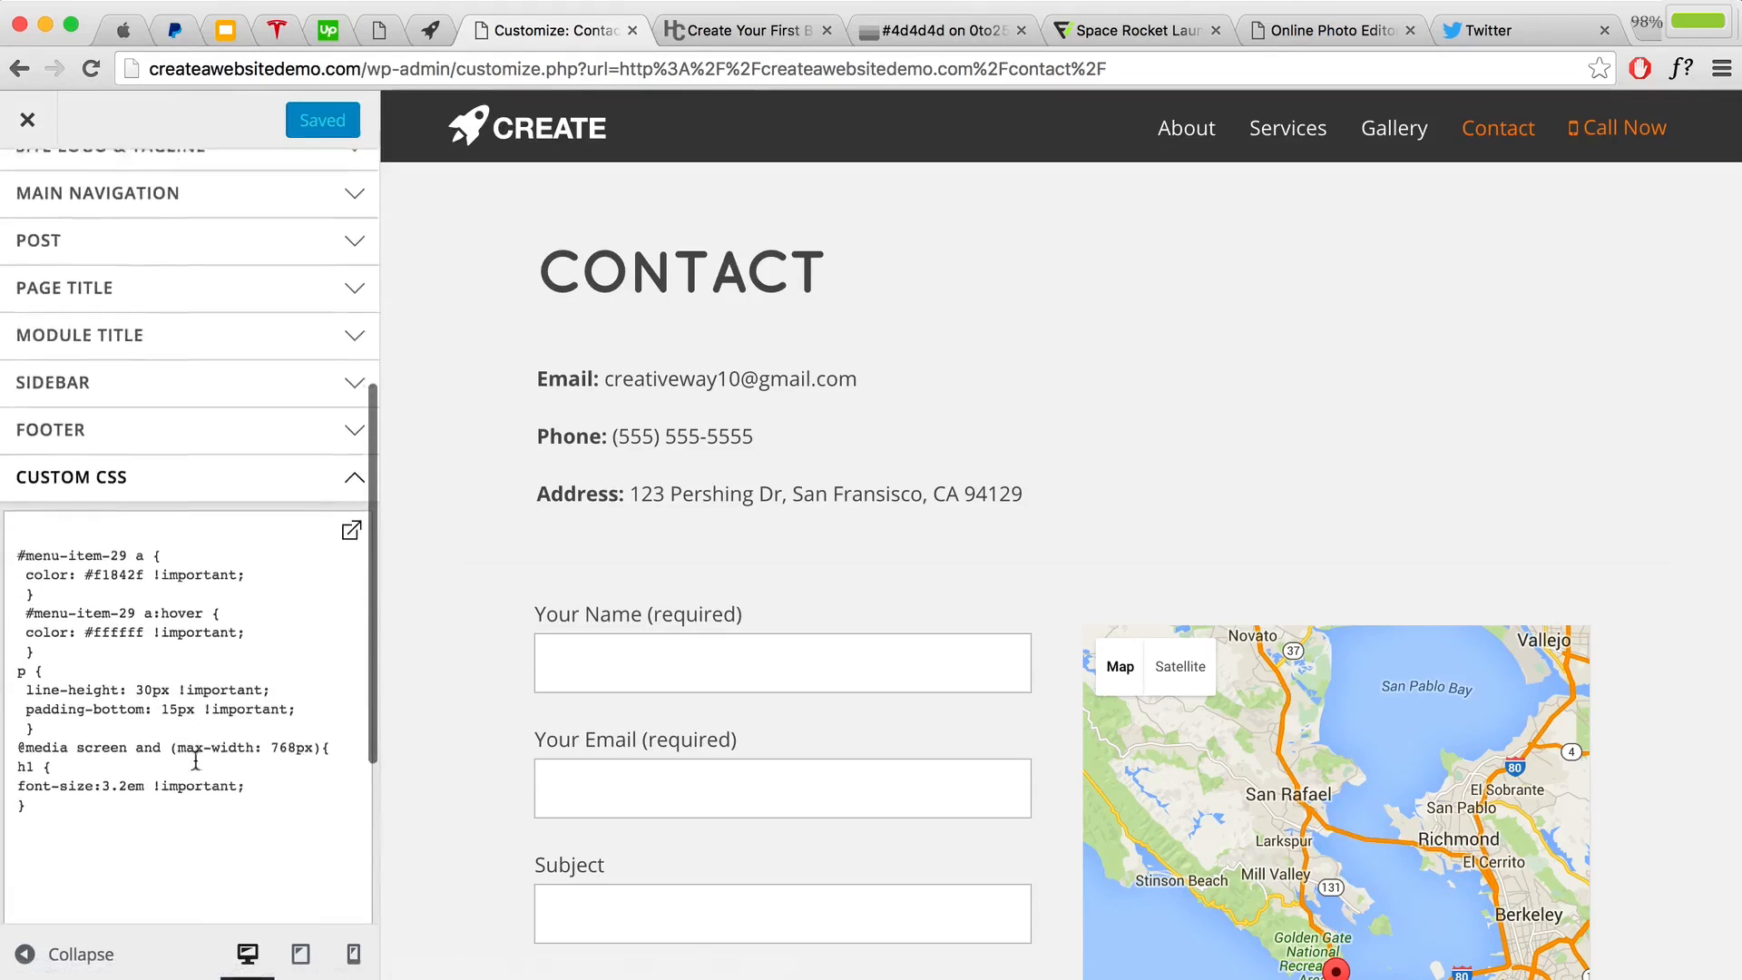
click(43, 789)
key(Return)
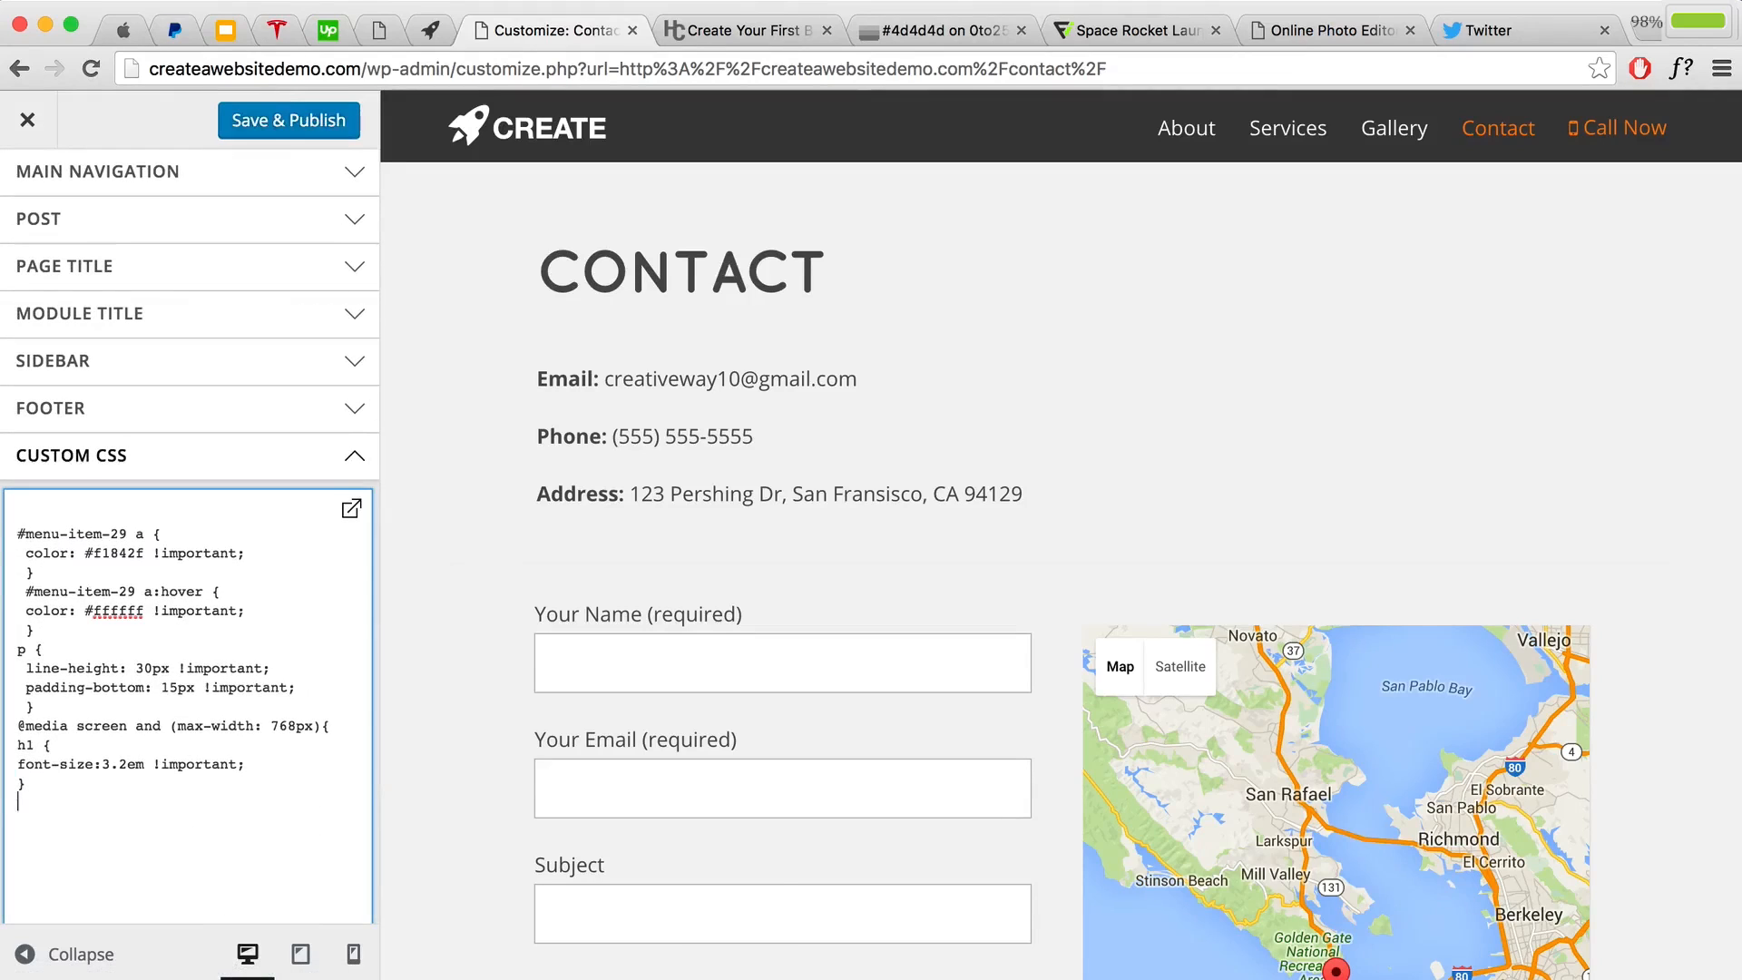
key(super+v)
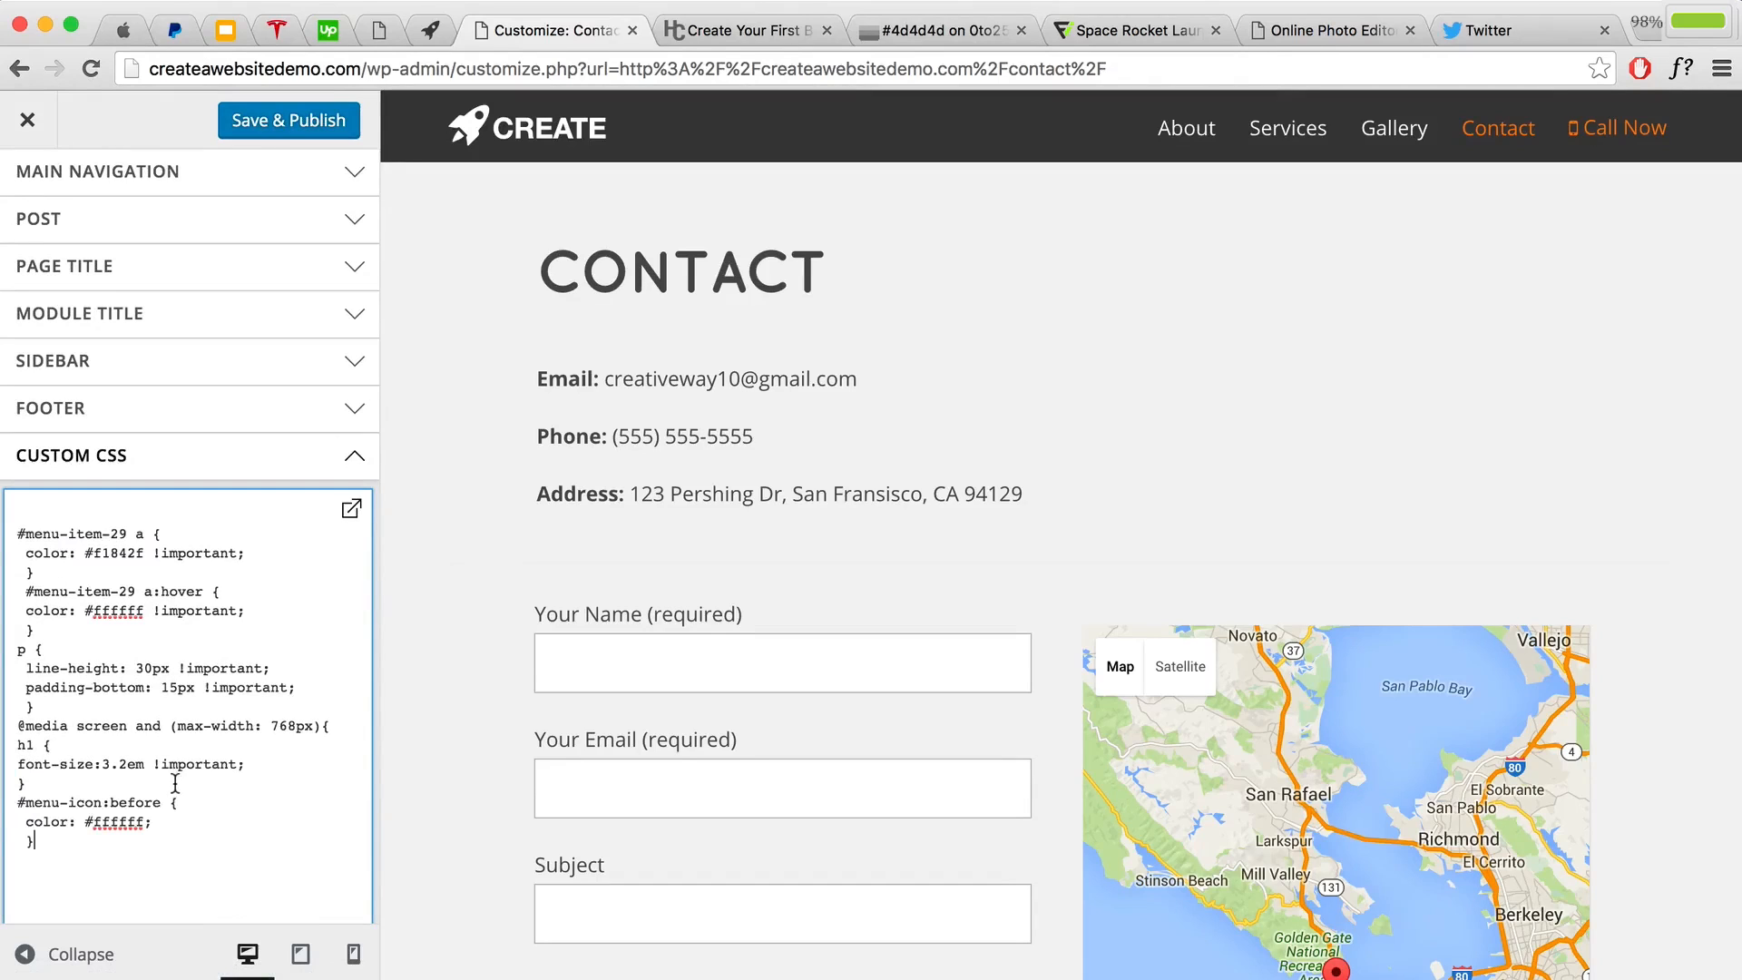
Step: Preview the site at mobile width and test the white hamburger menu icon
scroll(410, 738, down, 2)
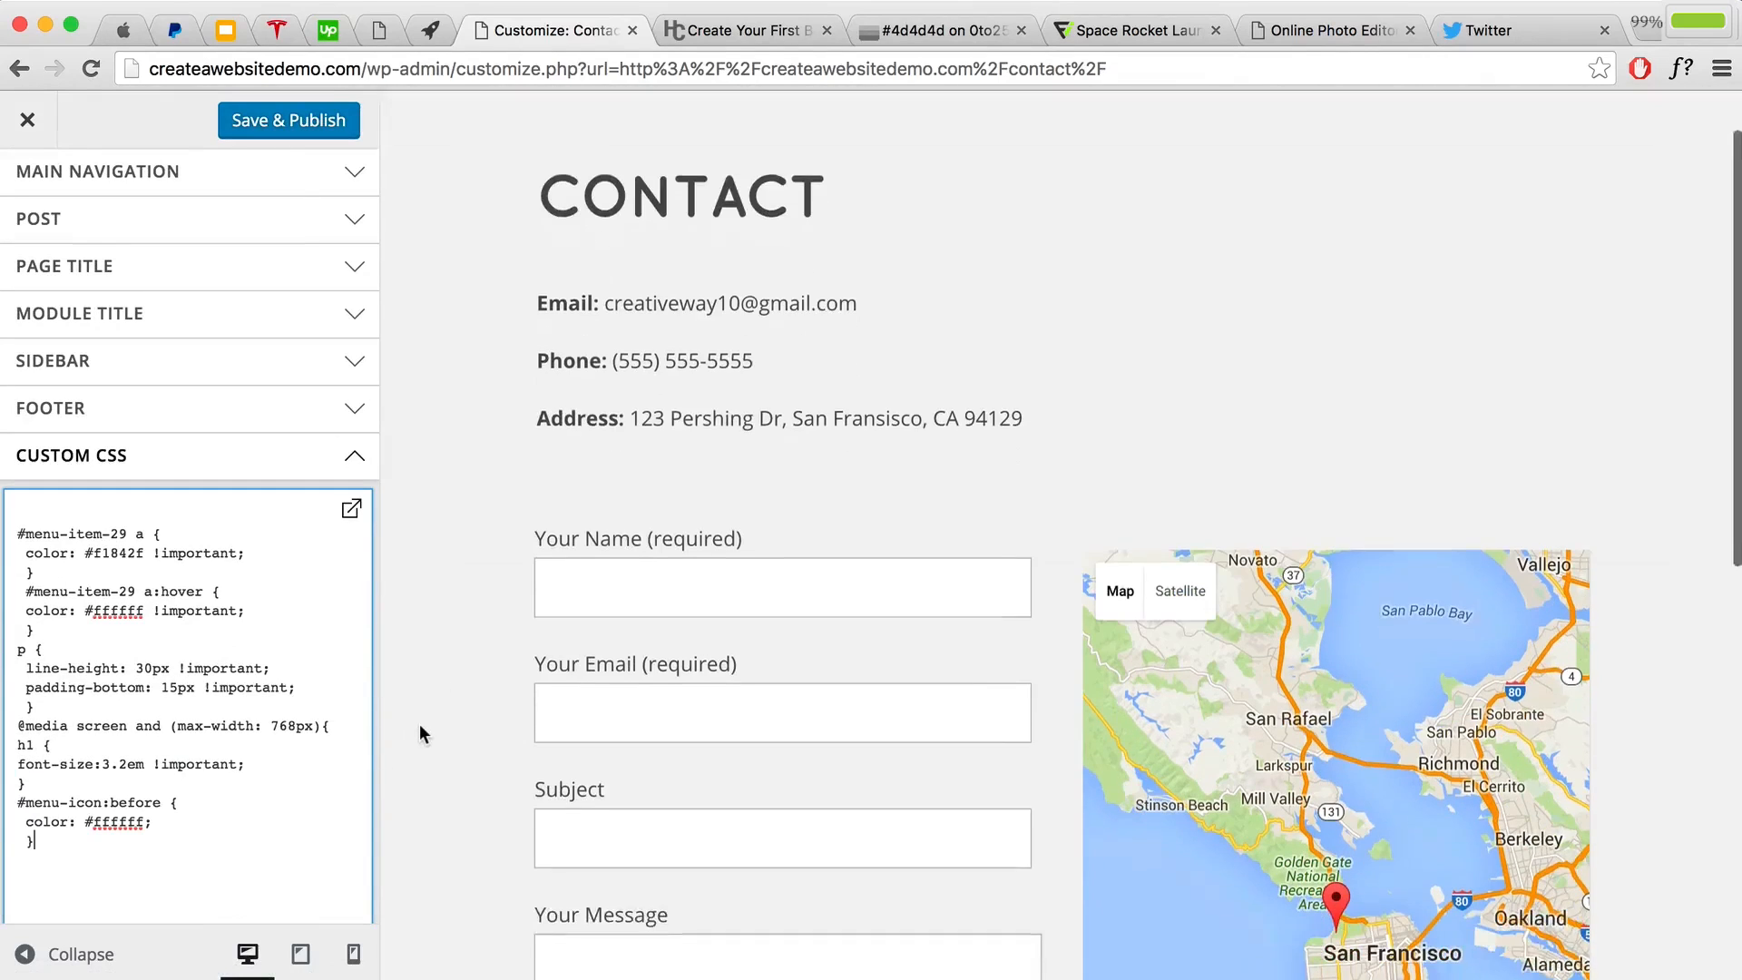
click(353, 960)
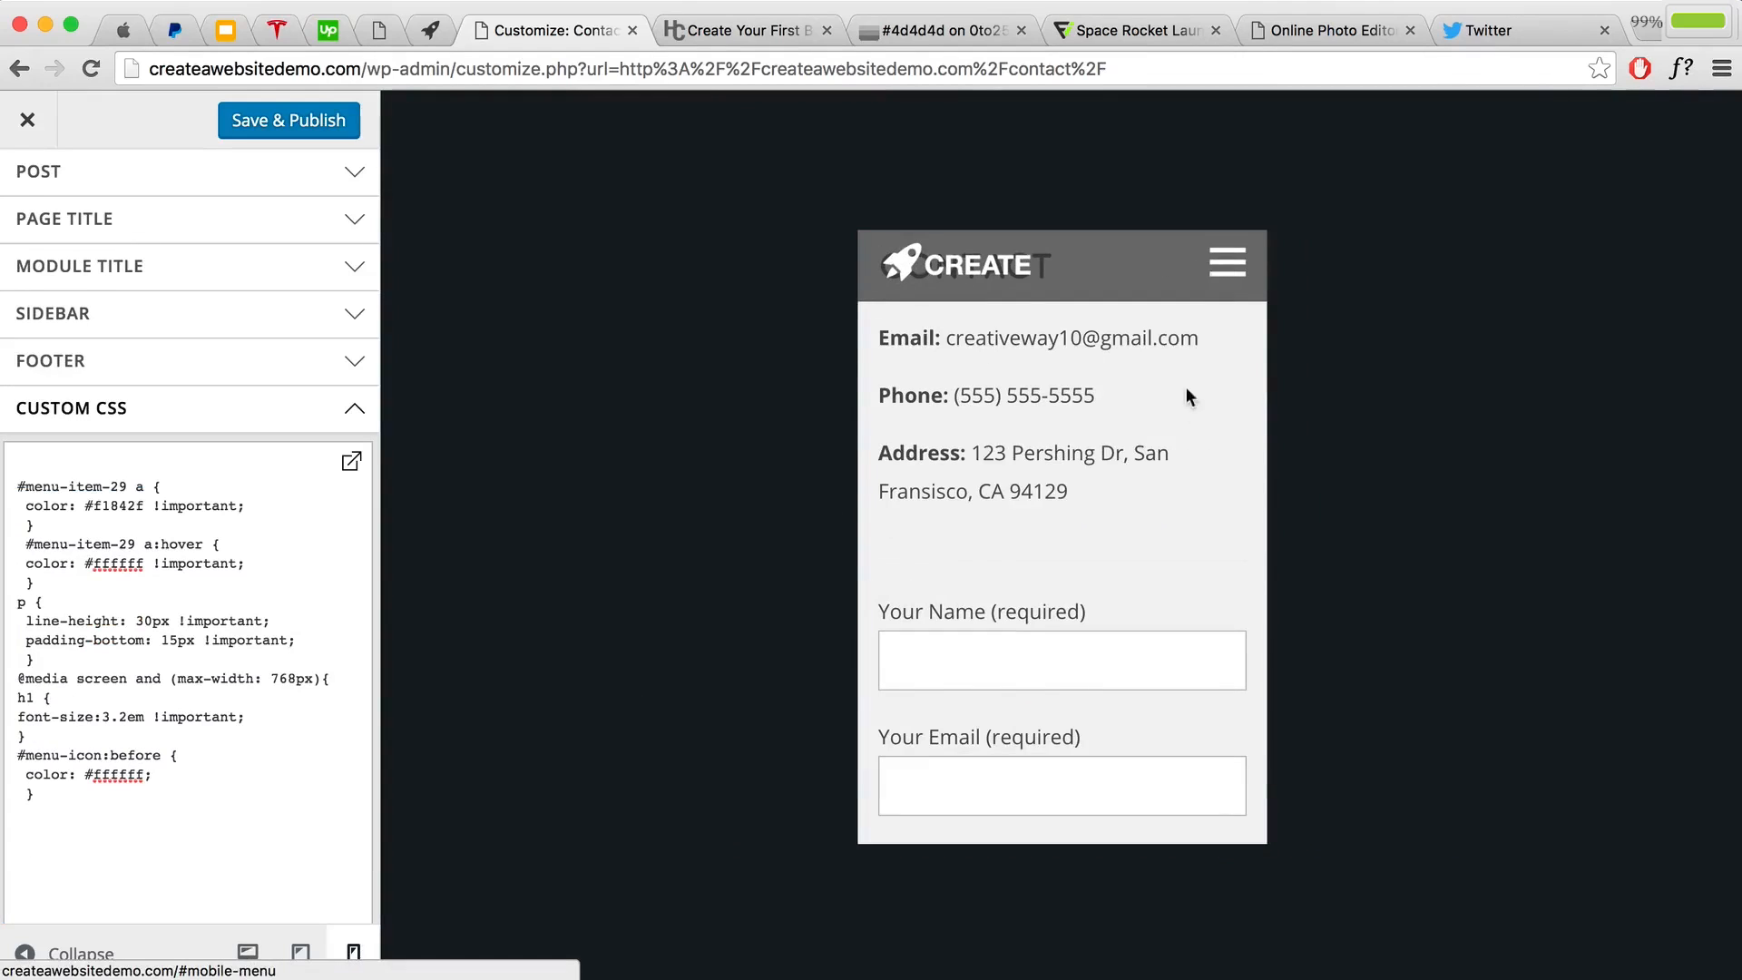
click(1226, 269)
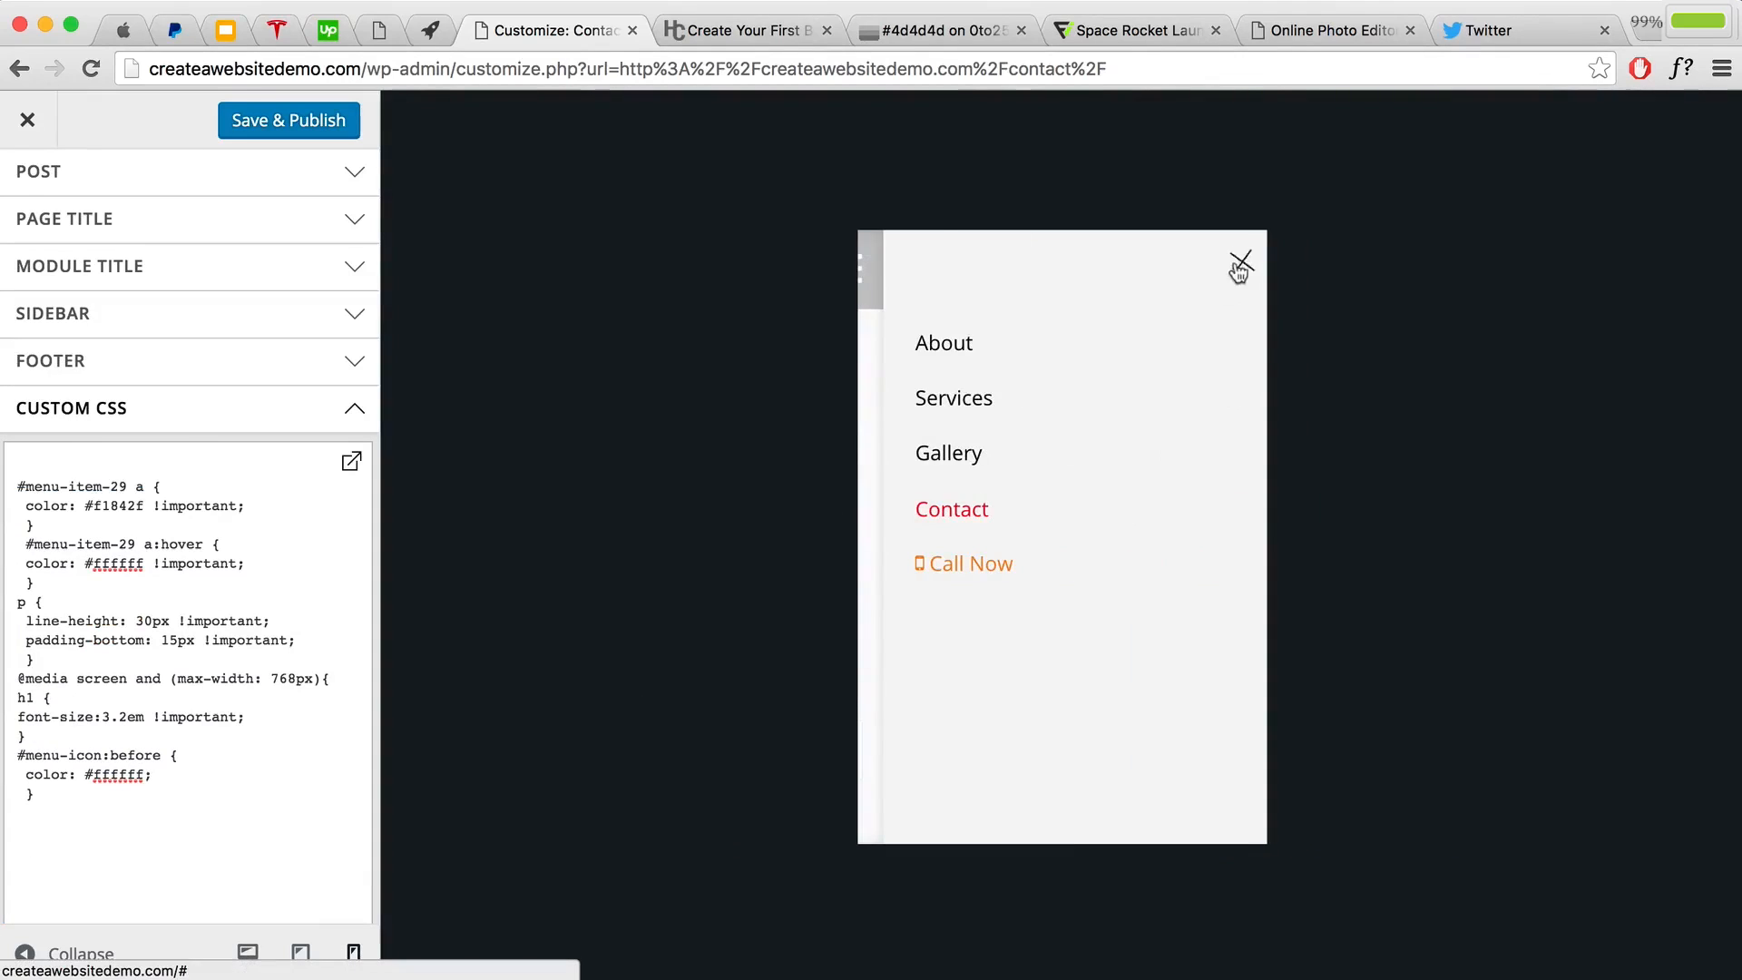
click(1238, 265)
drag(145, 774, 95, 769)
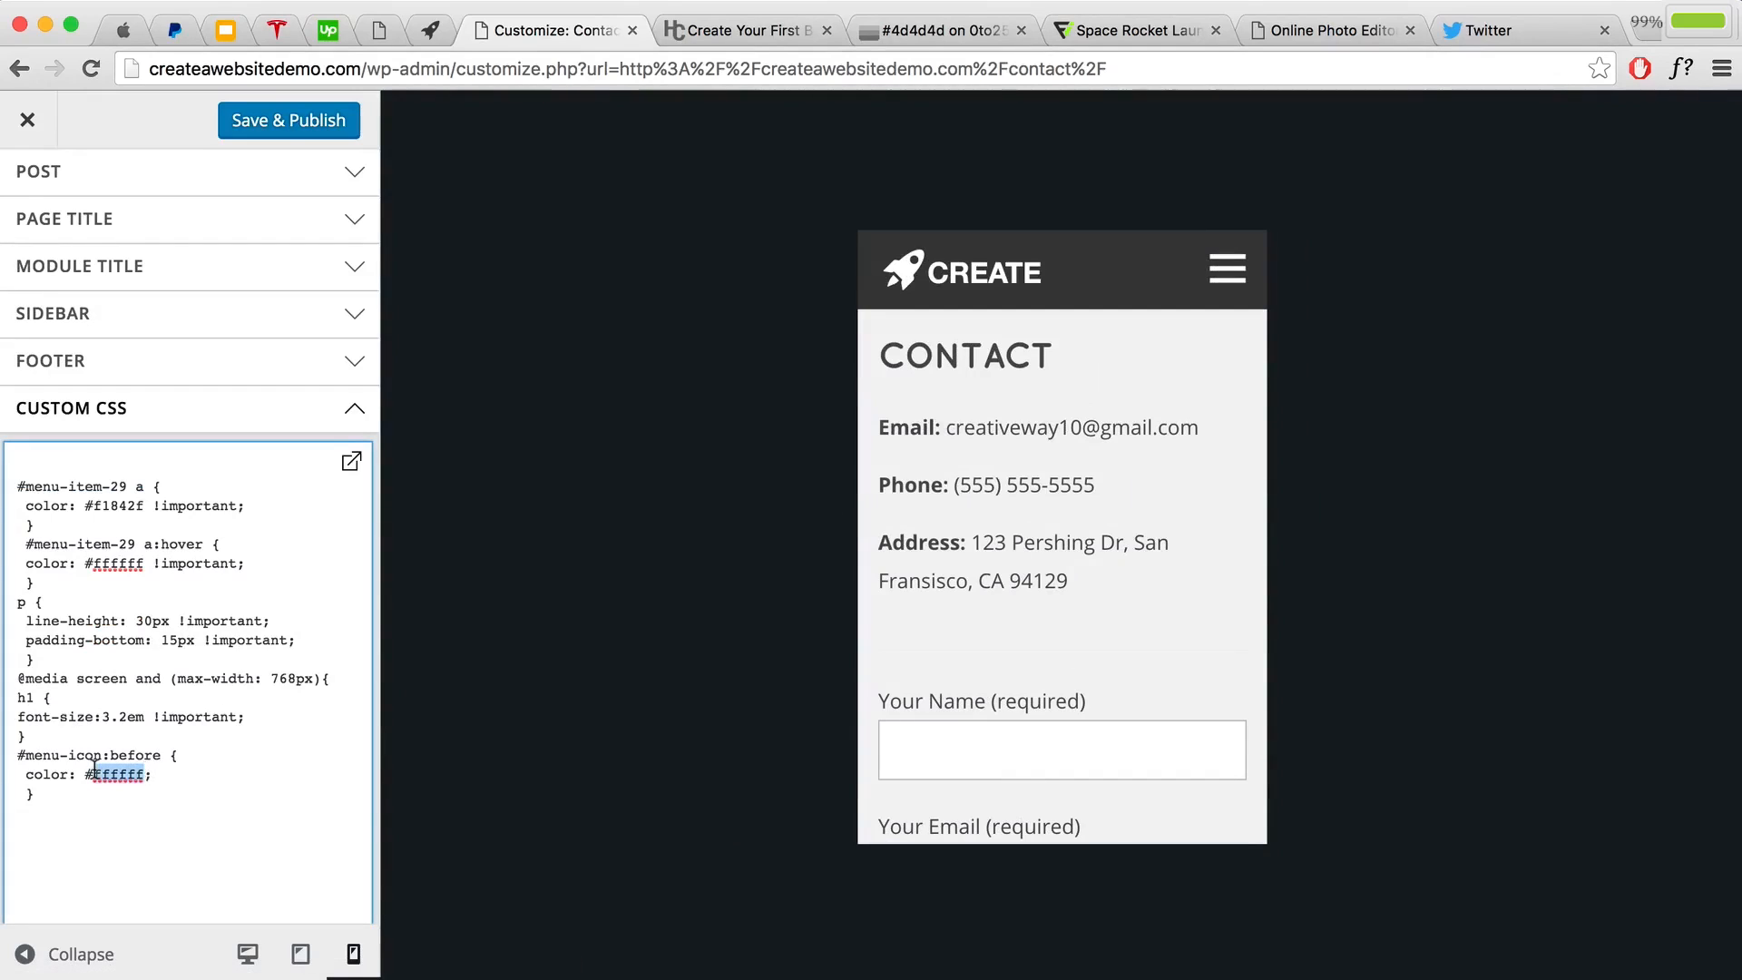
click(49, 794)
key(Return)
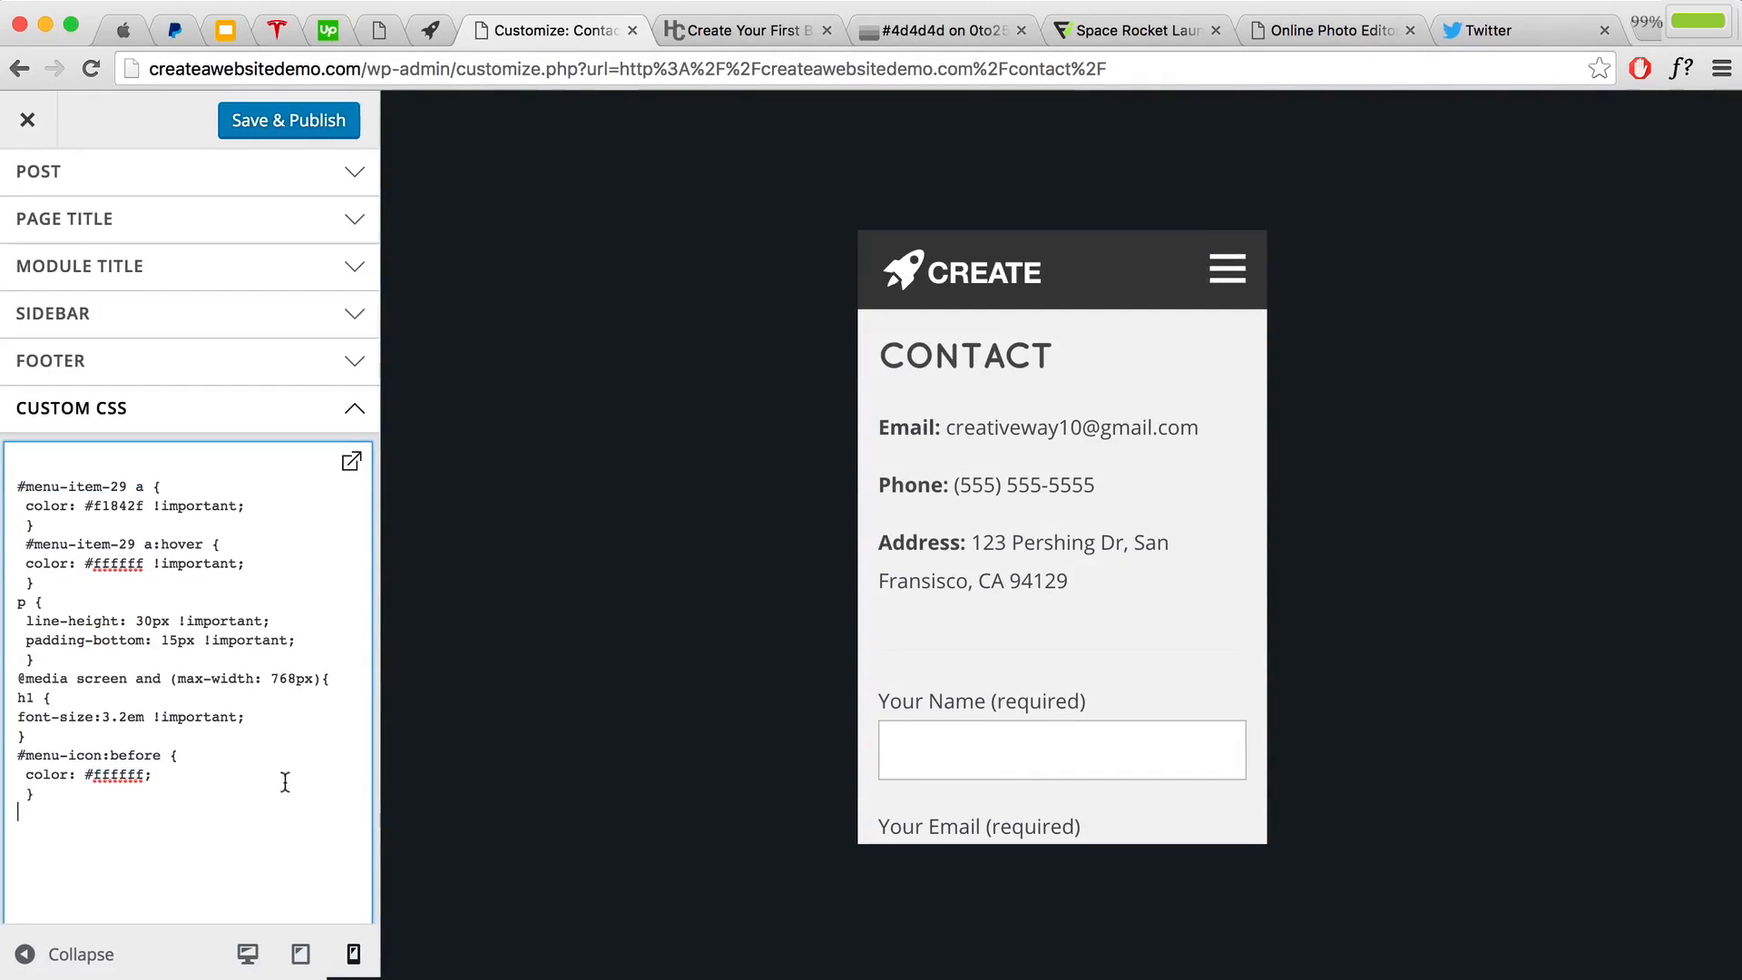
click(1227, 268)
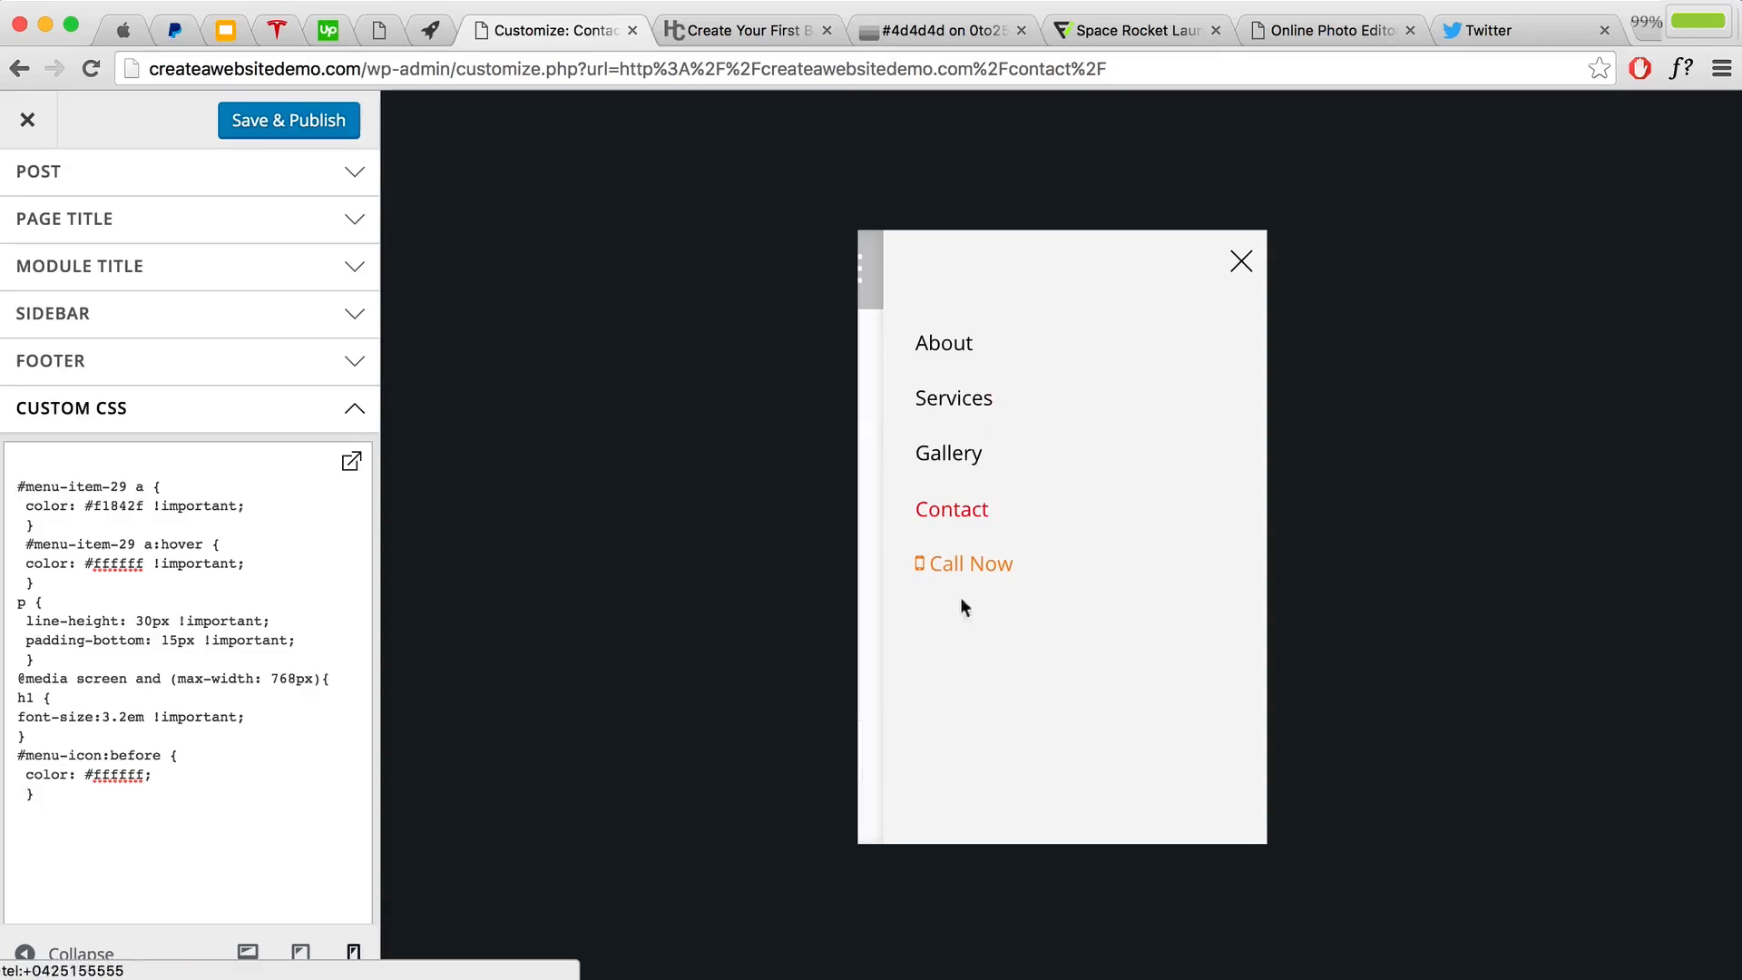
click(722, 30)
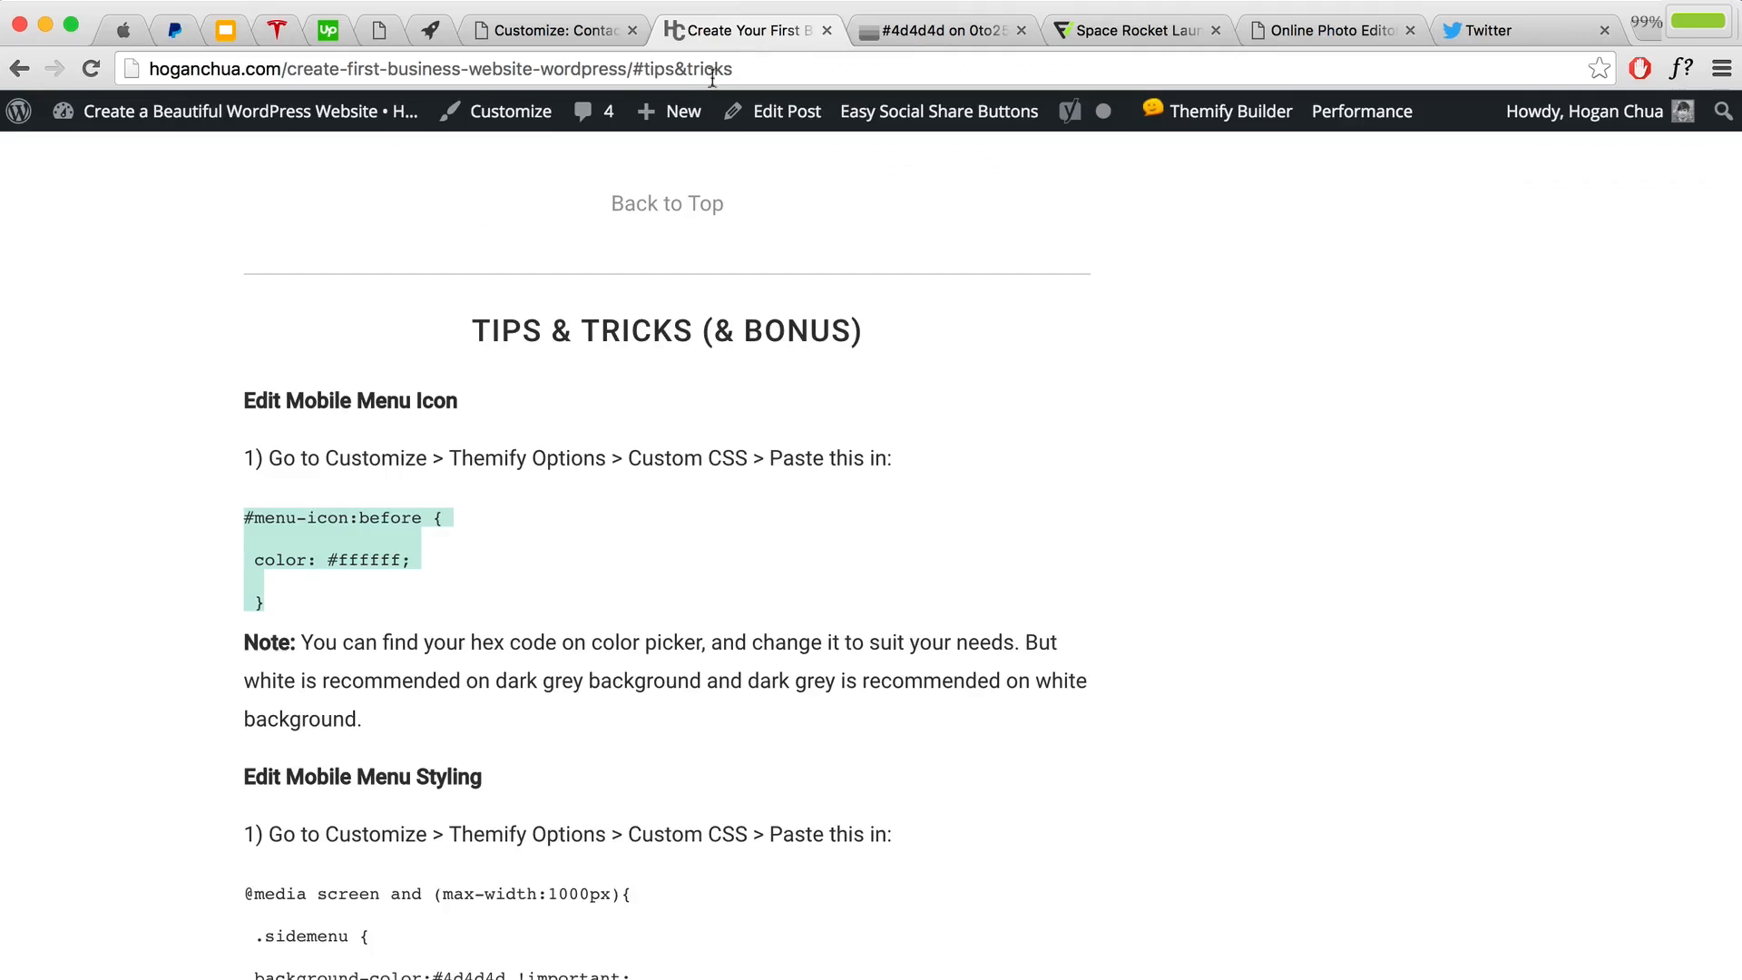
Step: Copy the tutorial's Edit Mobile Menu Styling CSS block and paste it into Custom CSS
scroll(671, 477, down, 6)
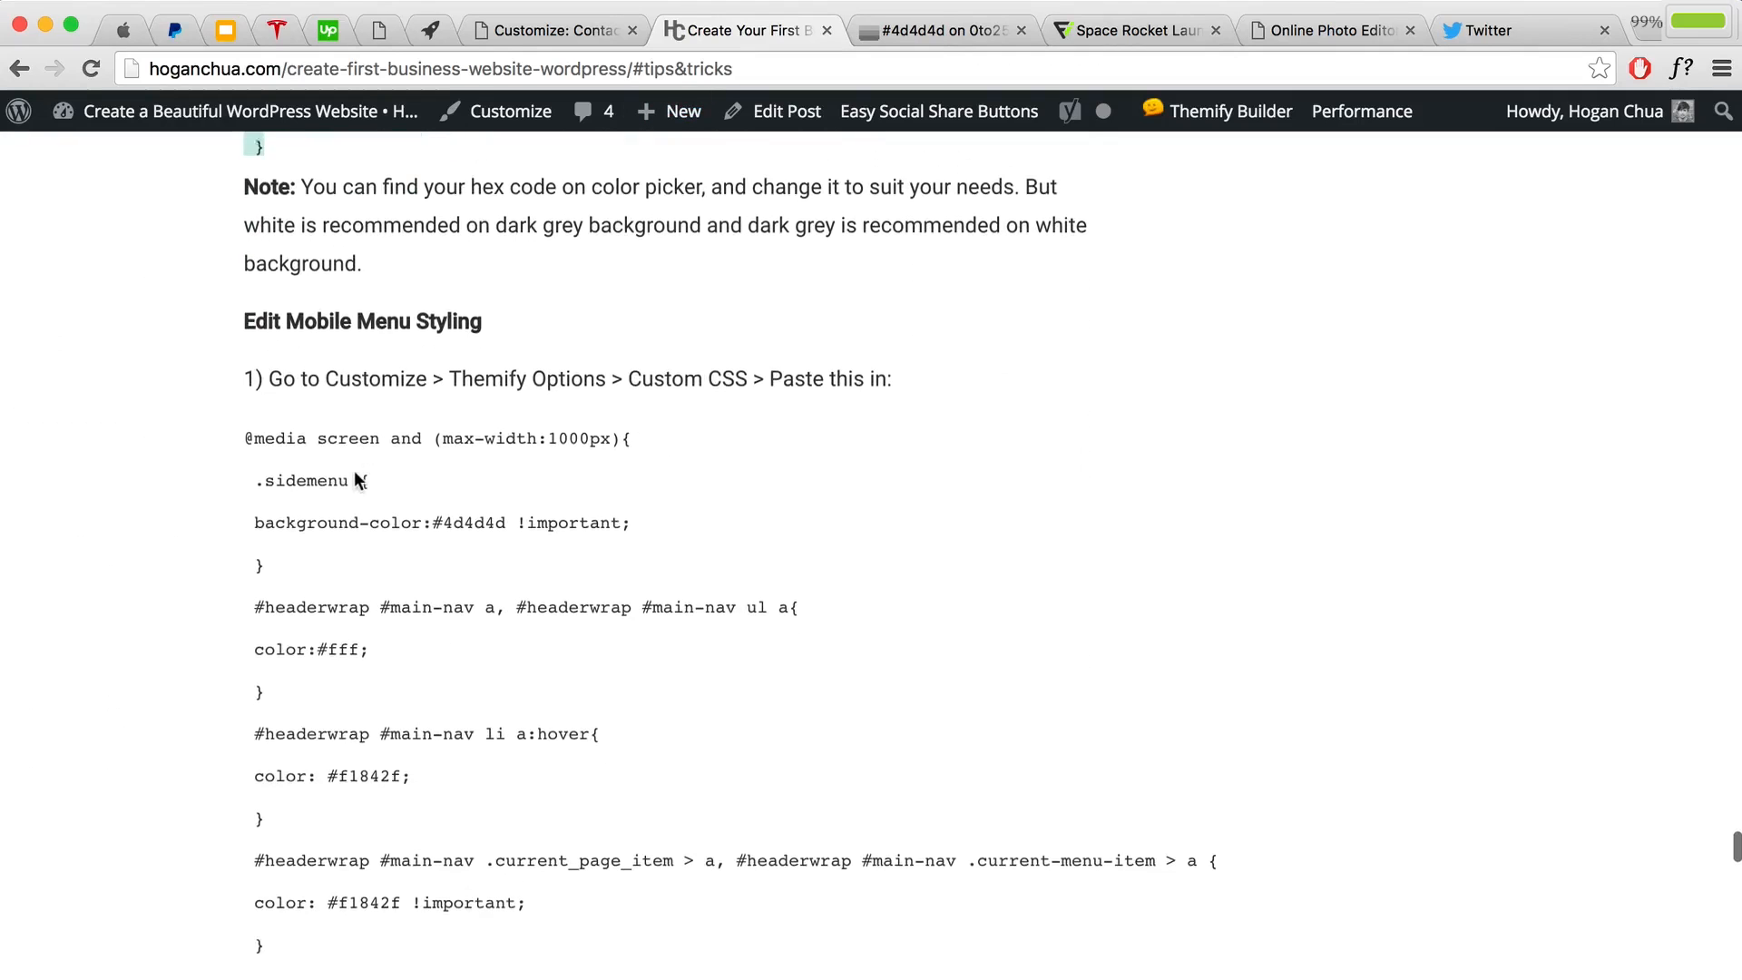
drag(246, 284, 509, 280)
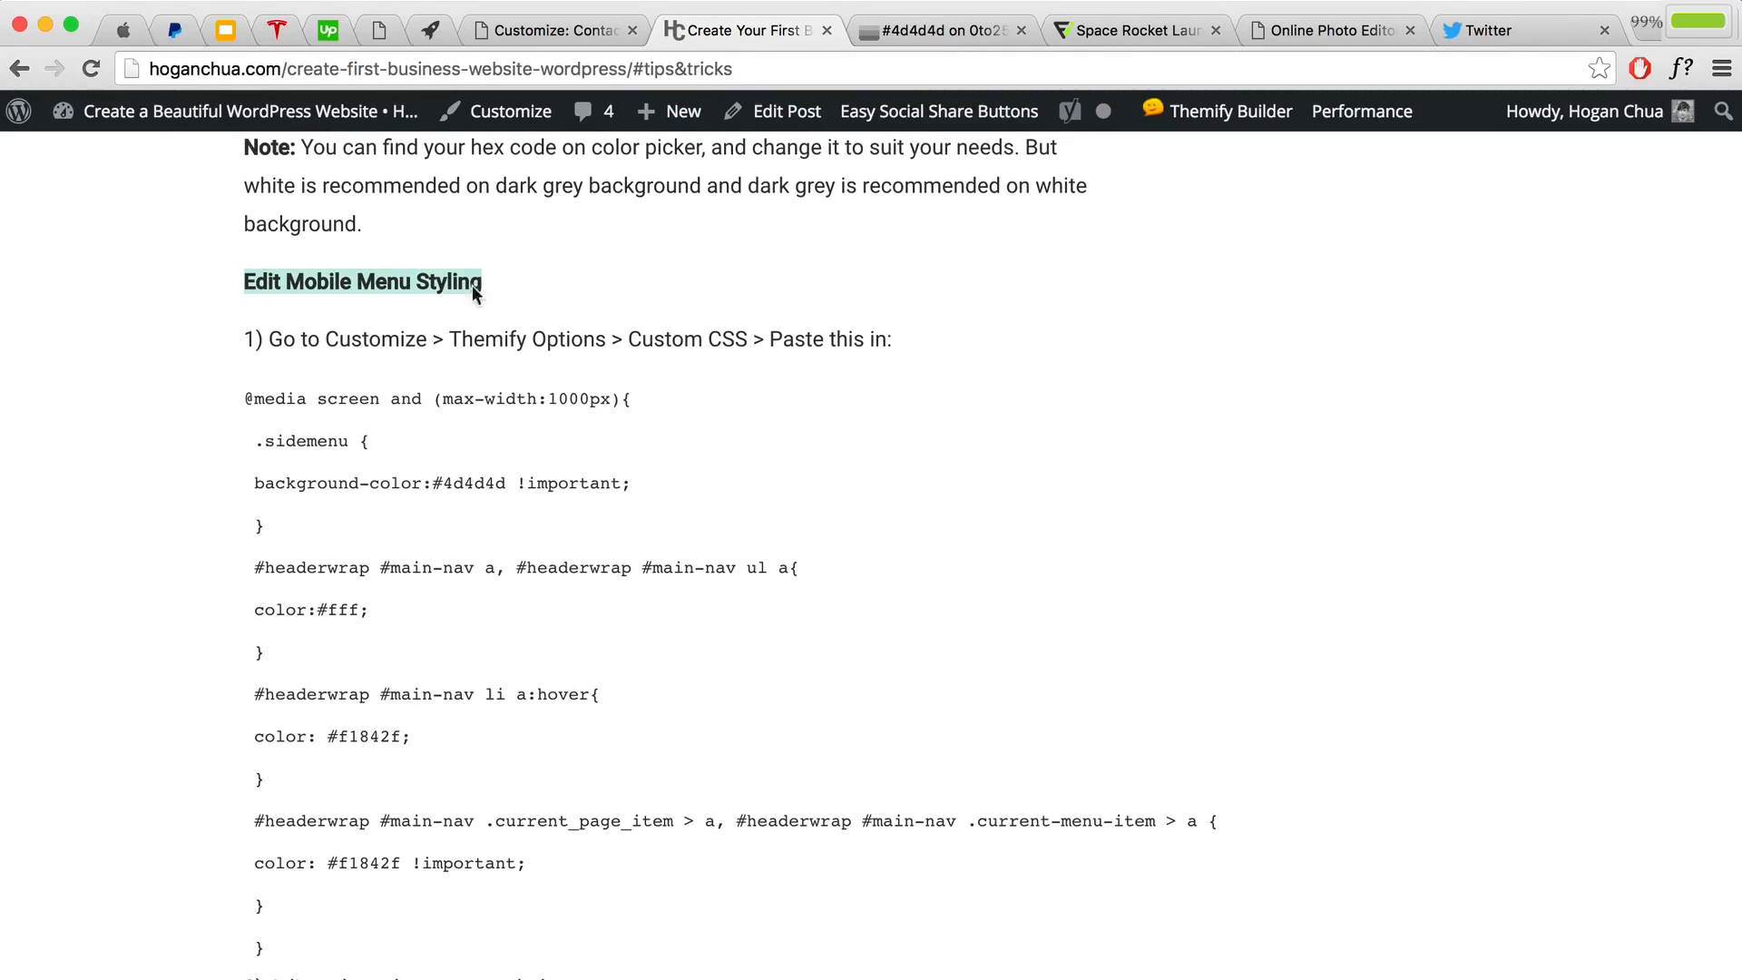
drag(238, 388, 375, 895)
scroll(375, 894, down, 1)
right_click(363, 634)
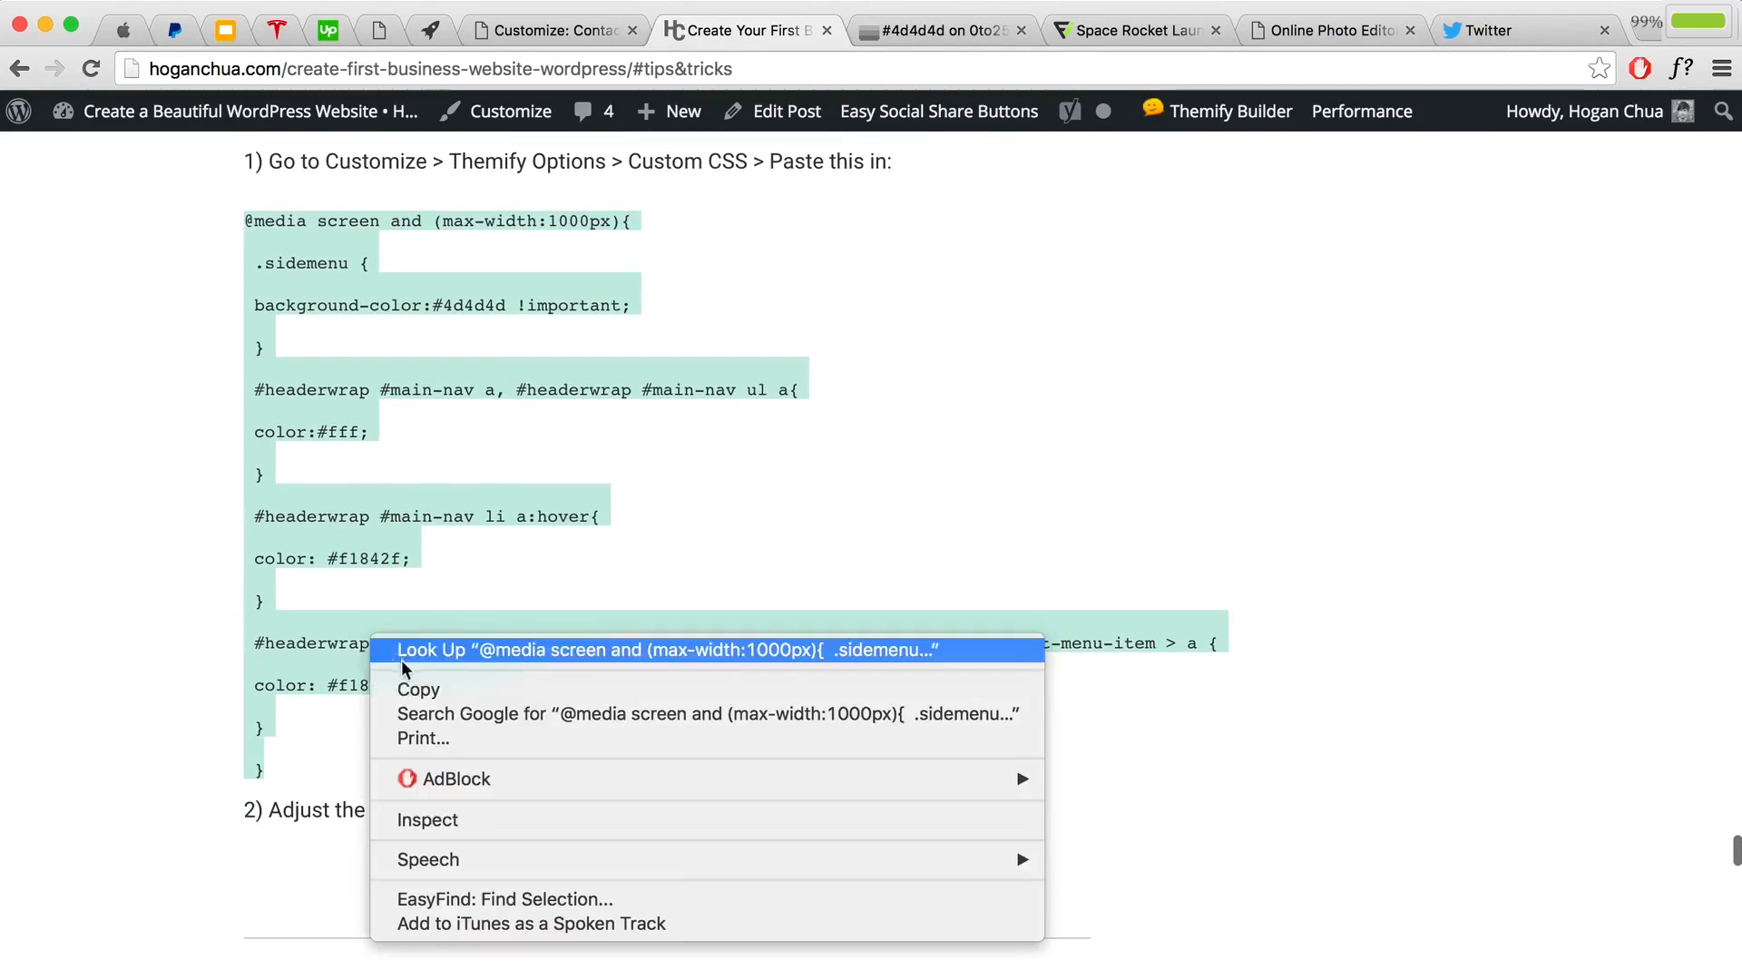
click(394, 689)
click(524, 32)
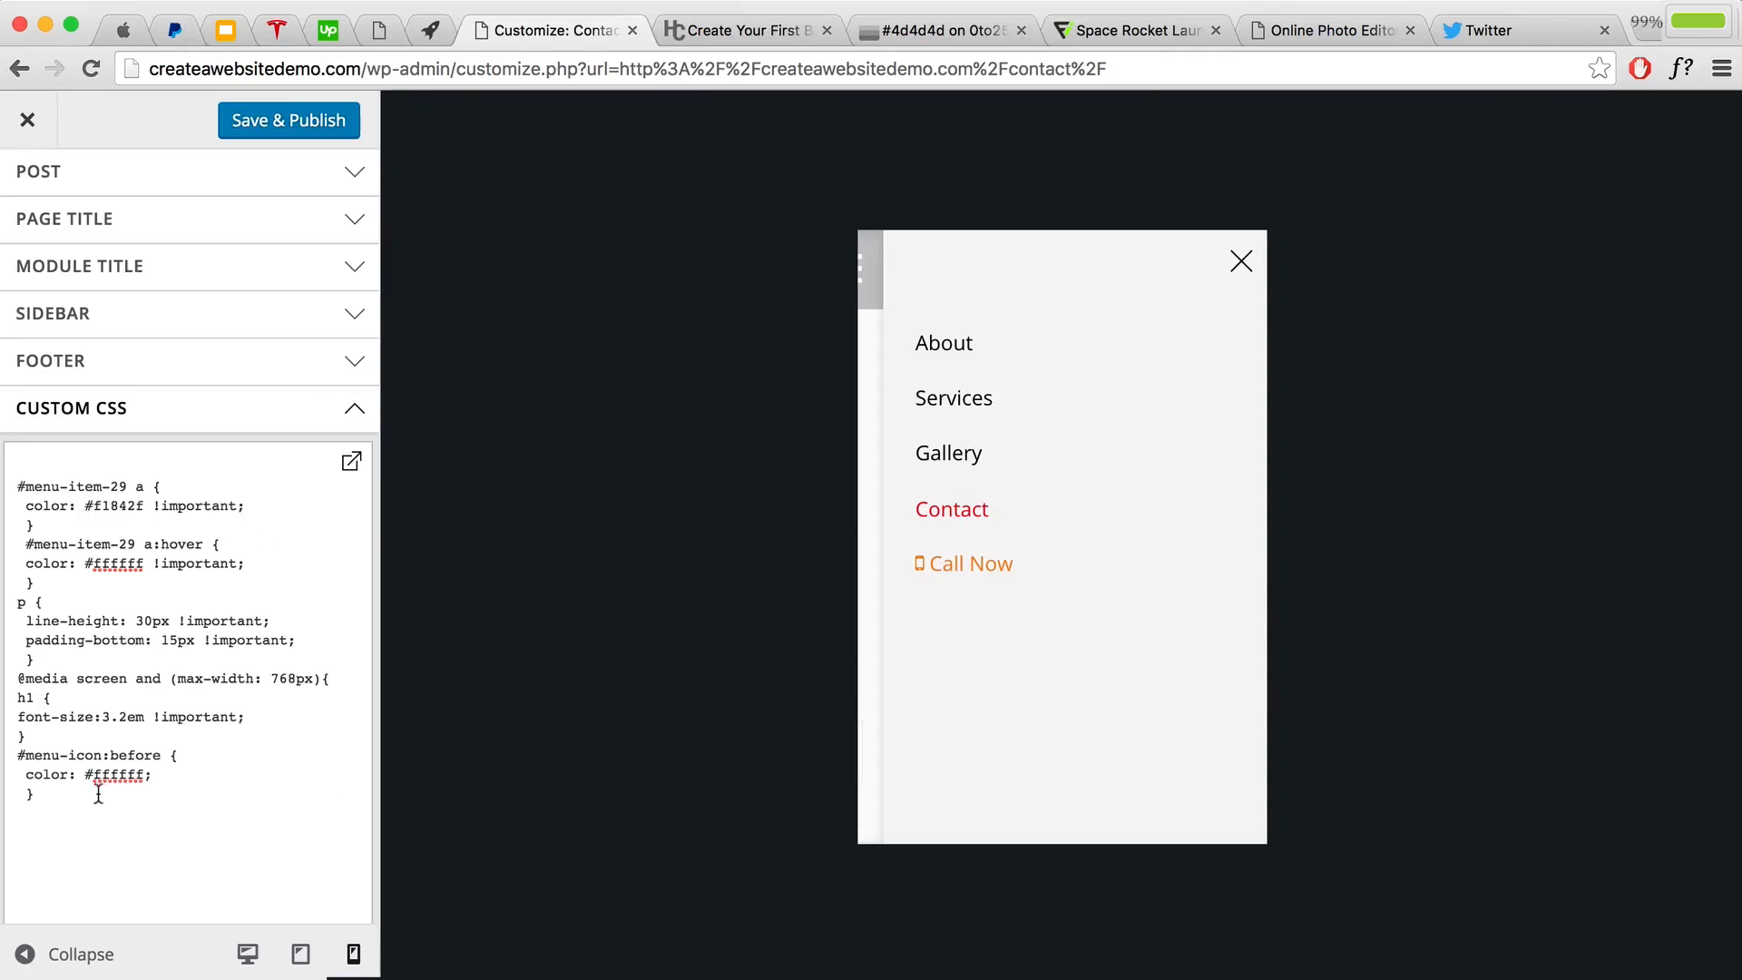
click(56, 797)
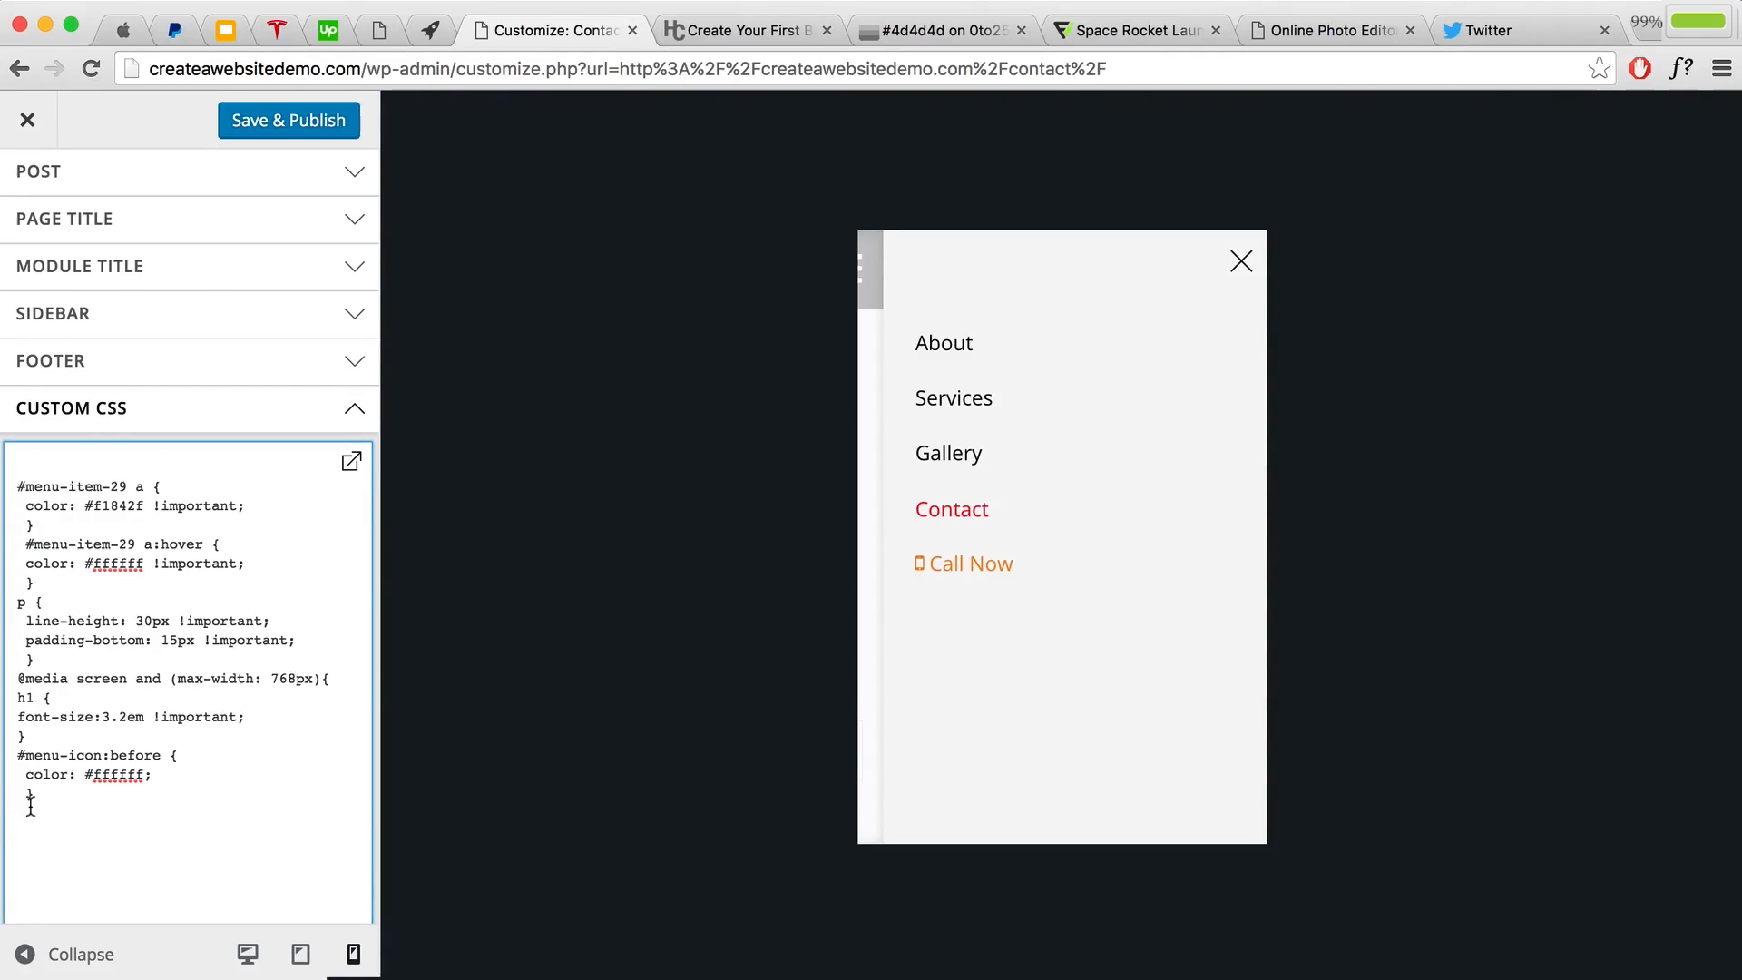
key(super+v)
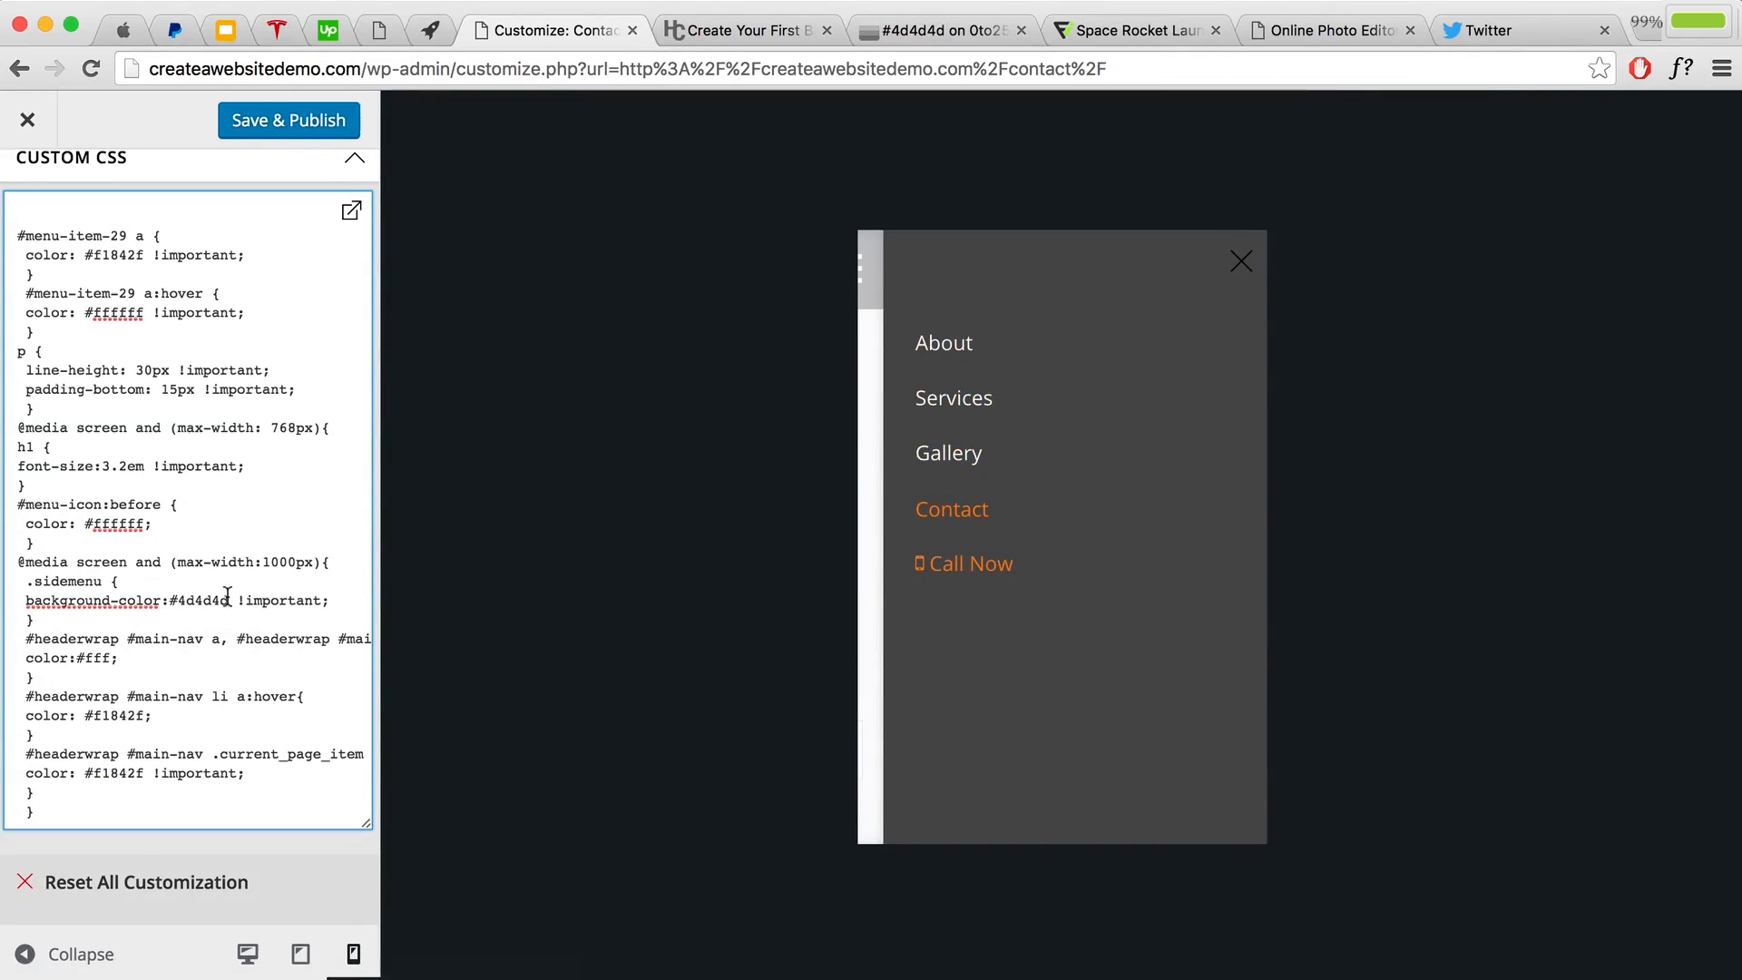
Step: Review the side menu colour values (#4d4d4d, #f1842f), publish, and close the customizer
drag(228, 598, 178, 594)
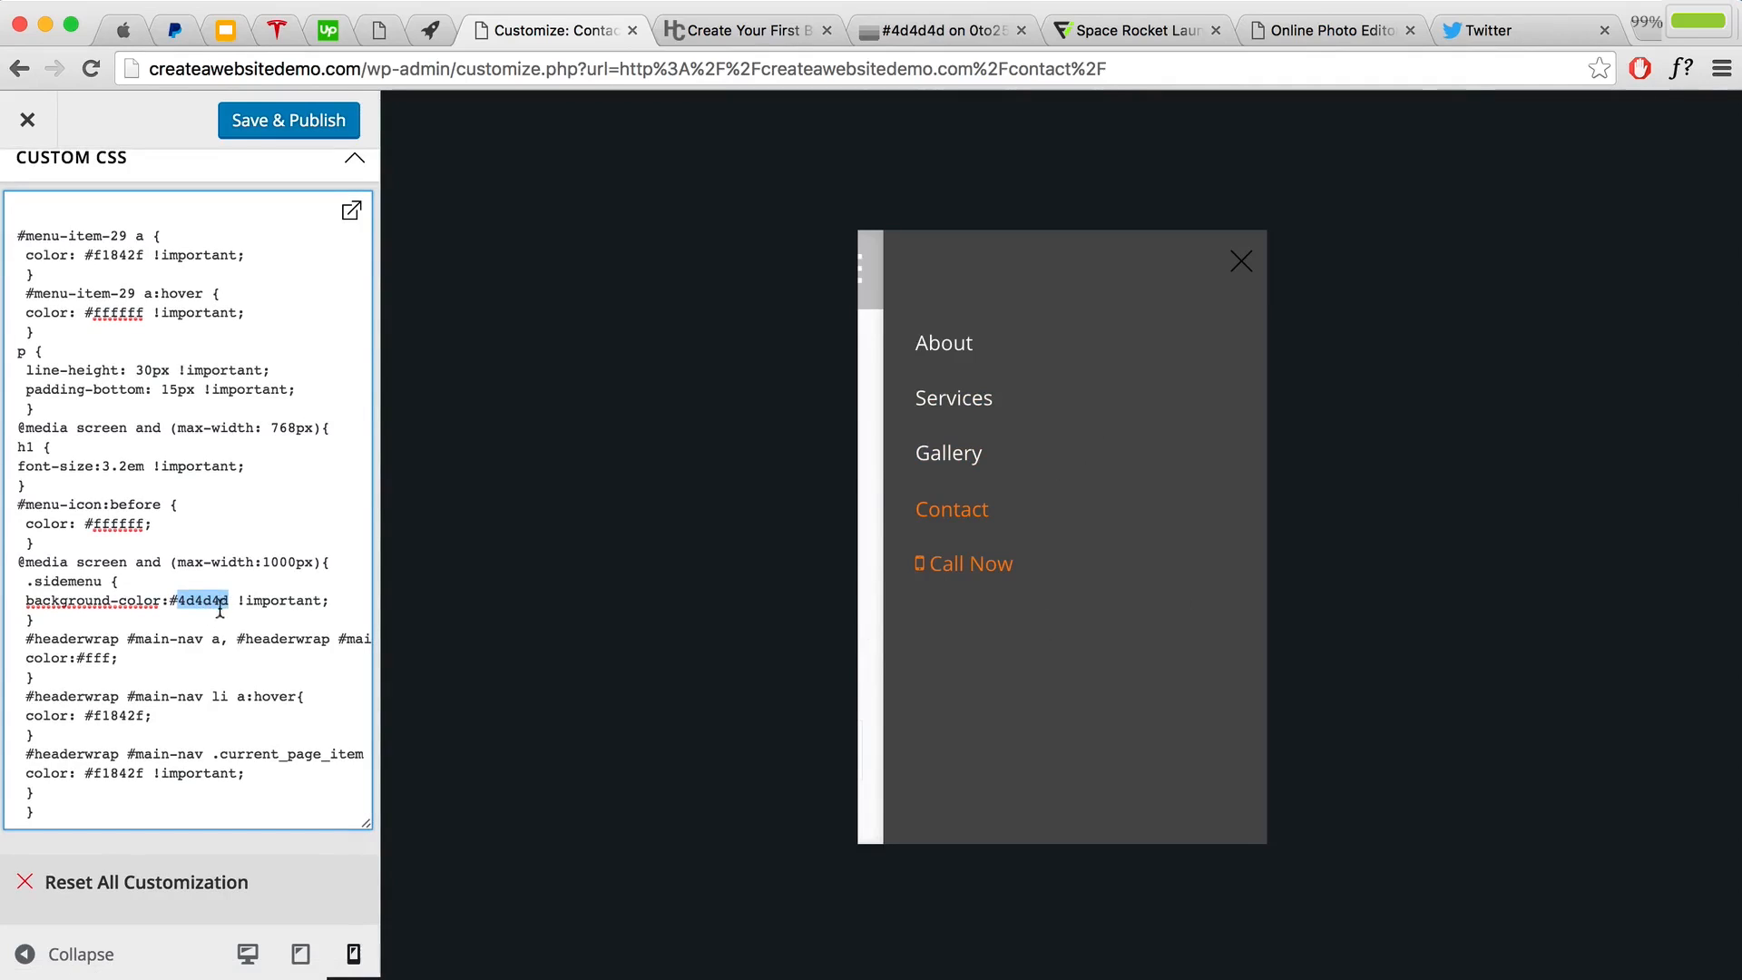
drag(112, 658, 100, 656)
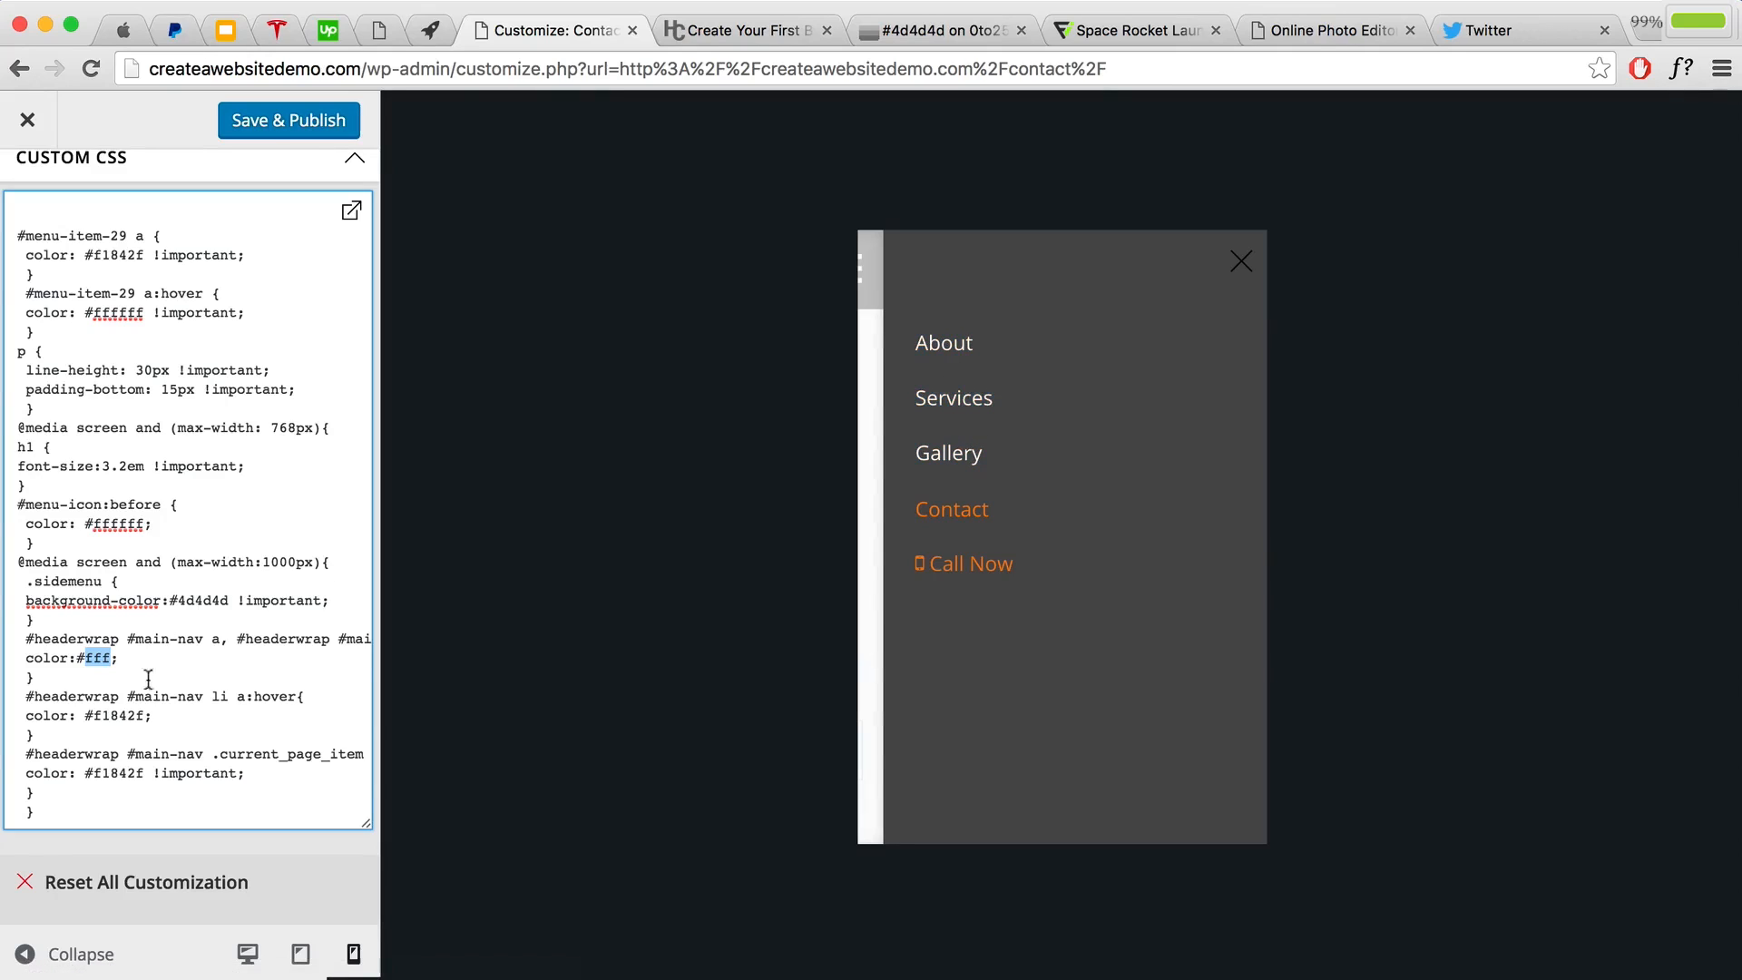
drag(142, 714, 105, 716)
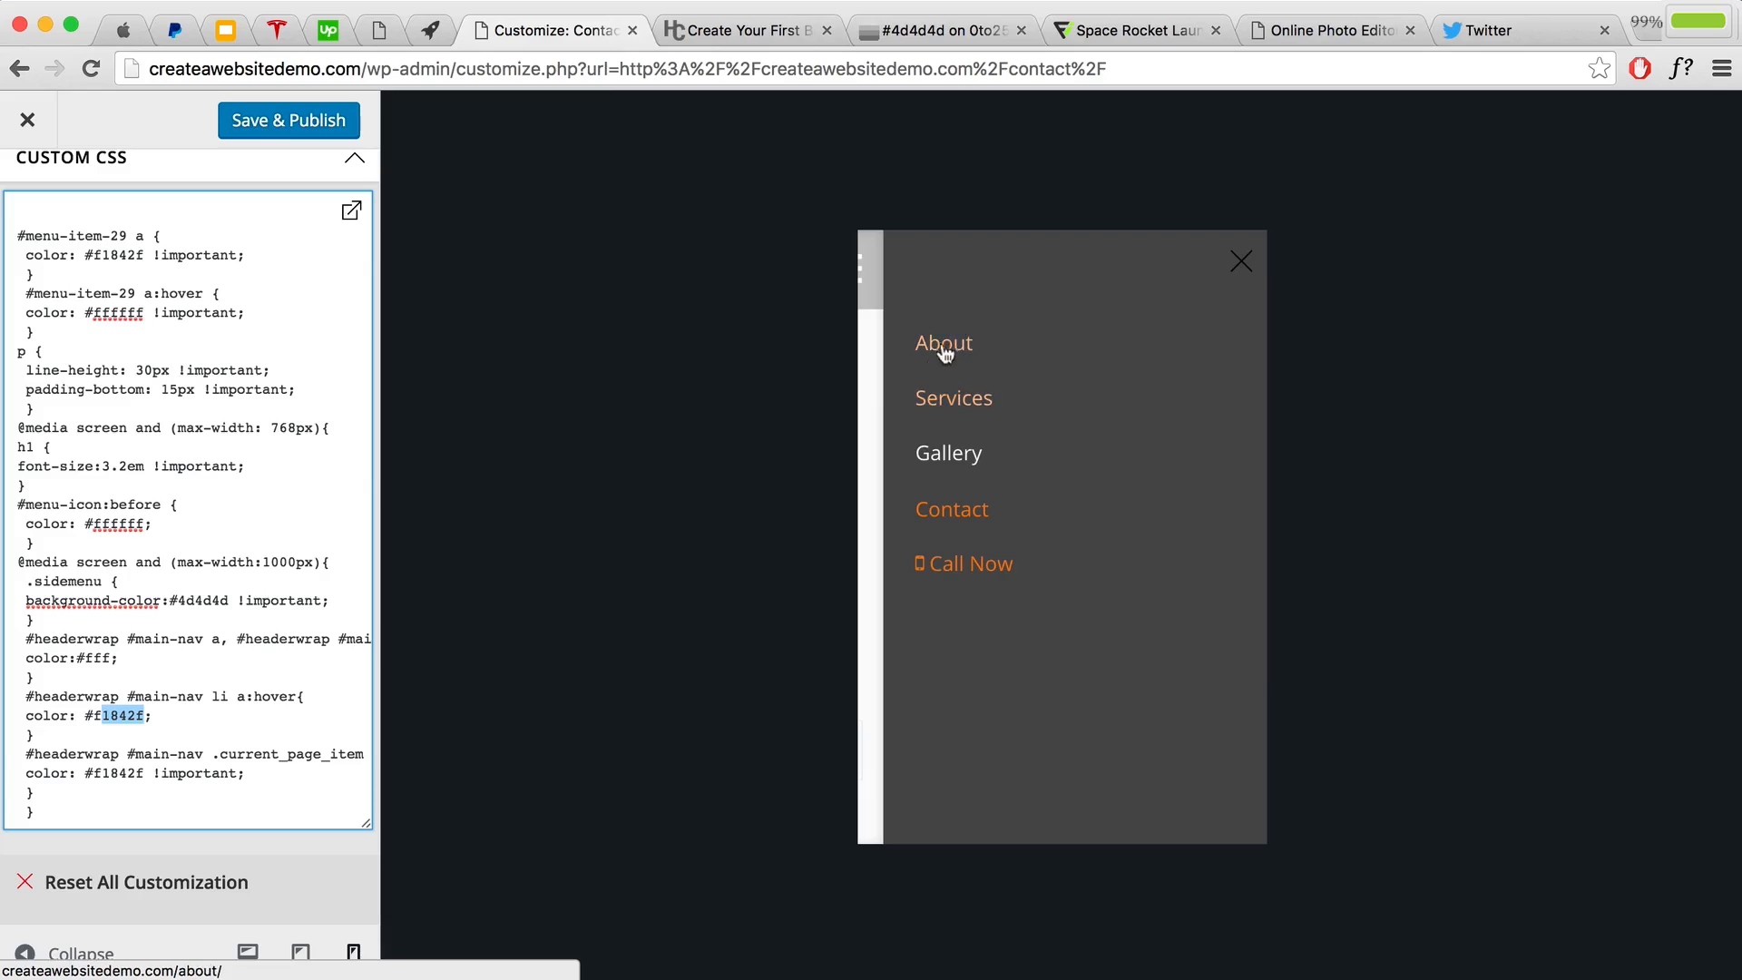
drag(144, 716, 112, 716)
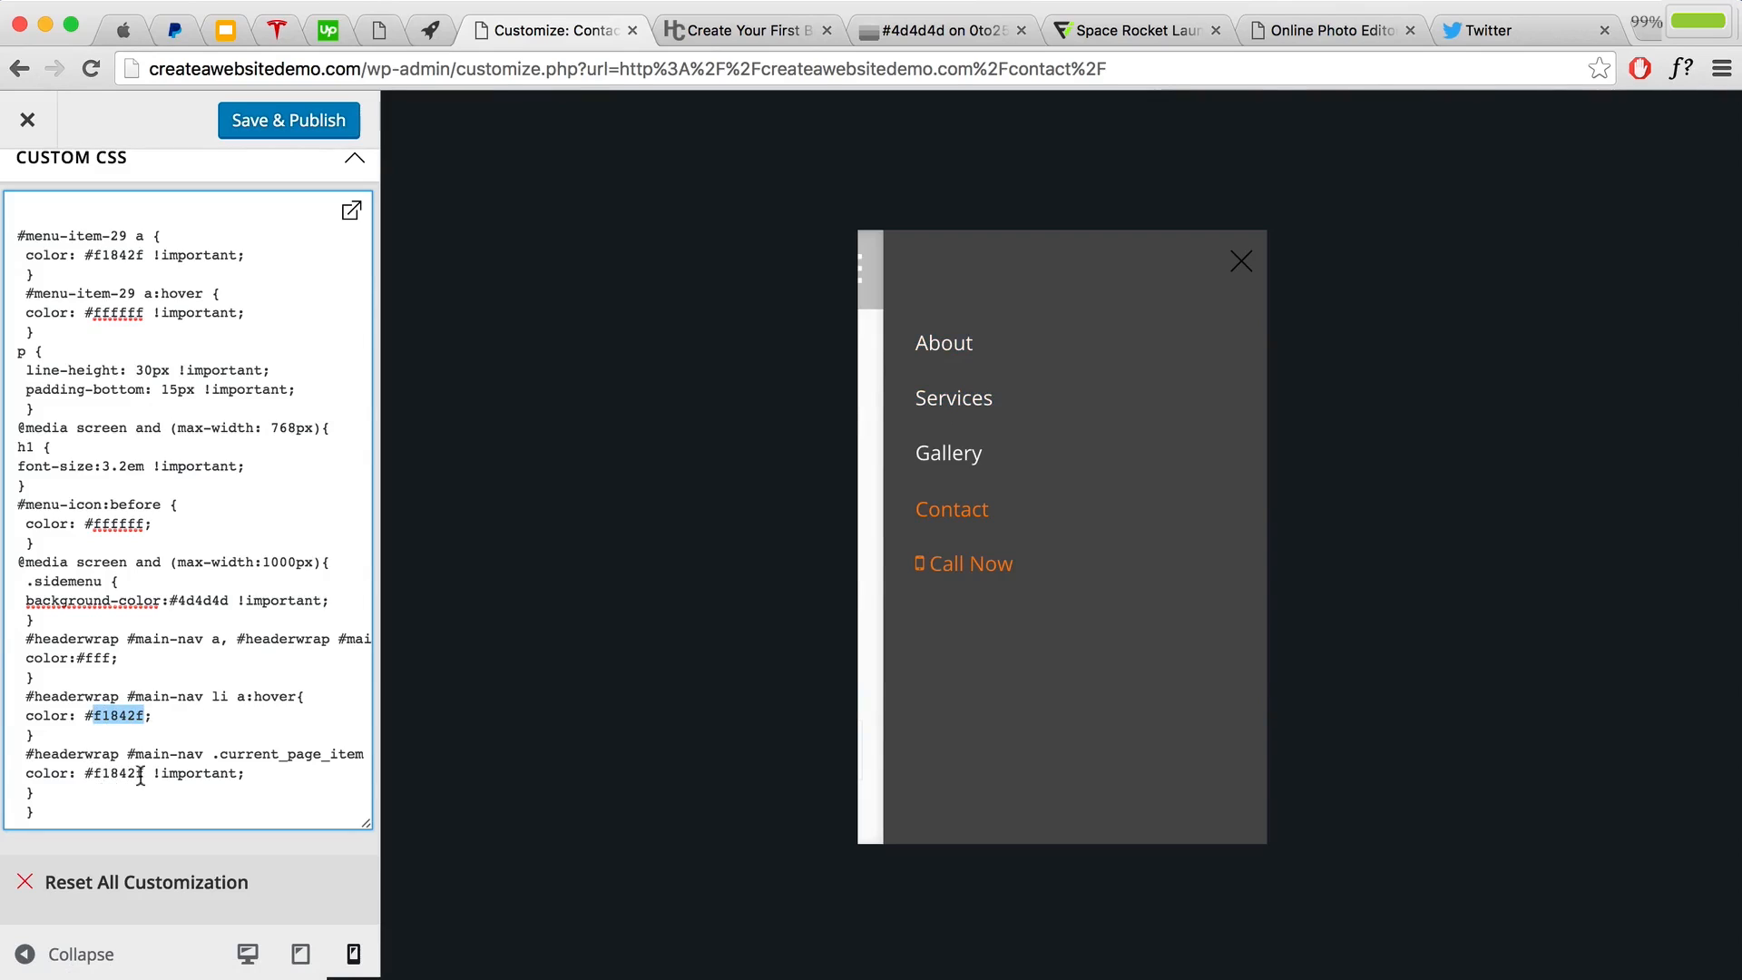
drag(141, 774, 116, 774)
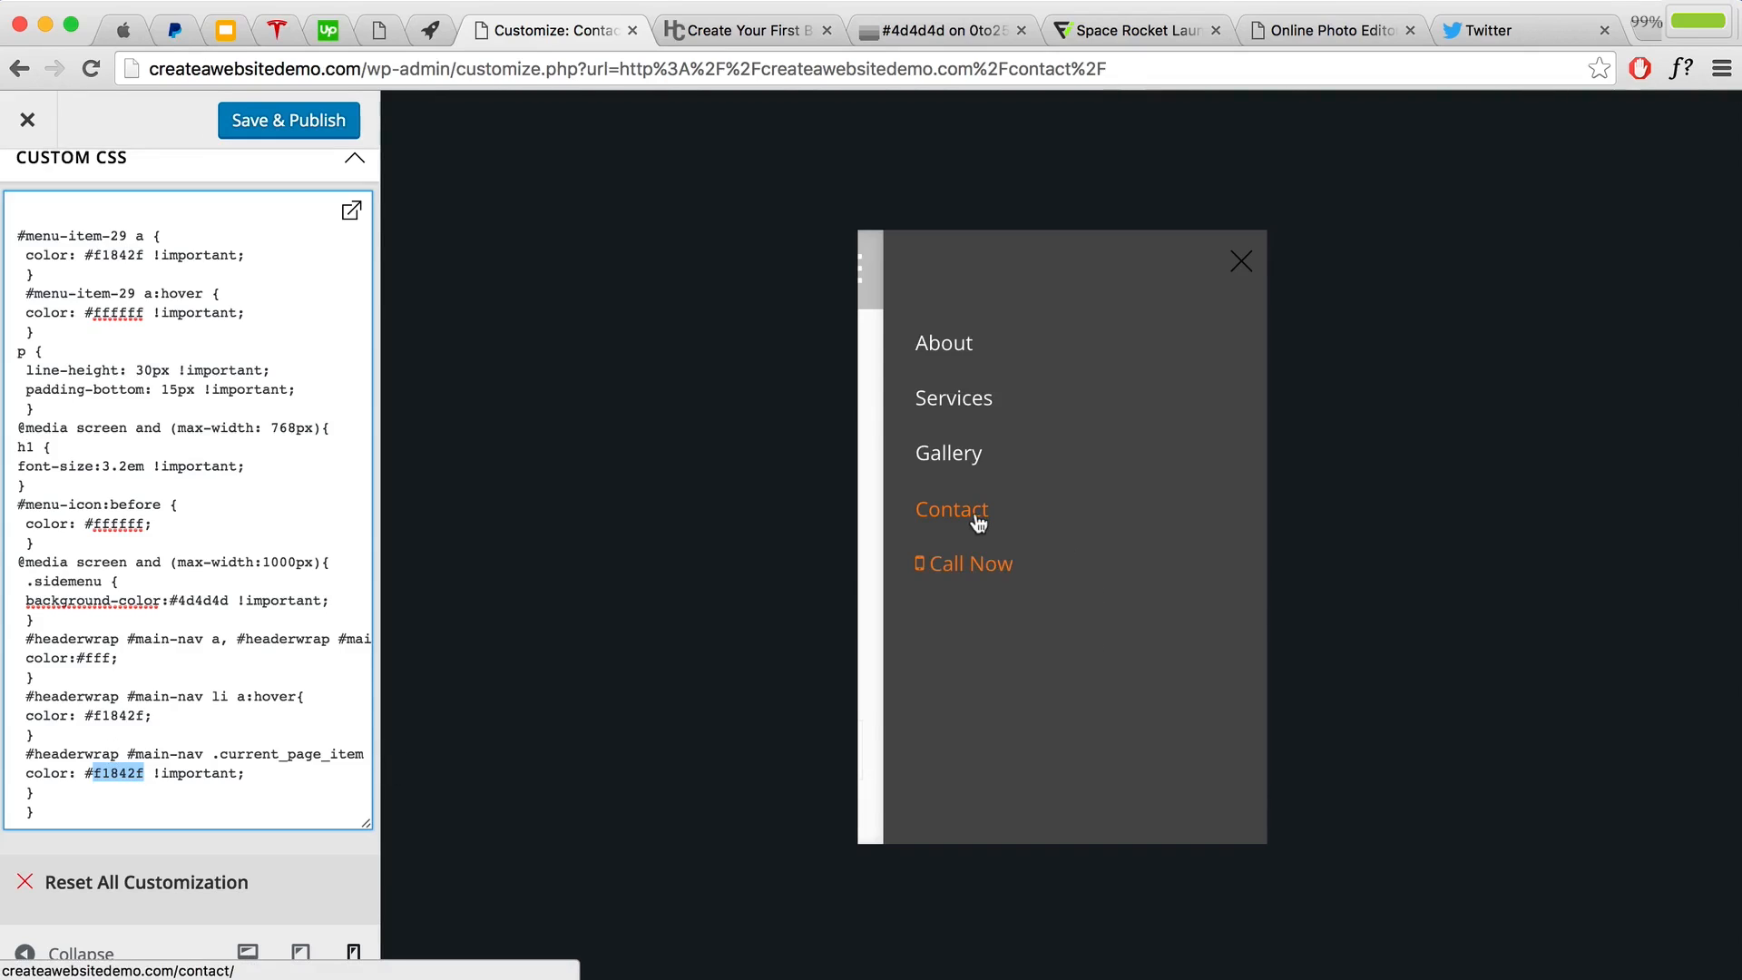
click(142, 778)
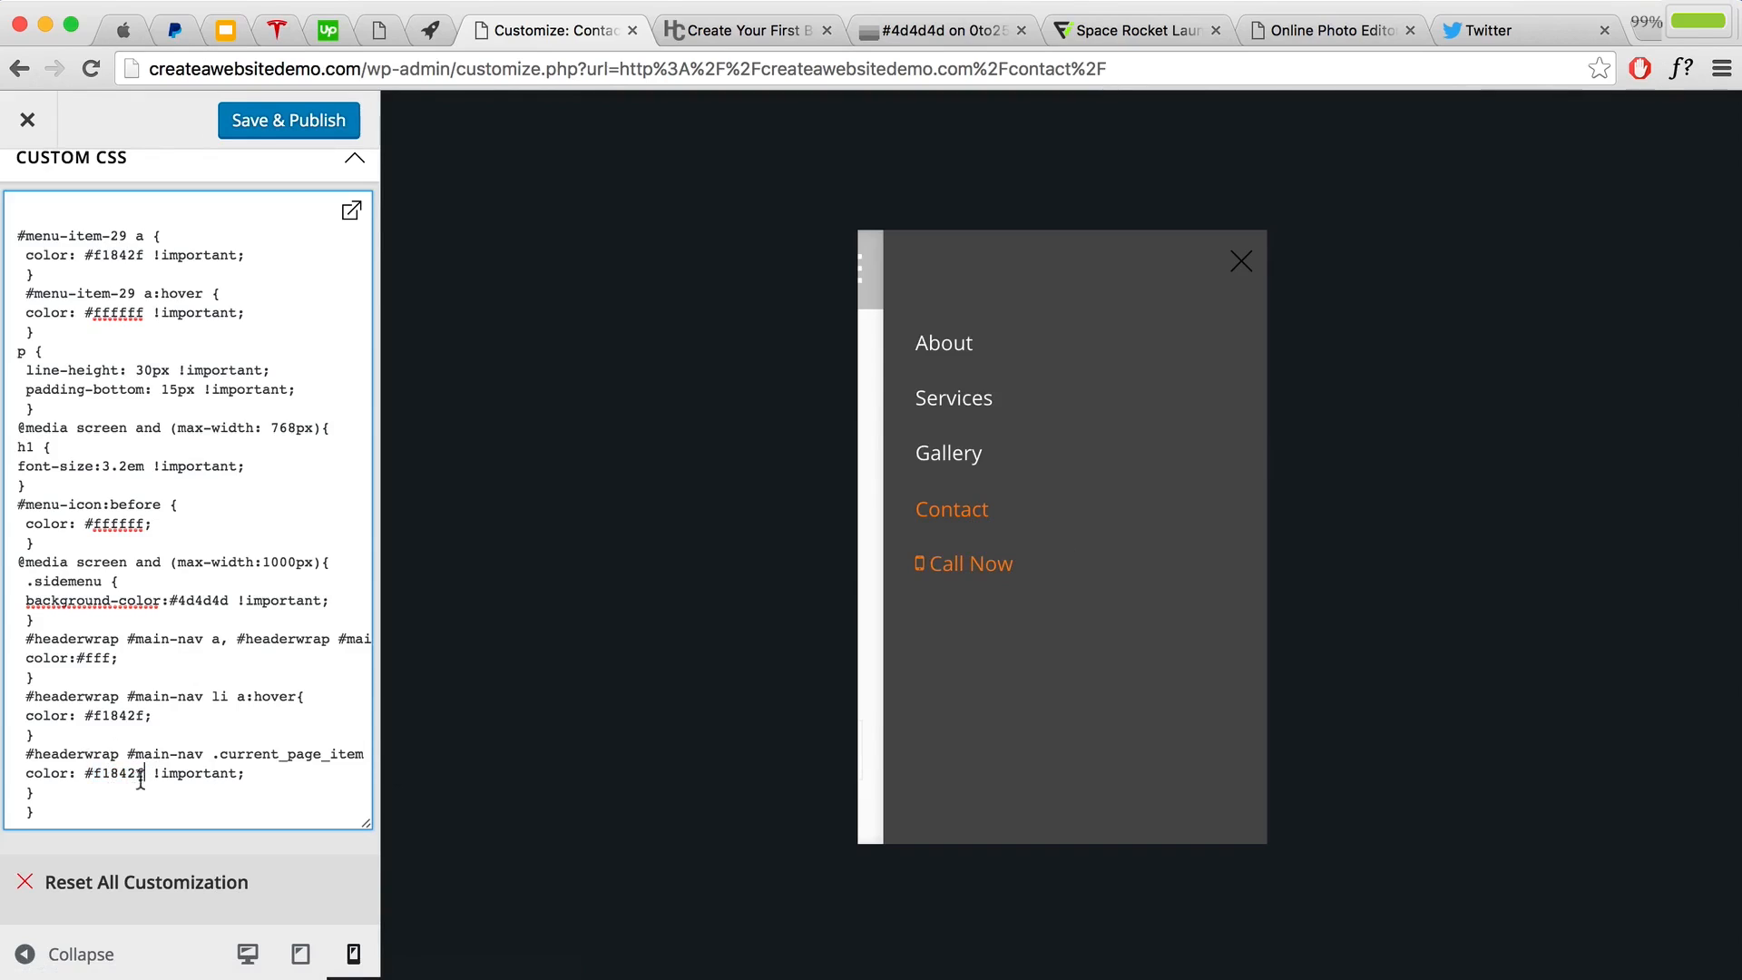
drag(142, 773, 99, 771)
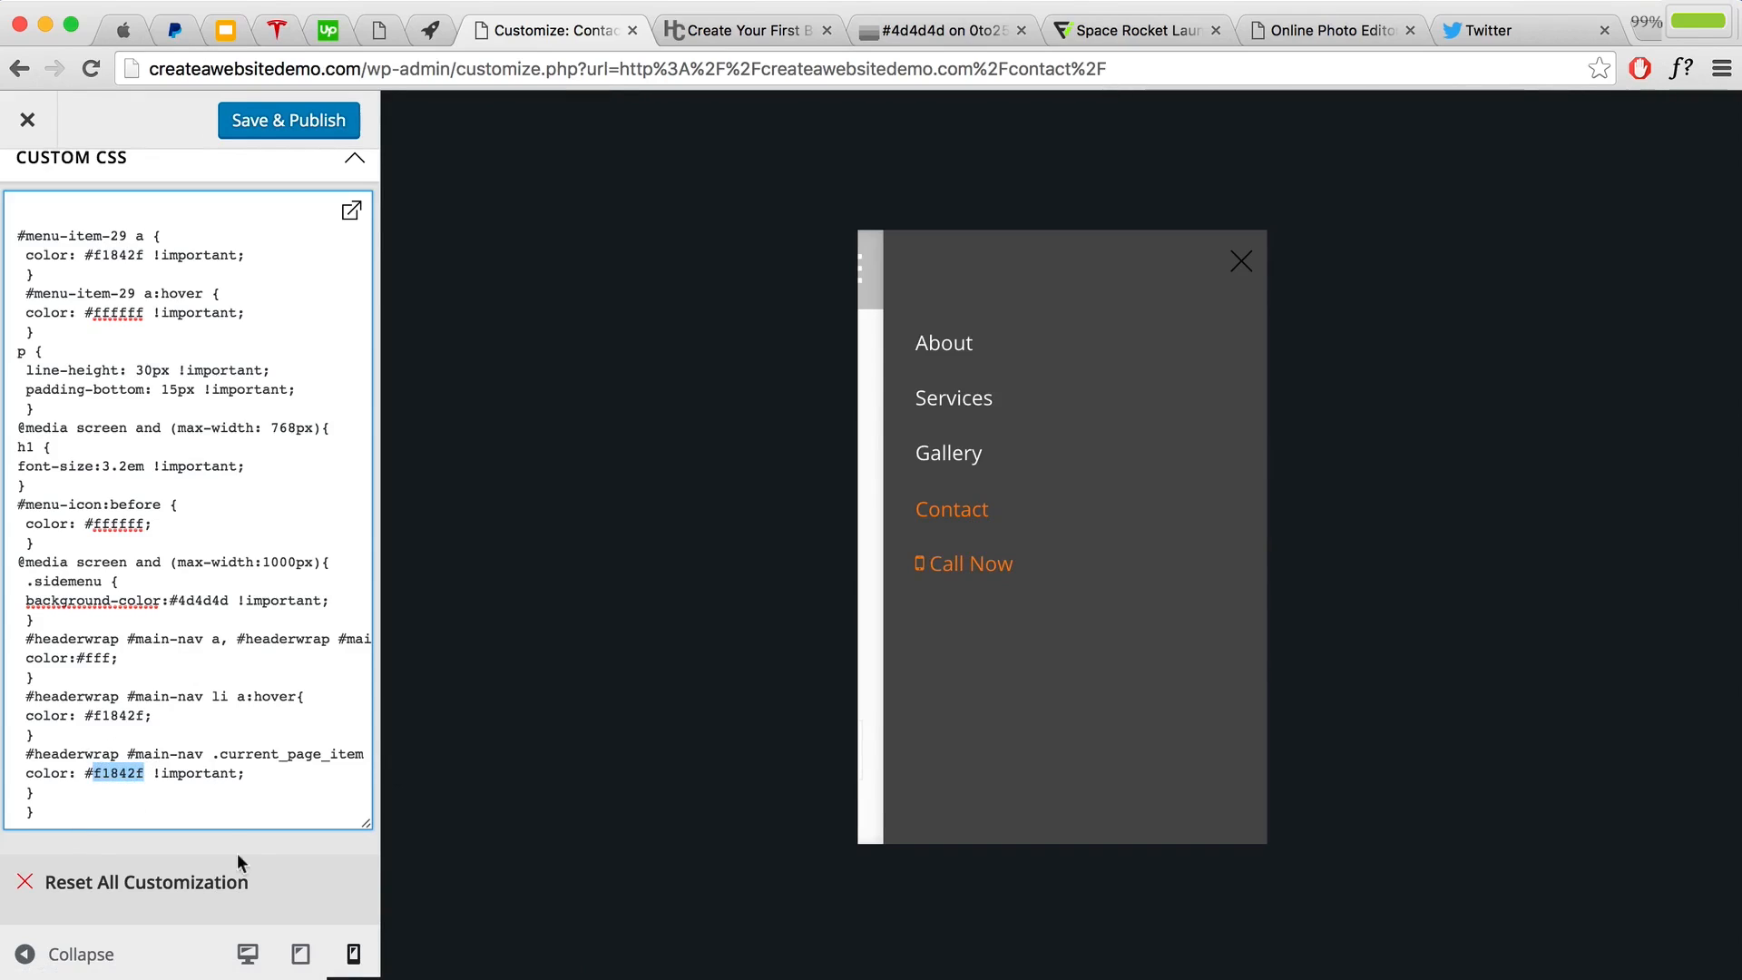
click(280, 133)
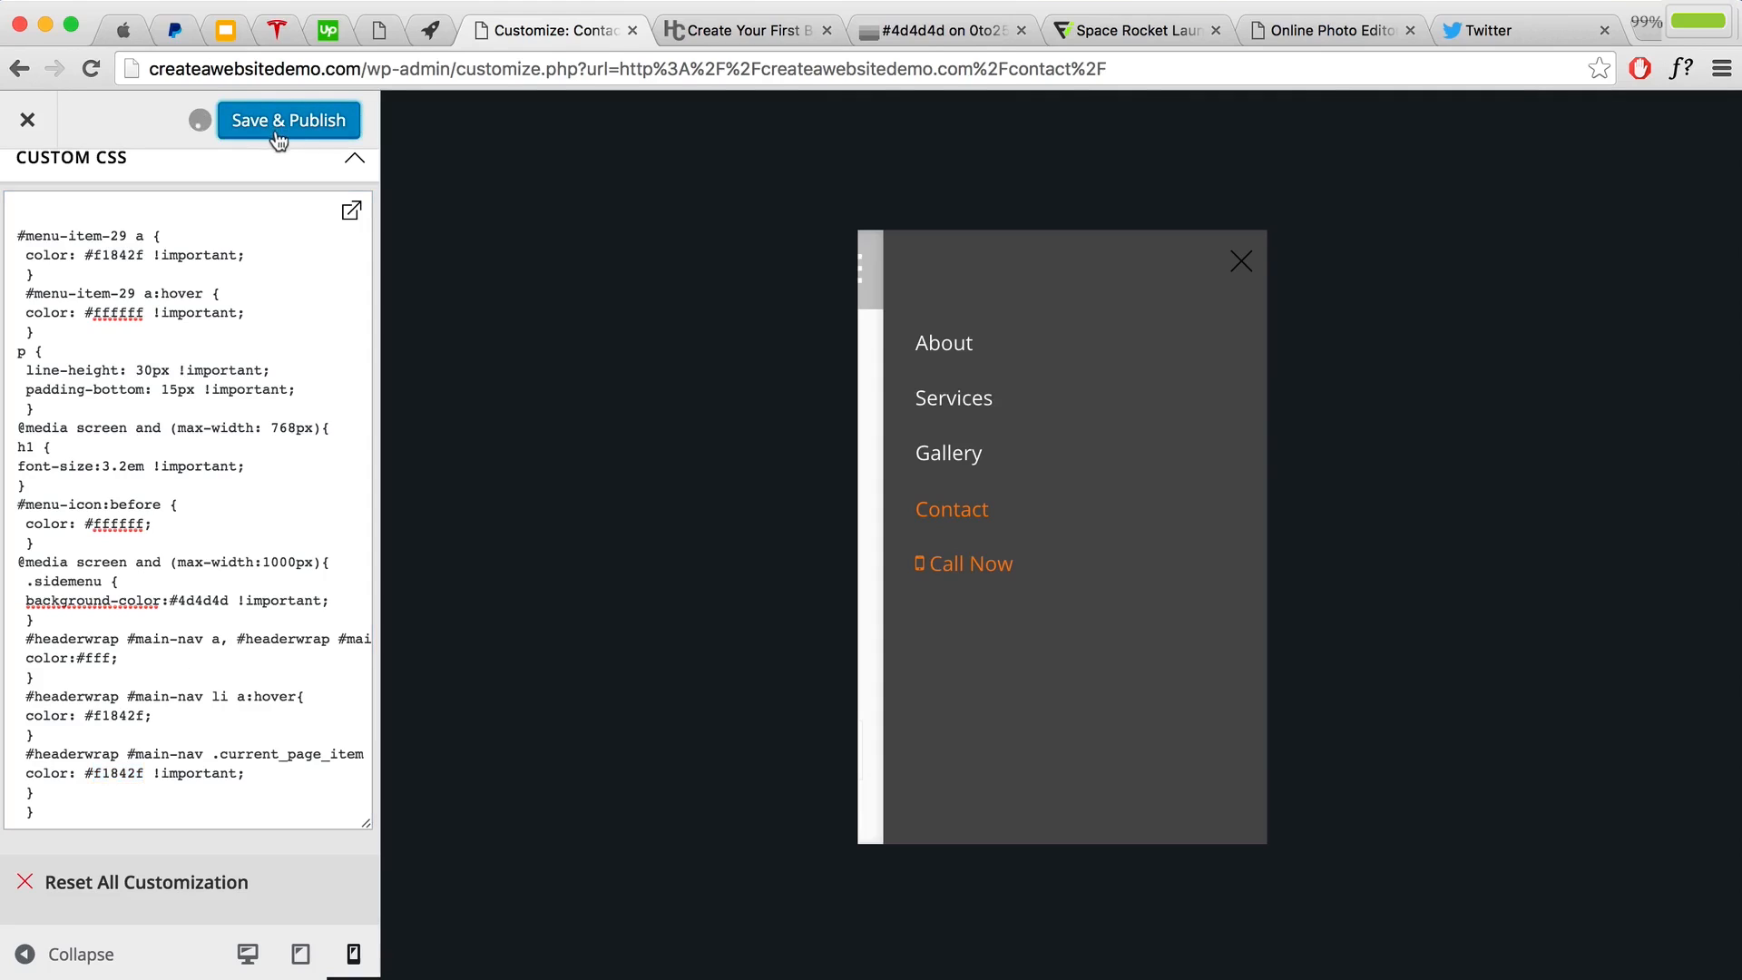
click(42, 127)
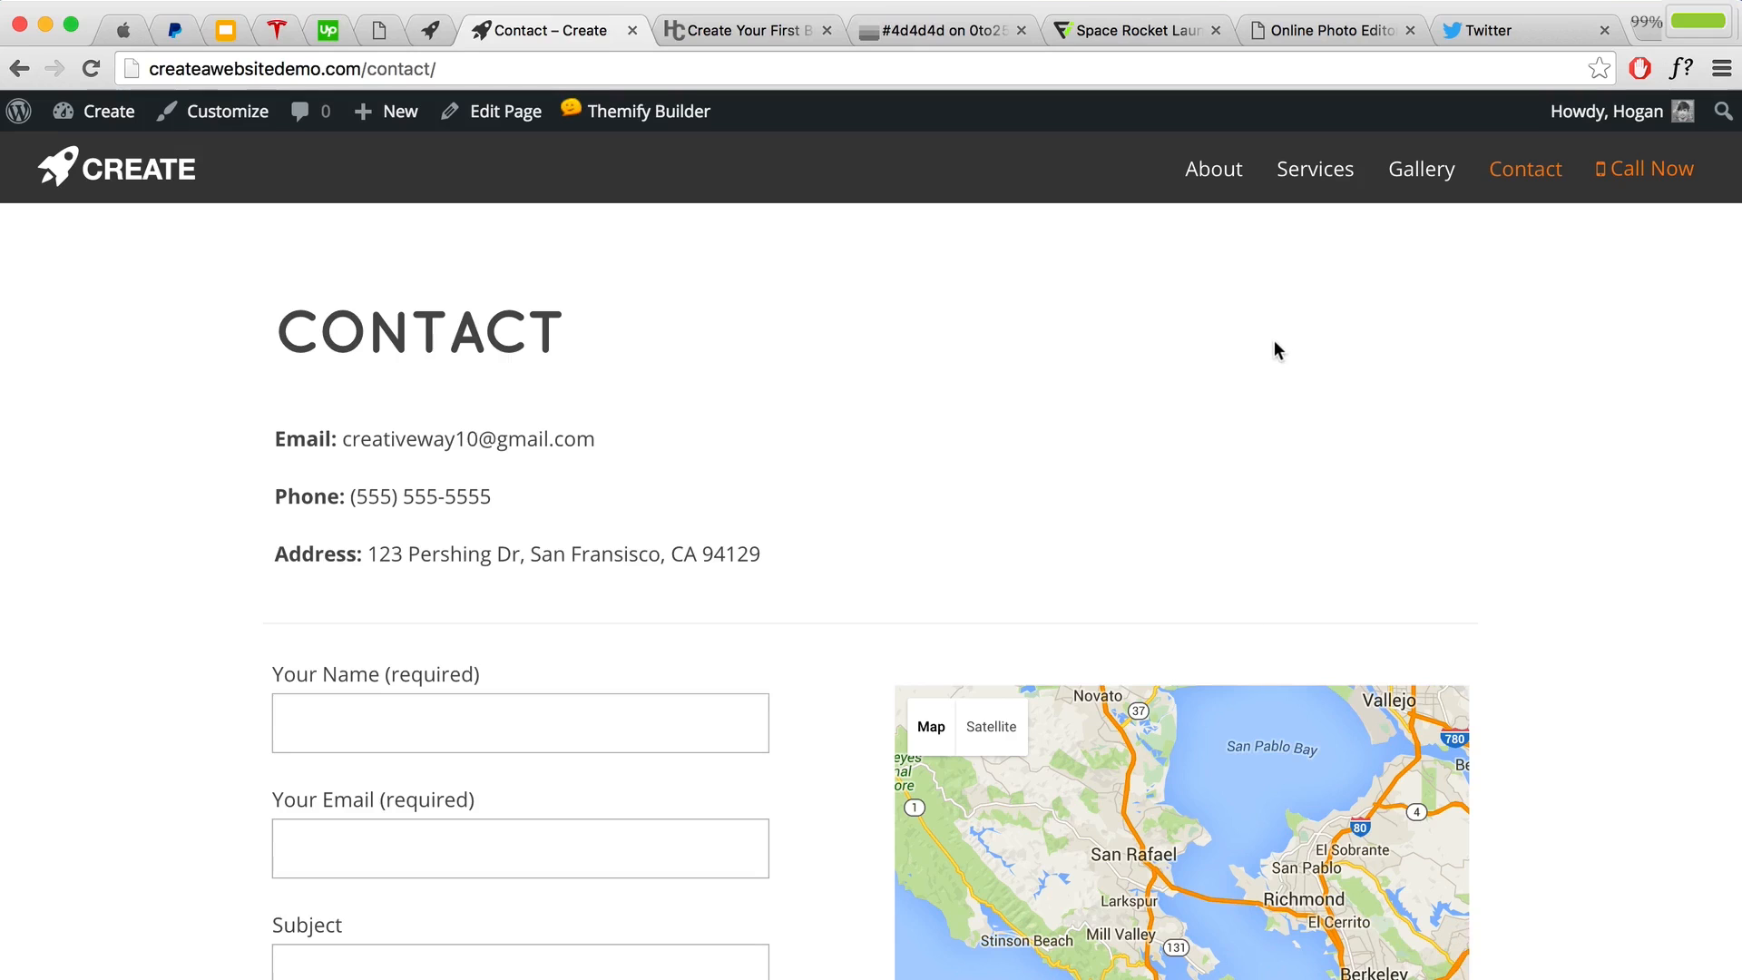
Step: Scroll through the live Contact page and bring up the + New admin-bar menu
scroll(1234, 350, down, 10)
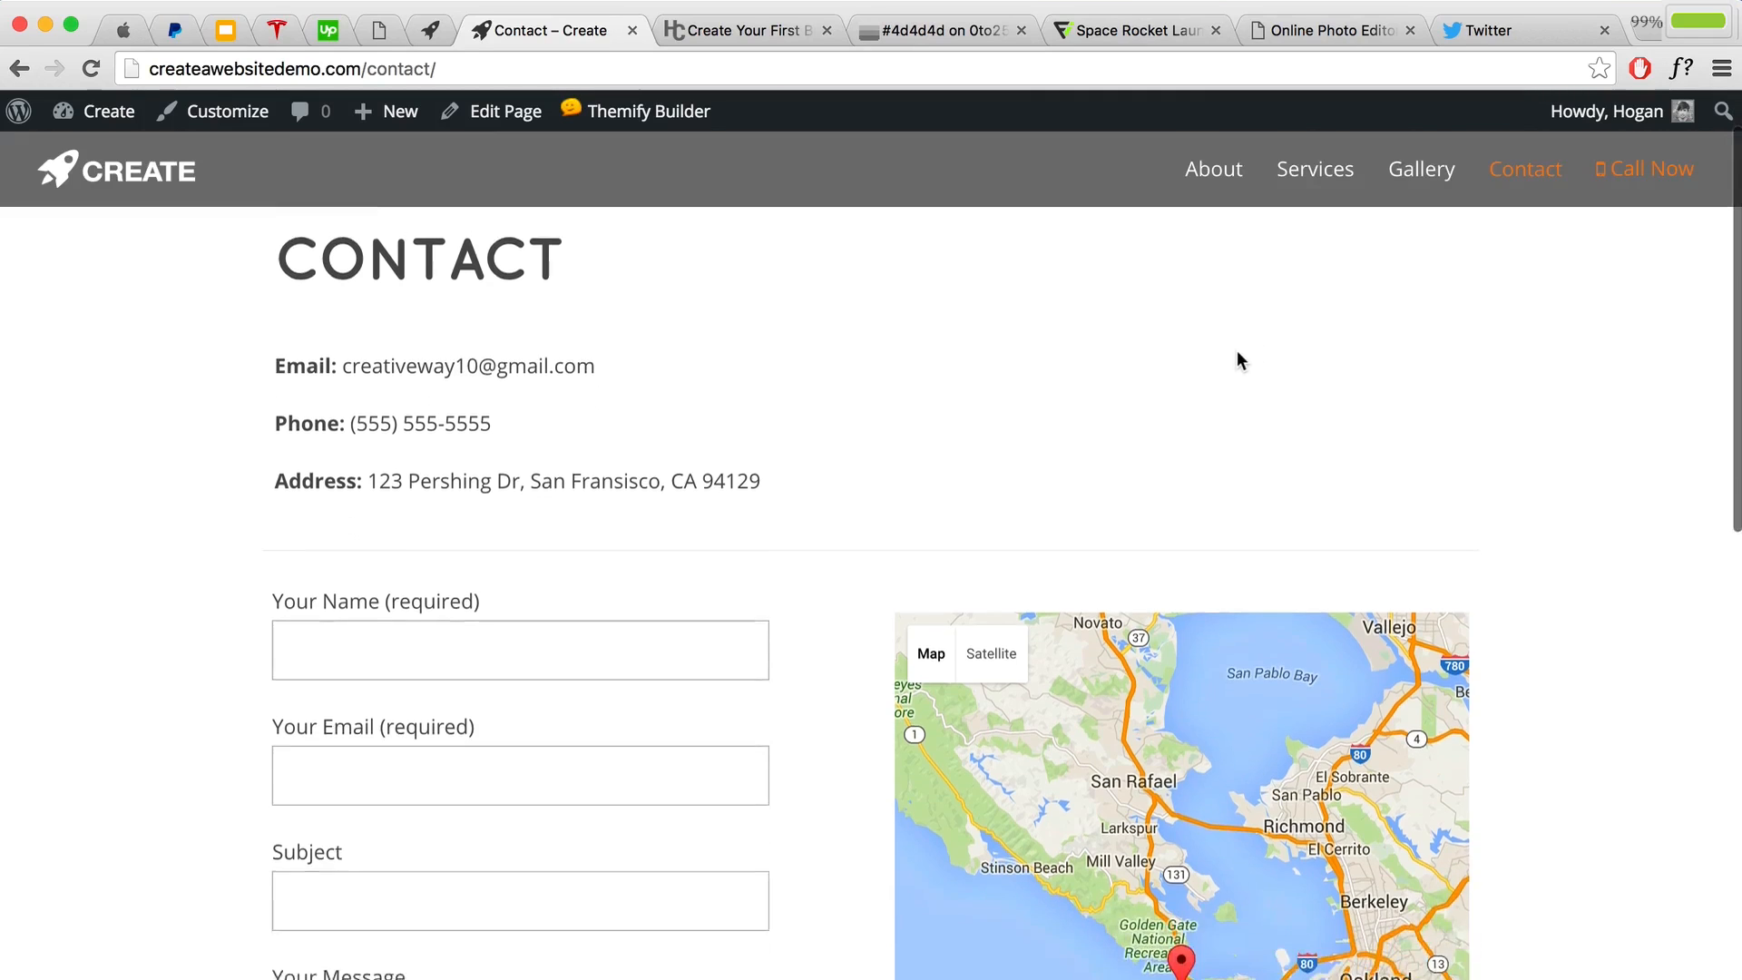
scroll(1231, 346, up, 10)
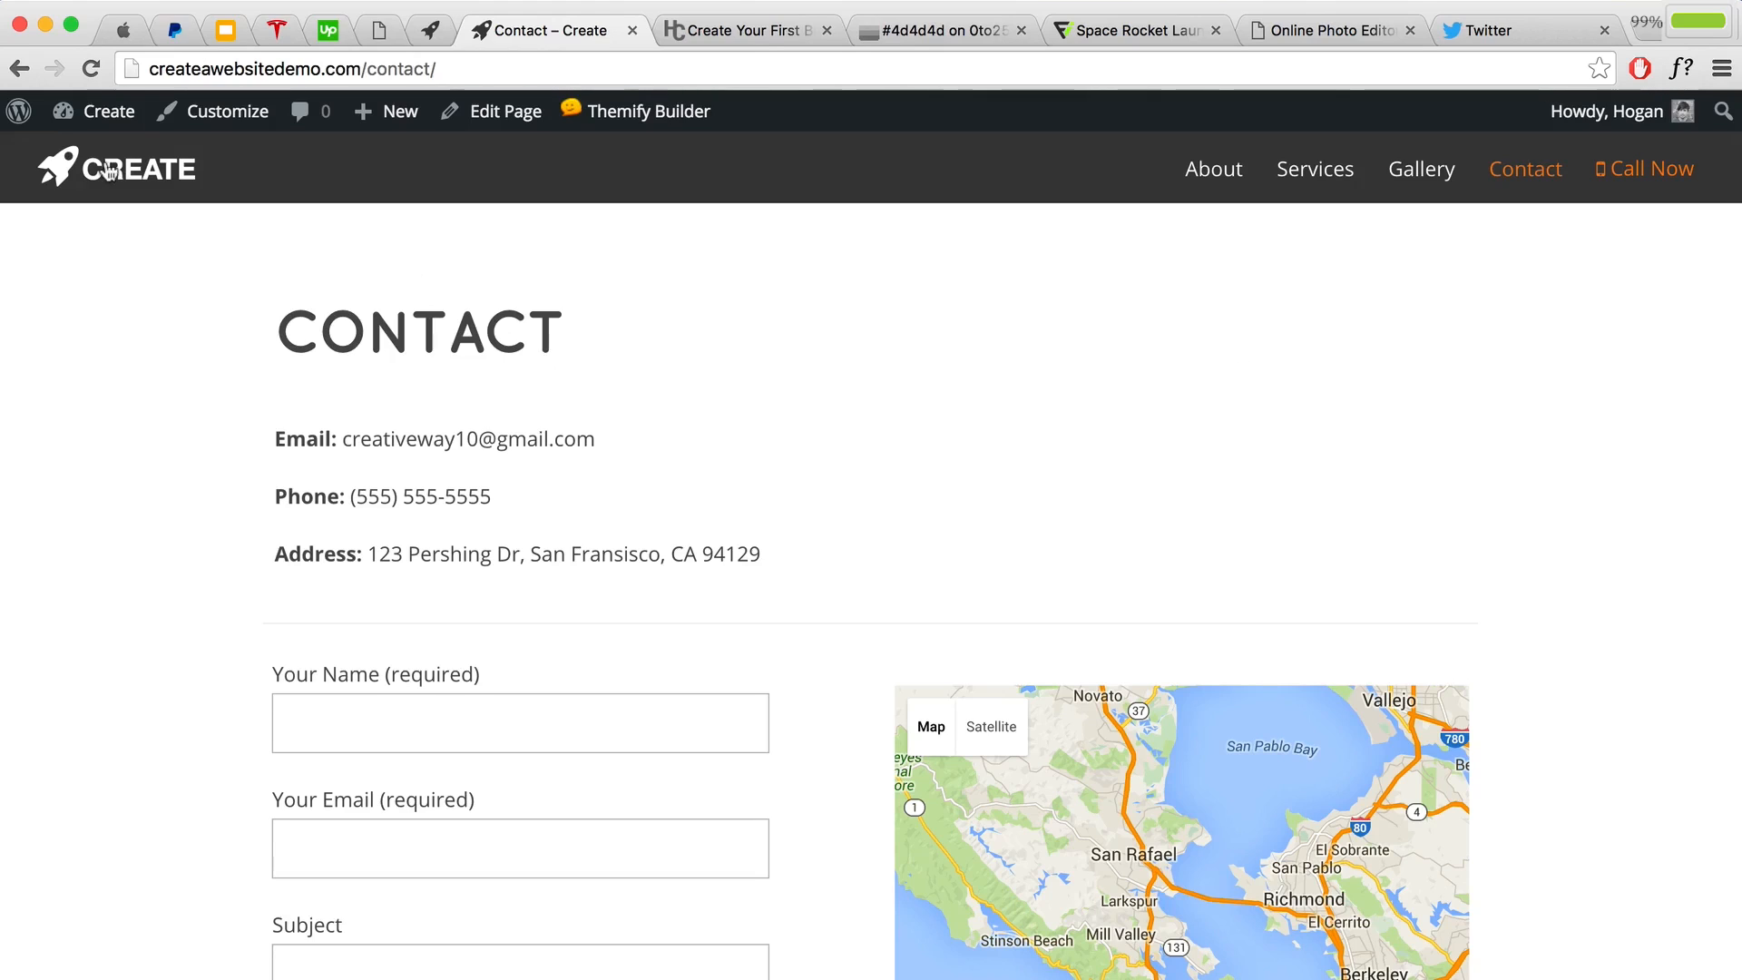
mouse_move(96, 127)
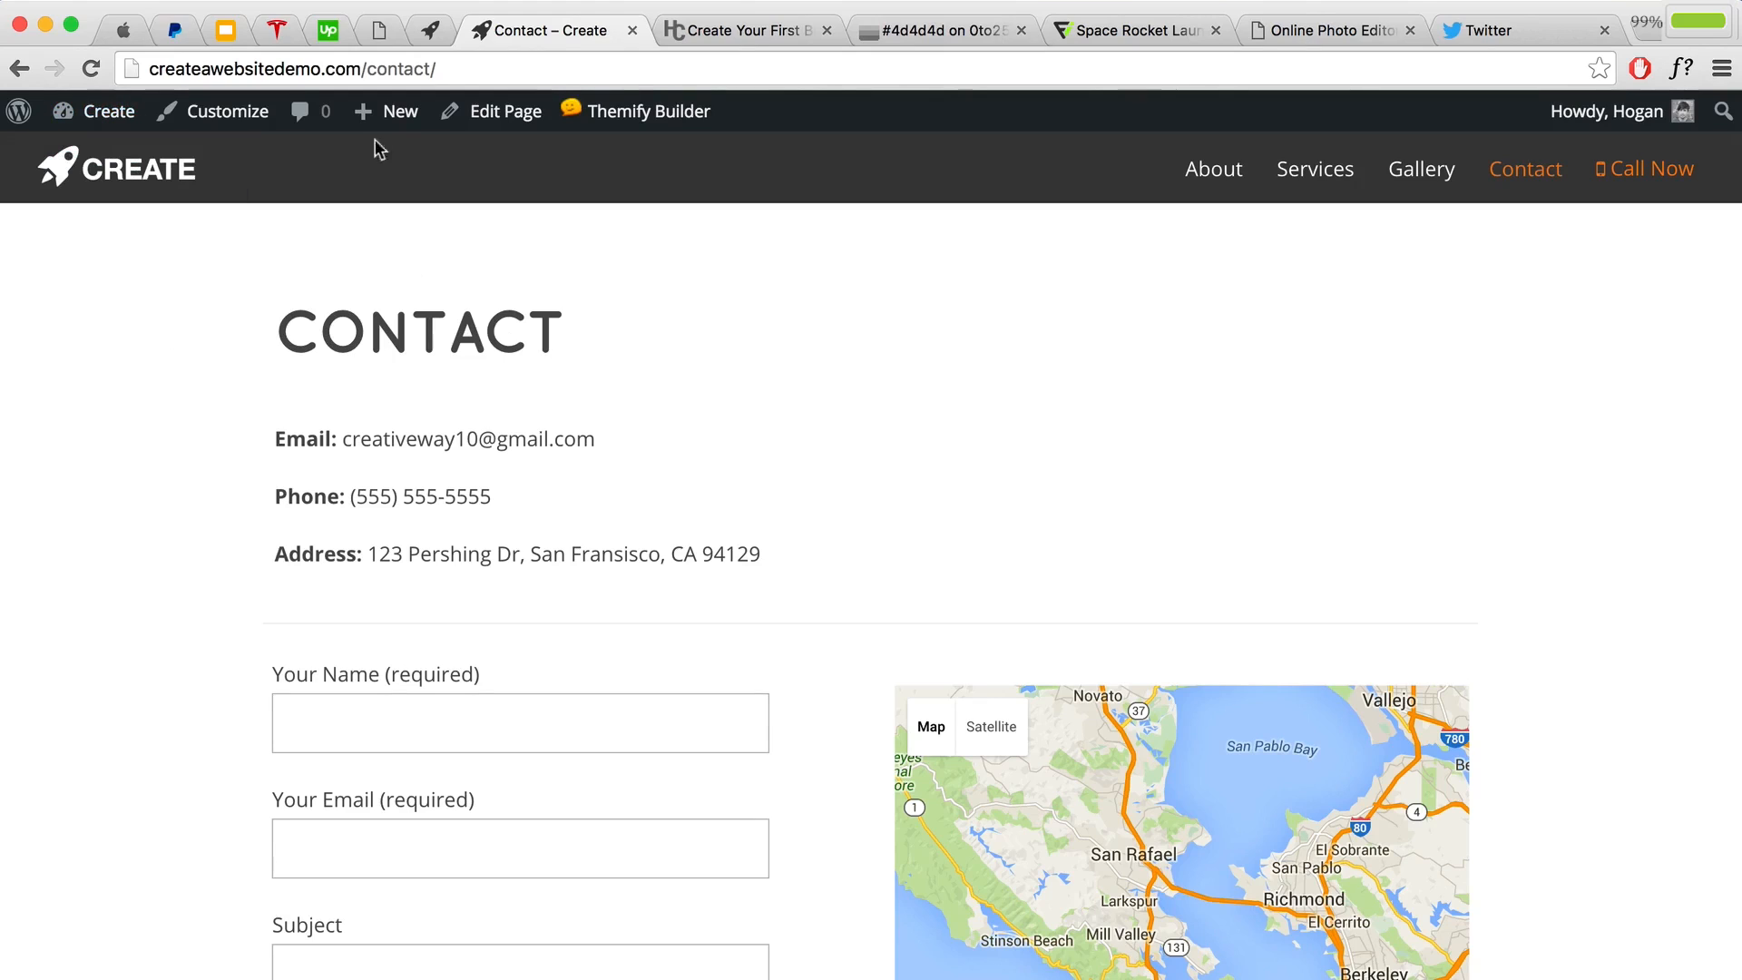
mouse_move(383, 116)
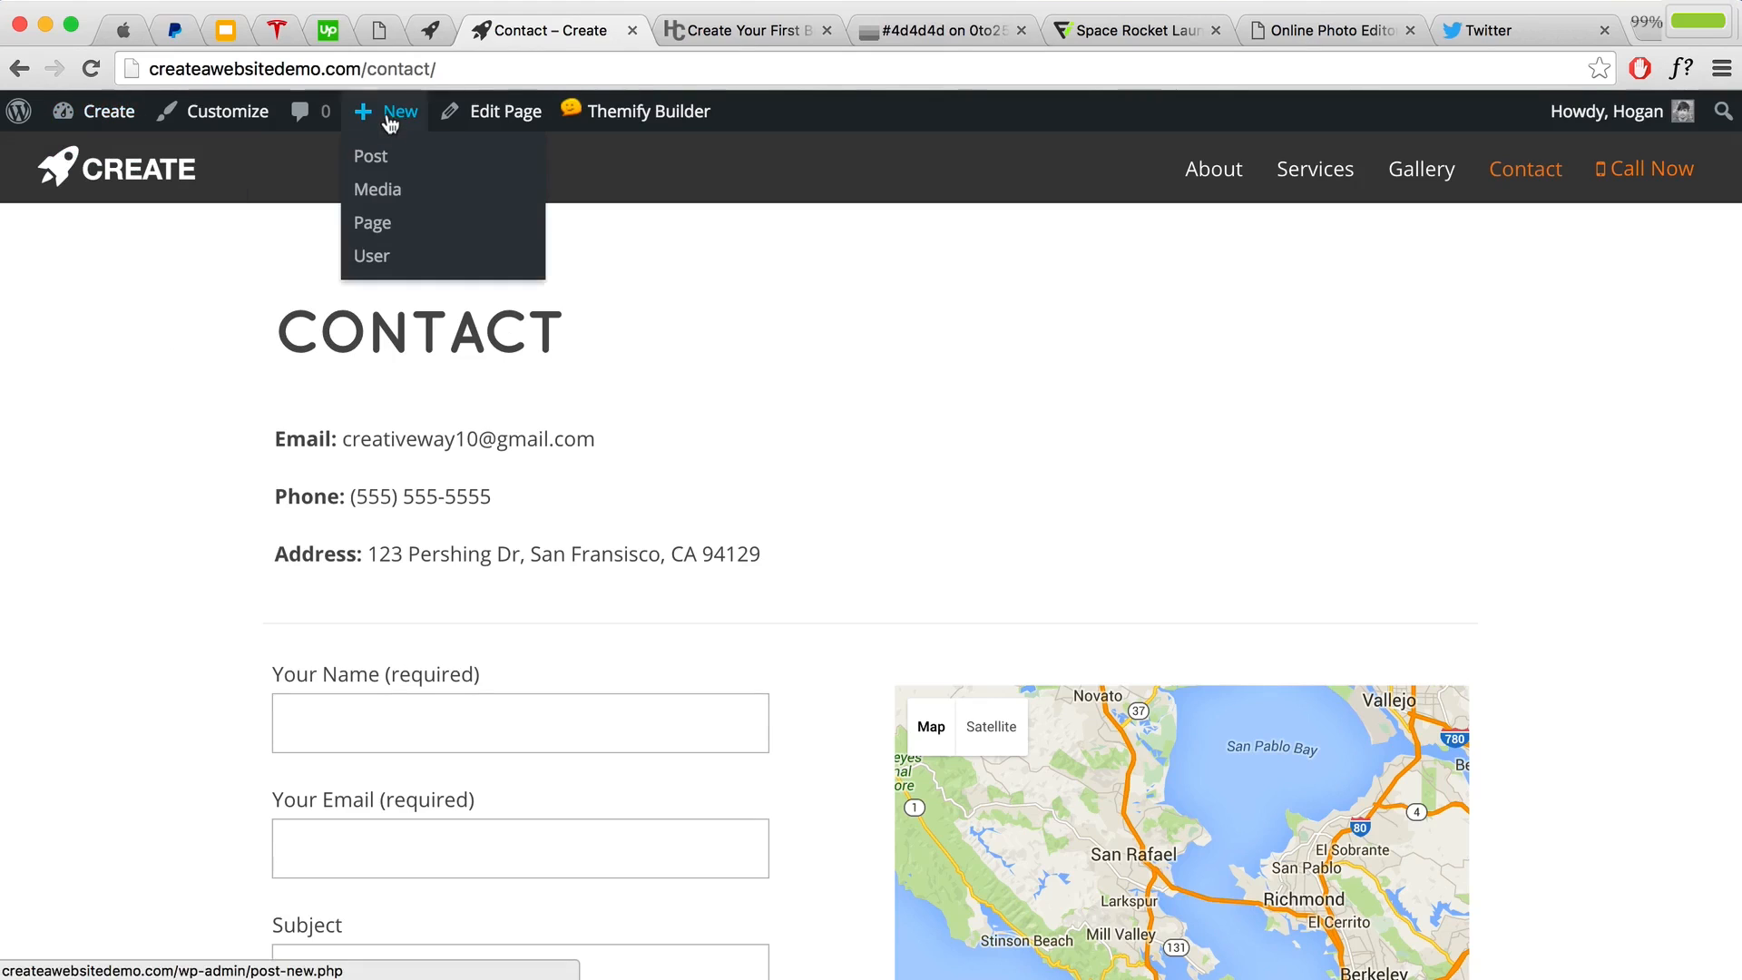
Step: Publish a full-width page titled 'Service Page 1', view it, and turn on the builder
click(379, 234)
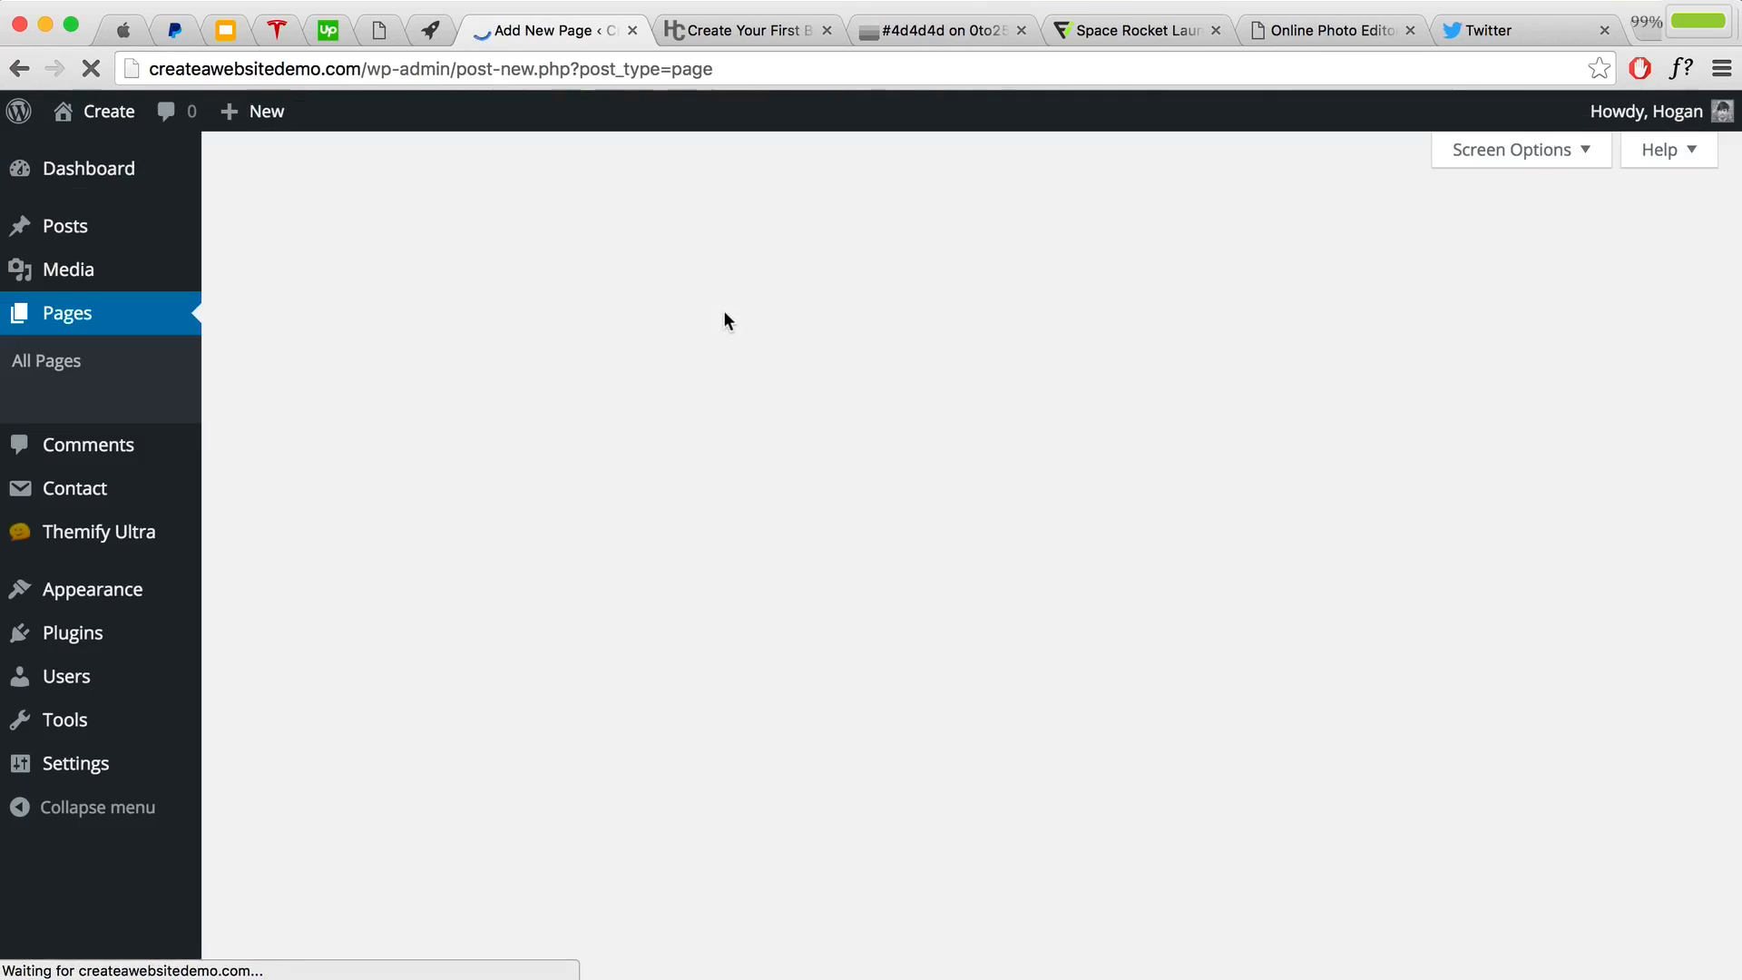
text(S)
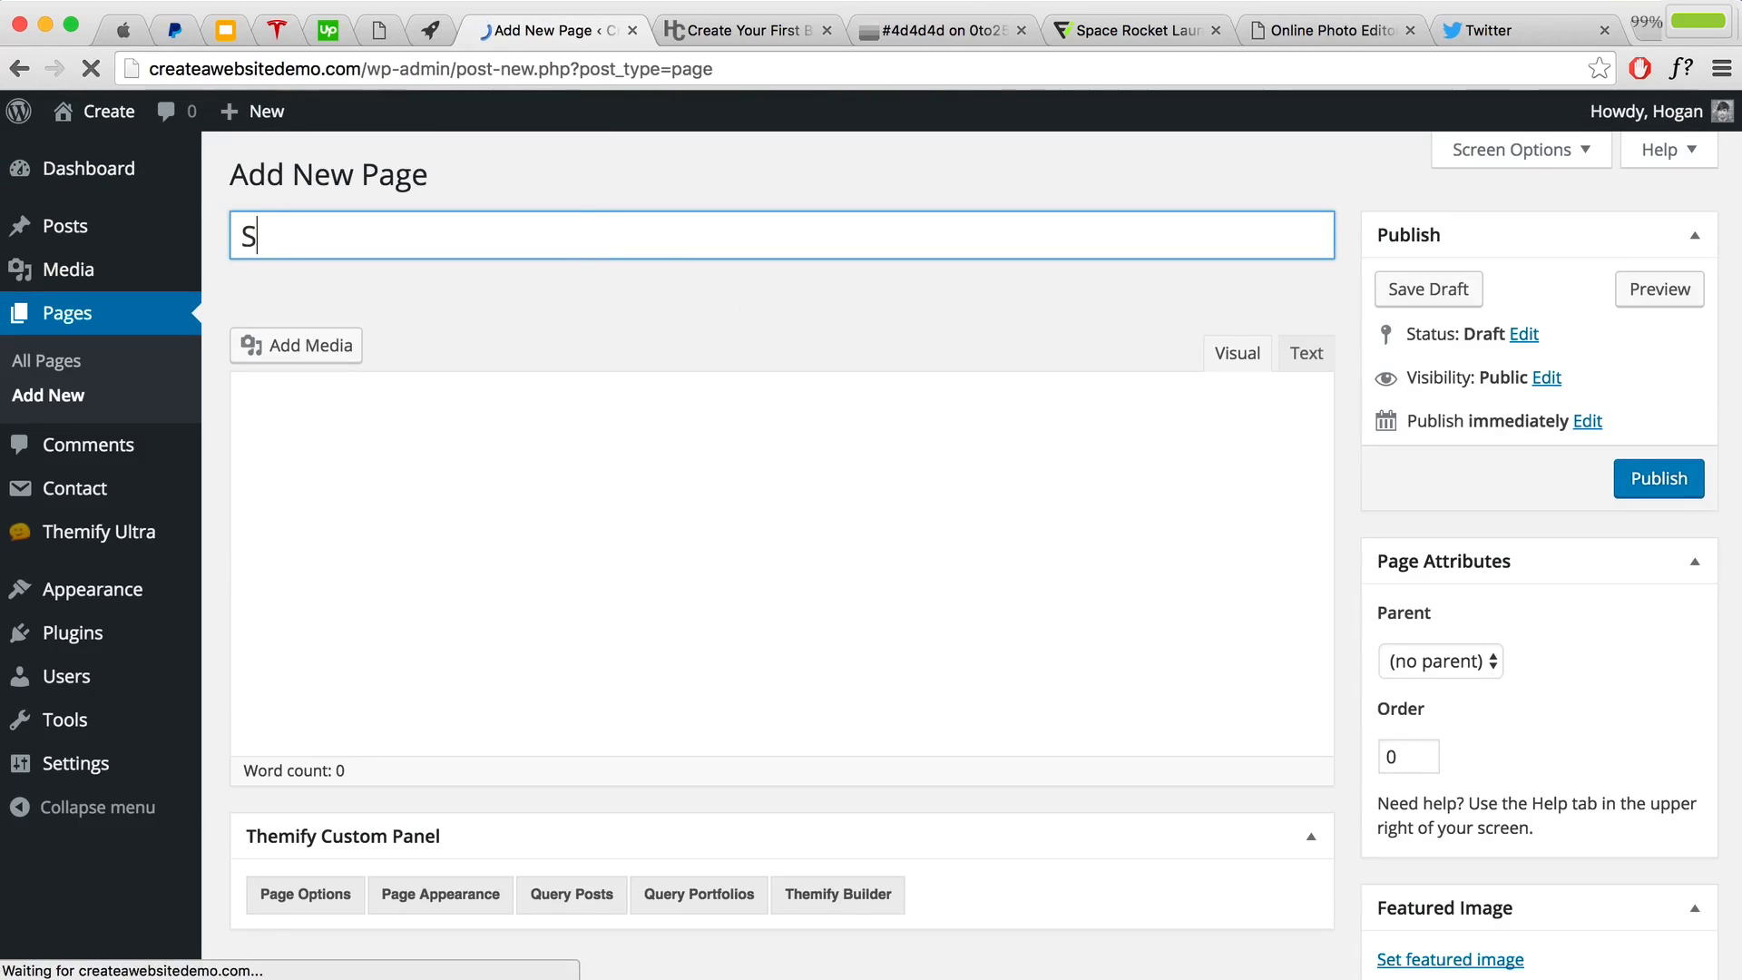
text(ervice Page 1)
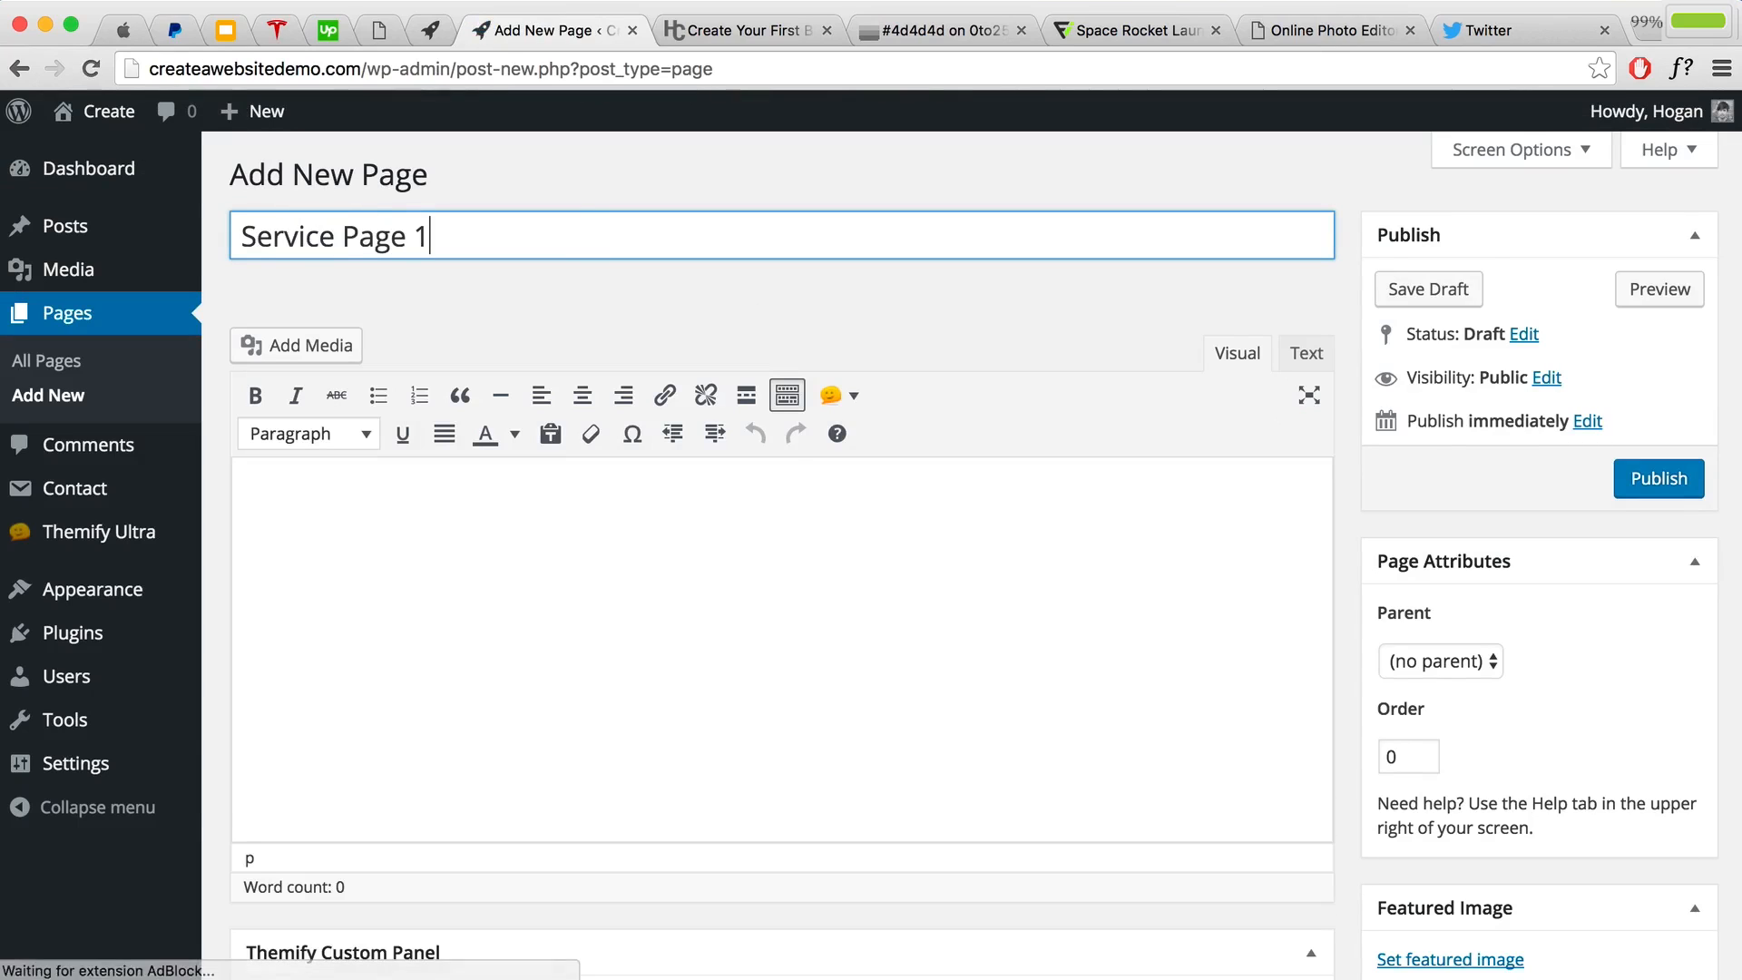
scroll(762, 462, down, 5)
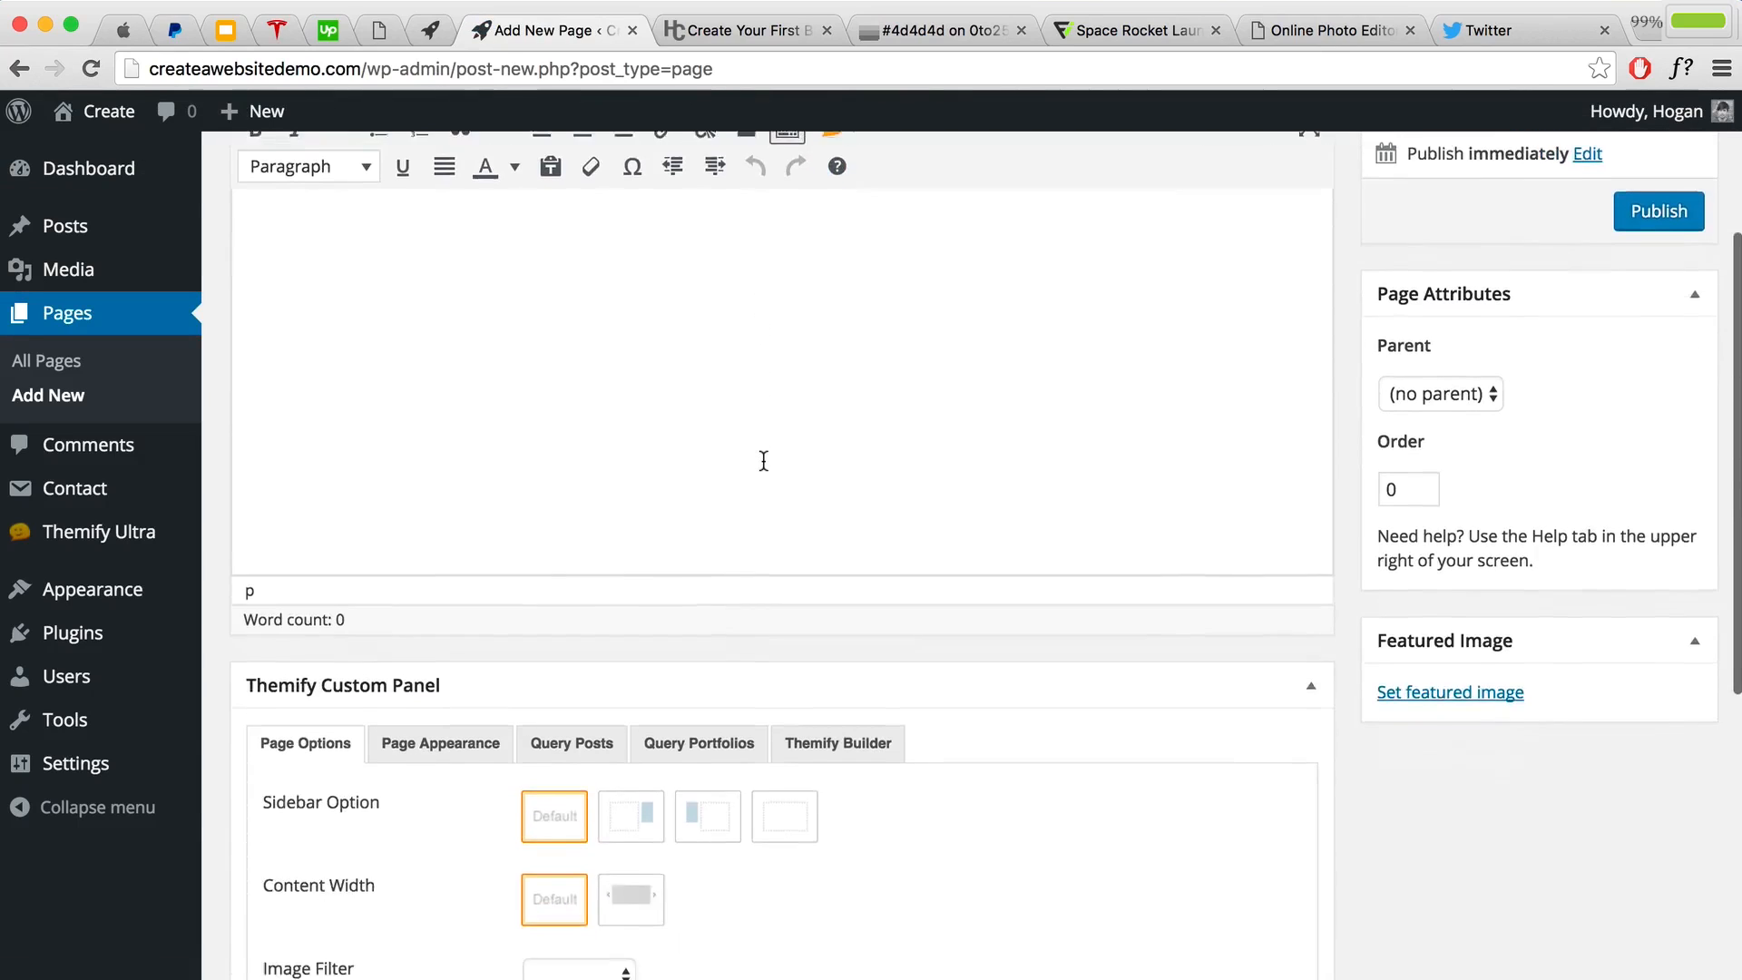
click(632, 819)
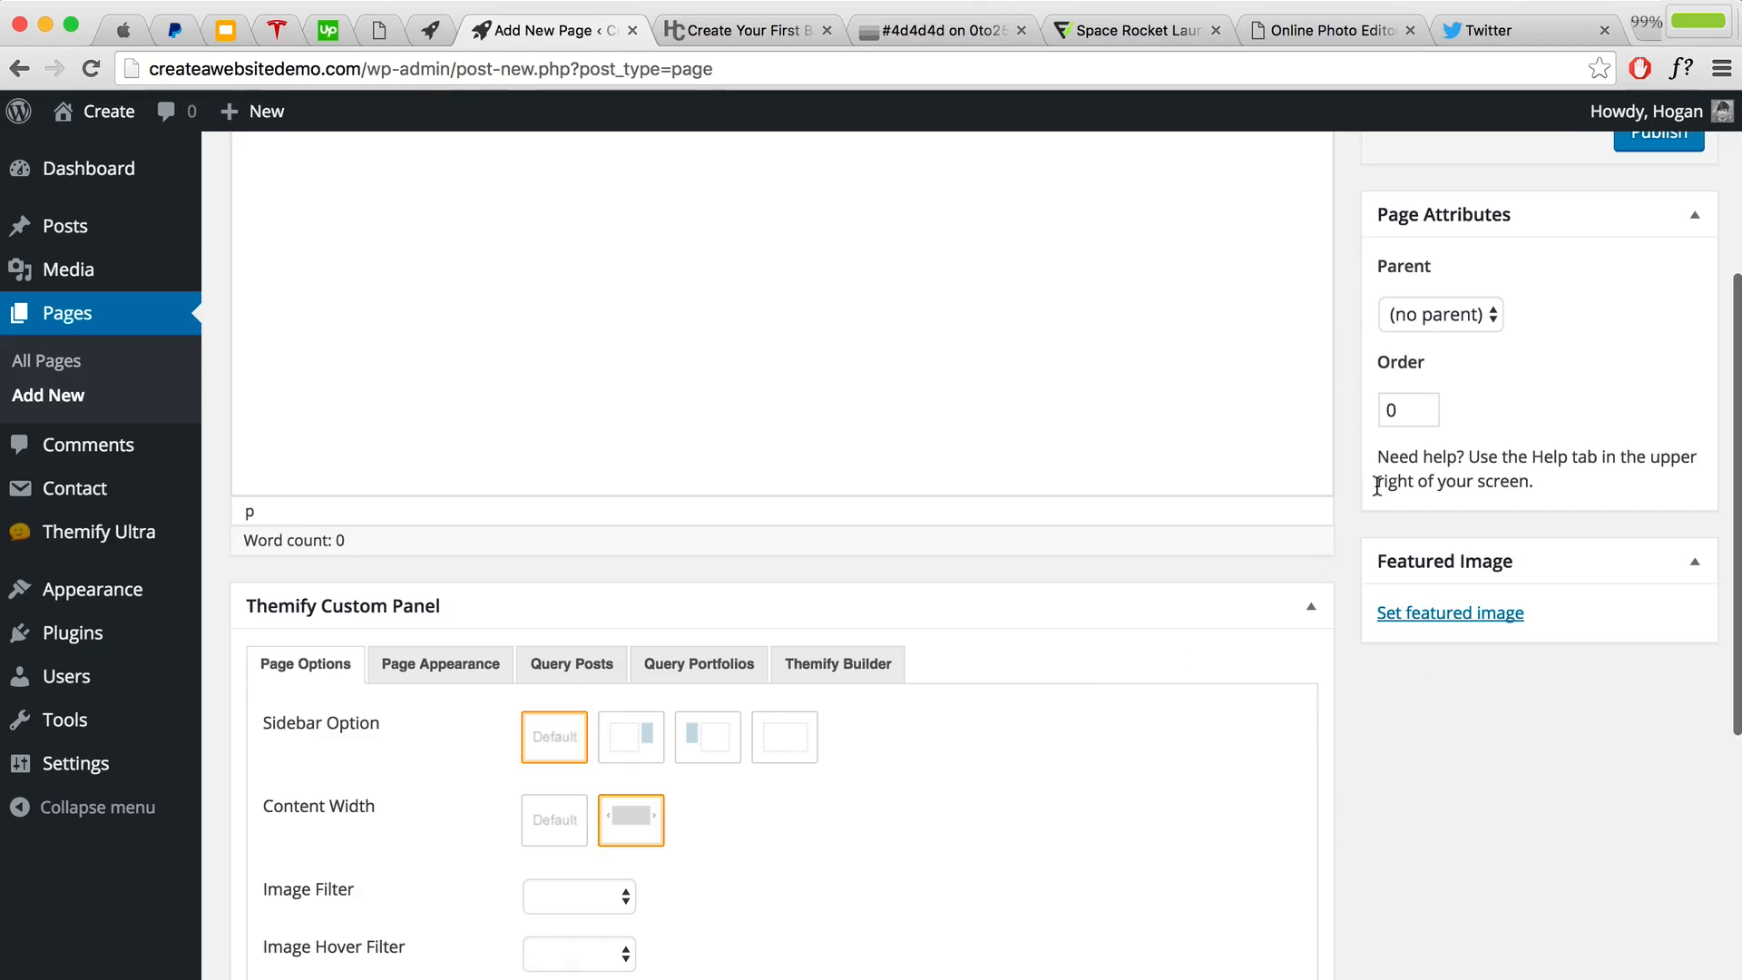
scroll(1317, 315, up, 5)
click(1649, 465)
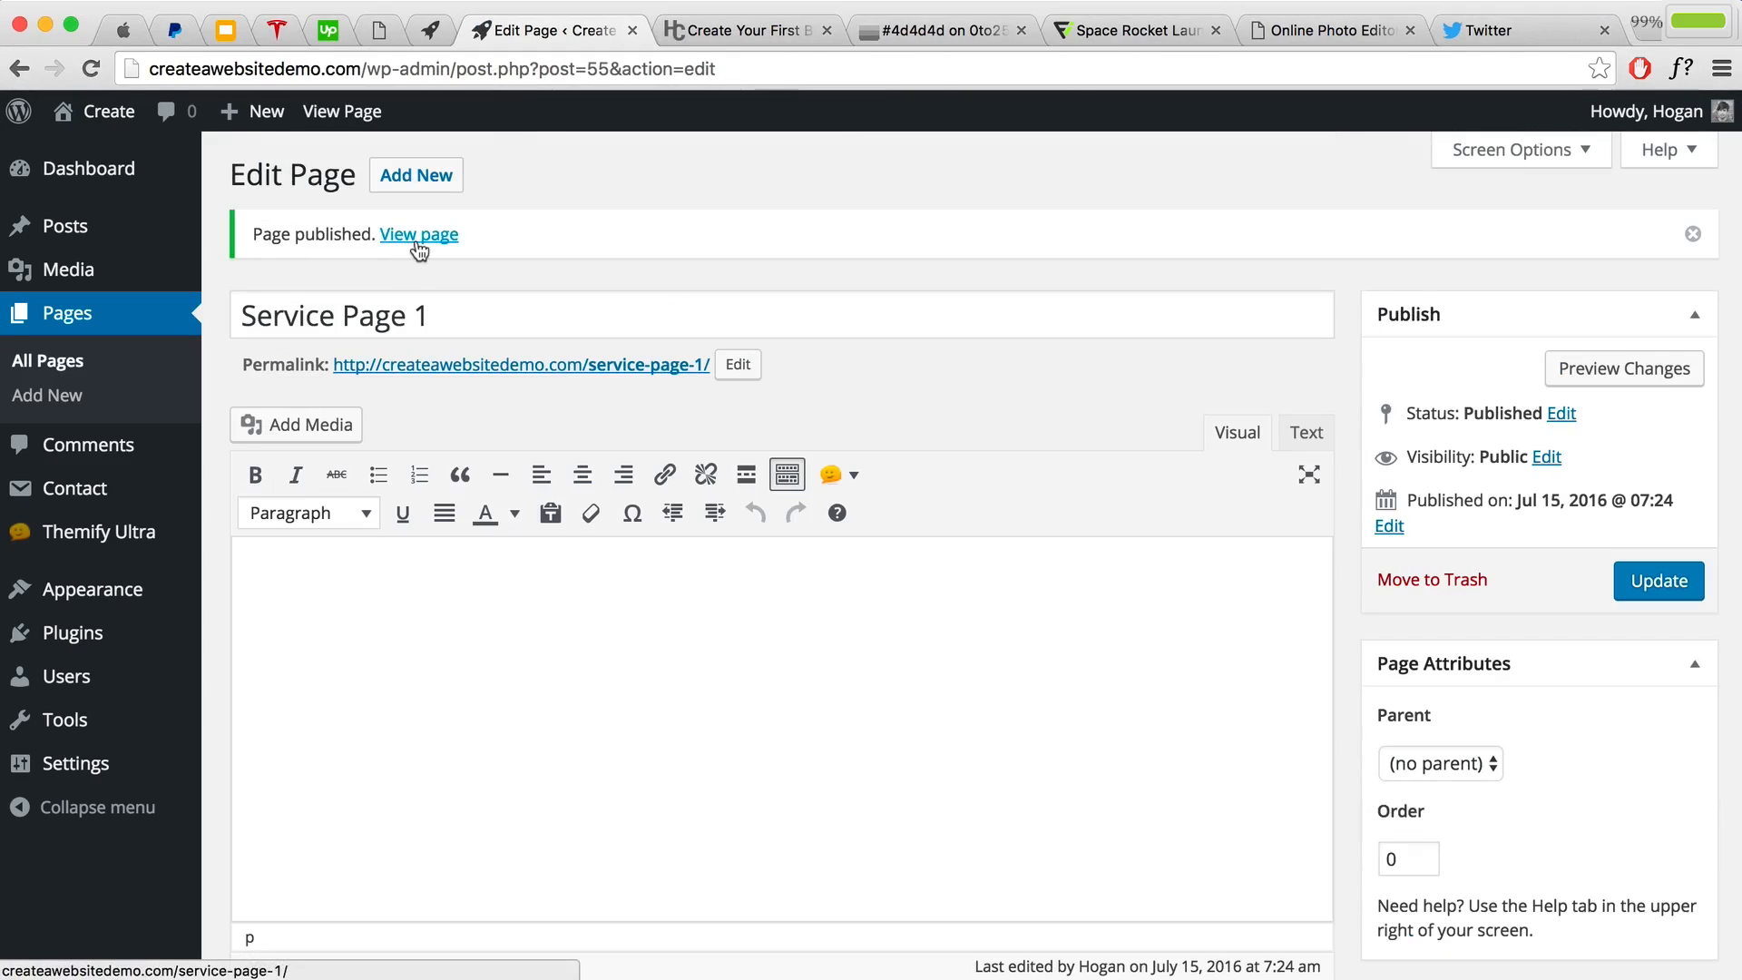
click(417, 238)
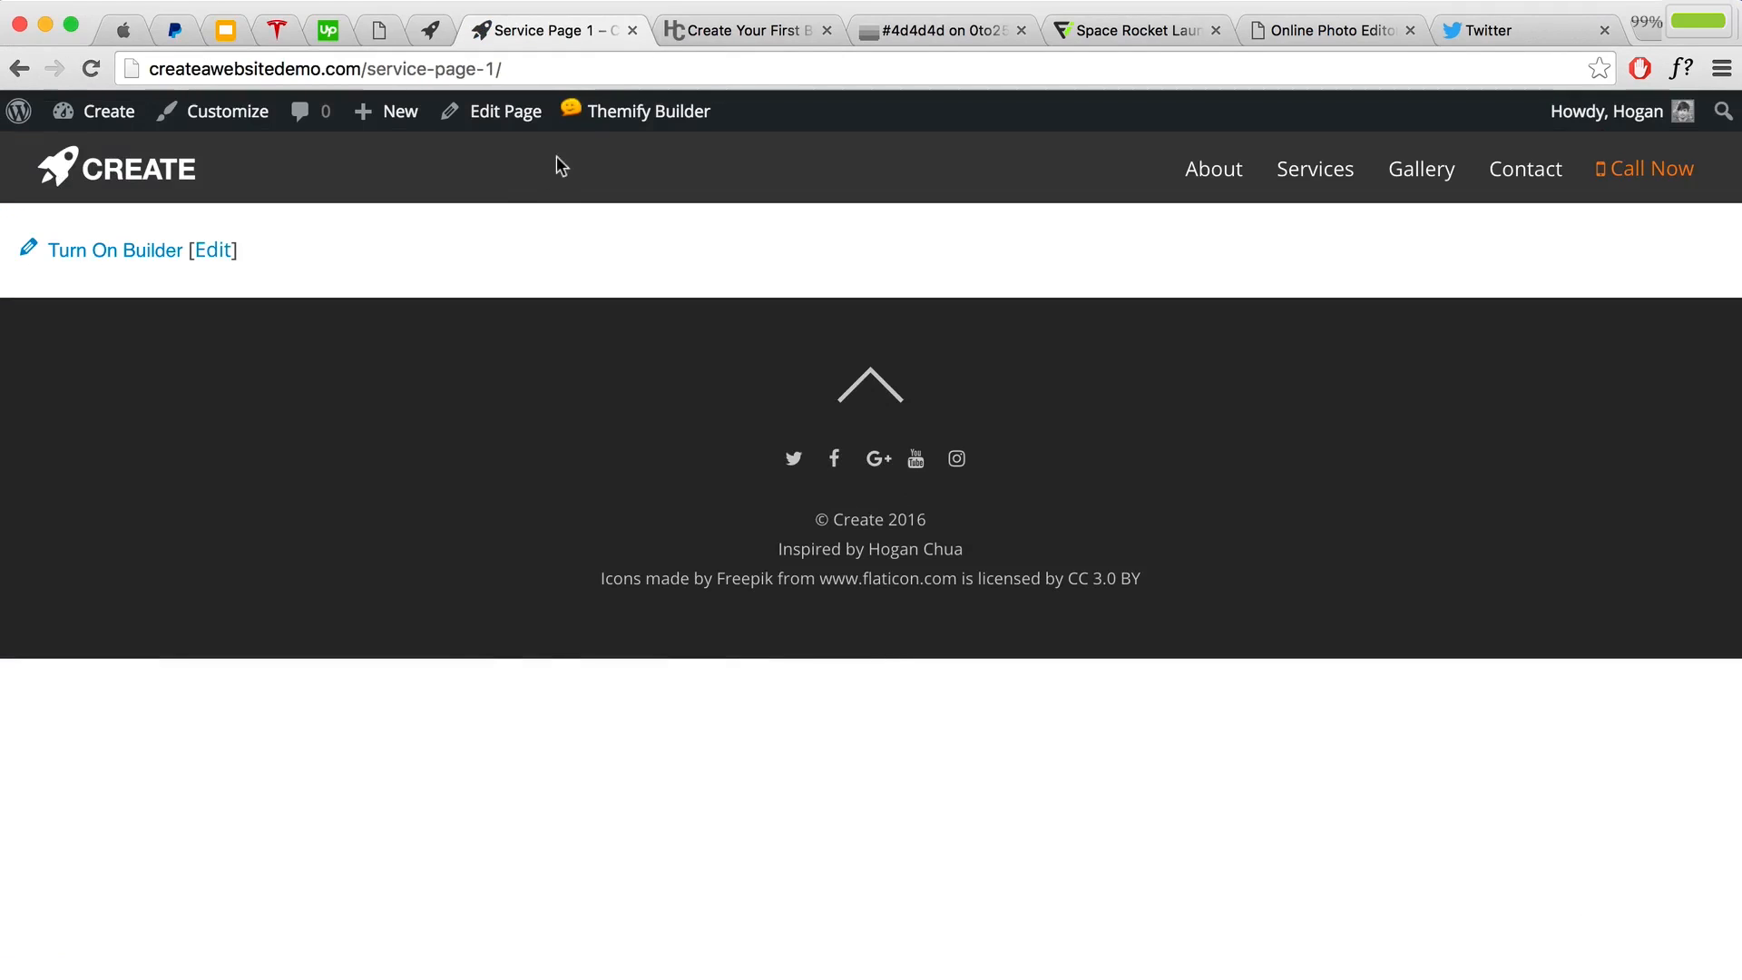
mouse_move(611, 128)
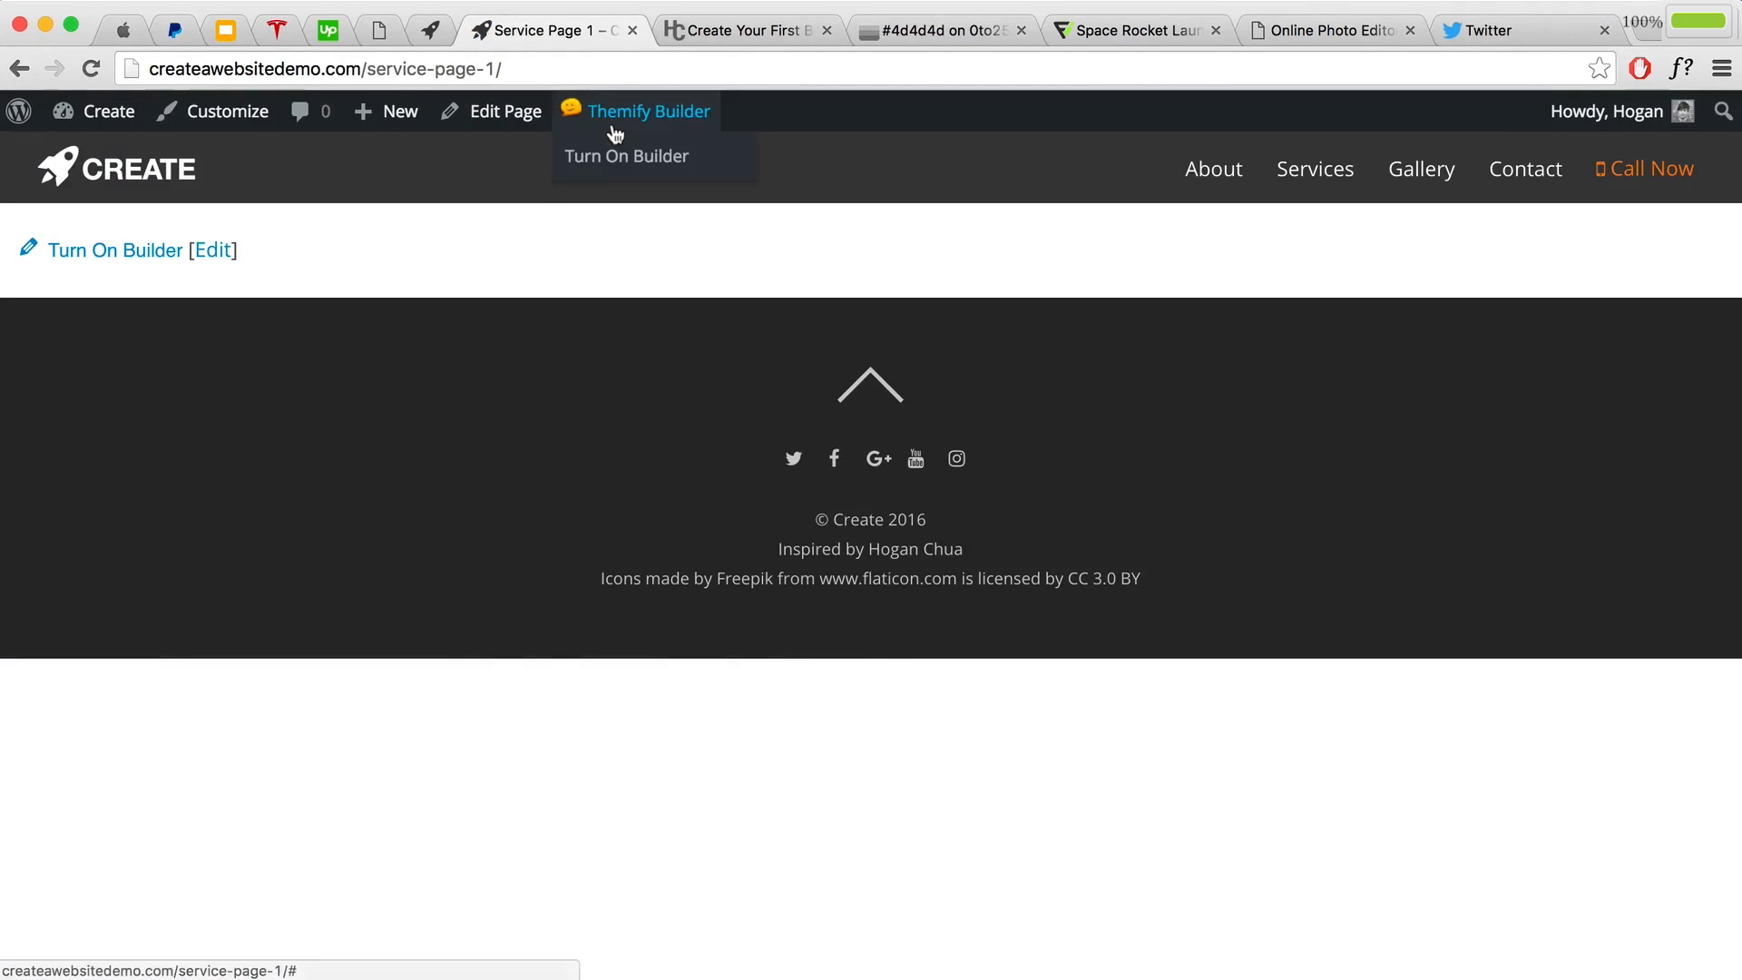
click(601, 160)
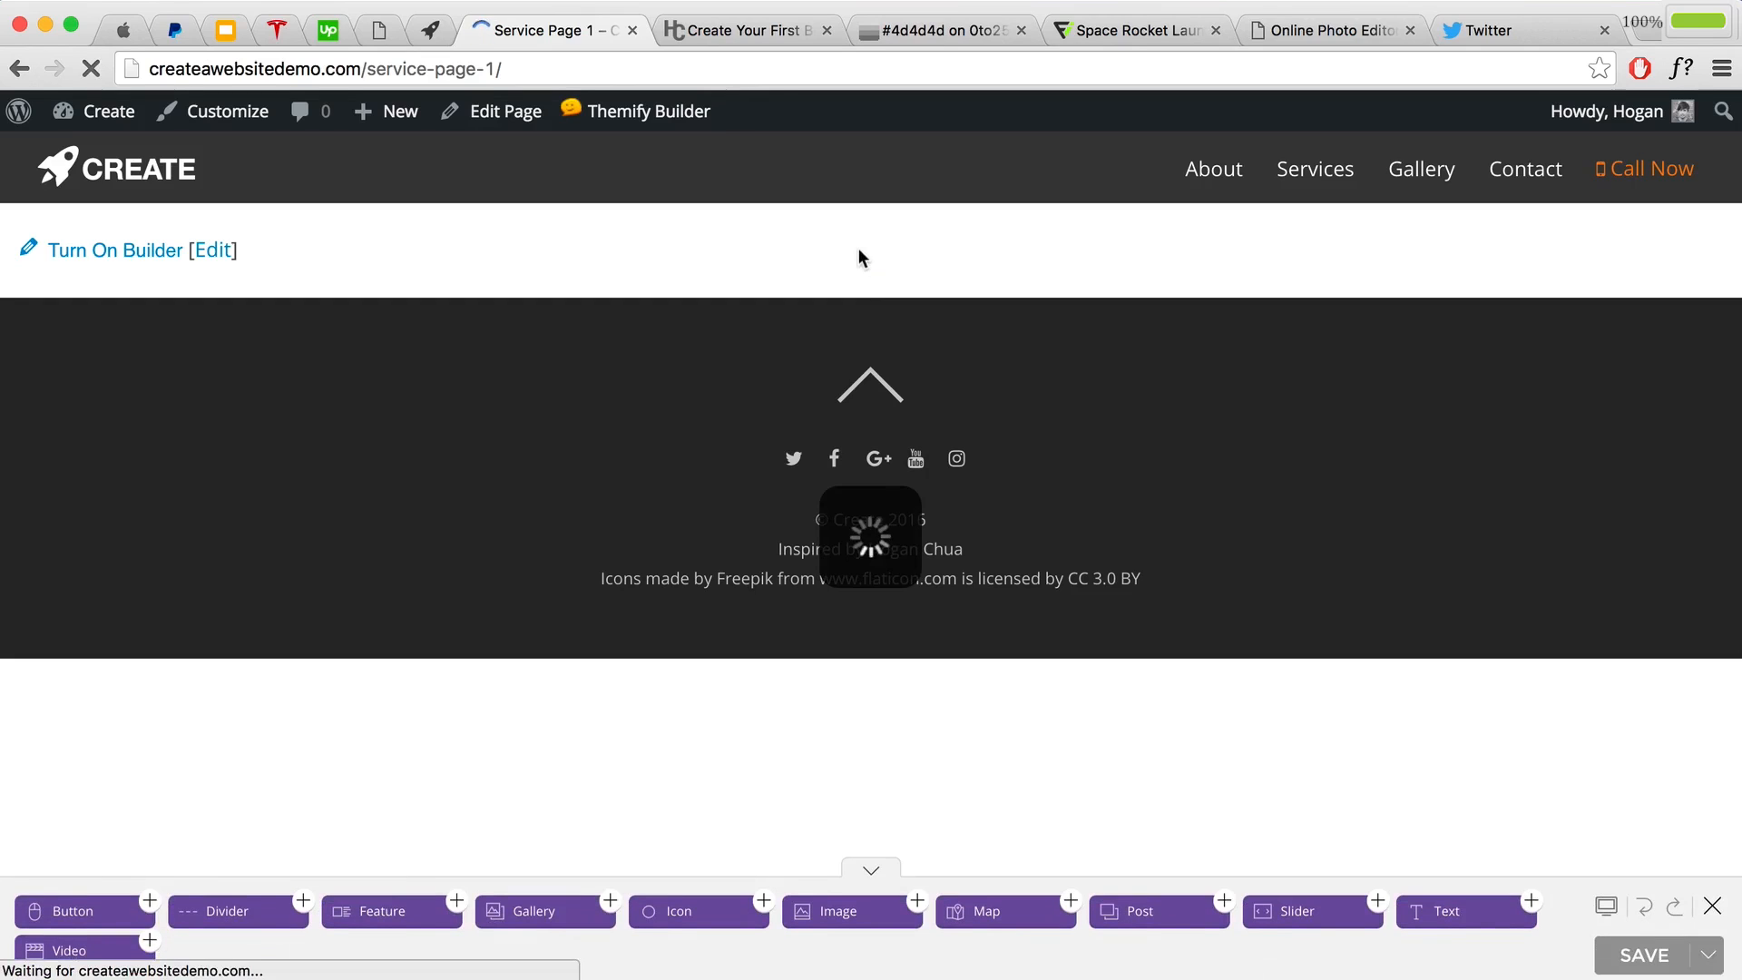
Step: Import the Bonus Service Page 1.zip layout from Page Layouts, overwriting the page
mouse_move(638, 125)
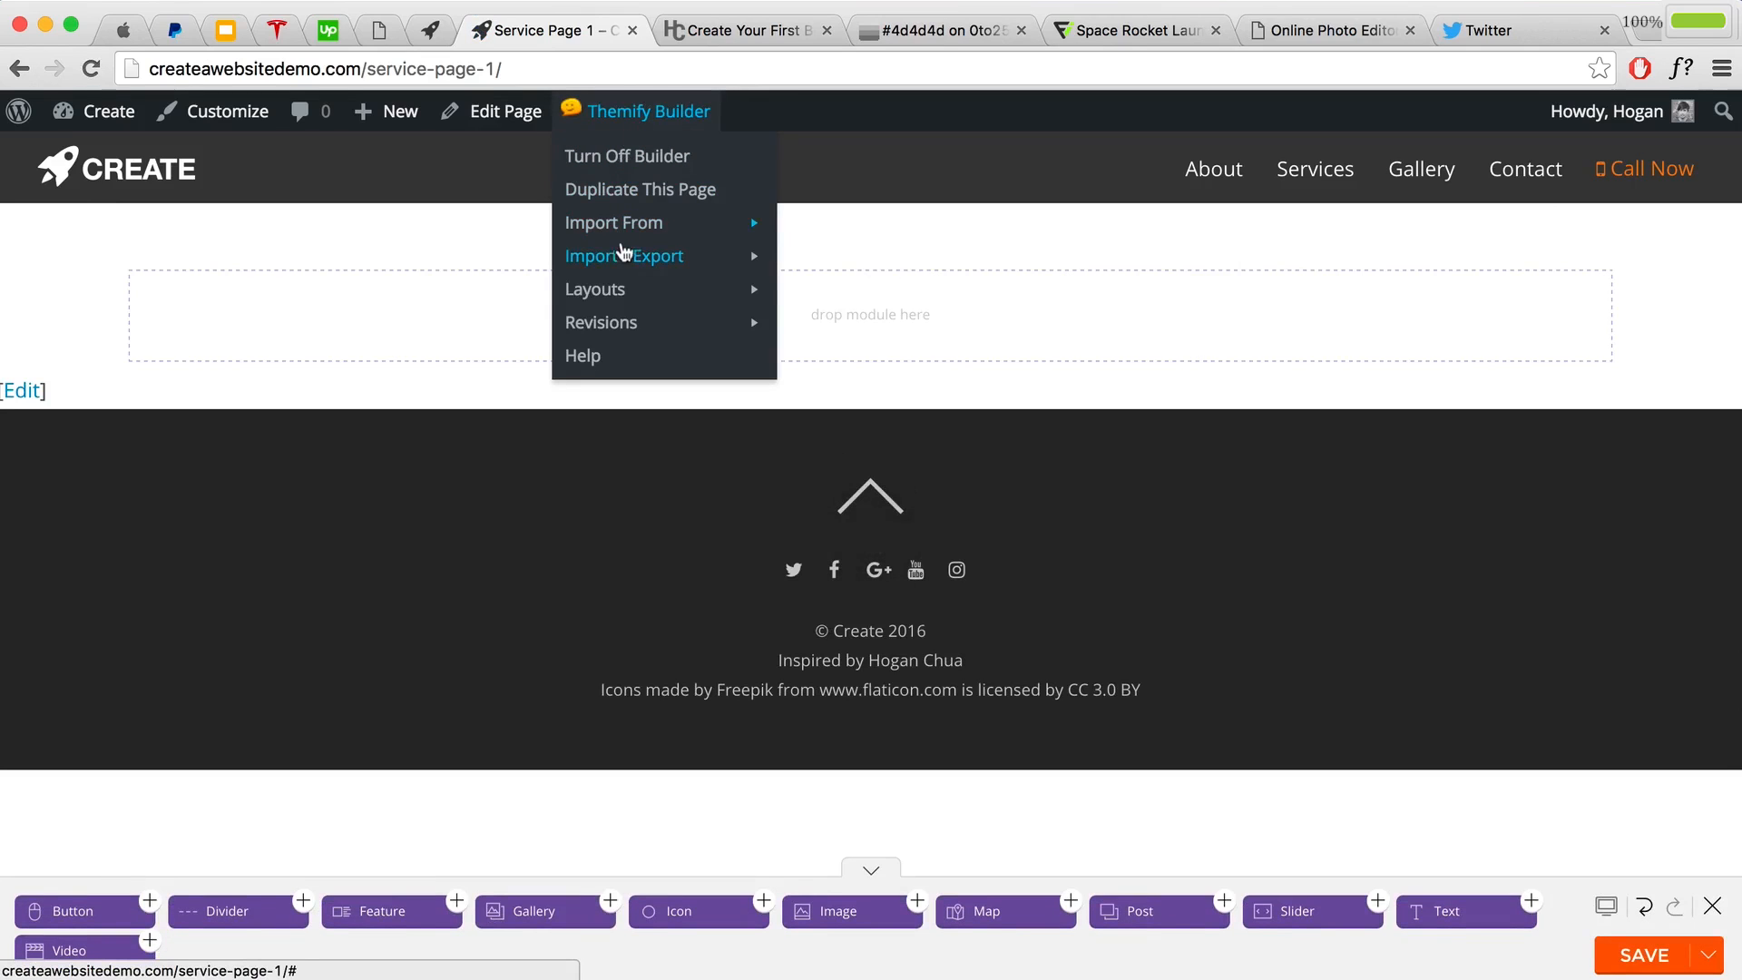
mouse_move(624, 256)
click(815, 259)
click(1148, 305)
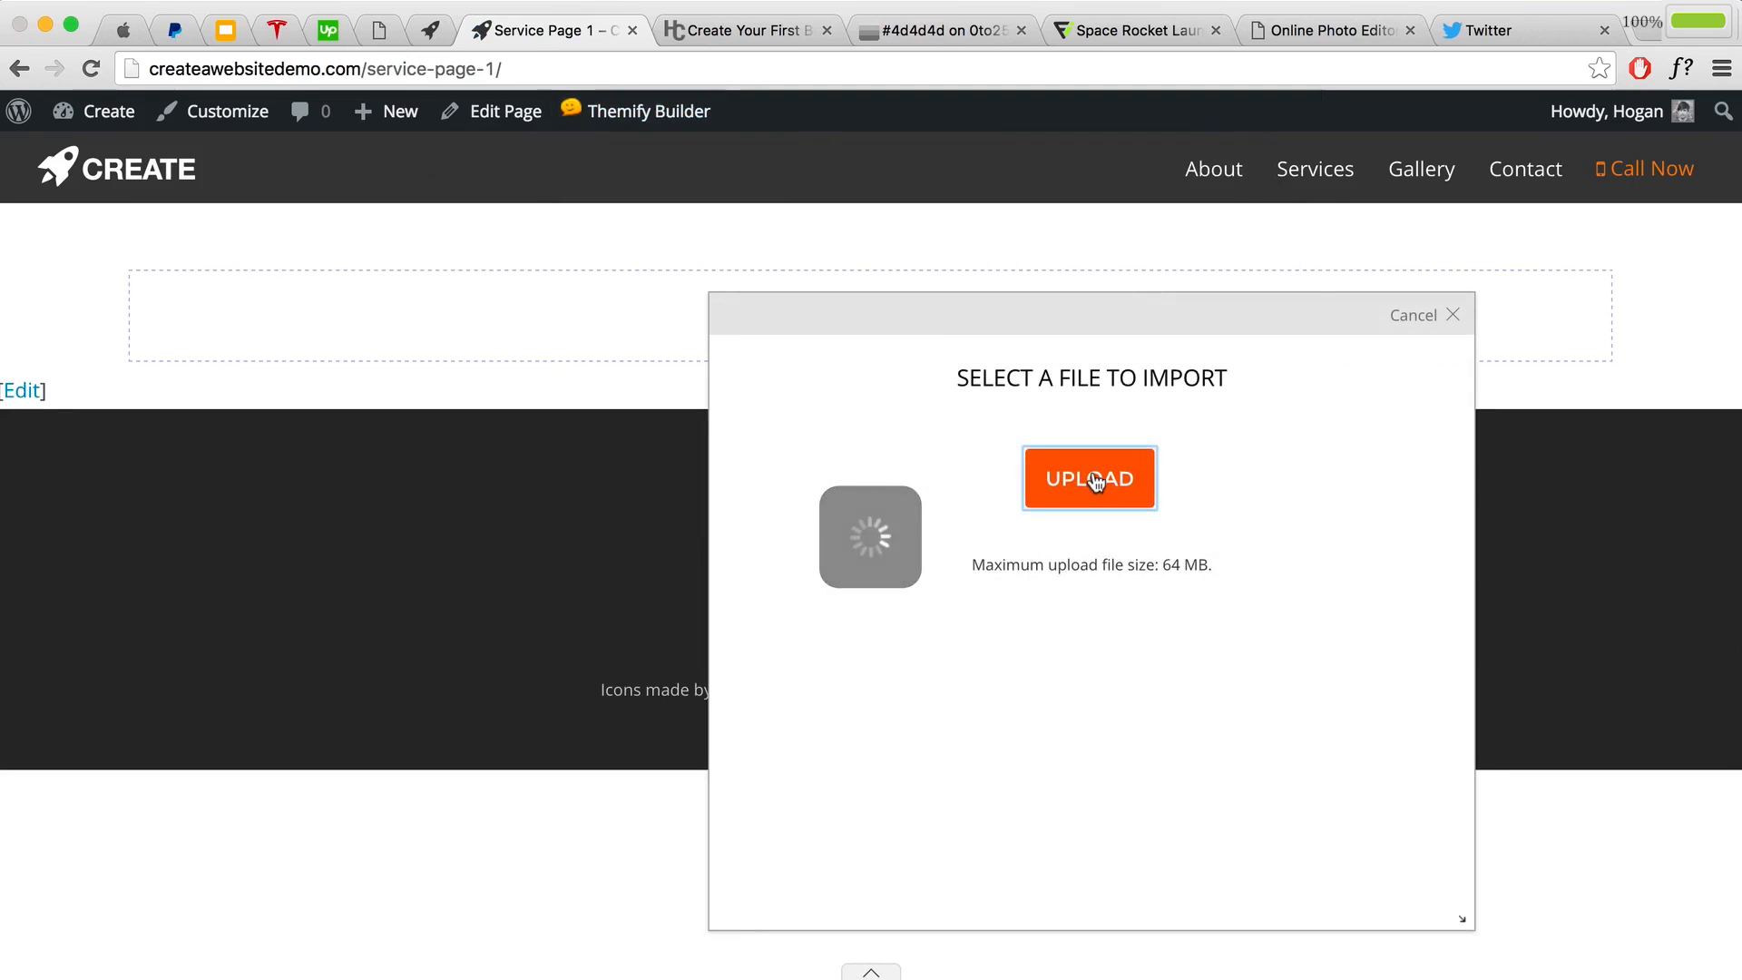
click(1094, 476)
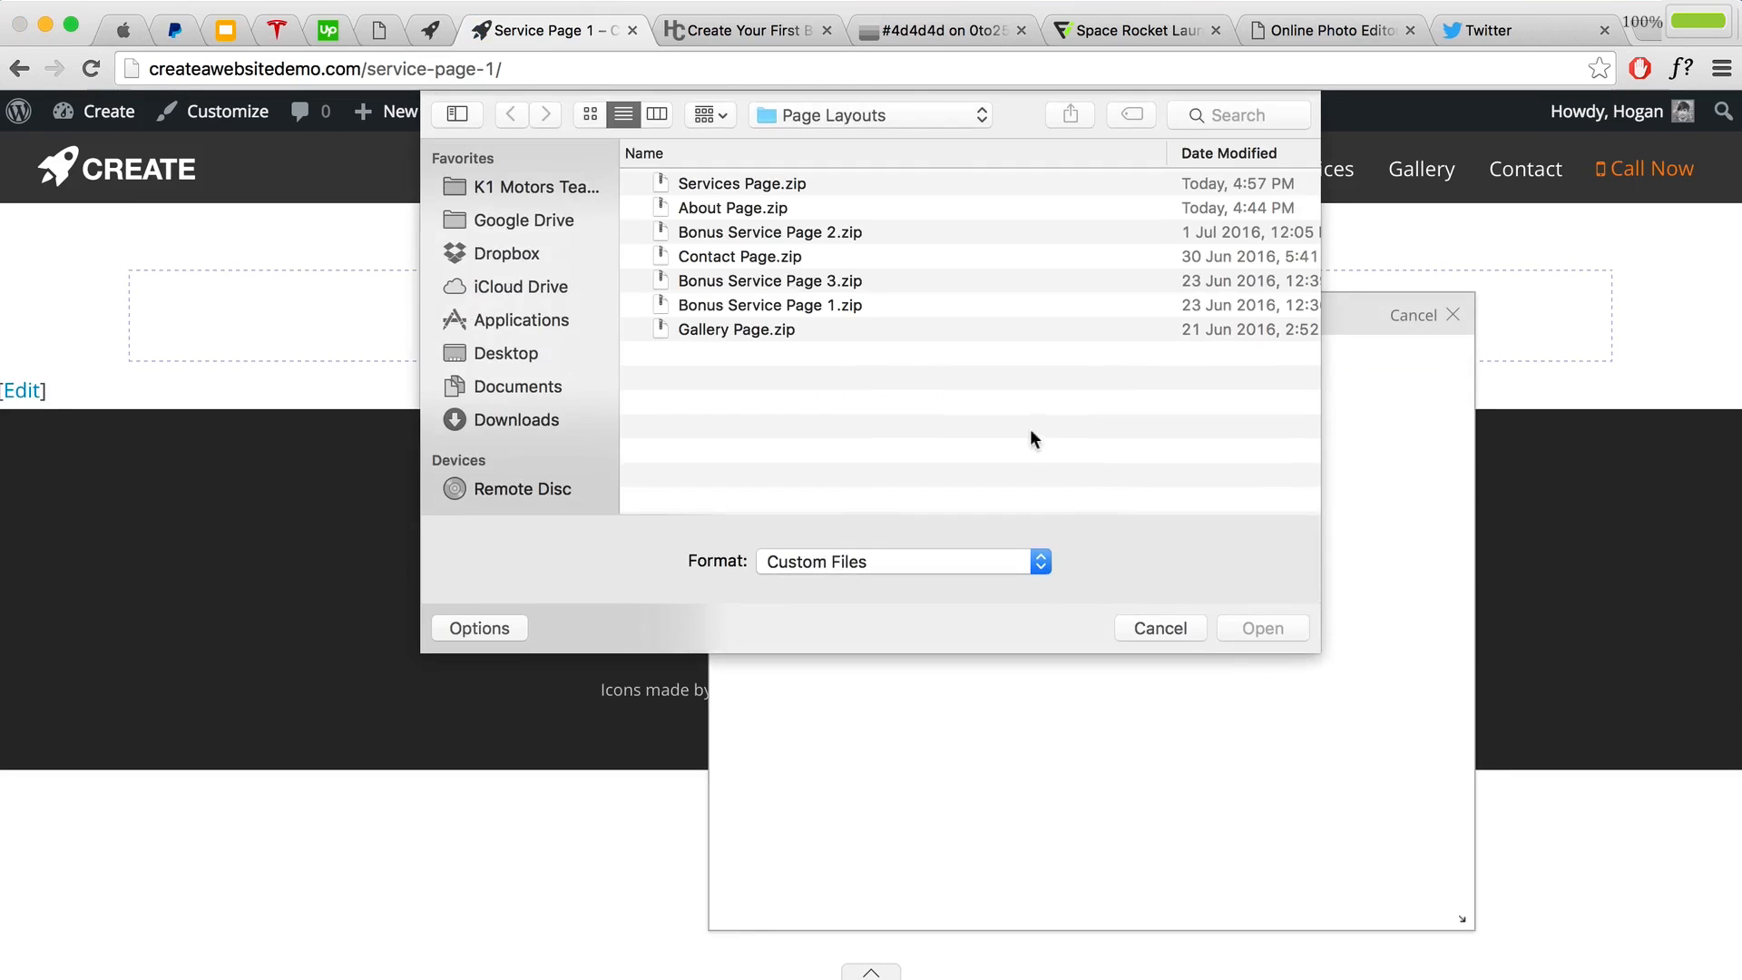
click(797, 303)
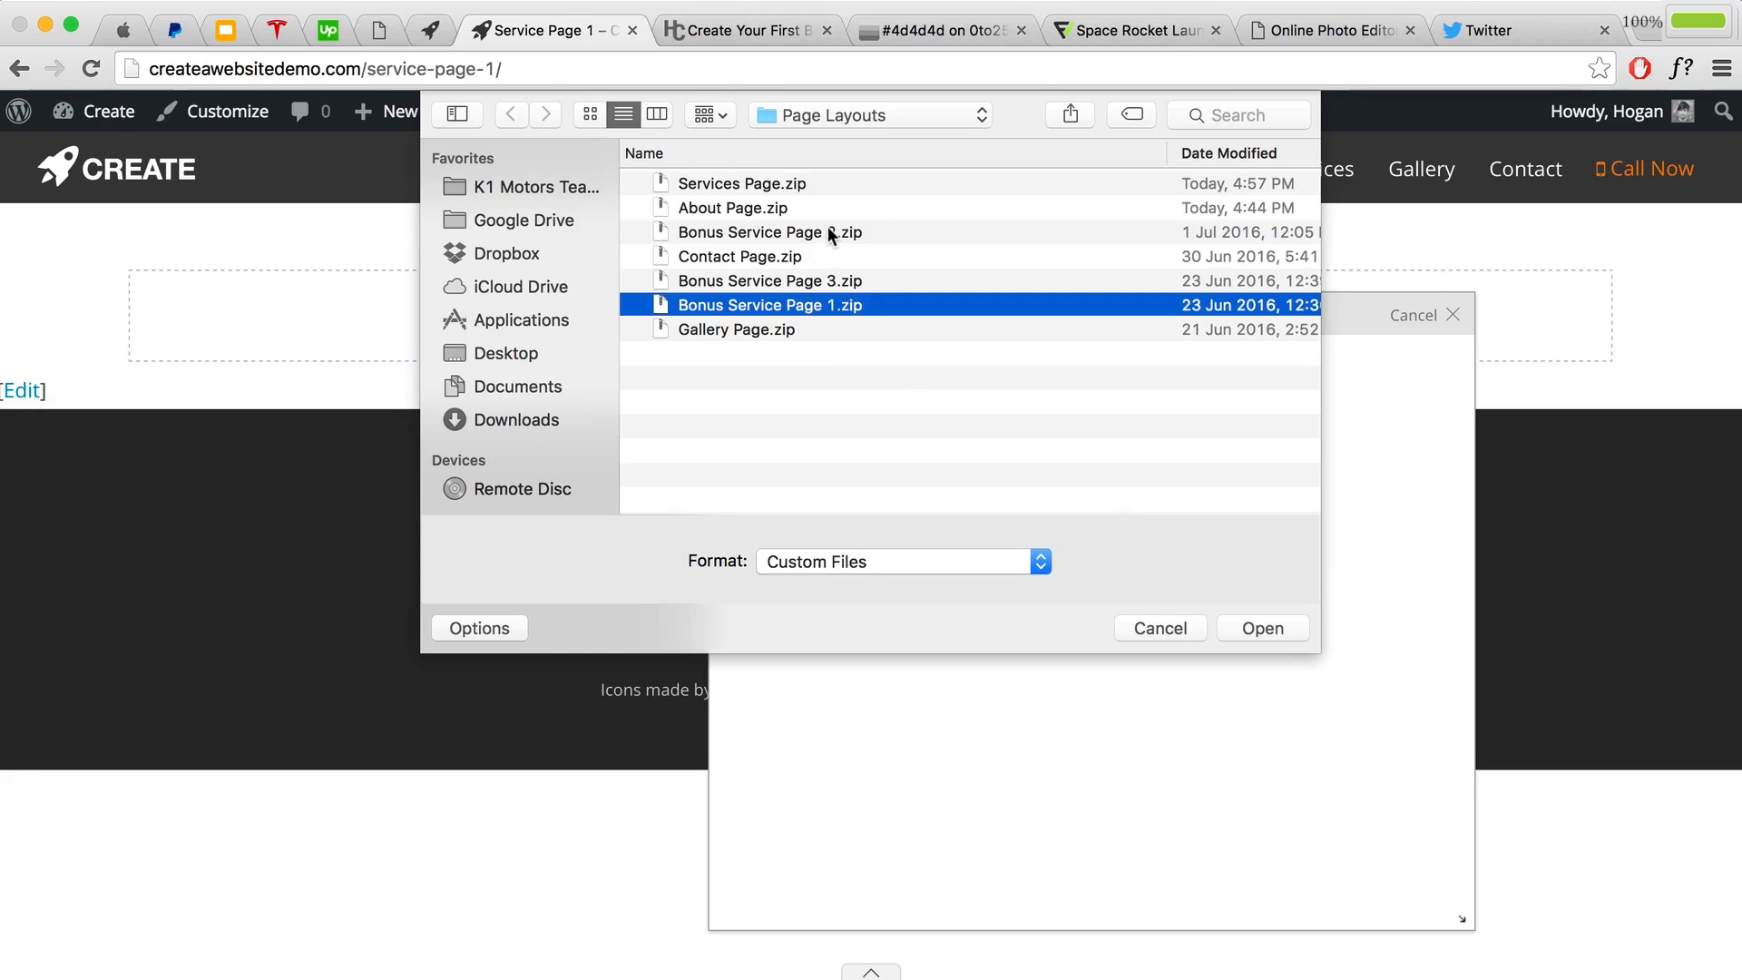
click(827, 234)
click(804, 283)
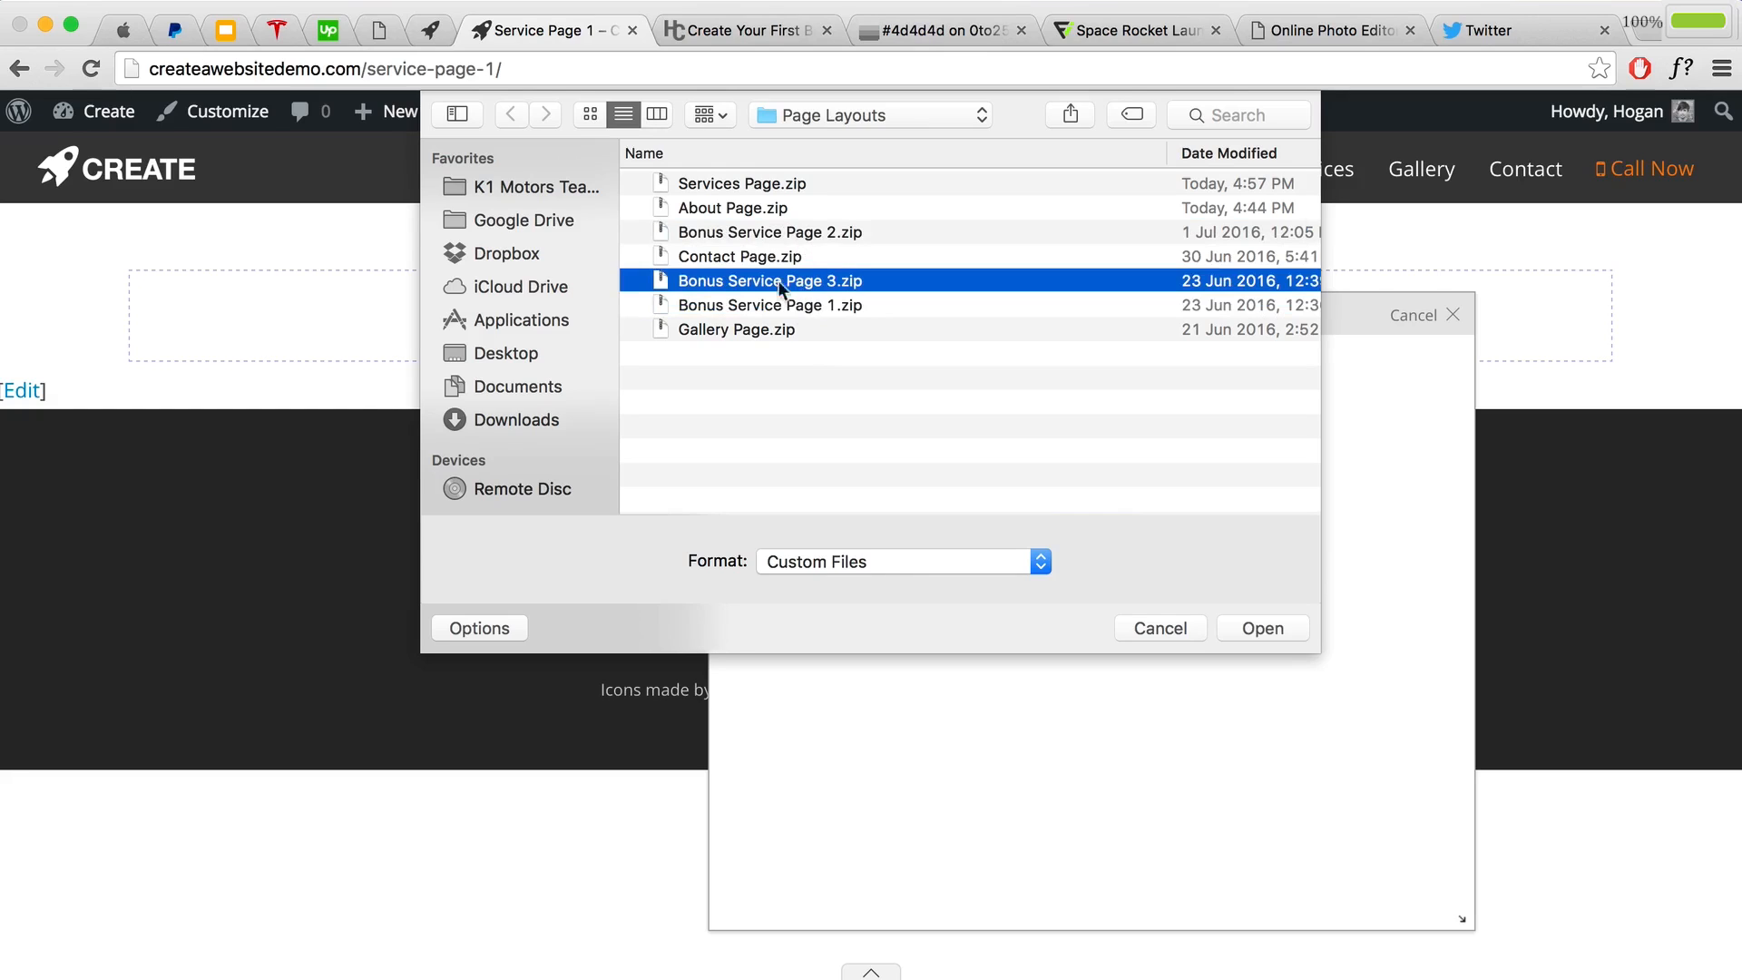
click(760, 306)
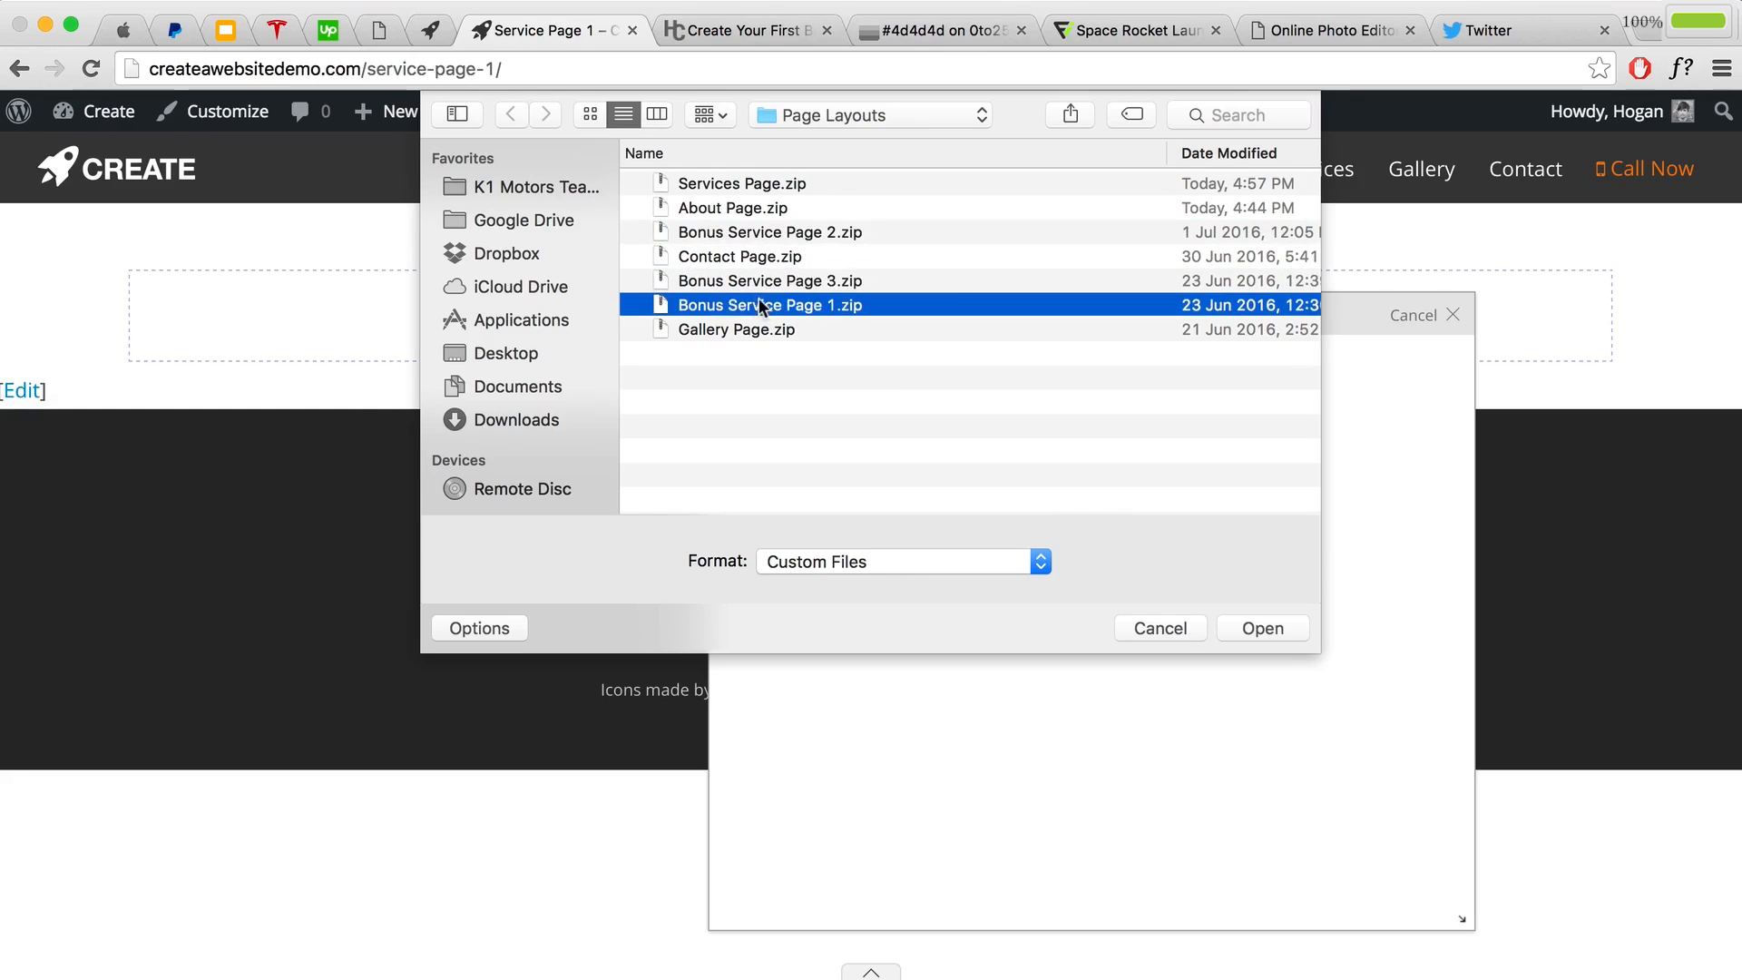
click(1252, 629)
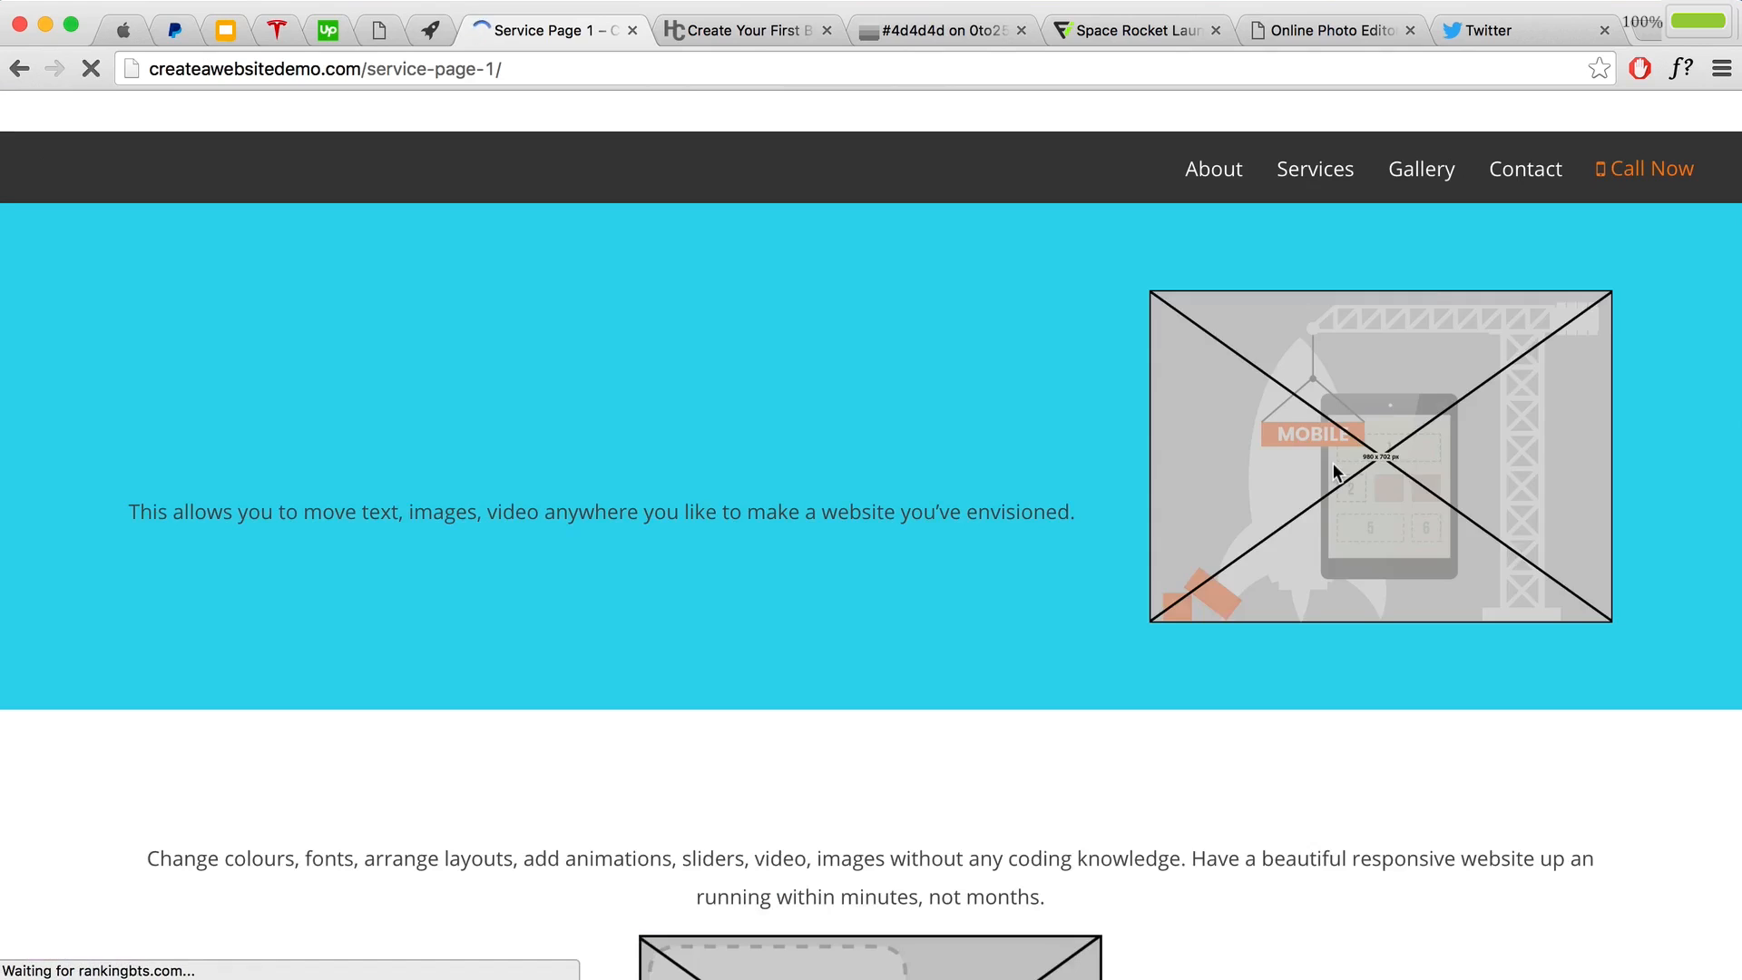
scroll(1276, 844, down, 15)
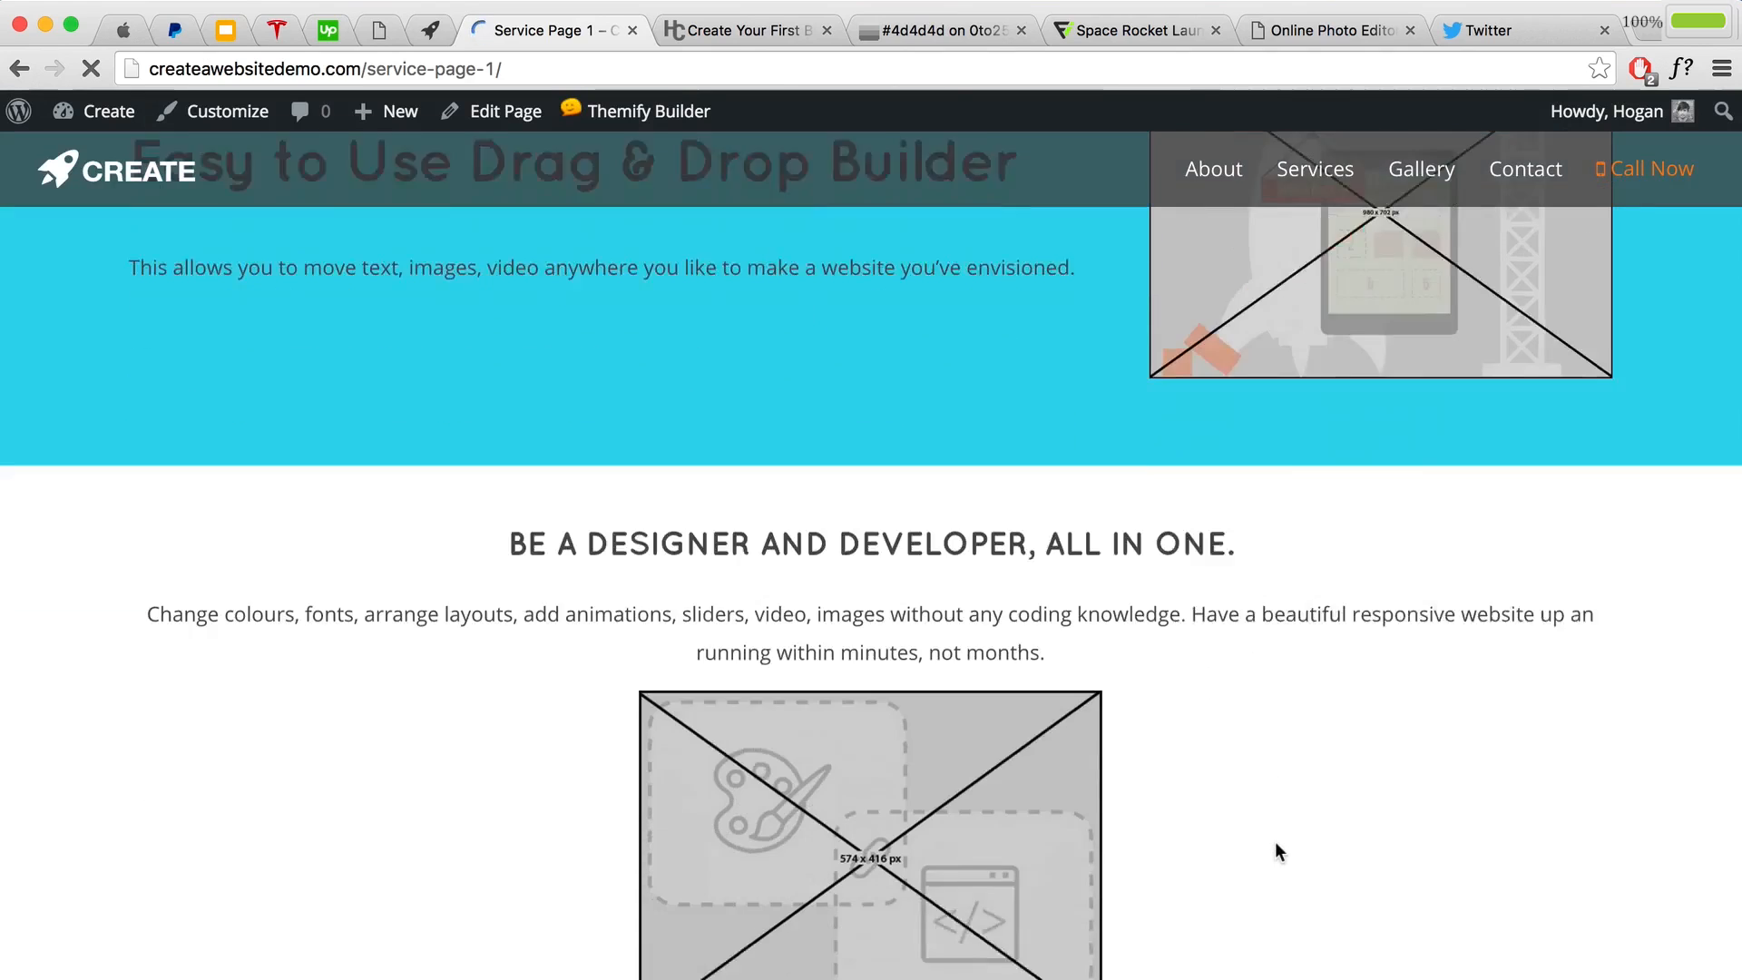
scroll(1275, 844, down, 6)
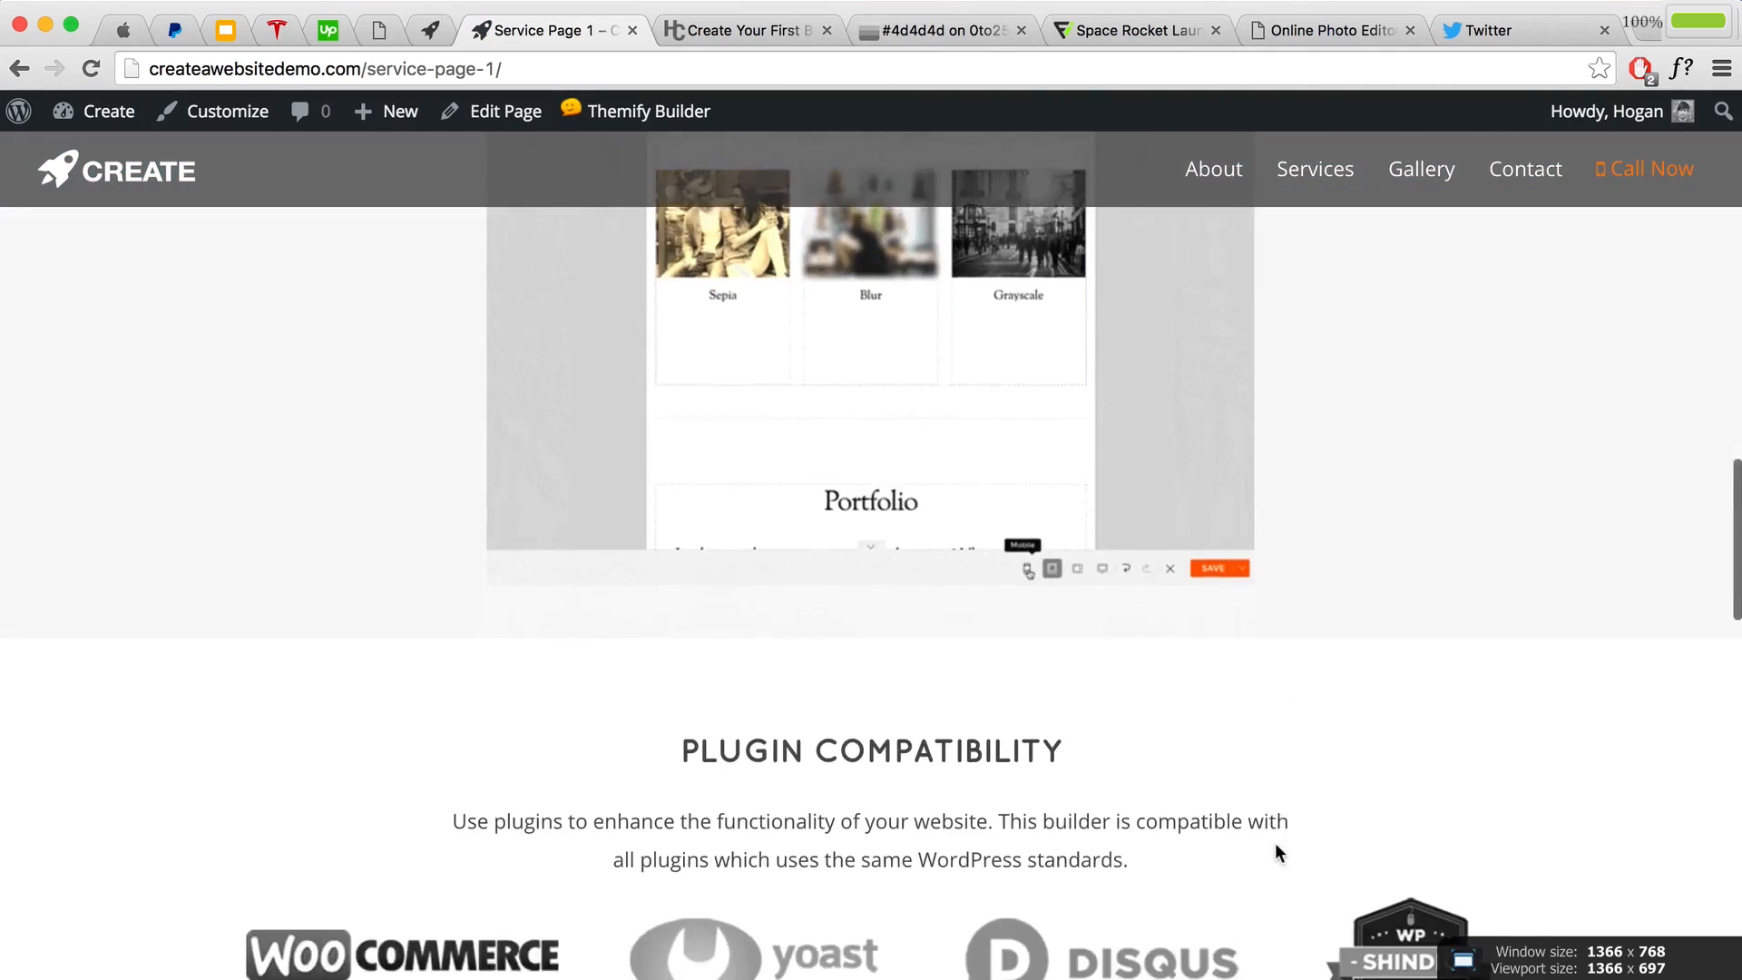
scroll(1269, 846, down, 5)
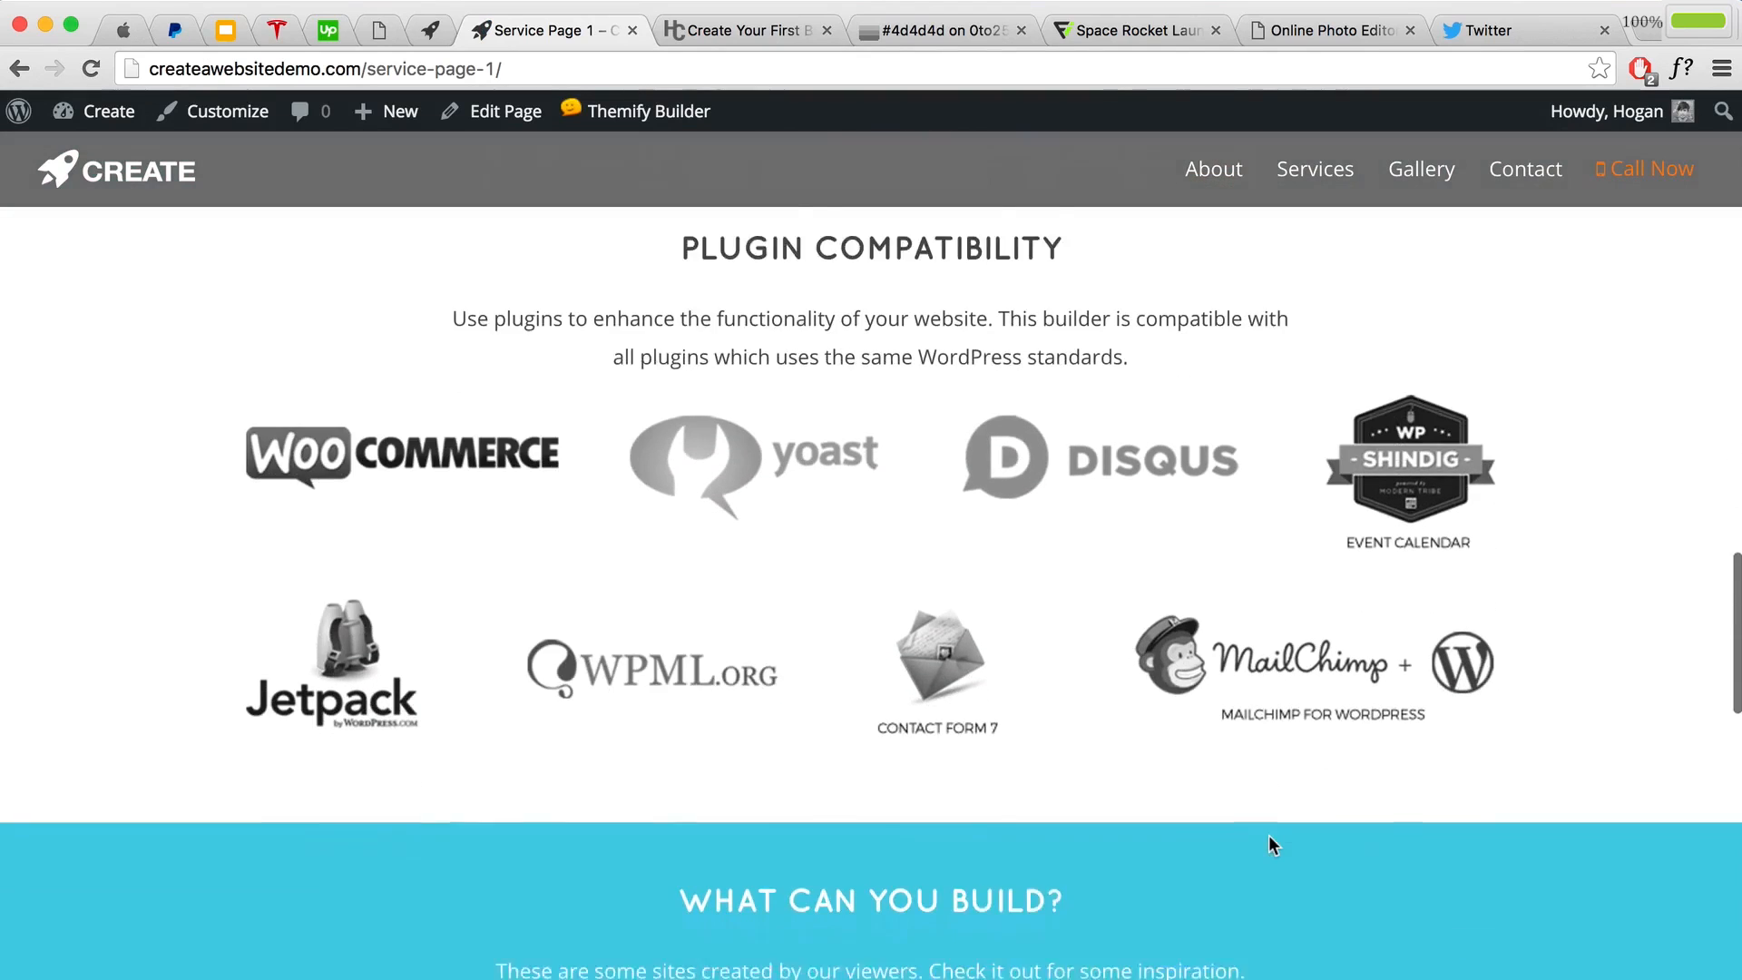
scroll(1265, 844, down, 10)
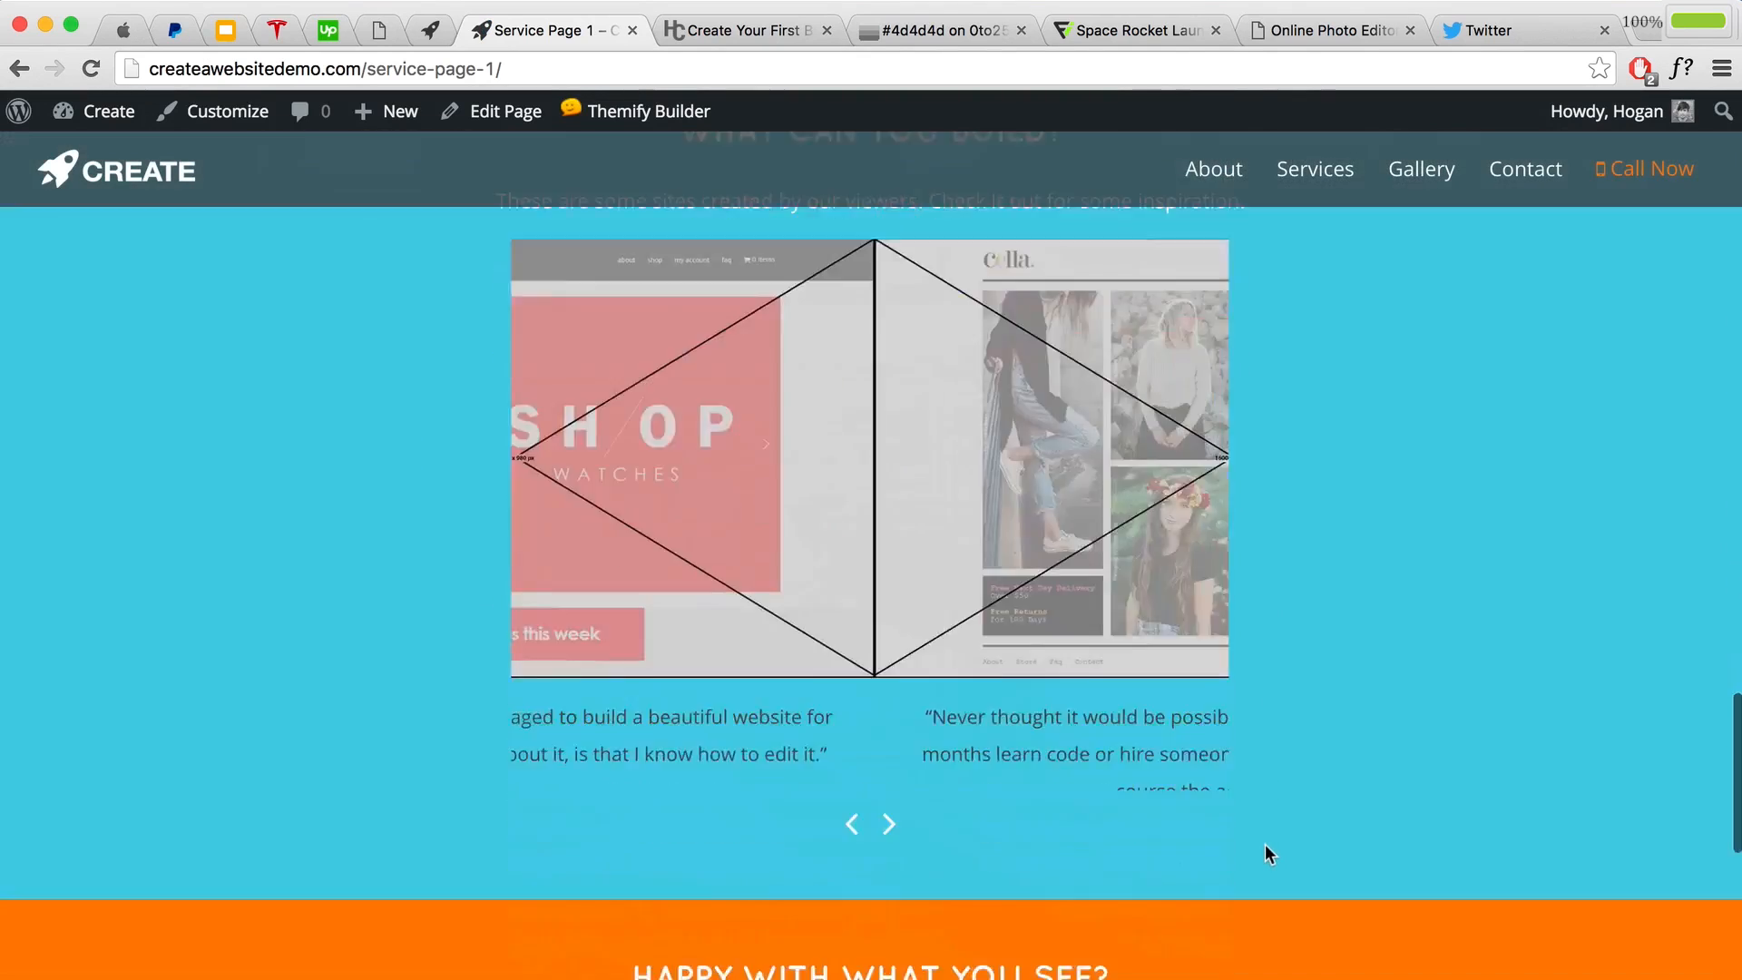
scroll(1265, 843, up, 6)
scroll(1264, 851, up, 15)
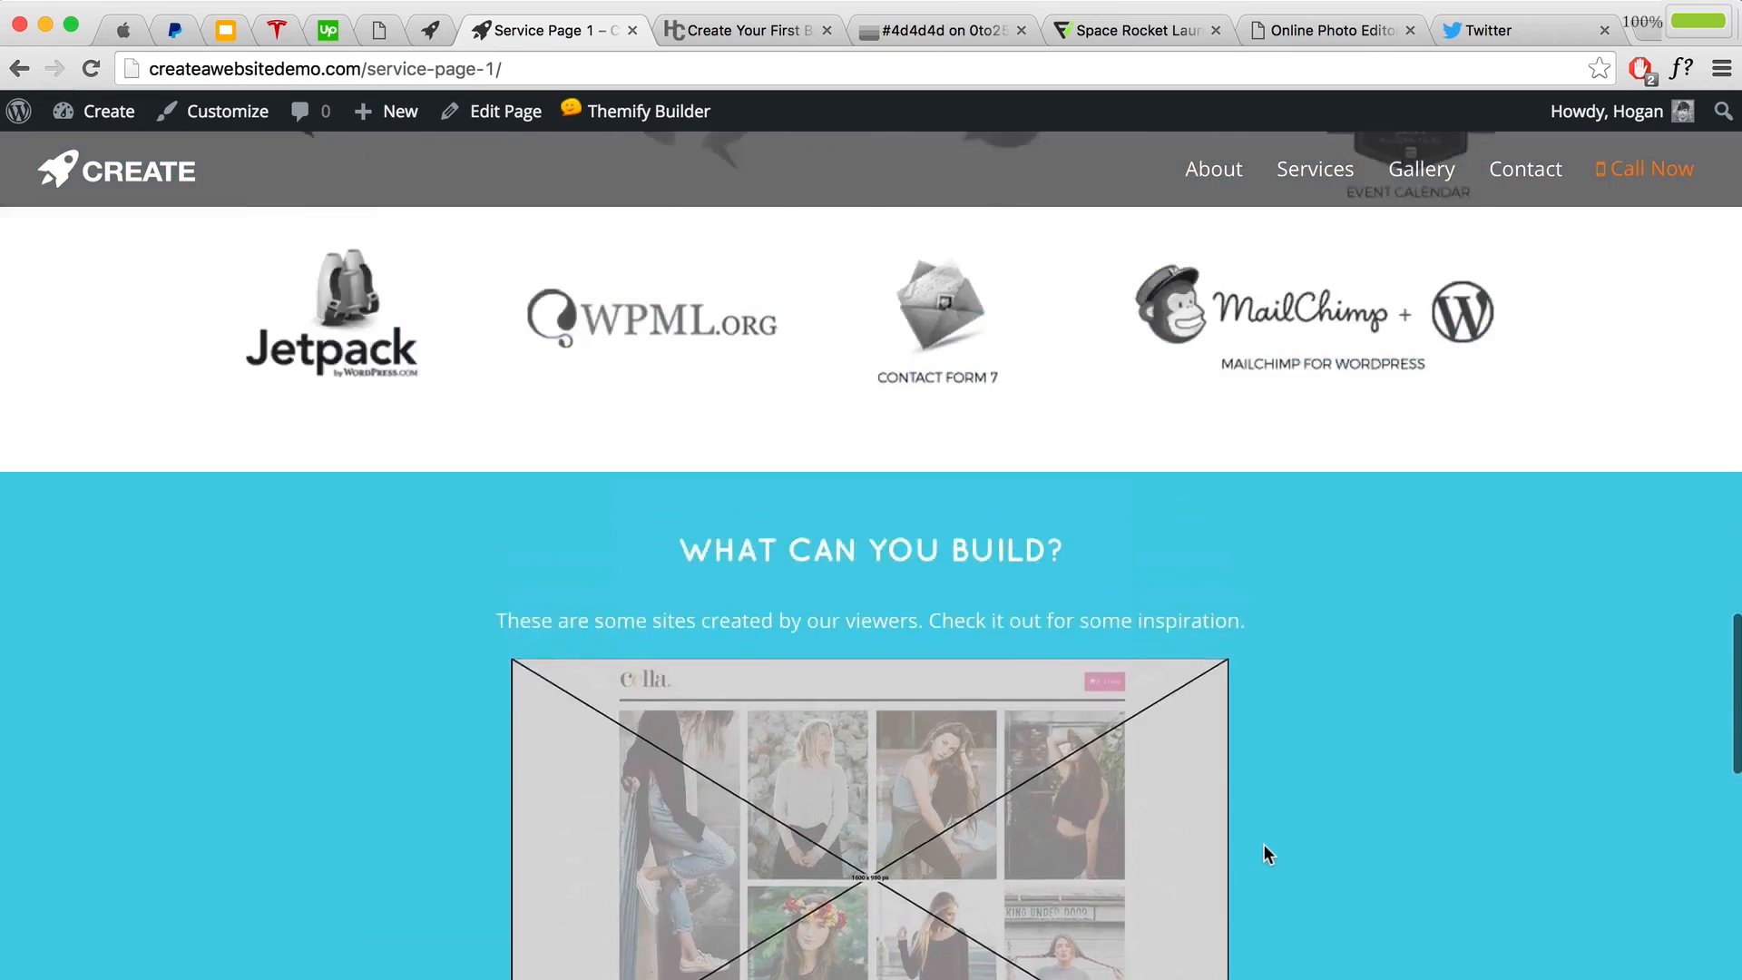
scroll(1263, 848, up, 15)
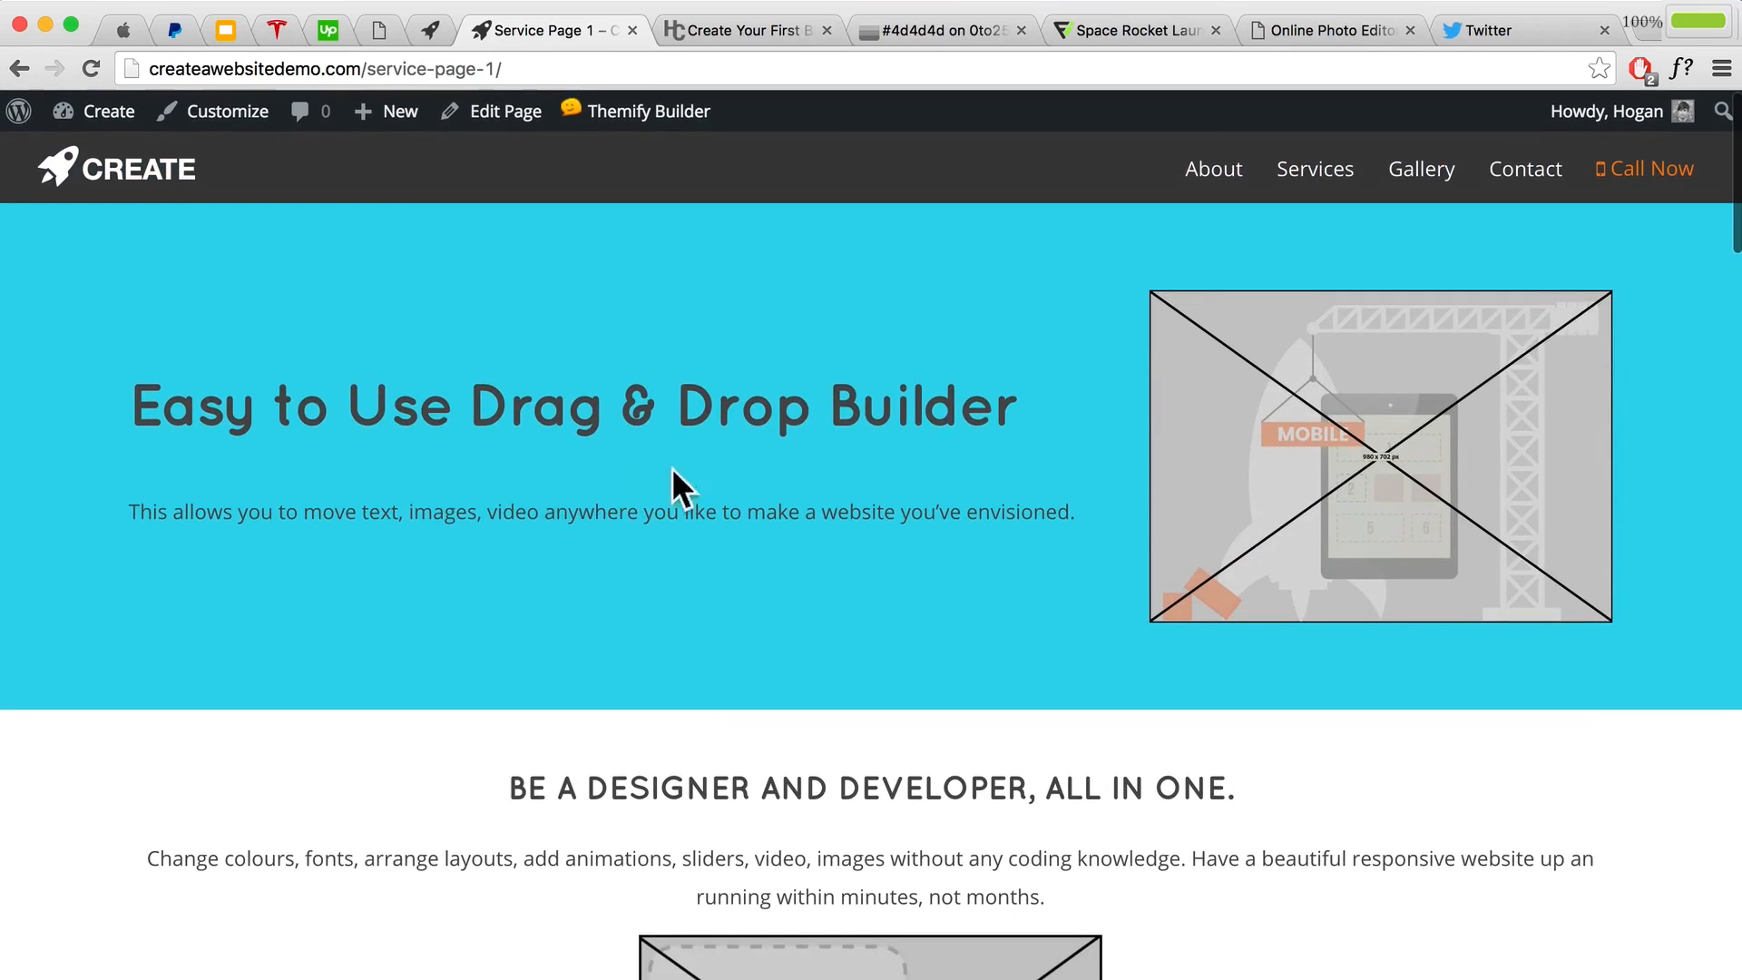
scroll(771, 493, down, 15)
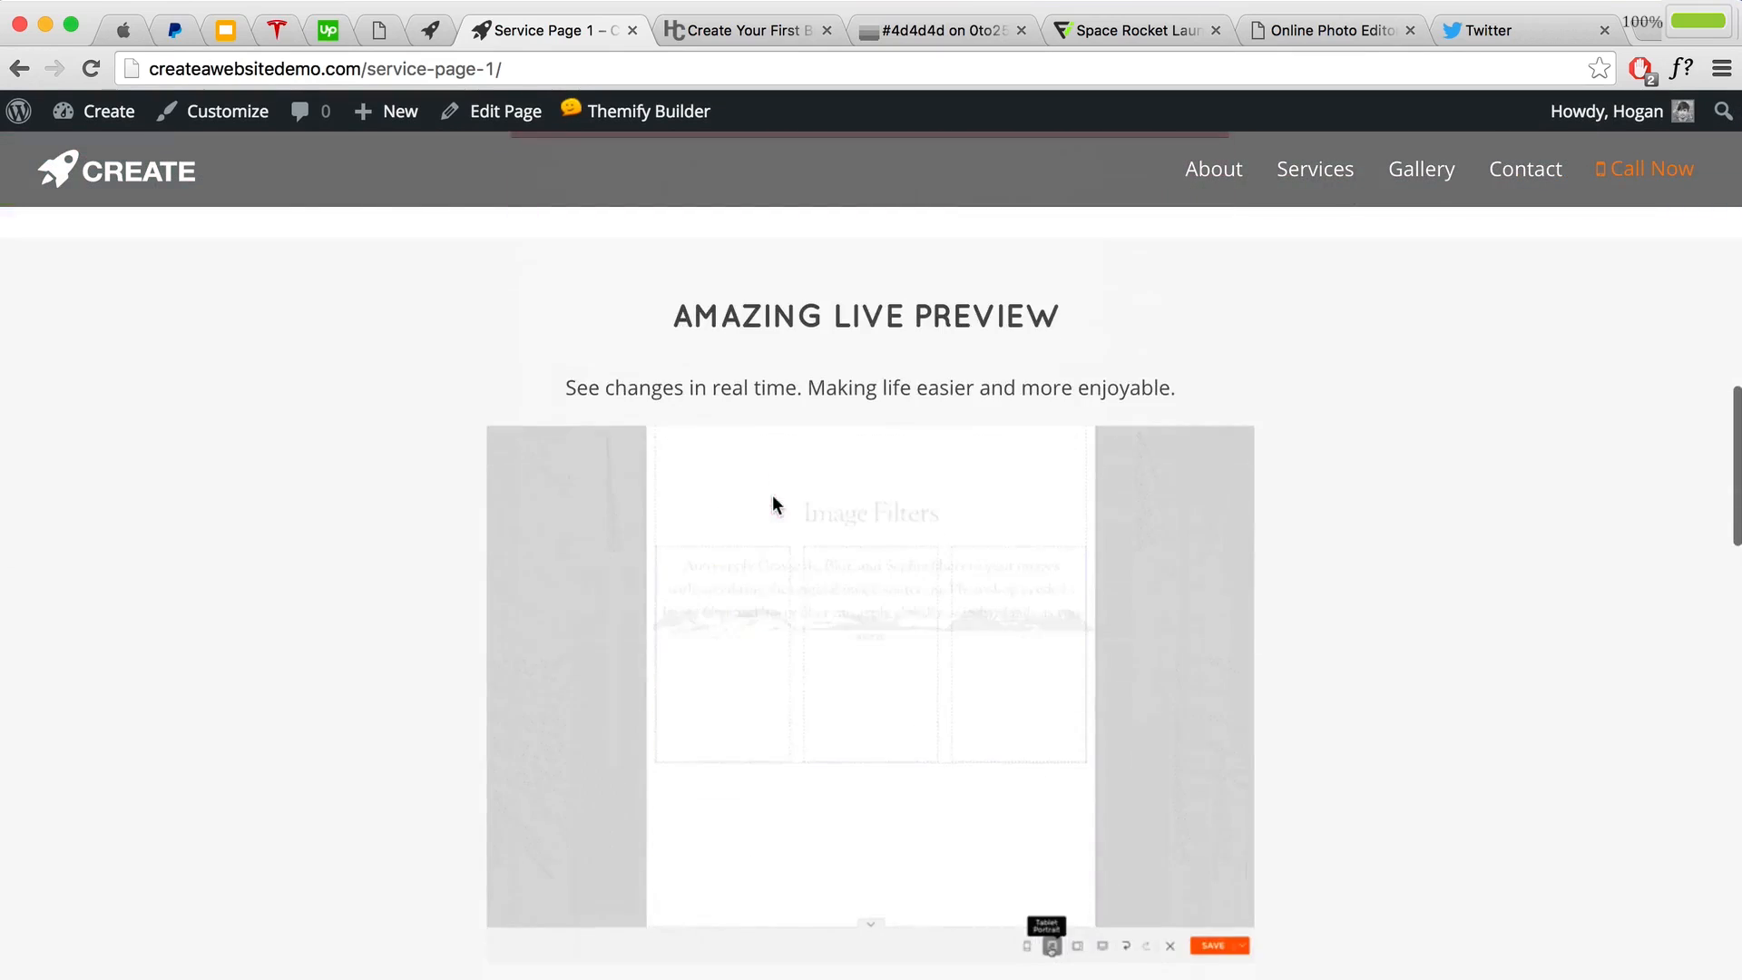
scroll(789, 499, down, 1)
scroll(862, 530, down, 6)
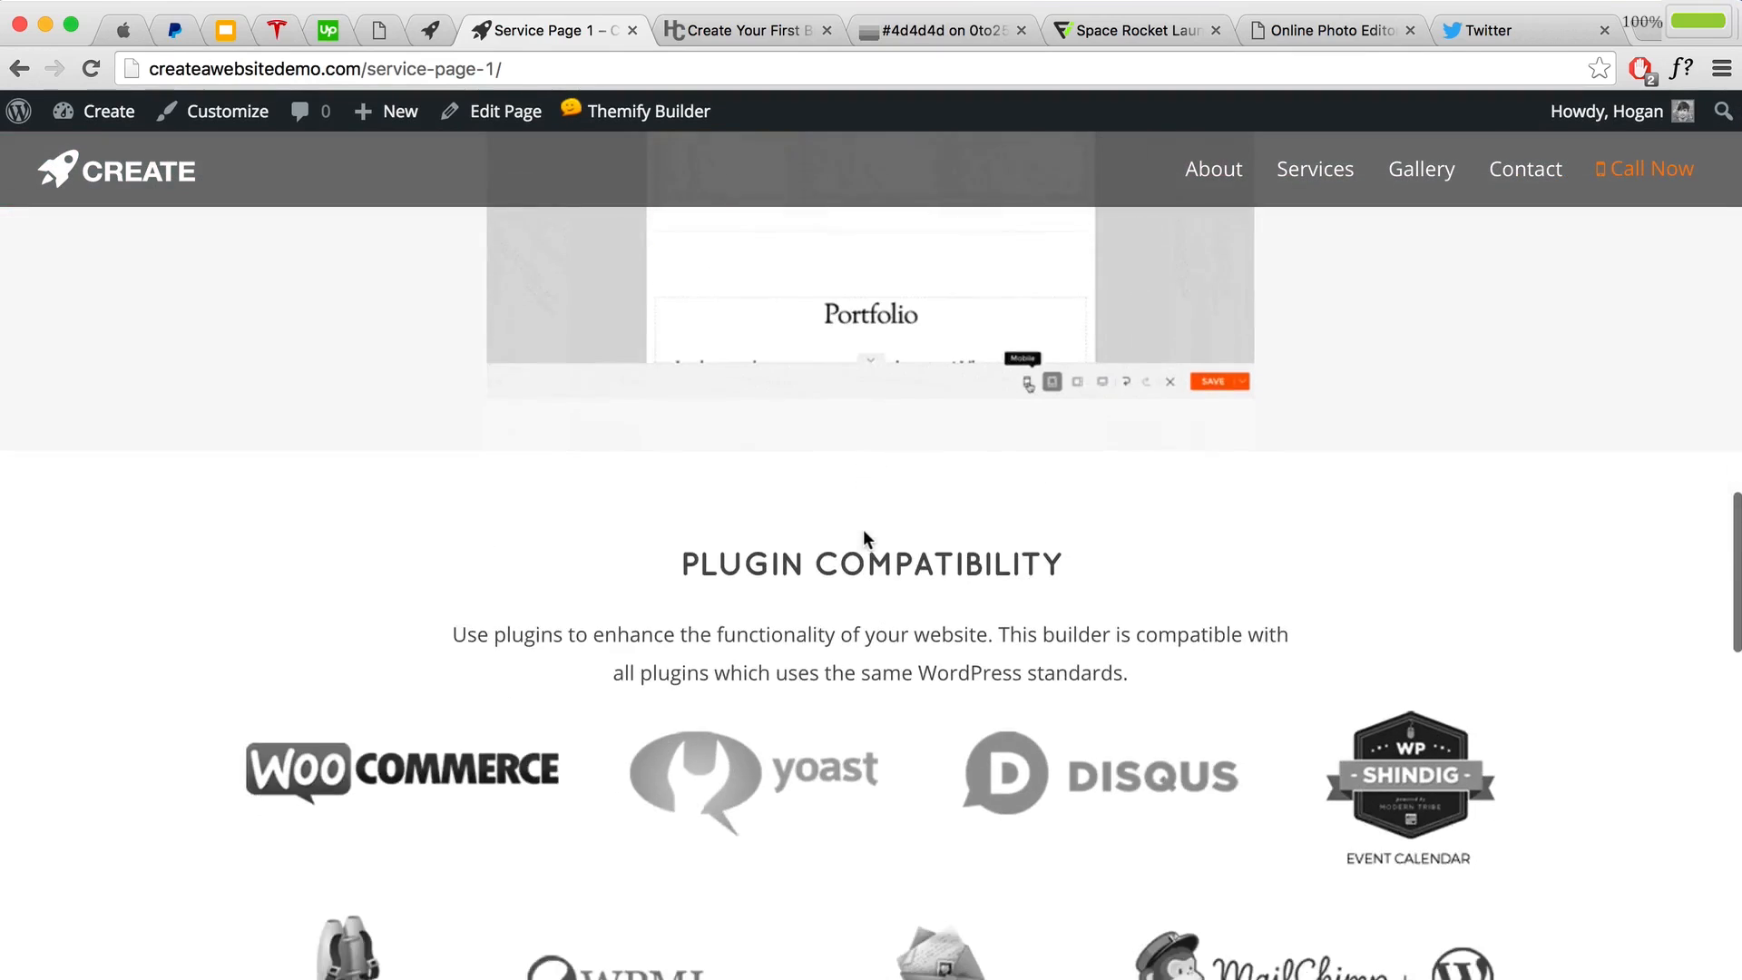
scroll(863, 530, down, 10)
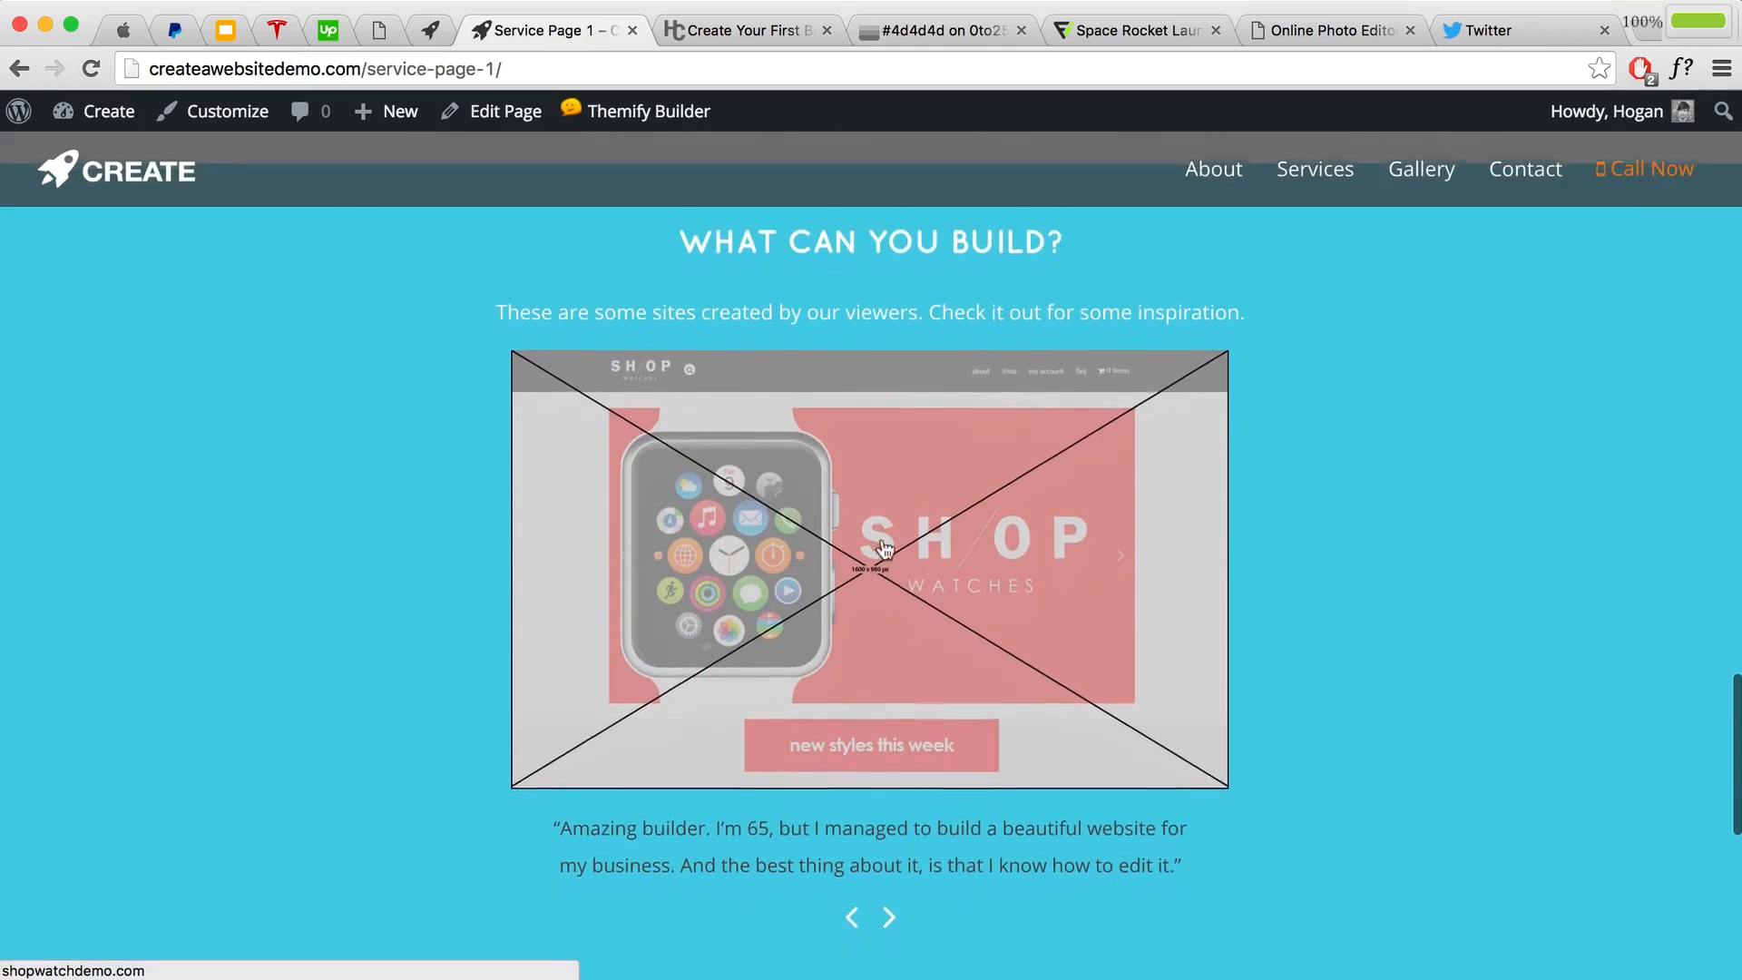
scroll(920, 571, down, 7)
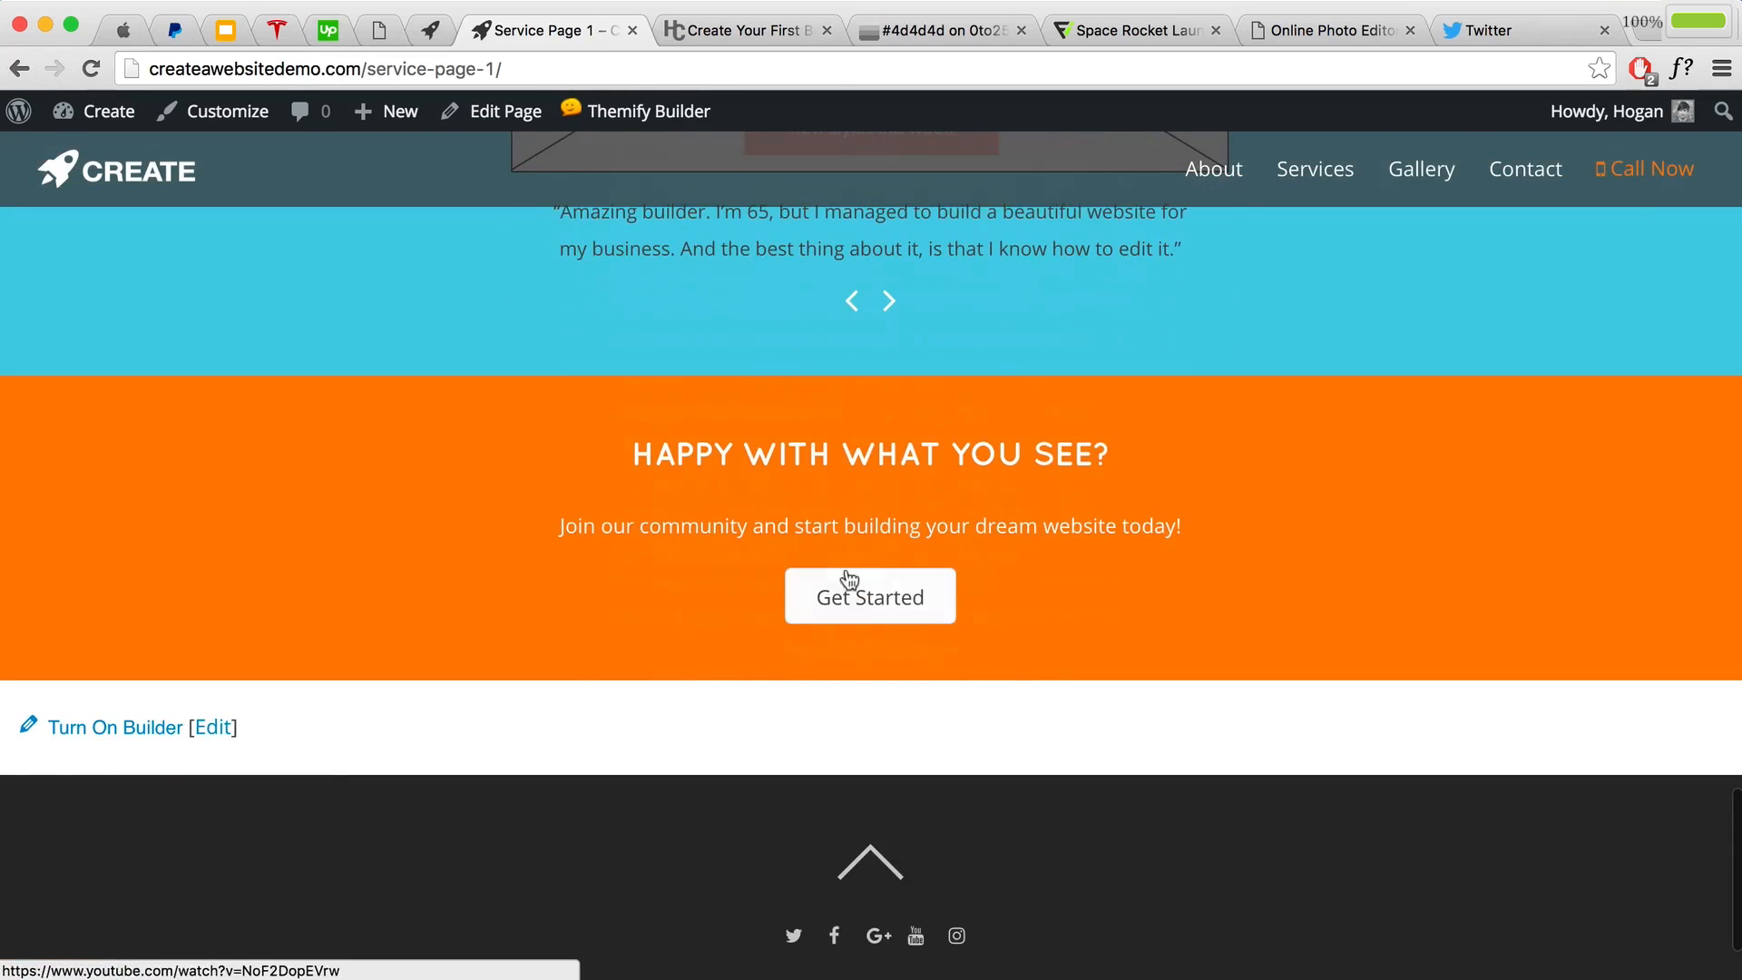
scroll(1151, 662, up, 8)
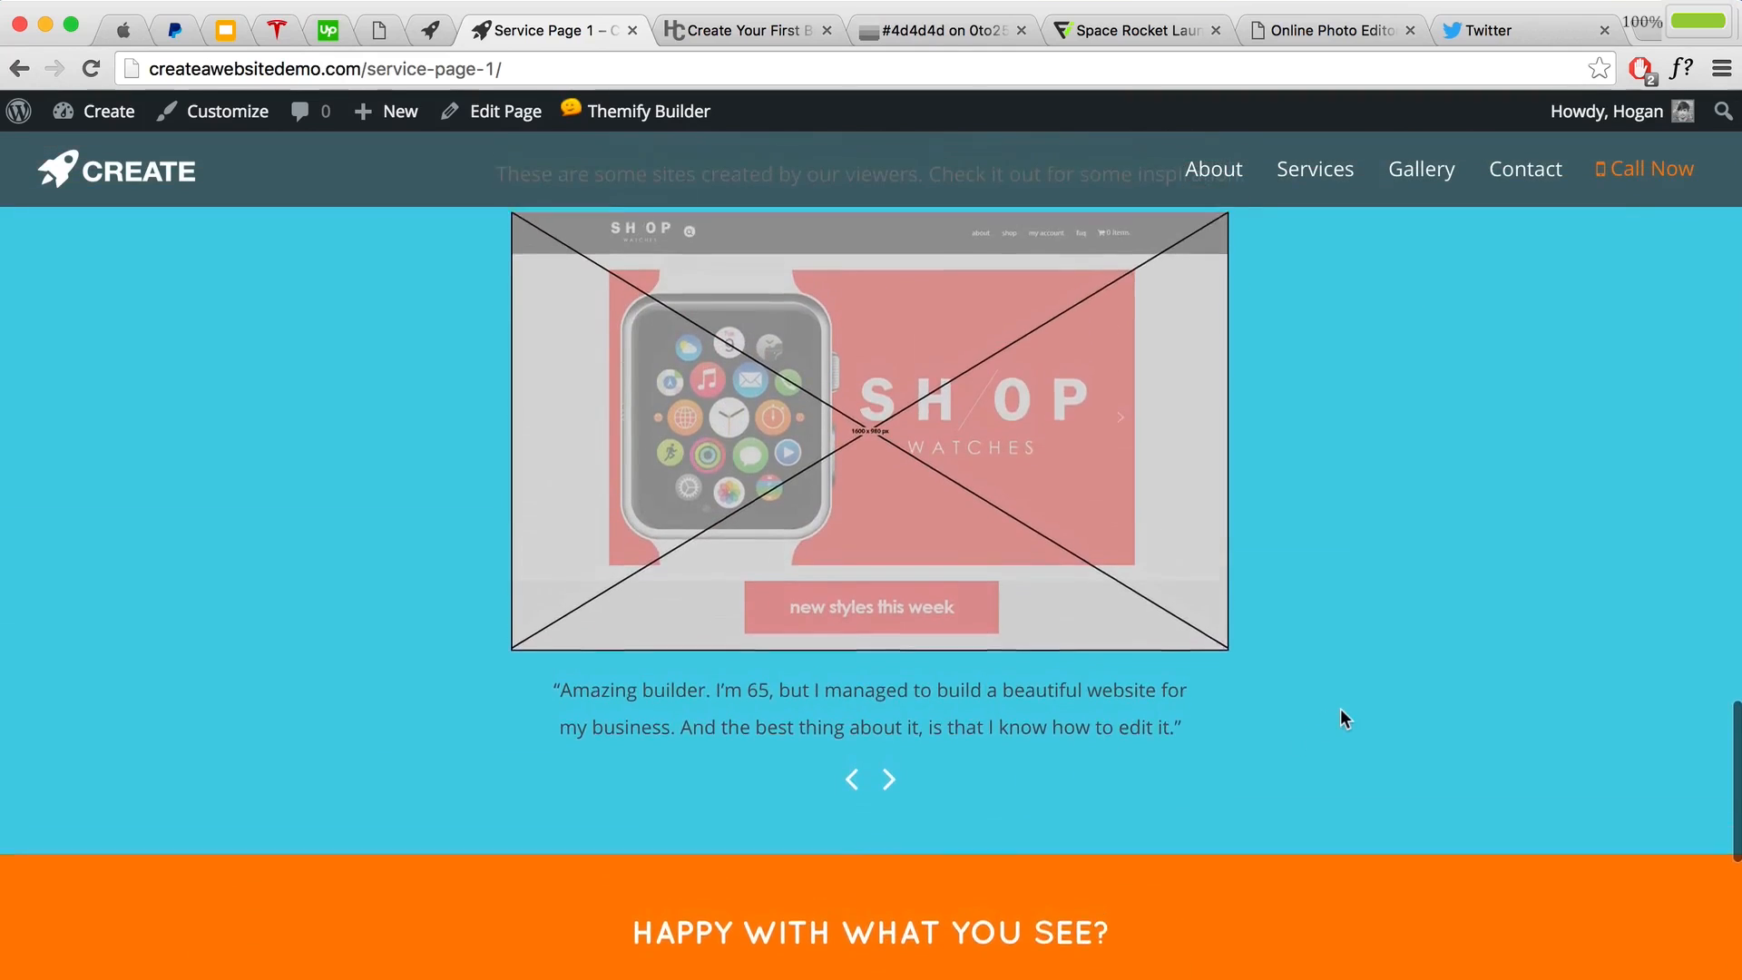
scroll(1336, 714, up, 7)
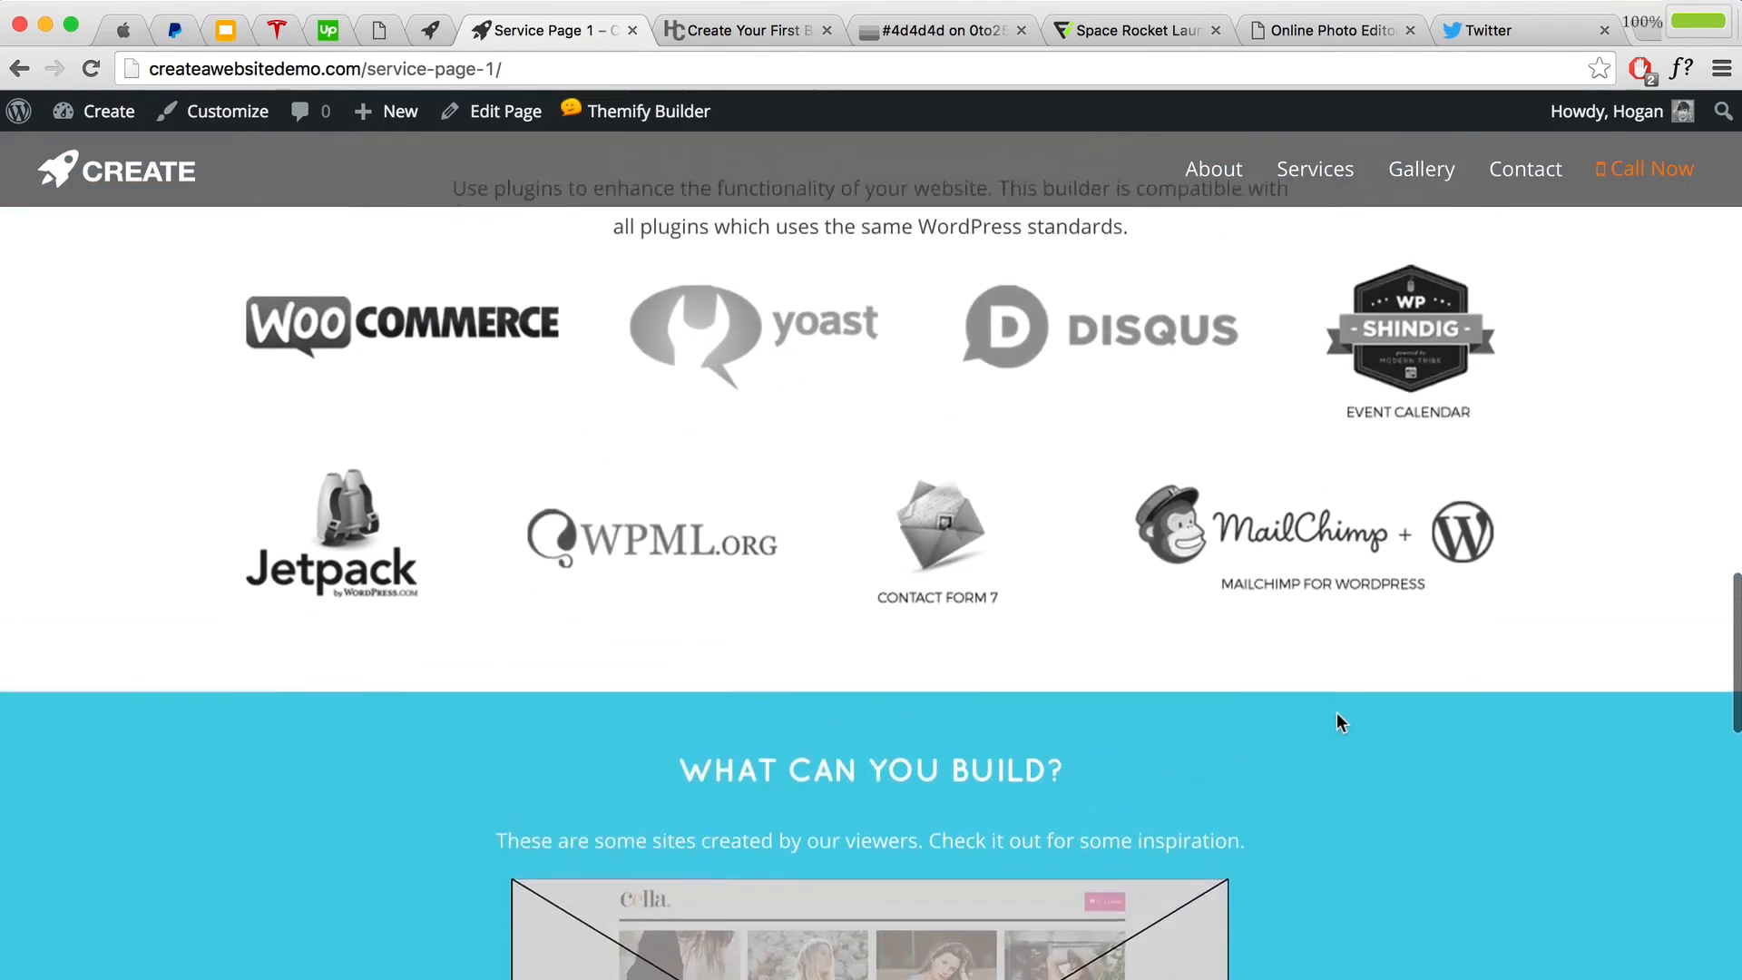
scroll(1336, 713, up, 8)
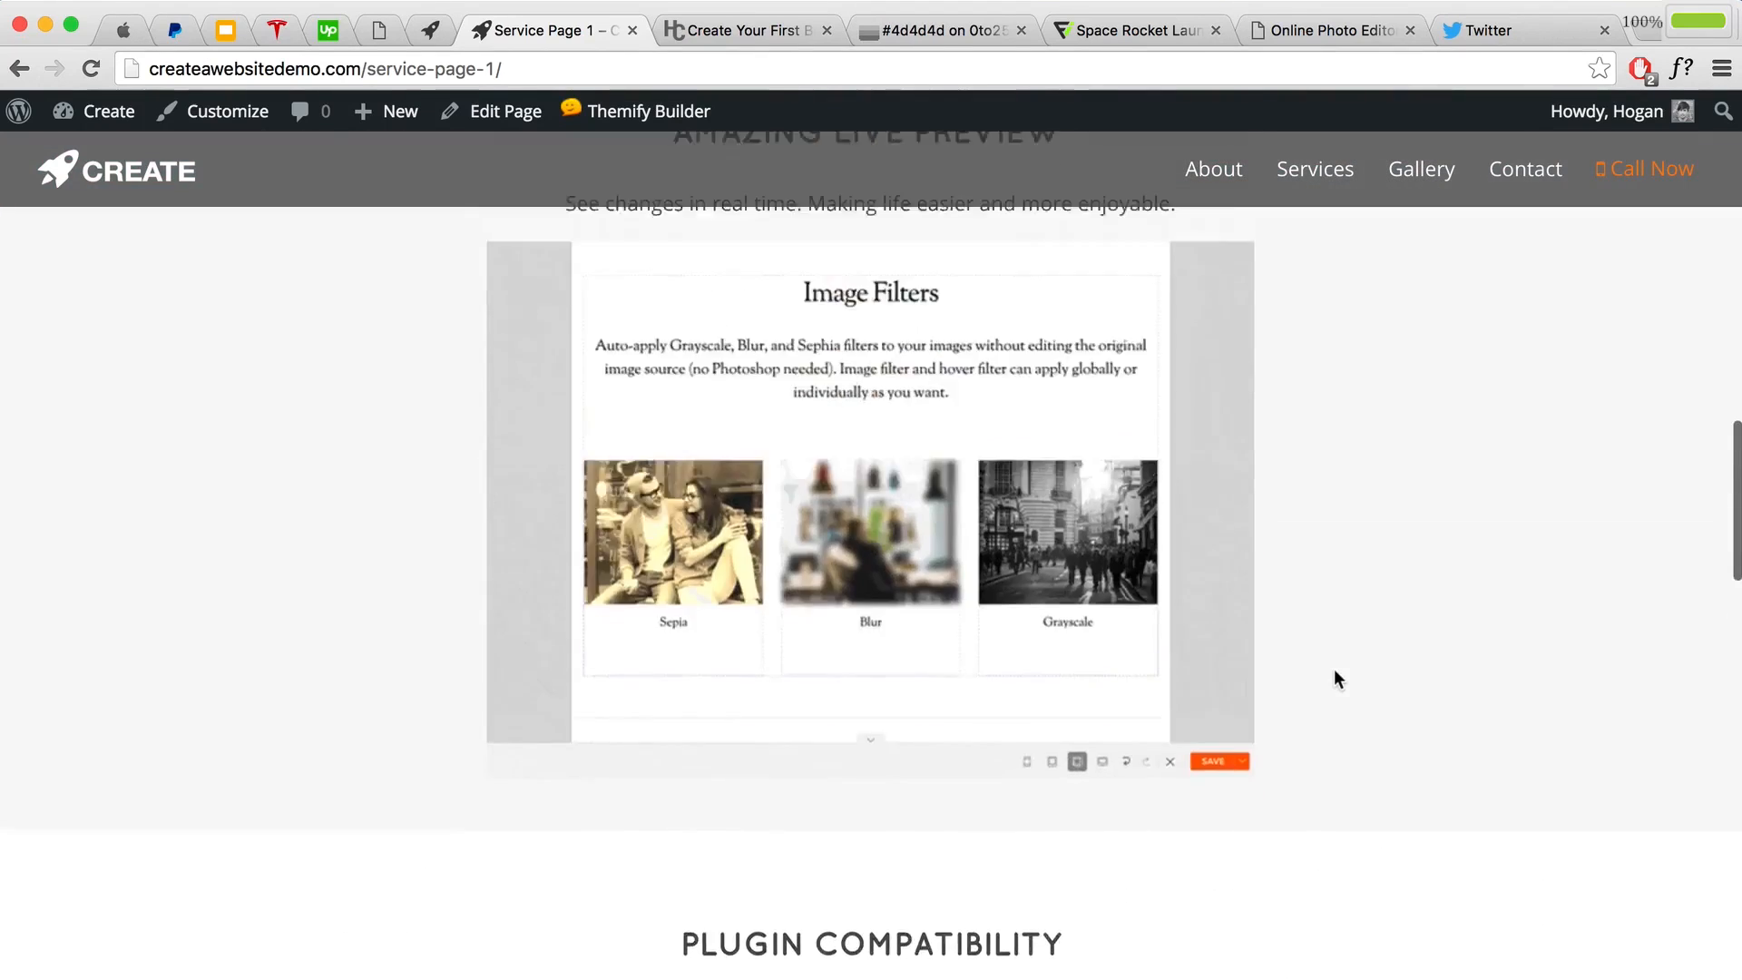
scroll(1303, 454, up, 5)
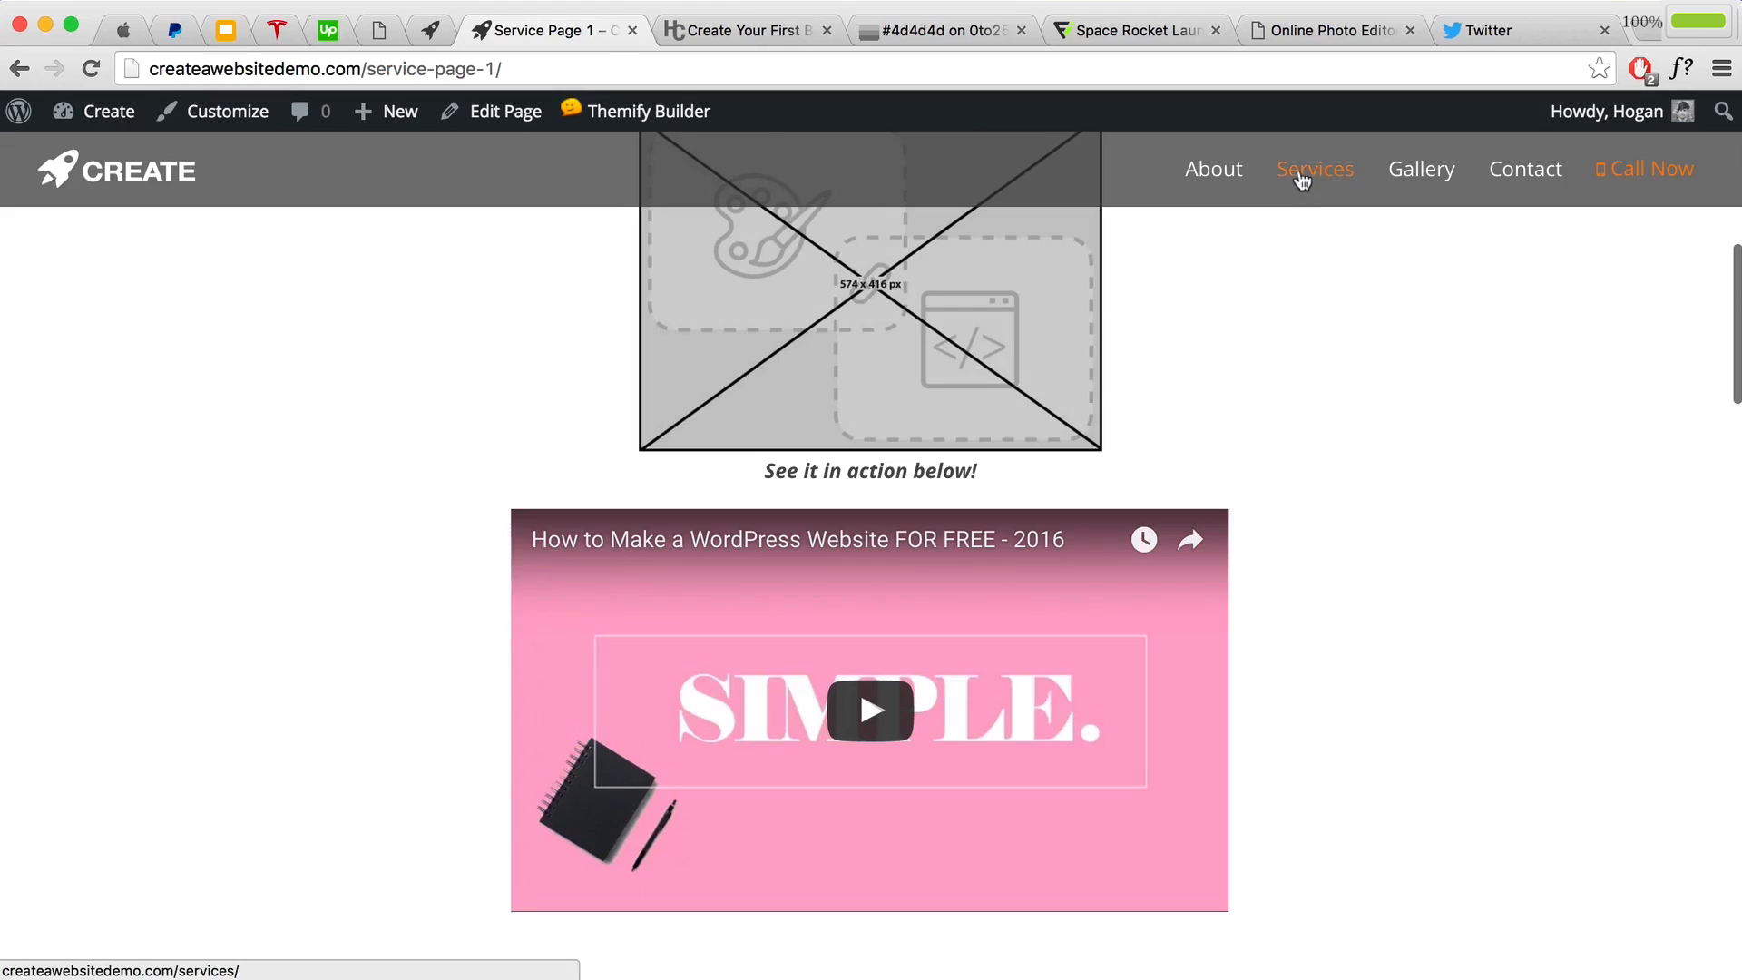
scroll(1358, 430, up, 6)
scroll(1358, 433, up, 3)
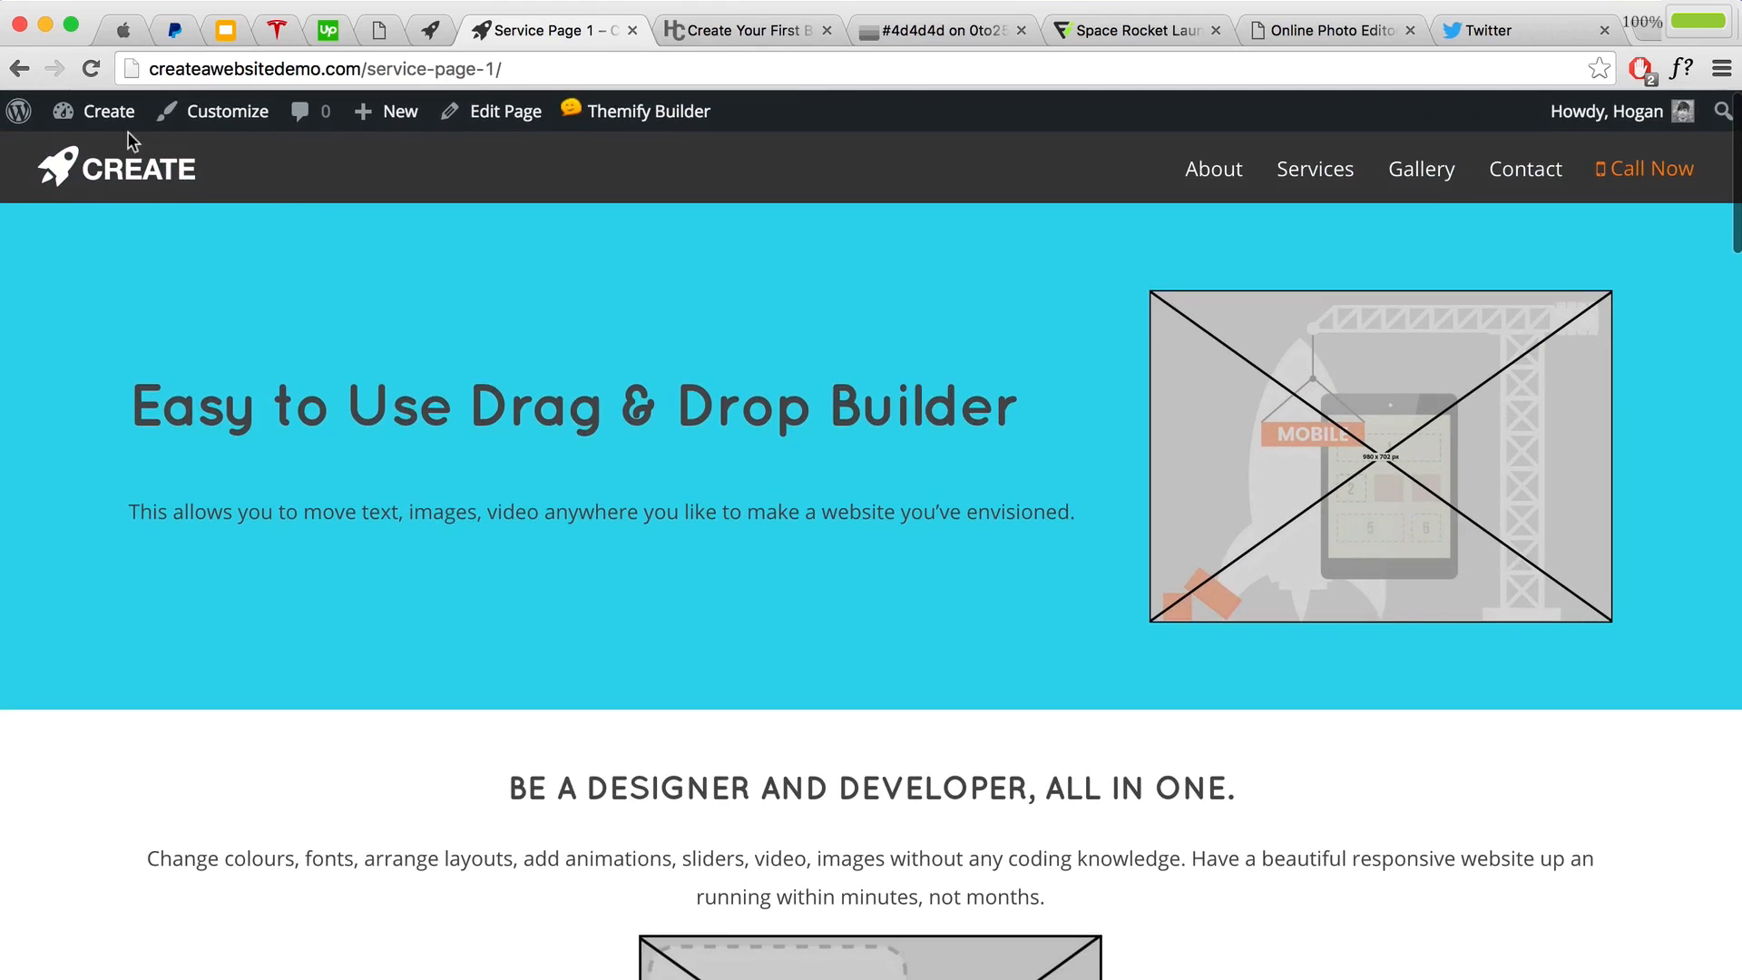
mouse_move(118, 117)
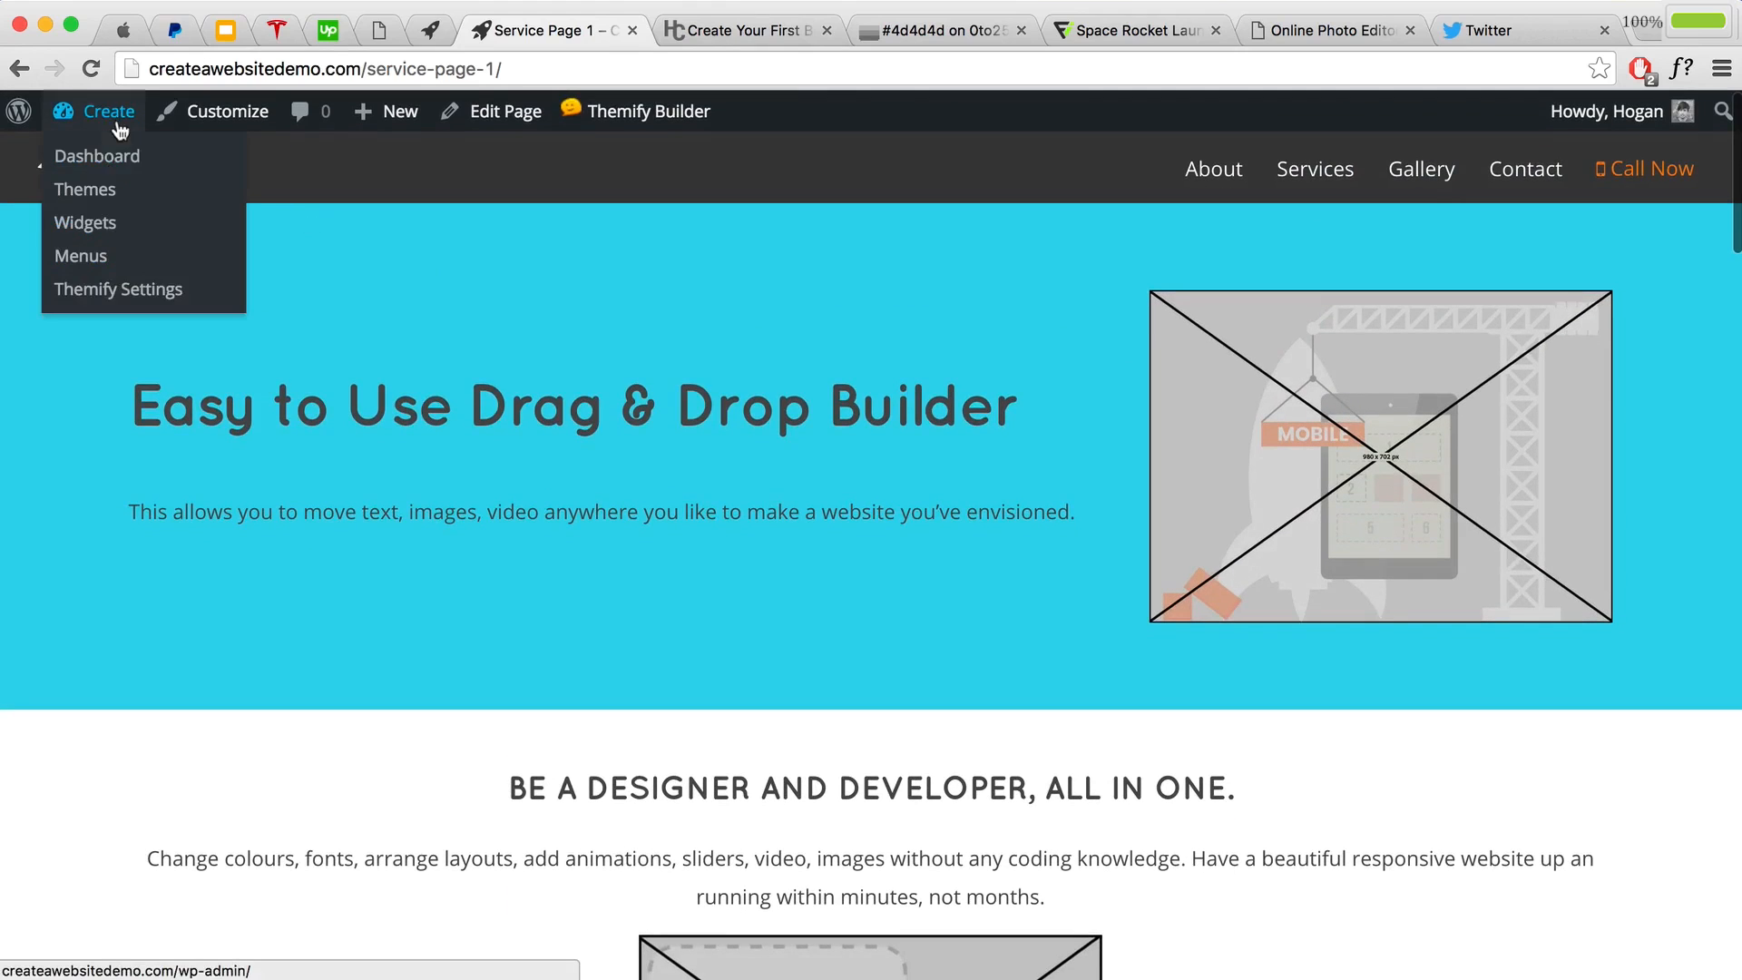
Step: Add Service Page 1 to the Top Nav menu
click(82, 258)
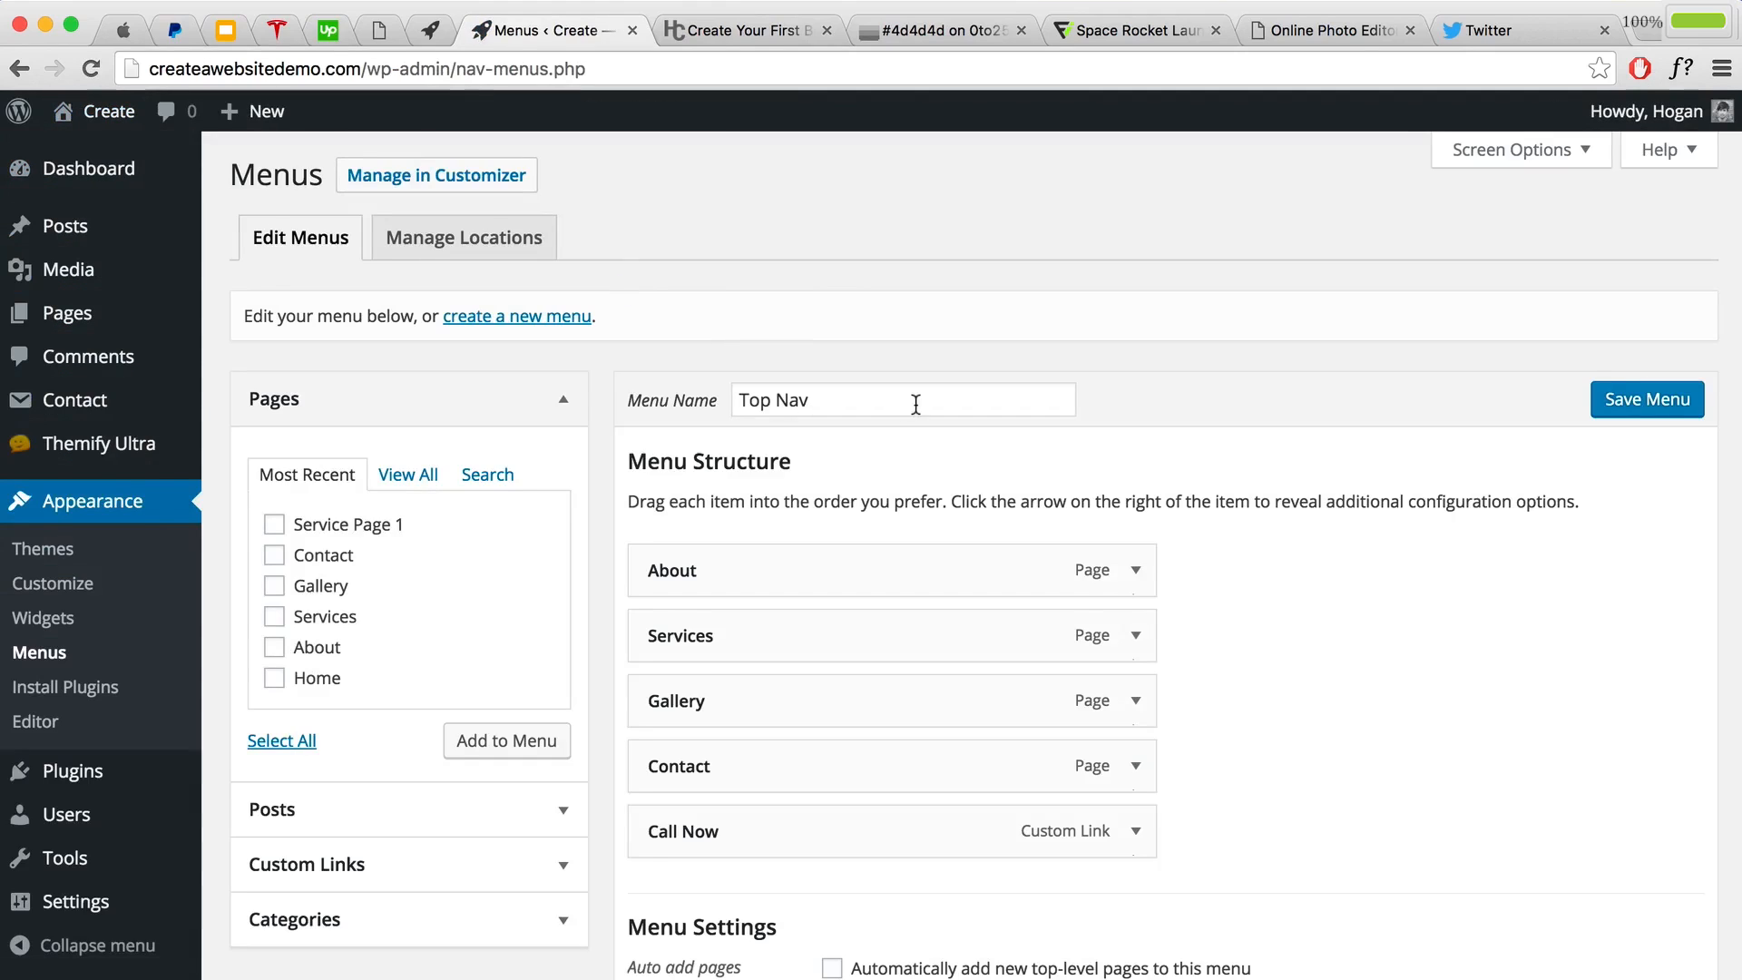
scroll(918, 448, down, 2)
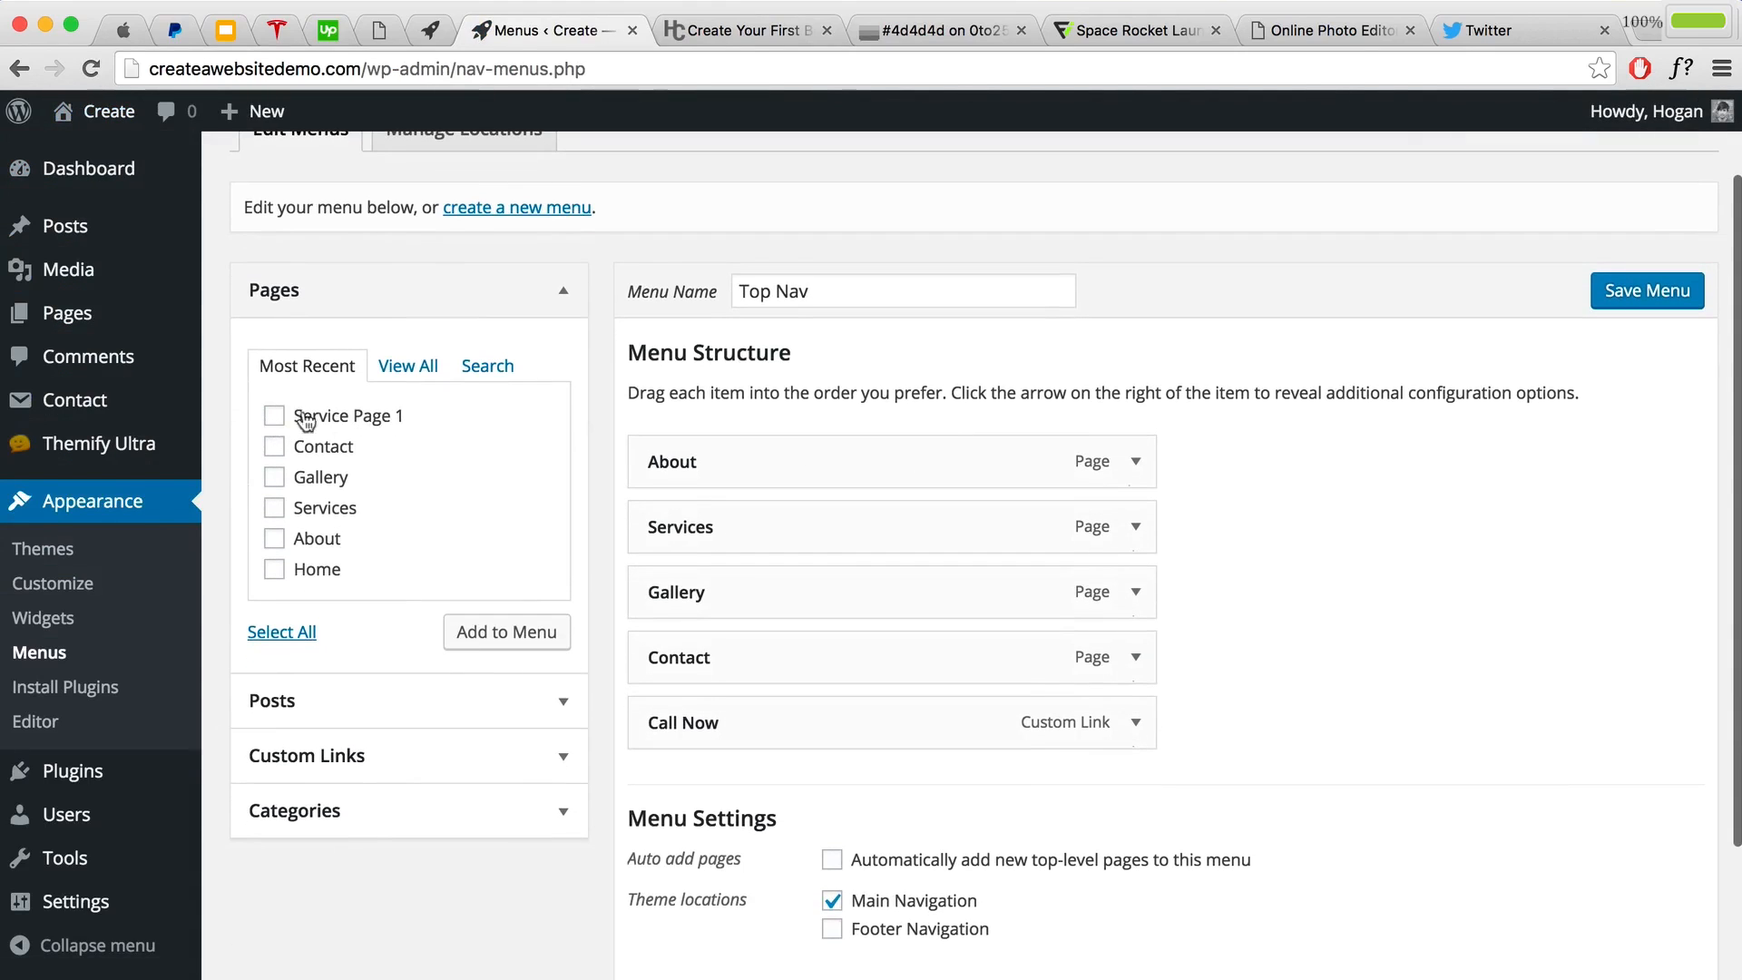
click(274, 418)
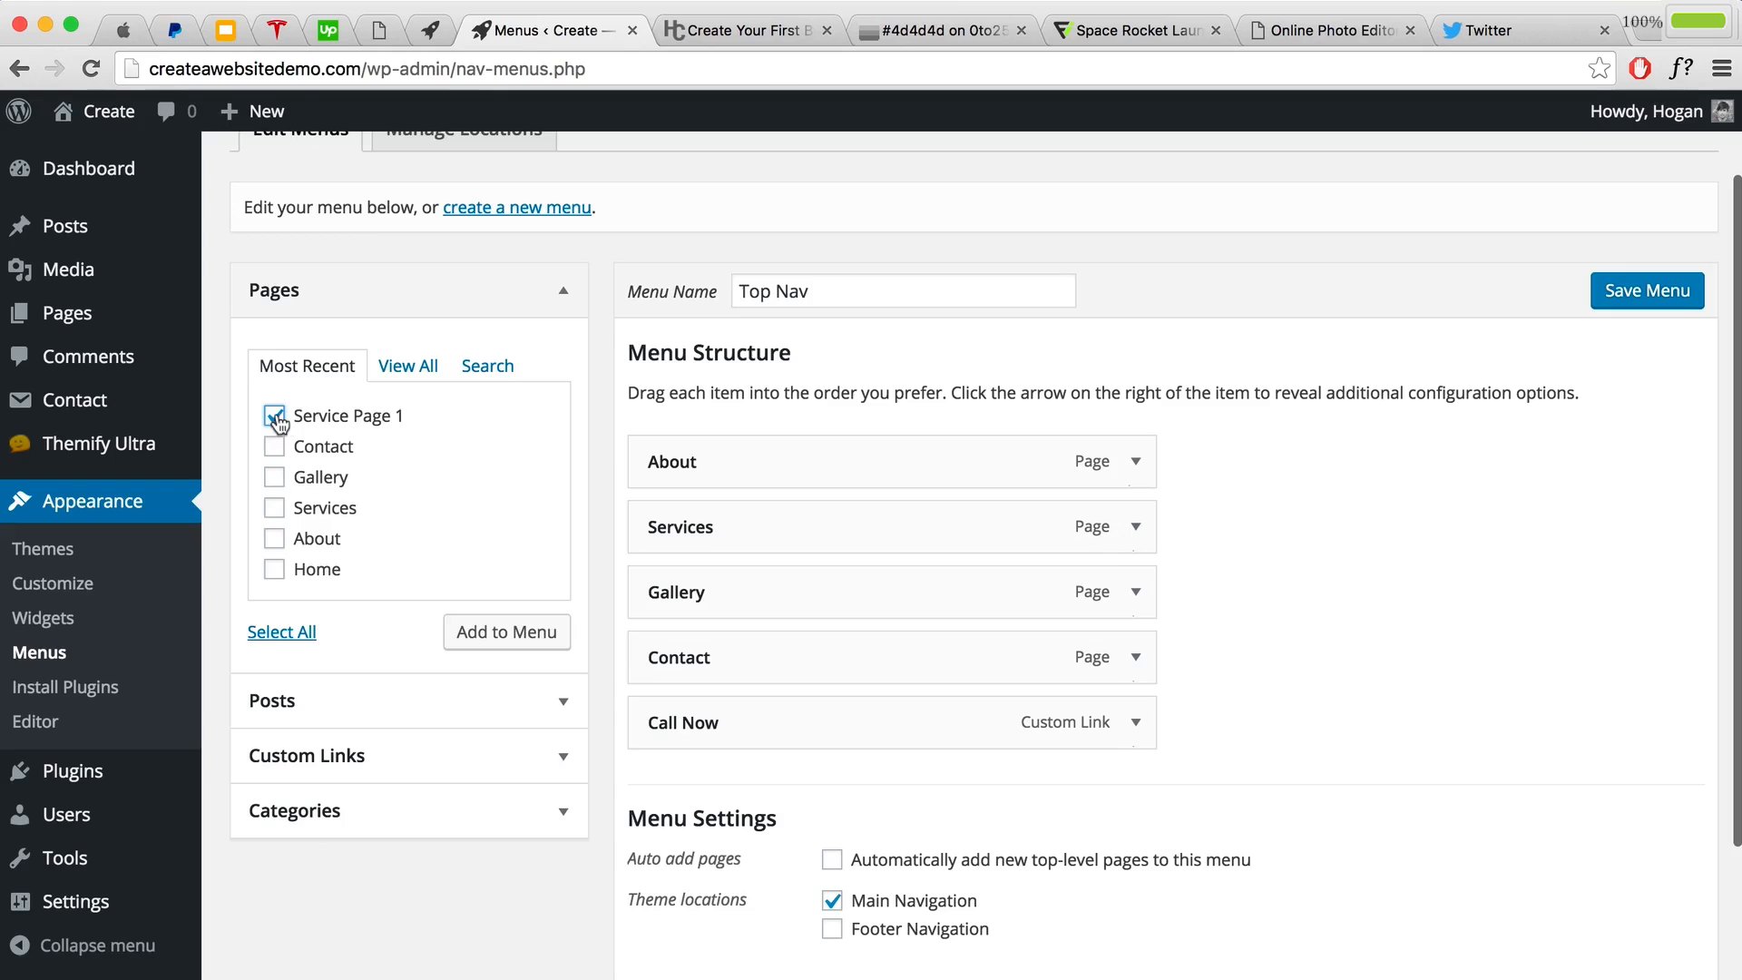
click(469, 633)
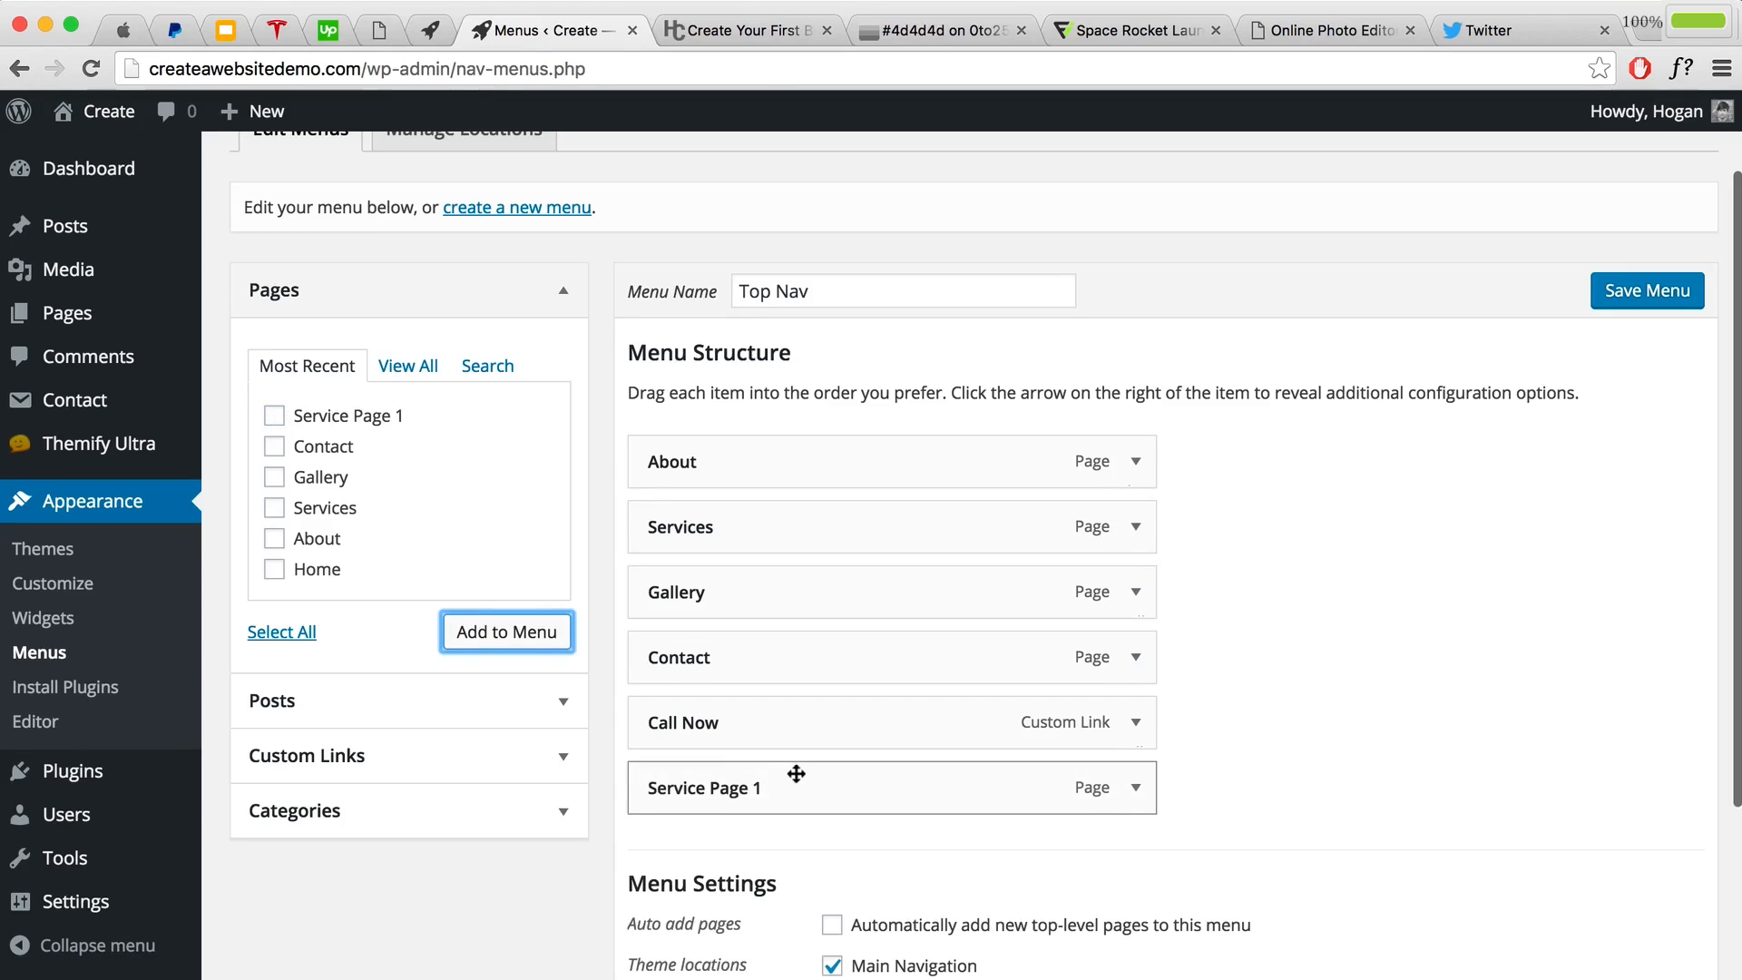
Step: Nest Service Page 1 under Services as a sub item, save the menu, and view the site
drag(796, 773, 817, 591)
scroll(1059, 590, down, 3)
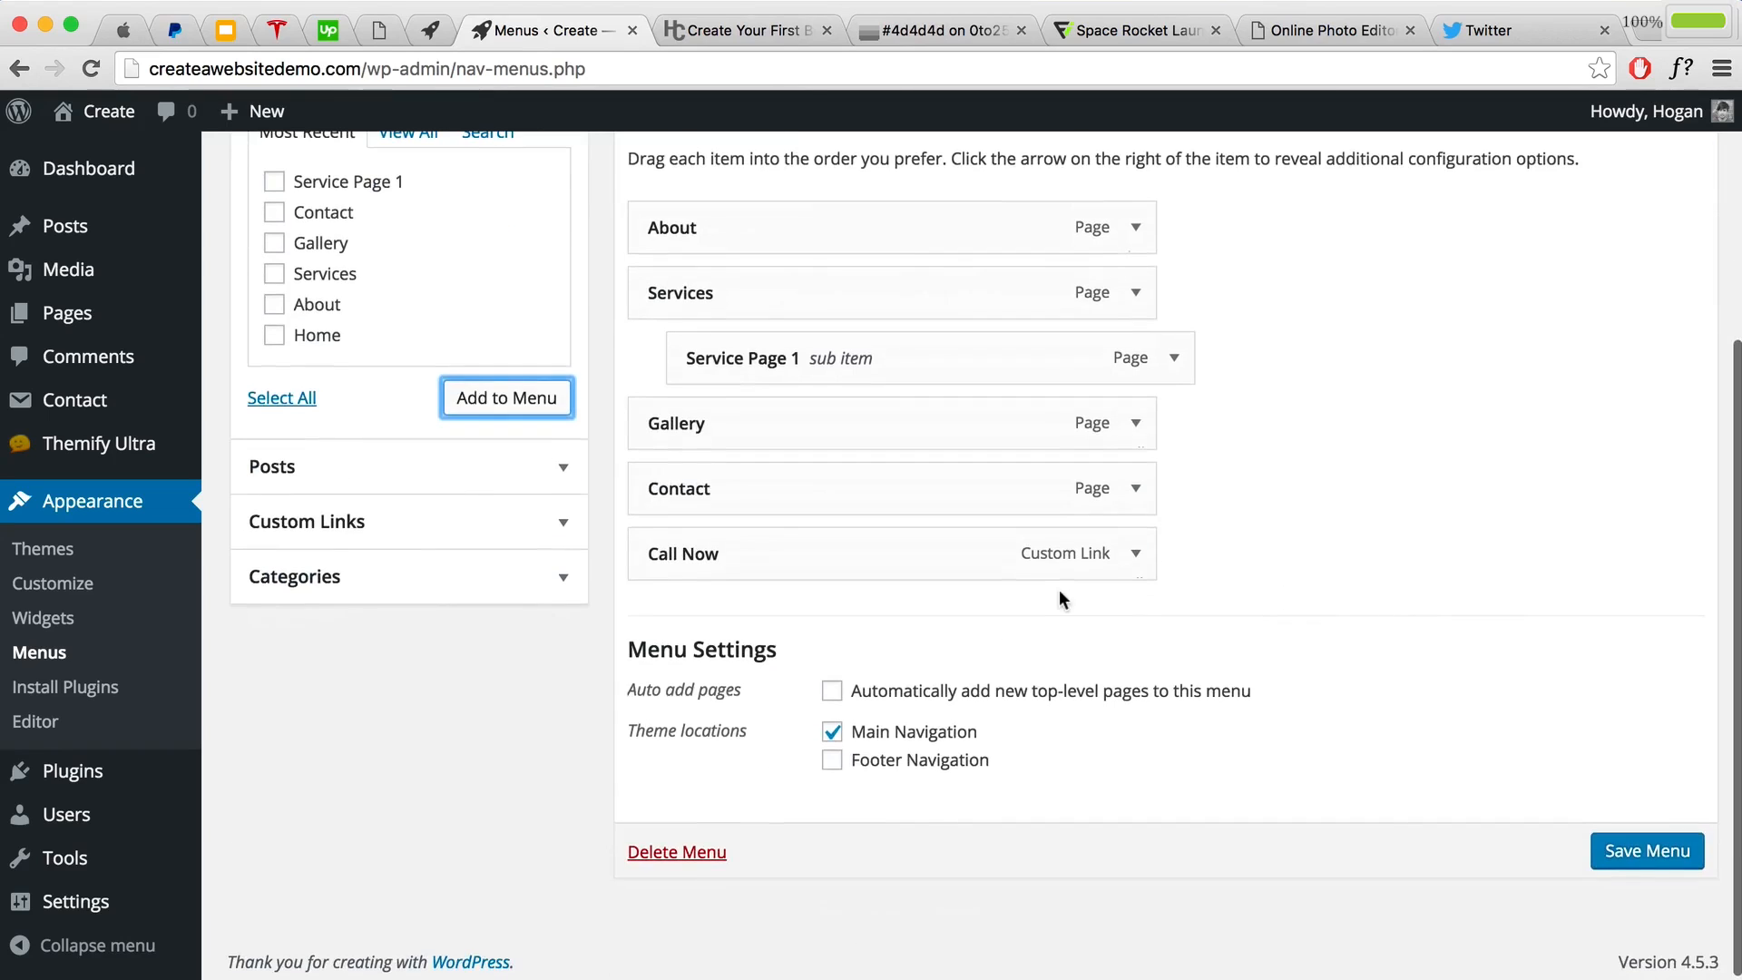
scroll(1059, 589, up, 3)
click(1647, 218)
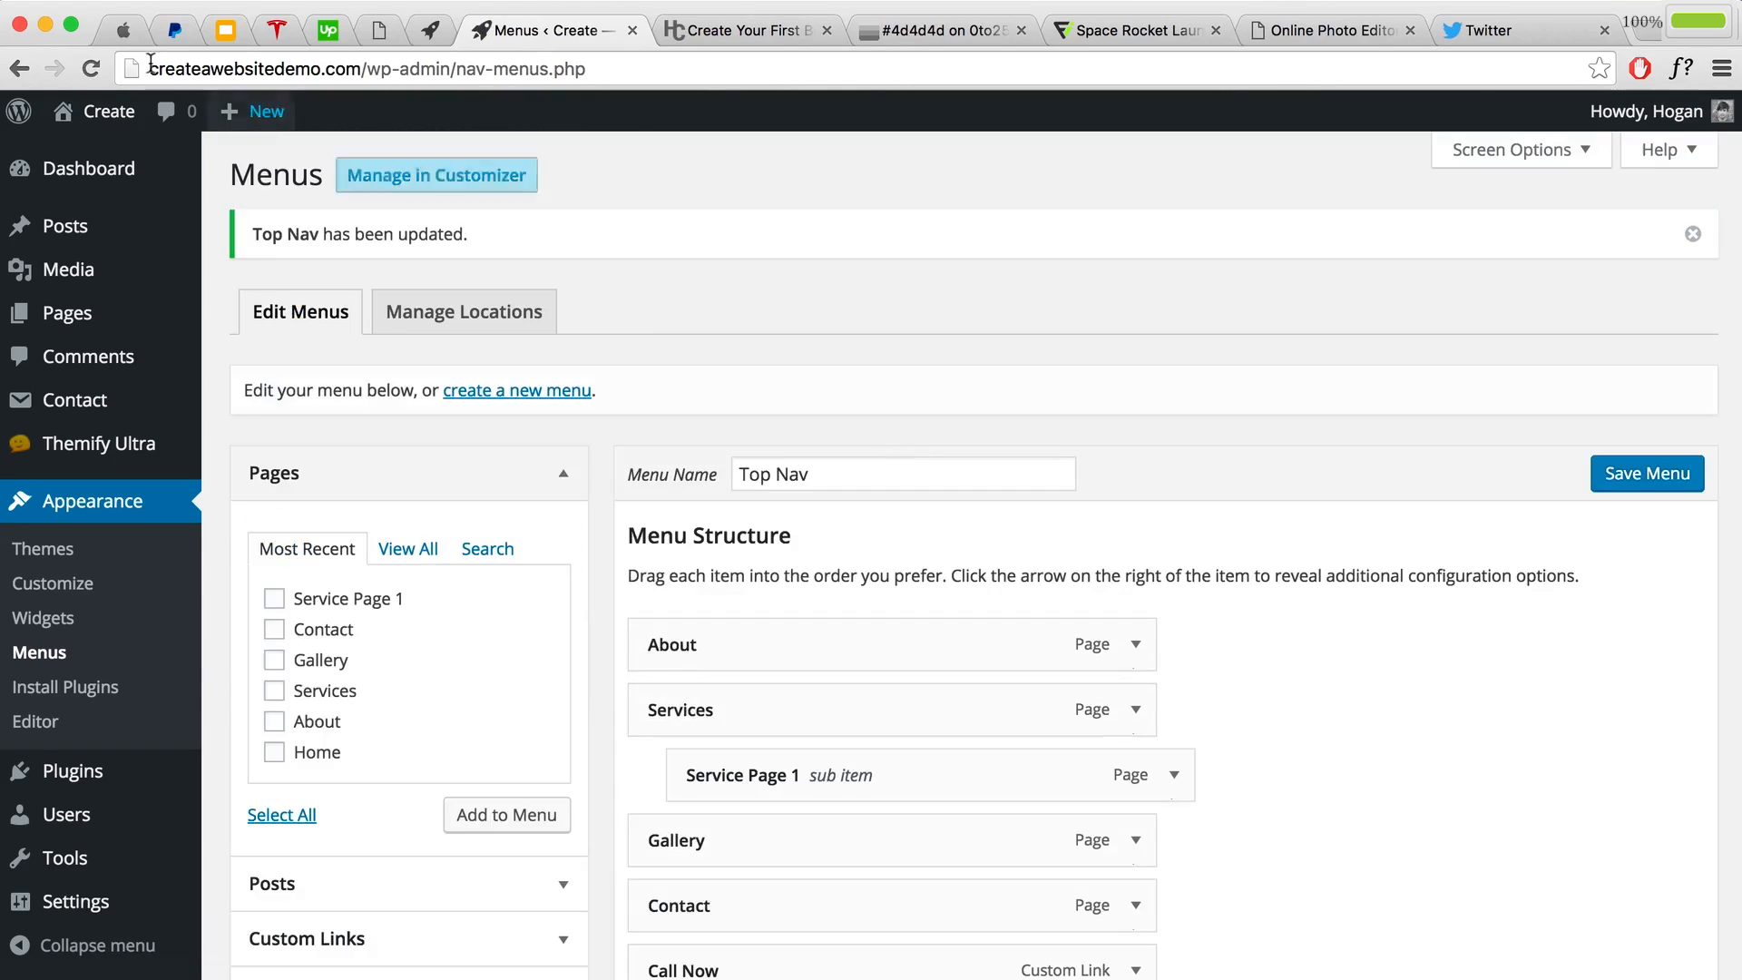
mouse_move(78, 111)
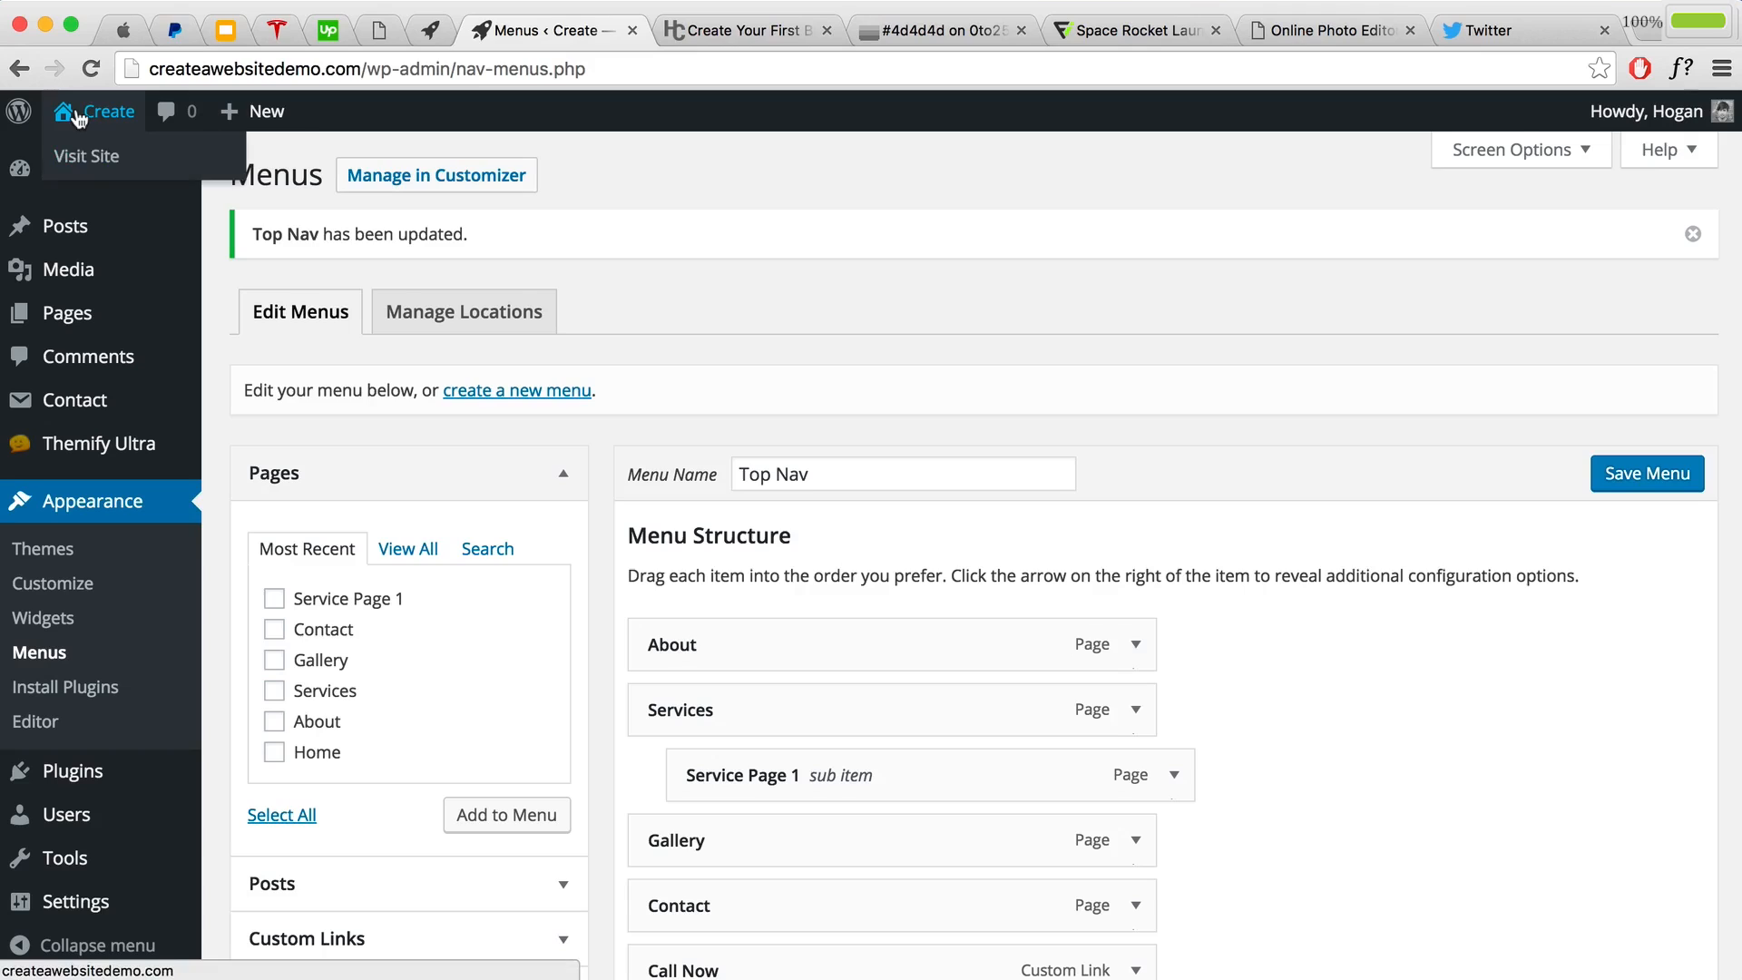
click(76, 164)
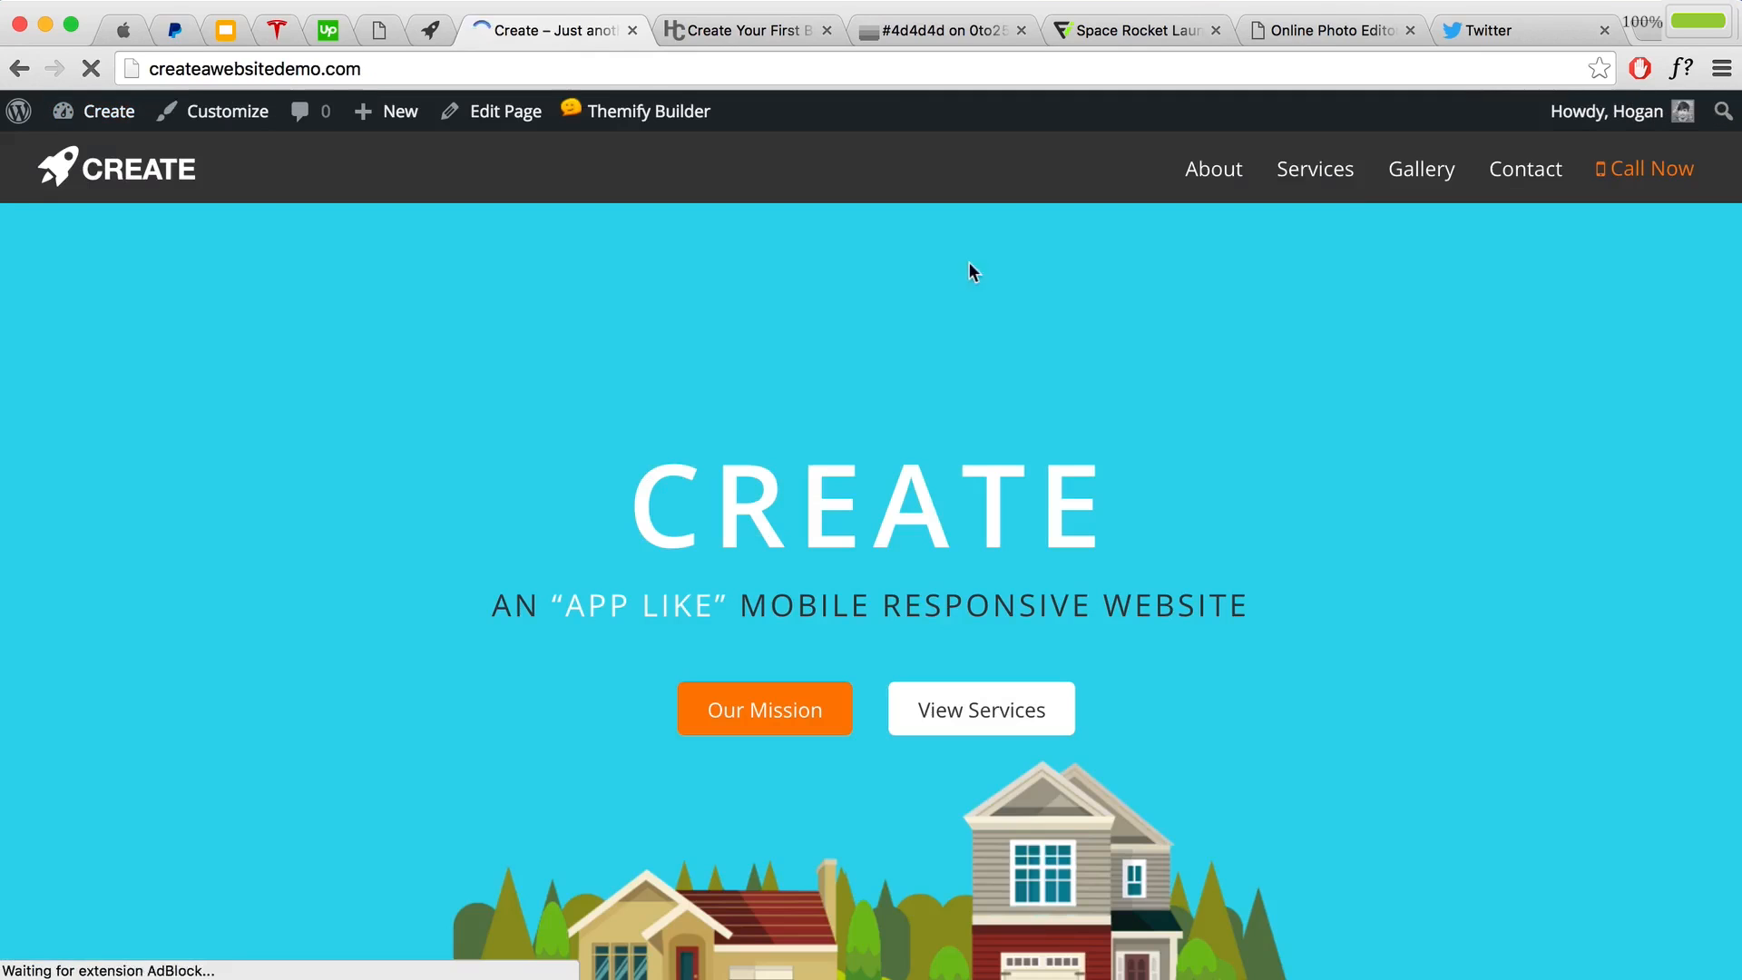
Step: Switch from the live site's home page to the Twitter home feed
mouse_move(1334, 180)
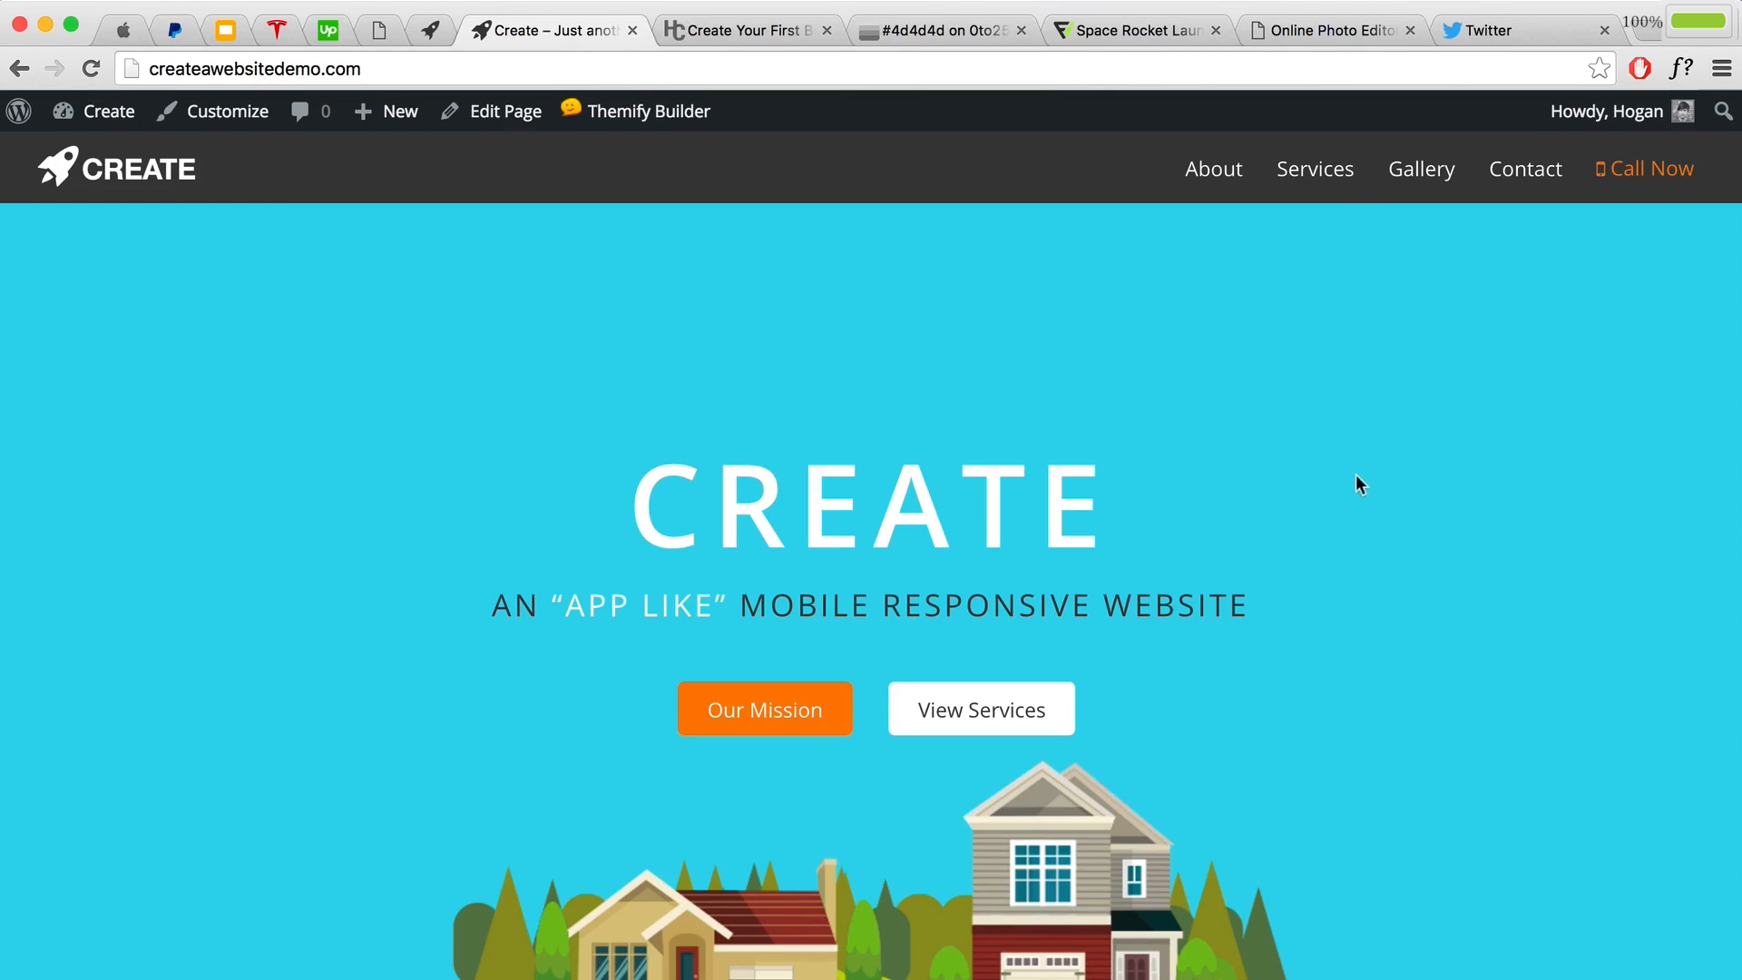
click(1479, 30)
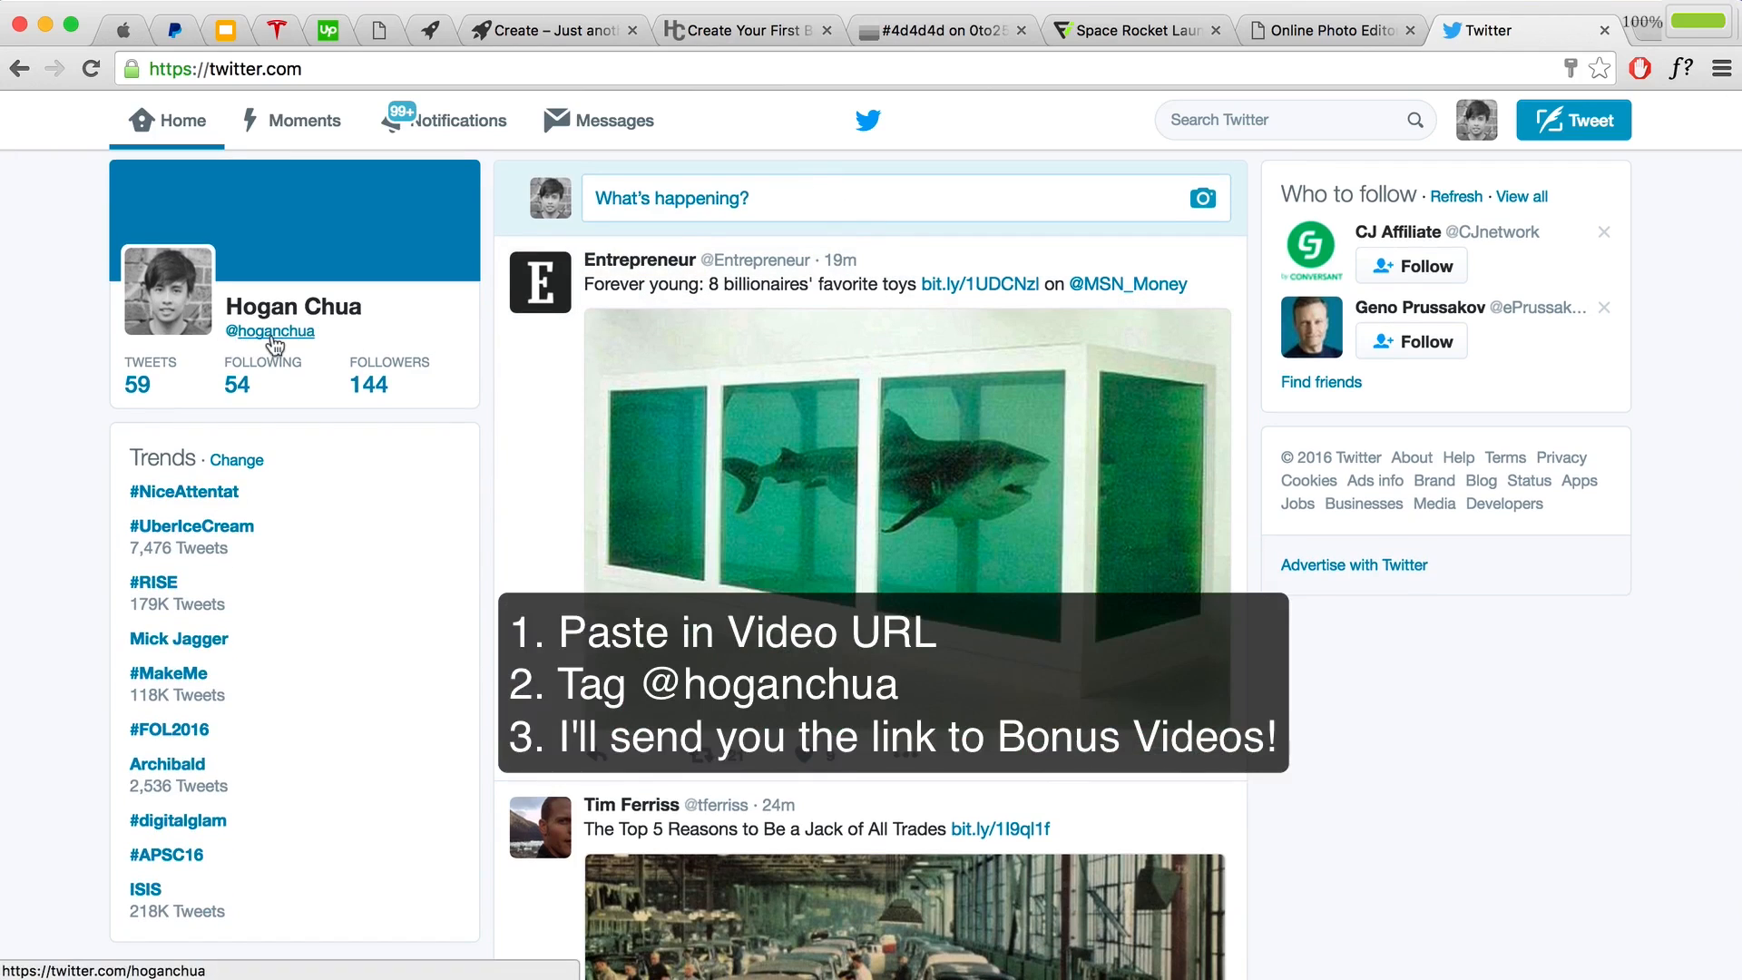
Step: Scroll the Twitter feed, then return to the 'Create – Just another…' site tab
scroll(634, 324, down, 1)
scroll(783, 220, down, 1)
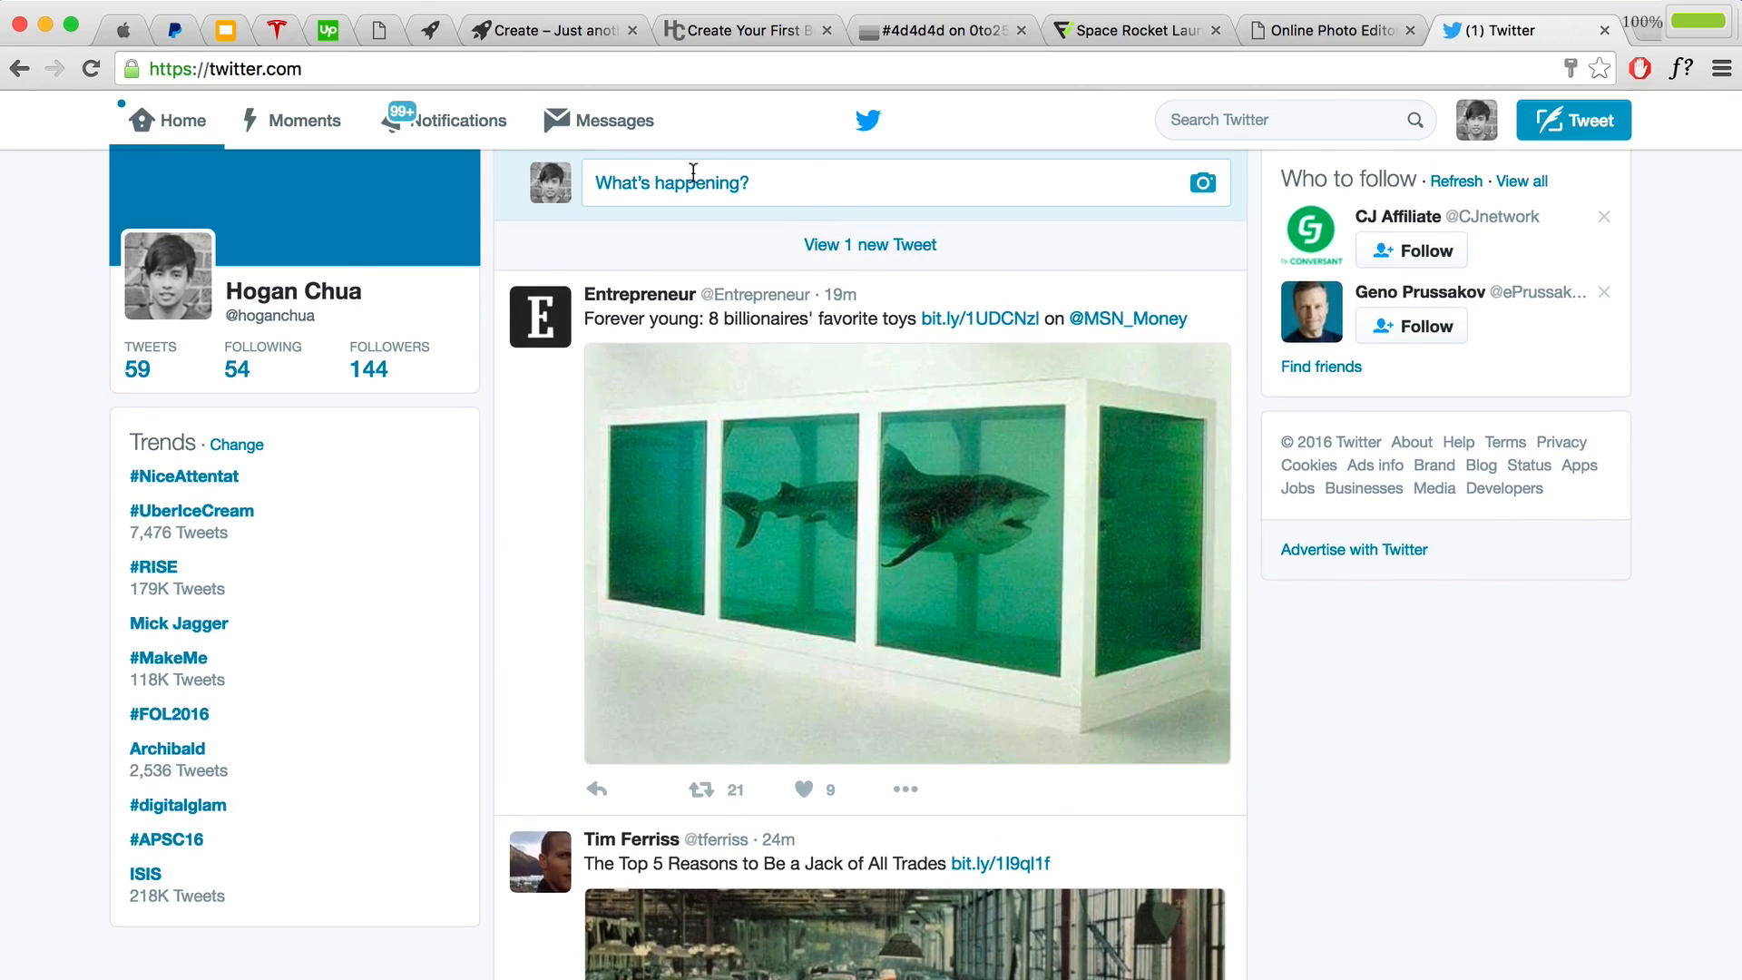
click(548, 30)
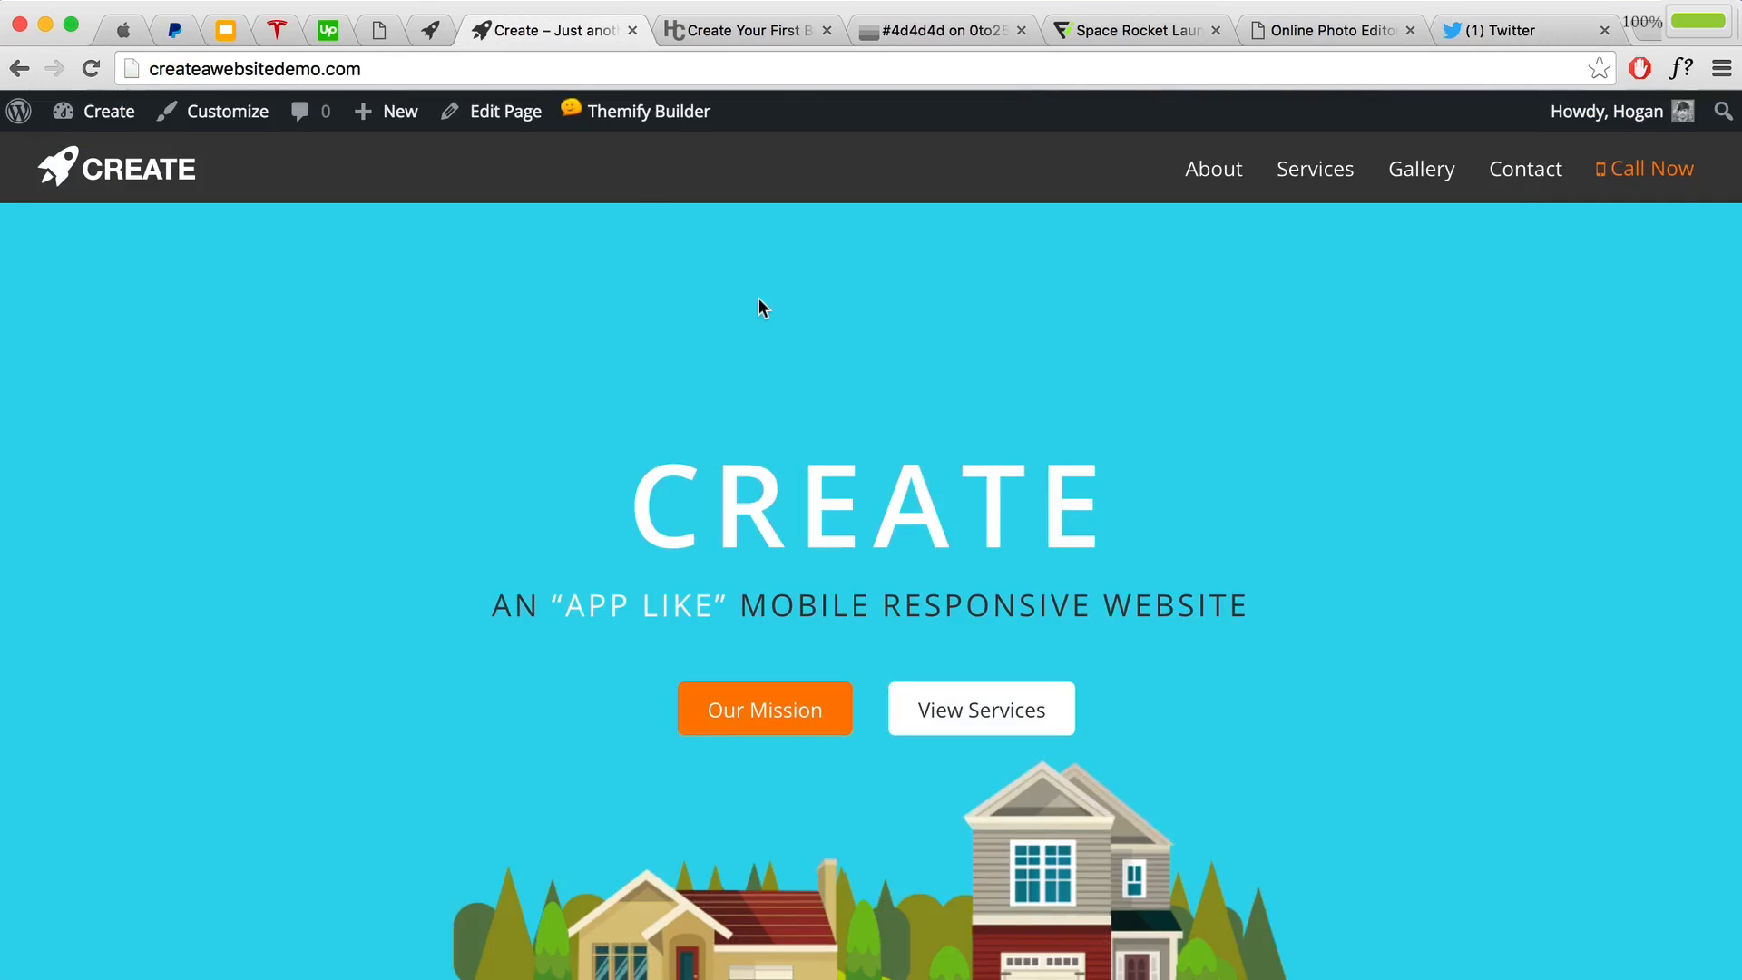